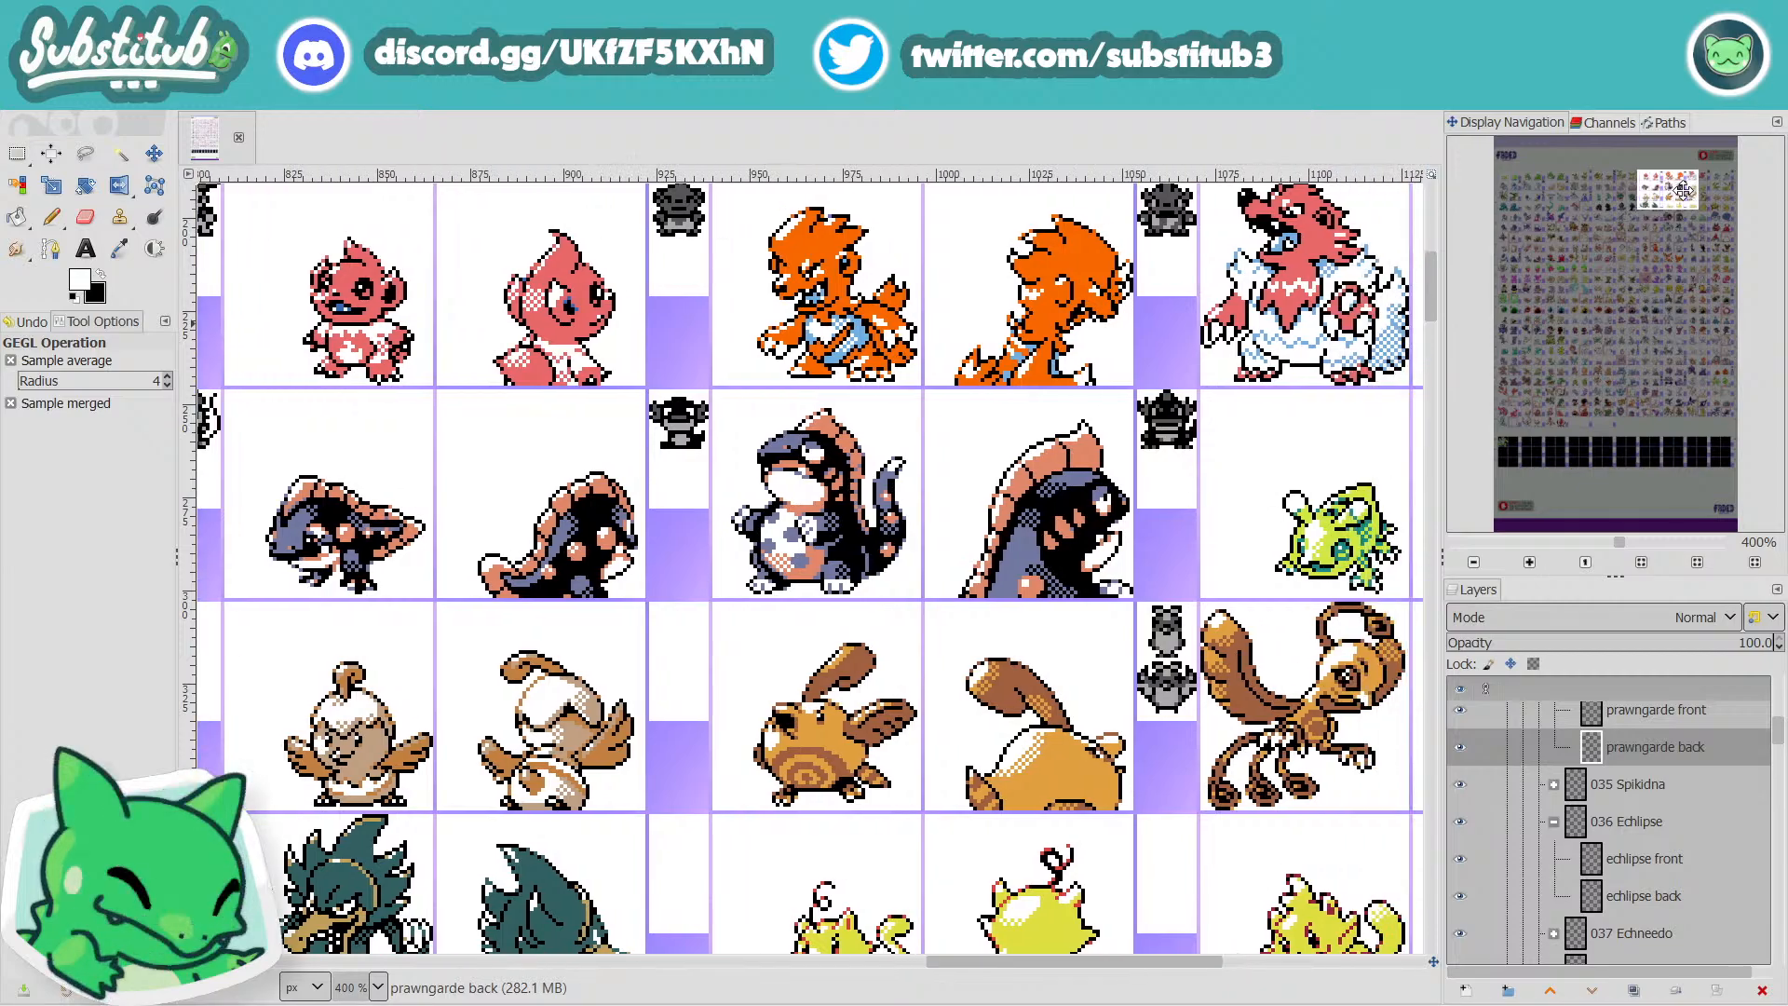
Erase the surplus outer line along the lower right side of the prawngarde back sprite with the white 1-pixel Pencil.
drag(1683, 190, 1596, 205)
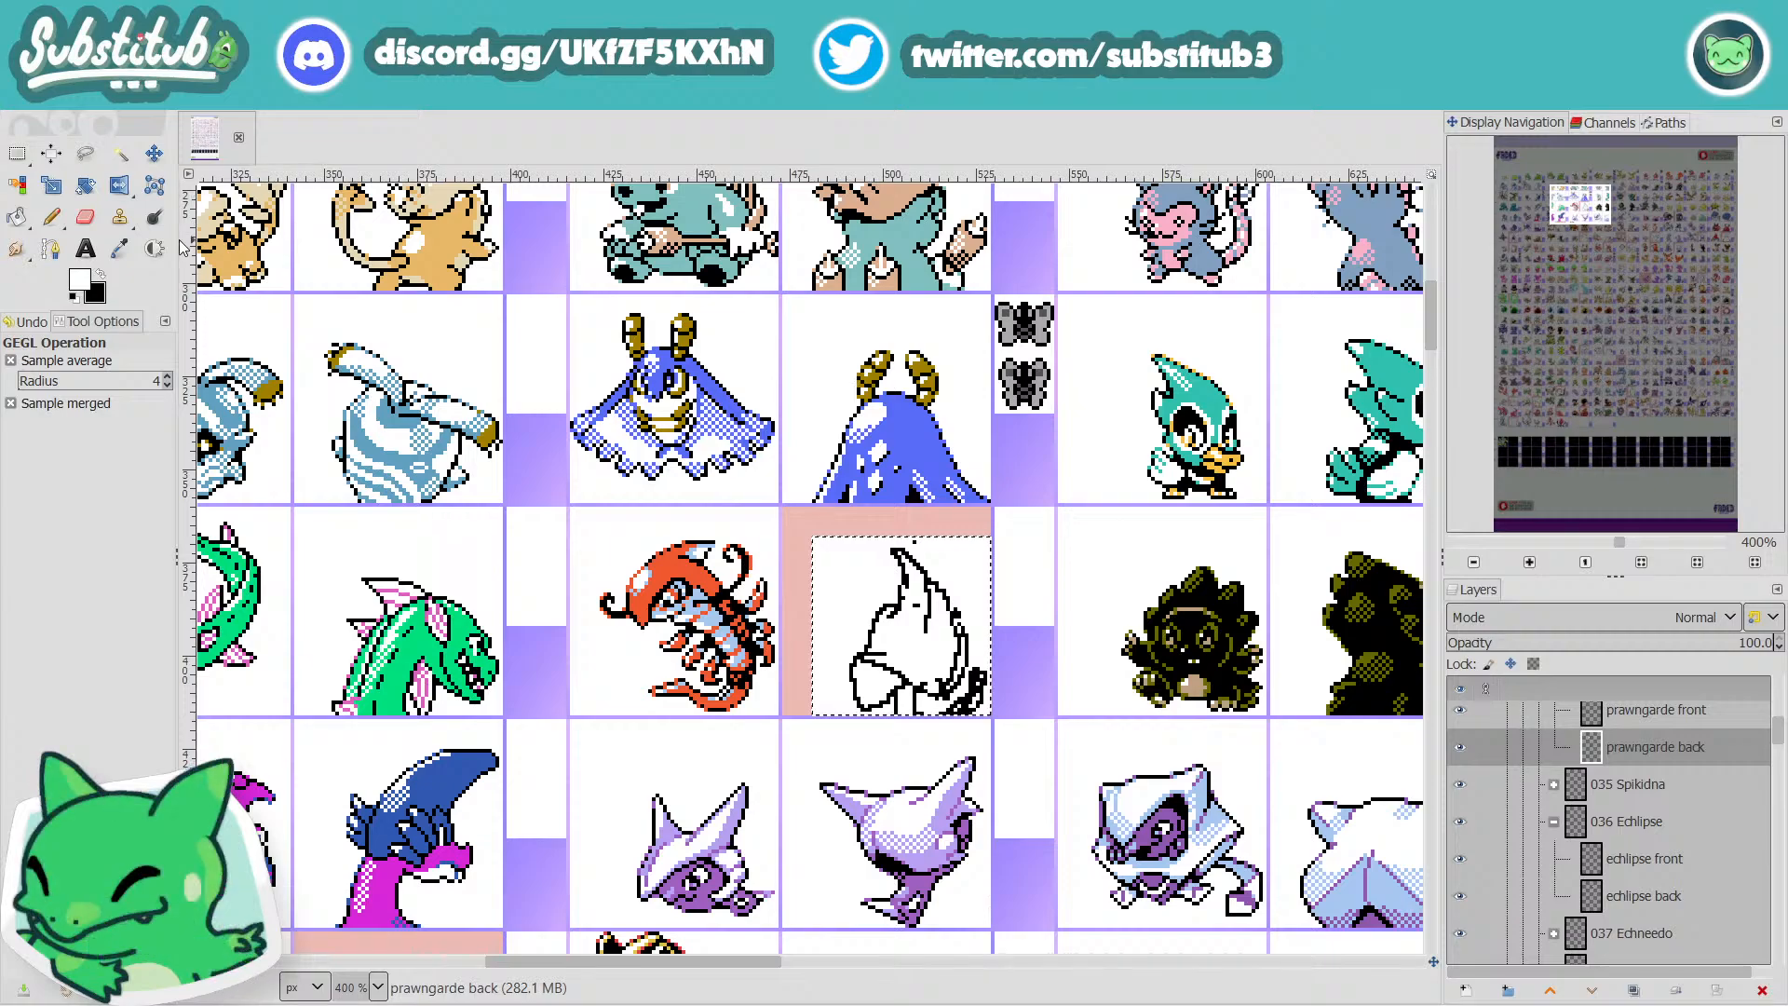
click(51, 216)
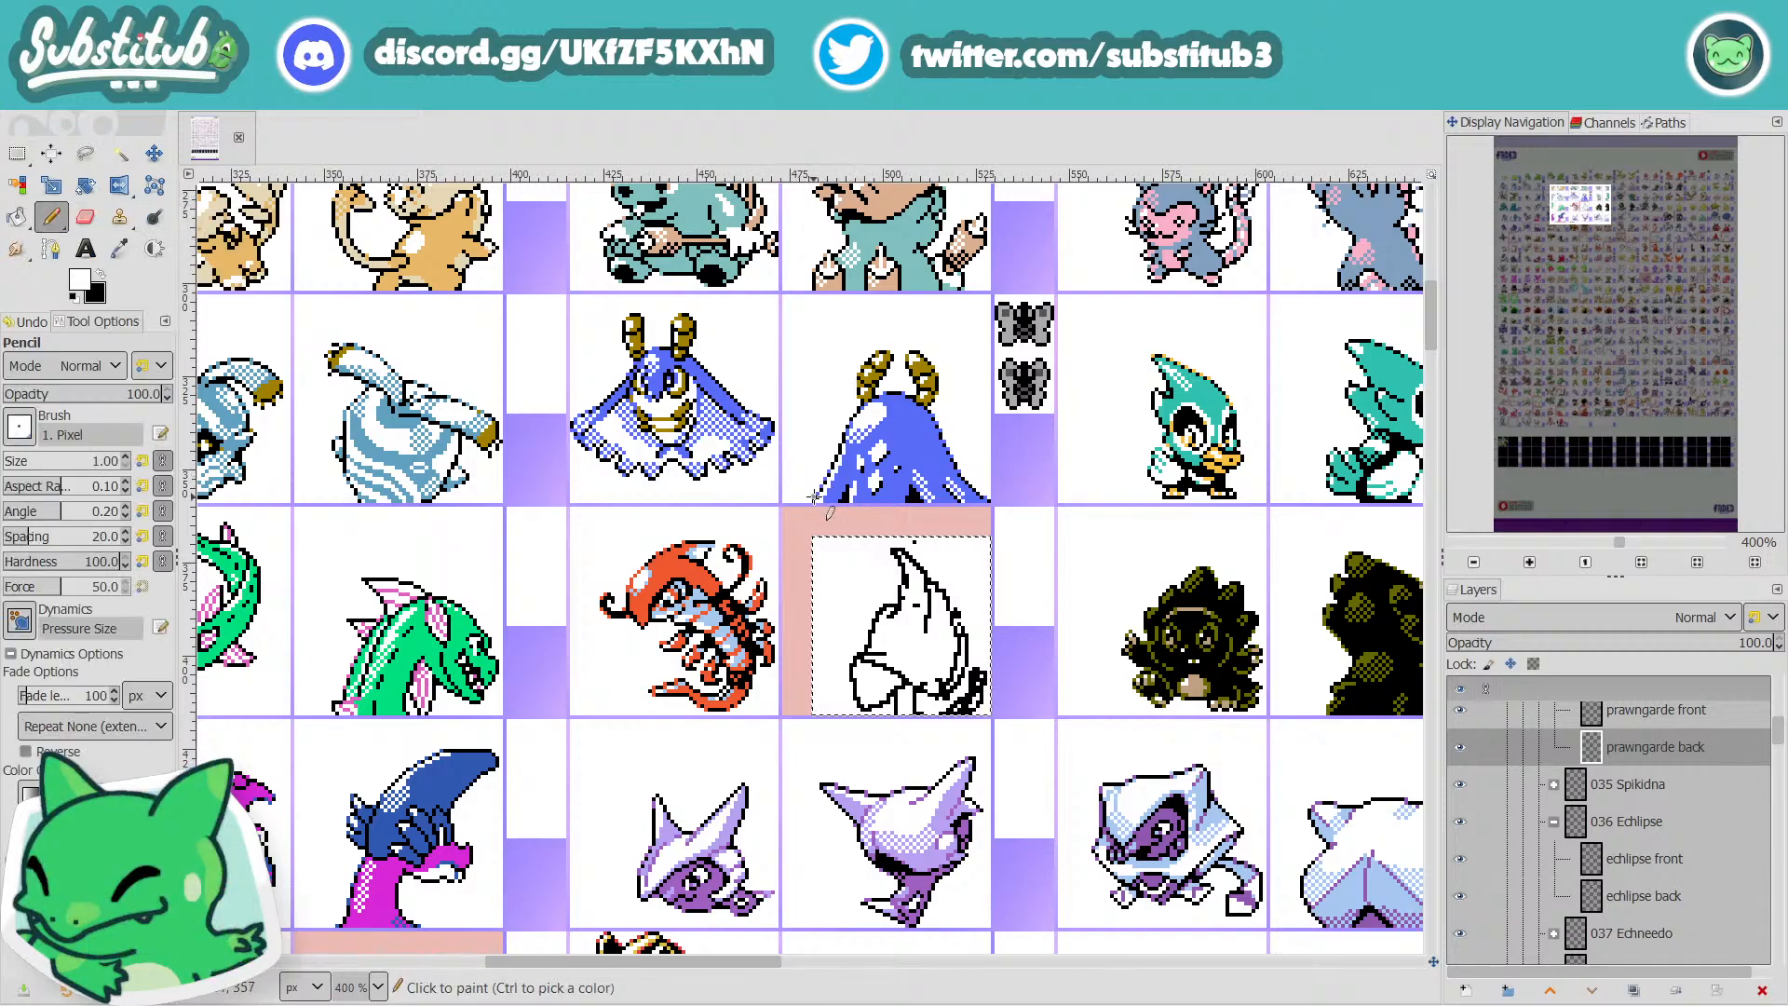
scroll(913, 540, up, 2)
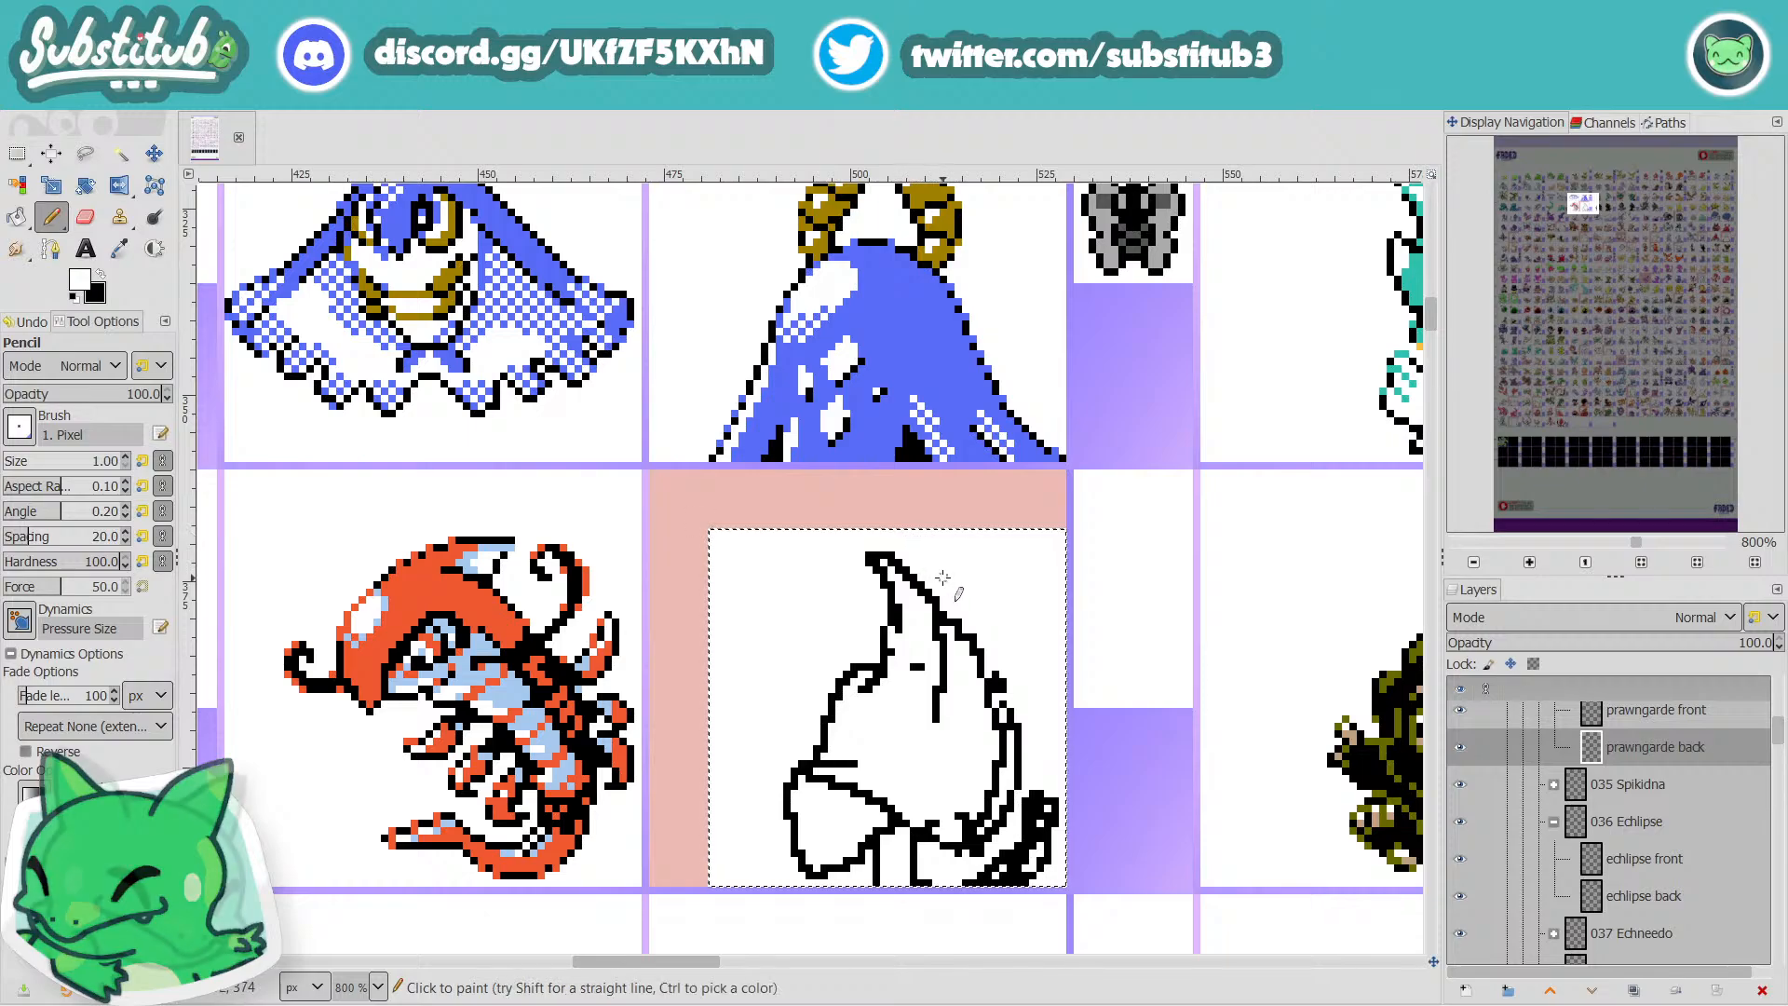
scroll(912, 555, down, 3)
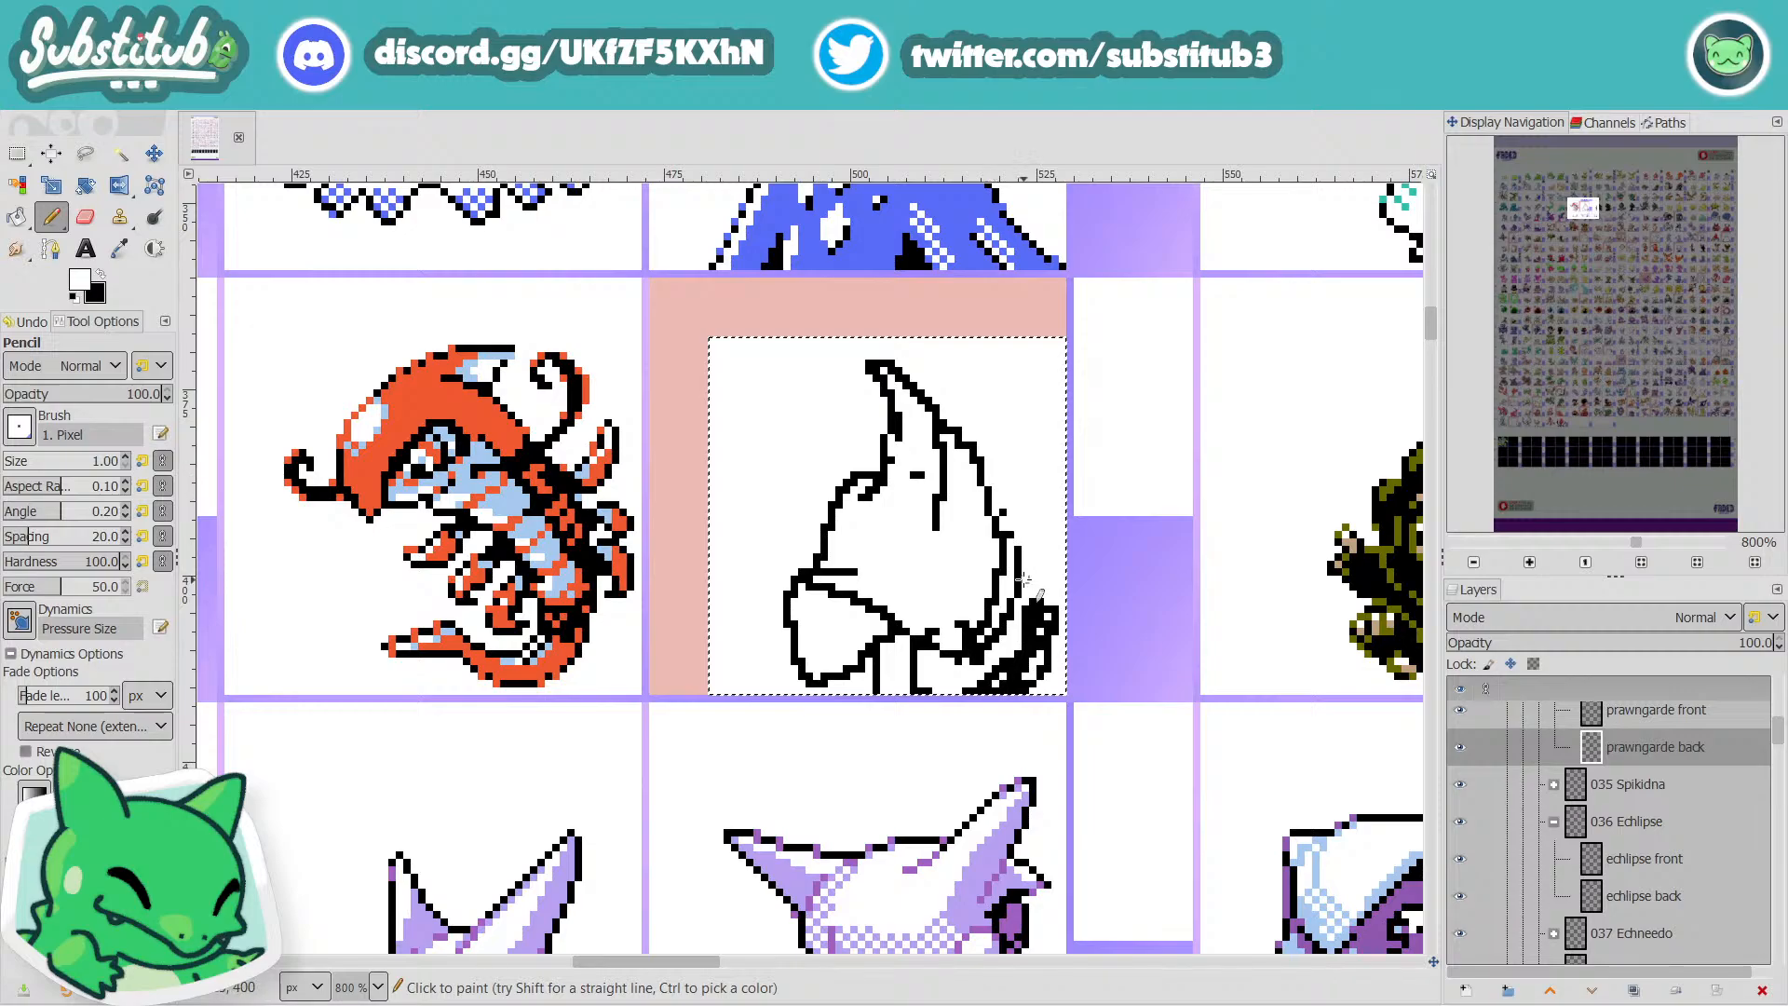
mouse_move(1018, 593)
mouse_down()
mouse_move(1019, 564)
mouse_move(994, 639)
mouse_up()
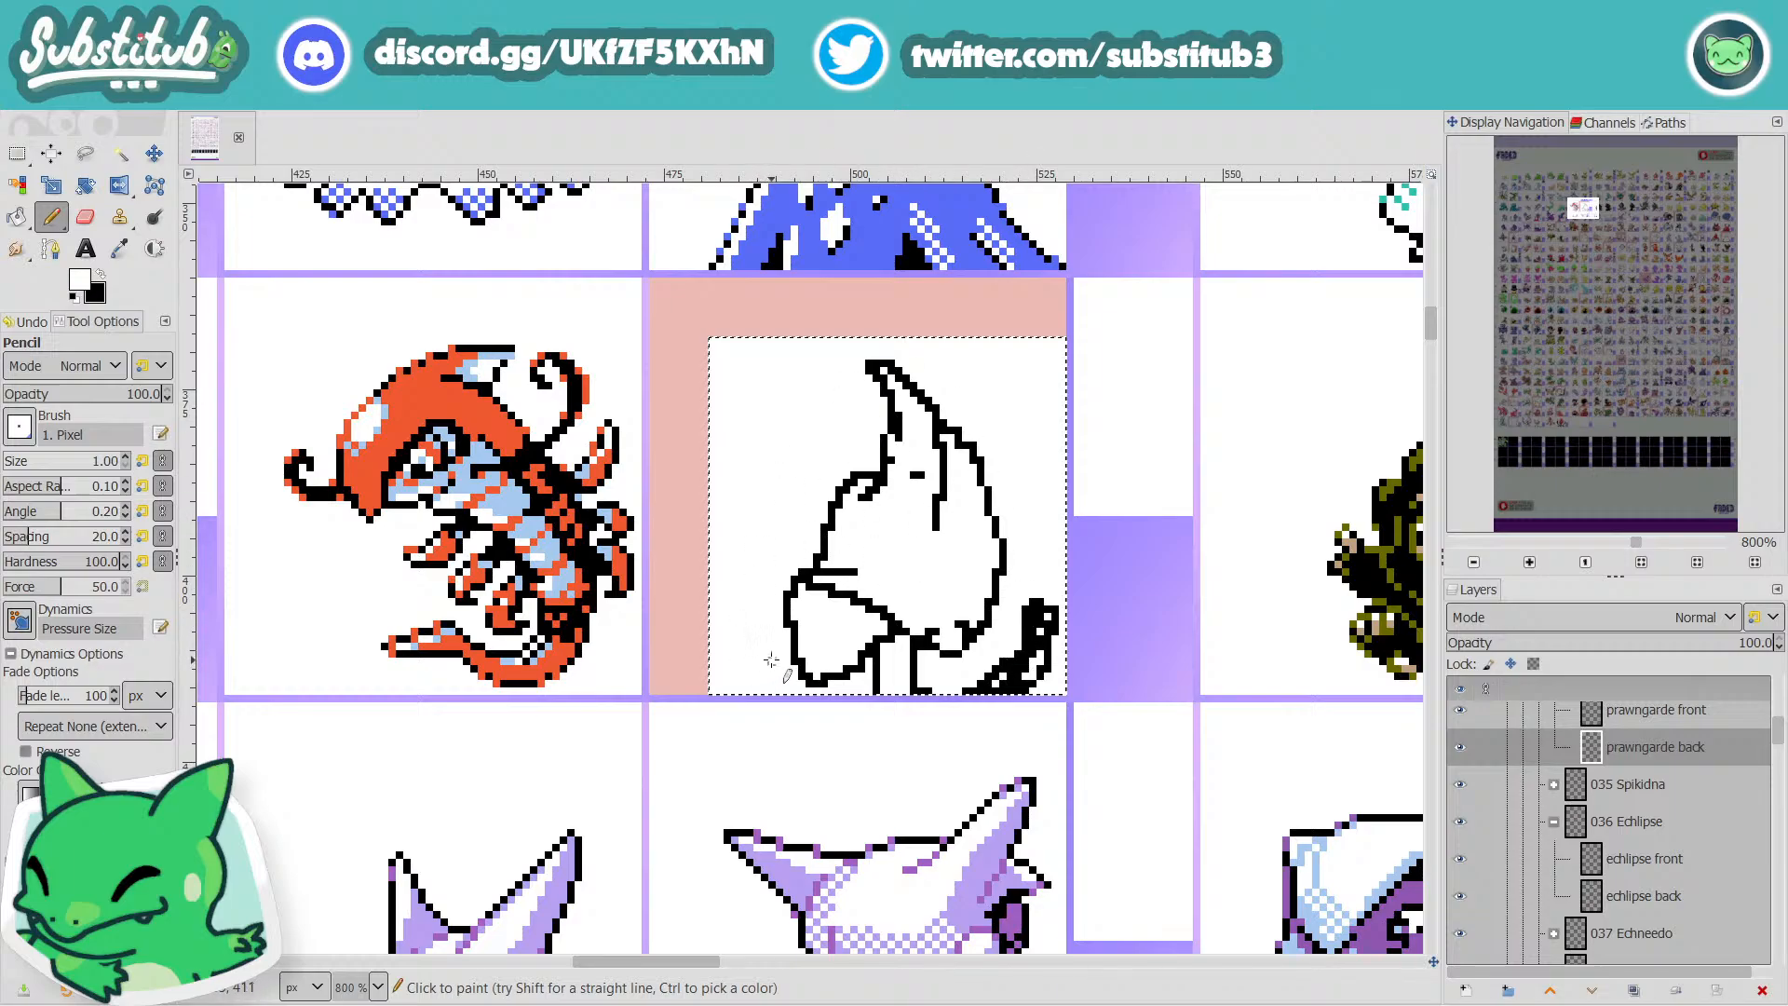
Replace the rounded claw base on the sprite's lower left with a black arched limb outline reaching the frame's bottom edge.
key(x)
mouse_move(846, 684)
mouse_down()
mouse_move(813, 641)
mouse_move(775, 643)
mouse_move(757, 696)
mouse_move(845, 672)
mouse_move(832, 711)
mouse_move(815, 678)
mouse_up()
key(x)
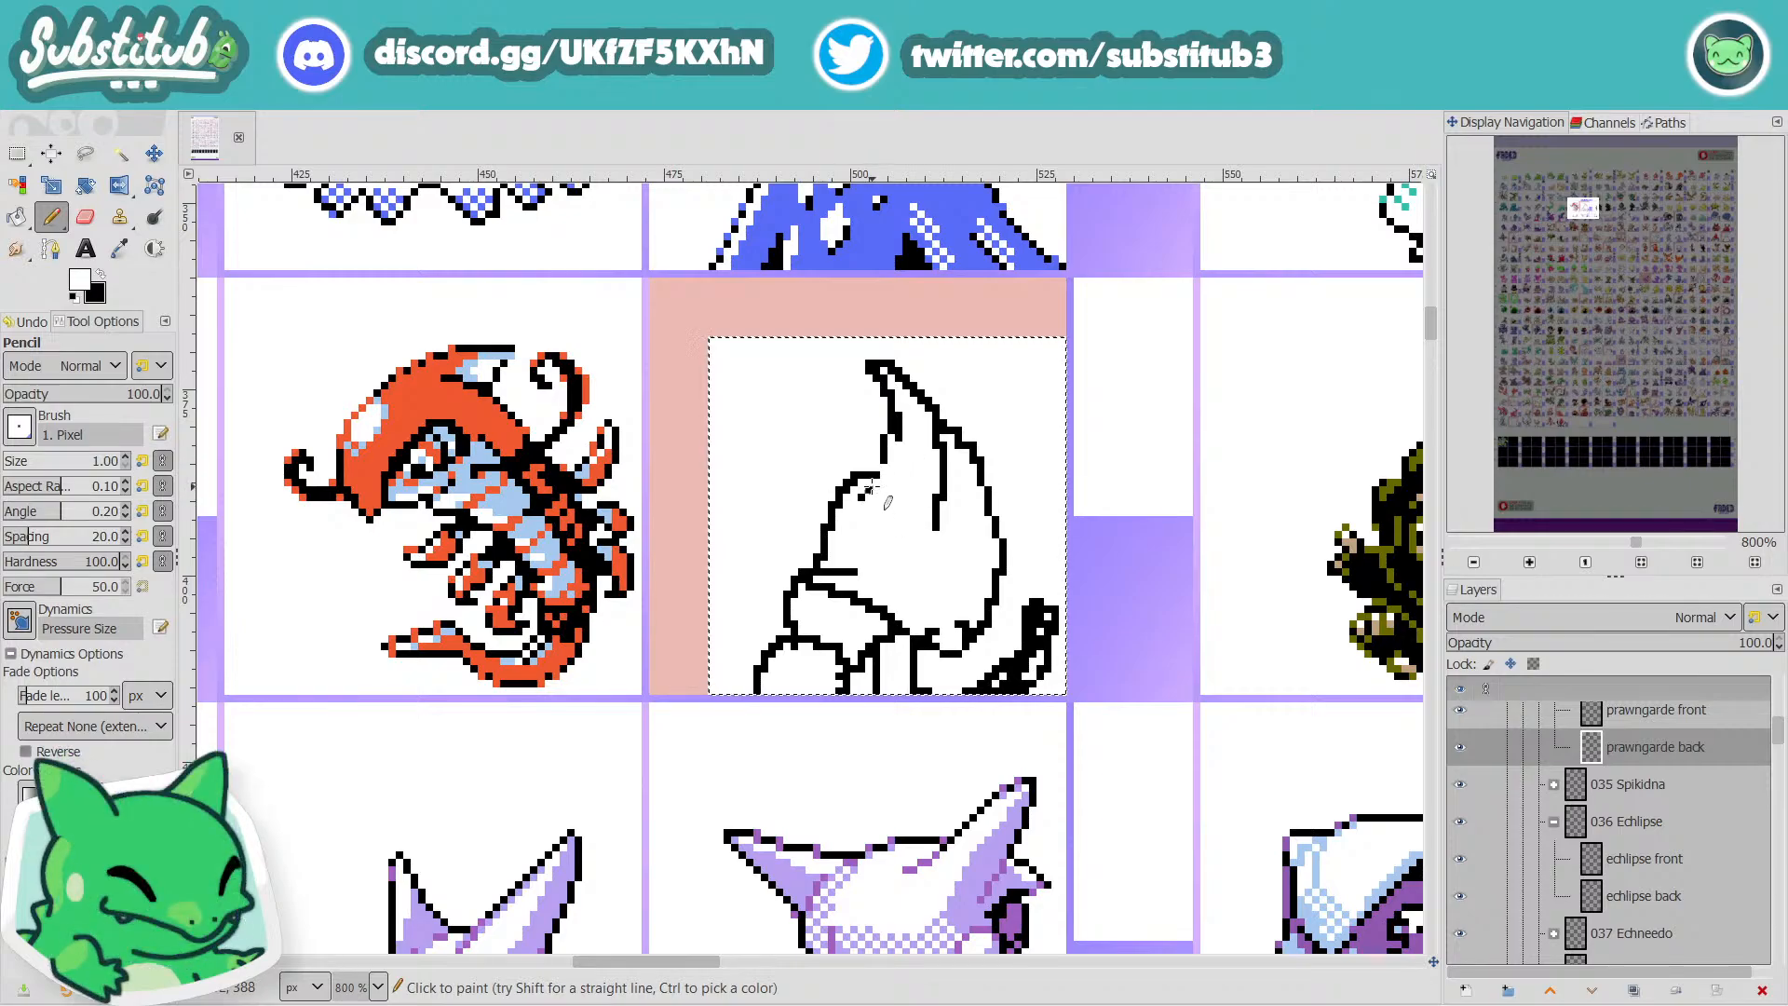
Thin the left contour of the head spike to one pixel and erase the stray marks beside it.
key(x)
key(x)
key(x)
key(x)
key(x)
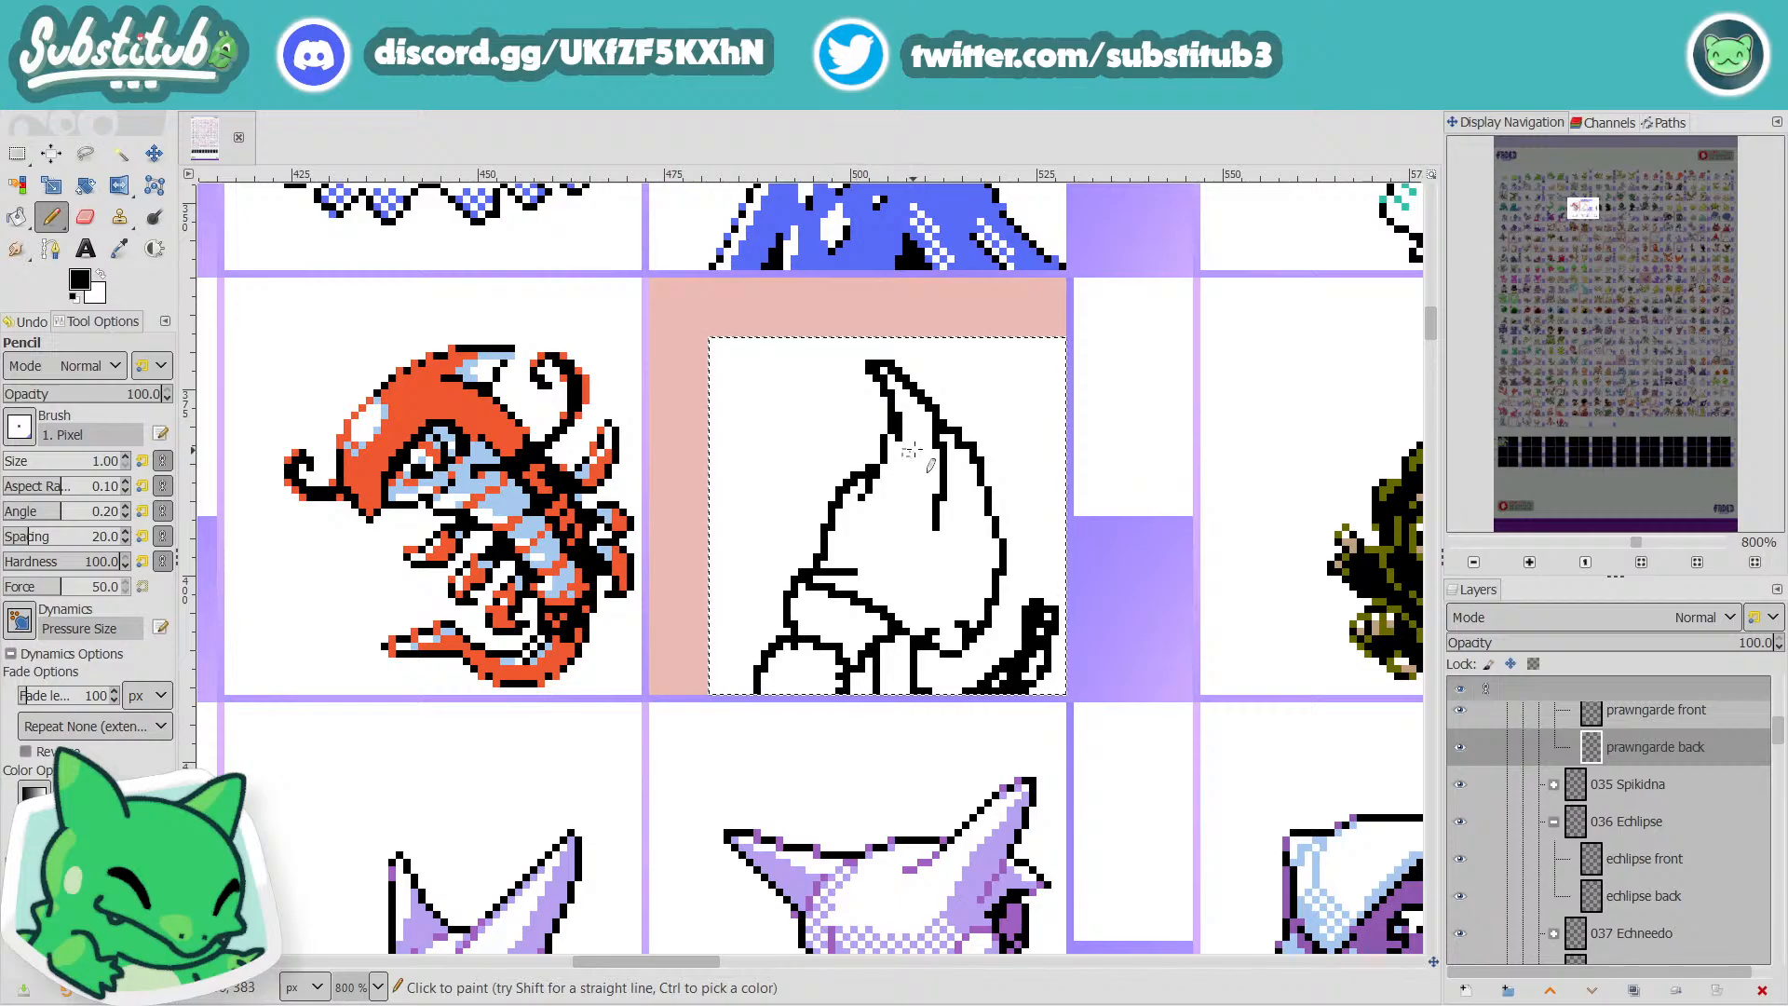
key(x)
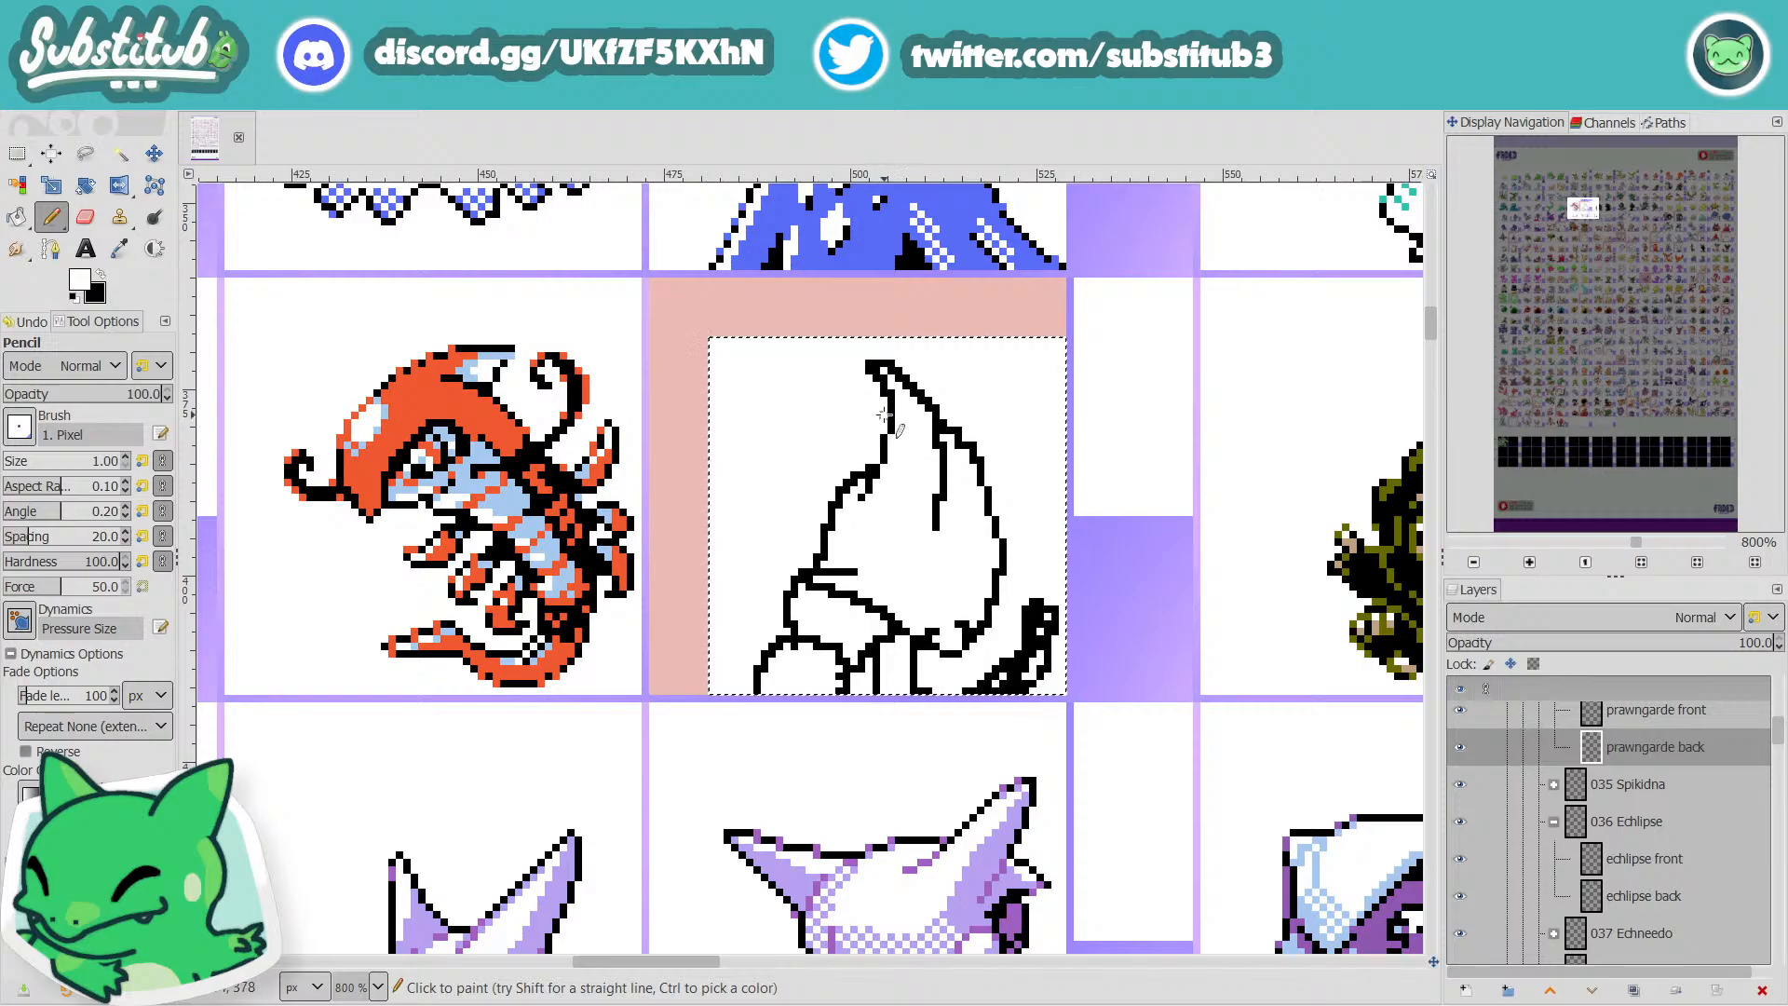
Erase the short stray line above the shell's lower left corner and trim the pixels around that corner.
key(x)
key(x)
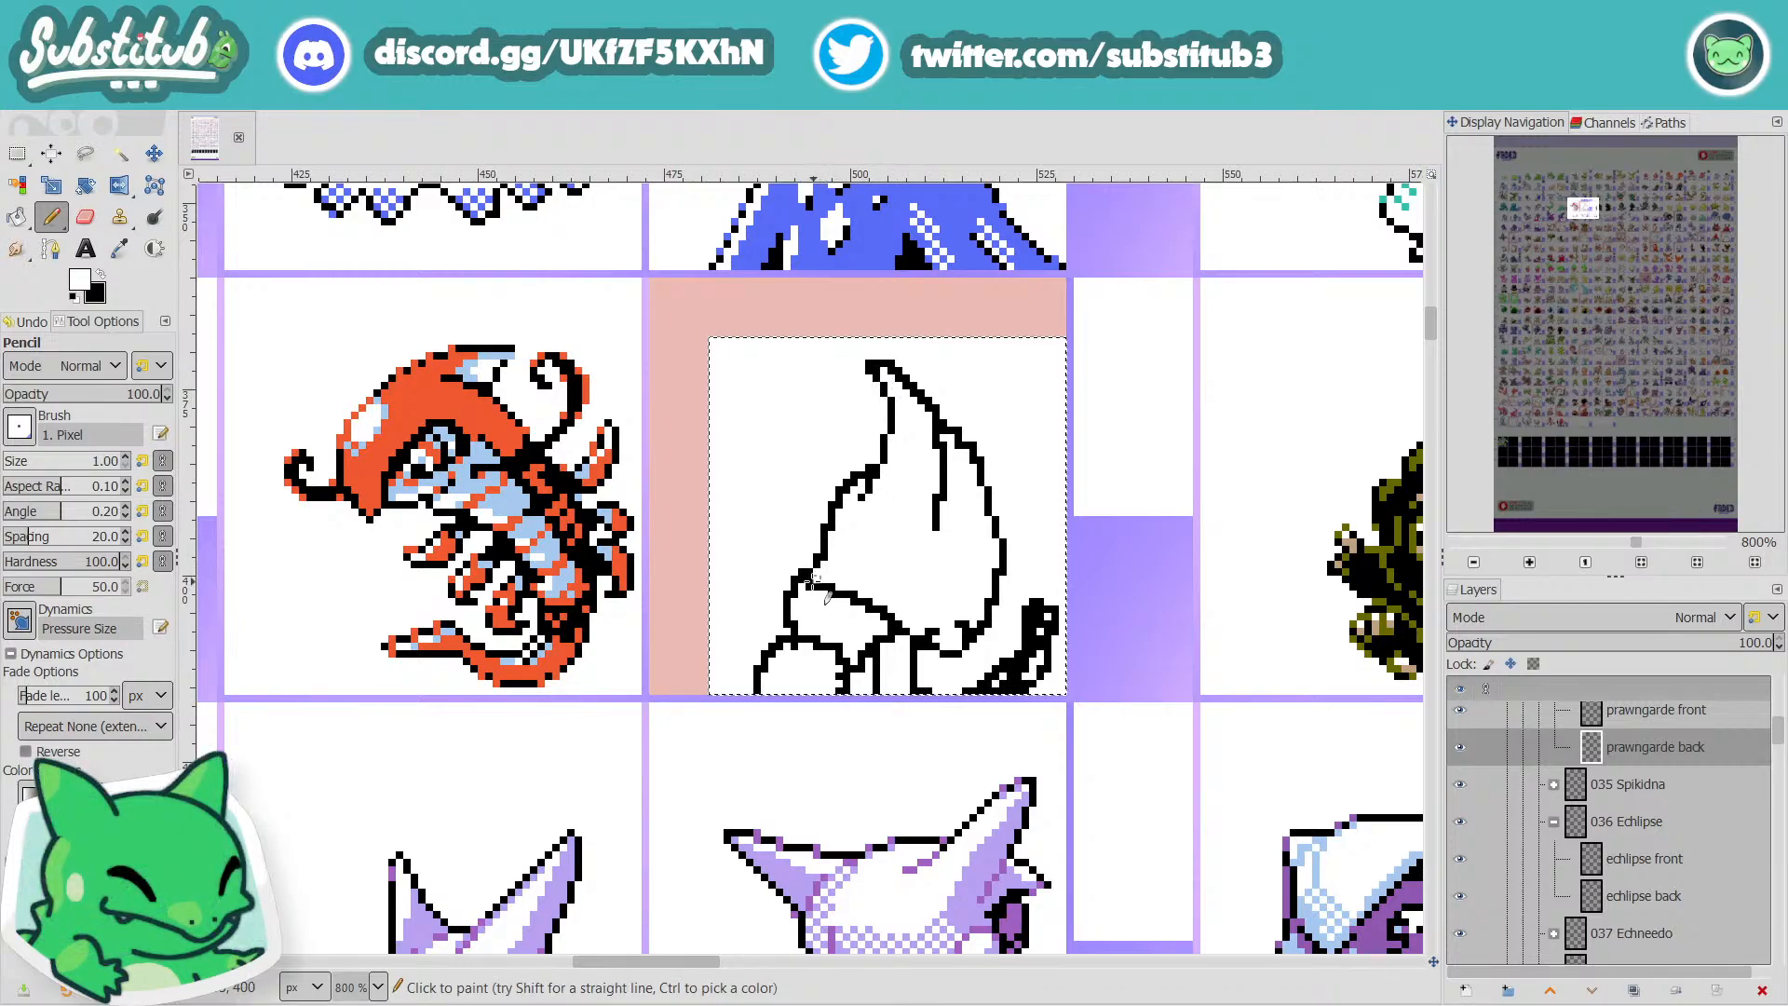
key(x)
key(x)
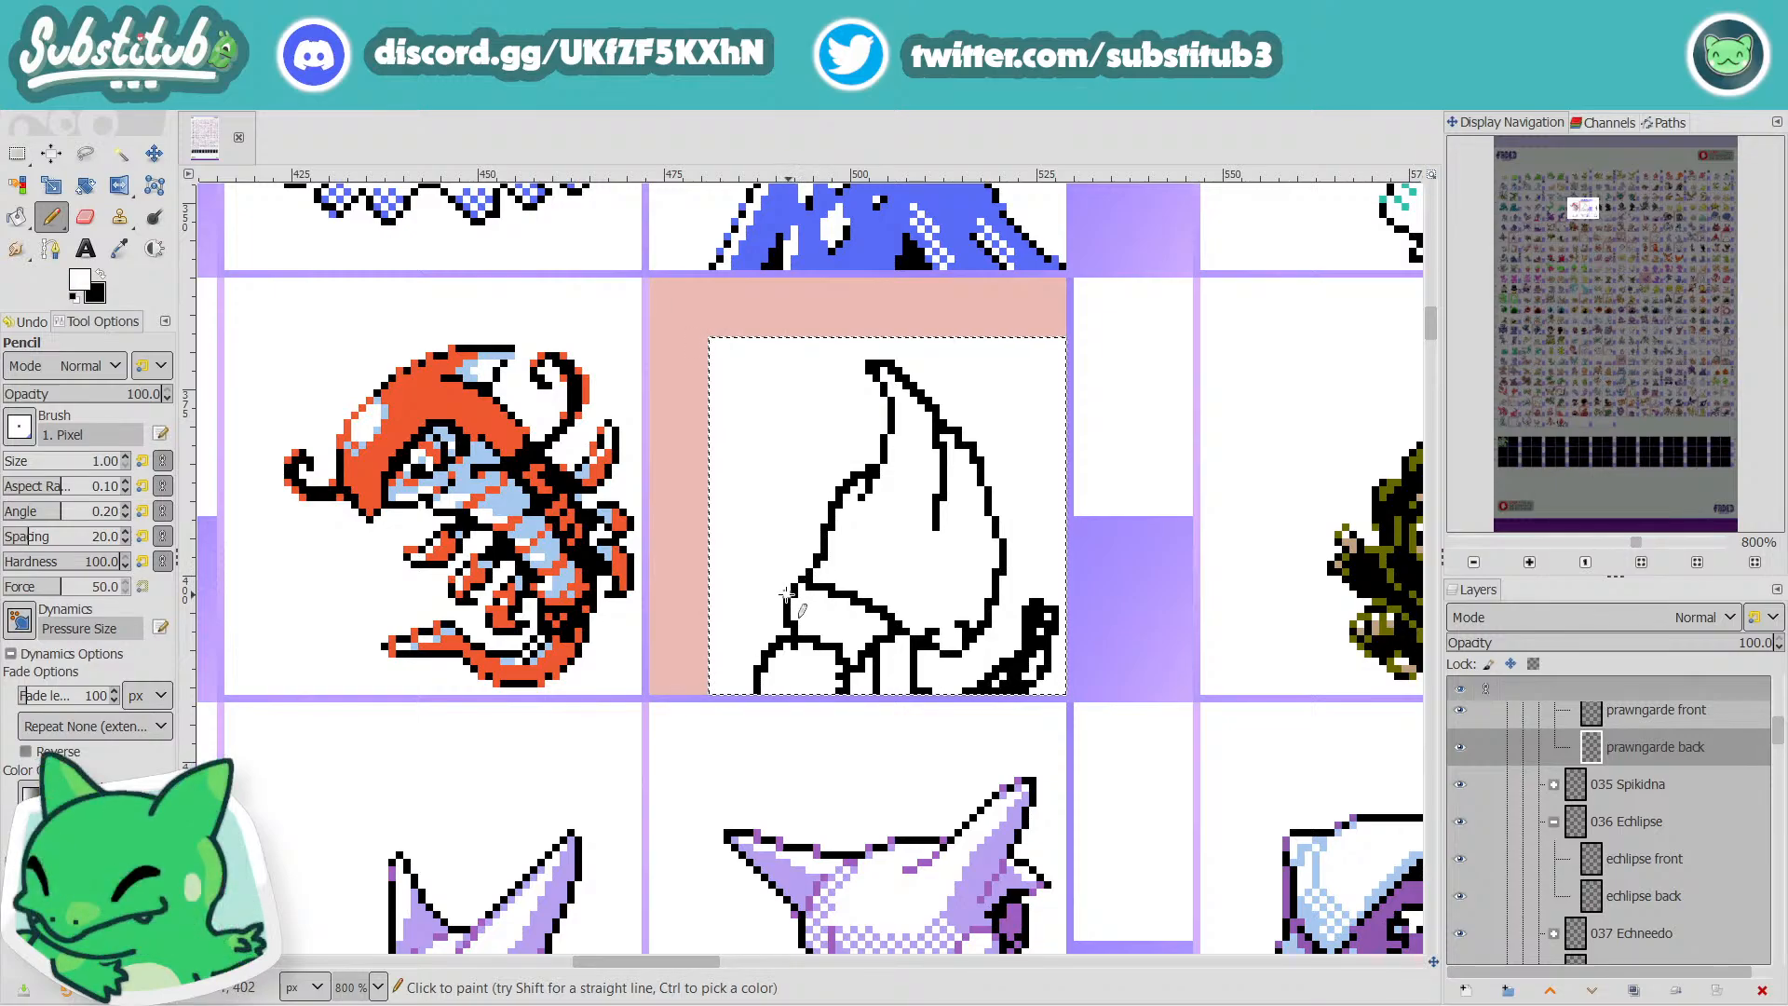
Draw a new black left body contour sloping from the shell down to the frame's bottom edge.
key(x)
drag(812, 582, 759, 689)
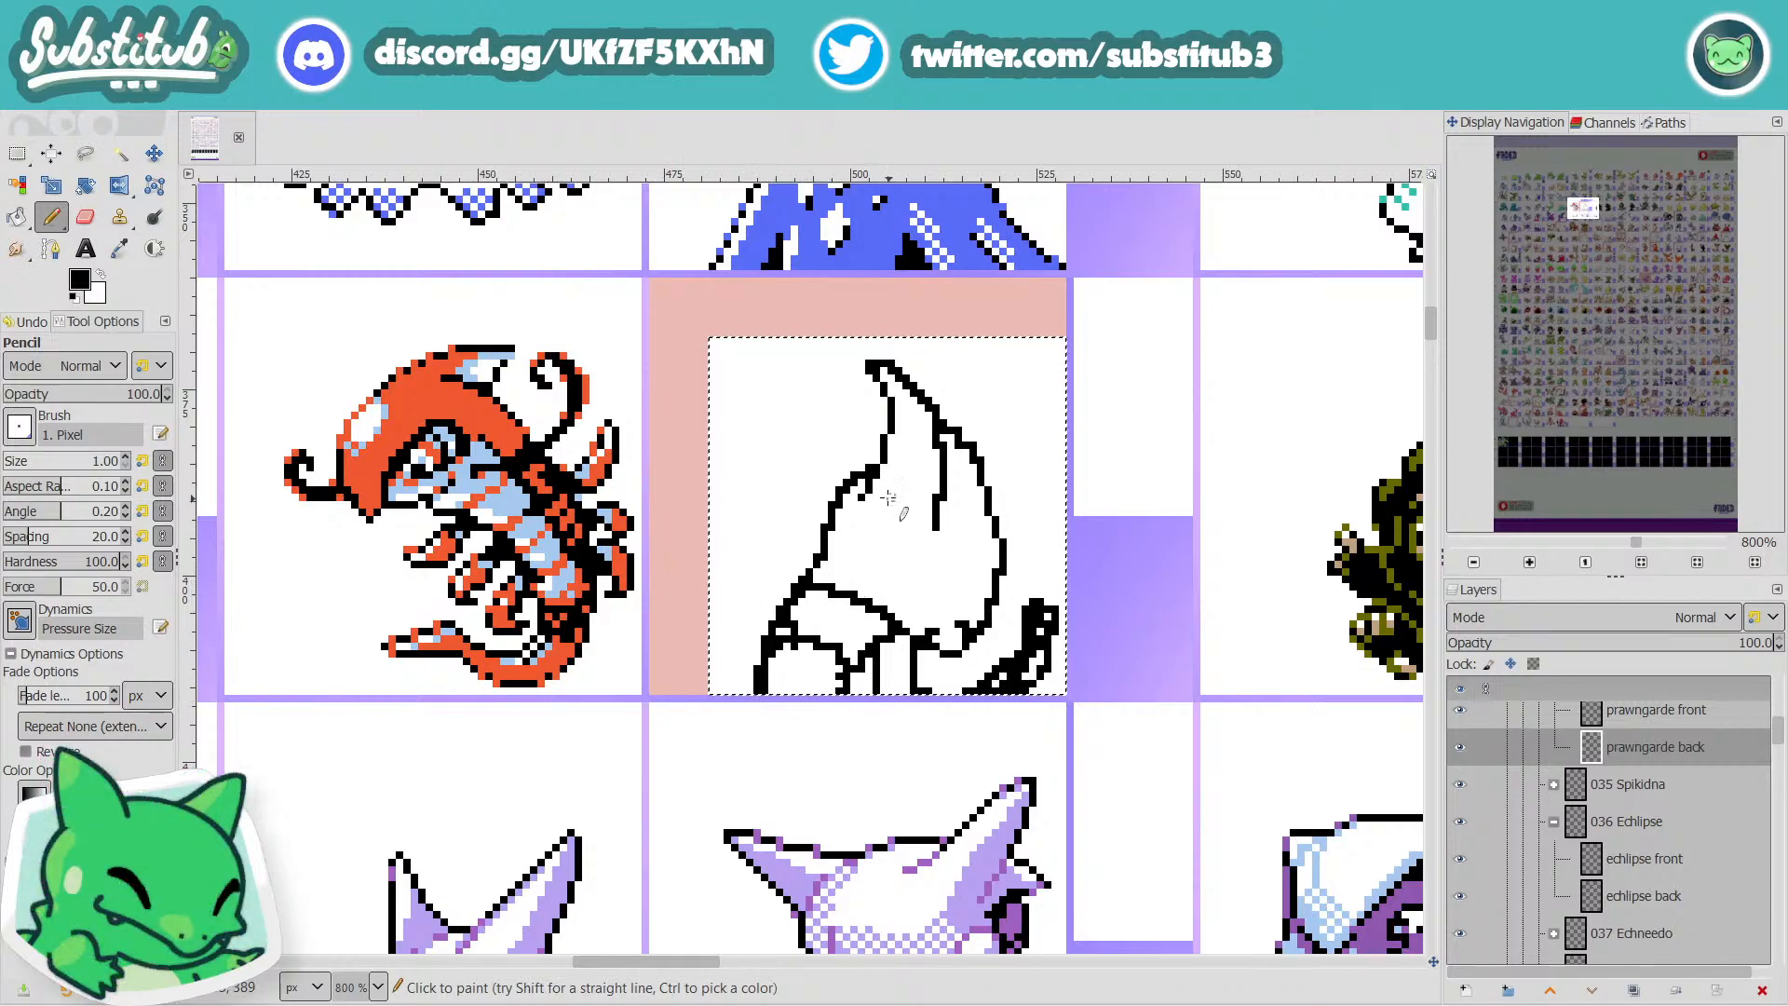
mouse_move(838, 513)
mouse_down()
mouse_move(769, 619)
mouse_move(747, 675)
mouse_move(759, 706)
mouse_up()
Smooth the sloping left body contour by erasing old outline pixels and filling the gaps with black.
key(x)
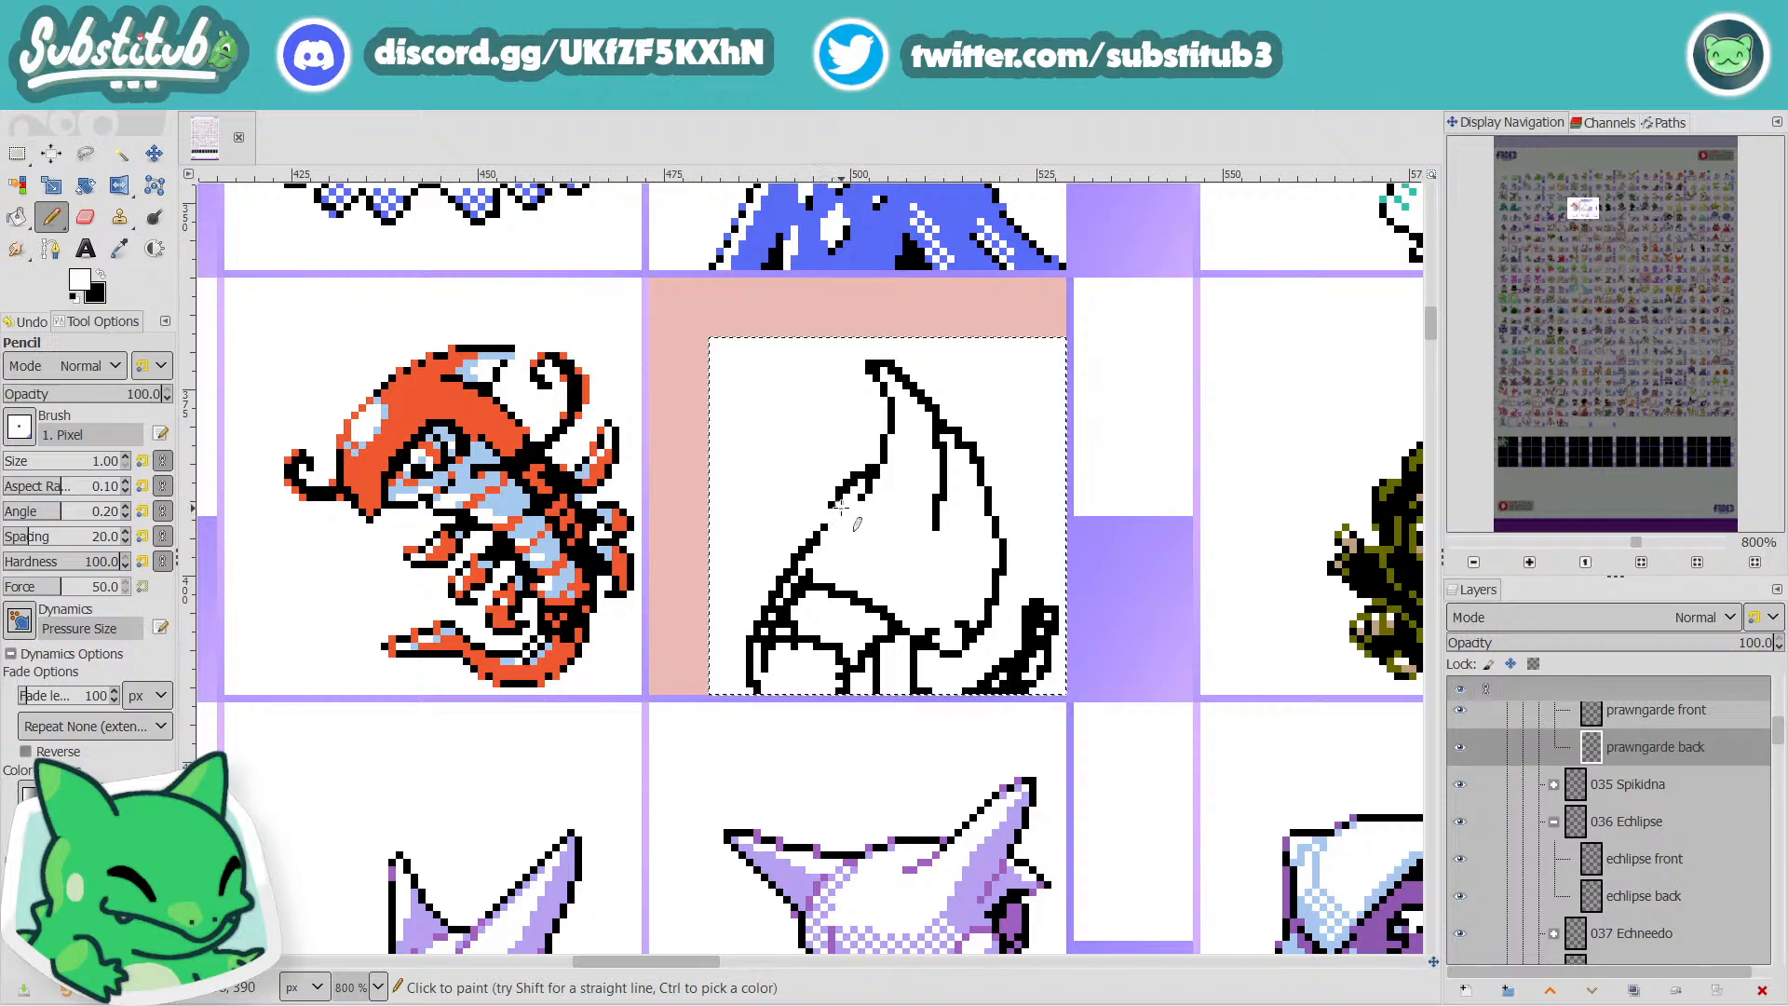
key(x)
key(x)
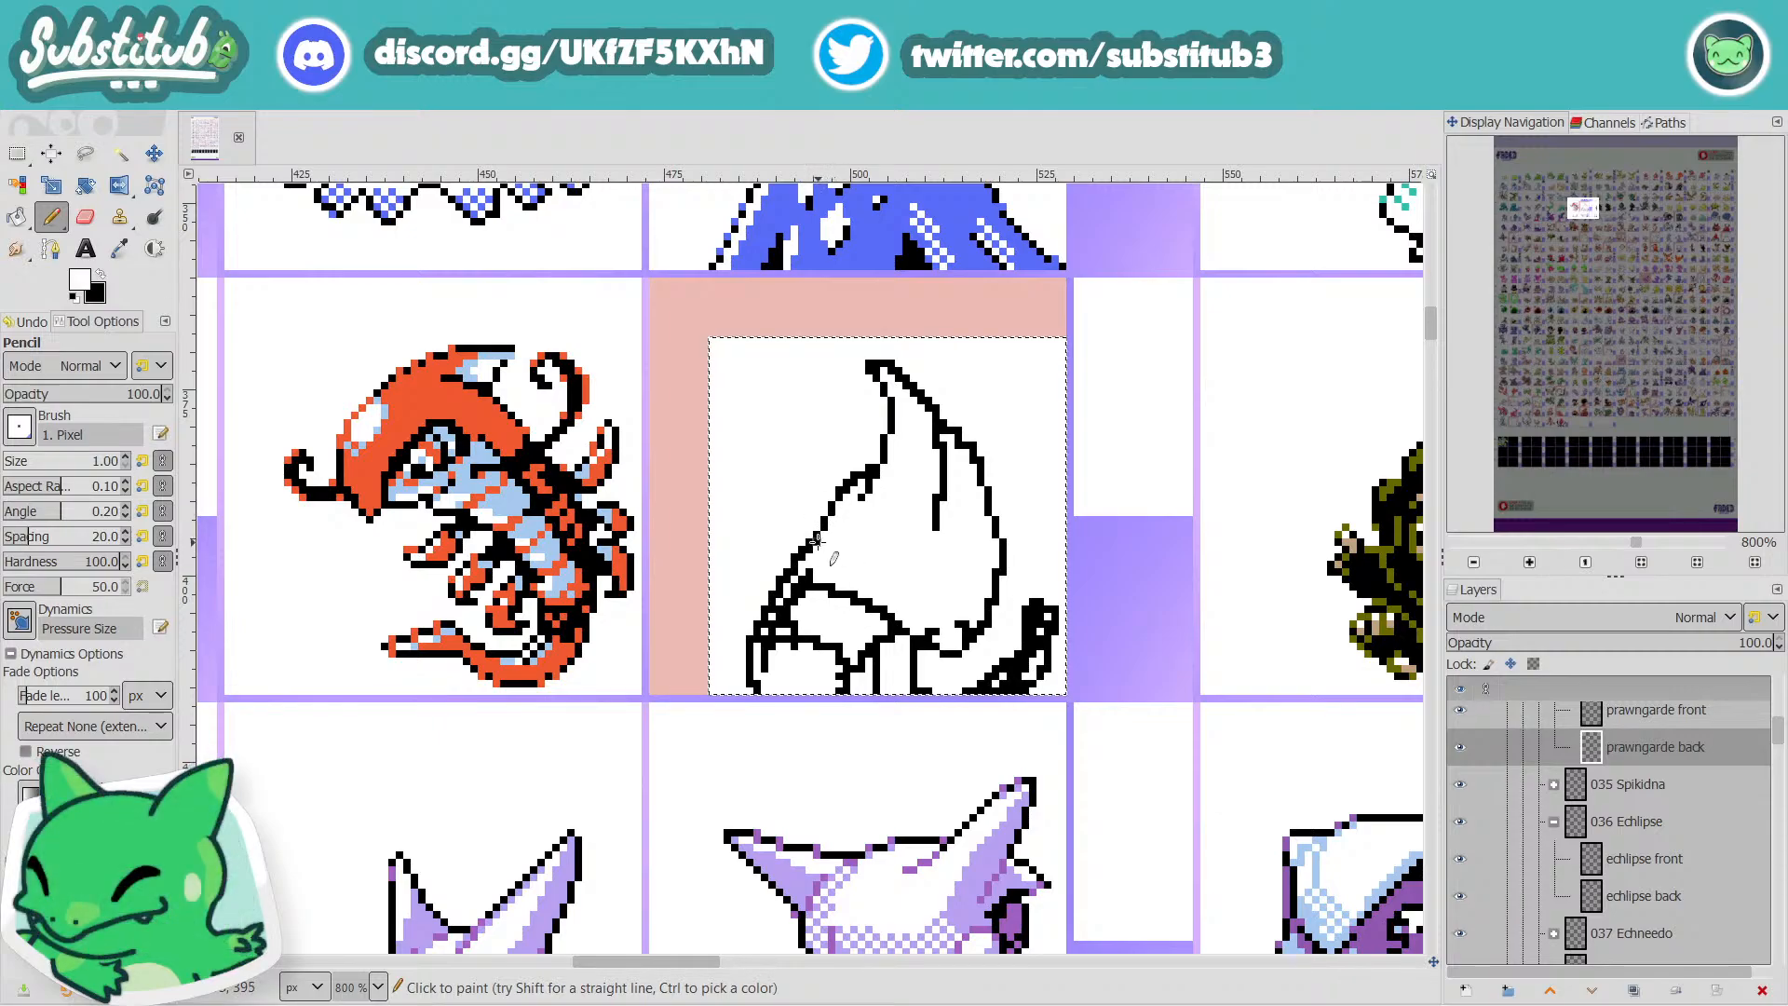
key(x)
key(x)
key(x)
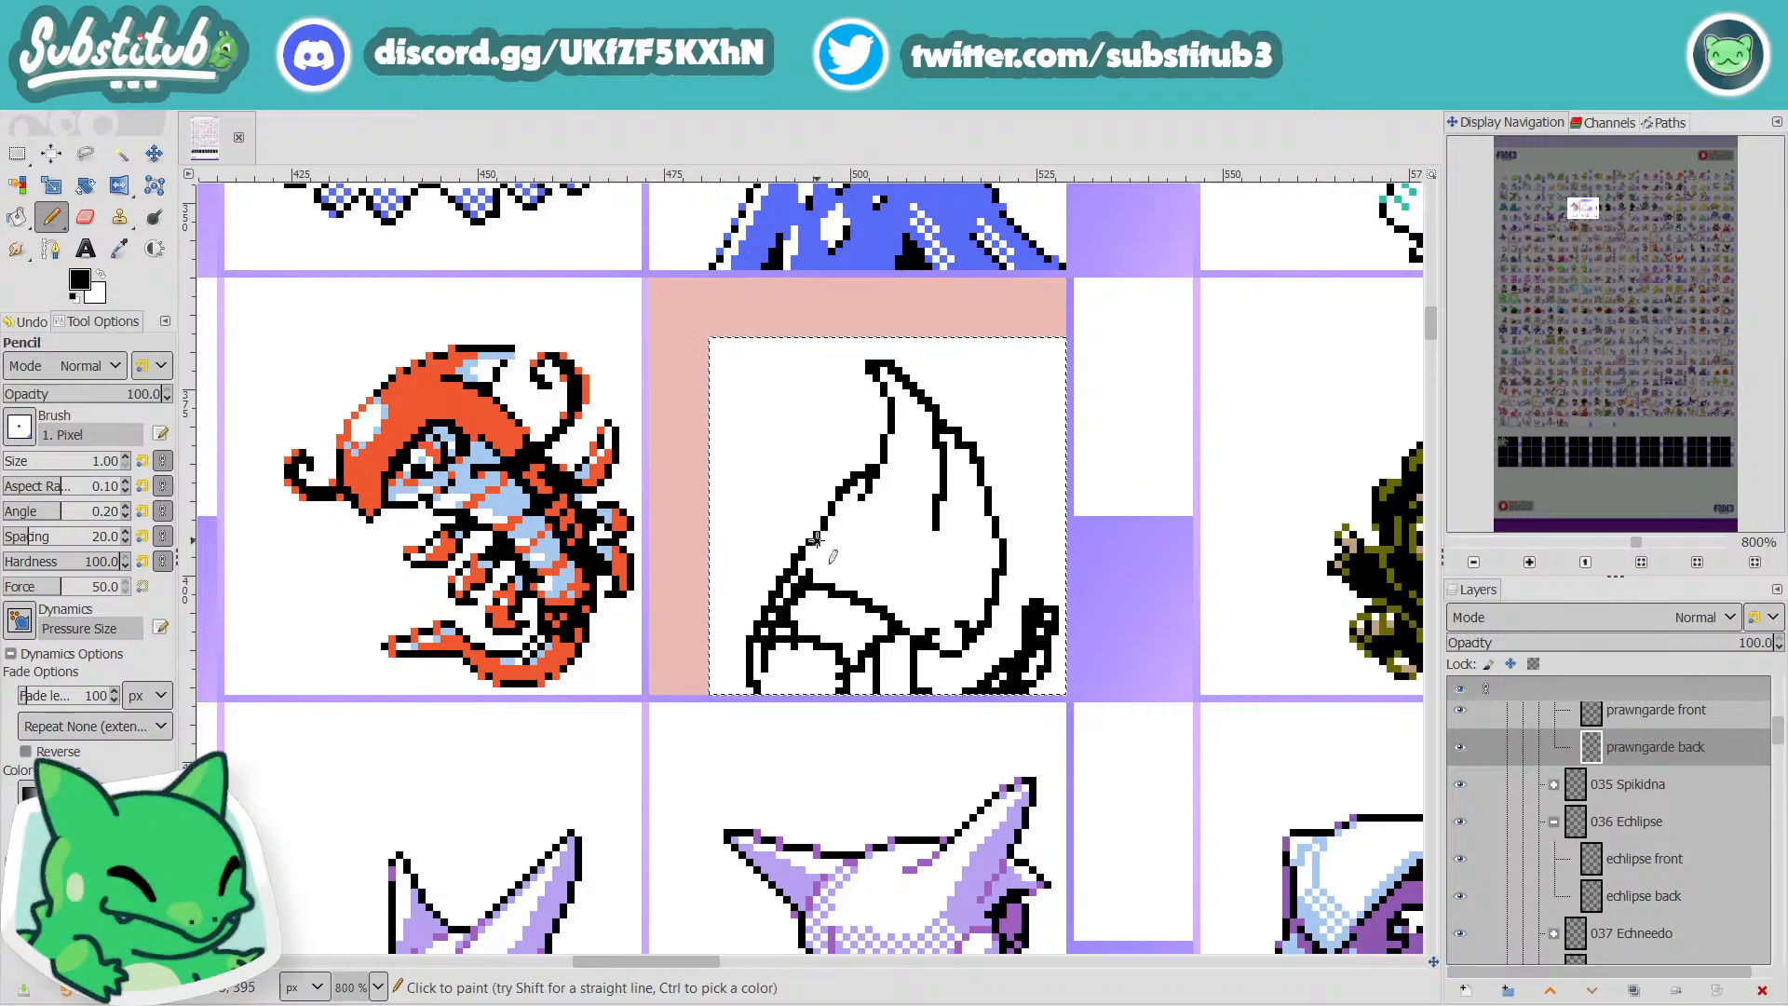
key(x)
key(x)
key(x)
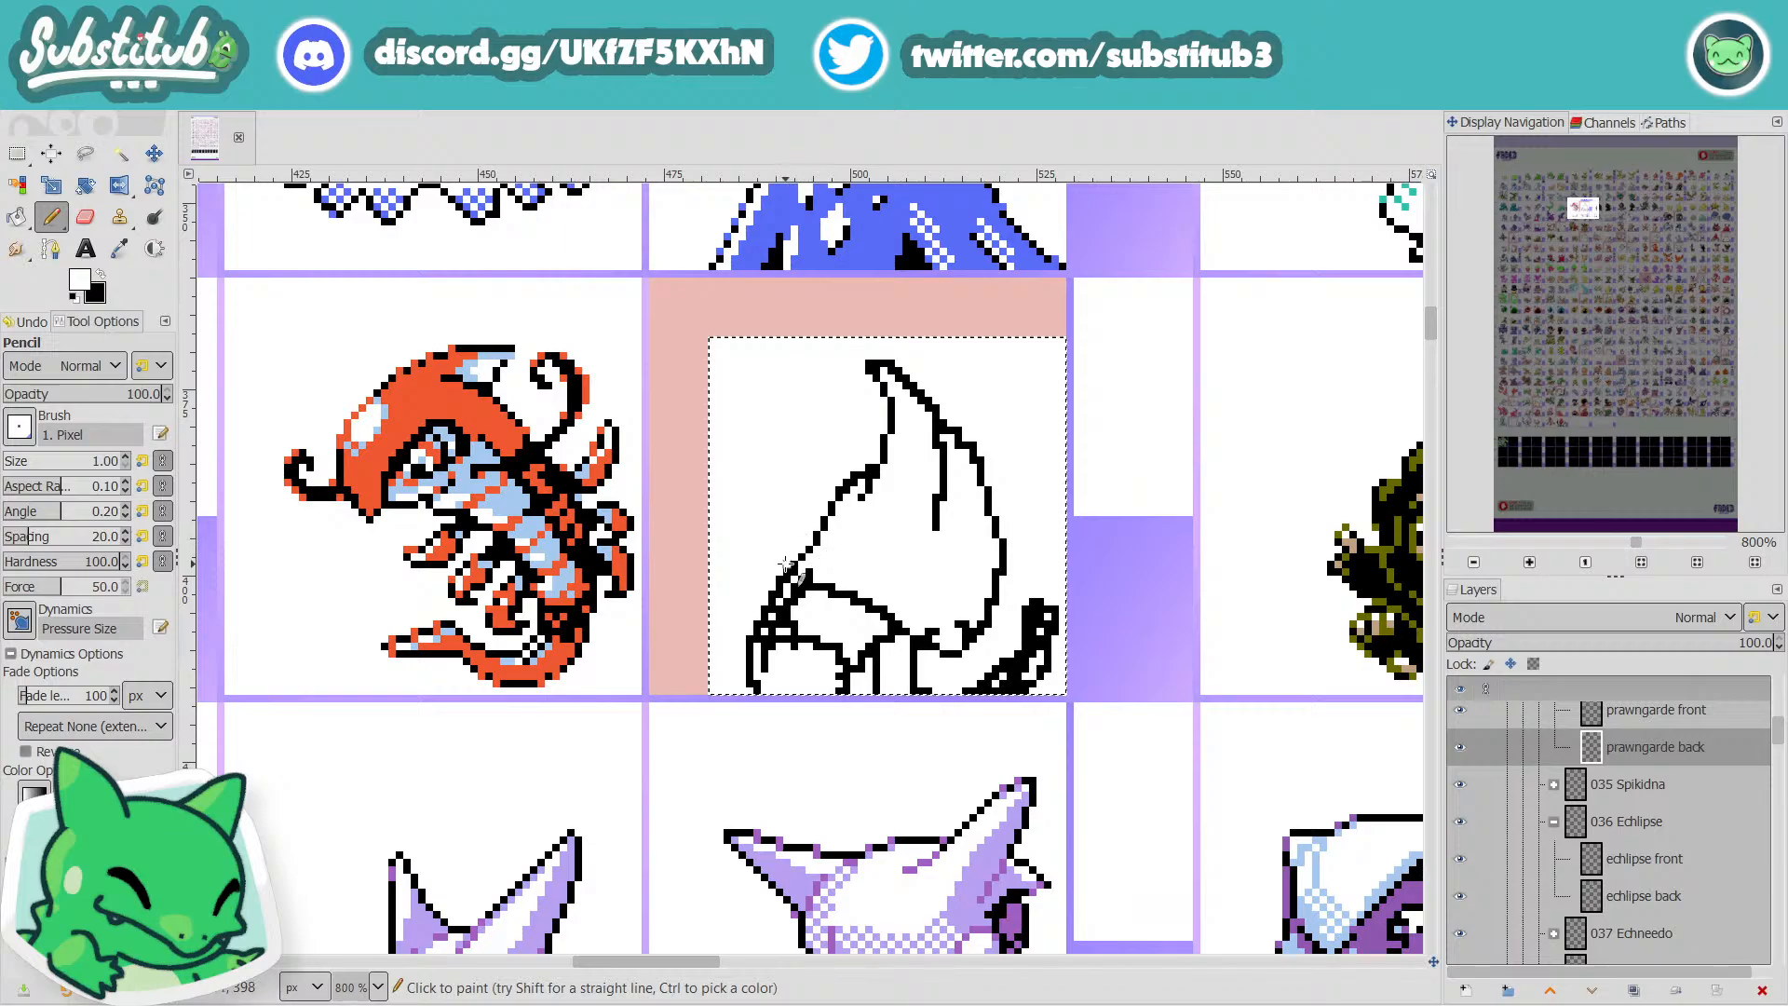
key(x)
key(x)
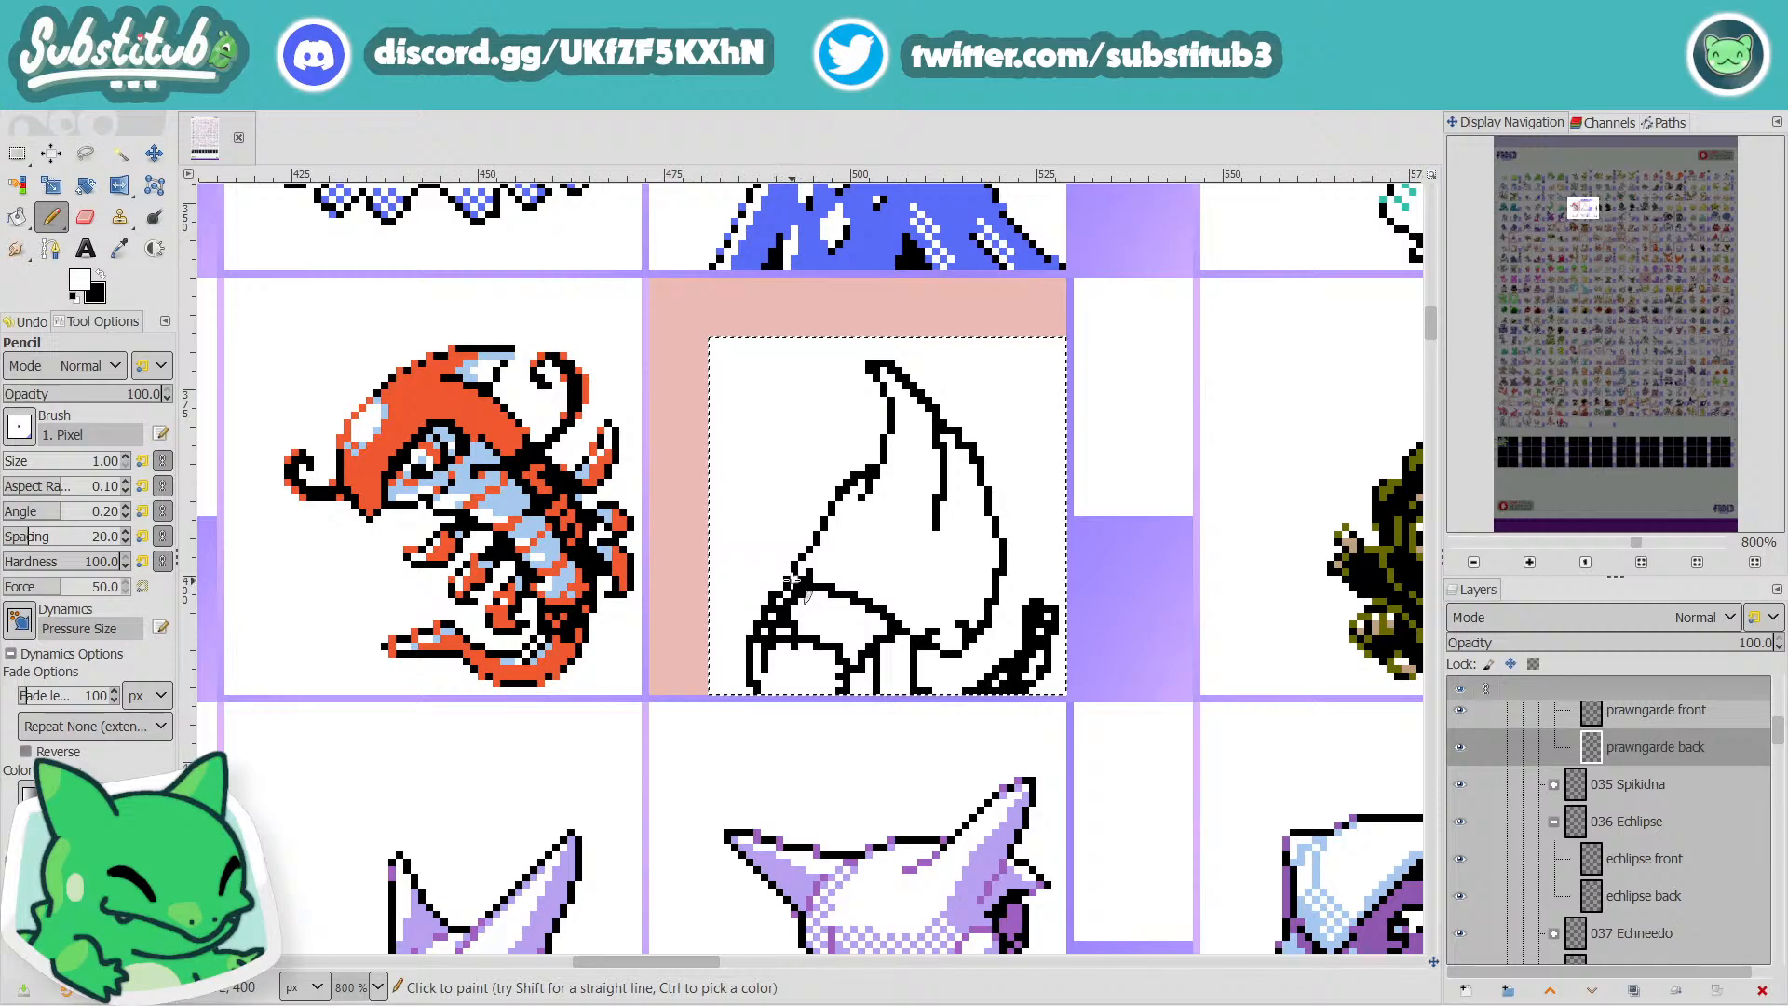
Draw a curved black shell edge just above the old one, starting at the left contour and arching down toward the middle.
key(x)
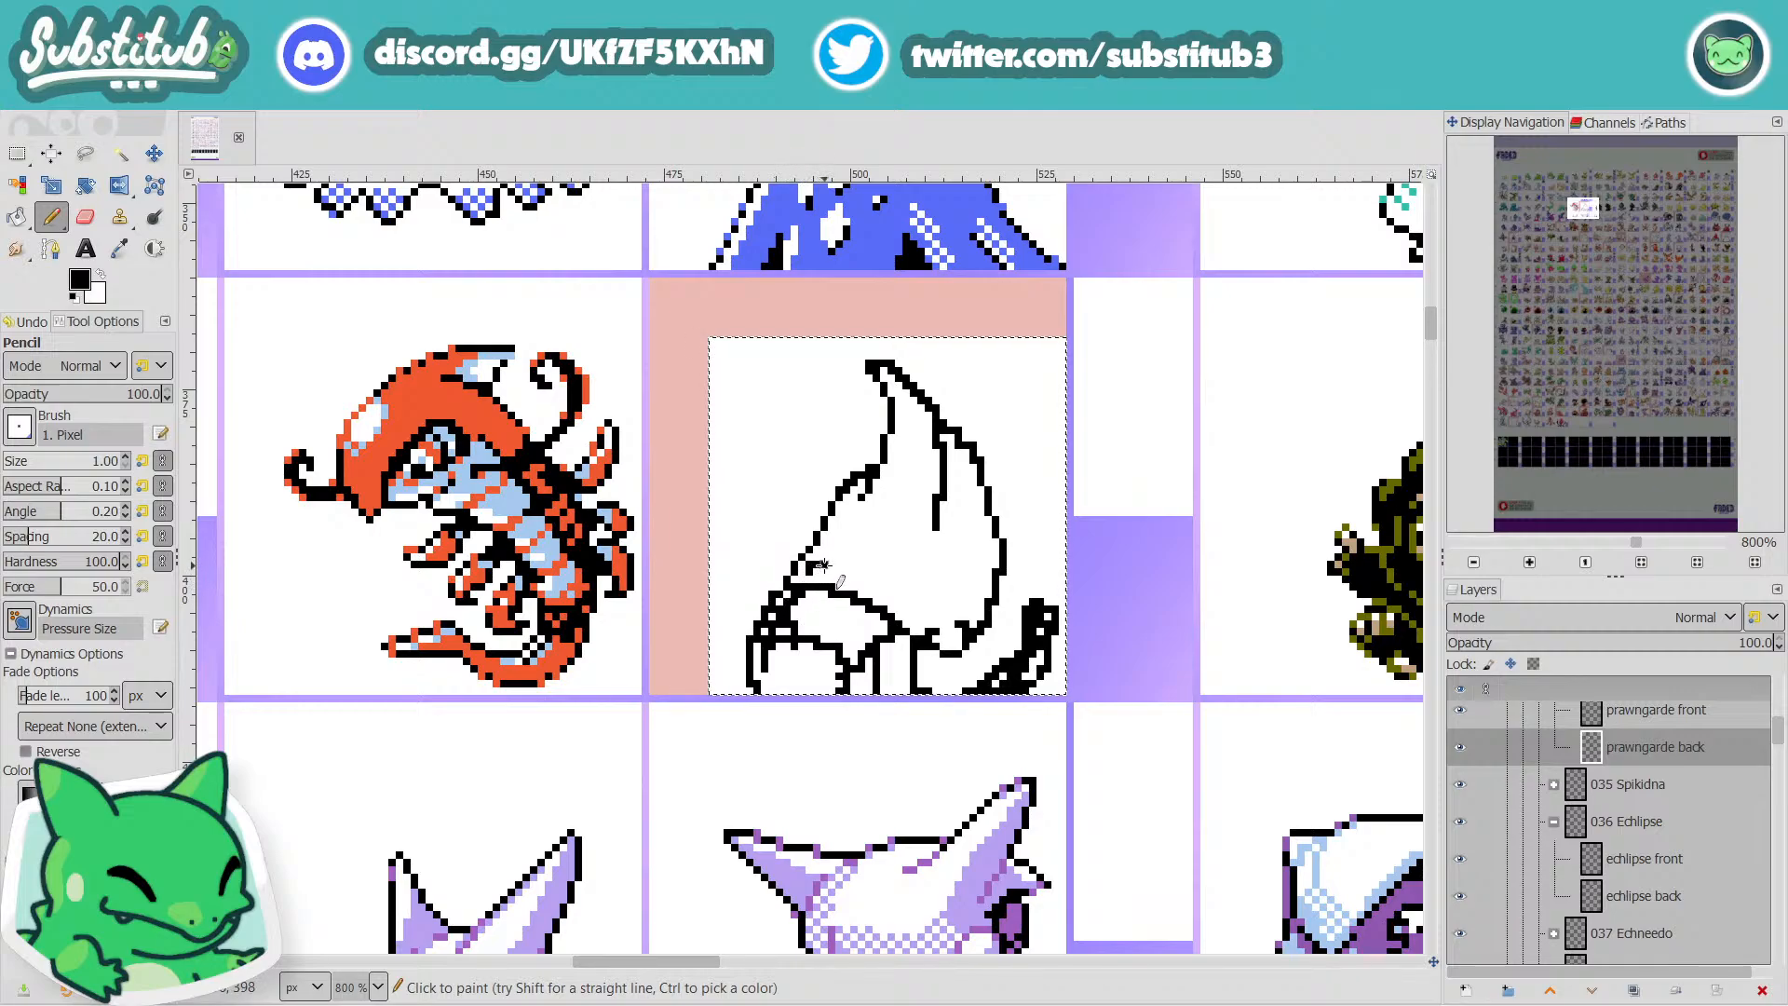
drag(824, 565, 831, 569)
key(x)
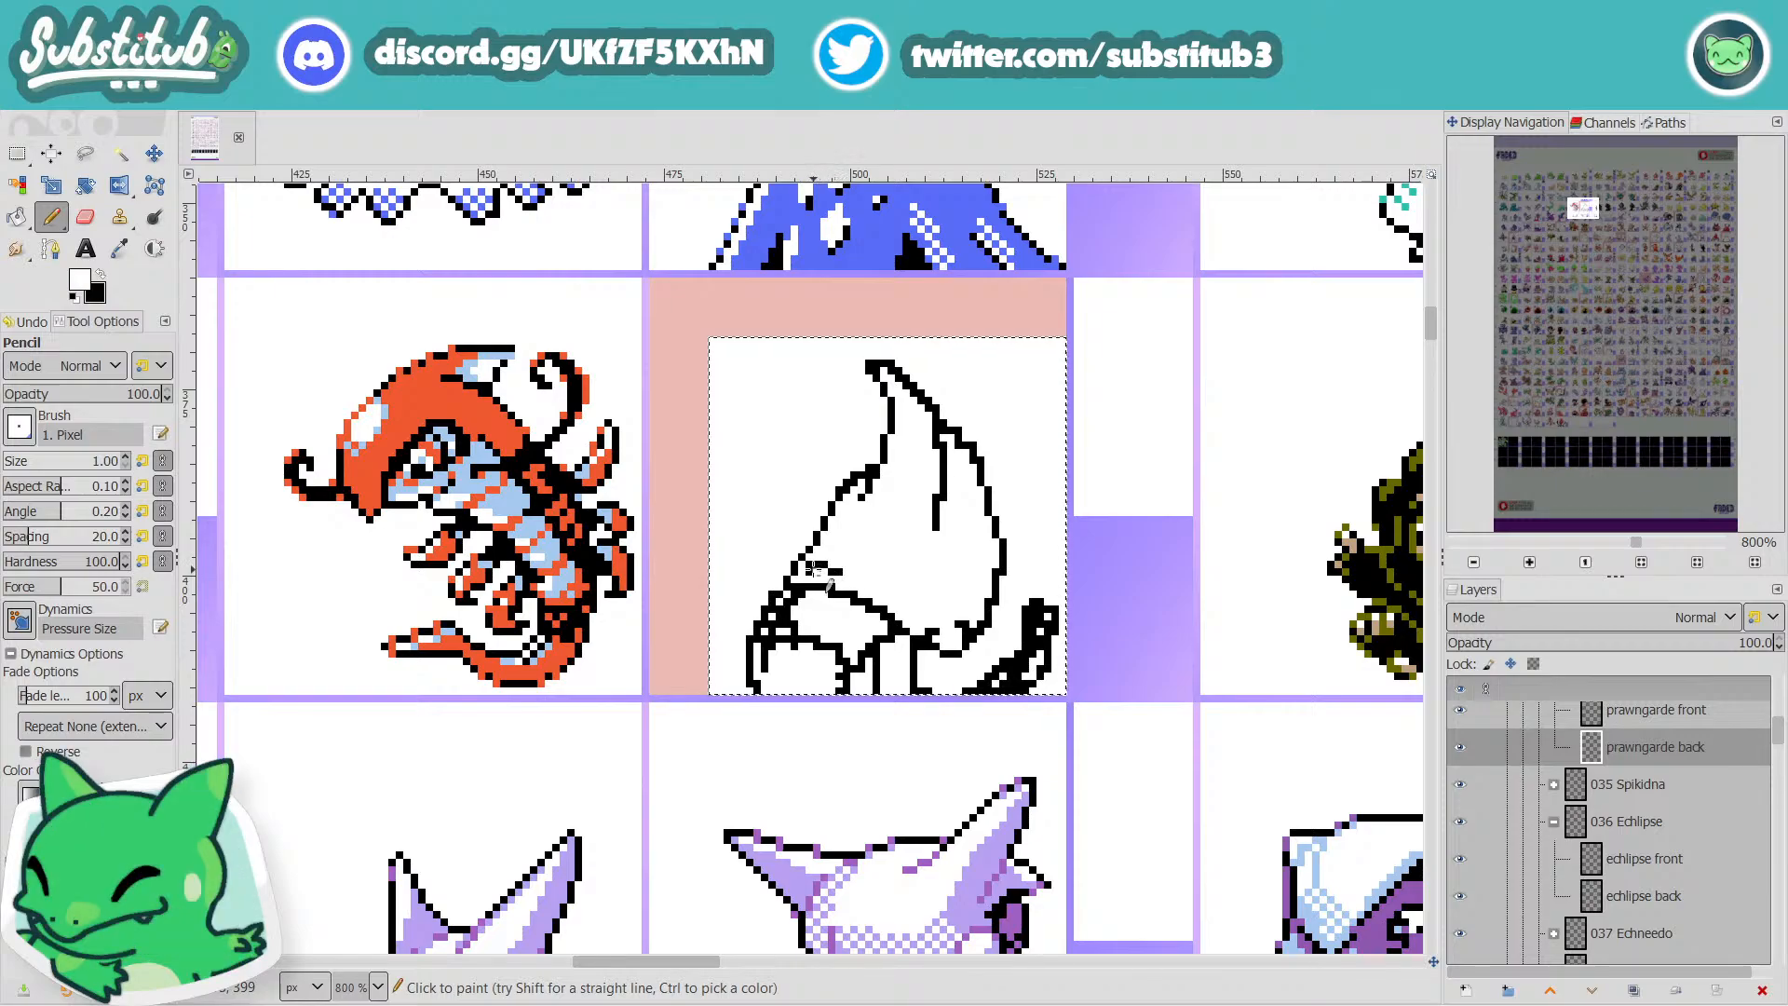
key(x)
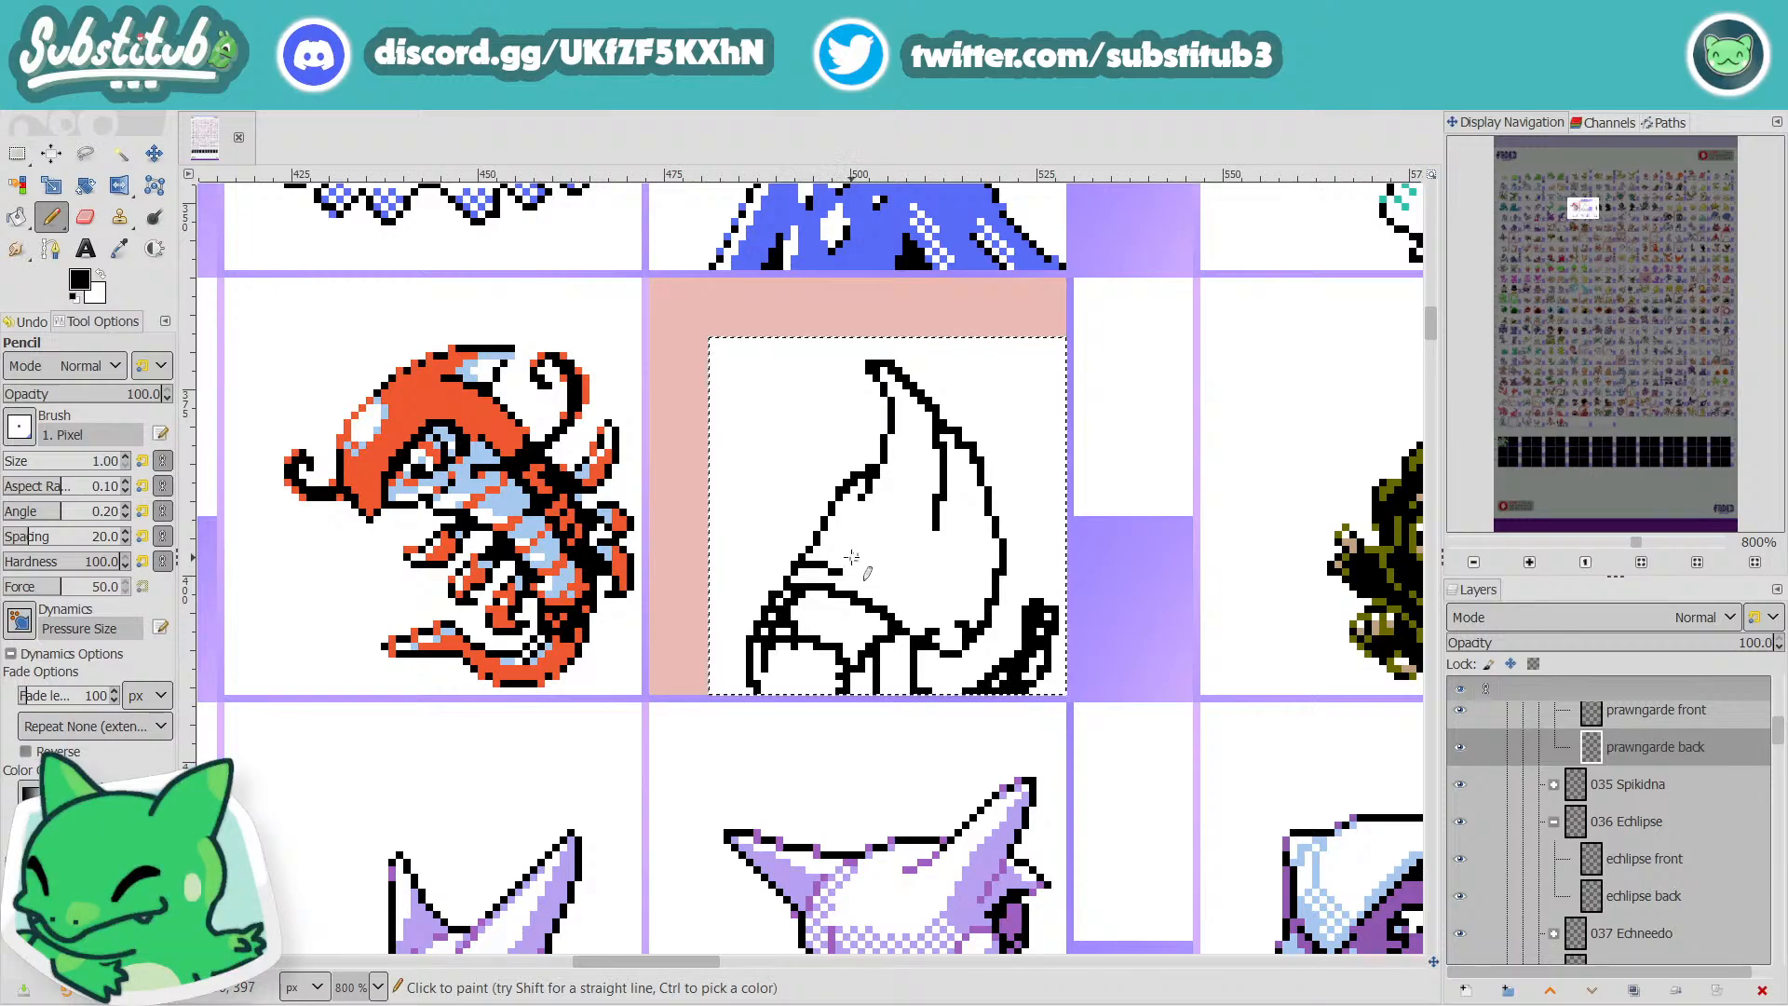
key(x)
key(x)
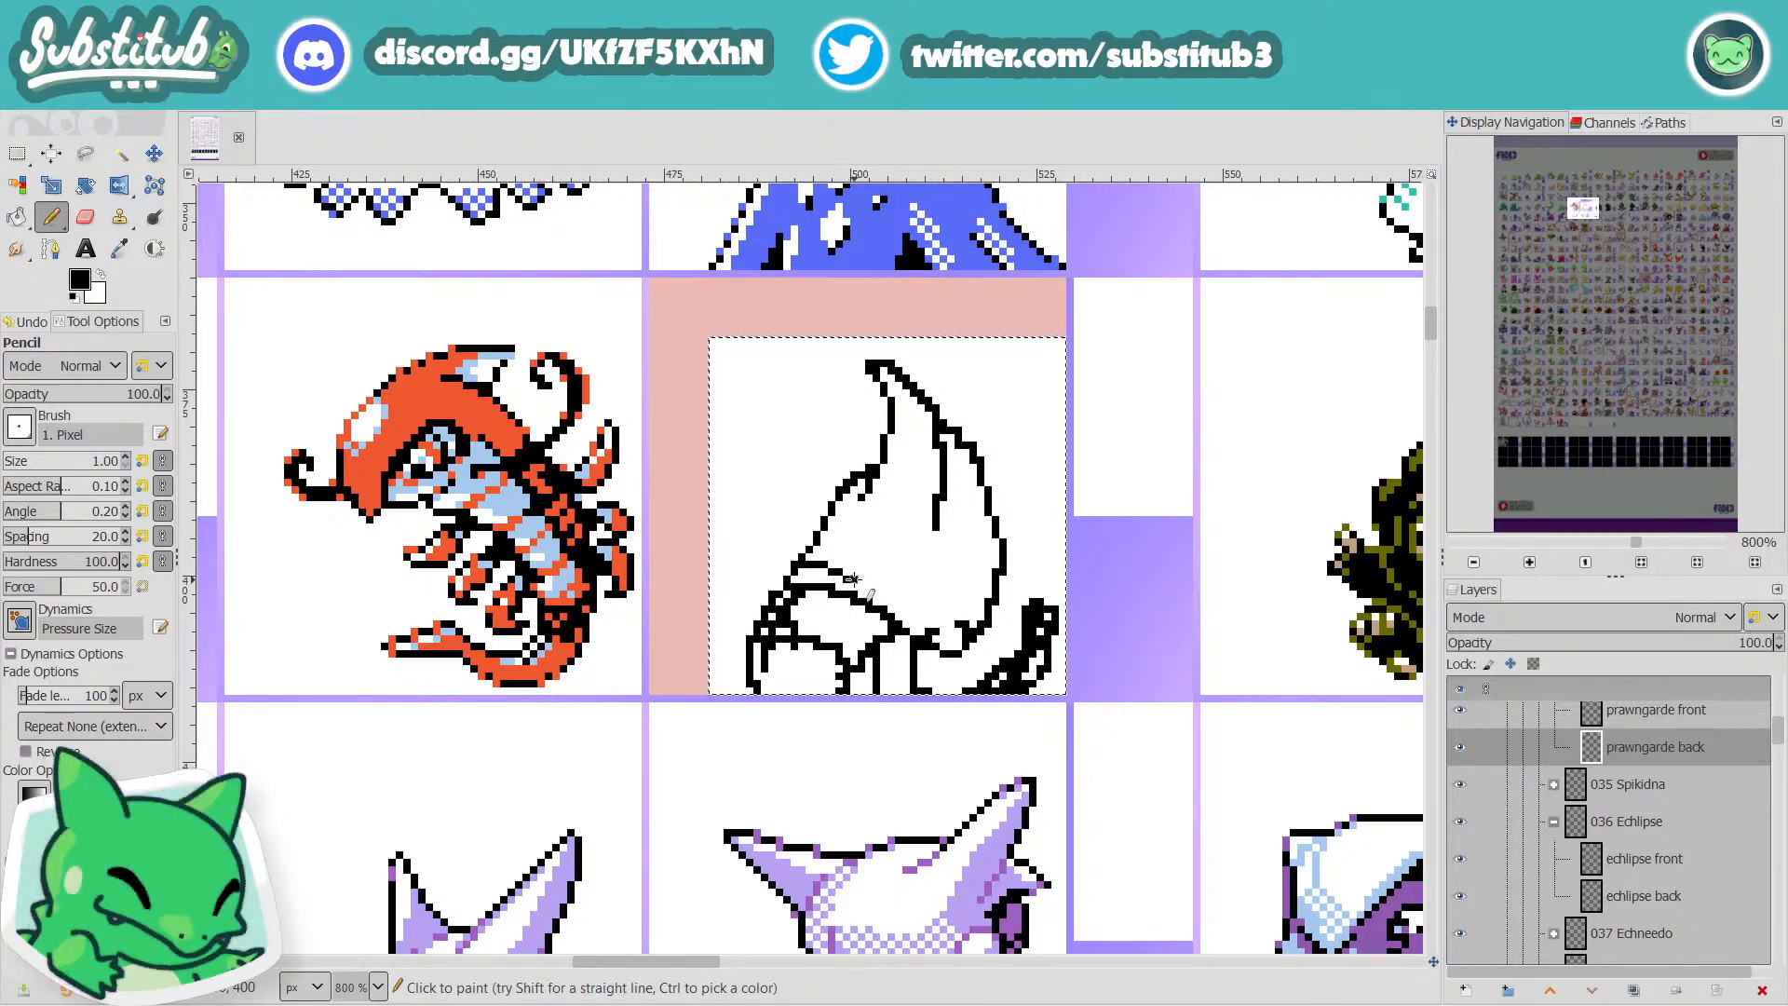
key(x)
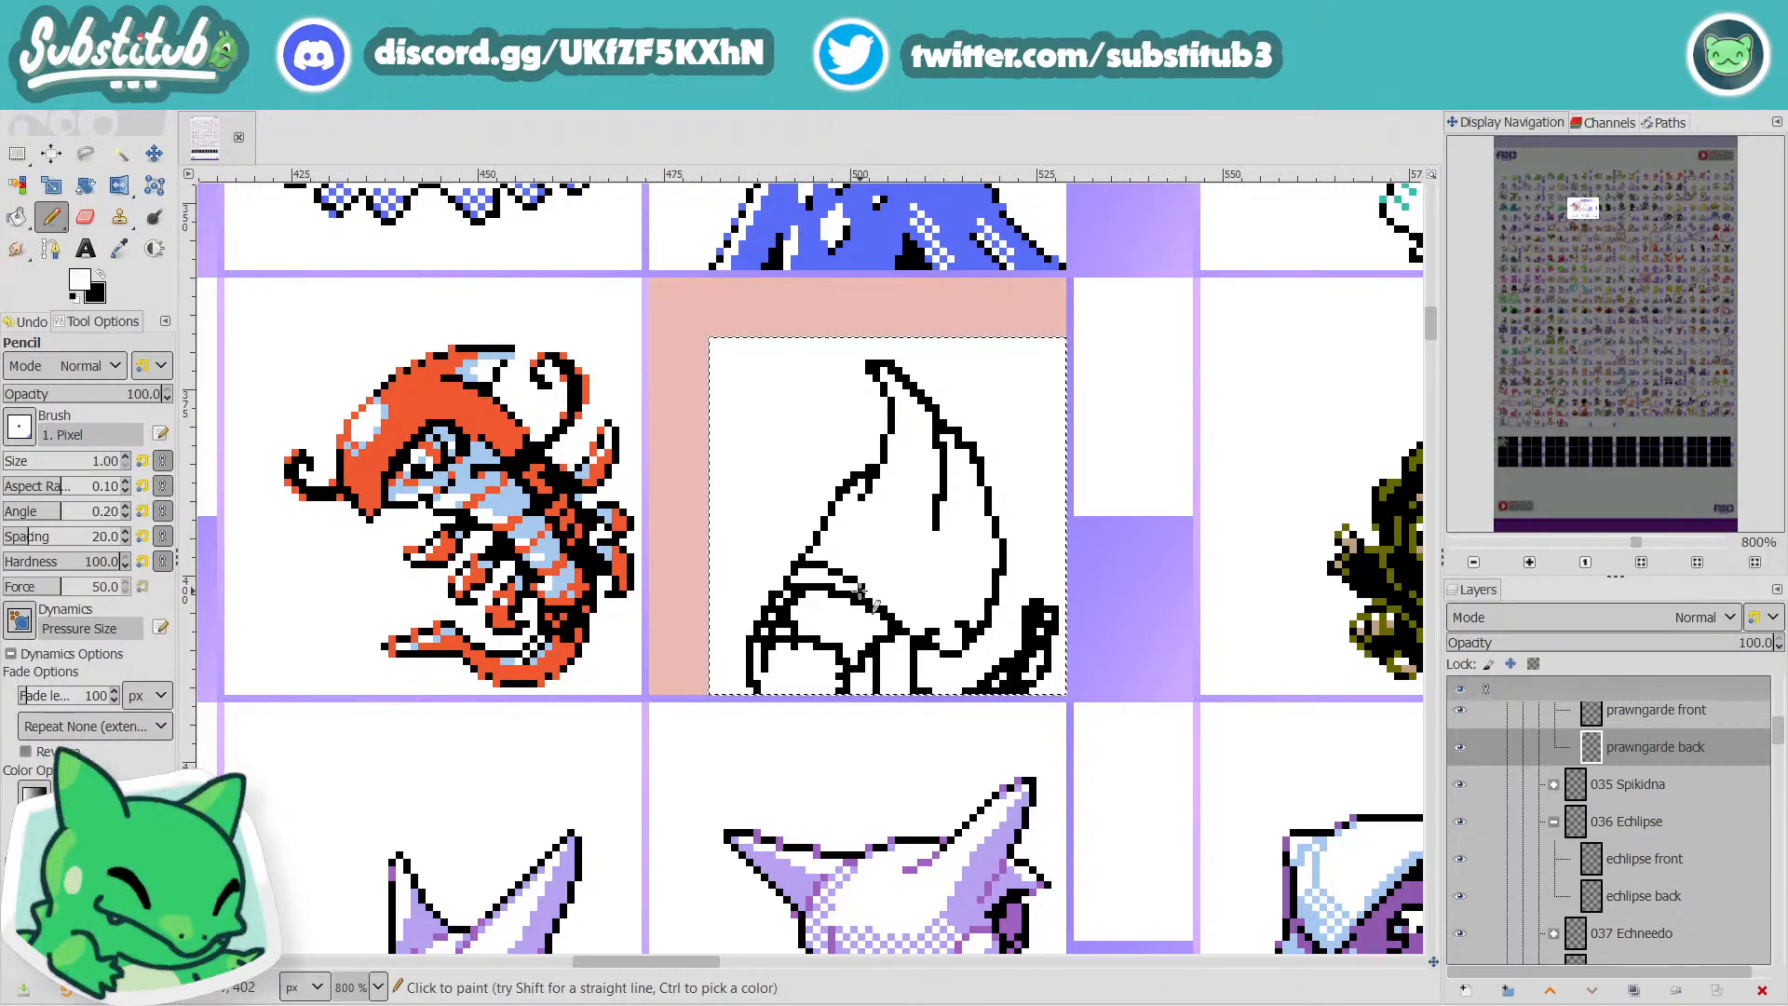
key(x)
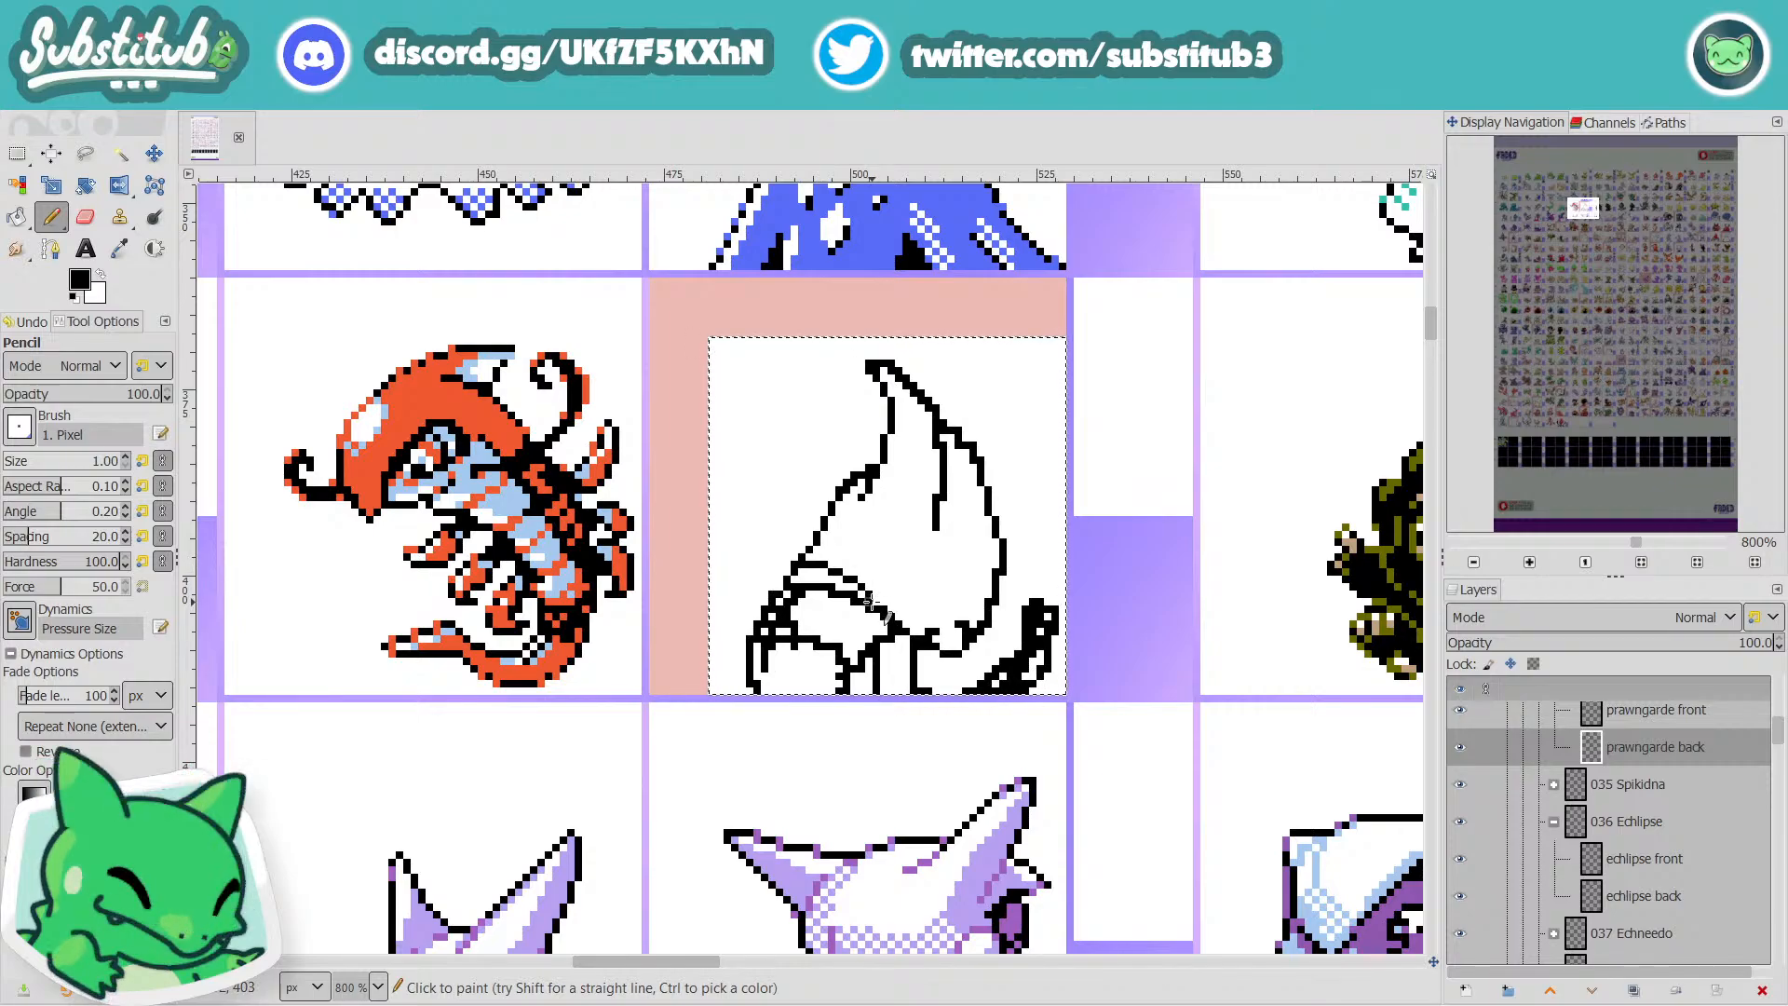
key(x)
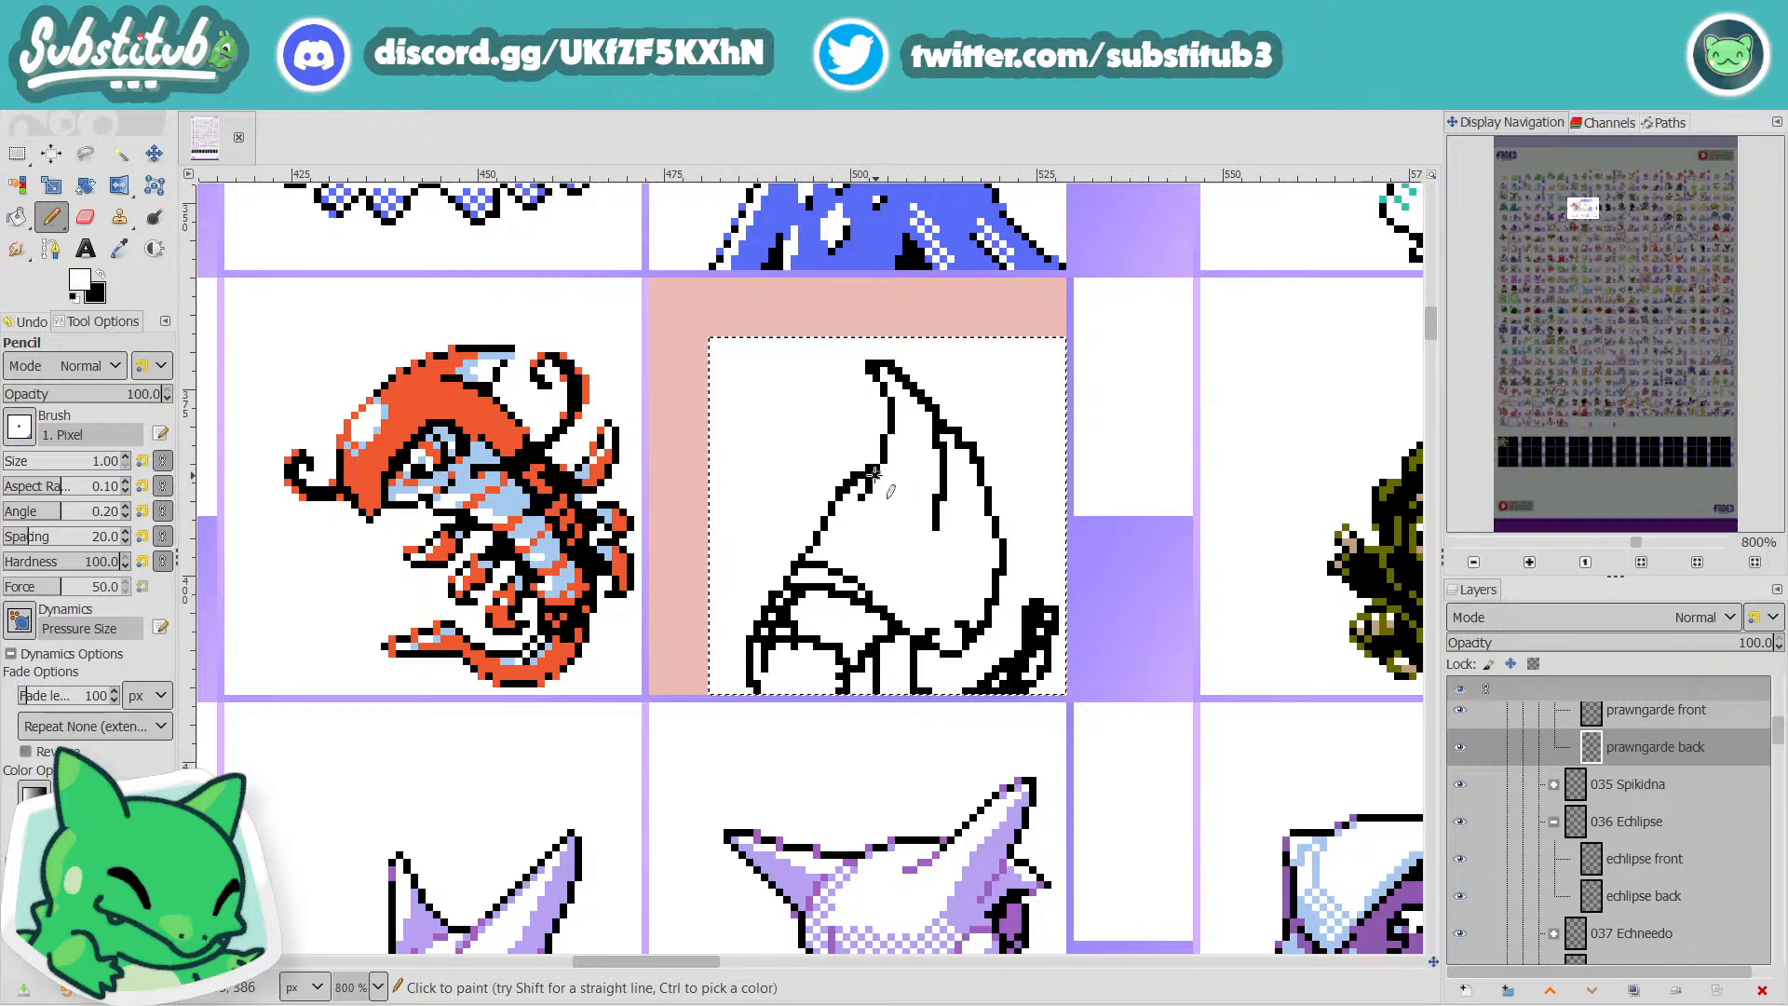
Refine the junction between the head spike and the left body contour into one clean line, erasing the small notch marks.
key(x)
key(x)
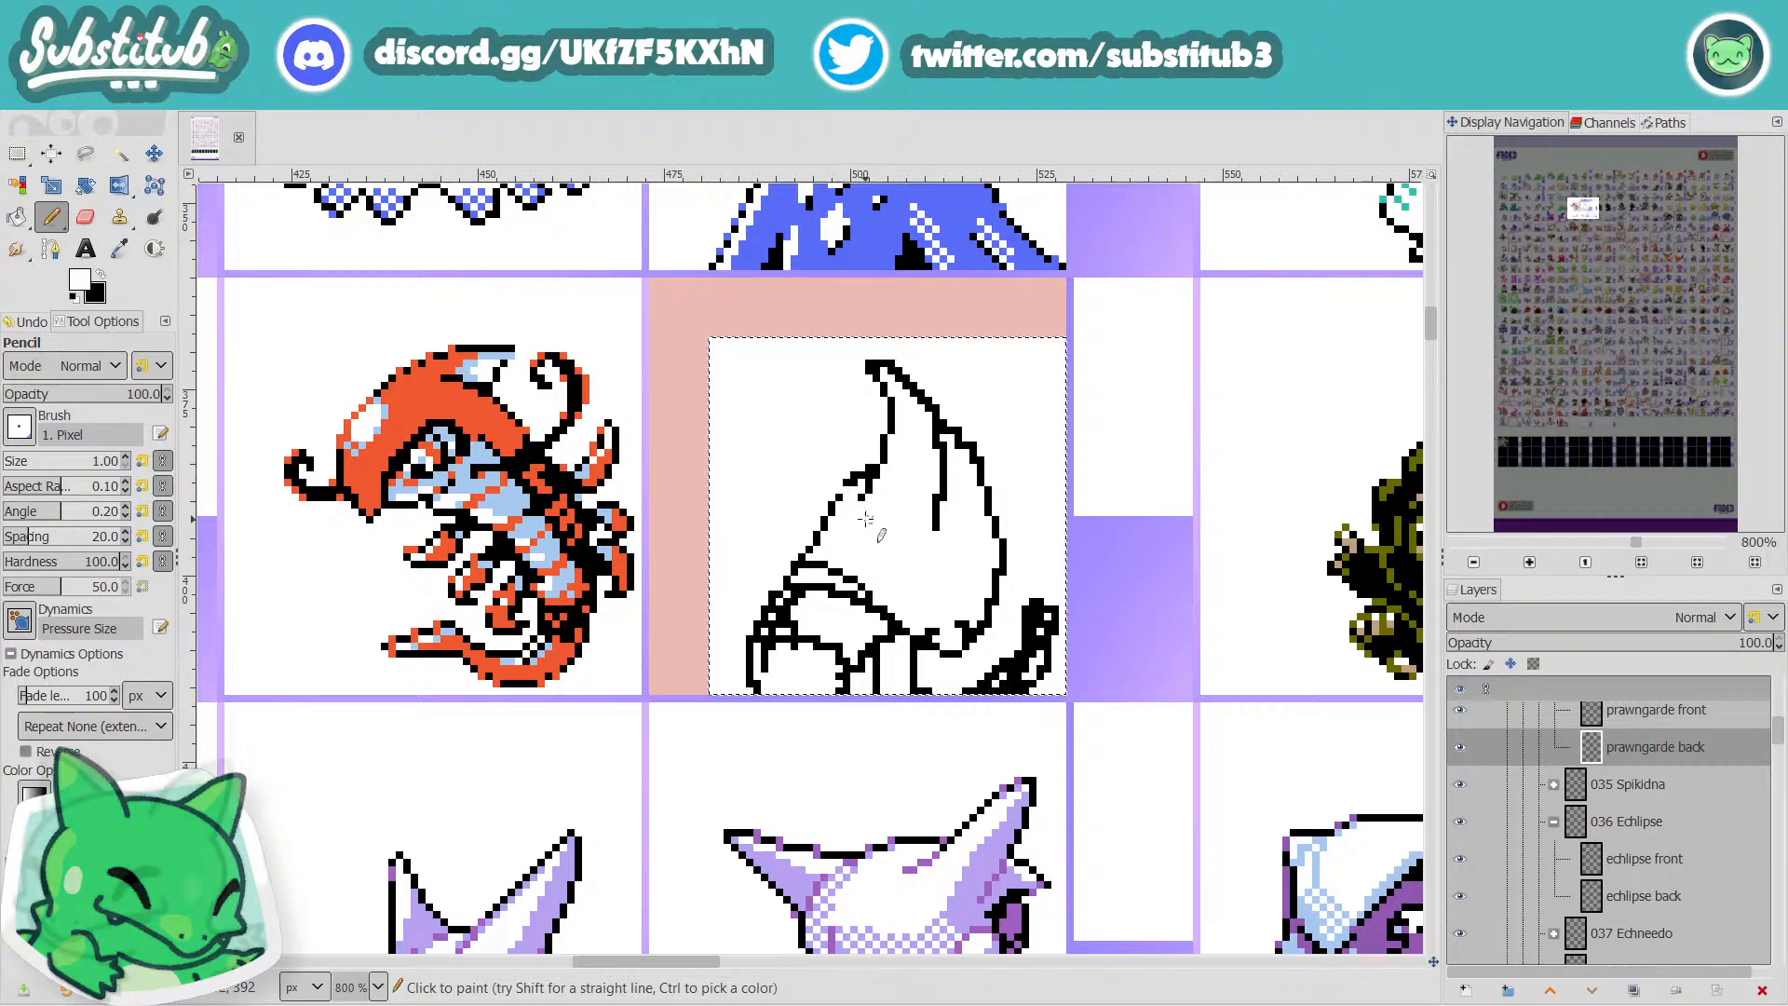
key(x)
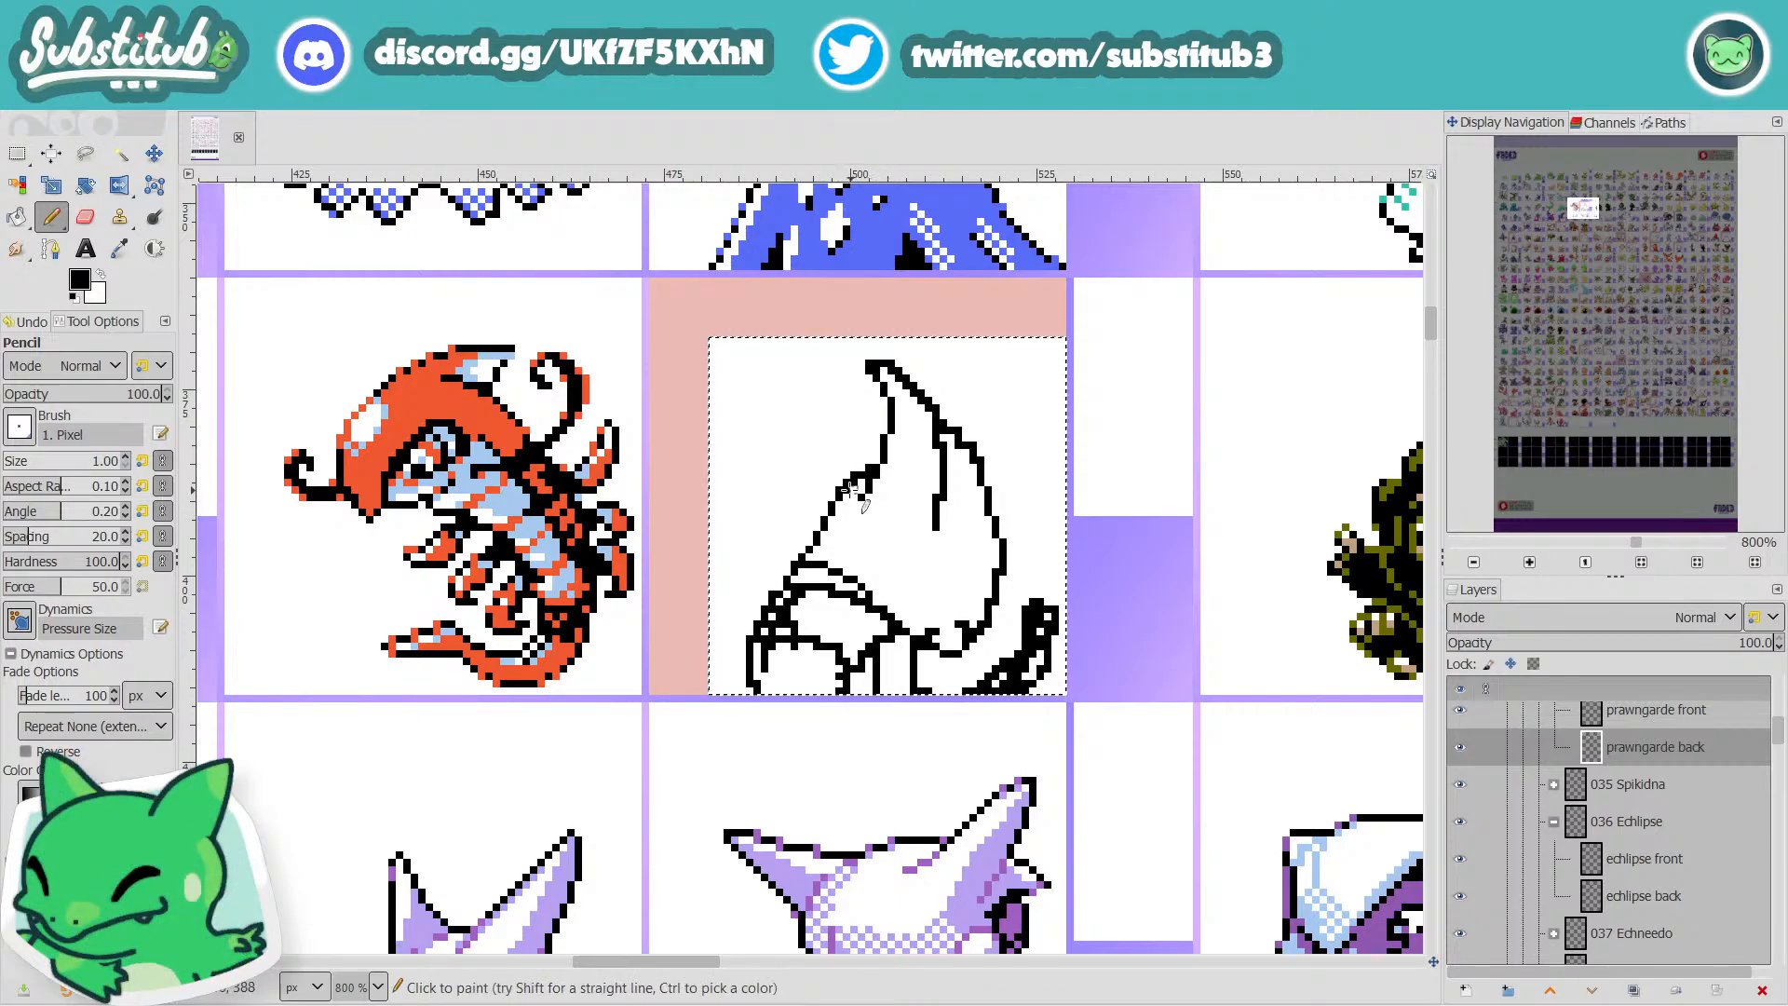
key(x)
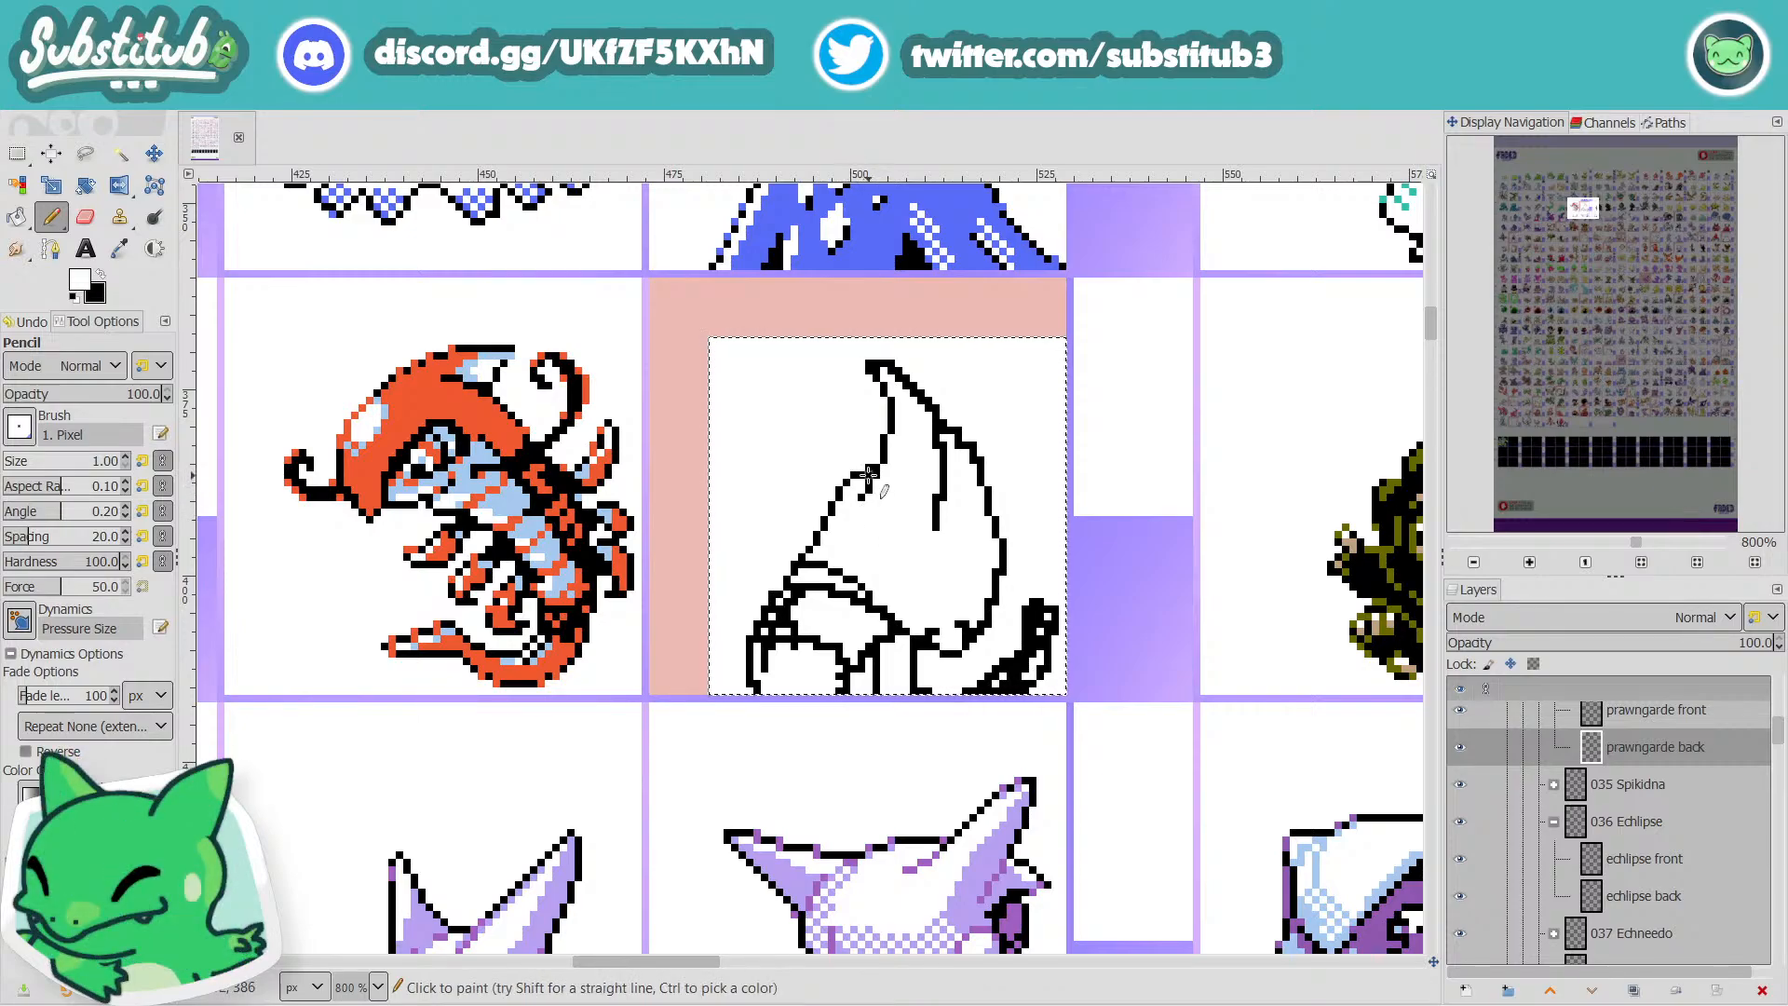
key(x)
key(x)
key(x)
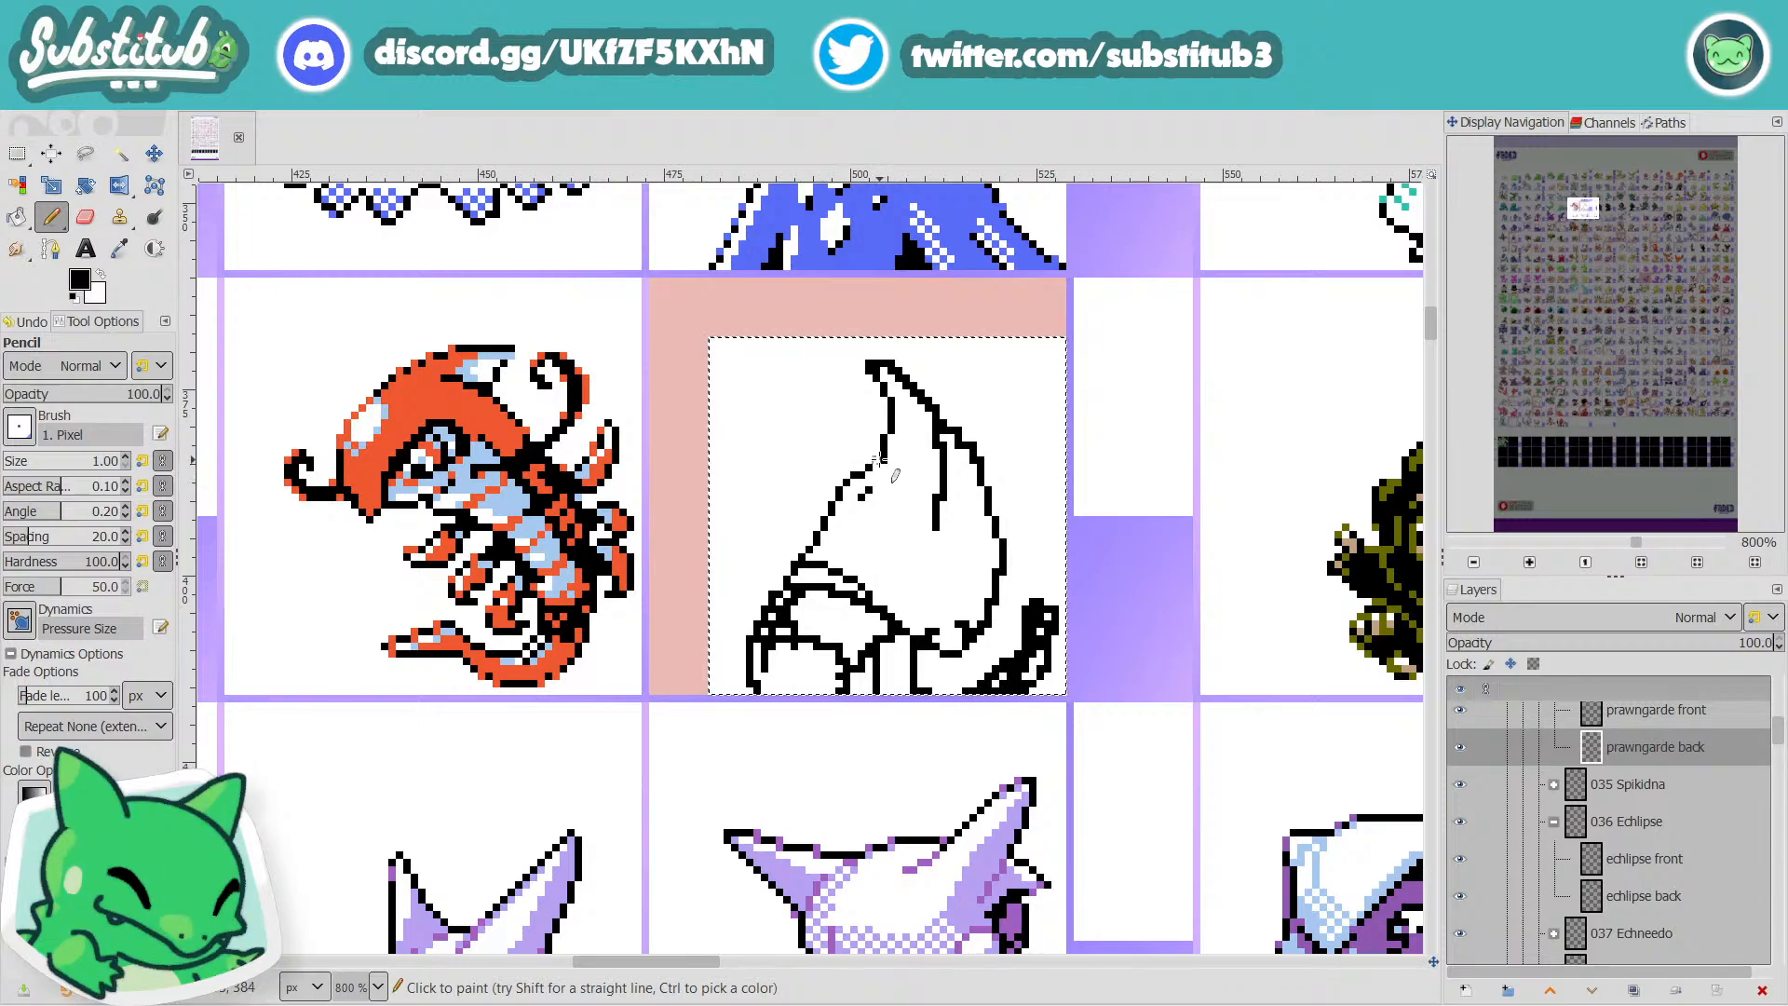
key(x)
key(x)
key(x)
key(x)
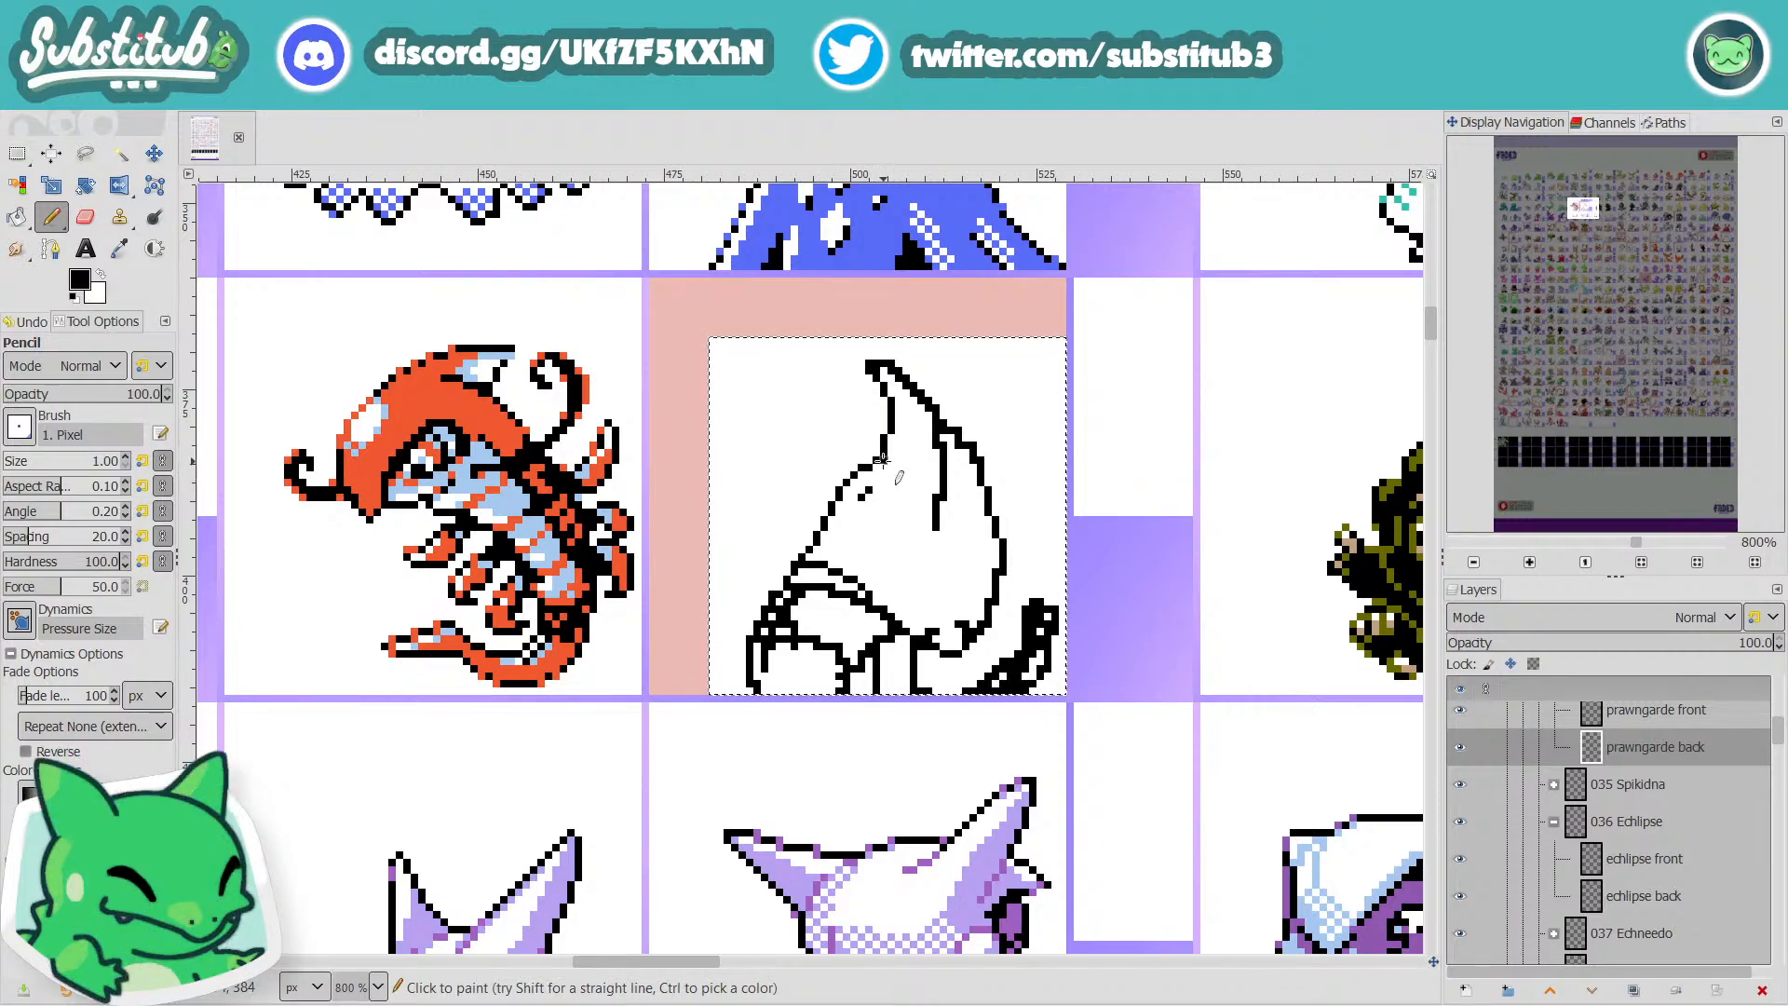
key(x)
key(x)
key(x)
Erase the old lower shell curve and join the new curved edge to the lines at the sprite's lower middle.
click(806, 589)
click(794, 587)
drag(828, 584, 893, 622)
key(x)
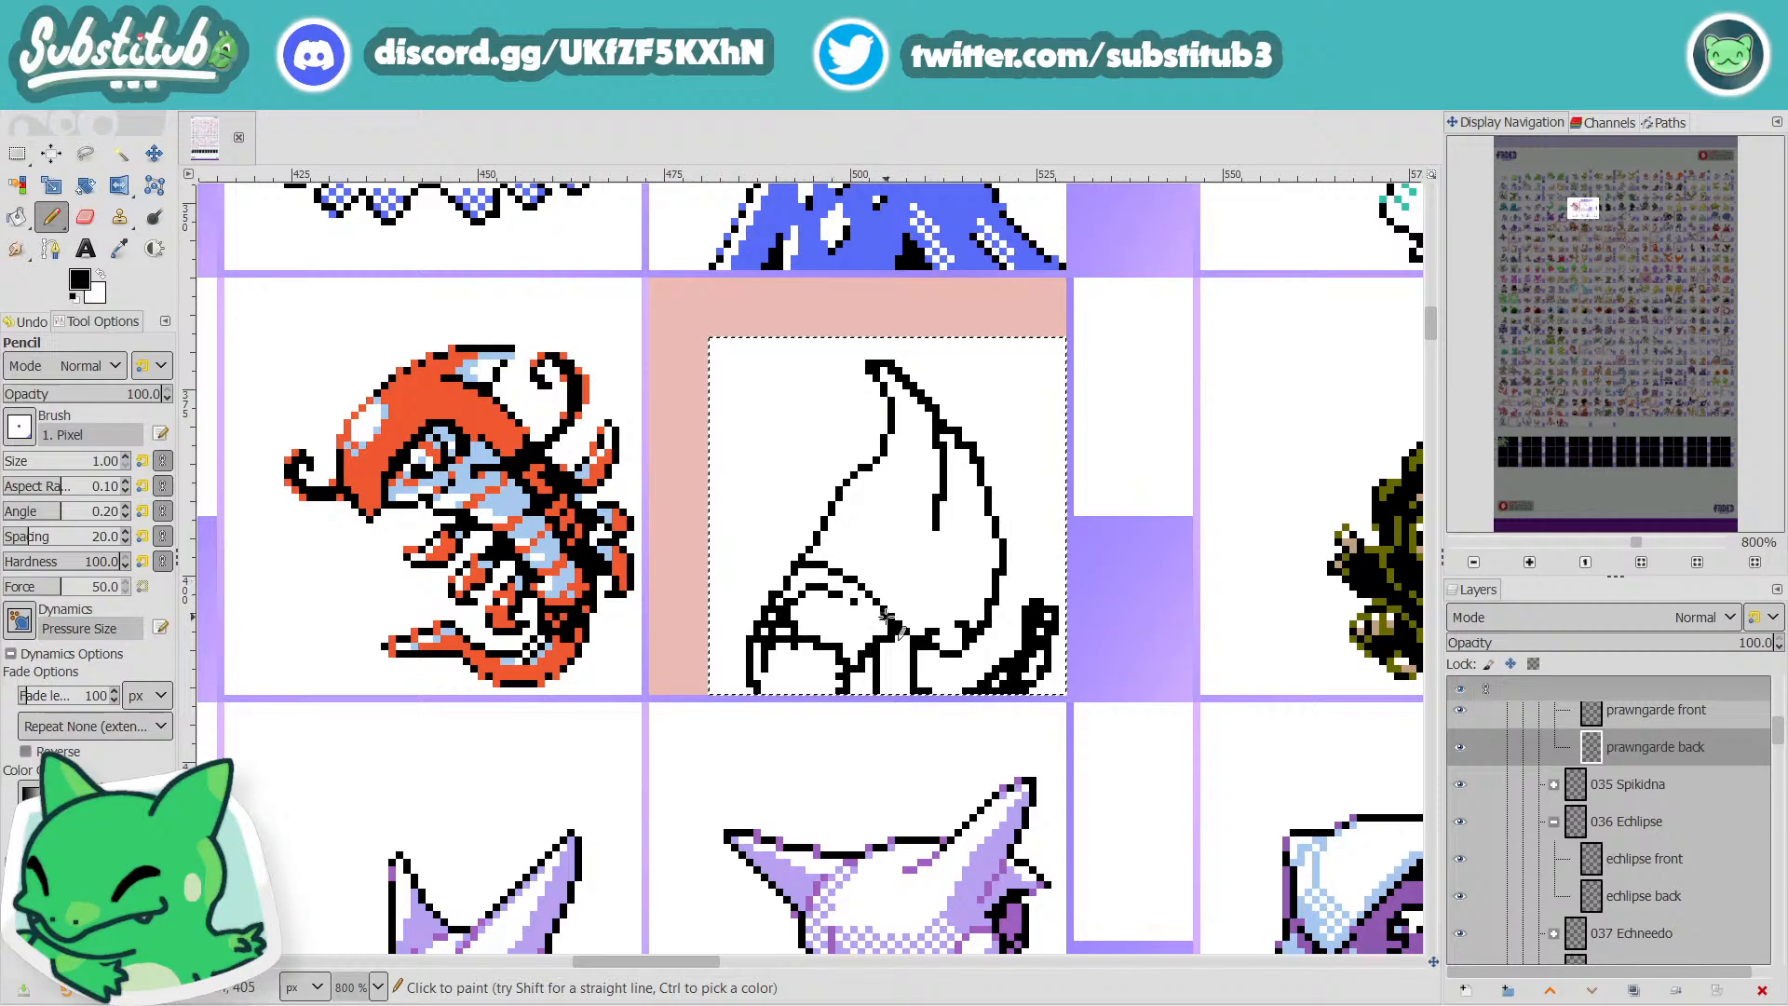
key(x)
key(x)
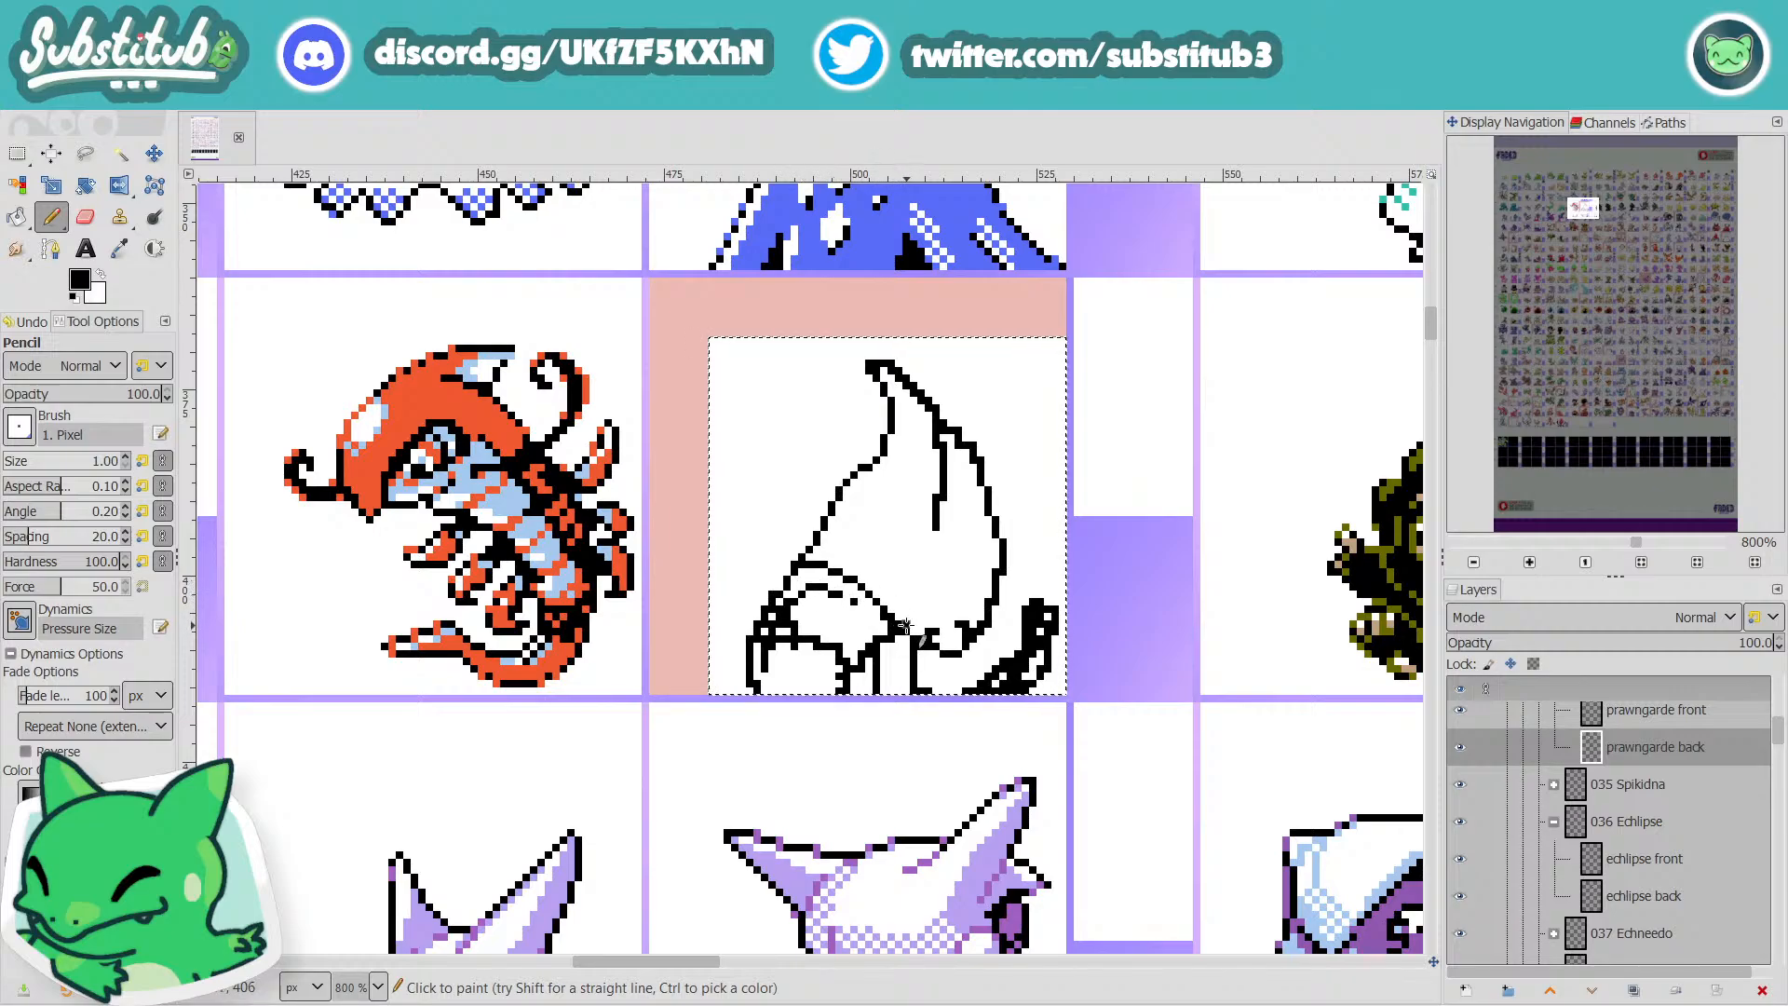
key(x)
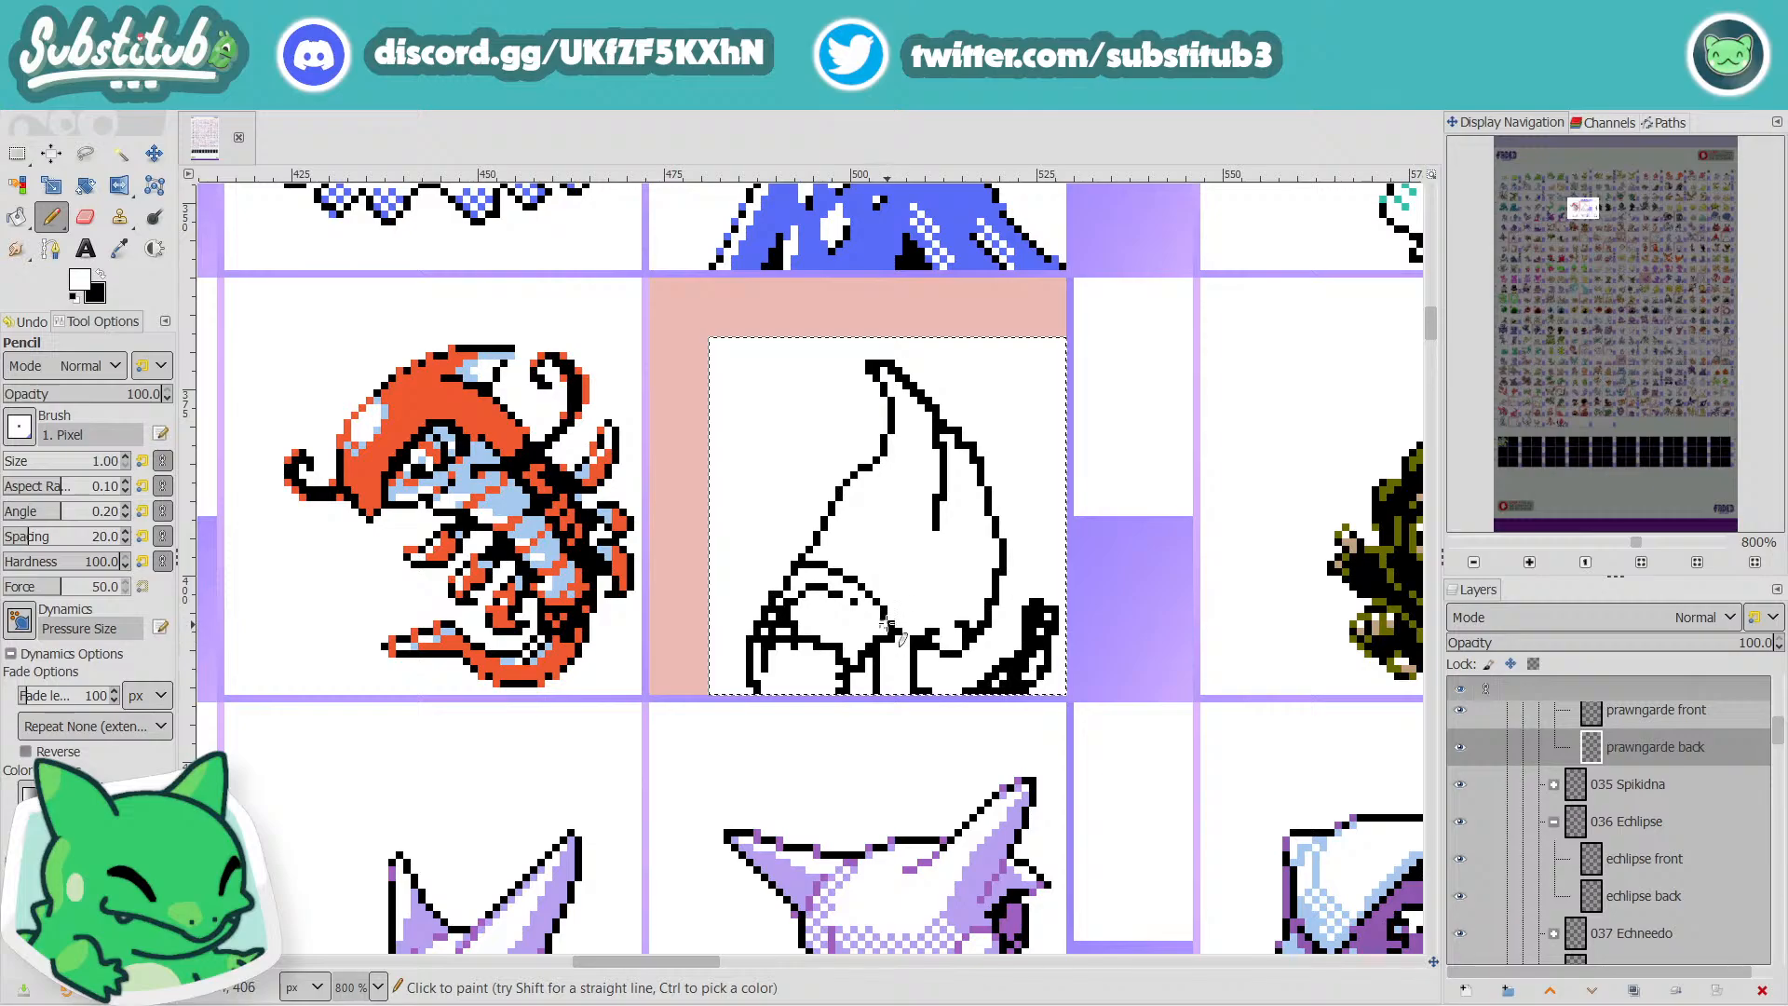
key(x)
key(x)
mouse_move(845, 598)
mouse_down()
mouse_move(785, 601)
mouse_move(796, 626)
mouse_up()
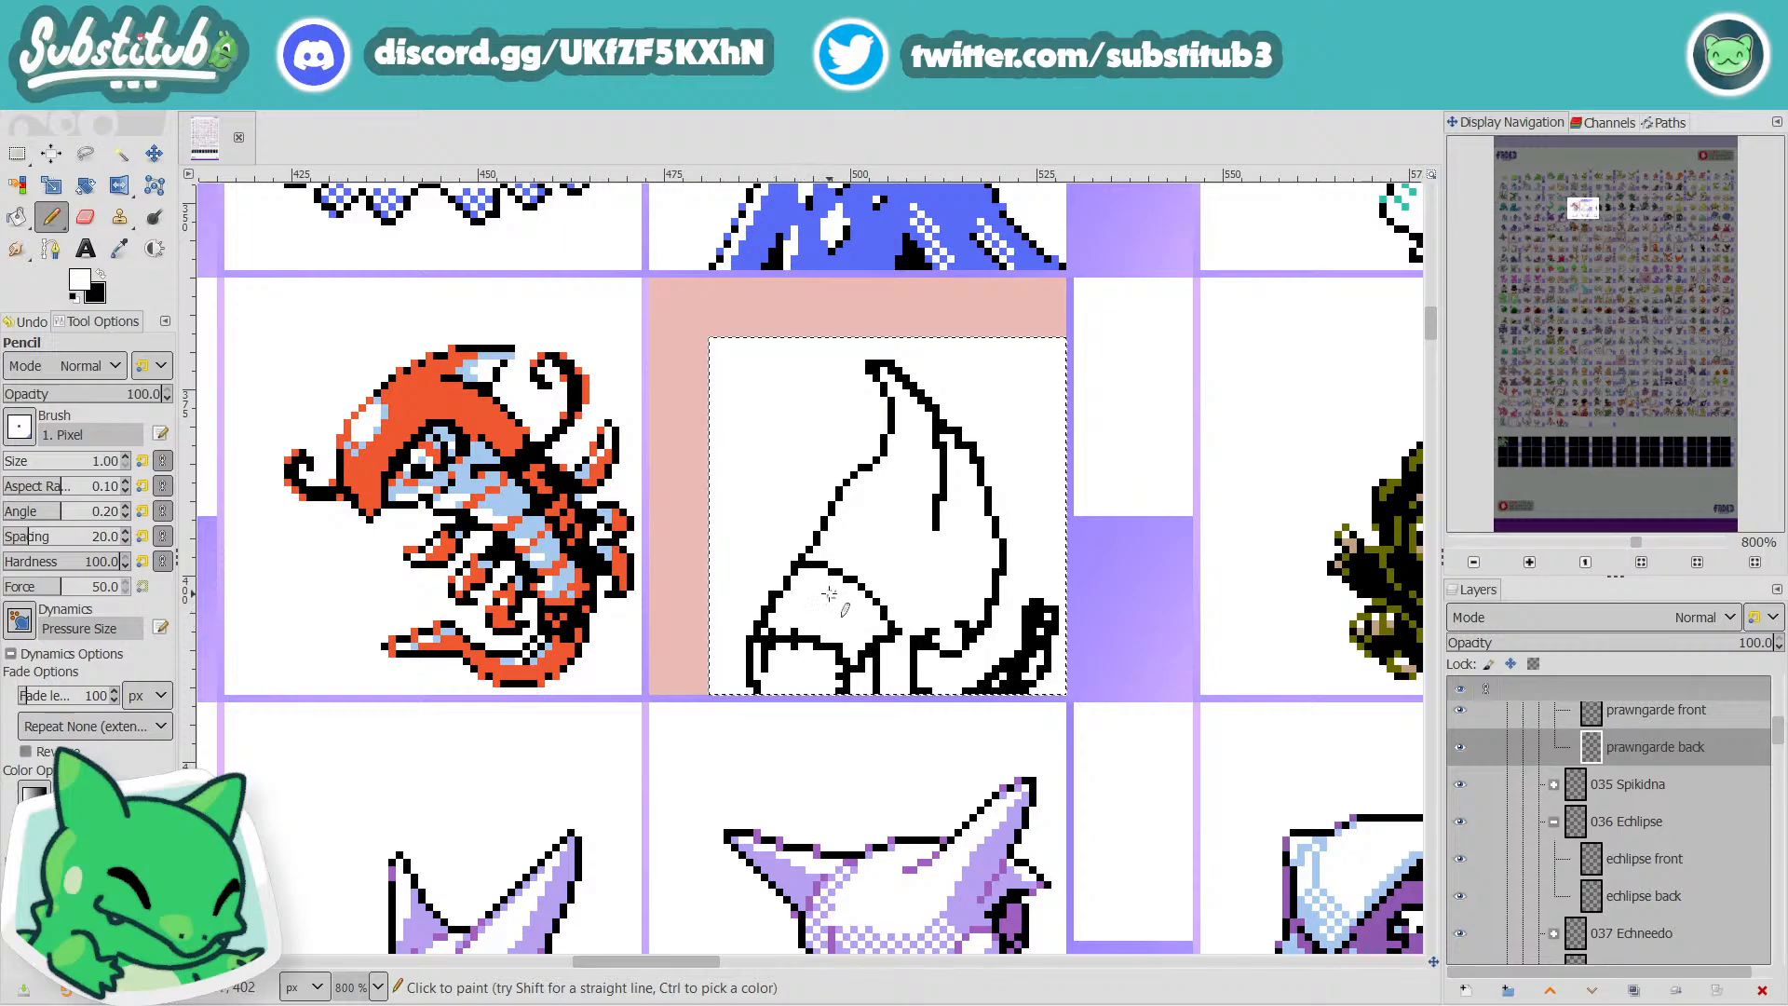
Smooth the left contour just below the upper shell curve by swapping uneven outline pixels between black and white.
key(x)
click(779, 593)
key(x)
click(773, 595)
key(x)
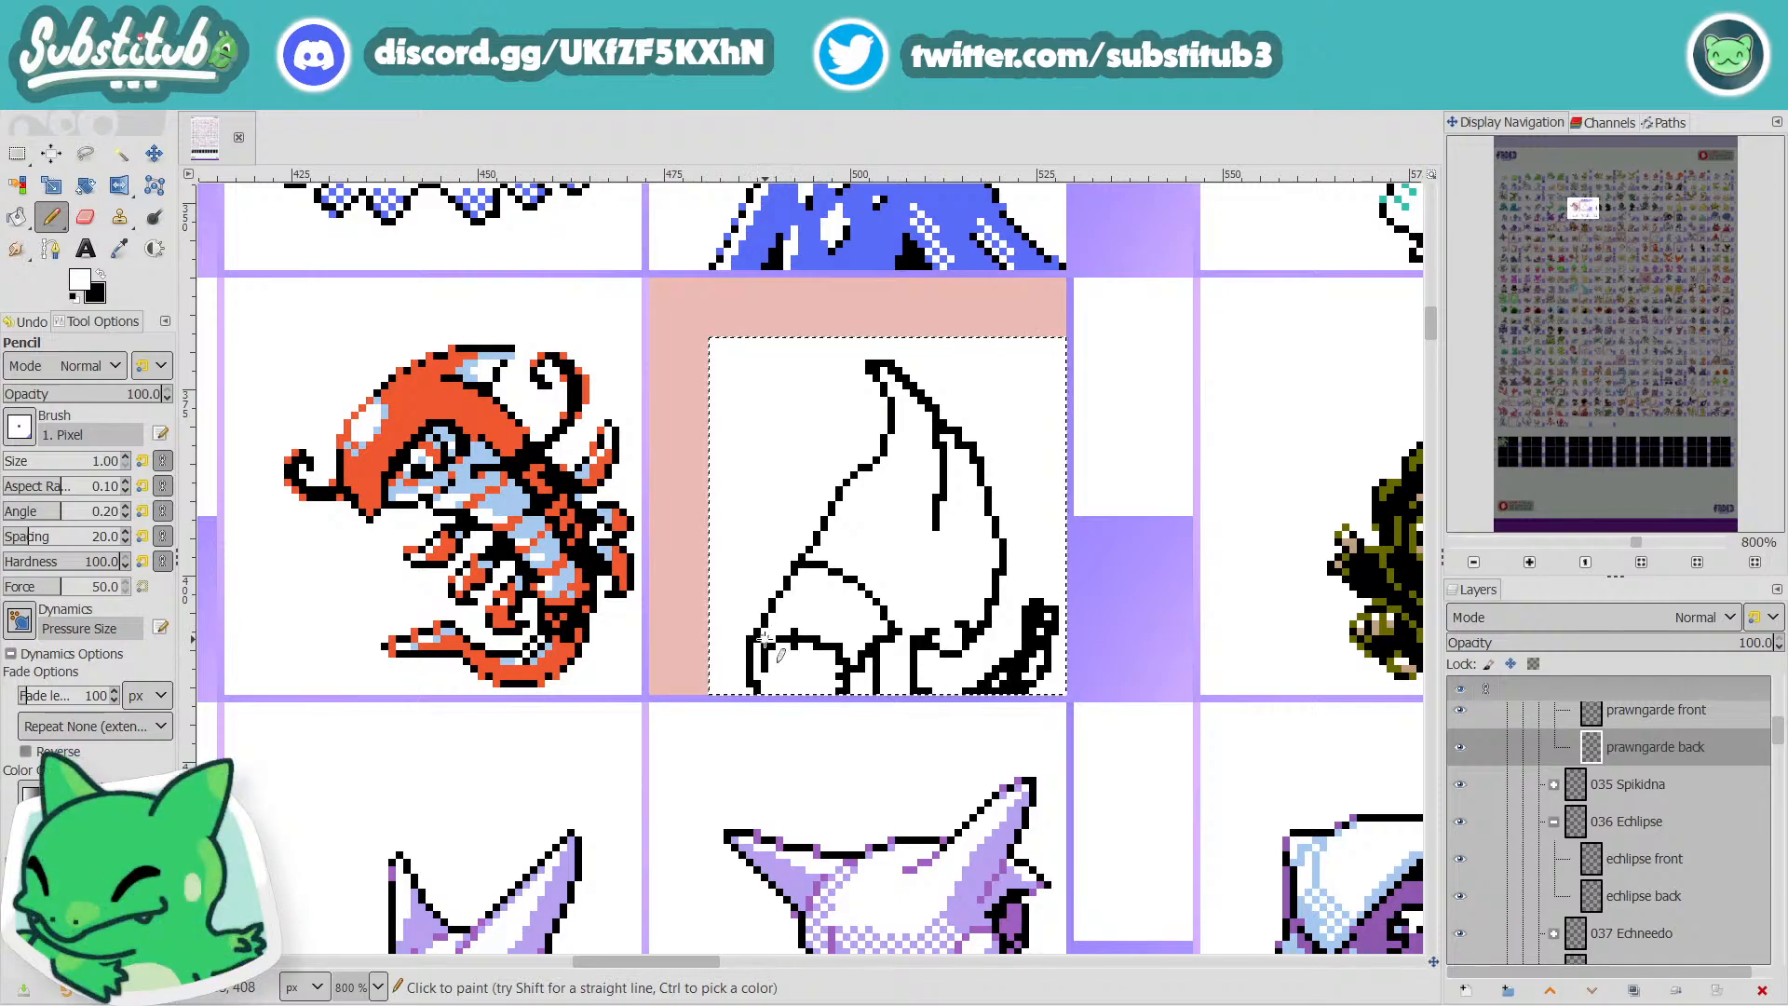
Erase the old horizontal line and stray pixels inside the lower-left segment, leaving one clean rounded contour down to the sprite's bottom edge.
drag(780, 639, 828, 638)
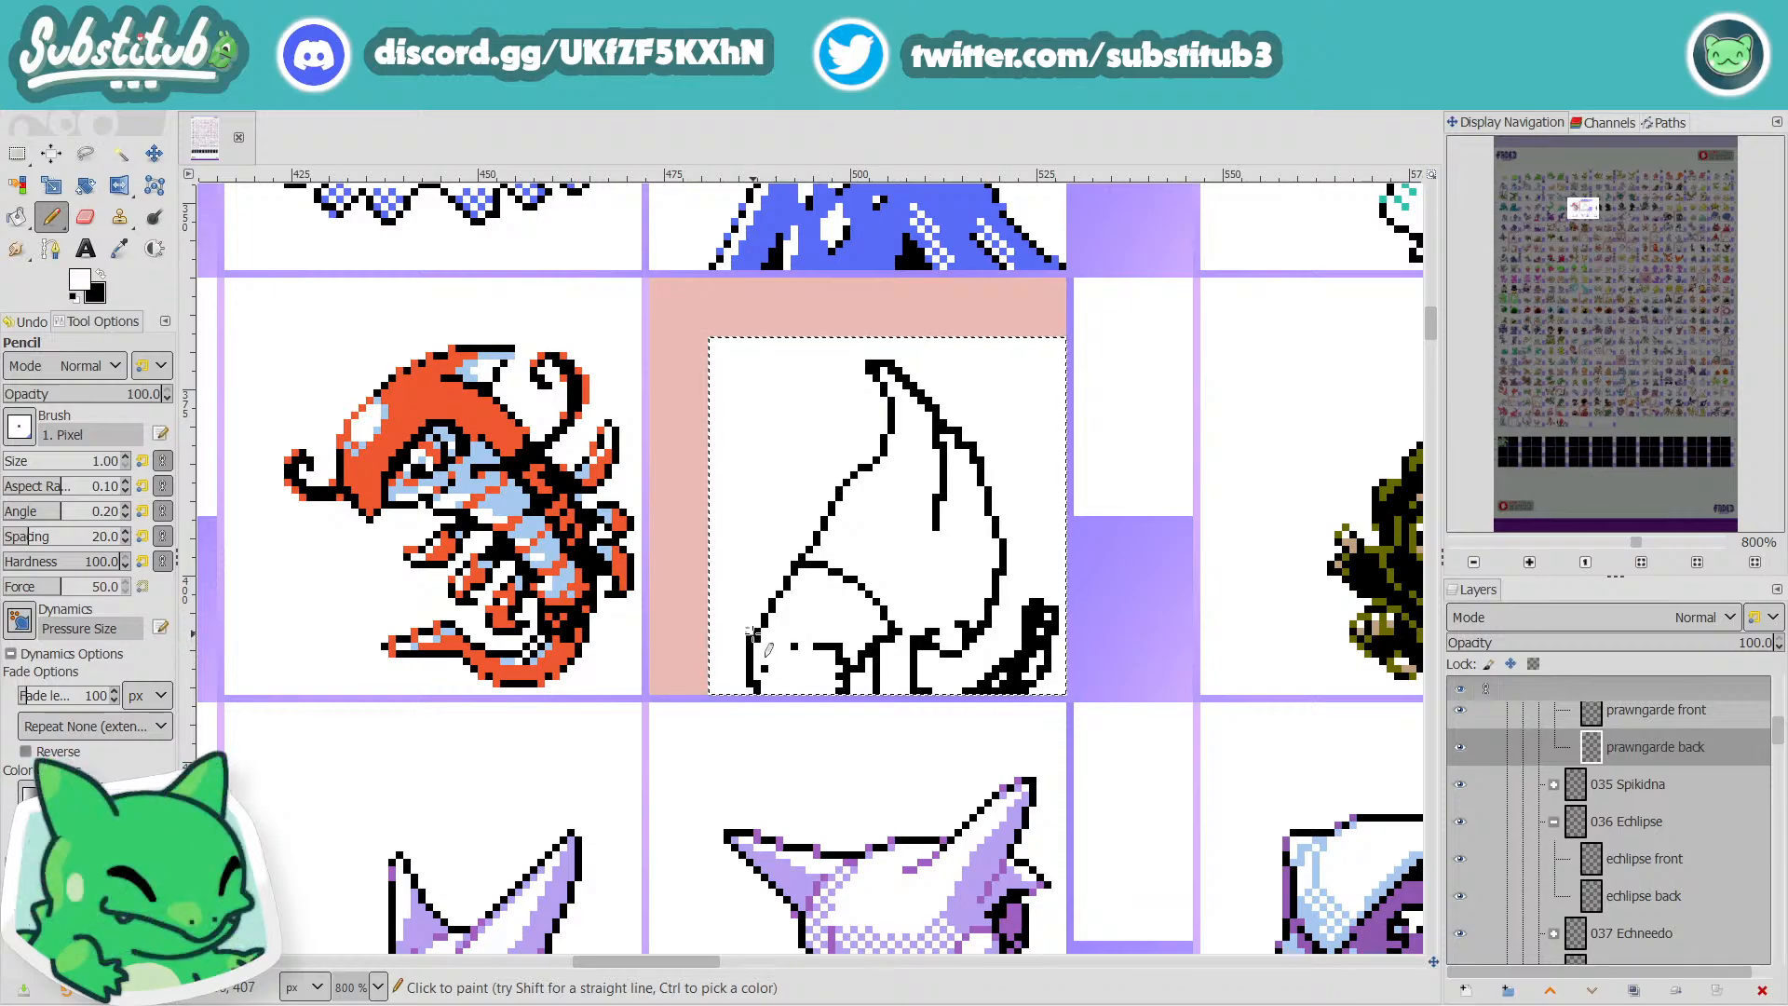
key(x)
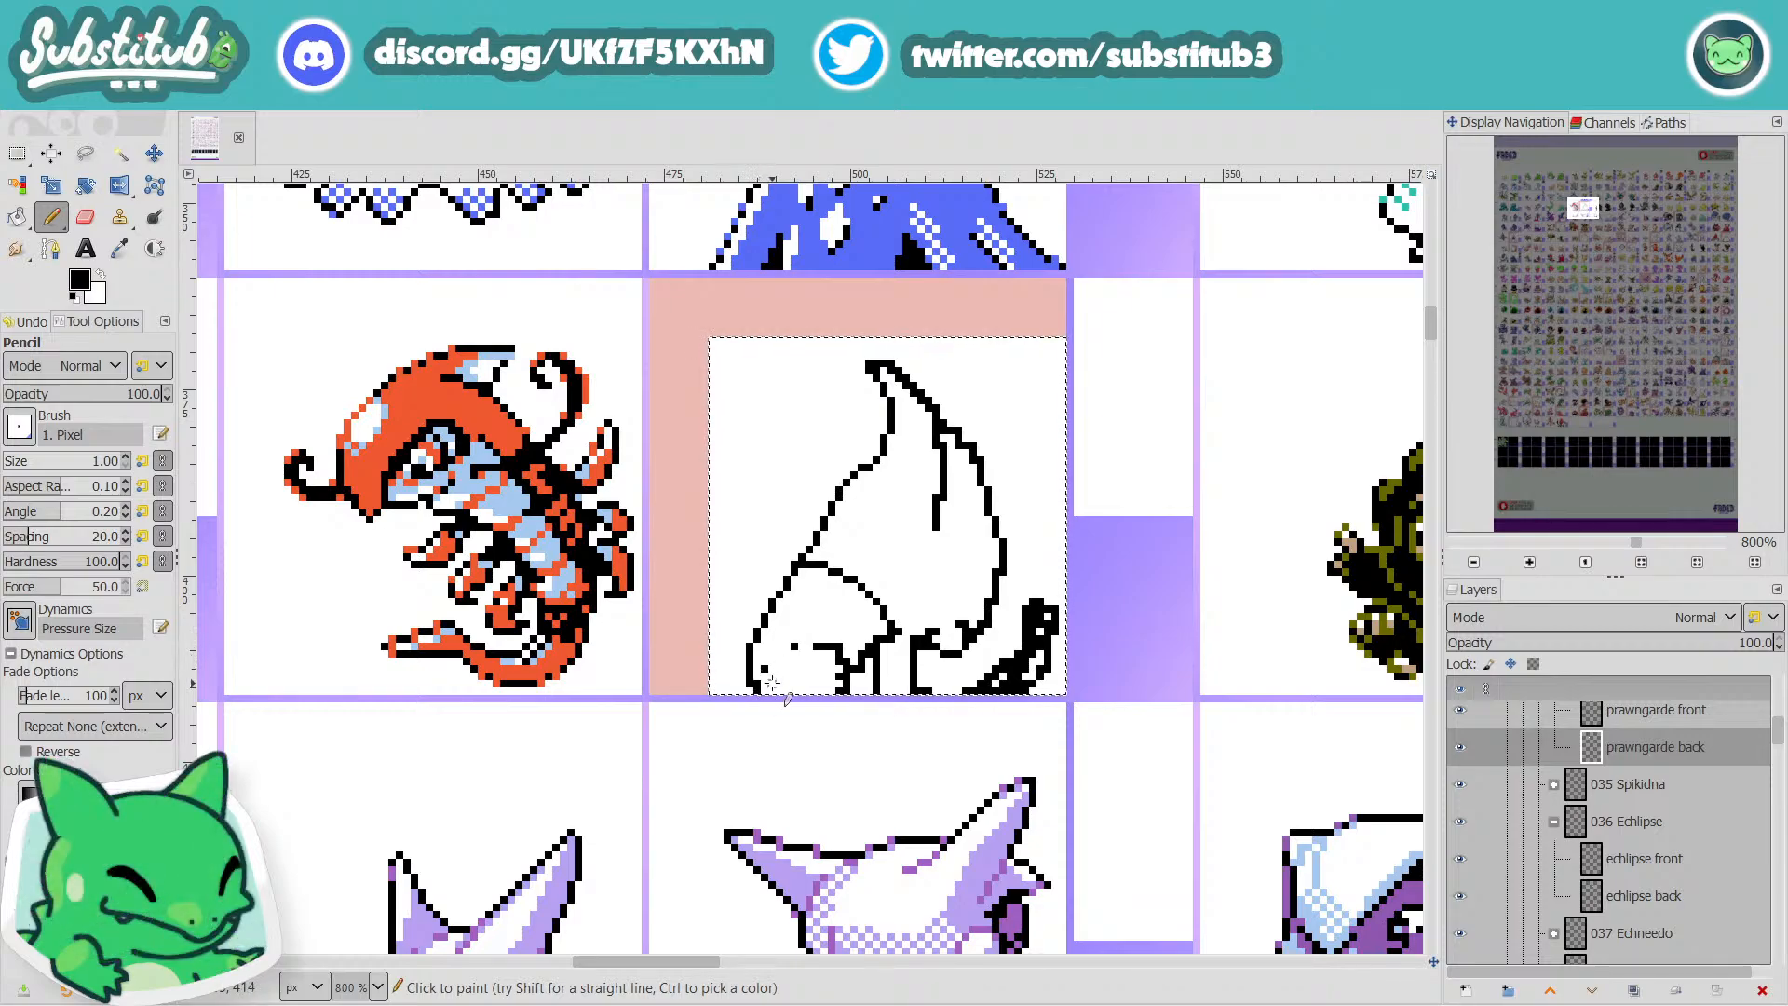
key(x)
key(x)
drag(765, 663, 788, 643)
key(x)
click(764, 661)
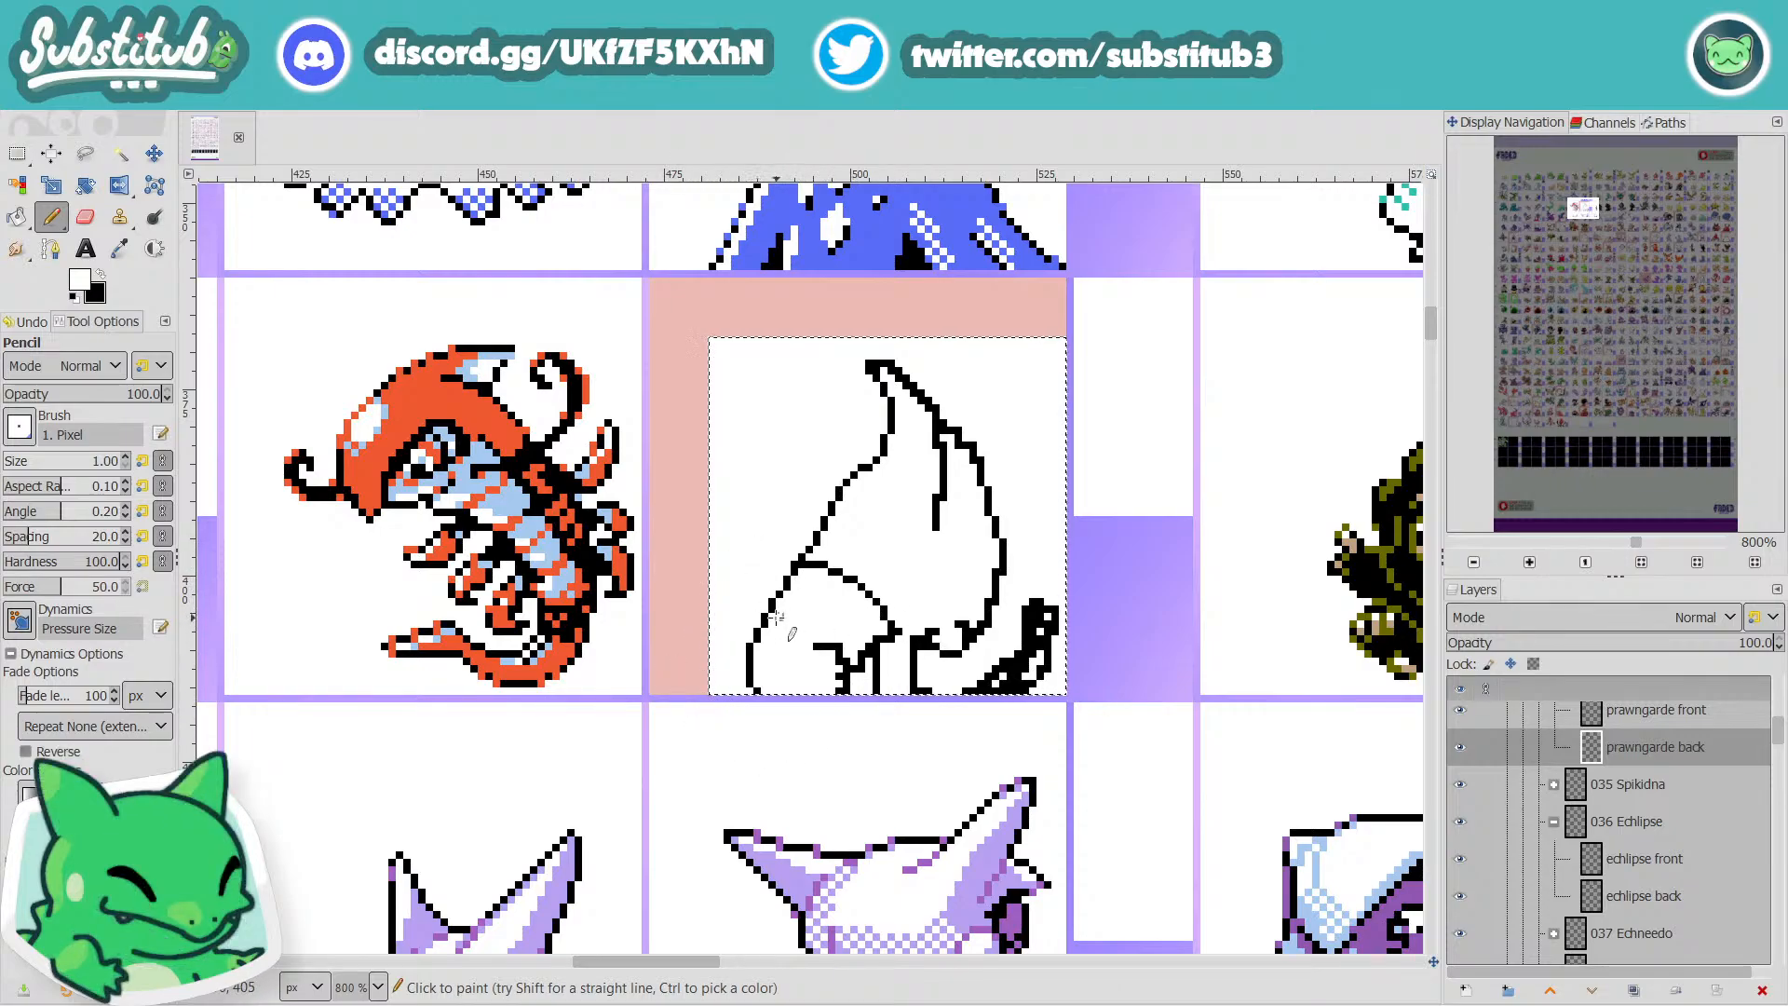
Draw a second black shell curve inward from the left contour below the first one, and erase the old lines beneath it.
key(x)
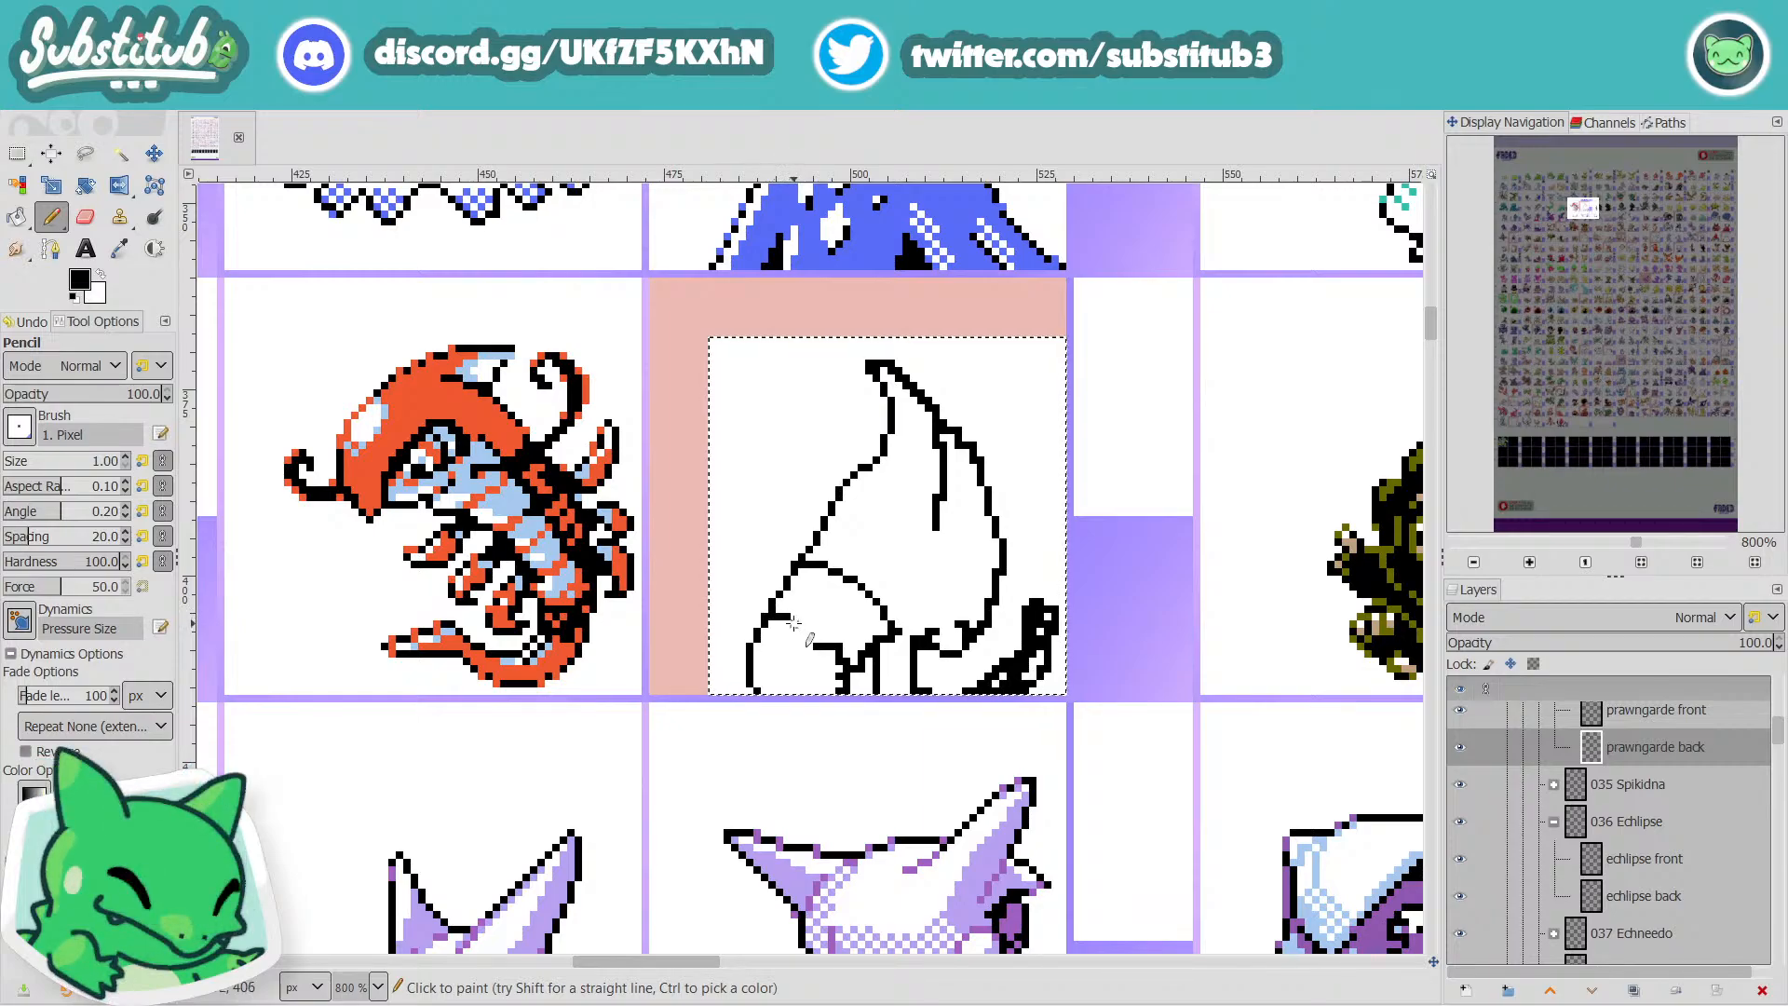
drag(795, 623, 814, 665)
key(x)
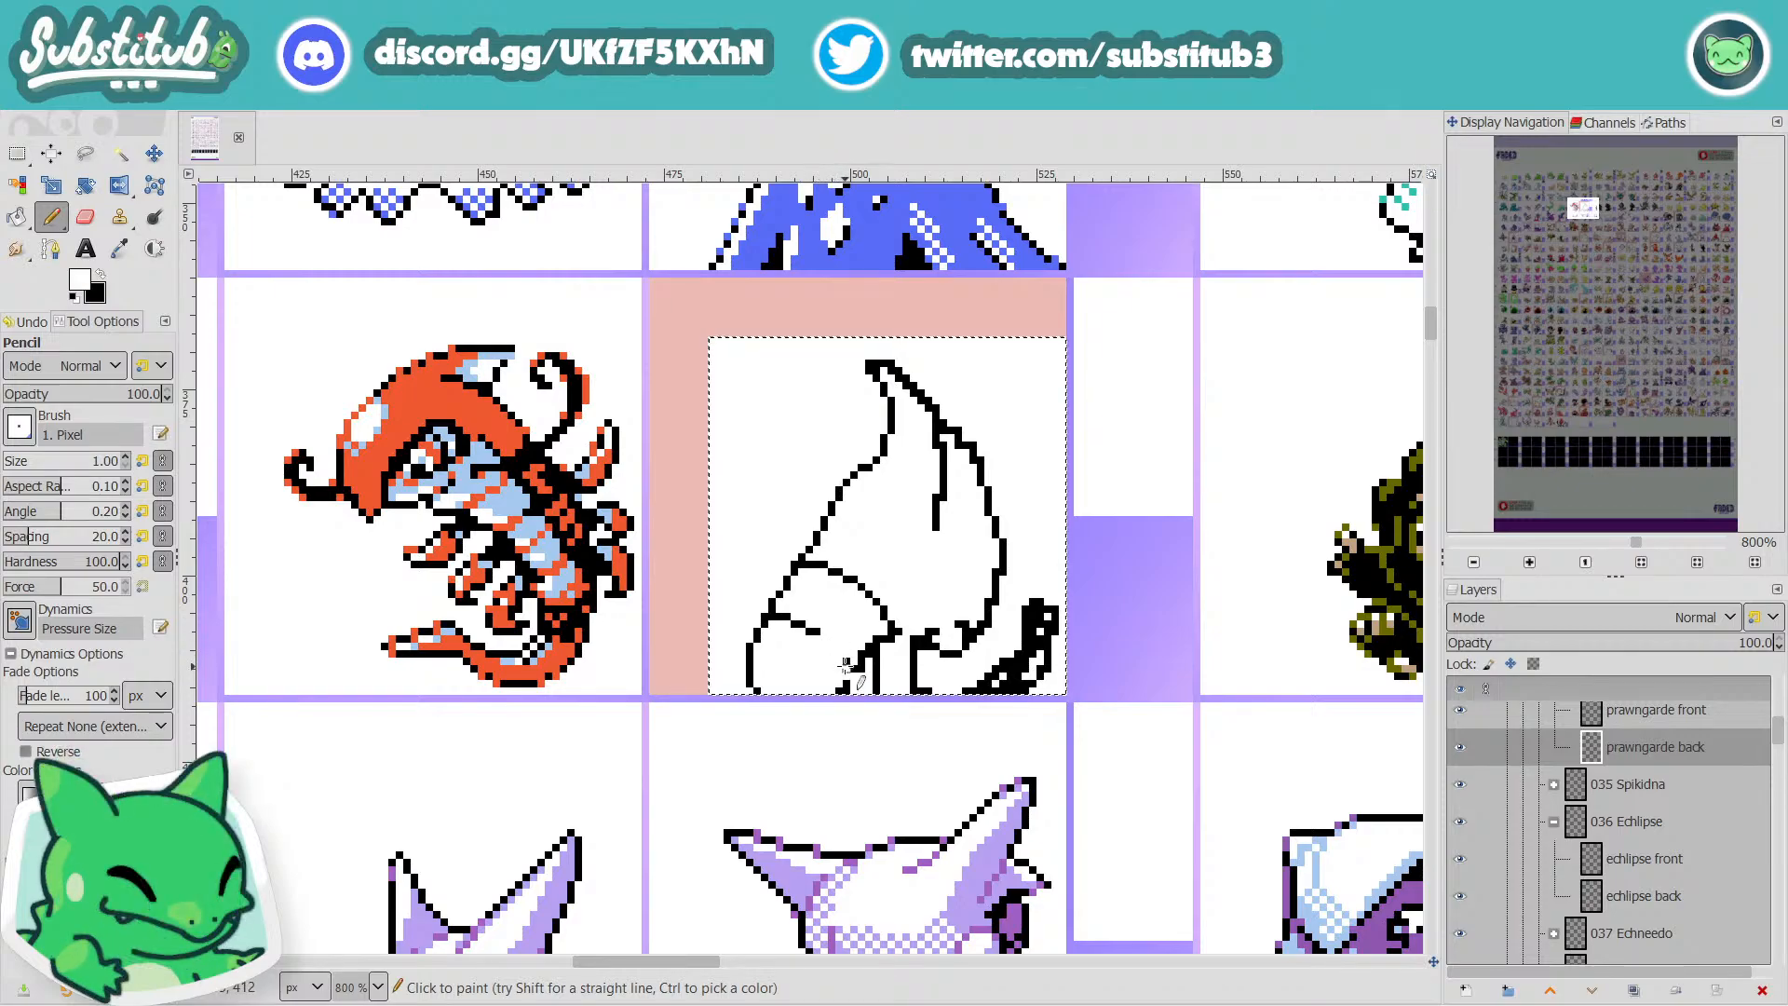
ctrl+scroll(844, 664, down, 8)
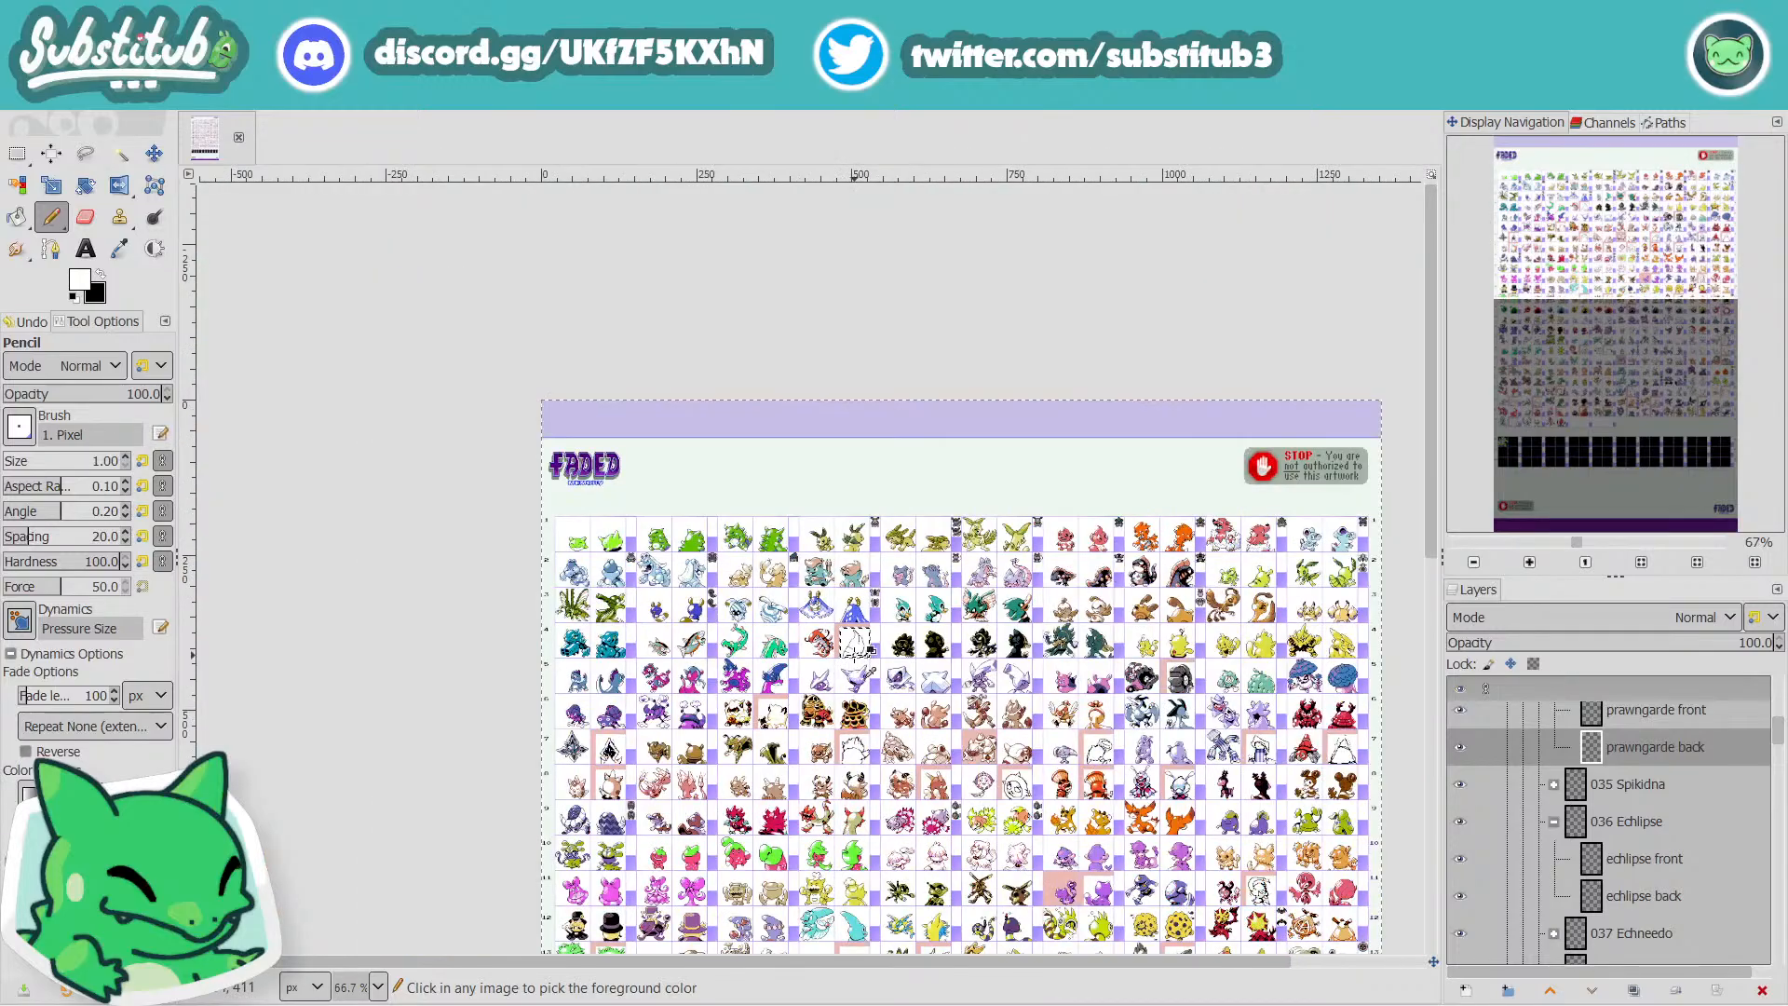
ctrl+scroll(855, 651, up, 8)
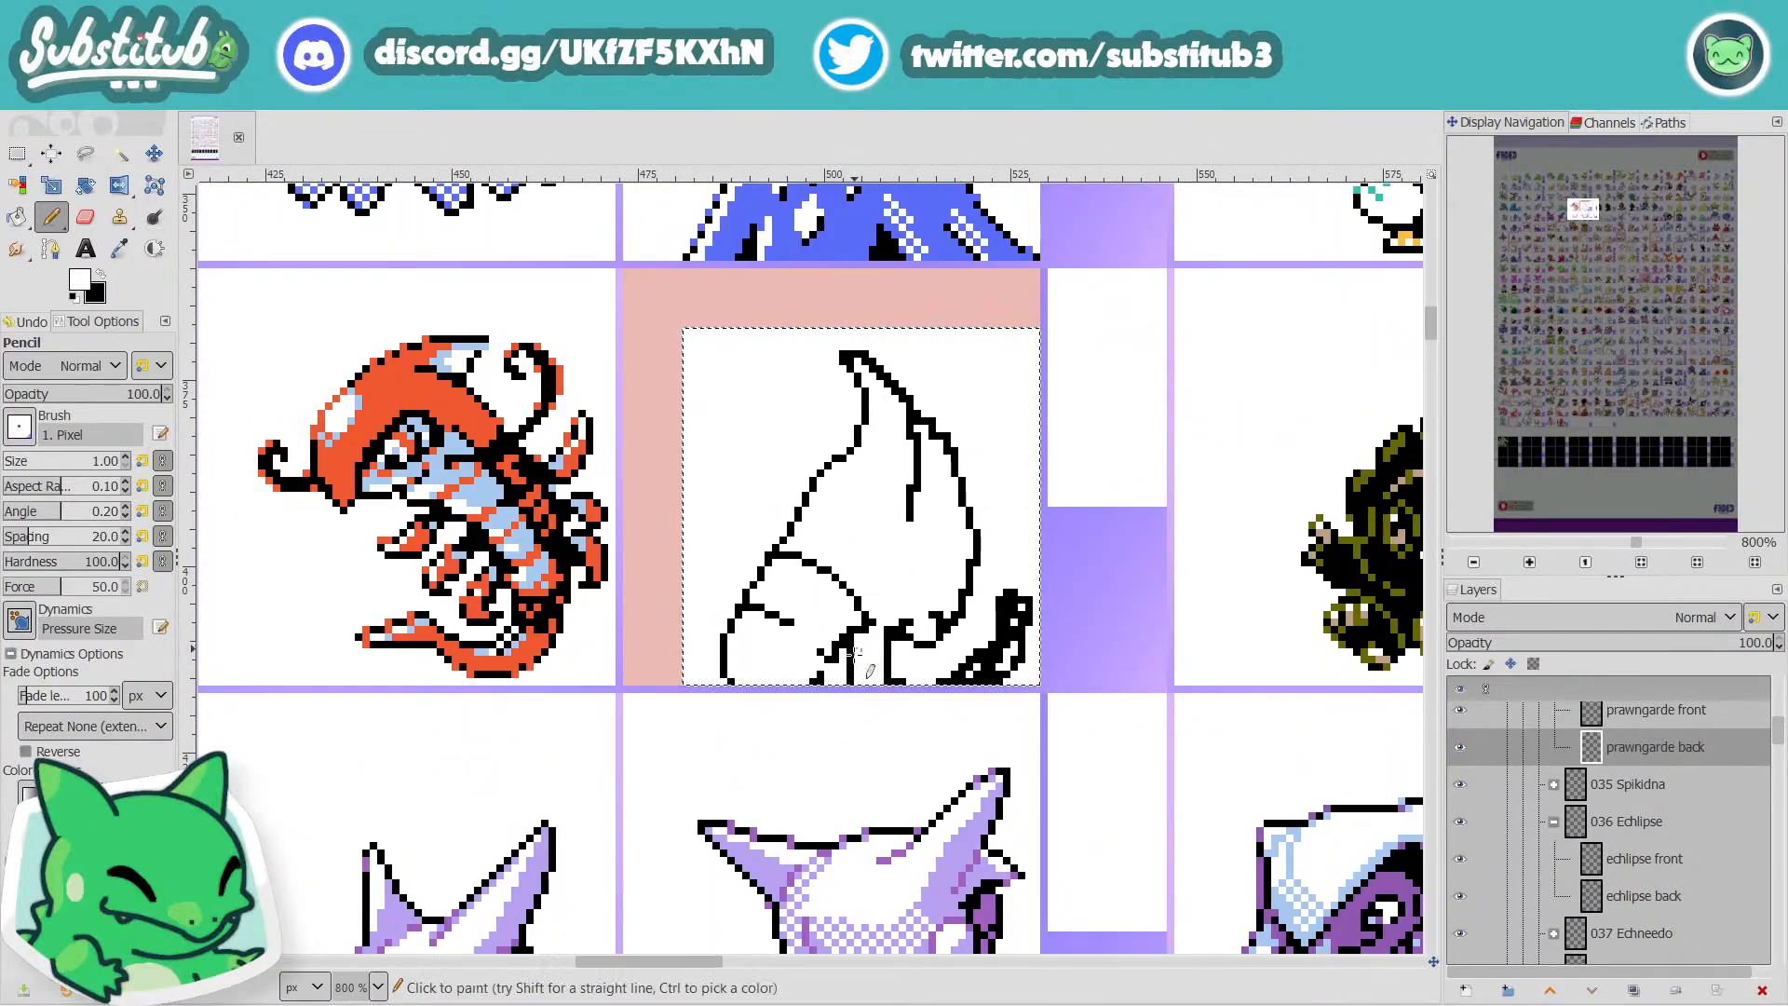
Extend the second shell curve downward in black to meet the short lines at the sprite's bottom, correcting uneven pixels in white.
key(x)
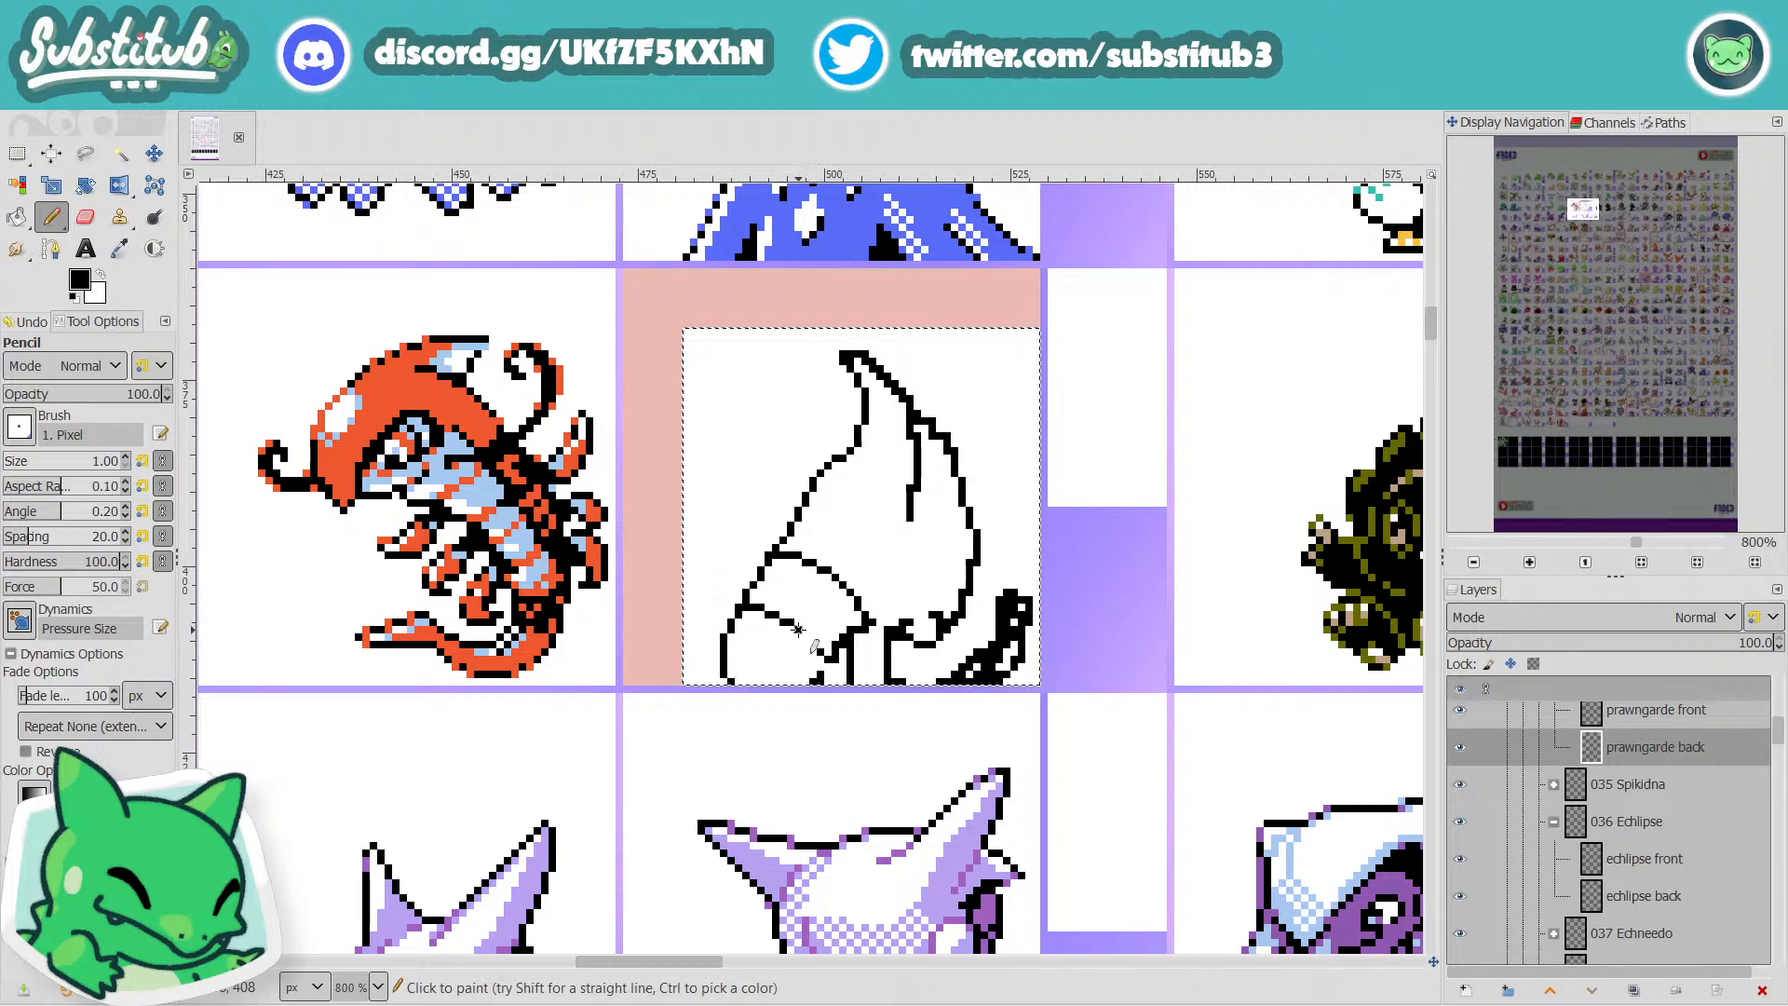
key(x)
key(x)
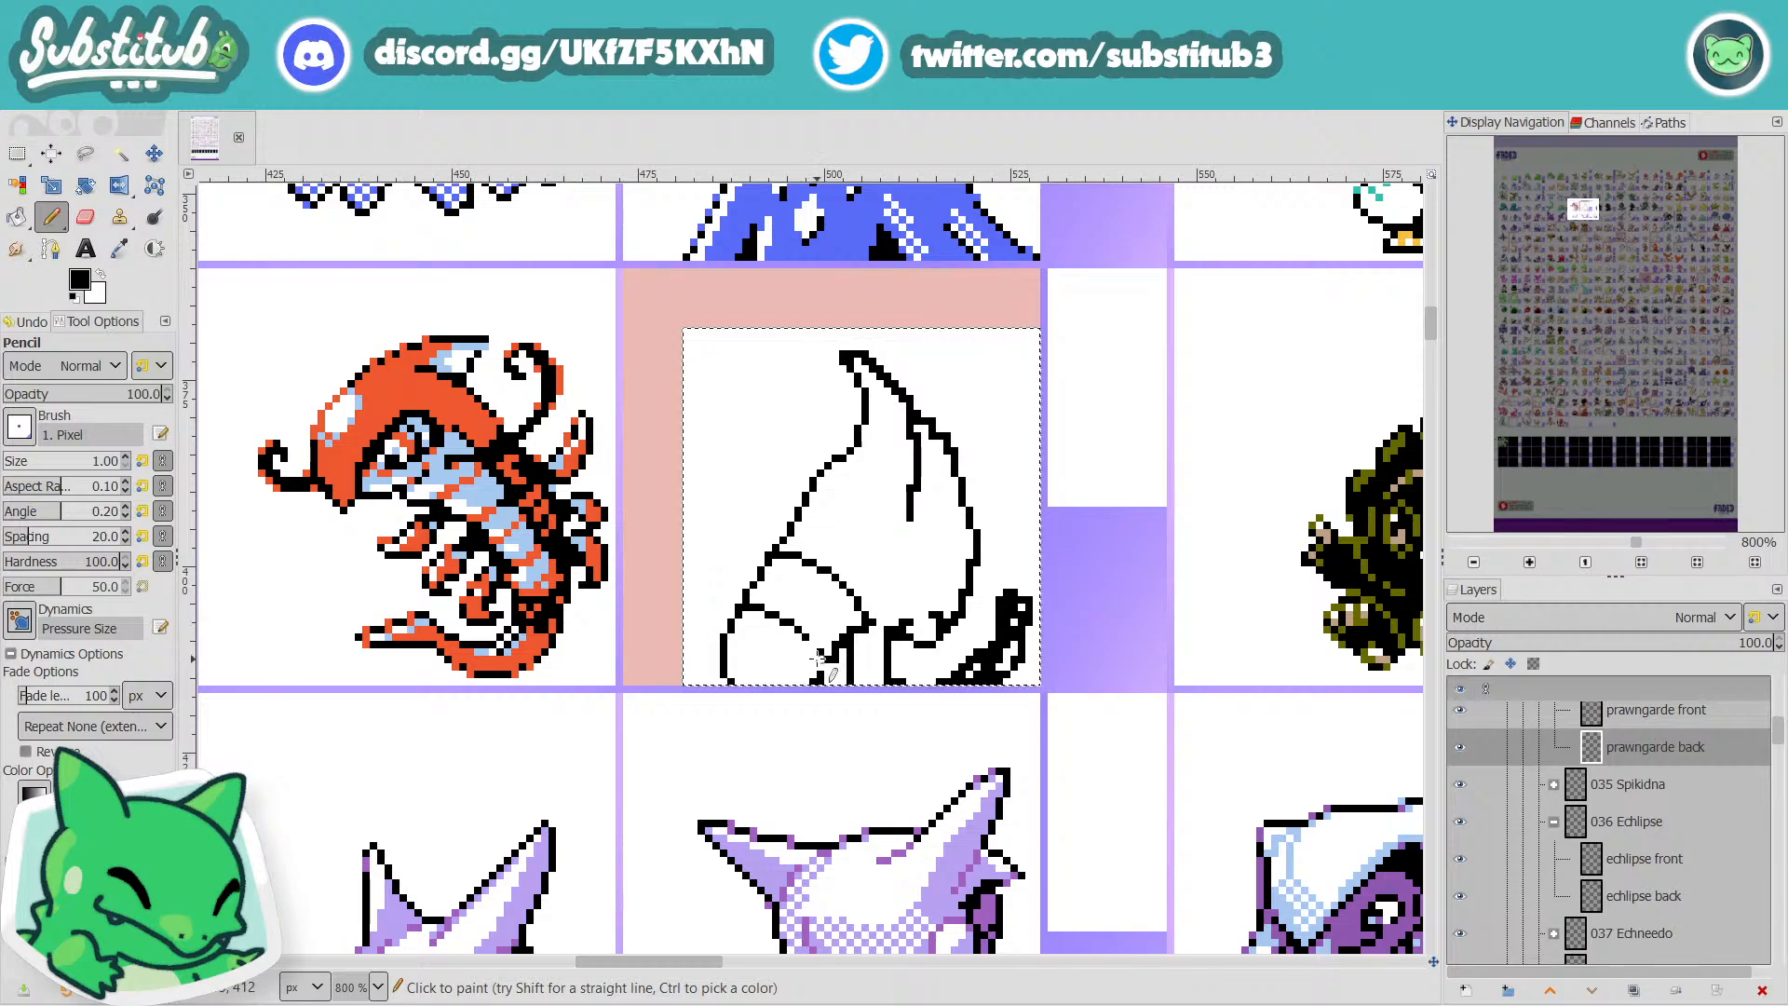
key(x)
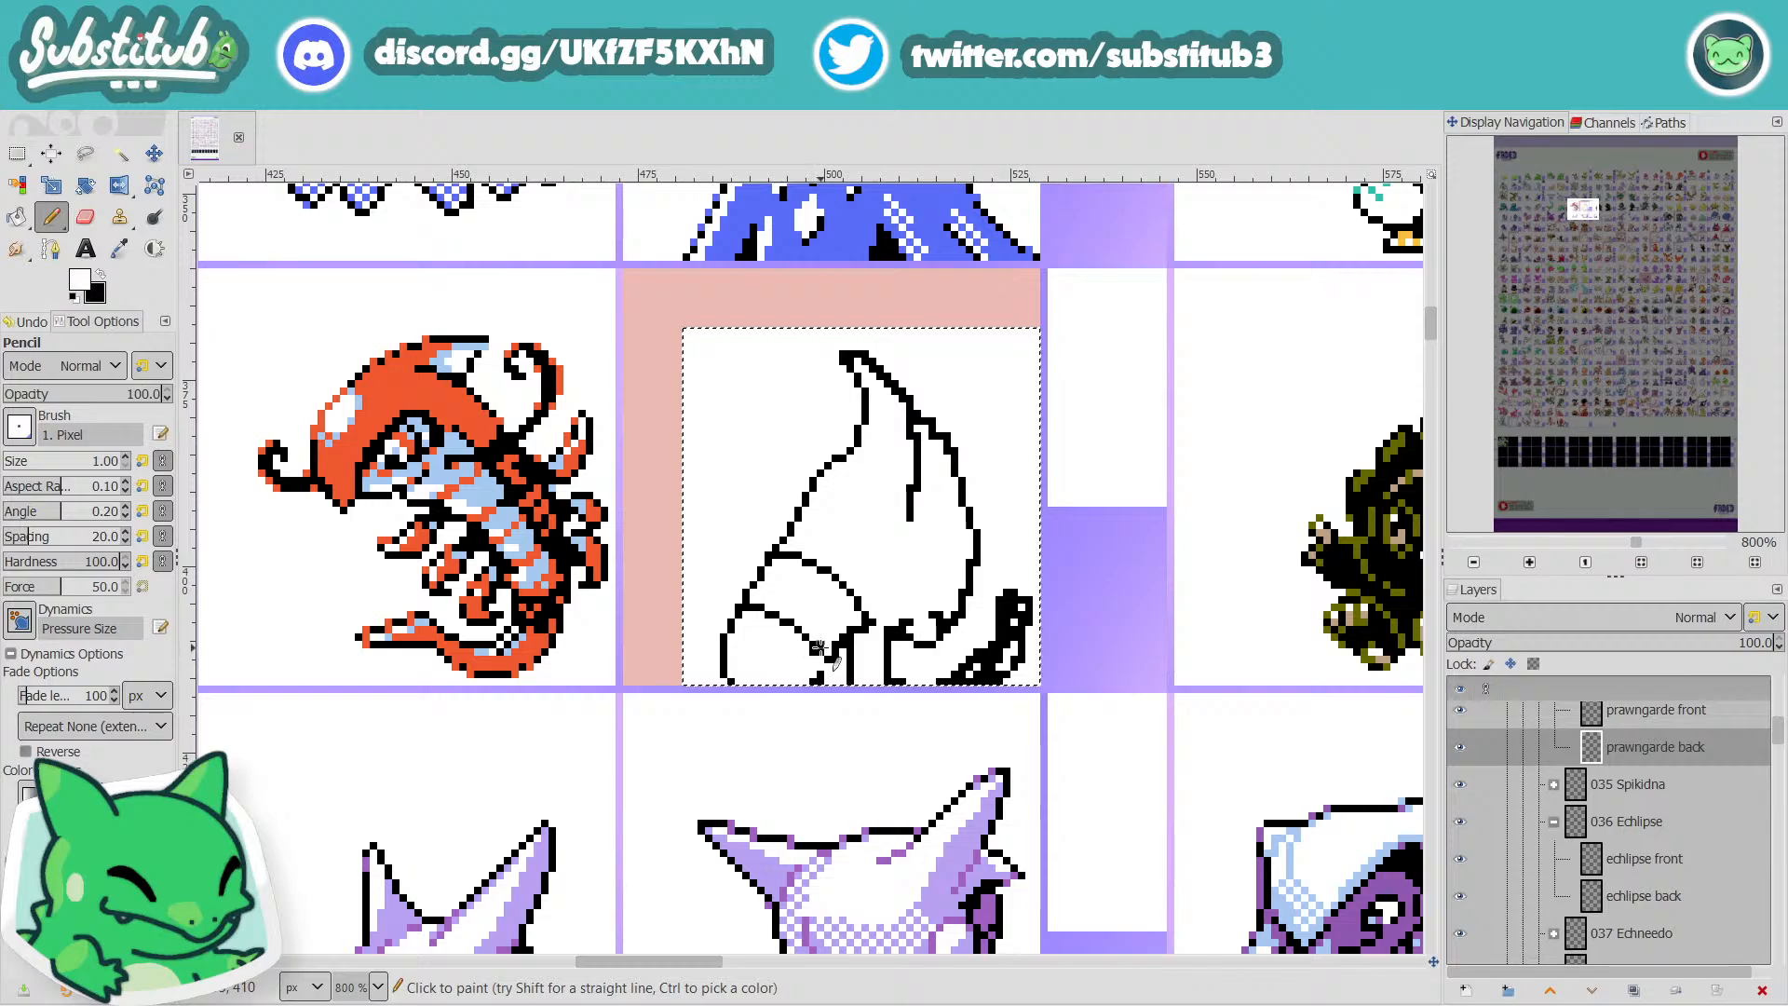
key(x)
key(x)
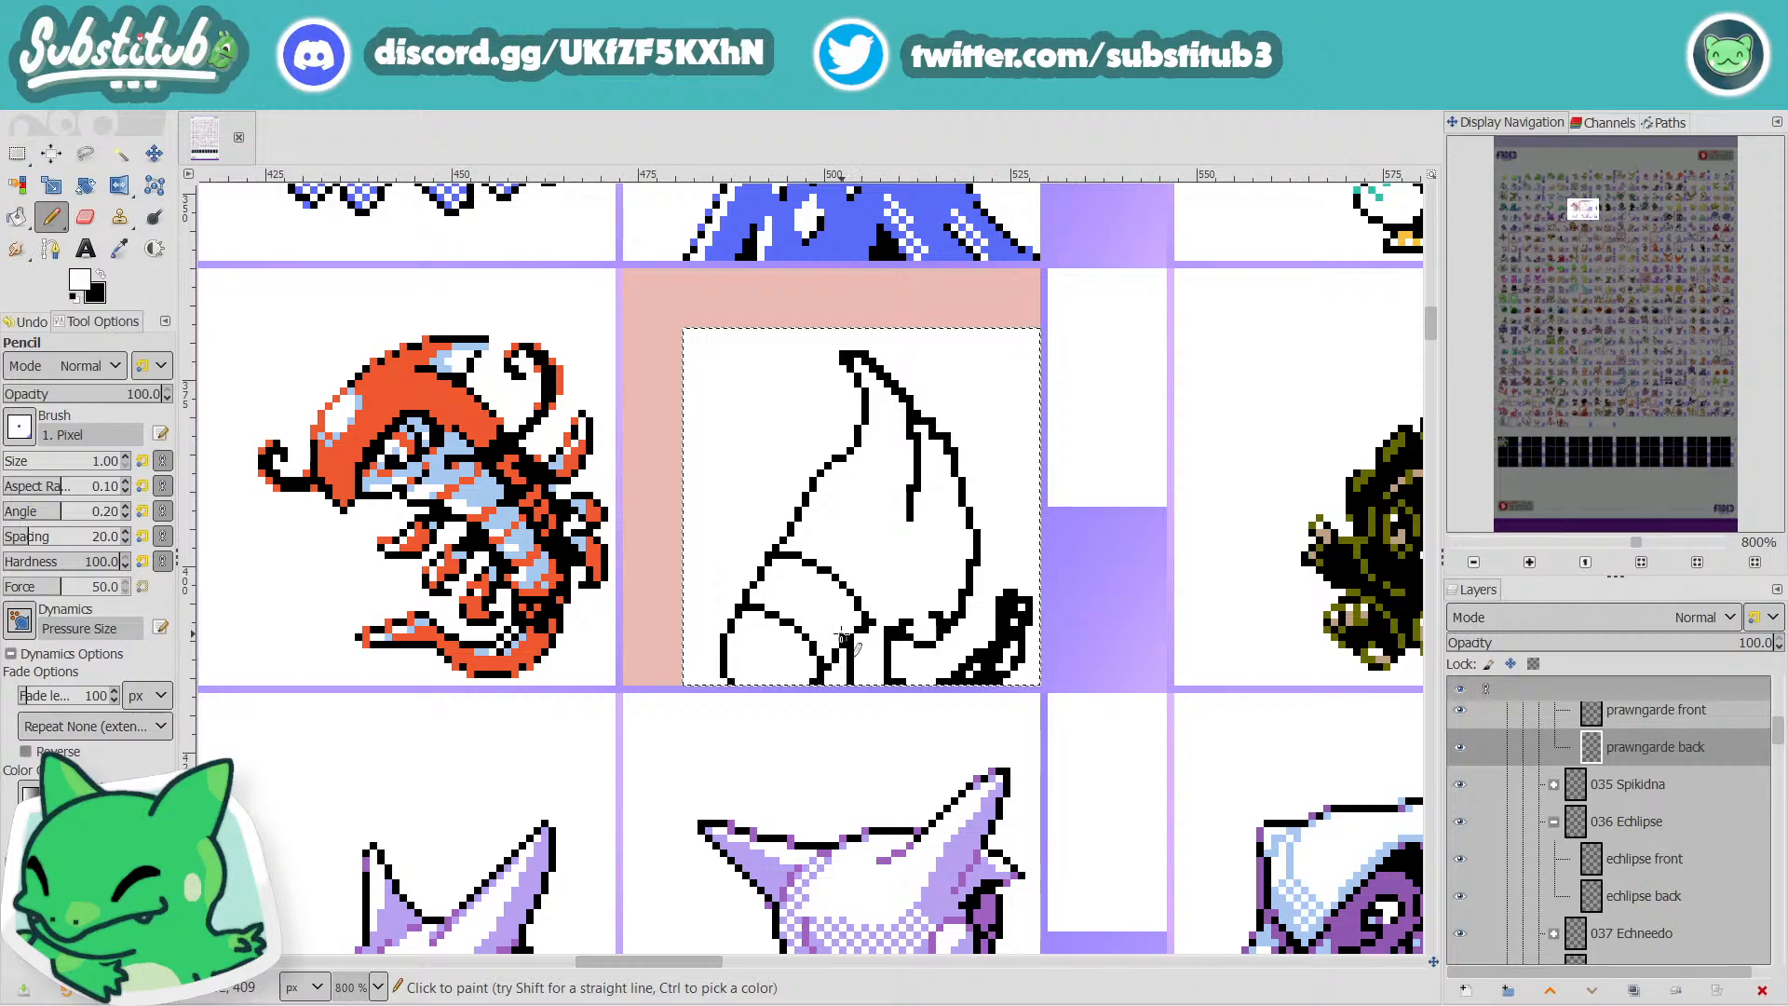
Clean up the diagonal line running from the first shell curve's end to the sprite's bottom, erasing its excess pixels.
key(x)
key(x)
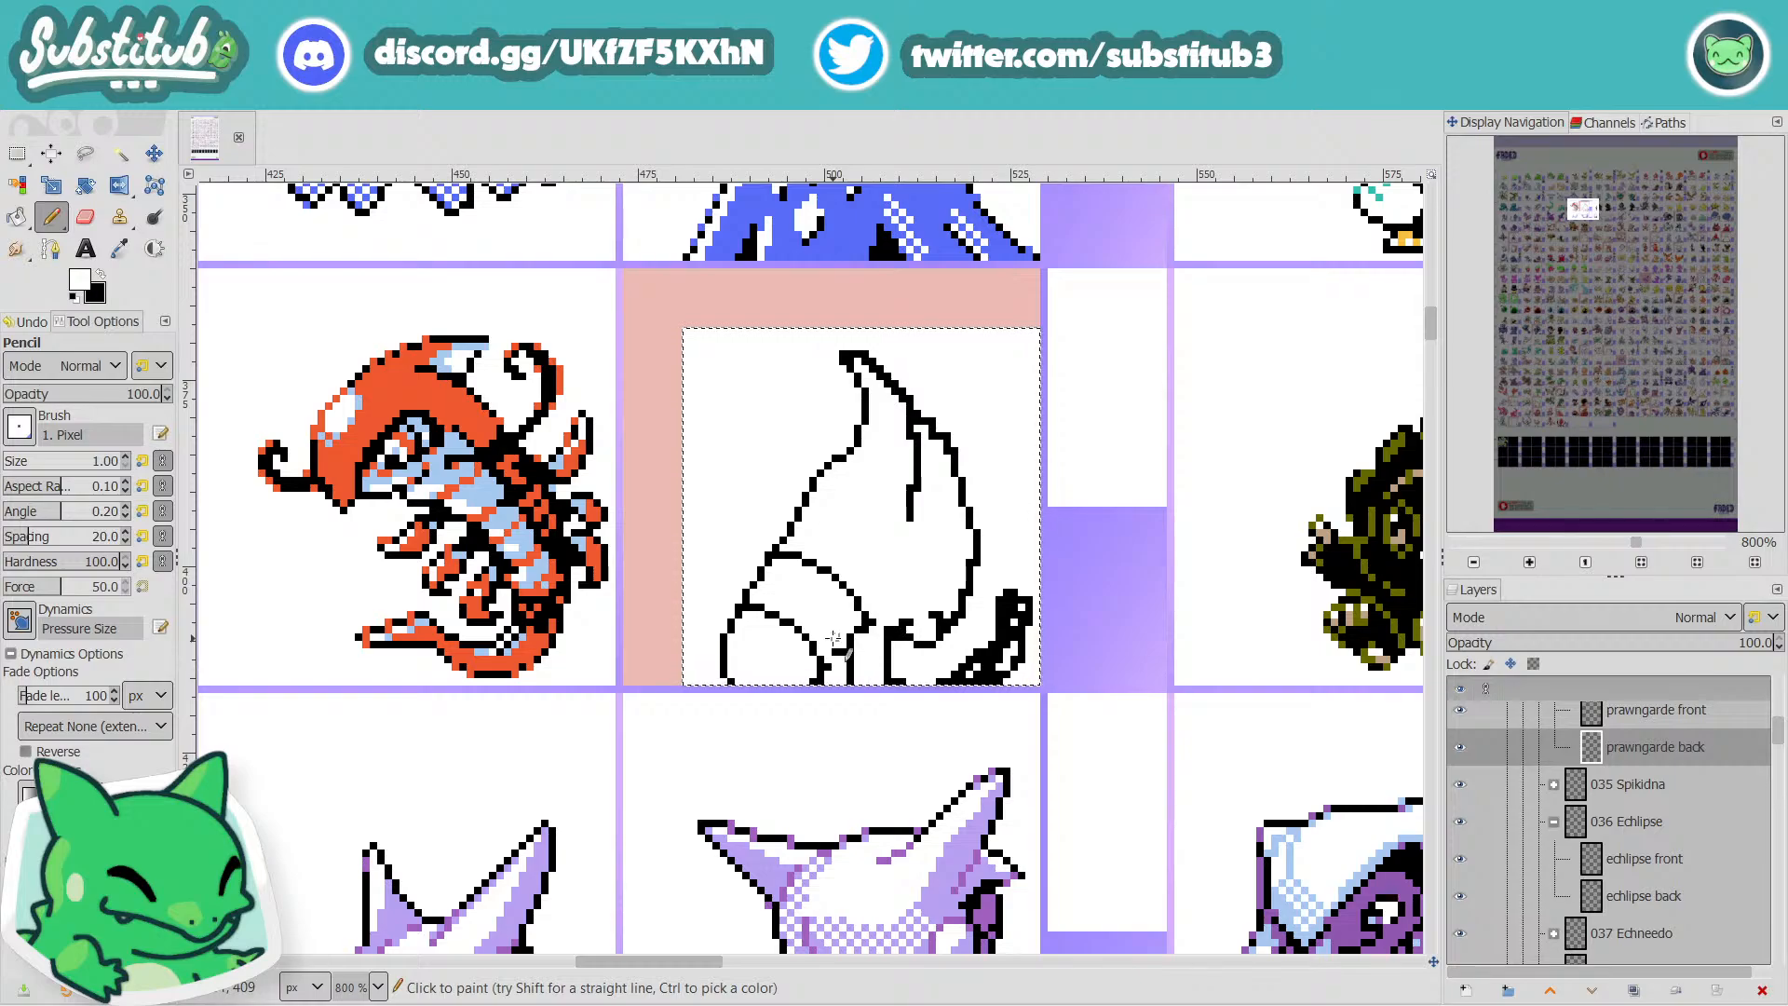
key(x)
key(x)
key(x)
key(x)
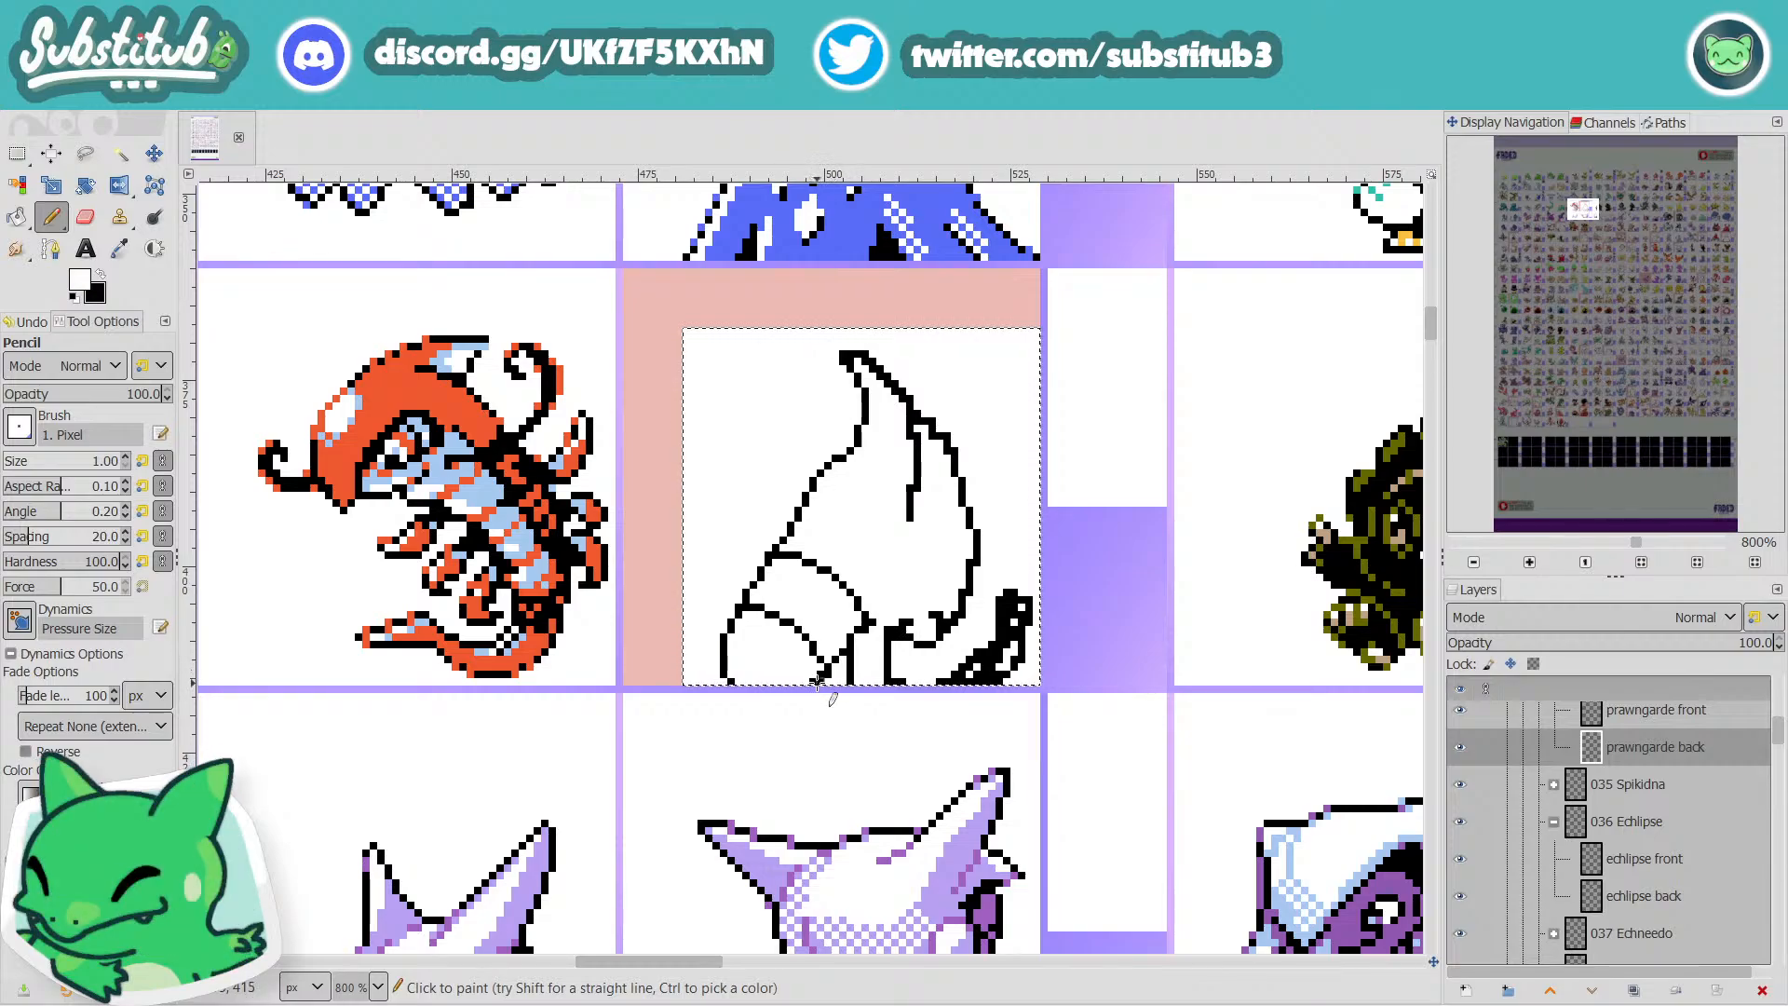
Redraw the lower end of the second shell curve as a steeper diagonal joining the lines at the bottom middle.
key(x)
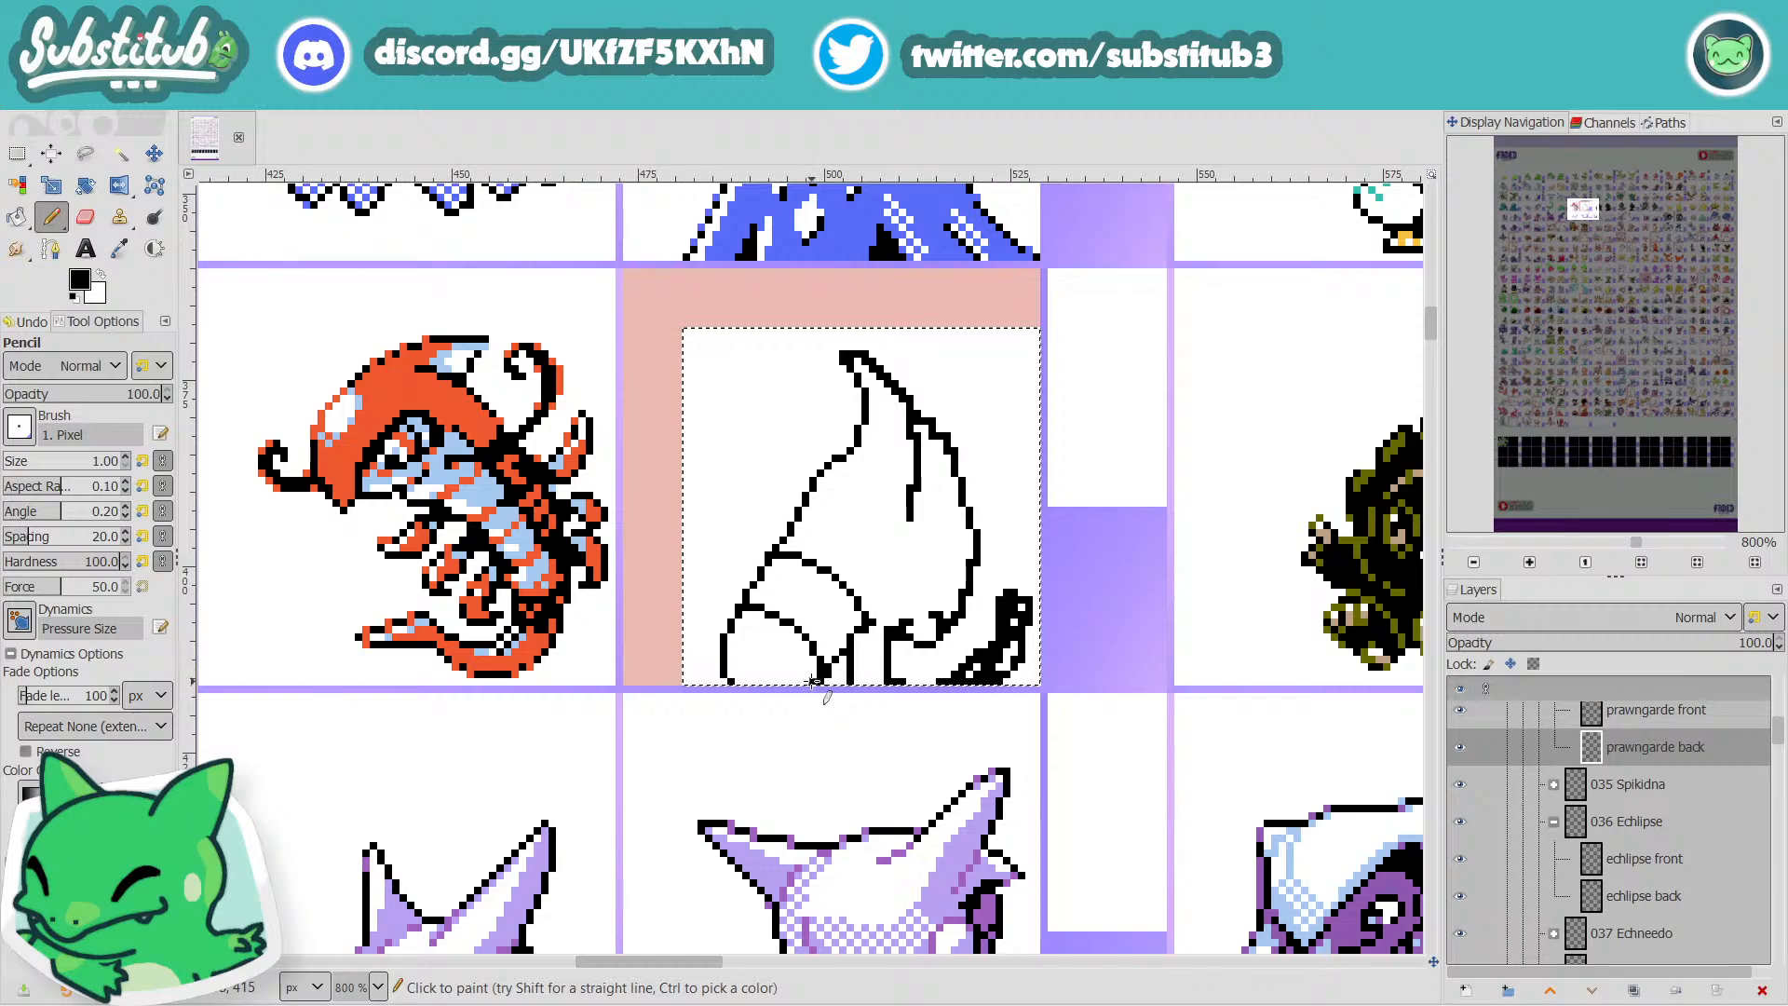
key(x)
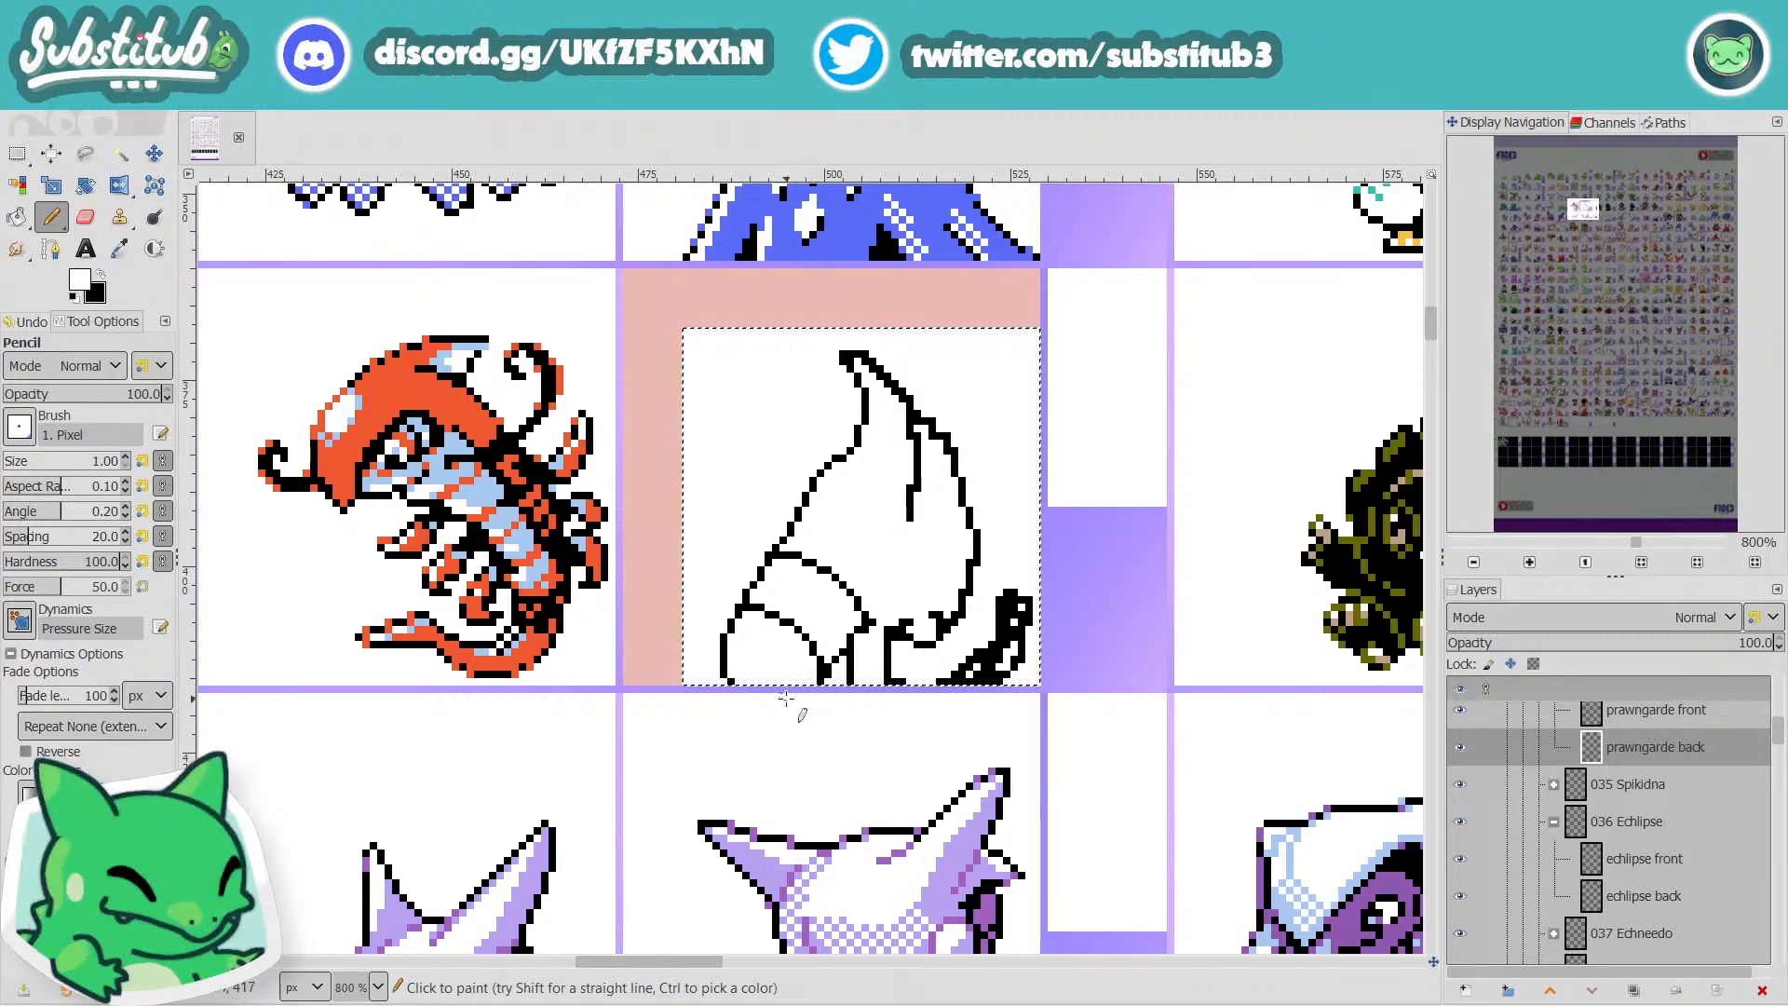
key(x)
key(x)
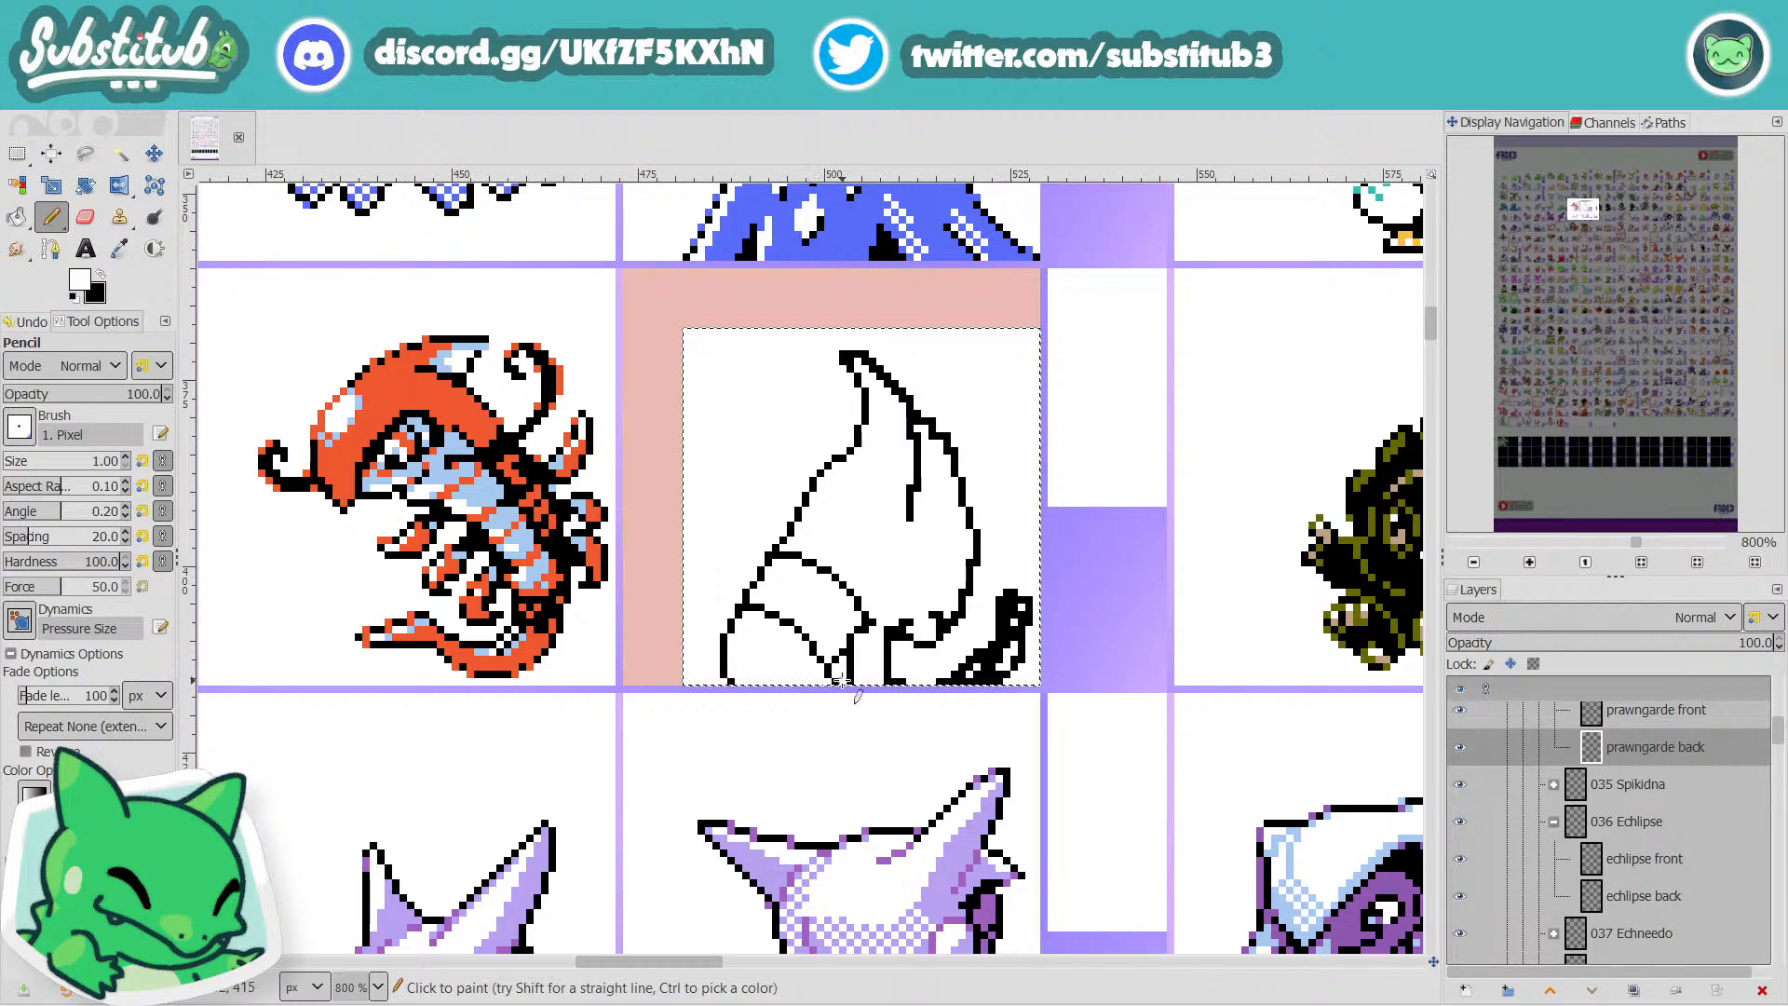
key(x)
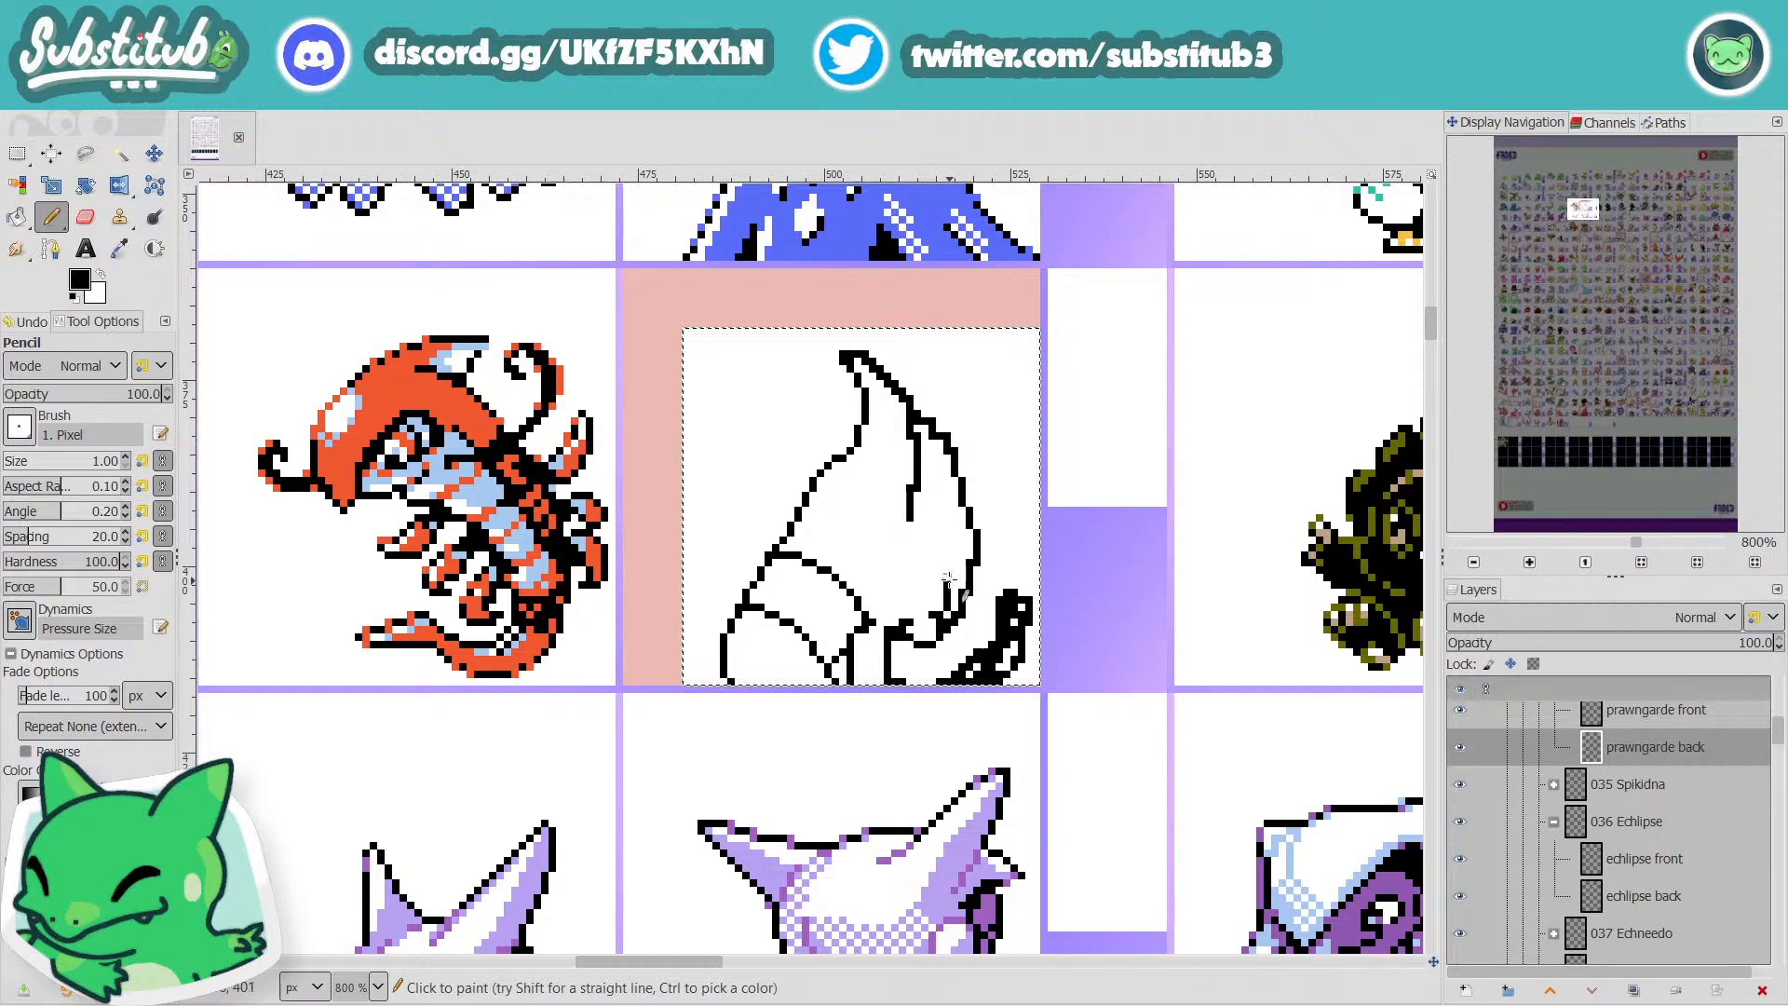
Replace the trial narrow shape at the lower right with a rounded black arch between the middle lines and the right contour.
mouse_move(942, 570)
mouse_down()
mouse_move(952, 542)
mouse_move(931, 527)
mouse_move(905, 610)
mouse_up()
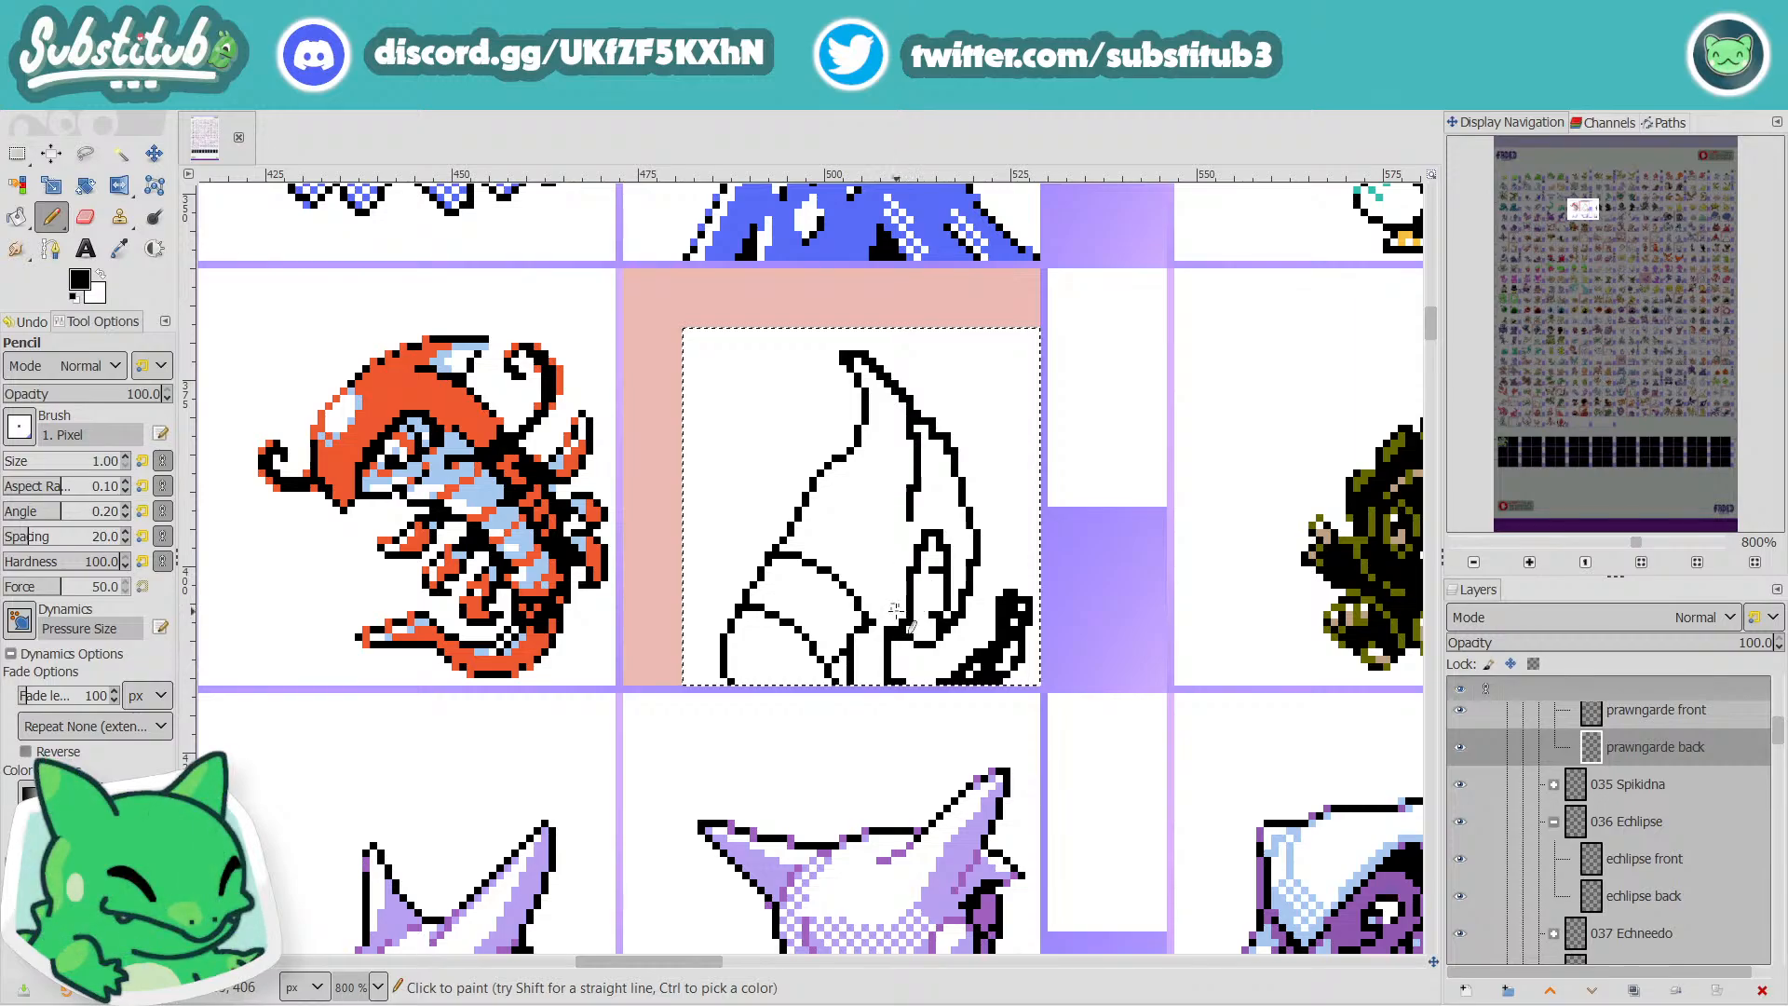
key(ctrl+z)
mouse_move(881, 622)
mouse_down()
mouse_move(892, 561)
mouse_move(927, 545)
mouse_move(954, 579)
mouse_move(948, 610)
mouse_up()
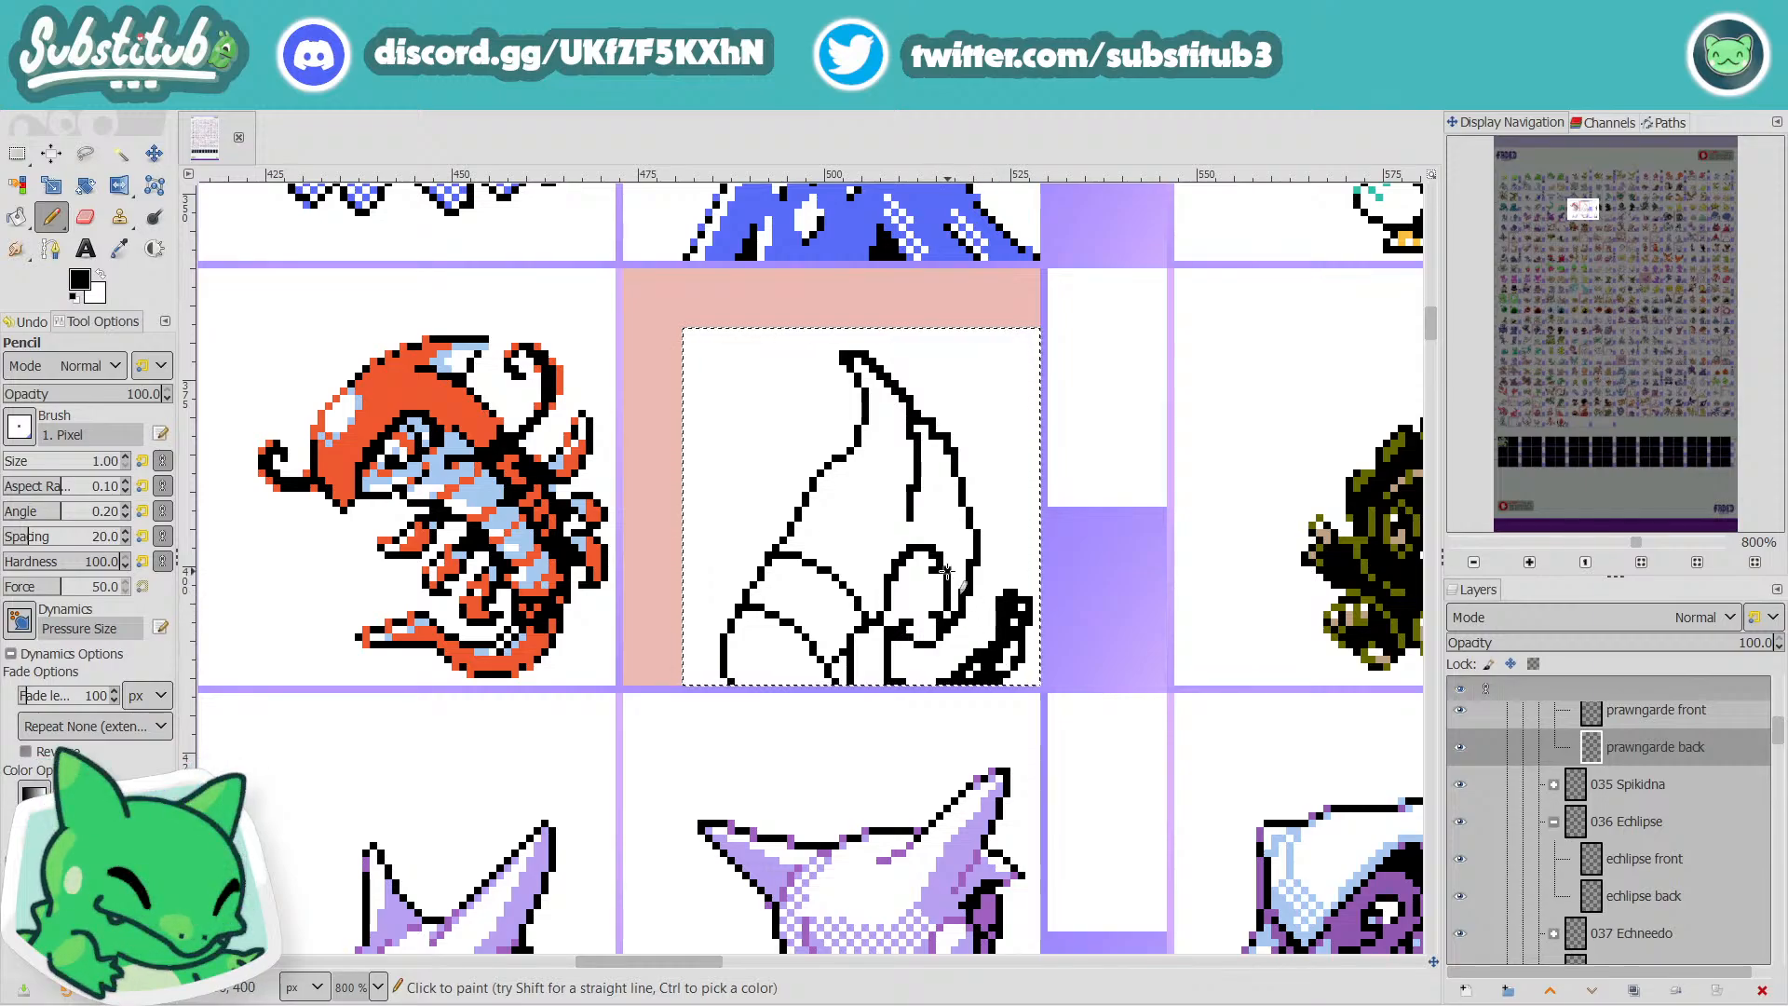
key(x)
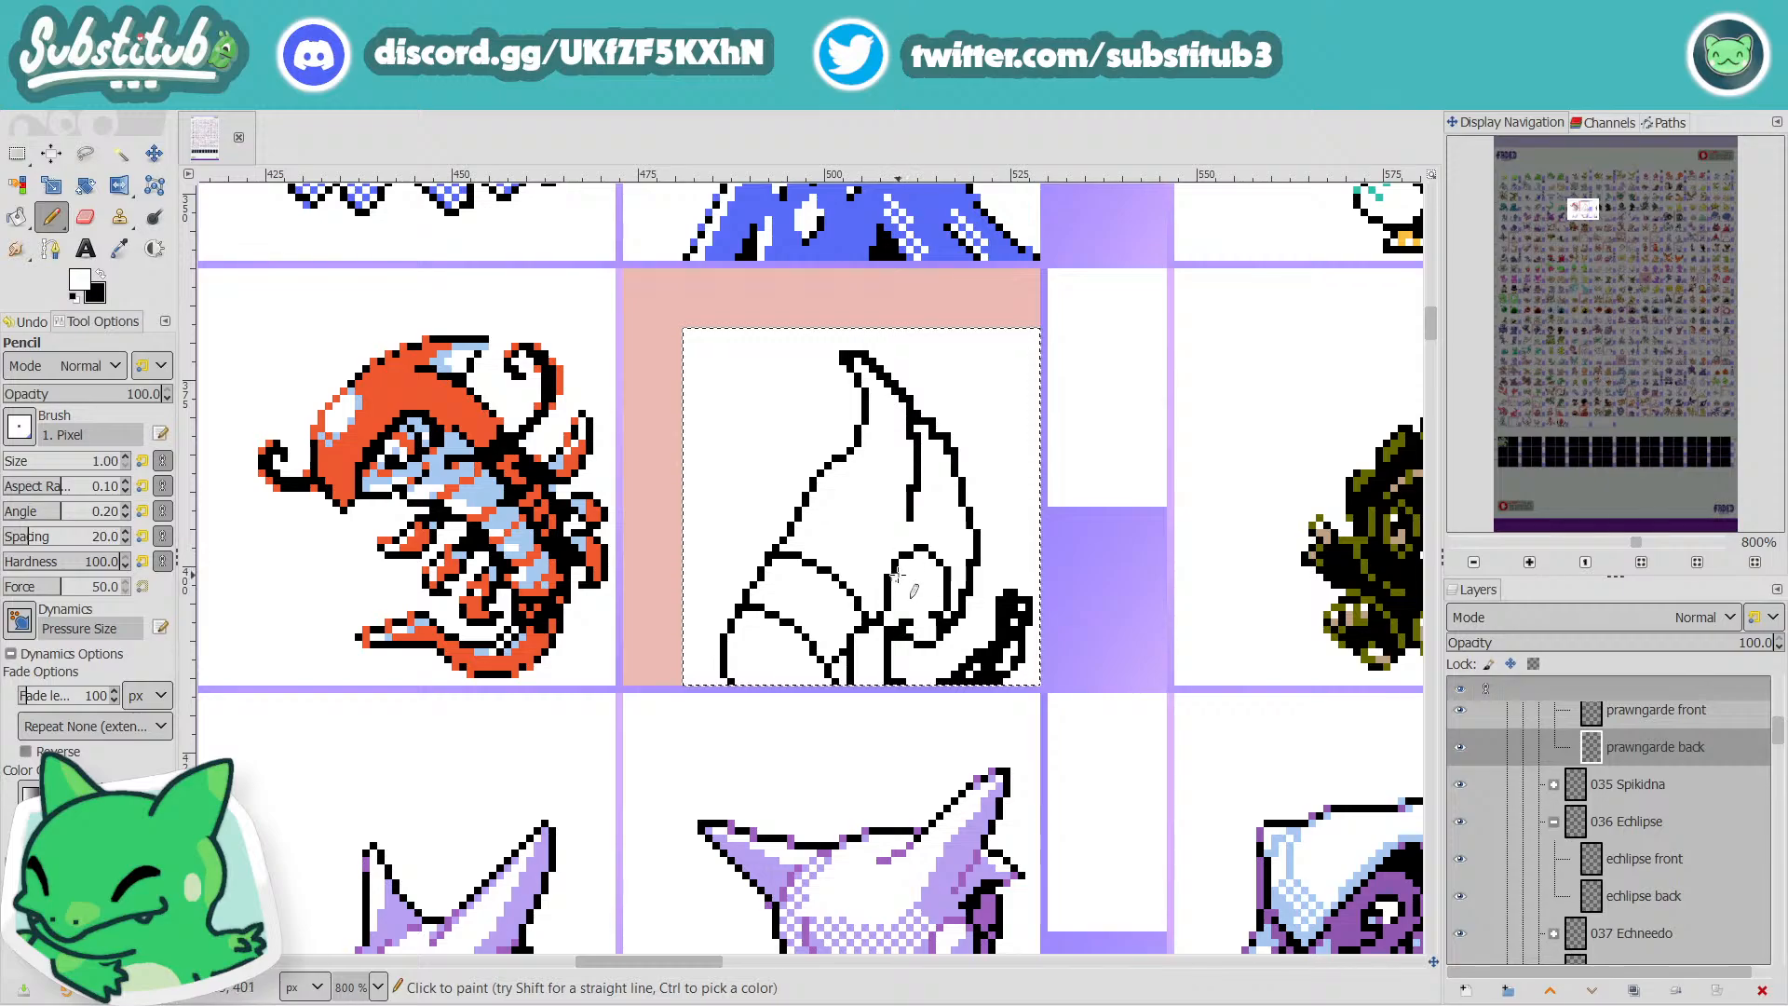
key(x)
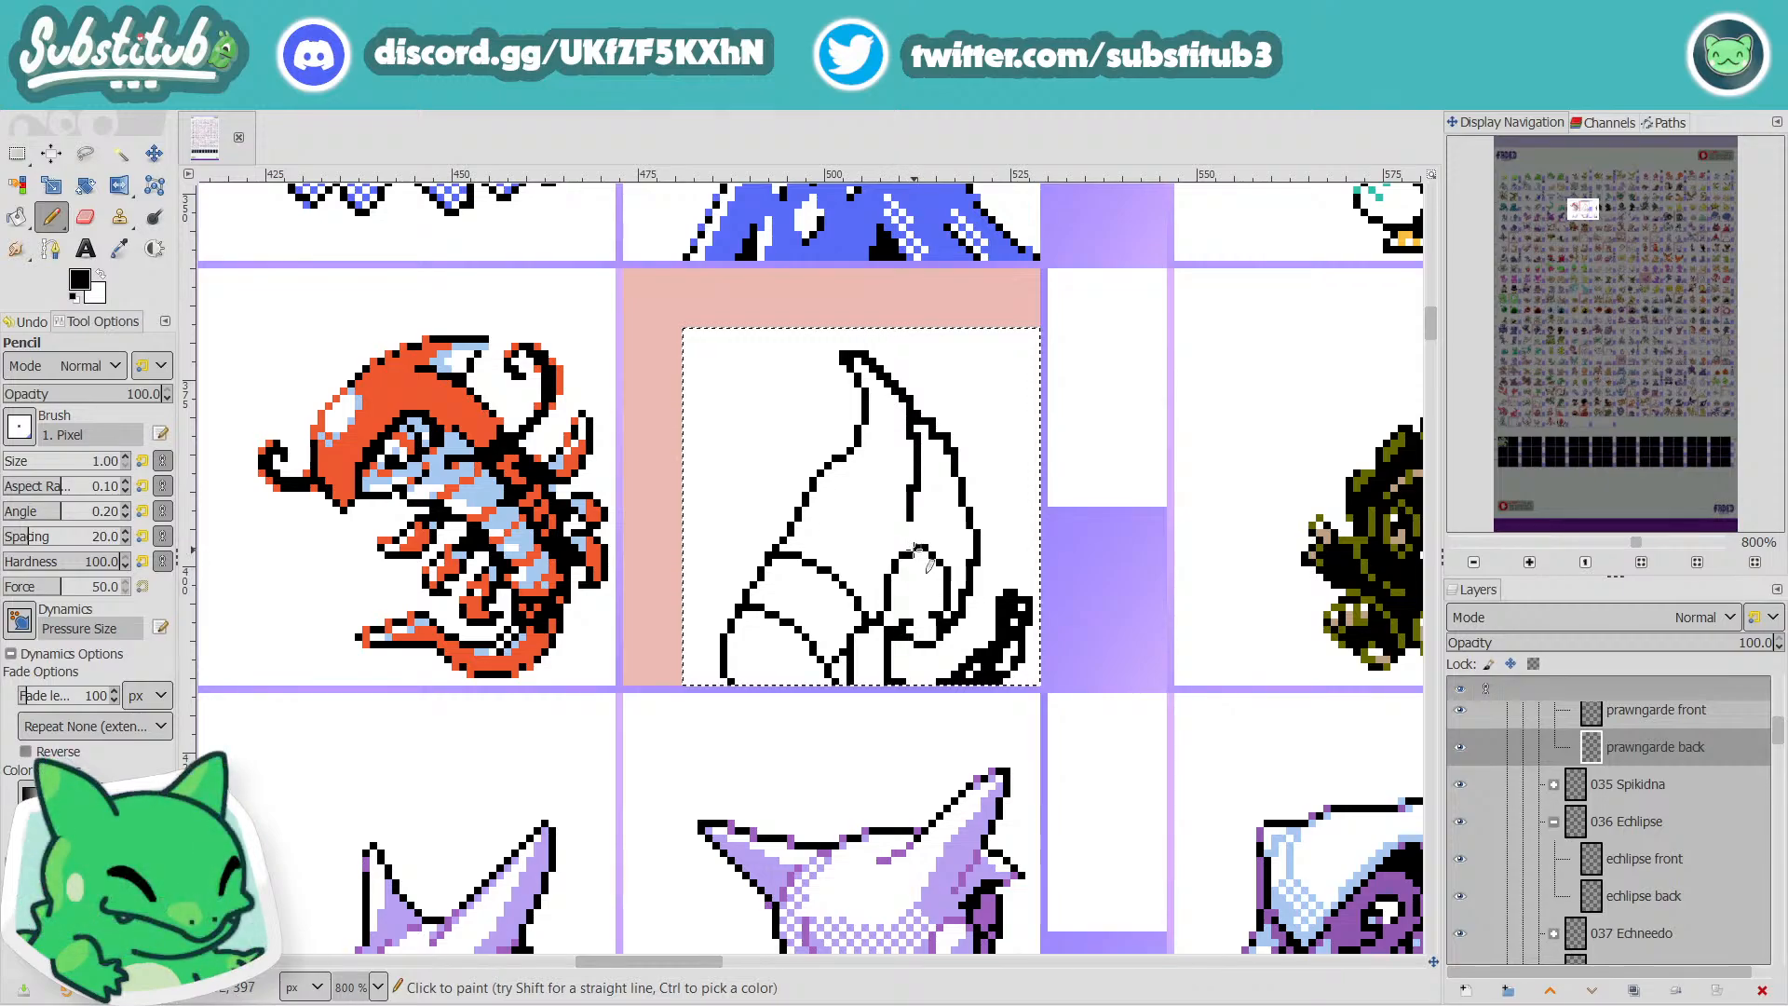
Thicken the top of the rounded arch with black on both sides, undoing the unwanted strokes.
drag(931, 561, 940, 573)
drag(910, 561, 898, 564)
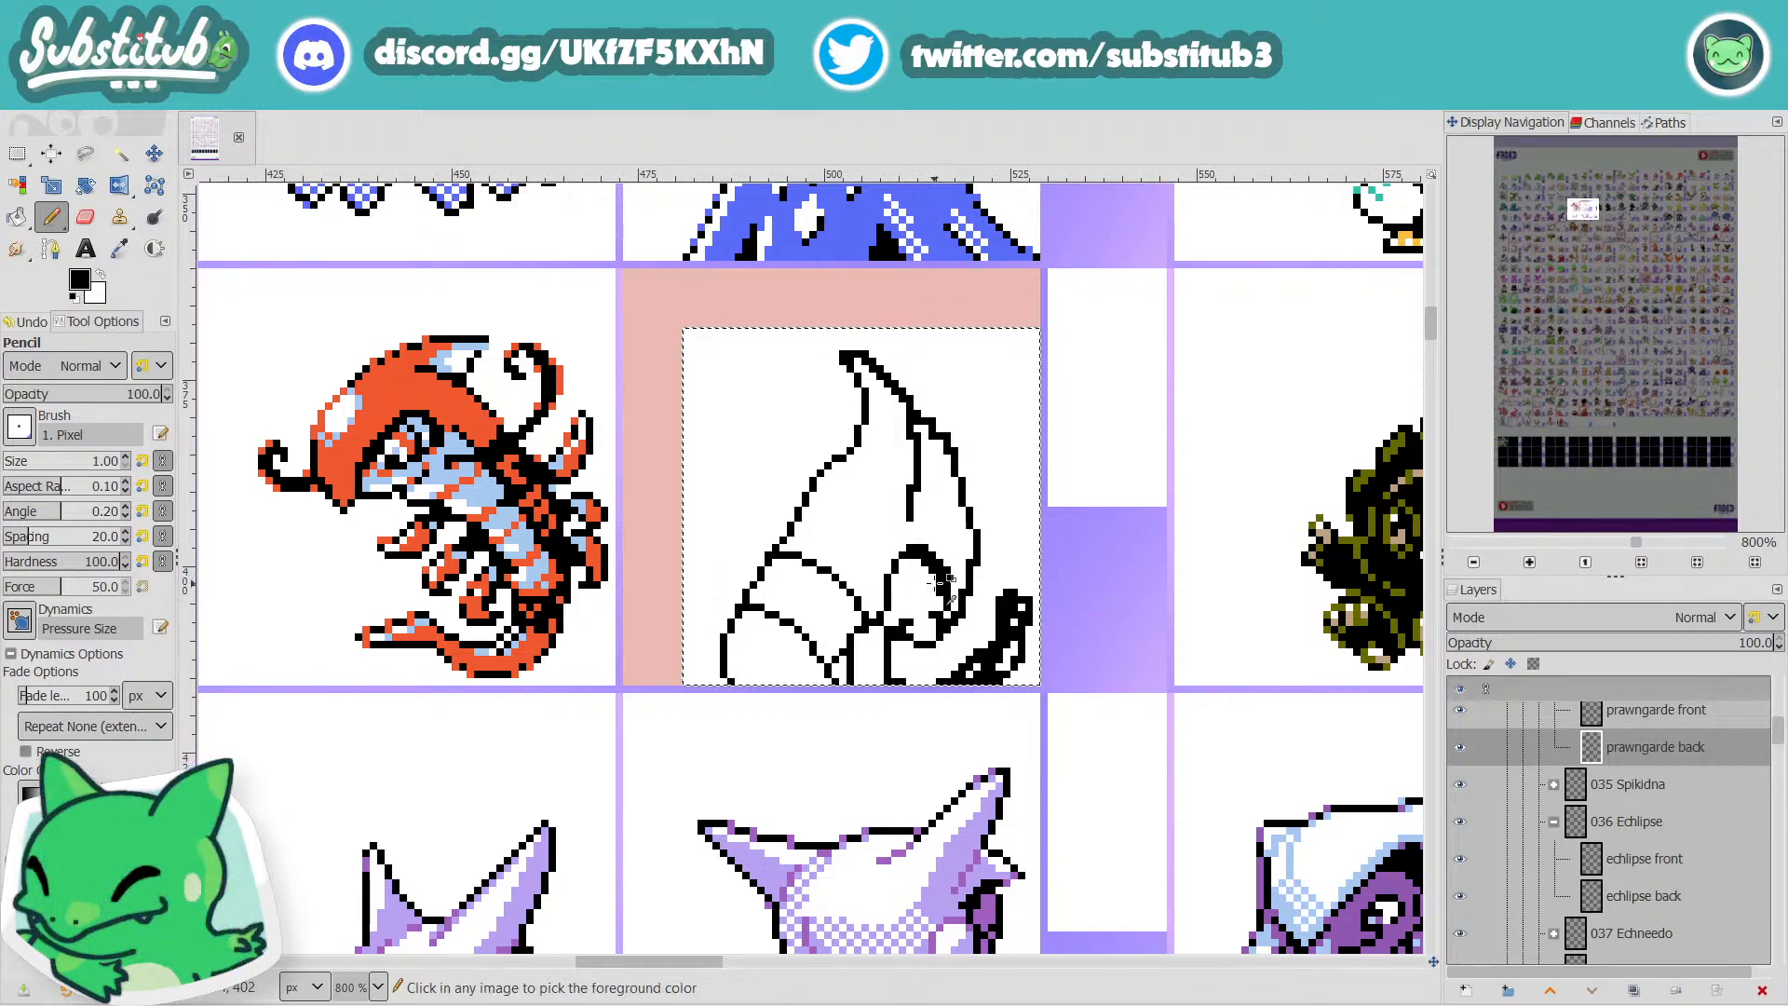
key(ctrl+z)
key(ctrl+z)
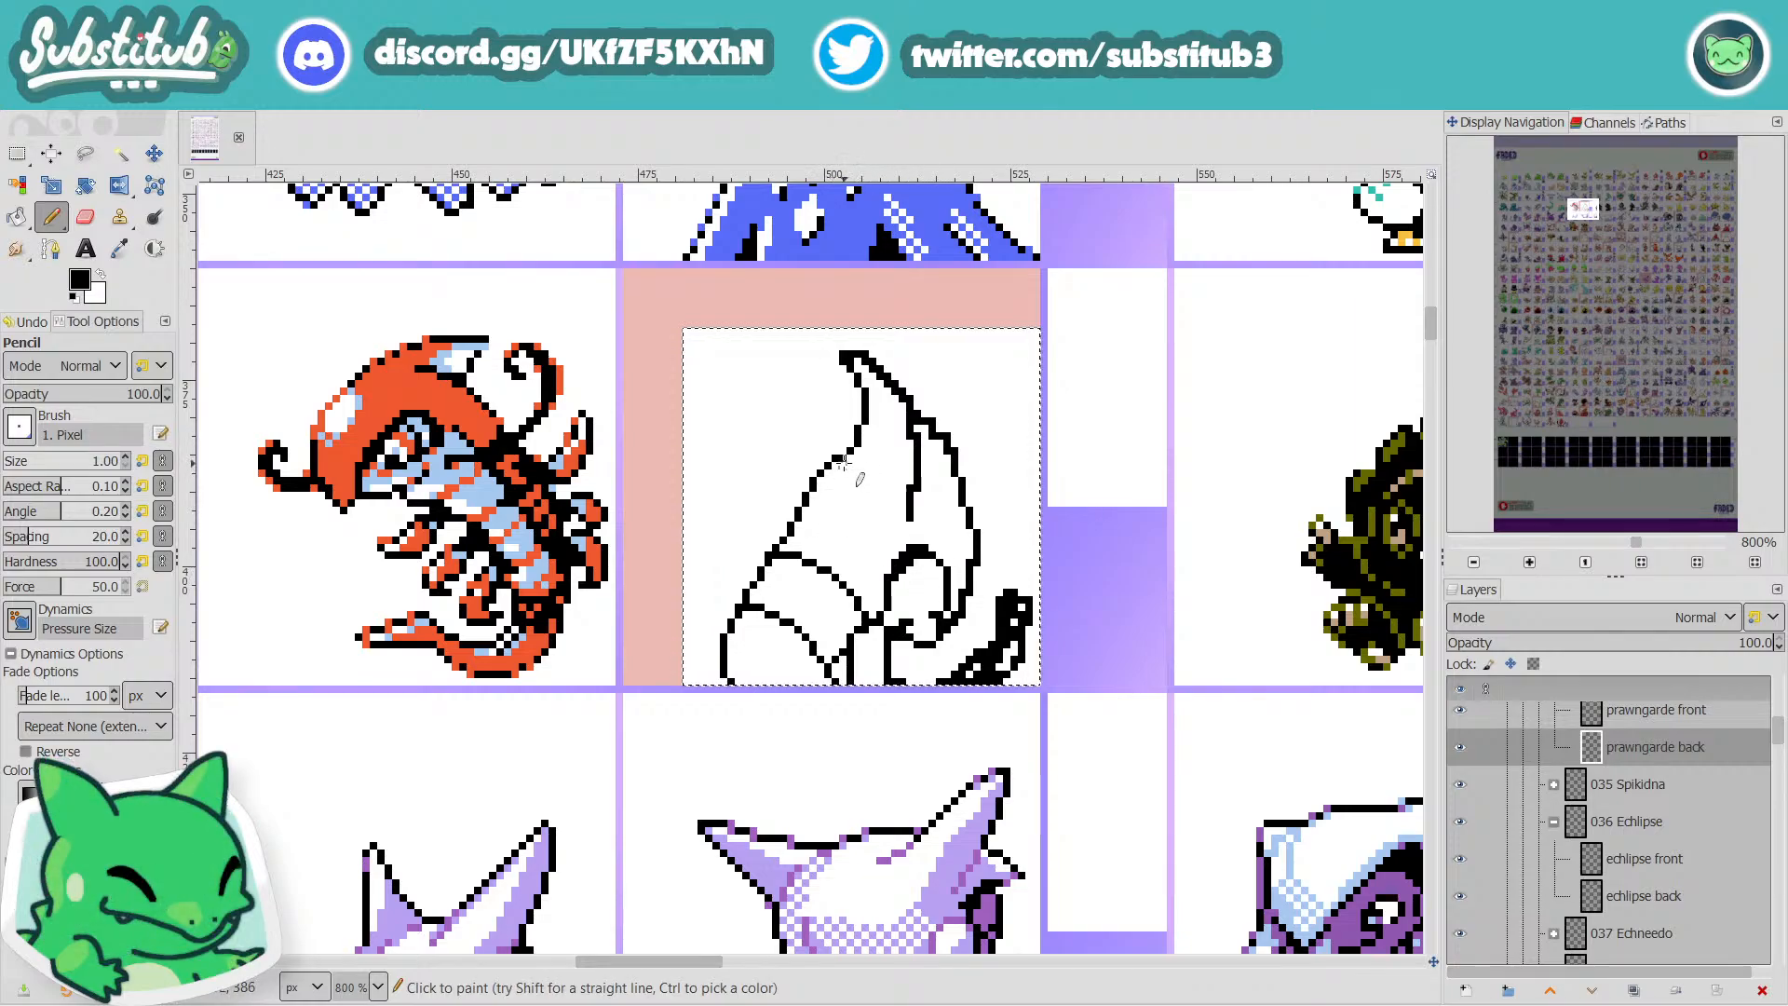
Draw black inner shading lines from the head spike's tip to its base, and erase the old vertical line beside the right contour.
drag(853, 358, 896, 483)
mouse_move(853, 375)
mouse_down()
mouse_move(842, 479)
mouse_move(868, 451)
mouse_move(894, 487)
mouse_up()
key(ctrl+z)
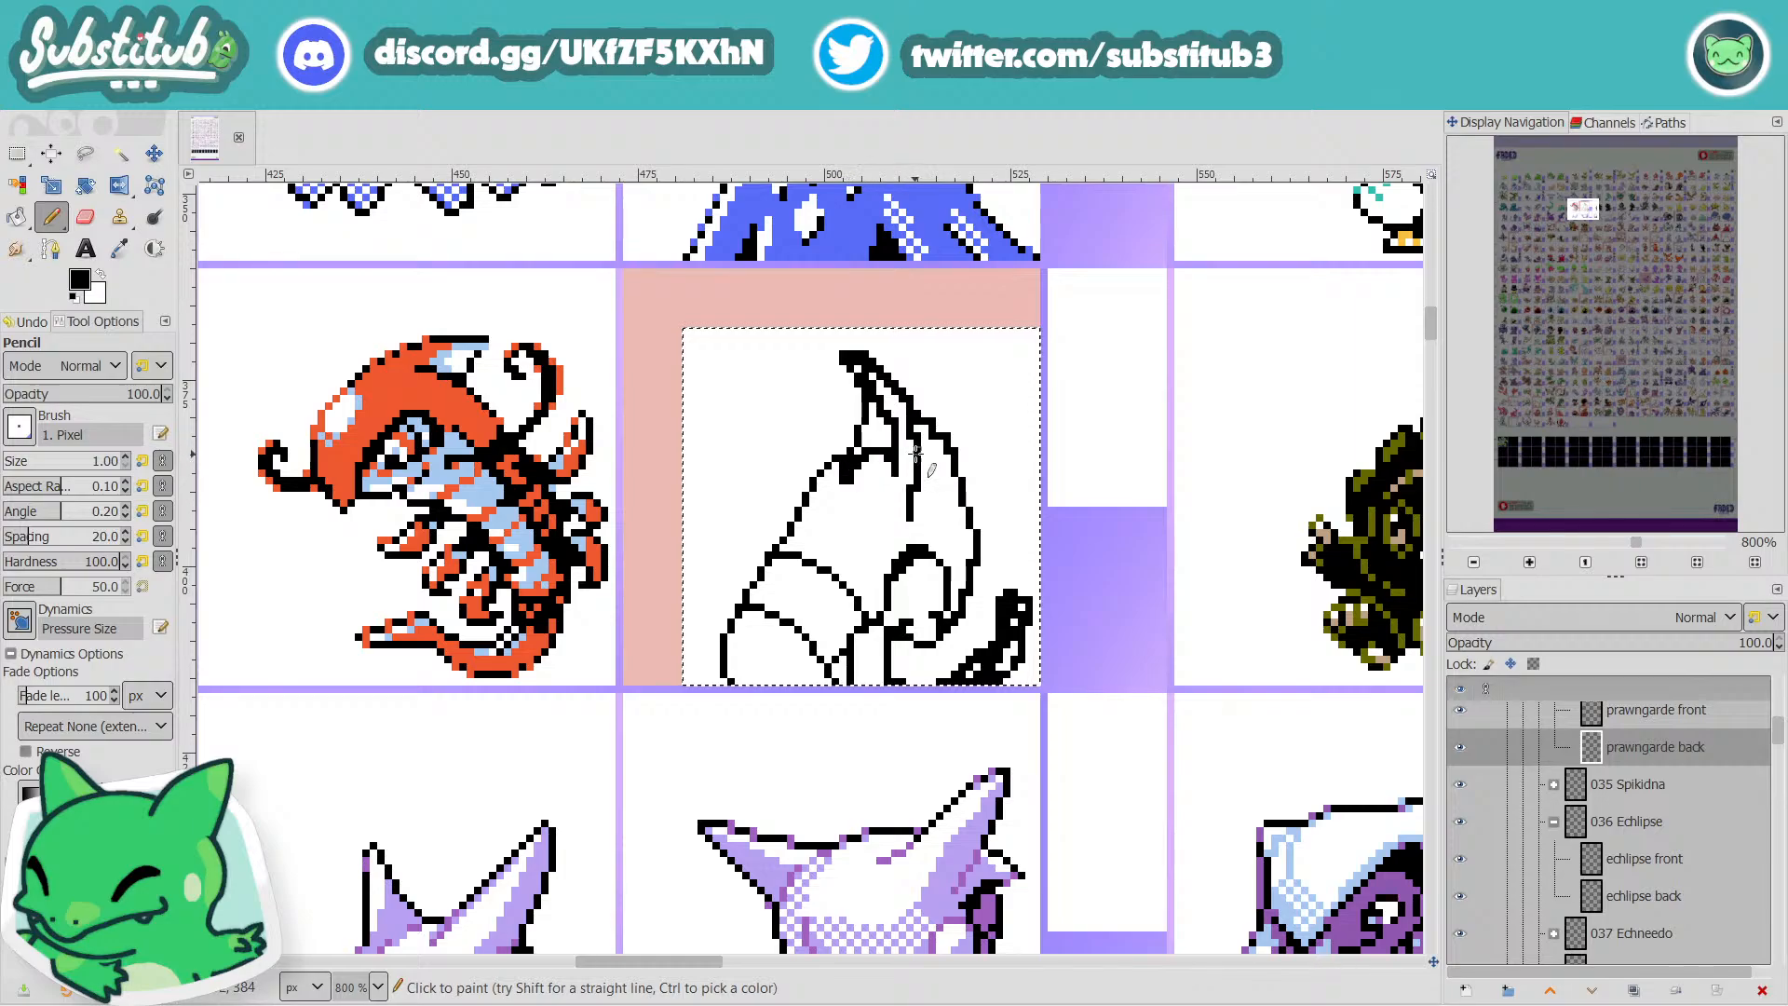
key(x)
drag(909, 416, 910, 503)
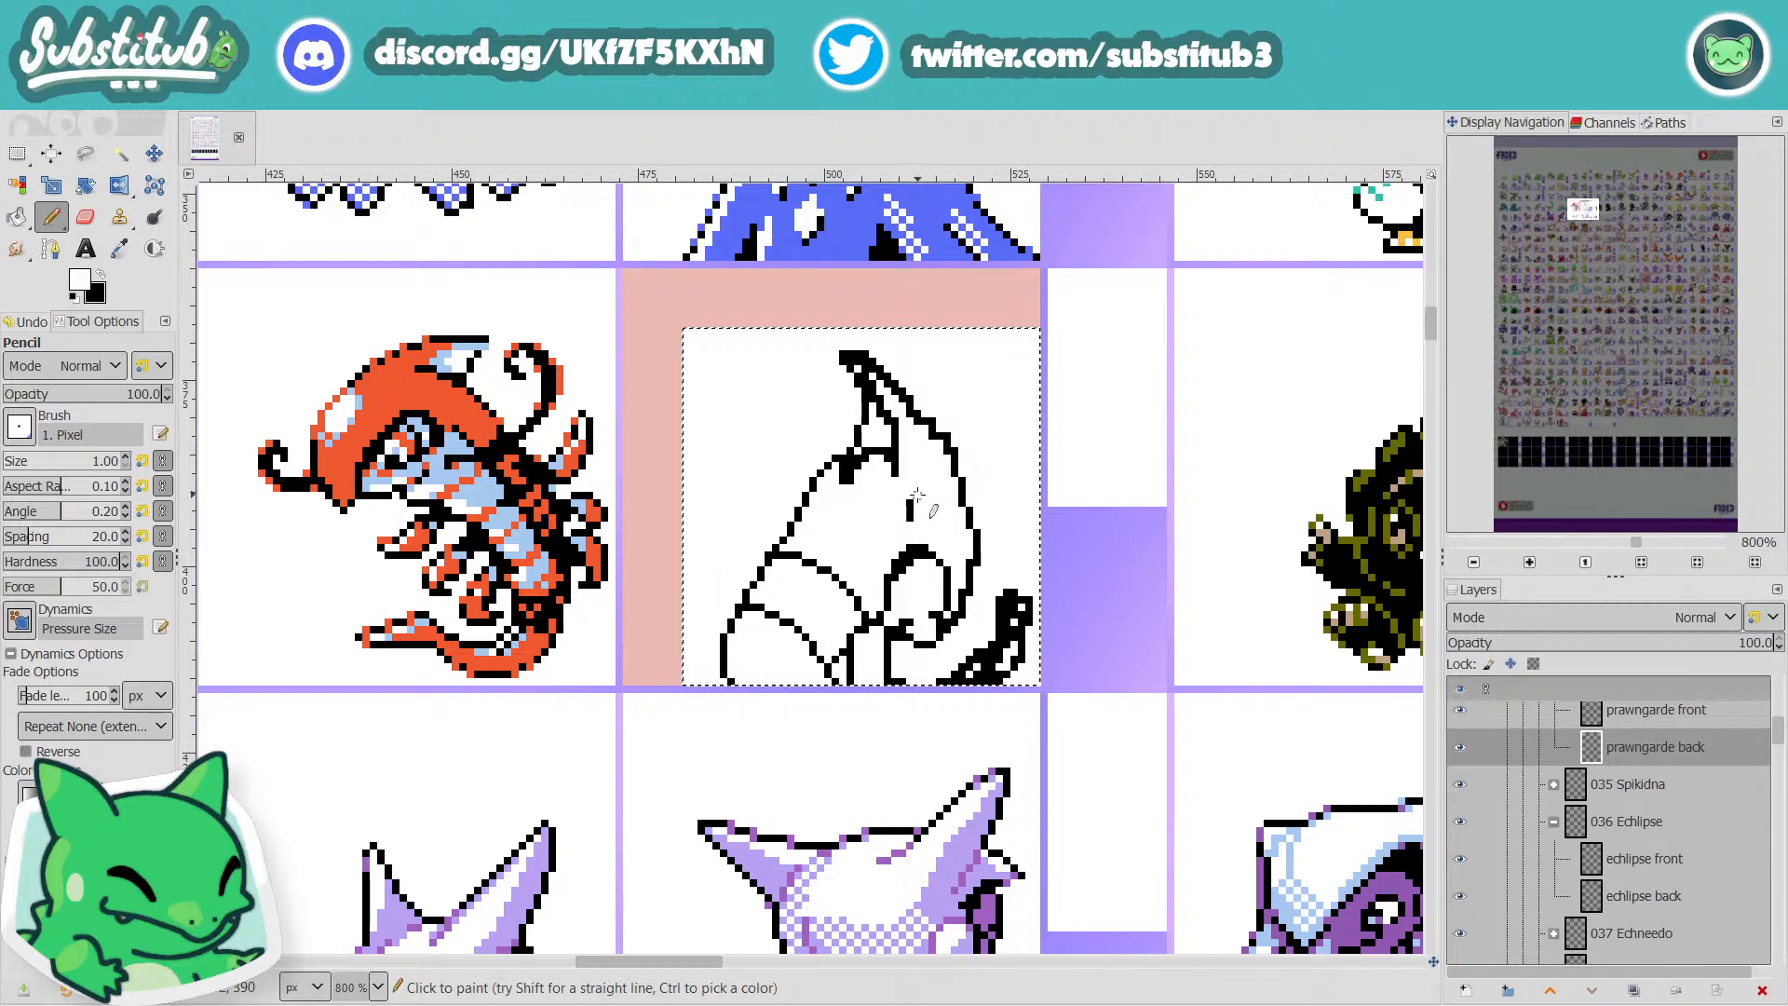
key(x)
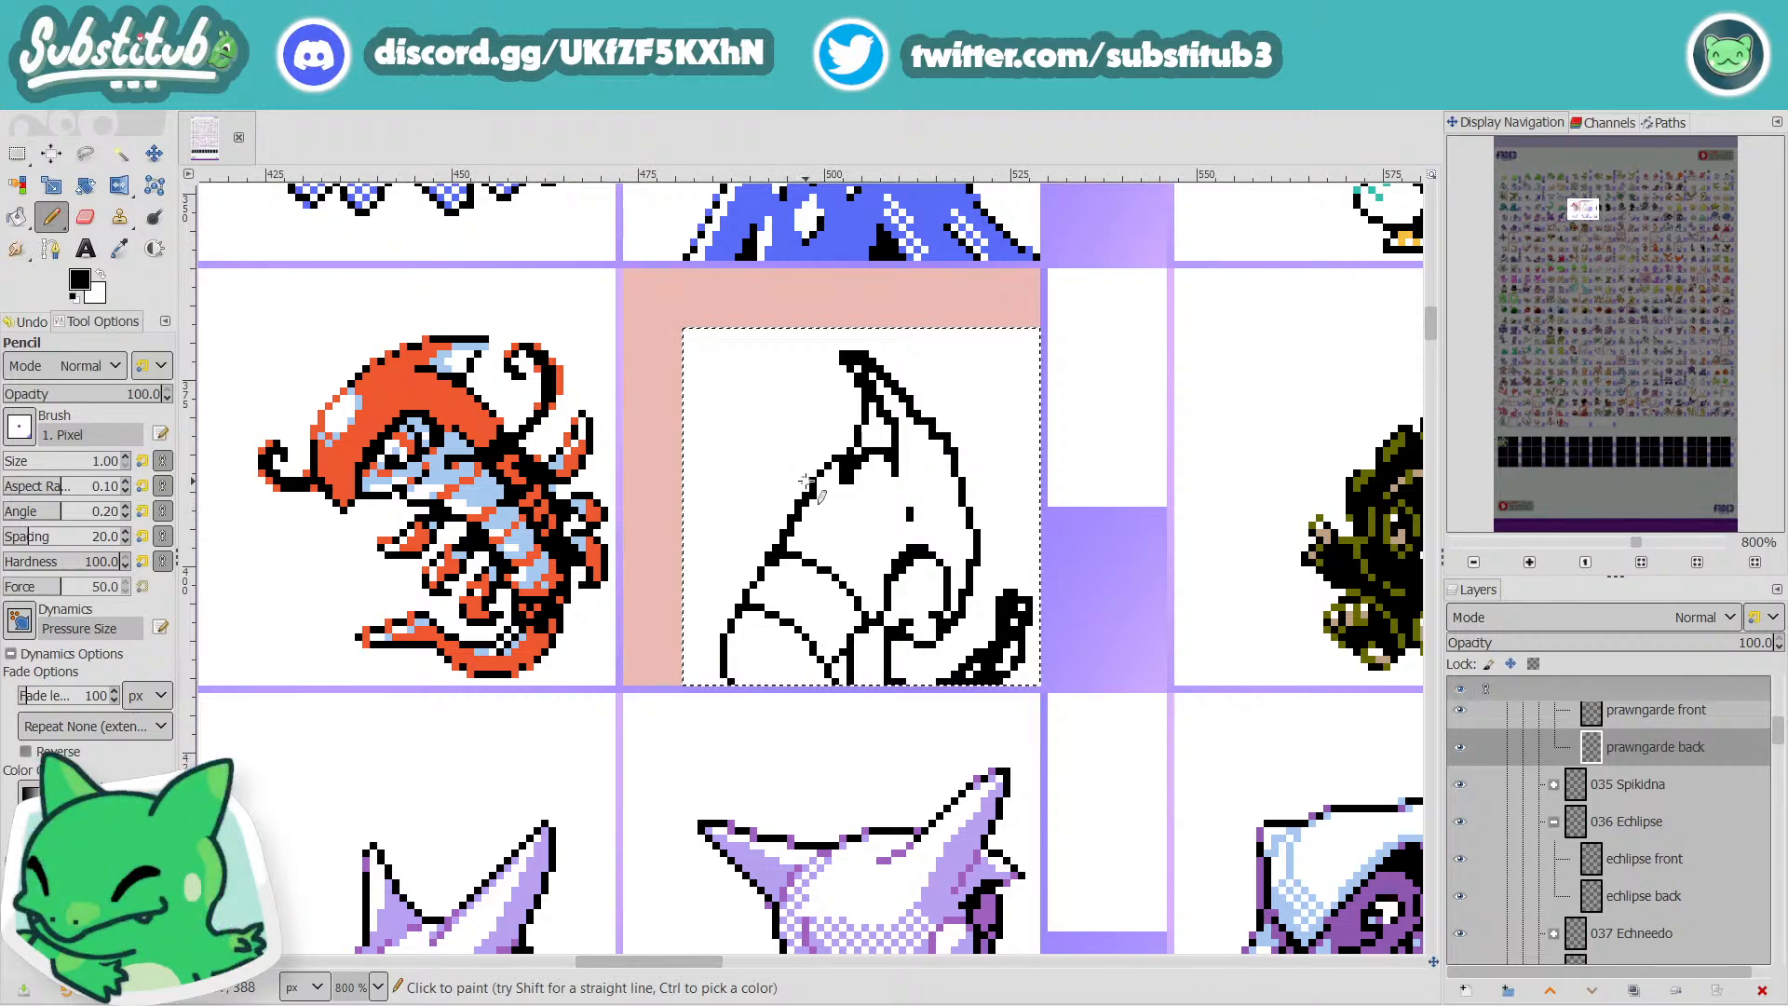
Thicken the sloping left contour in black from below the spike to the second shell curve, undoing the unwanted strokes.
drag(806, 482, 745, 600)
key(ctrl+z)
key(ctrl+z)
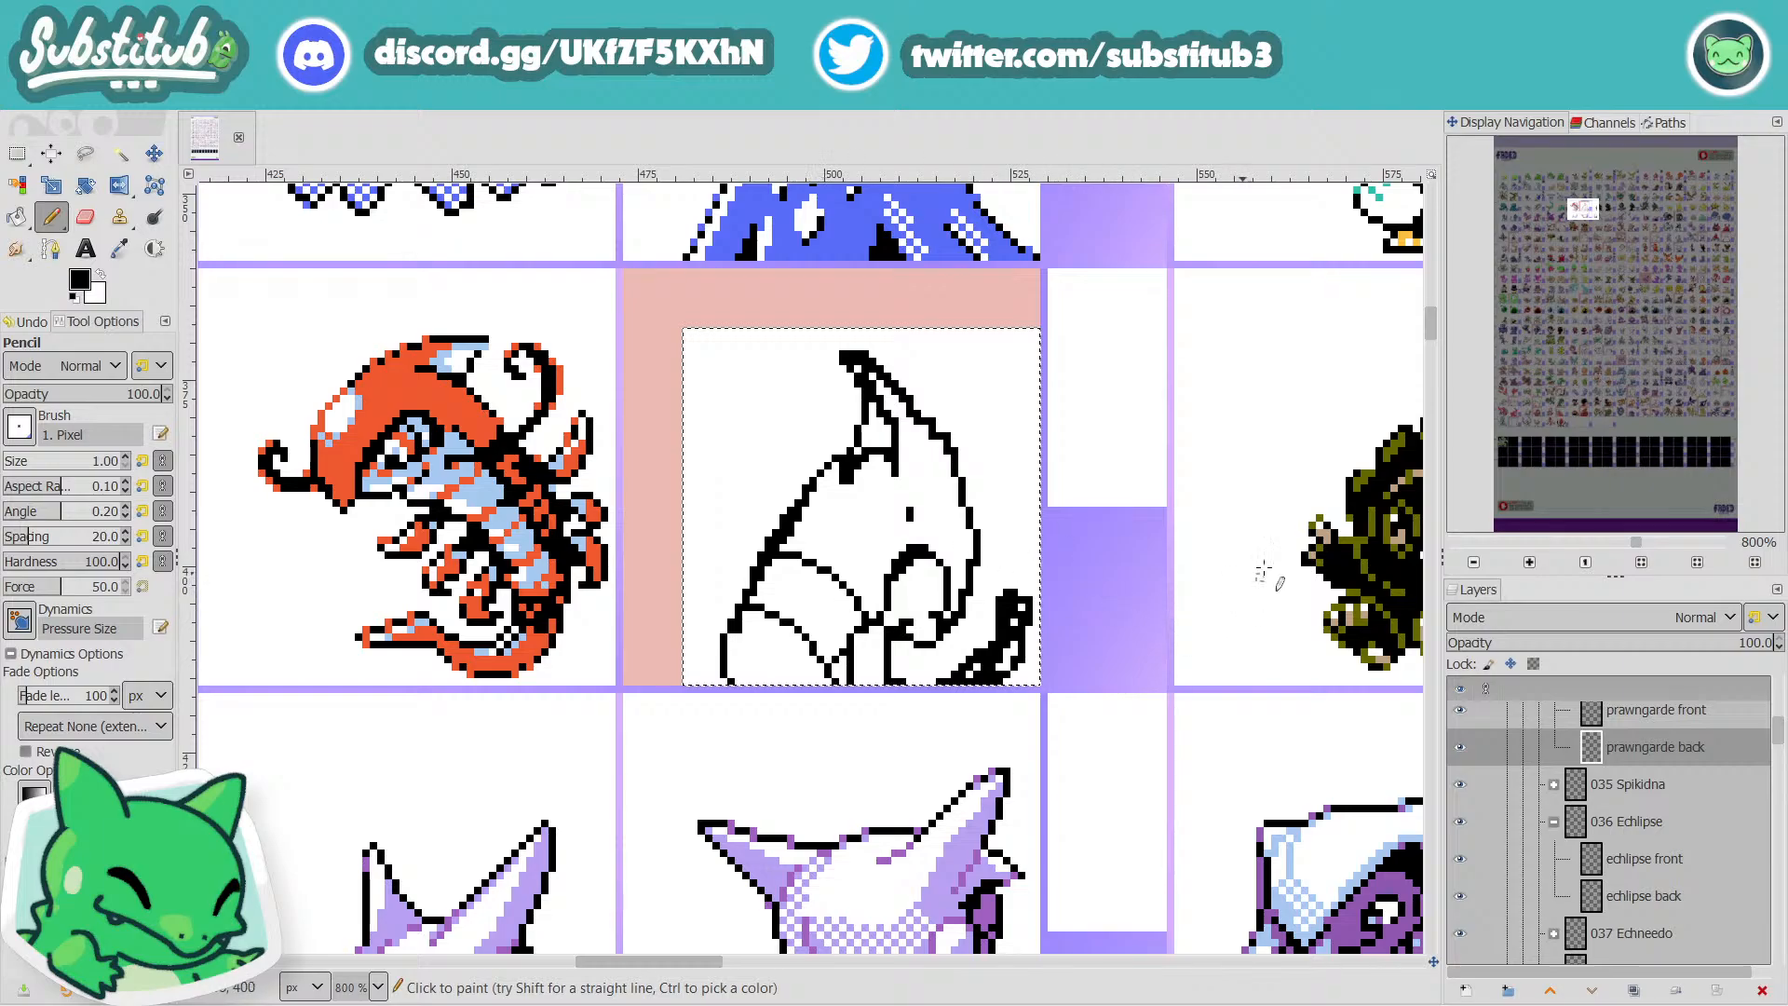
Trim the heavy black pixels at the base of the head spike where it meets the left contour.
key(x)
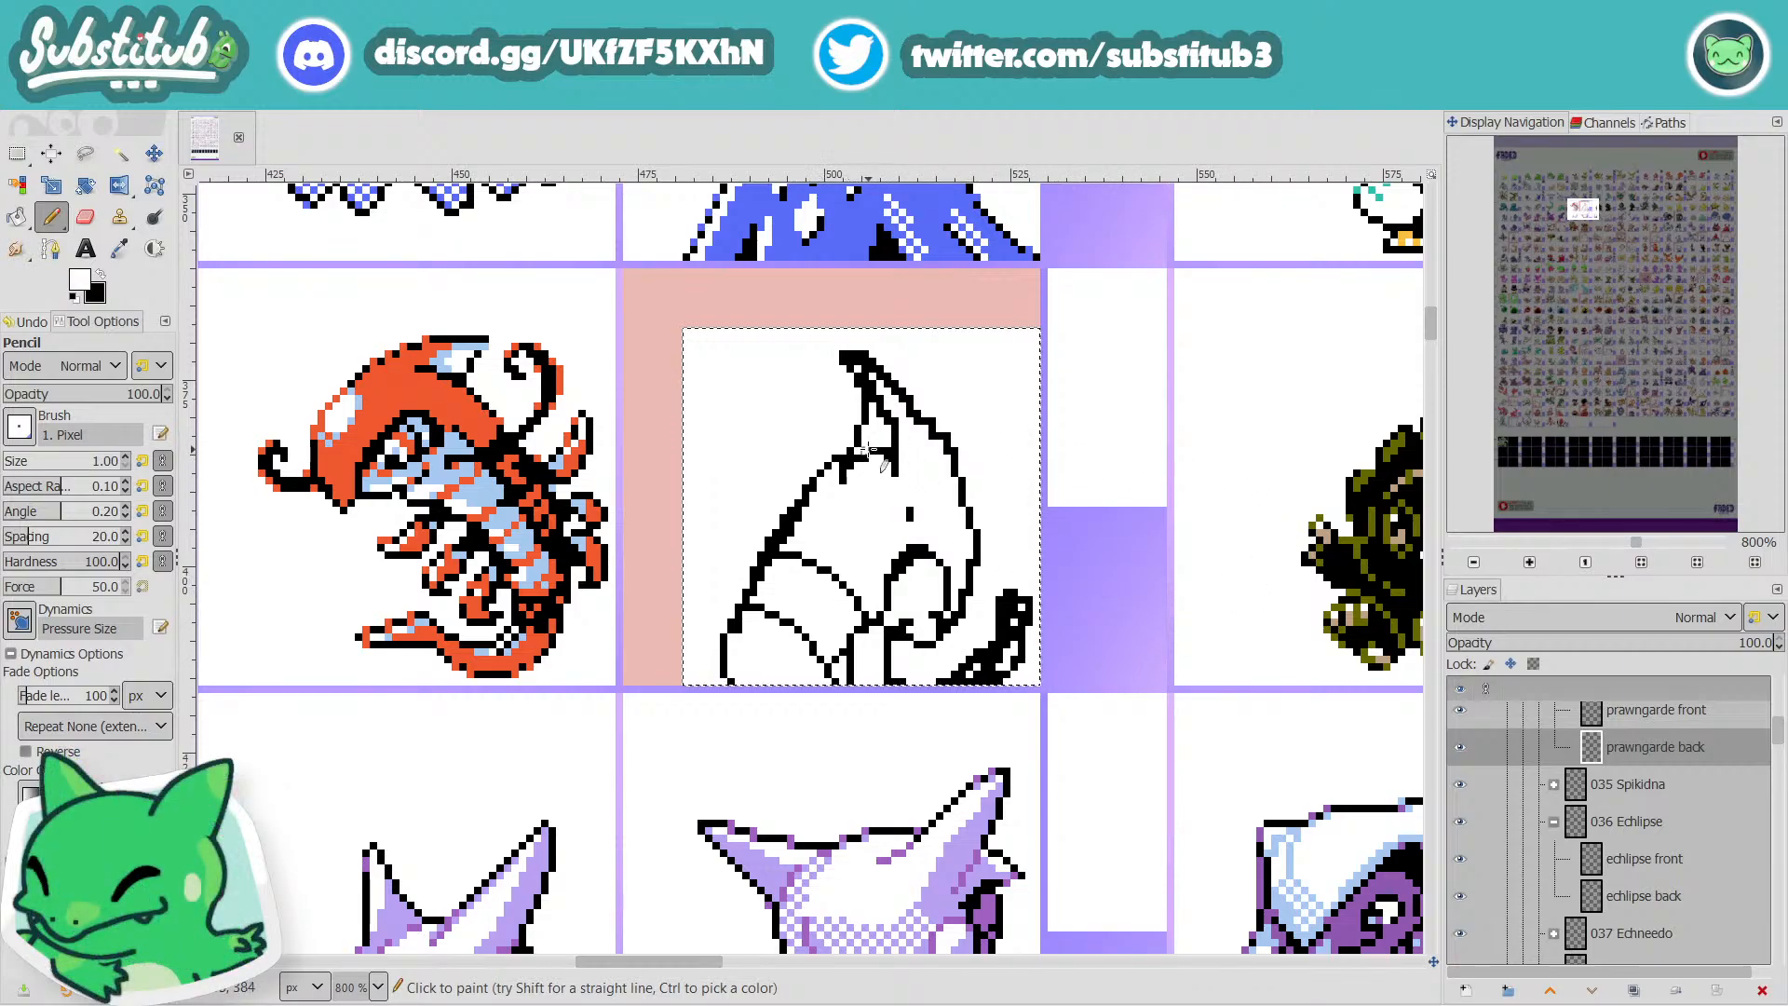
click(890, 458)
key(x)
key(x)
key(x)
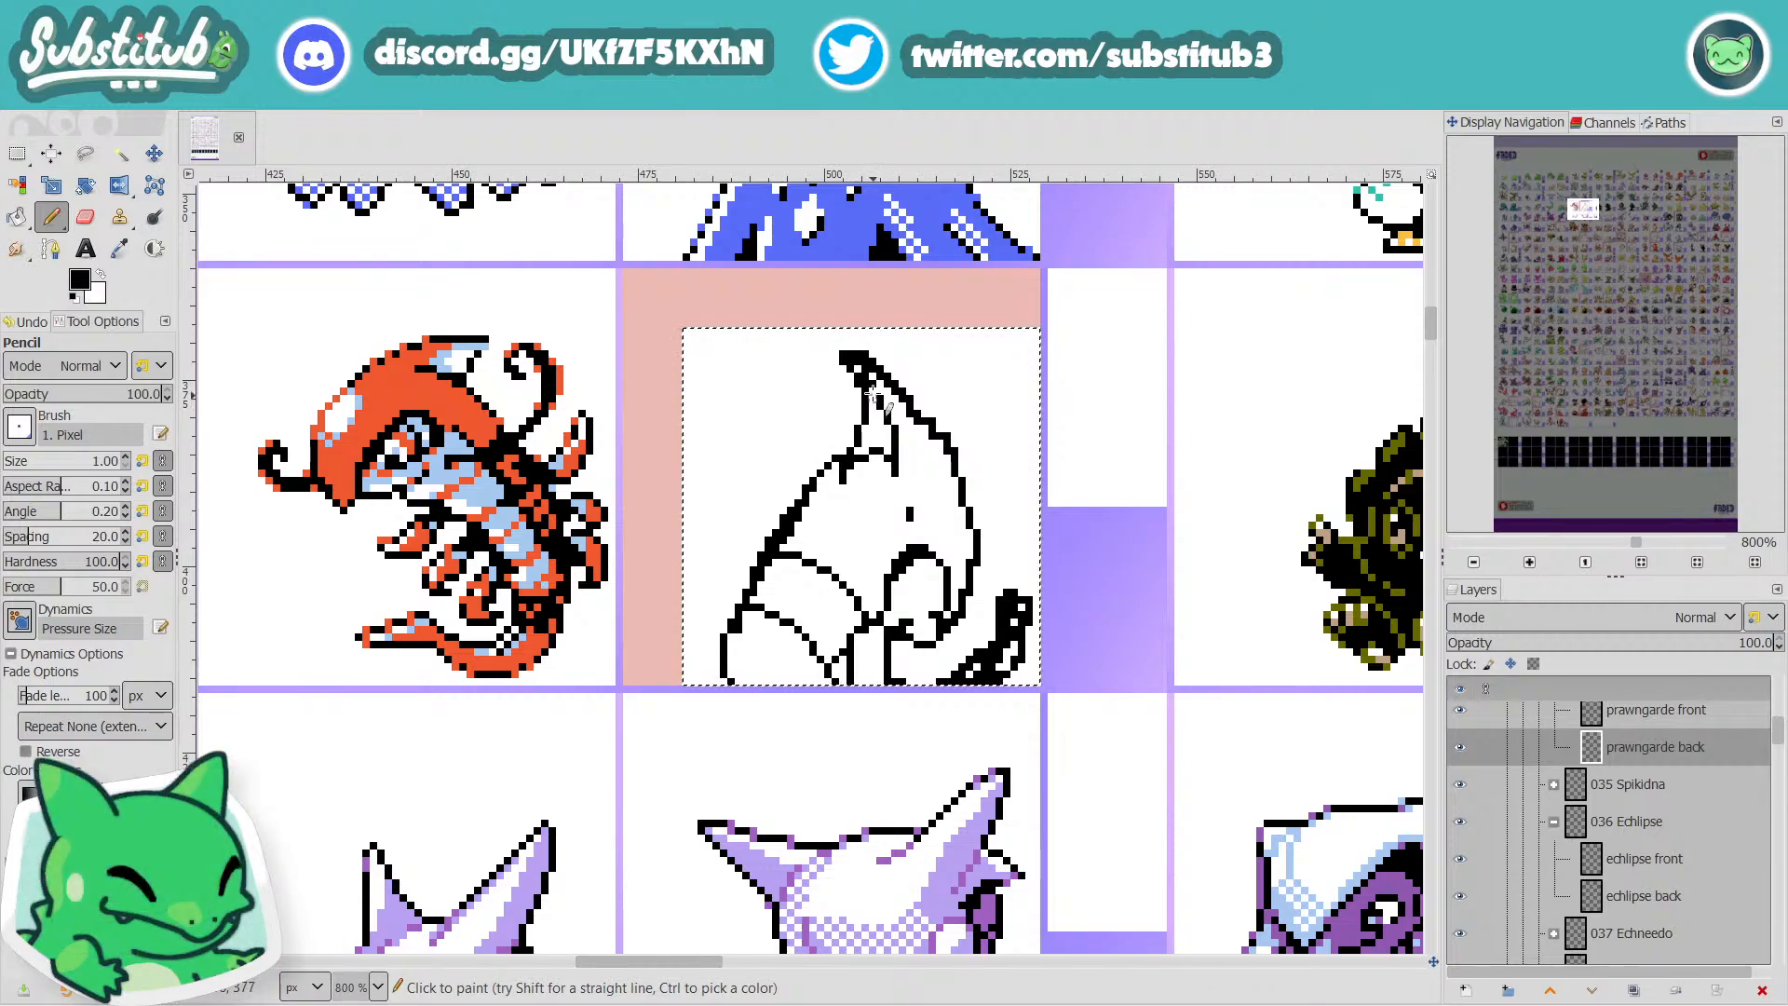
Refine the head spike's tip and upper right edge, alternating black and white pixels to thin the lines and open the gap between them.
key(x)
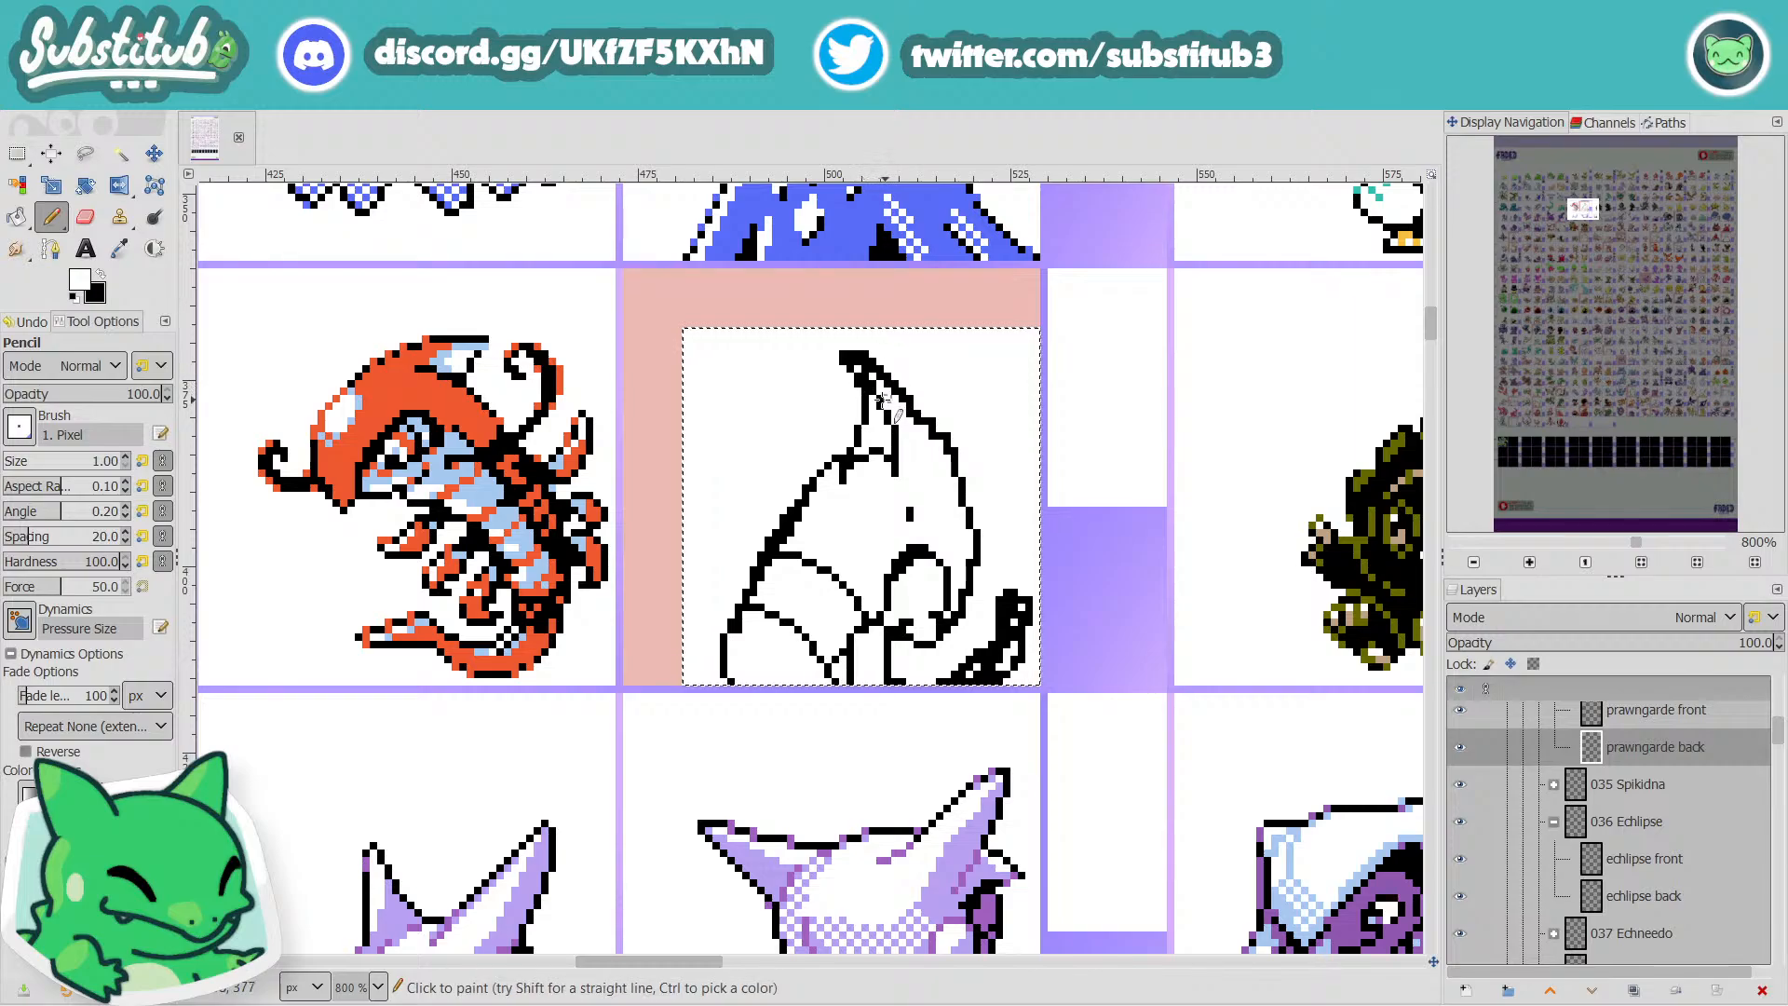
key(x)
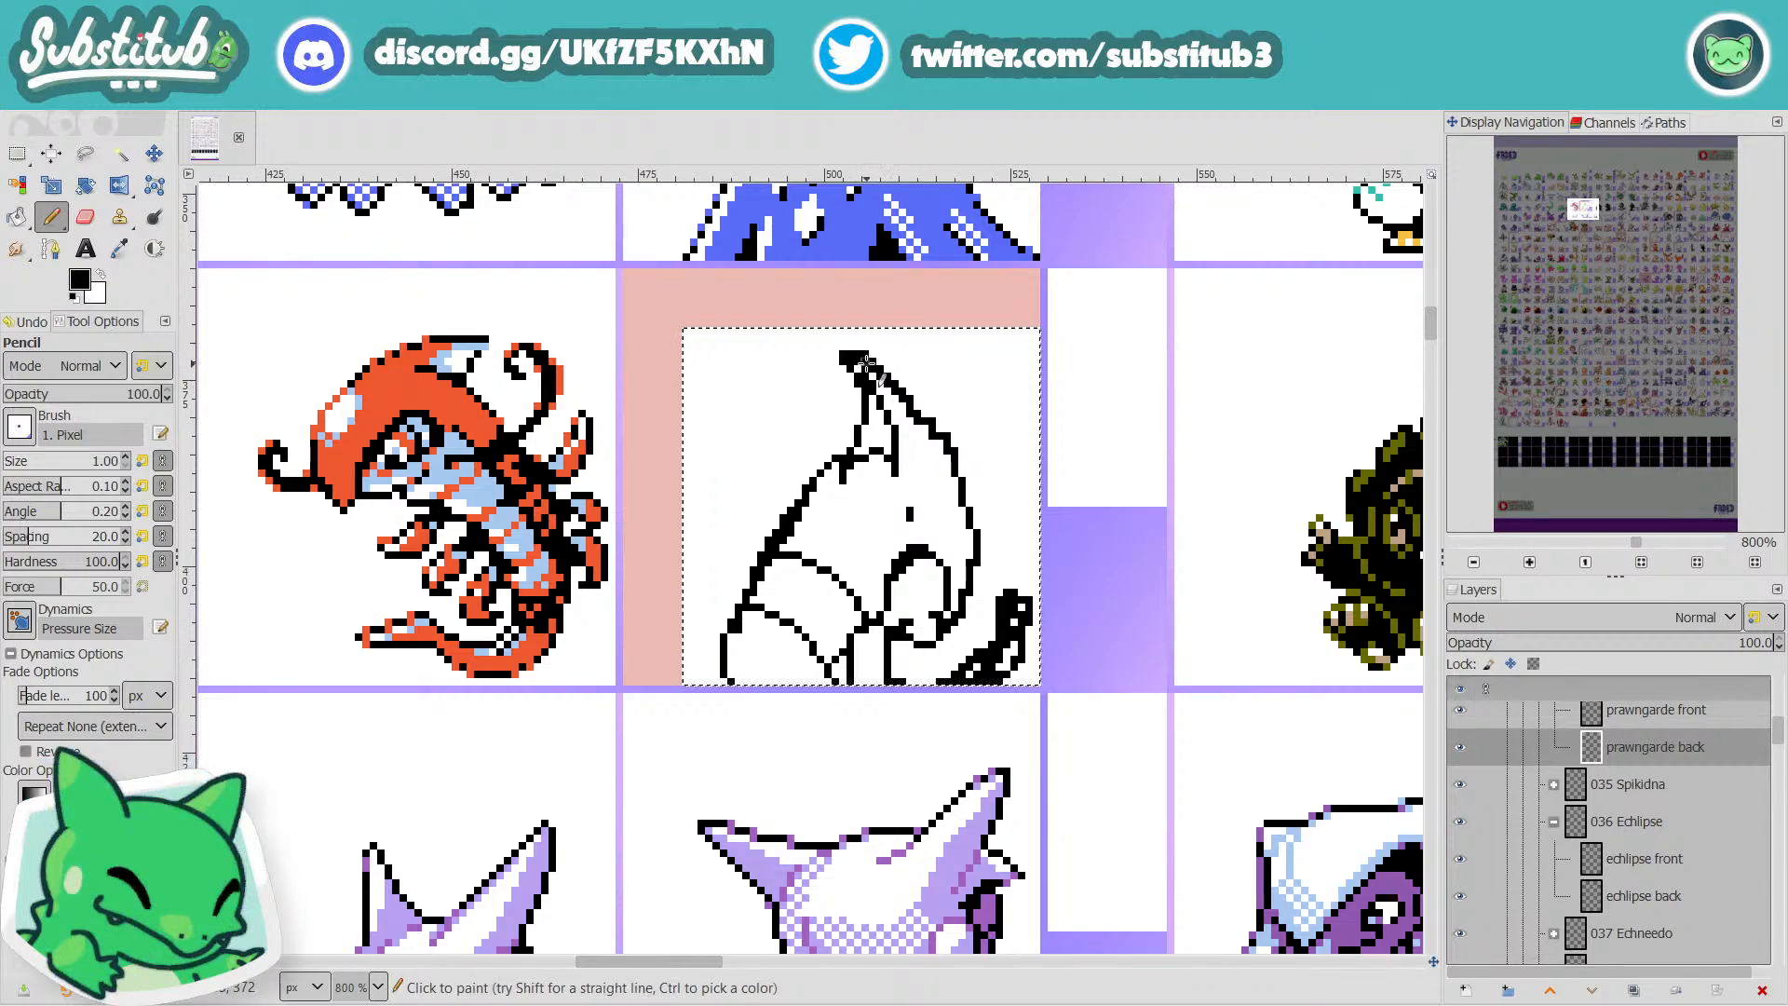
key(x)
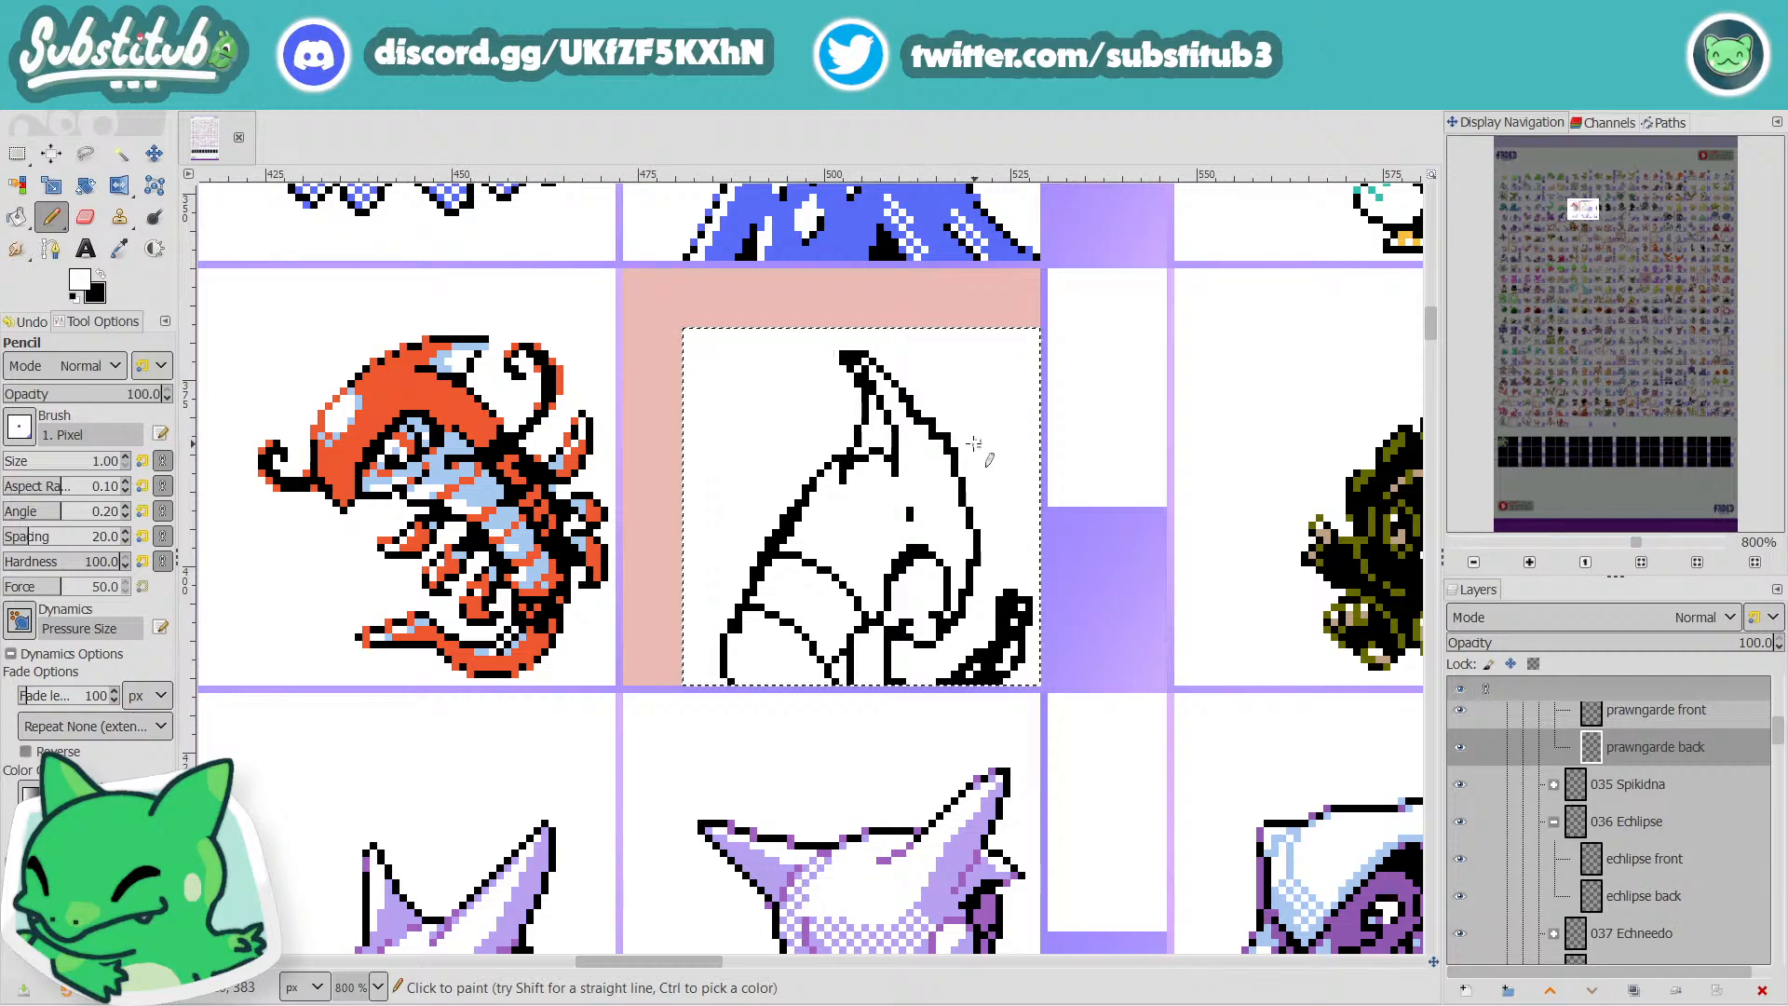
key(x)
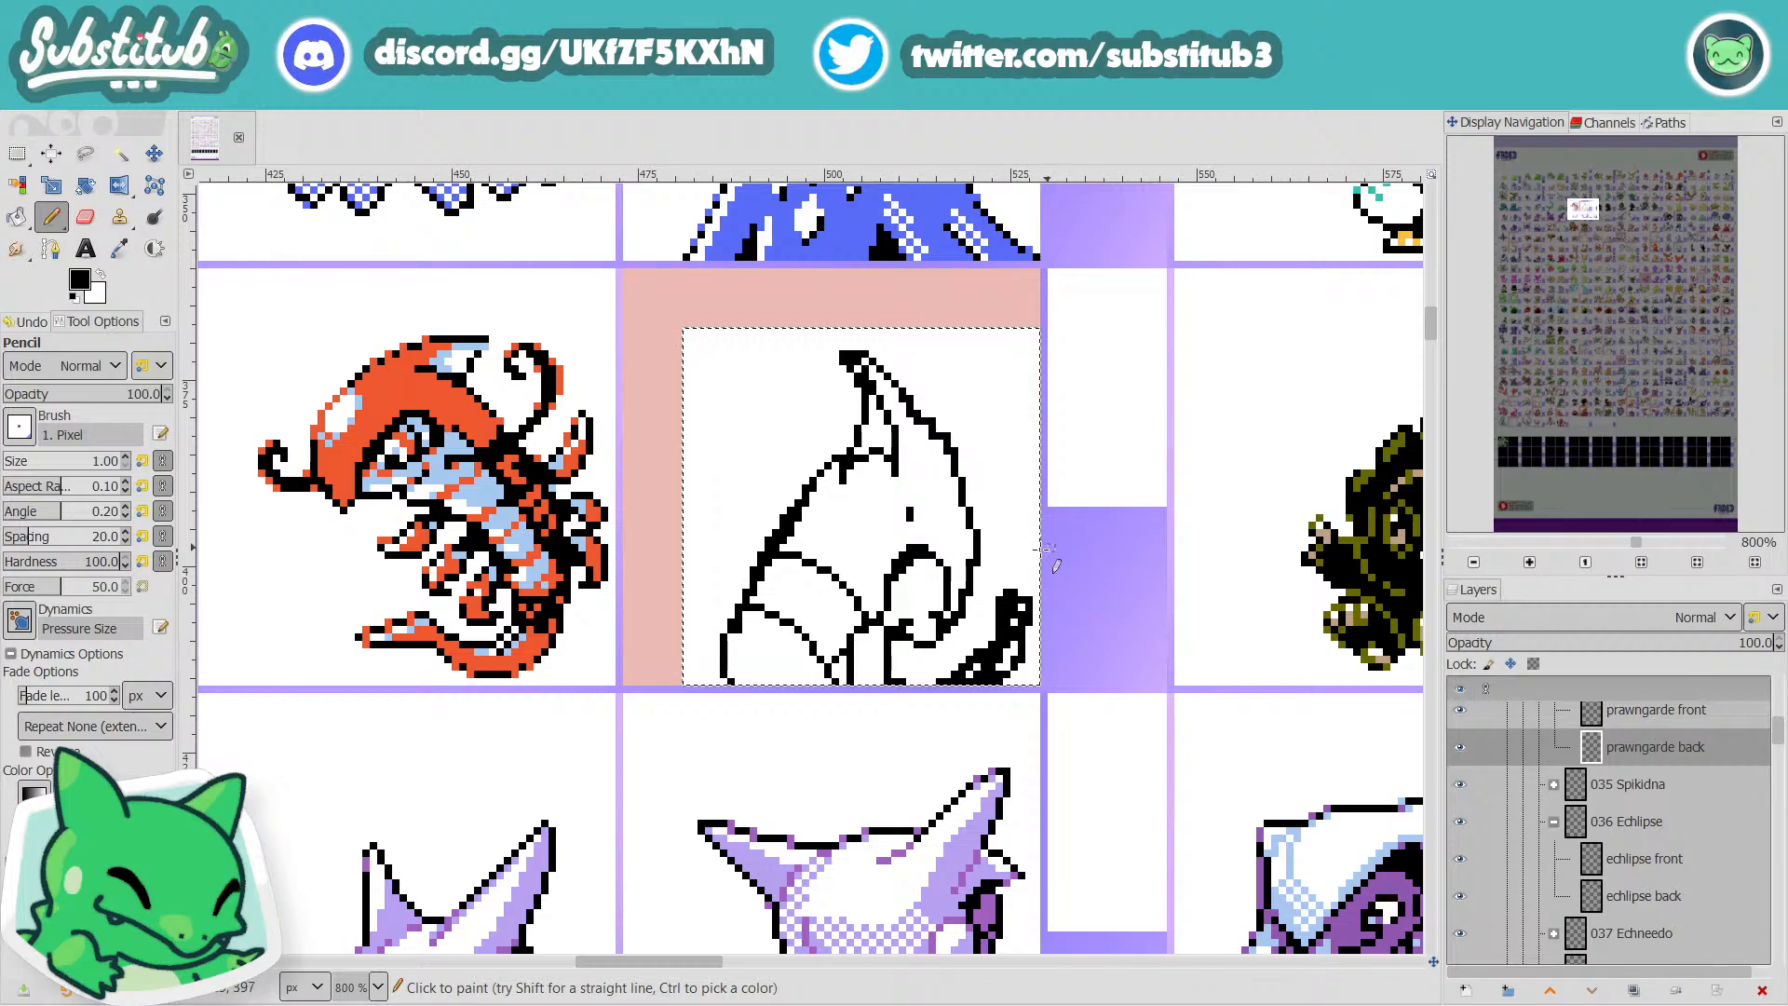
key(x)
key(x)
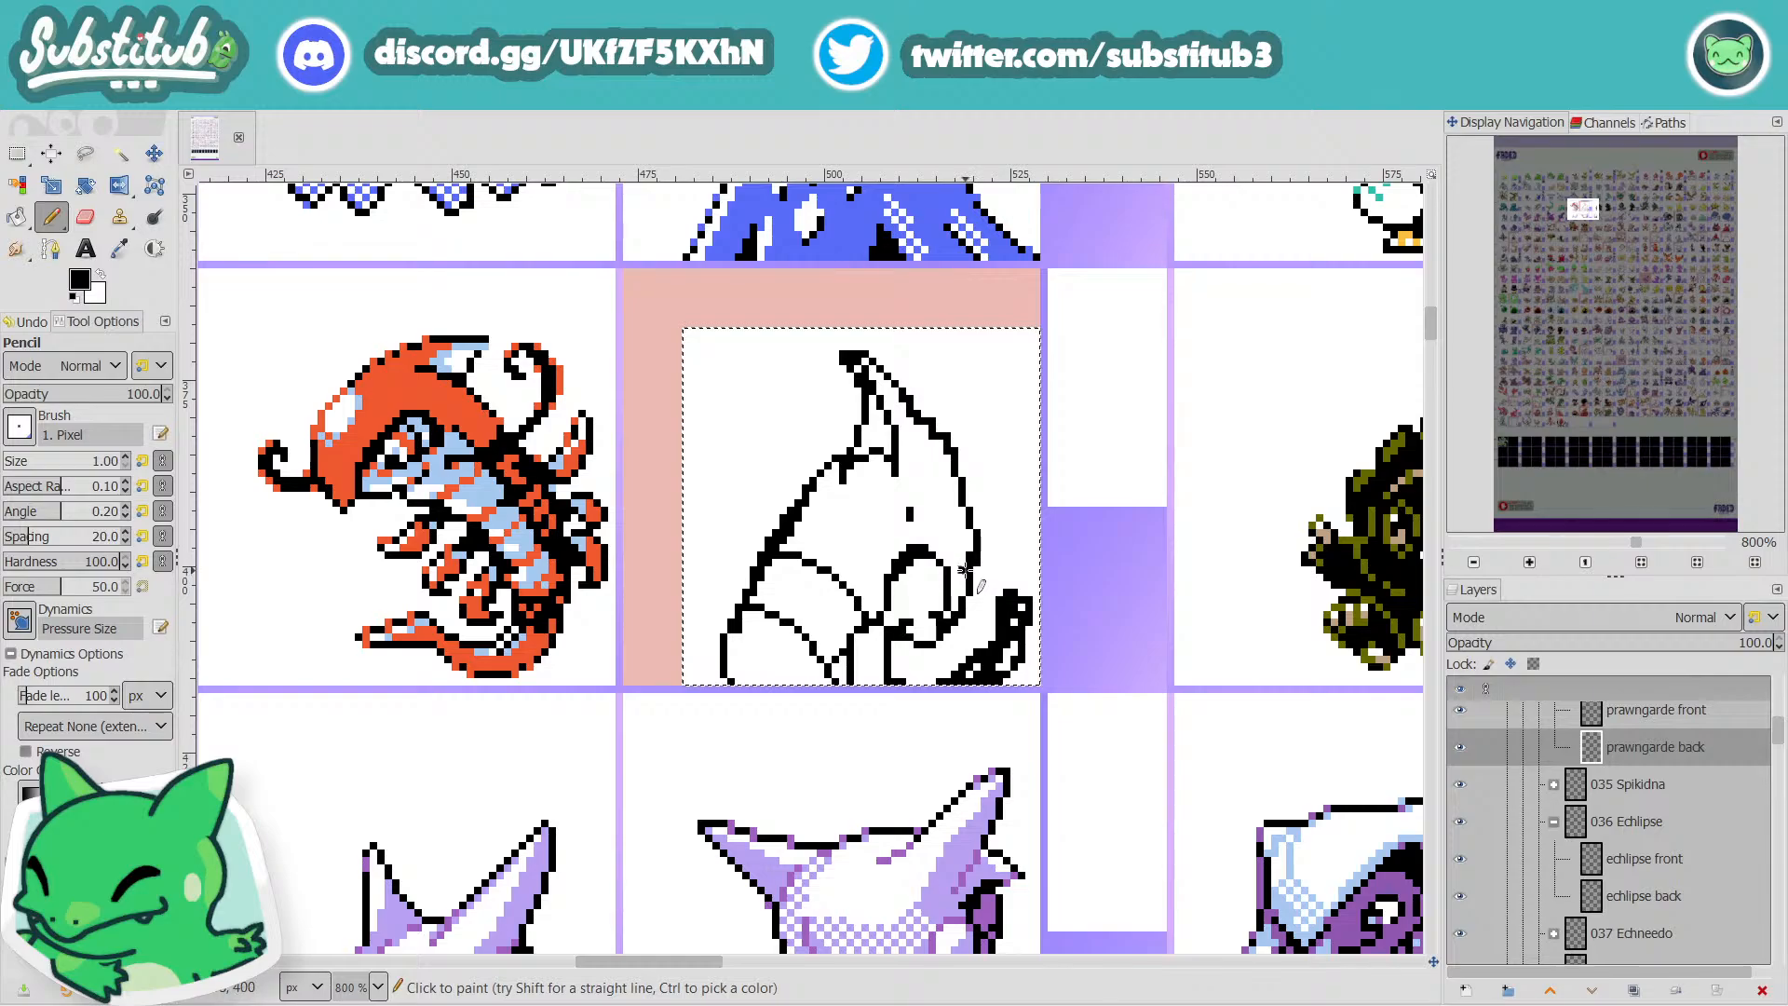
Refine the lower right contour of the back sprite, alternating black and white pixels to smooth its curve beside the rounded arch.
key(x)
key(x)
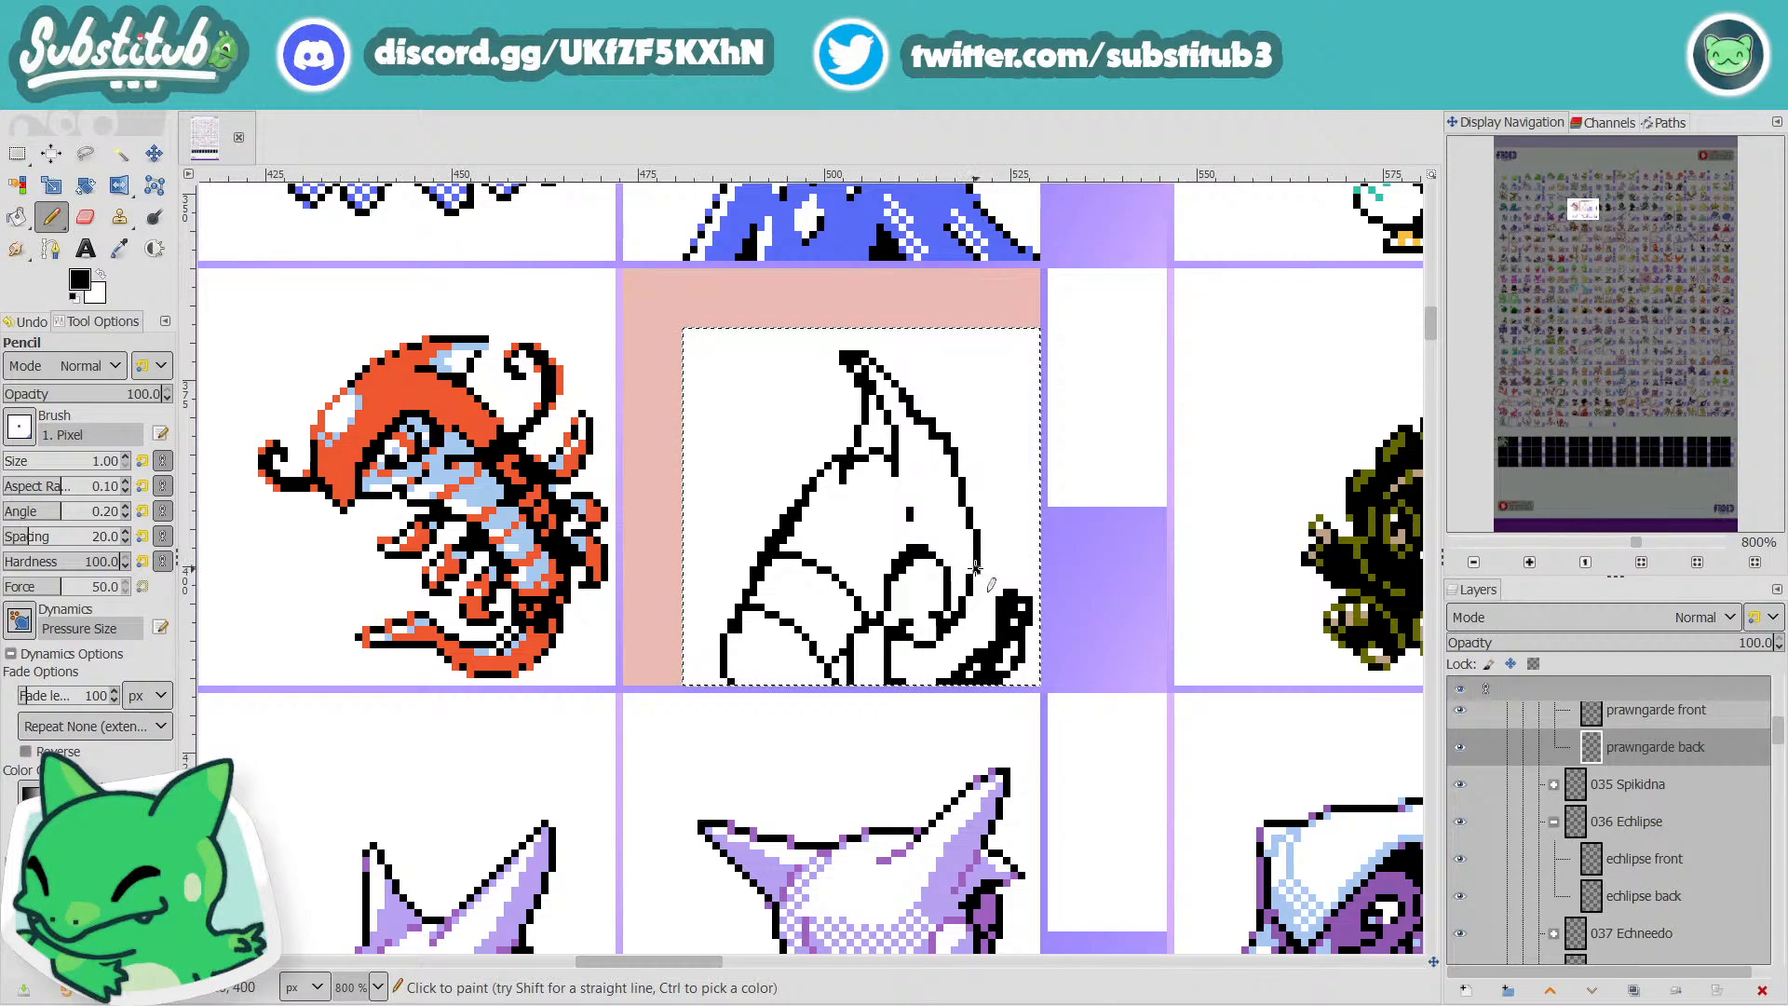
key(x)
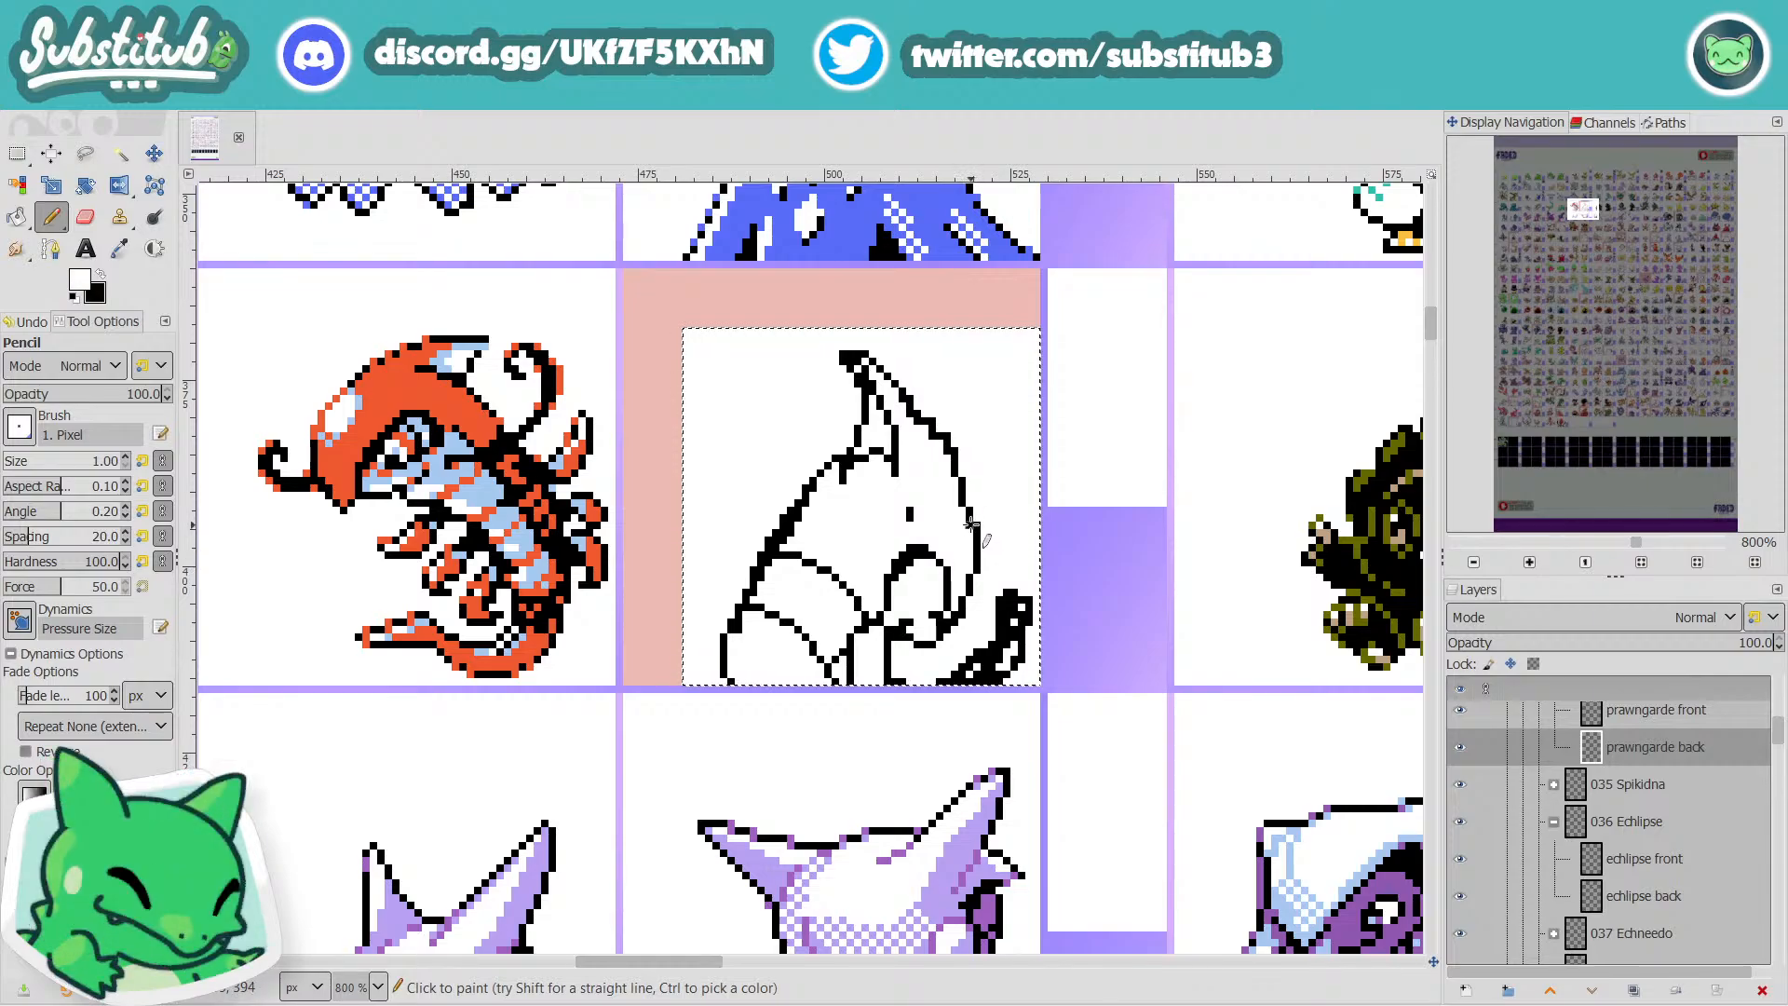
key(x)
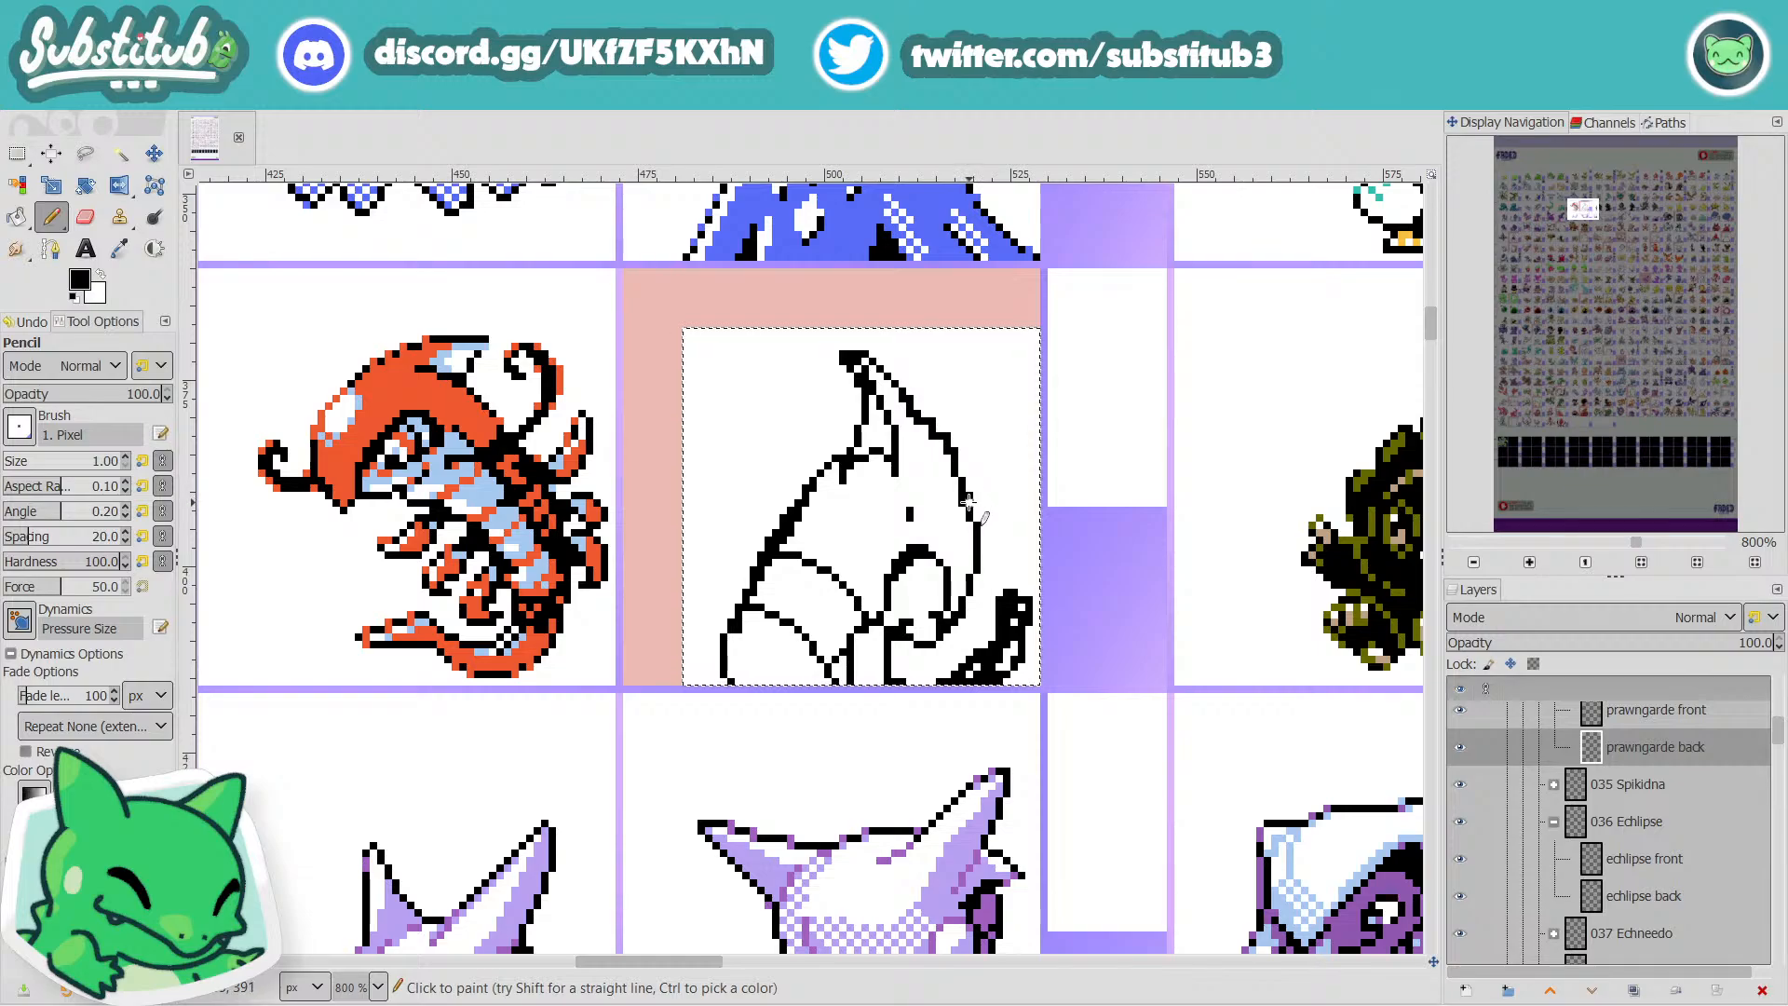
key(x)
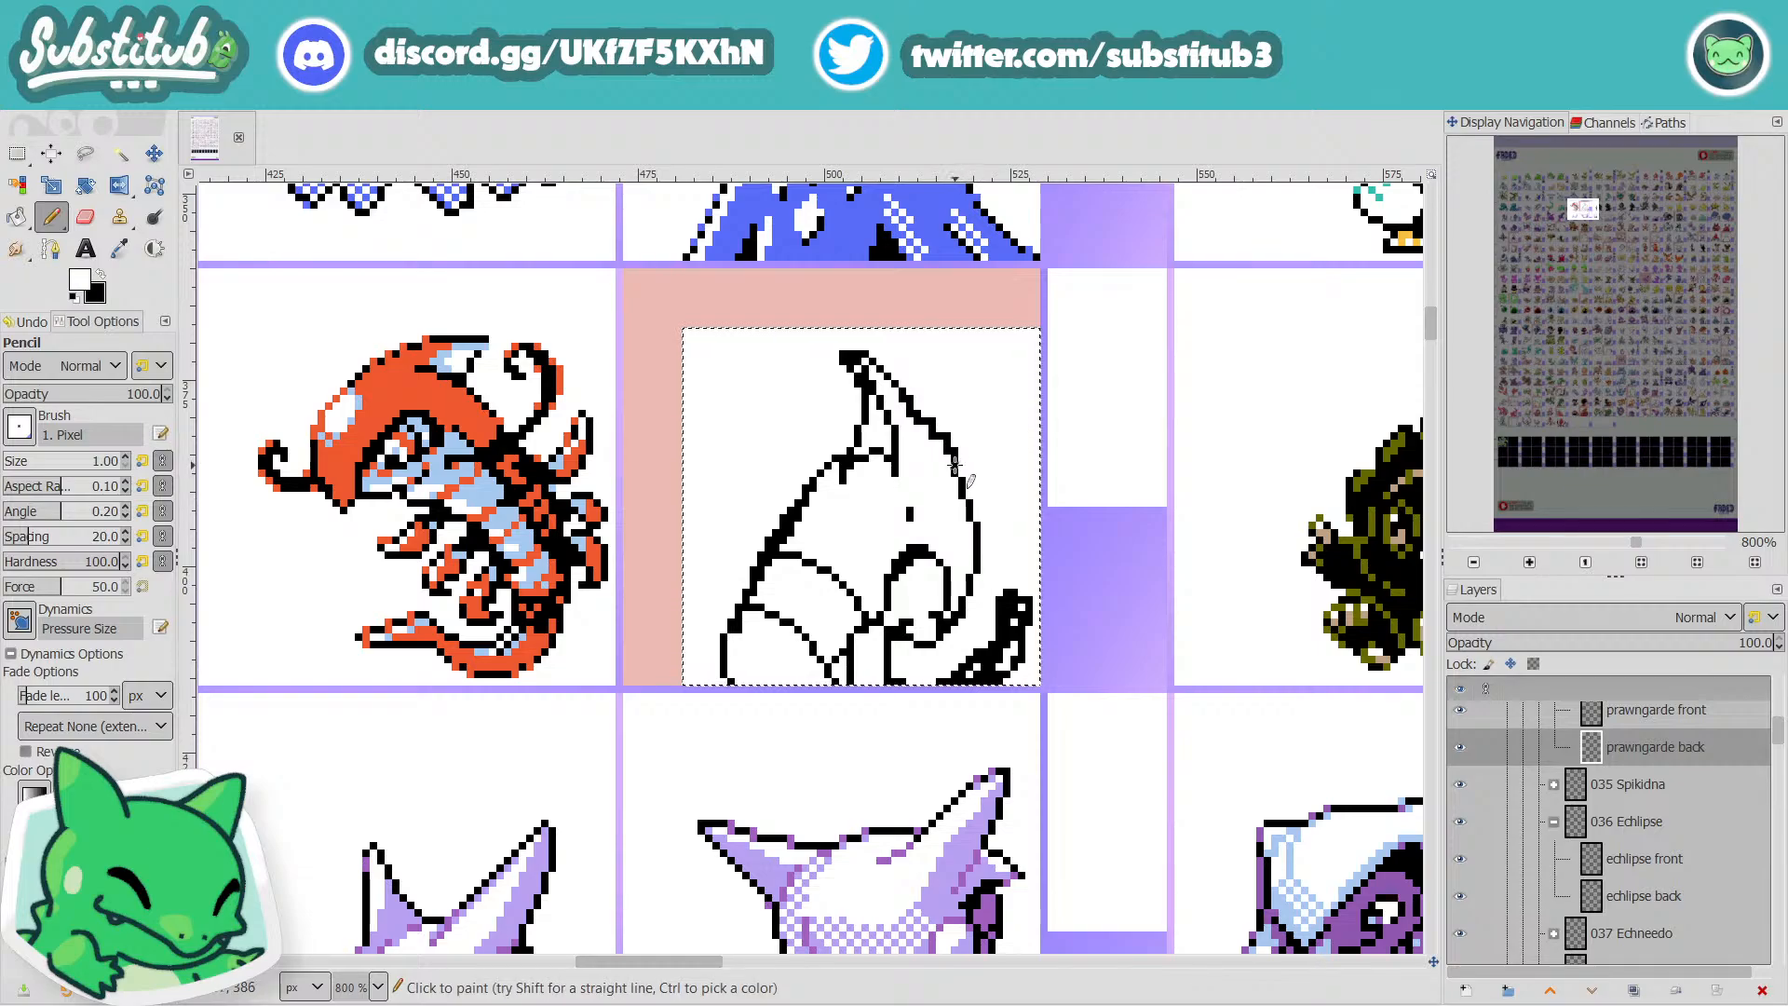
key(x)
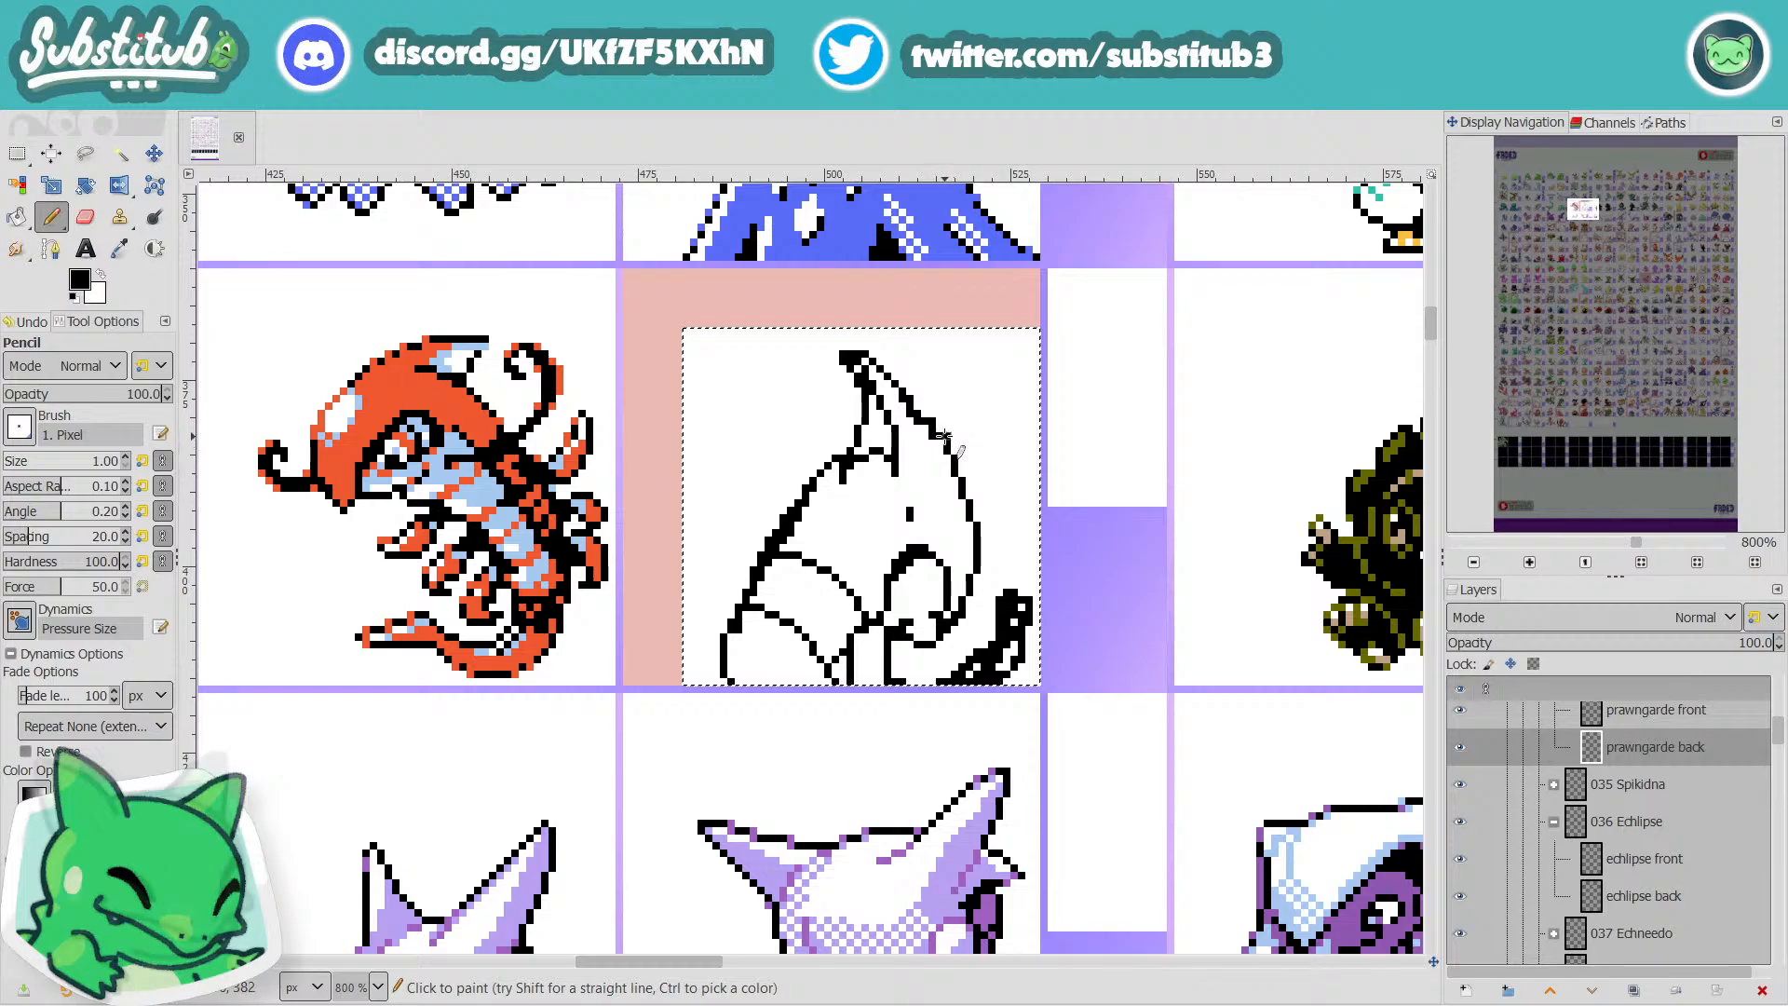
Remove the bump and doubled pixels in the upper right contour so the line slopes evenly down from the head spike.
key(x)
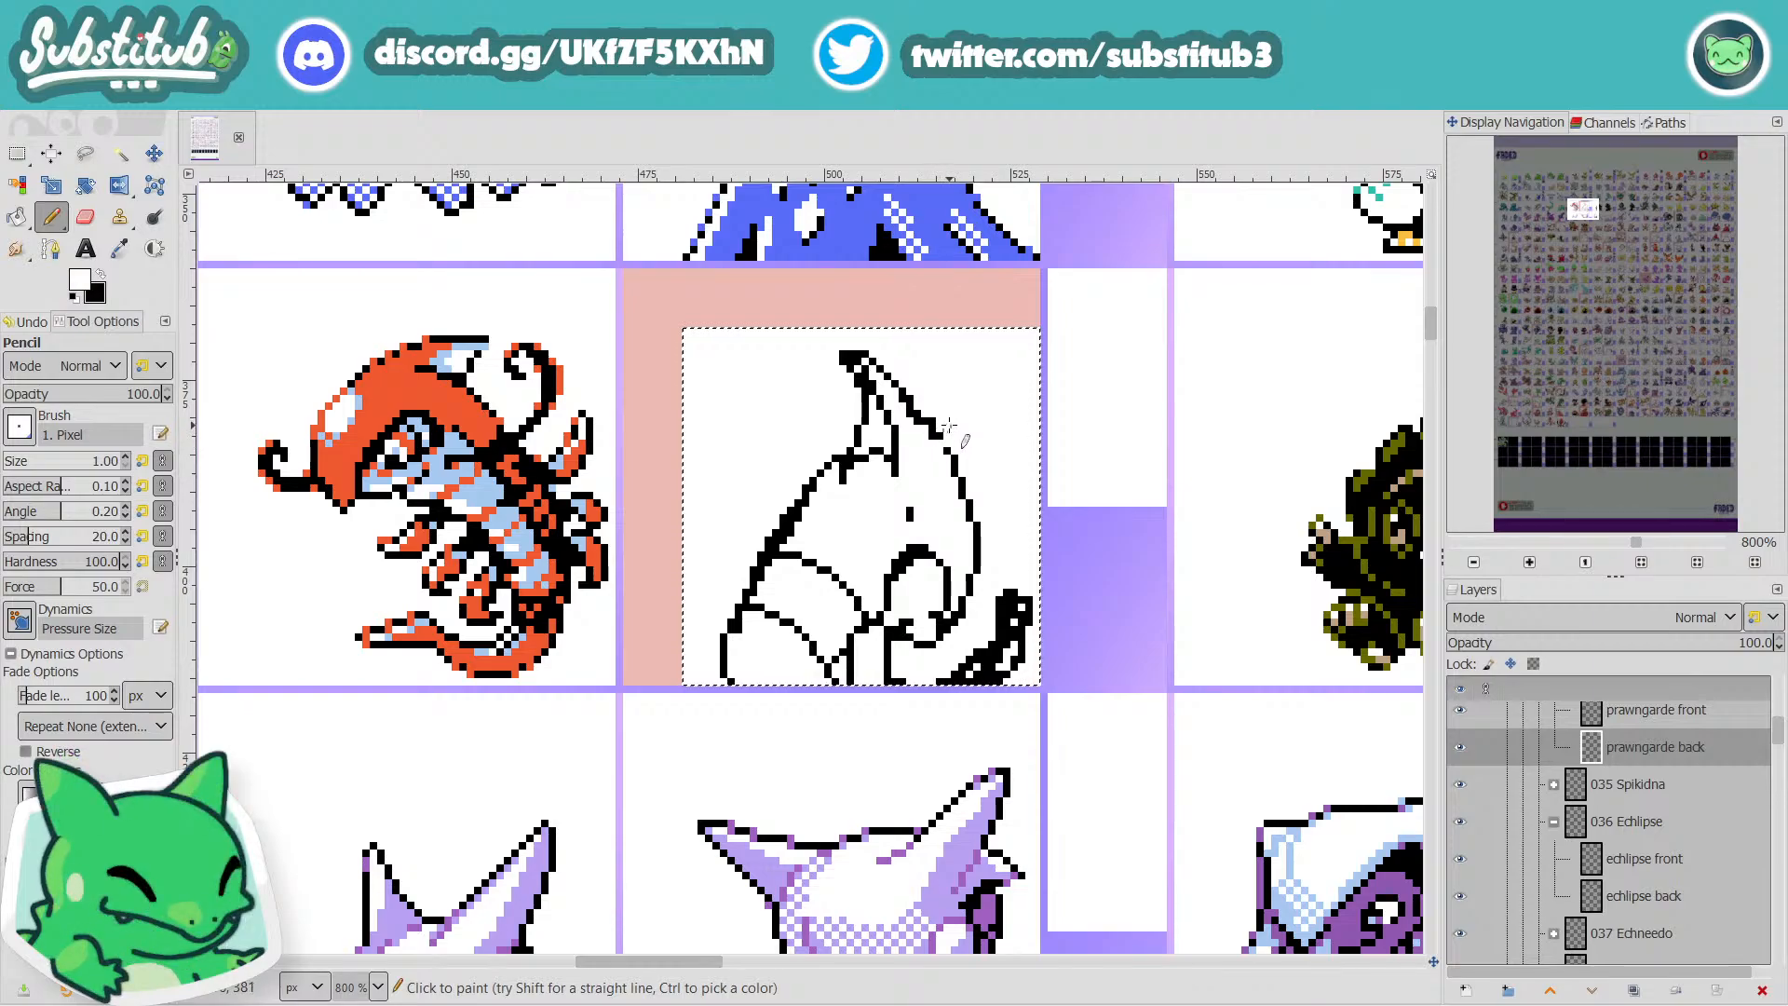
key(x)
key(x)
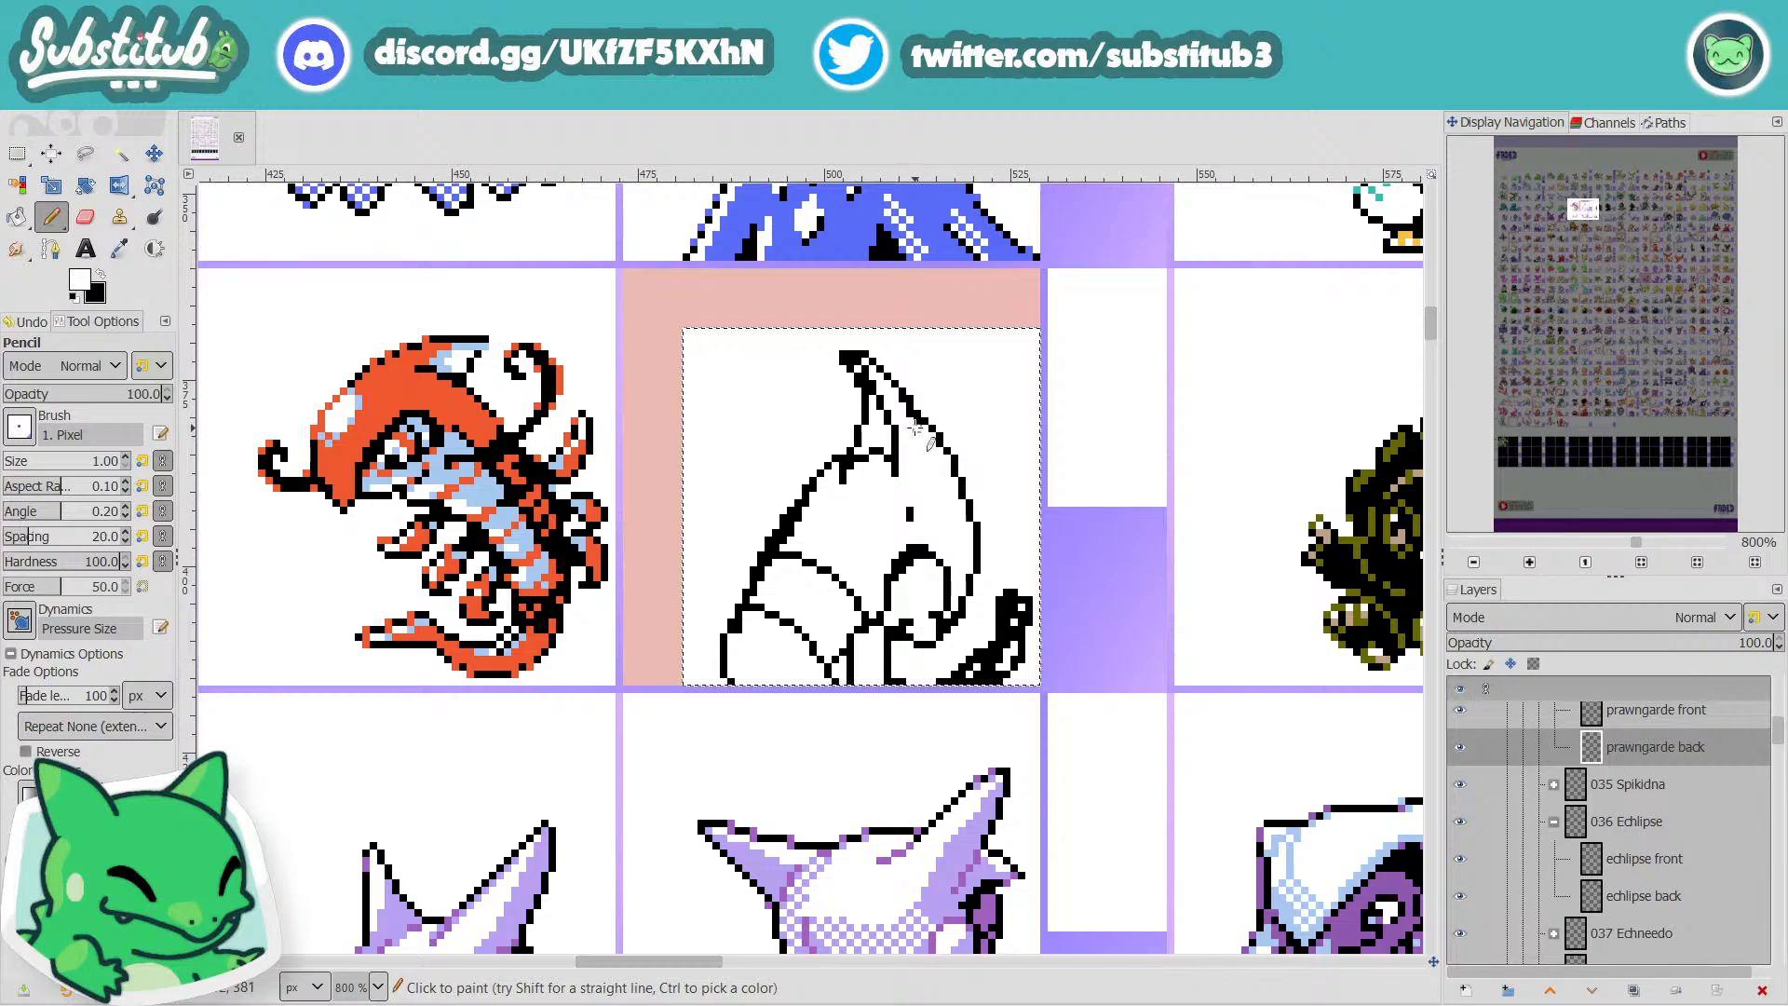
key(x)
key(x)
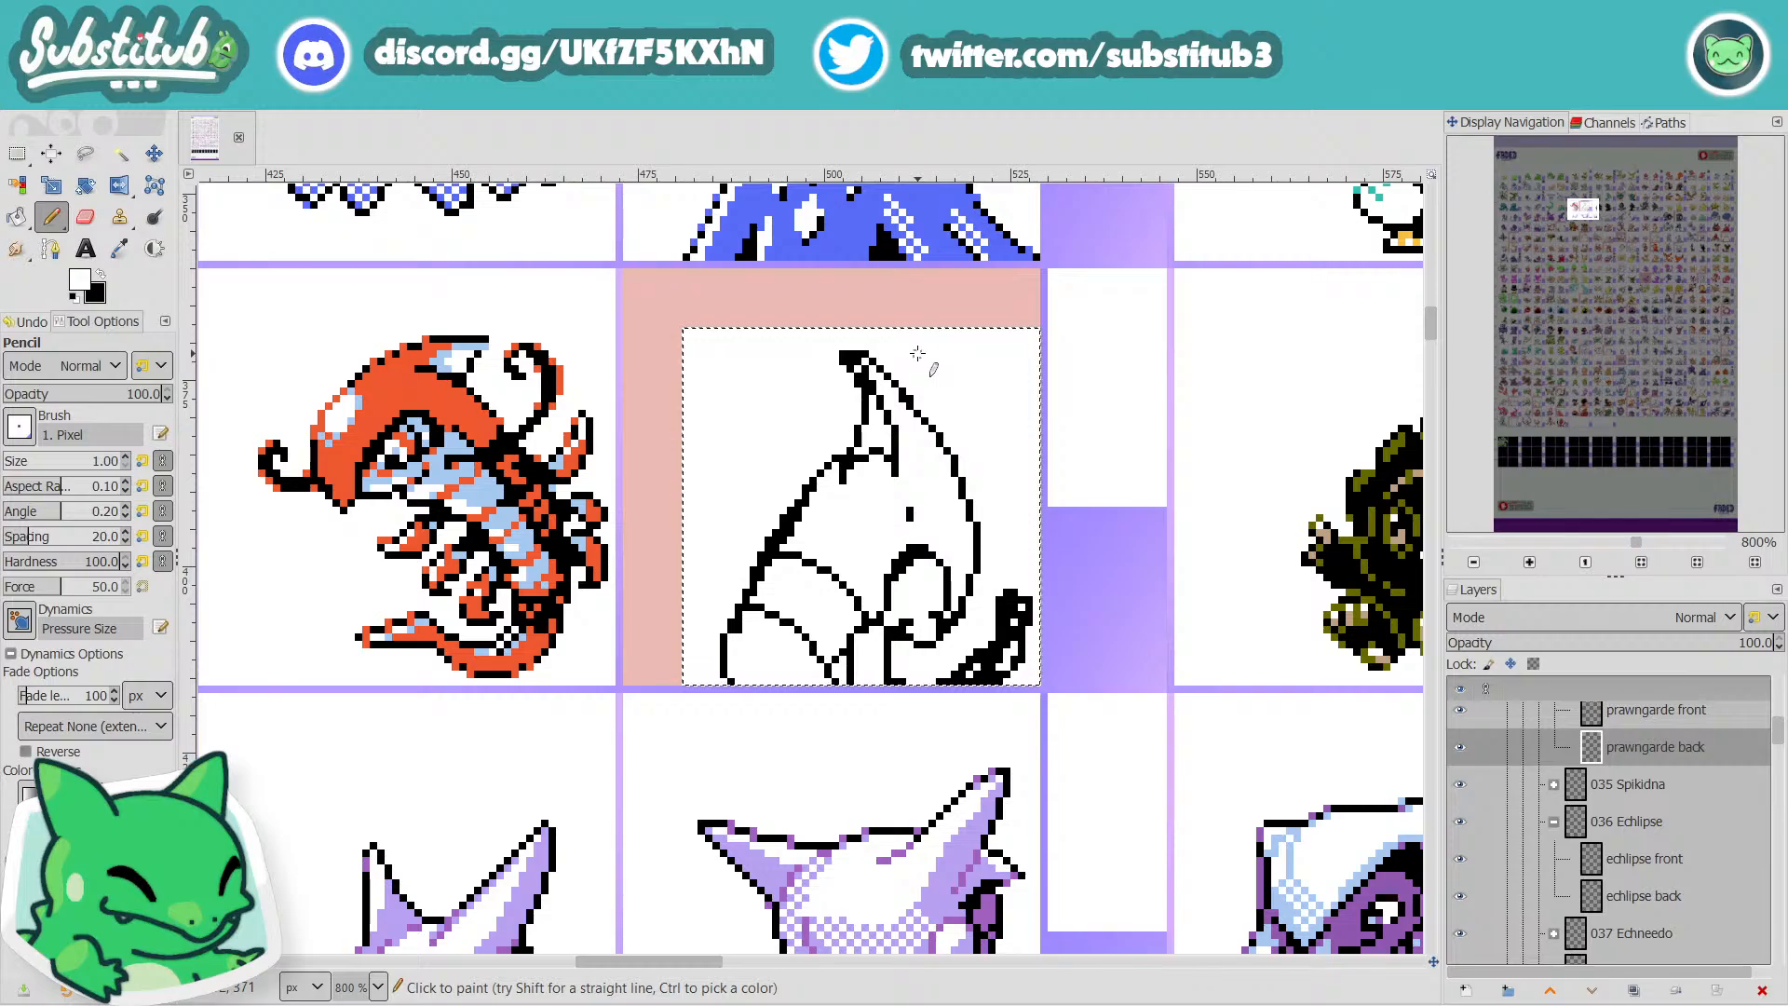
Reshape the head spike's tip with black and white pixels, hollowing out its solid black centre.
key(x)
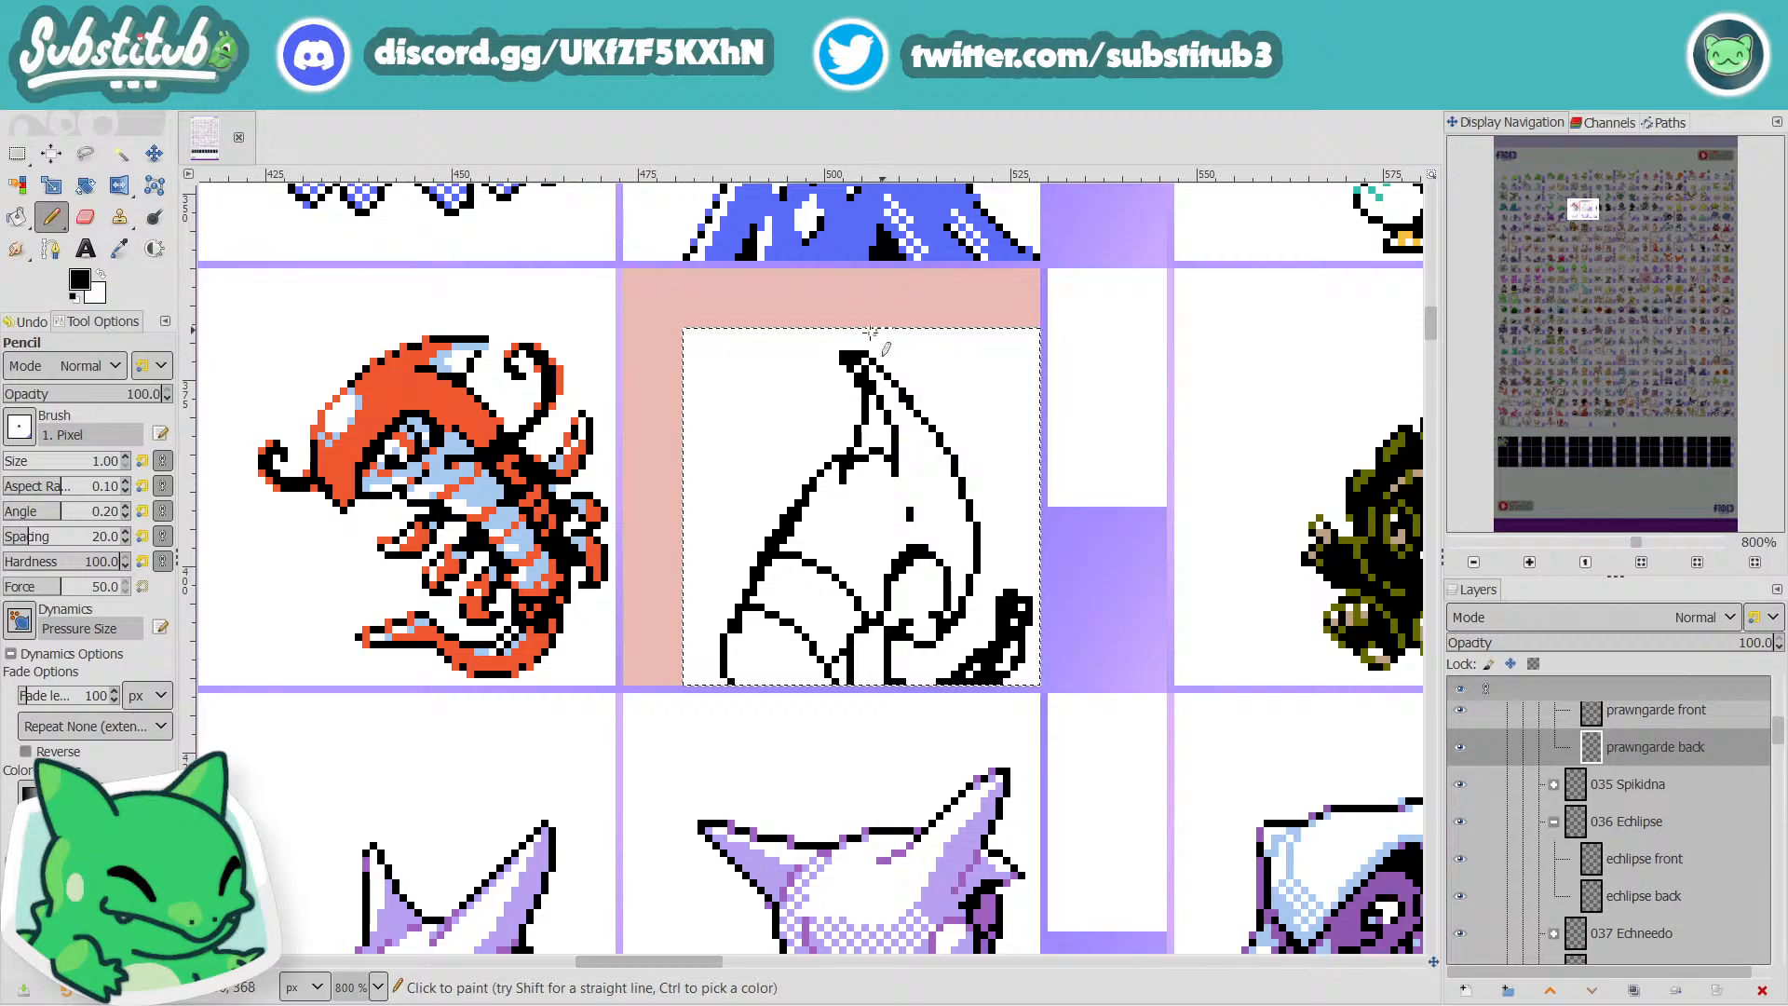
key(x)
drag(867, 355, 860, 355)
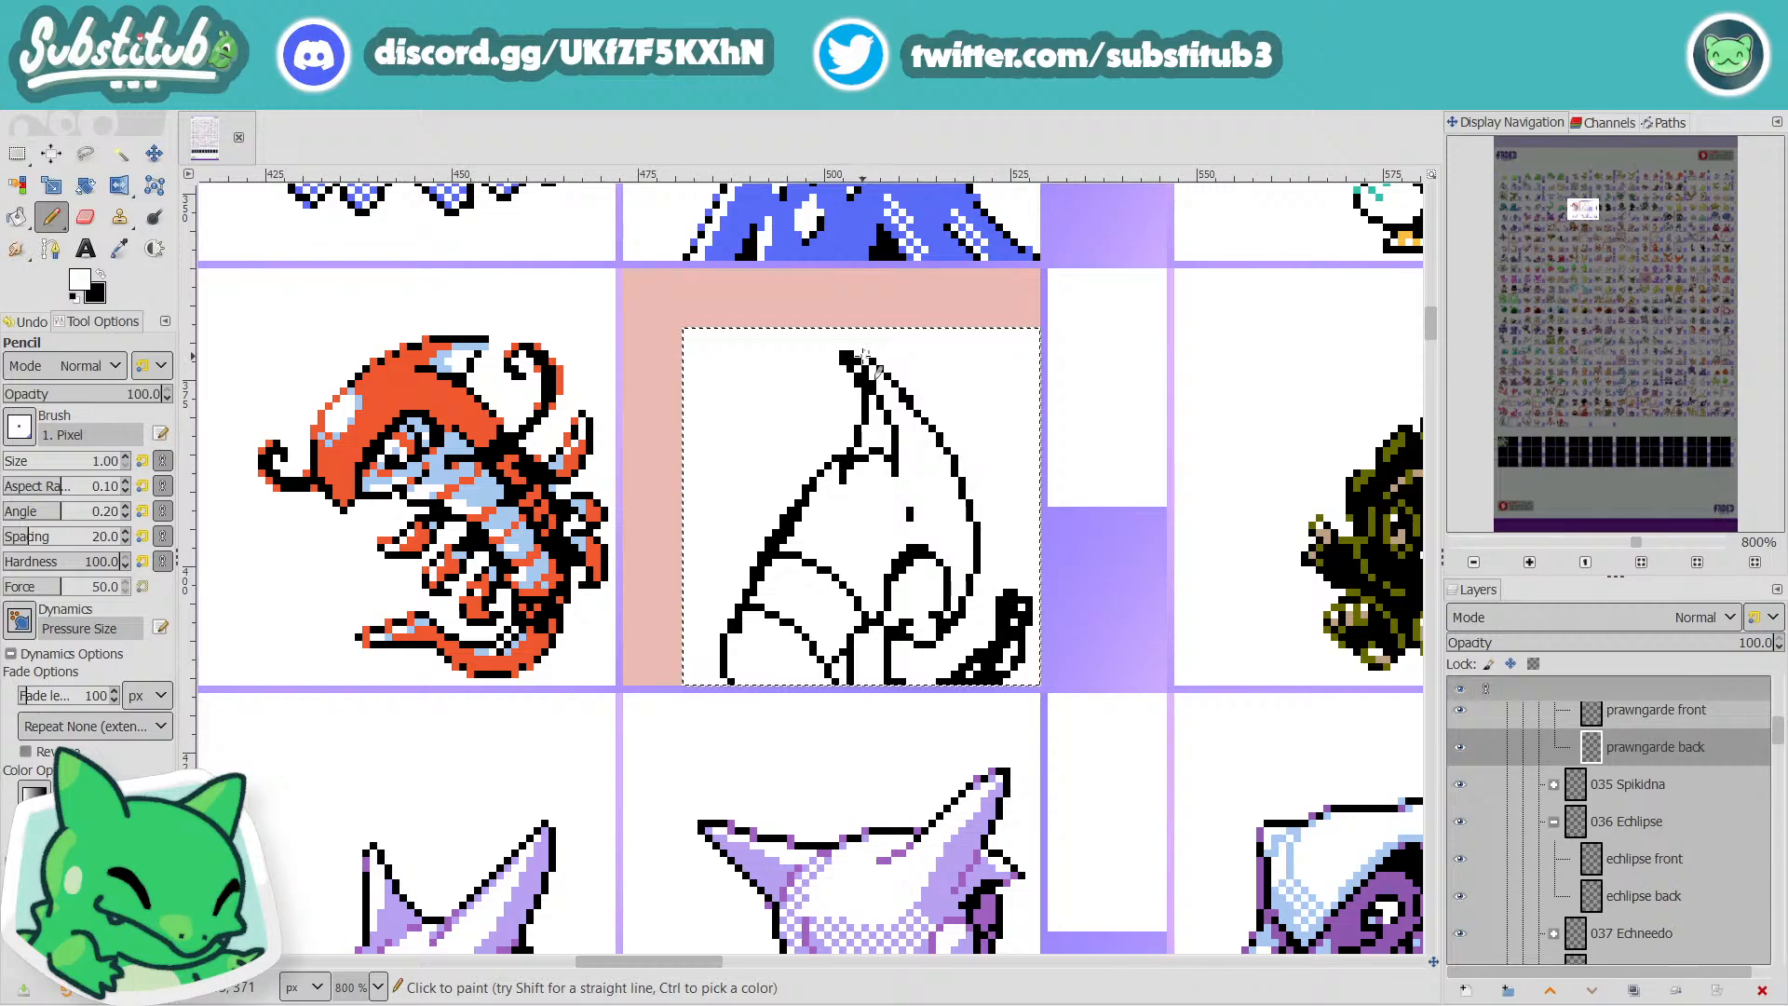
key(x)
key(x)
key(x)
key(x)
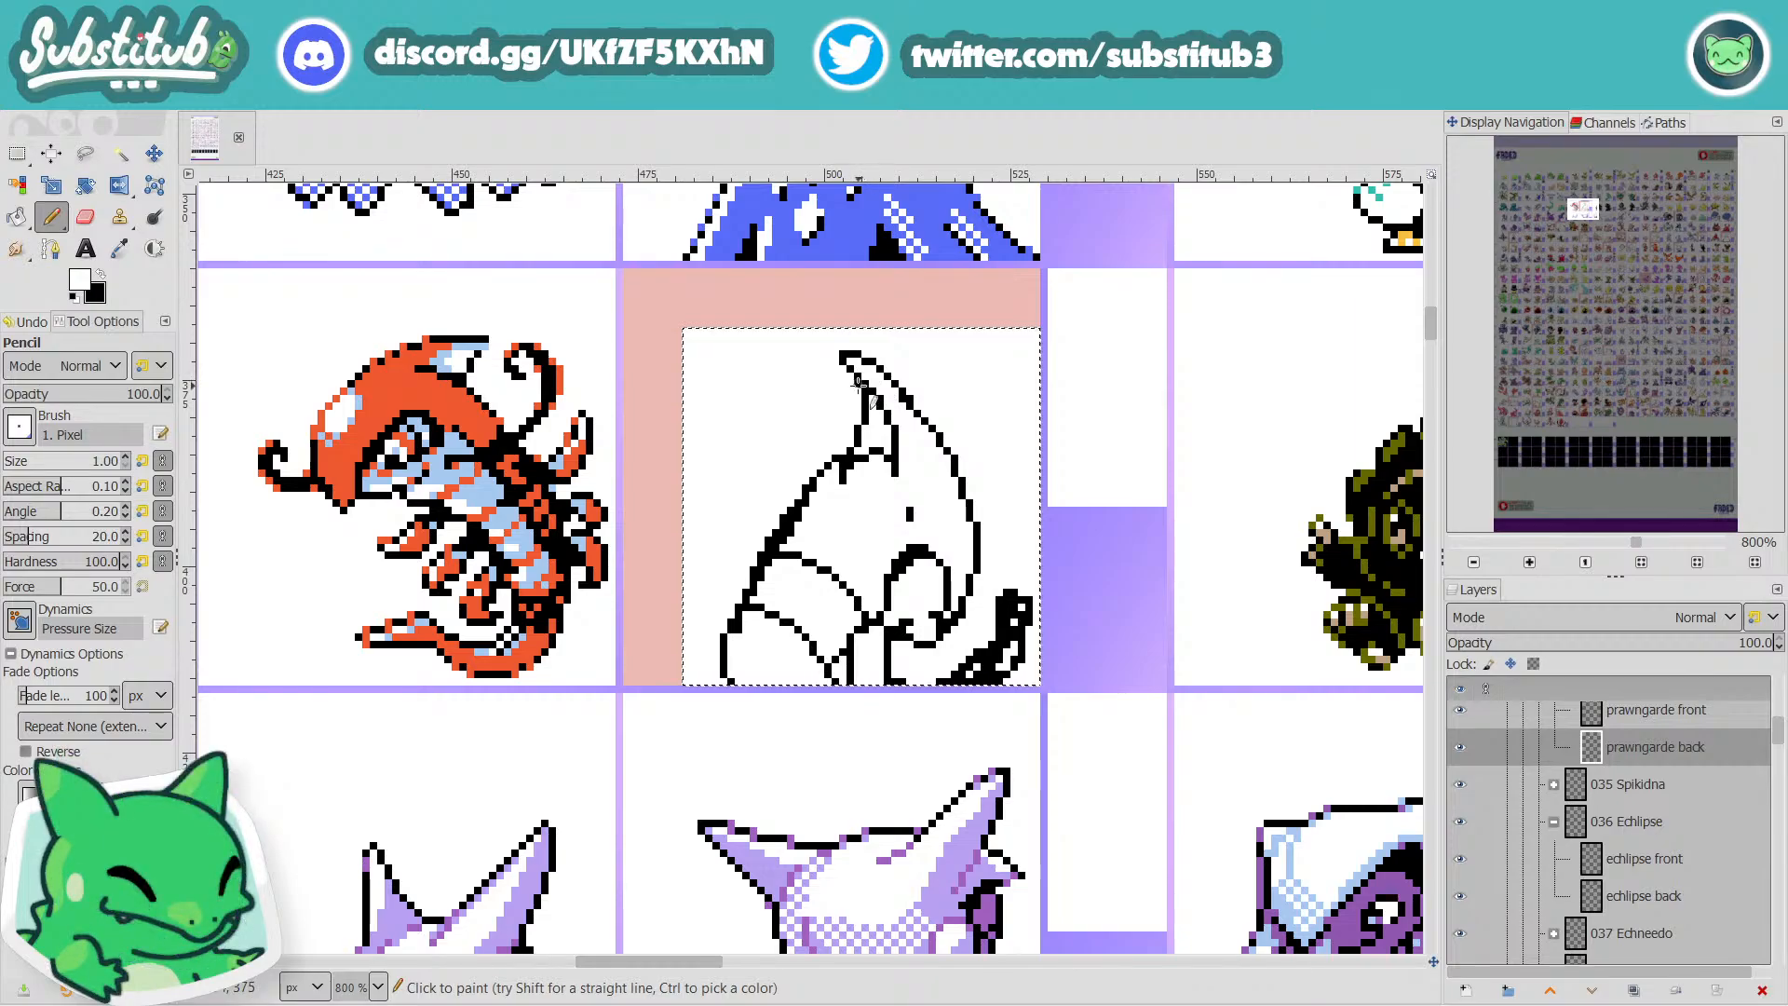
Try shortening the head spike's inner shading line and joining its lower end to the left contour with a stepped black line.
key(x)
key(x)
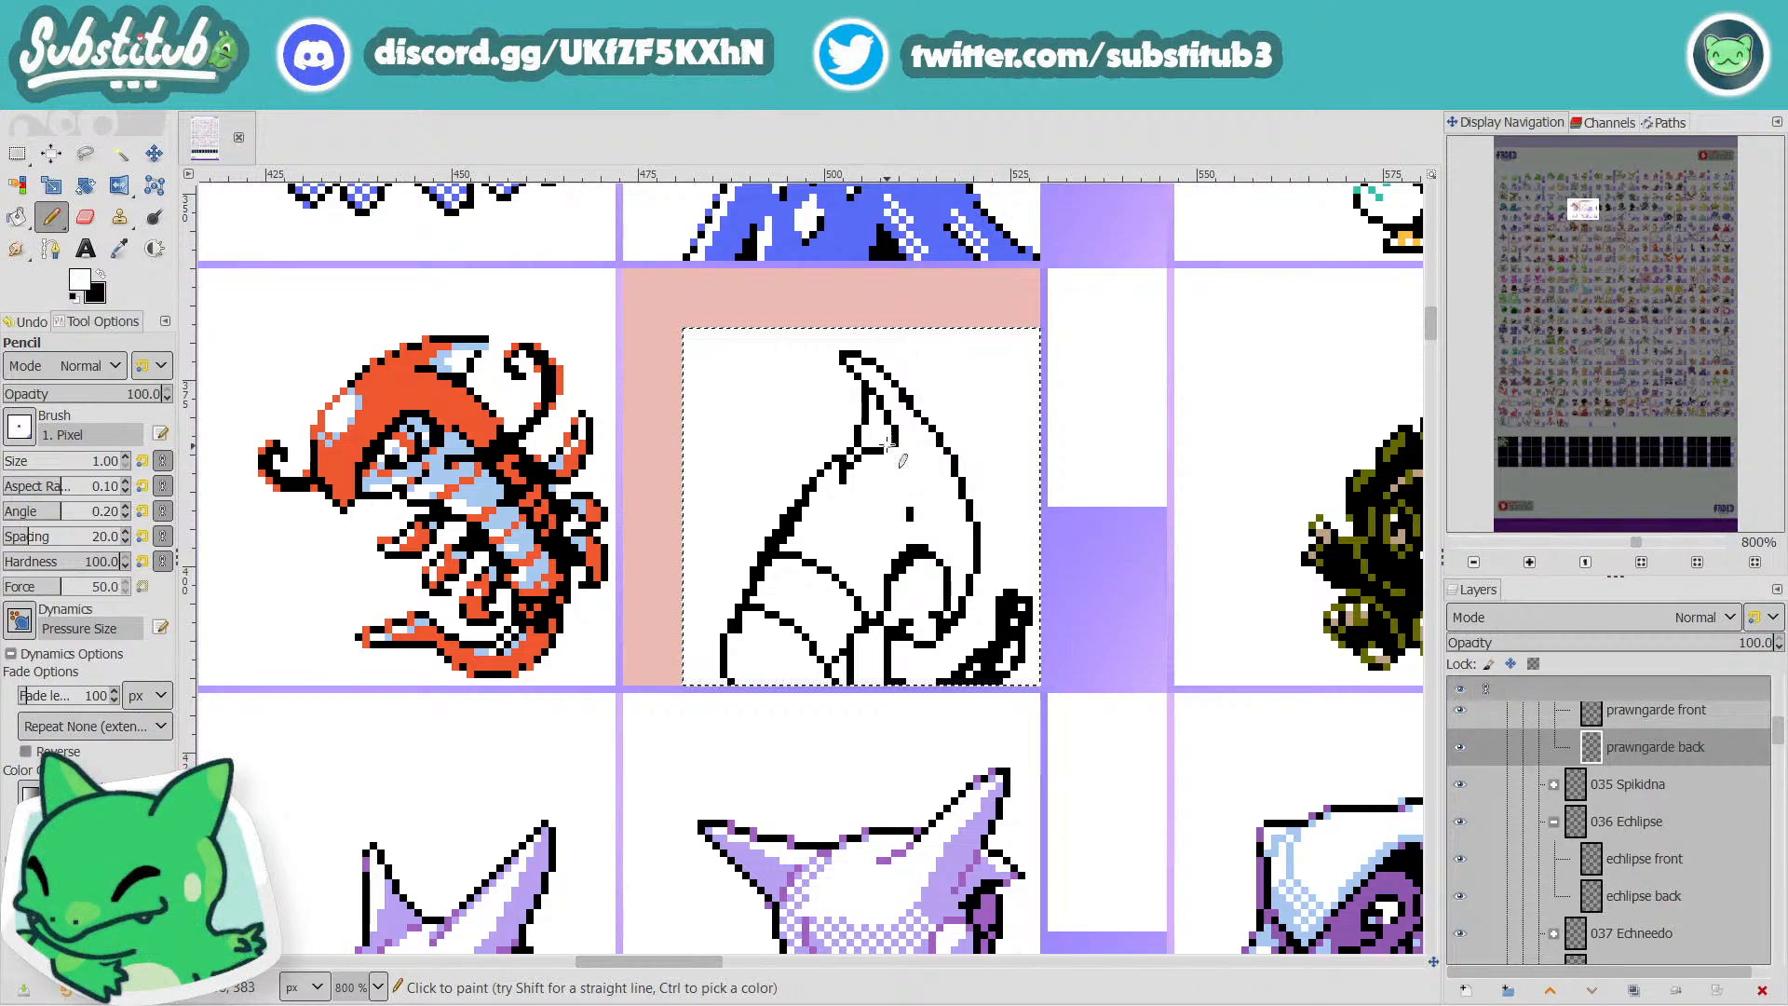
key(x)
drag(885, 438, 879, 437)
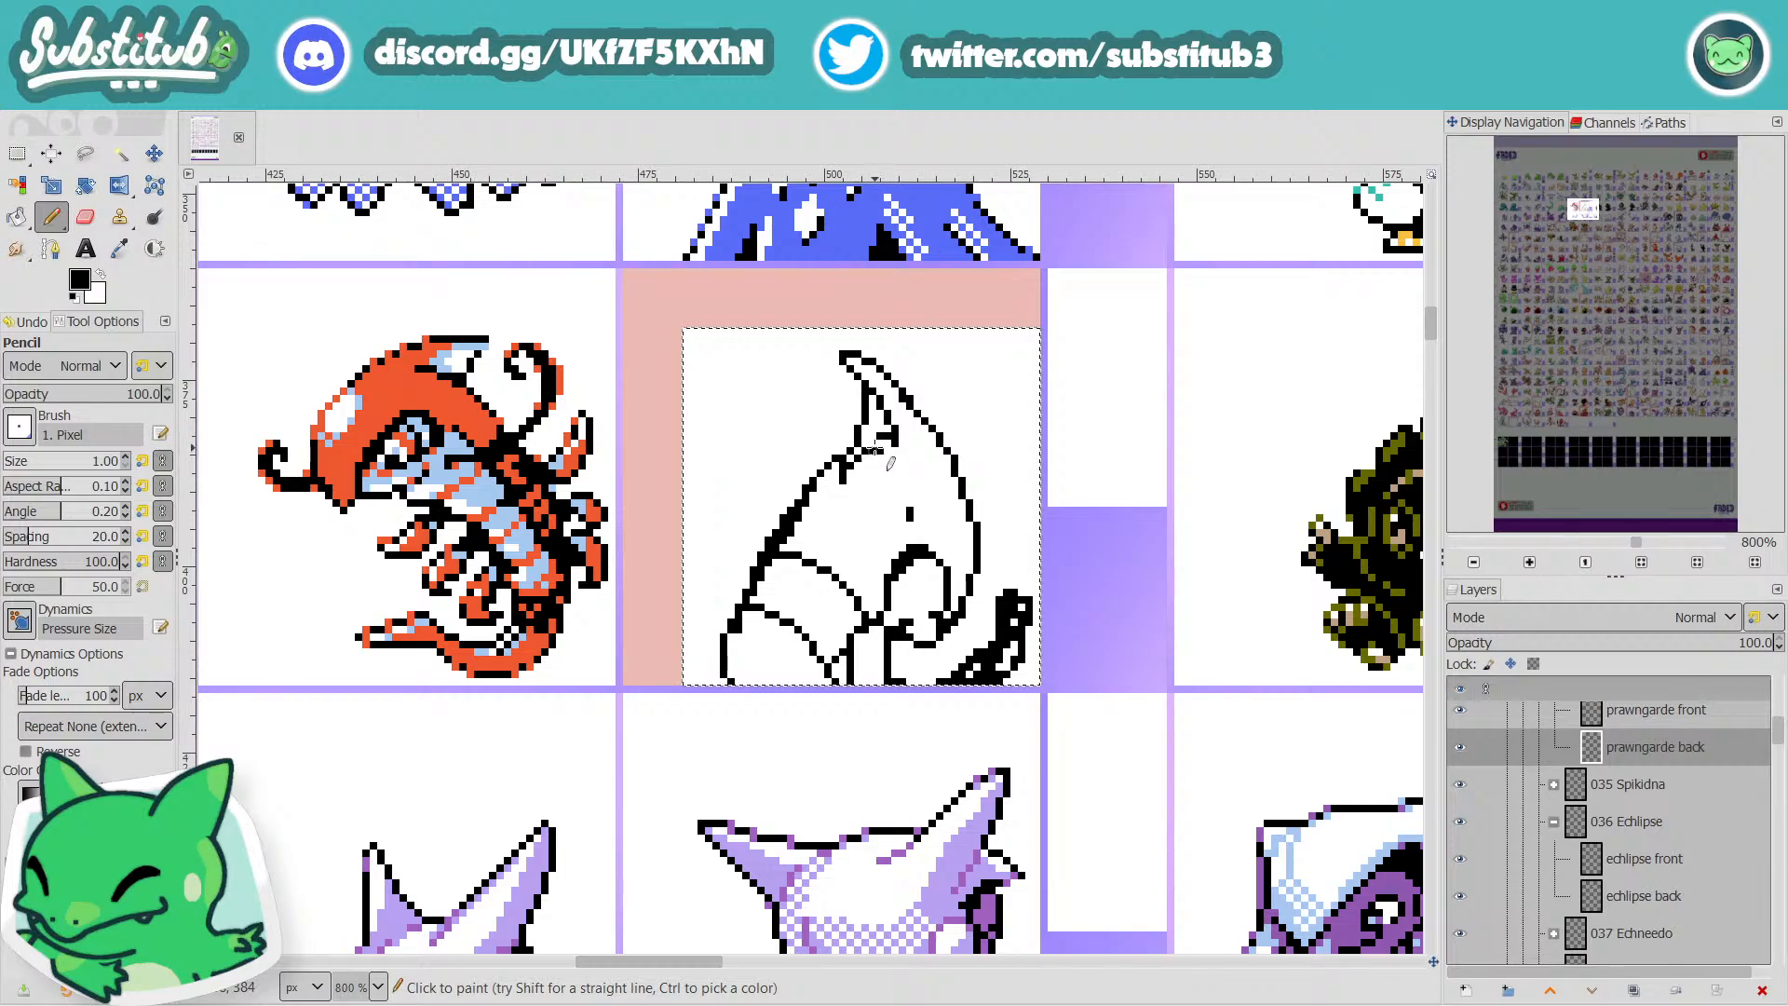
click(874, 446)
key(x)
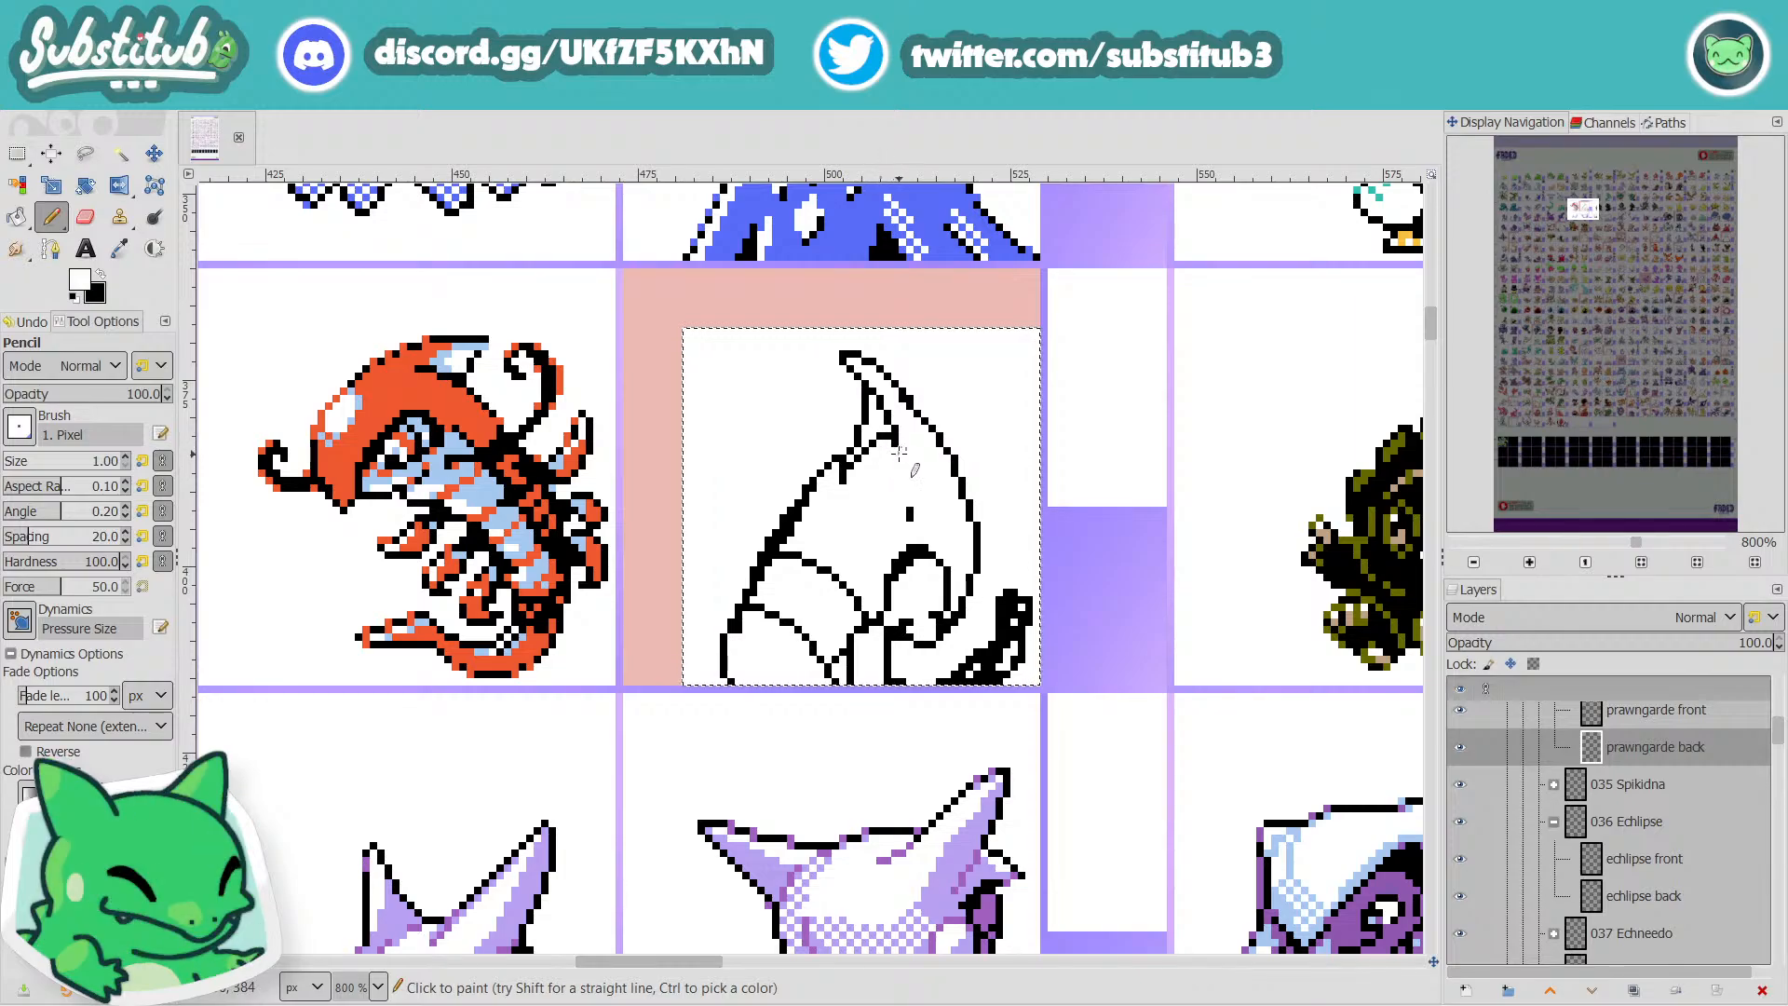
Erase the inner shading lines from inside the head spike, leaving only its outer contours.
scroll(917, 465, down, 2)
scroll(918, 465, down, 1)
scroll(931, 471, up, 5)
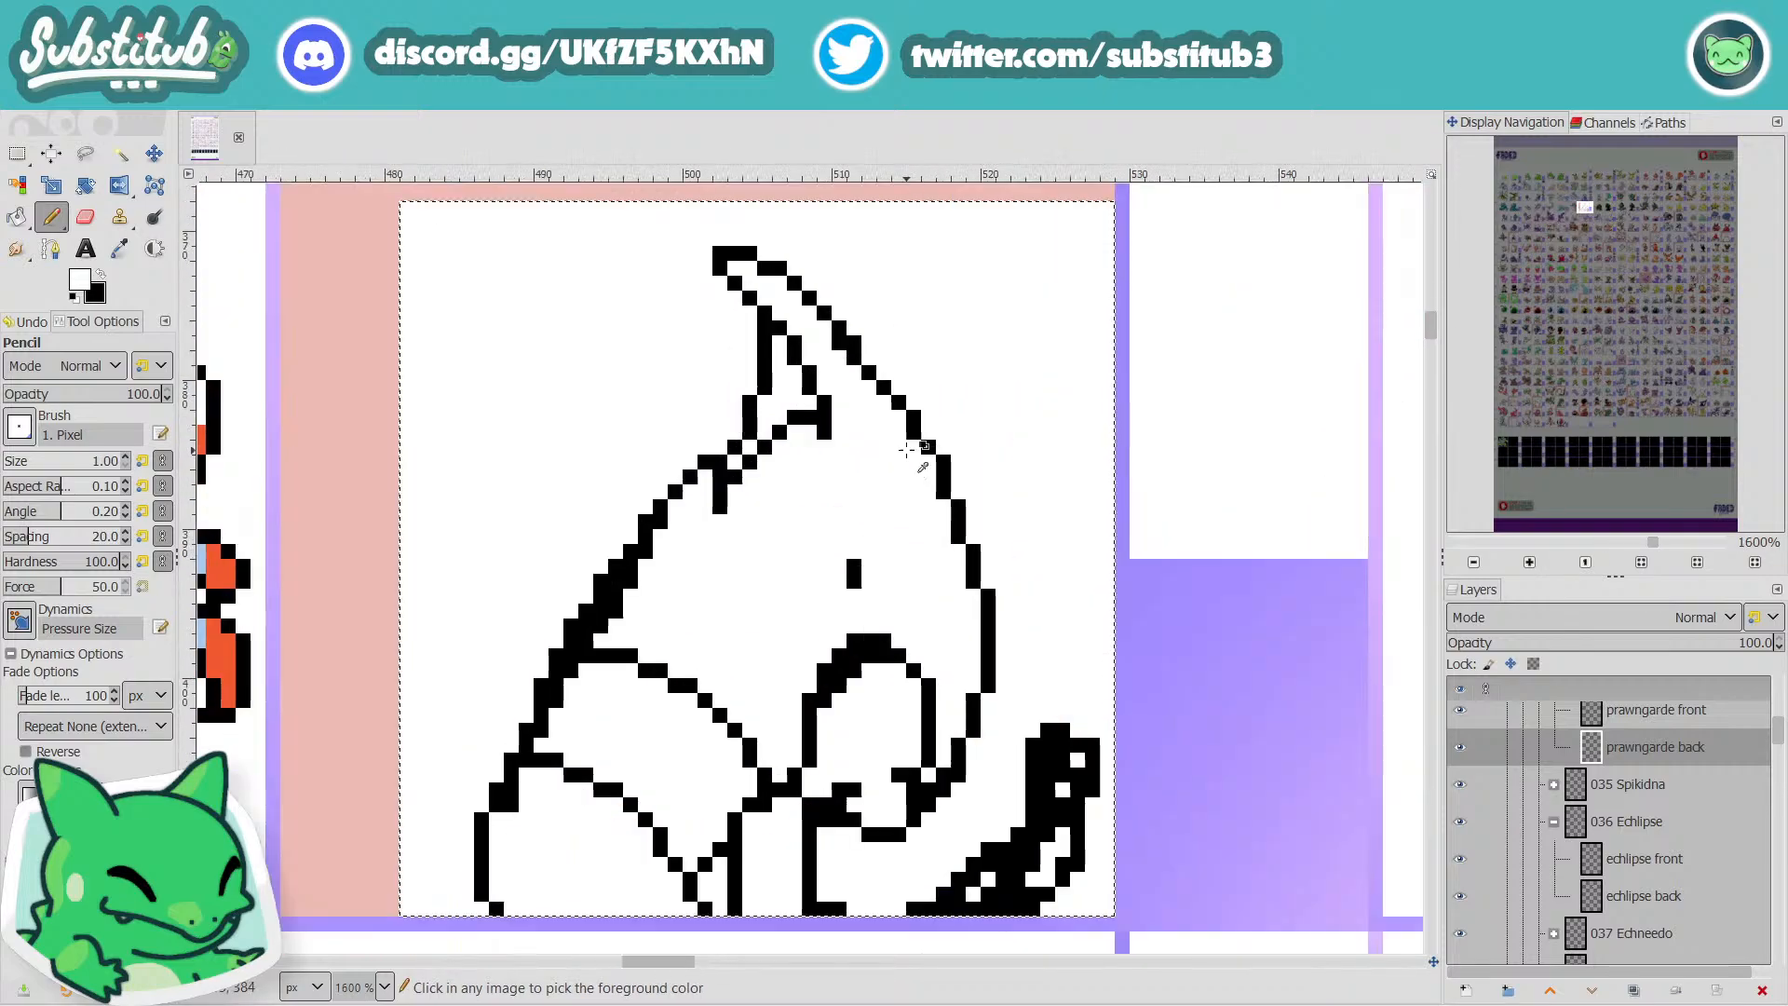
key(x)
mouse_move(779, 313)
mouse_down()
mouse_move(797, 357)
mouse_move(781, 298)
mouse_move(811, 358)
mouse_move(797, 326)
mouse_move(785, 311)
mouse_move(823, 433)
mouse_move(809, 359)
mouse_move(778, 446)
mouse_move(718, 499)
mouse_up()
key(x)
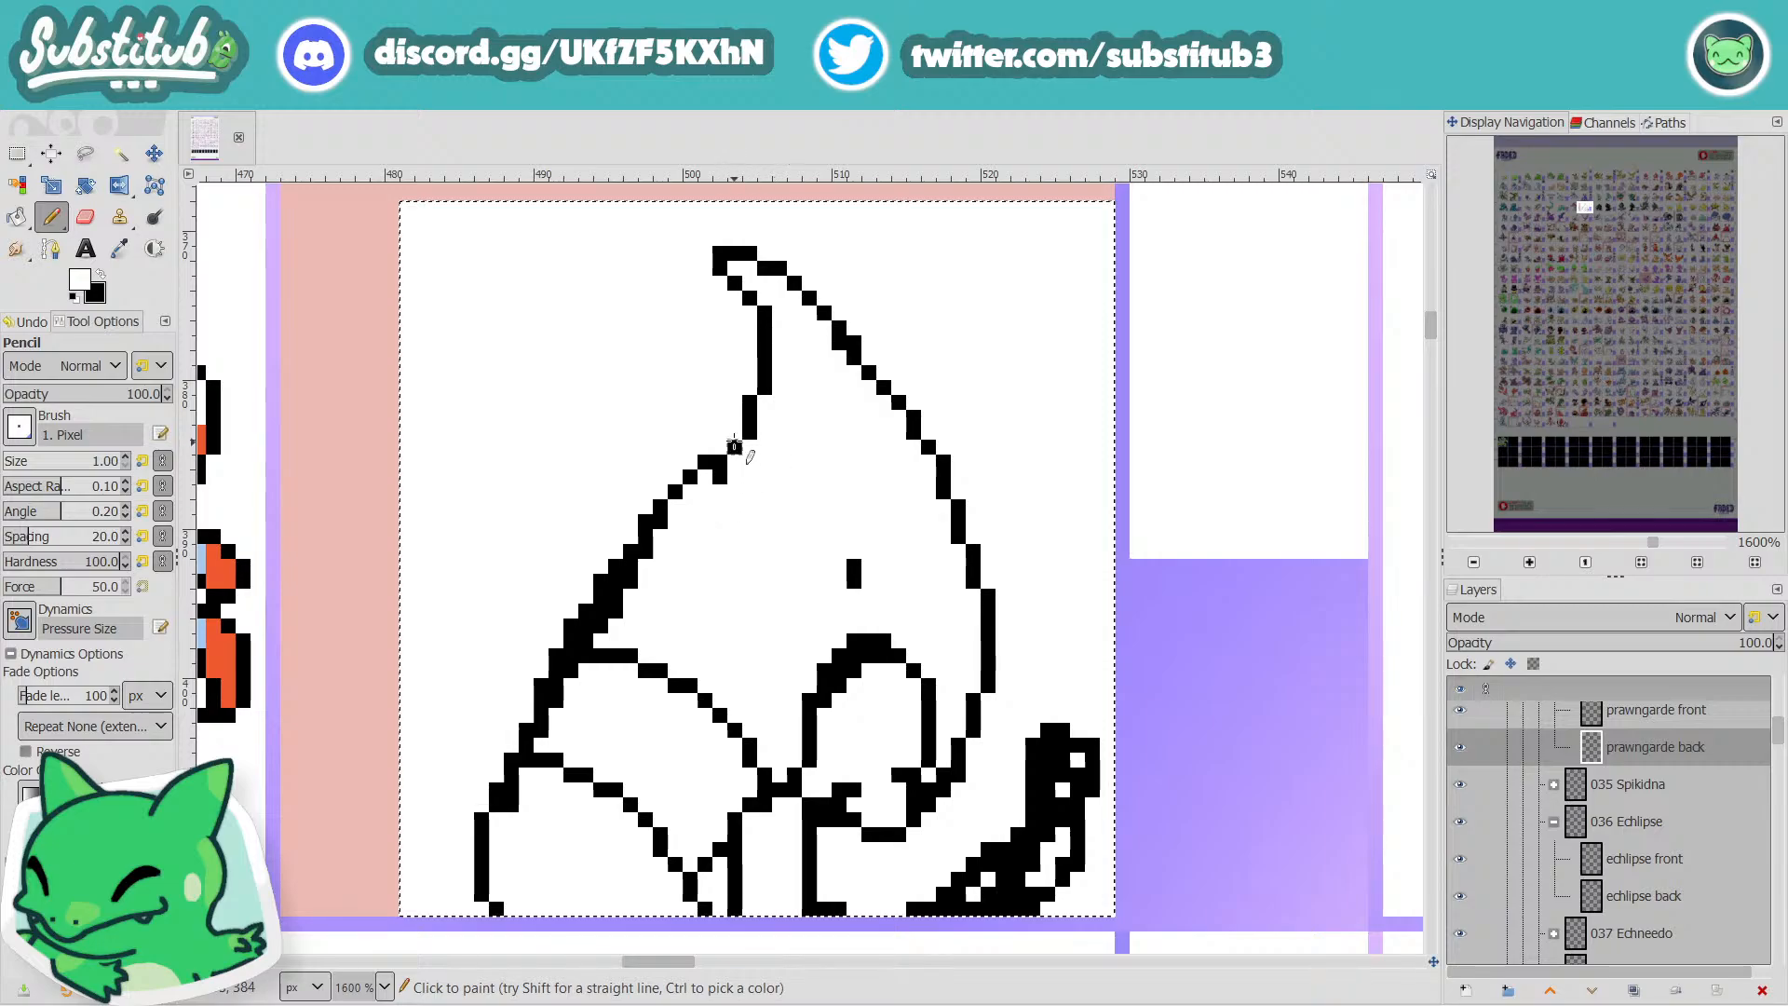
Rework the left contour at the head spike's base pixel by pixel into a smooth stepped curve flowing into the body.
key(x)
click(735, 432)
key(x)
click(749, 432)
key(x)
click(751, 388)
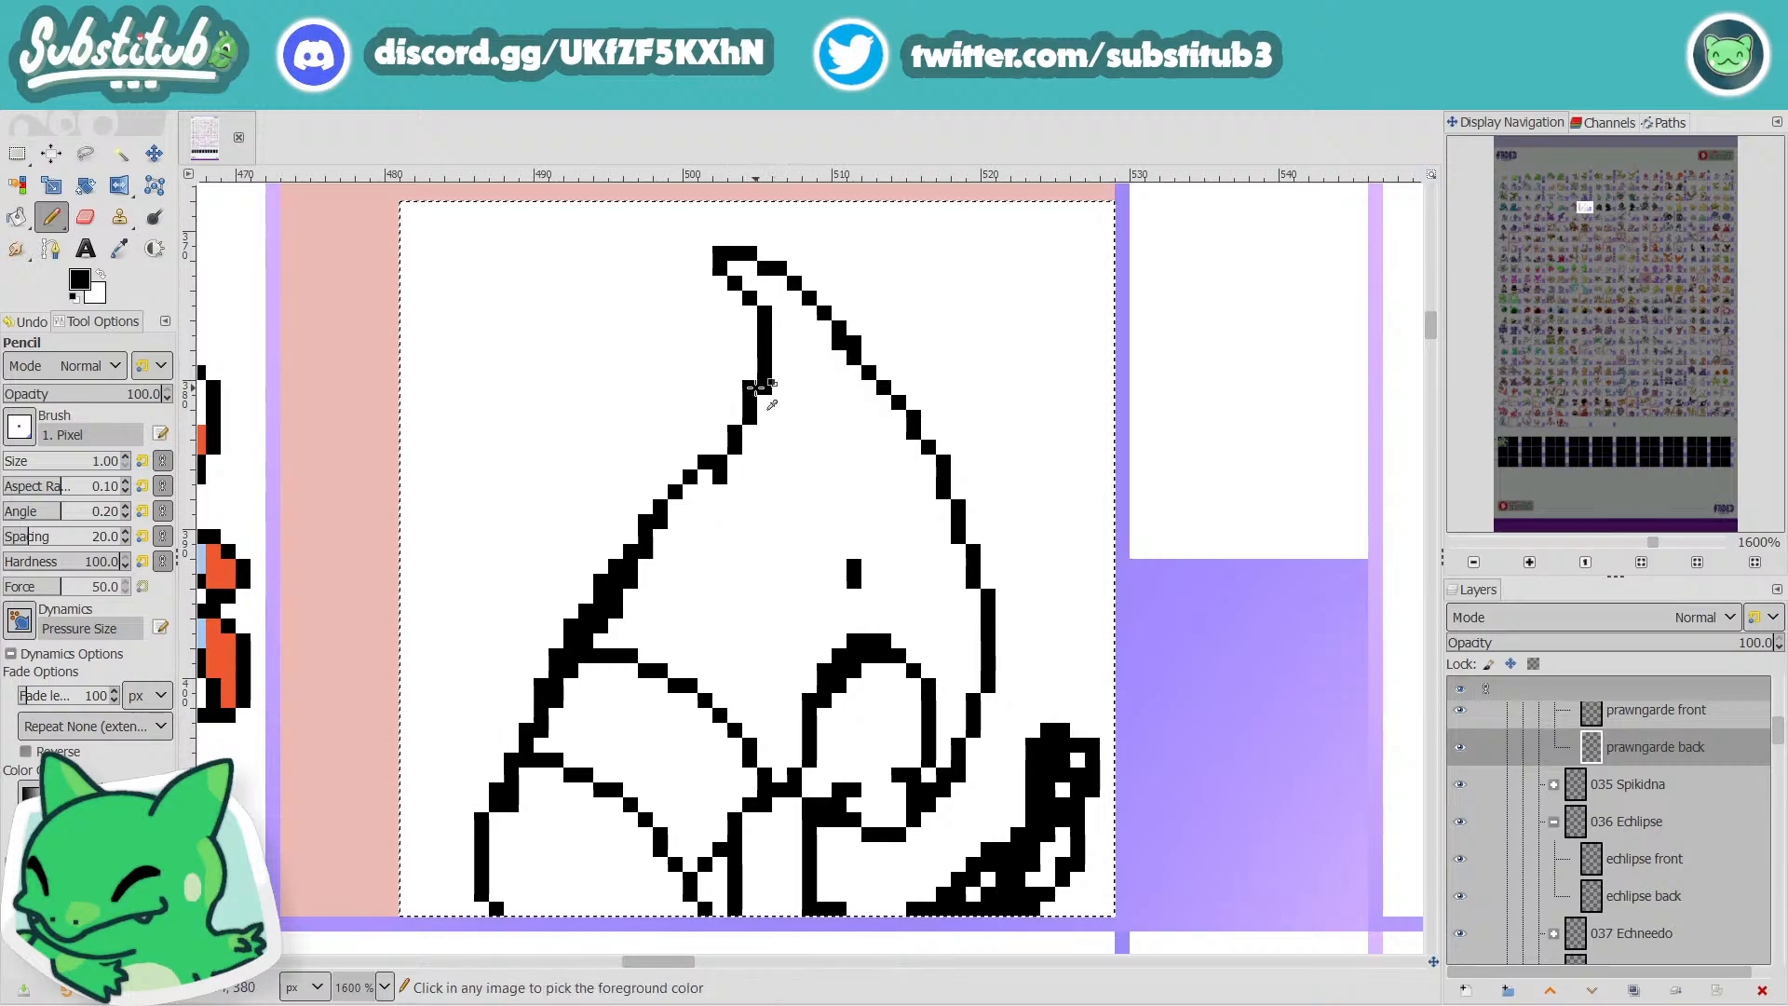
scroll(755, 387, down, 3)
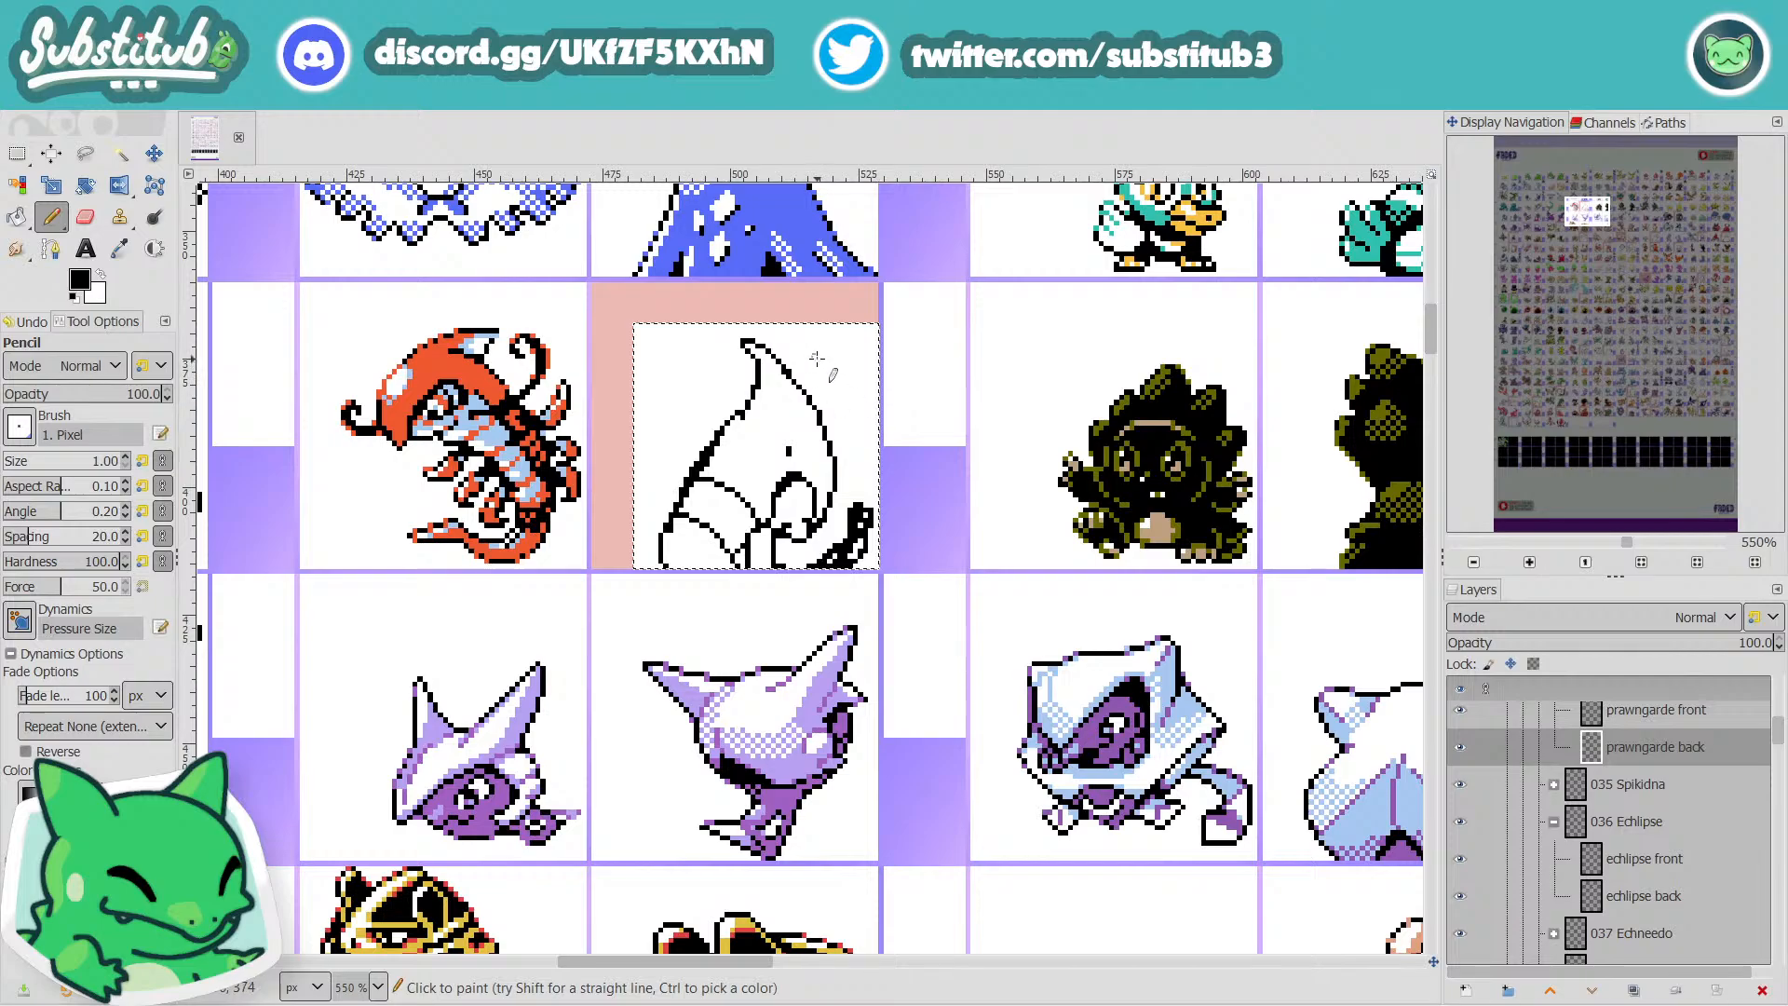
Erase the doubled black pixels on the right contour just below the head spike, thinning the diagonal to a single pixel.
scroll(798, 372, up, 4)
key(x)
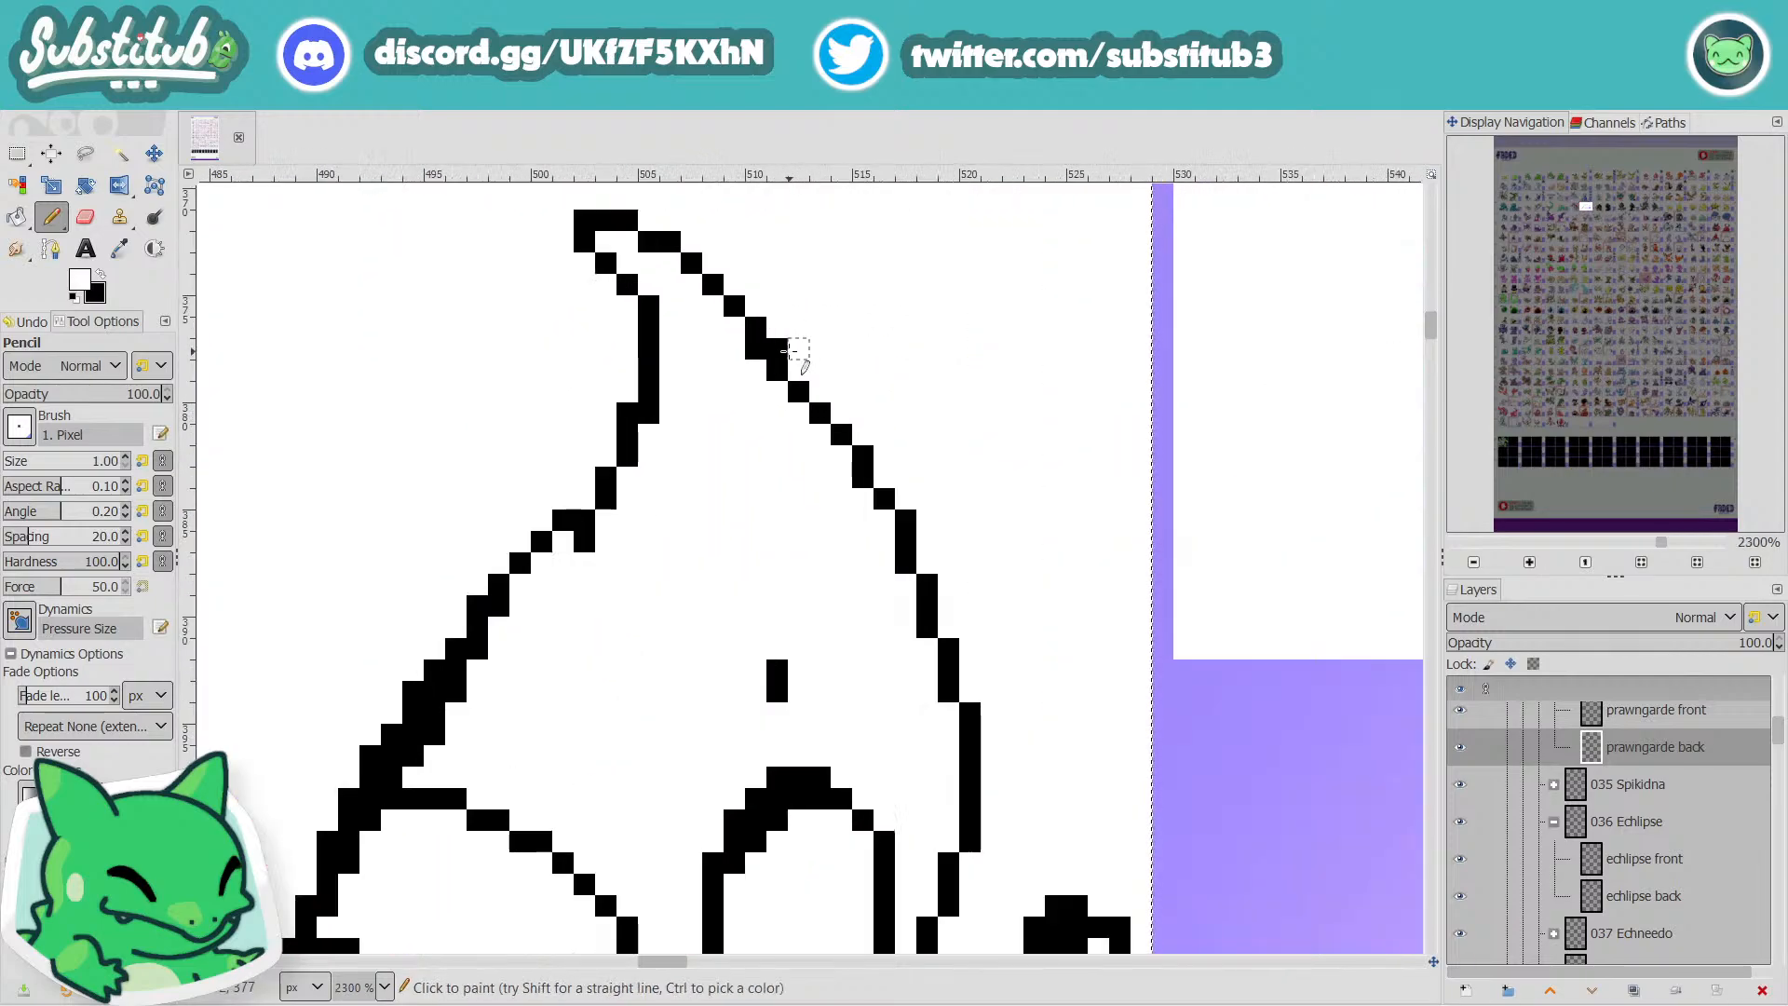
click(756, 349)
key(x)
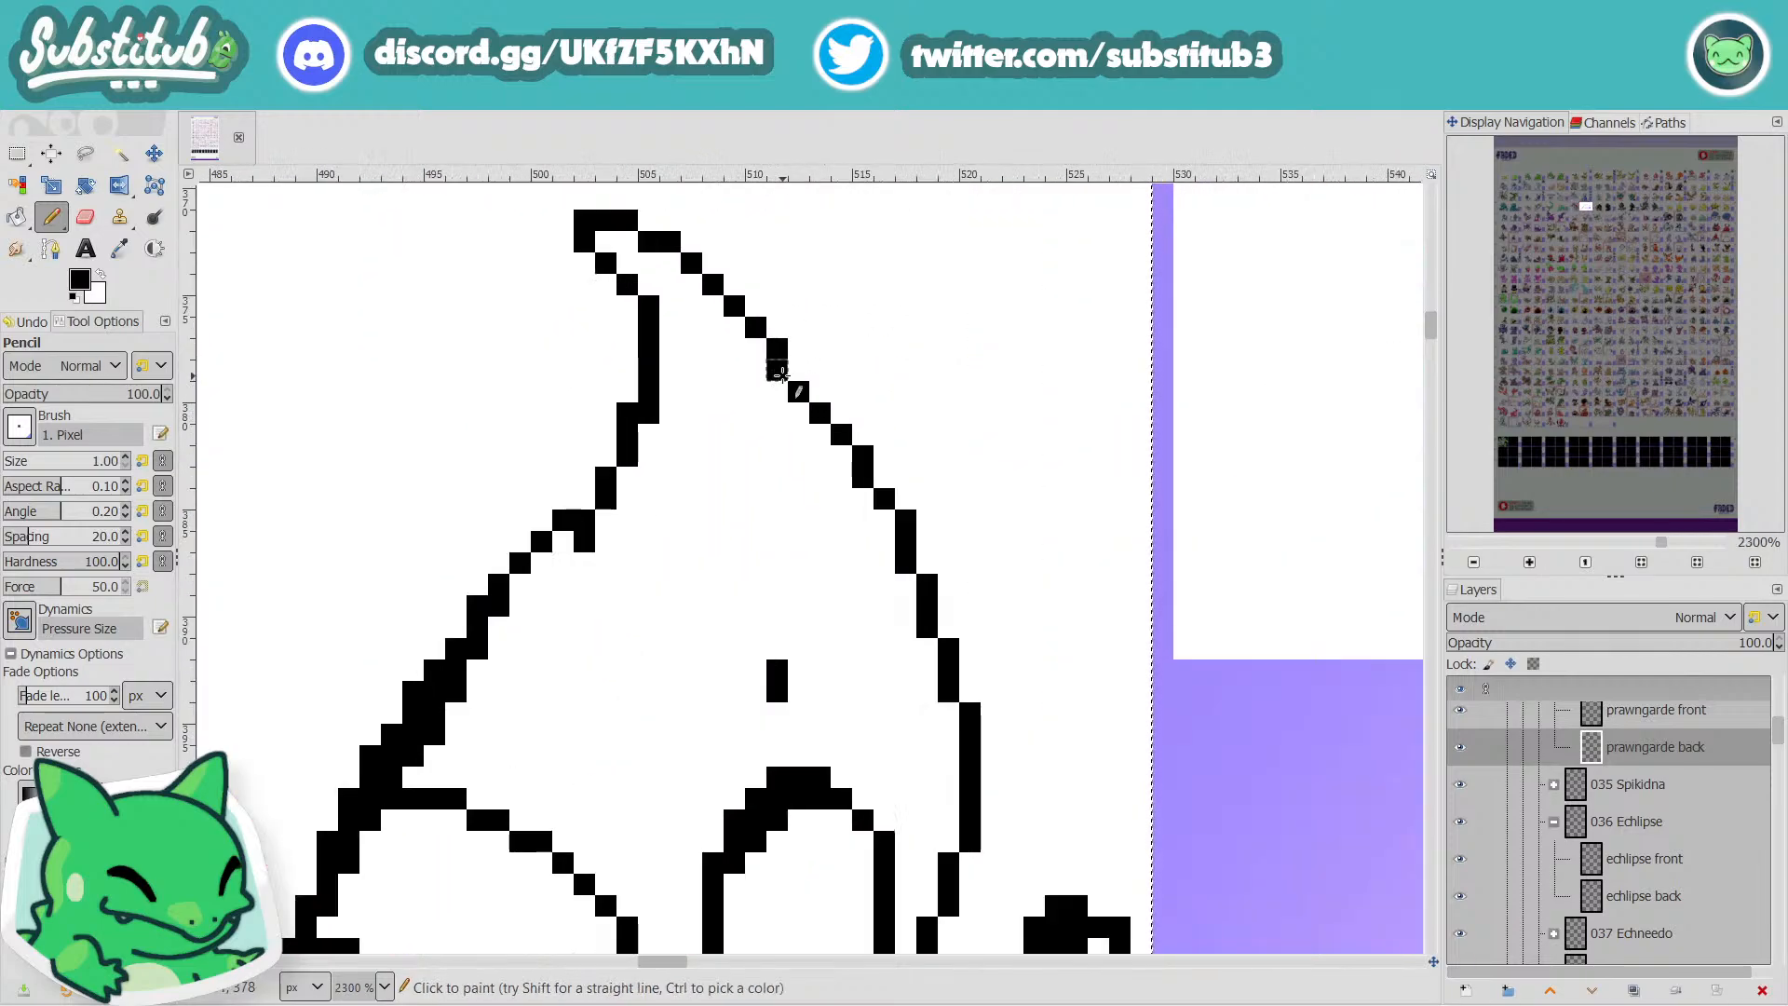
key(x)
click(776, 370)
key(x)
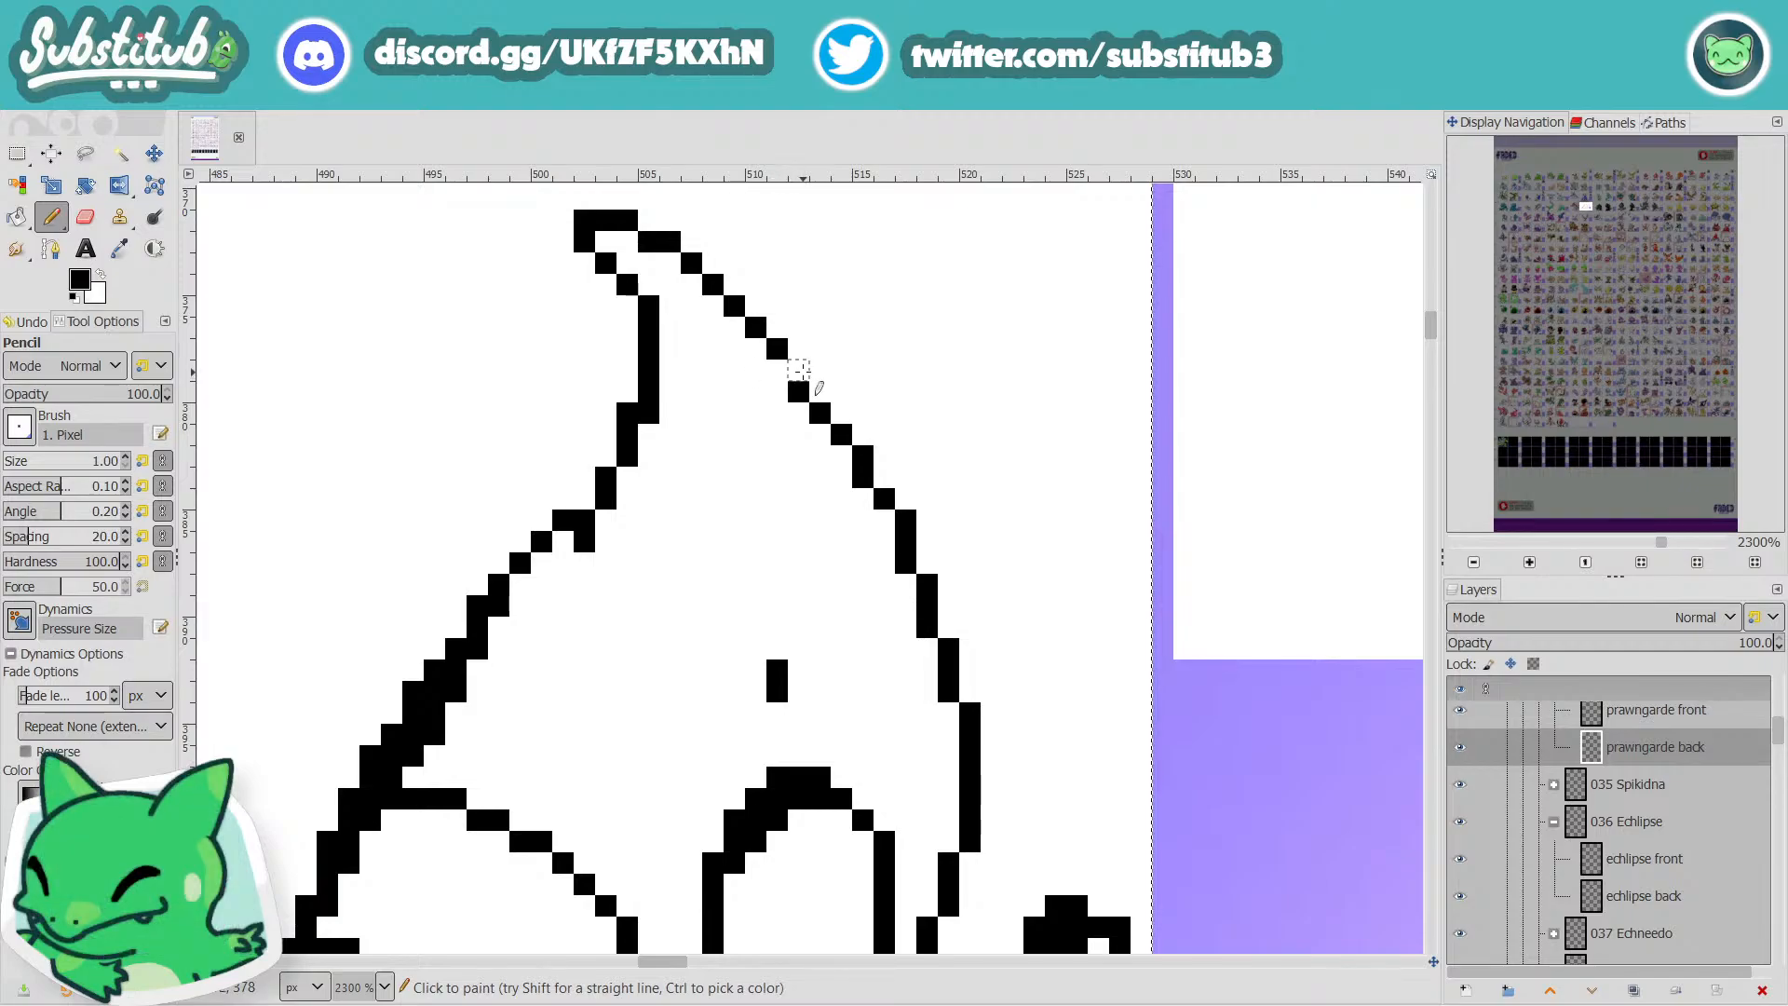
Shift the next pixels of the right contour one pixel outward to continue the even diagonal below the spike.
click(799, 371)
key(x)
key(x)
click(819, 391)
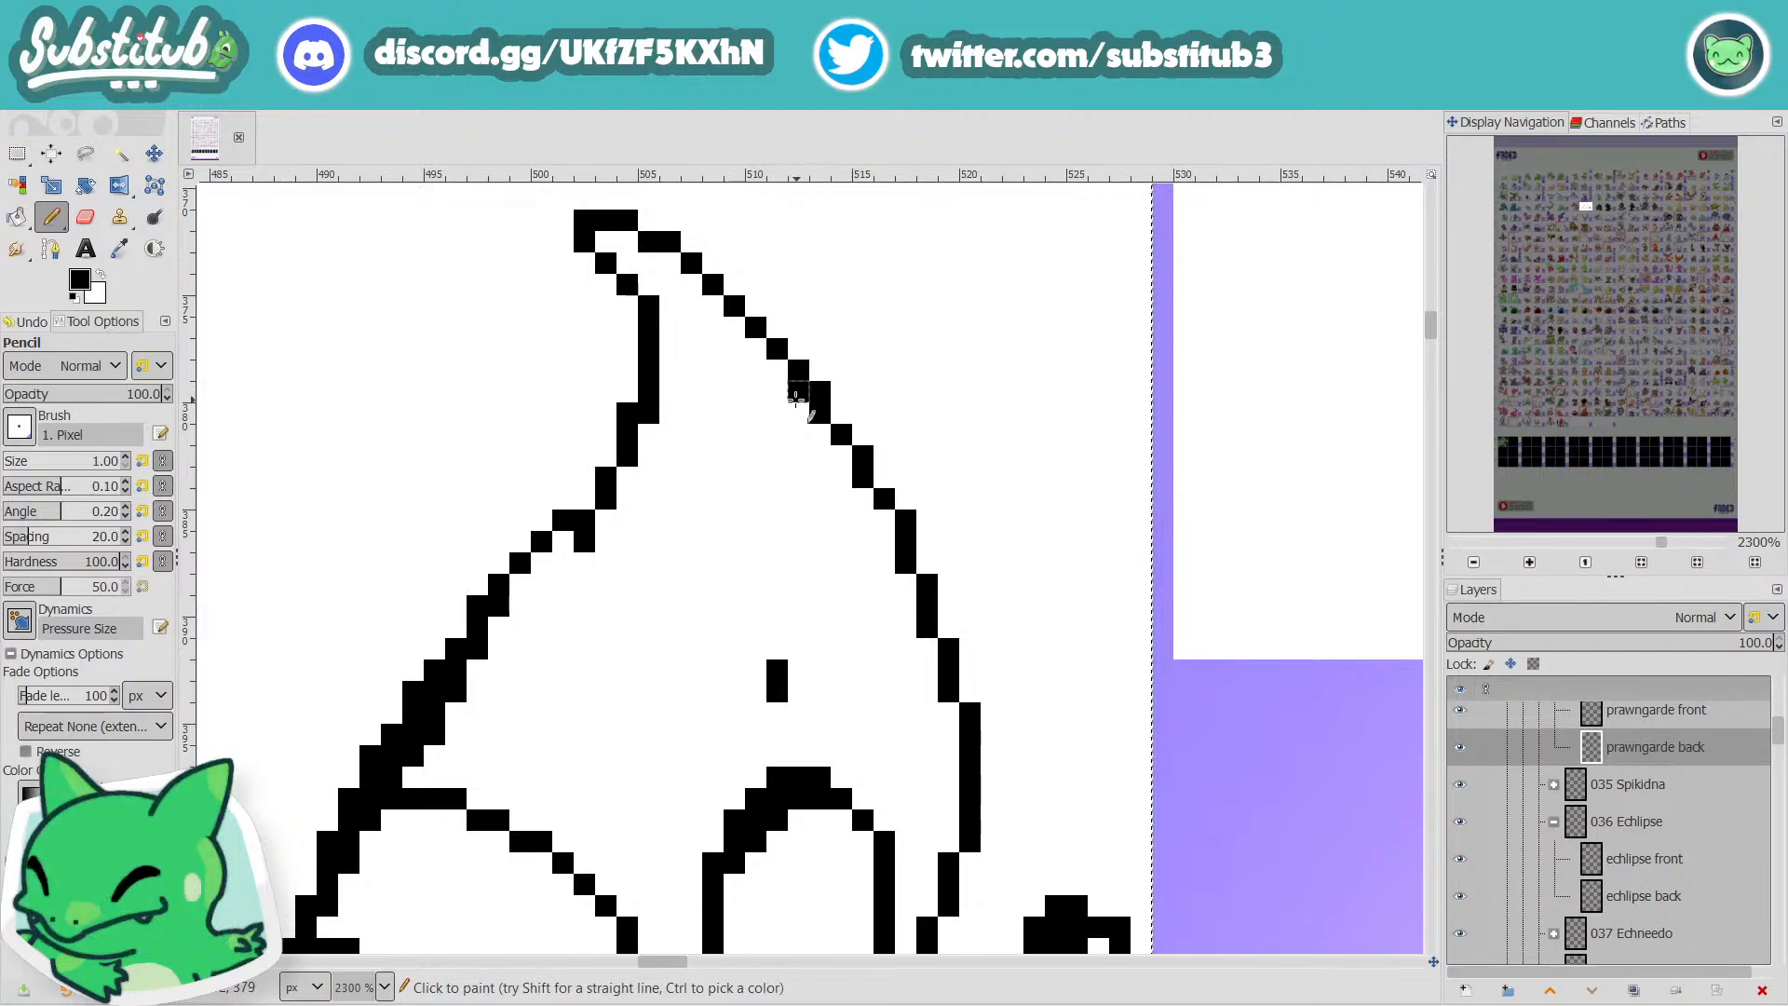
key(x)
click(799, 392)
key(x)
click(841, 412)
key(x)
click(819, 413)
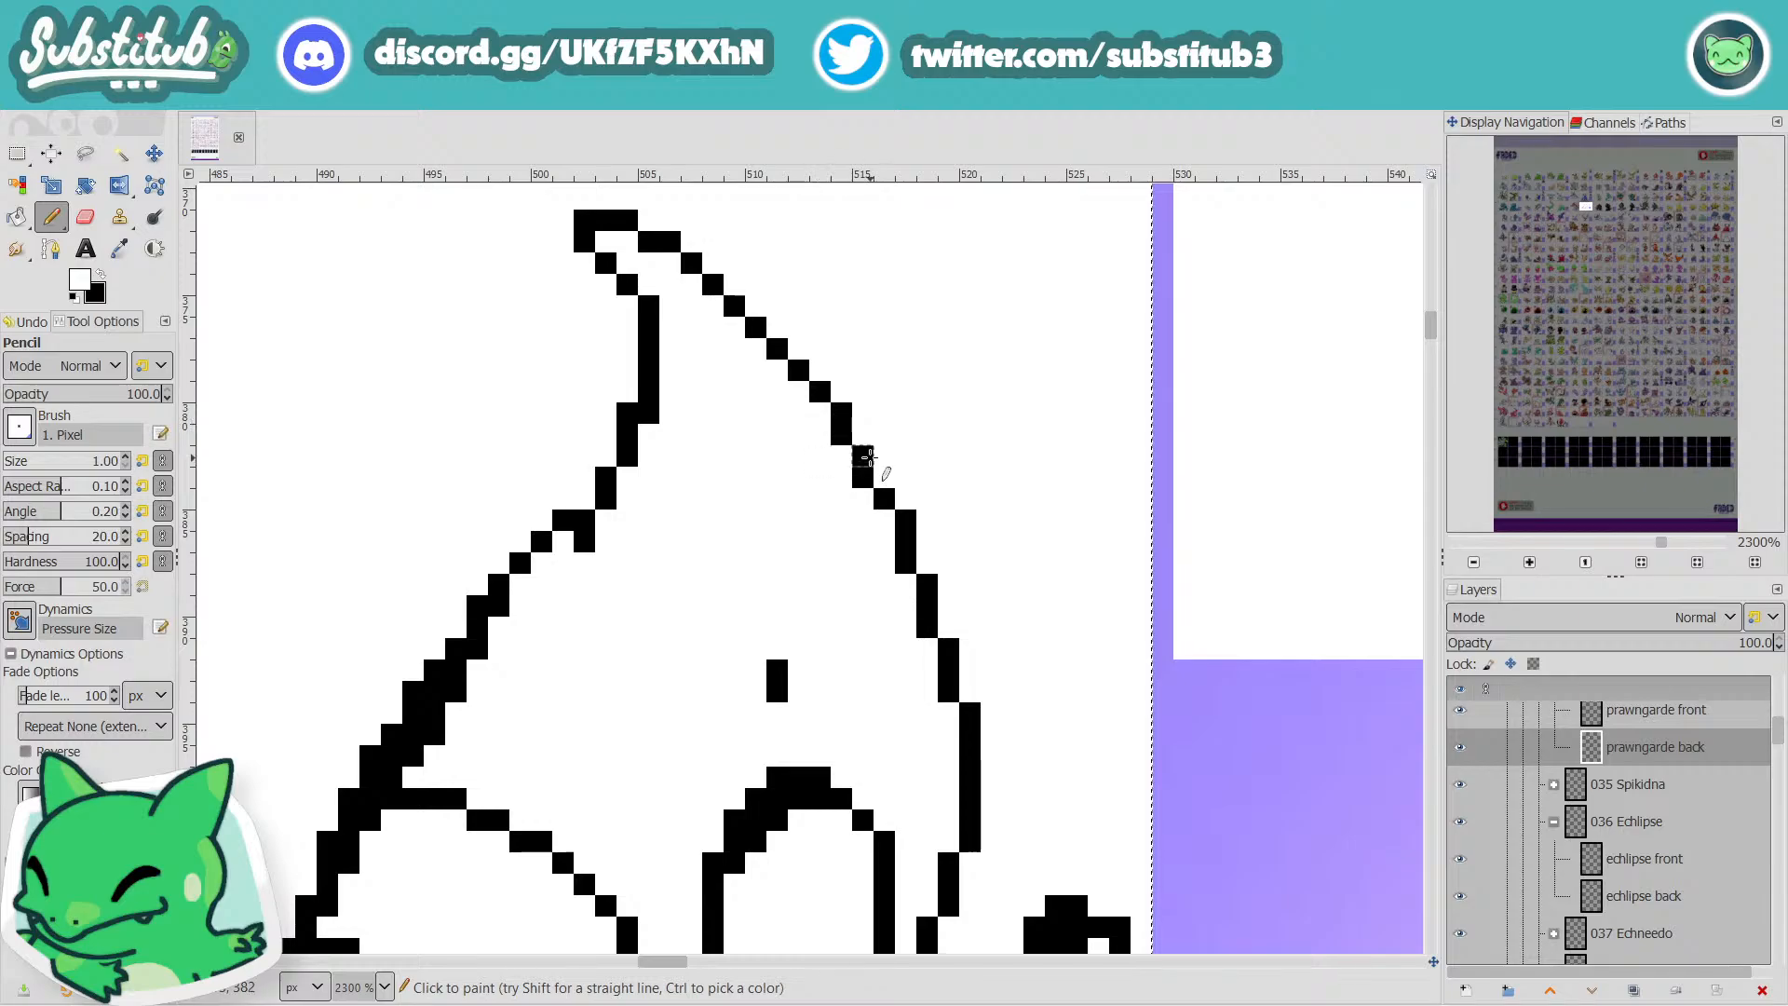
Move the pixels where the right contour's diagonal steepens outward, replacing them with two-pixel steps and erasing the old ones.
key(x)
click(884, 476)
key(x)
click(863, 477)
key(x)
click(857, 439)
key(x)
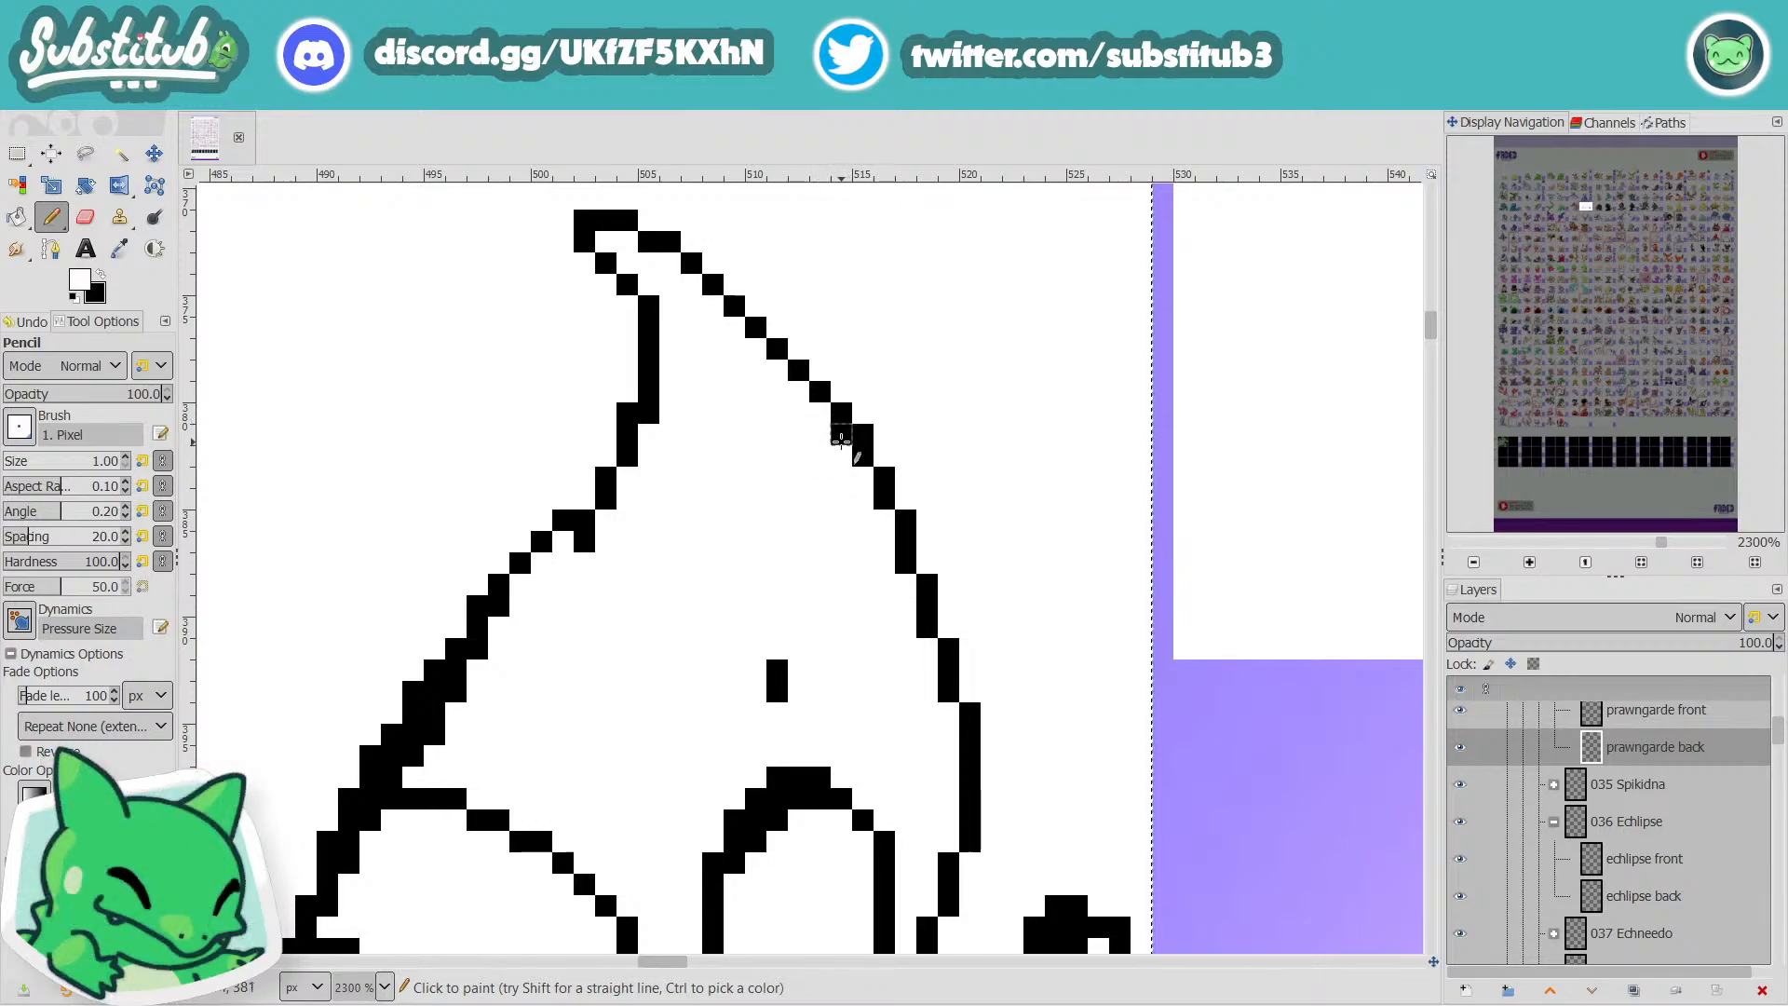
click(842, 436)
scroll(879, 497, down, 4)
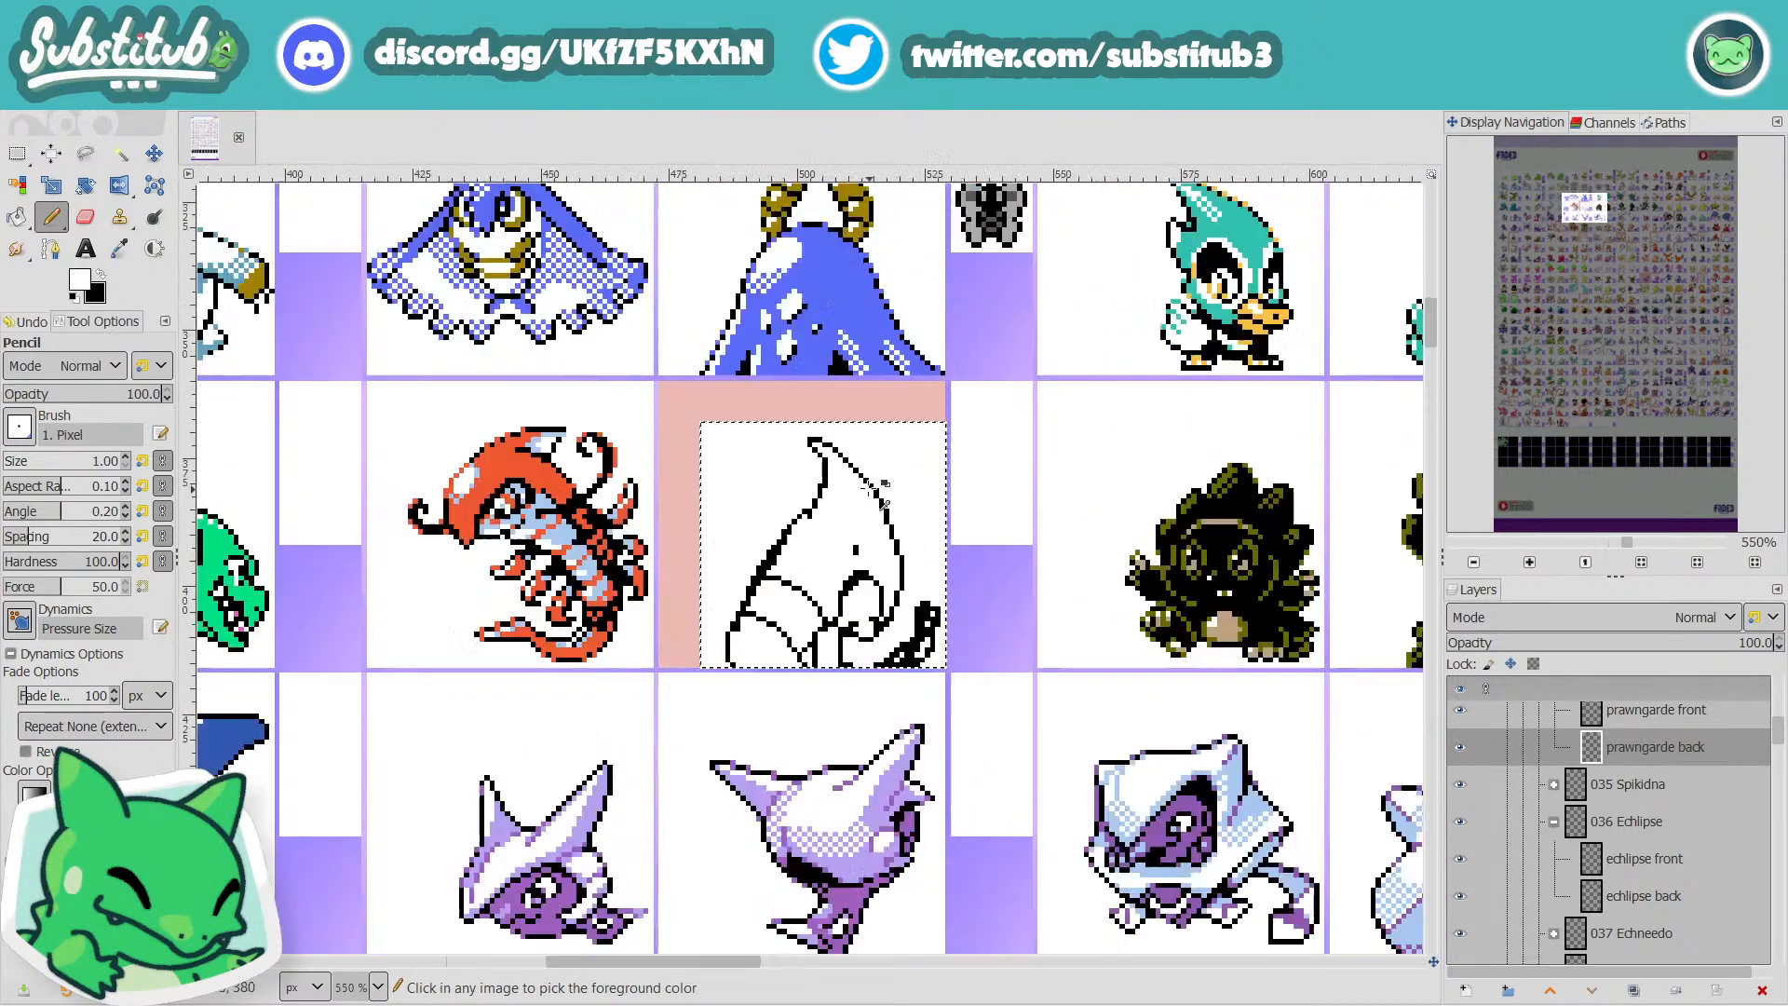
Move the top pixel of the head spike's inner vertical edge one pixel outward, just below the tip.
scroll(877, 495, up, 4)
key(c)
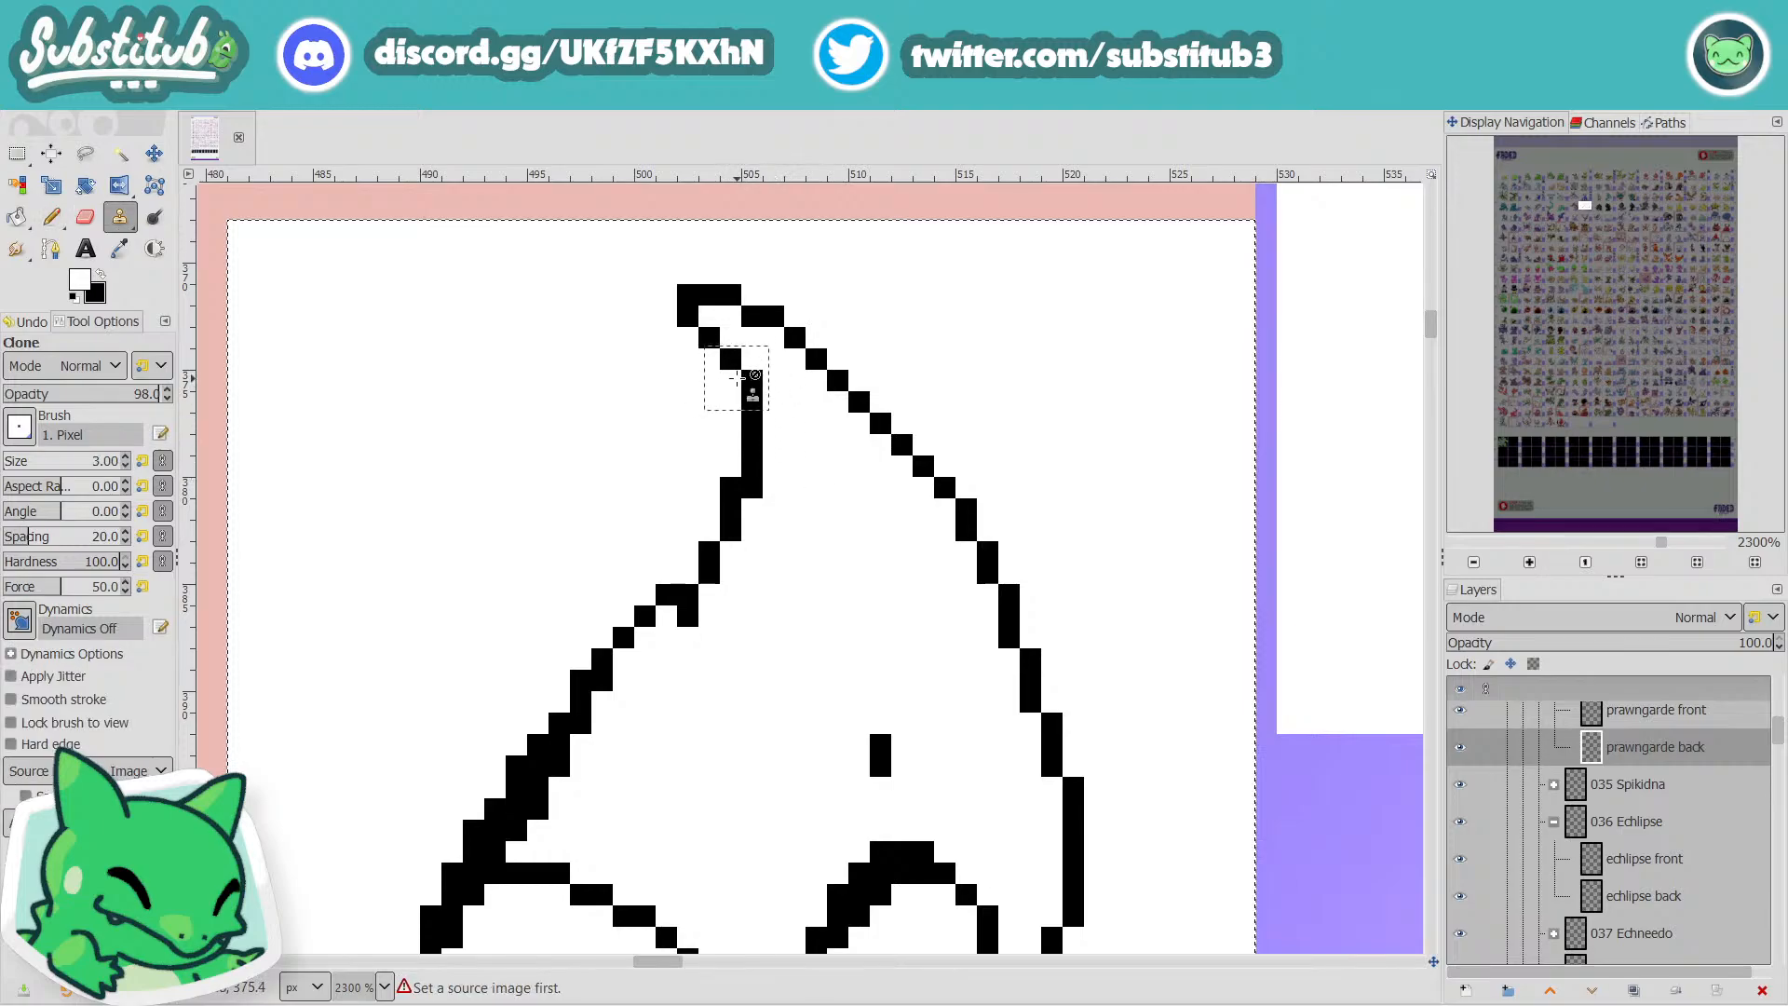
key(n)
key(x)
click(731, 381)
key(x)
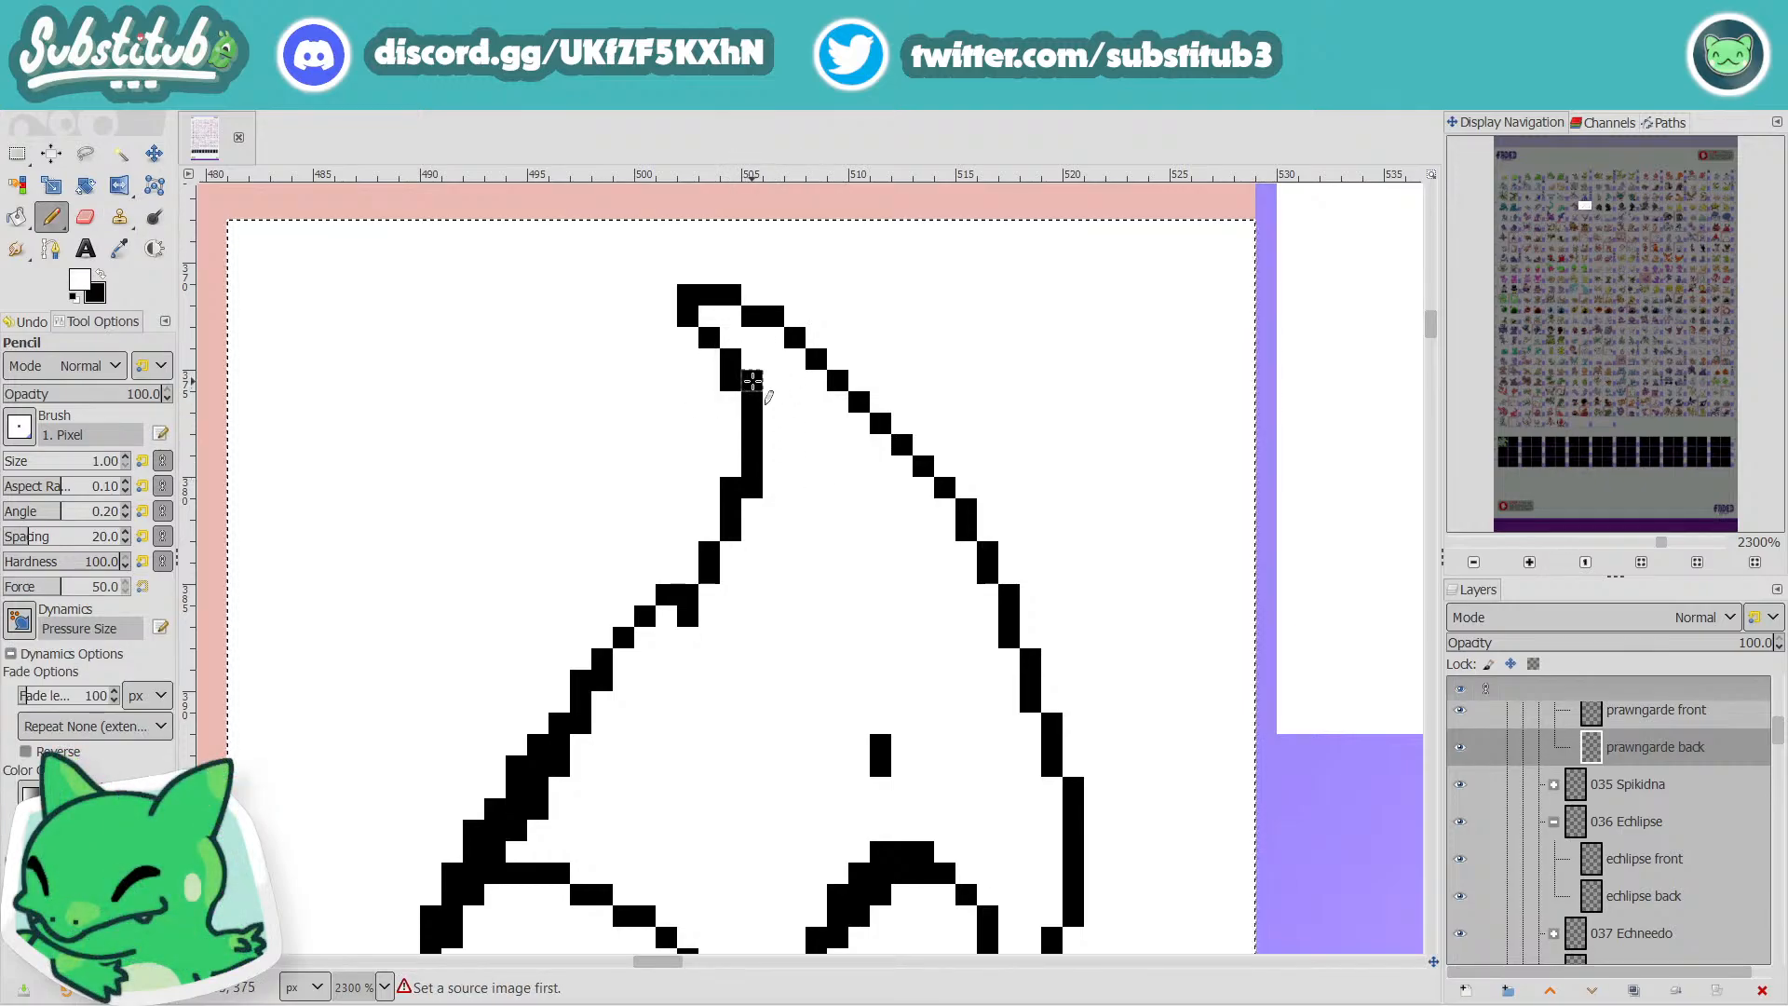
click(752, 381)
Draw a black outer edge from the head spike's tip down to the left contour, and erase the excess pixels at its base.
key(x)
mouse_move(687, 337)
mouse_down()
mouse_move(679, 511)
mouse_move(634, 603)
mouse_up()
scroll(652, 596, down, 5)
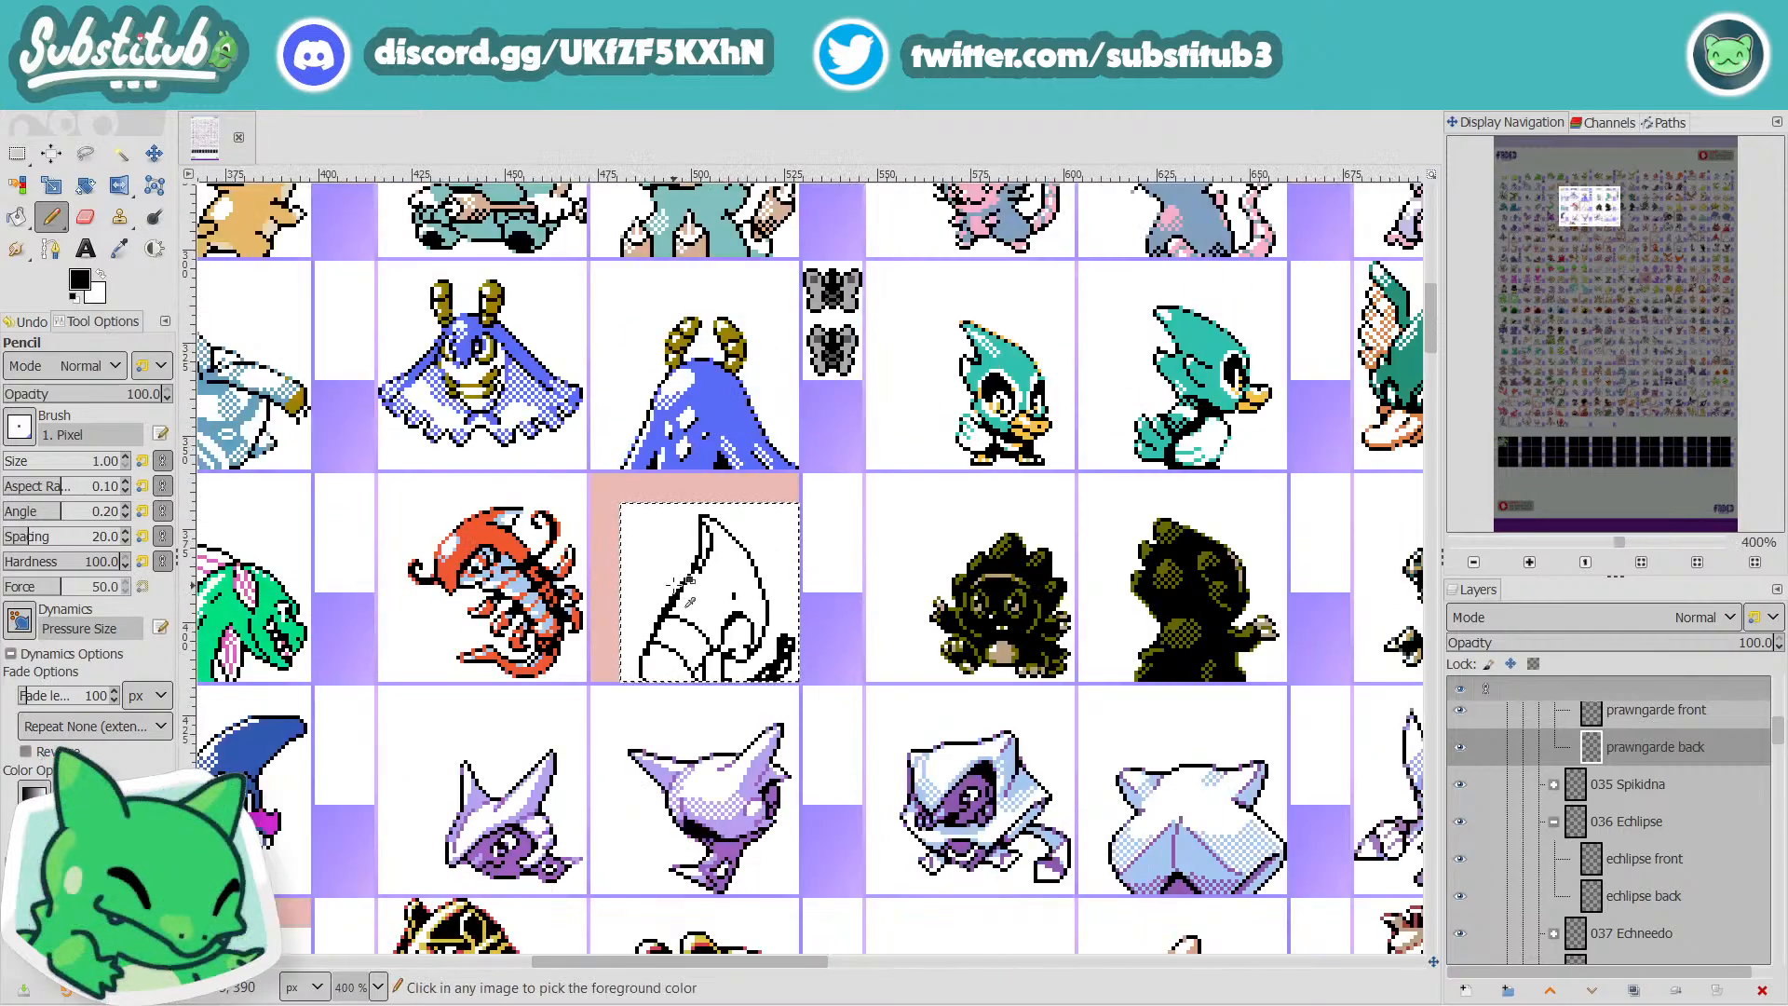
scroll(721, 582, up, 5)
key(x)
click(827, 587)
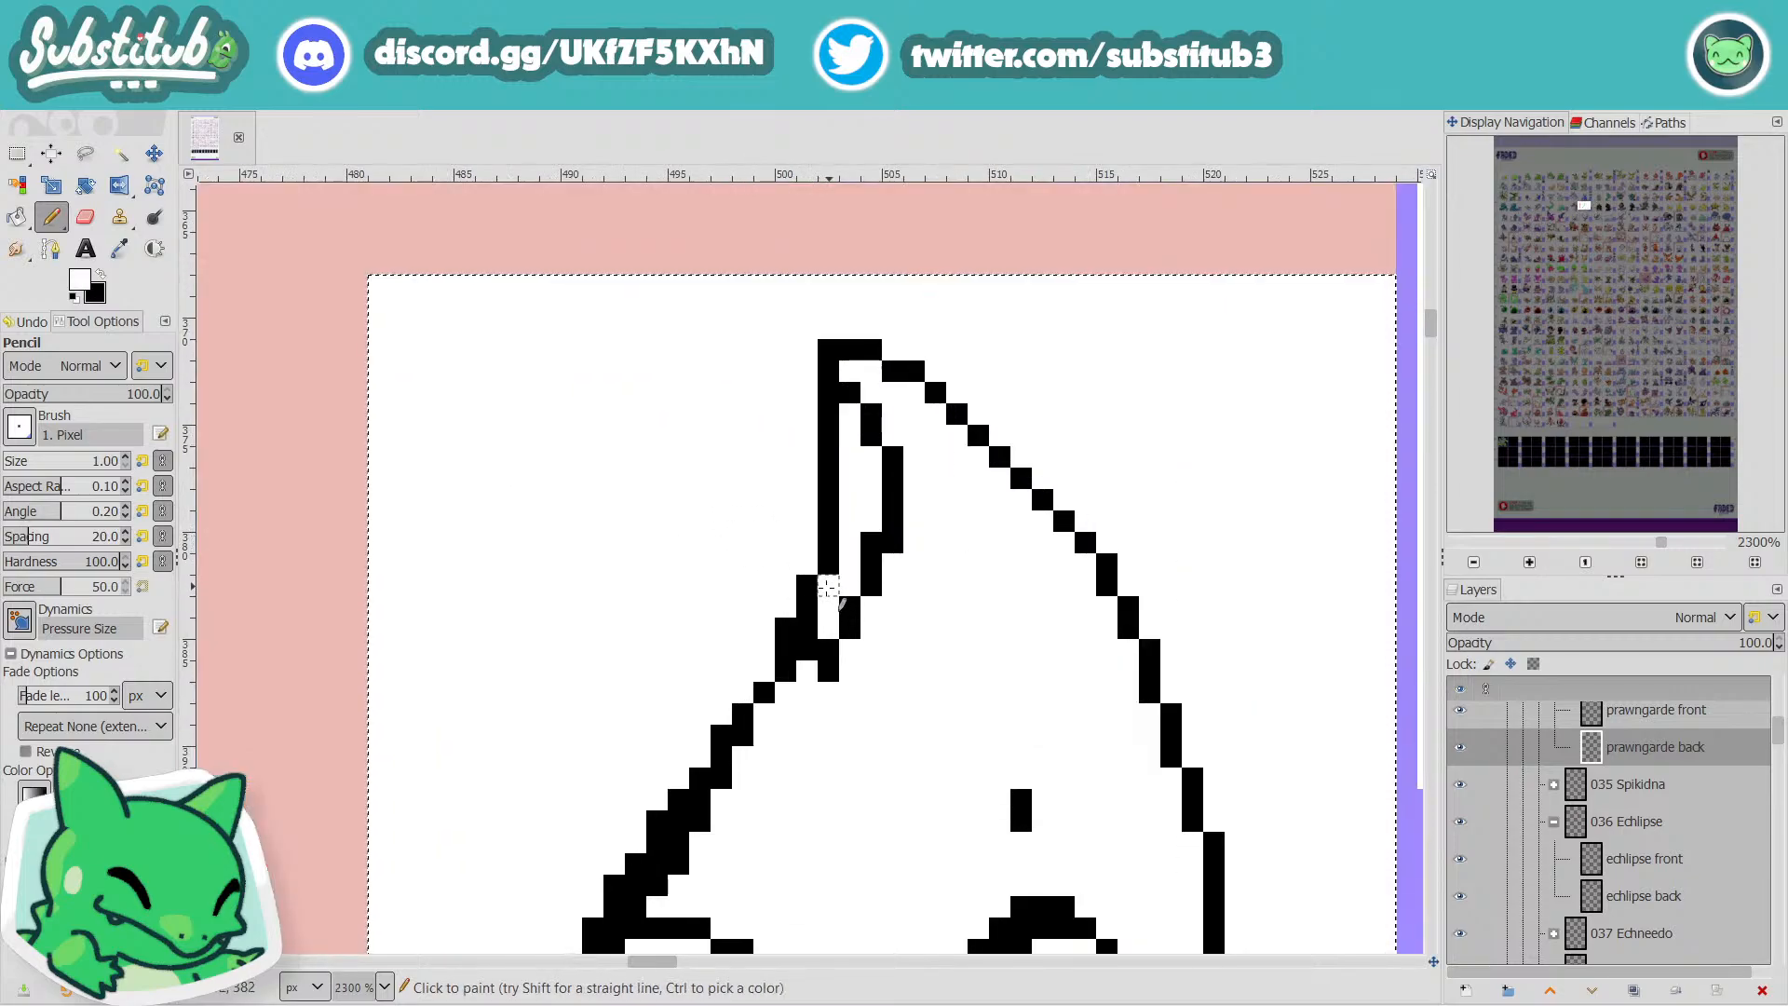
click(806, 629)
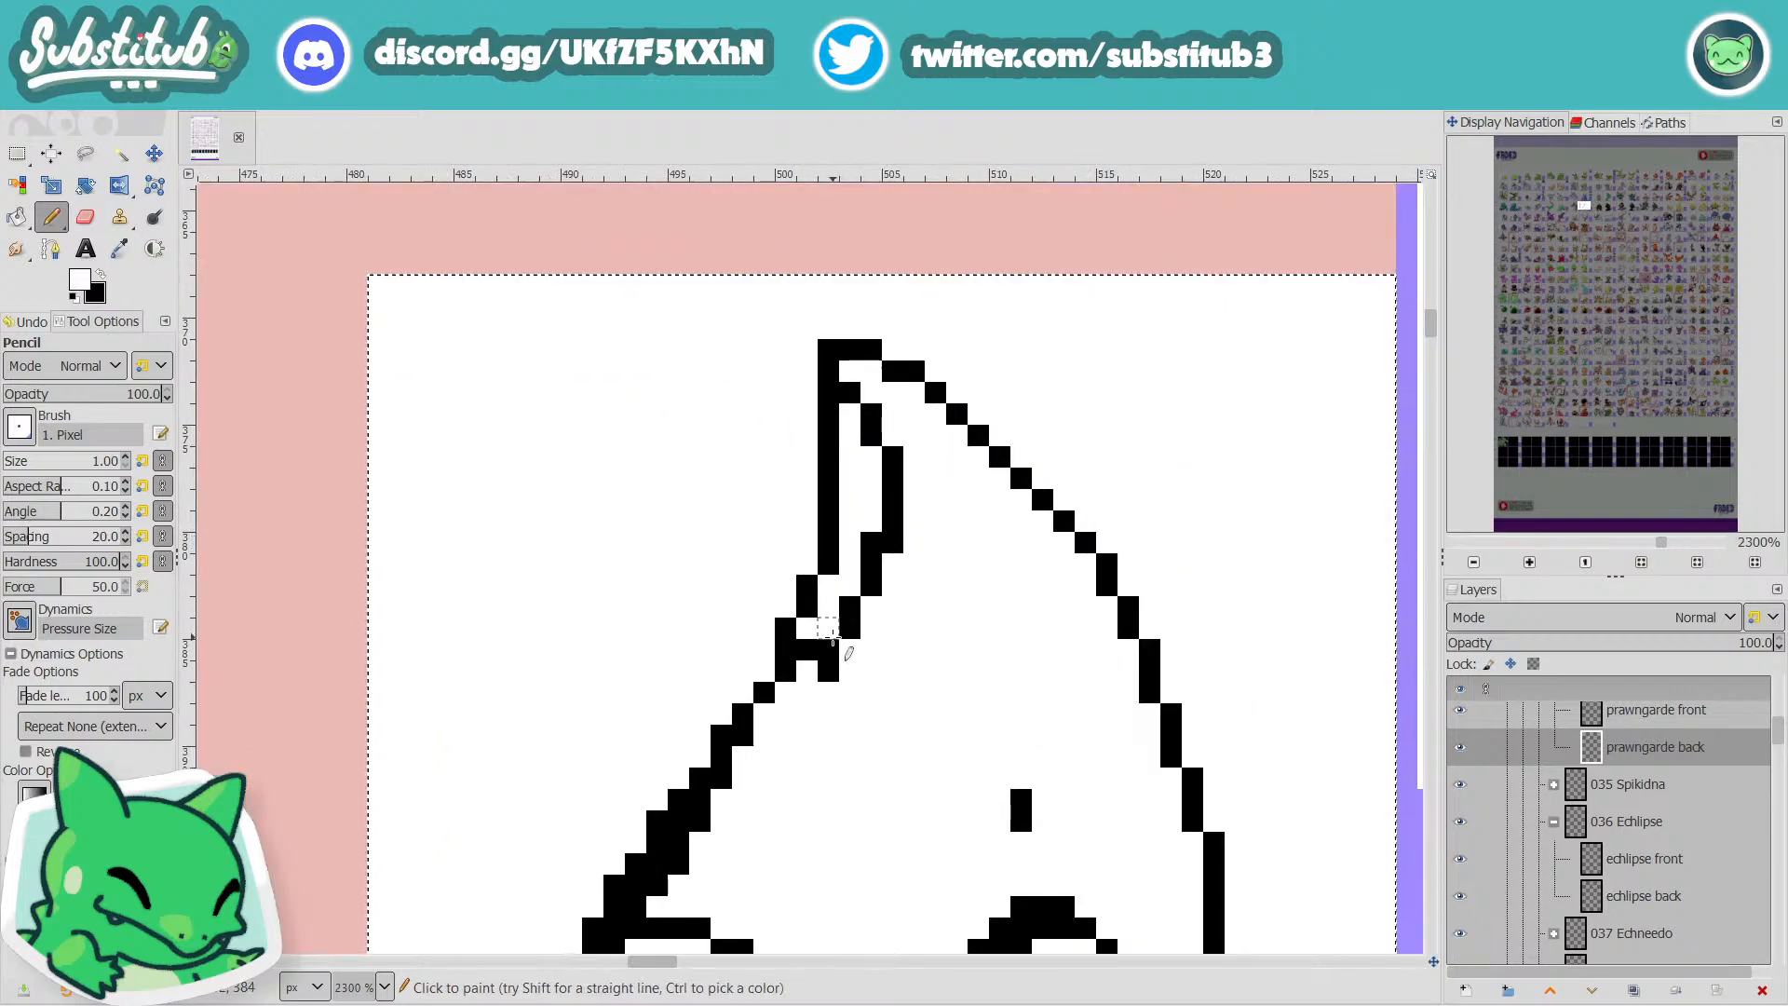
Shift the lower part of the head spike's inner line away from the outer edge, adding black pixels and erasing the old ones.
scroll(843, 652, down, 5)
scroll(861, 649, up, 3)
scroll(865, 649, up, 2)
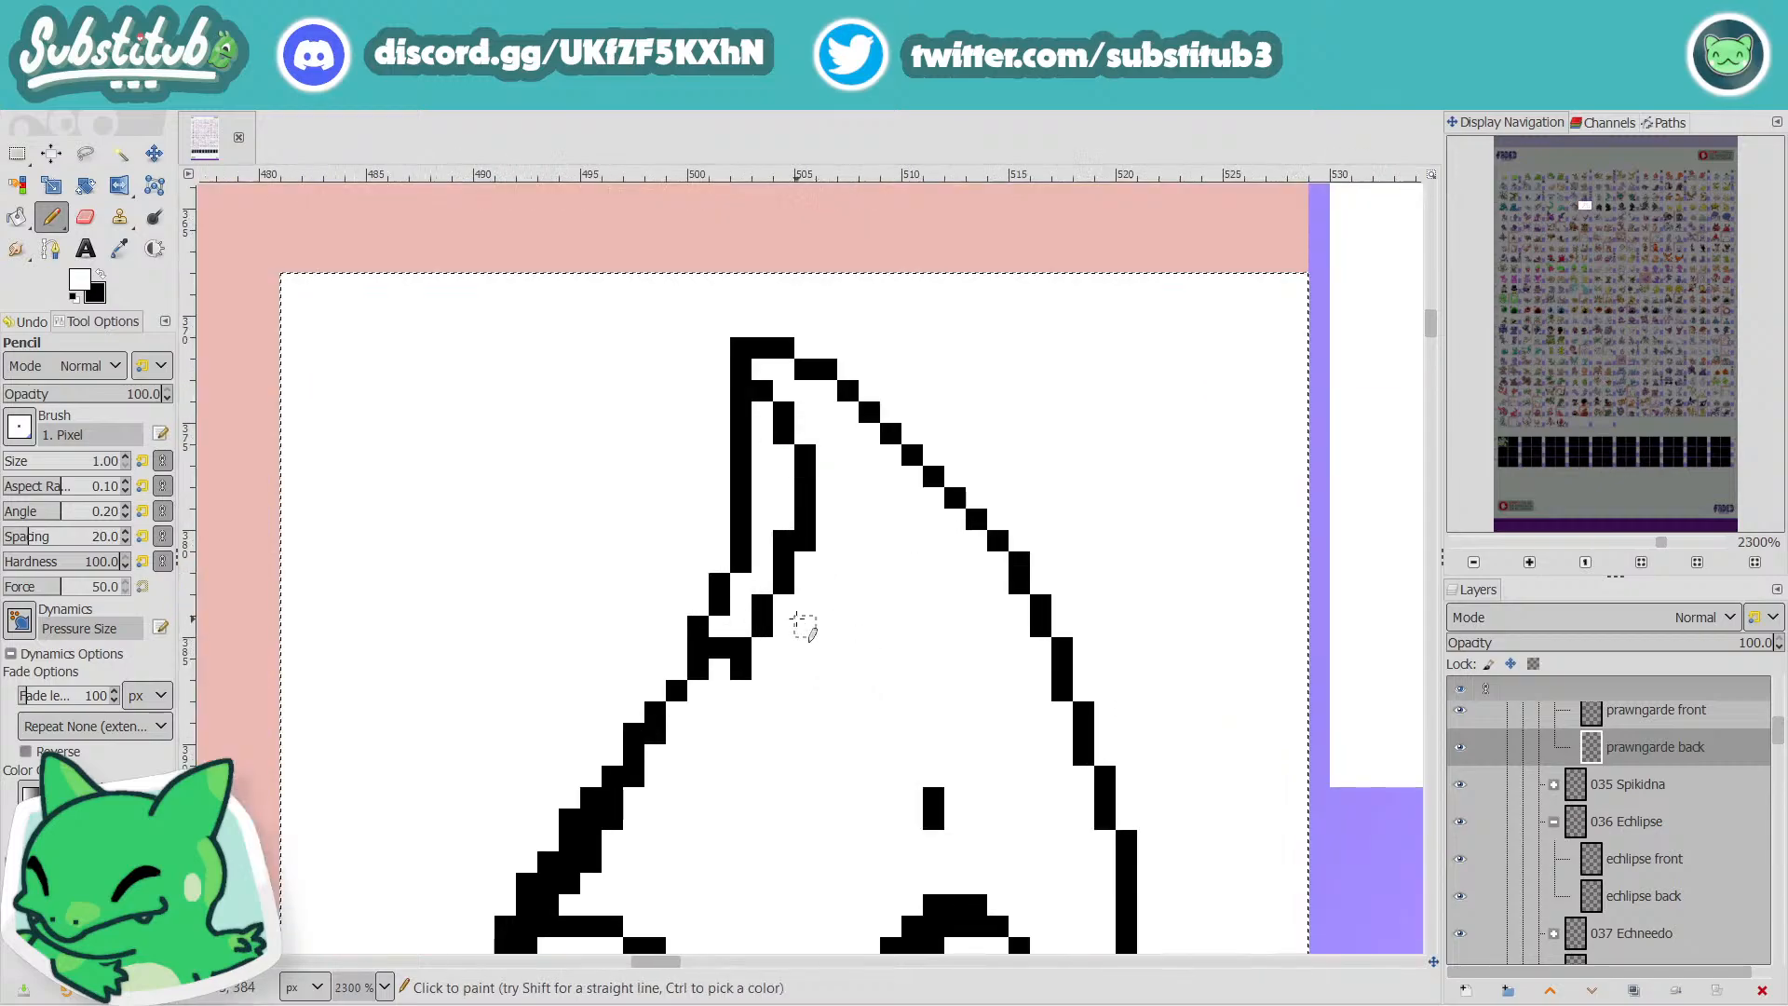
key(x)
click(761, 648)
key(x)
key(x)
click(784, 605)
click(806, 564)
key(x)
click(784, 542)
click(784, 563)
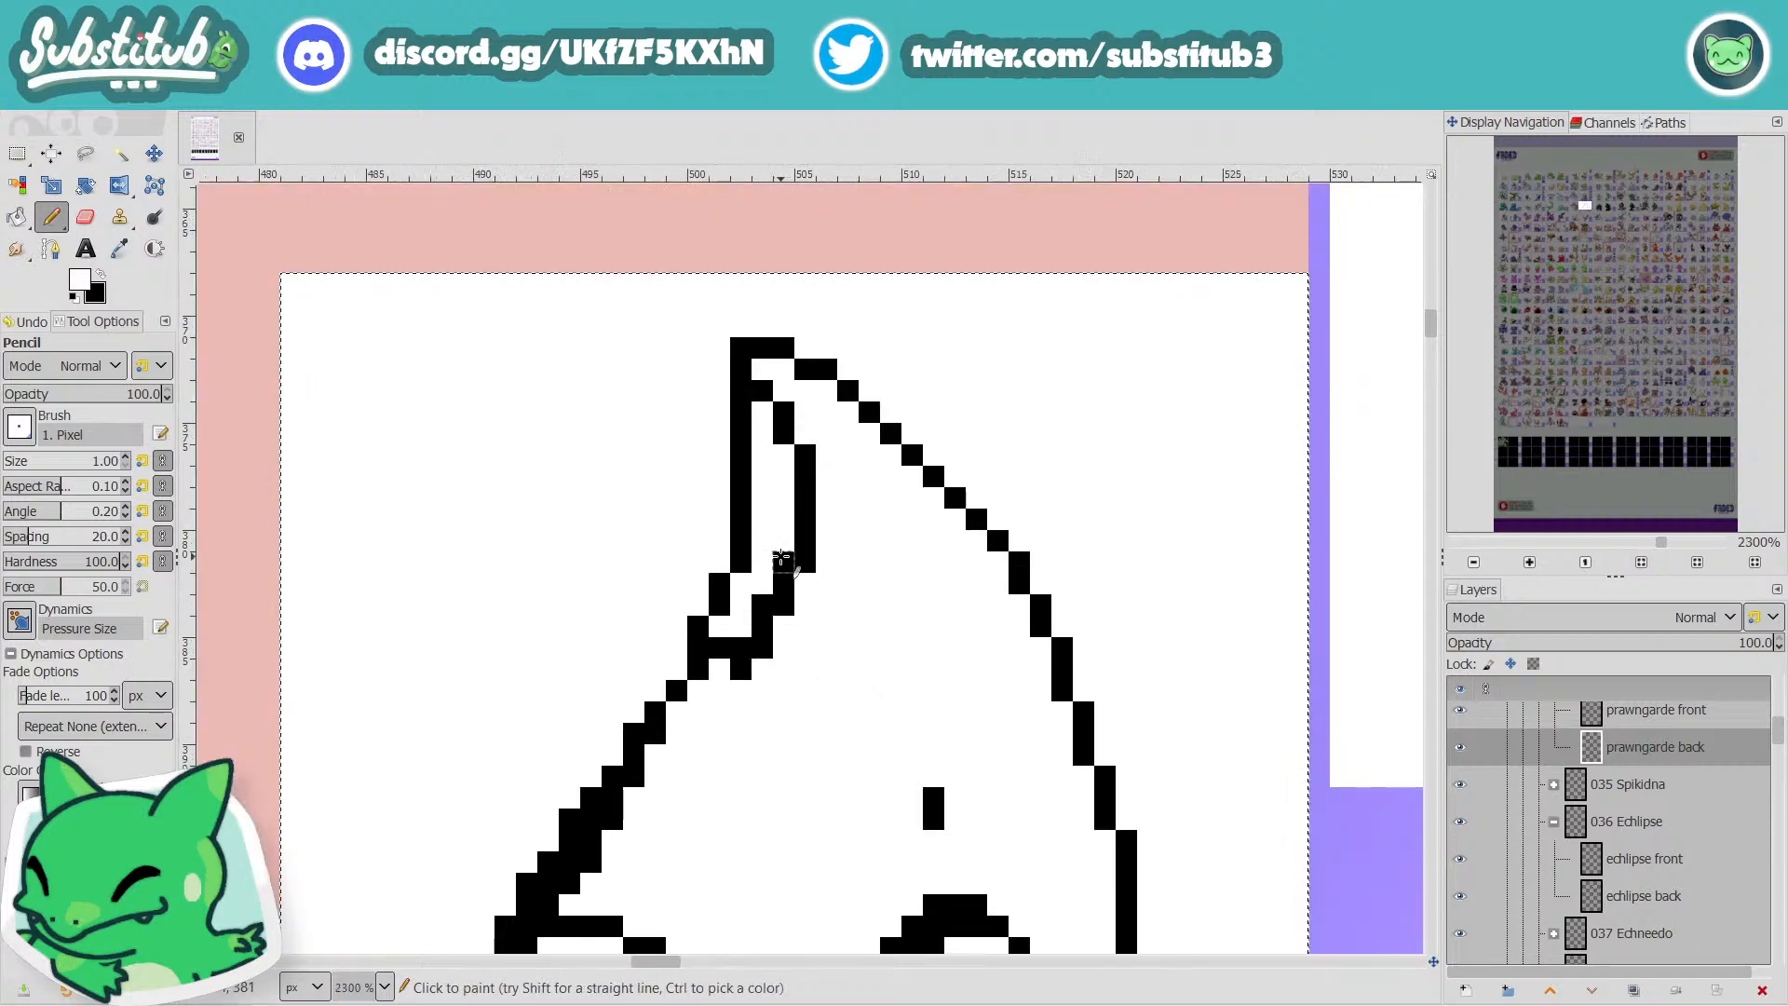
click(762, 603)
click(741, 646)
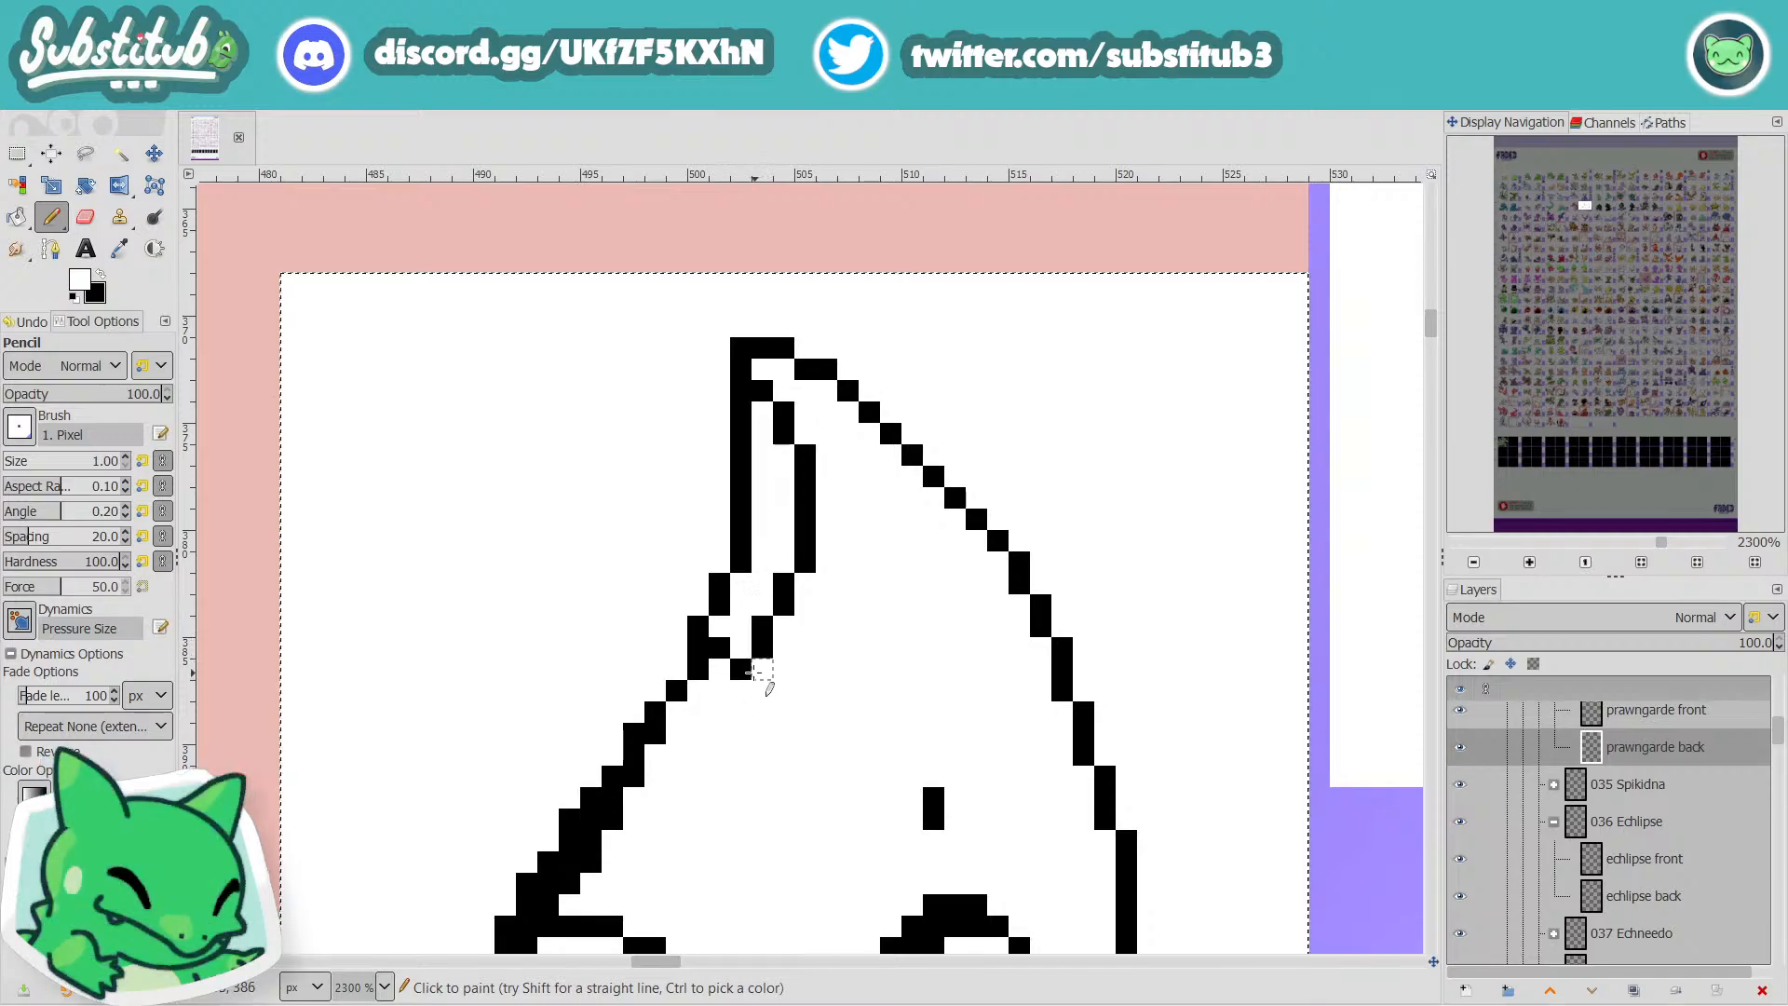
Erase the stray black pixels floating inside the body above the rounded arch.
scroll(763, 656, down, 6)
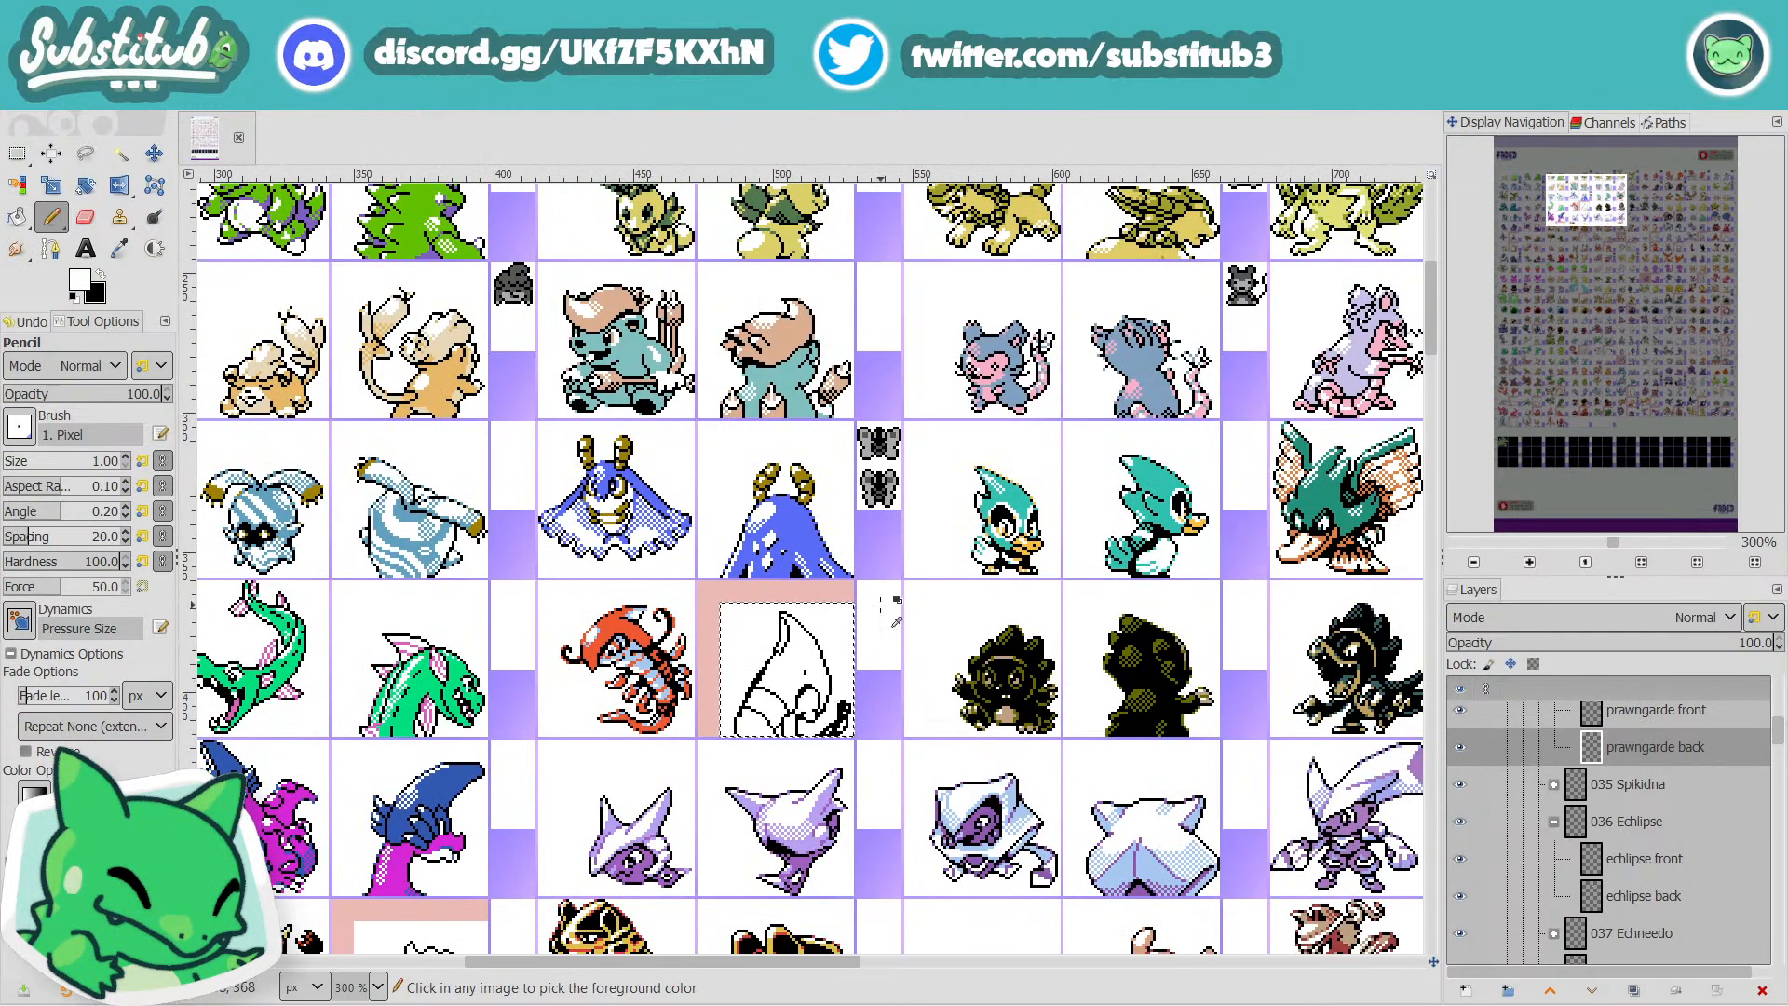
scroll(818, 672, up, 5)
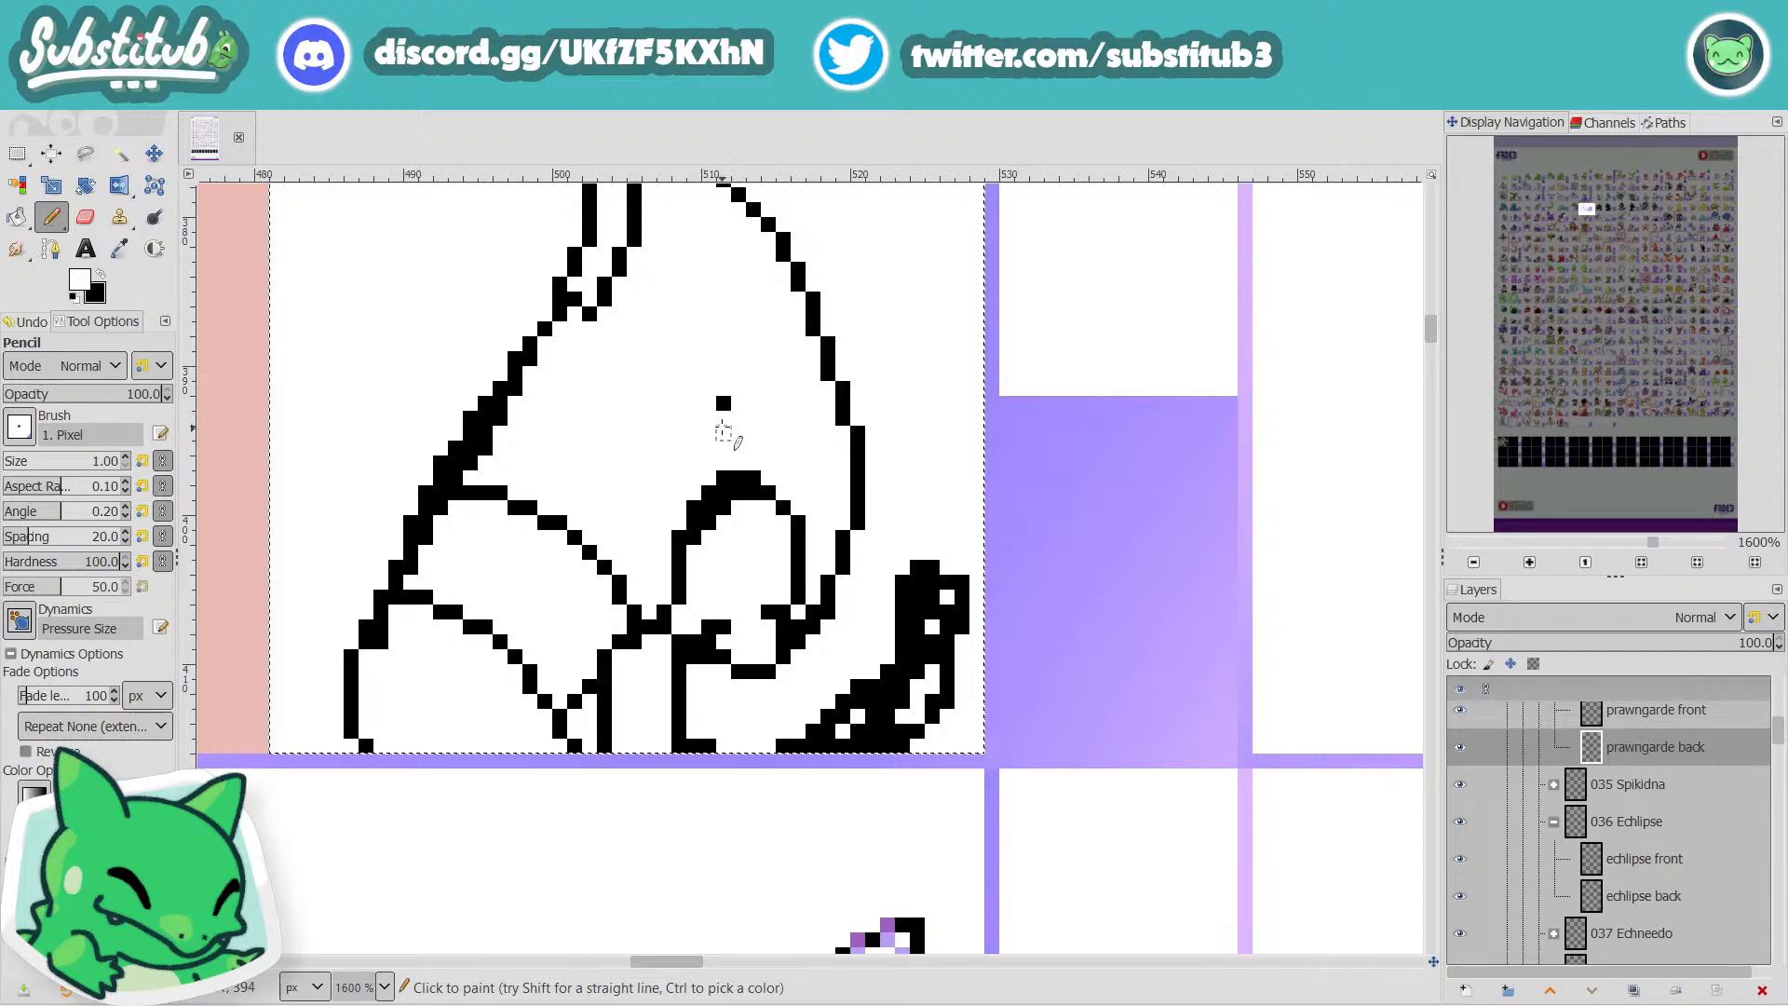
drag(722, 403, 725, 419)
Extend the right contour's straight vertical section upward by one black pixel and erase the adjacent inner pixel.
scroll(731, 487, up, 2)
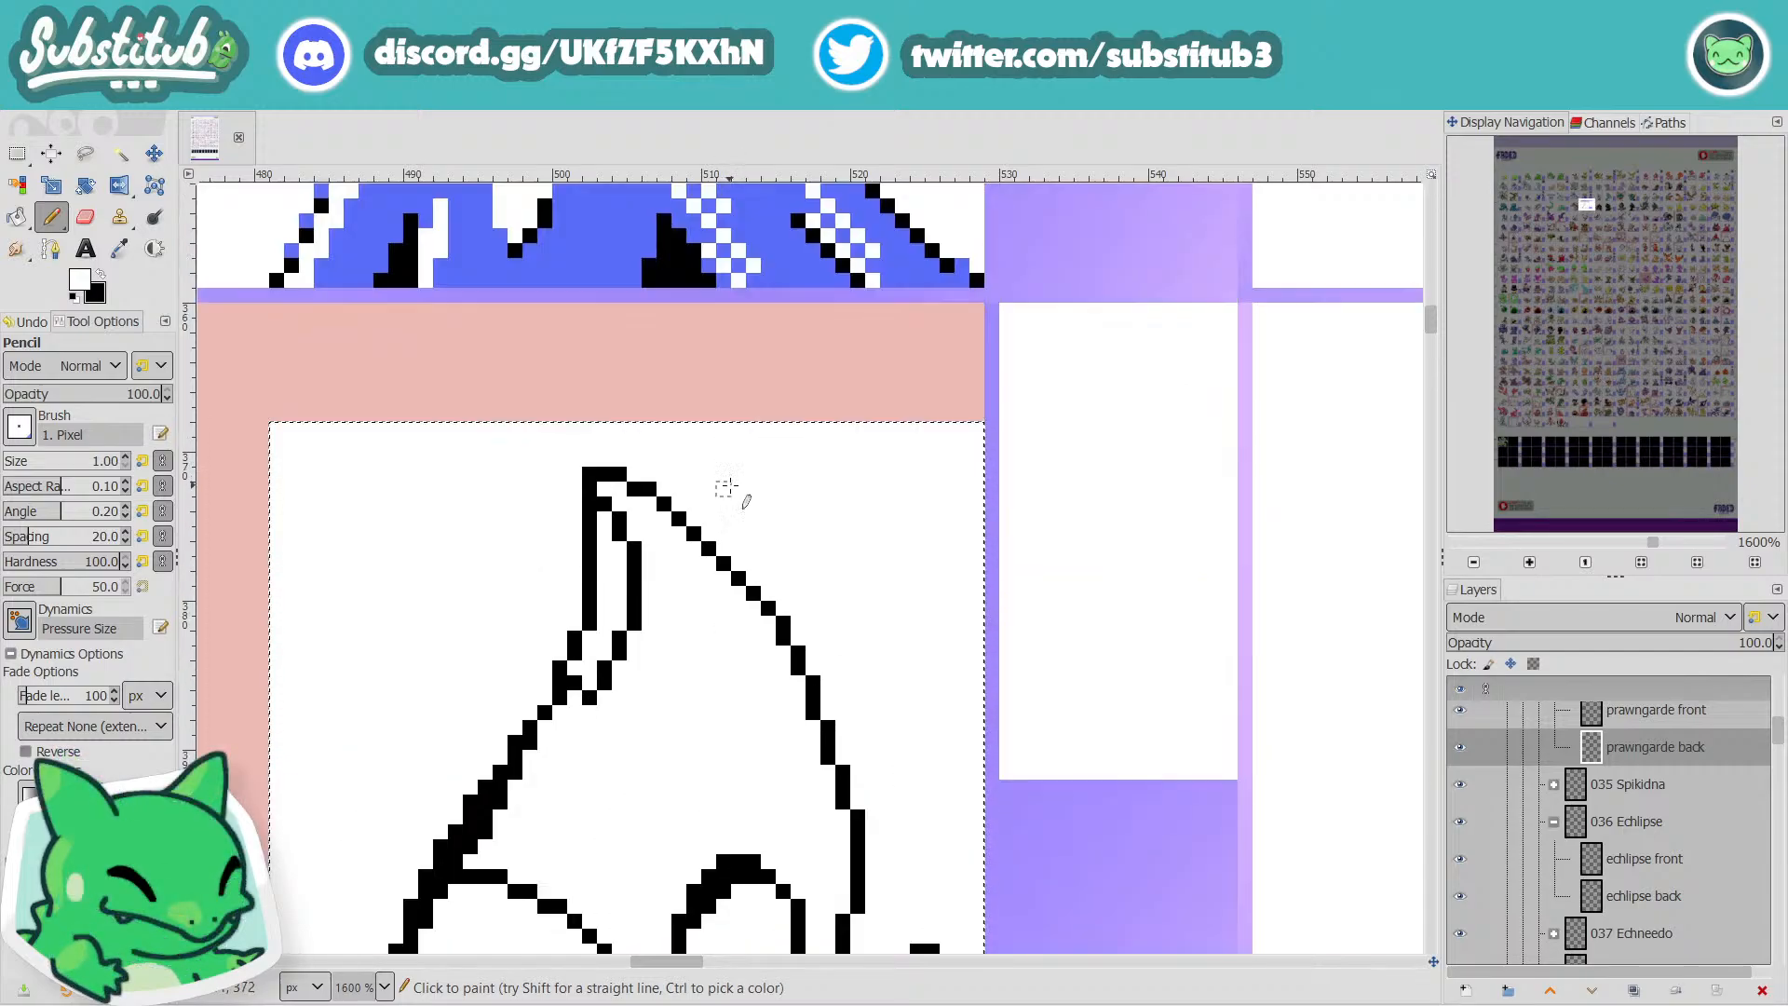
scroll(743, 510, down, 2)
scroll(791, 496, up, 1)
key(x)
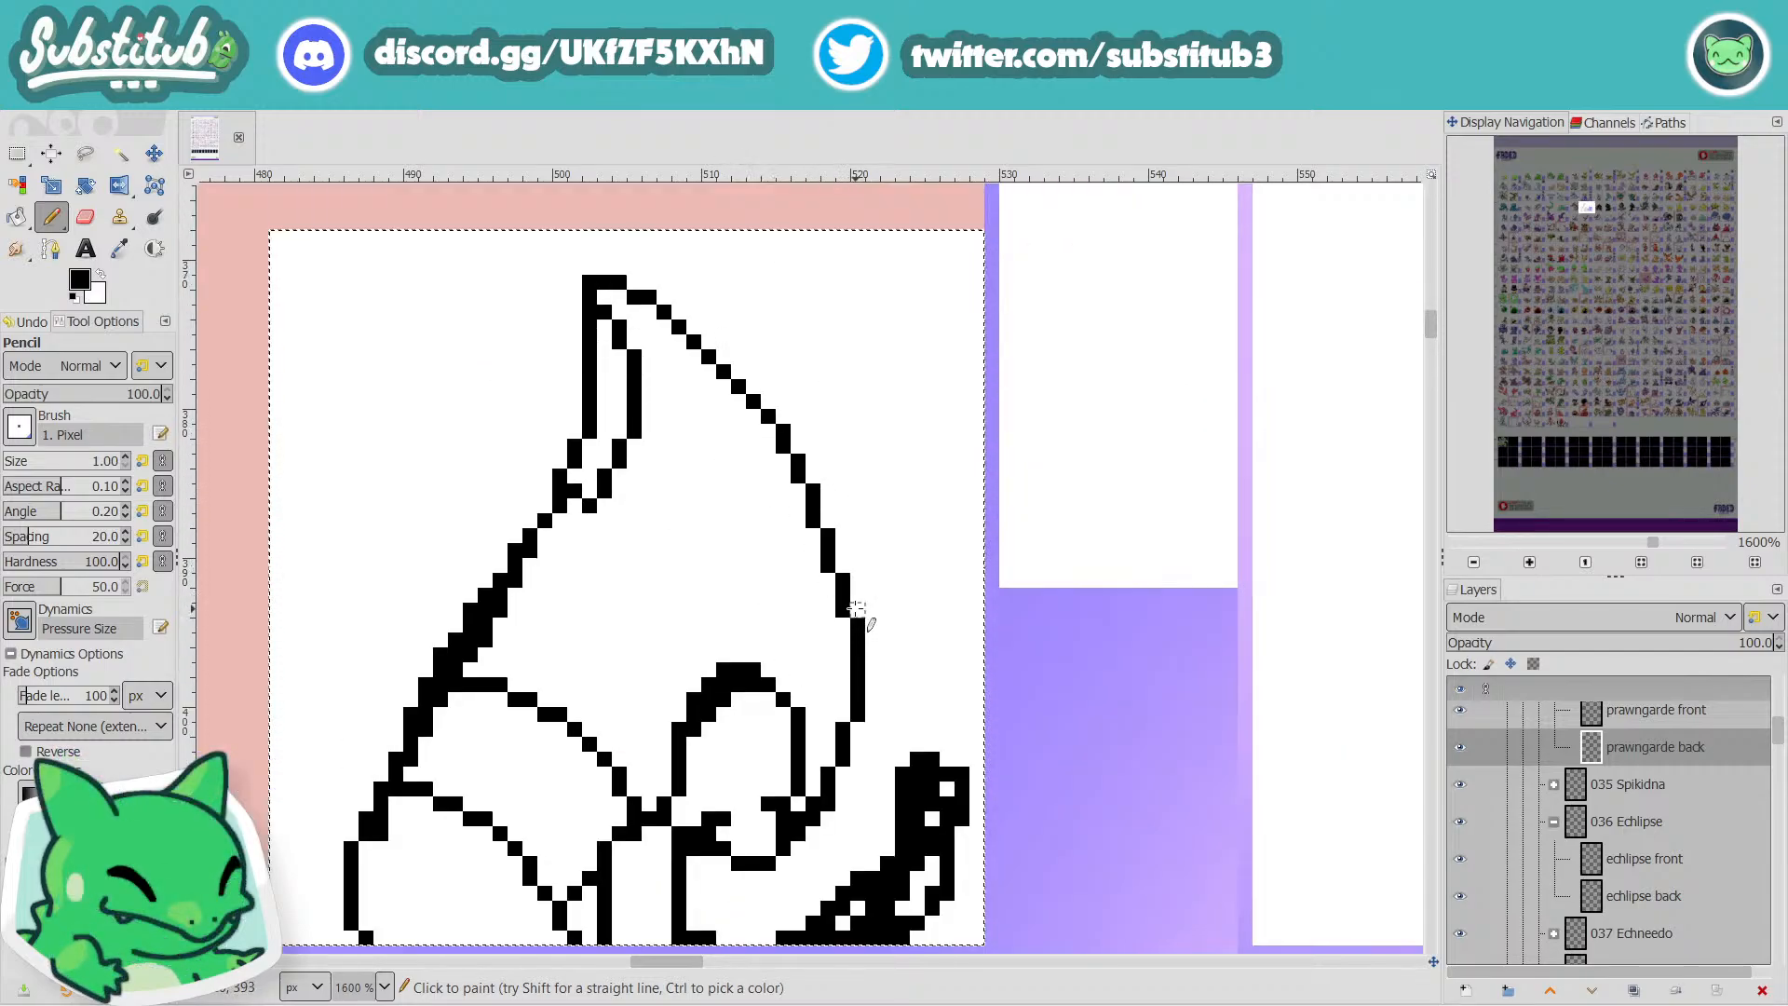
click(857, 610)
key(x)
click(843, 610)
key(x)
Move the next step pixels higher up the right contour one pixel outward, erase the old ones, and save the file.
click(843, 565)
key(x)
click(827, 564)
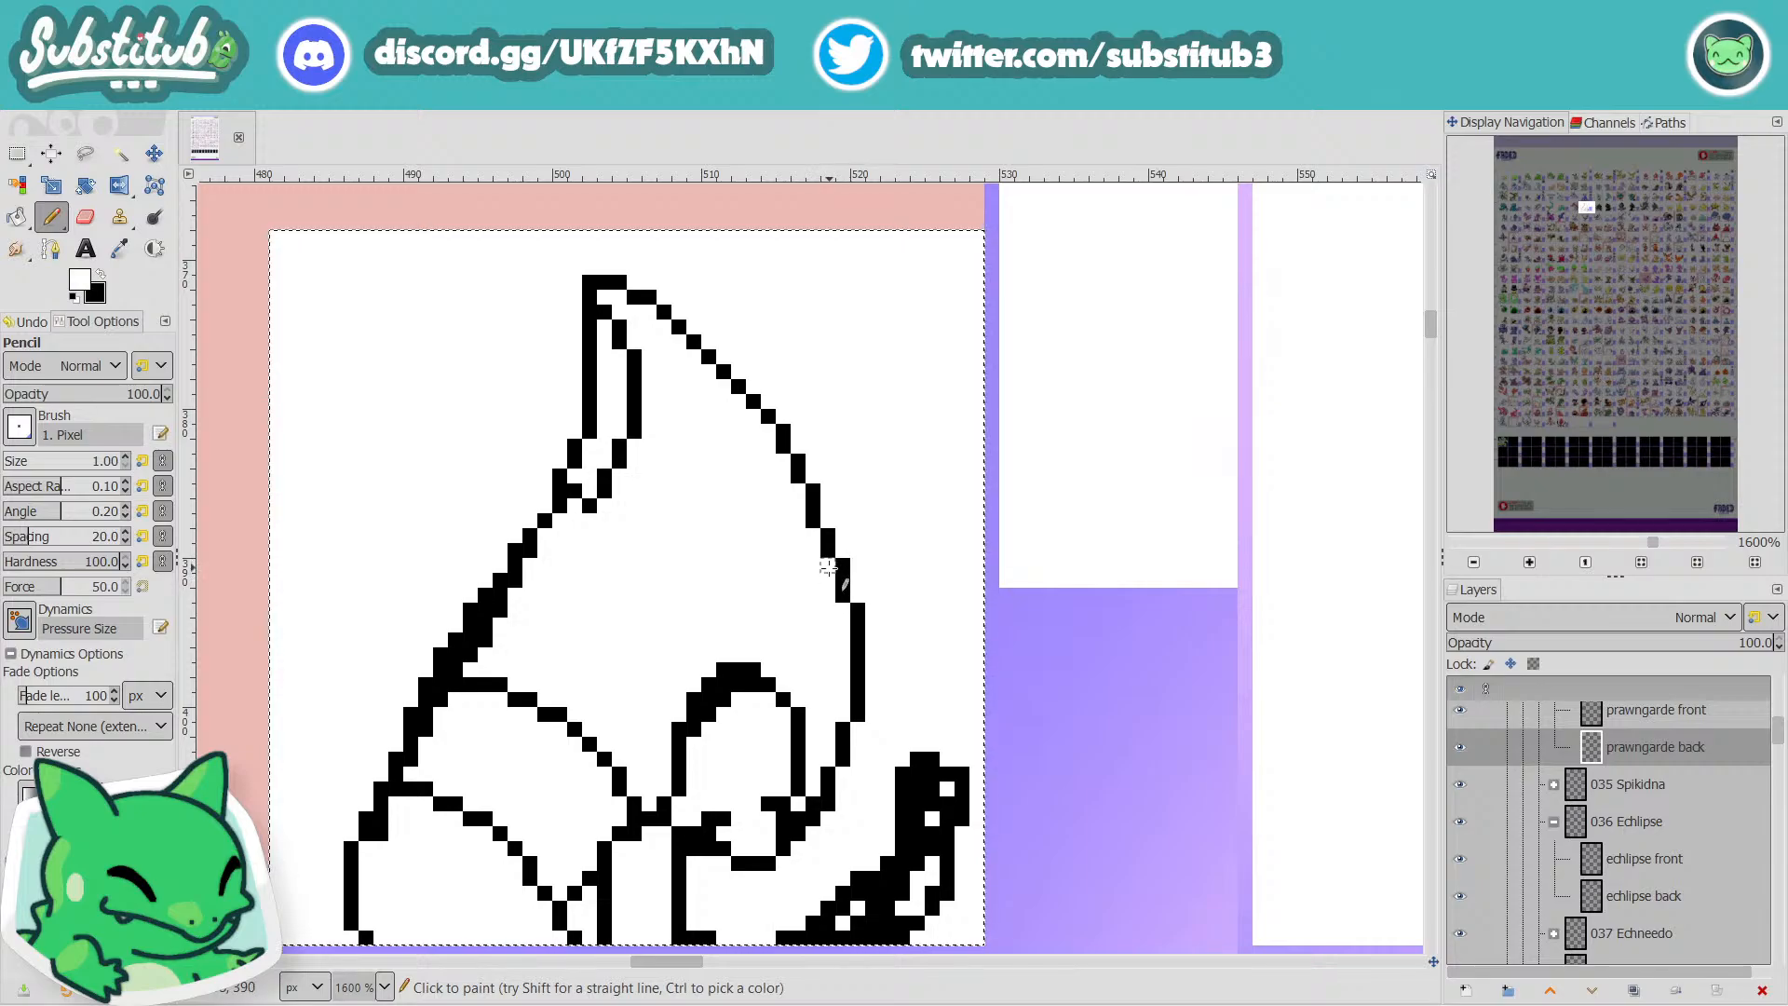
key(x)
key(x)
click(814, 521)
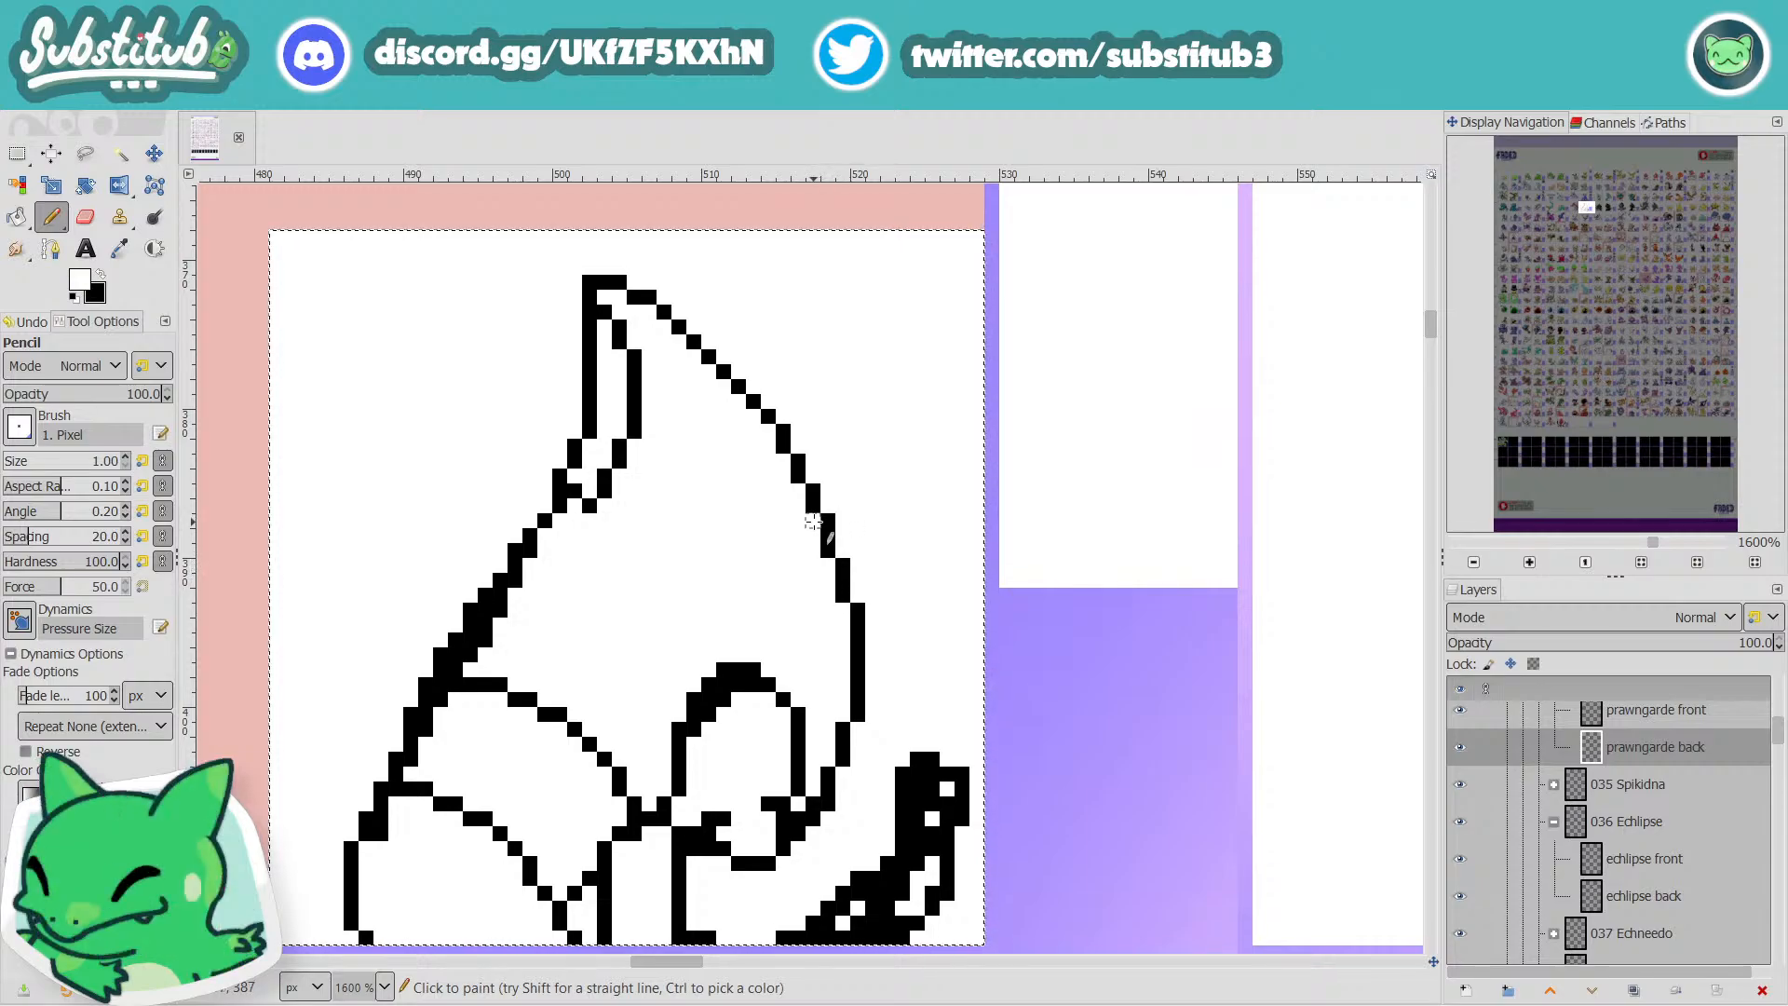
scroll(843, 523, down, 4)
key(ctrl+s)
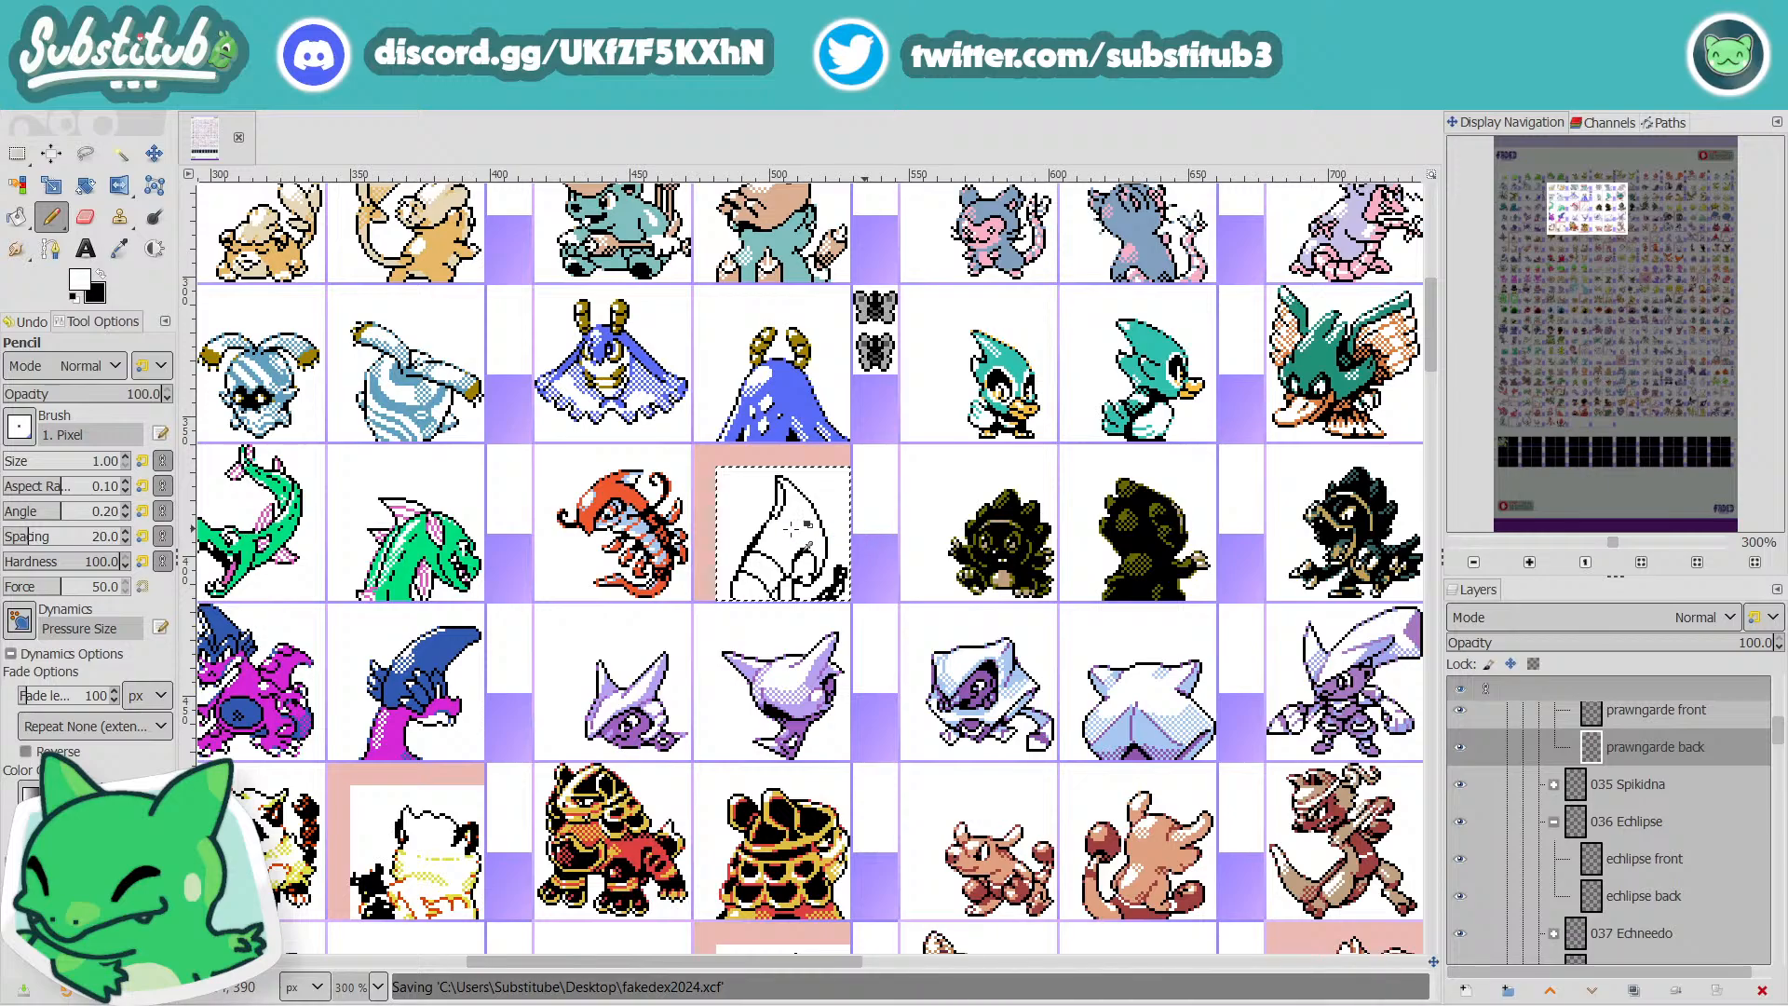
Redraw the lower end of the head spike's inner line one pixel down, erasing the old connecting pixels at the base.
scroll(784, 519, up, 7)
key(x)
click(736, 507)
key(x)
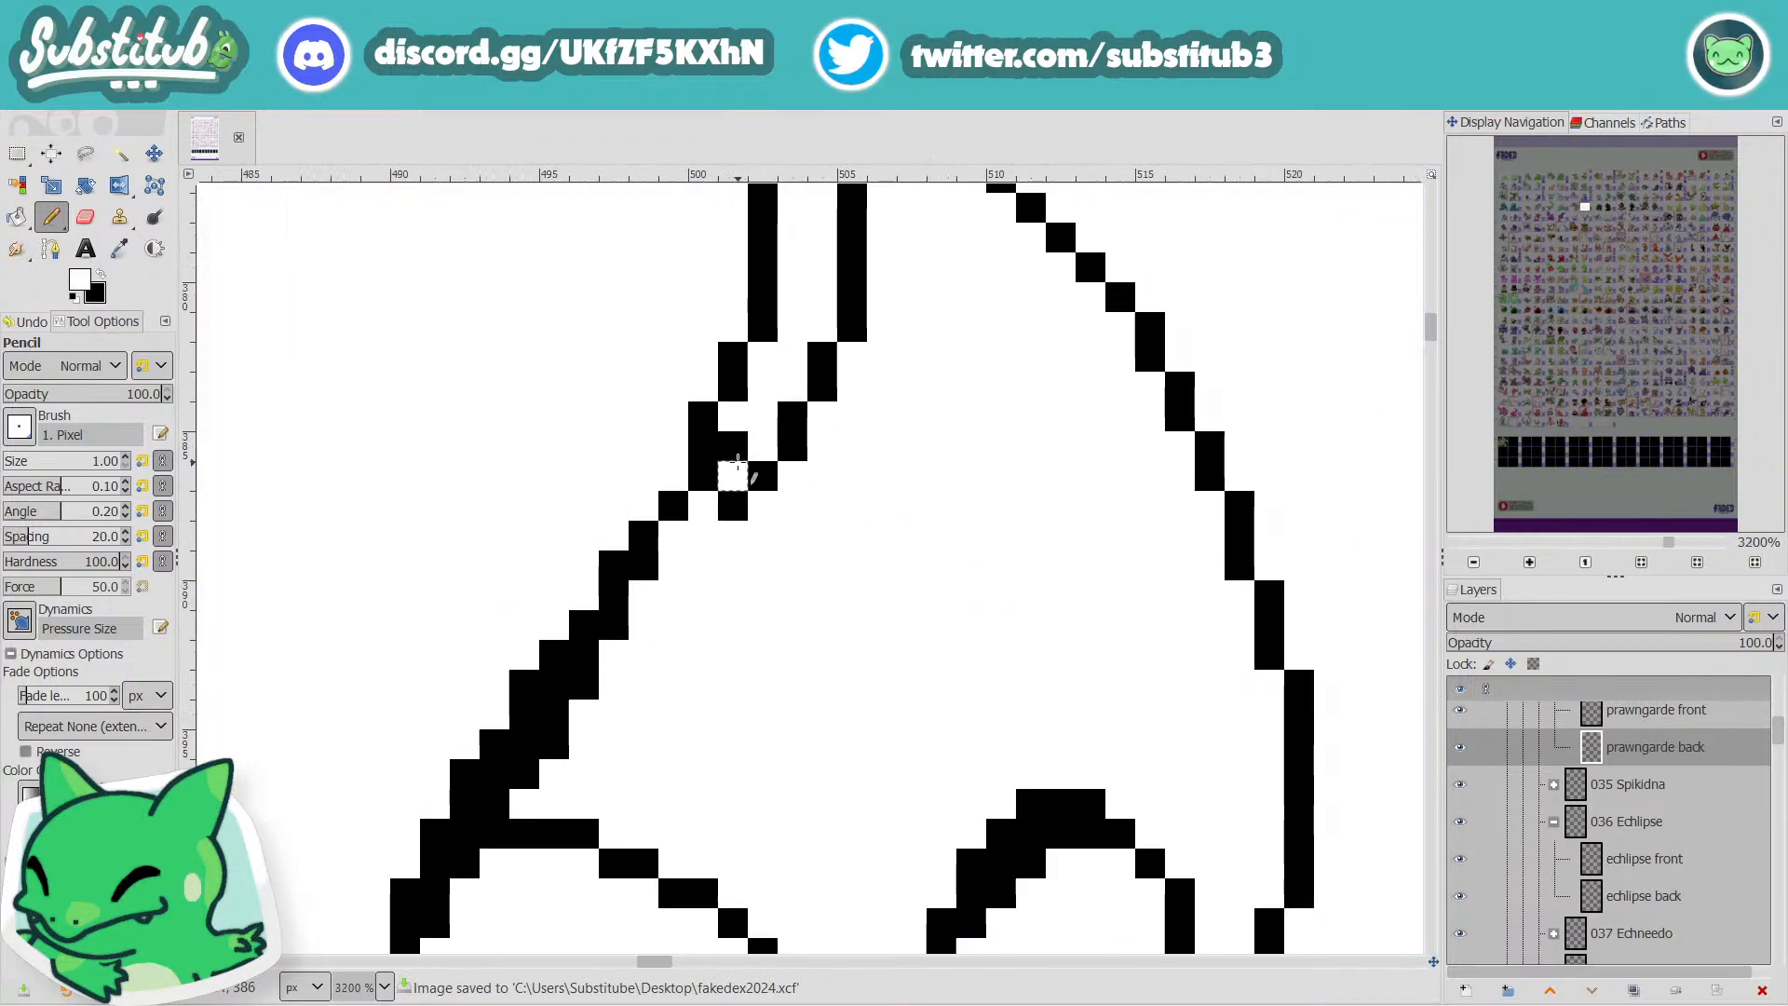
click(734, 445)
scroll(805, 488, down, 3)
scroll(805, 488, down, 2)
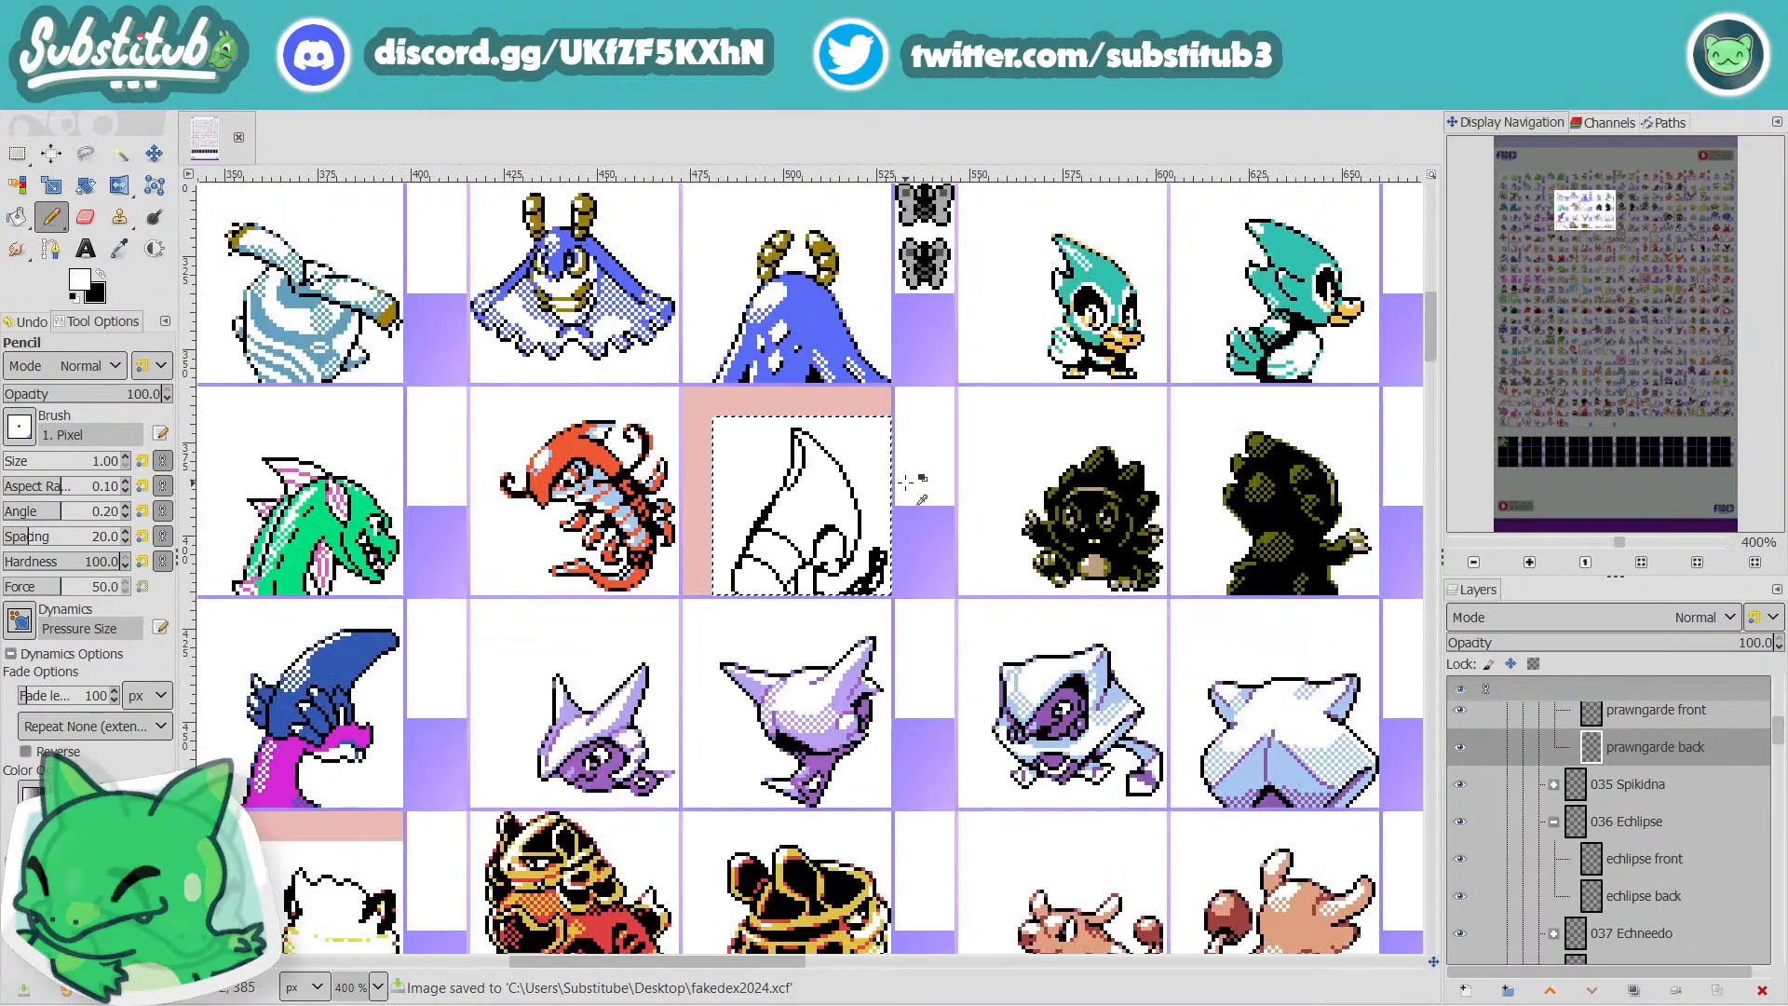
Push the middle of the head spike's inner line outward into a point, erasing the old vertical pixels.
scroll(809, 468, up, 4)
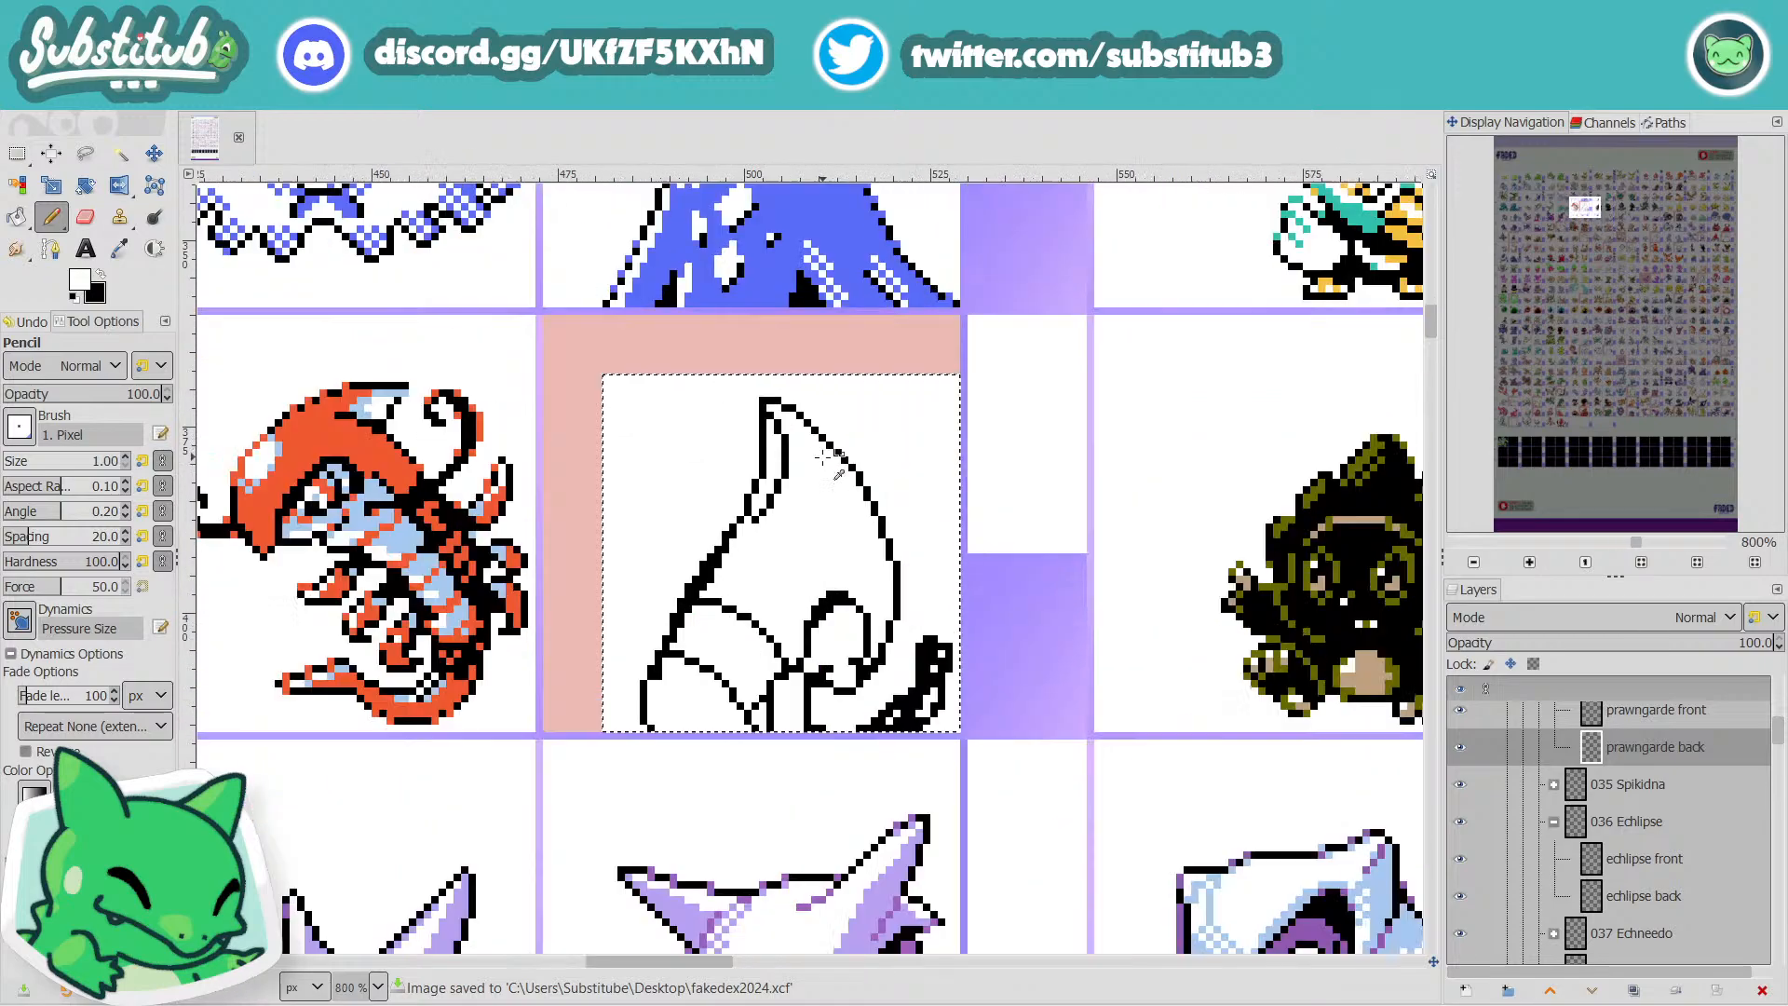
key(x)
click(768, 458)
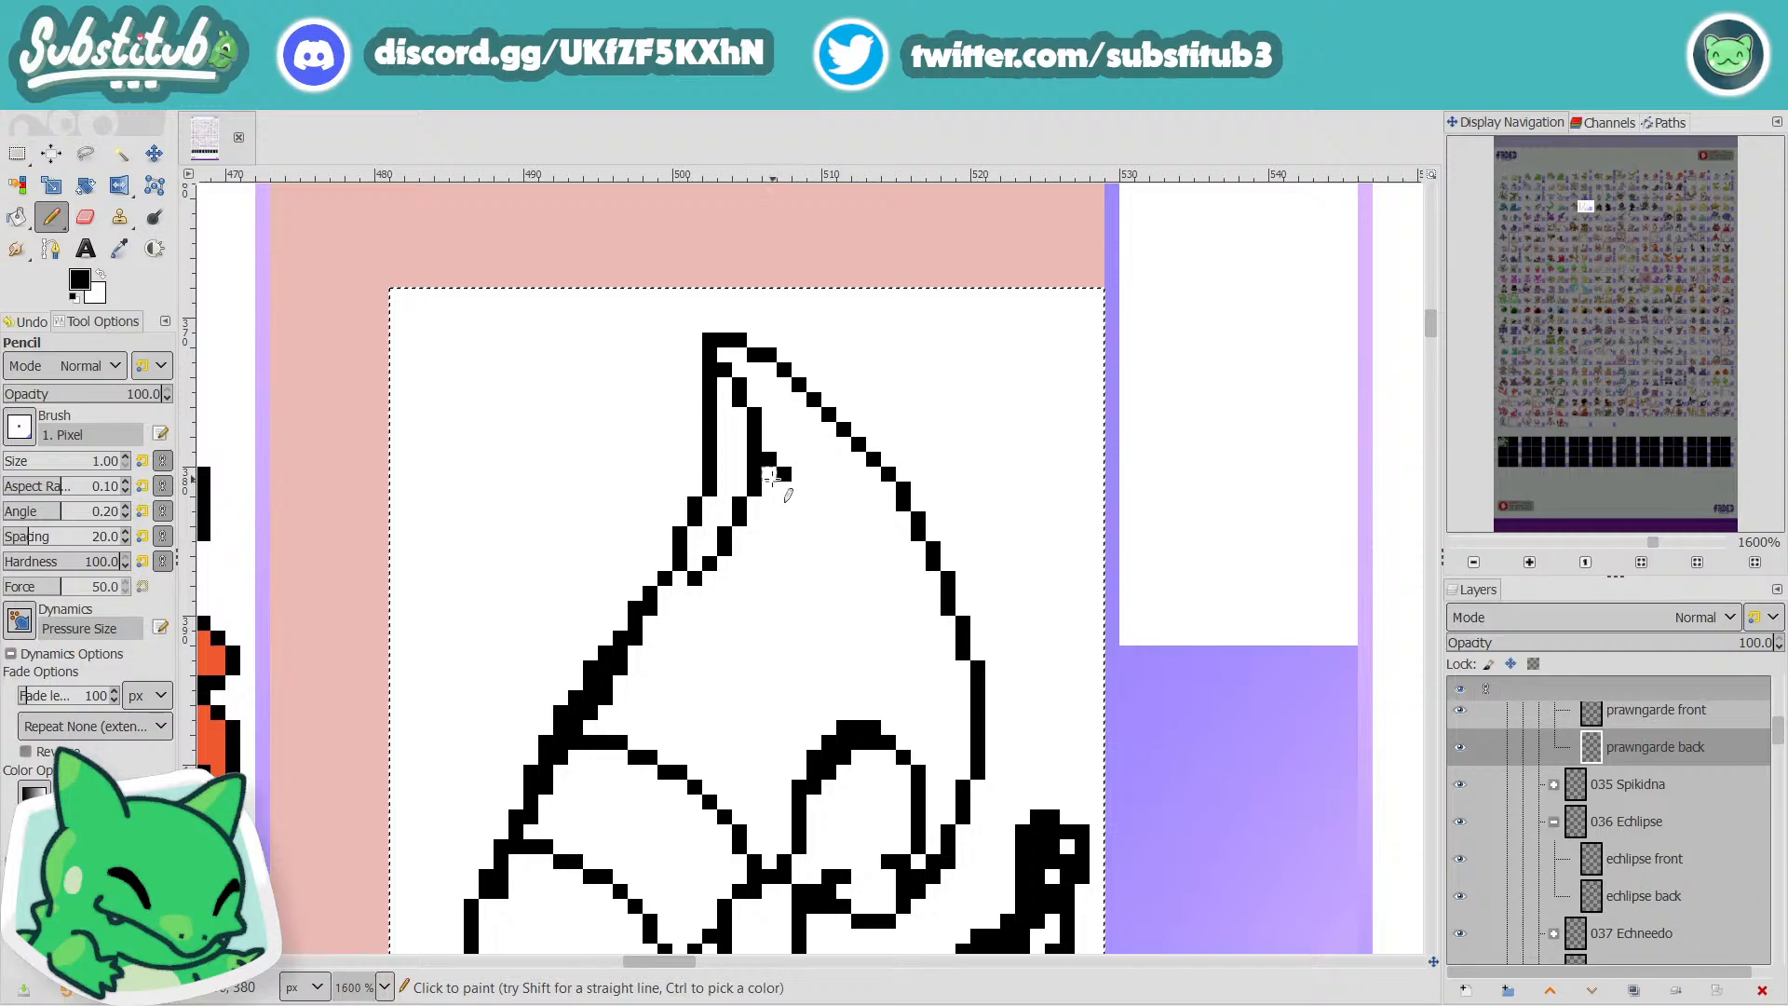
click(771, 478)
key(x)
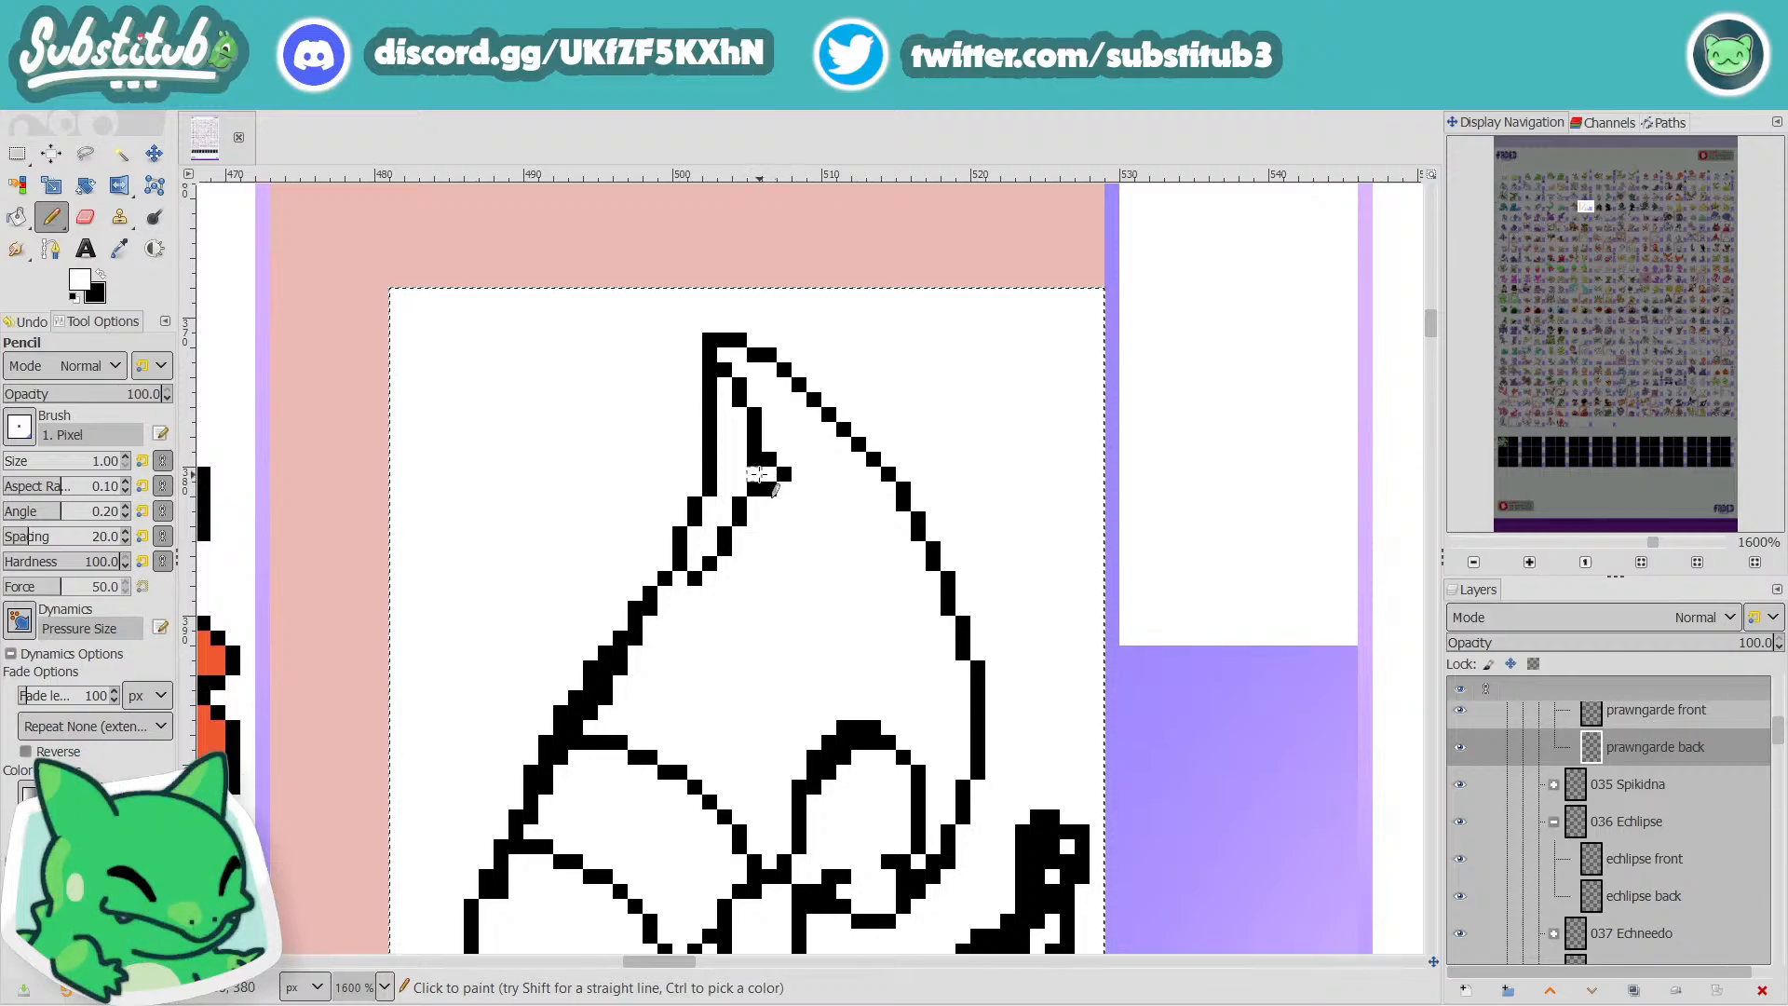
click(755, 459)
click(756, 445)
key(x)
click(767, 444)
key(x)
Redraw the inner line below the head spike's point as a diagonal toward the base, erasing the old pixels.
key(x)
key(x)
click(754, 489)
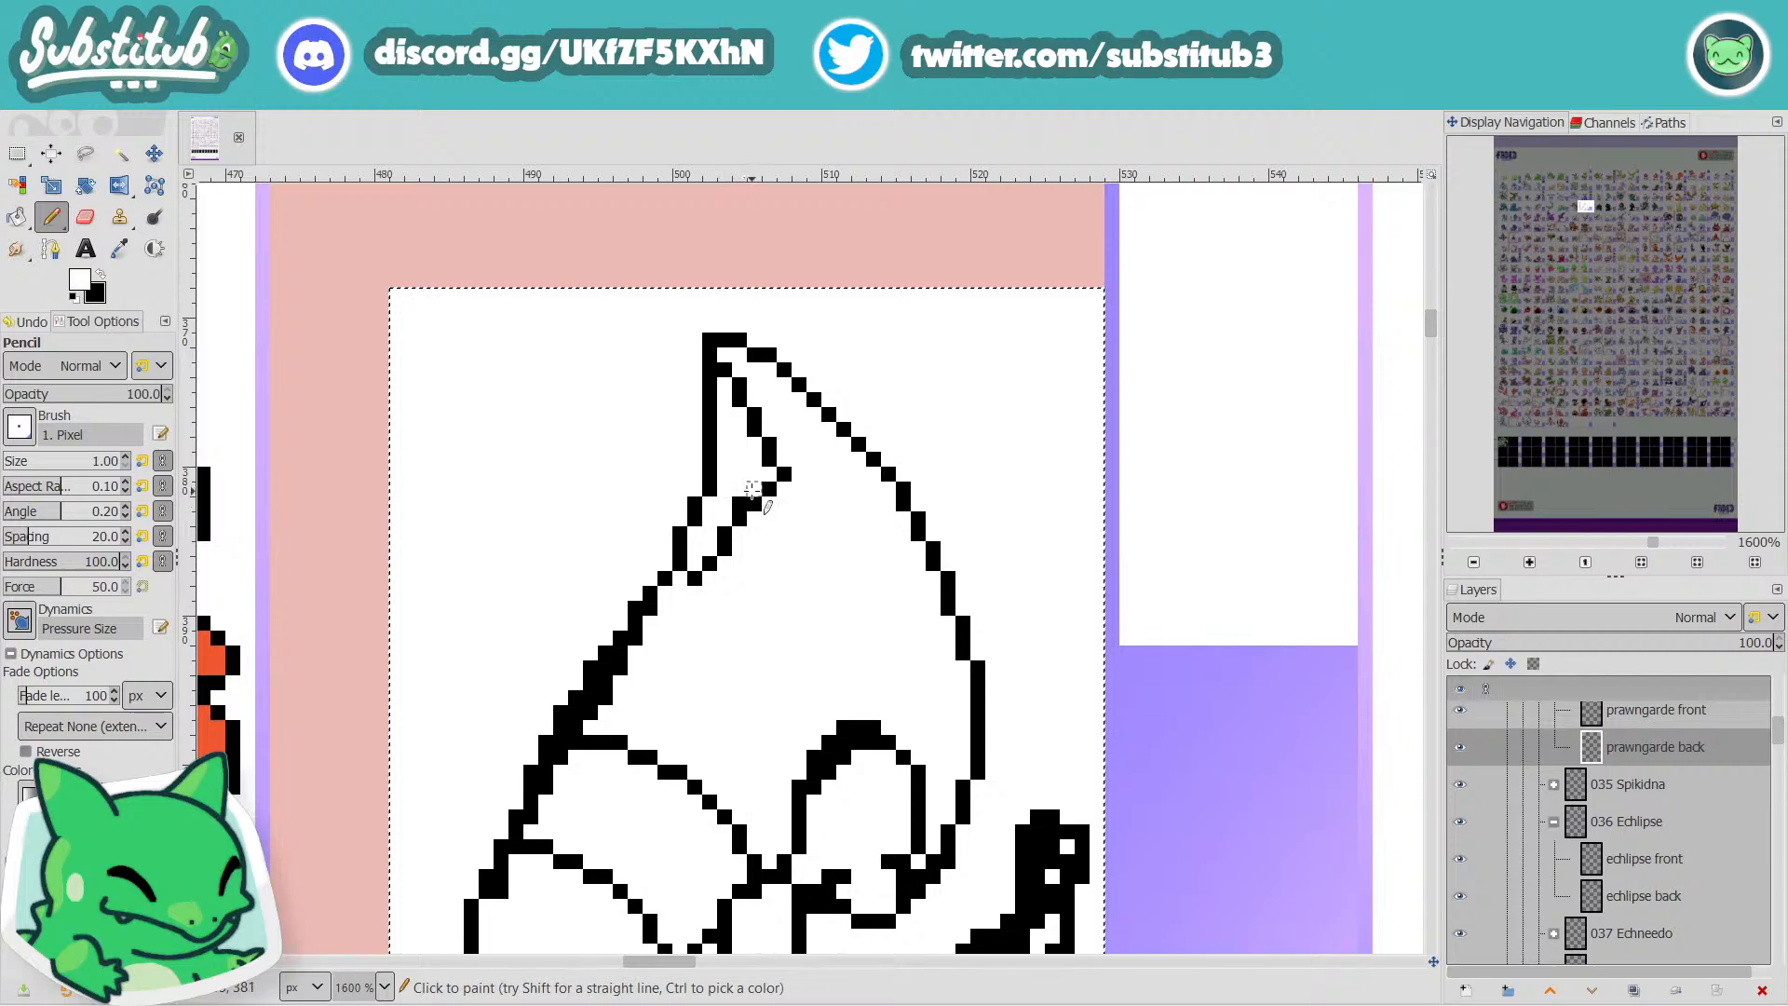
key(x)
key(x)
click(740, 504)
scroll(739, 503, down, 5)
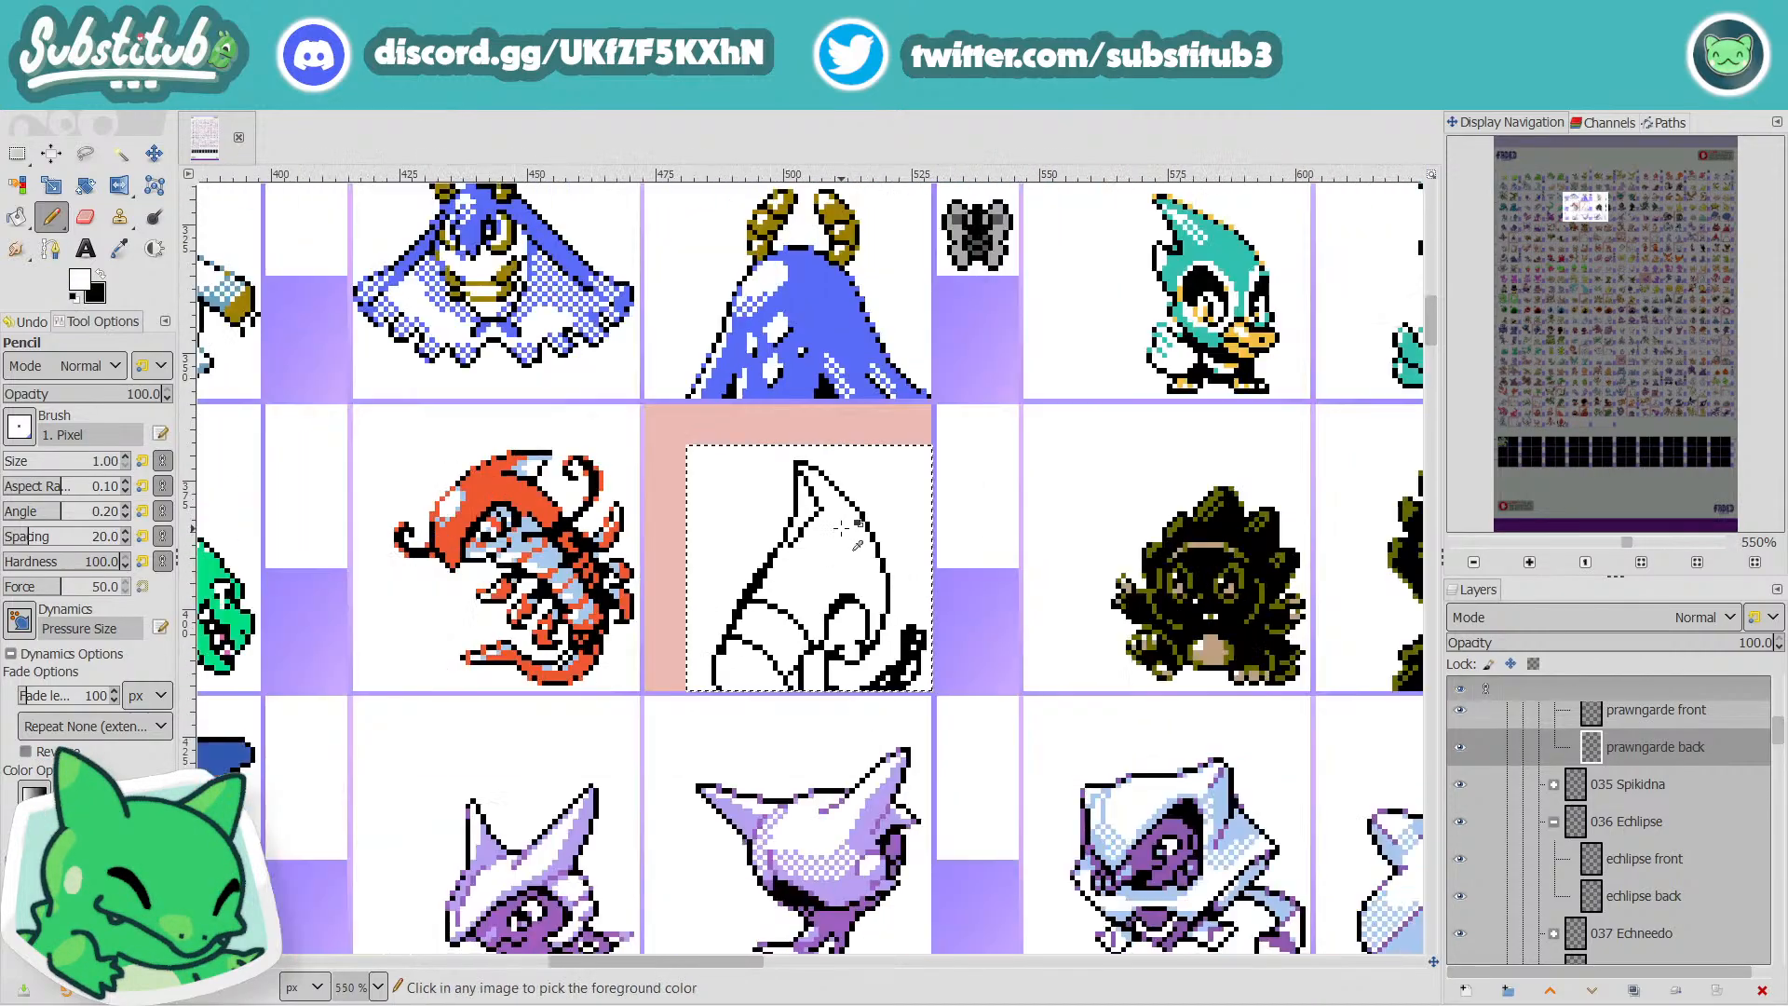
Extend the head spike's tip one pixel outward into a small hook and erase the top of its old vertical edge.
scroll(815, 512, up, 7)
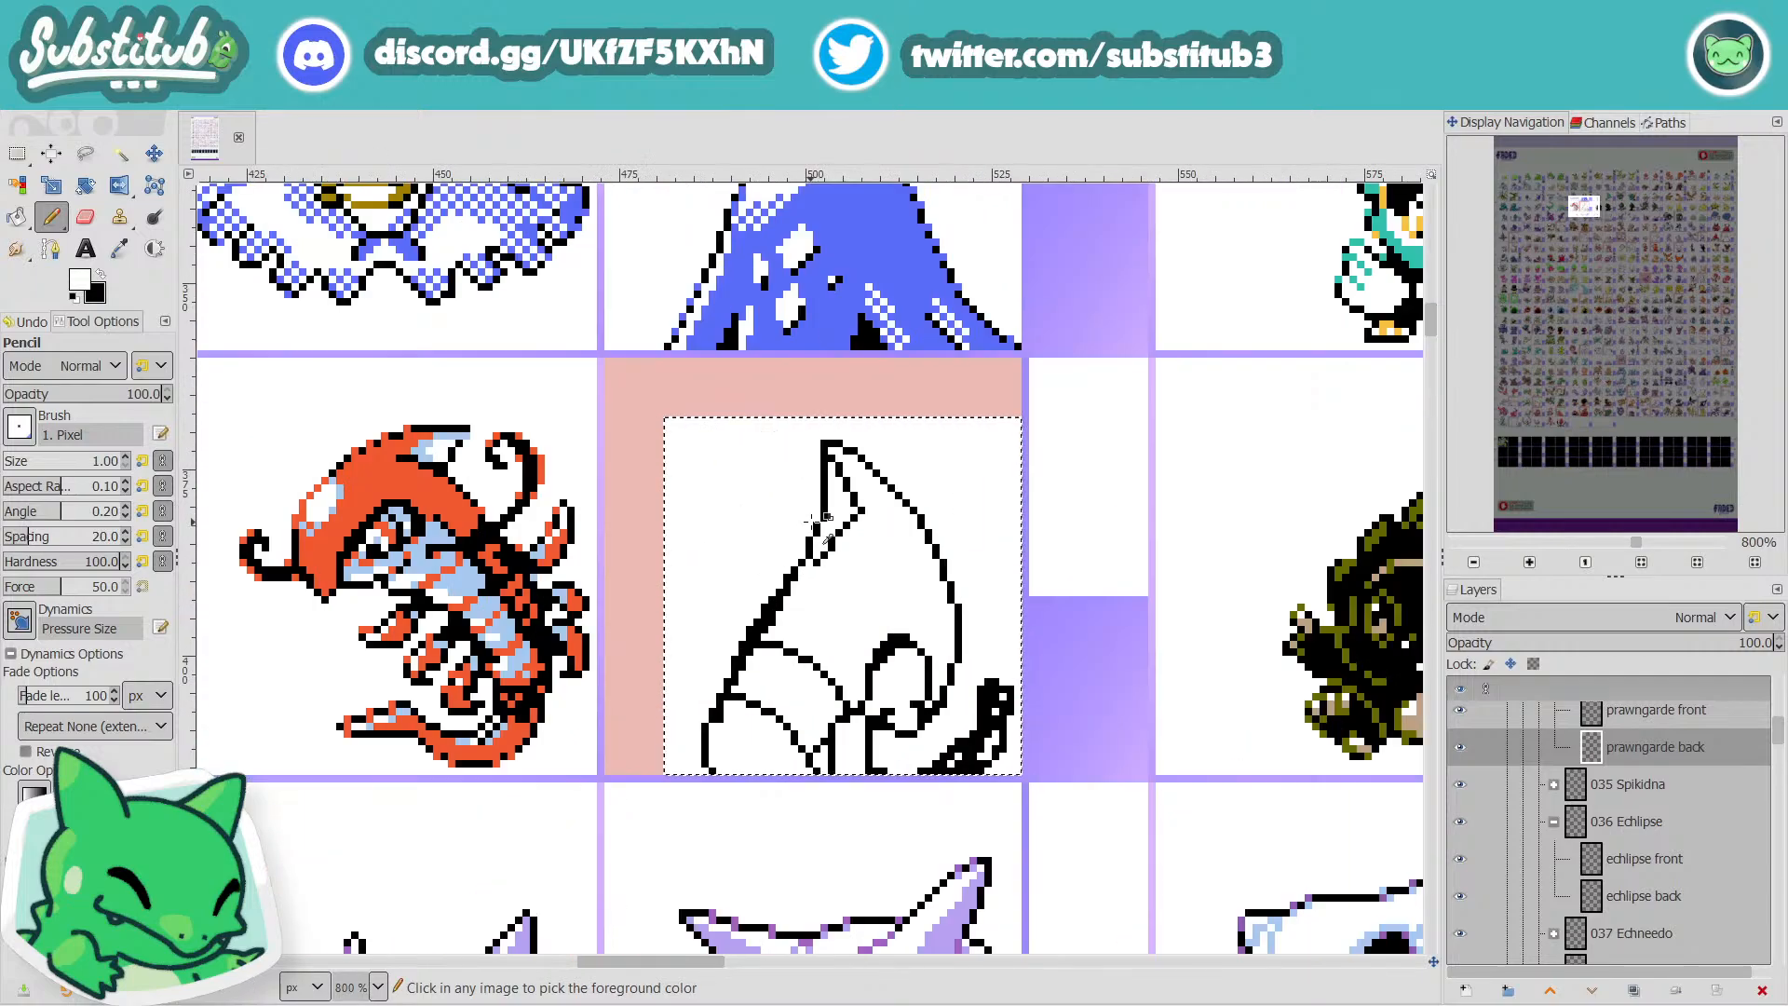
key(x)
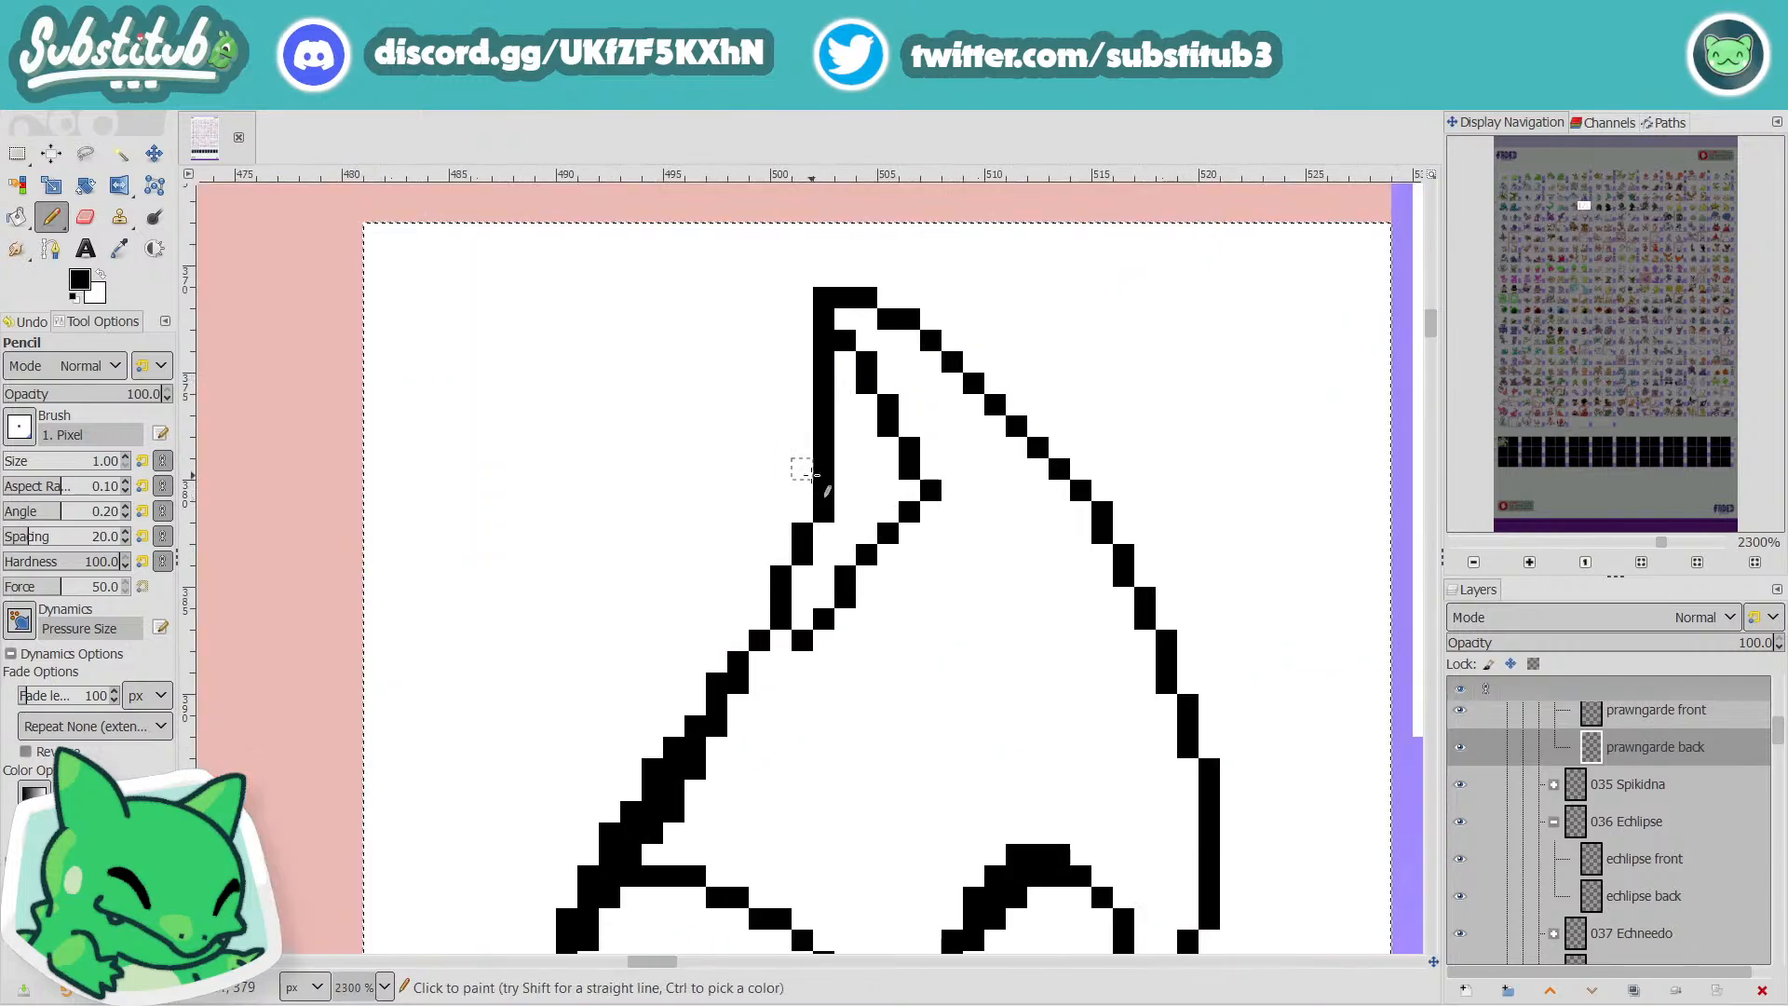
scroll(802, 493, down, 3)
scroll(895, 409, up, 4)
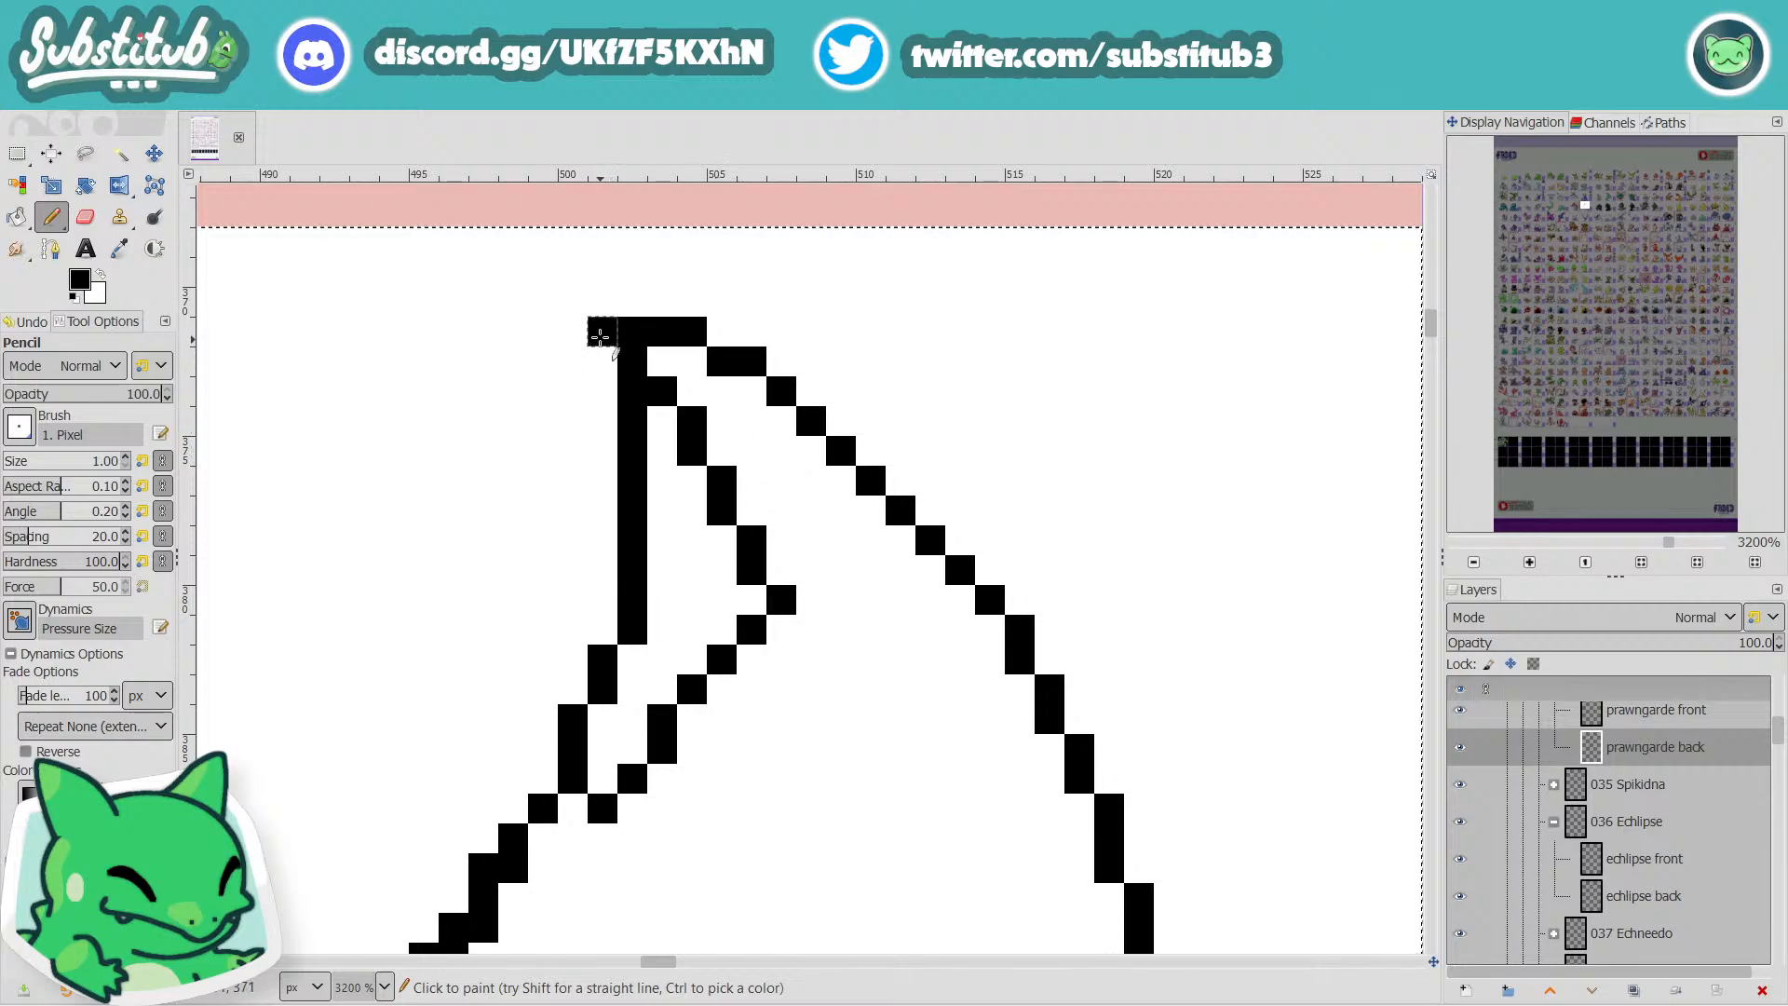
mouse_move(600, 335)
mouse_down()
mouse_move(630, 299)
mouse_move(614, 299)
mouse_move(632, 331)
mouse_up()
click(662, 301)
key(x)
scroll(759, 365, down, 3)
scroll(785, 373, down, 3)
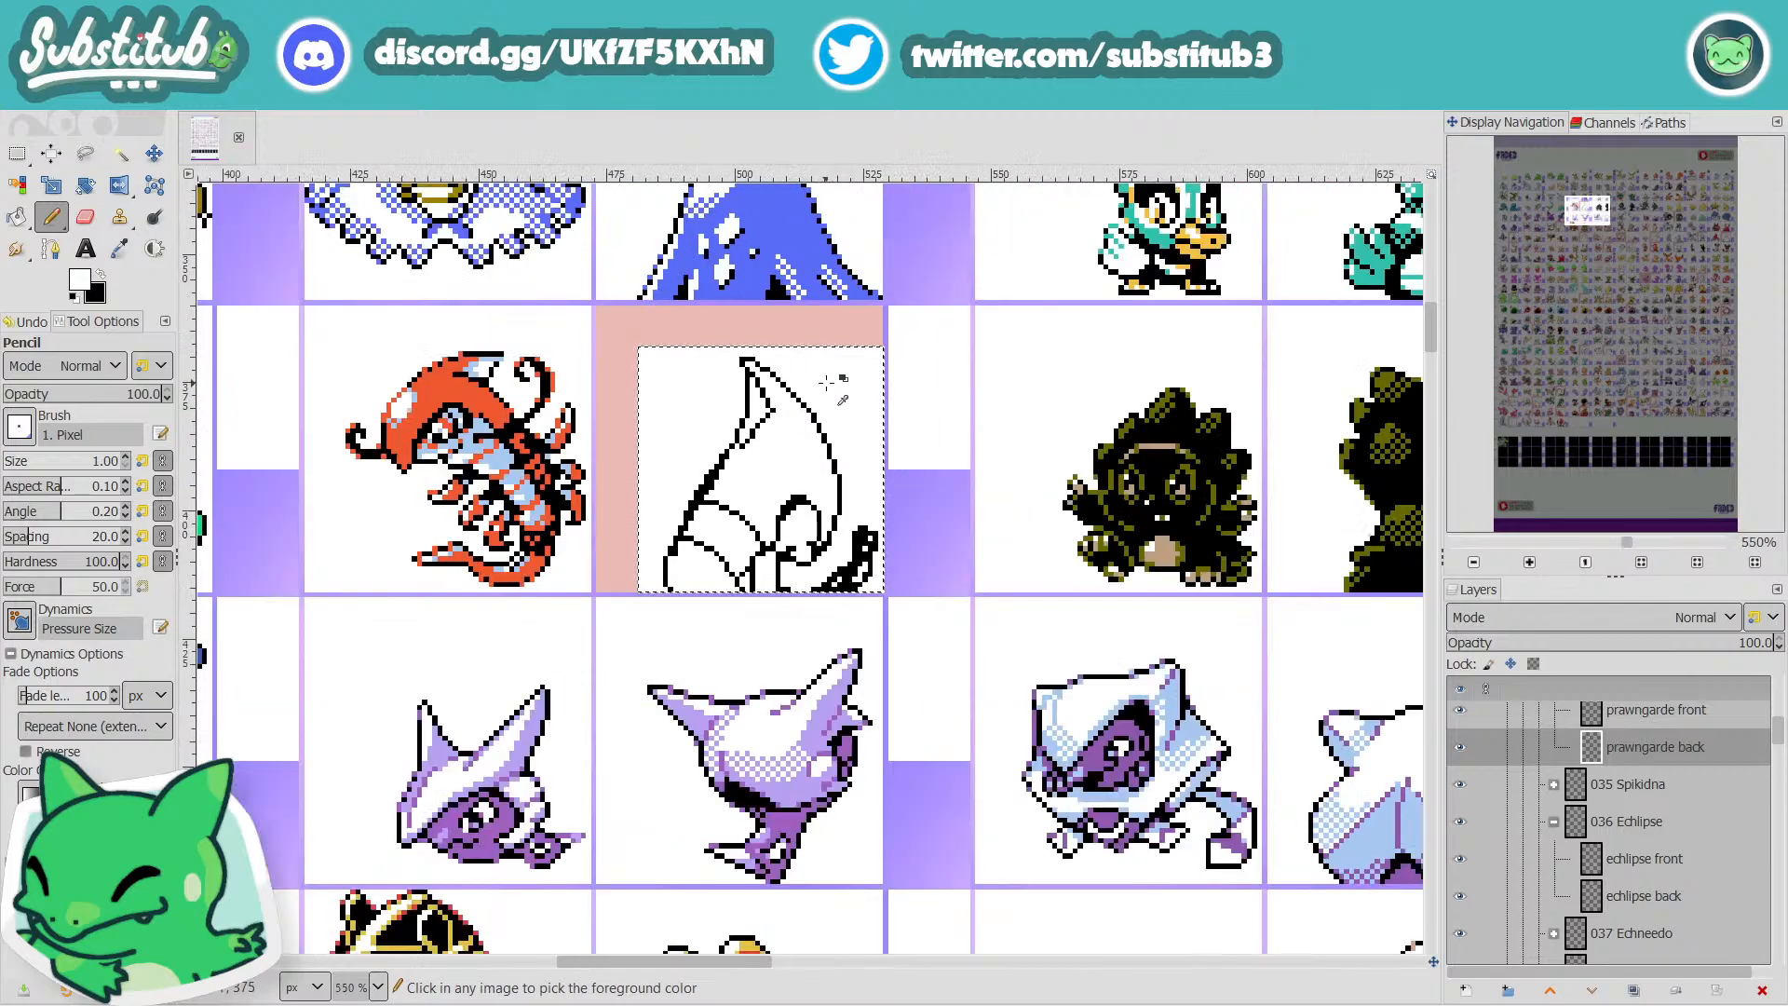
Reshape the right contour's start beside the spike tip into shallow two-pixel horizontal steps, erasing the old pixels.
scroll(819, 377, up, 5)
key(x)
click(579, 307)
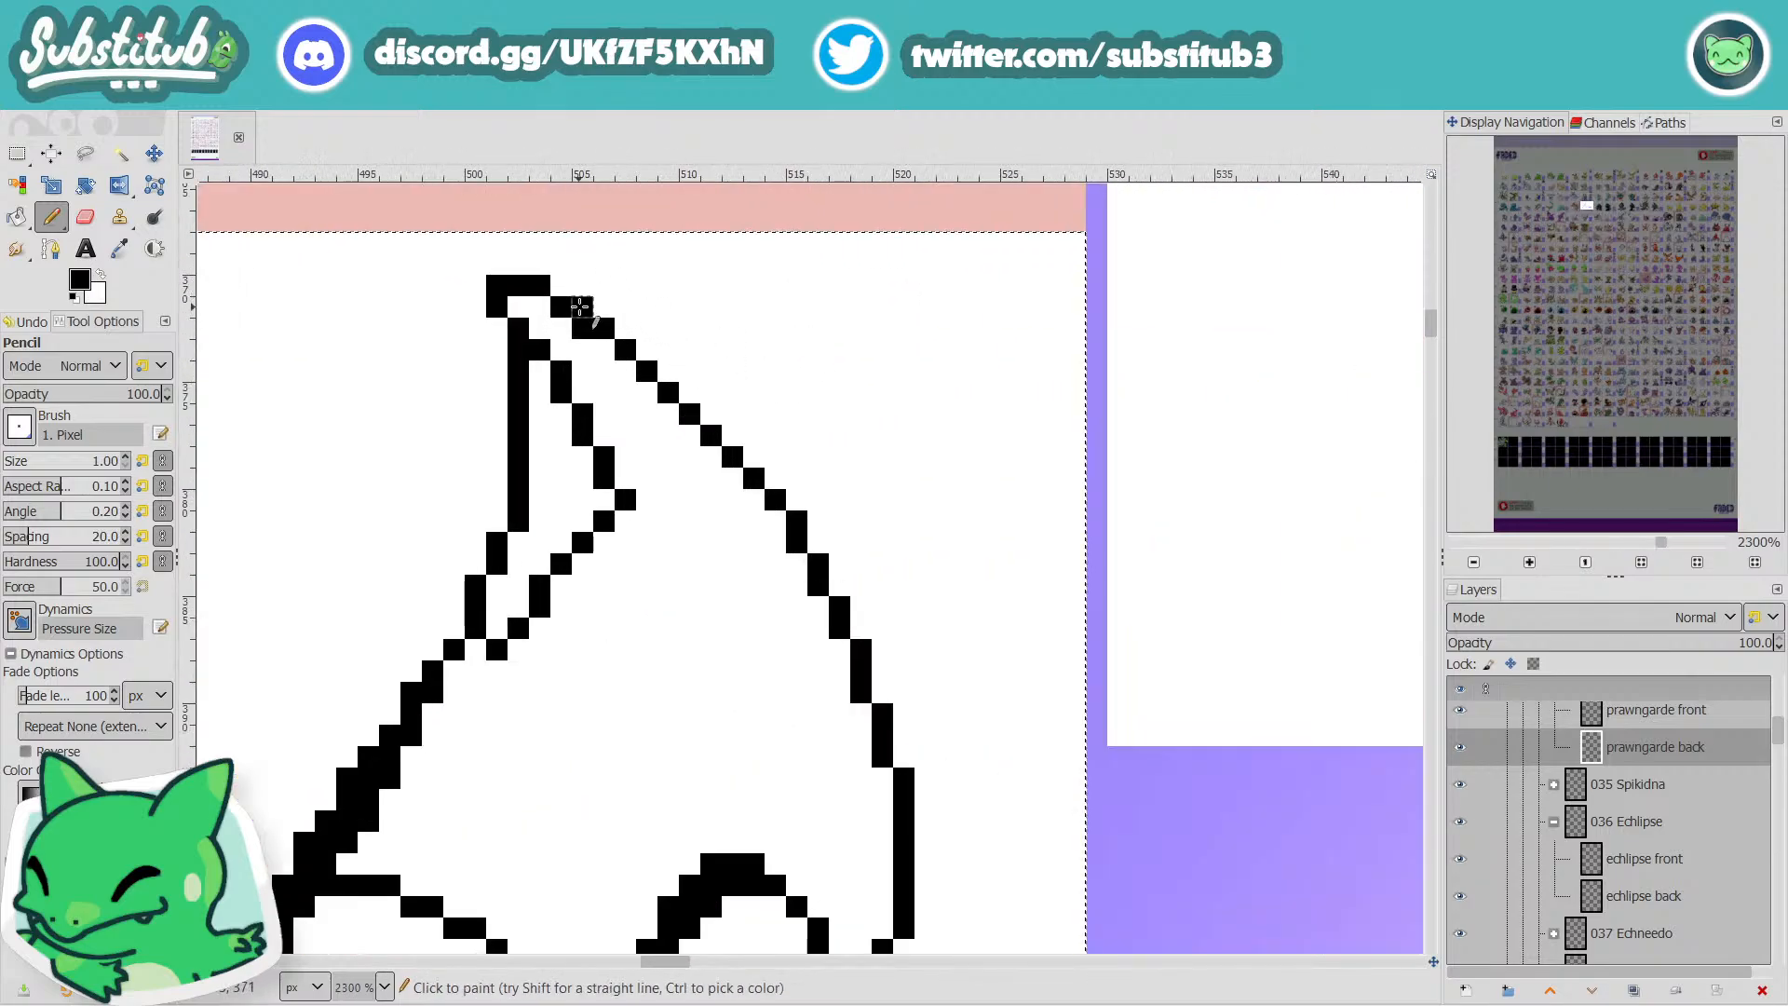
click(603, 328)
key(x)
click(582, 328)
key(x)
drag(625, 350, 621, 328)
key(x)
click(625, 350)
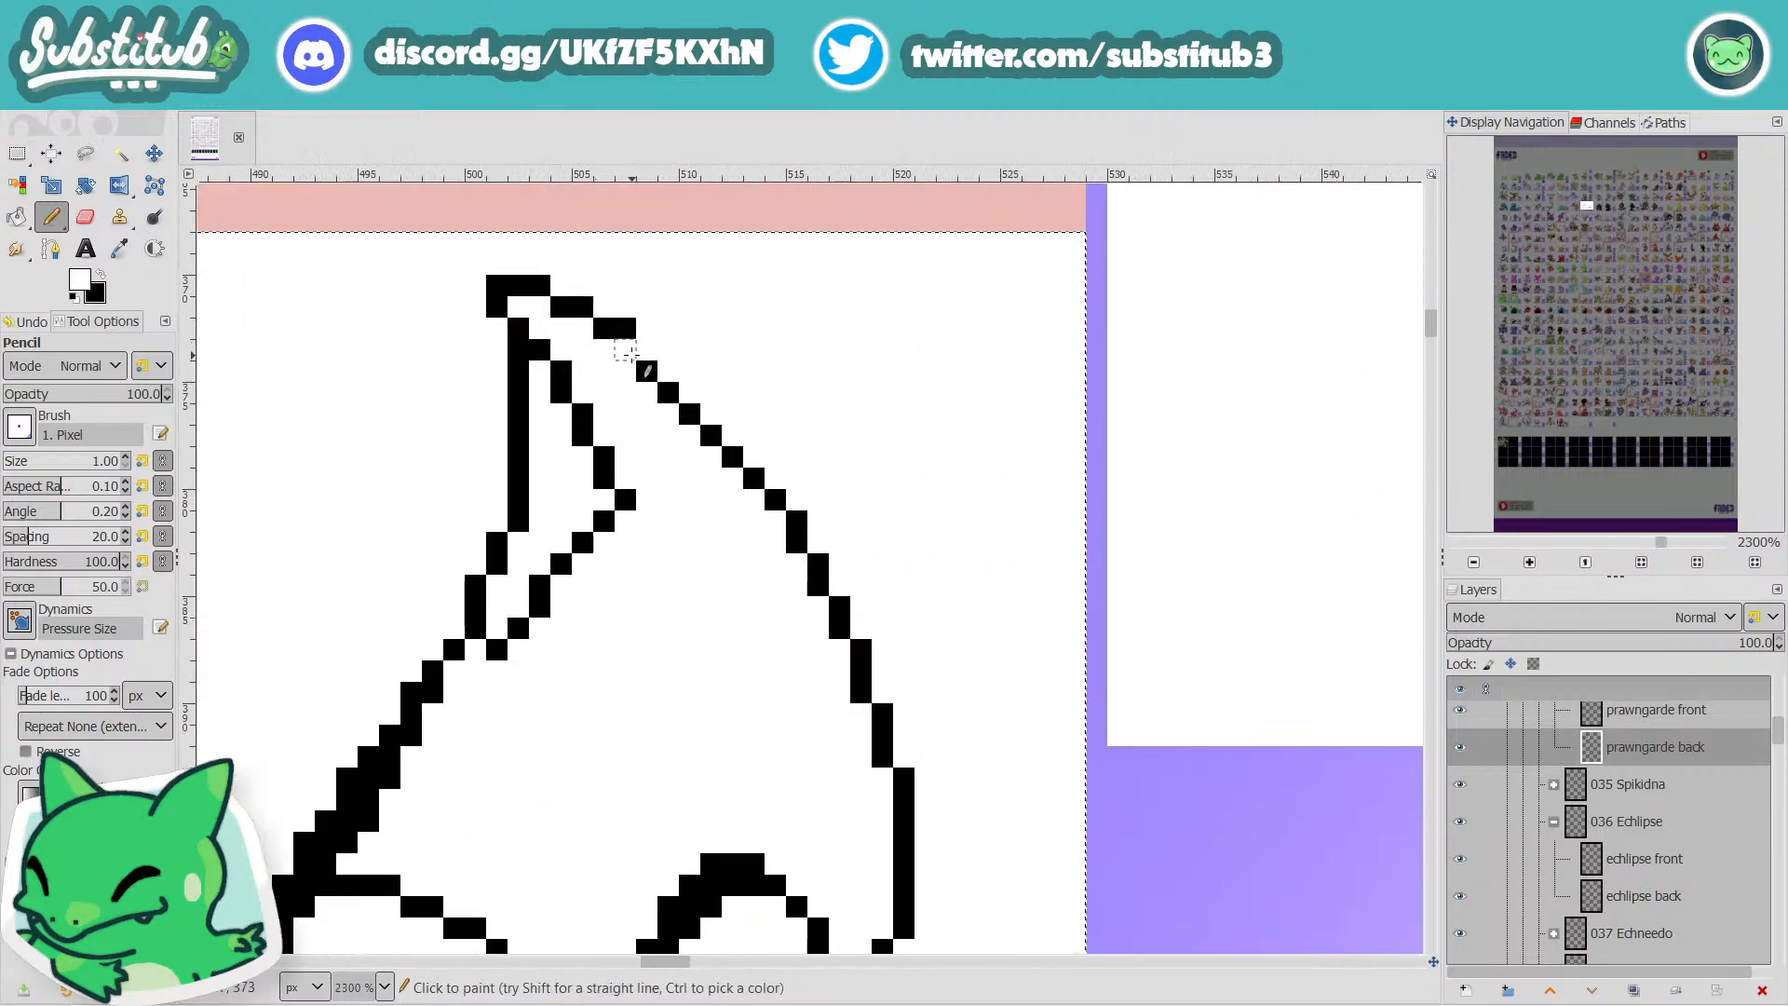
Shift the upper half of the right contour's diagonal one pixel outward, erasing the old pixels.
key(x)
click(646, 351)
key(x)
click(646, 370)
key(x)
click(668, 370)
key(x)
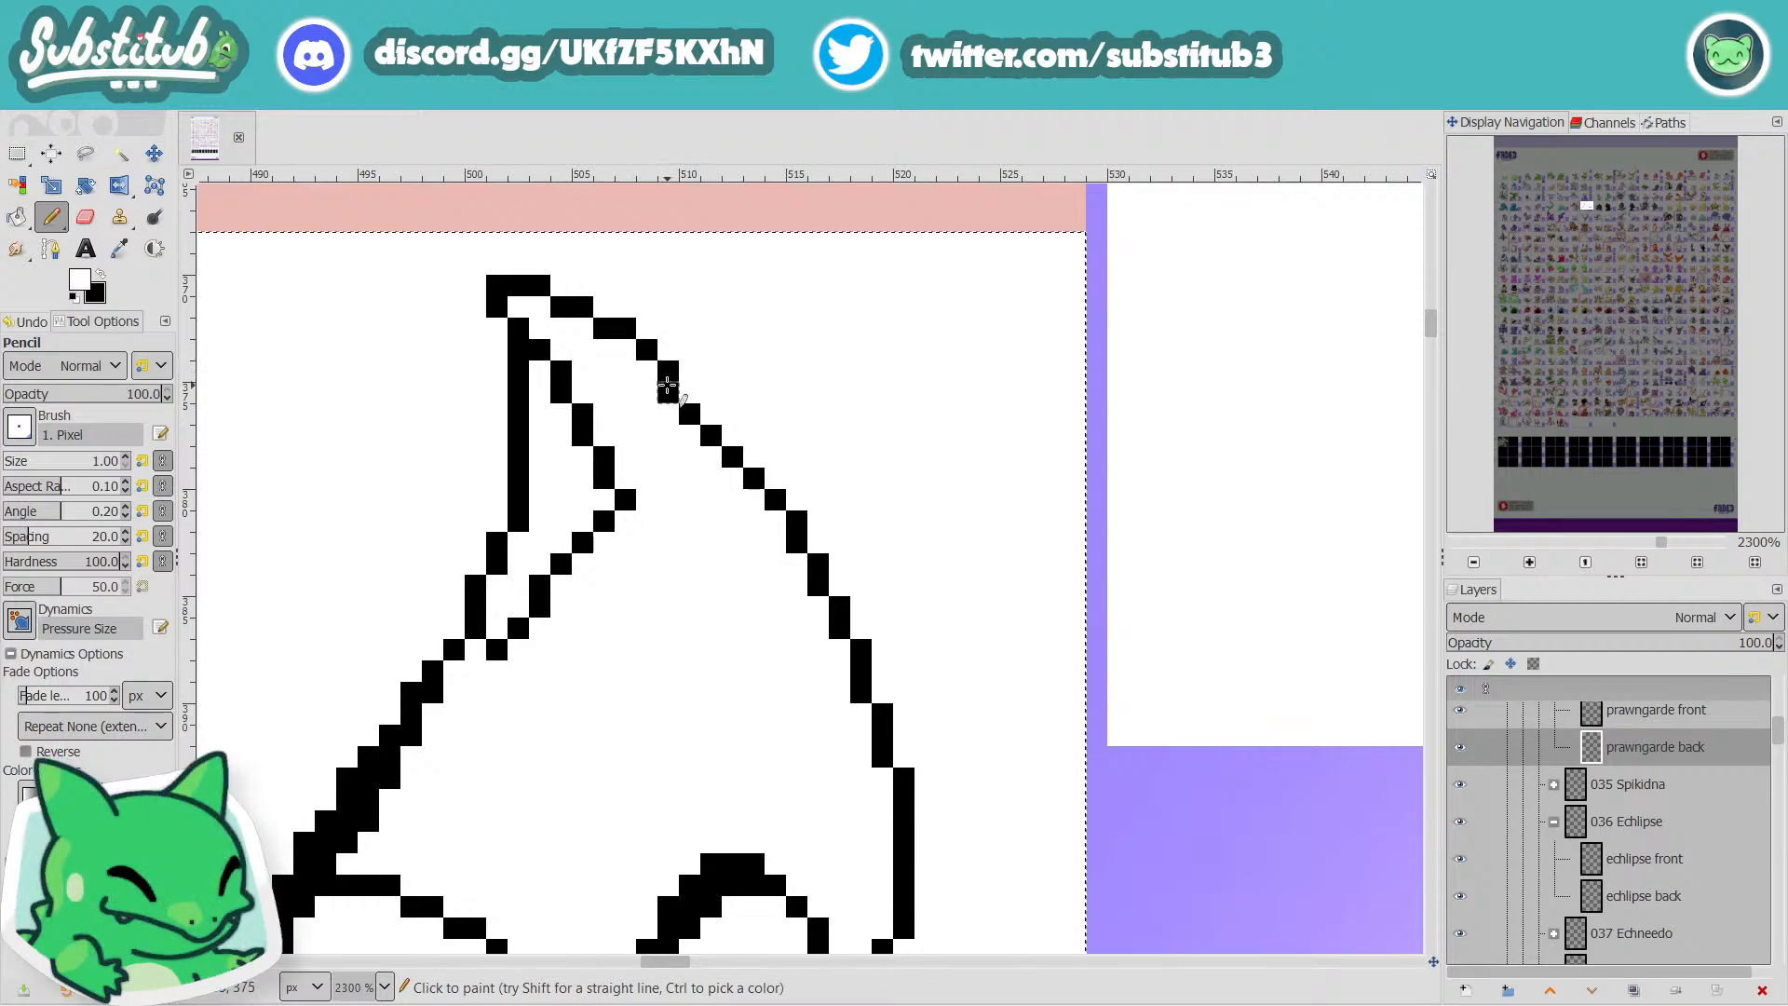
click(668, 392)
key(x)
click(690, 392)
key(x)
click(689, 414)
Shift the lower half of the right contour's diagonal one pixel outward, down to where the contour steepens.
key(x)
click(710, 413)
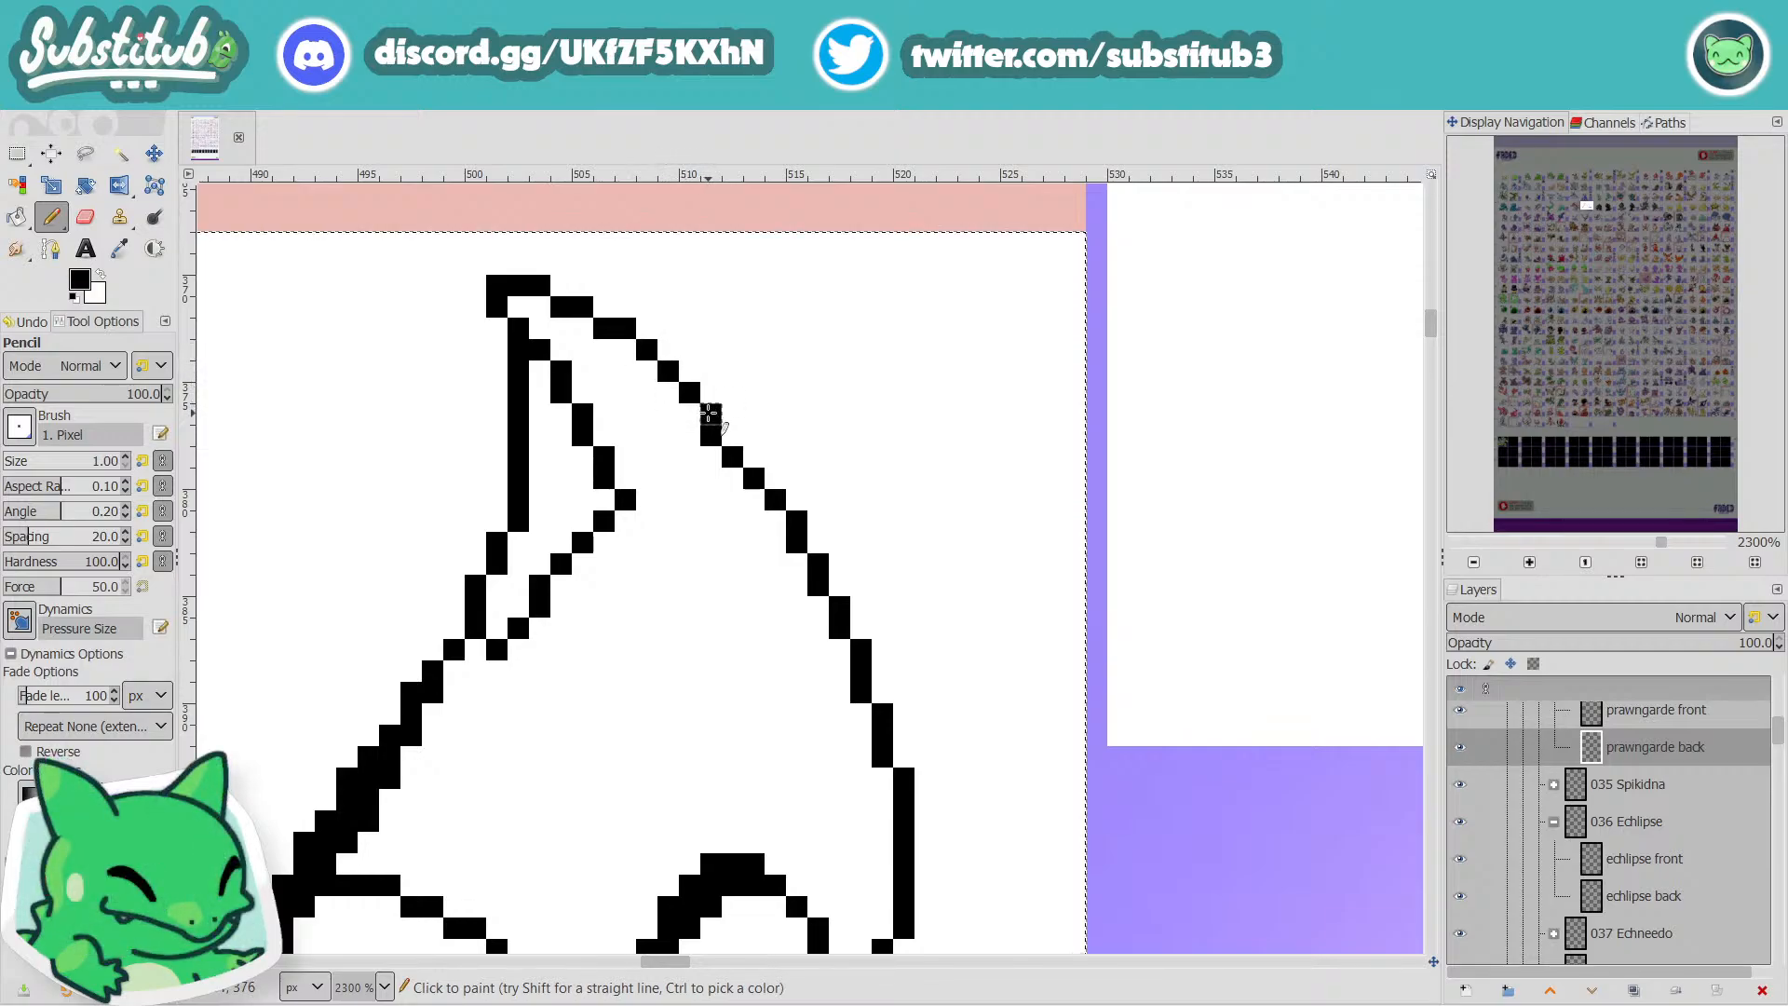
key(x)
click(710, 435)
key(x)
click(731, 435)
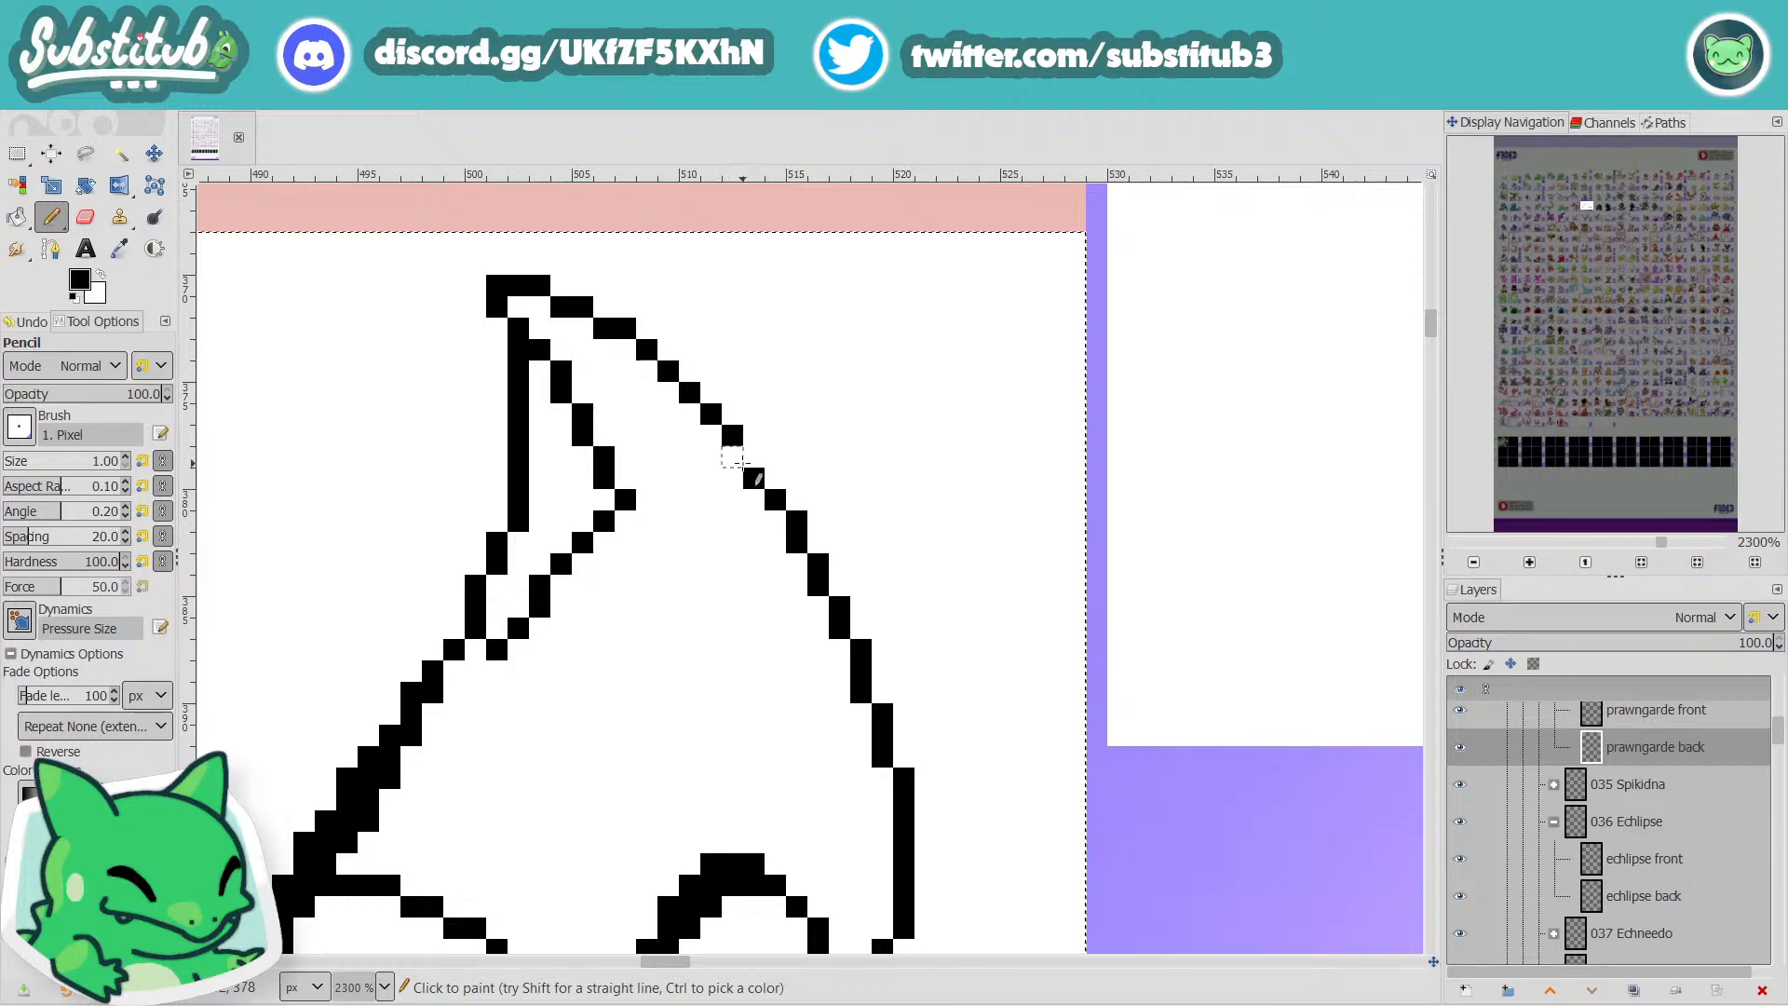
key(x)
click(752, 477)
key(x)
click(774, 478)
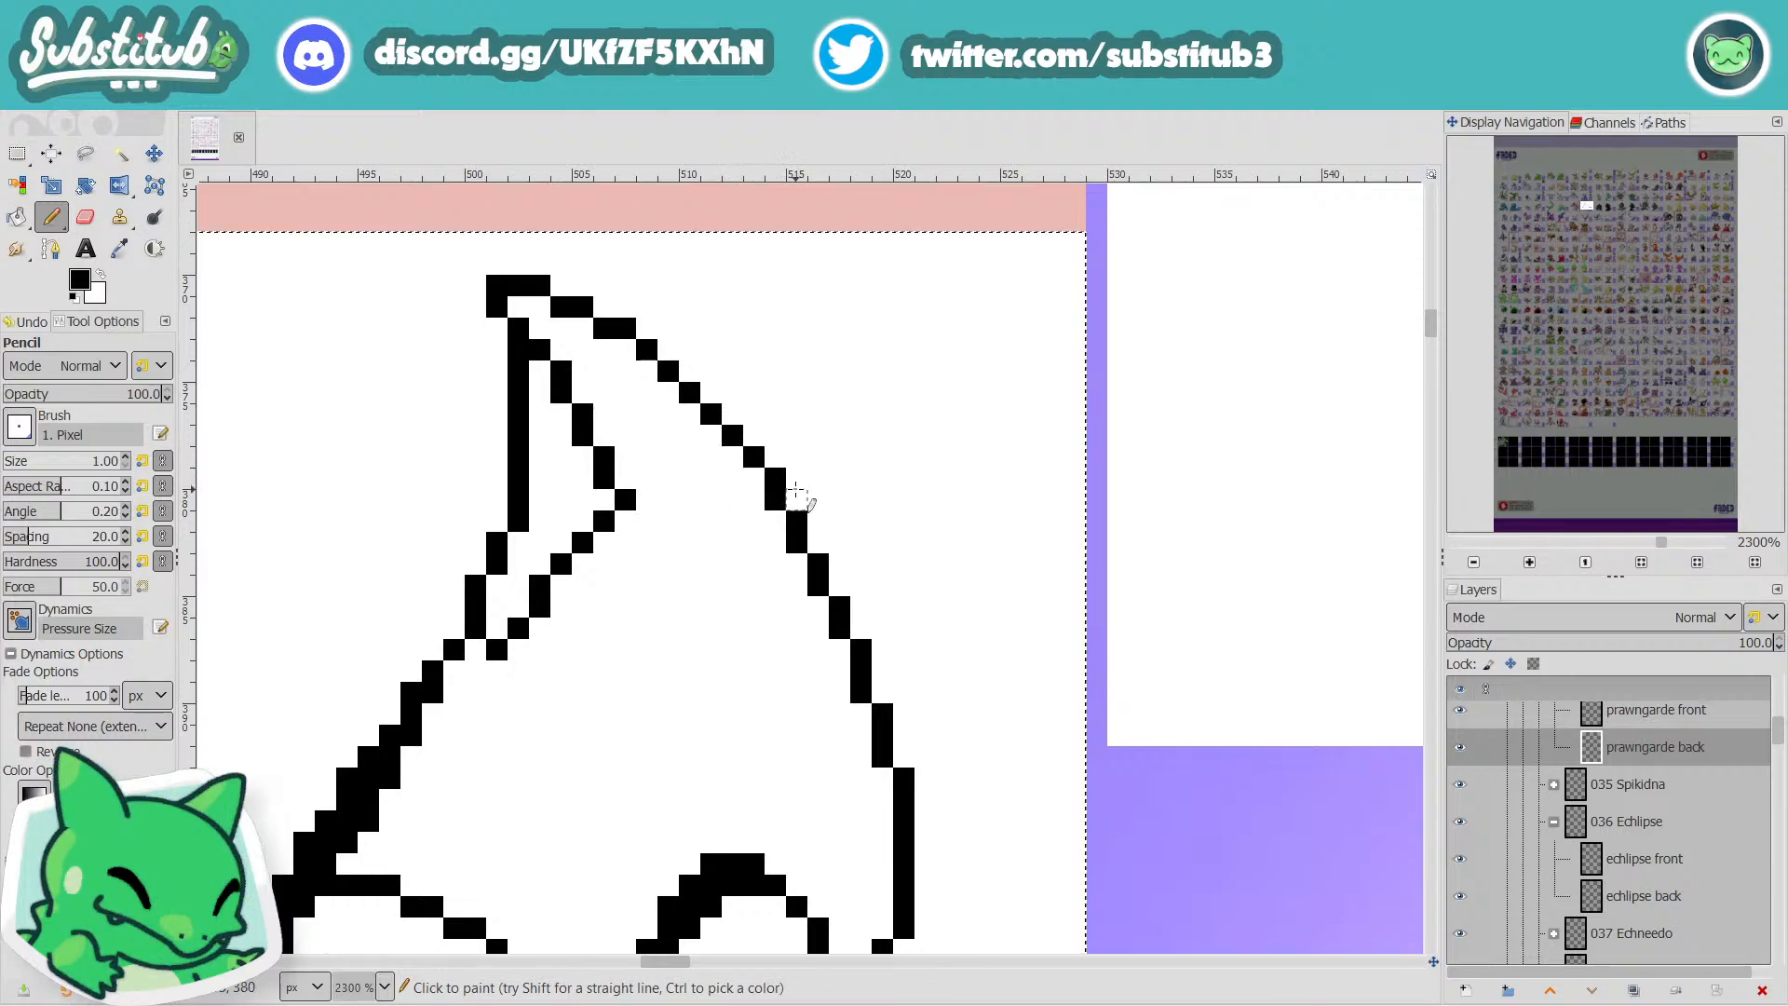
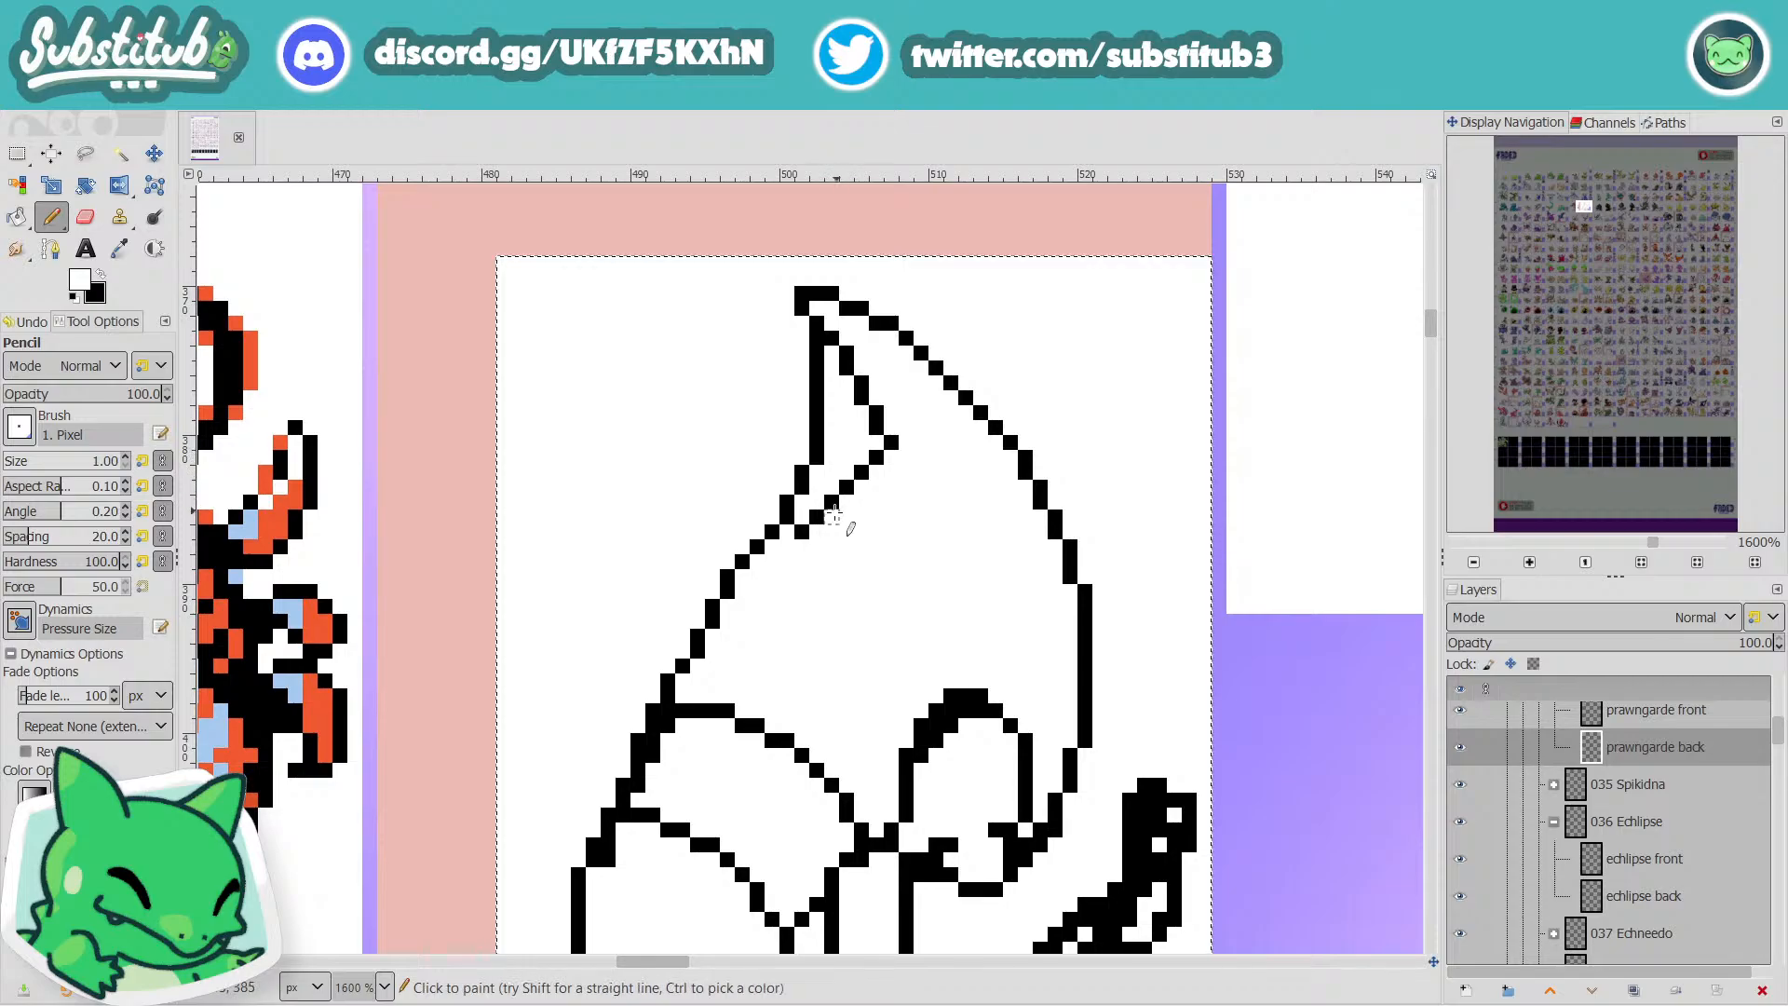
Add black pixels outside the head spike's inner line near its base to begin rounding the lower diagonal.
key(x)
click(831, 517)
key(x)
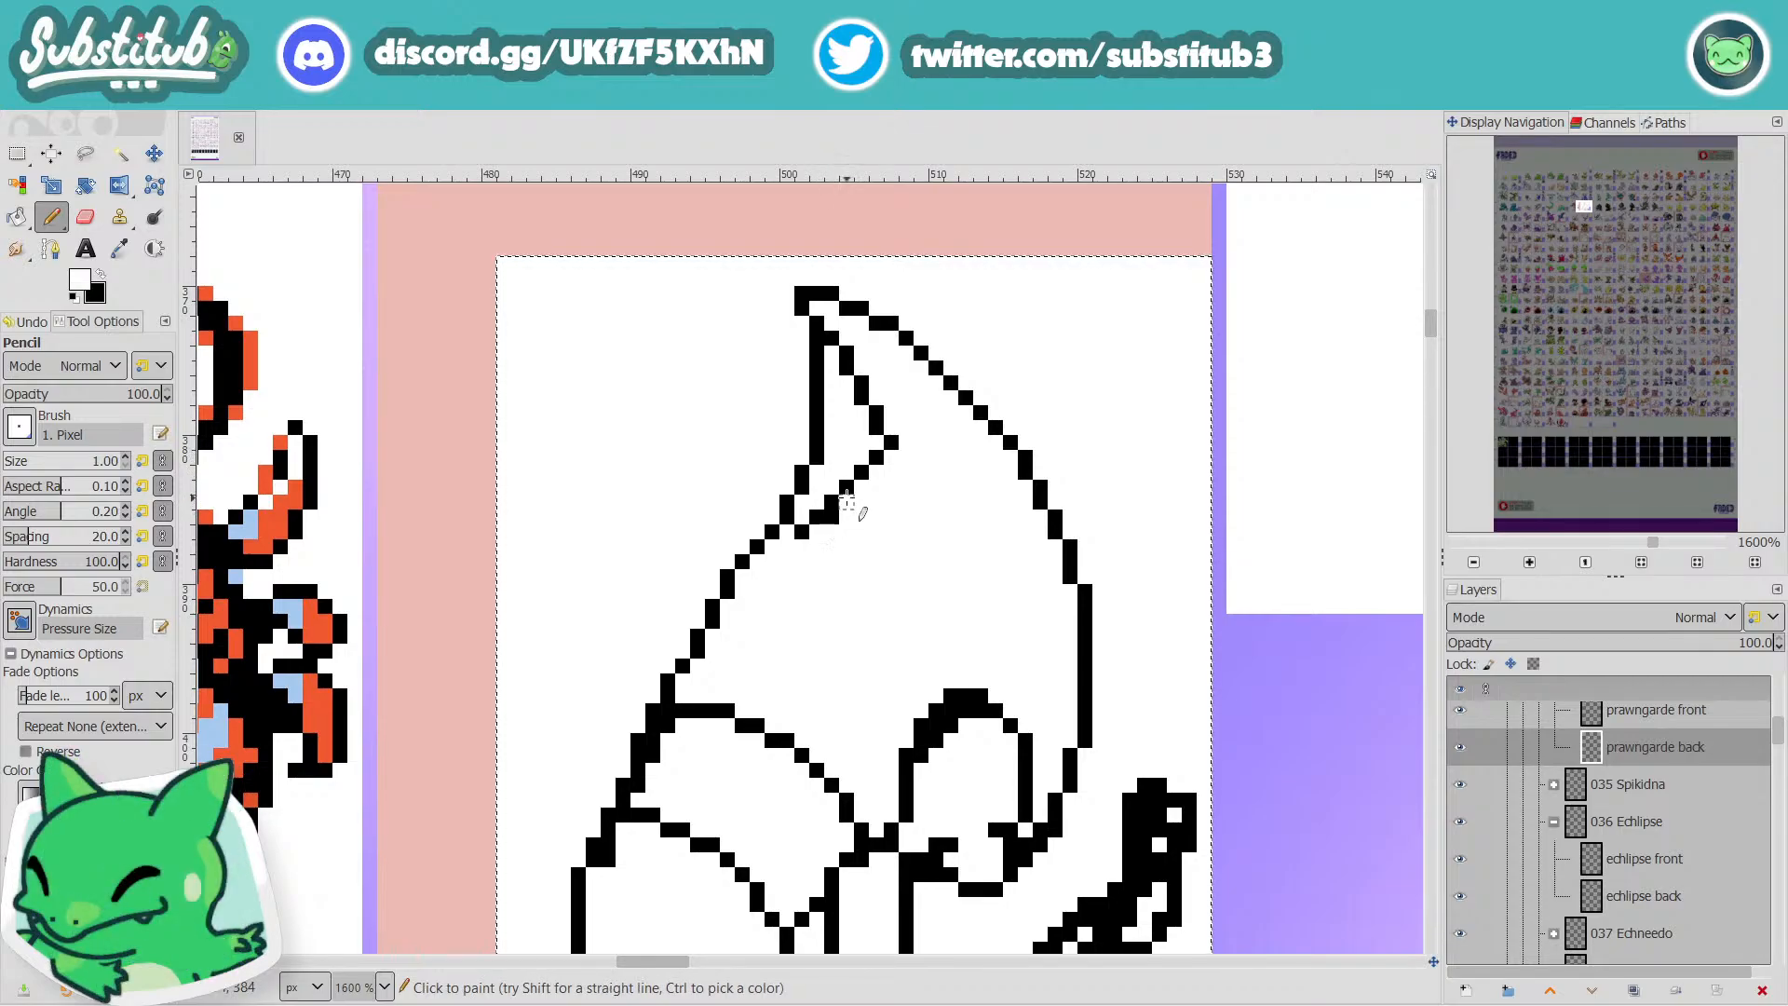
click(846, 489)
key(x)
click(847, 502)
Continue the rounded lower curve of the head spike's inner line up toward its point, and erase the old diagonal.
key(x)
key(x)
click(861, 486)
key(x)
key(x)
click(876, 471)
key(x)
drag(861, 472, 832, 502)
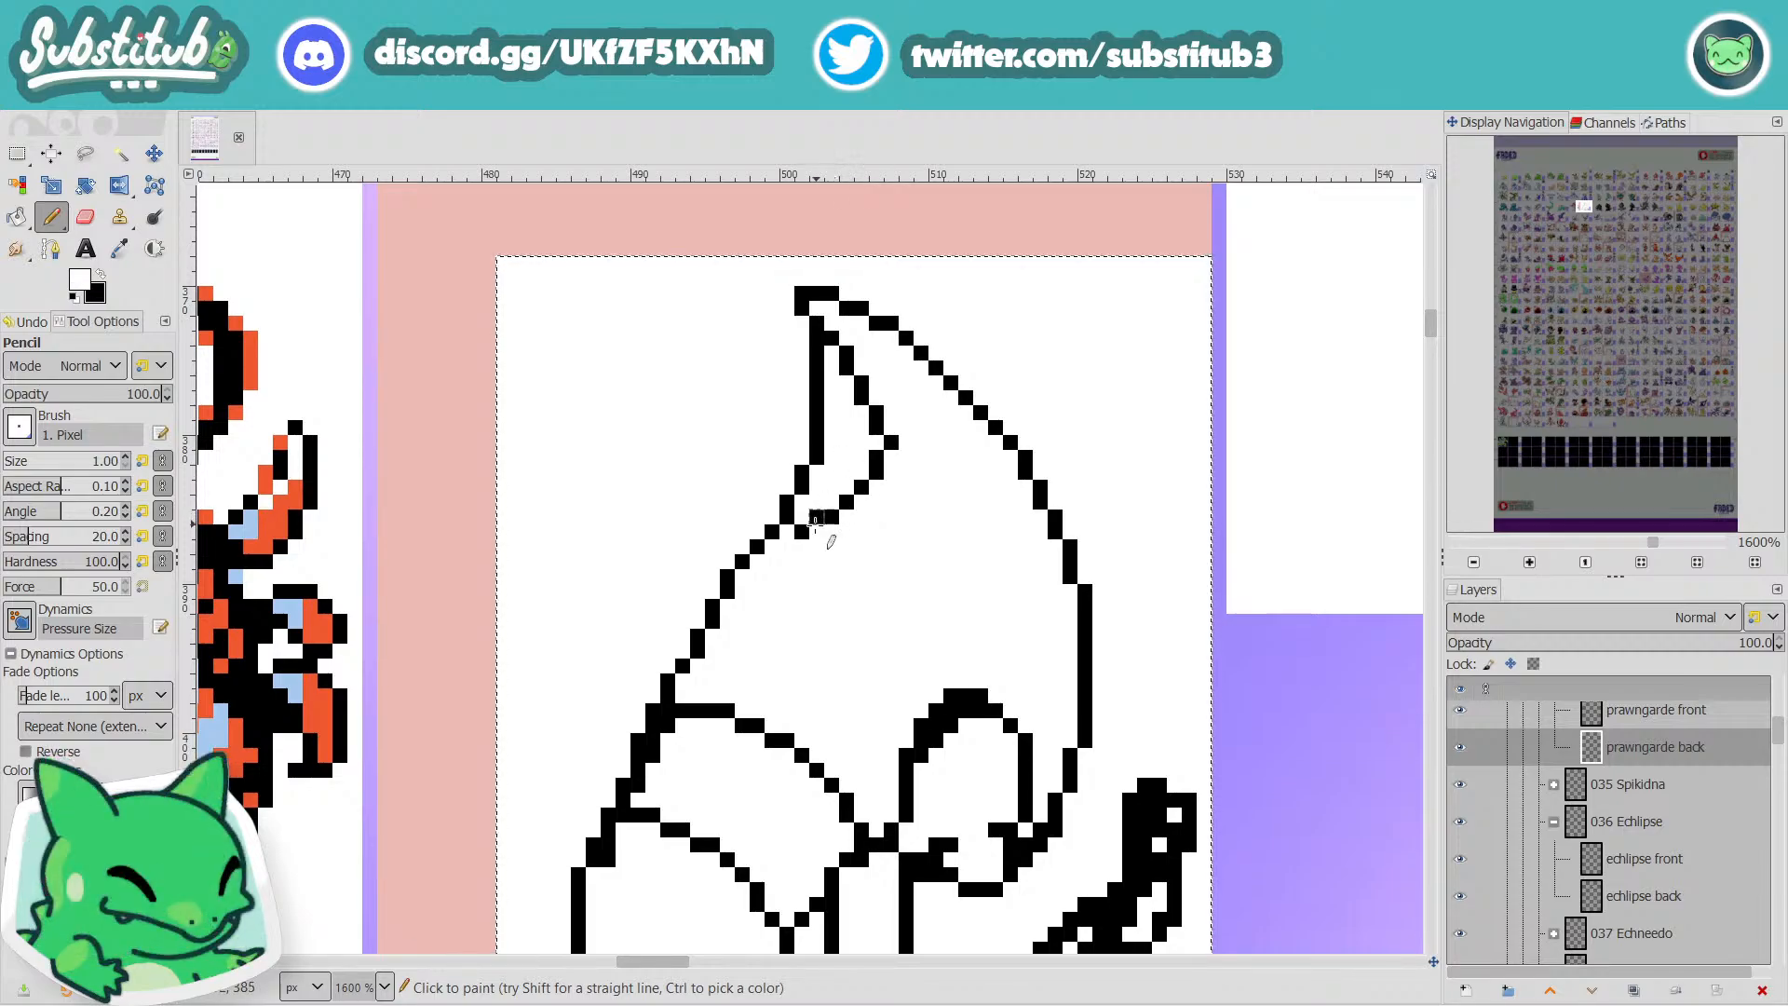
click(802, 531)
ctrl+scroll(843, 508, down, 3)
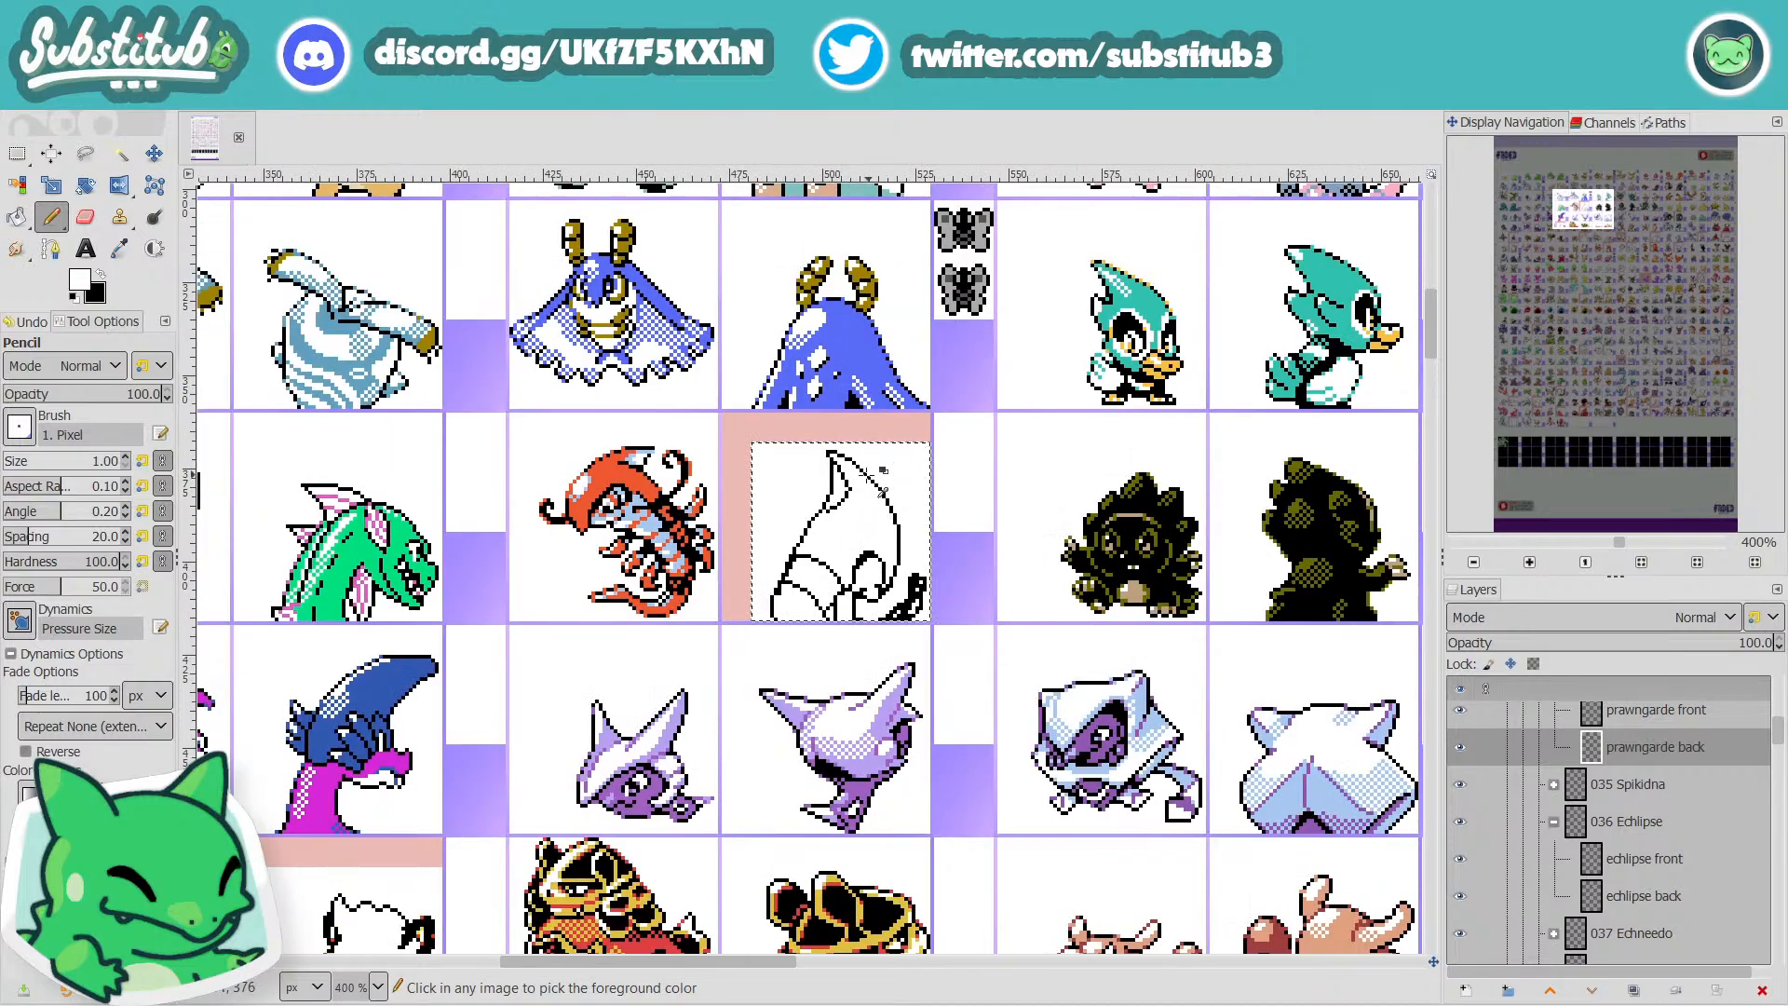
Remove the protruding pixel at the point of the head spike's inner line, straightening it into a vertical edge.
ctrl+scroll(856, 484, up, 2)
ctrl+scroll(856, 485, up, 2)
key(c)
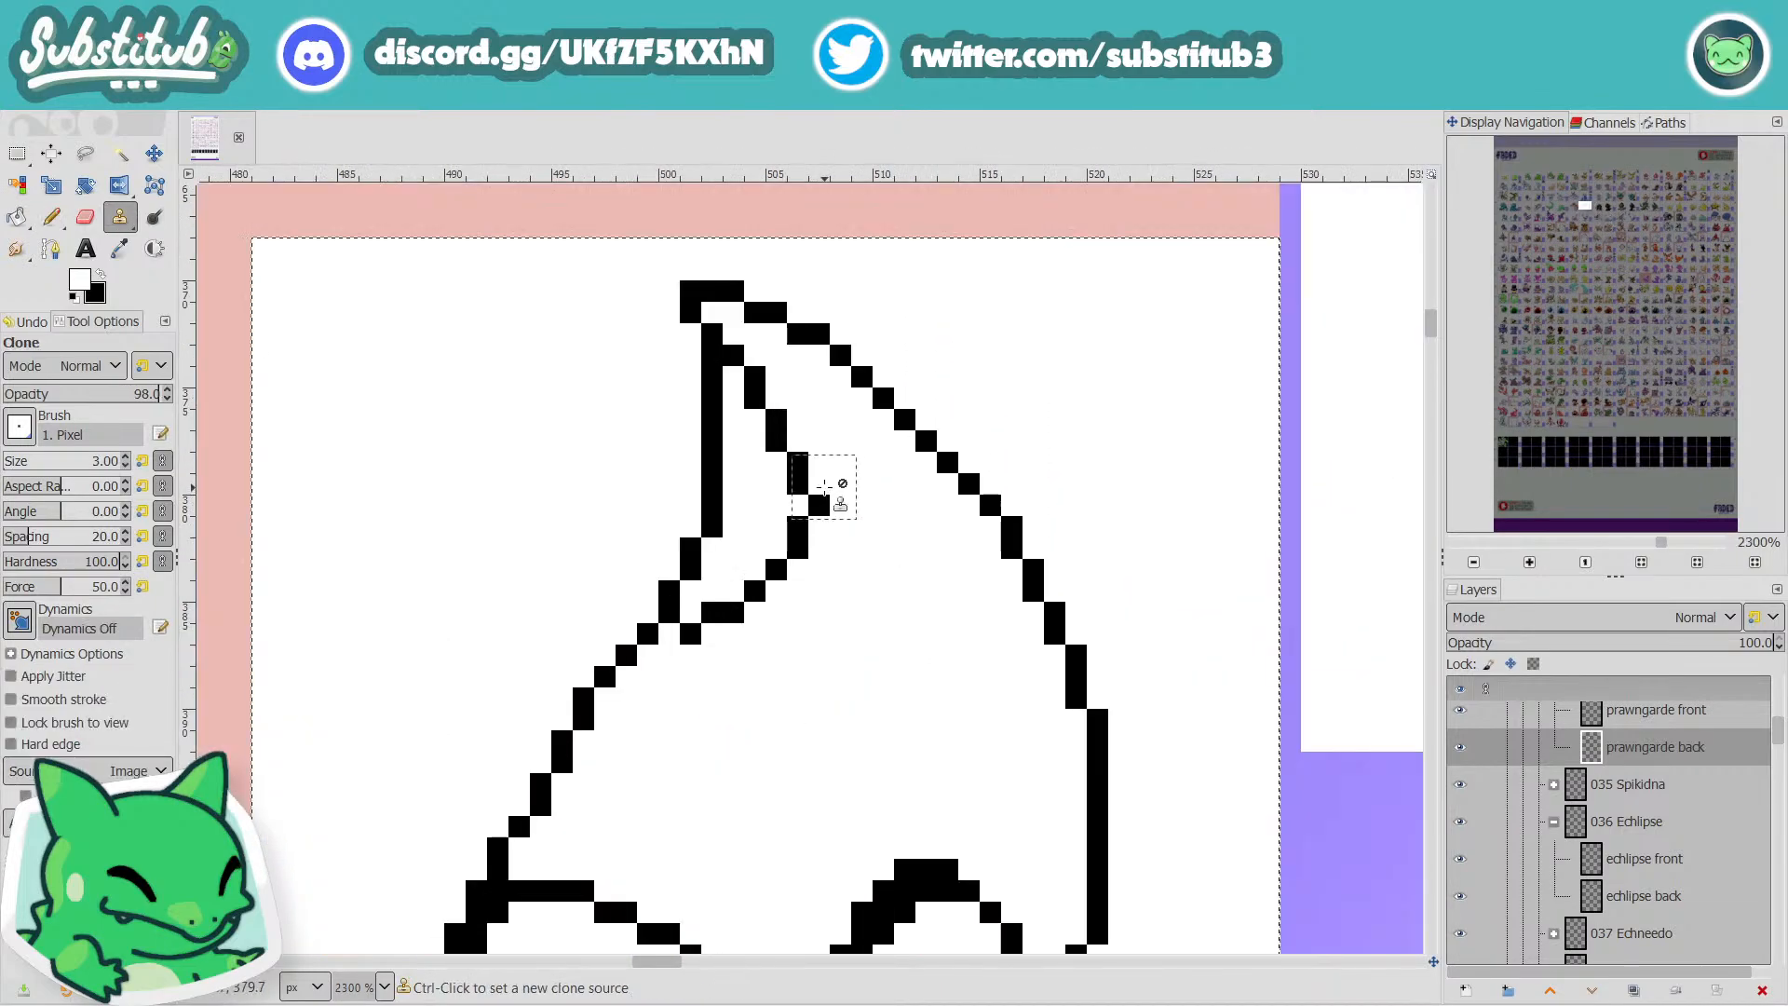
key(x)
key(n)
mouse_move(819, 483)
mouse_down()
mouse_move(819, 527)
mouse_move(827, 499)
mouse_up()
key(x)
key(x)
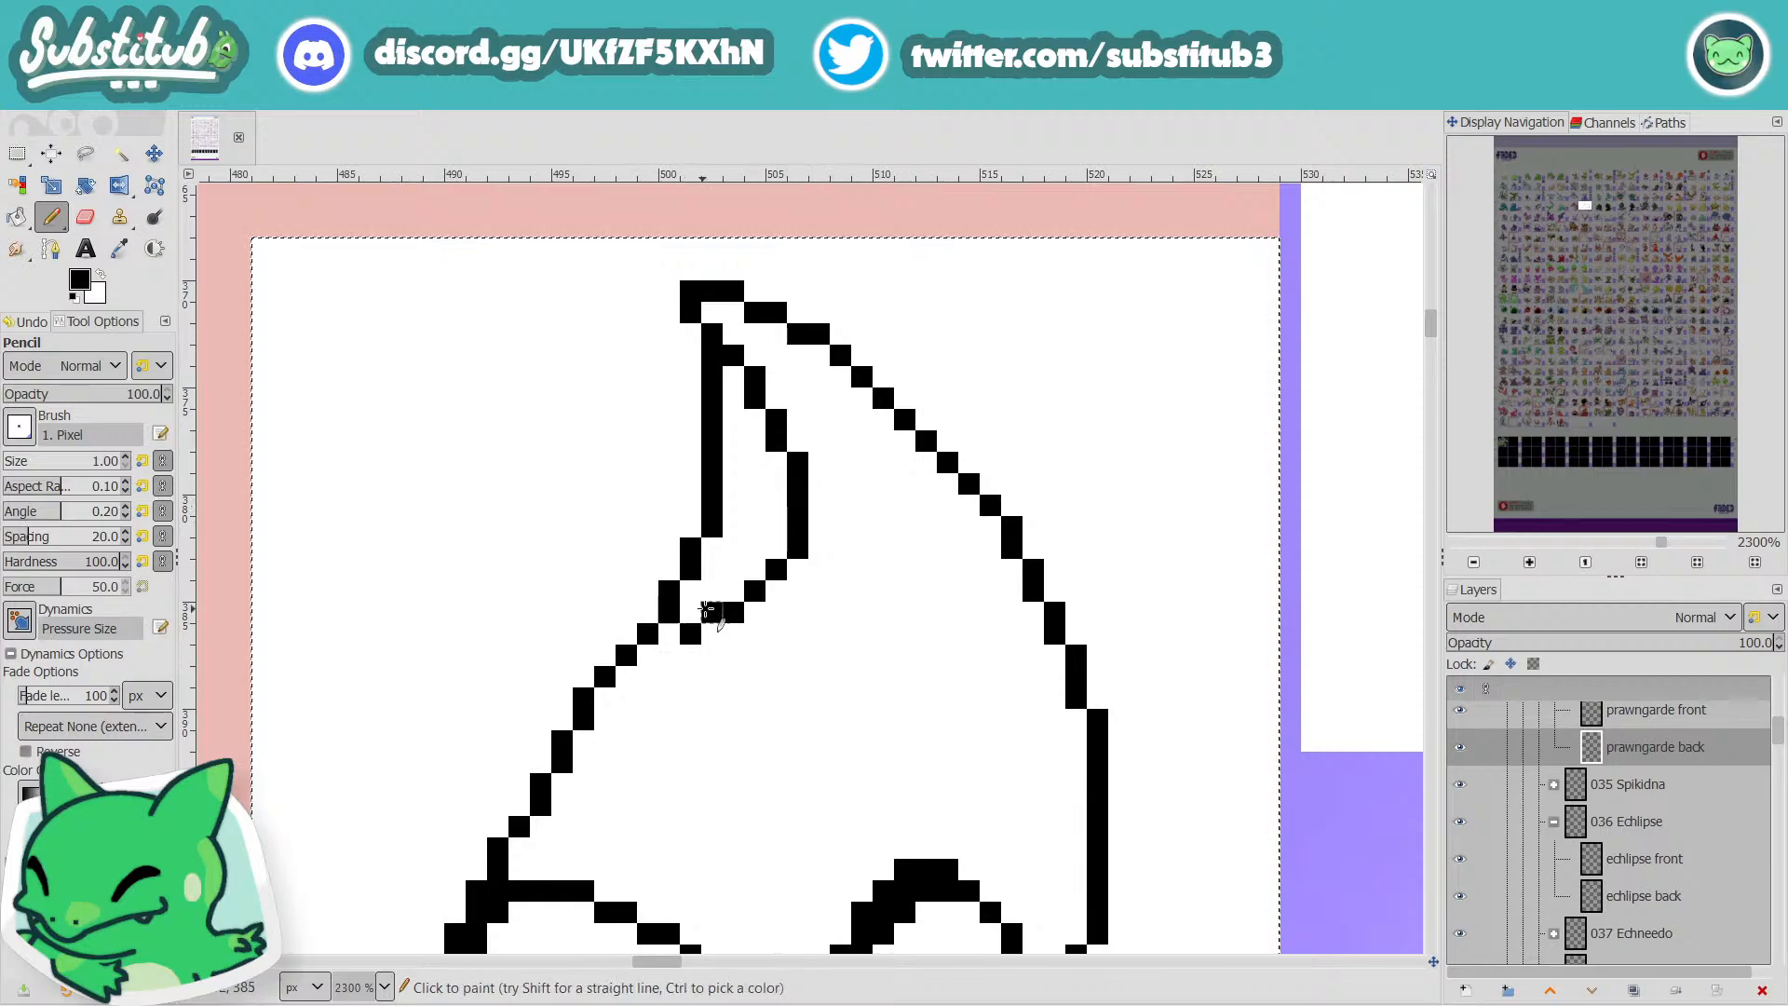
Shift the left contour's pixels just above the upper shell segment one pixel outward, erasing the old ones.
scroll(750, 582, down, 3)
scroll(754, 596, down, 5)
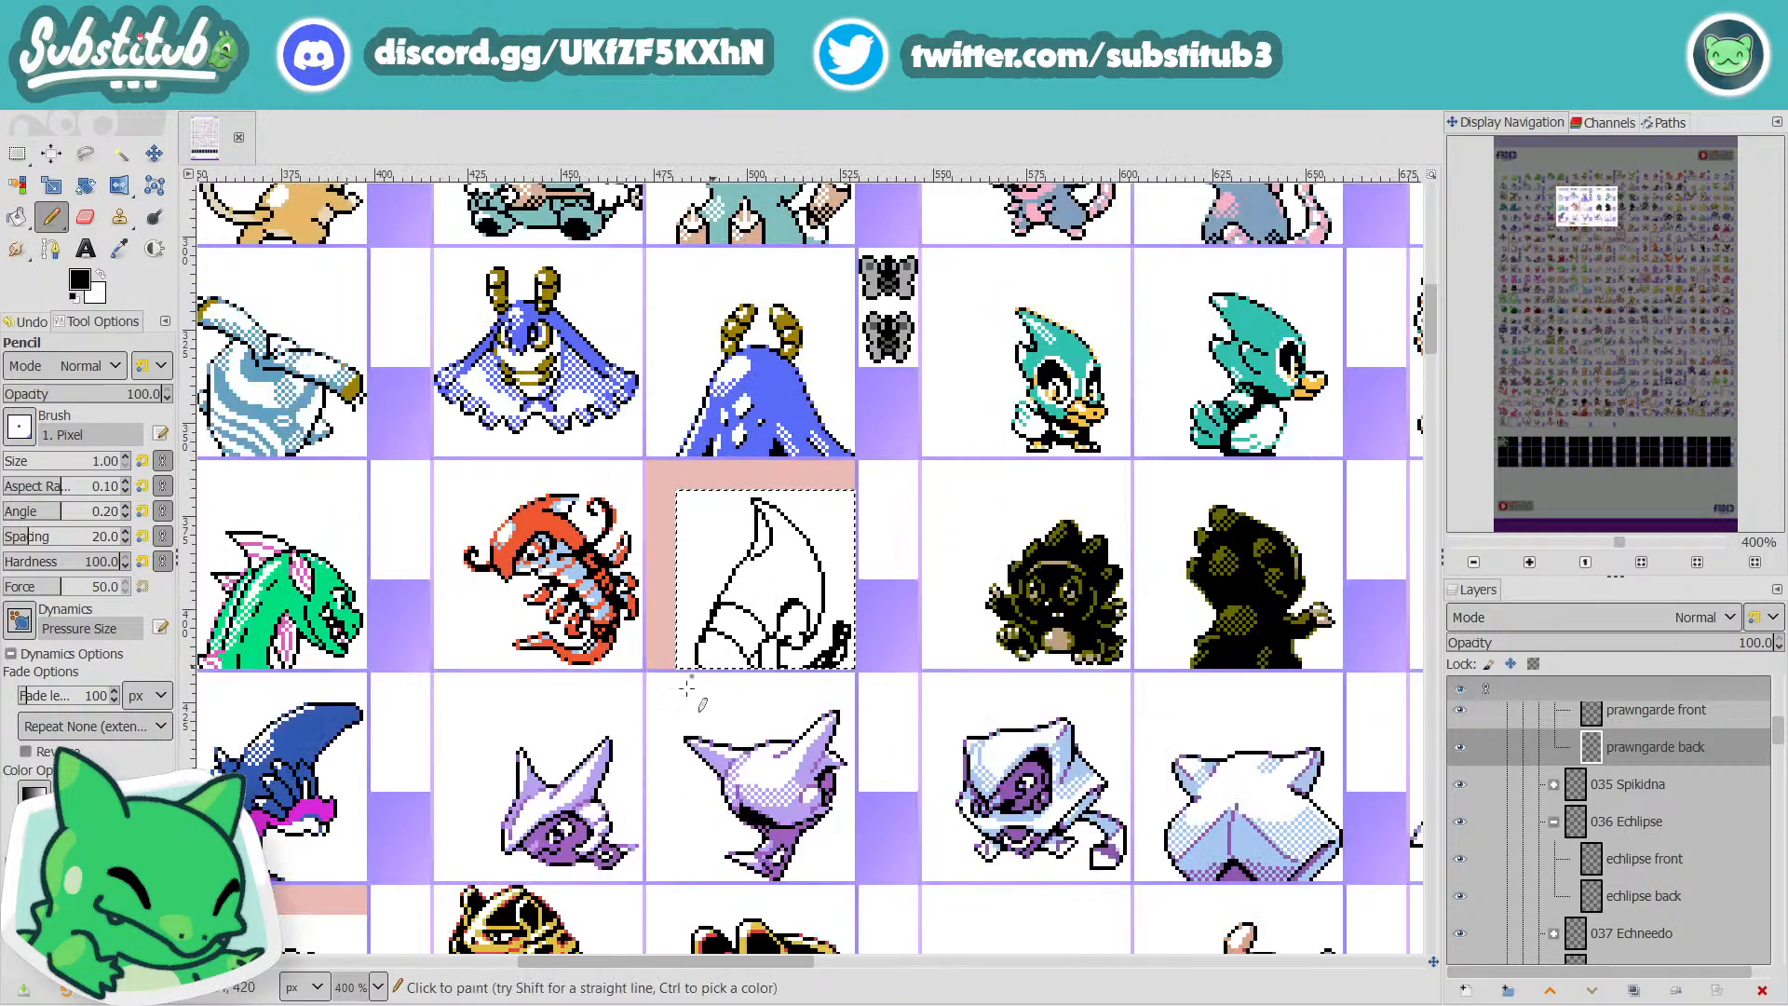
scroll(677, 588, up, 3)
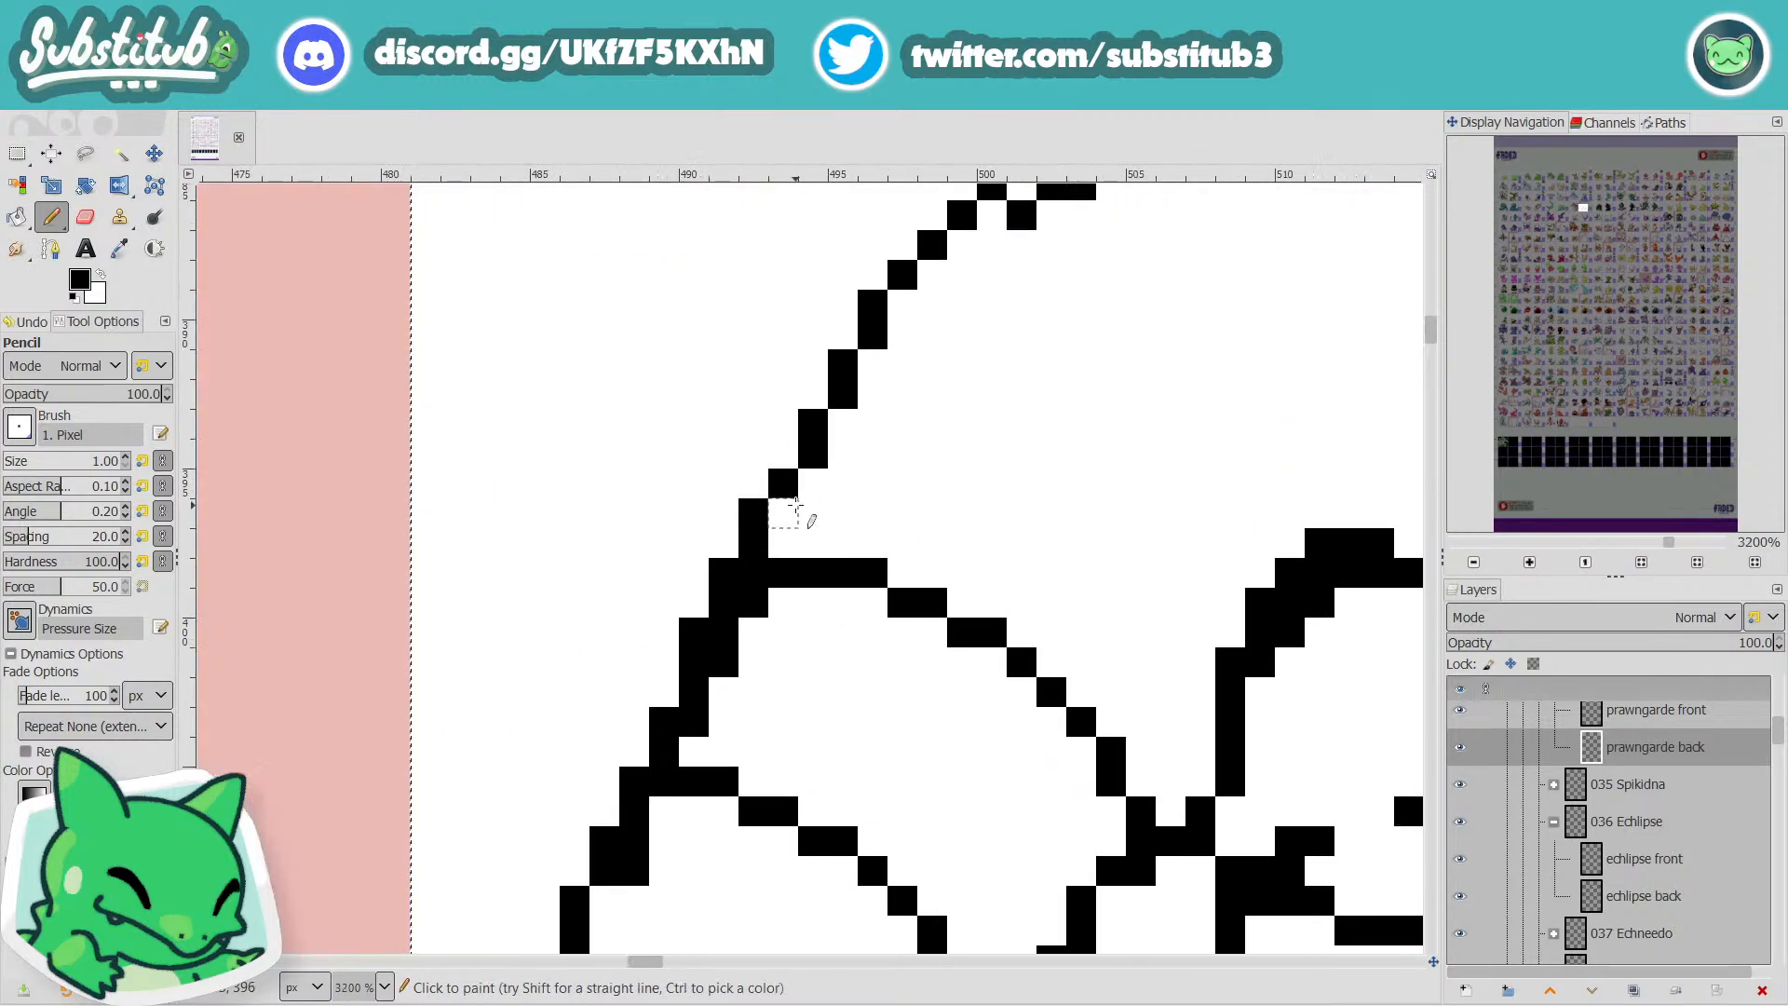
scroll(813, 515, down, 3)
scroll(829, 484, up, 5)
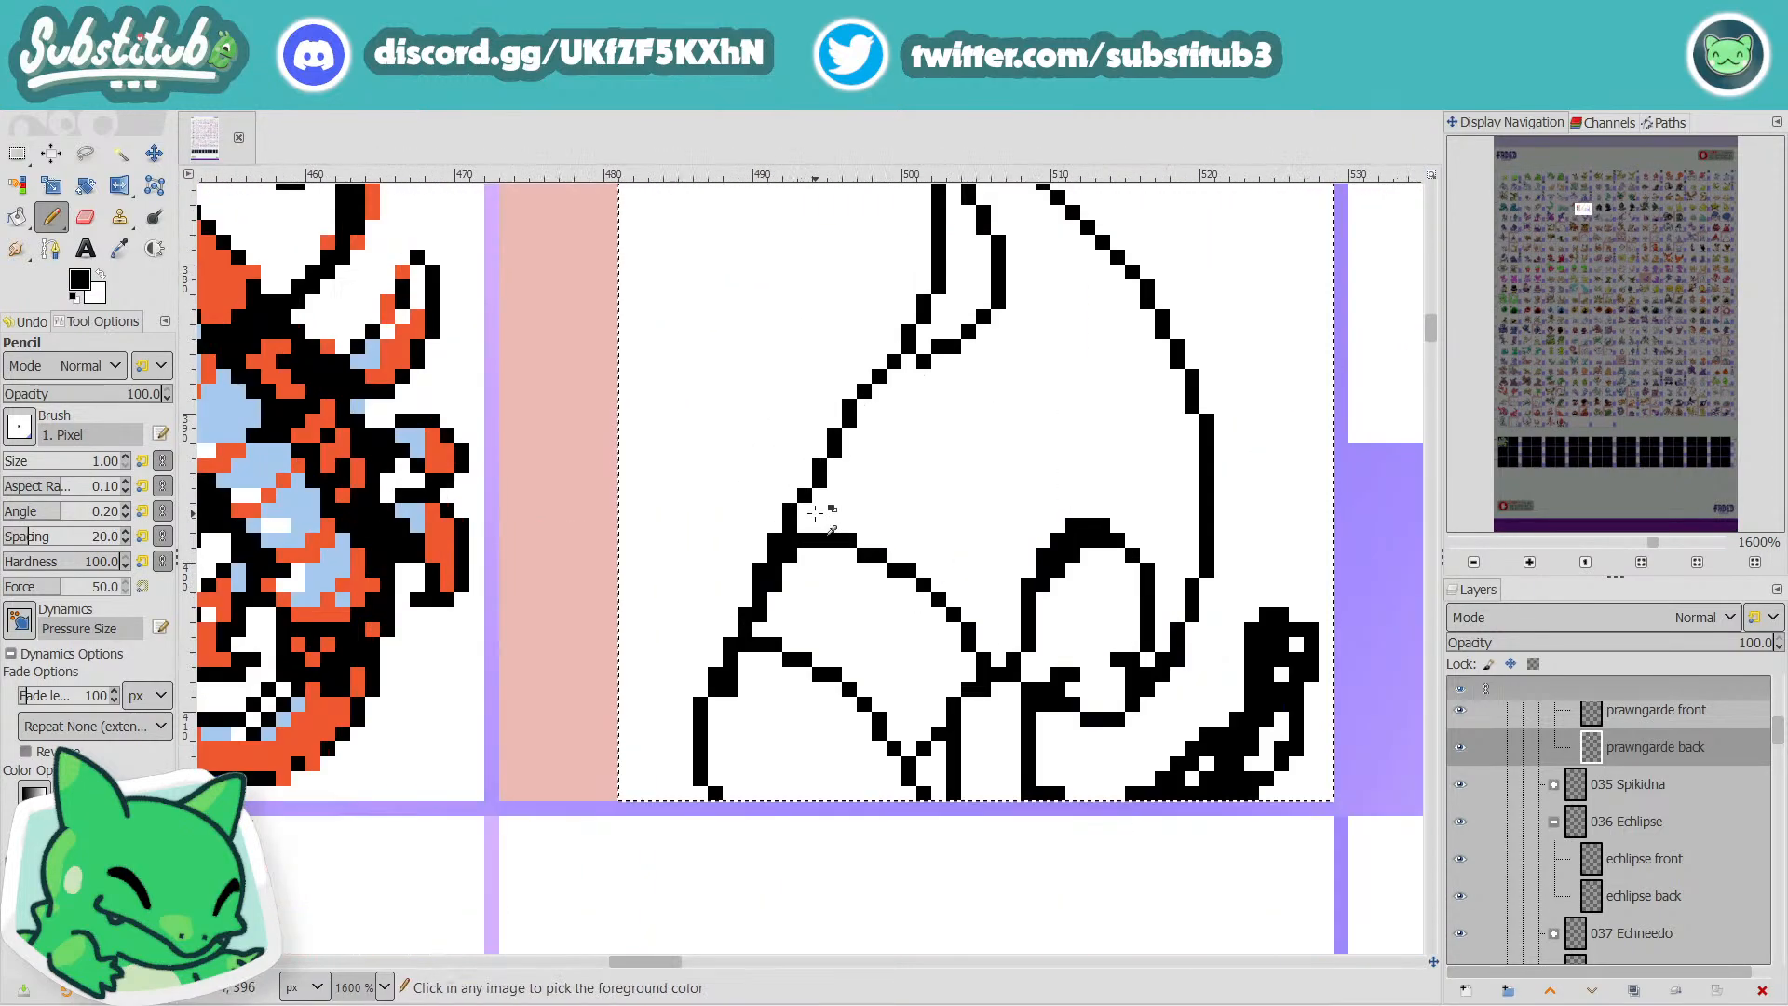
key(x)
key(x)
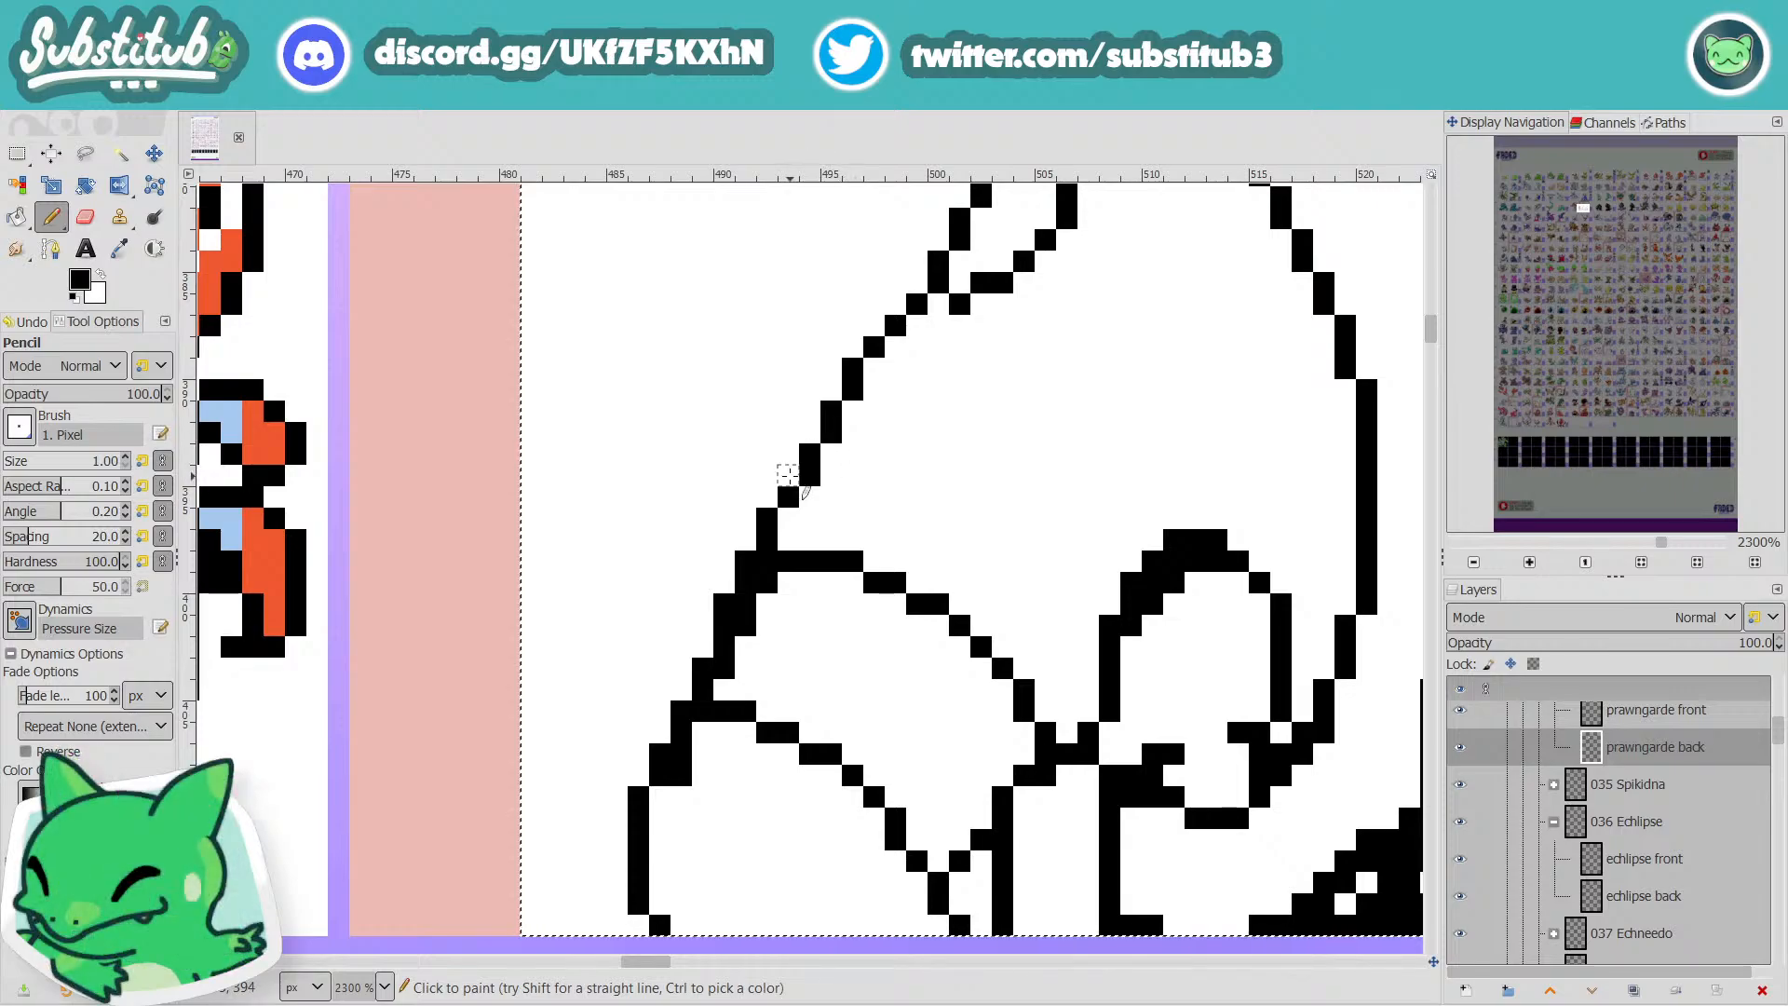
click(787, 474)
key(x)
click(802, 476)
key(x)
click(809, 434)
key(x)
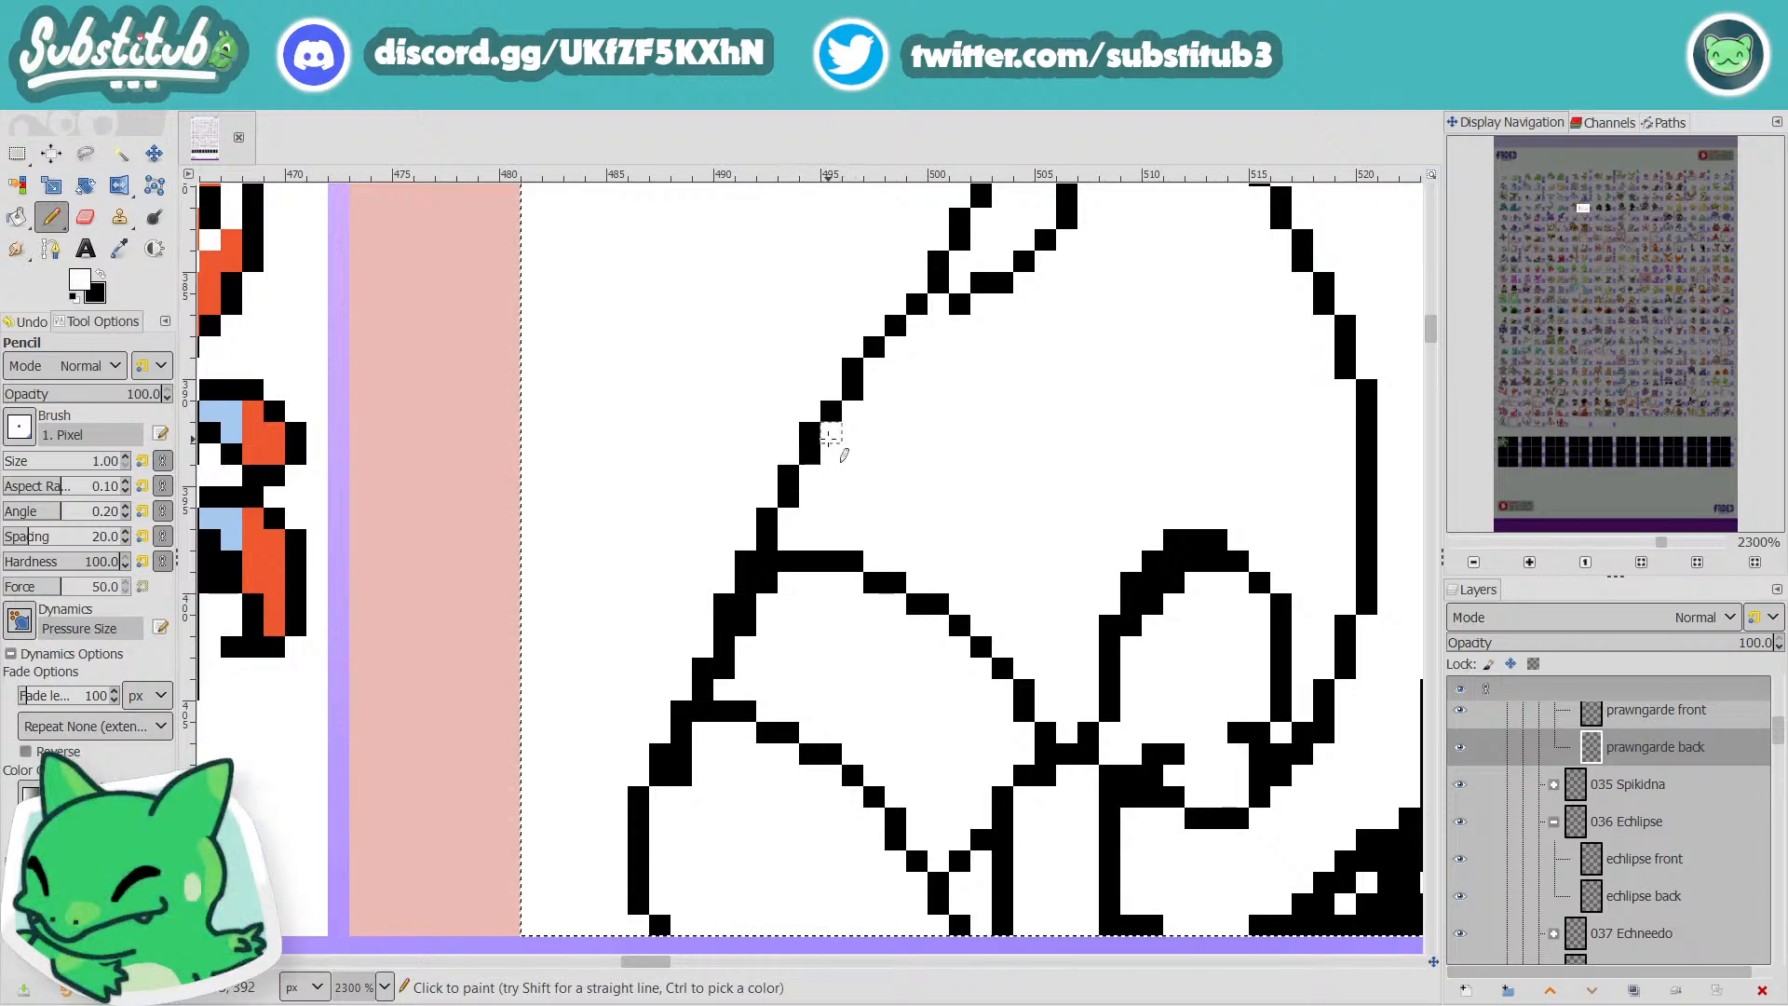
Smooth the left contour midway between the upper shell segment and the head spike, placing a black pixel farther out and erasing the inner ones.
click(831, 432)
key(x)
click(831, 389)
key(x)
click(852, 389)
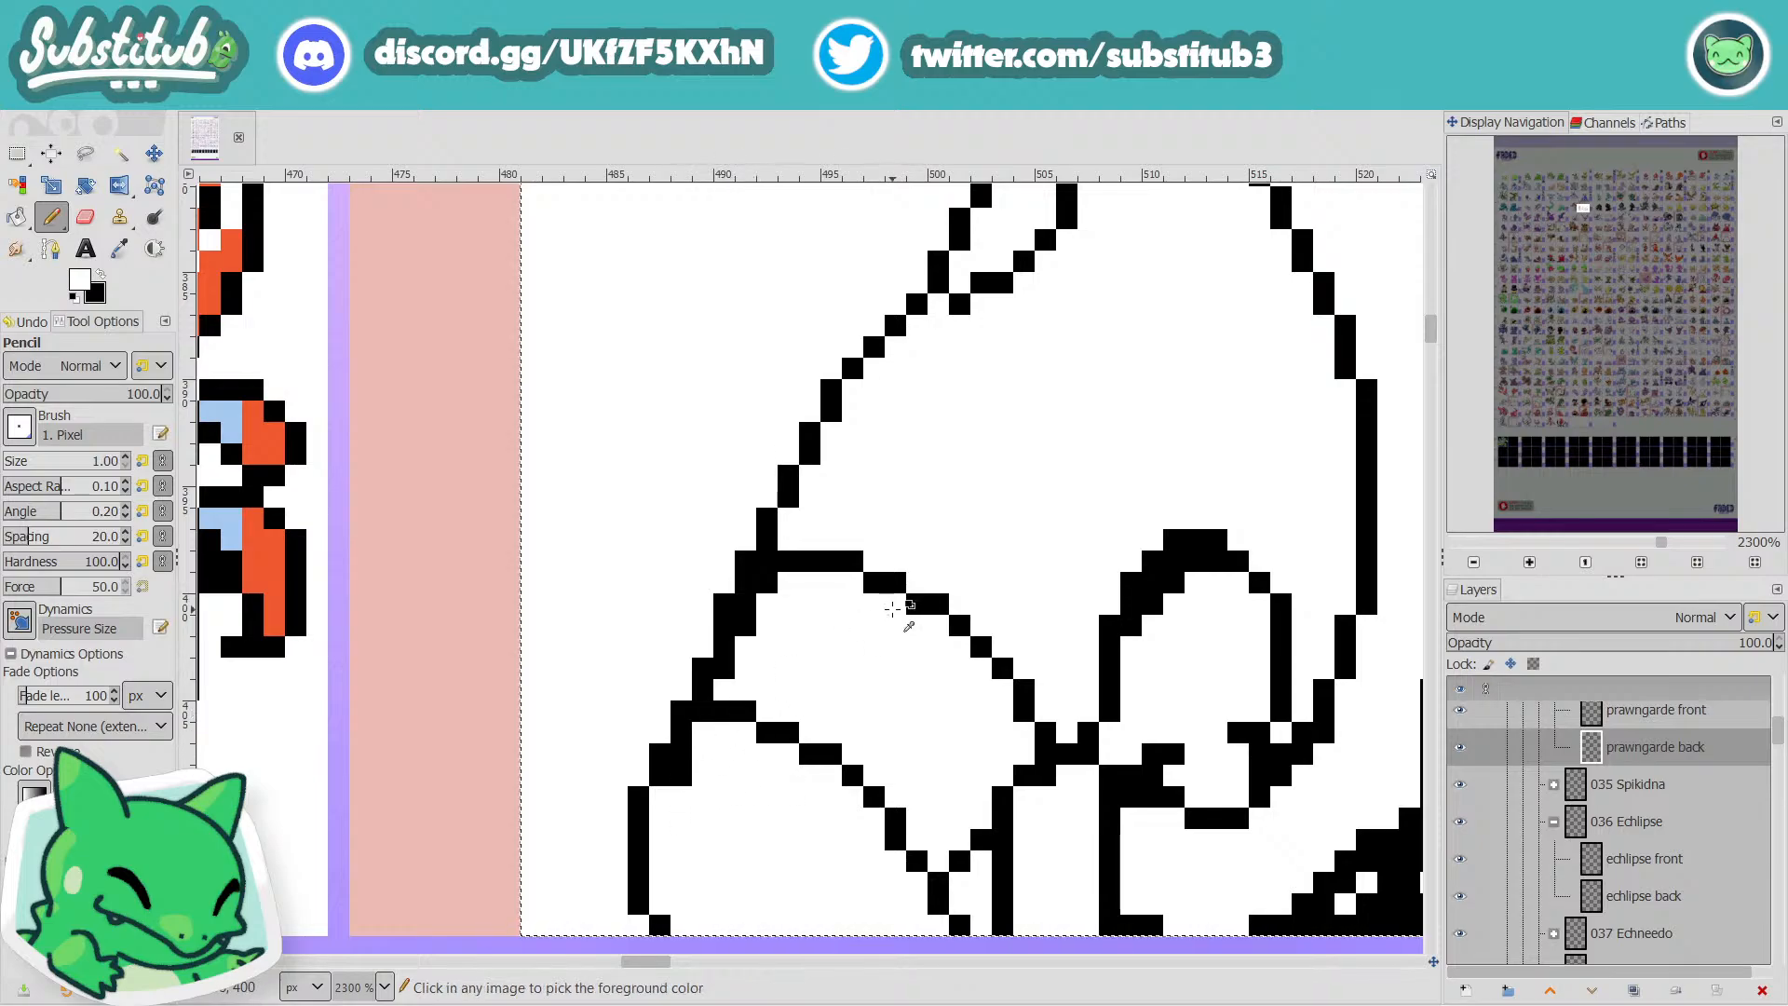
Examine finished front and back sprites elsewhere on the sheet as references for the prawngarde back outline.
scroll(899, 615, down, 4)
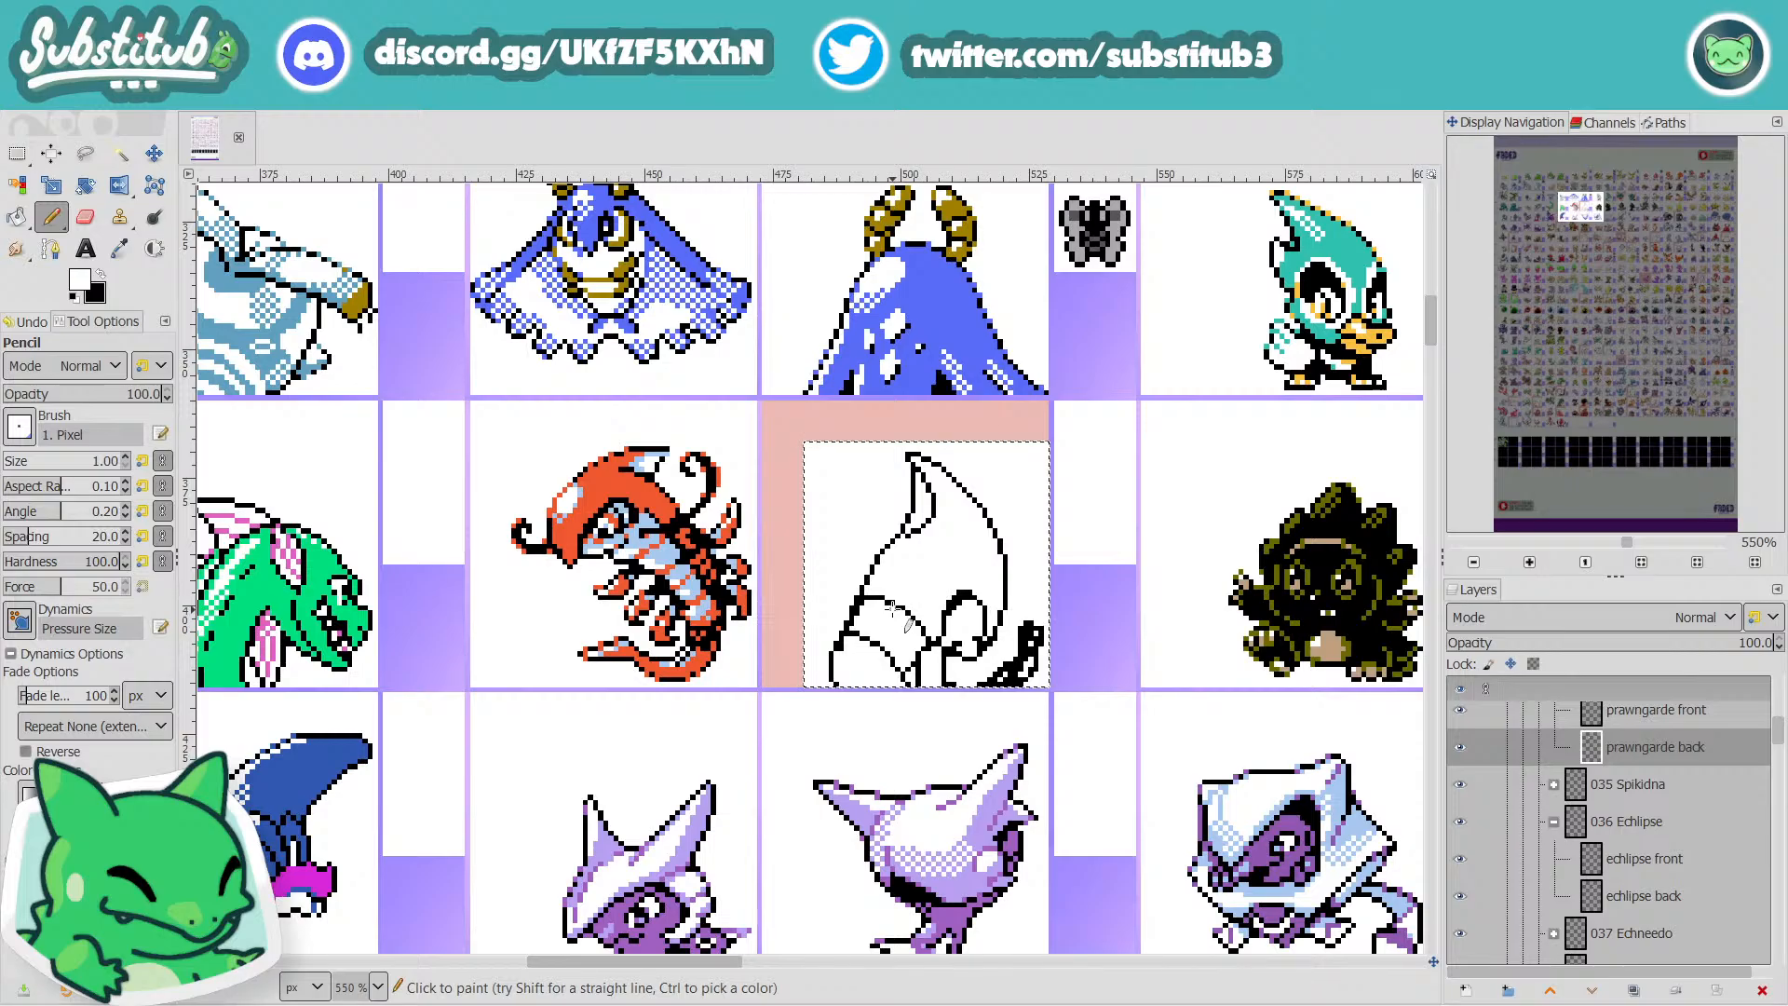
drag(1580, 207, 1595, 402)
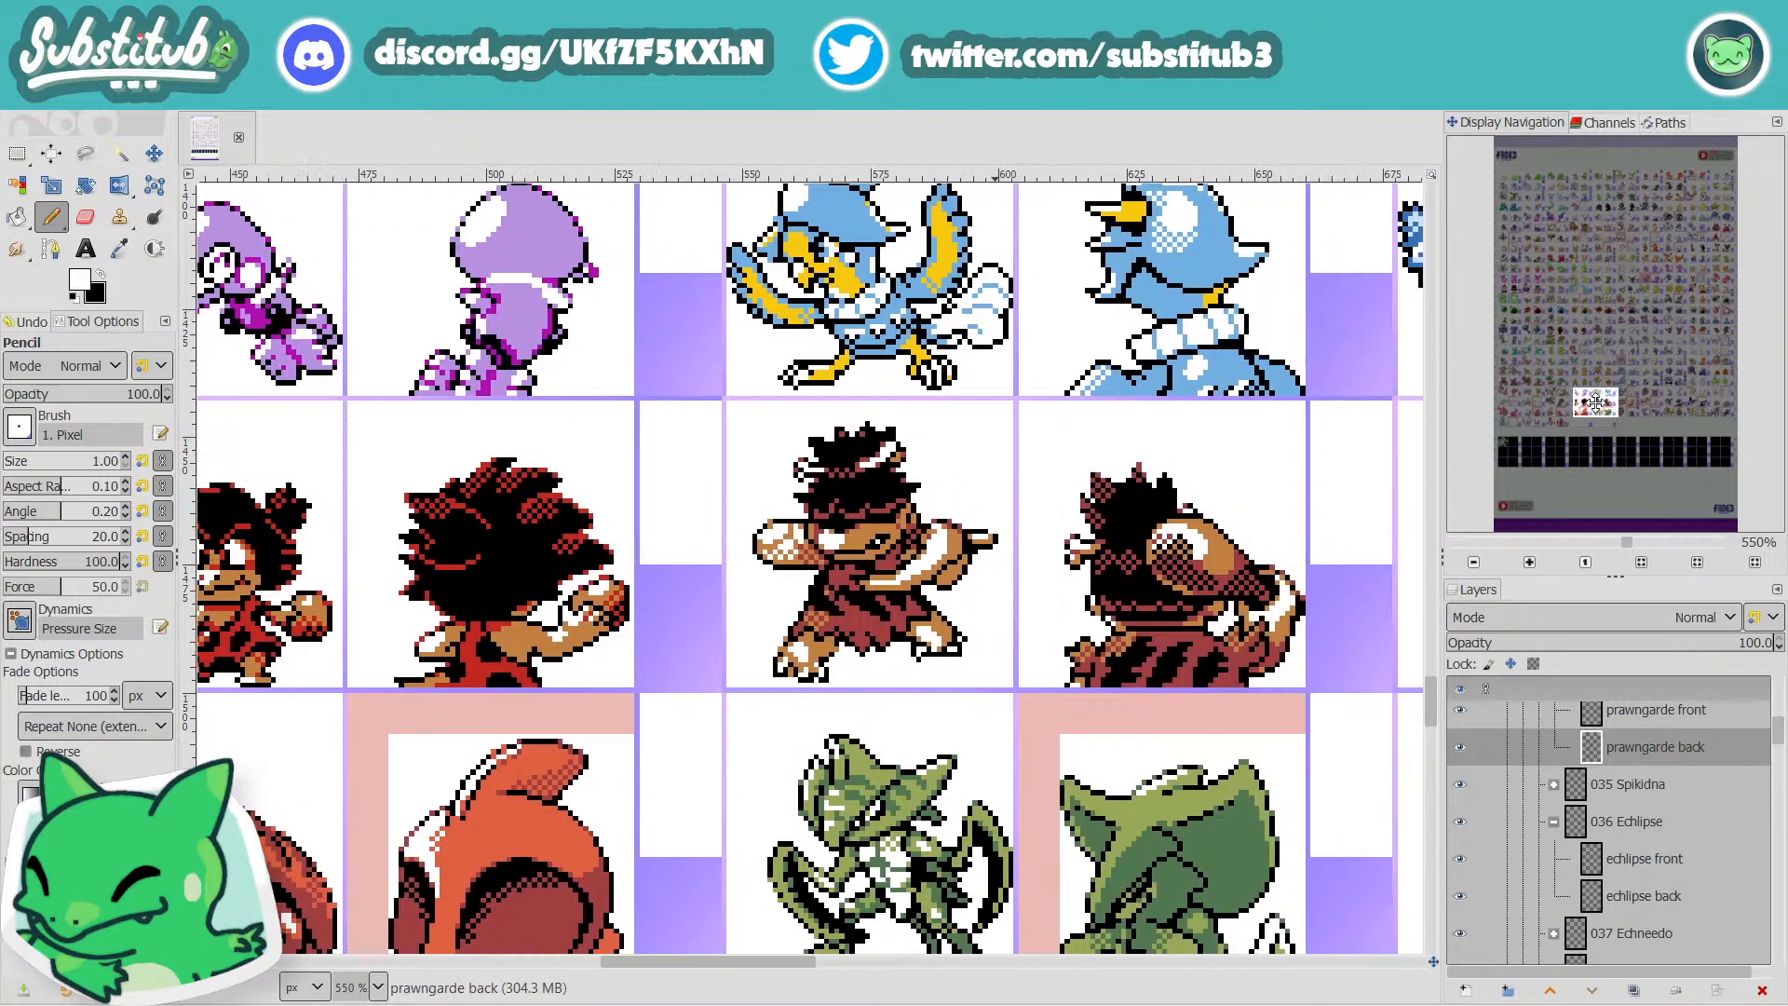
drag(1595, 402, 1595, 401)
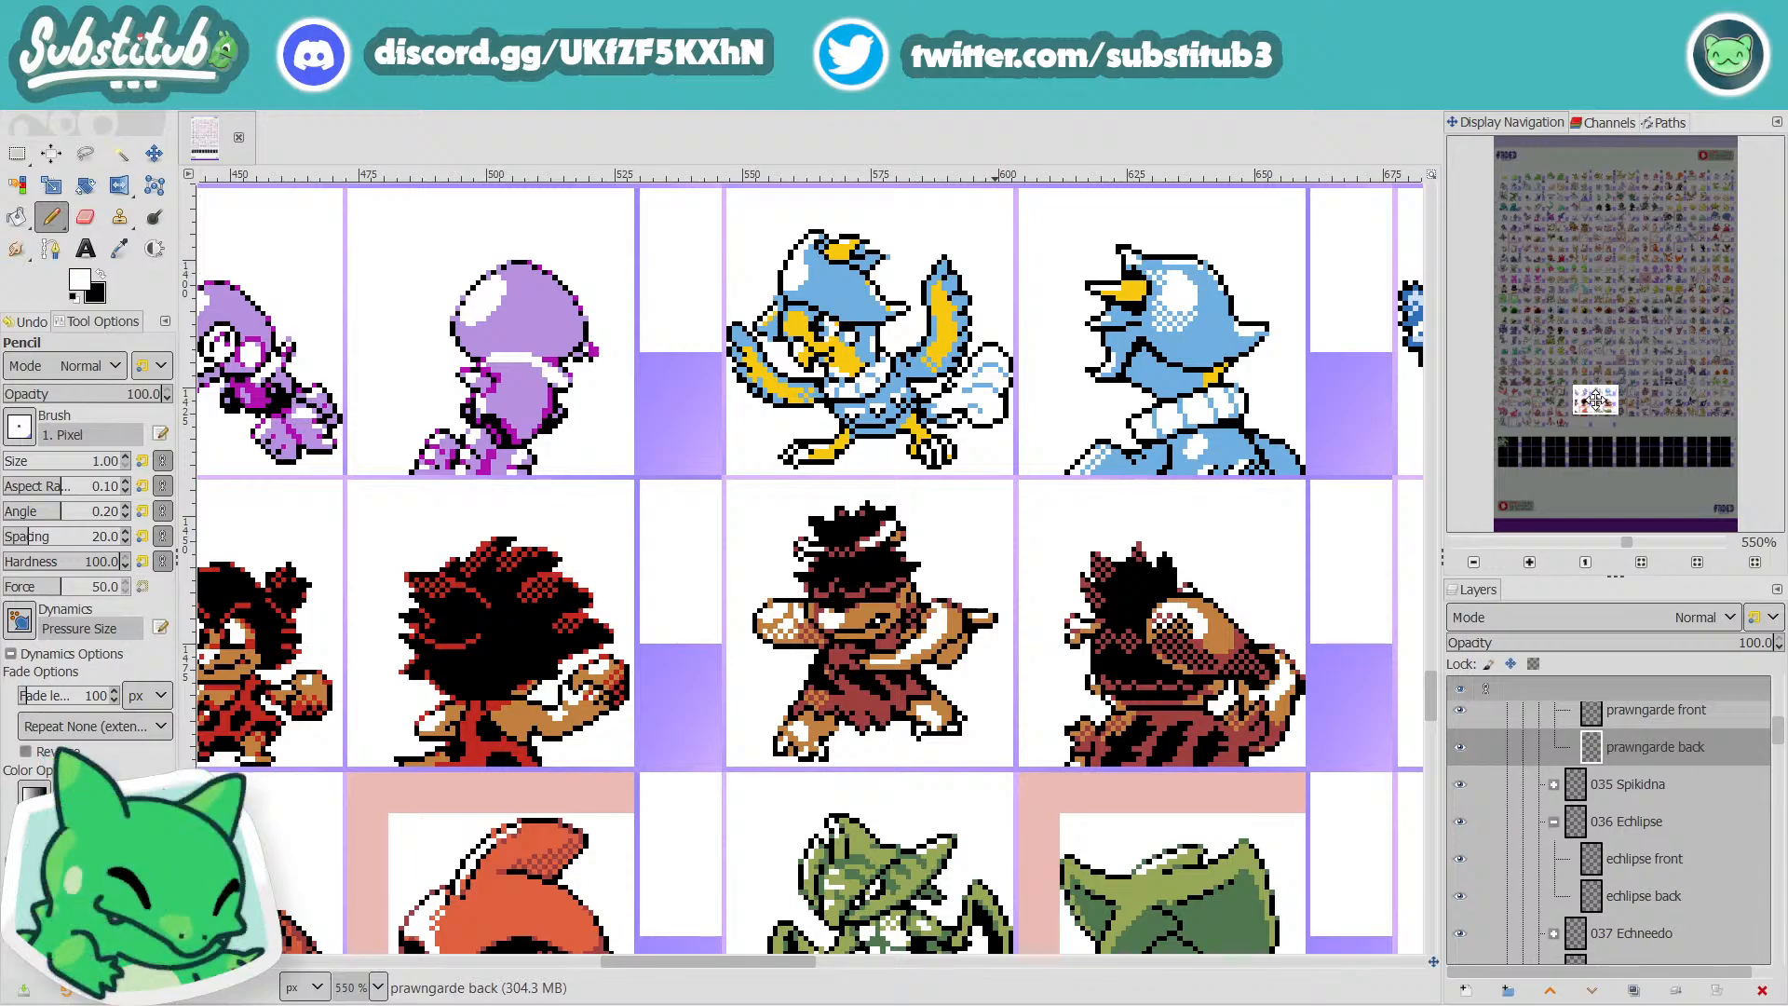
mouse_move(1596, 401)
mouse_down()
mouse_move(1578, 398)
mouse_move(1595, 399)
mouse_up()
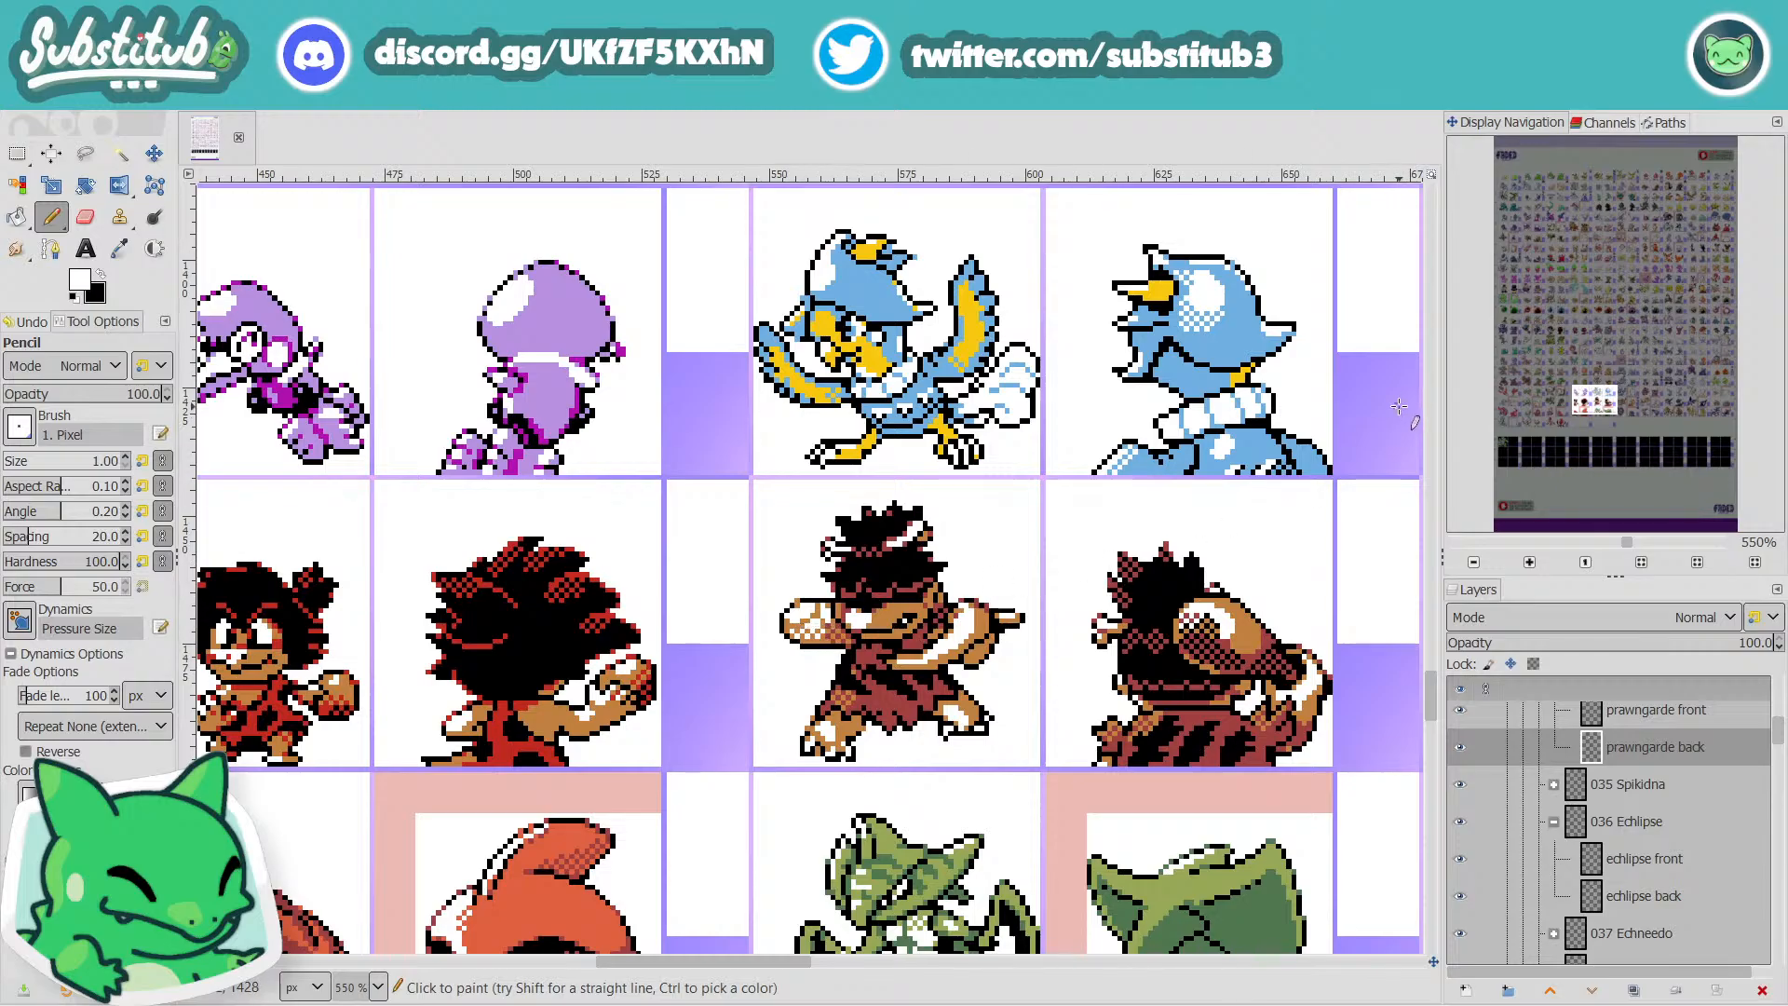
drag(1584, 394, 1518, 308)
scroll(1322, 367, down, 5)
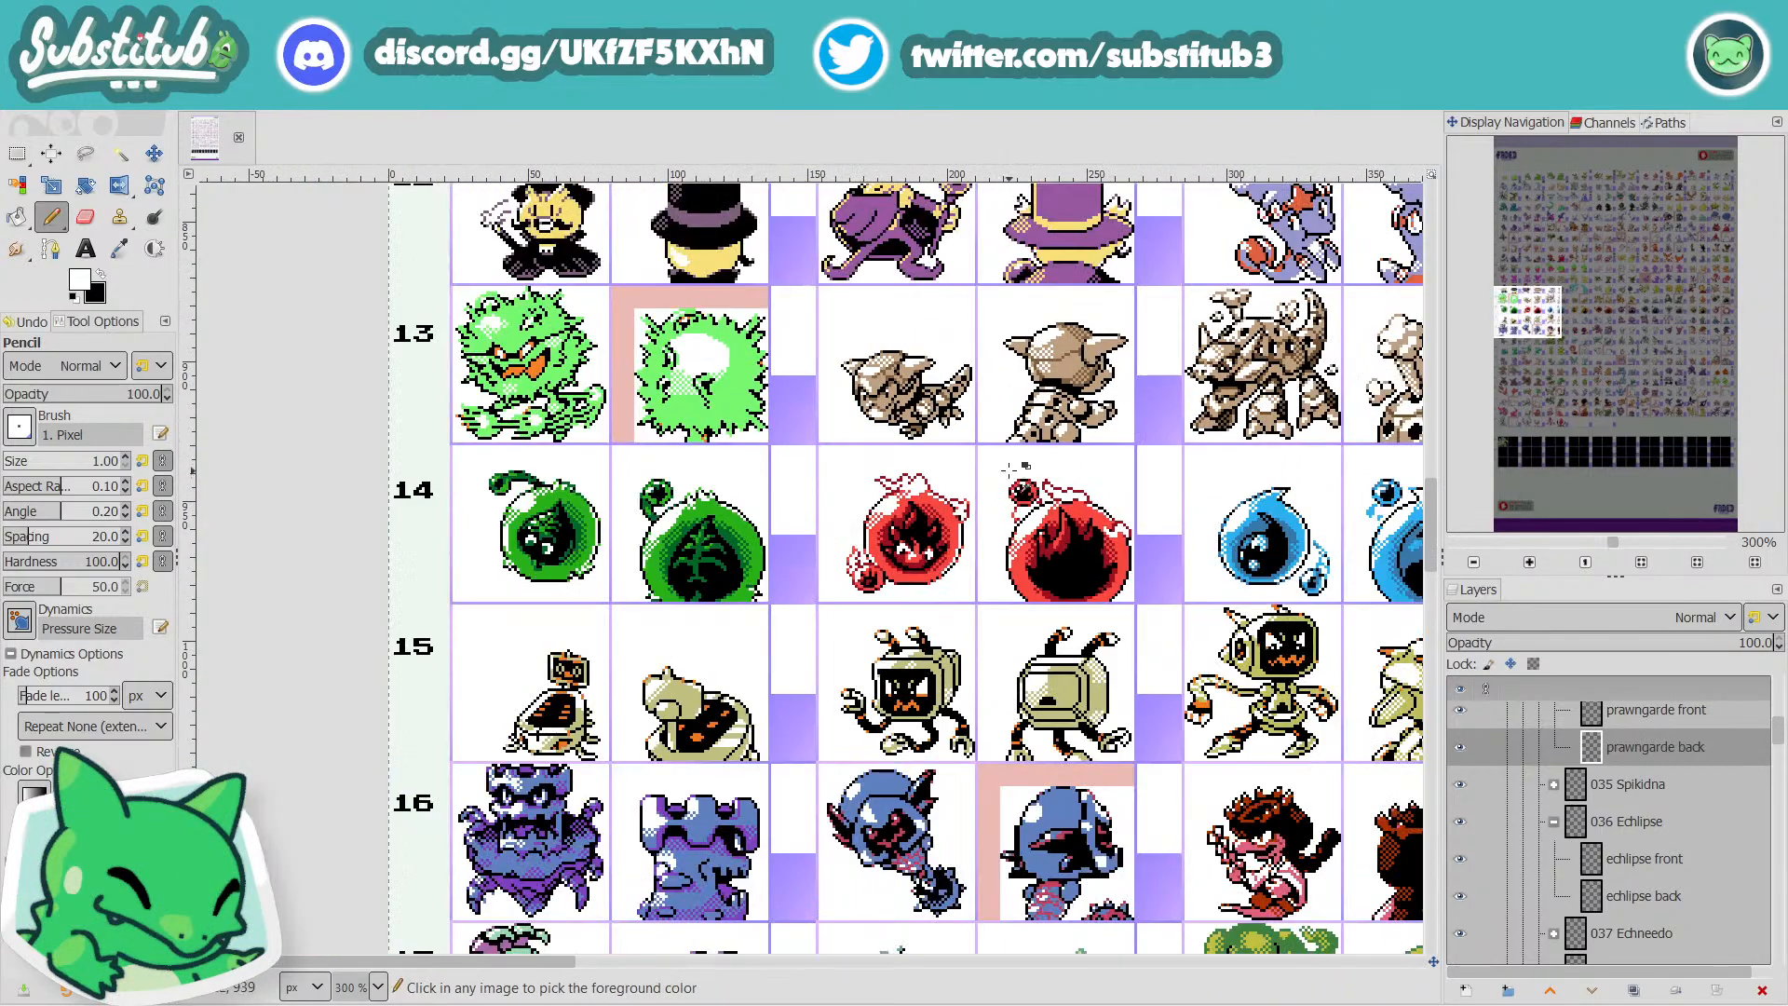
scroll(1332, 372, up, 5)
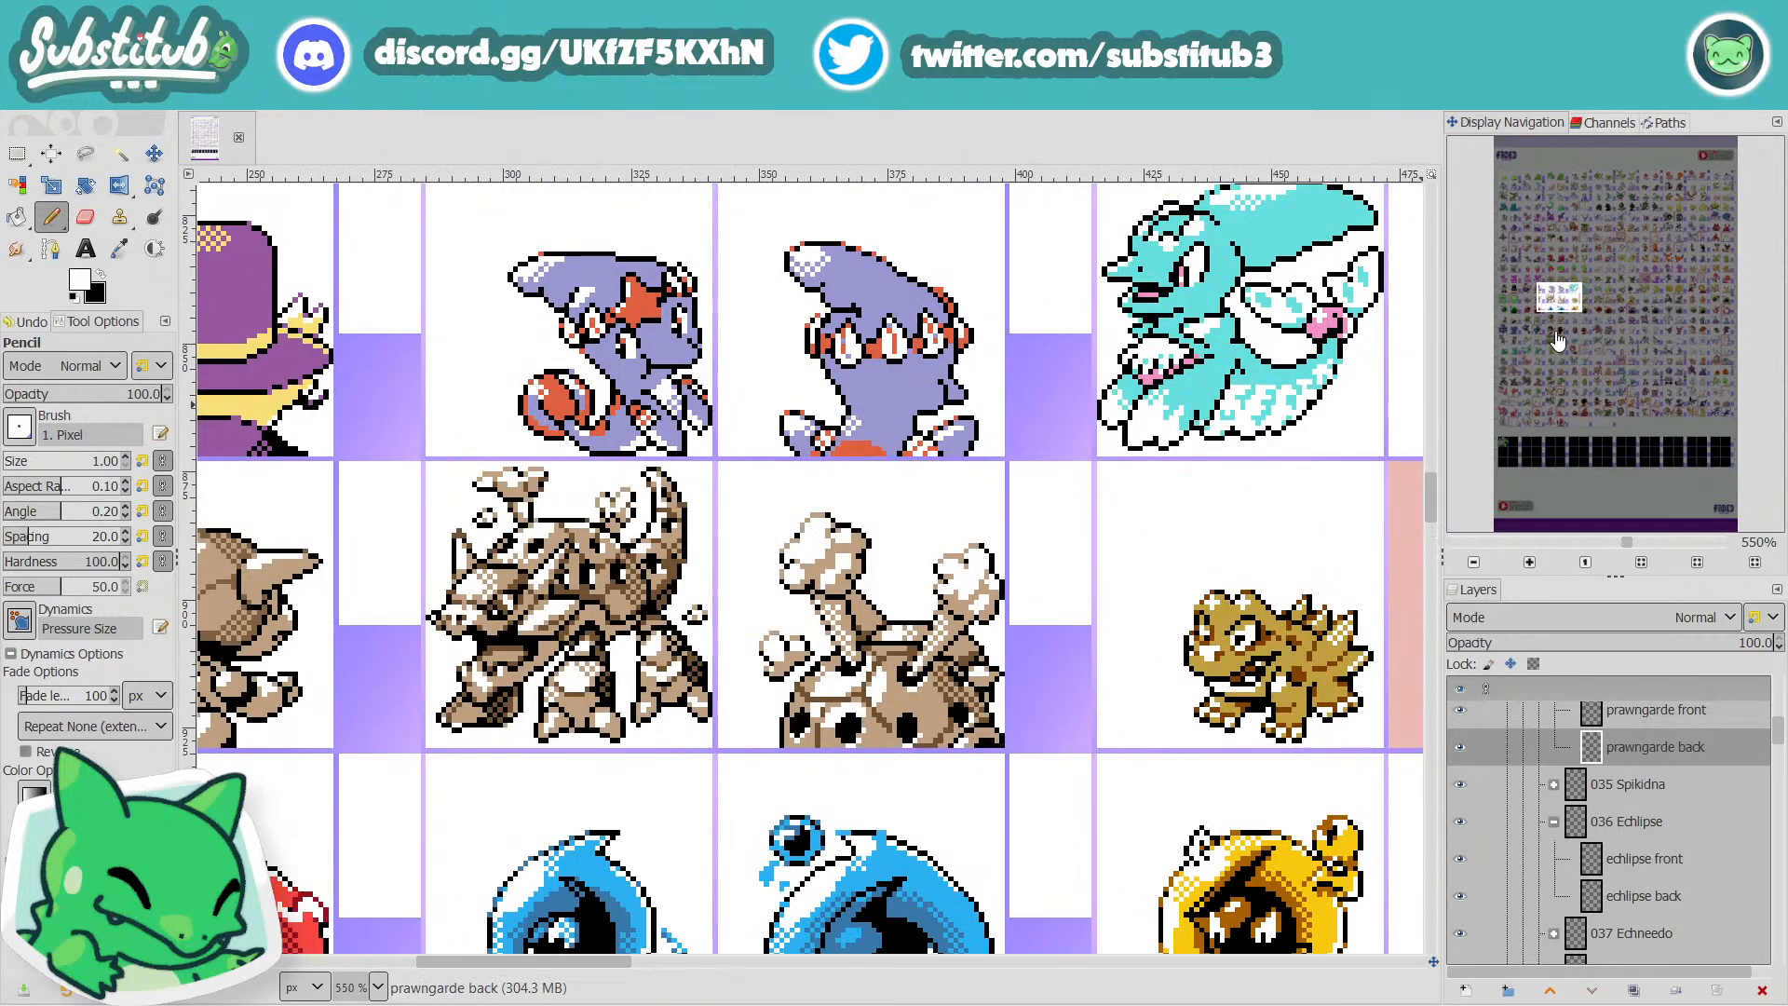
drag(1557, 300, 1565, 295)
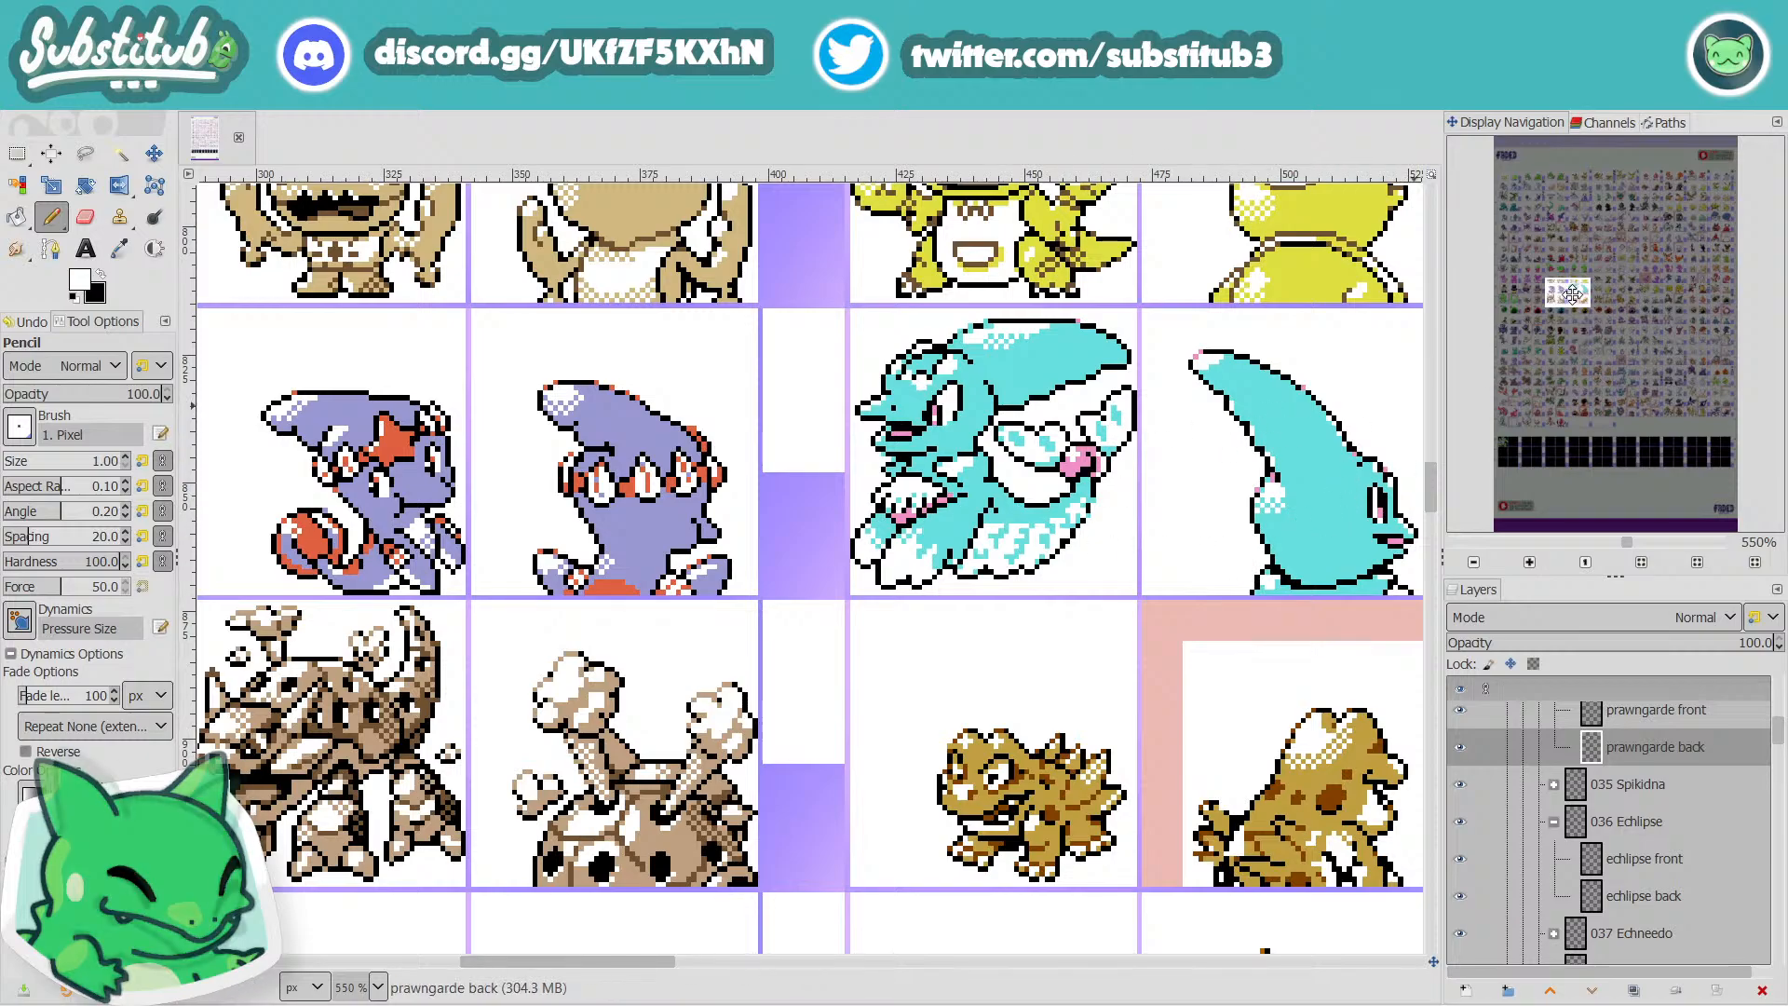
drag(1574, 297, 1573, 230)
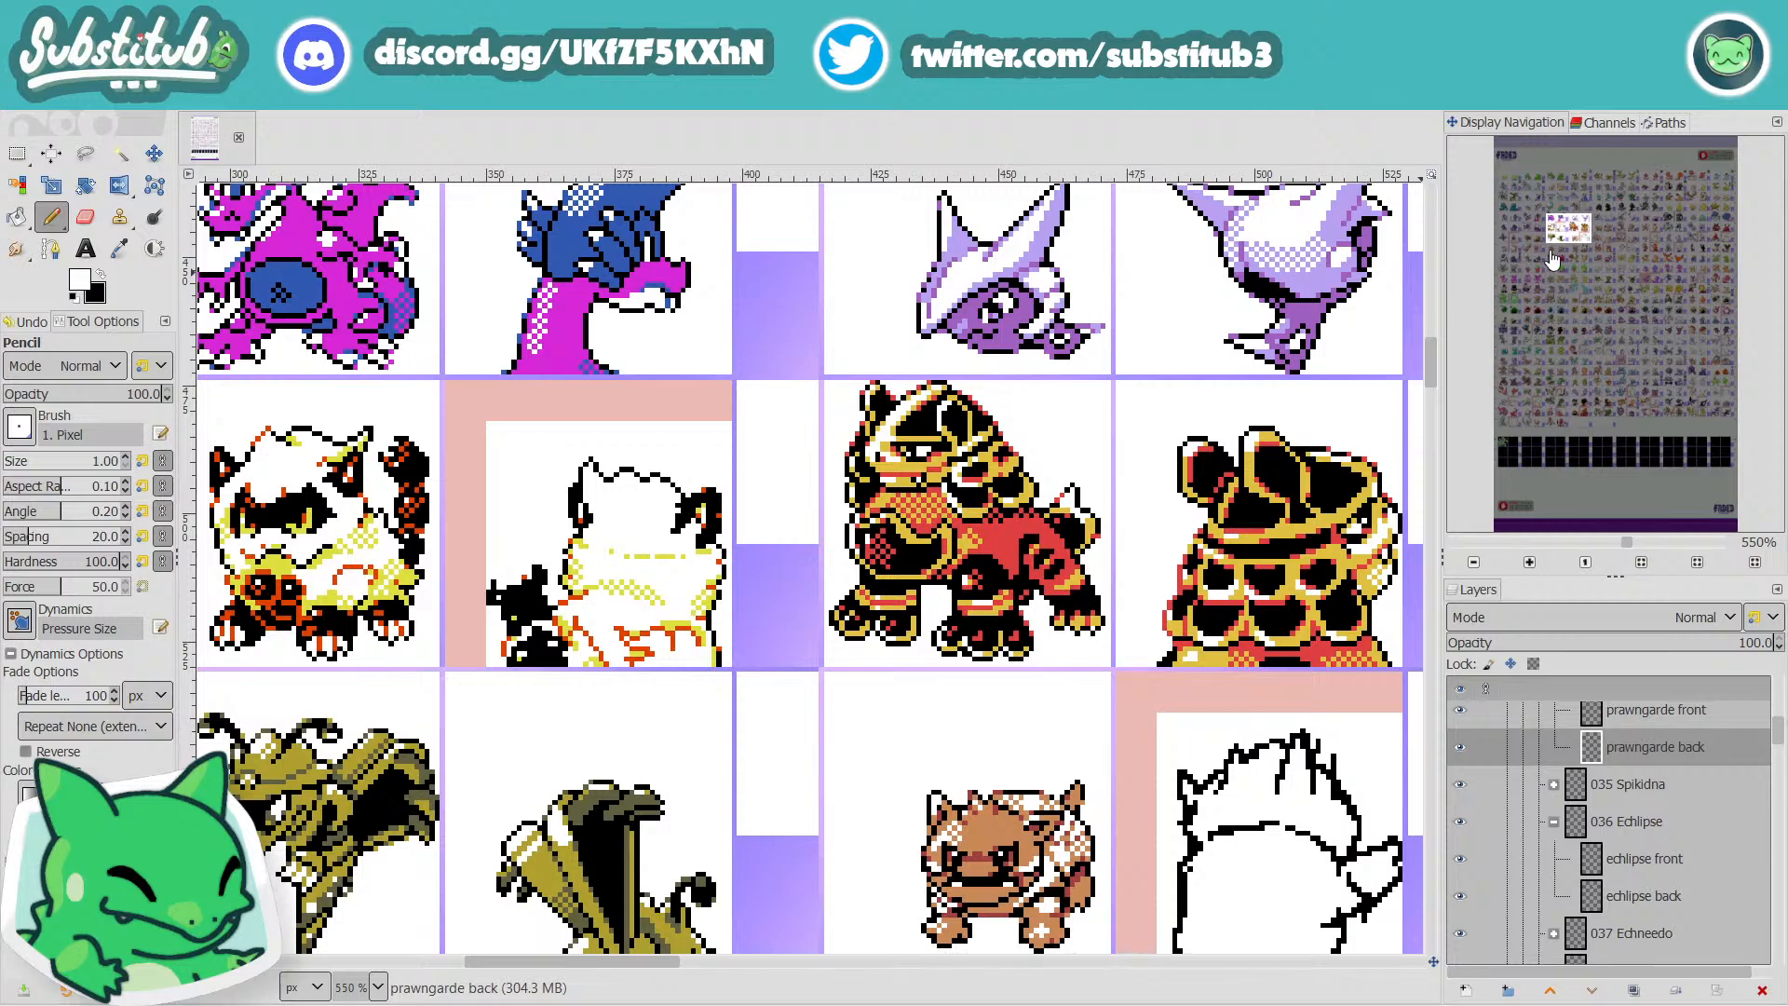
drag(1552, 259, 1580, 206)
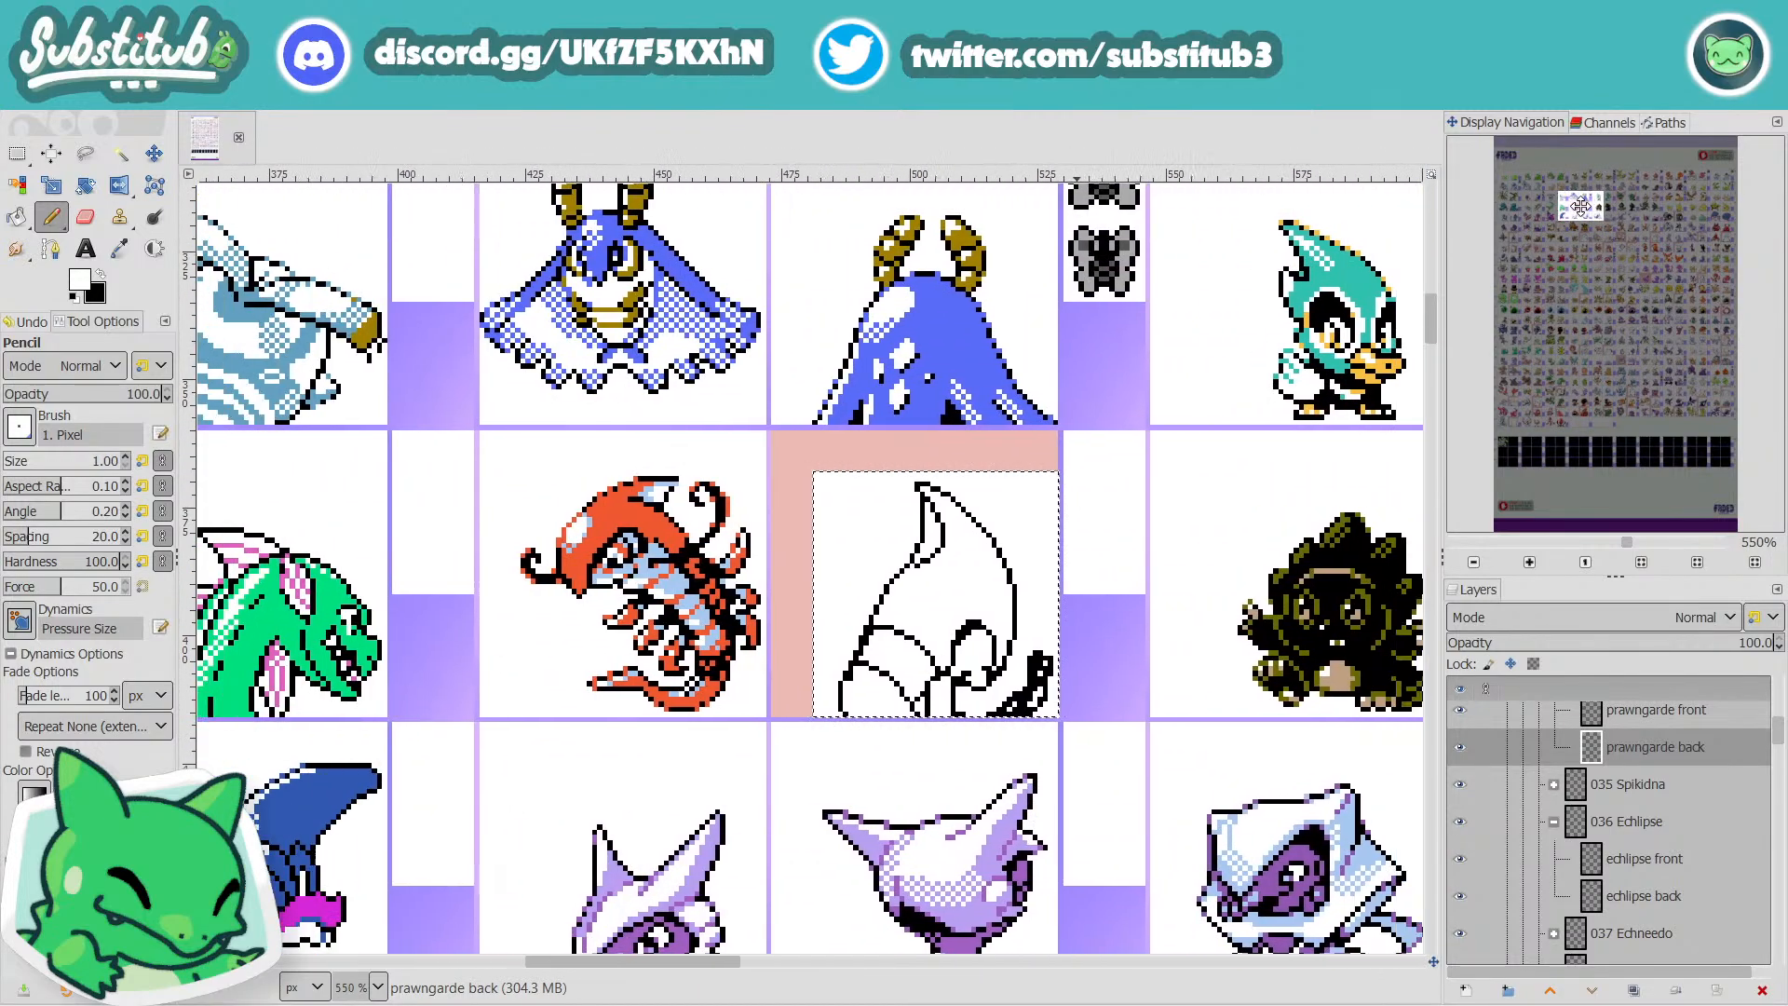
scroll(1201, 556, down, 3)
scroll(975, 491, up, 3)
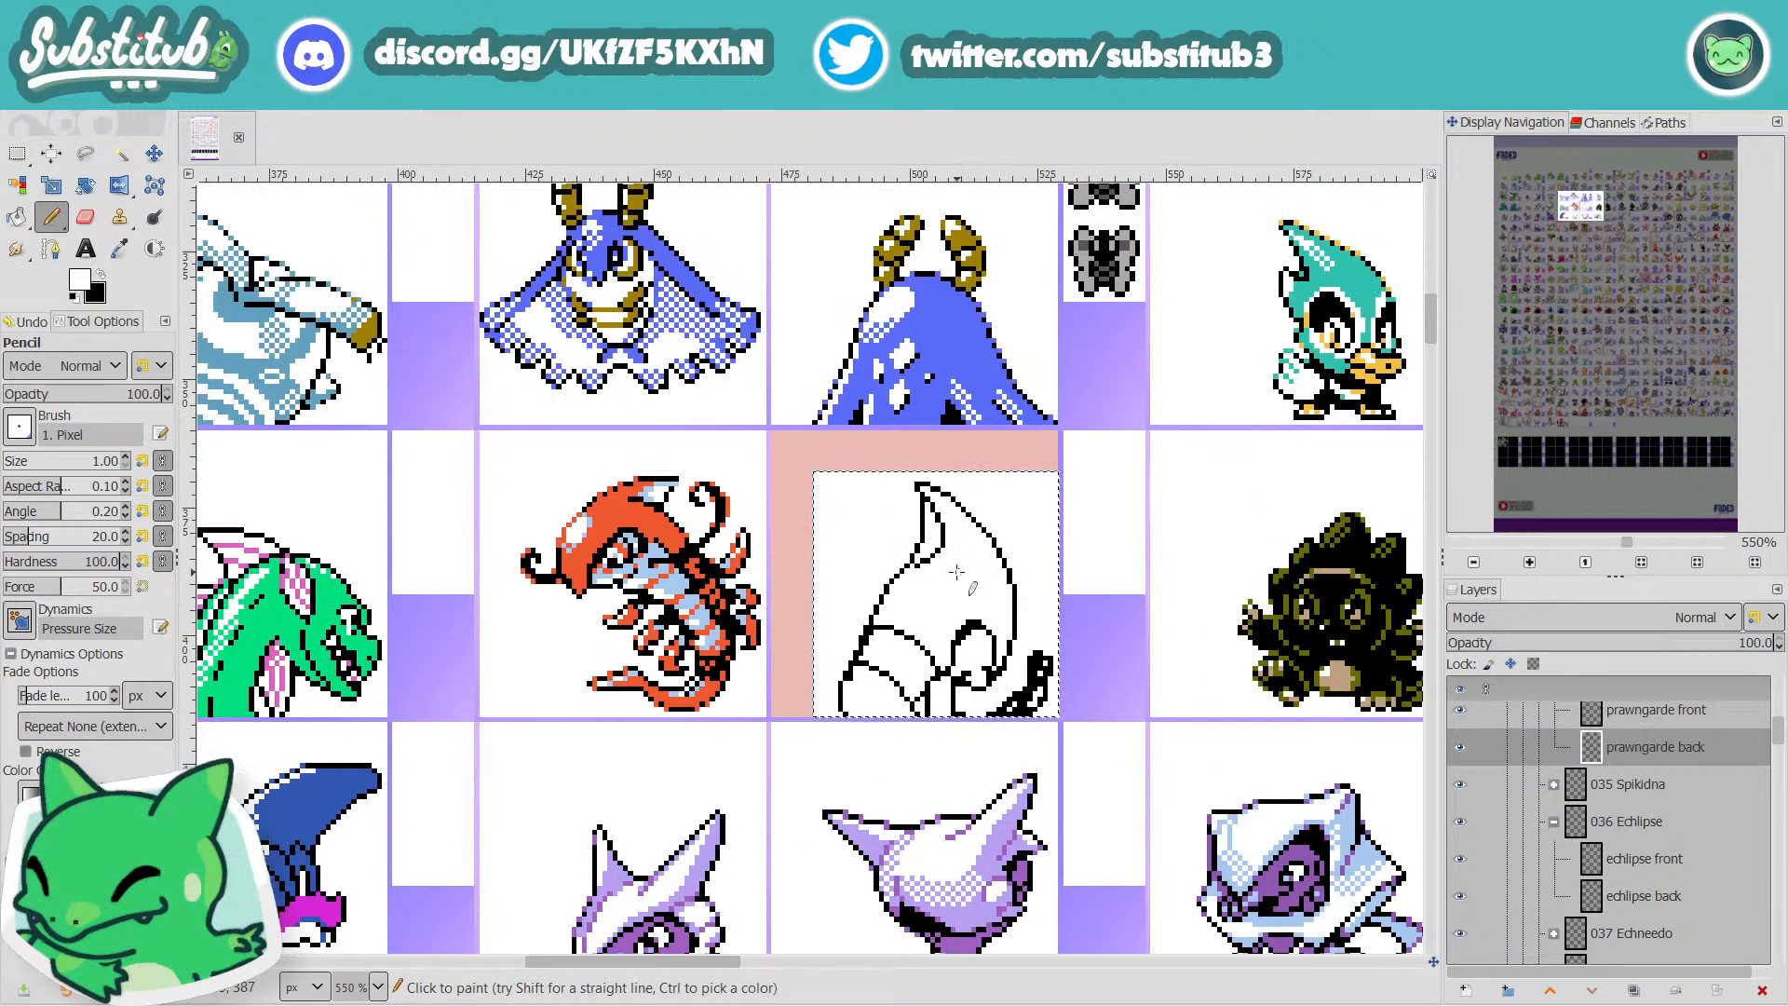
Draw a black curl inside the rounded arch of the prawngarde back, branching inward from the arch's upper right side.
scroll(953, 576, up, 2)
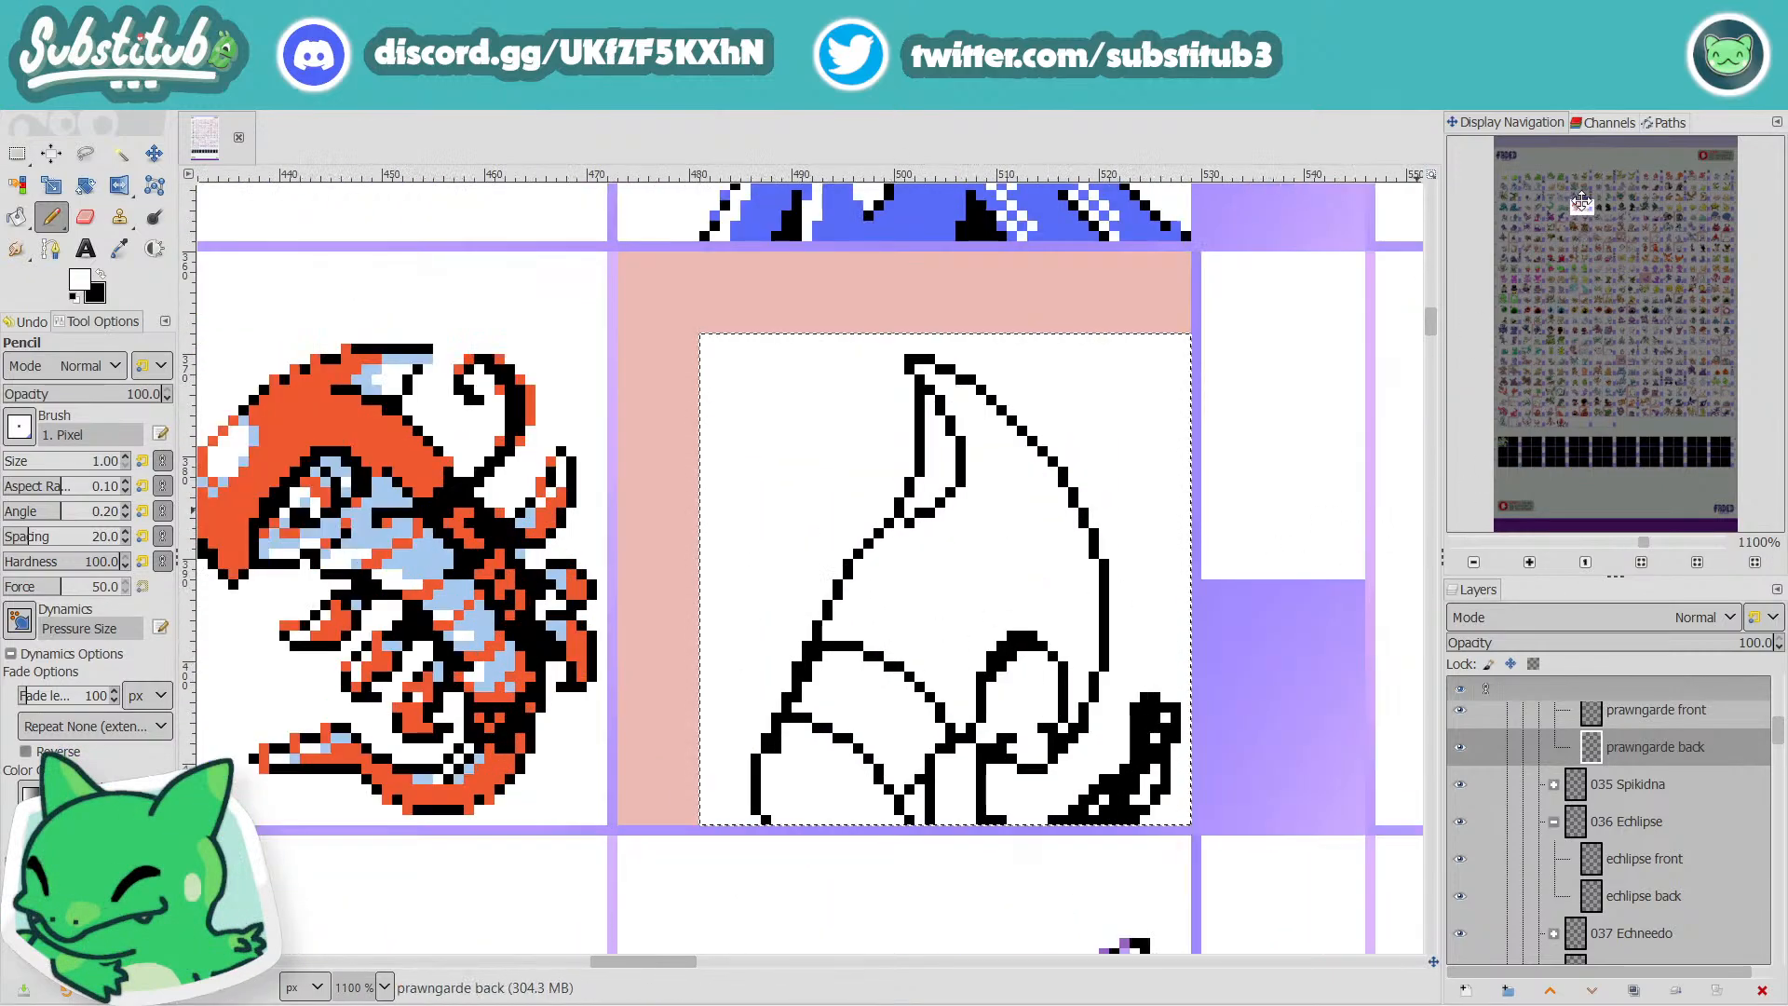
drag(1582, 202, 1580, 206)
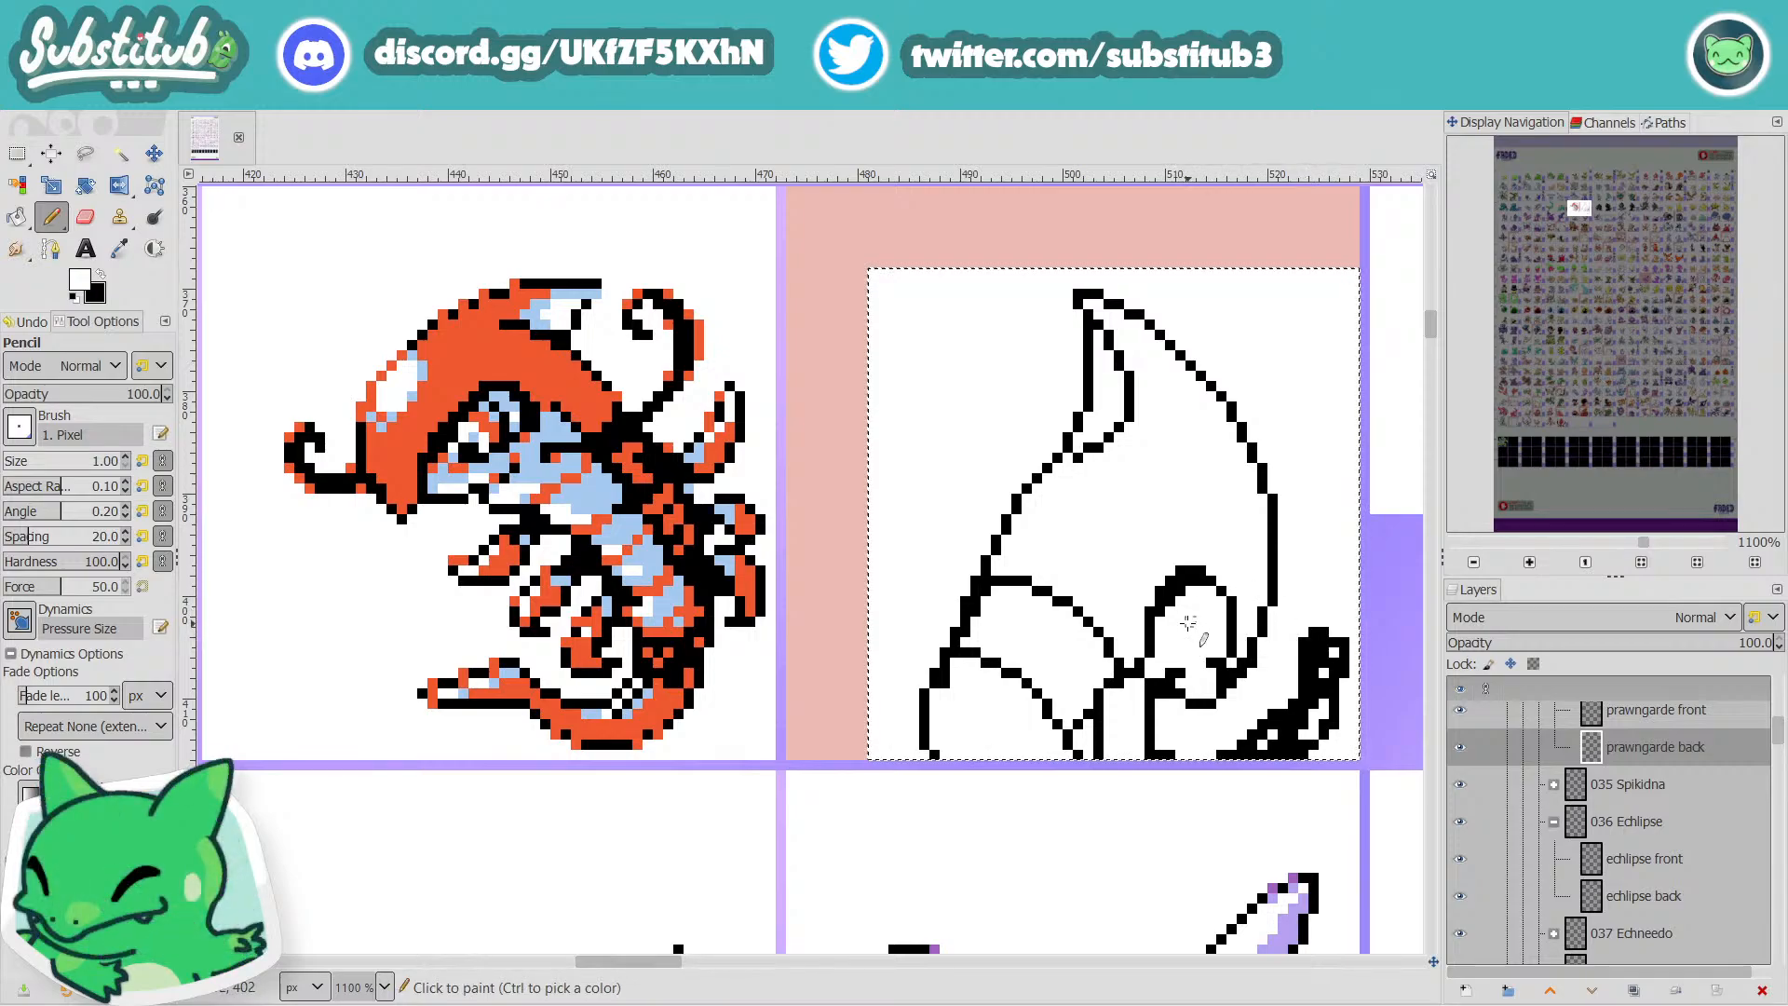
key(x)
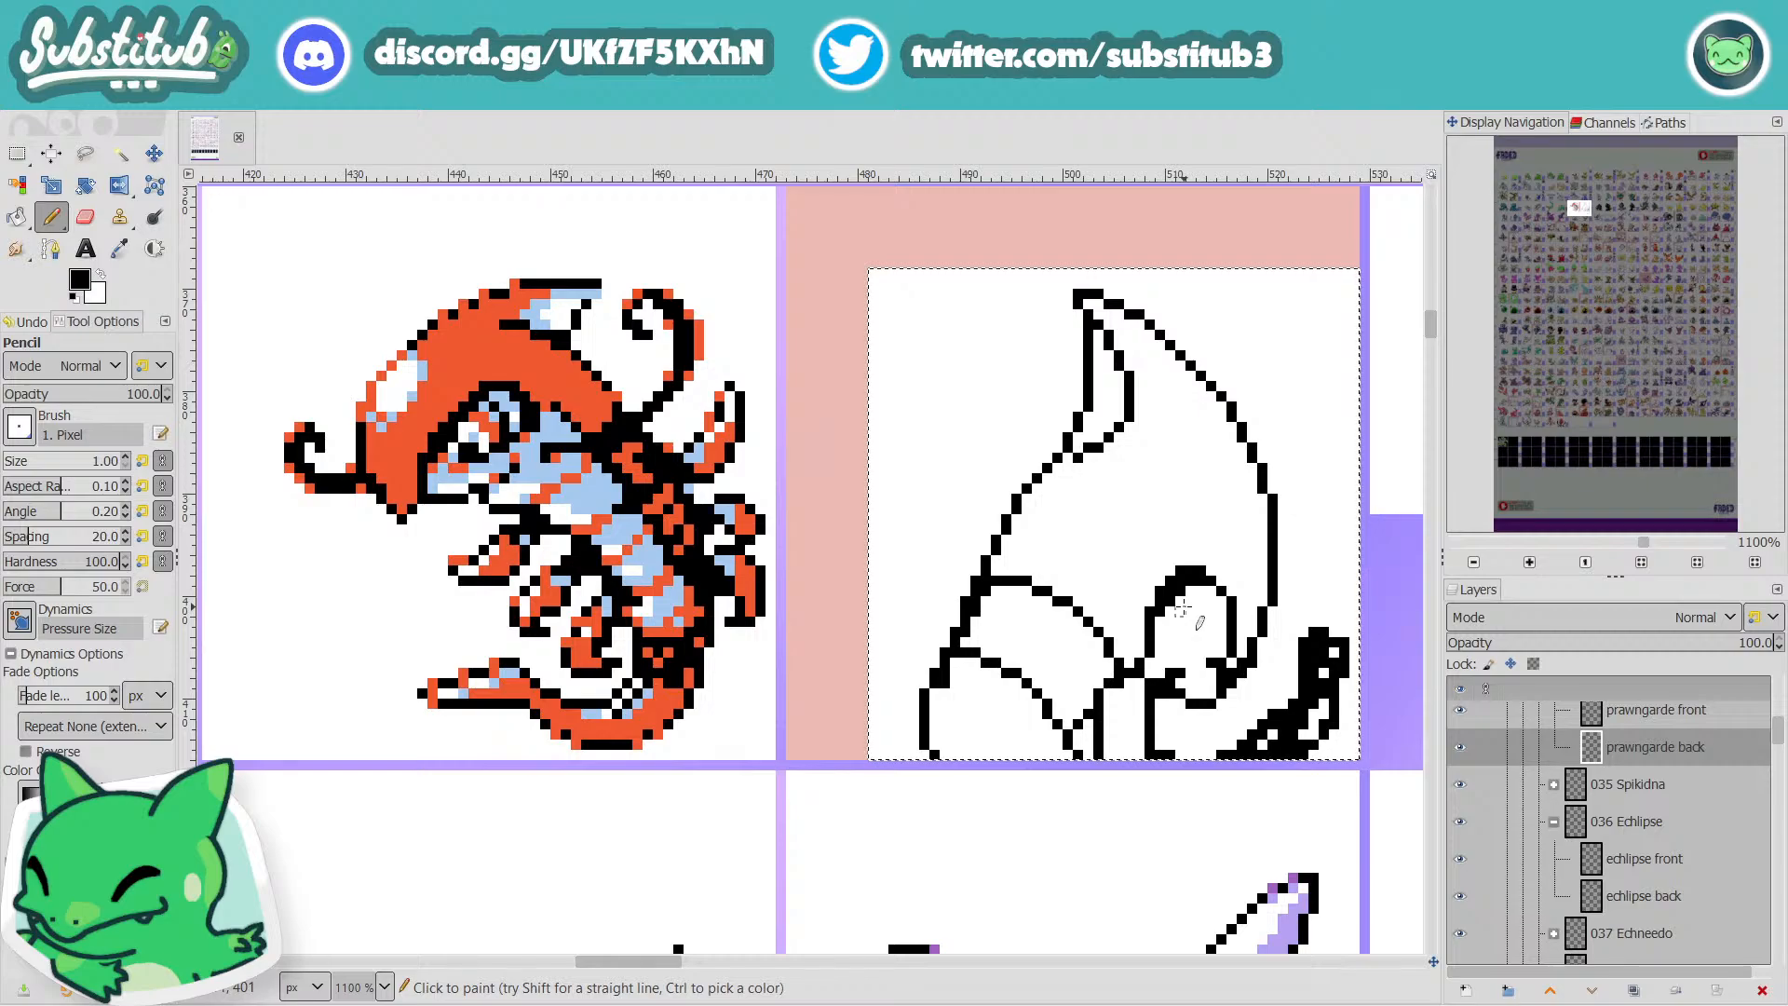
drag(1177, 602, 1190, 619)
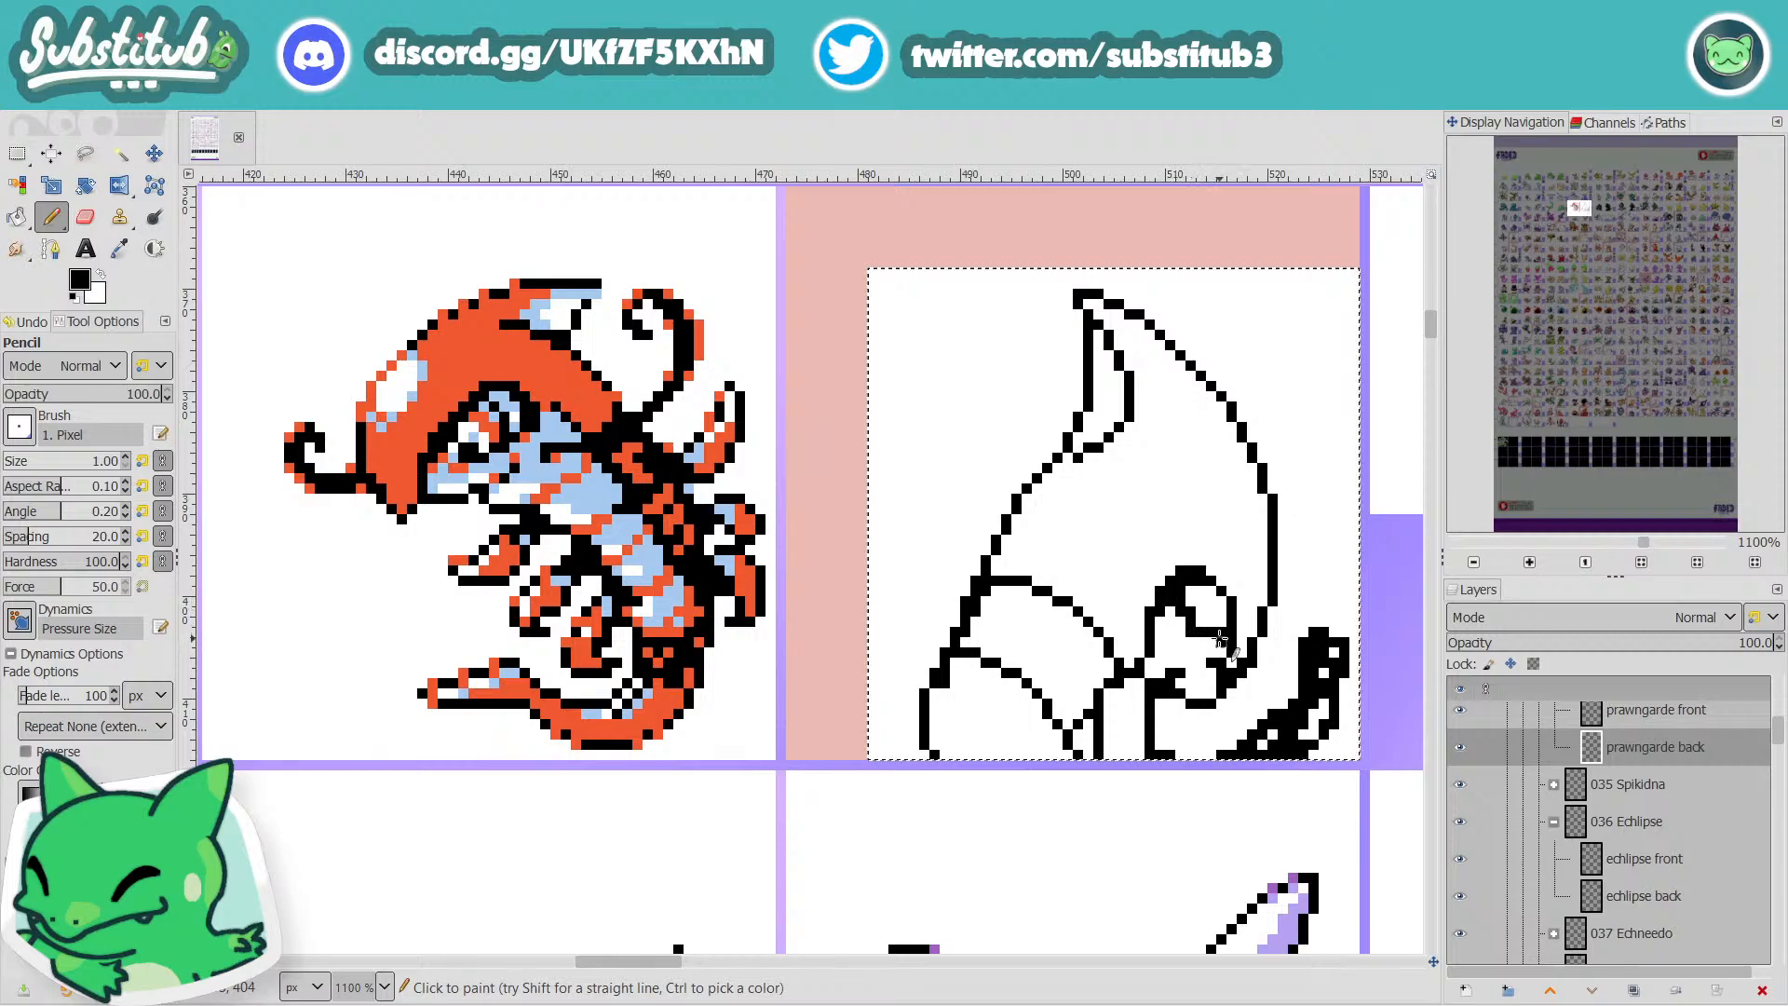
key(ctrl+z)
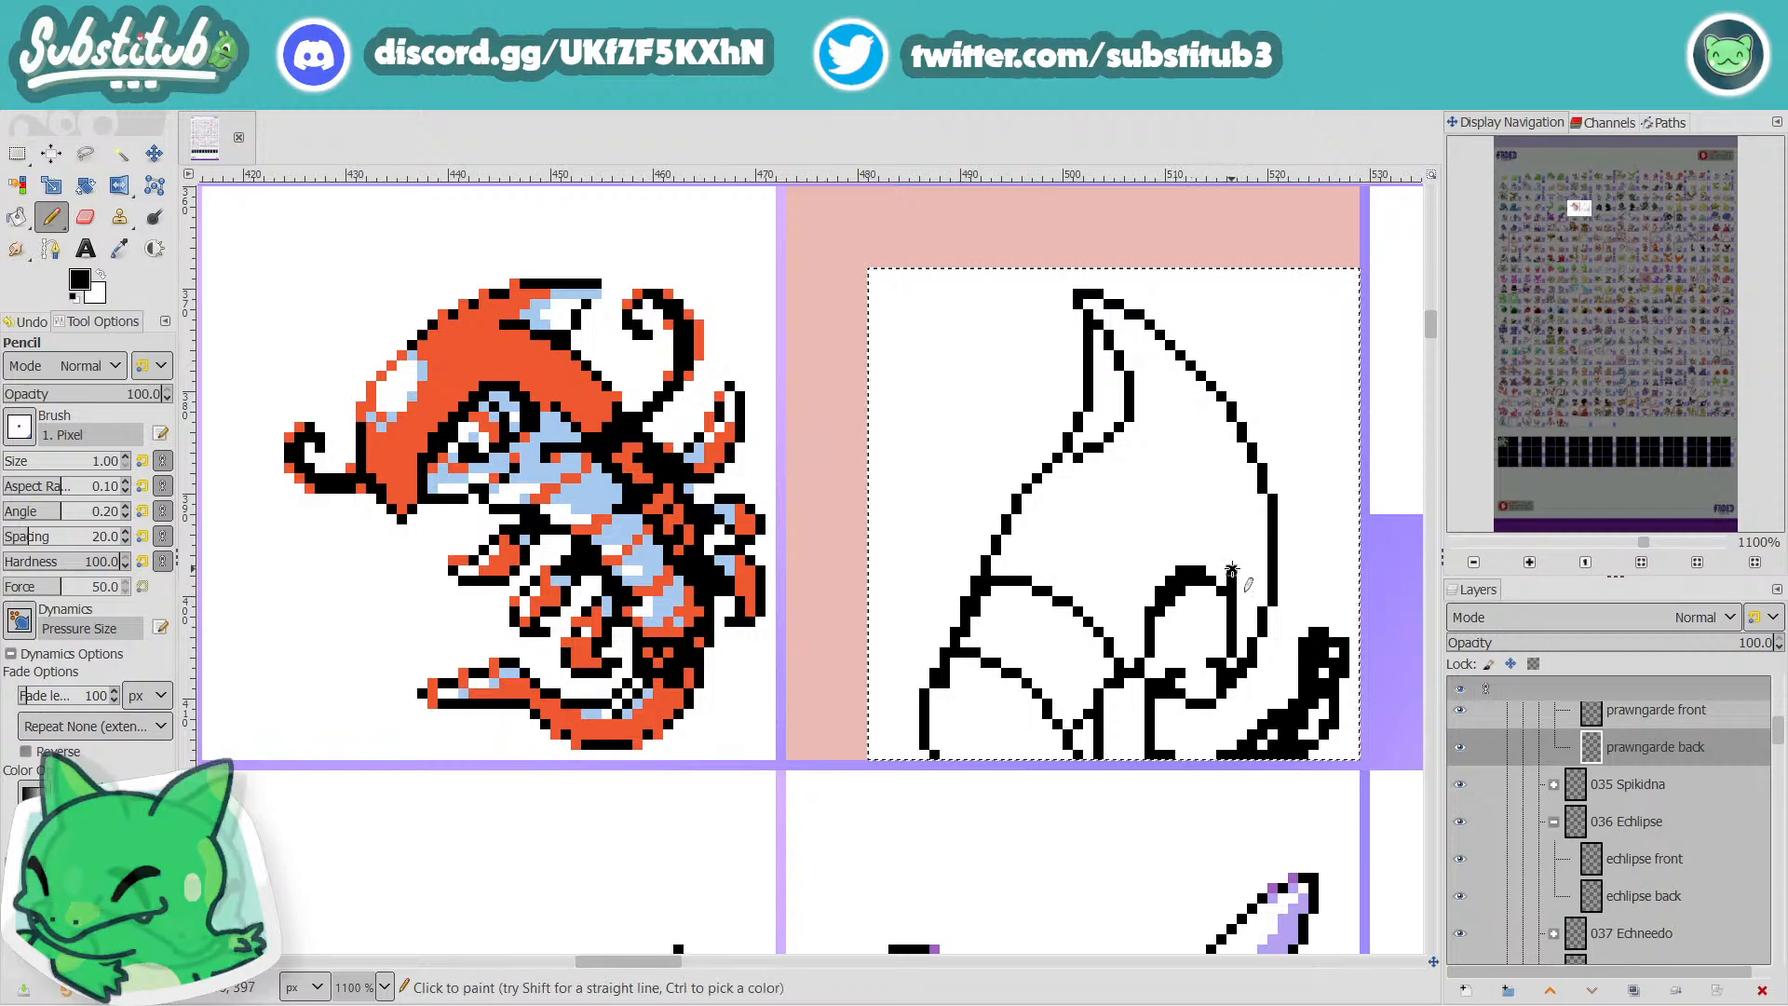
mouse_move(1214, 591)
mouse_down()
mouse_move(1183, 642)
mouse_move(1200, 652)
mouse_move(1232, 610)
mouse_move(1222, 657)
mouse_up()
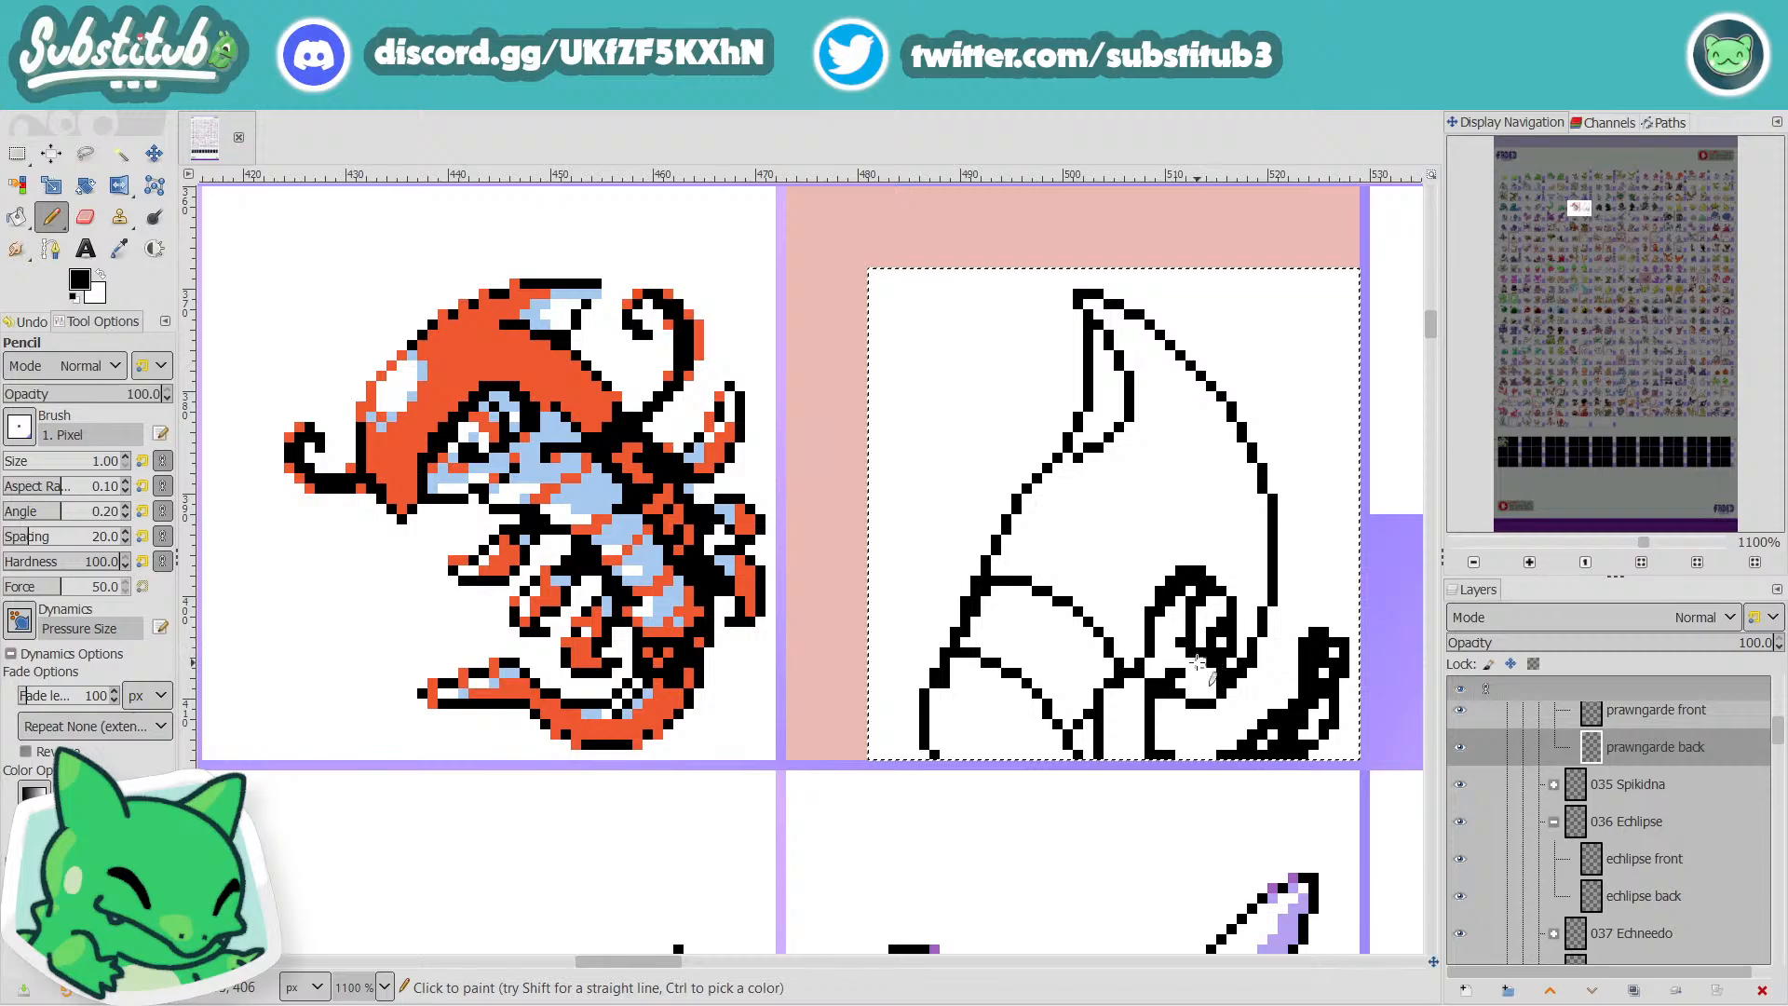
Touch up the curl's lower end and the small hook beneath the arch, alternating black and white pixels.
key(x)
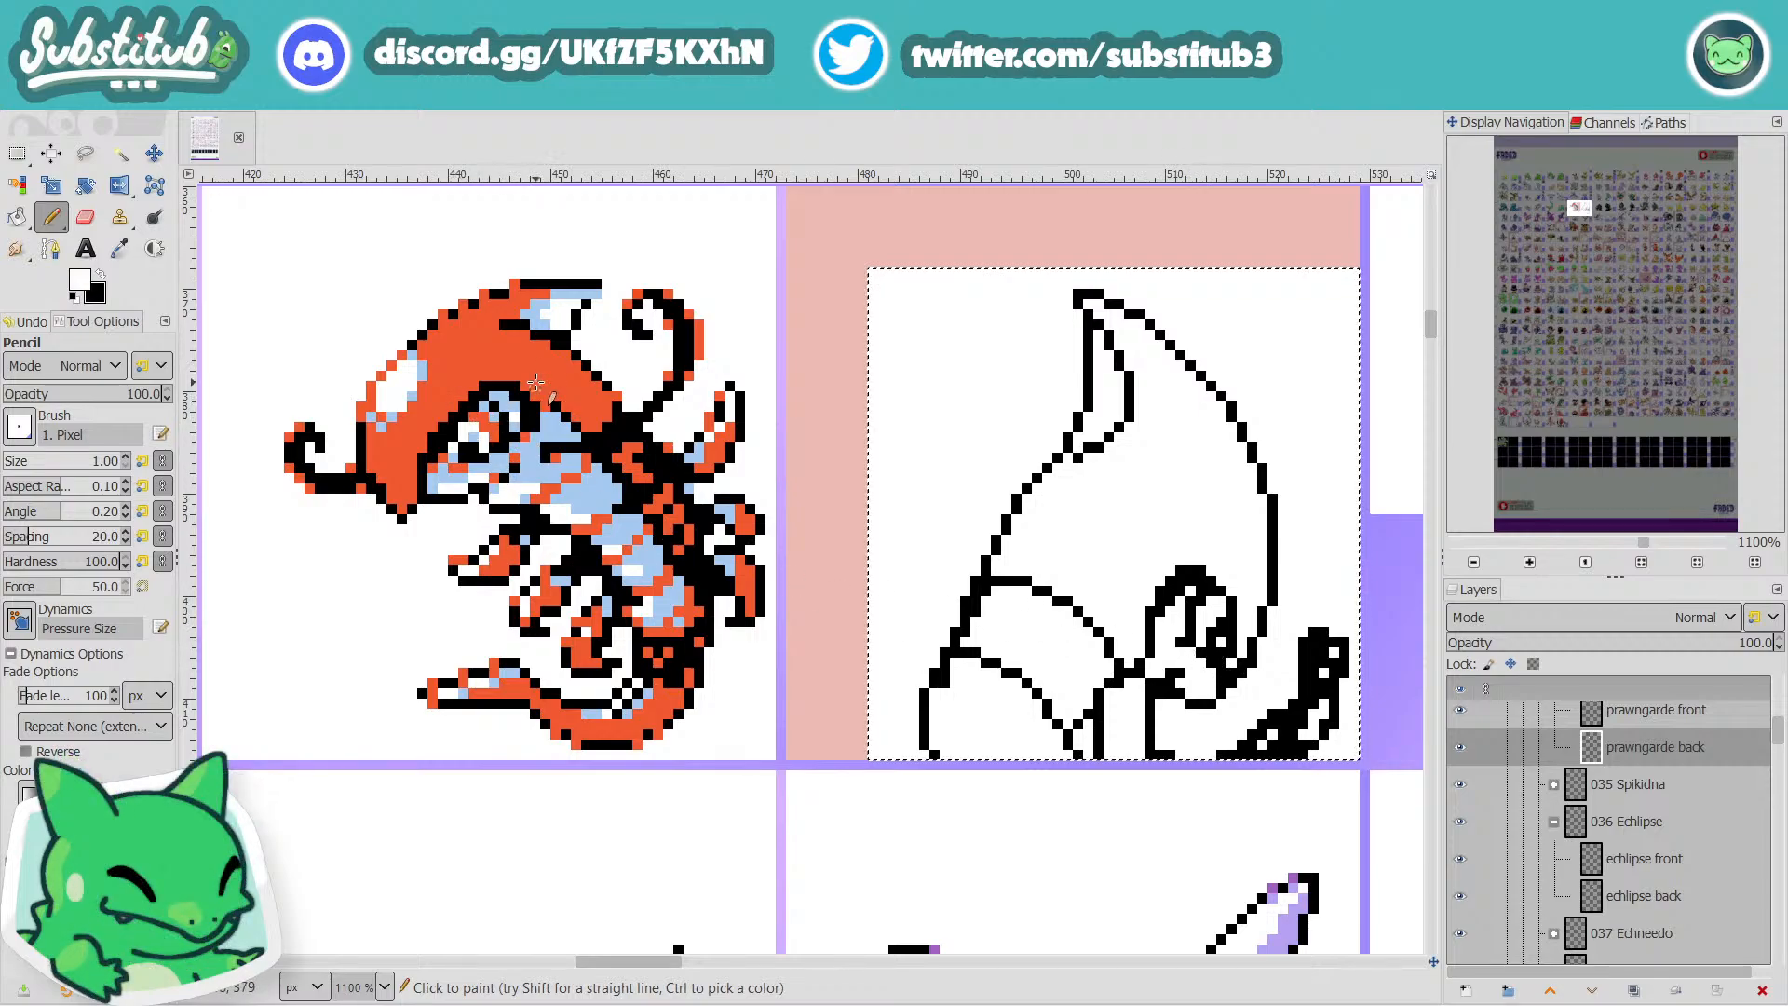
key(x)
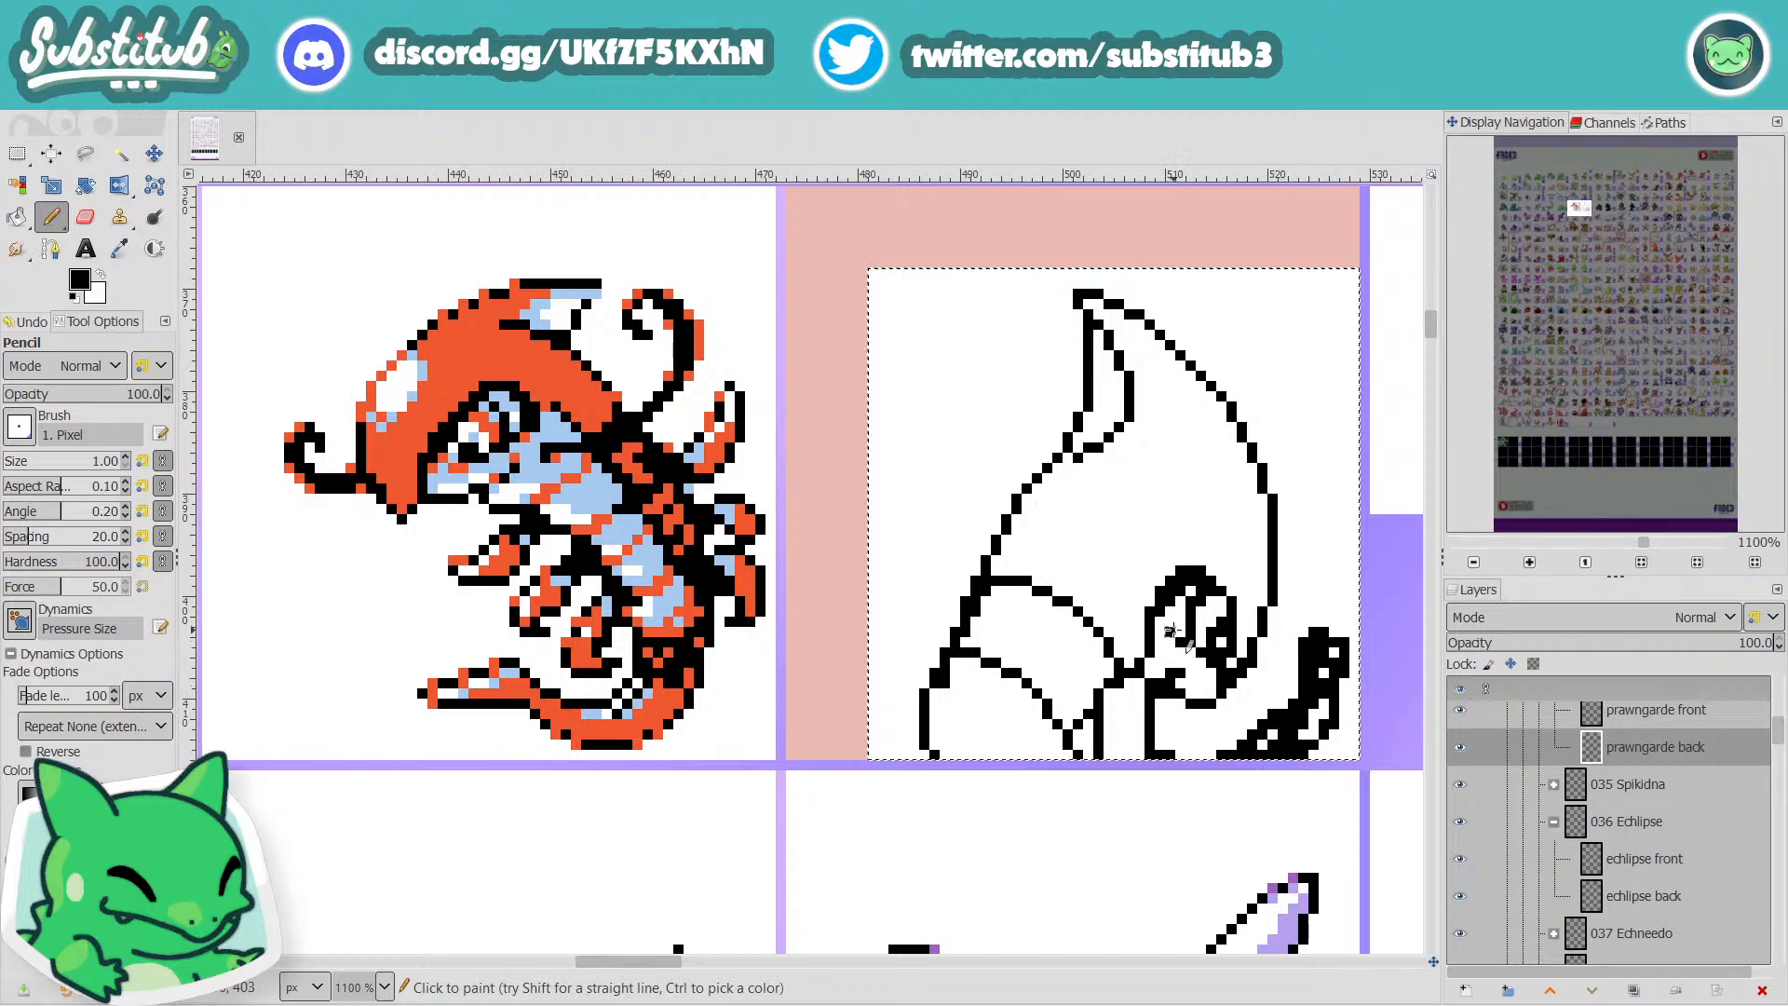
key(x)
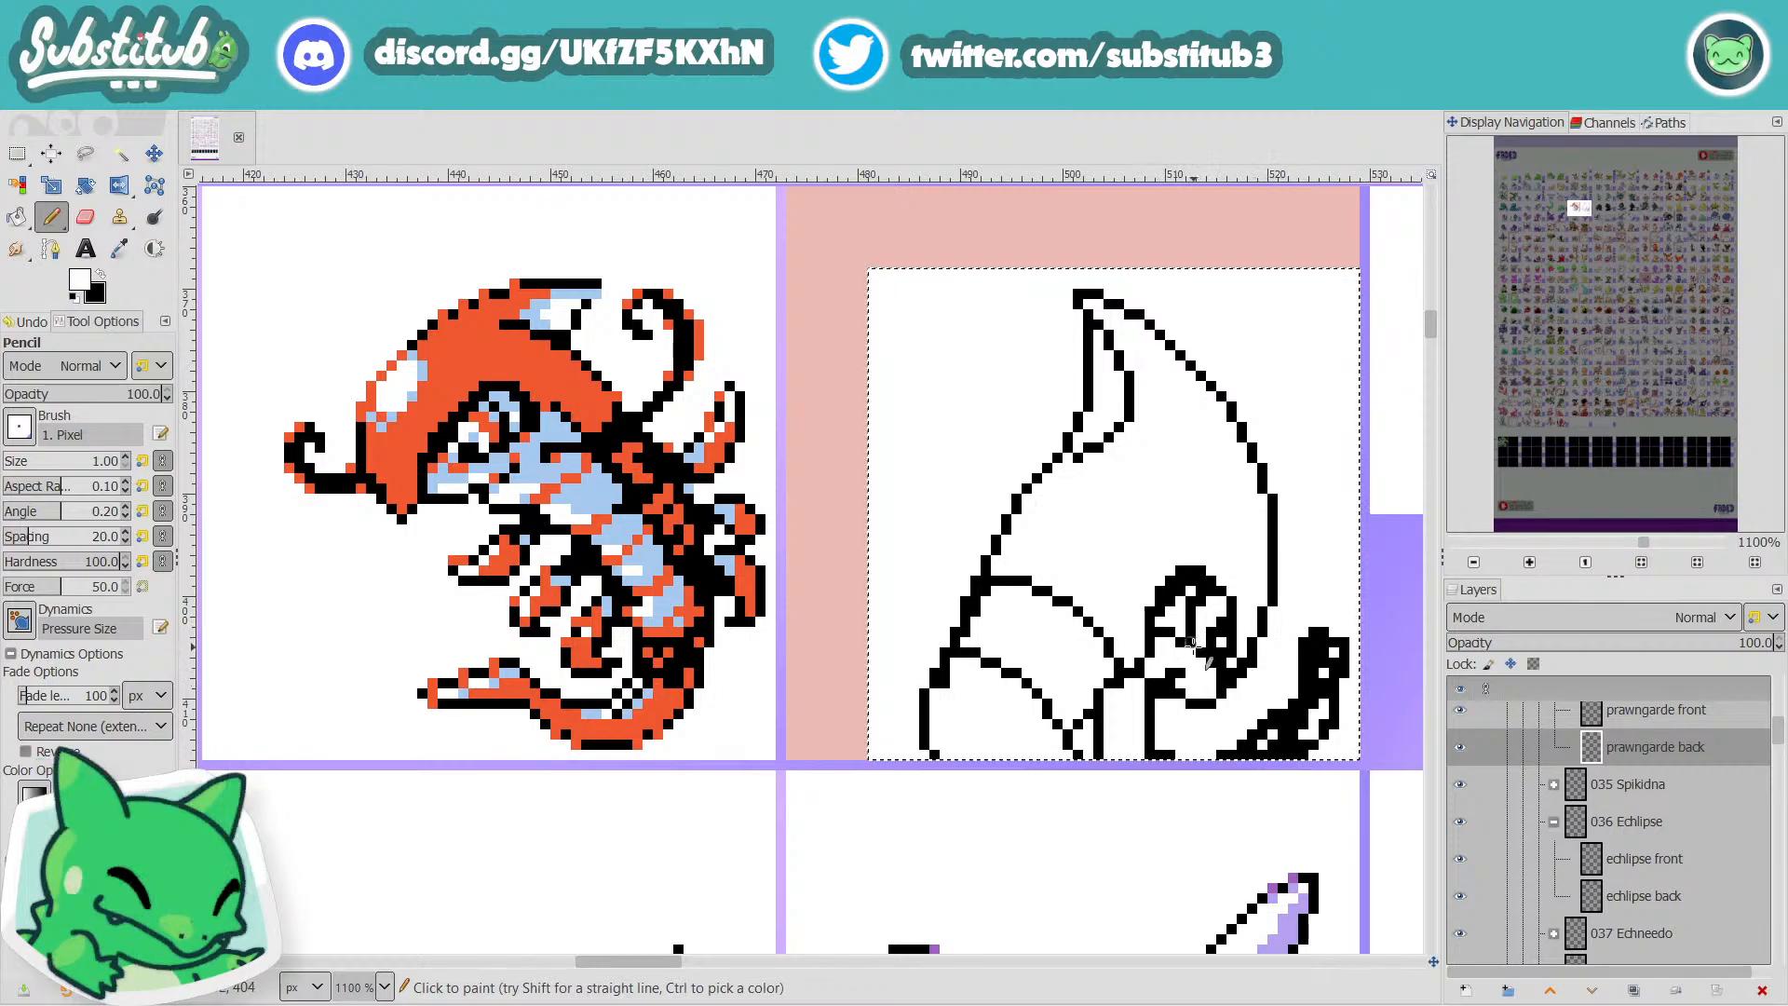
key(x)
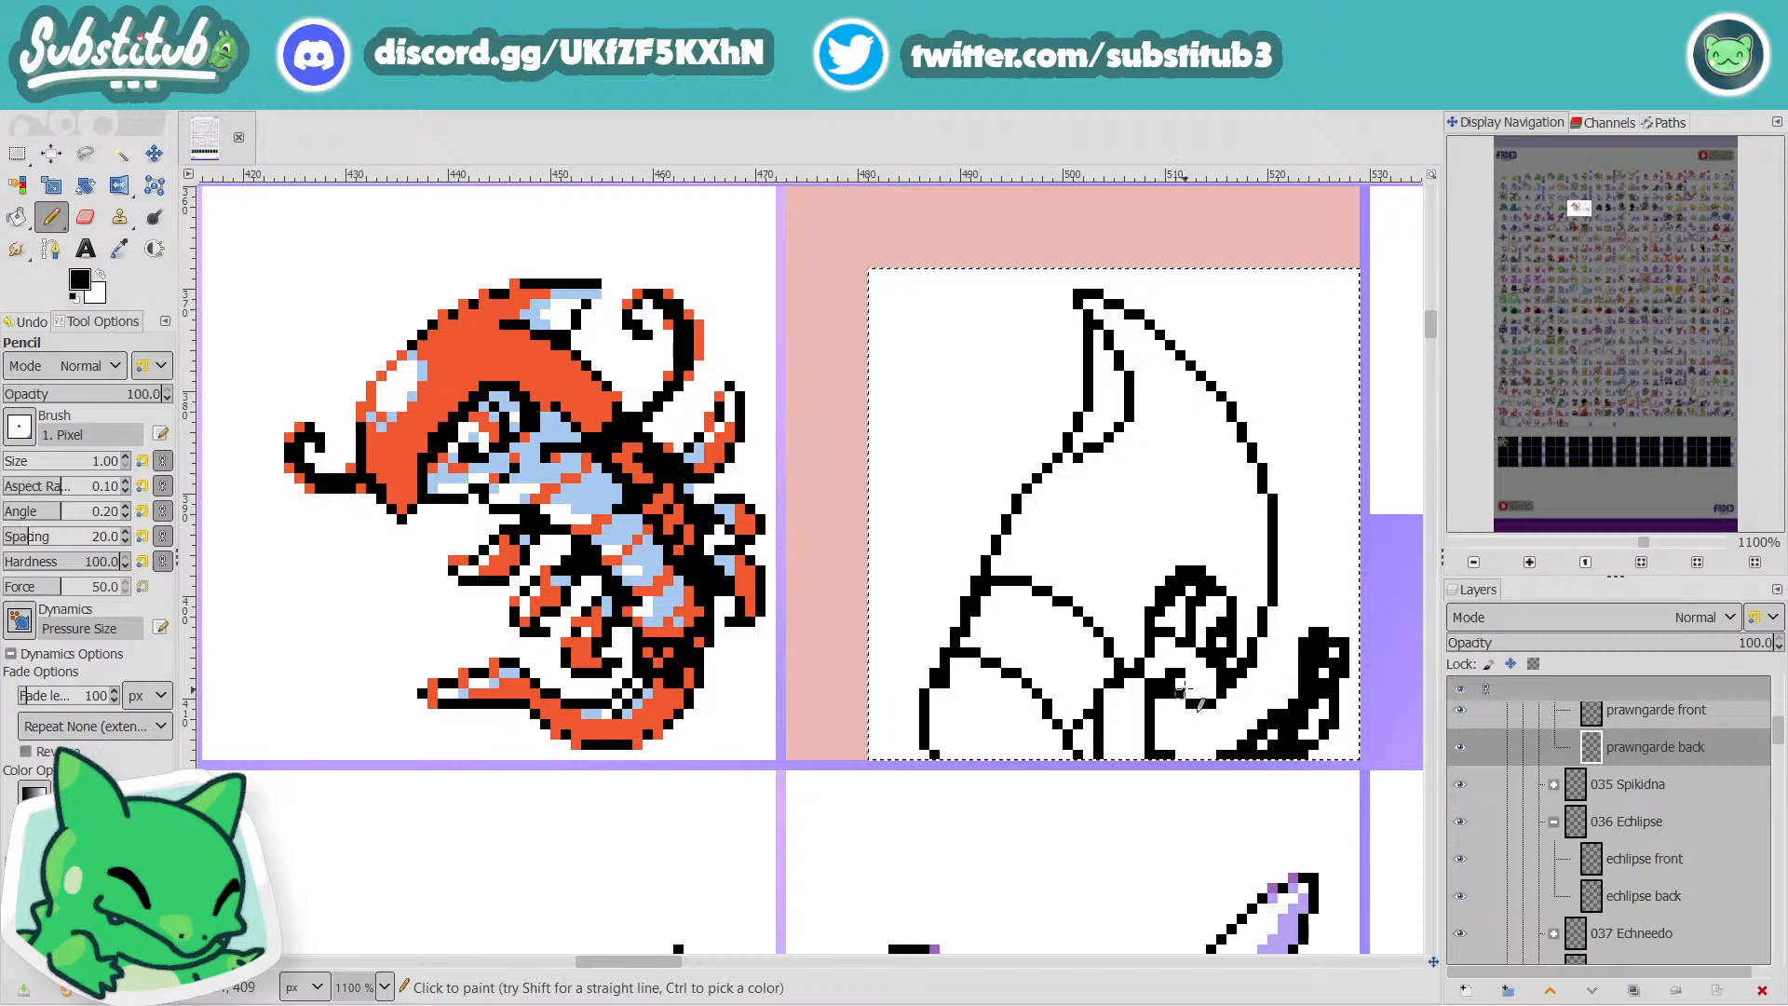
key(x)
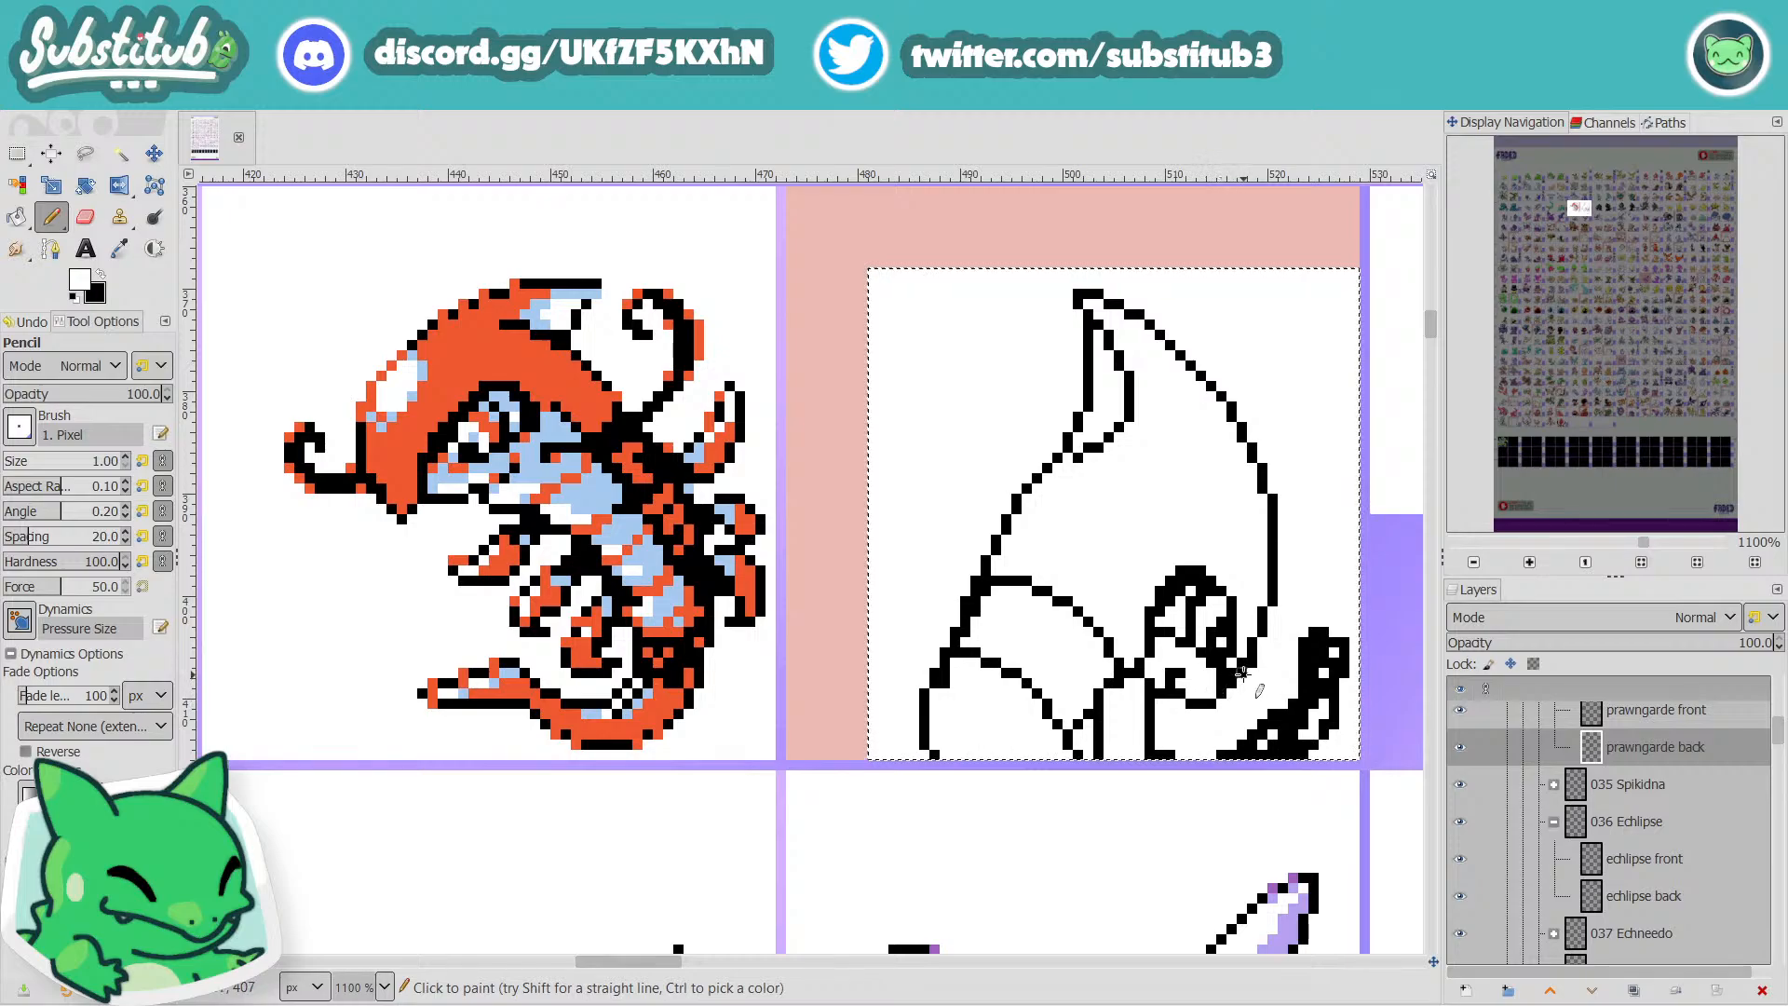
key(x)
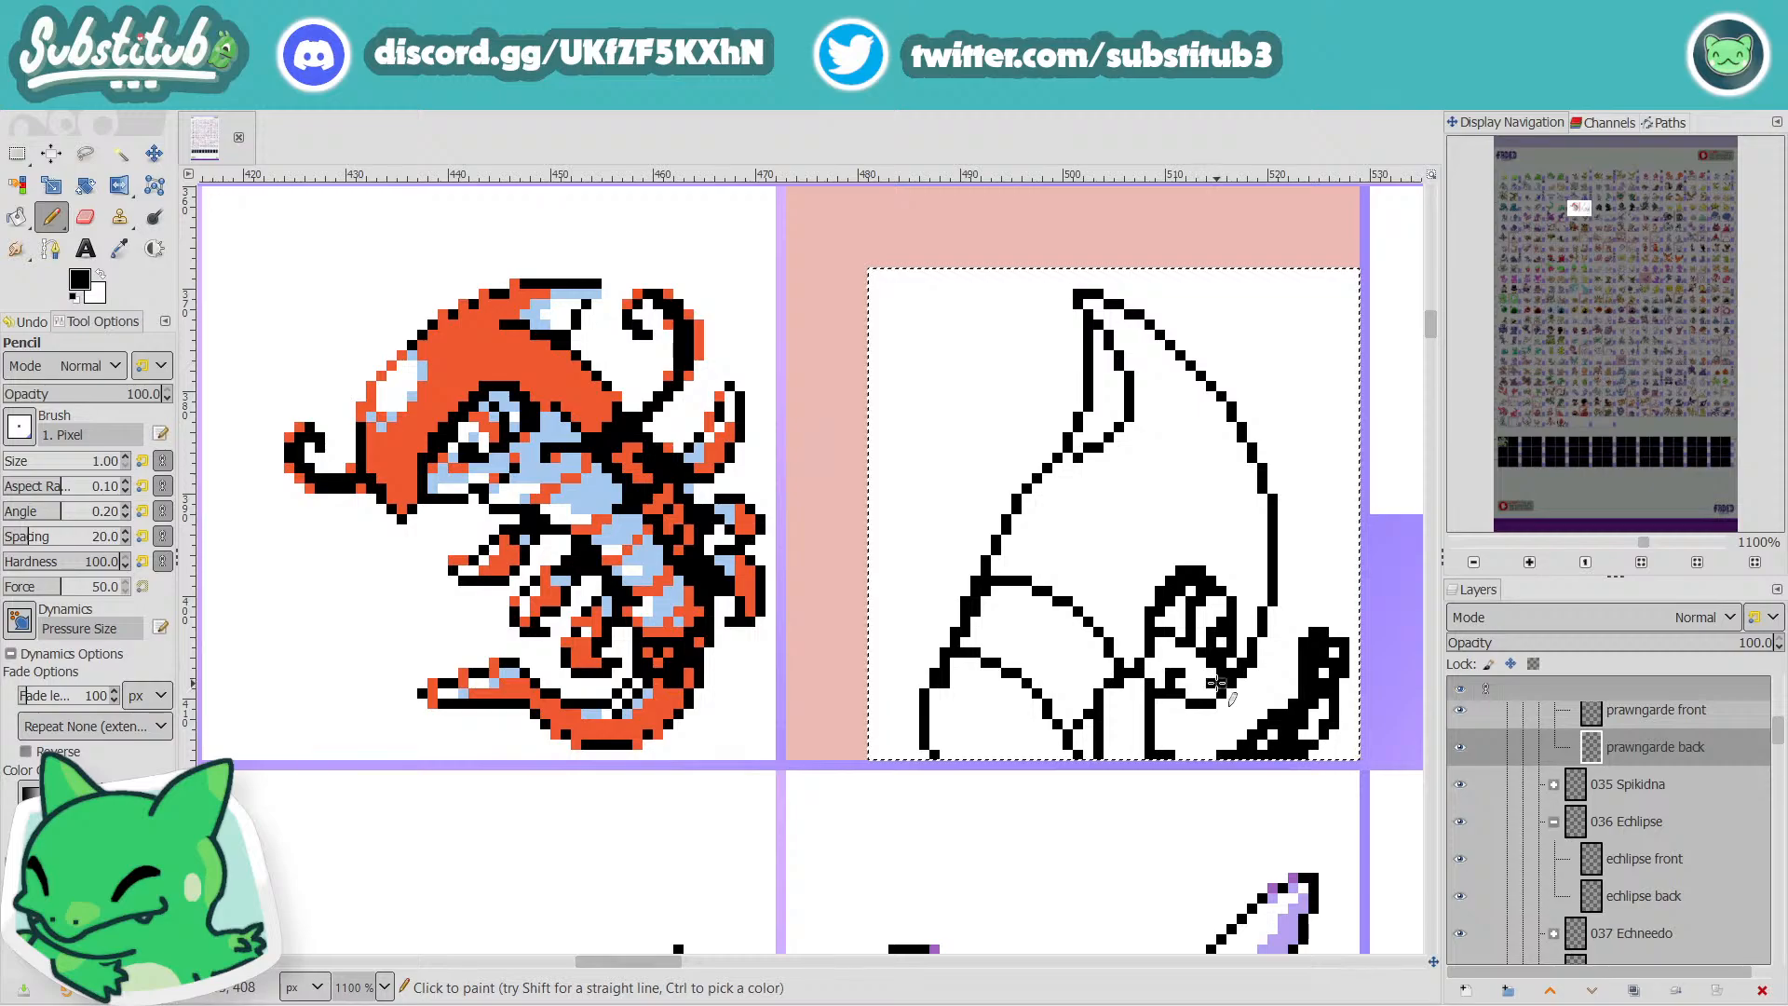
key(x)
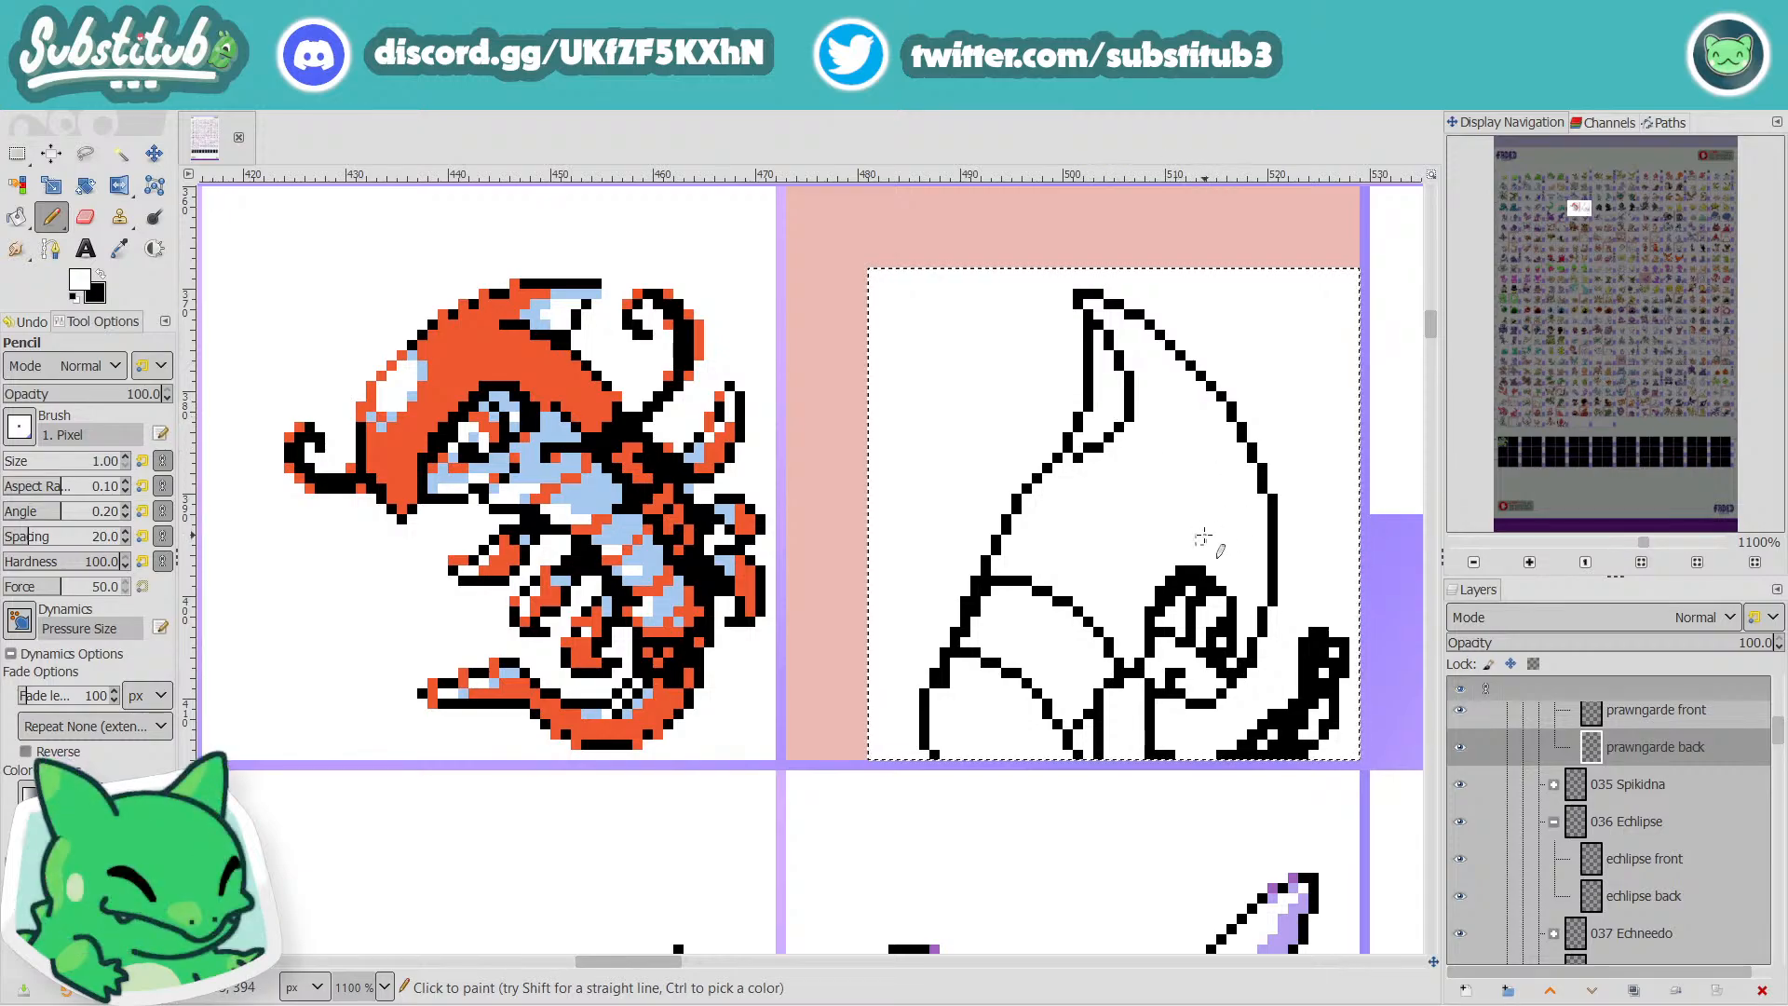
Examine the other creatures' front and back sprites across the lower, middle and right-hand parts of the sheet.
ctrl+scroll(1208, 533, down, 3)
ctrl+scroll(1208, 533, down, 3)
scroll(1207, 549, down, 5)
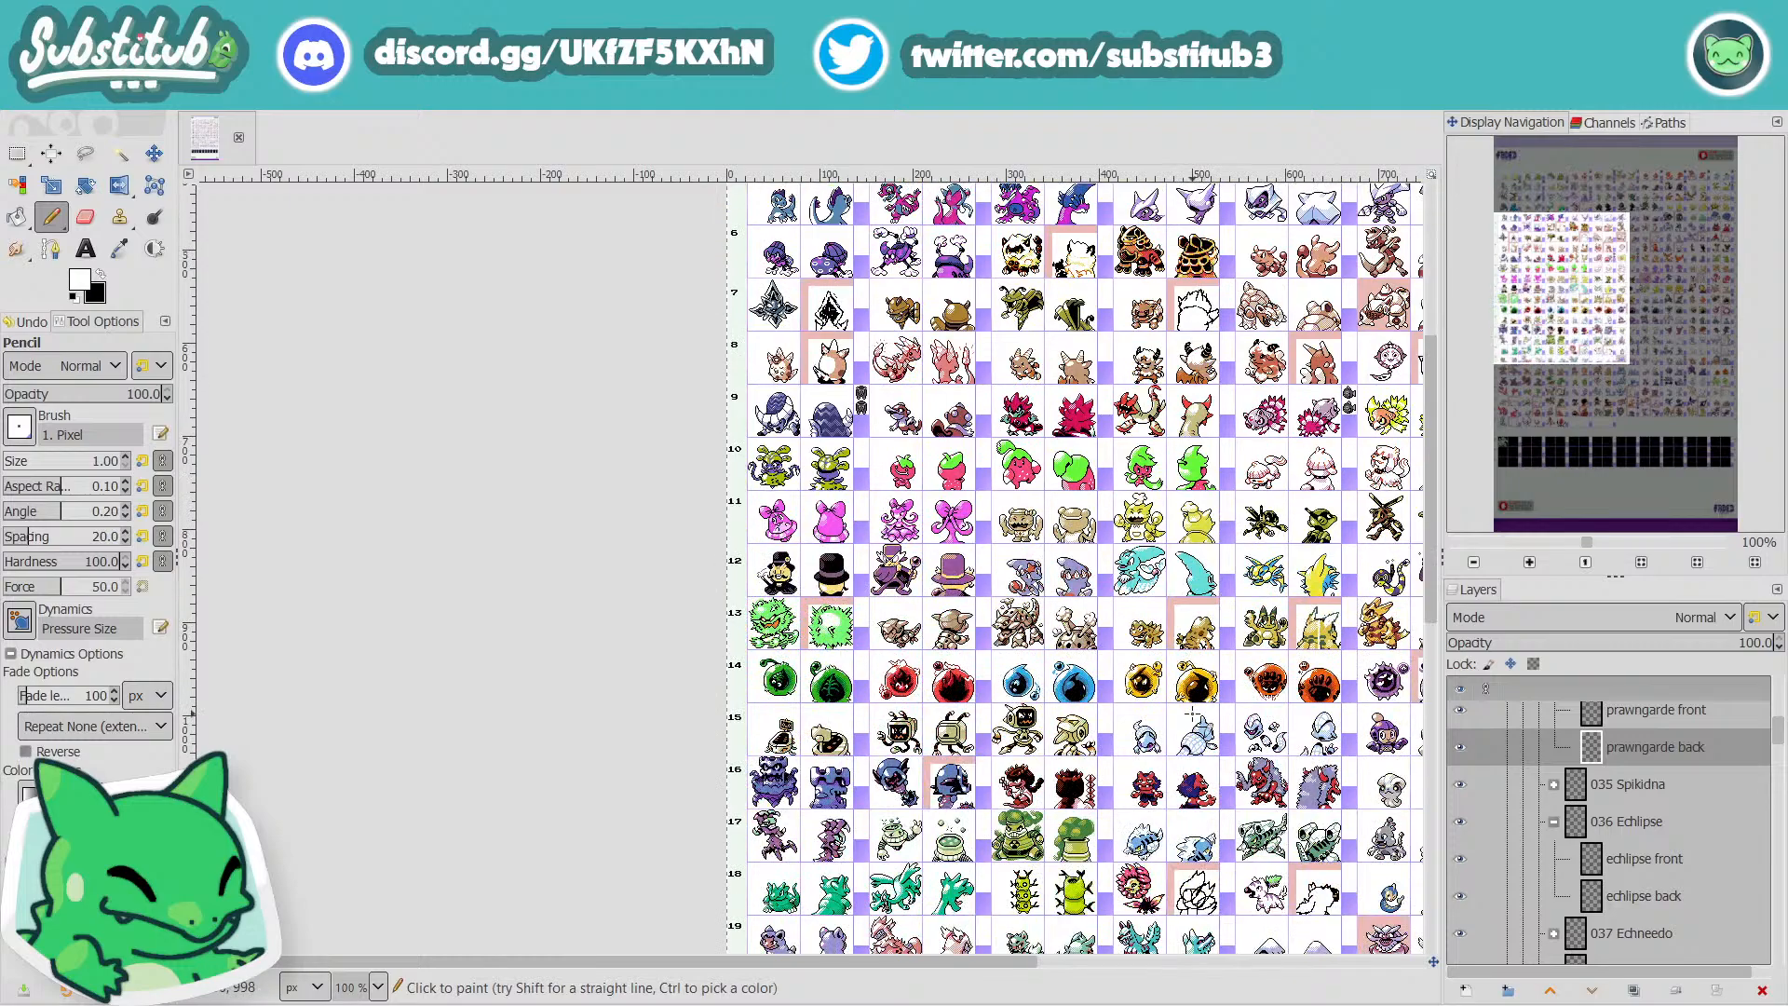
scroll(1061, 926, down, 5)
scroll(1030, 959, right, 8)
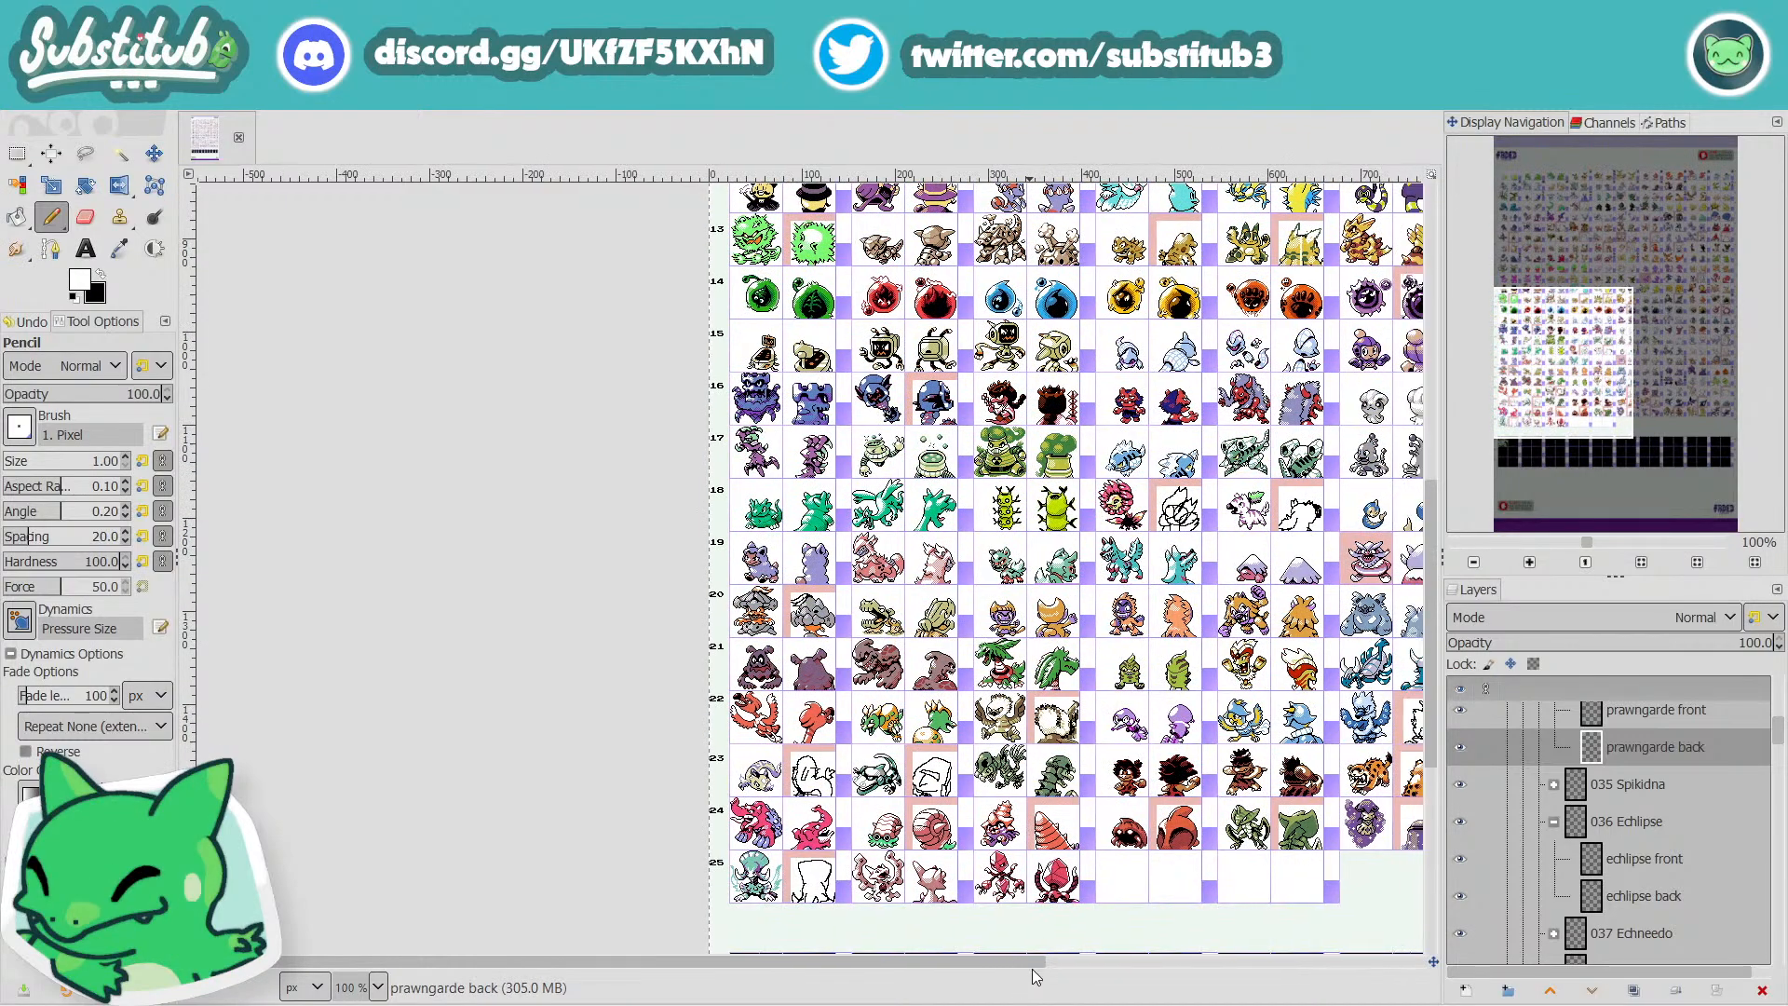
ctrl+scroll(1062, 974, up, 3)
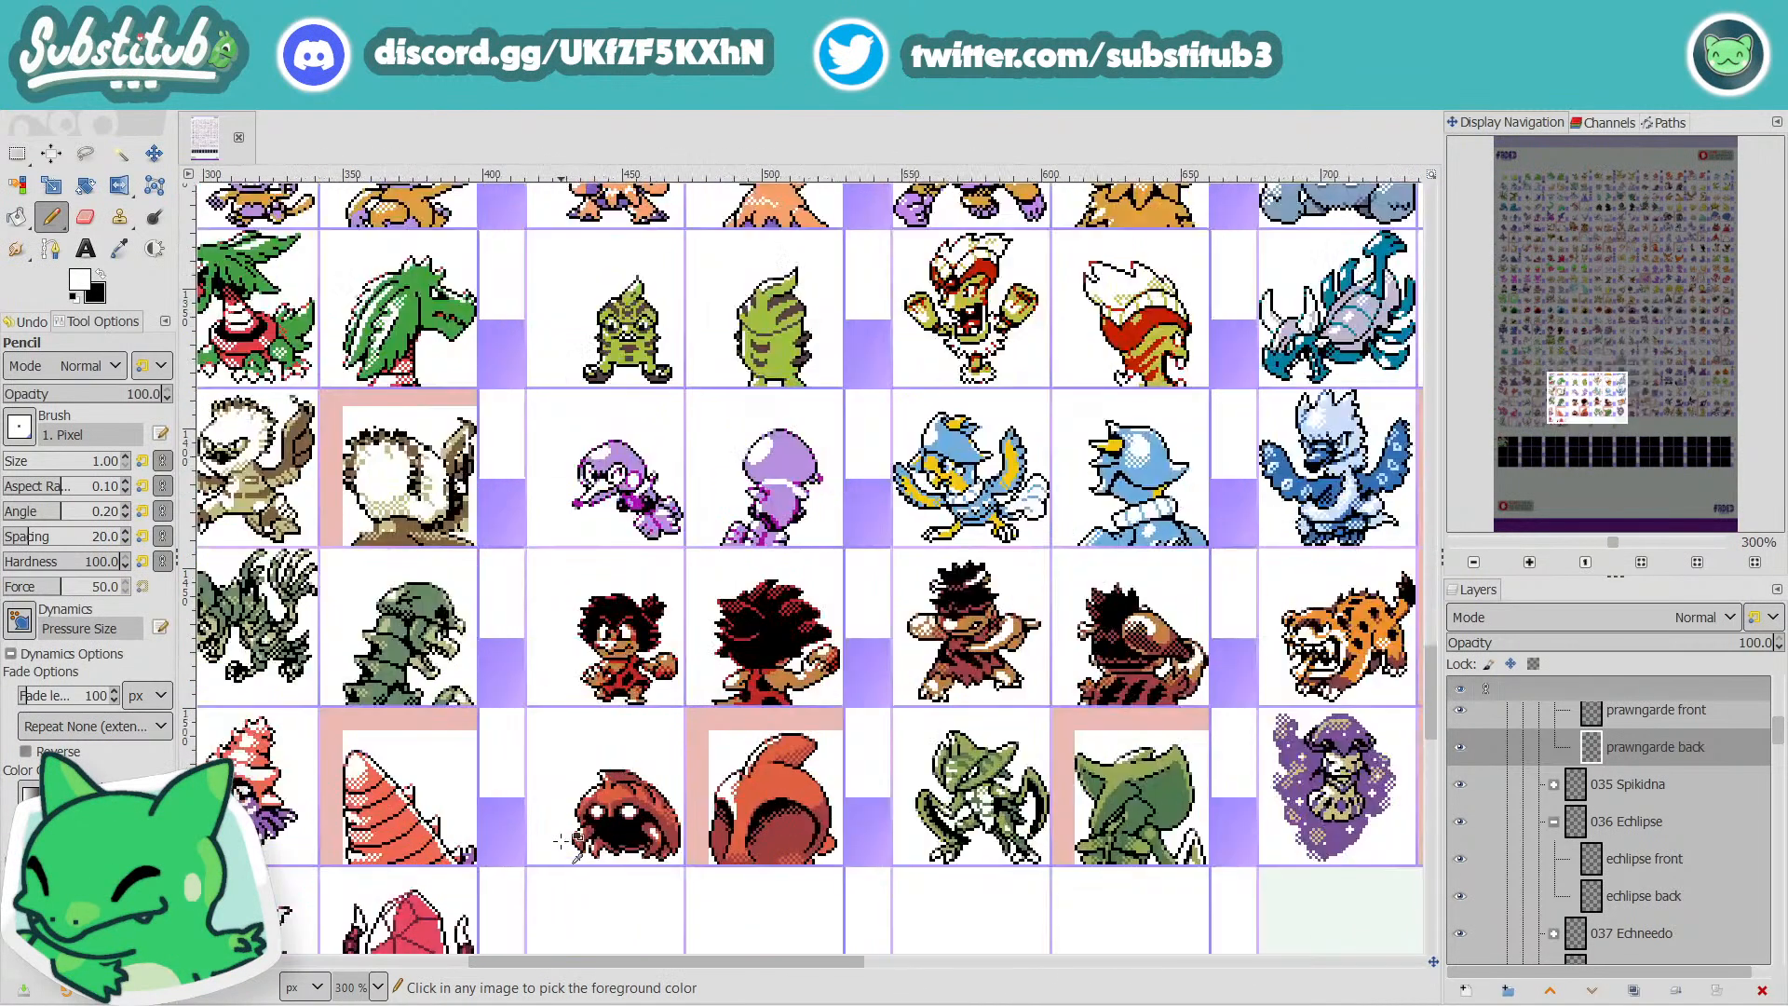
scroll(843, 975, left, 6)
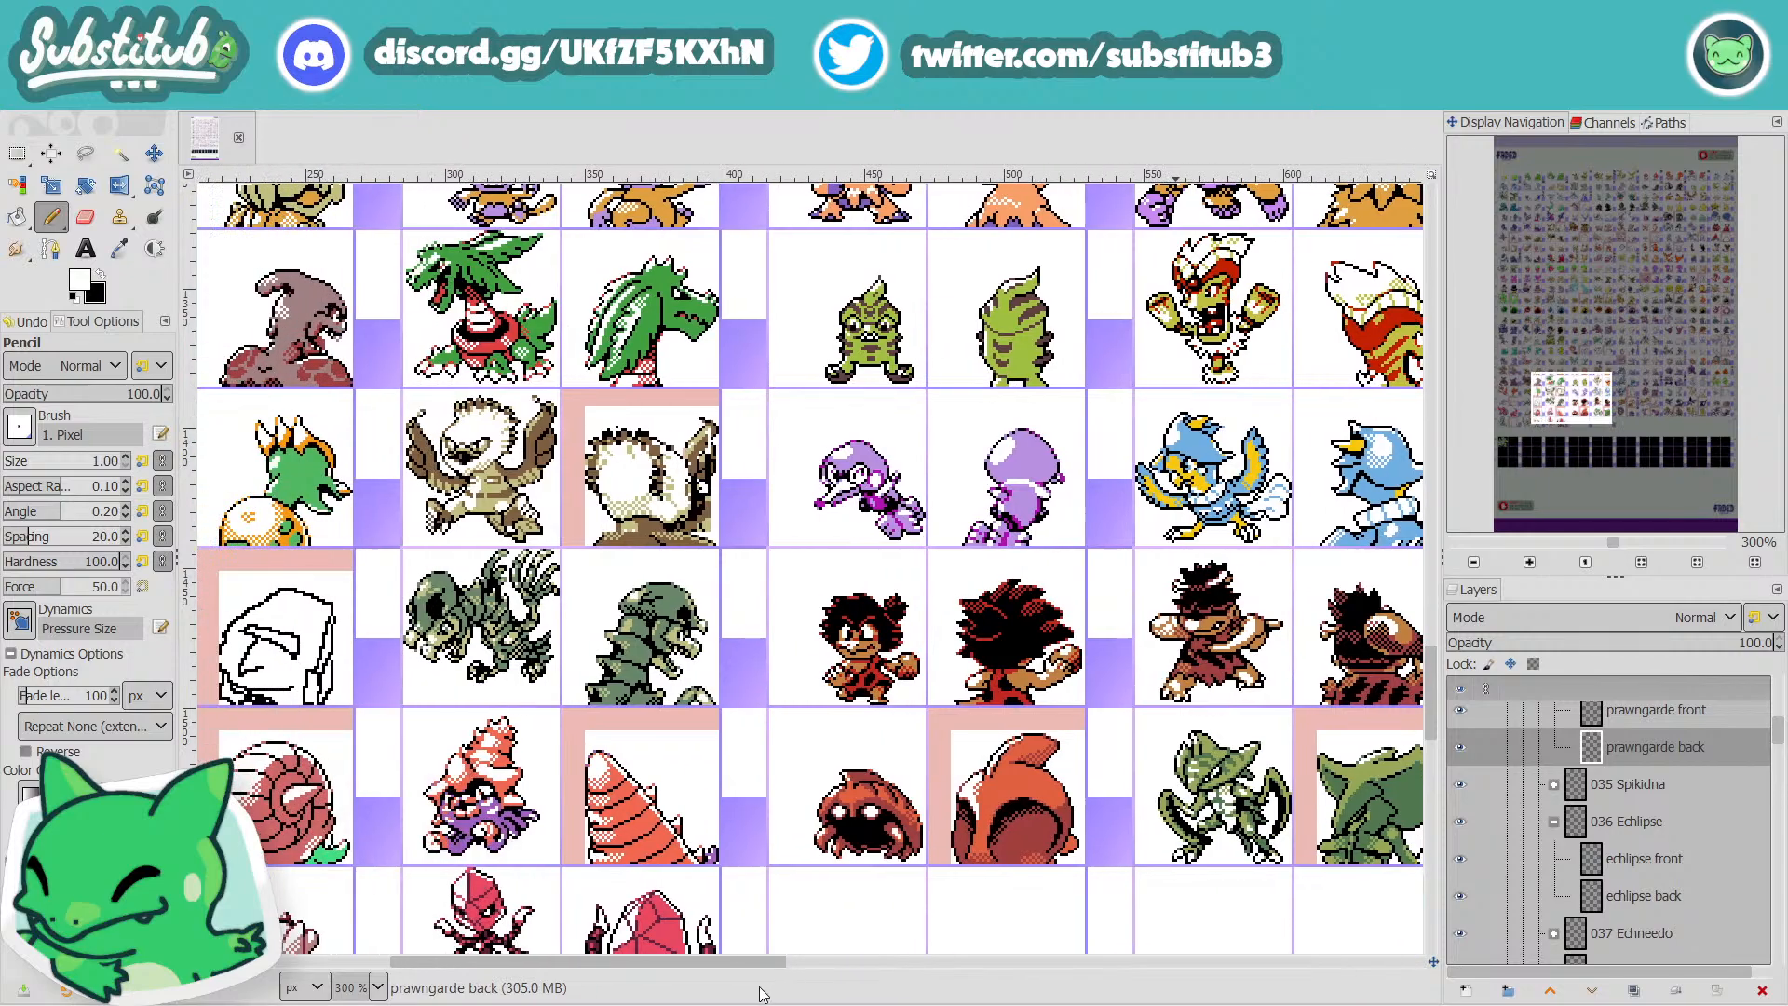
scroll(696, 1001, right, 1)
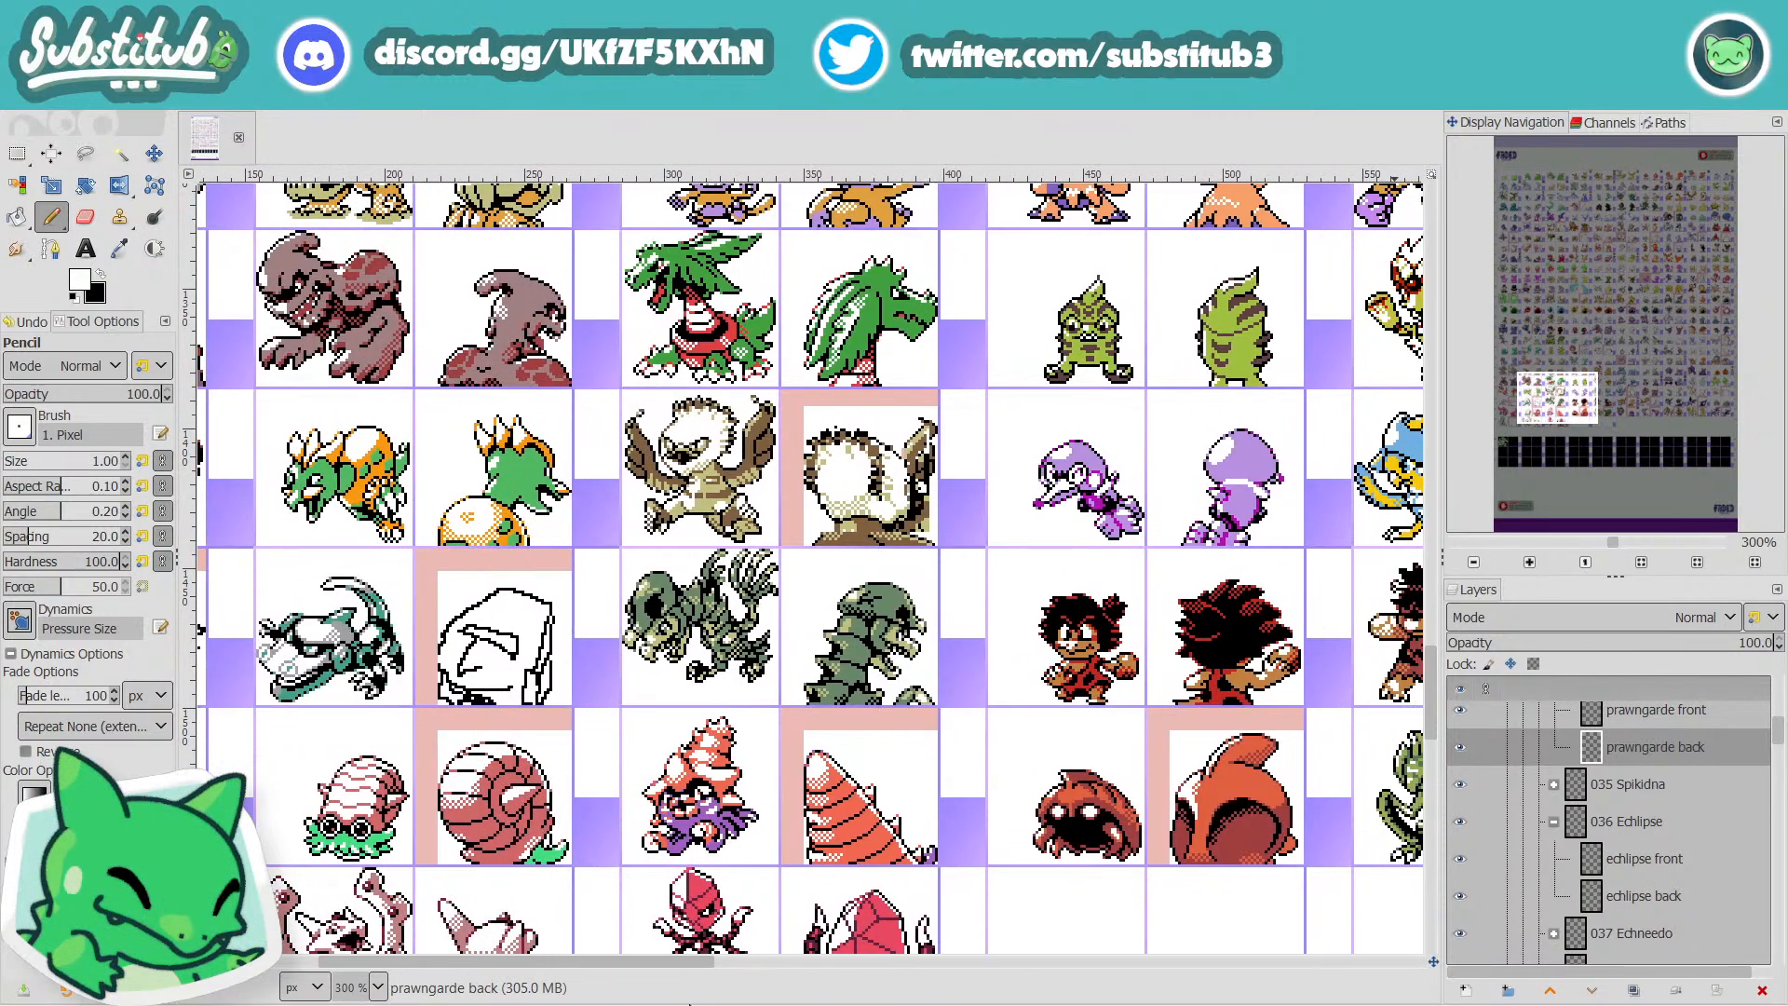
drag(696, 1004, 698, 1003)
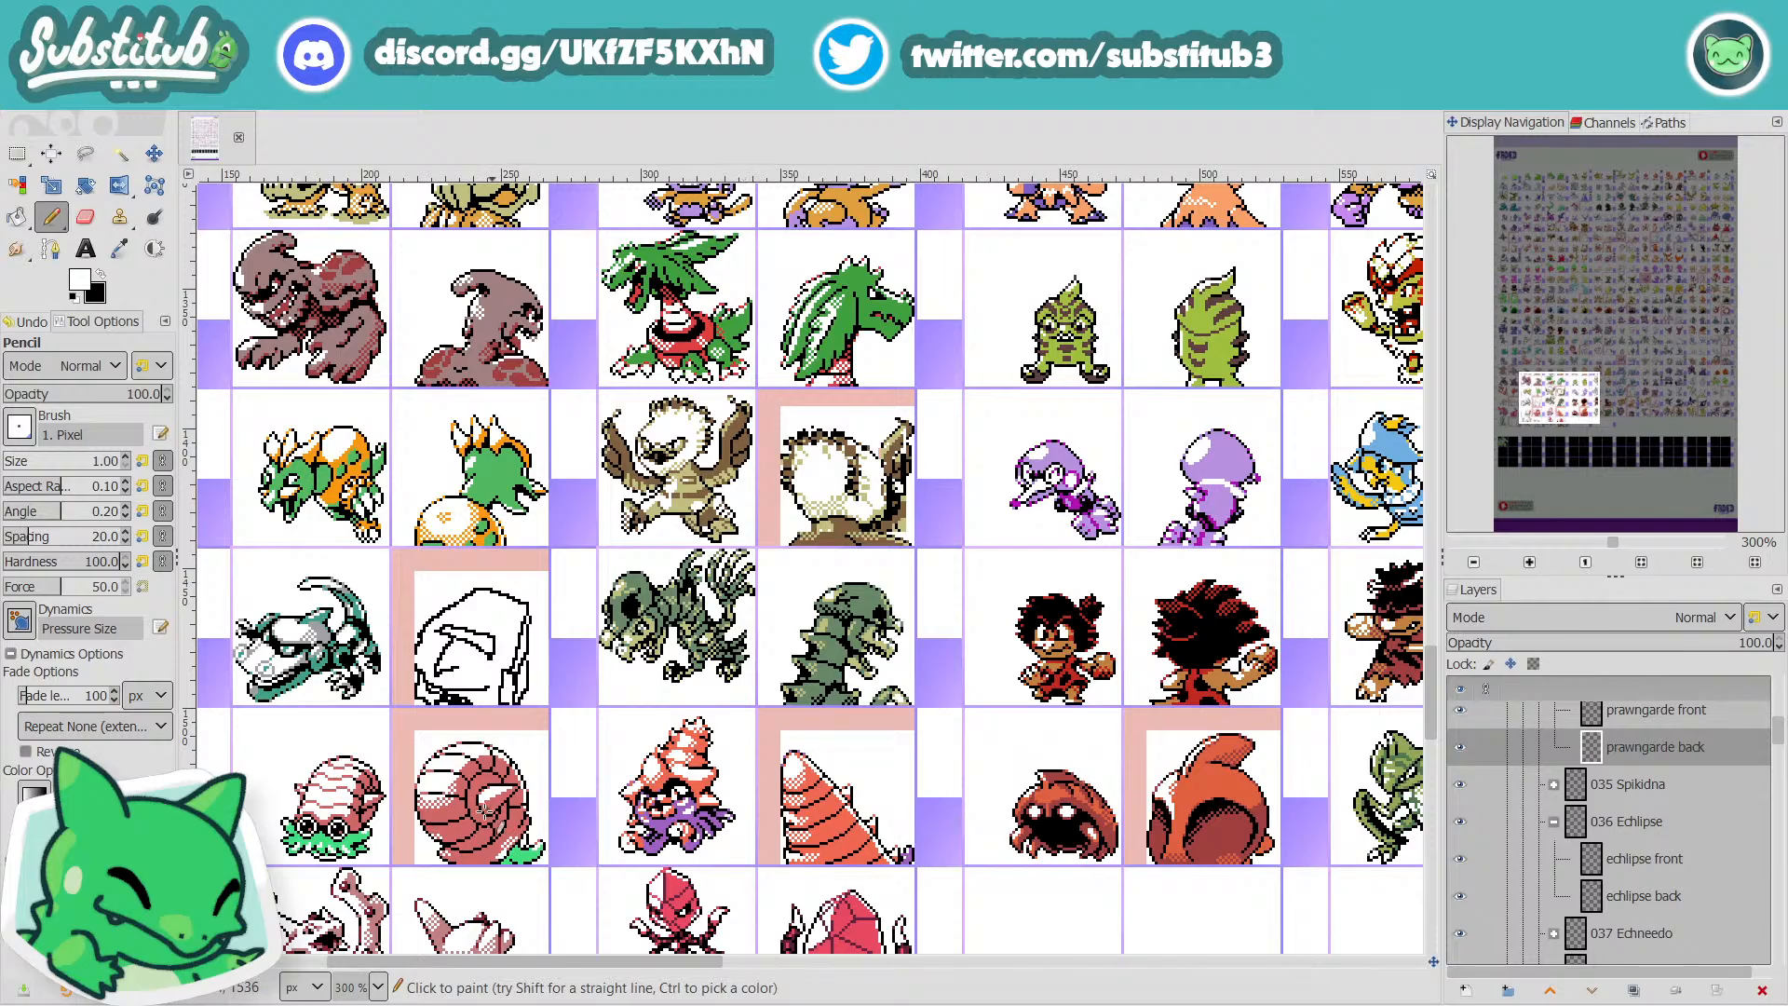
scroll(1226, 785, up, 10)
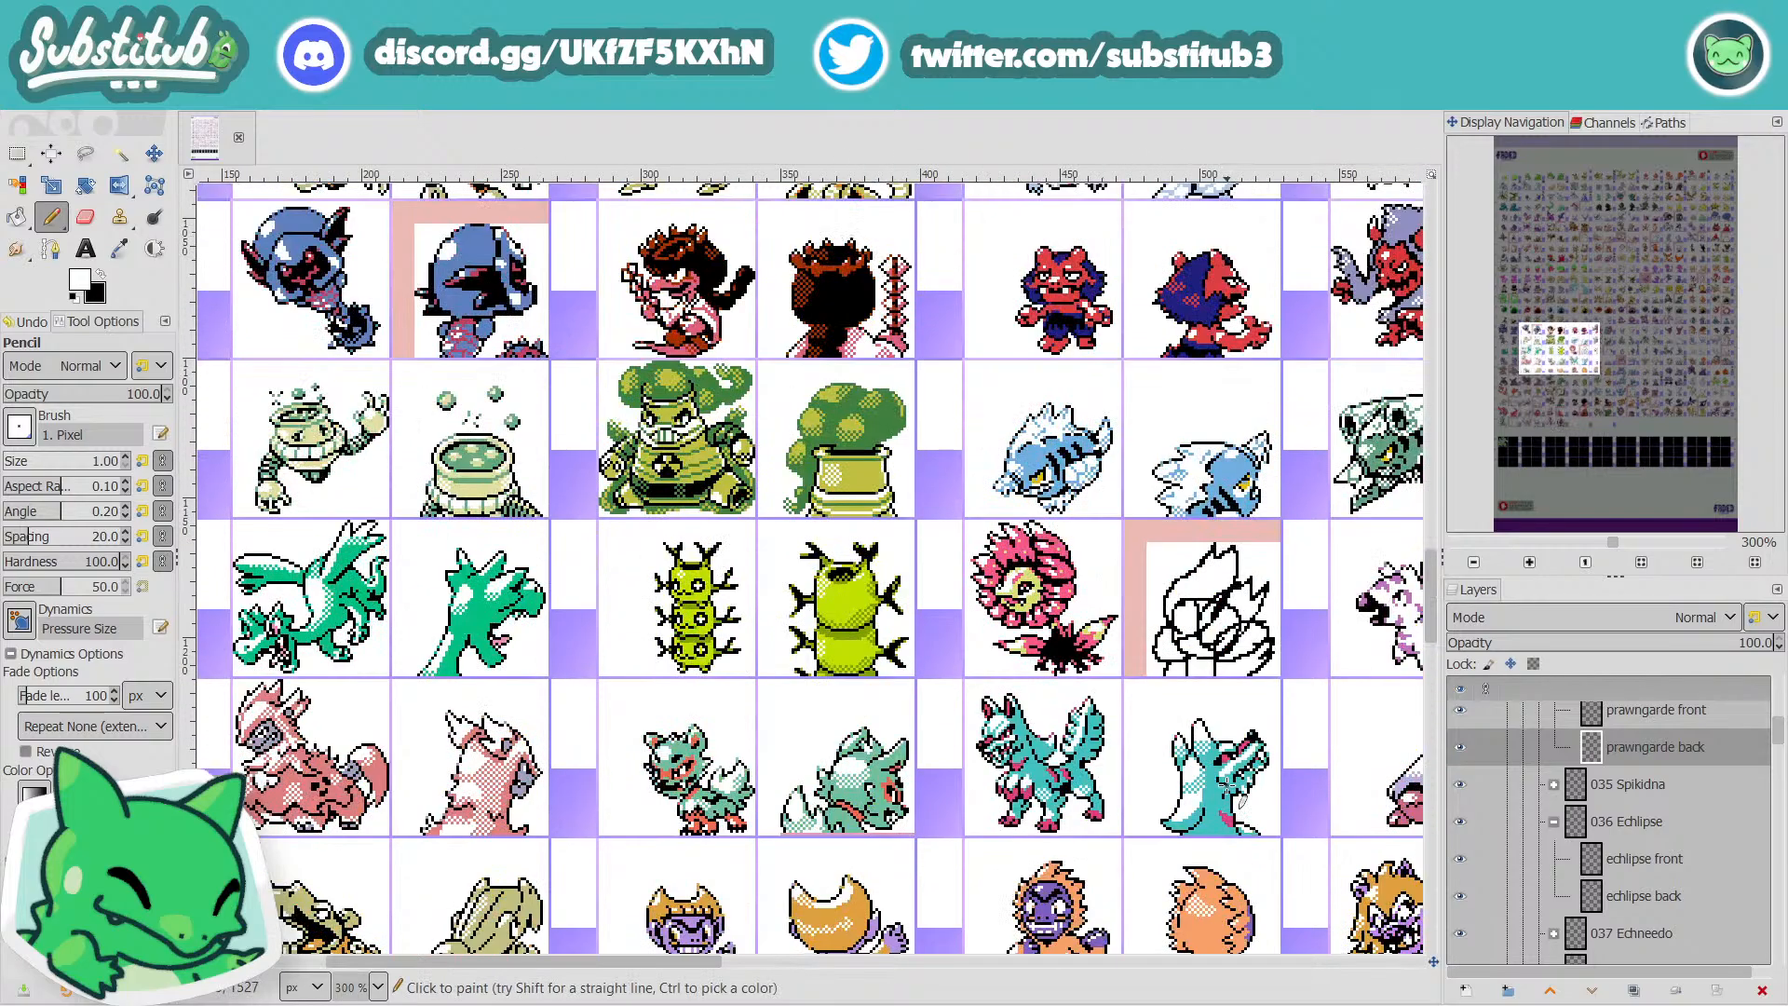
scroll(1215, 798, up, 8)
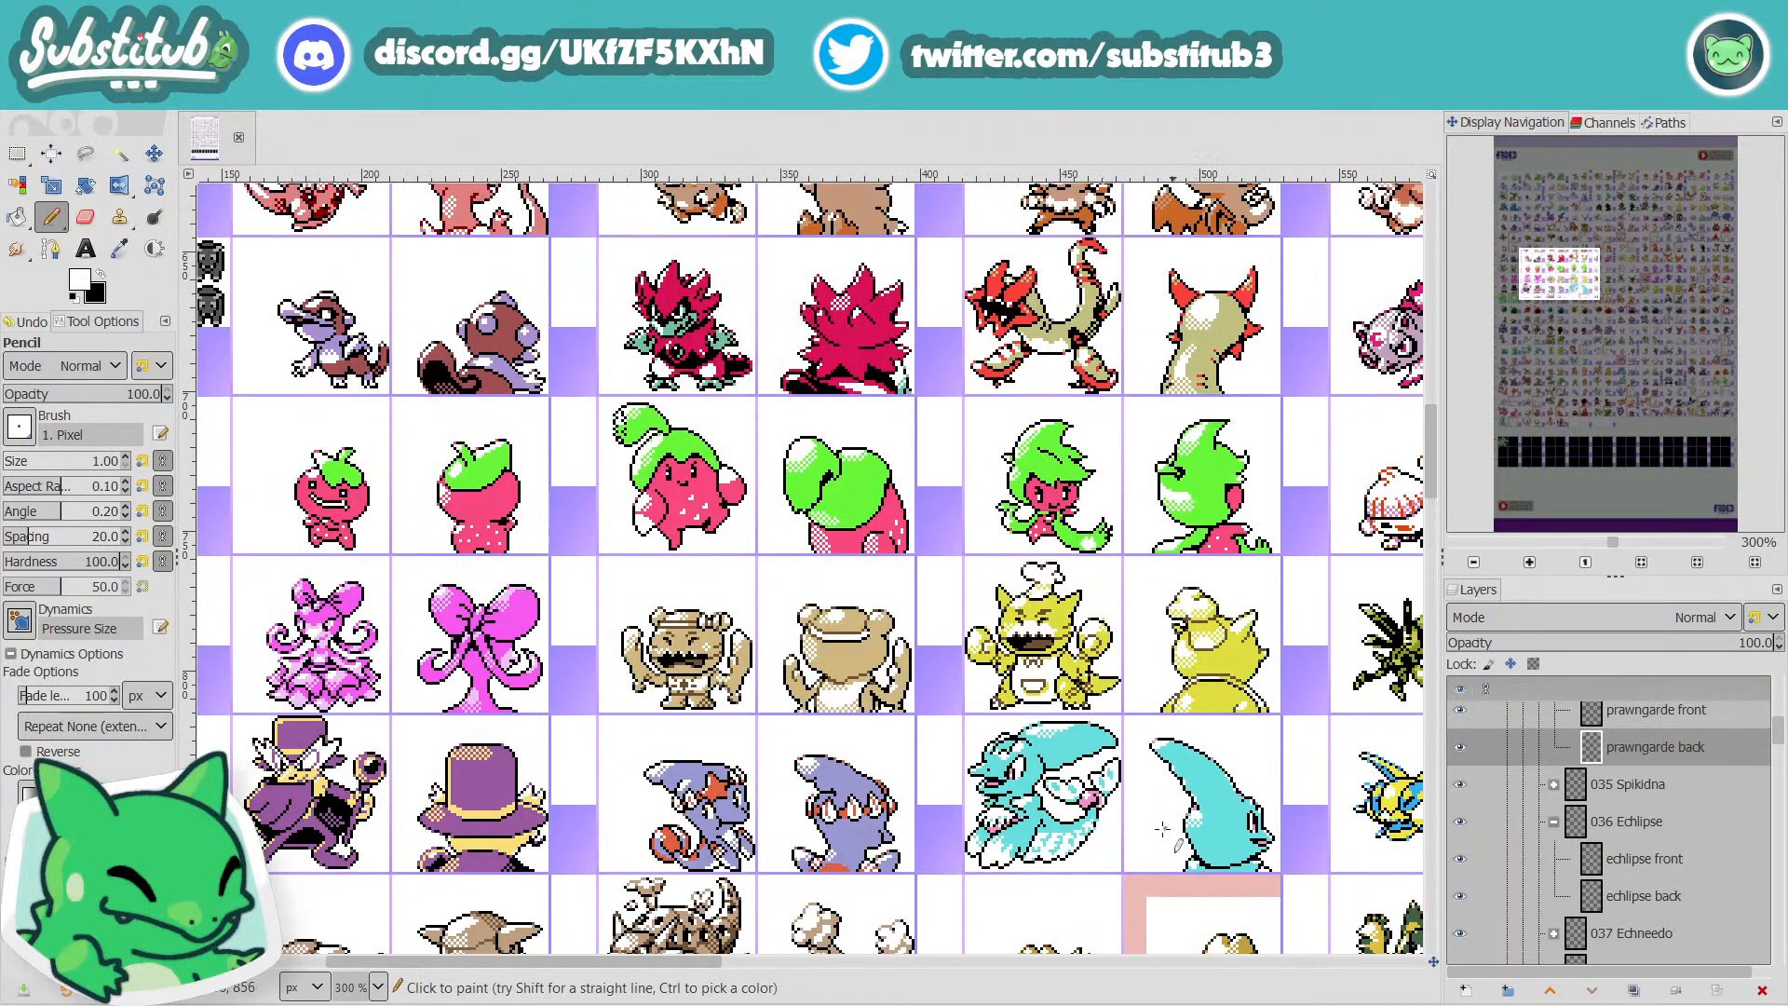
scroll(959, 889, down, 2)
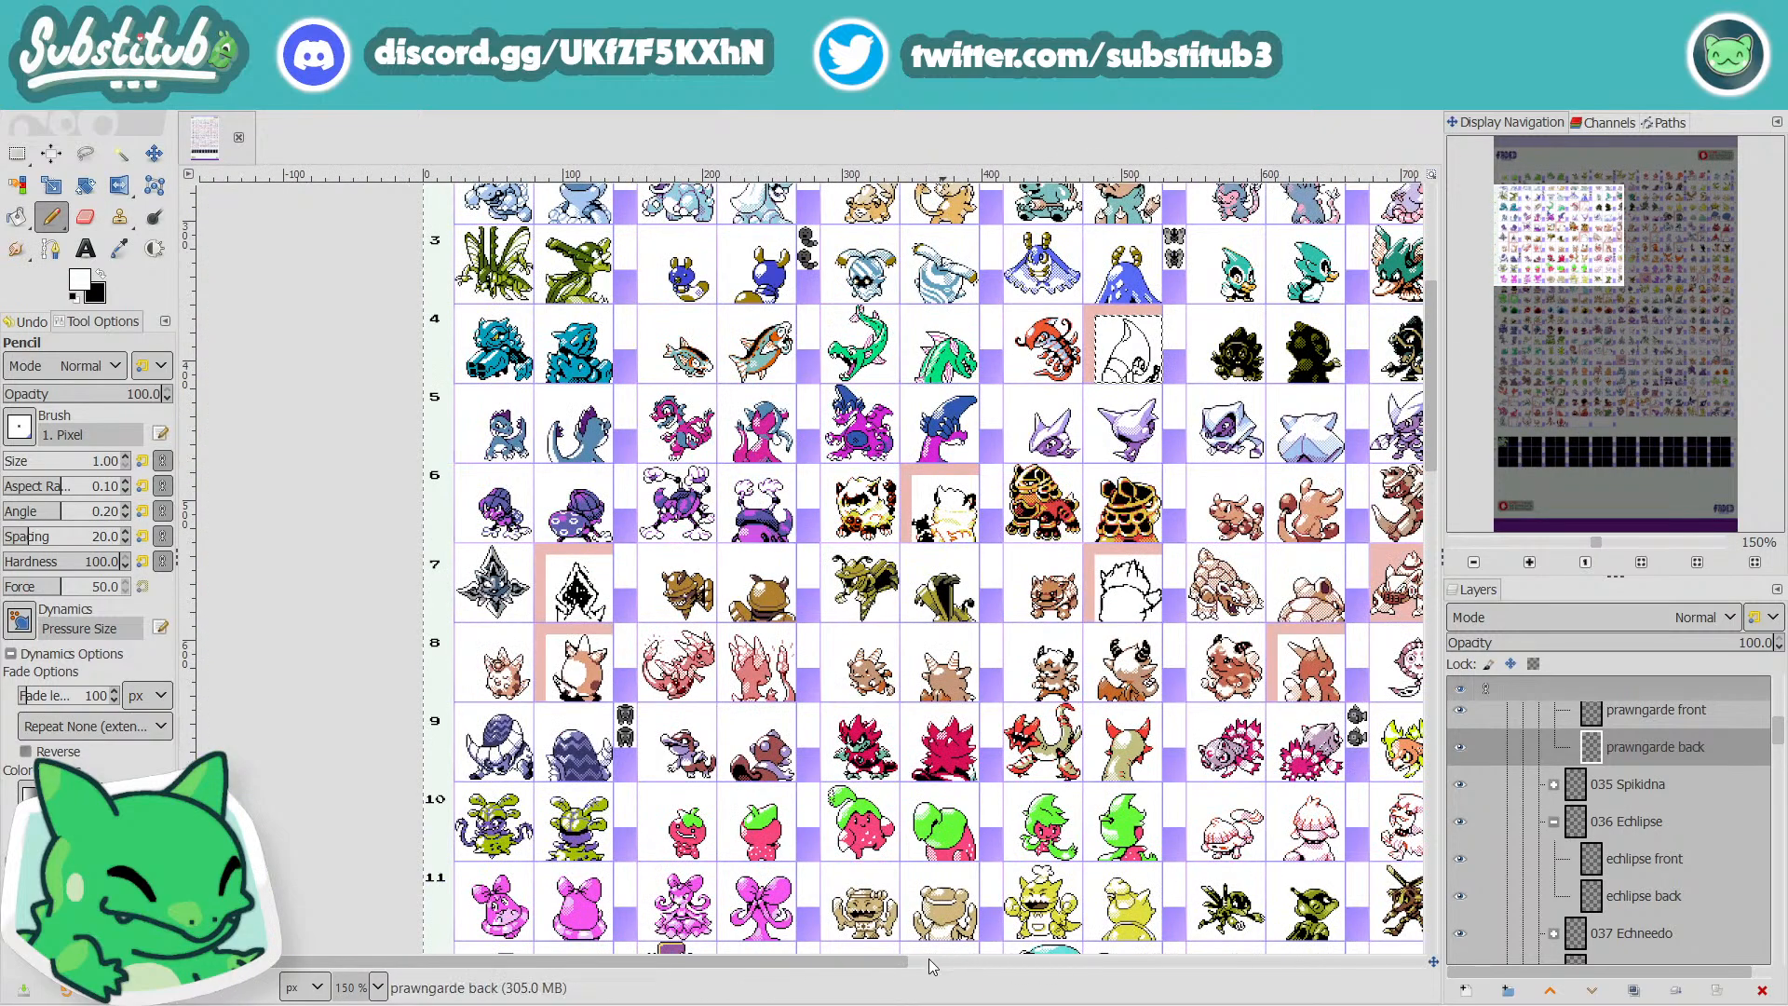
scroll(929, 958, right, 5)
drag(965, 959, 1246, 964)
scroll(891, 745, down, 5)
scroll(875, 526, up, 2)
scroll(814, 529, up, 1)
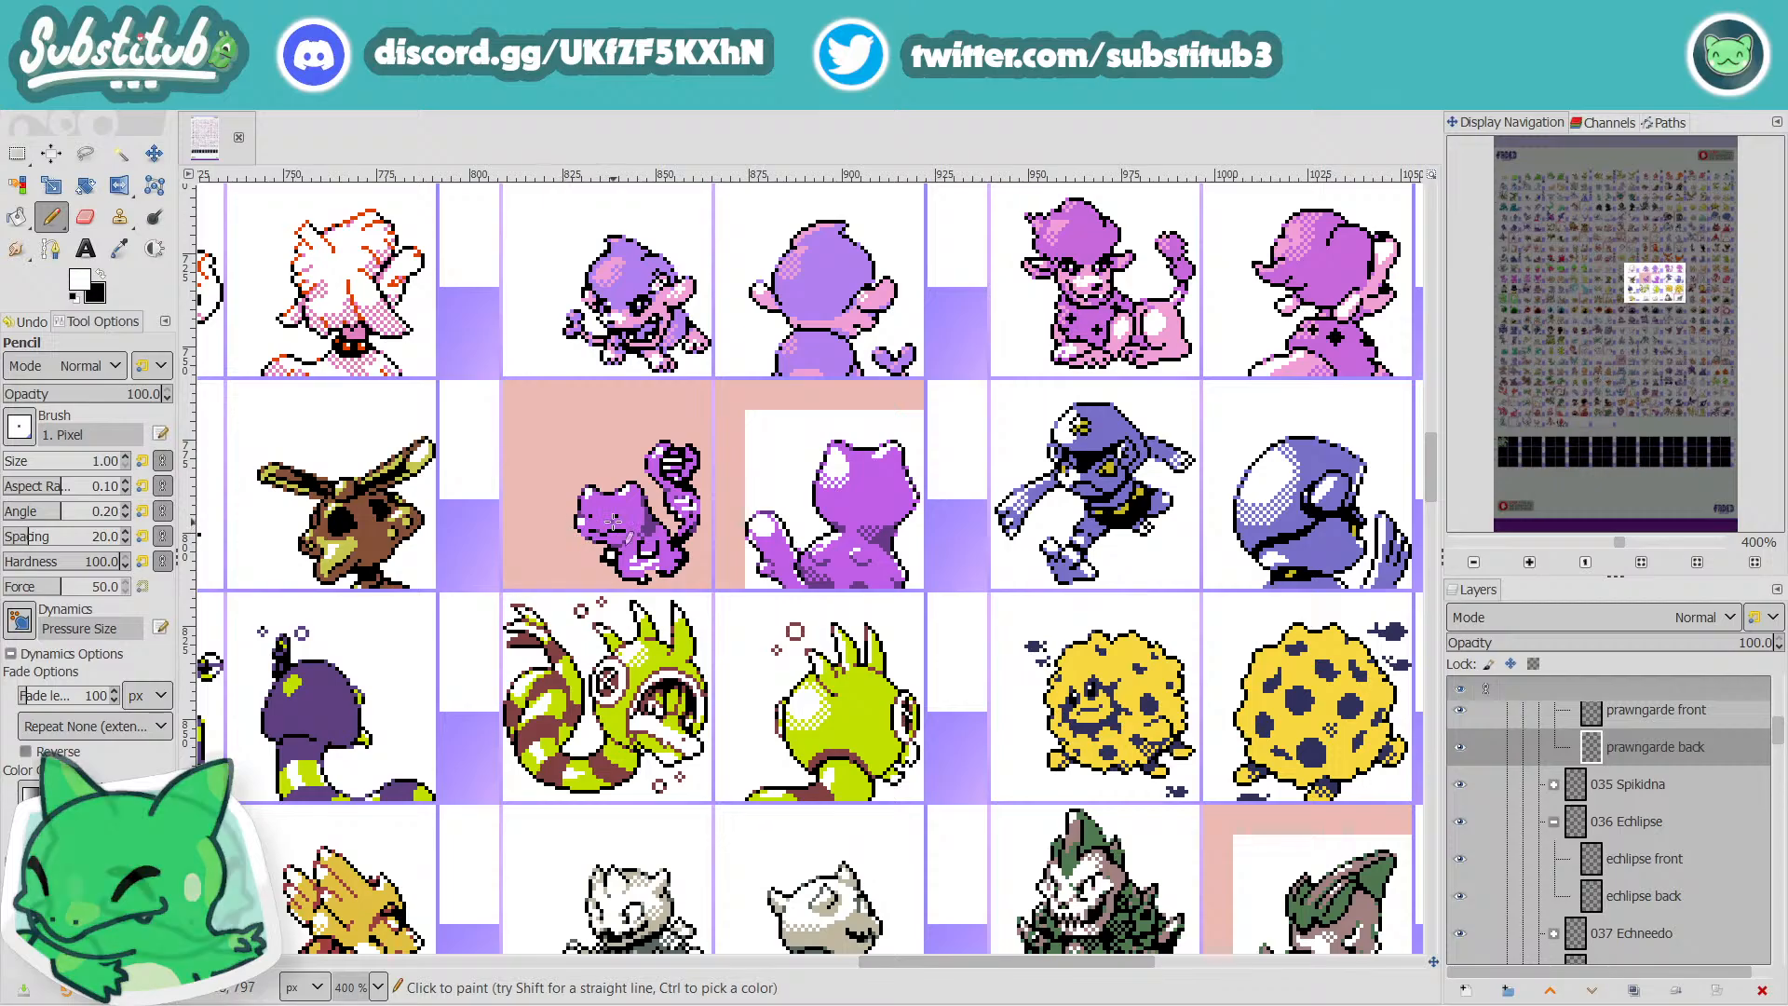
scroll(694, 606, up, 3)
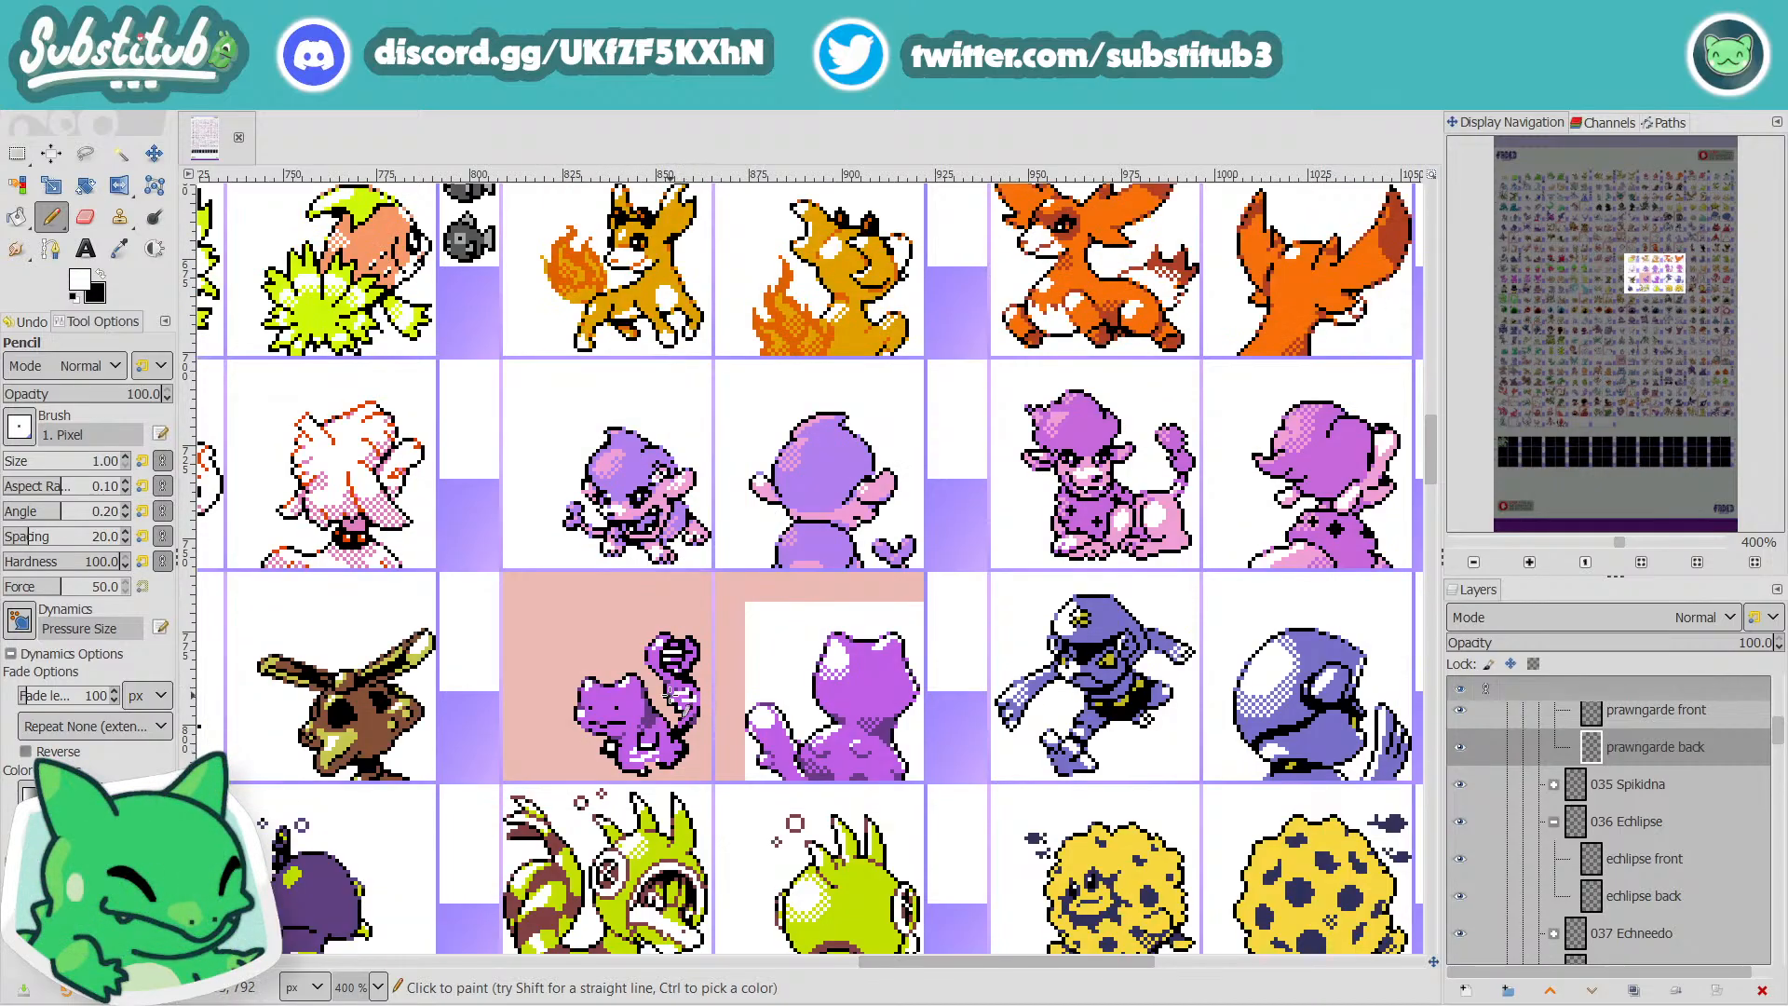
Examine the finished front and back sprites around the sheet against the prawngarde back outline.
scroll(671, 694, down, 4)
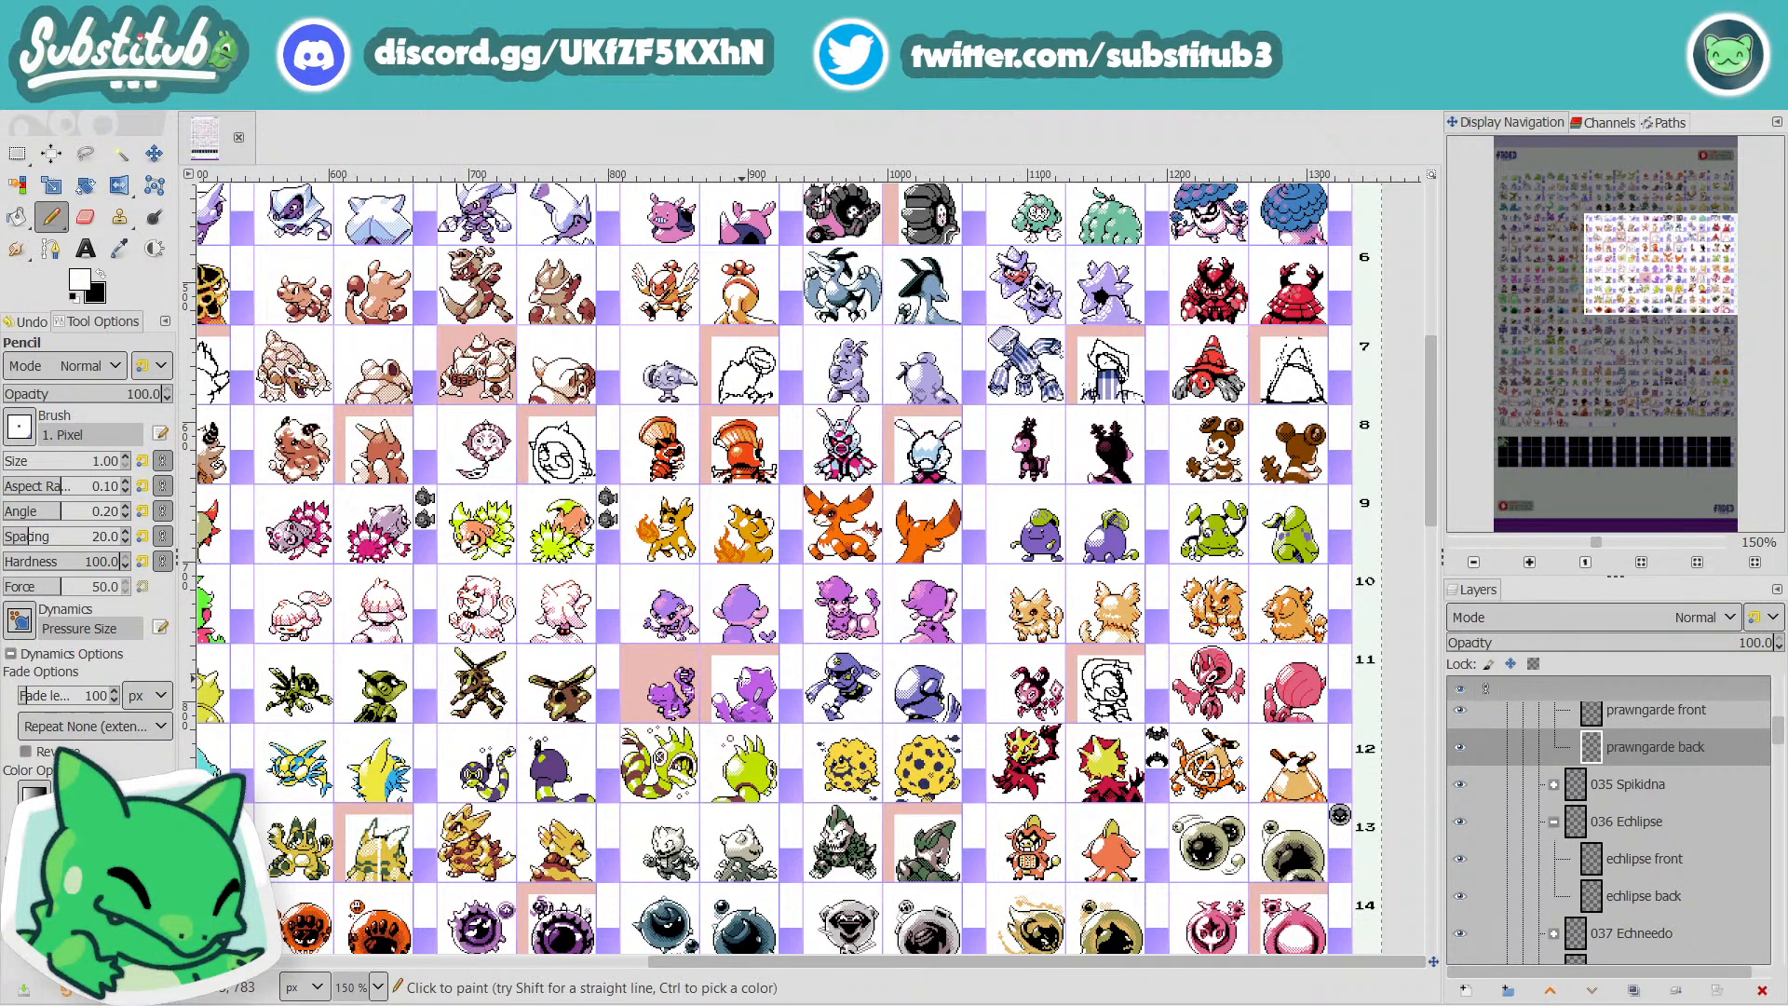
scroll(1339, 813, up, 5)
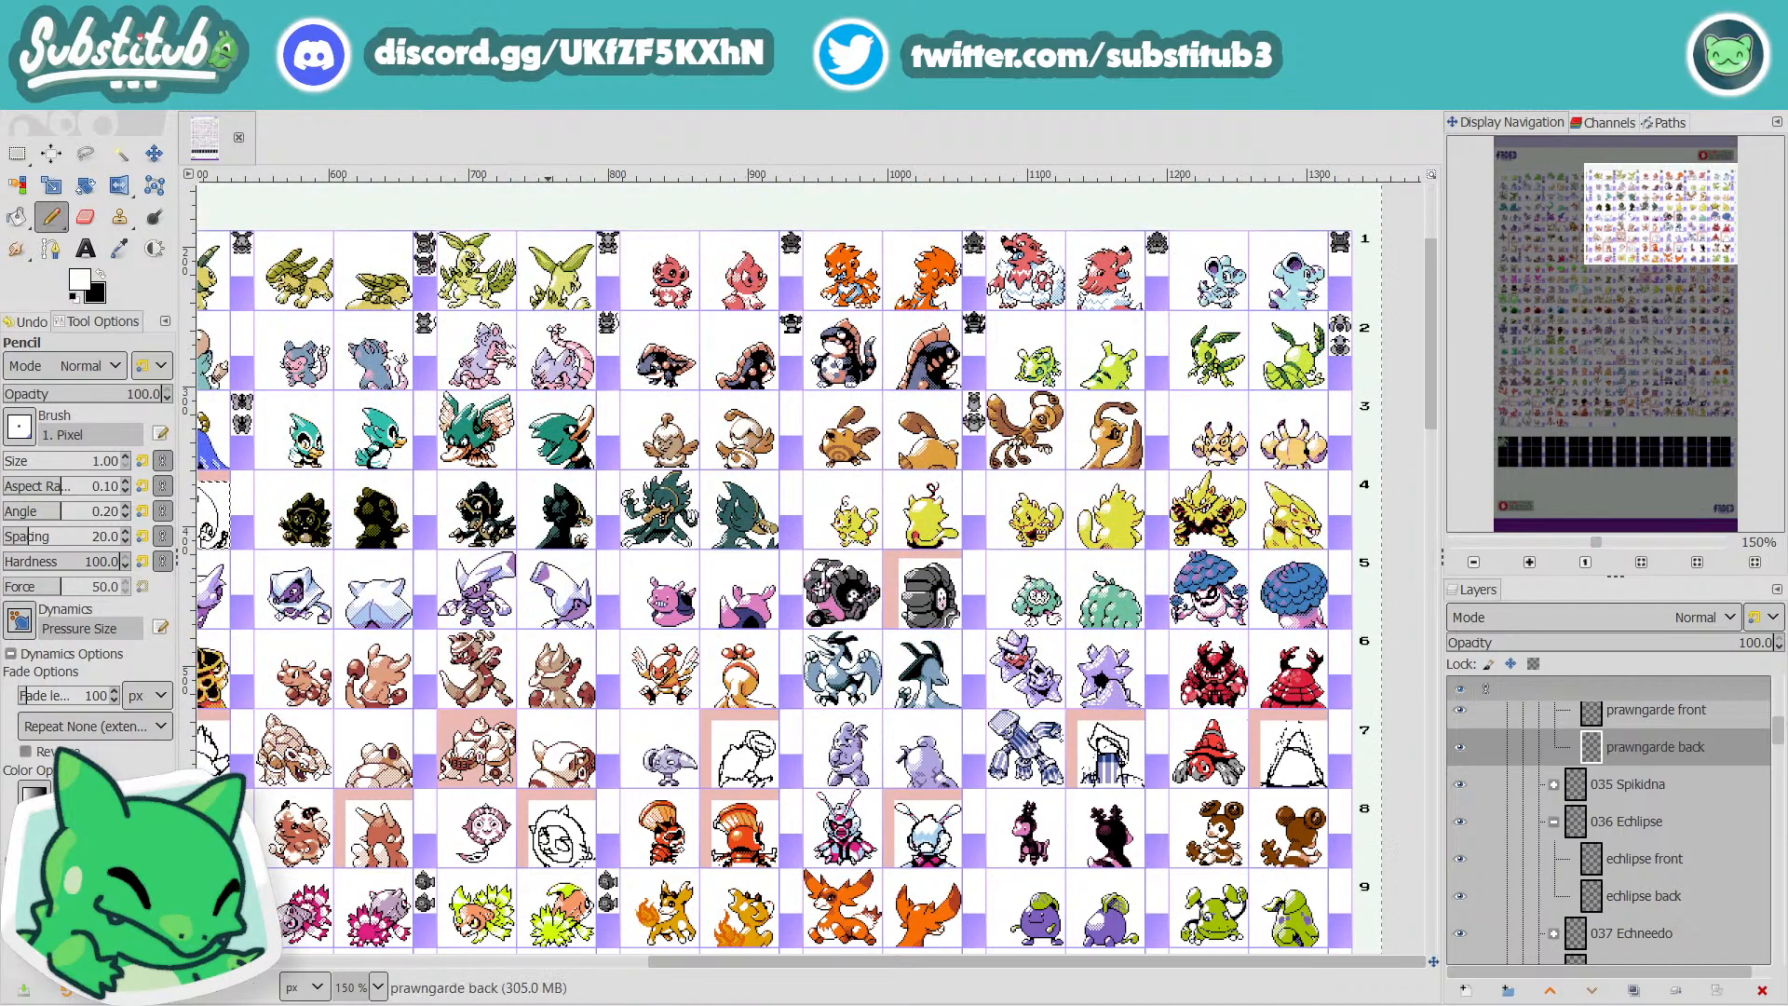
drag(862, 959, 651, 969)
scroll(541, 543, up, 3)
scroll(349, 540, up, 1)
scroll(350, 540, down, 1)
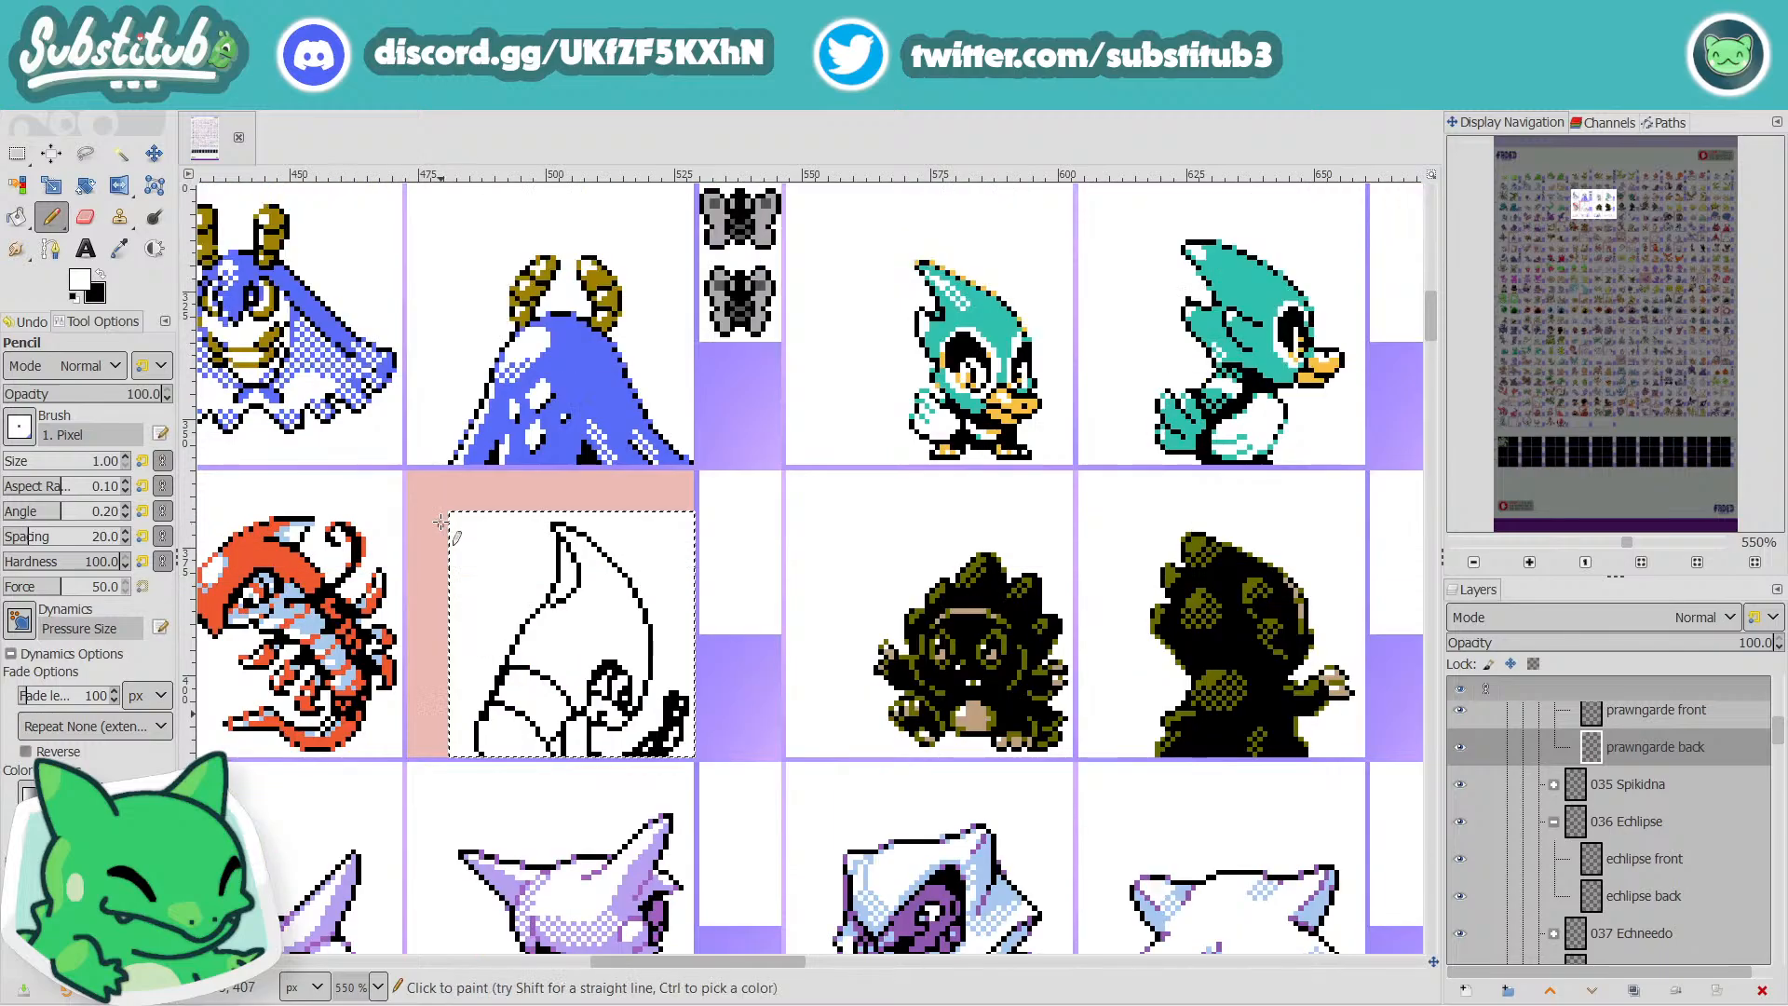
scroll(349, 540, up, 1)
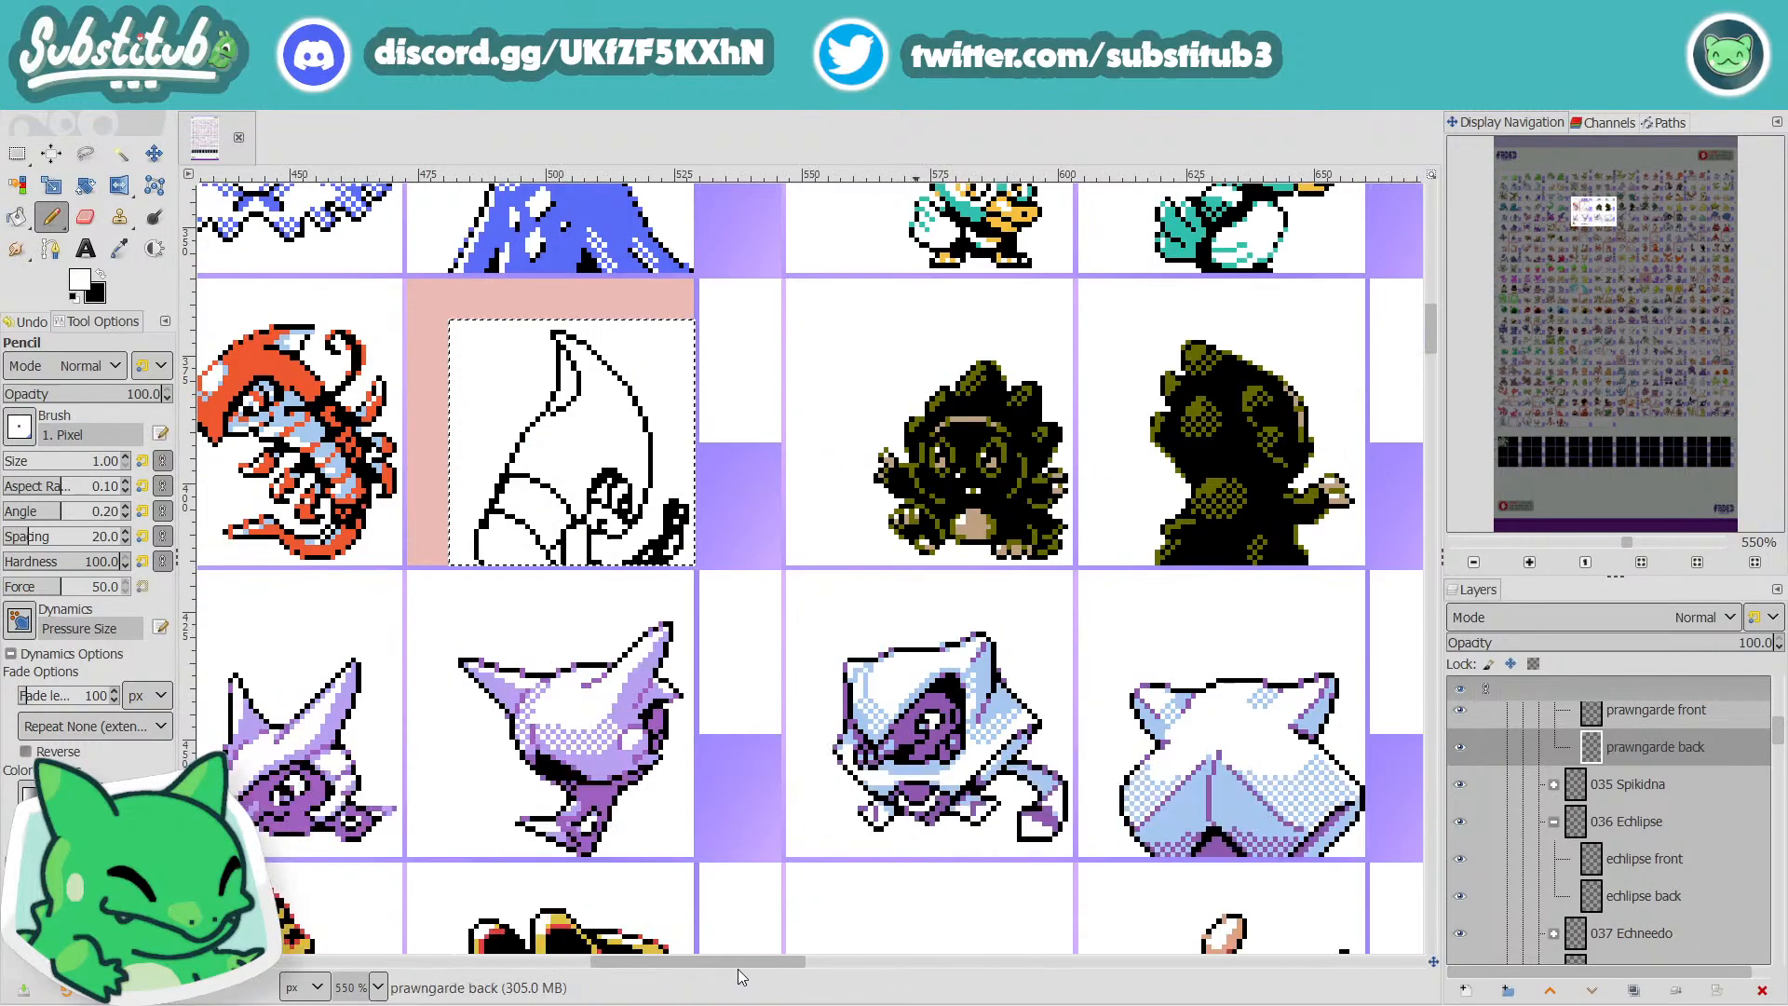
drag(759, 963, 737, 969)
scroll(758, 591, up, 2)
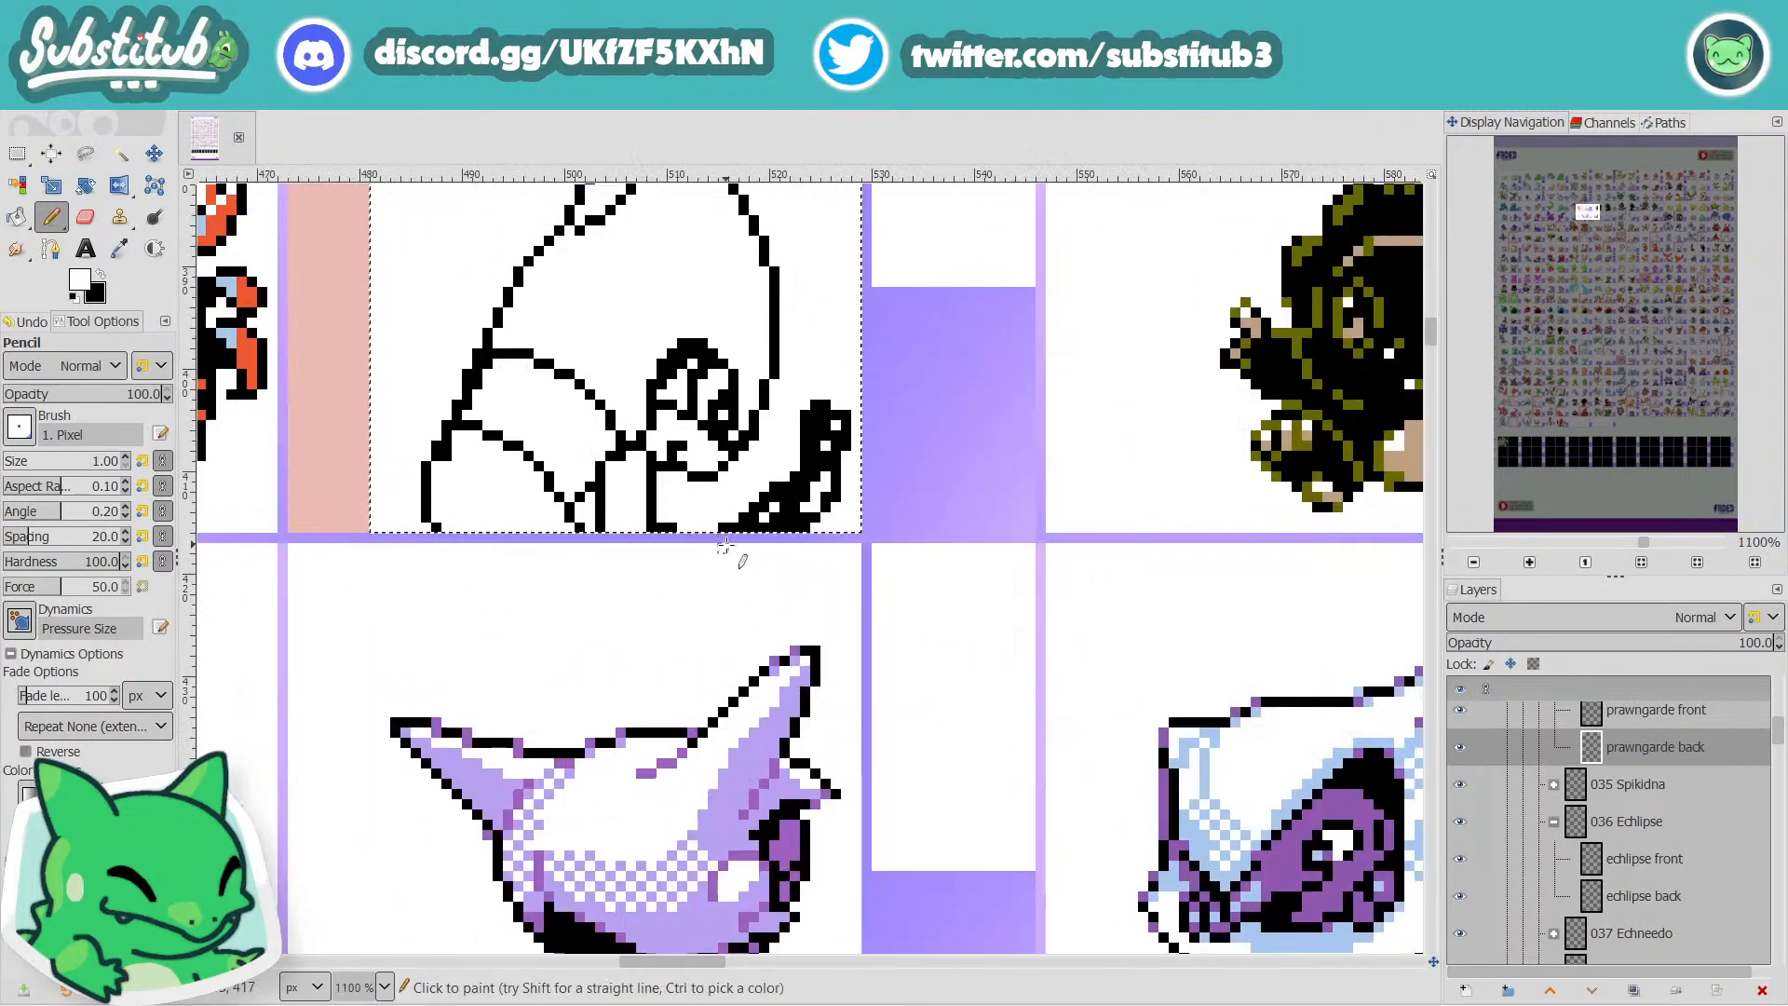
scroll(739, 563, down, 1)
scroll(689, 682, down, 1)
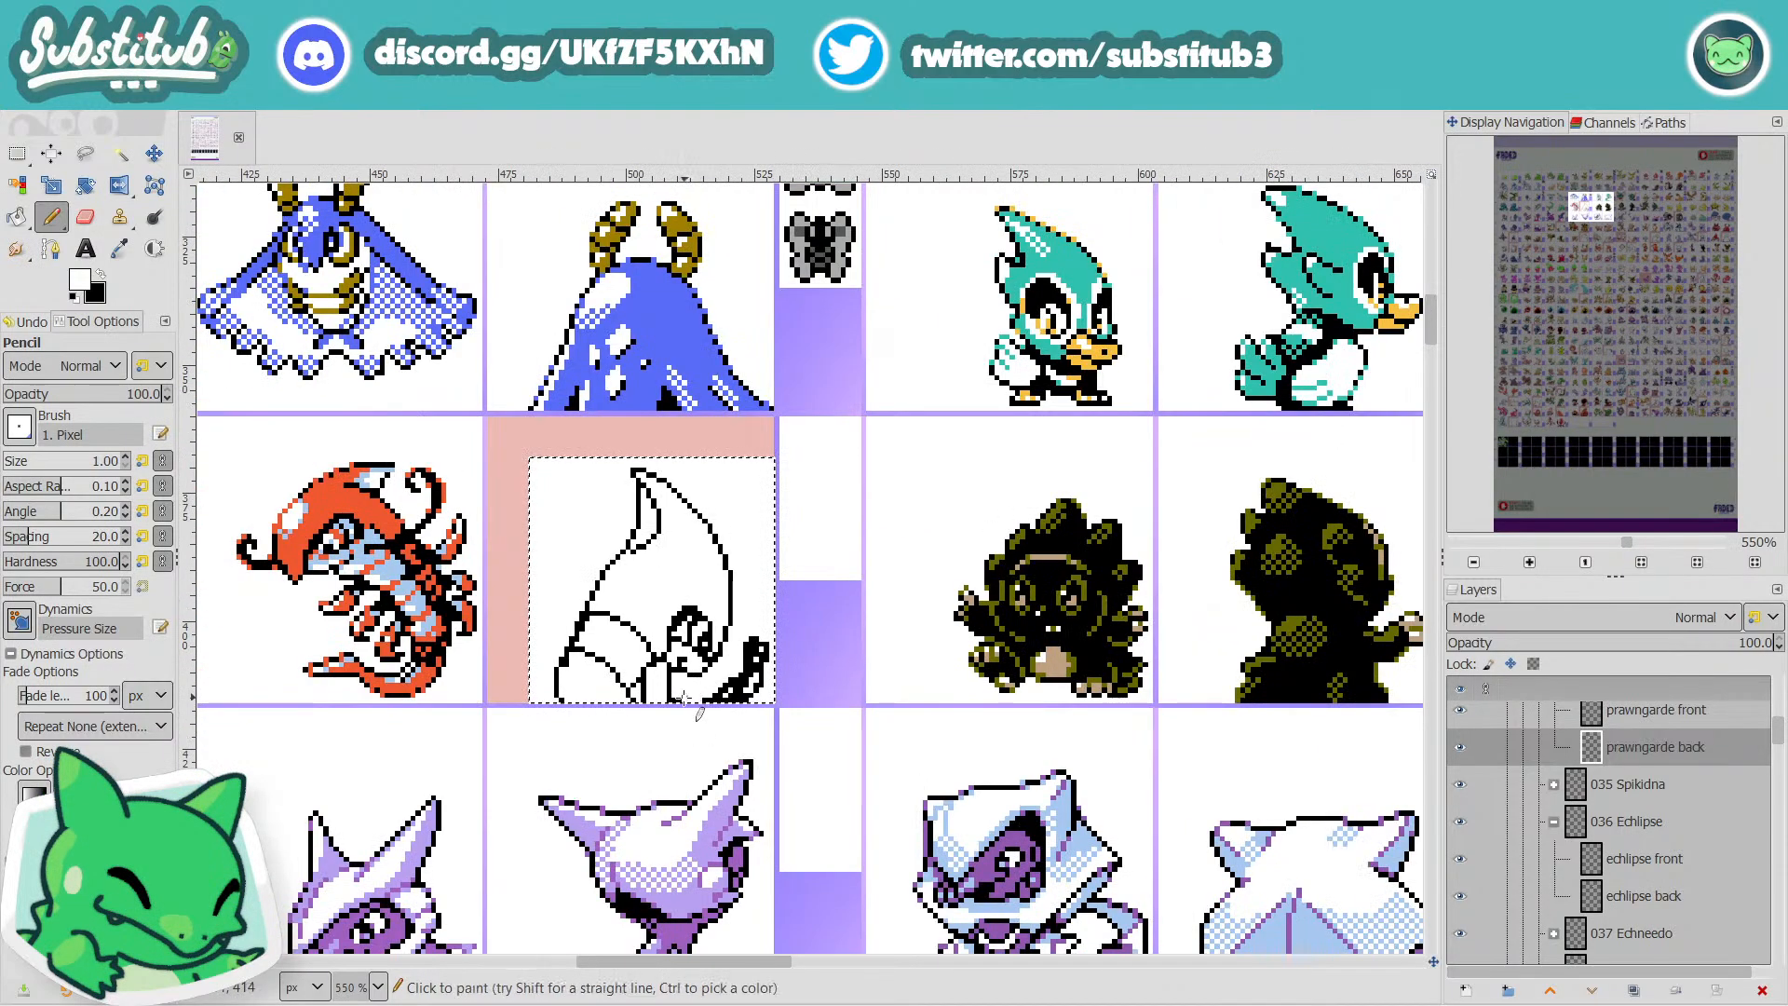
Thin the prawngarde back's left contour beside the upper shell segments, whitening the doubled corner pixels with the Pencil.
key(m)
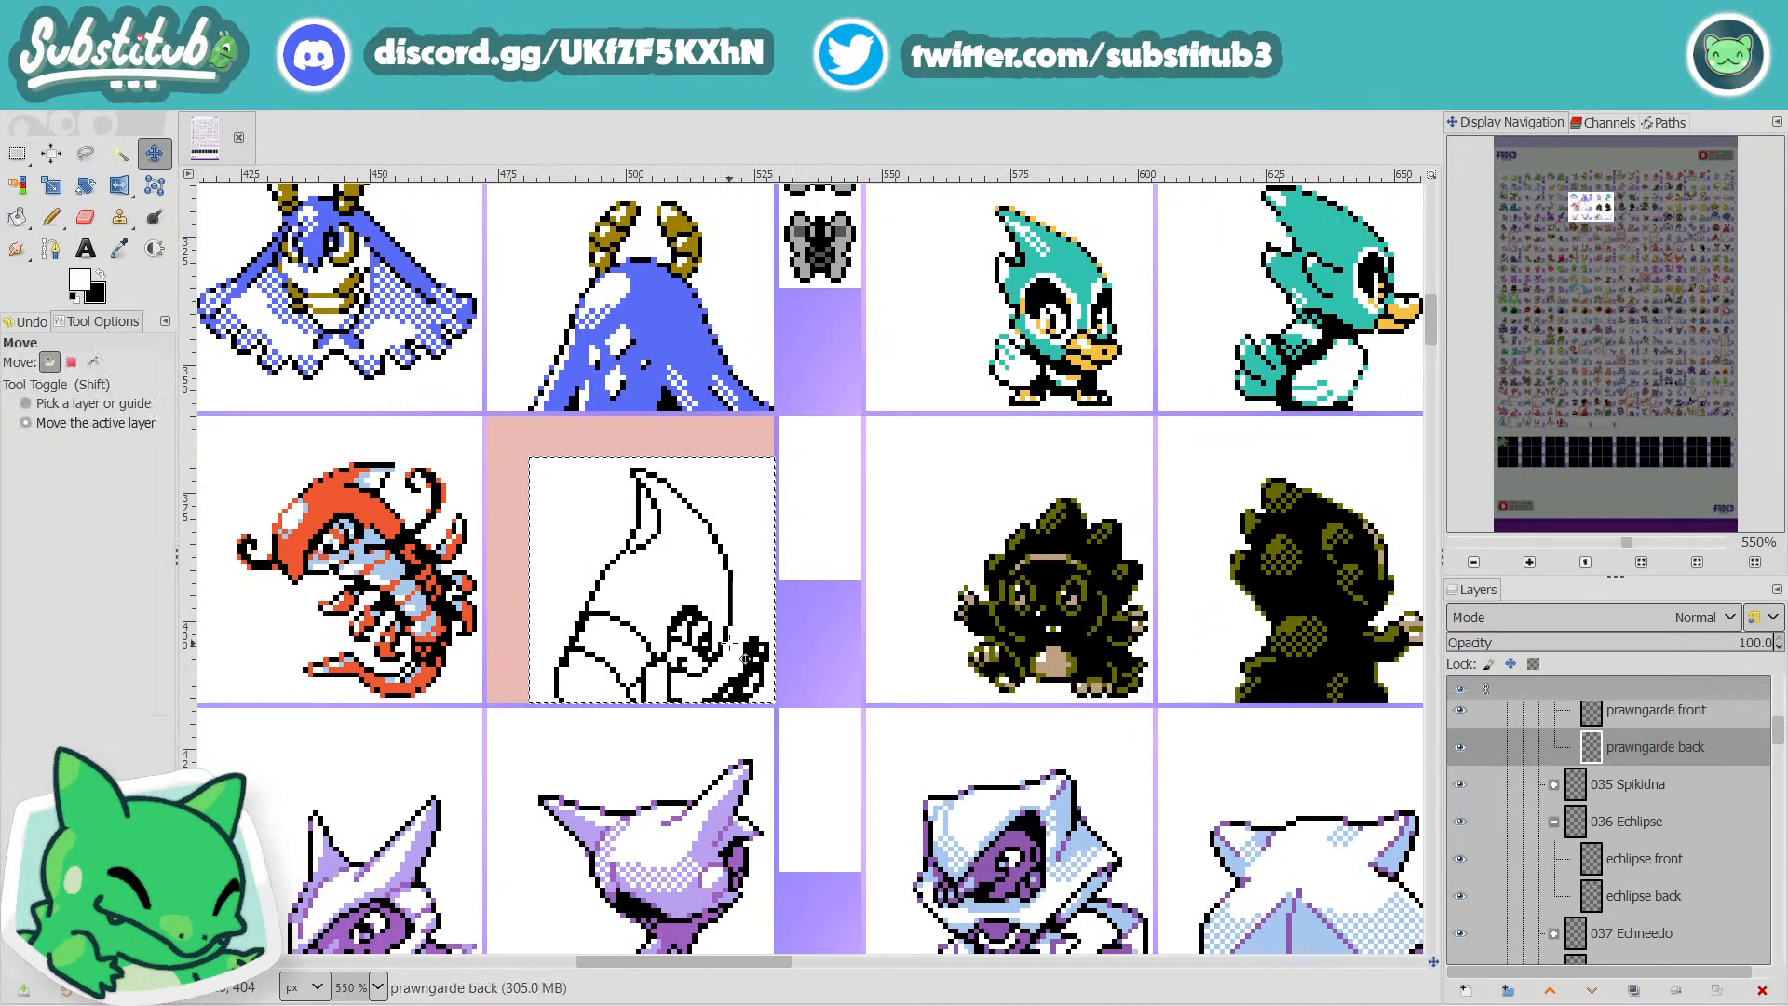
key(n)
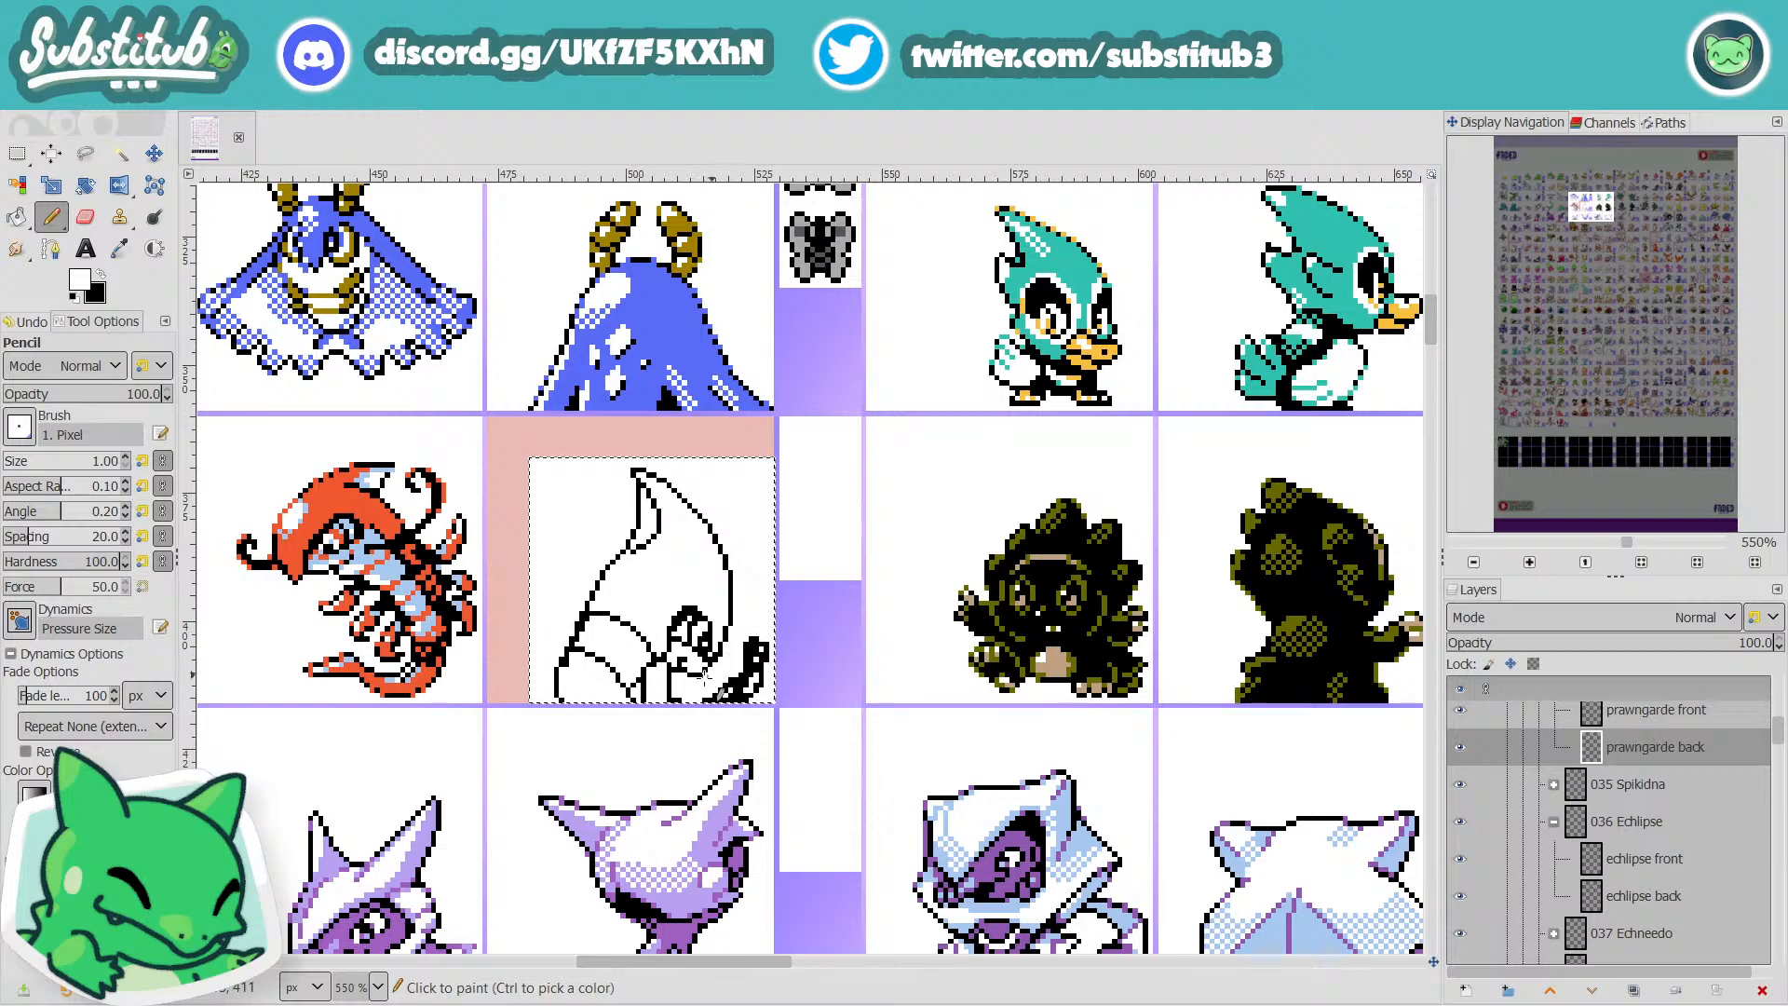
scroll(704, 680, up, 2)
drag(694, 967, 661, 969)
key(x)
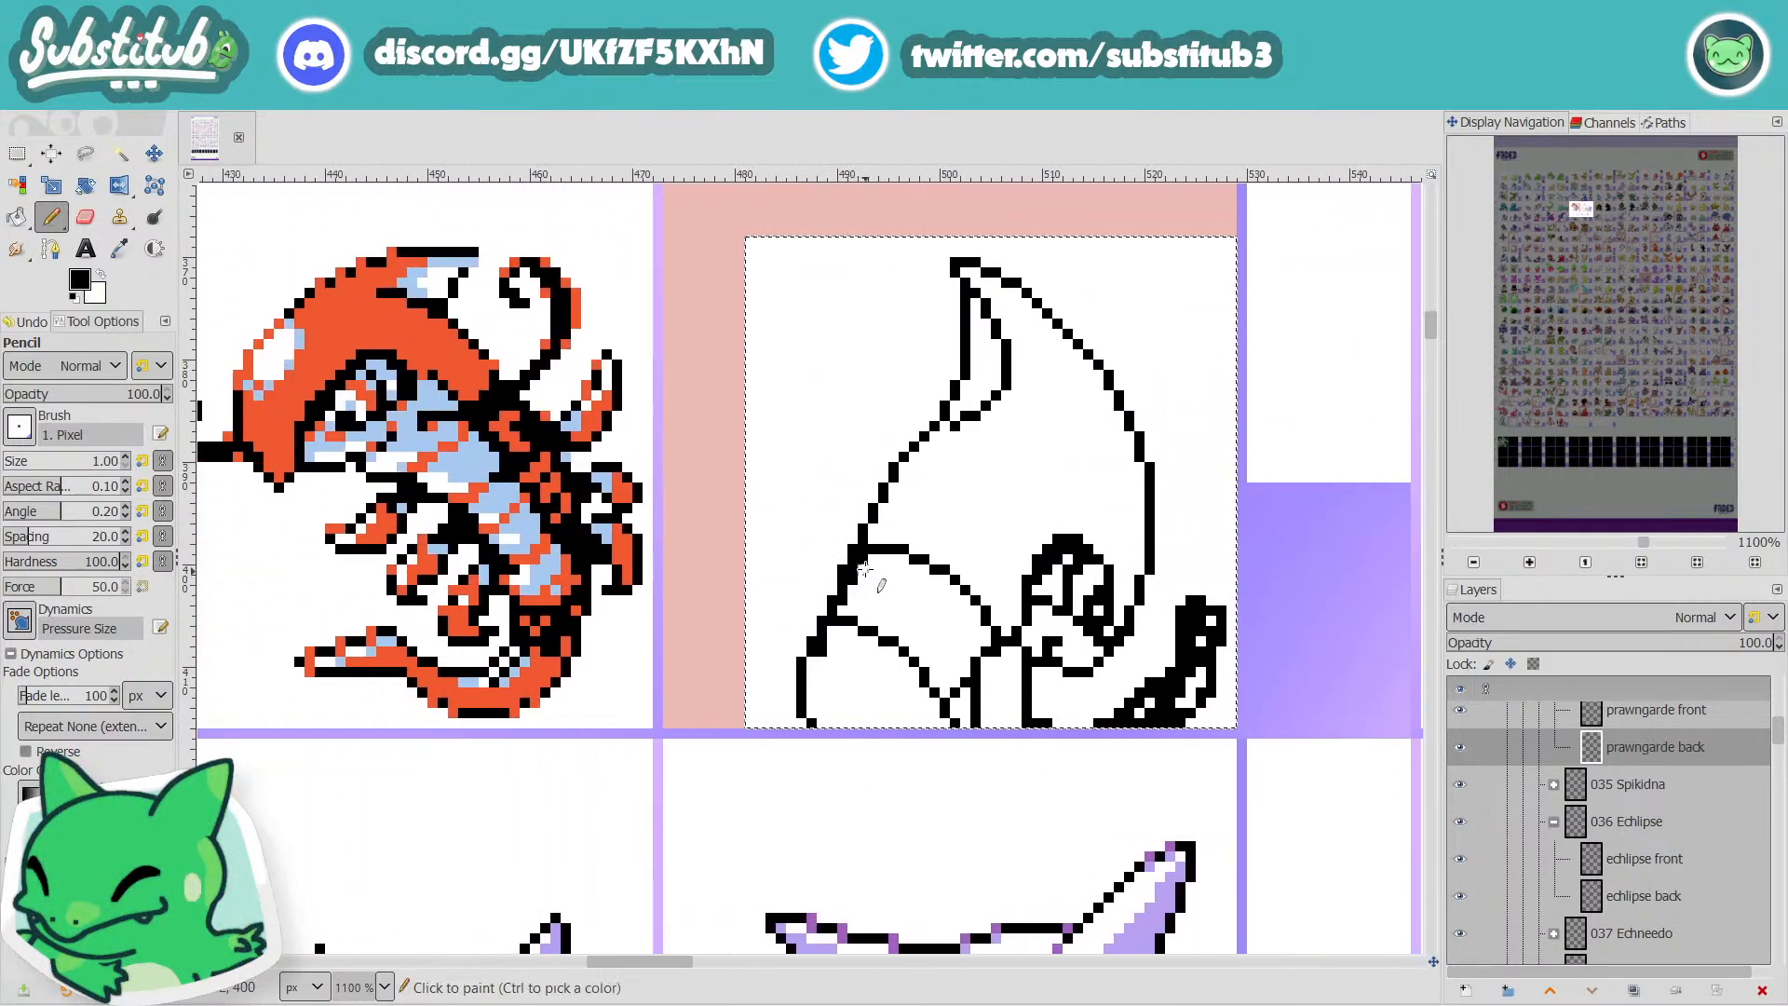
key(x)
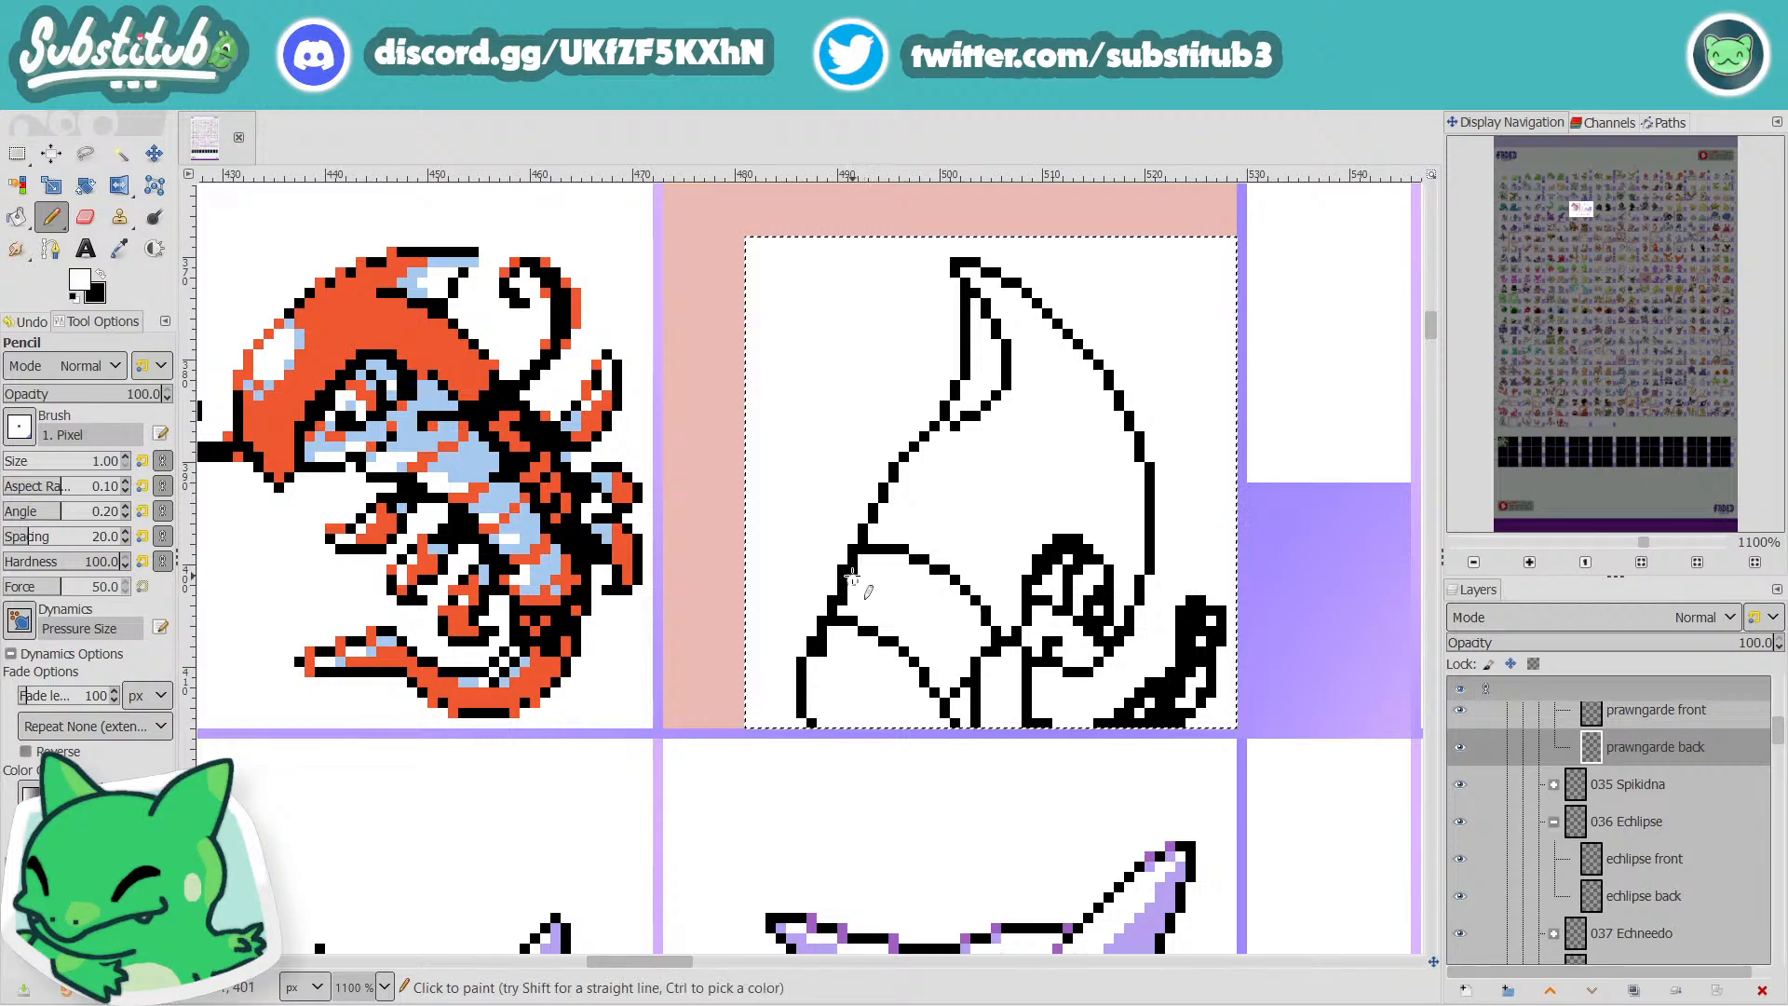
key(x)
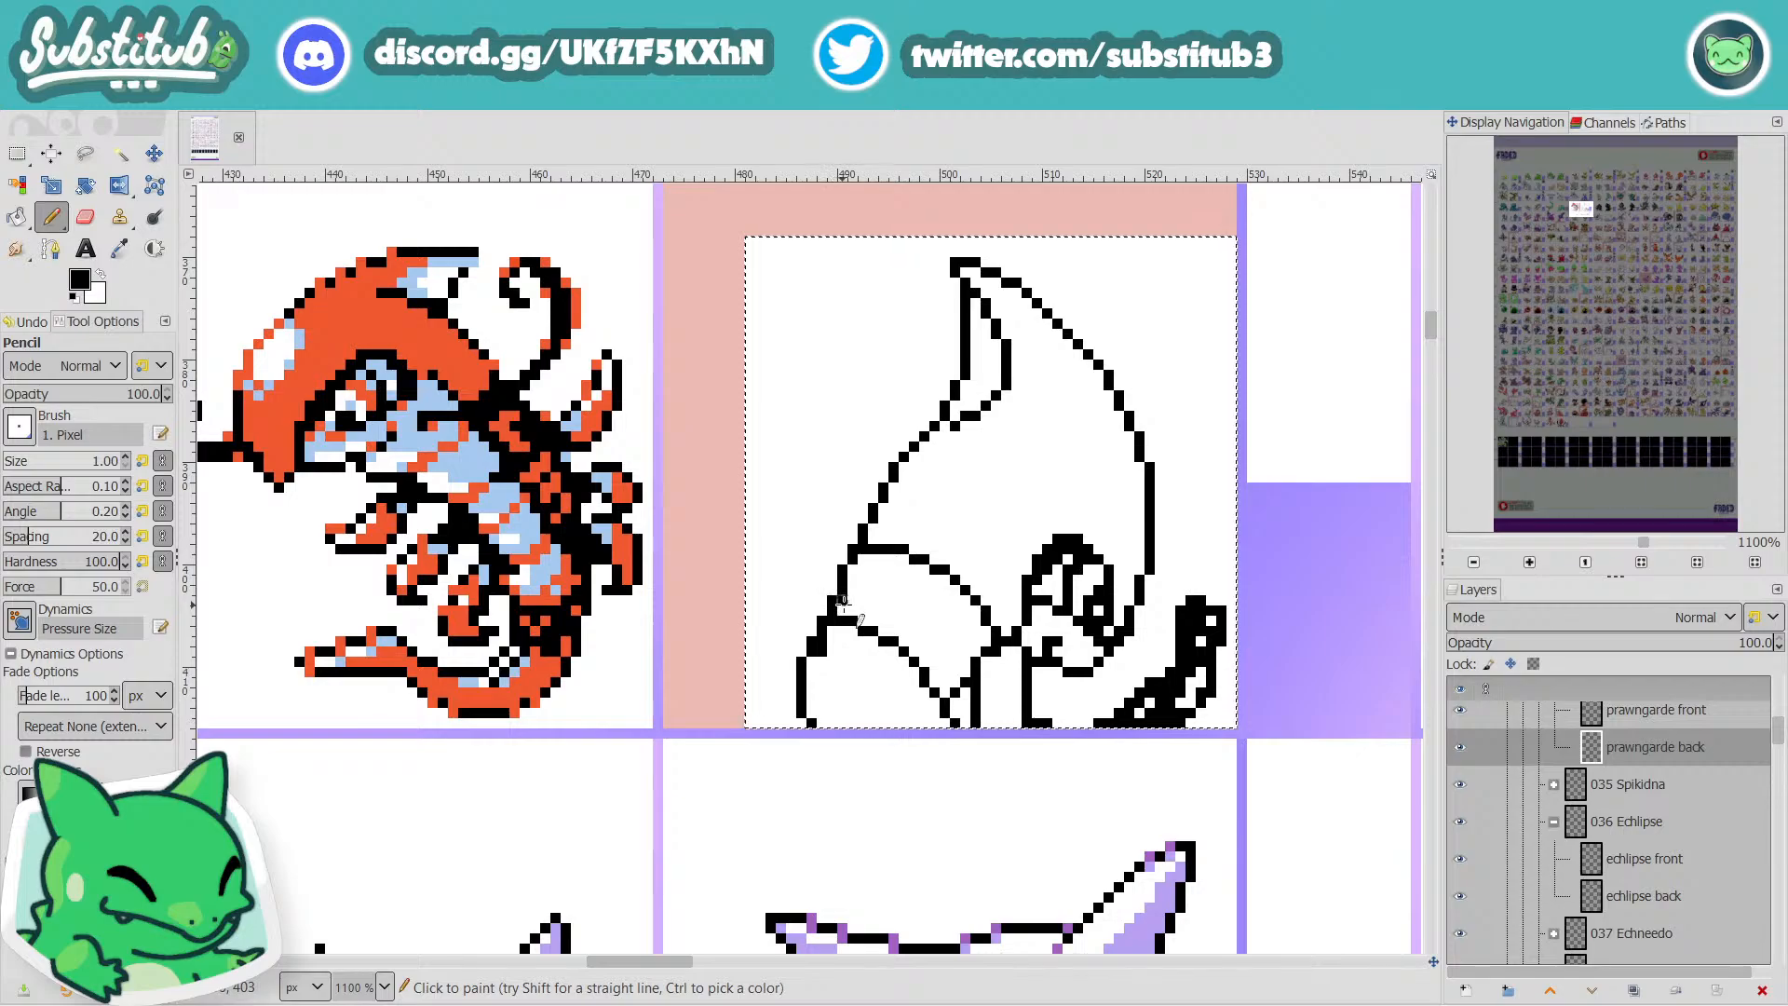
key(x)
key(x)
Redraw the lowest part of the left contour one pixel inward in black and whiten the old outer pixels.
drag(818, 672, 822, 721)
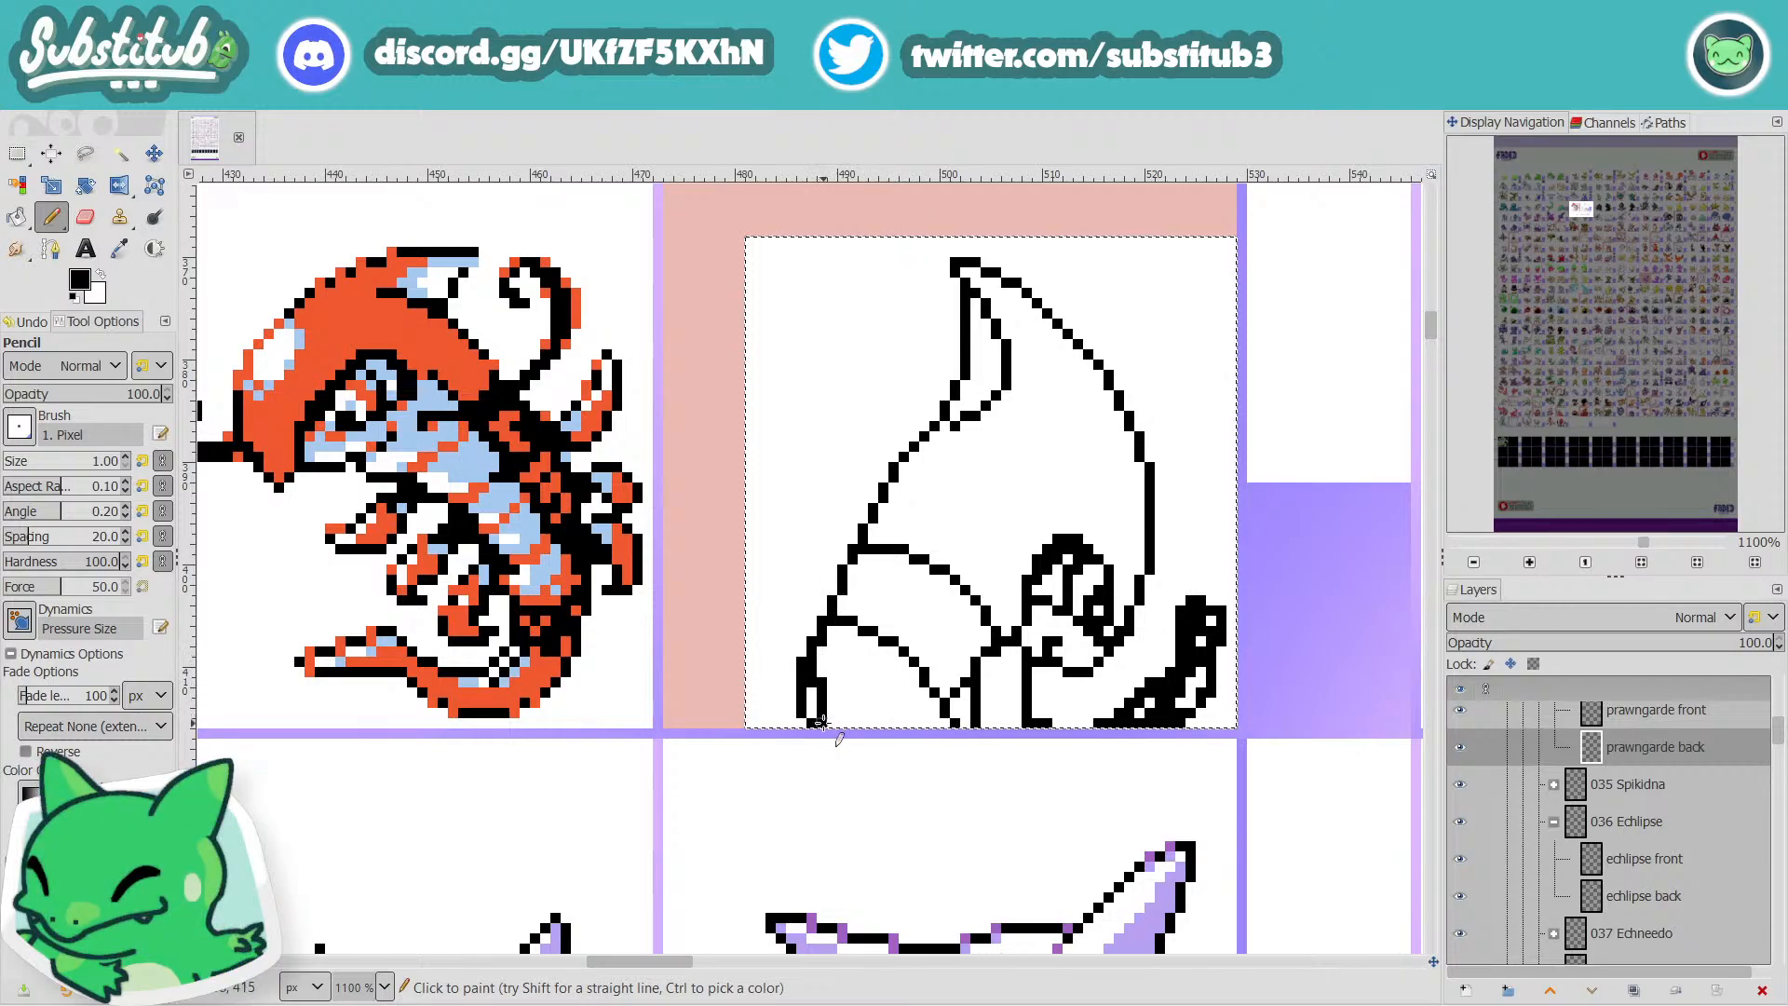
key(x)
key(x)
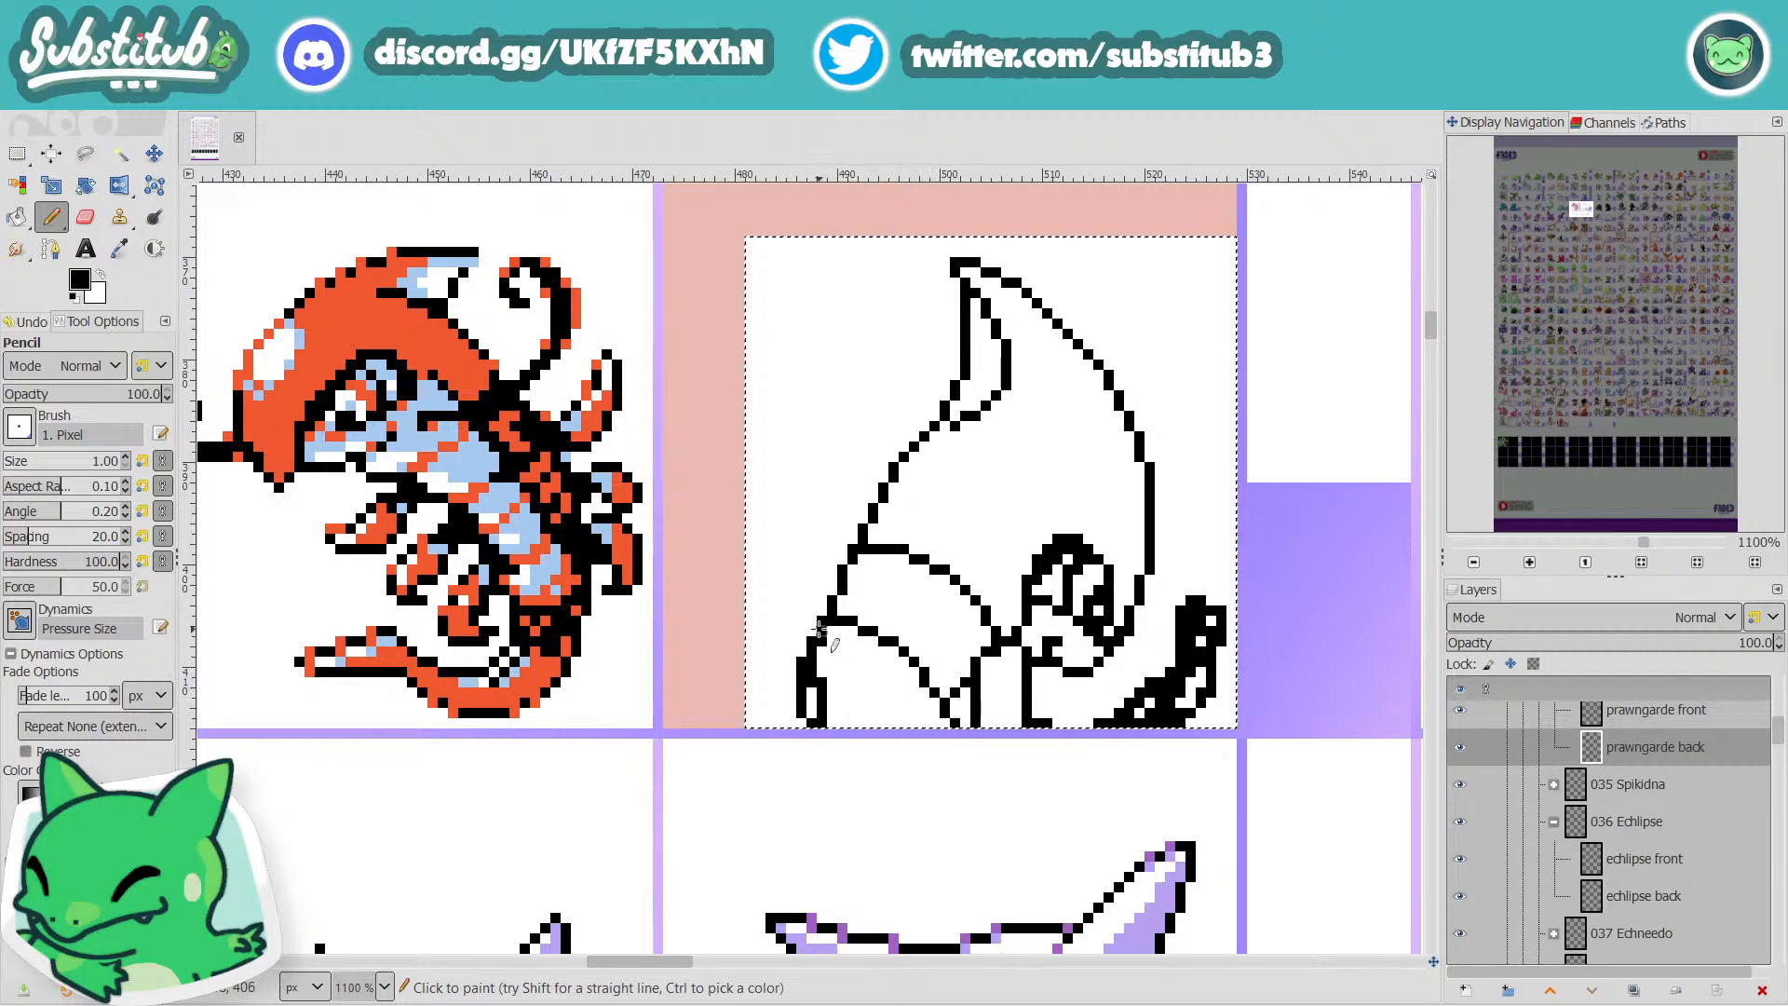
key(x)
click(812, 641)
key(x)
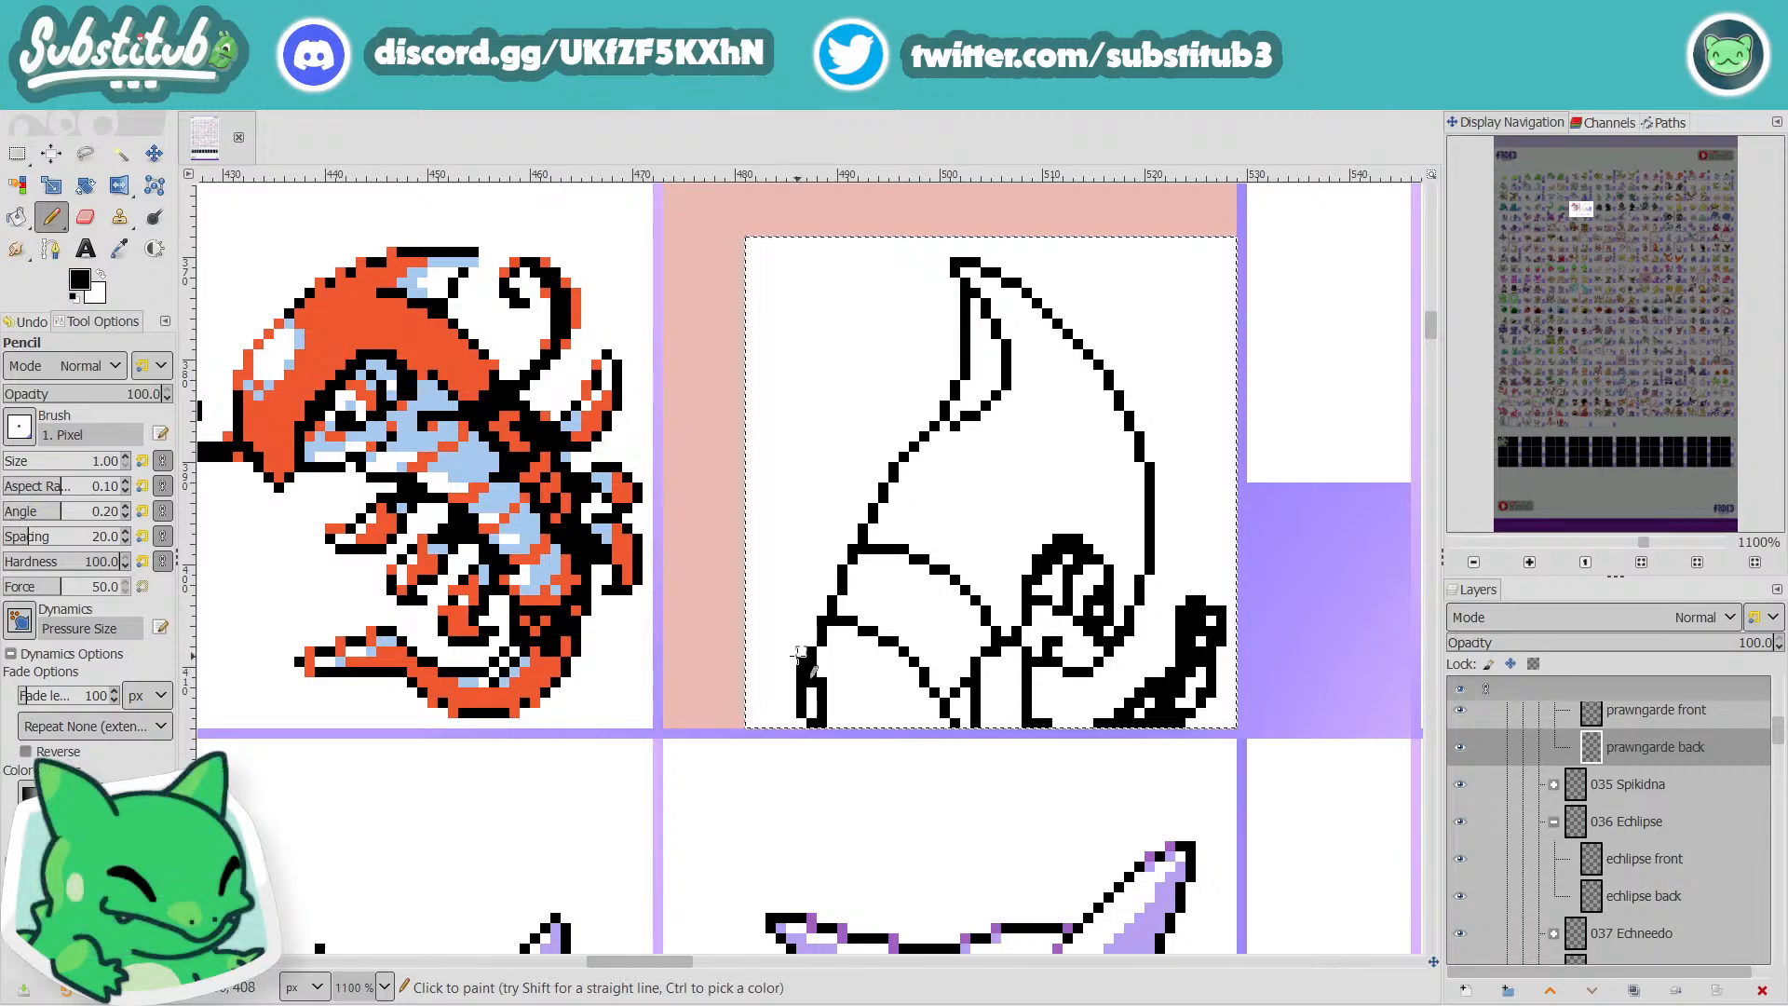
key(x)
mouse_move(800, 671)
mouse_down()
mouse_move(801, 717)
mouse_move(813, 708)
mouse_up()
click(800, 660)
key(x)
key(x)
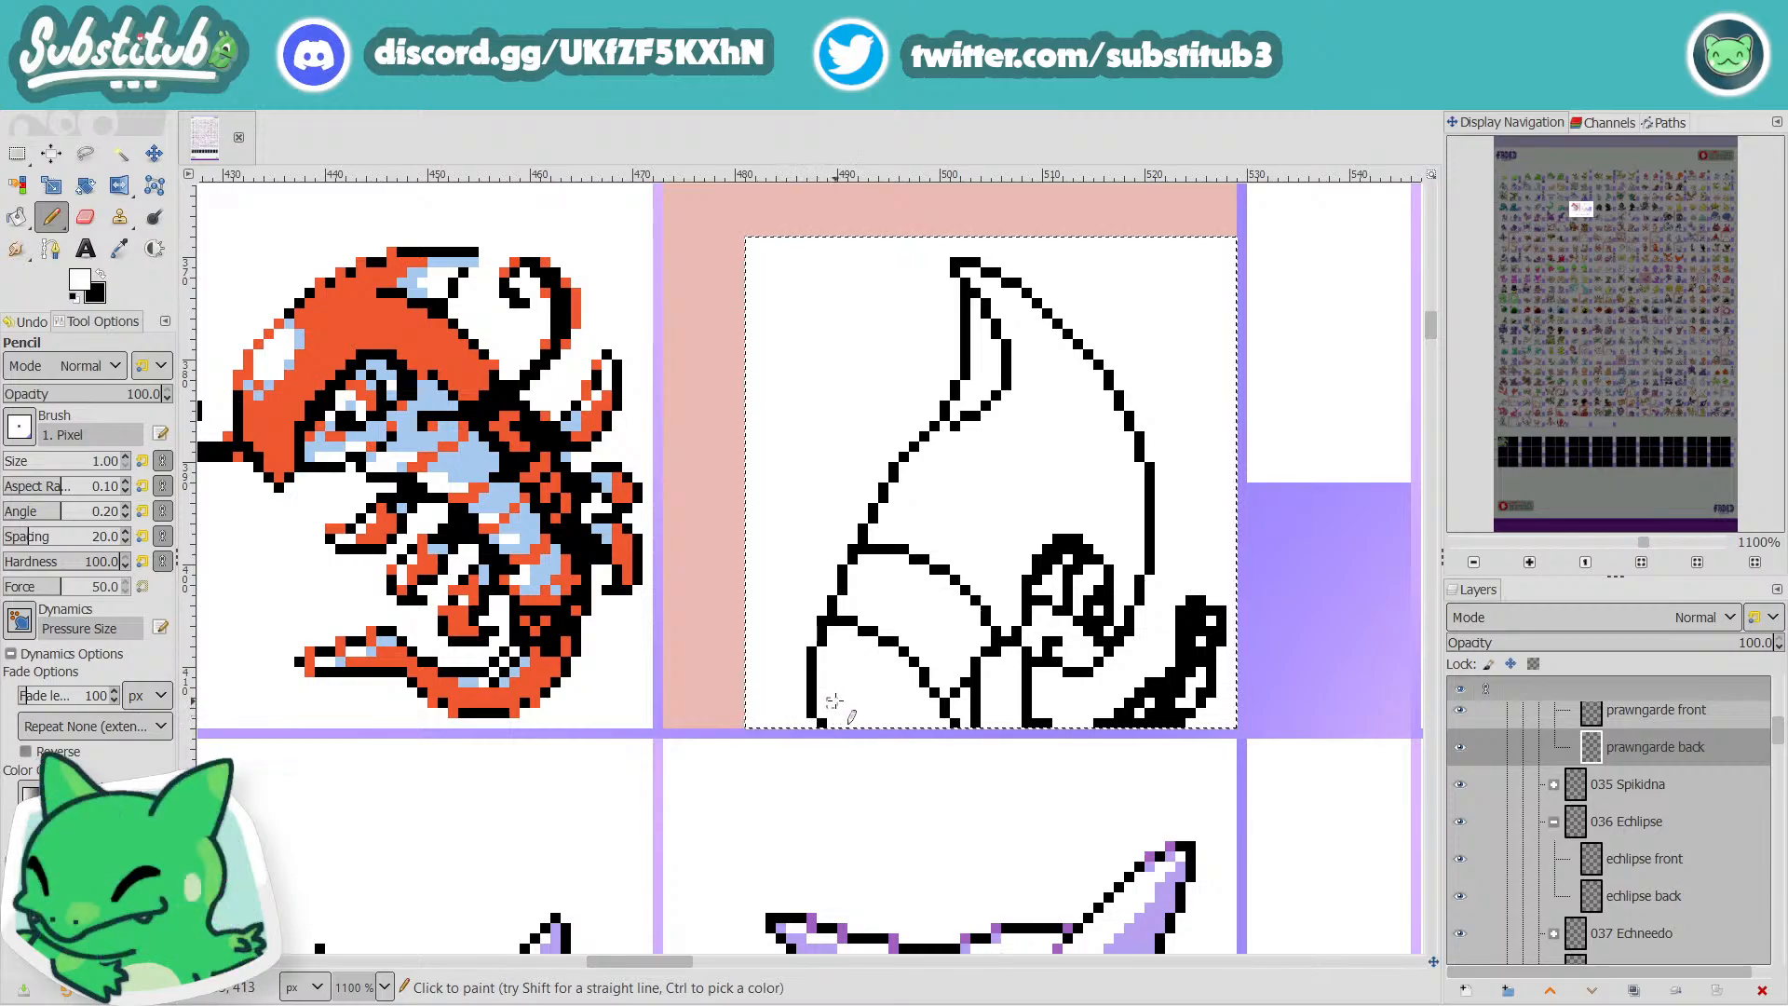
Draw another black shell segment curve from the lower left contour, arching down to the sprite's bottom edge.
key(x)
drag(818, 692, 858, 693)
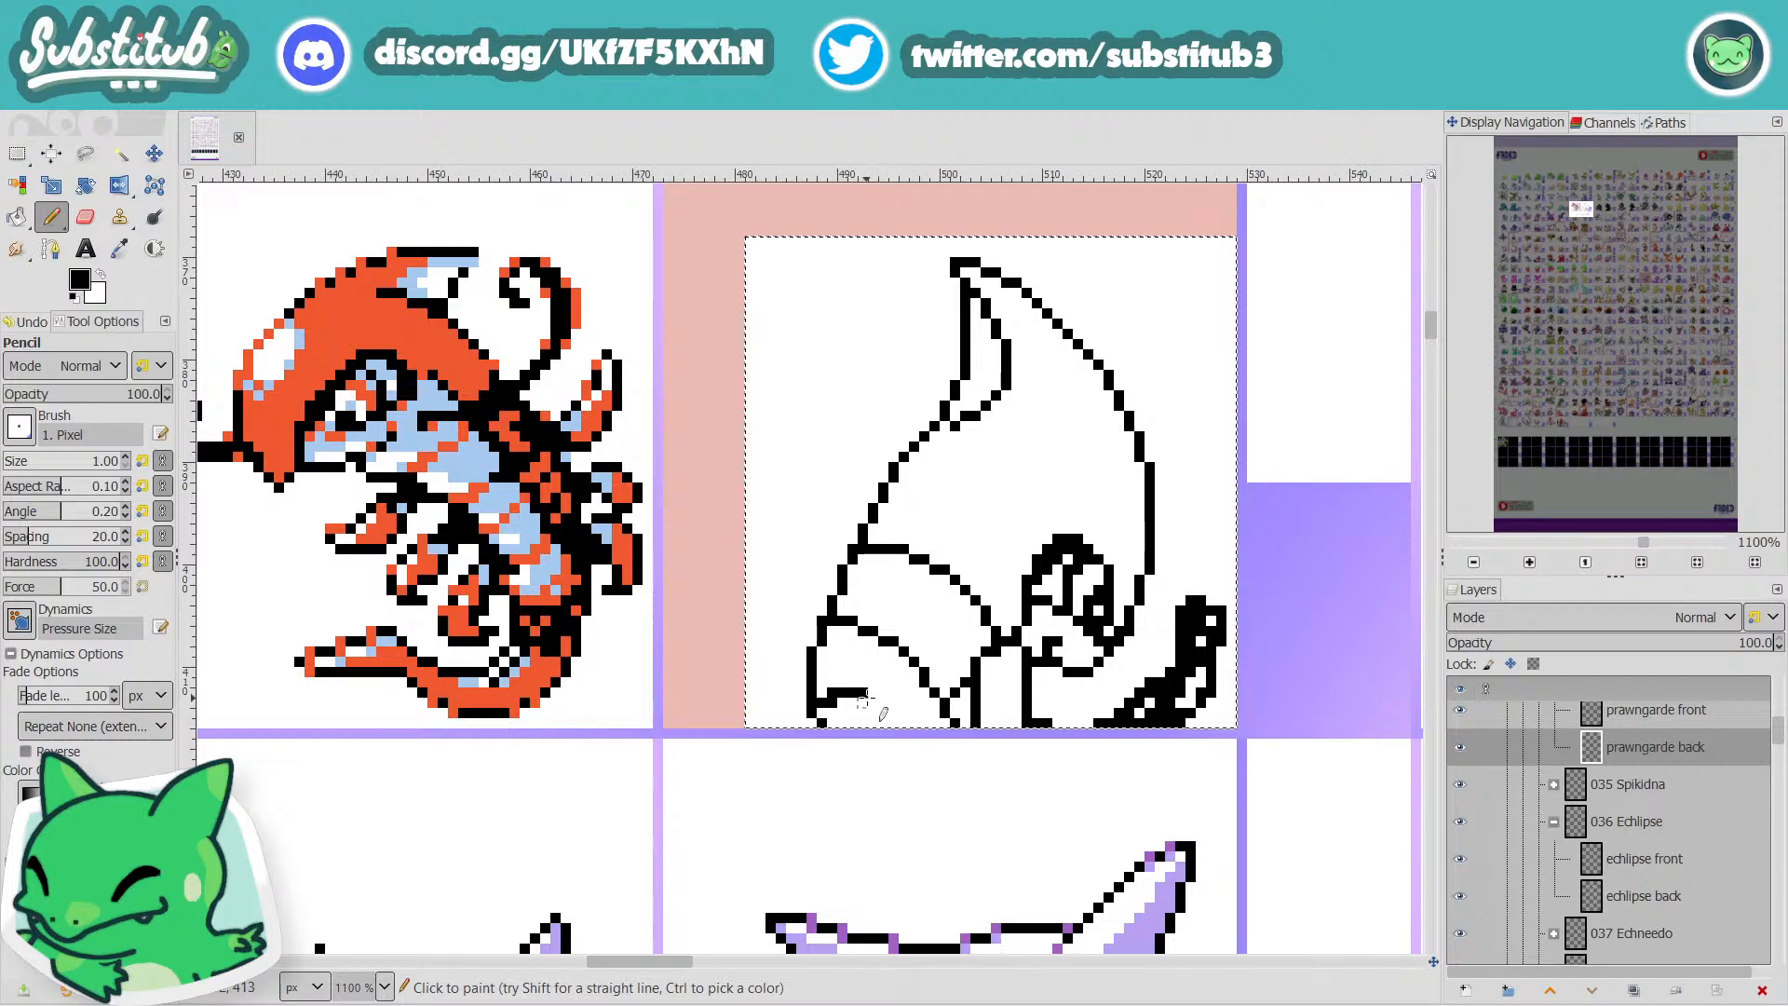
click(869, 695)
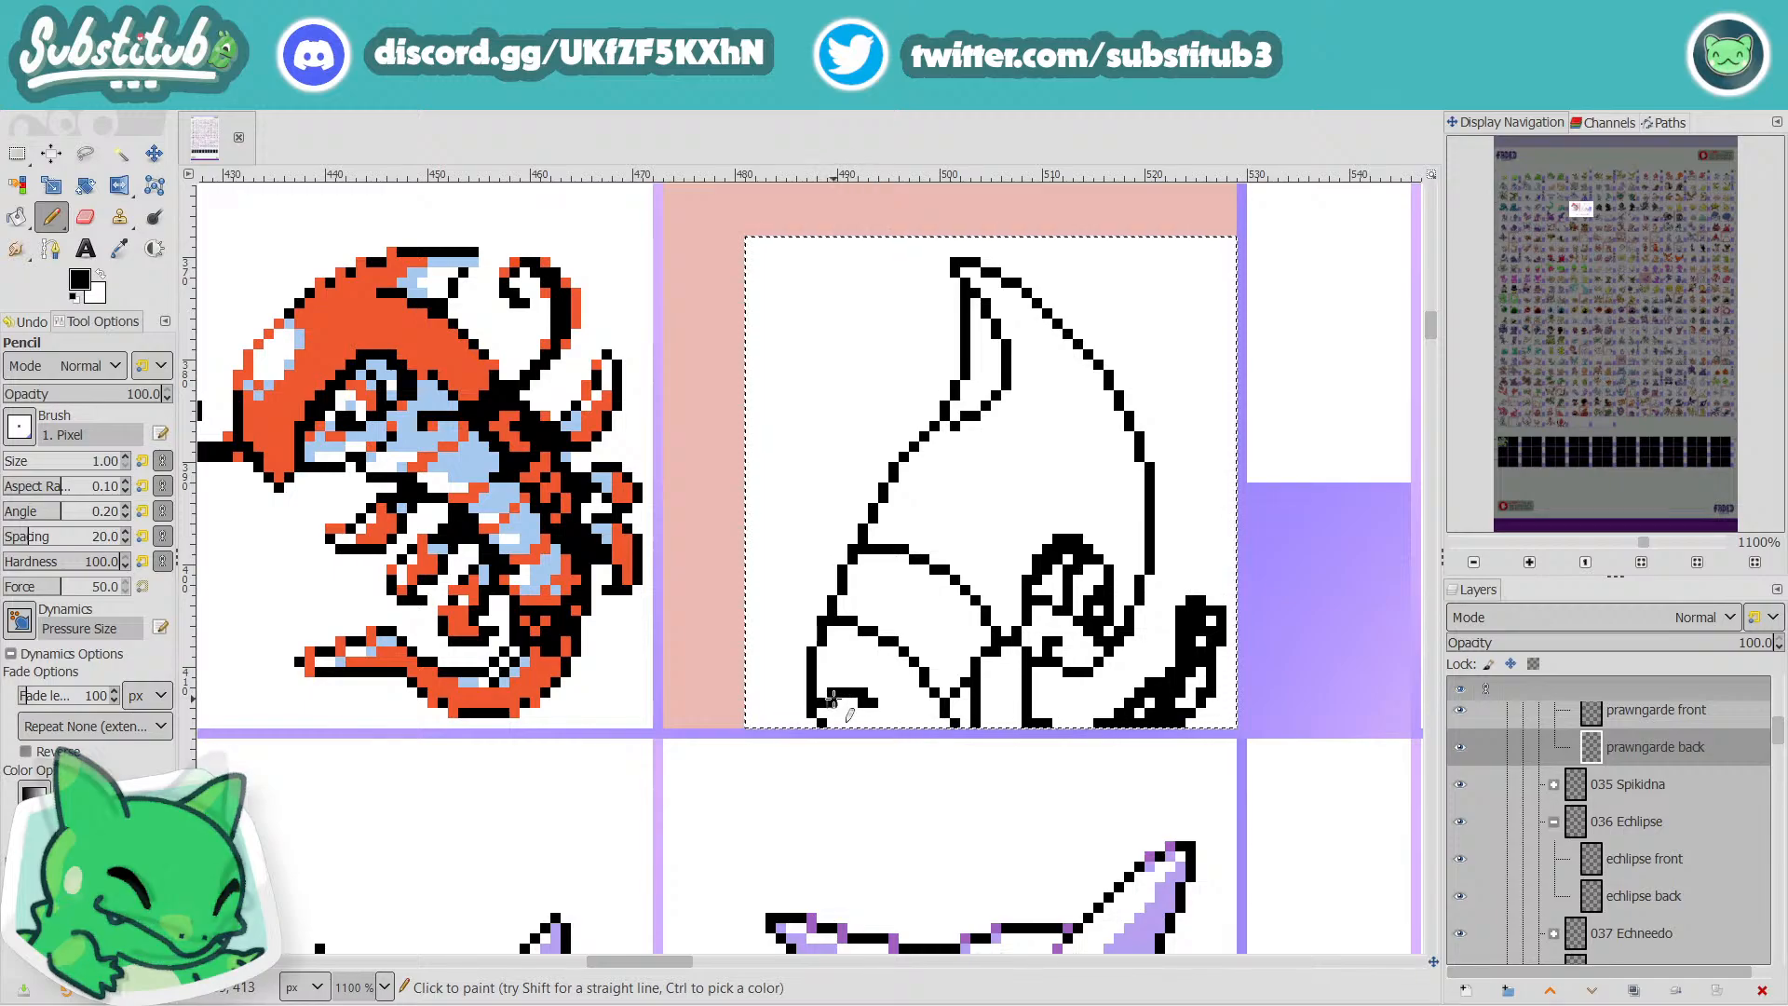
key(x)
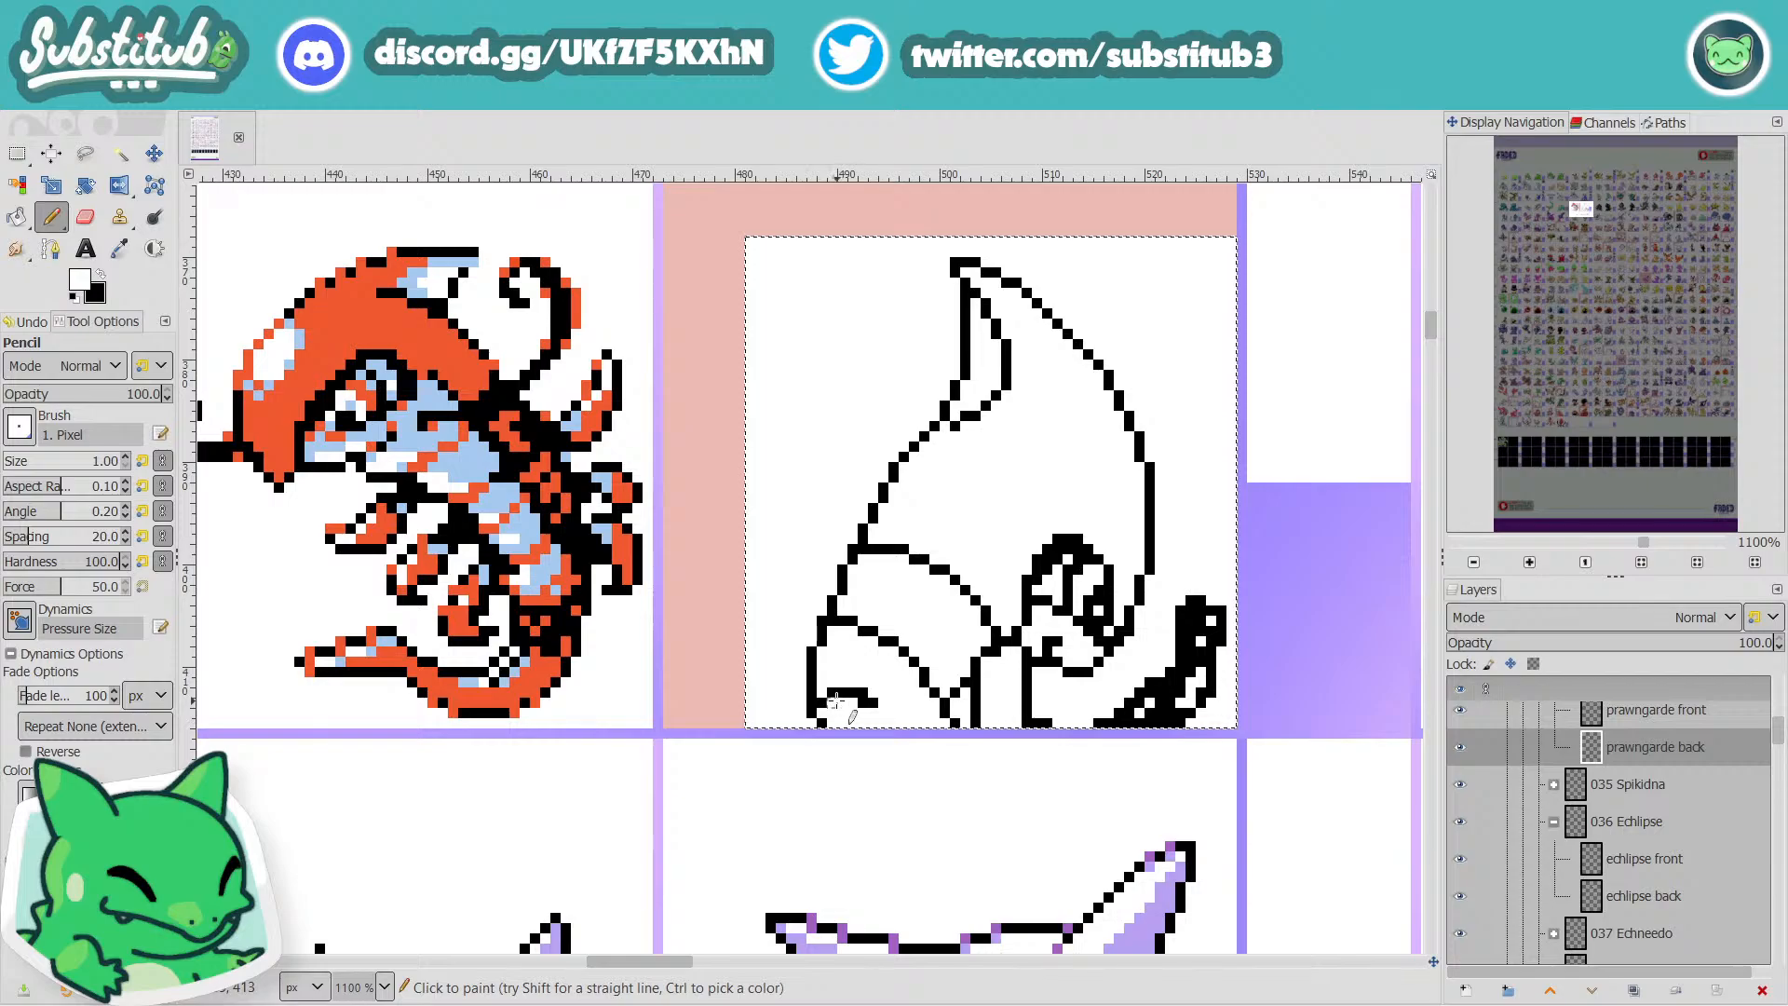
key(x)
click(882, 703)
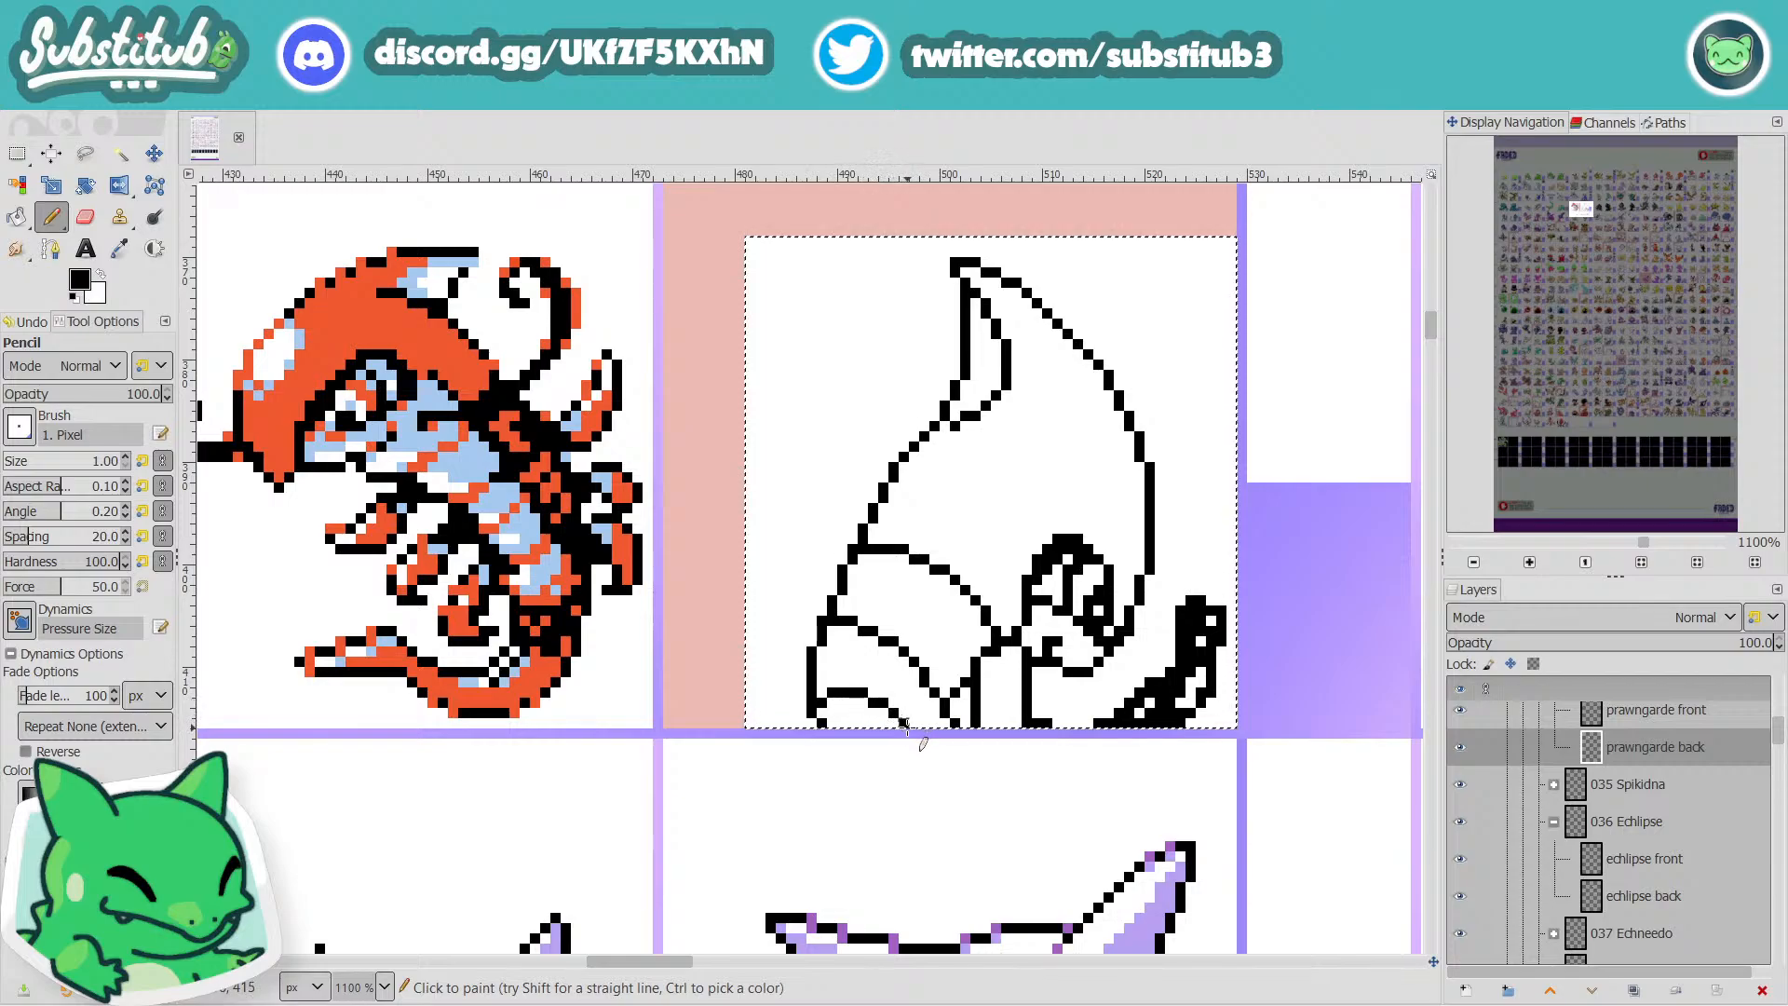
Examine the other creatures' sprites across the sheet, especially the purple cat's front and back, as references.
scroll(931, 742, down, 4)
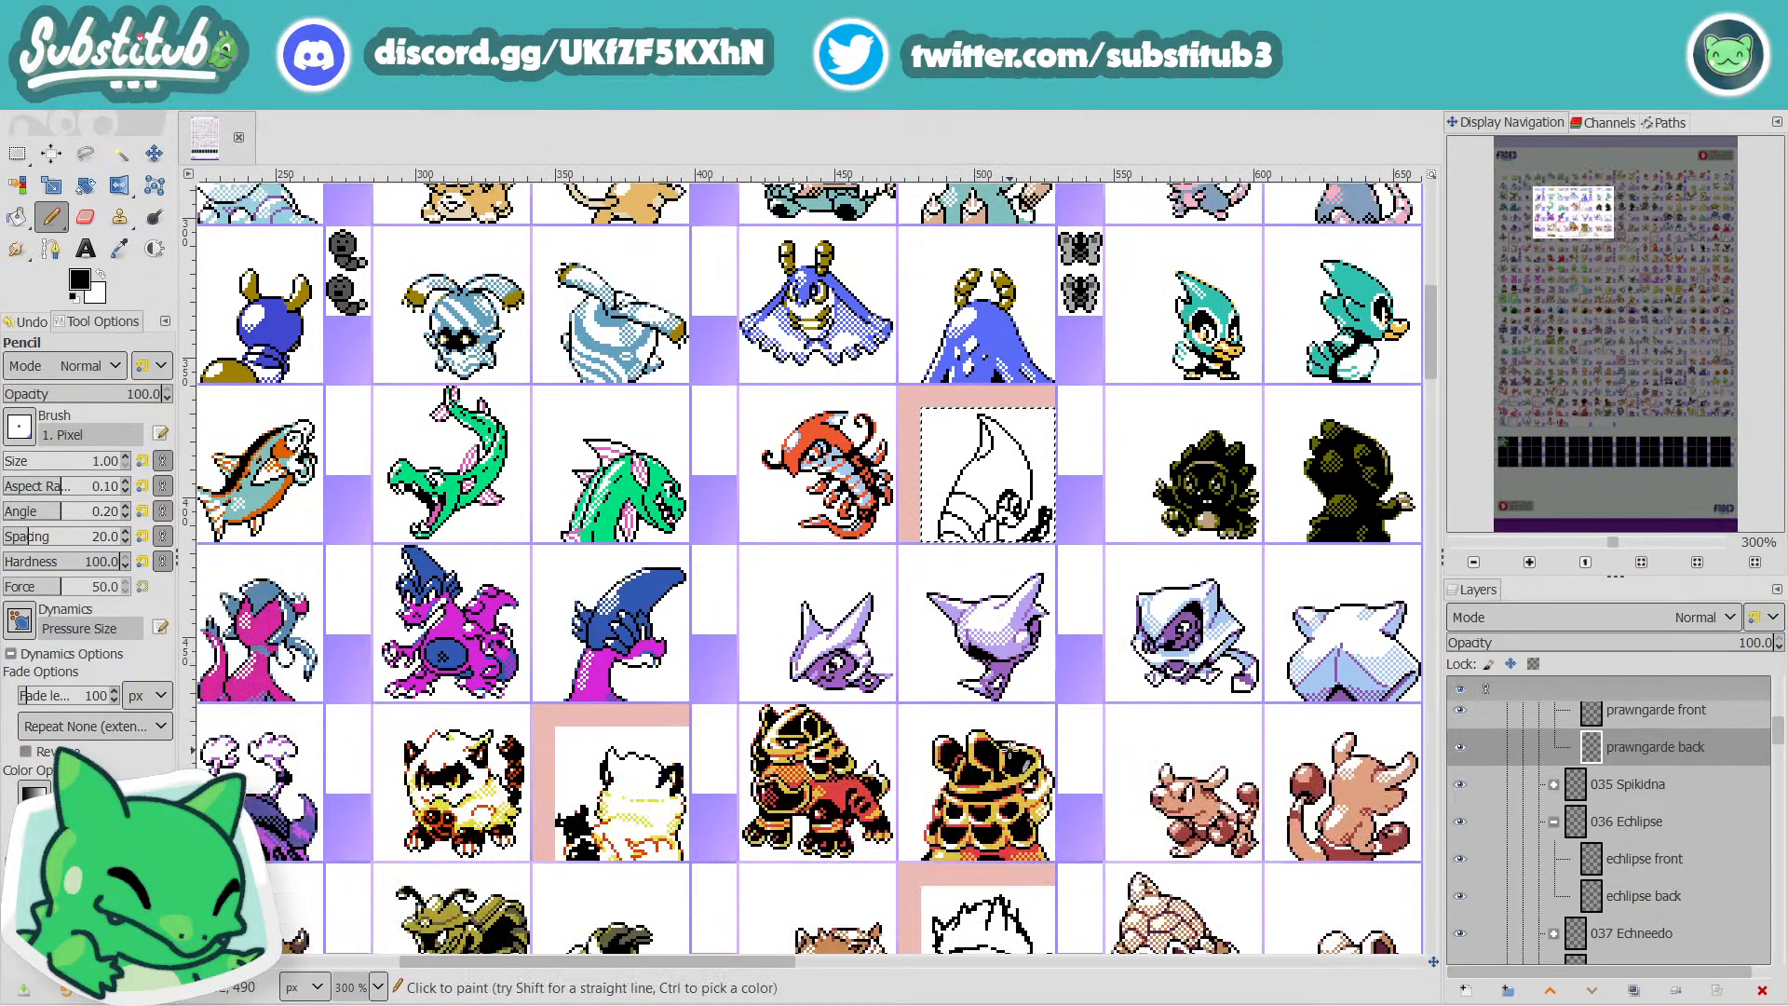
scroll(1025, 773, down, 5)
scroll(876, 938, down, 6)
scroll(876, 938, down, 2)
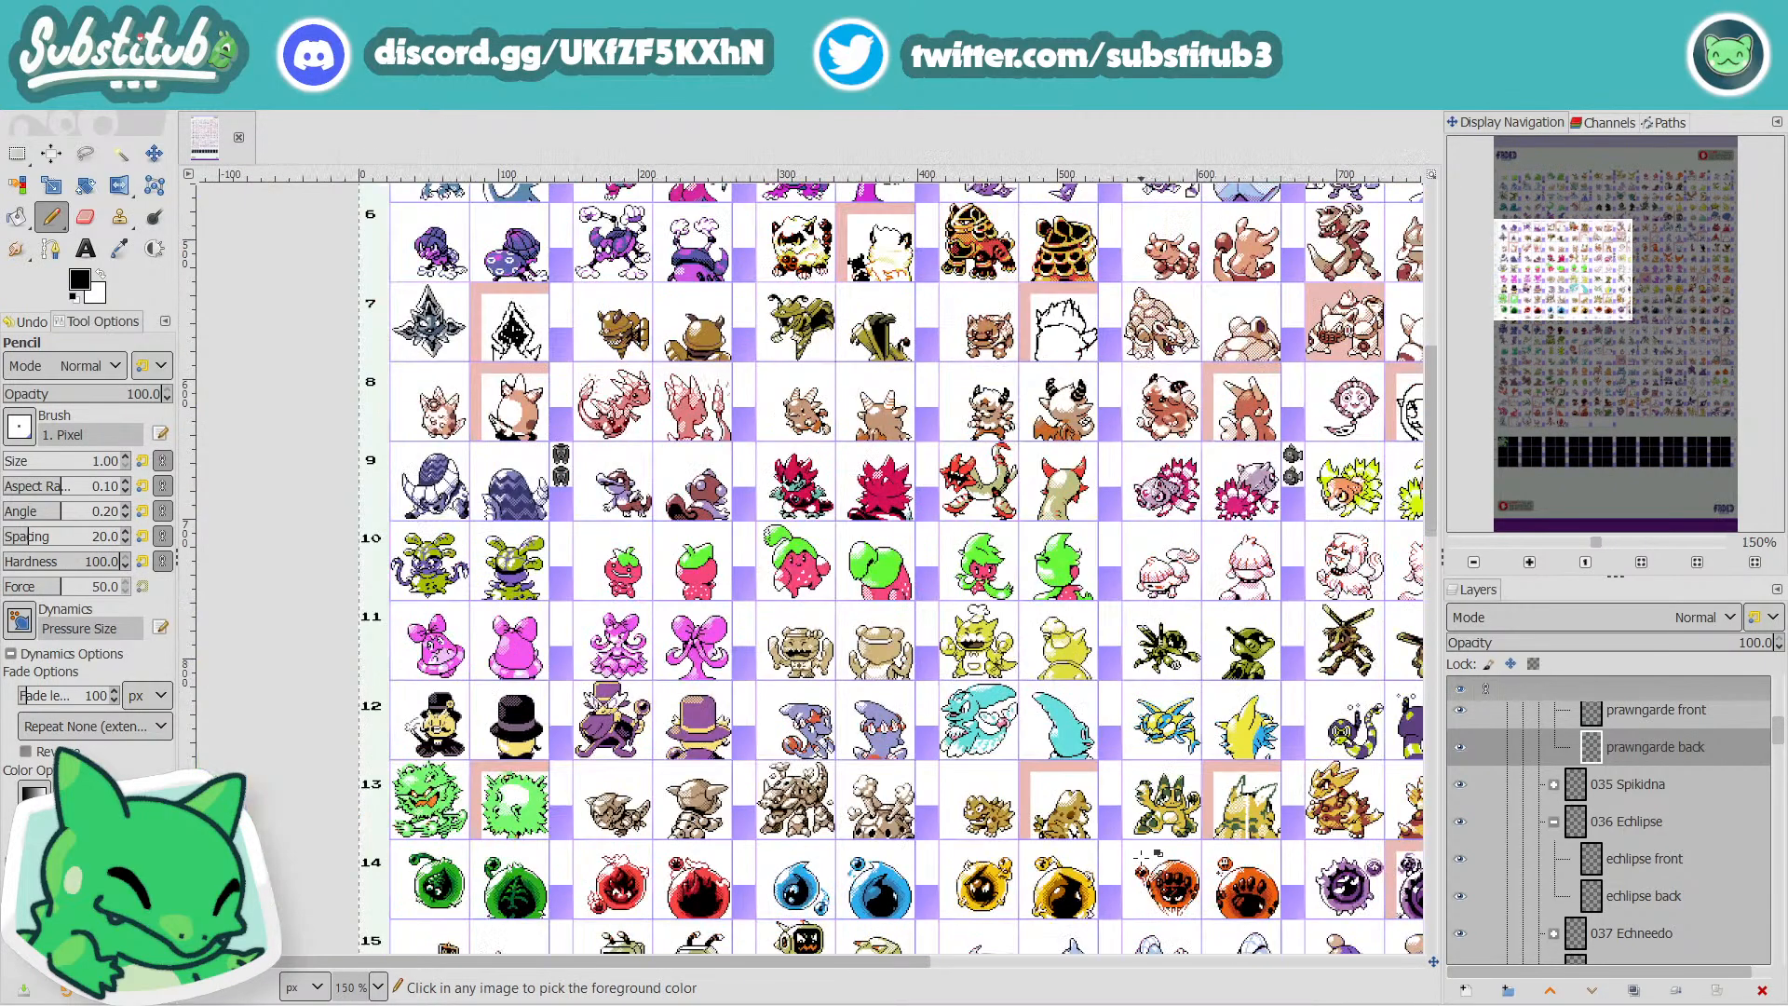
scroll(875, 937, down, 3)
drag(847, 962, 1218, 953)
scroll(850, 460, up, 4)
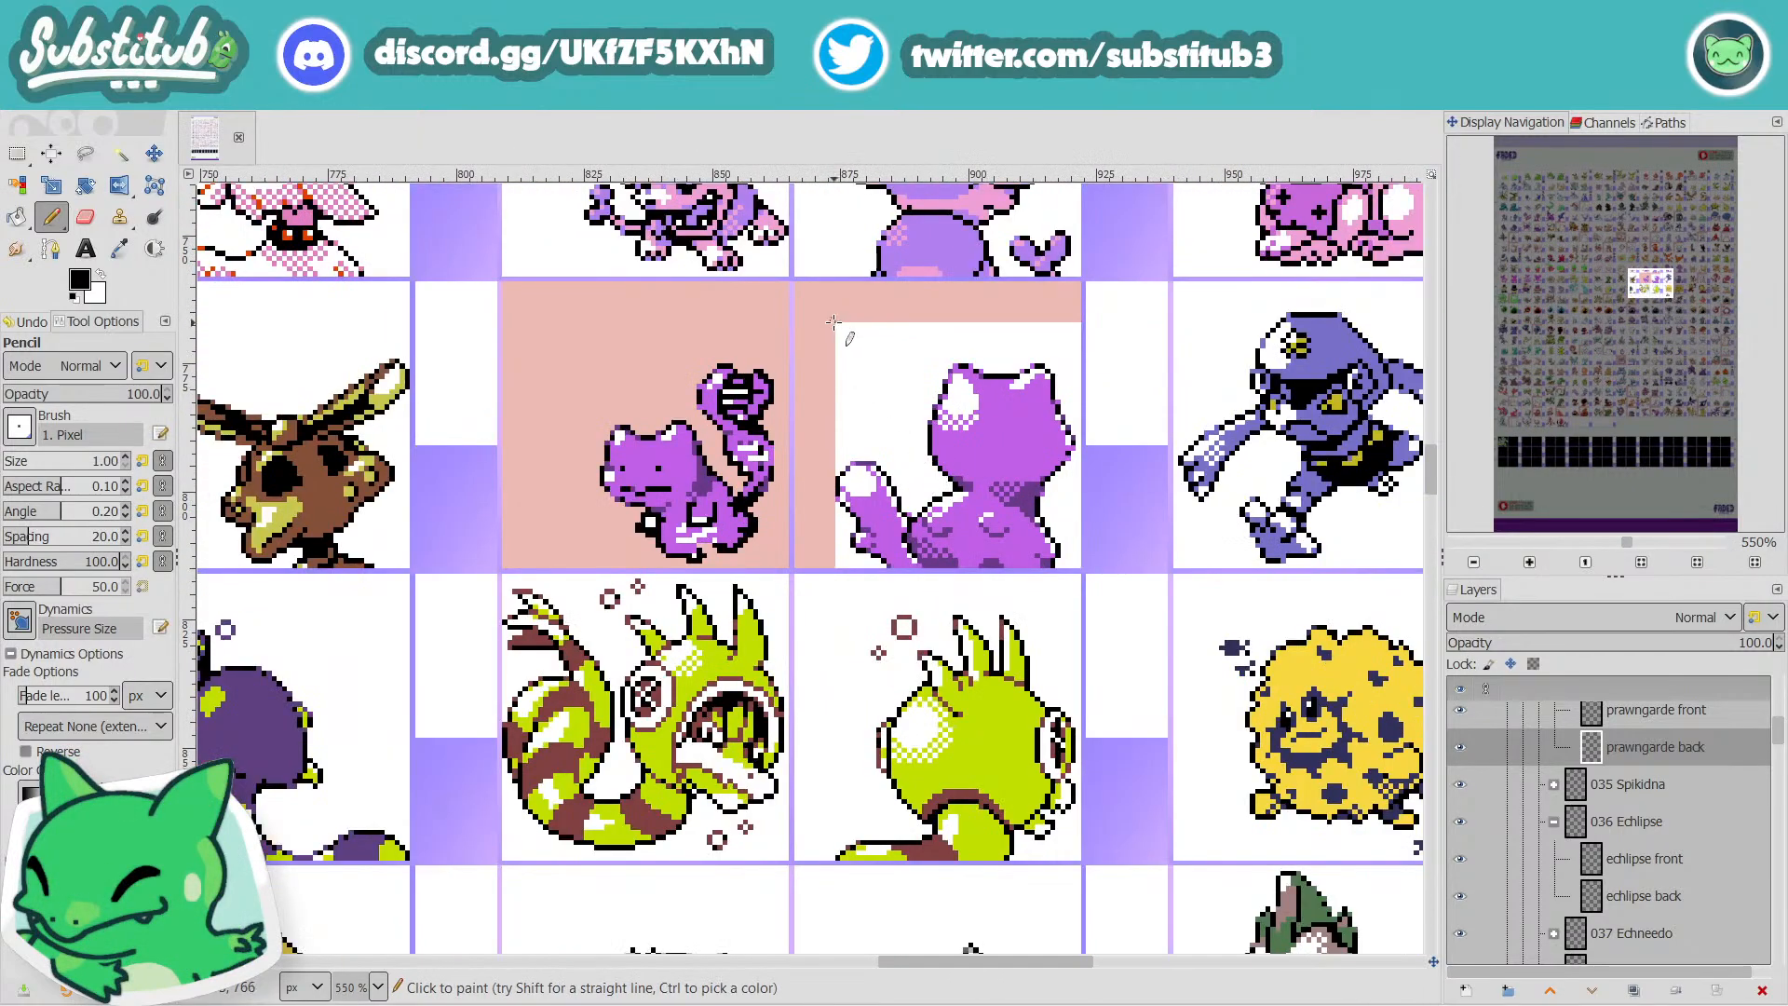
scroll(796, 430, up, 3)
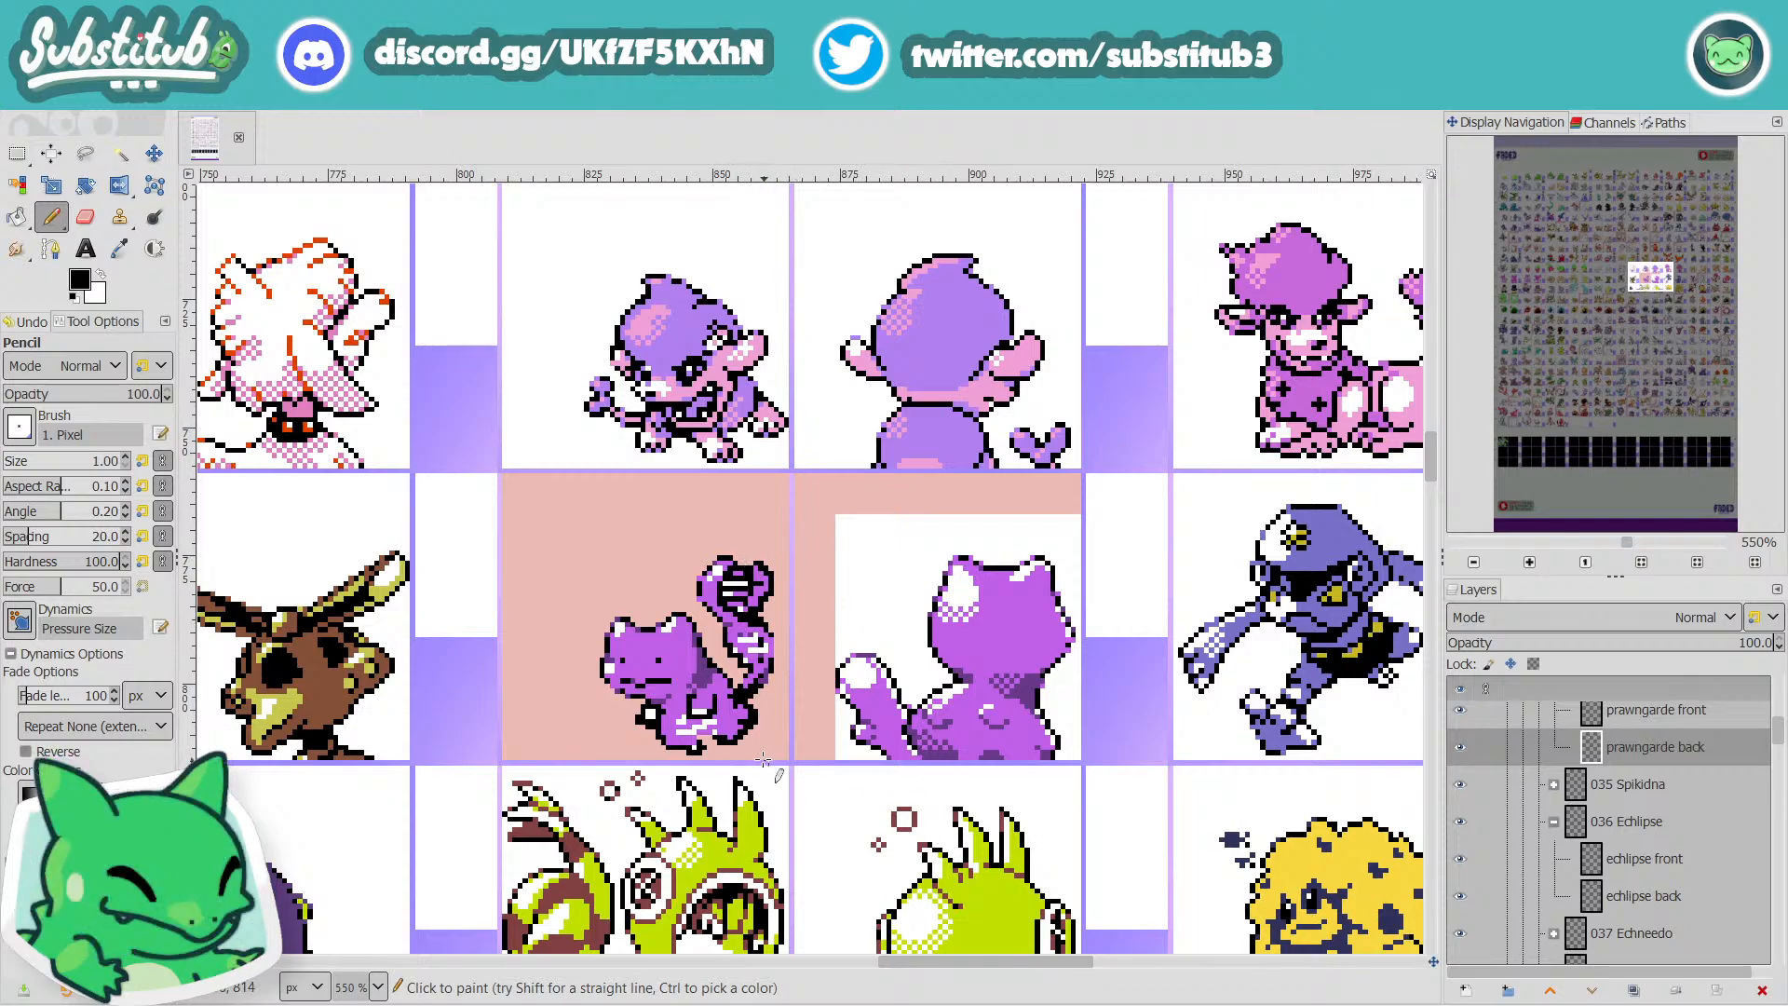
scroll(763, 759, down, 2)
scroll(763, 731, down, 1)
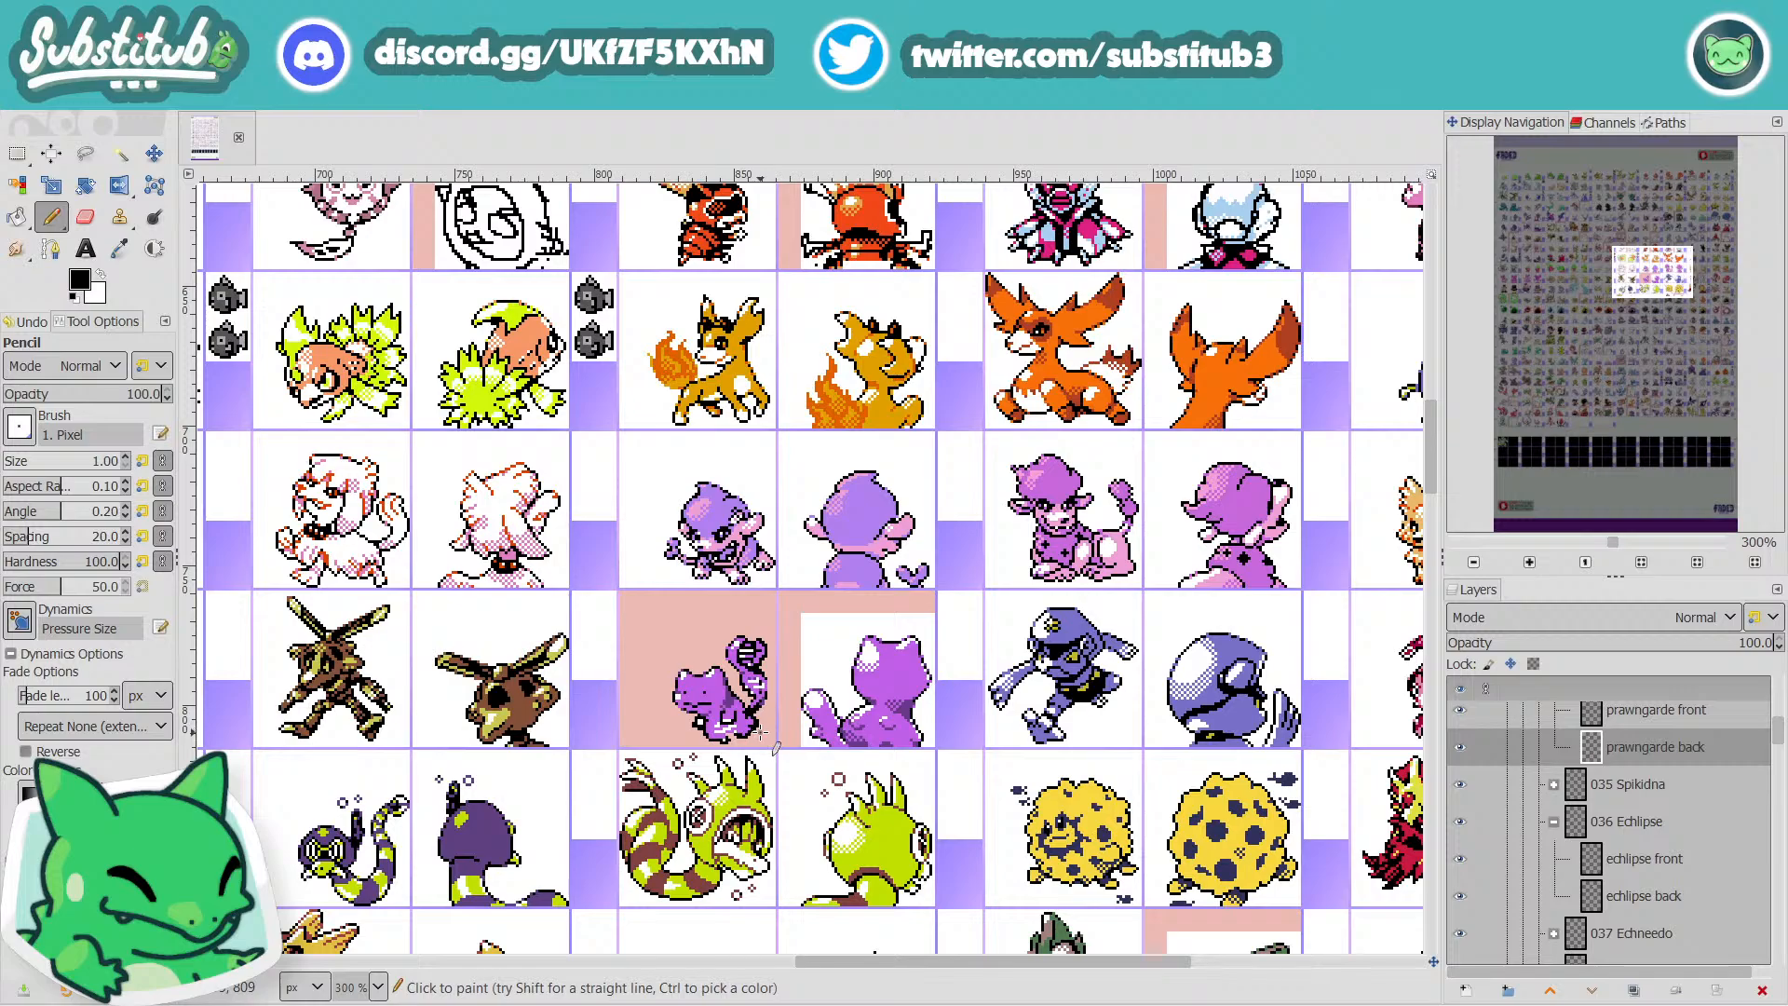
scroll(530, 674, up, 4)
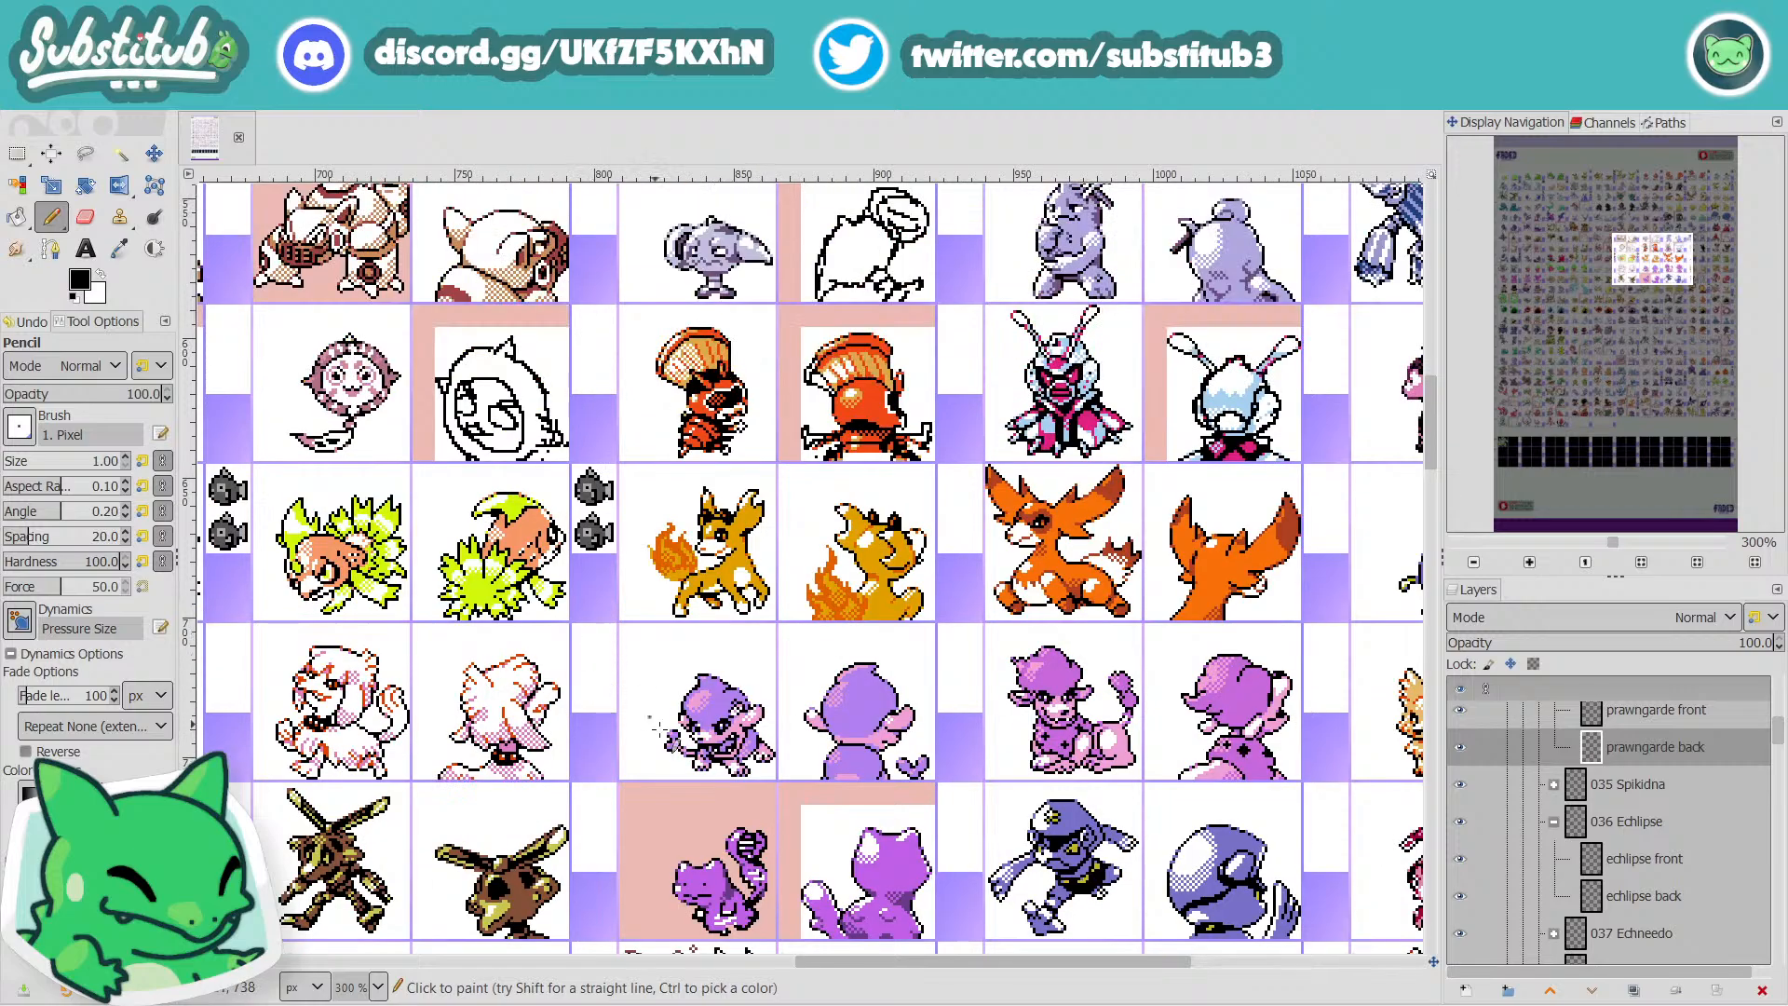
drag(1092, 960, 992, 965)
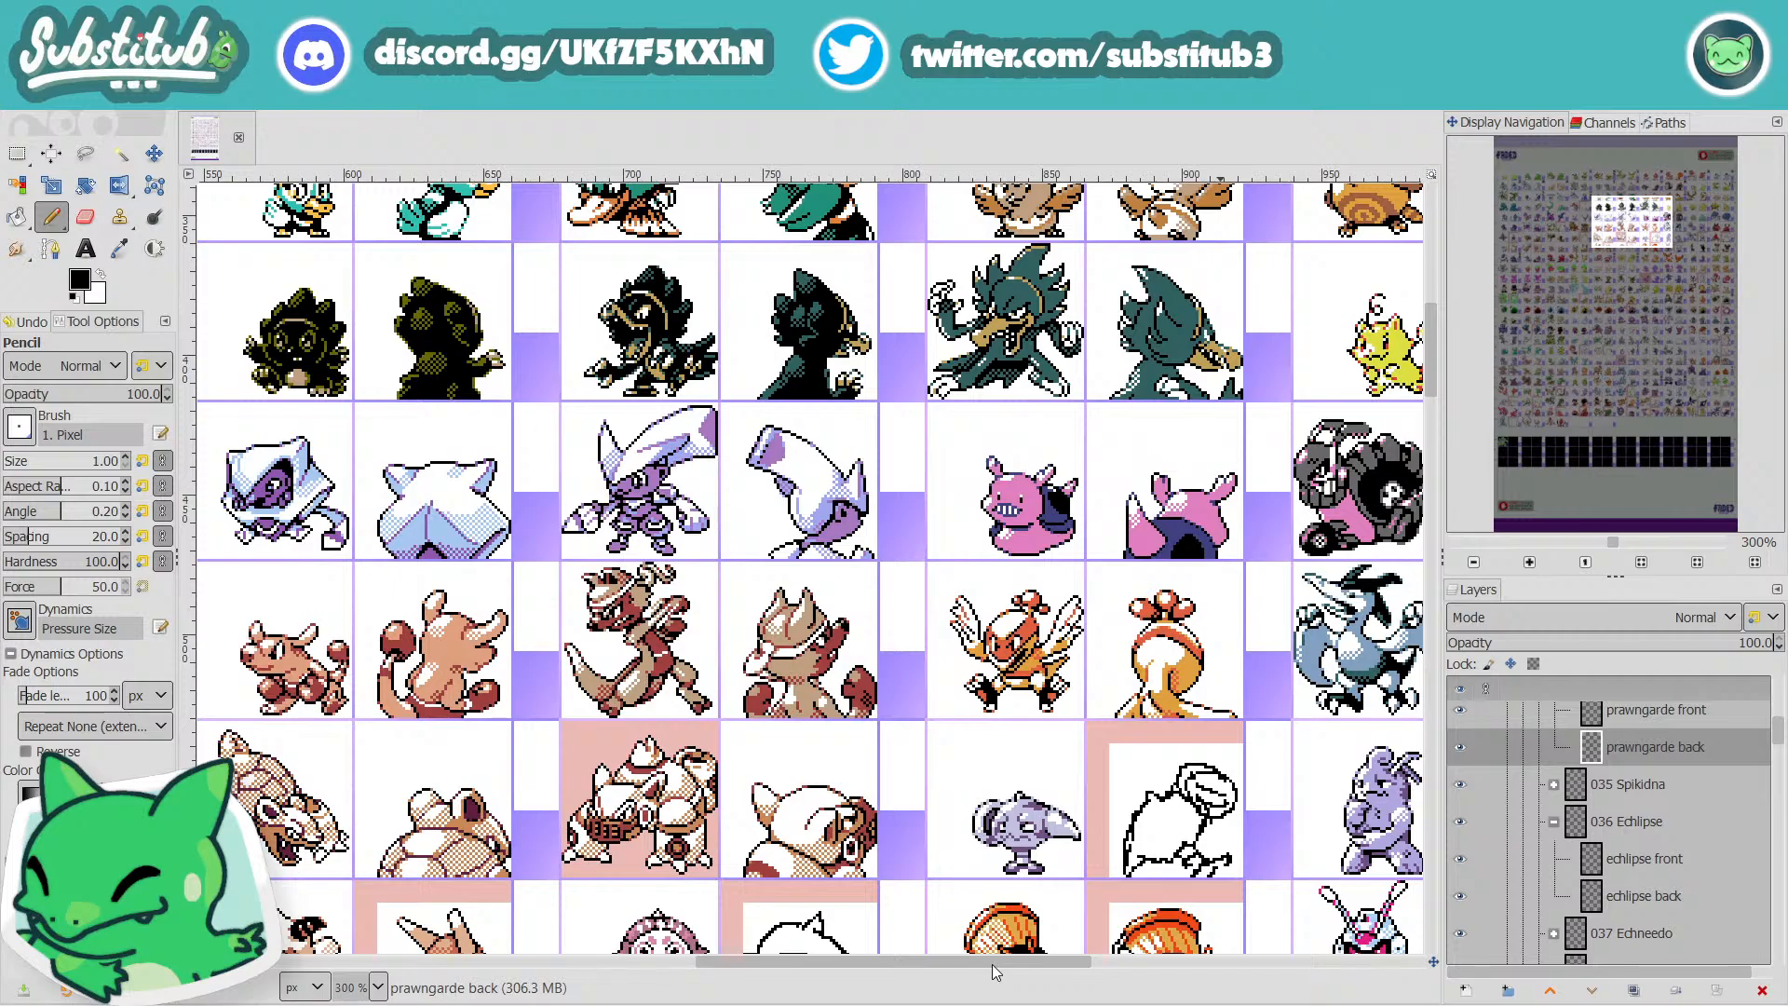
drag(992, 963, 780, 954)
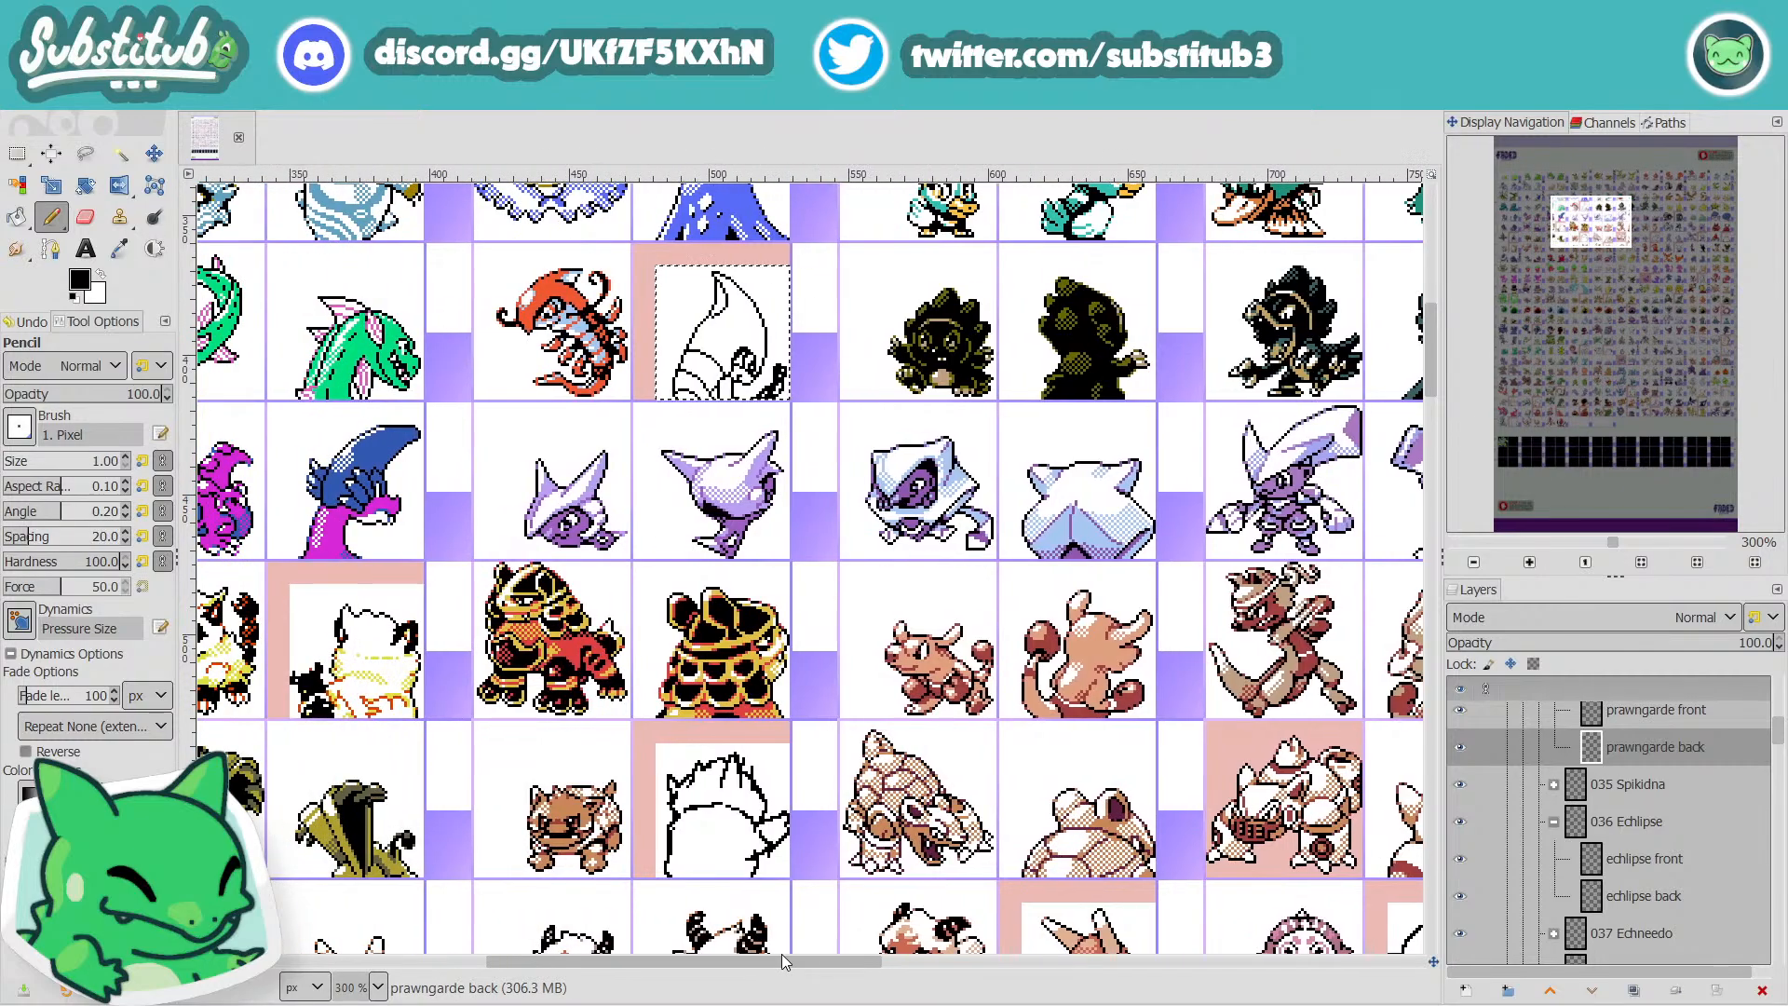
Pull the lower end of the new segment curve one pixel inward, whitening its old end pixel and adding a black one.
scroll(633, 391, up, 5)
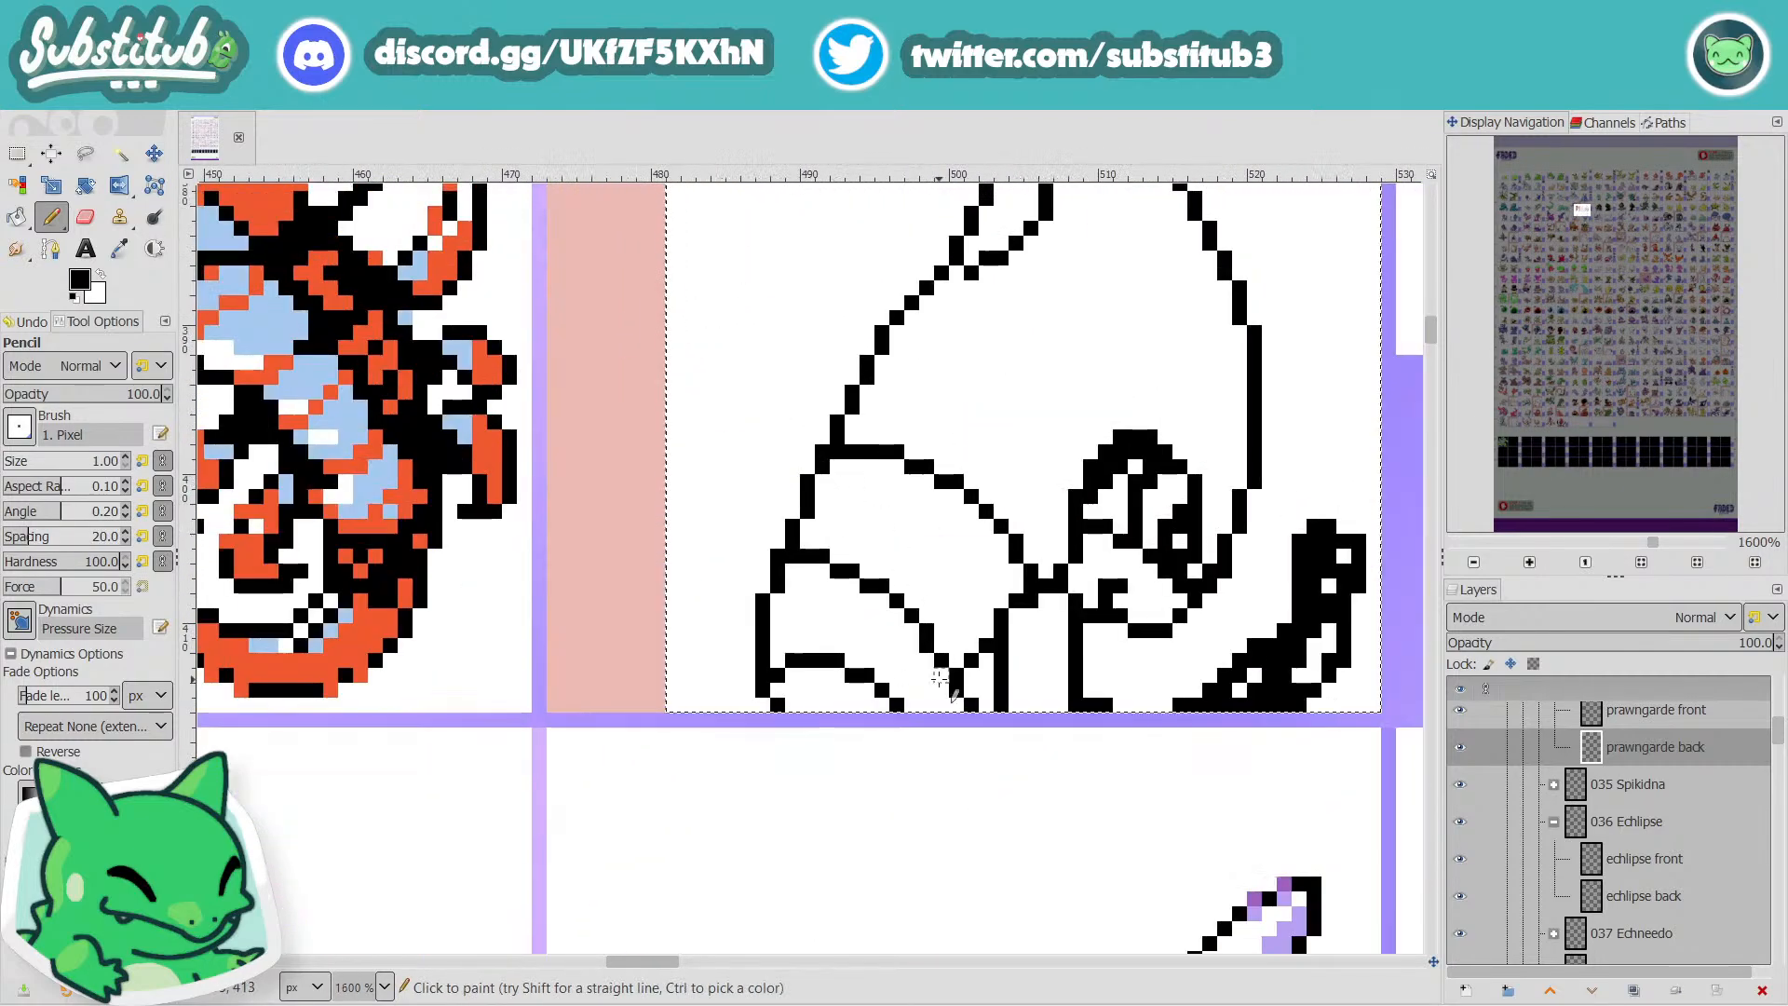
key(x)
key(x)
key(x)
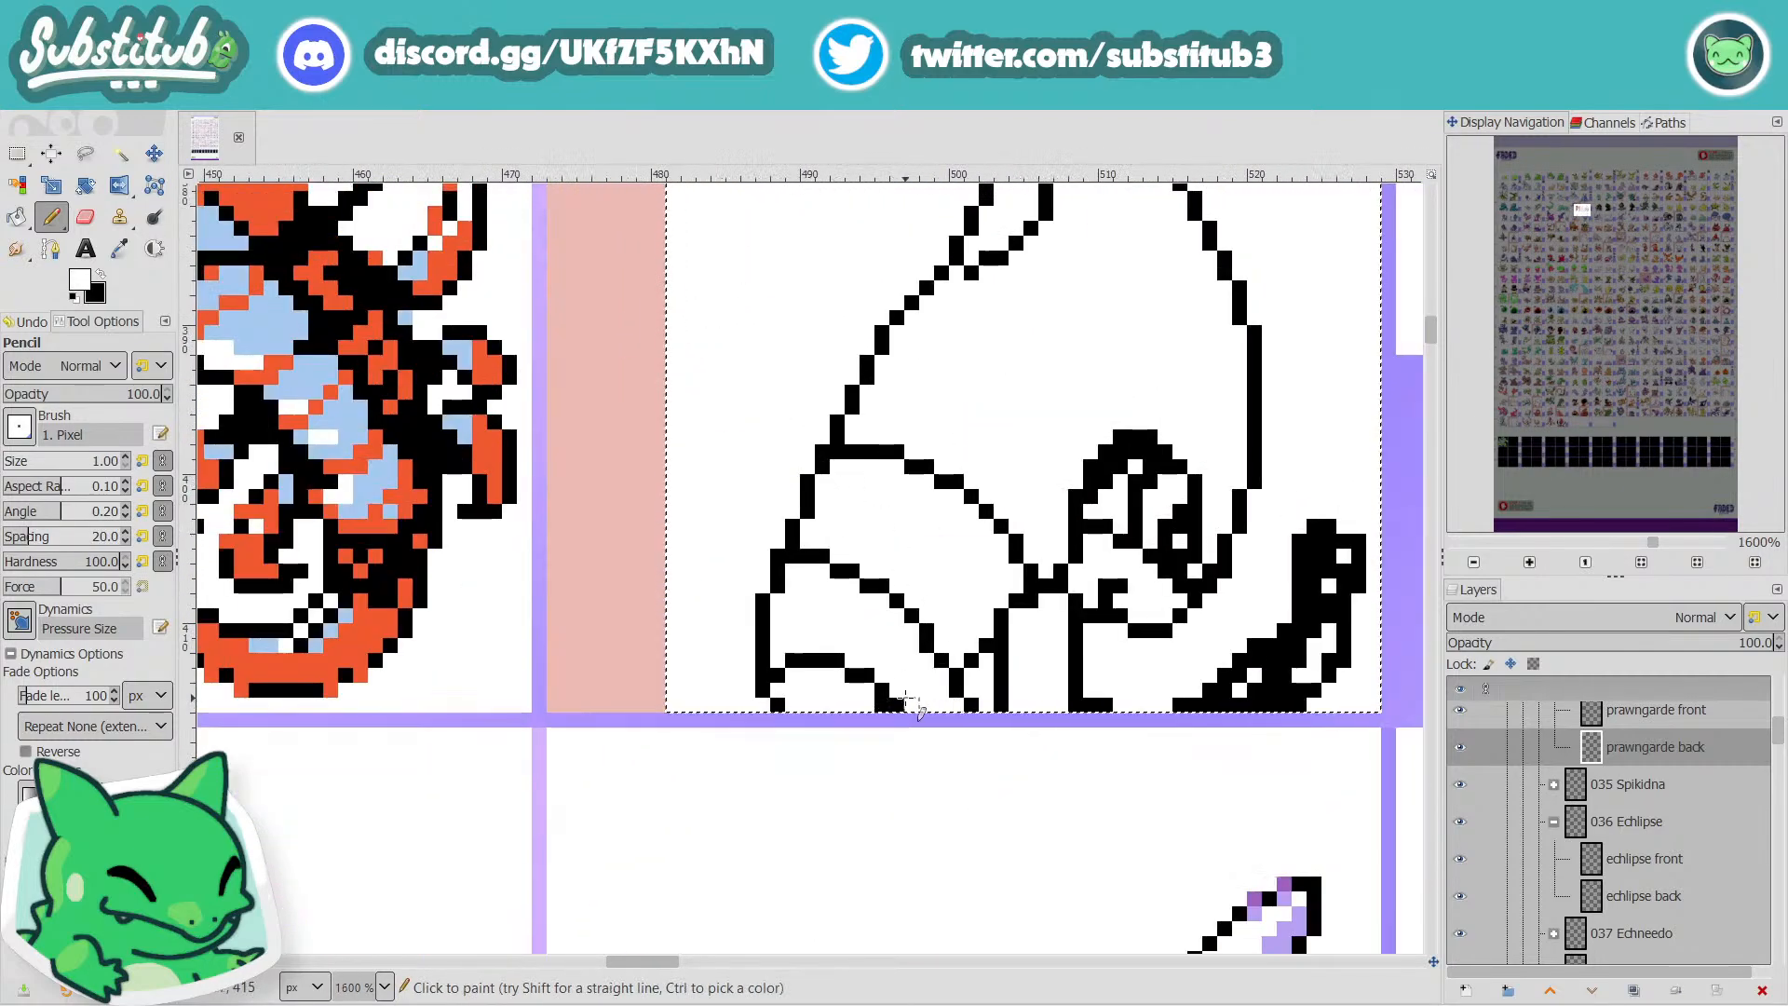
click(895, 702)
key(x)
click(881, 702)
key(x)
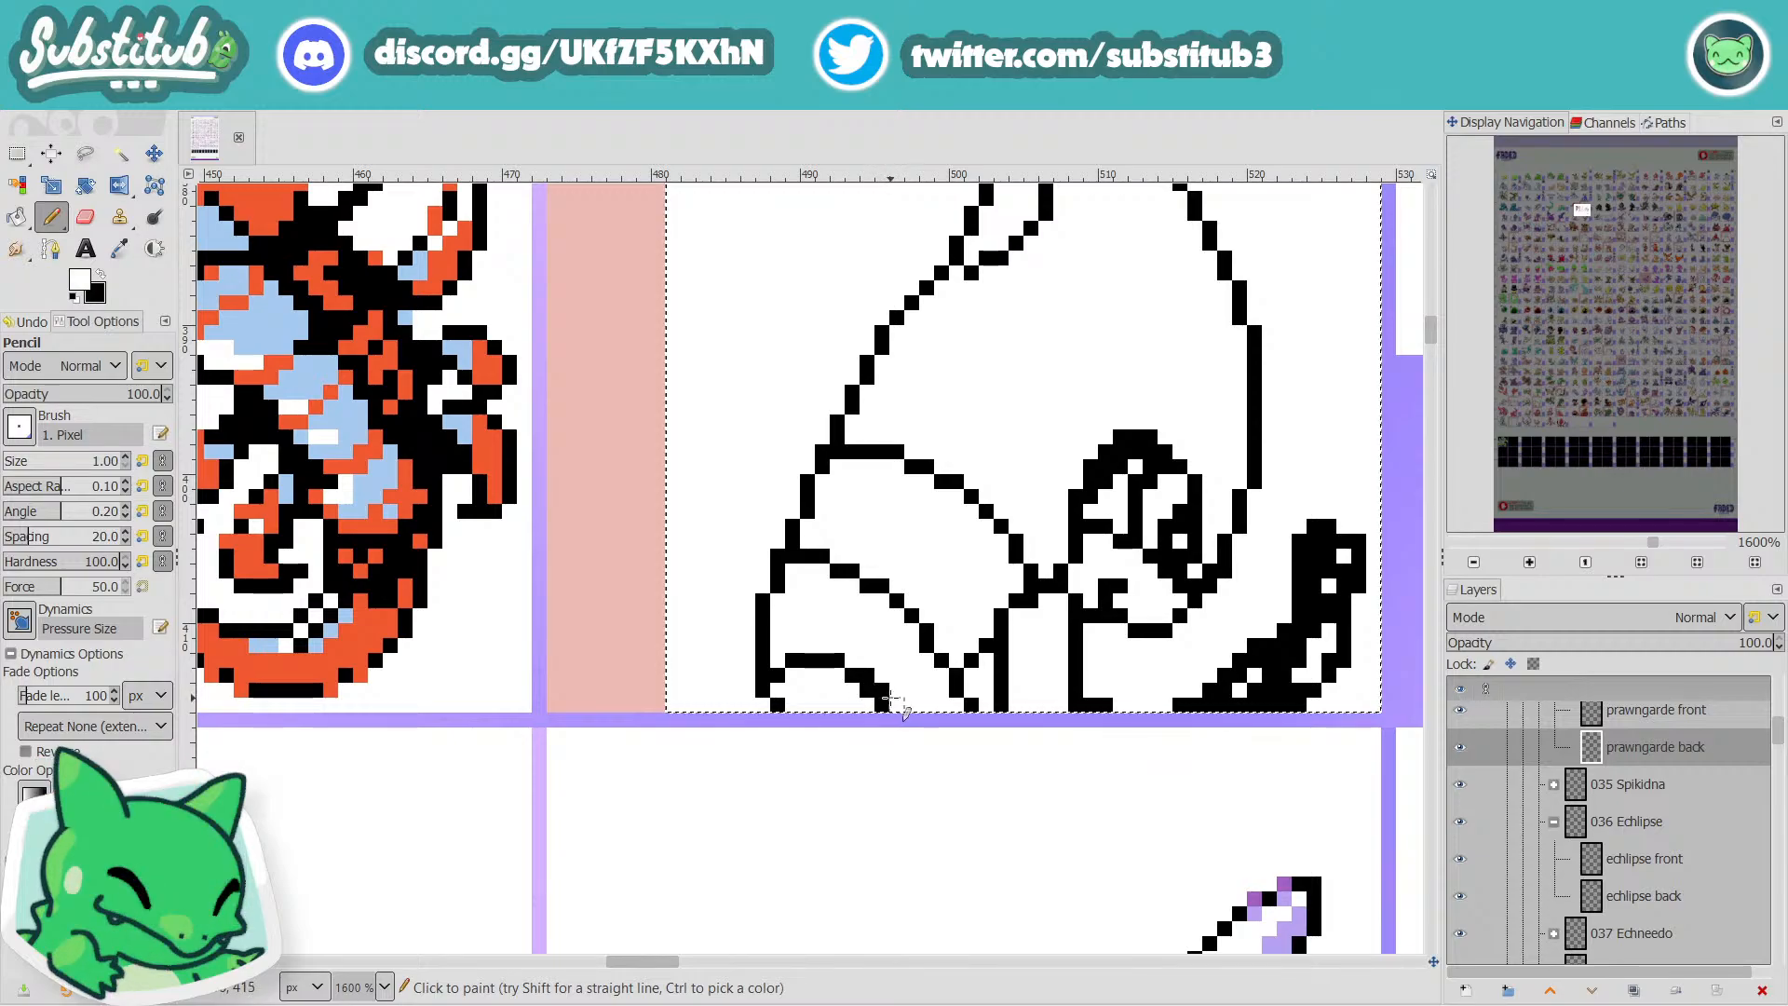
key(x)
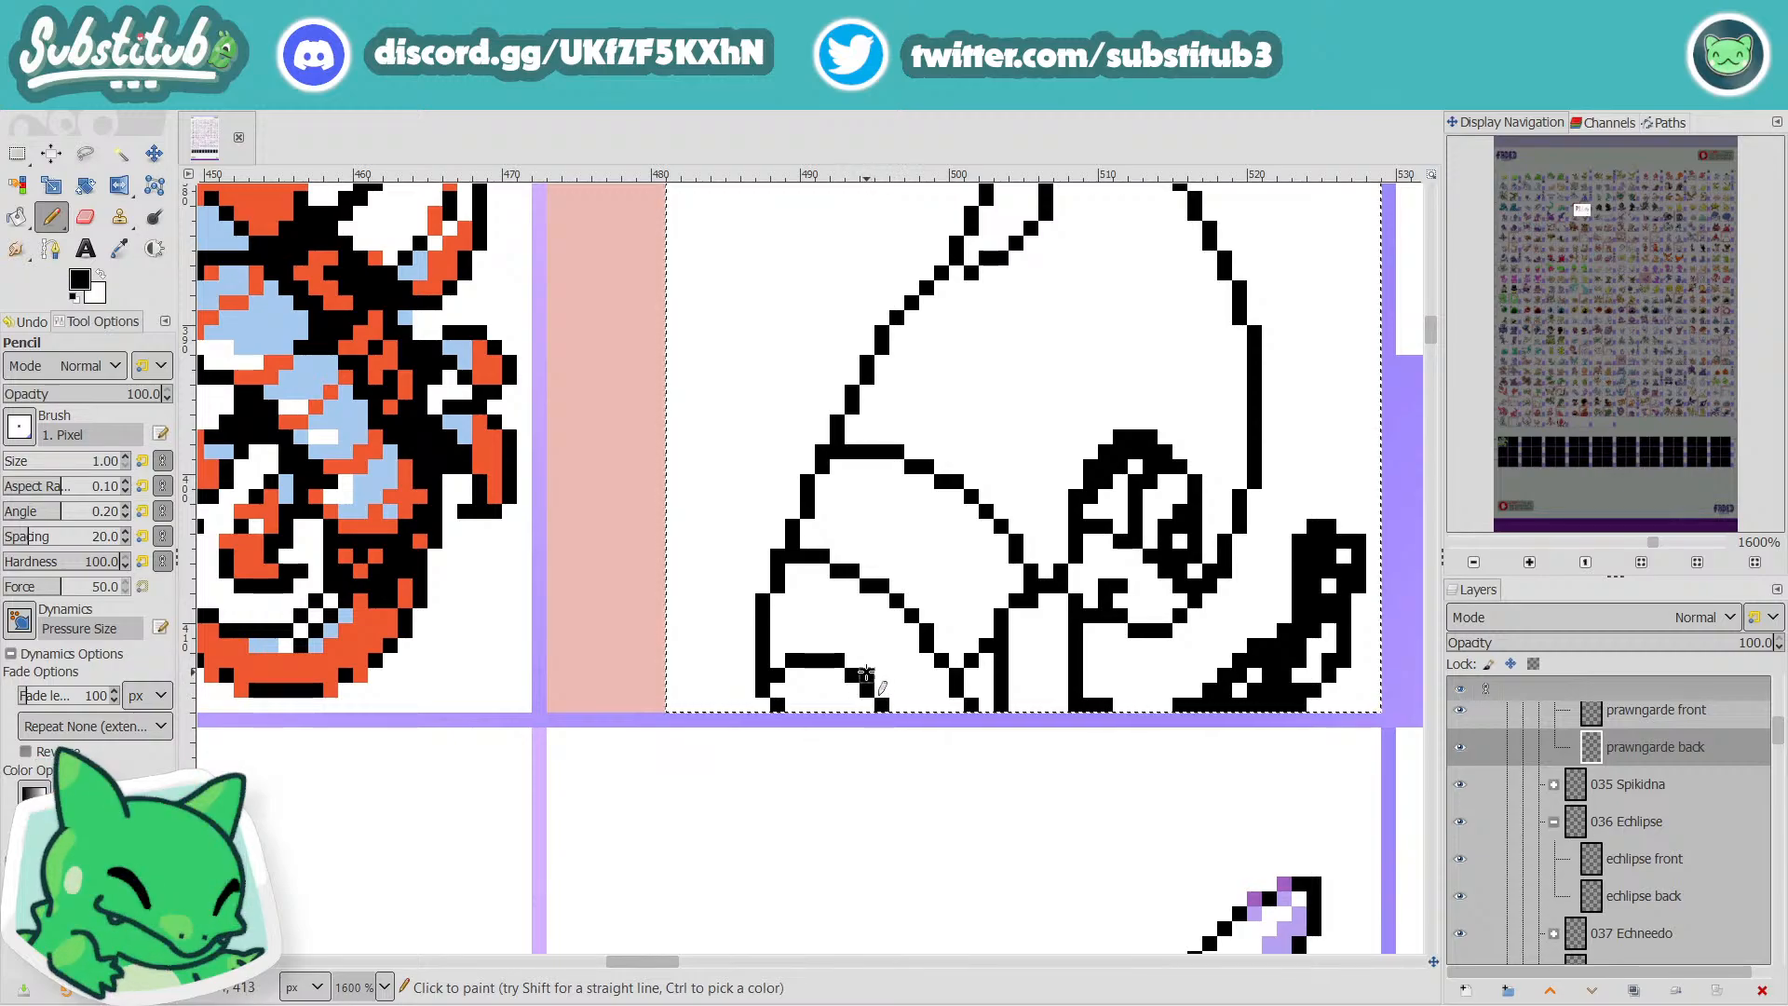
Straighten the left contour's bottom end down to the canvas edge and thin the doubled pixels in the lowest segment curve.
key(x)
key(x)
key(x)
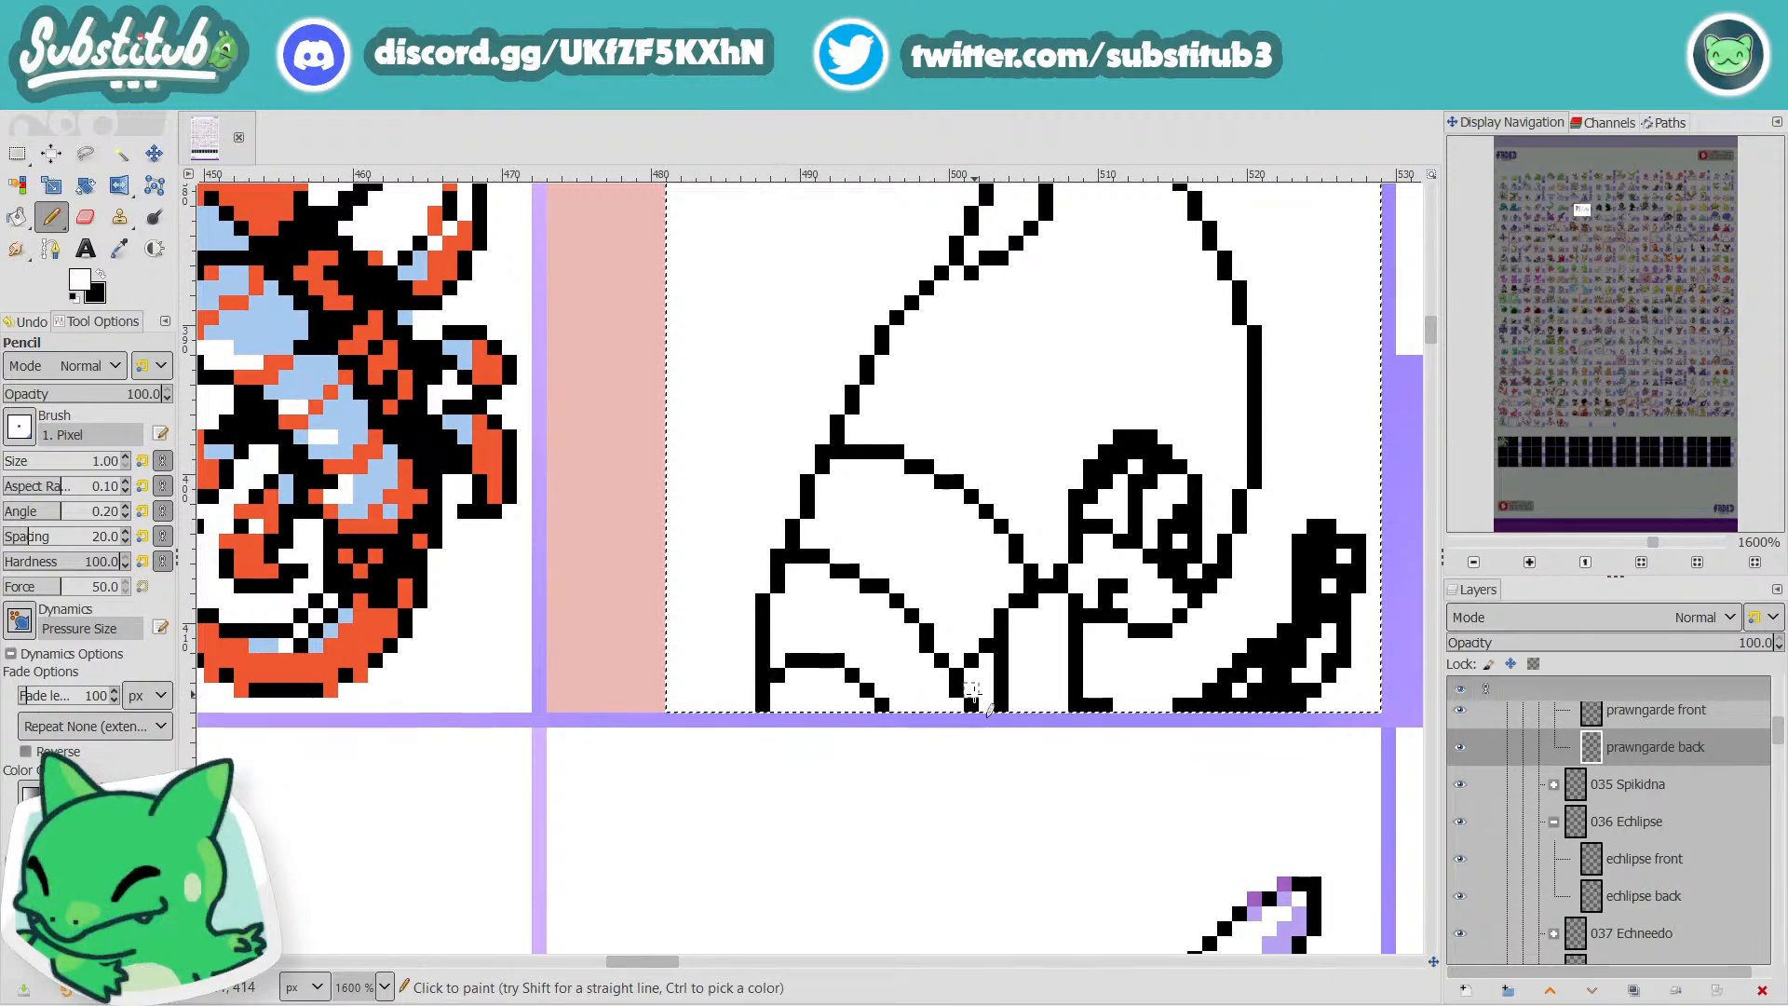
scroll(991, 711, down, 4)
scroll(991, 712, up, 5)
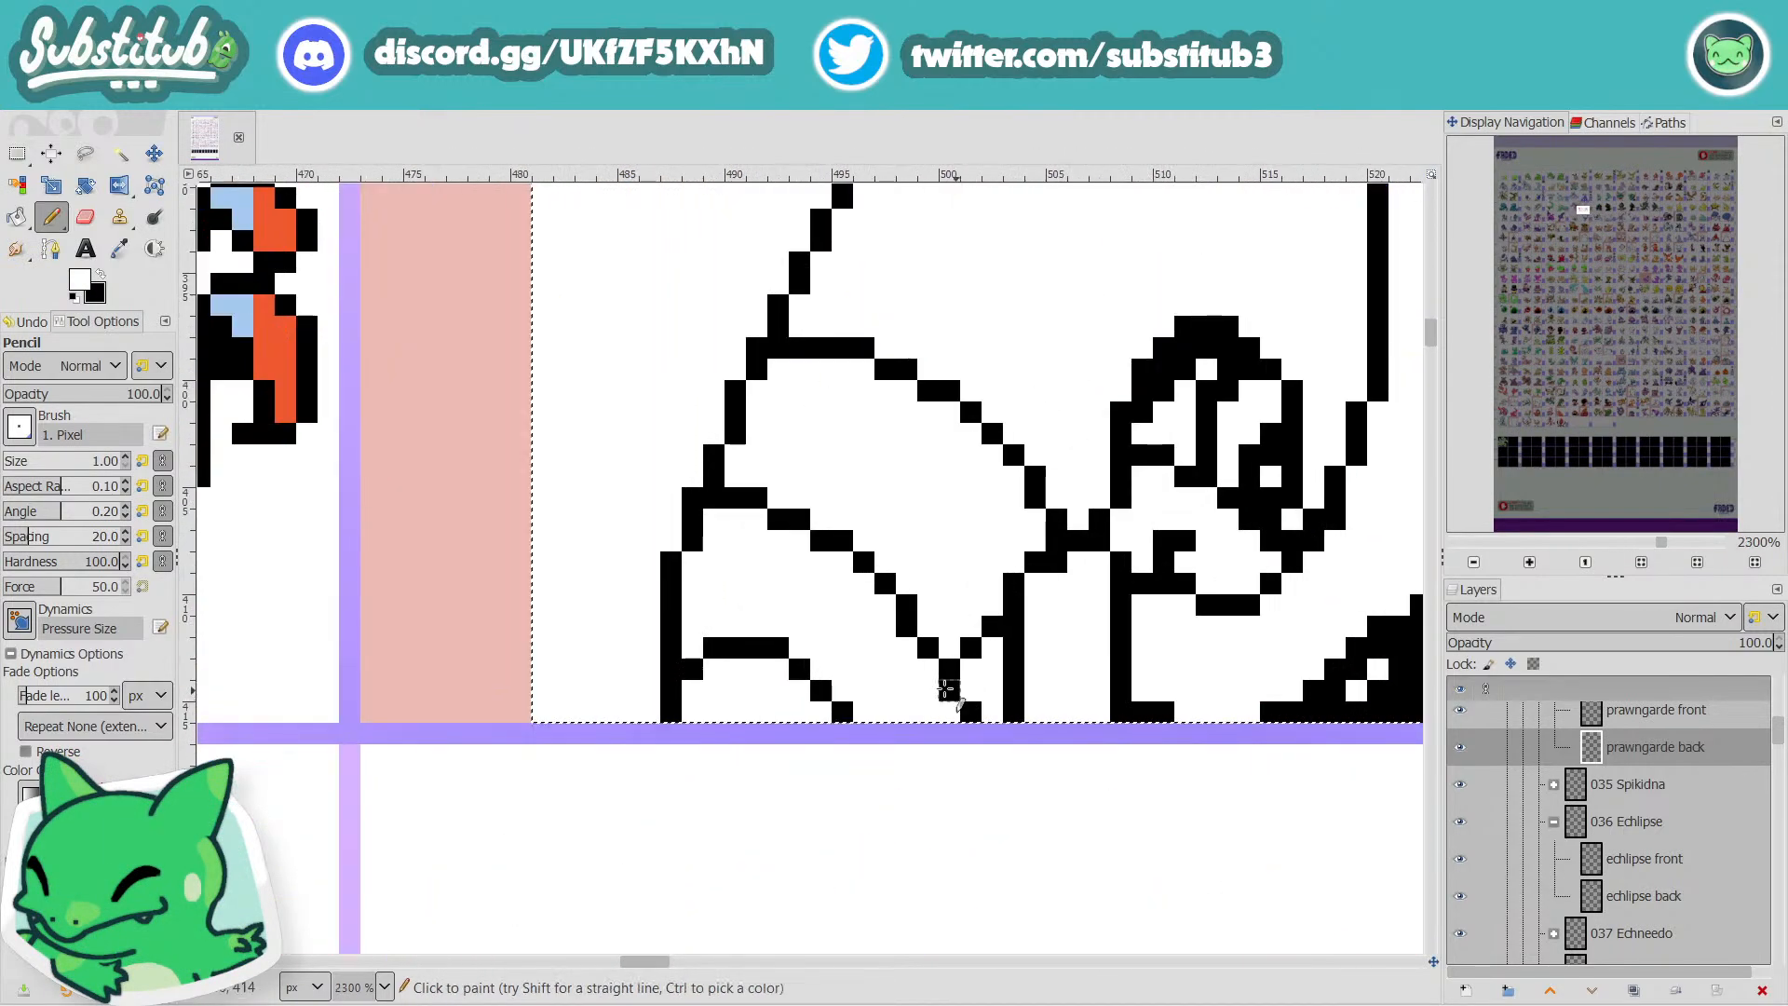
Lower the flat start of the lowest segment curve by one pixel and whiten its old row of pixels.
key(x)
key(x)
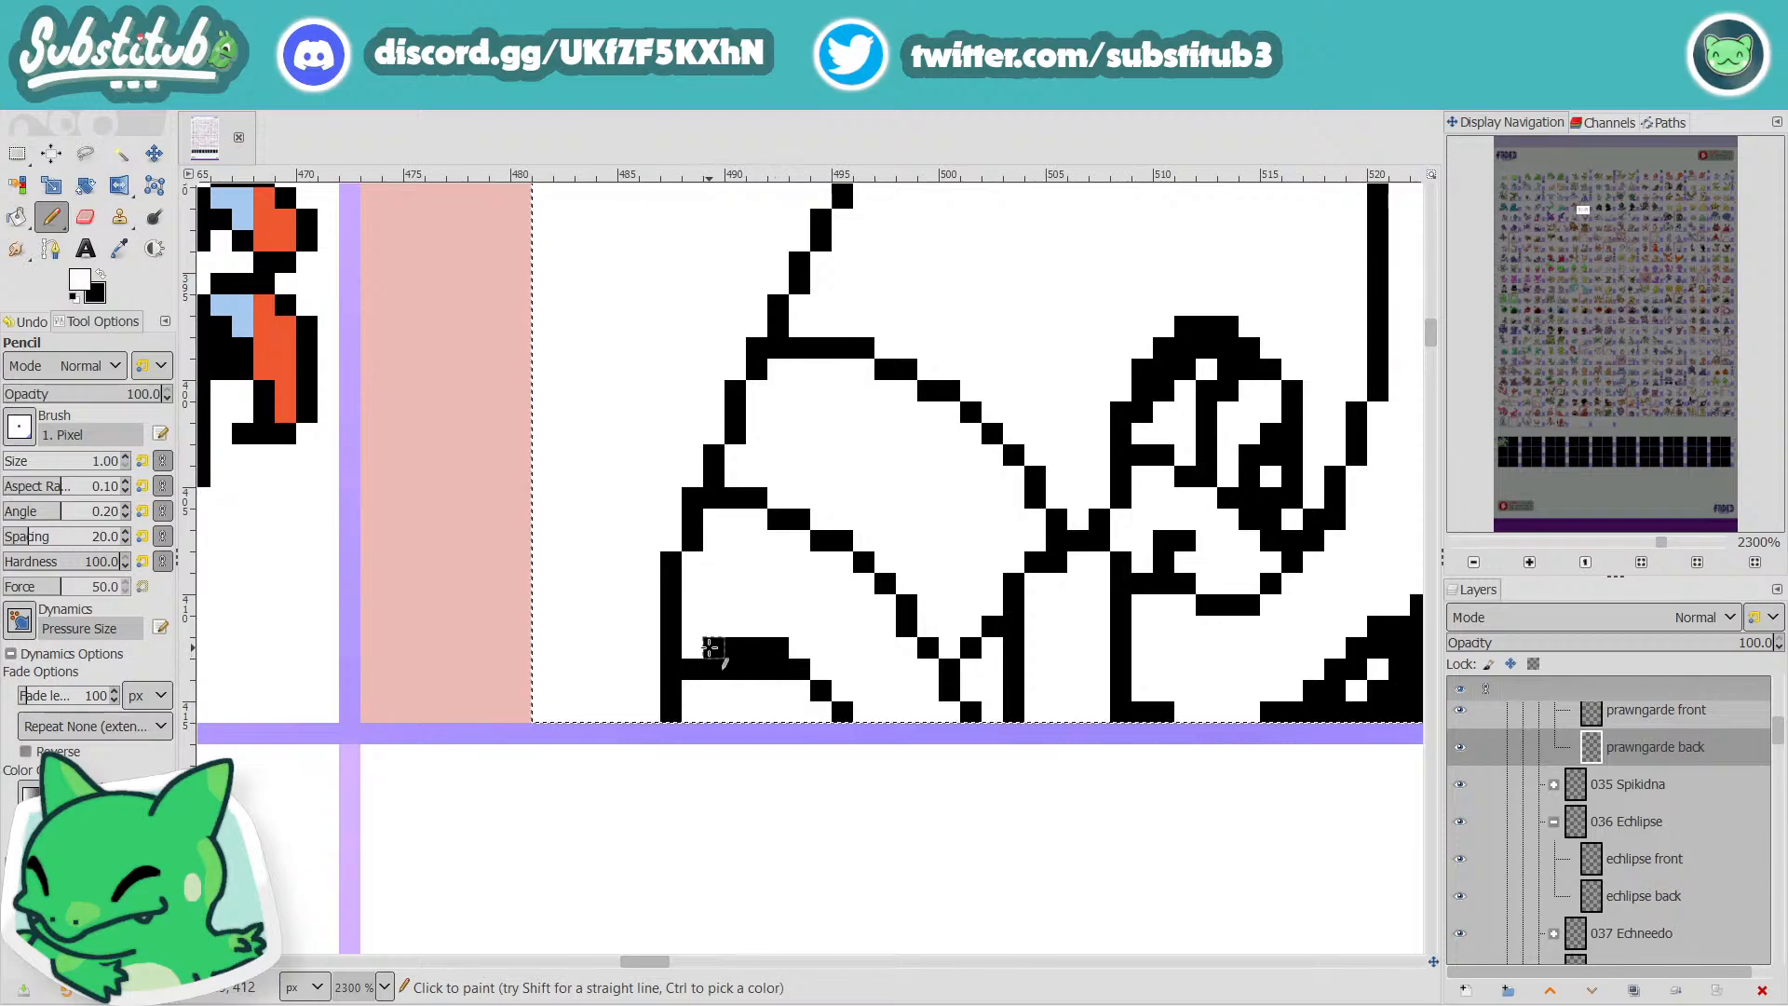
drag(718, 646, 818, 646)
key(x)
key(x)
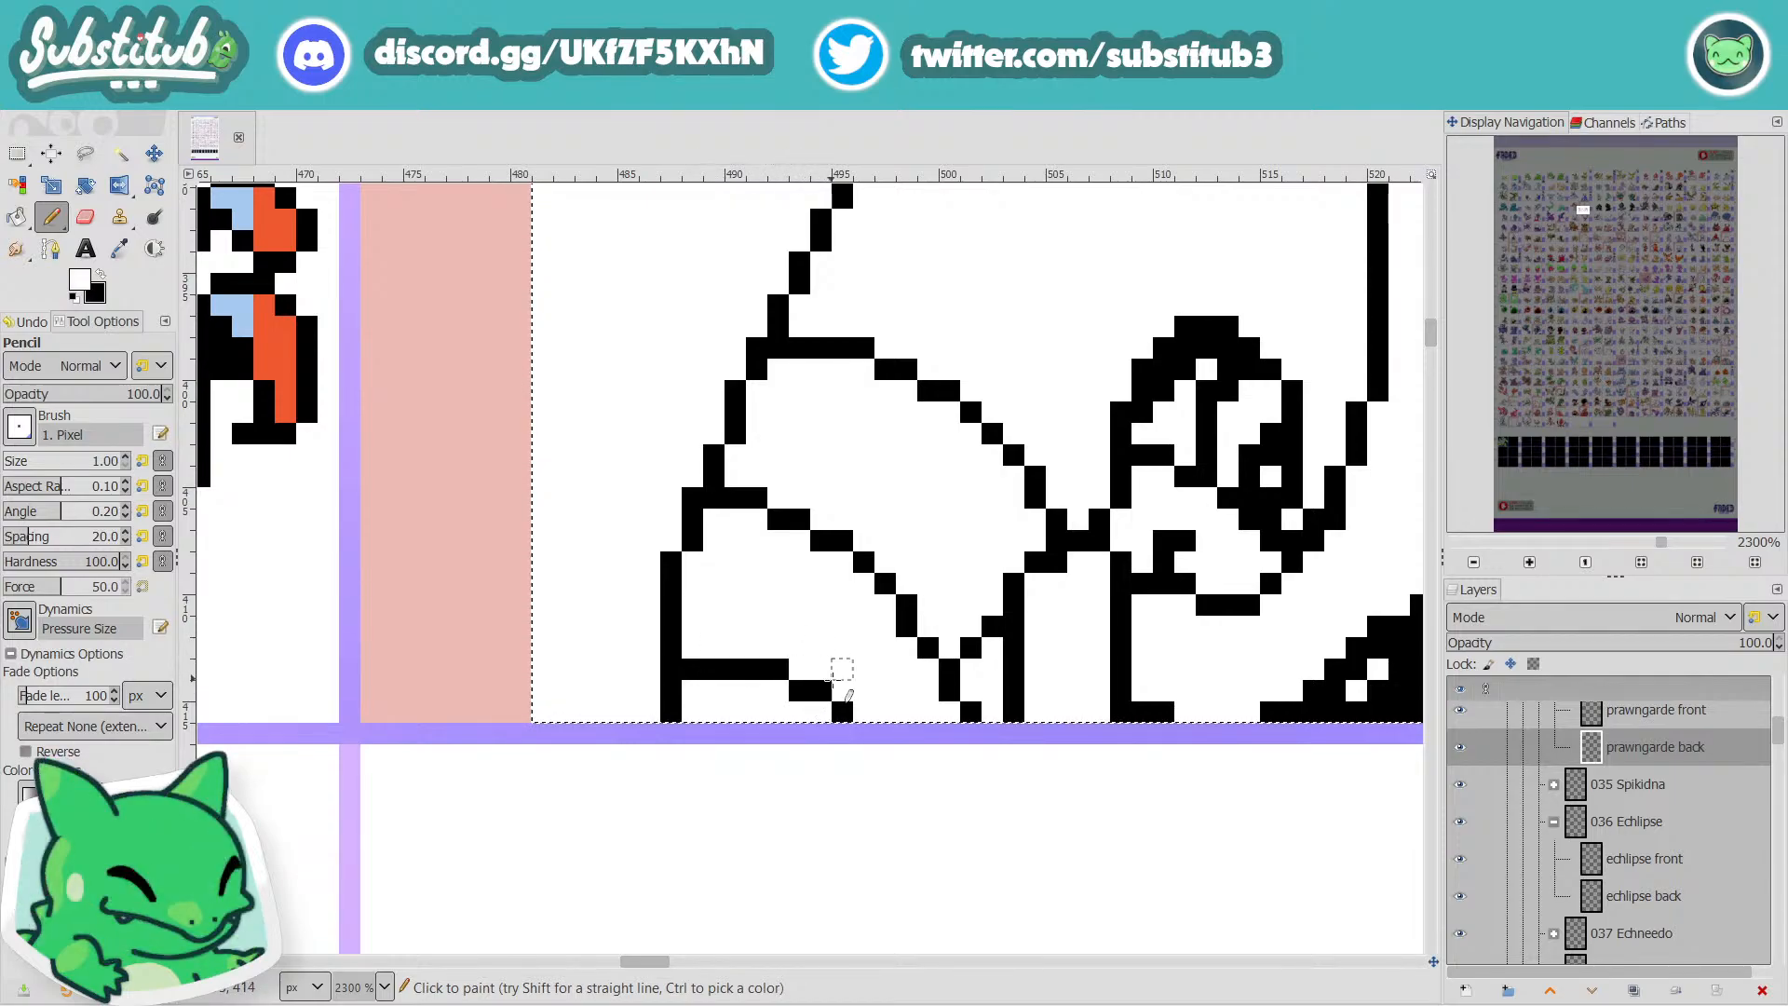
Survey the creatures' front and back sprites in the sheet's last columns, from the upper rows down past row 16, as references.
scroll(957, 687, down, 5)
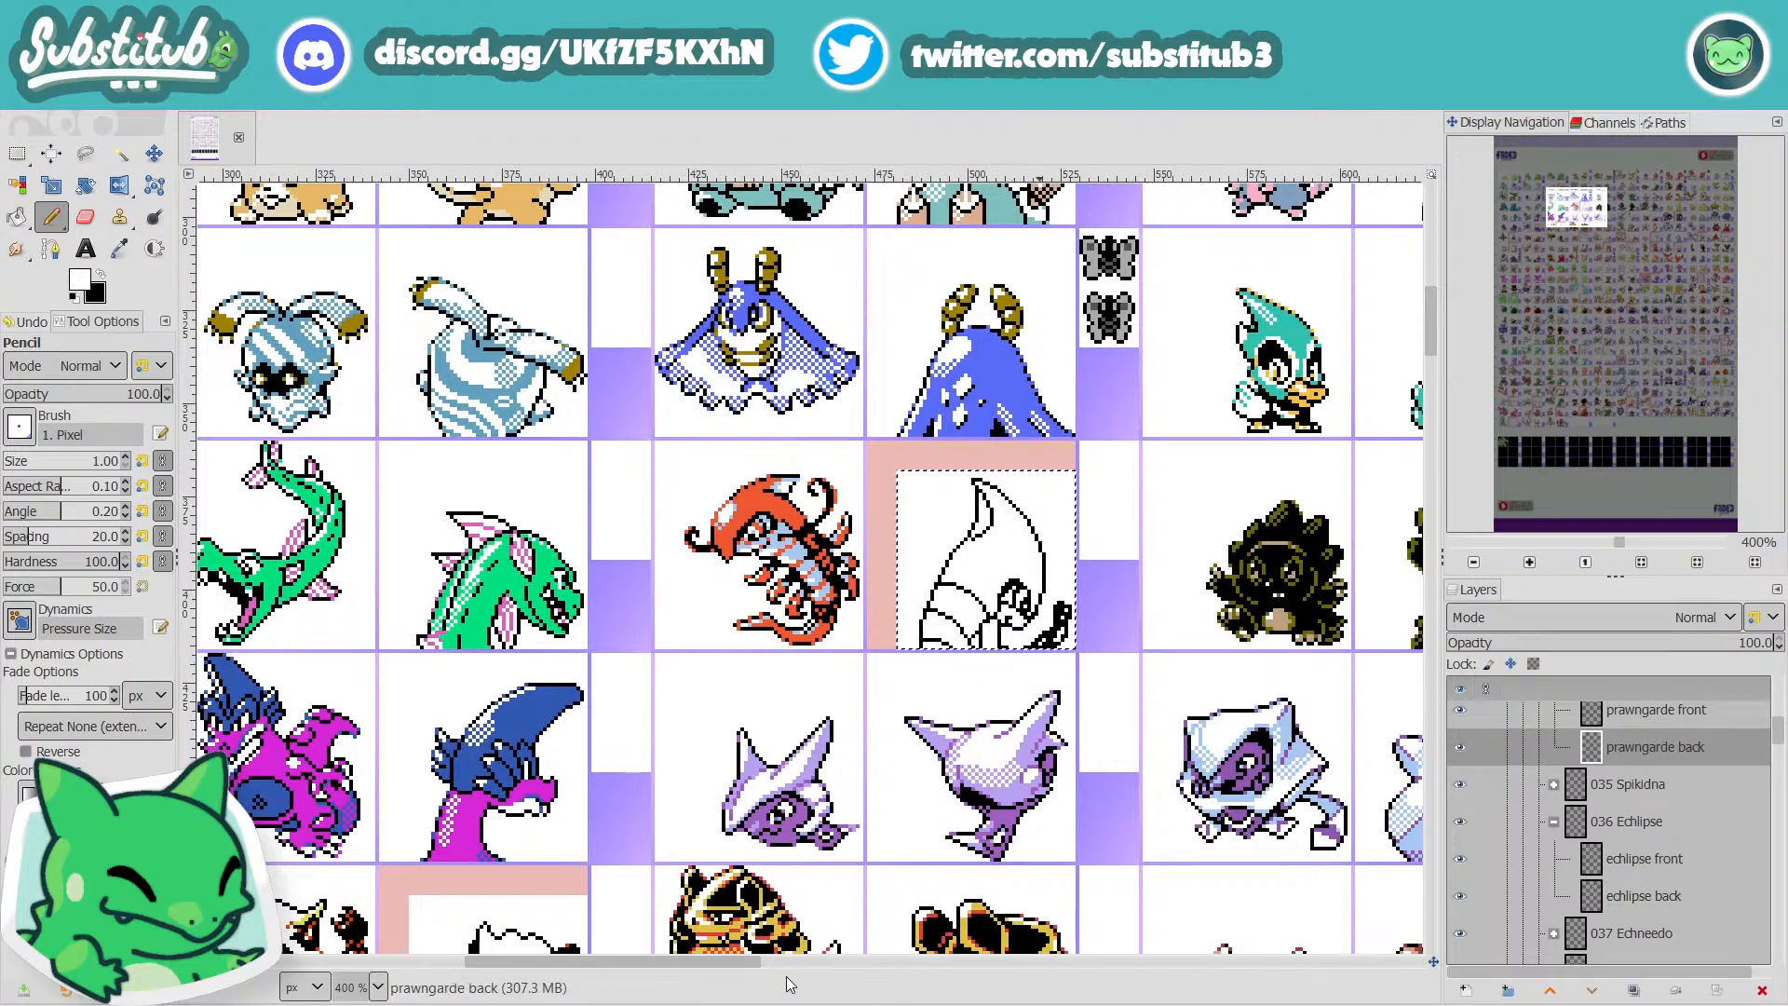
drag(678, 965, 1350, 959)
scroll(1053, 720, up, 6)
scroll(1053, 720, down, 15)
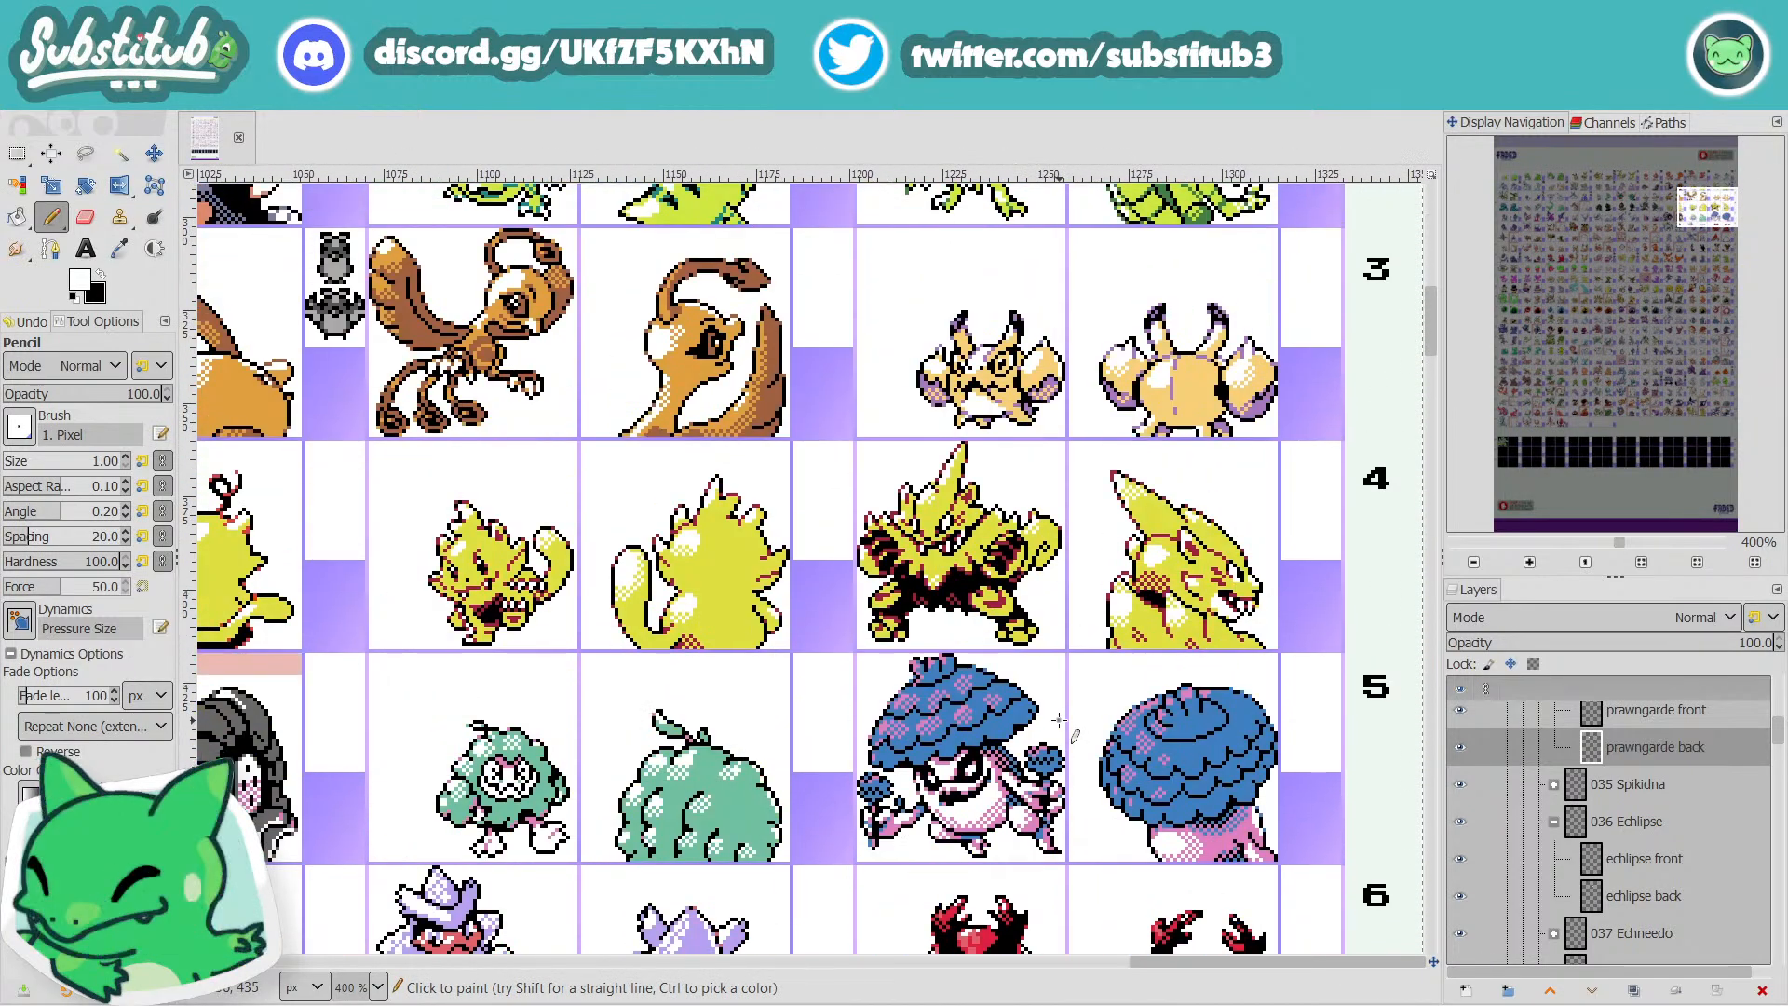
scroll(1053, 718, down, 9)
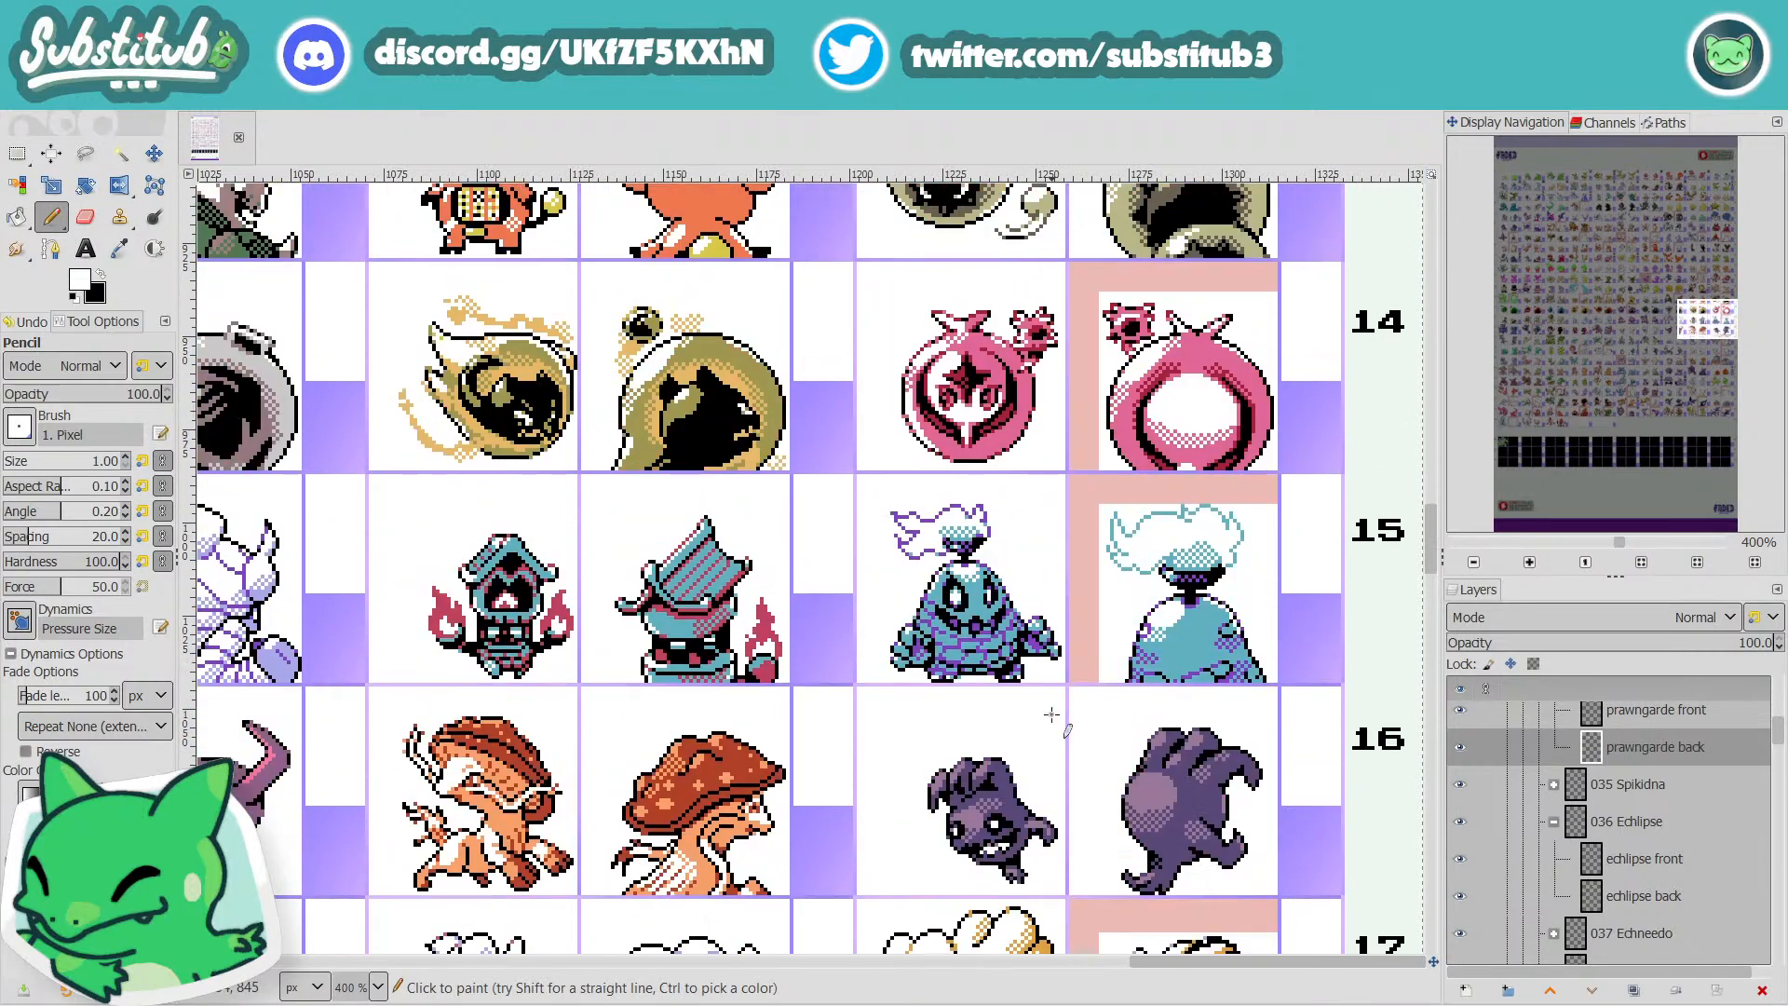
scroll(1053, 718, up, 2)
ctrl+scroll(1053, 712, down, 2)
ctrl+scroll(1054, 712, down, 1)
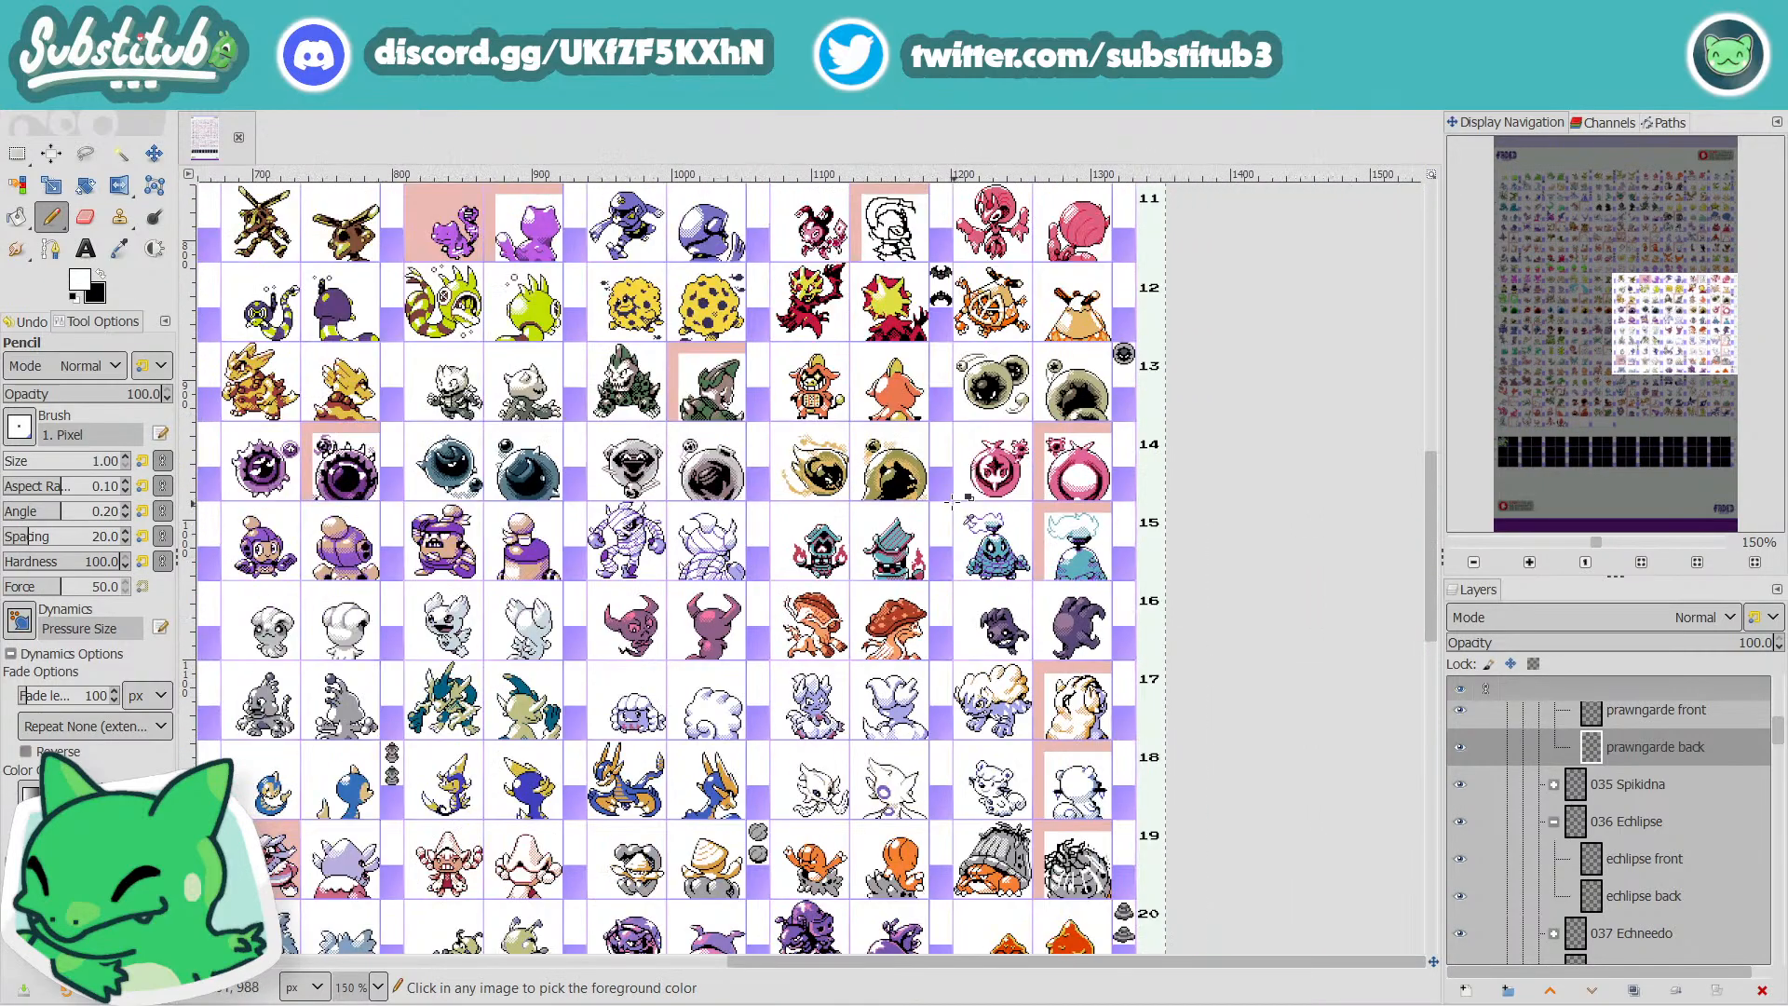
scroll(964, 558, up, 10)
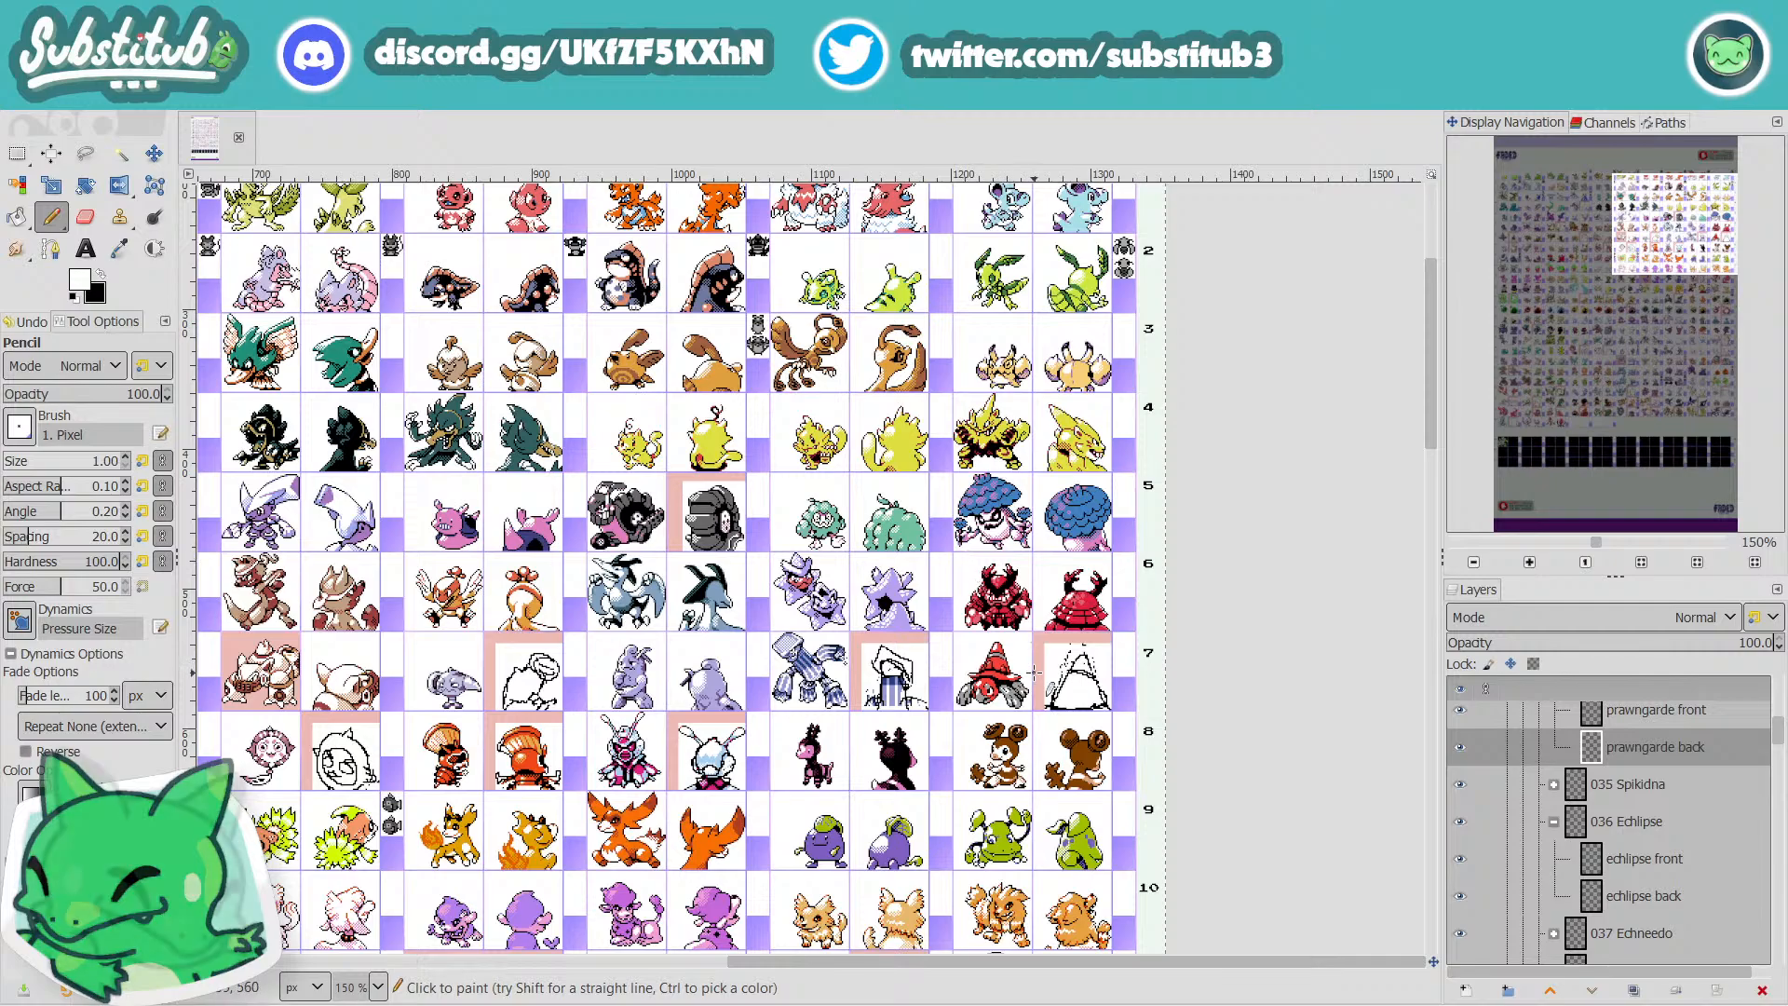
Examine the brown boxing-glove creature's front and back sprites and the neighbouring middle-column creatures as references.
drag(1236, 965, 924, 965)
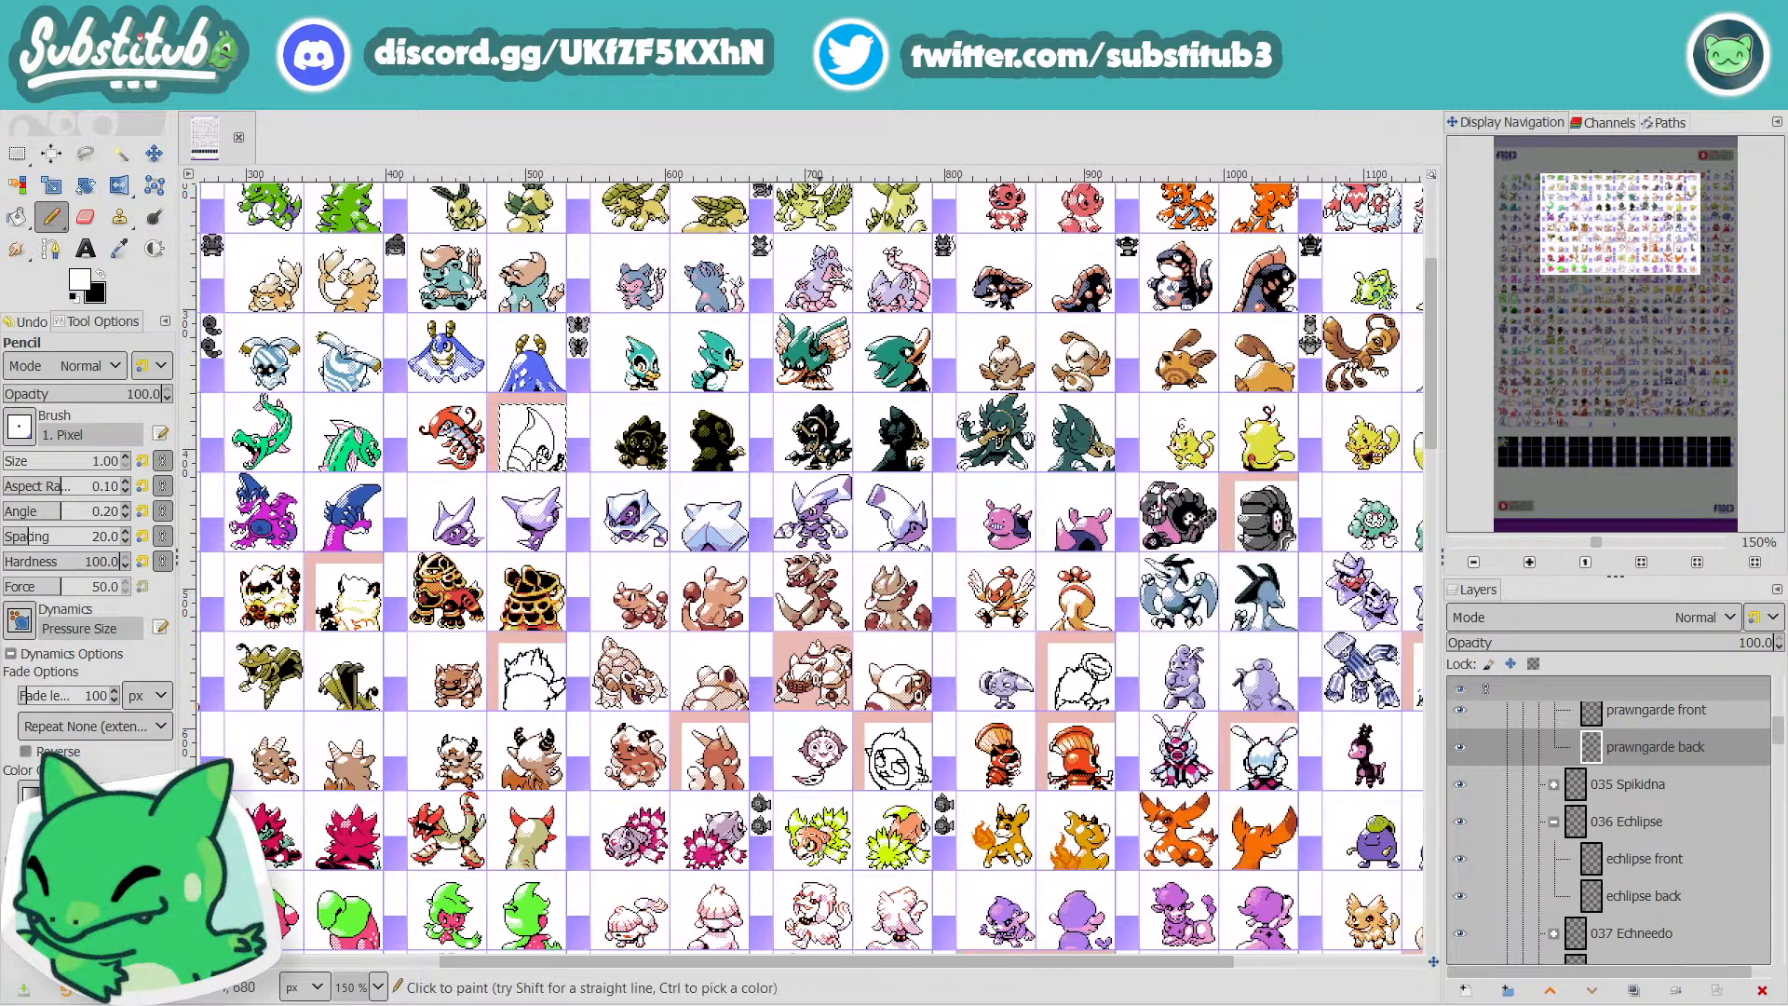
scroll(683, 671, up, 5)
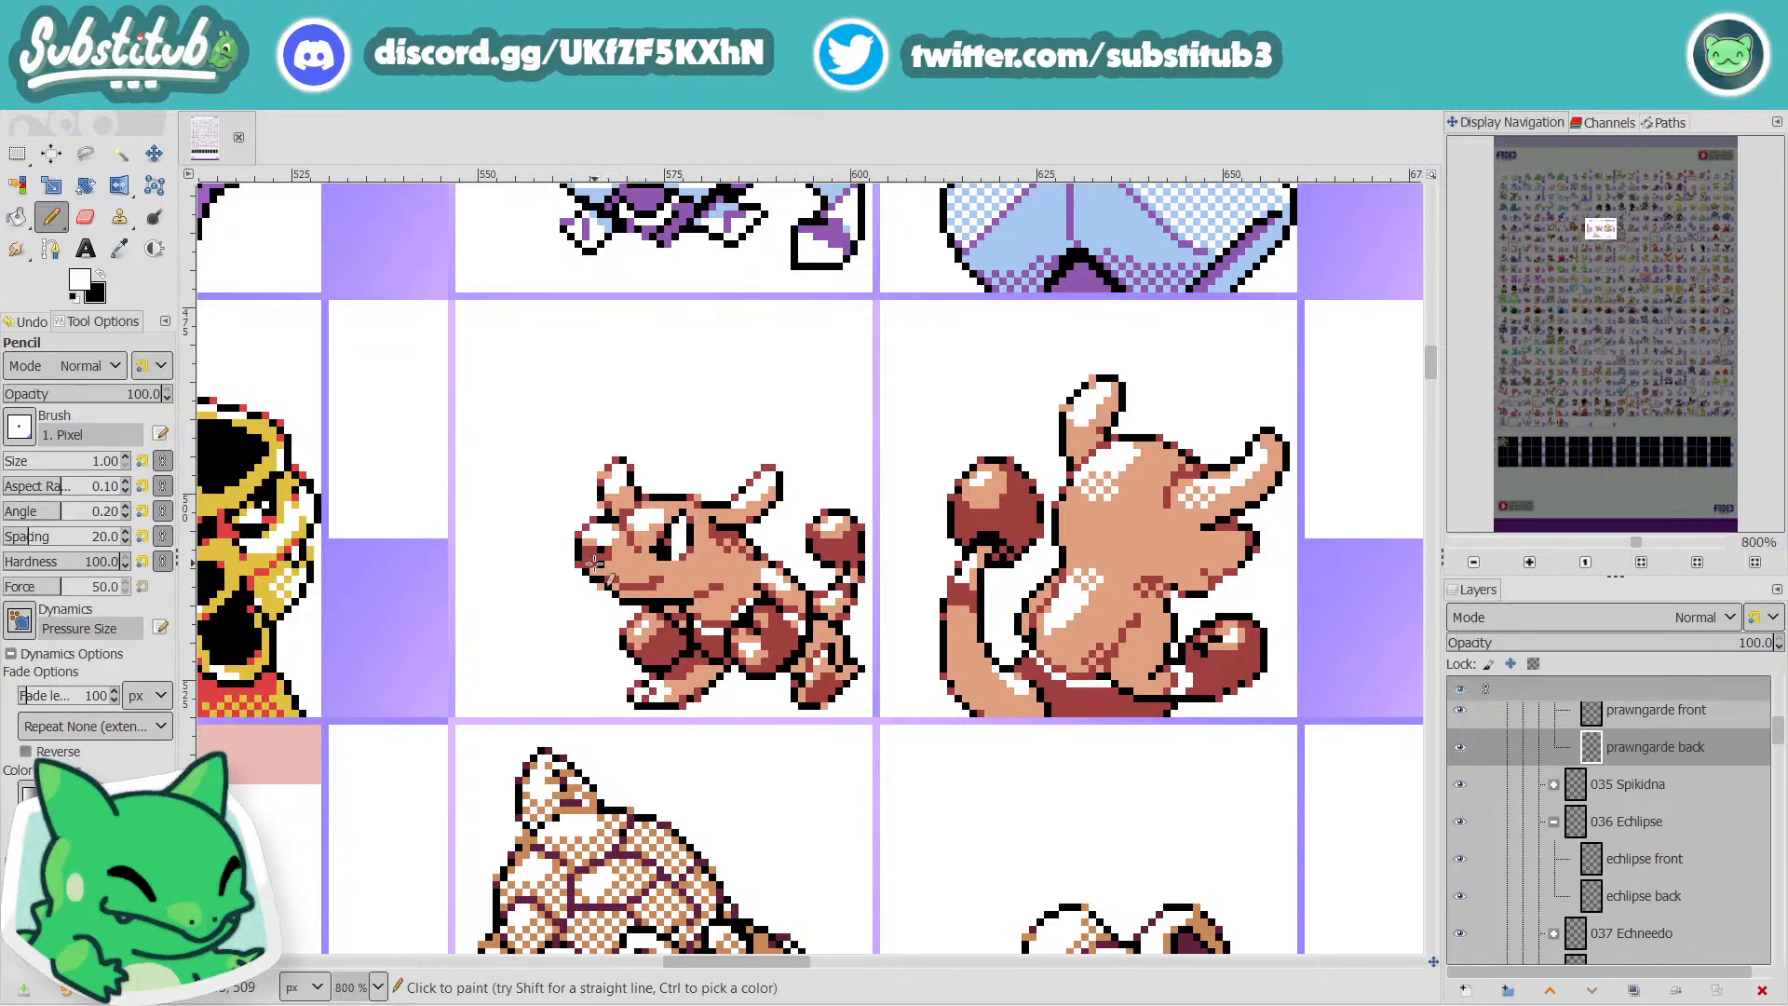
scroll(717, 791, down, 3)
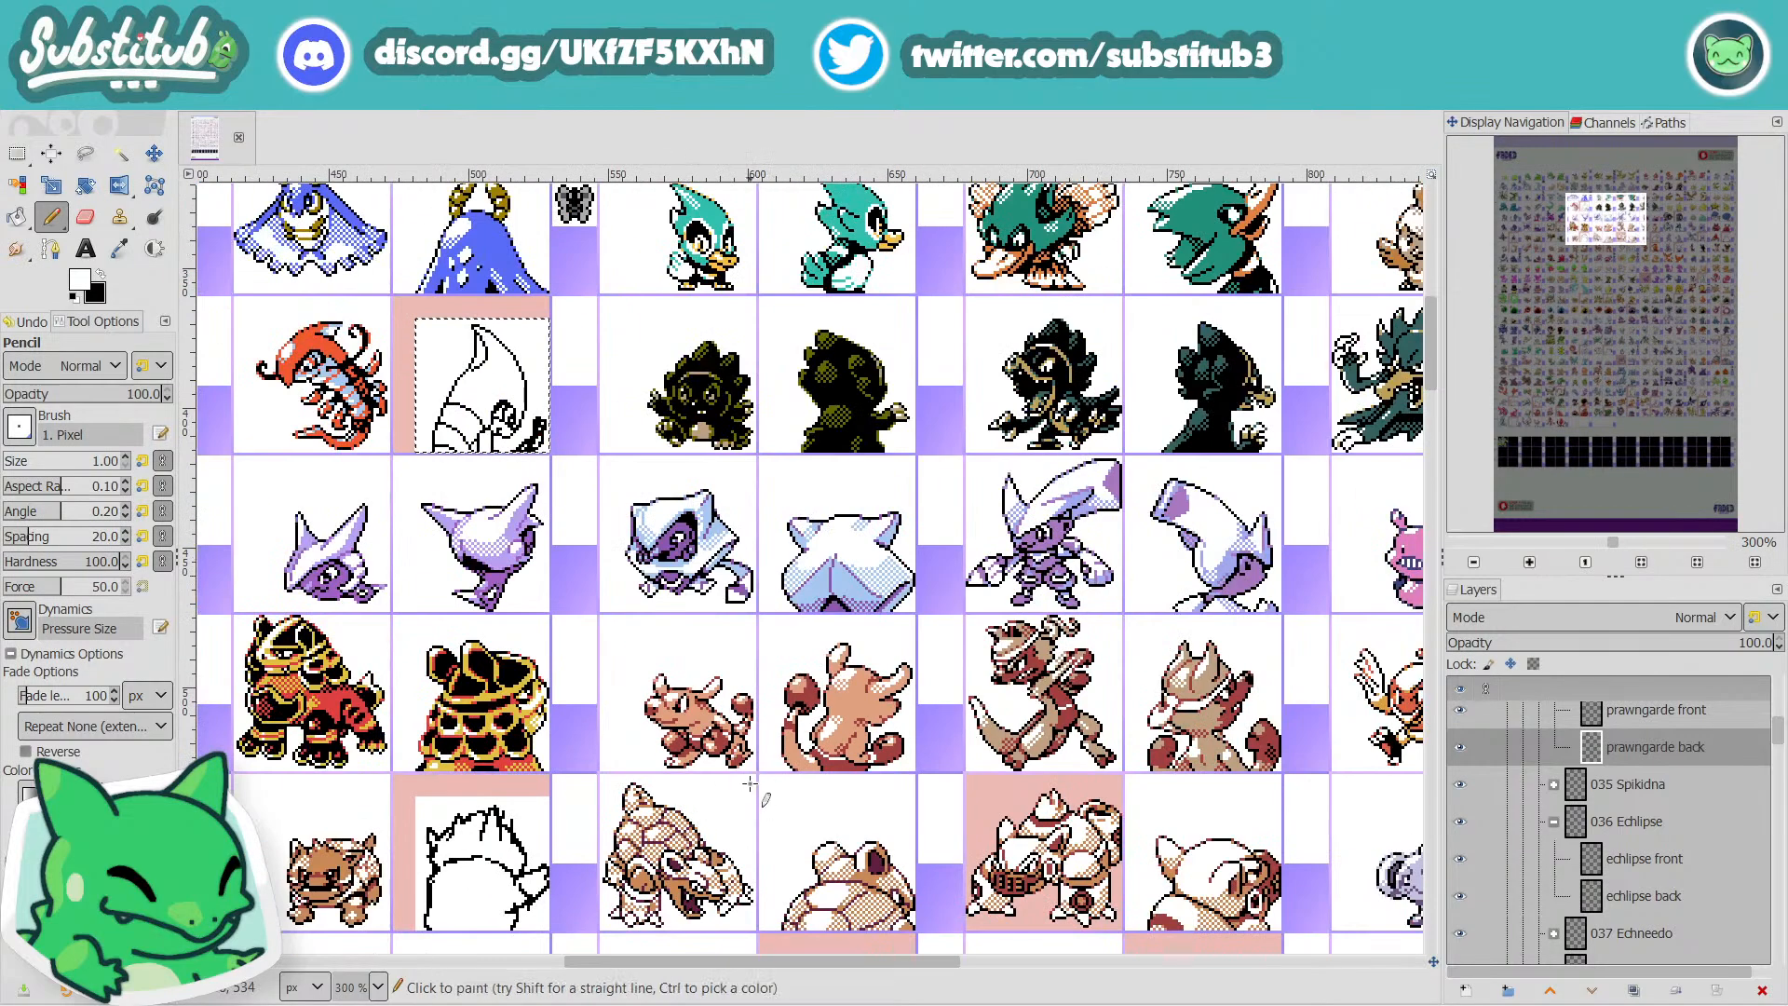
drag(825, 965, 920, 969)
scroll(852, 743, down, 12)
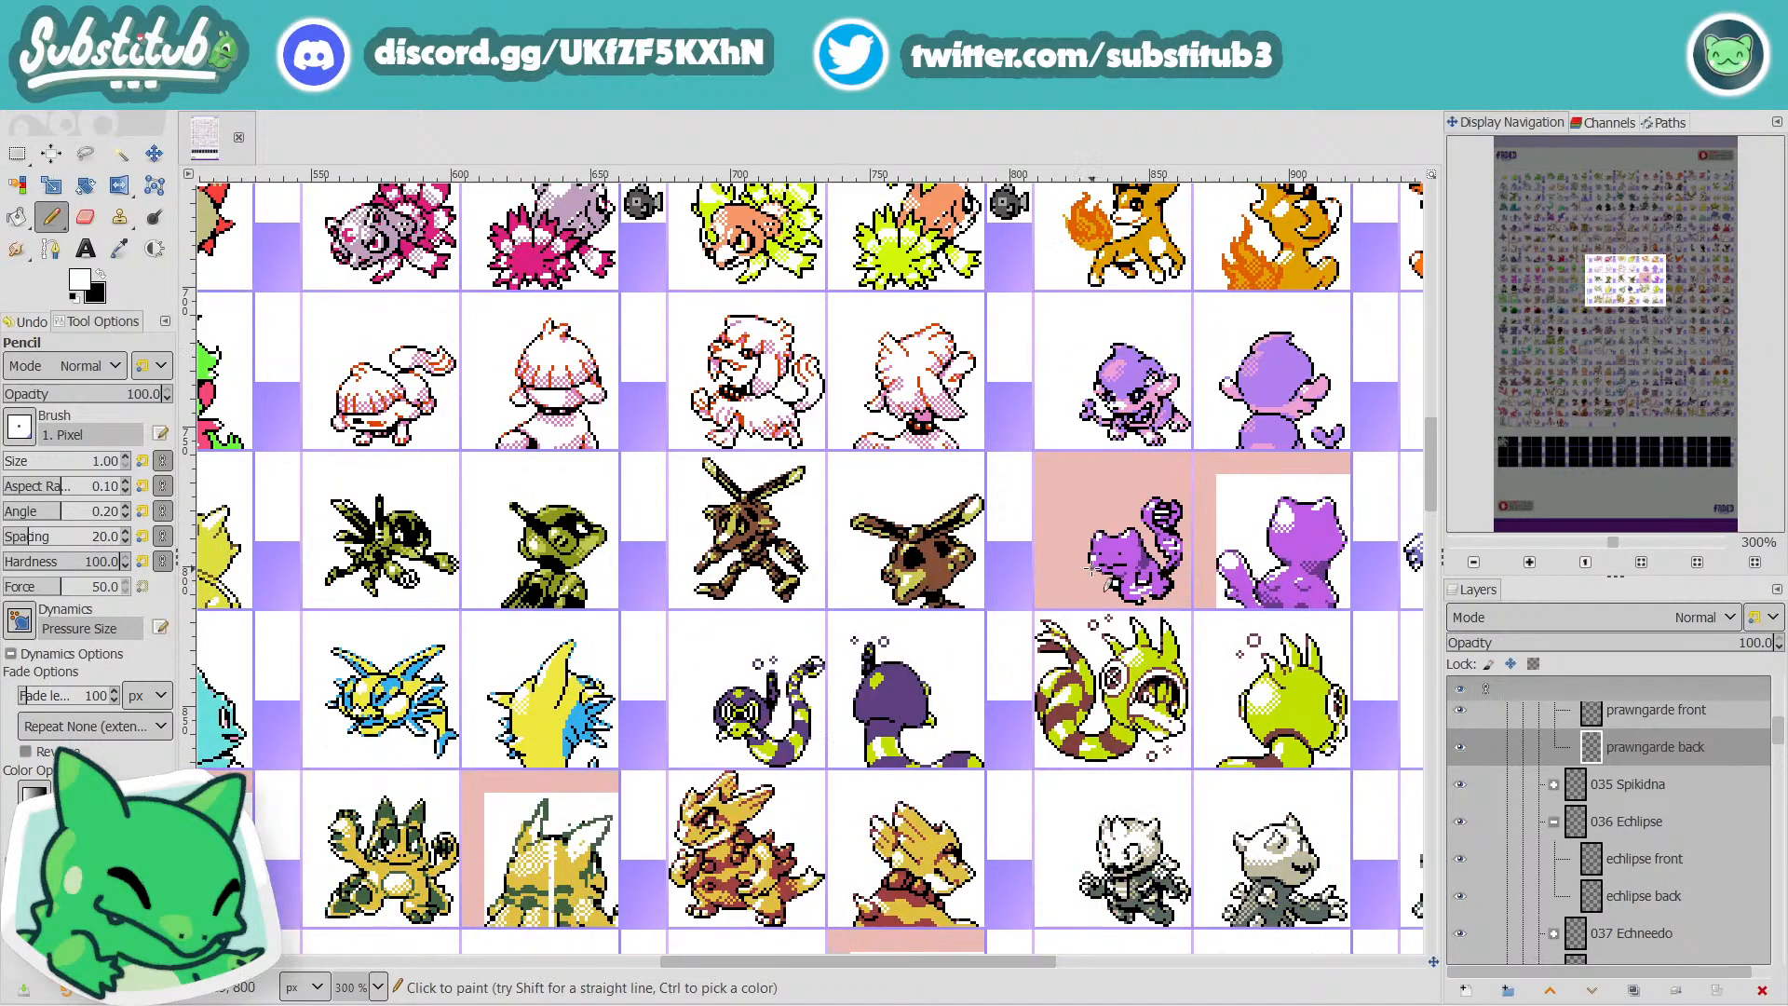
scroll(699, 587, up, 10)
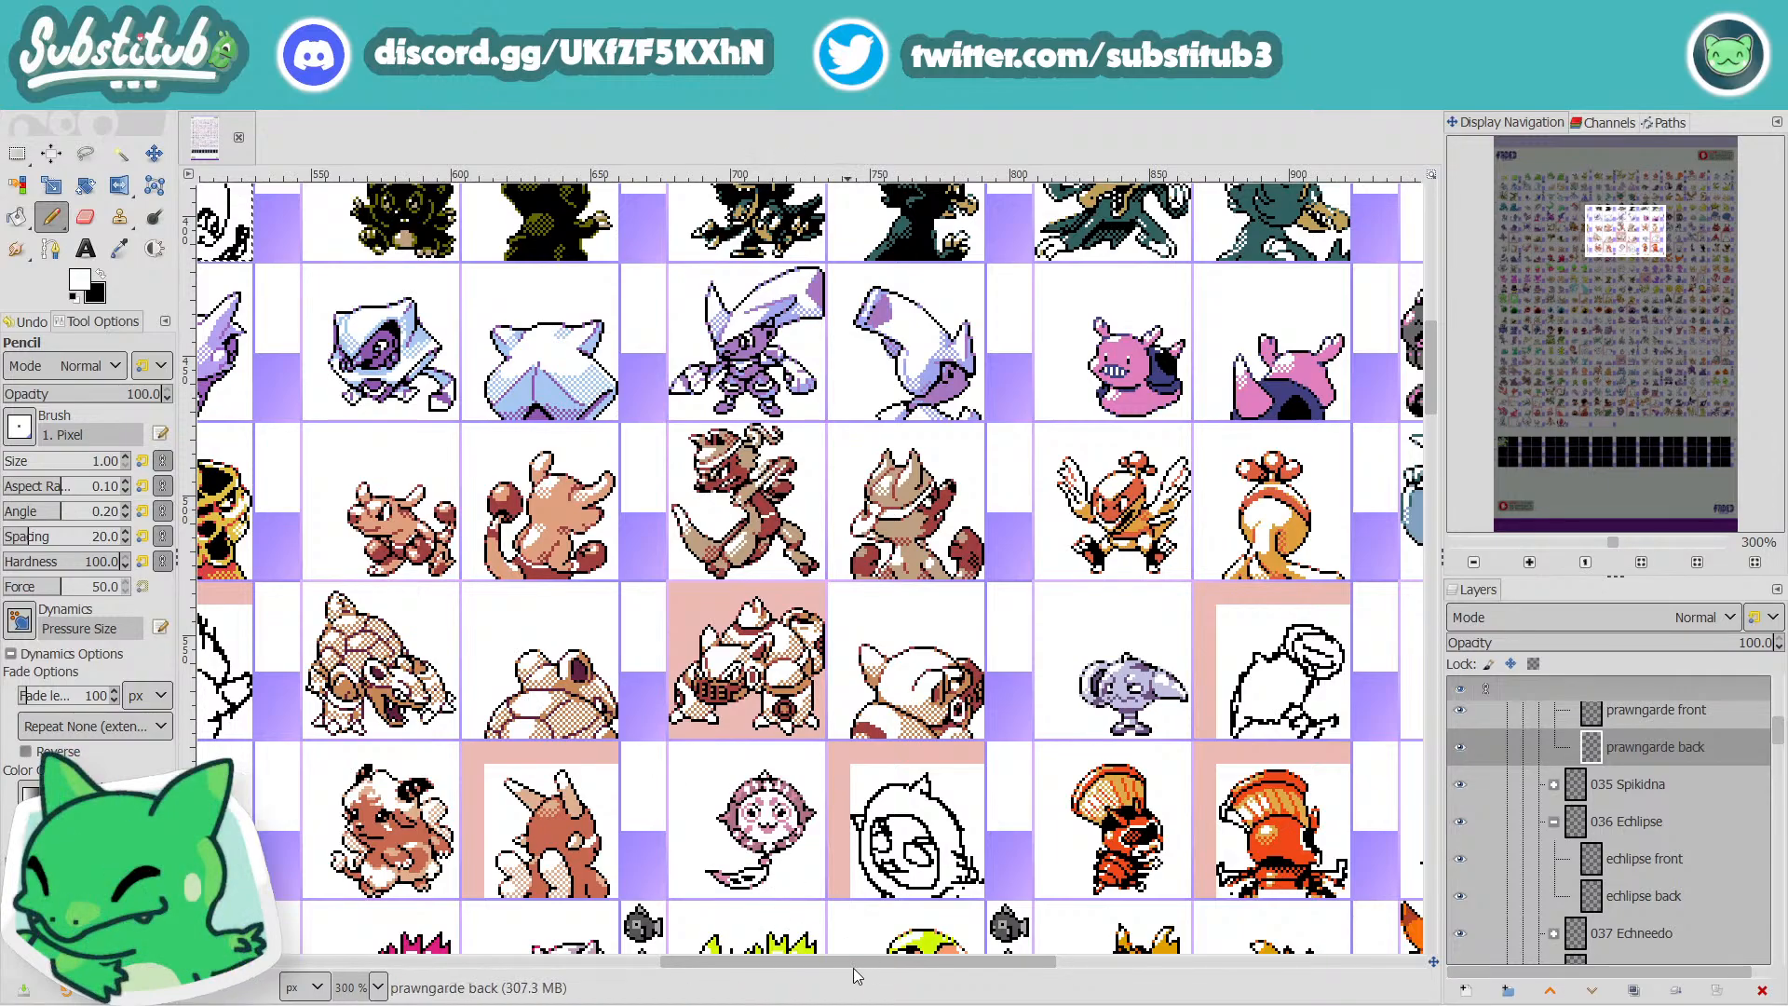
drag(861, 964, 884, 965)
scroll(1117, 756, down, 8)
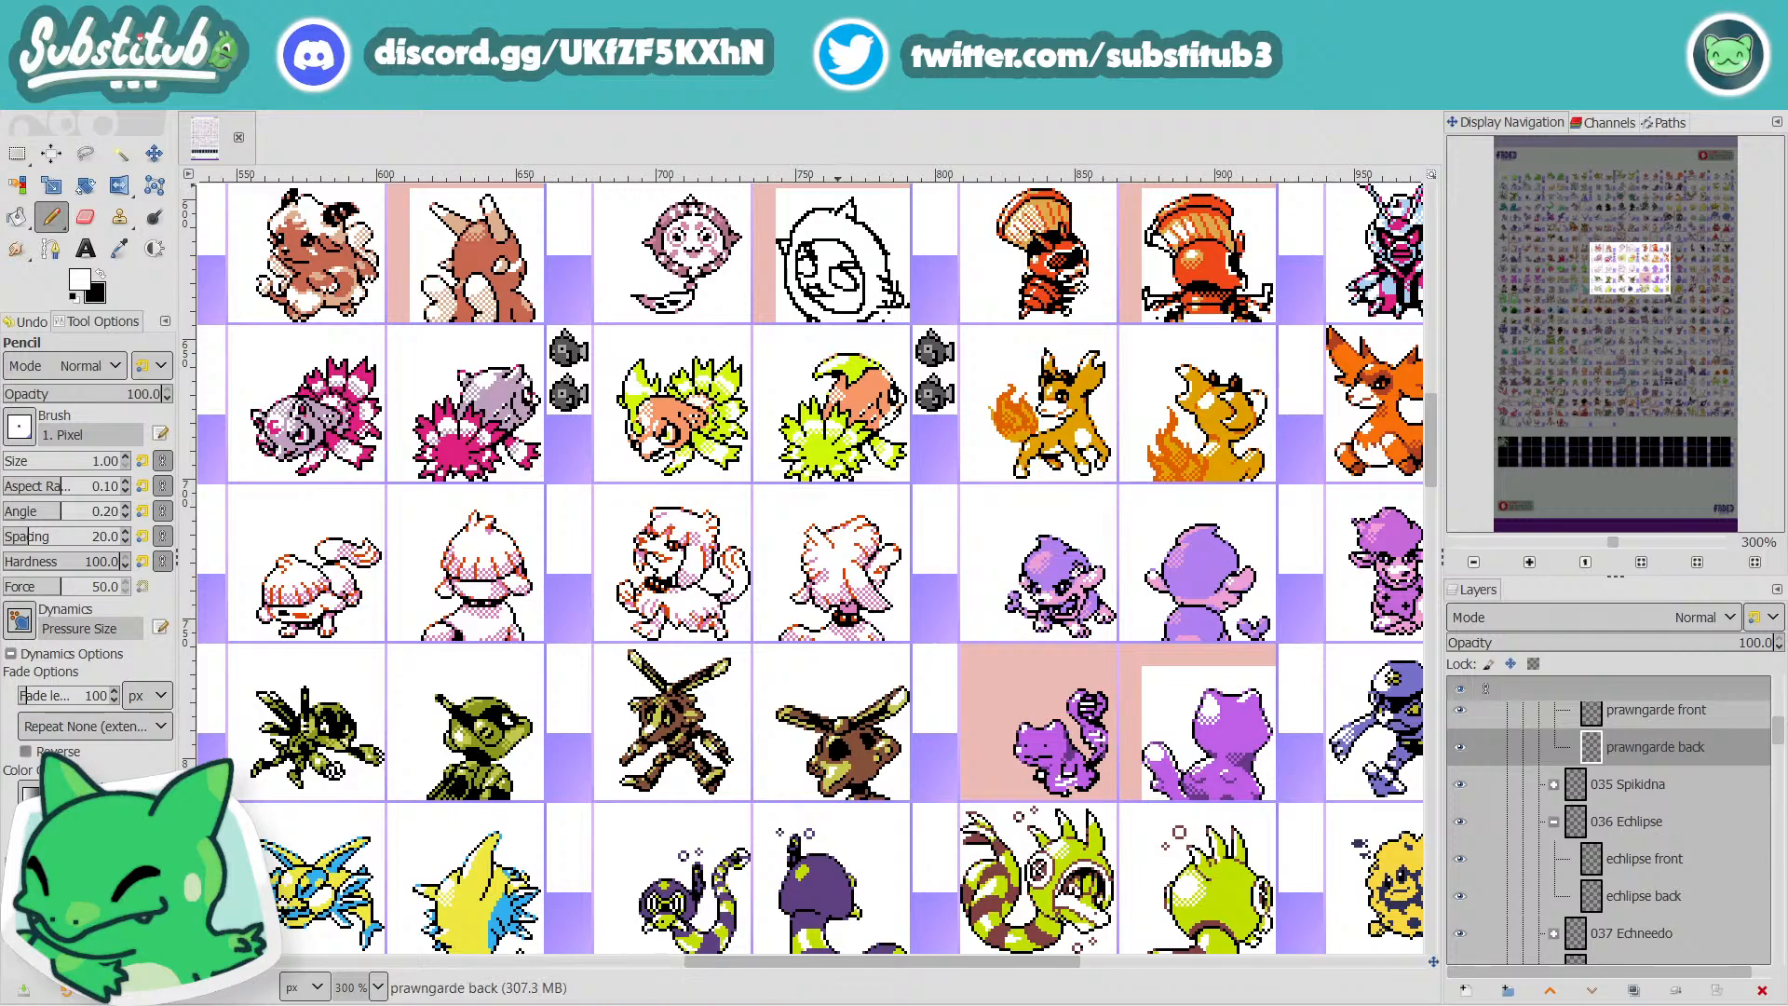
scroll(920, 790, up, 6)
scroll(913, 792, up, 2)
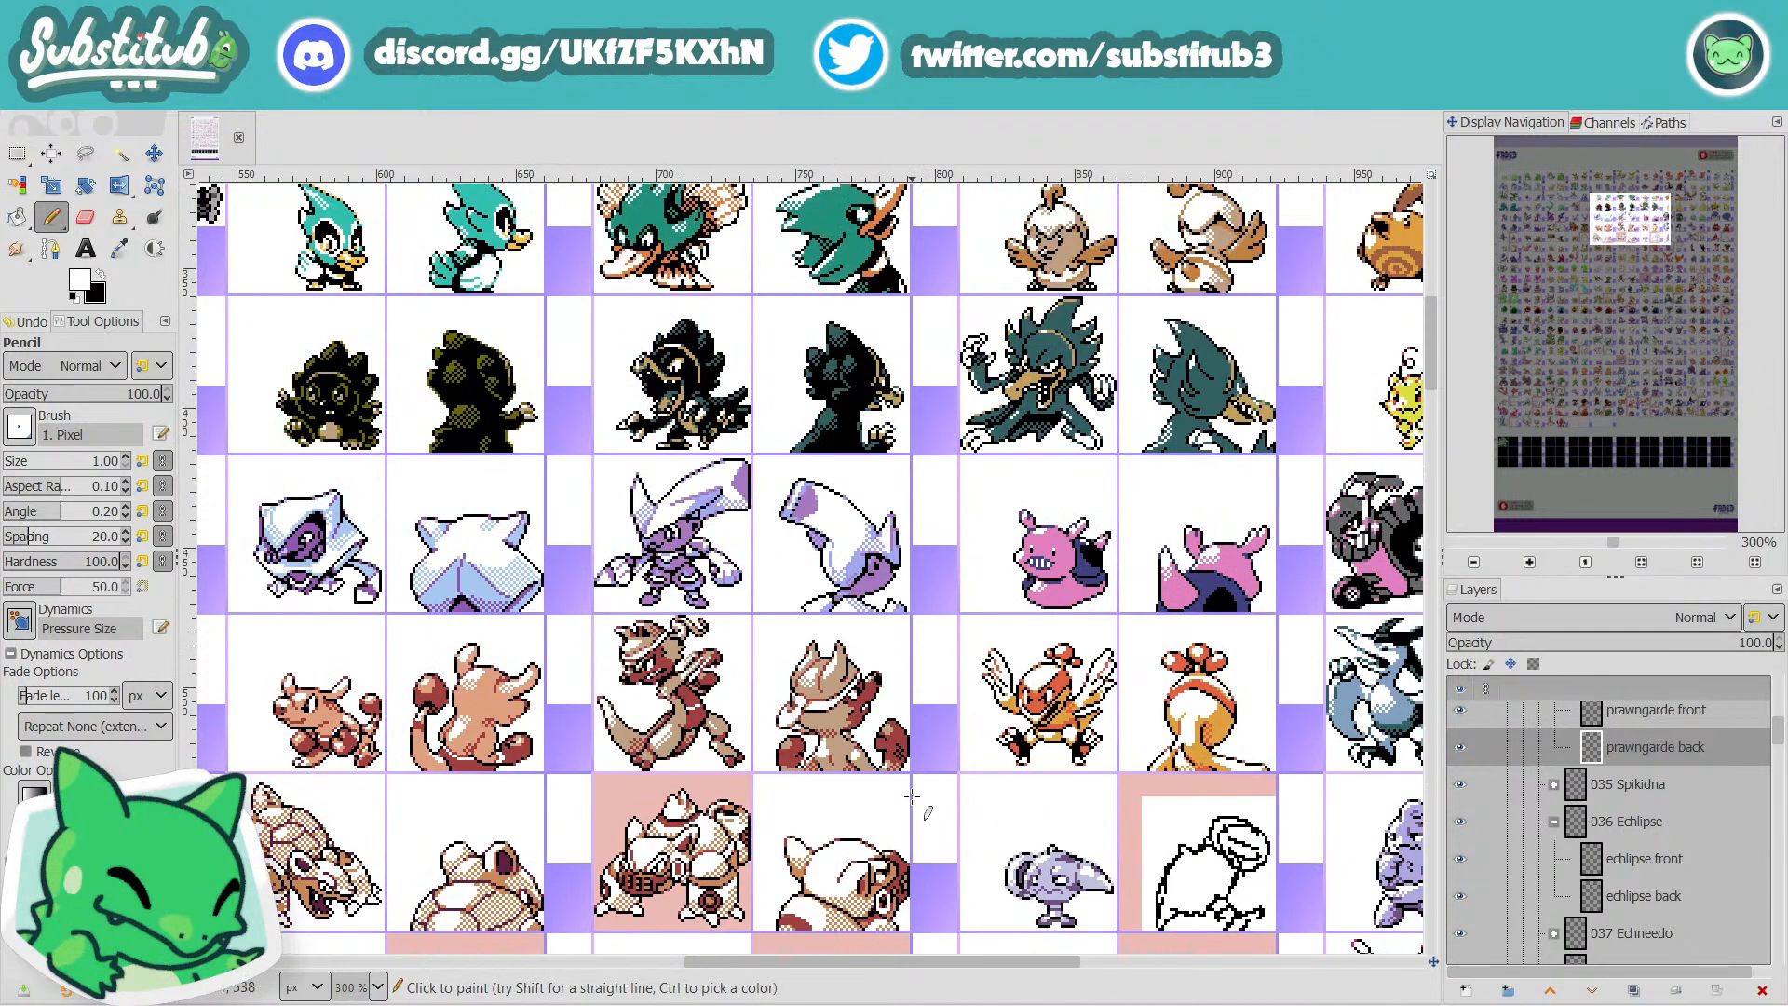
scroll(916, 797, down, 1)
Compare front and back sprite pairs across the sheet's left and centre columns, down to its last filled row.
drag(1050, 960, 735, 973)
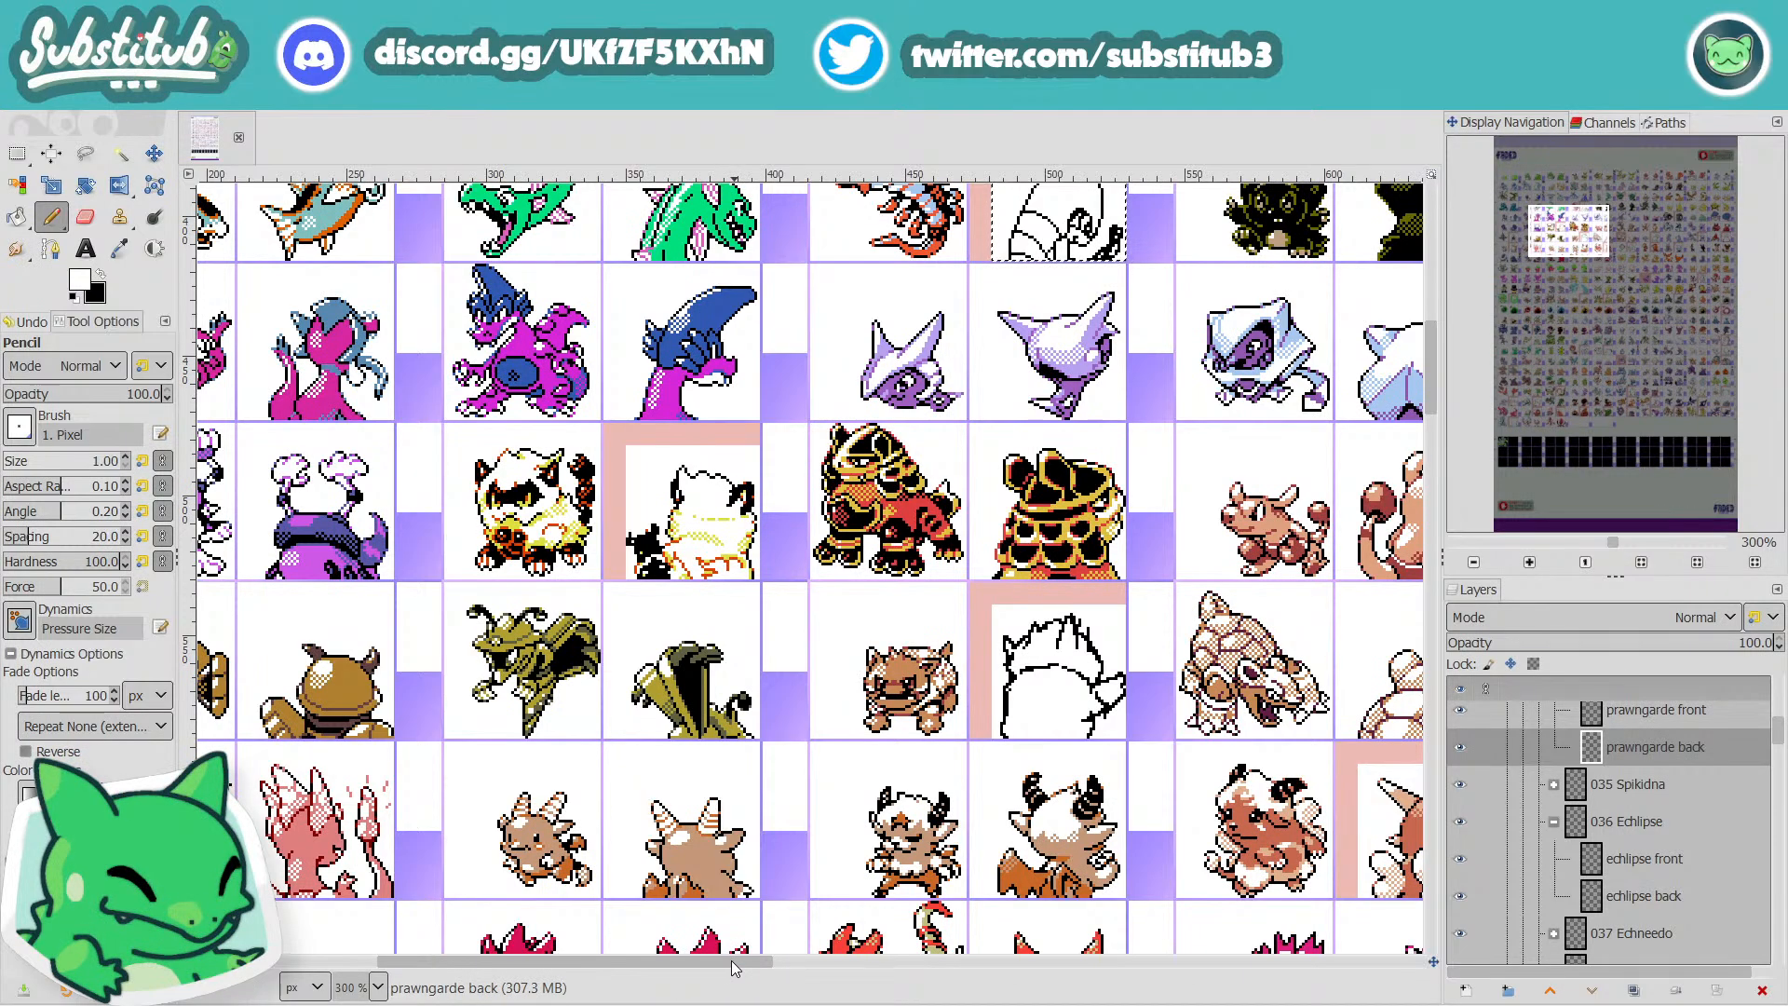
scroll(825, 946, down, 10)
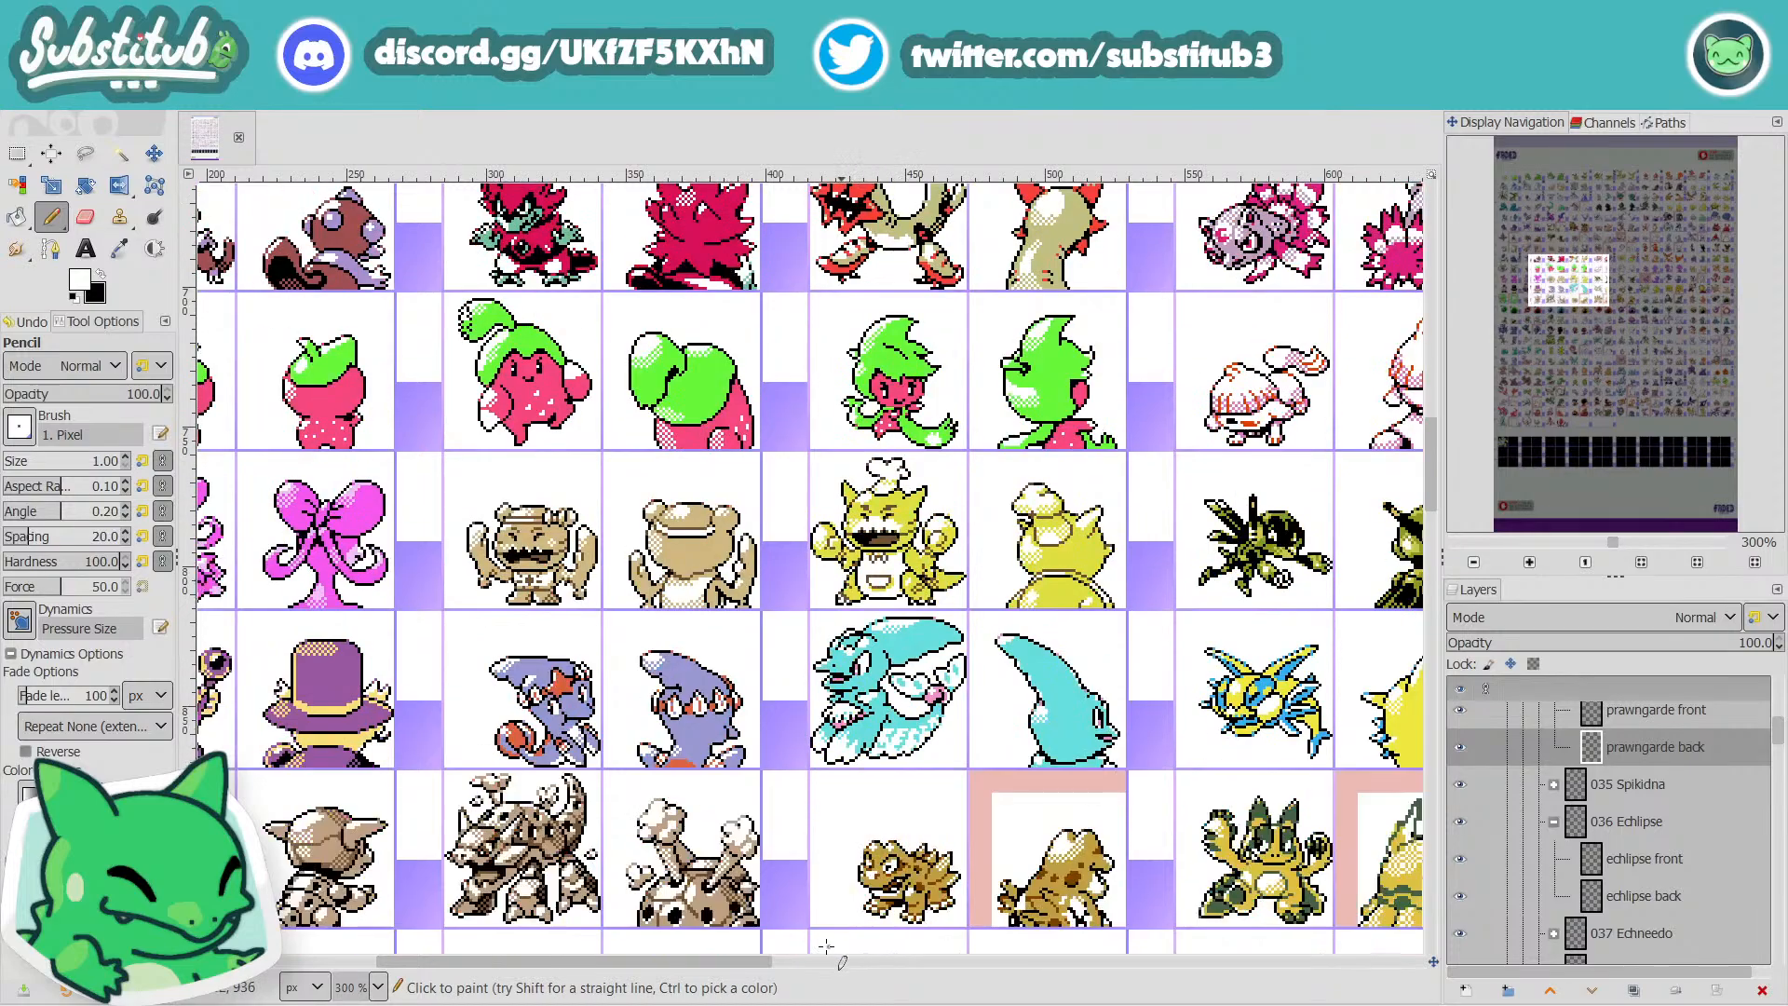
drag(735, 963, 880, 944)
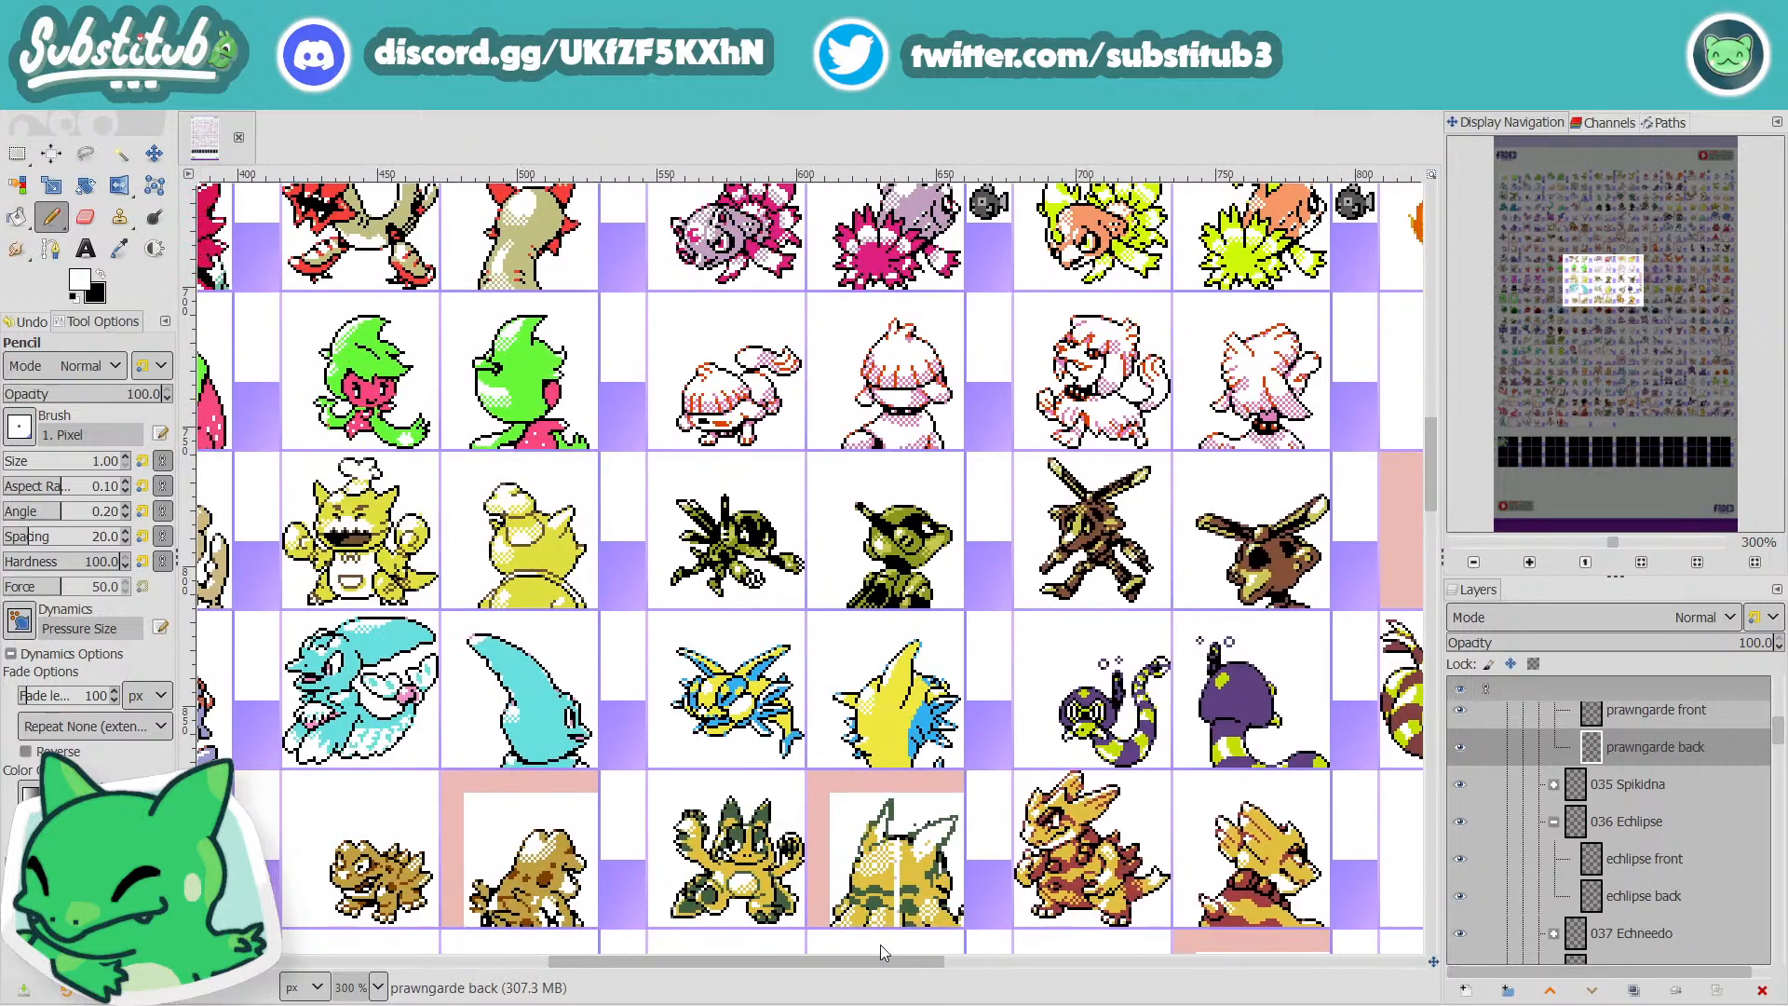
scroll(864, 698, up, 6)
scroll(868, 801, up, 5)
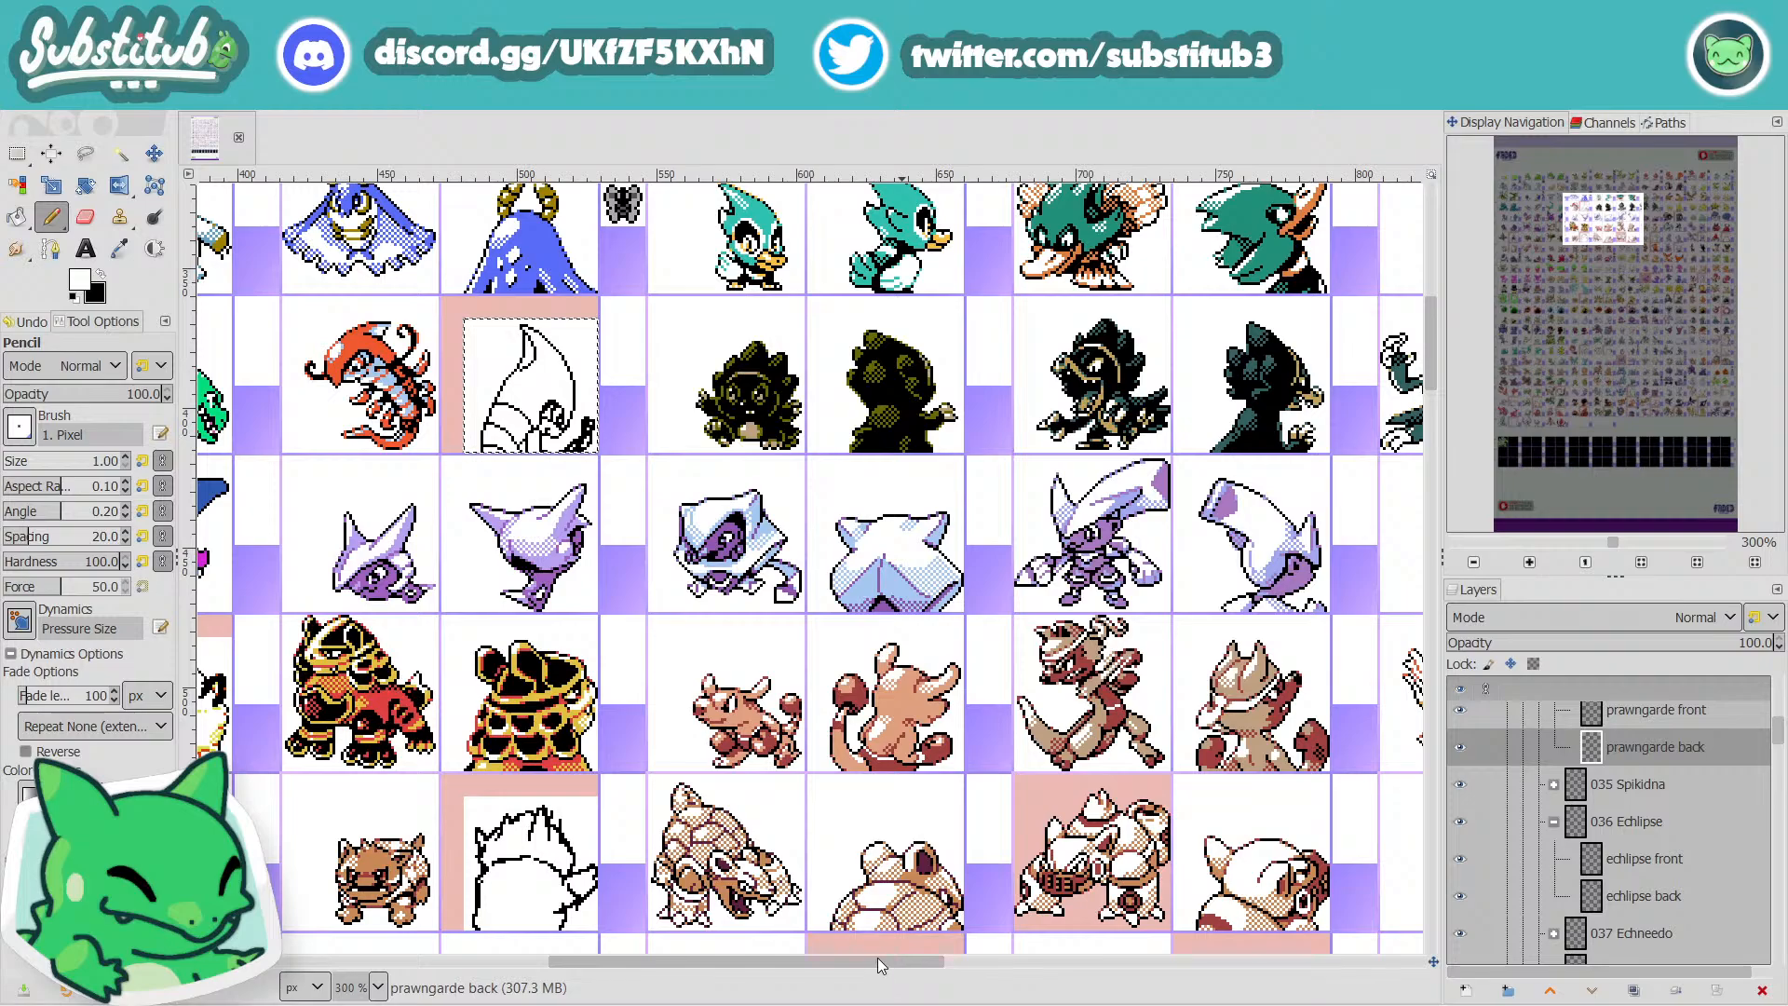
drag(877, 958, 920, 957)
scroll(865, 761, down, 10)
scroll(865, 761, down, 20)
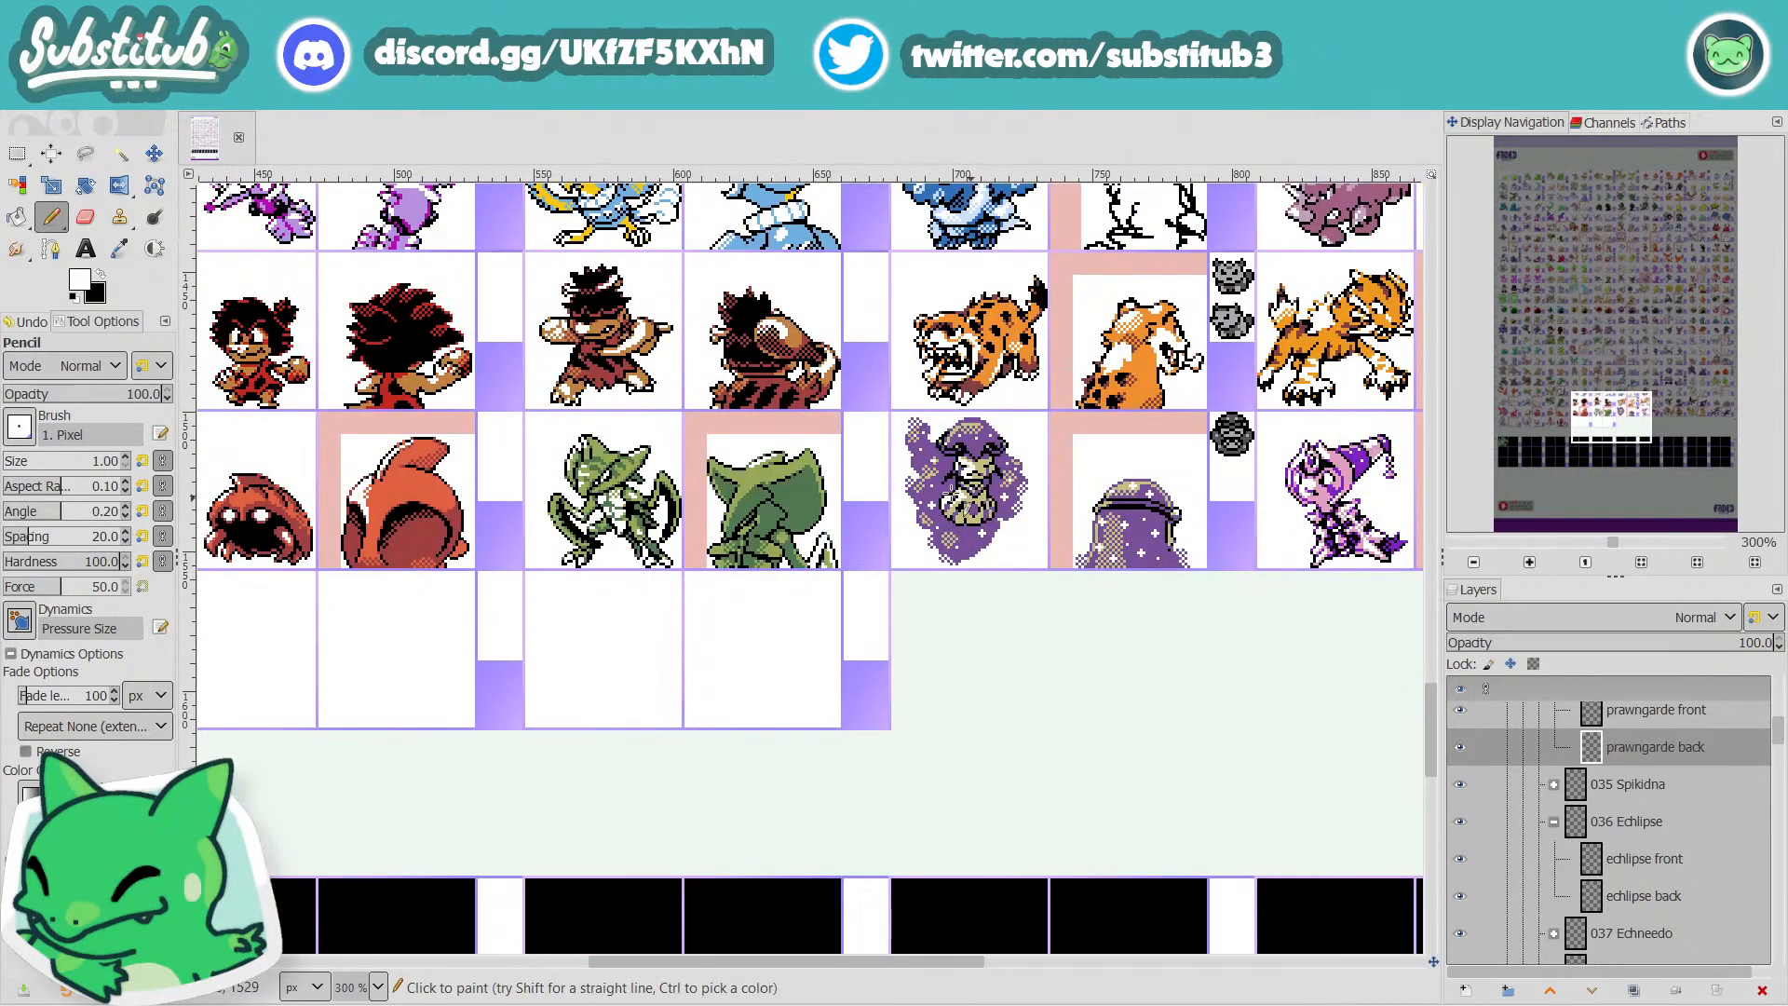
scroll(652, 680, up, 15)
scroll(685, 705, up, 15)
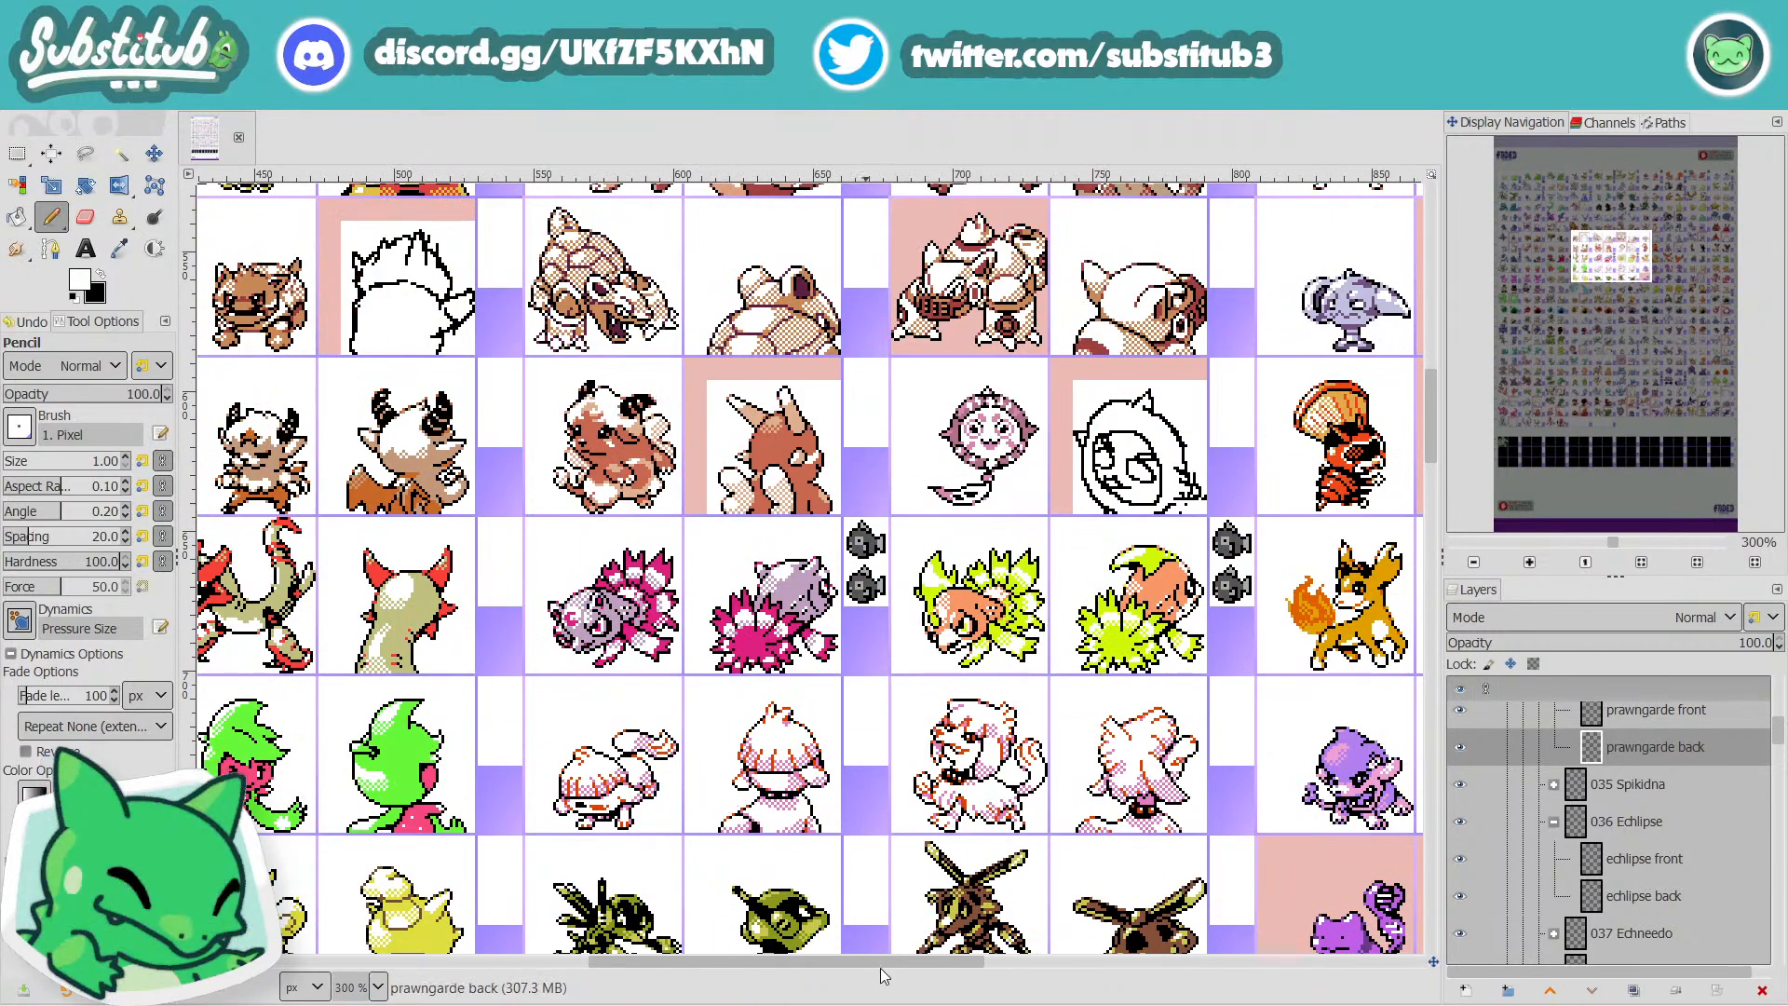
drag(880, 965, 645, 956)
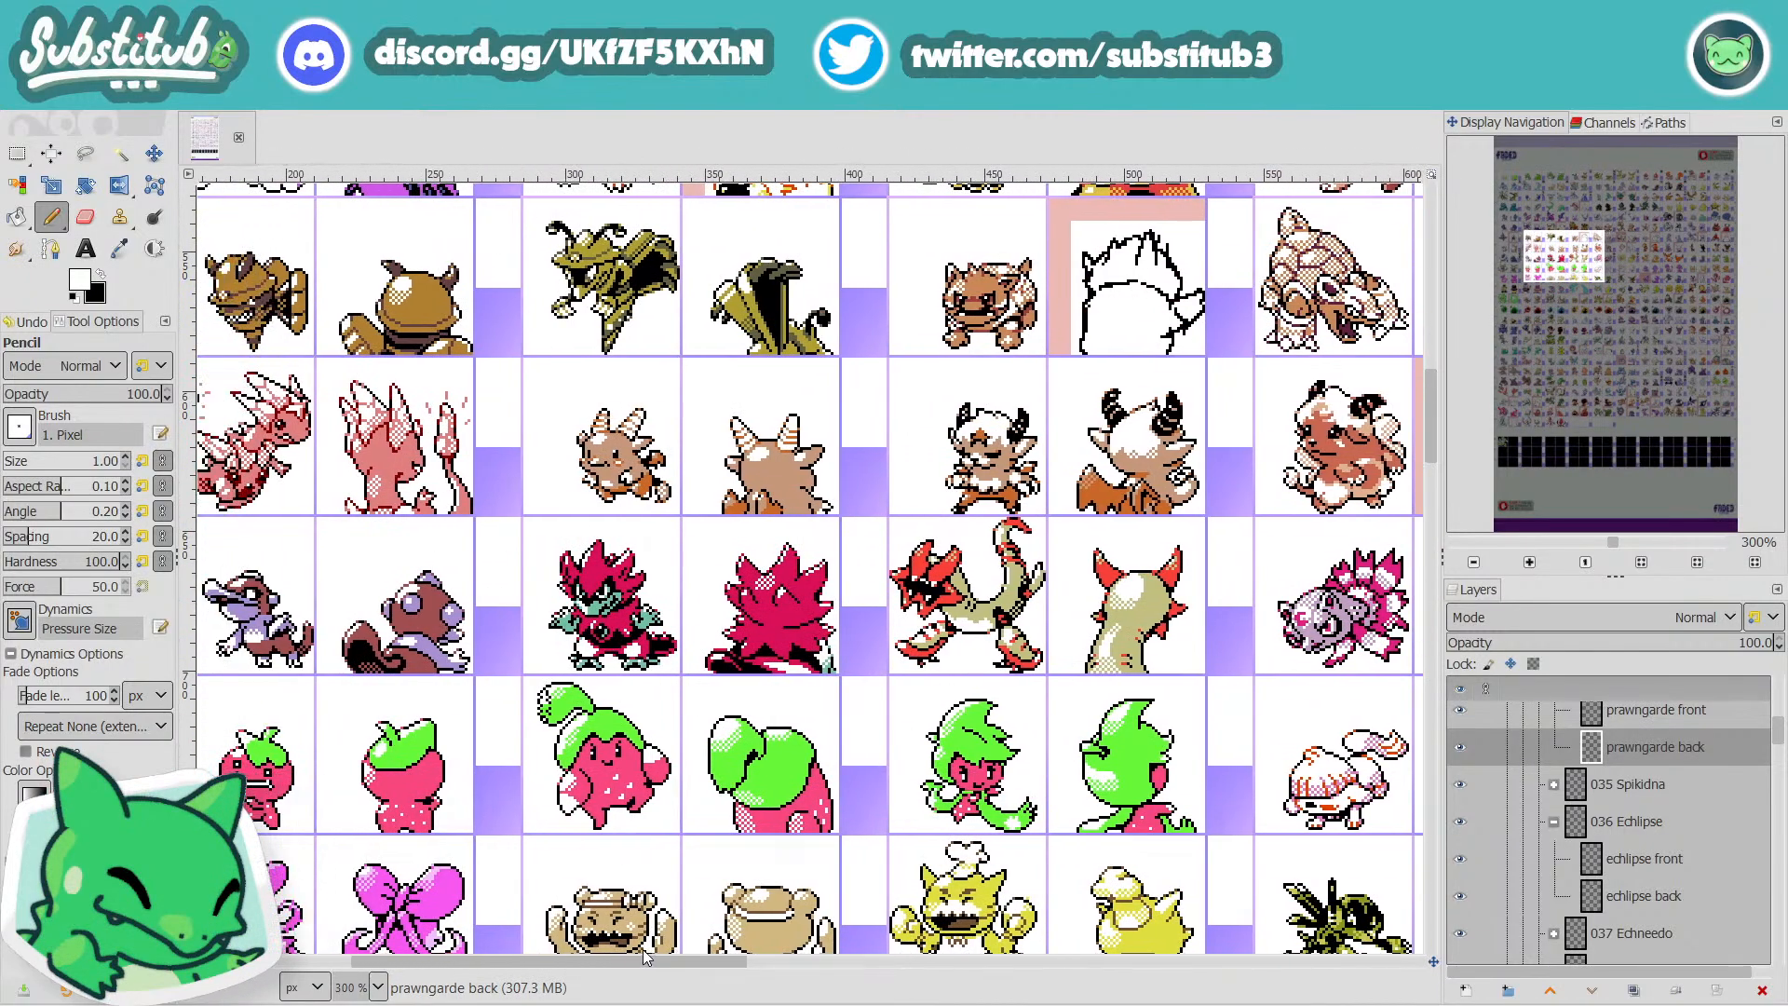
Examine the sprites around prawngarde, in the sheet's top rows and in rows 4 to 8 as further references.
scroll(763, 828, up, 6)
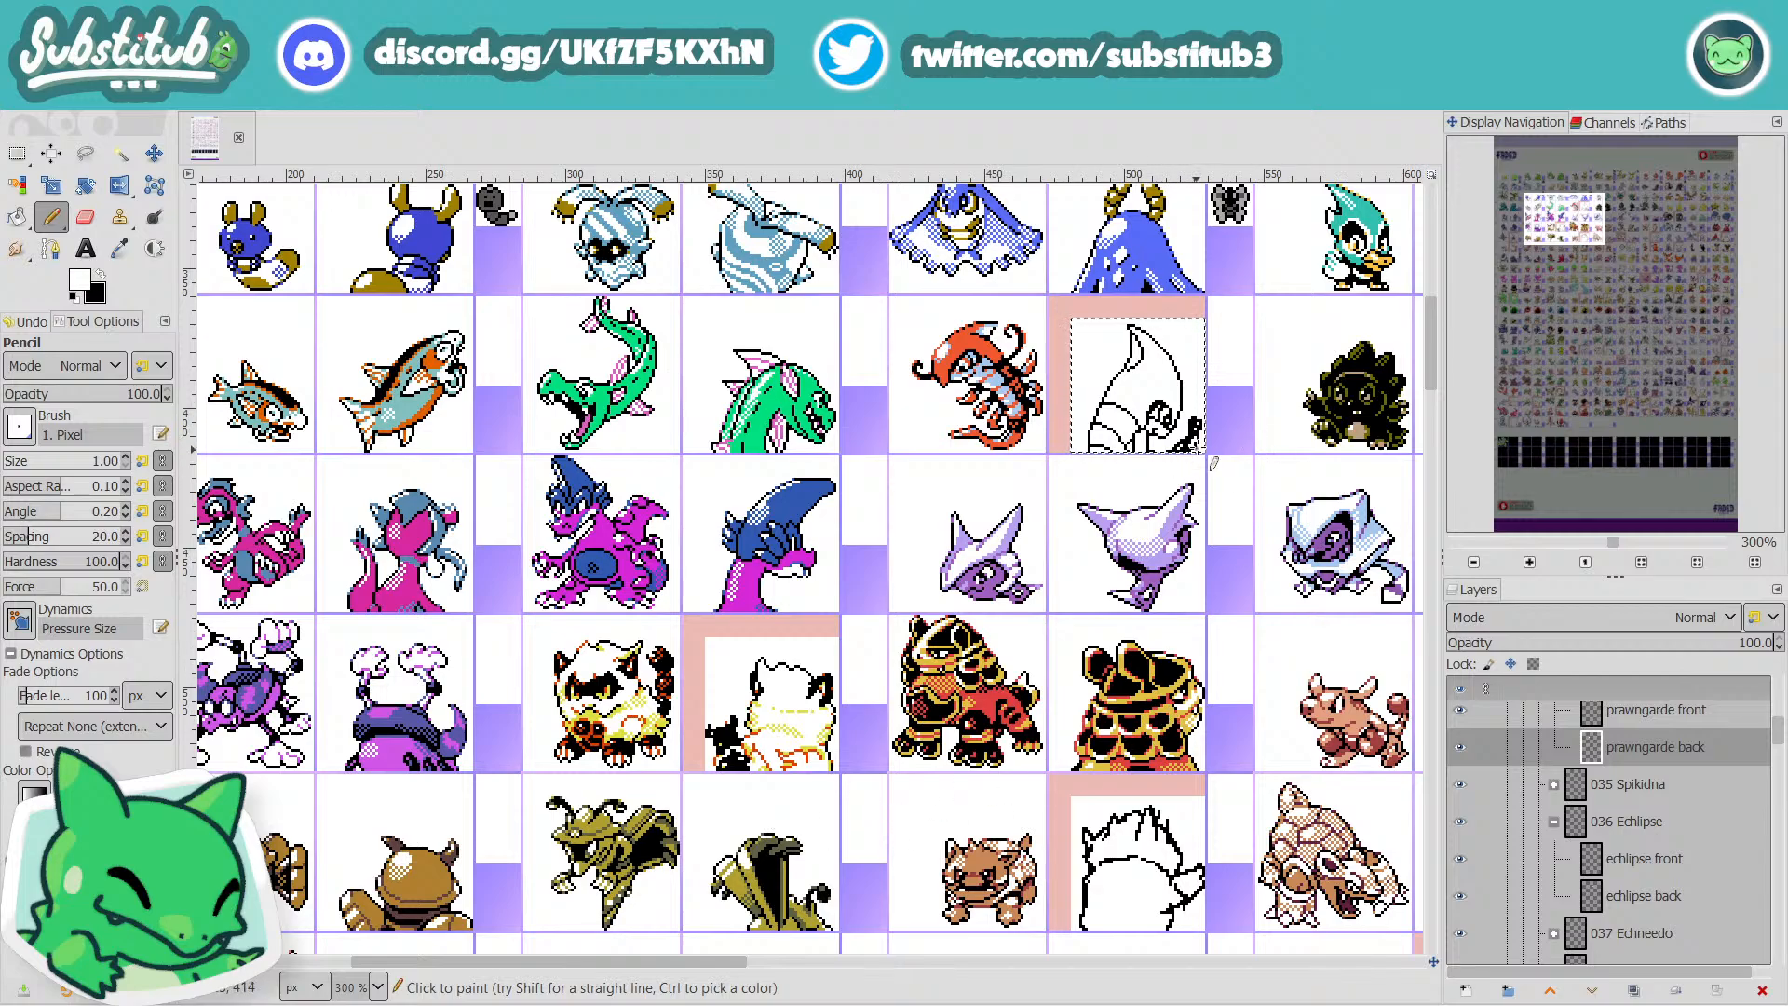
scroll(1213, 463, up, 3)
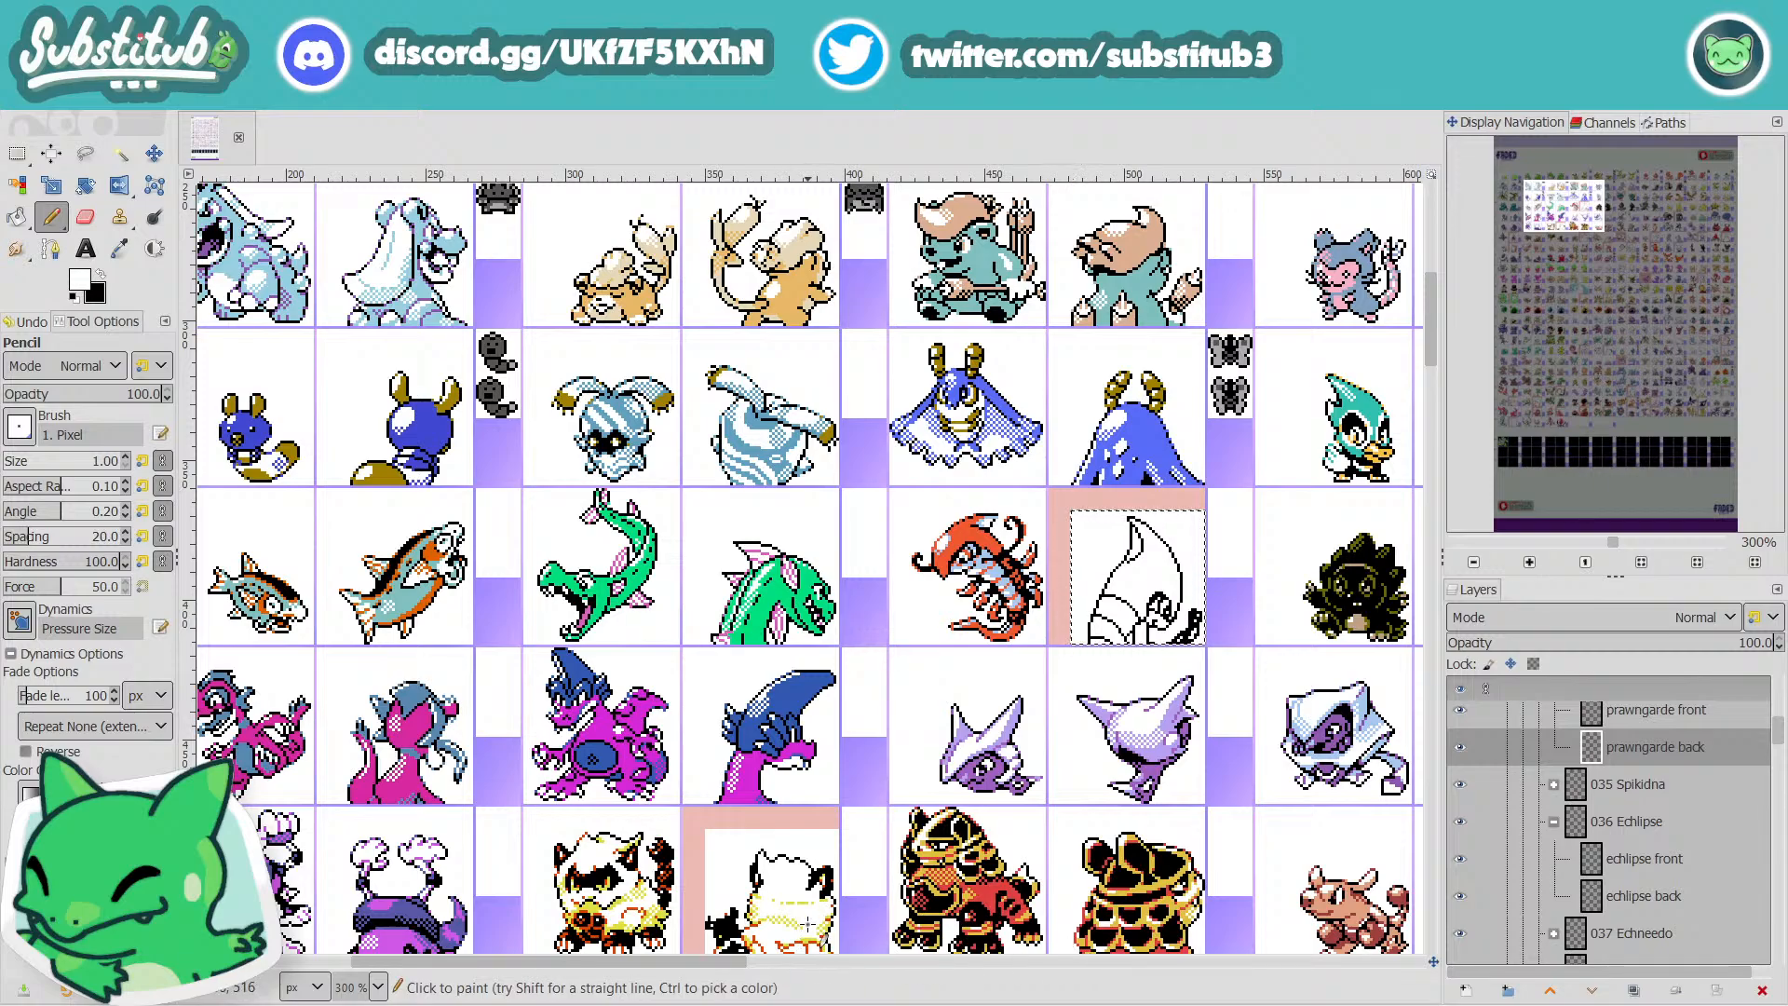
scroll(908, 905, up, 10)
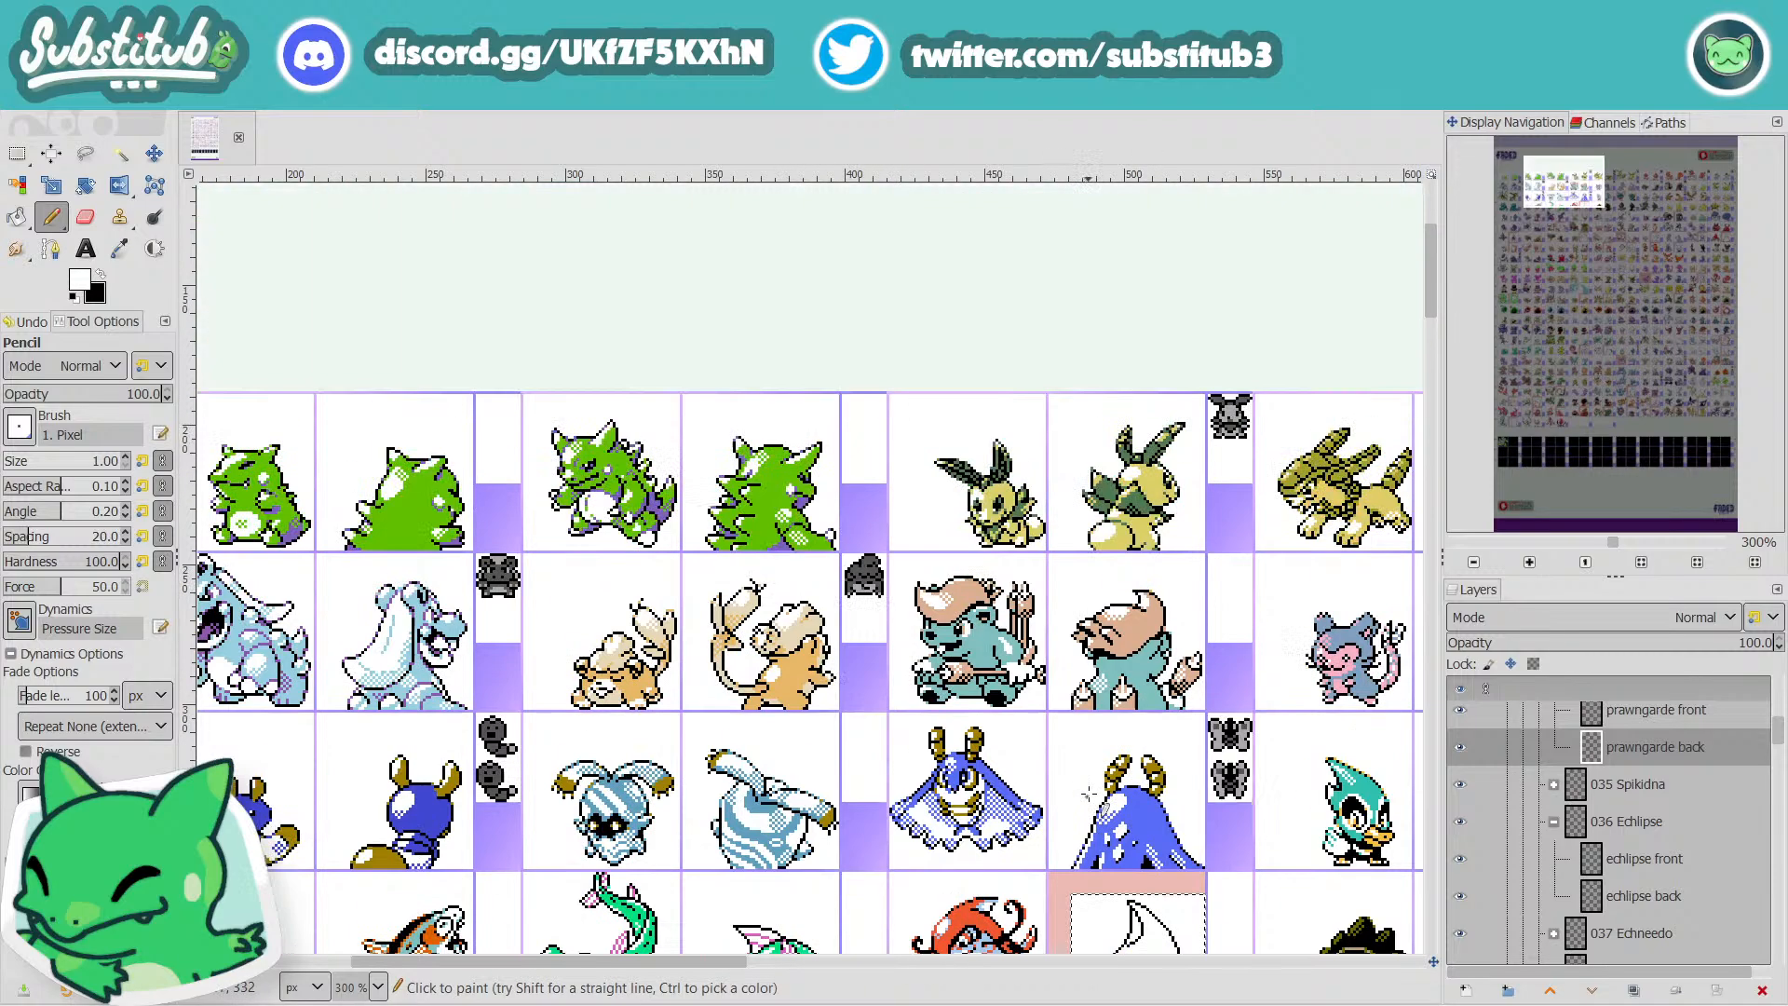
drag(731, 961, 1590, 969)
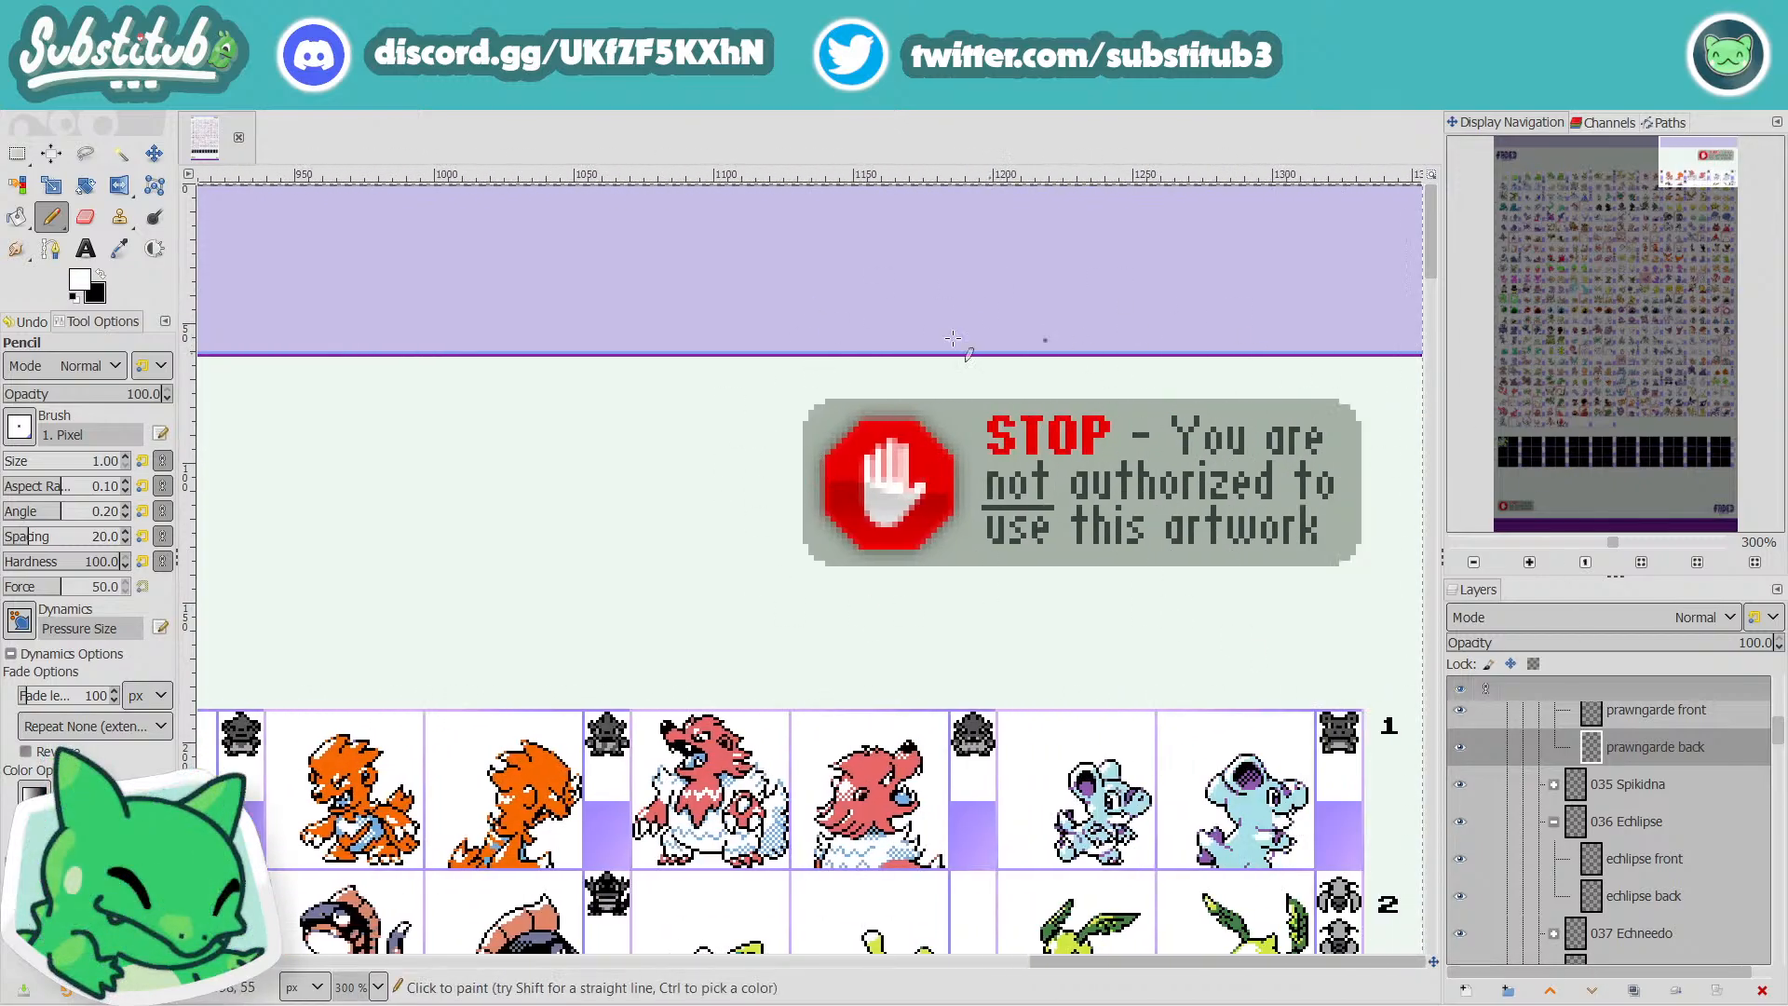
scroll(790, 699, down, 10)
scroll(791, 694, down, 3)
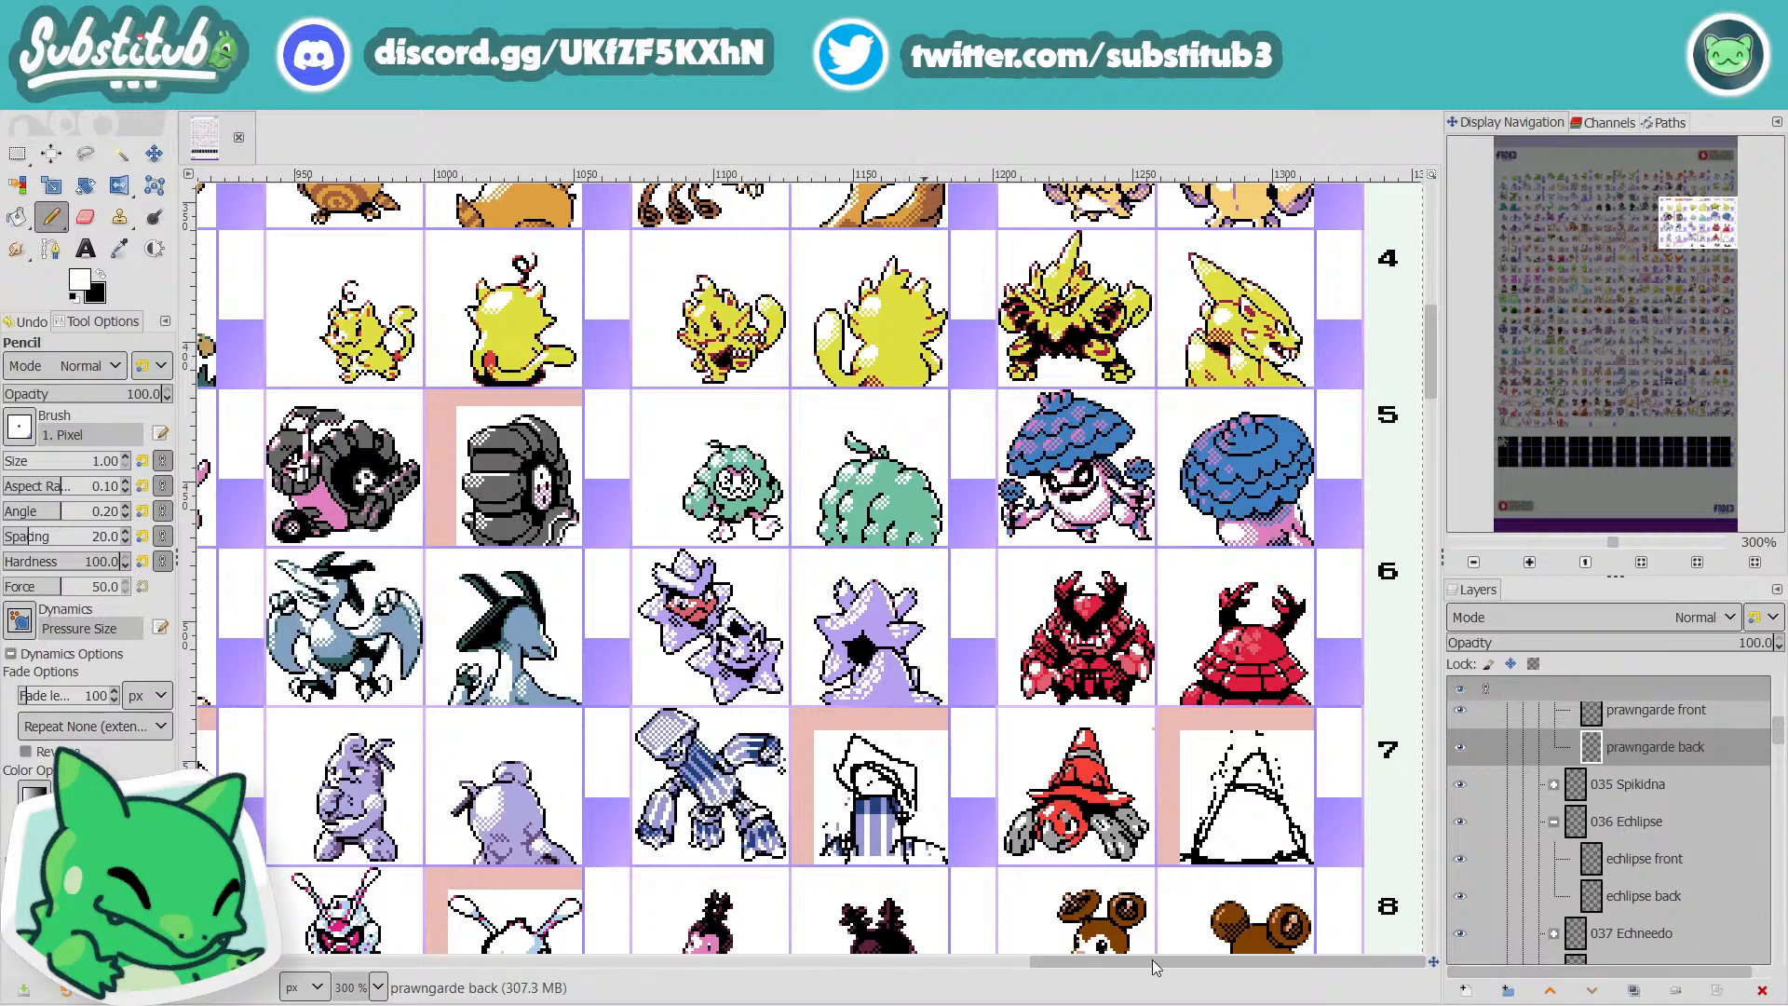
drag(1152, 959, 818, 996)
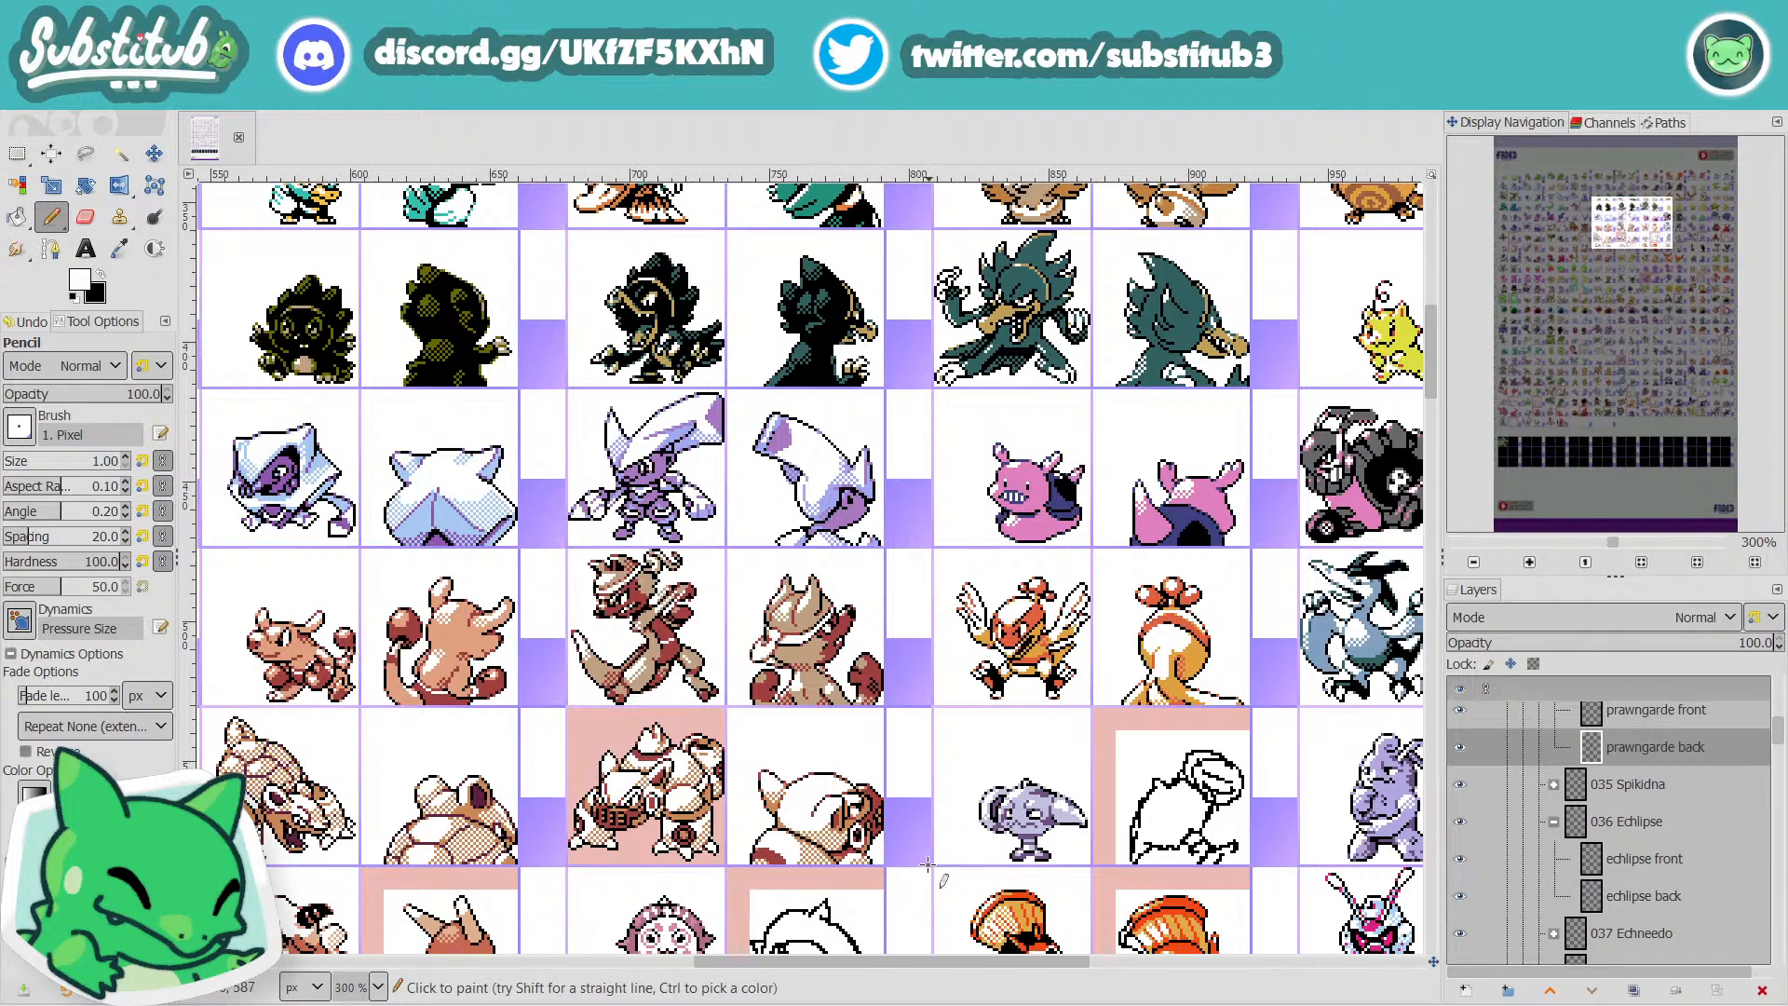
scroll(939, 896, down, 4)
scroll(945, 902, up, 2)
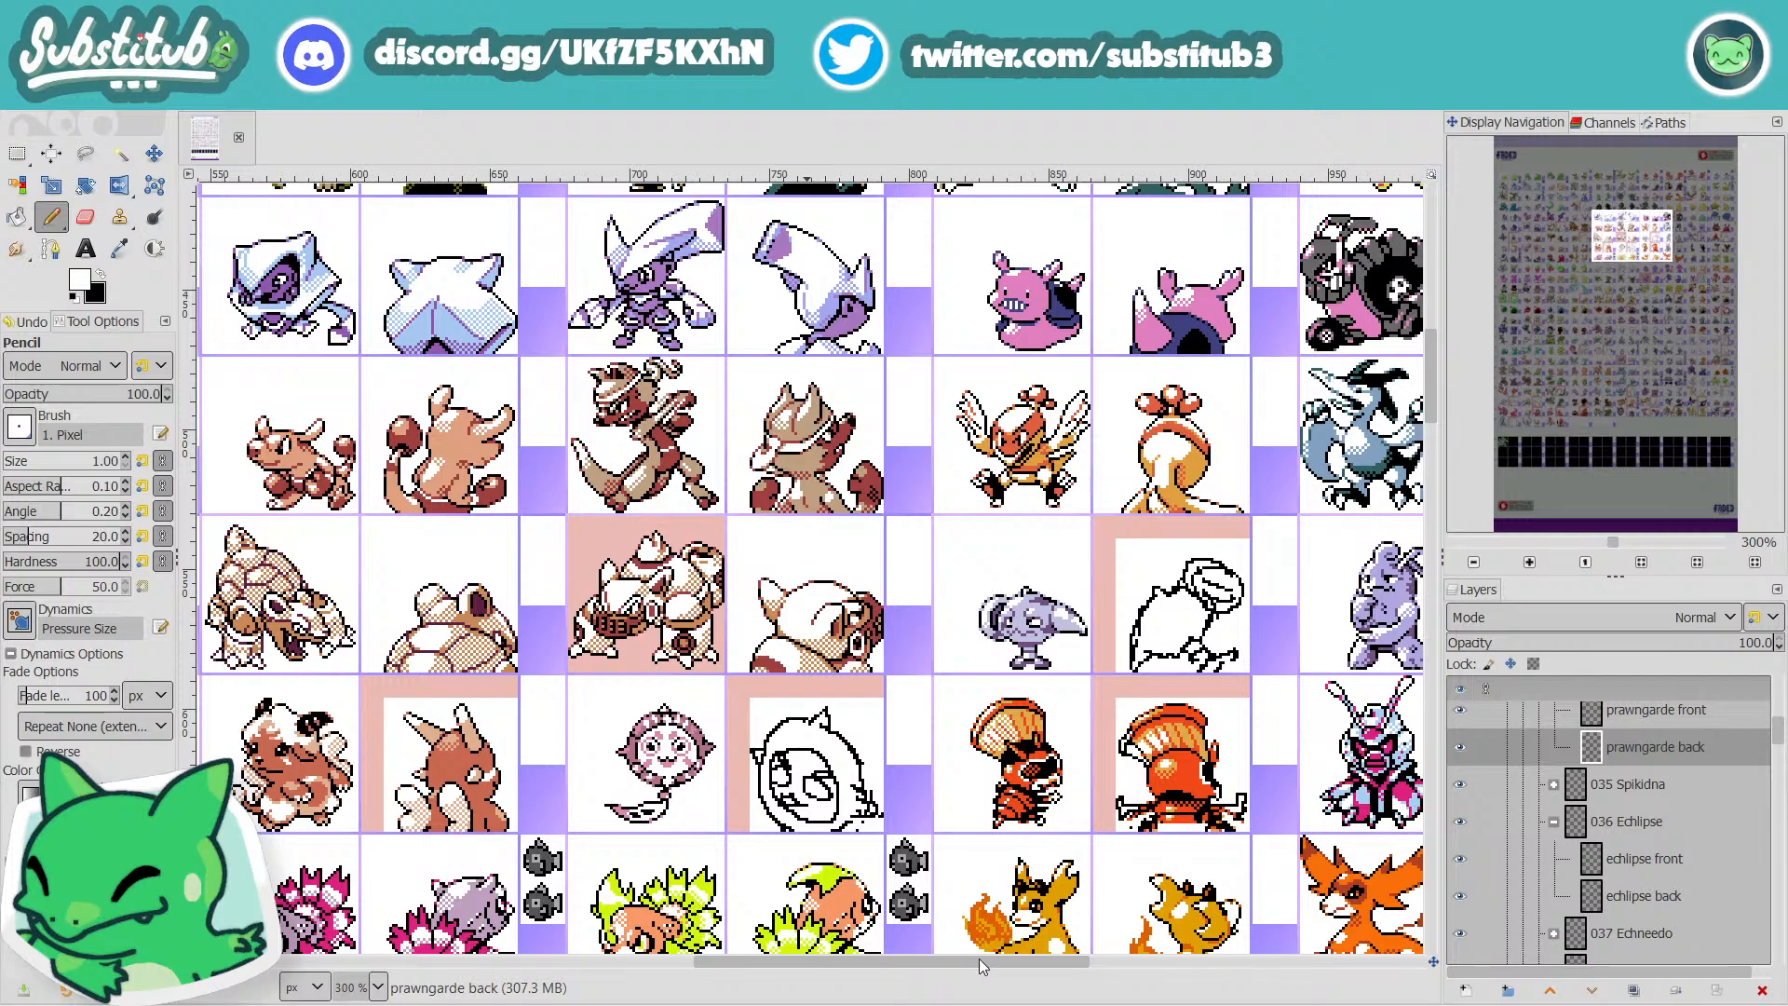
drag(983, 965, 843, 987)
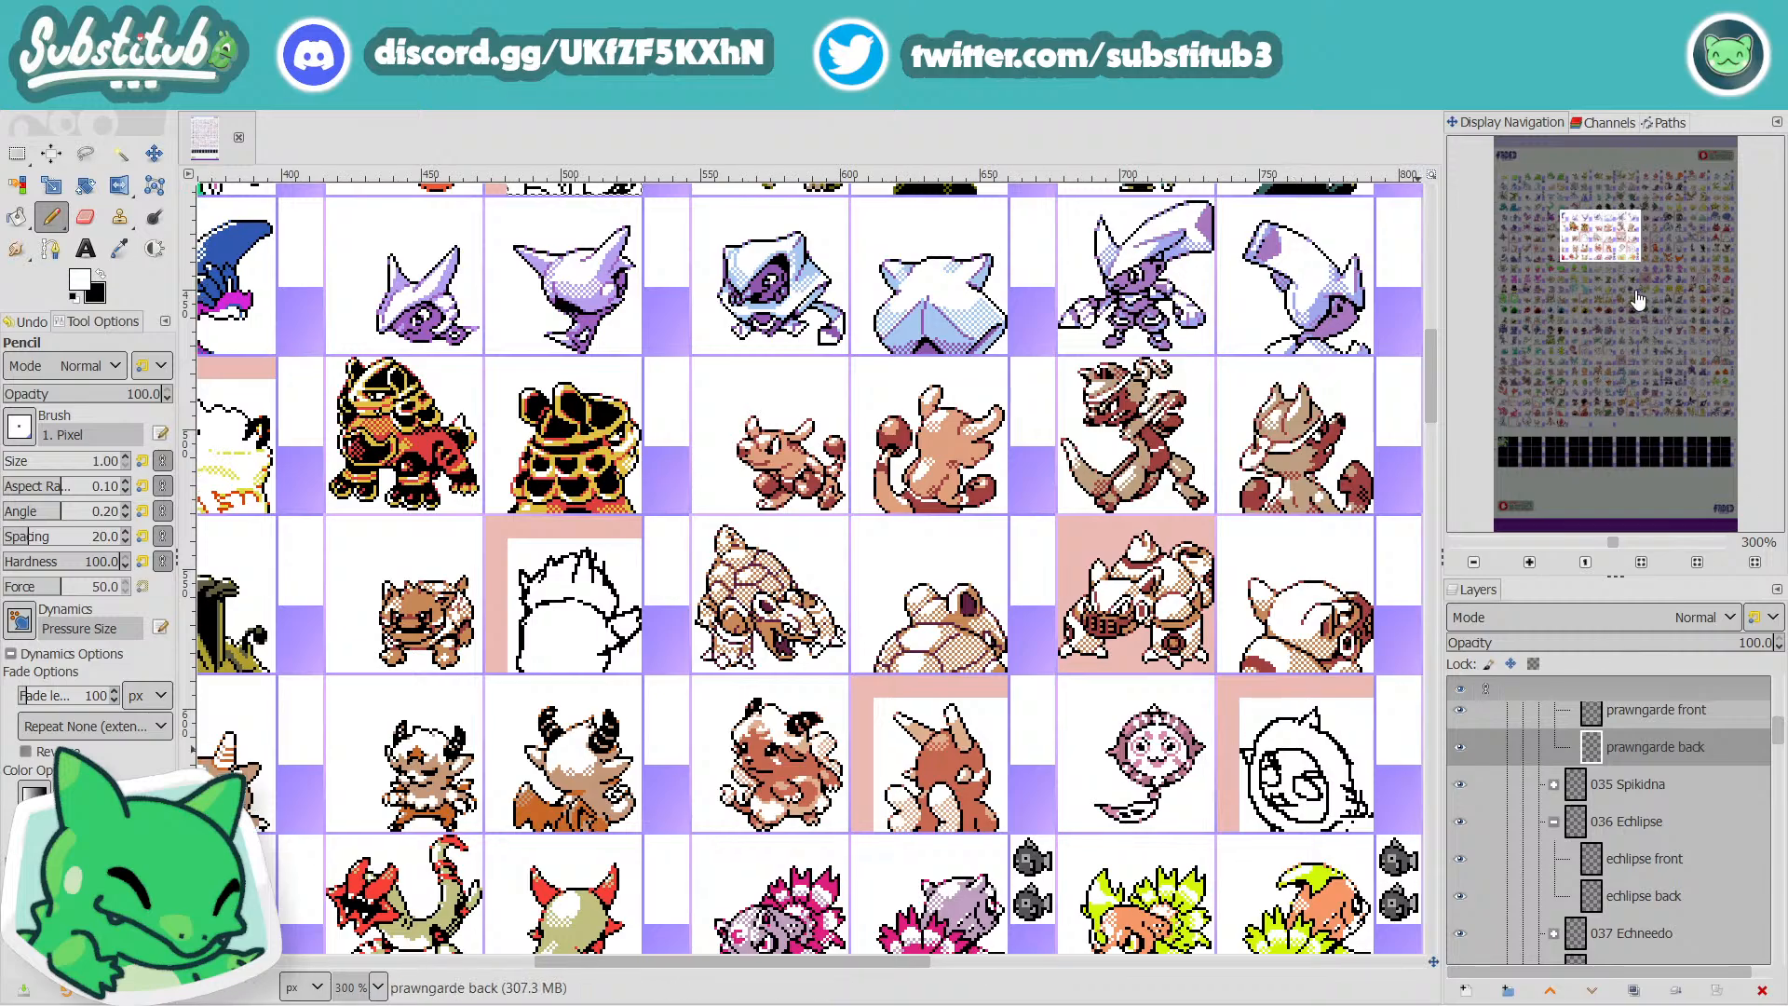
mouse_move(1611, 244)
mouse_down()
mouse_move(1645, 221)
mouse_move(1597, 225)
mouse_up()
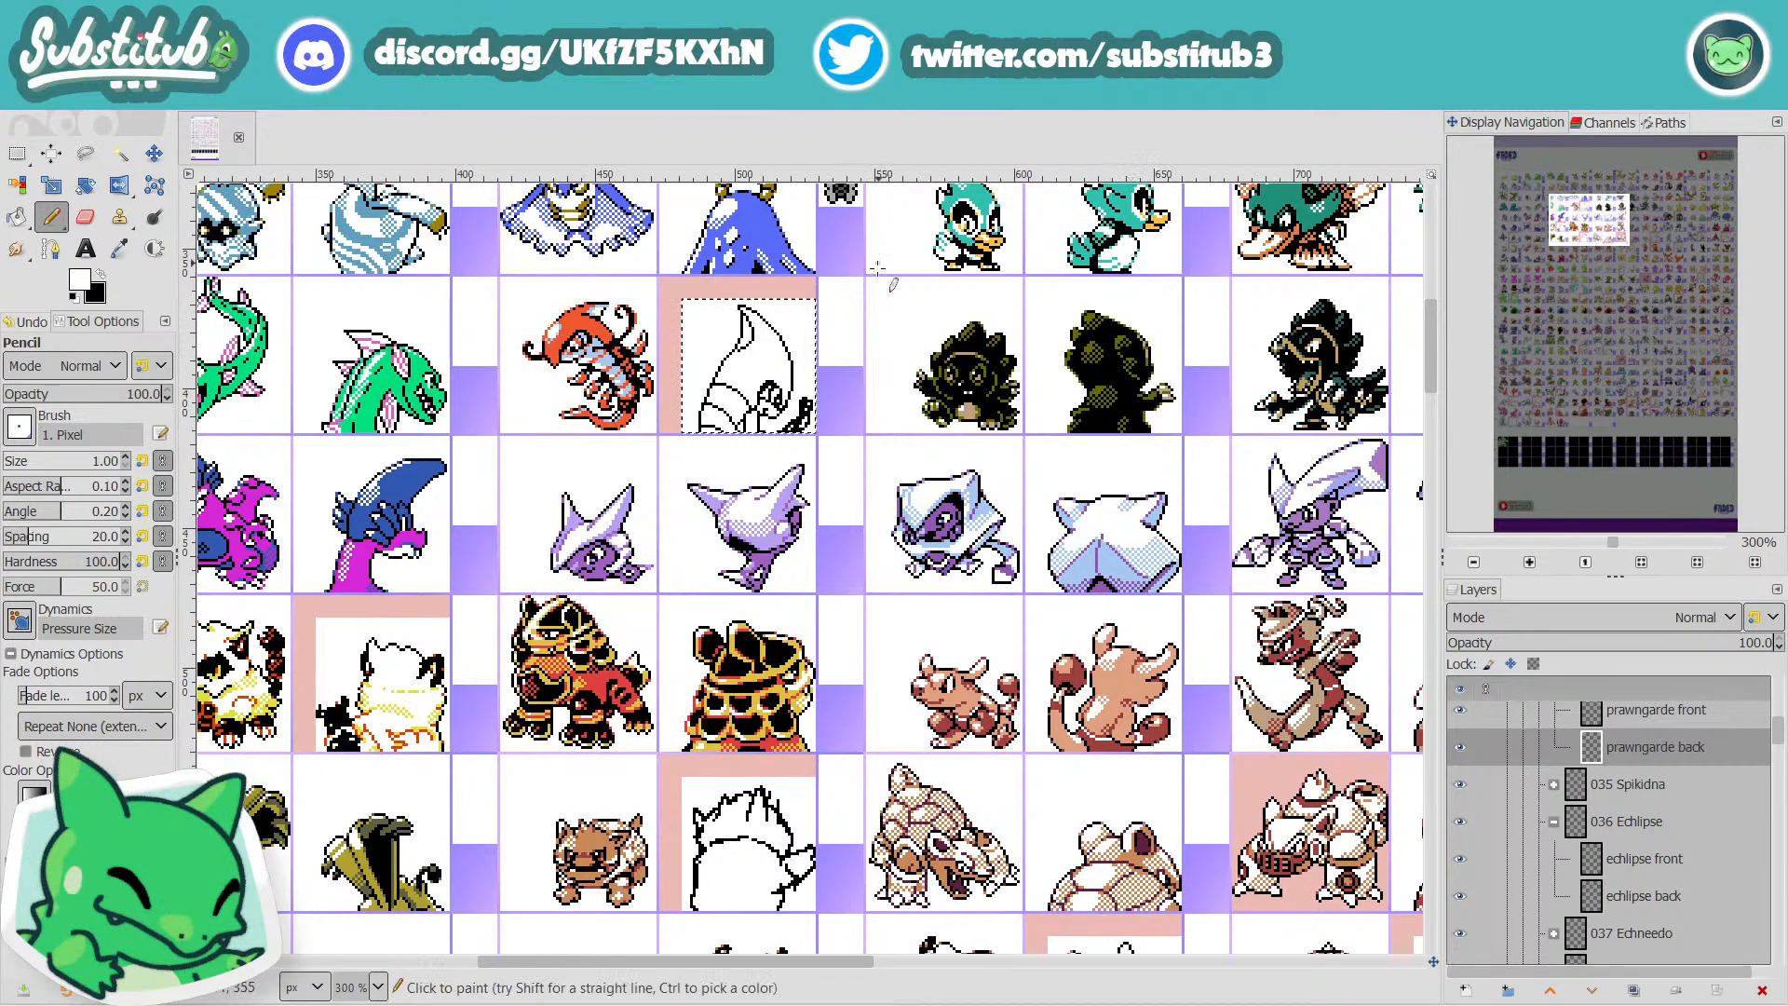
Reshape the prawngarde back's lowest shell segment curve near the canvas bottom with black pixels, whitening the replaced ones.
scroll(742, 640, up, 3)
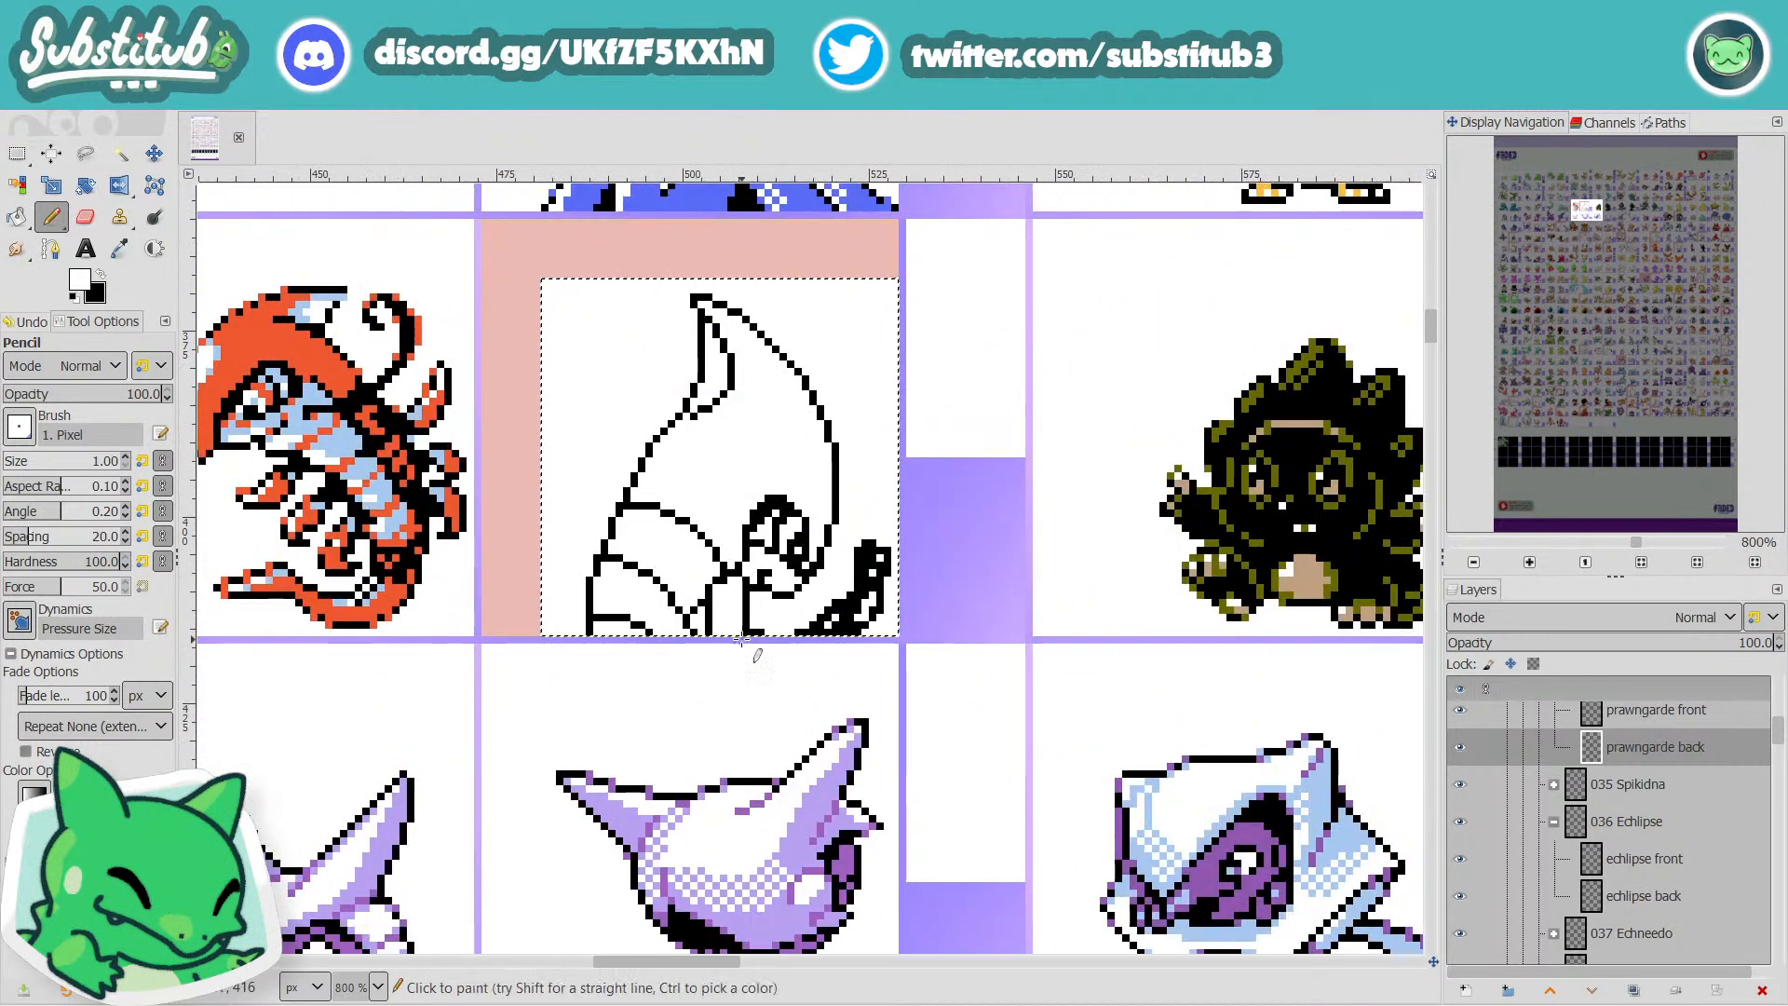
key(x)
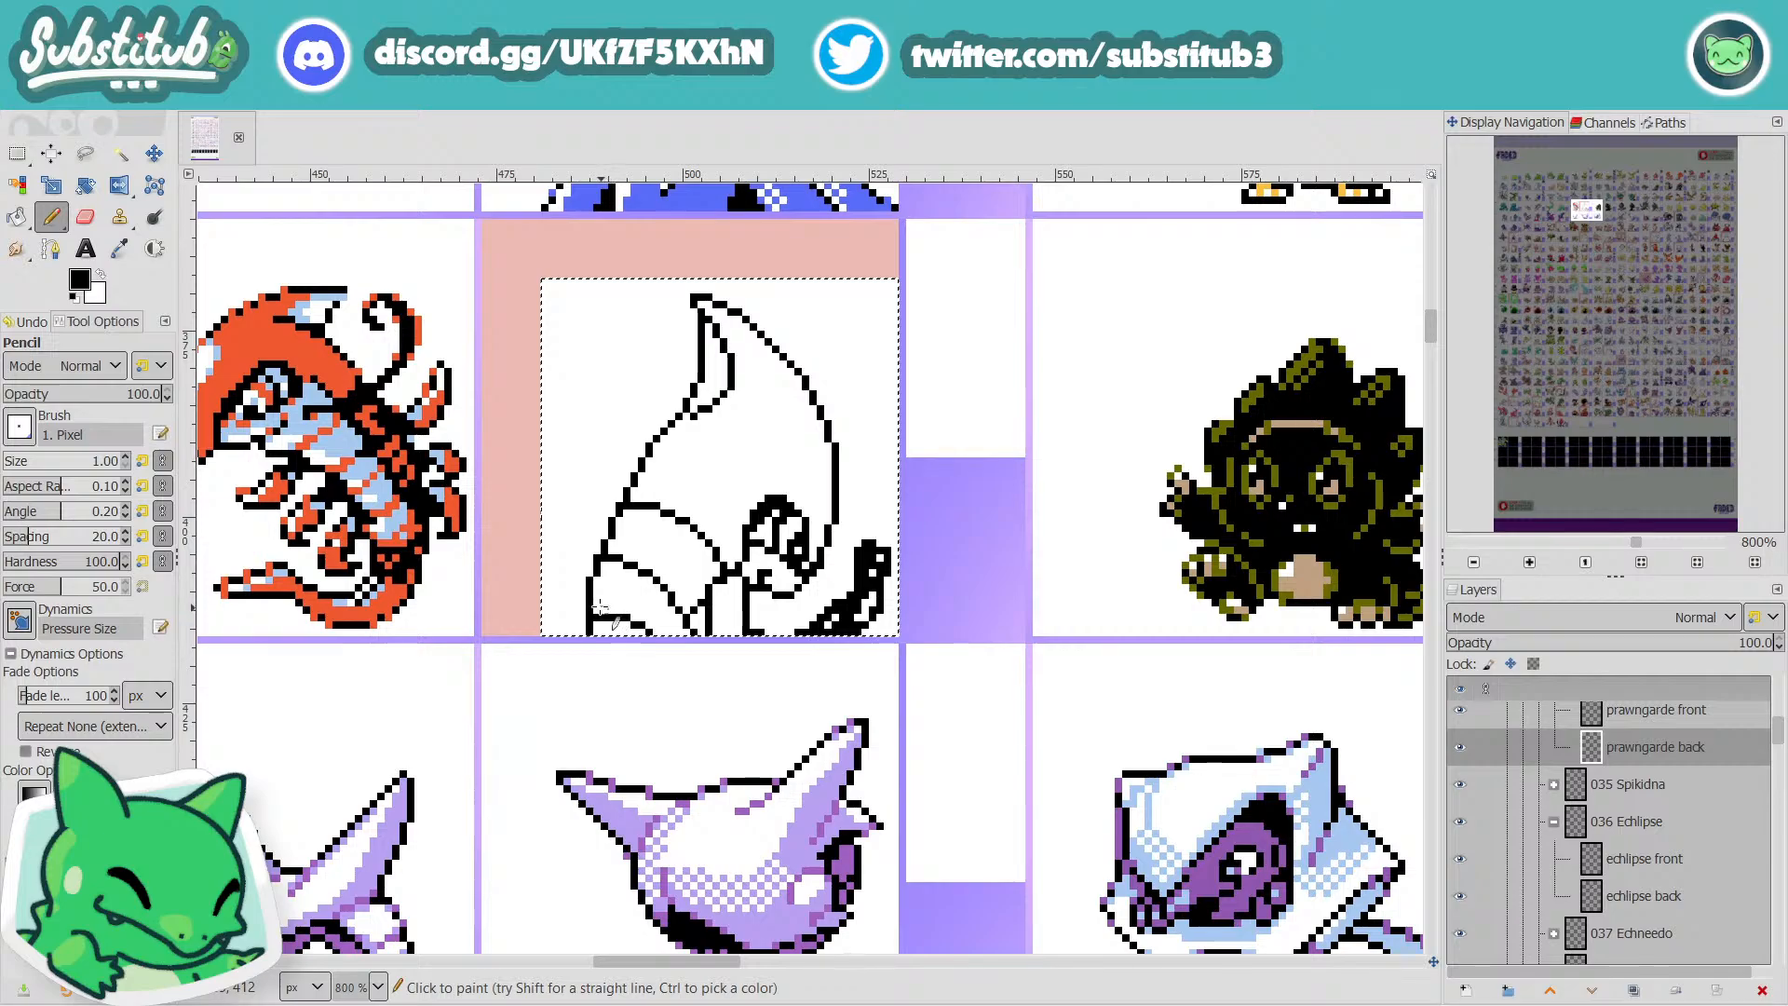
key(x)
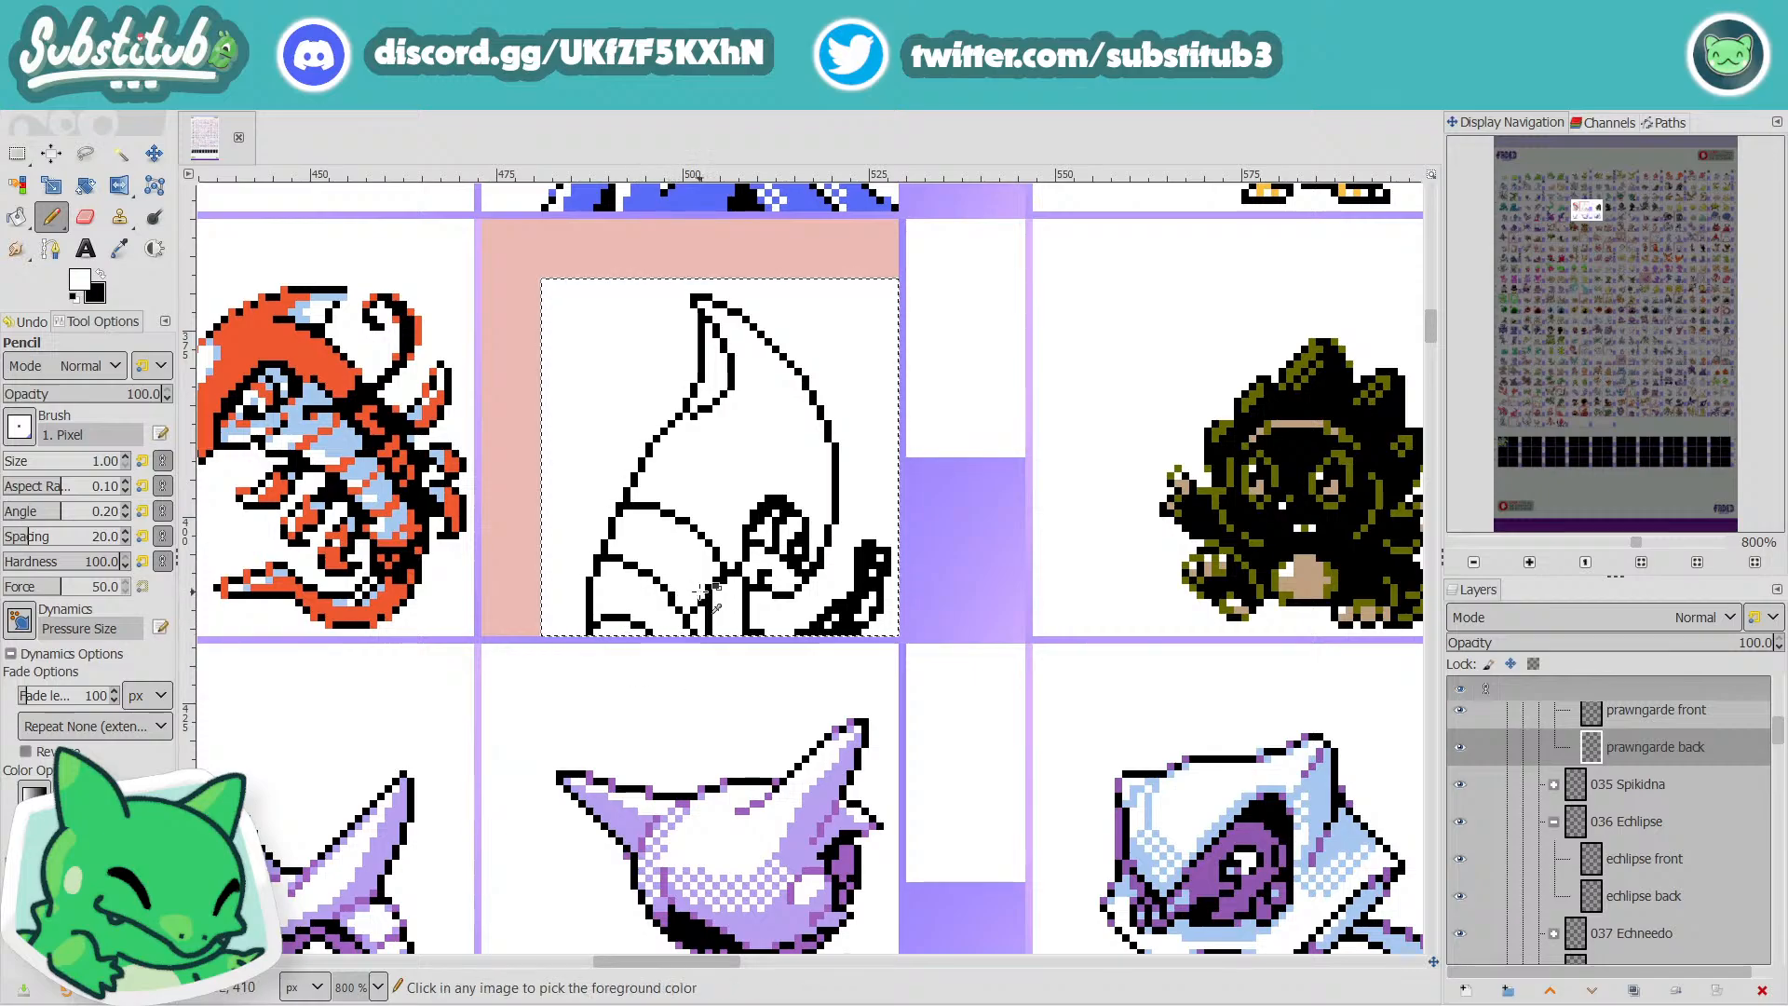
Examine the front and back sprites around prawngarde across the sheet's upper rows as references.
scroll(665, 616, down, 3)
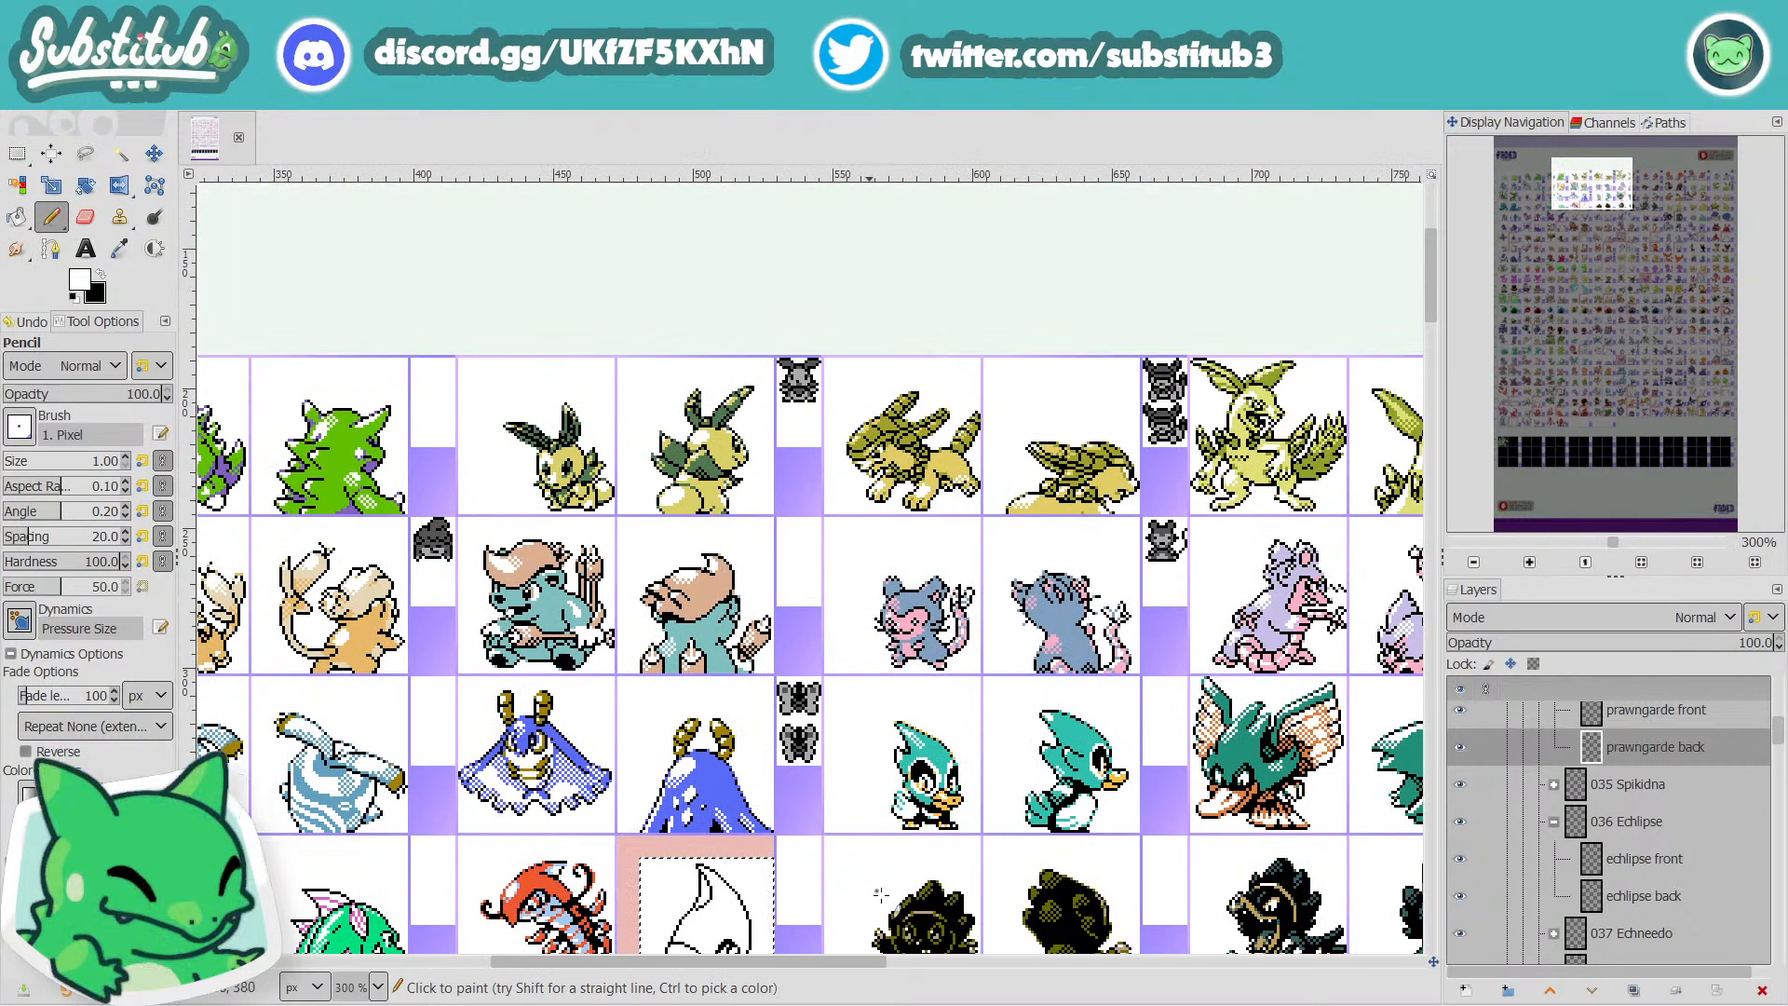
drag(868, 968, 649, 970)
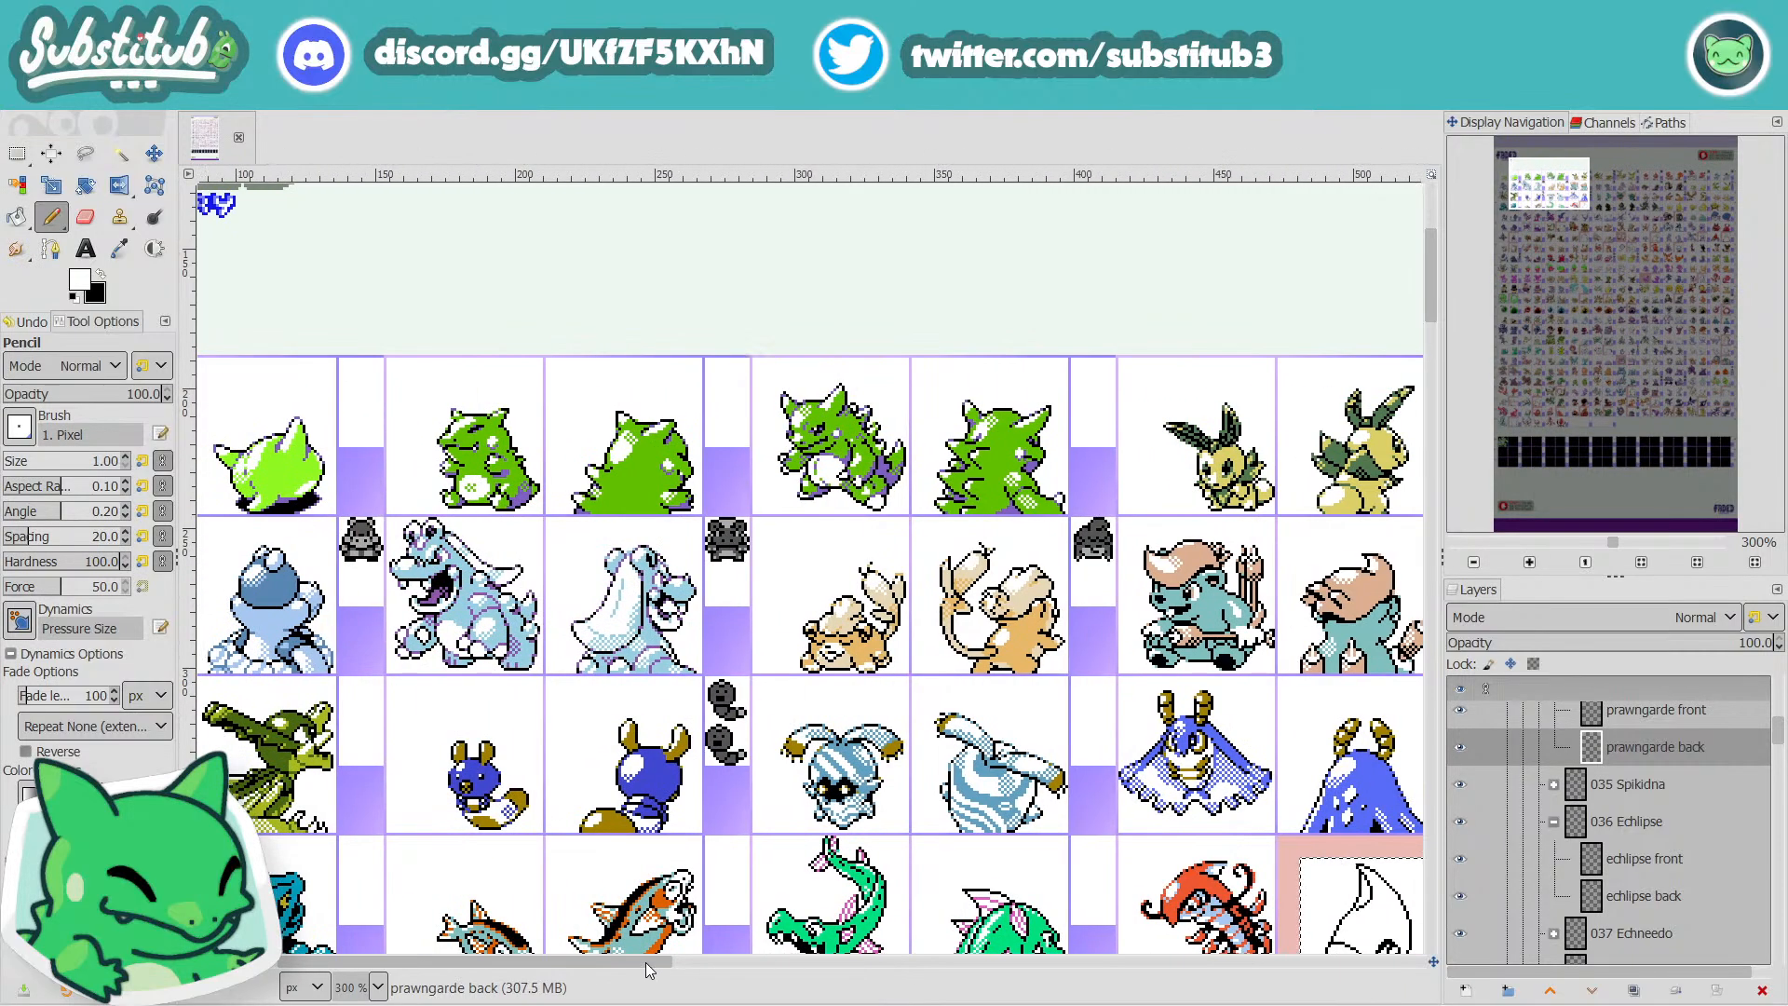
scroll(945, 727, down, 8)
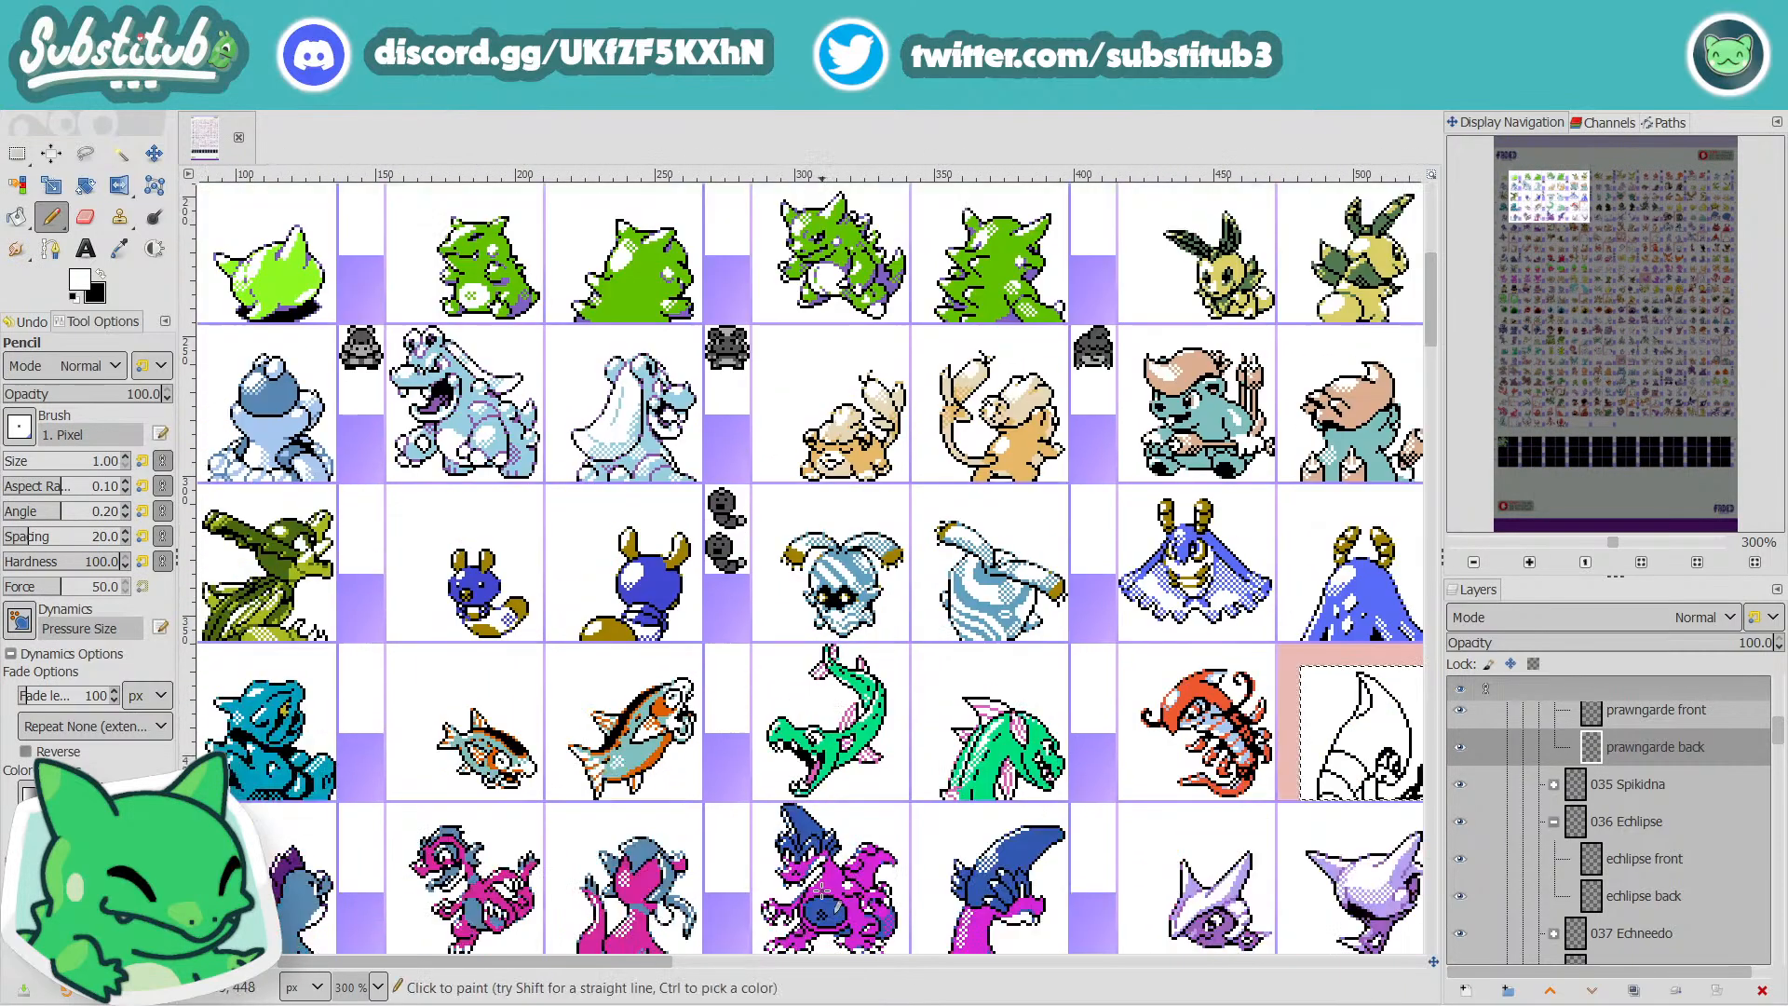
scroll(945, 726, up, 5)
scroll(944, 727, down, 2)
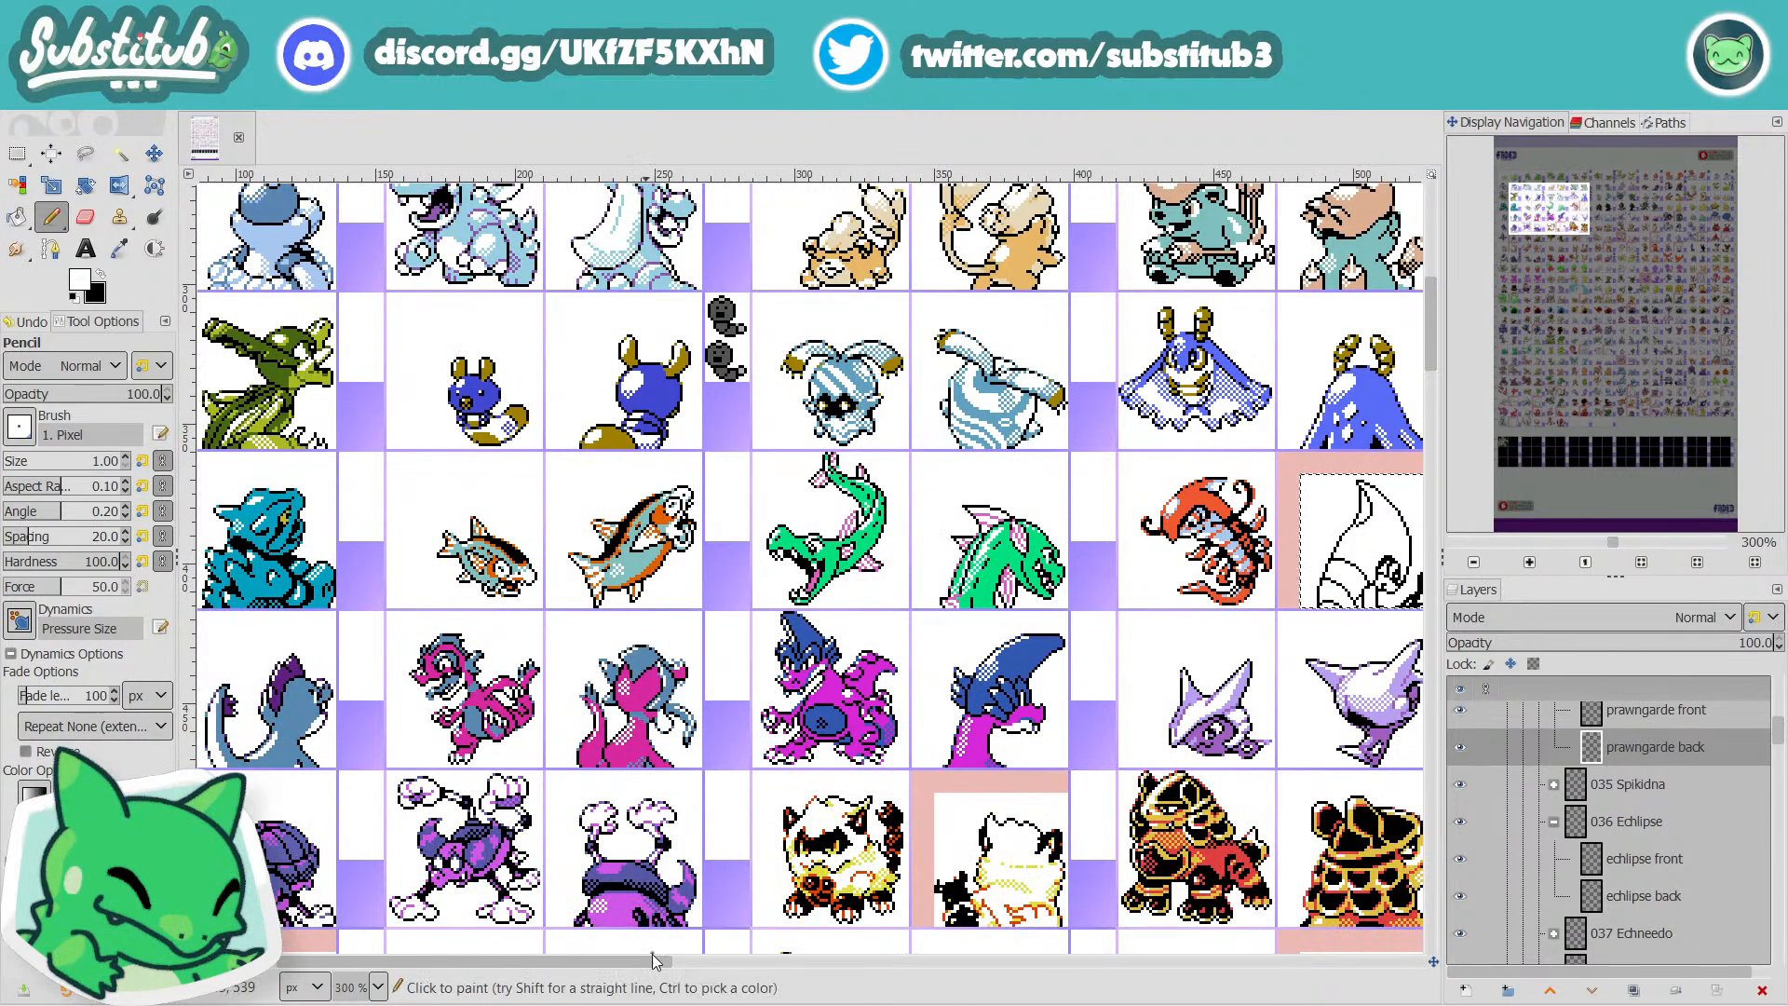
drag(644, 959, 874, 950)
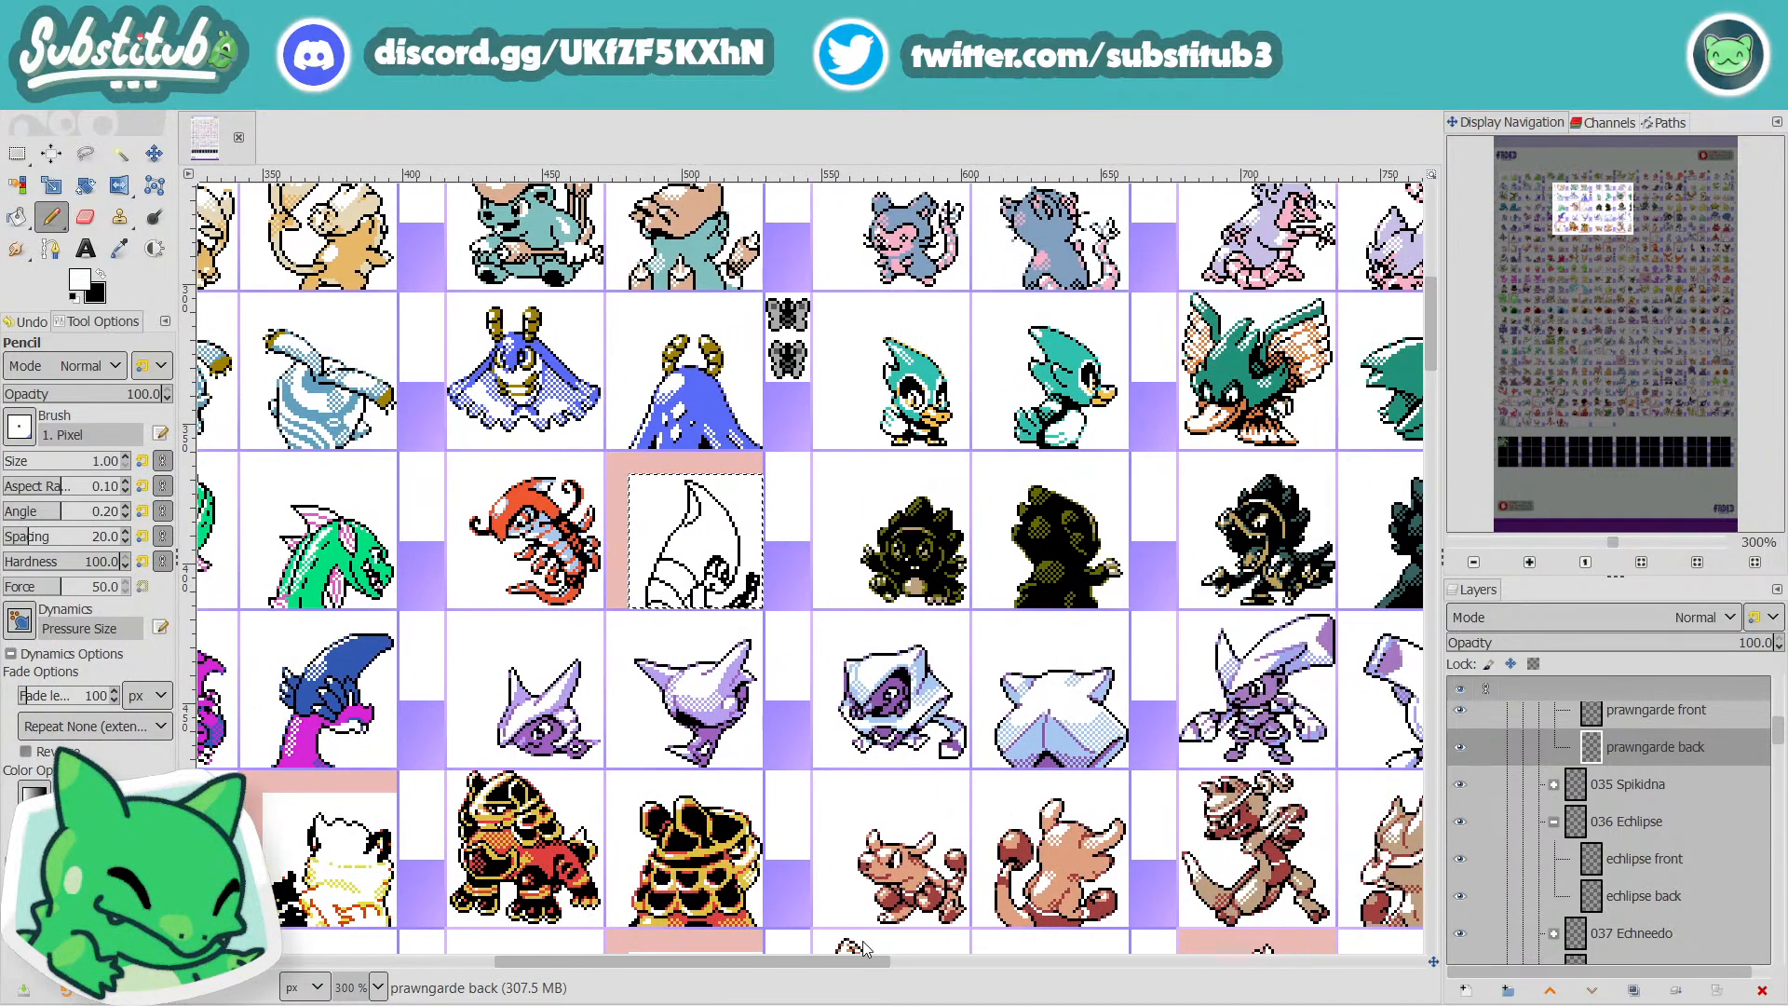
ctrl+scroll(727, 570, up, 4)
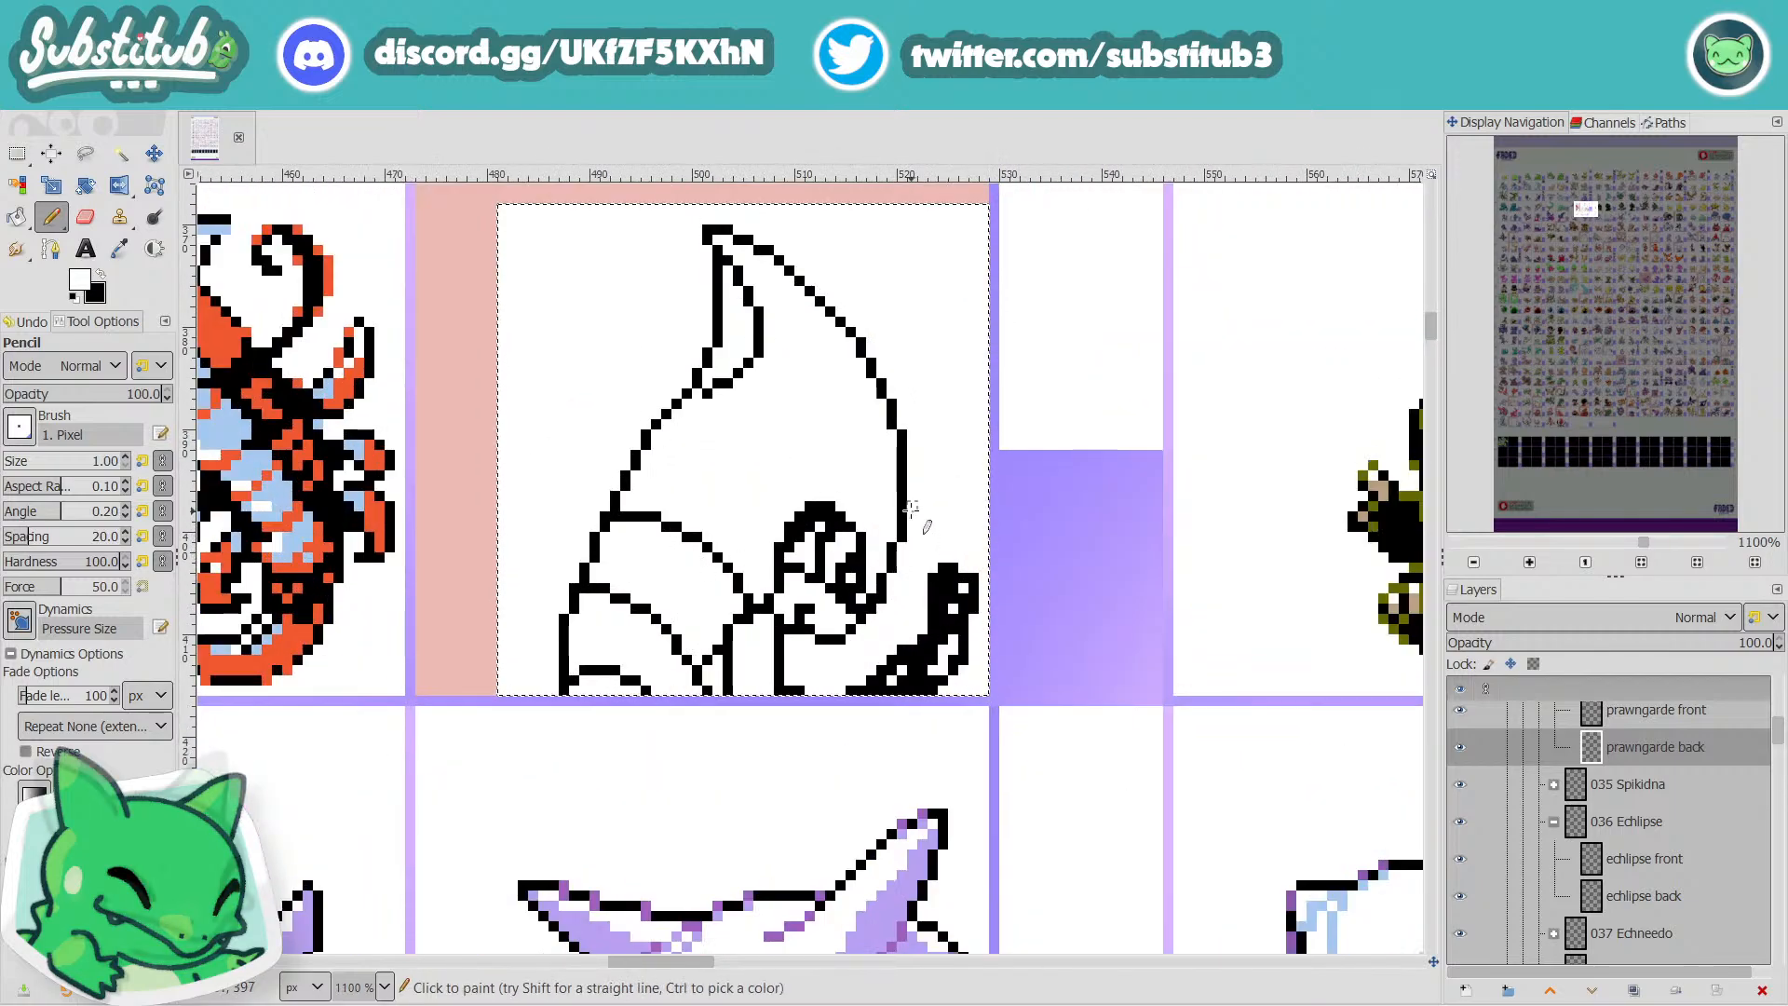
Touch up the prawngarde back's lowest shell segment curve with black and white pixels.
key(x)
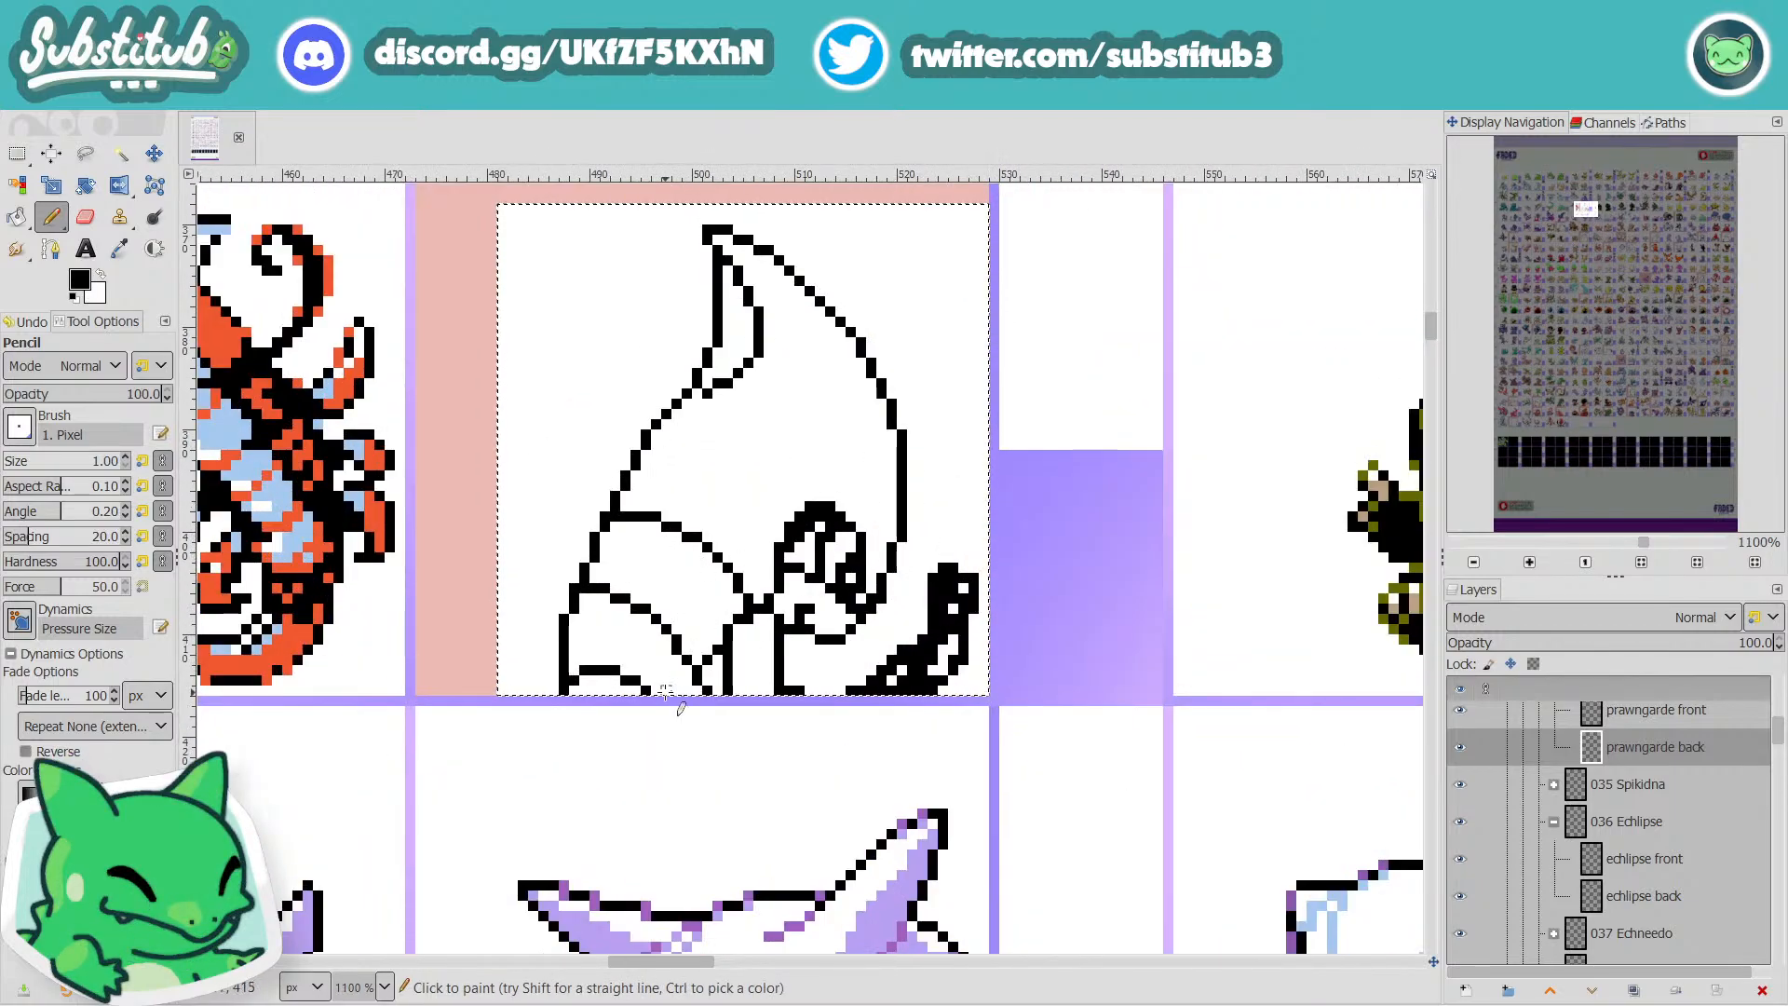
key(x)
key(x)
key(x)
key(x)
key(x)
key(x)
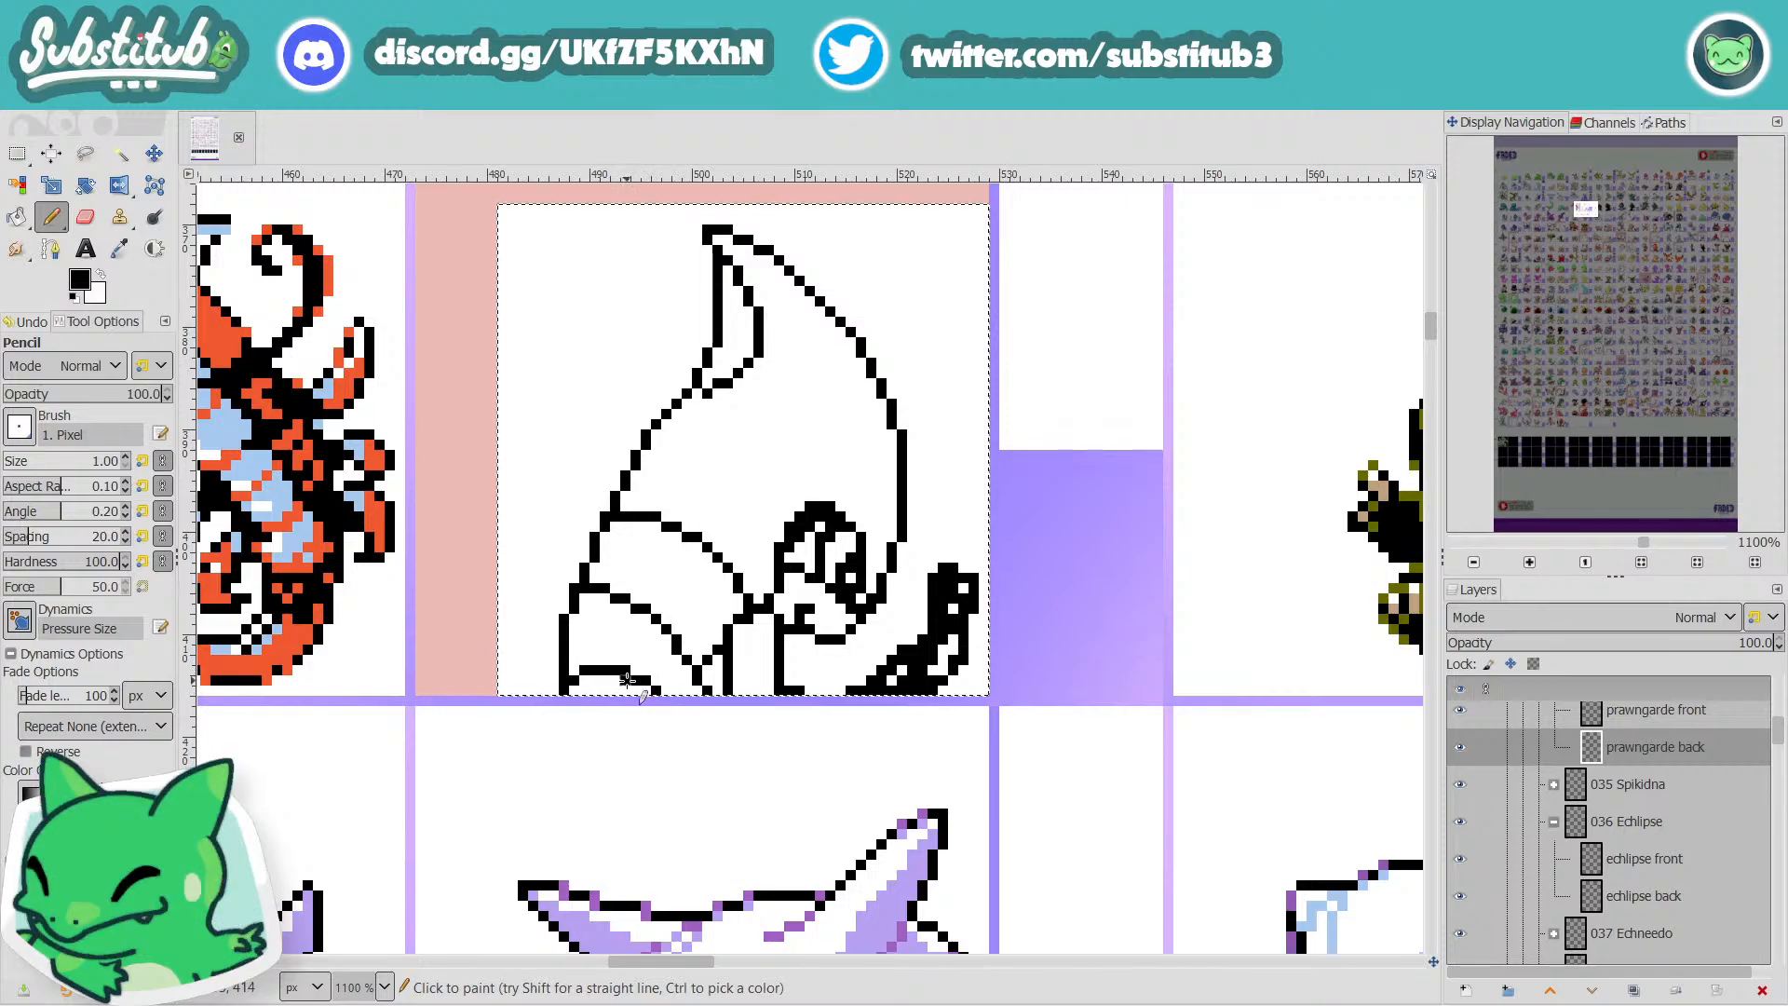
key(x)
Adjust the inner end of the second shell curve with black and white pixels, checking it against the front sprite.
ctrl+scroll(803, 619, down, 3)
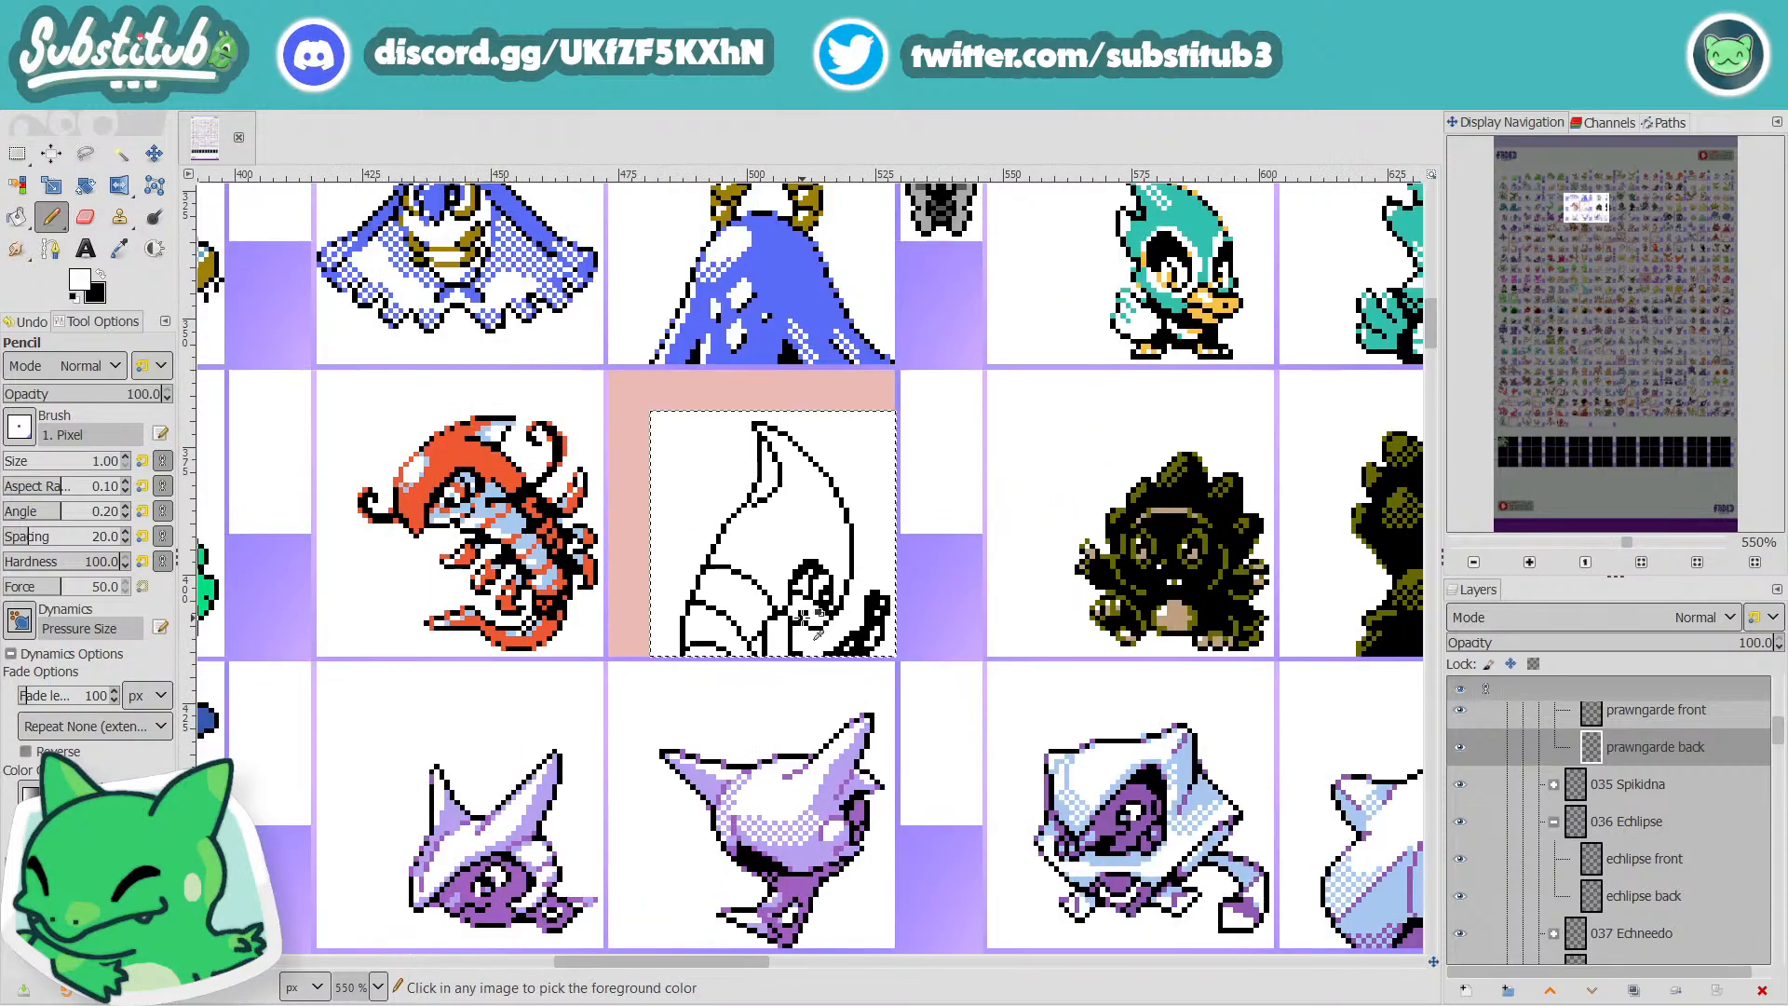
ctrl+scroll(806, 620, up, 1)
ctrl+scroll(803, 620, up, 2)
key(x)
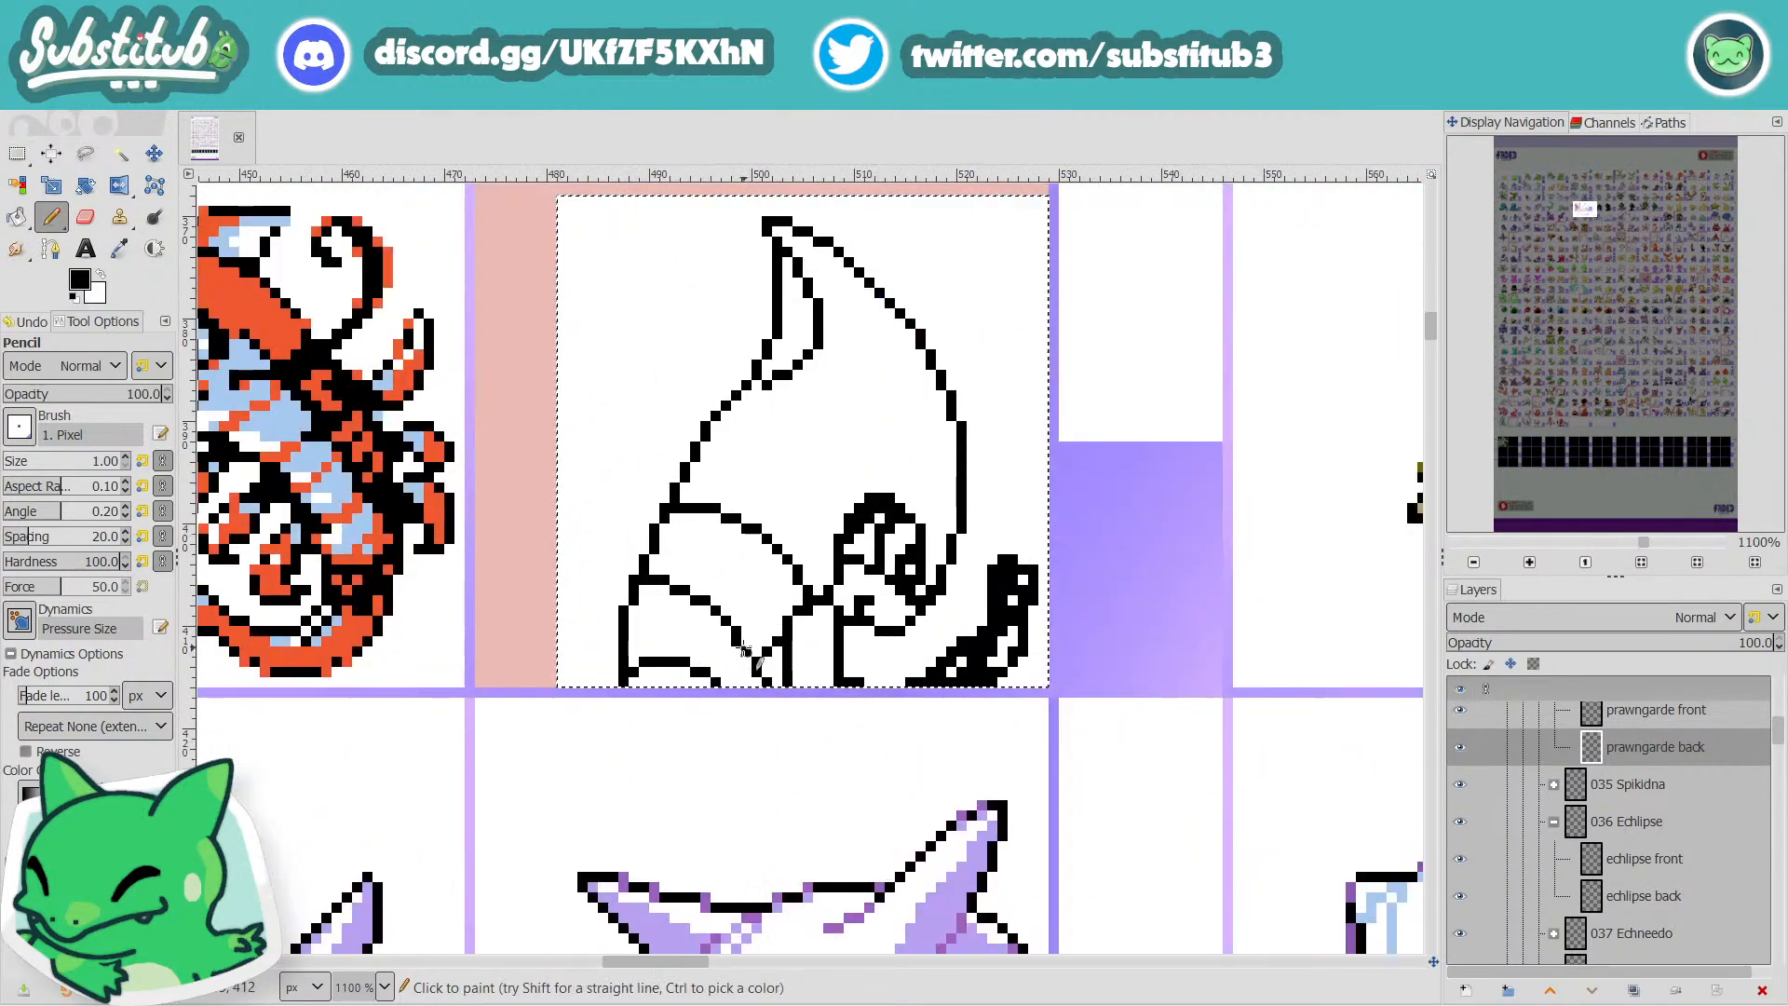
key(x)
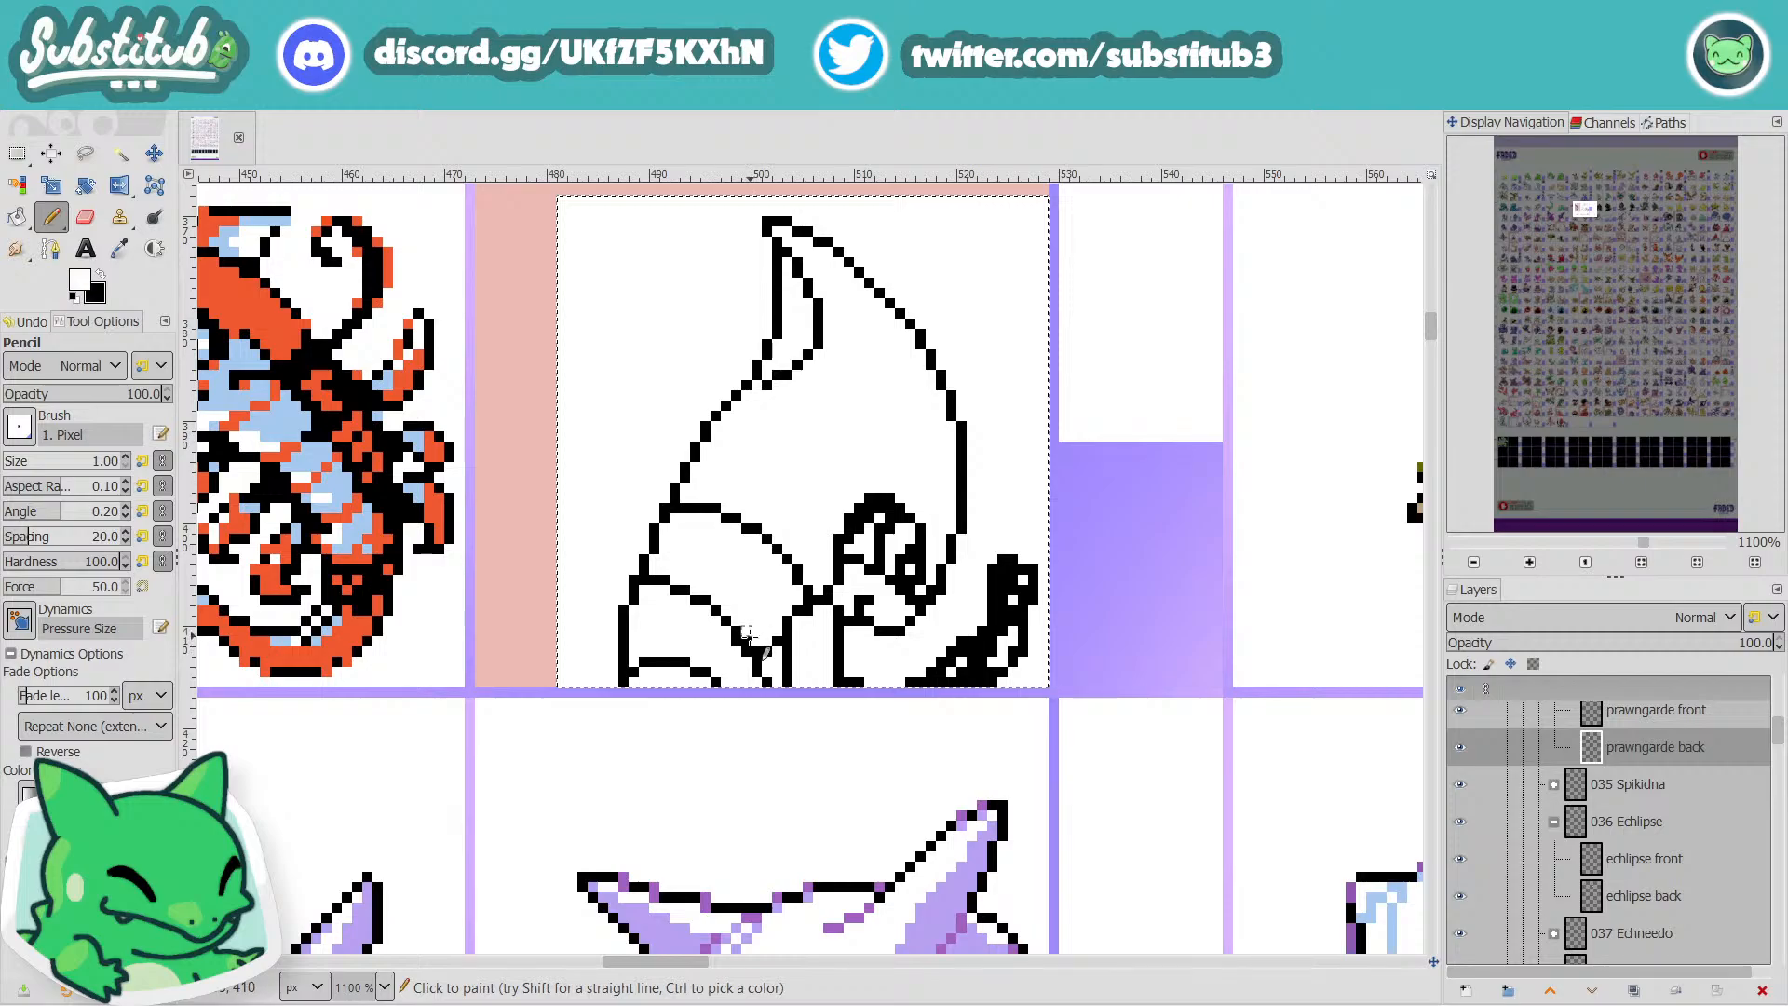
key(x)
key(x)
ctrl+scroll(745, 629, down, 5)
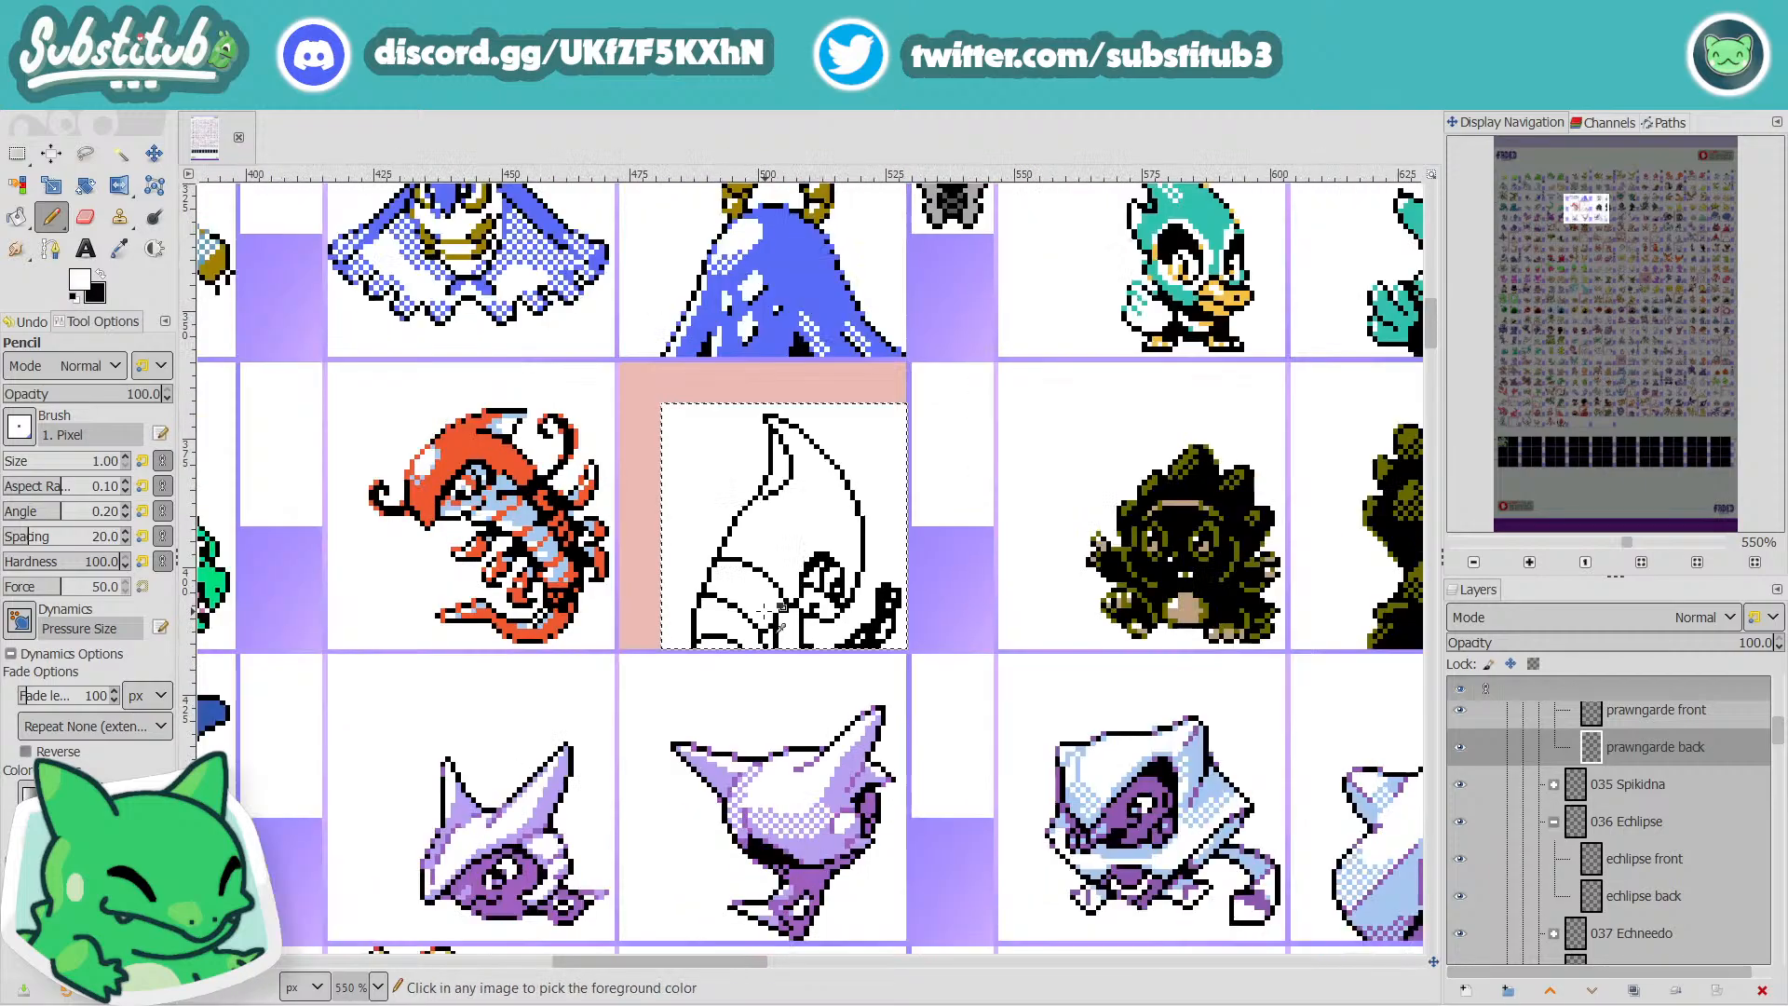
Add black pixels at the joint between the second shell curve's inner end and the adjacent vertical body line.
ctrl+scroll(740, 608, up, 4)
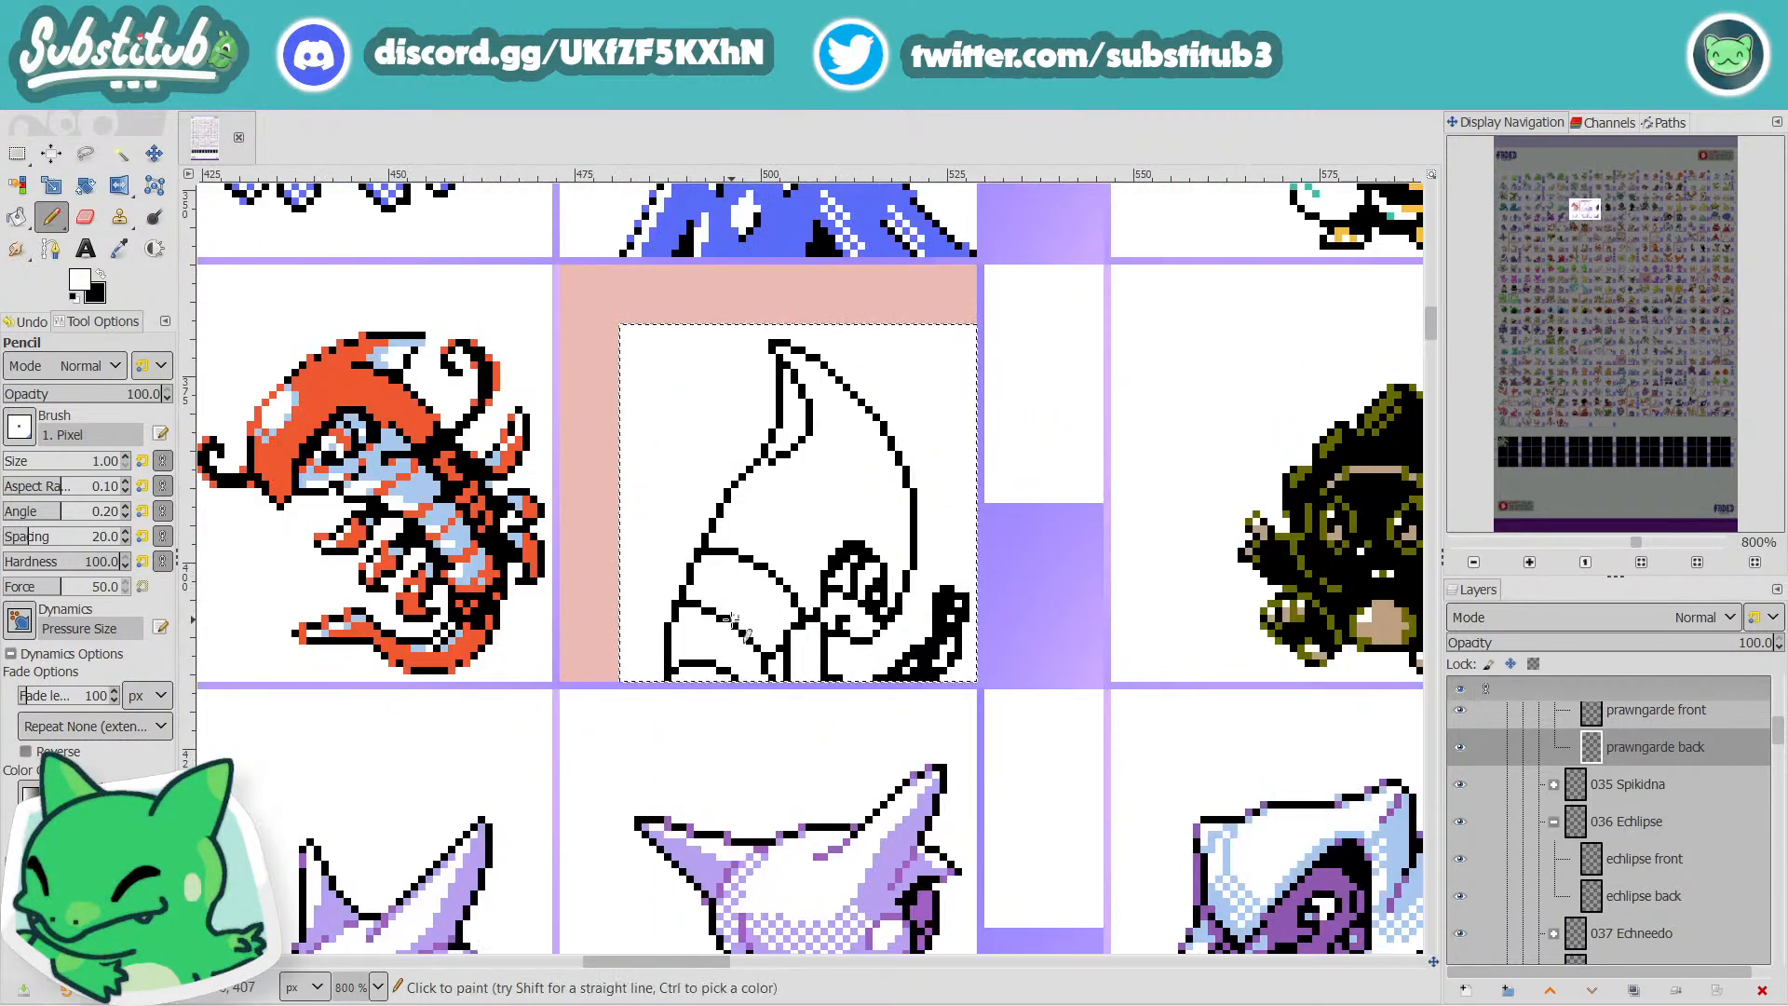
ctrl+scroll(740, 608, up, 2)
key(x)
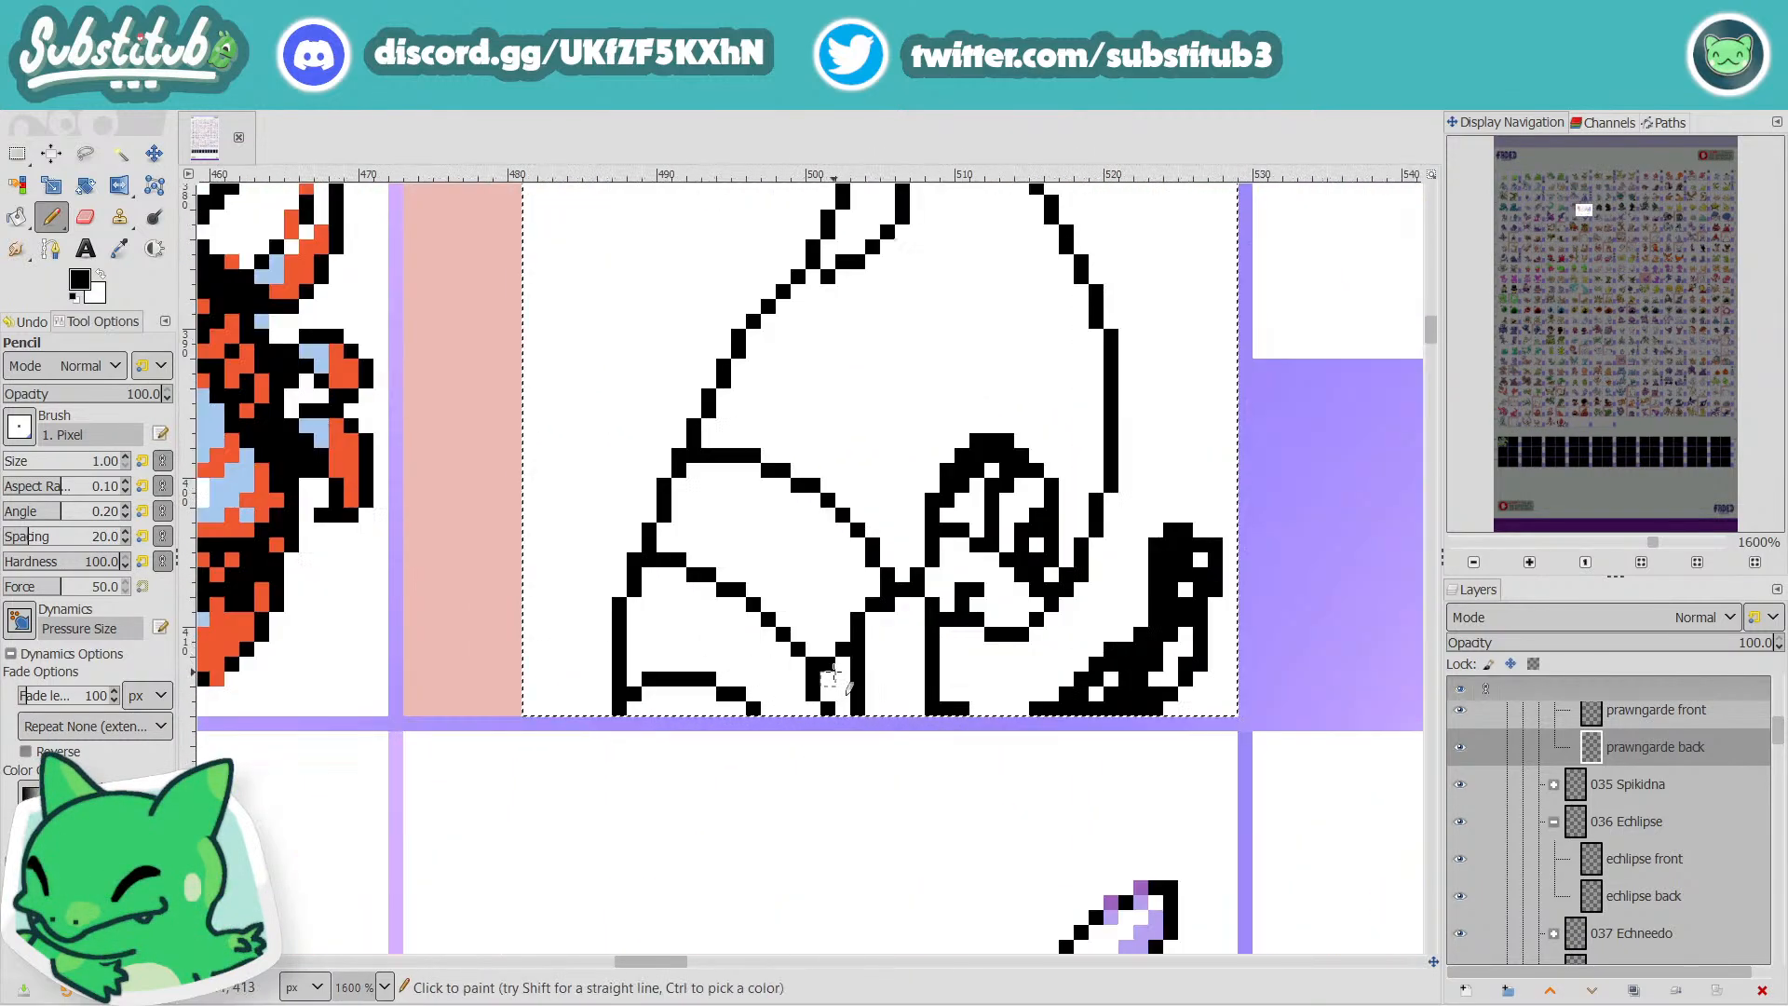
ctrl+scroll(832, 677, down, 2)
ctrl+scroll(831, 677, up, 1)
ctrl+scroll(838, 679, up, 1)
click(842, 680)
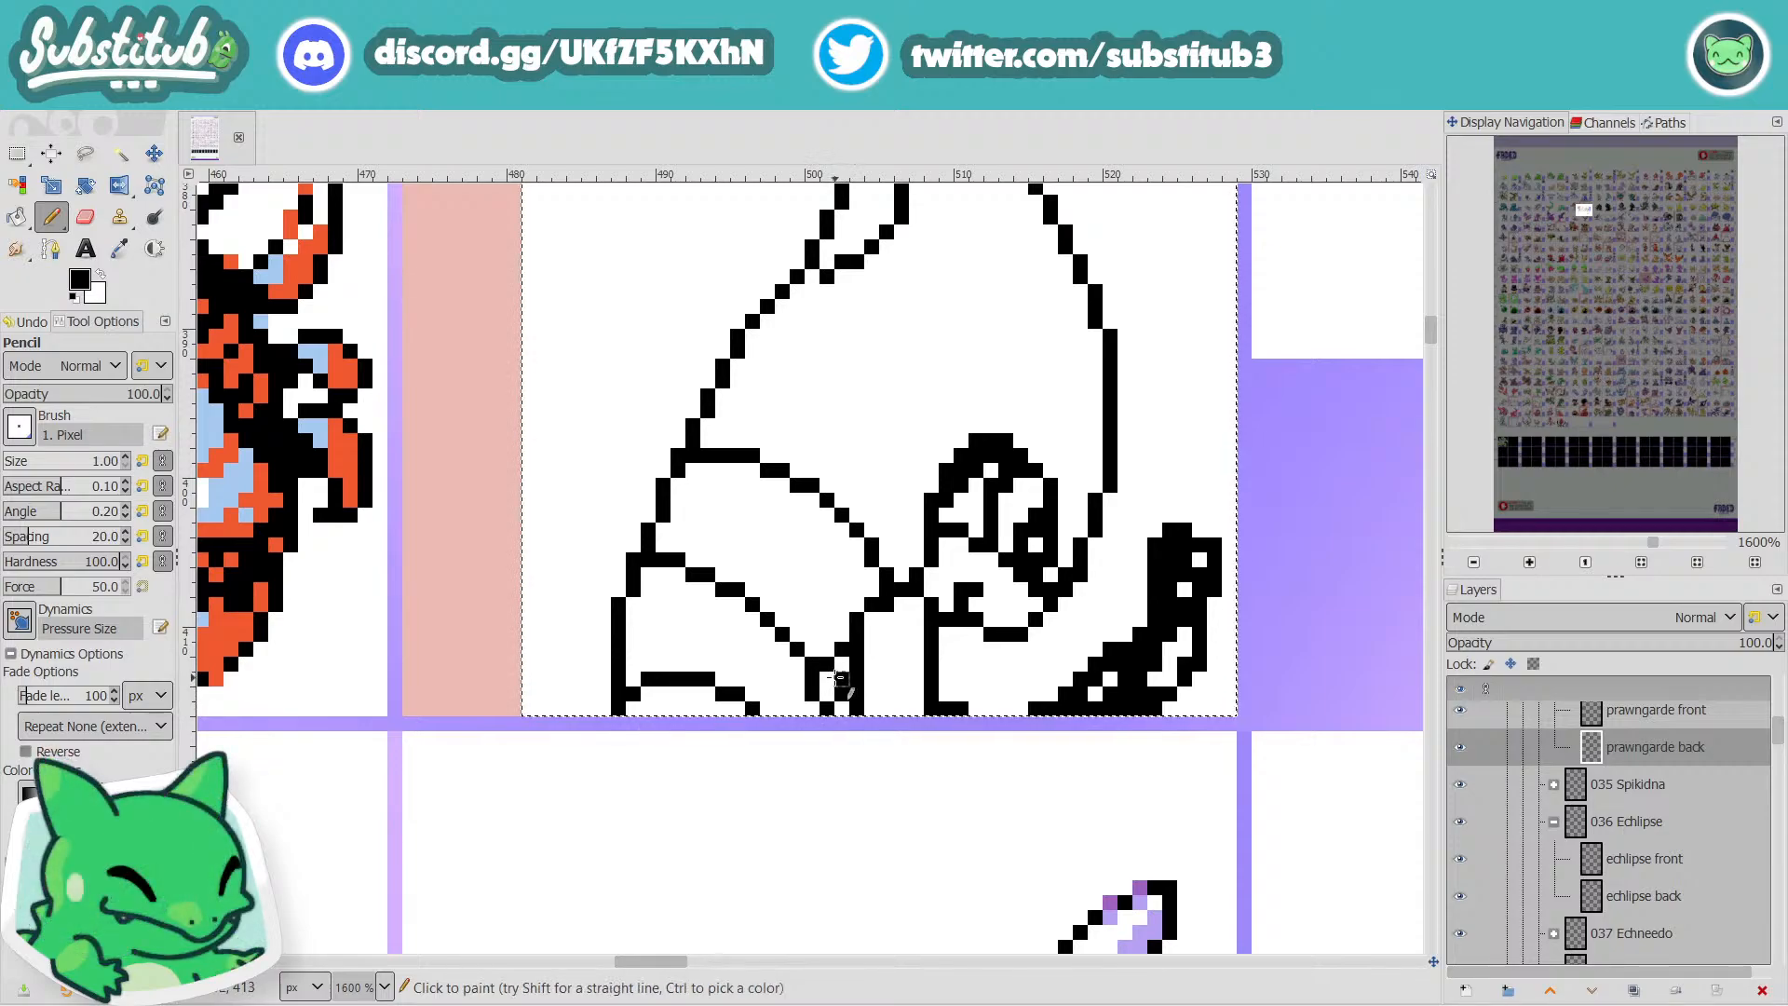
Rework the small black shapes below the second shell curve's inner end, whitening the gap between them, and save the image.
ctrl+scroll(836, 678, down, 4)
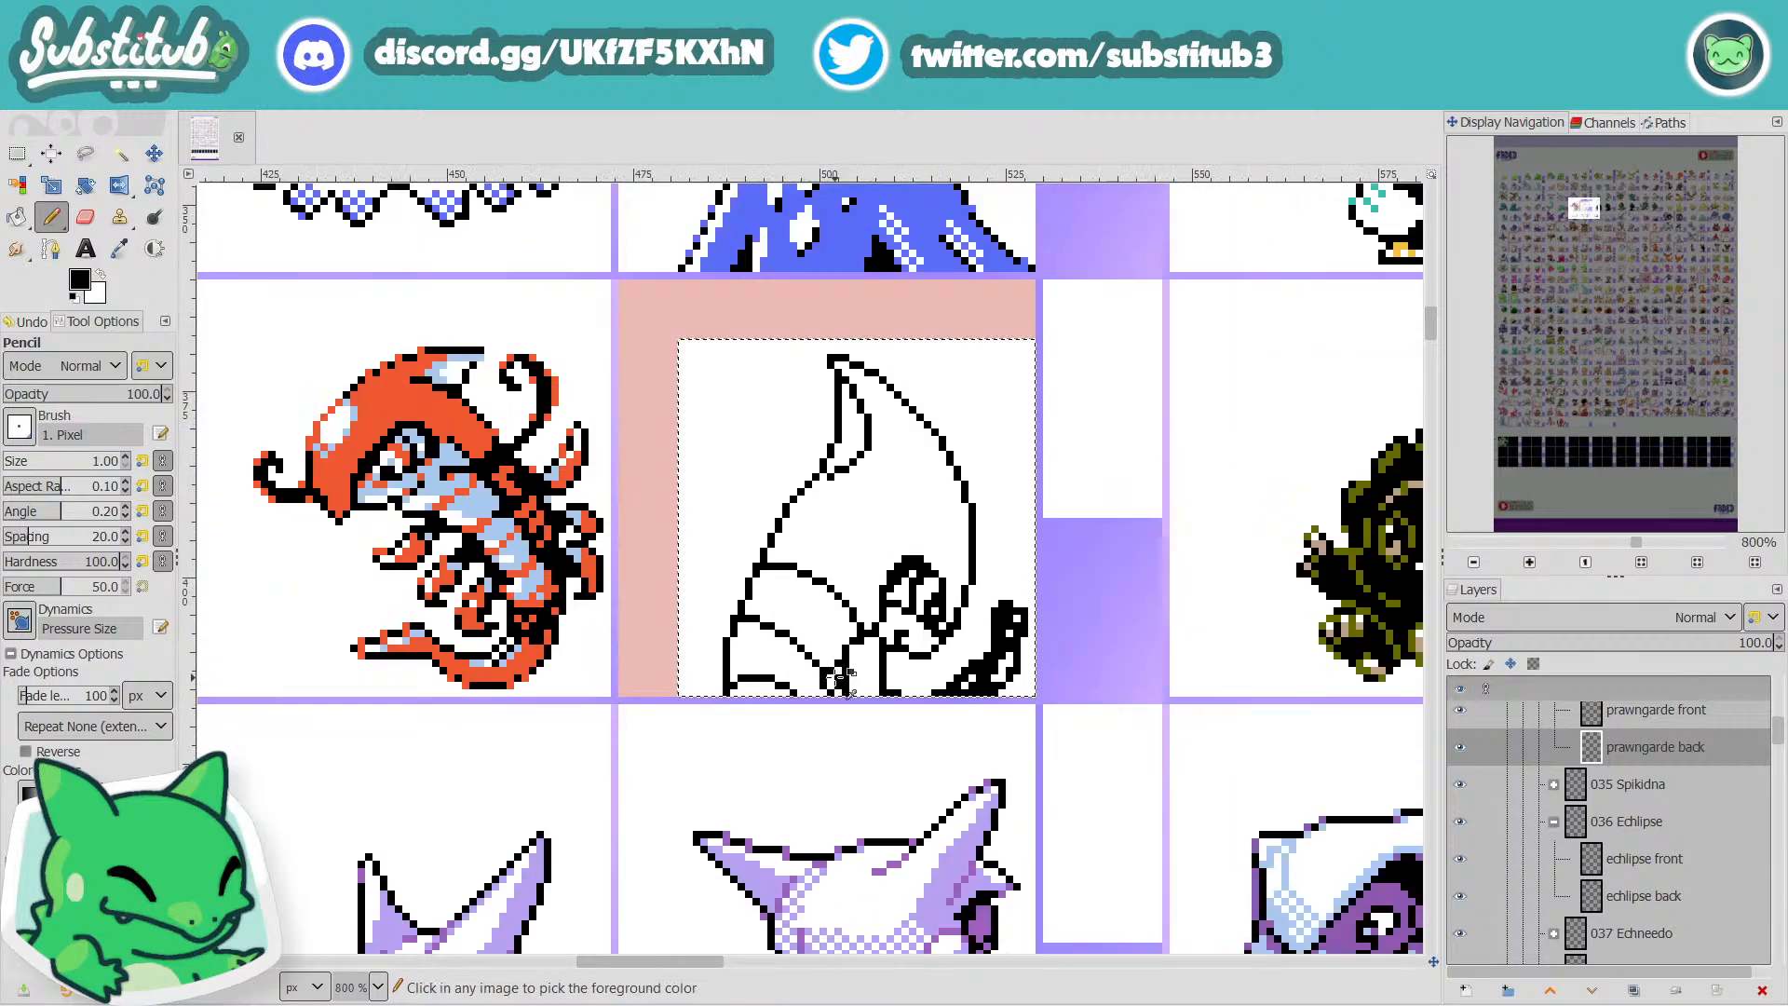
ctrl+scroll(833, 663, up, 2)
ctrl+scroll(831, 661, up, 2)
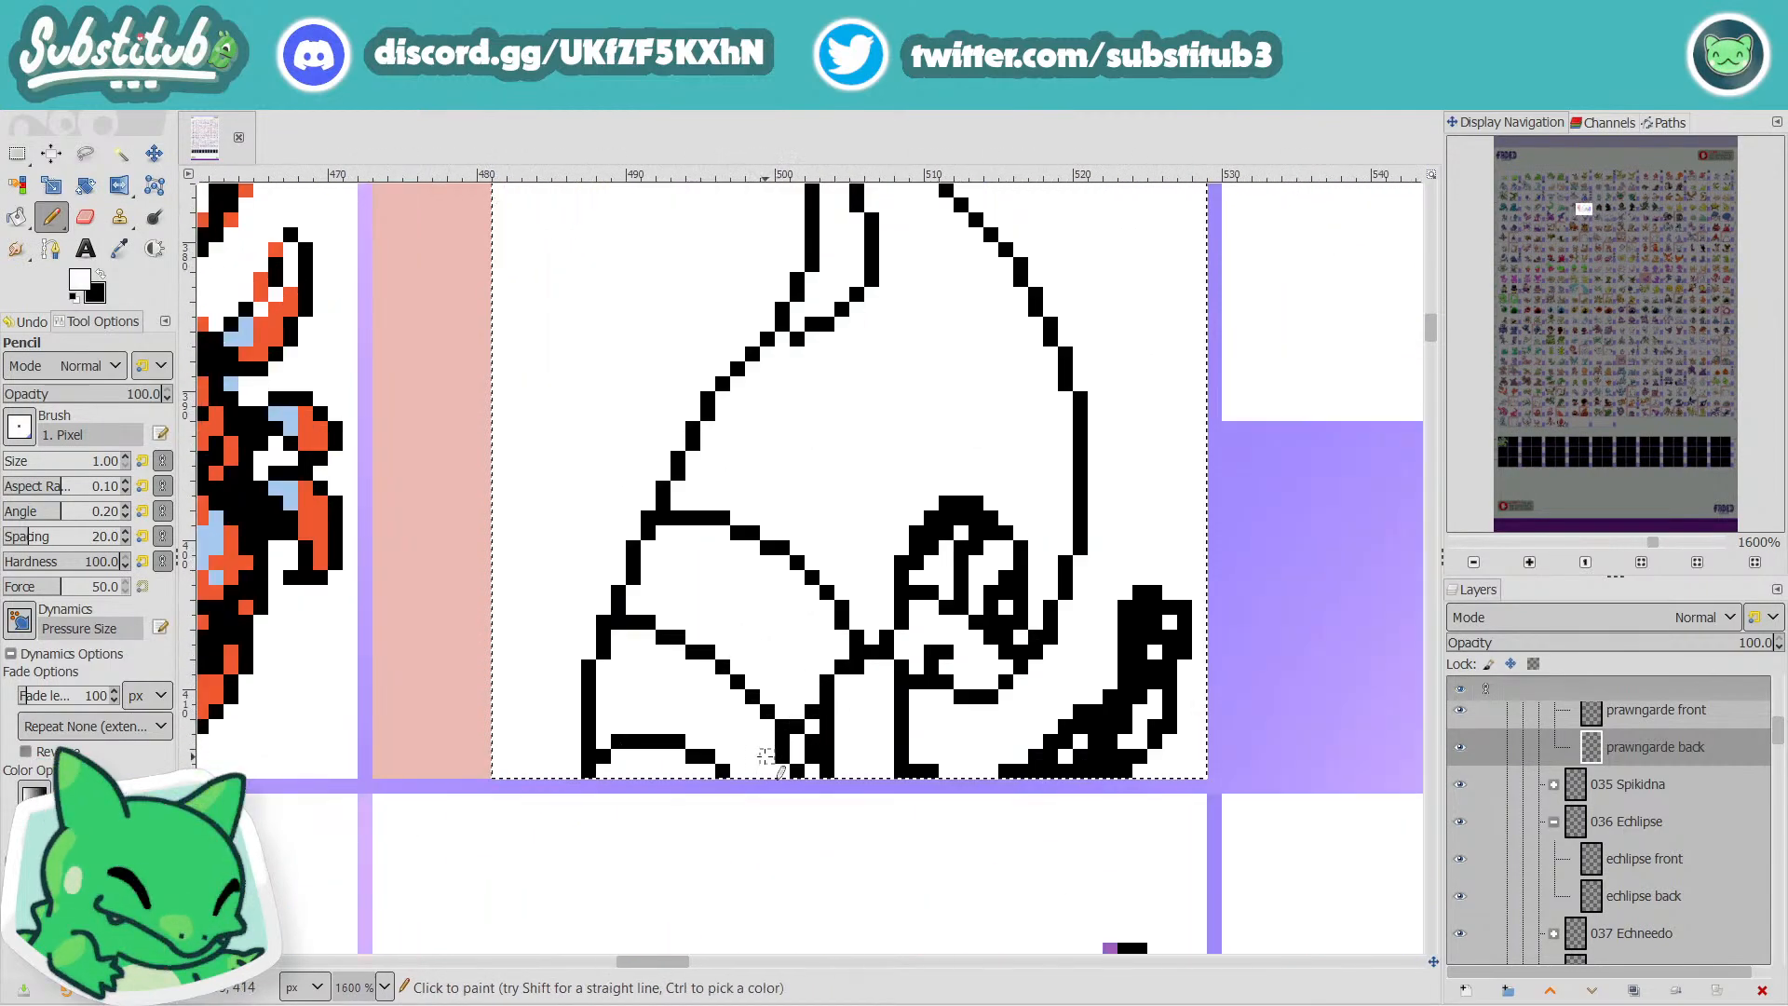
ctrl+scroll(765, 756, down, 1)
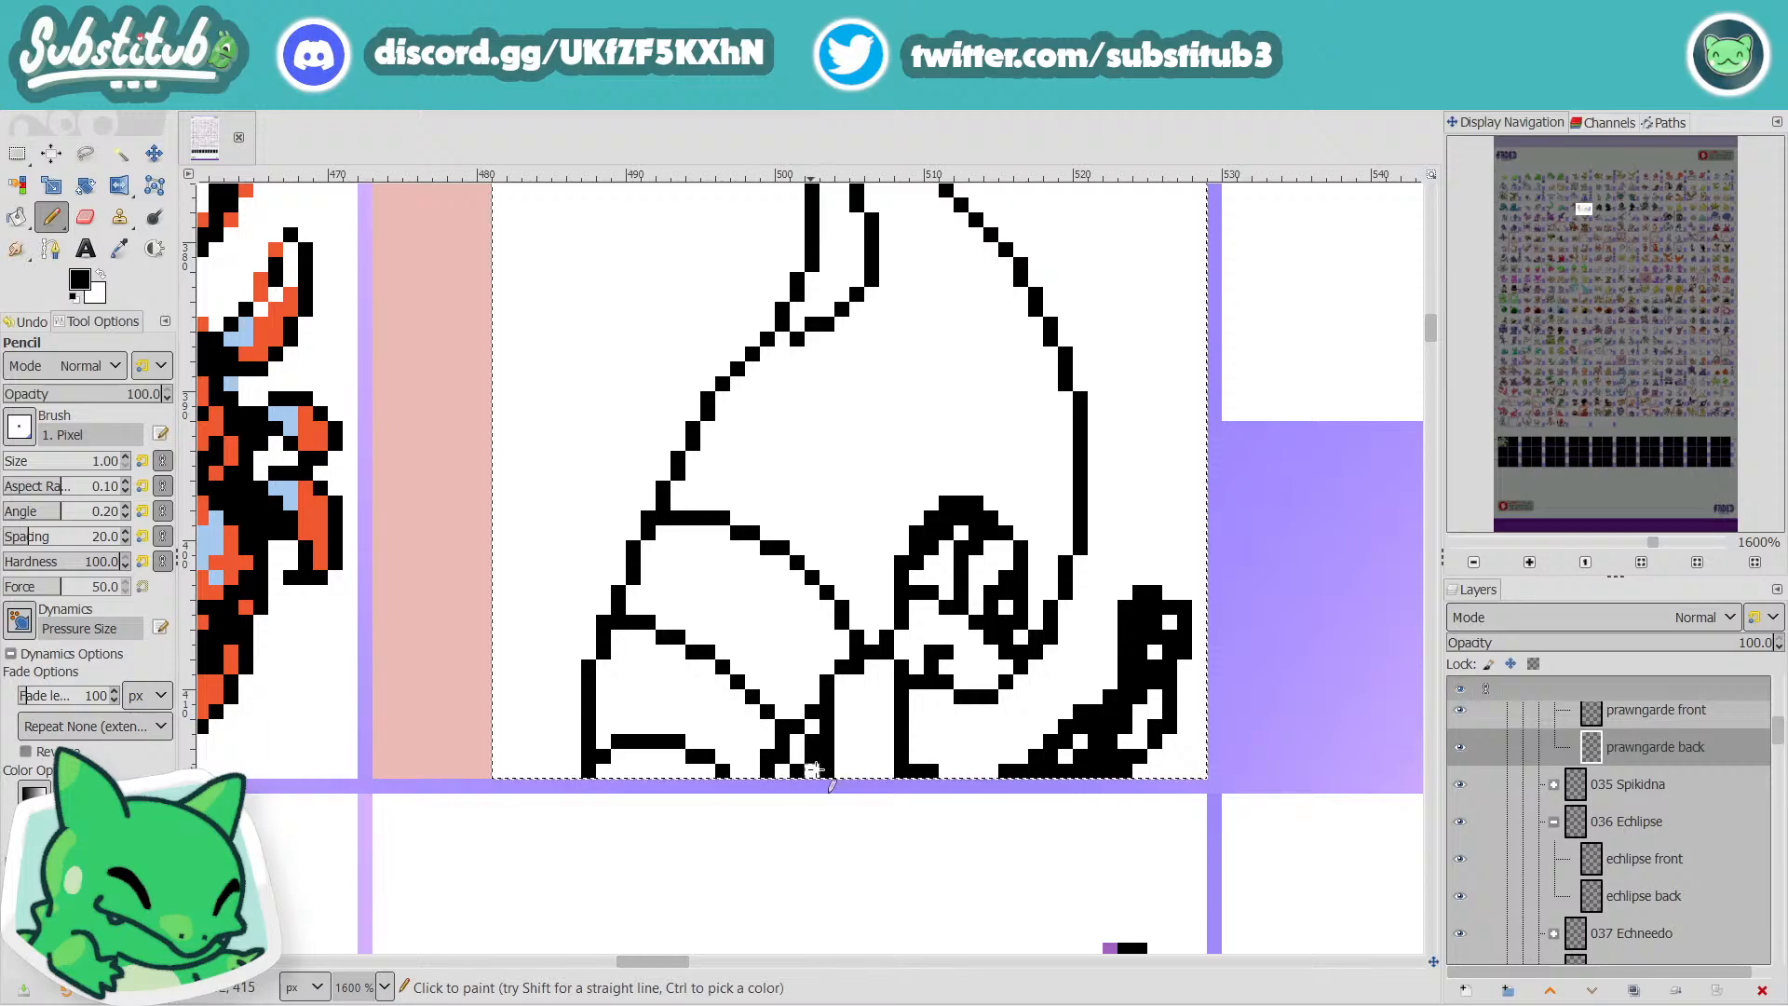
ctrl+scroll(851, 742, down, 1)
ctrl+scroll(853, 736, down, 1)
ctrl+scroll(853, 736, up, 4)
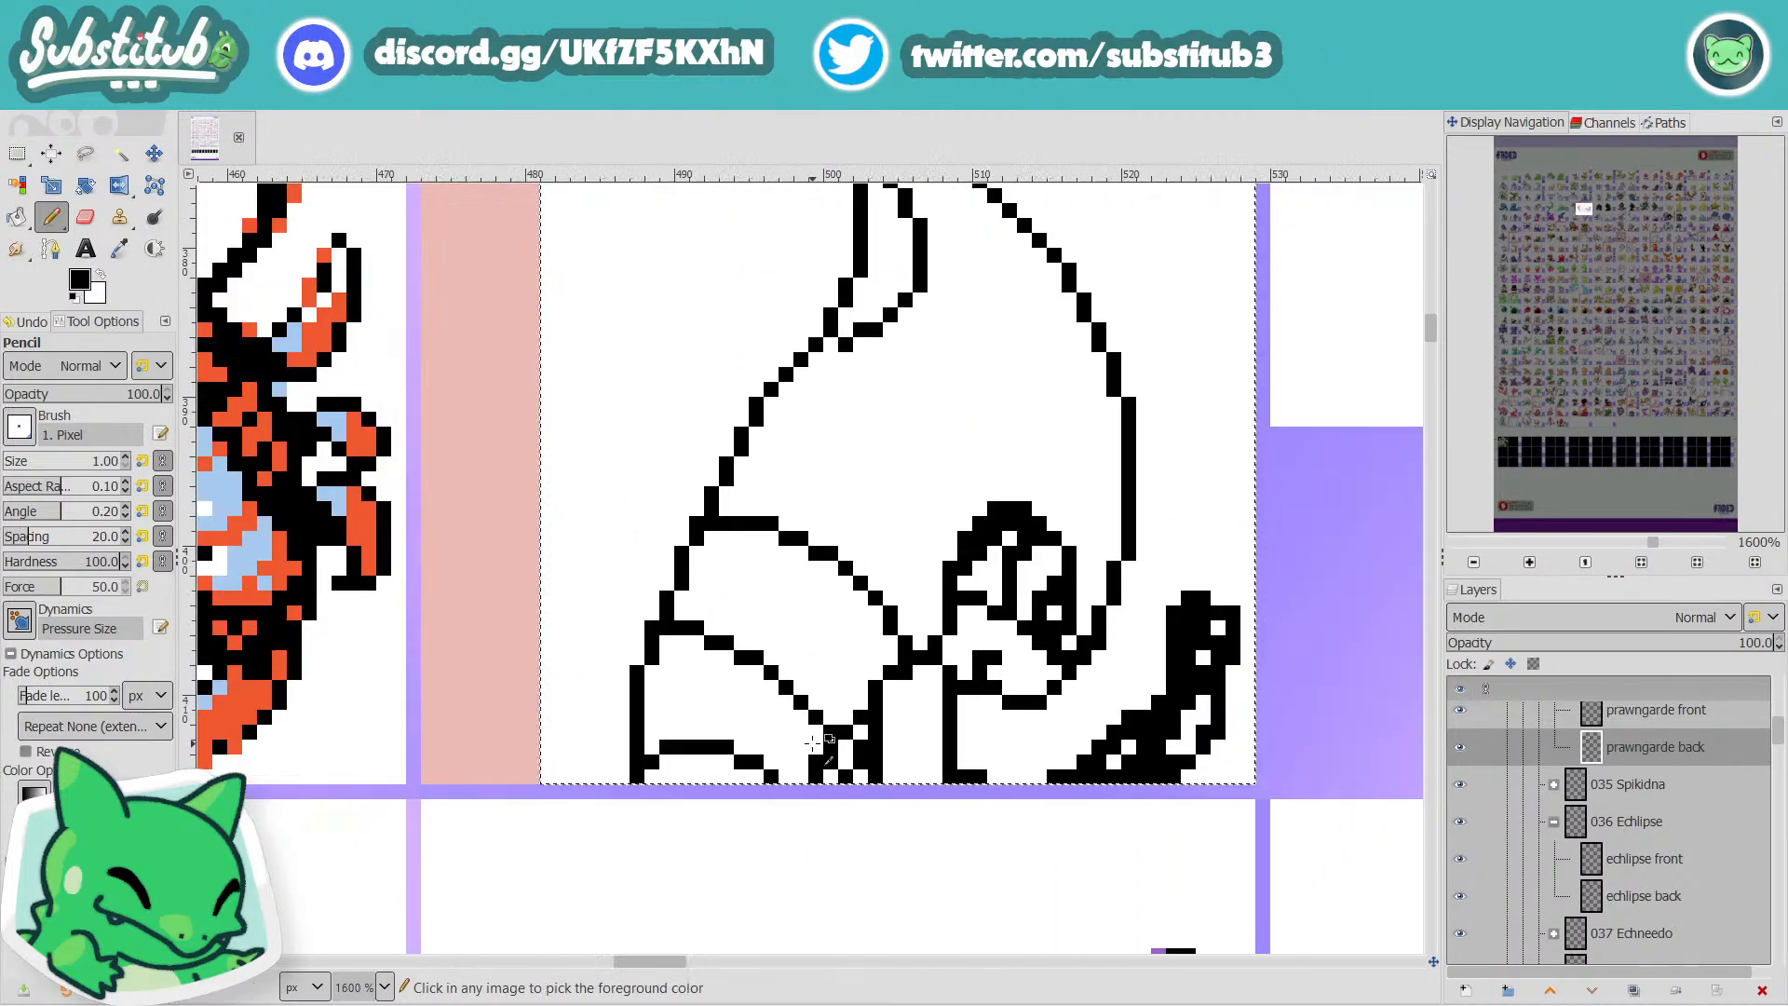
key(x)
click(838, 771)
key(x)
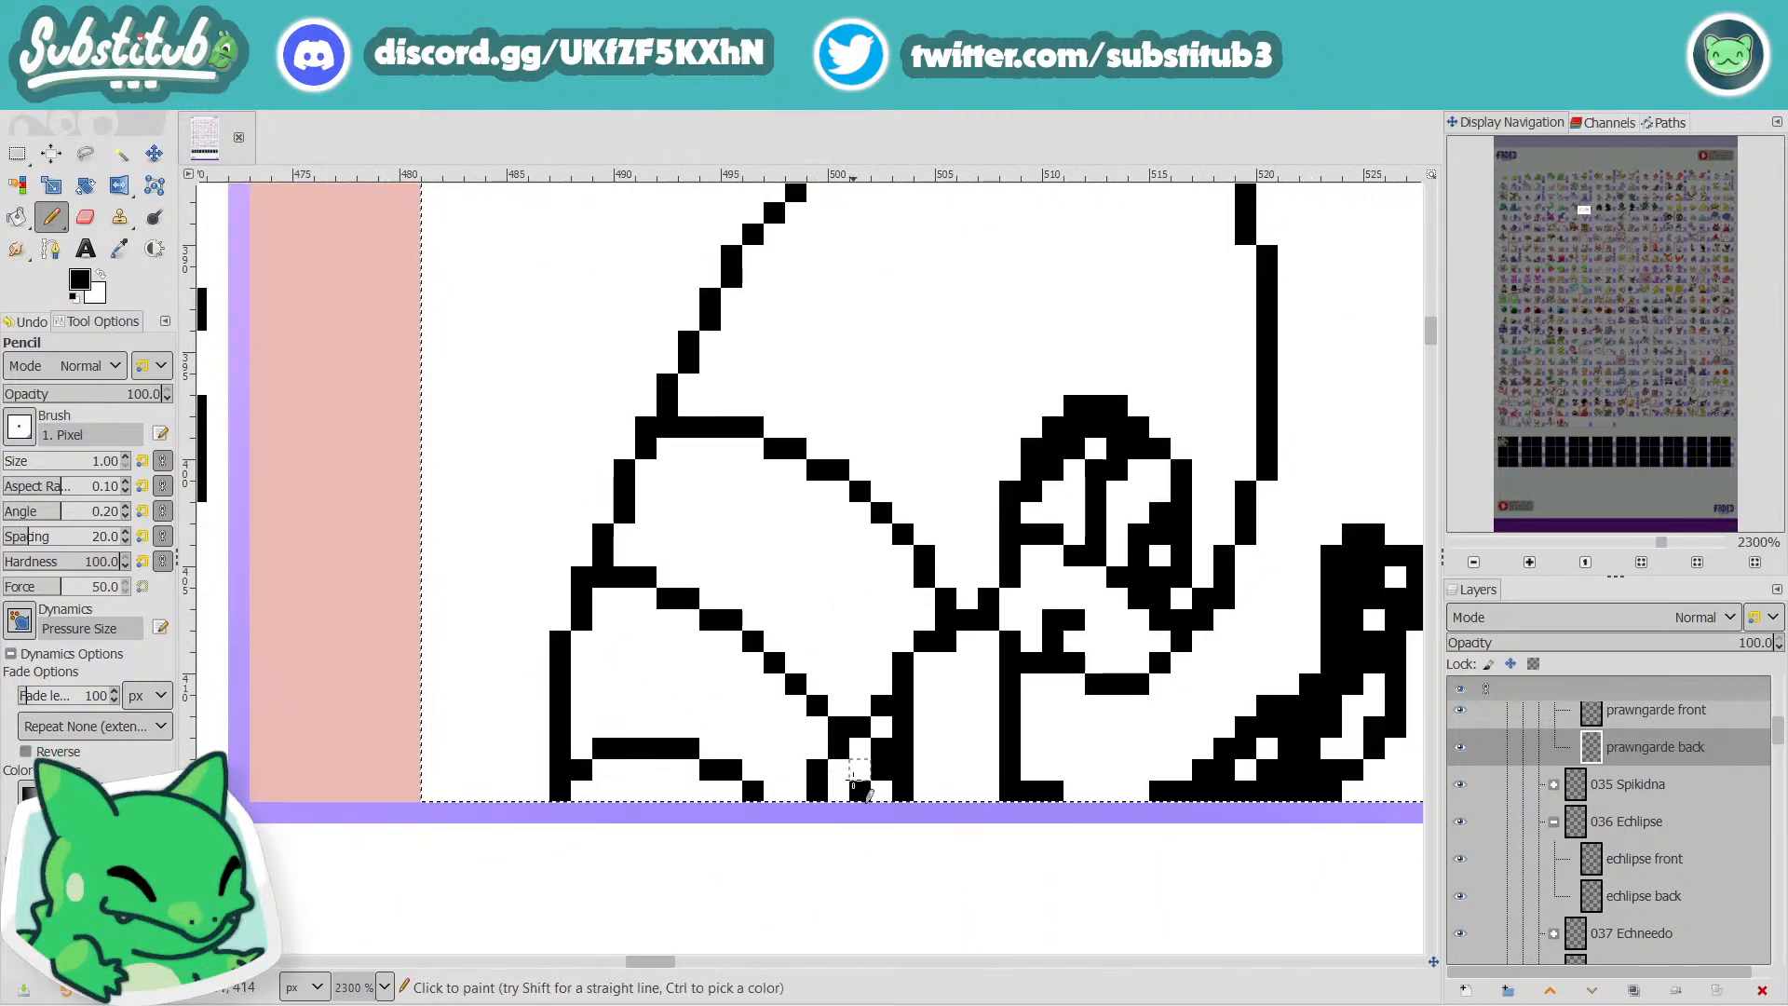
key(x)
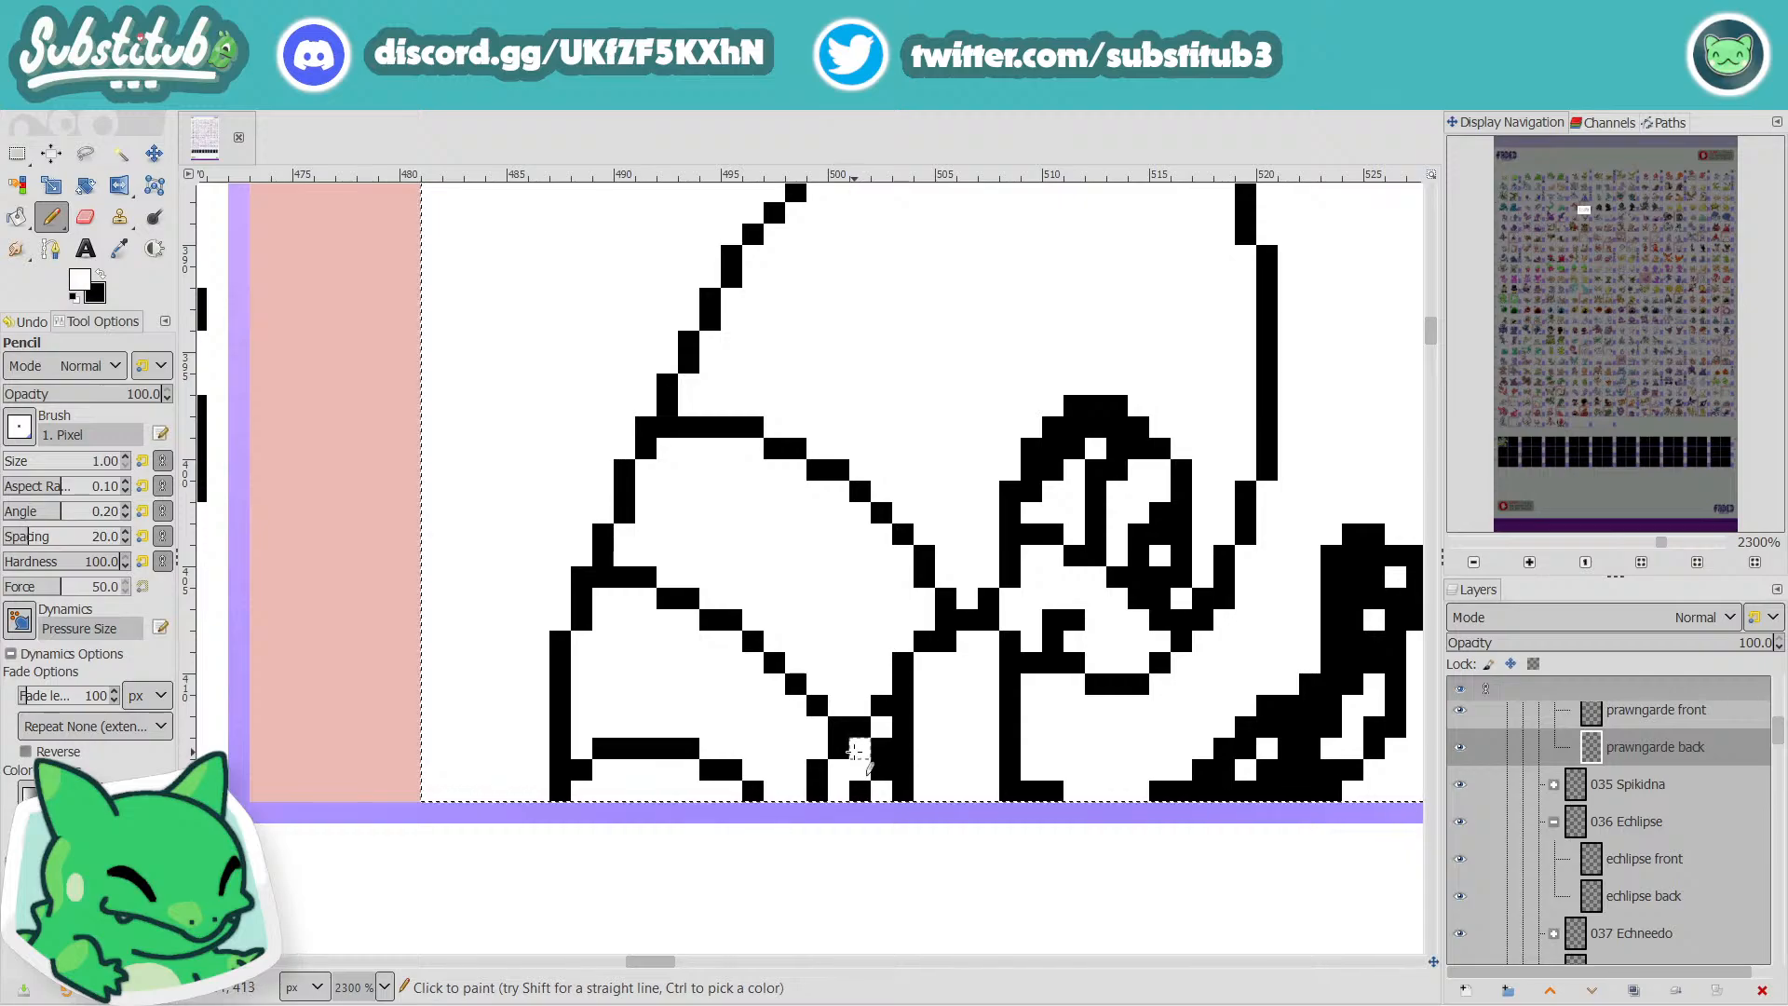
ctrl+scroll(854, 751, down, 4)
key(ctrl+s)
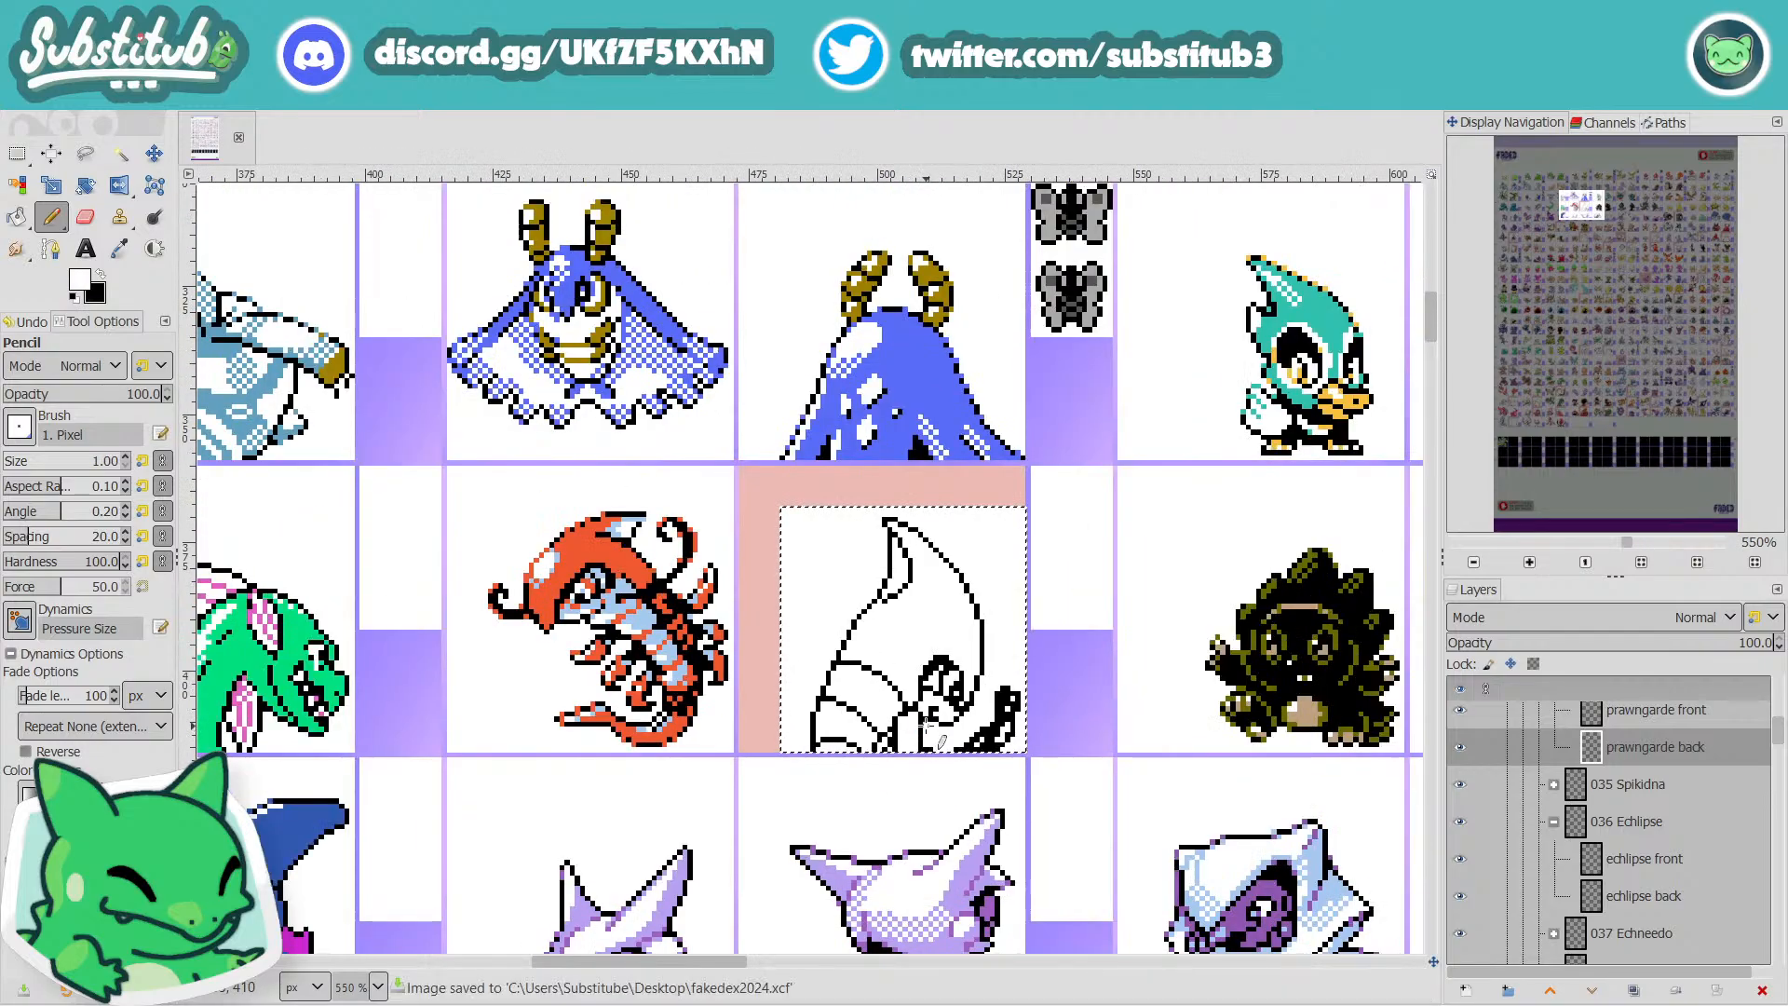
Draw a thick black line from the shell's inner edge across to the base of the curled arch.
ctrl+scroll(924, 725, up, 4)
key(x)
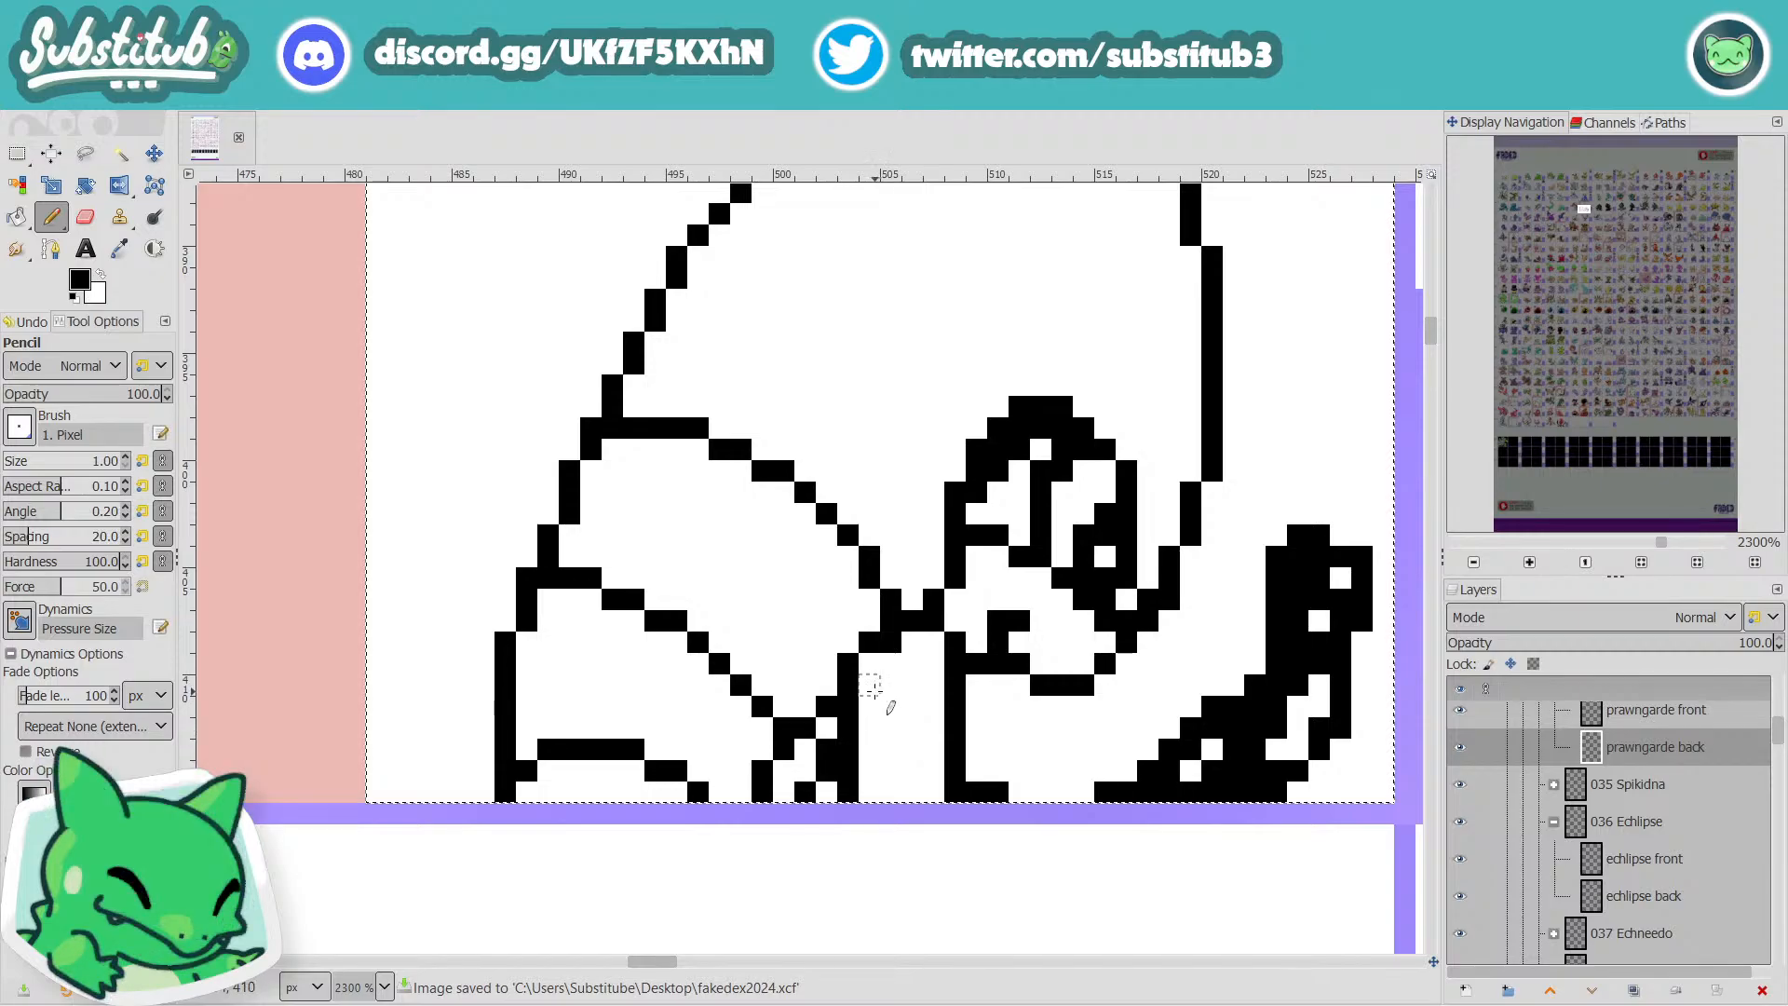
mouse_move(866, 684)
mouse_down()
mouse_move(908, 684)
mouse_move(862, 703)
mouse_move(941, 702)
mouse_up()
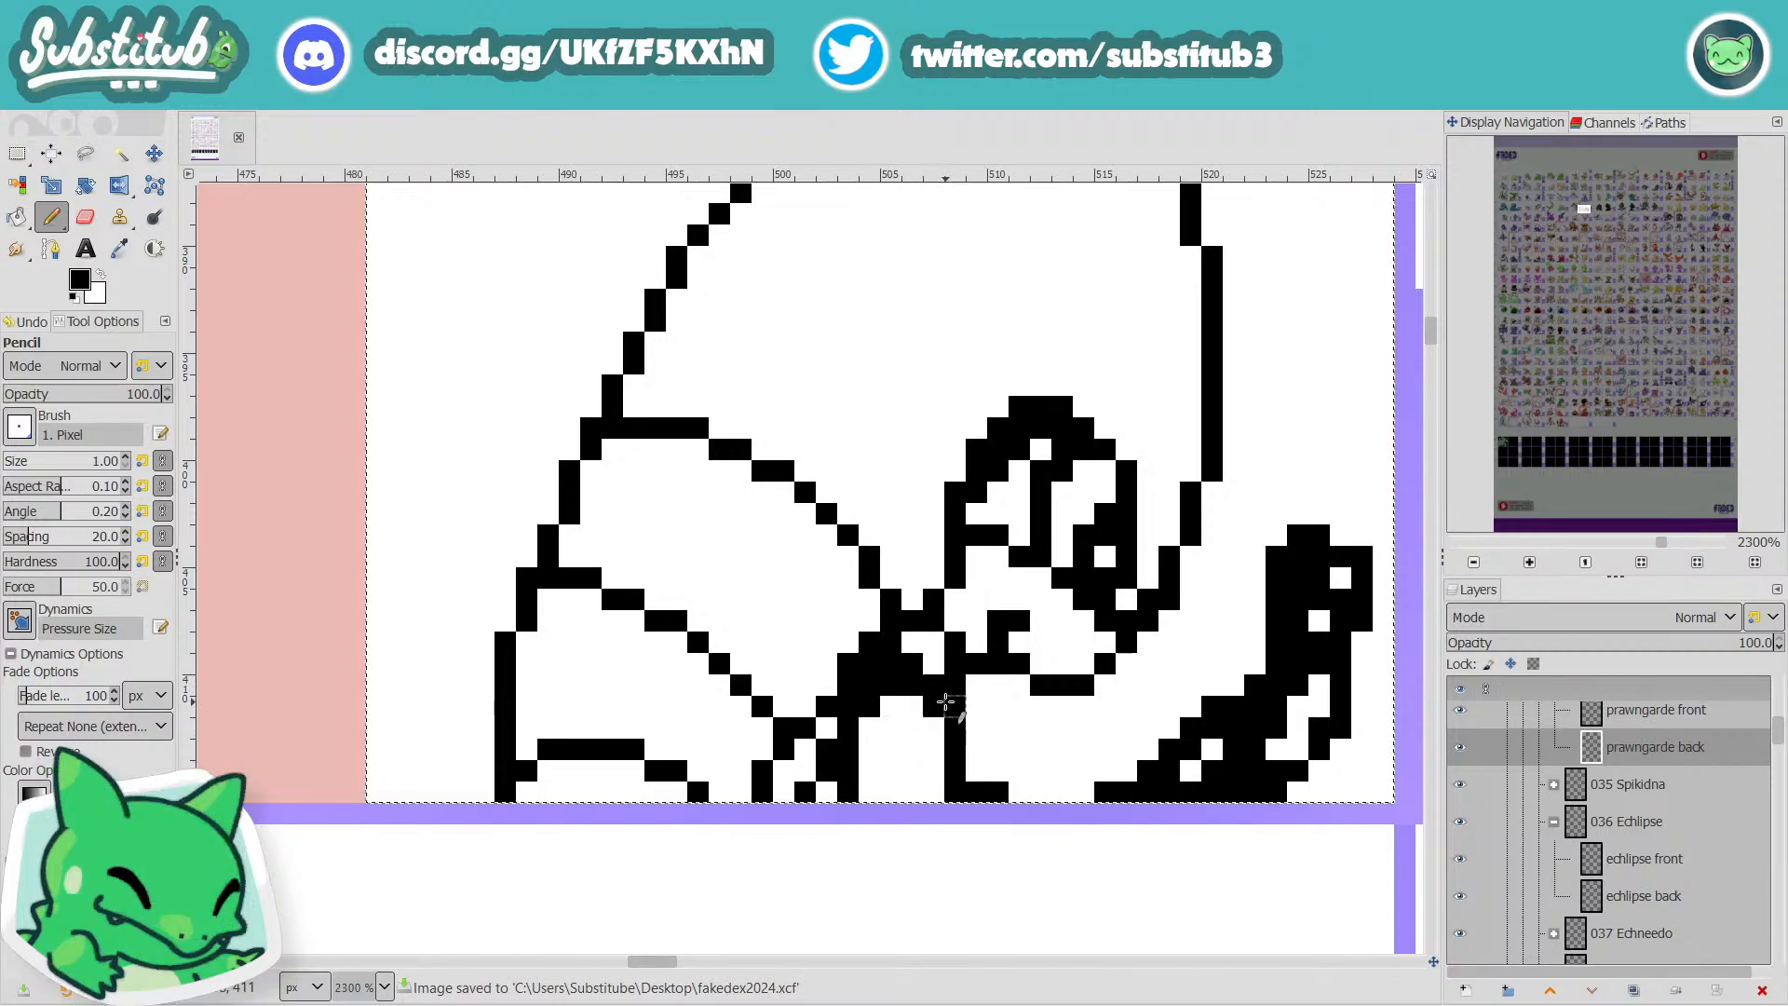
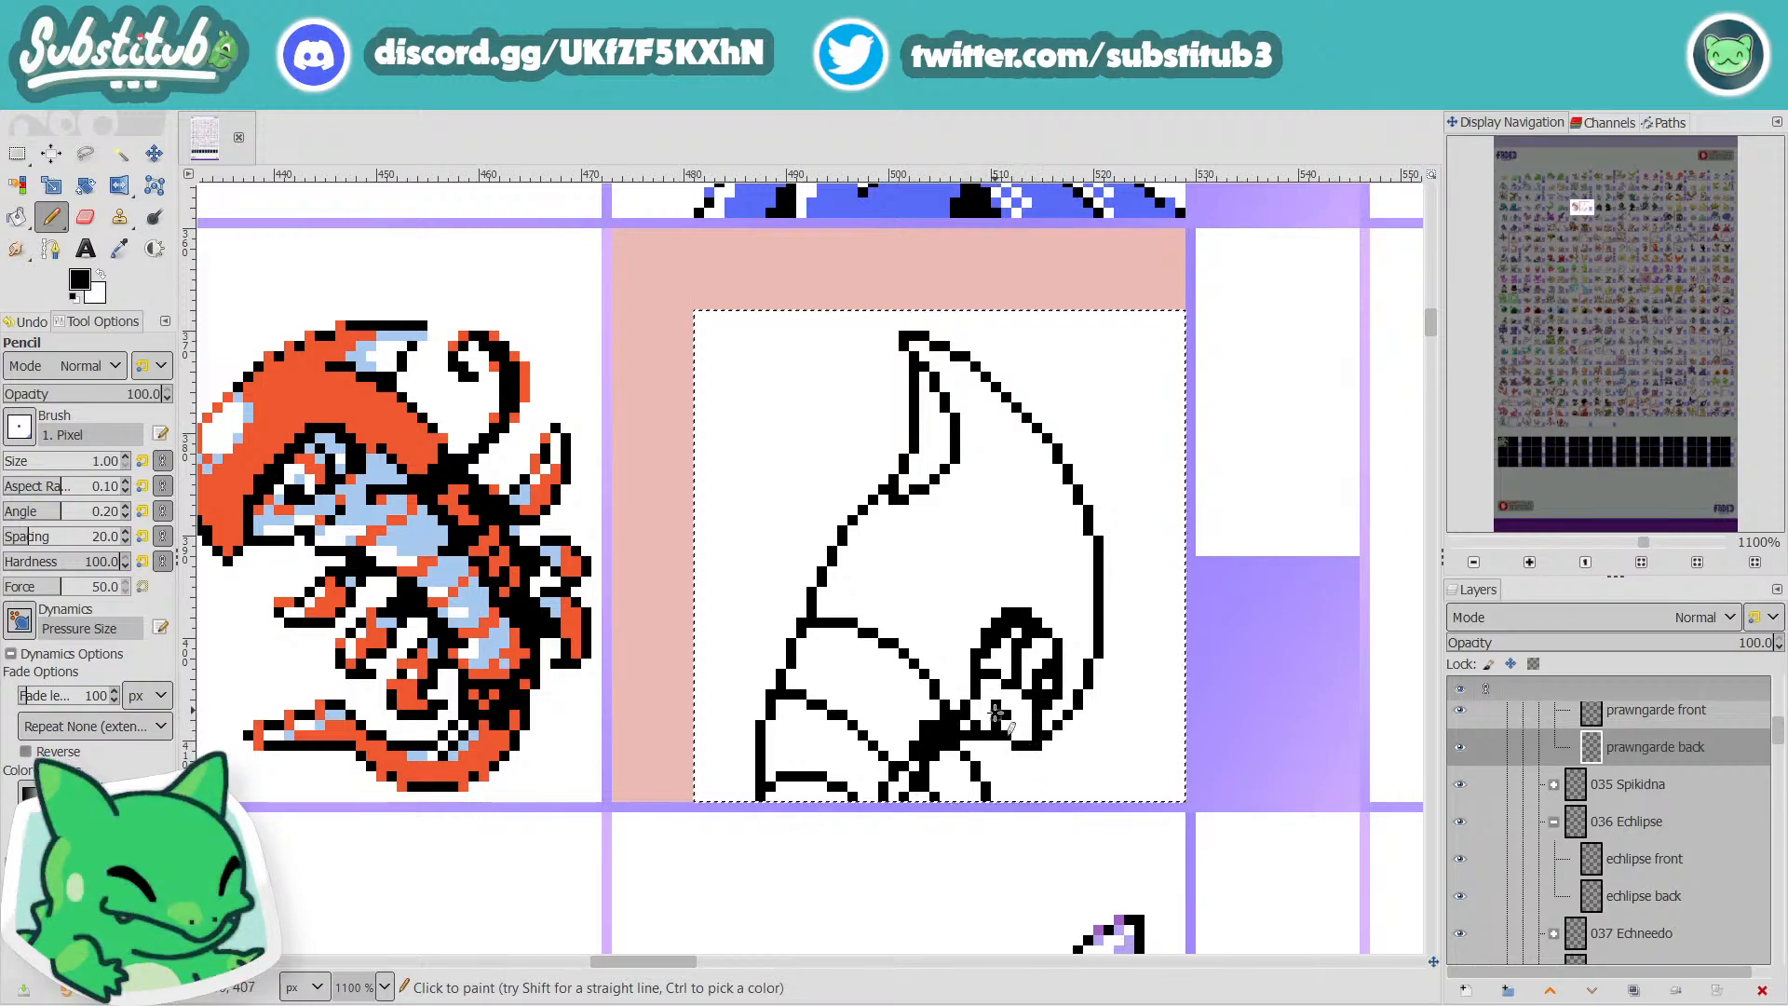
Draw a thick black limb curving from below the curled arch along the canvas bottom and up beside the body.
mouse_move(1003, 736)
mouse_down()
mouse_move(1130, 753)
mouse_move(1138, 687)
mouse_move(1150, 737)
mouse_move(1111, 786)
mouse_move(1014, 763)
mouse_move(985, 717)
mouse_move(1020, 775)
mouse_move(1136, 756)
mouse_up()
key(x)
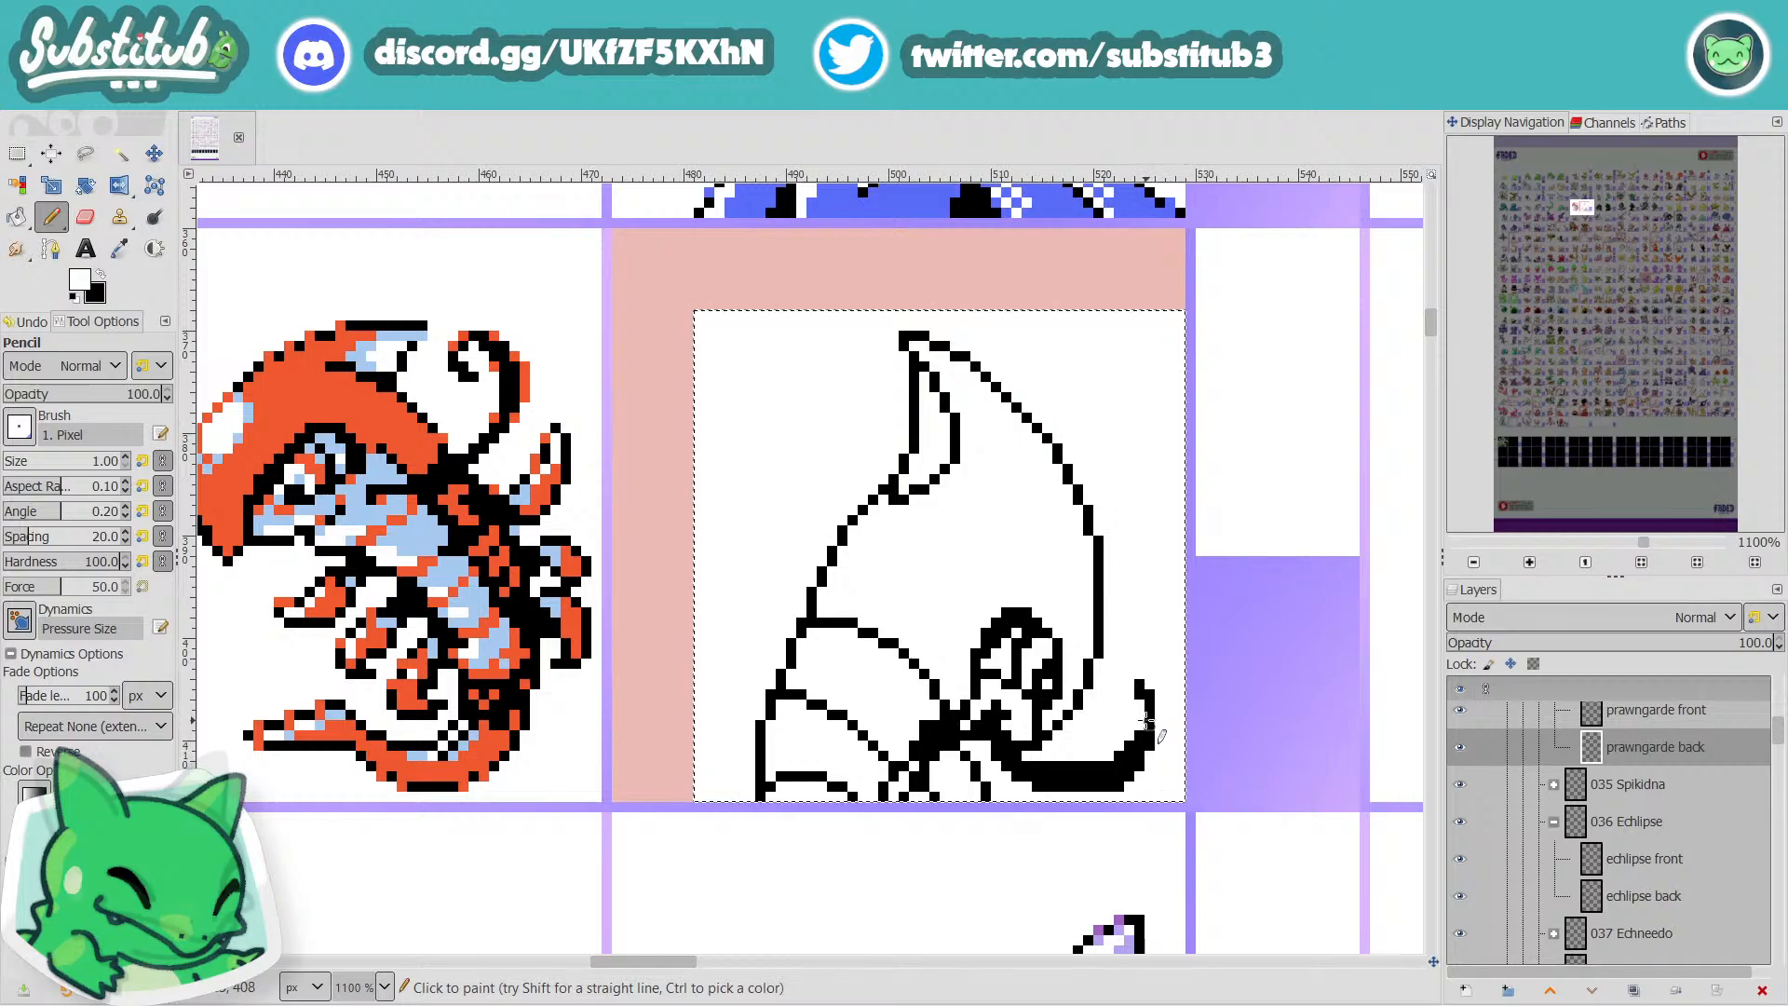
key(x)
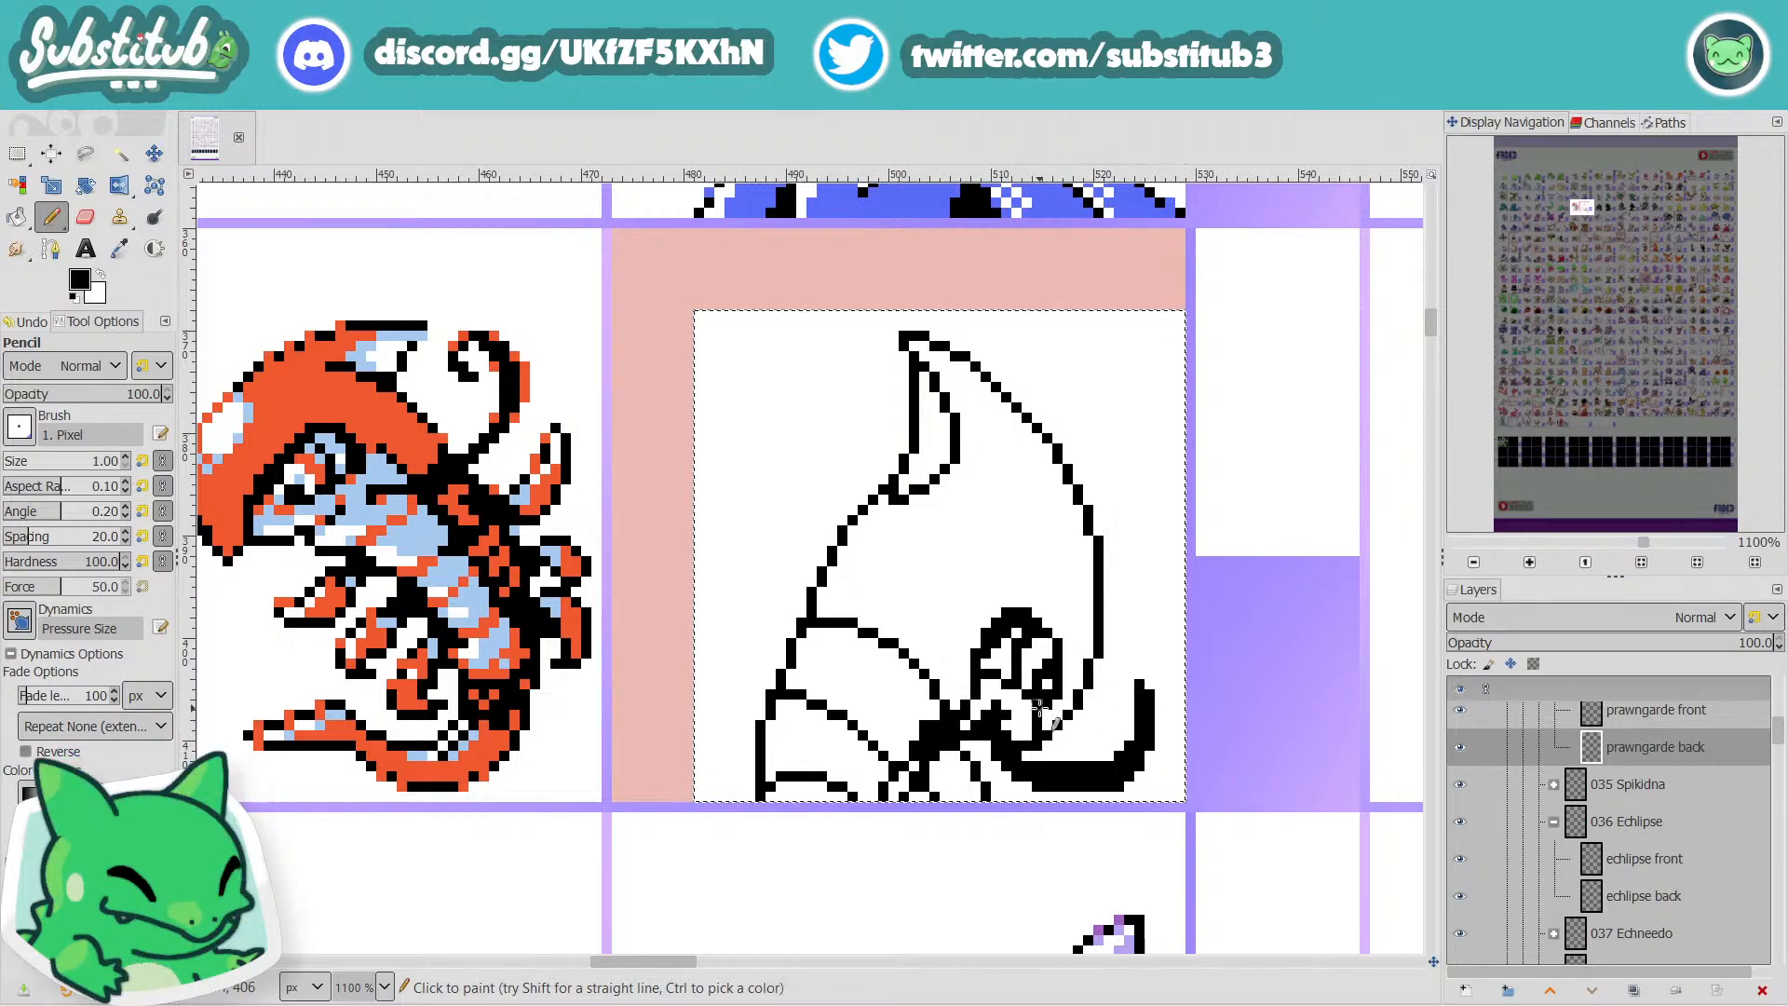
Compare the new limb with the surrounding sprites and extend its upper tip upward and slightly inward with black pixels.
scroll(1138, 720, down, 4)
scroll(1052, 698, down, 2)
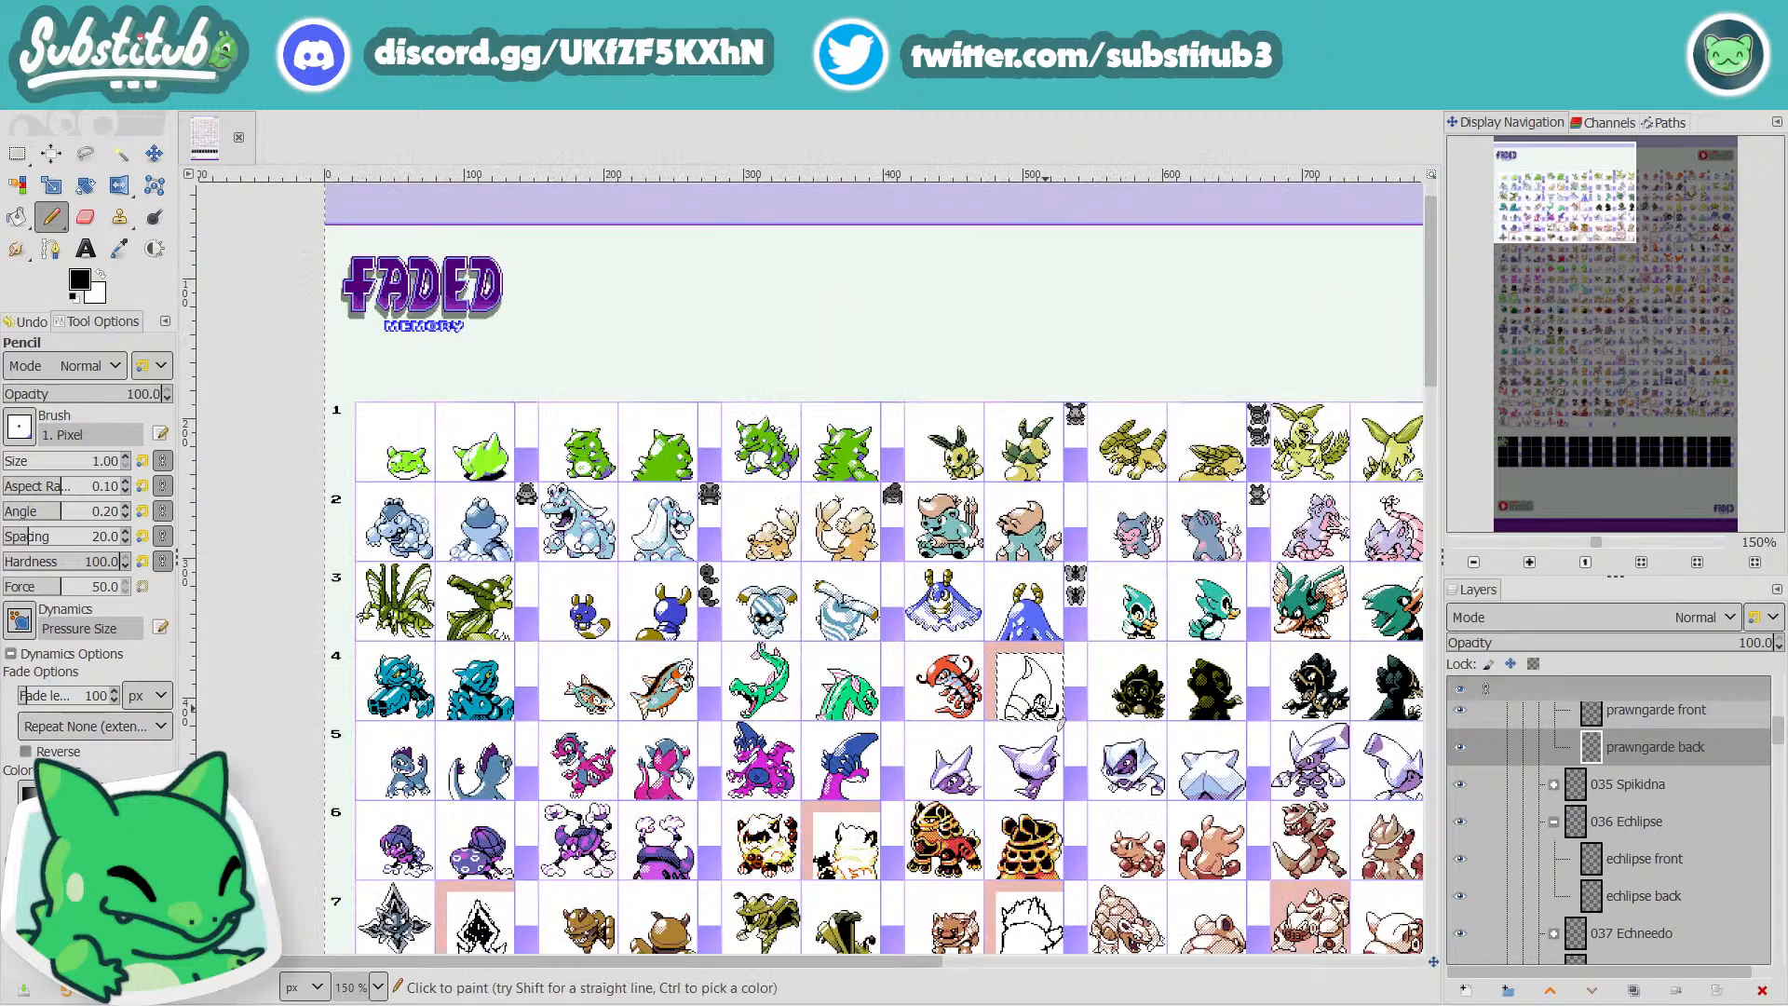
scroll(1052, 651, down, 3)
scroll(1052, 619, up, 3)
scroll(1052, 619, up, 6)
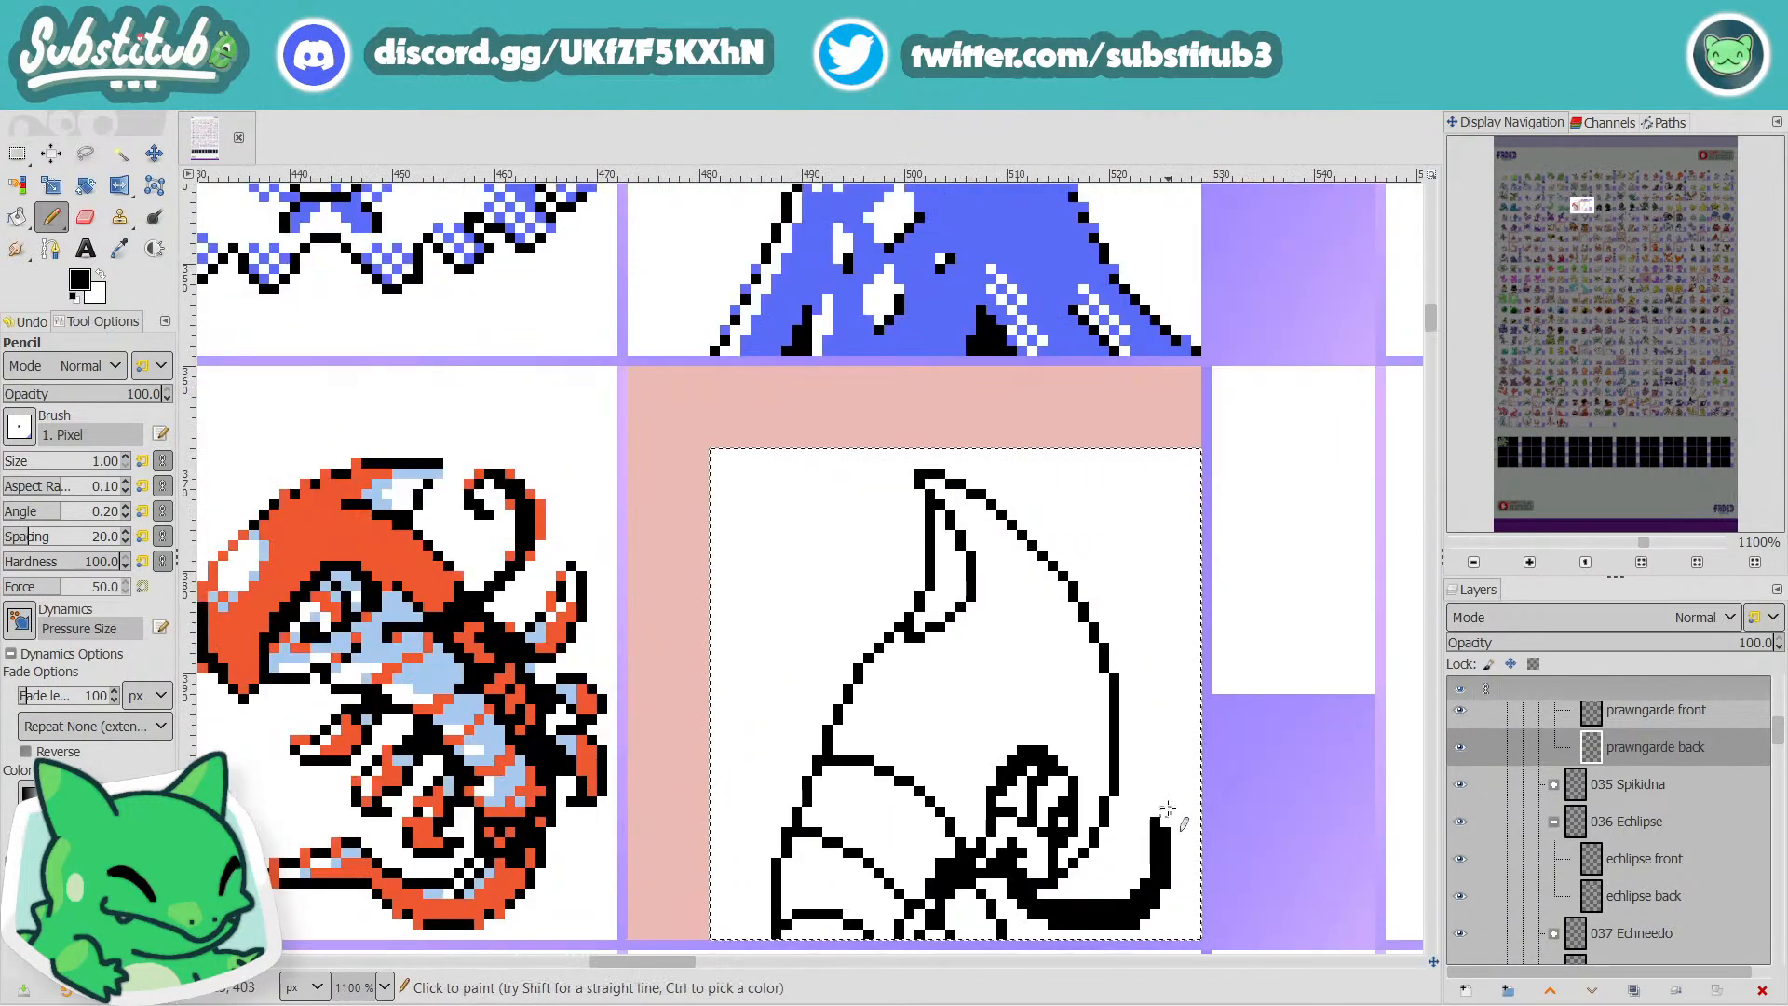
scroll(1155, 791, down, 3)
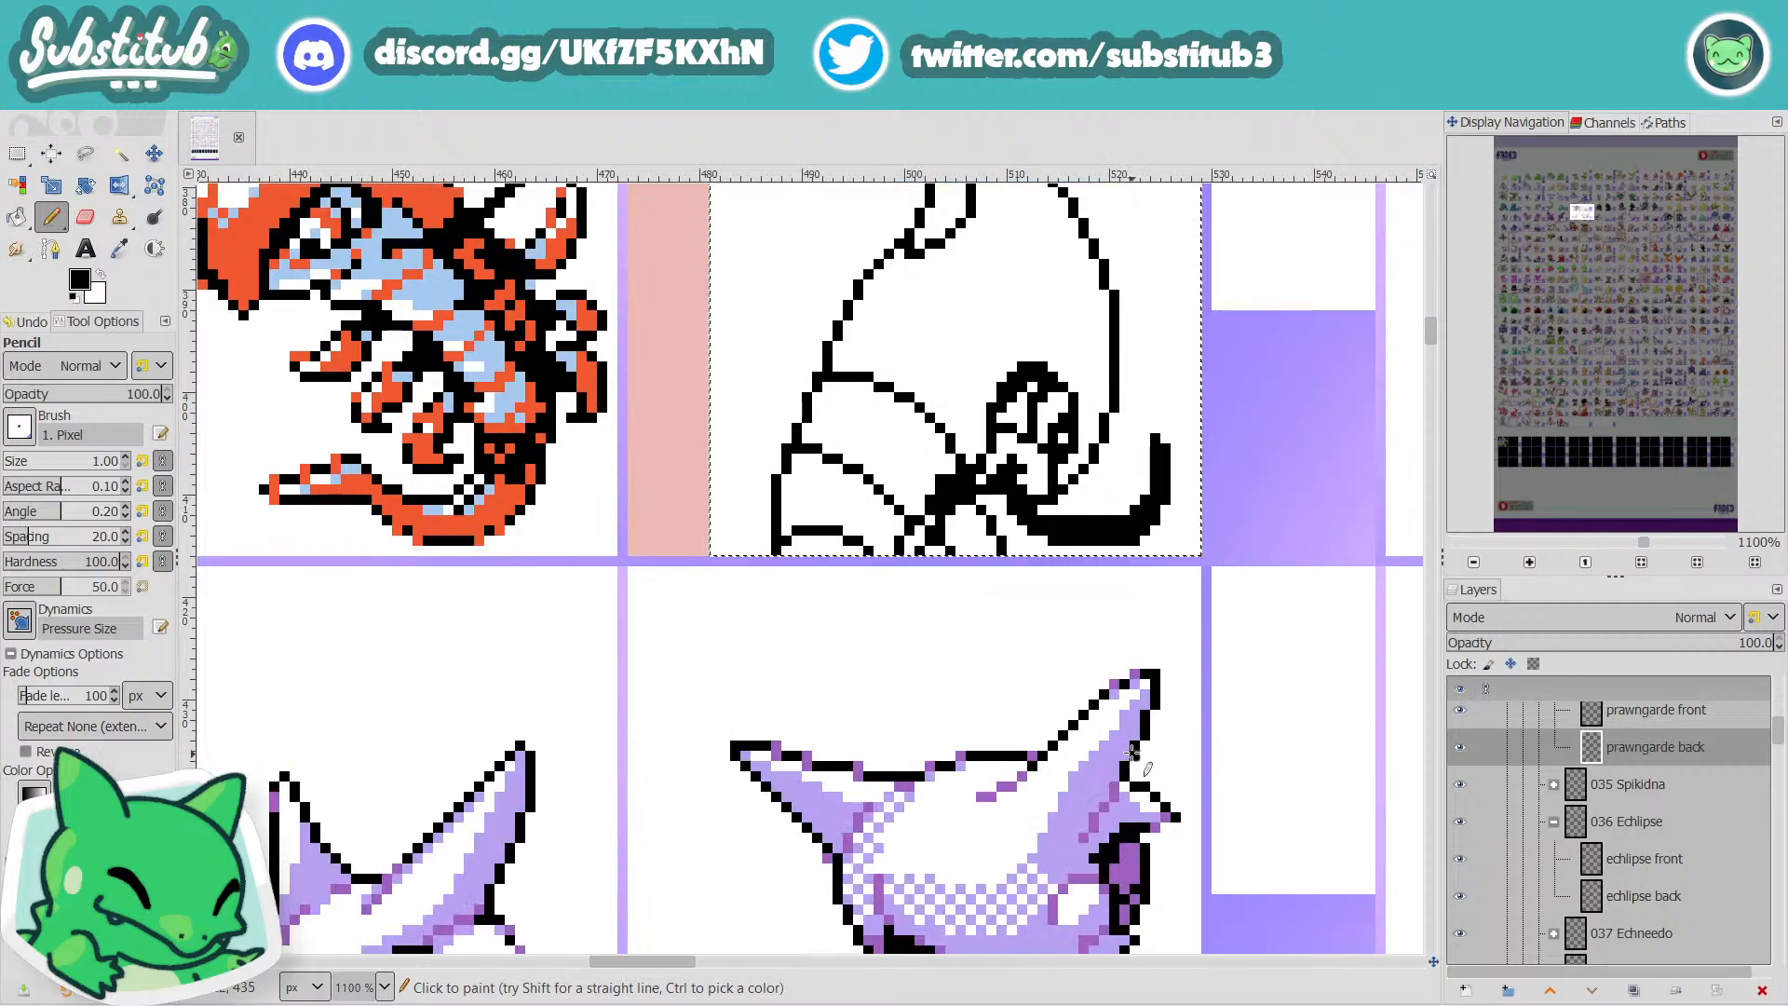
scroll(1136, 759, up, 3)
key(x)
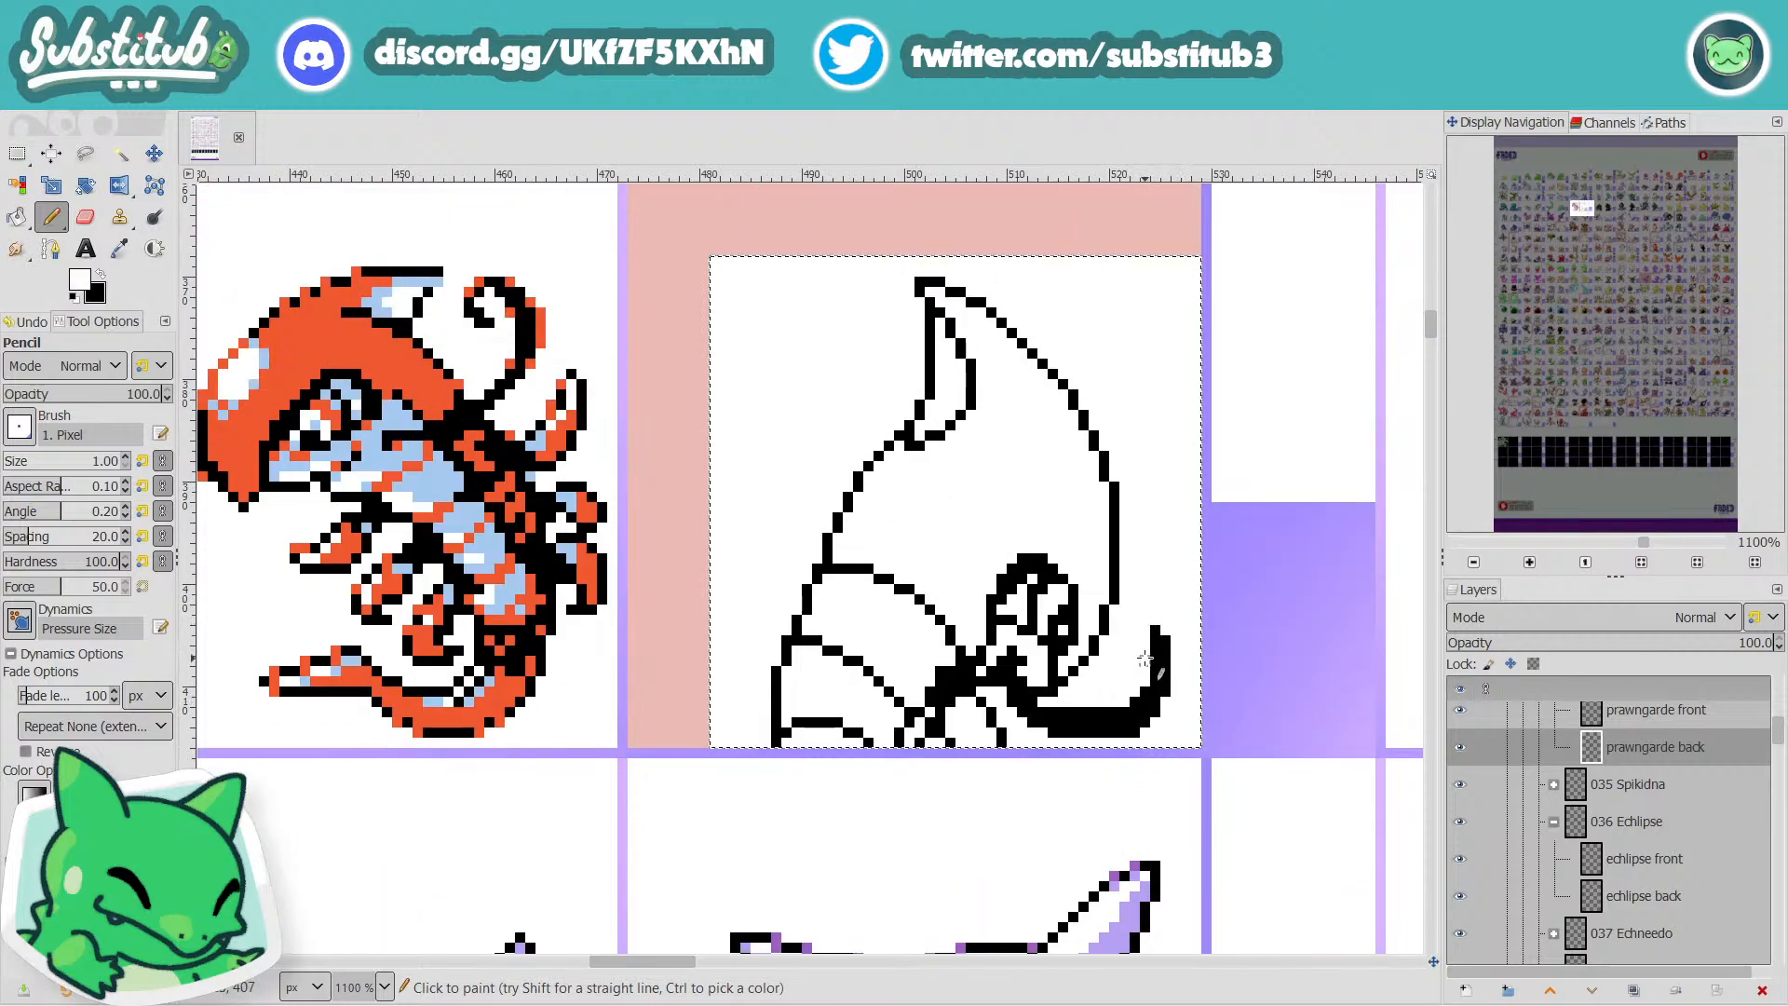
key(x)
drag(1146, 660, 1144, 611)
key(x)
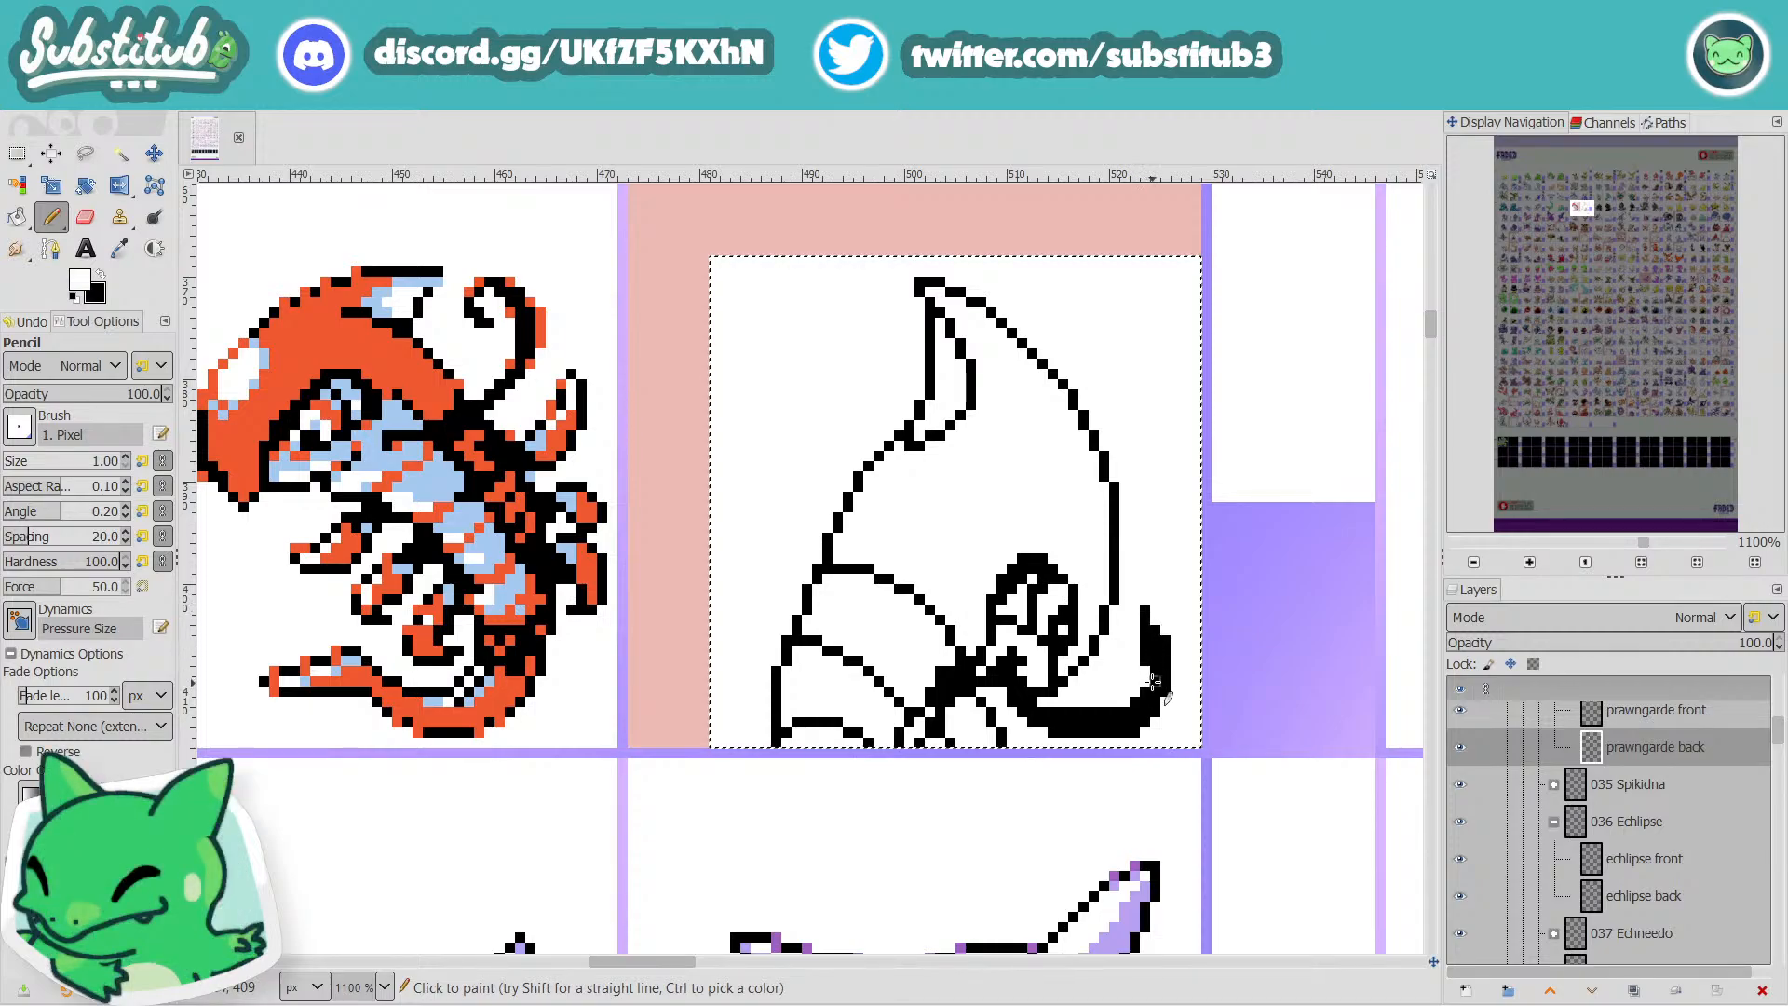
Refine the limb's upturned end with black pixels along its inner edge, whitening excess pixels on the outer edge.
key(x)
key(x)
click(1163, 640)
key(x)
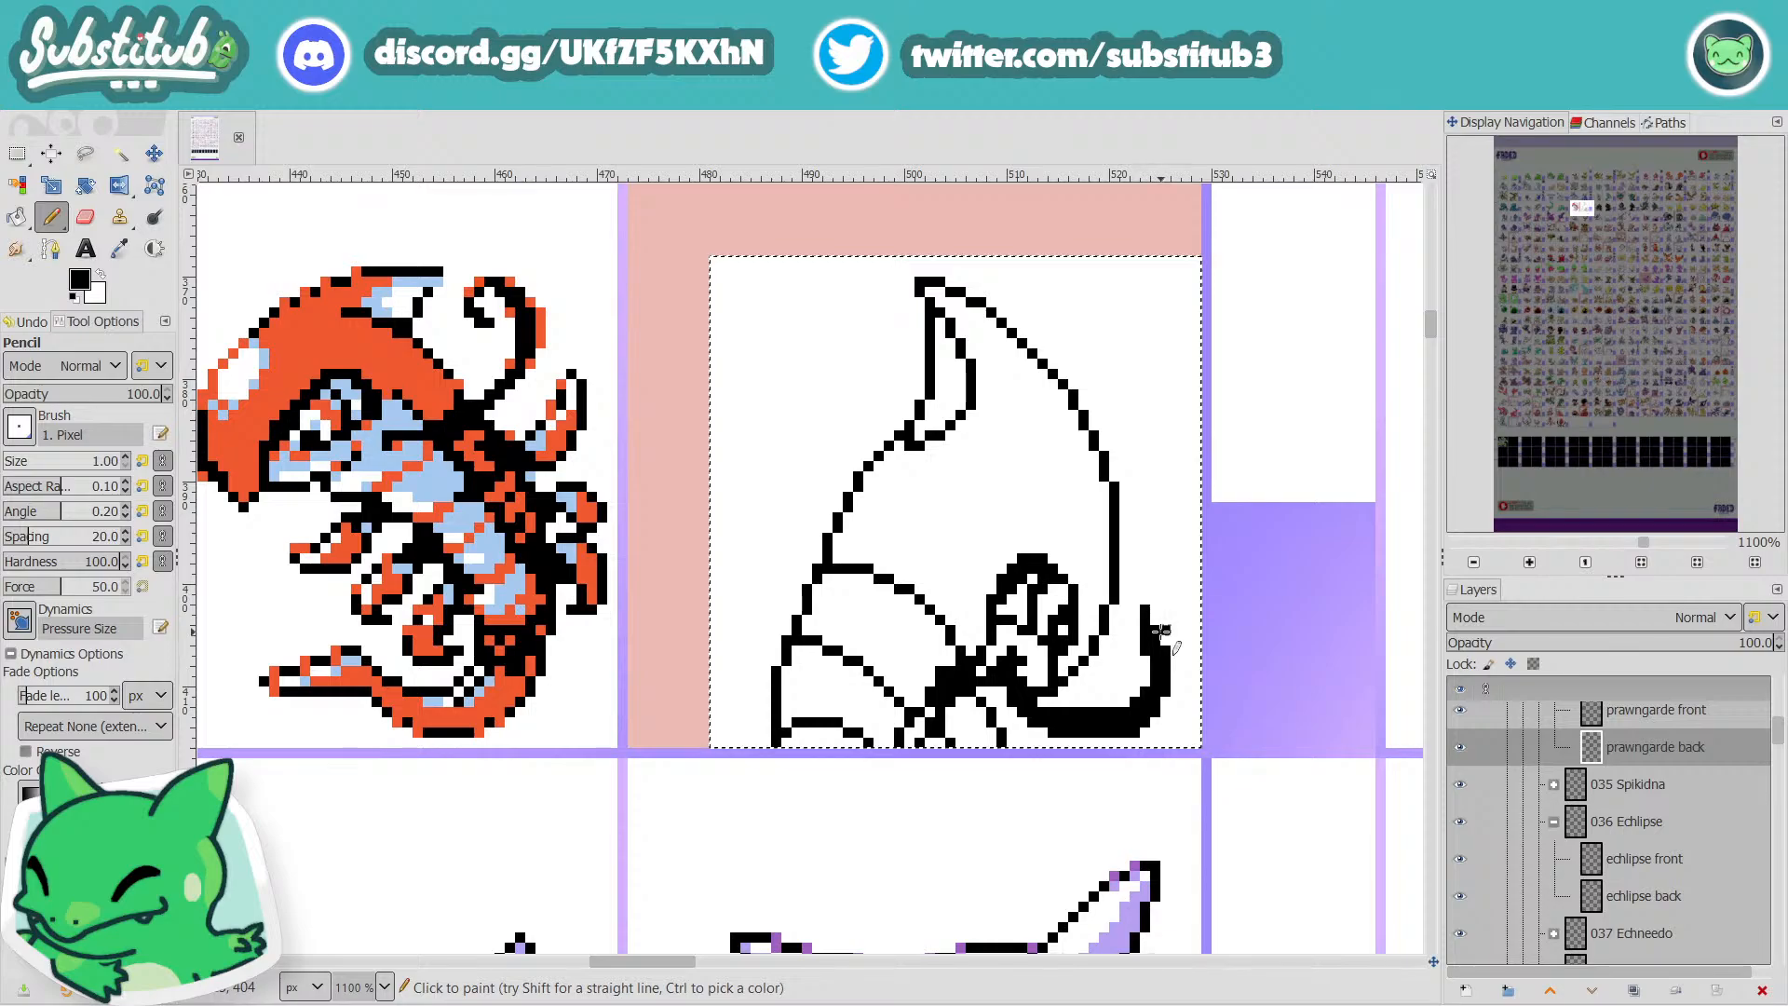
key(x)
key(x)
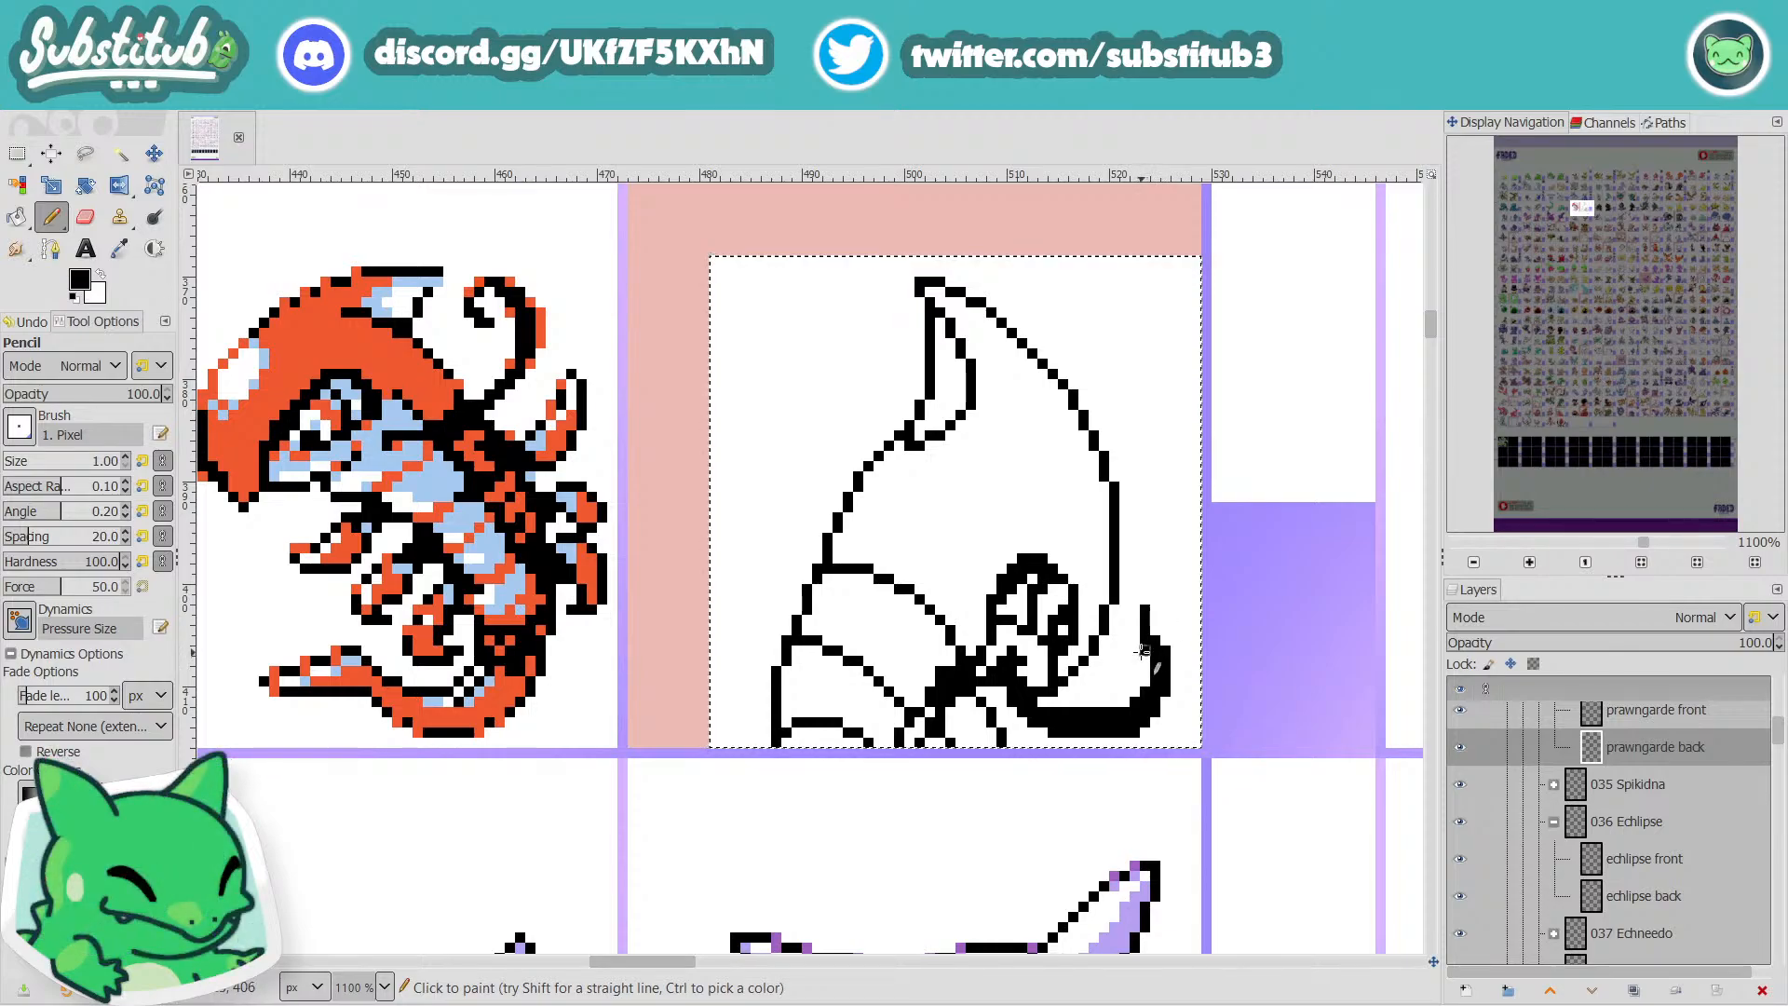
click(1143, 651)
key(x)
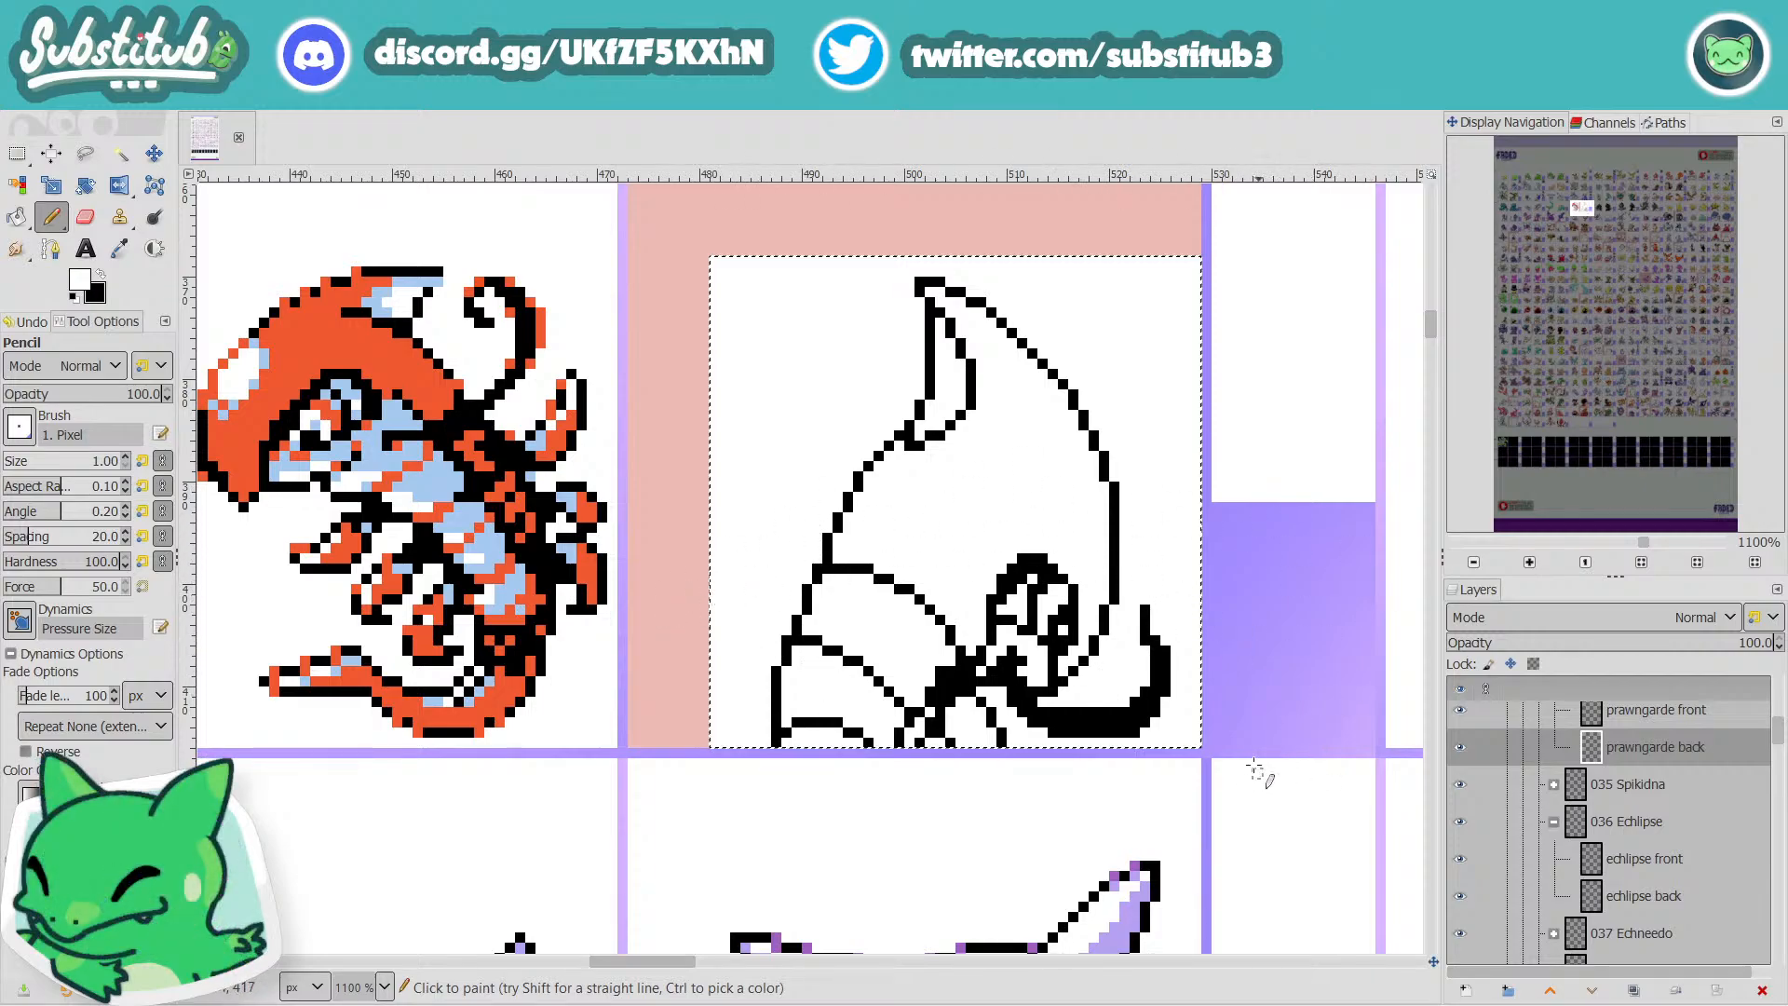
Save the sprite sheet image.
key(x)
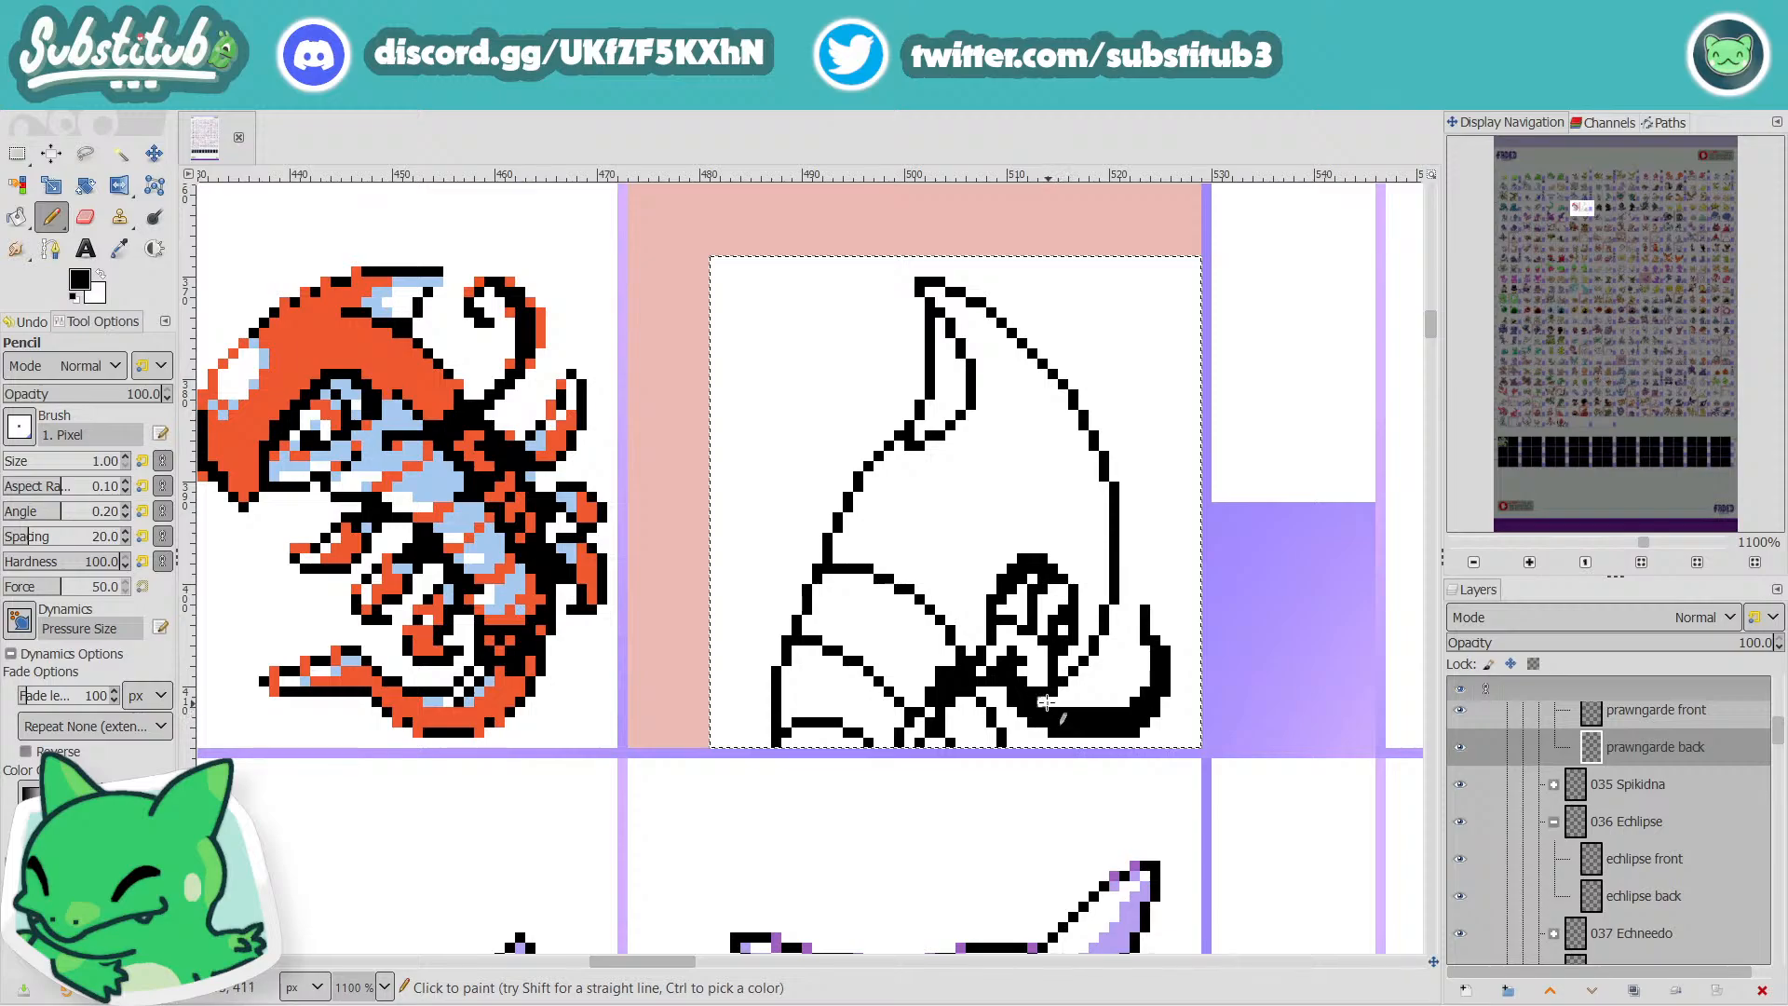
key(x)
key(x)
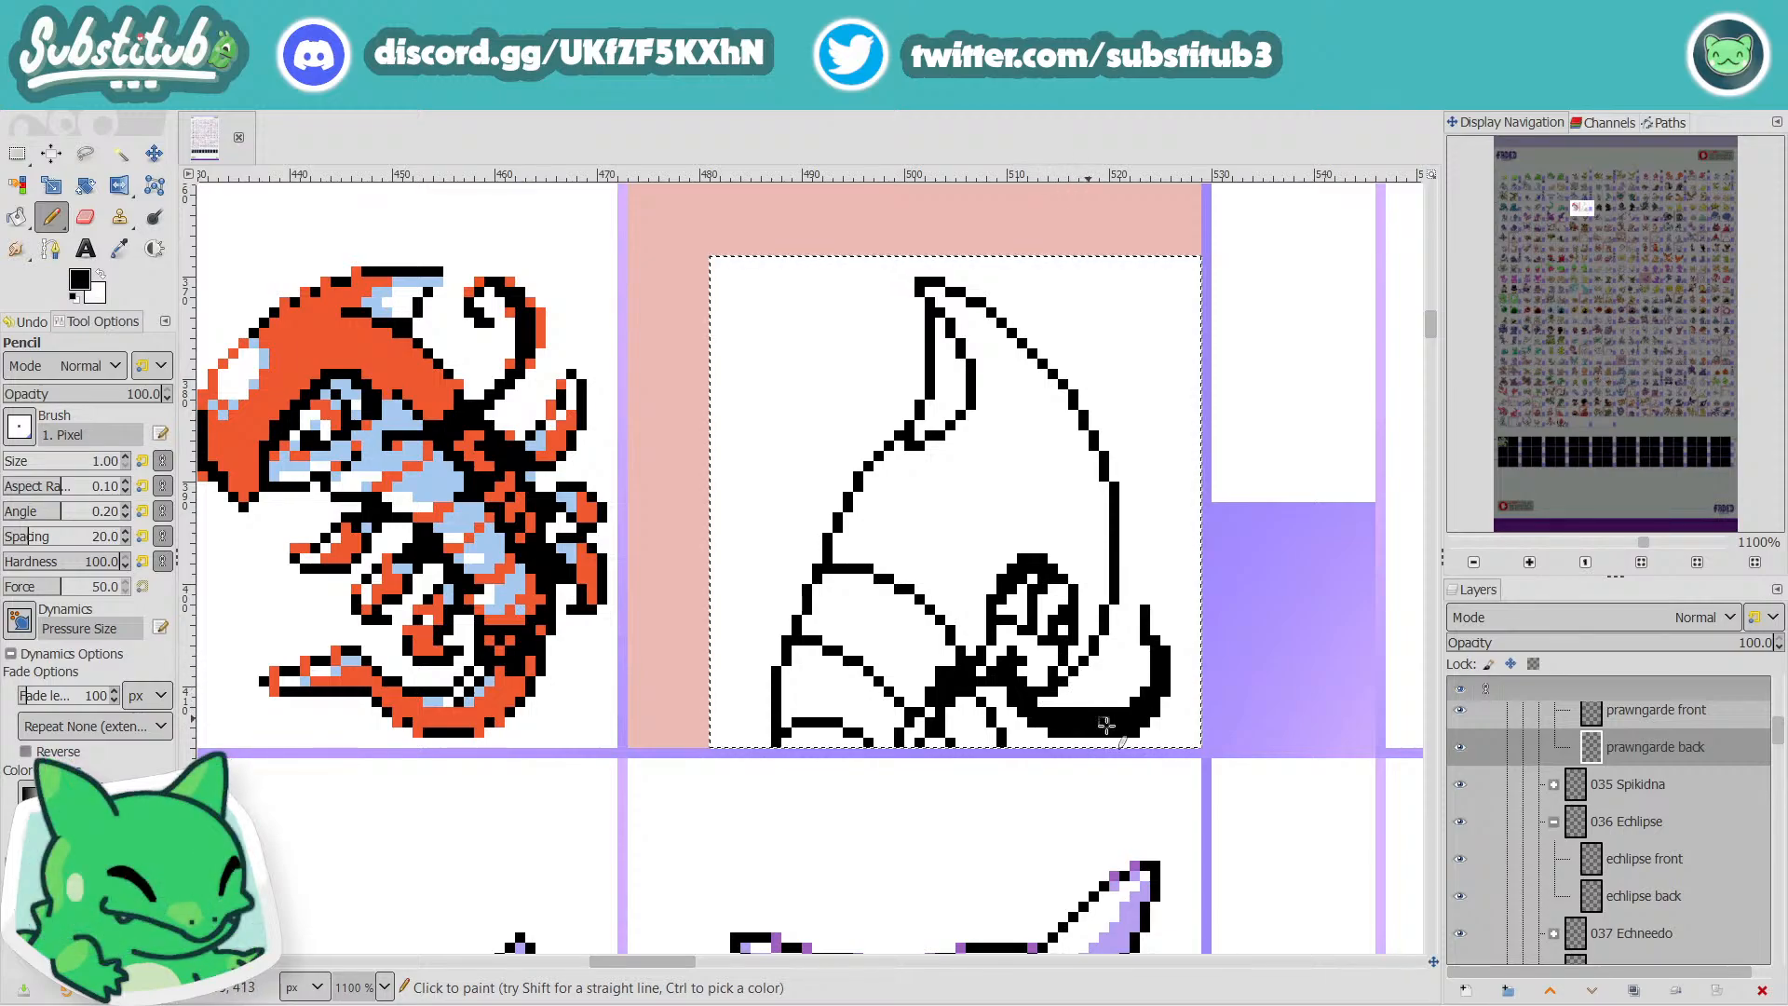
scroll(1175, 700, down, 3)
key(ctrl+s)
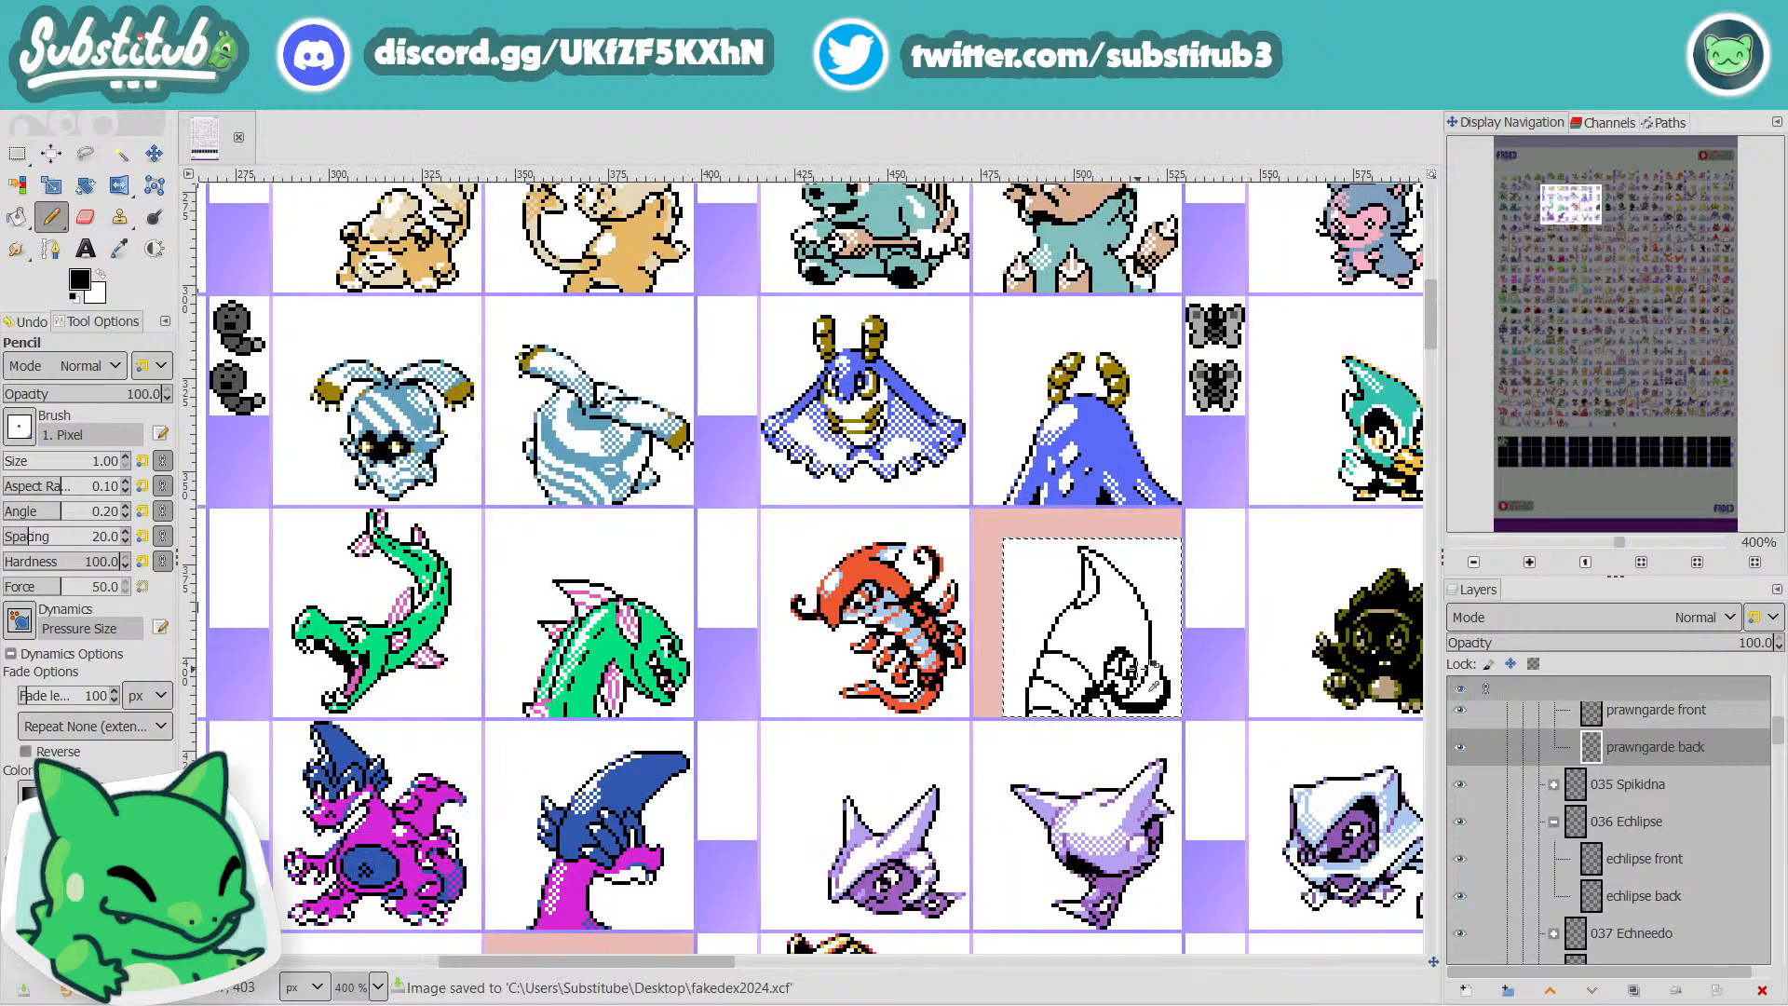
Redirect the lower end of the curled arch's outer edge outward with black pixels, whitening the pixels of its old path.
scroll(1080, 686, up, 4)
key(x)
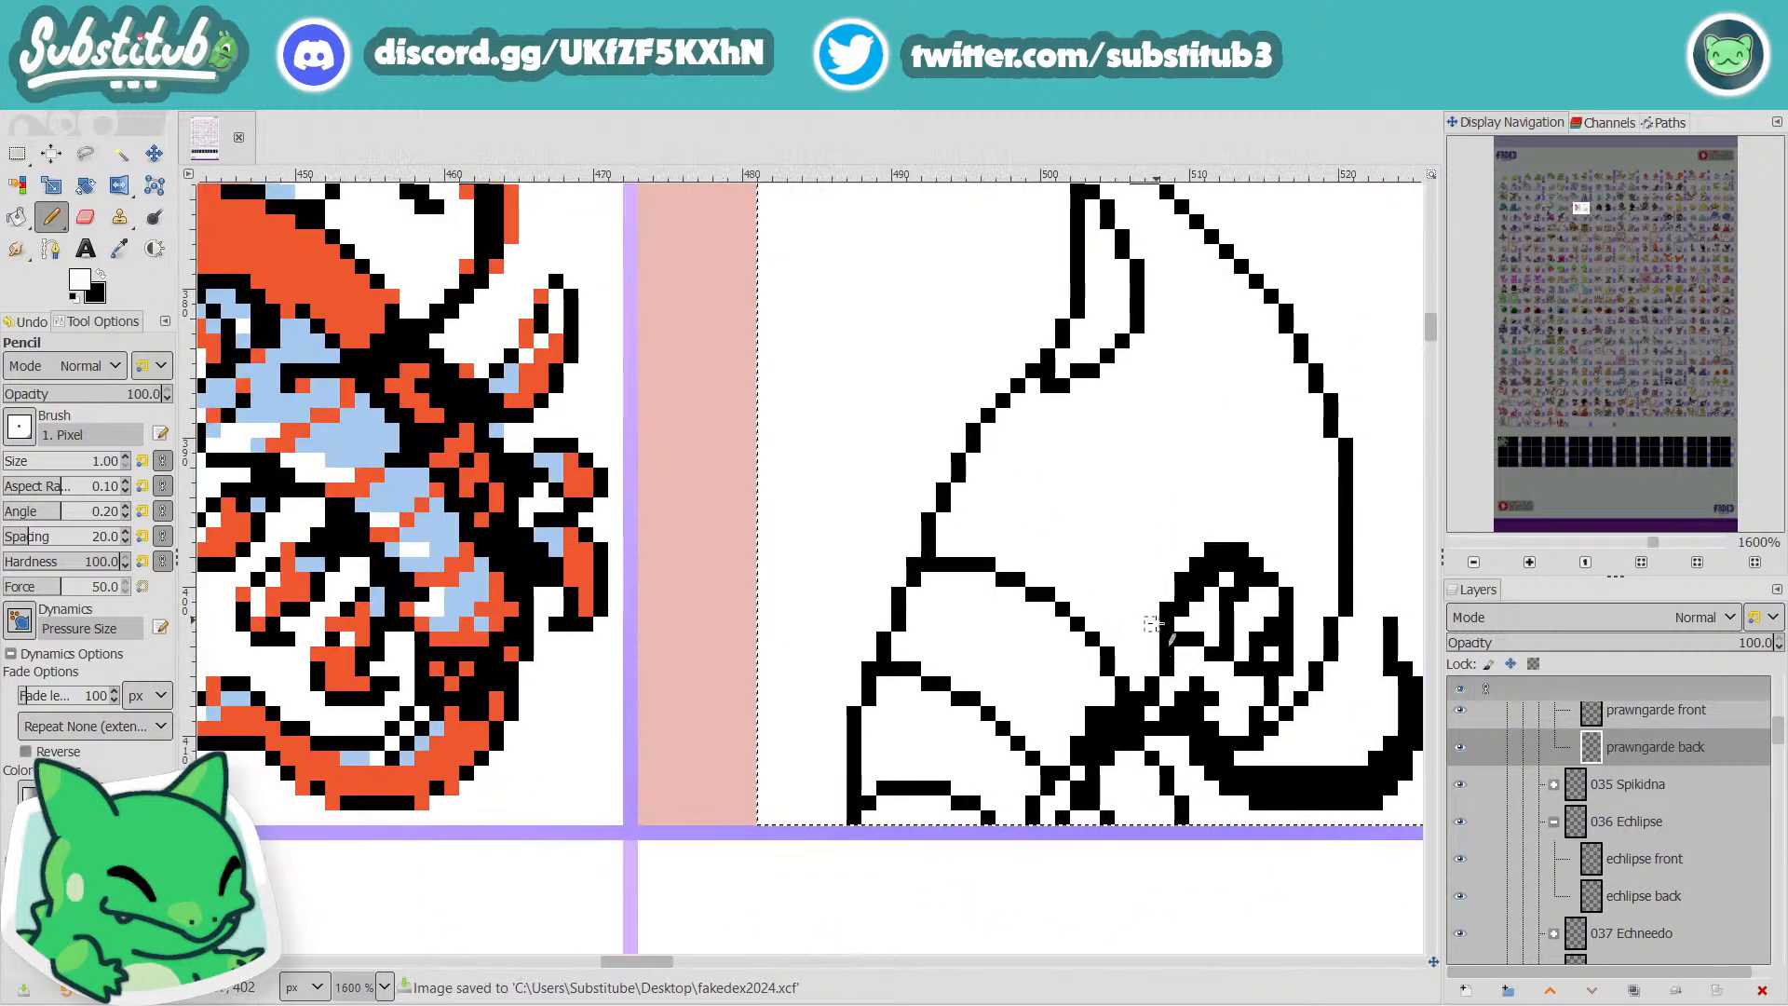
key(x)
drag(1153, 624, 1138, 655)
key(x)
click(1155, 655)
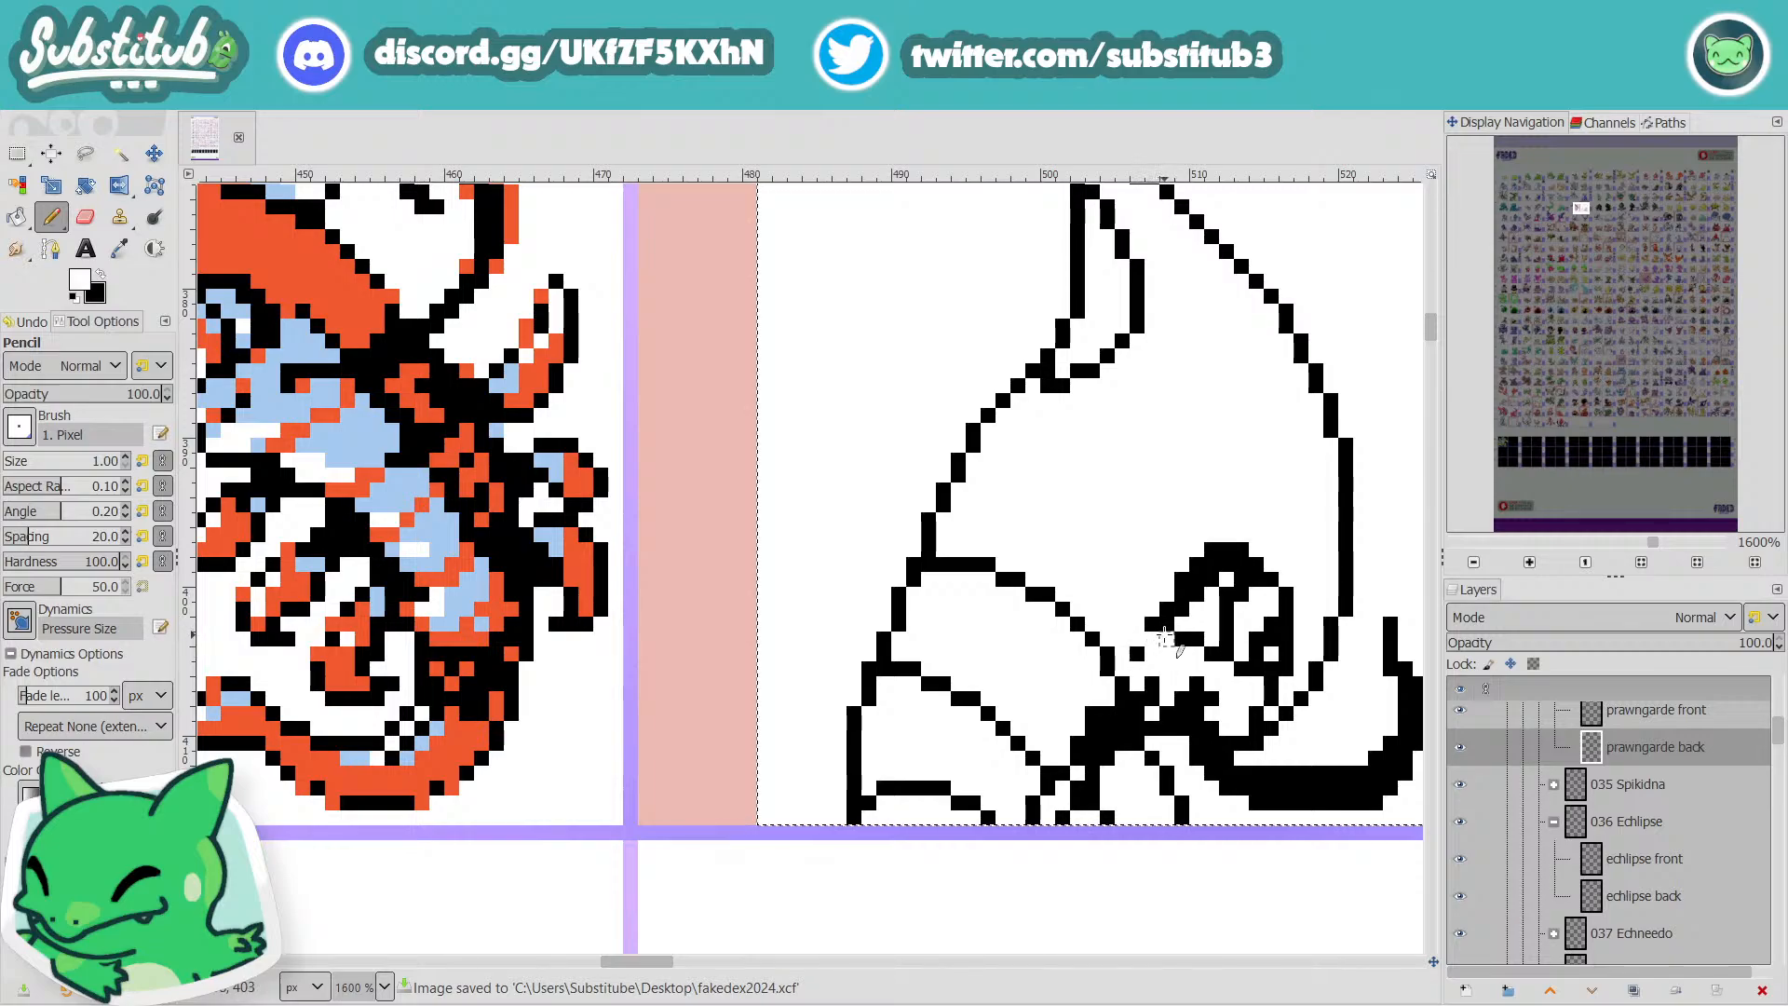
key(x)
click(1180, 622)
key(x)
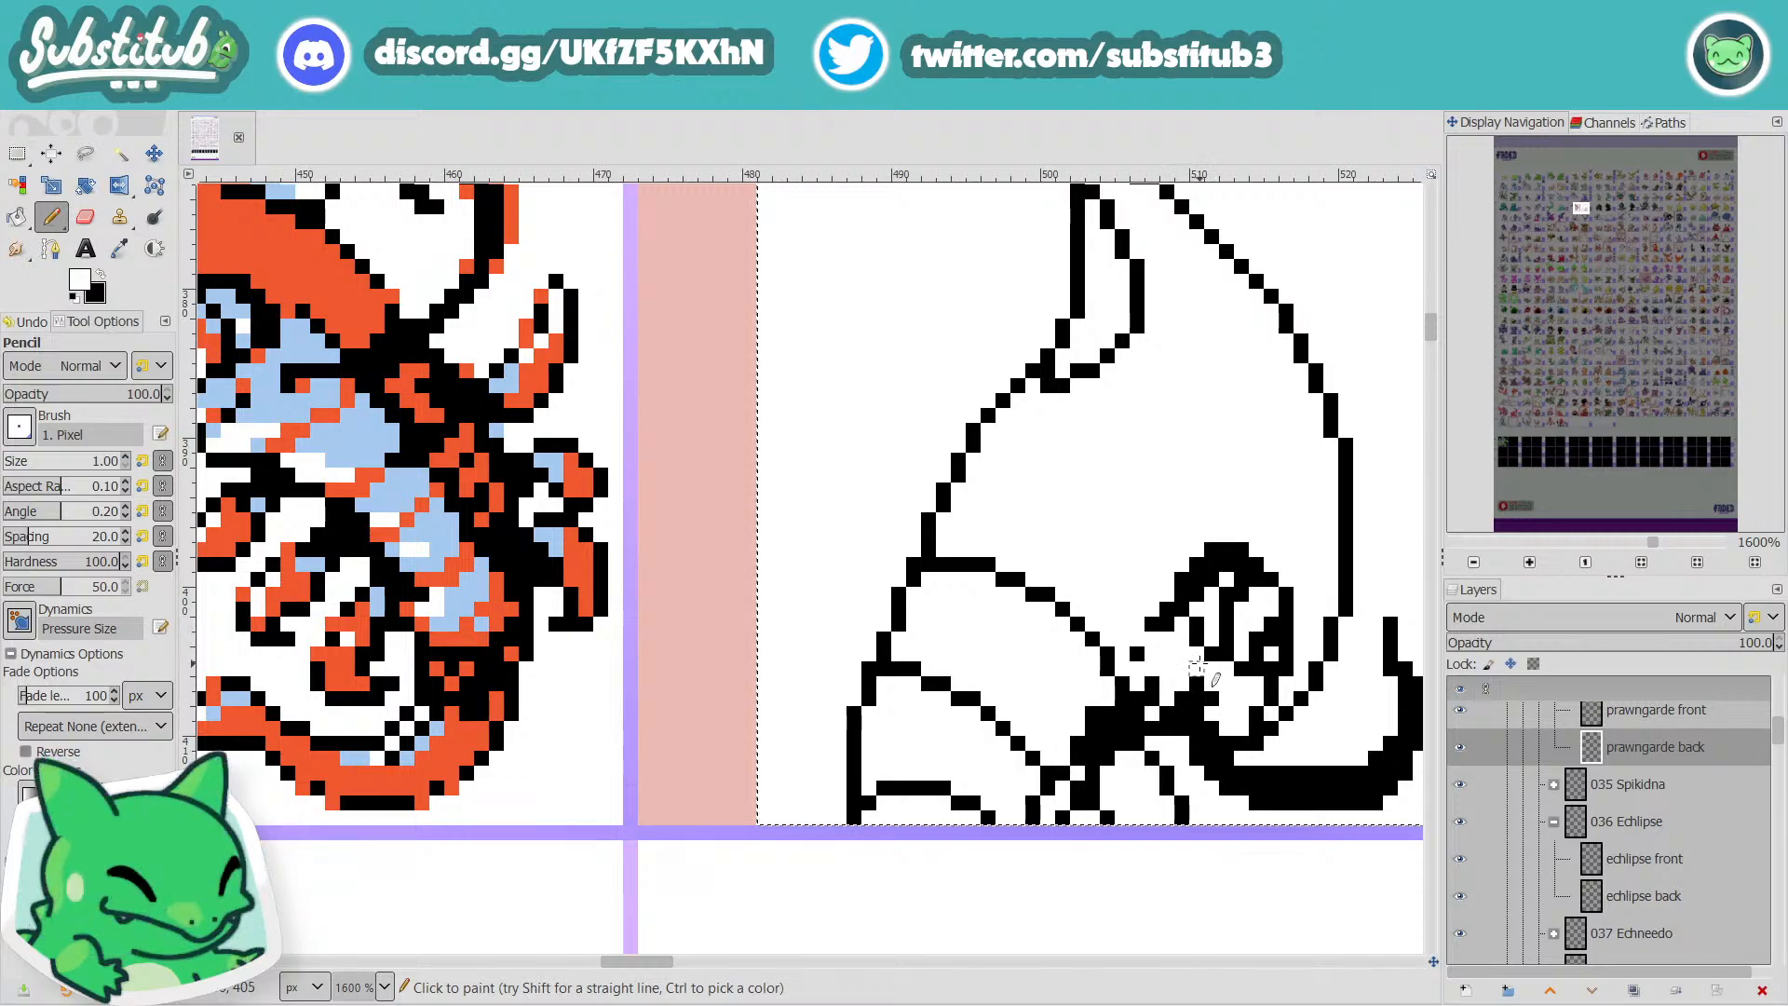
Extend the arch's outer edge down to the limb base in black and whiten the stray pixel beside it.
scroll(1195, 656, down, 4)
scroll(1183, 578, up, 5)
key(x)
click(1171, 552)
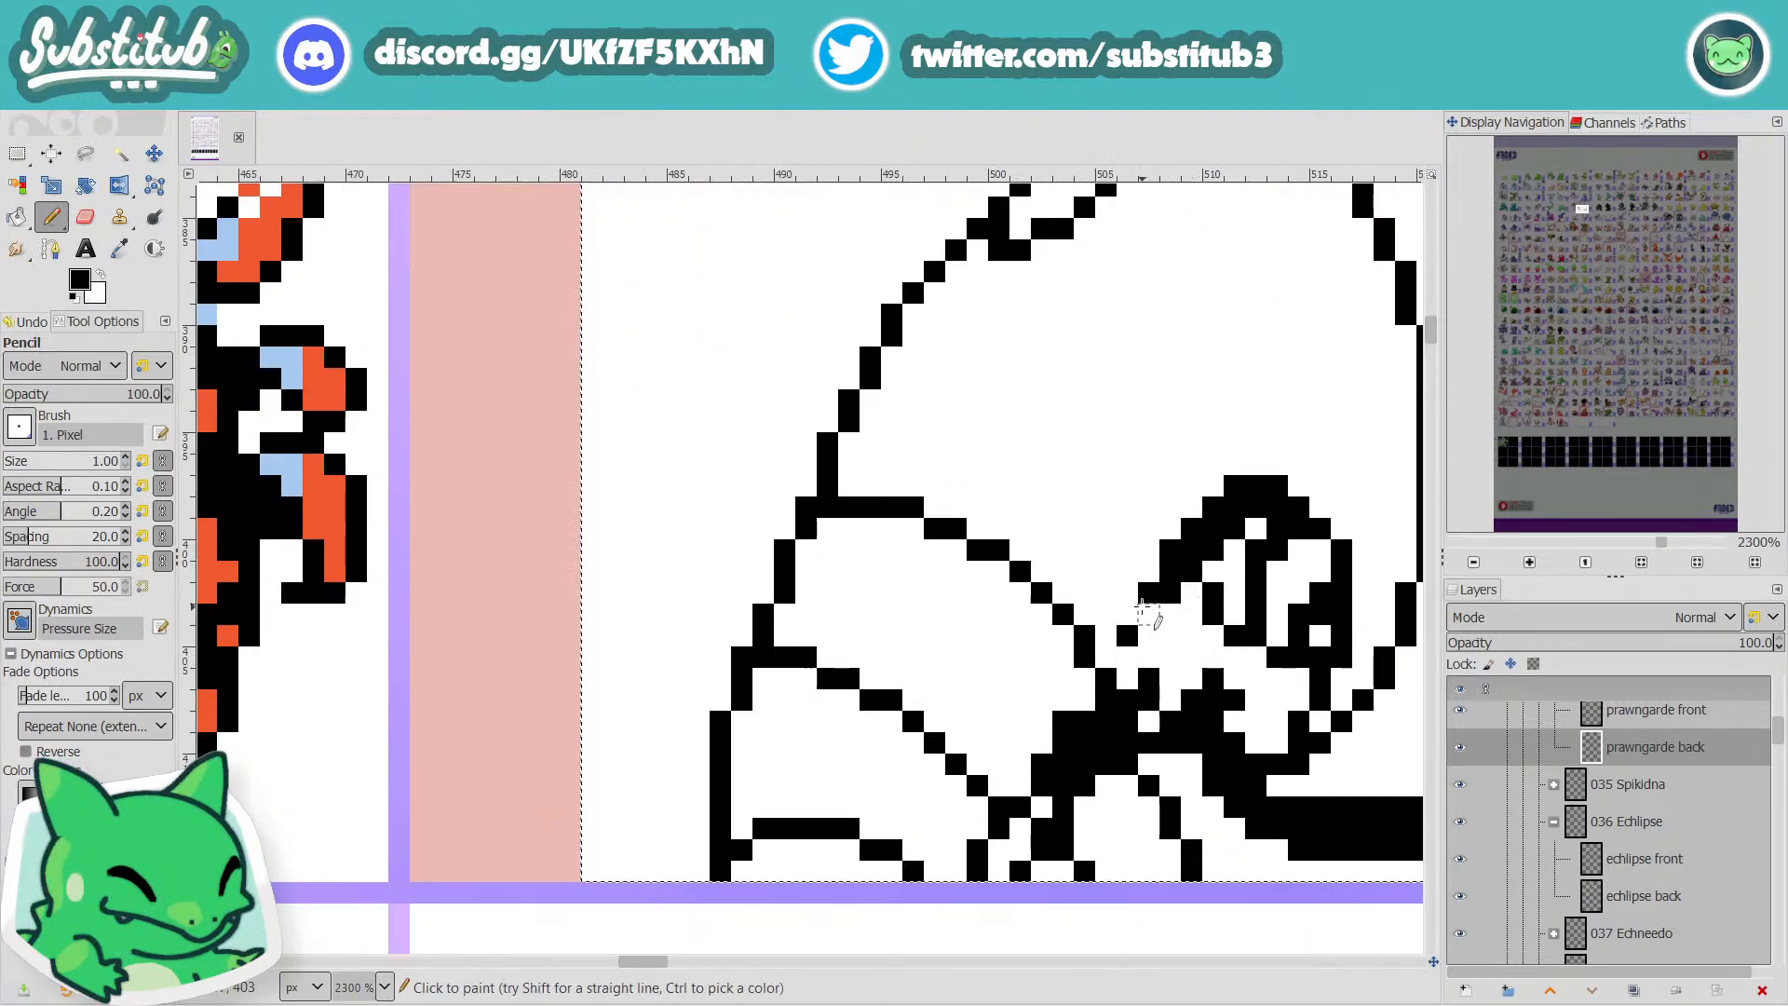
drag(1148, 613, 1149, 658)
key(x)
click(1127, 636)
scroll(1127, 636, down, 6)
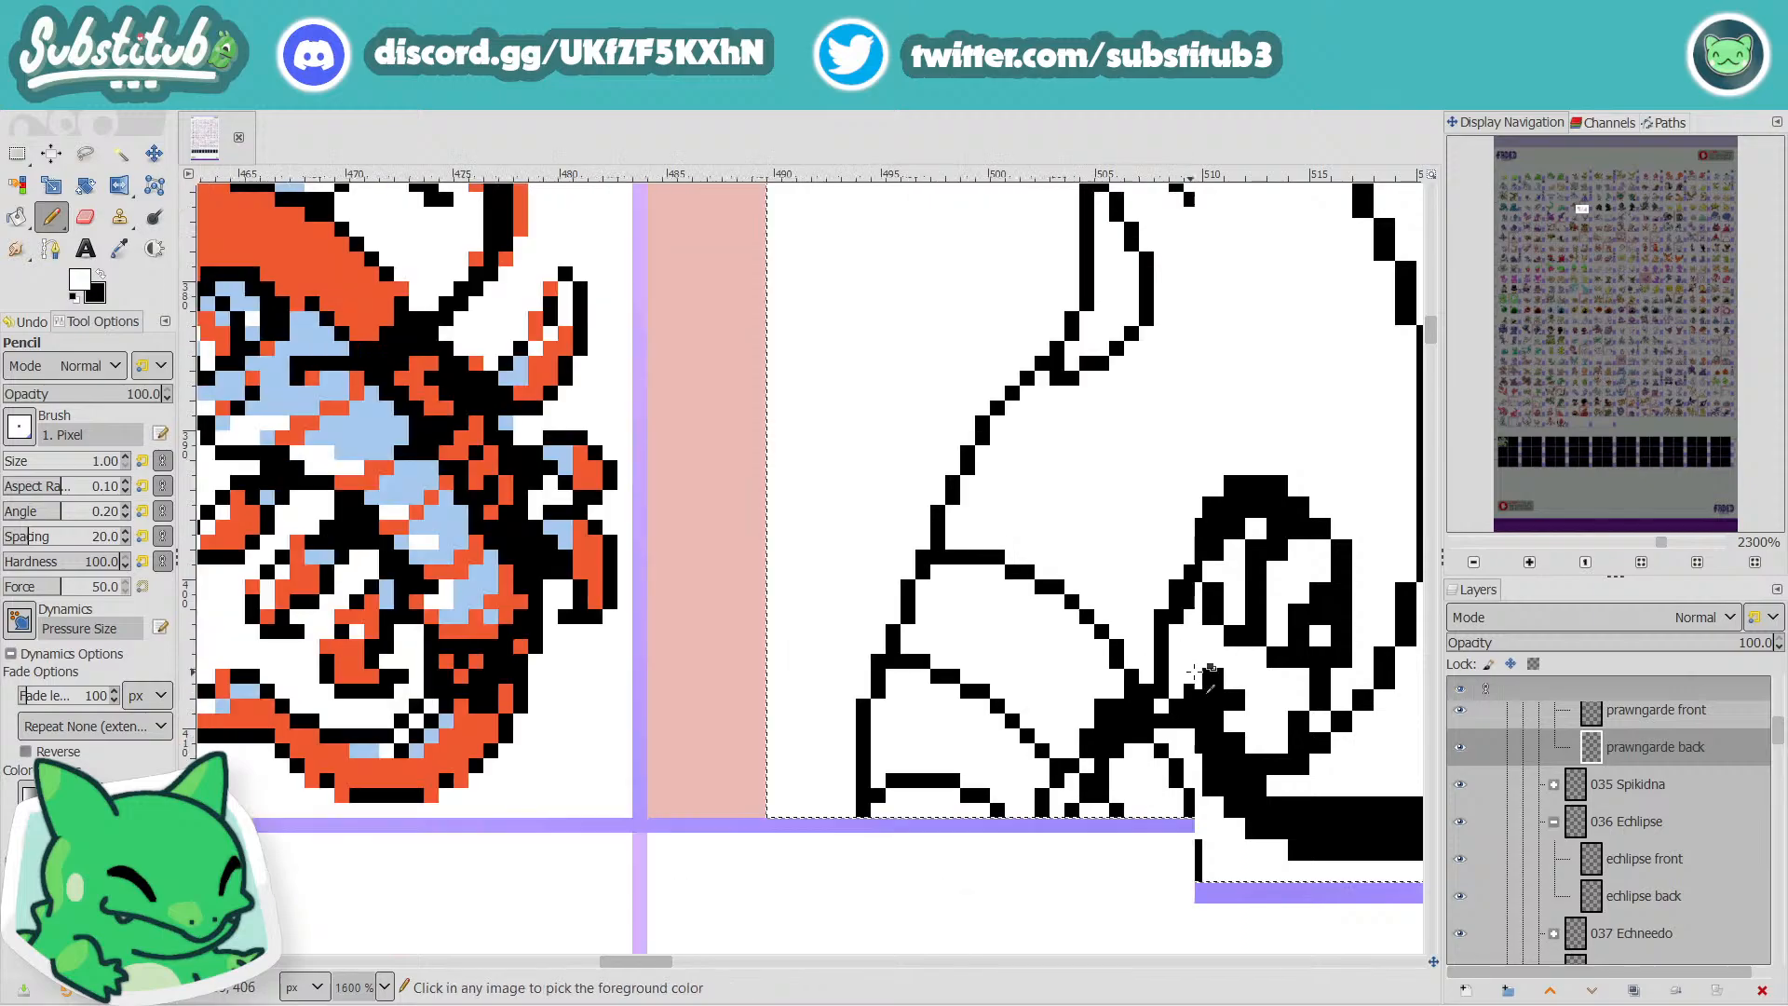
Thicken the lower end of the arch's outer edge with black pixels along its inner side.
scroll(1291, 681, up, 2)
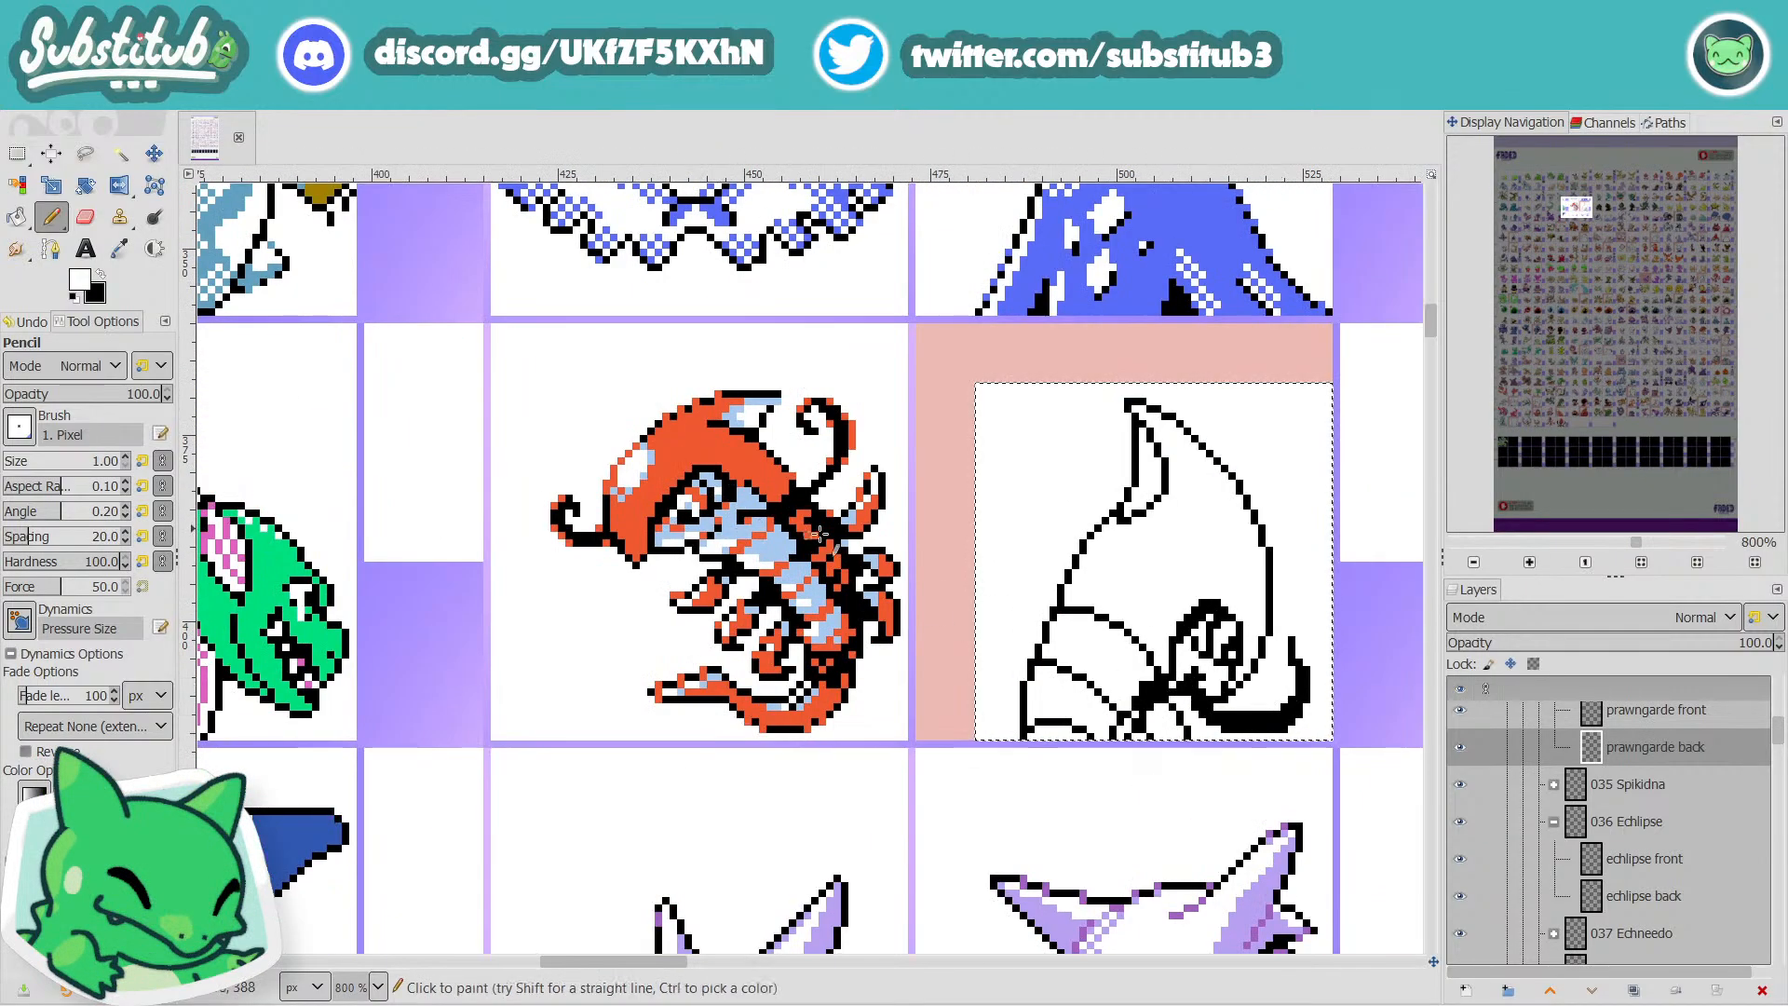
scroll(1180, 652, up, 3)
key(x)
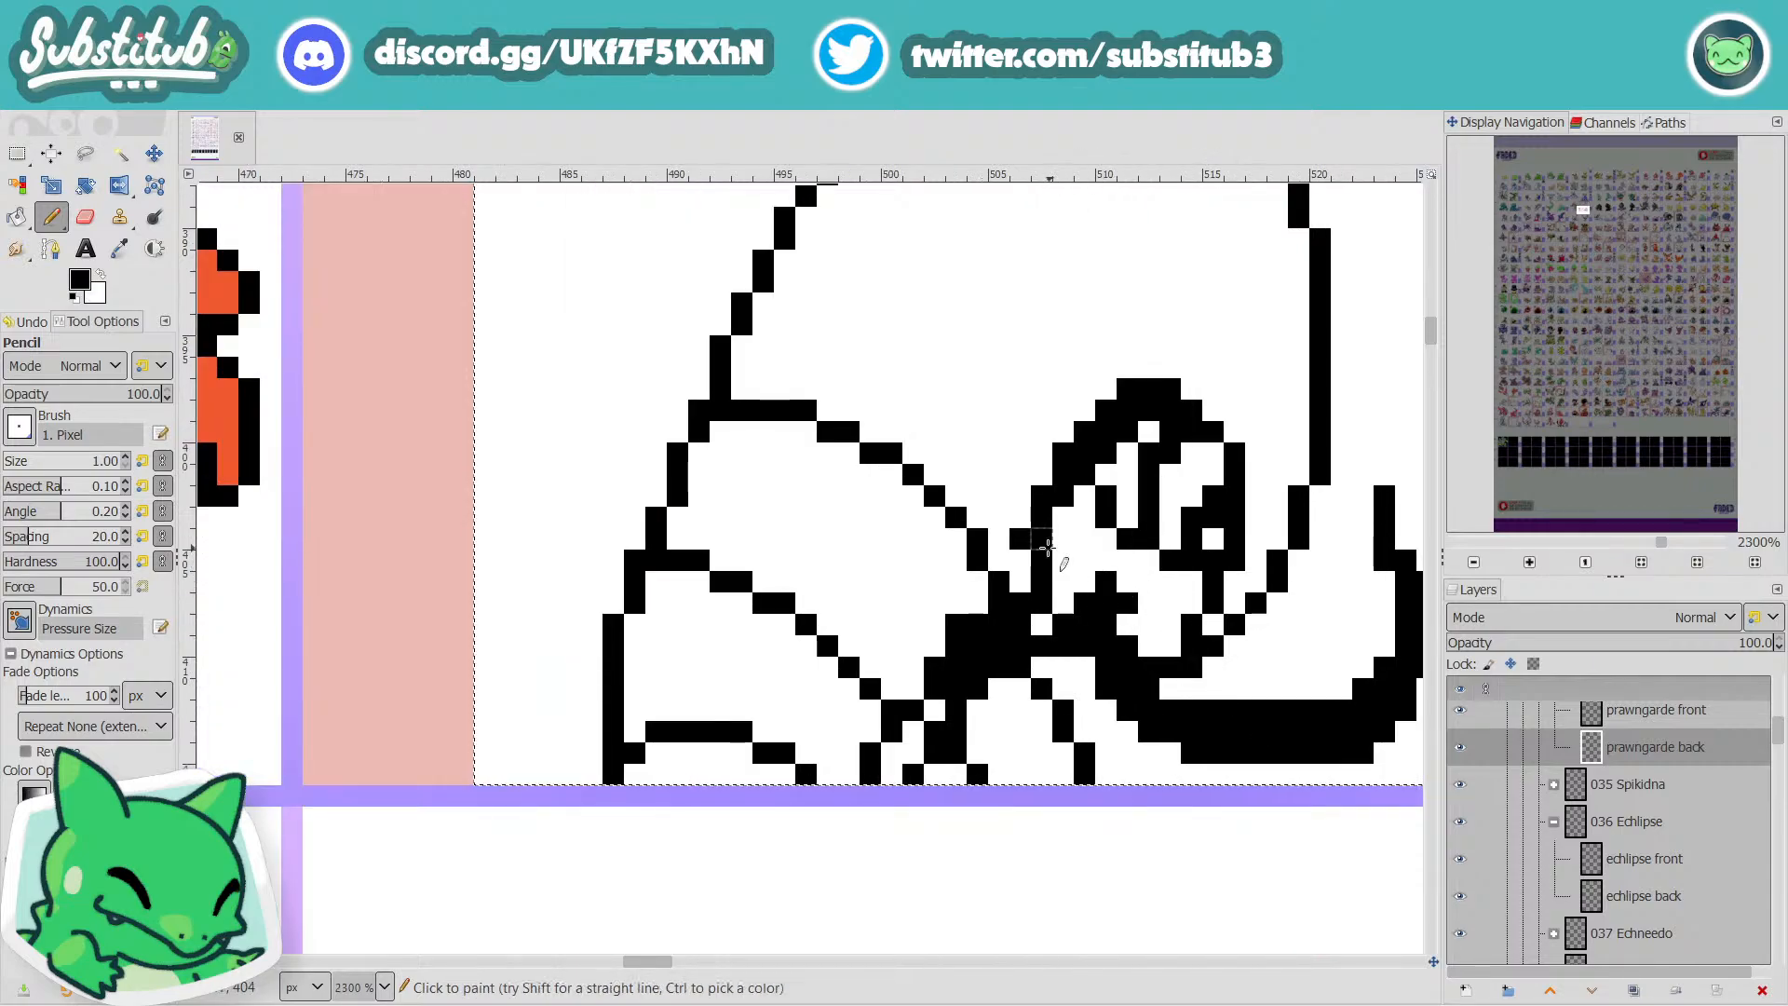
drag(1063, 618, 1061, 541)
key(x)
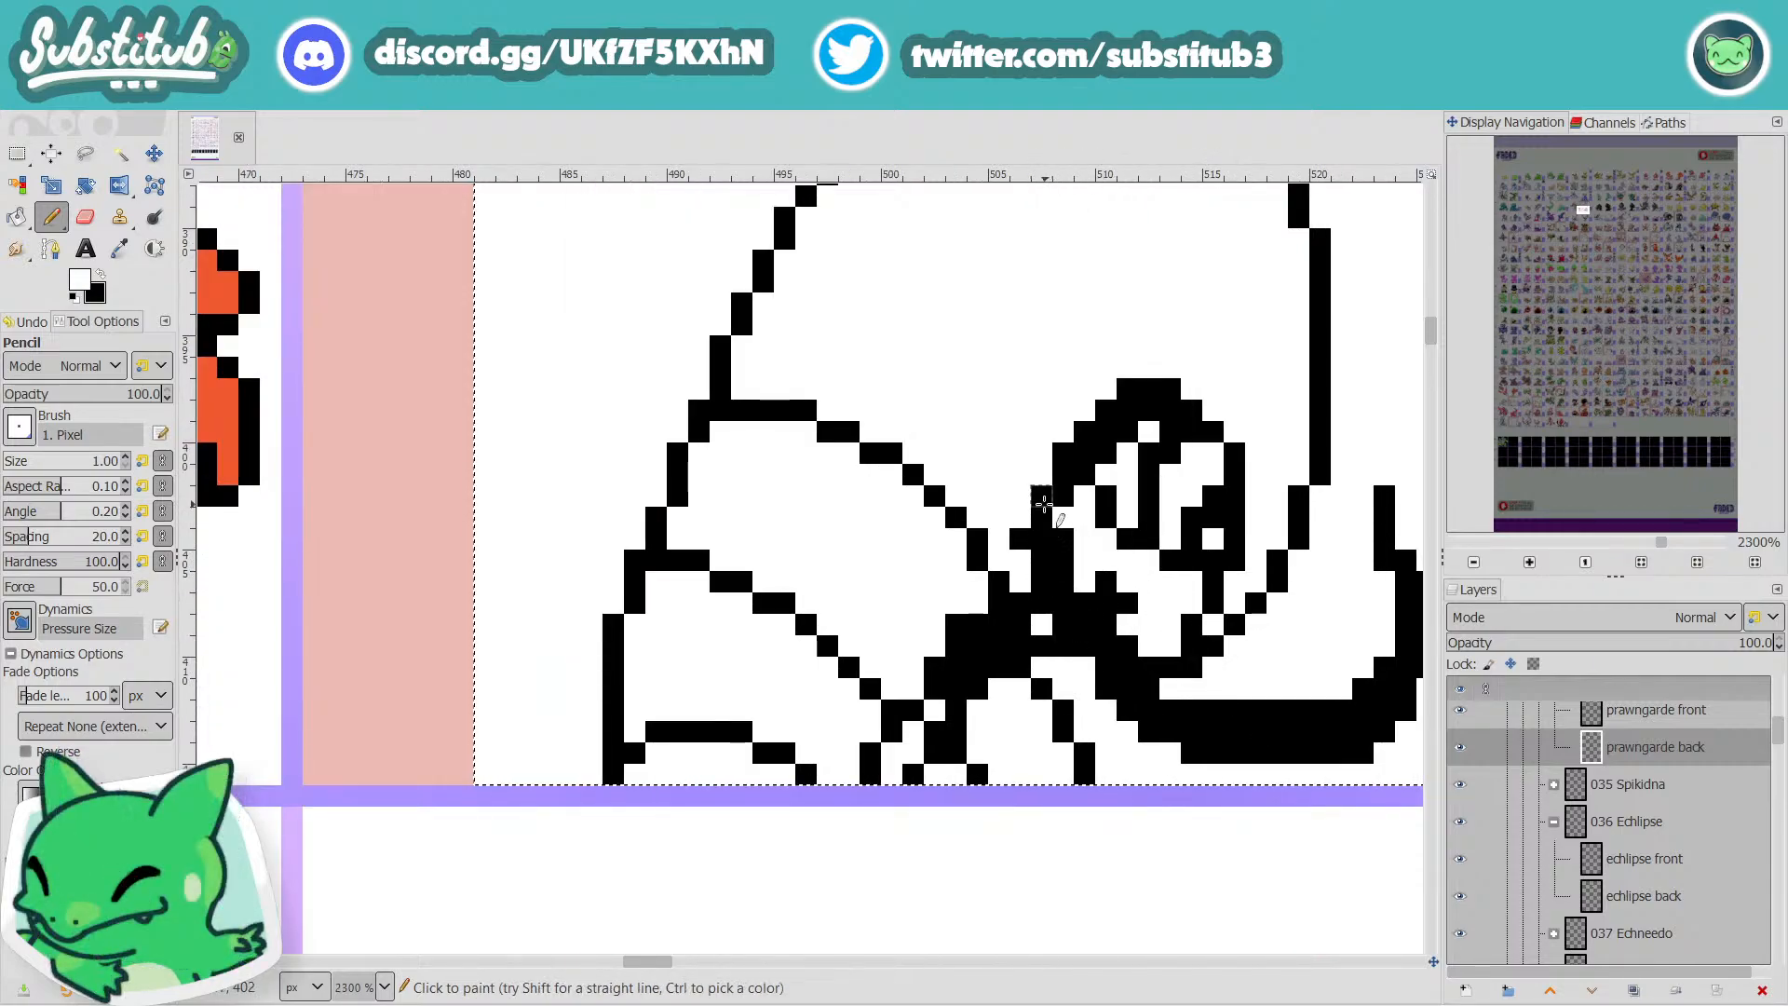
Add a black strand outside the arch's lower edge and open a white gap between it and the inner strand.
scroll(1043, 503, down, 2)
scroll(1013, 502, up, 1)
key(x)
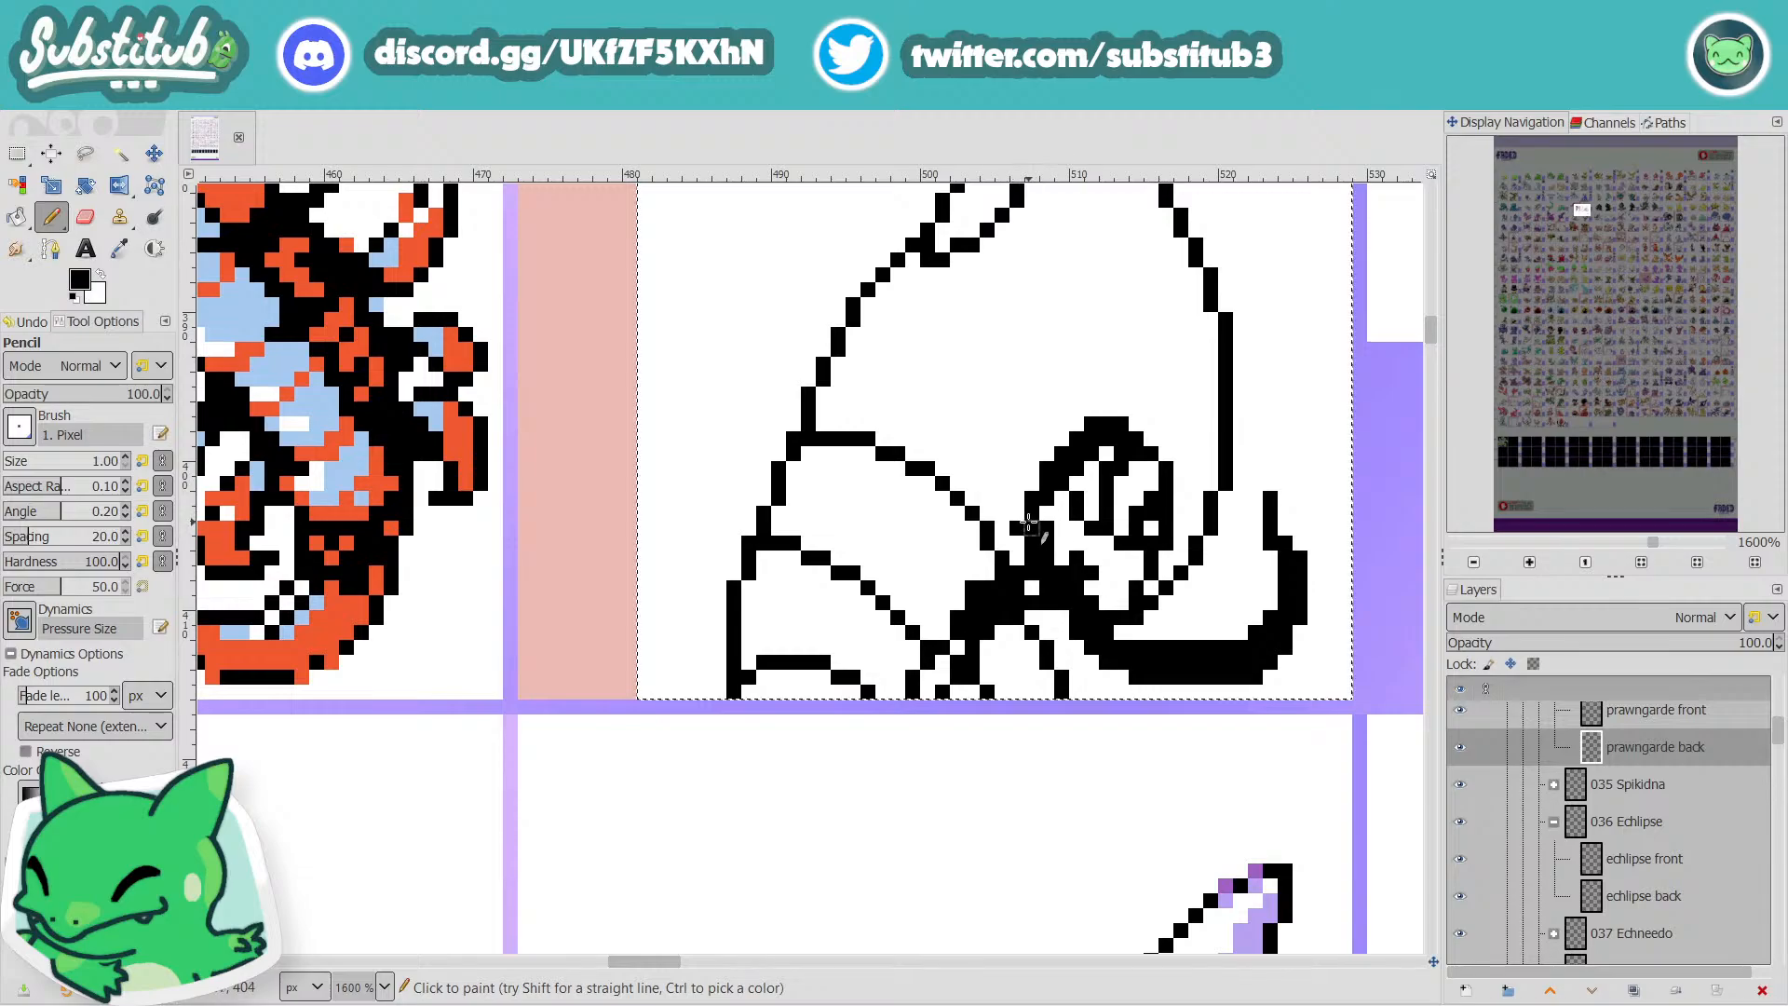
key(x)
mouse_move(1022, 515)
mouse_down()
mouse_move(1017, 560)
mouse_move(1032, 558)
mouse_up()
key(x)
key(x)
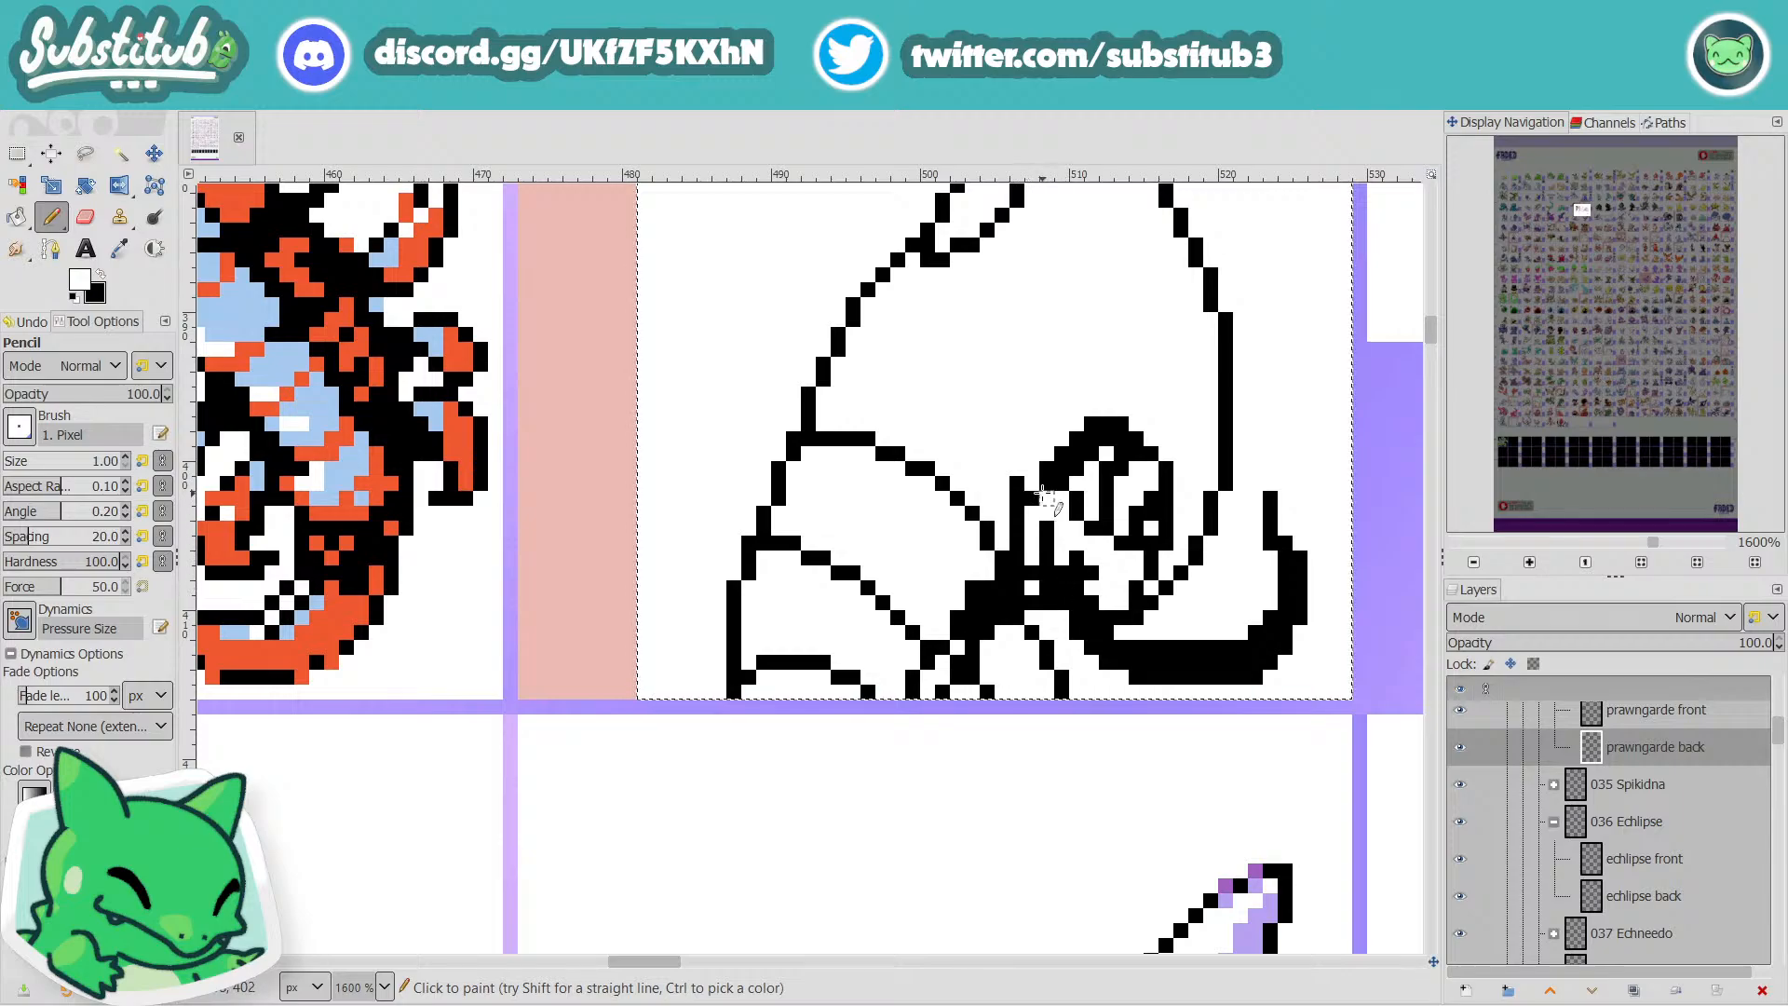
Merge the arch's lower edge into one thin black line, whitening the outer strand's upper pixels and the inner strand.
key(x)
key(x)
click(1017, 482)
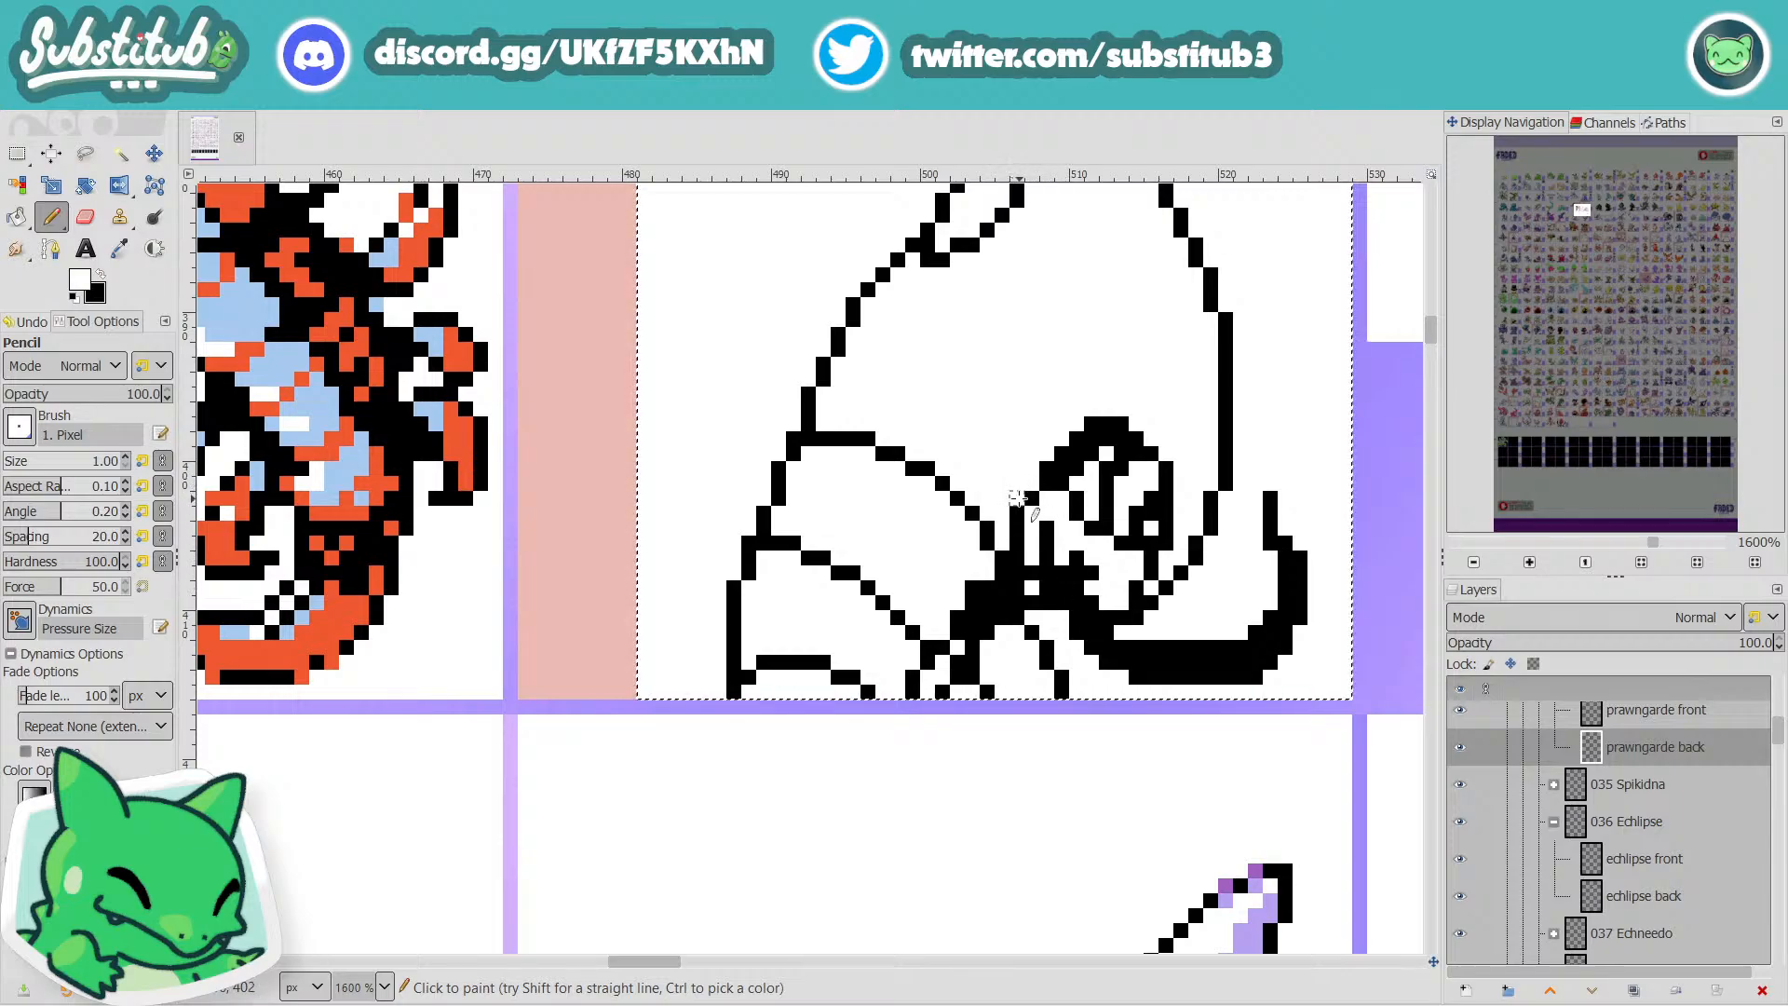
key(x)
click(1031, 513)
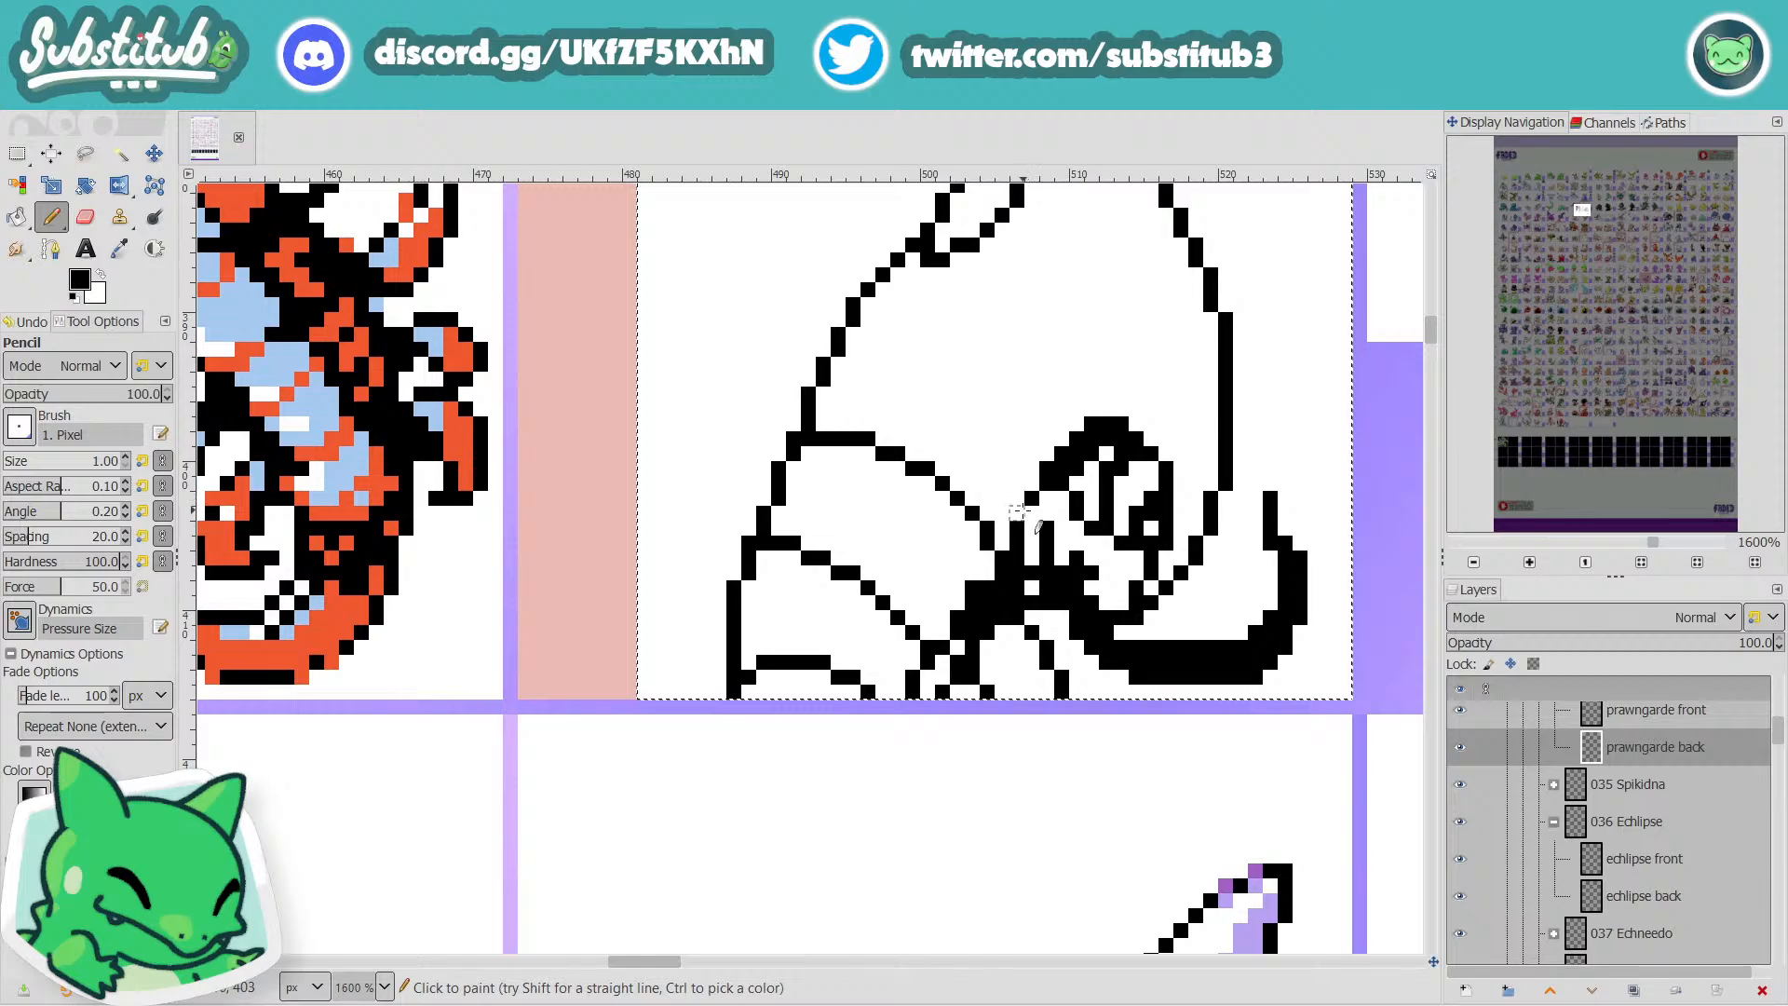
key(x)
drag(1047, 528, 1051, 539)
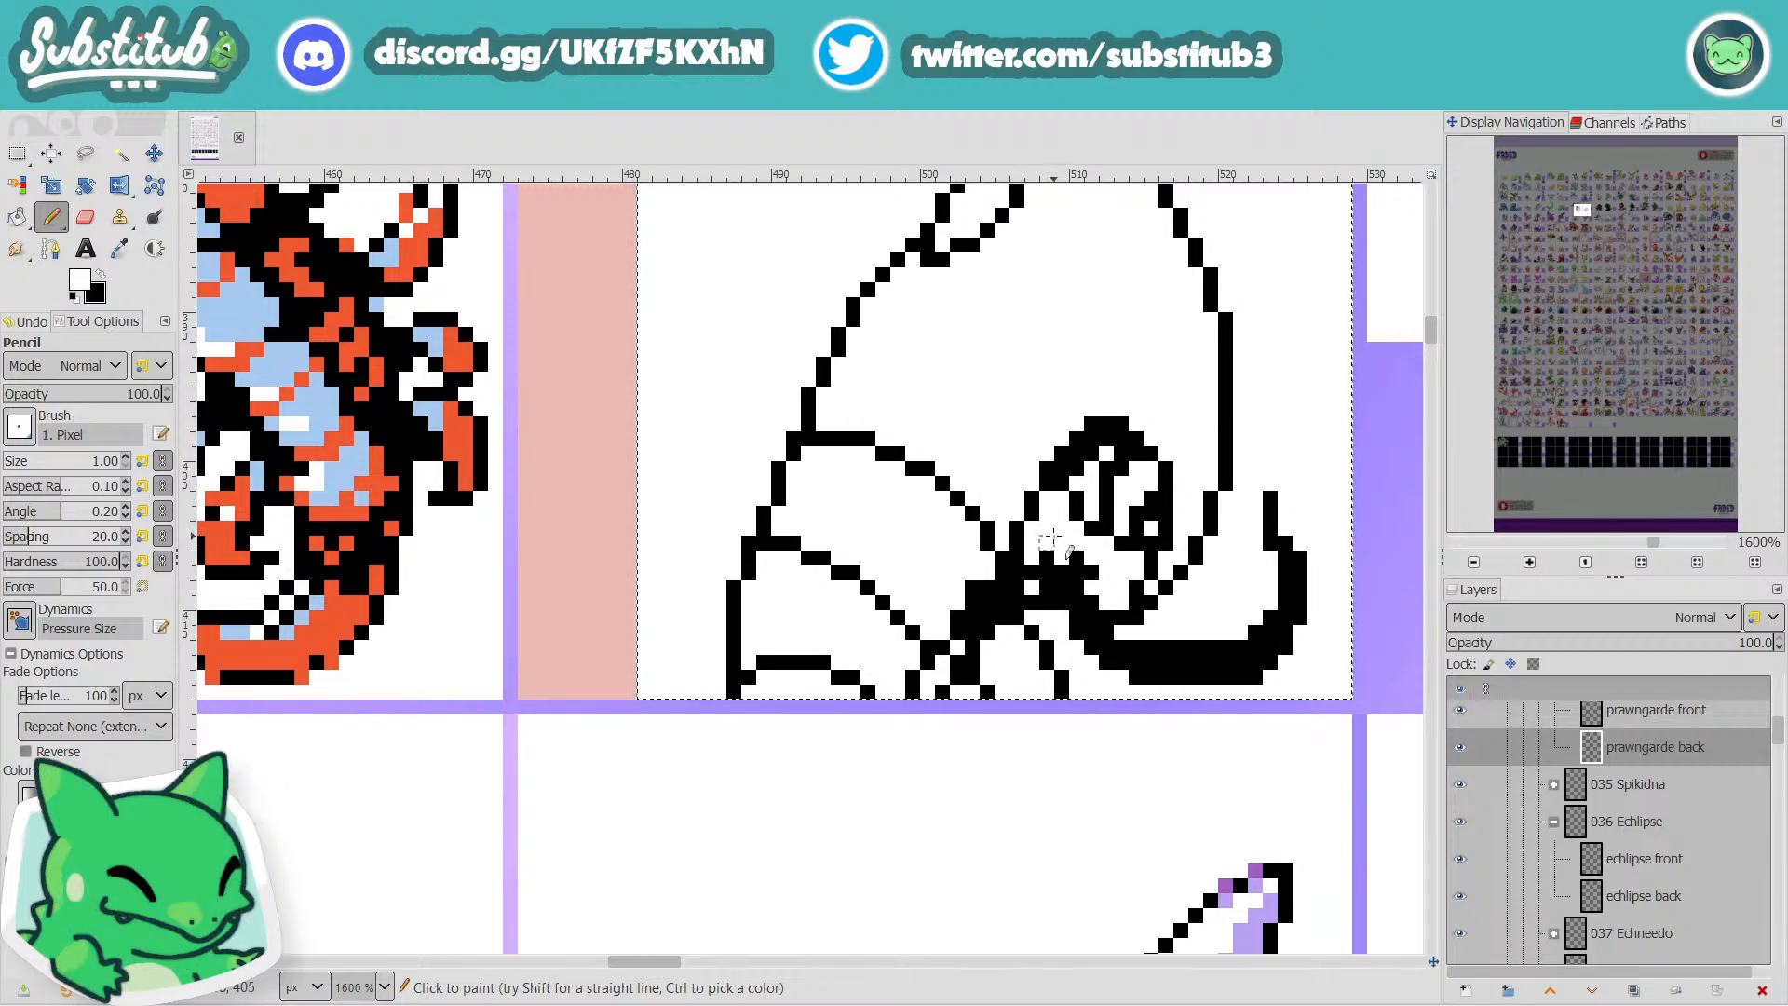
Compare the arch with the front sprite and whiten the bump of black pixels on the limb's upper edge inside it.
scroll(1048, 538, down, 4)
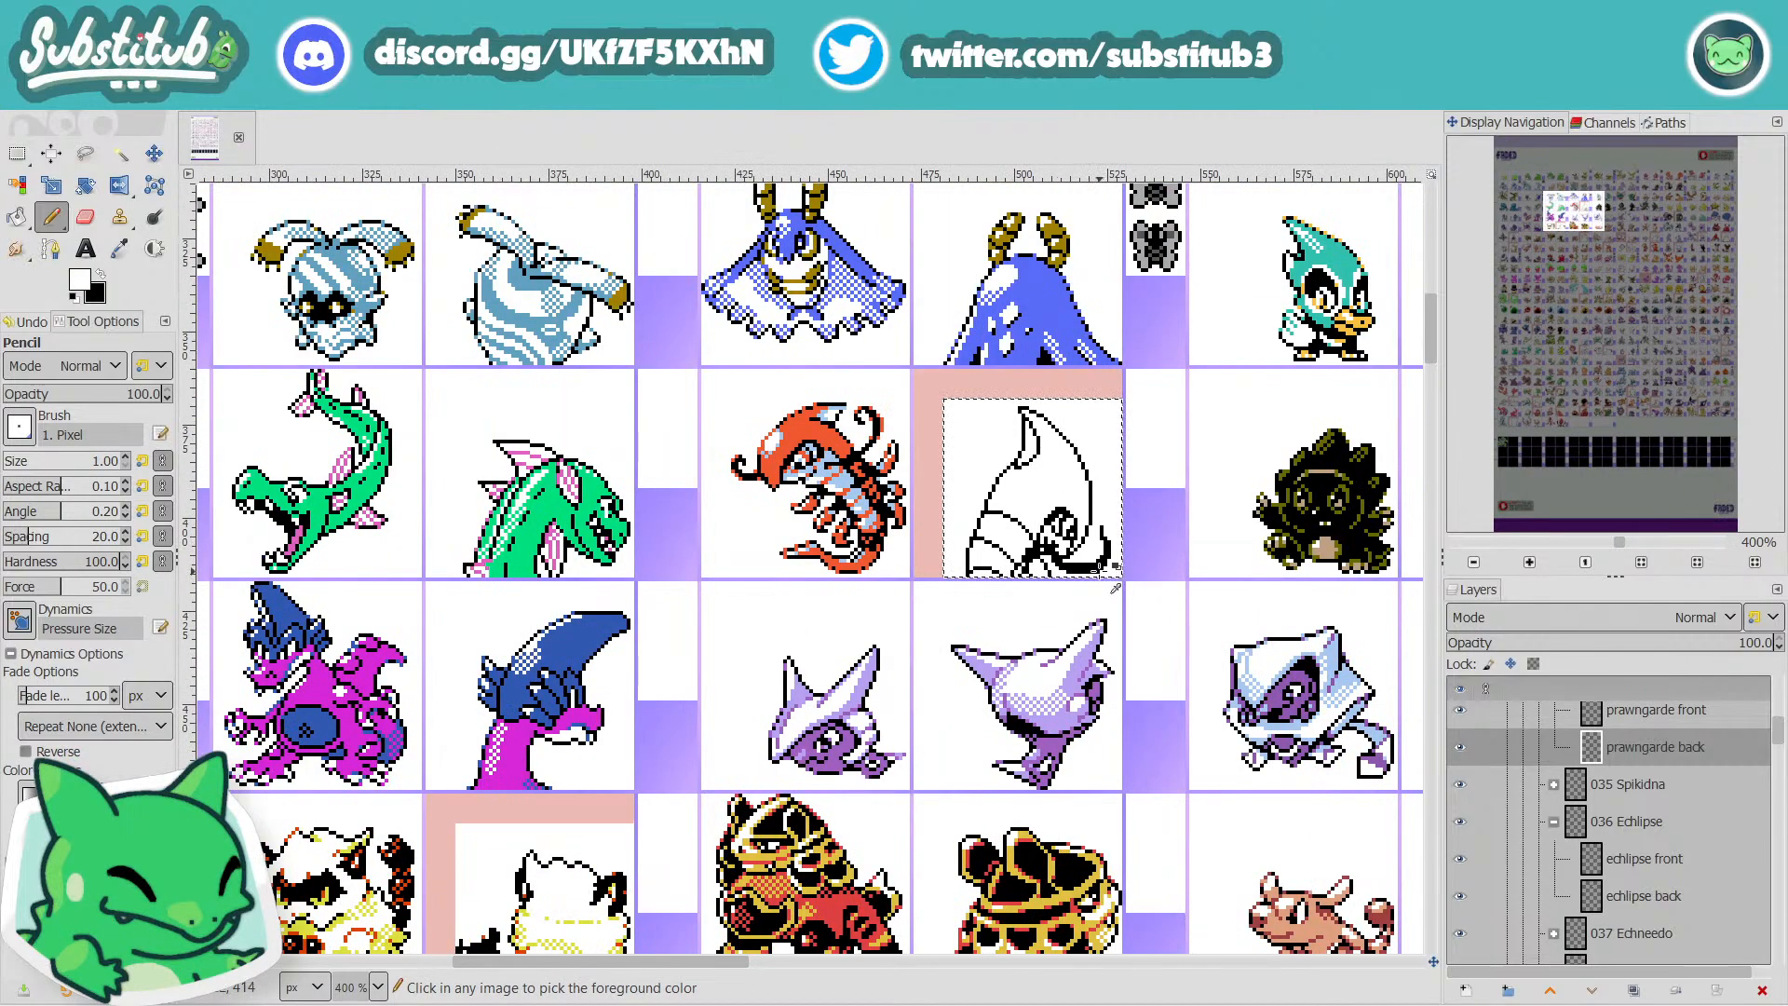
scroll(815, 494, up, 2)
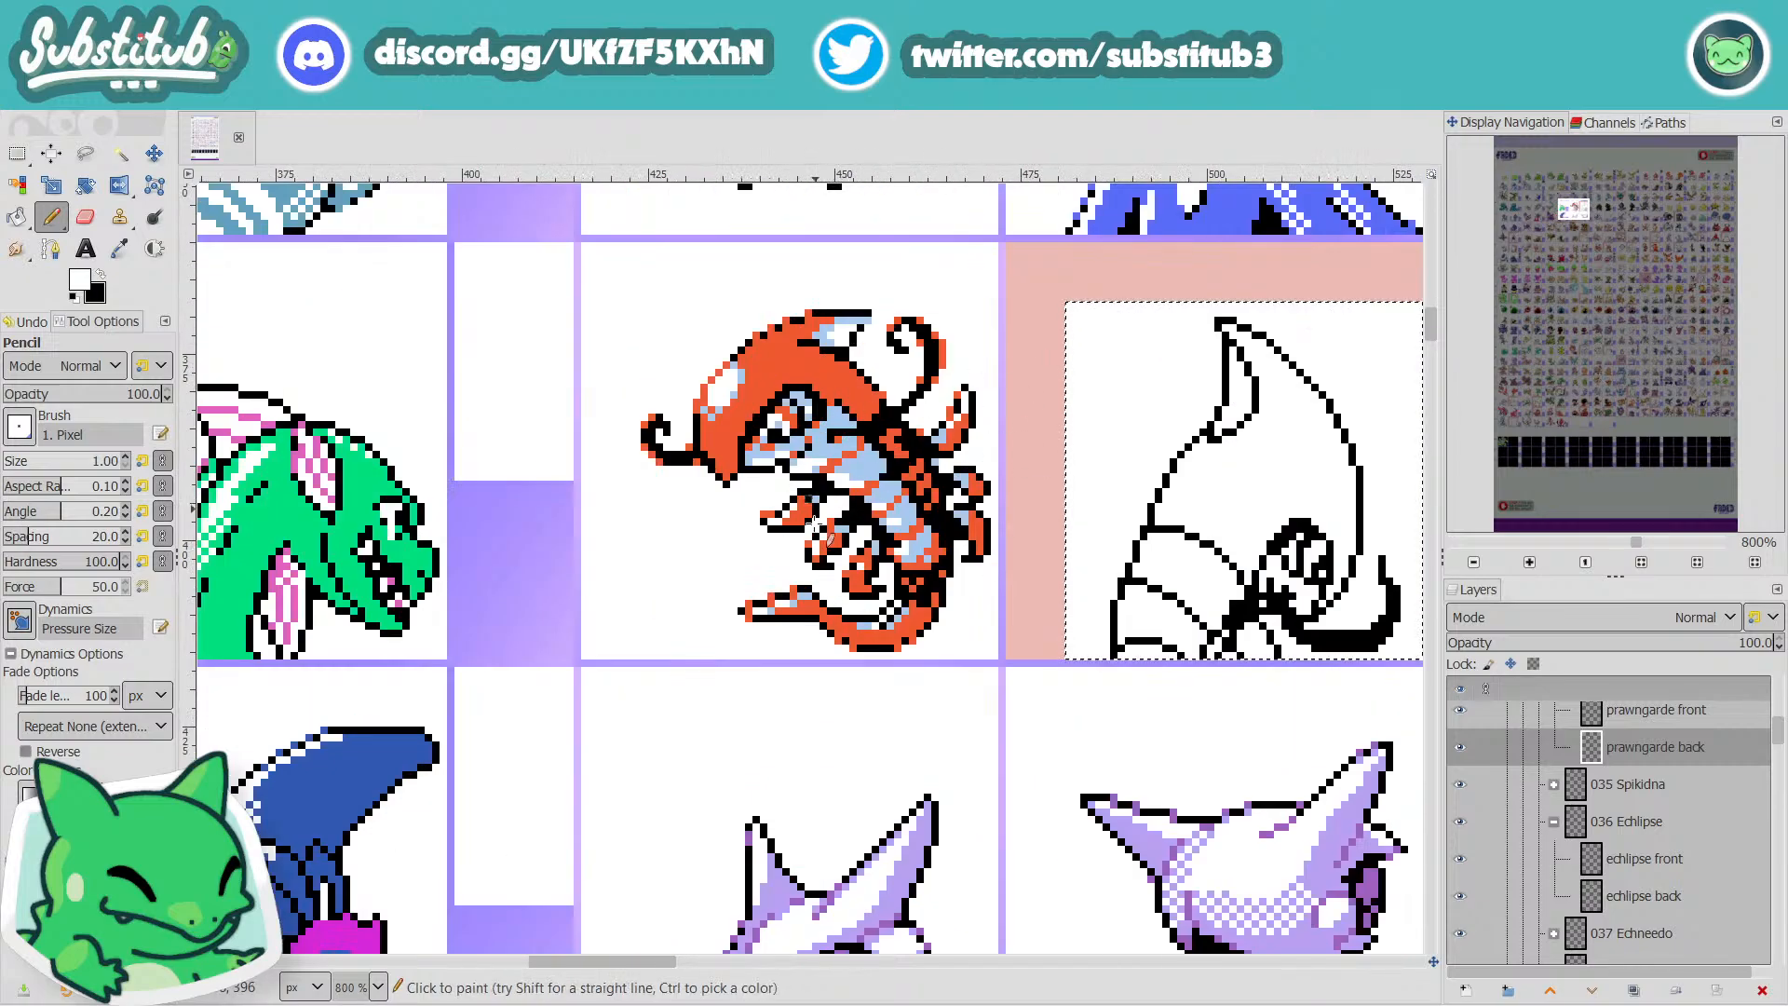
scroll(1322, 587, up, 2)
key(x)
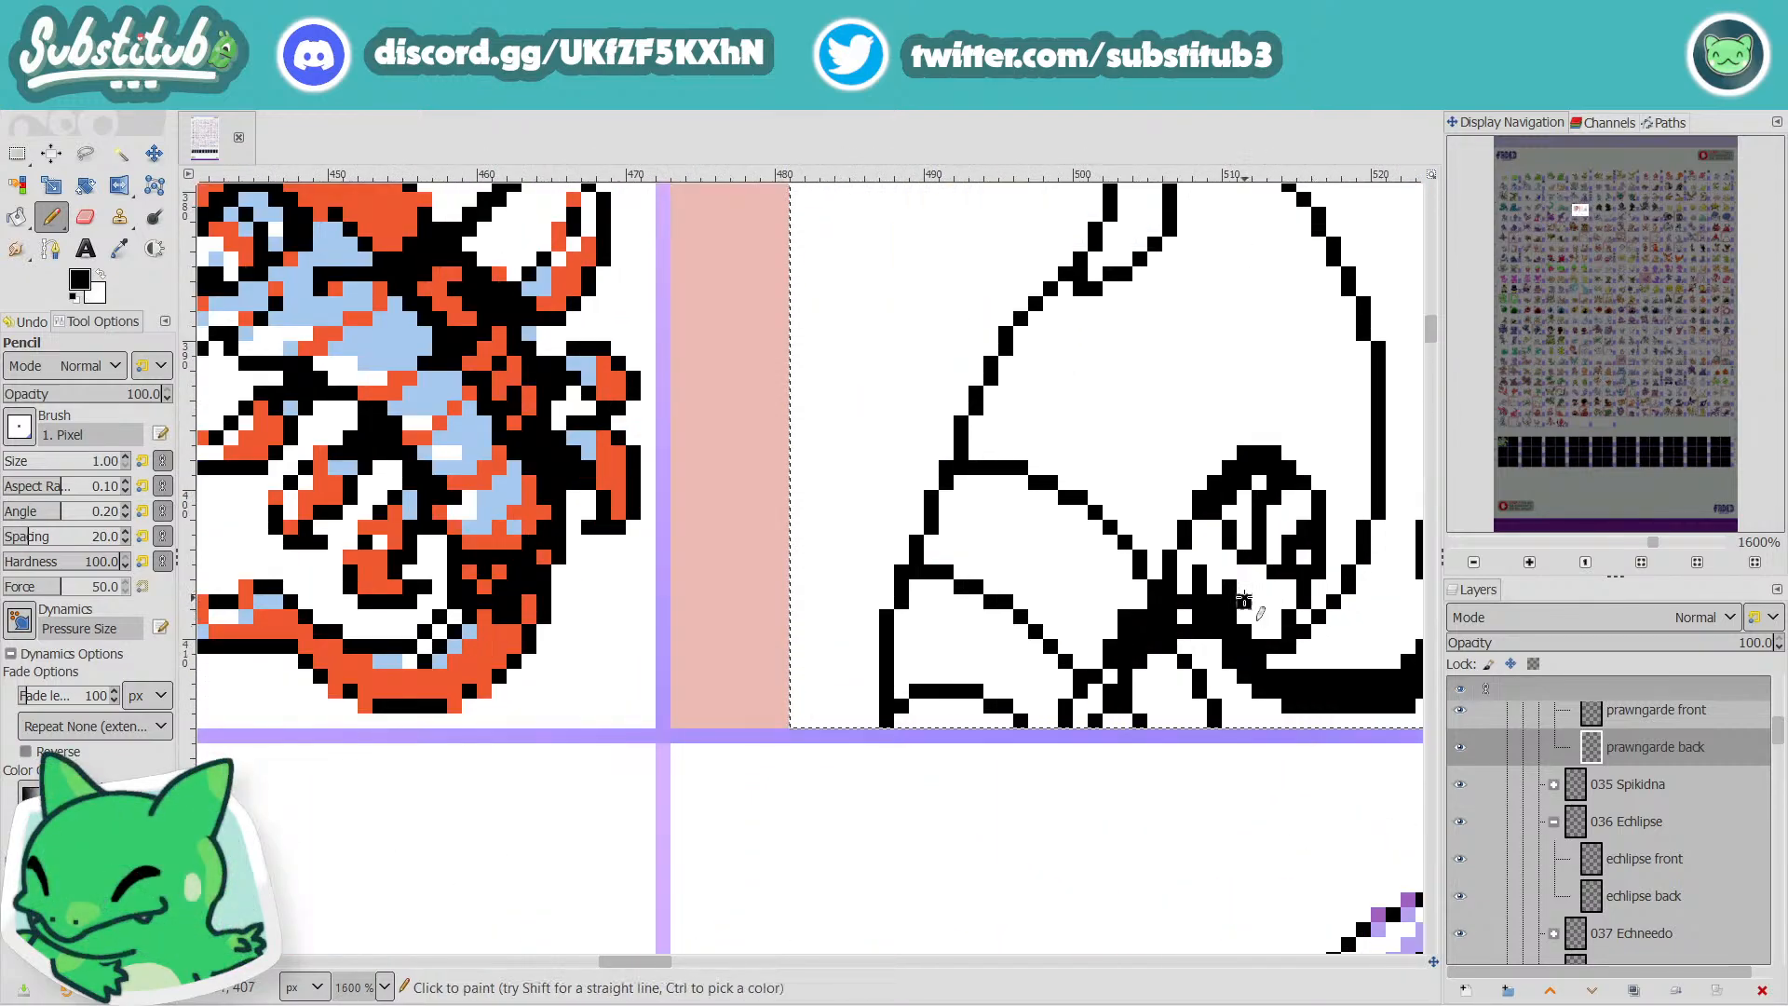
key(x)
click(1244, 598)
click(1230, 587)
click(1230, 601)
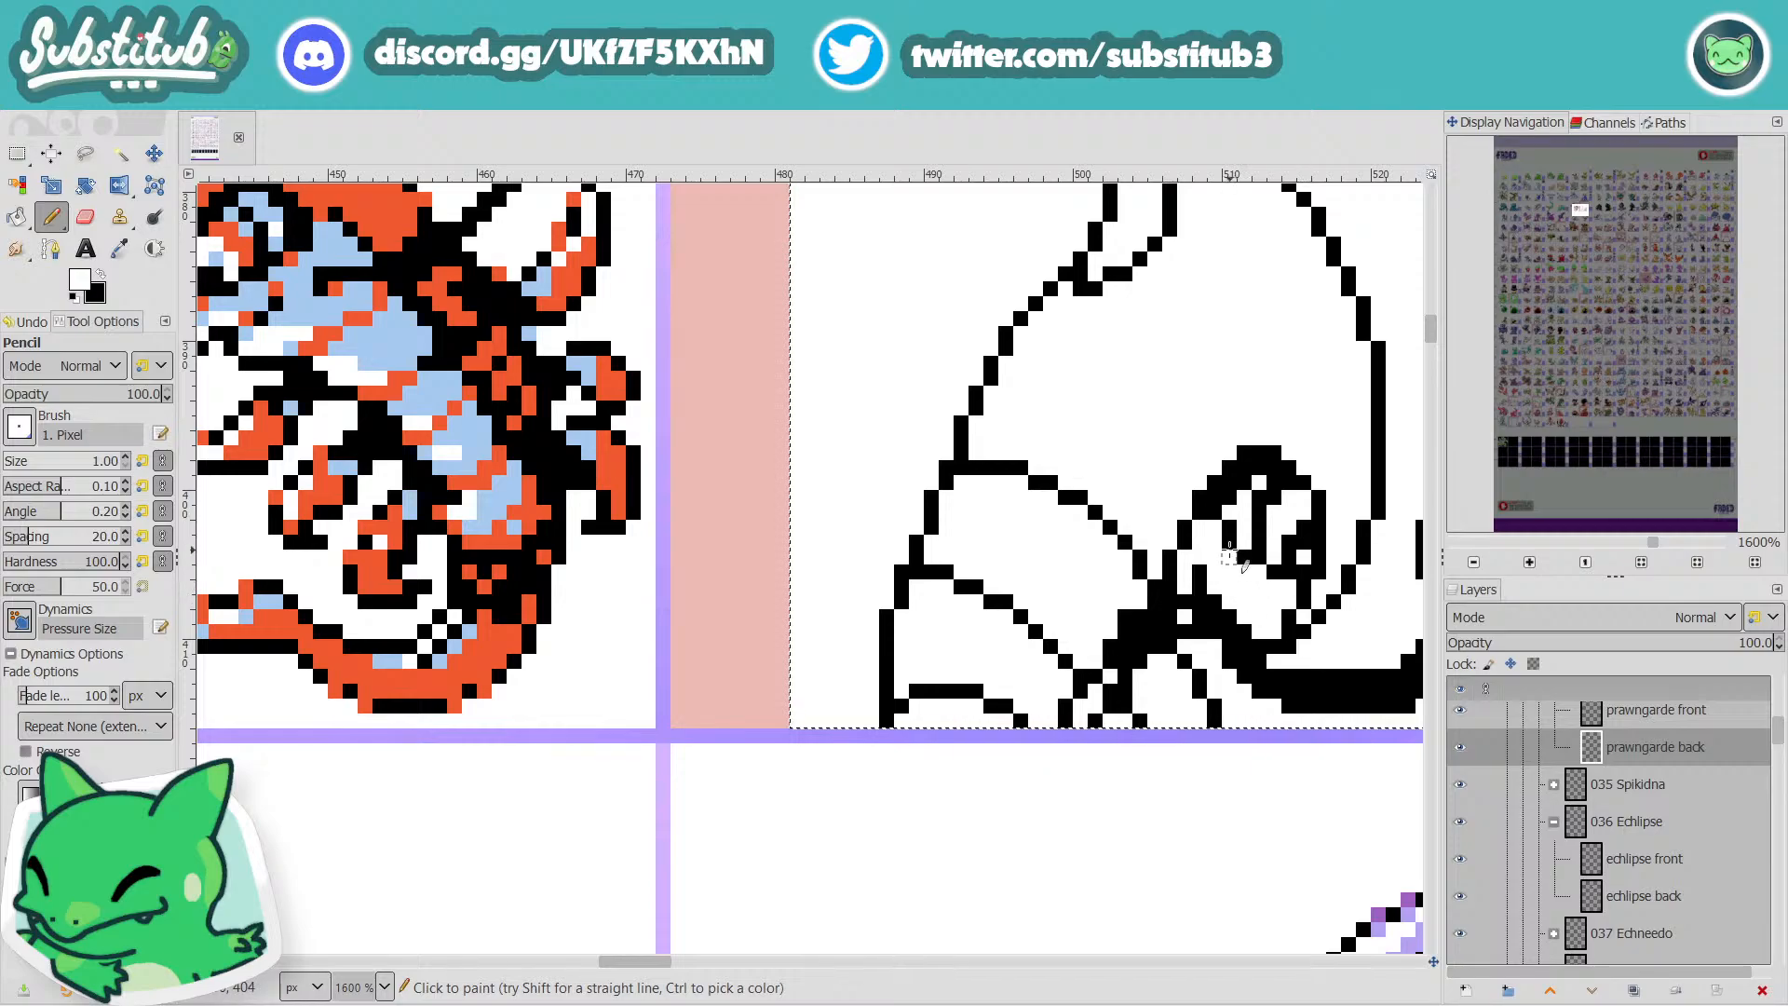
key(c)
click(1226, 634)
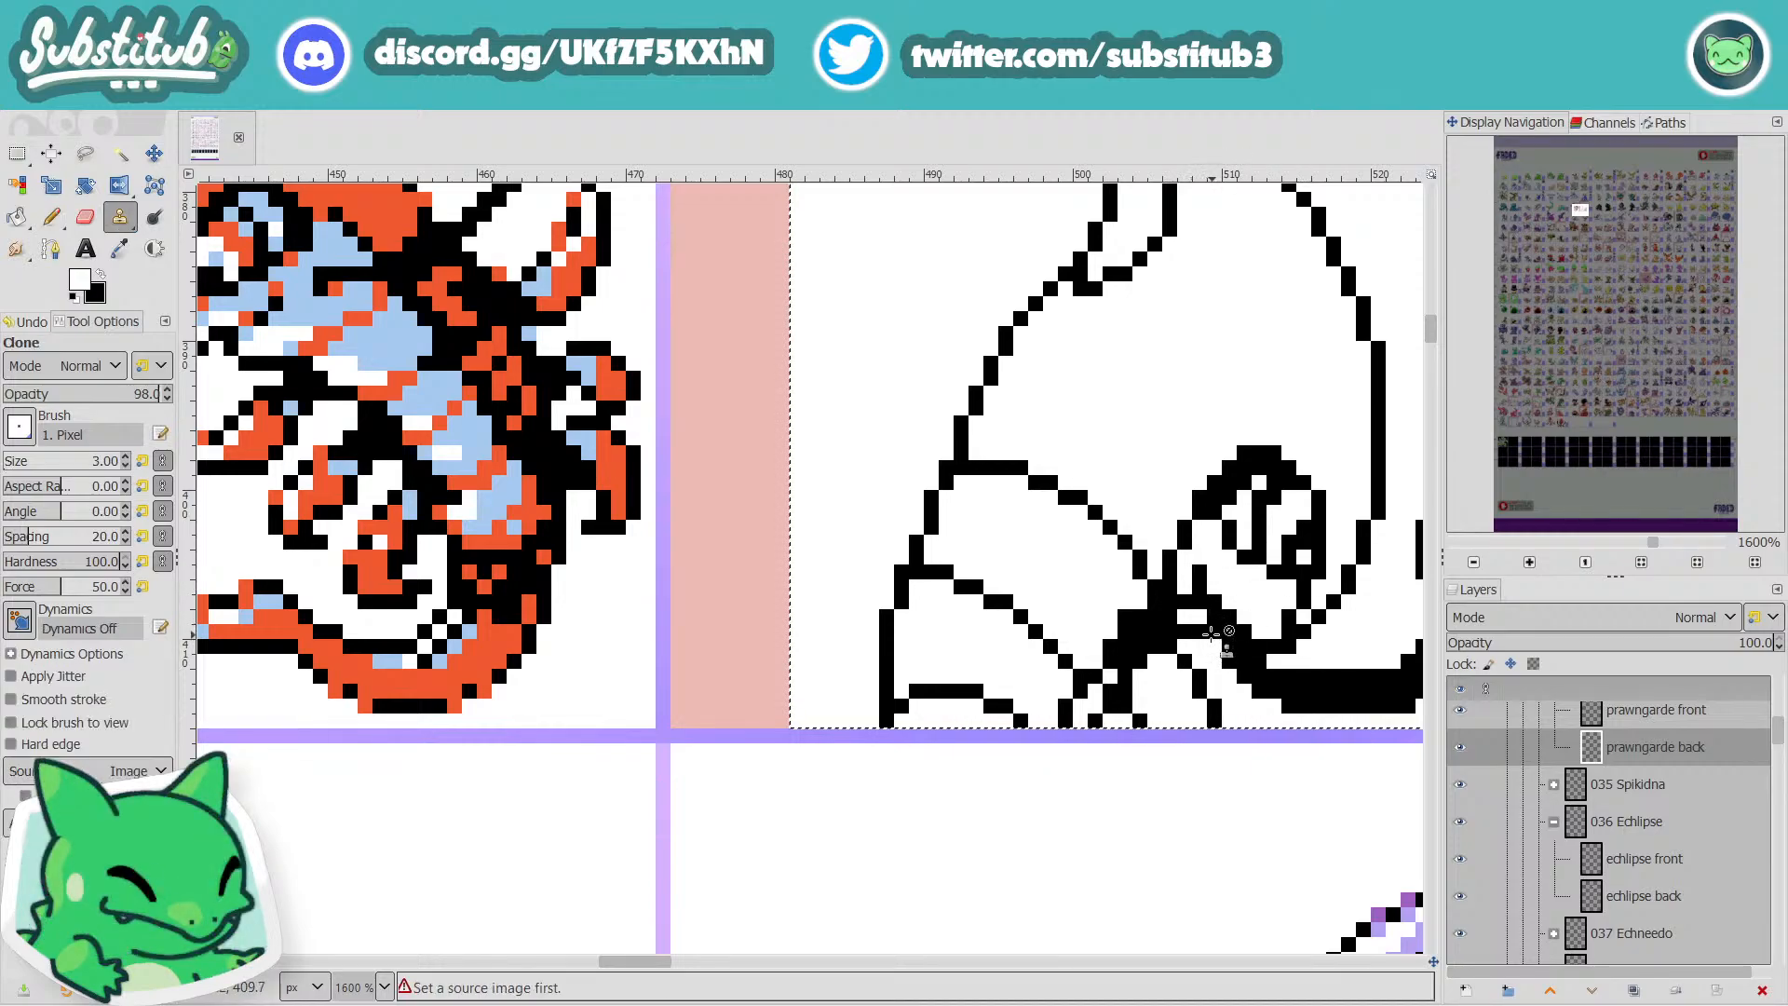
key(m)
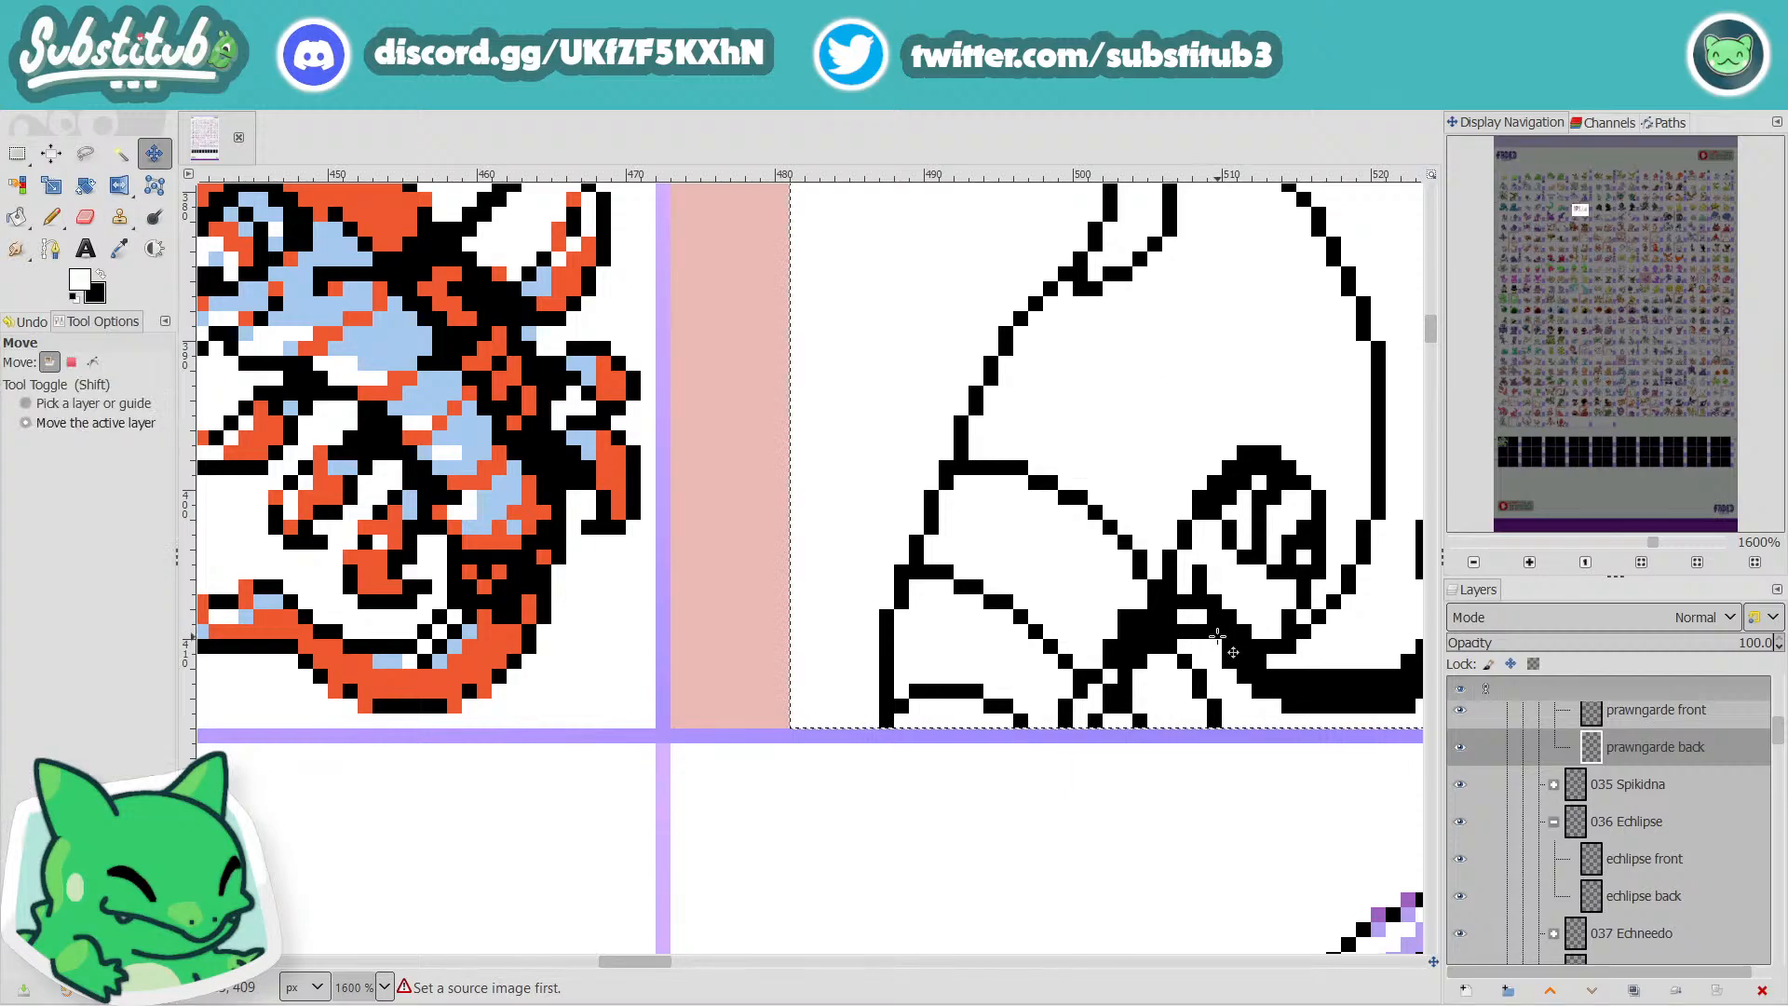
key(n)
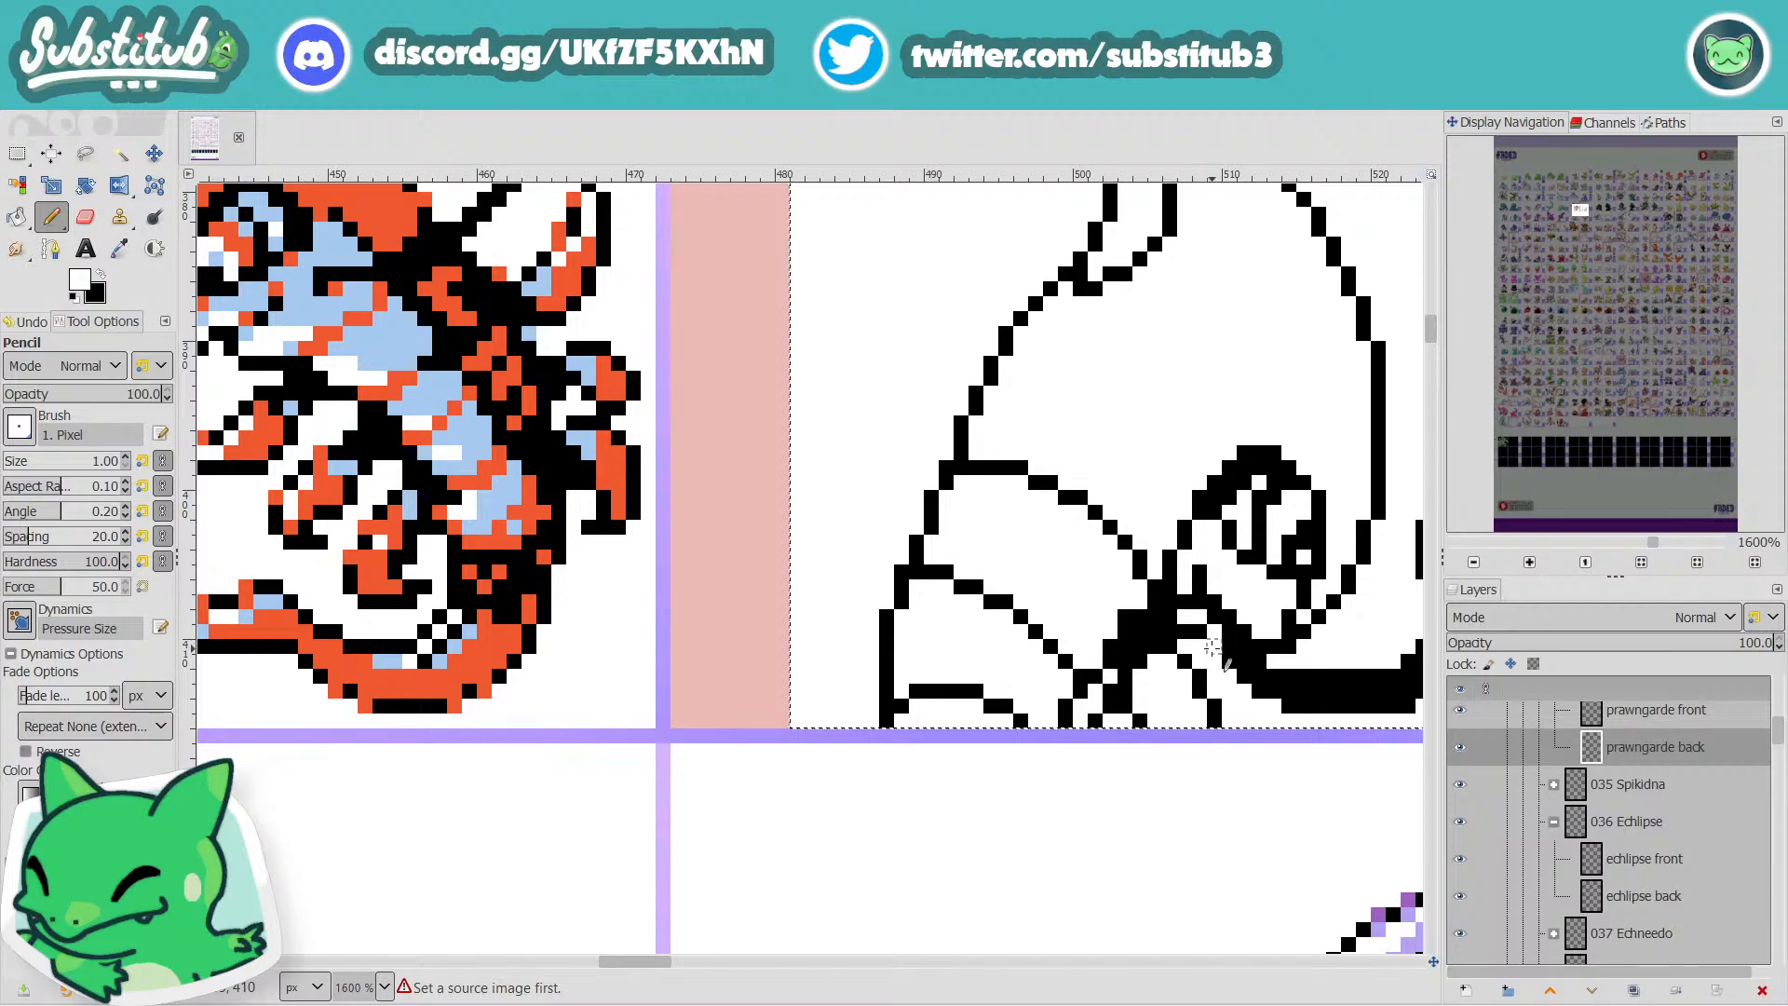
Compare the line art with the neighbouring sprites and draw a thick black antenna curling outward from the shell's outer edge.
key(x)
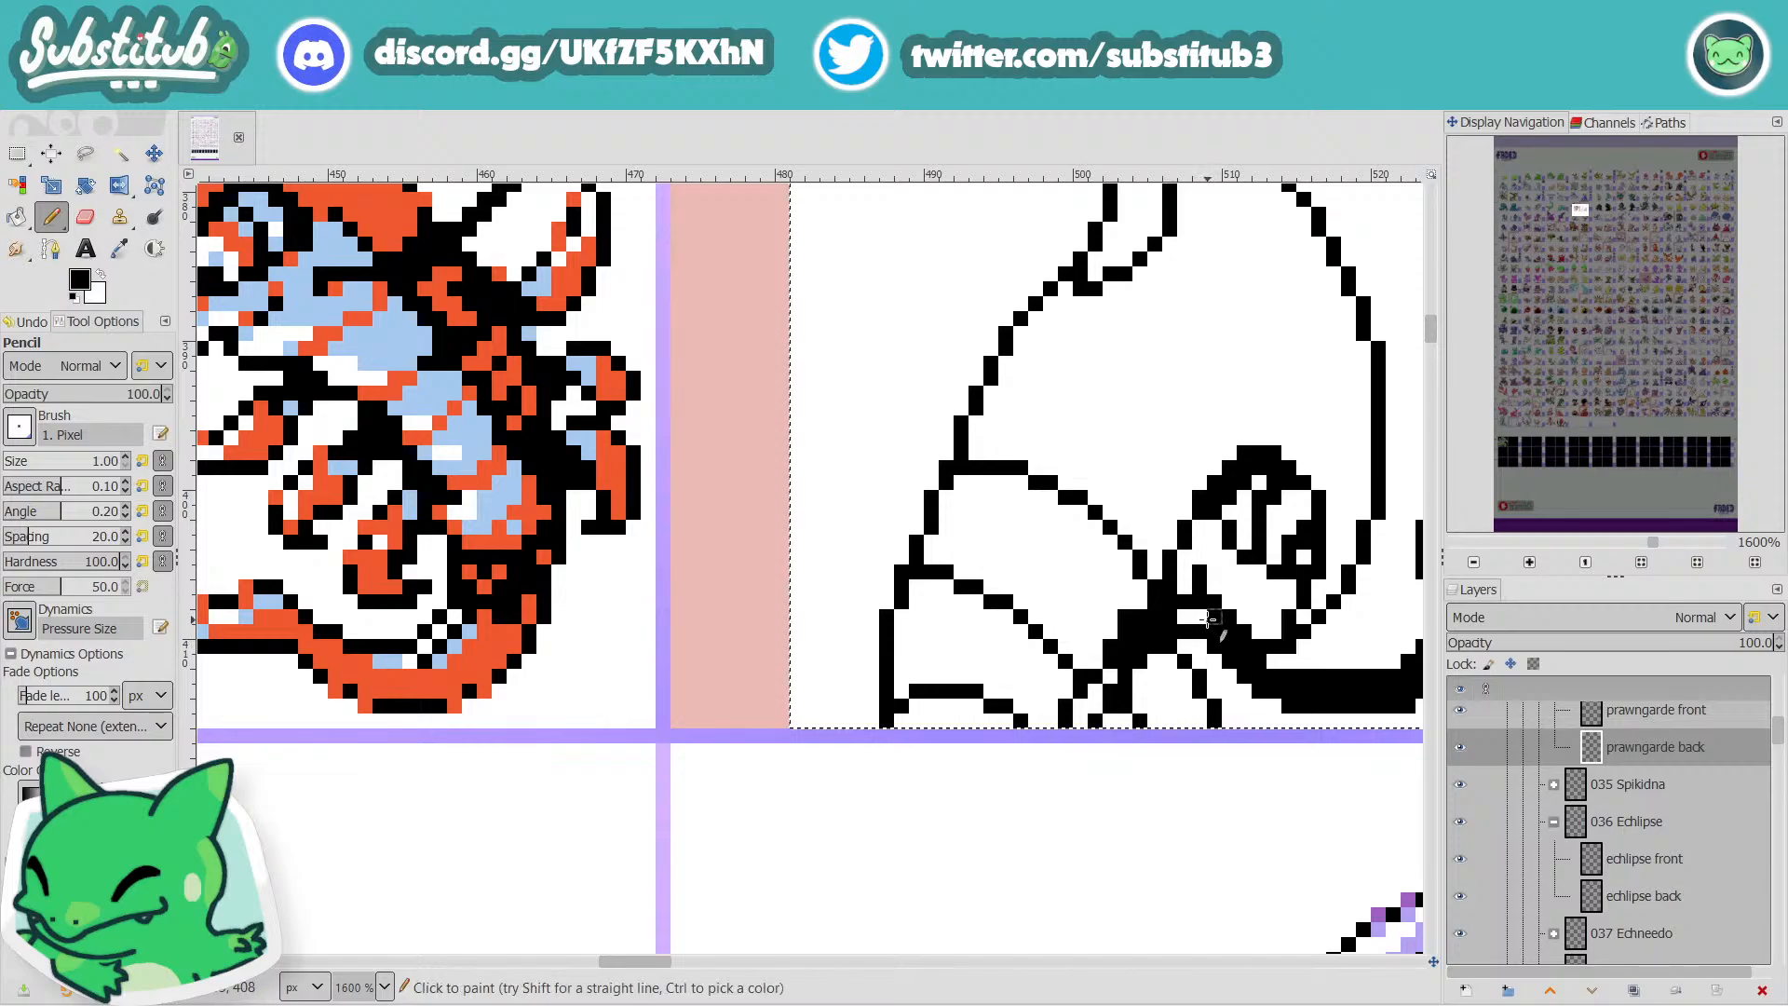
scroll(1203, 615, down, 5)
scroll(1154, 643, up, 5)
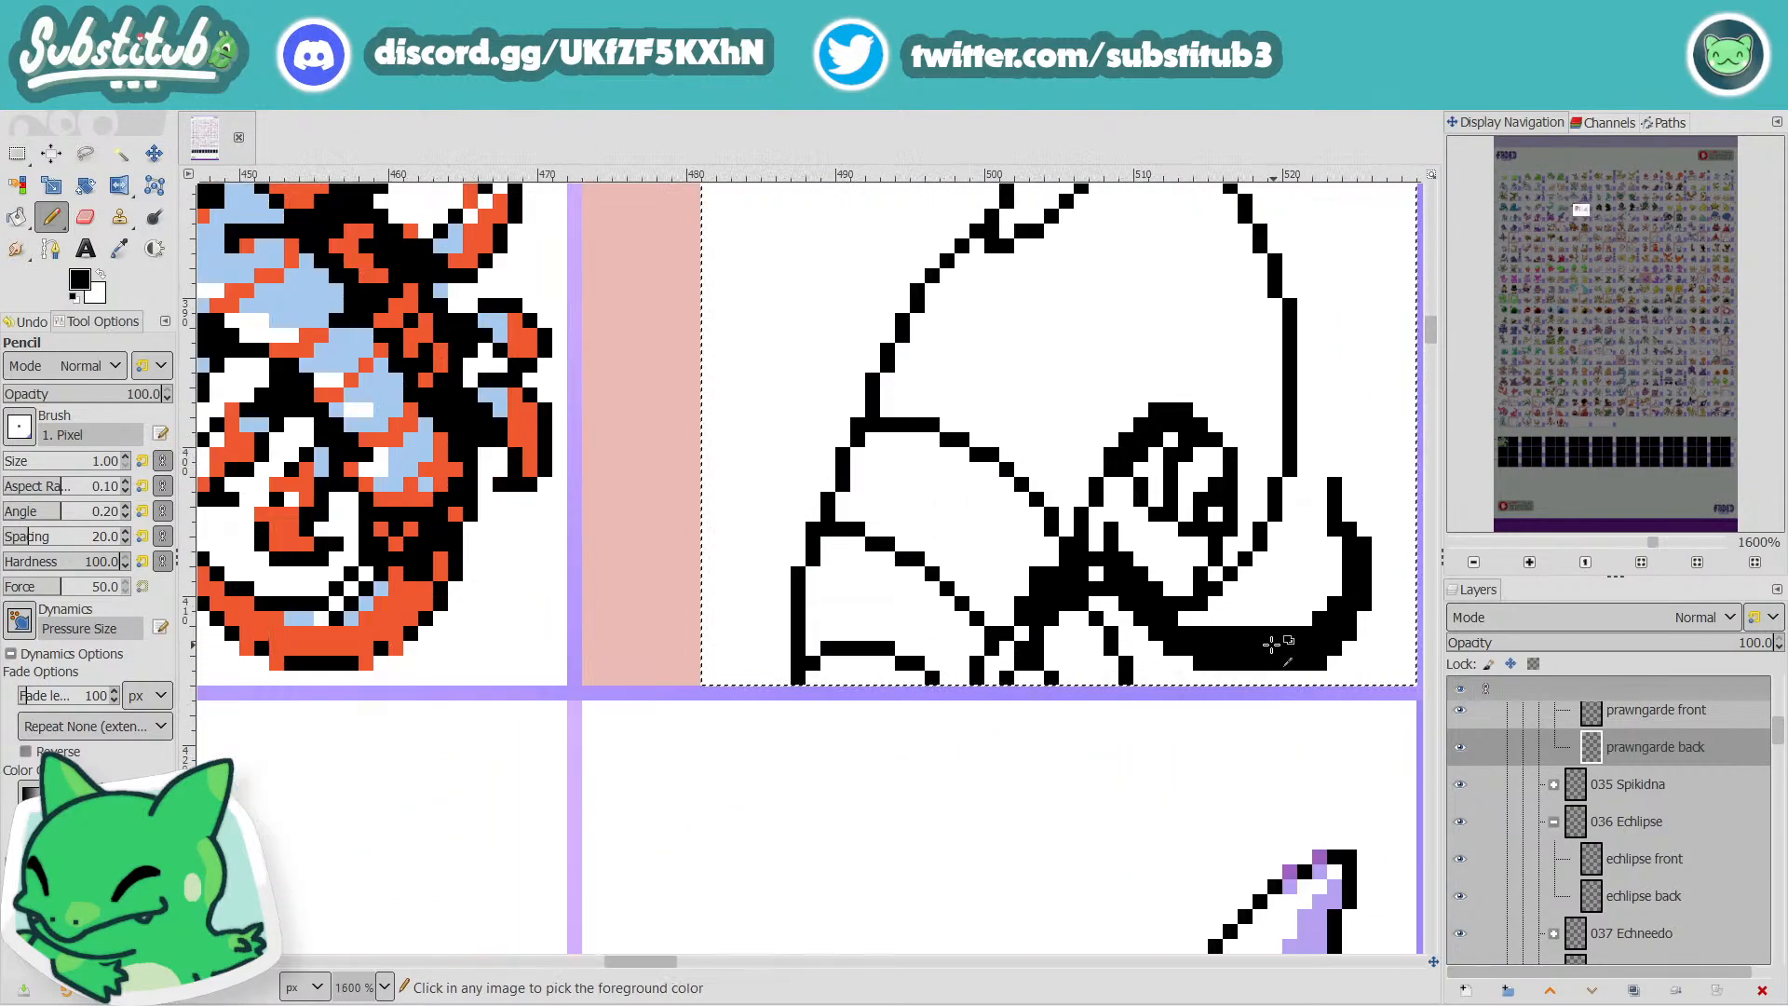
scroll(1190, 630, down, 5)
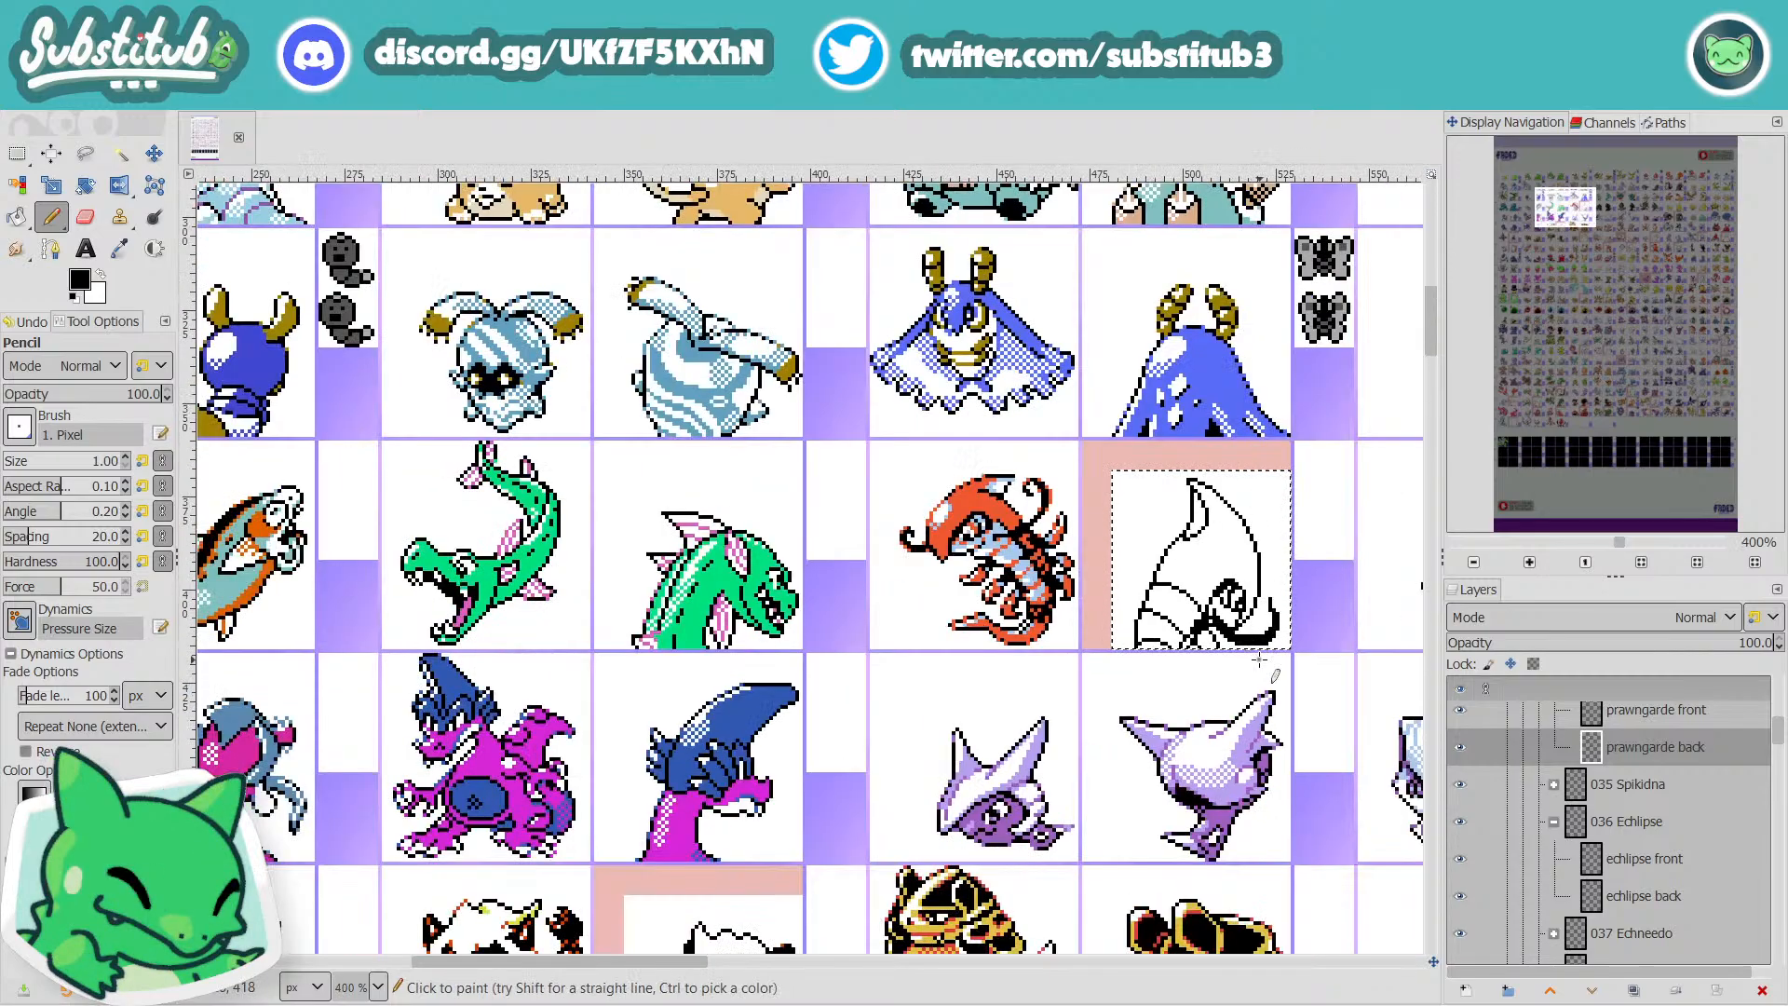
scroll(1272, 650, up, 3)
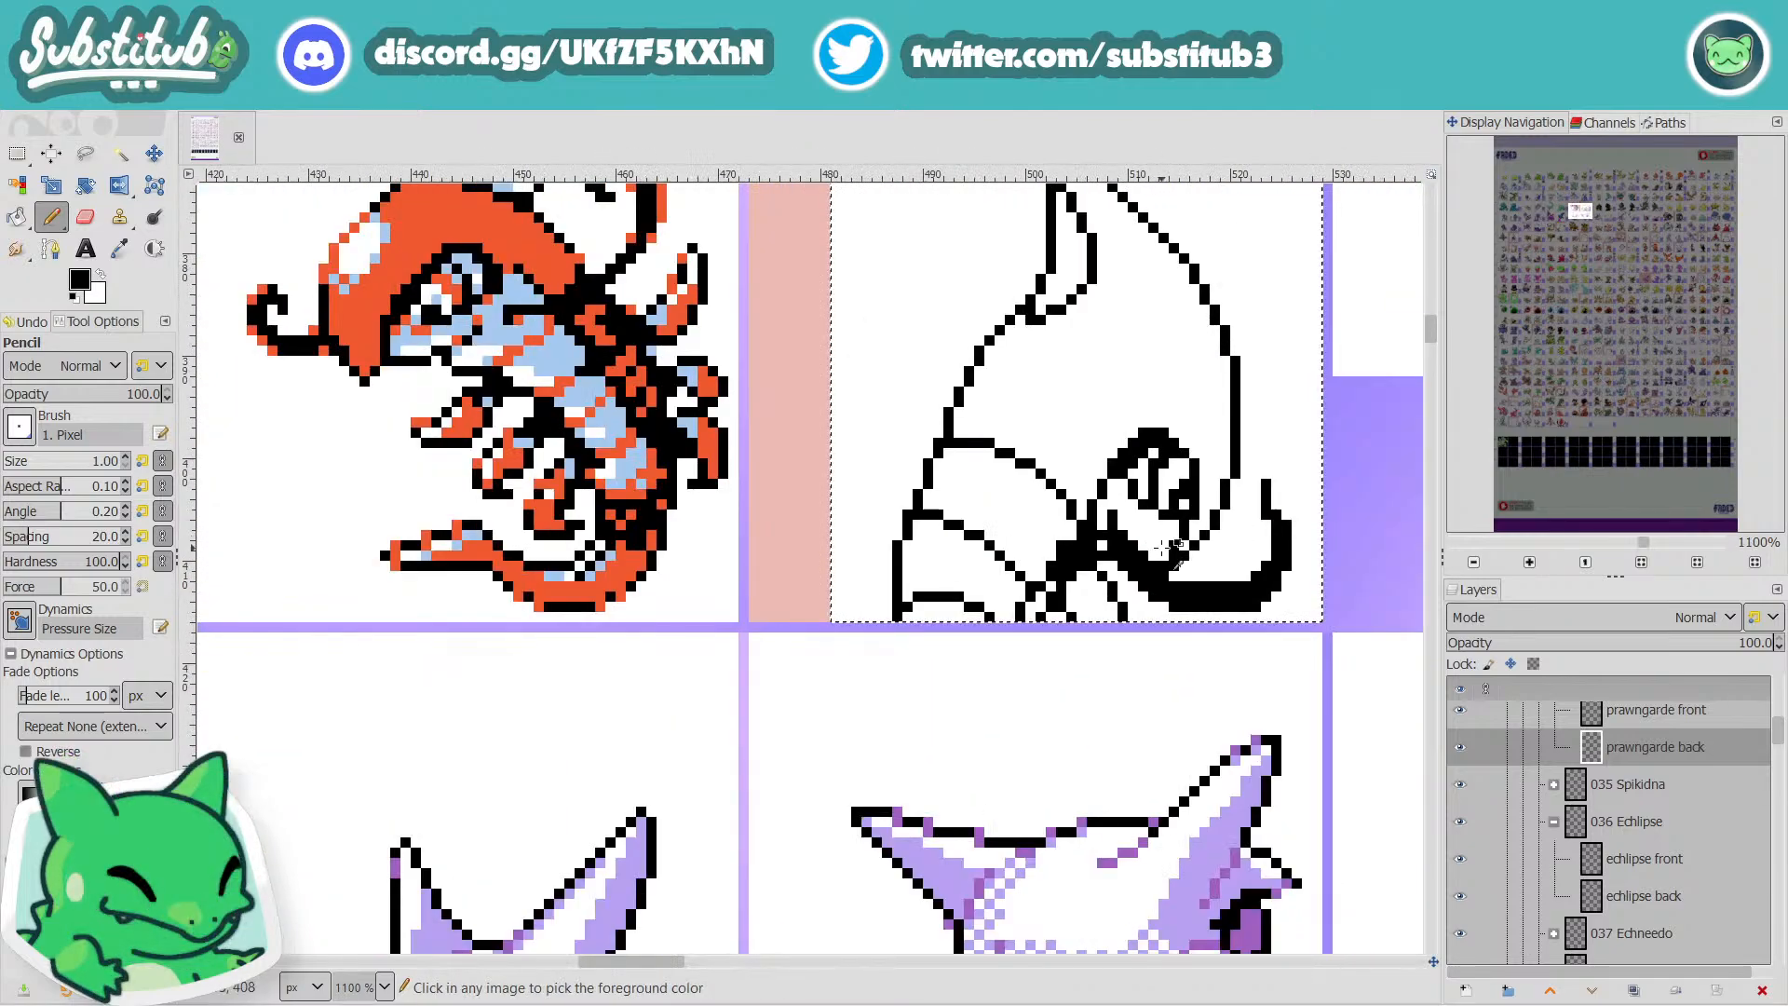
scroll(1166, 550, up, 1)
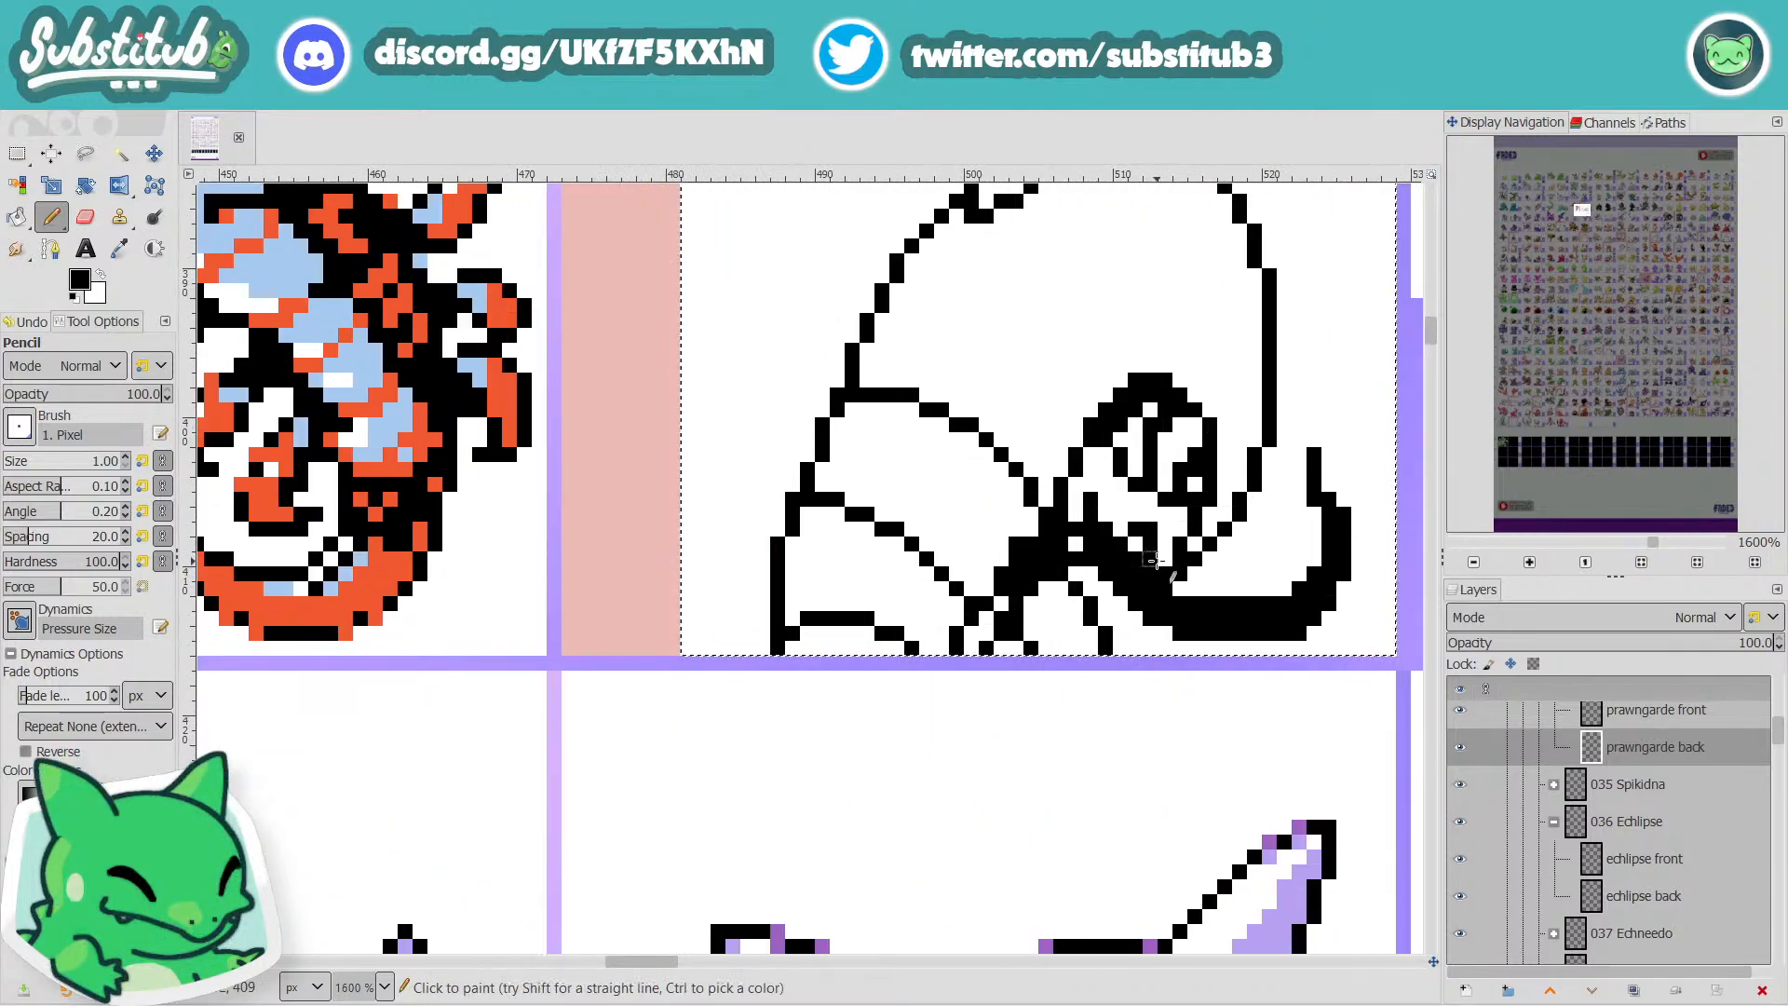
scroll(1182, 577, down, 4)
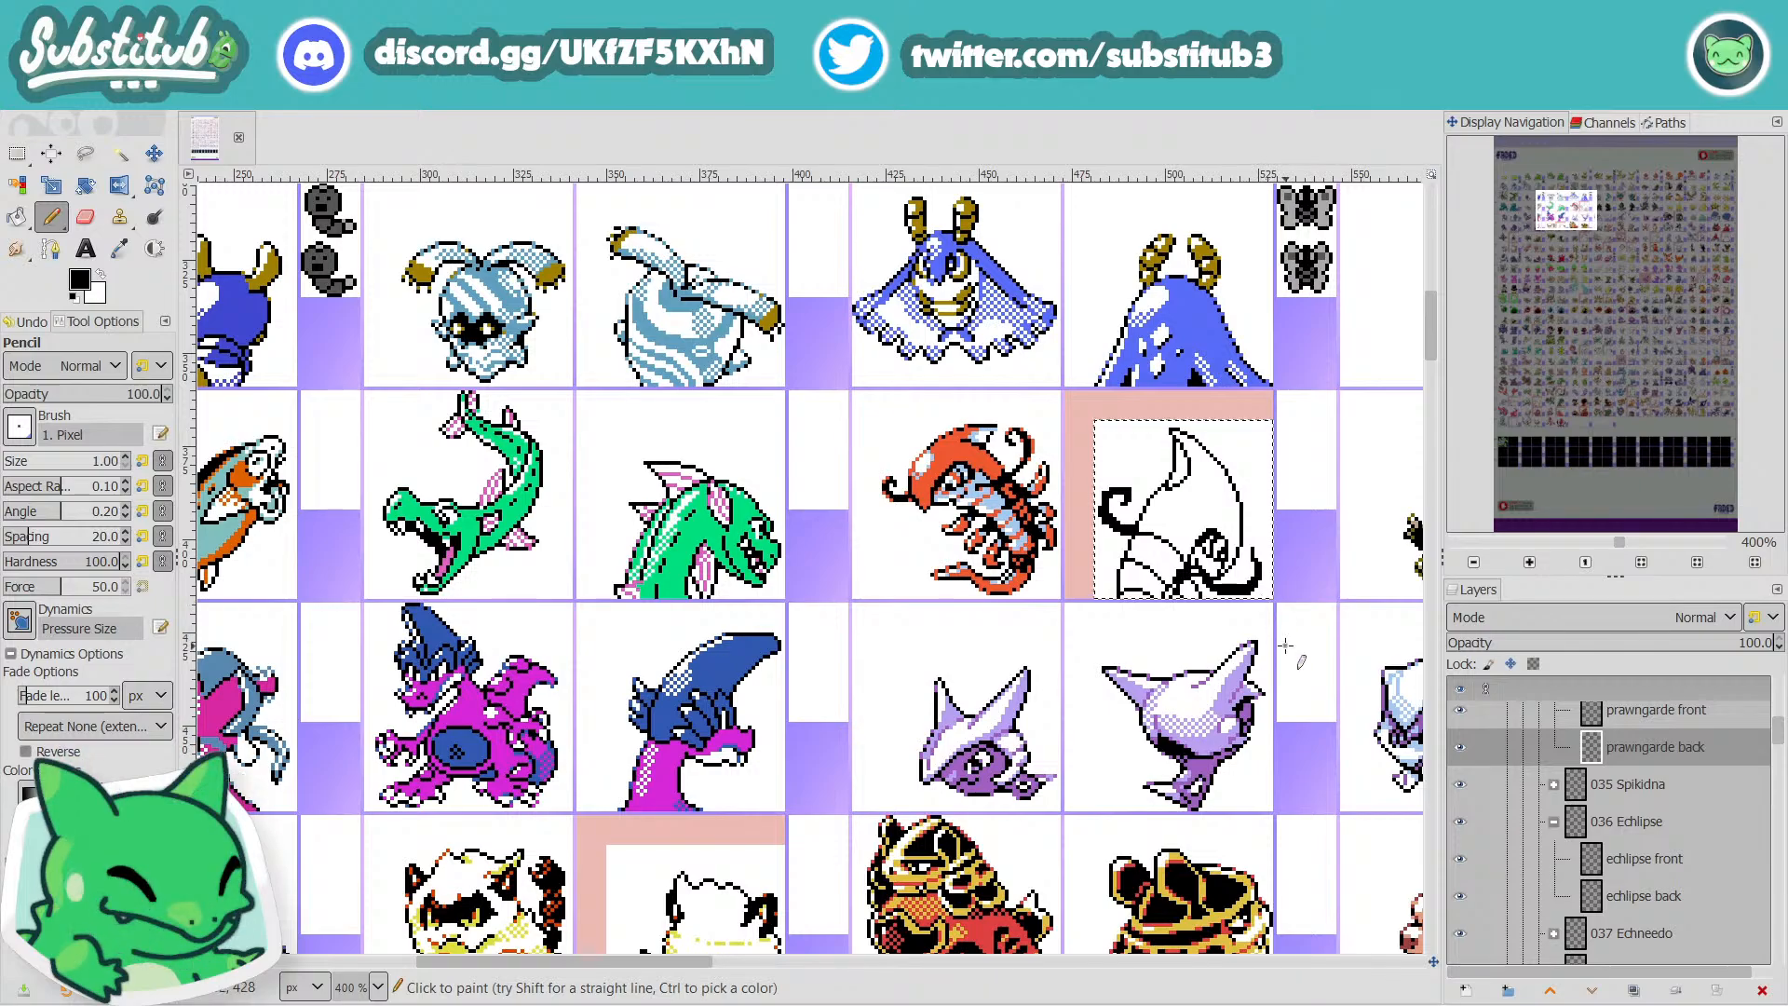
scroll(1245, 607, up, 2)
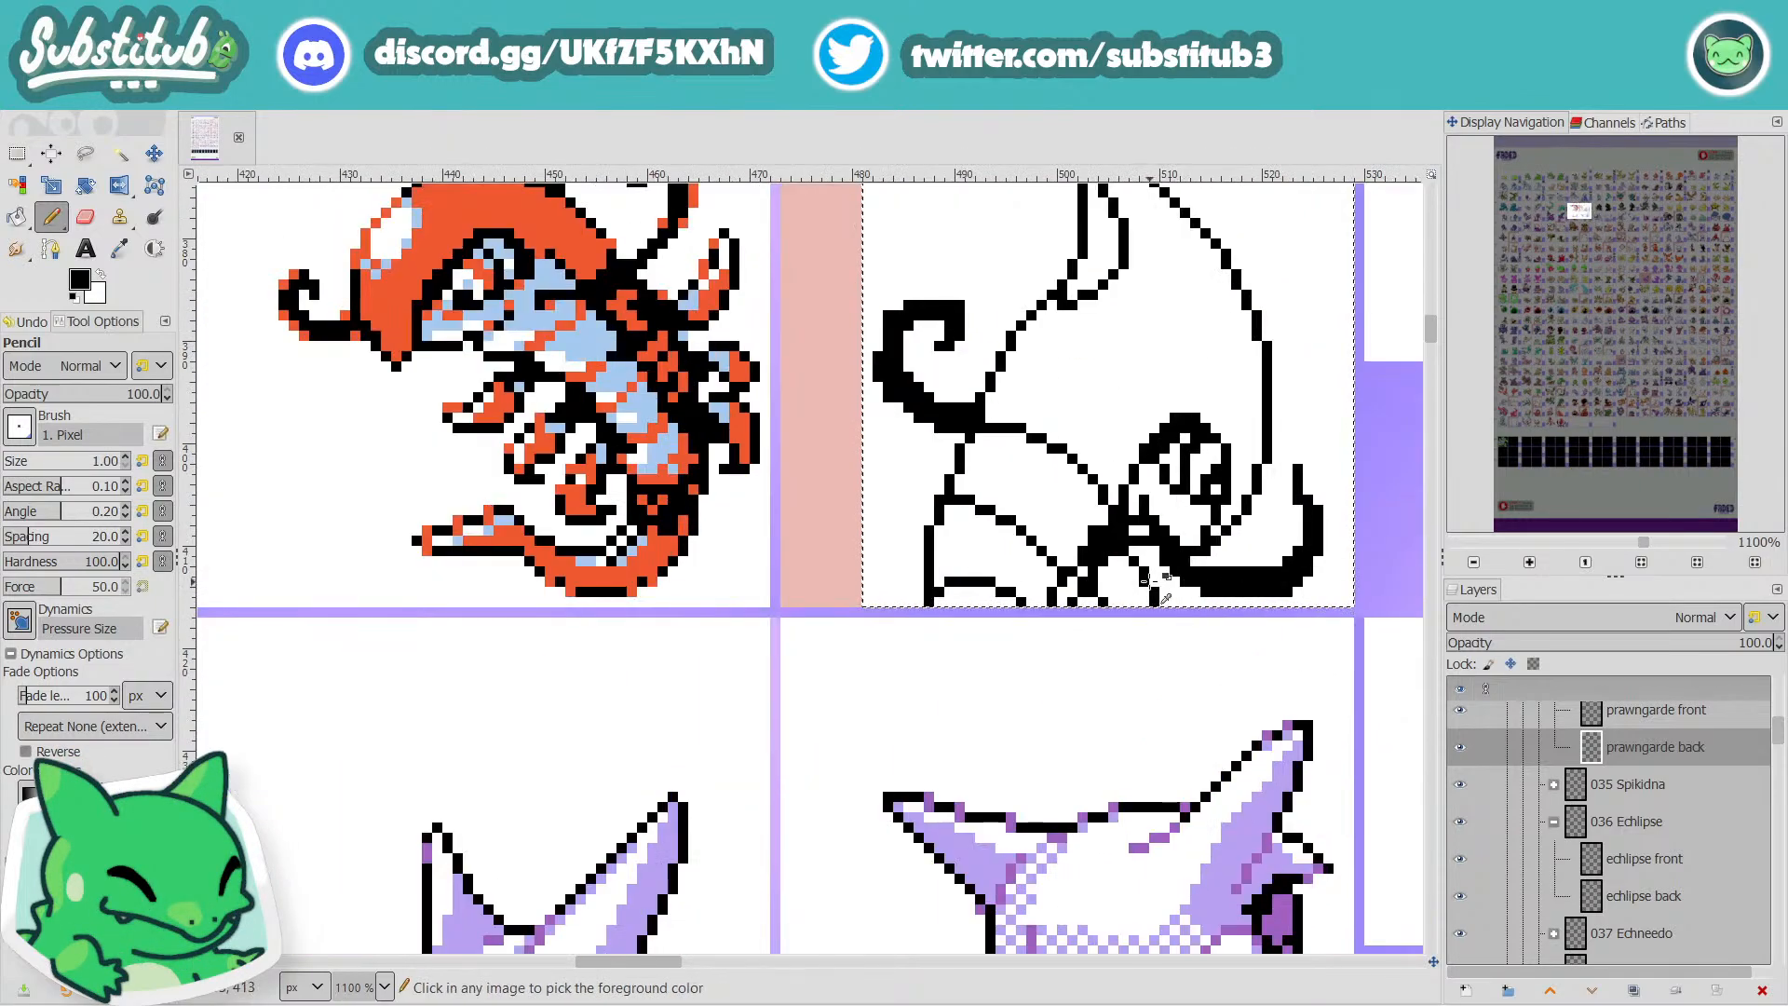
Add short black detail pixels inside the arch just above the limb and one black pixel beneath the limb's base.
key(x)
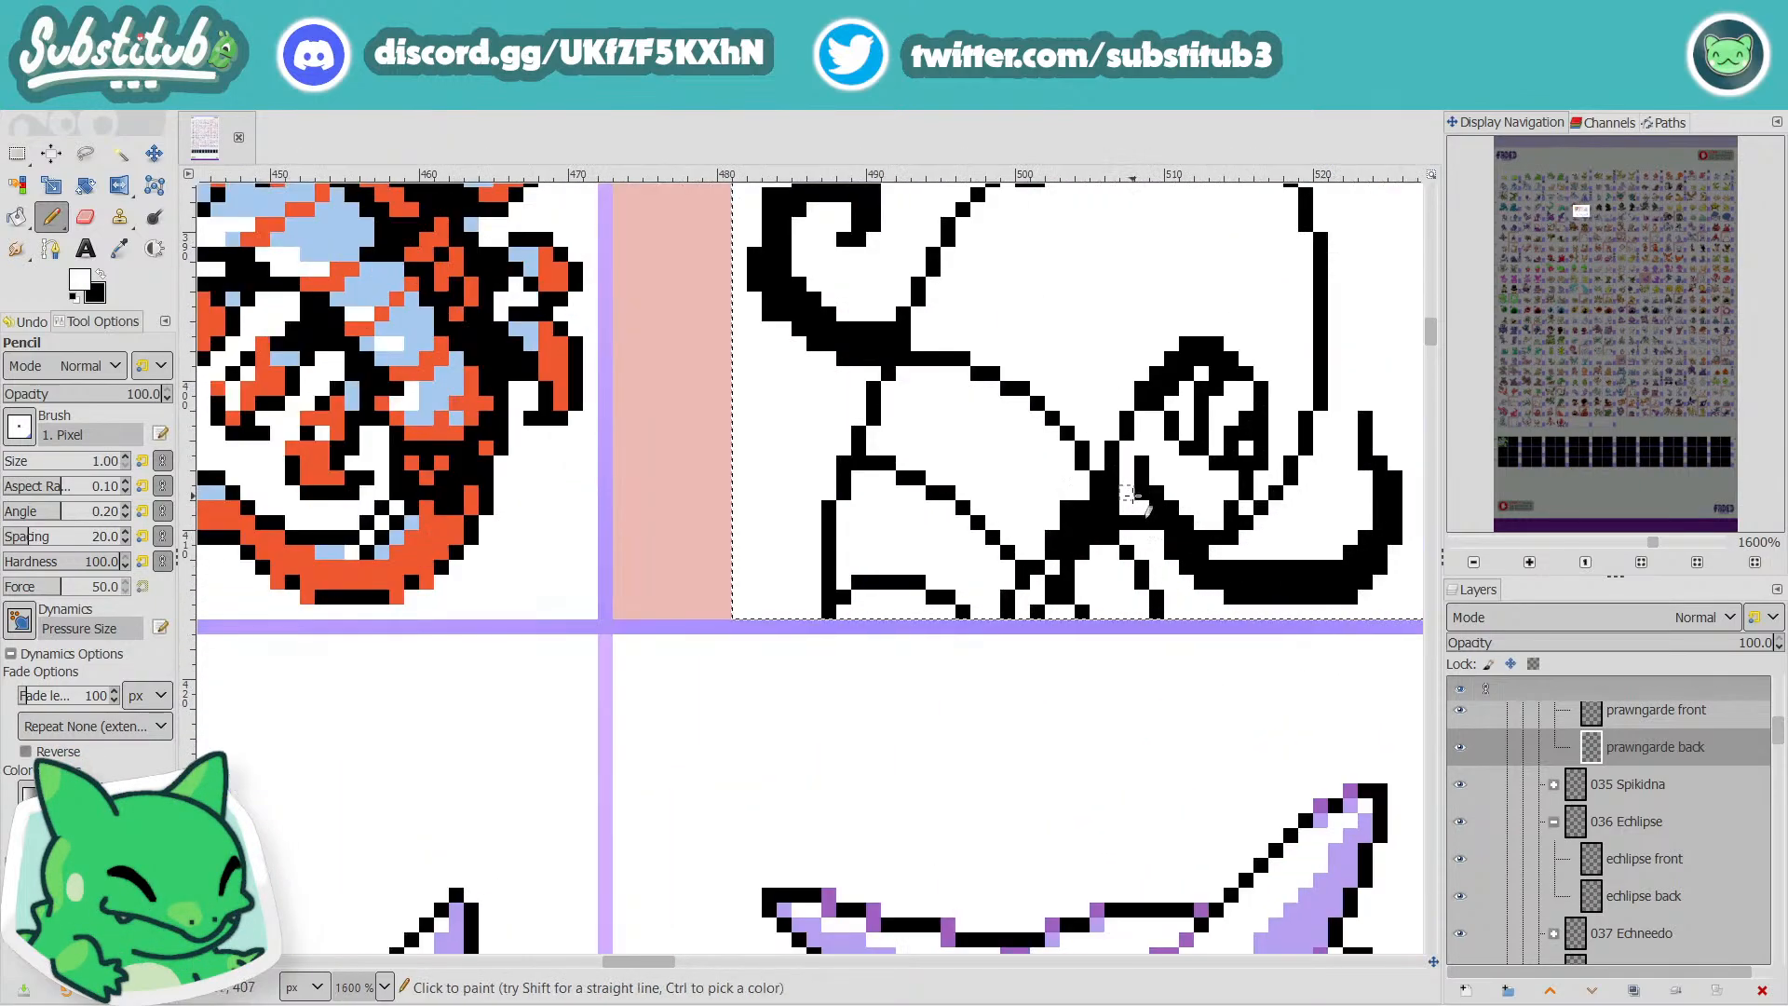
scroll(1206, 547, down, 2)
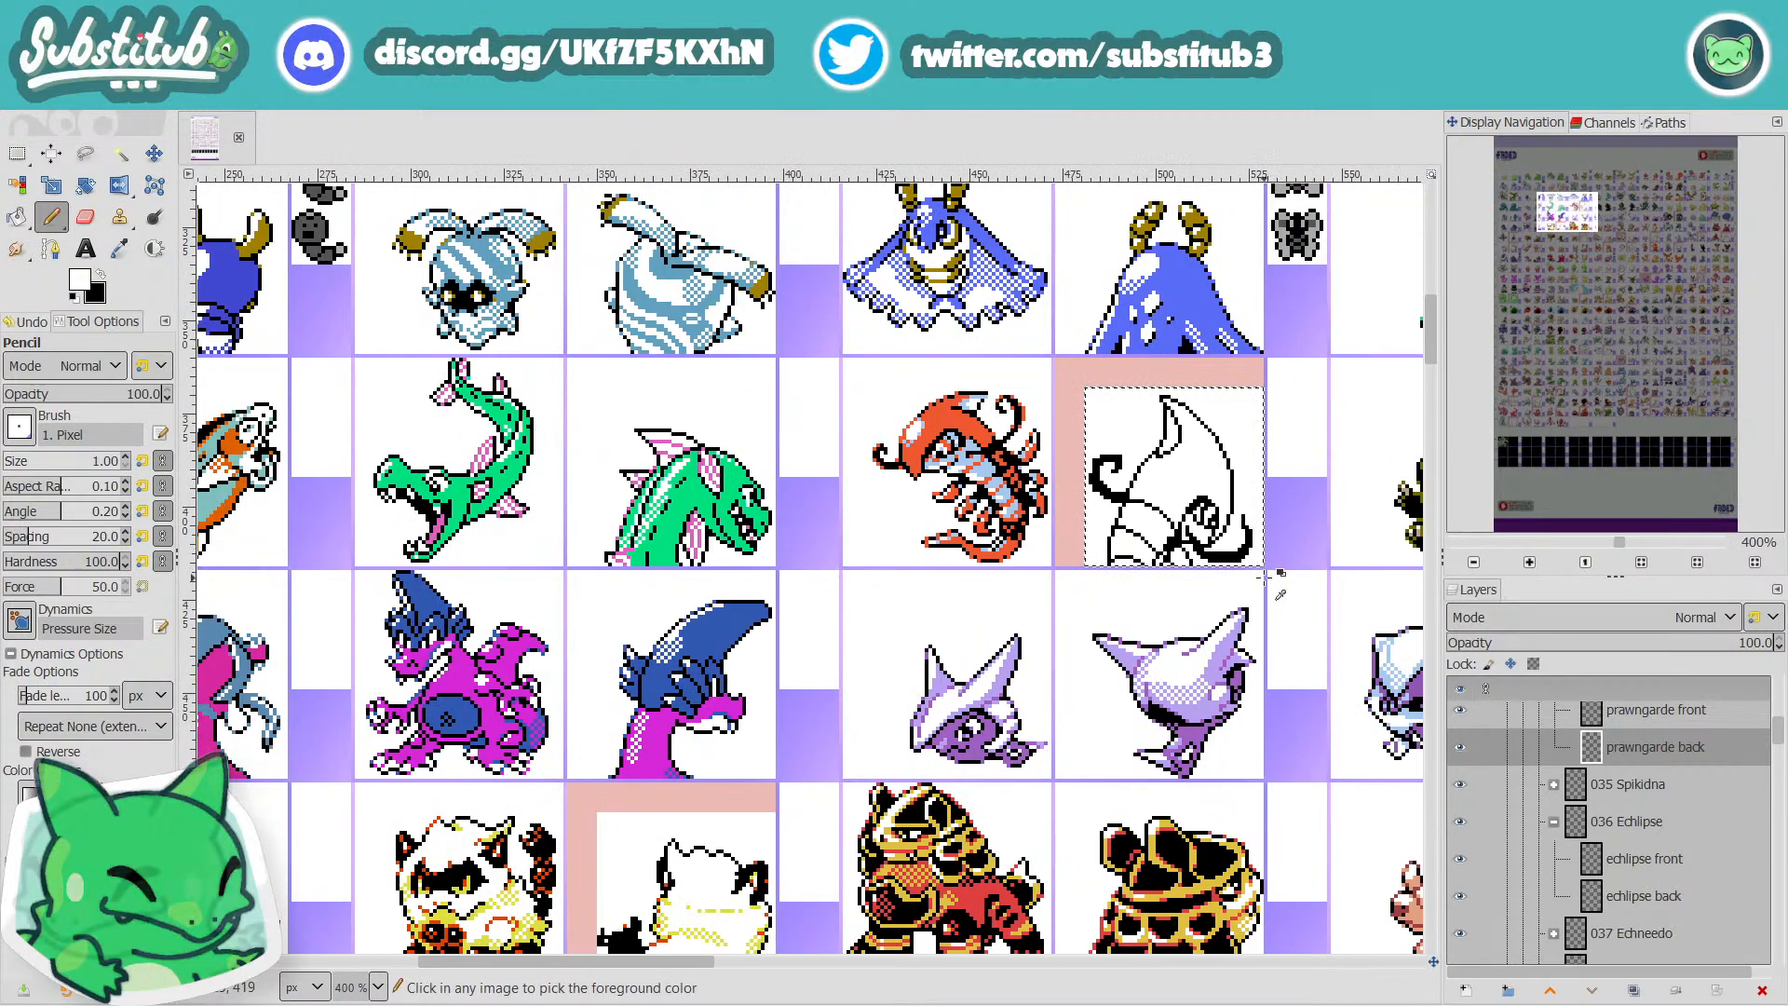
scroll(1245, 563, up, 2)
key(x)
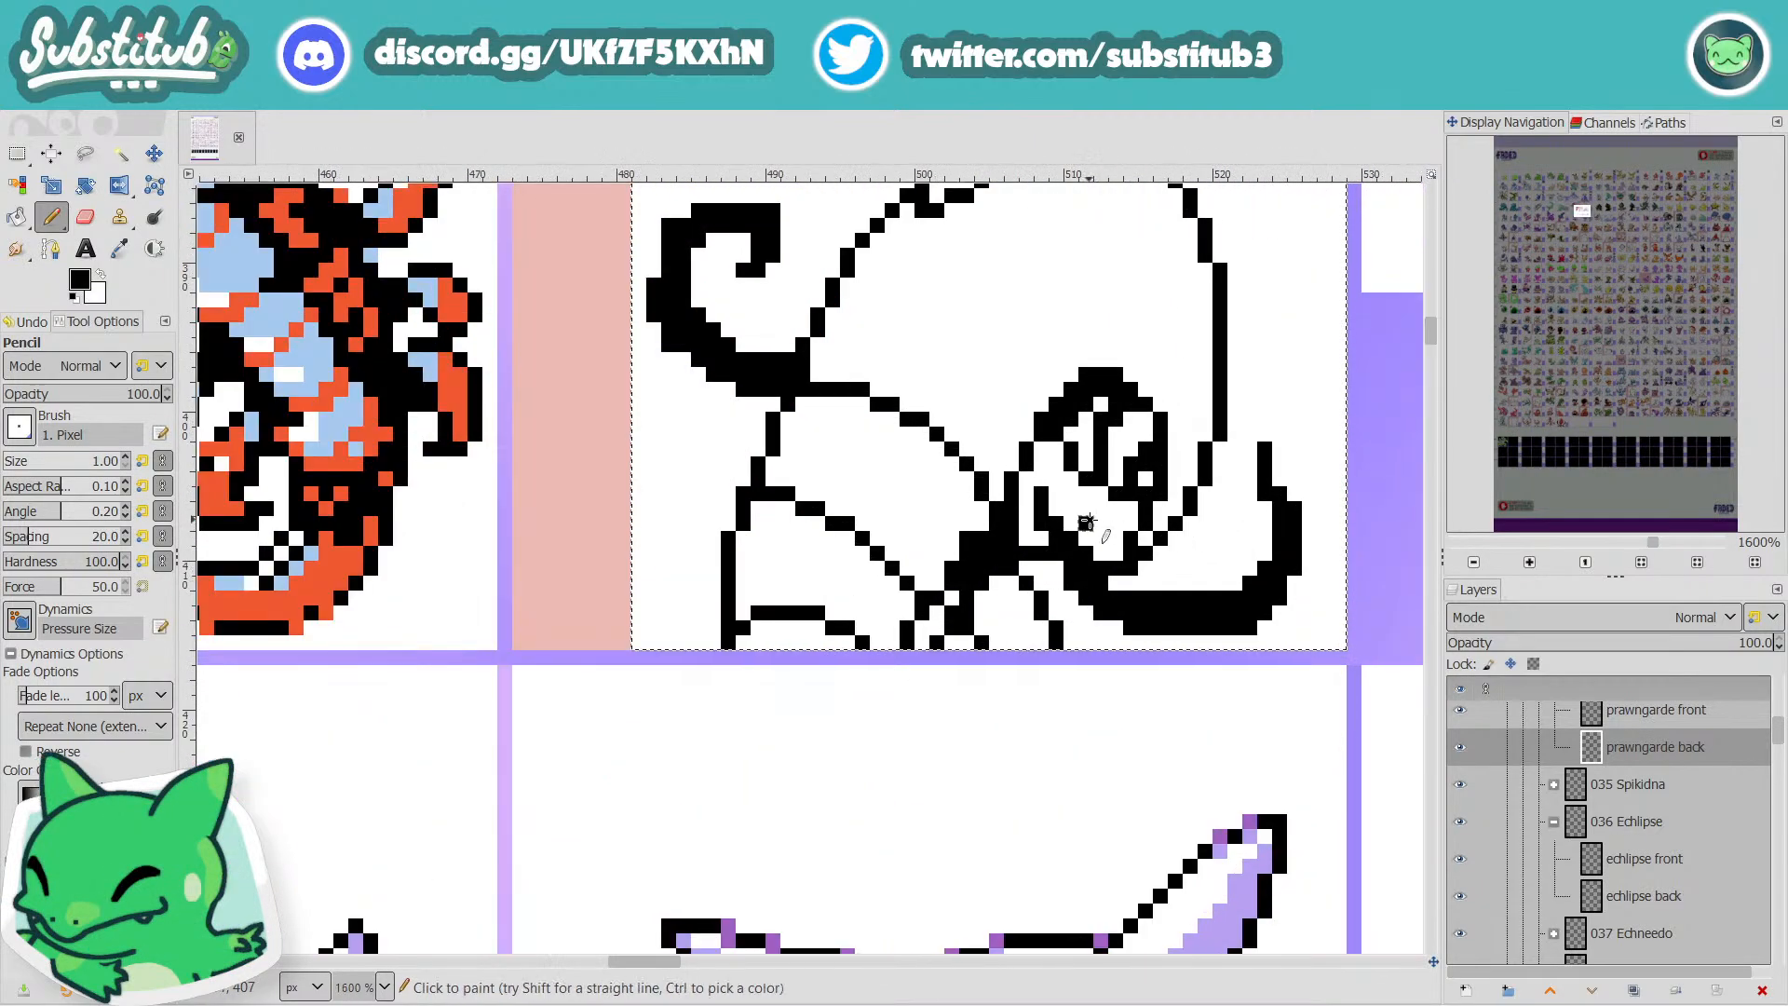
drag(1086, 522, 1101, 538)
scroll(1123, 564, down, 3)
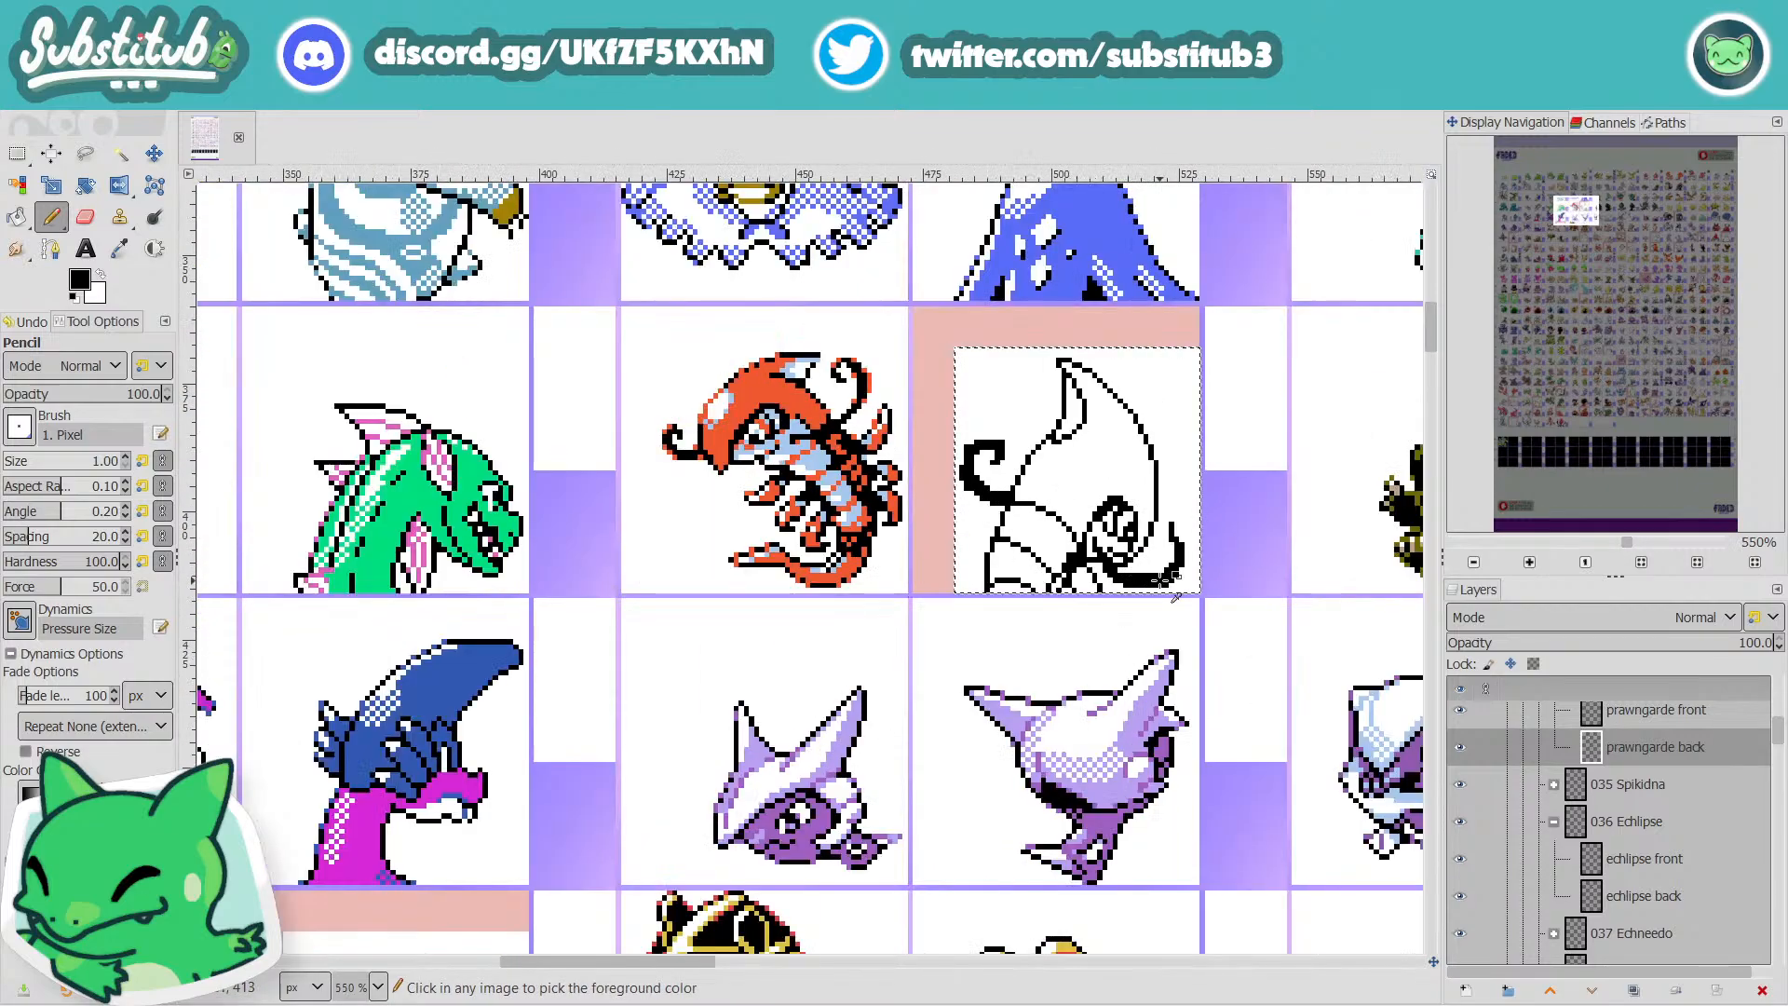
scroll(1136, 524, up, 3)
click(1132, 533)
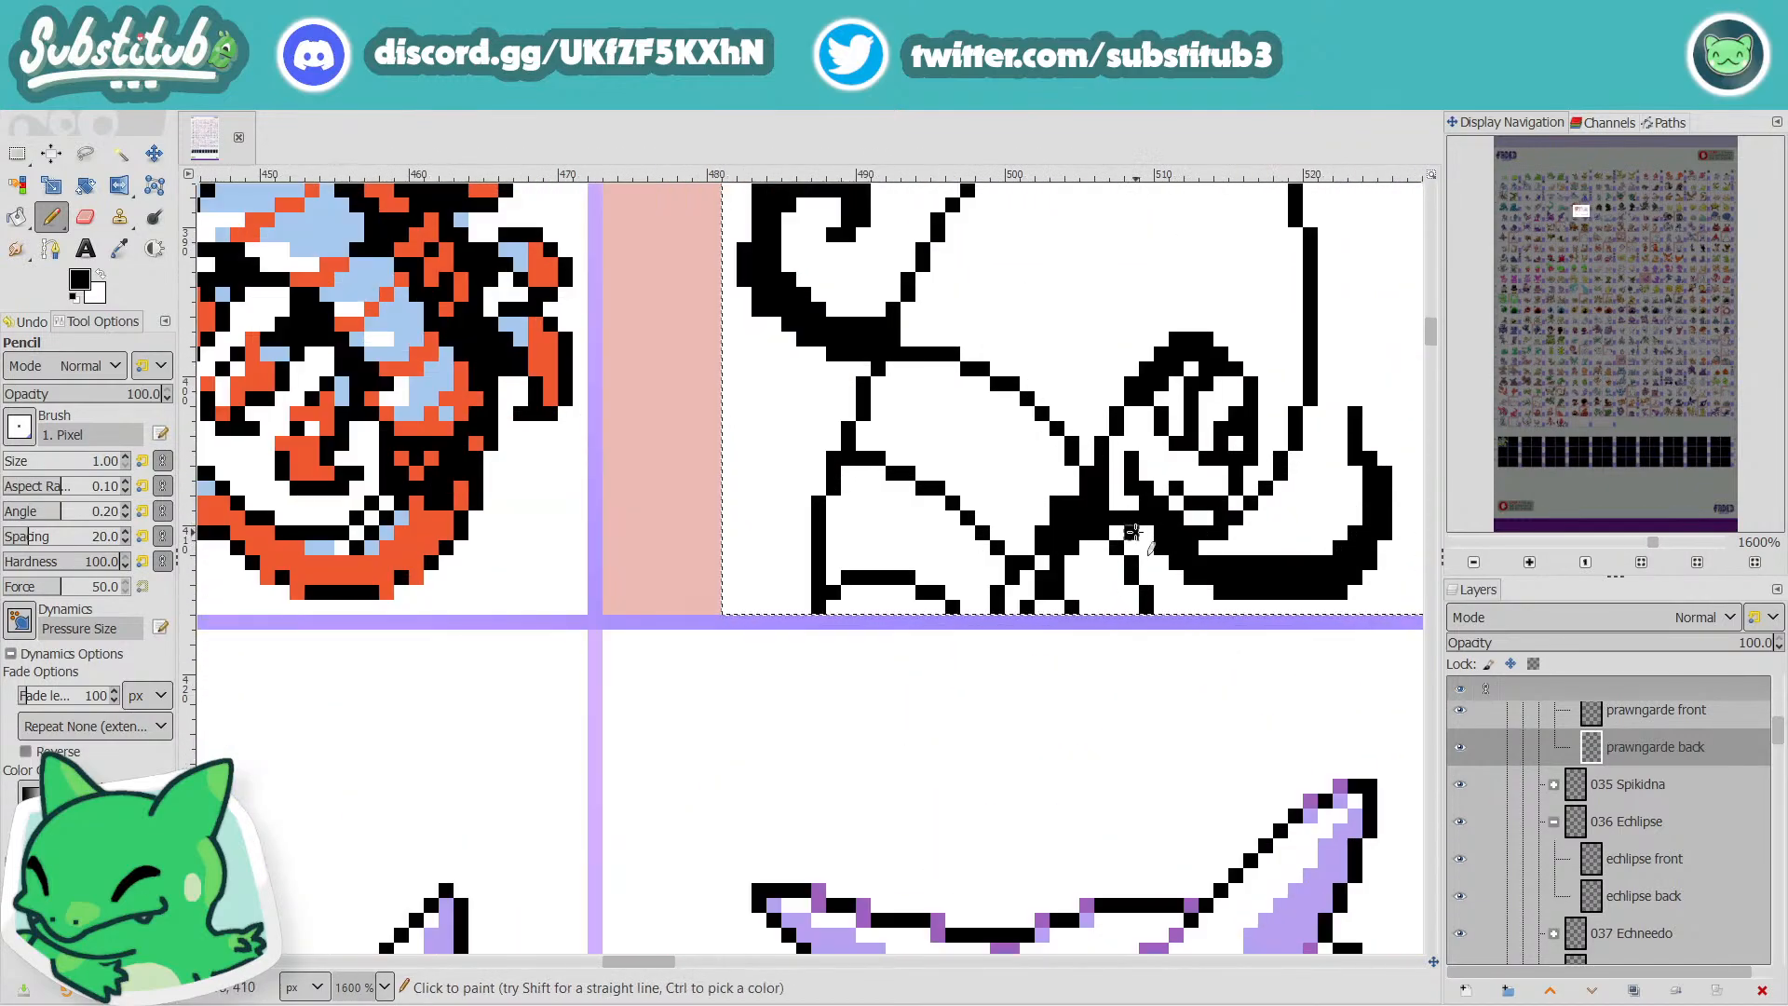
Clean up the antenna's base beneath the arch with white and black pixels, and save the image.
key(x)
drag(1117, 519, 1147, 533)
scroll(1185, 540, down, 3)
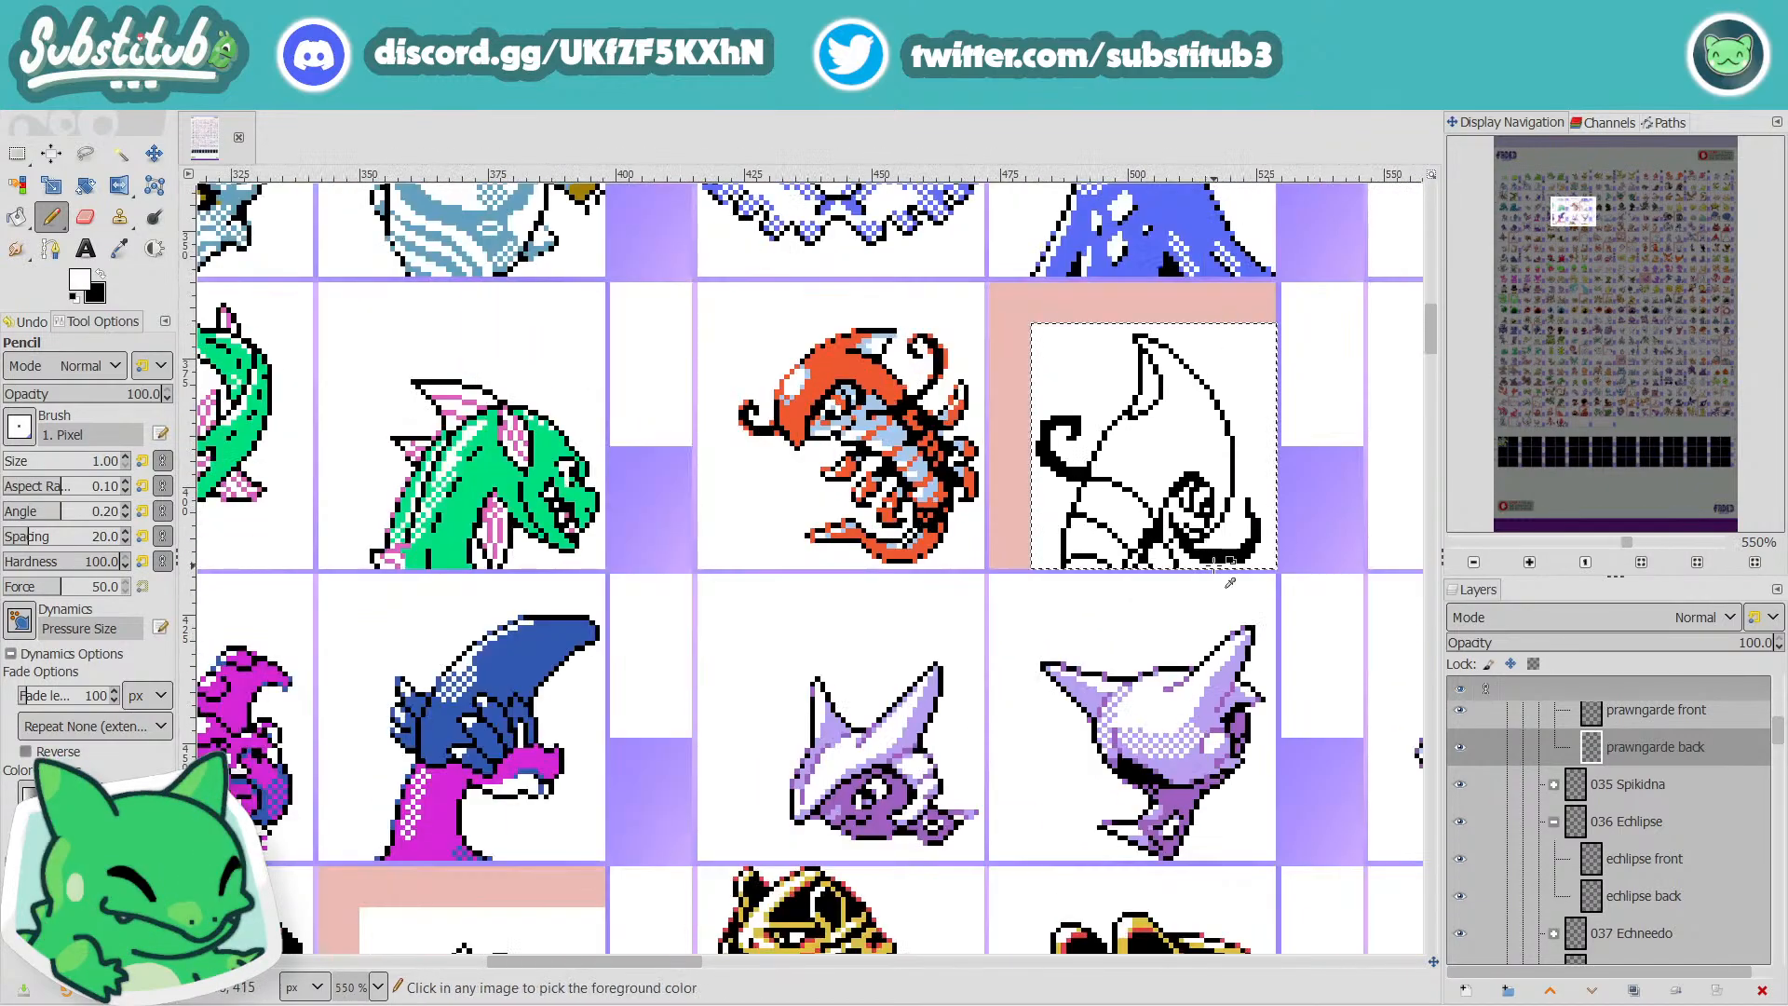
scroll(1184, 535, up, 3)
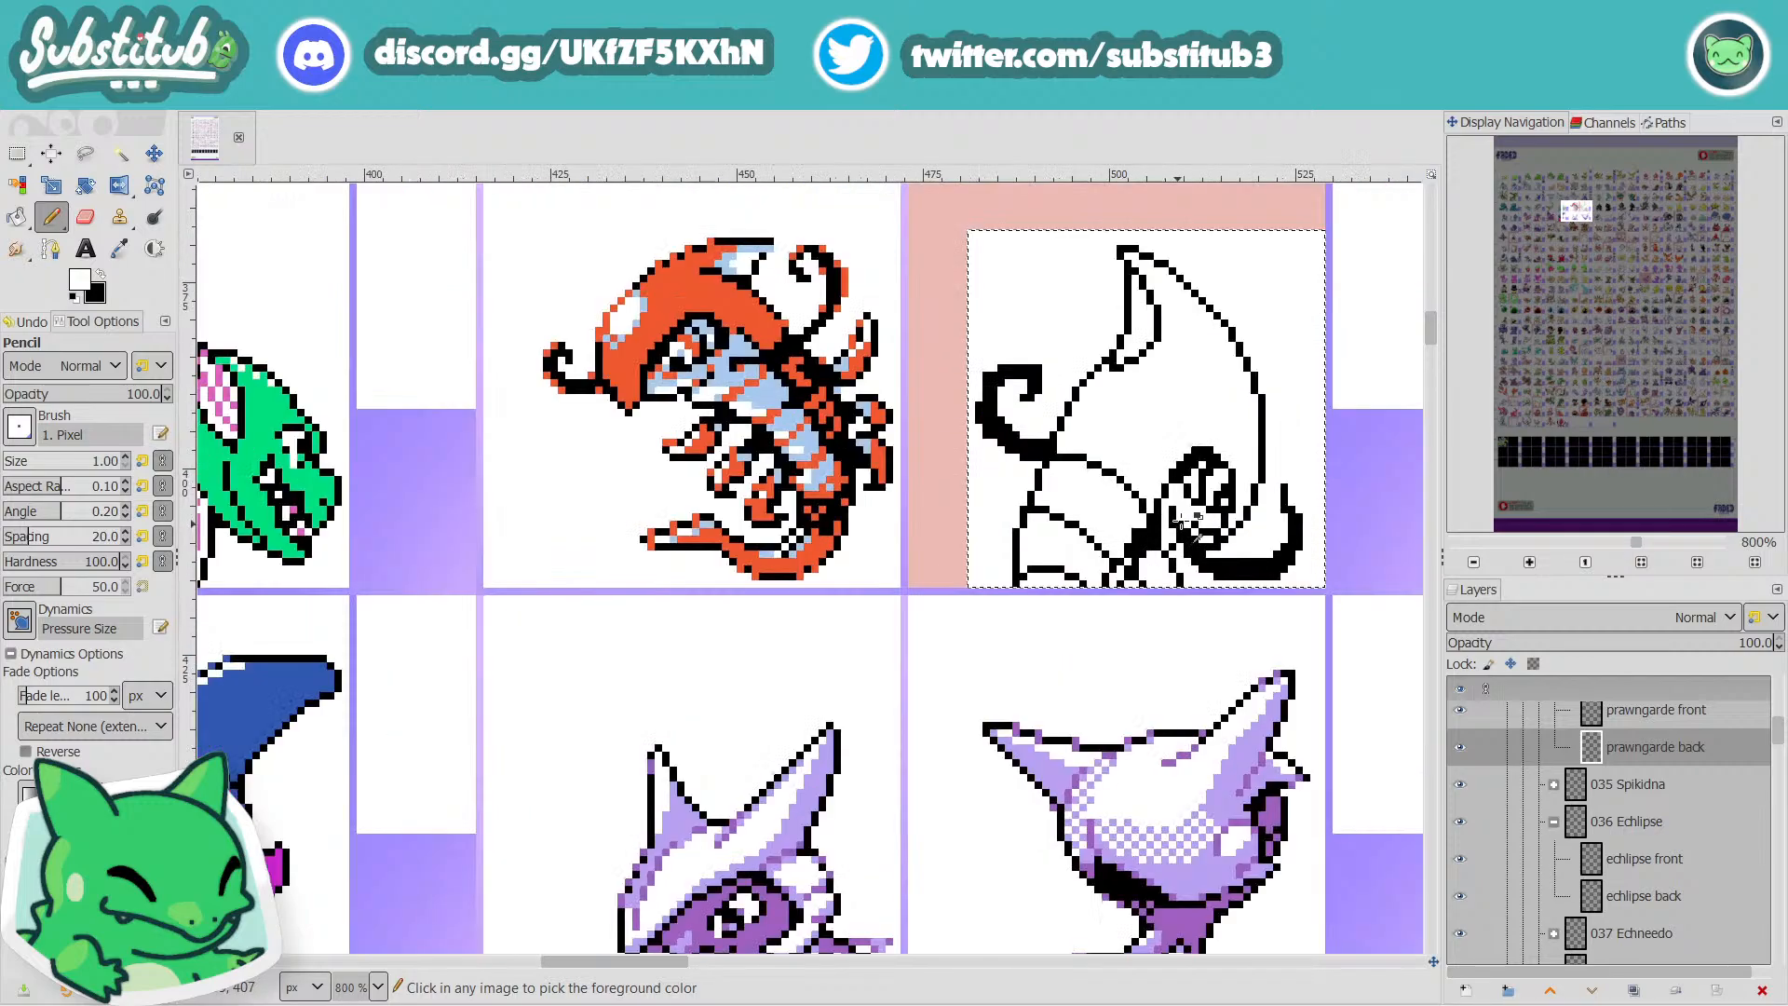
key(x)
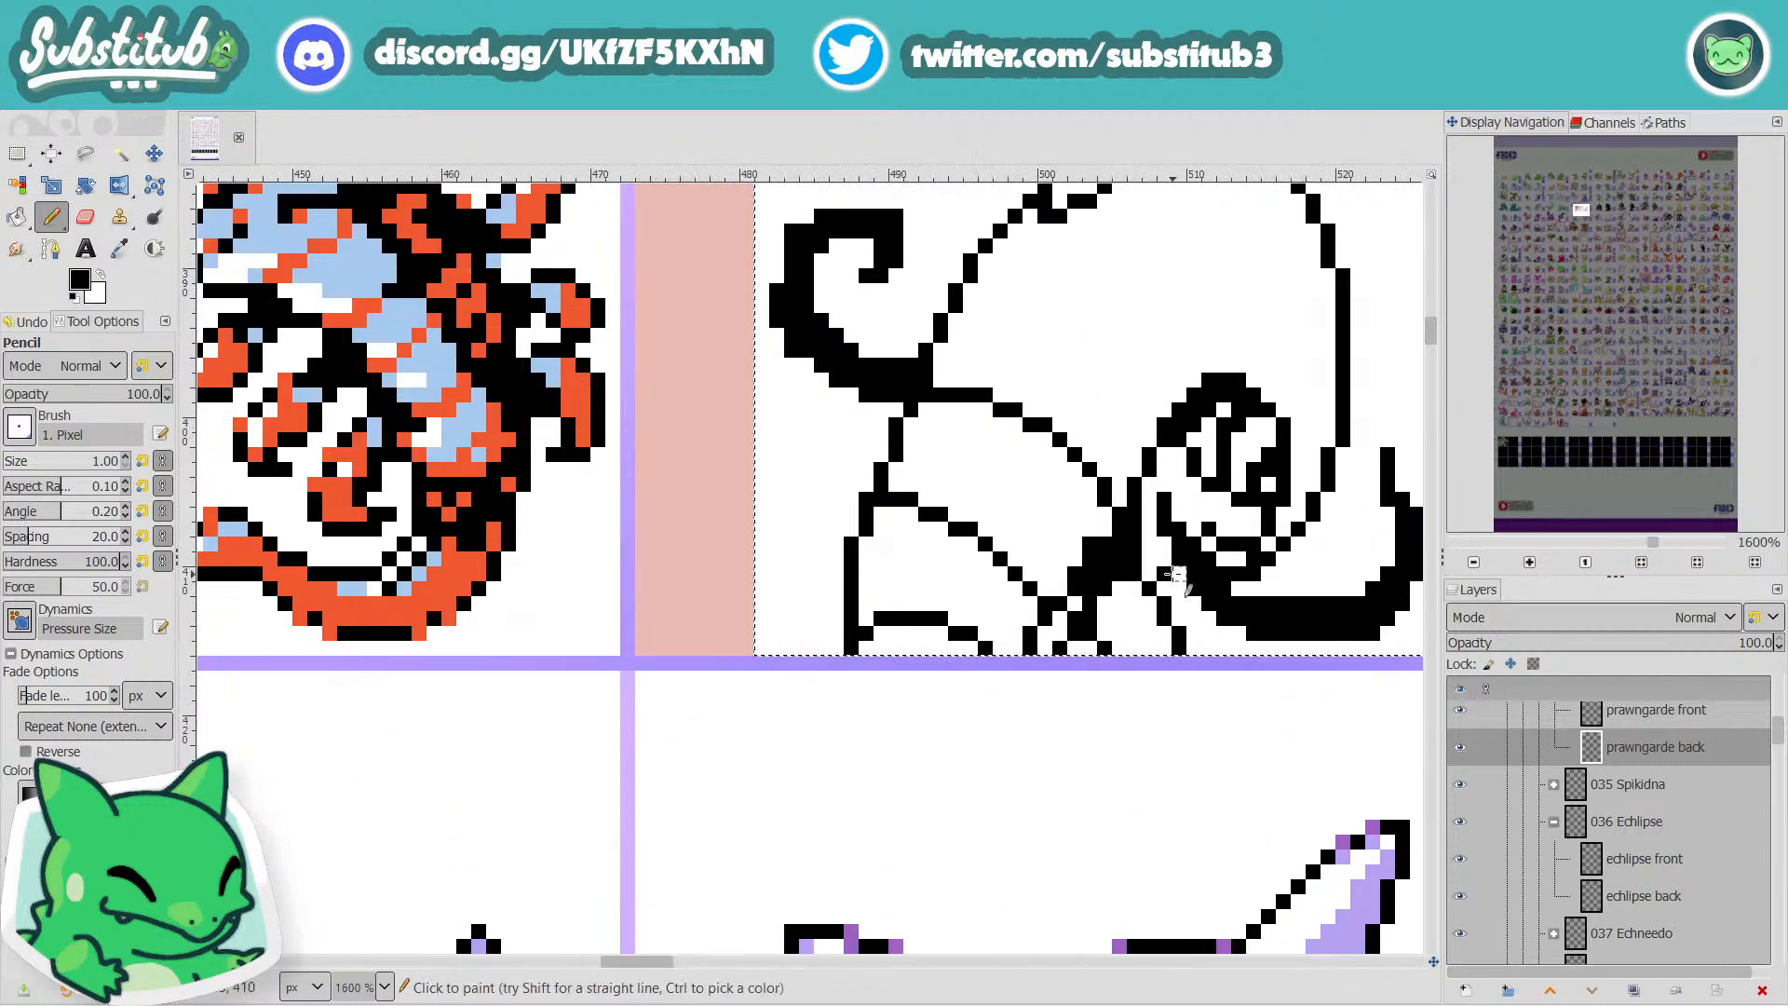
drag(1180, 572, 1164, 587)
key(x)
click(1163, 571)
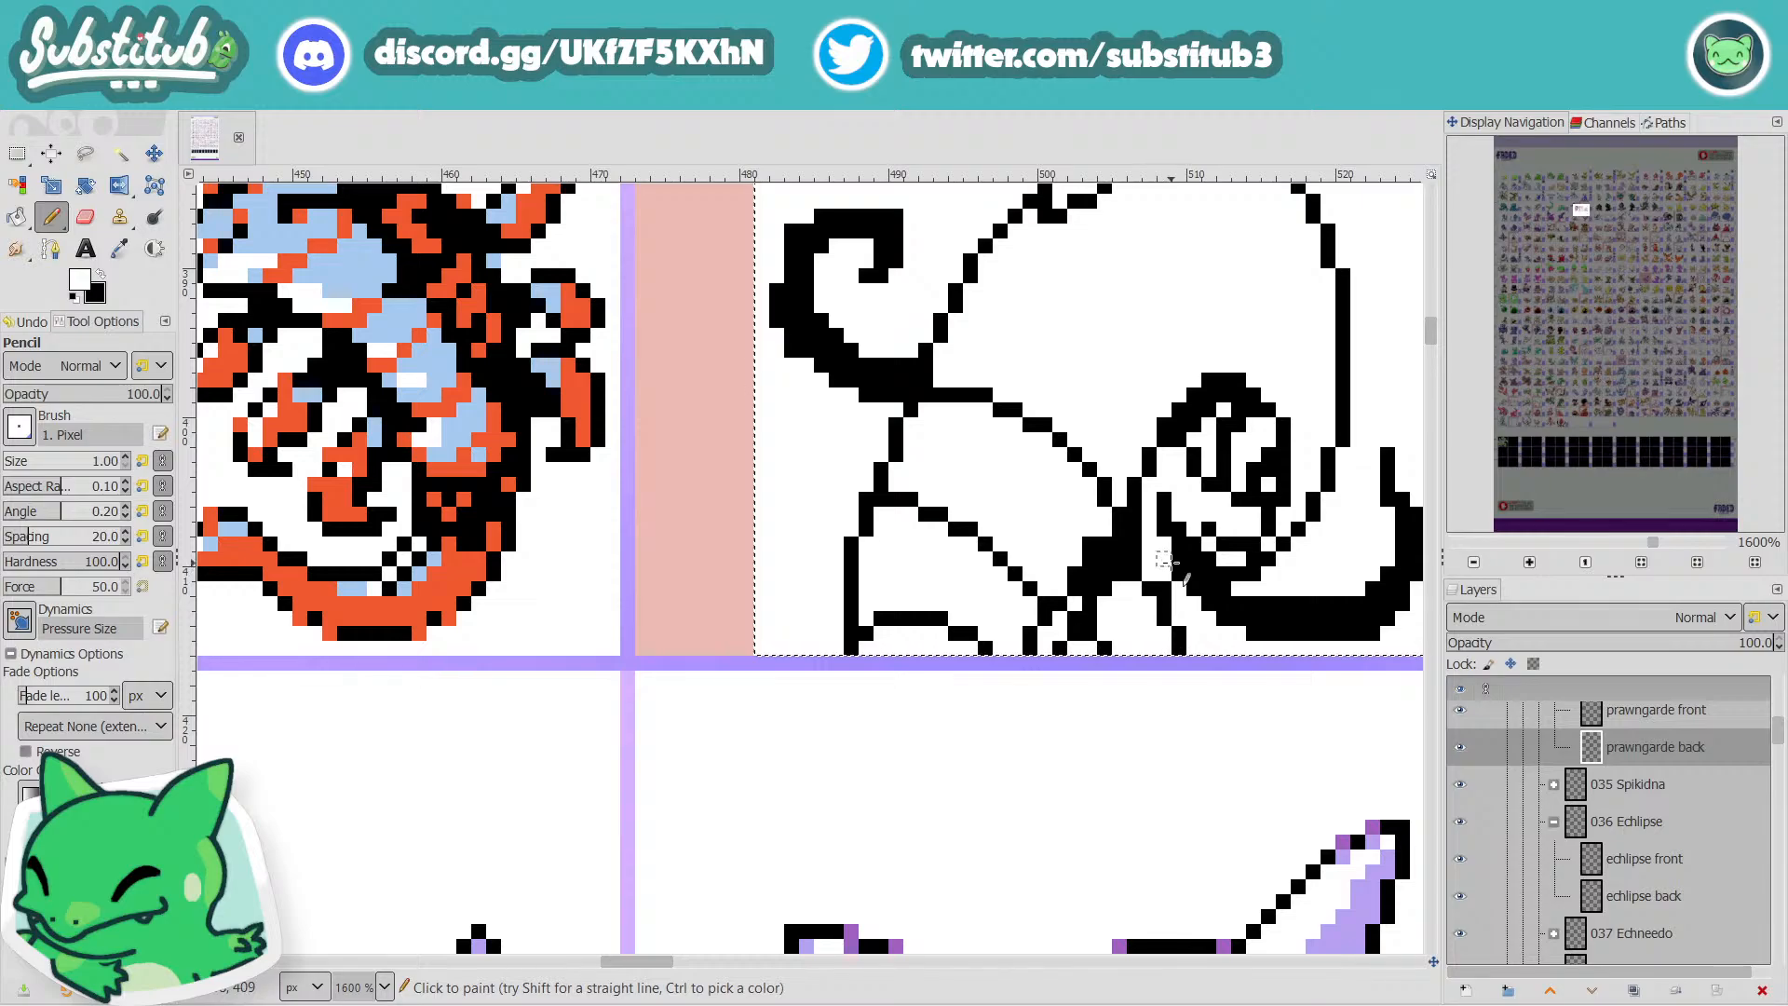
key(ctrl+s)
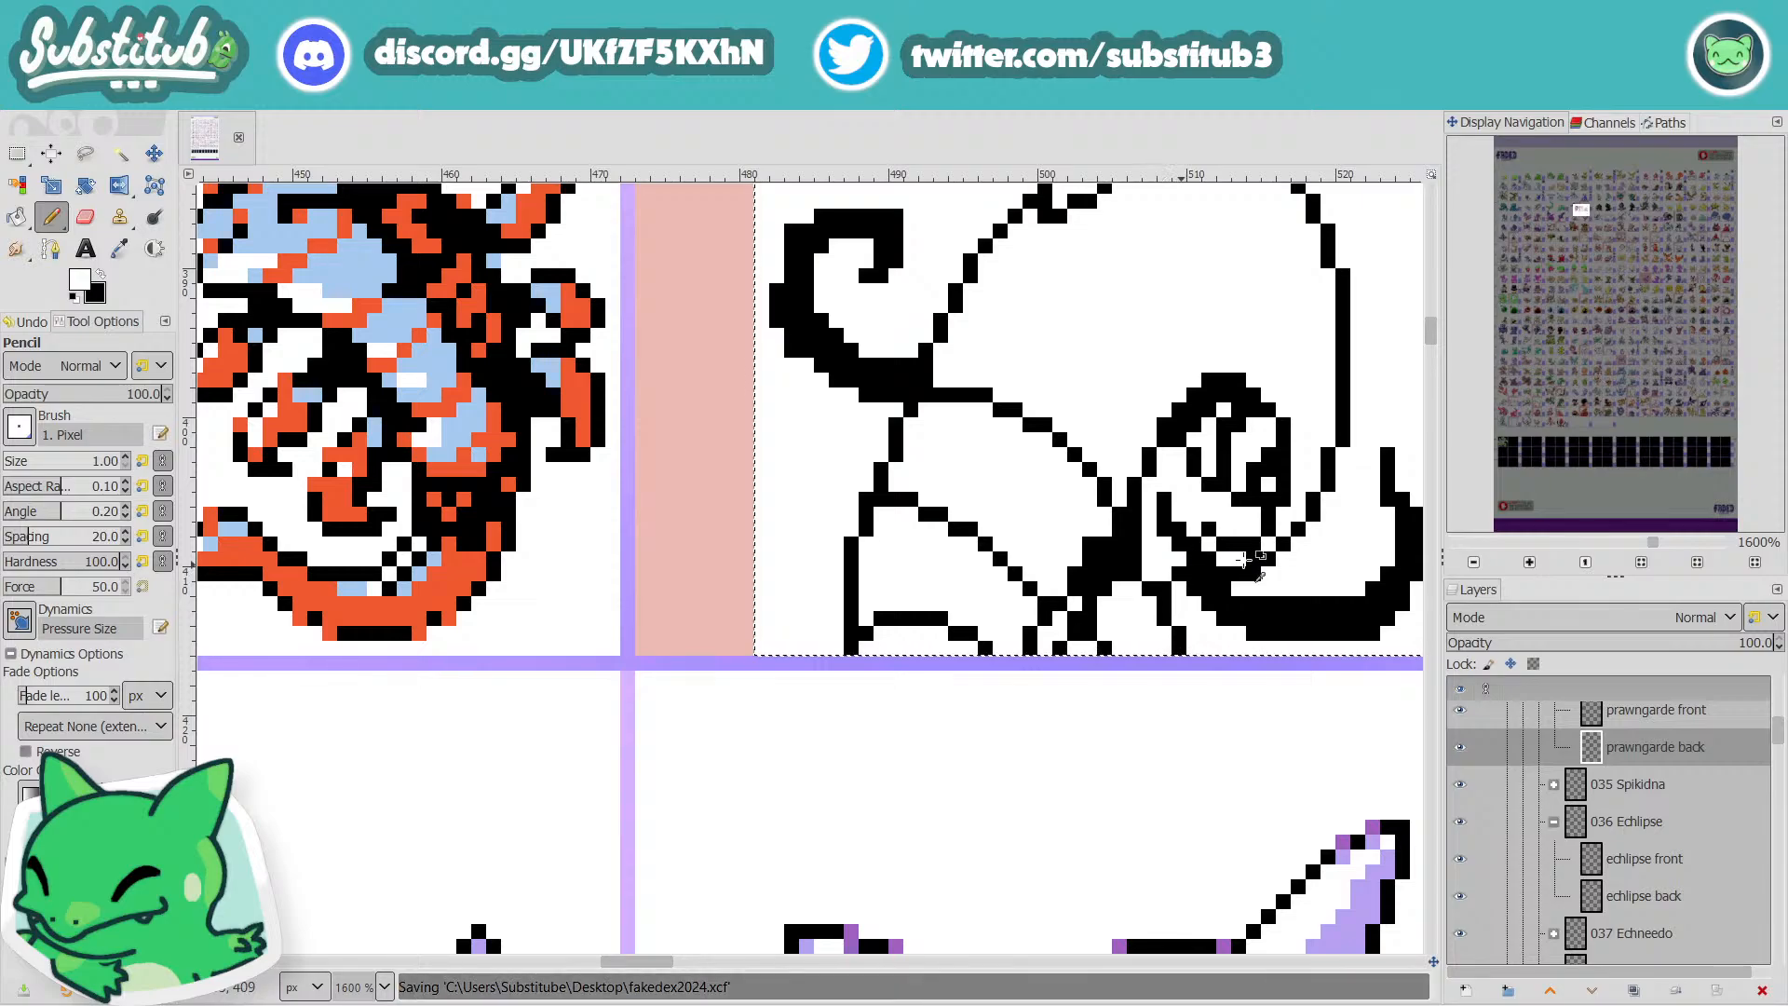
Thin the thick black joint beside the arch by whitening the vertical run of pixels on its arch-facing side.
scroll(1248, 560, down, 4)
scroll(1229, 559, up, 4)
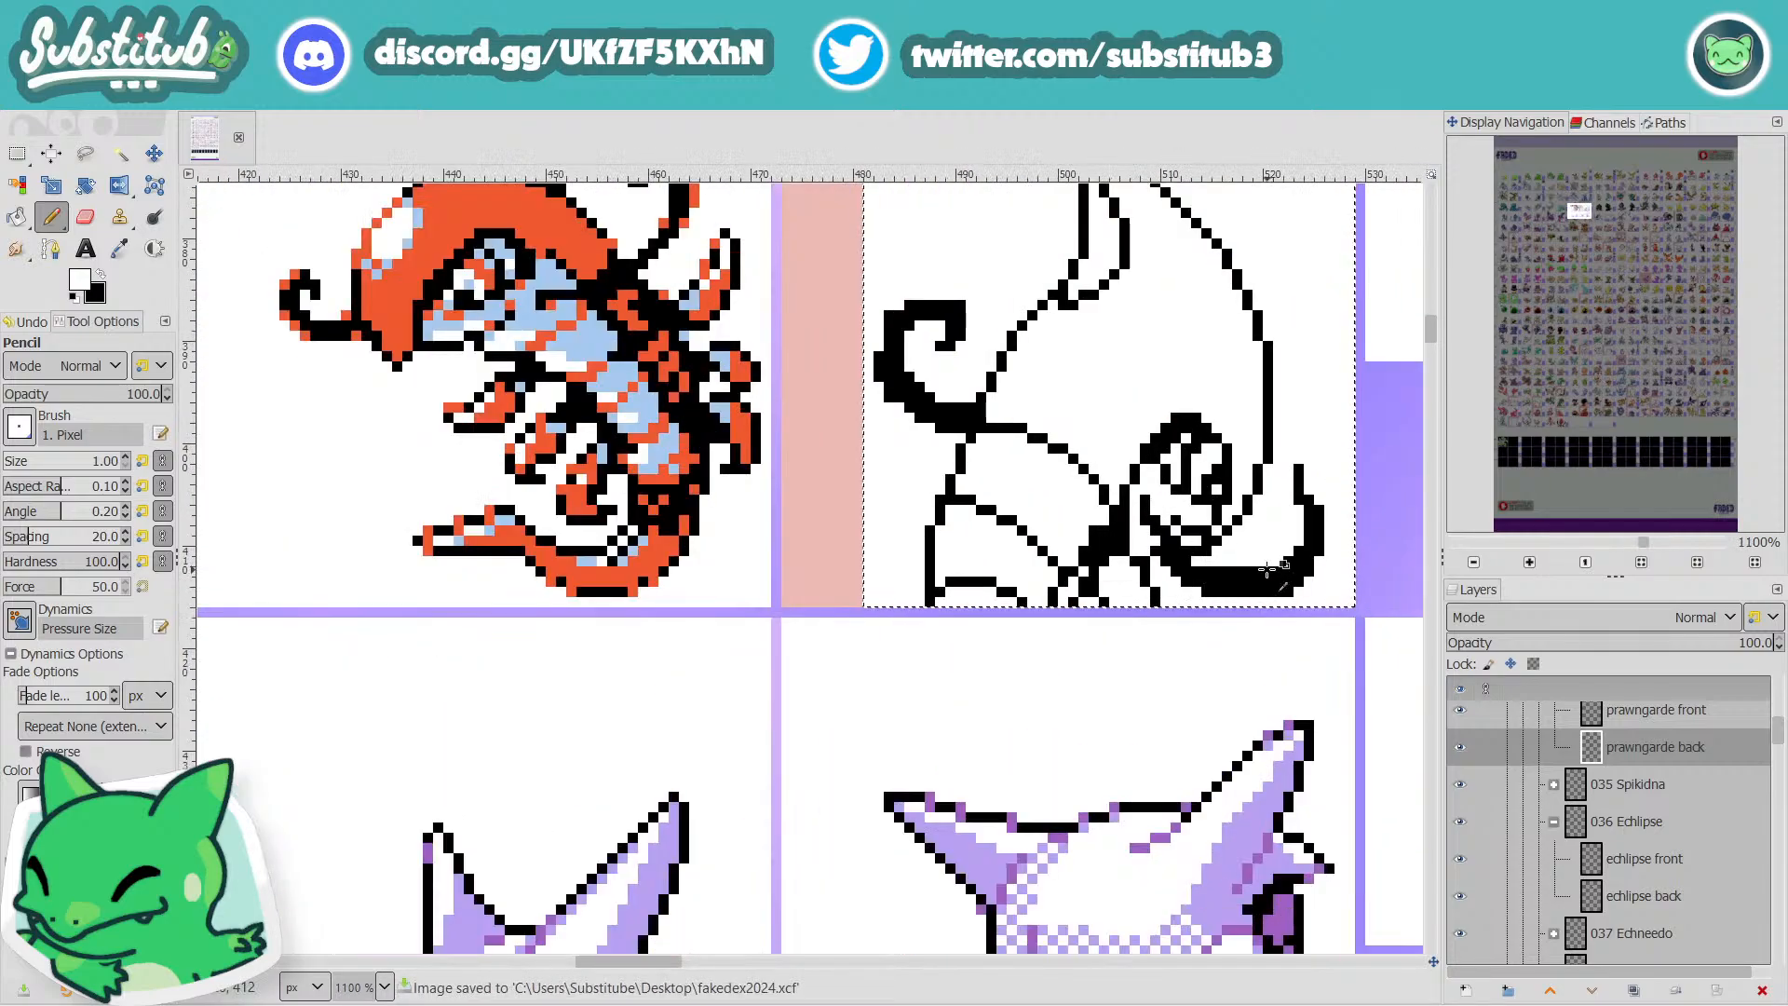
key(x)
key(x)
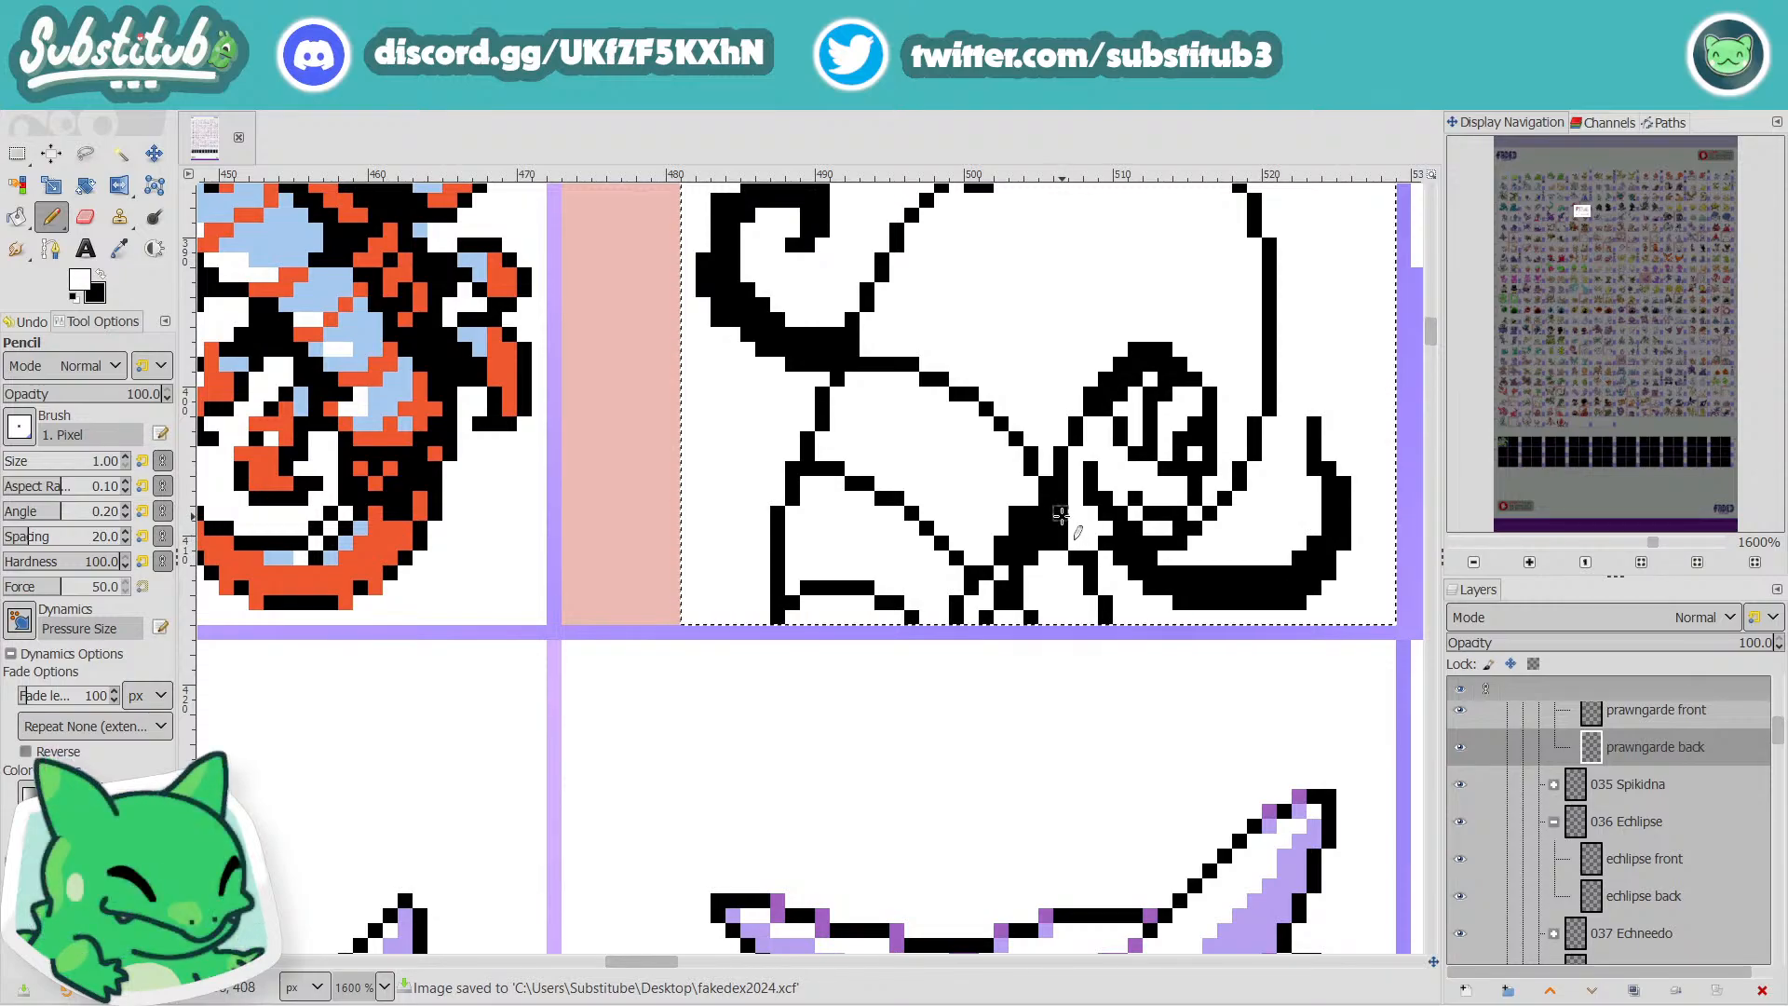
drag(1061, 515, 1062, 499)
click(1062, 485)
key(x)
scroll(1033, 529, down, 1)
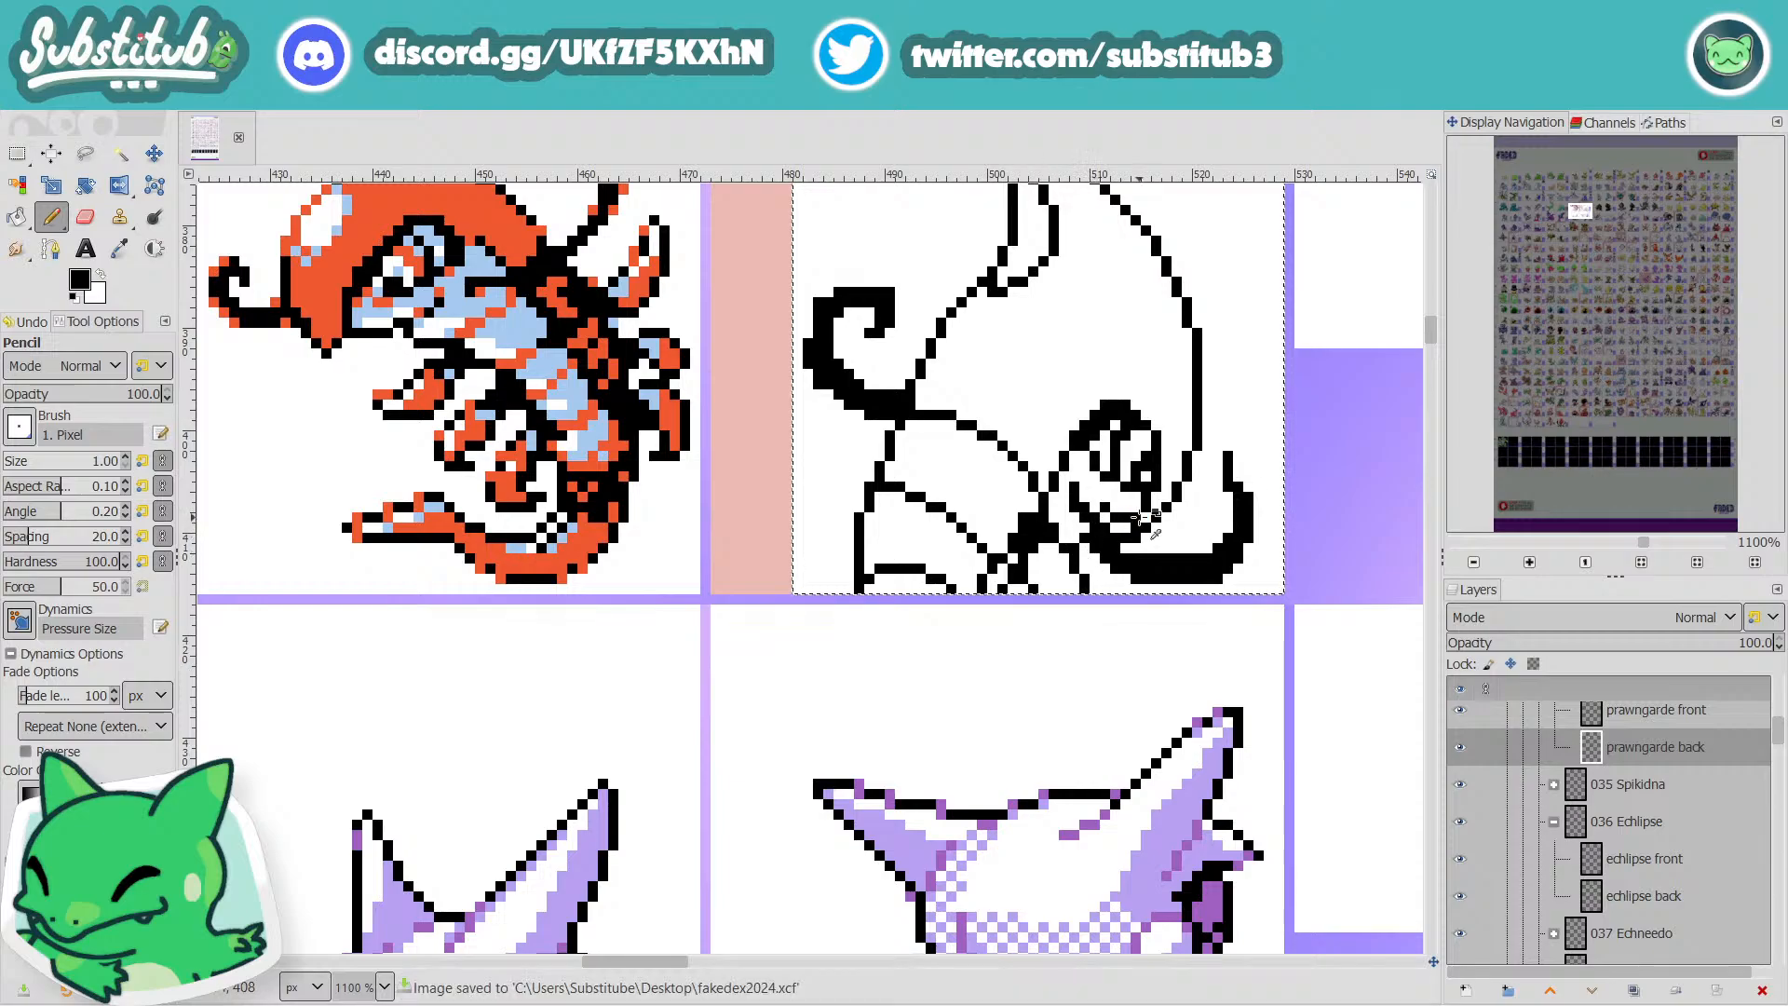
Whiten stray detail pixels inside the arch and redraw its inner strand in black down to the antenna's base.
scroll(1129, 521, down, 3)
scroll(1129, 522, up, 4)
key(x)
click(1046, 494)
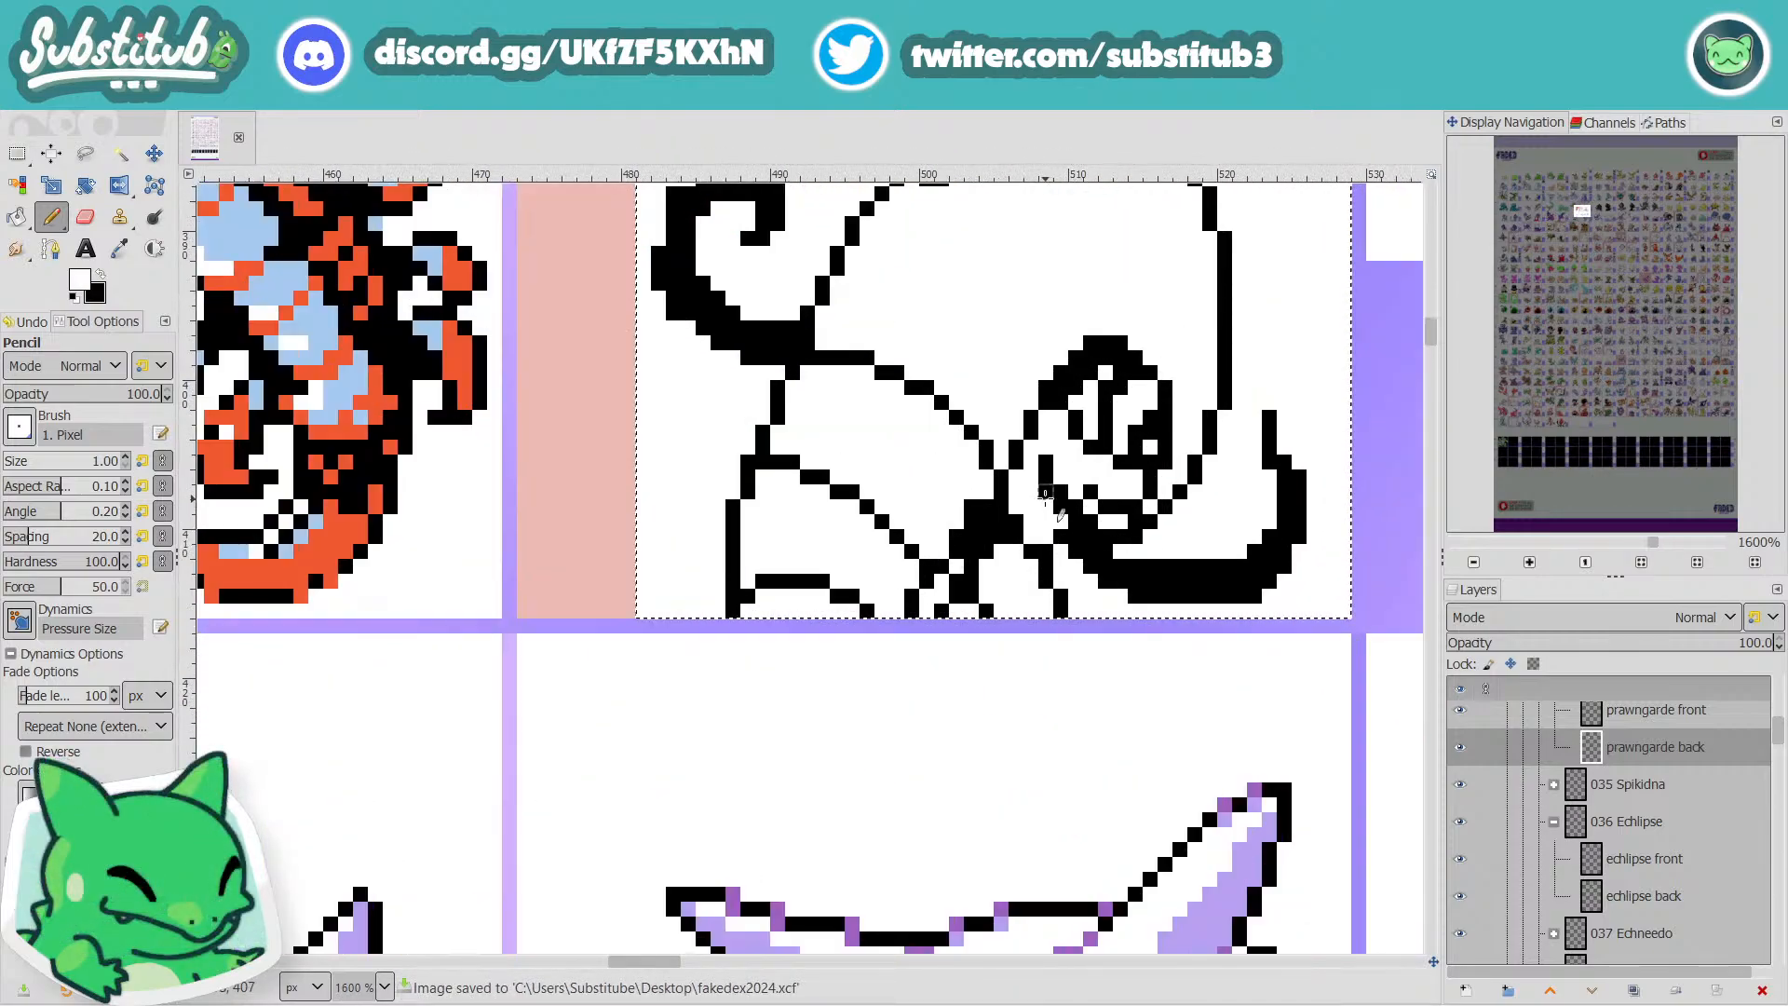
drag(1089, 506, 1091, 520)
key(x)
click(1062, 510)
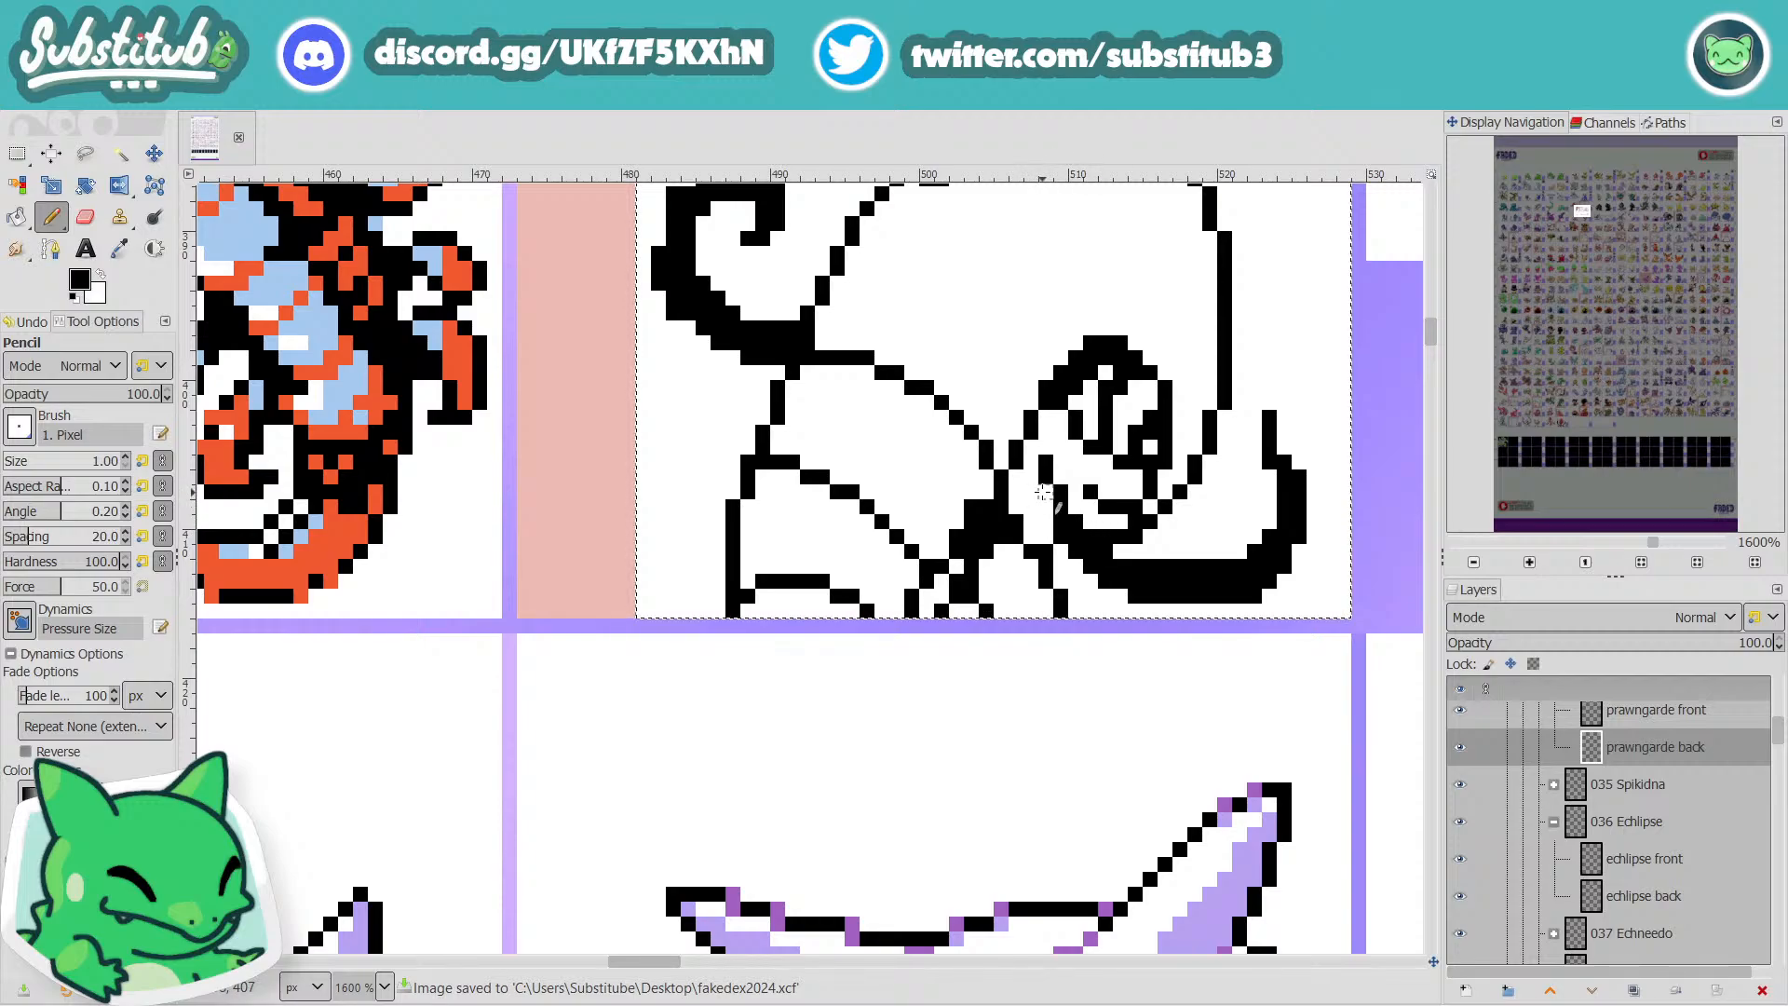
drag(1047, 500, 1065, 527)
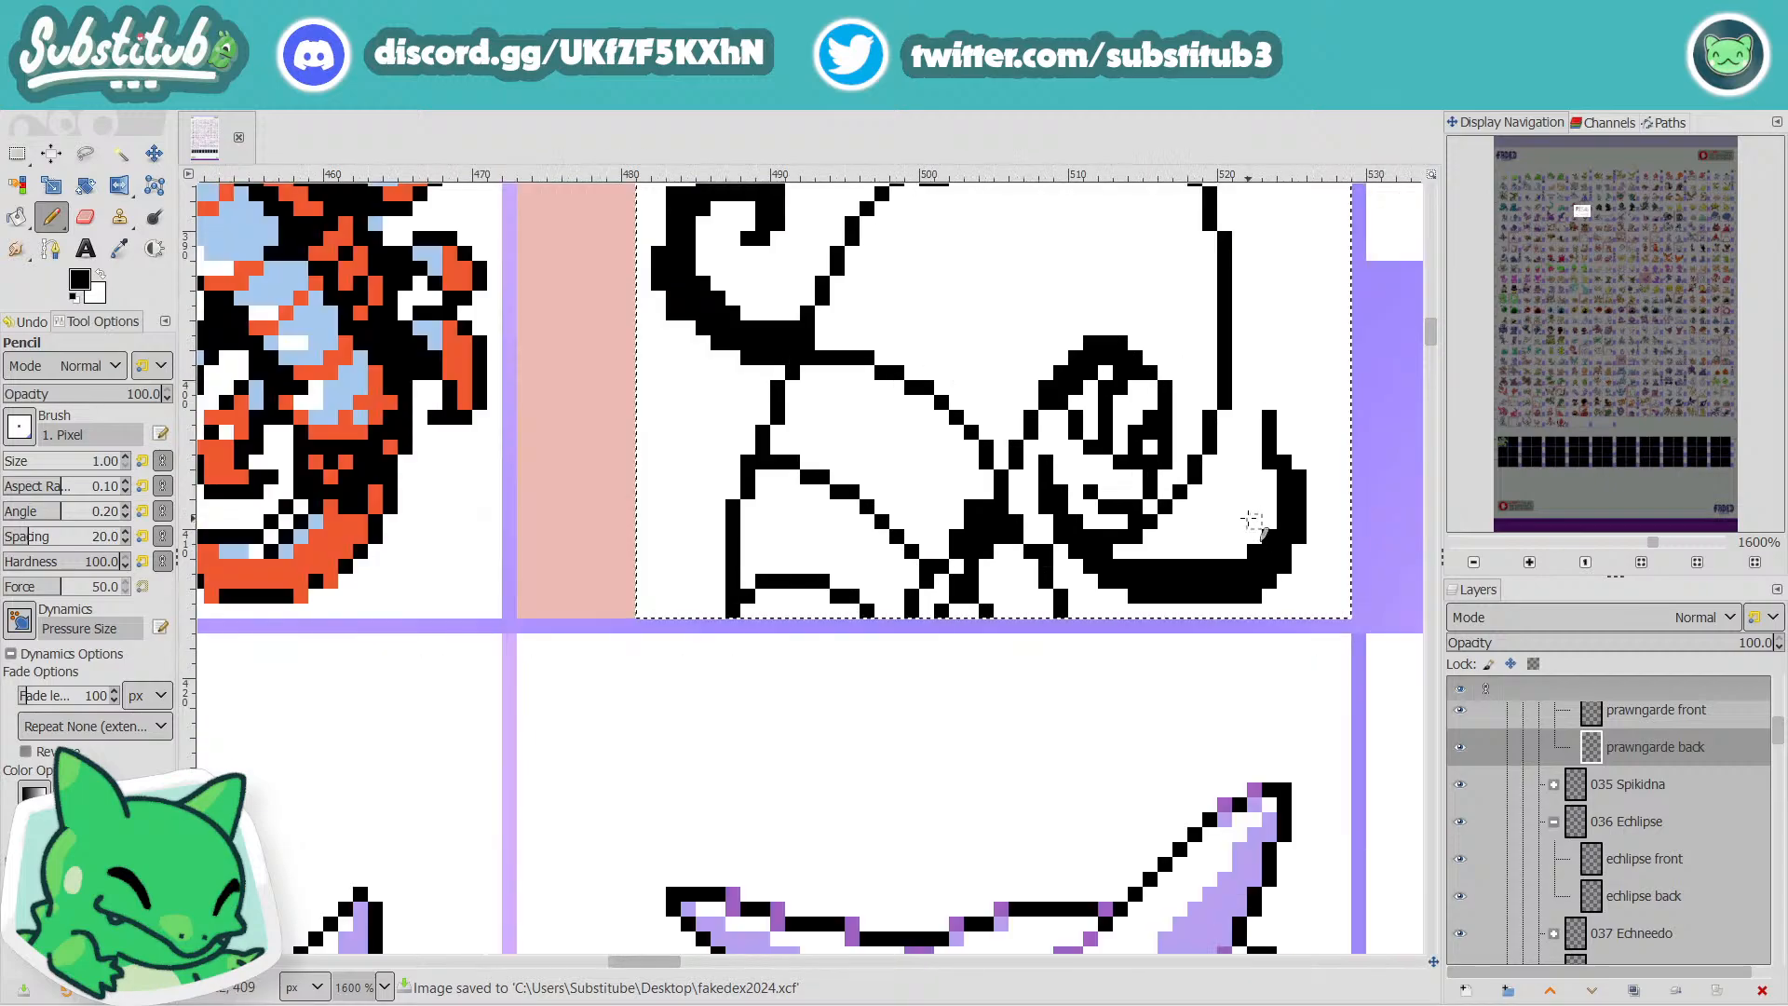
Compare the prawngarde back line art with its front sprite and the other sprites across the sheet.
scroll(1248, 521, up, 3)
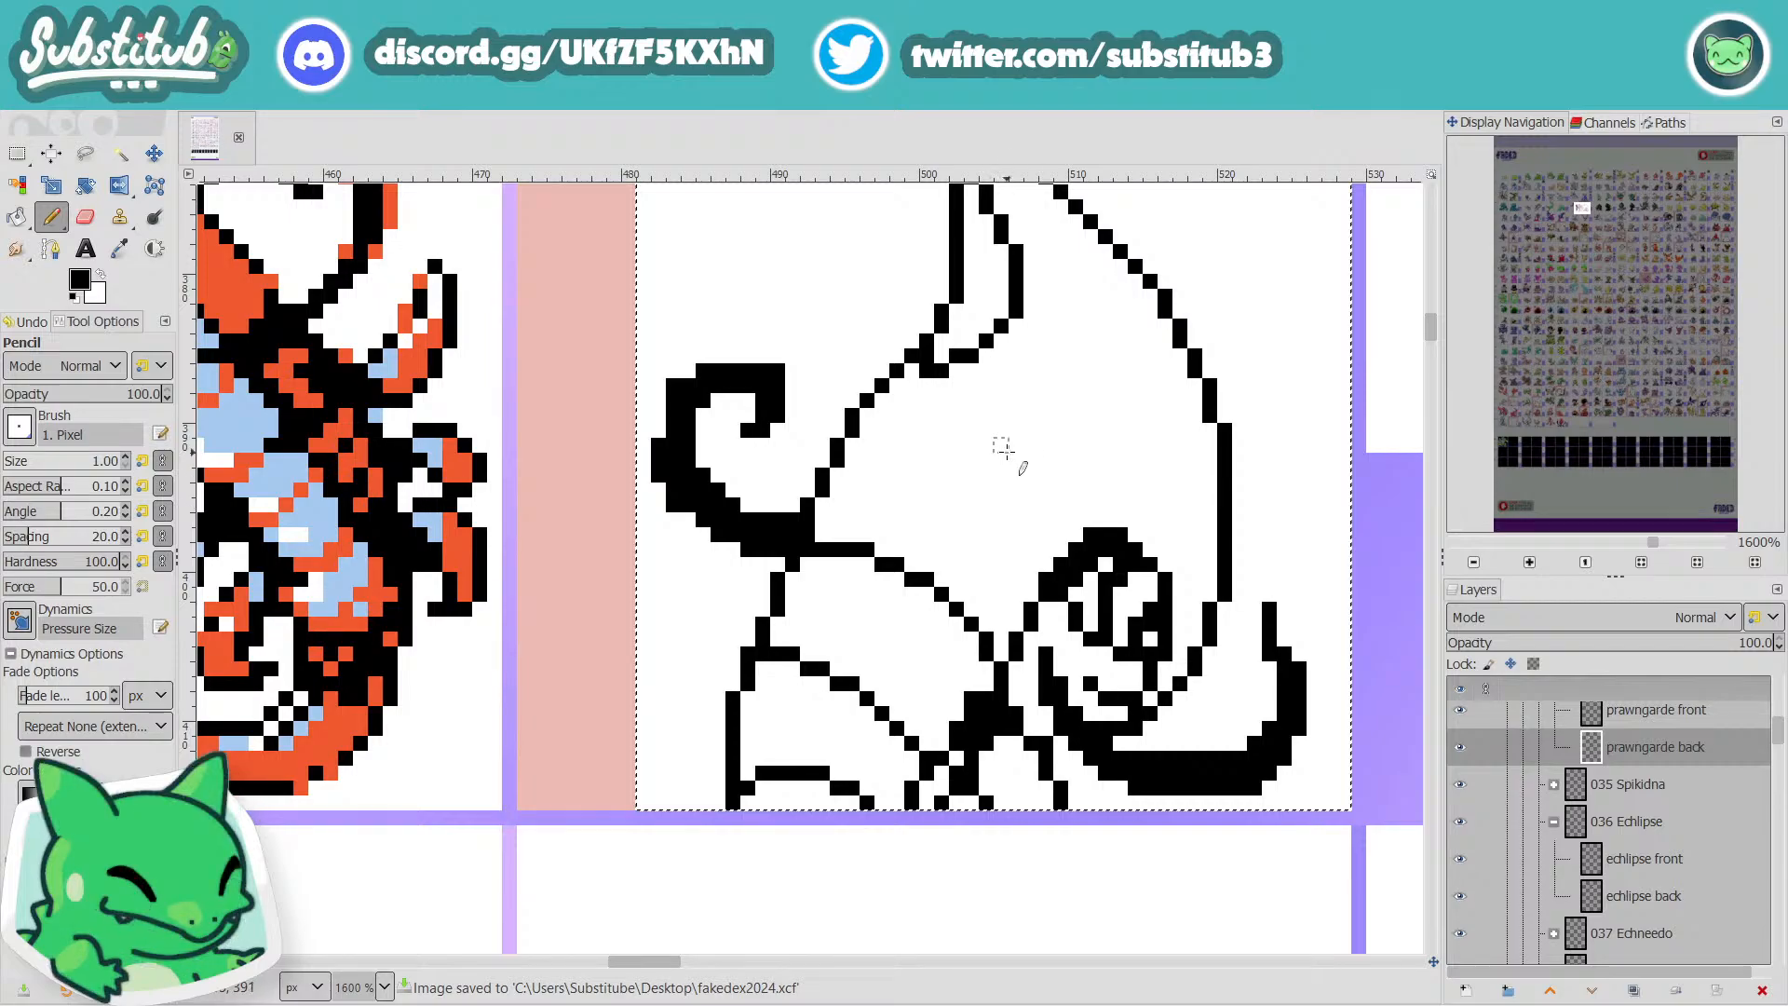
scroll(1015, 451, down, 4)
scroll(1052, 465, up, 1)
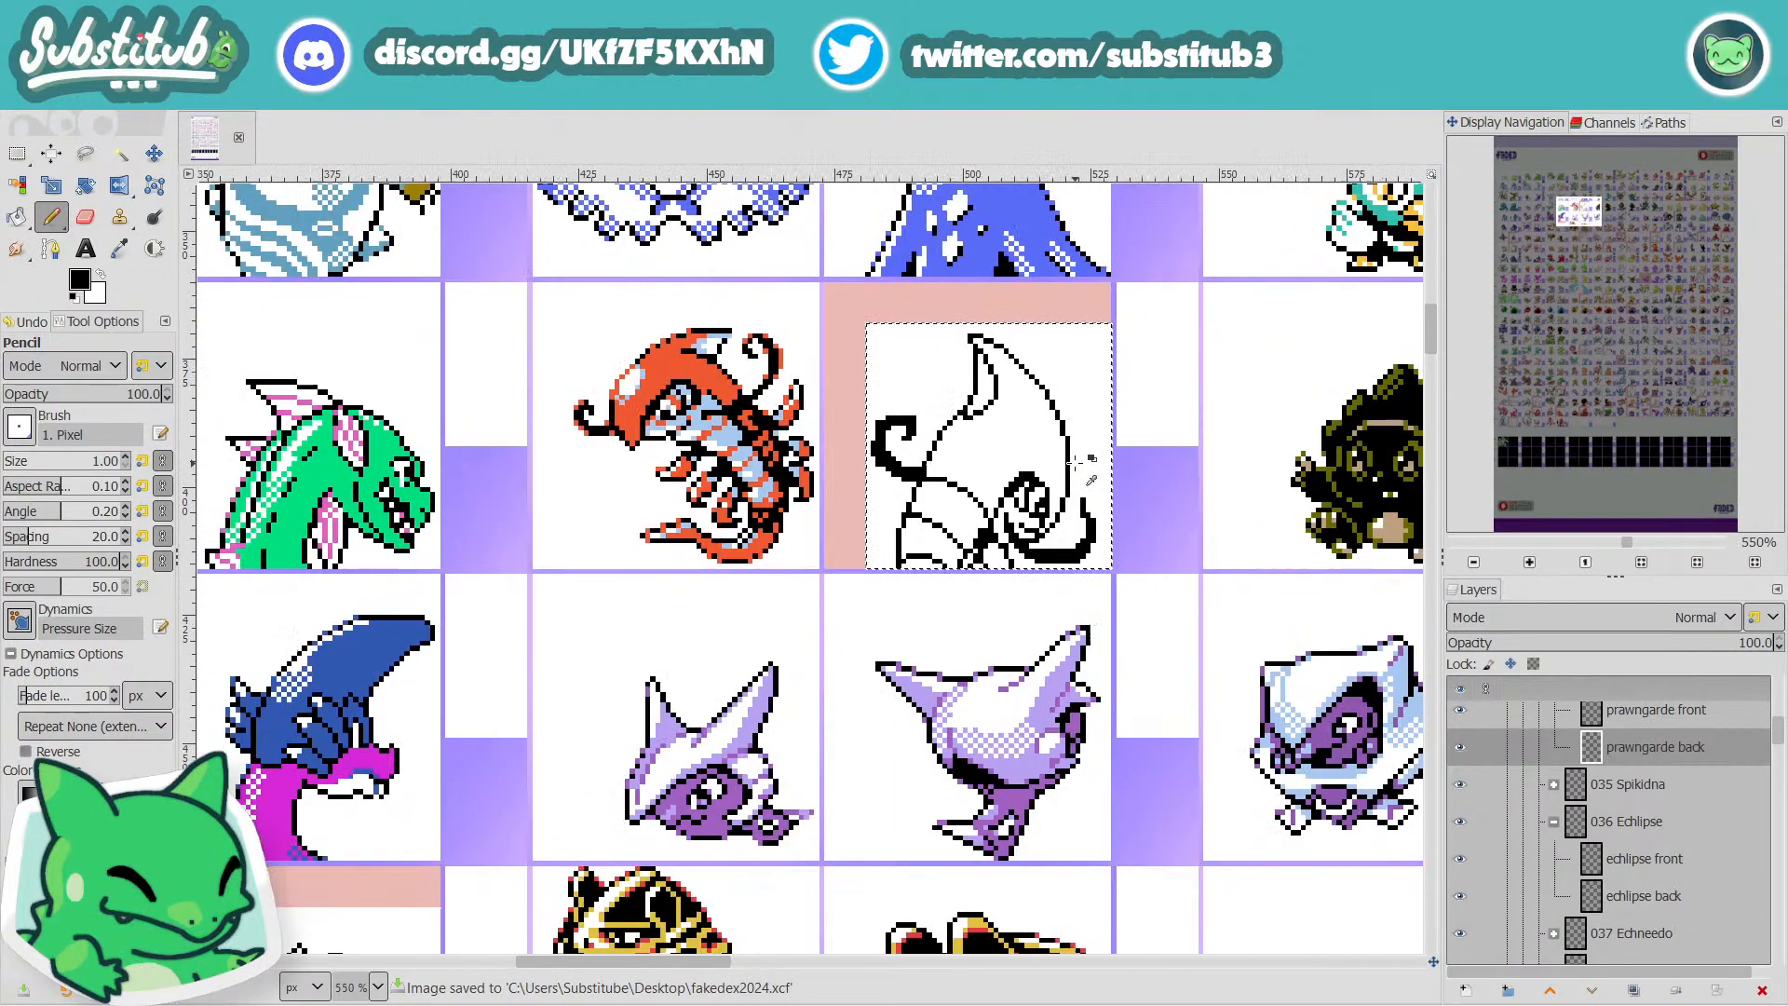
scroll(1076, 462, up, 1)
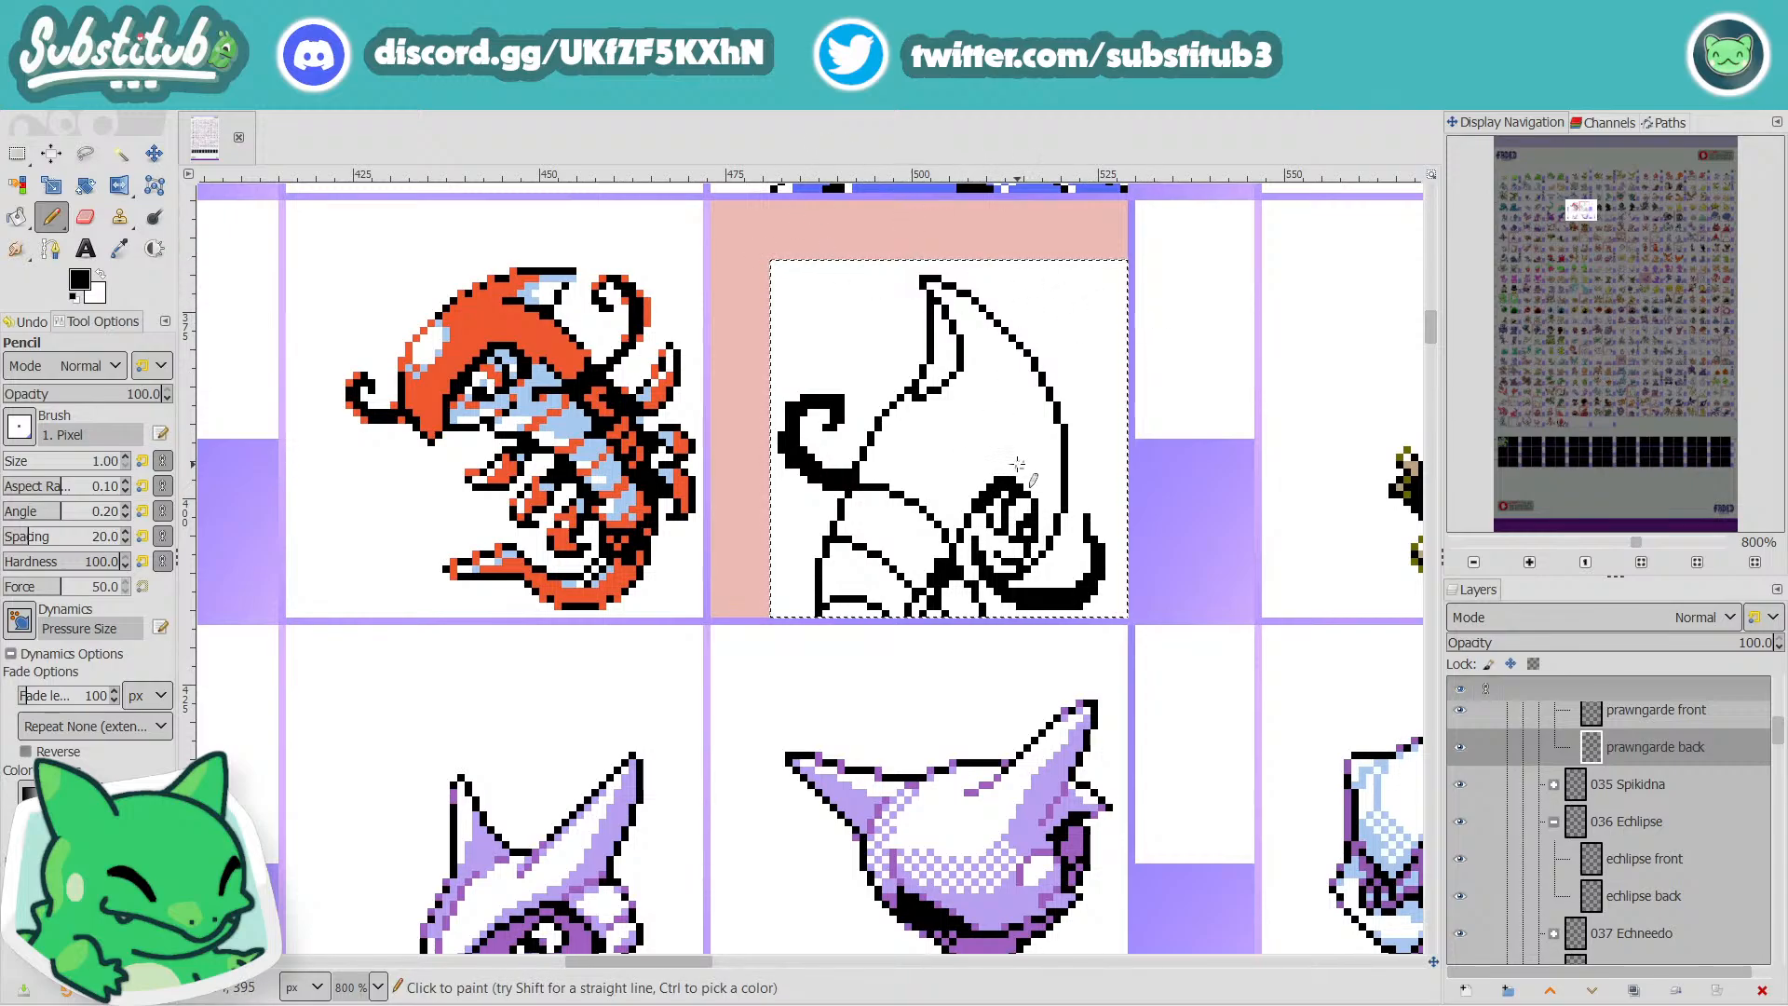
scroll(1022, 472, down, 3)
scroll(1021, 472, down, 3)
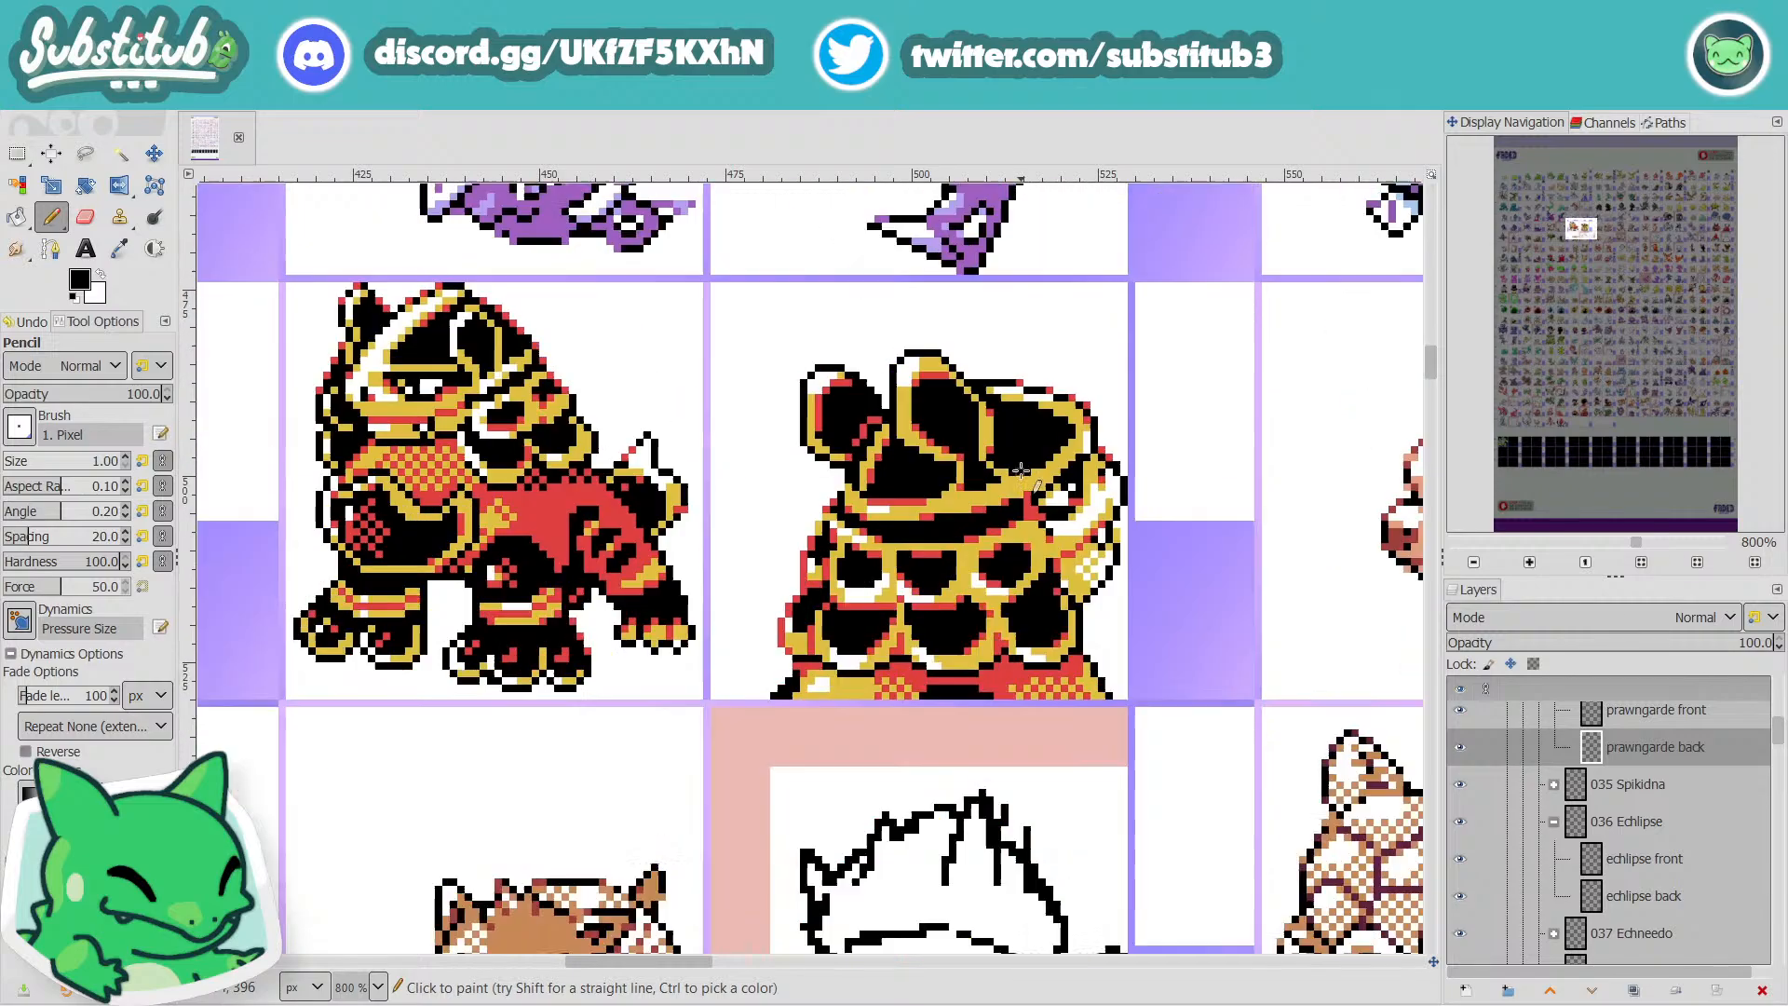
scroll(1021, 472, up, 3)
scroll(1022, 472, up, 4)
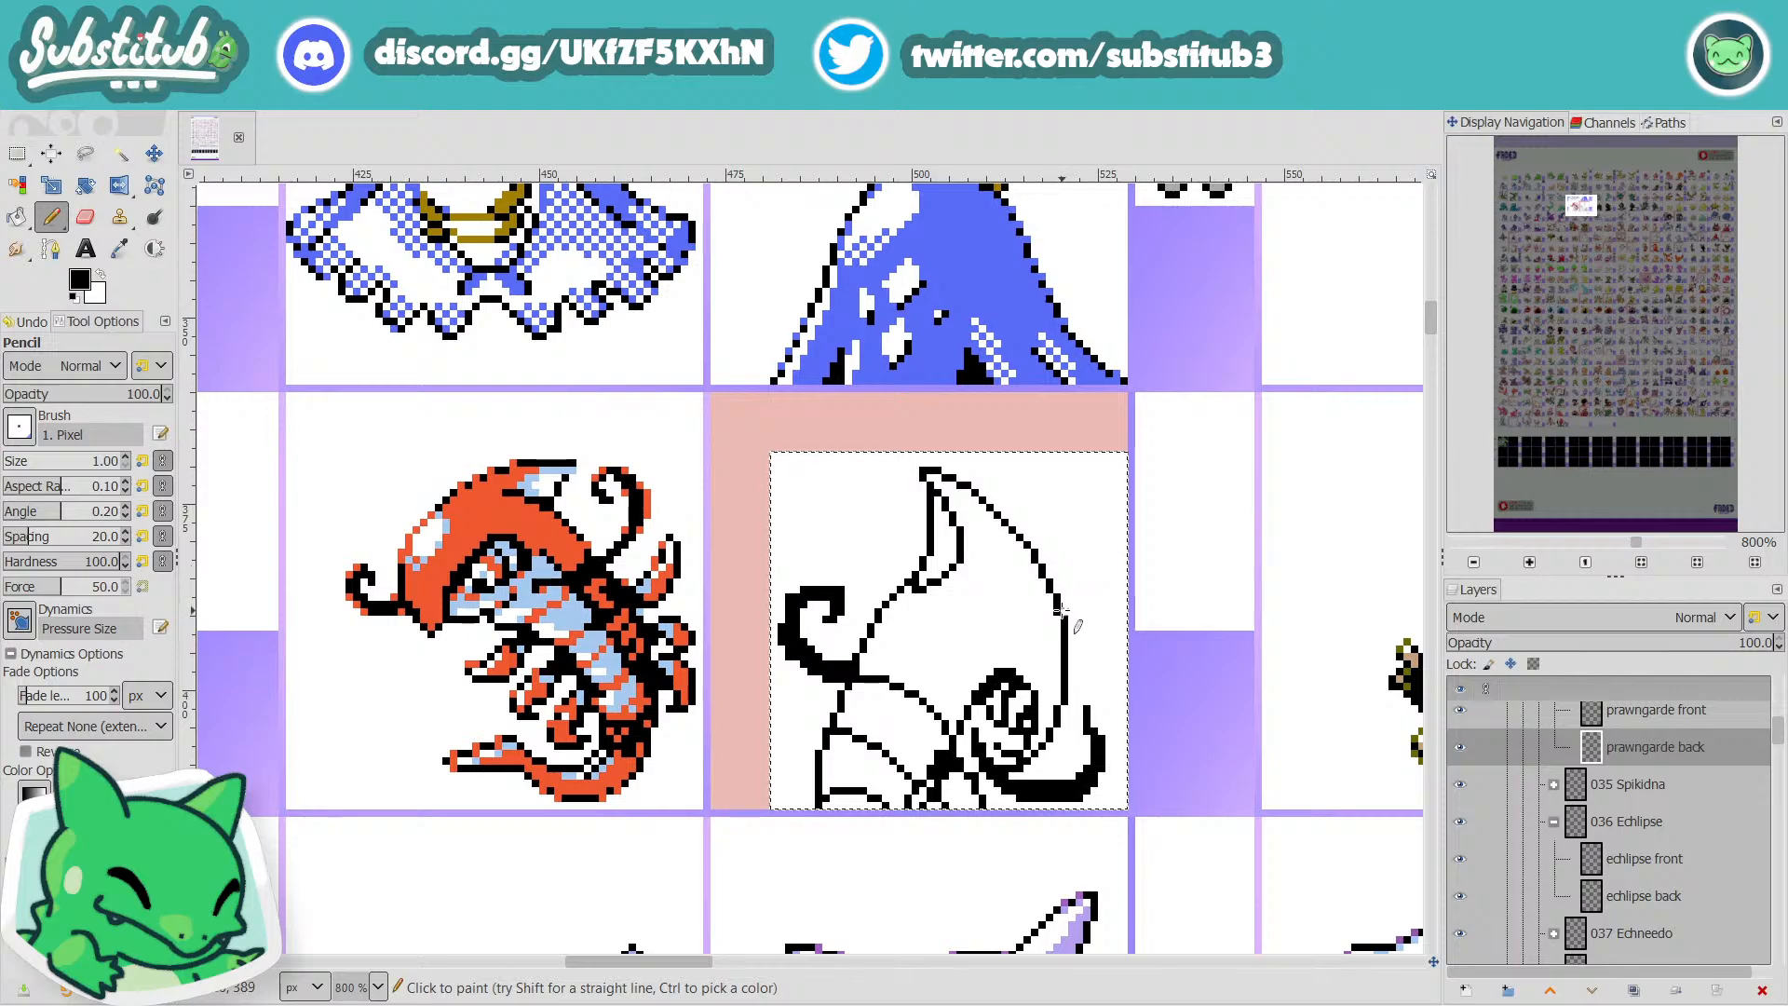
scroll(995, 667, up, 3)
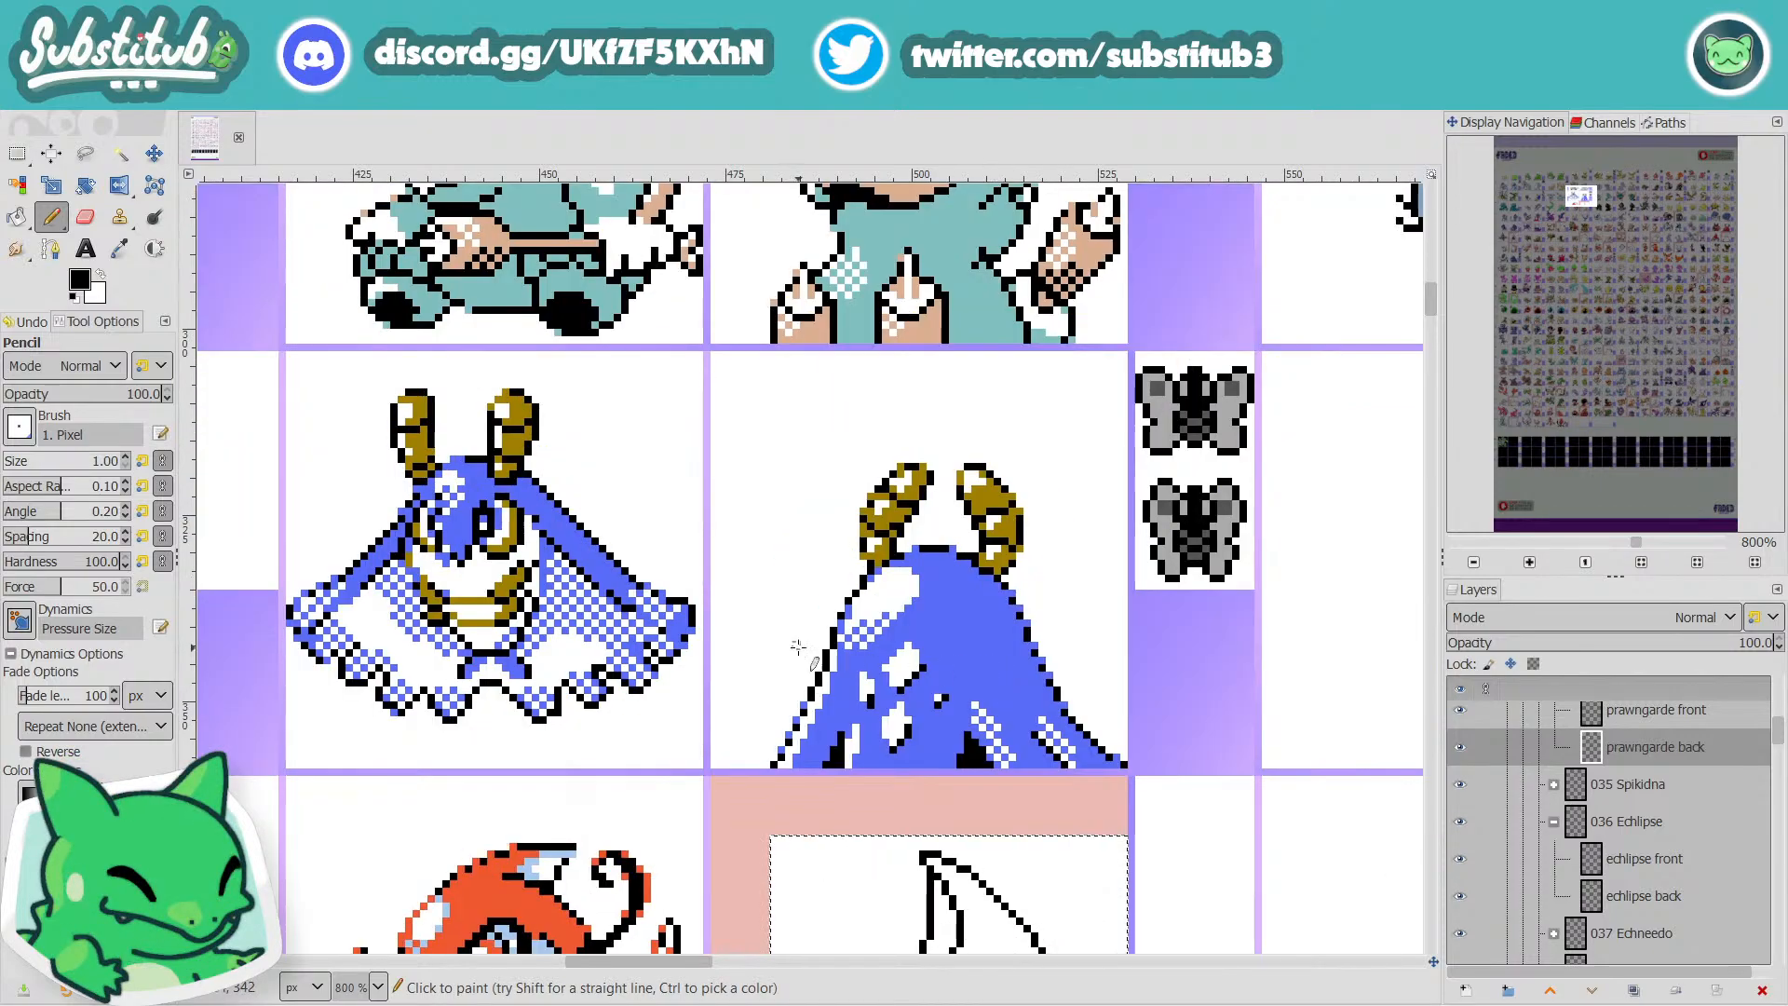
scroll(995, 667, down, 3)
scroll(466, 485, down, 2)
scroll(452, 482, up, 1)
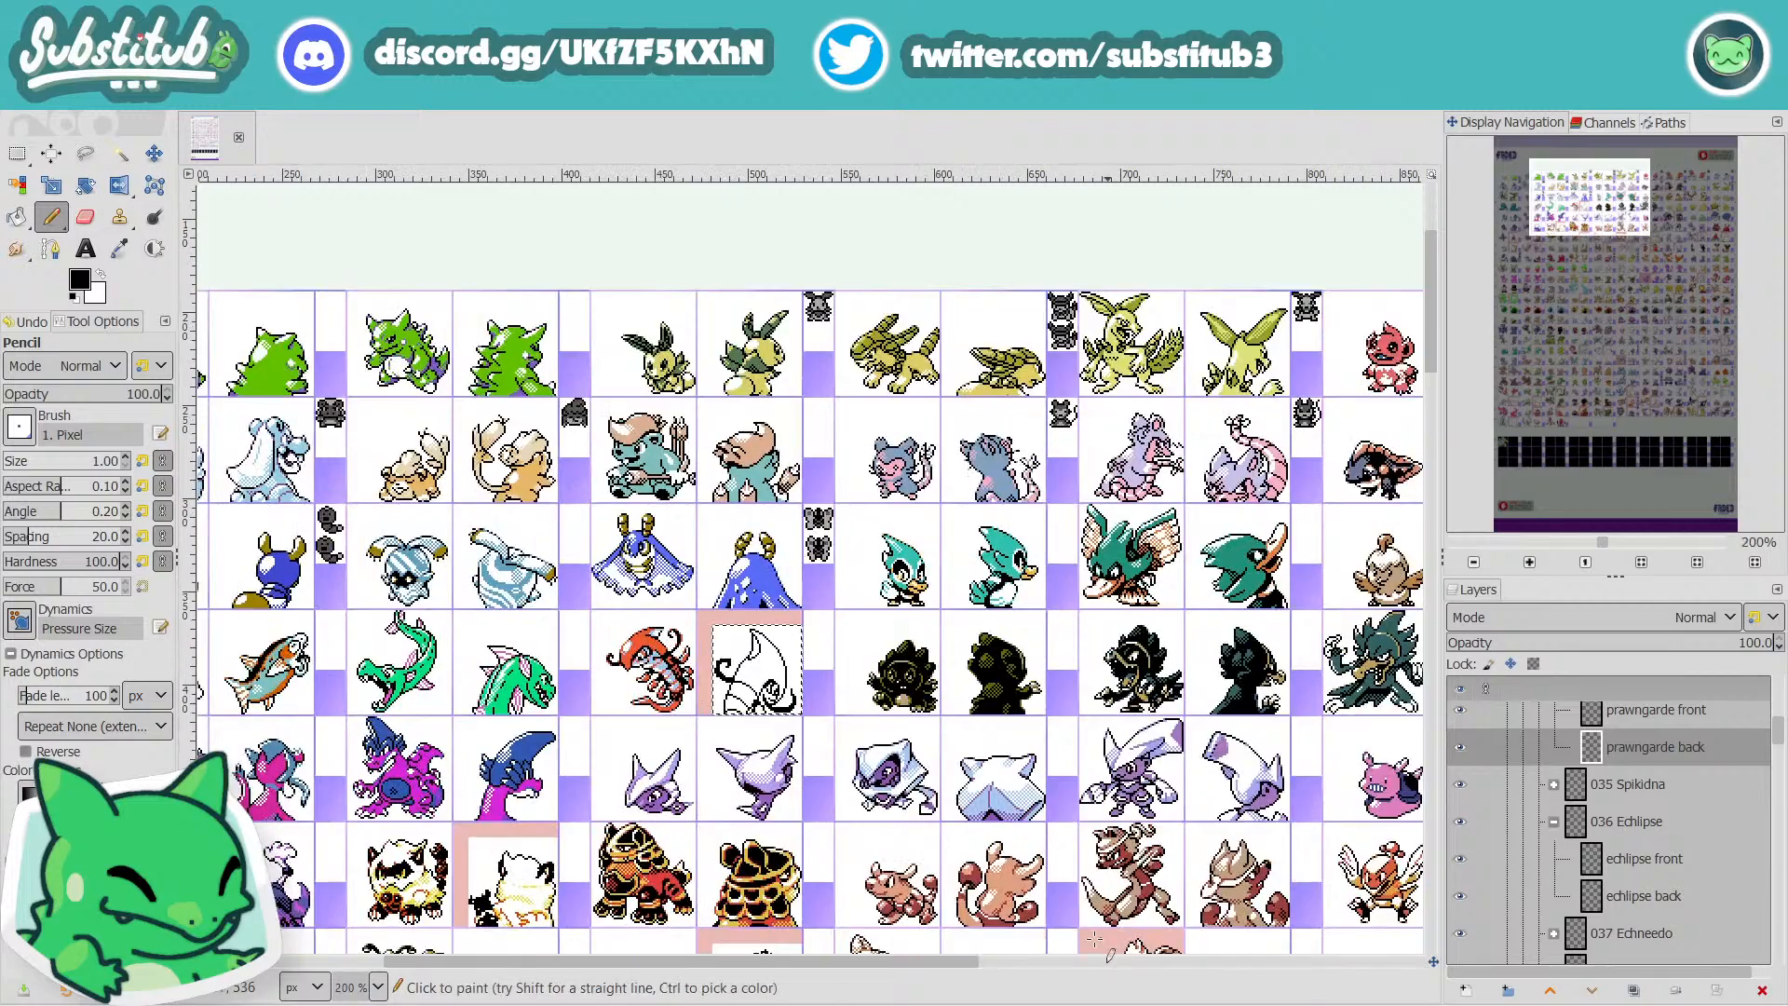
mouse_move(937, 961)
mouse_down()
mouse_move(900, 965)
mouse_move(928, 974)
mouse_up()
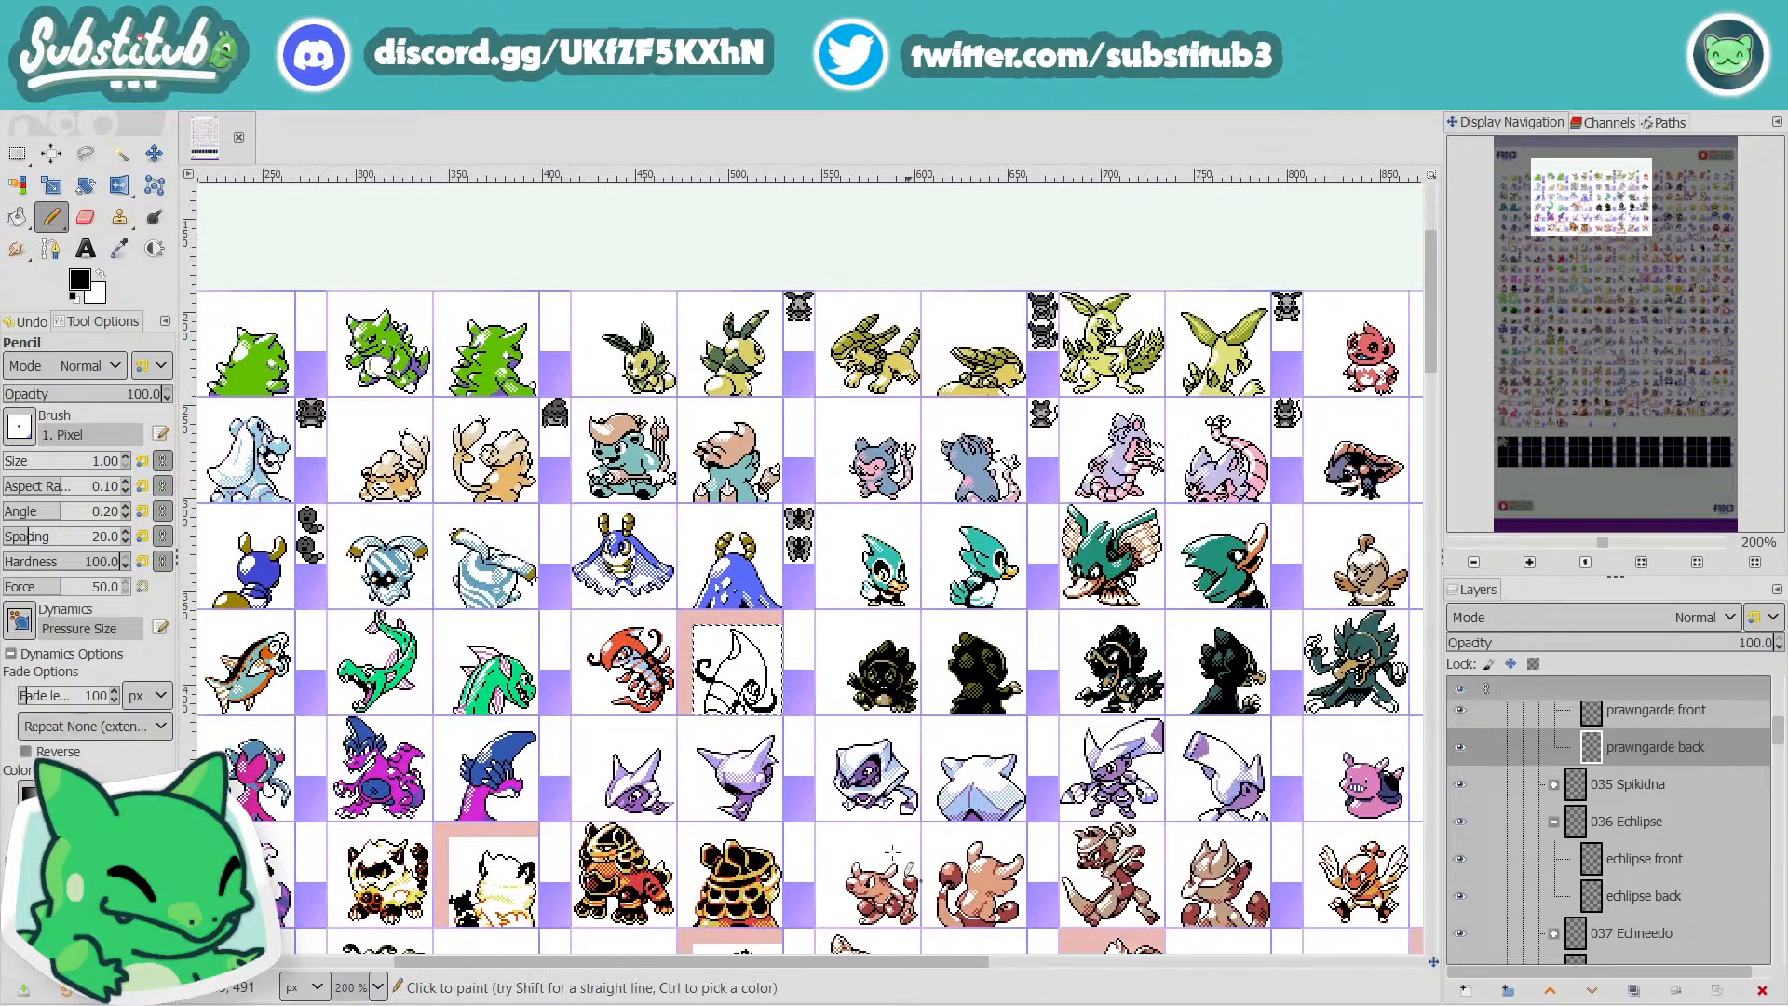
Curl the outer antenna's tip inward in black and whiten the pixels joining it to the shell outline.
scroll(745, 726, up, 5)
scroll(743, 726, up, 2)
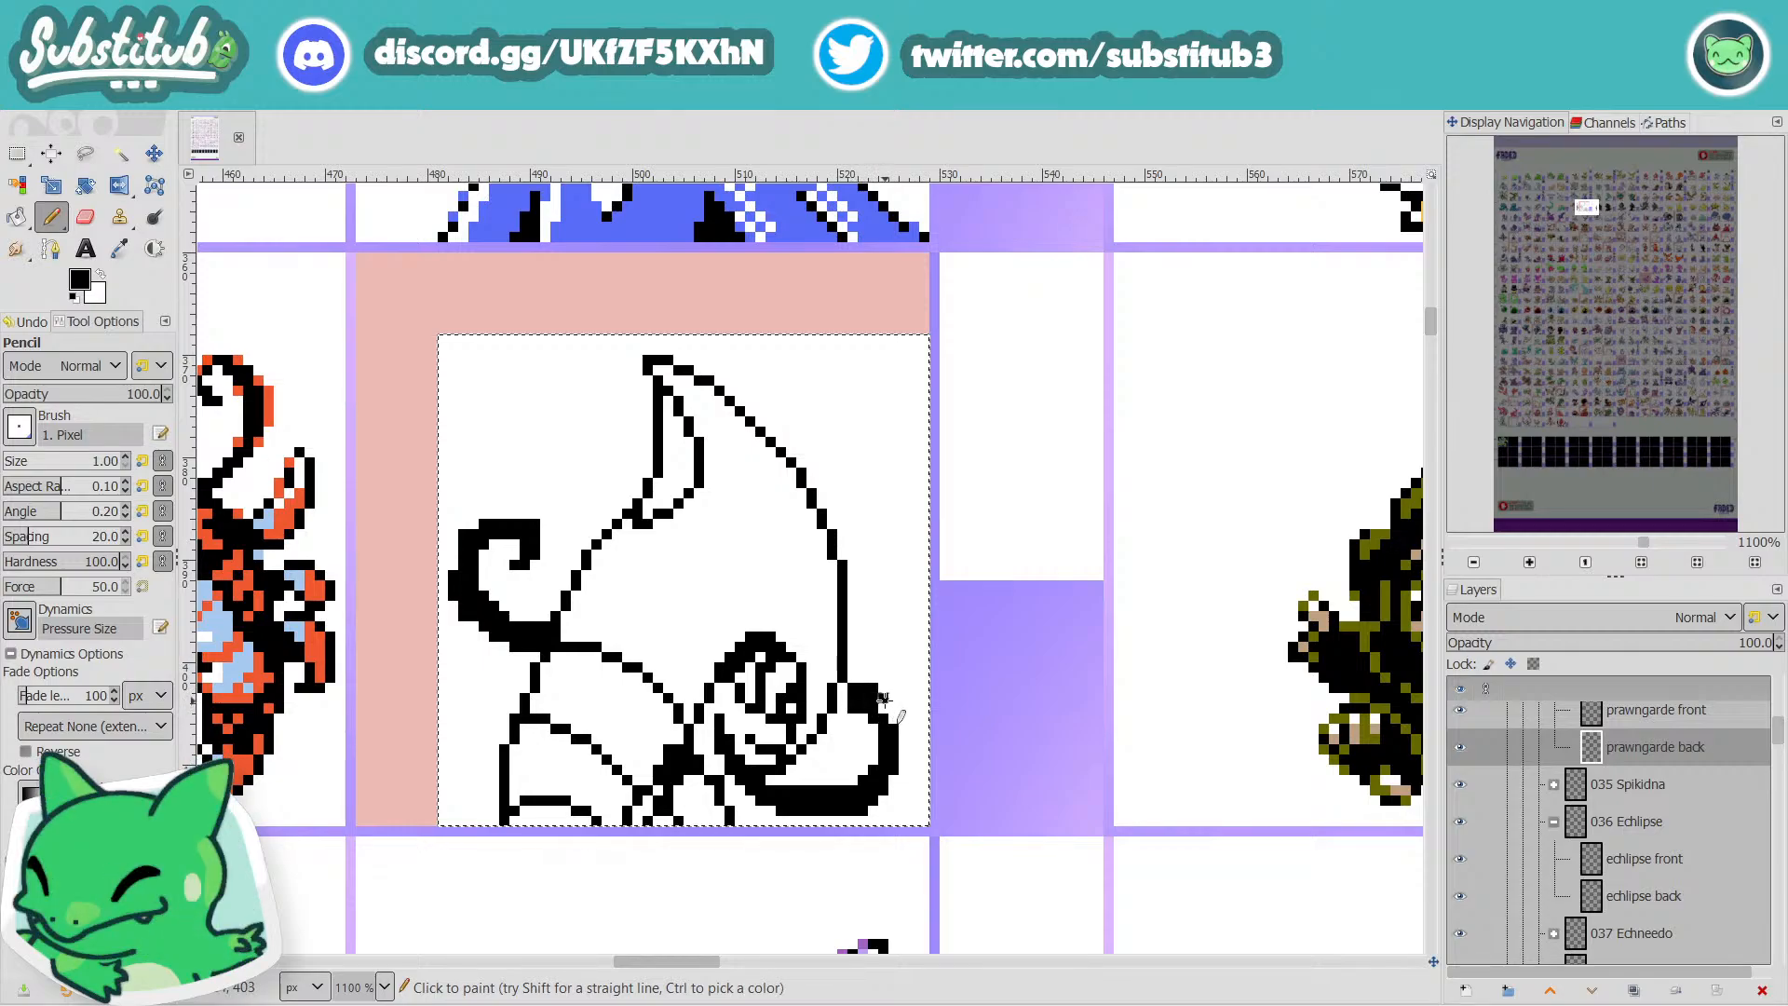
key(x)
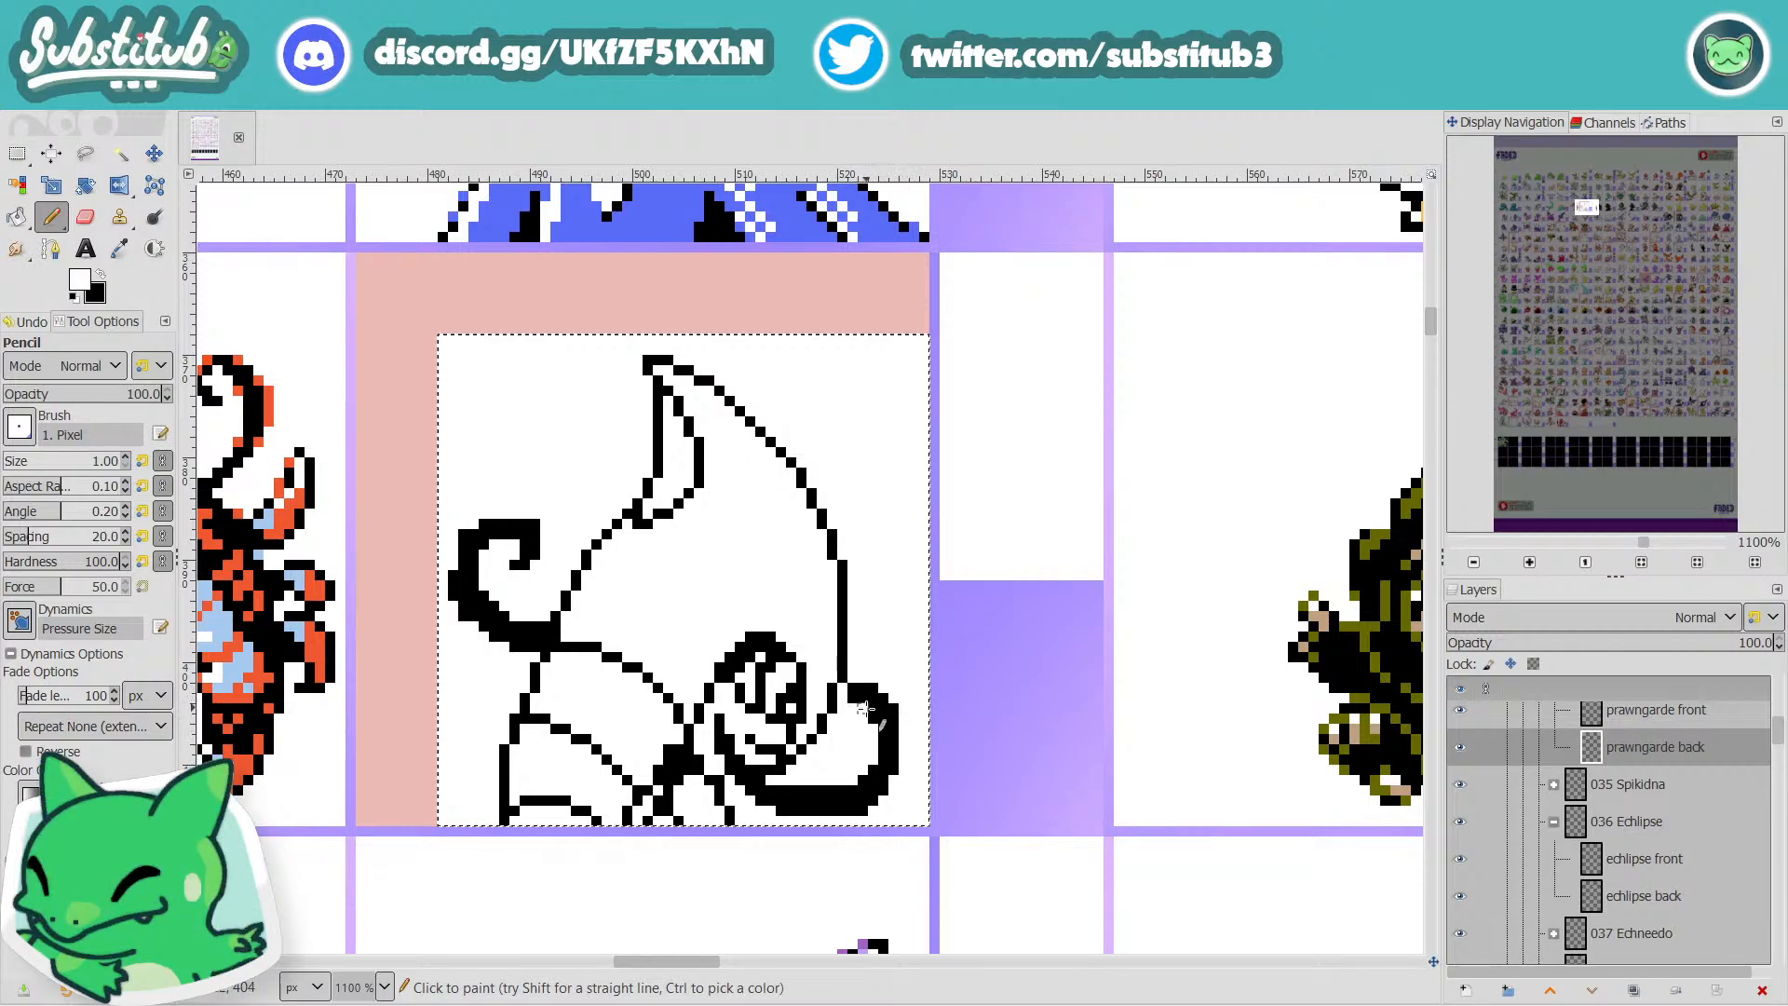
key(x)
key(x)
key(x)
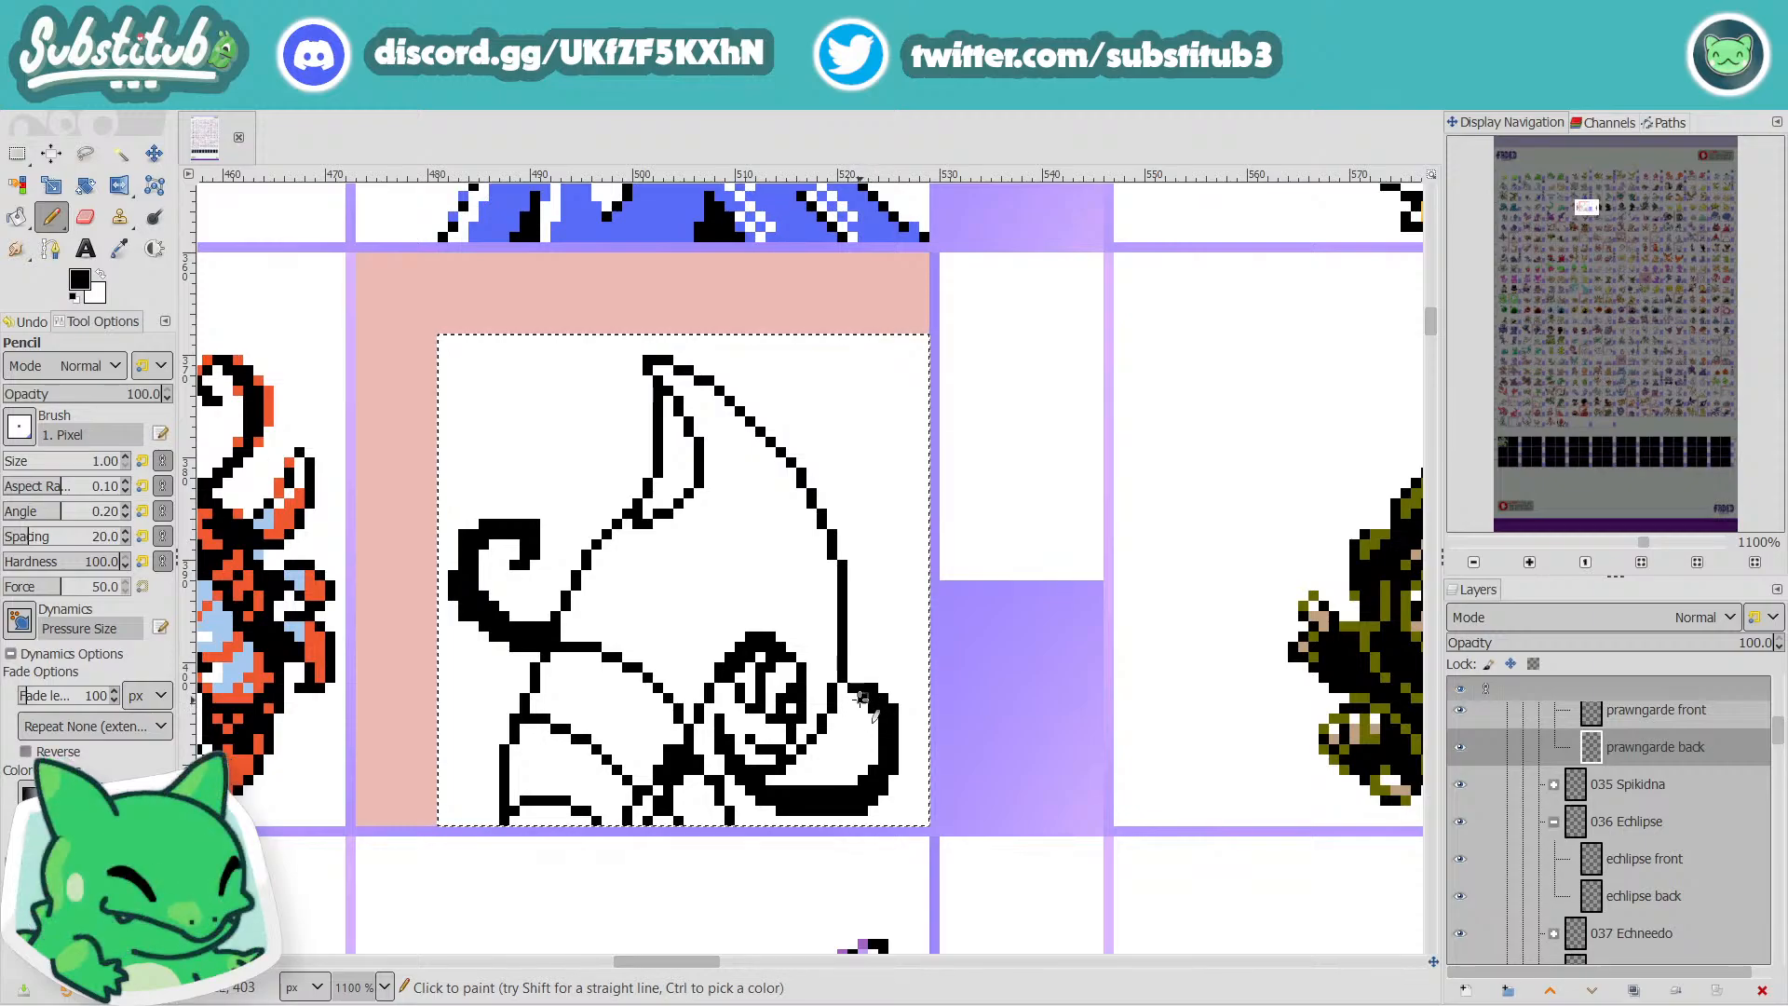
key(x)
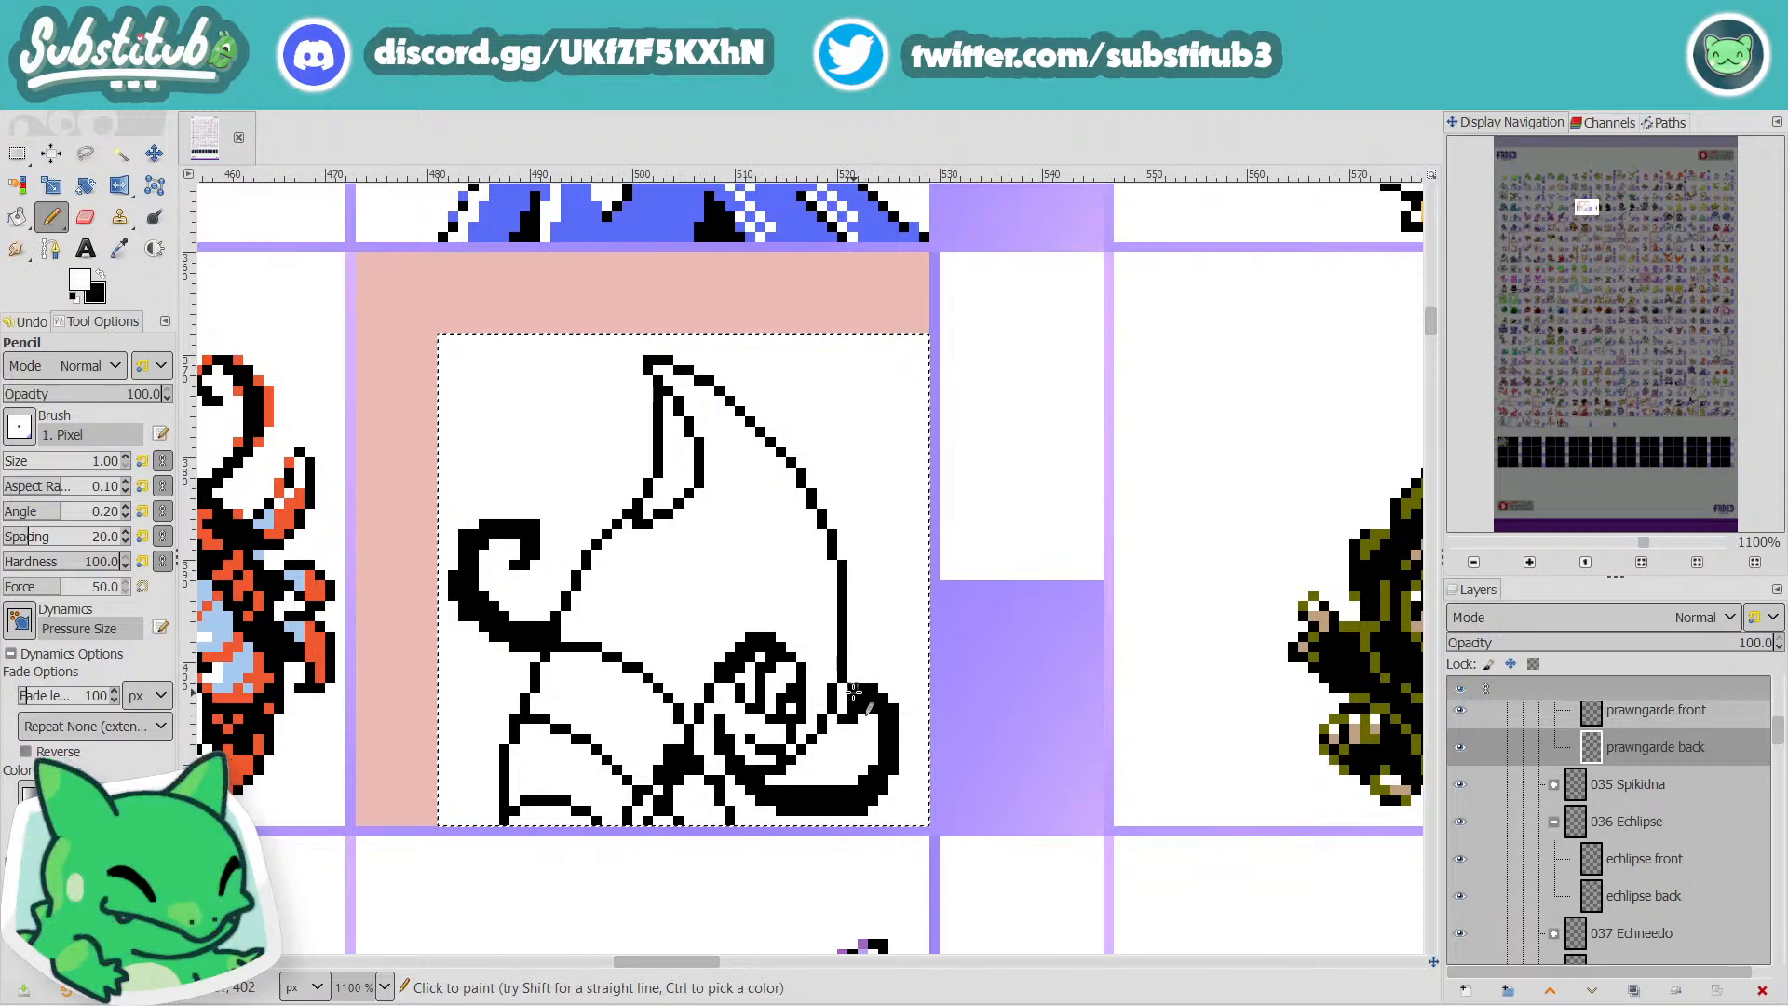
drag(863, 688, 853, 688)
key(x)
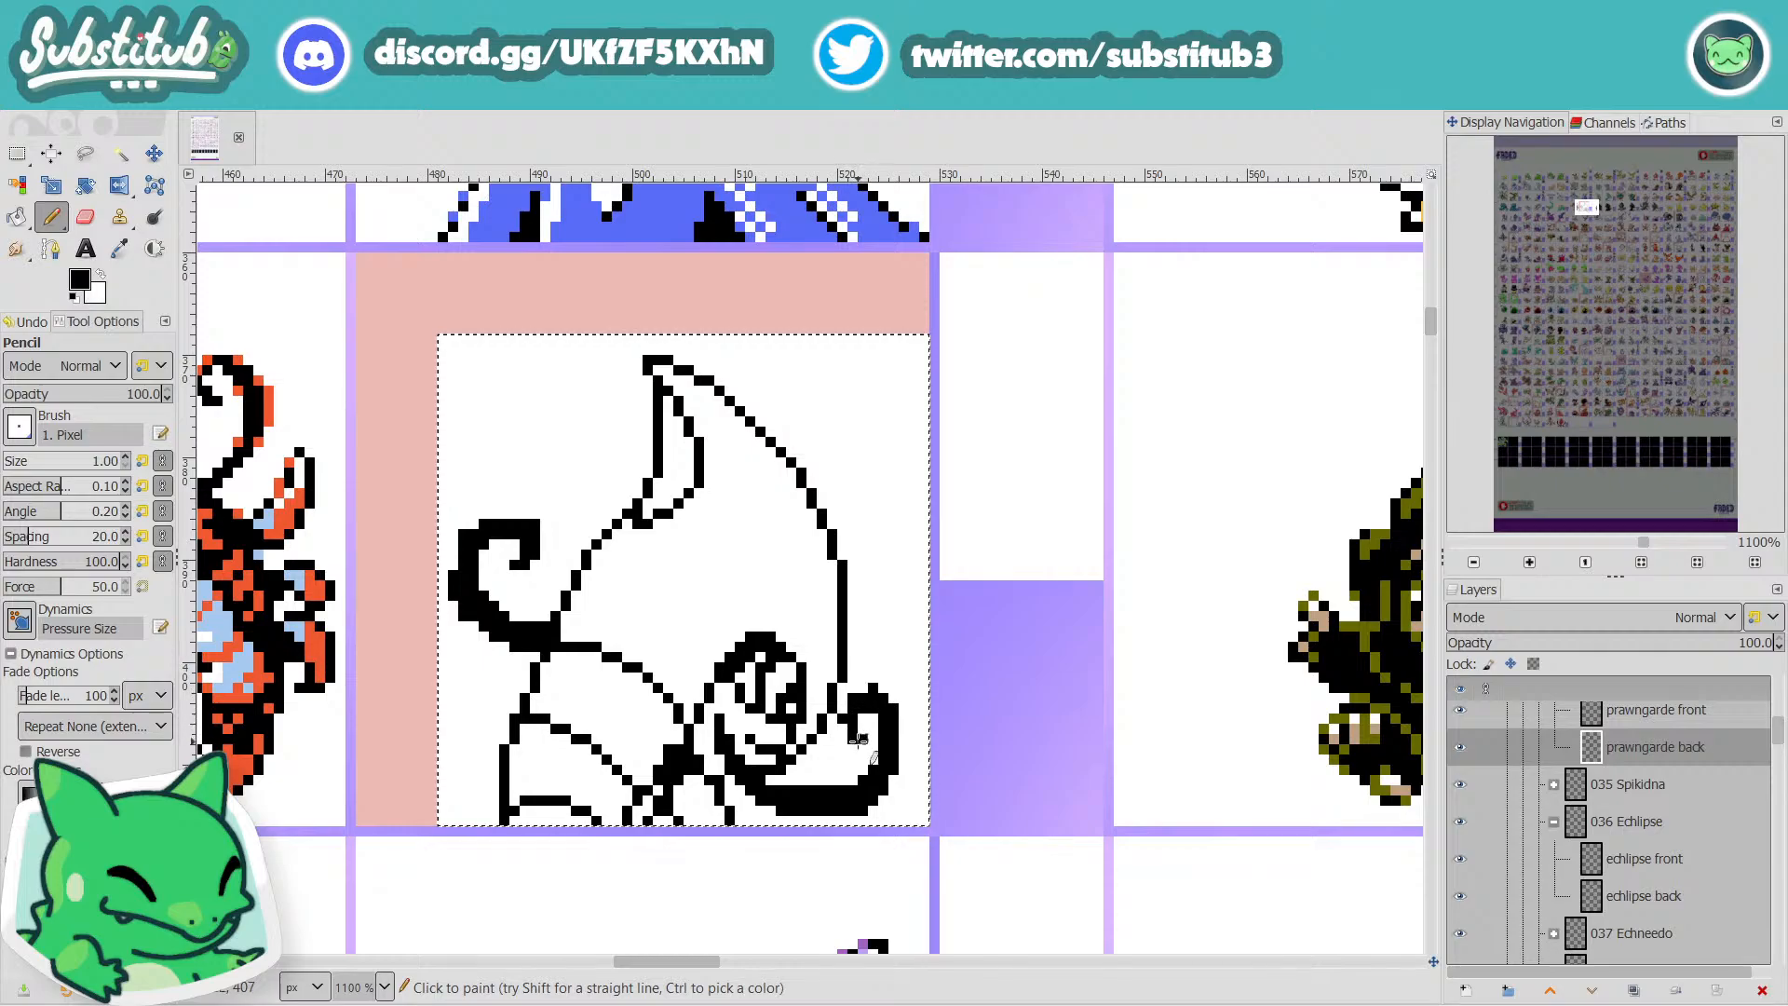
Bend the outer antenna's tip into a small black hook and trim its upper corner with white.
key(x)
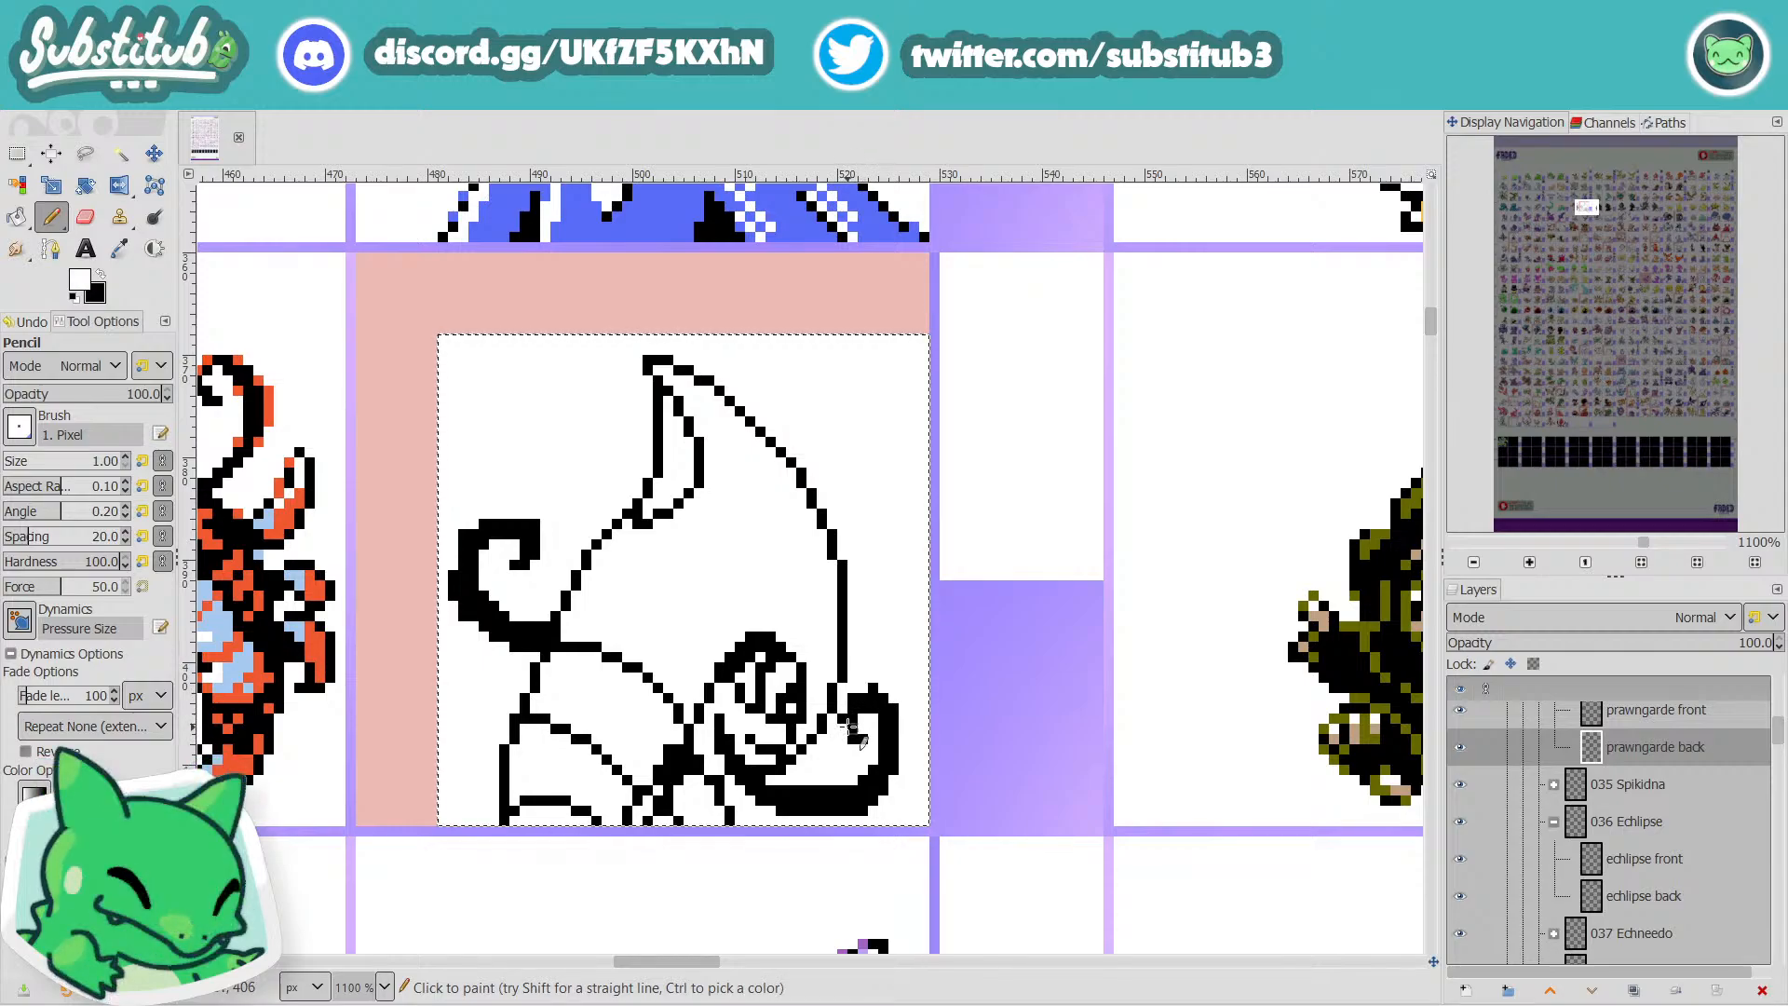
key(x)
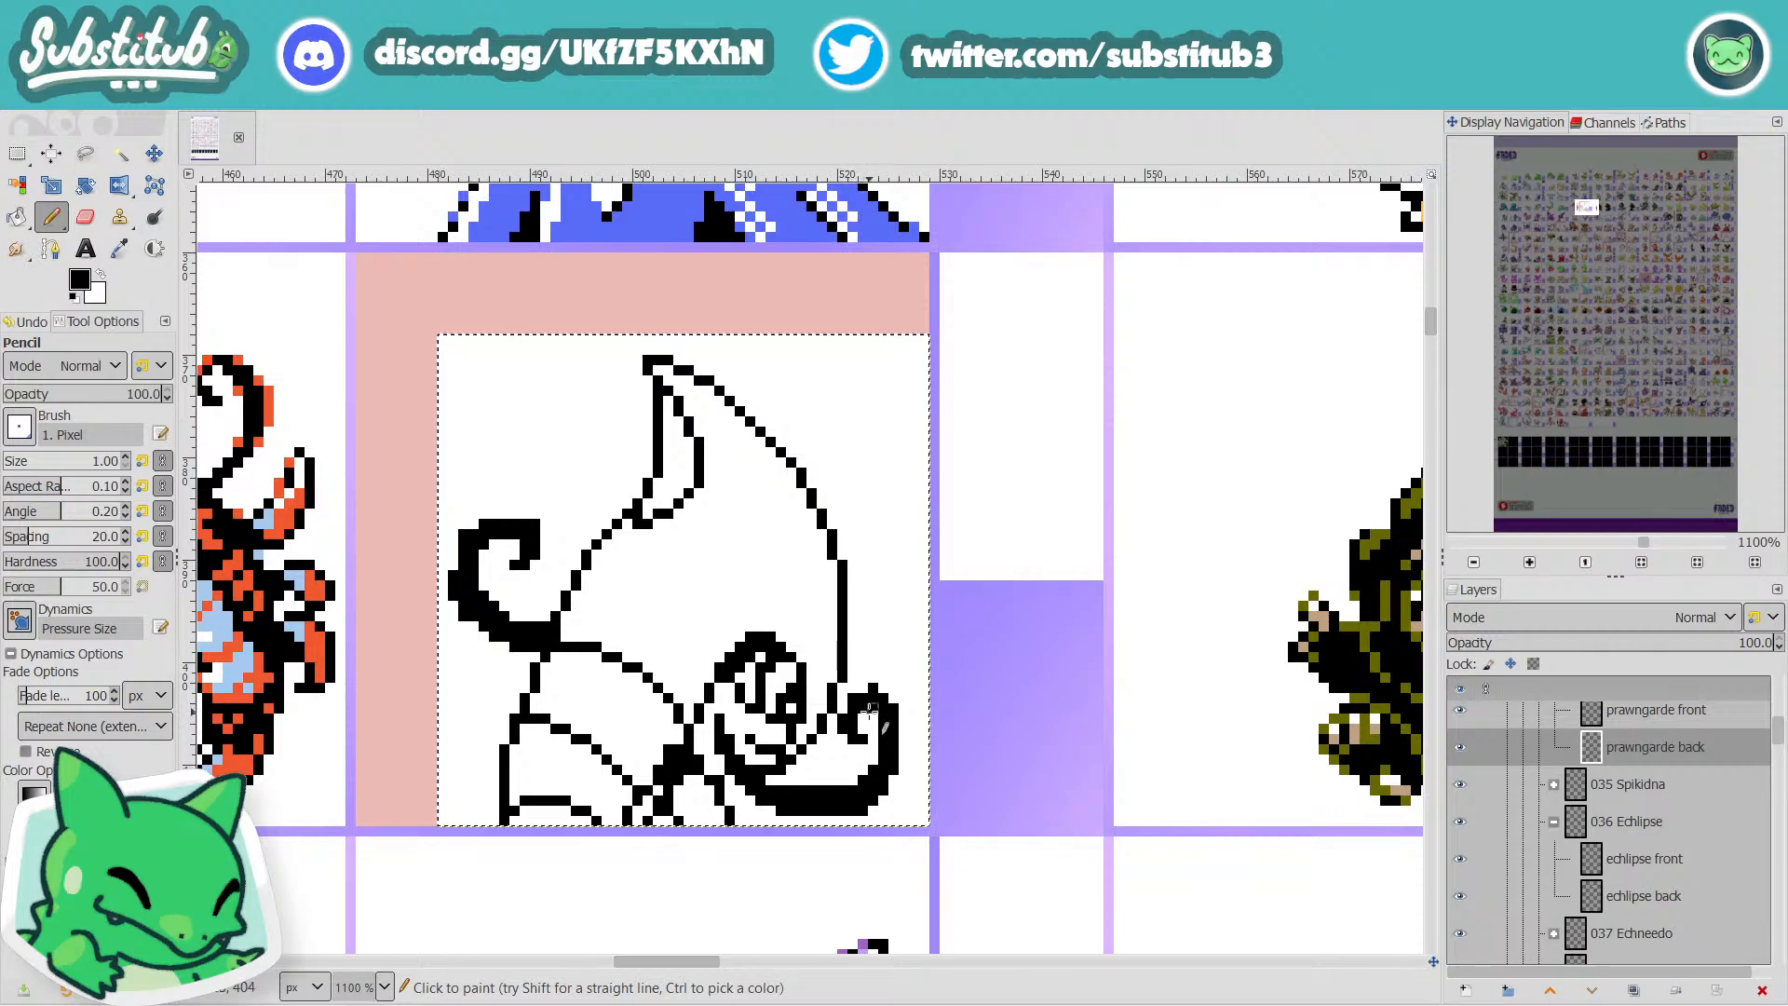
key(x)
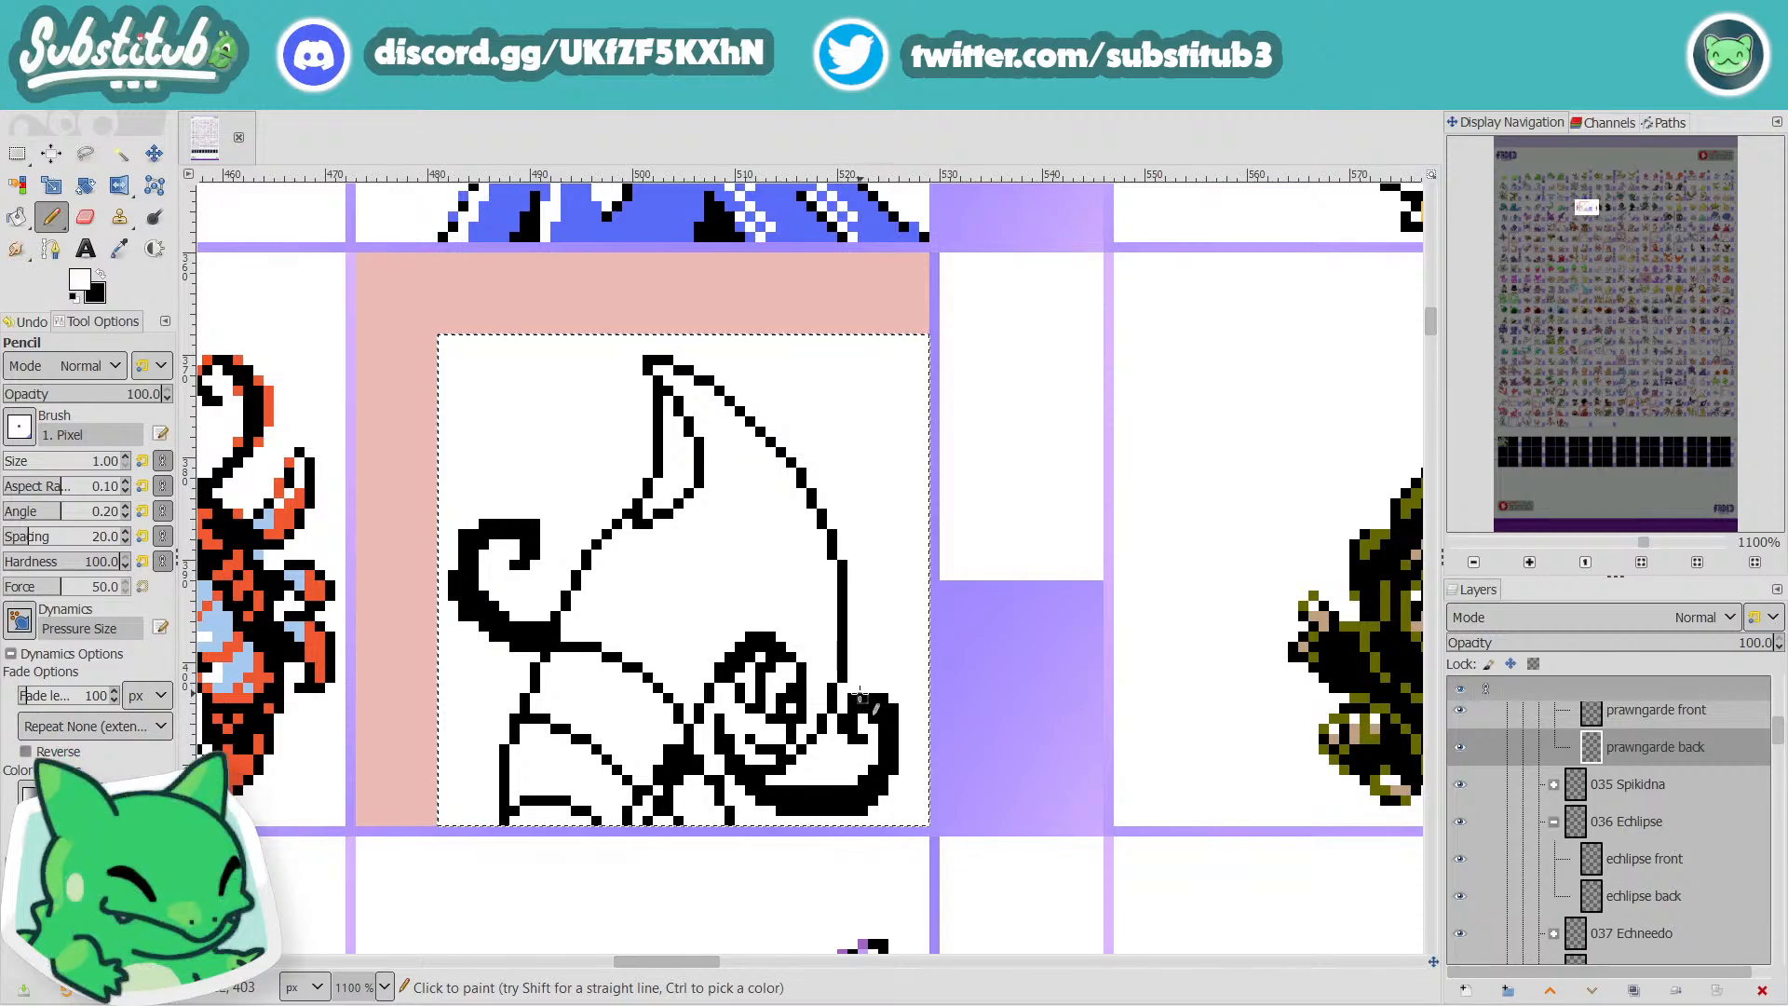
Thicken the outer bend of the antenna in black and thin its lower stretch by whitening the upper edge.
scroll(852, 697, down, 3)
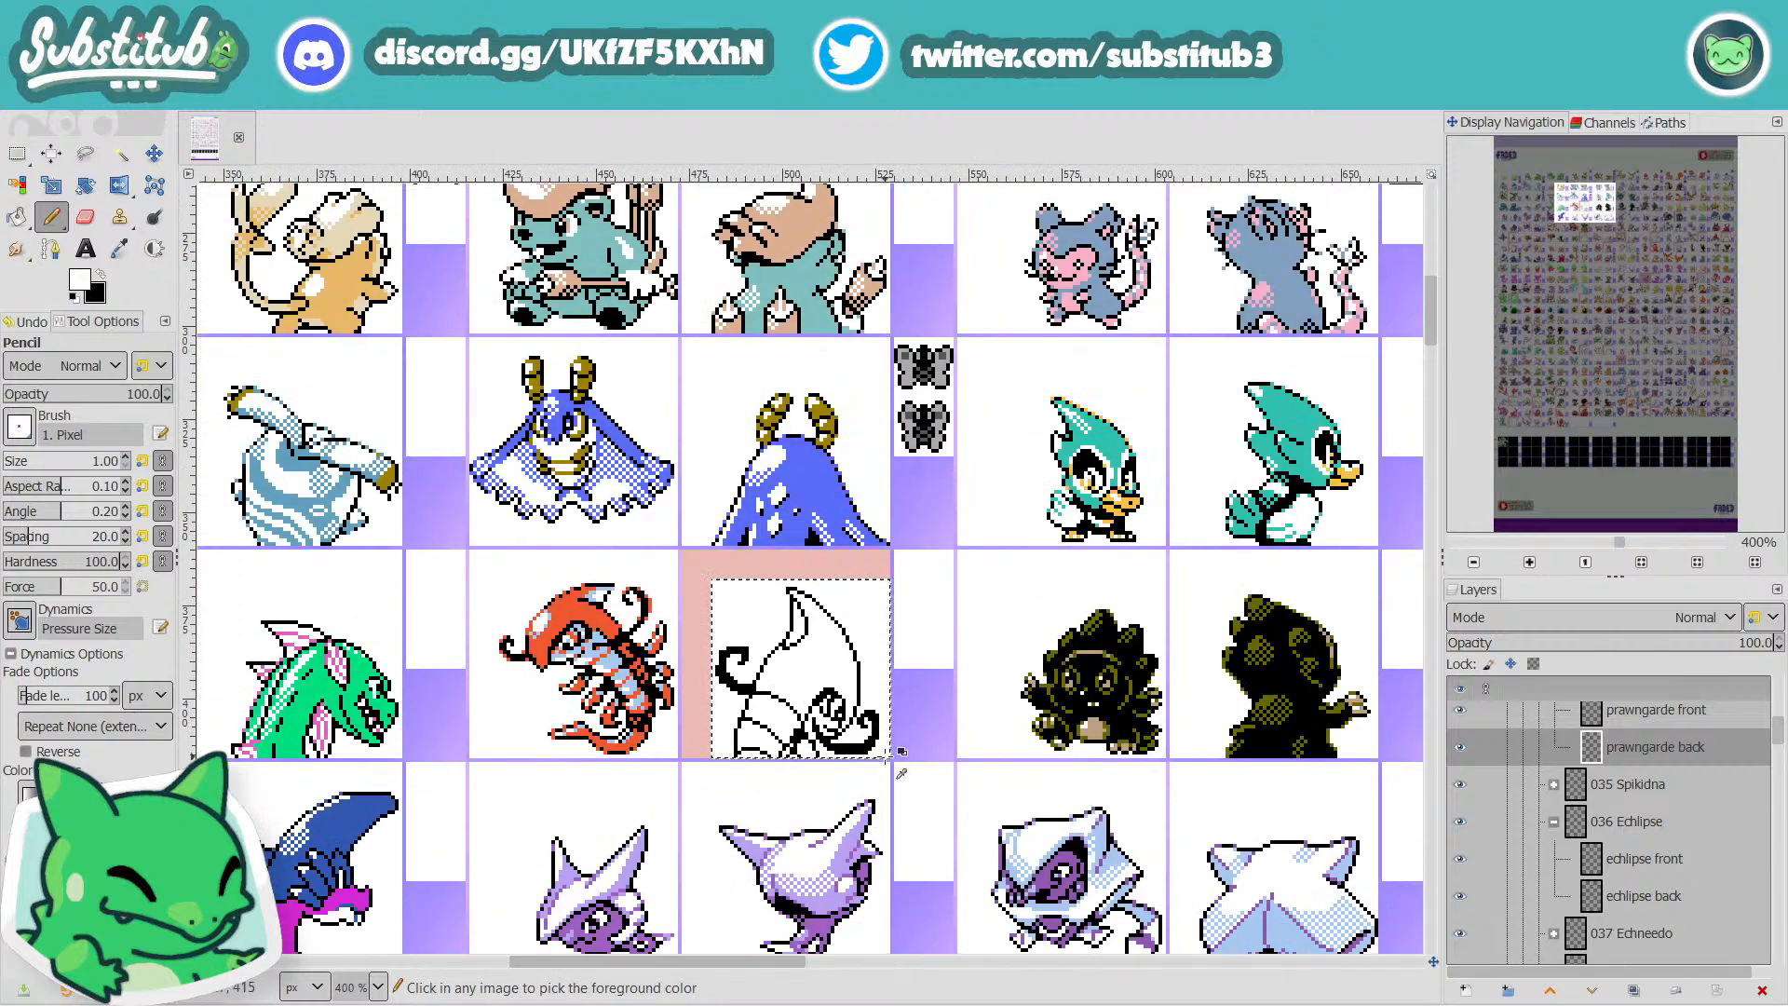
scroll(901, 753, up, 4)
key(x)
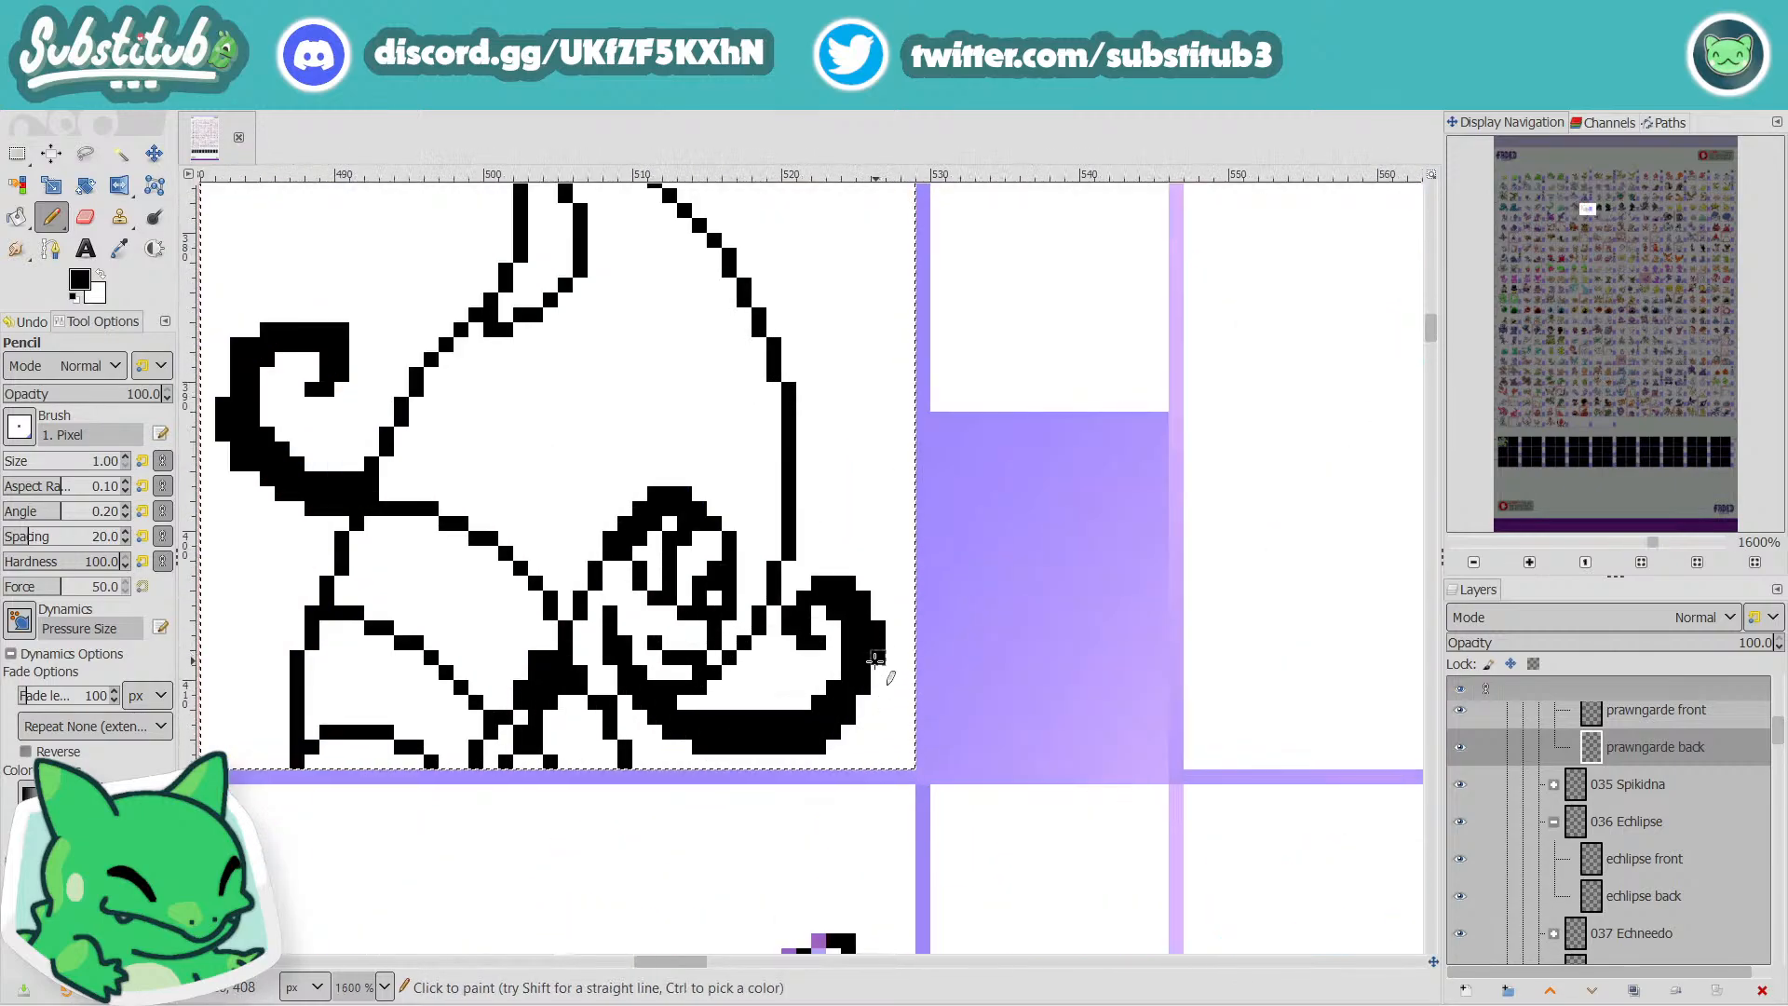
drag(876, 657, 864, 701)
scroll(845, 729, down, 3)
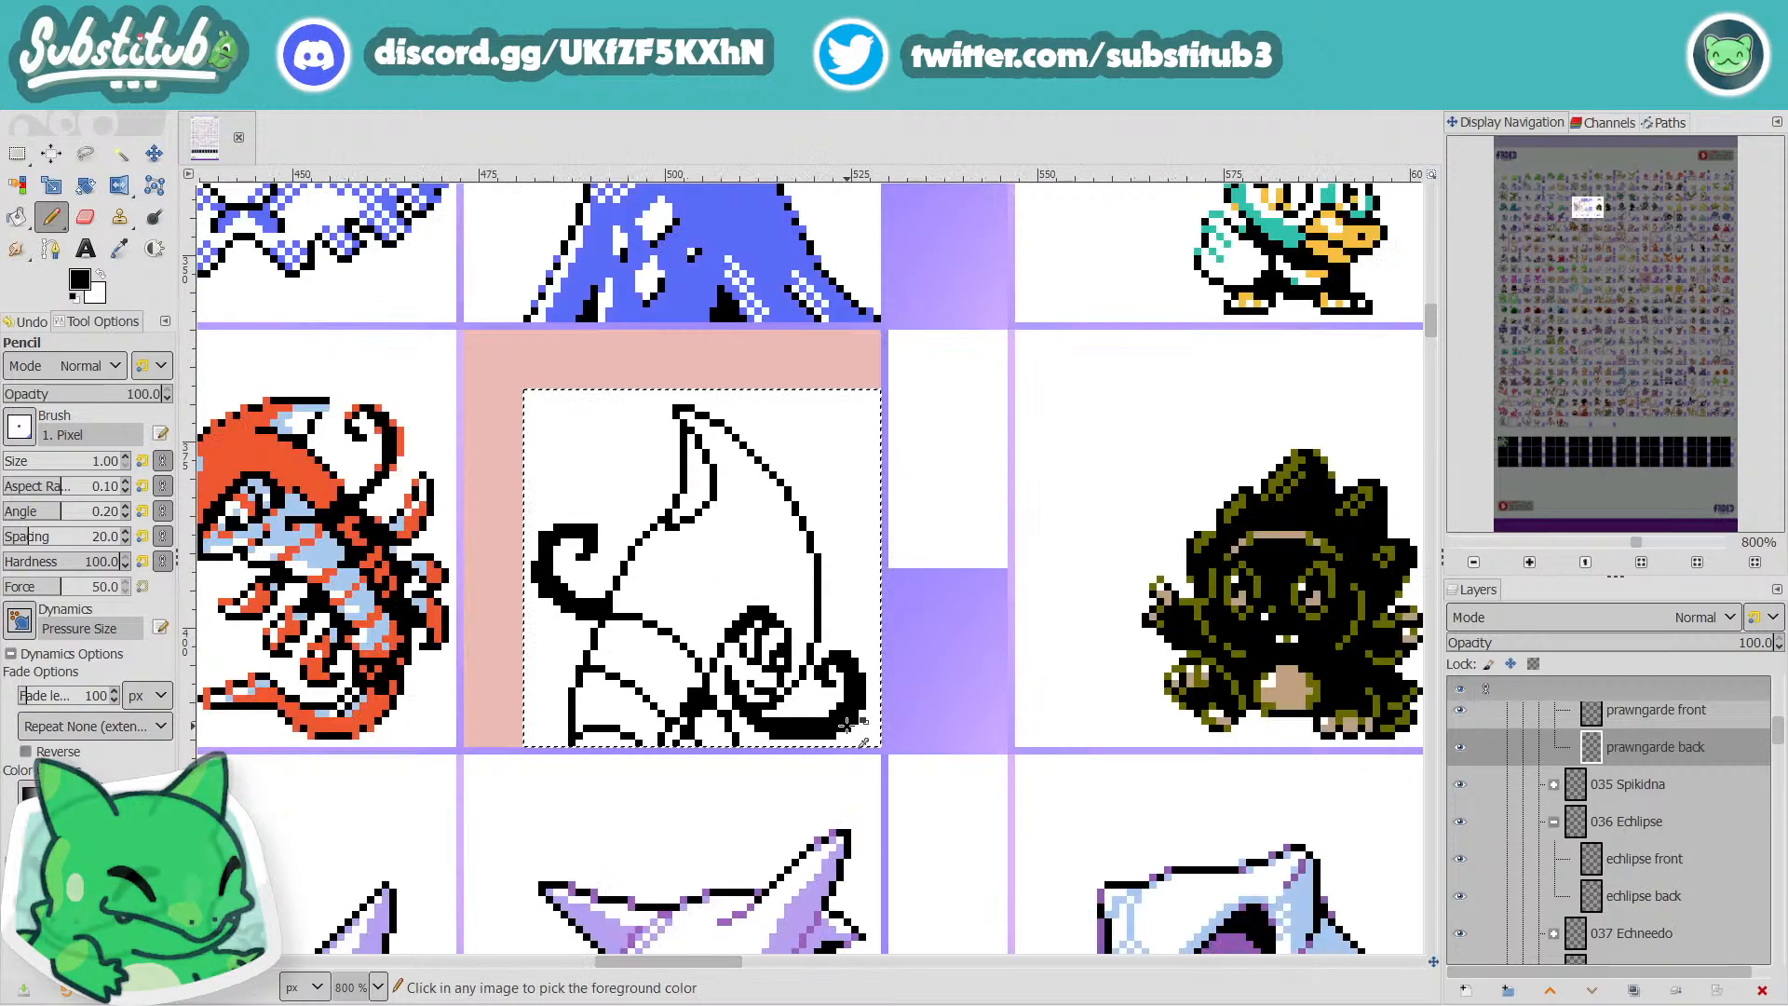
scroll(802, 719, up, 3)
key(x)
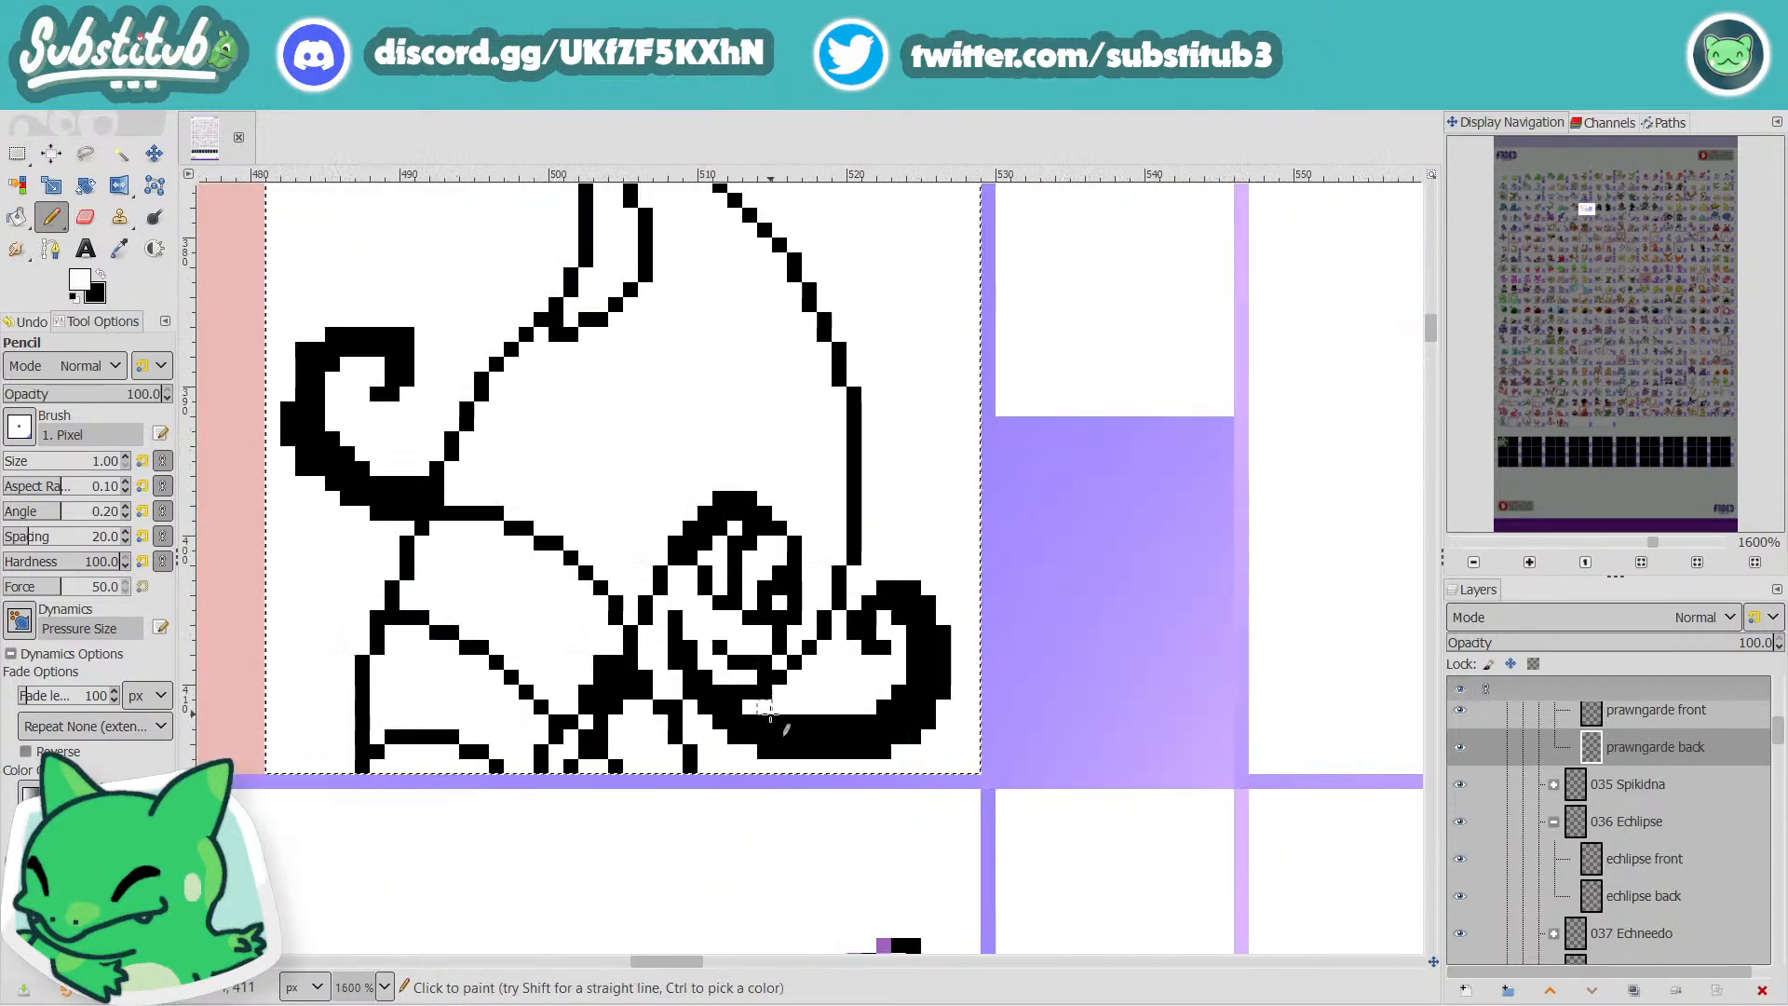
drag(765, 720, 840, 717)
scroll(842, 715, down, 3)
scroll(847, 715, down, 1)
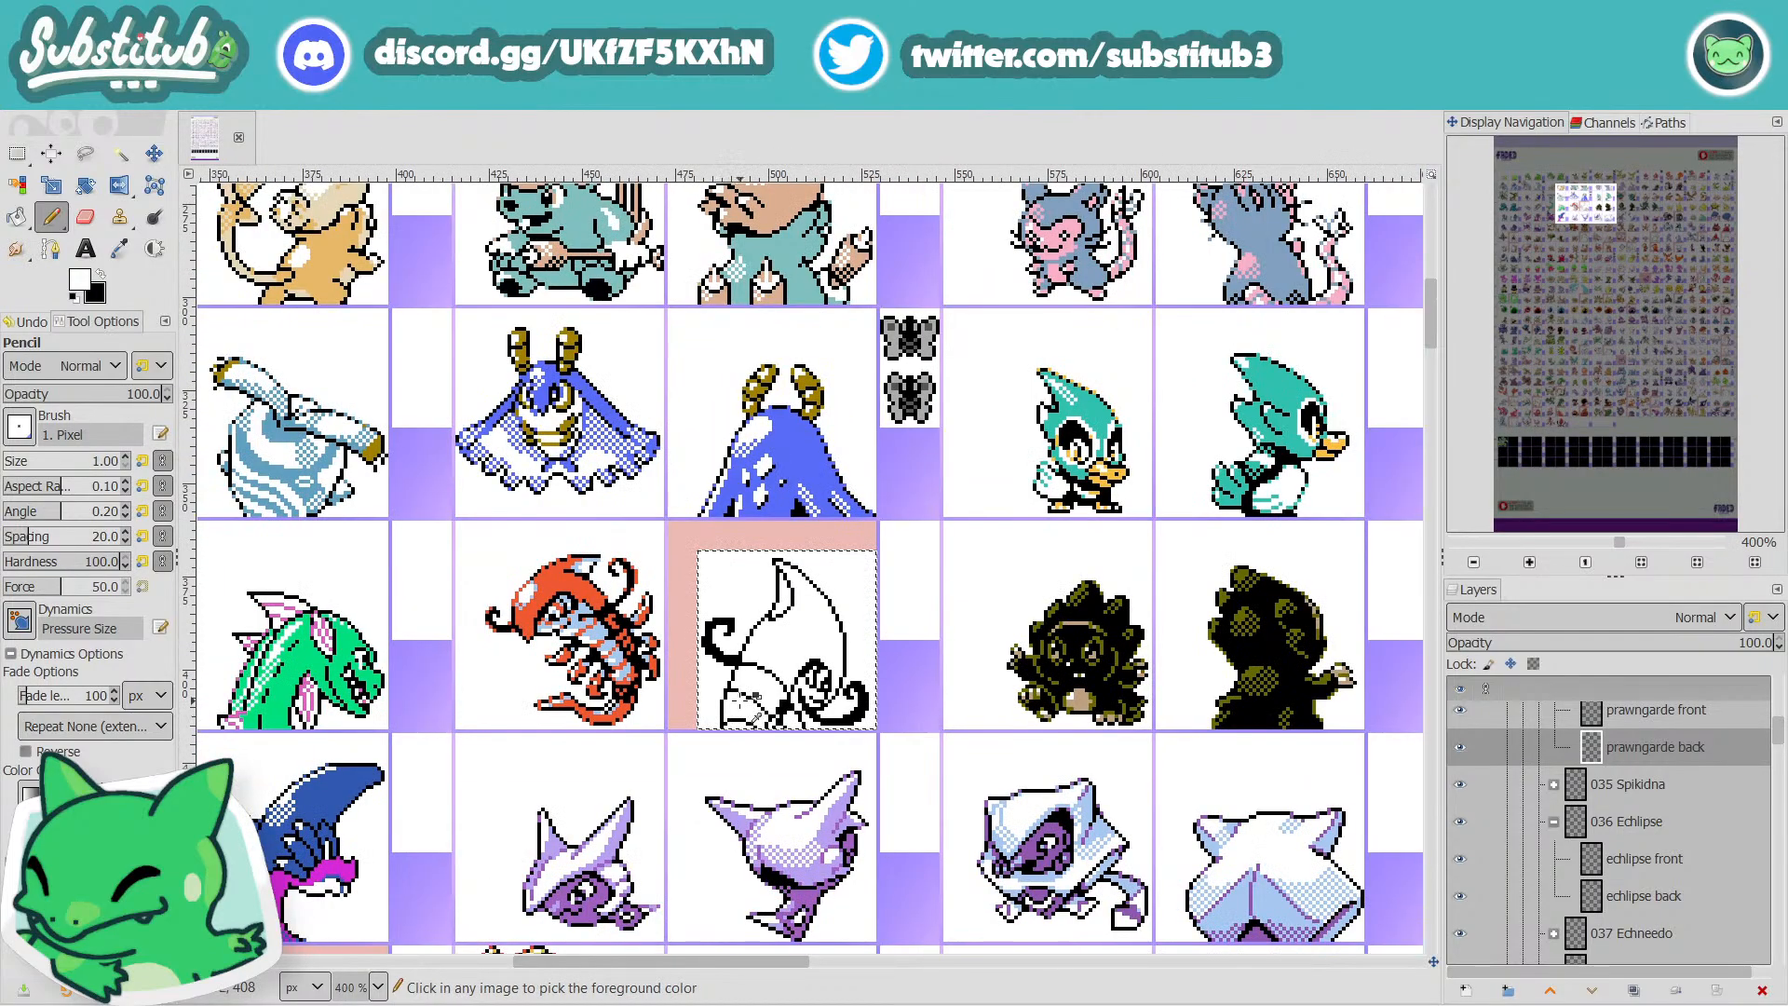
scroll(708, 755, up, 4)
Raise the outer end of the lowest shell segment line with black pixels and whiten the old pixels beneath it.
key(x)
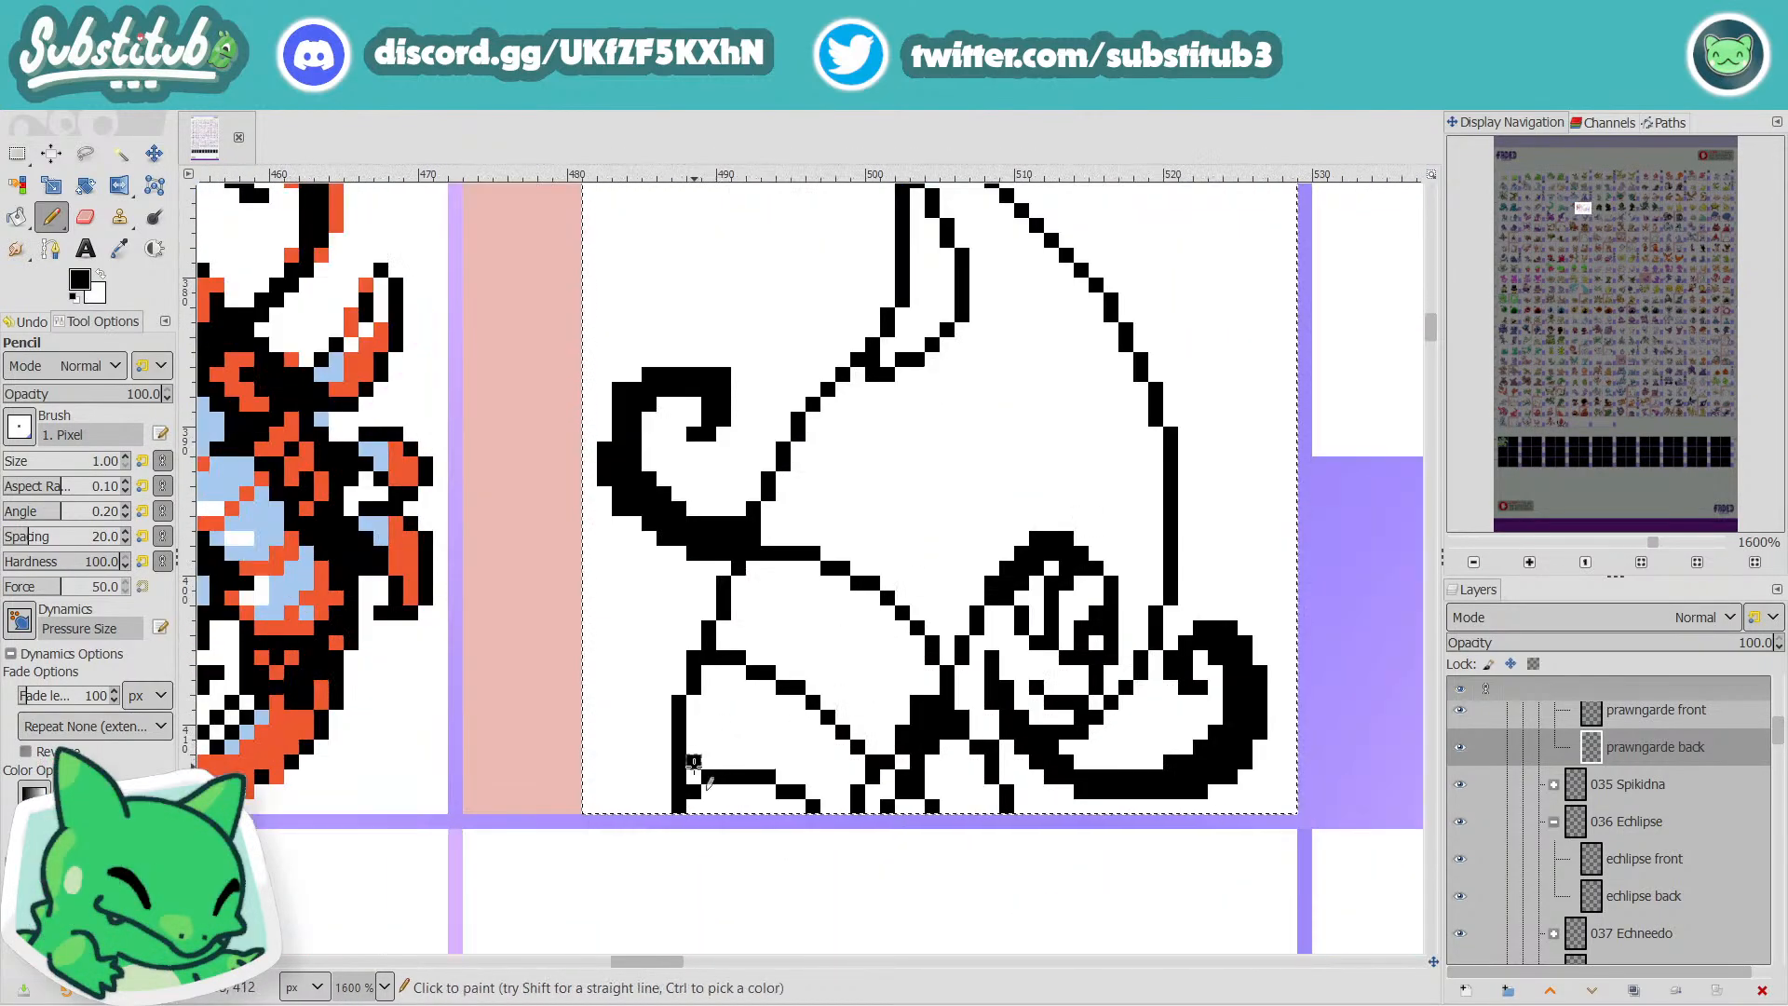
key(x)
click(693, 792)
key(x)
drag(709, 762, 723, 762)
key(x)
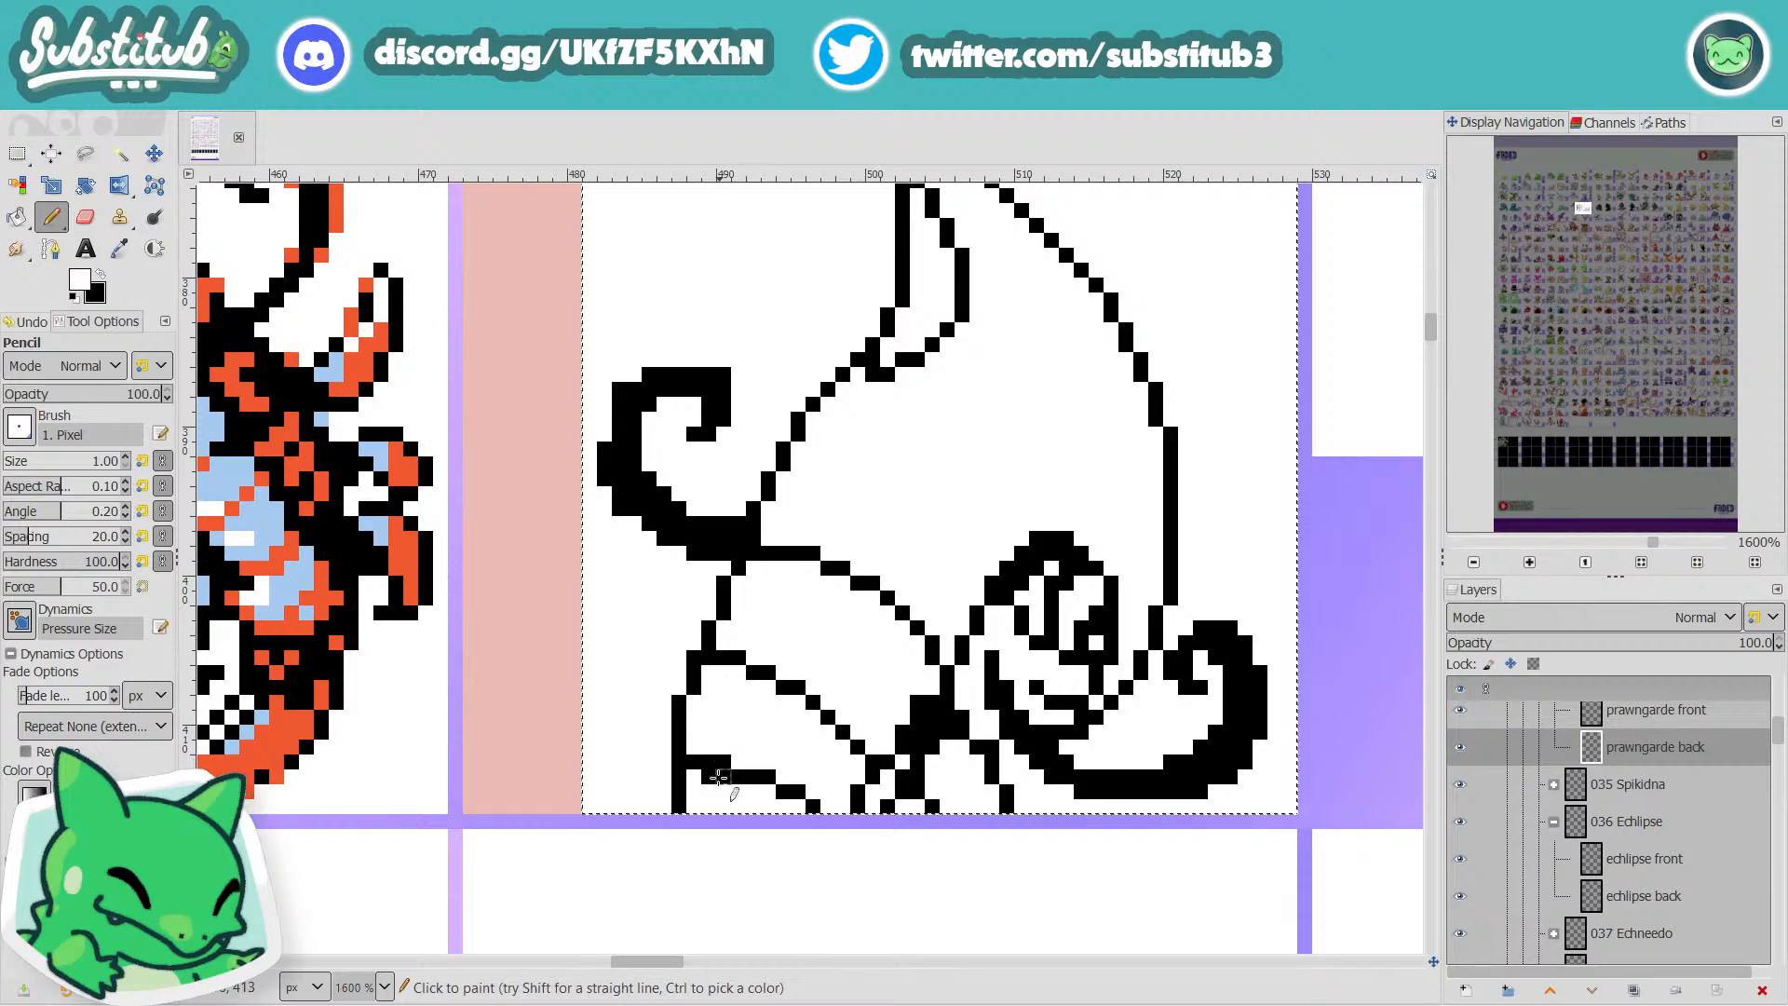
scroll(843, 801, down, 4)
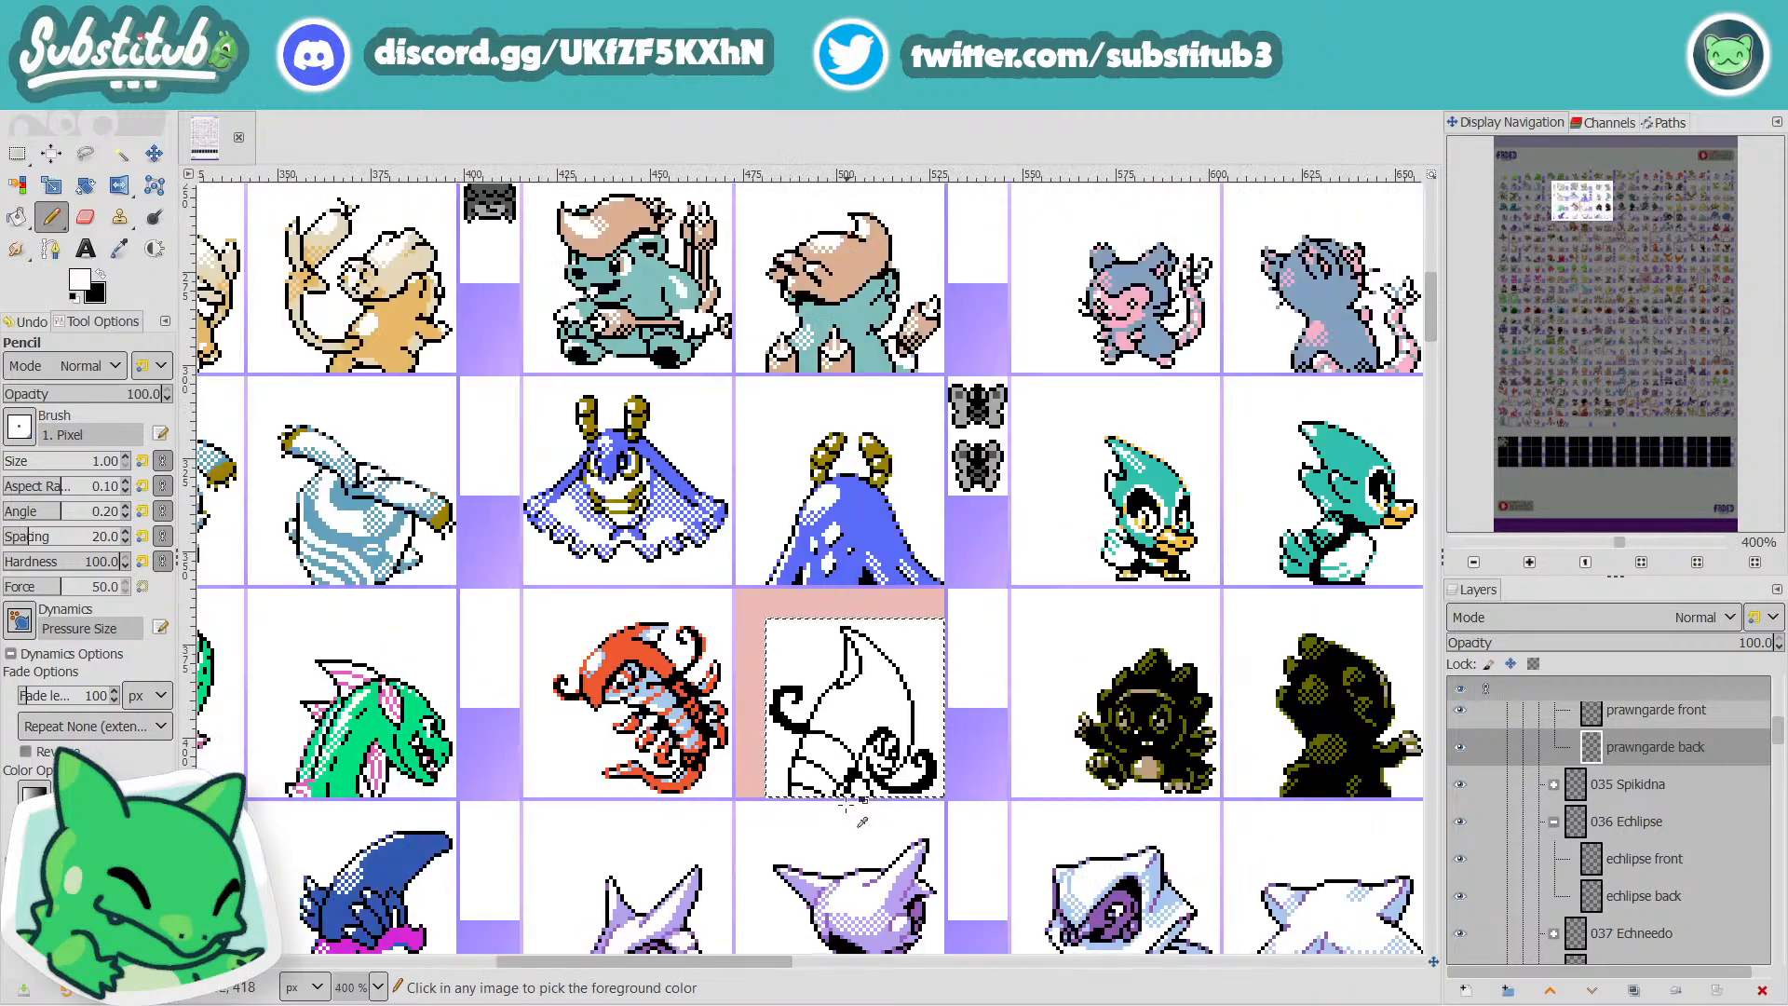
Draw the lowest shell segment's outer edge one pixel farther out in black and whiten the old edge pixels beside it.
scroll(845, 803, up, 5)
key(x)
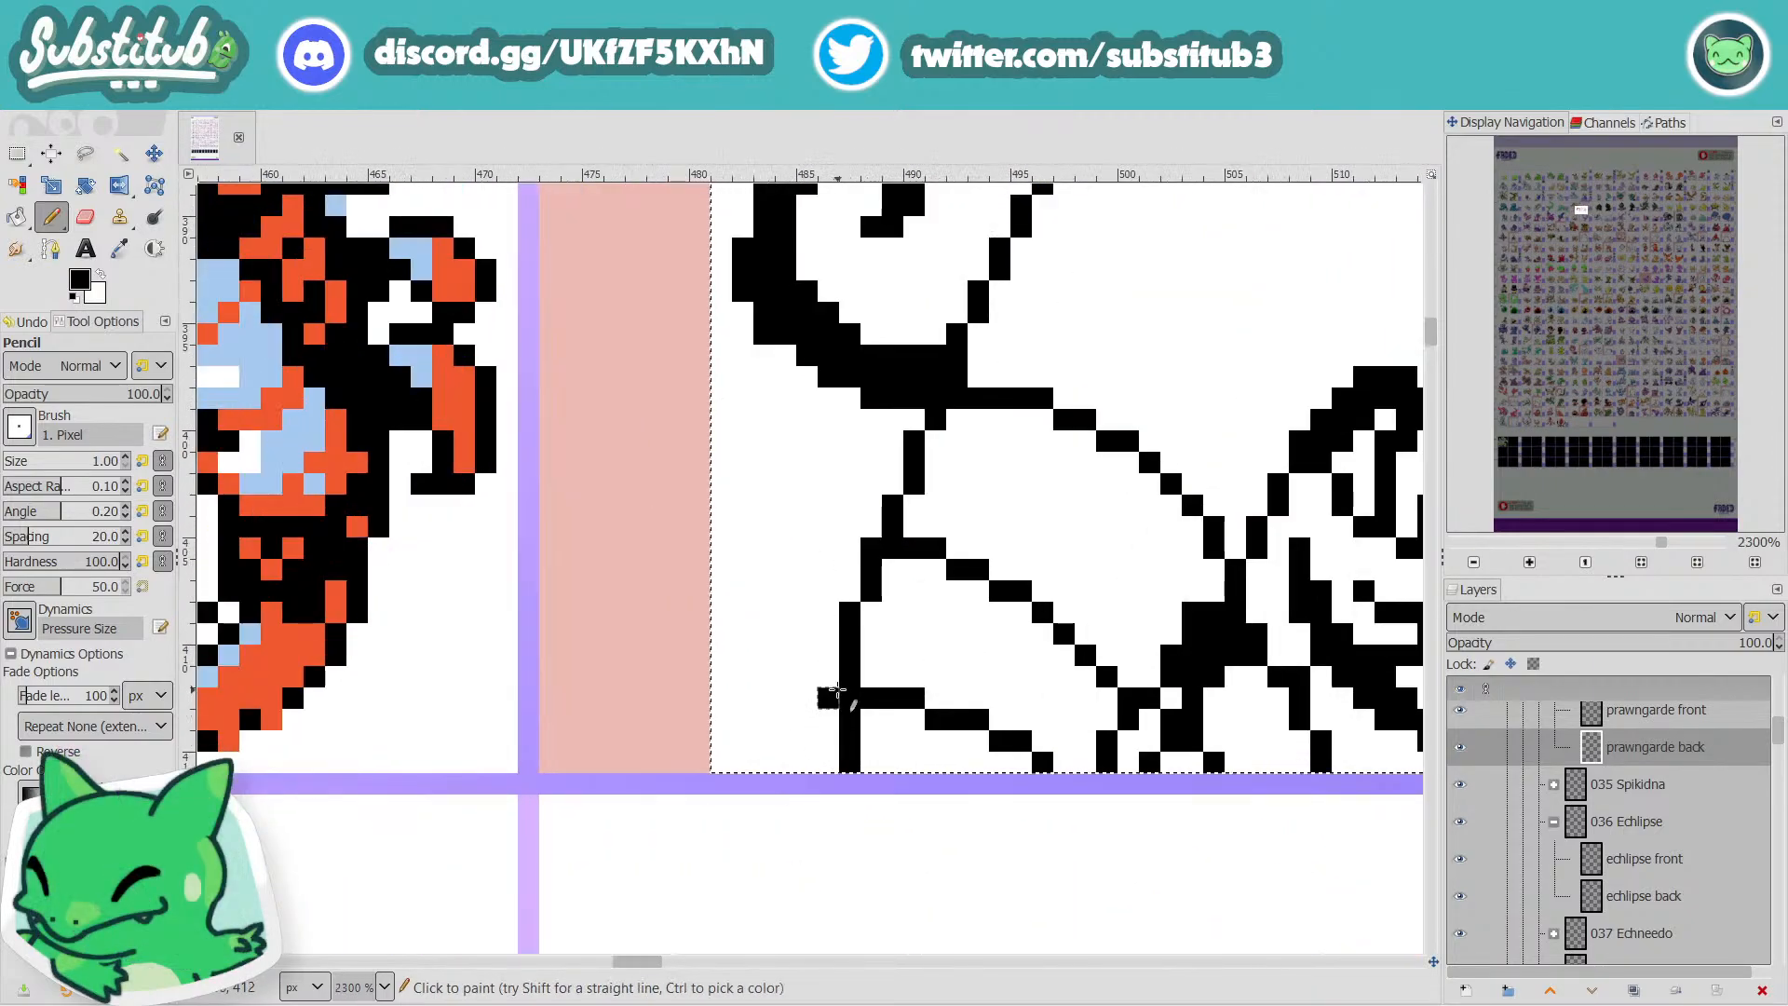
mouse_move(838, 691)
mouse_down()
mouse_move(835, 761)
mouse_move(849, 739)
mouse_up()
key(x)
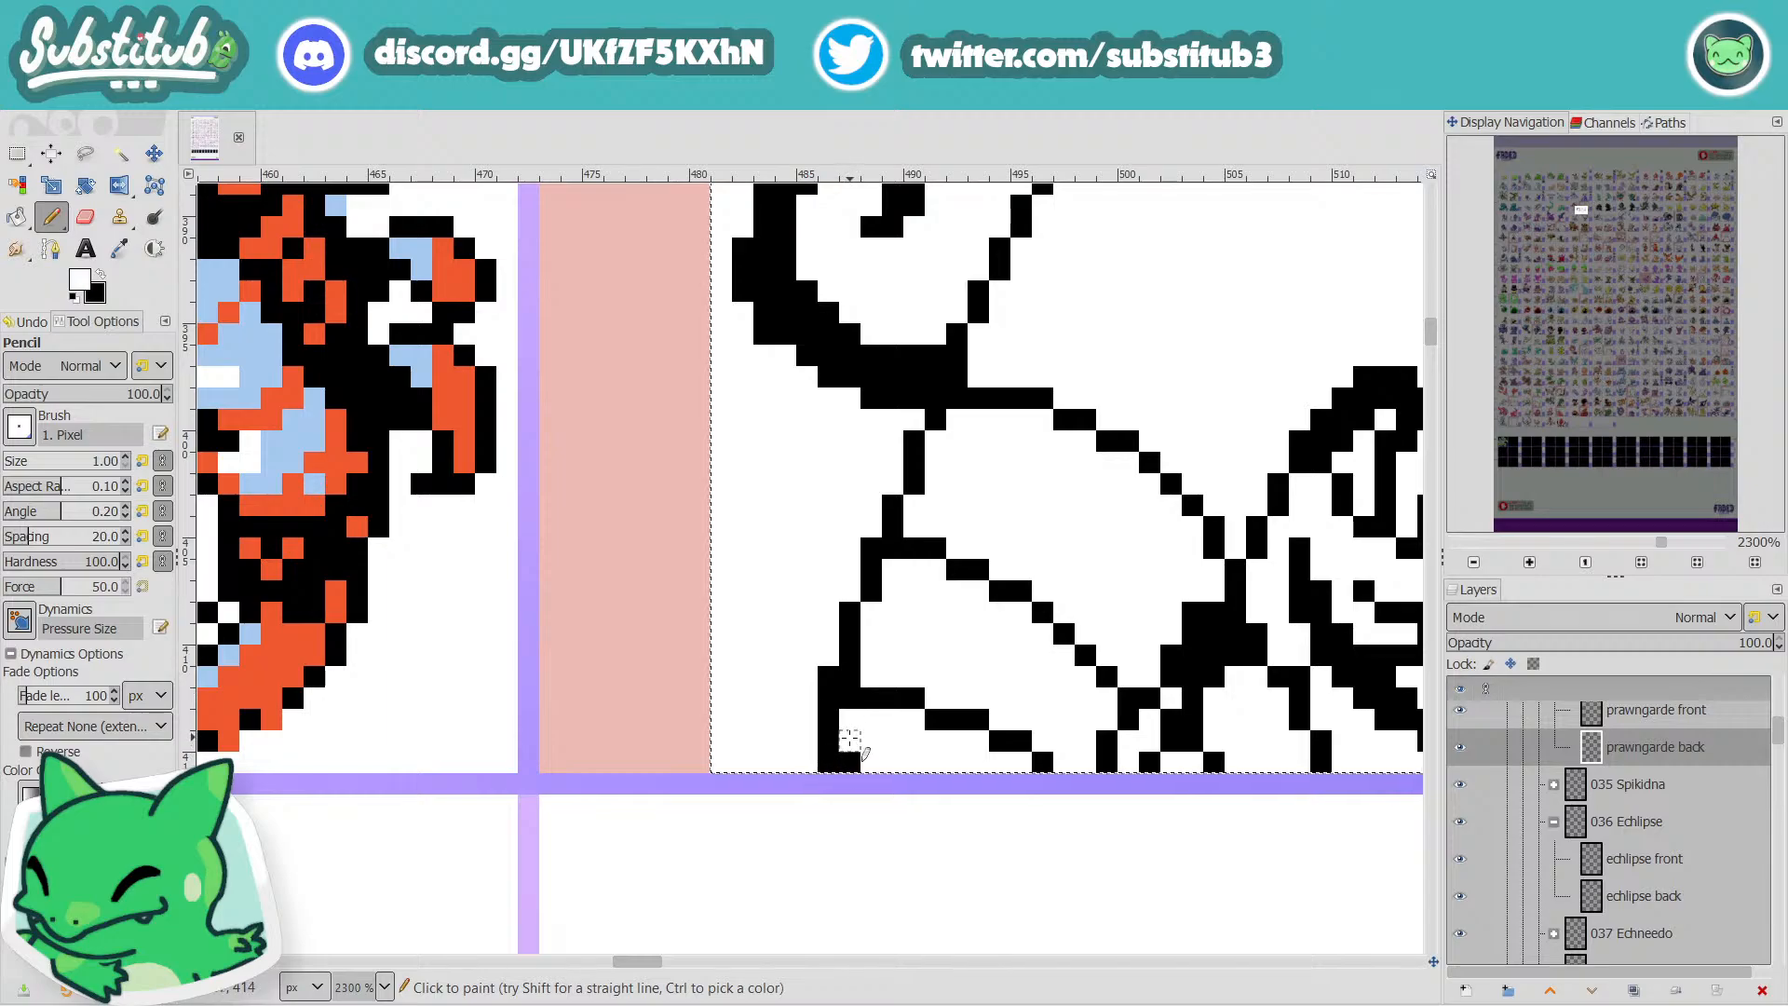
scroll(943, 741, down, 3)
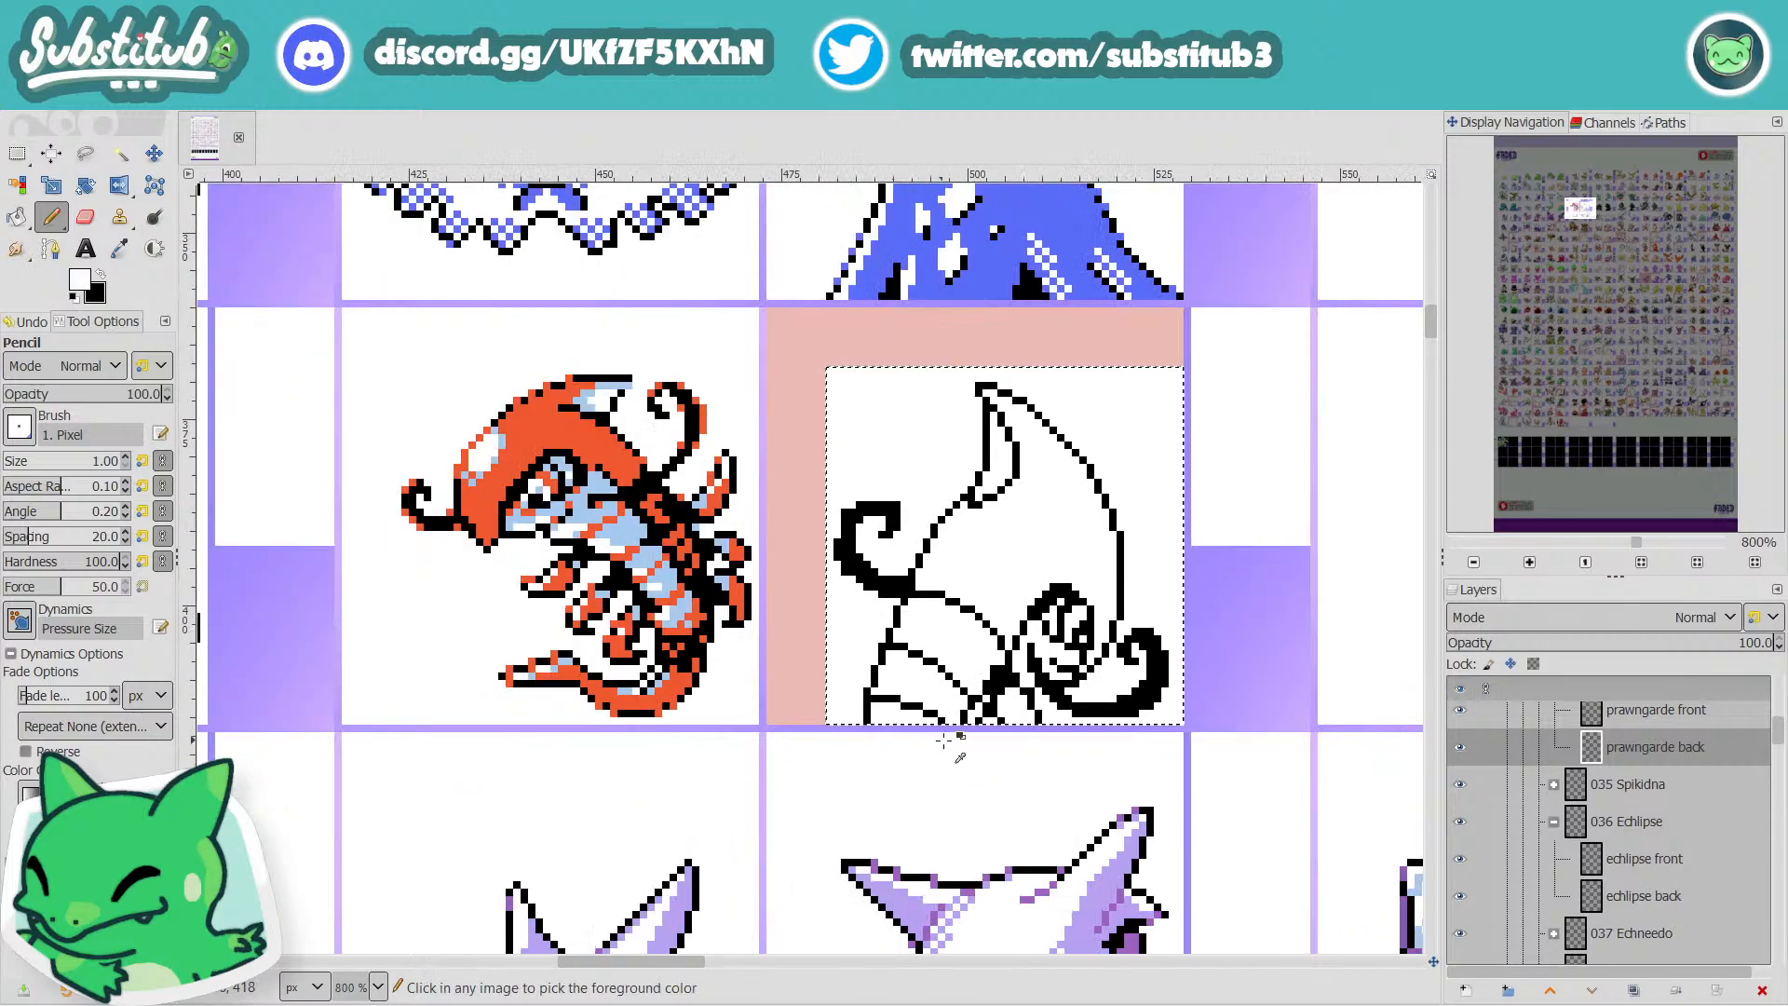
scroll(944, 740, down, 1)
Rework the corner where the lowest segment line meets the shell's outer edge with single black and white pixels.
scroll(894, 707, up, 5)
key(x)
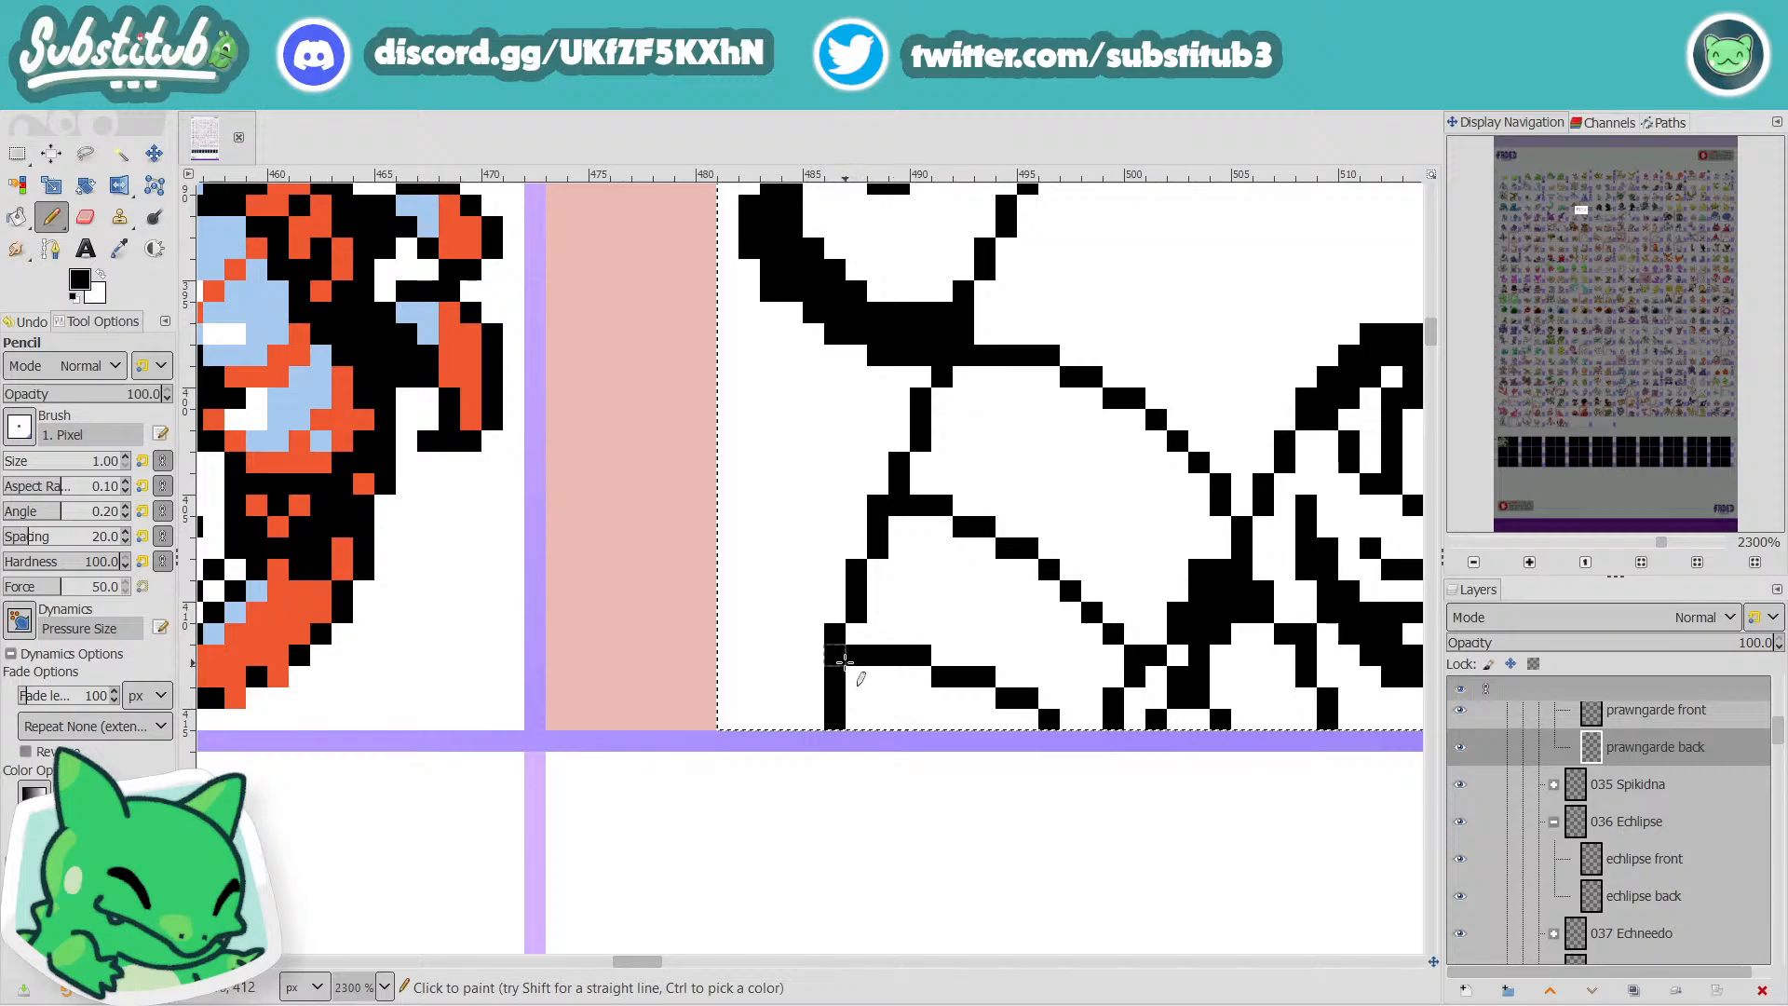
click(838, 657)
key(x)
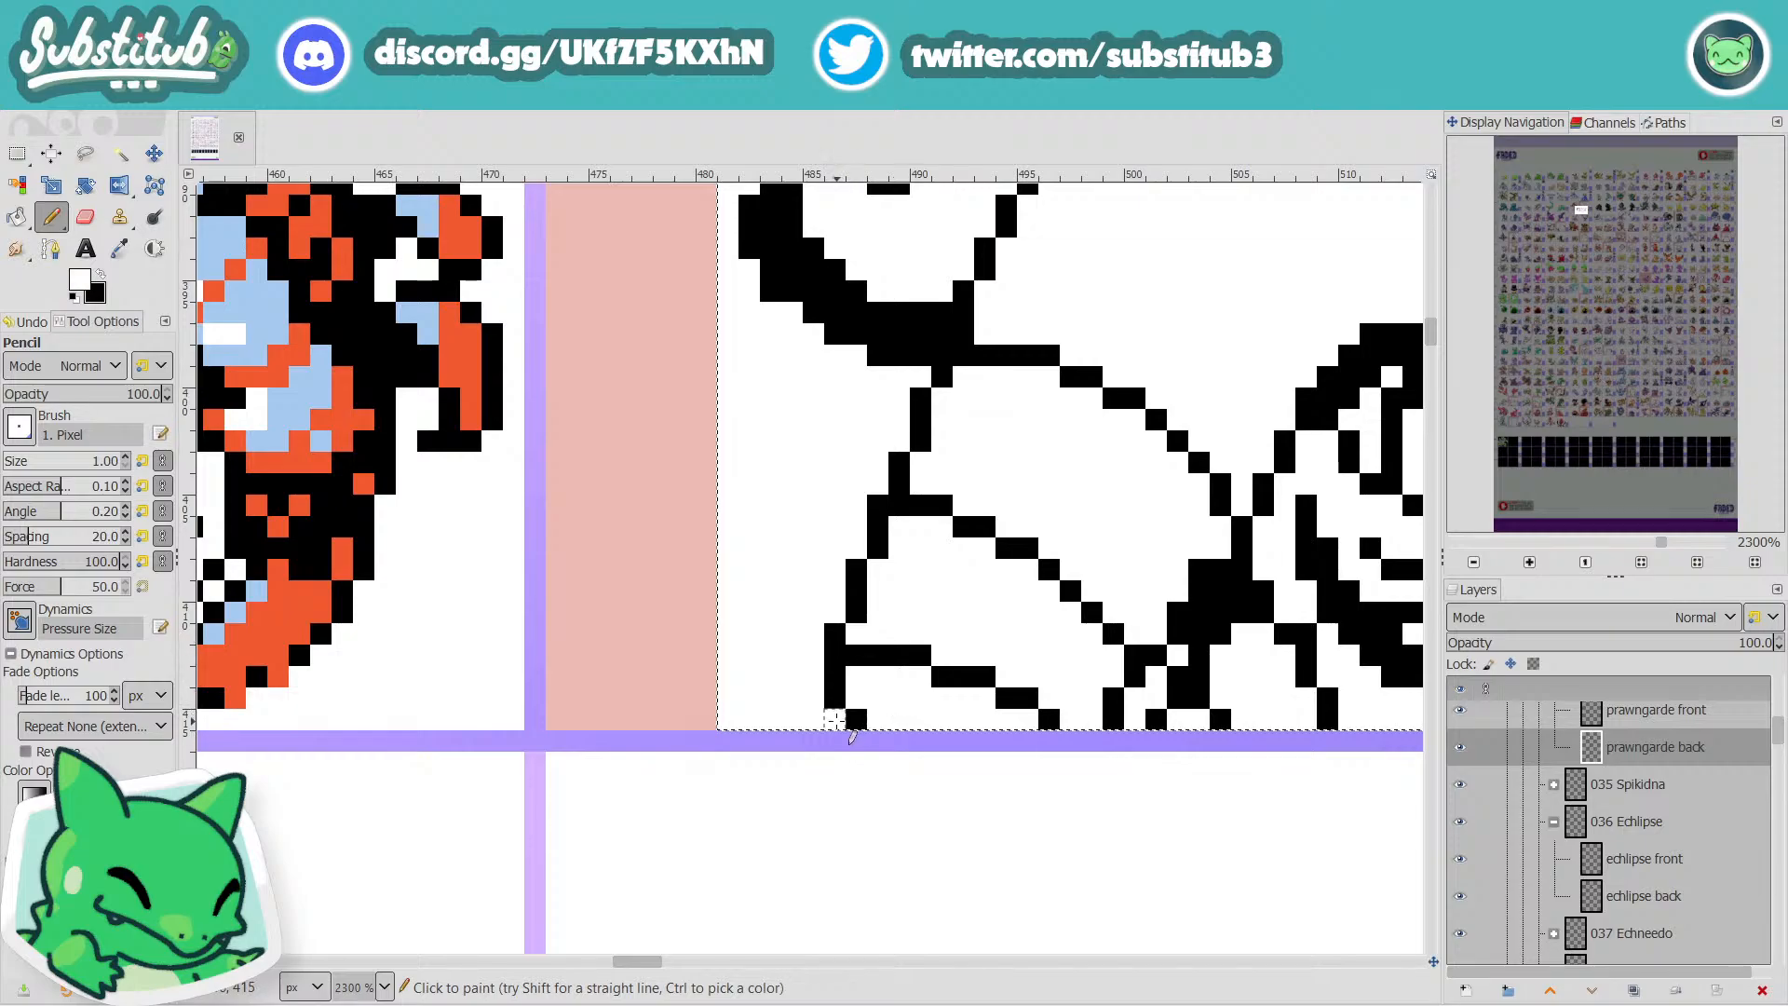
scroll(978, 750, down, 4)
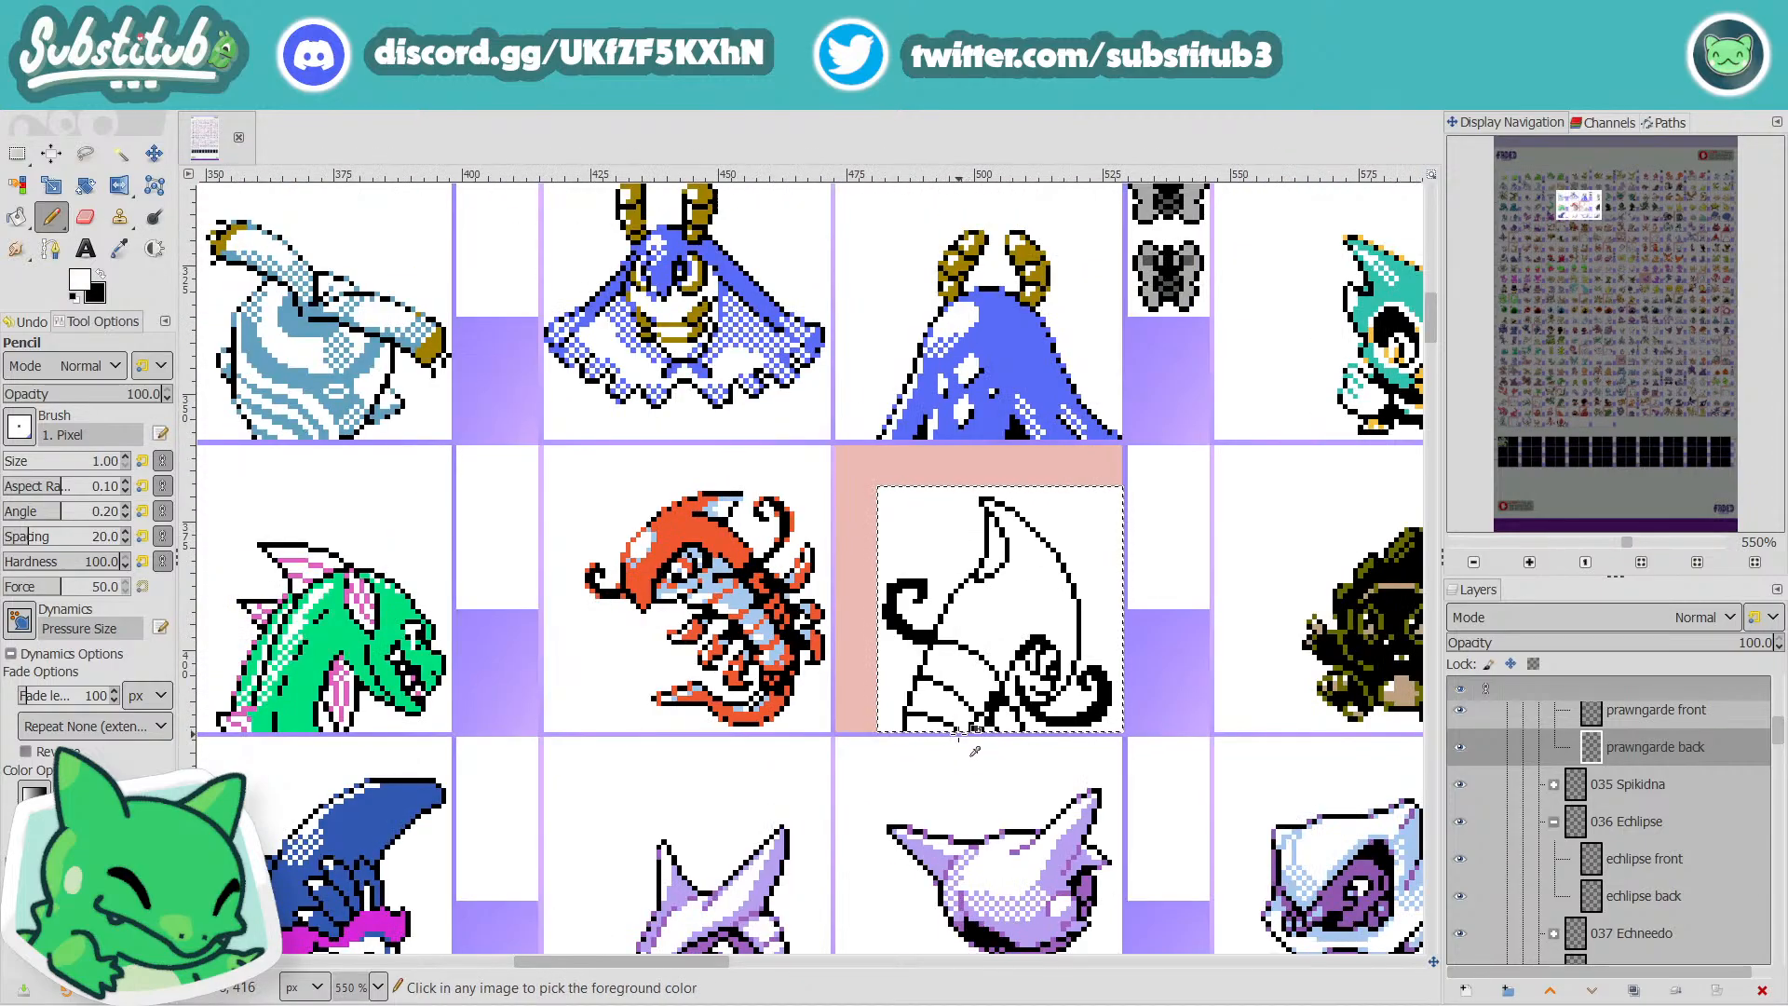
scroll(940, 731, up, 4)
scroll(748, 649, down, 4)
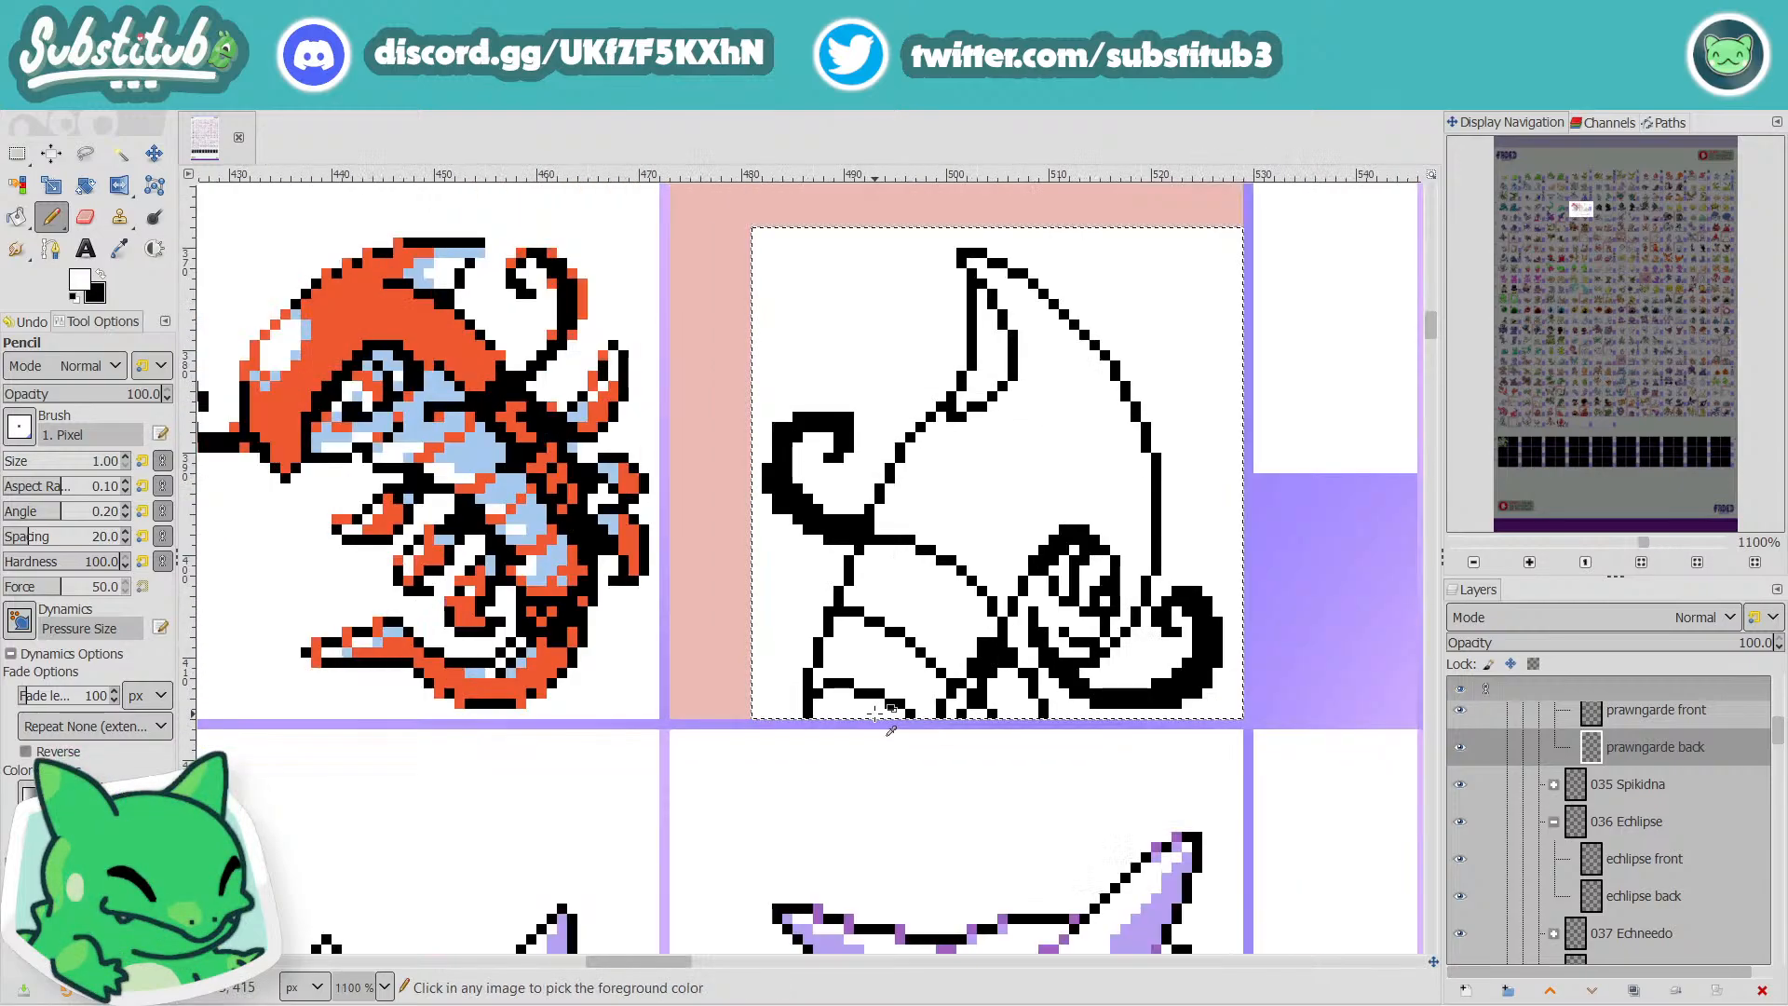
Smooth the lowest shell segment line by lengthening its upper runs in black and whitening the doubled pixels along the slope.
scroll(871, 694, up, 4)
key(x)
click(816, 658)
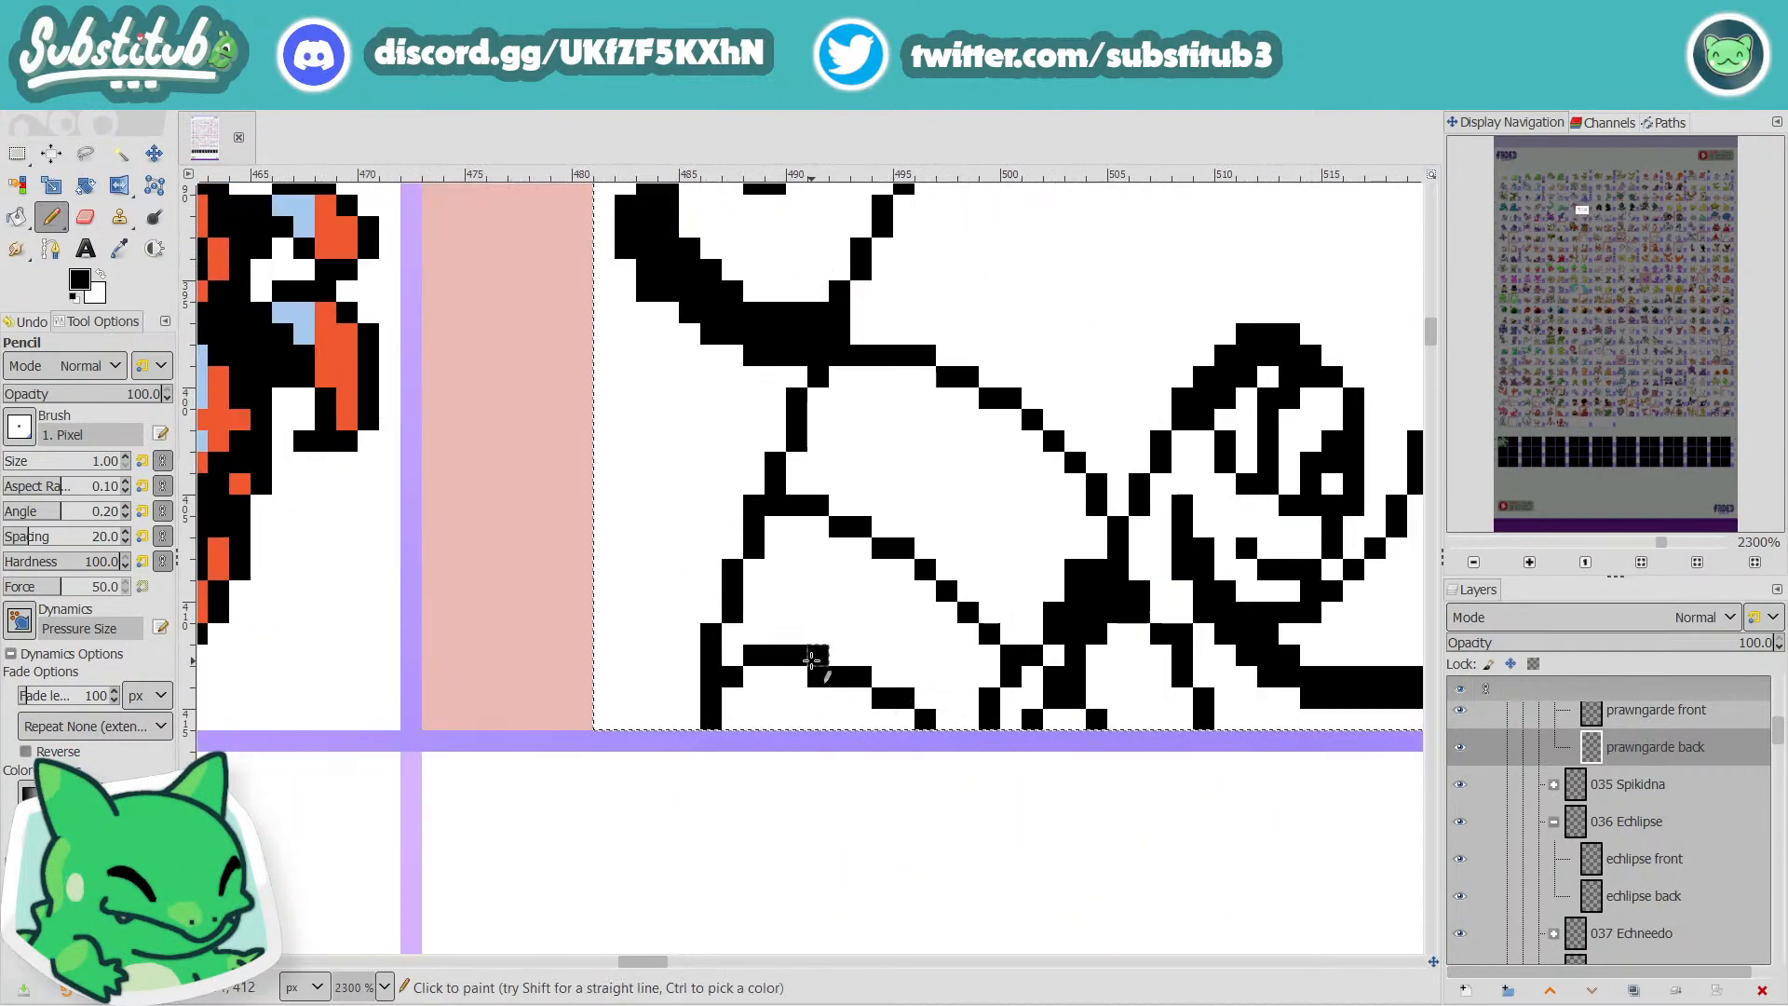
key(x)
click(818, 677)
key(x)
click(884, 683)
key(x)
click(885, 699)
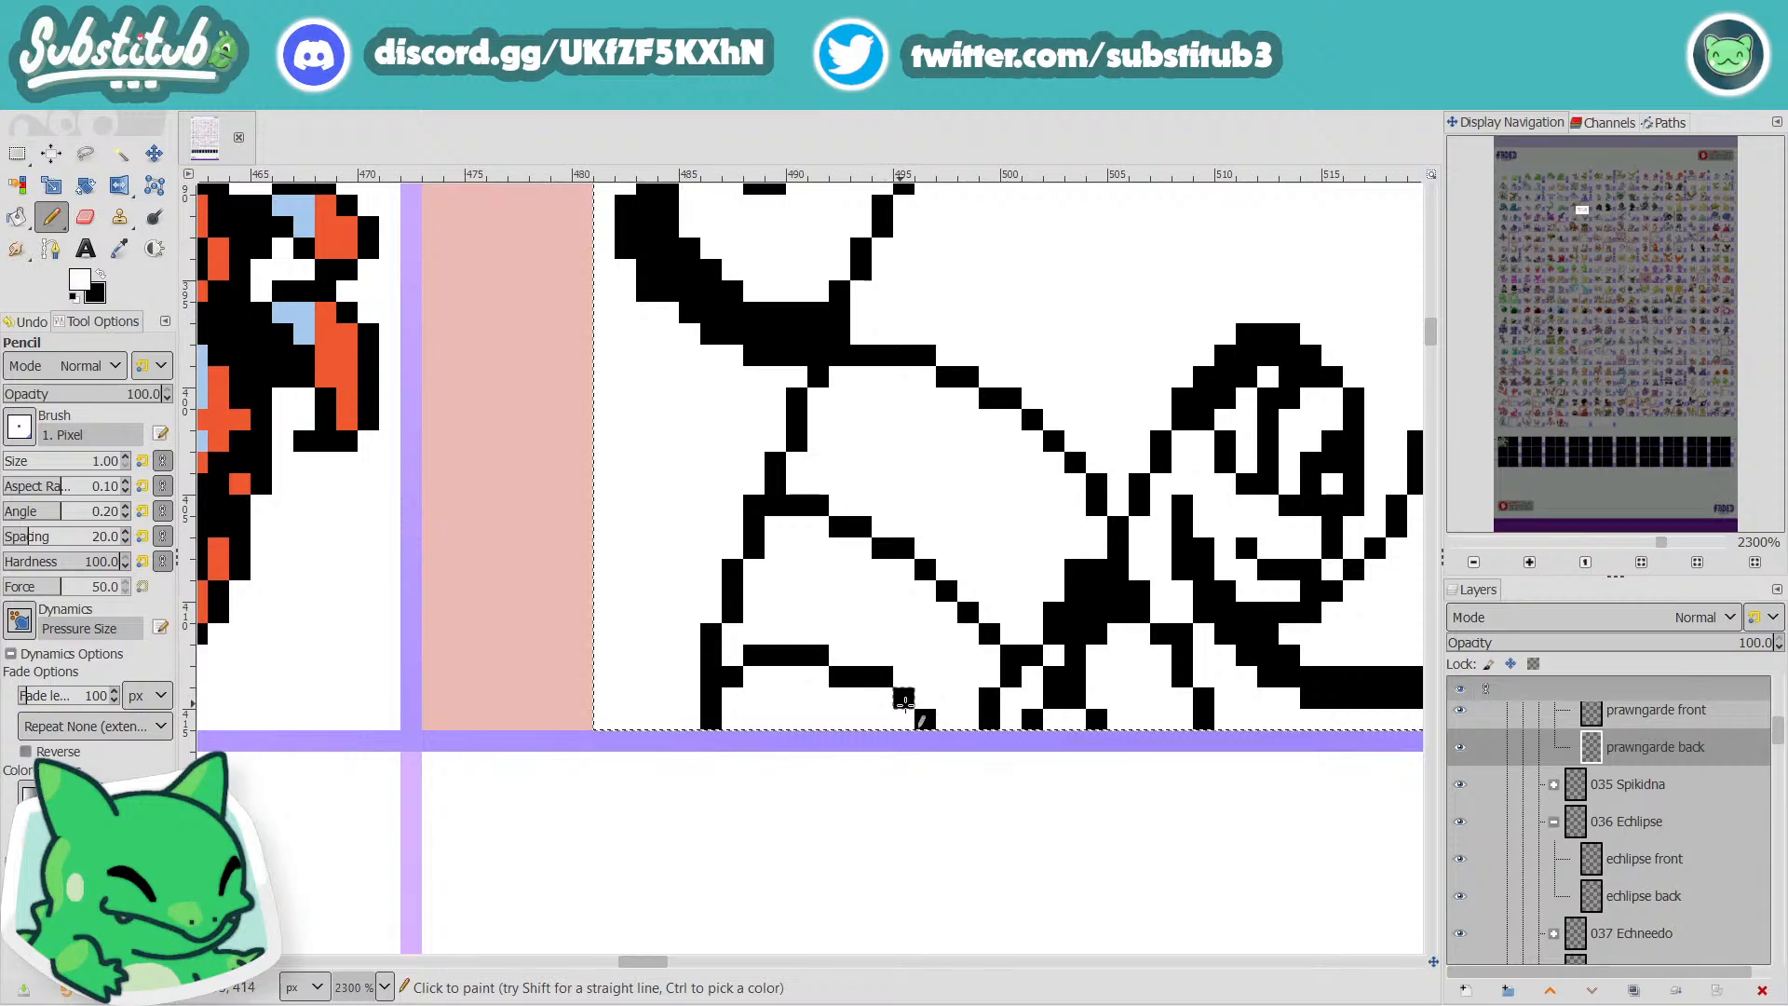
key(x)
scroll(956, 724, down, 5)
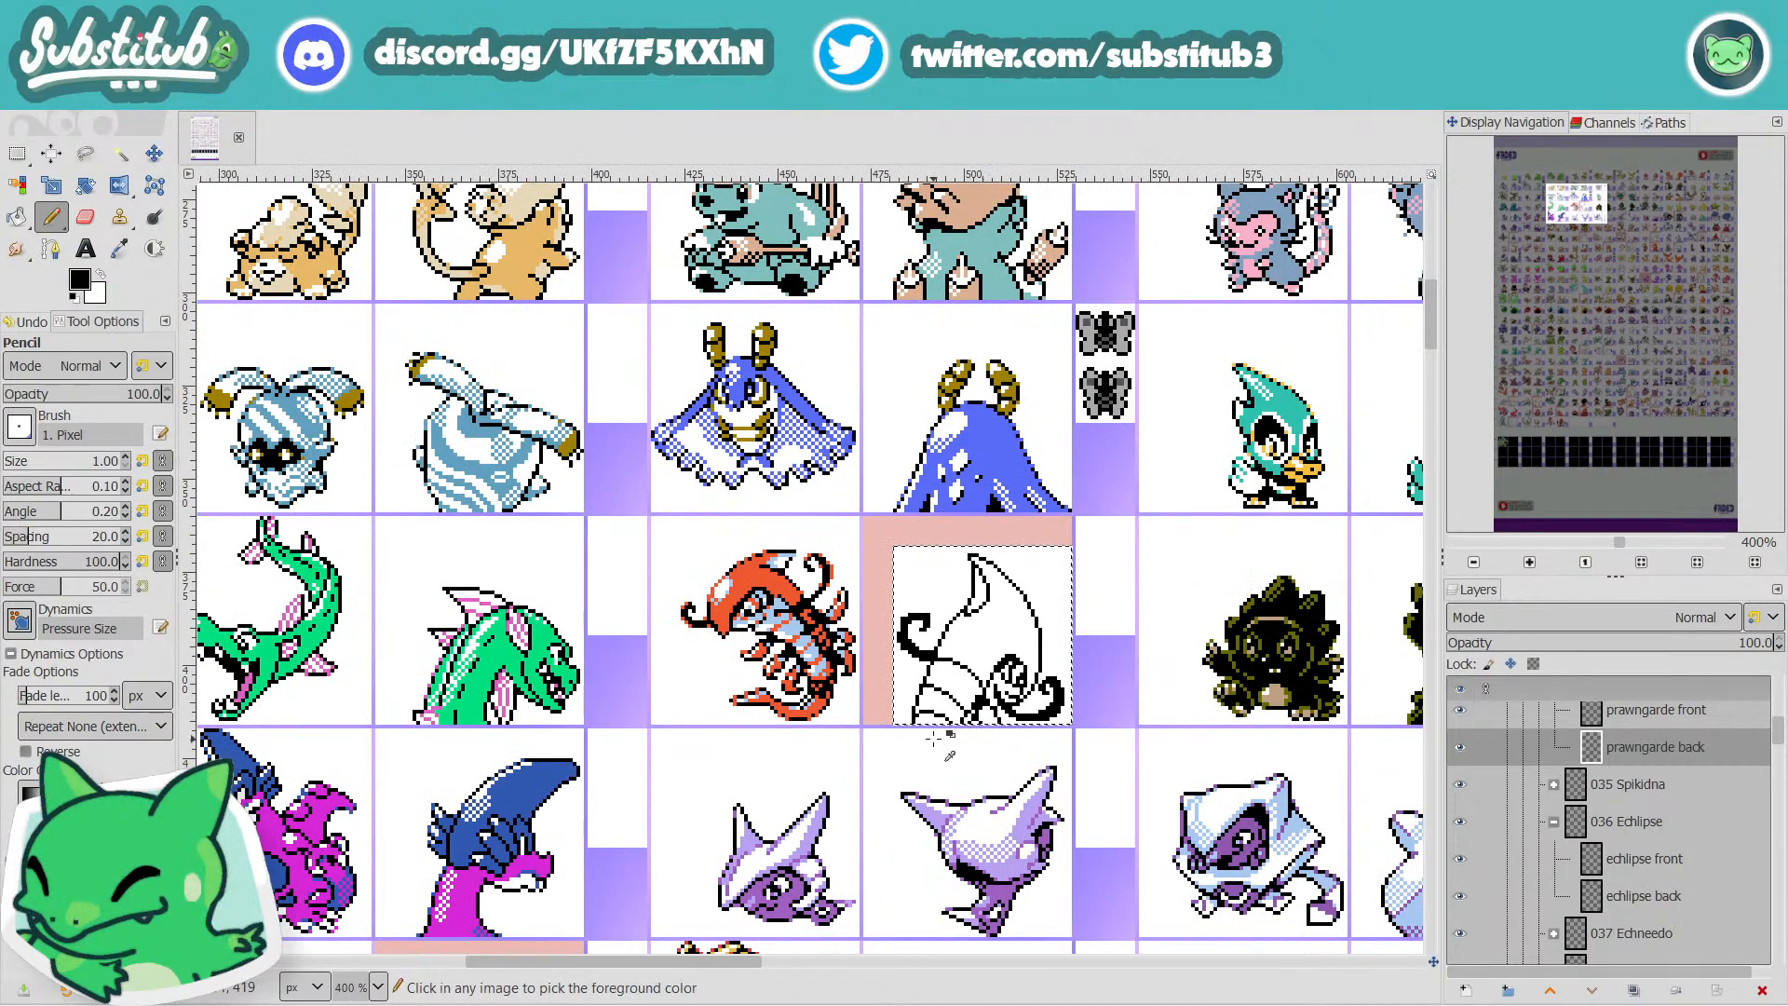
scroll(942, 731, up, 5)
Extend the flat top run of the lowest segment line by one black pixel, whiten the pixel beneath it, and save the image.
key(x)
key(x)
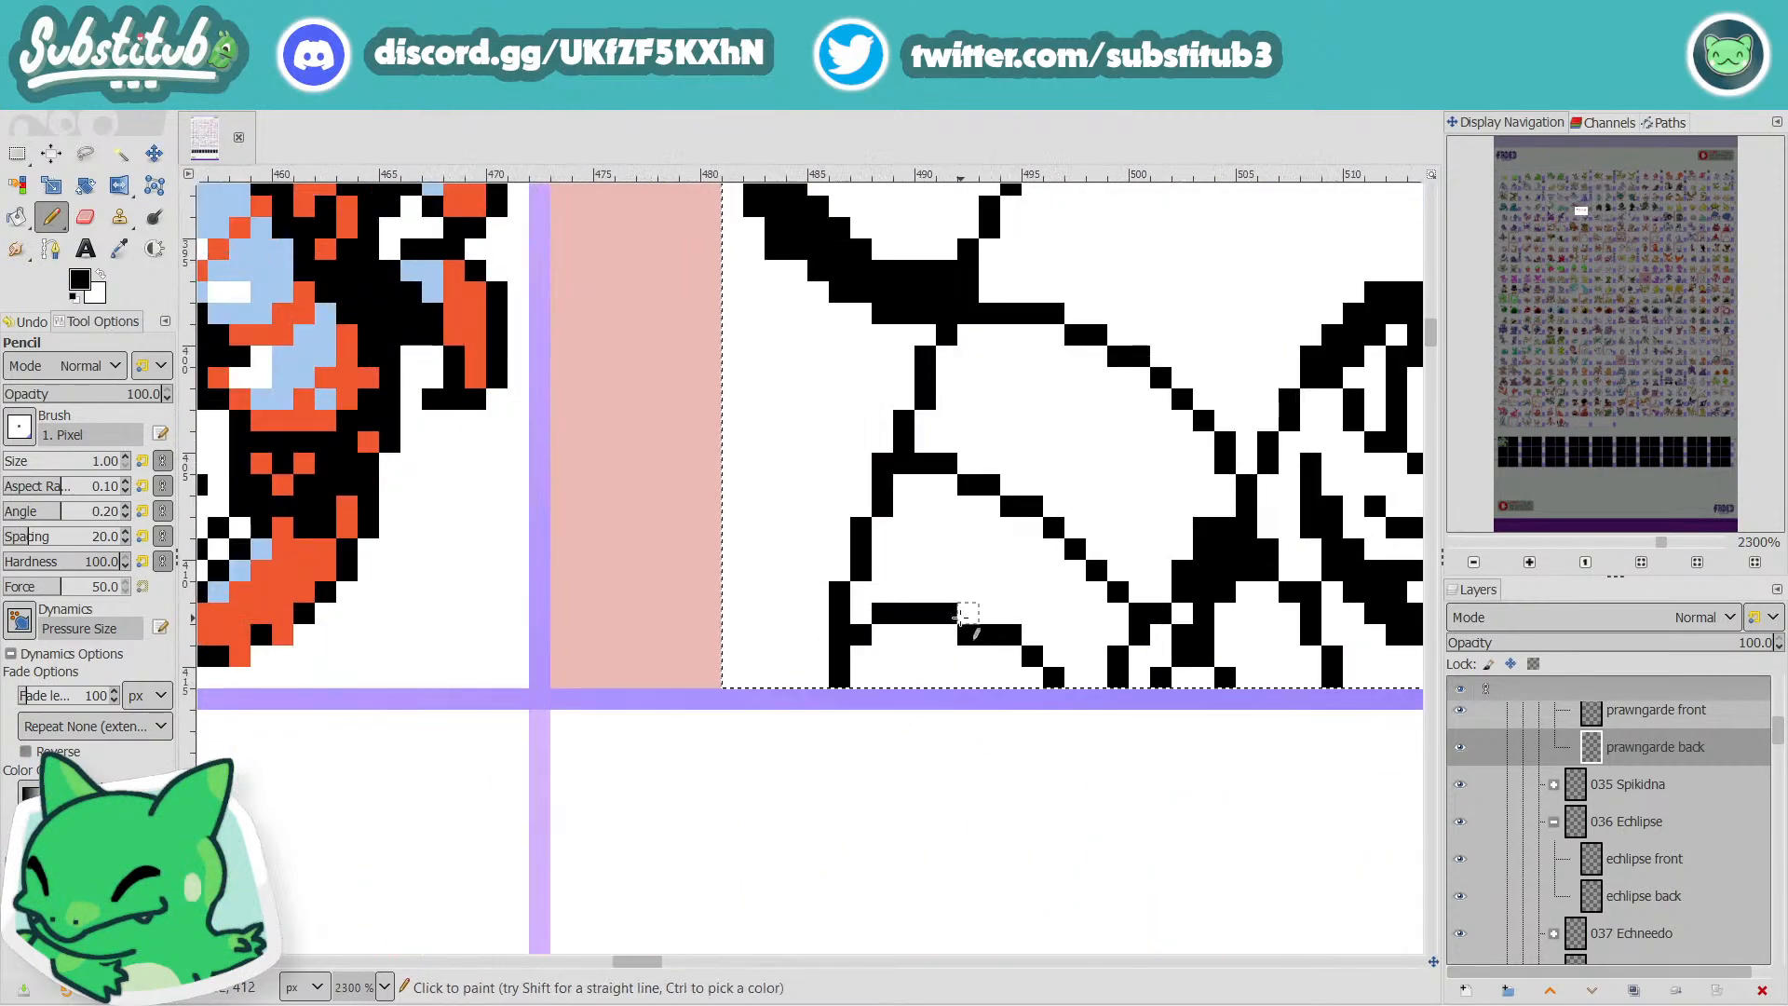
key(x)
key(x)
click(964, 619)
key(x)
click(964, 637)
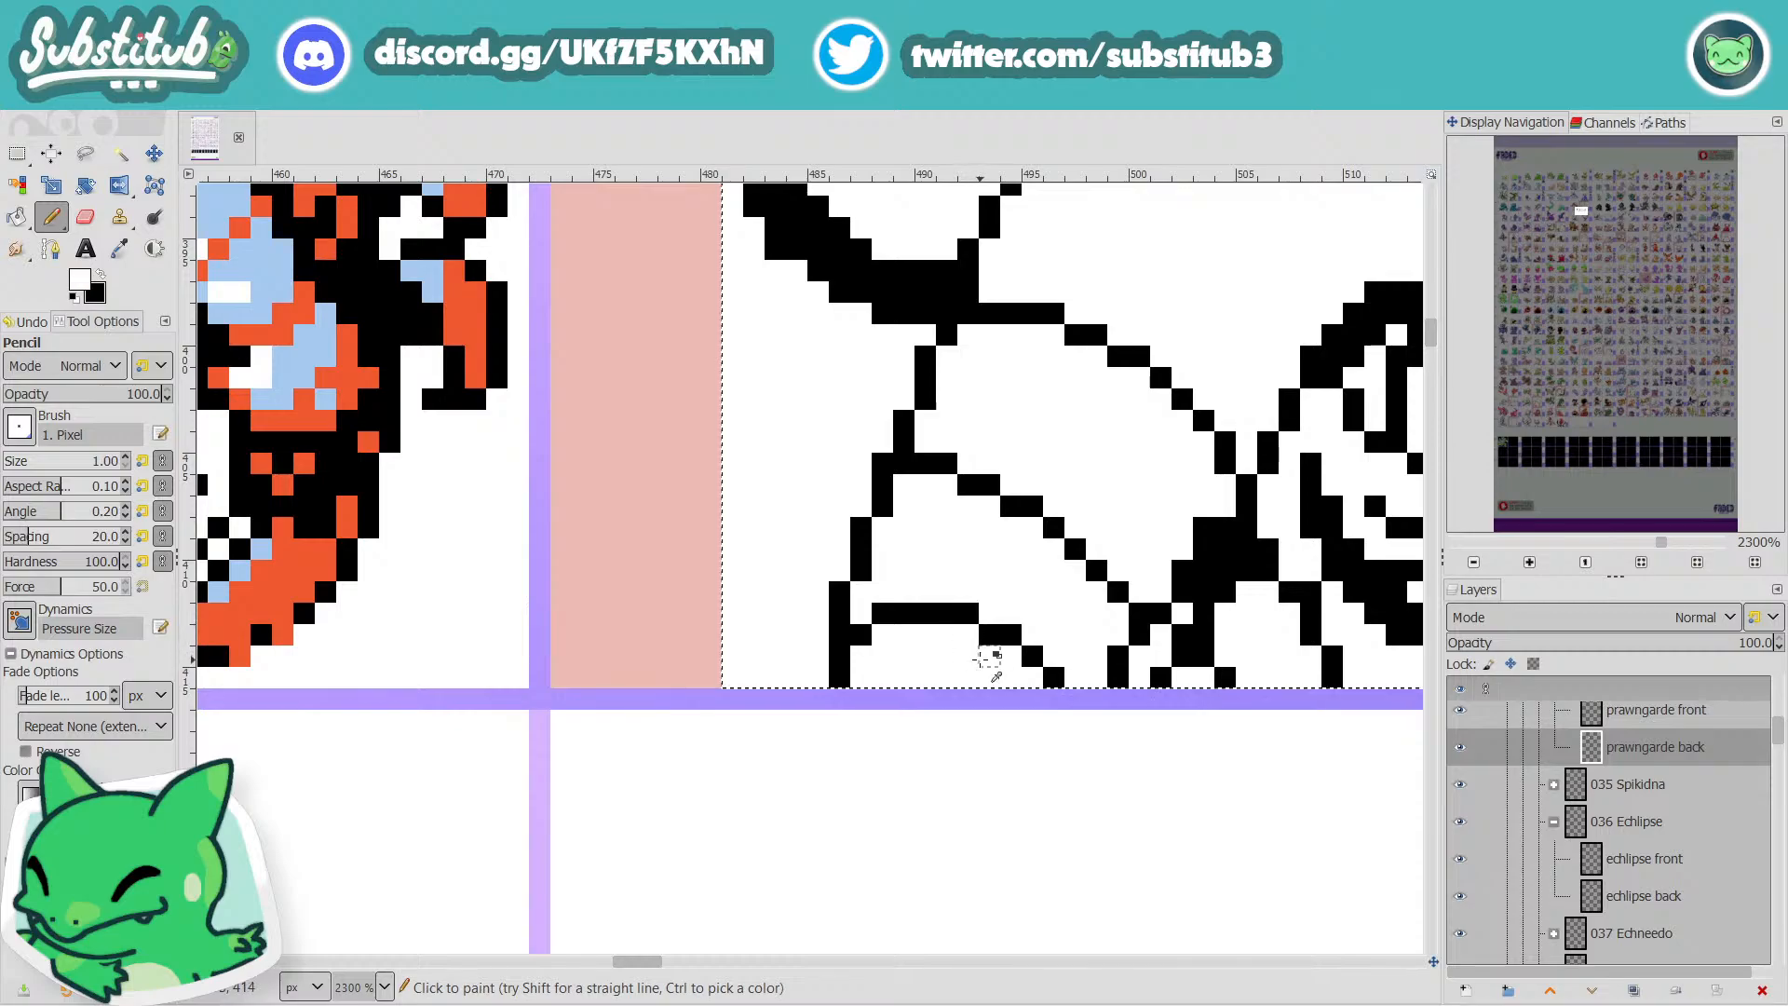
key(ctrl+s)
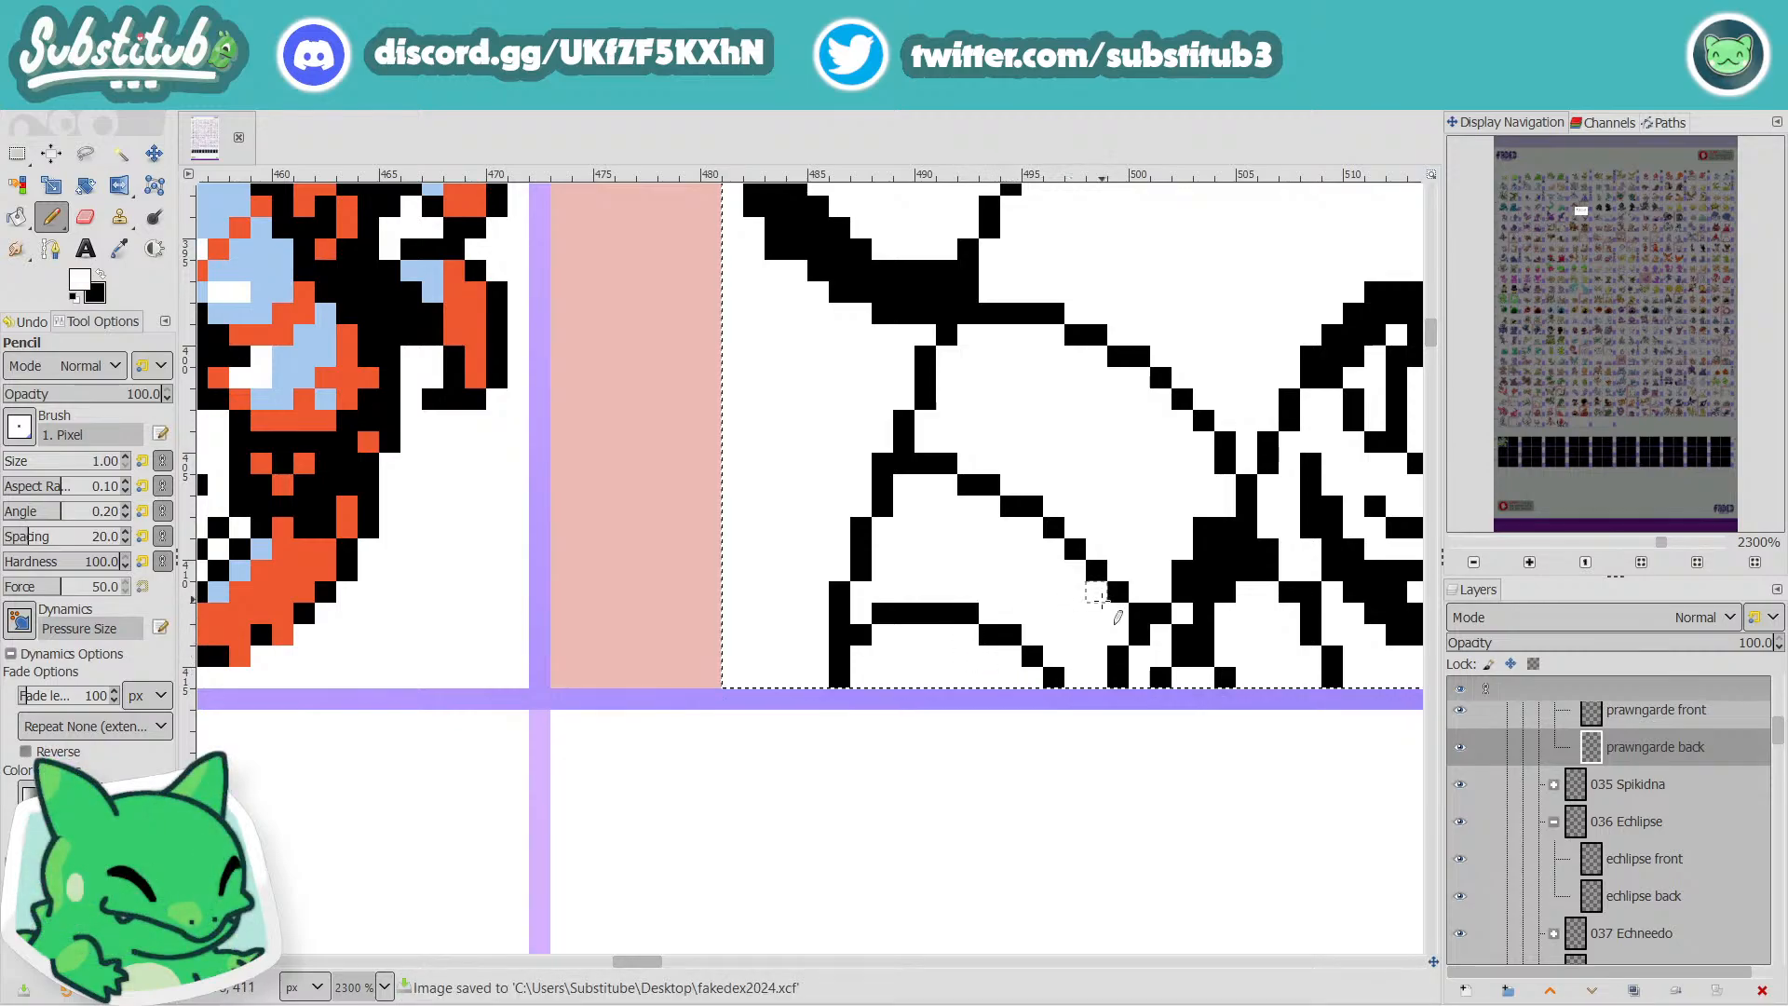
Thin the base of the outer antenna by whitening its upper edge pixels next to the shell outline.
scroll(1108, 643, up, 2)
drag(652, 961, 673, 961)
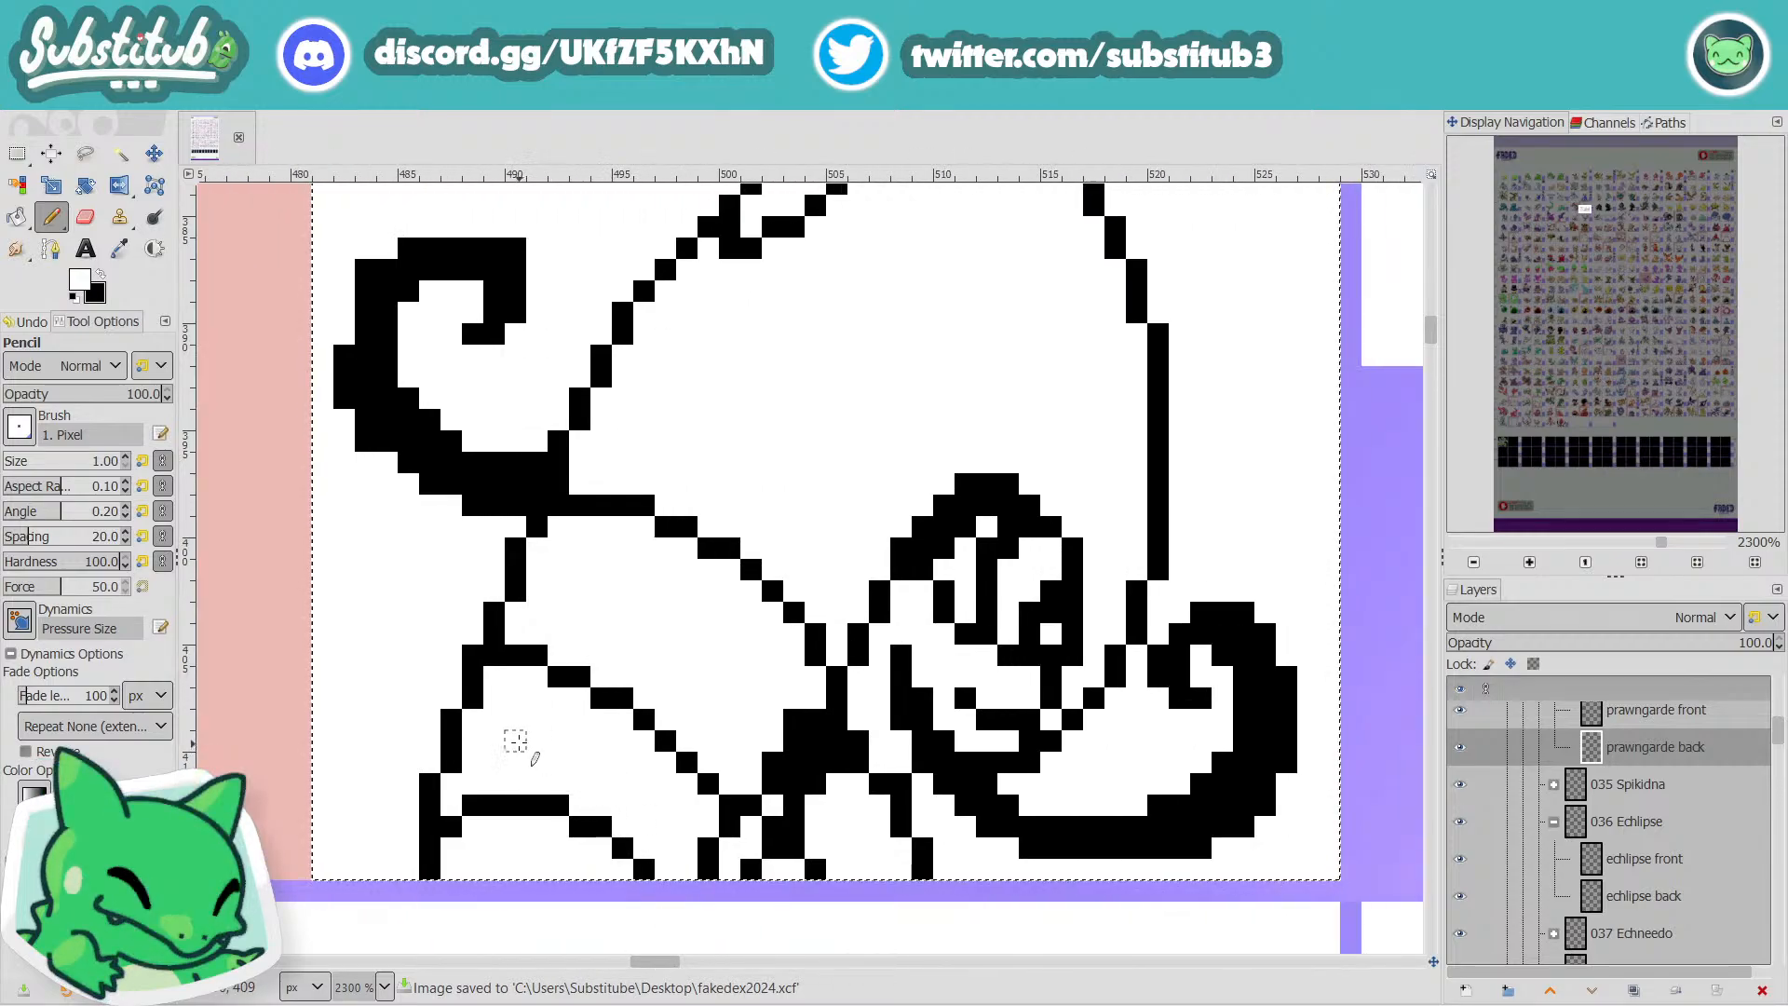
scroll(515, 656, up, 2)
key(x)
click(515, 654)
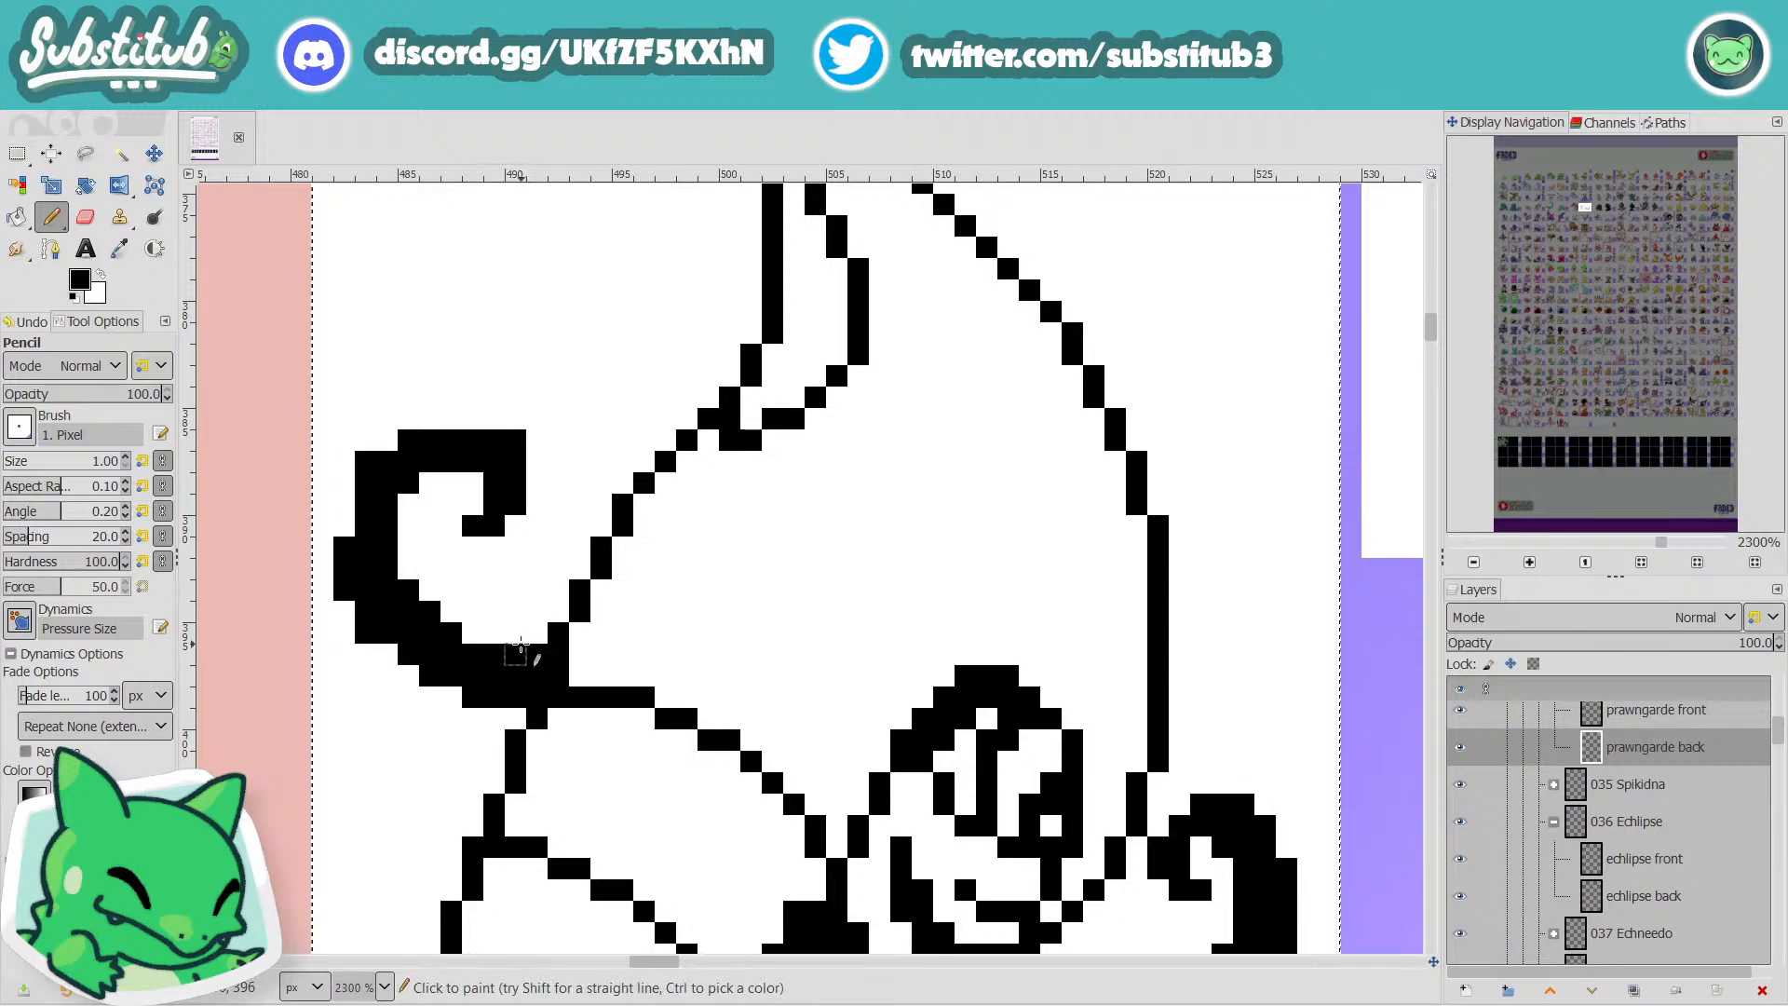
click(515, 632)
key(x)
drag(515, 634, 515, 652)
scroll(527, 651, down, 5)
scroll(738, 686, up, 3)
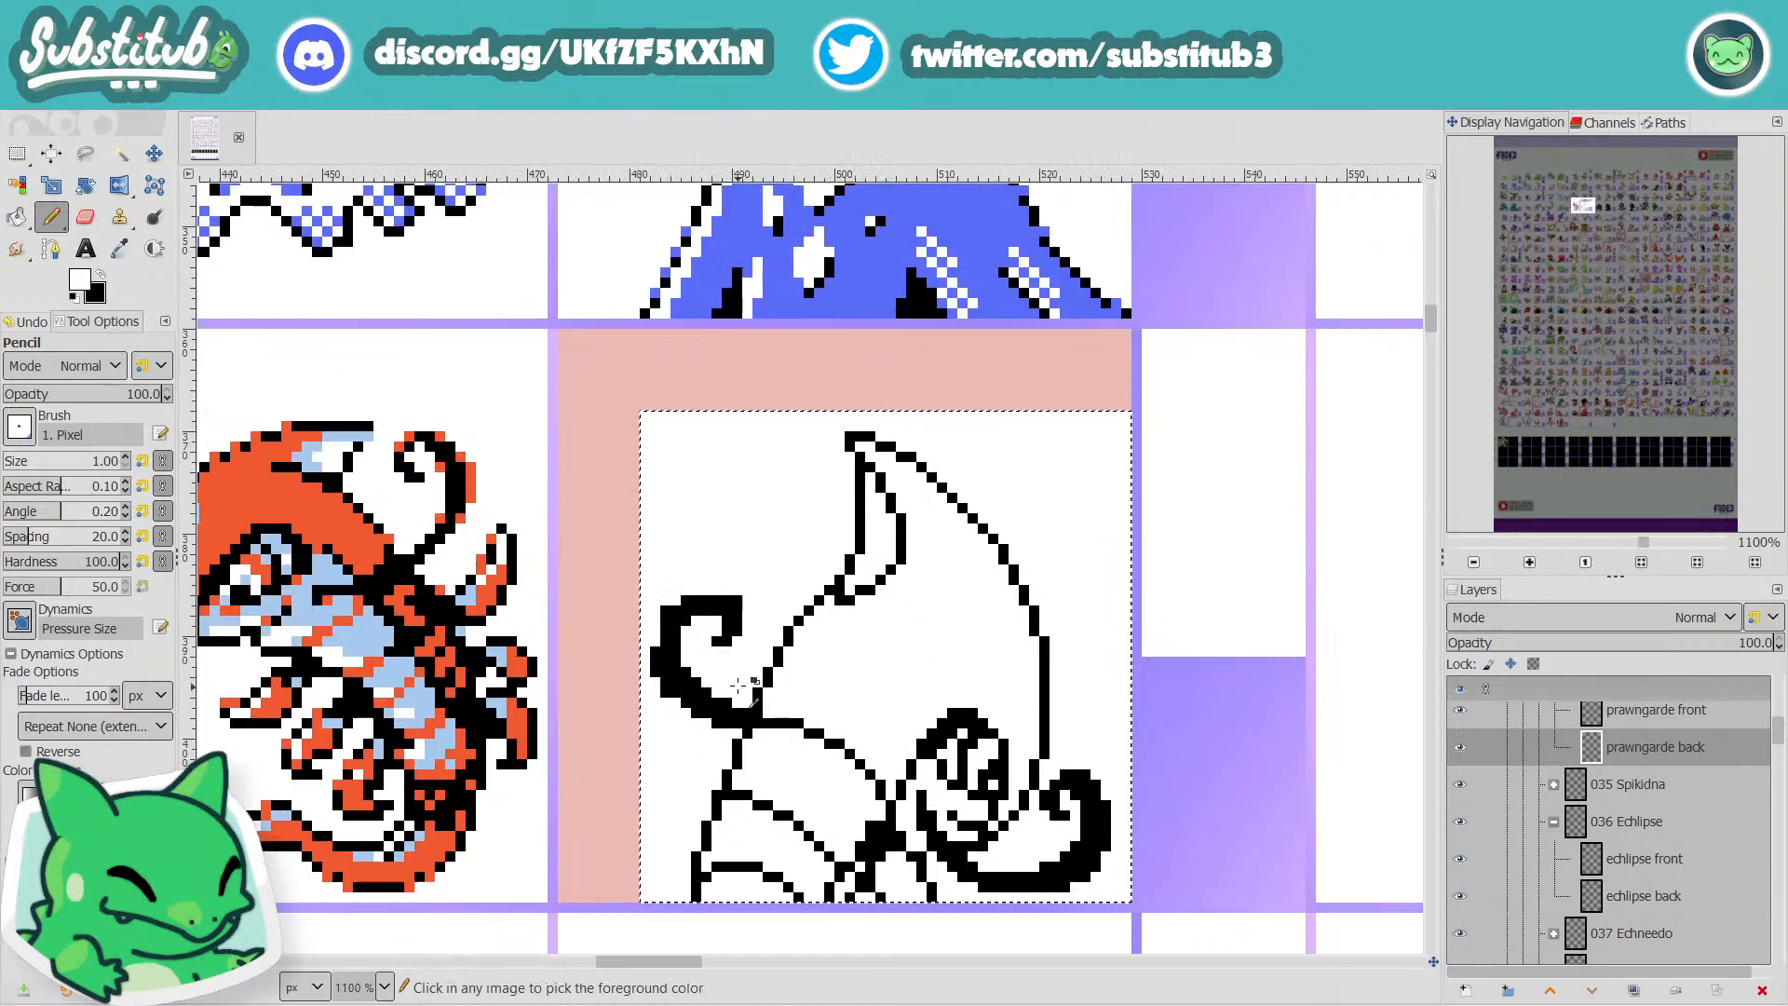
Thicken the outer antenna's upper bend and round off its curled tip with black pixels.
scroll(739, 686, up, 2)
key(x)
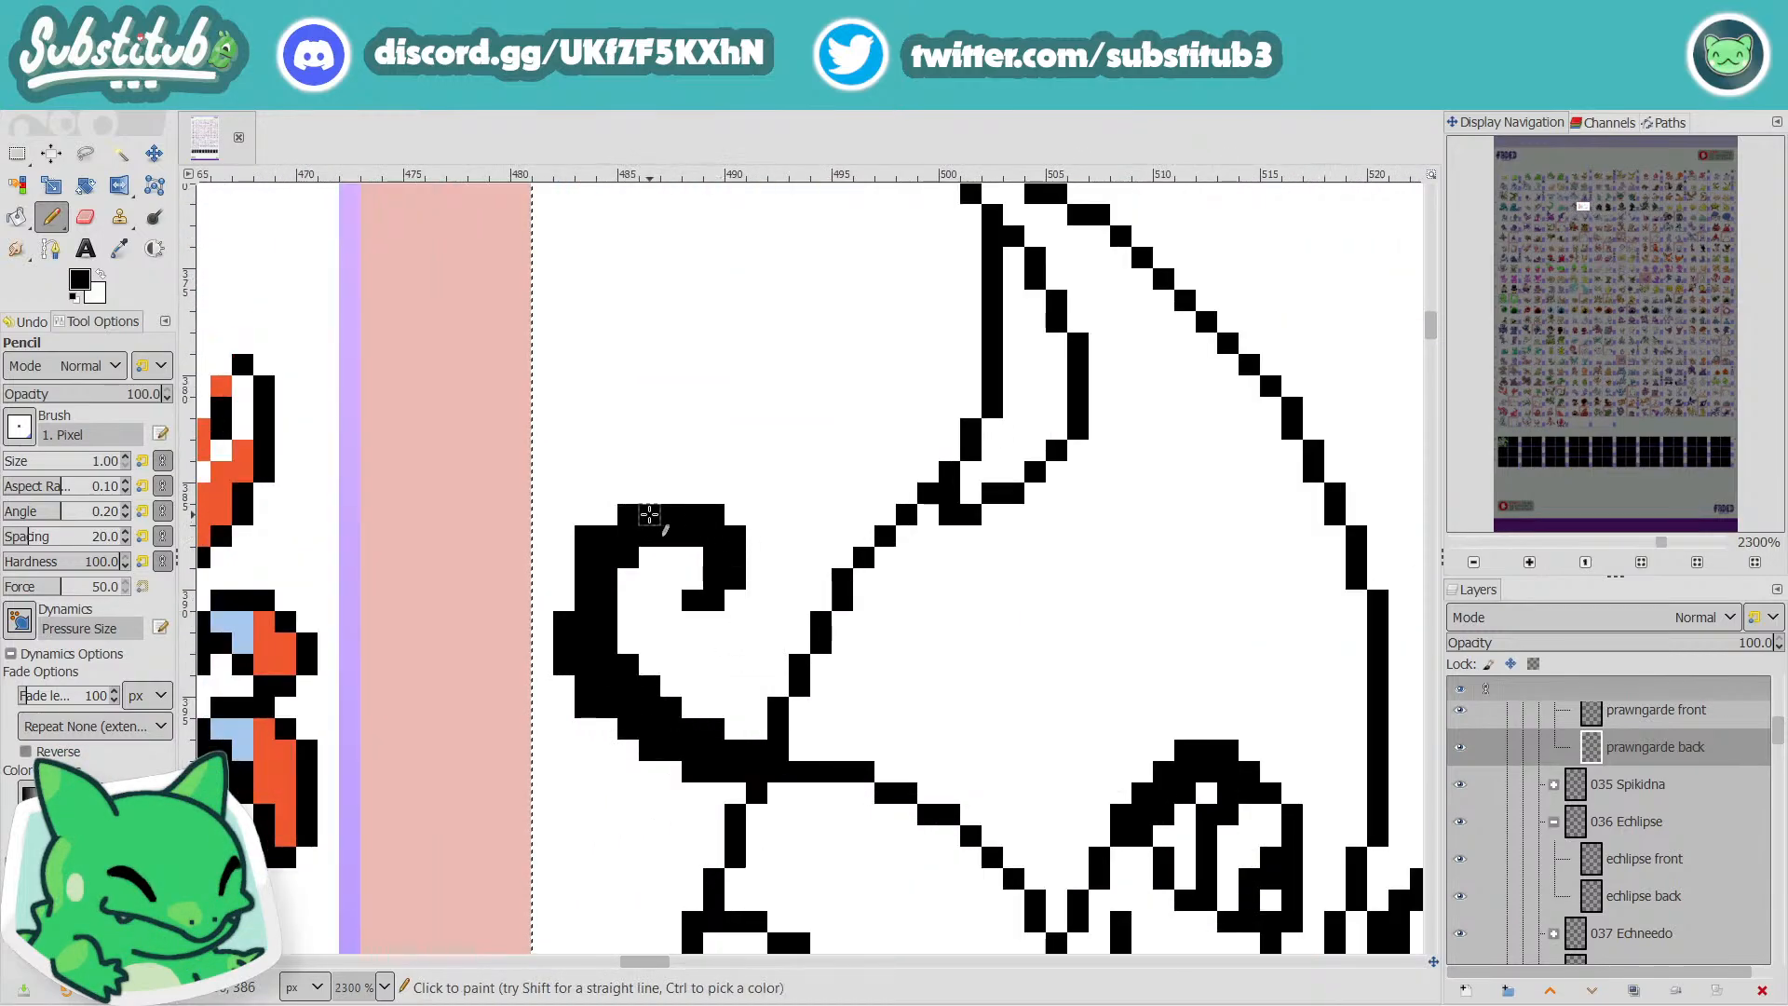
mouse_move(649, 514)
mouse_down()
mouse_move(607, 514)
mouse_move(570, 576)
mouse_move(597, 620)
mouse_up()
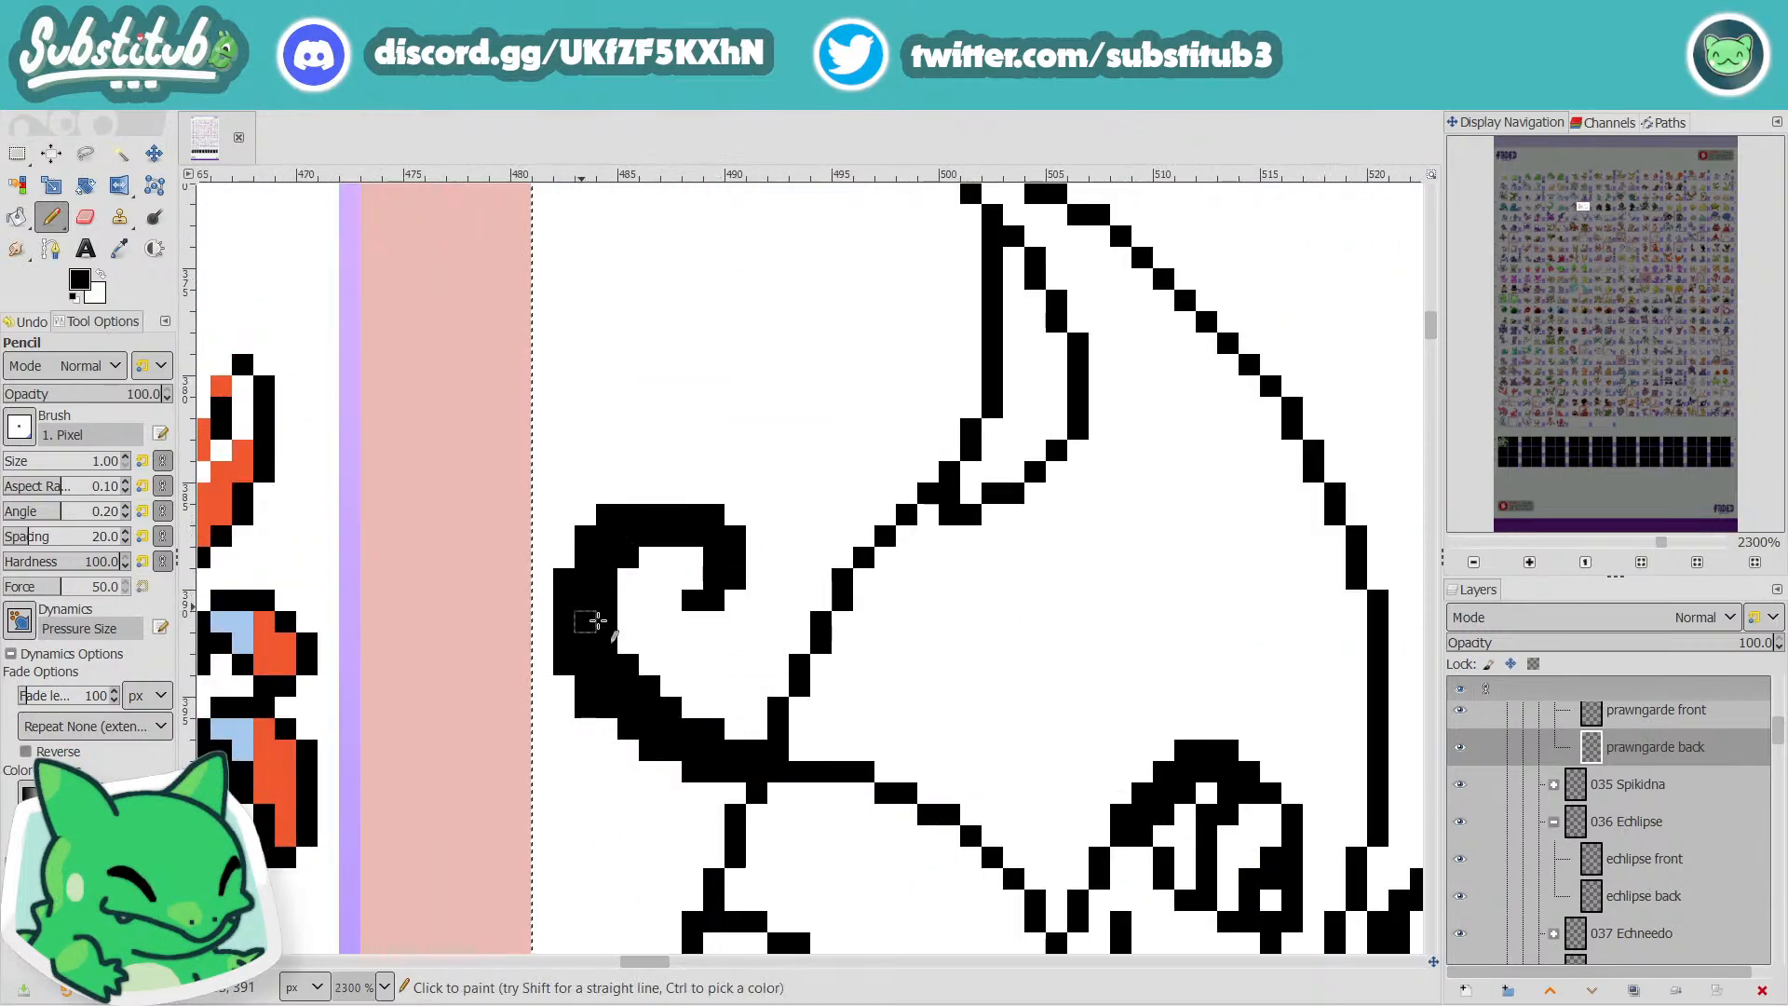
scroll(597, 620, down, 3)
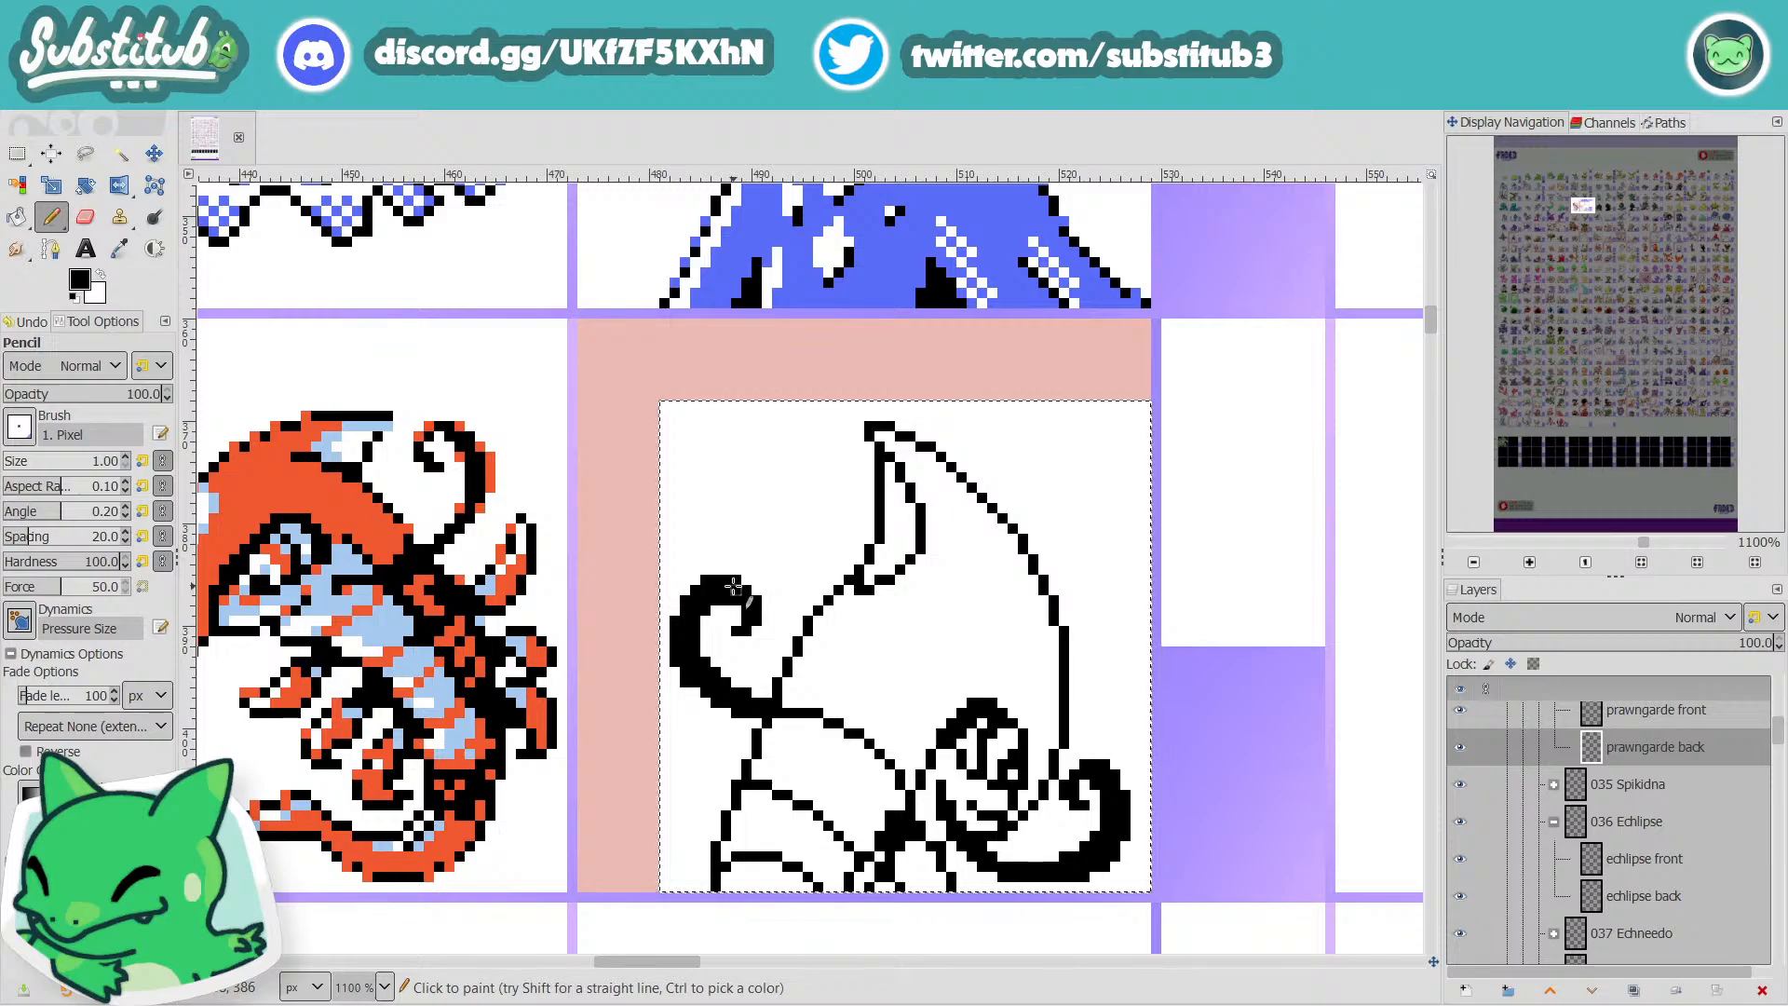
drag(733, 584, 754, 621)
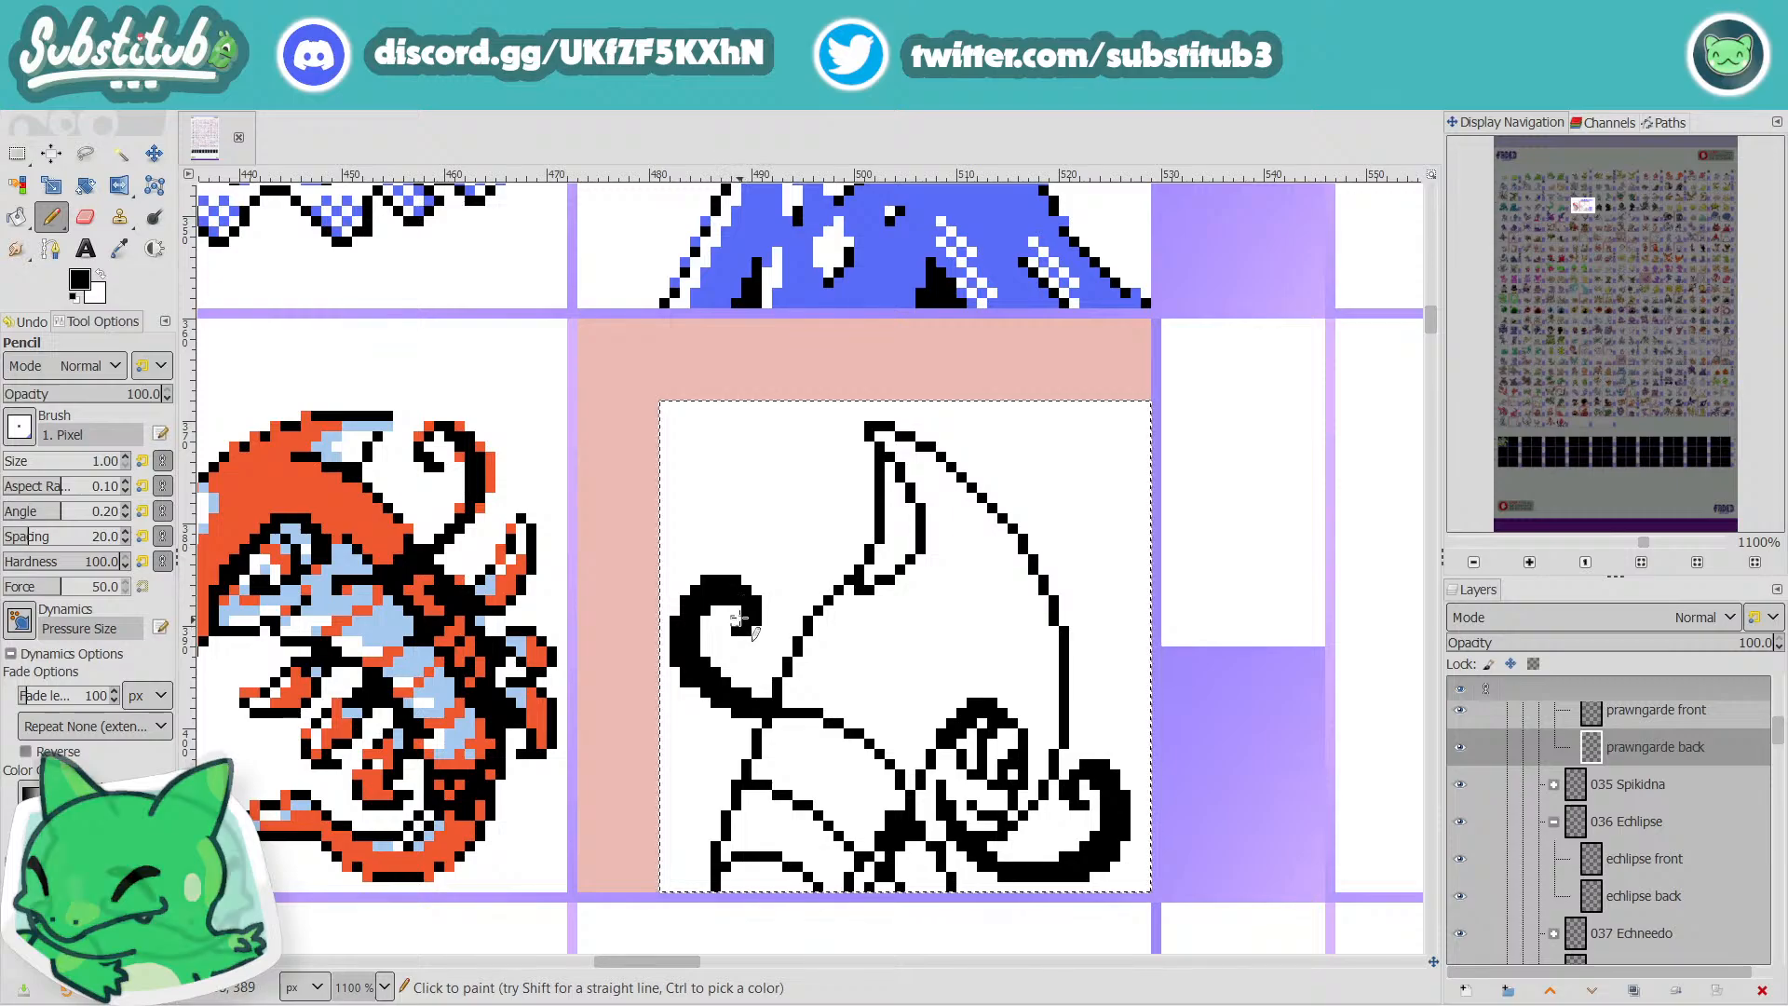
click(737, 610)
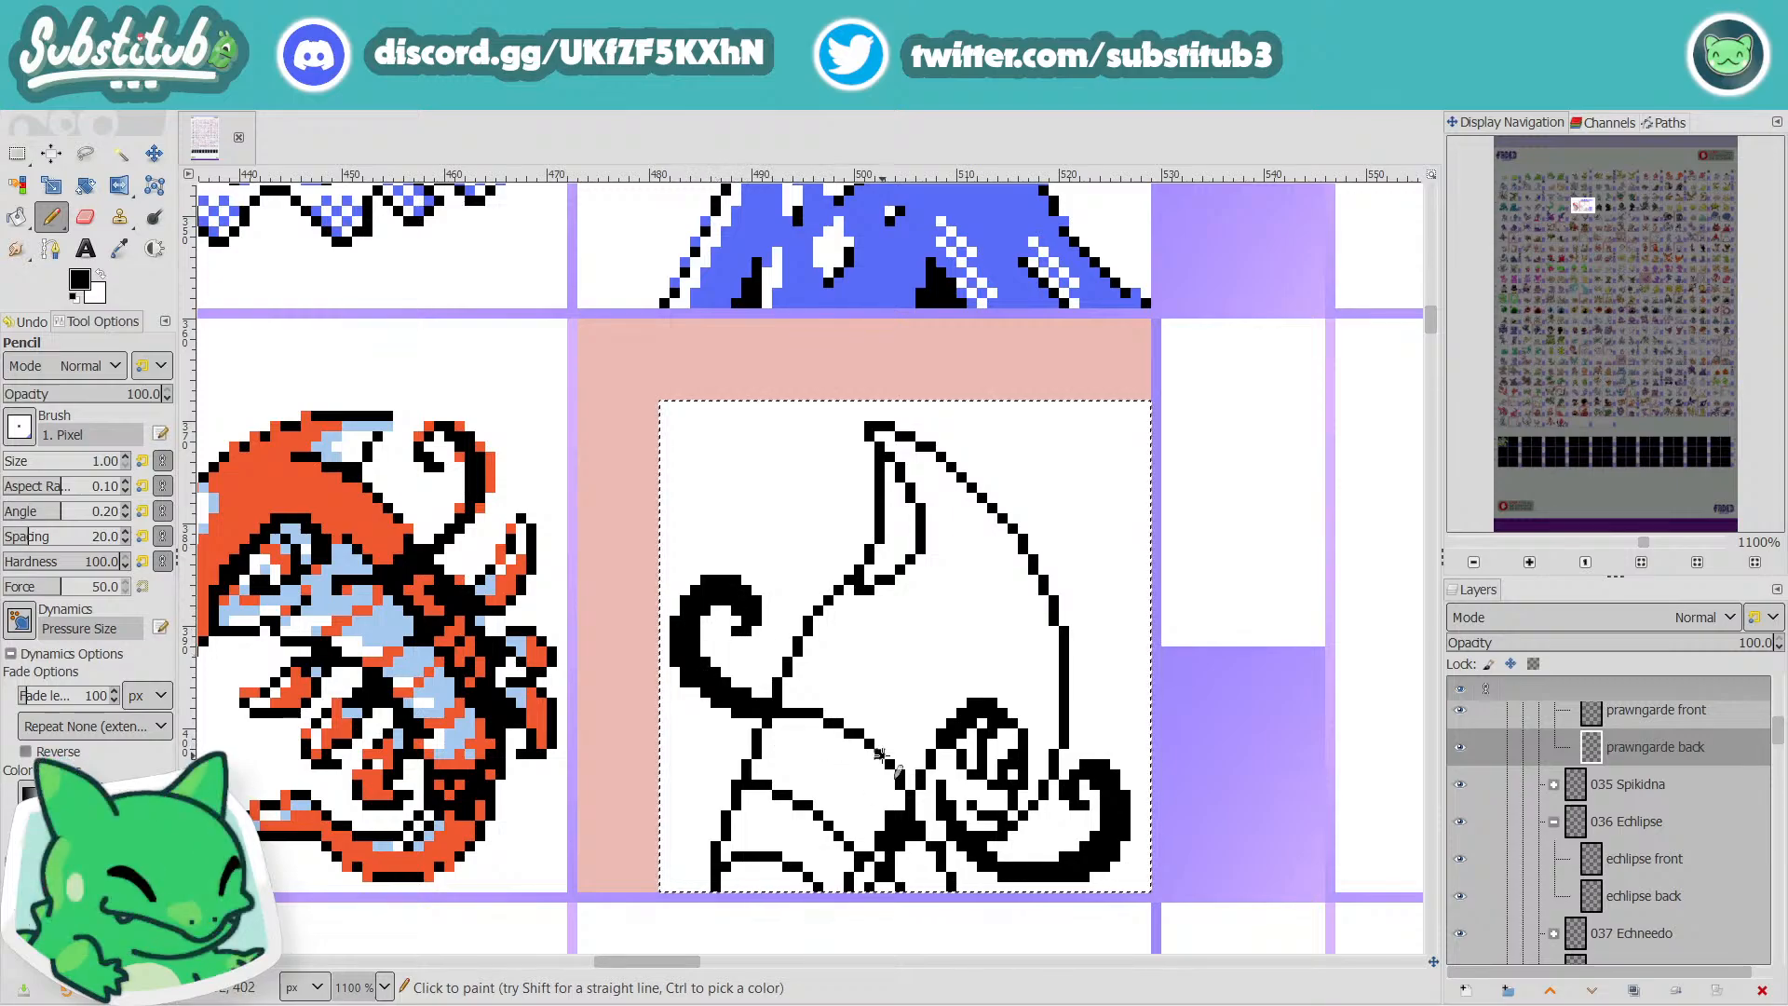
Touch up a pixel in the line detail inside the curled arch beside the lower antenna with white.
scroll(922, 773, down, 3)
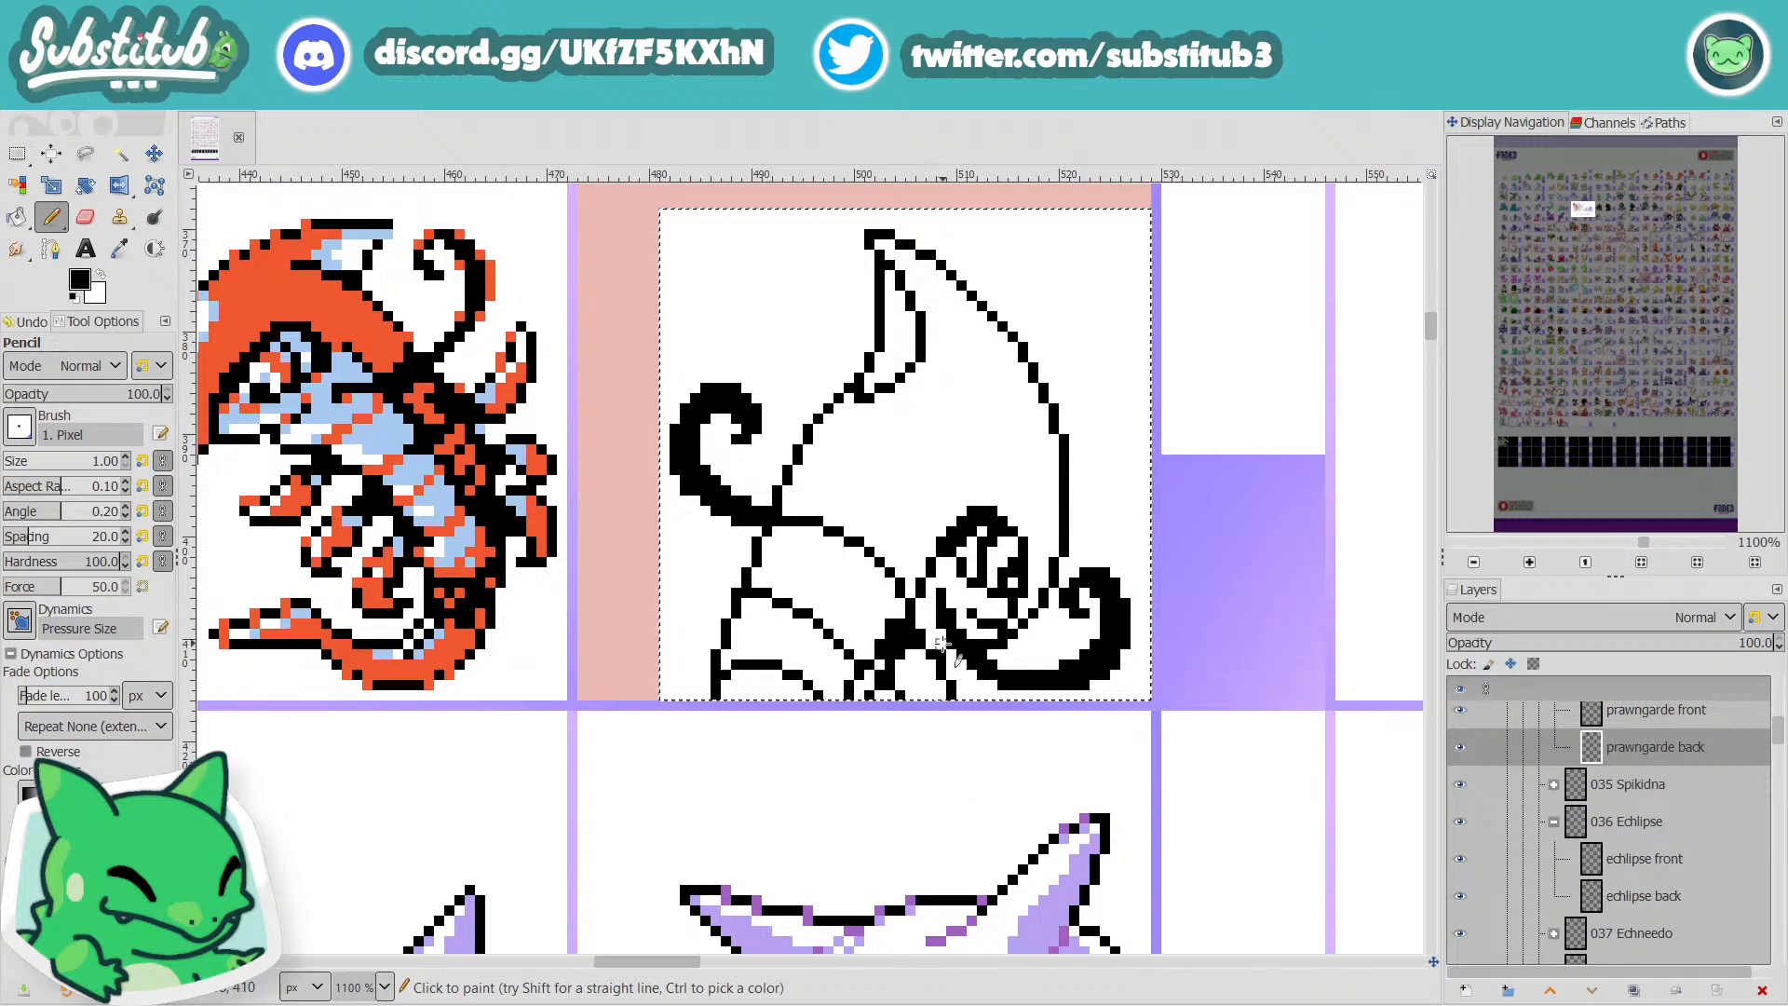
key(x)
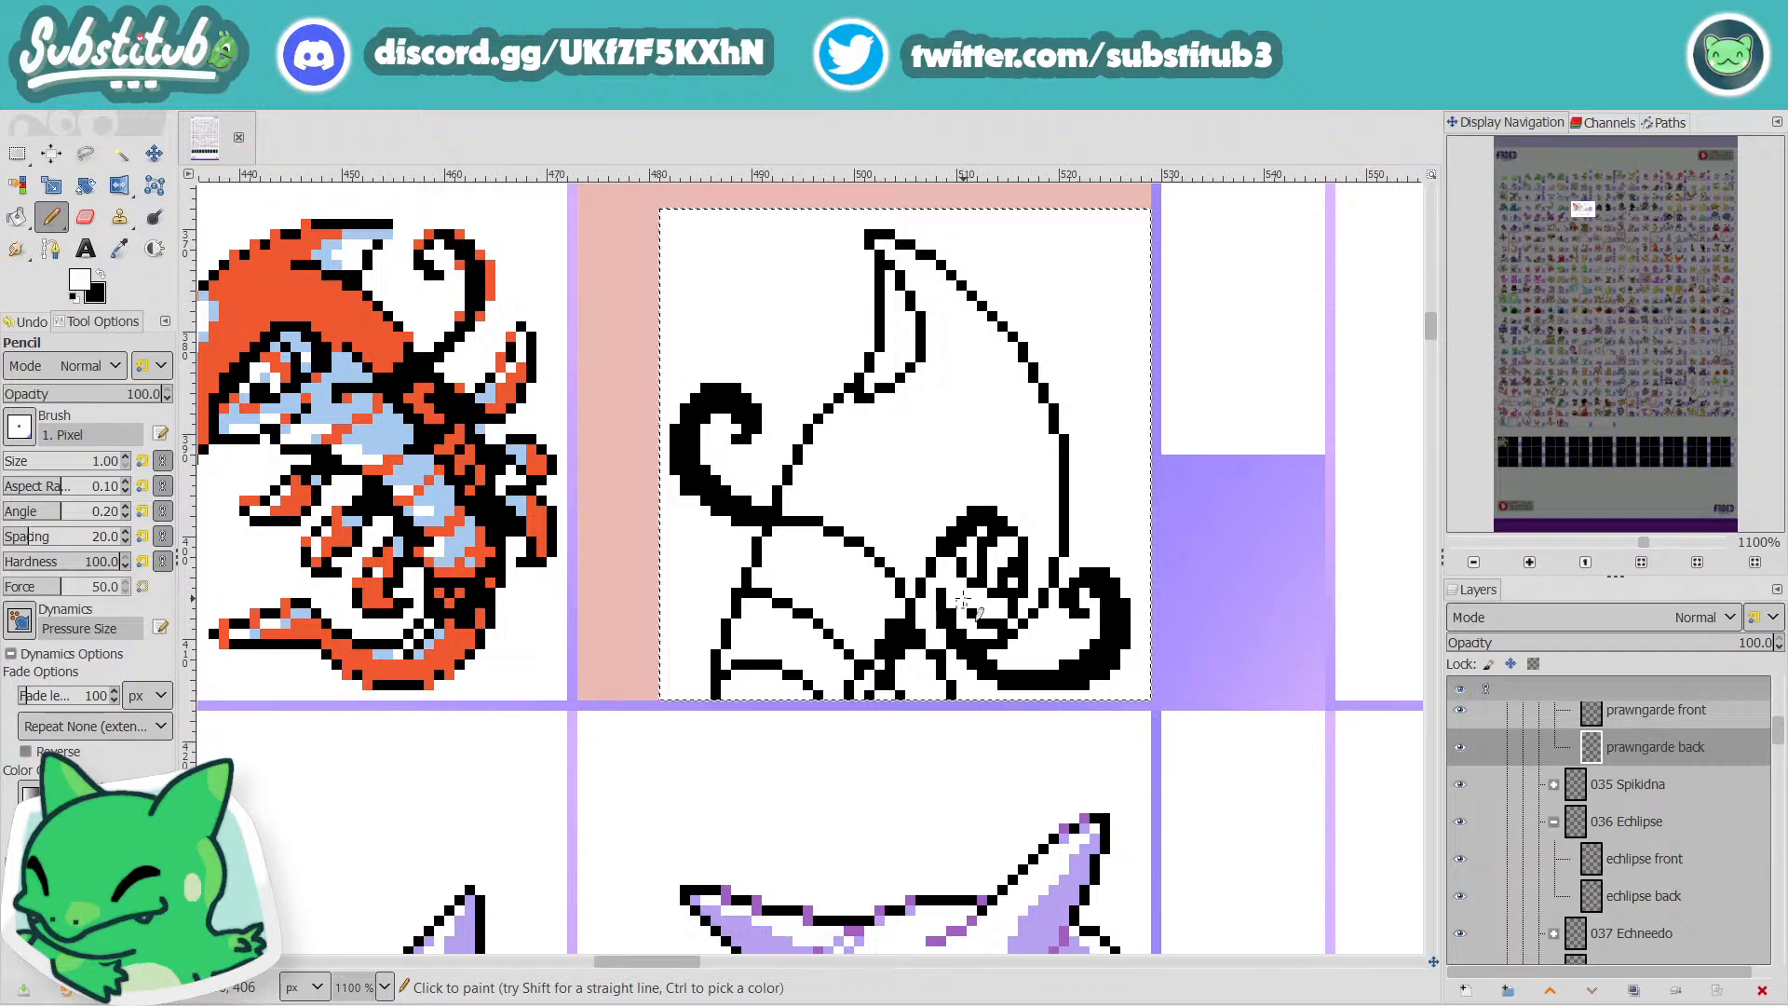
key(x)
key(x)
click(994, 624)
key(x)
scroll(1018, 701, down, 3)
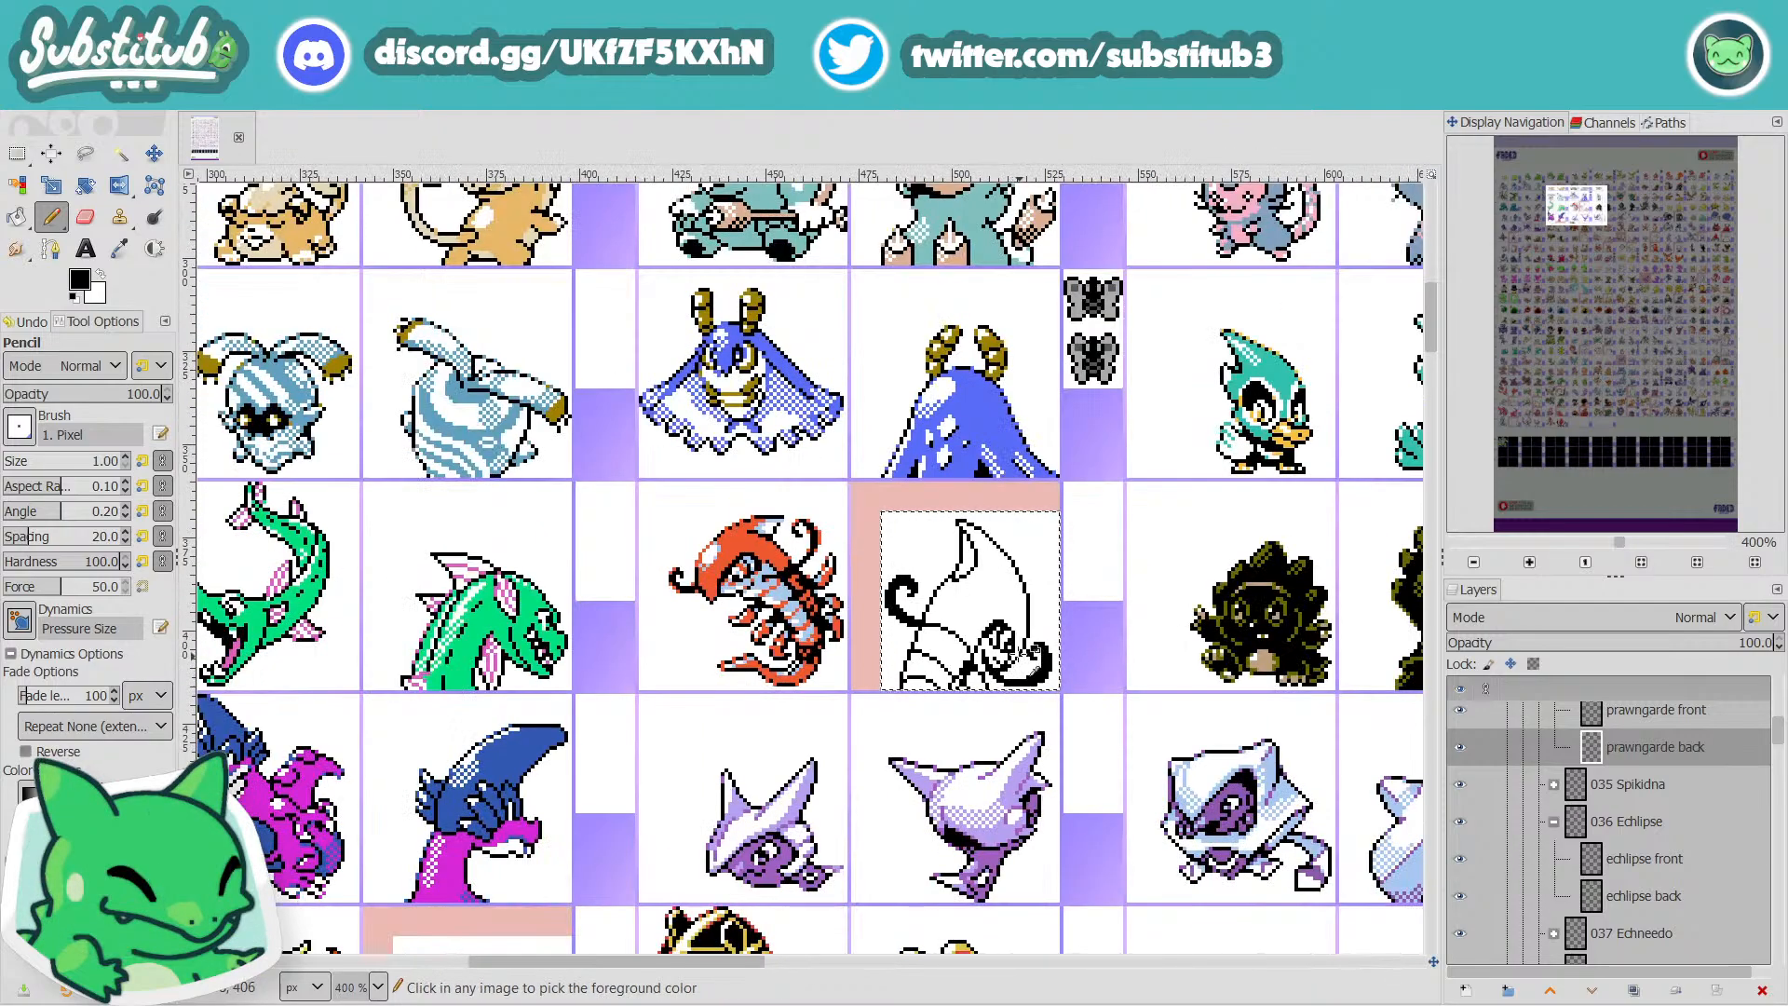
scroll(1012, 651, up, 3)
key(x)
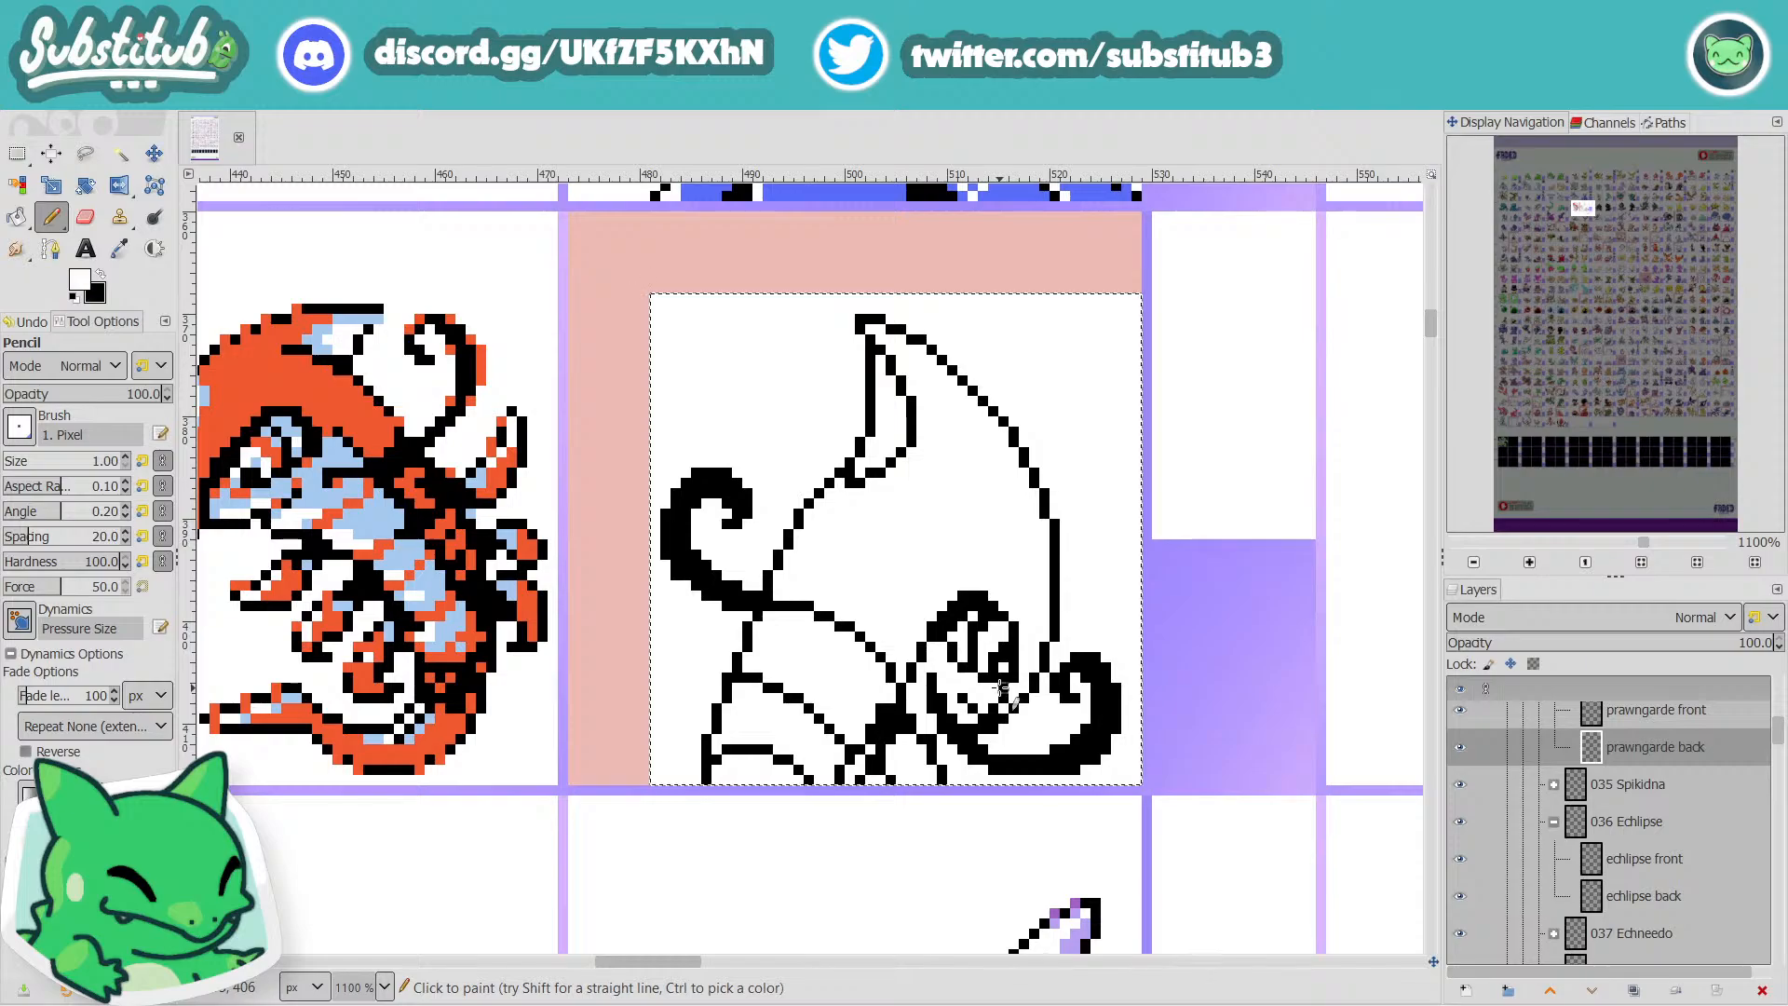
Refine the eye and lower face outline of the prawngarde back sprite with black and white pencil pixels.
key(x)
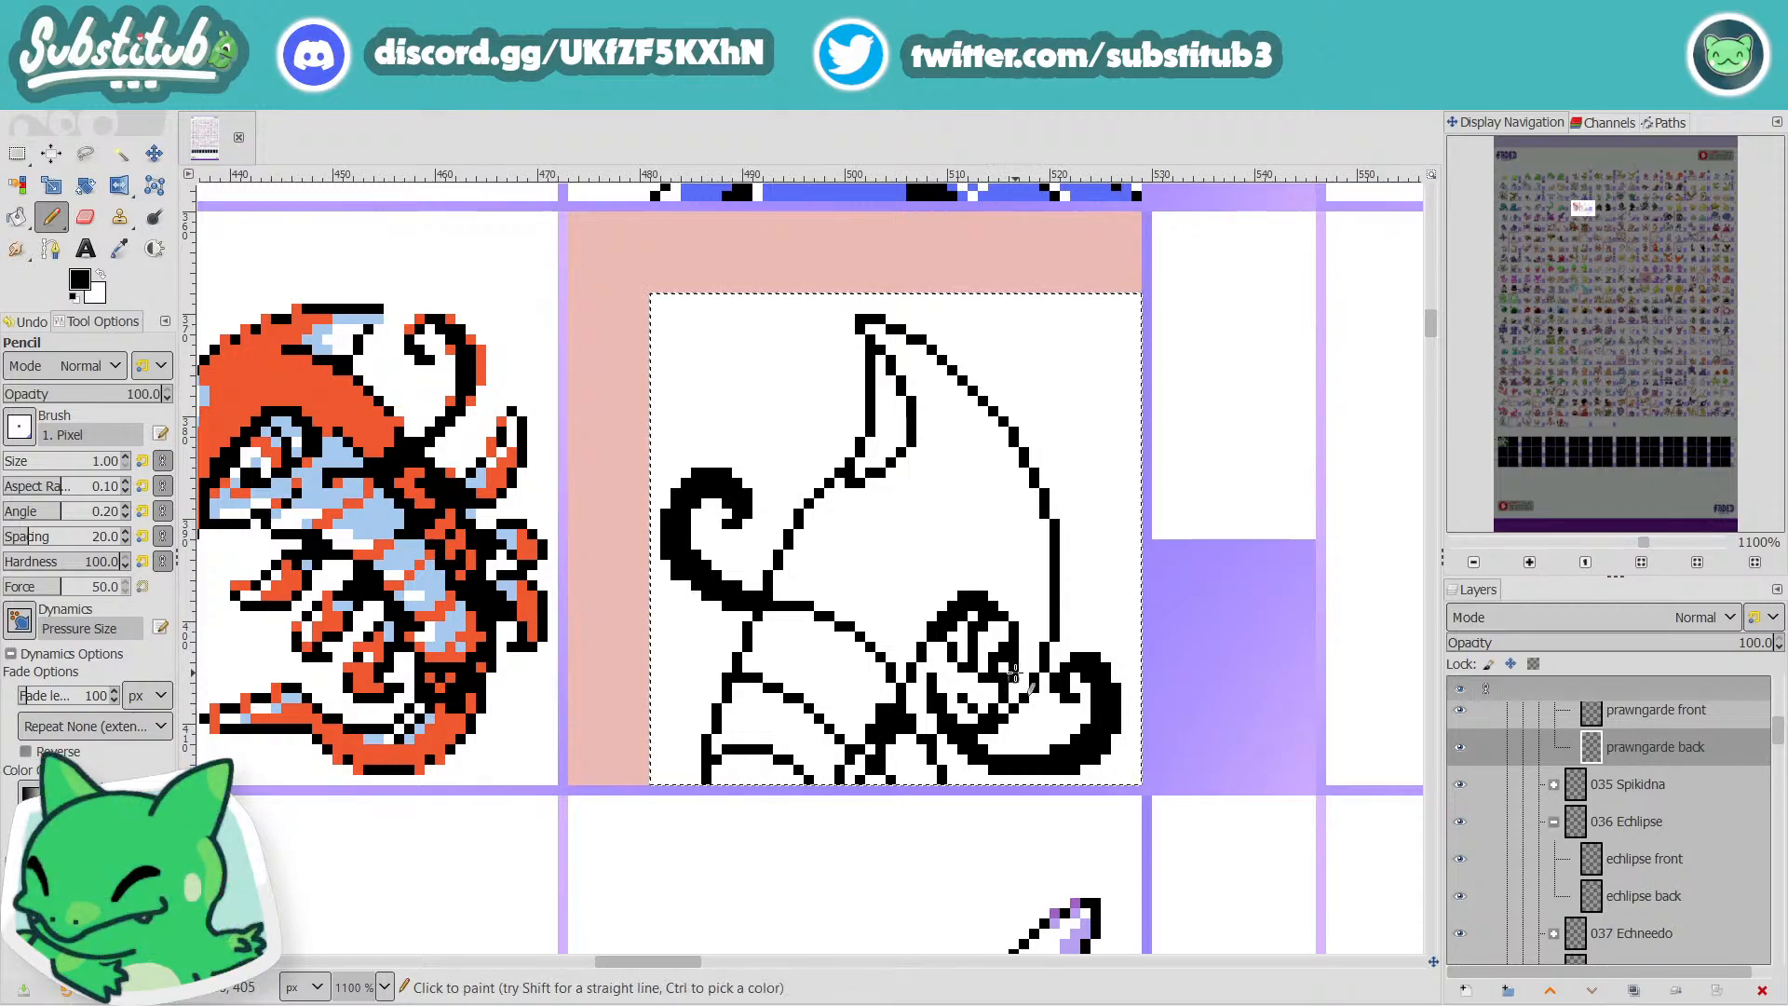
key(x)
key(x)
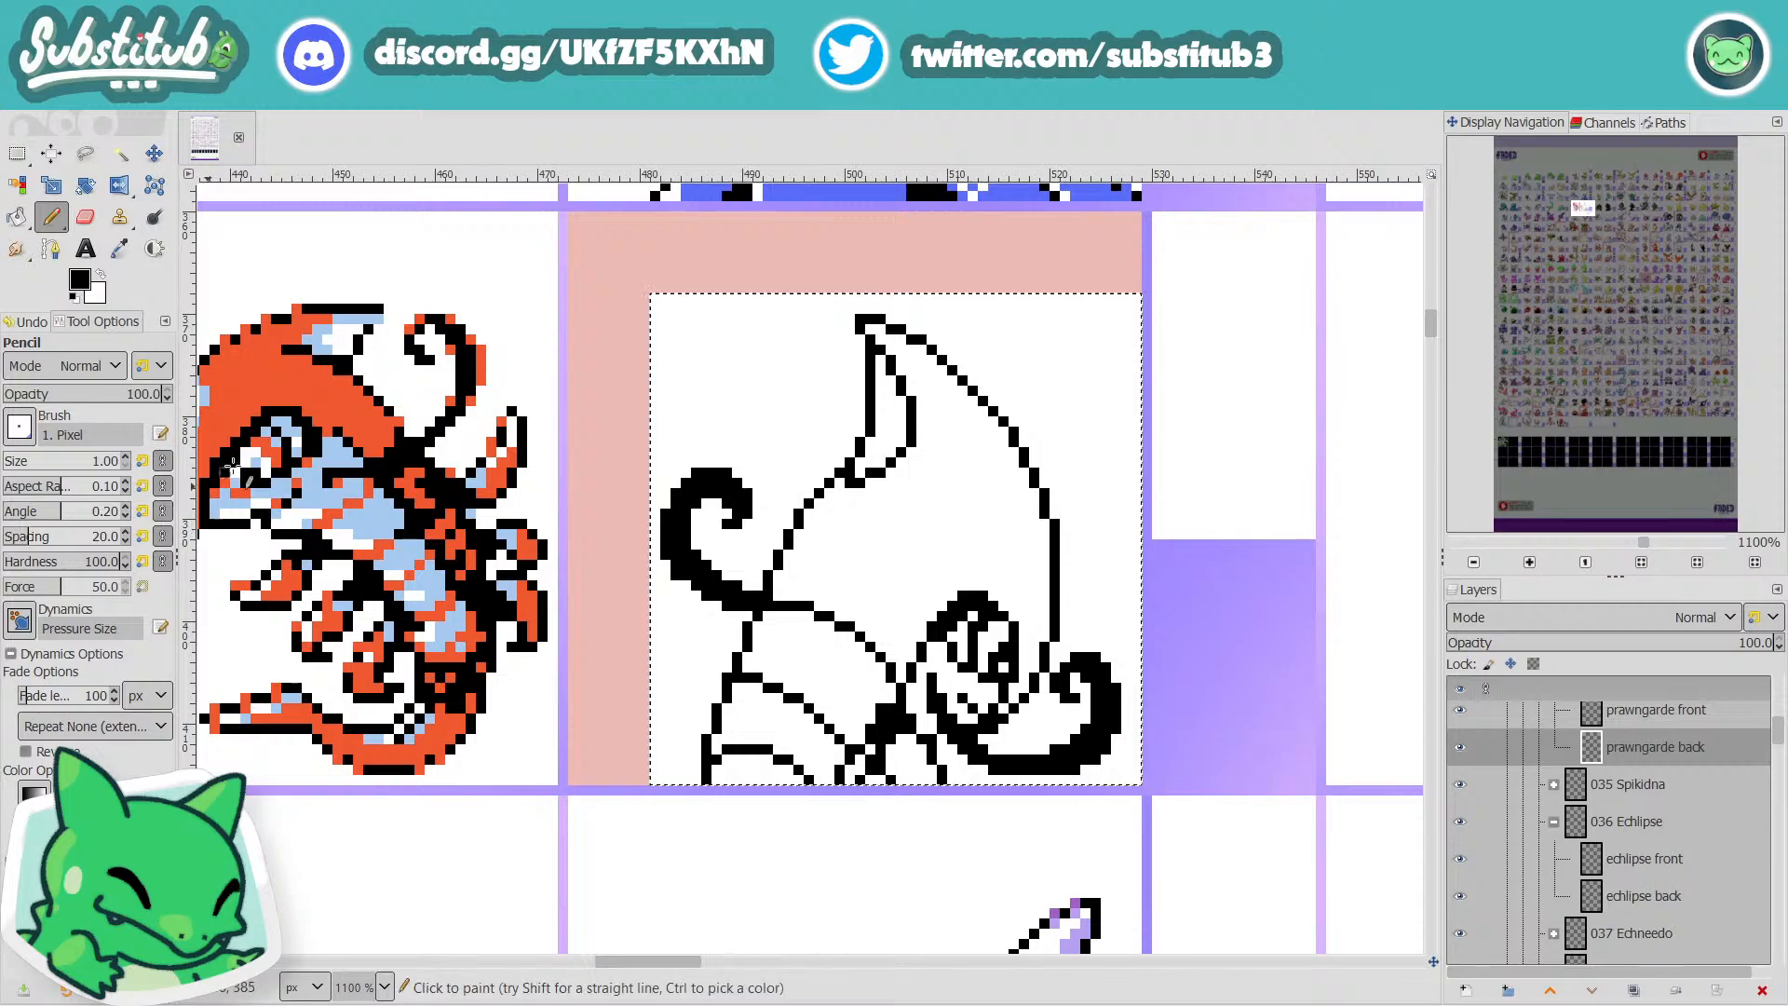
key(x)
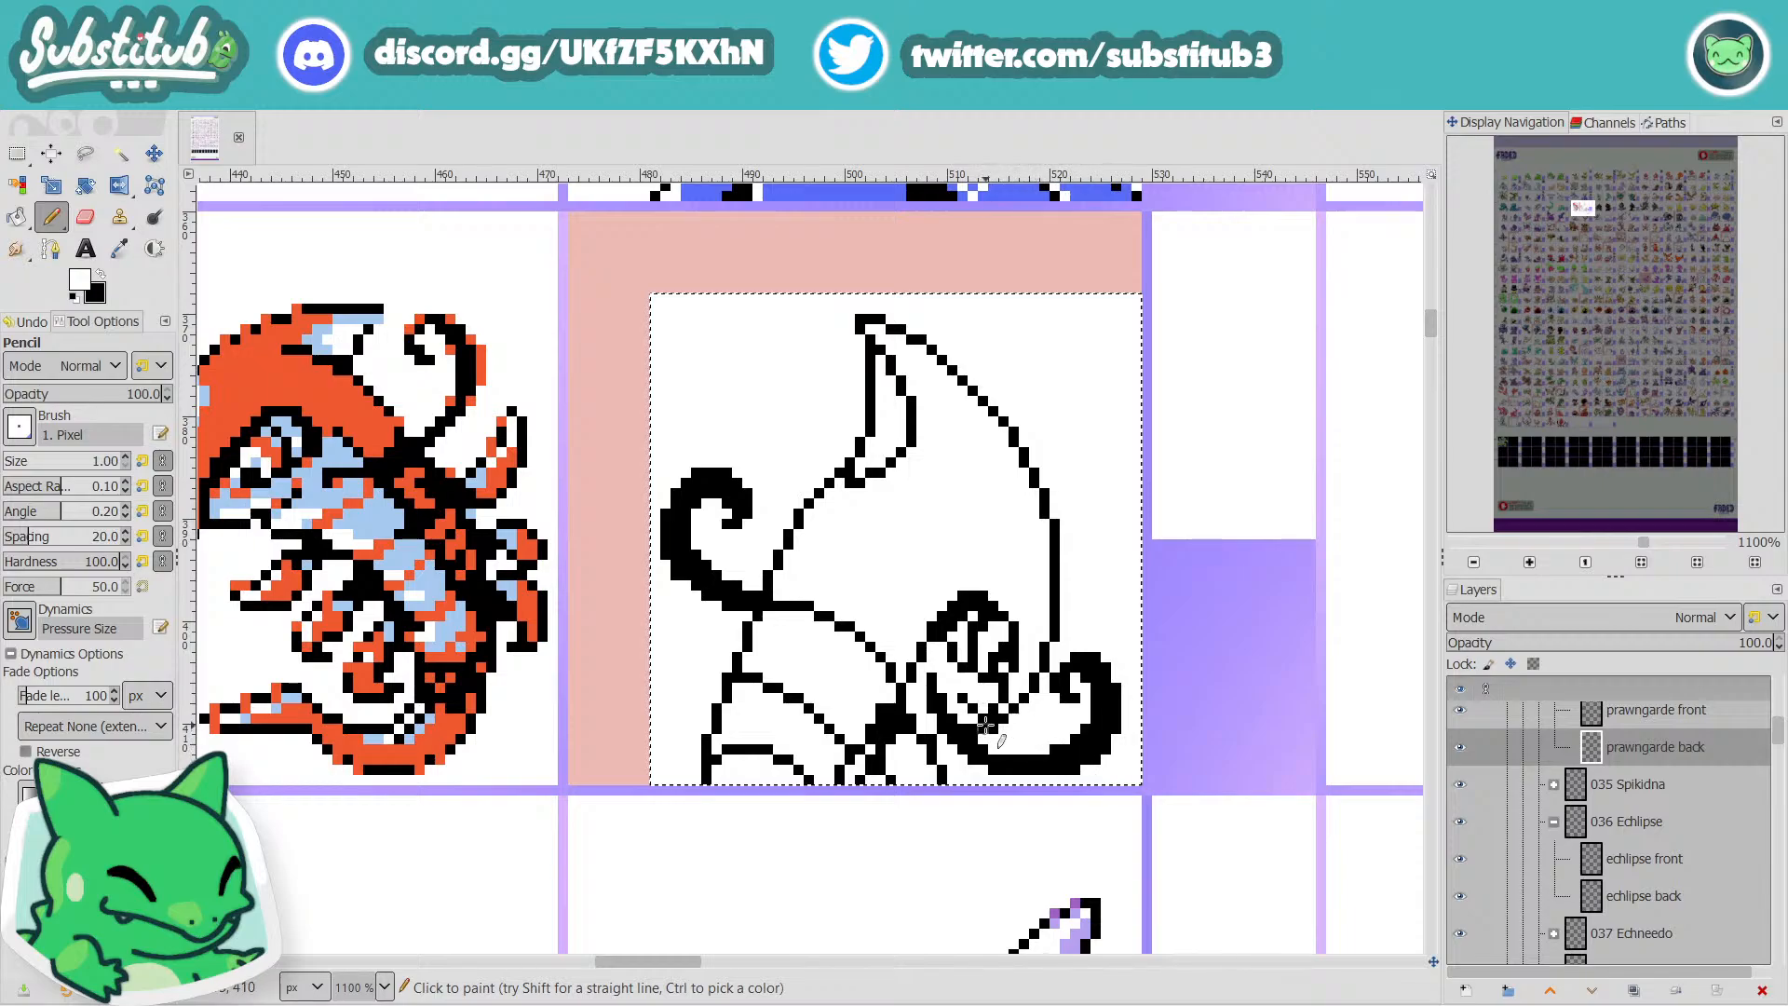
key(x)
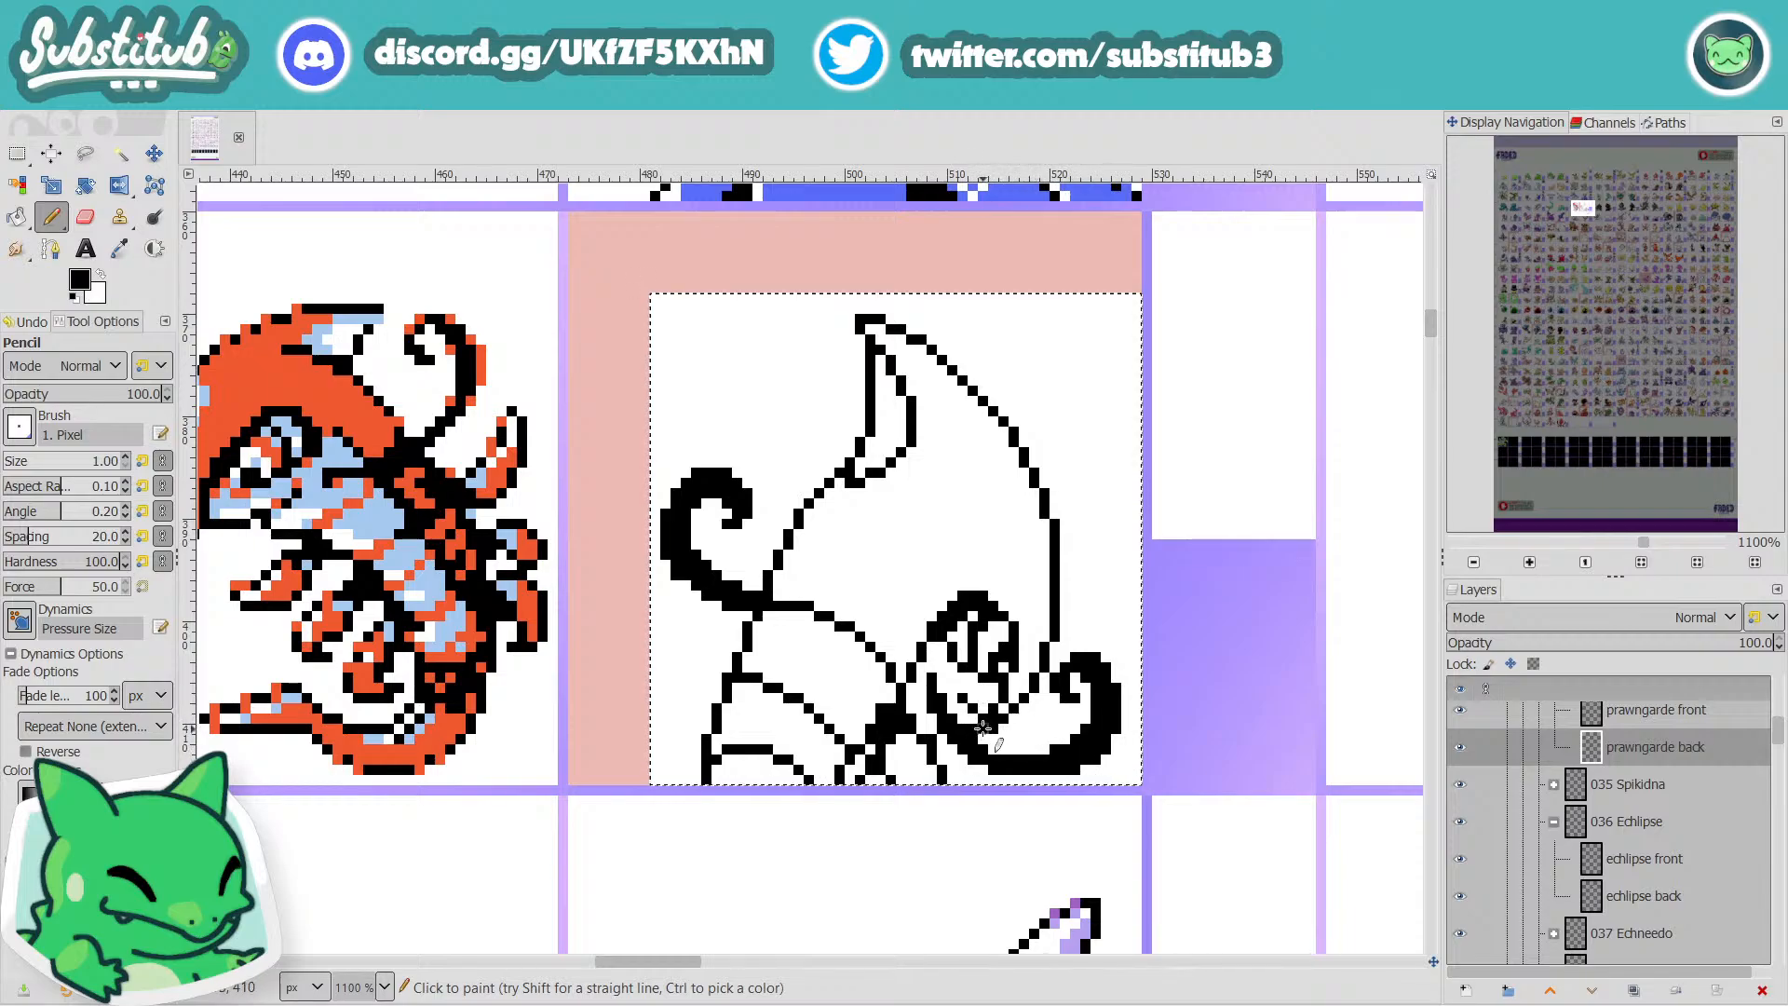
key(x)
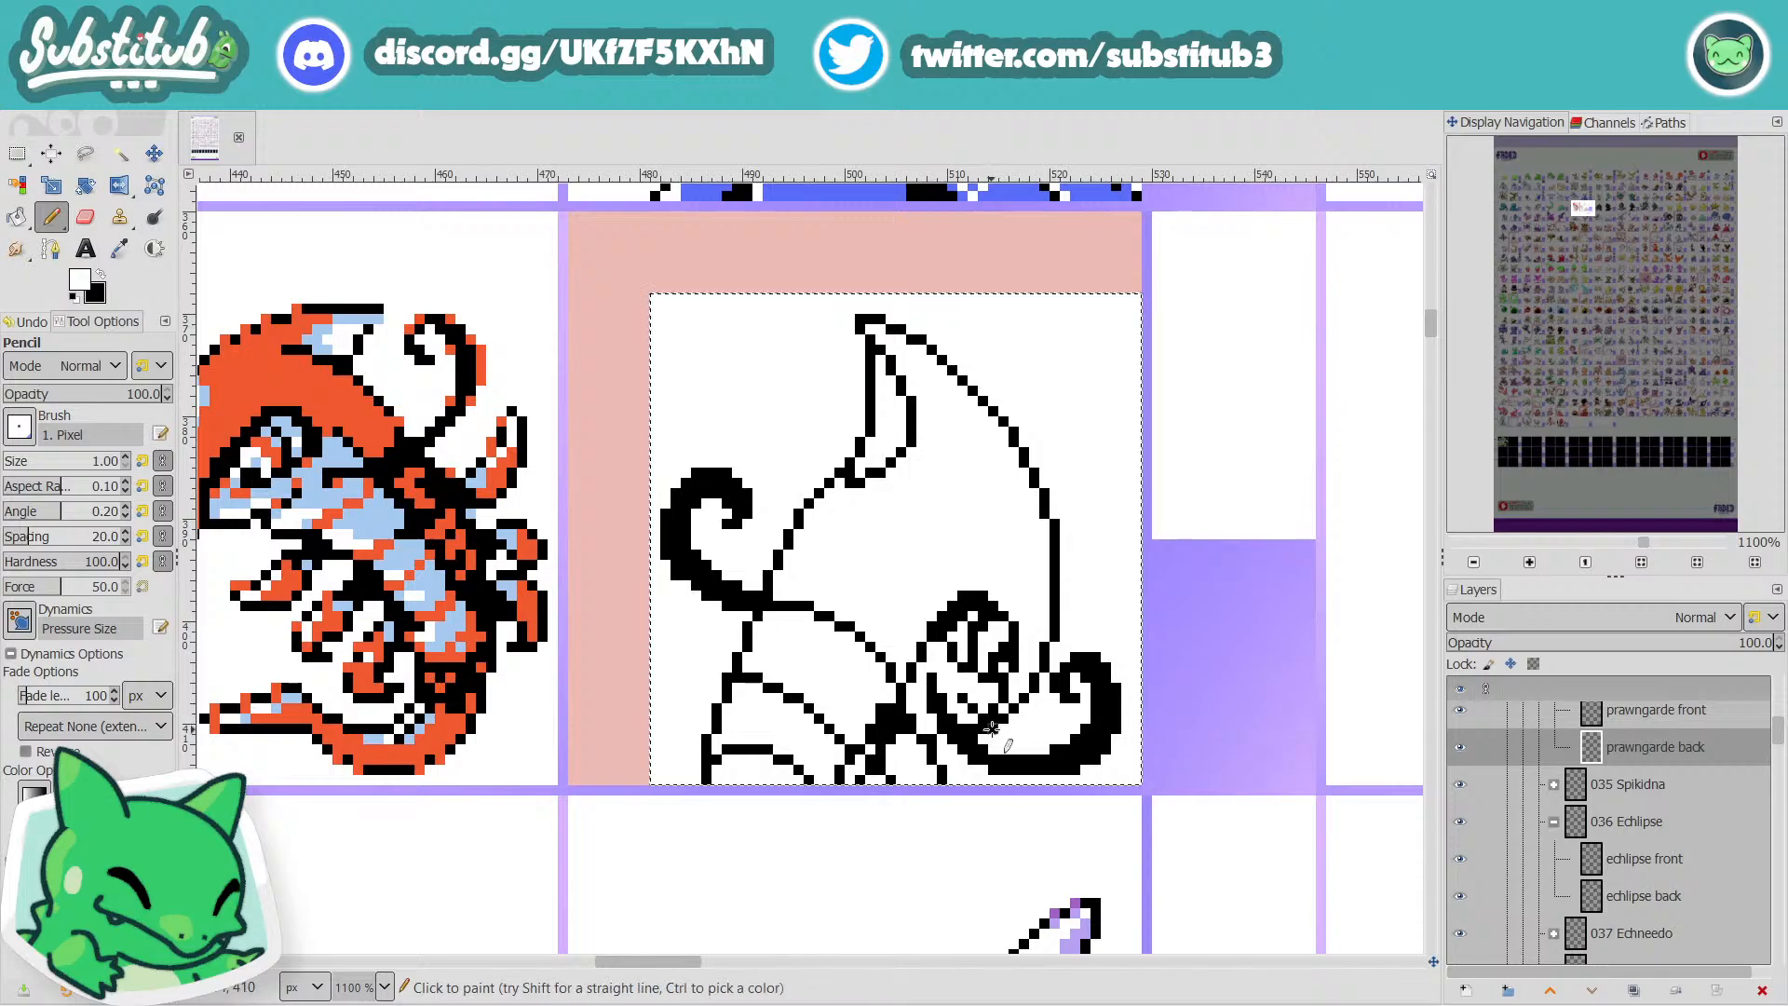
ctrl+scroll(994, 745, down, 3)
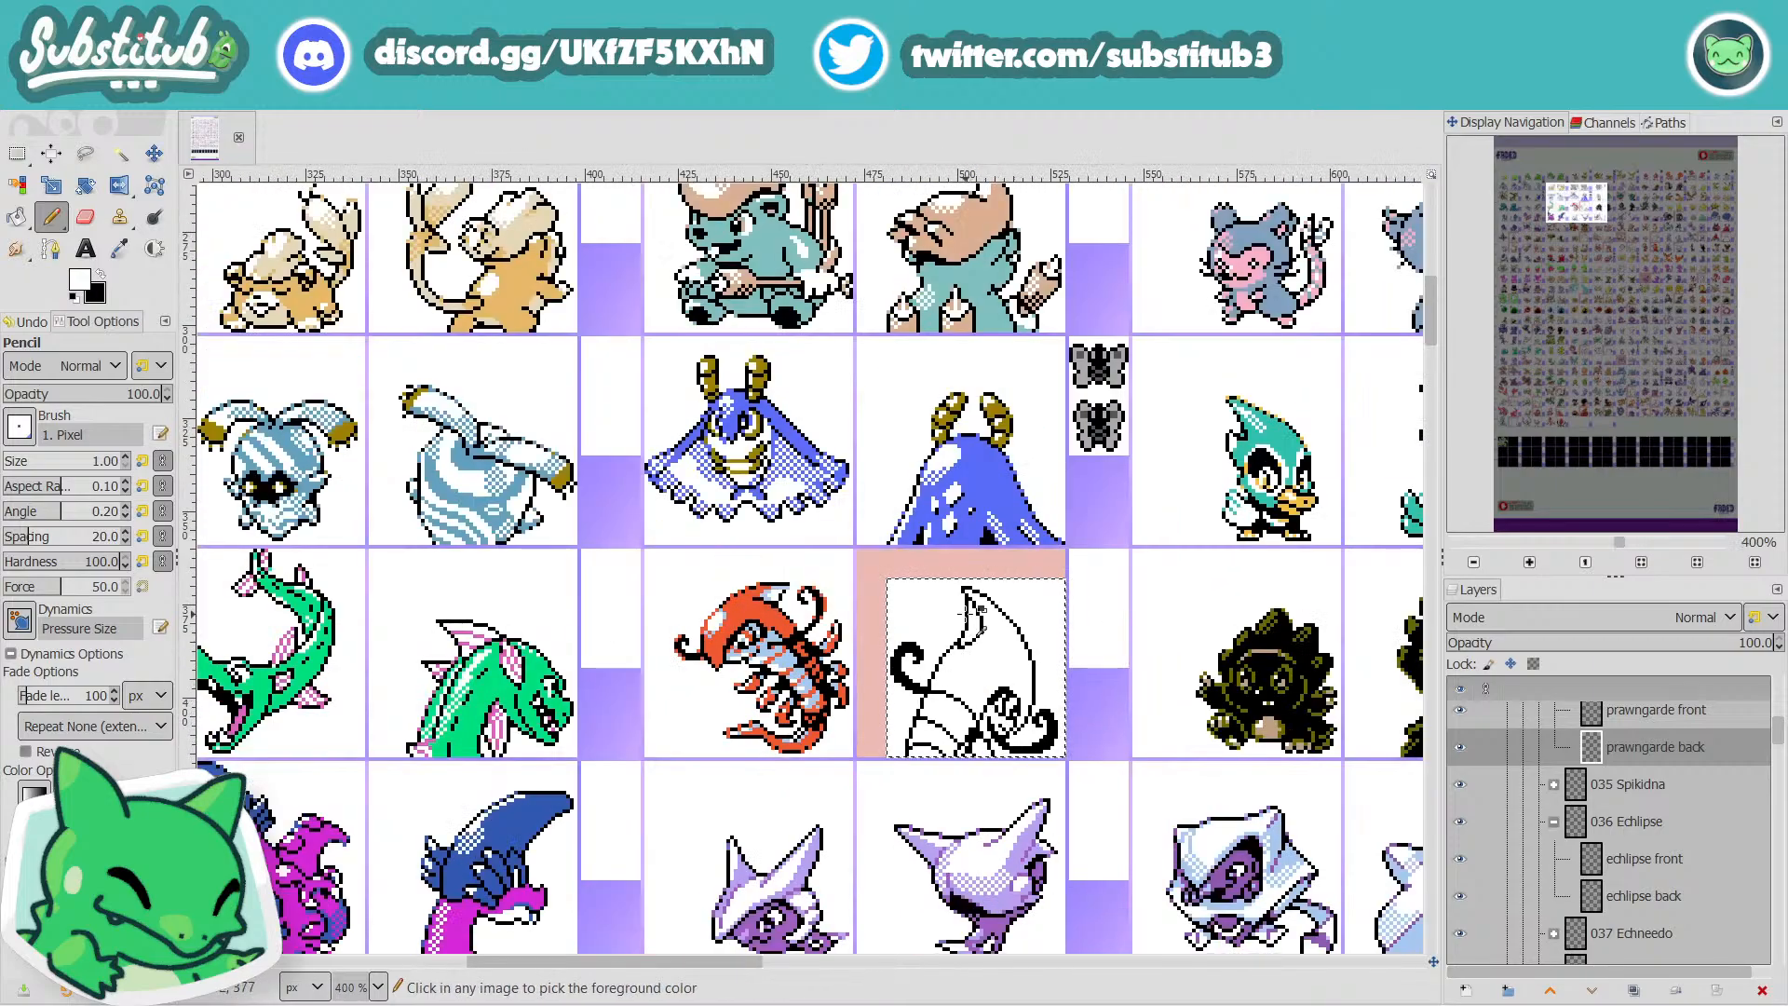
Fill in black pixels where the left curled antenna meets the edge of the head.
ctrl+scroll(957, 665, up, 5)
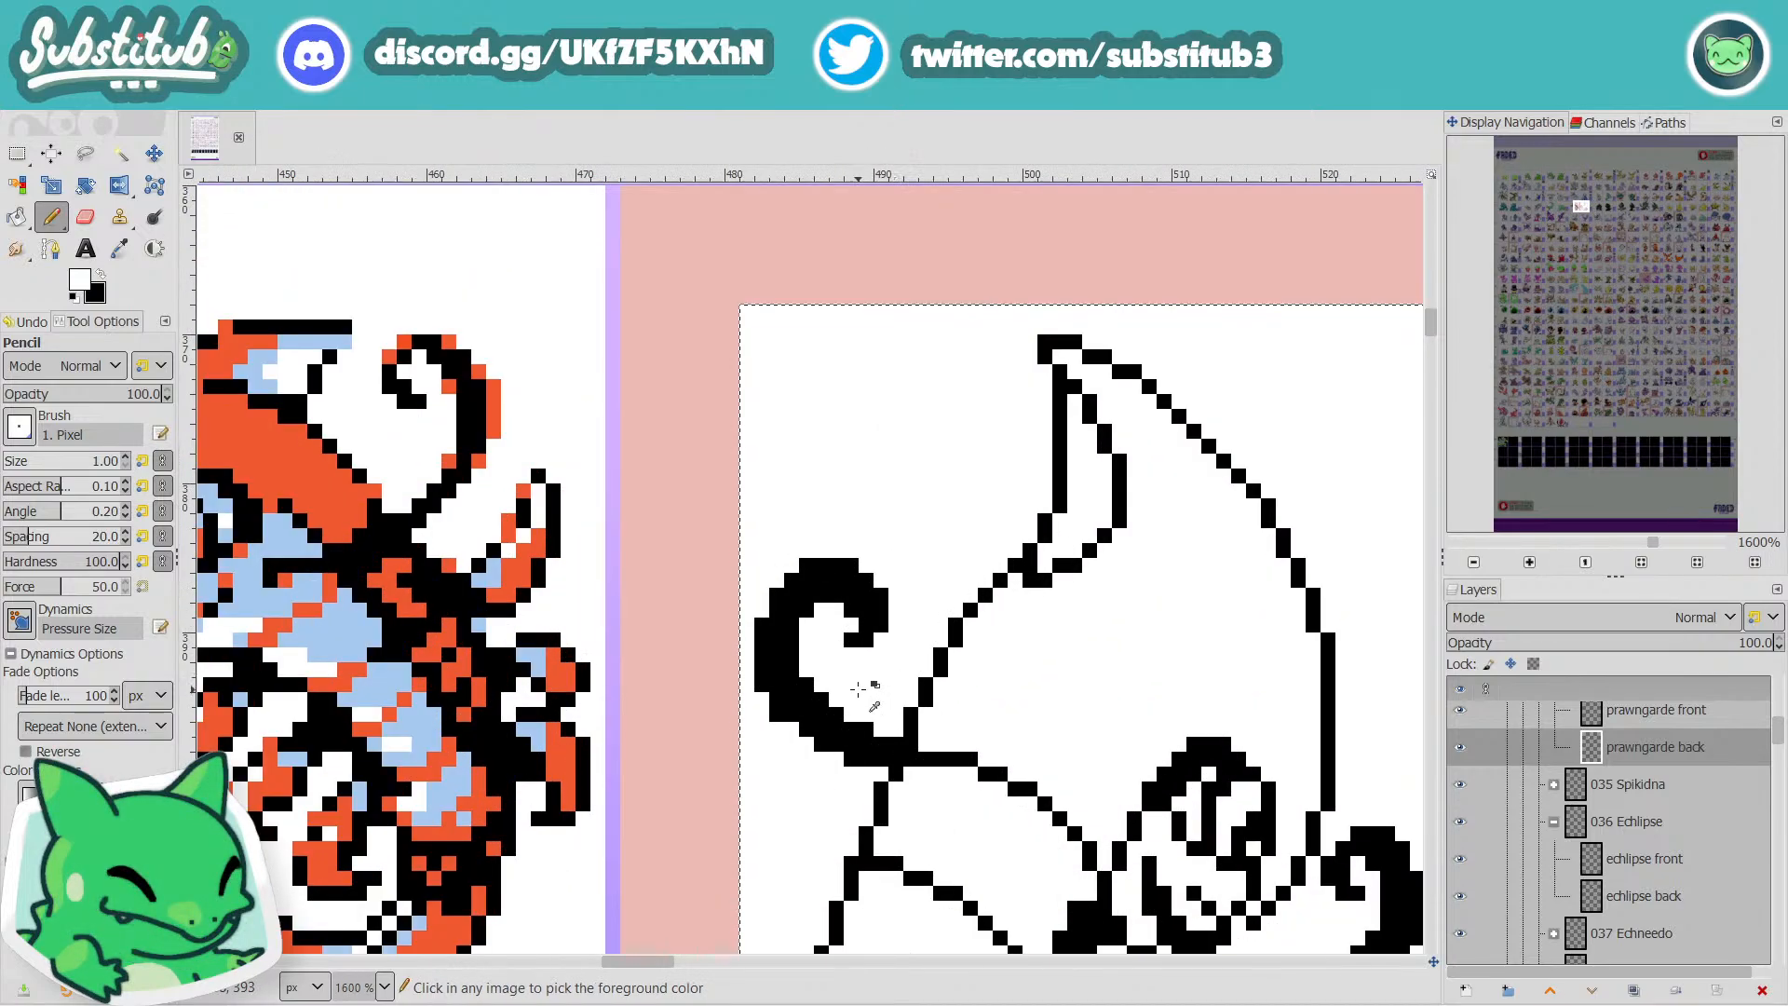
key(x)
click(875, 767)
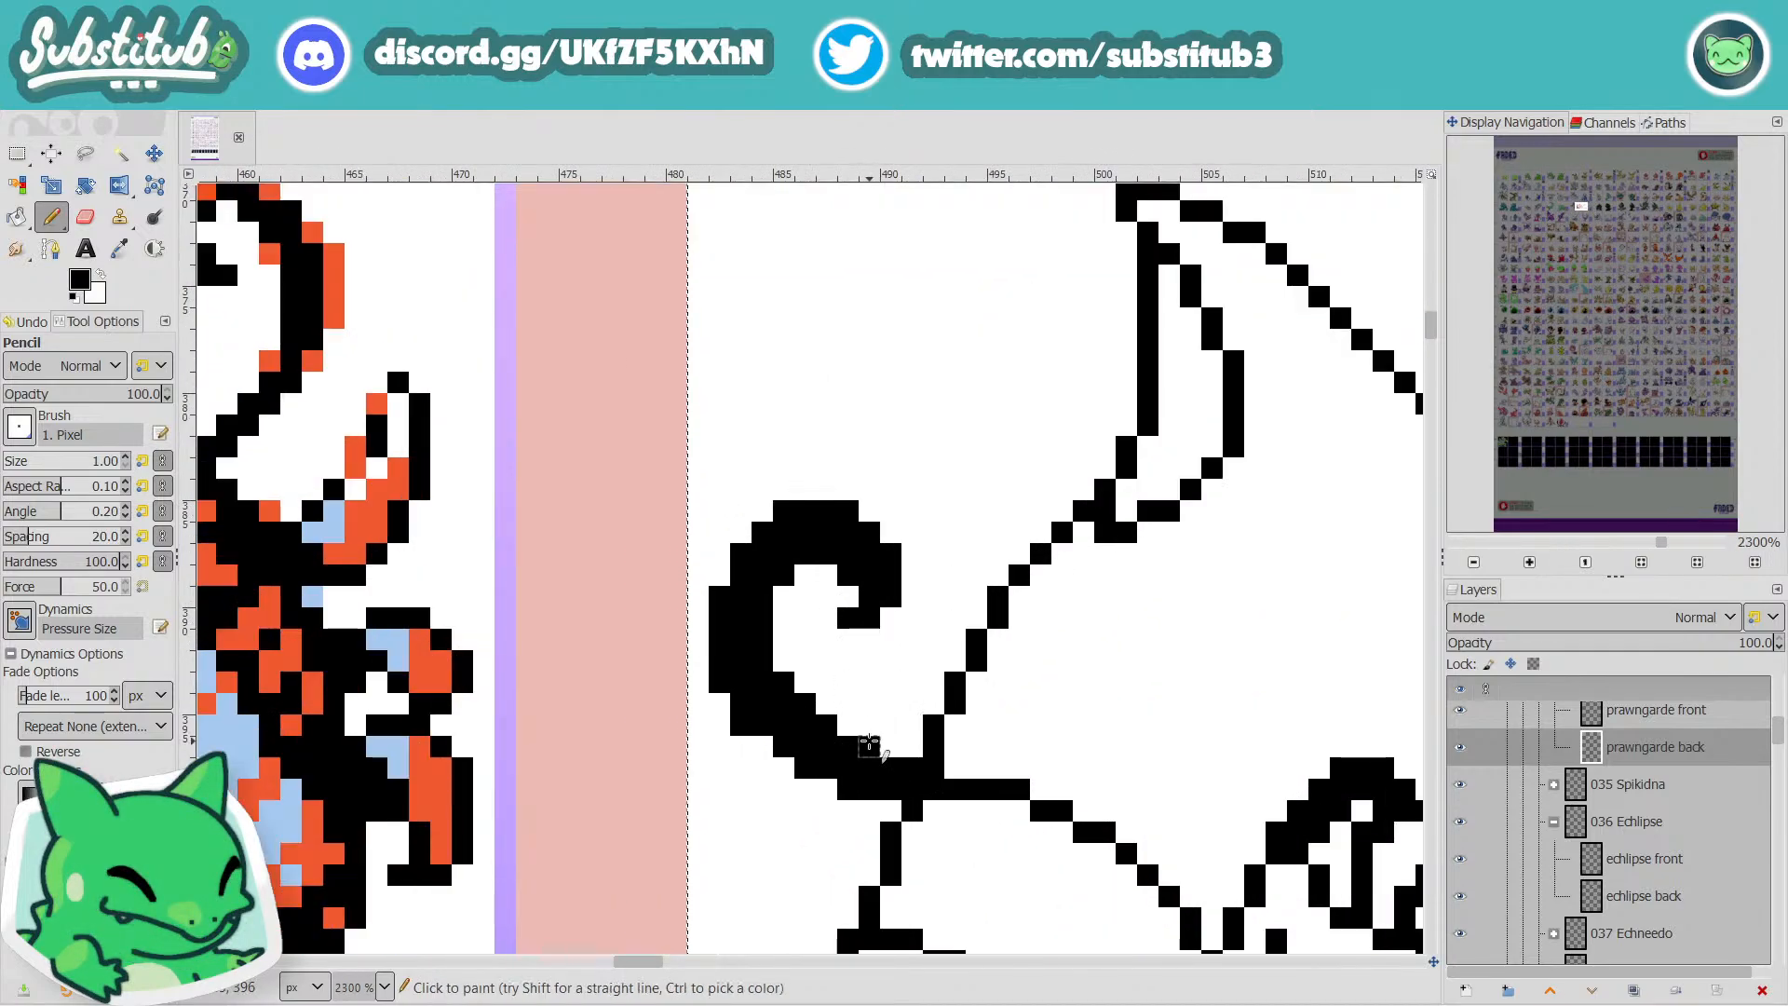
ctrl+scroll(869, 745, down, 3)
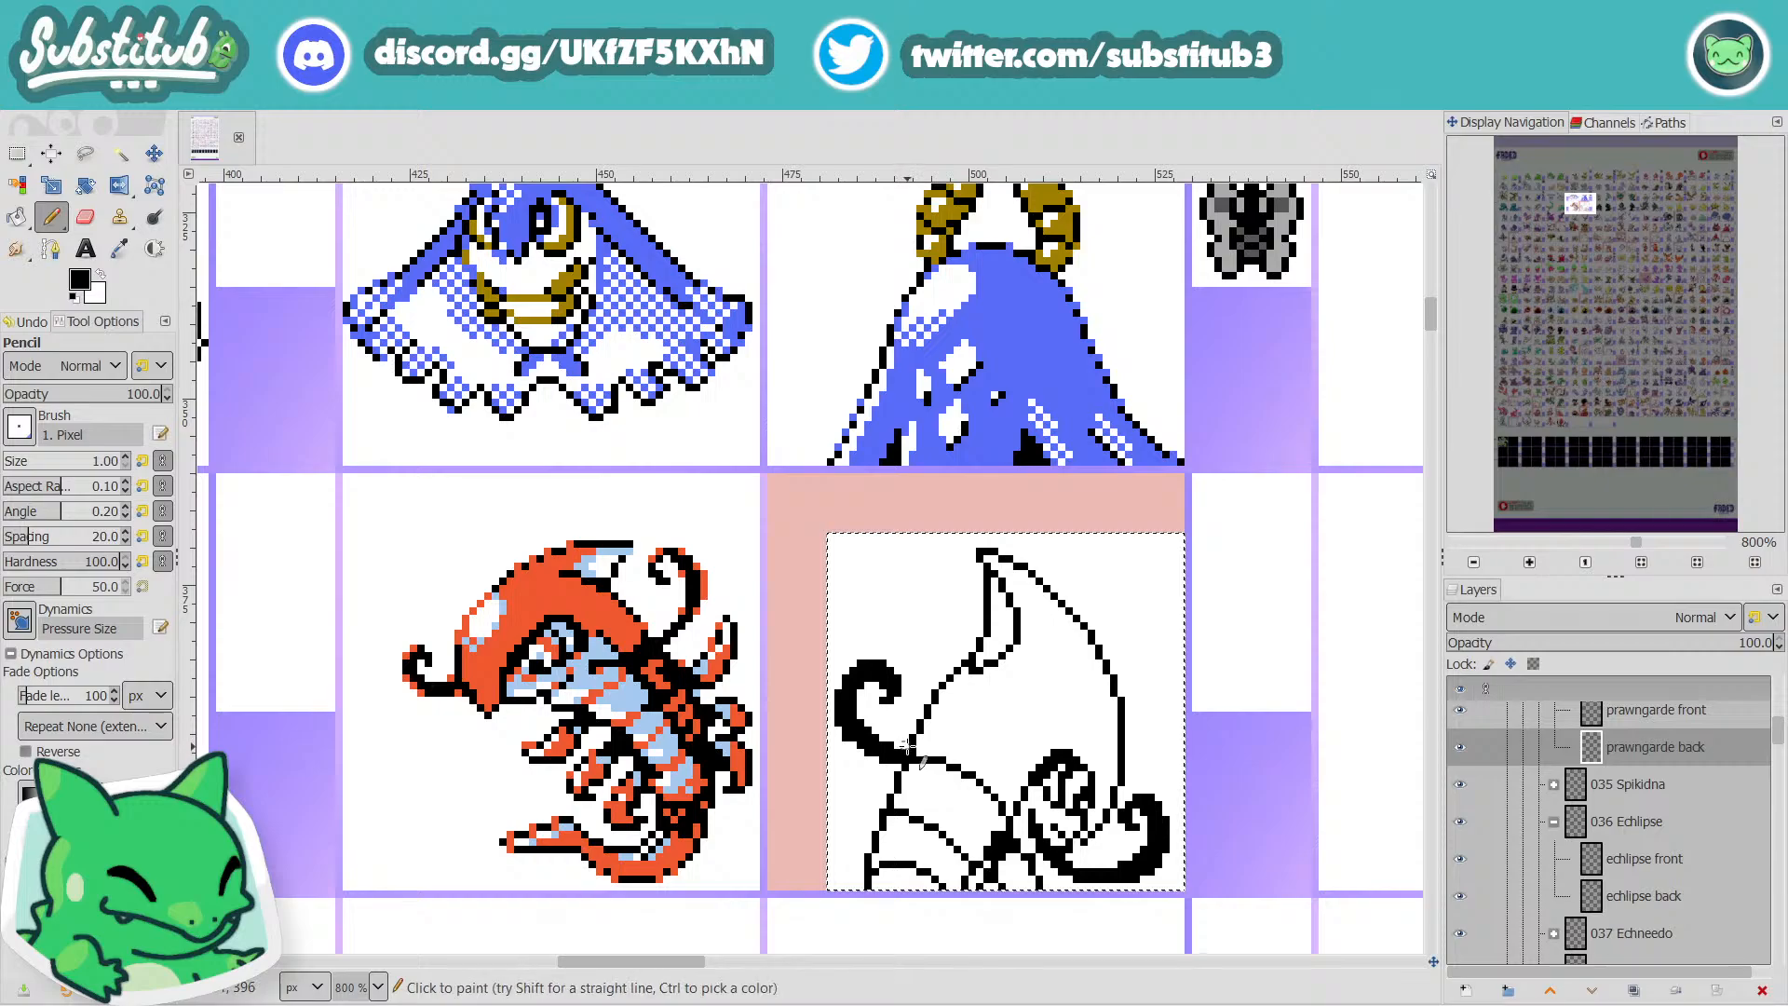
key(x)
key(x)
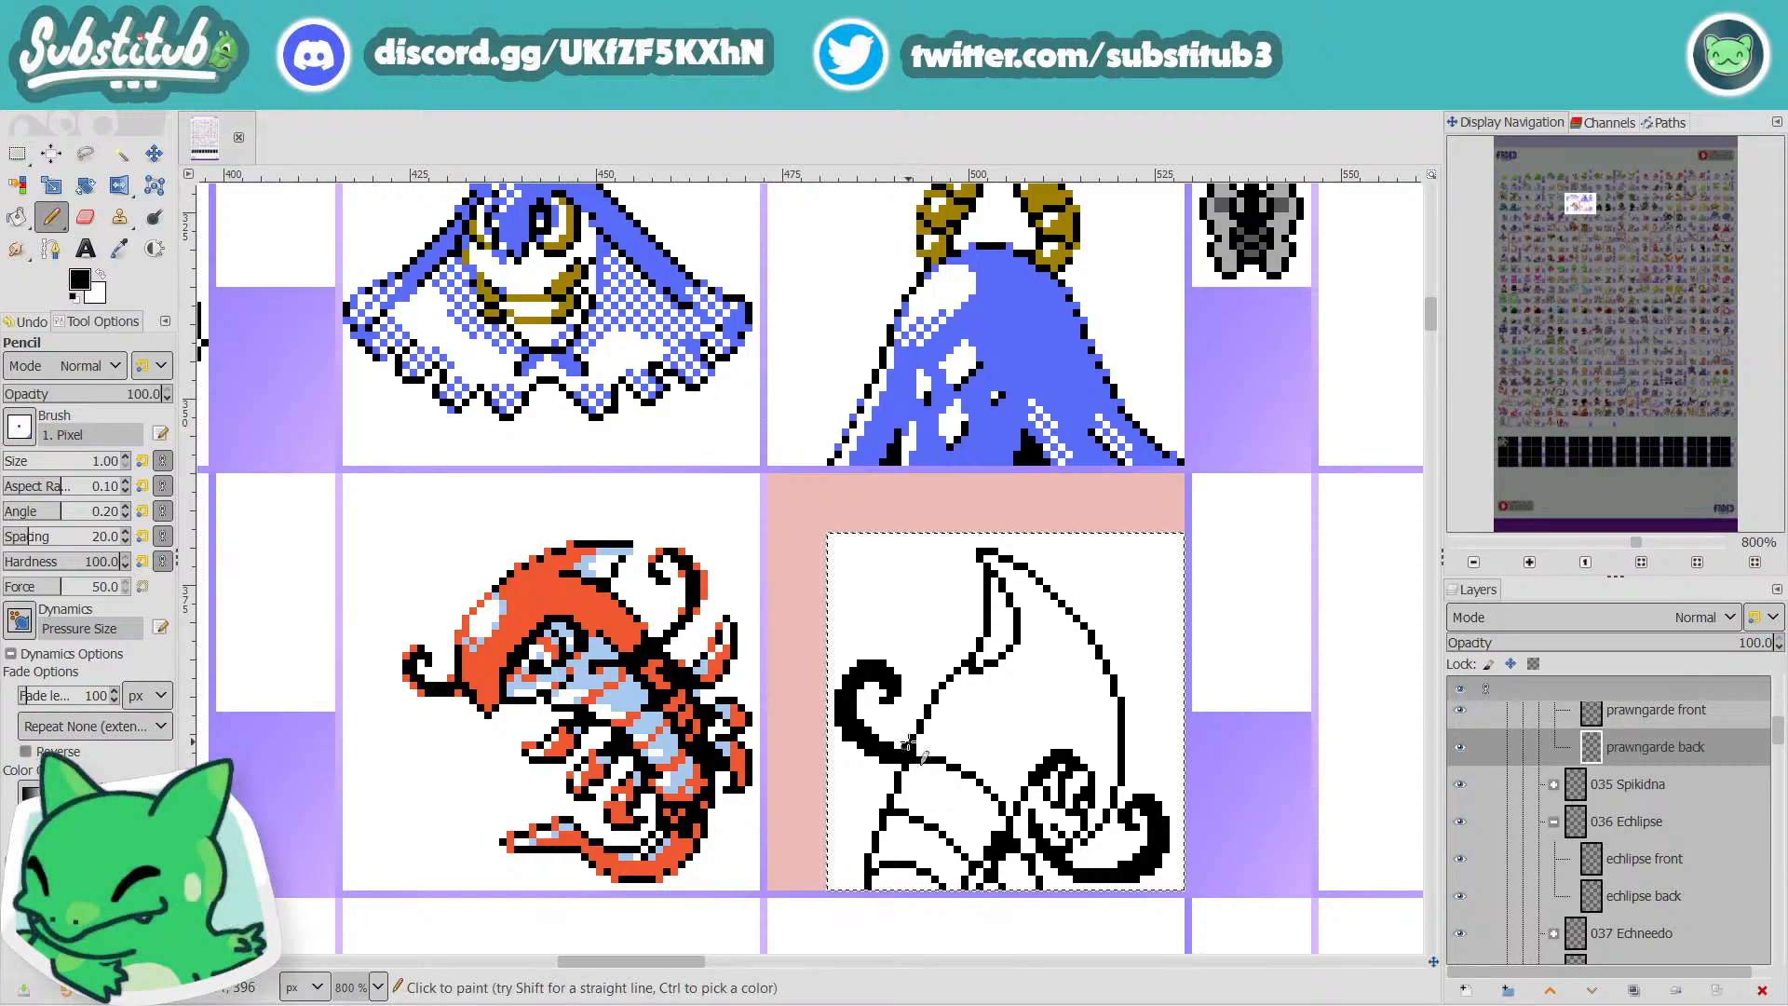
key(x)
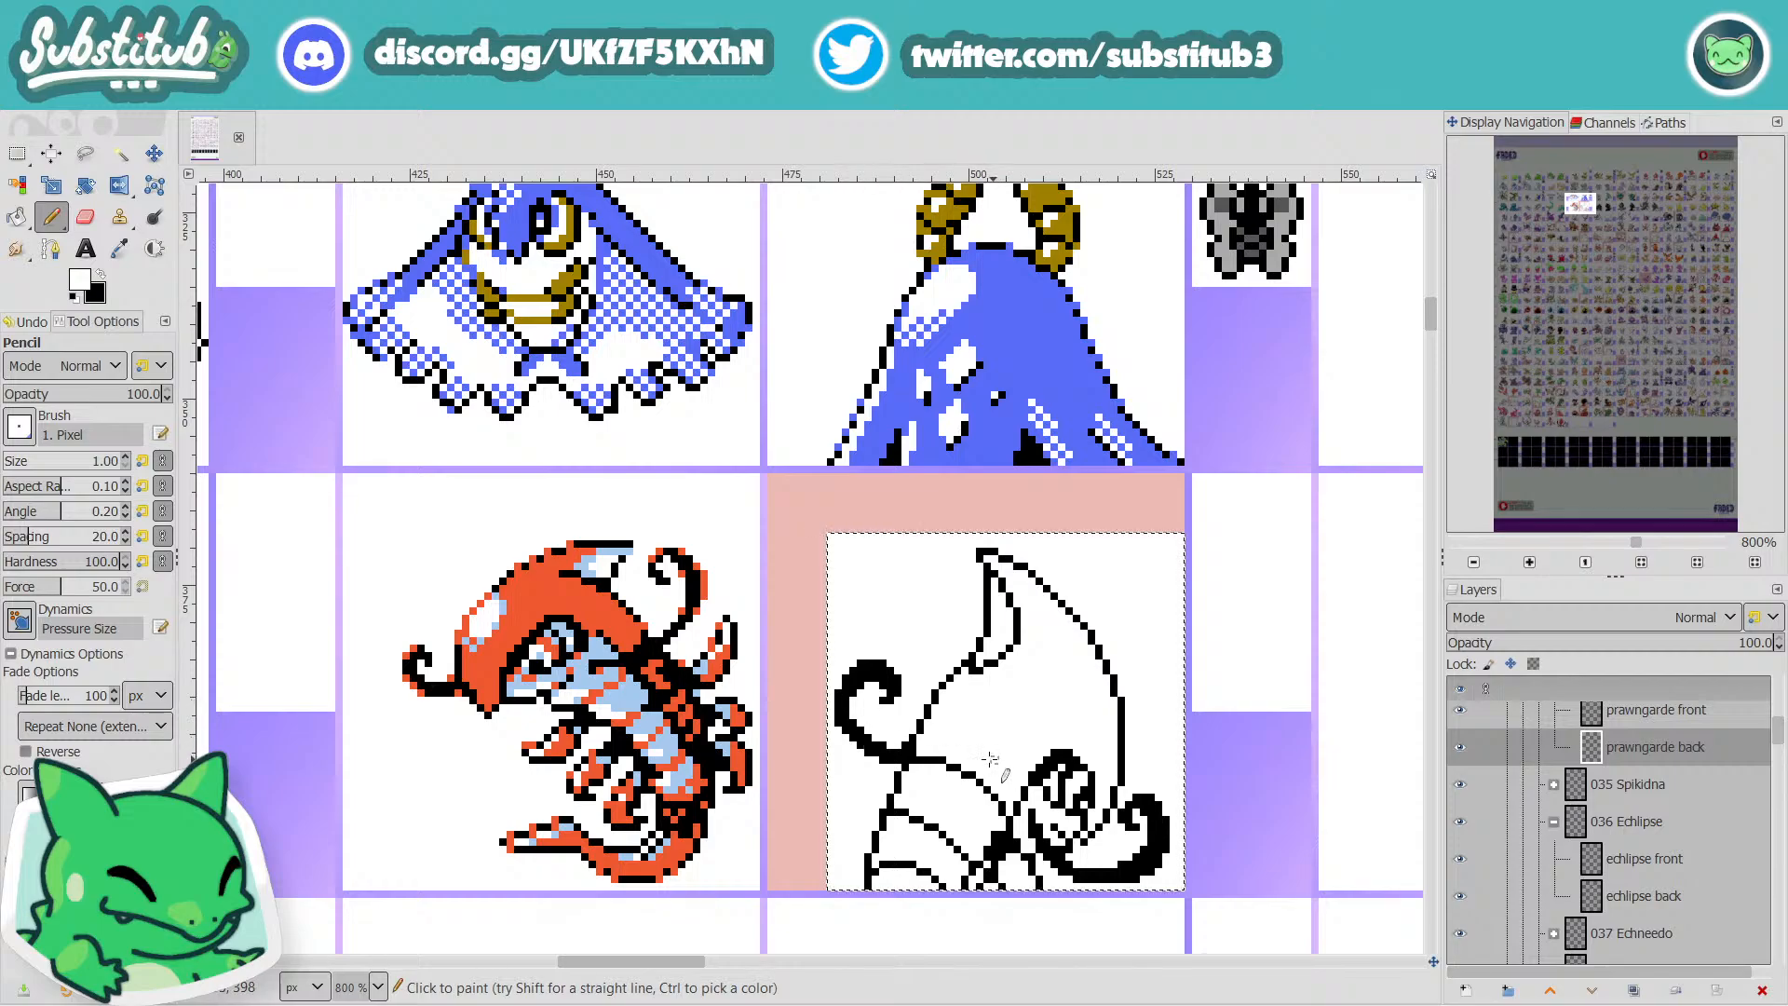
Thin the lower curve of the left antenna with white pixels and save the image.
scroll(991, 760, down, 3)
scroll(1025, 786, up, 2)
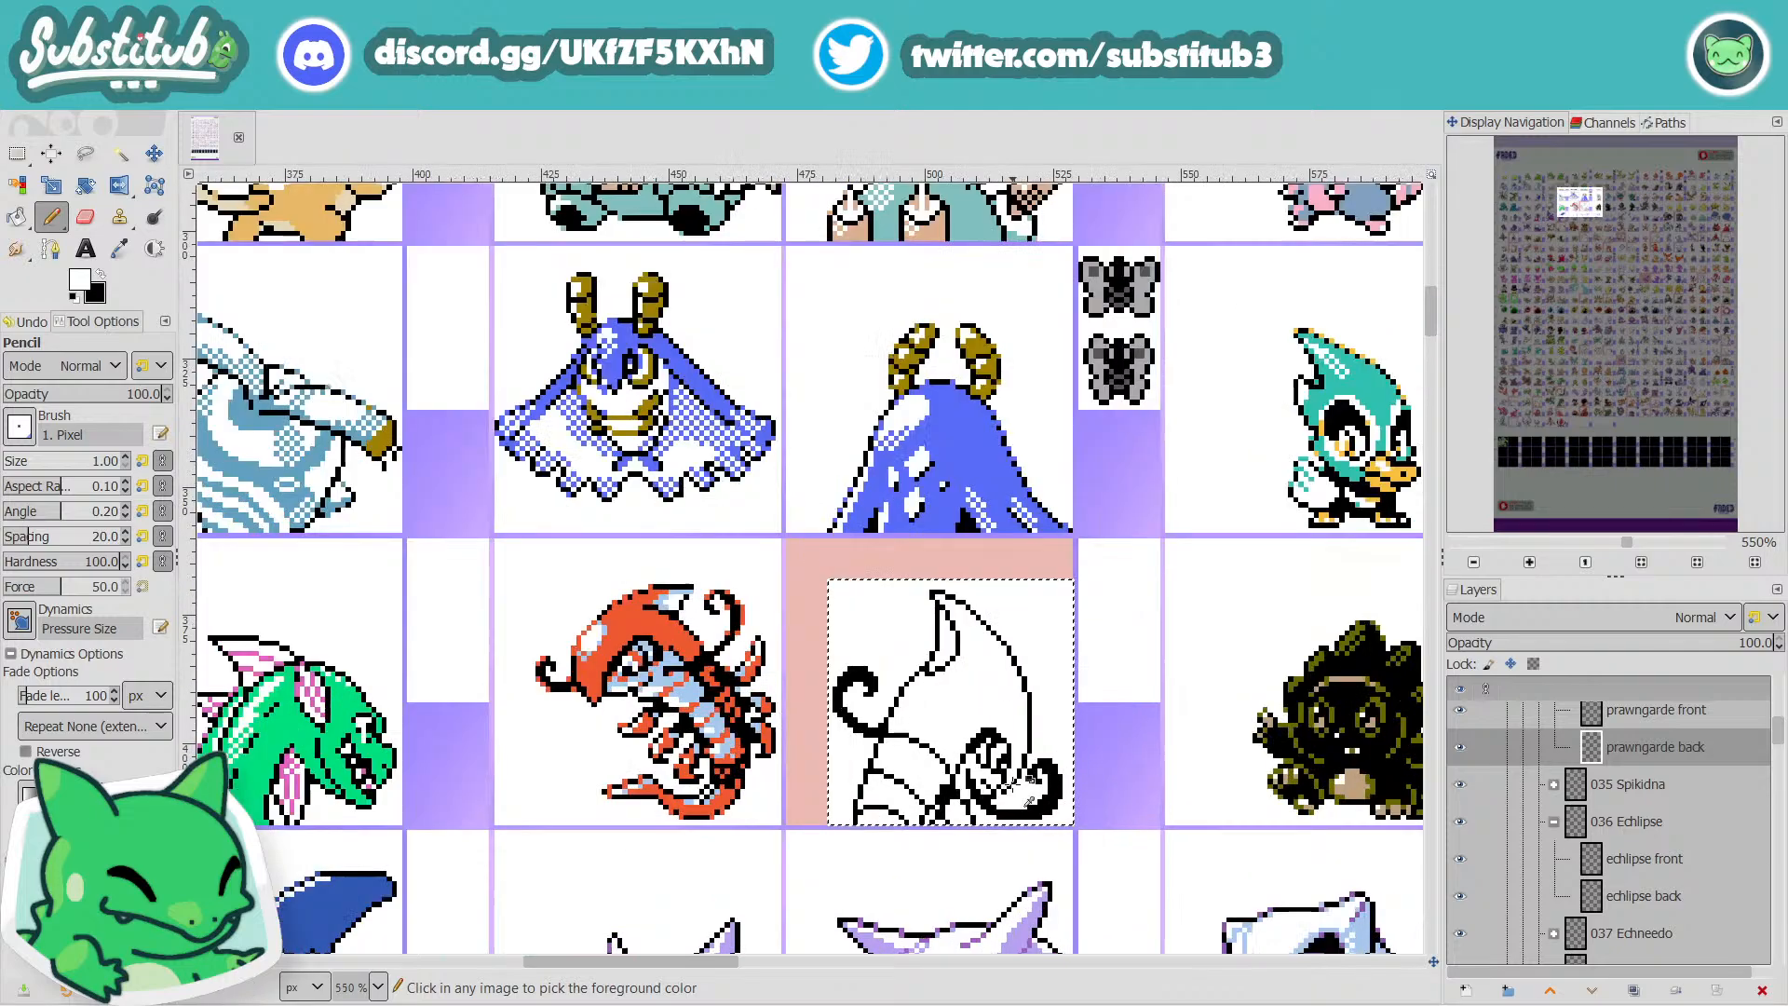
scroll(892, 733, up, 3)
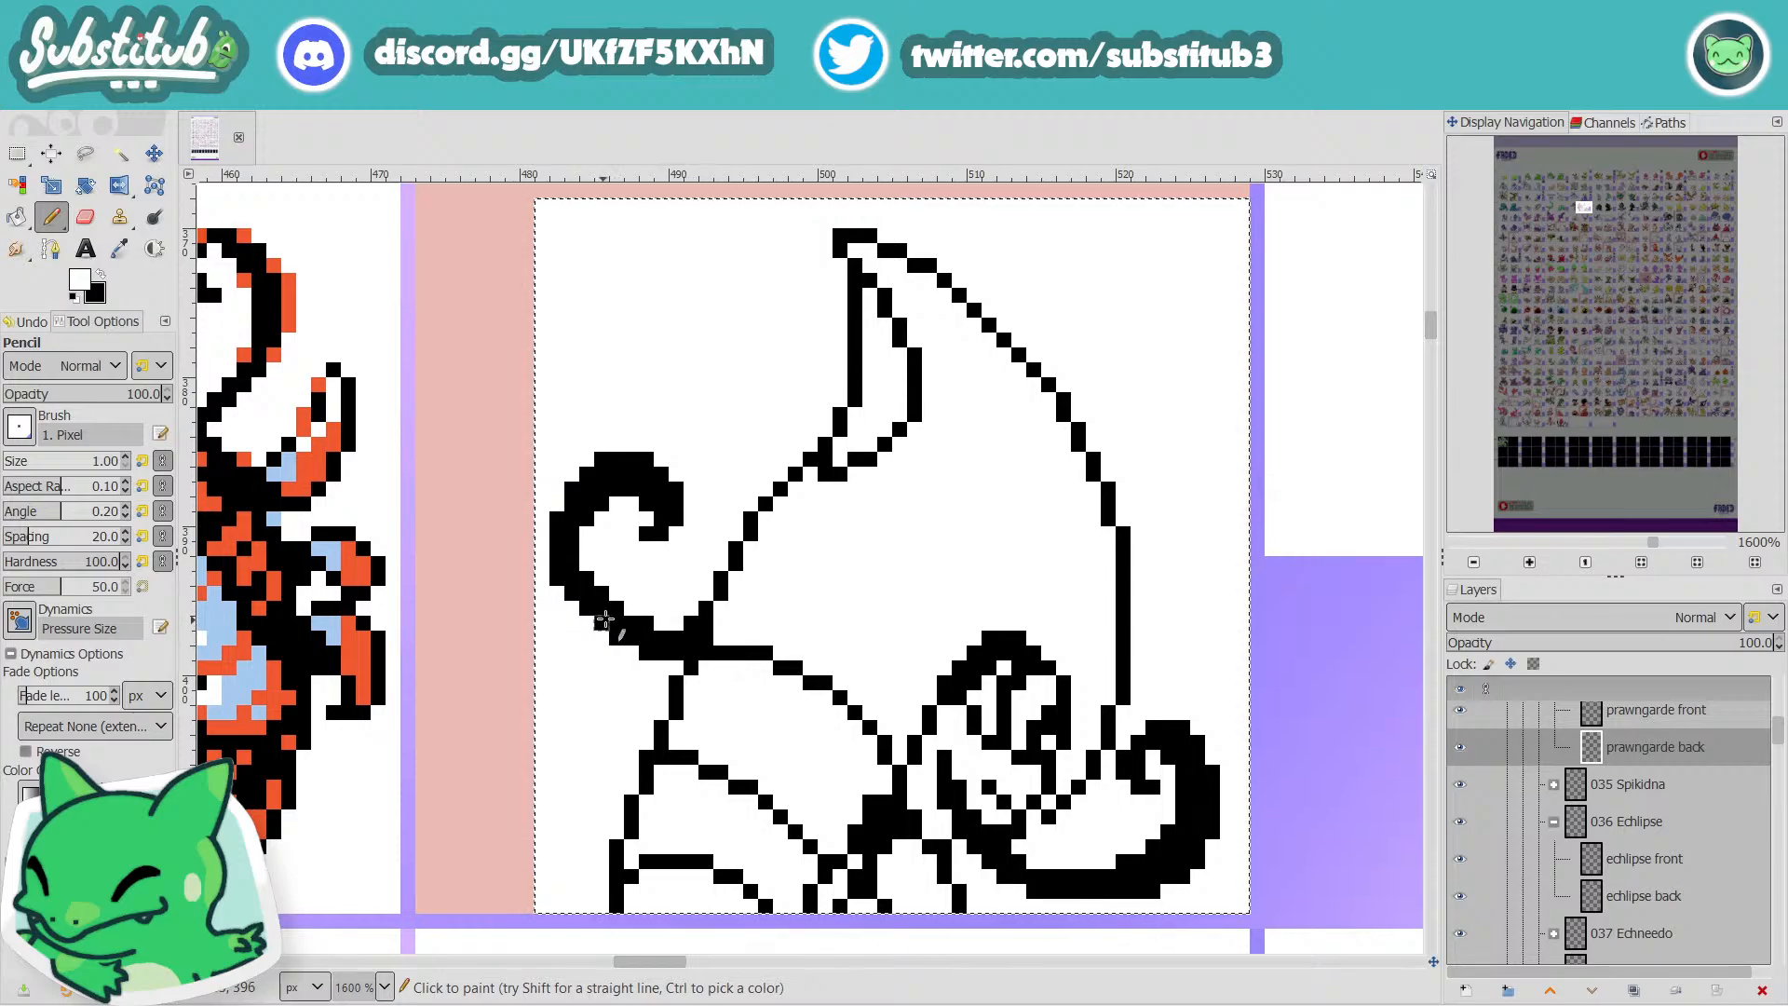
ctrl+scroll(935, 554, down, 3)
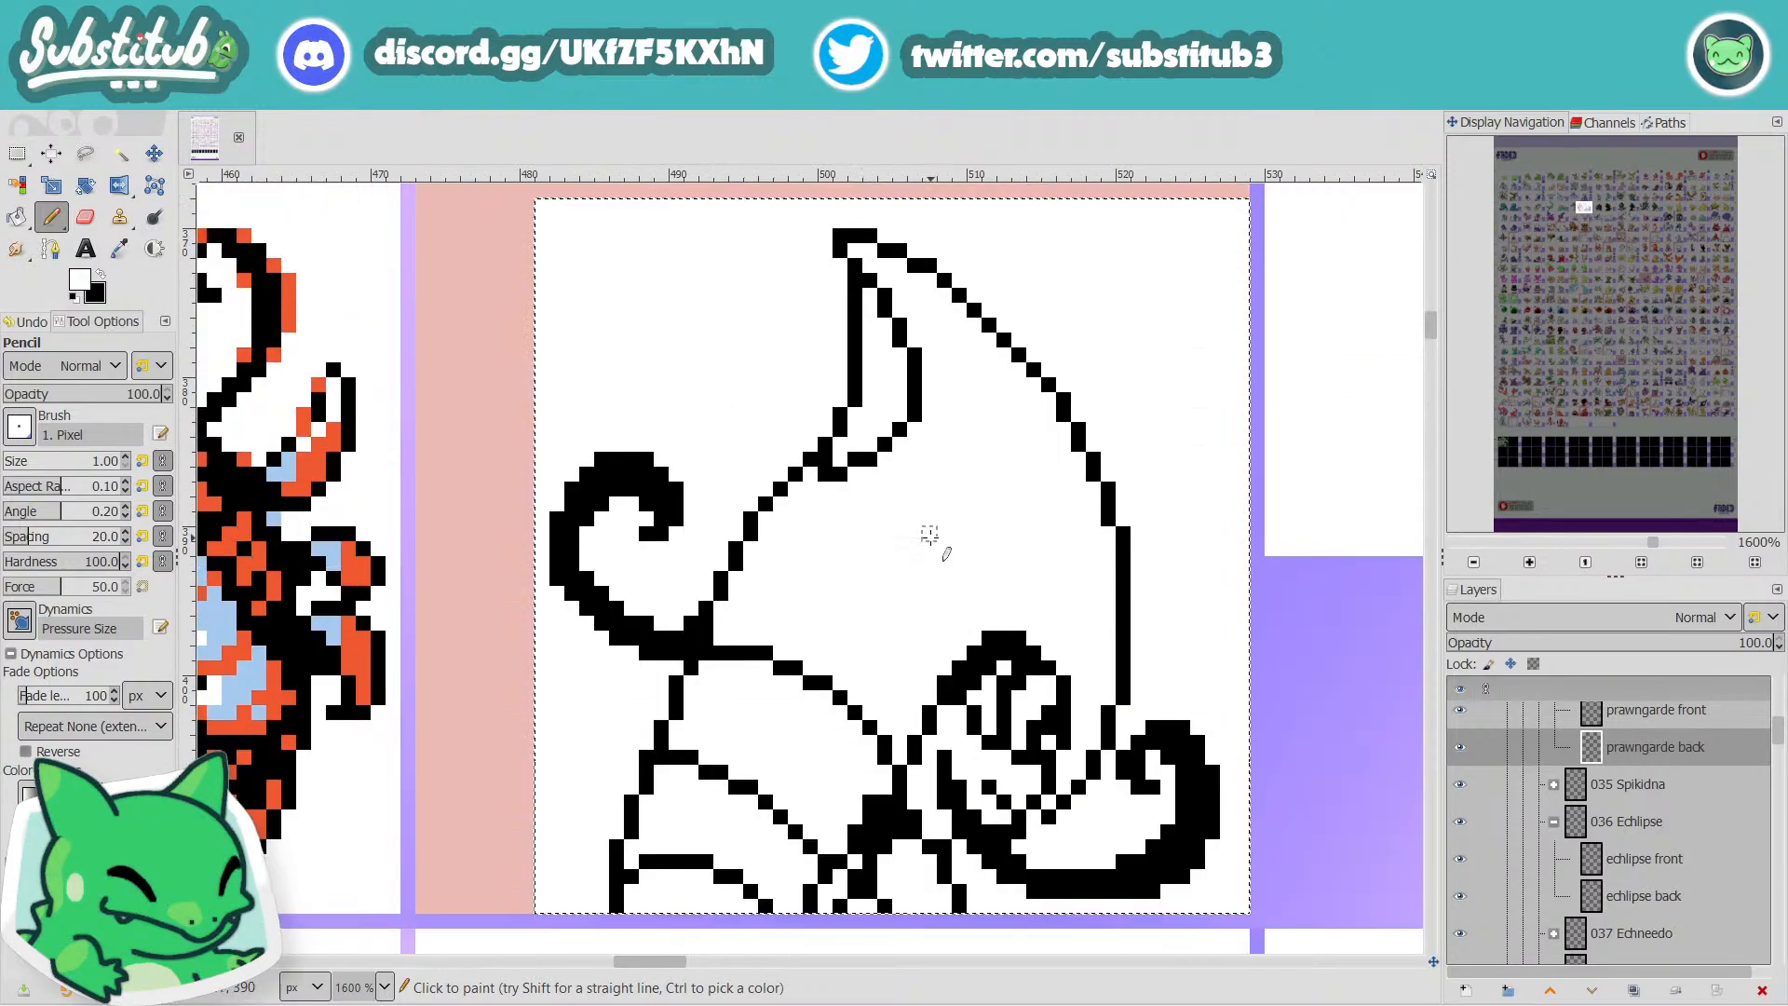
ctrl+scroll(935, 554, down, 1)
key(ctrl+s)
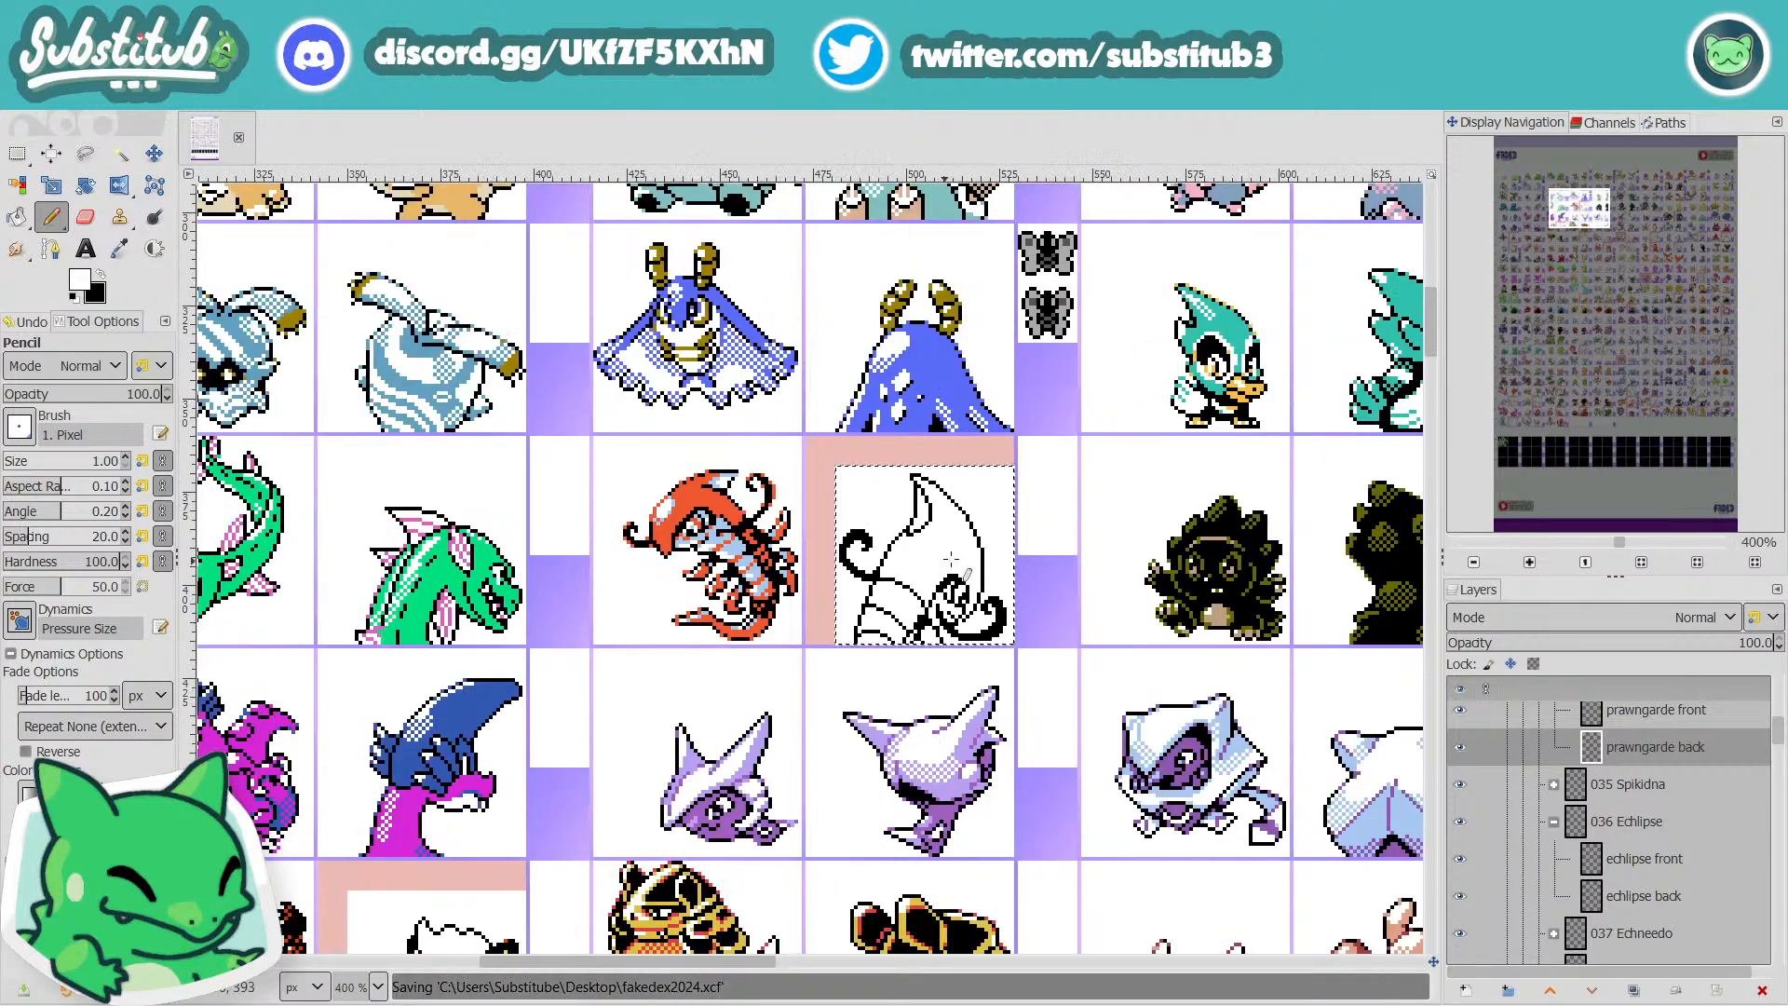
Rework the leg lines beneath the face, trimming with white and thickening the strokes toward the jaw with black.
ctrl+scroll(909, 562, up, 2)
scroll(960, 615, down, 3)
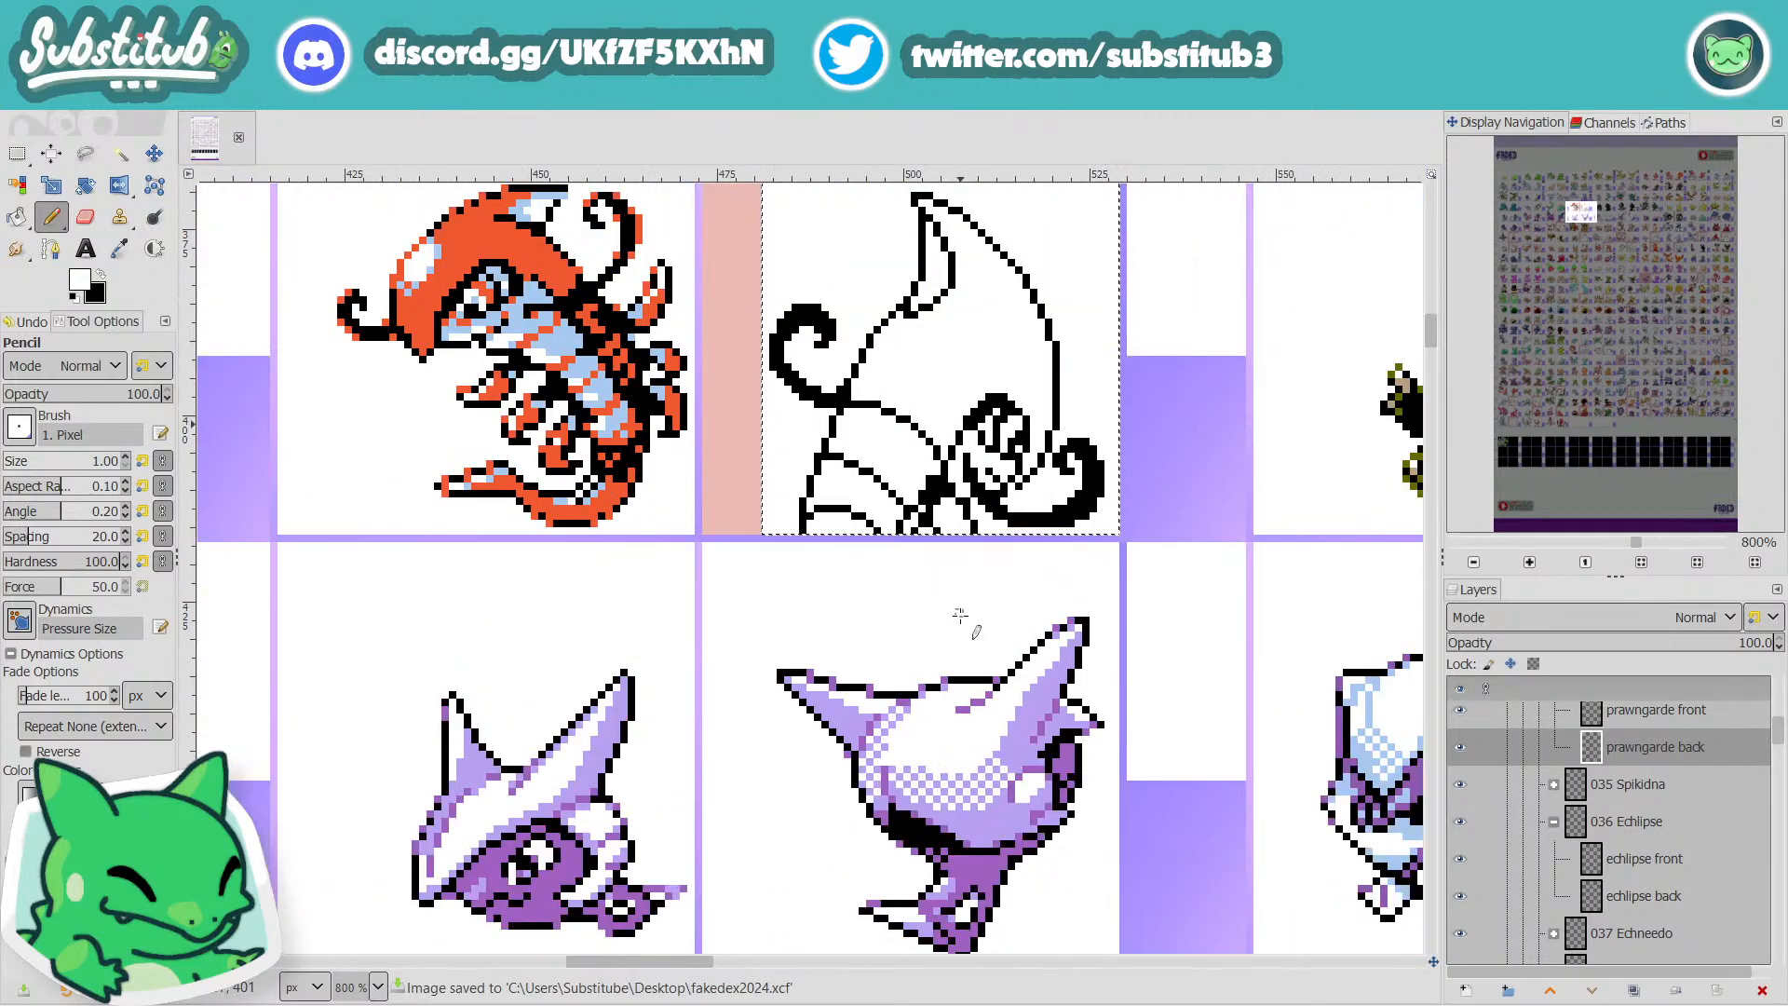
ctrl+scroll(945, 582, up, 1)
scroll(922, 587, up, 3)
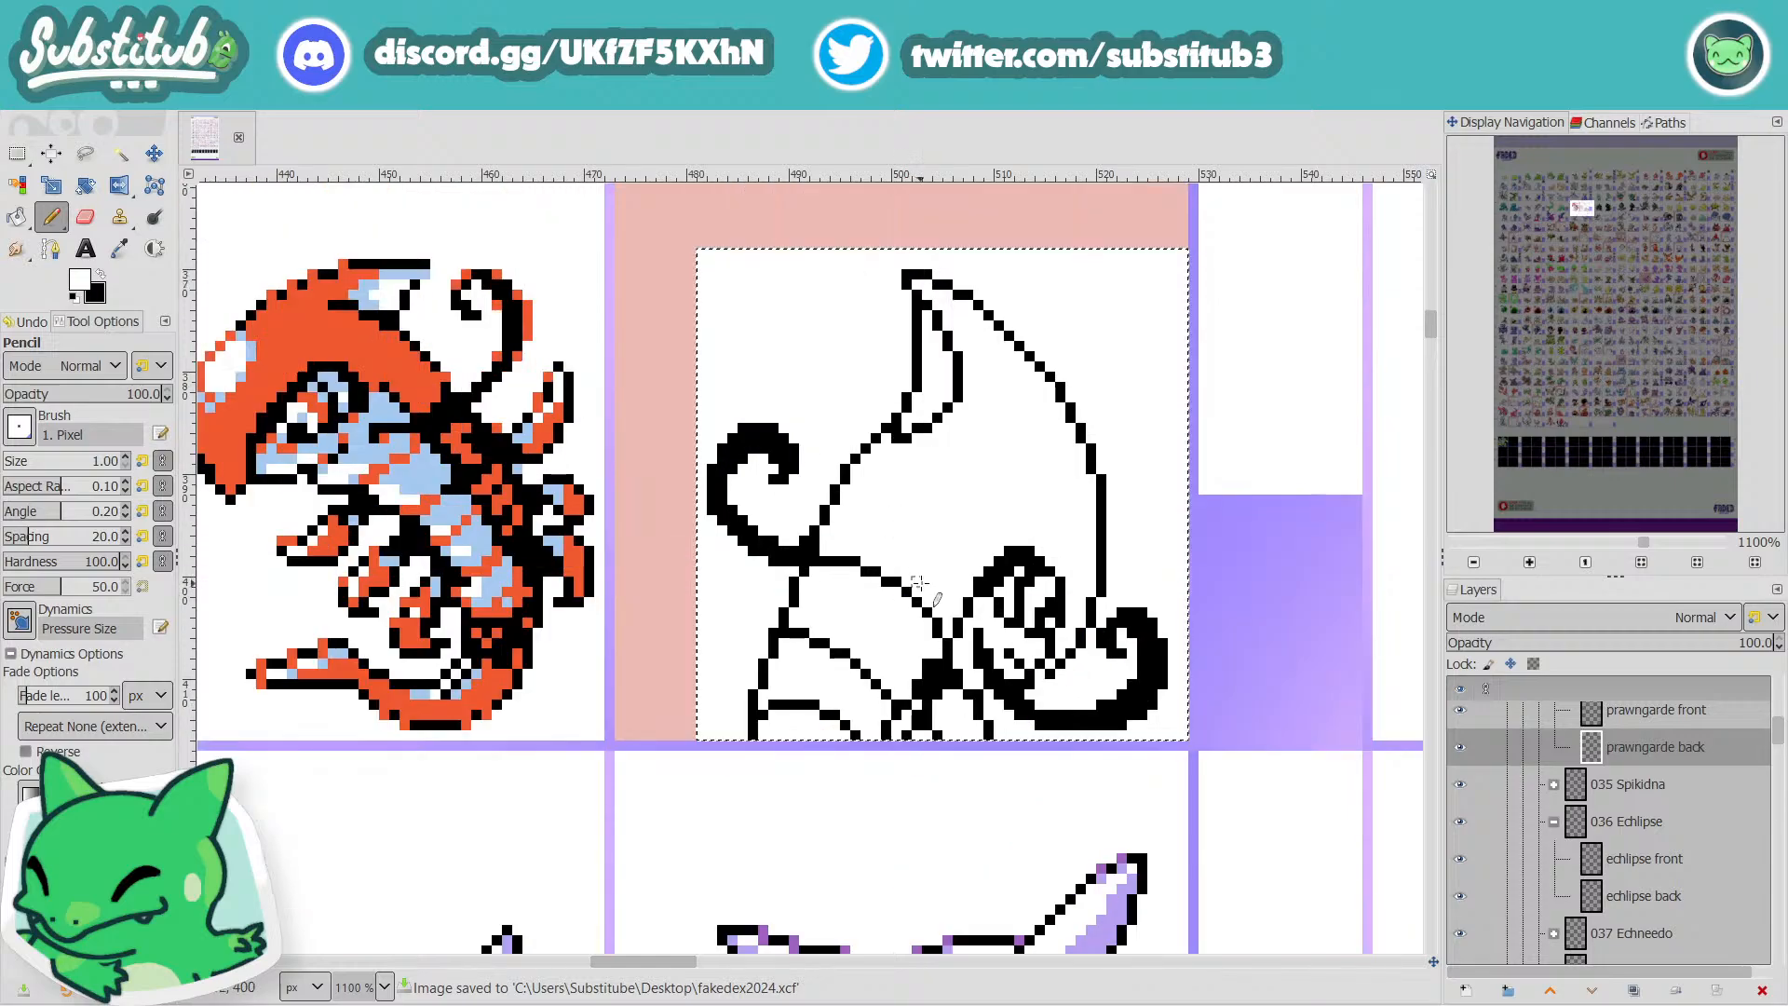
key(x)
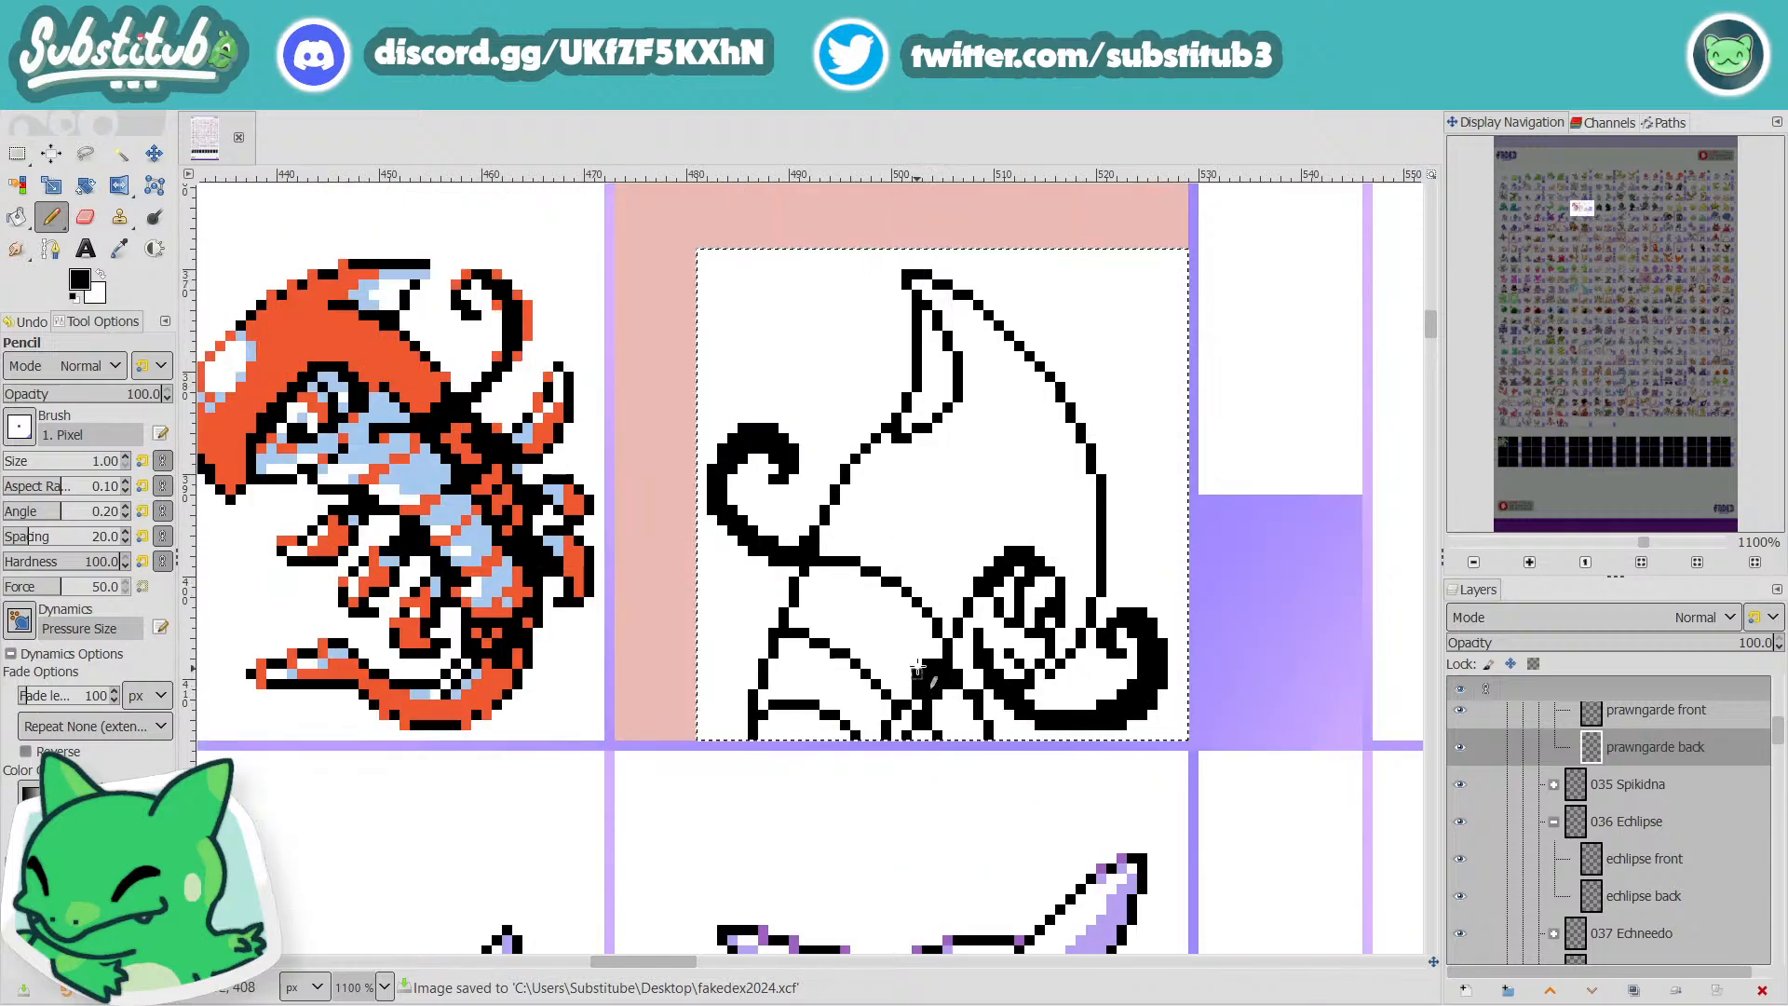
key(x)
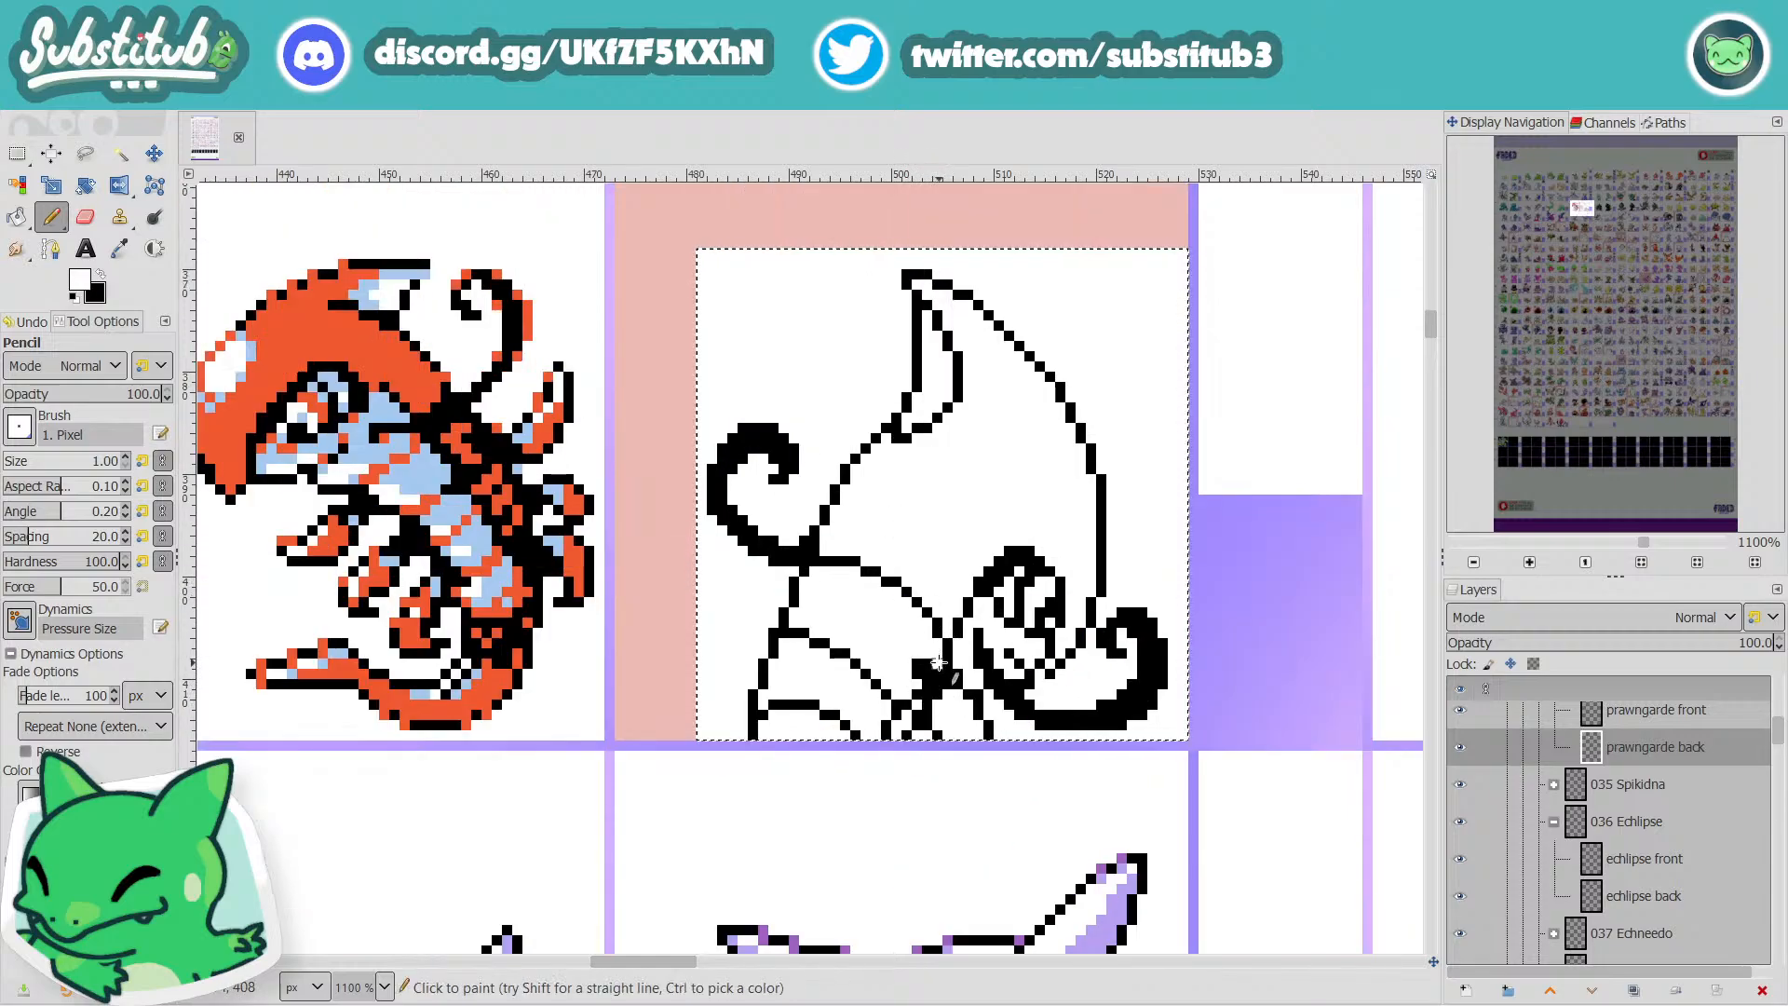
key(x)
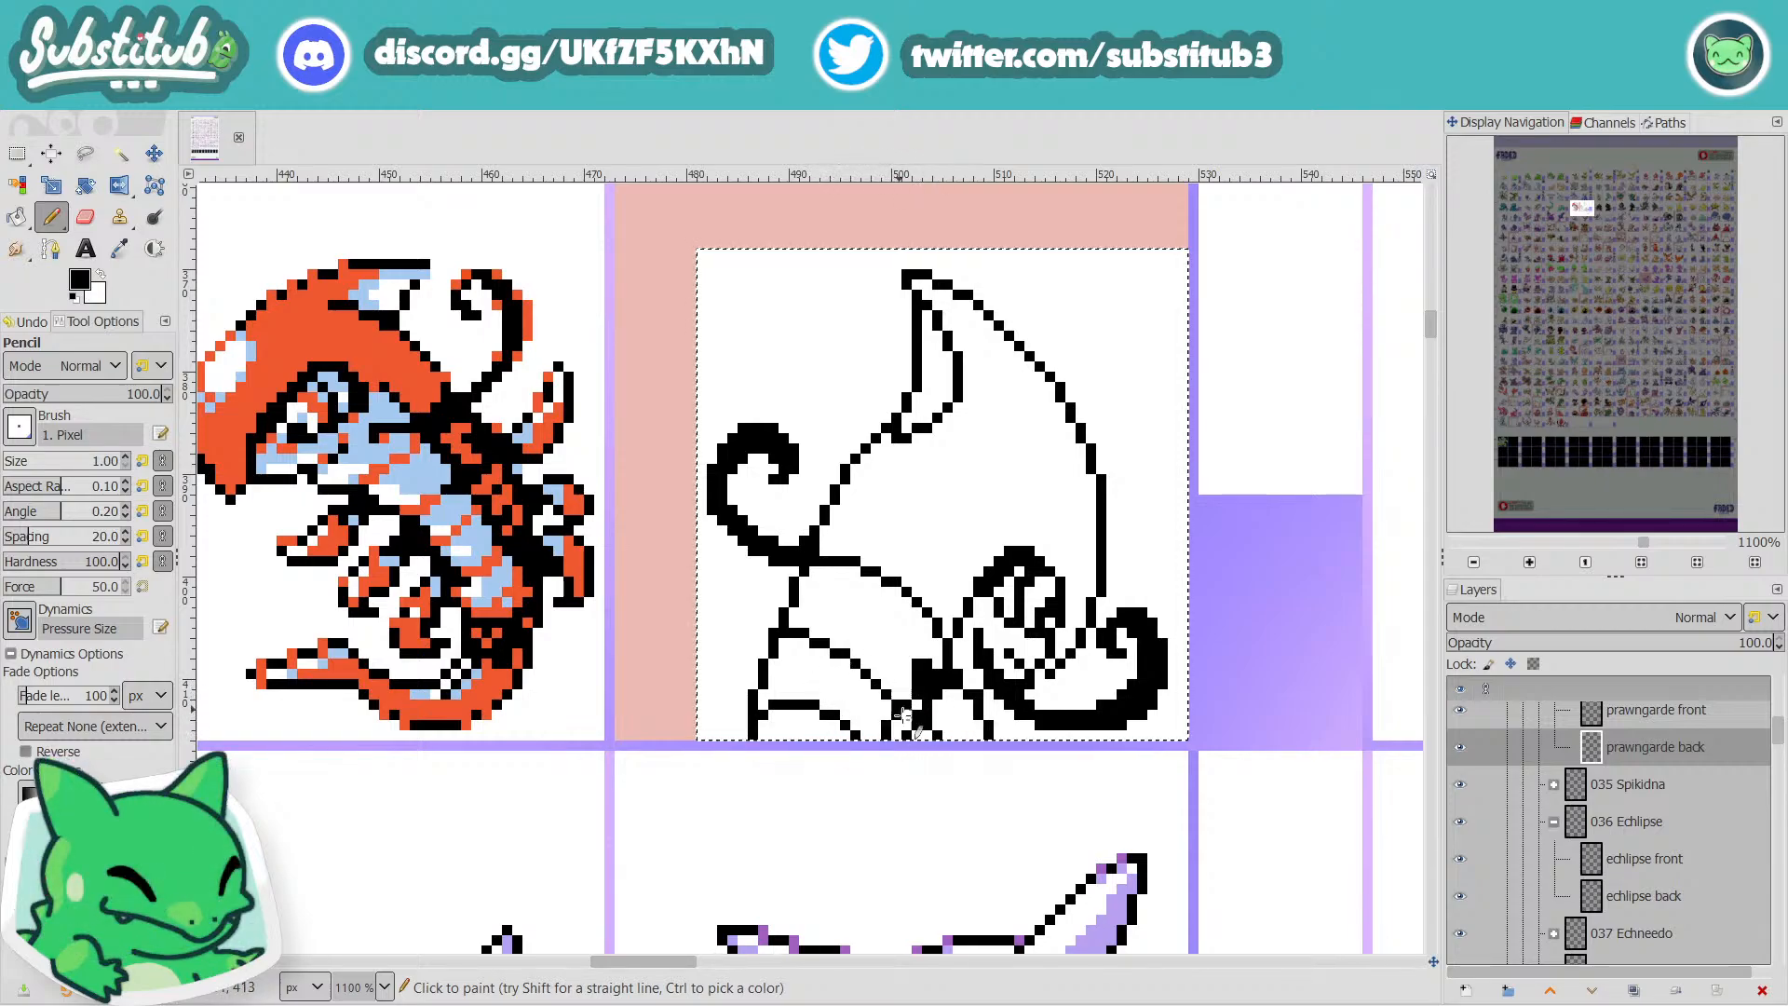
key(x)
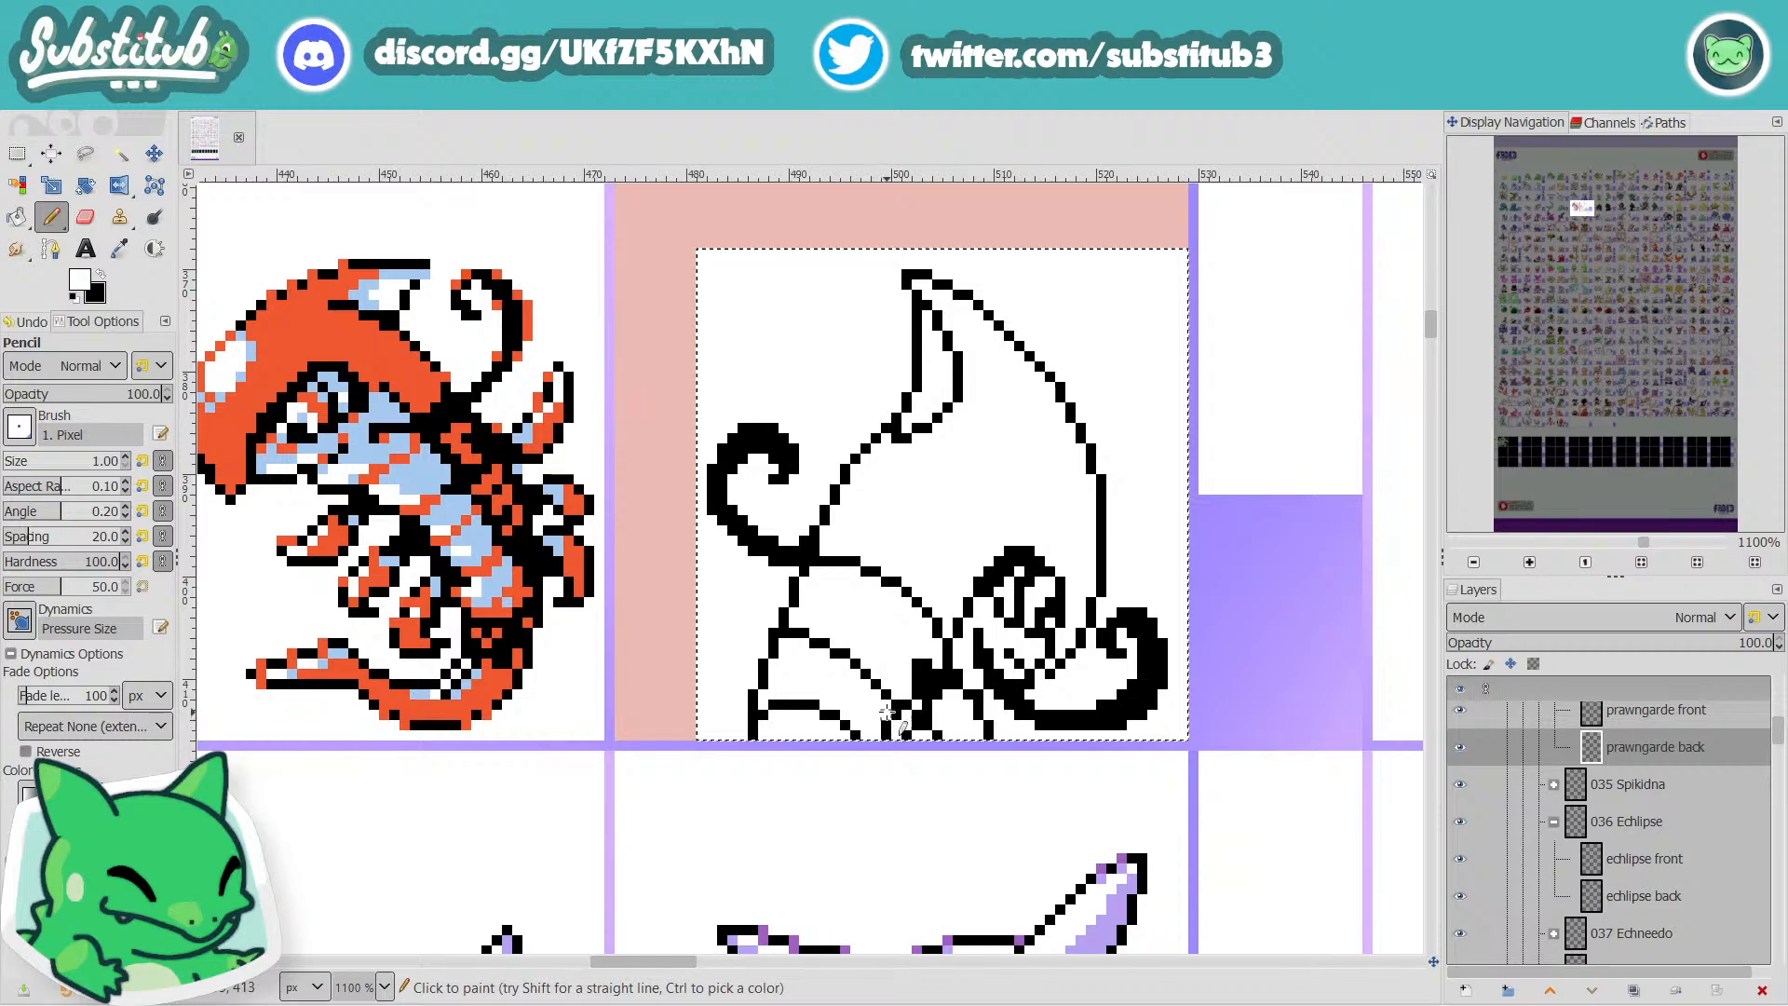
key(x)
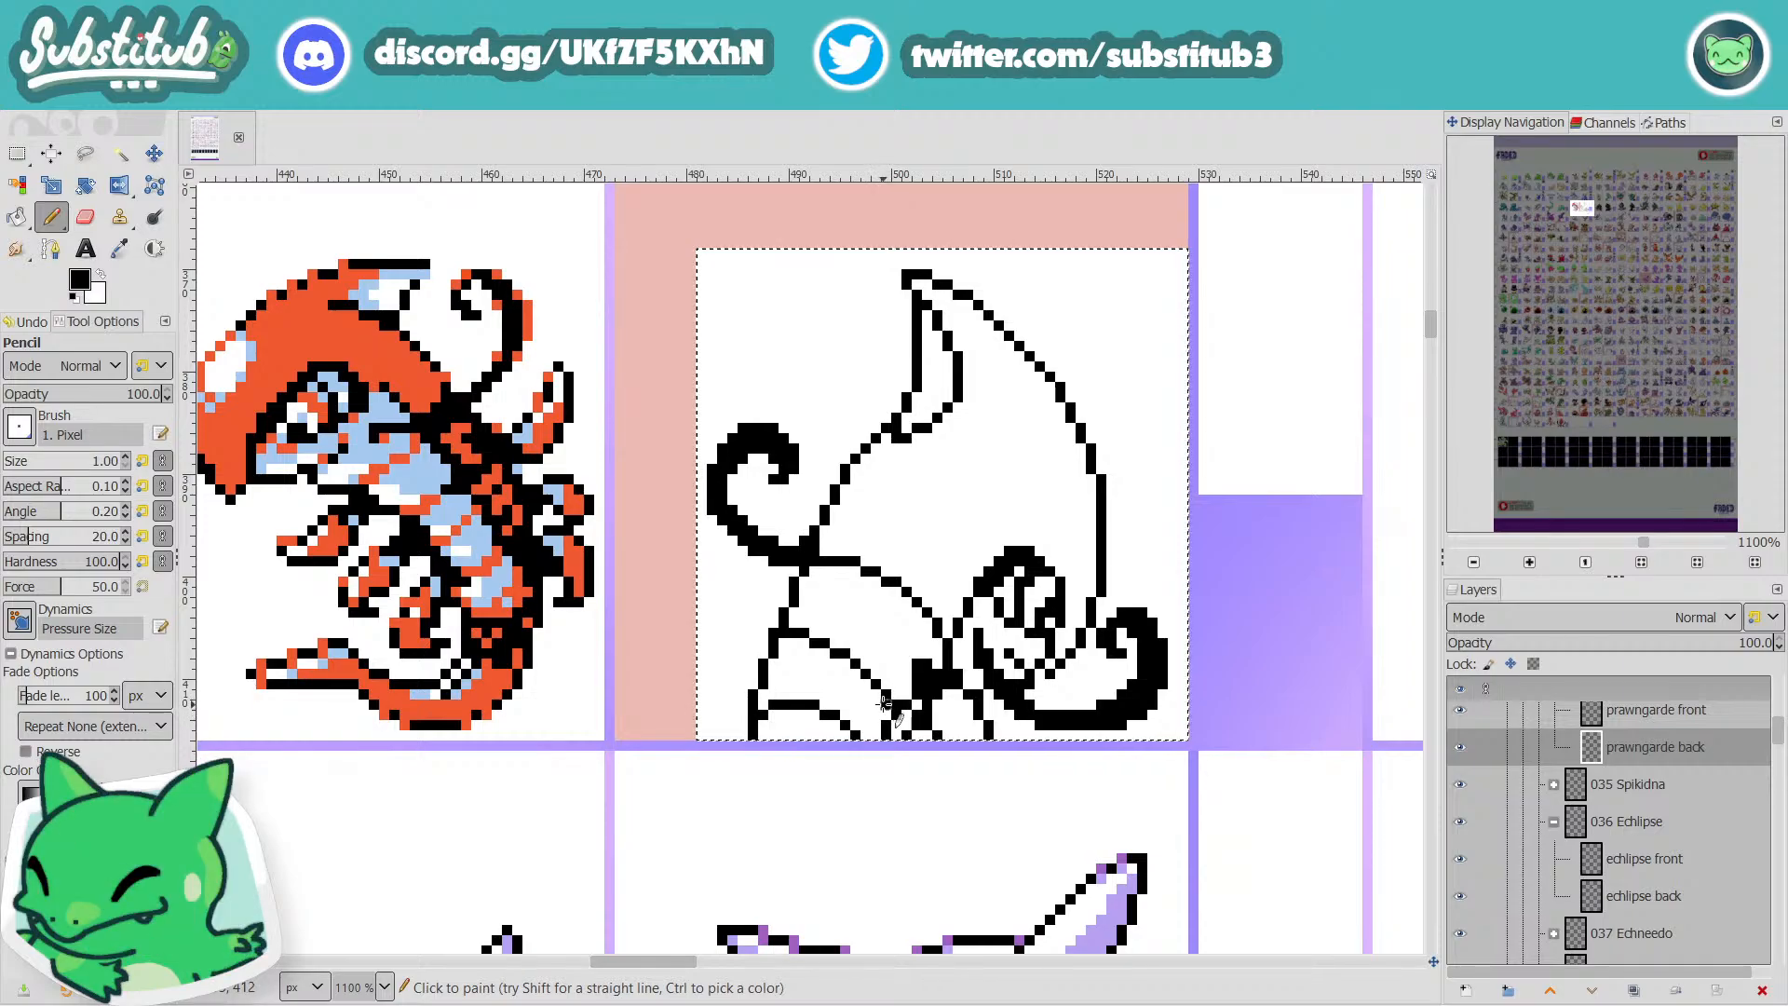
mouse_move(877, 716)
mouse_down()
mouse_move(958, 714)
mouse_move(970, 679)
mouse_move(921, 667)
mouse_move(898, 698)
mouse_move(937, 647)
mouse_move(972, 677)
mouse_up()
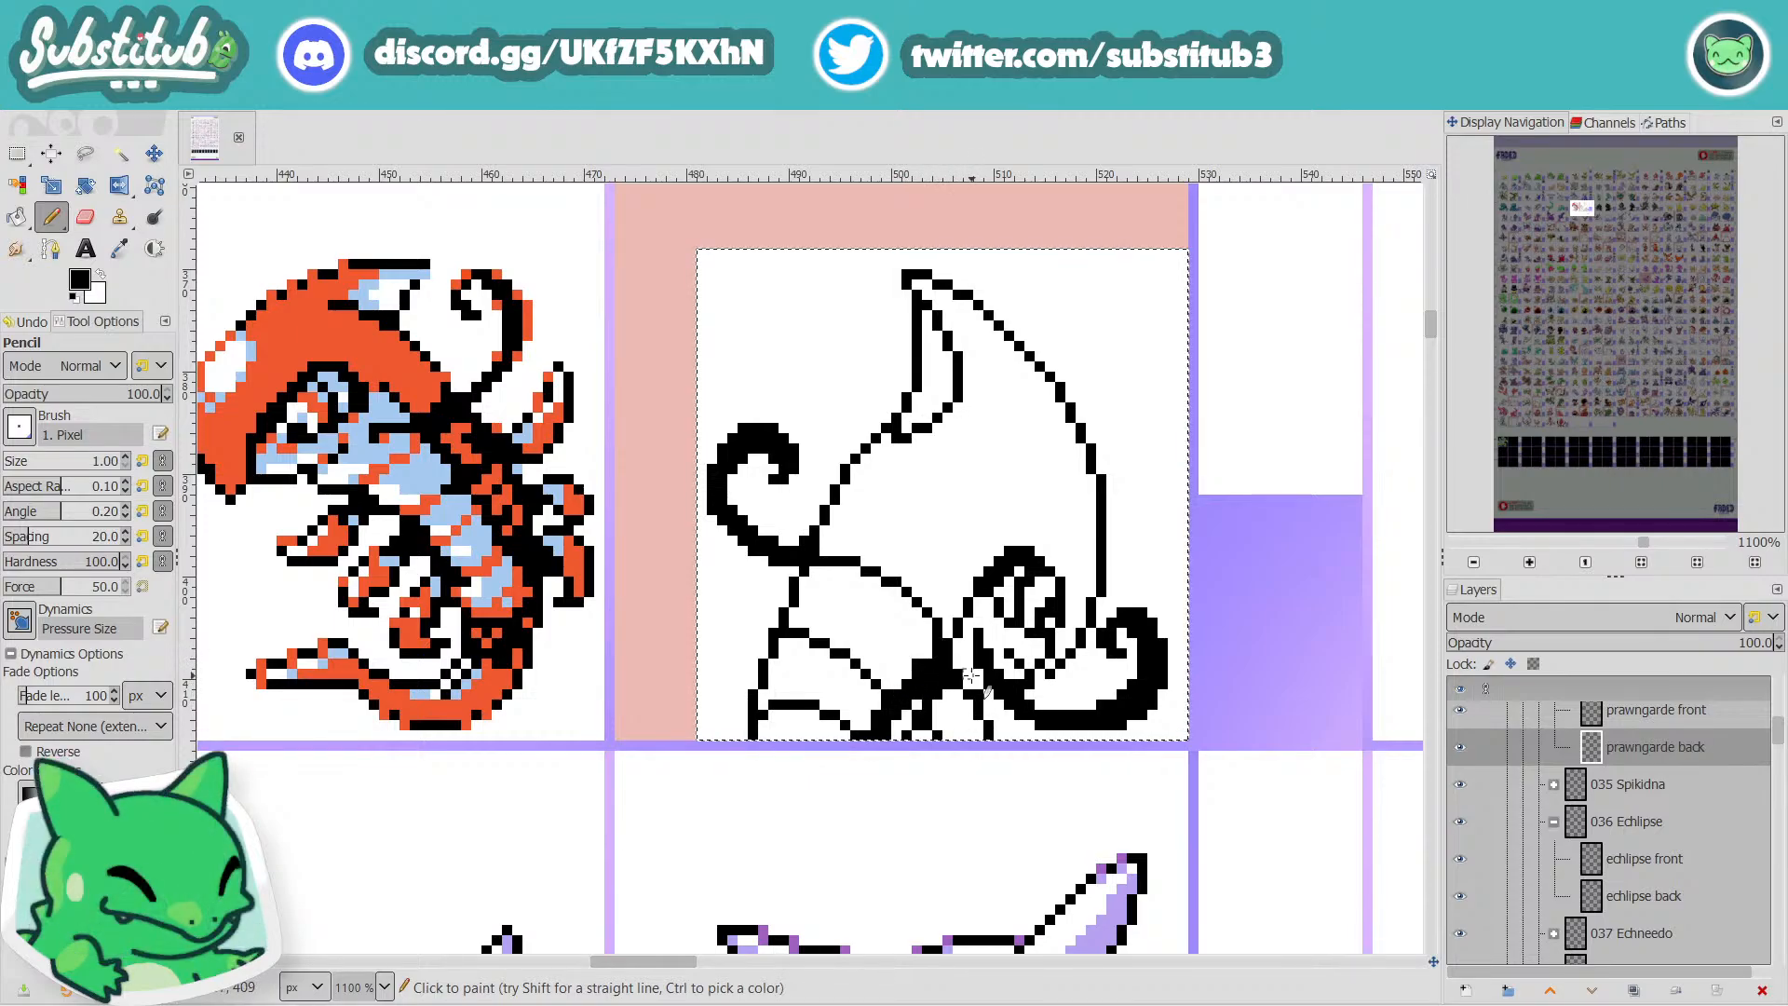
Clean up the pixels at the junction of the upper leg and the base of the right antenna.
scroll(927, 652, down, 2)
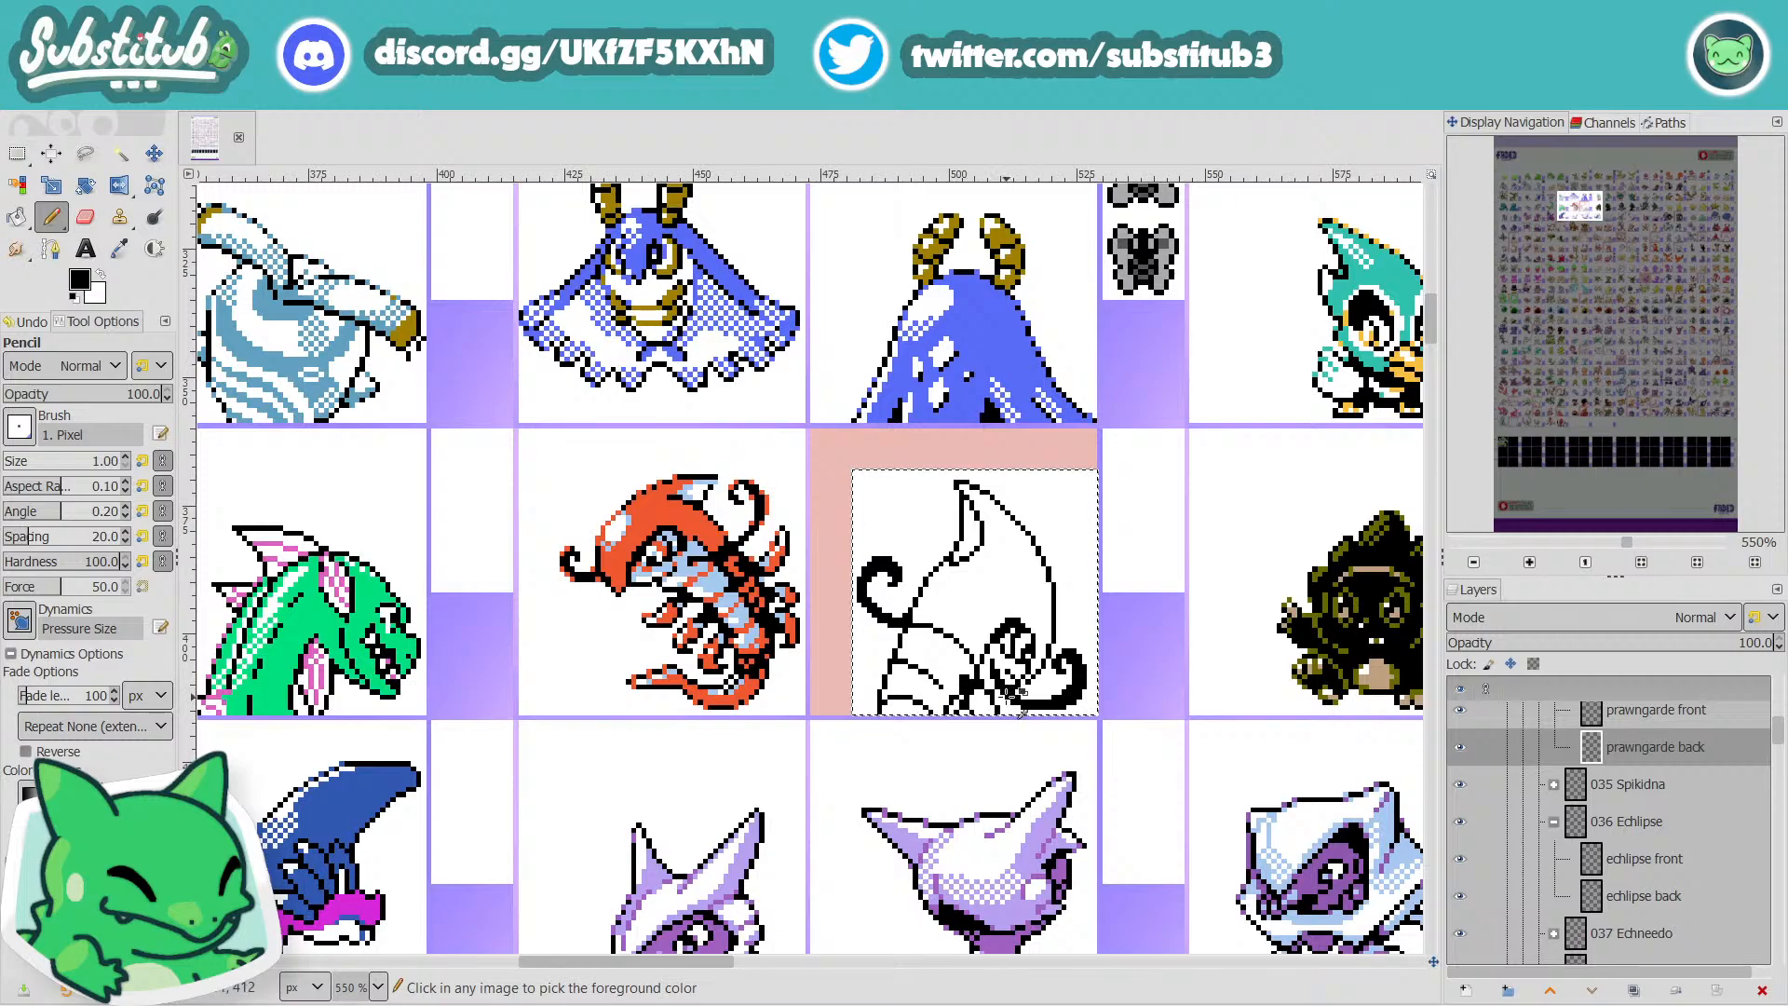
scroll(1034, 685, up, 3)
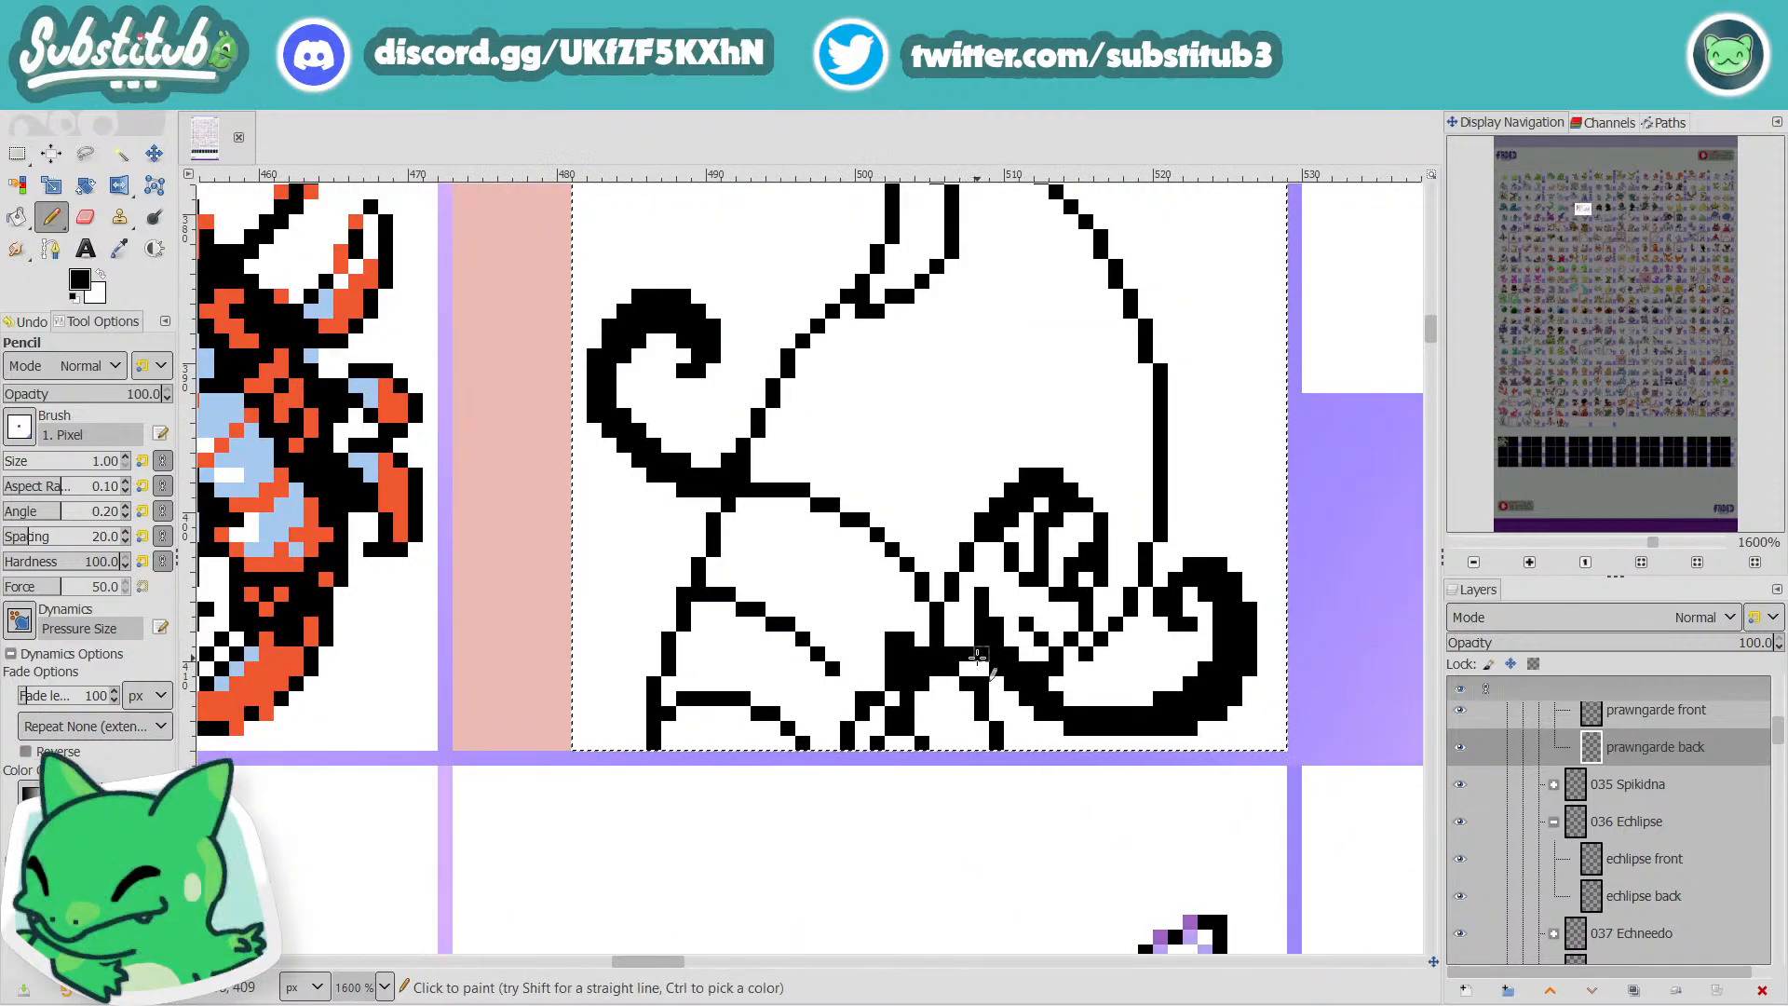
scroll(1001, 689, down, 2)
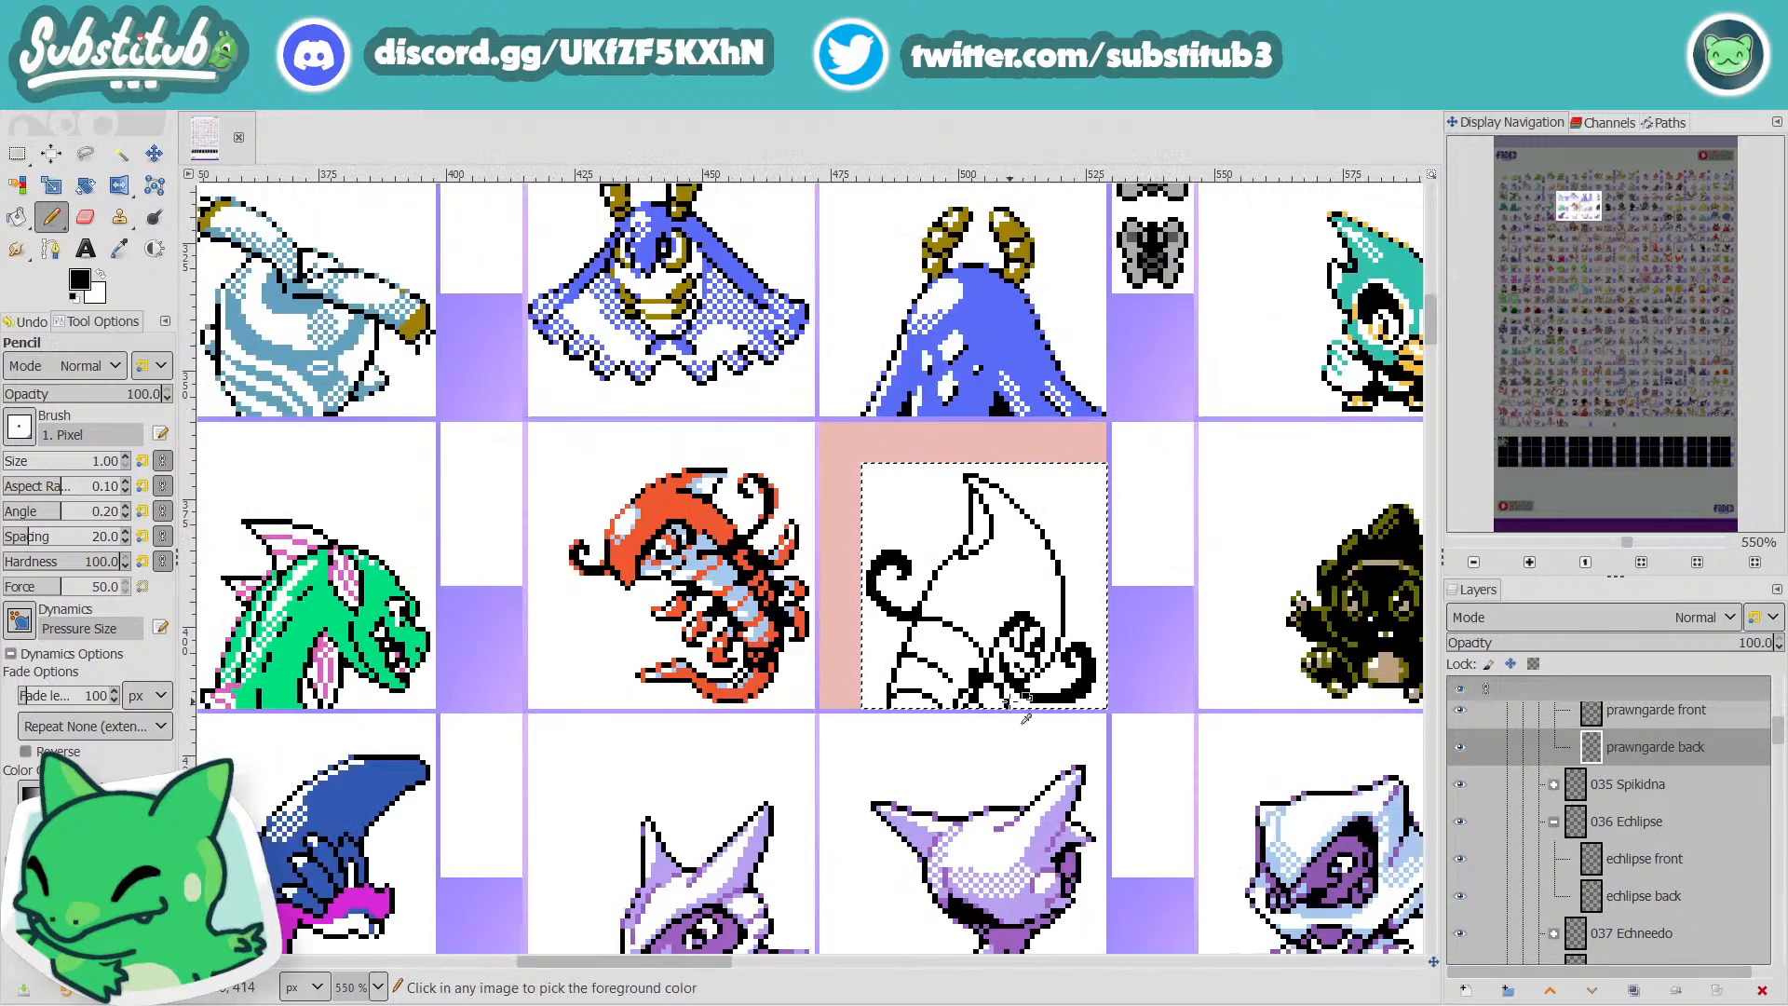
scroll(1010, 690, up, 2)
scroll(998, 675, up, 1)
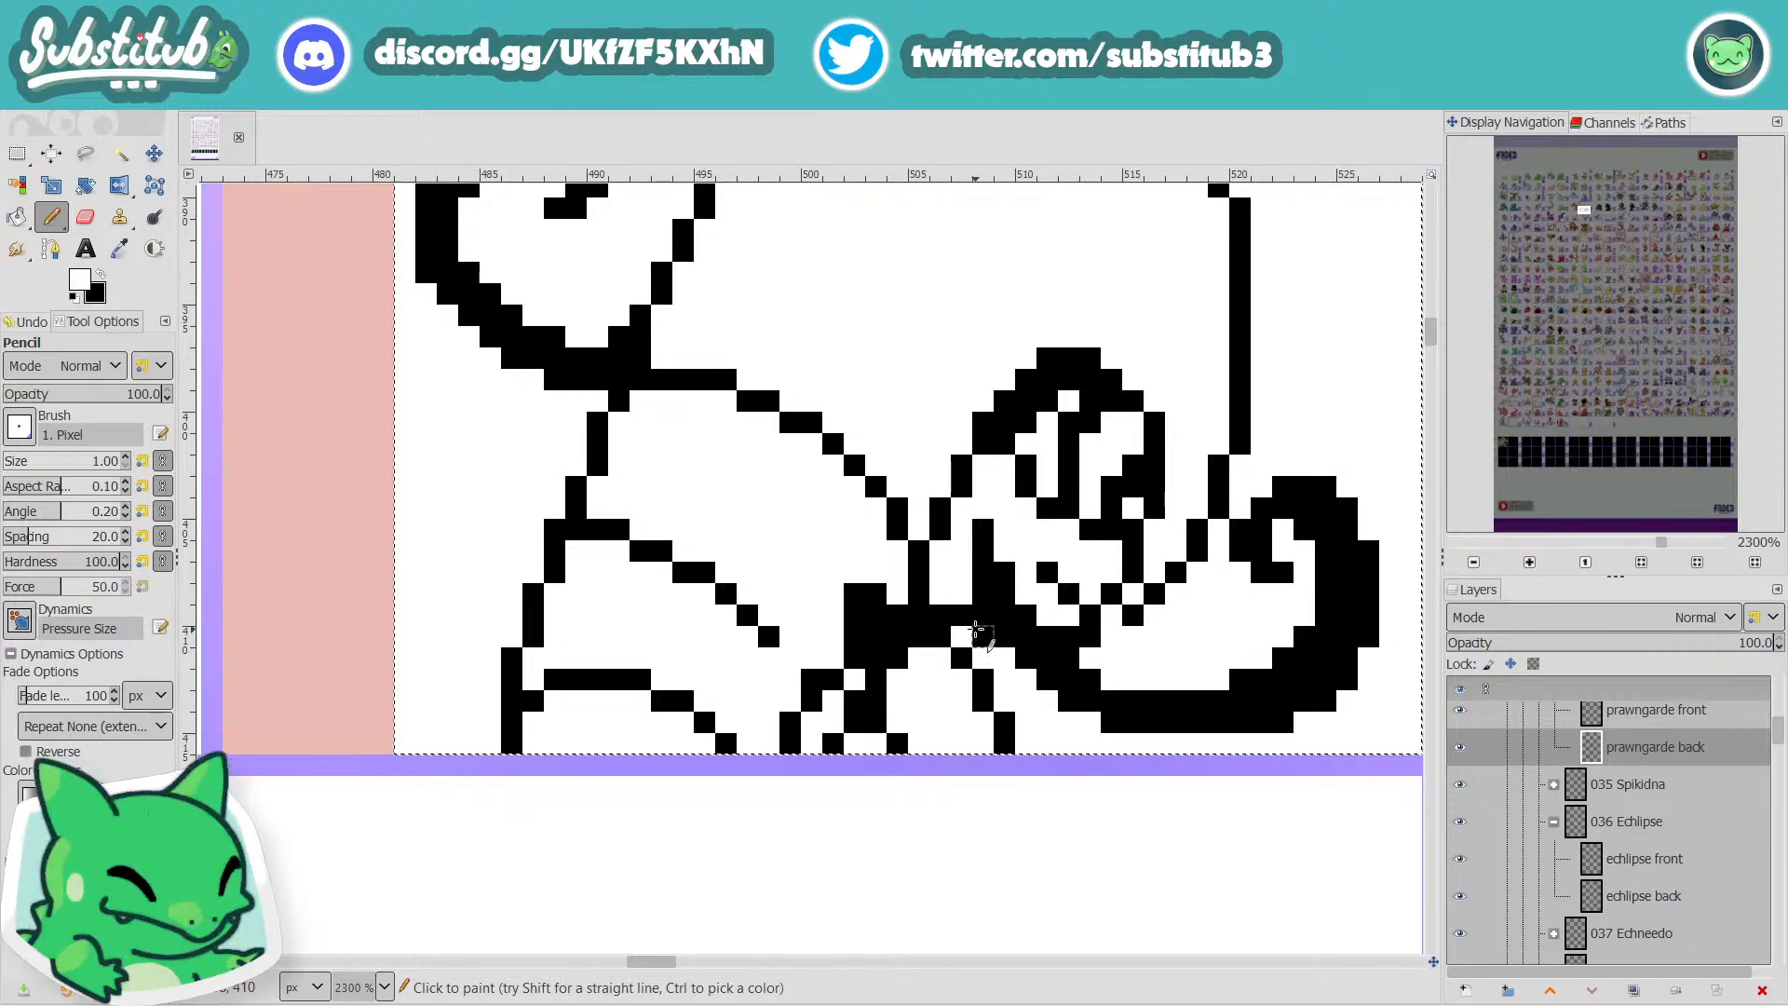
key(x)
click(980, 622)
scroll(999, 655, down, 4)
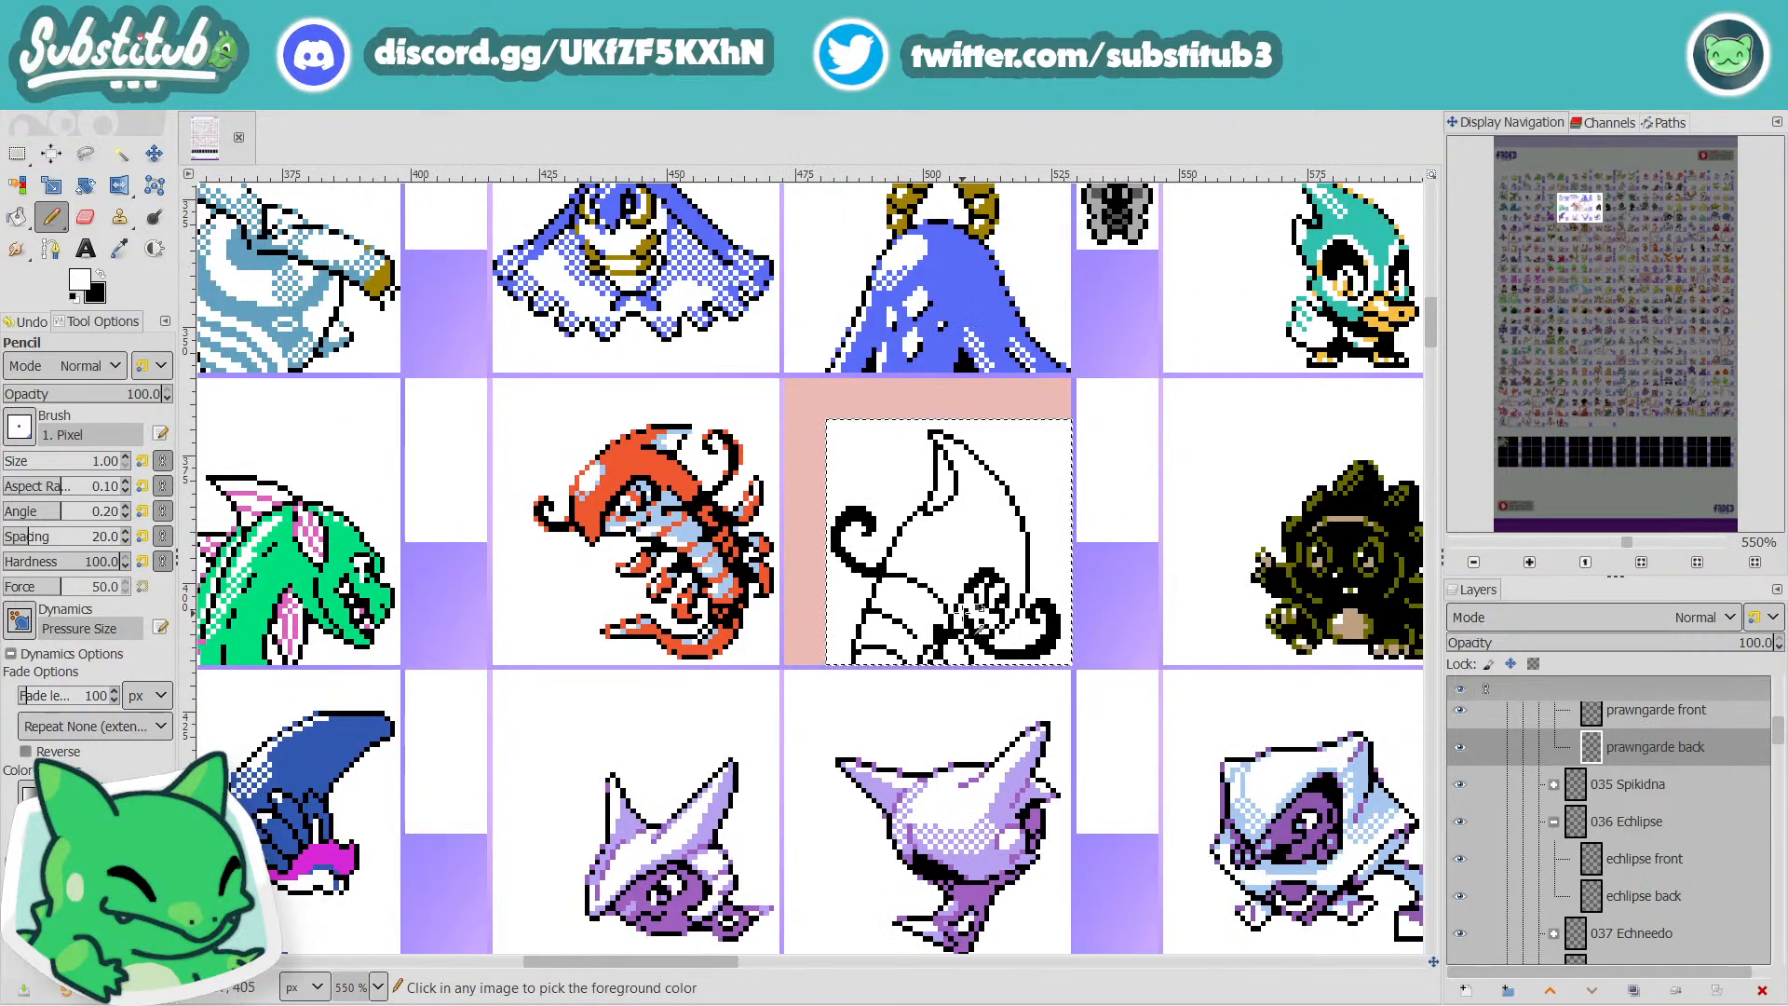
Reshape the left tip of the jaw line below the eye by adding and erasing single pixels.
scroll(983, 667, up, 5)
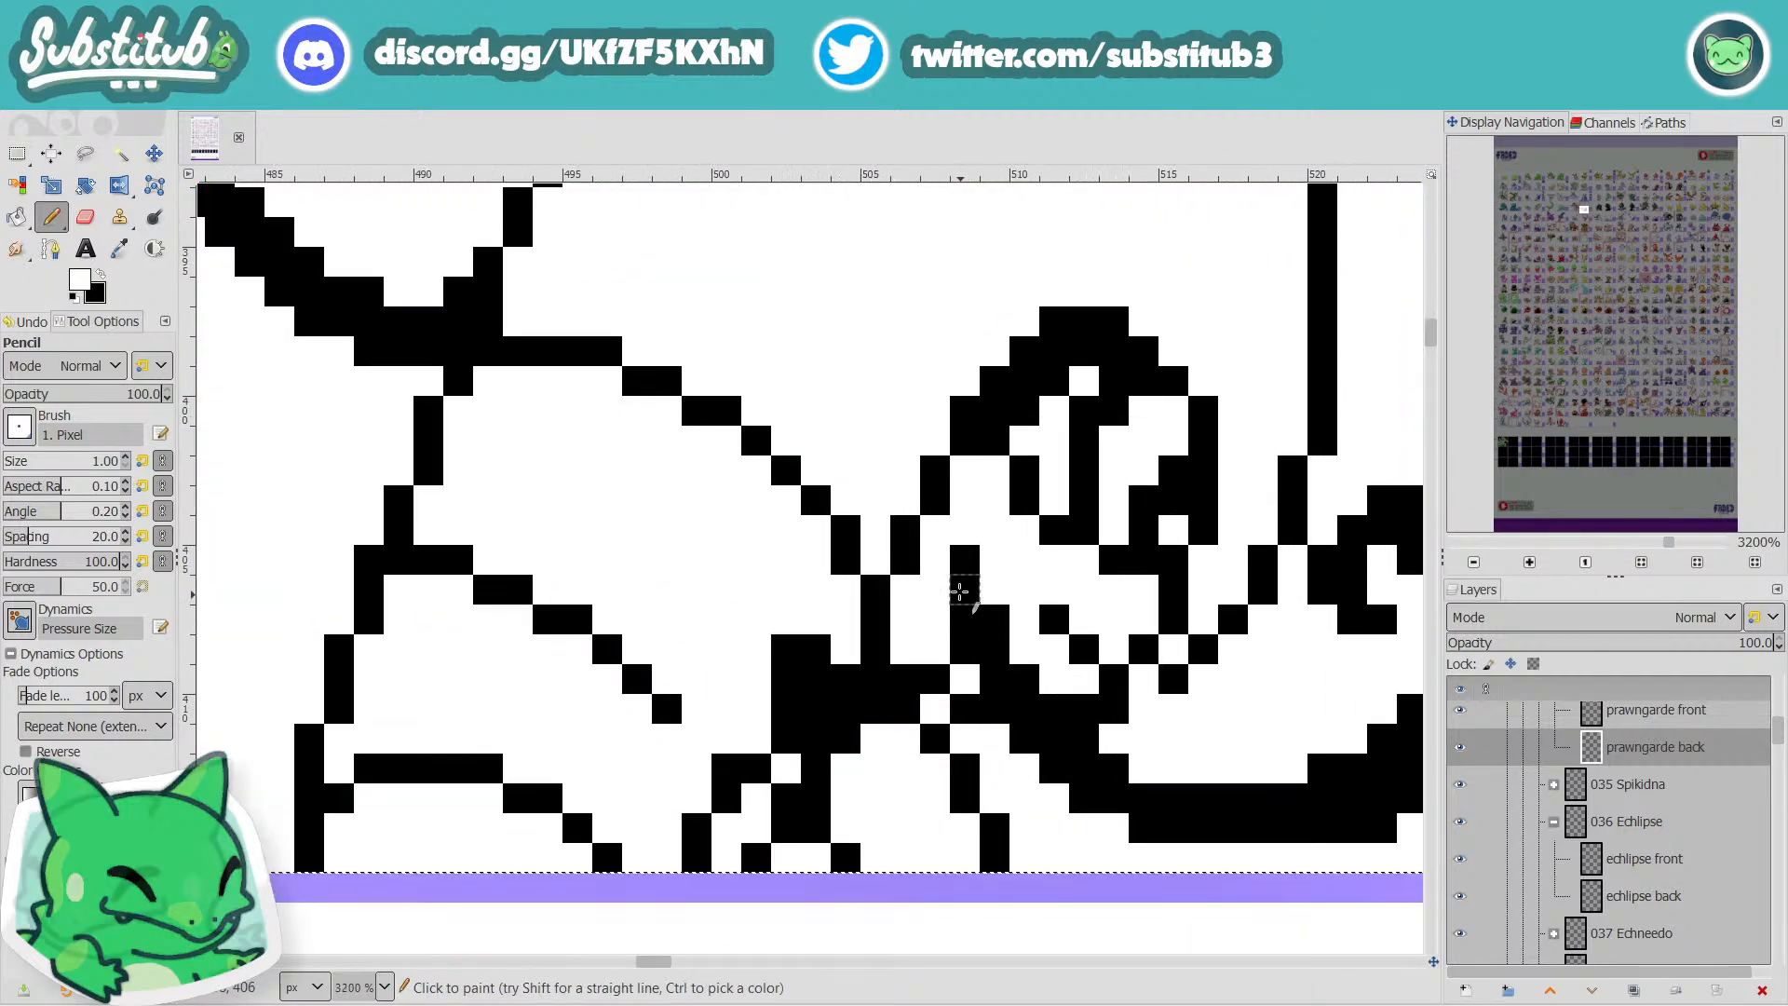
key(x)
click(941, 589)
key(x)
click(942, 589)
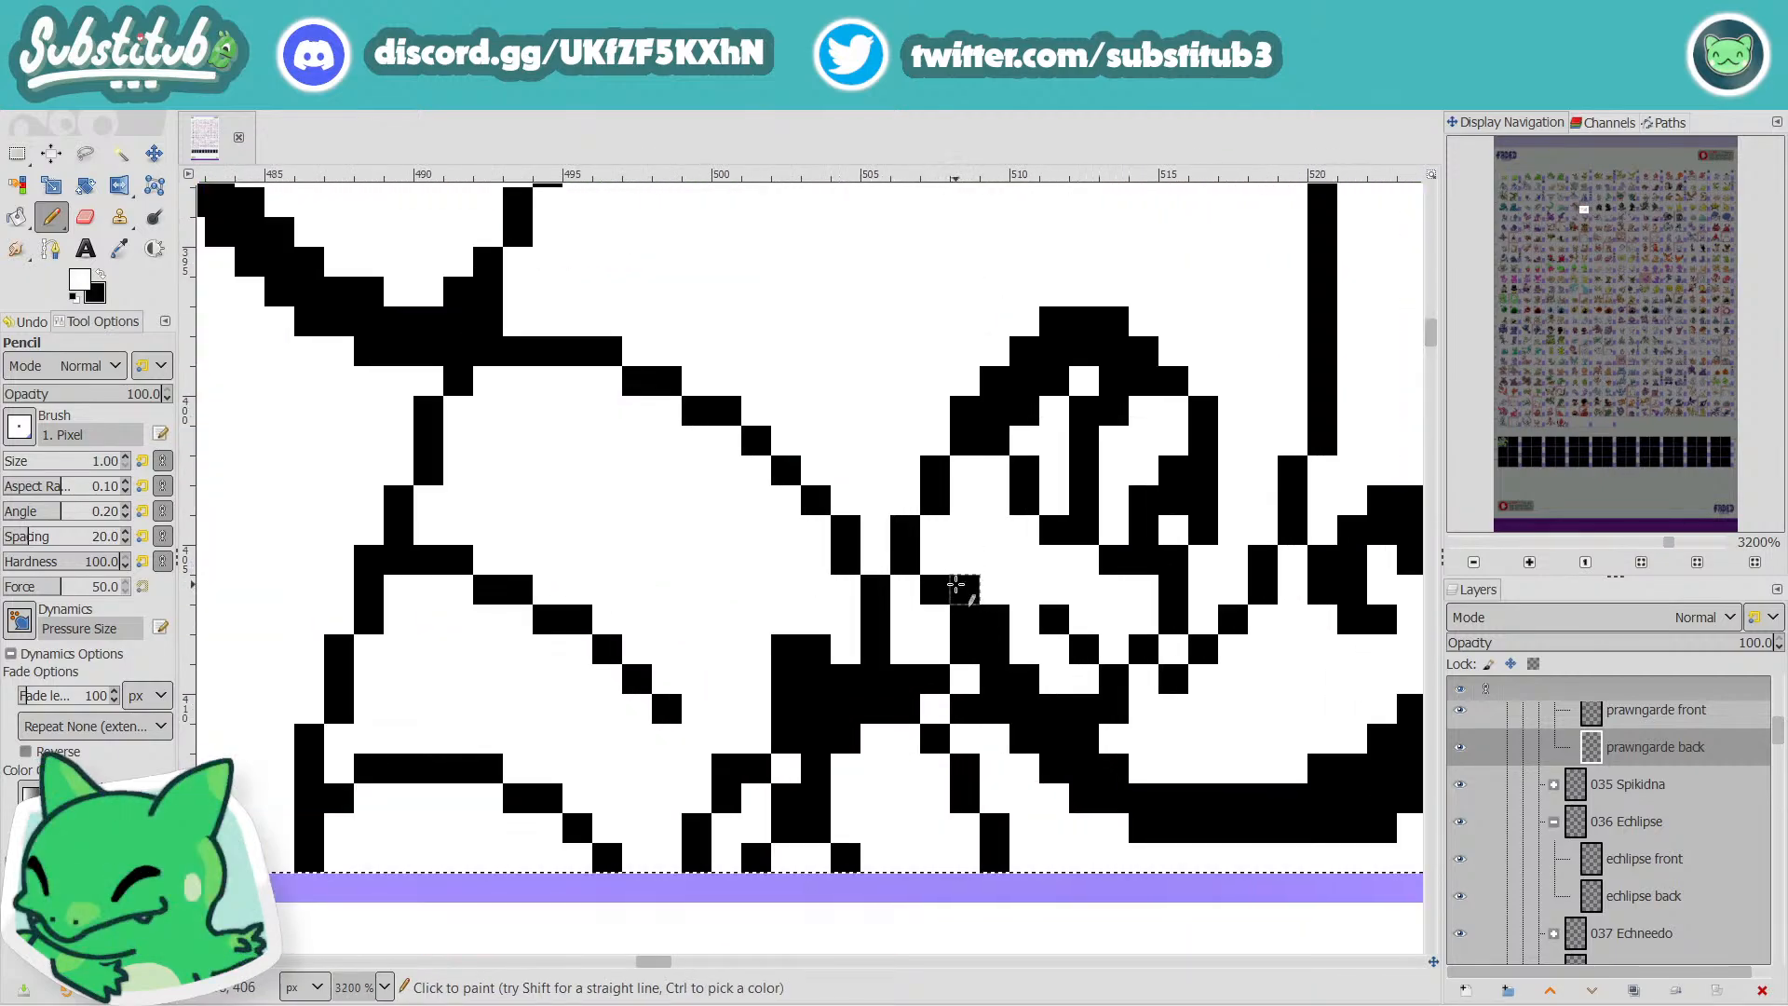
scroll(1048, 610, down, 4)
scroll(1047, 607, down, 1)
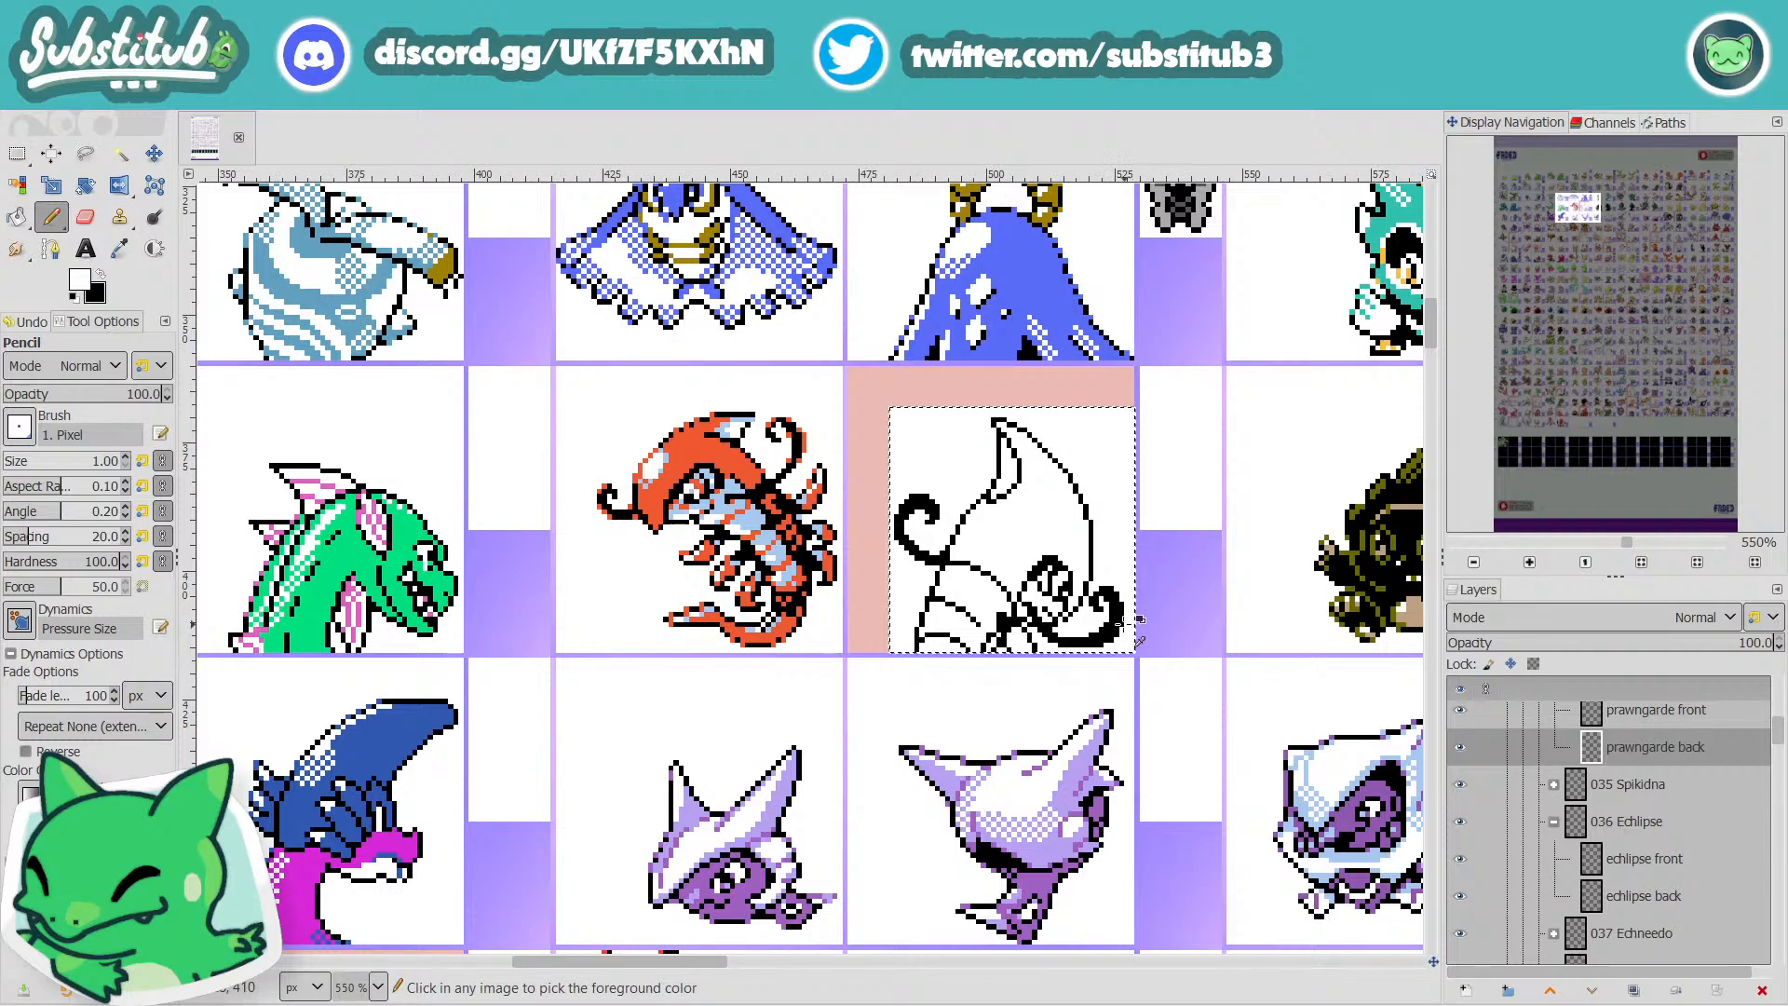
Thicken the left side of the jaw line with black and trim its edge pixels with white.
scroll(1059, 604, up, 2)
scroll(1061, 604, up, 2)
key(x)
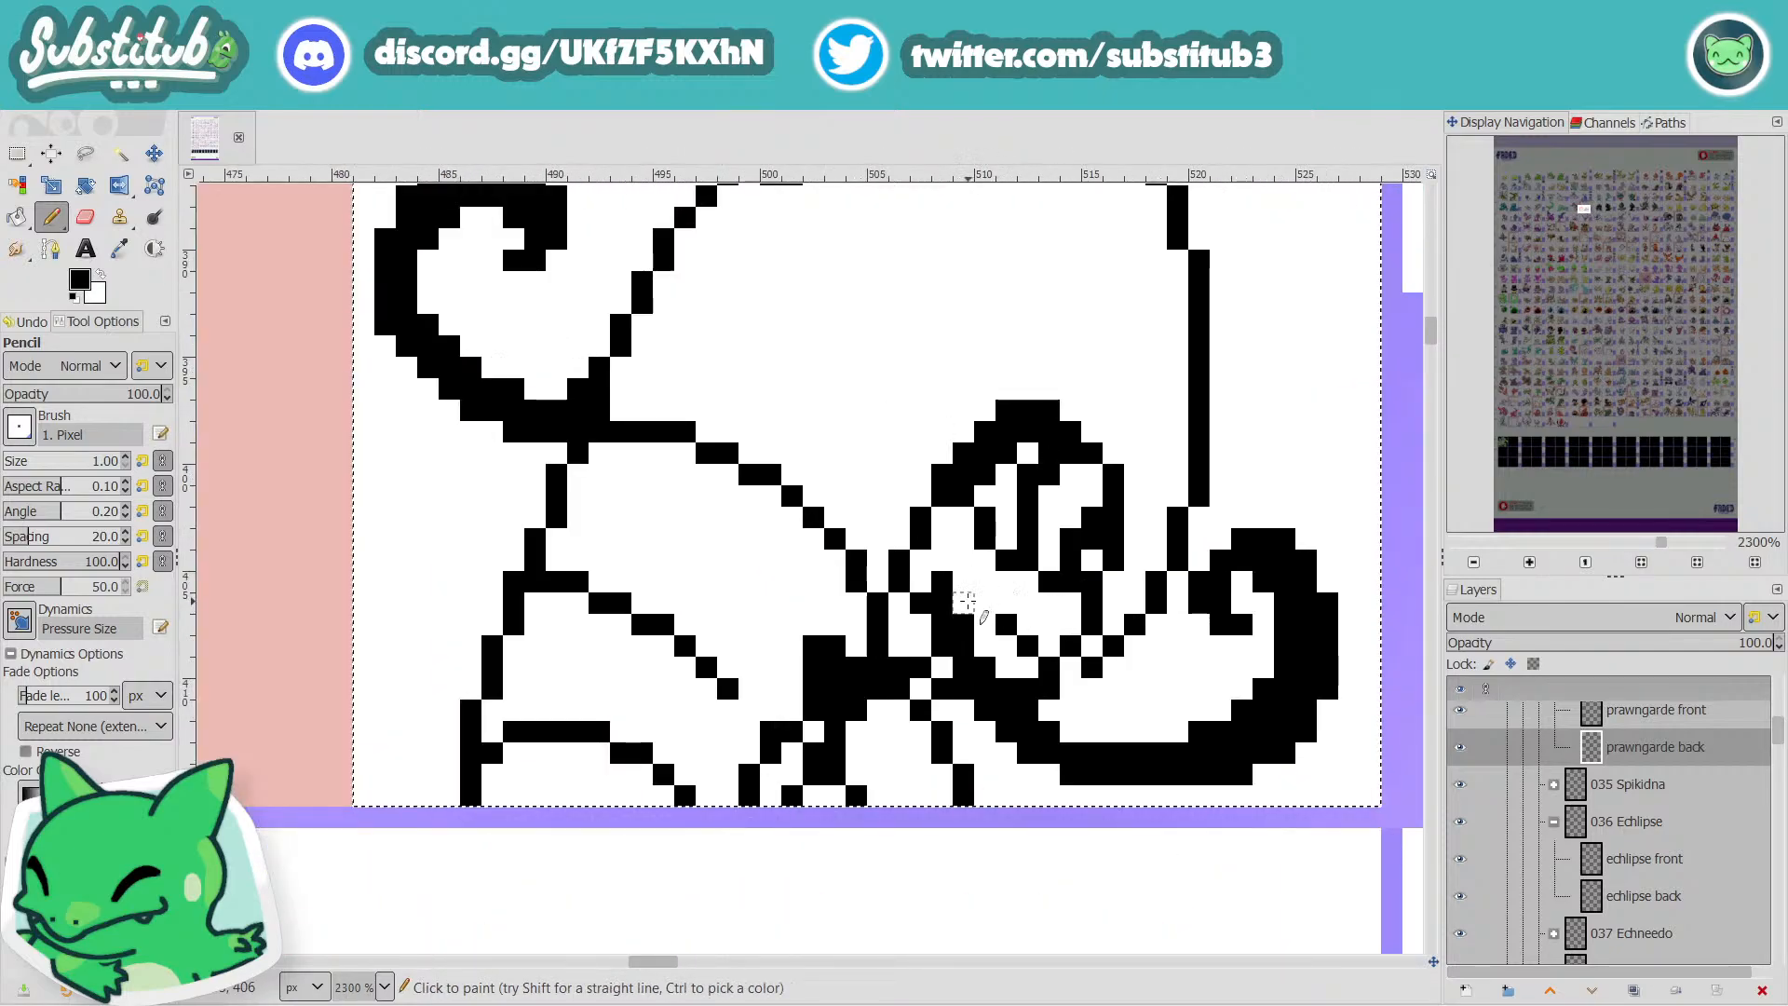
click(954, 593)
key(x)
click(941, 581)
click(941, 626)
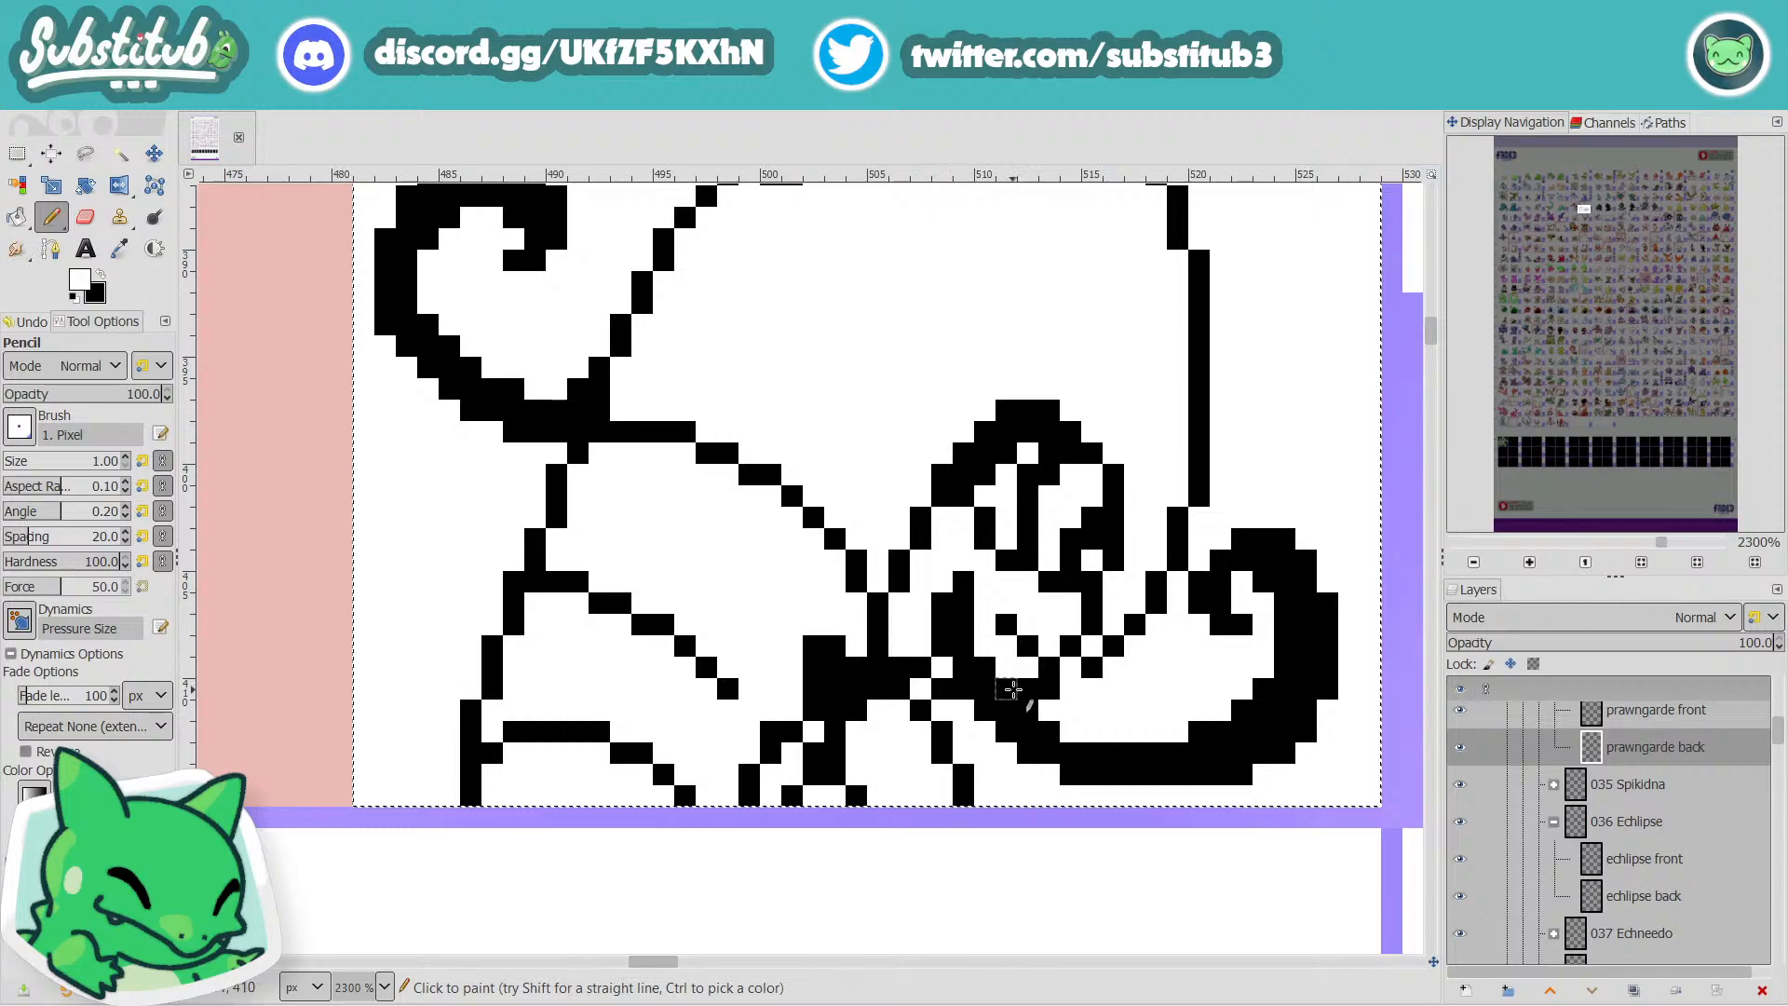
Switch the drawing colour back to black and save the sprite sheet.
scroll(1012, 689, down, 4)
scroll(1002, 691, up, 4)
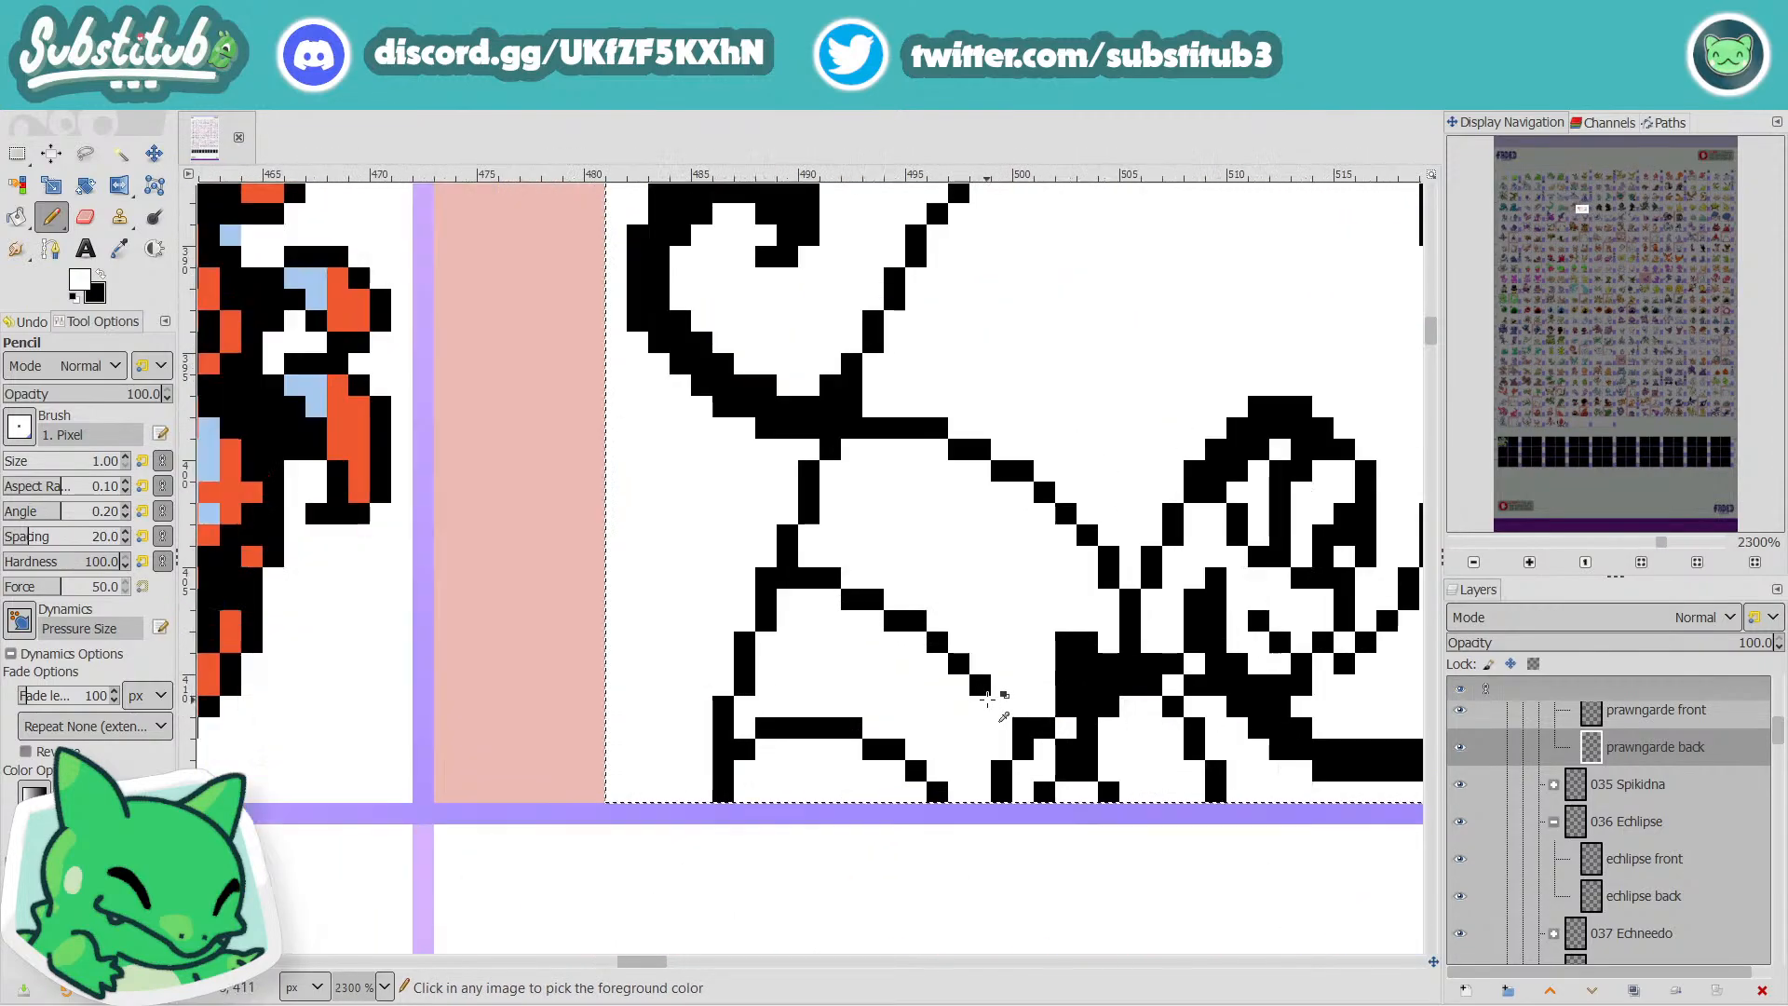
key(x)
scroll(998, 728, down, 4)
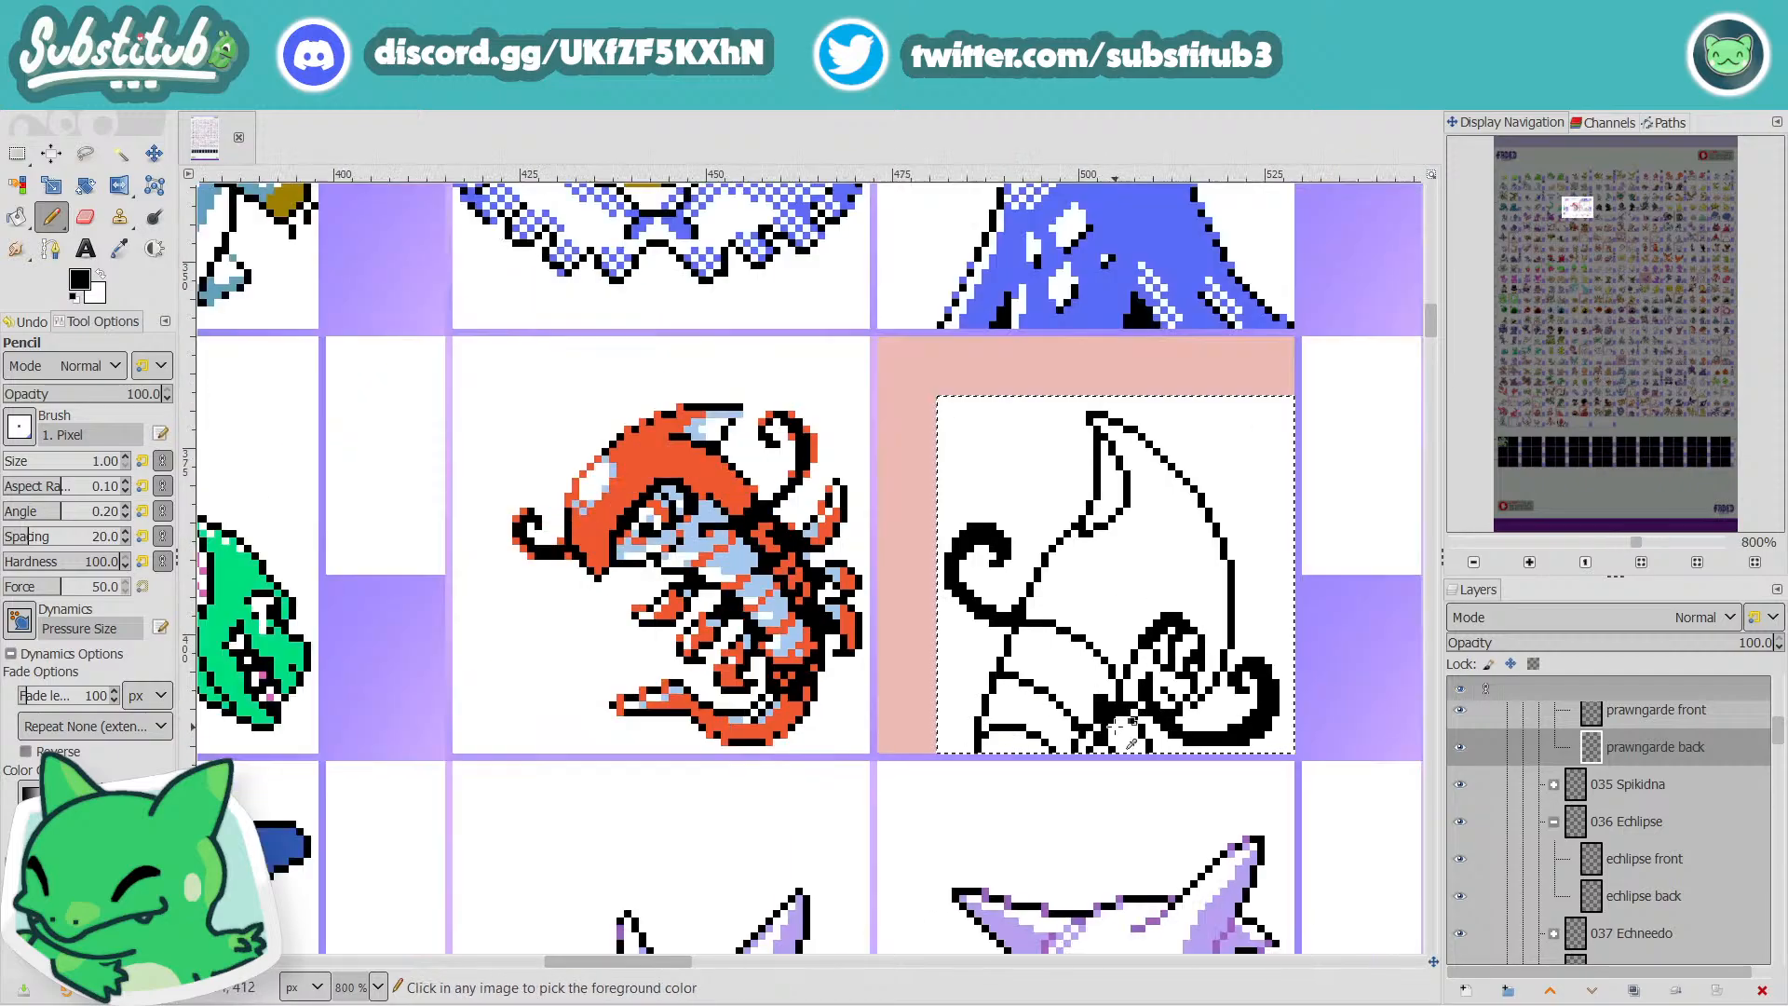
key(ctrl+s)
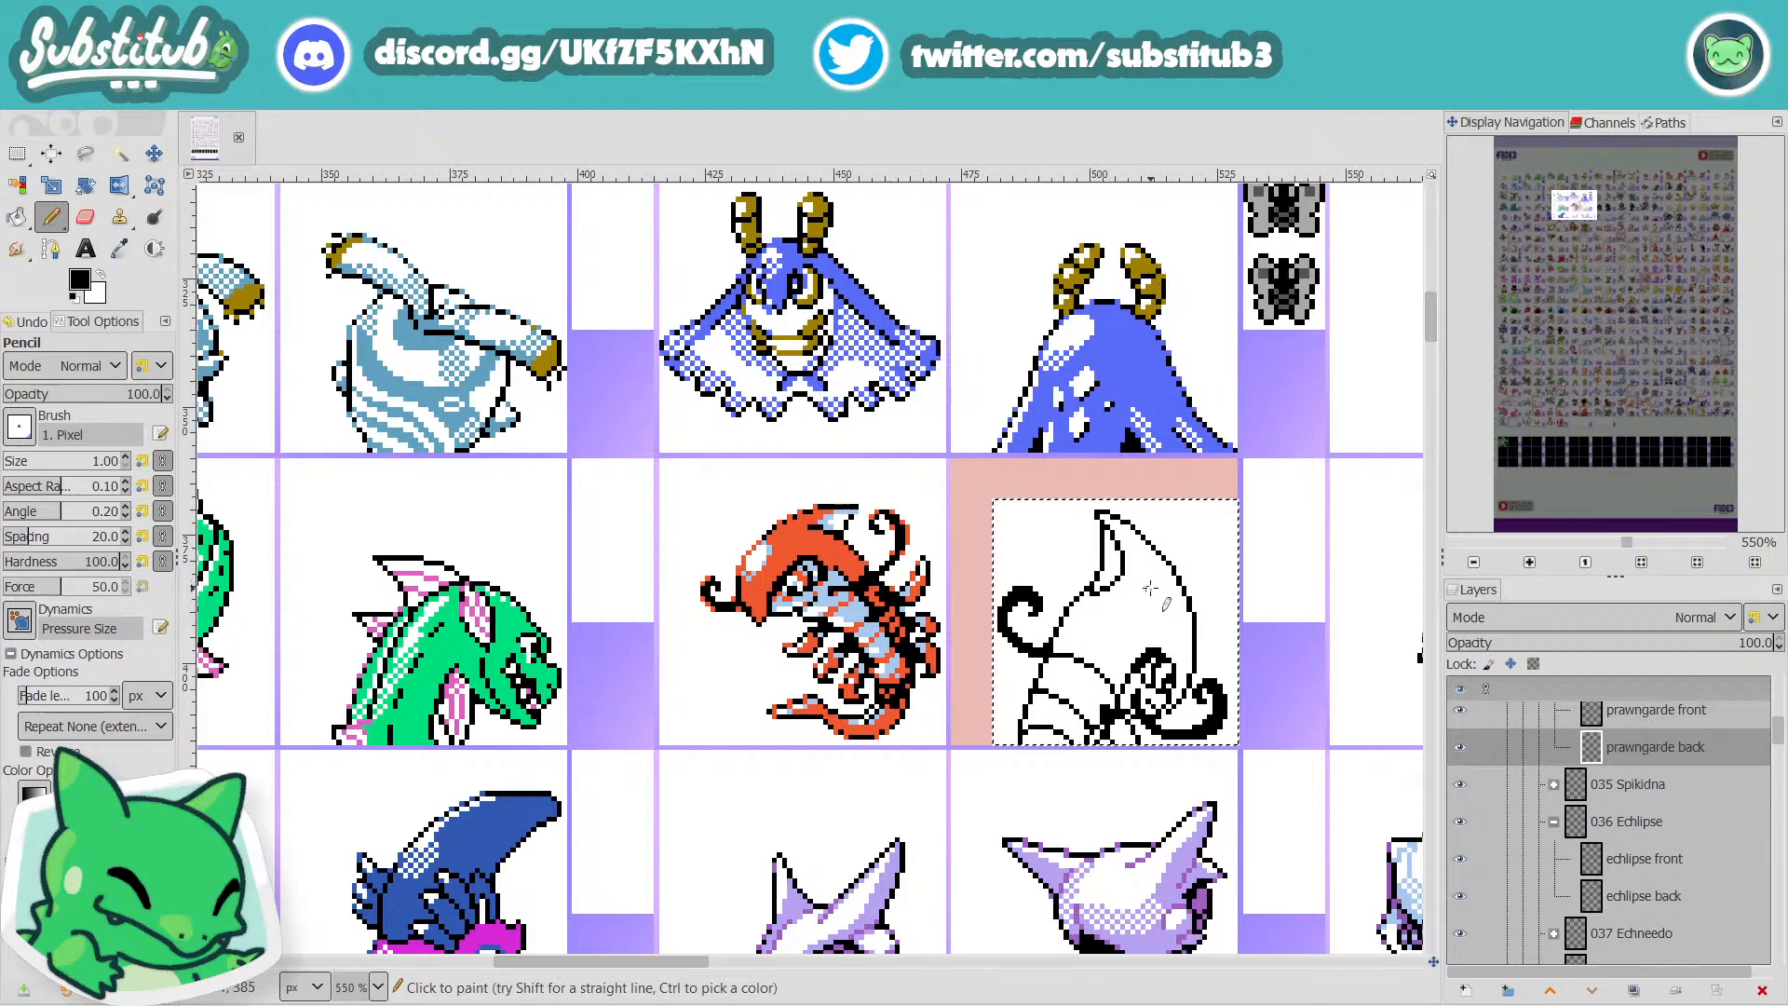
Sample the orange of the prawngarde front sprite as the drawing colour.
scroll(1180, 568, down, 2)
scroll(1180, 568, up, 2)
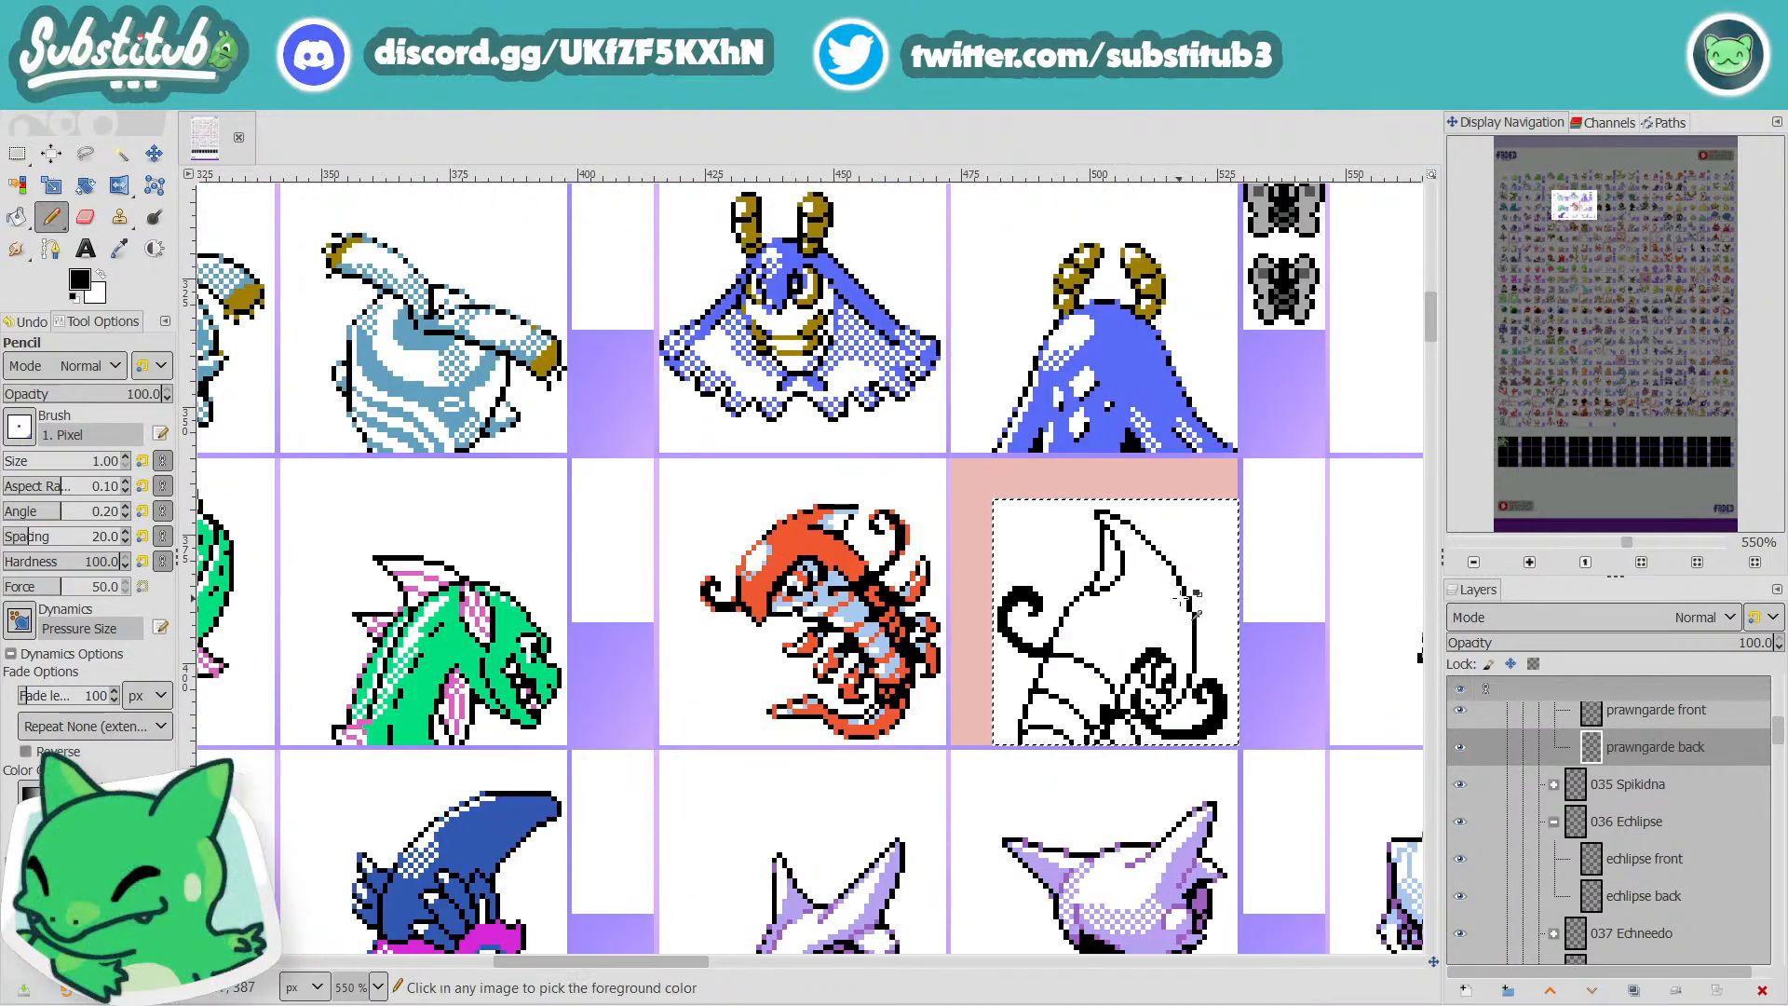
ctrl+scroll(1188, 592, up, 2)
ctrl+scroll(1187, 596, up, 1)
scroll(1194, 610, down, 3)
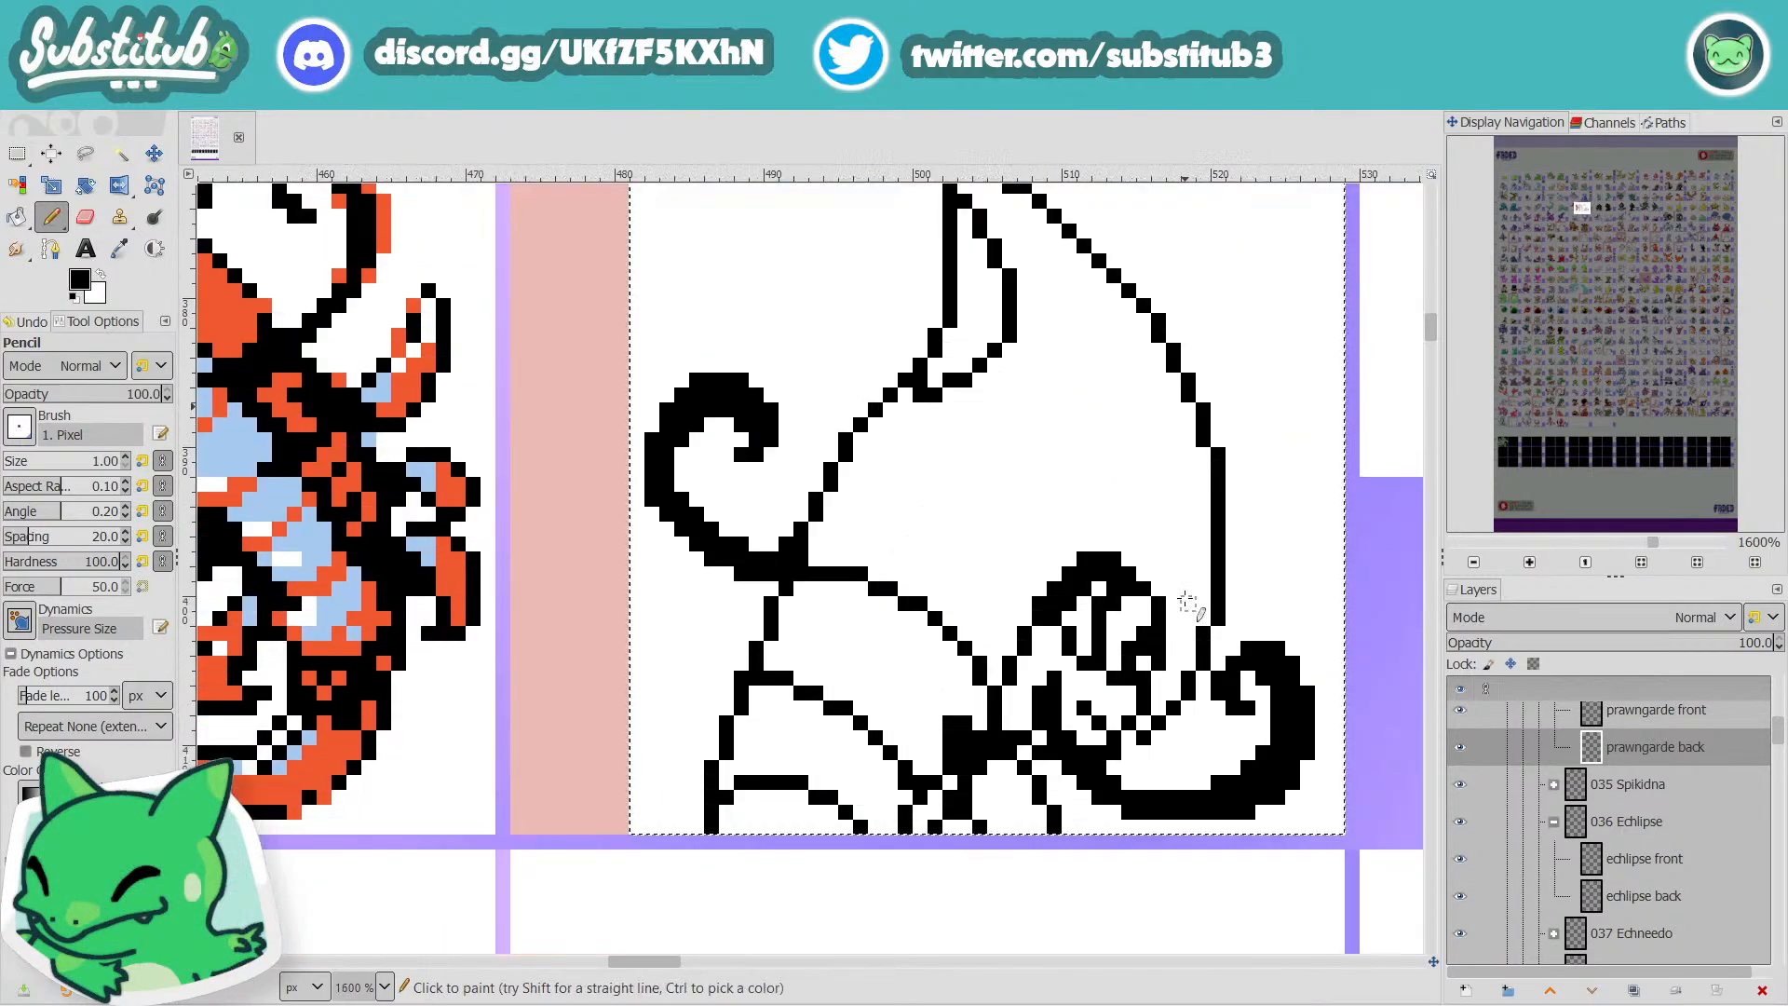
click(120, 248)
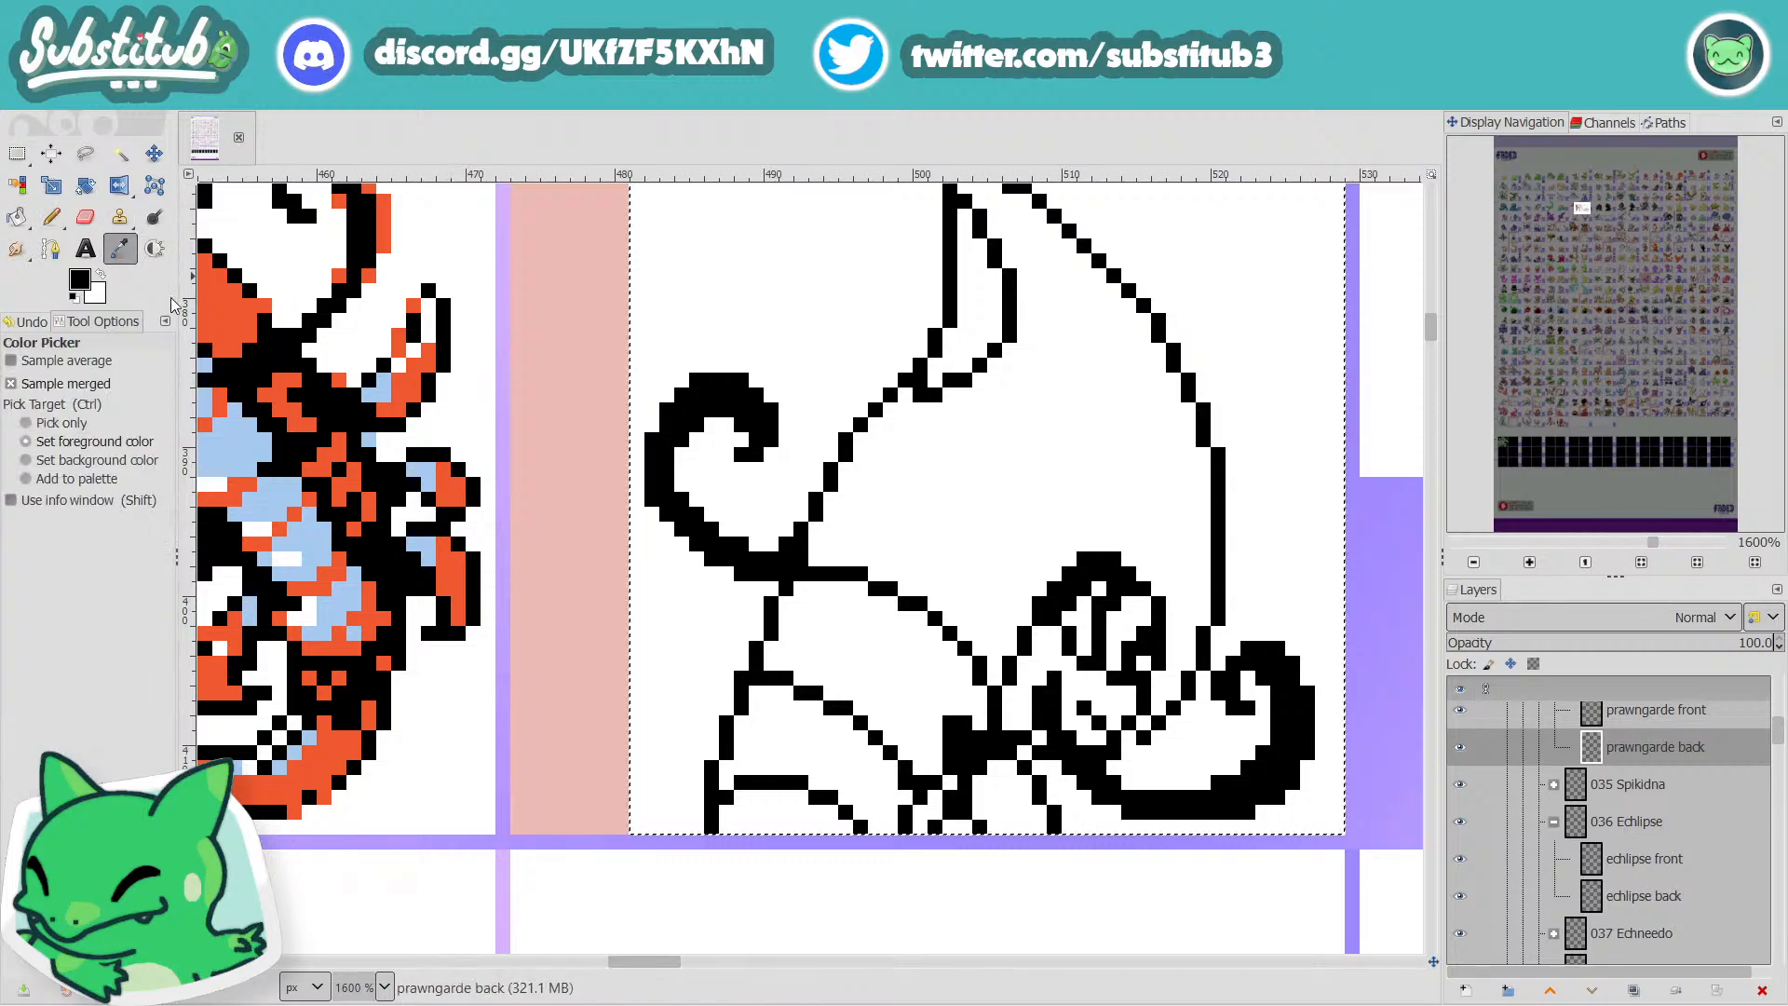
ctrl+scroll(905, 526, down, 3)
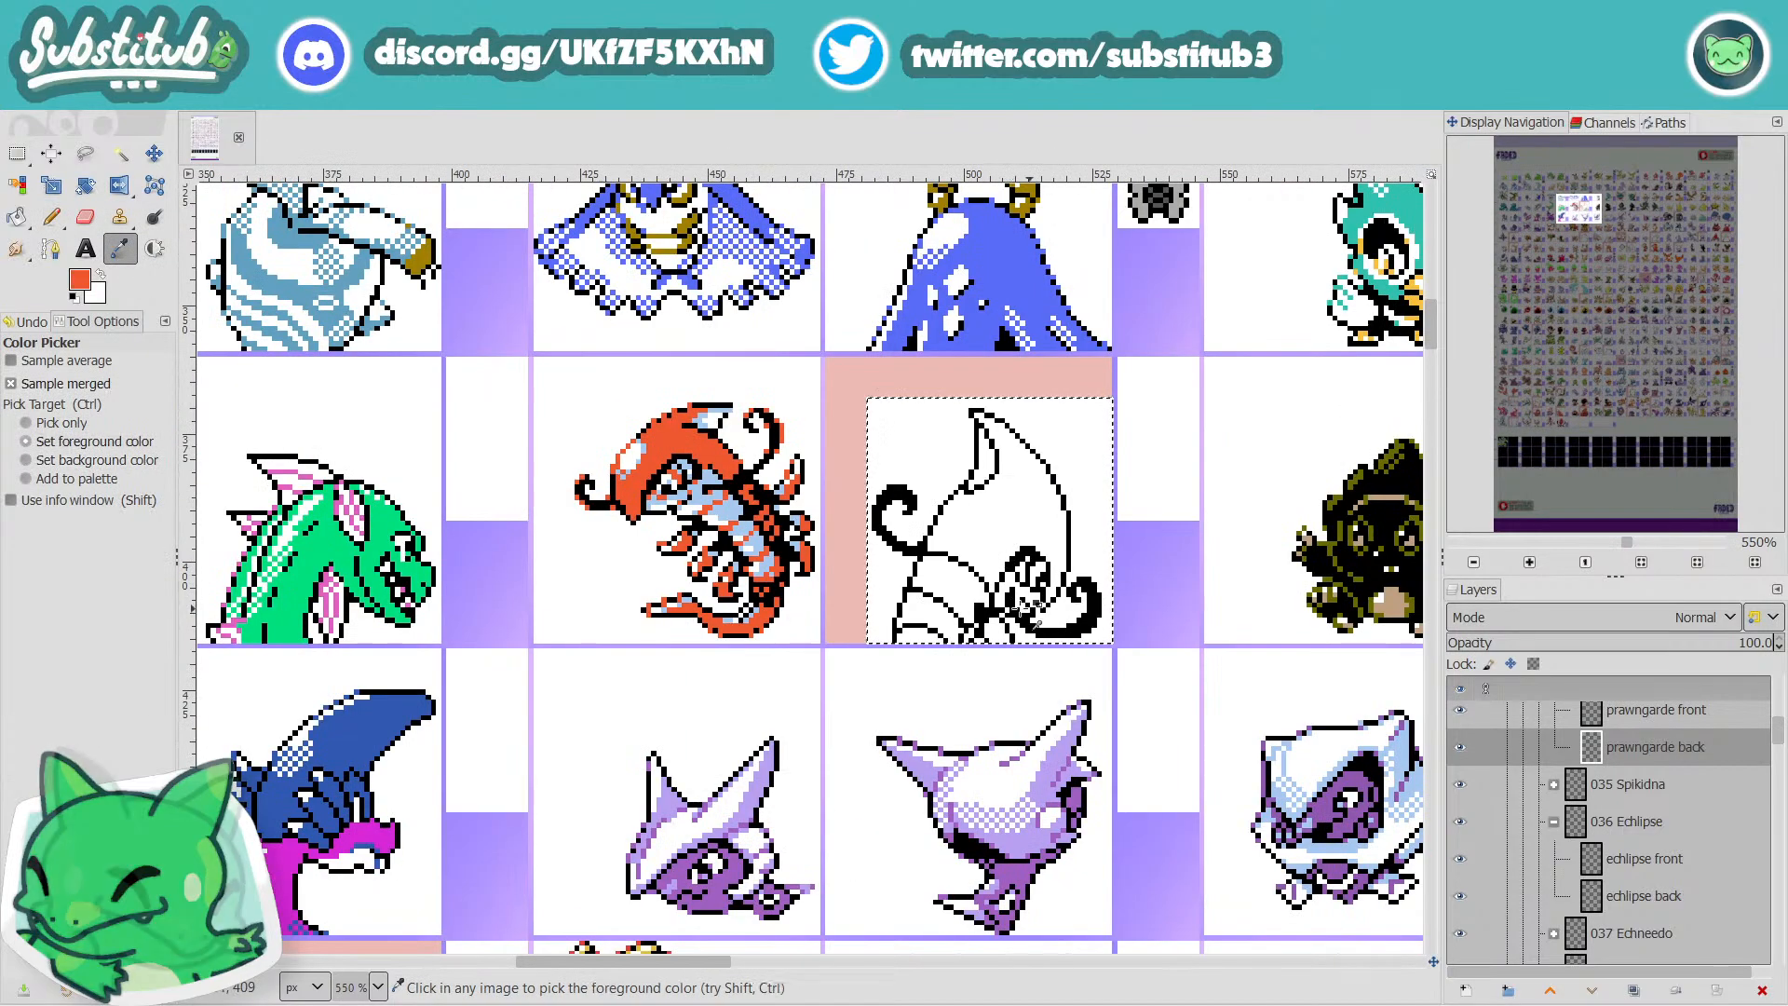
Extend the left edge of the dark leg joint below the face with black pixels.
ctrl+scroll(1001, 603, up, 2)
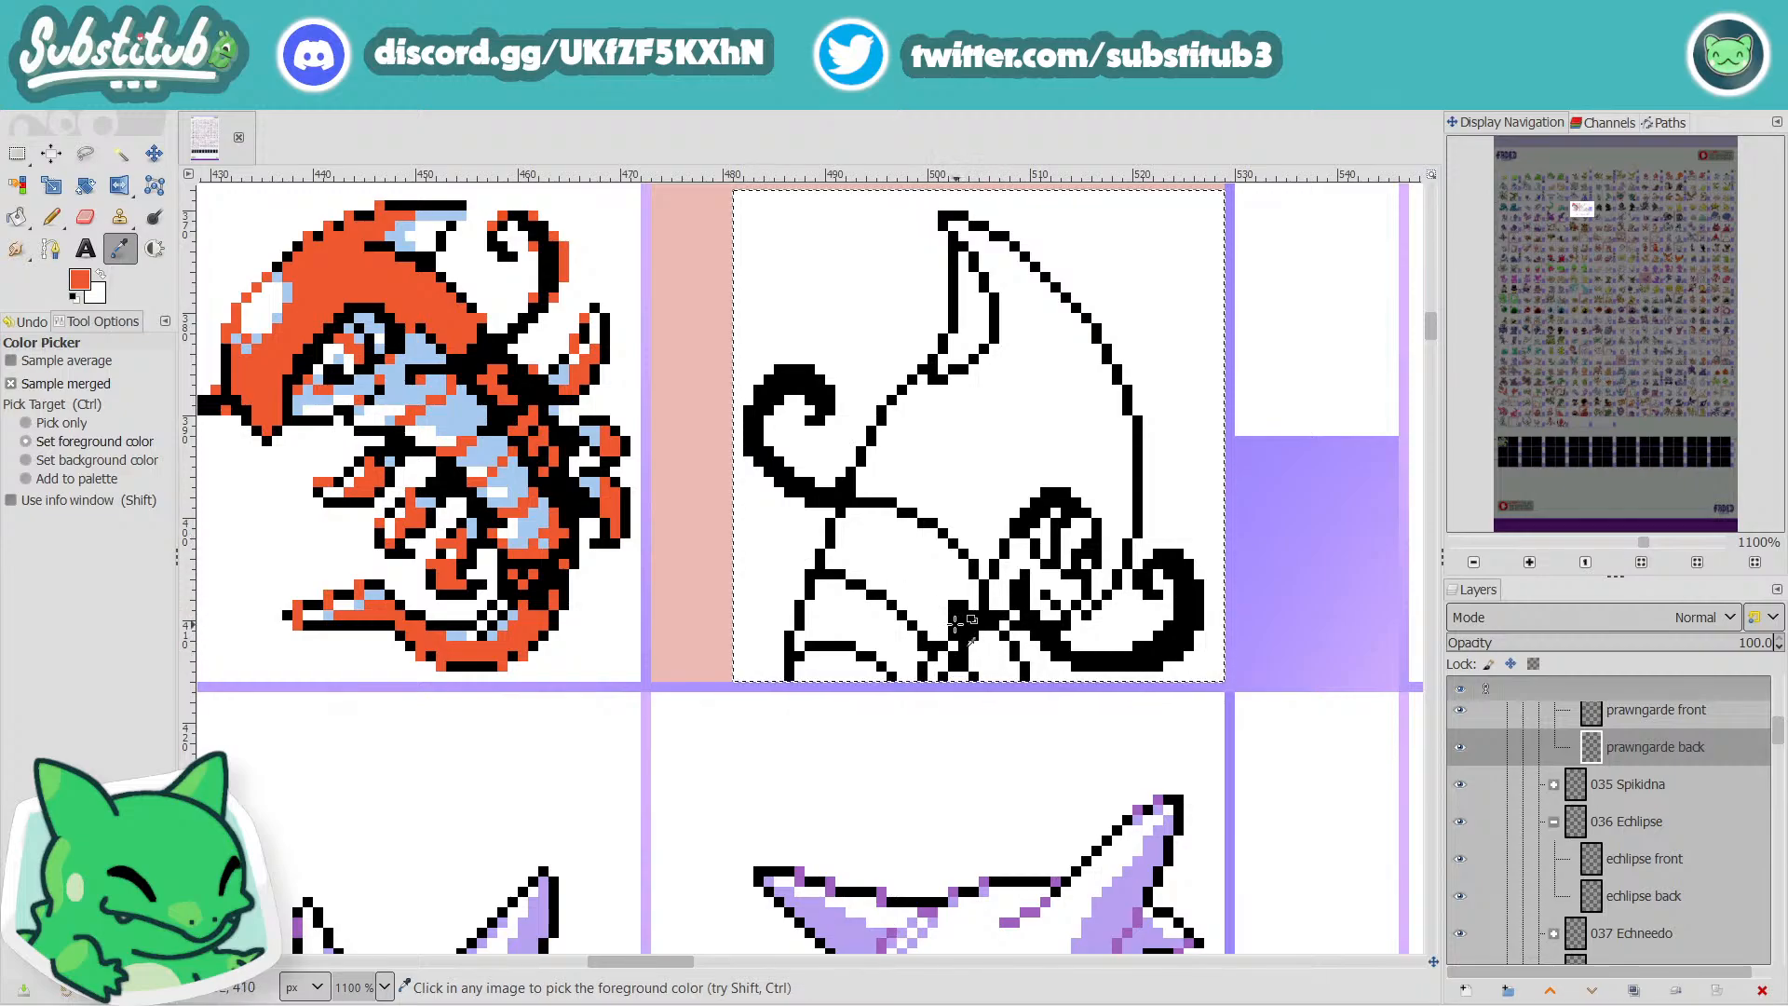
key(n)
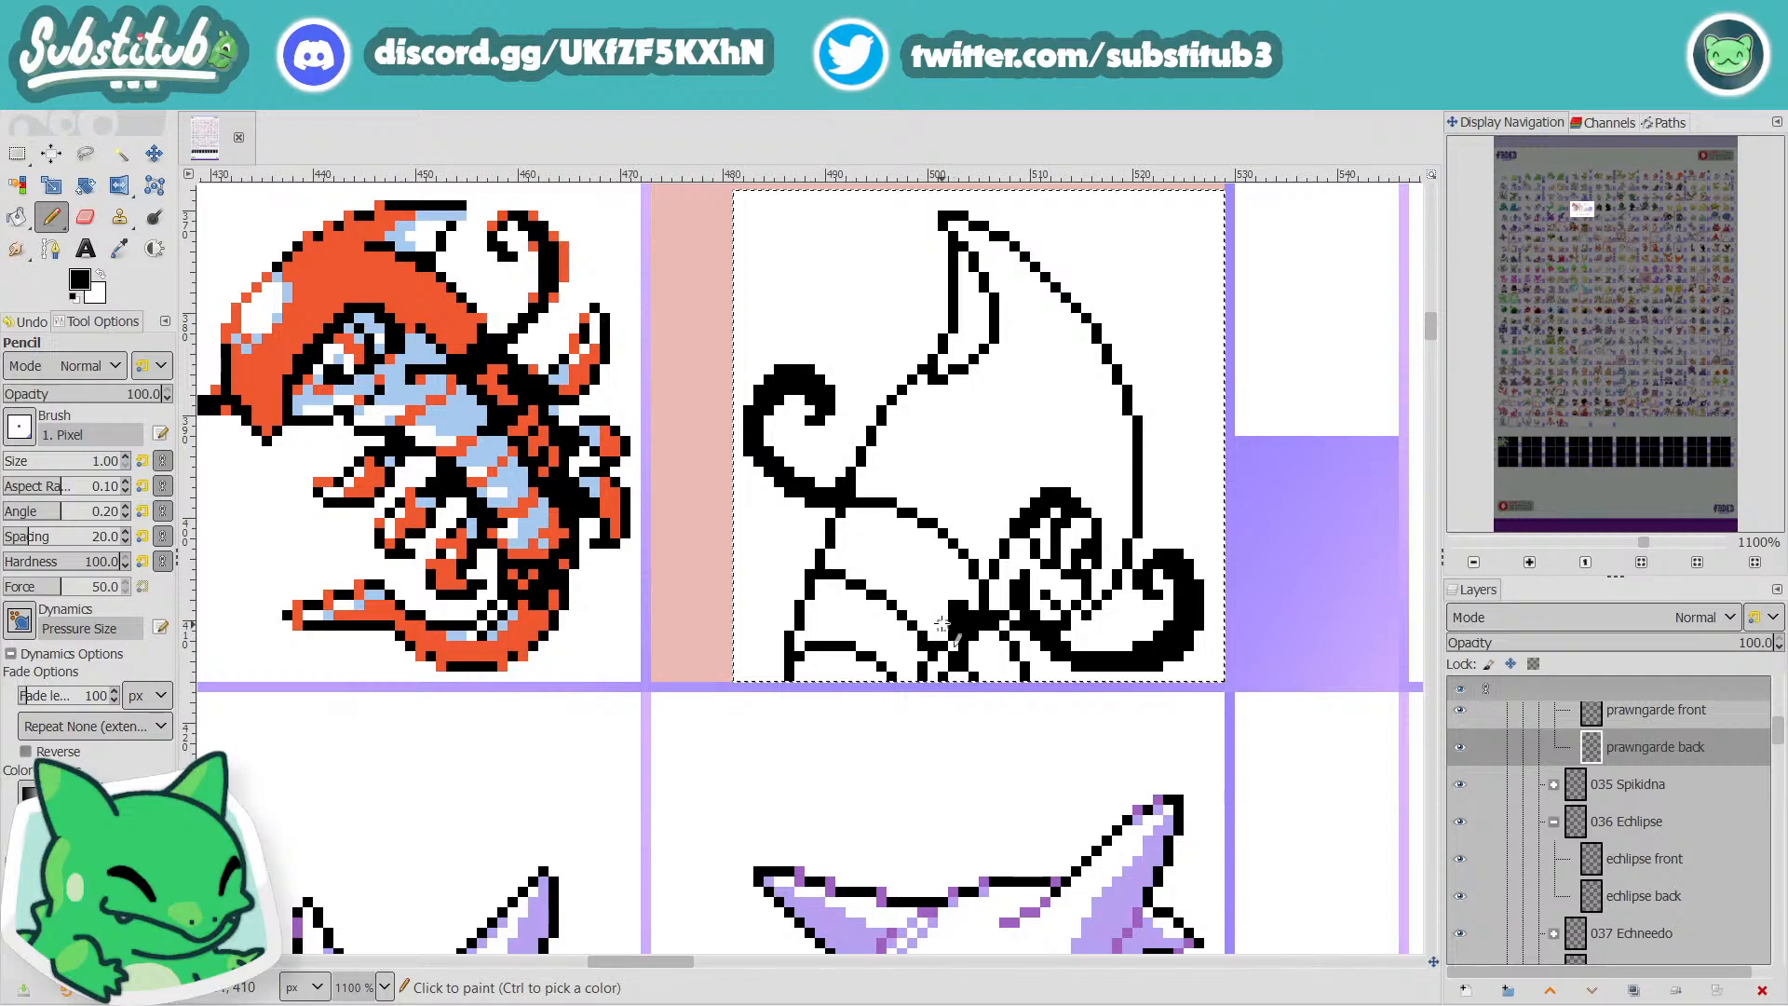
drag(942, 616, 942, 625)
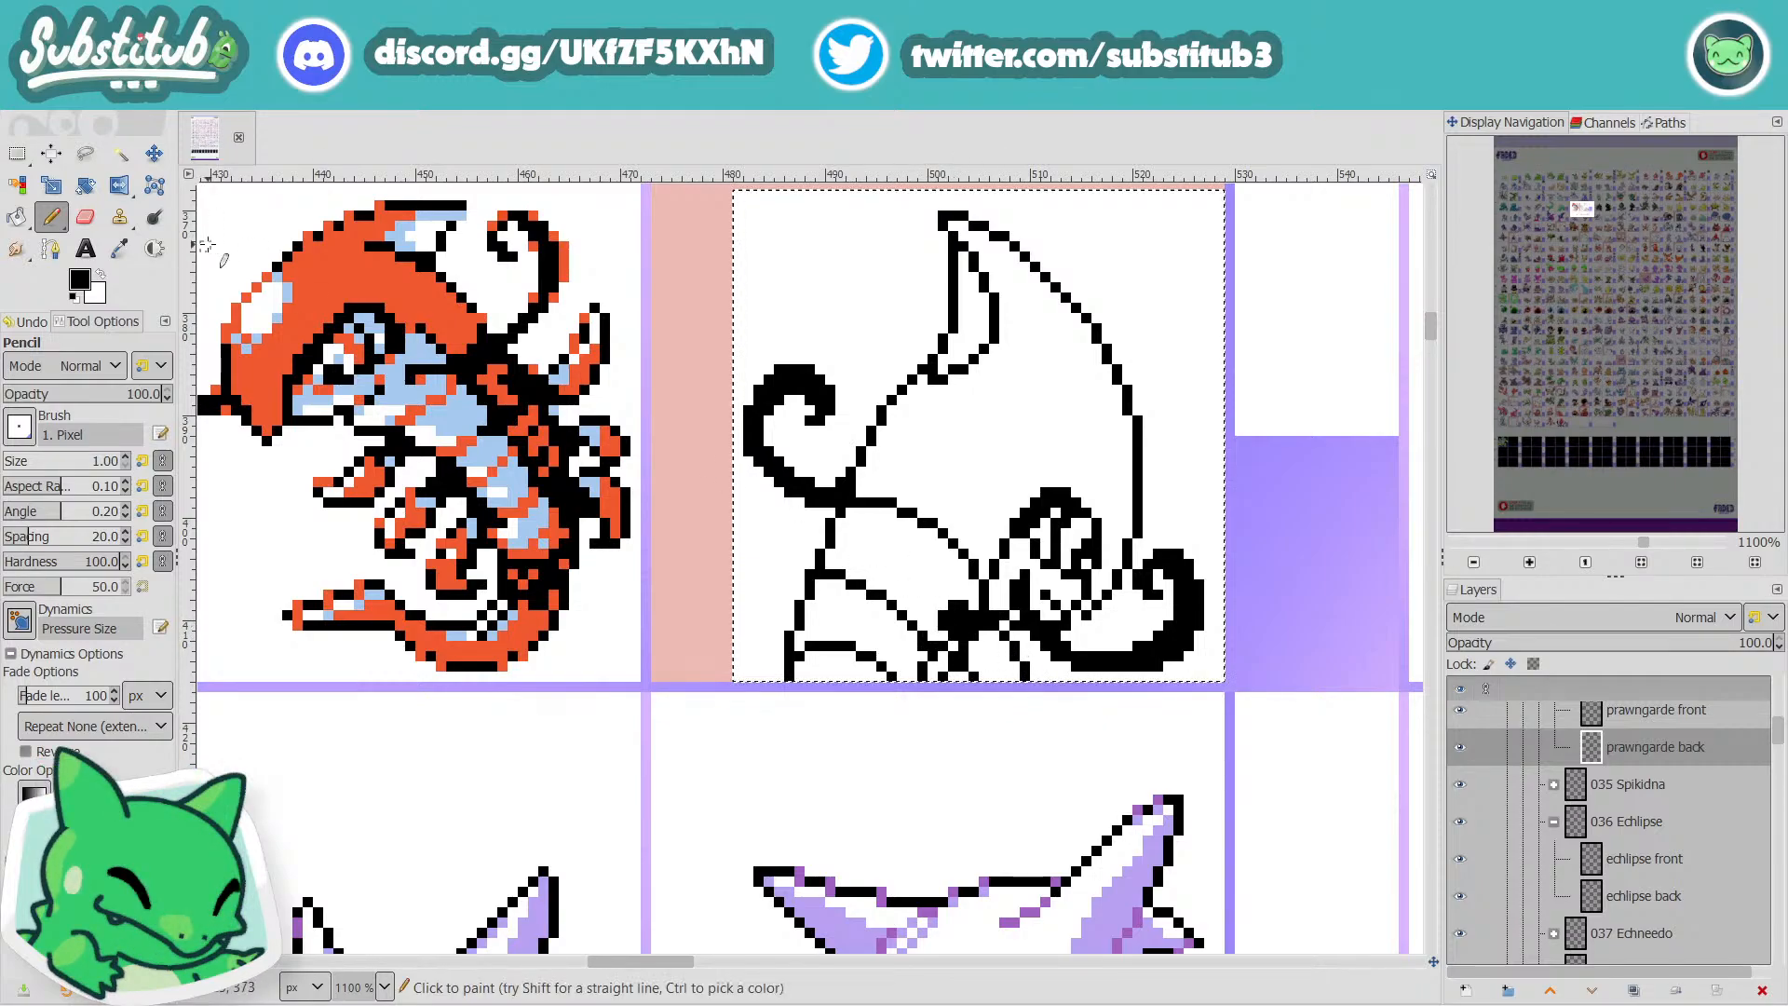
Pick the orange from the front sprite's hood and colour the two lowest body segments of the back sprite with it.
ctrl+click(328, 280)
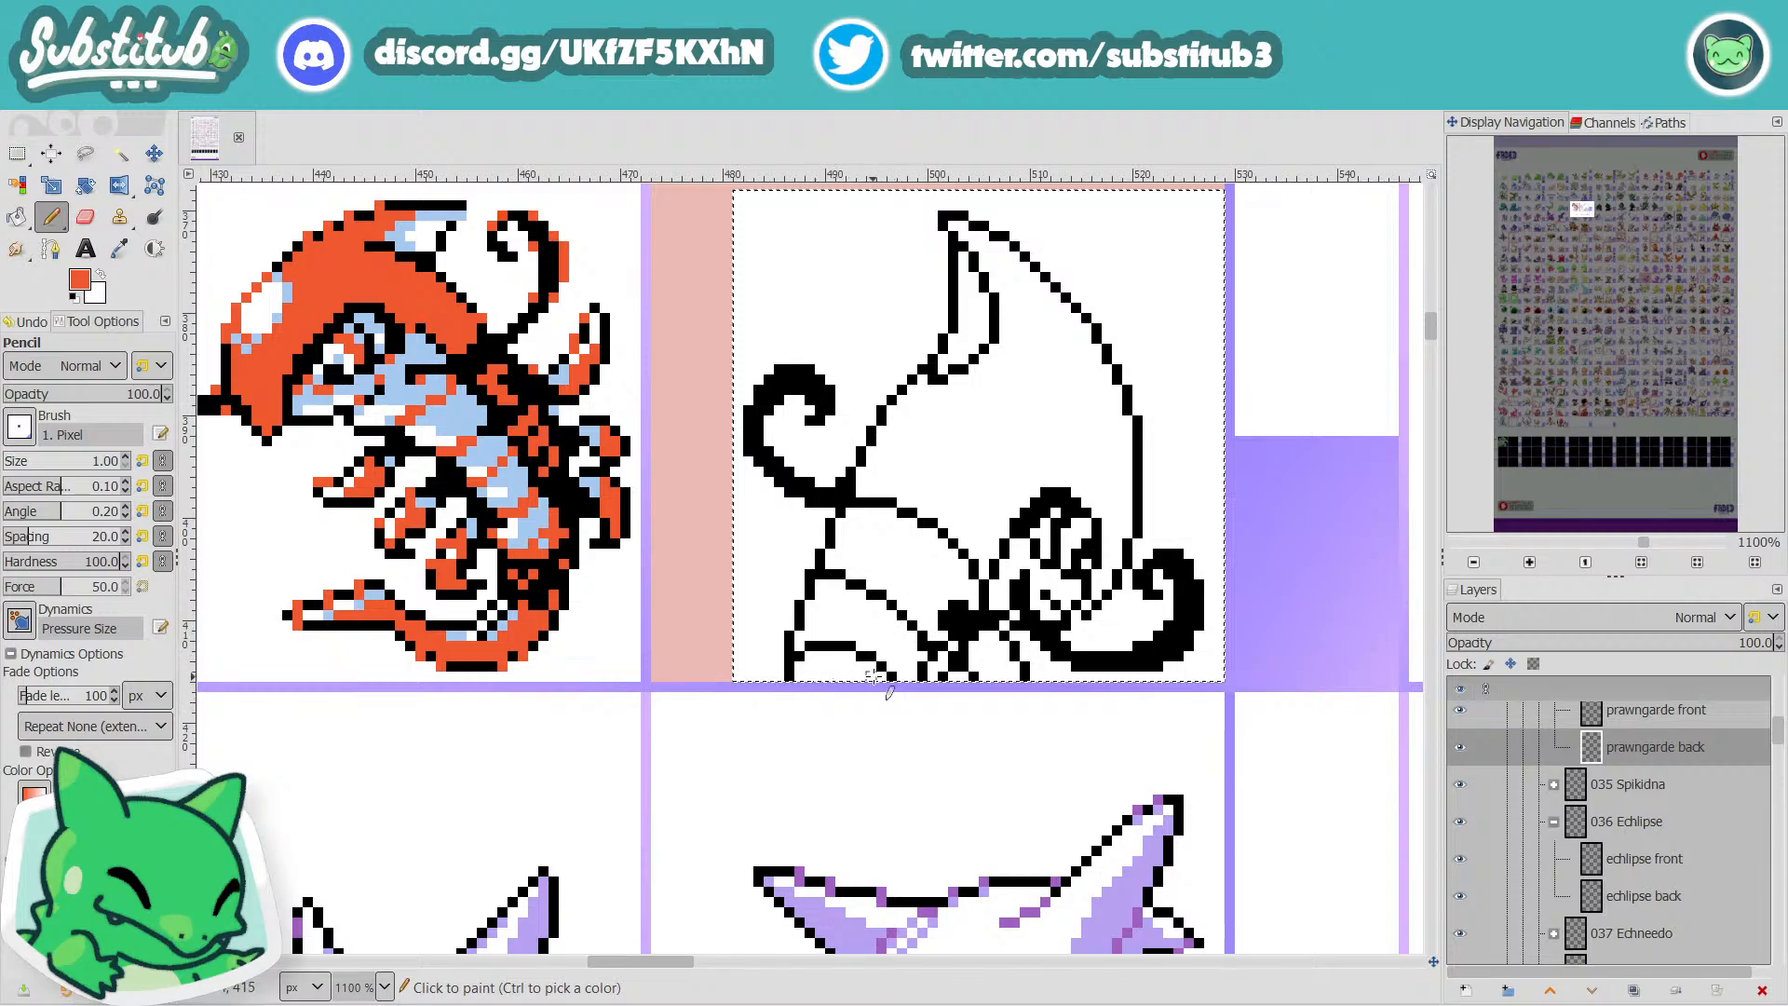
mouse_move(879, 676)
mouse_down()
mouse_move(798, 674)
mouse_move(865, 667)
mouse_up()
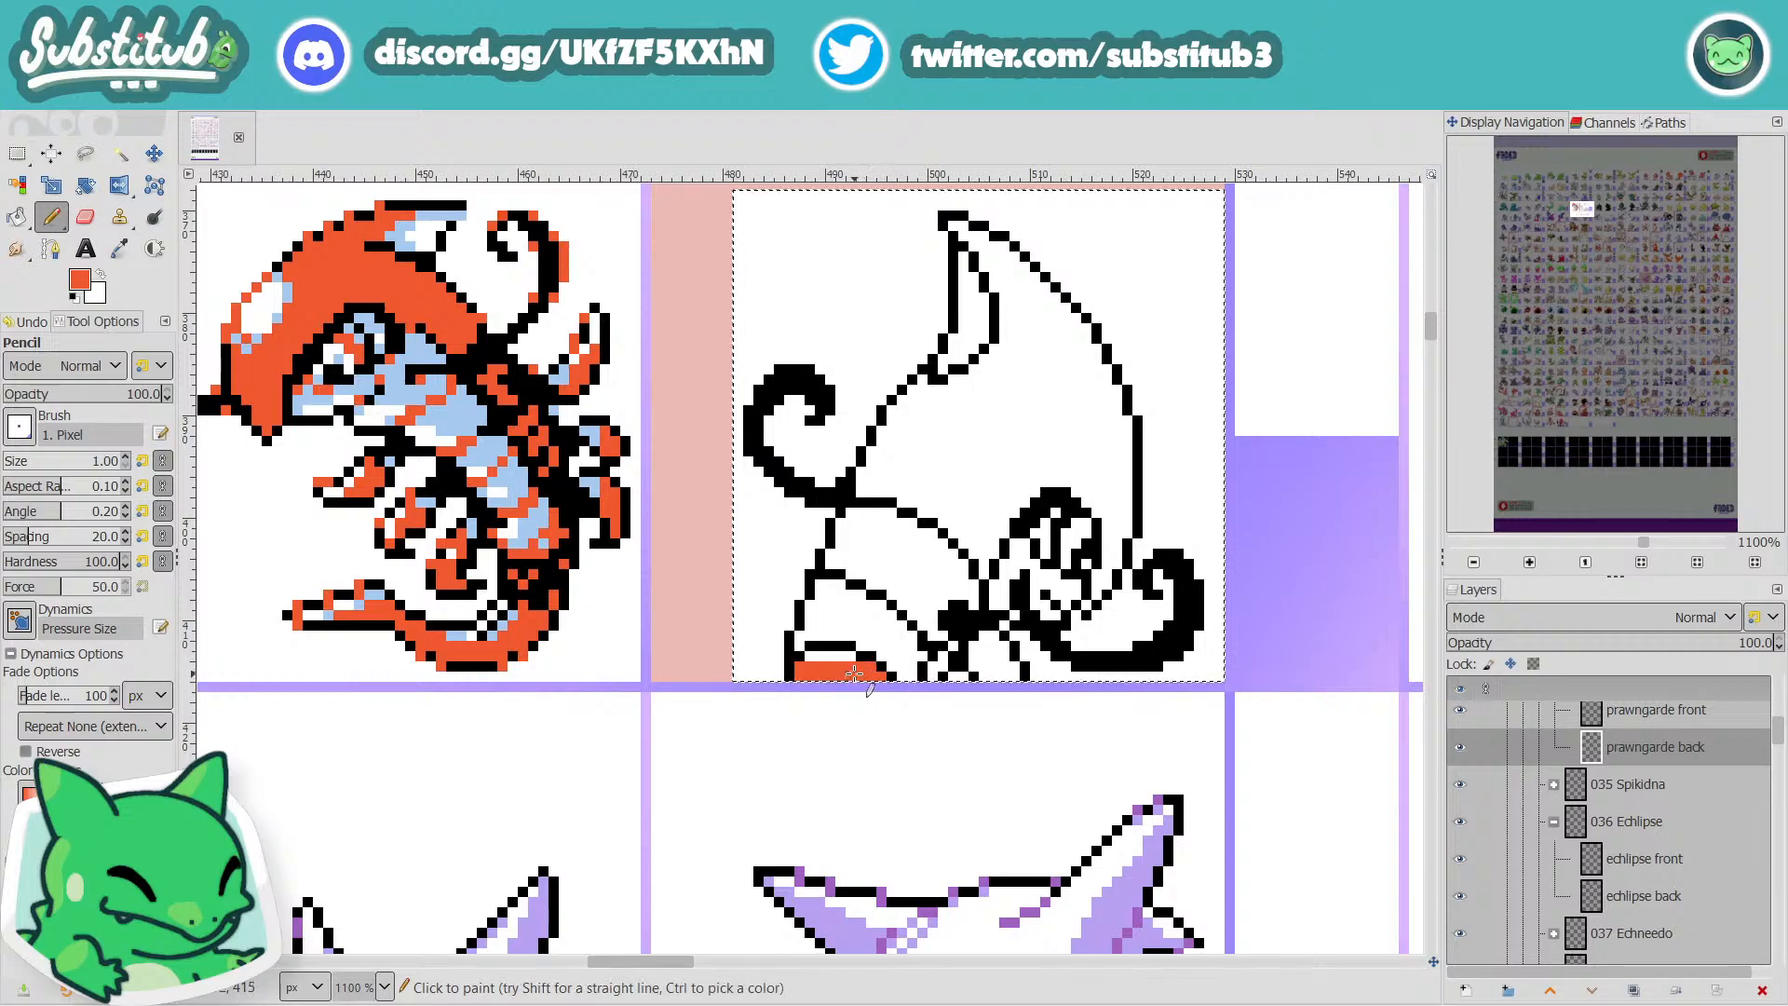
mouse_move(848, 665)
mouse_down()
mouse_move(802, 632)
mouse_move(893, 626)
mouse_move(922, 657)
mouse_move(905, 677)
mouse_move(904, 642)
mouse_move(888, 666)
mouse_move(889, 638)
mouse_move(856, 642)
mouse_move(883, 655)
mouse_move(837, 614)
mouse_move(811, 623)
mouse_move(890, 615)
mouse_move(807, 614)
mouse_move(860, 611)
mouse_move(858, 587)
mouse_move(854, 568)
mouse_up()
key(ctrl+z)
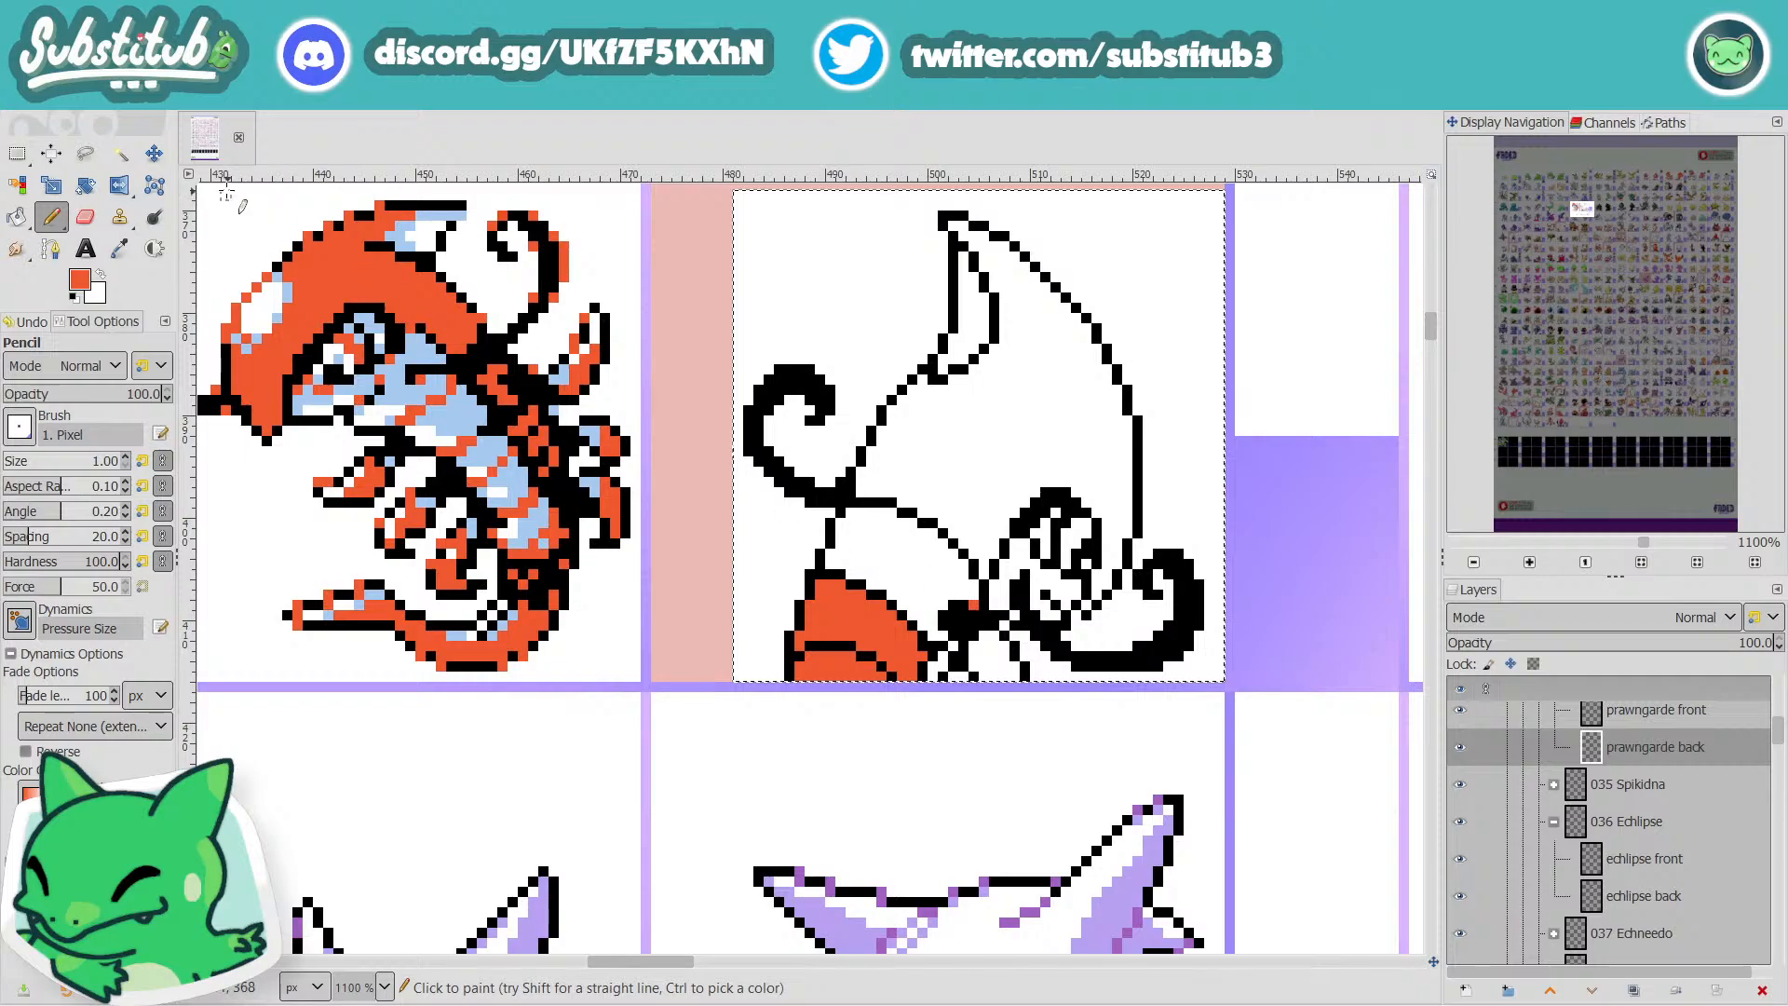
Select the white interior of the back sprite's hood and fill it with orange using Bucket Fill in Normal mode.
click(119, 154)
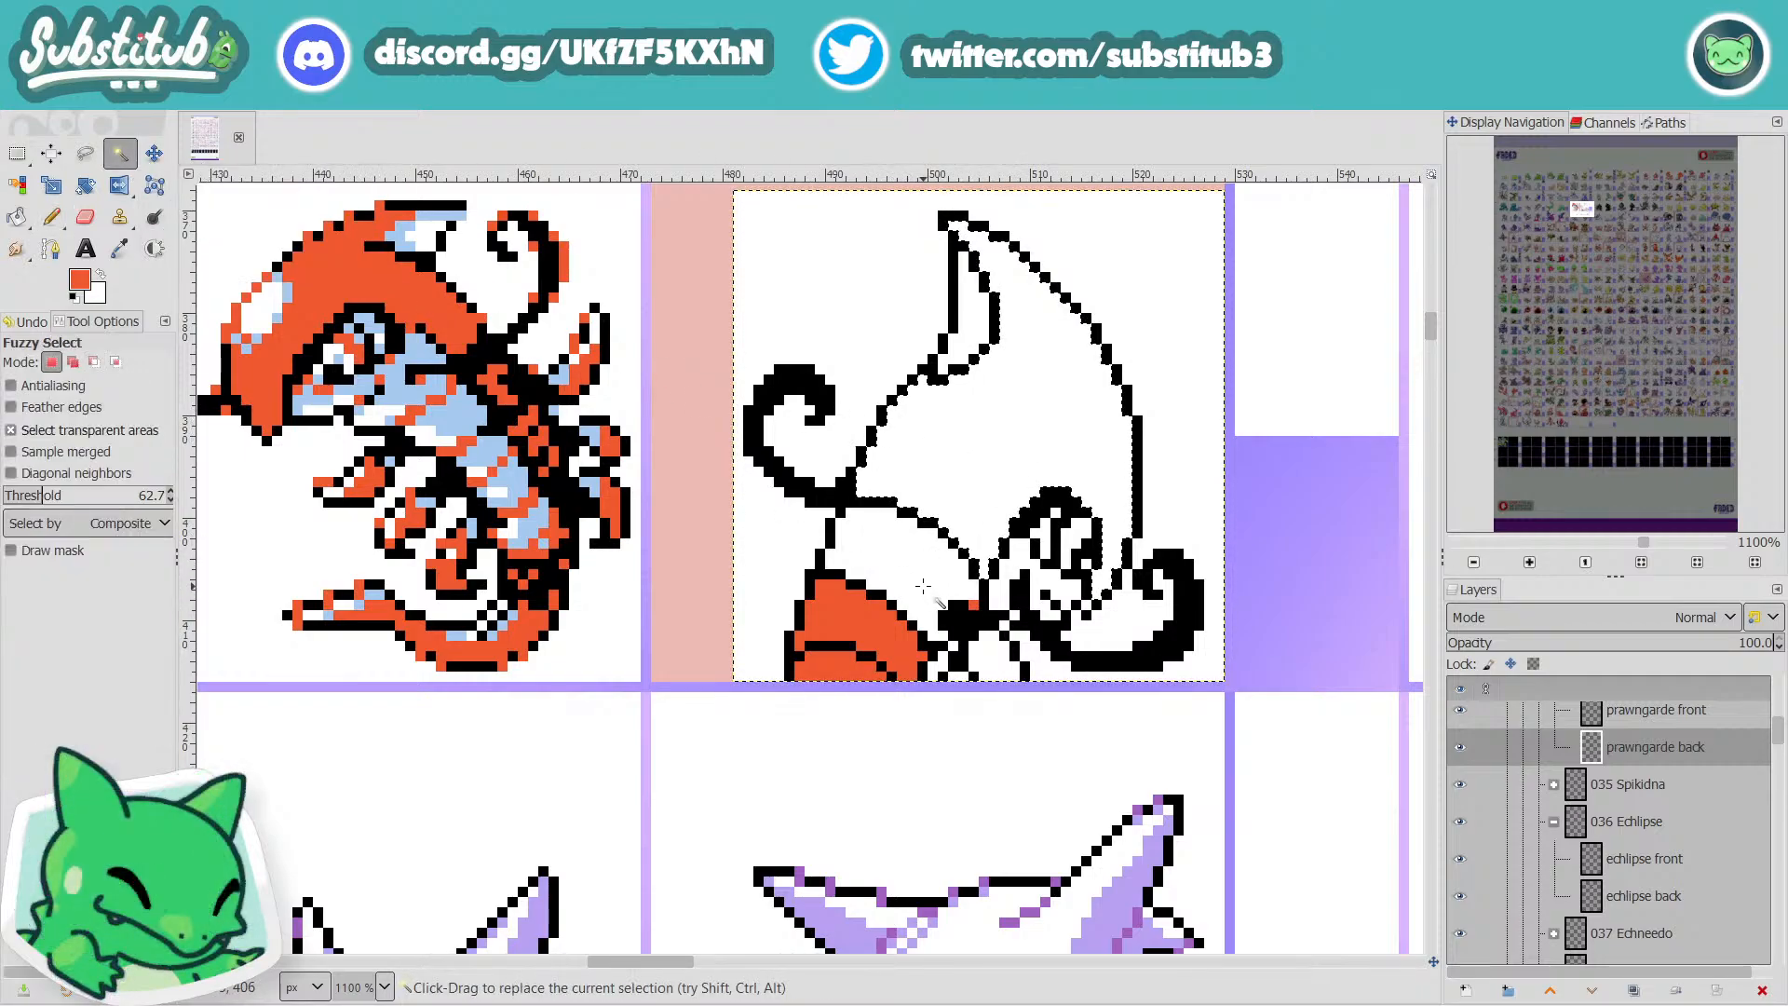
key(shift)
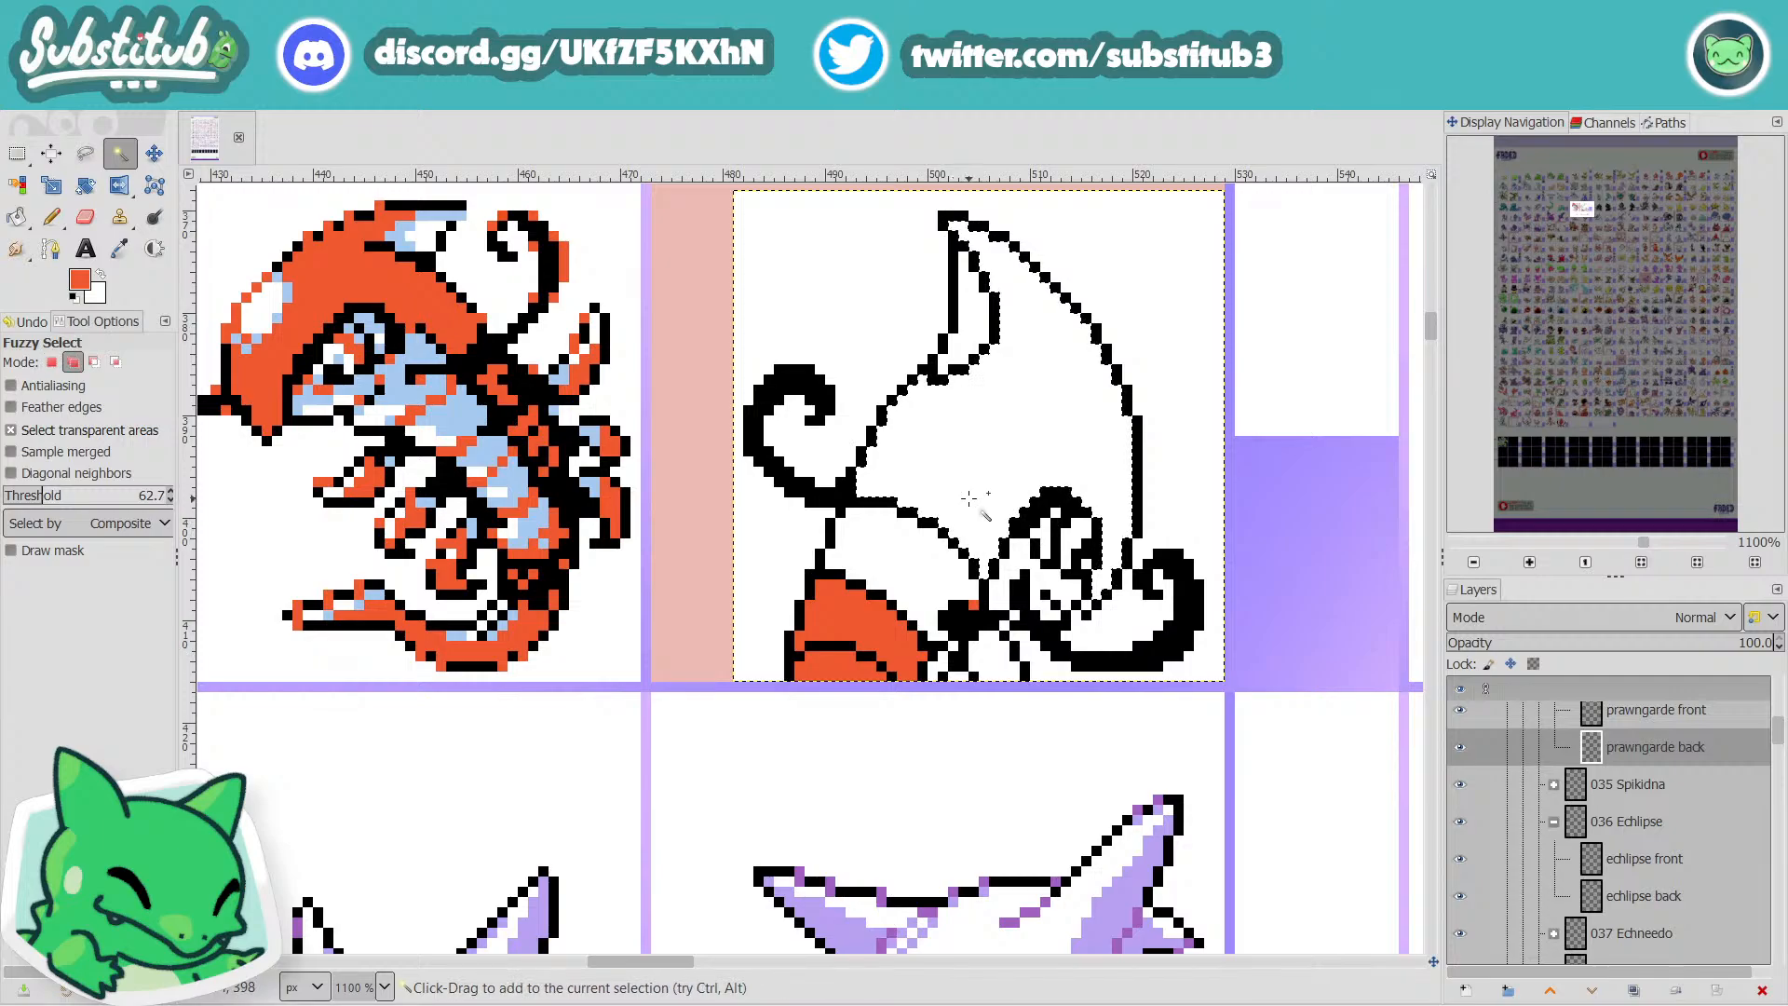
key(shift+b)
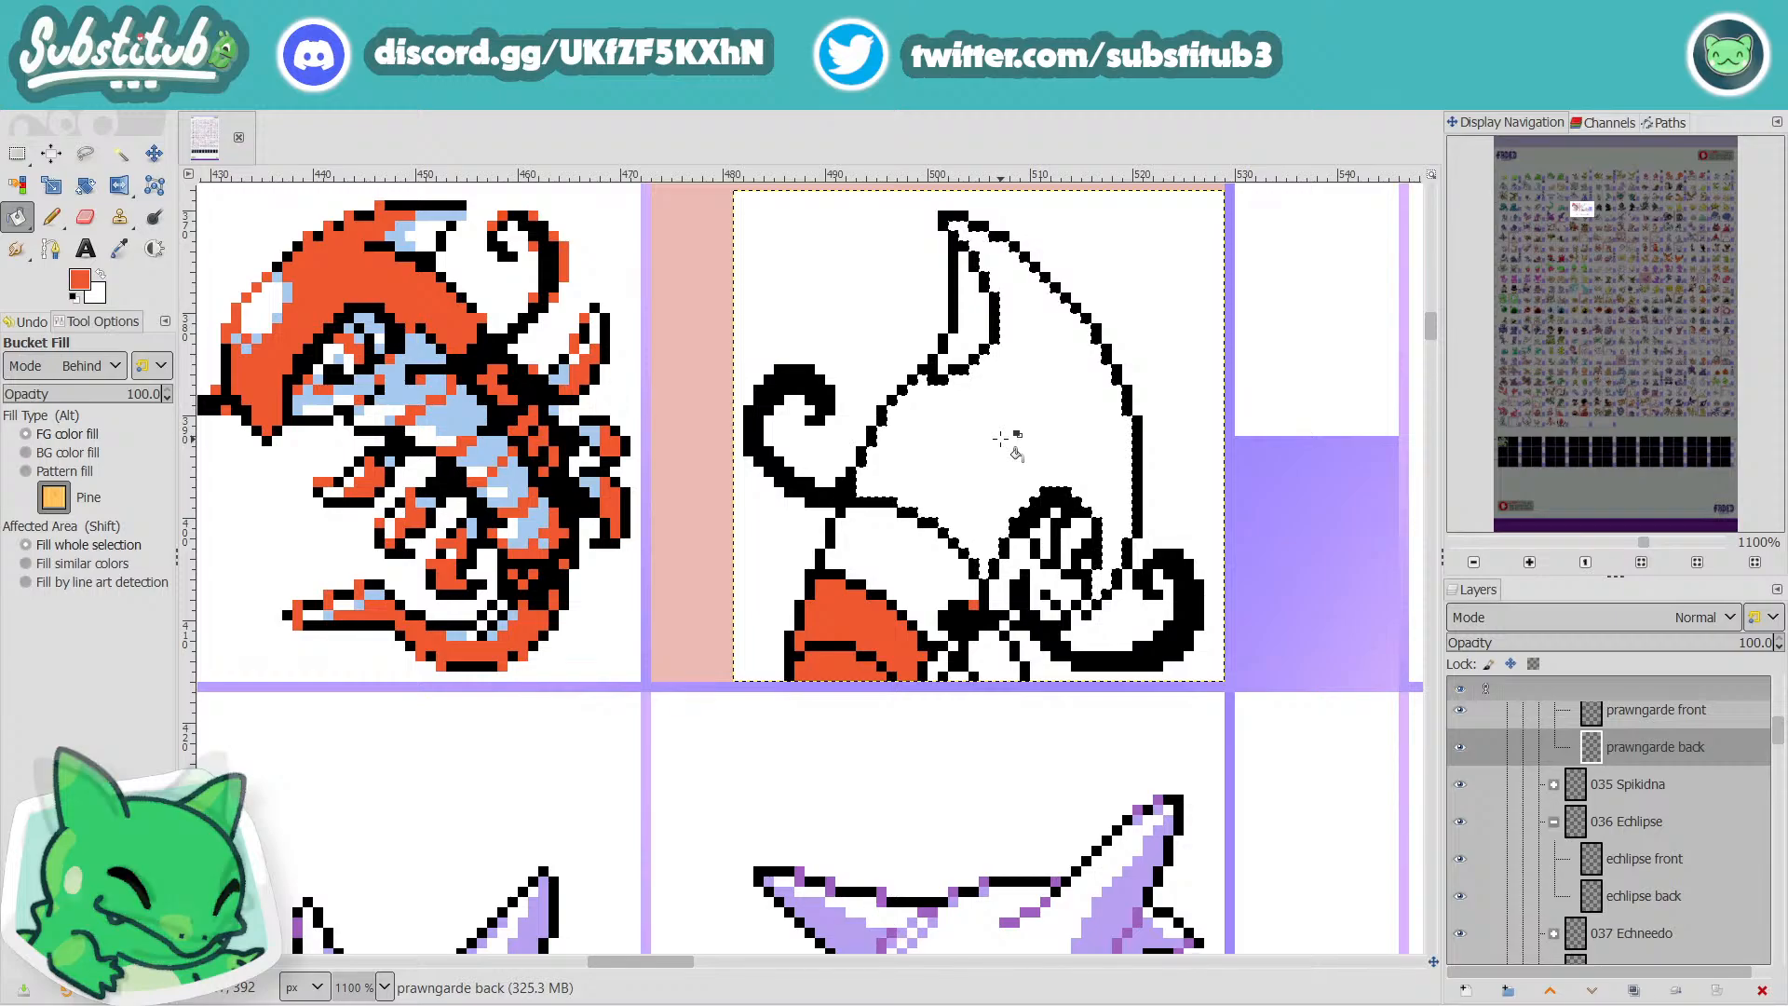
click(88, 365)
click(85, 383)
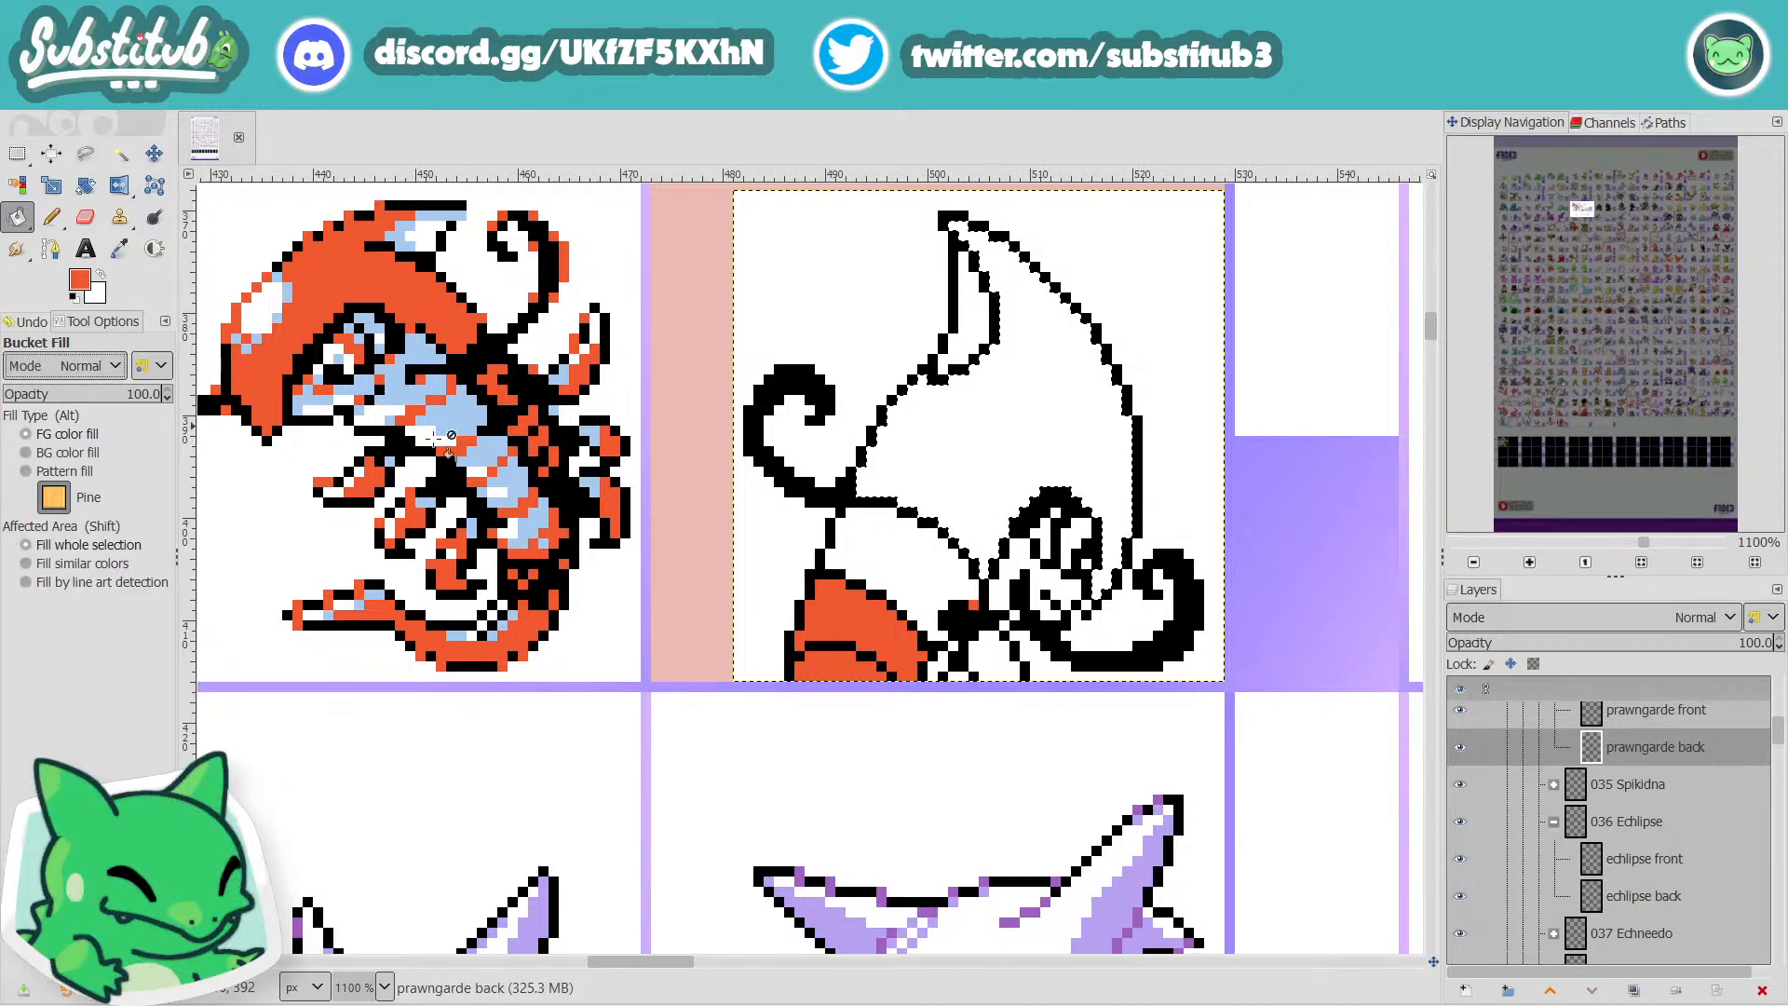
click(985, 447)
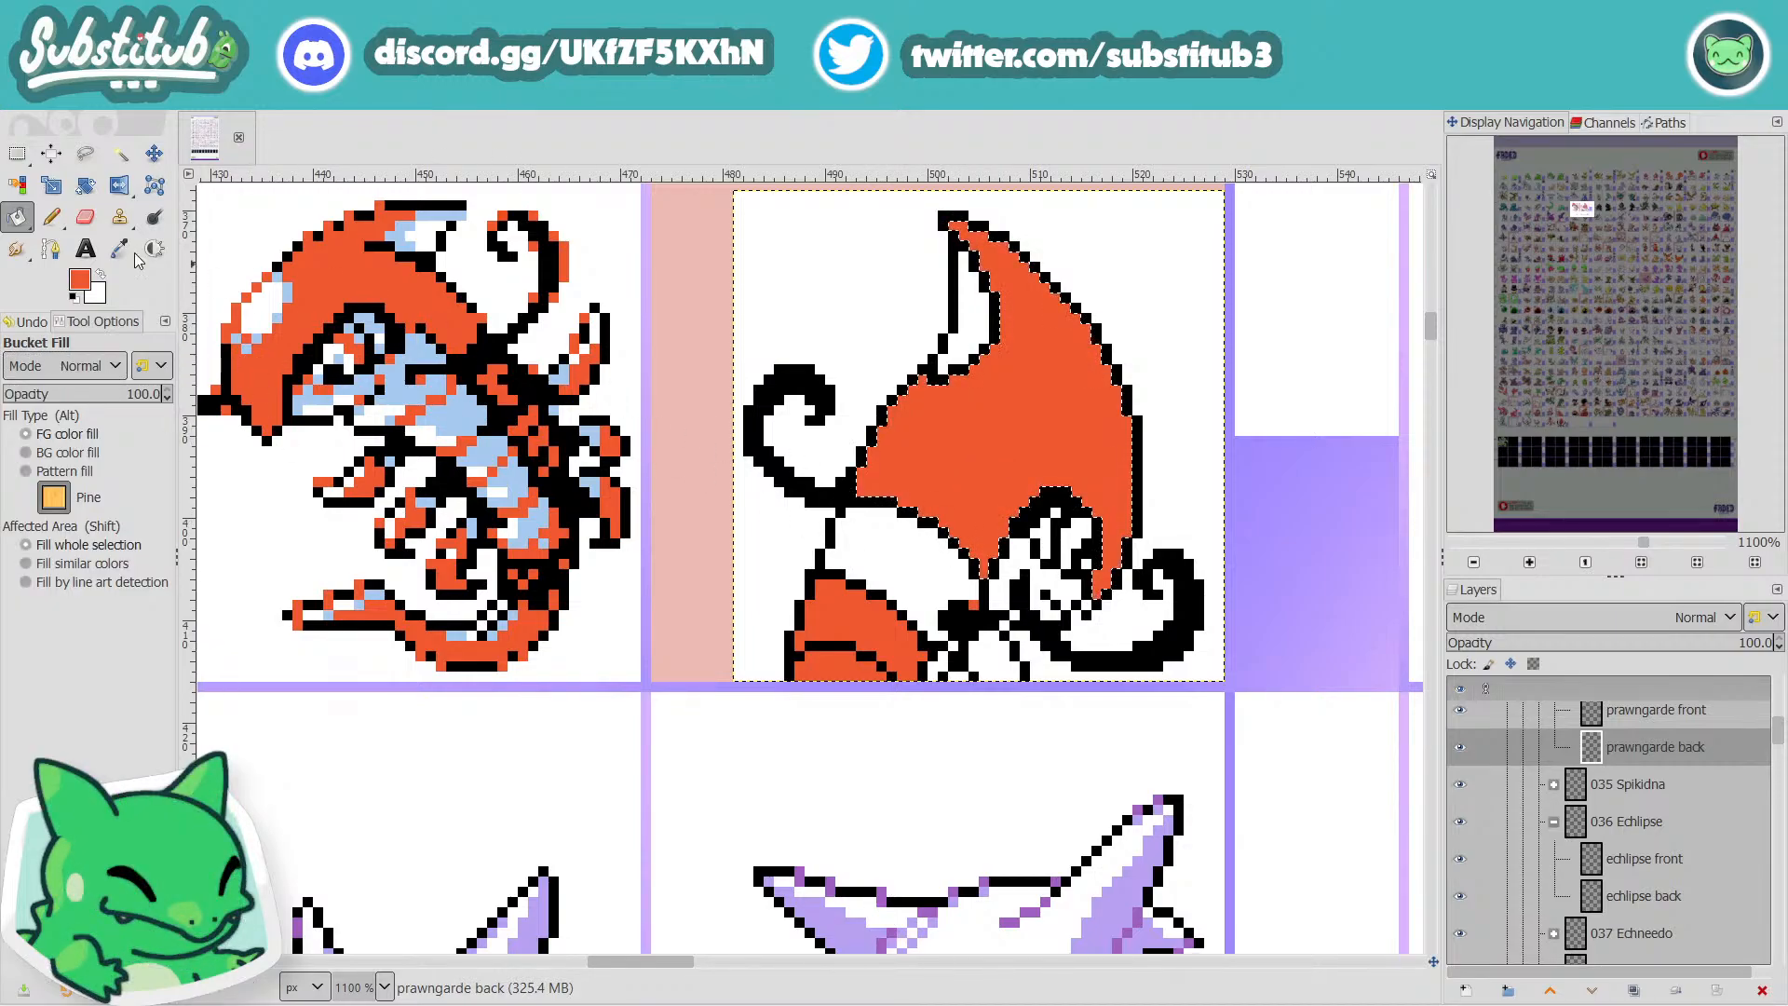
Select the uppermost body segment below the hood, fill it with orange and clear the selection.
mouse_move(18, 155)
click(120, 154)
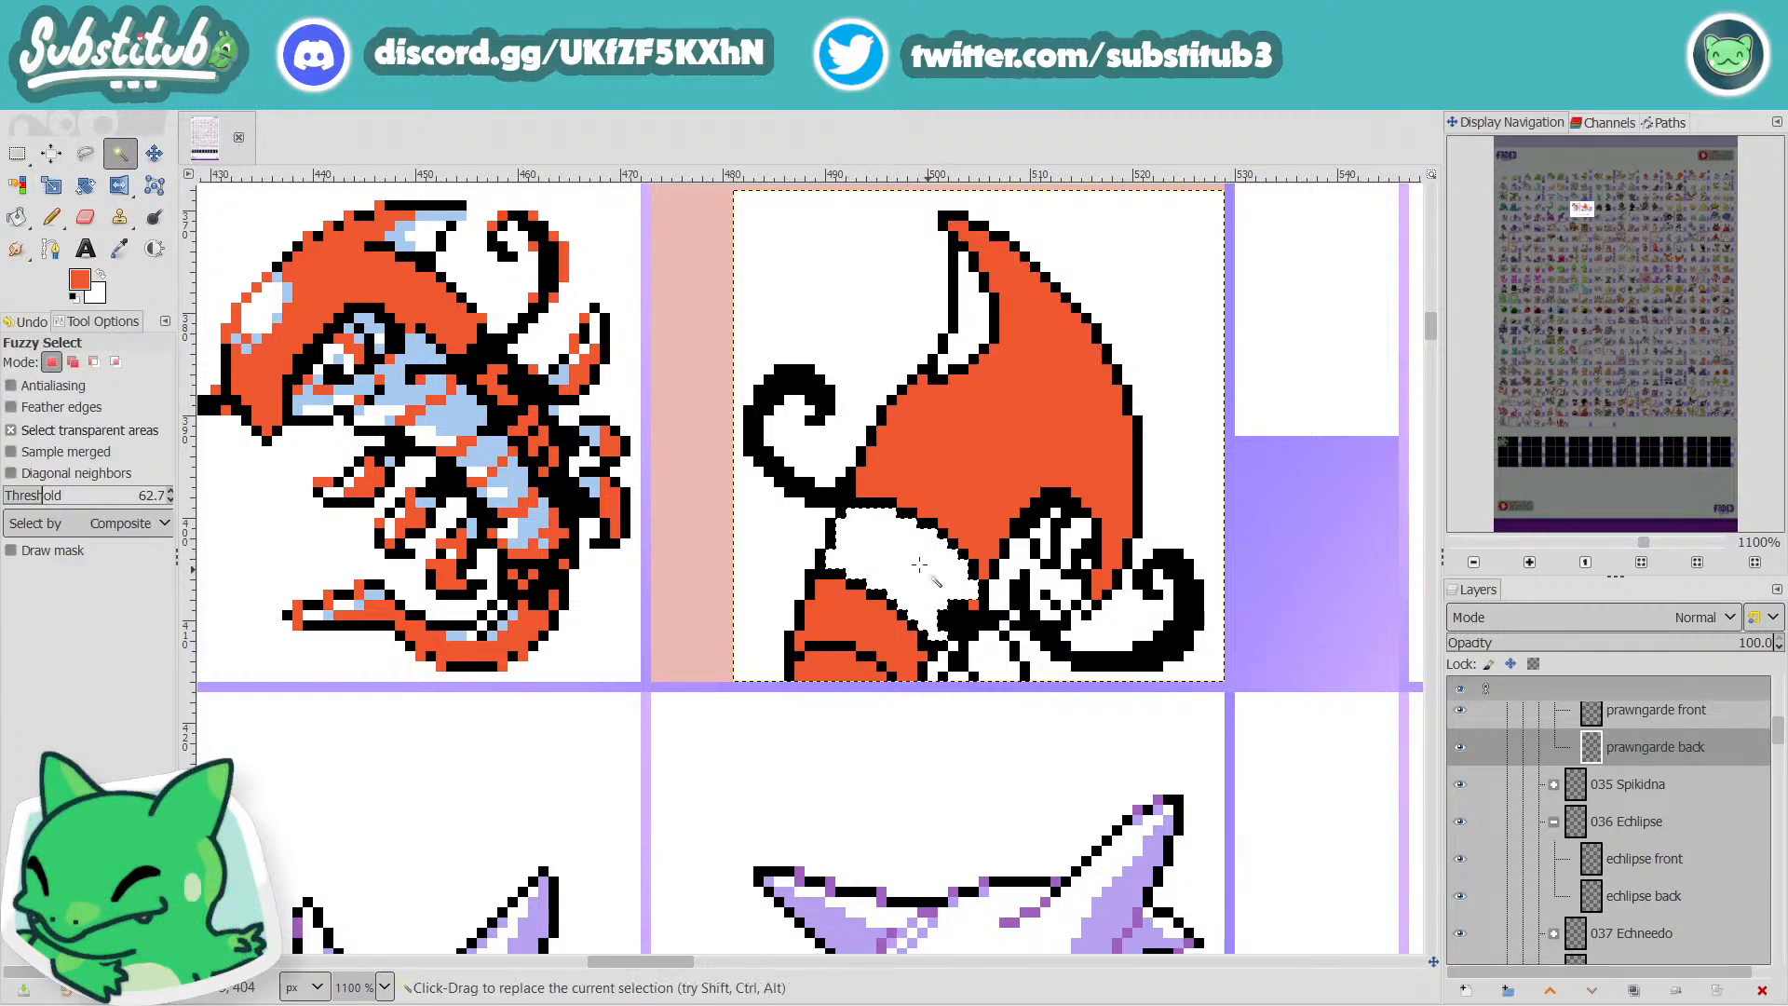
key(shift+b)
click(955, 610)
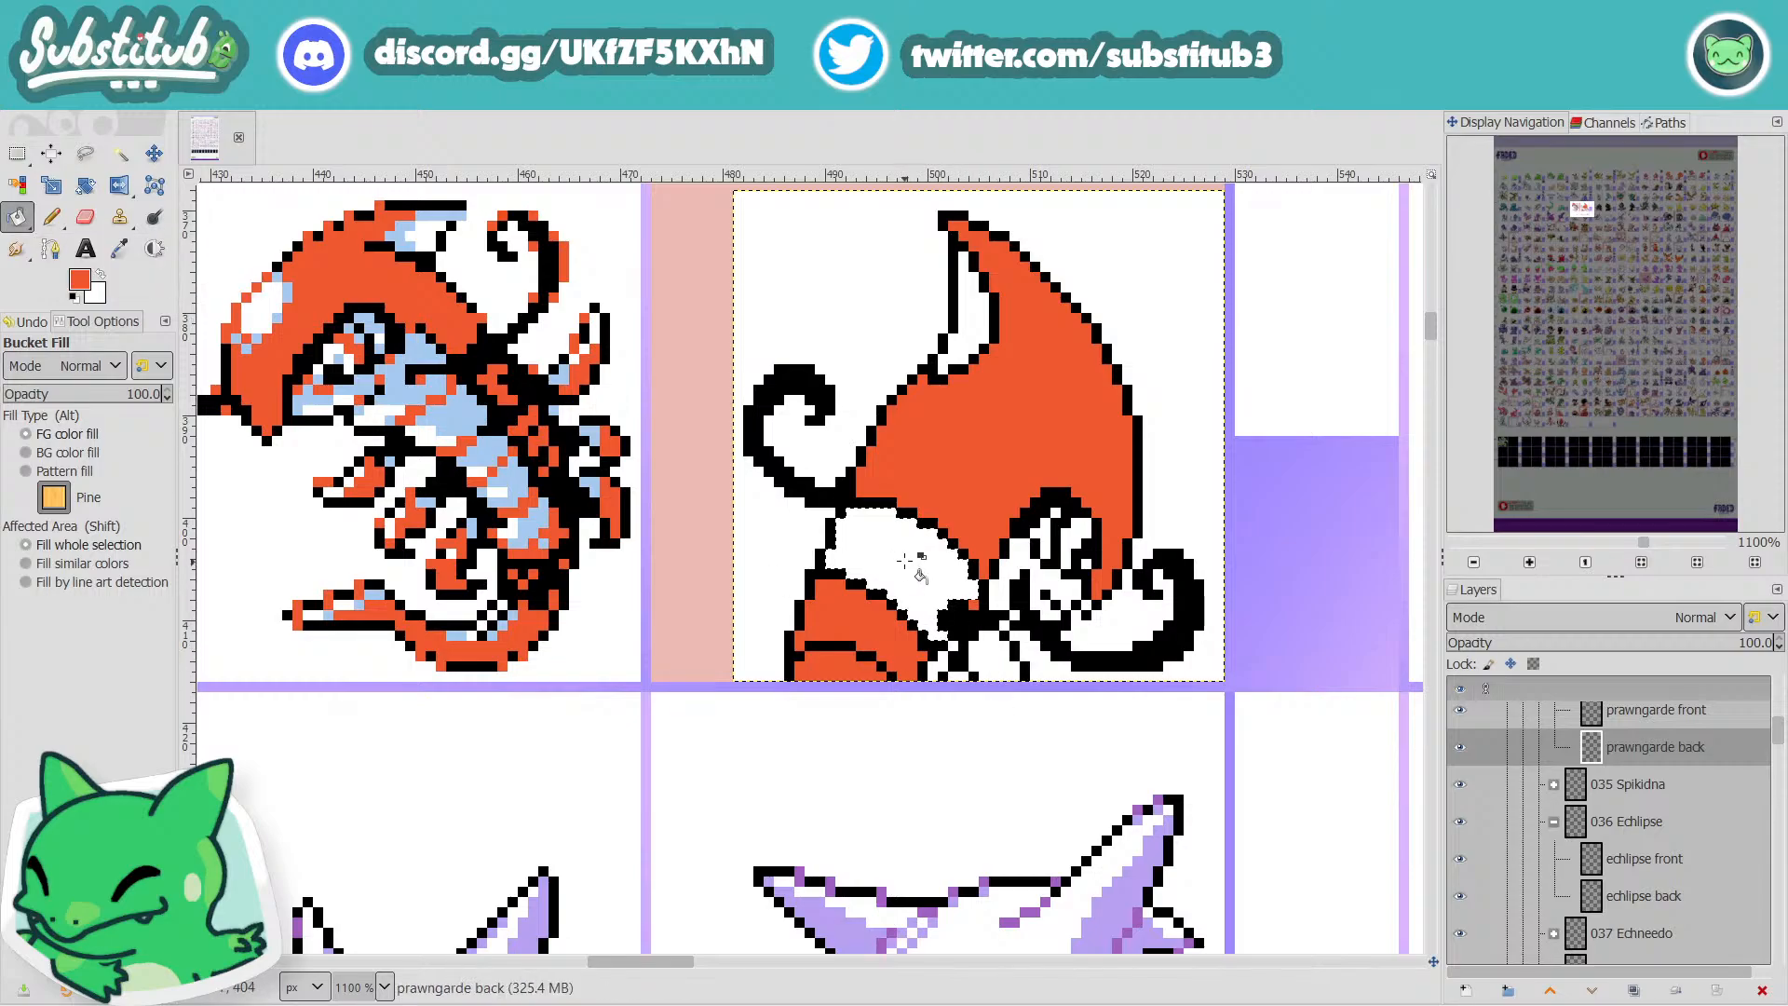
key(r)
click(848, 303)
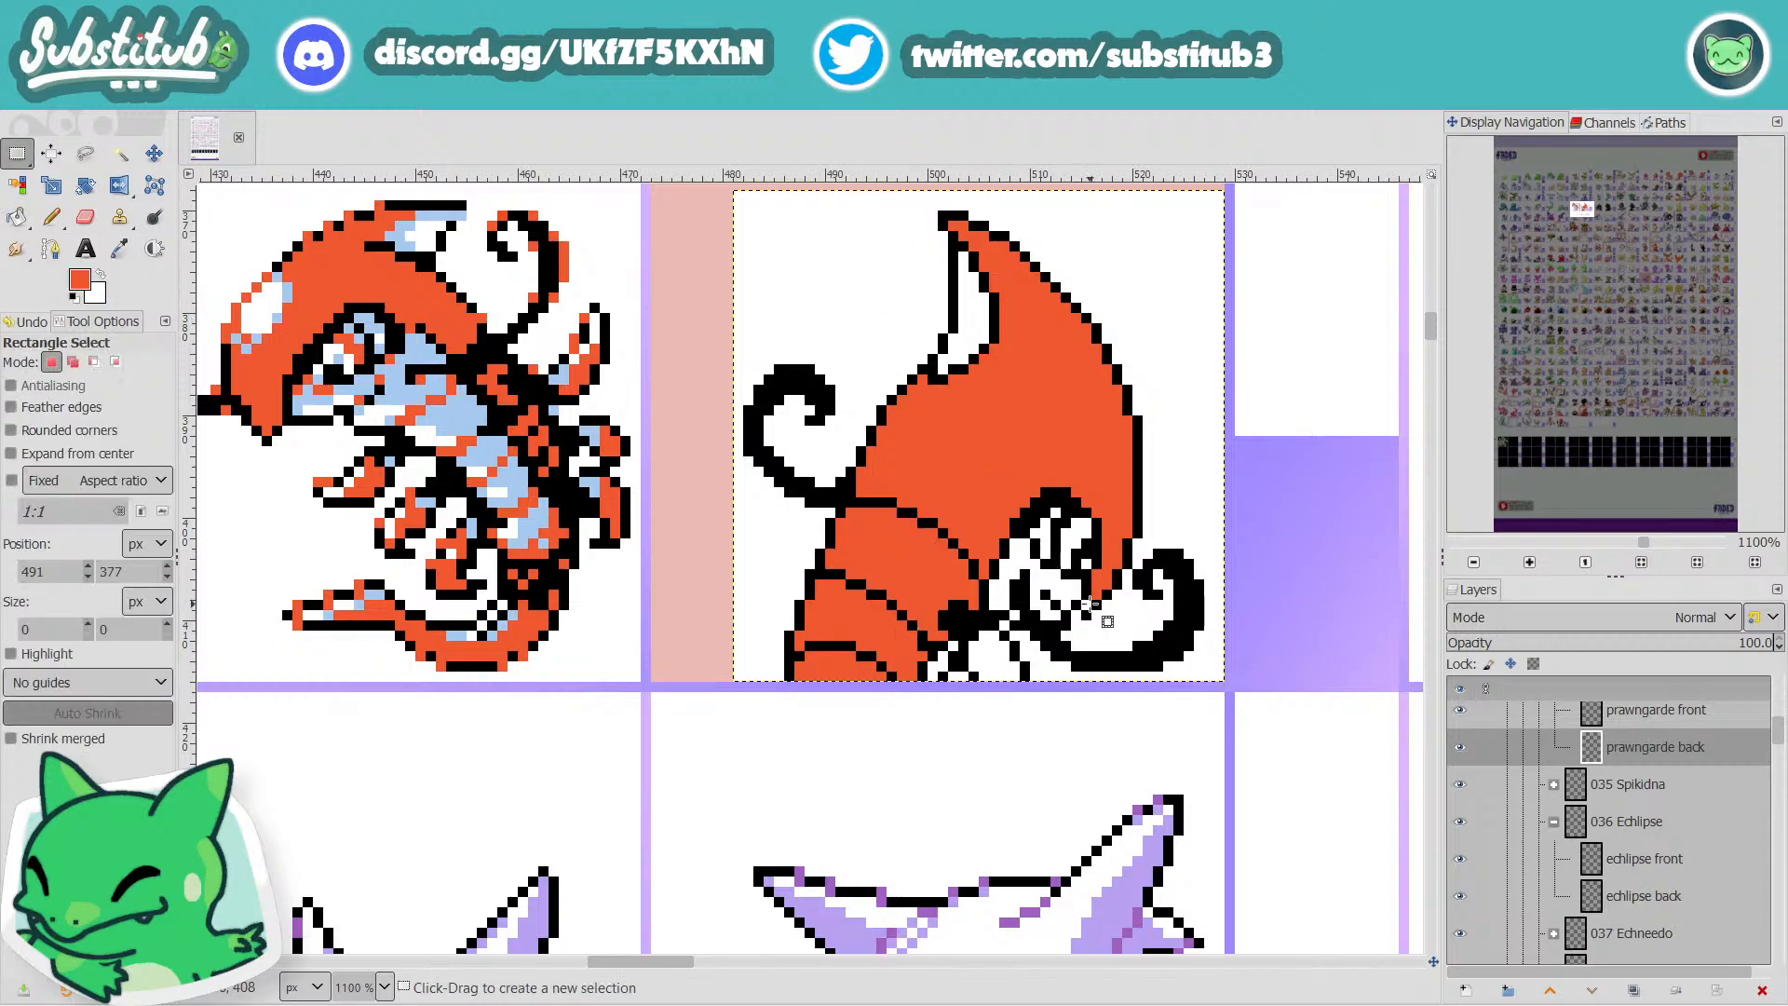
Pencil orange into the leg beneath the face at the sprite's lower edge and save the file.
key(n)
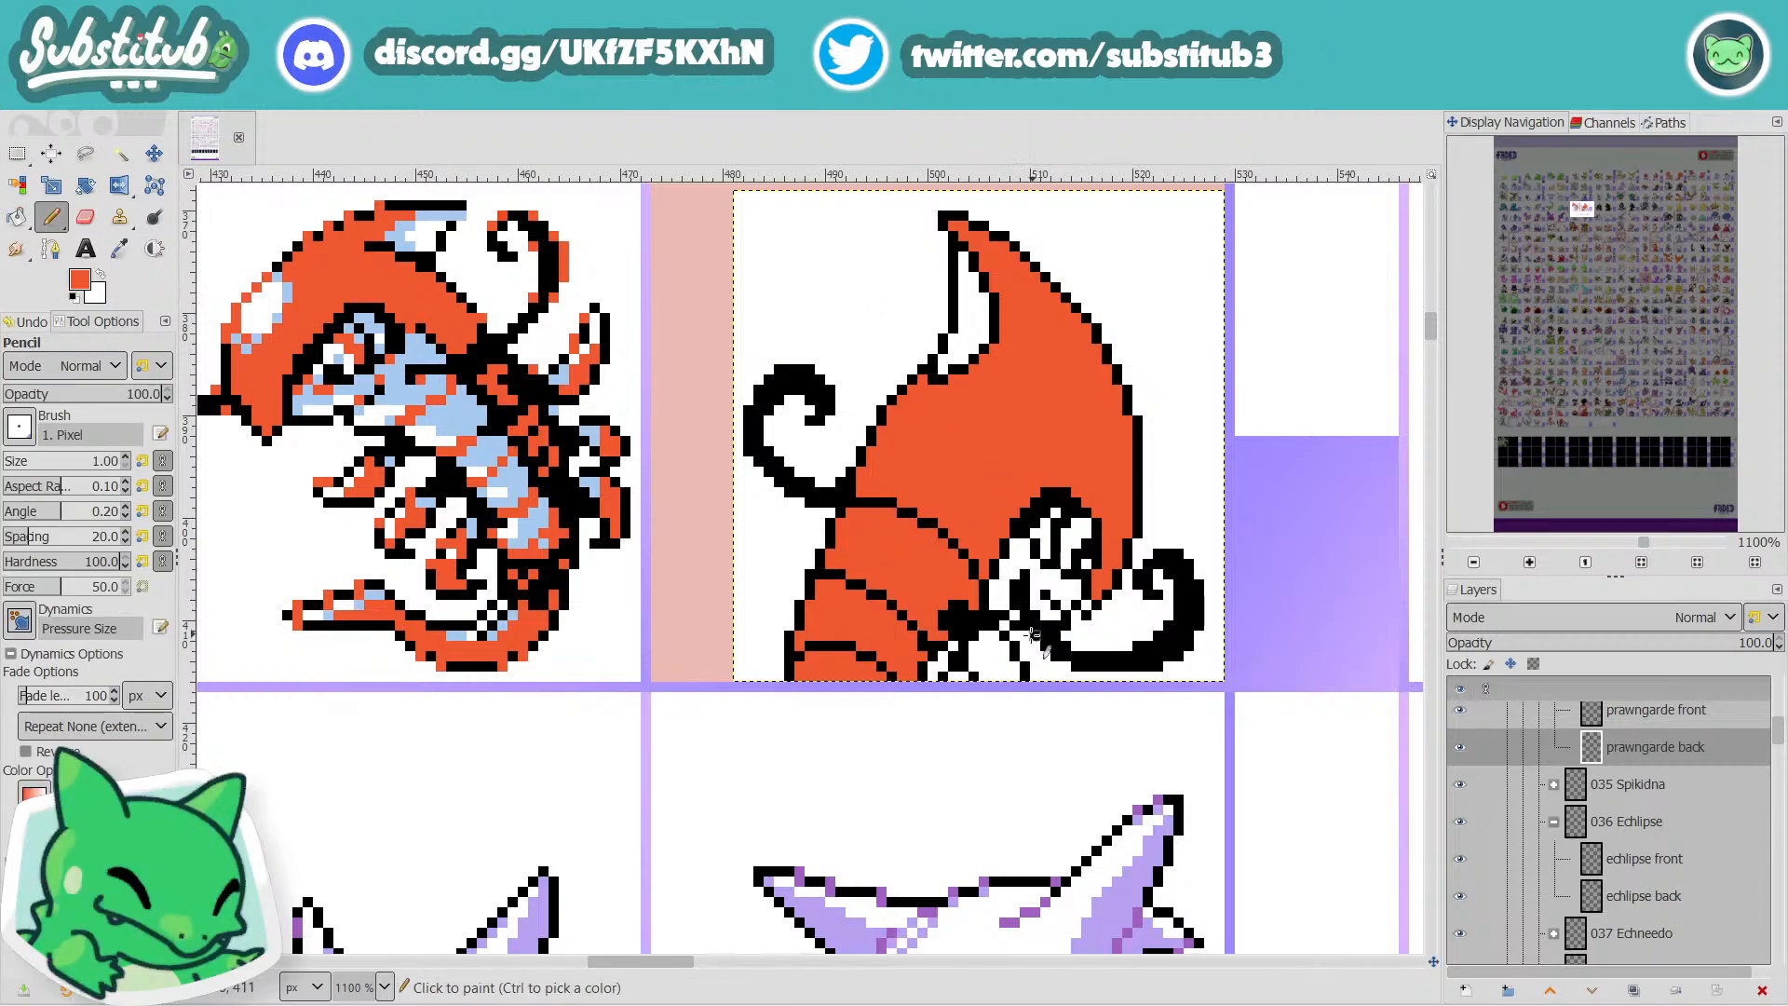
click(980, 652)
drag(980, 644, 1003, 663)
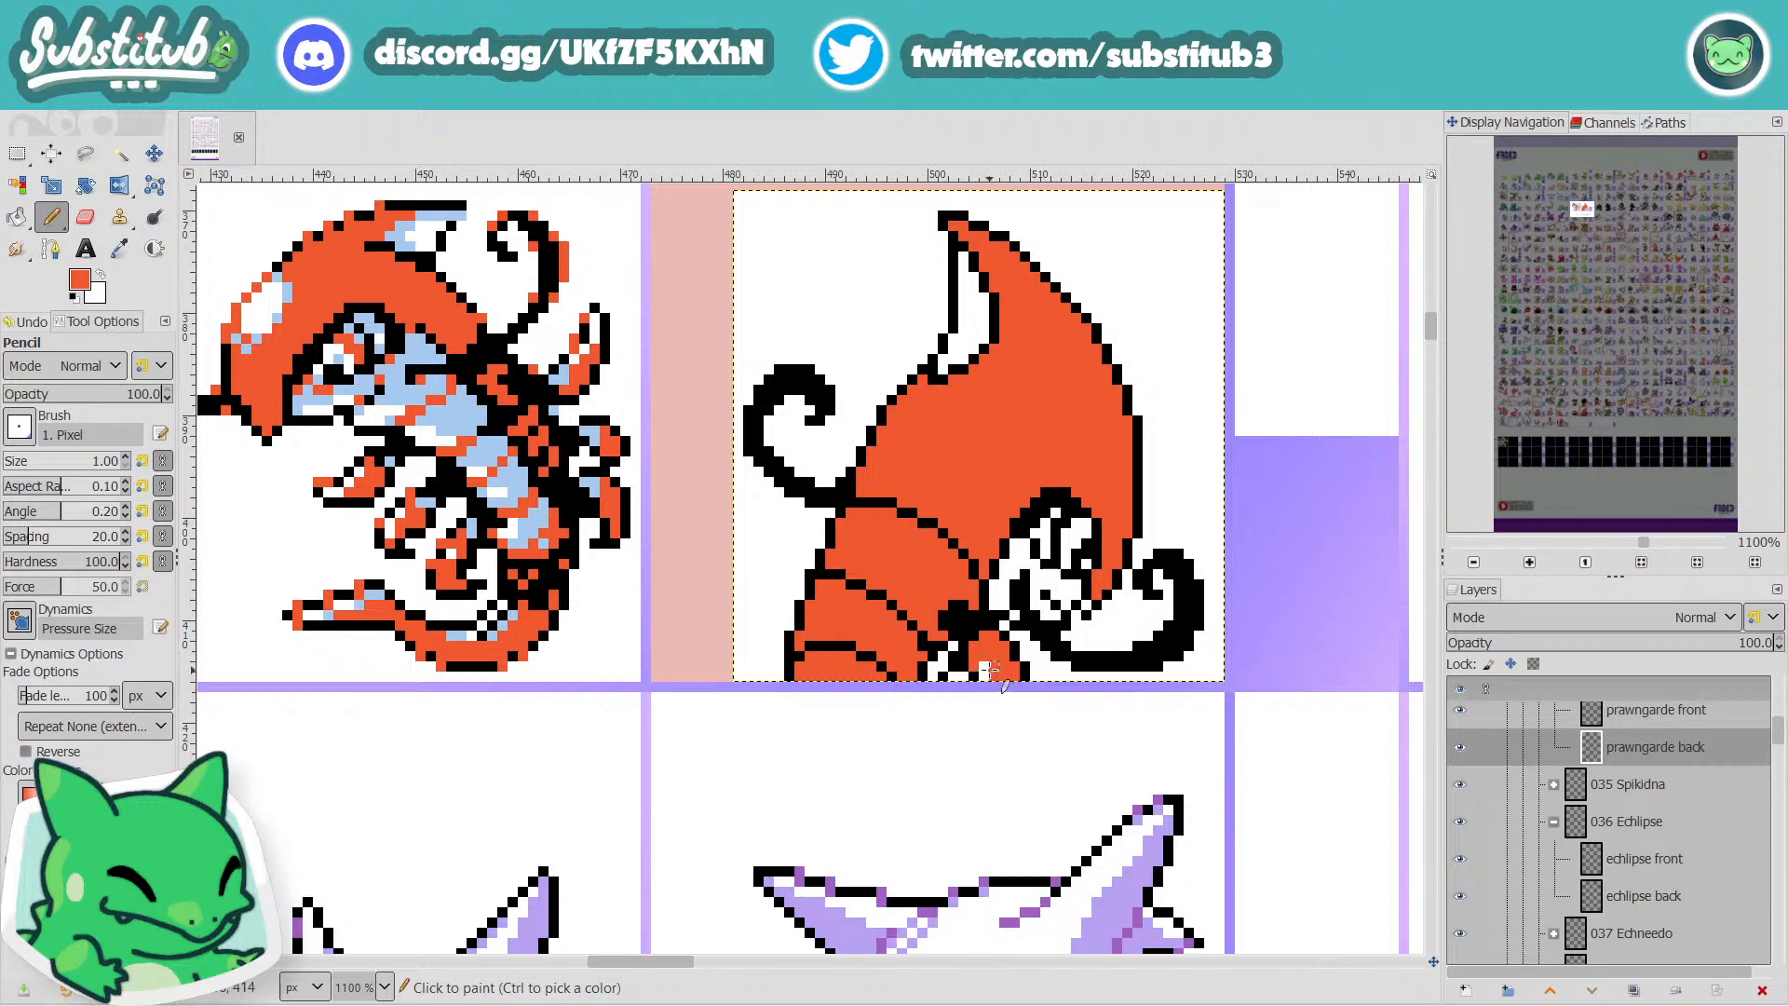
click(984, 666)
key(ctrl+s)
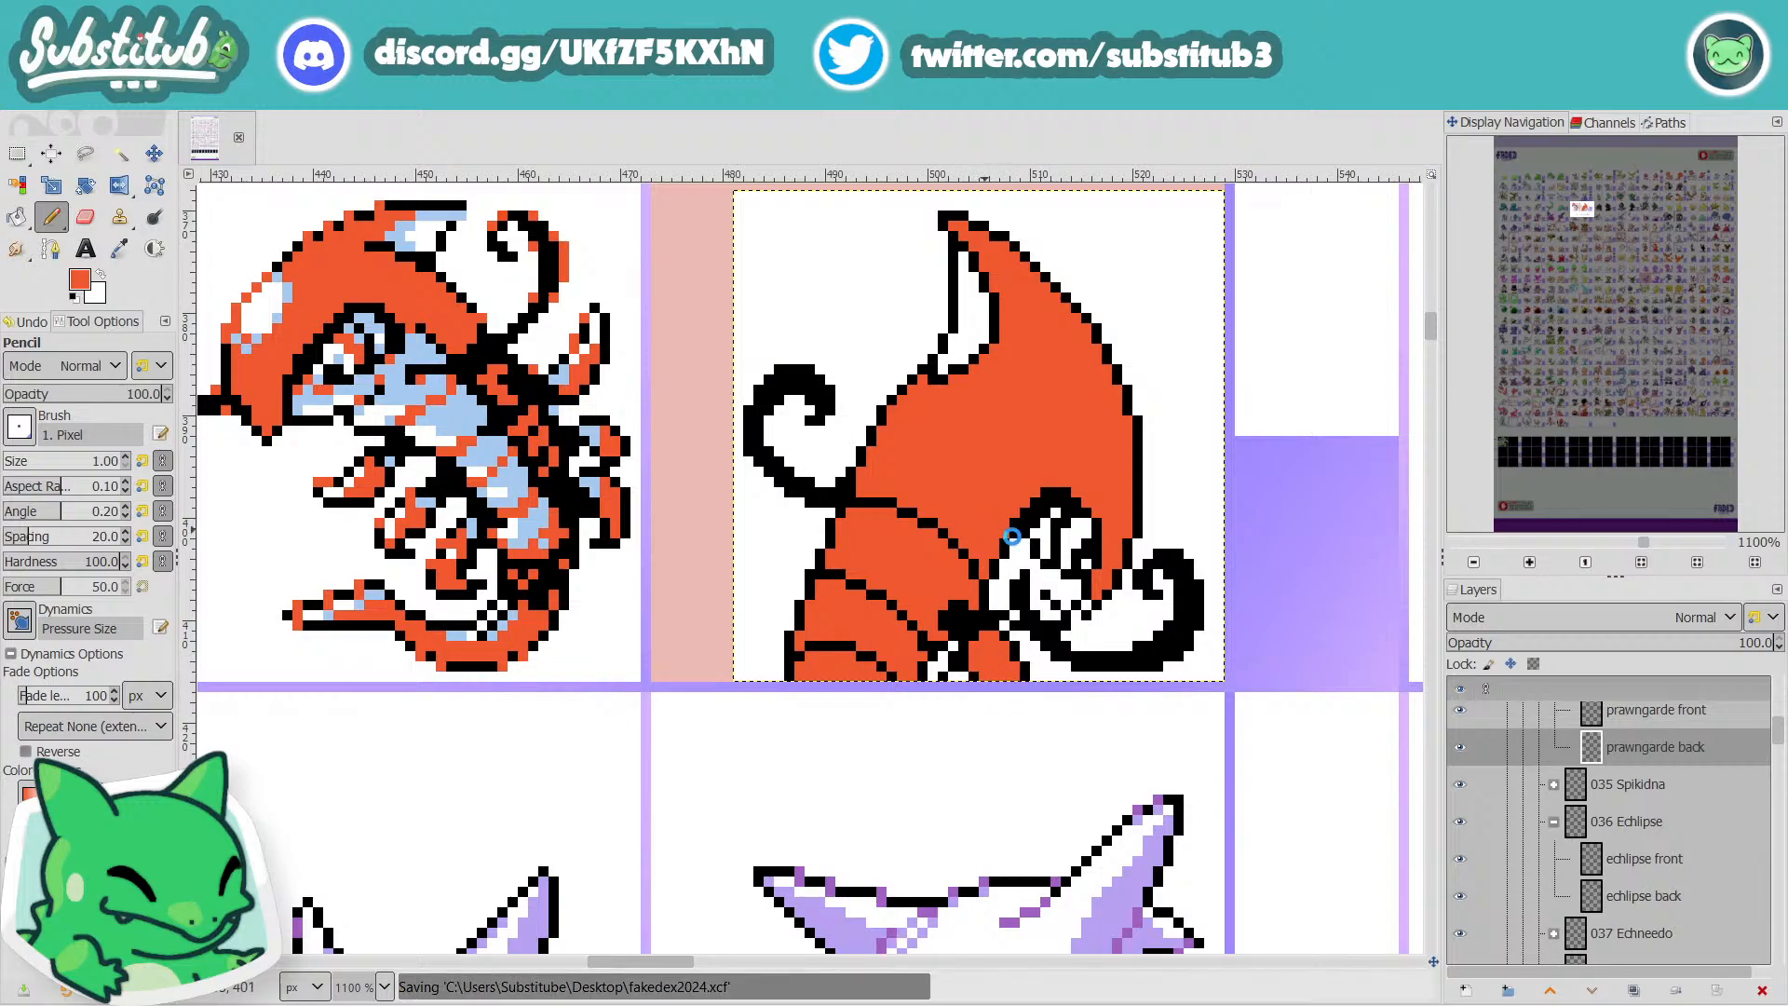
Add orange pixels inside the eye of the back sprite and save the file.
scroll(1052, 559, down, 2)
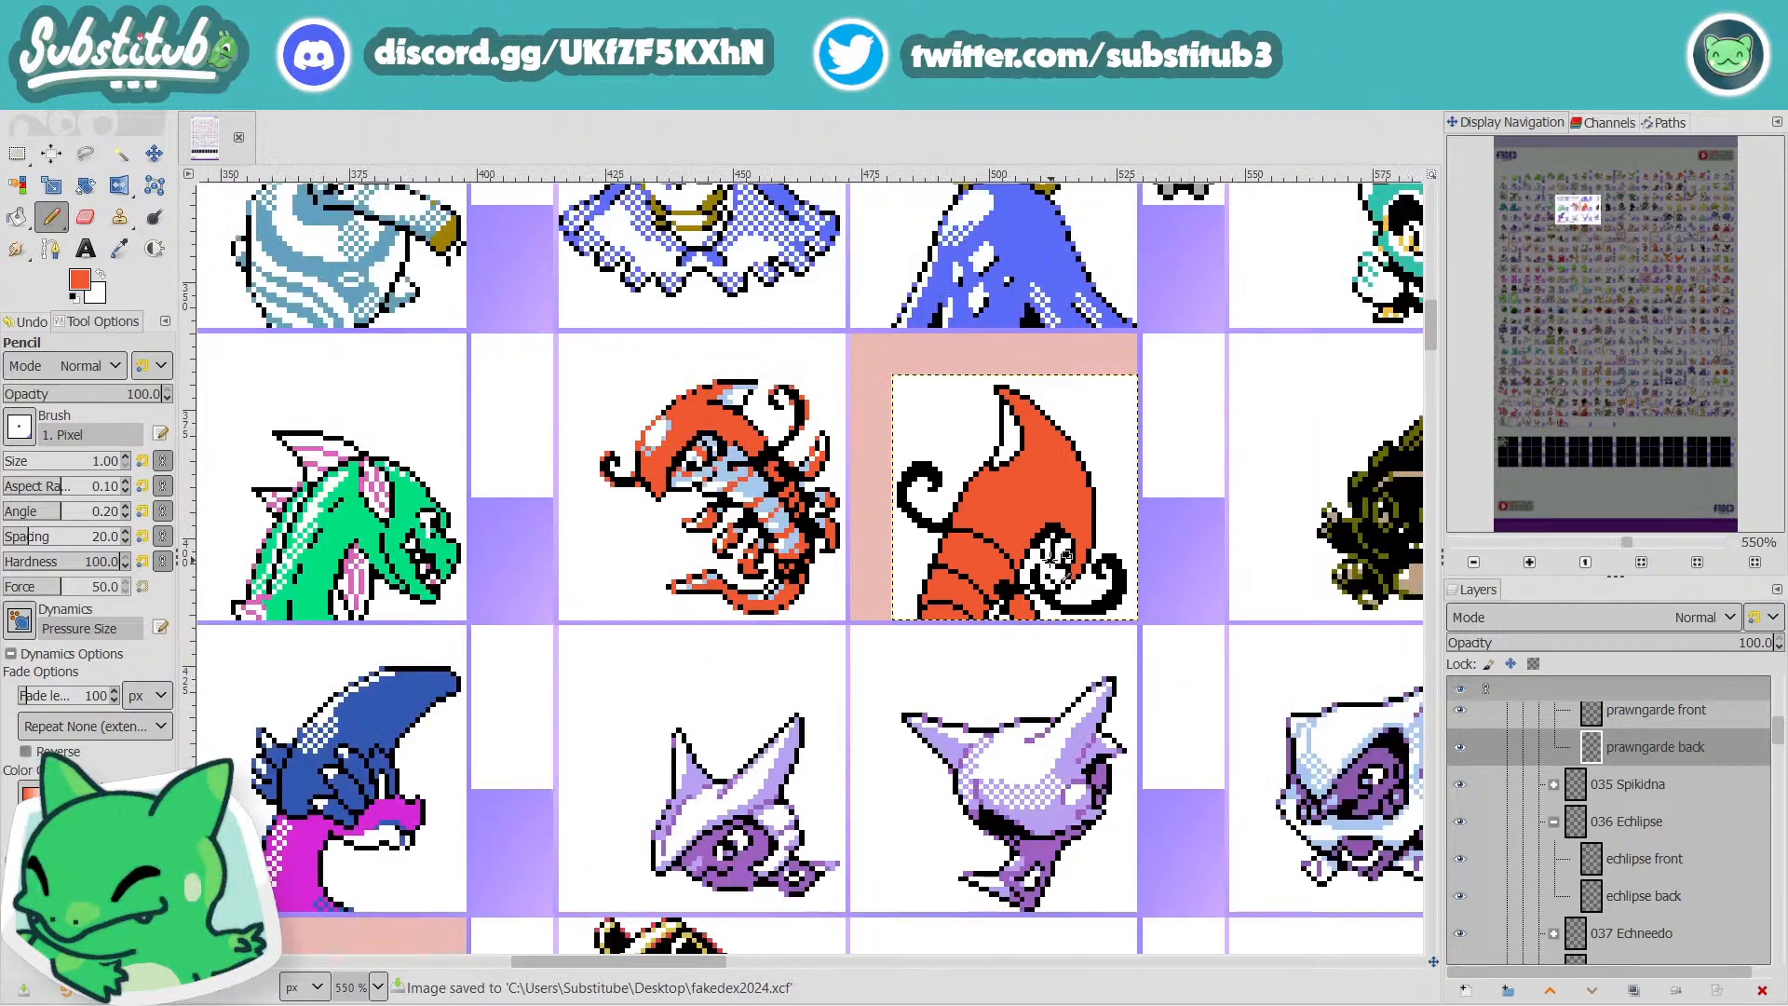
scroll(1064, 559, up, 3)
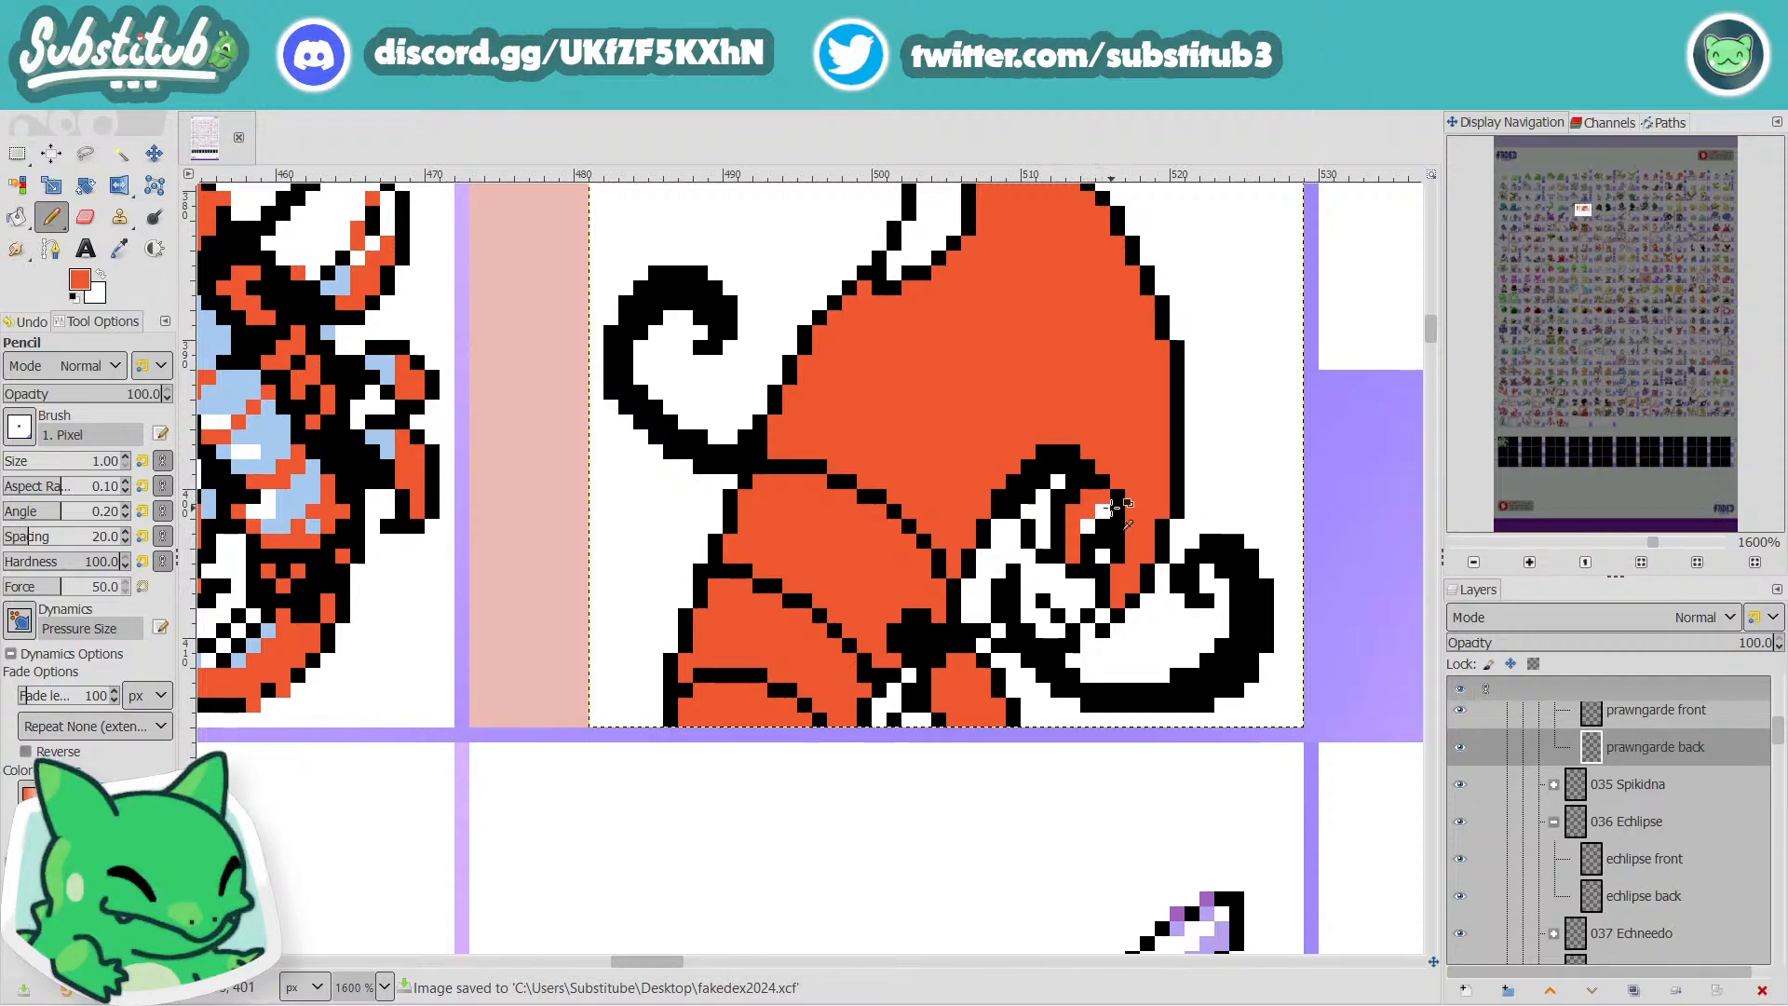
scroll(1108, 503, down, 3)
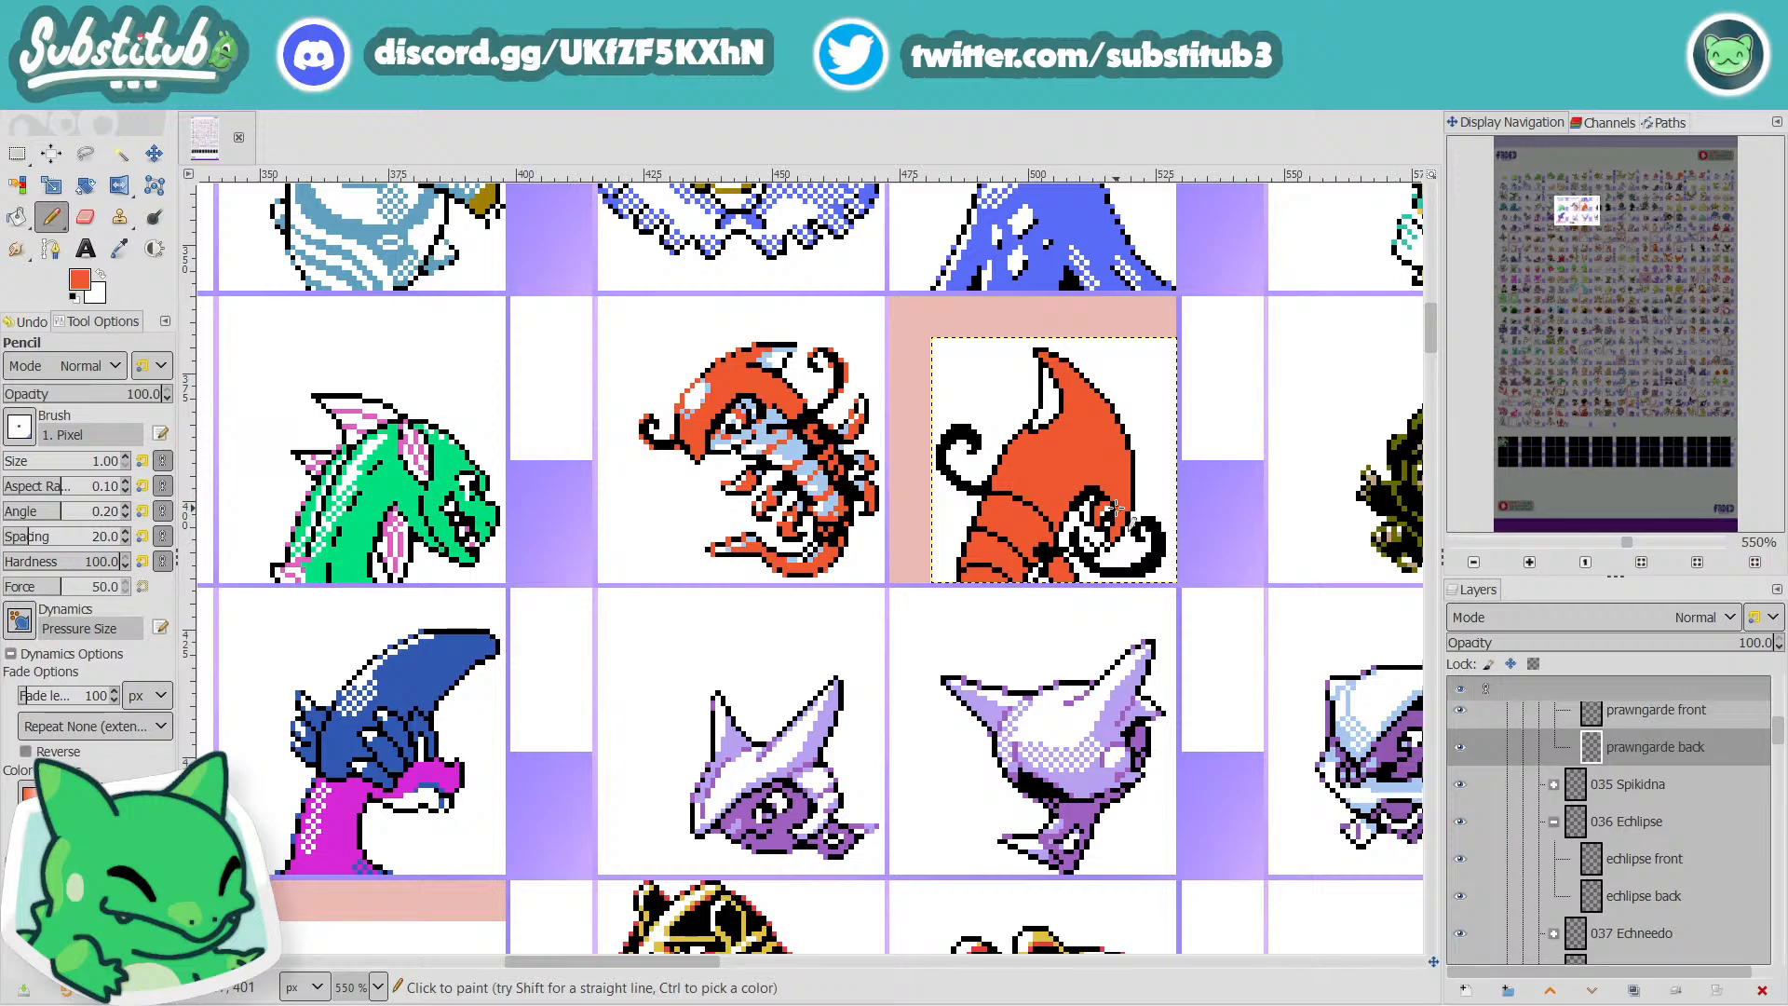
key(ctrl+s)
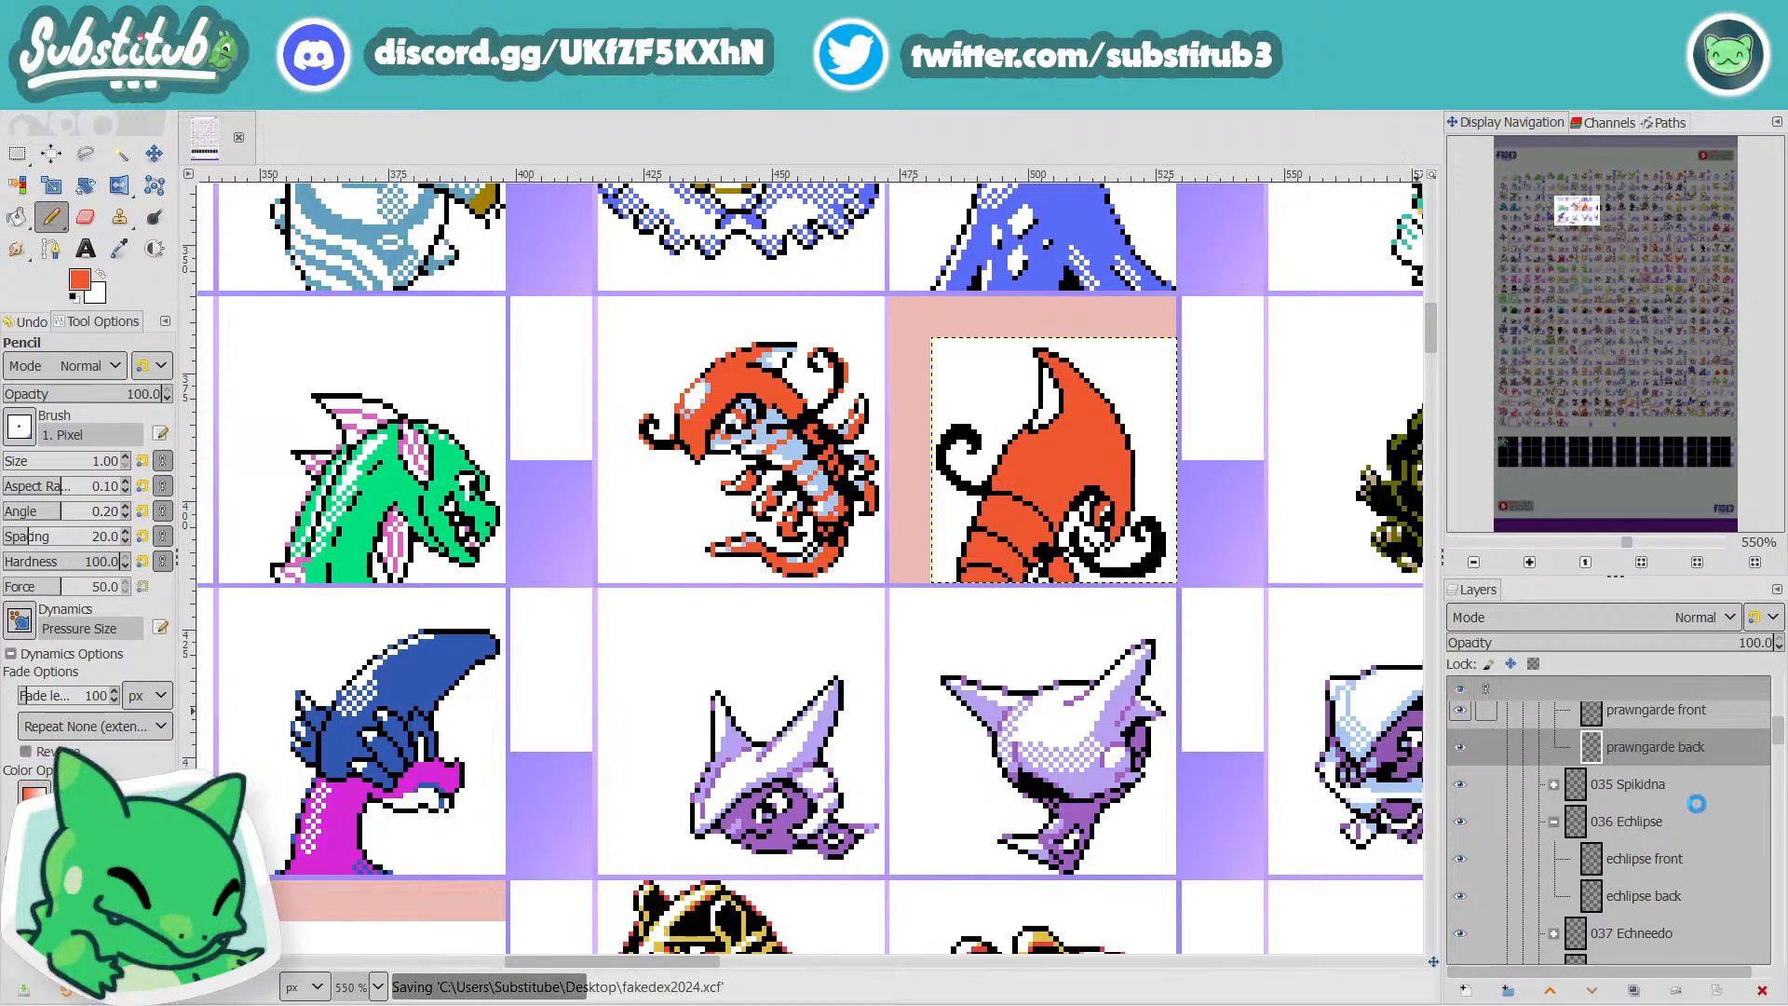
Switch to the prawngarde front layer and return to the prawngarde back layer.
scroll(1625, 824, up, 2)
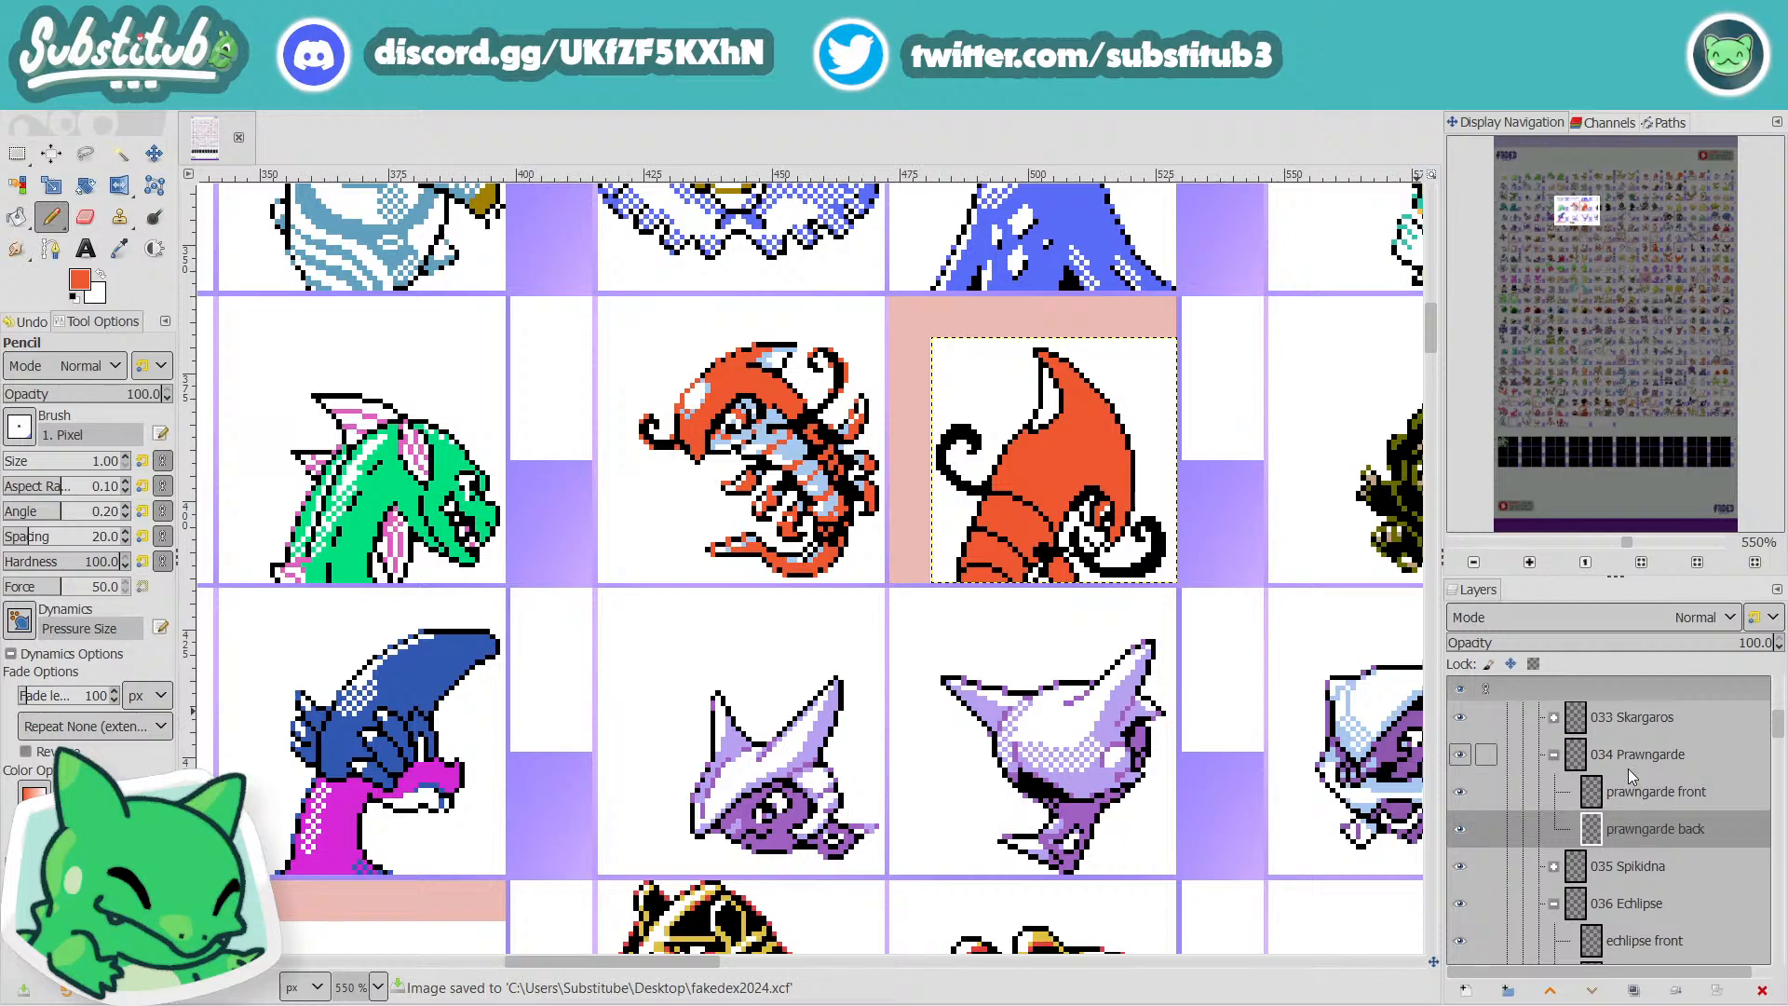
click(1628, 768)
click(1624, 819)
click(1650, 793)
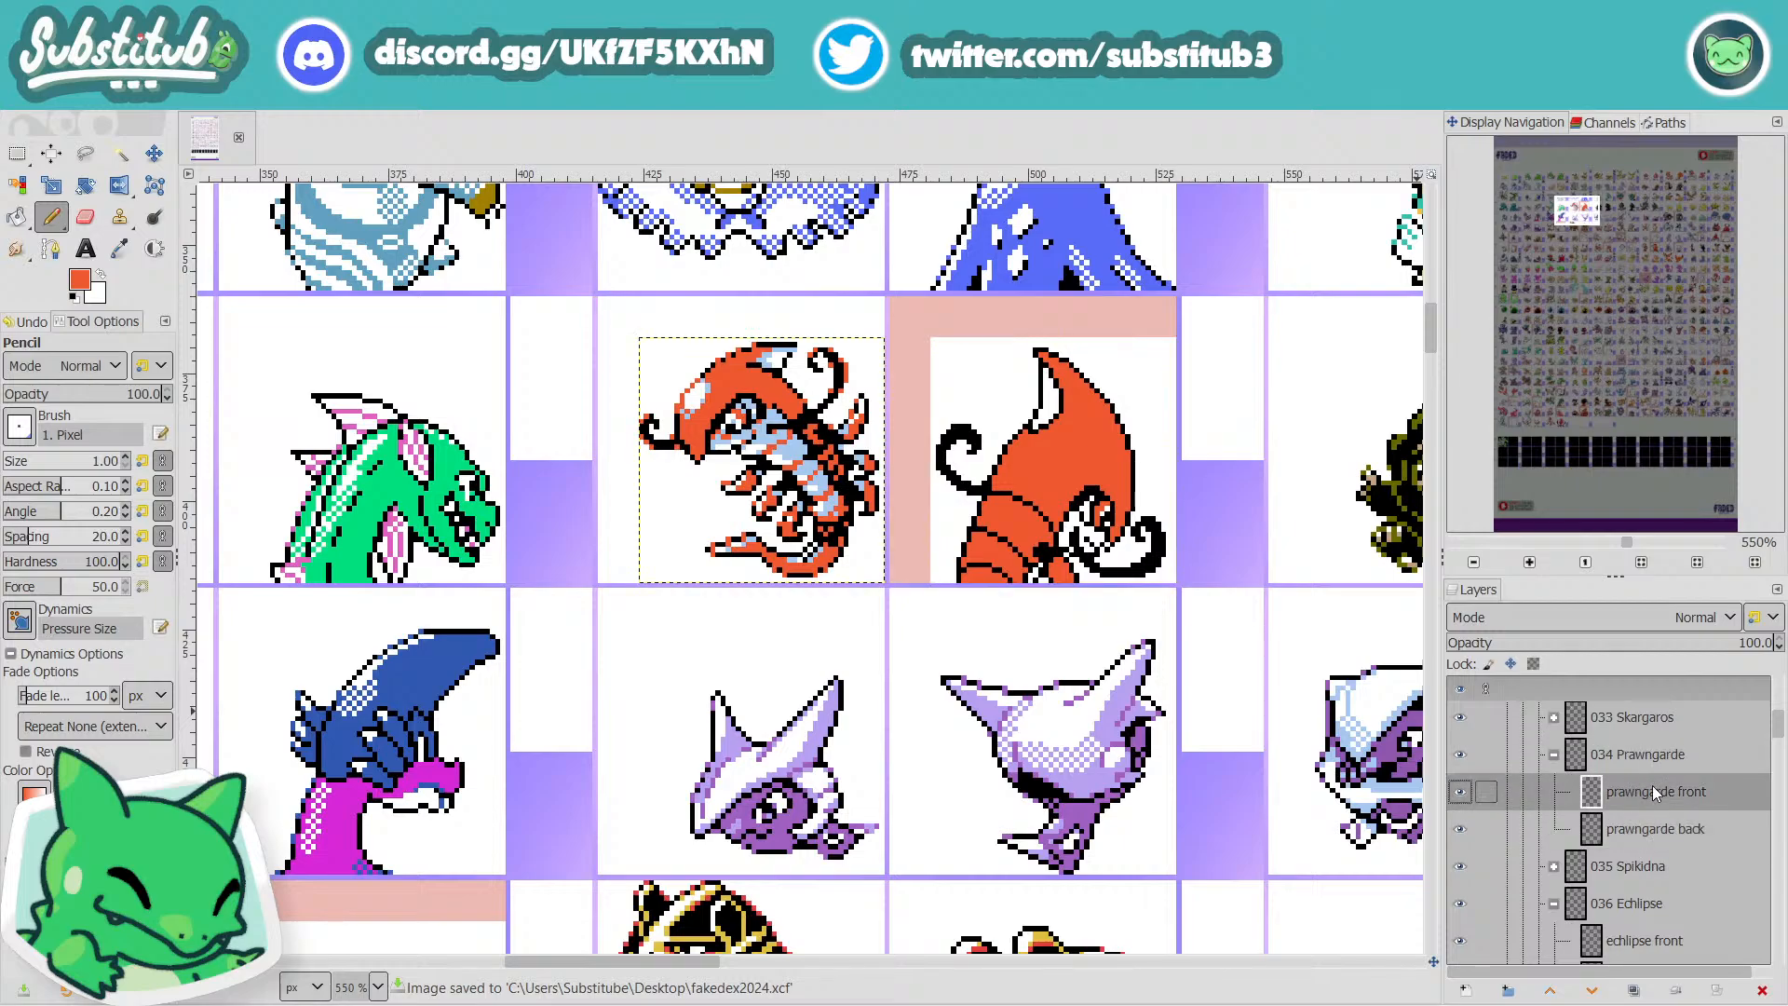
click(1647, 764)
click(1625, 816)
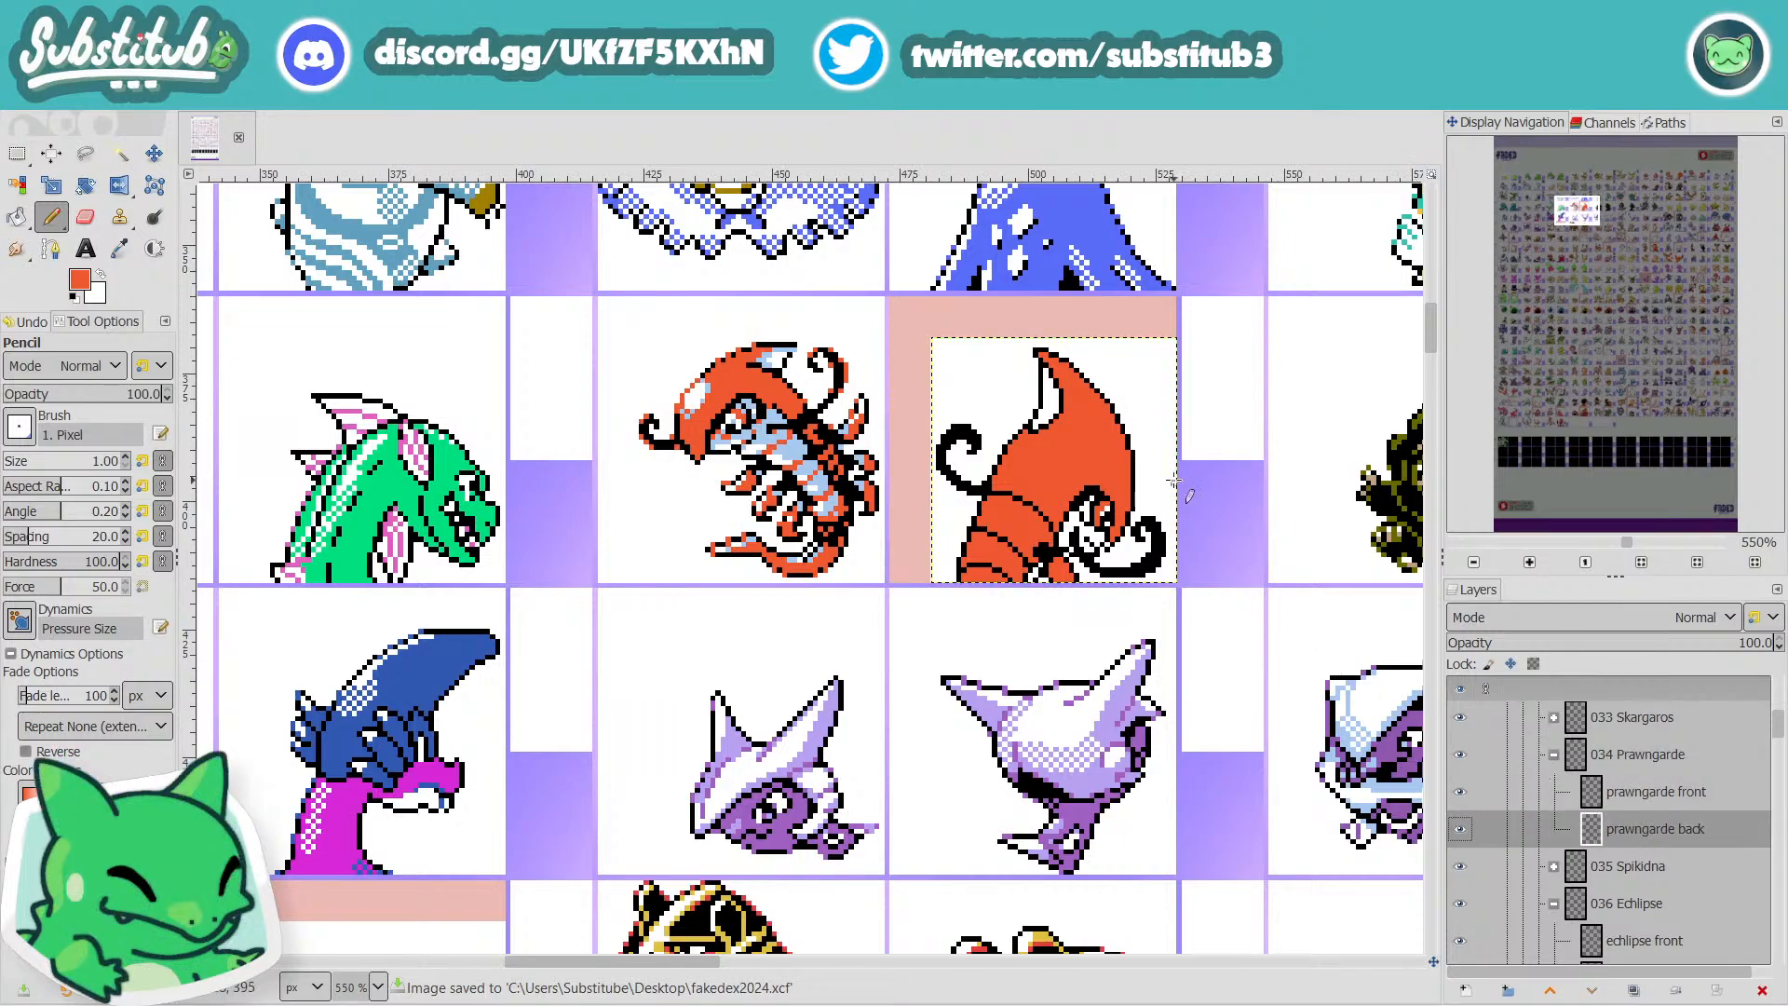
Swap to white and repaint the lower orange pixels inside the back sprite's eye, undoing the accidental layer cut.
scroll(1170, 473, up, 2)
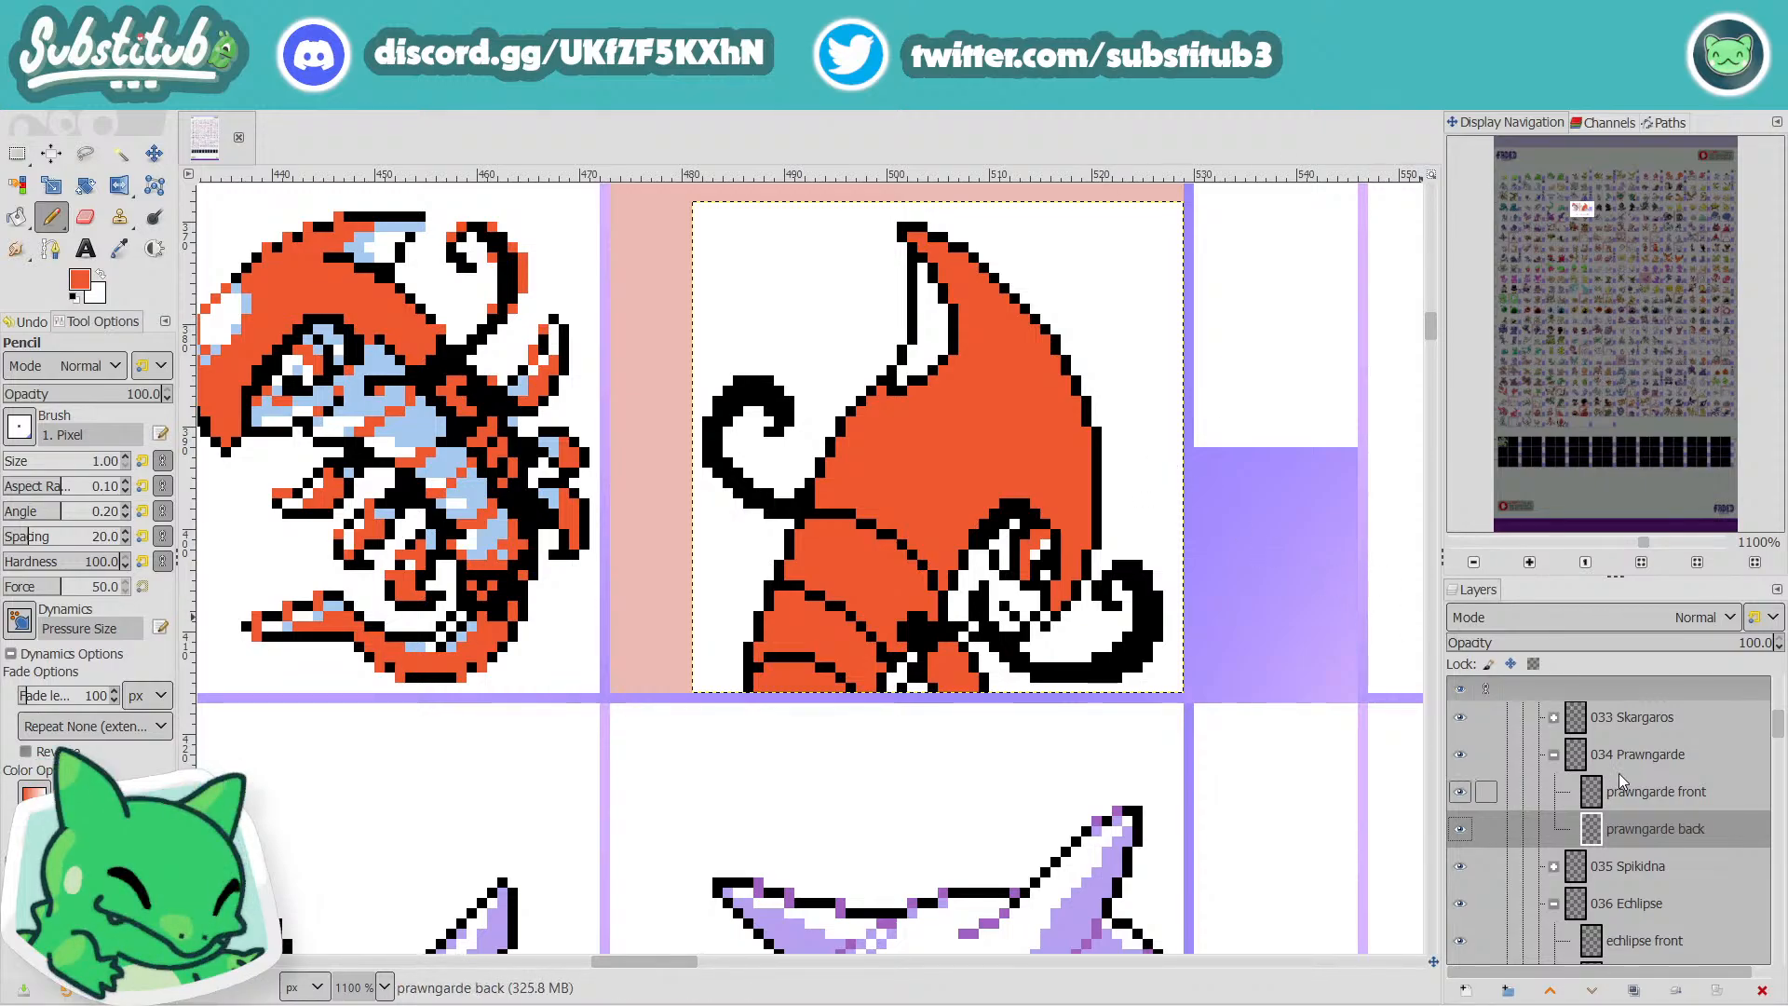
scroll(1038, 582, up, 1)
key(x)
click(1026, 545)
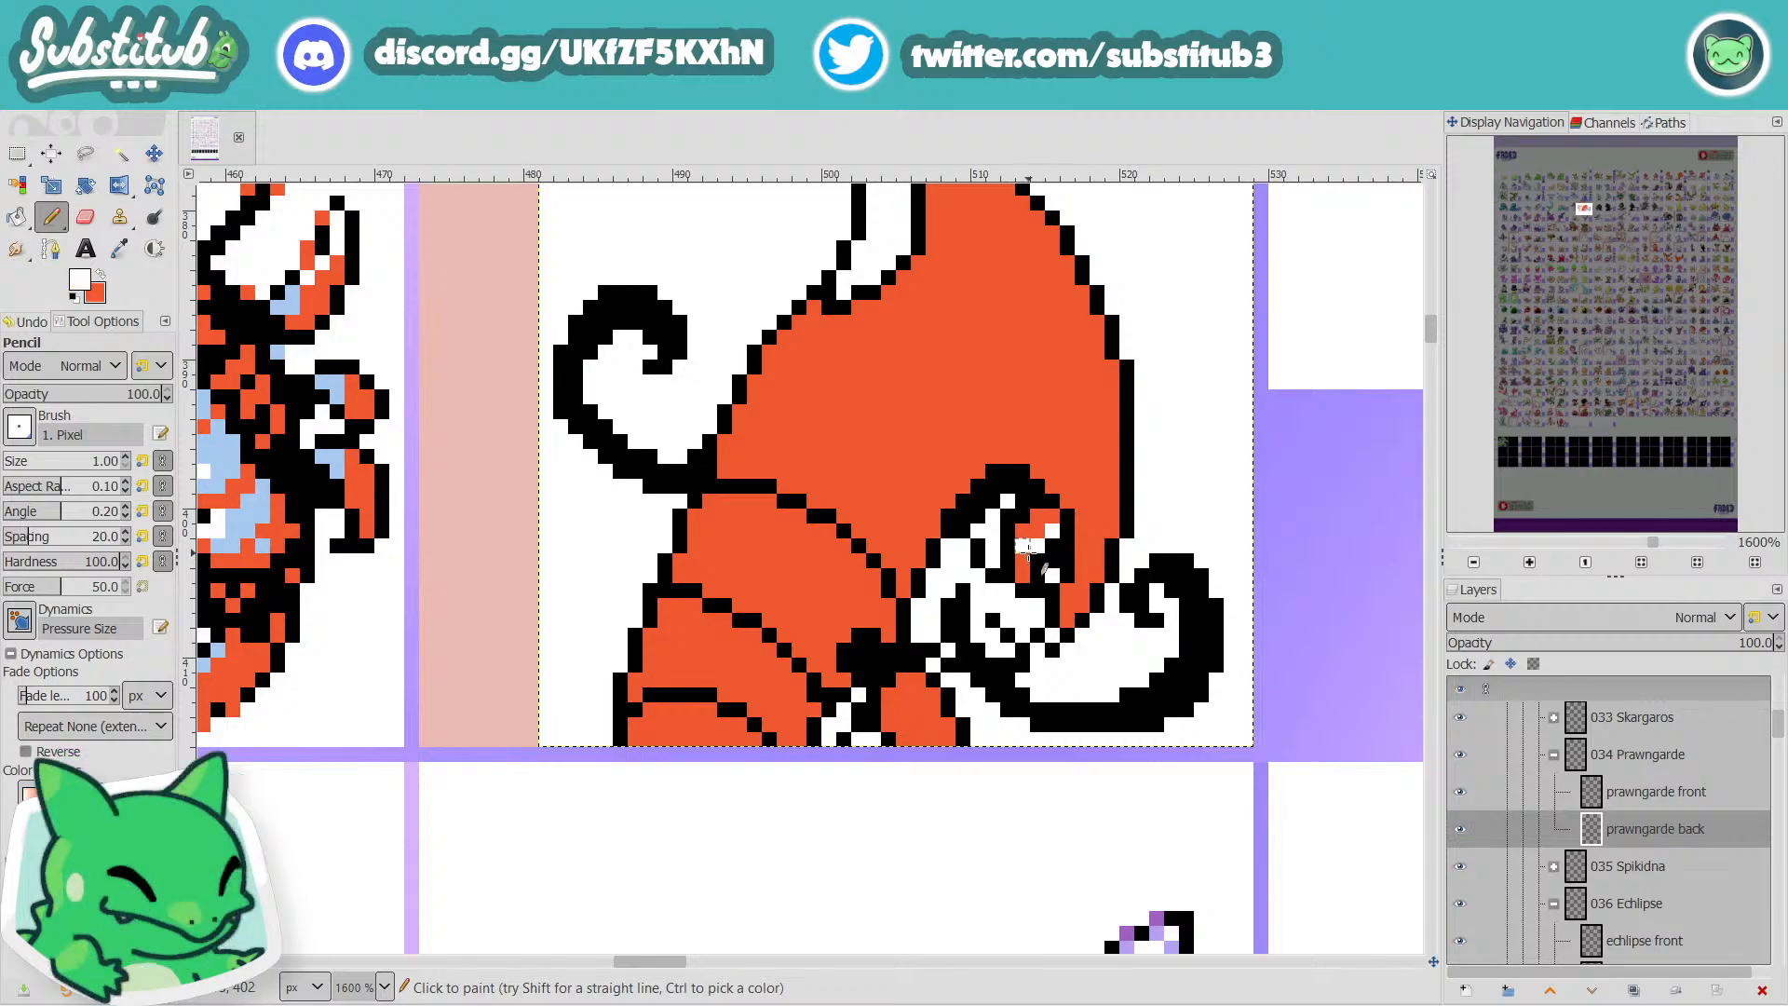
key(ctrl+x)
key(ctrl+z)
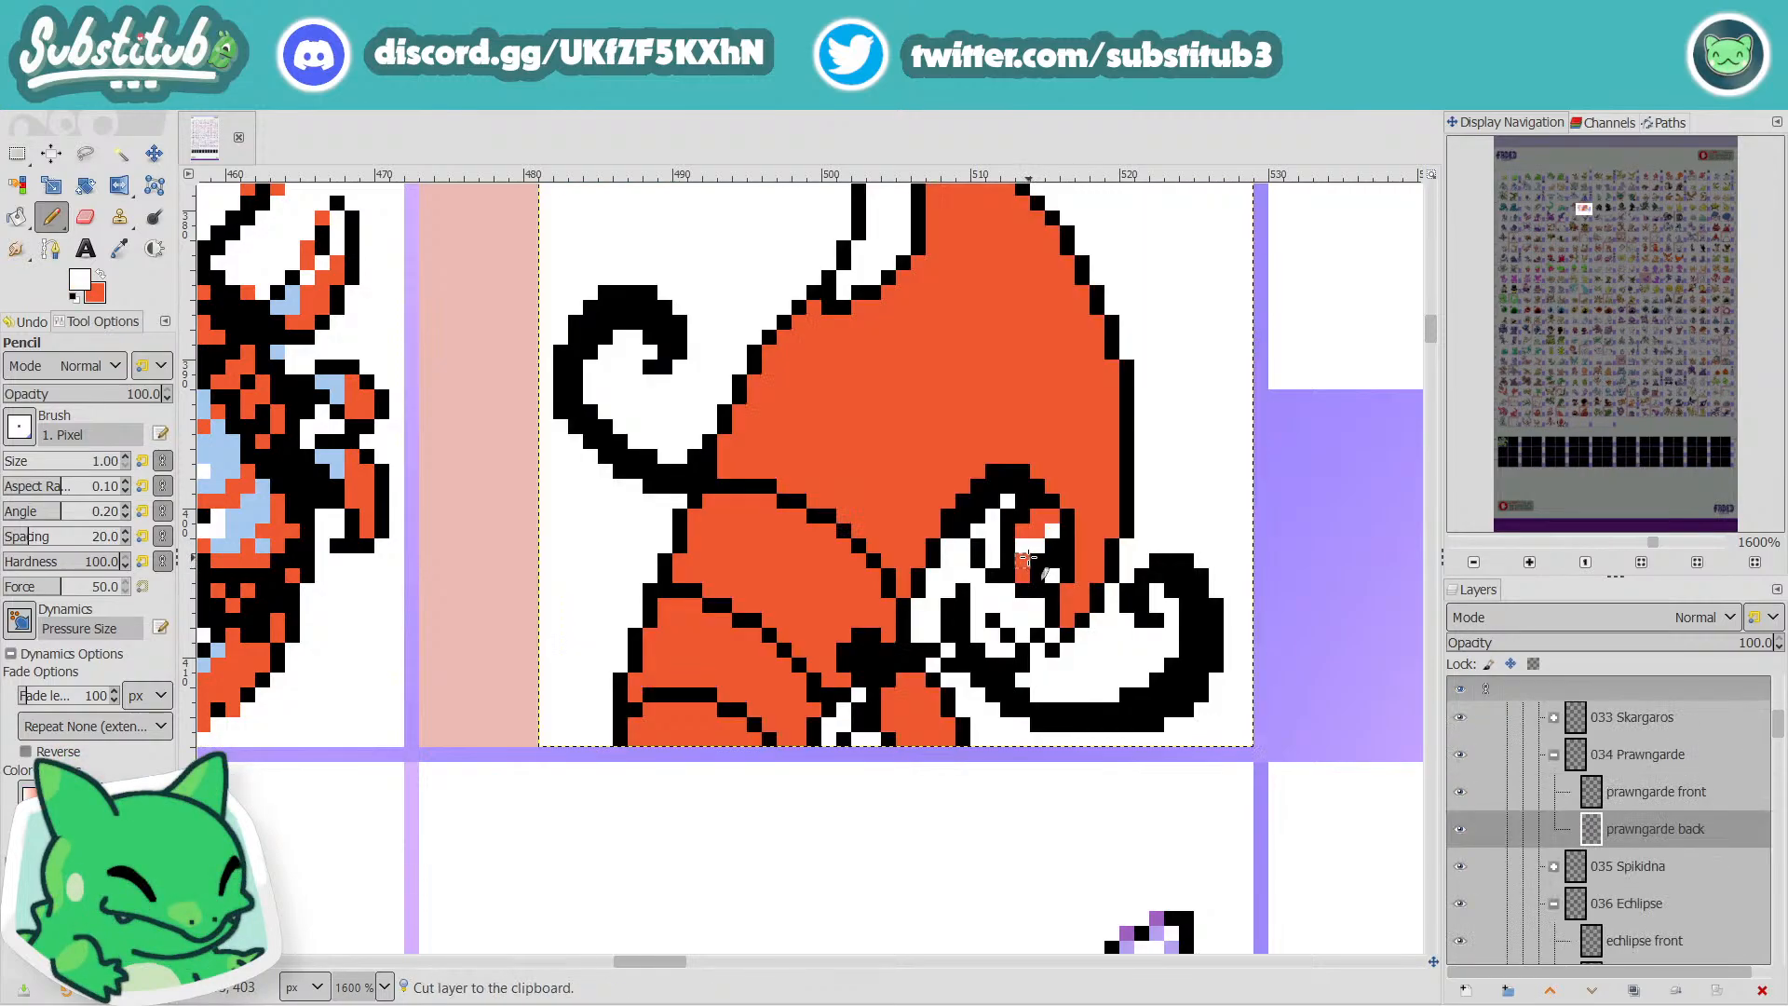
drag(1024, 576, 1025, 561)
click(1037, 531)
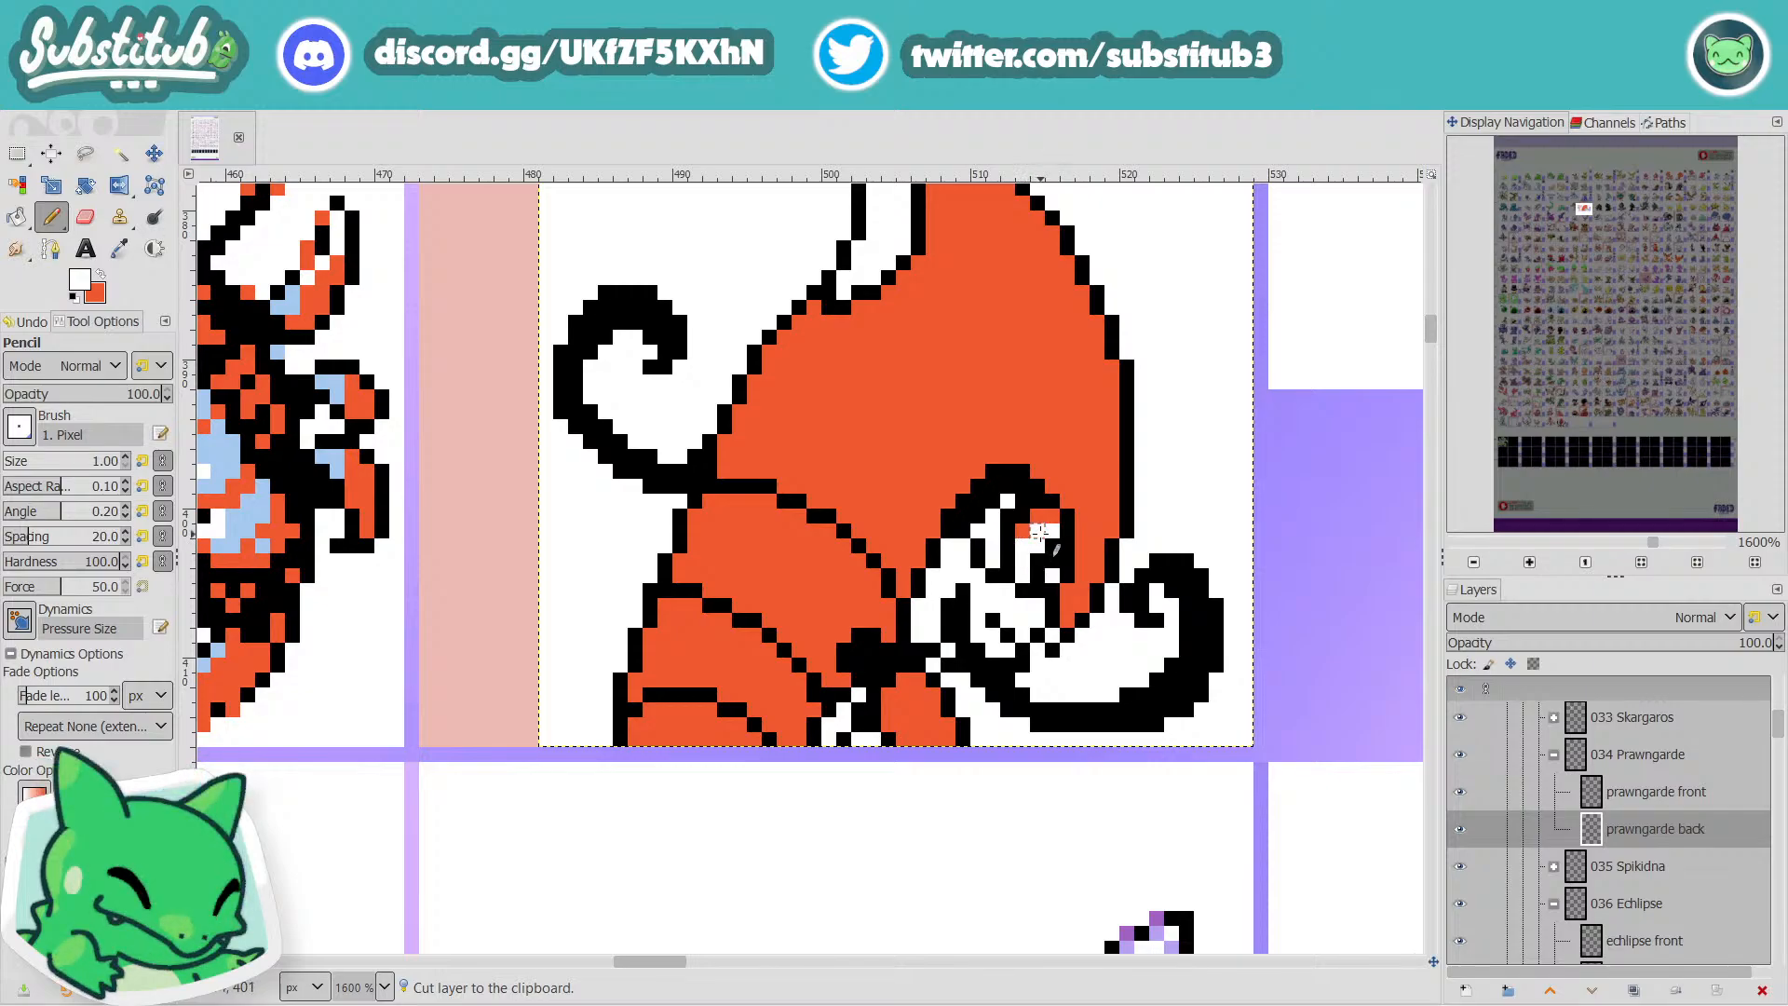
Touch up the white pixels inside the back sprite's eye with the Pencil.
click(1066, 517)
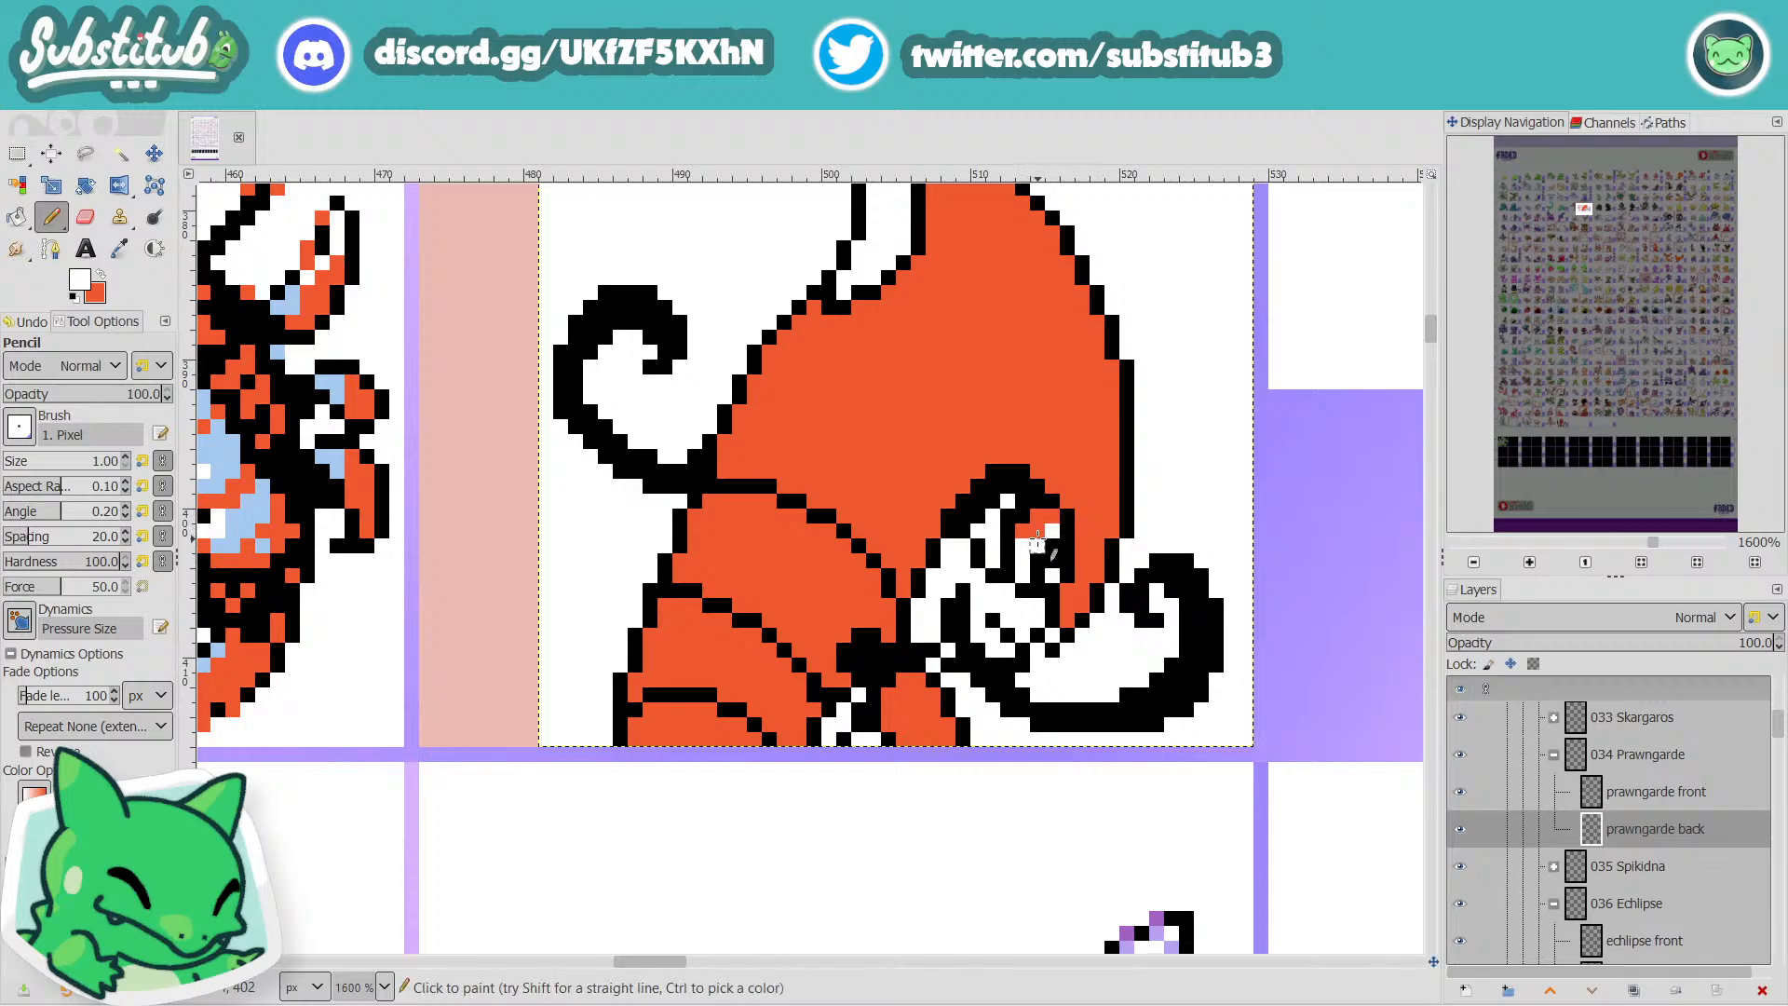
scroll(1040, 531, down, 3)
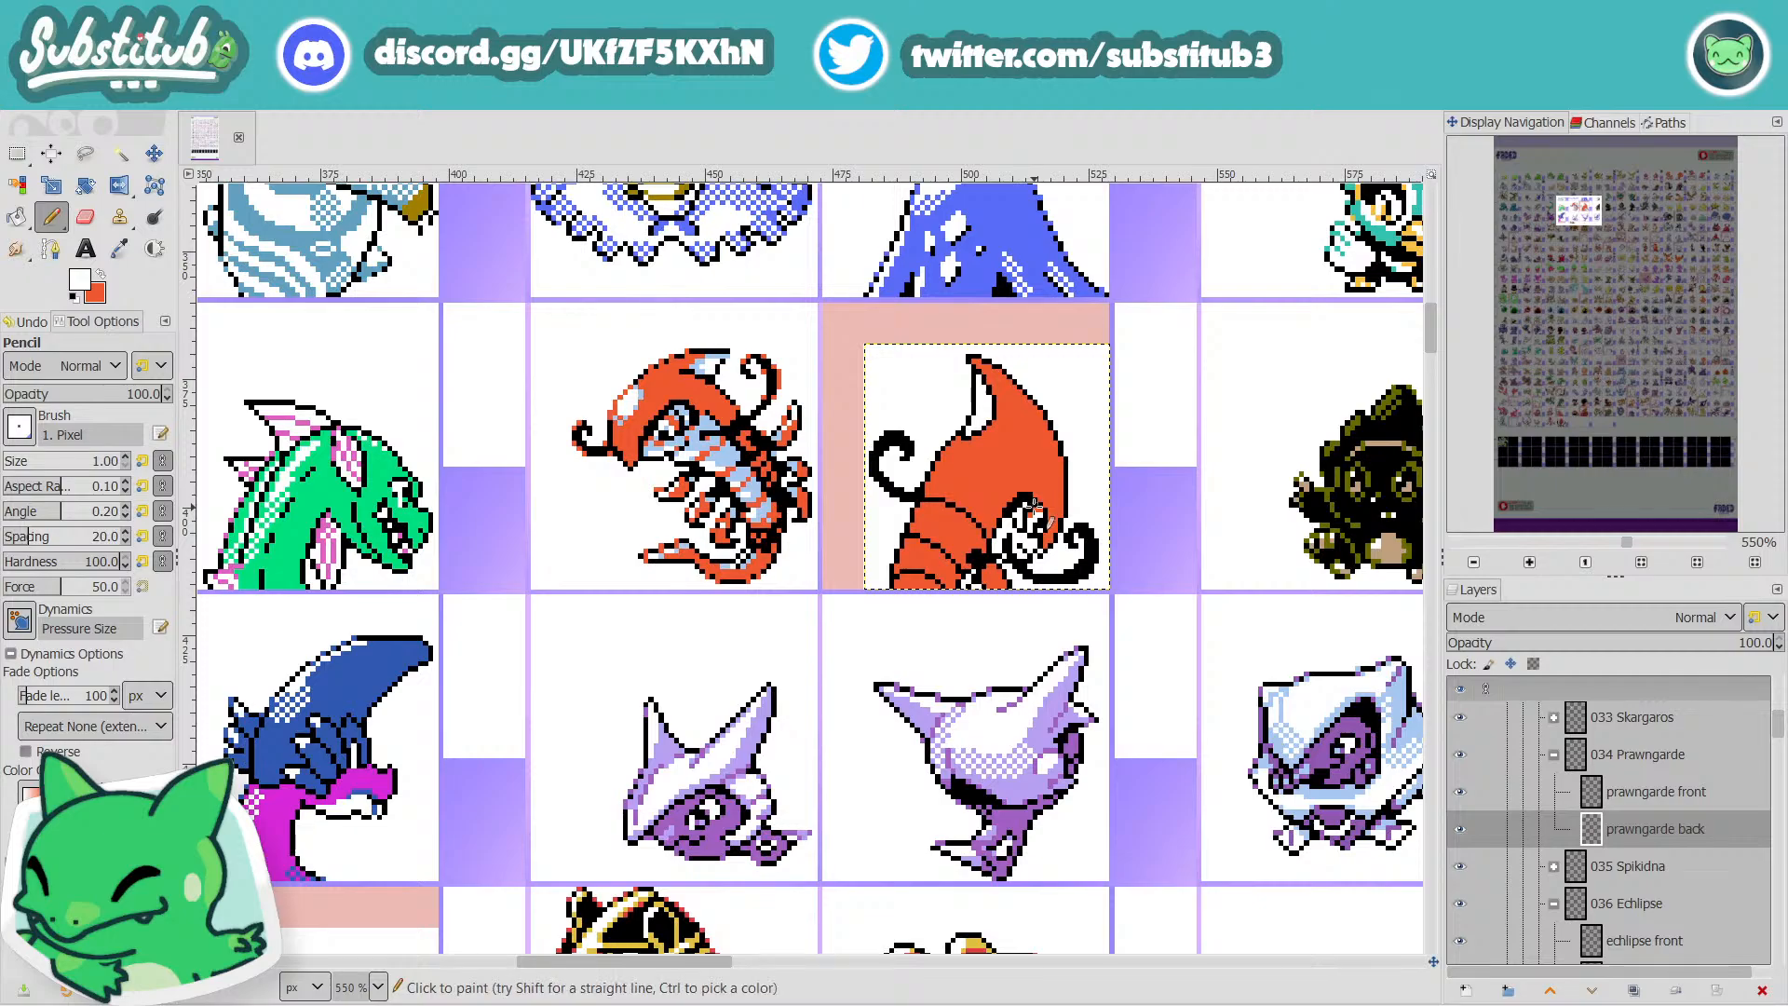
scroll(989, 451, up, 3)
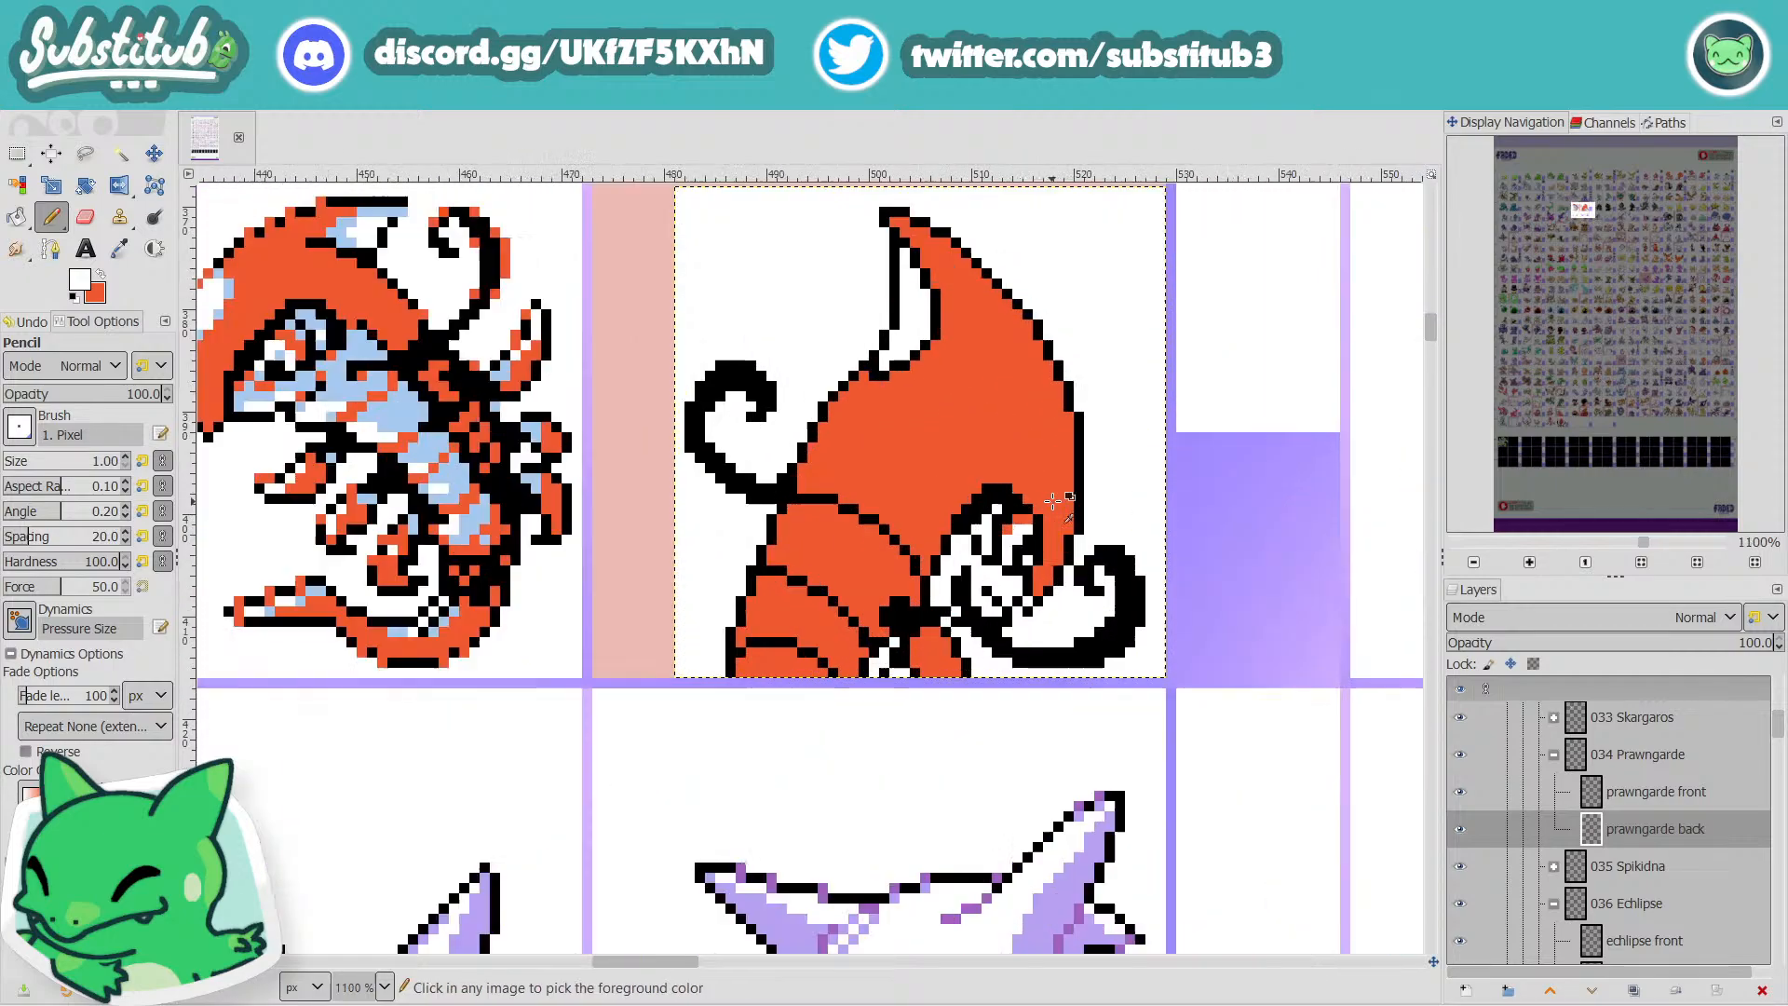
scroll(918, 539, down, 2)
scroll(918, 539, up, 1)
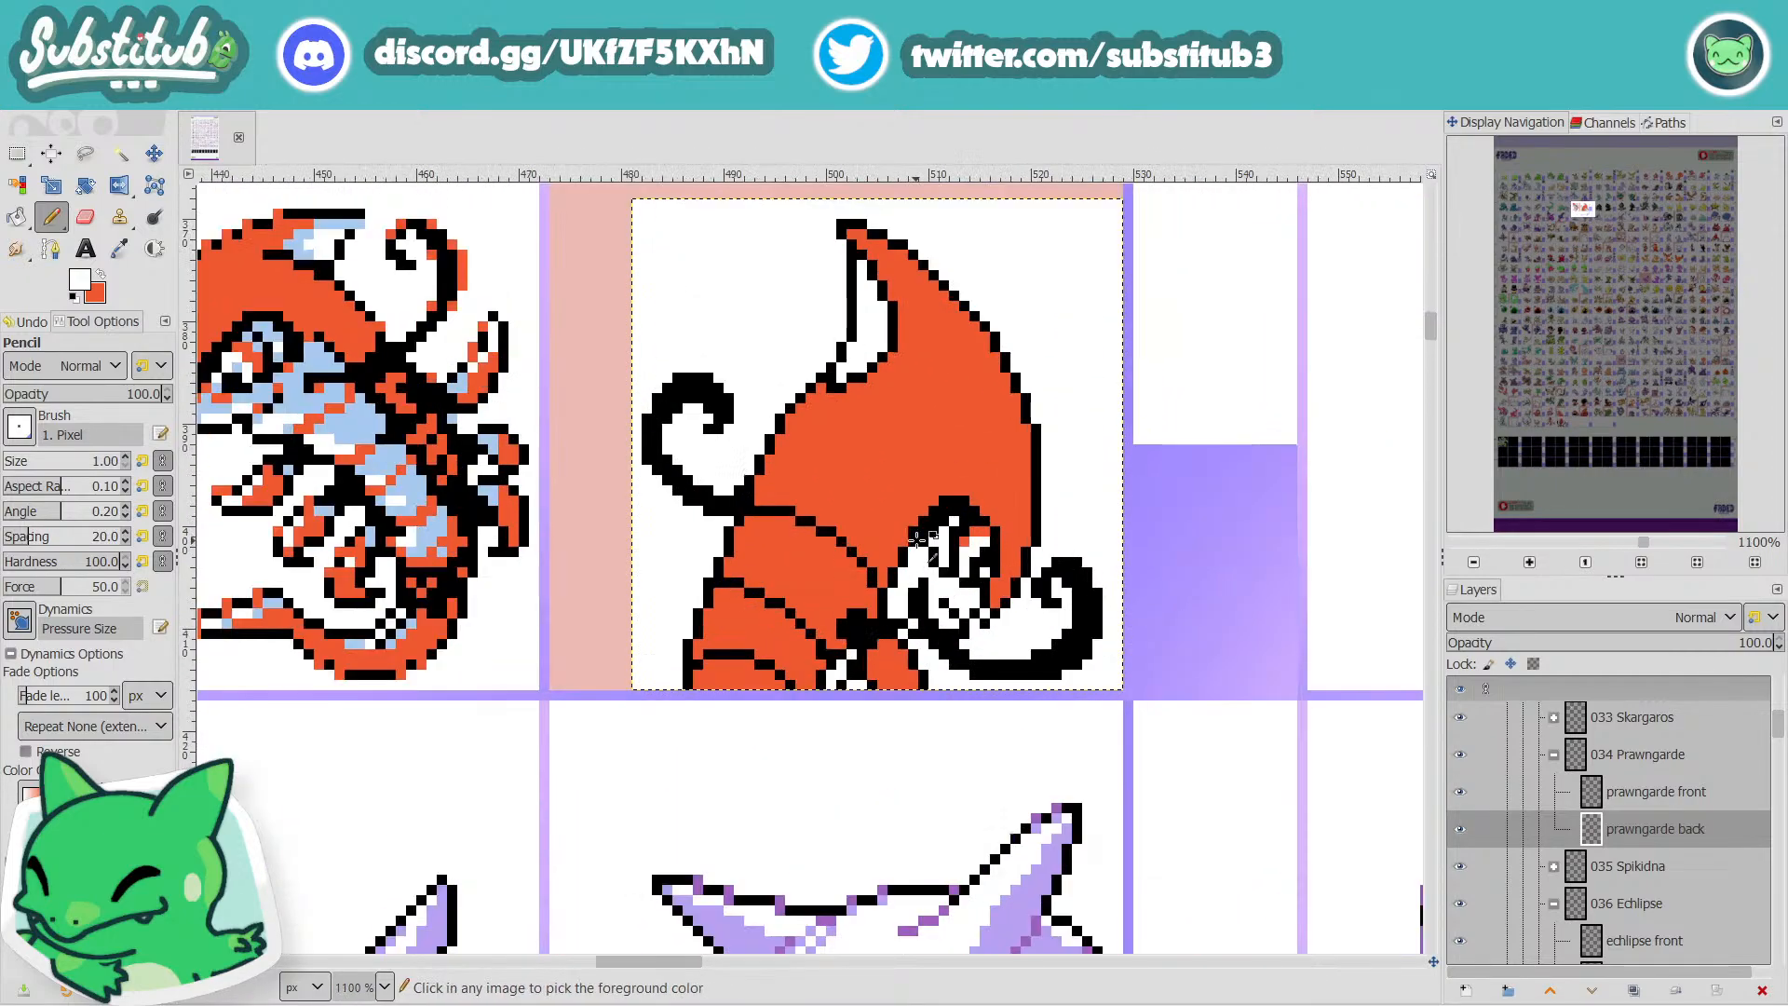
Pick the light blue from the front sprite's body and pencil it along the upper edge of the back sprite's eye.
click(119, 249)
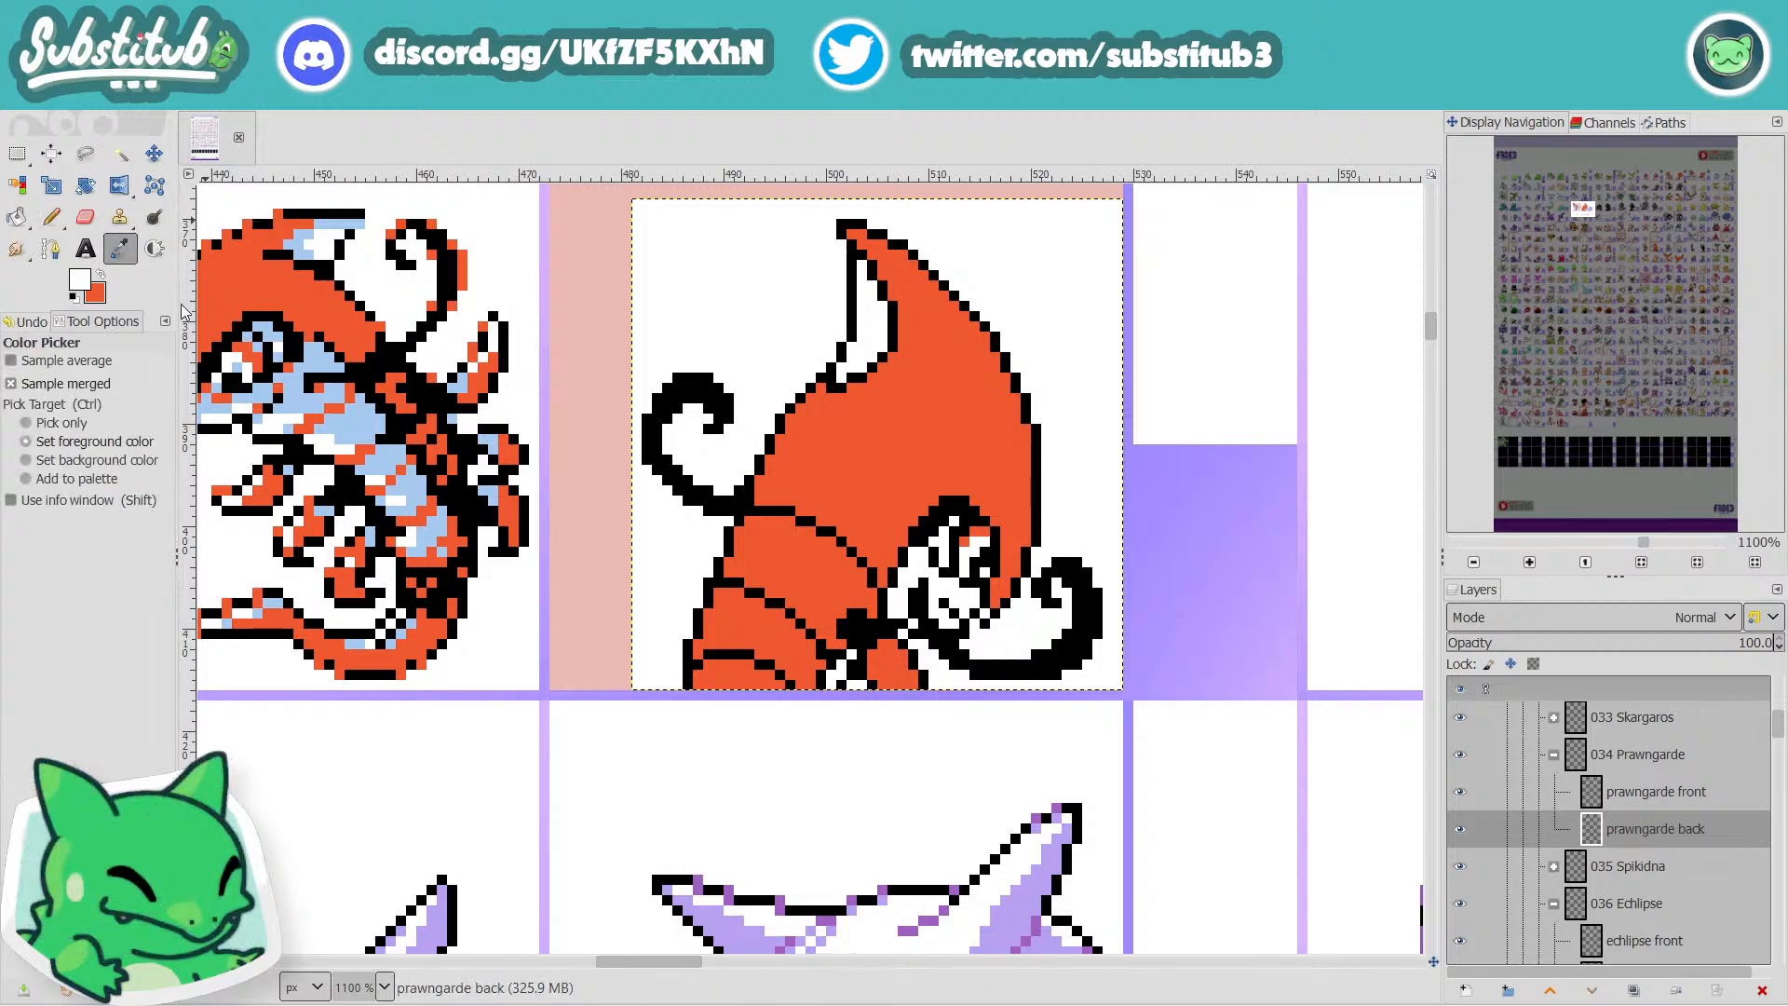
click(294, 392)
key(n)
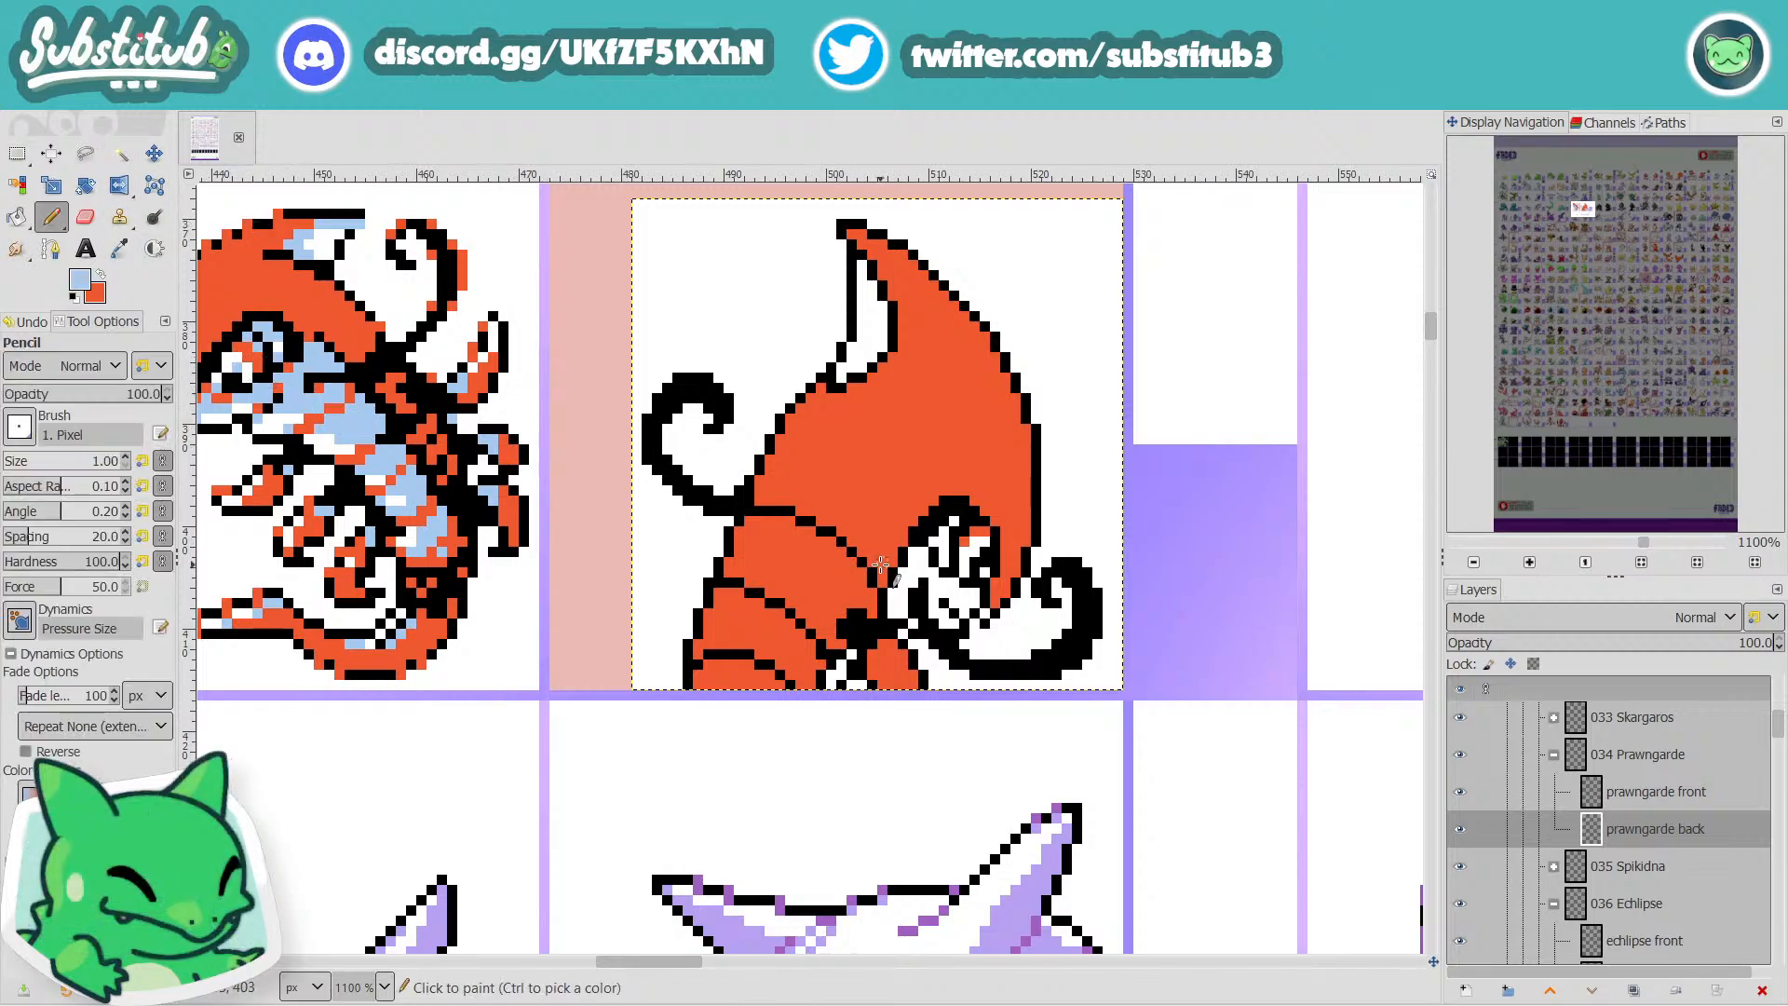
click(951, 522)
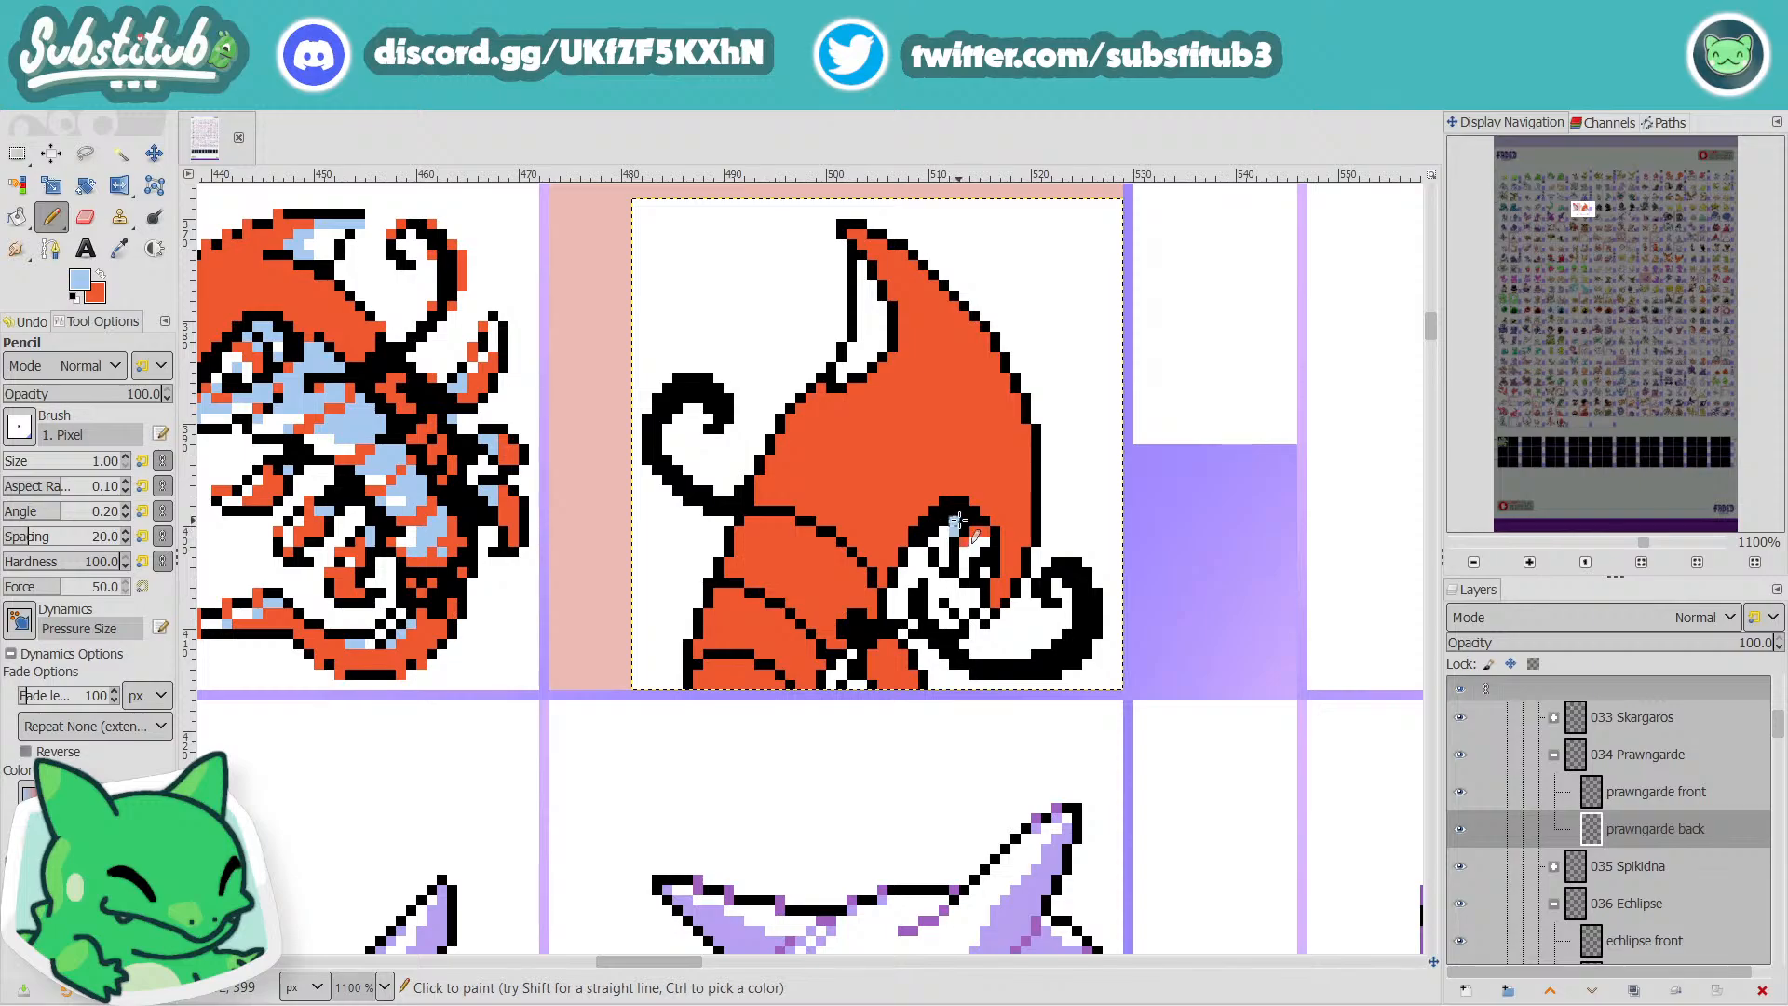
click(963, 522)
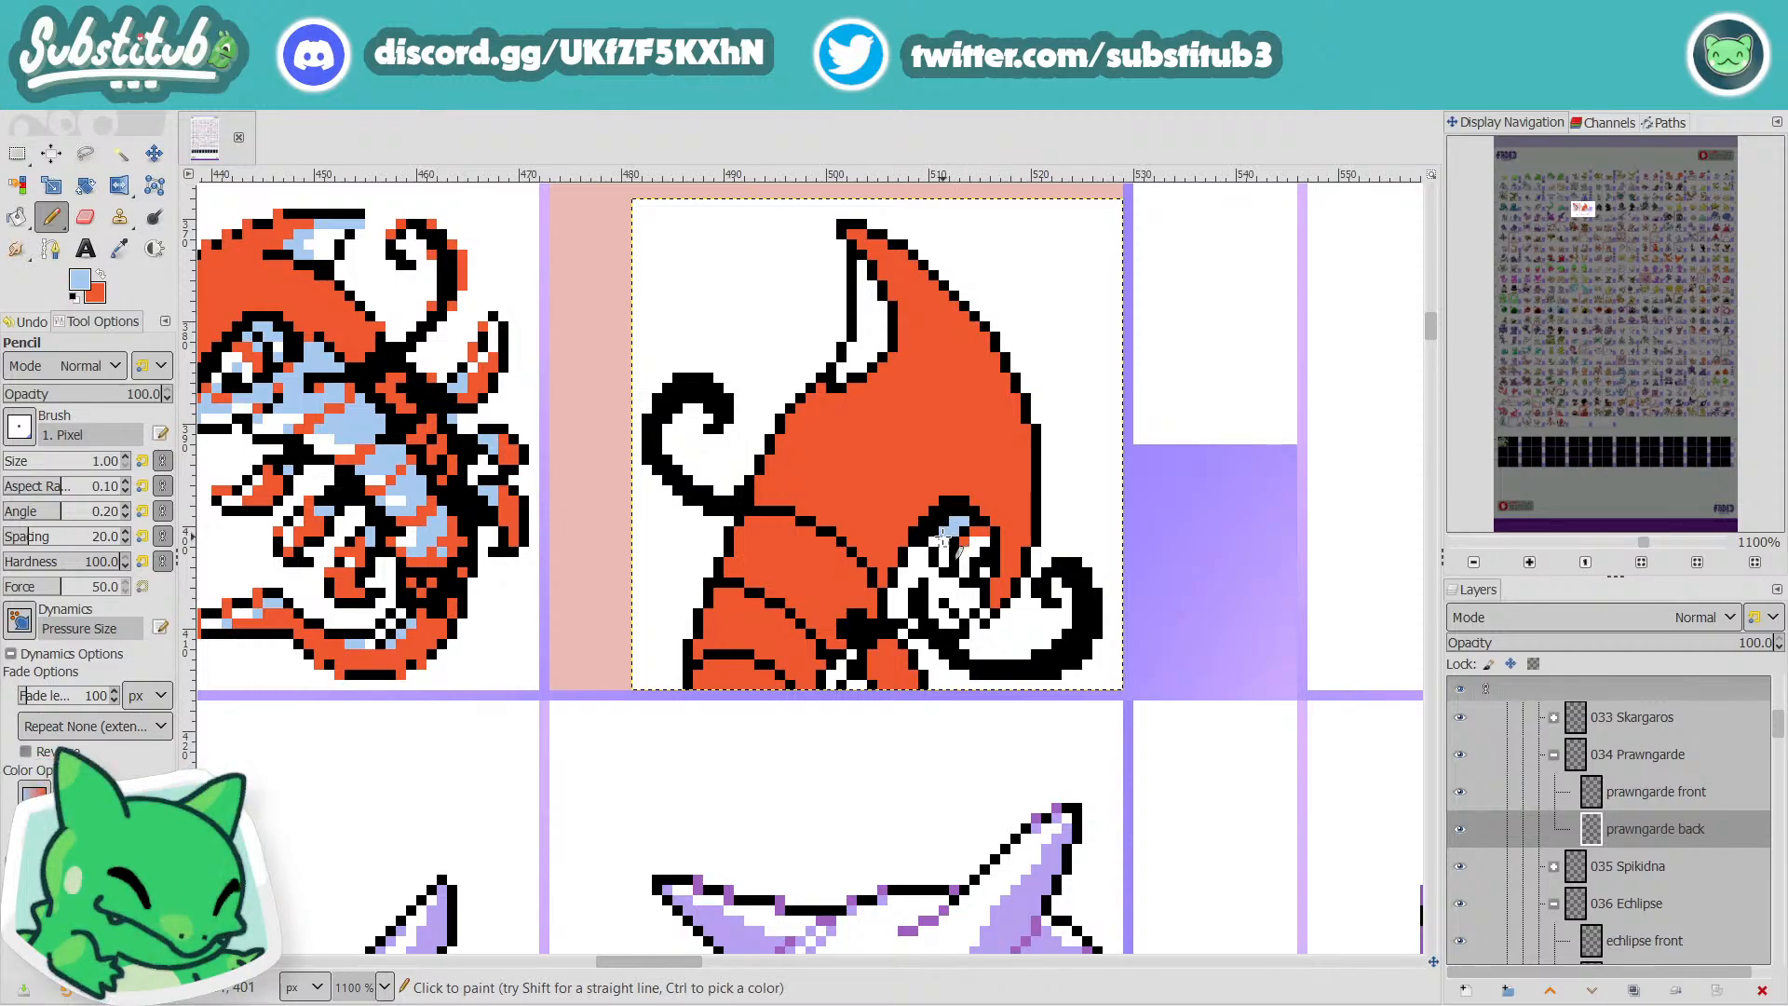
Pencil light blue into the back sprite's face below the eye and up along its inner side to the eye outline.
ctrl+scroll(943, 538, down, 3)
ctrl+scroll(1019, 559, down, 1)
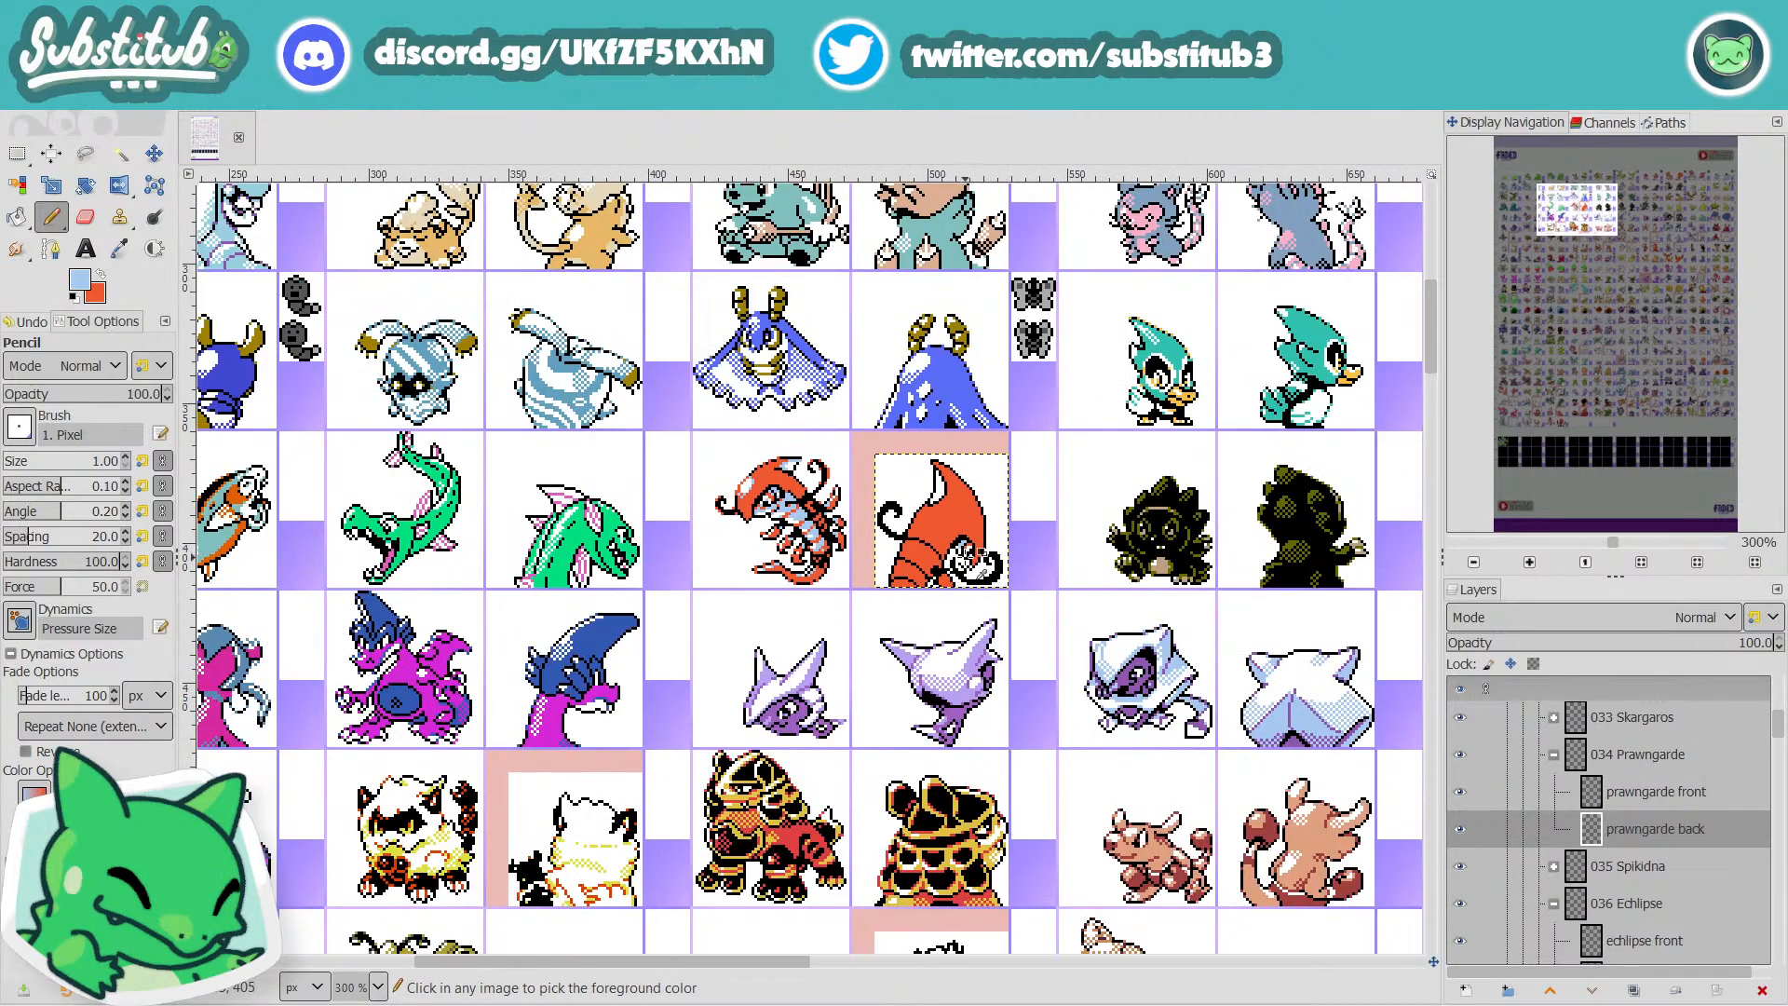
ctrl+scroll(977, 554, up, 5)
ctrl+scroll(983, 562, up, 1)
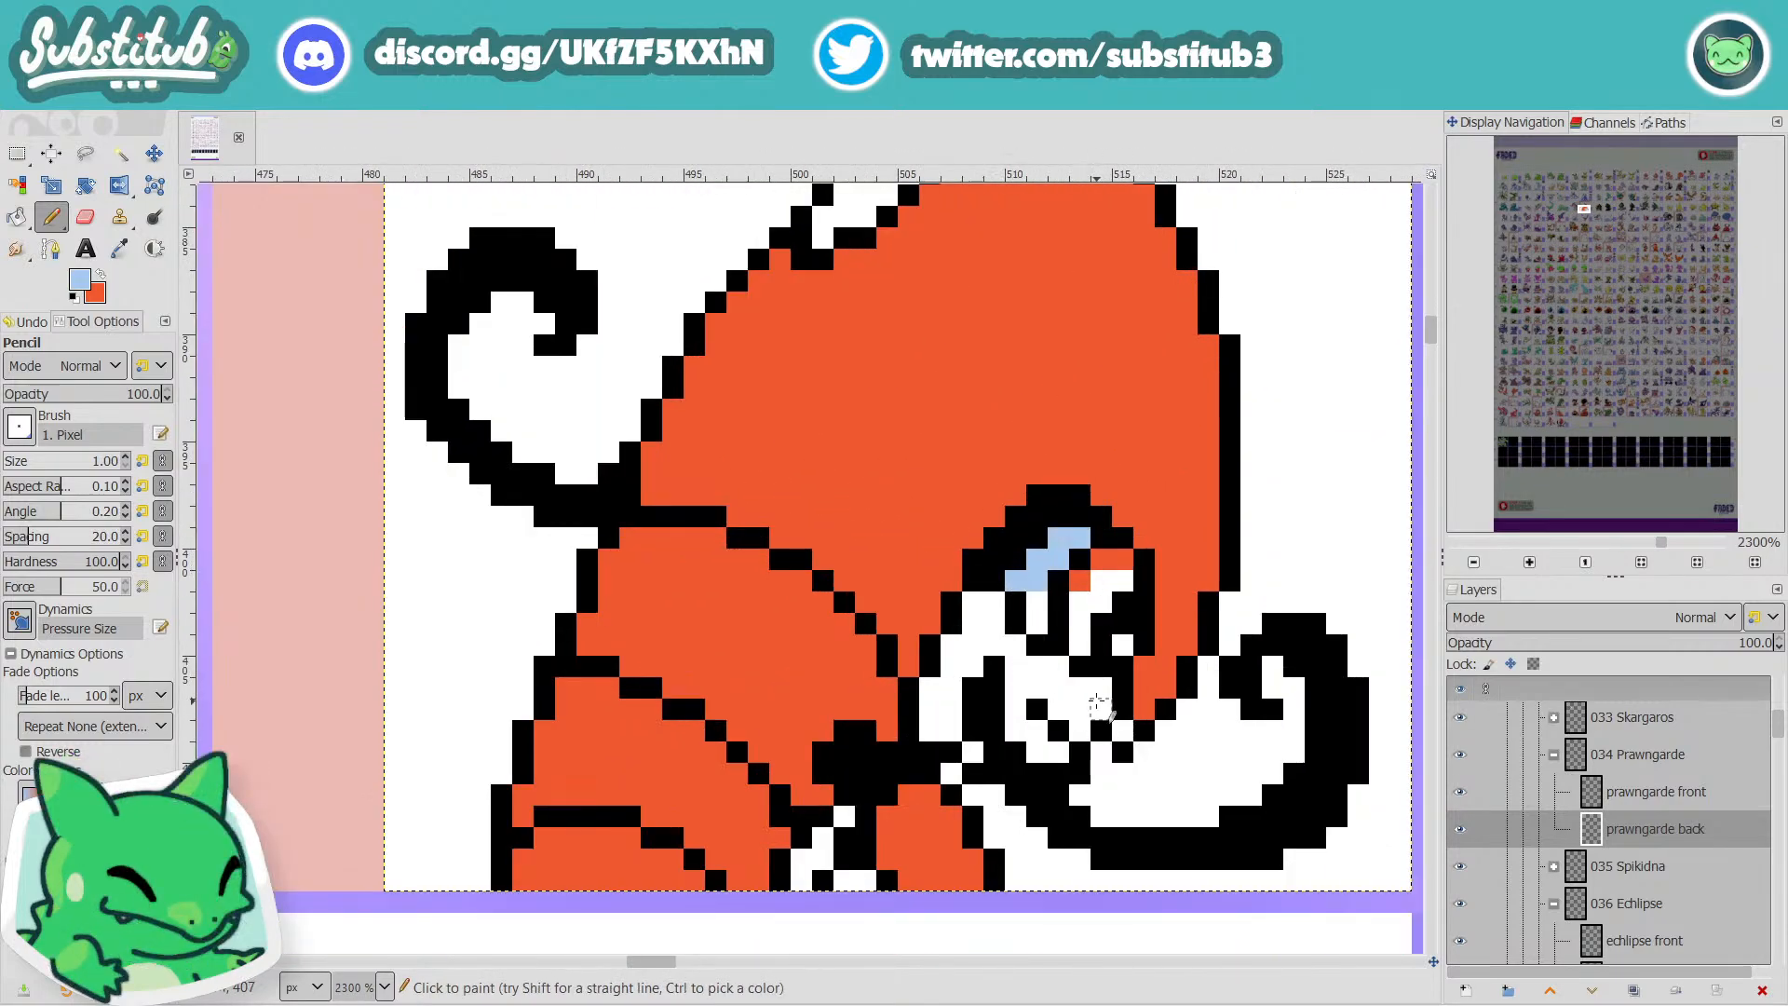
mouse_move(1101, 708)
mouse_down()
mouse_move(1061, 699)
mouse_move(1067, 724)
mouse_move(1078, 691)
mouse_up()
key(ctrl+z)
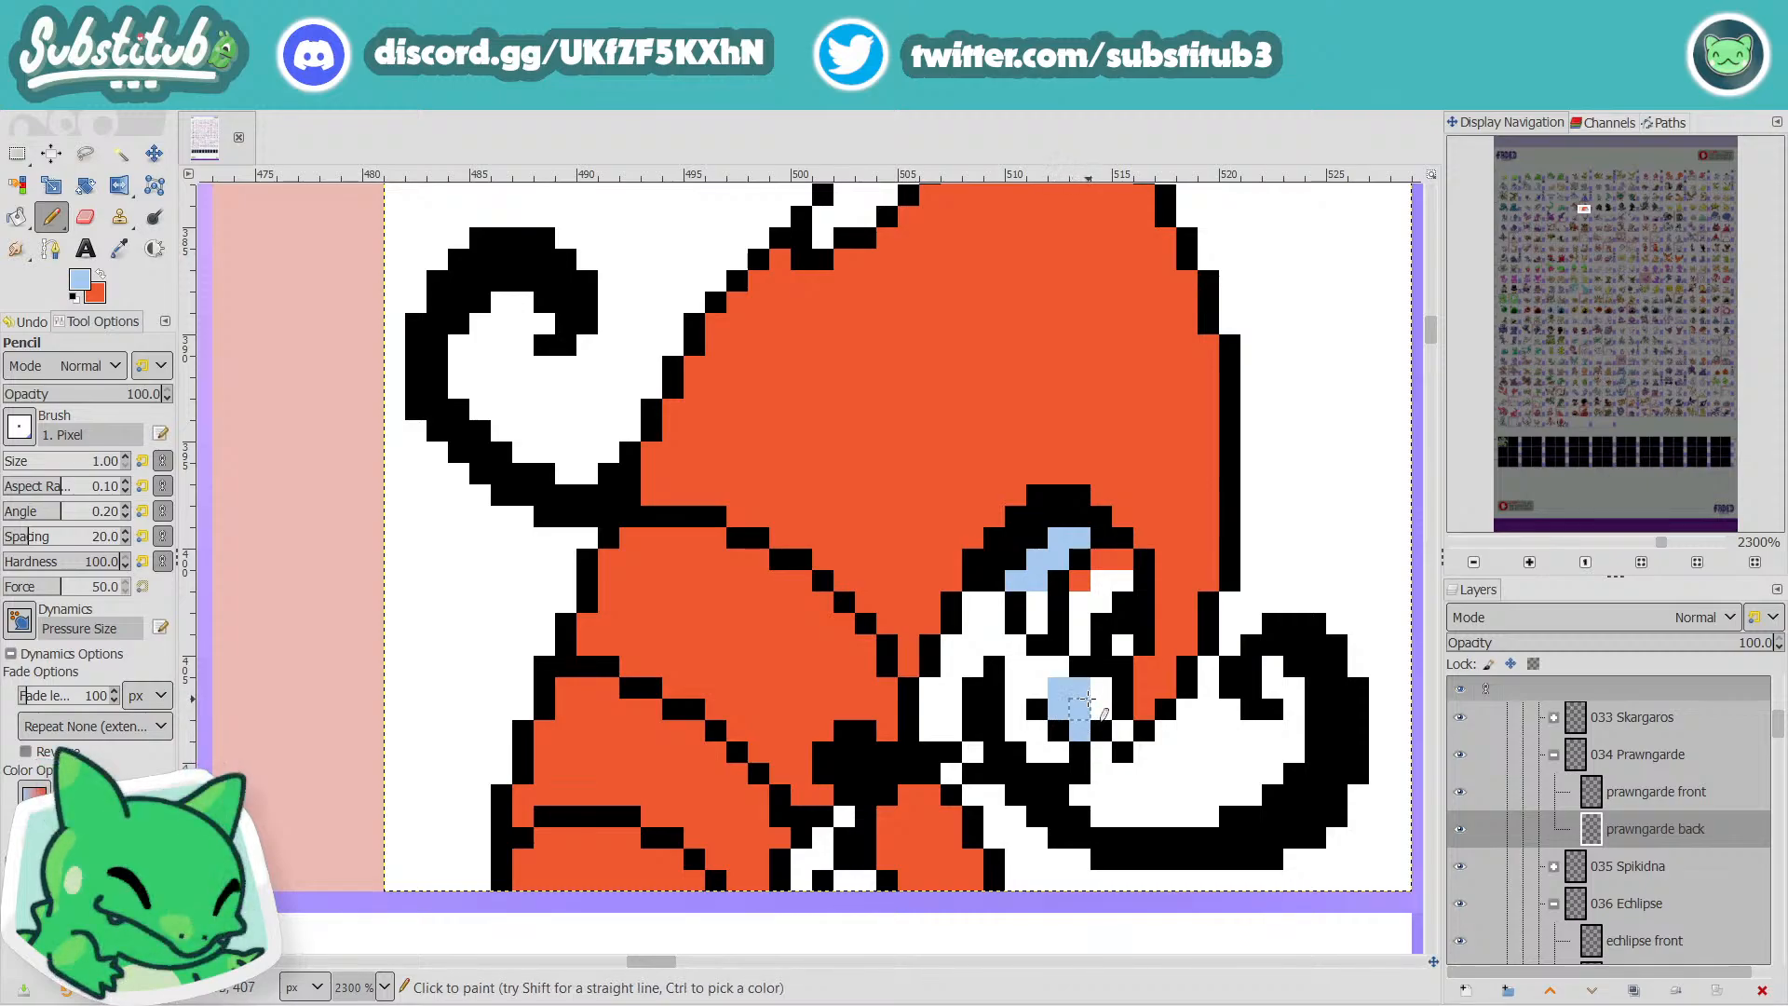
drag(1083, 700, 1101, 689)
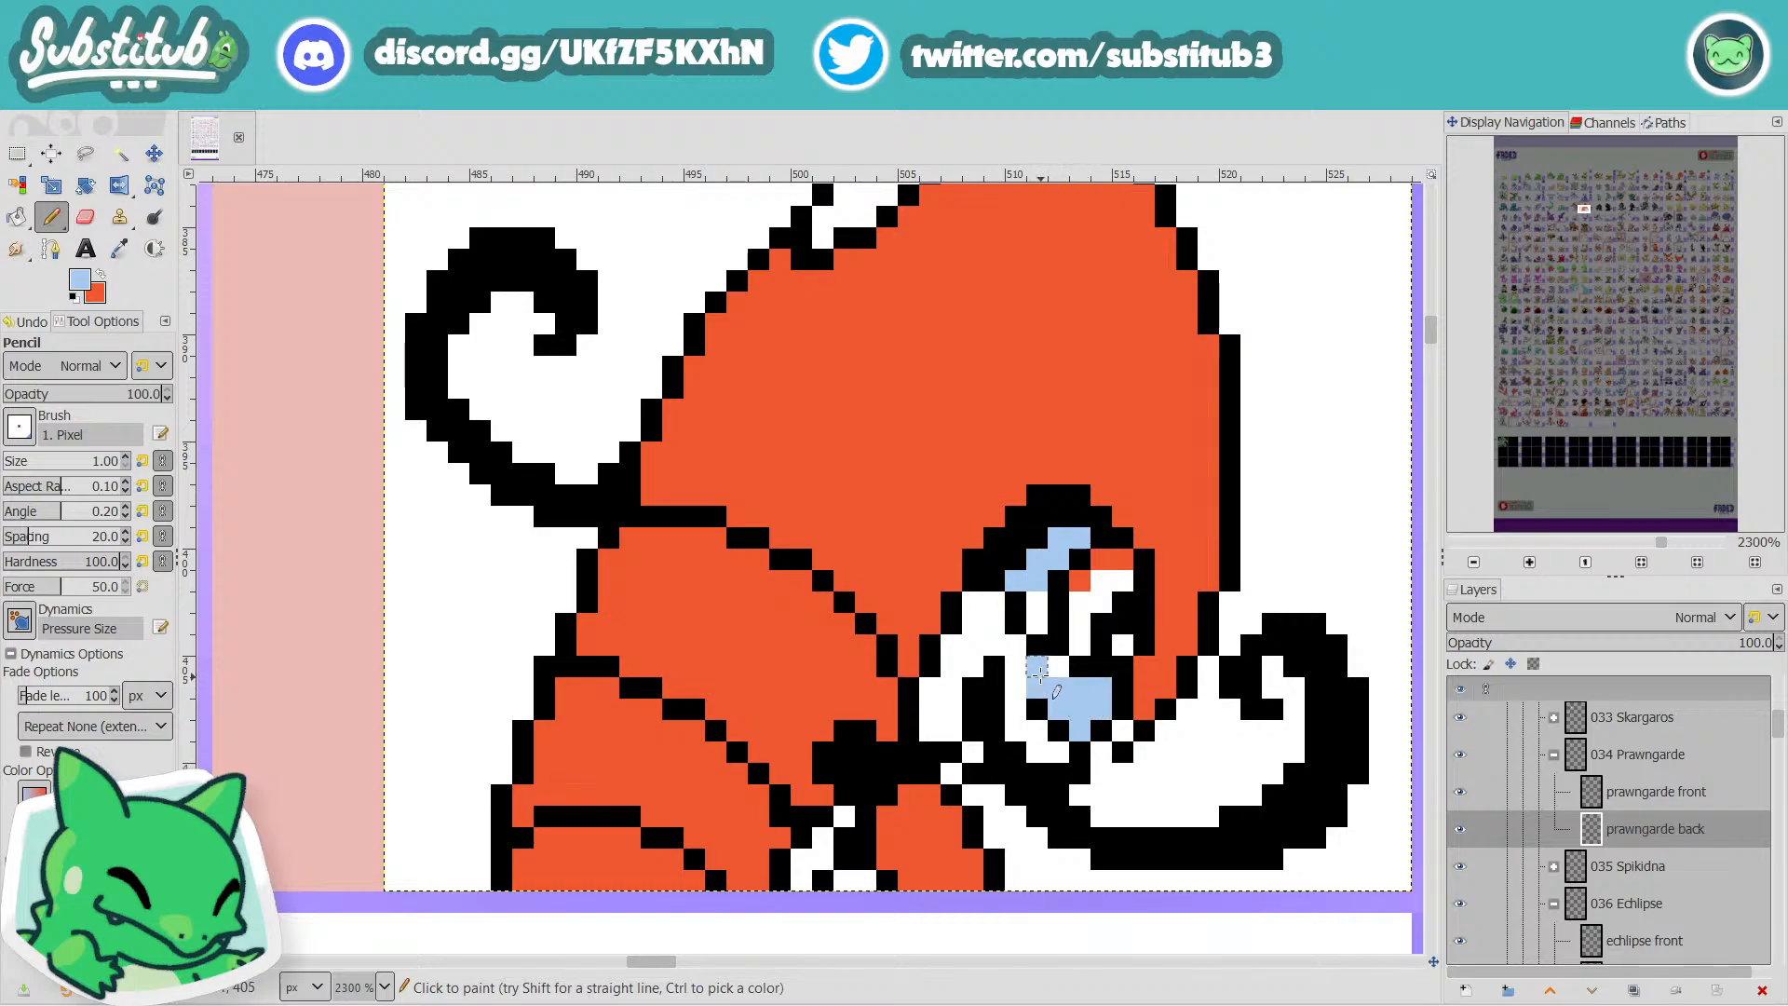
click(1056, 668)
click(1017, 667)
click(996, 647)
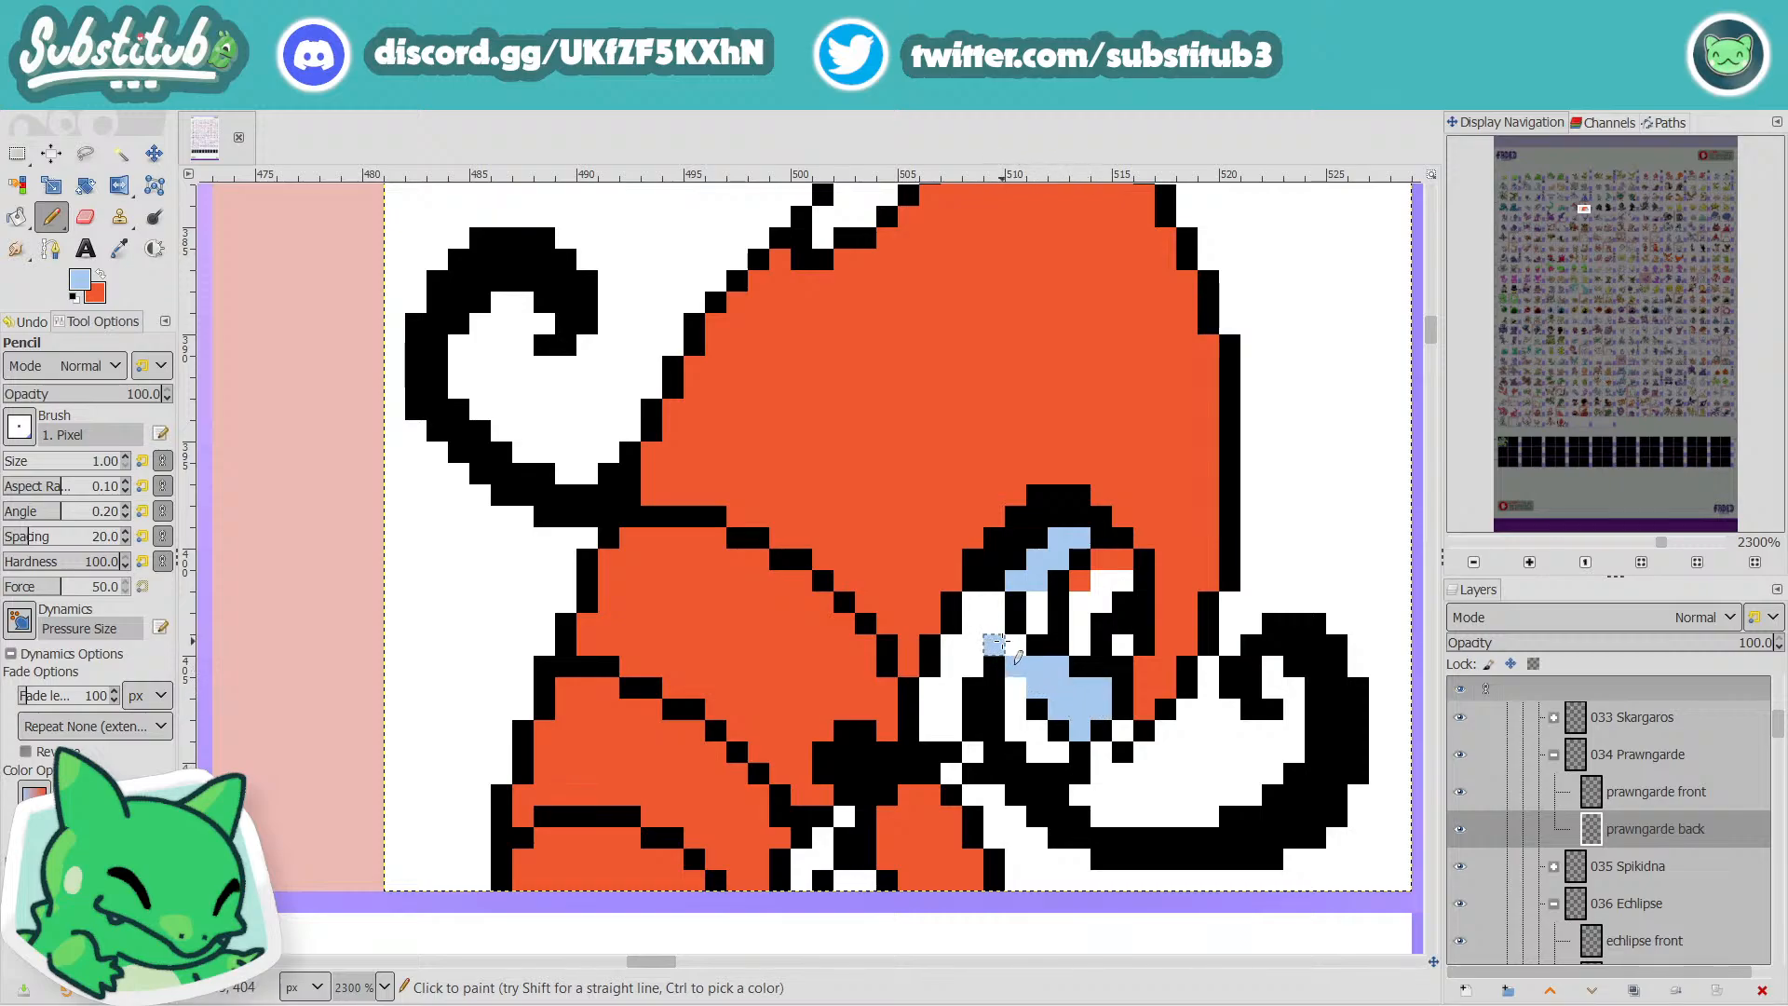
click(1013, 646)
click(994, 625)
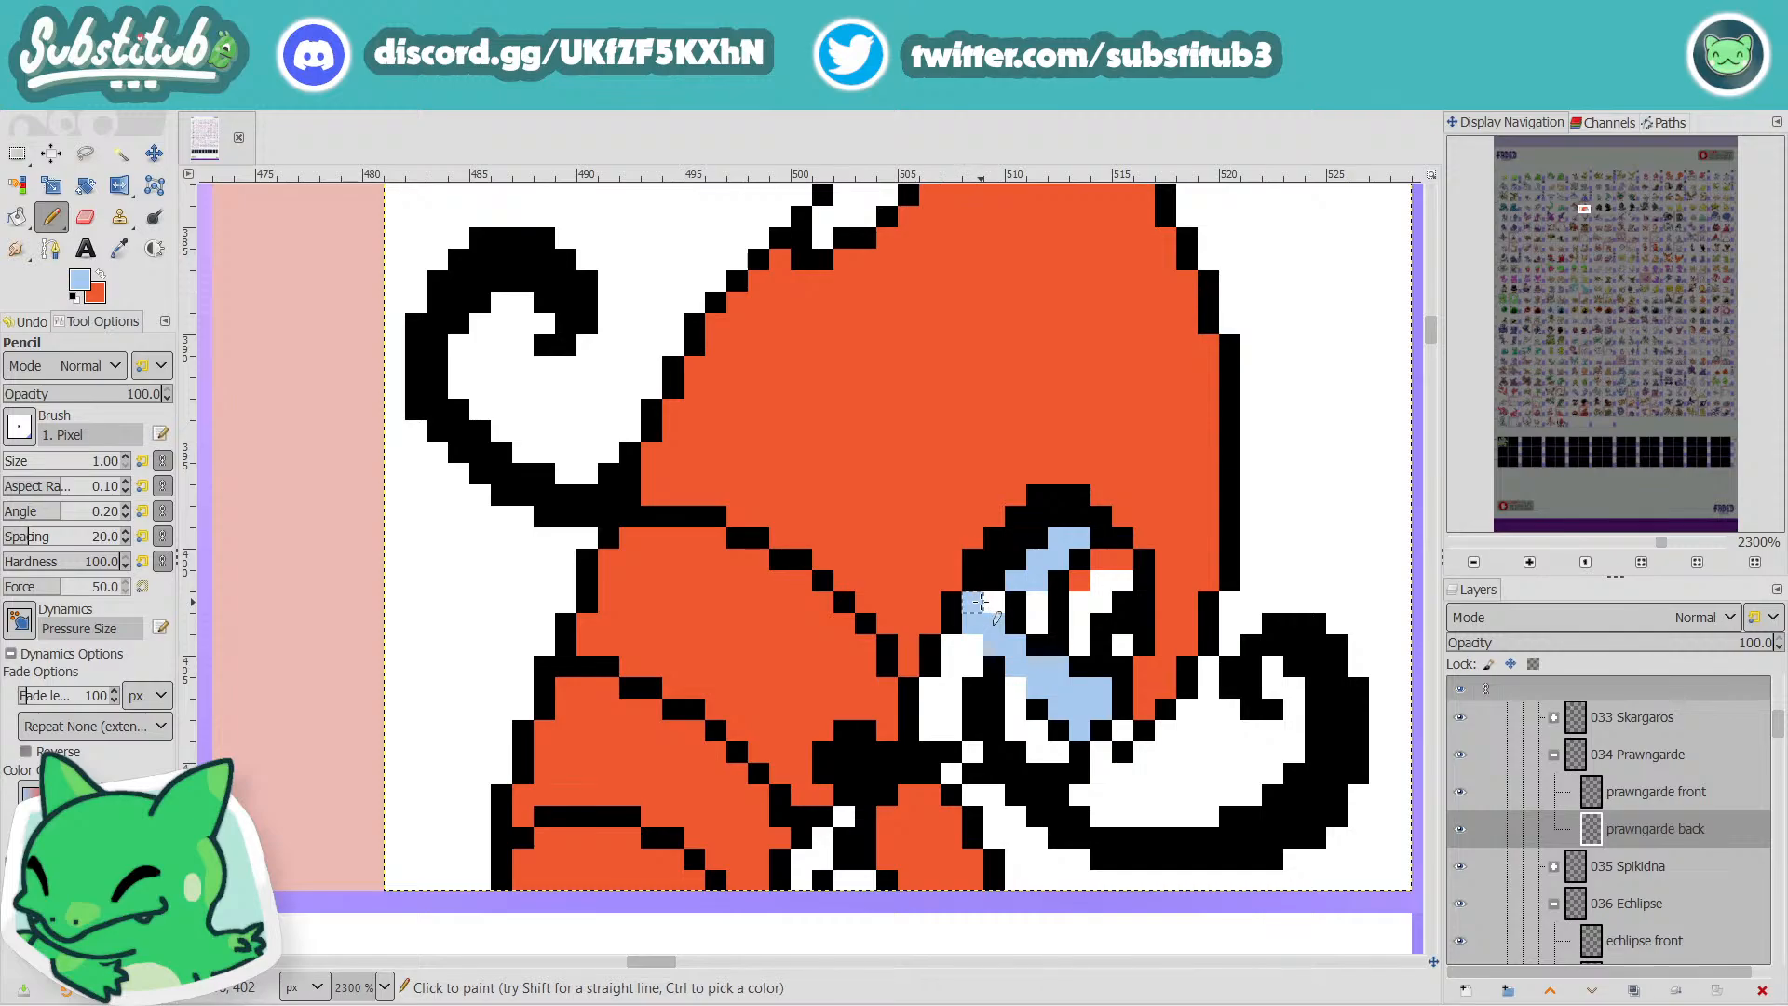
Pick orange from the back sprite's helmet and pencil one orange pixel above the mouth line.
scroll(980, 603, down, 4)
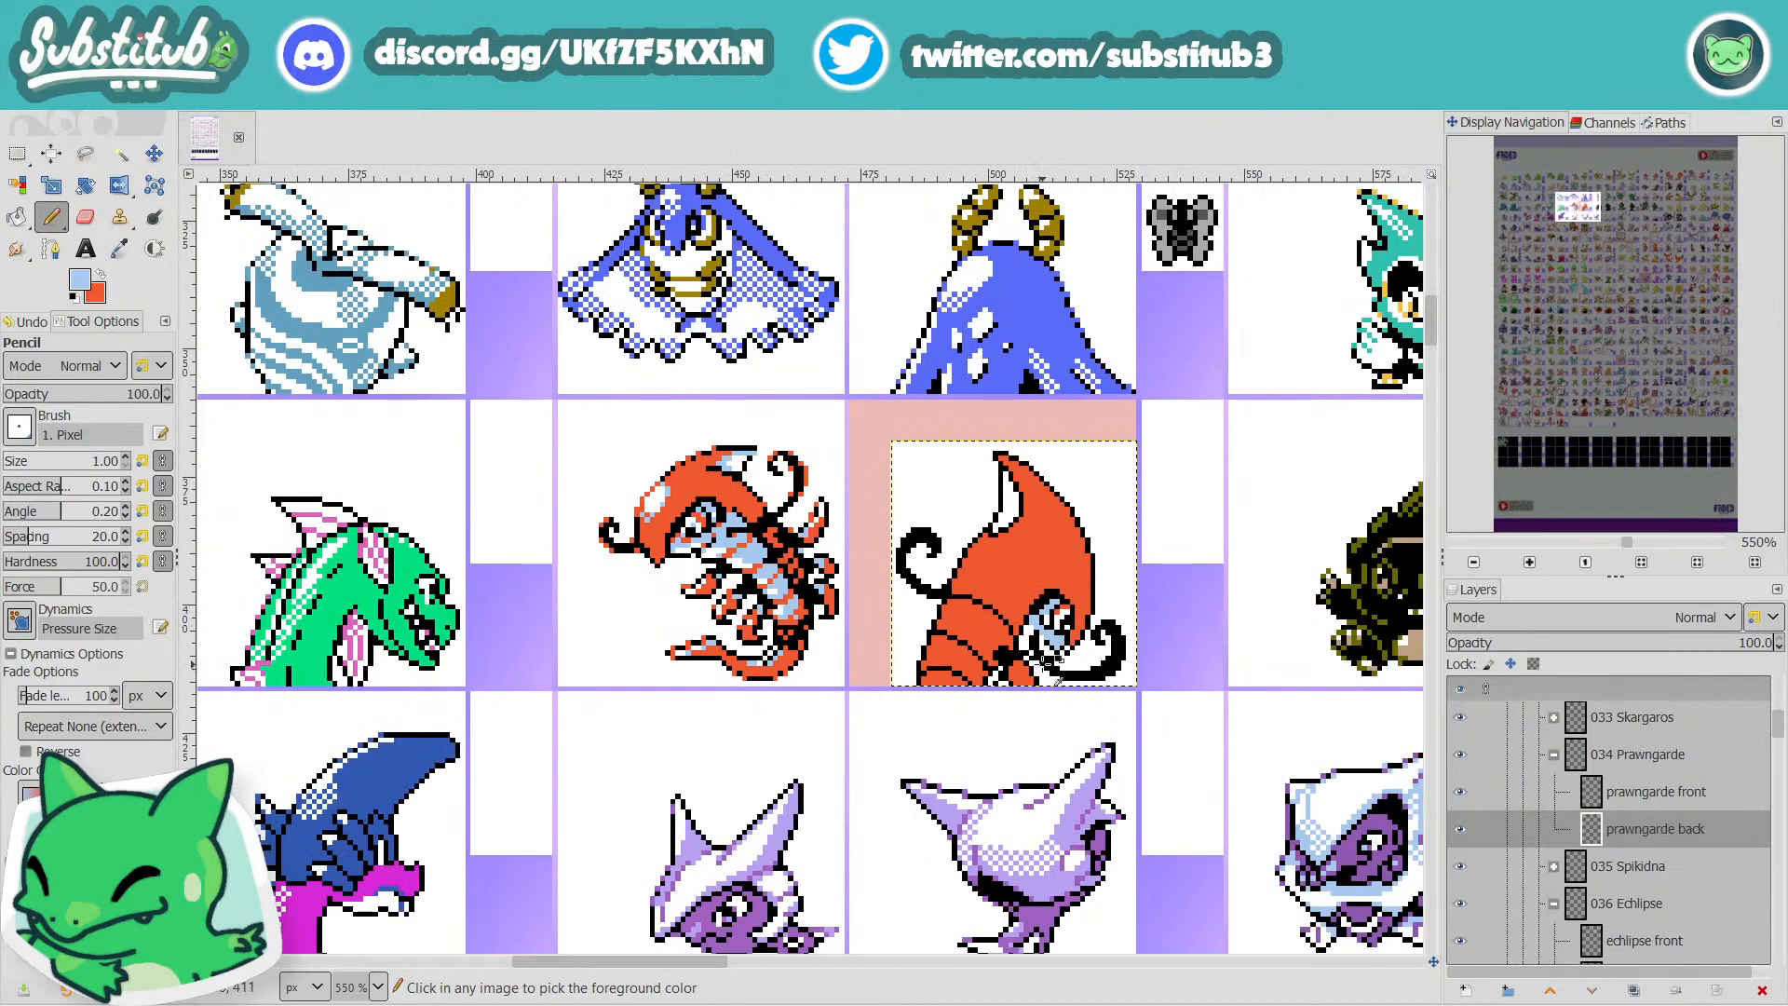
ctrl+scroll(1053, 656, up, 4)
click(119, 247)
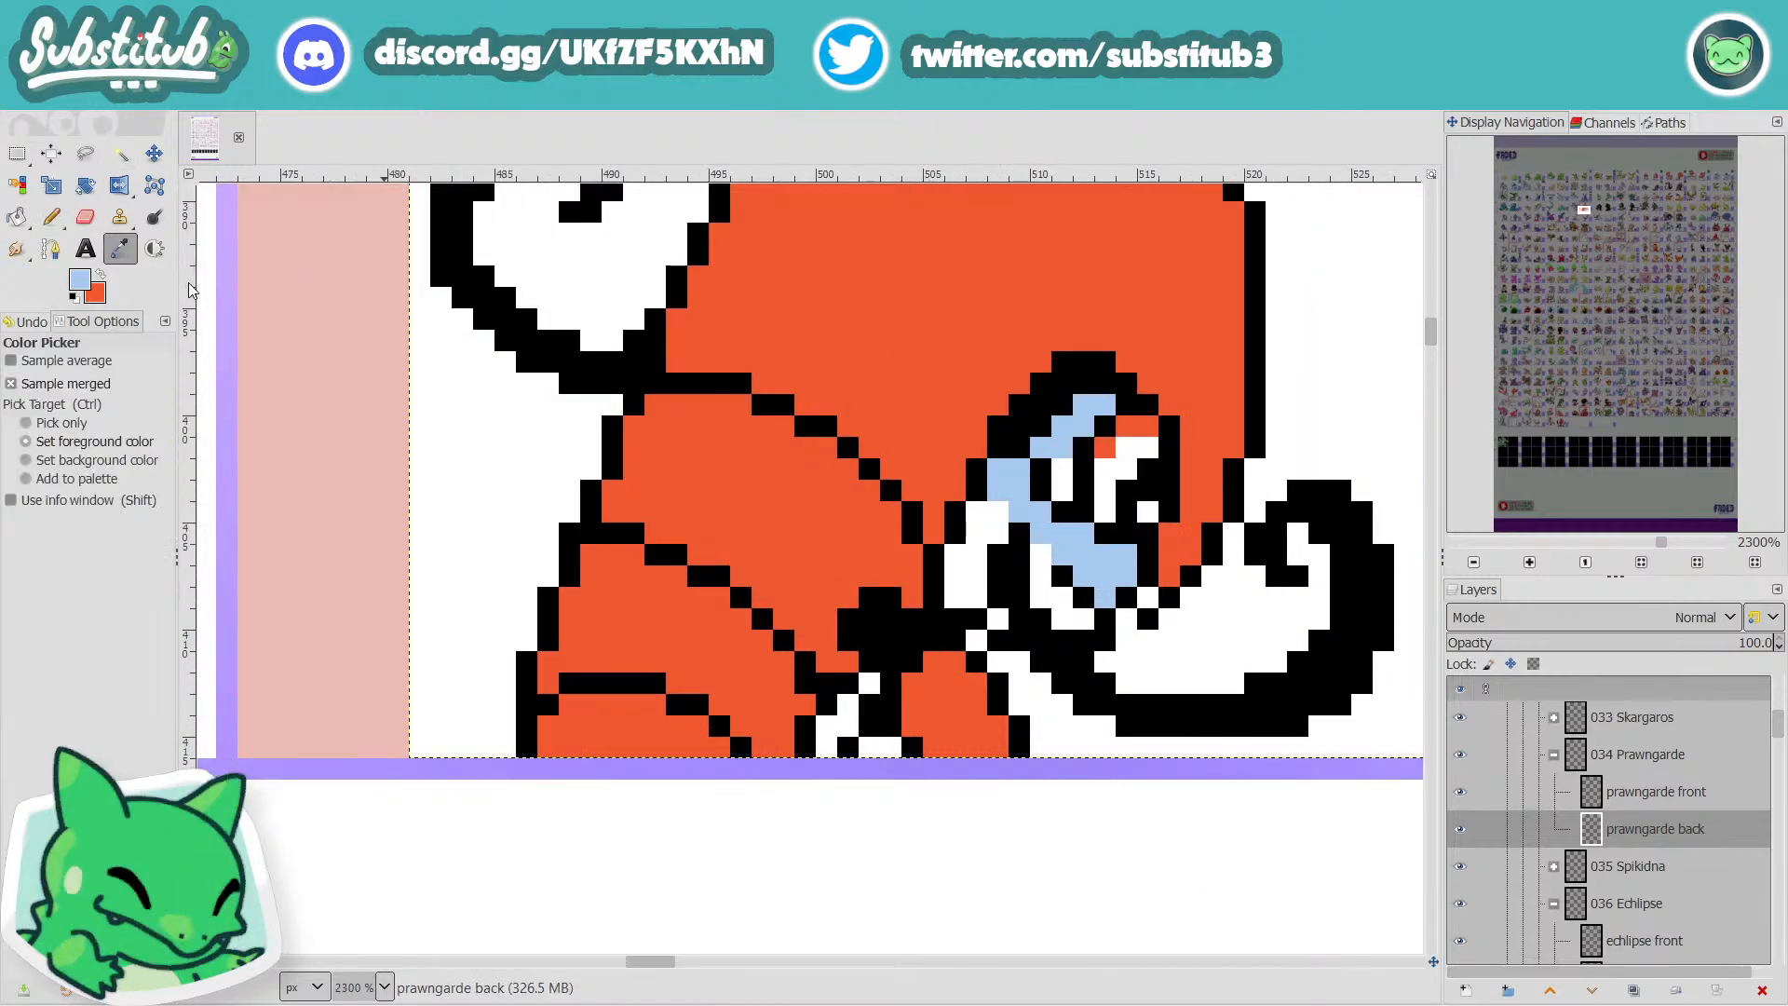
click(918, 315)
key(n)
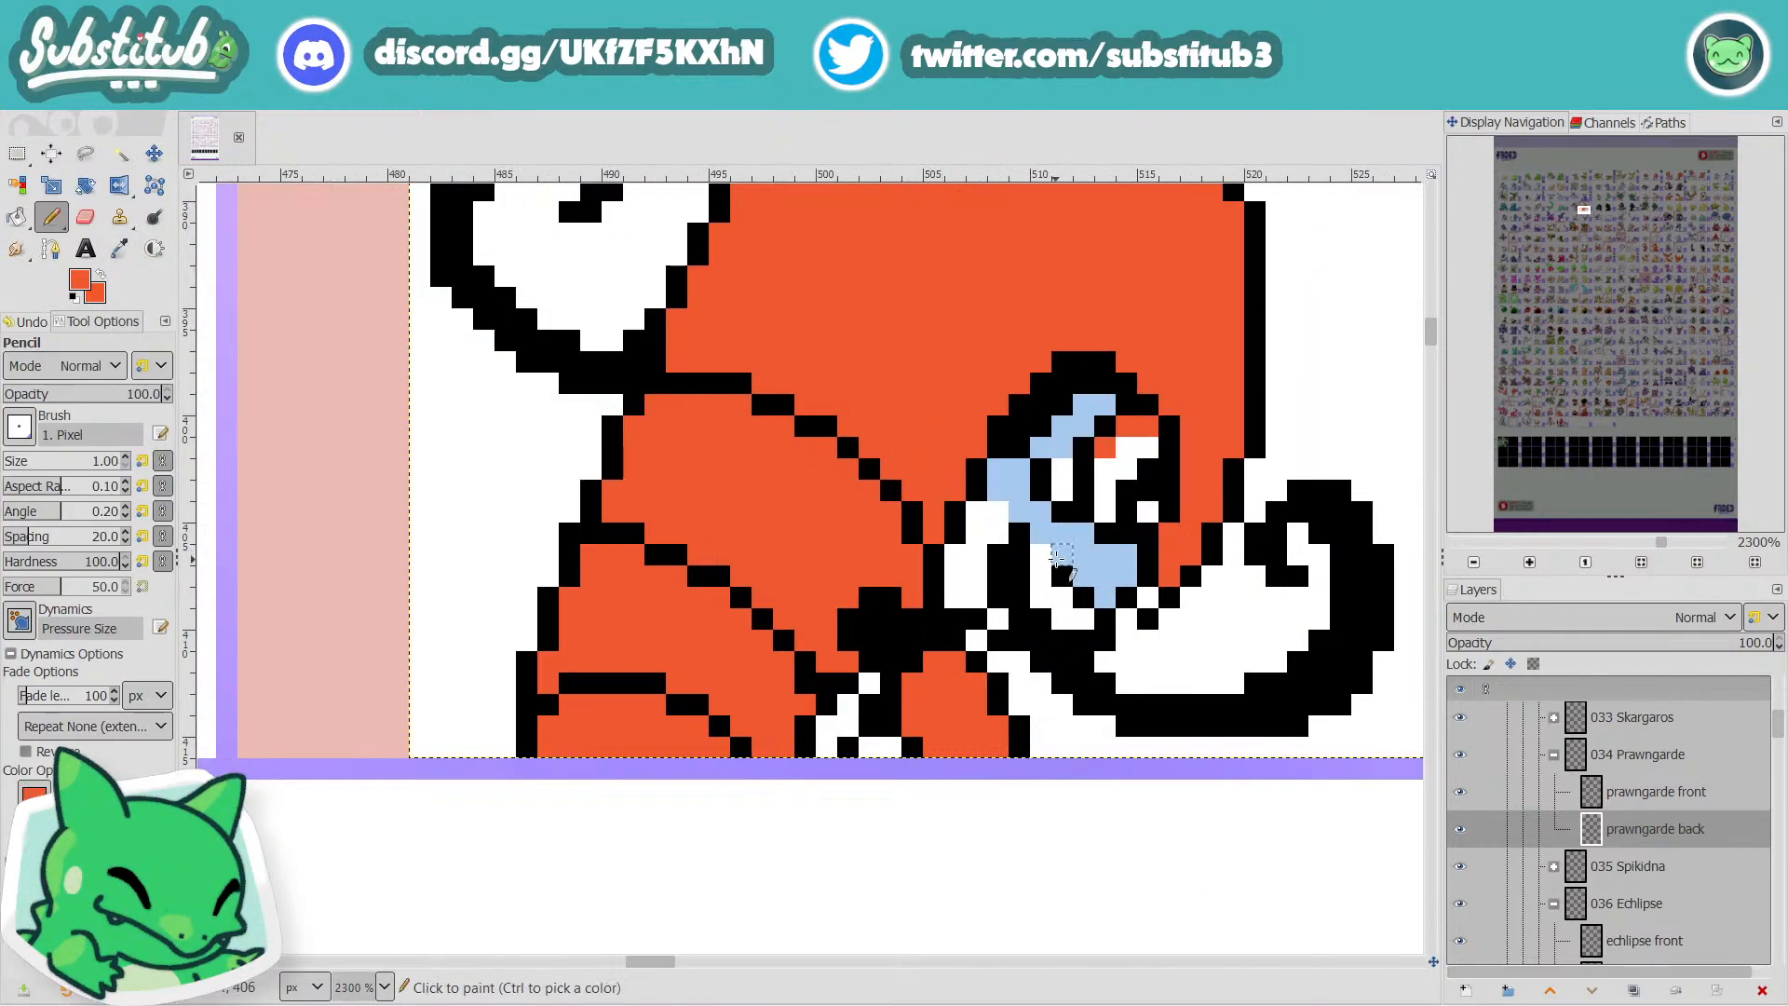
ctrl+scroll(1071, 577, down, 4)
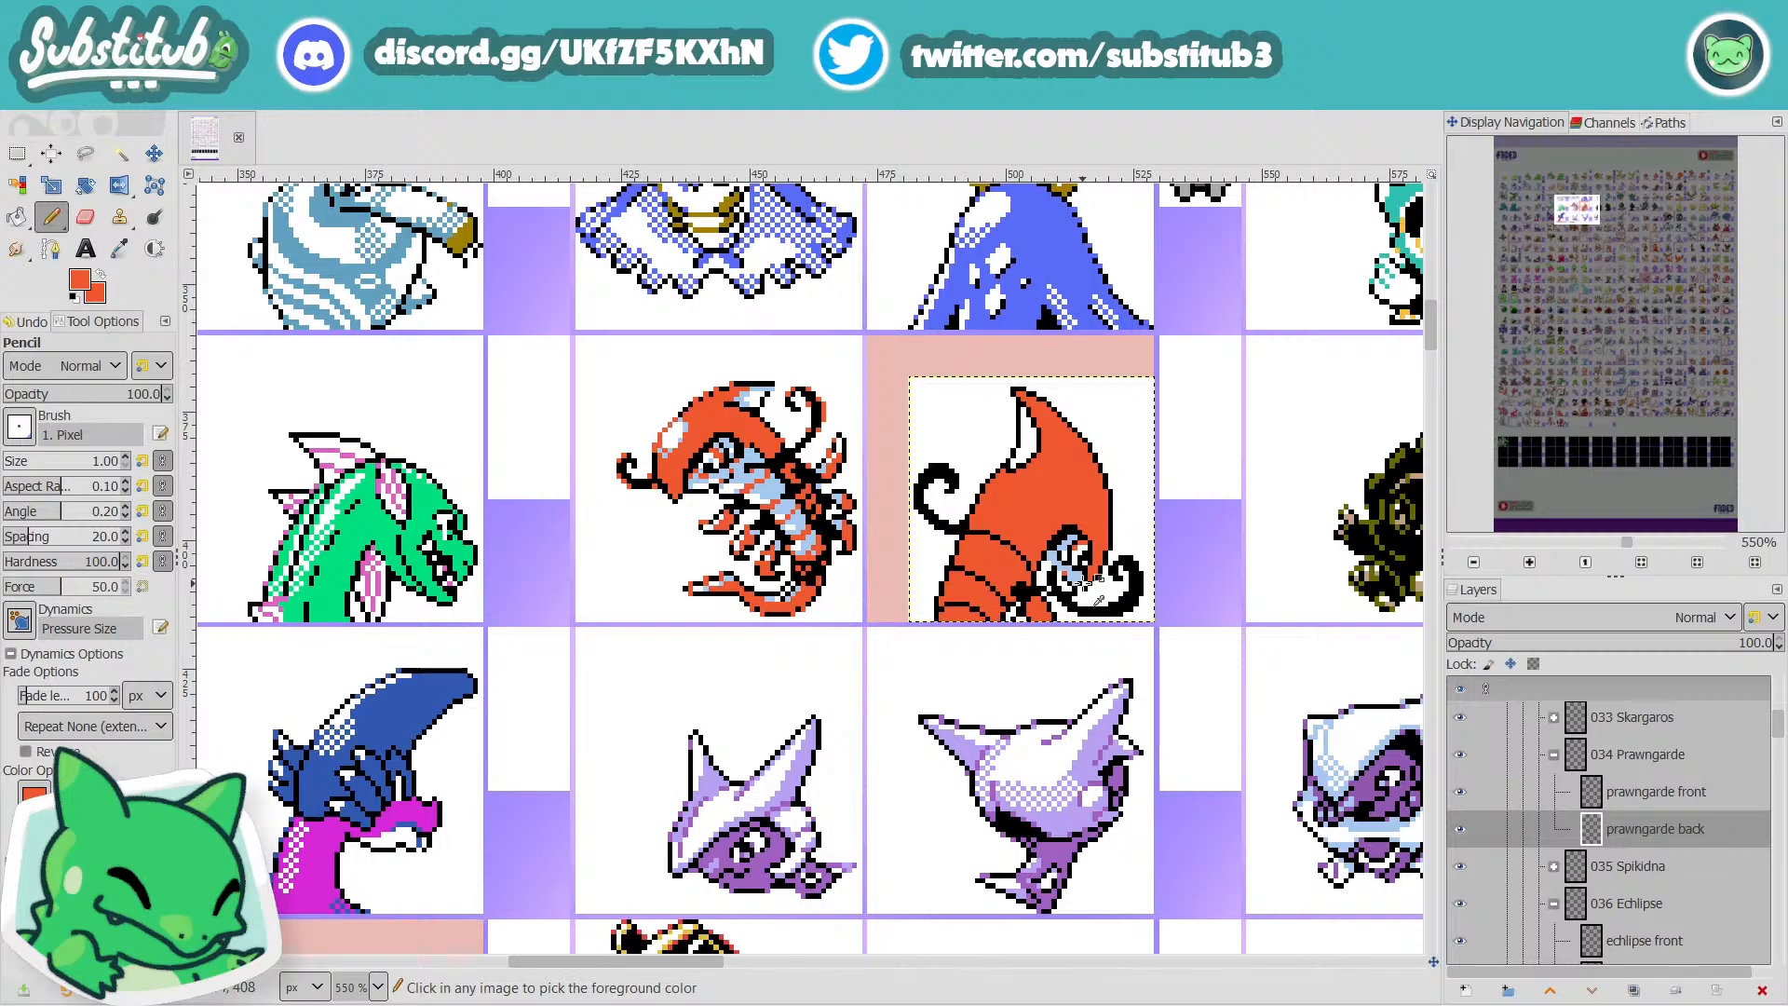
ctrl+scroll(1064, 596, up, 3)
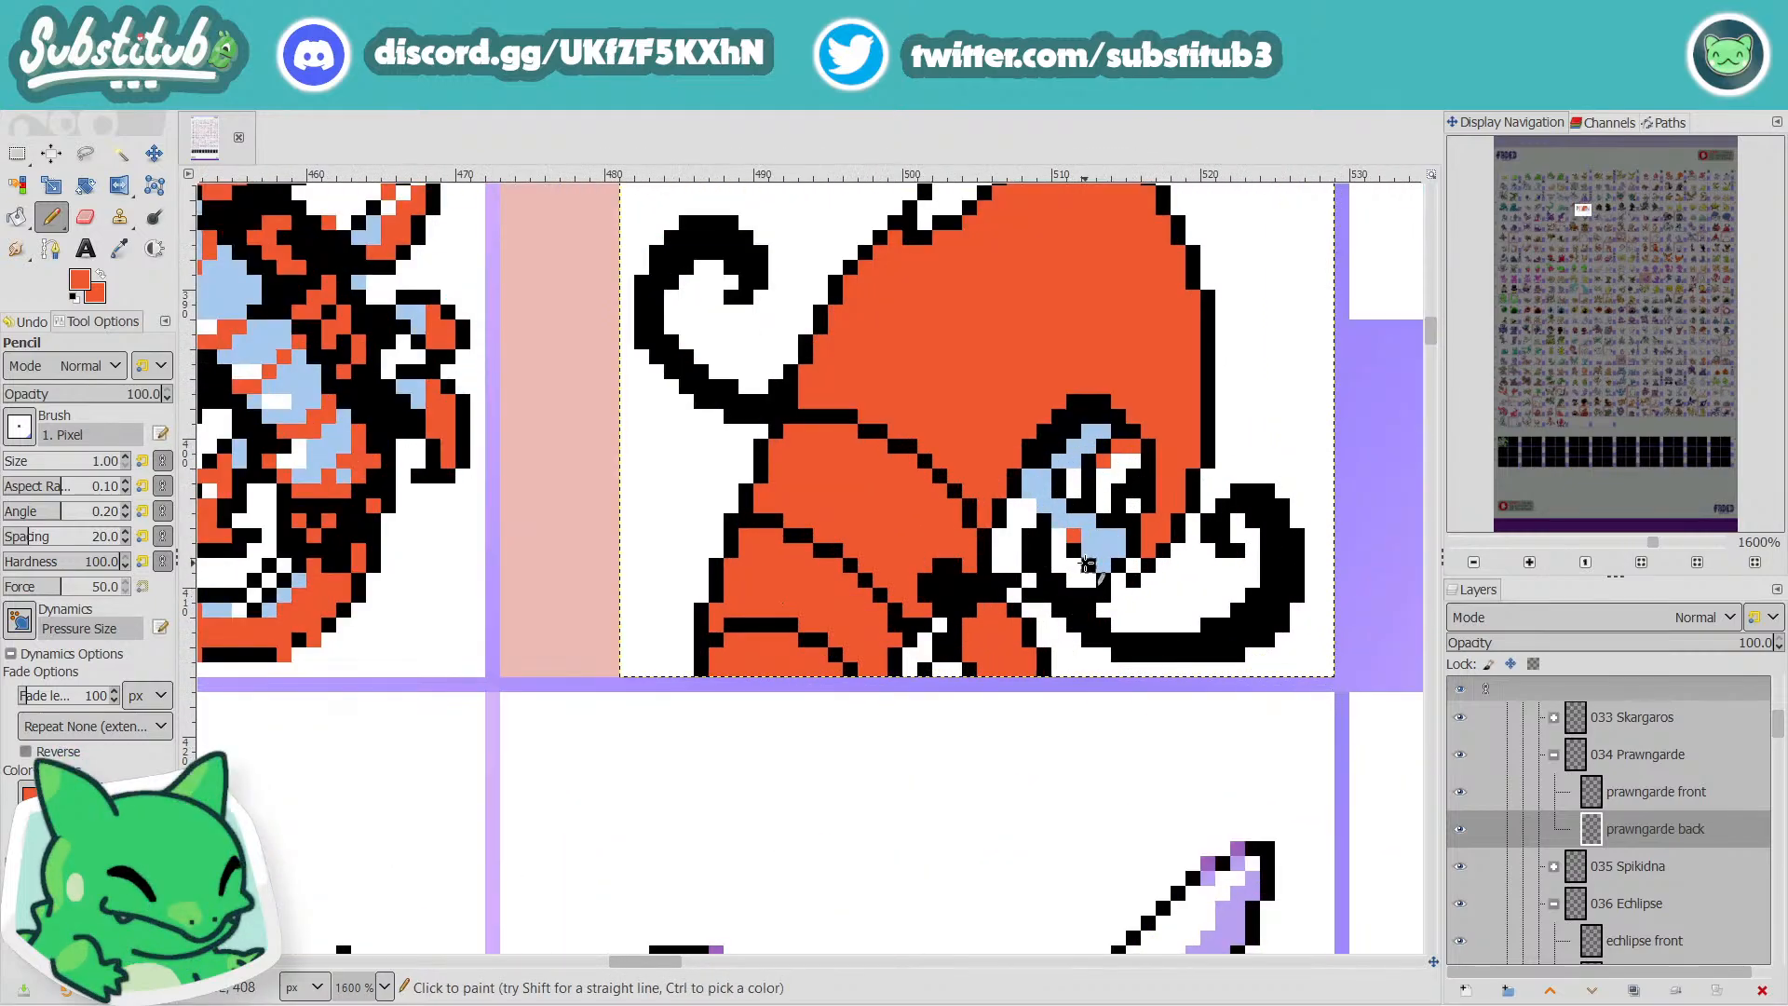
Reset the colours to black and white and rework the mouth and chin pixels beneath the back sprite's light blue face.
key(d)
key(x)
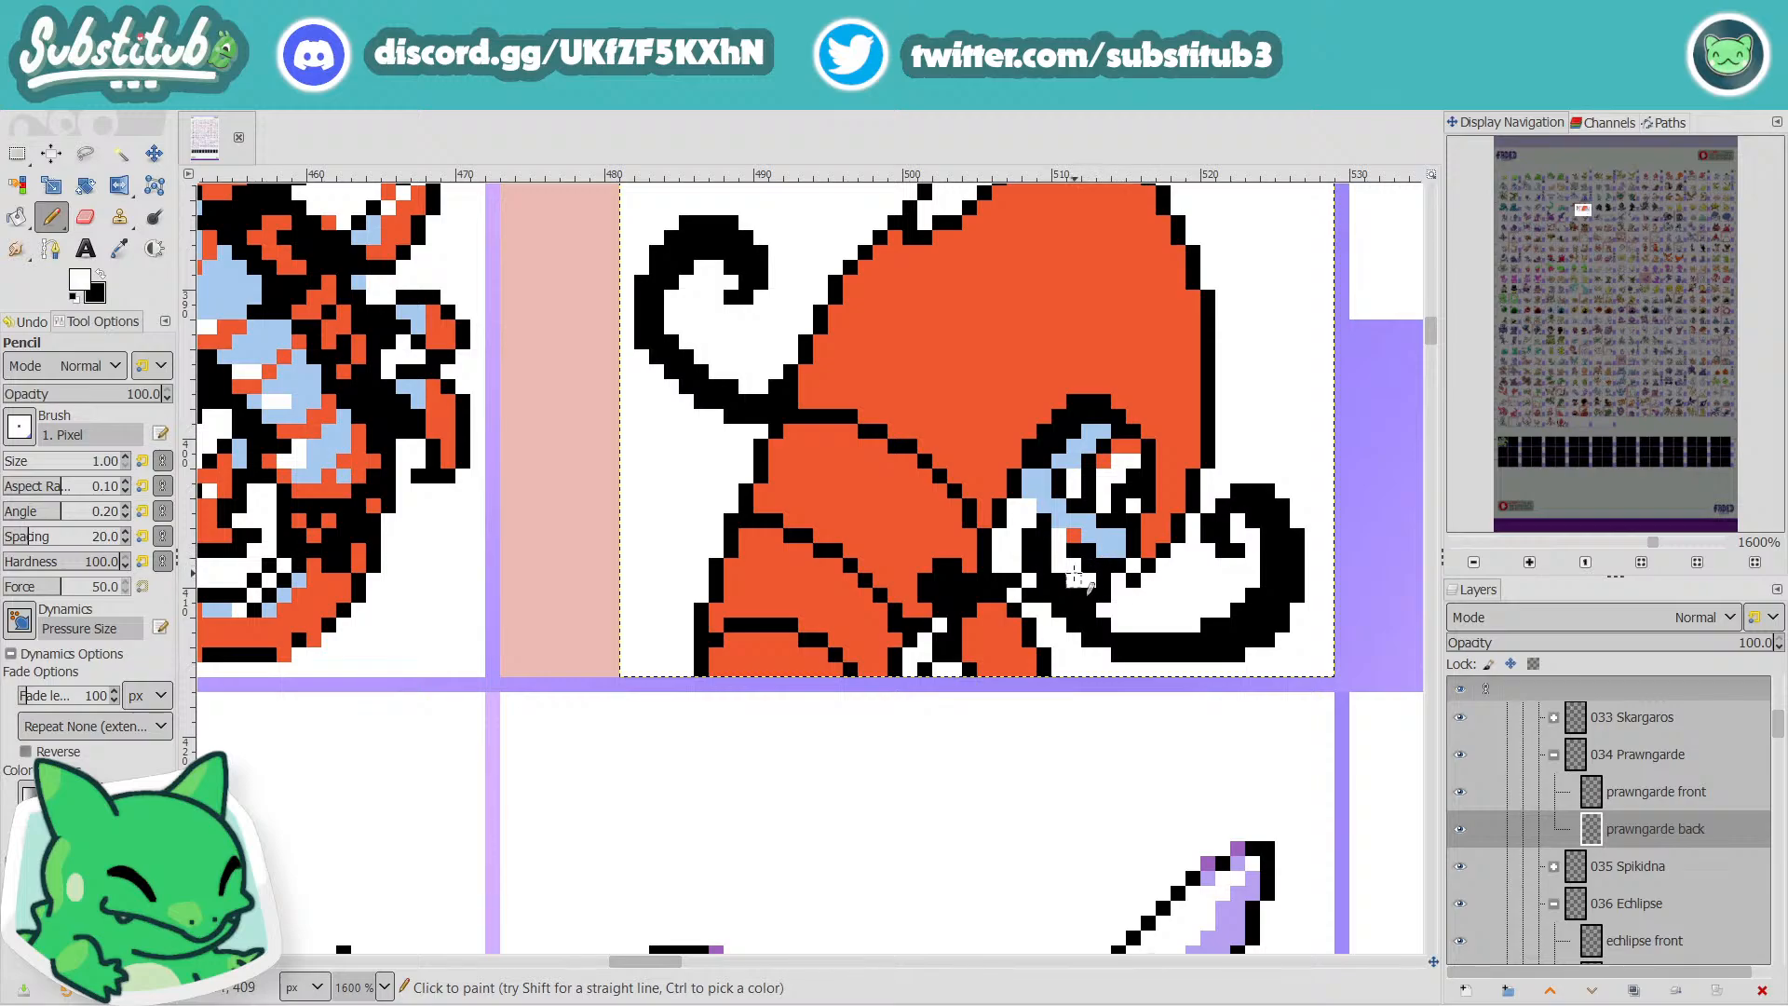
ctrl+scroll(1075, 564, down, 3)
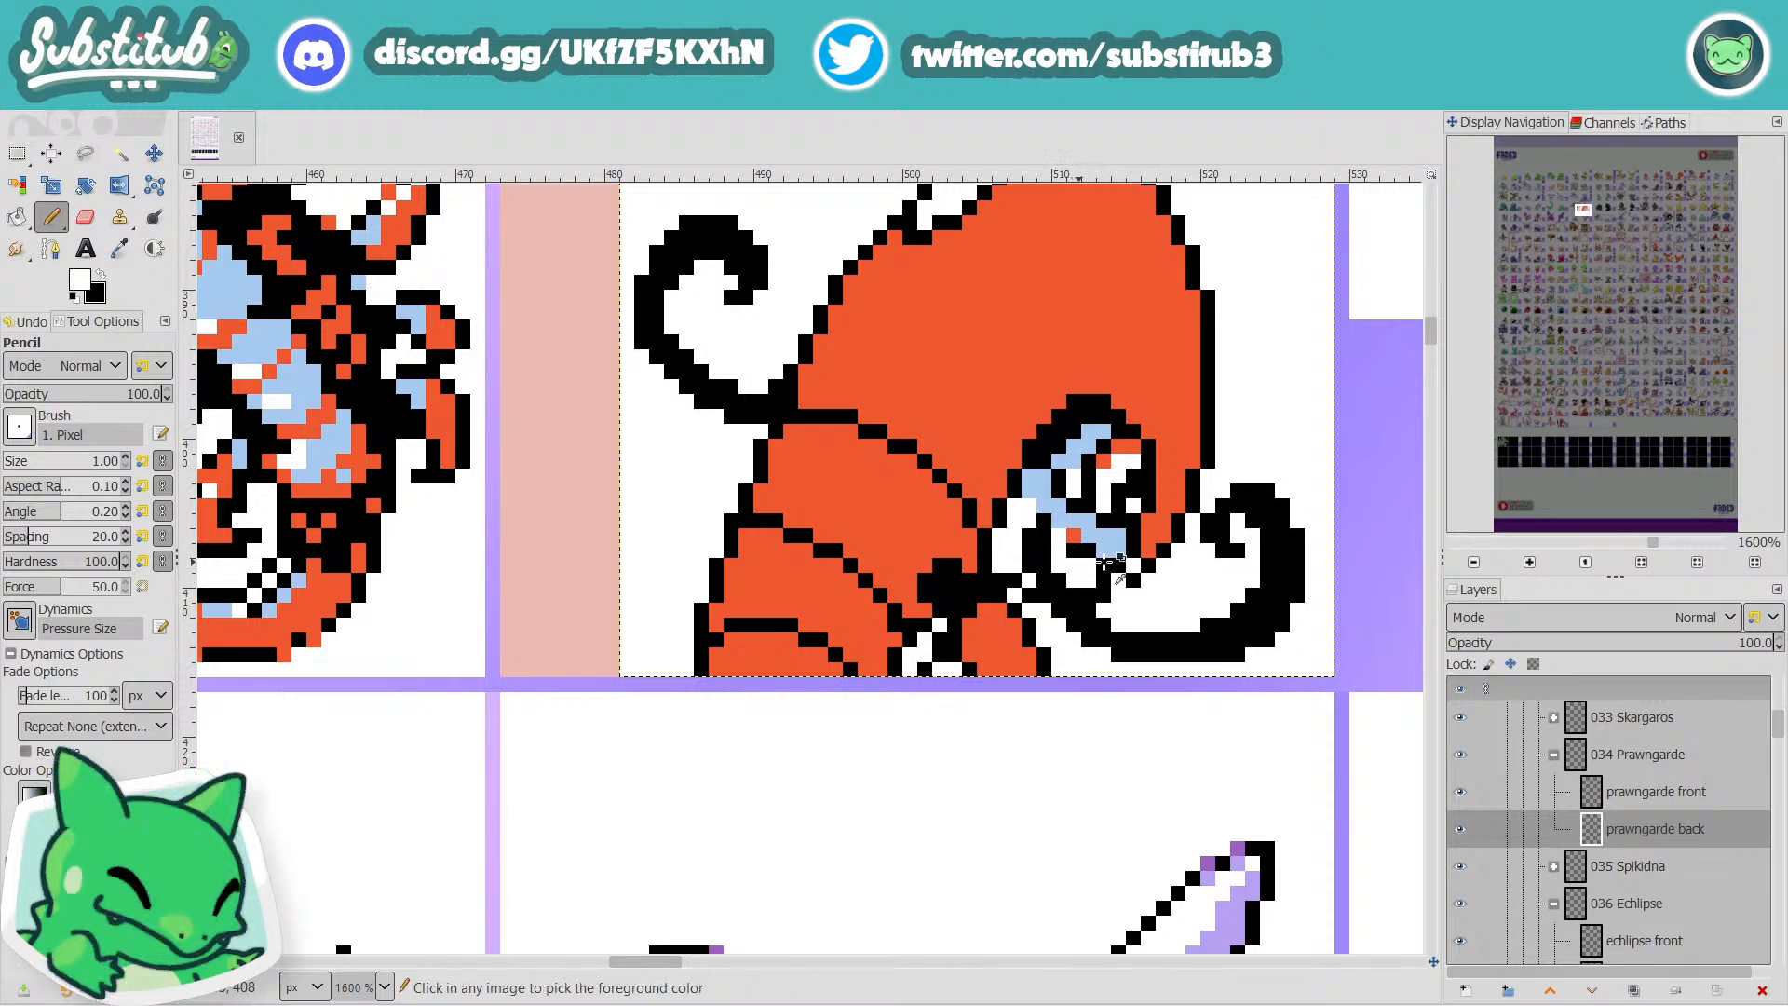
ctrl+scroll(1117, 585, up, 4)
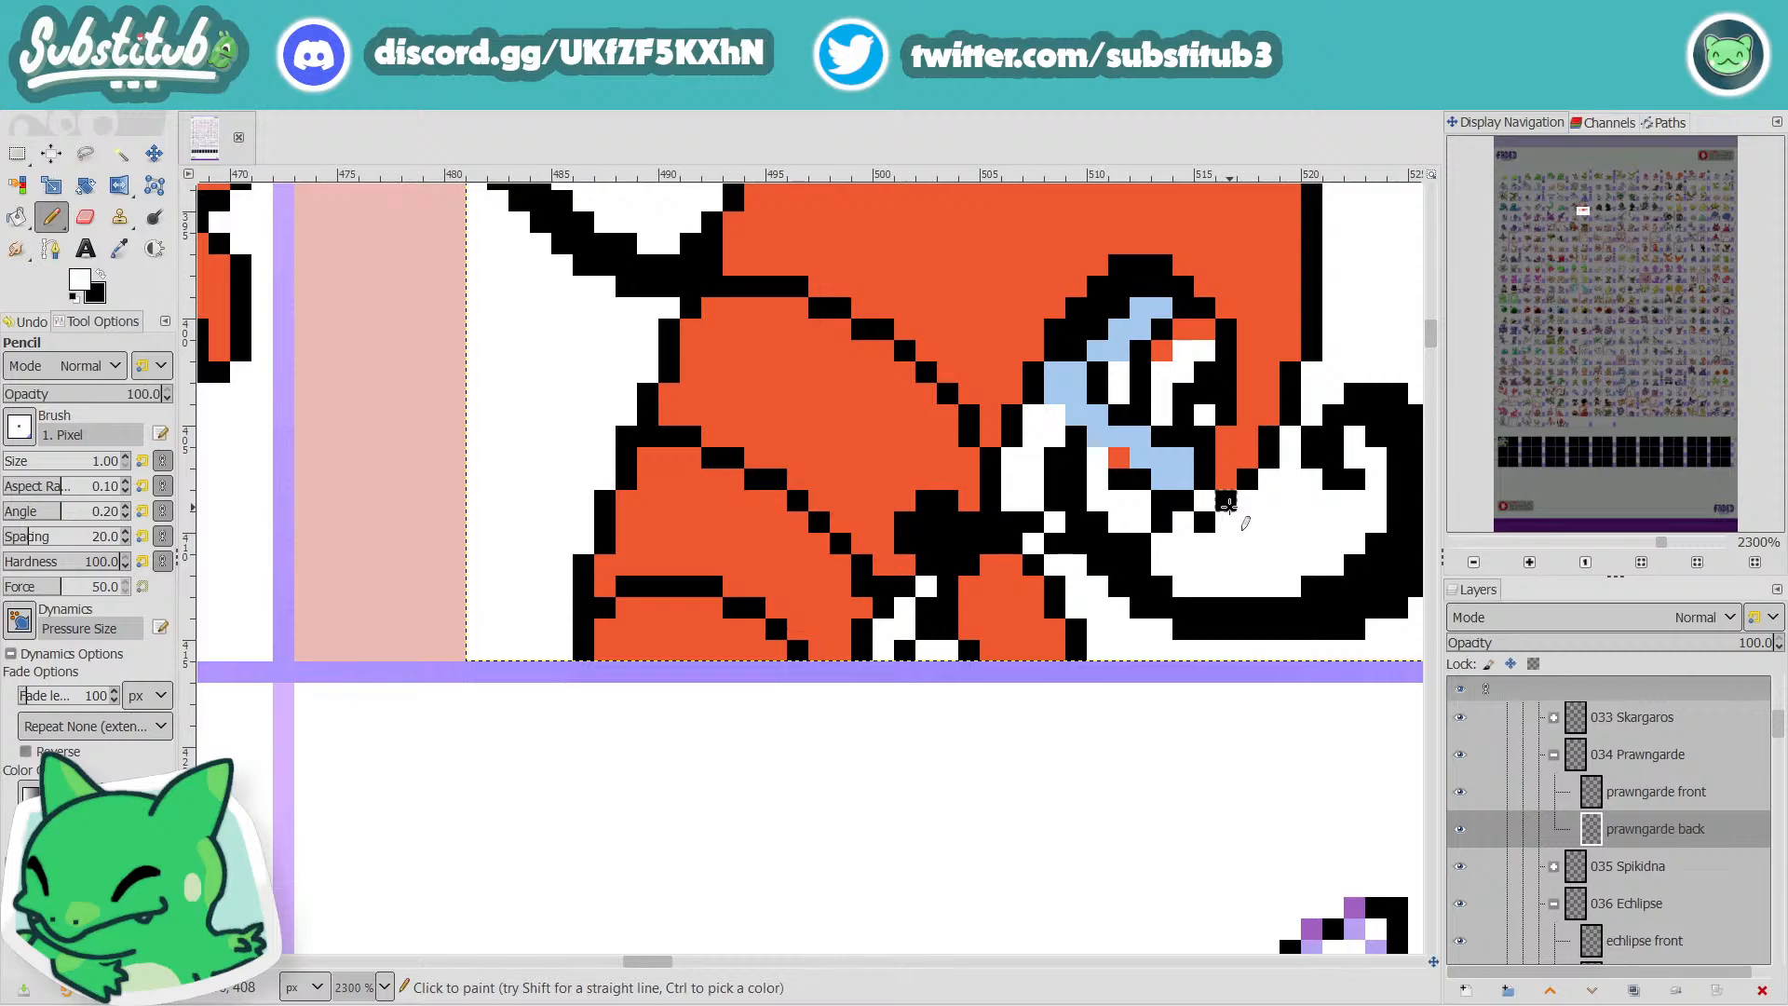
Pick orange again and pencil it into the lower tip of the helmet beside the chin.
key(o)
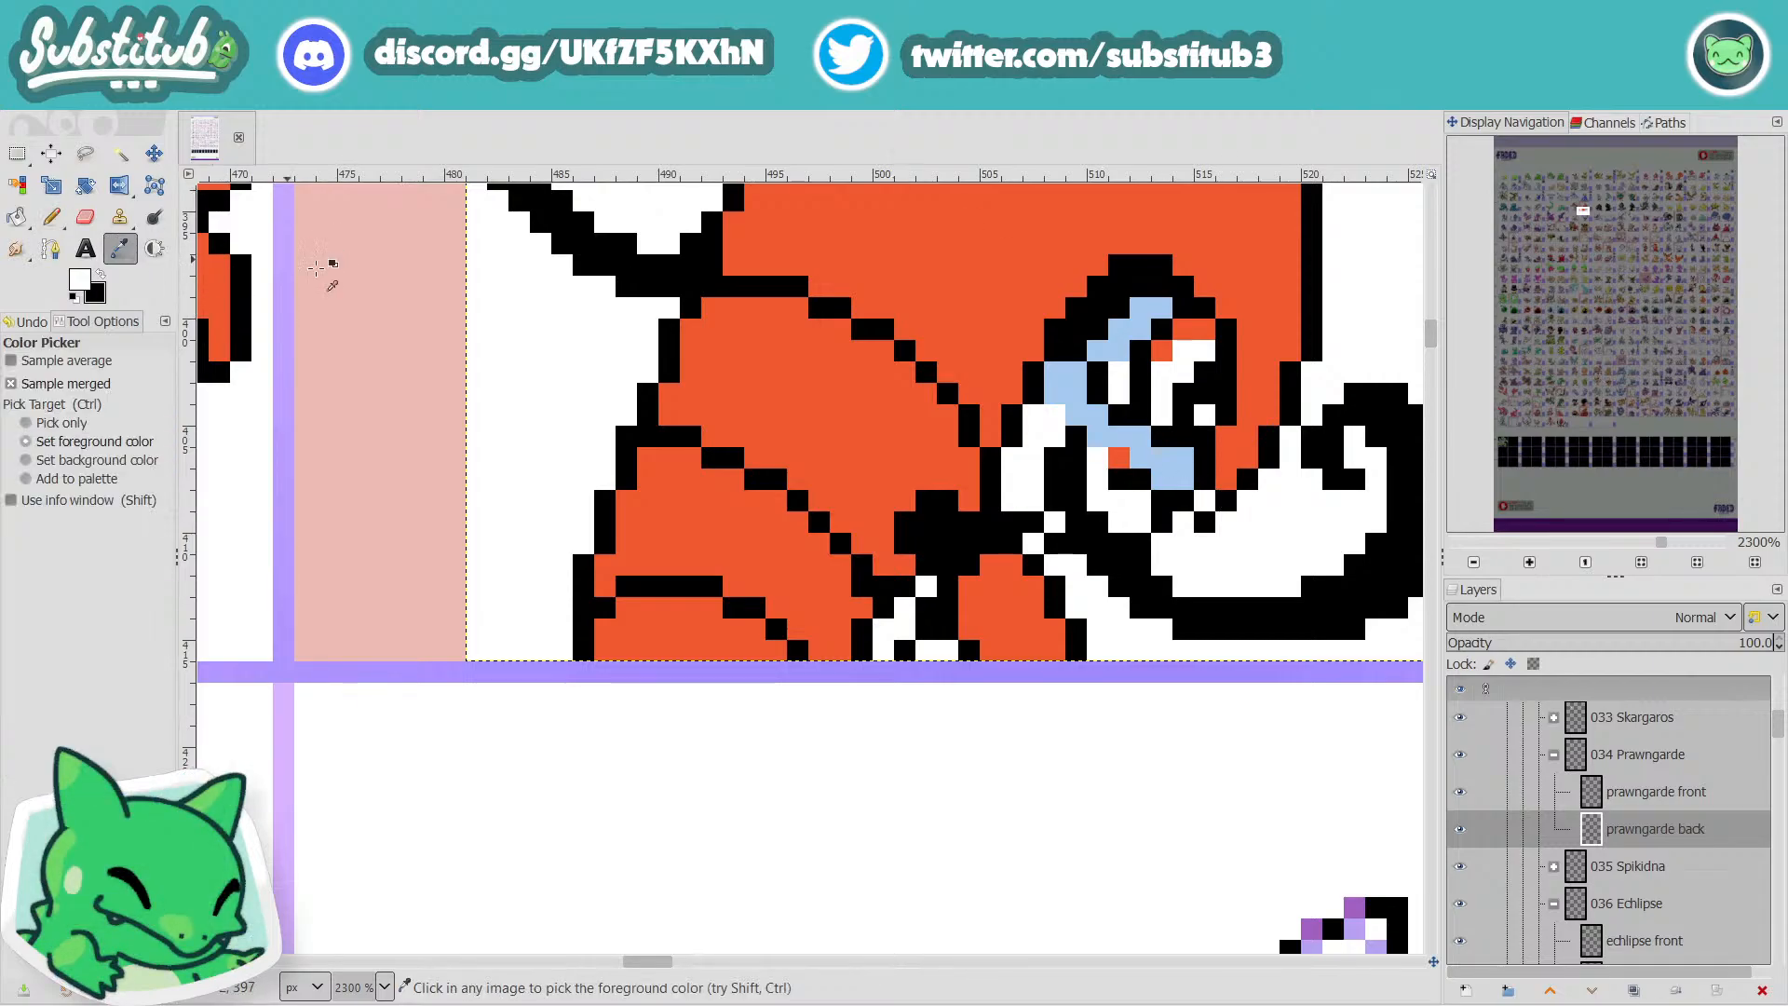
click(54, 219)
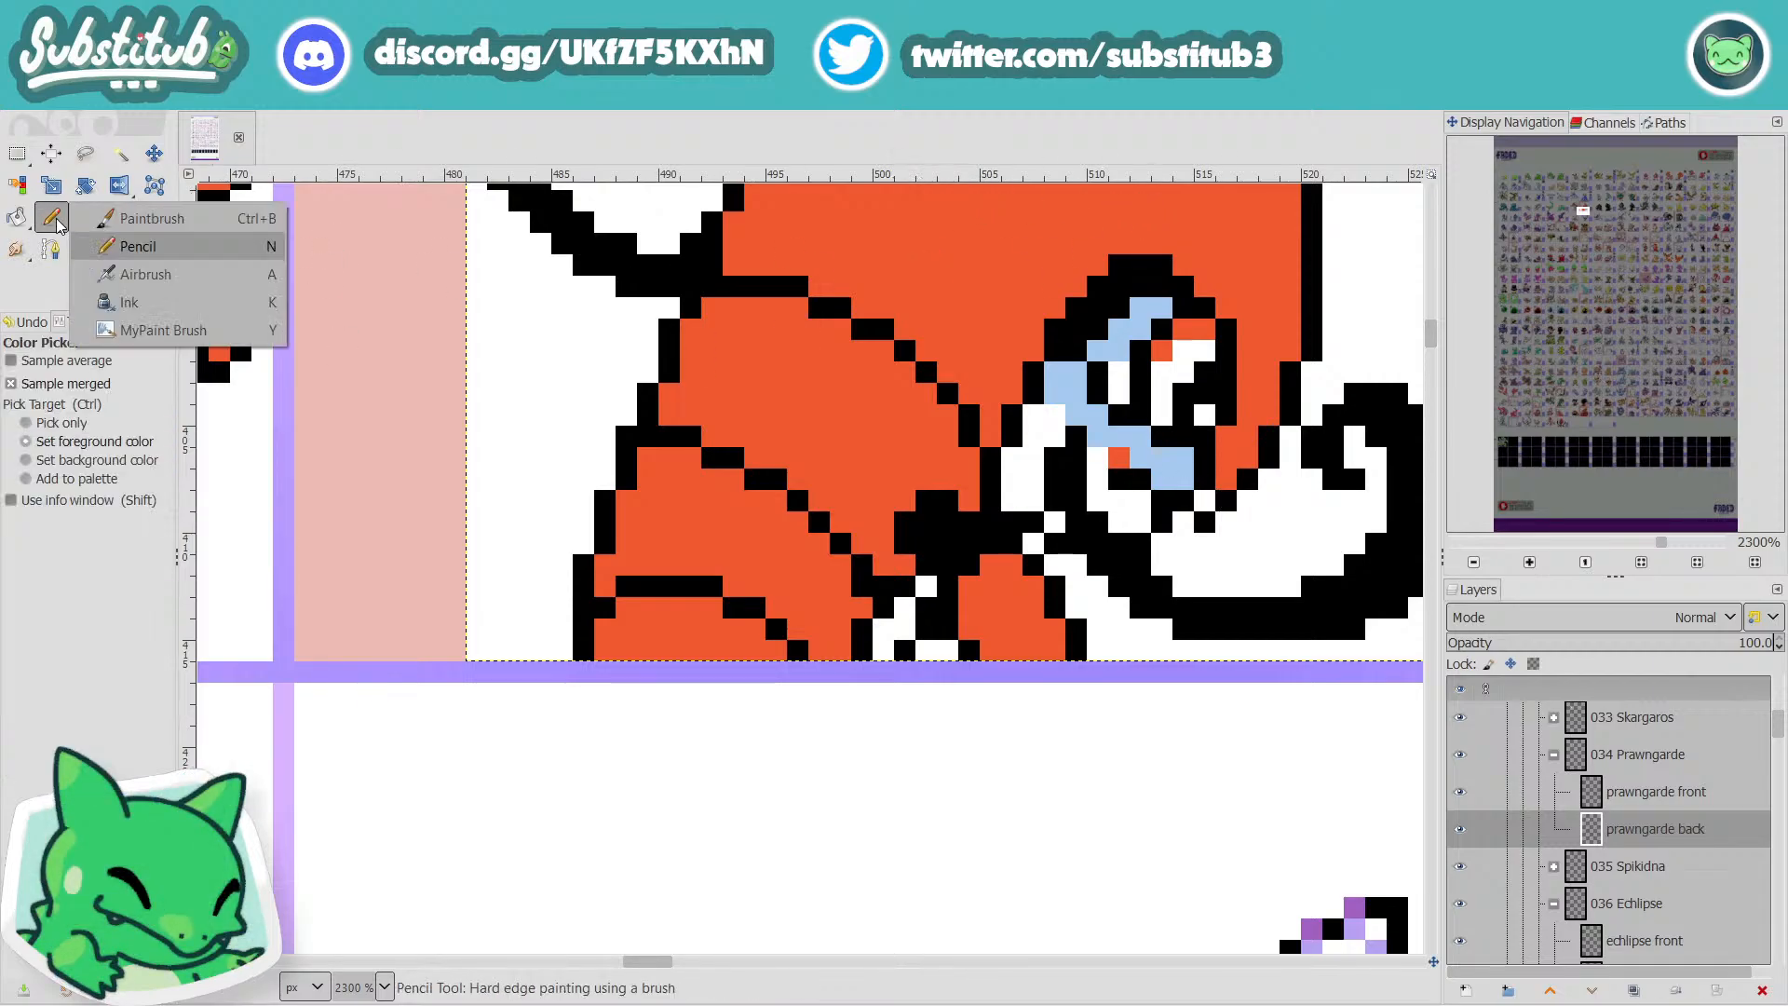
scroll(1205, 499, down, 4)
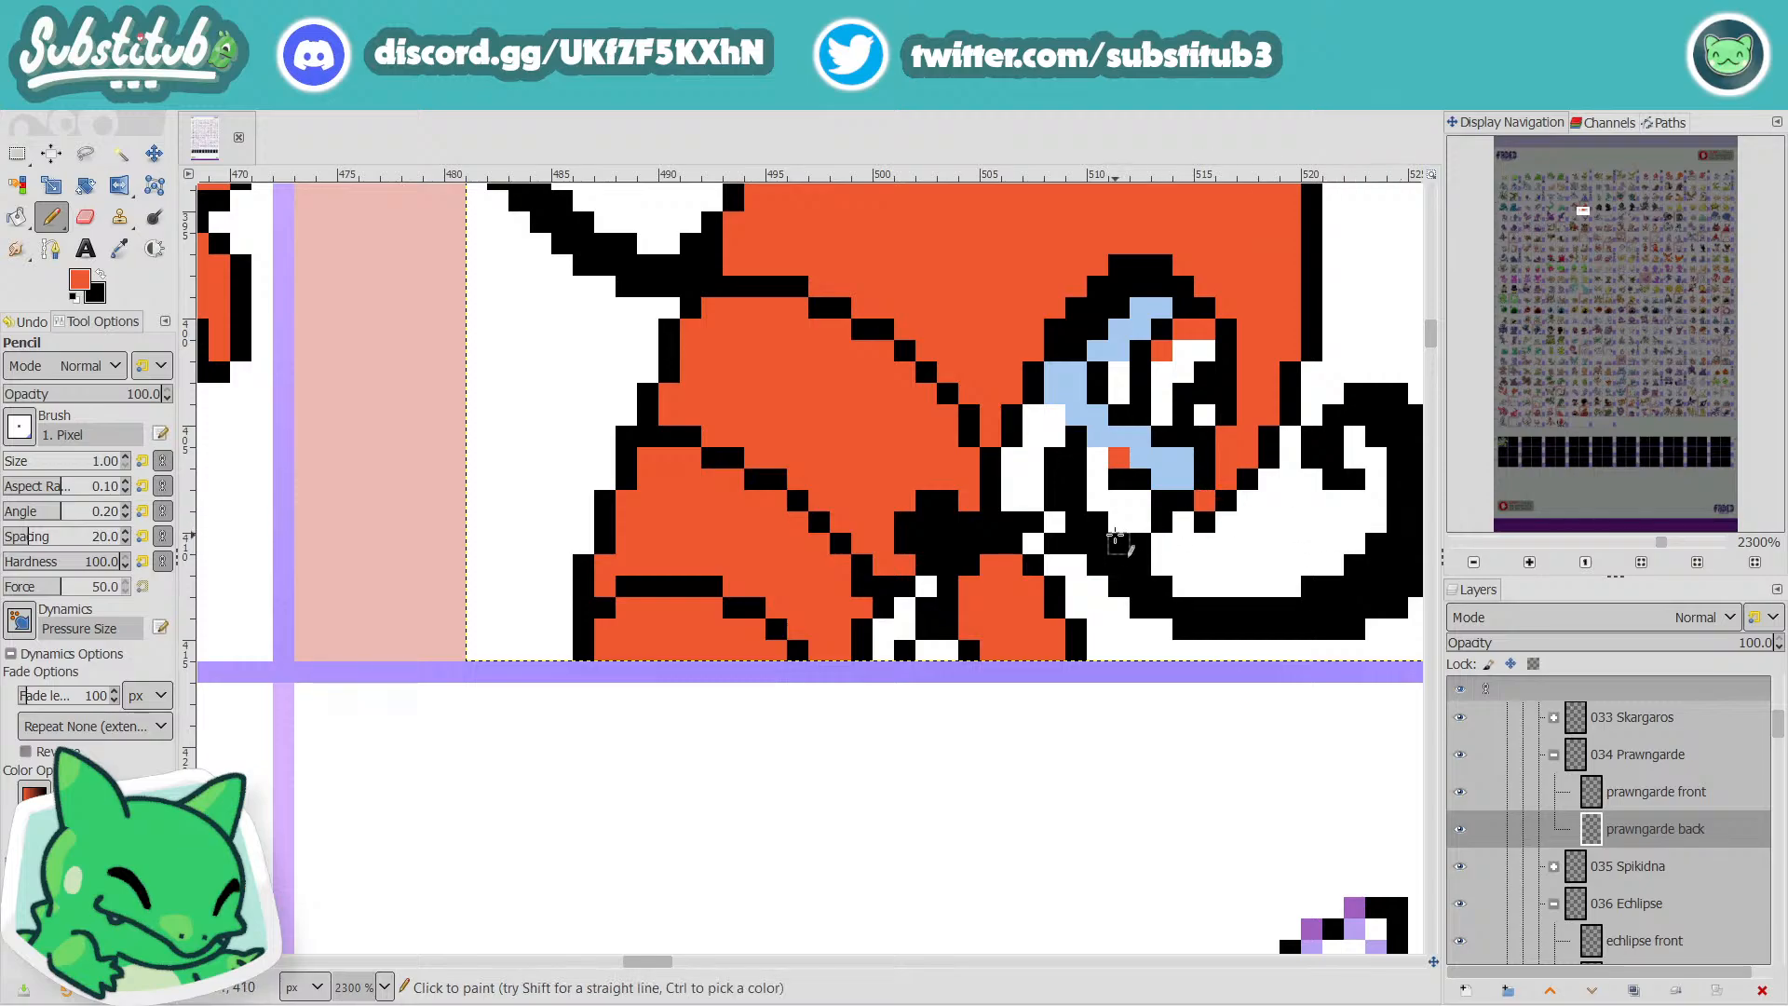
scroll(1182, 541, down, 2)
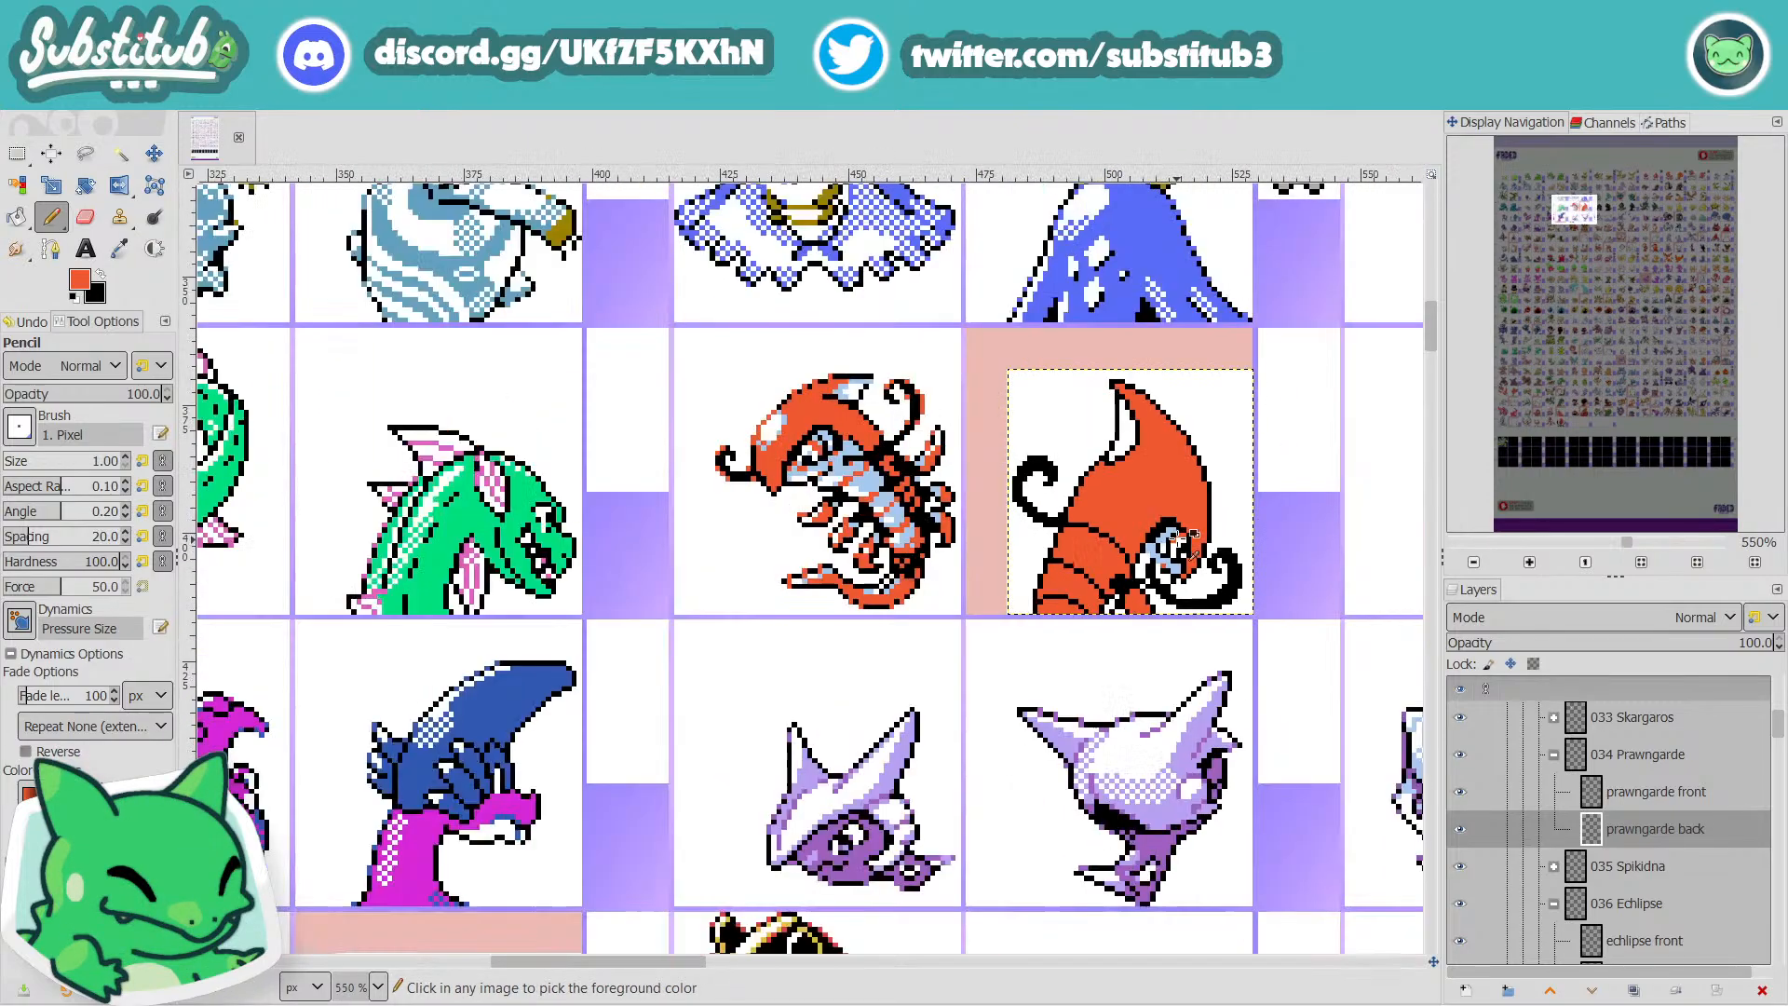
Pick the light blue from the face and fill the remaining white pixels of the back sprite's chin and cheek.
scroll(1182, 541, up, 4)
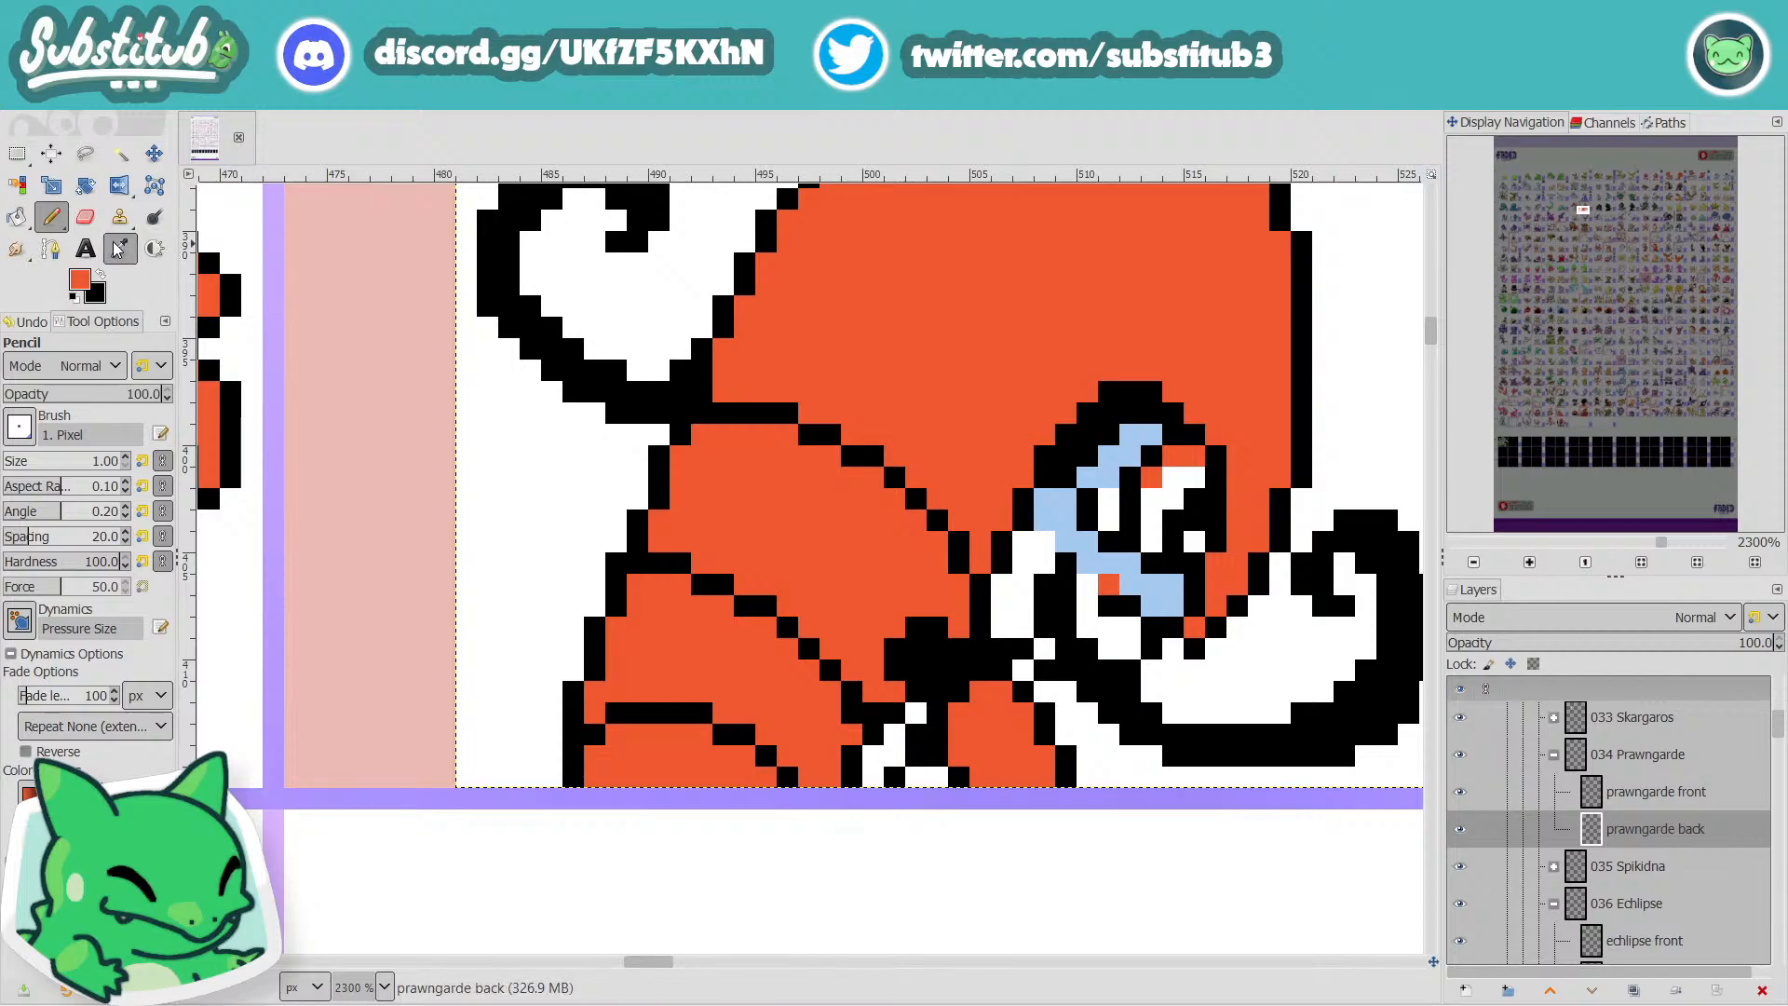
key(o)
click(1057, 509)
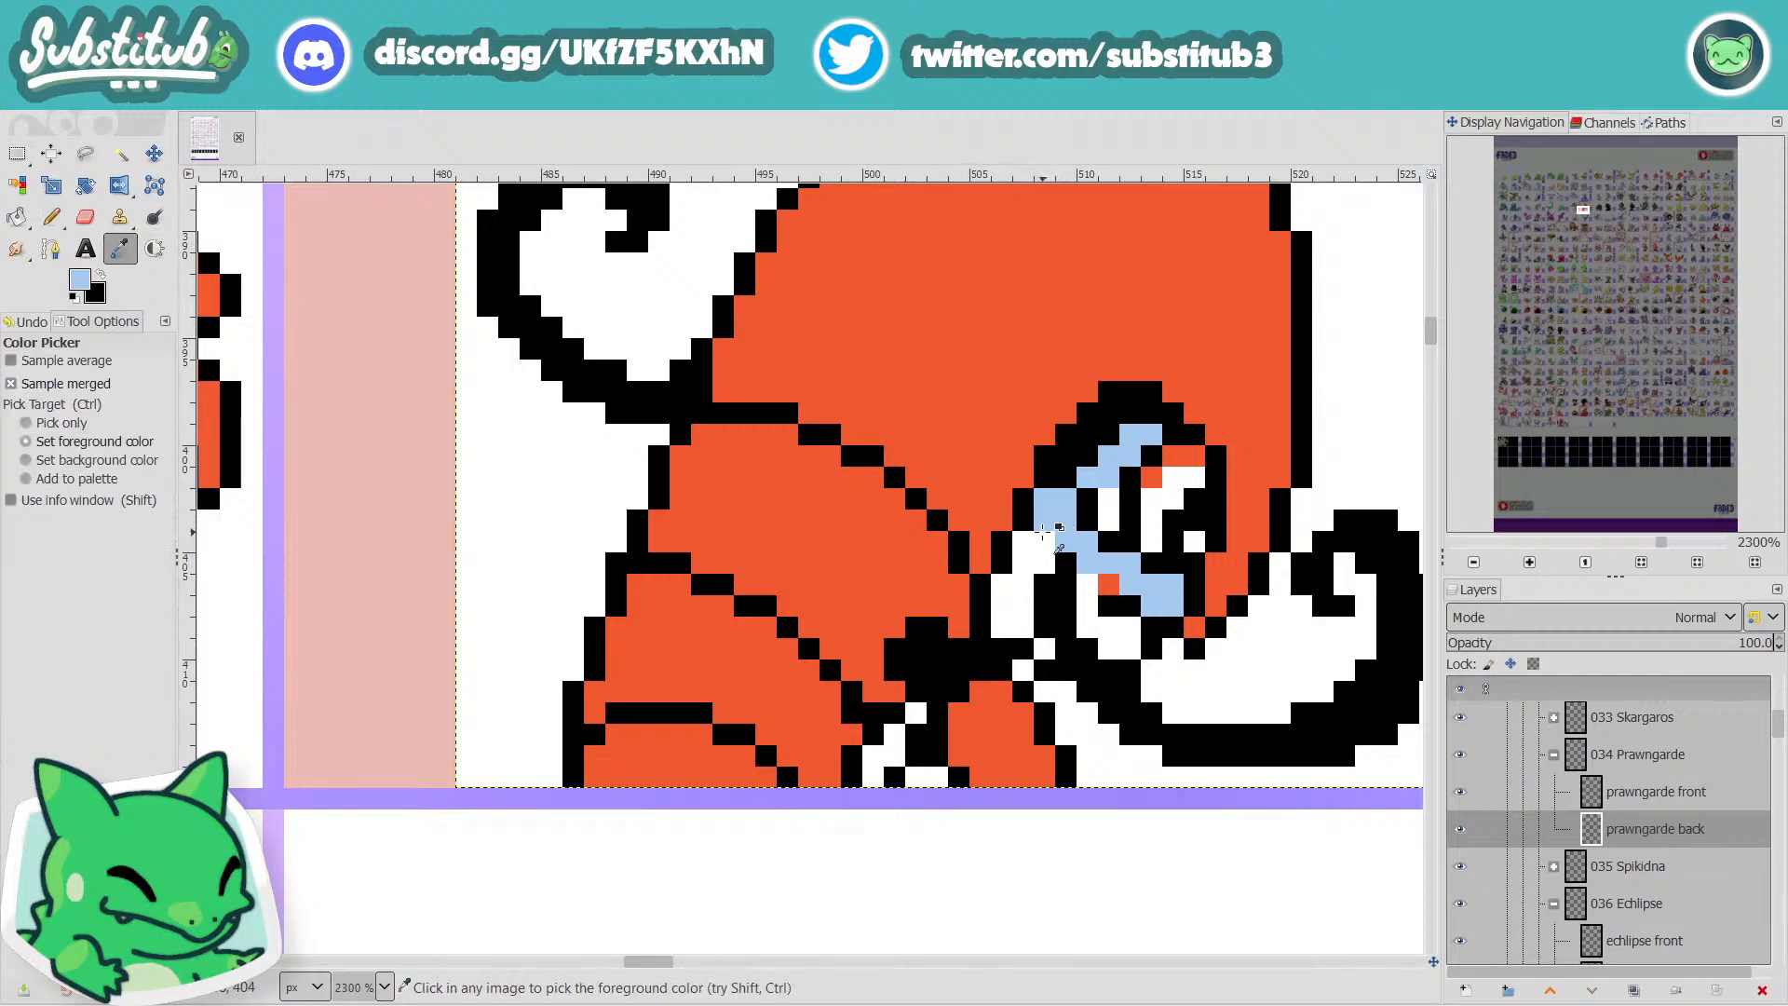
key(n)
click(1129, 628)
mouse_move(1129, 644)
mouse_down()
mouse_move(1090, 627)
mouse_move(1086, 584)
mouse_move(1044, 544)
mouse_move(1045, 562)
mouse_move(1024, 543)
mouse_move(1022, 576)
mouse_move(998, 582)
mouse_move(1001, 623)
mouse_move(1019, 602)
mouse_move(1045, 644)
mouse_up()
scroll(1044, 648, down, 5)
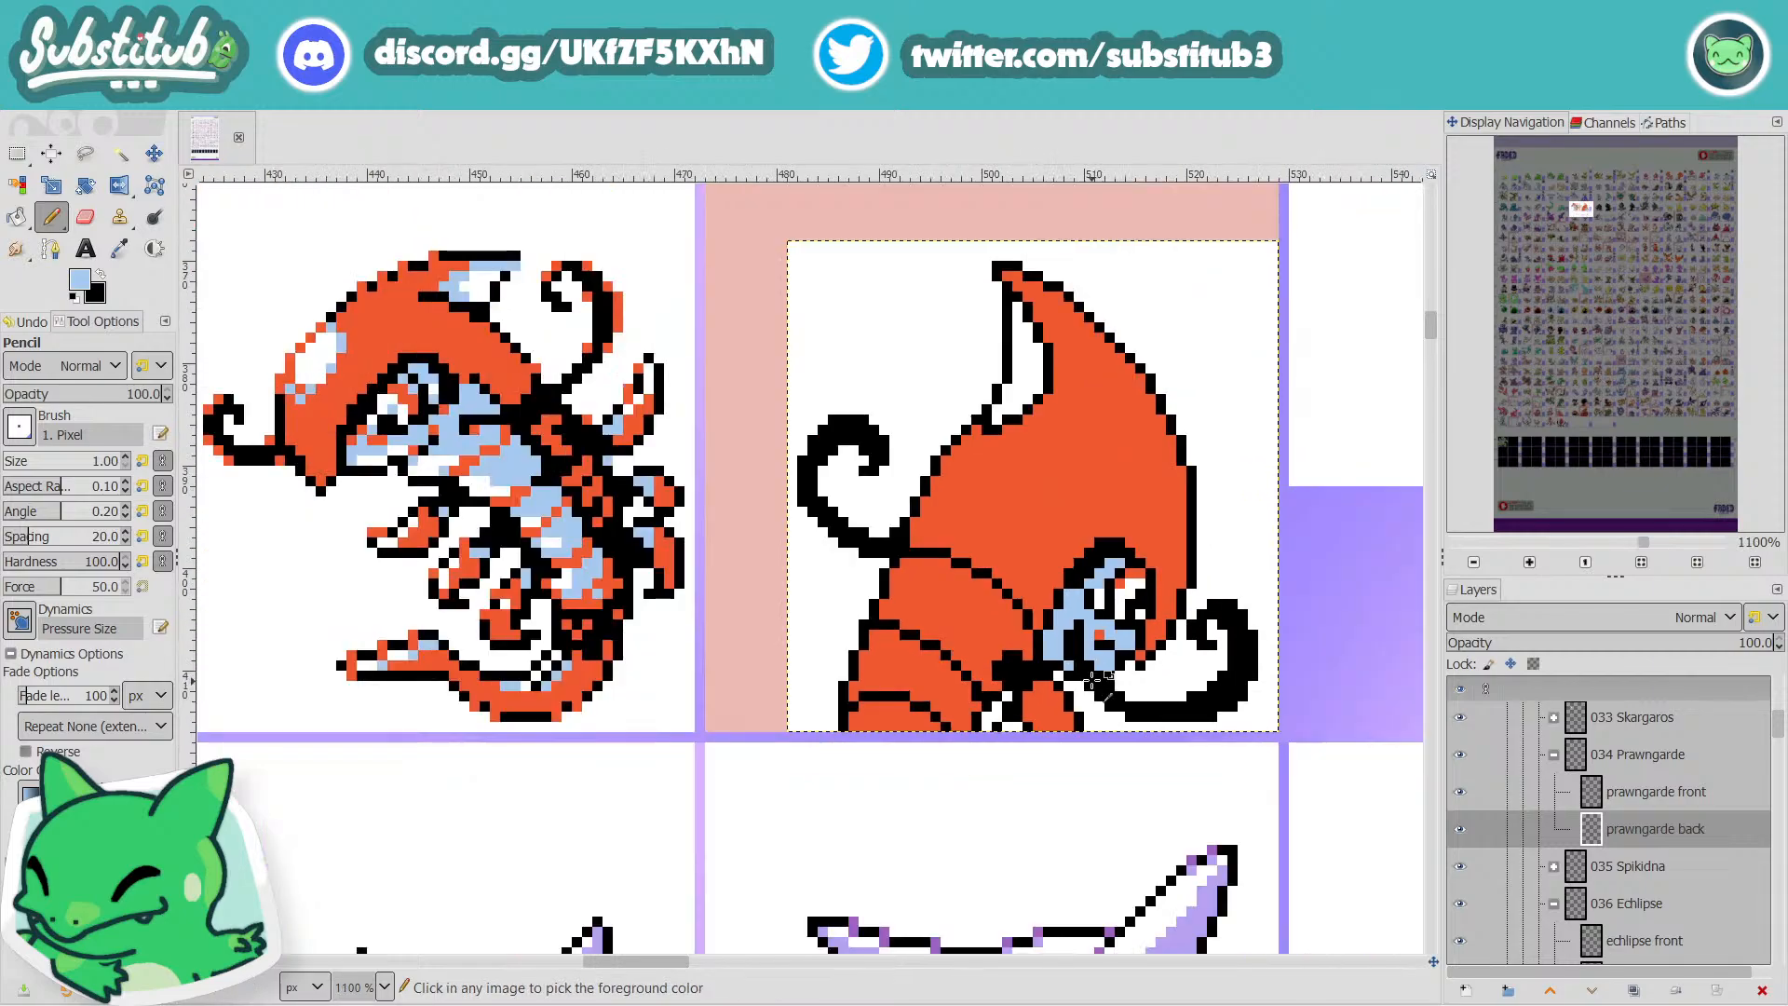
Pick orange from the back sprite's helmet and pencil two orange pixels diagonally along the light blue chin, below the mouth line.
scroll(1089, 687, up, 6)
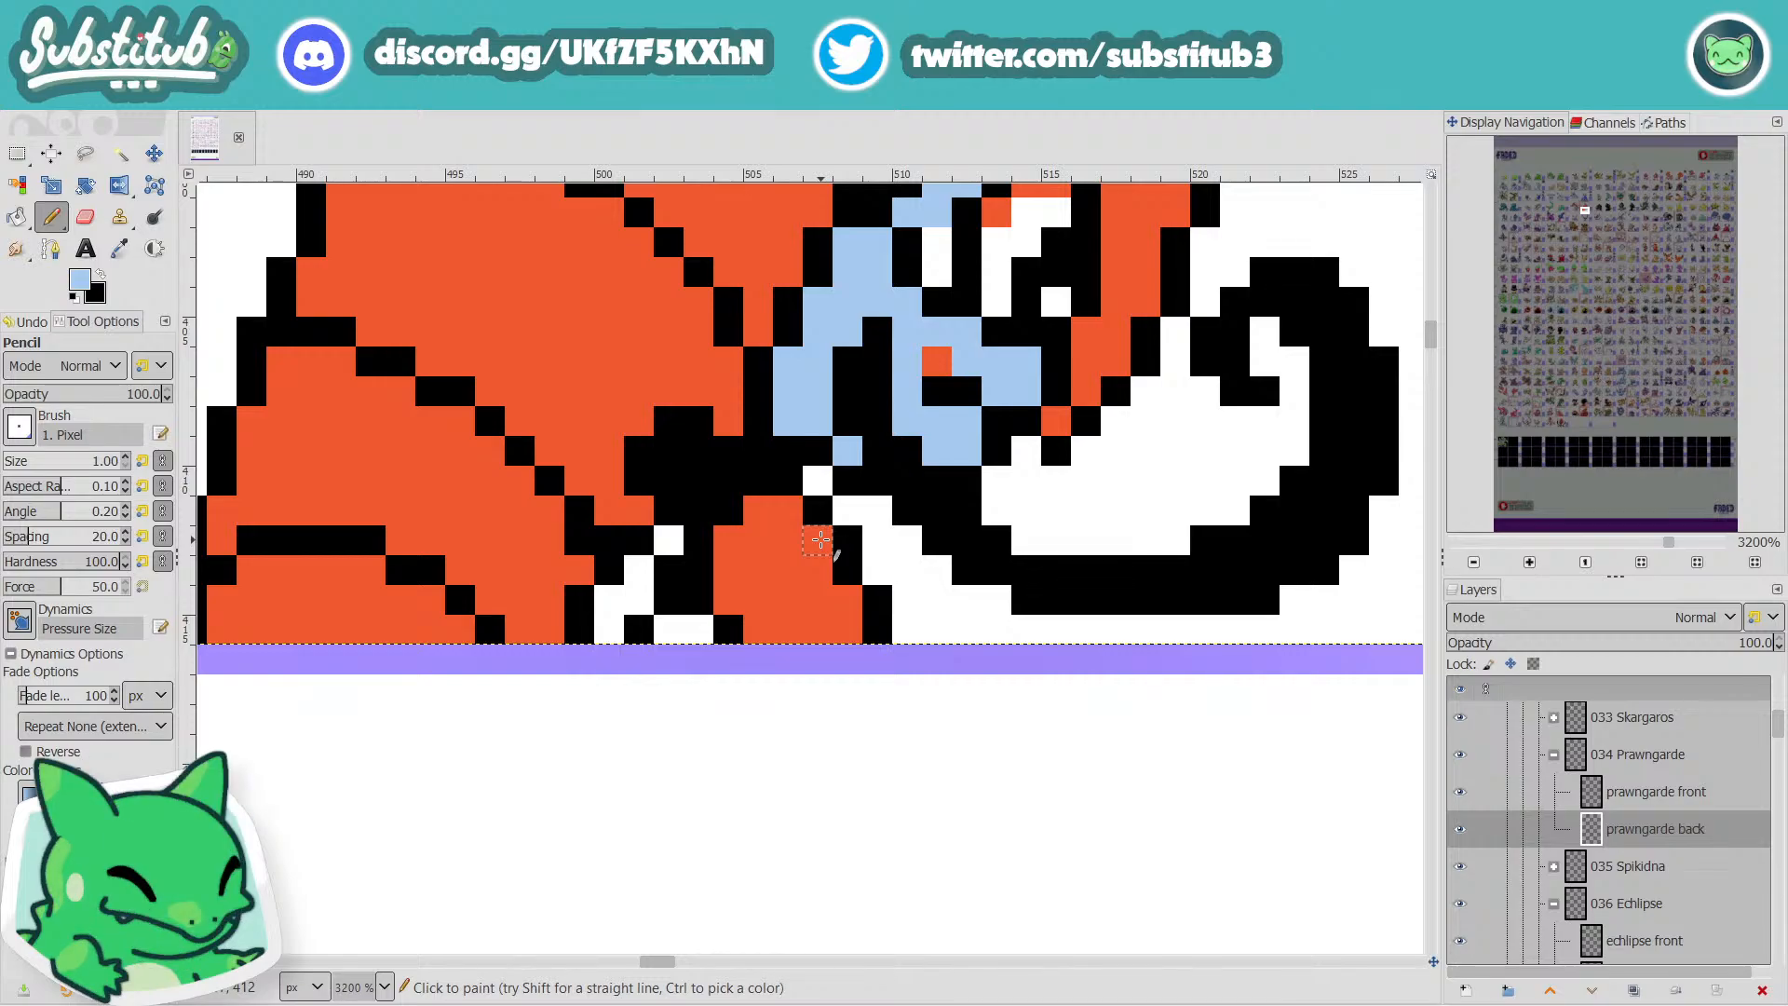
scroll(820, 540, up, 3)
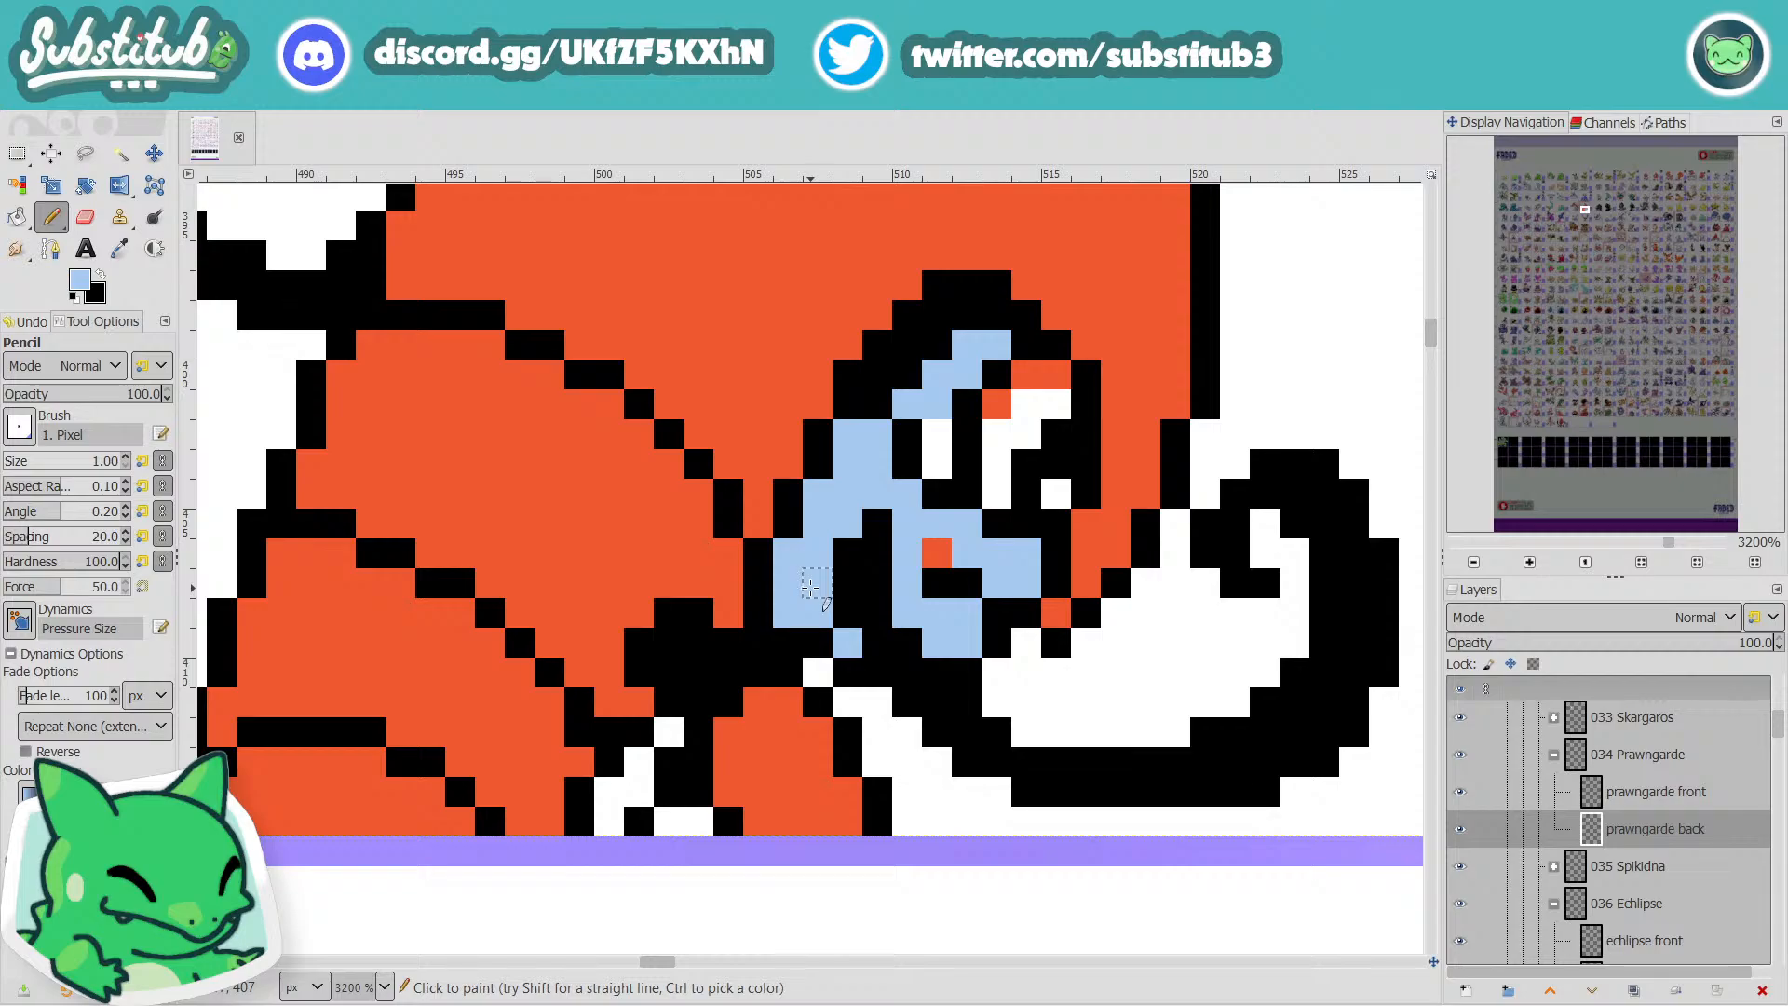
scroll(806, 591, up, 3)
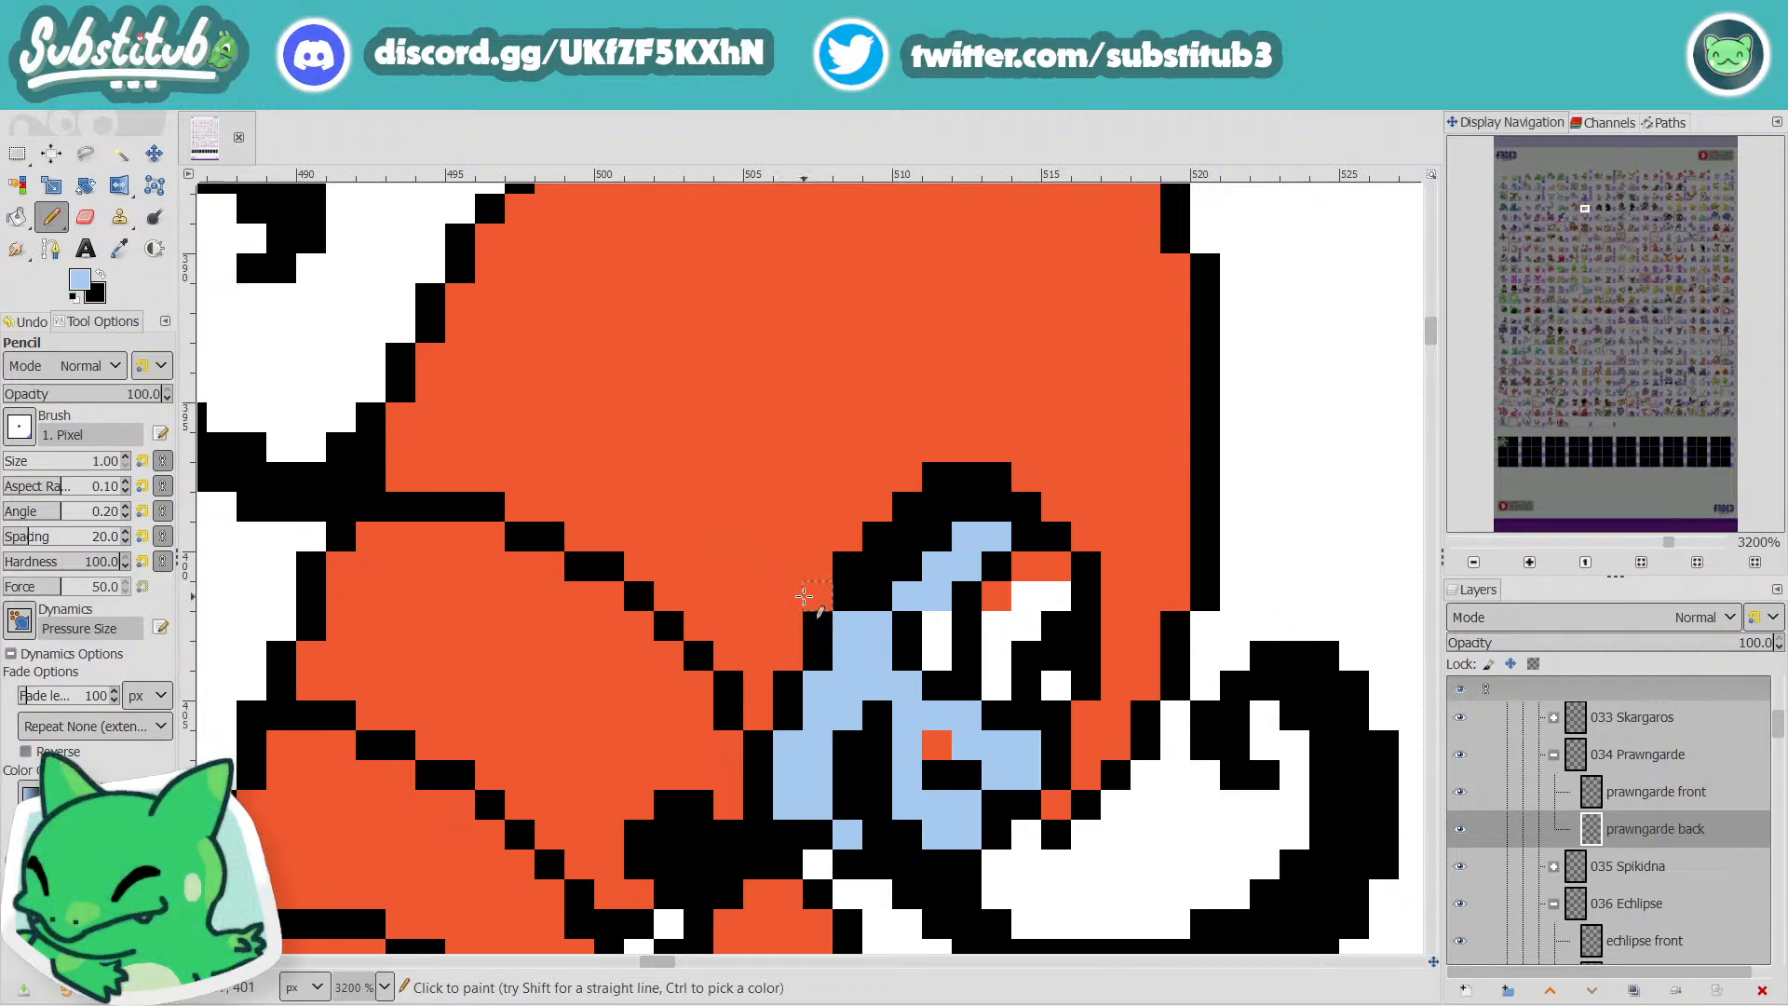
scroll(803, 596, down, 2)
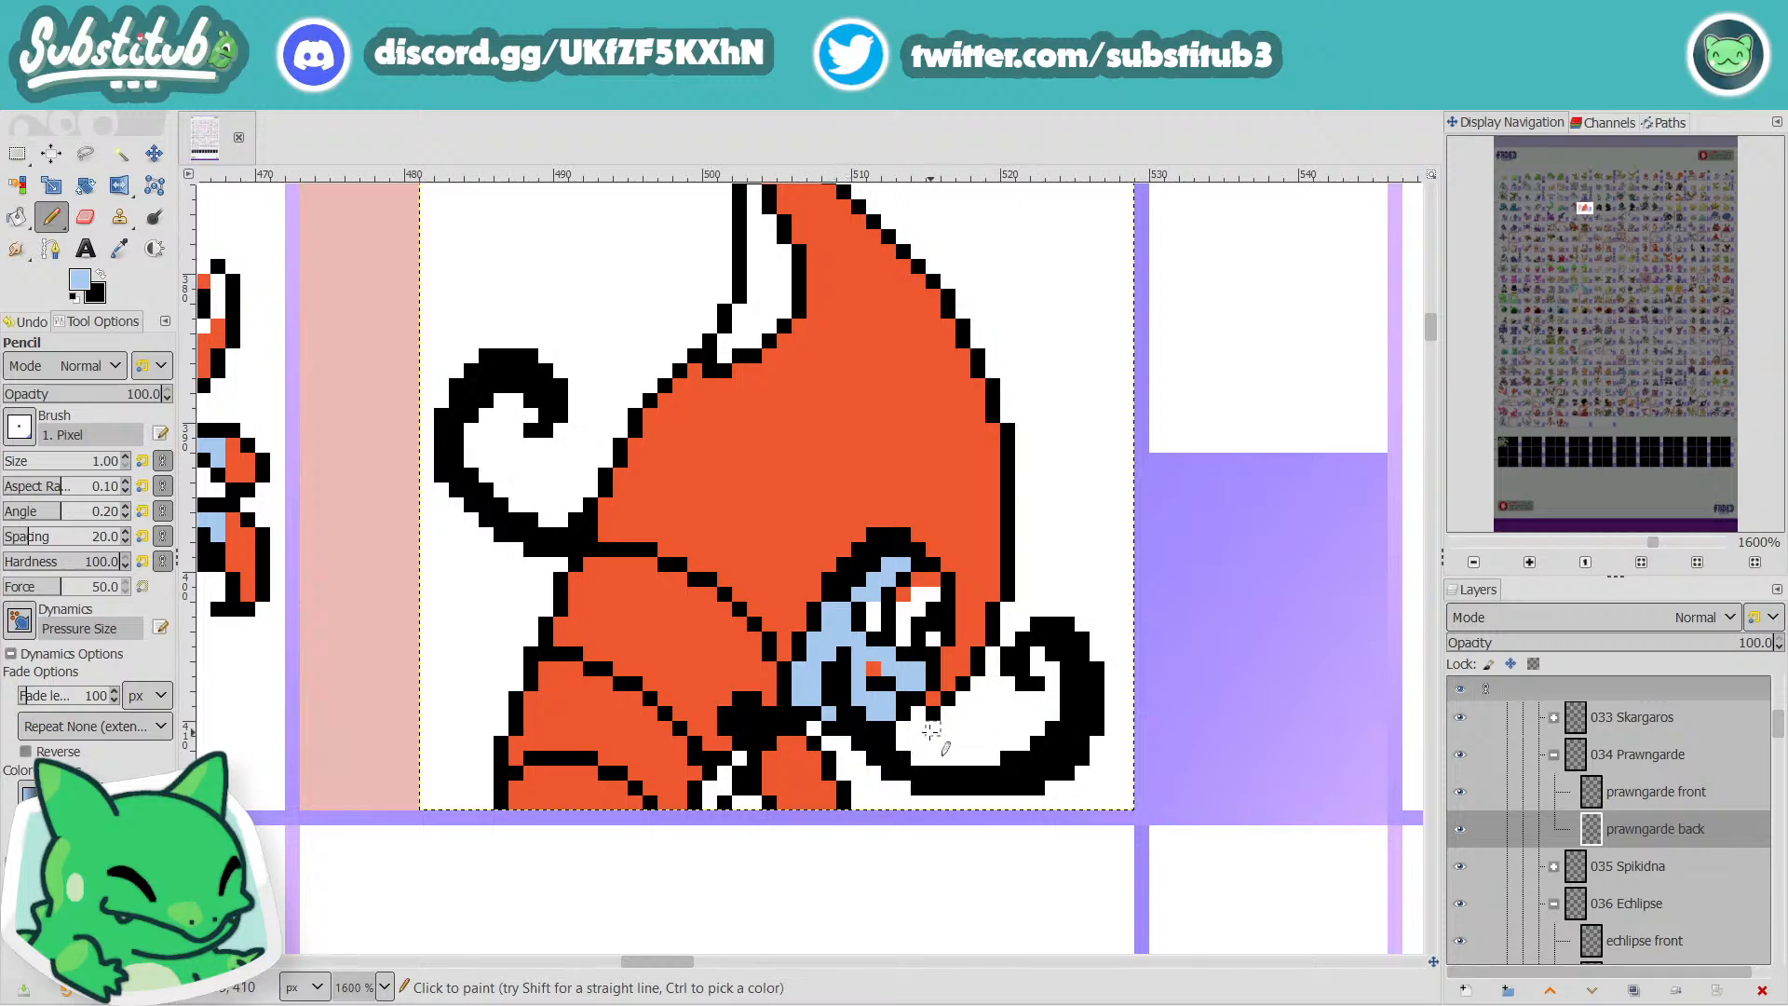
scroll(880, 721, down, 2)
scroll(885, 728, up, 2)
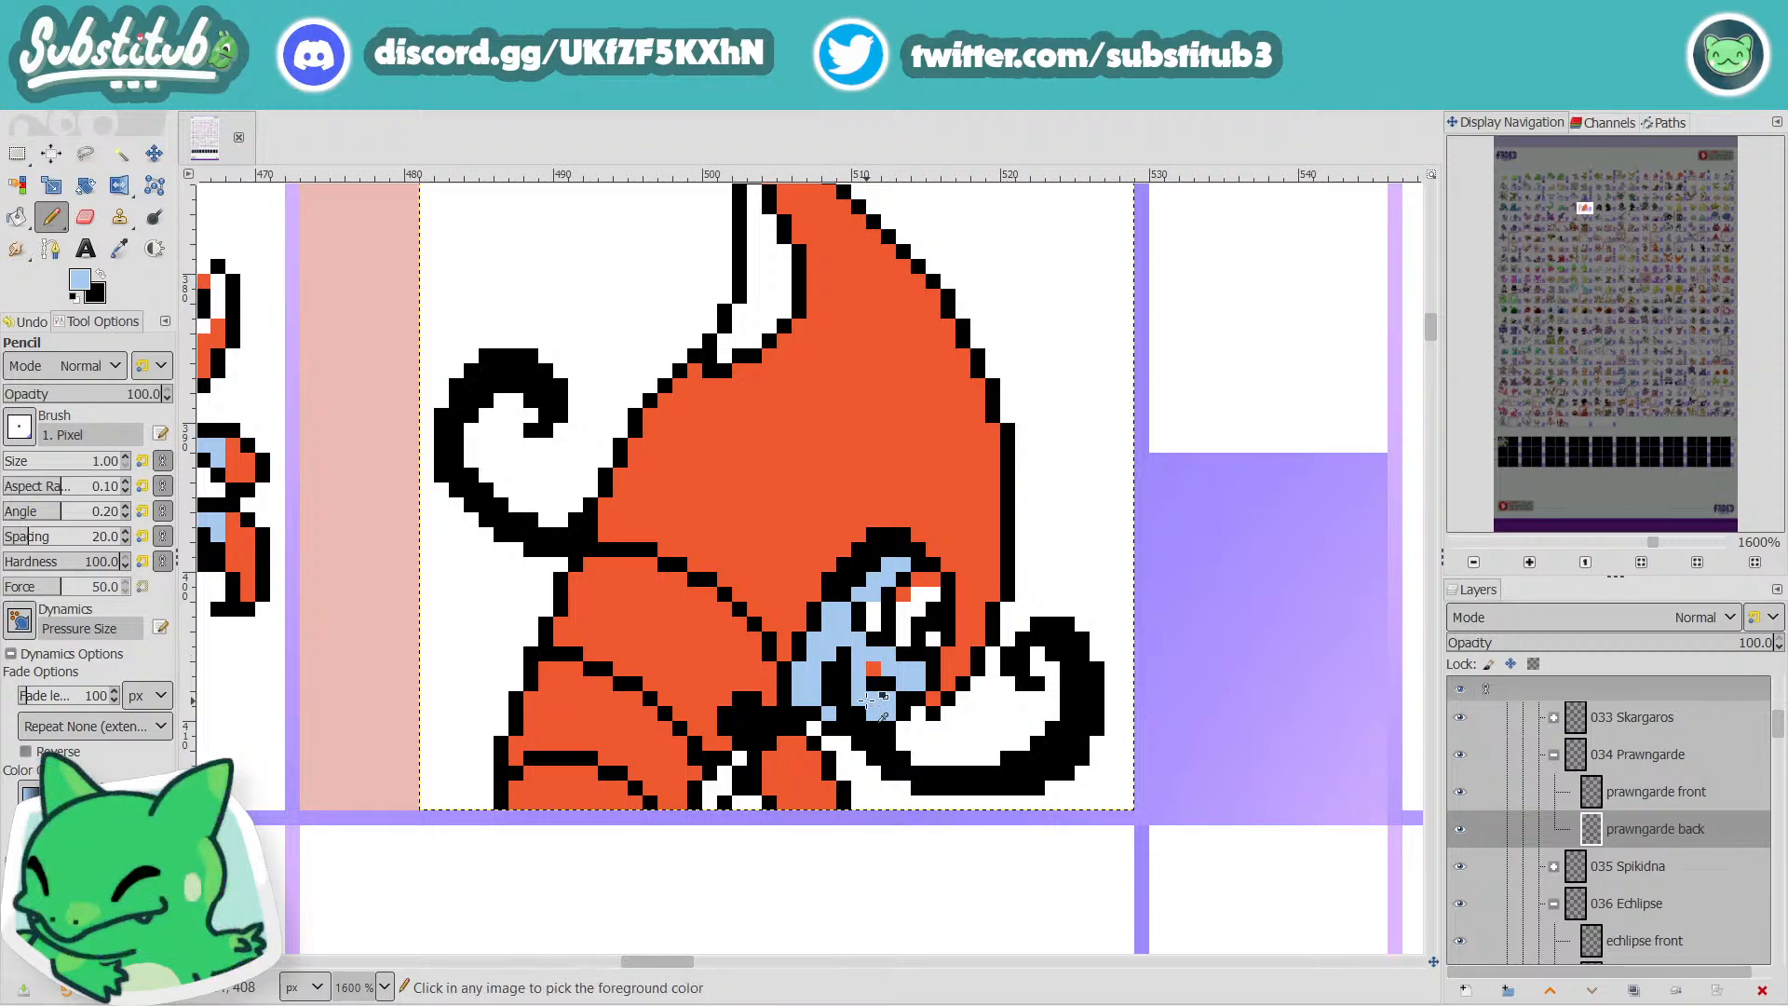
scroll(873, 715, up, 1)
click(119, 247)
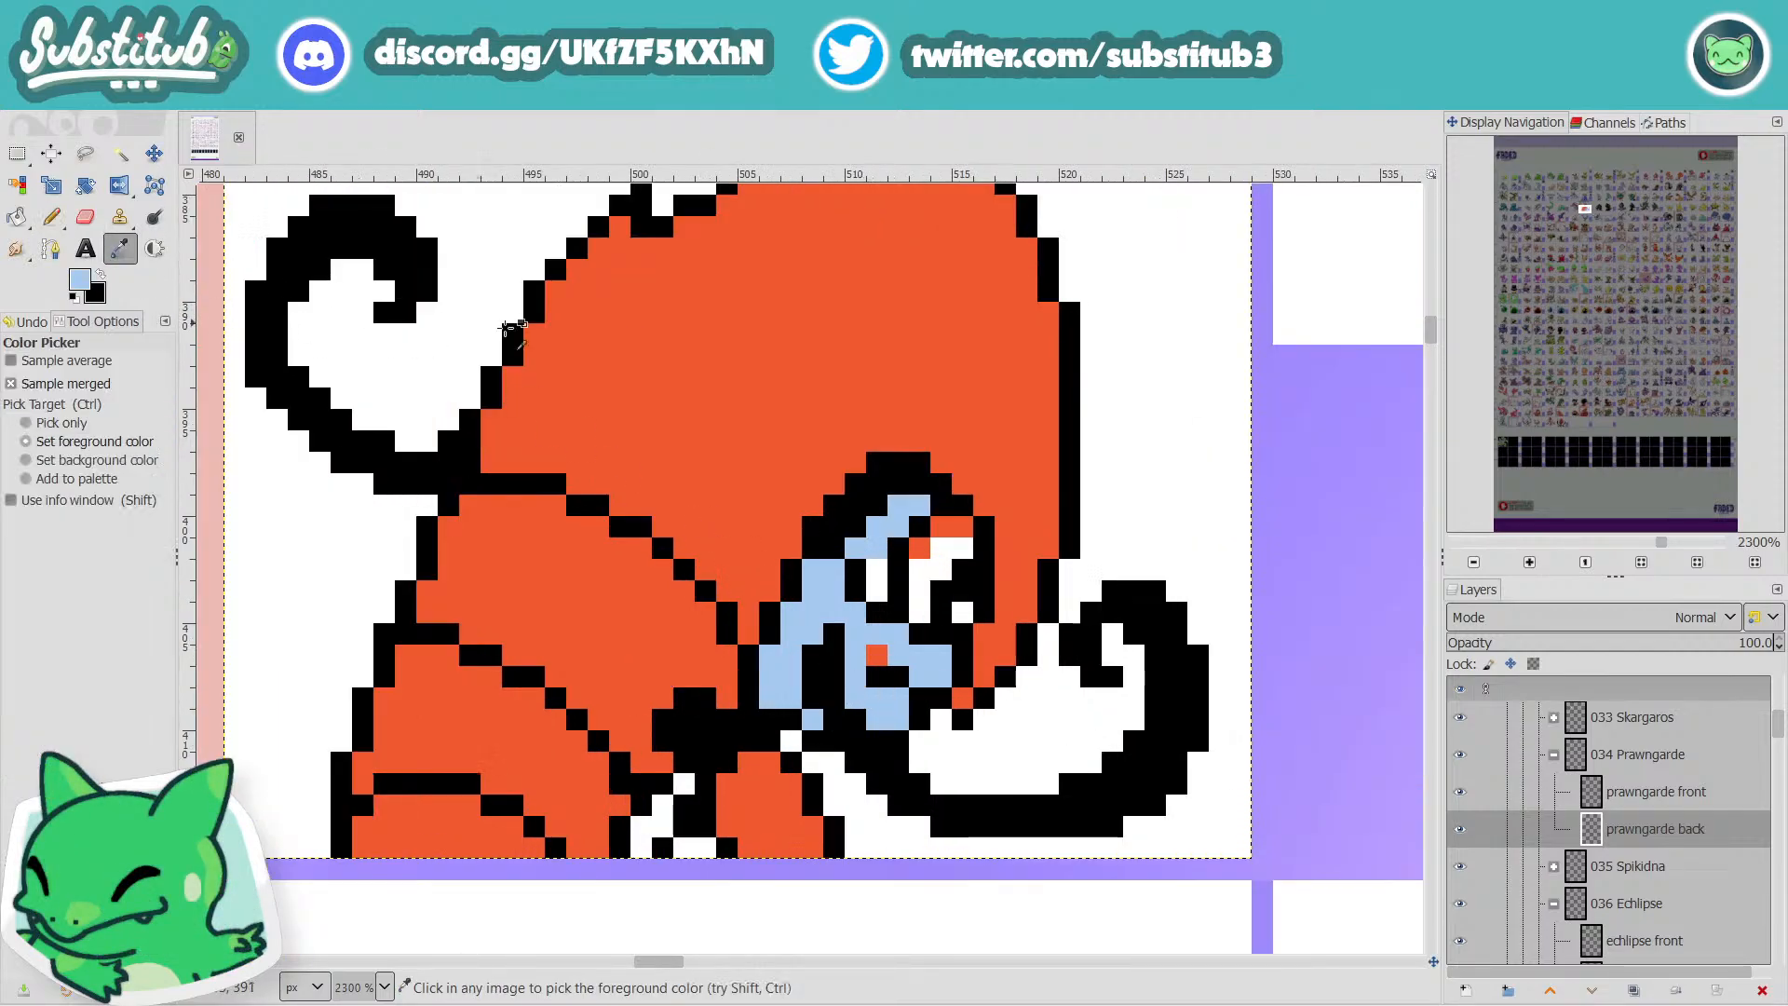
click(535, 335)
click(51, 216)
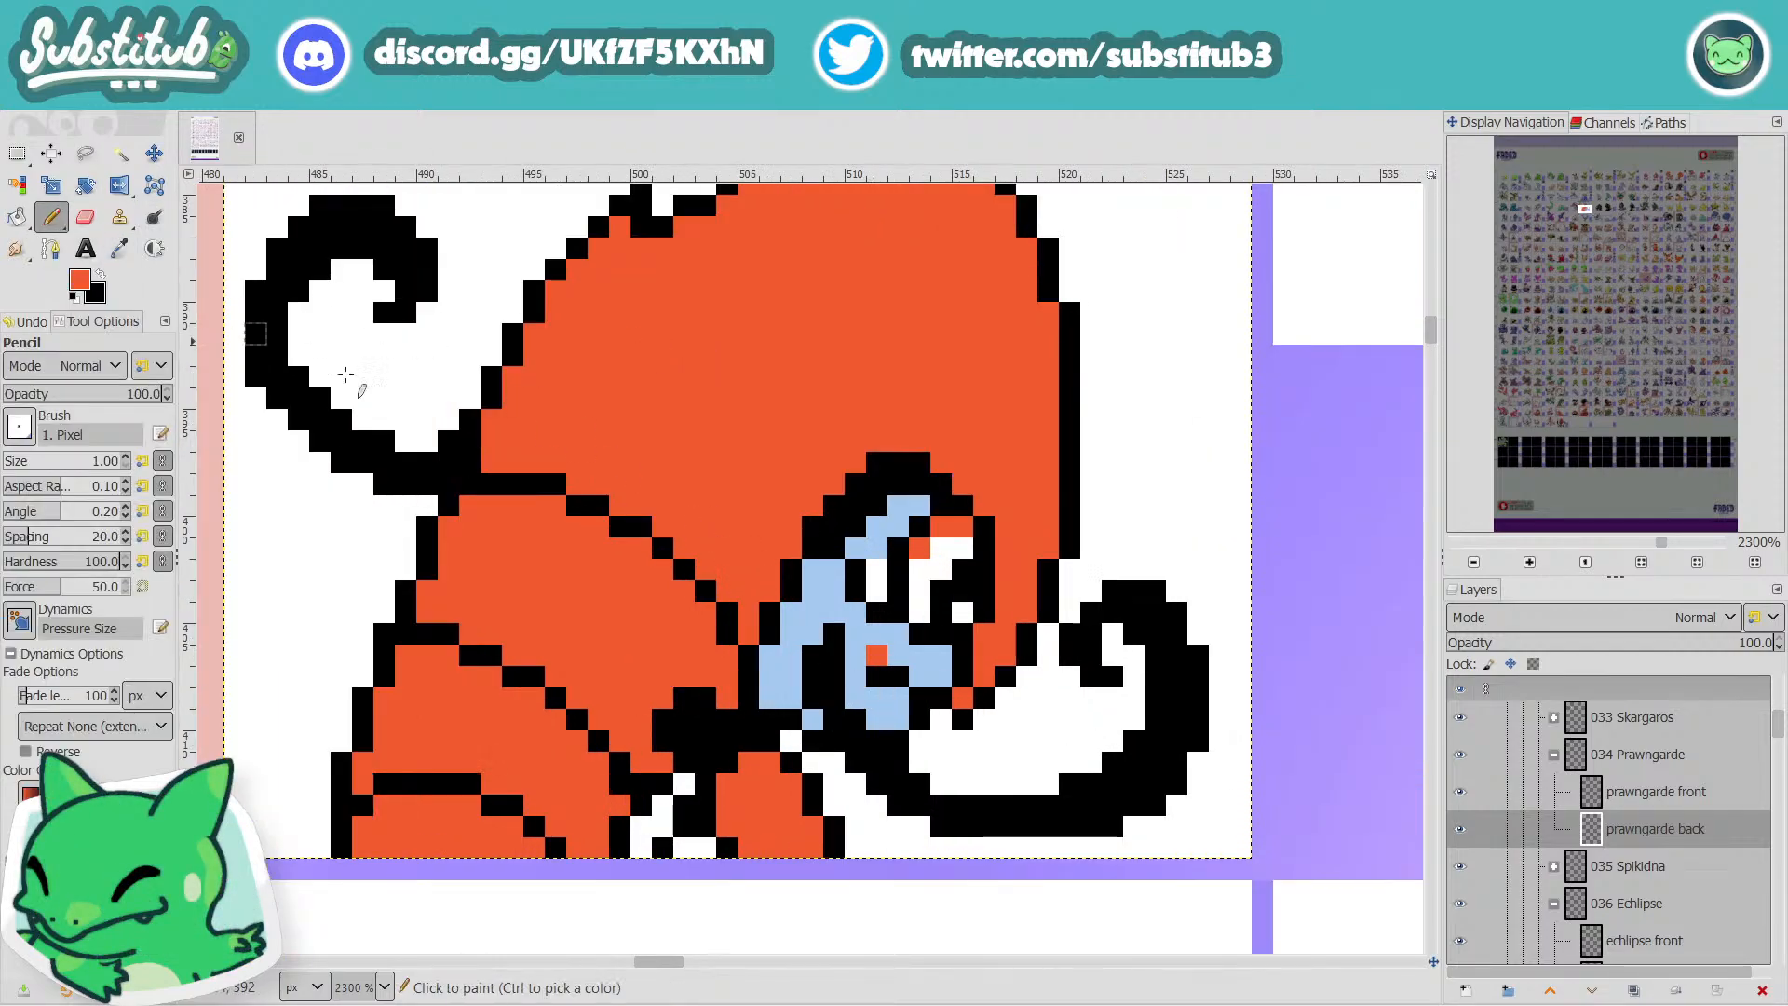
click(854, 694)
click(876, 720)
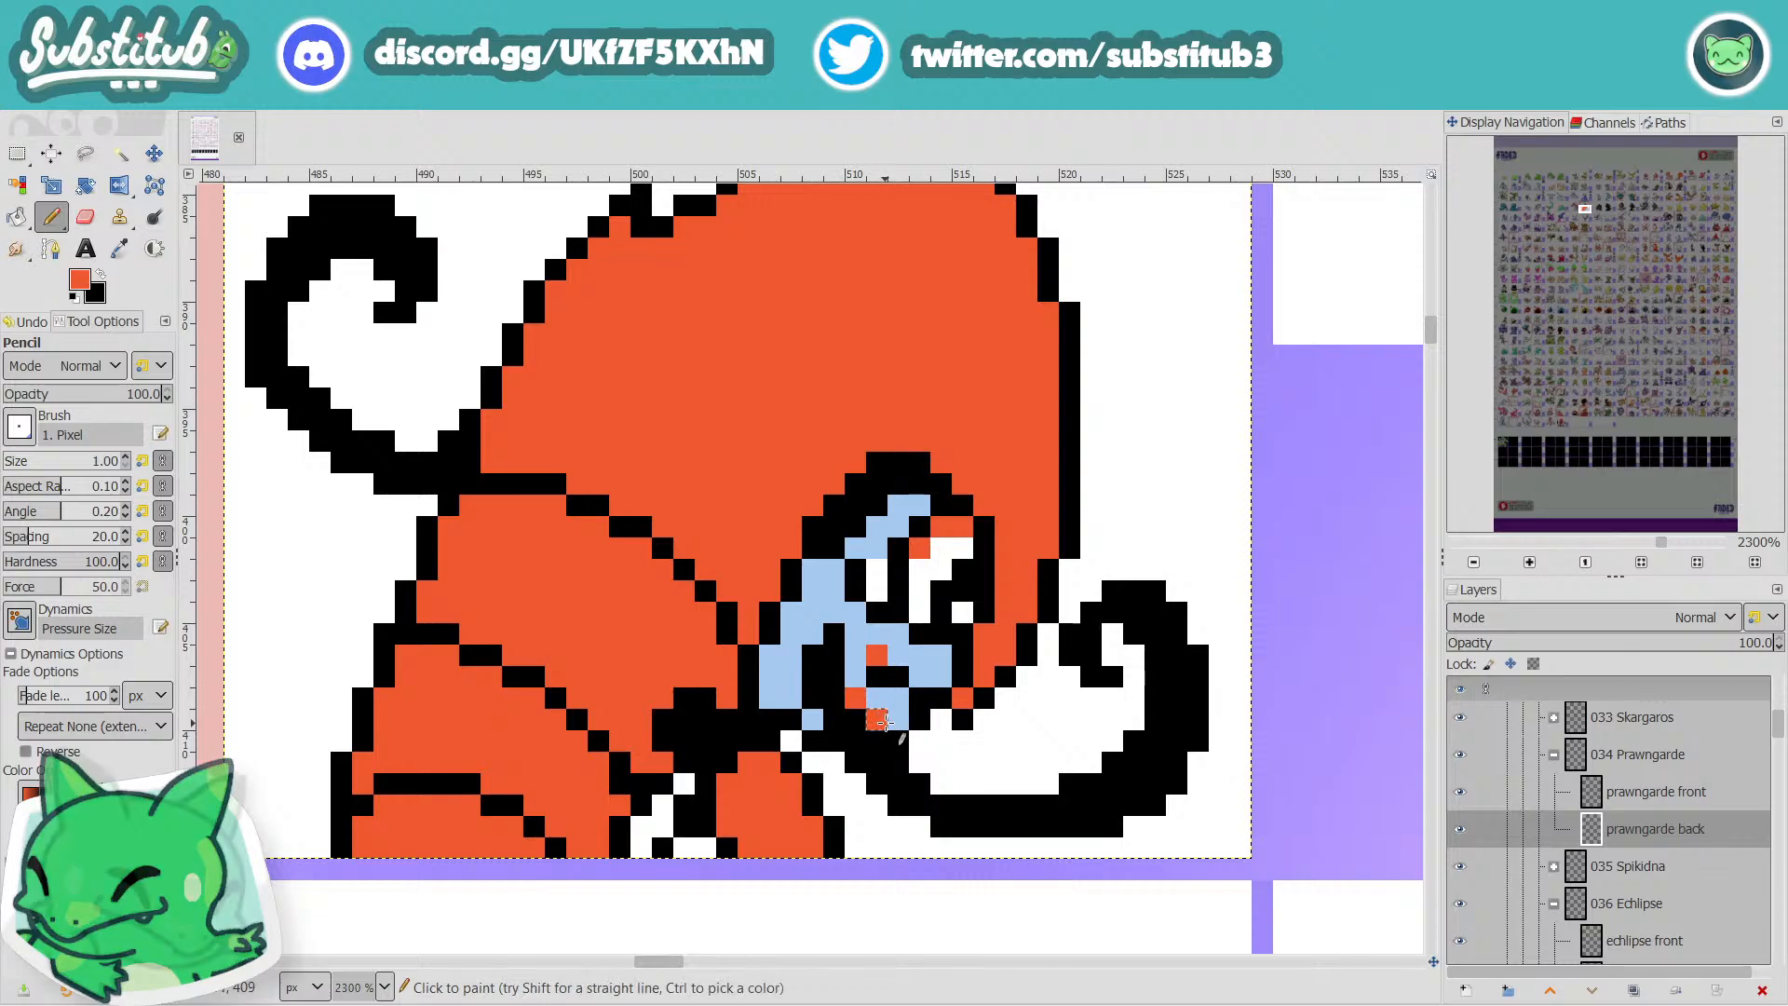
scroll(932, 764, down, 1)
scroll(934, 764, down, 3)
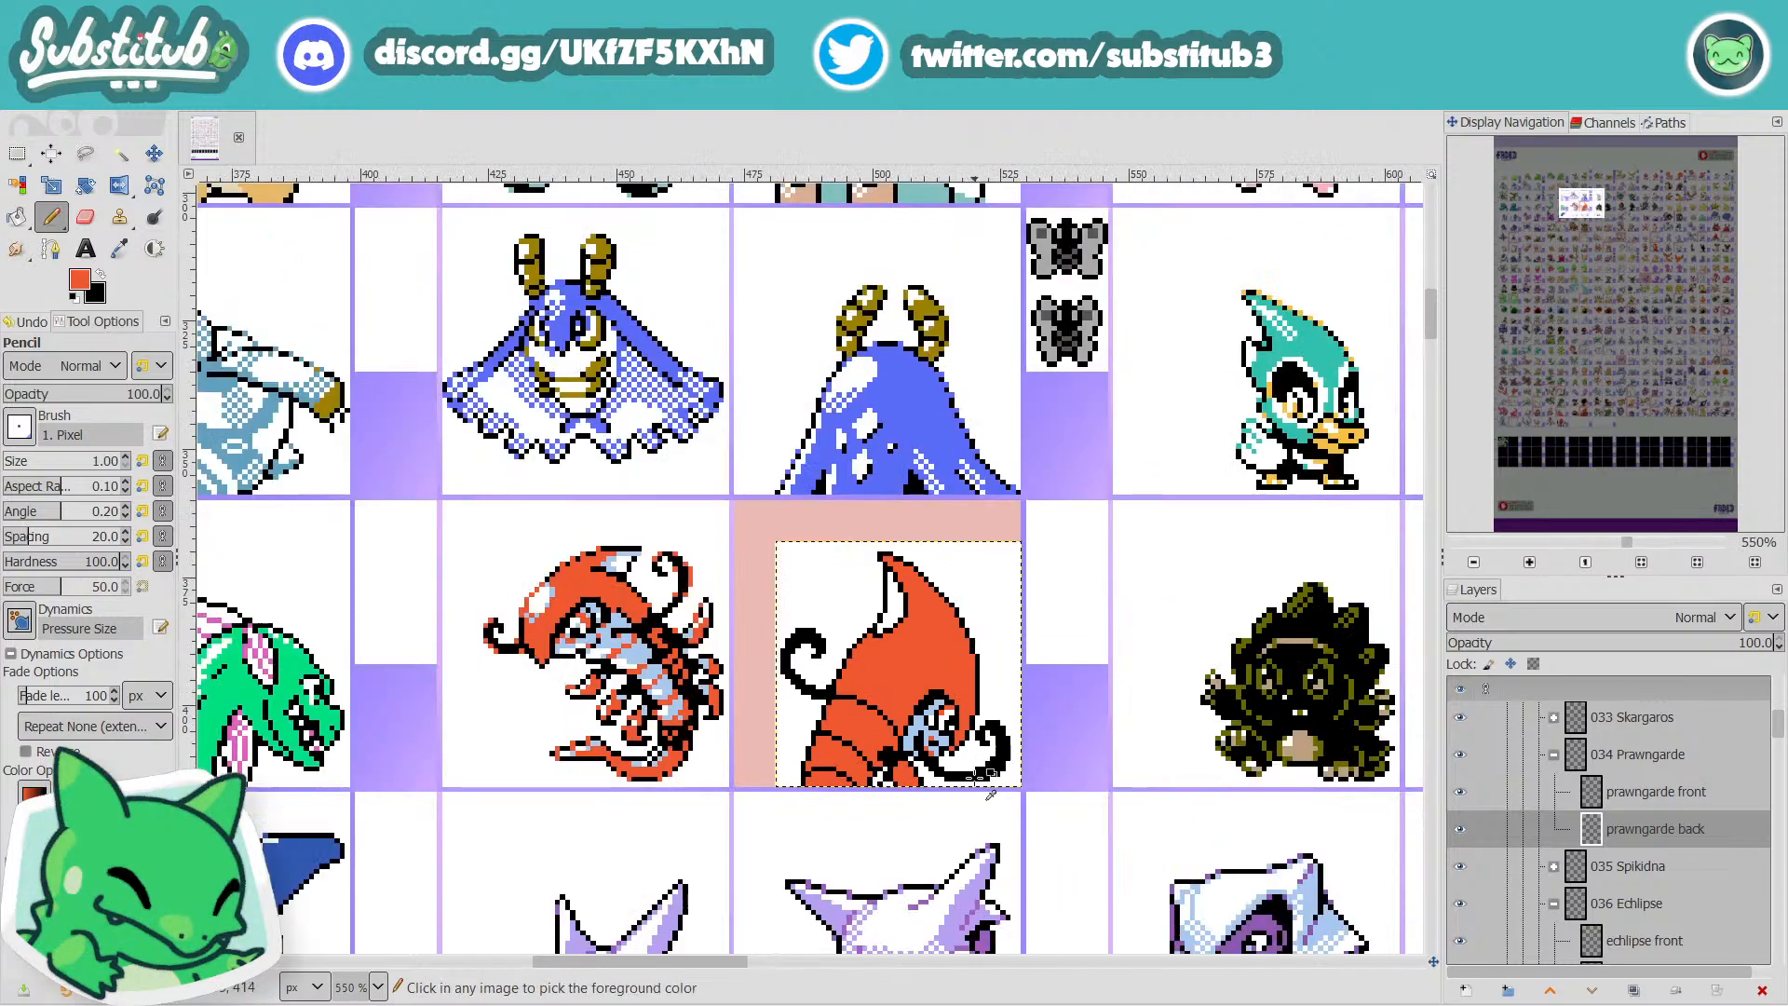
Reset the colours to black and white and pencil one white pixel on the light blue face at the eye's inner upper corner.
scroll(950, 796, up, 2)
scroll(949, 796, down, 2)
scroll(952, 799, up, 2)
scroll(952, 799, down, 1)
scroll(952, 799, up, 1)
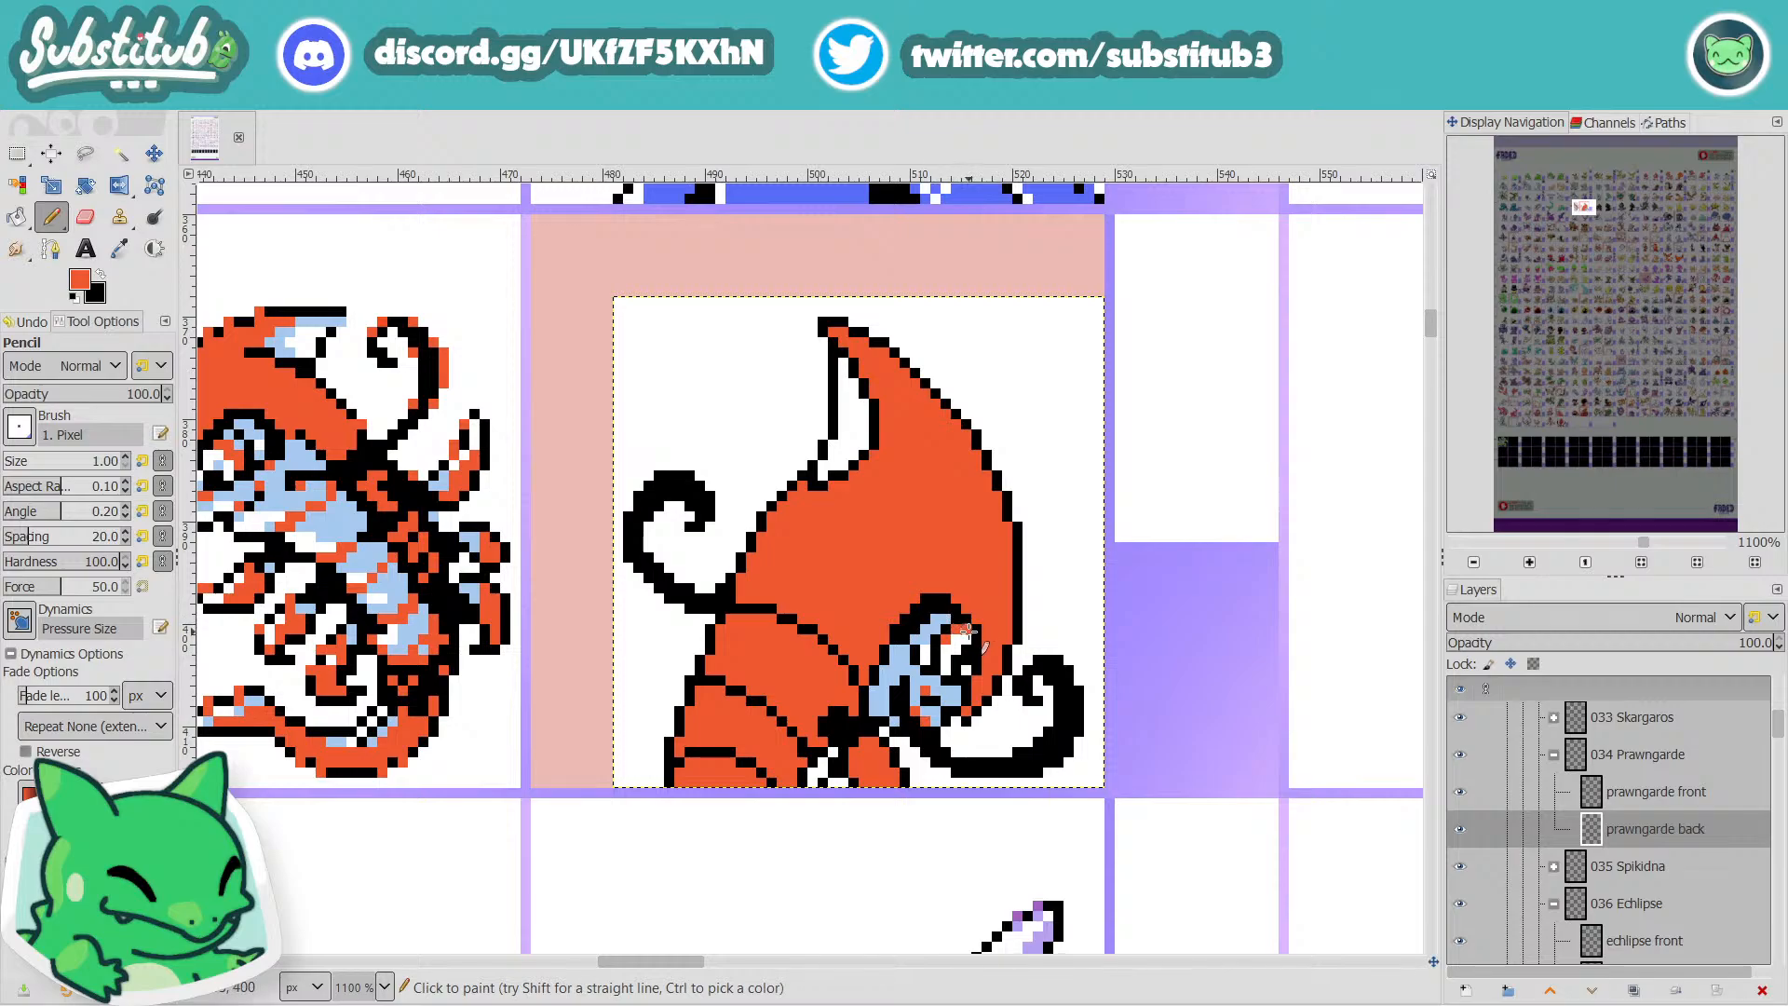
key(x)
scroll(968, 633, down, 3)
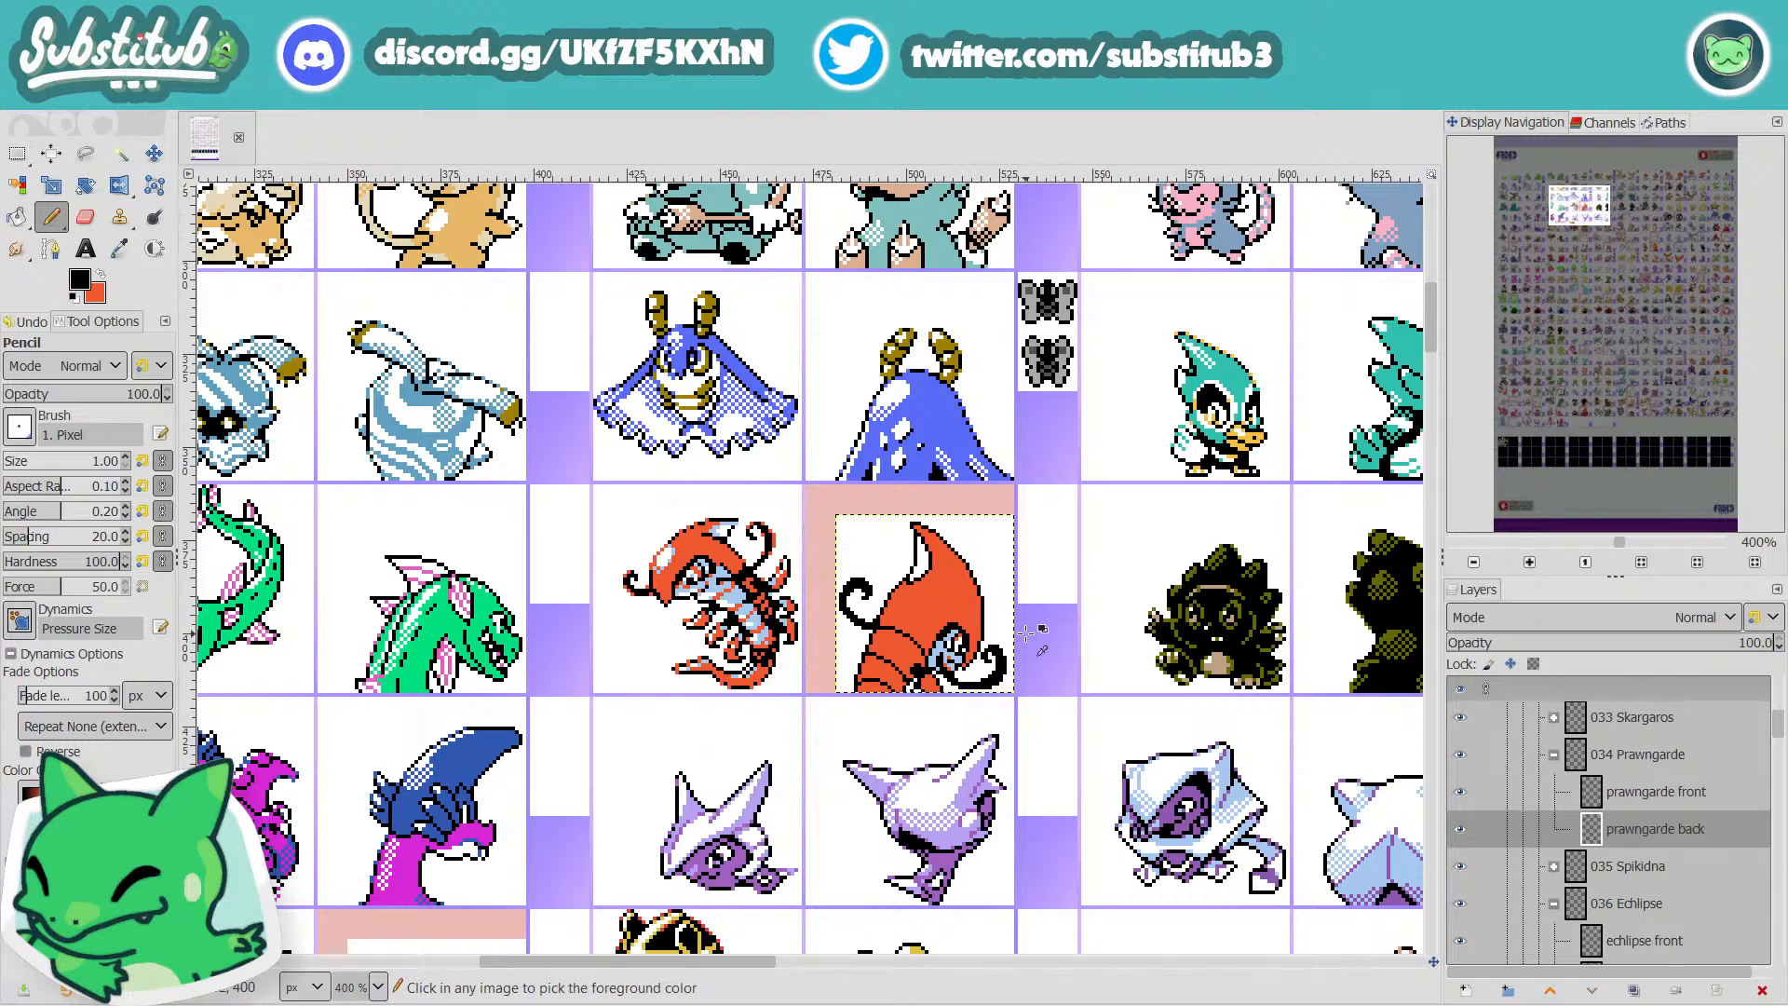
scroll(973, 640, up, 5)
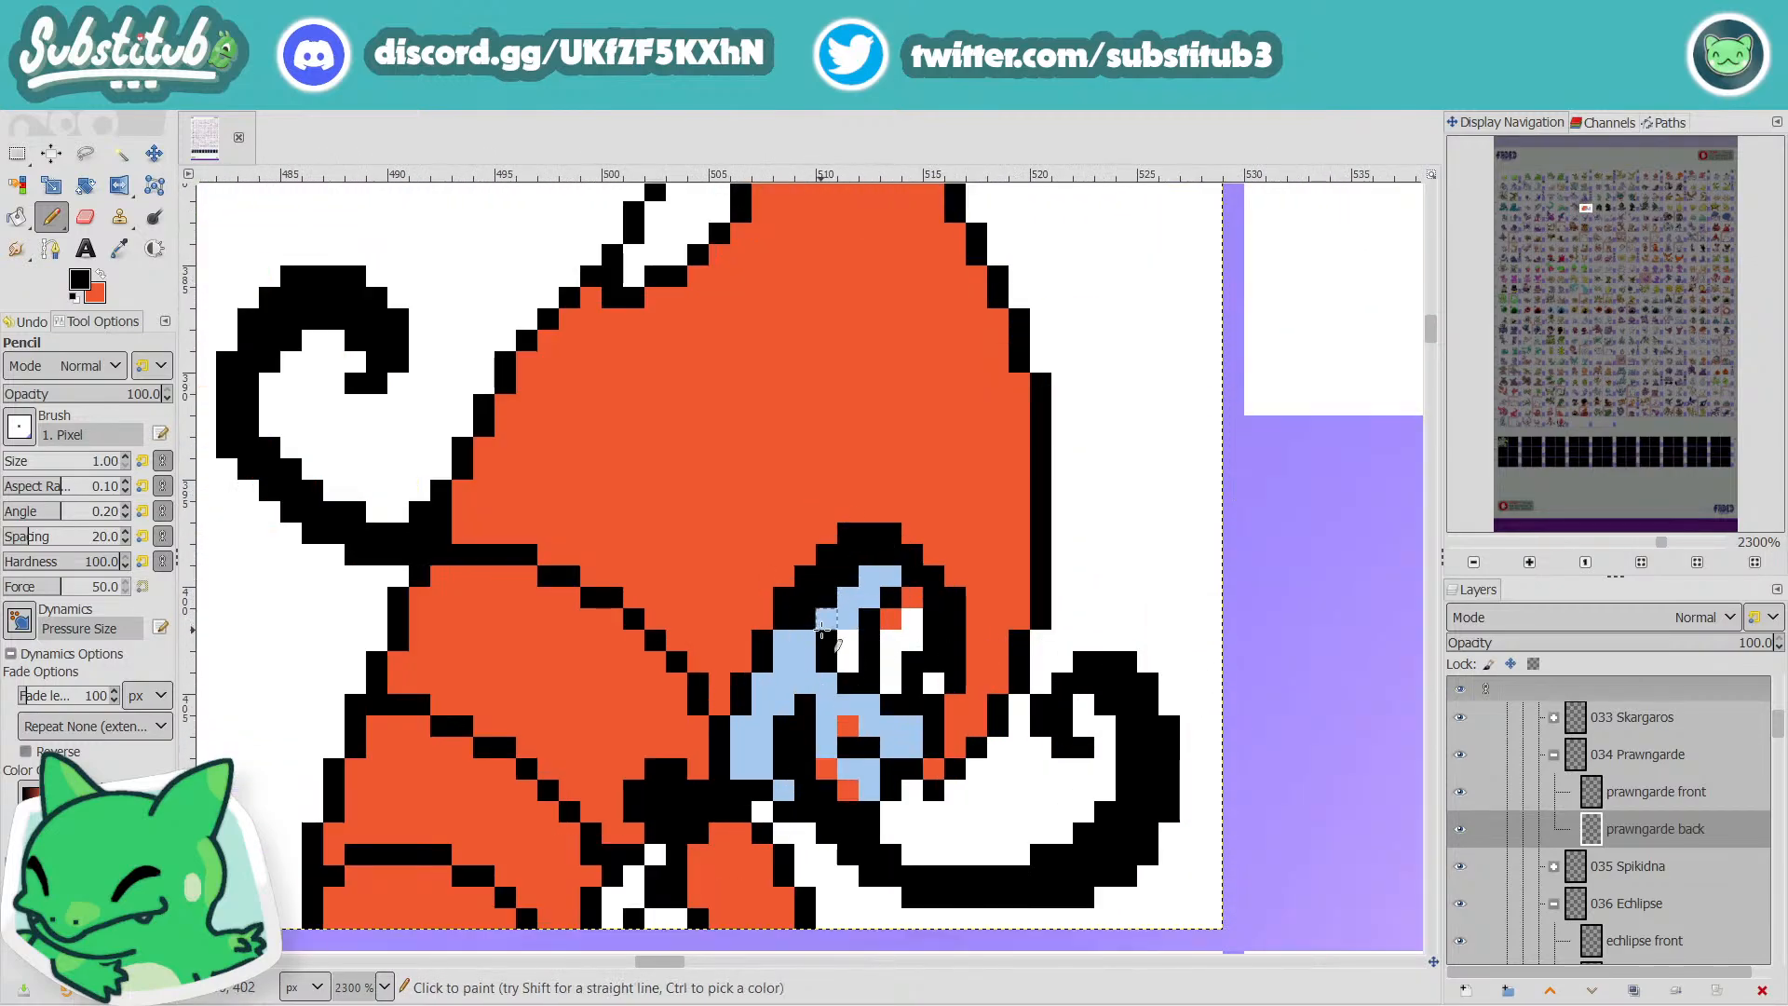
key(x)
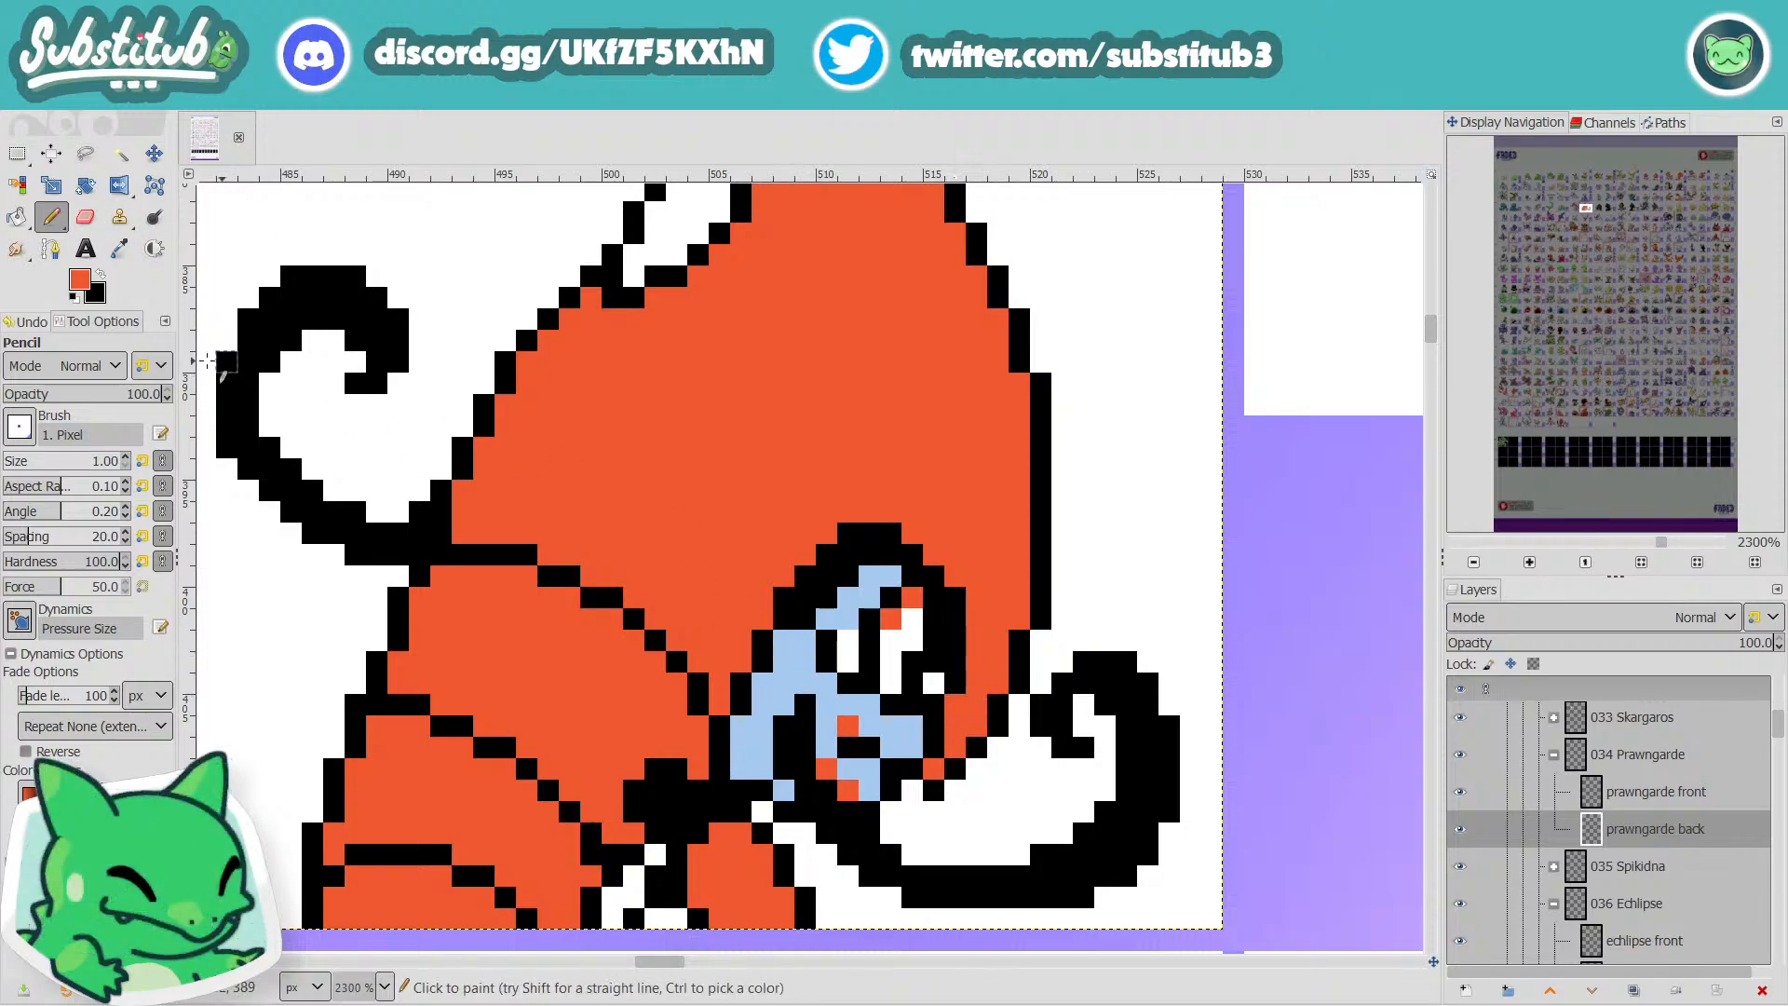
click(100, 274)
click(73, 297)
key(x)
click(826, 618)
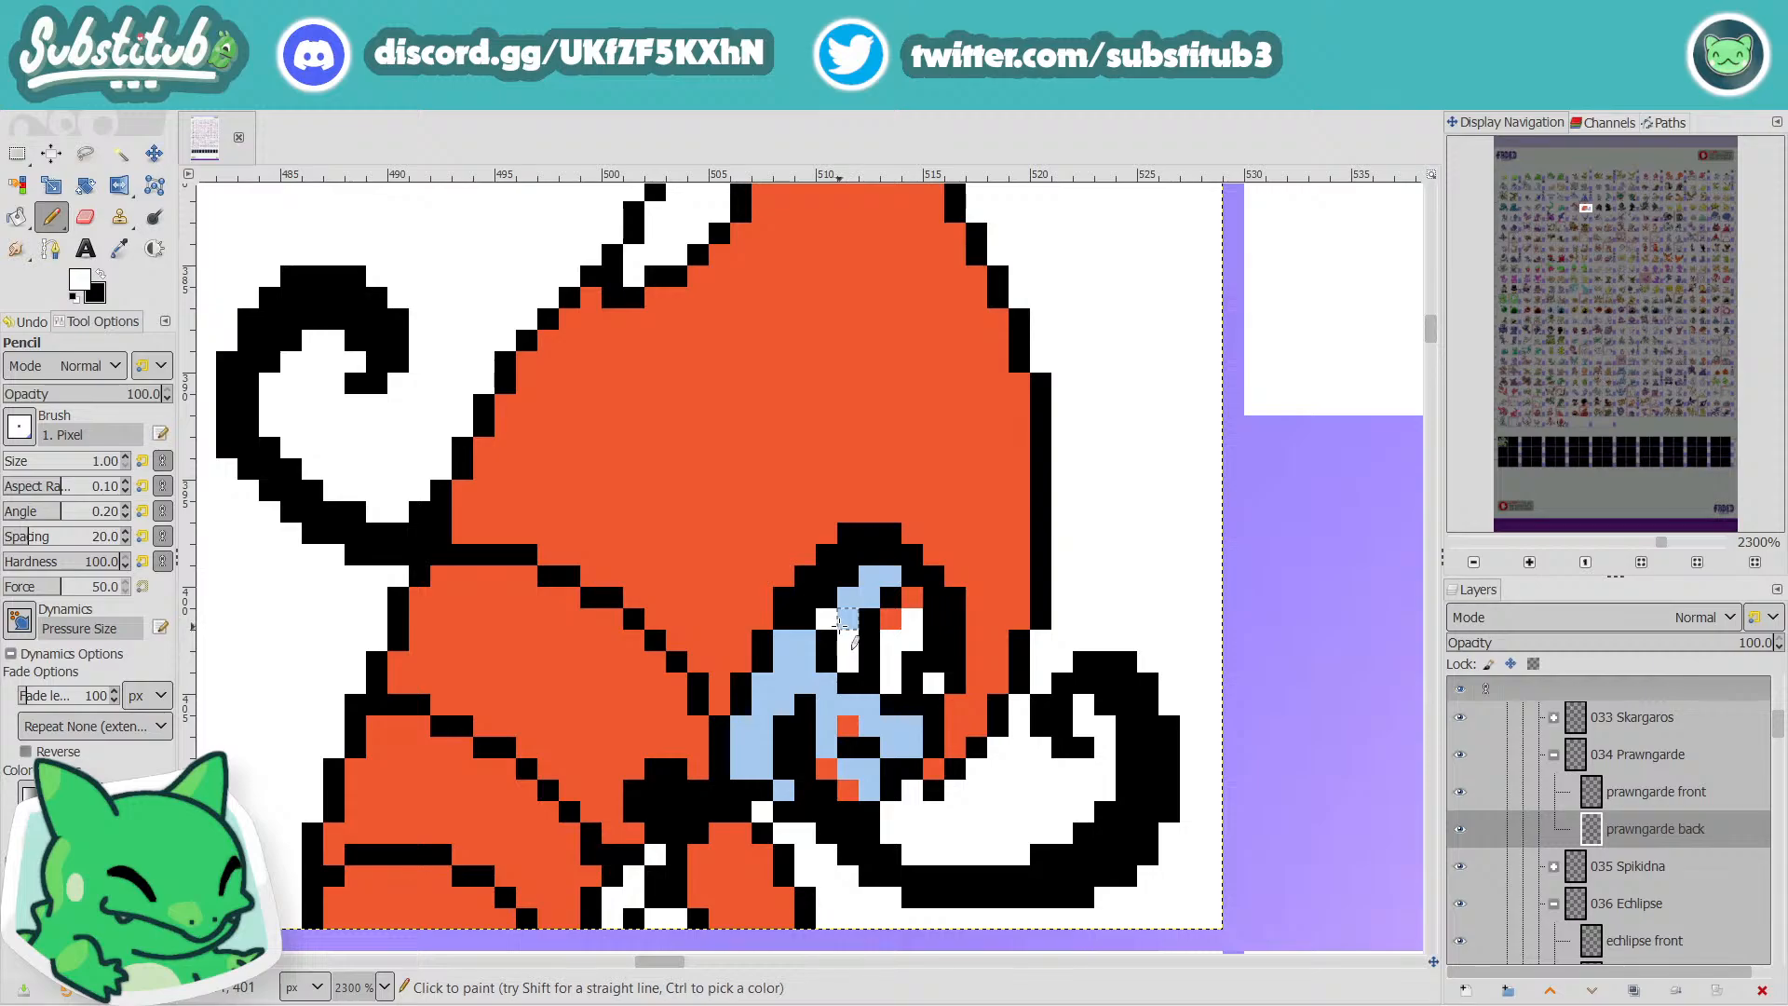
Rework the inner edge of the back sprite's eye with single black and white pixels, undoing a misplaced one.
ctrl+scroll(839, 622, down, 5)
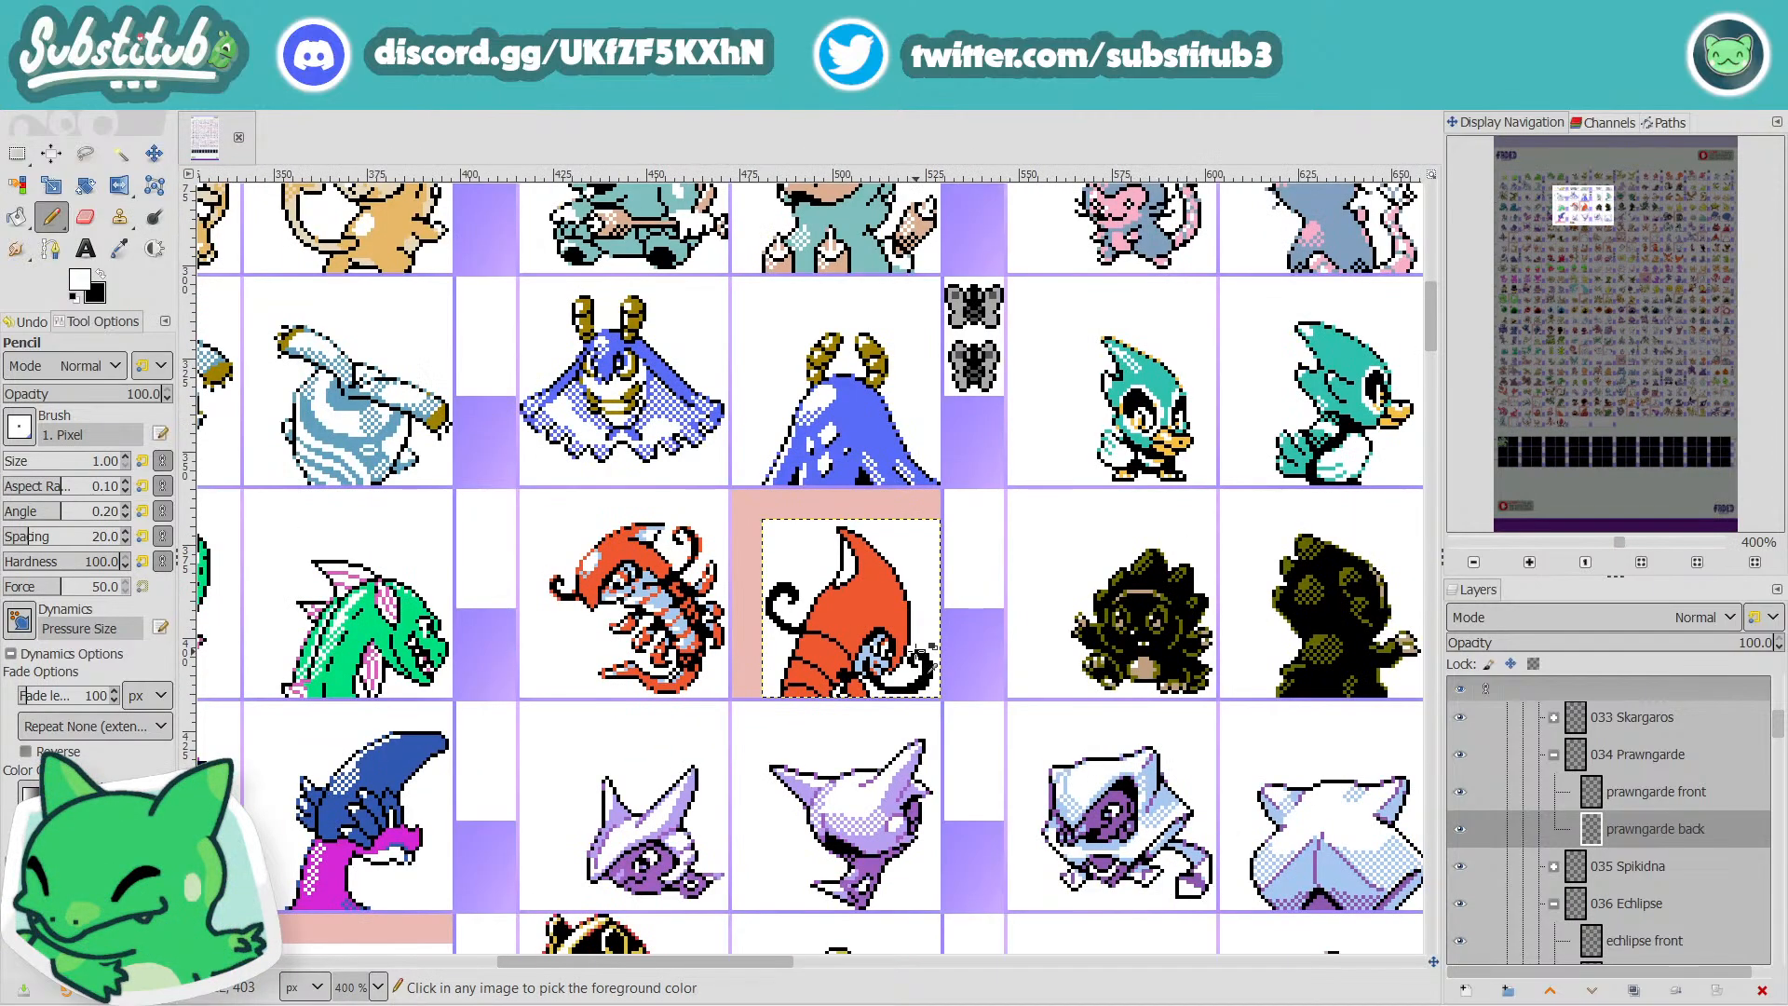
ctrl+scroll(920, 652, up, 5)
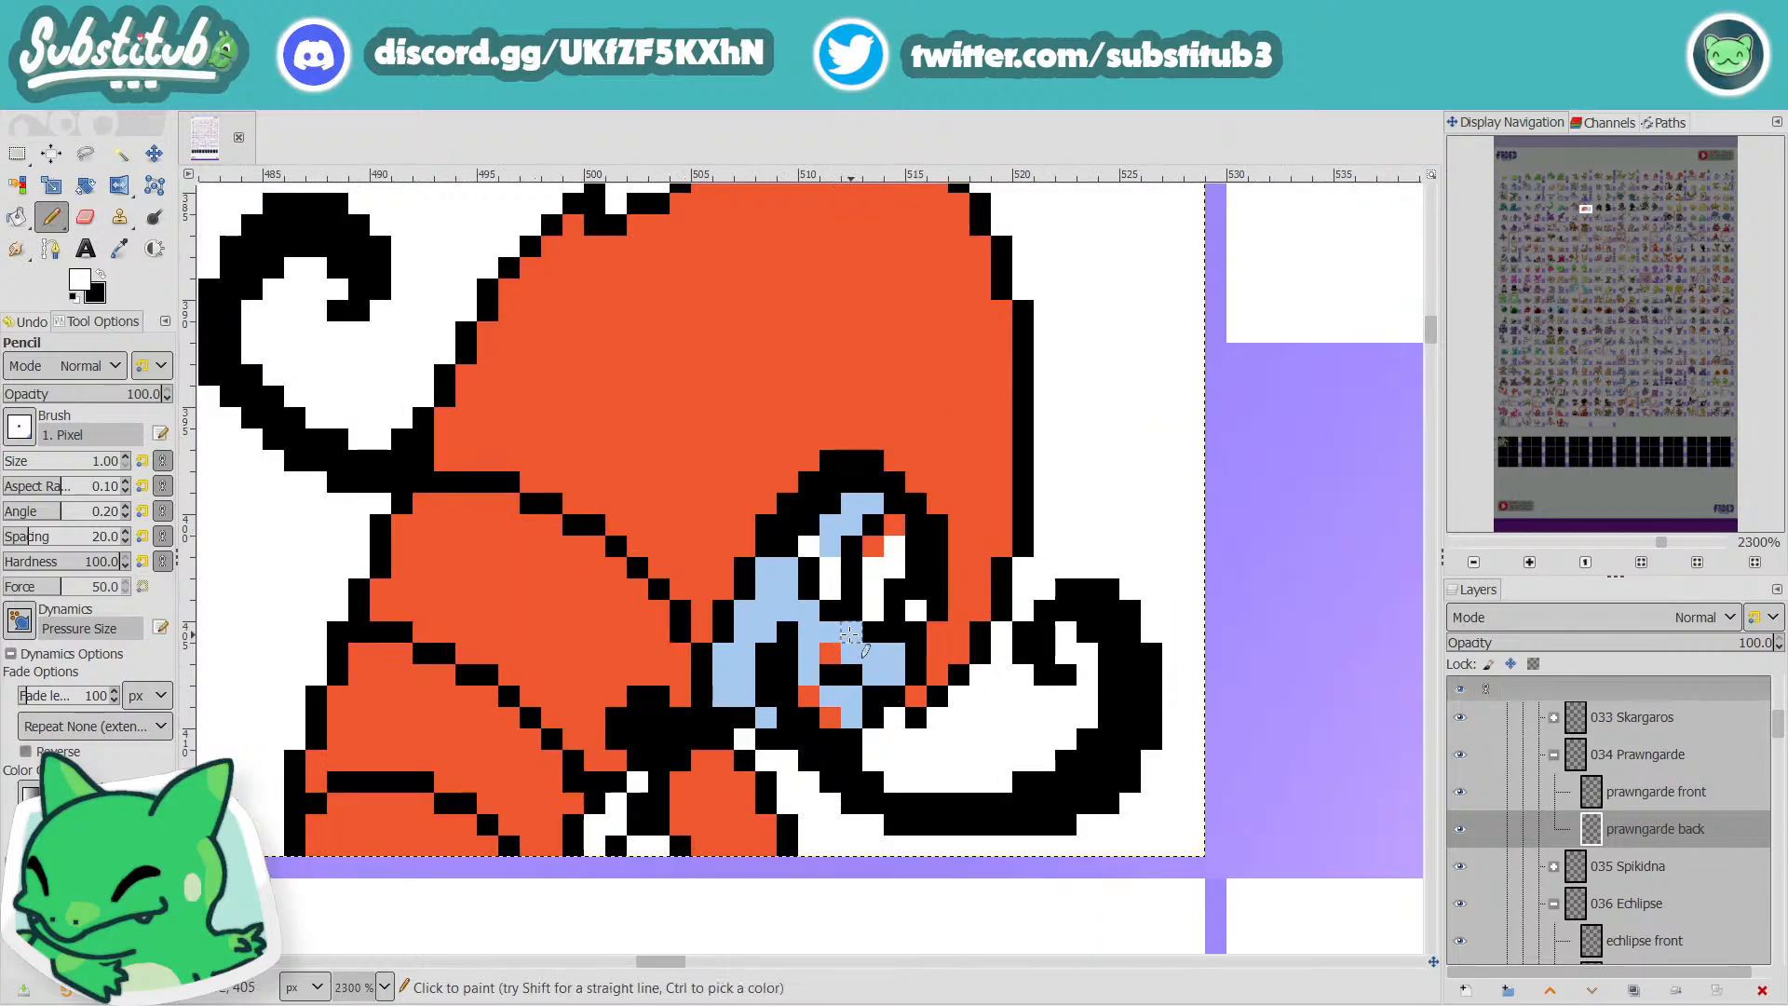
key(x)
click(836, 615)
key(ctrl+z)
key(x)
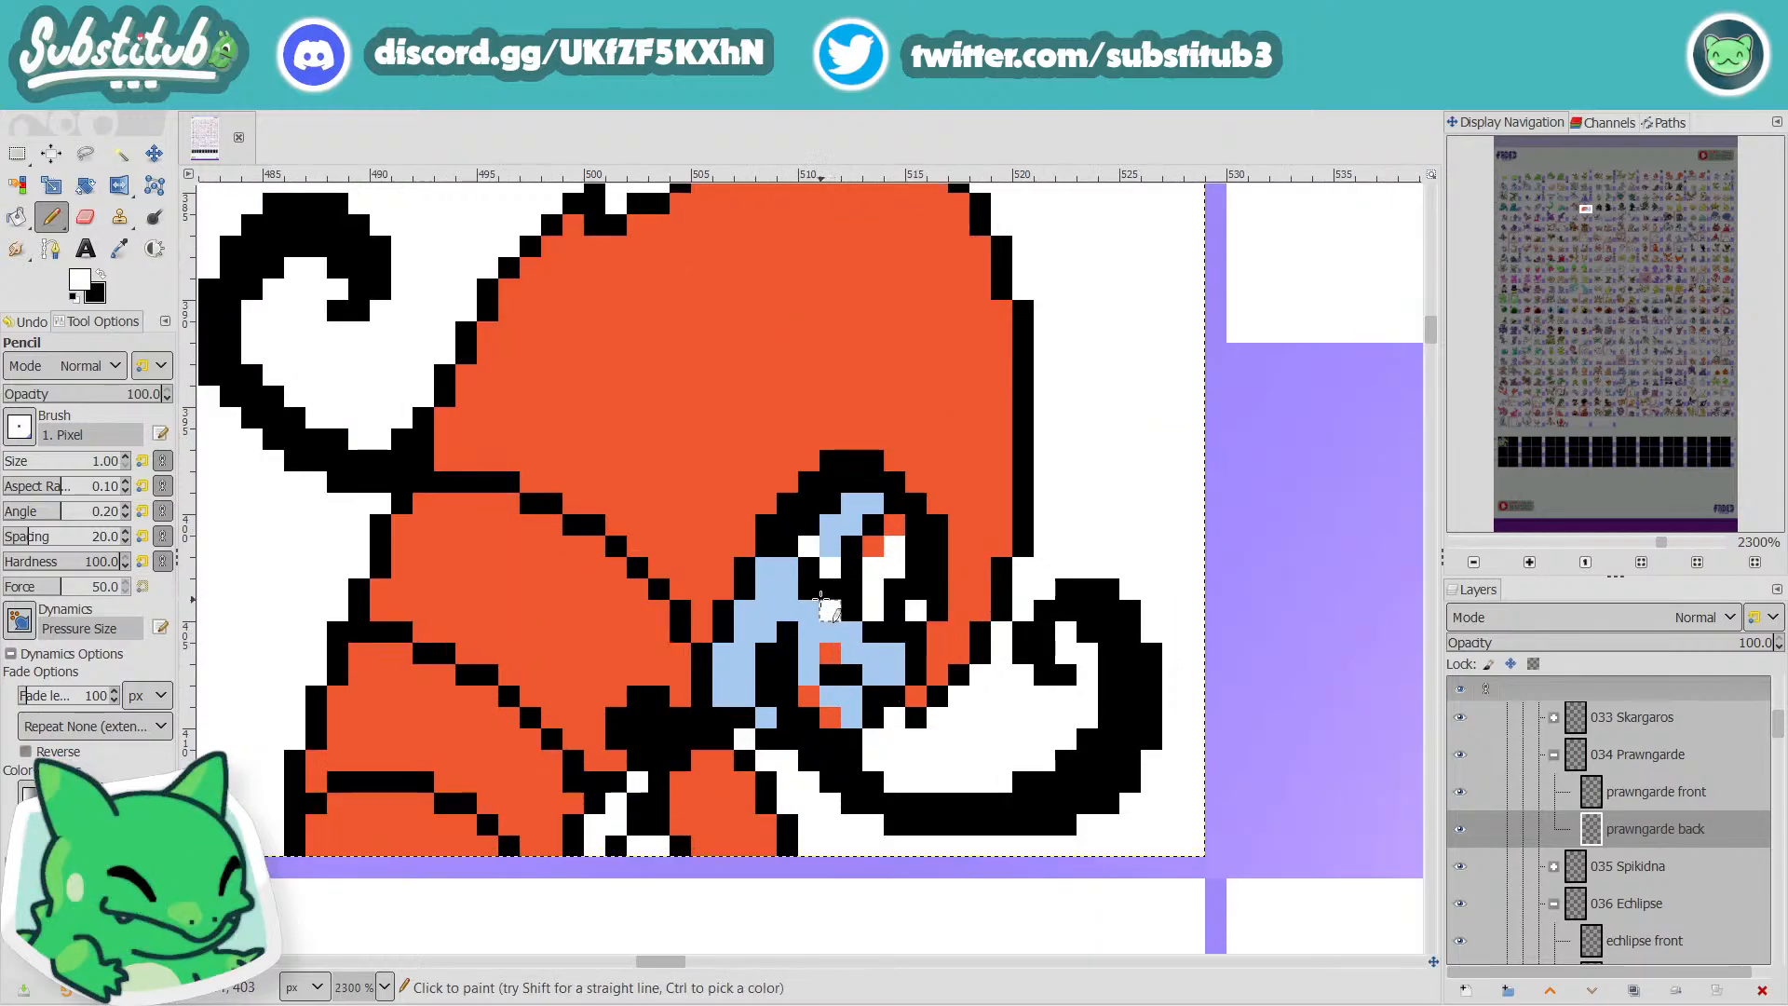
Switch to black and pencil over the orange pixel above the back sprite's mouth line.
ctrl+scroll(827, 610, down, 4)
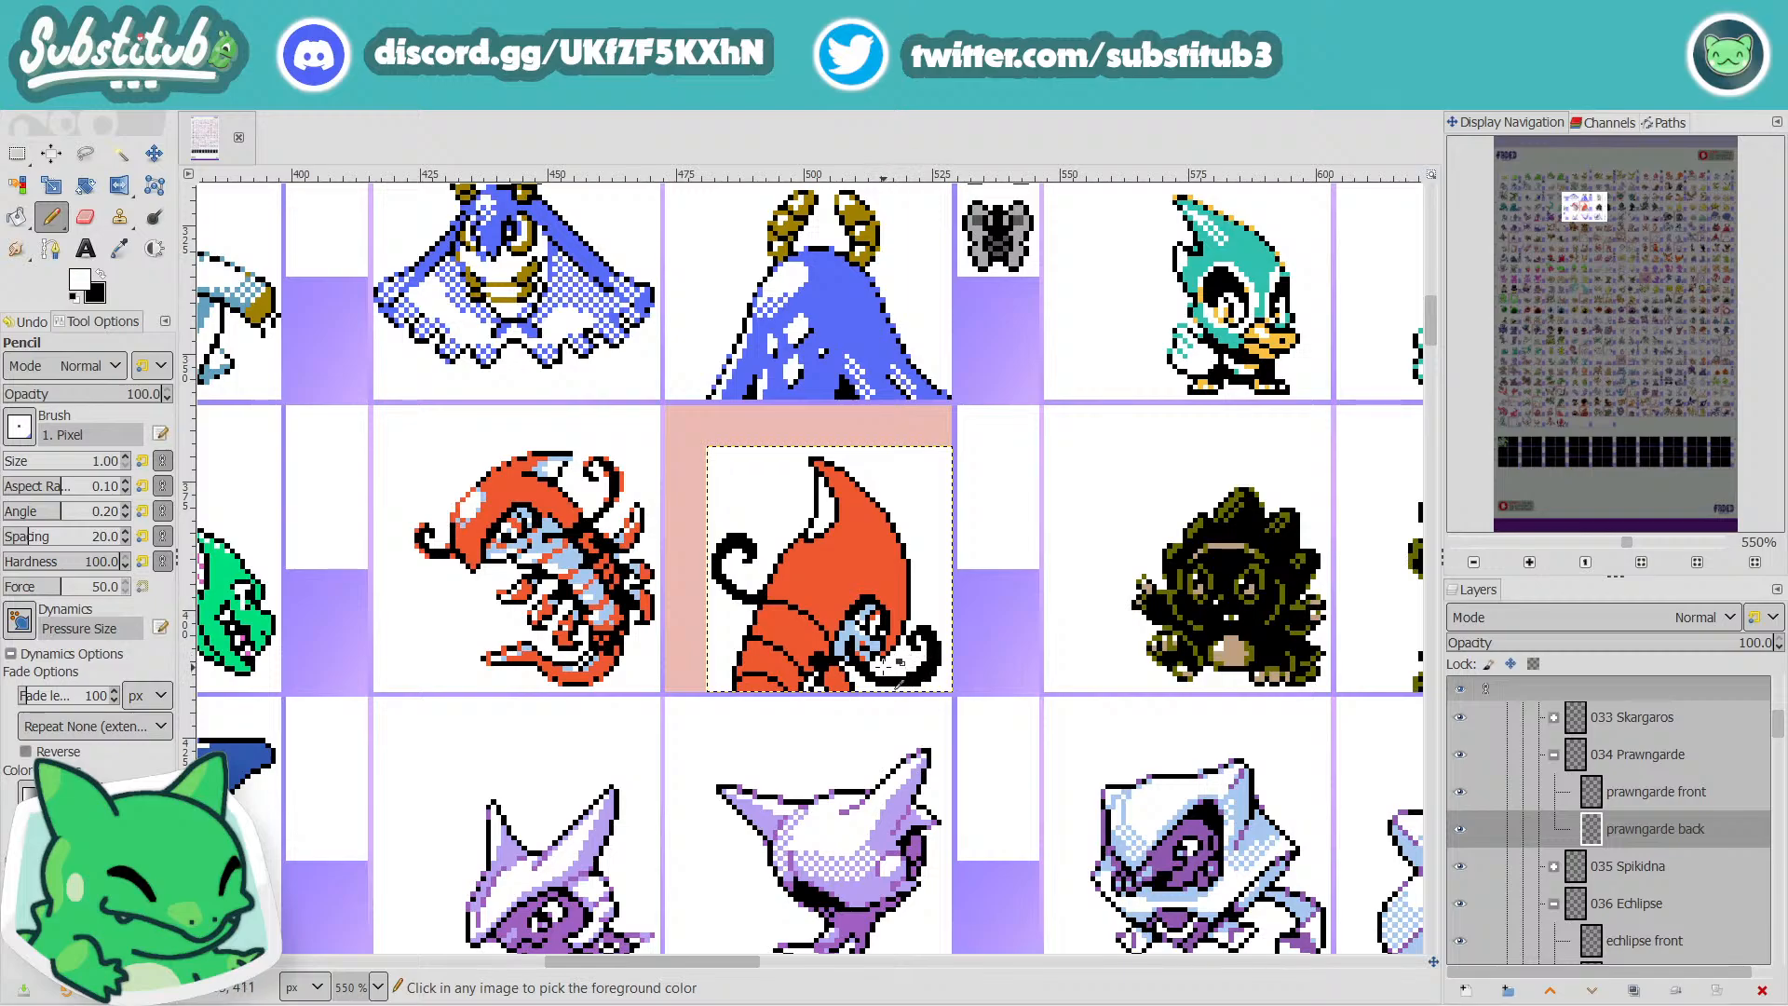
ctrl+scroll(886, 663, up, 4)
key(x)
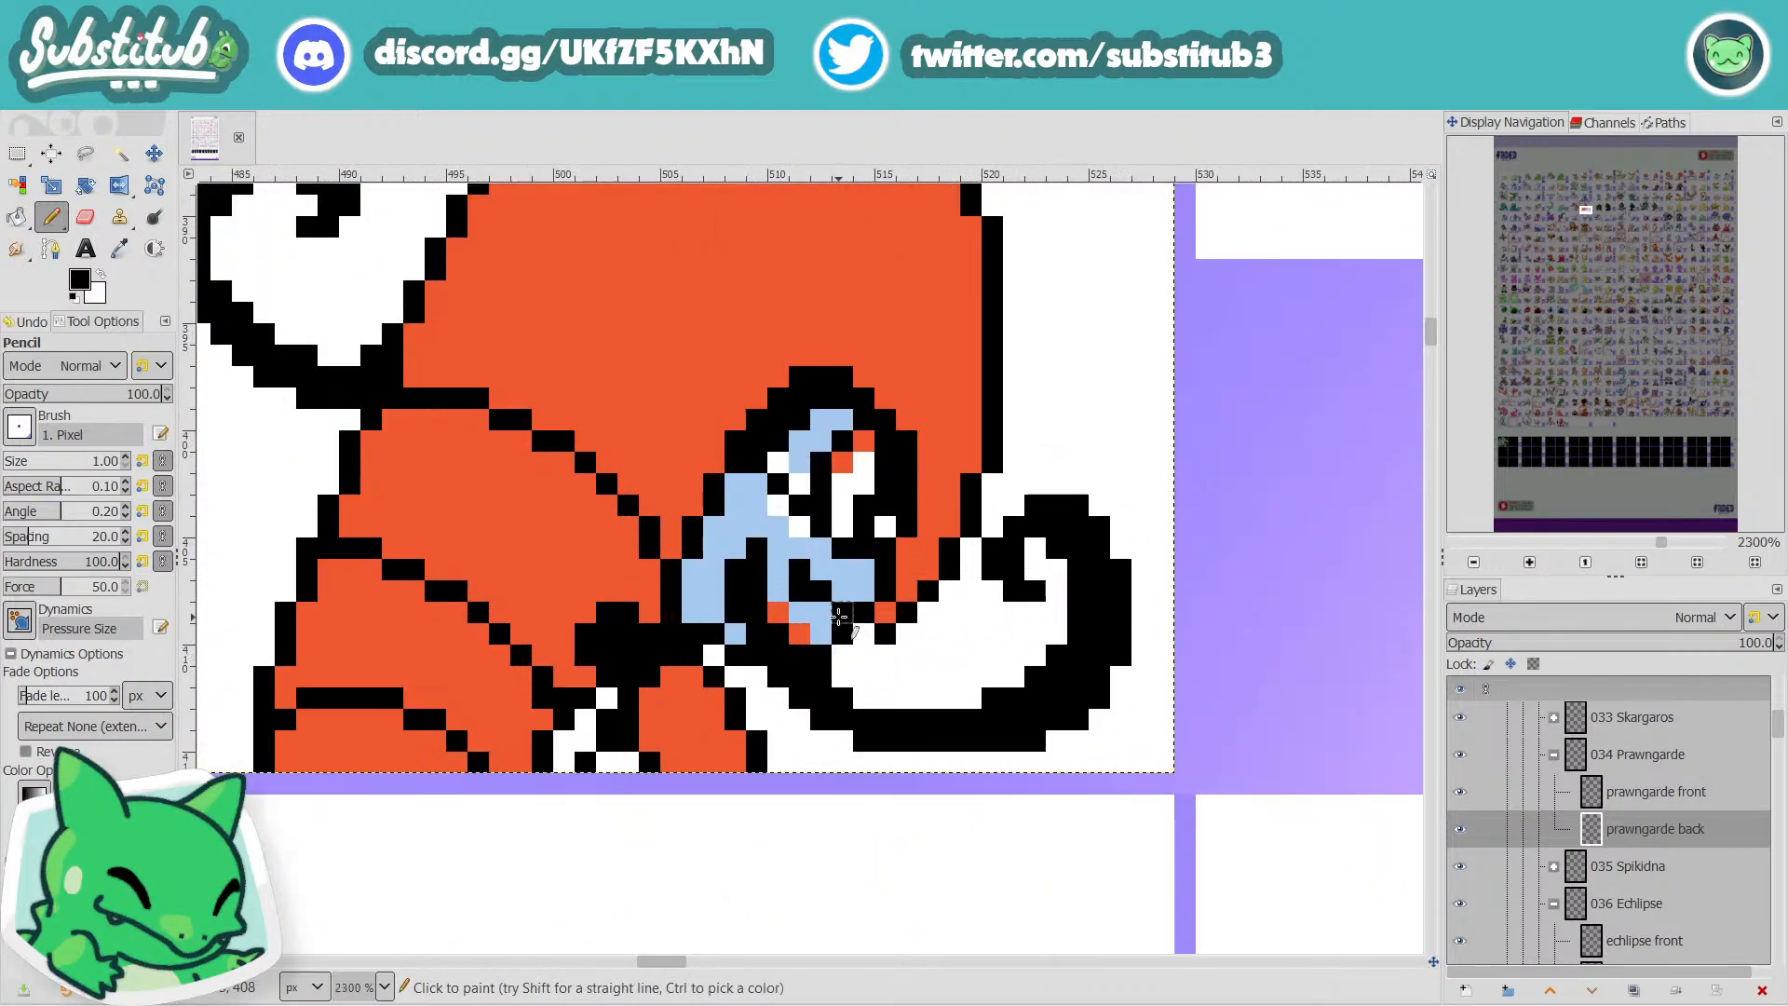
Pick the light blue from the back sprite's face and pencil over the stray pixels just below the inner eye.
ctrl+scroll(819, 633, down, 5)
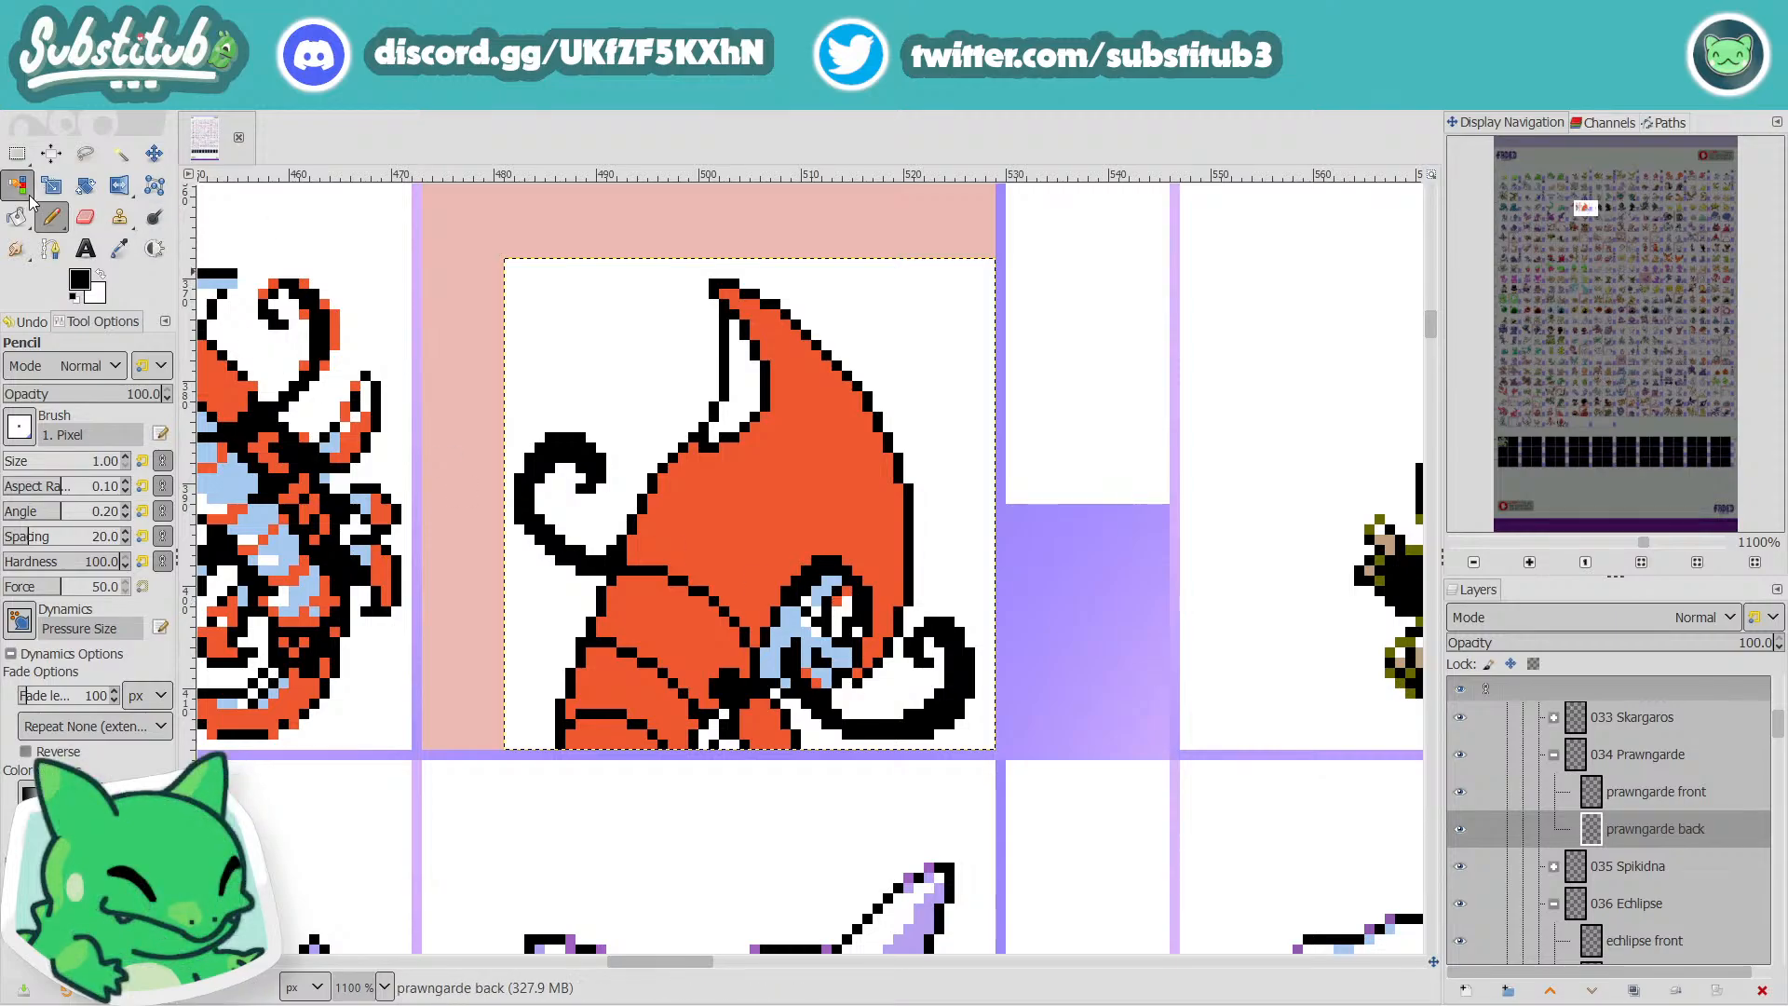
click(121, 248)
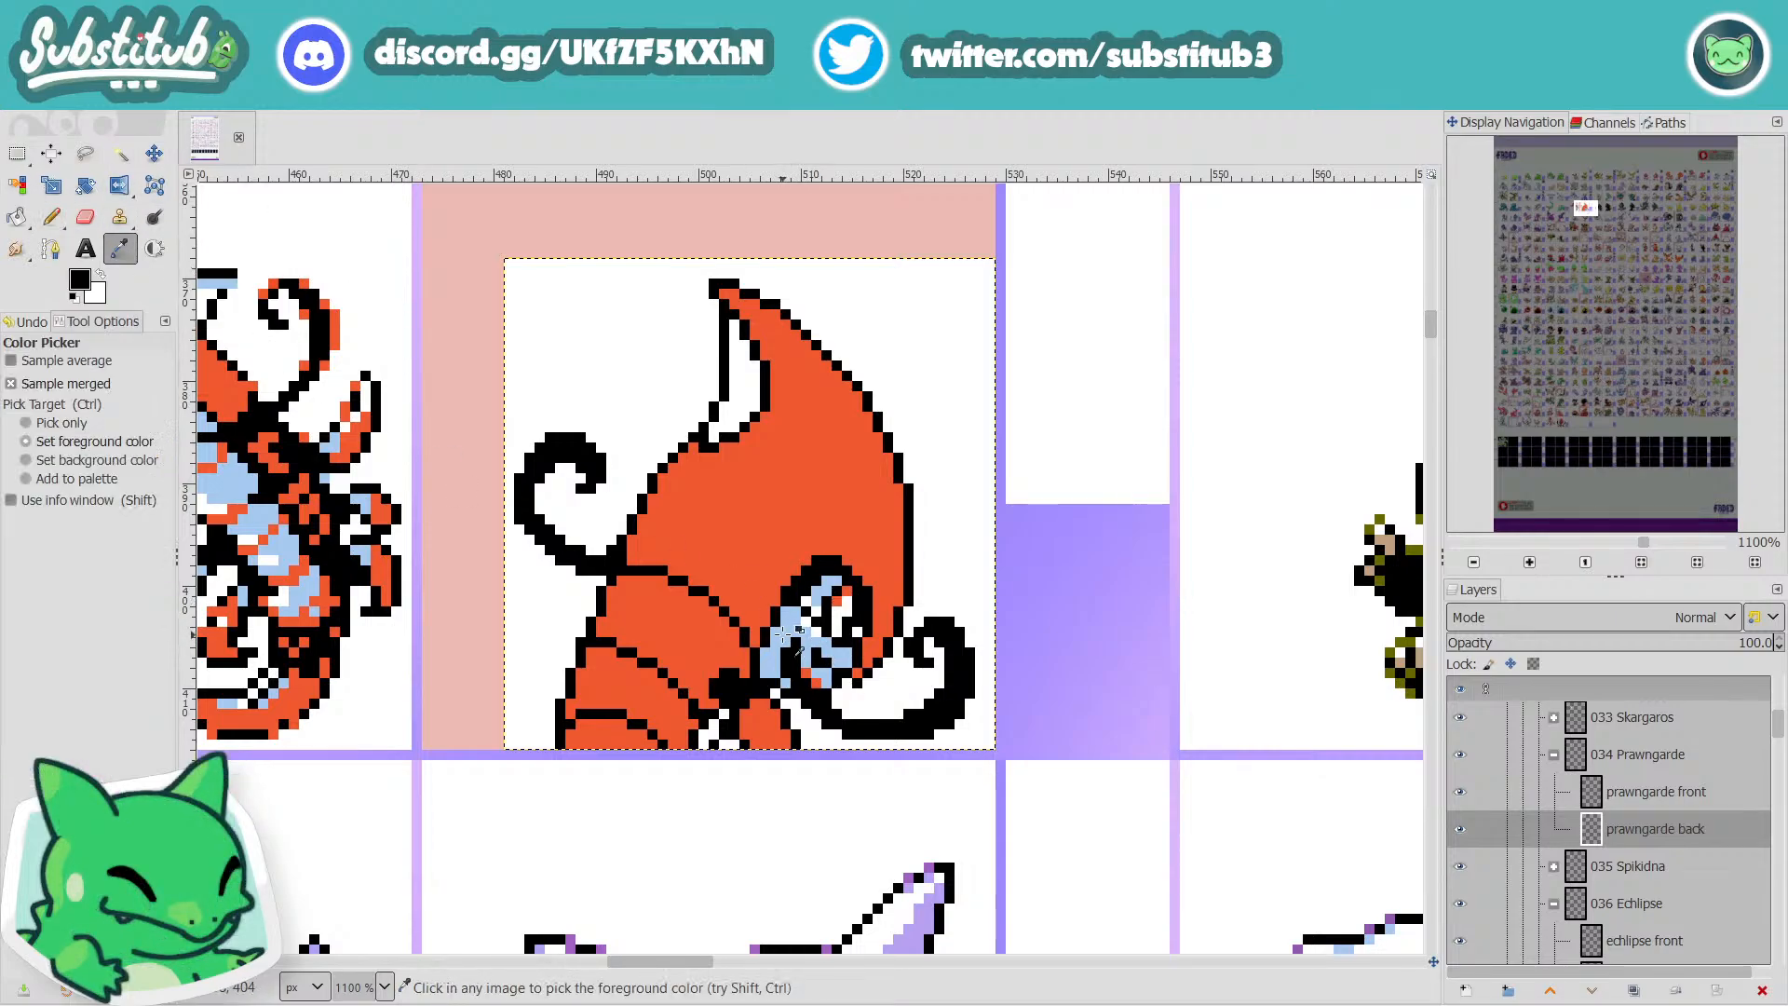
click(787, 633)
key(n)
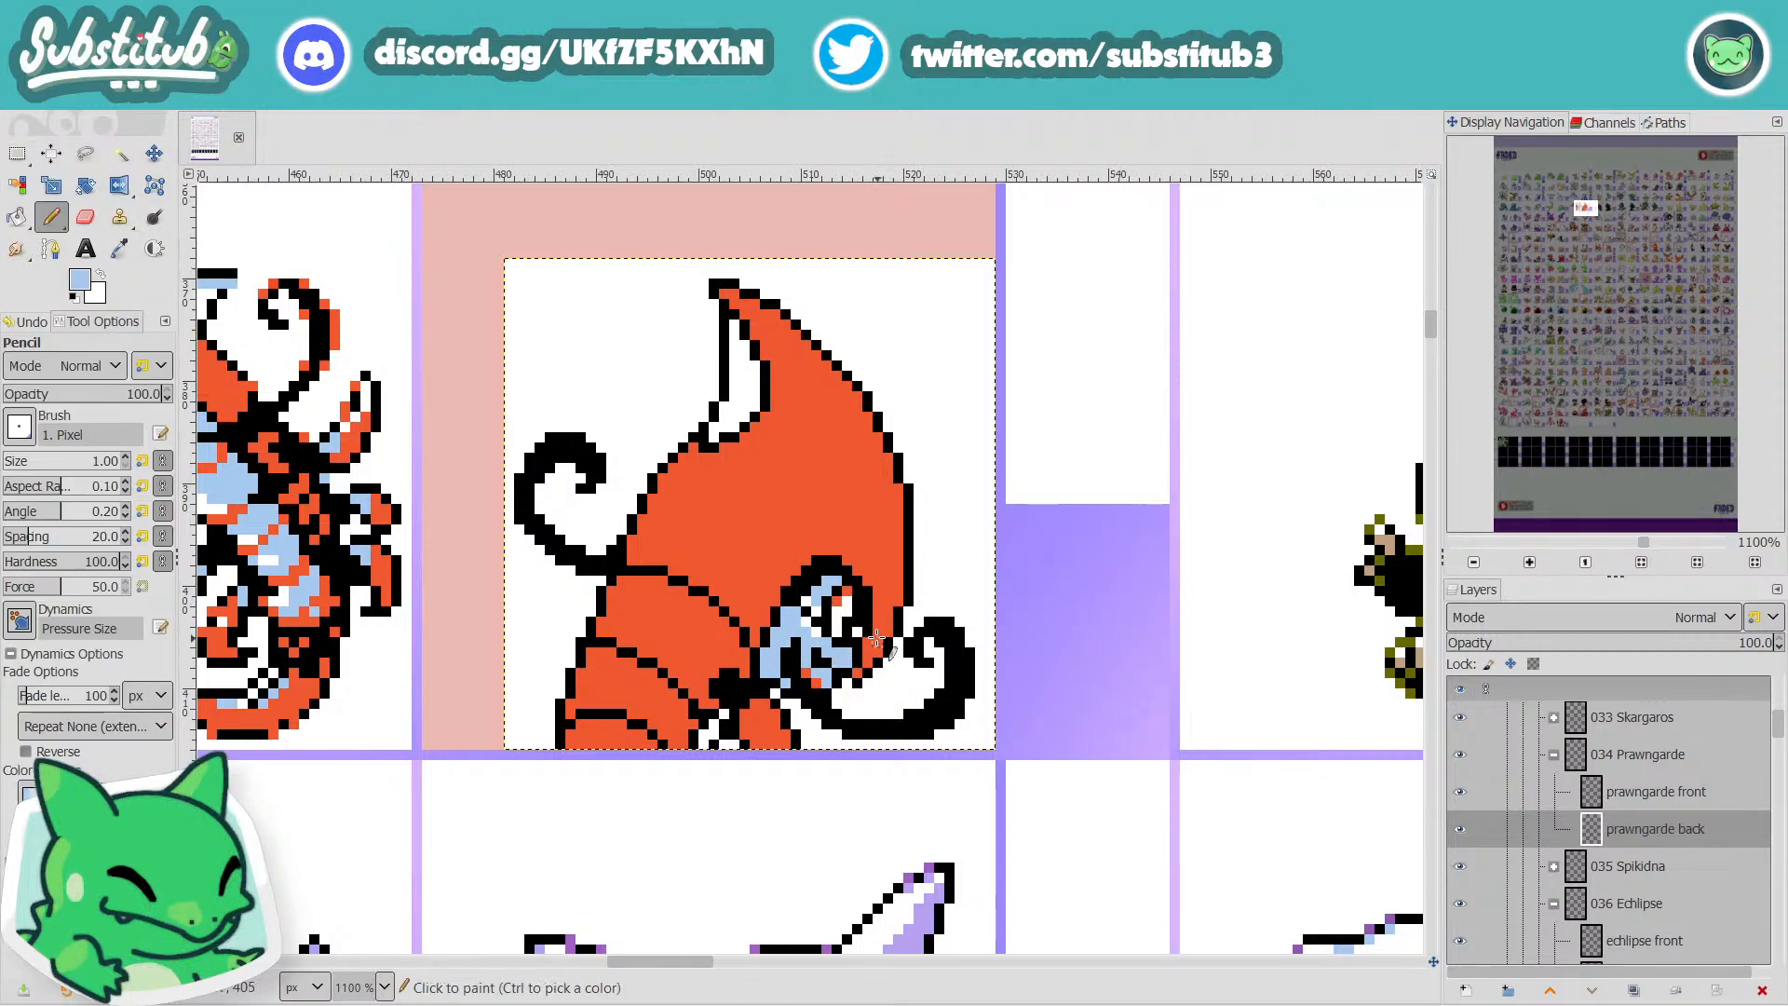
click(814, 631)
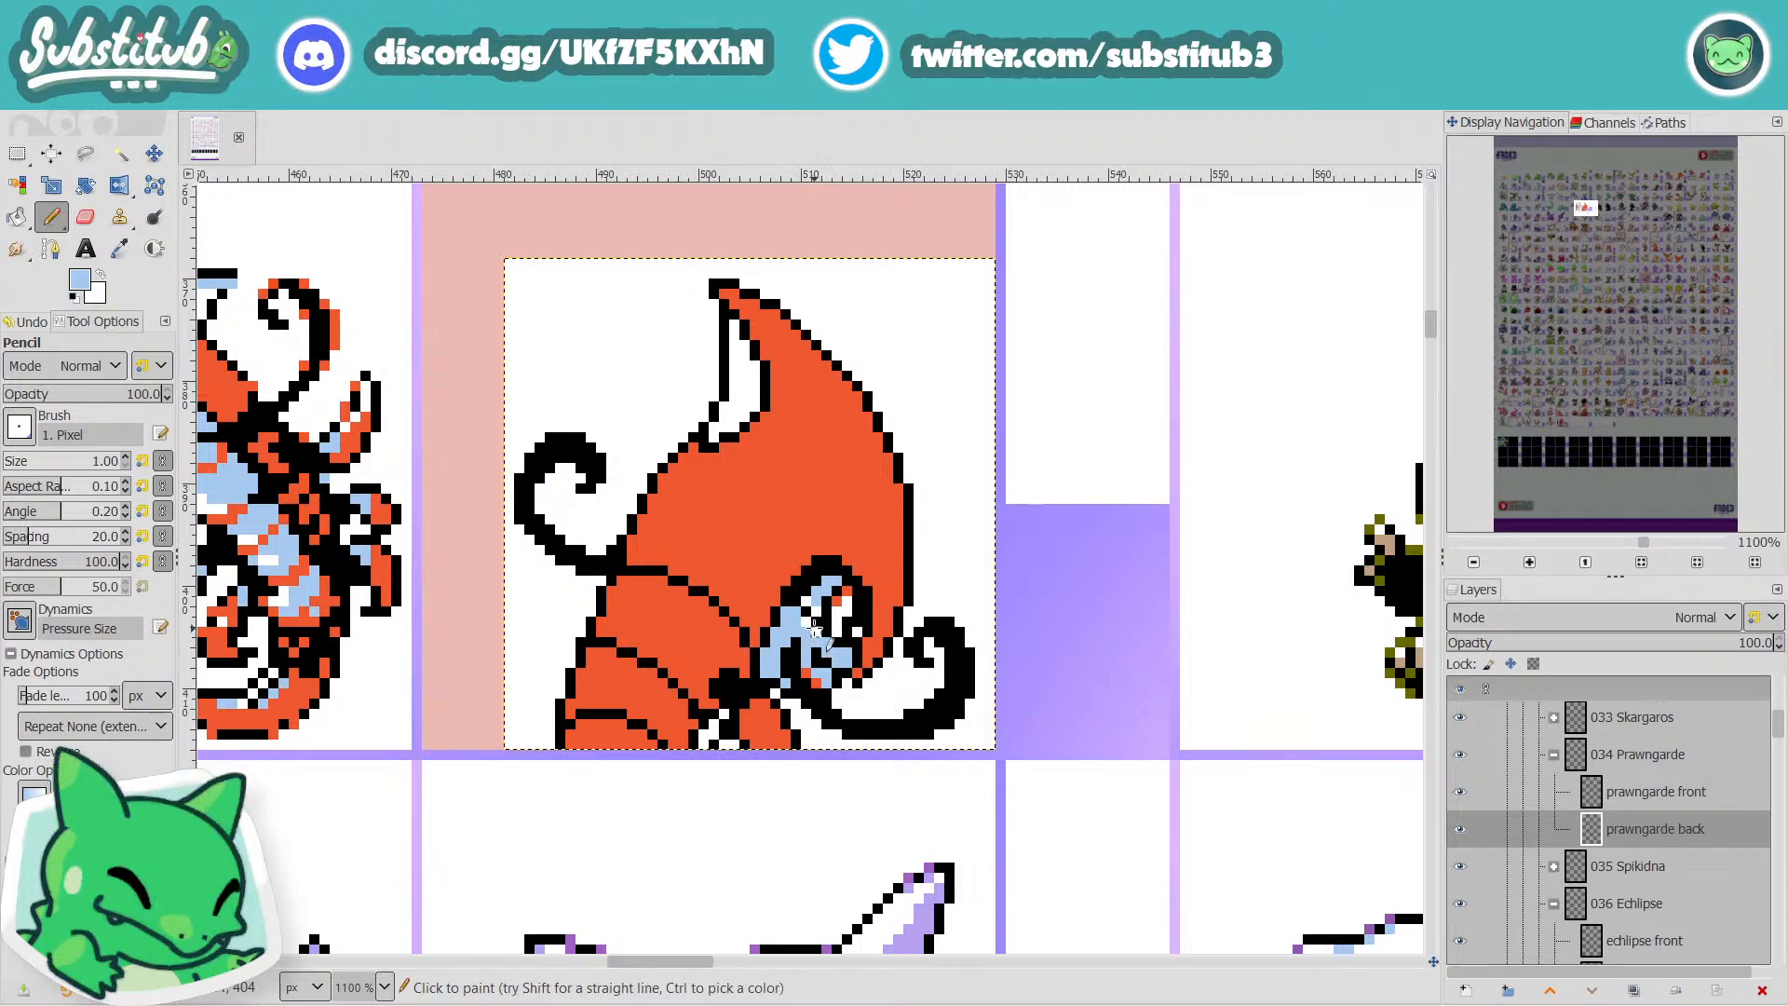
click(798, 619)
key(ctrl)
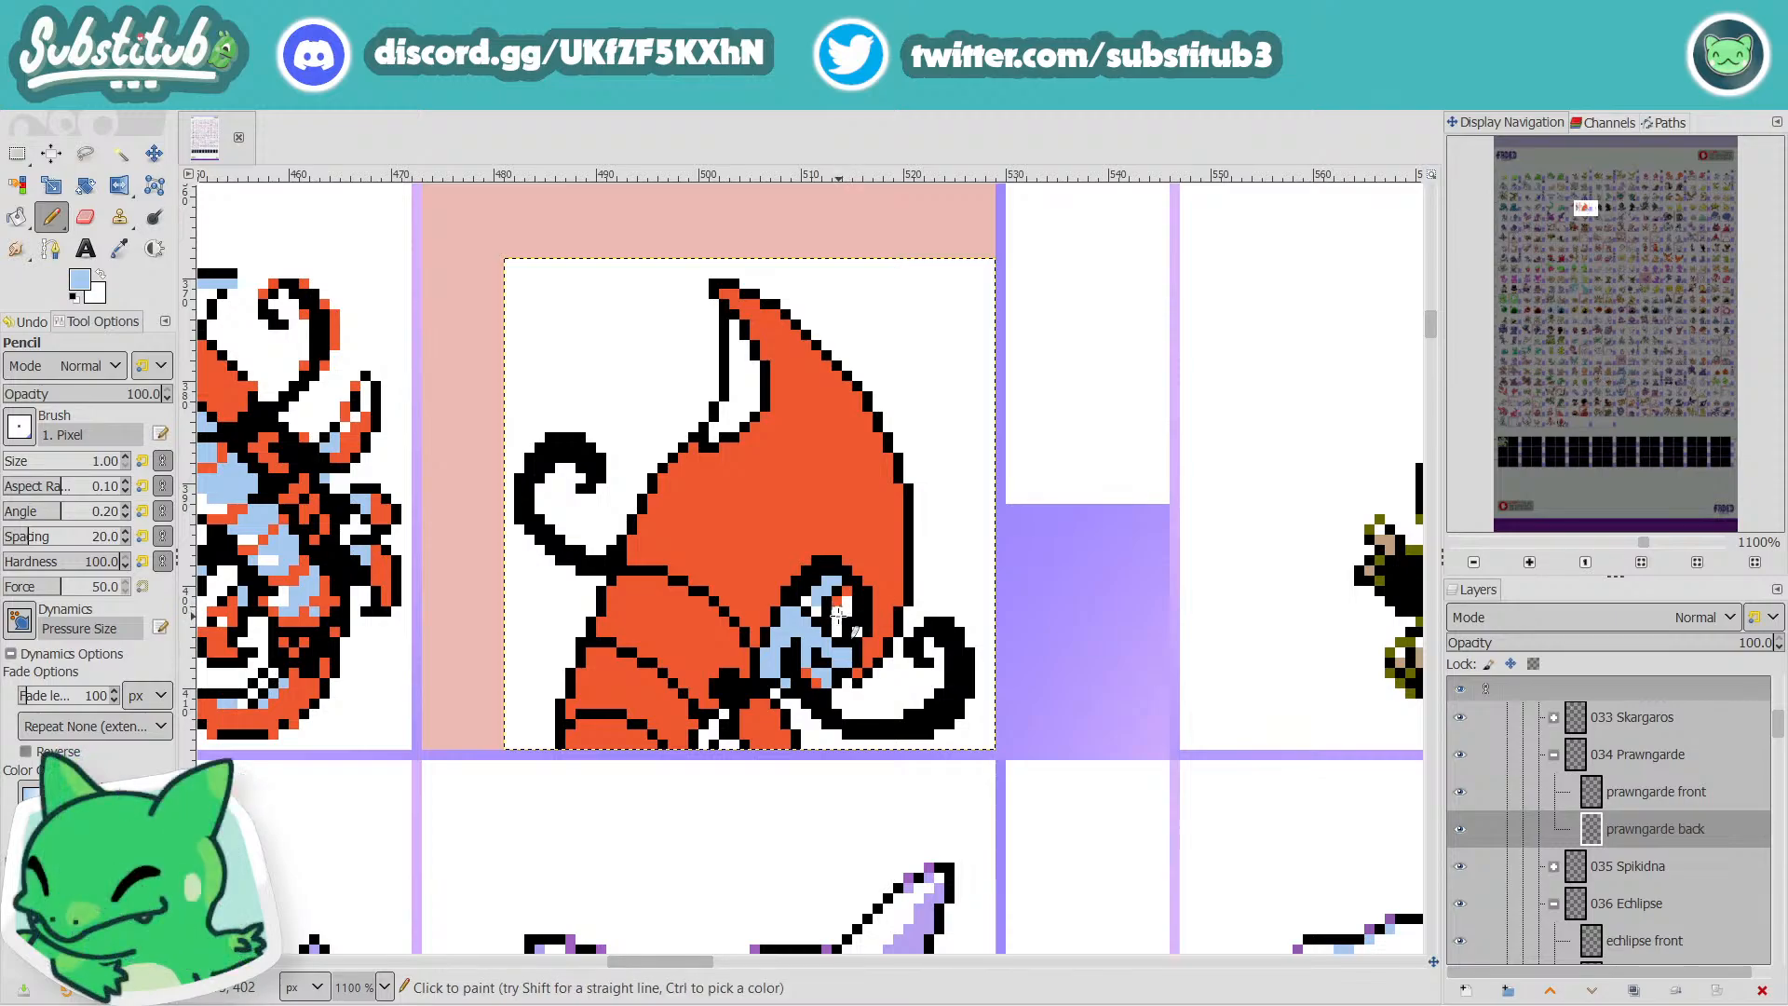
Shade the white area at the helmet's pointed tip with light blue pixels along its inner and lower edges.
scroll(865, 643, down, 4)
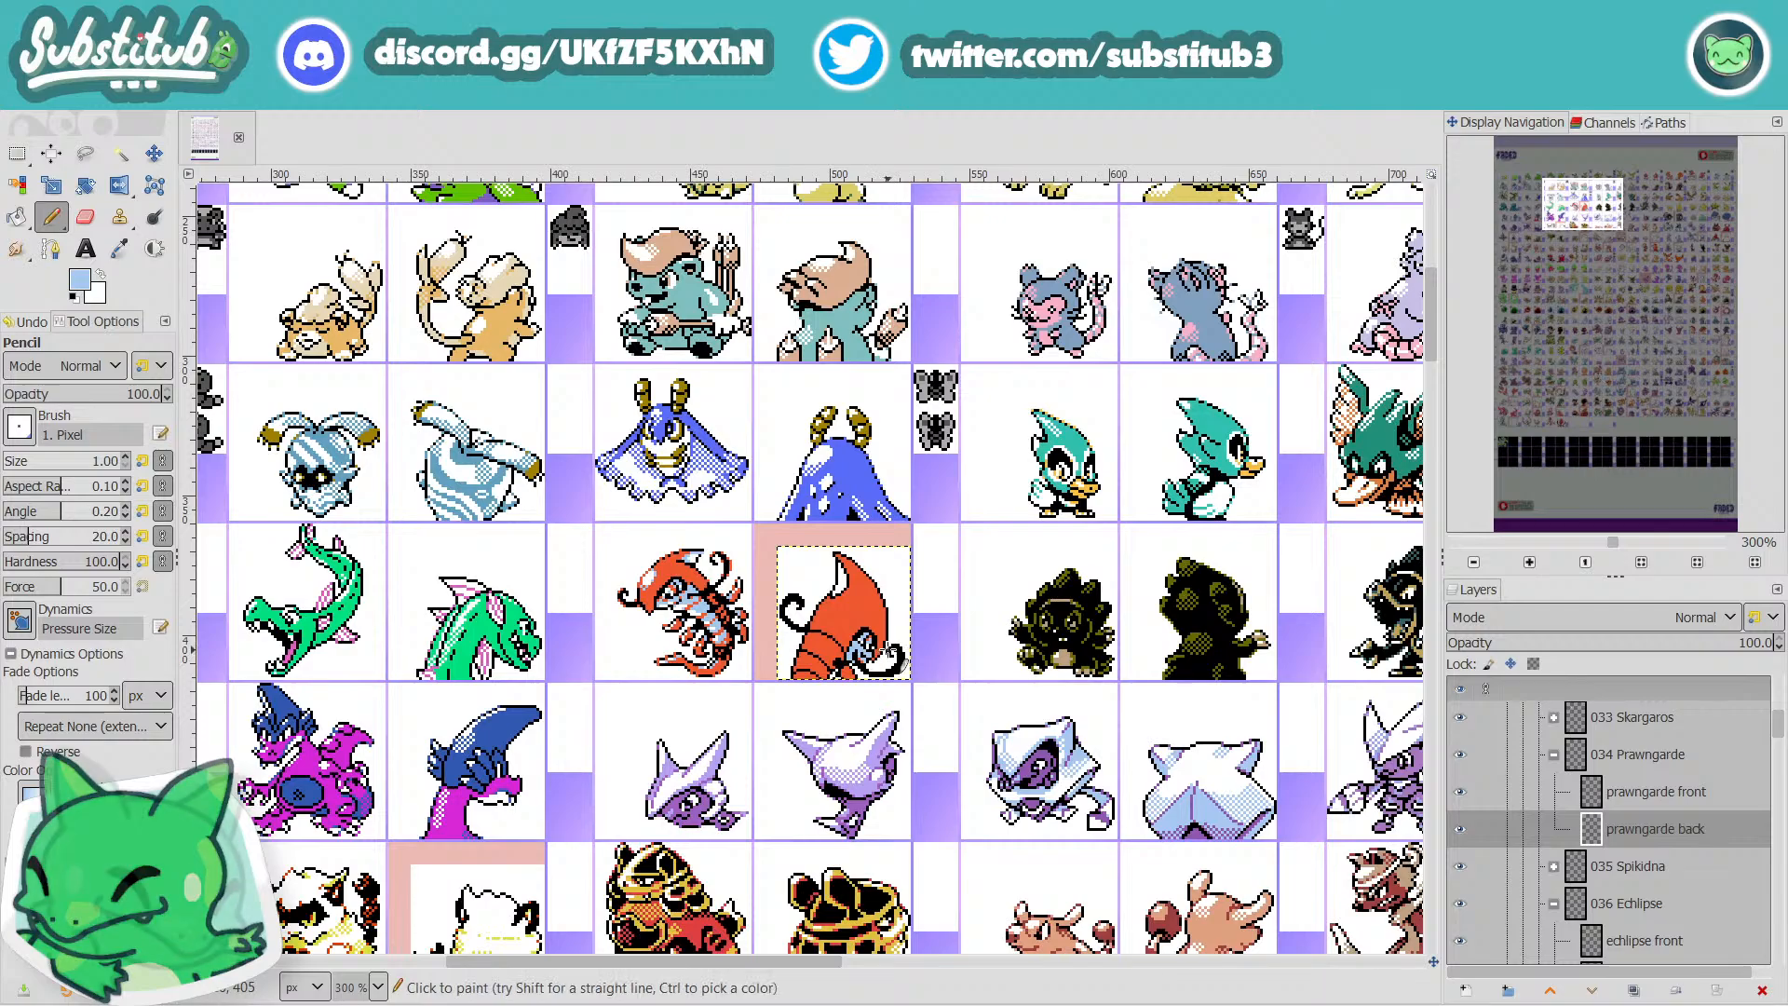
scroll(846, 599, up, 4)
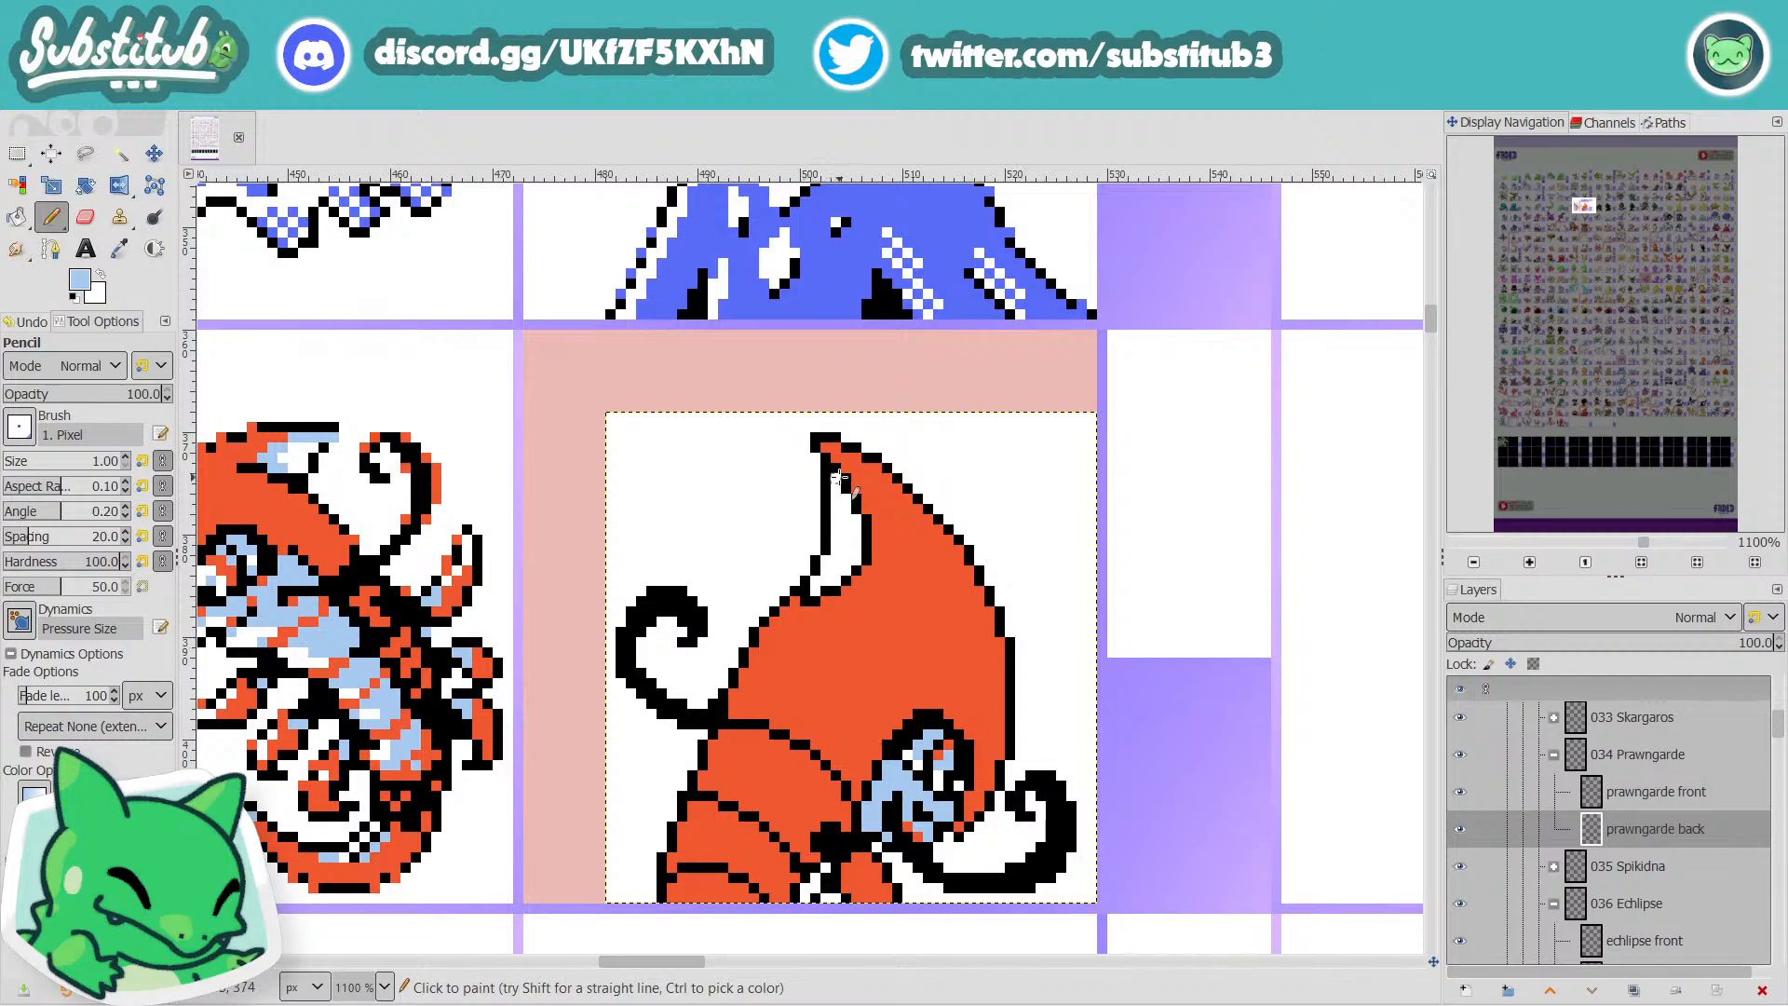
drag(834, 483, 842, 497)
scroll(864, 569, down, 4)
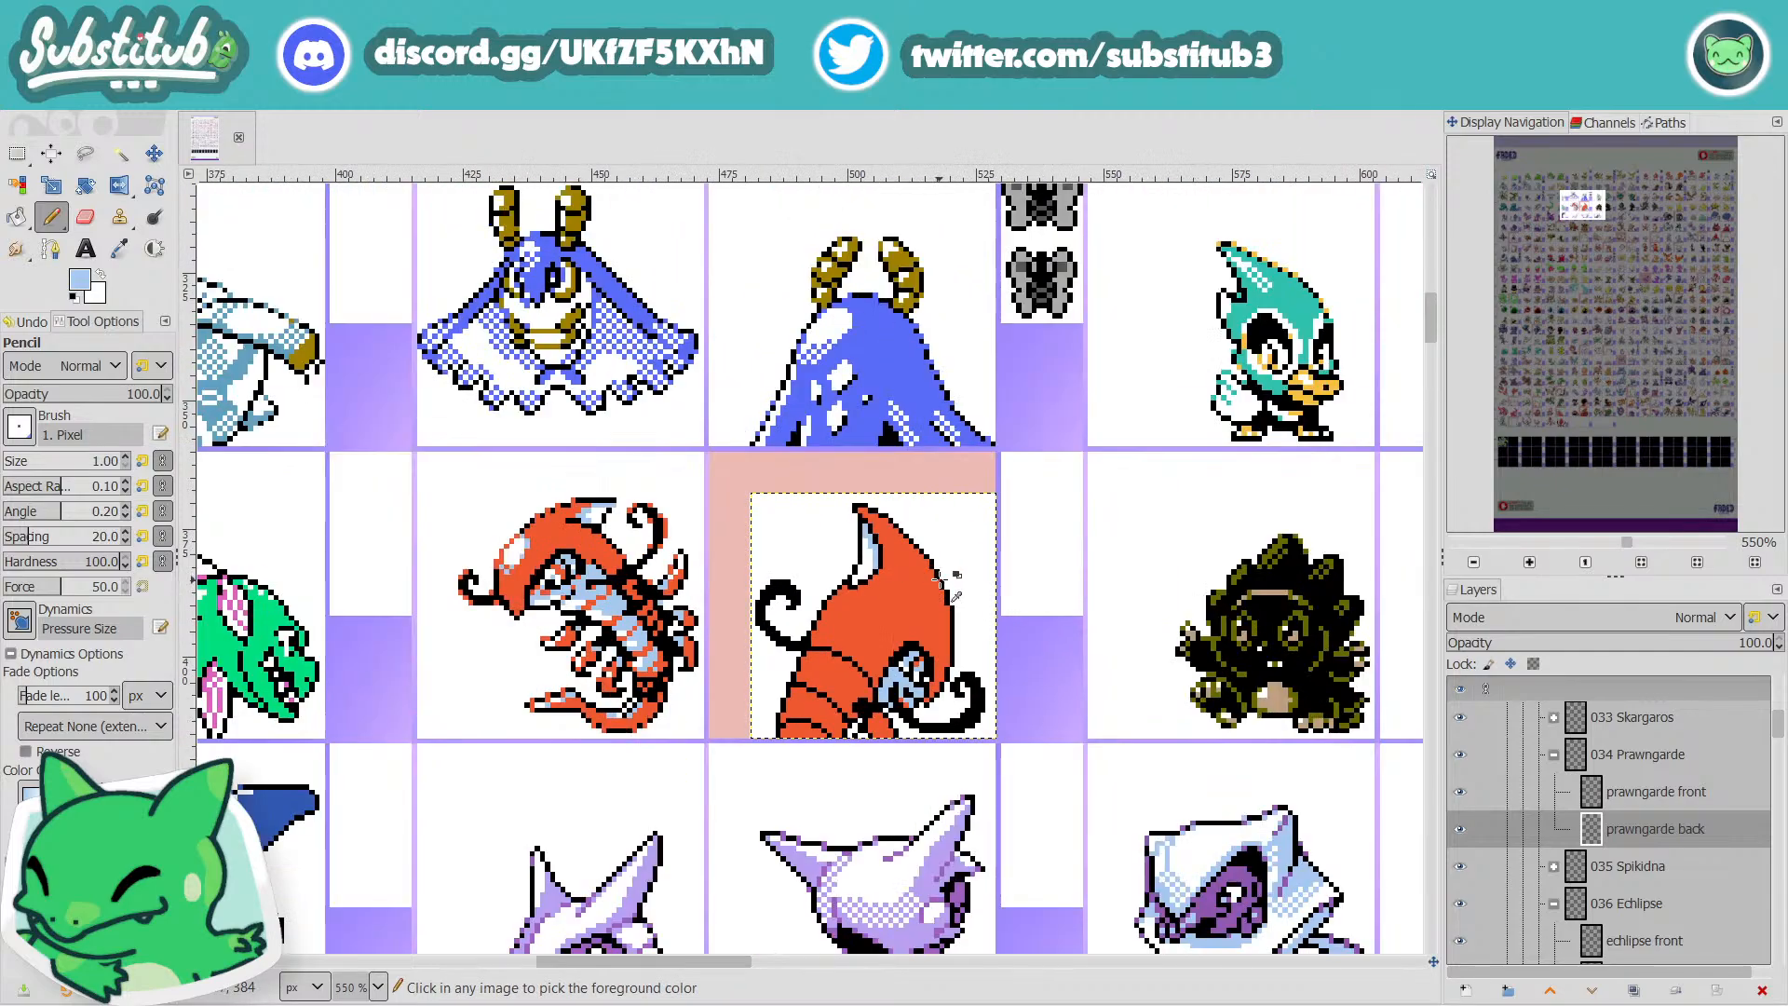
scroll(917, 588, up, 5)
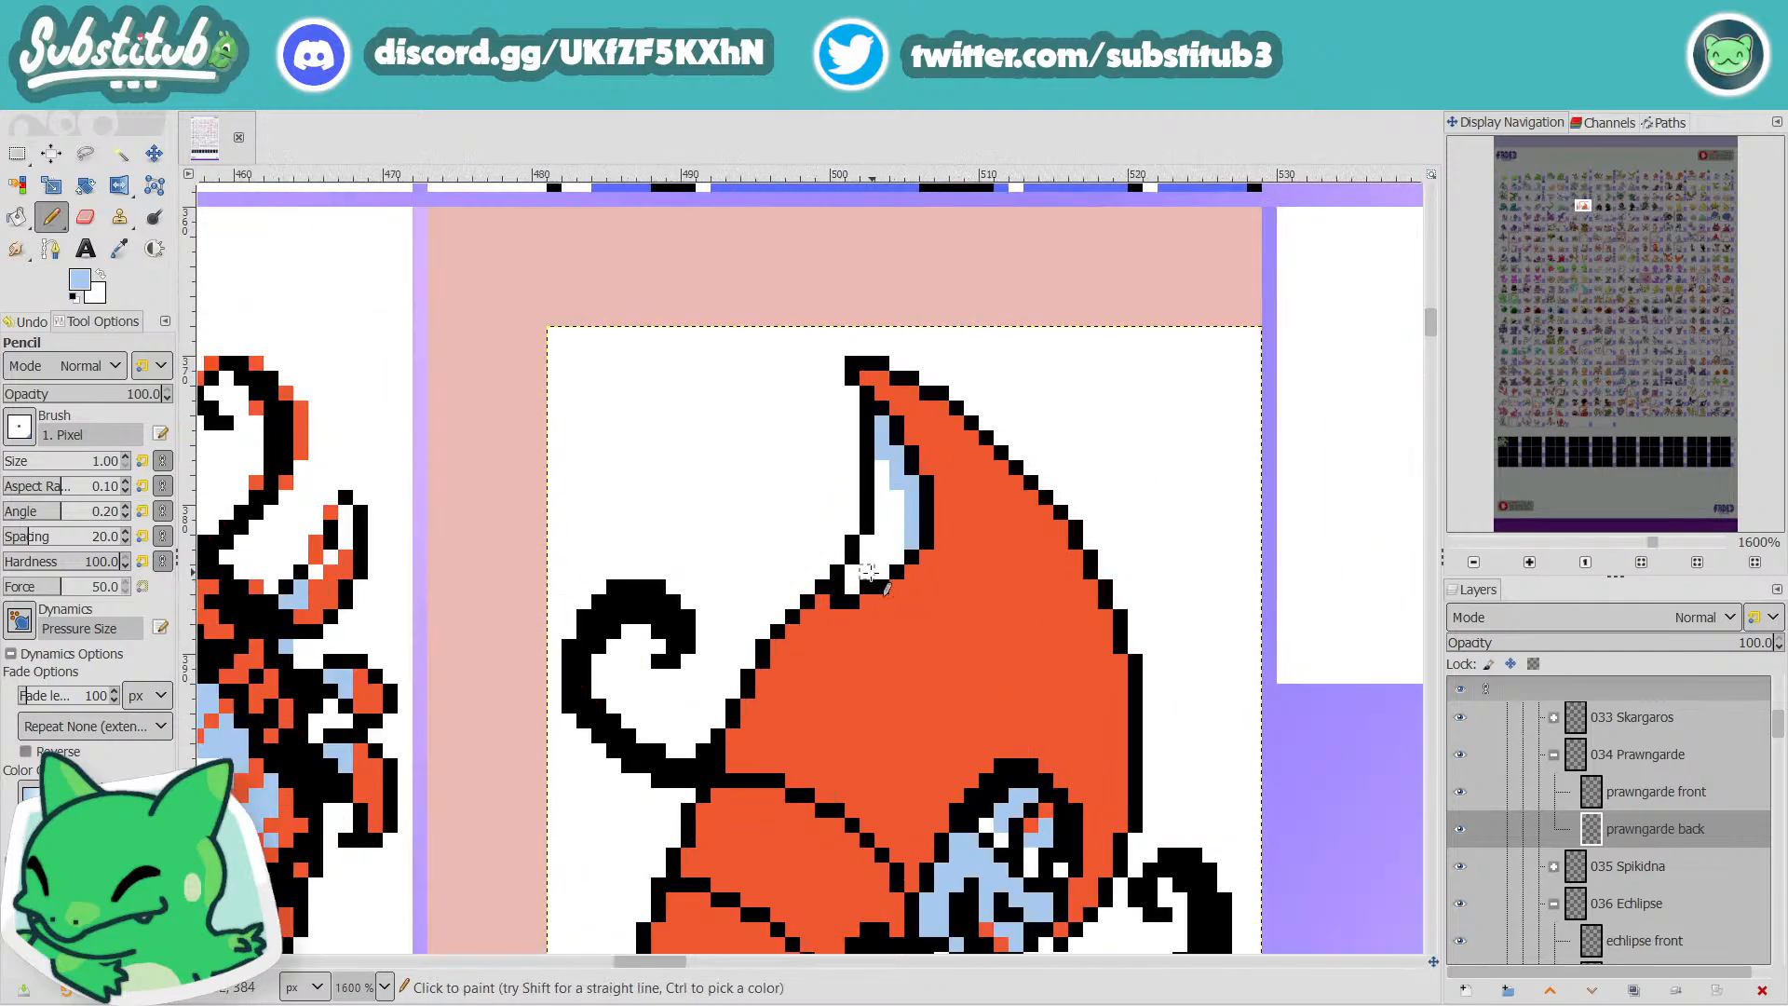
click(853, 584)
click(883, 558)
scroll(896, 545, down, 3)
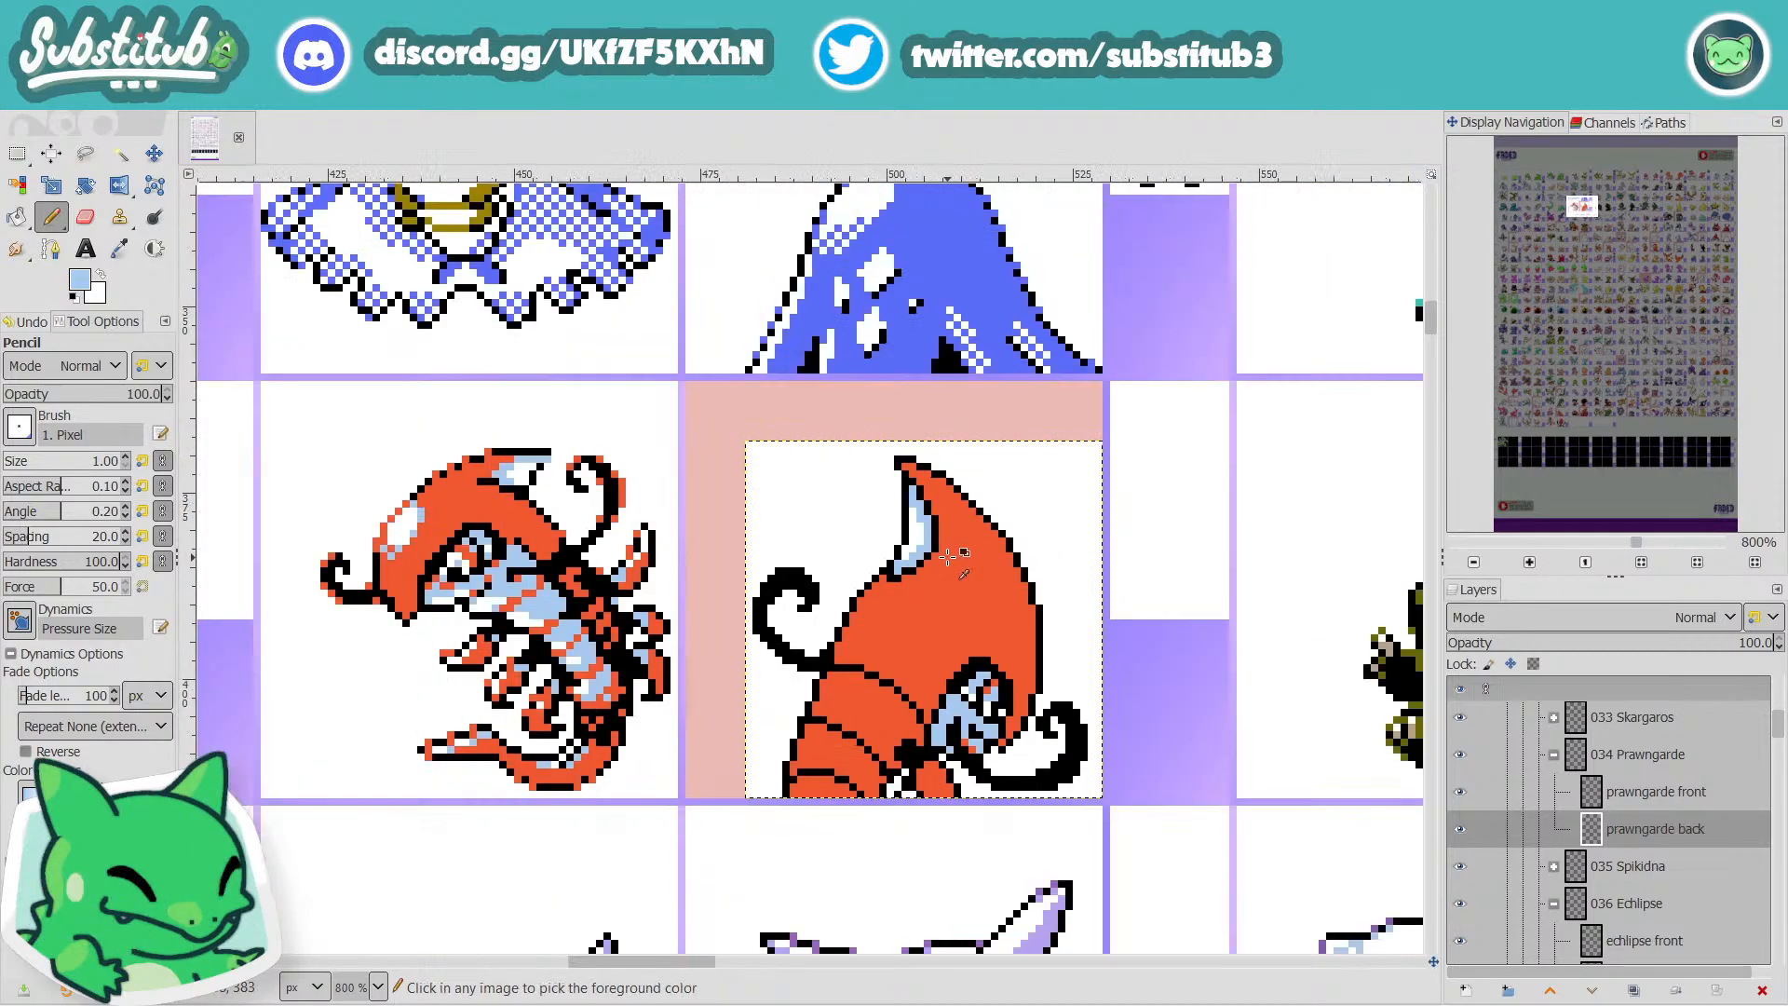
Swap to white and pencil a few highlight pixels onto the back sprite's light blue cheek directly beneath the eye.
scroll(1017, 606, up, 3)
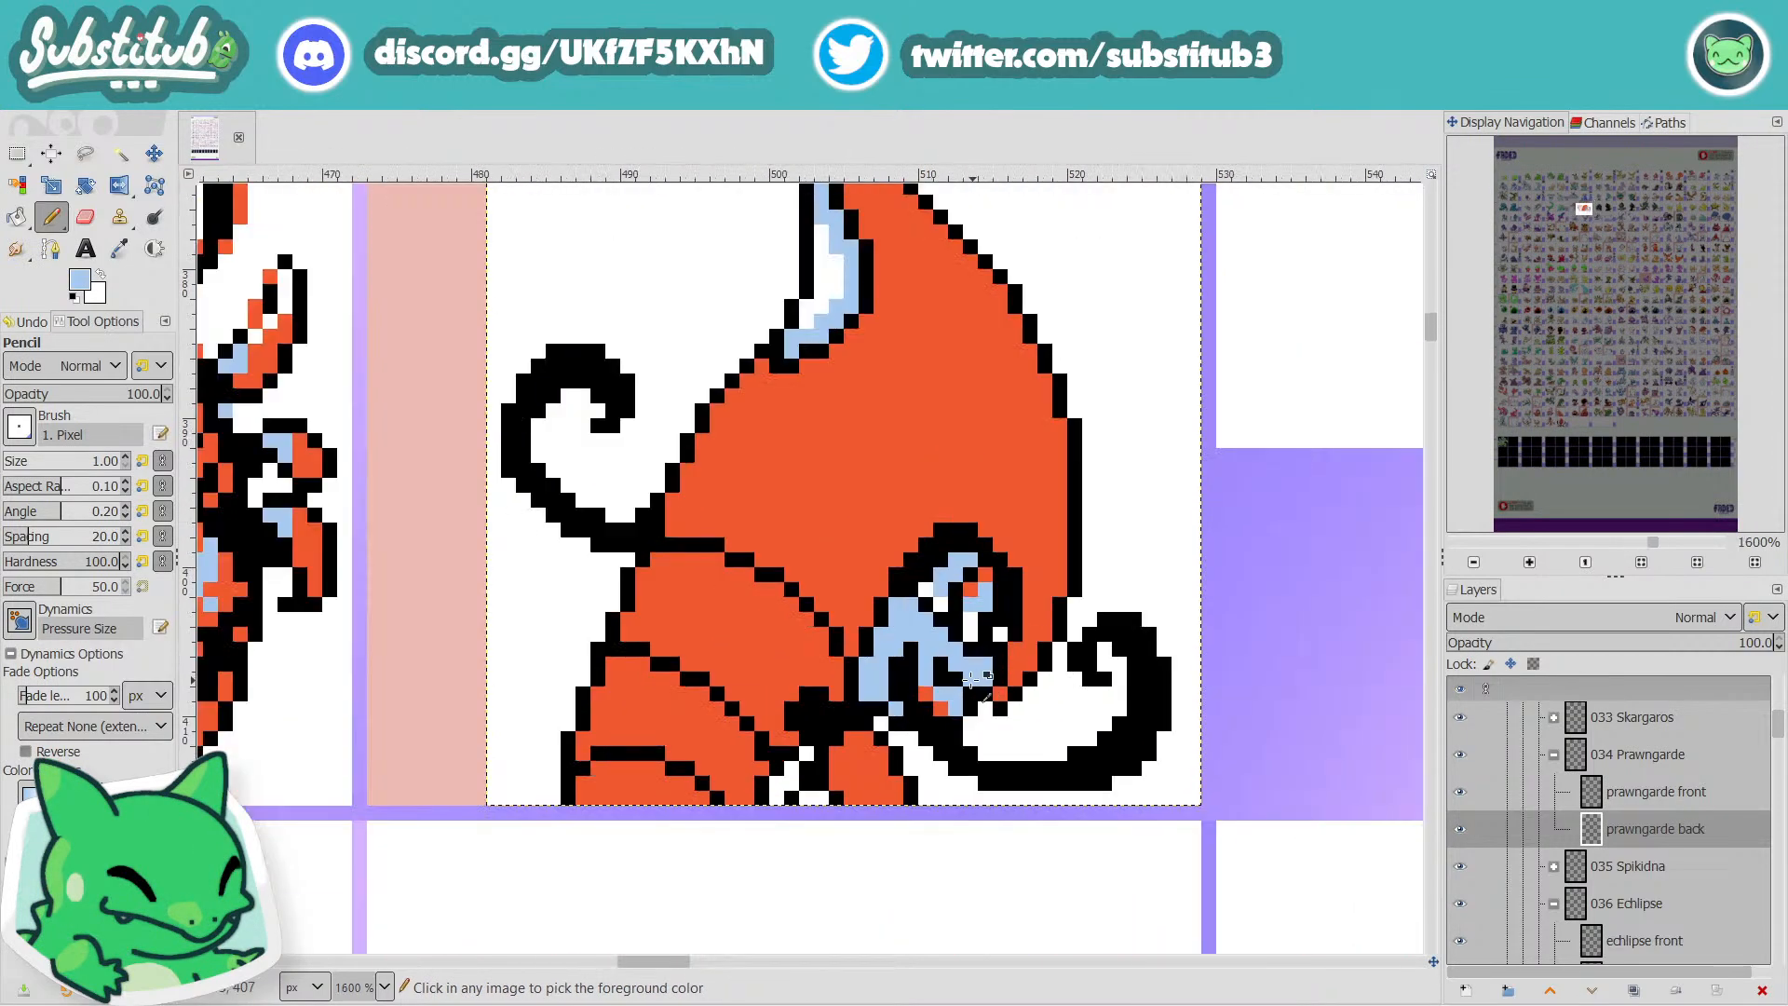
key(x)
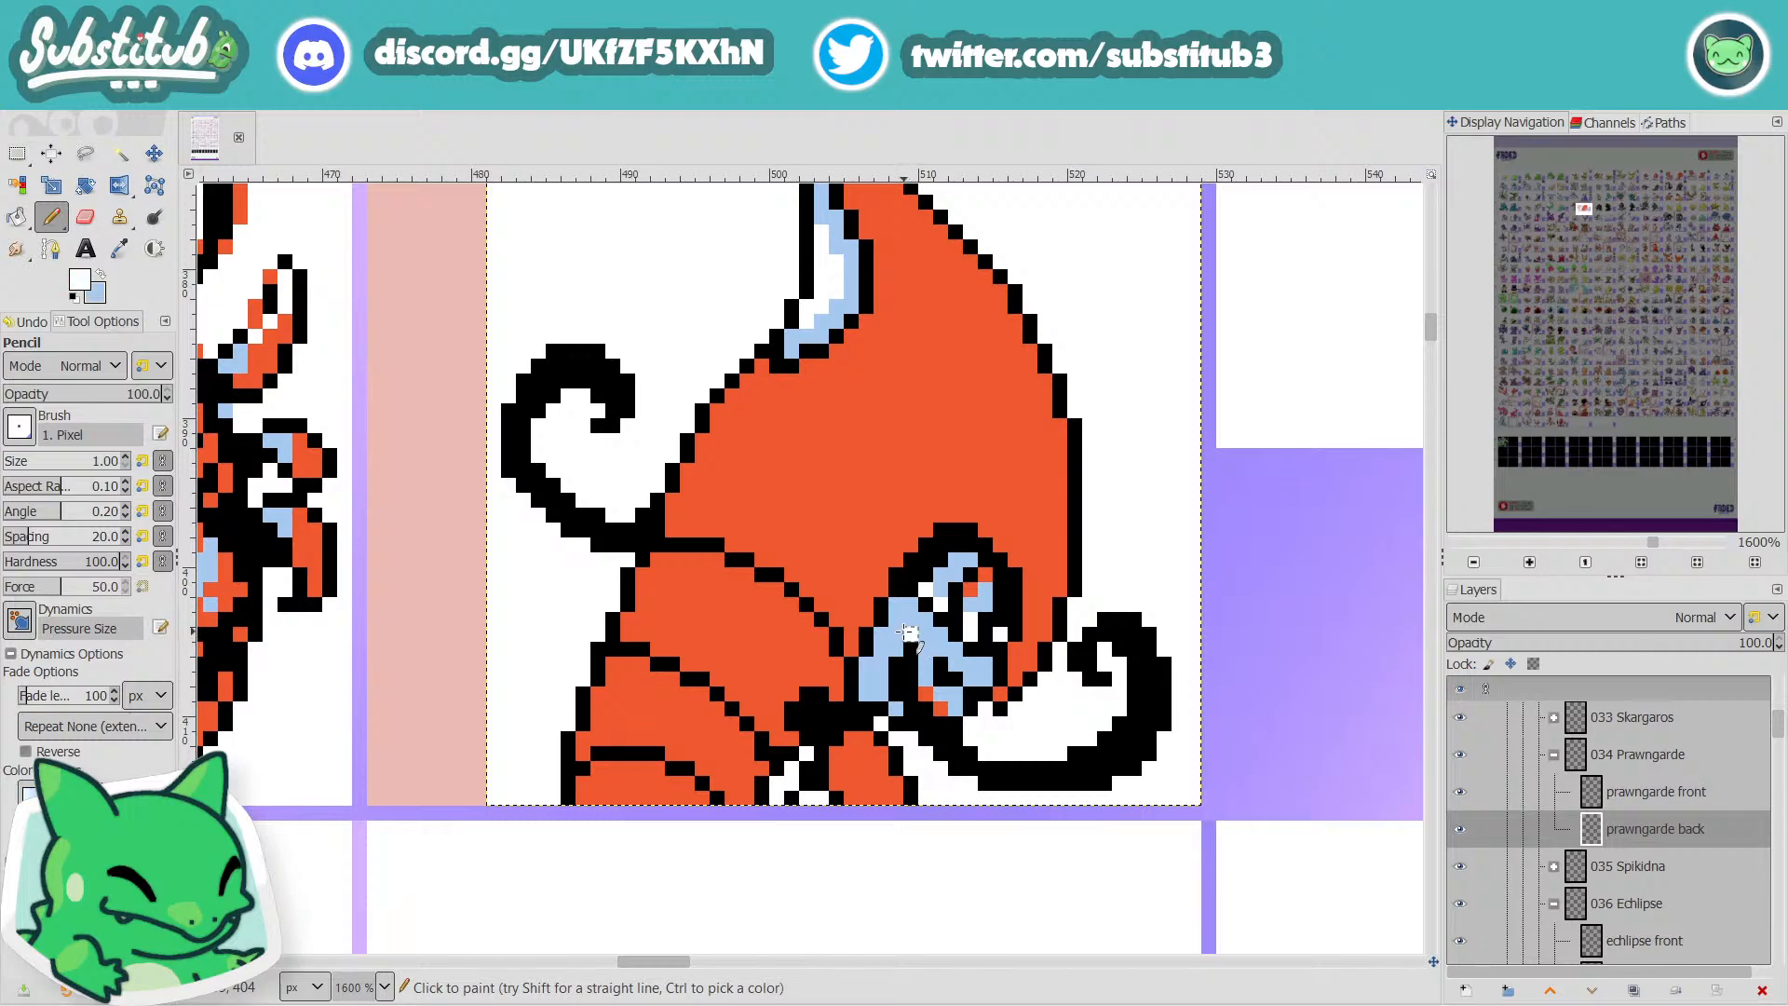
scroll(906, 610, down, 4)
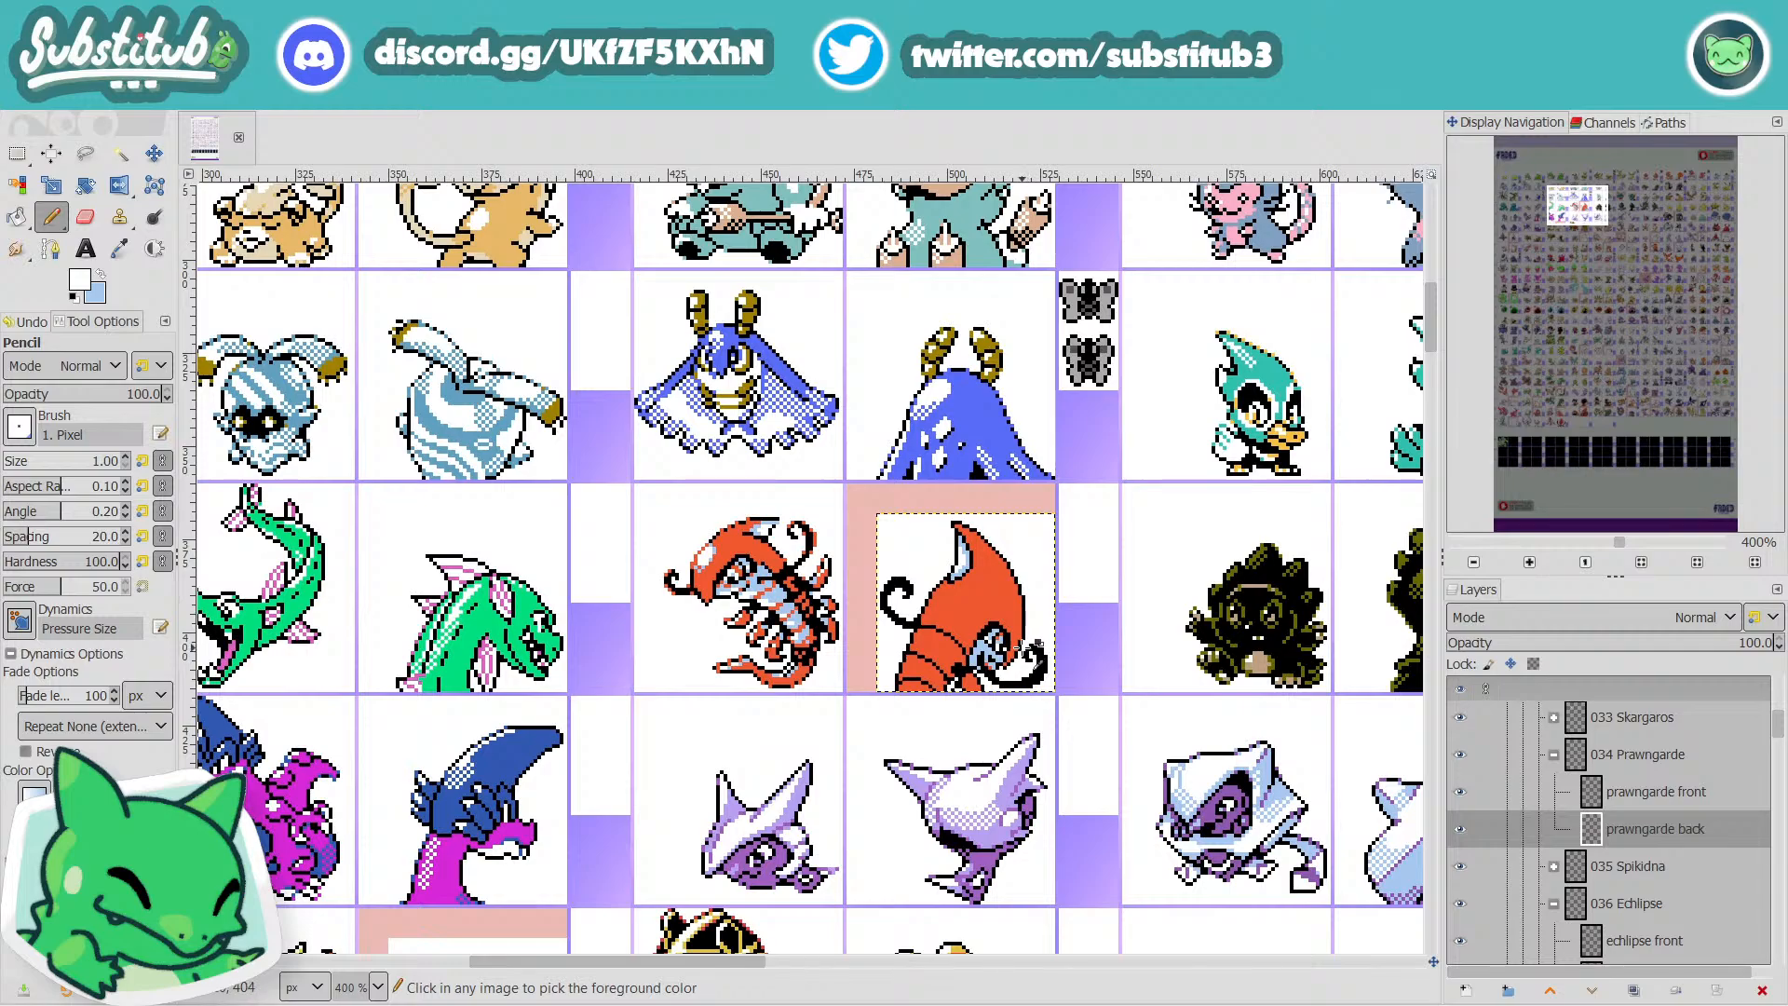
scroll(1021, 645, up, 5)
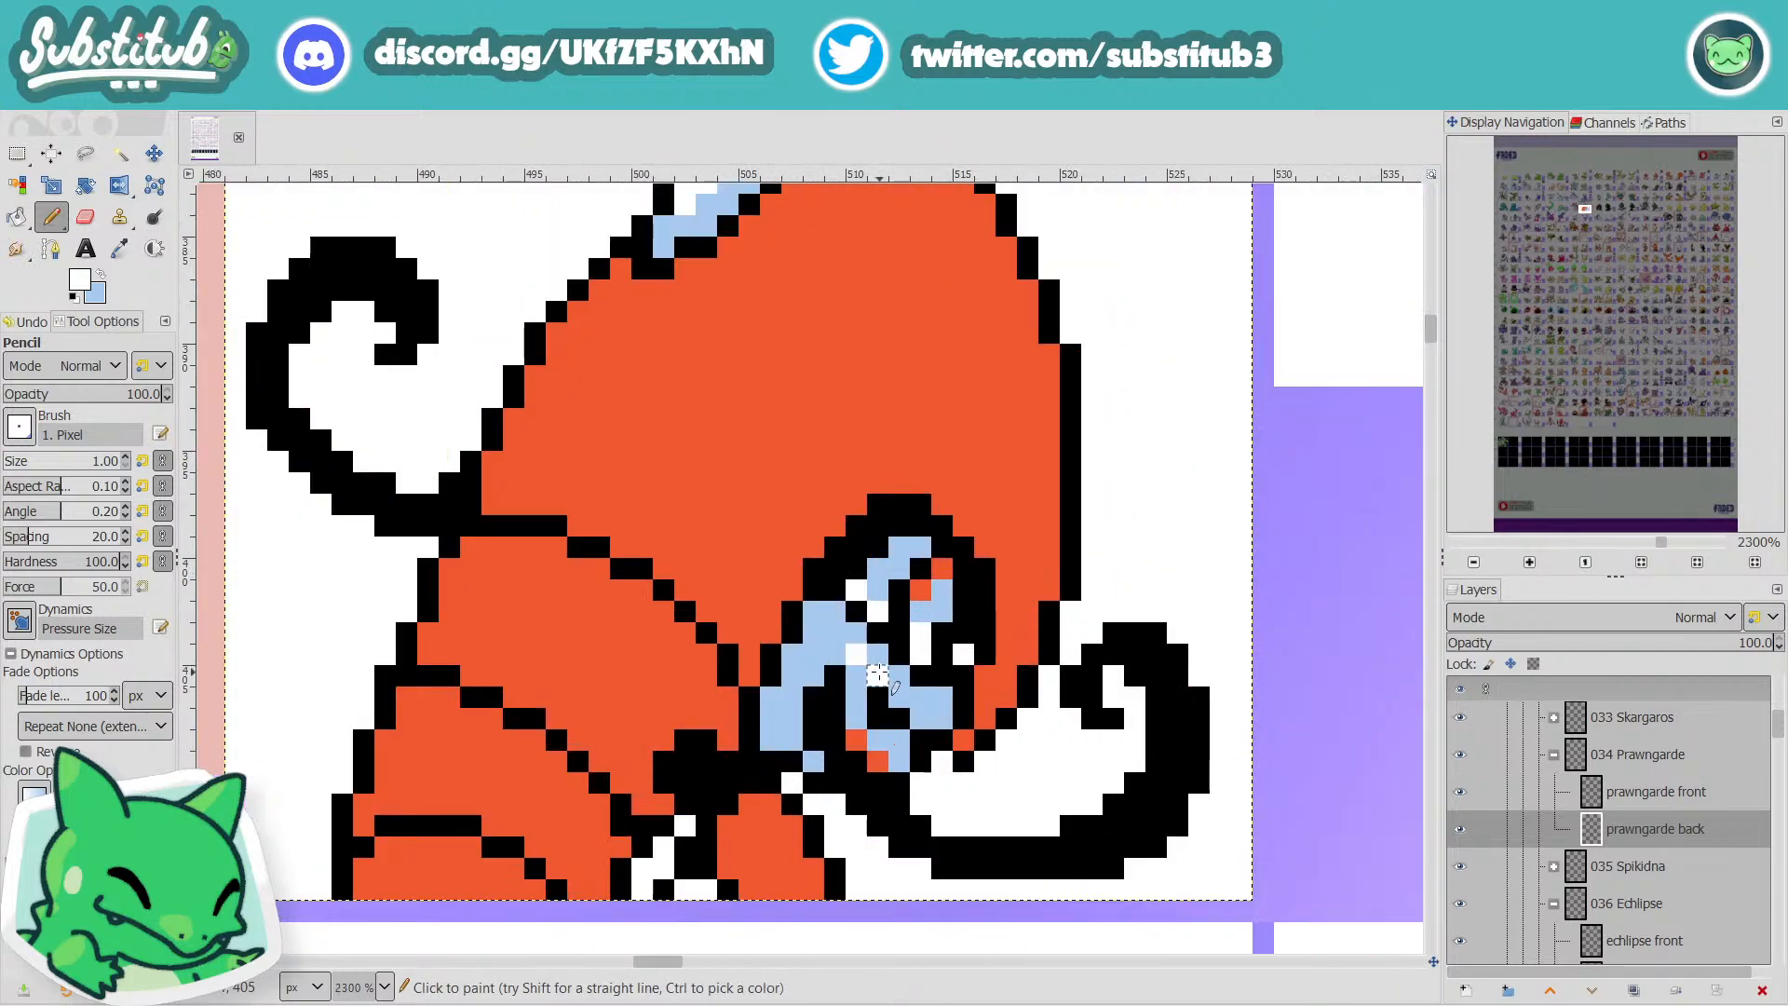
click(879, 655)
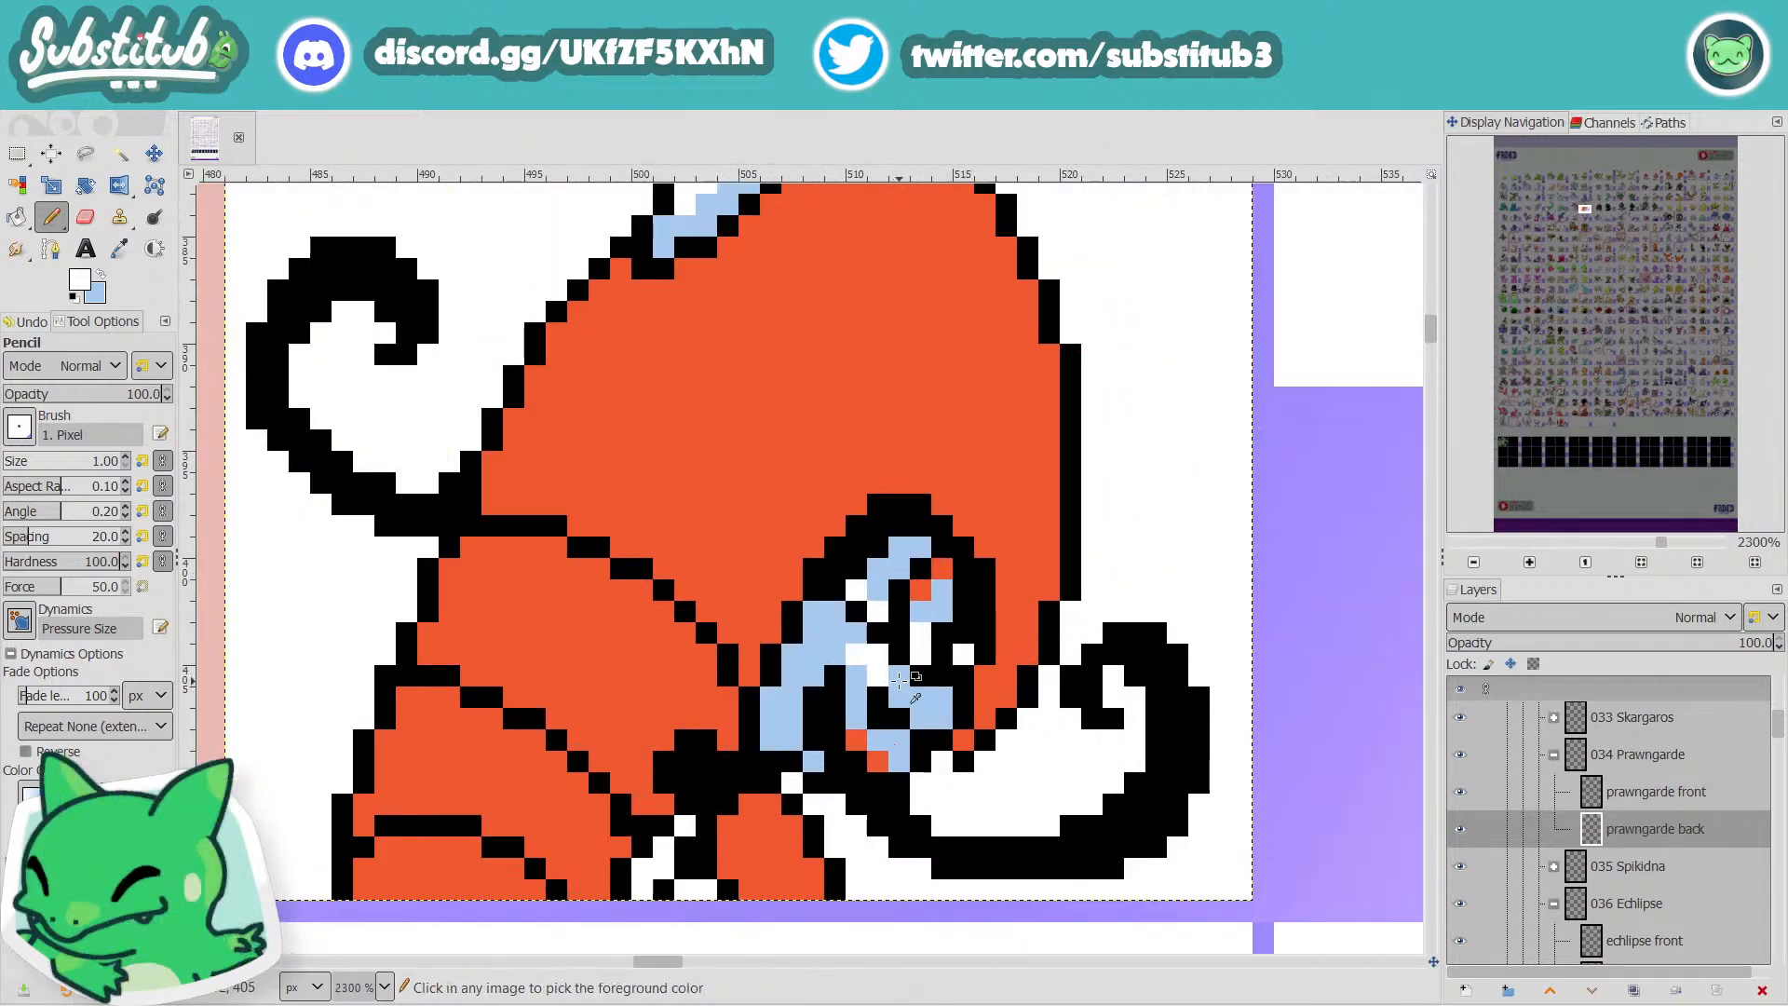
click(901, 691)
scroll(921, 702, down, 5)
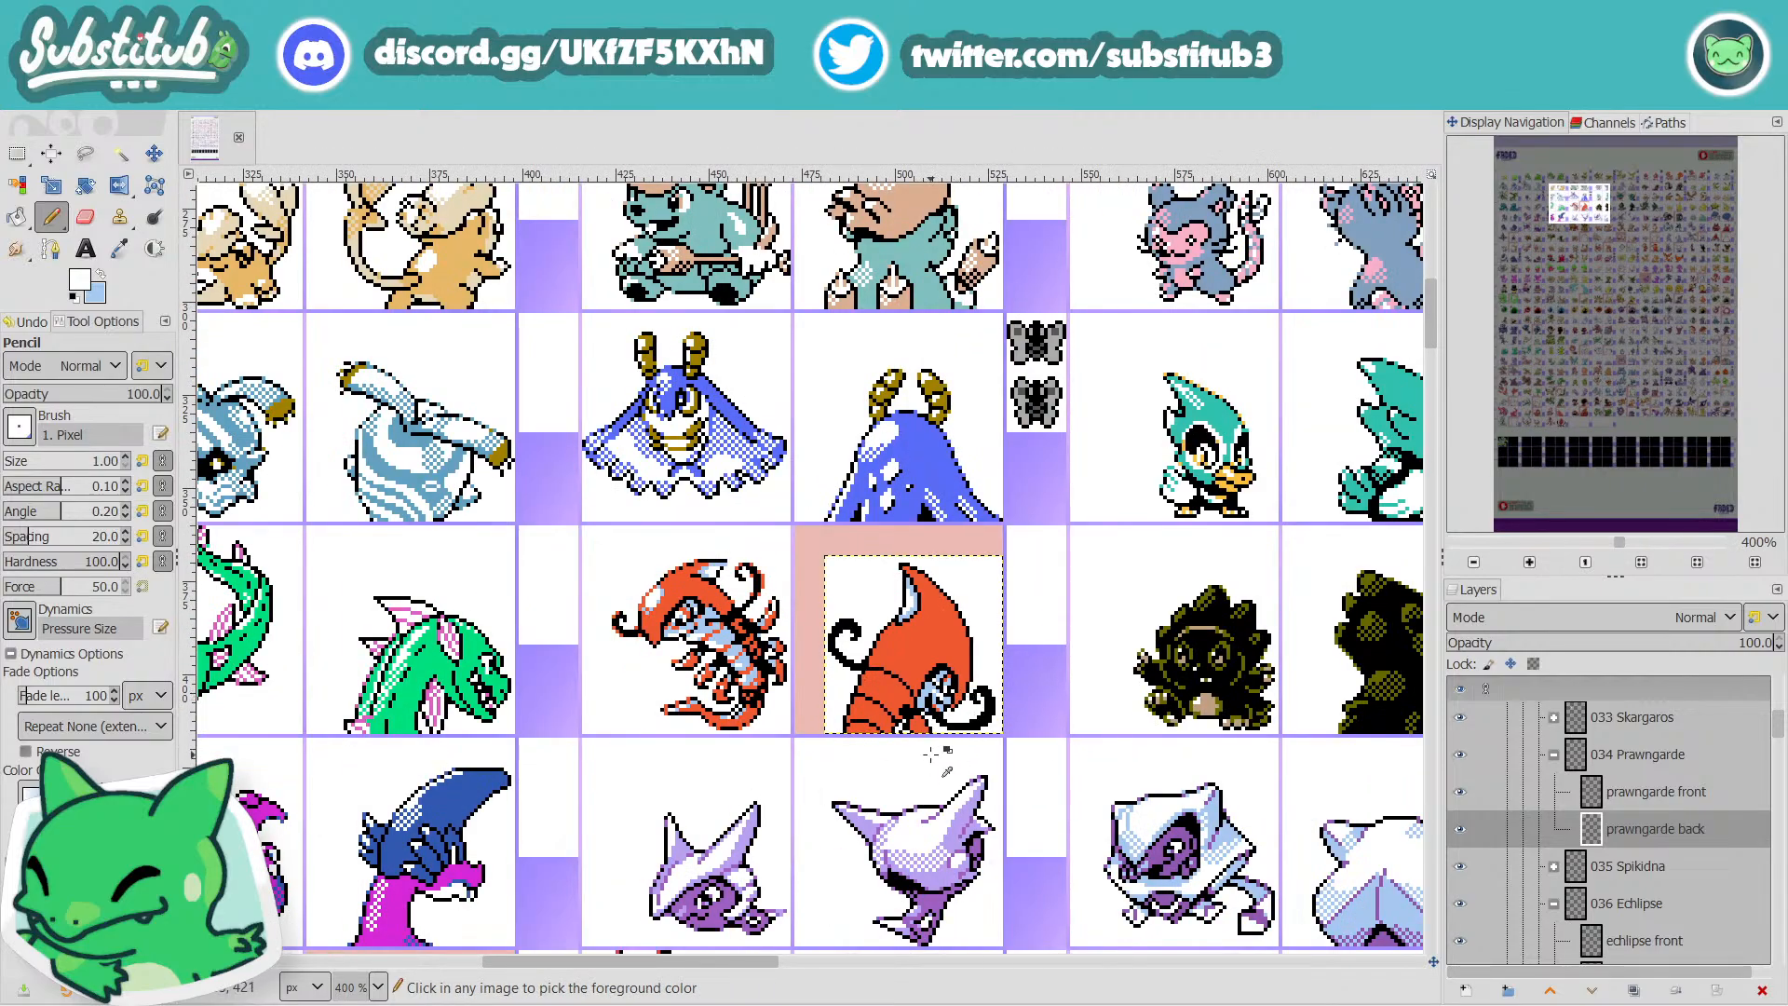
Save the image, then swap to light blue and shade the white gap between the body and limb at the back sprite's lower edge.
key(ctrl+s)
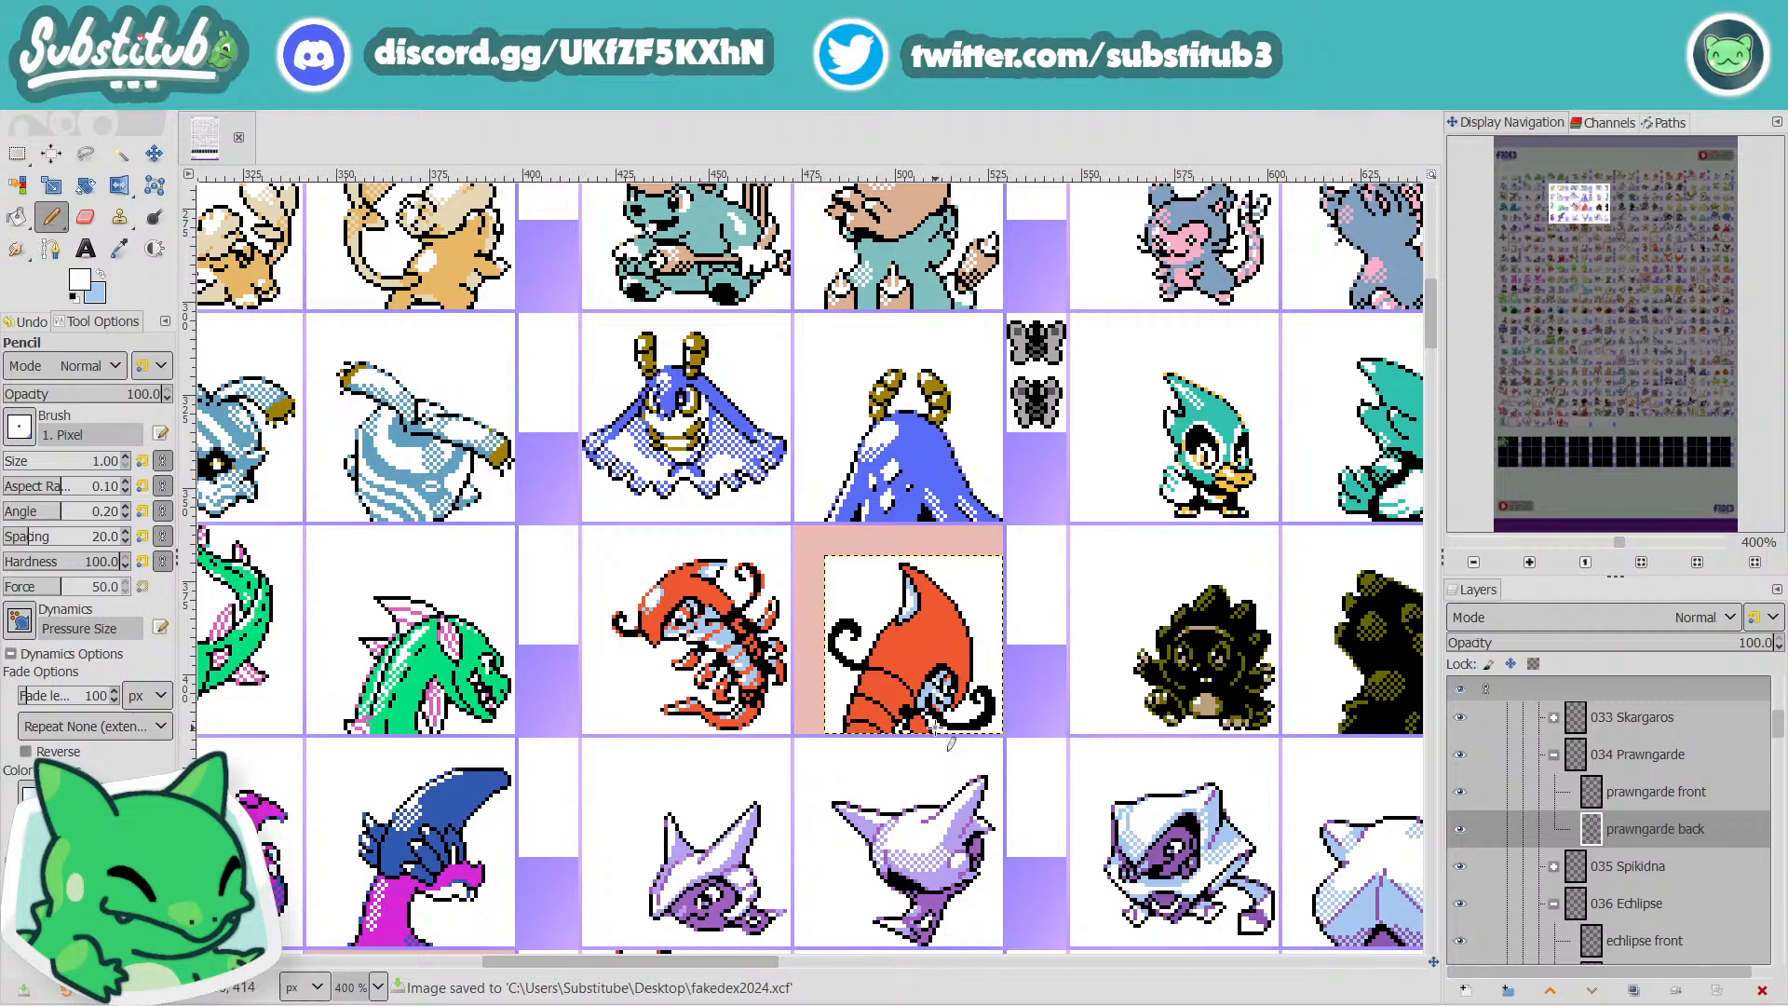
scroll(932, 726, up, 8)
key(x)
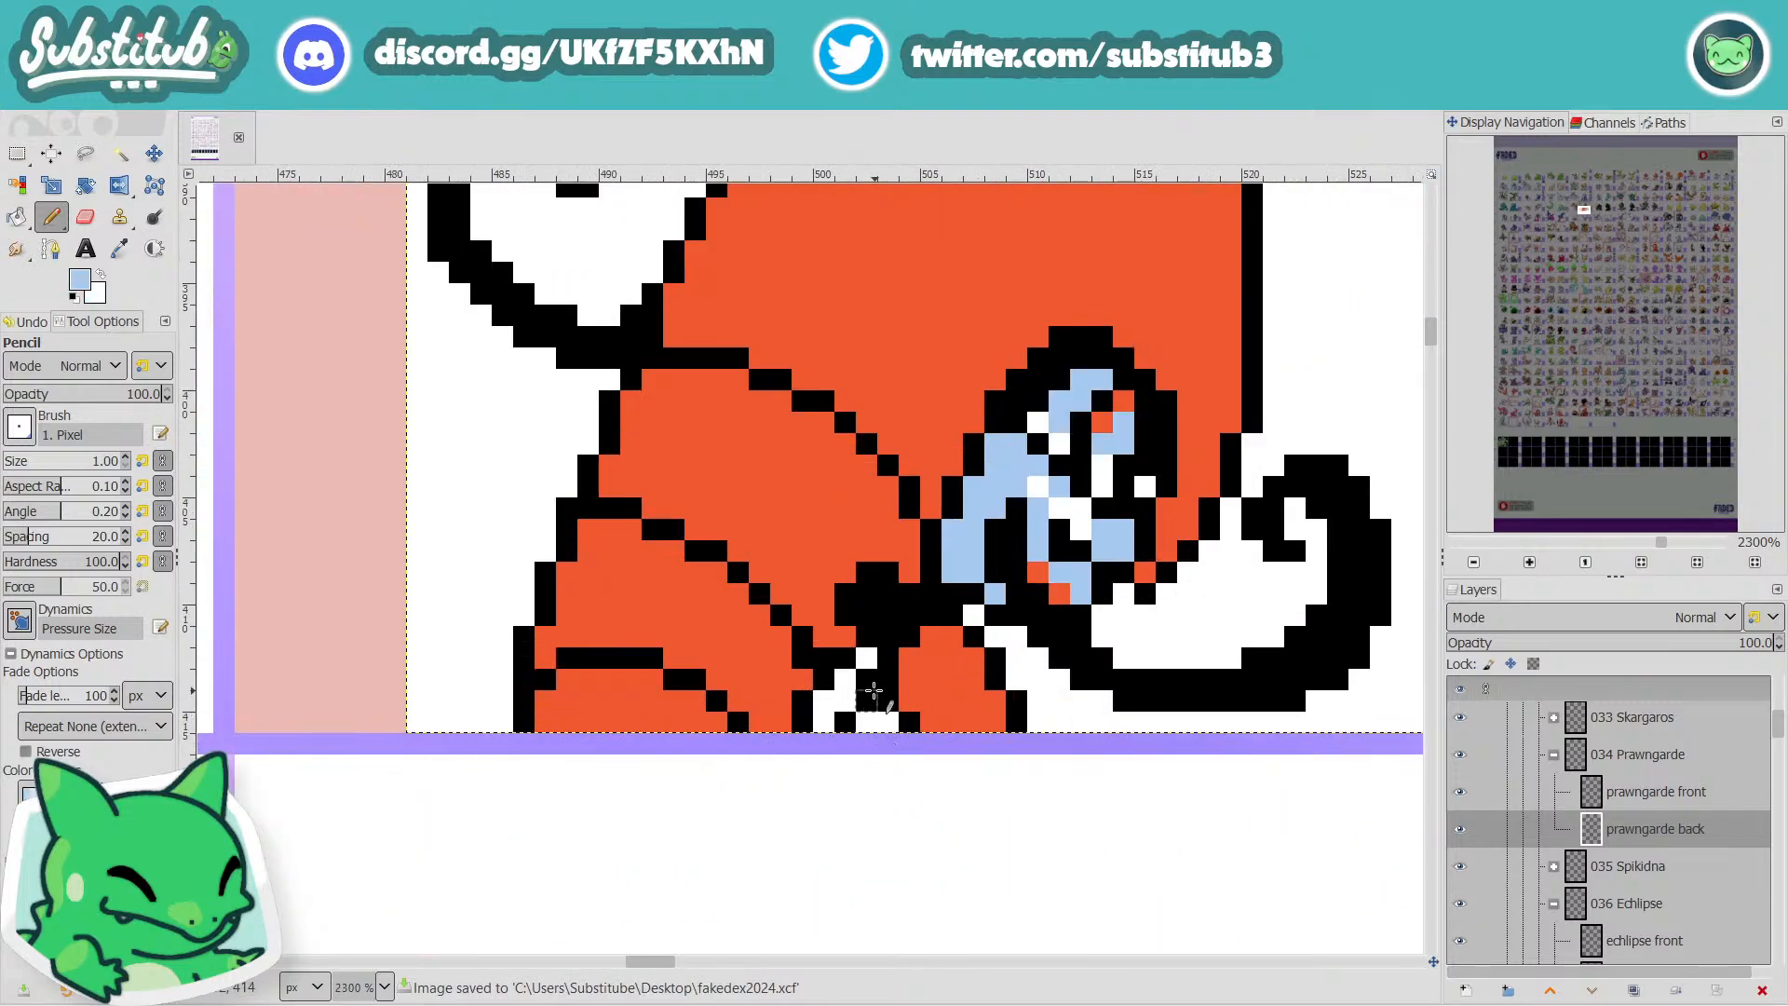
drag(867, 659, 825, 722)
scroll(963, 714, down, 4)
scroll(969, 713, up, 3)
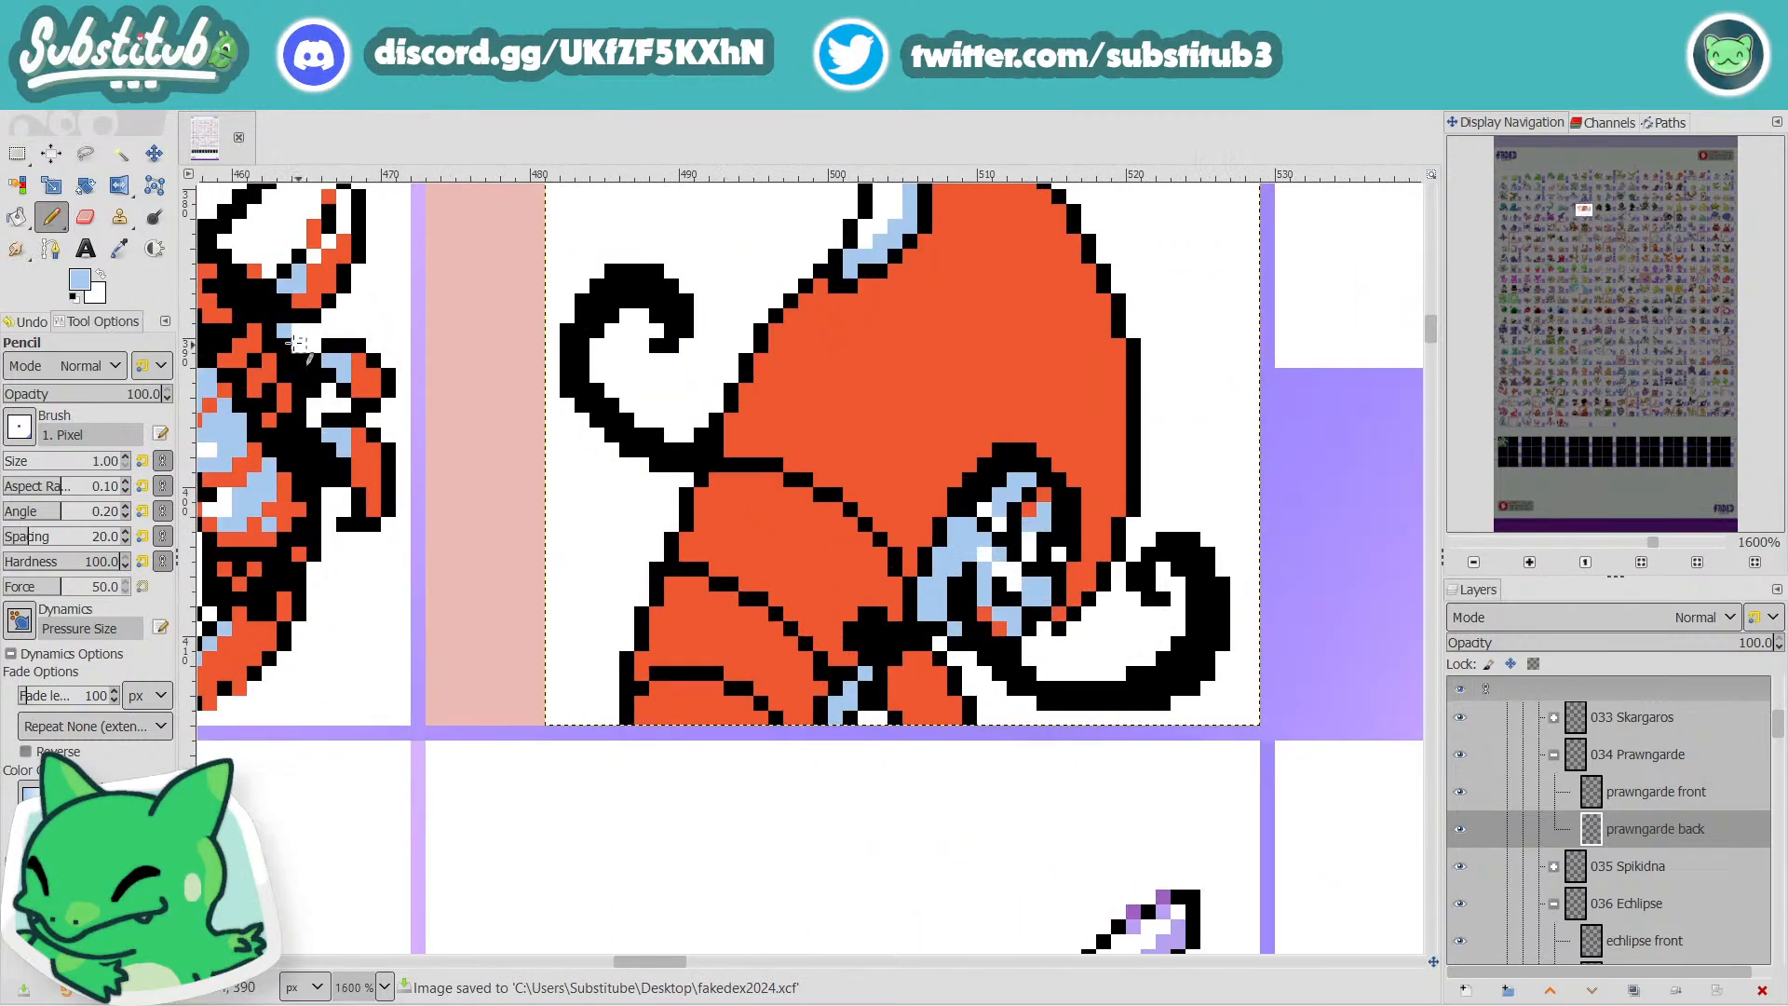
Pick the orange from the helmet, pencil single pixels on the outer corners of the back sprite's left antenna curl, and save the file.
ctrl+click(991, 391)
scroll(969, 458, up, 3)
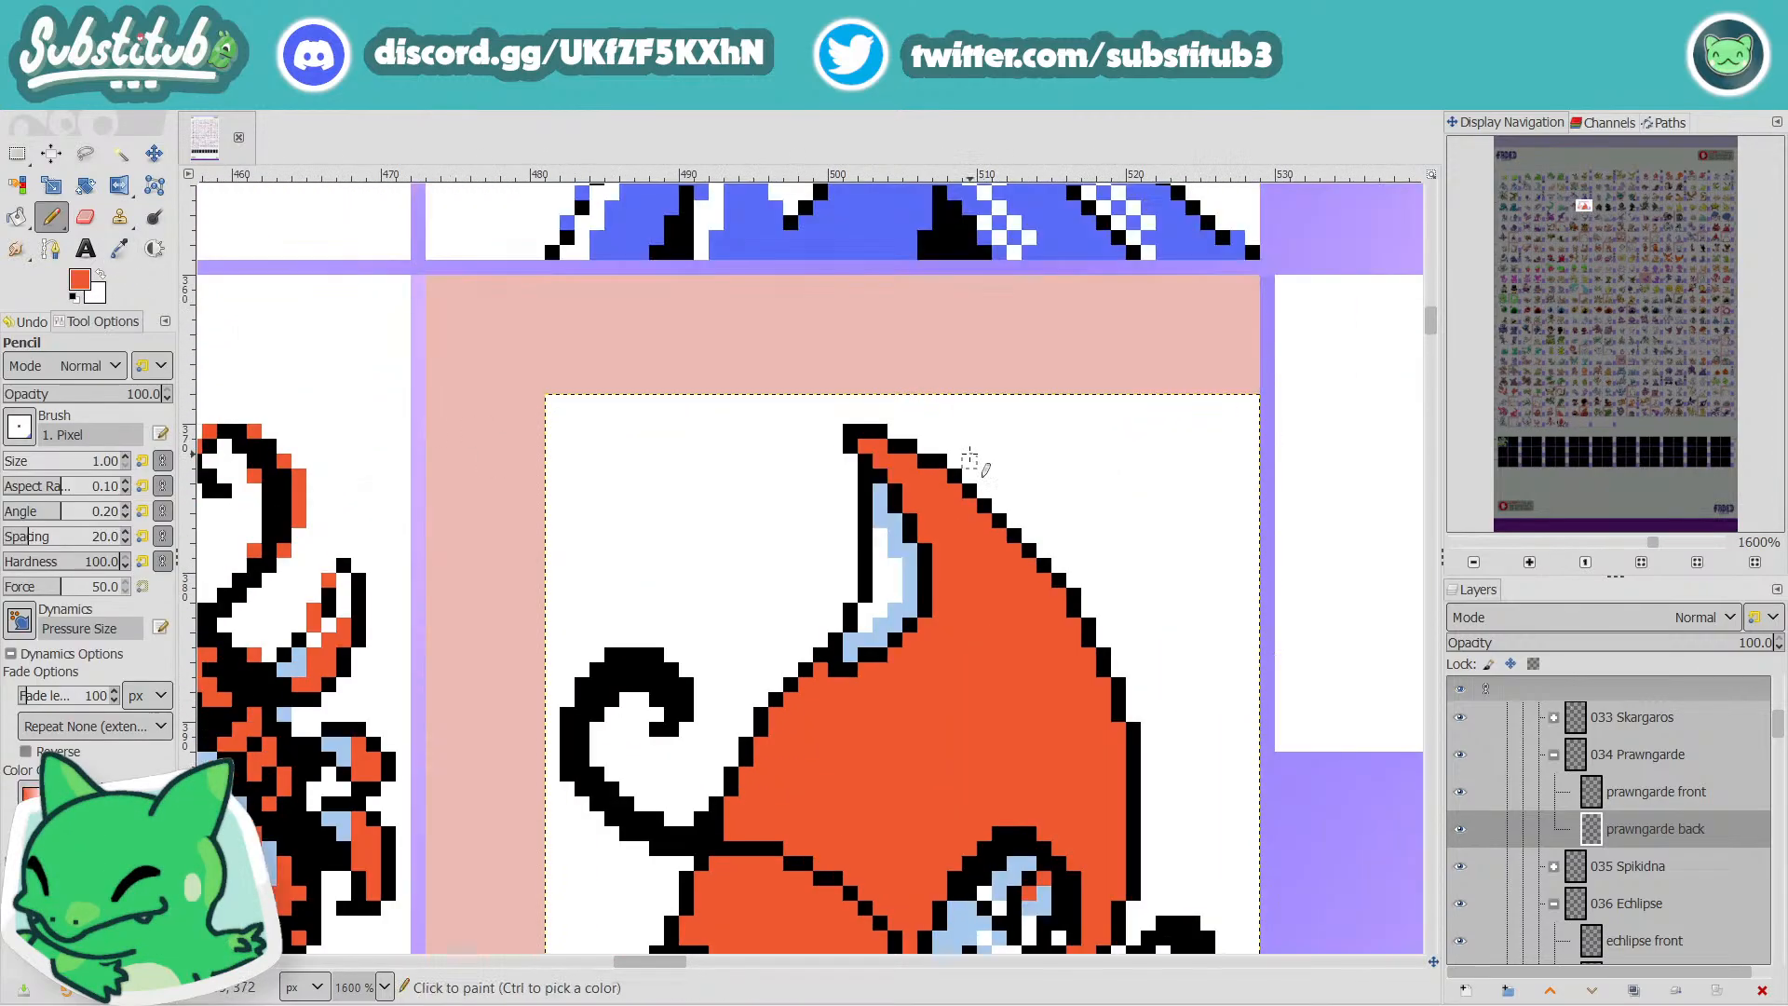
scroll(856, 535, down, 2)
scroll(853, 552, up, 1)
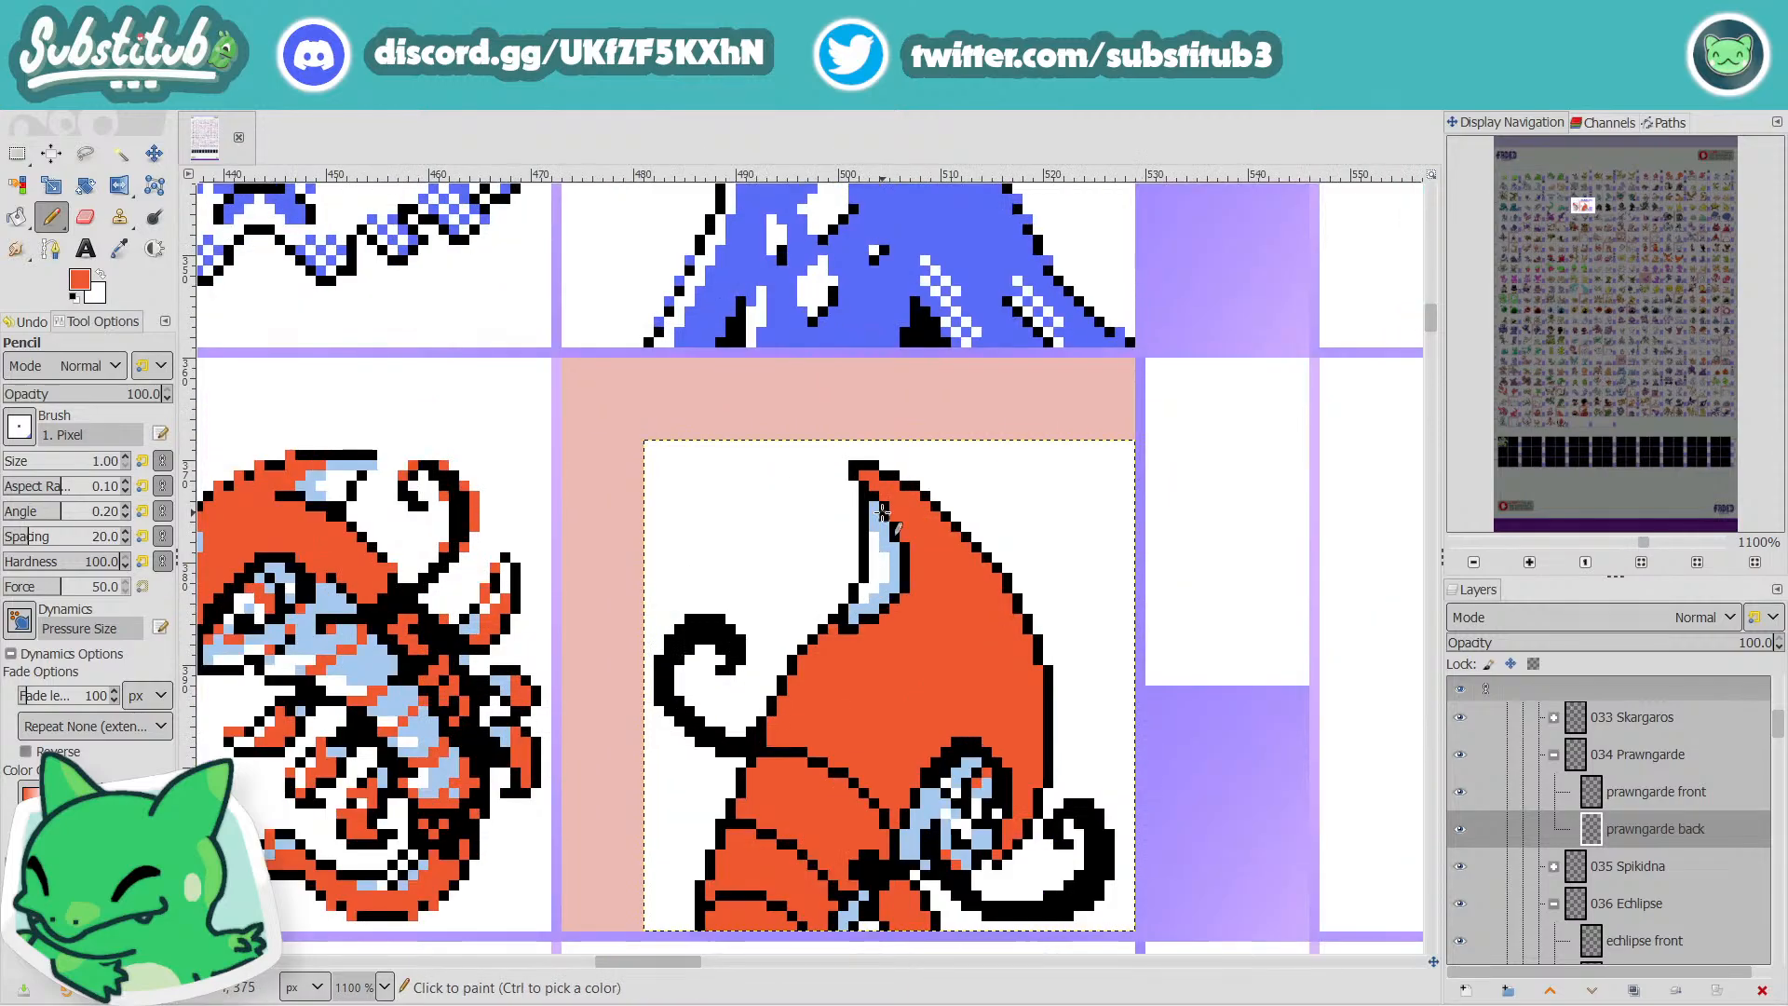
key(ctrl+z)
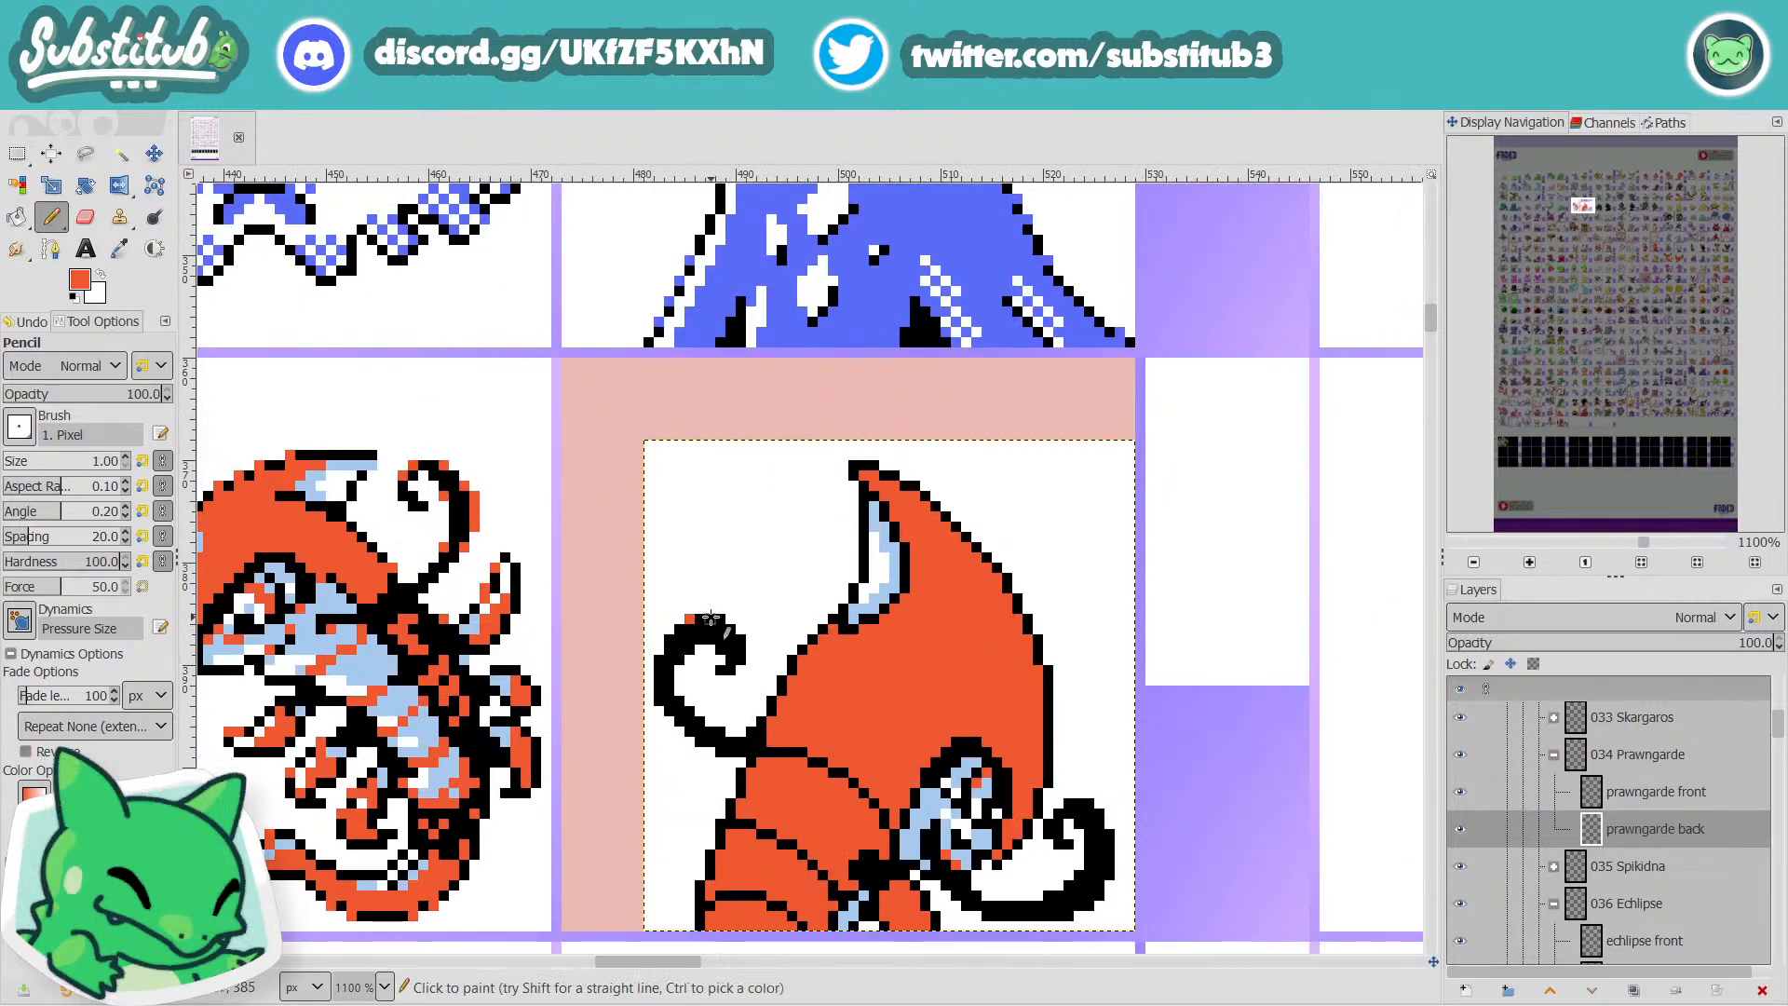
click(719, 618)
scroll(713, 666, down, 4)
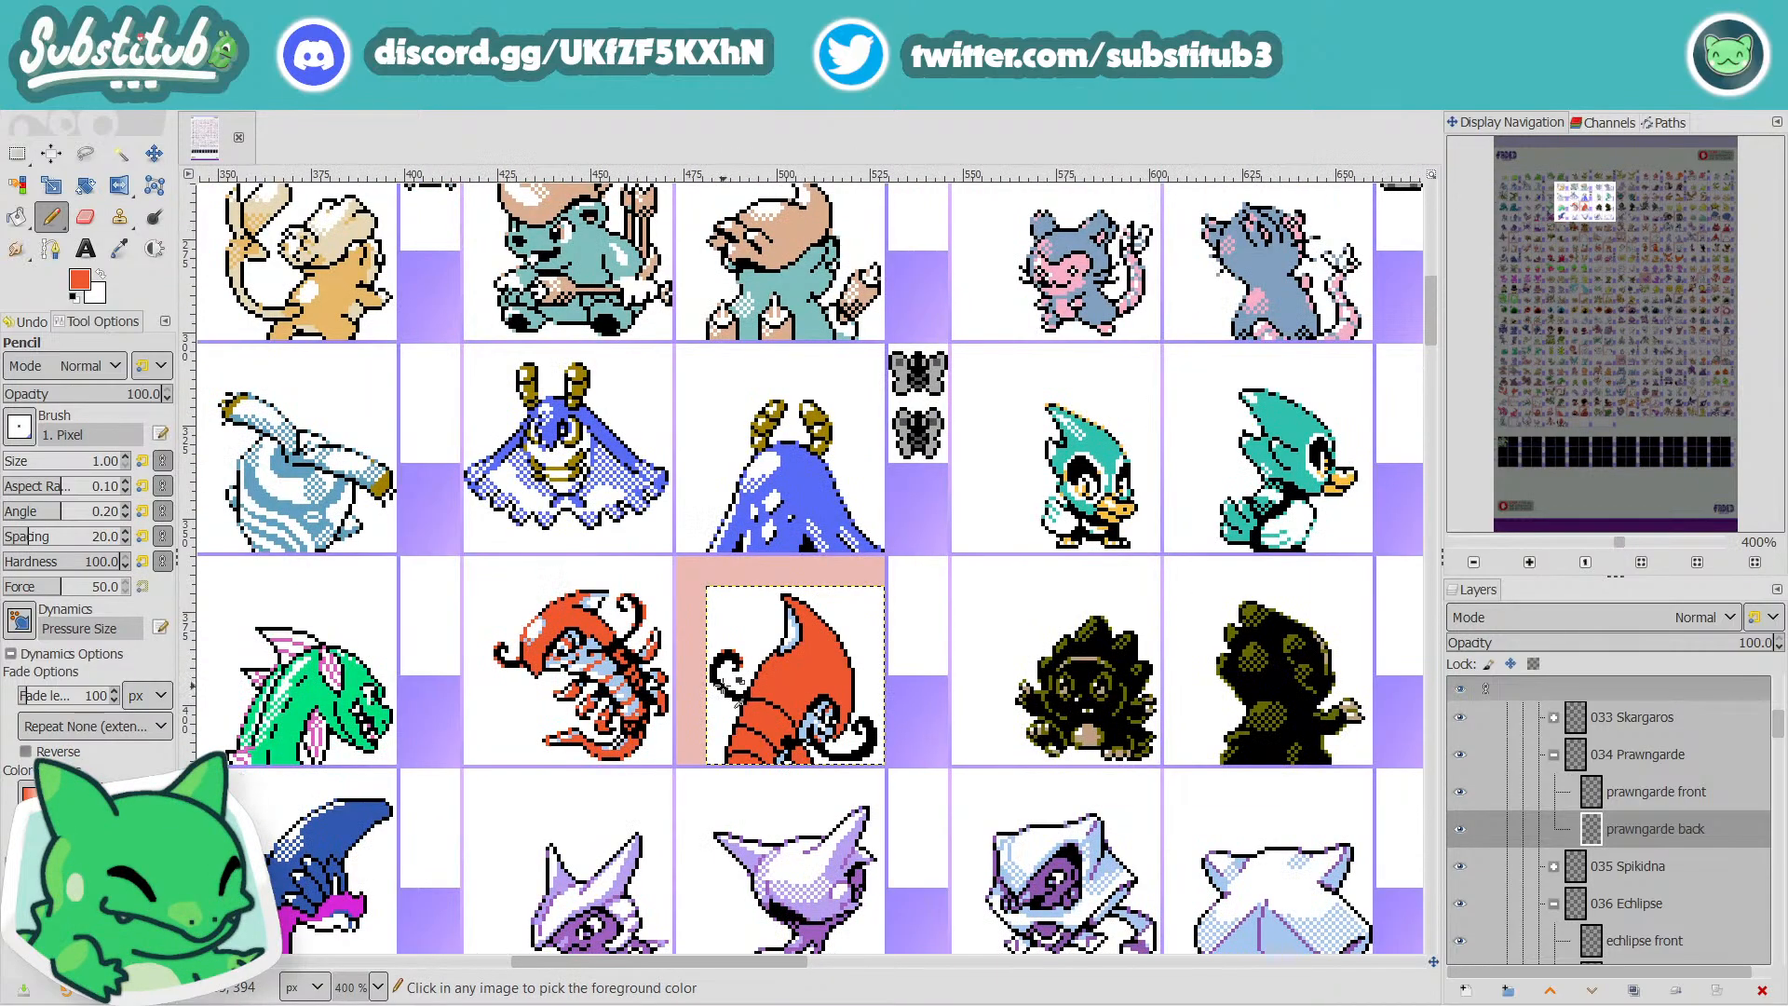
scroll(707, 645, up, 5)
click(680, 598)
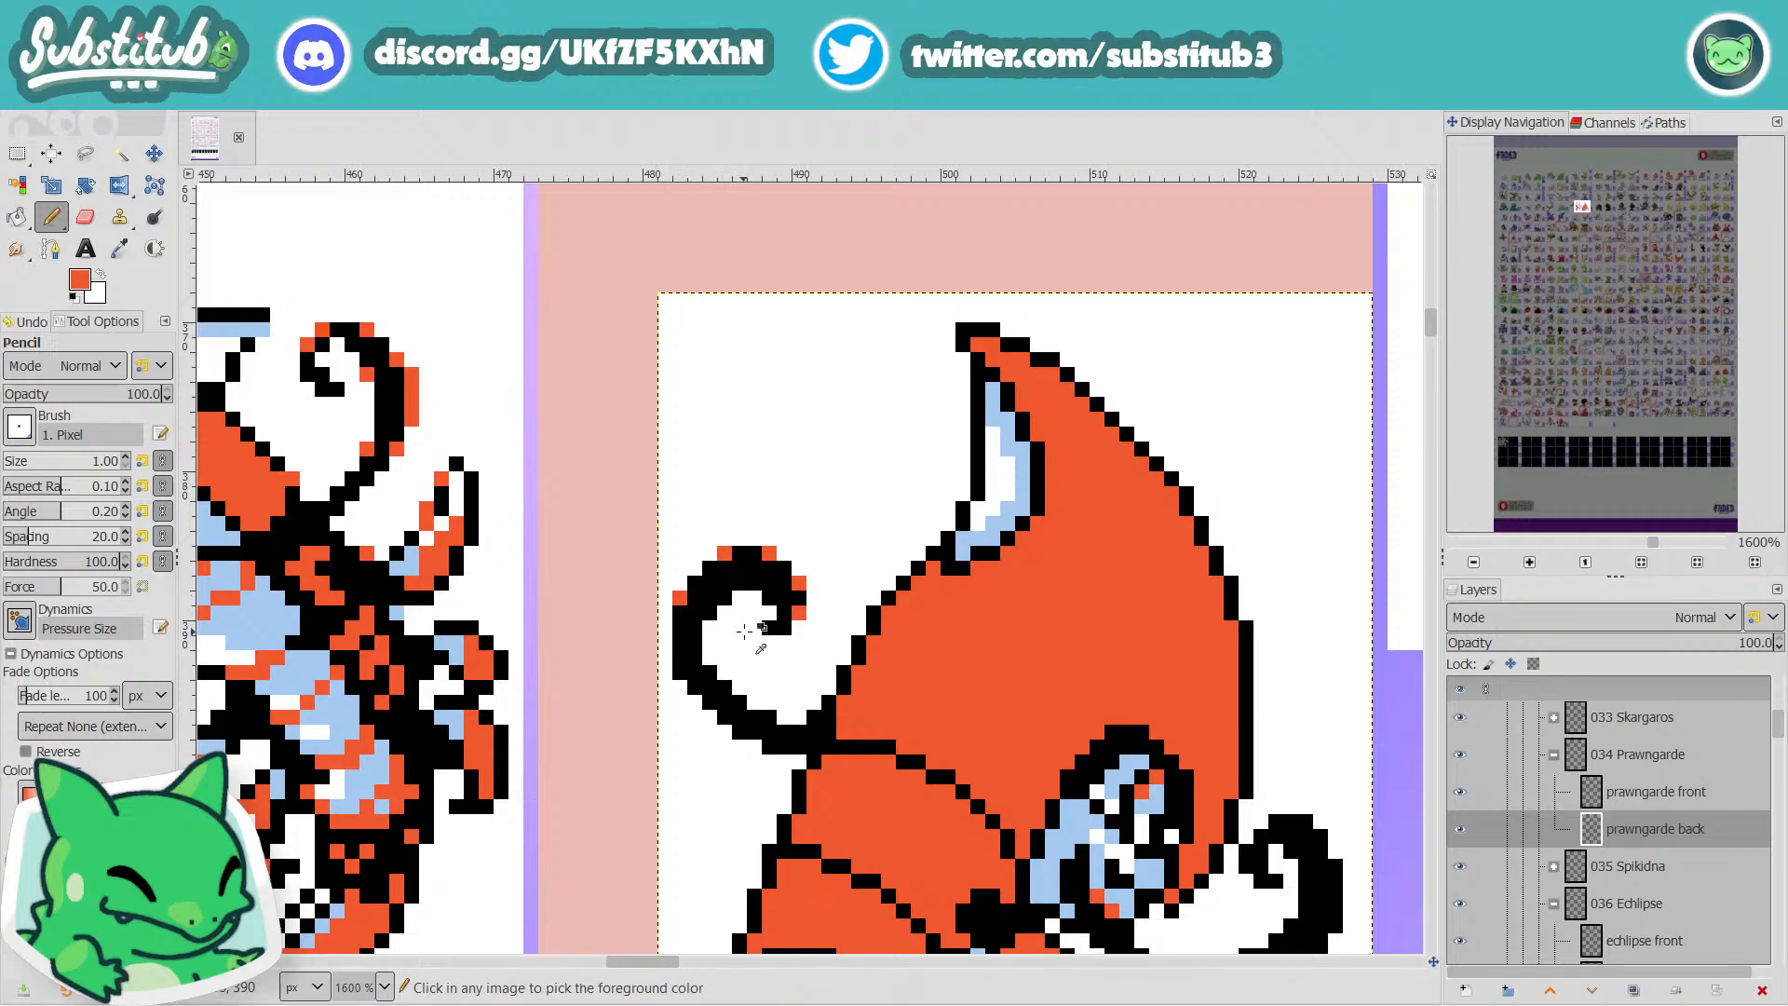
key(ctrl+s)
scroll(726, 612, down, 3)
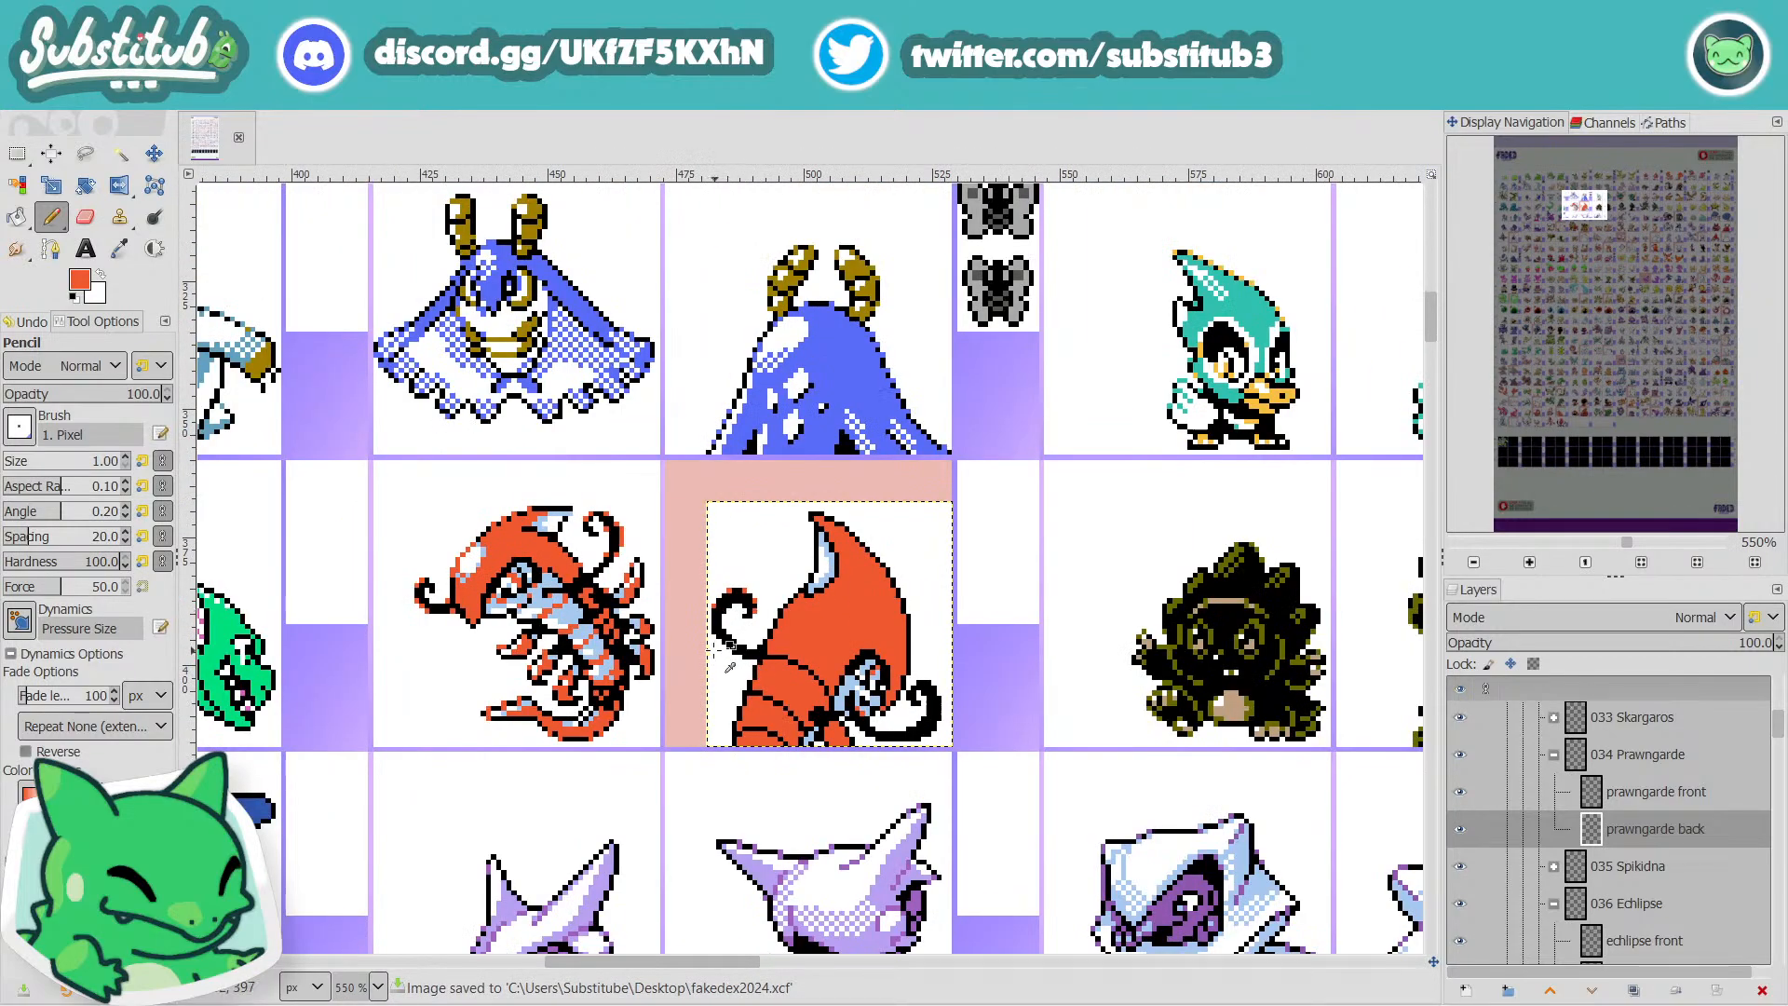
Pencil orange corner pixels on the left antenna's outer side and on the inside of its lower bend.
scroll(718, 643, up, 5)
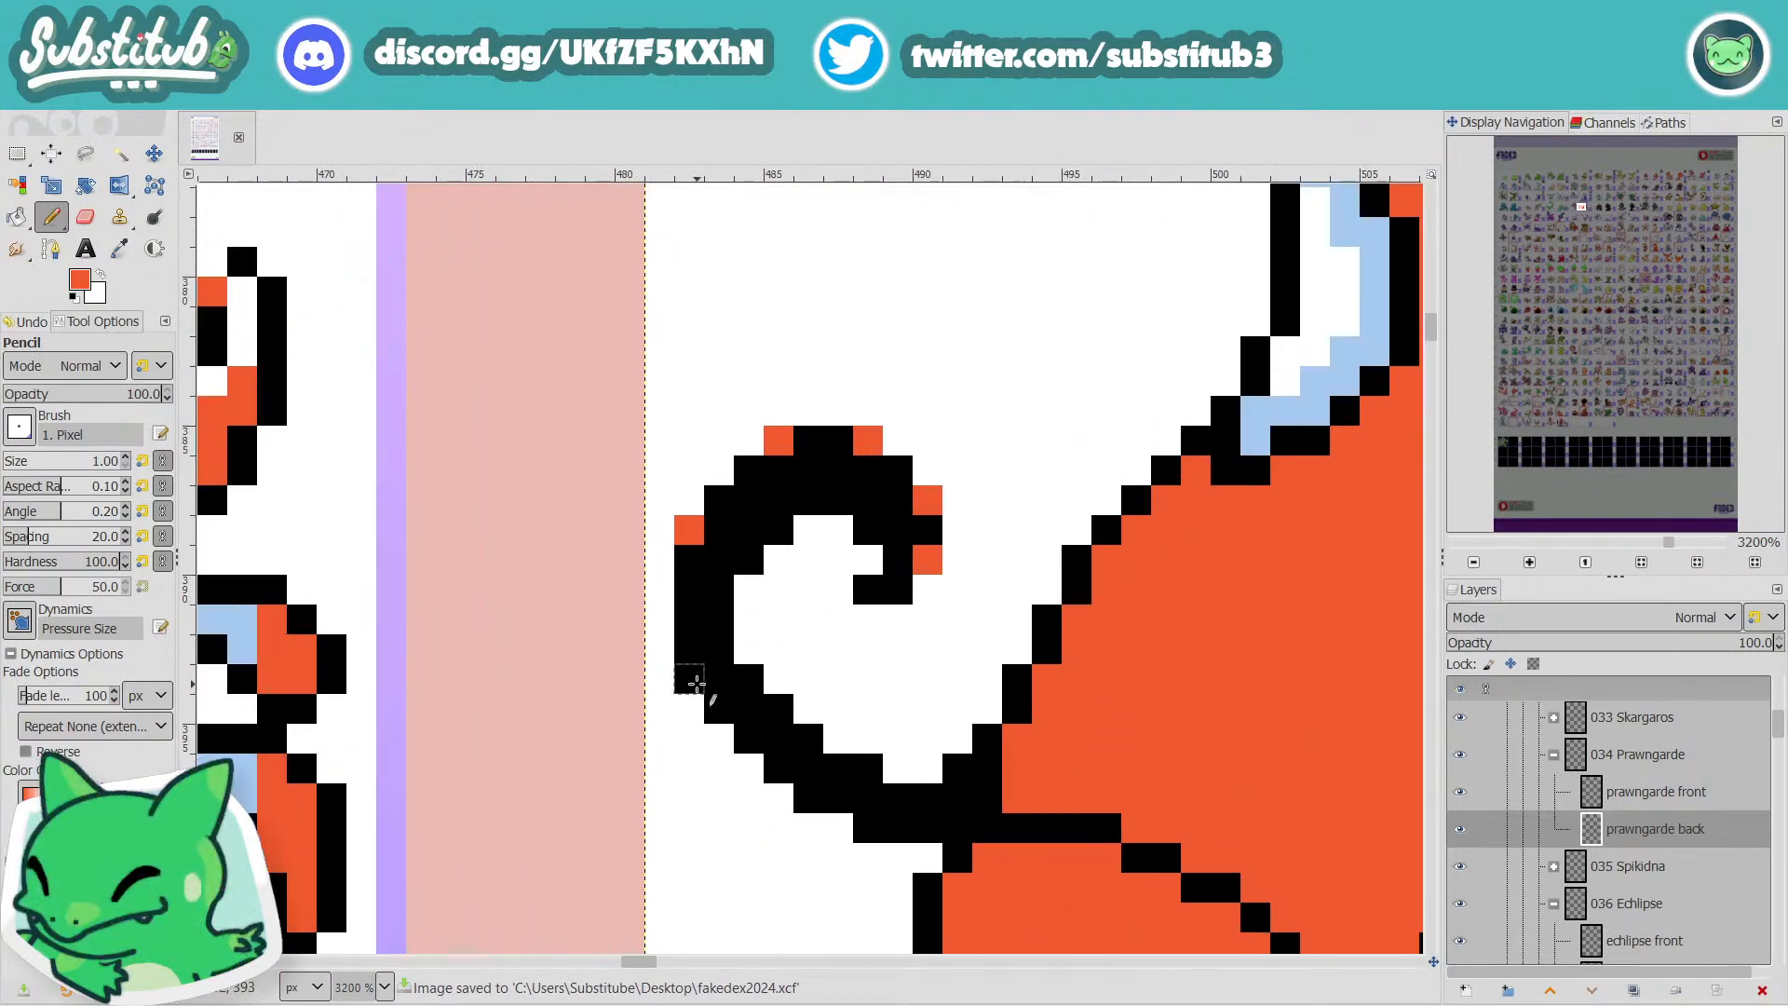
click(696, 685)
scroll(938, 604, down, 3)
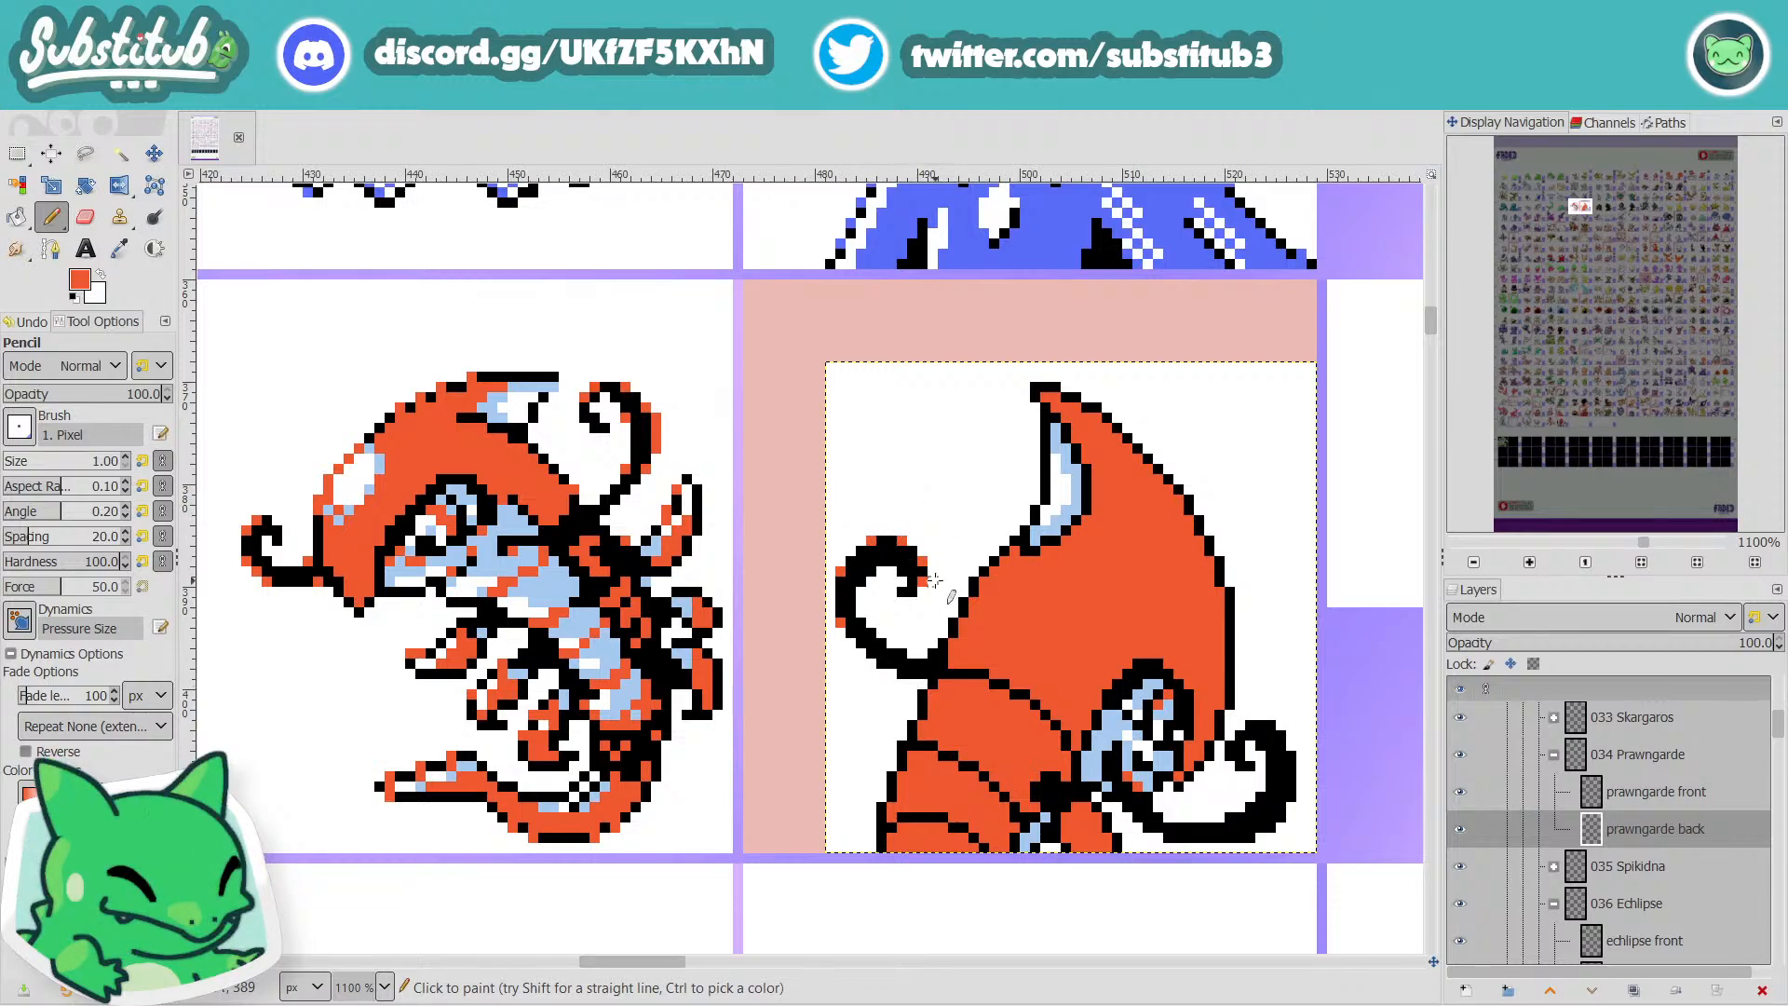
scroll(968, 604, down, 3)
scroll(968, 605, up, 3)
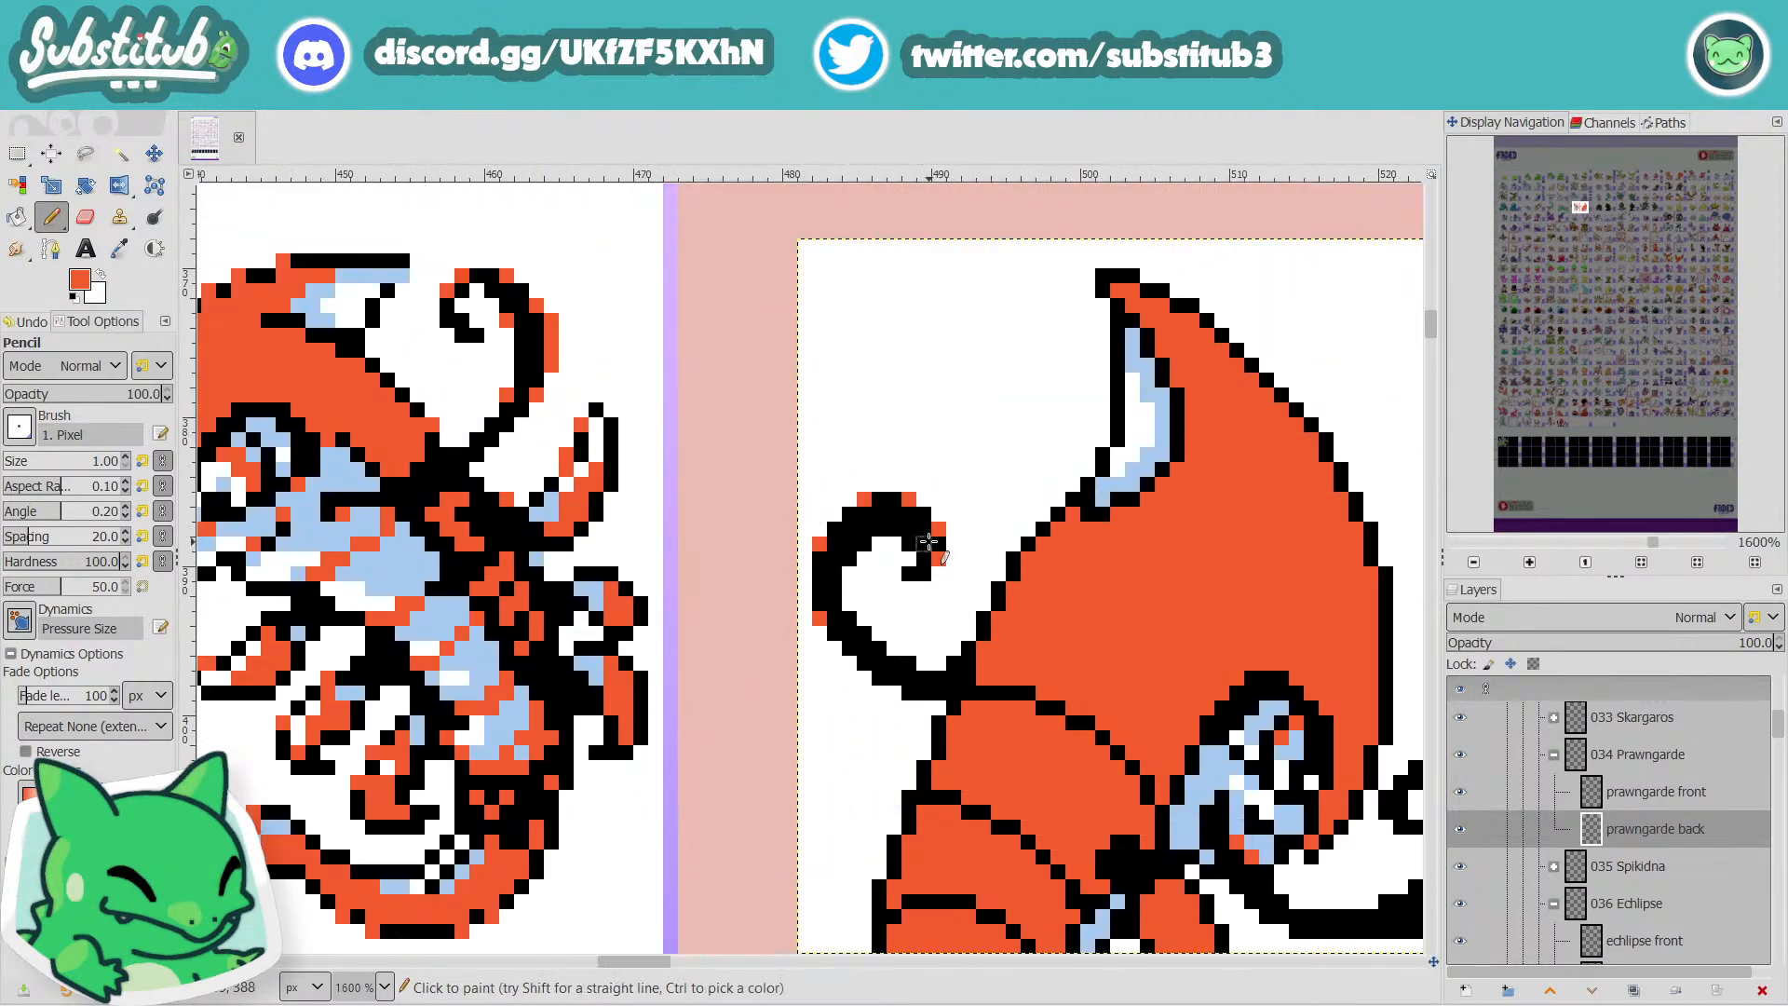
scroll(945, 579, down, 1)
scroll(945, 579, down, 2)
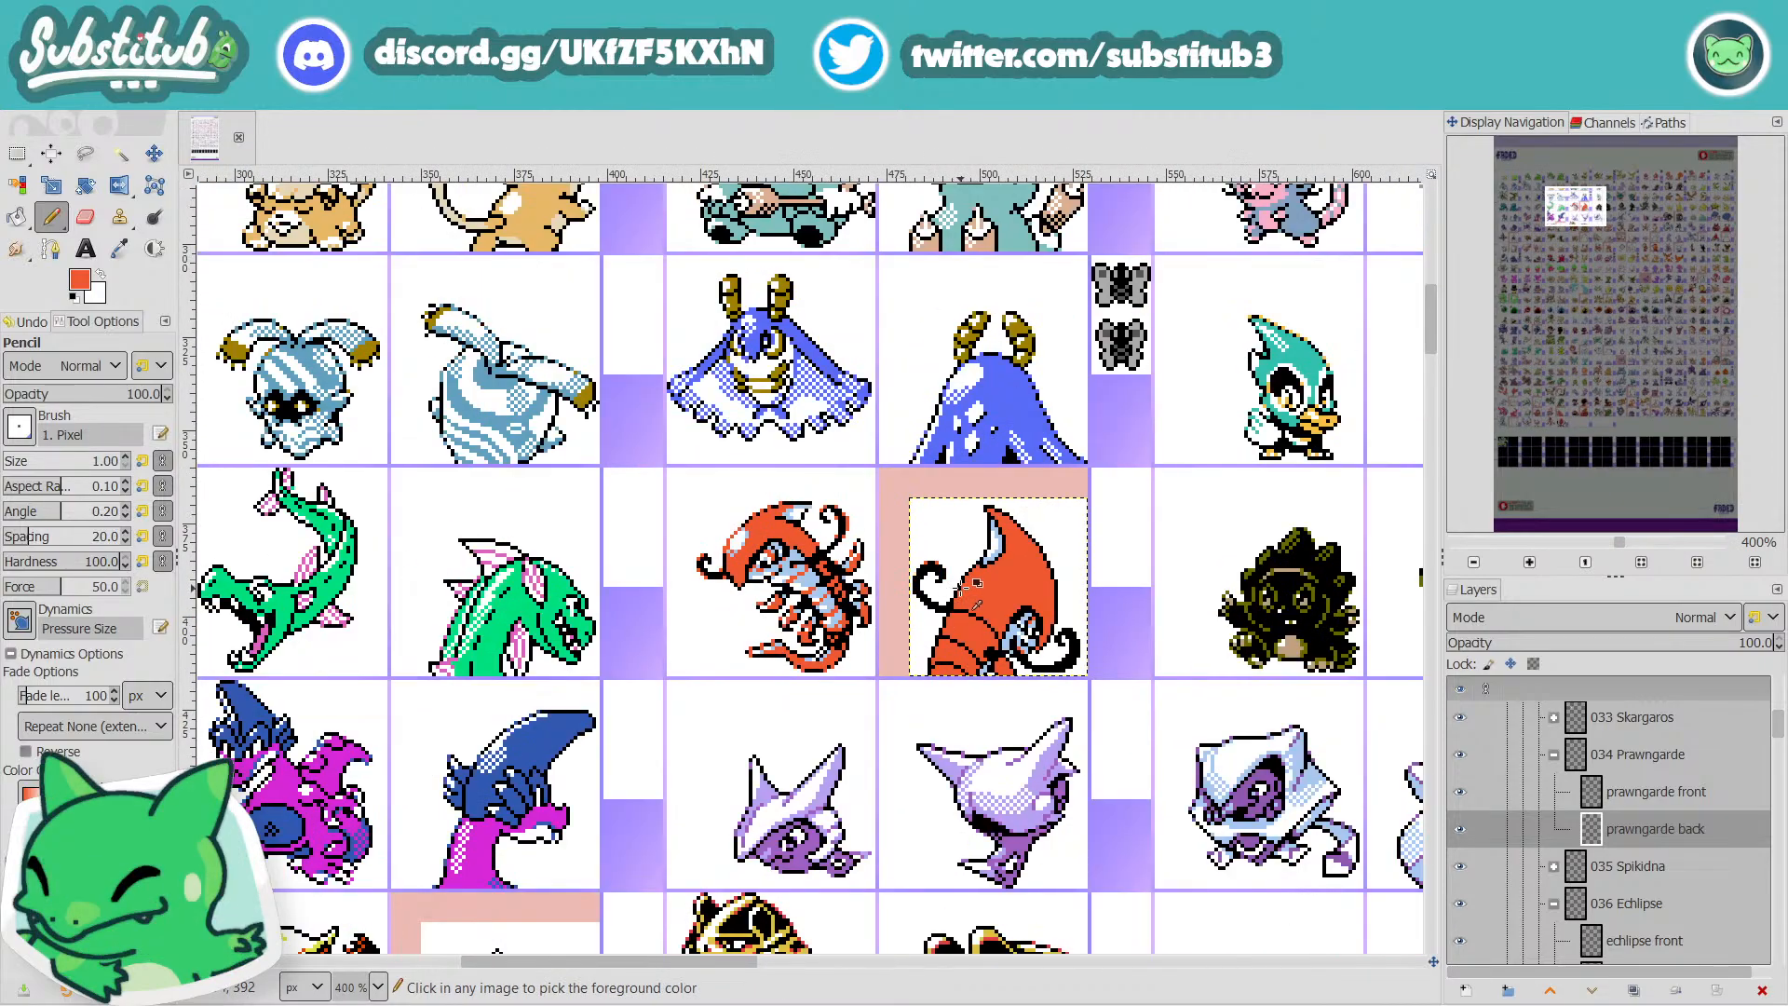
scroll(969, 585, up, 4)
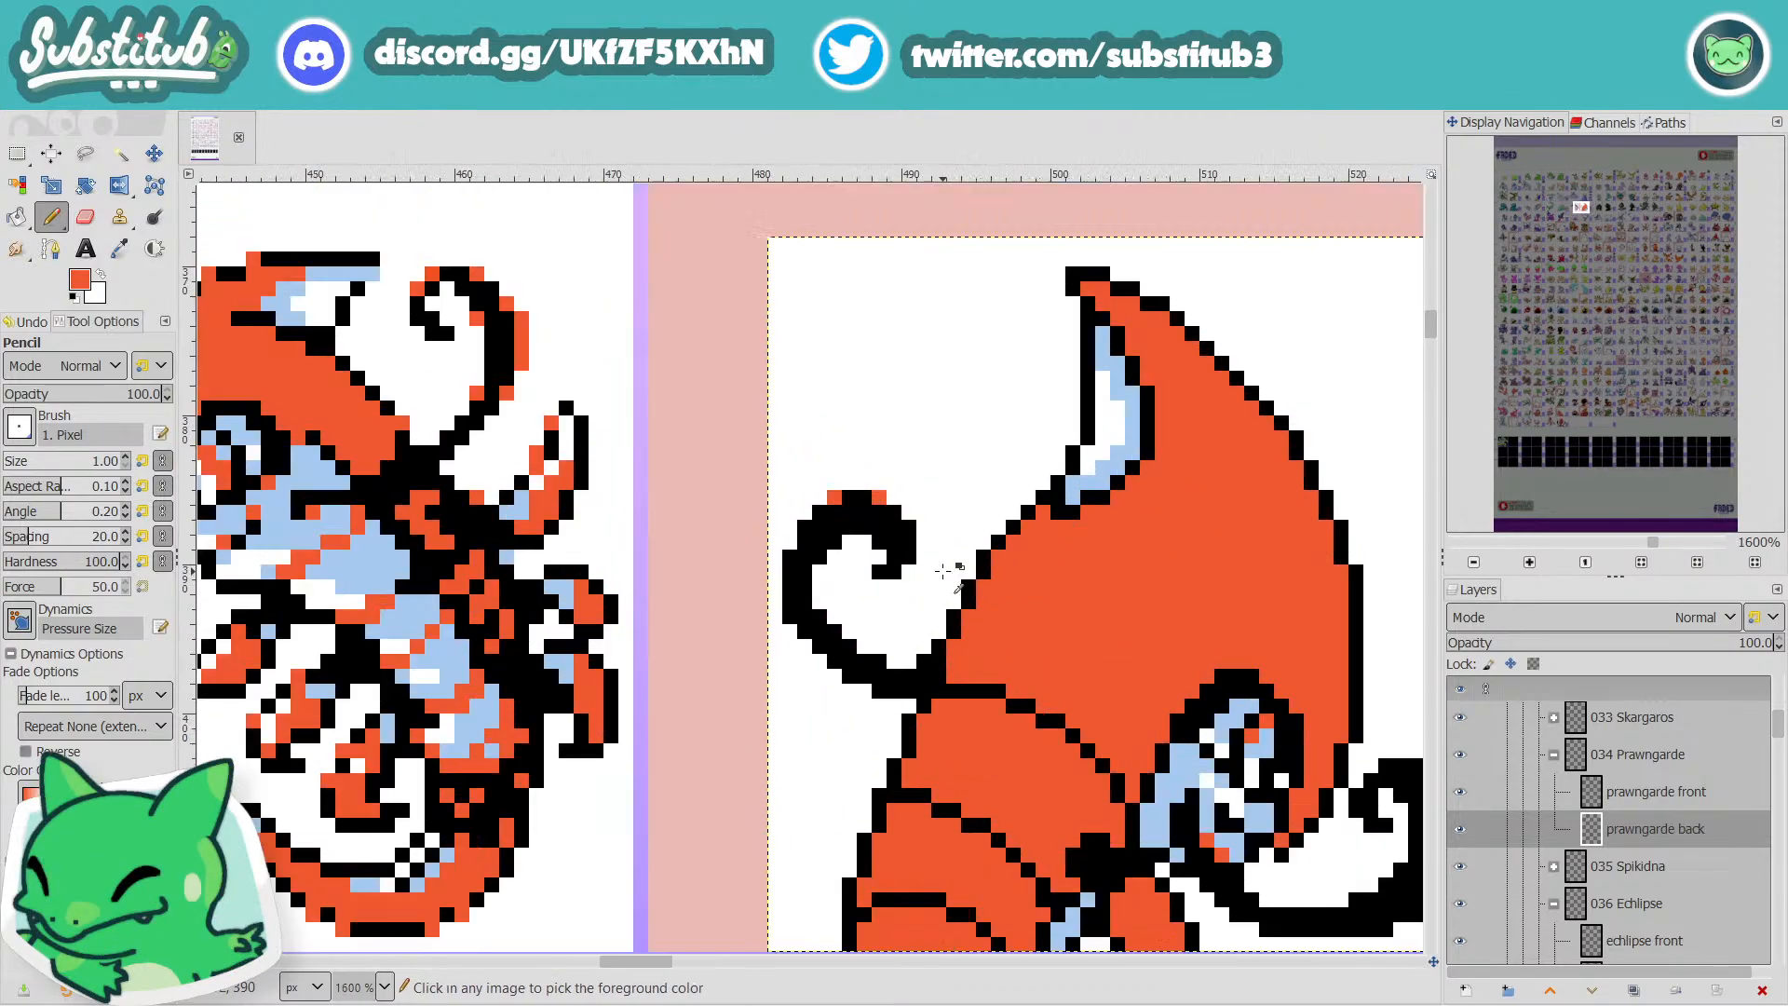
click(787, 542)
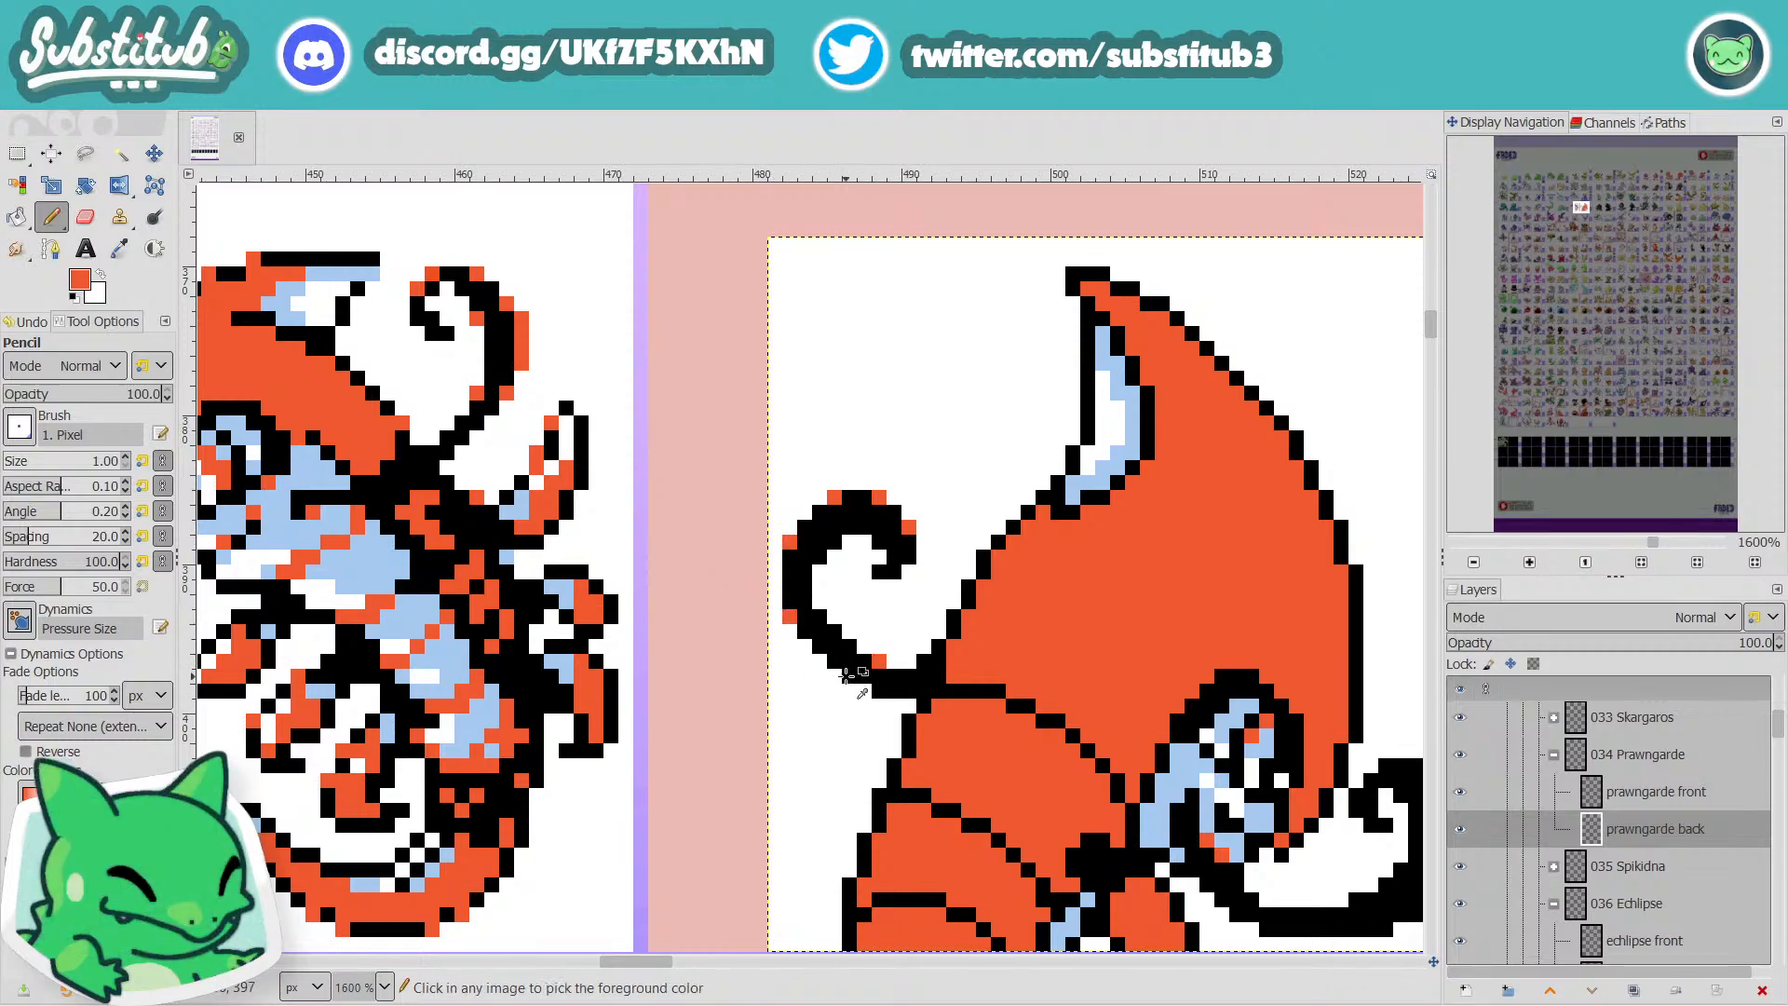
scroll(879, 663, down, 3)
scroll(879, 672, down, 2)
scroll(879, 698, up, 5)
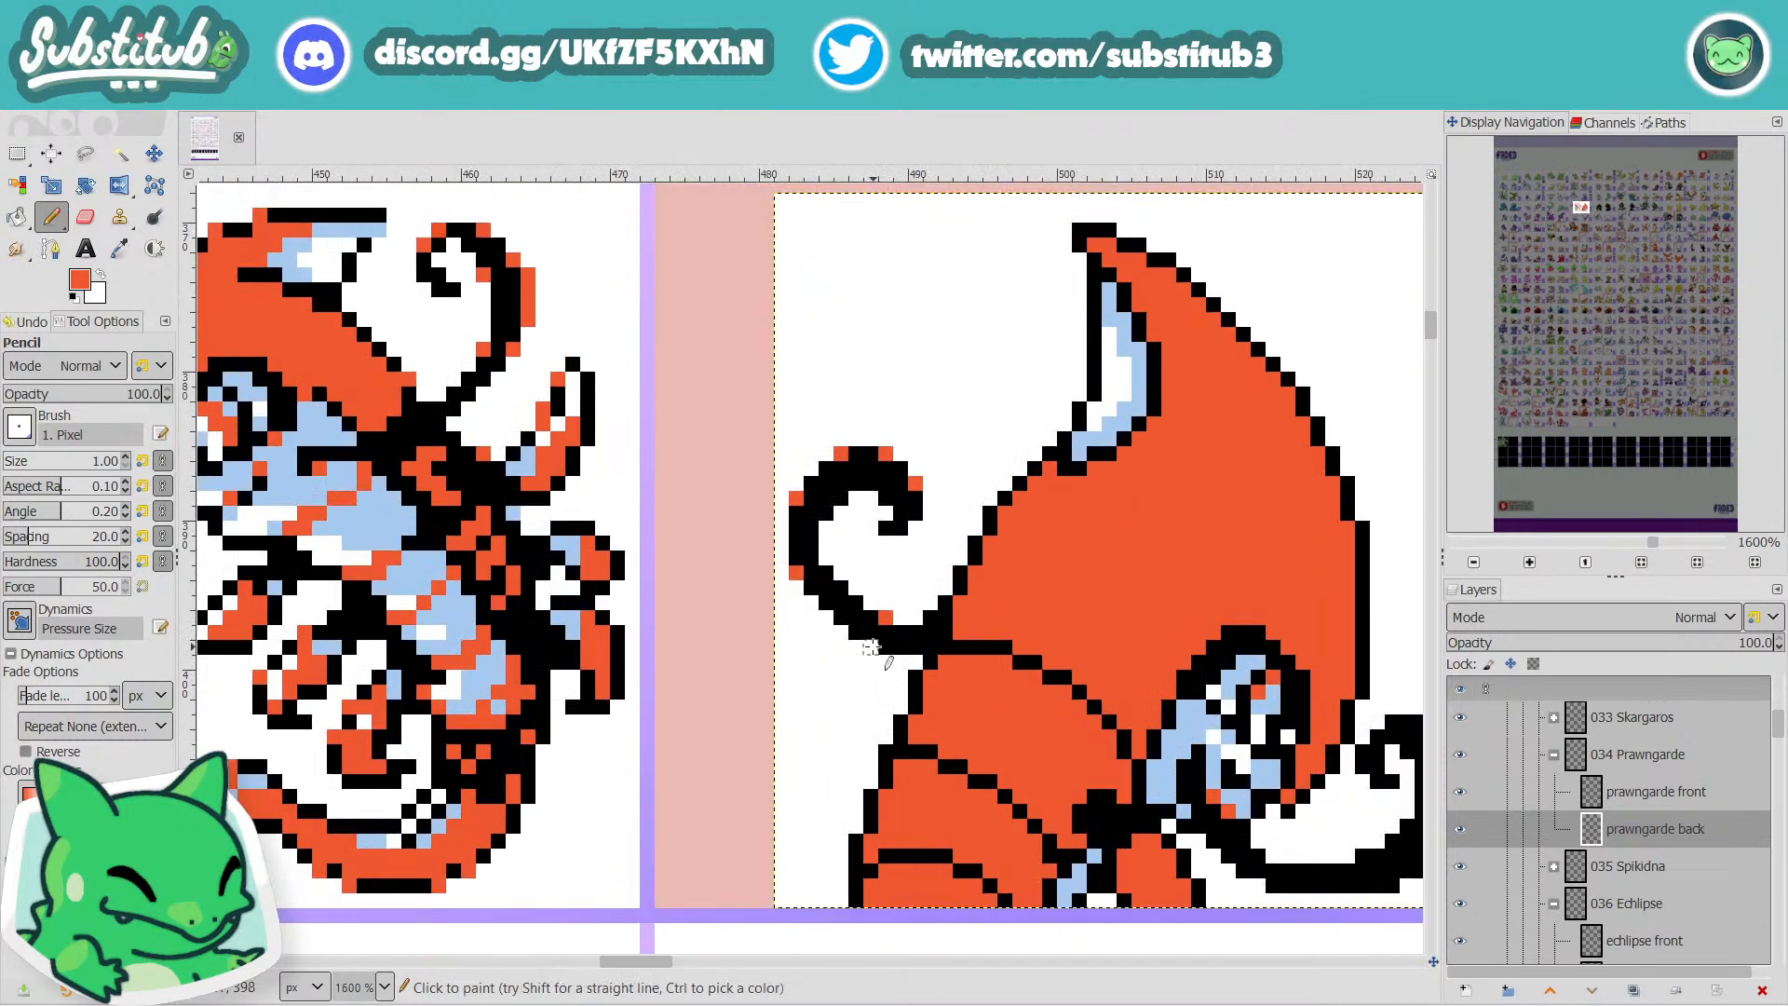
Pencil orange pixels beneath the left antenna's stem and widen the orange accent on the stem's inner side to two pixels.
click(870, 647)
scroll(973, 636, down, 2)
scroll(973, 636, down, 2)
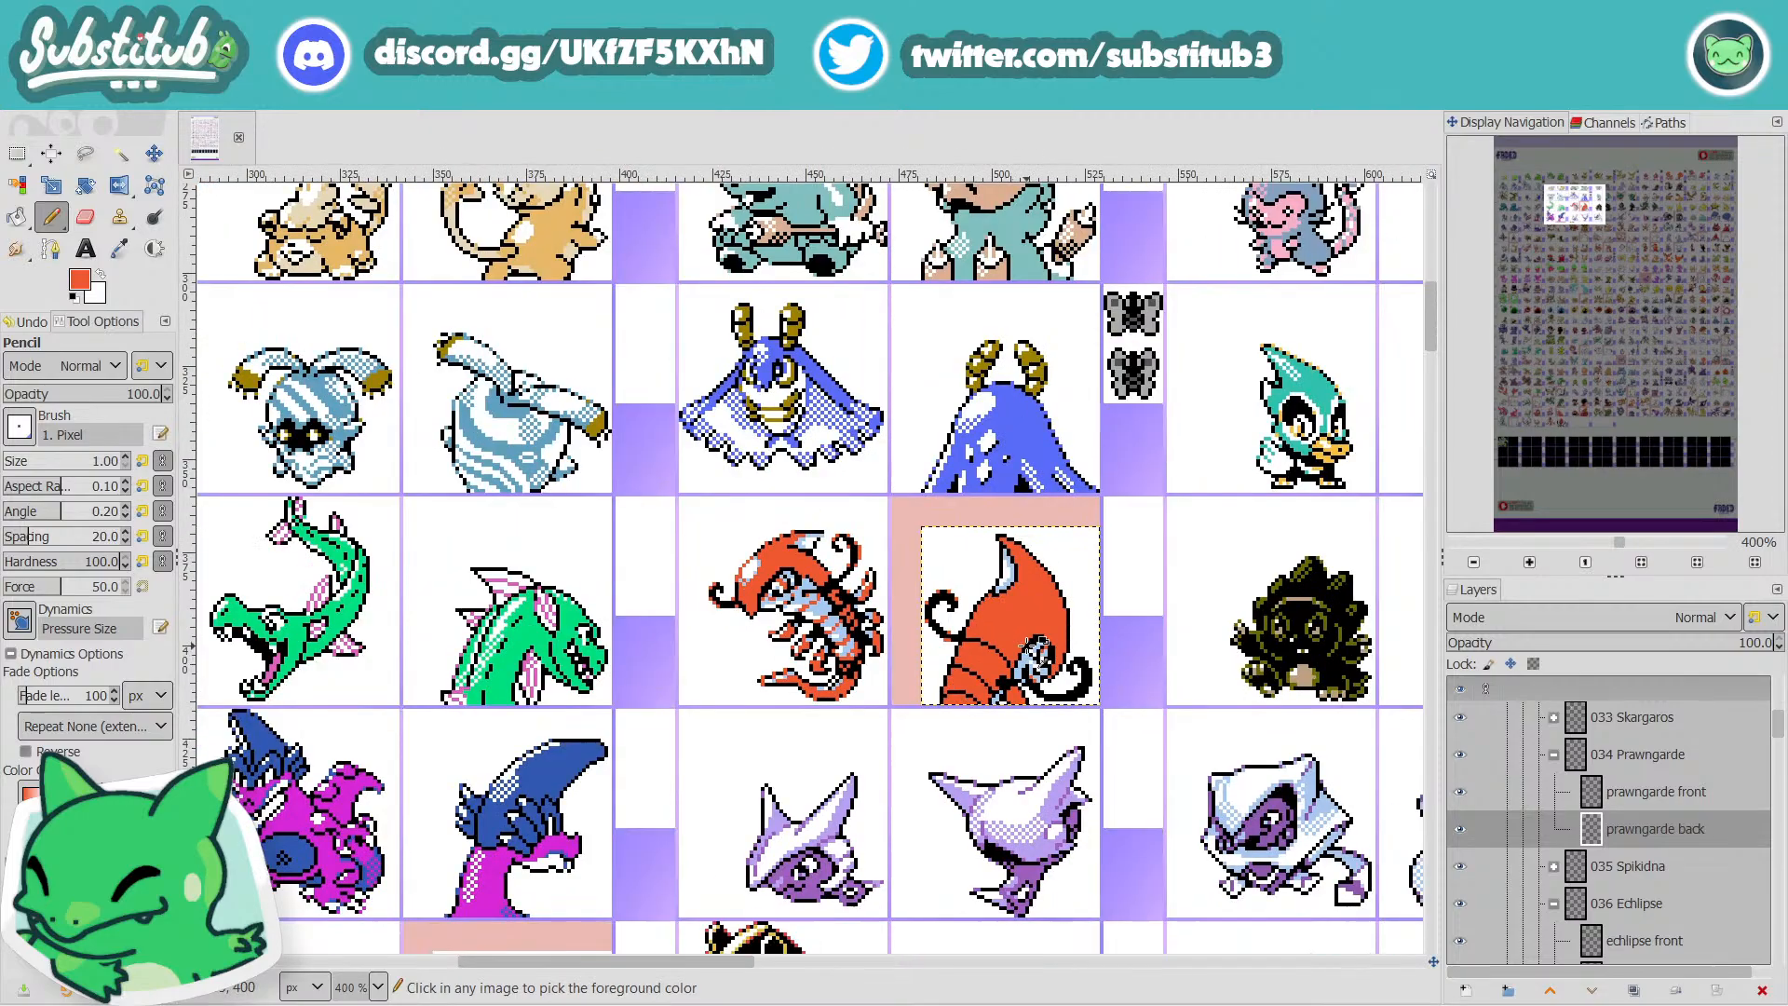
scroll(999, 669, up, 4)
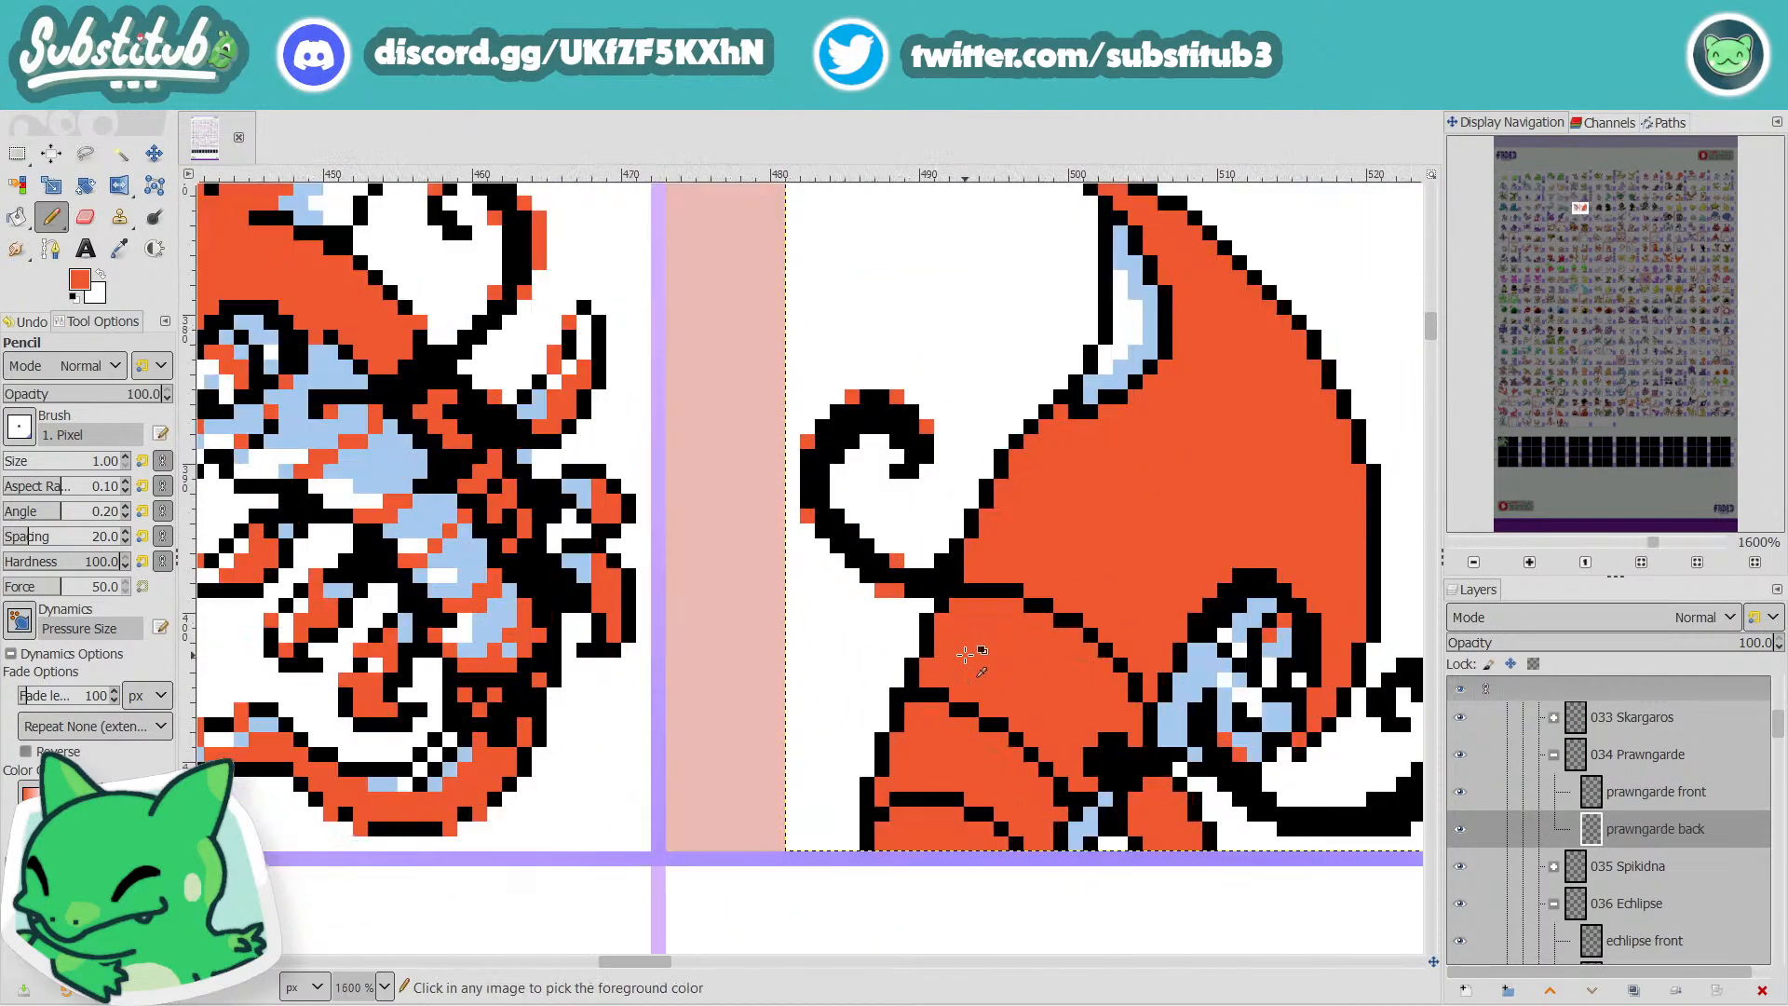
click(881, 591)
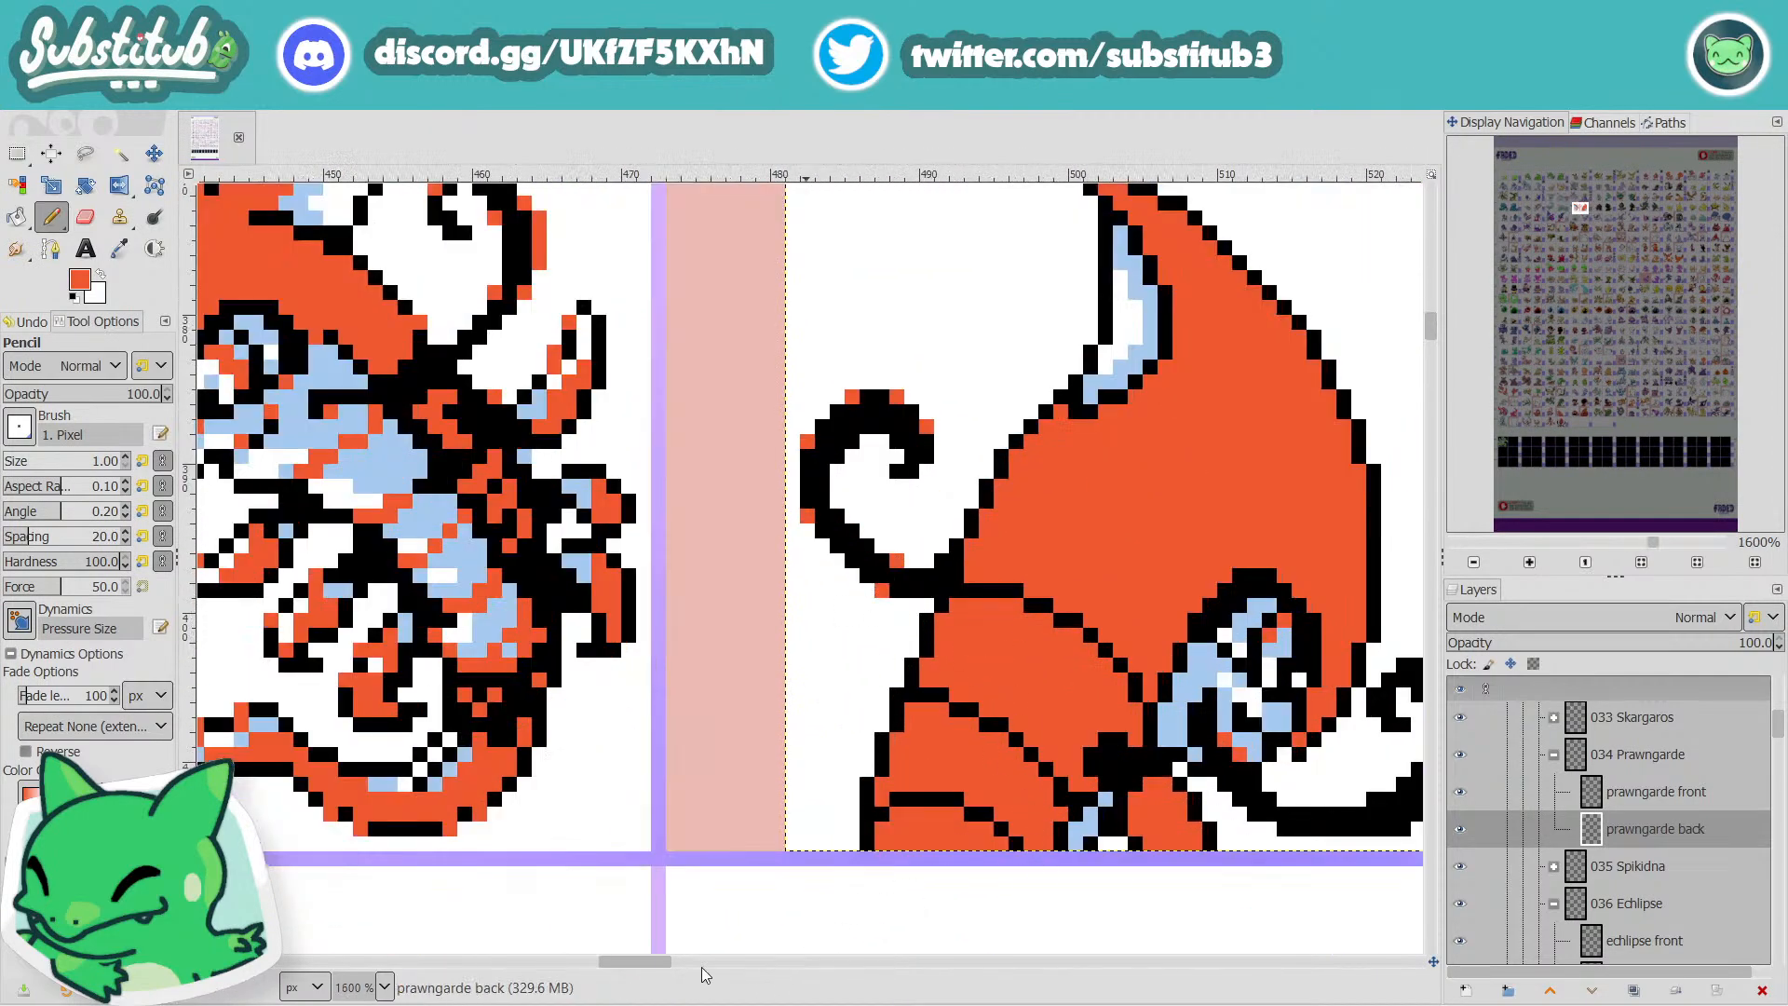
scroll(1060, 738, down, 4)
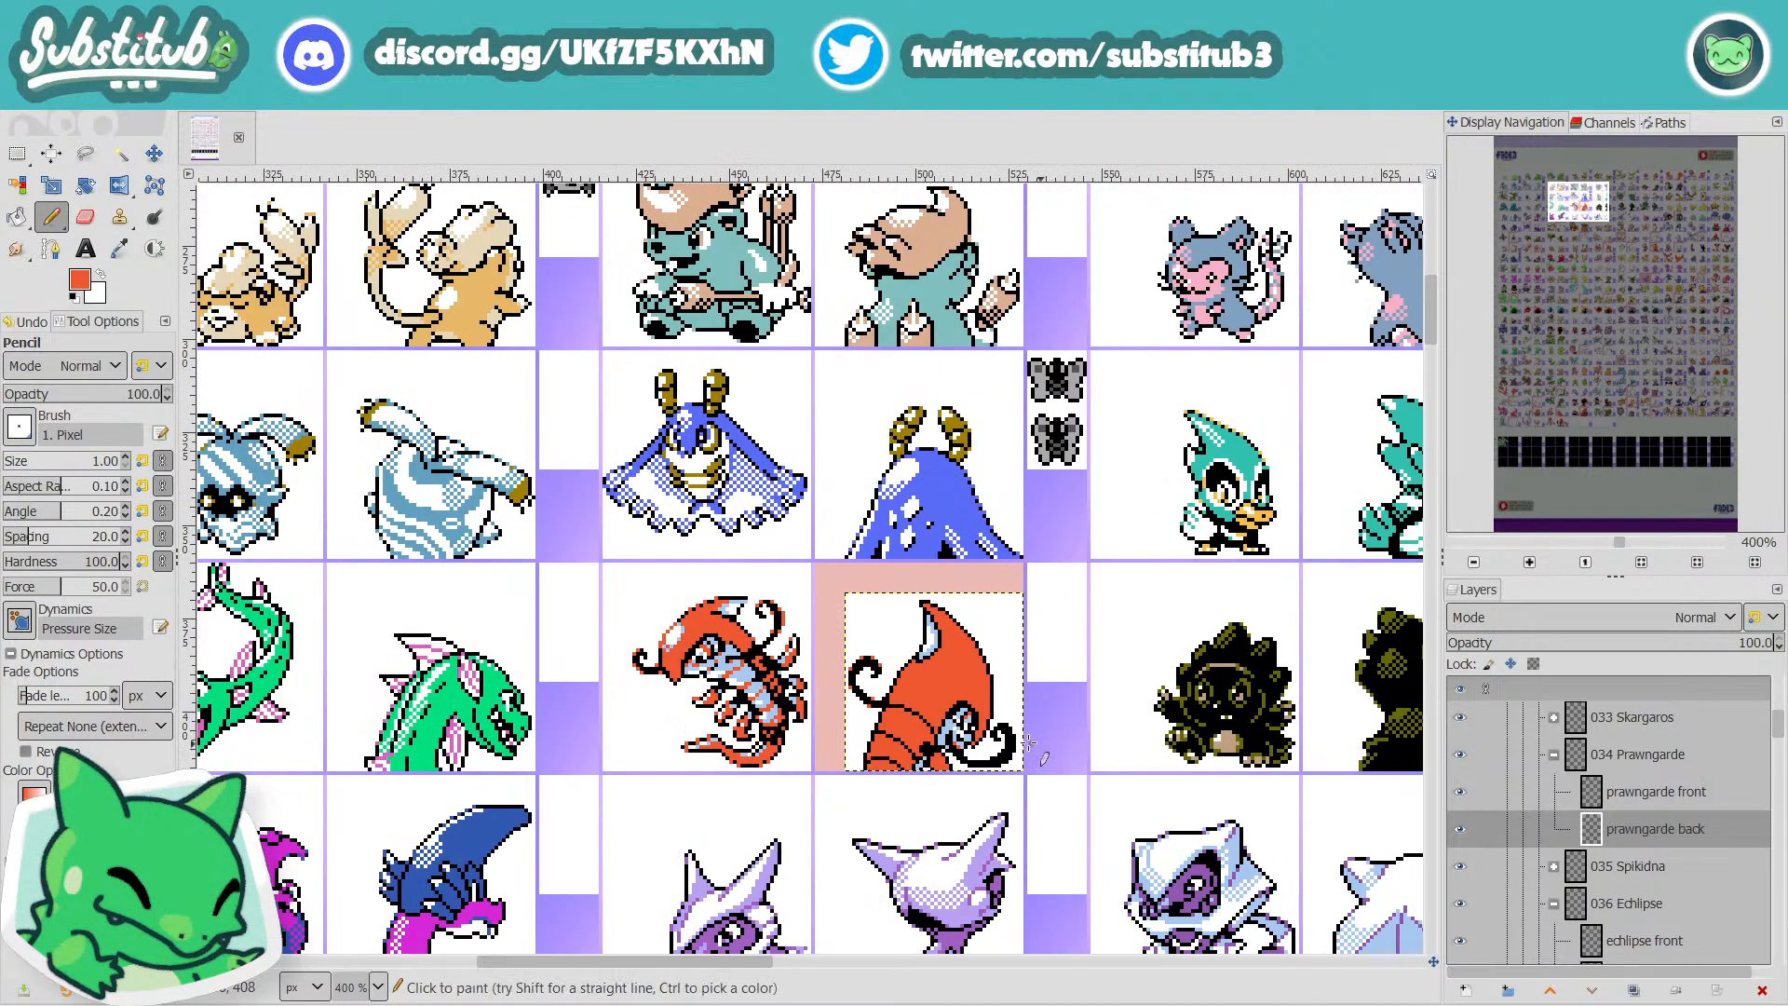
scroll(897, 715, up, 4)
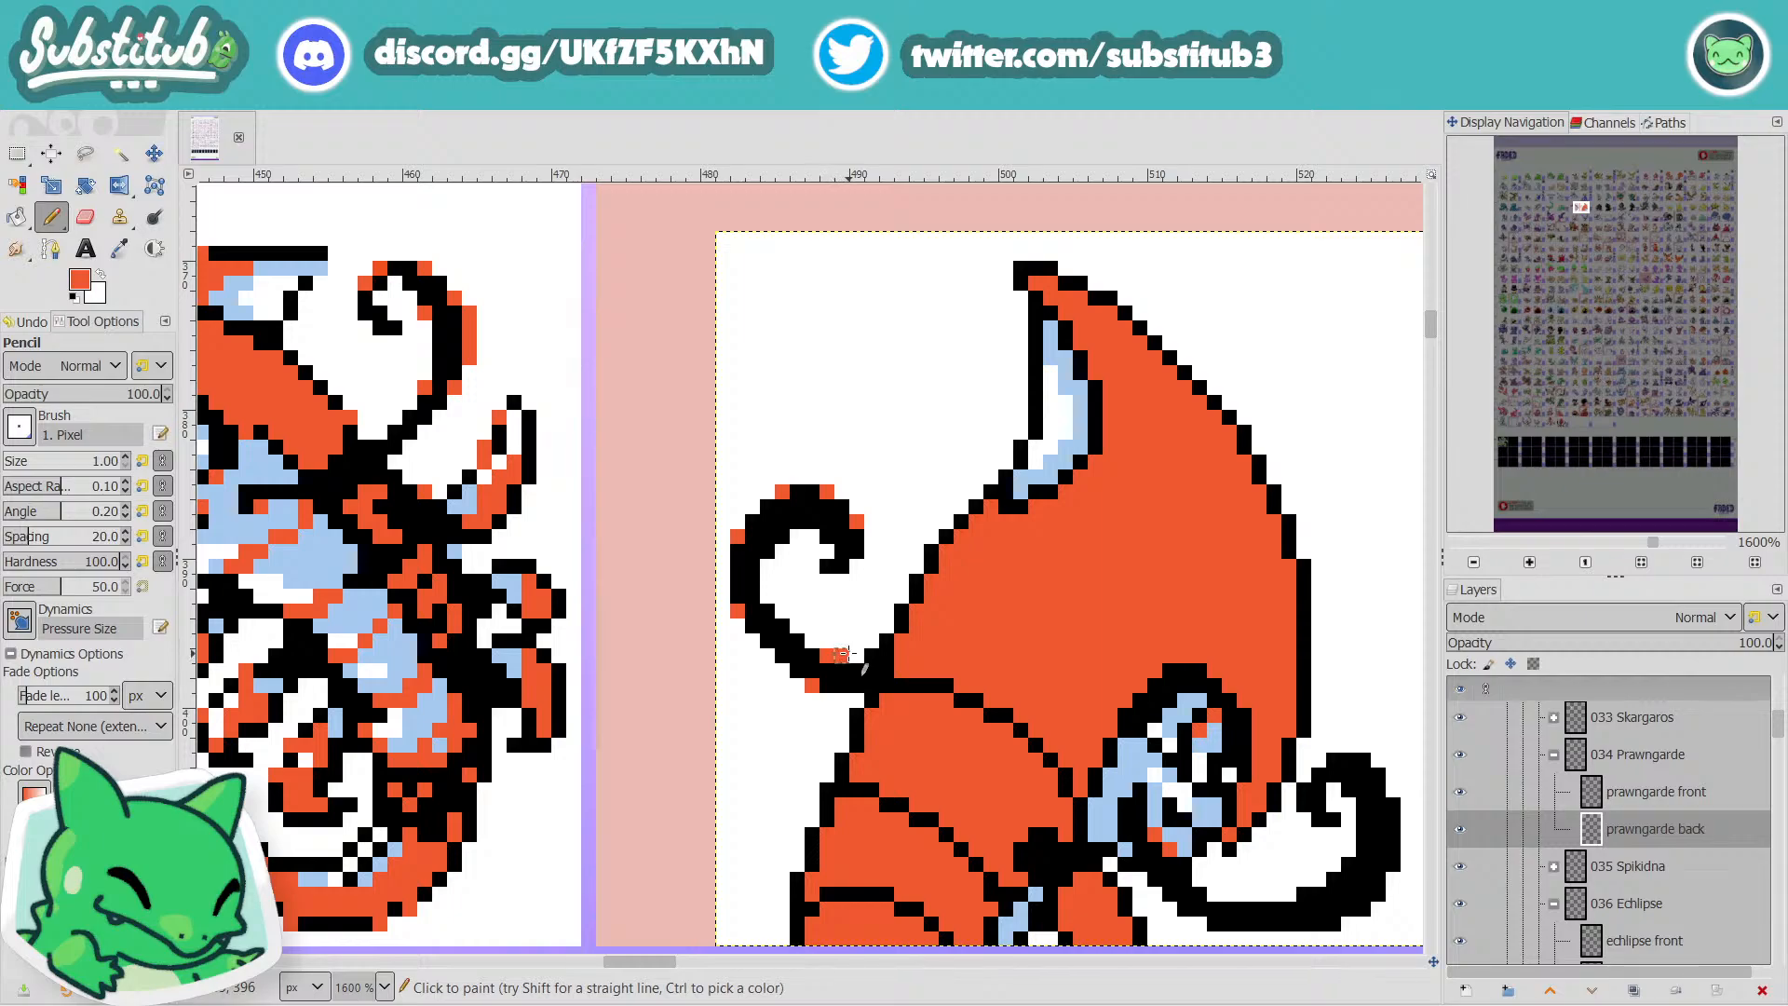
scroll(905, 651, down, 4)
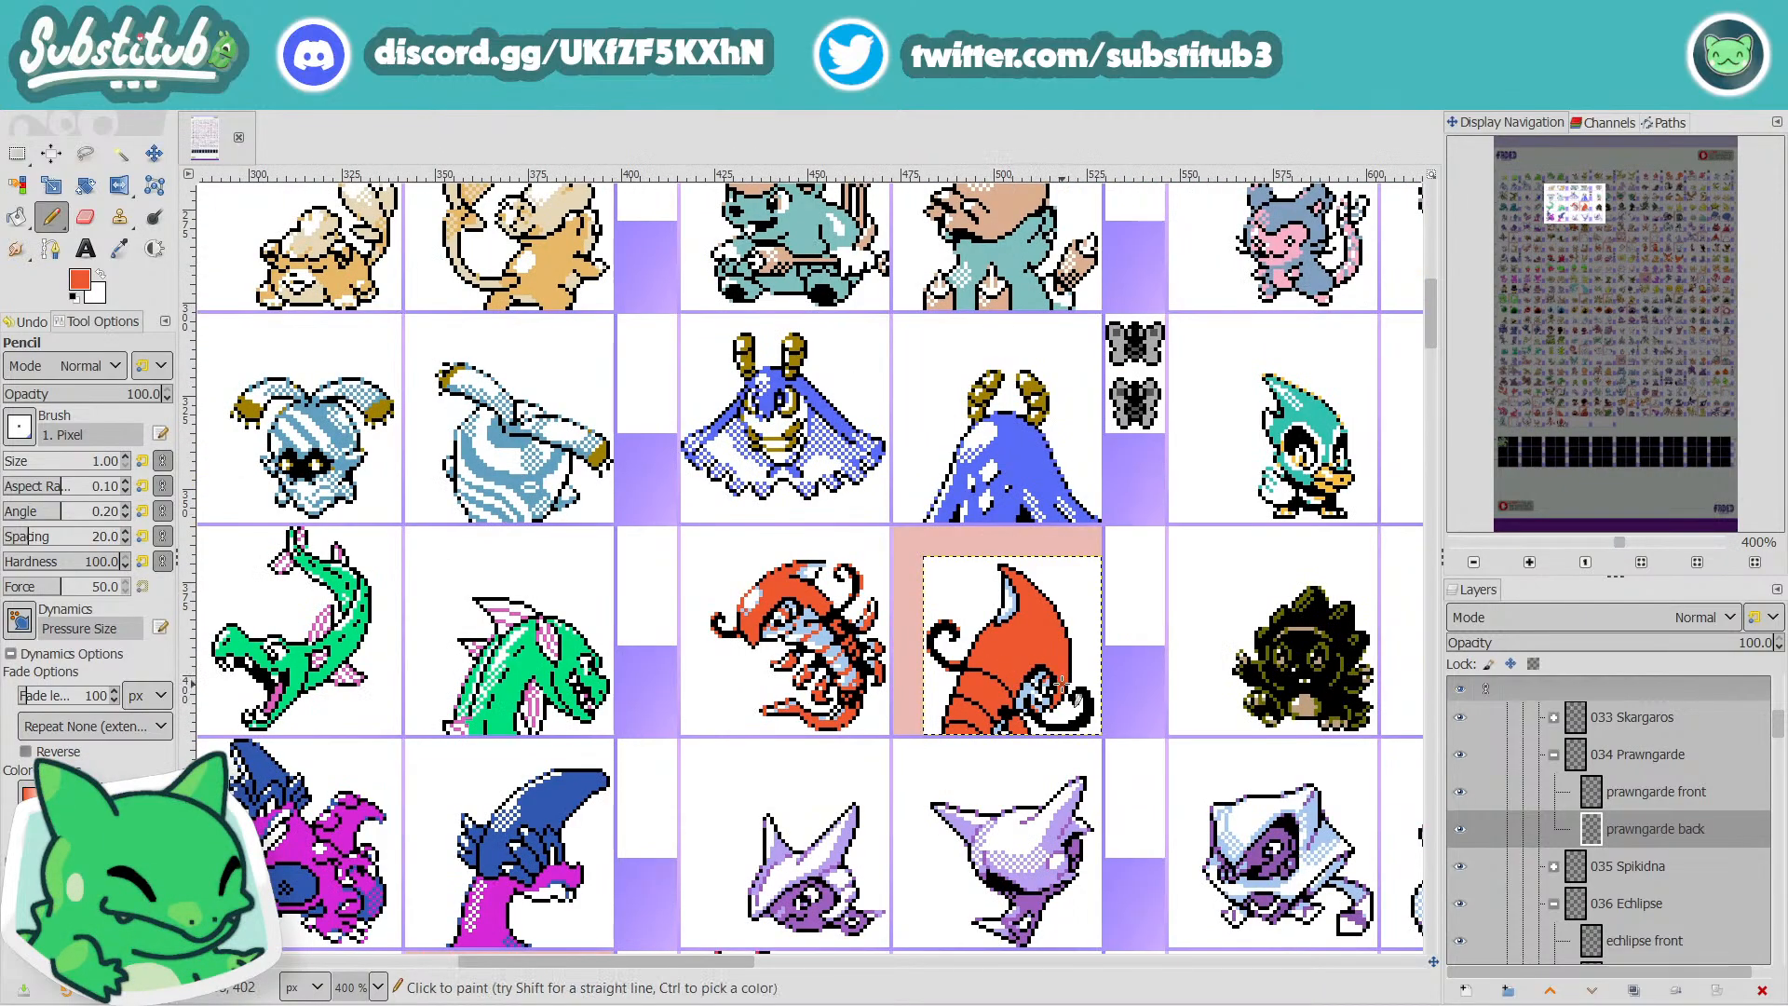
scroll(991, 674, up, 5)
Reshape the left antenna's lower bend with white on its inner edge and black on its outer edge, covering the orange corner pixel.
key(x)
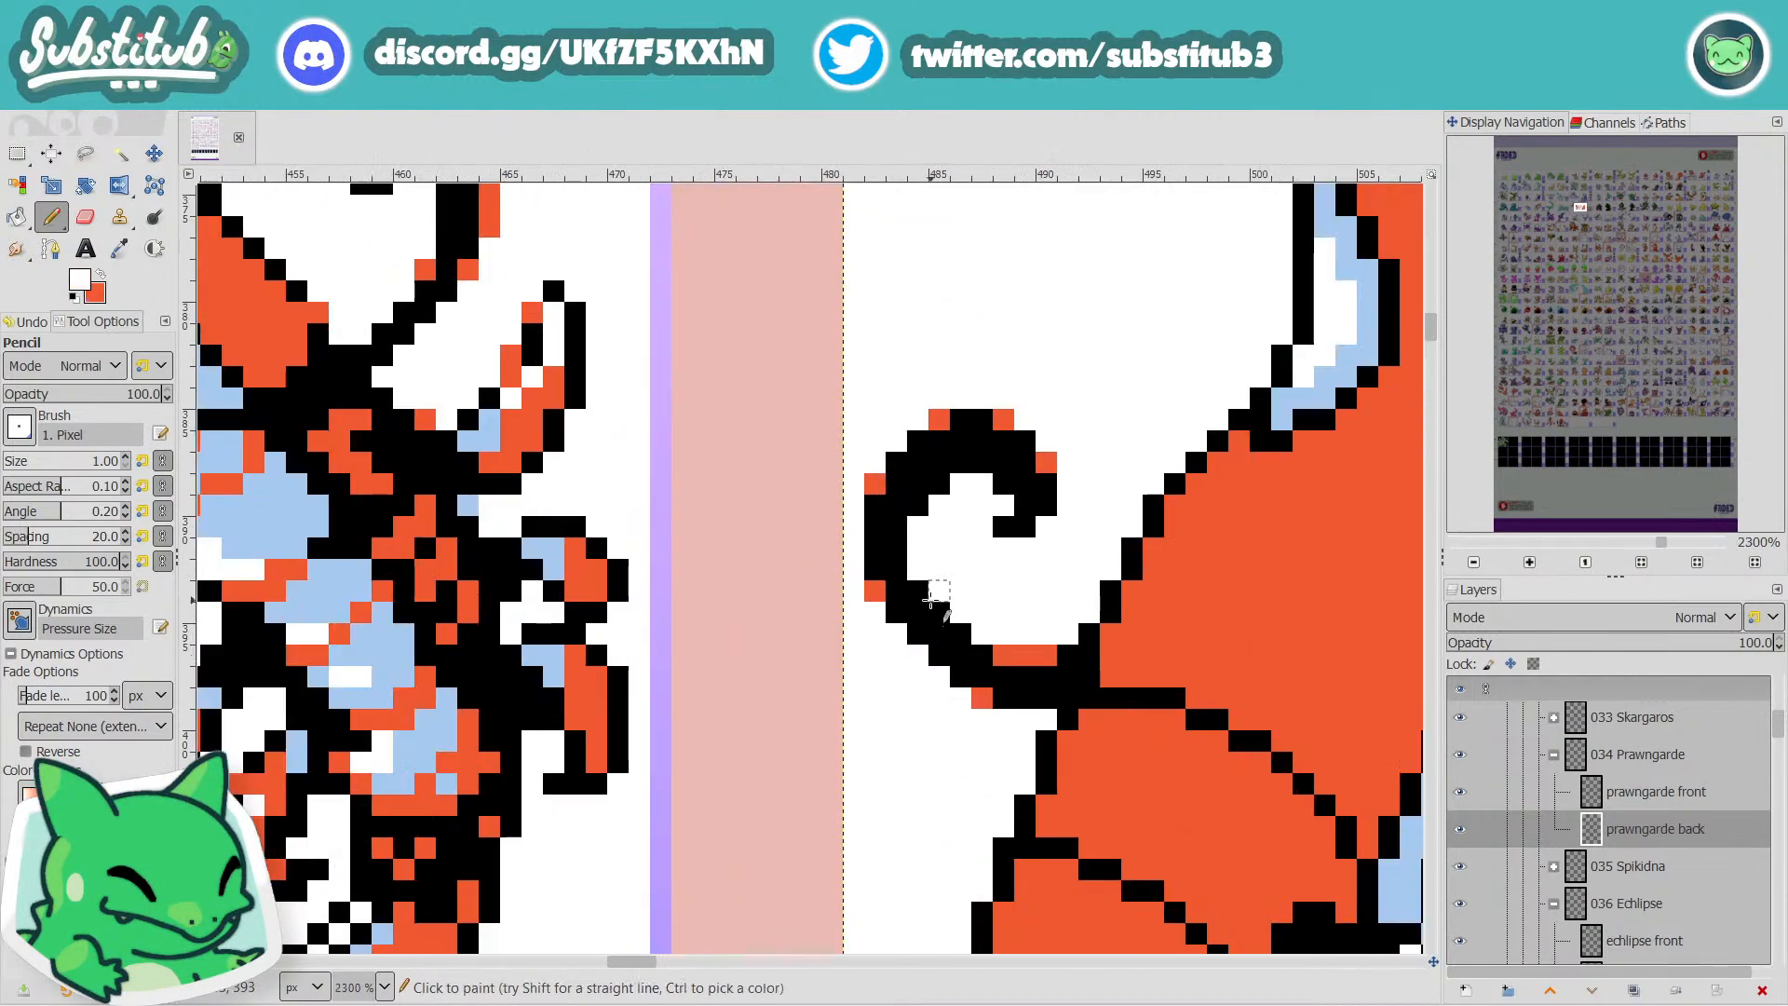
key(x)
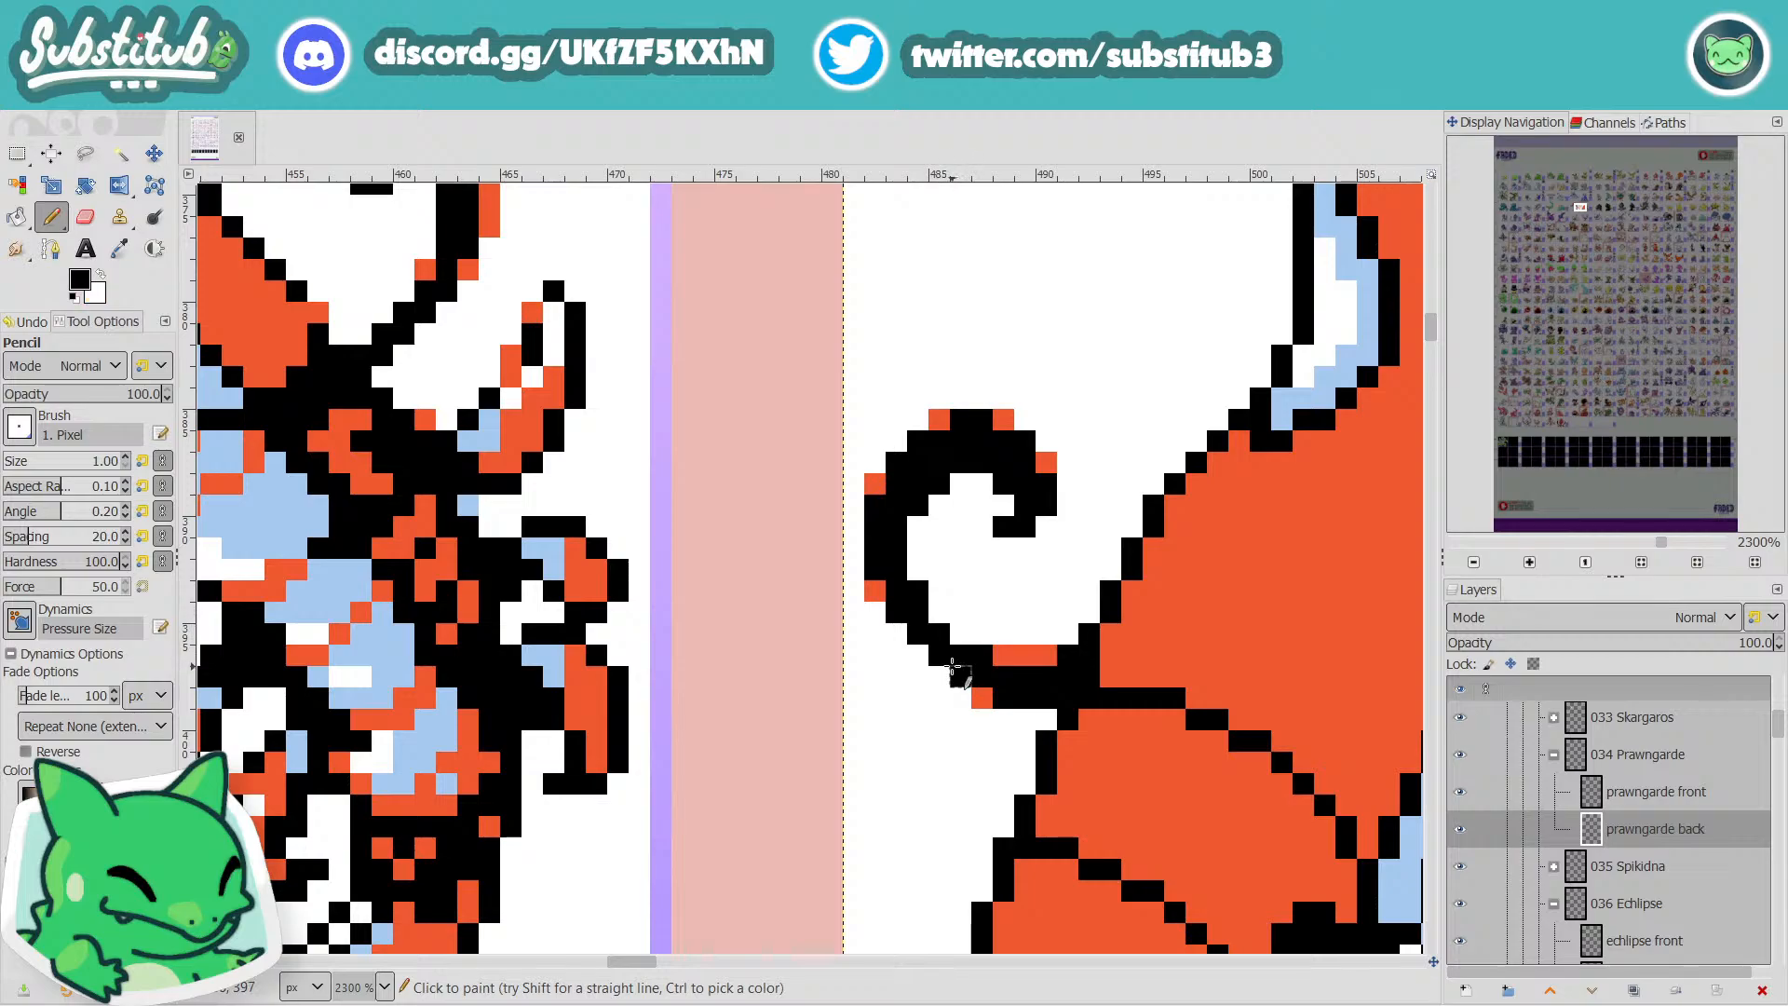
mouse_move(917, 654)
mouse_down()
mouse_move(970, 698)
mouse_move(1018, 704)
mouse_up()
scroll(1018, 705, down, 4)
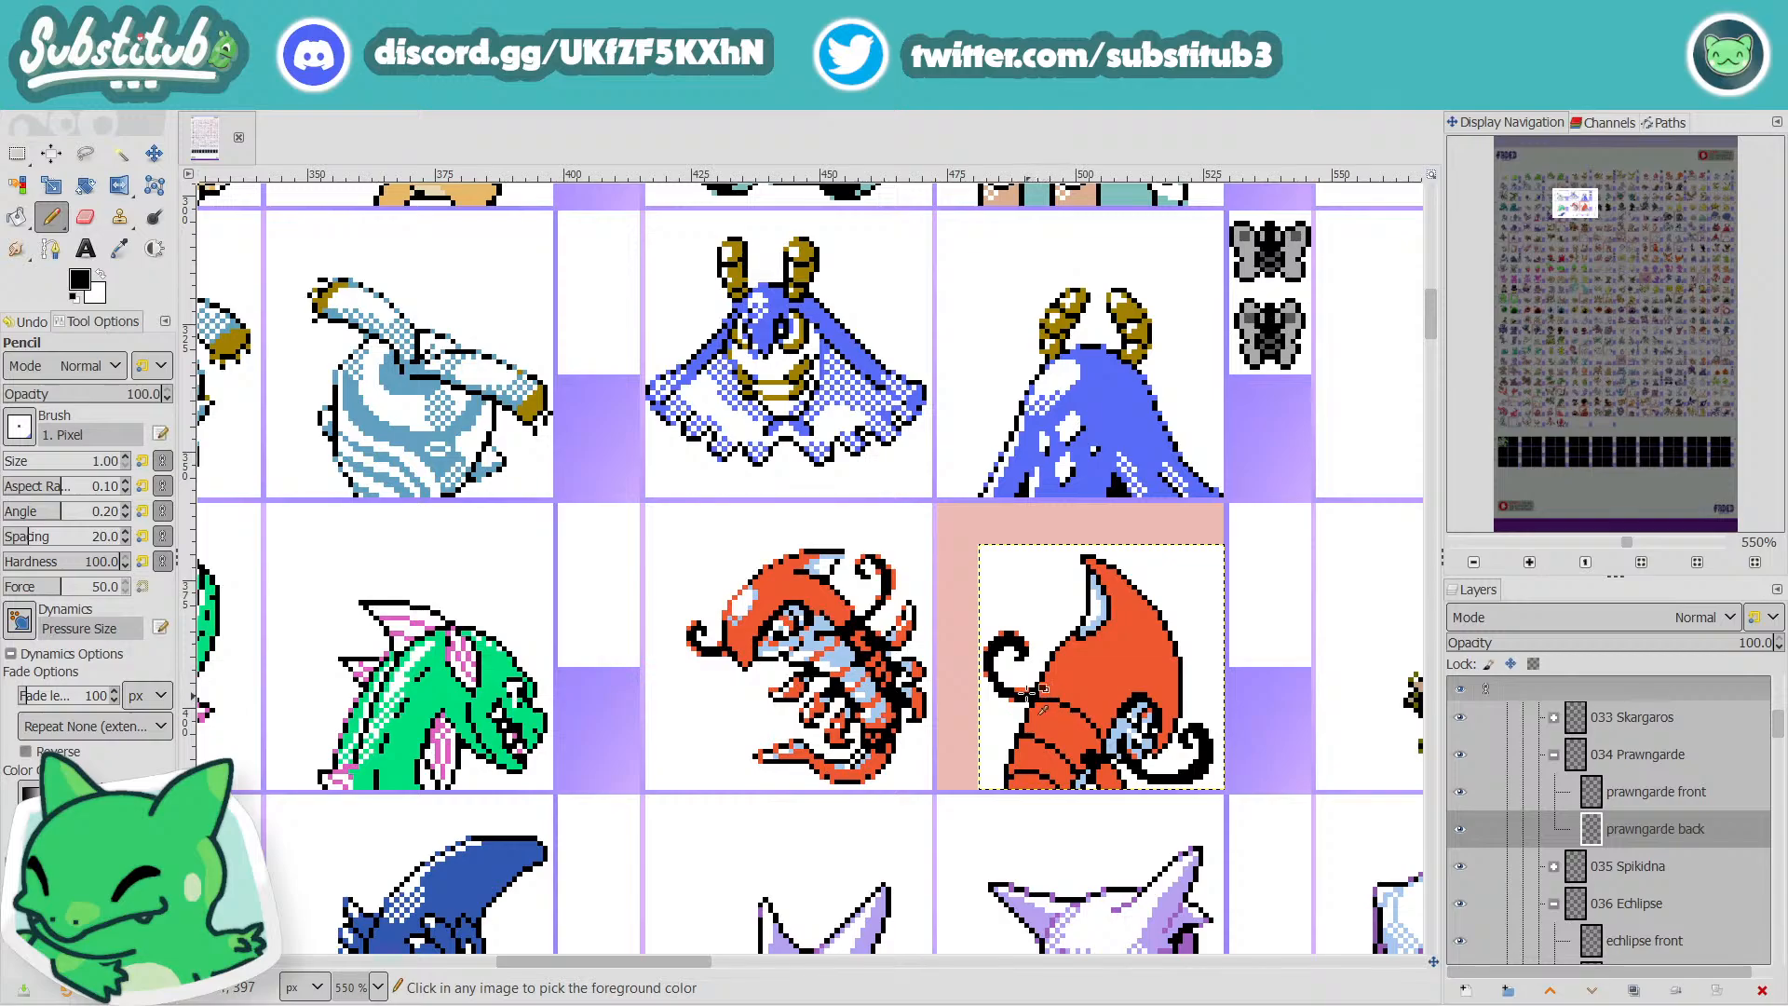
scroll(1027, 693, up, 4)
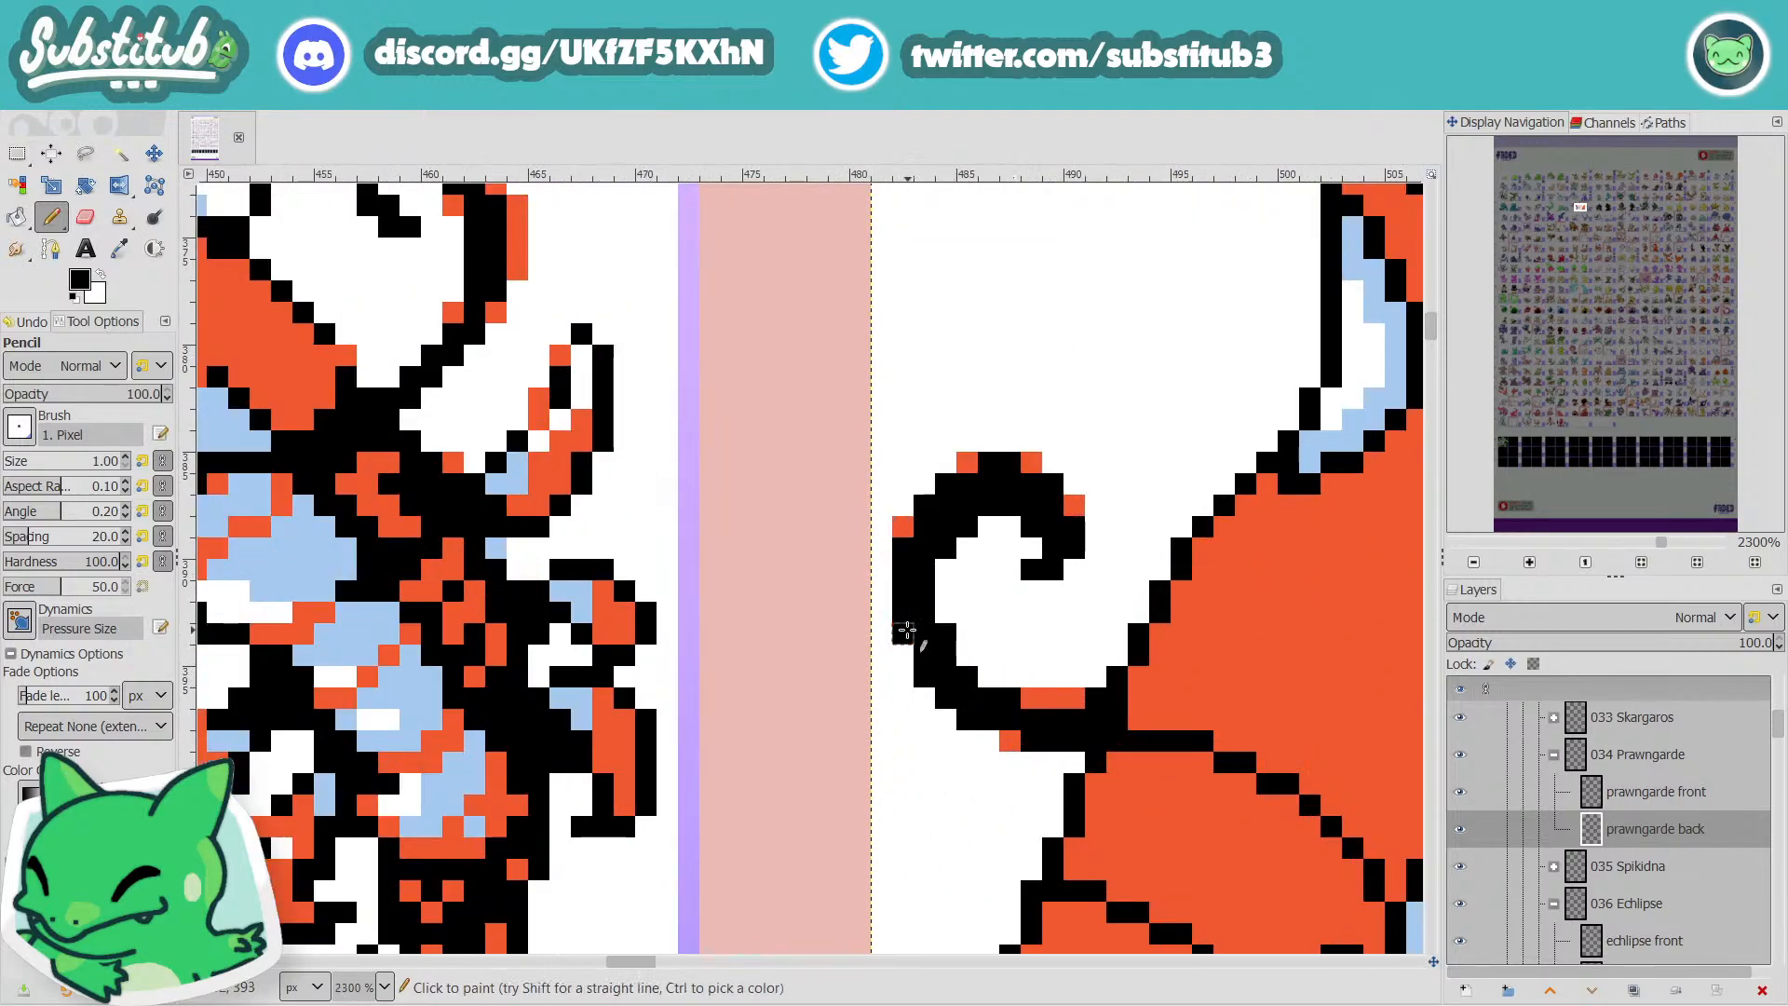
Erase the orange pixels inside the left antenna's stem with white and cover the orange pixel beneath it with black.
key(x)
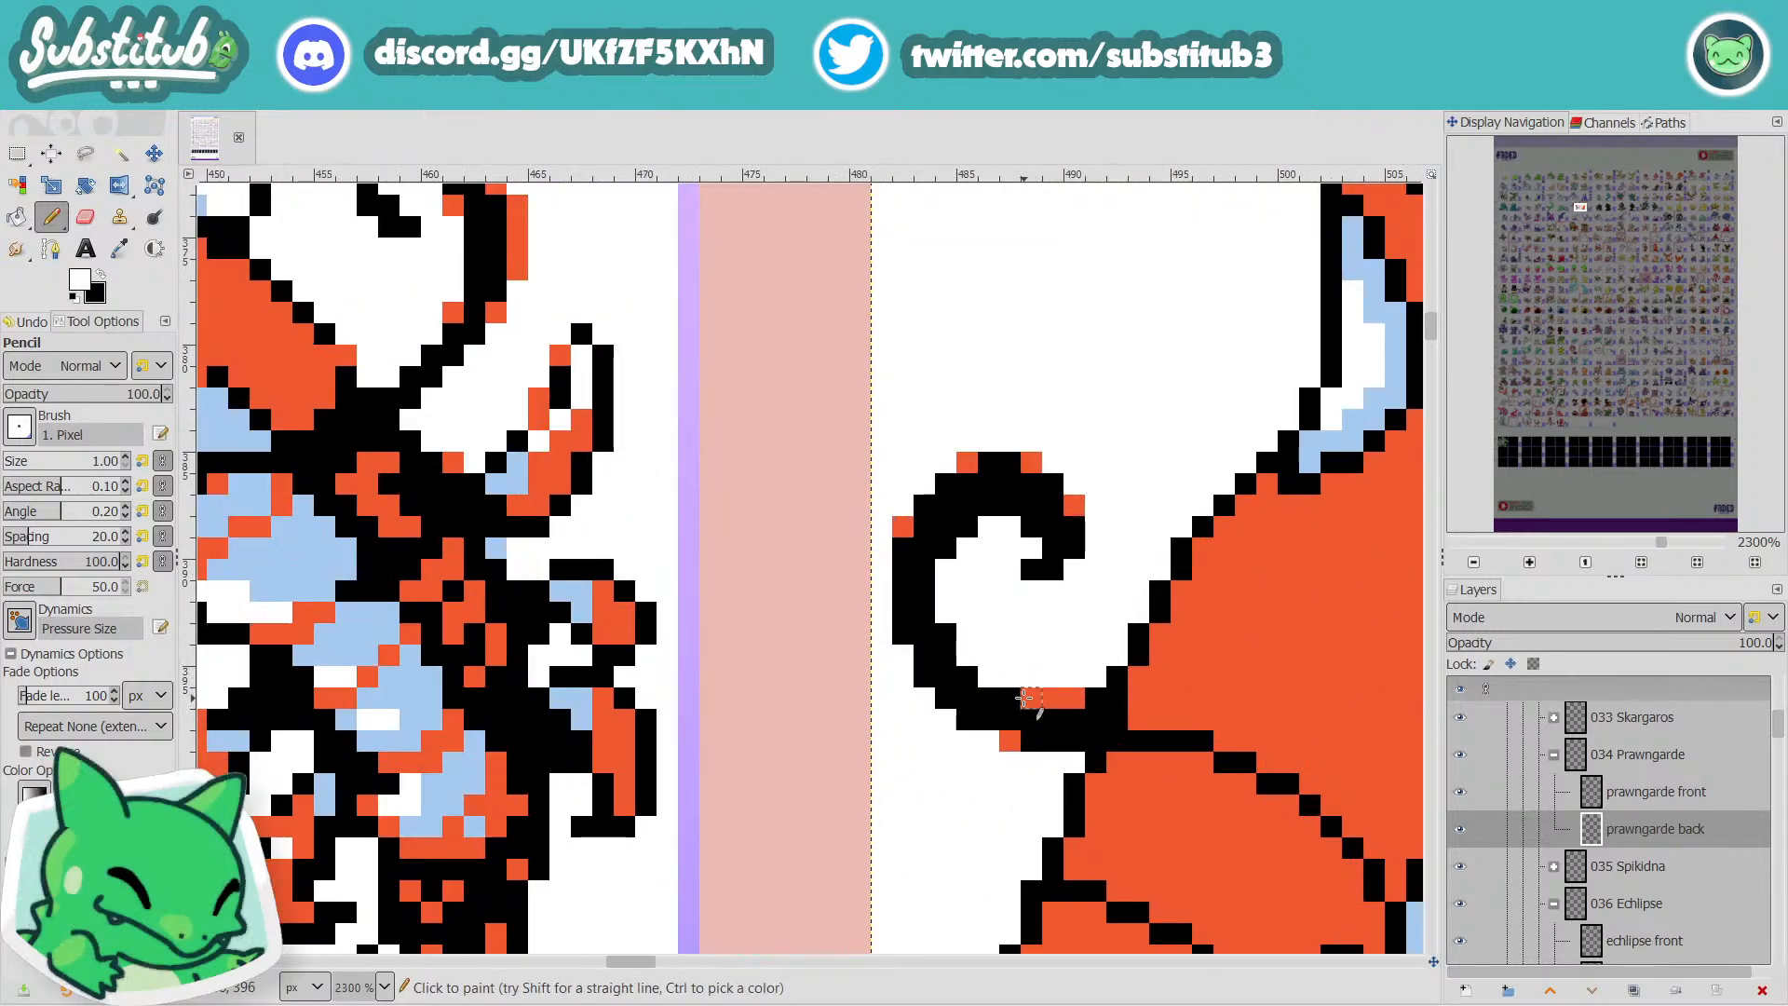
drag(1025, 697, 1073, 698)
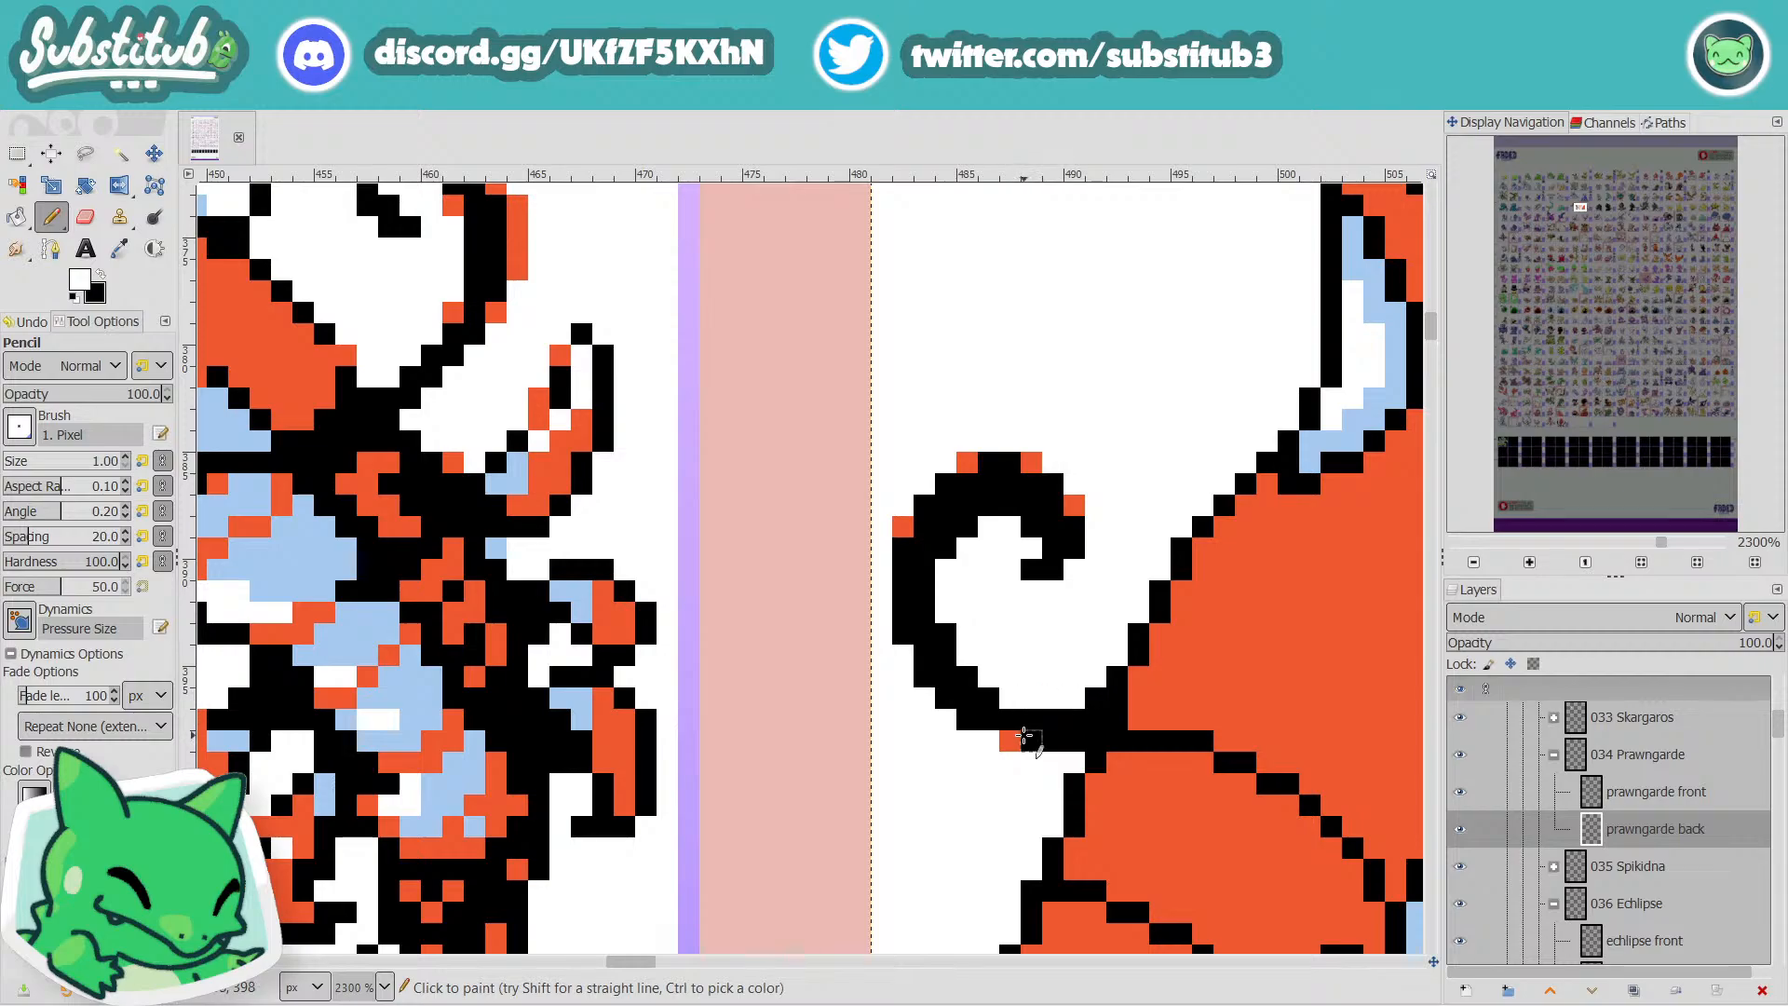
key(x)
click(1009, 741)
scroll(1007, 741, down, 4)
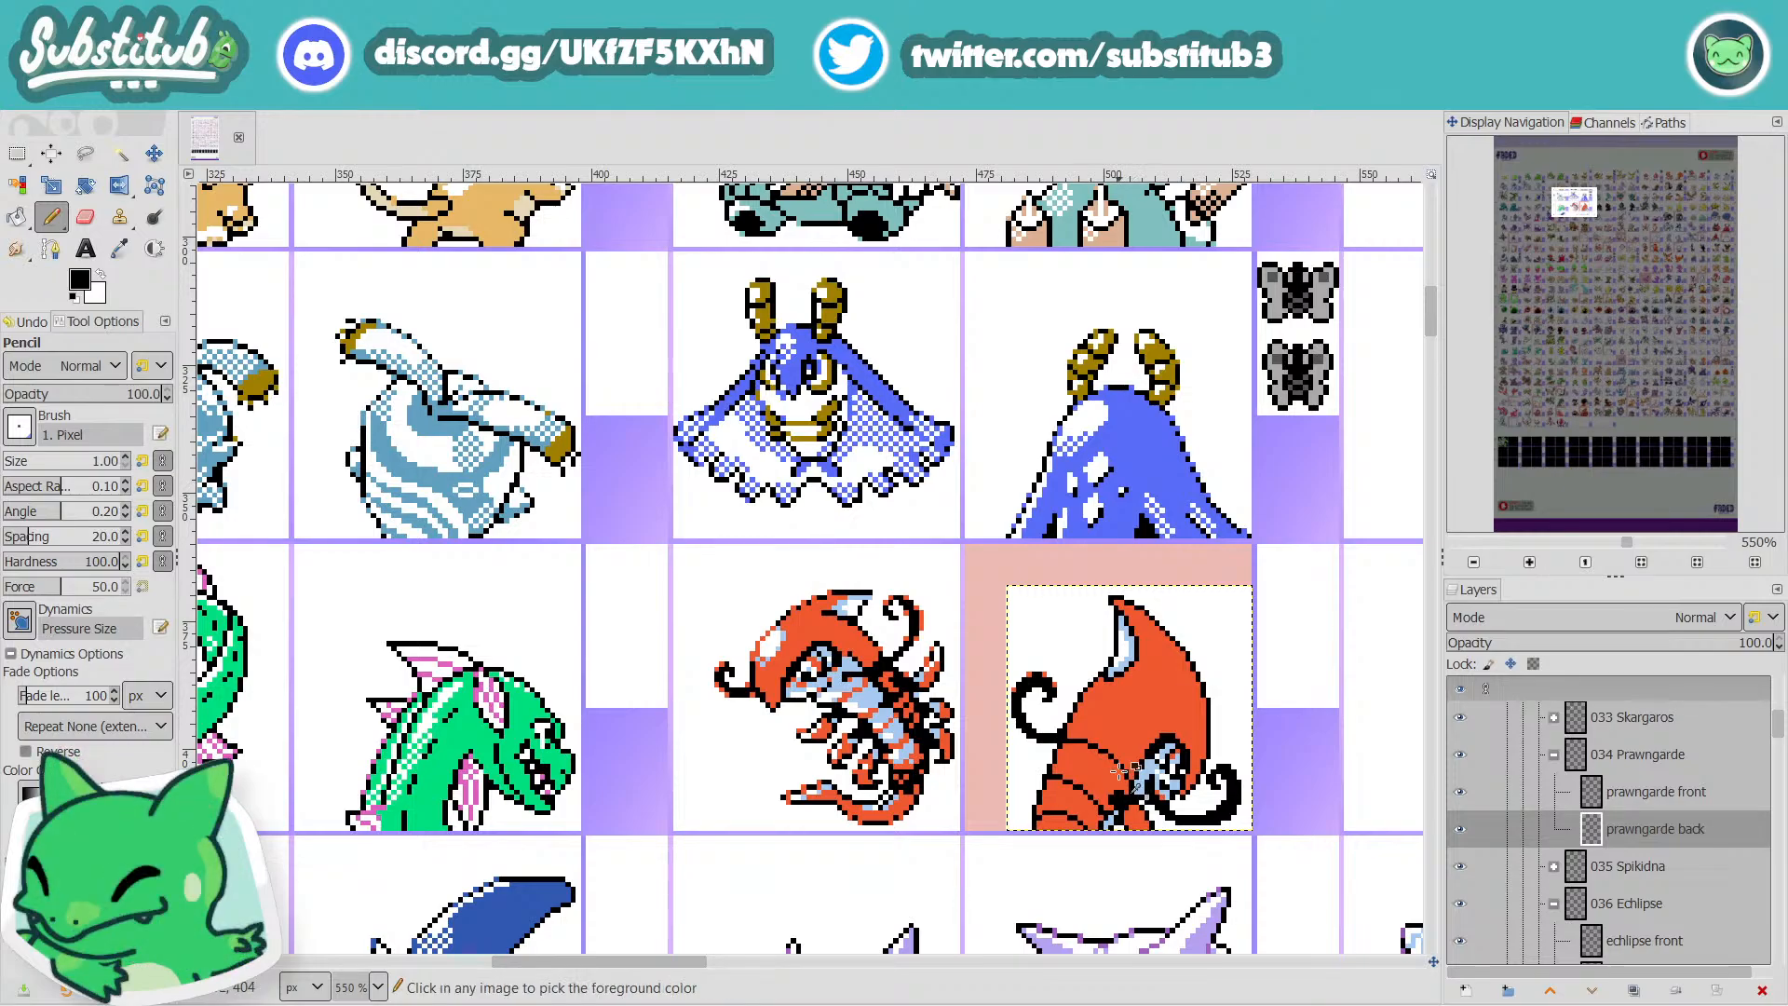
Pick the helmet's orange, pencil one pixel inside the left antenna's lower bend and one beneath its stem, and save the file.
scroll(1109, 765, up, 3)
ctrl+click(1136, 631)
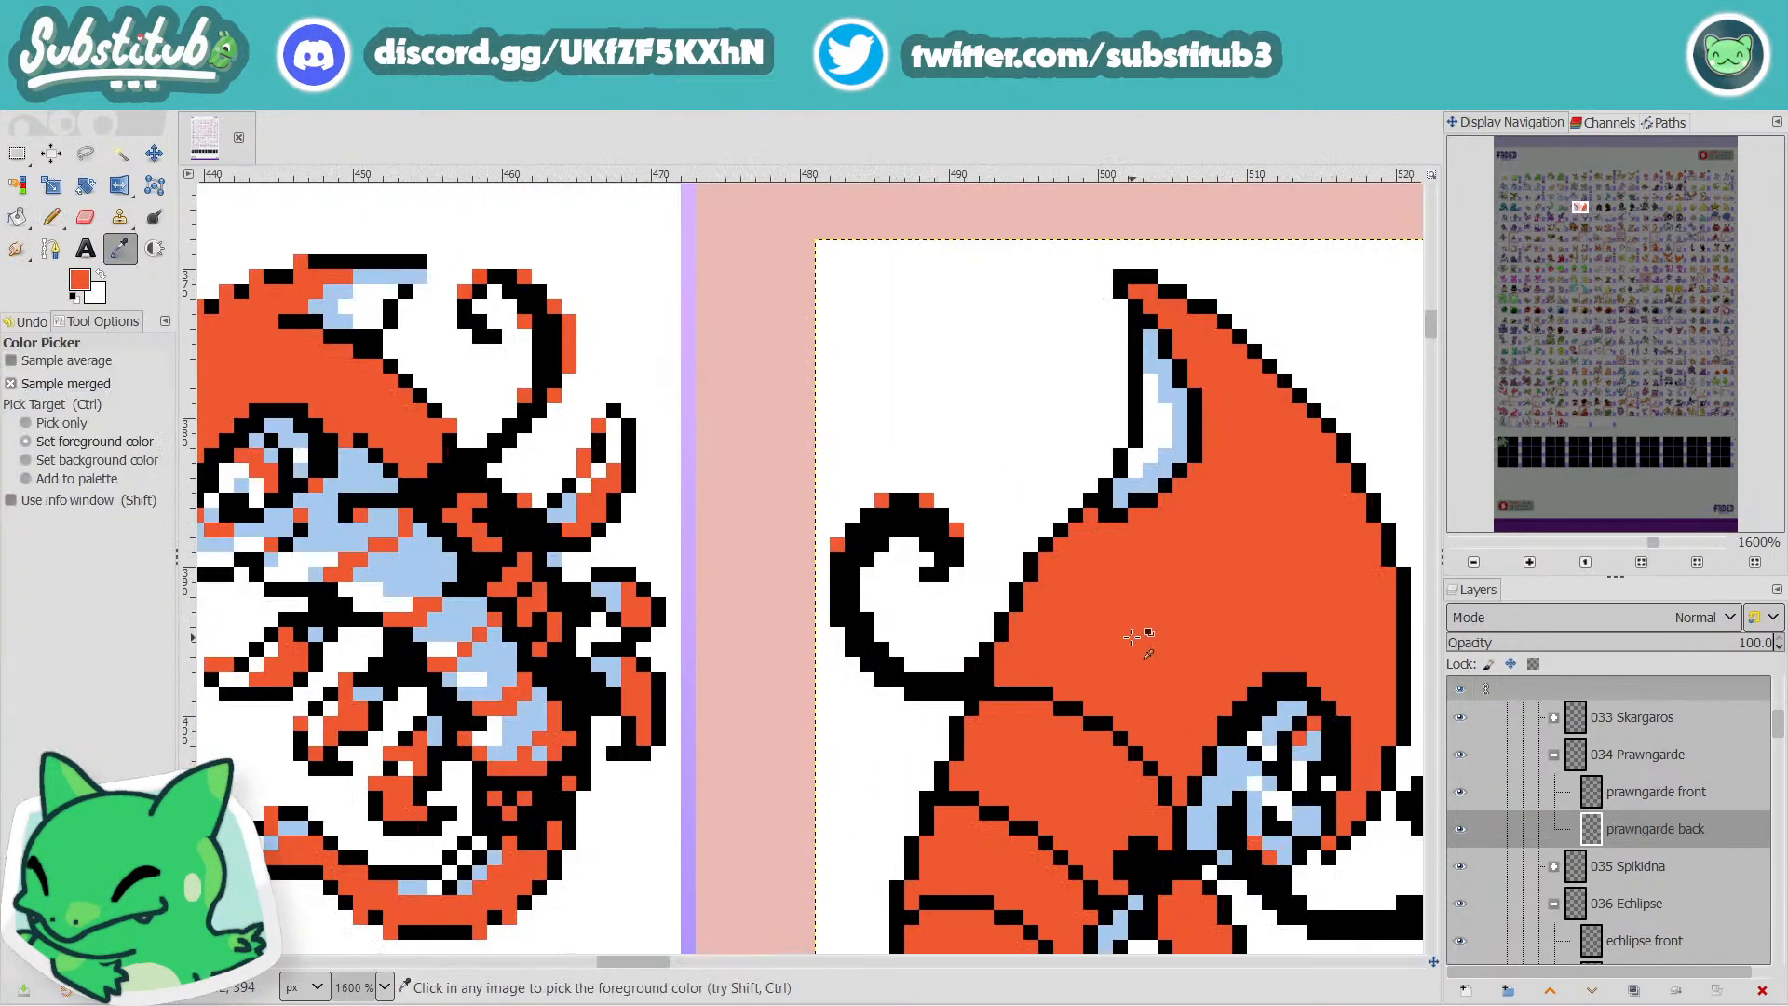
click(864, 619)
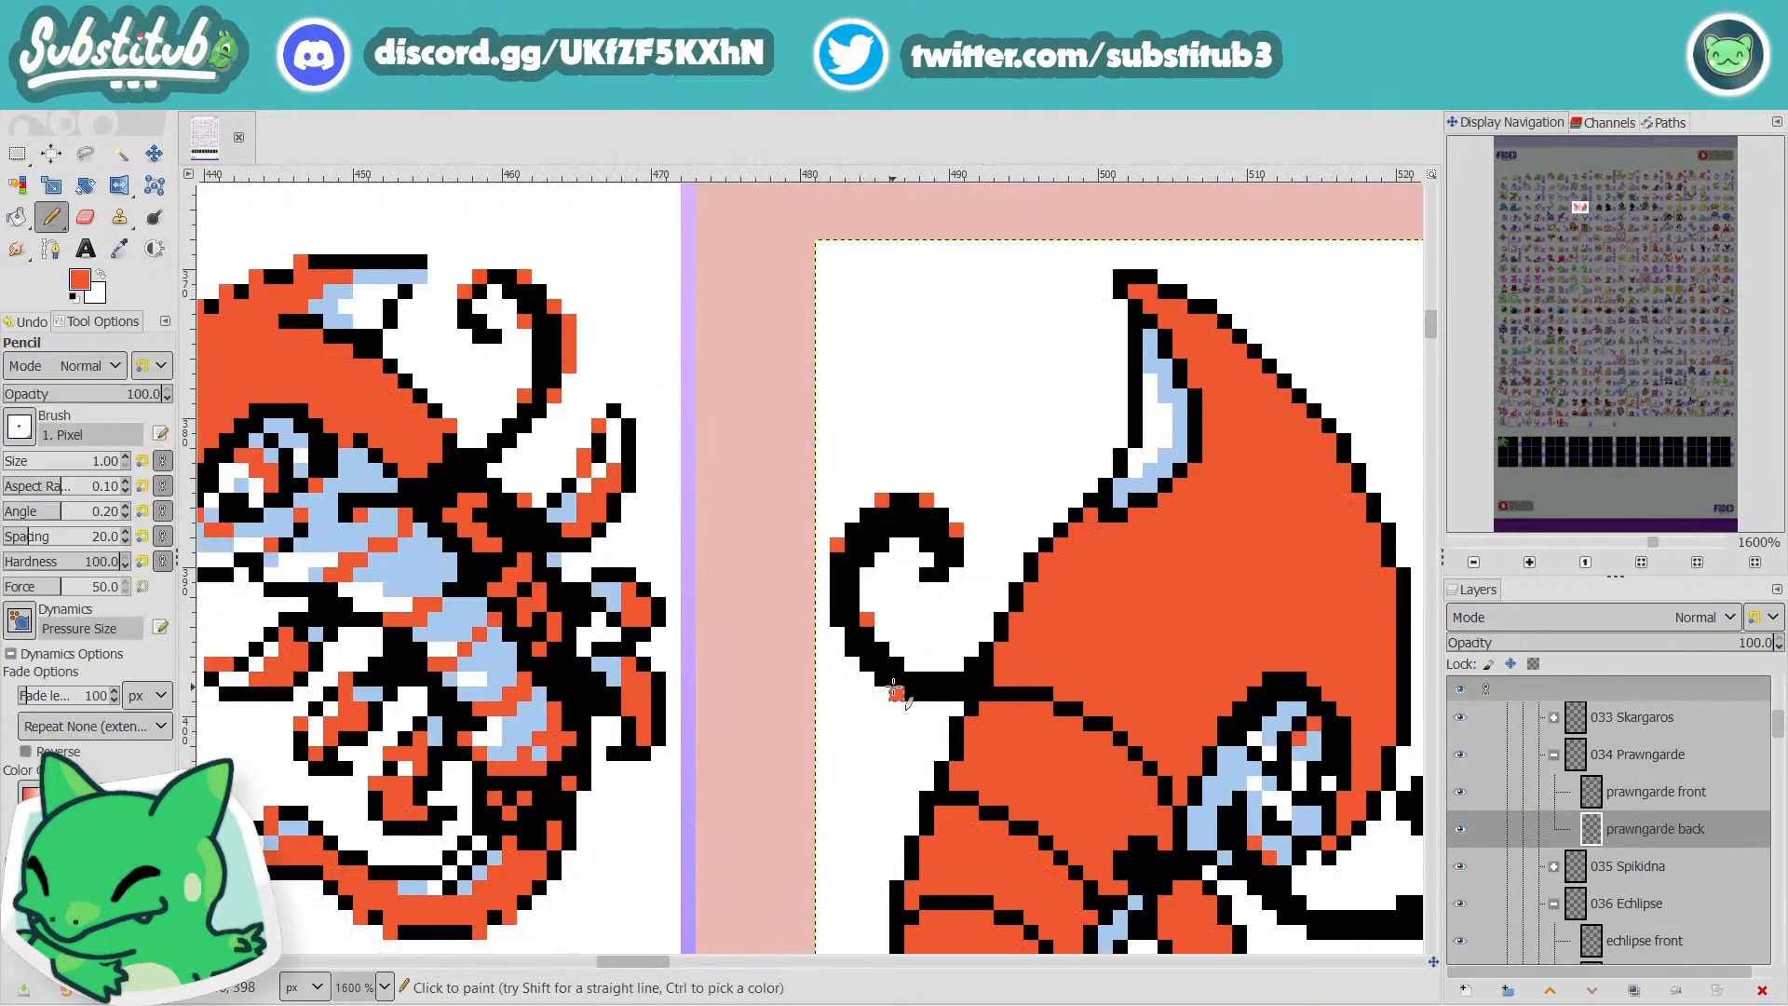
click(896, 694)
scroll(879, 692, down, 4)
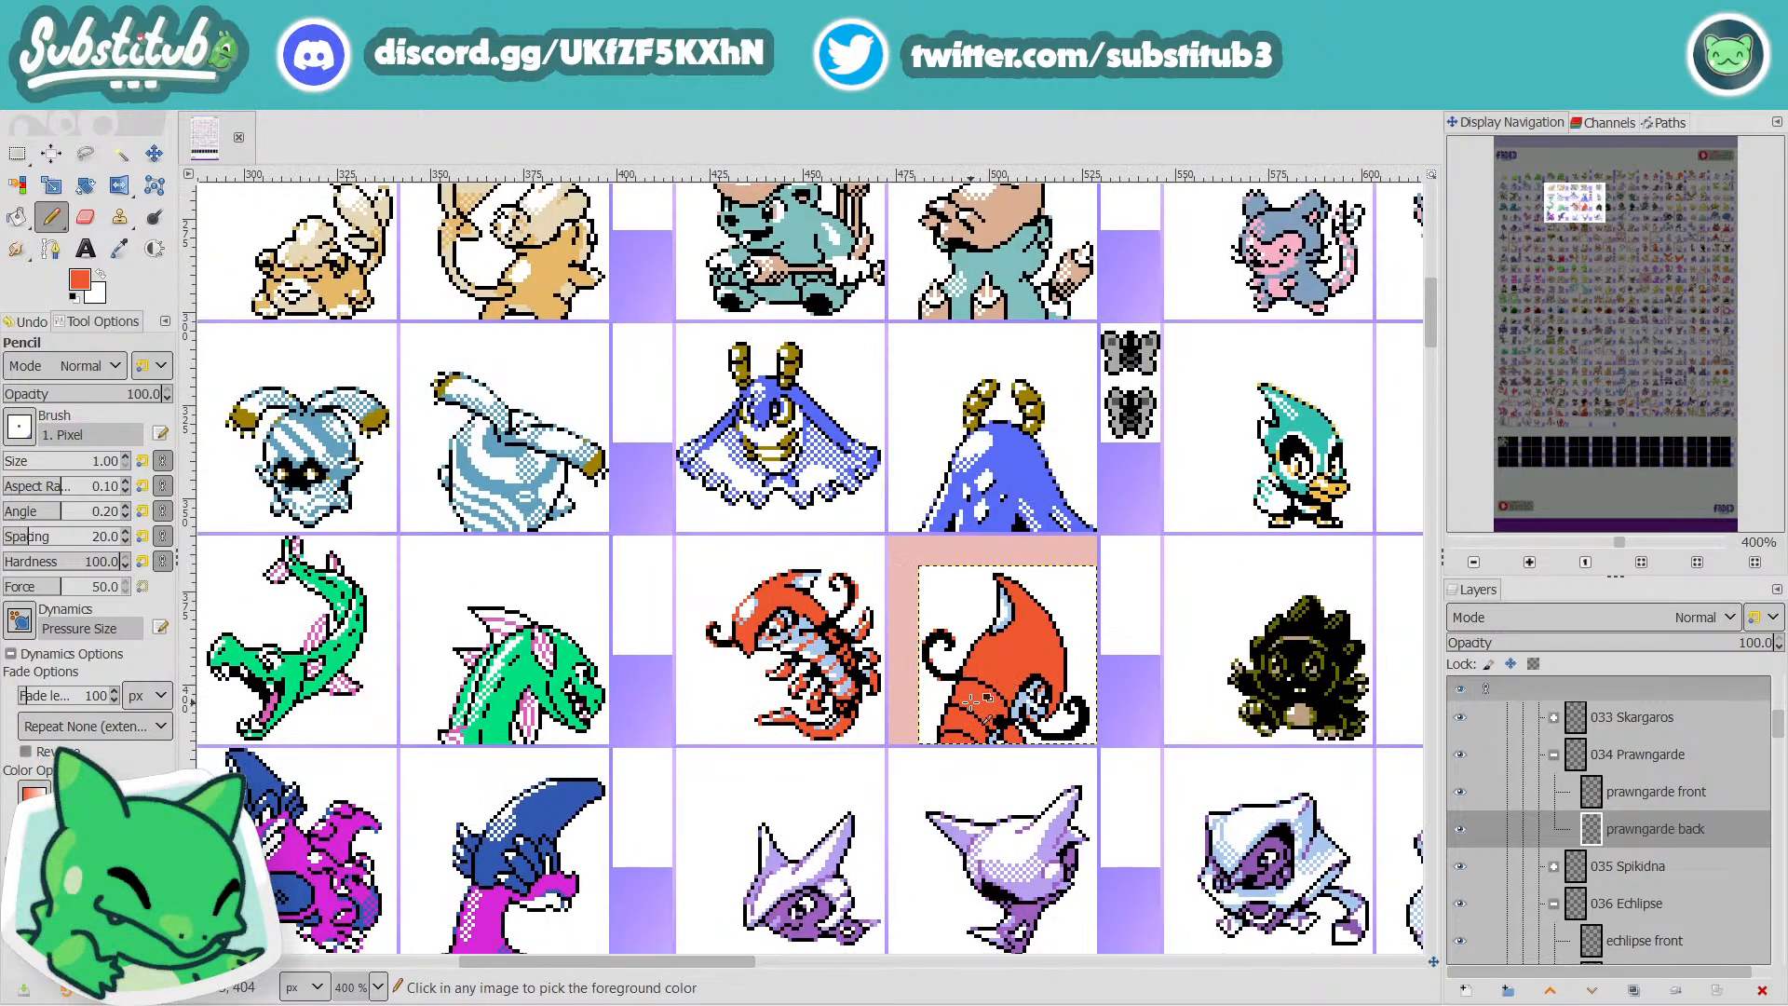
scroll(941, 665, up, 6)
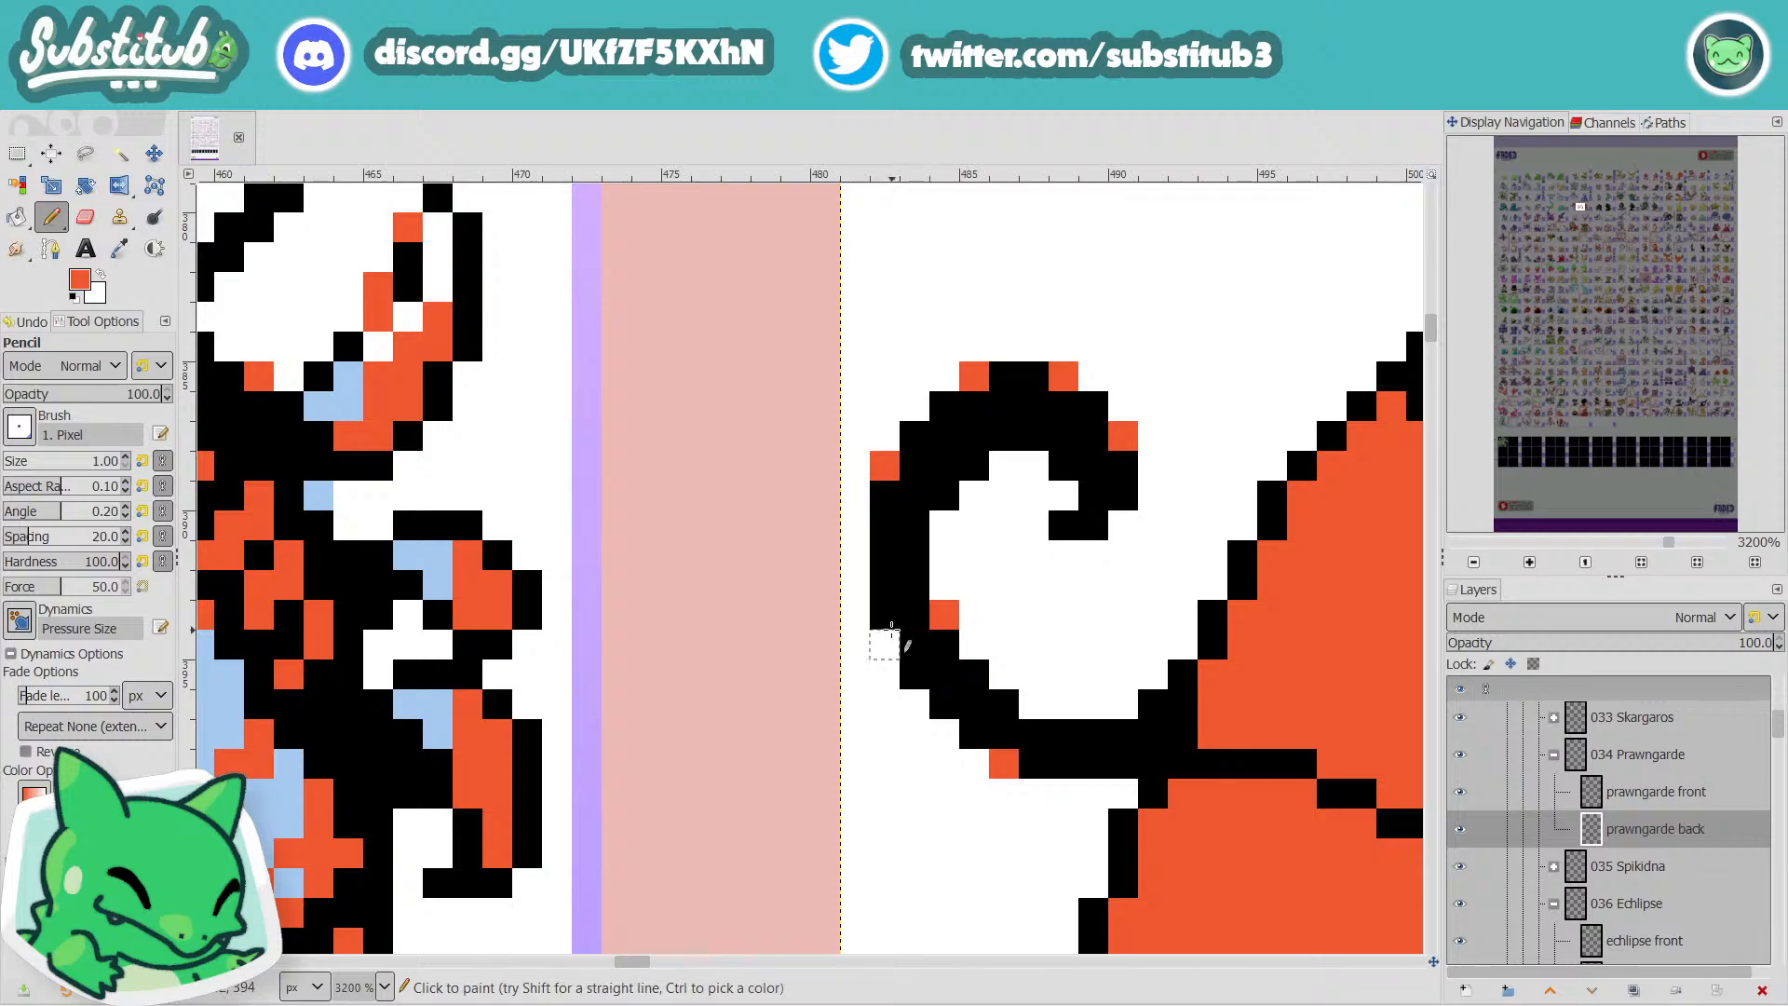
scroll(1054, 671, down, 6)
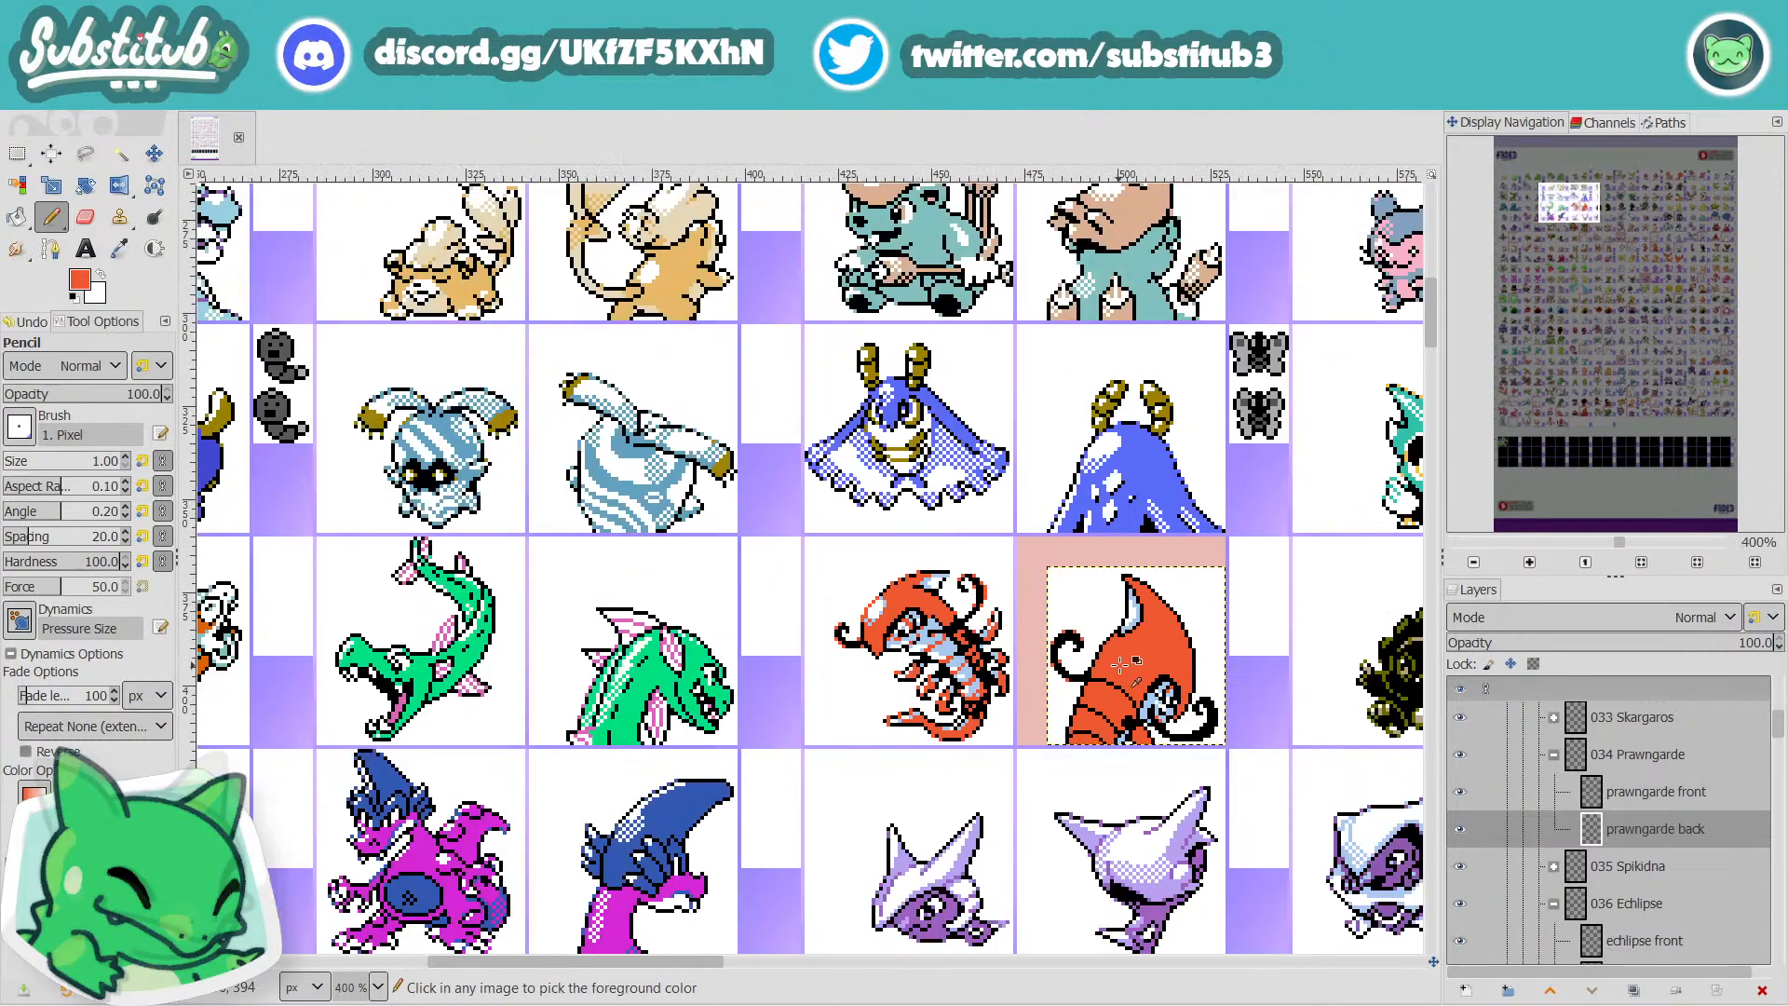
key(ctrl+s)
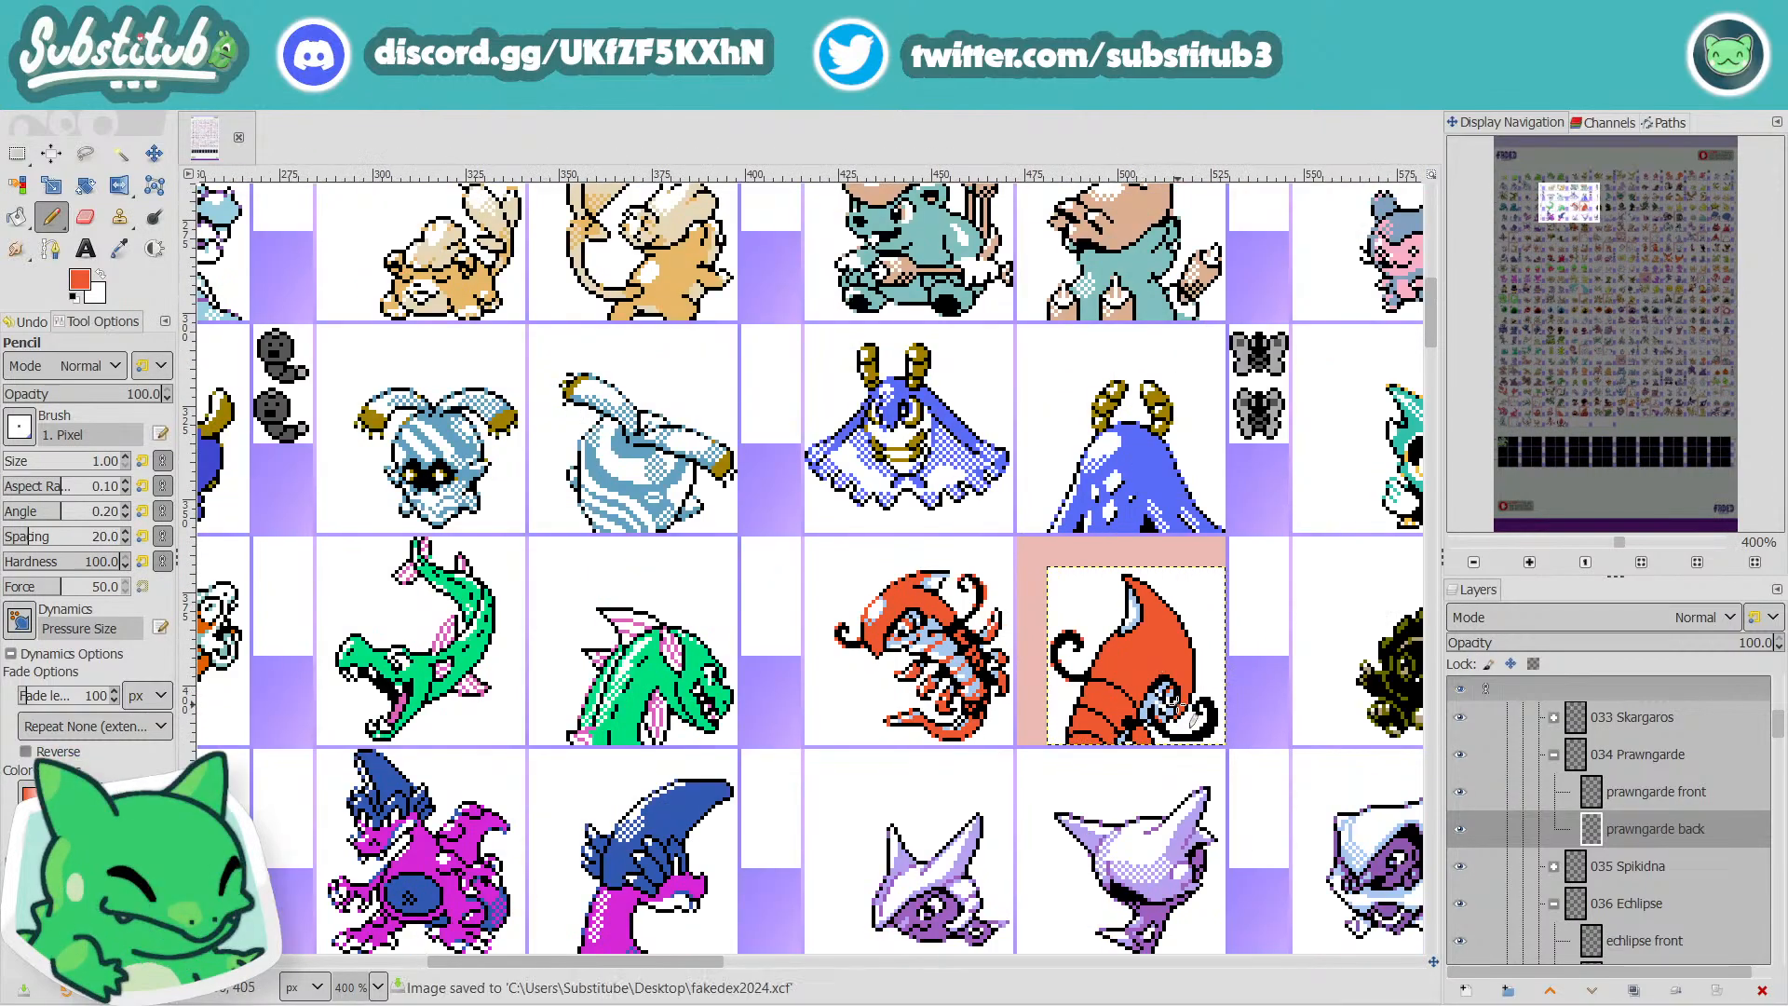
Pencil orange pixels inside the right antenna's lower bend and along the outer top of its curl.
scroll(1191, 713, up, 4)
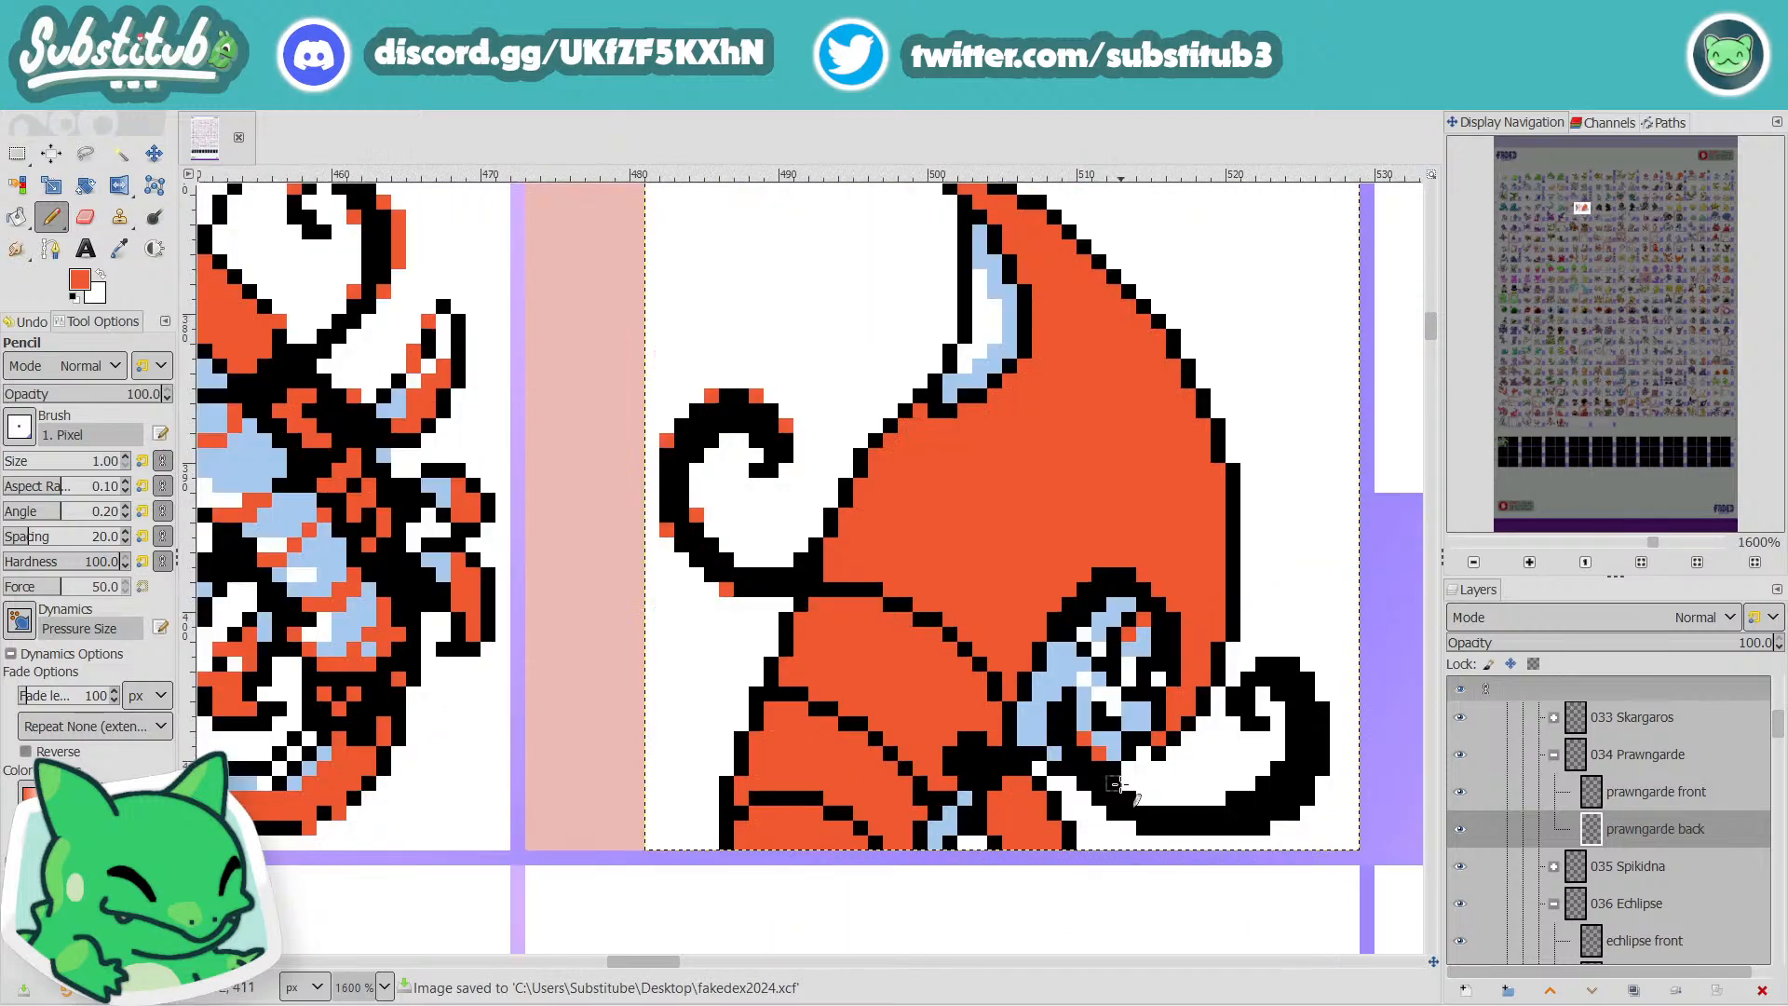
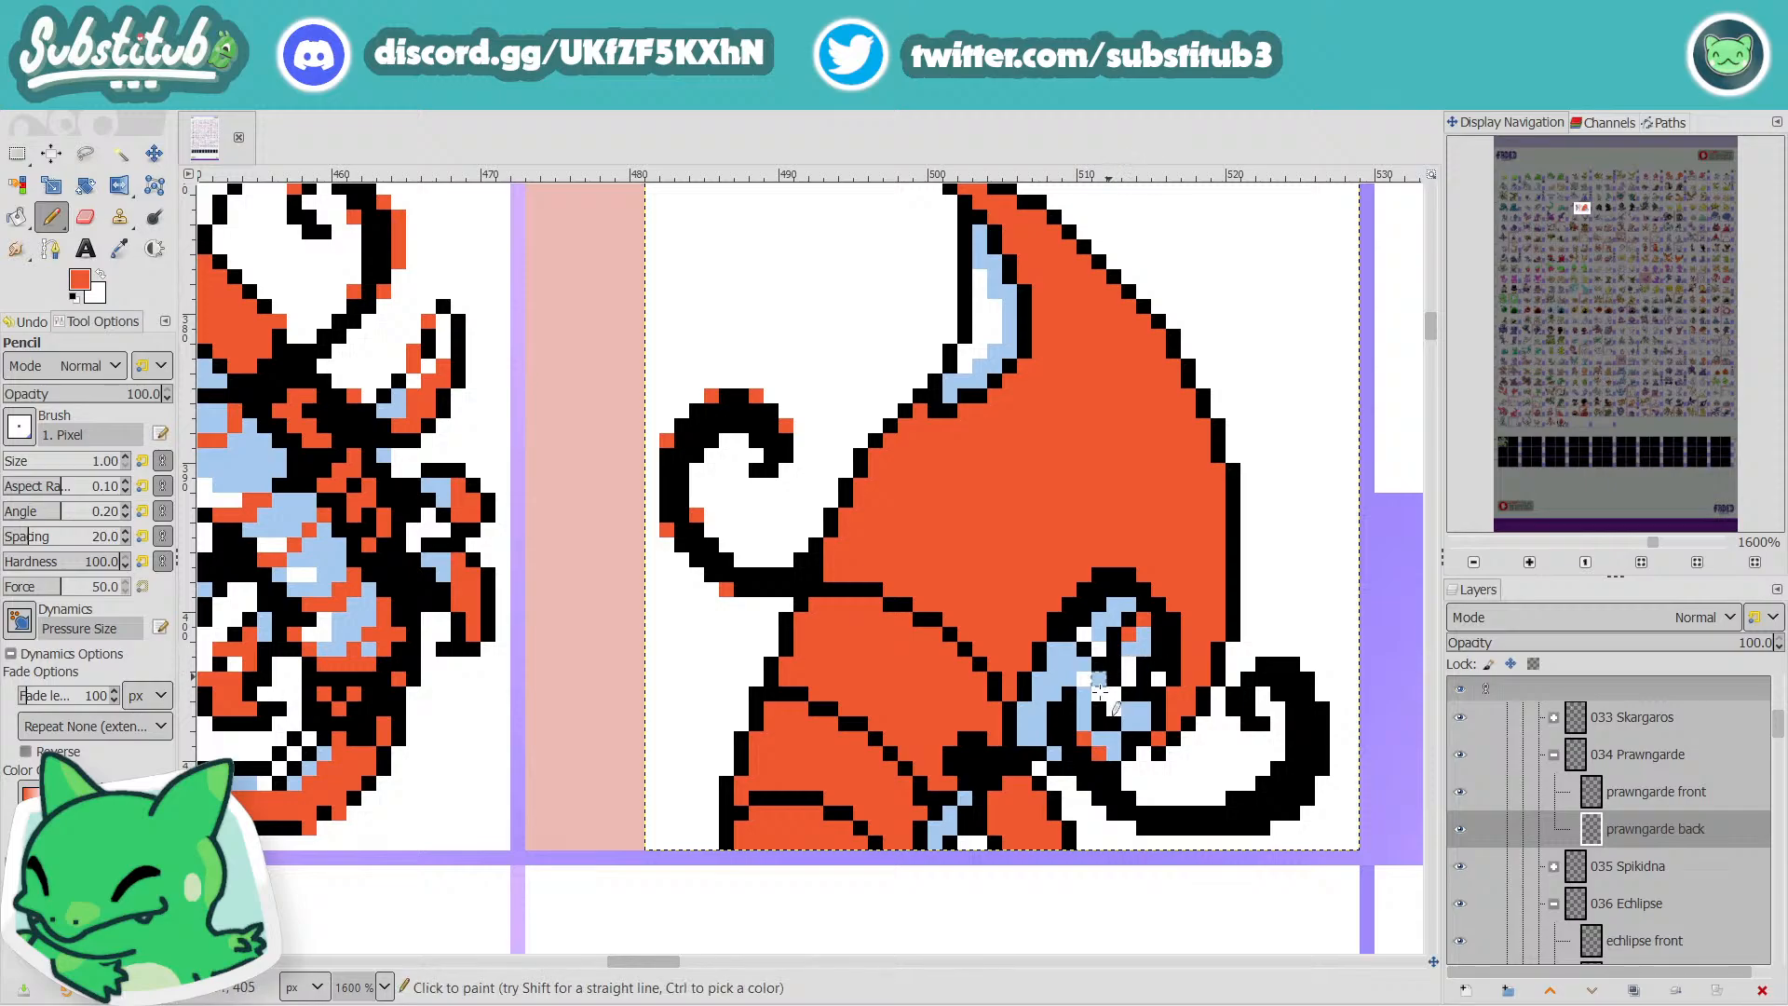
scroll(1114, 782, down, 4)
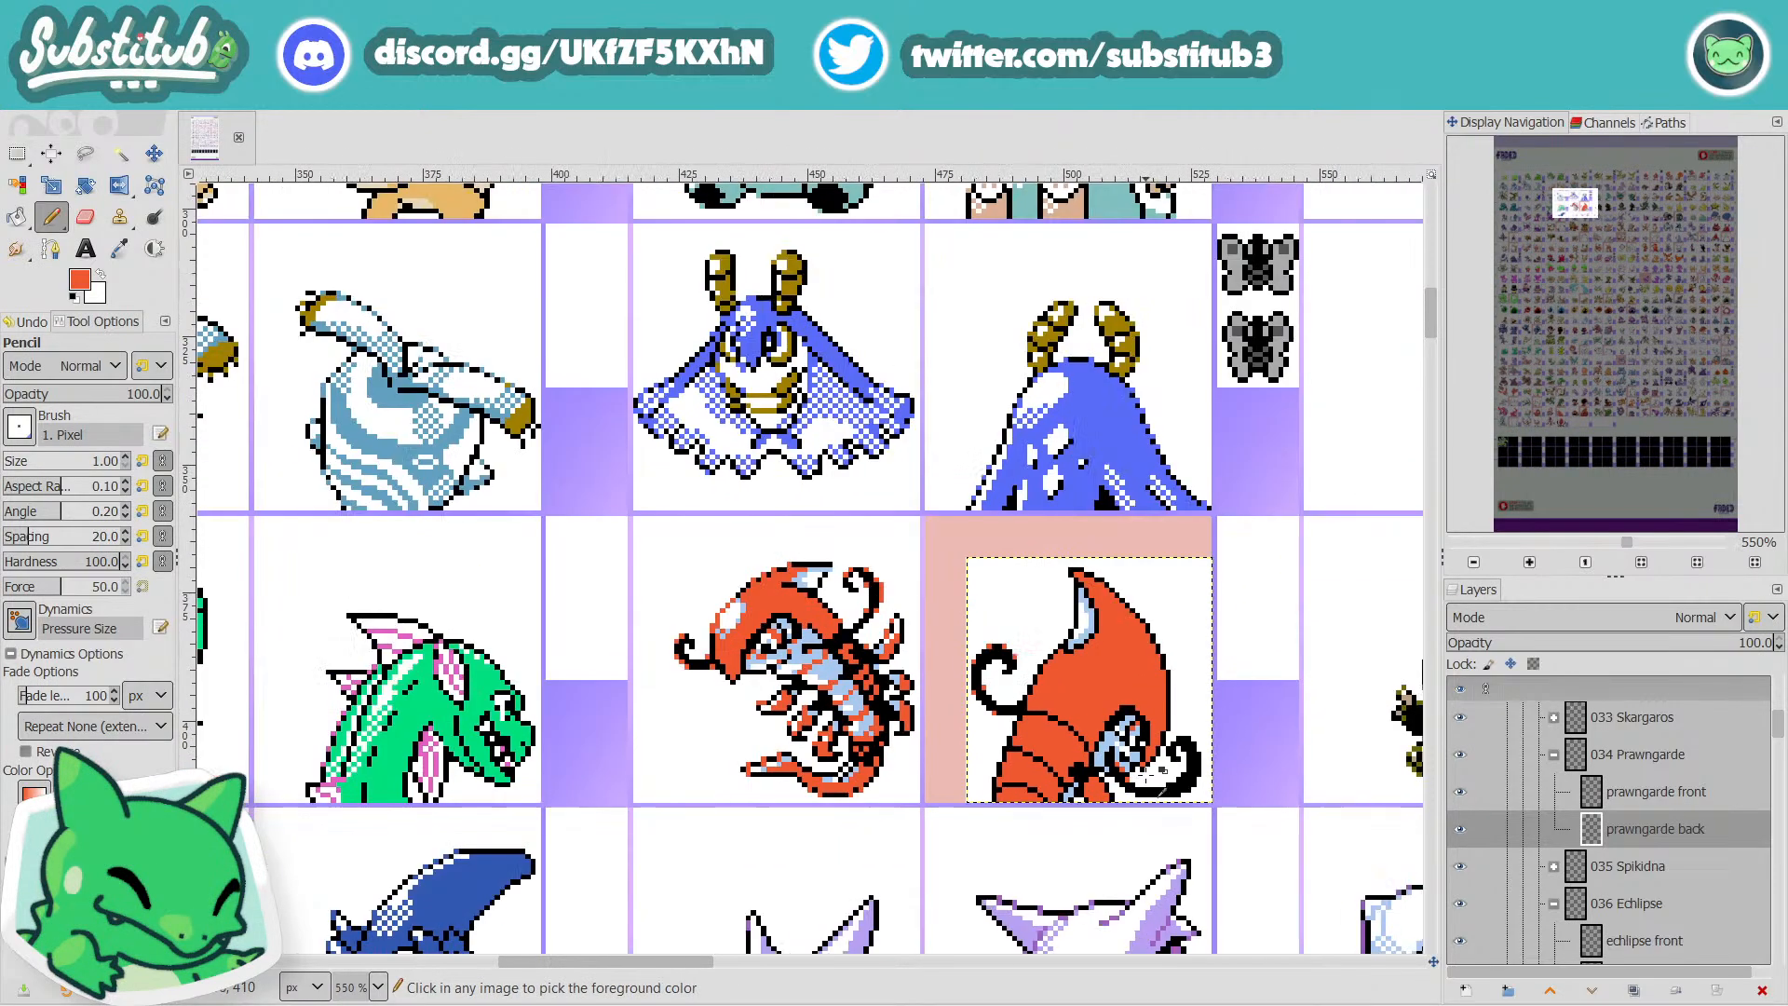
scroll(1199, 782, up, 5)
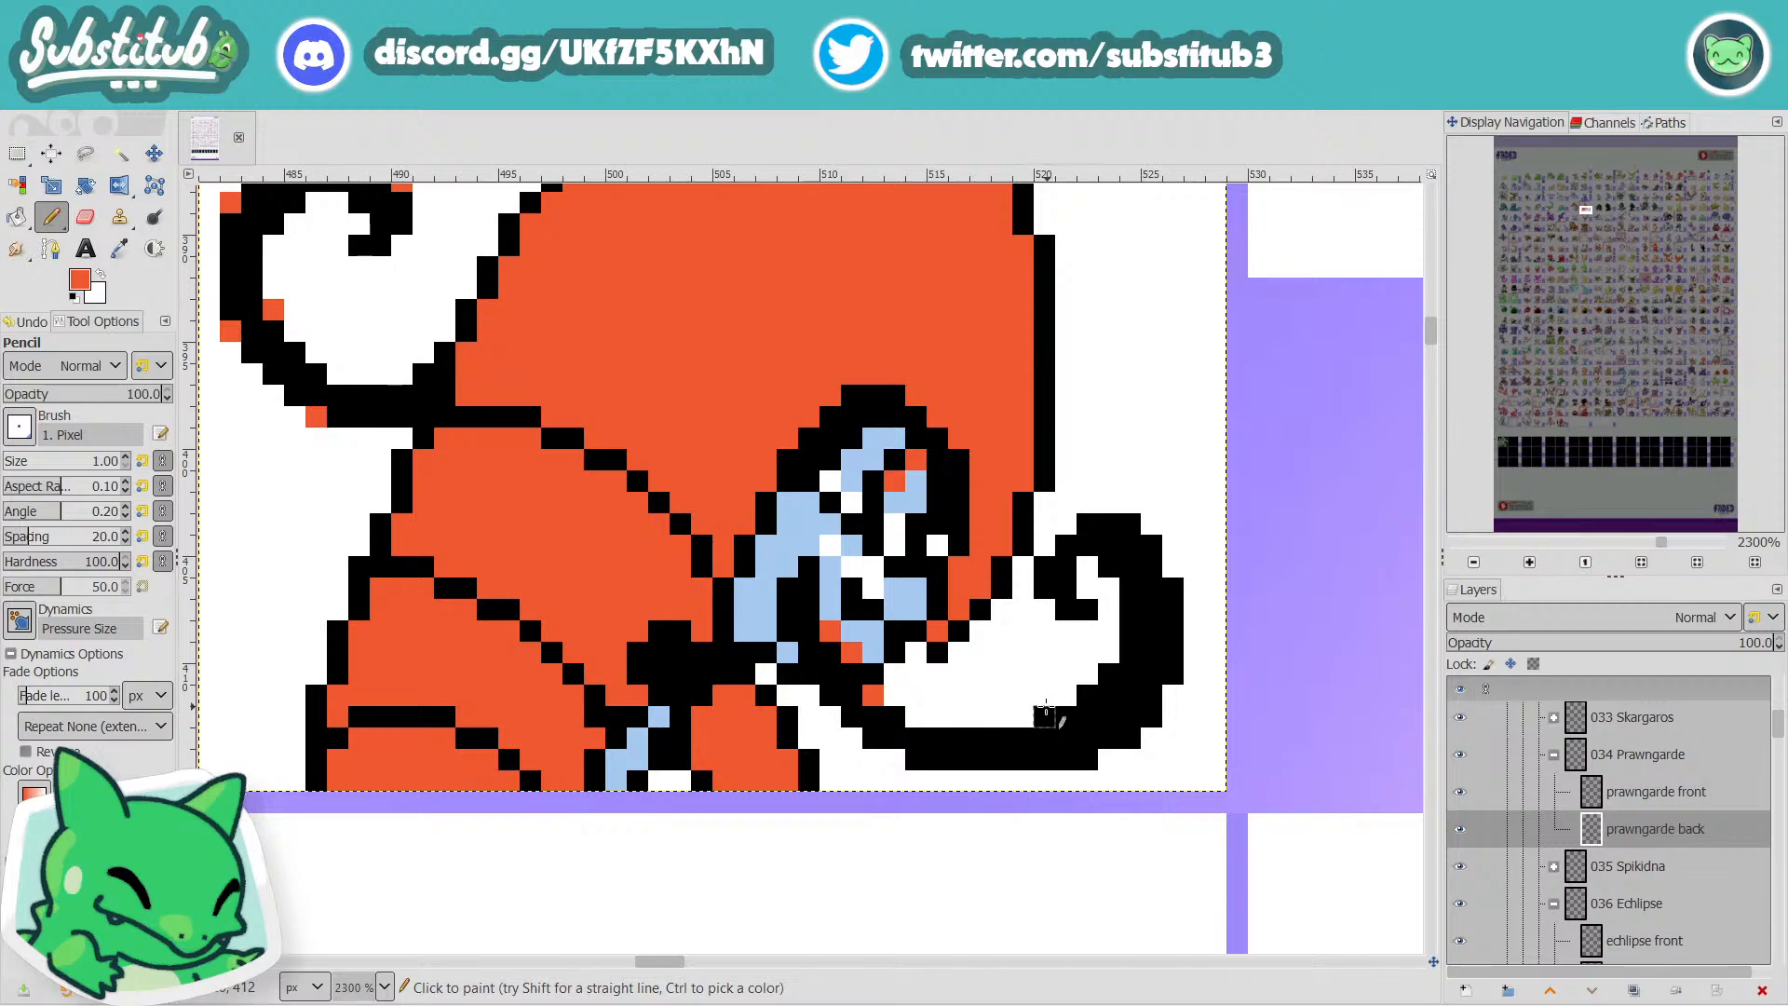
click(1044, 715)
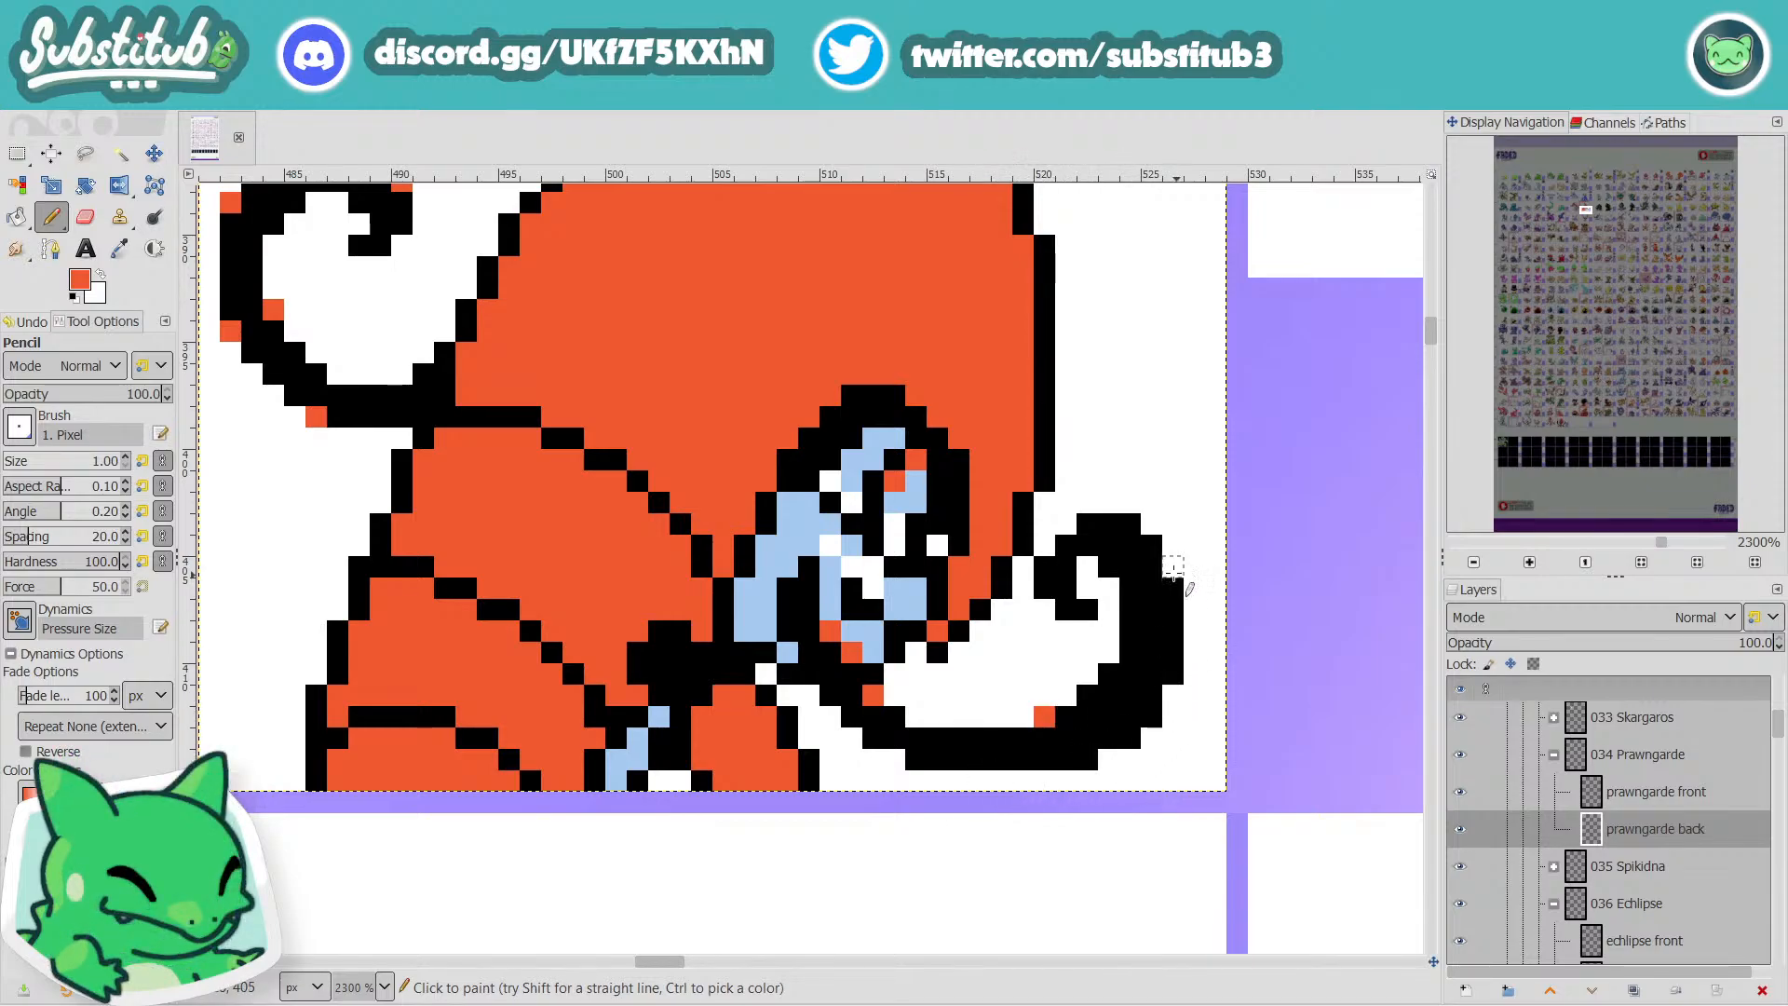
click(1086, 524)
click(1129, 523)
scroll(1171, 566, down, 5)
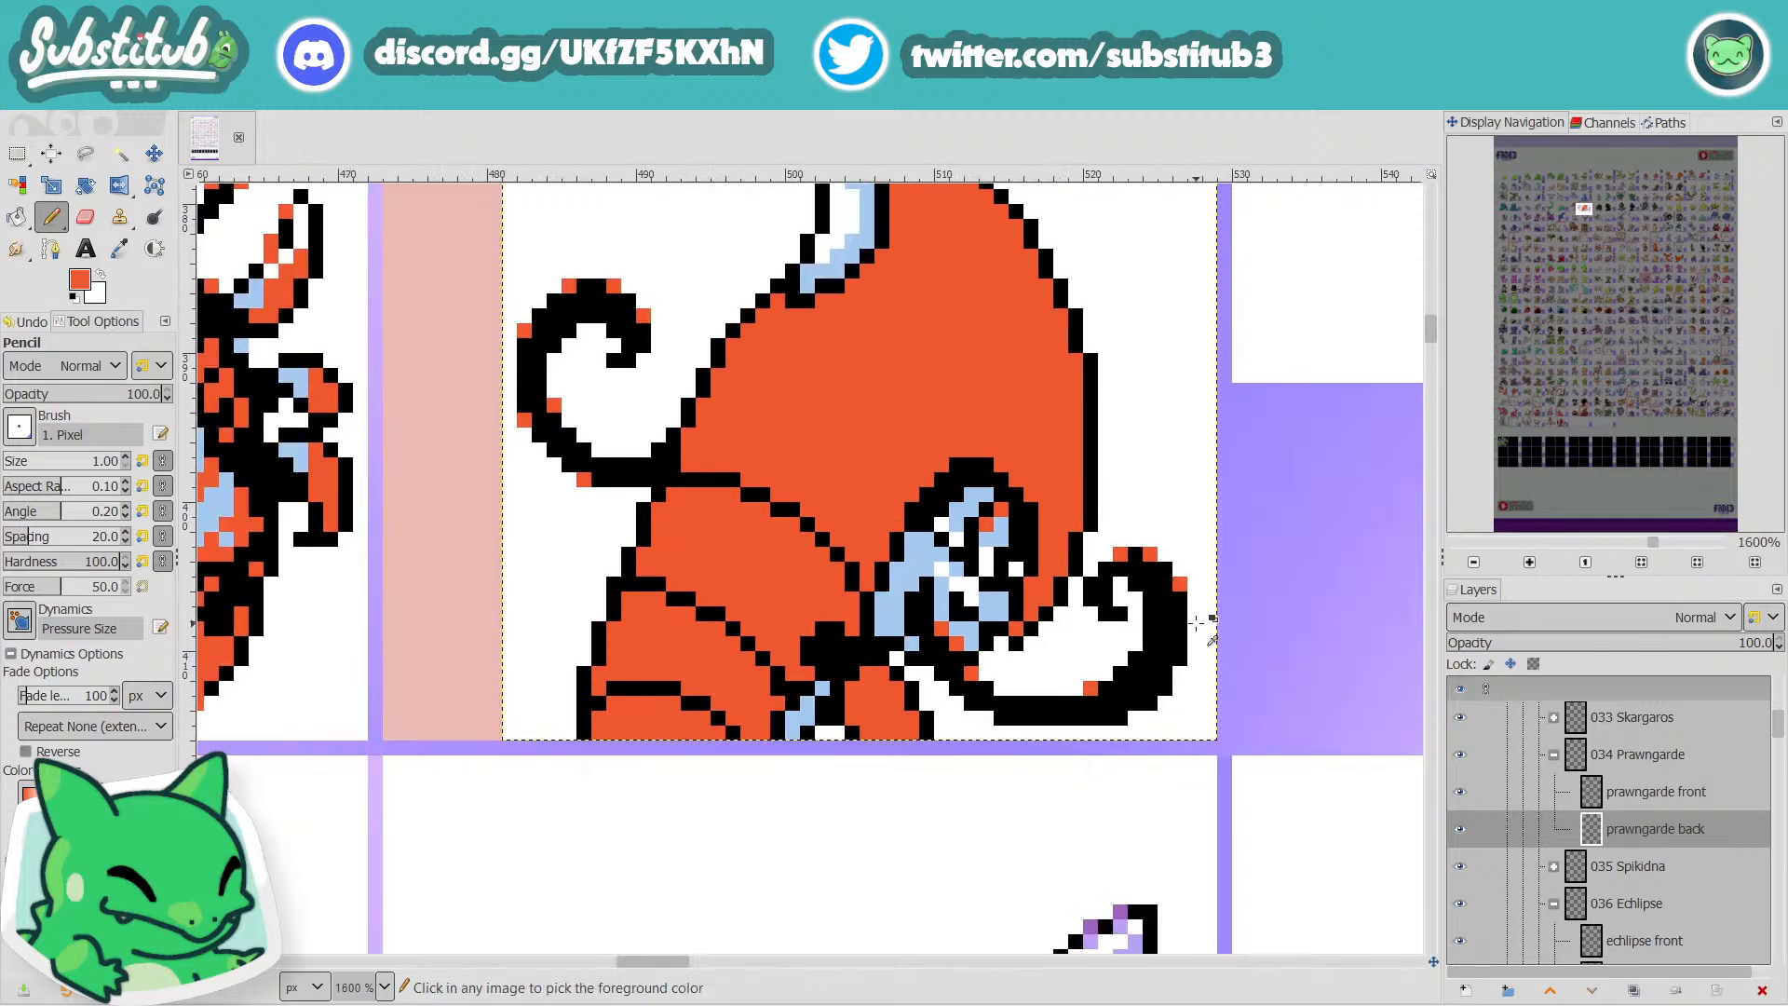
Add orange pixels to the inner and outer sides of the right antenna's lower bend and save the file.
scroll(1190, 633, up, 5)
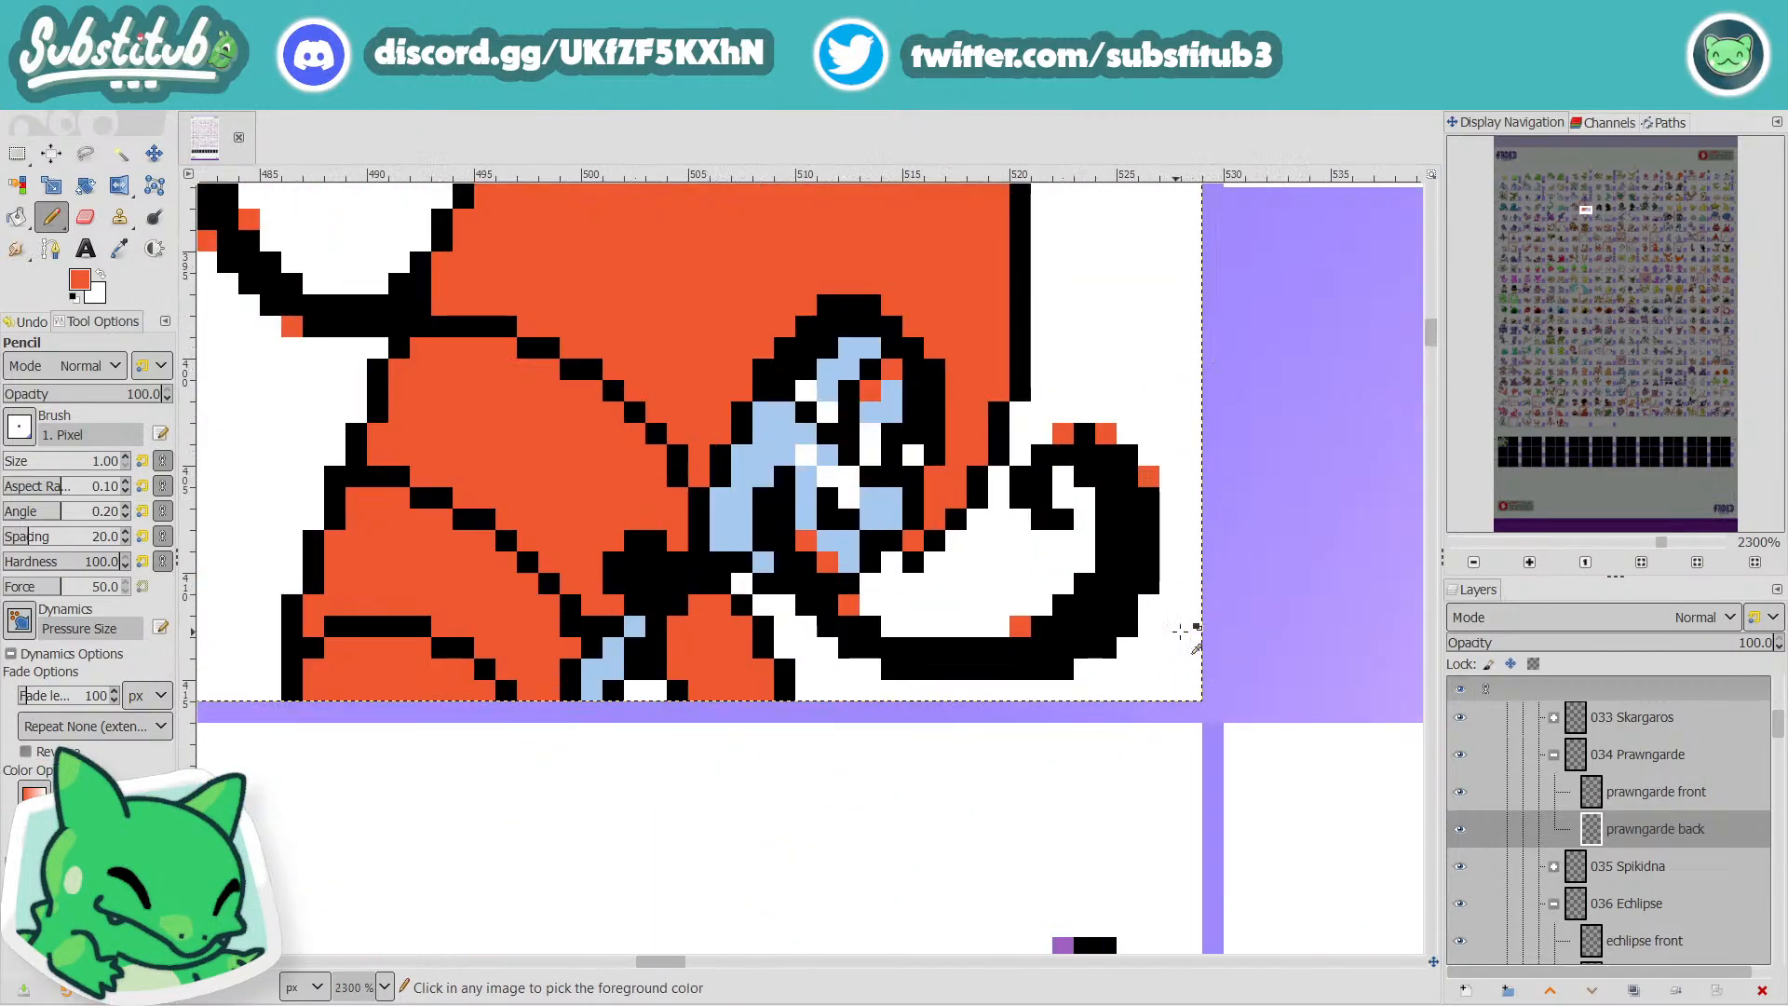
click(1082, 585)
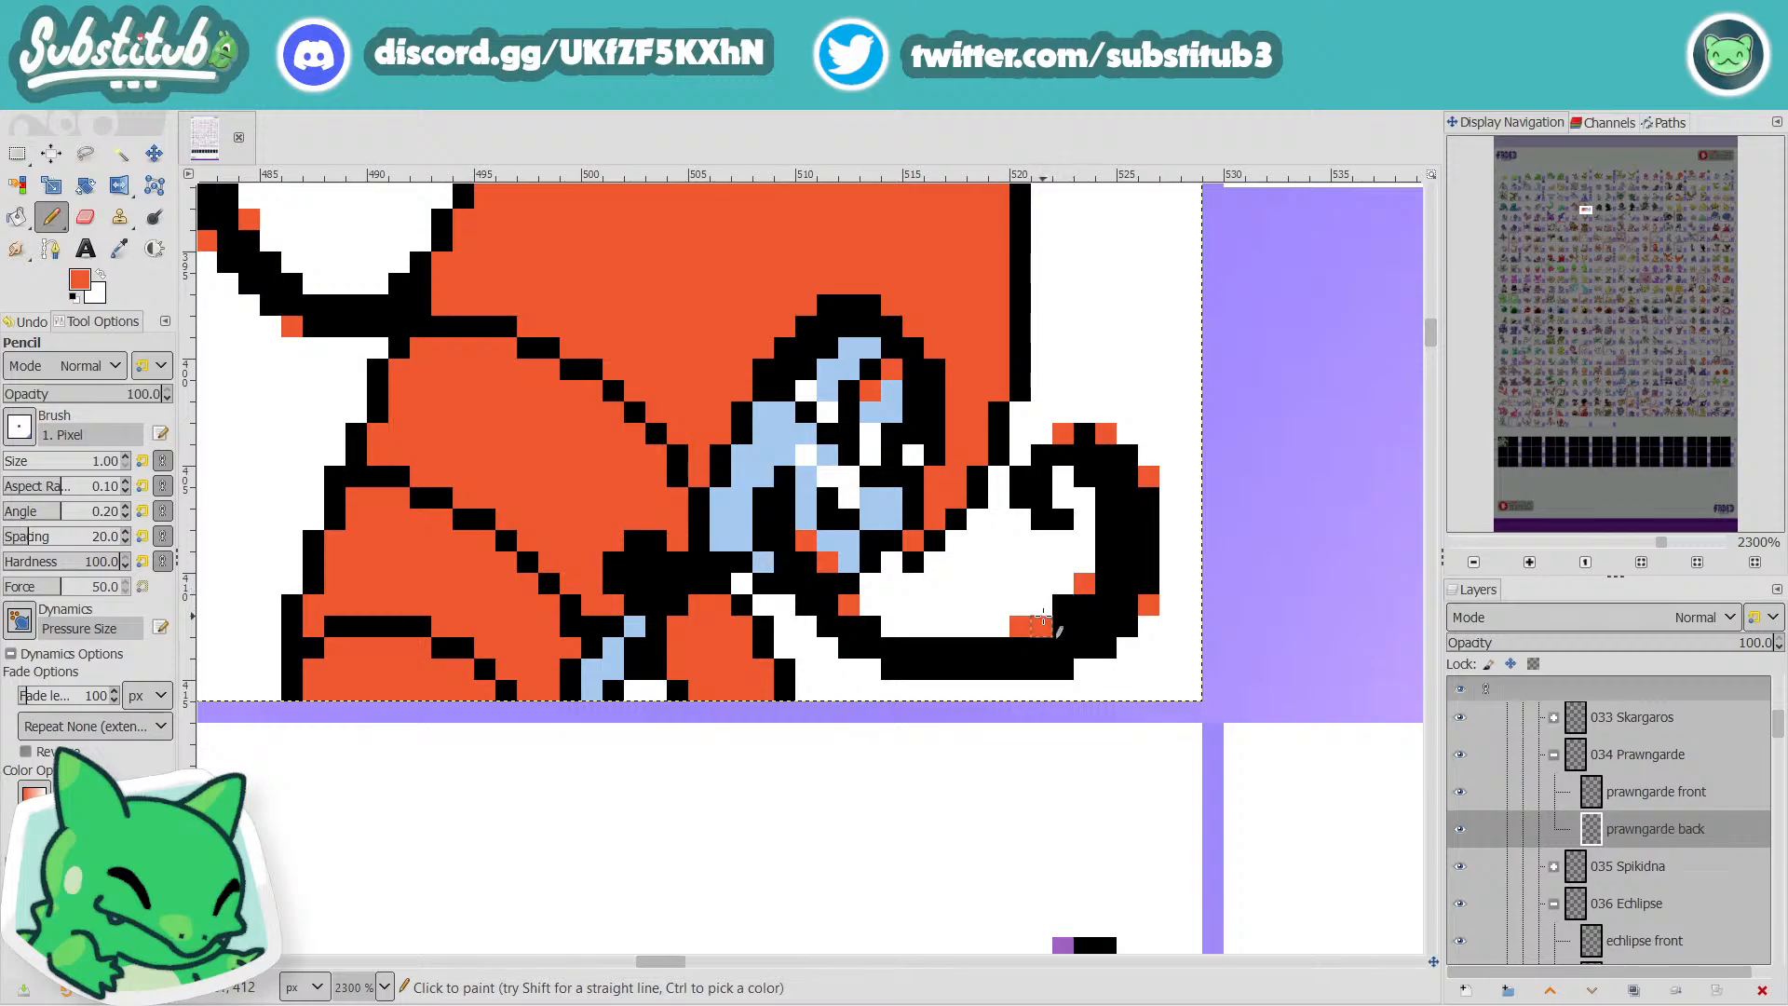
scroll(1101, 612, down, 3)
scroll(1102, 612, down, 1)
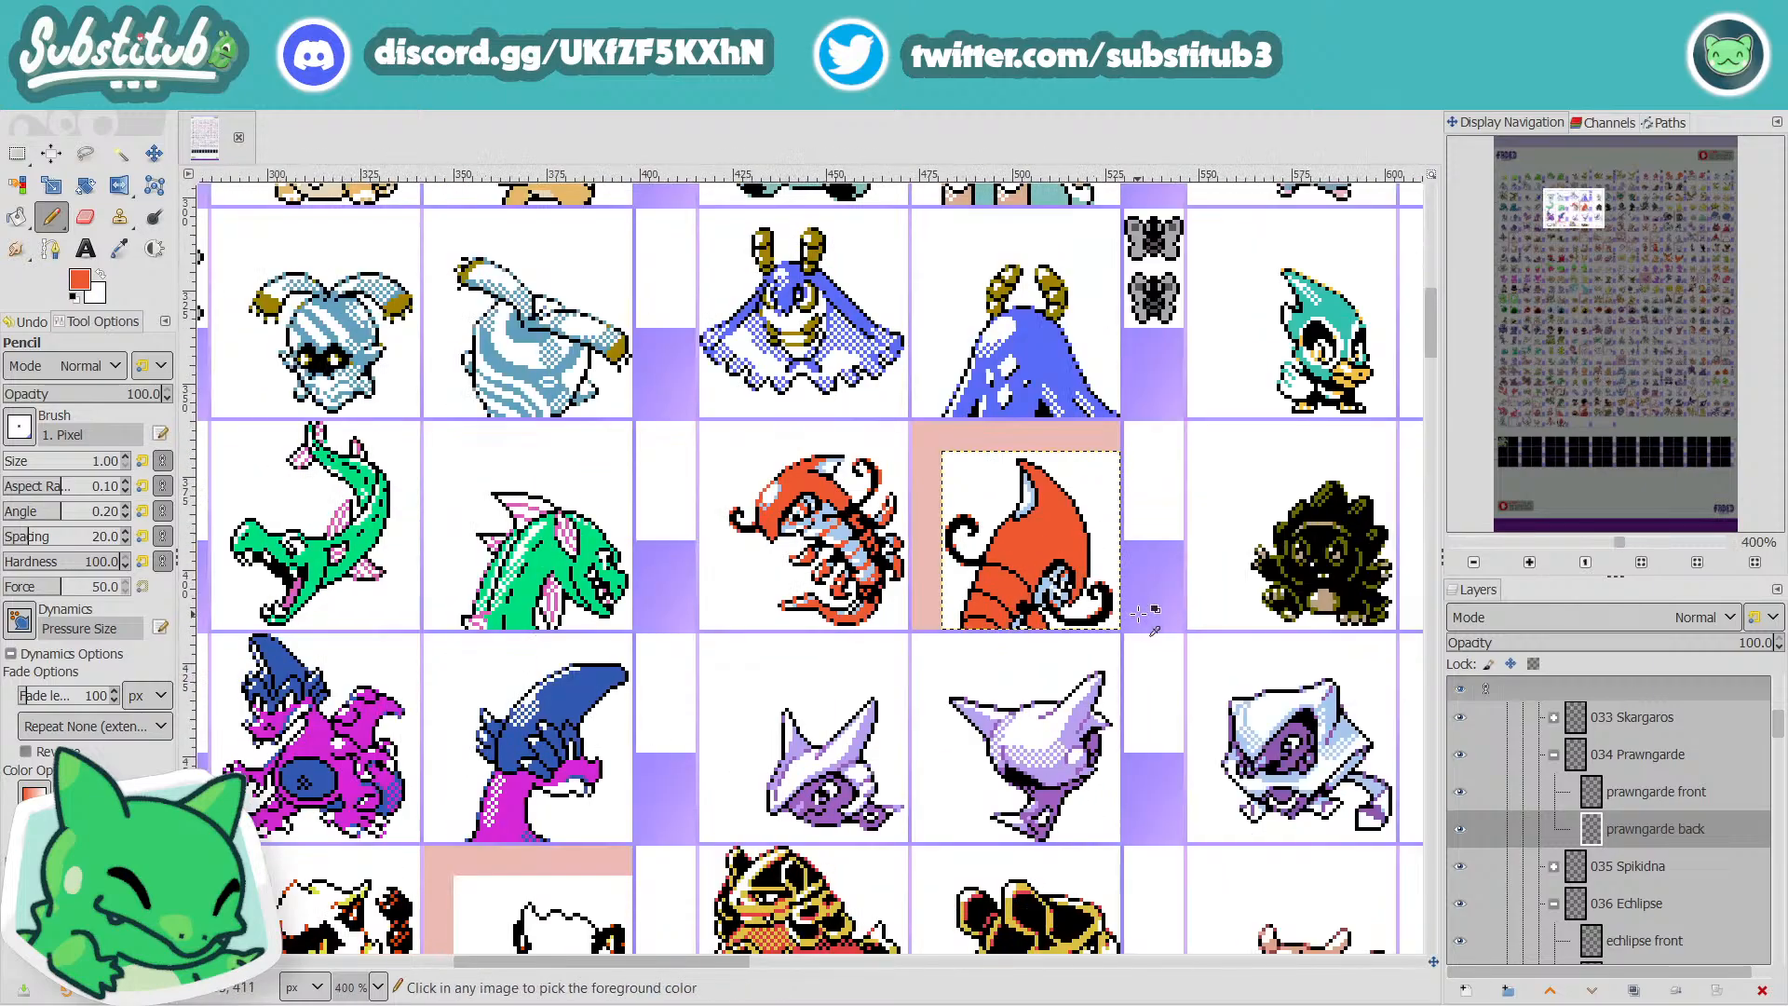
key(ctrl+s)
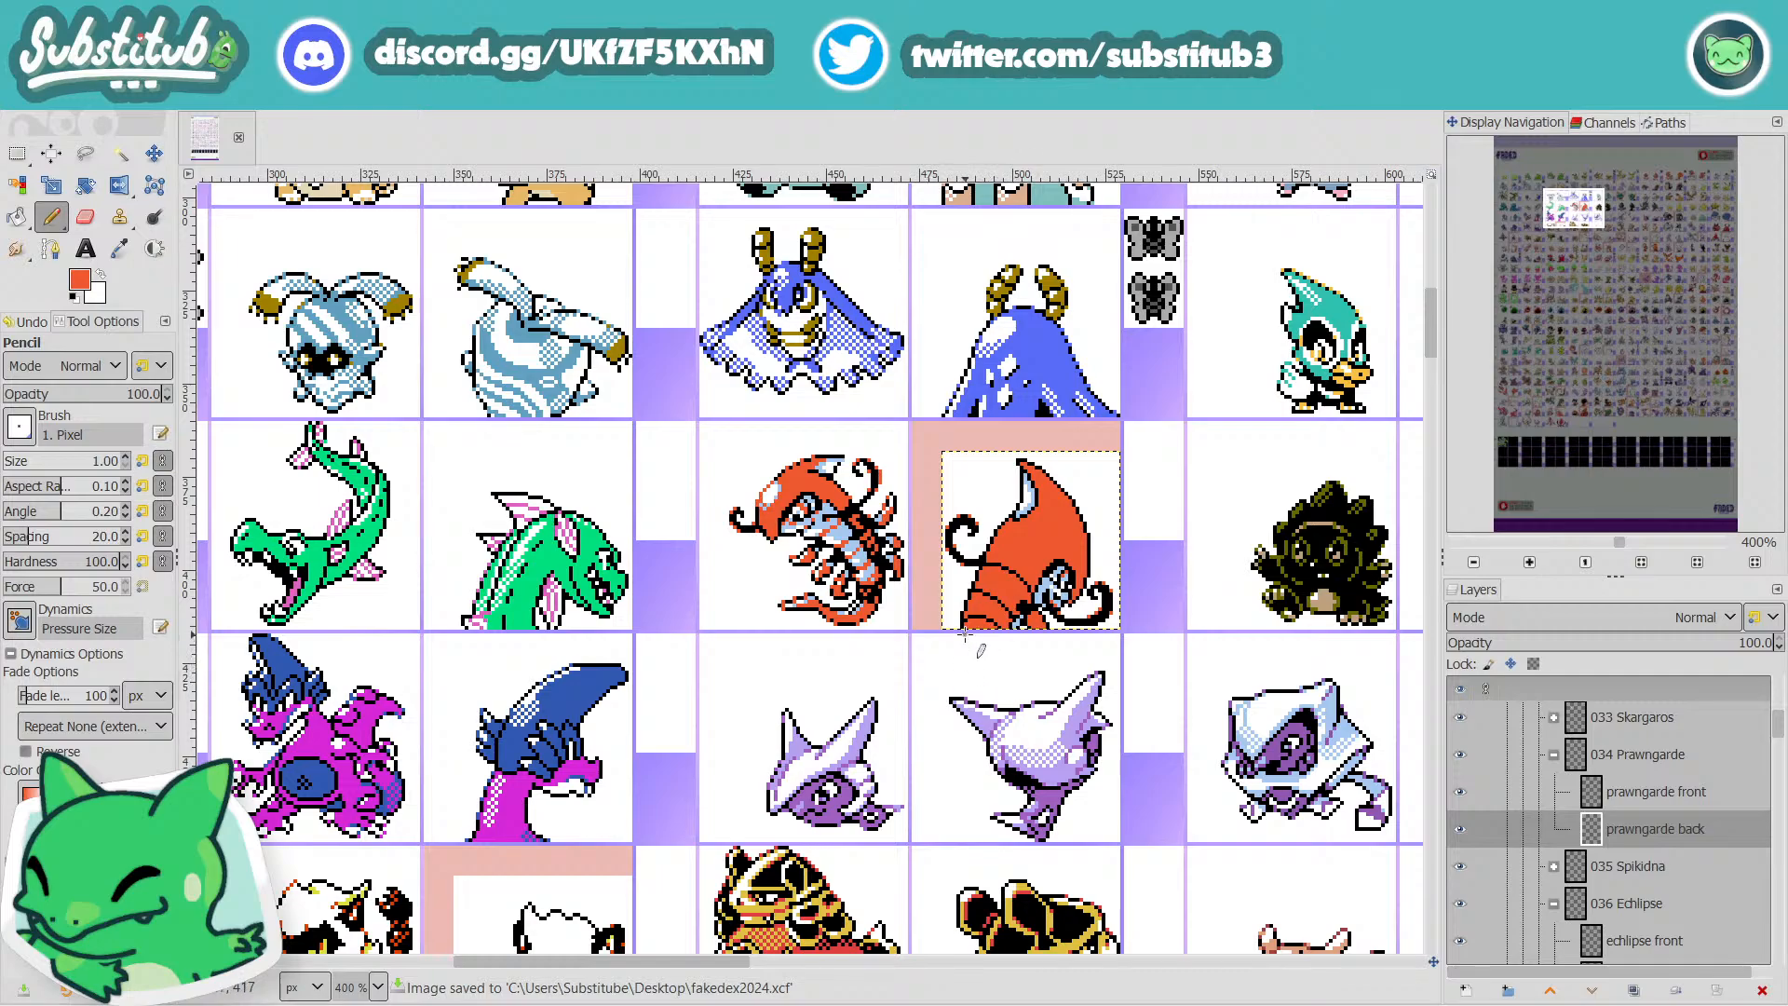
Pencil a black row directly beneath the lowest body segment line and pick the body's orange.
scroll(985, 639, up, 2)
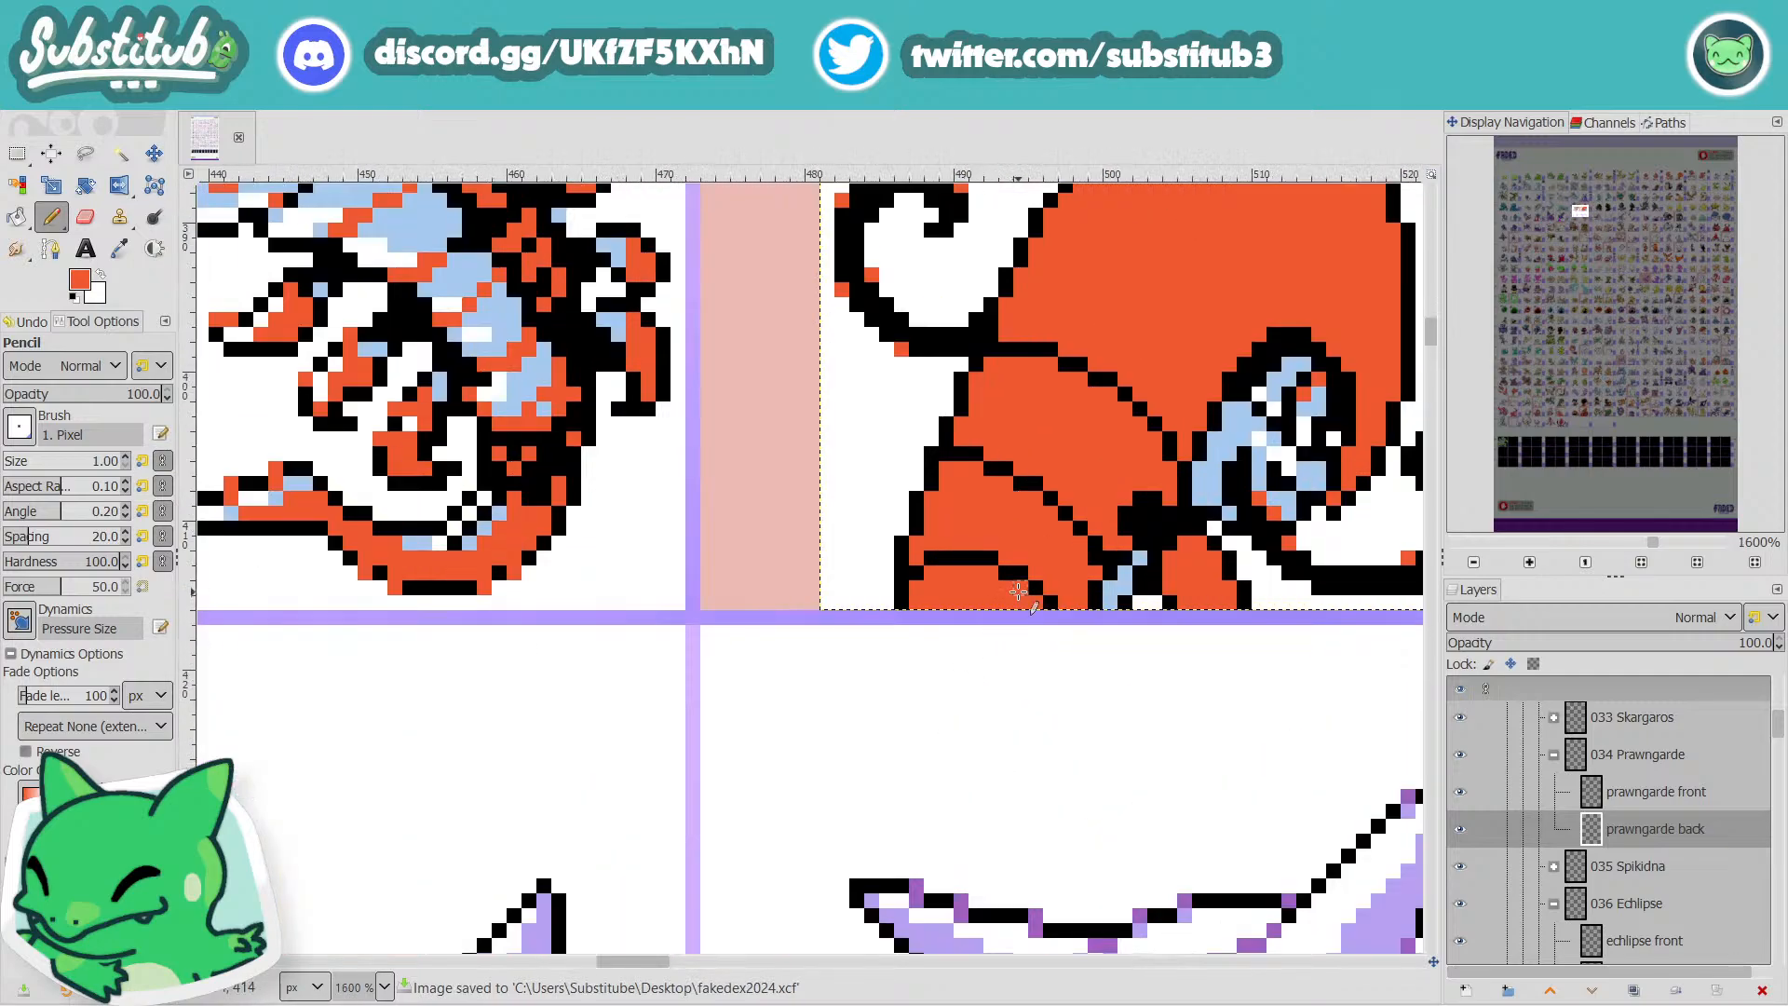
drag(929, 570, 1039, 601)
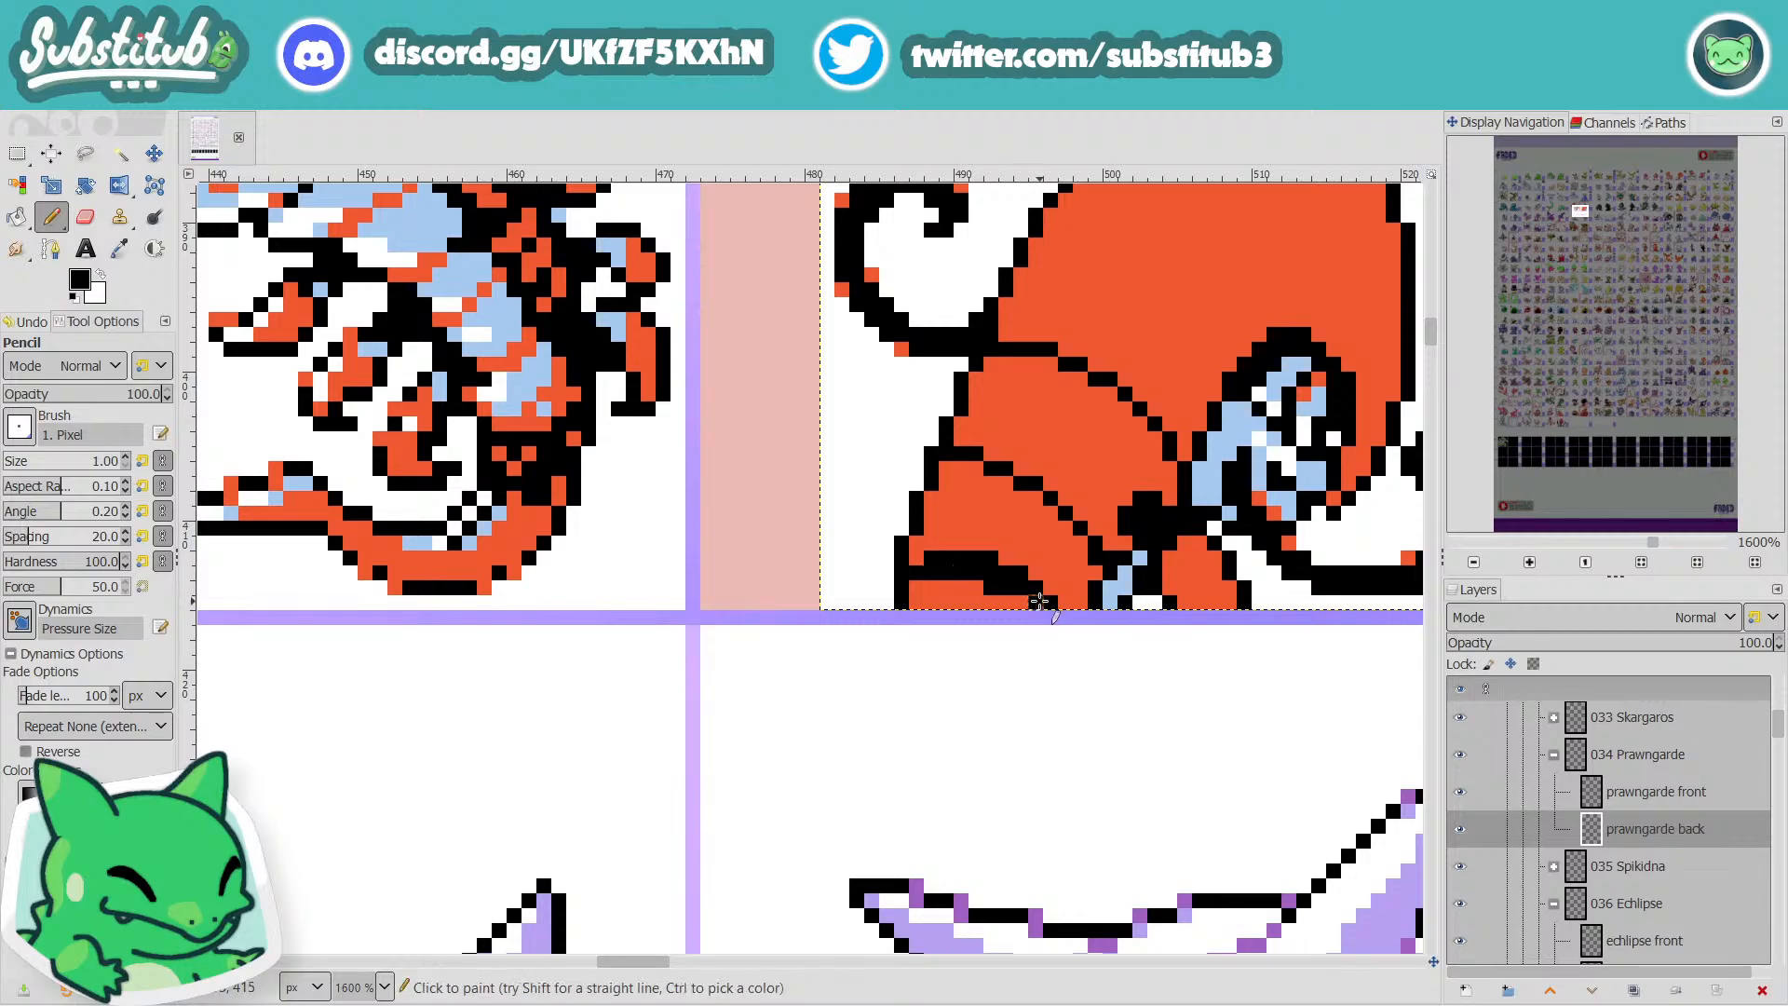
key(x)
key(o)
click(1056, 573)
key(m)
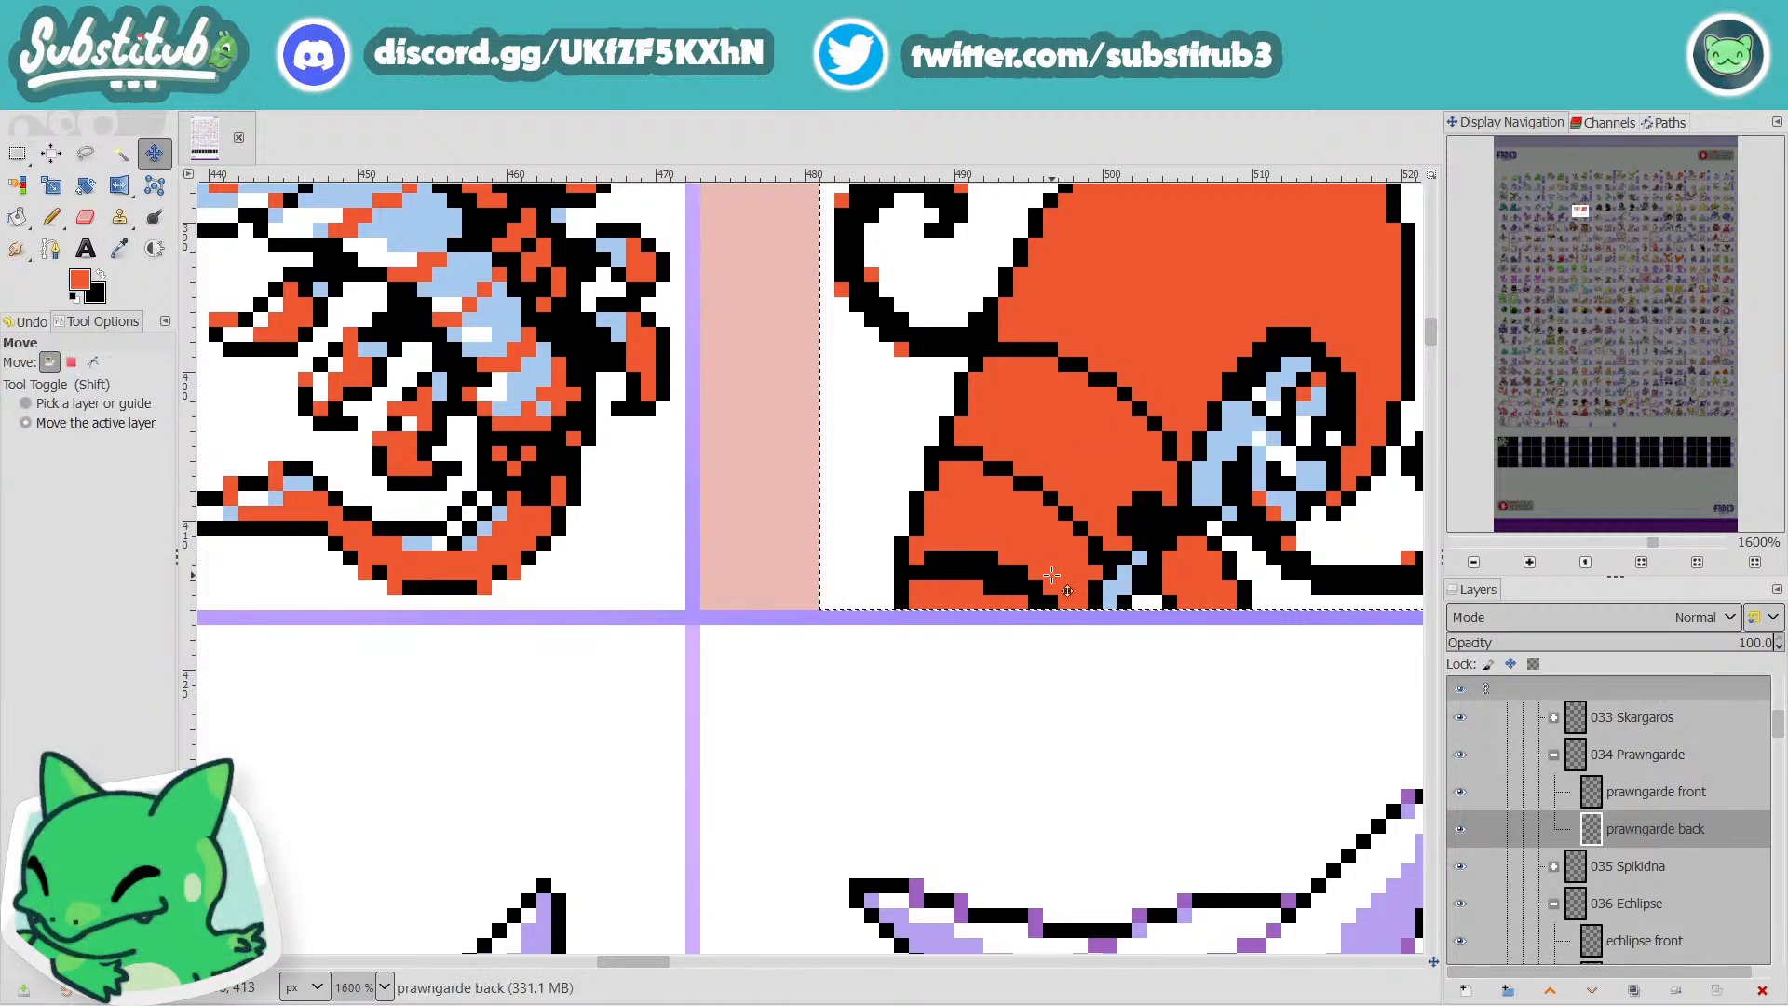
key(Down)
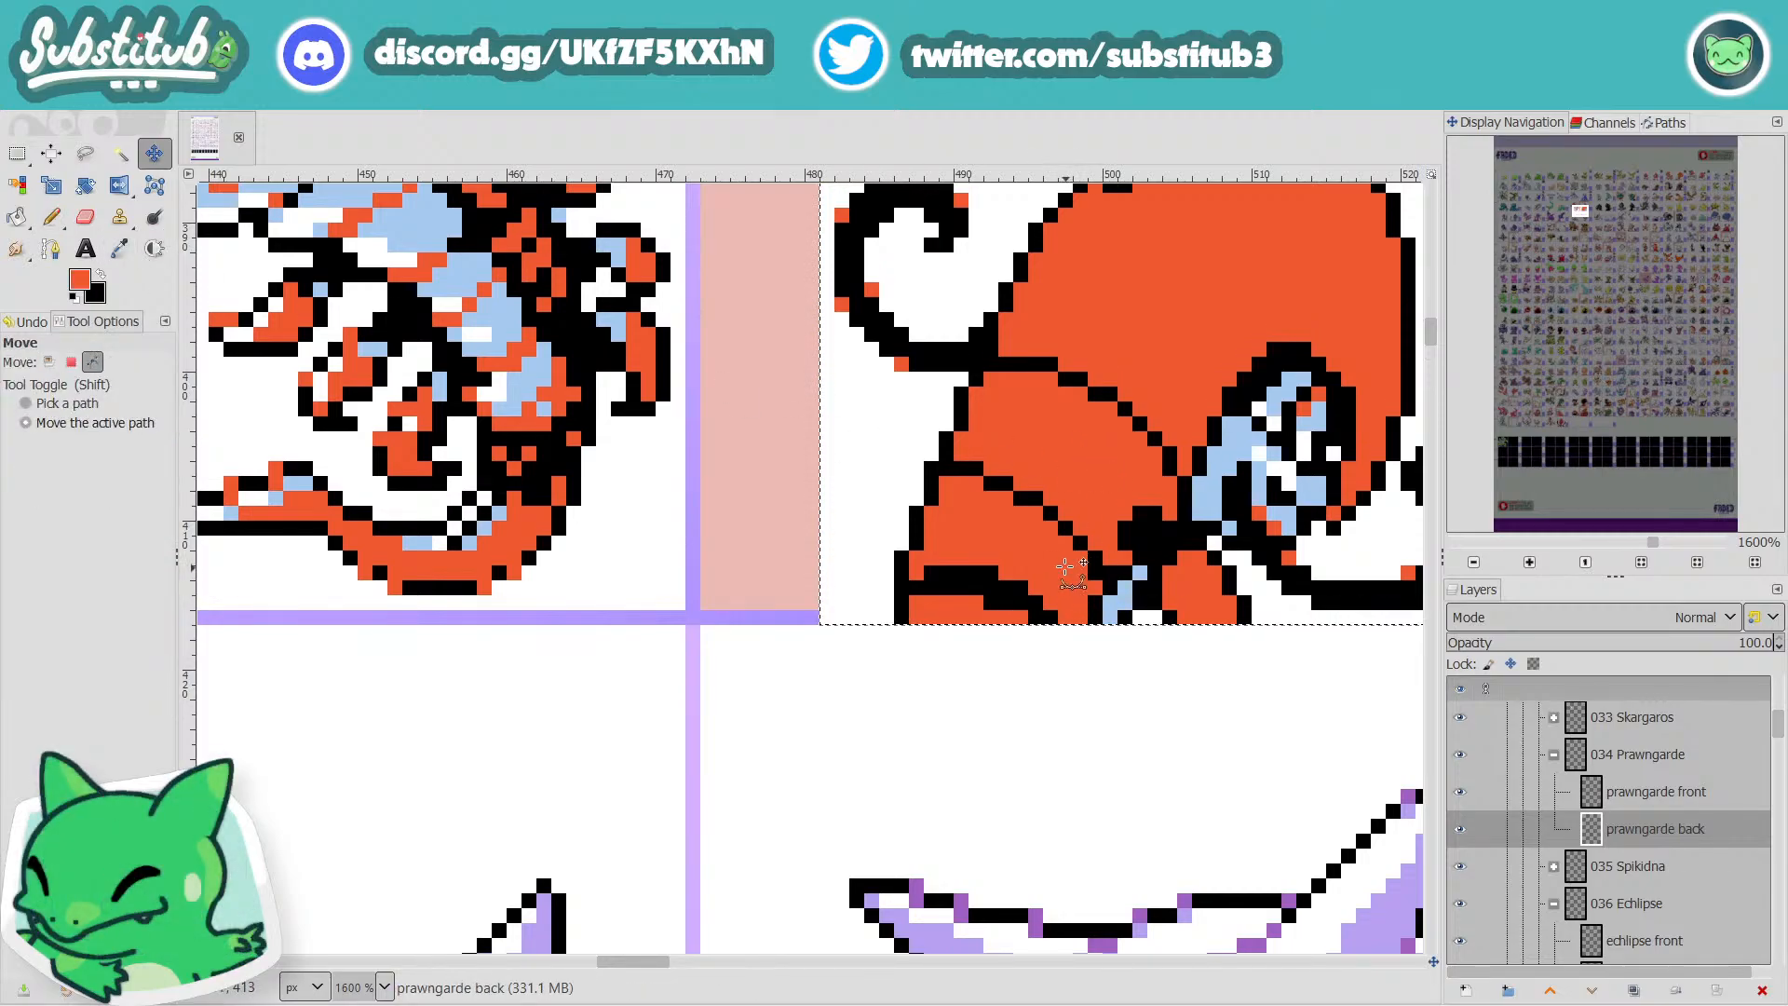
key(ctrl+z)
key(n)
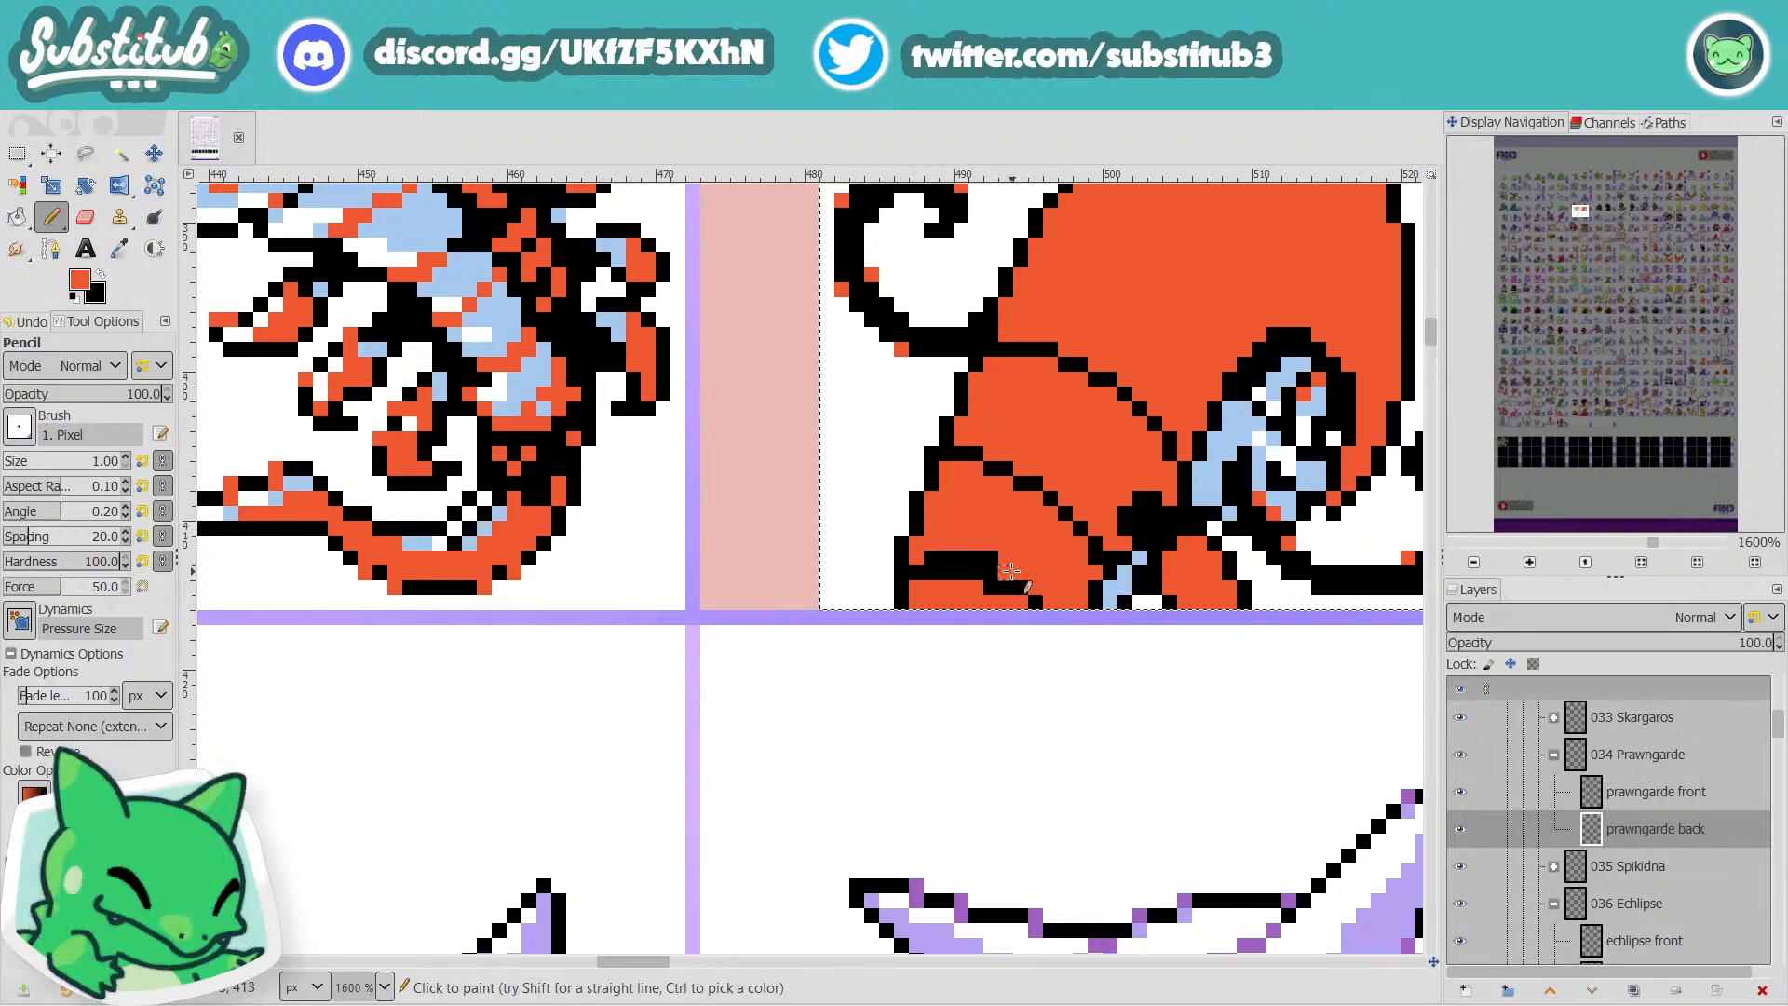
Erase the upper row of the lowest segment line with orange and lower its left end by one pixel in black.
click(990, 587)
drag(991, 558, 932, 554)
ctrl+scroll(932, 554, down, 4)
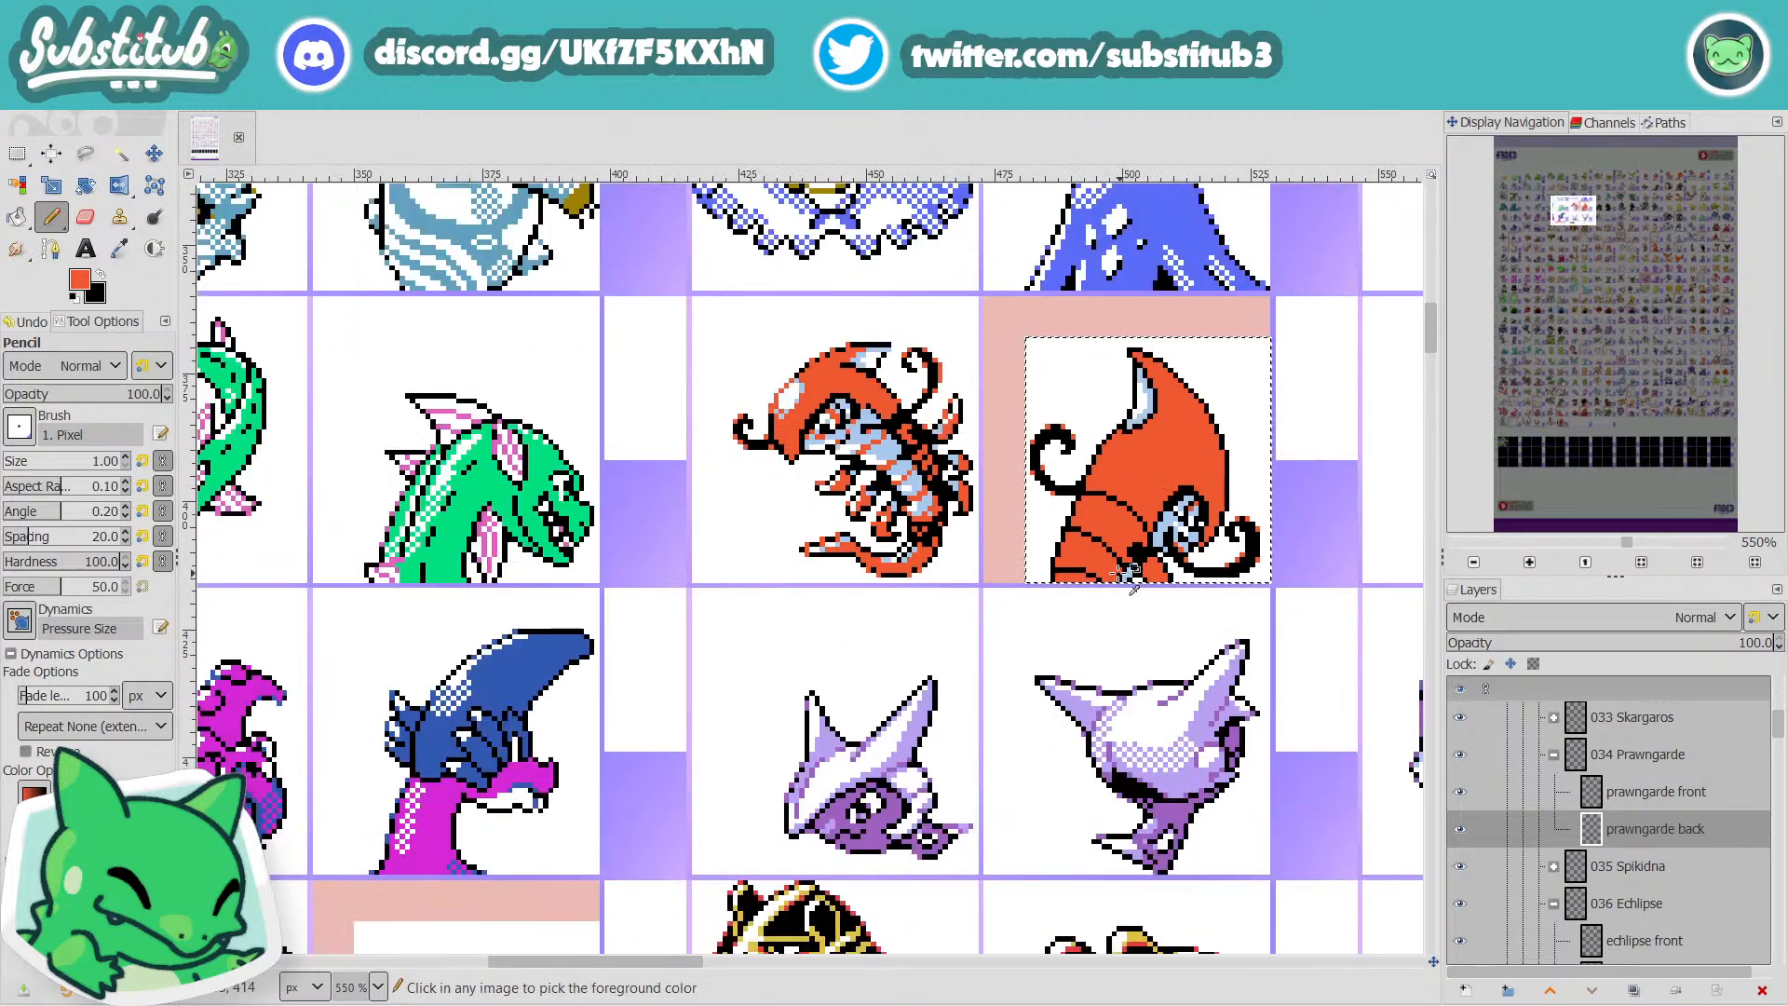
ctrl+scroll(1057, 559, up, 5)
key(x)
click(919, 618)
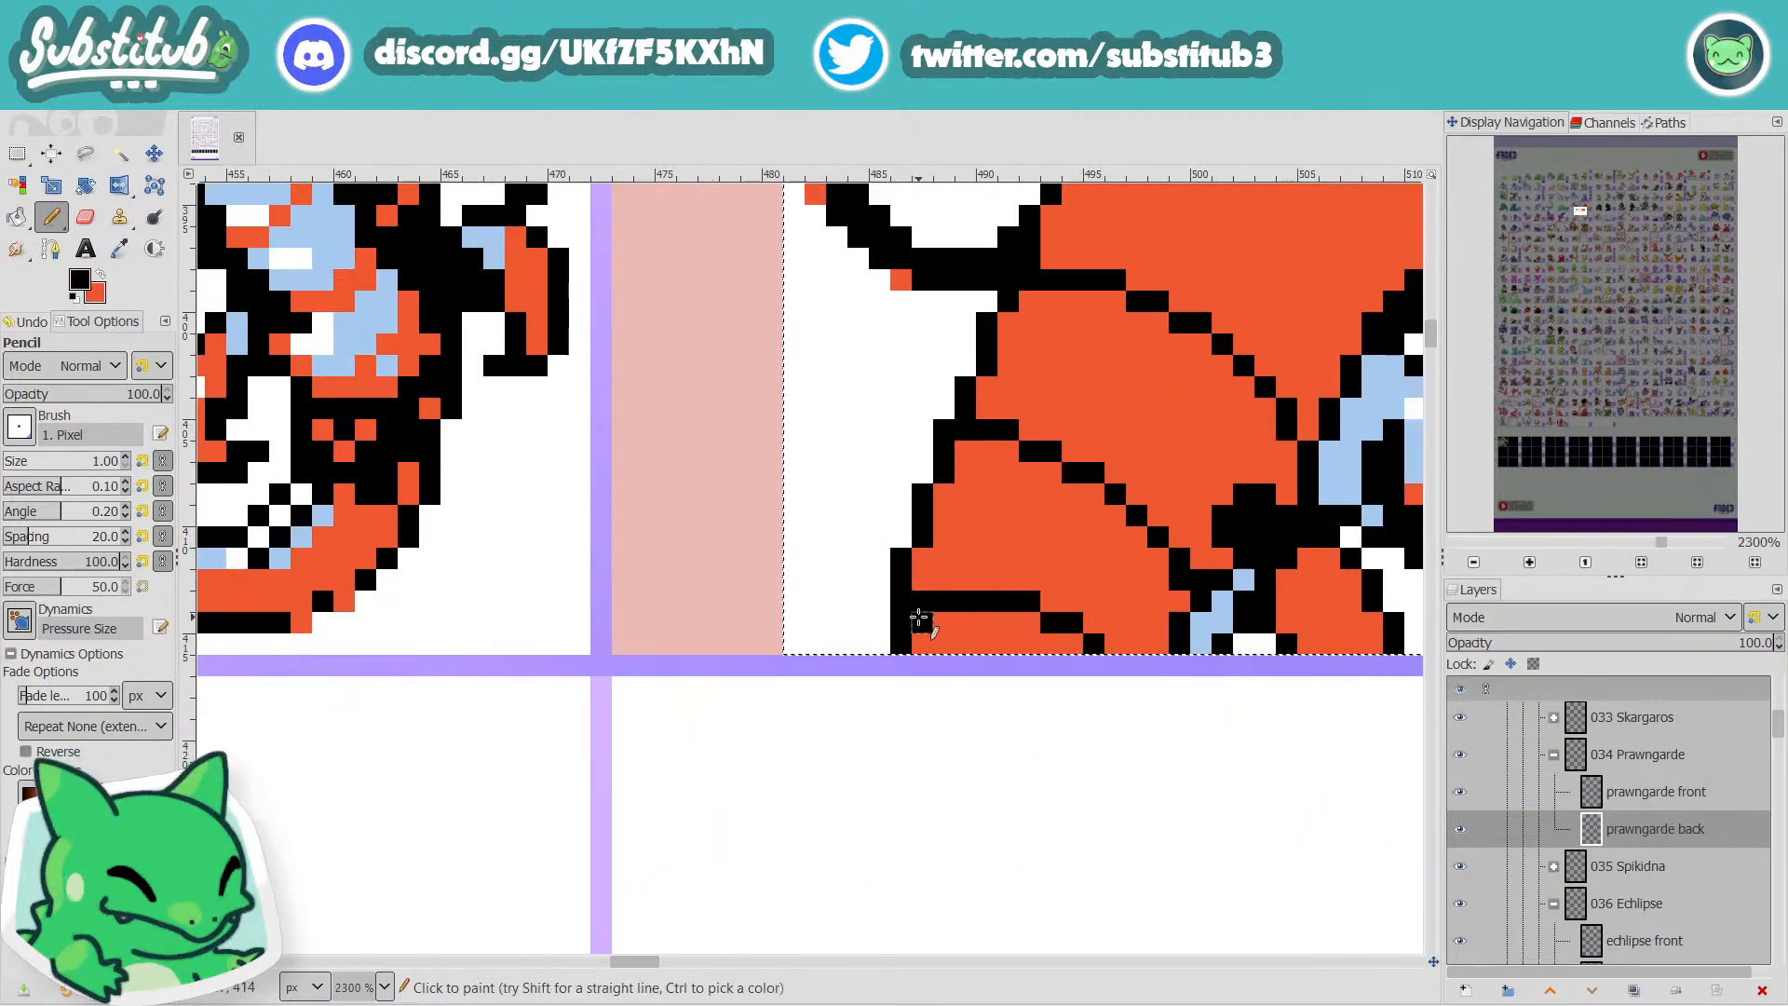
key(x)
click(922, 603)
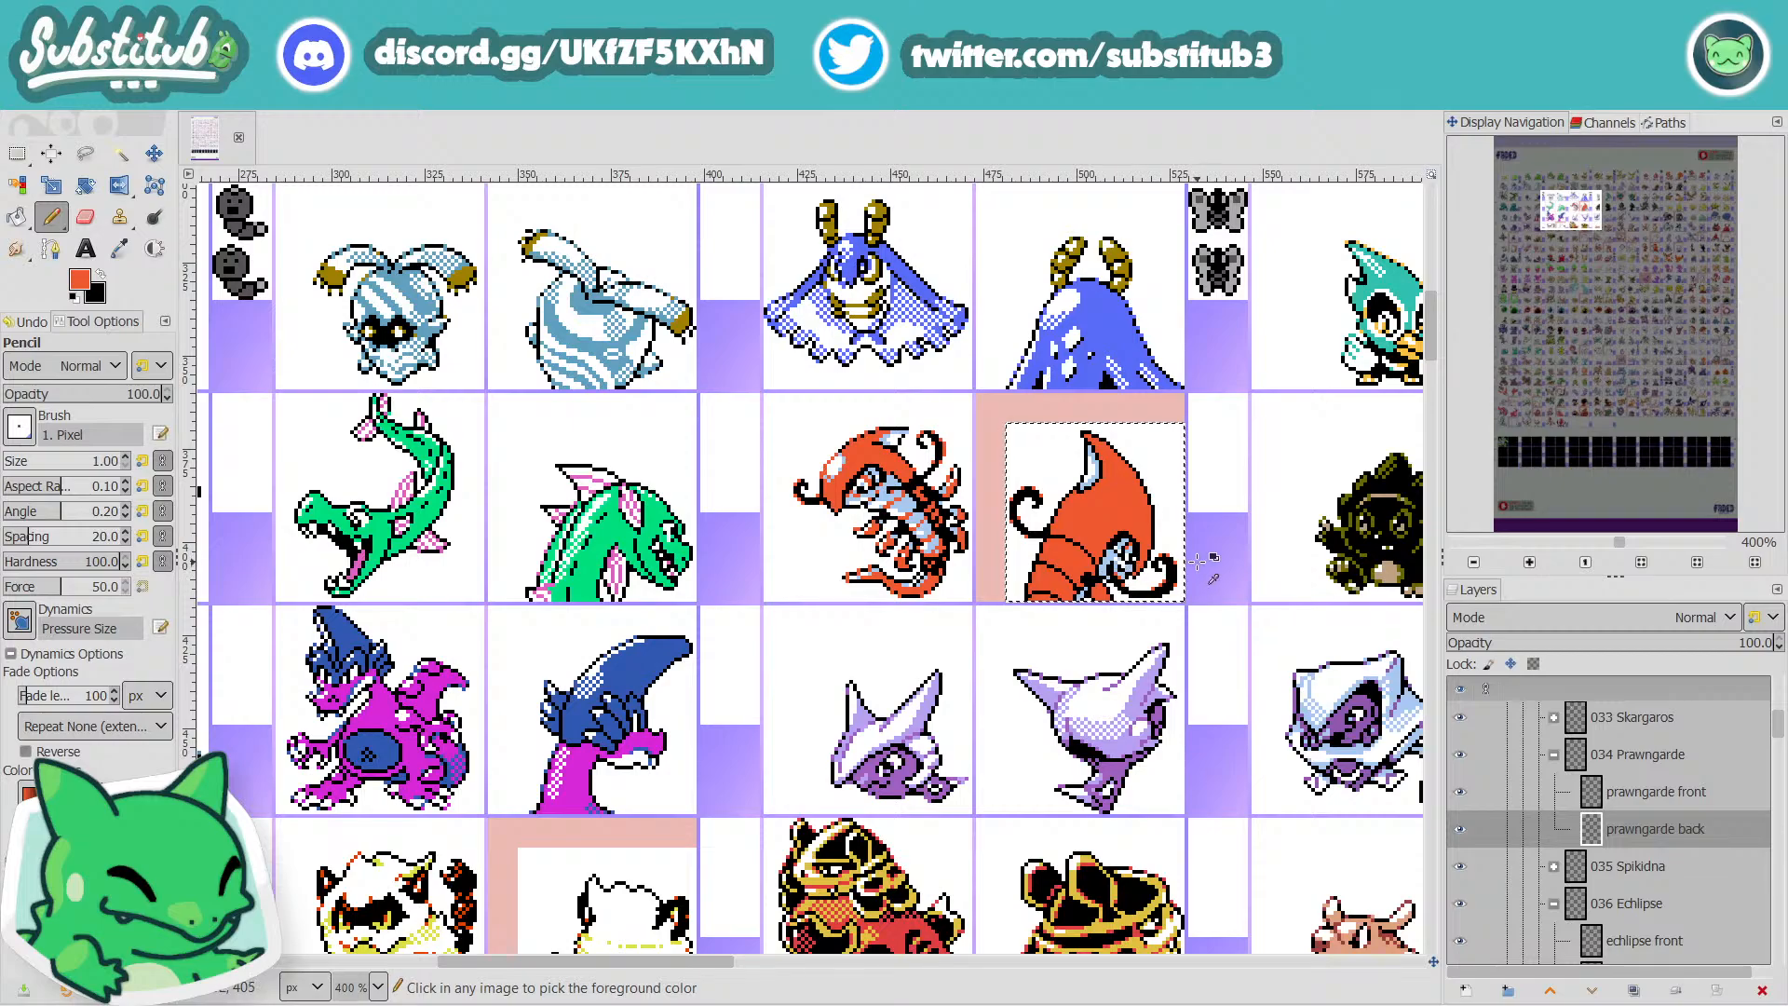
Redraw the lowest segment line one pixel lower in black, cover its old row with orange, and save the file.
scroll(1201, 587, up, 5)
key(x)
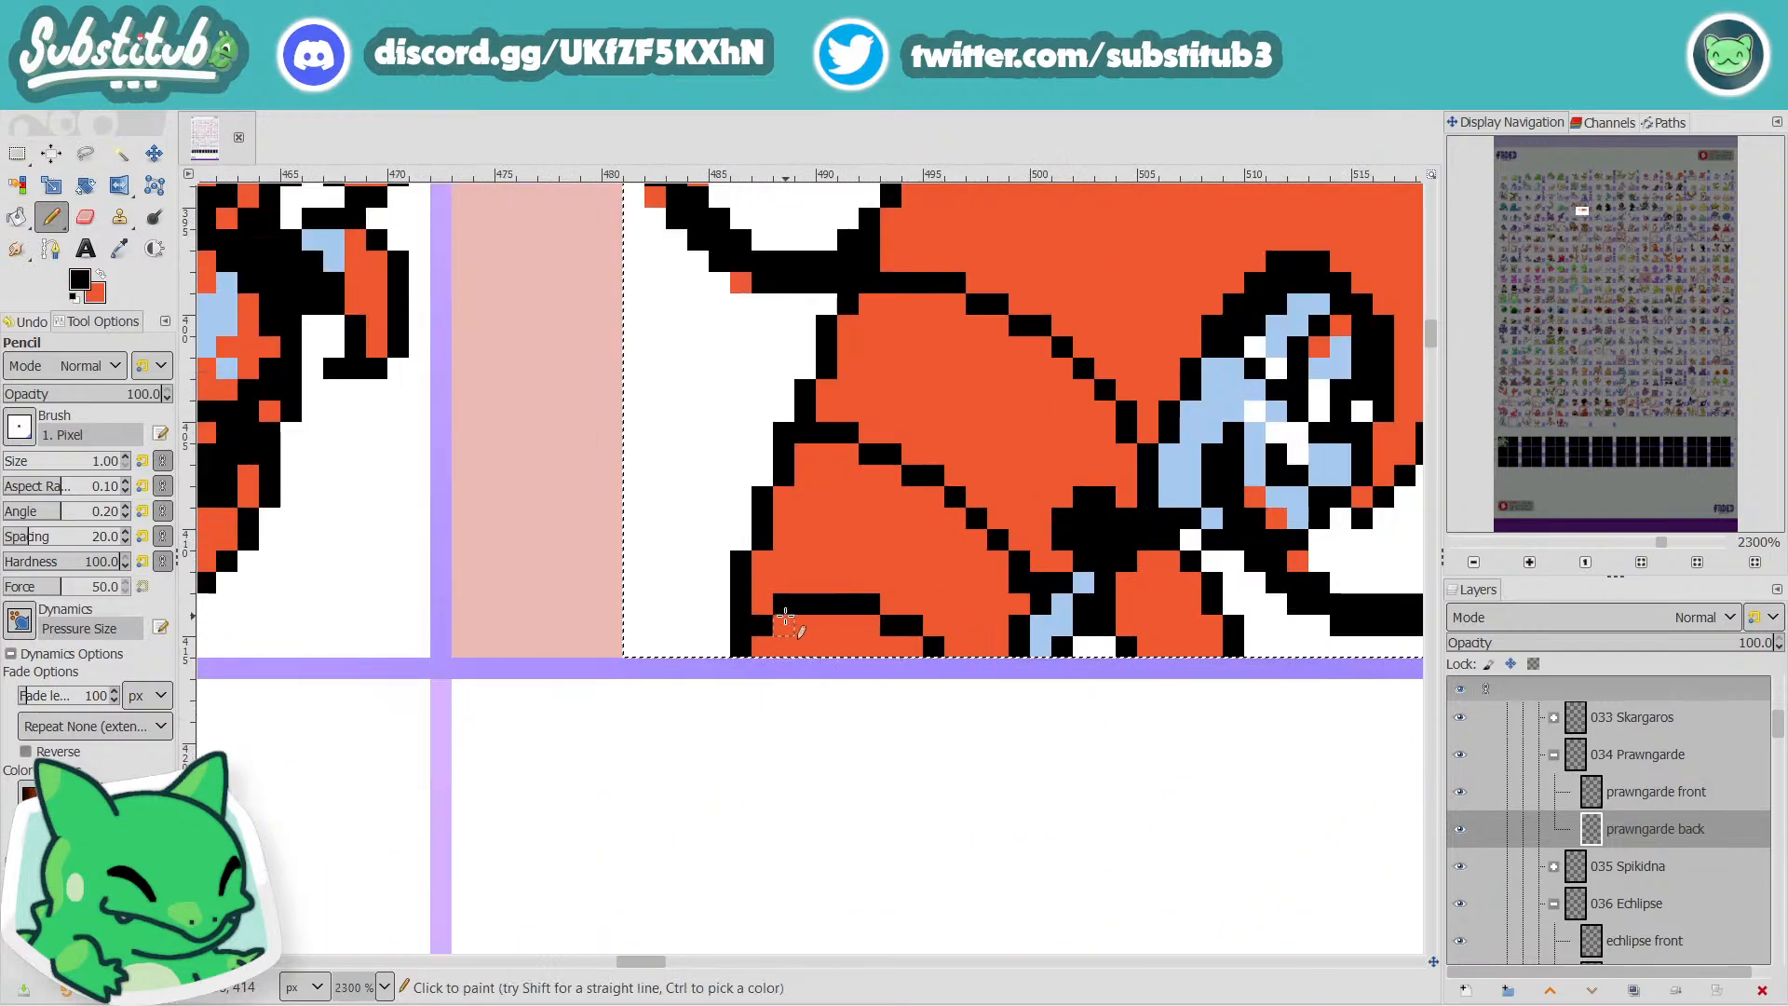
mouse_move(785, 625)
mouse_down()
mouse_move(864, 621)
mouse_move(783, 602)
mouse_move(910, 602)
mouse_move(813, 635)
mouse_move(925, 624)
mouse_move(869, 646)
mouse_up()
key(x)
key(x)
key(x)
key(x)
key(x)
click(932, 647)
scroll(943, 649, down, 4)
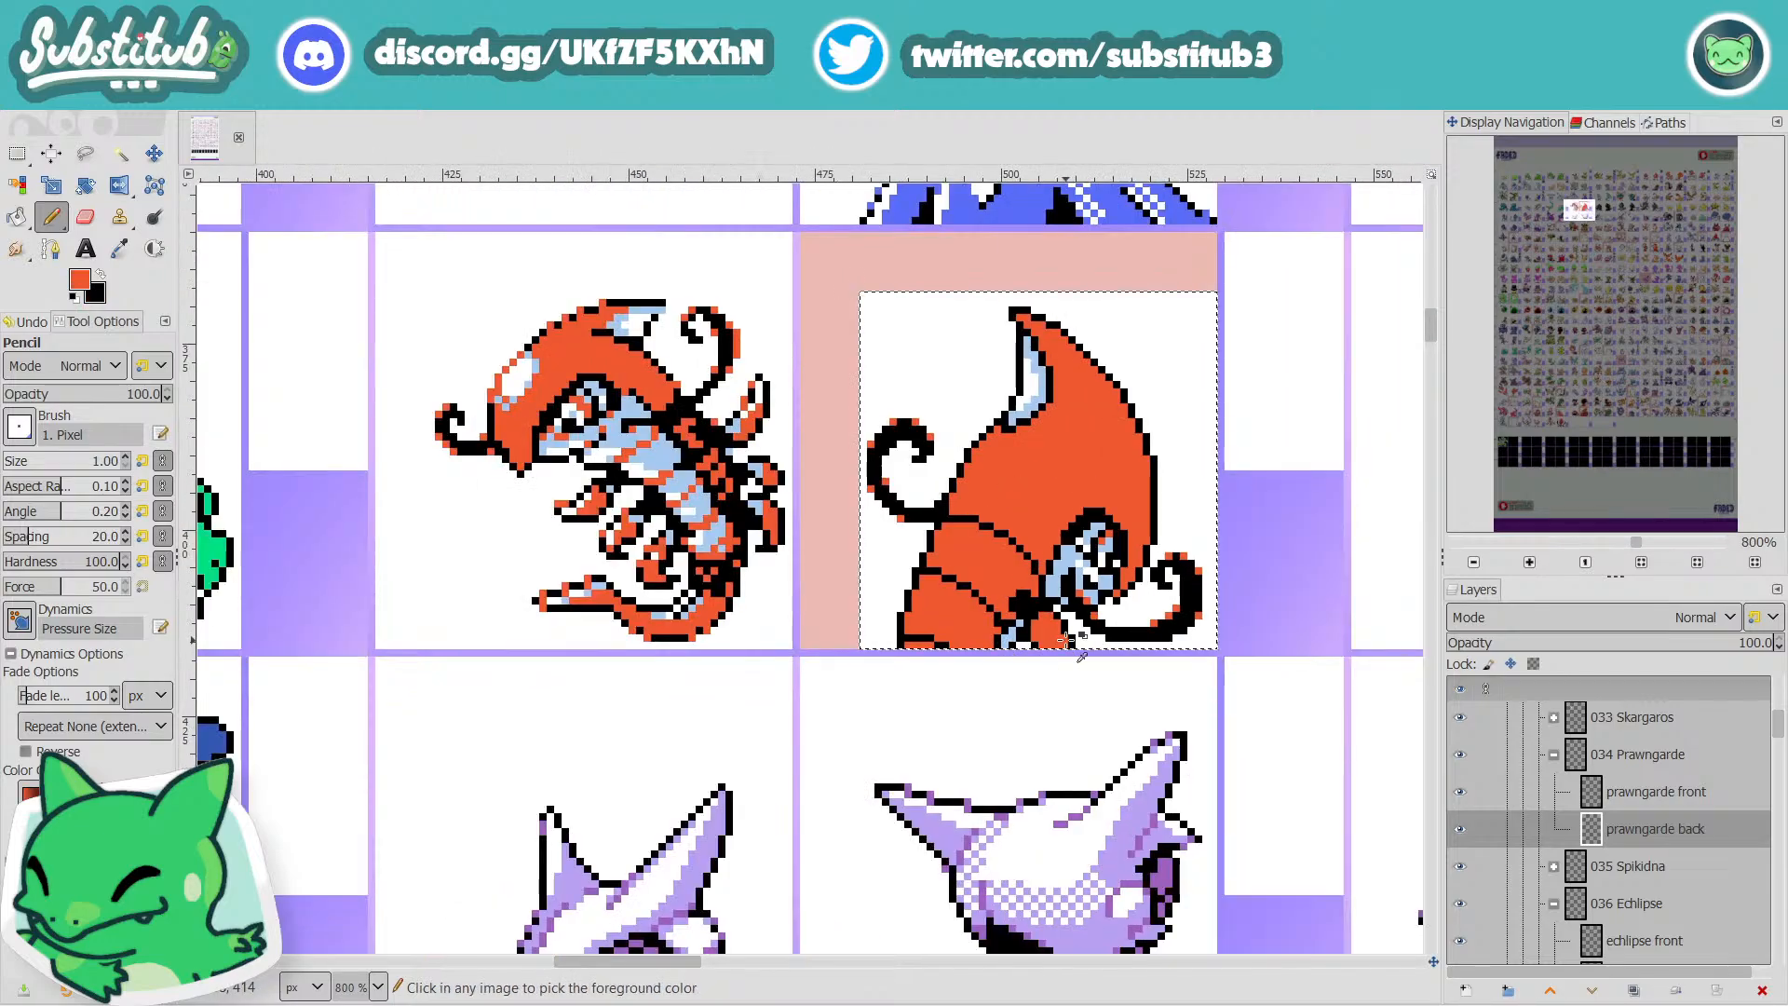
key(ctrl+s)
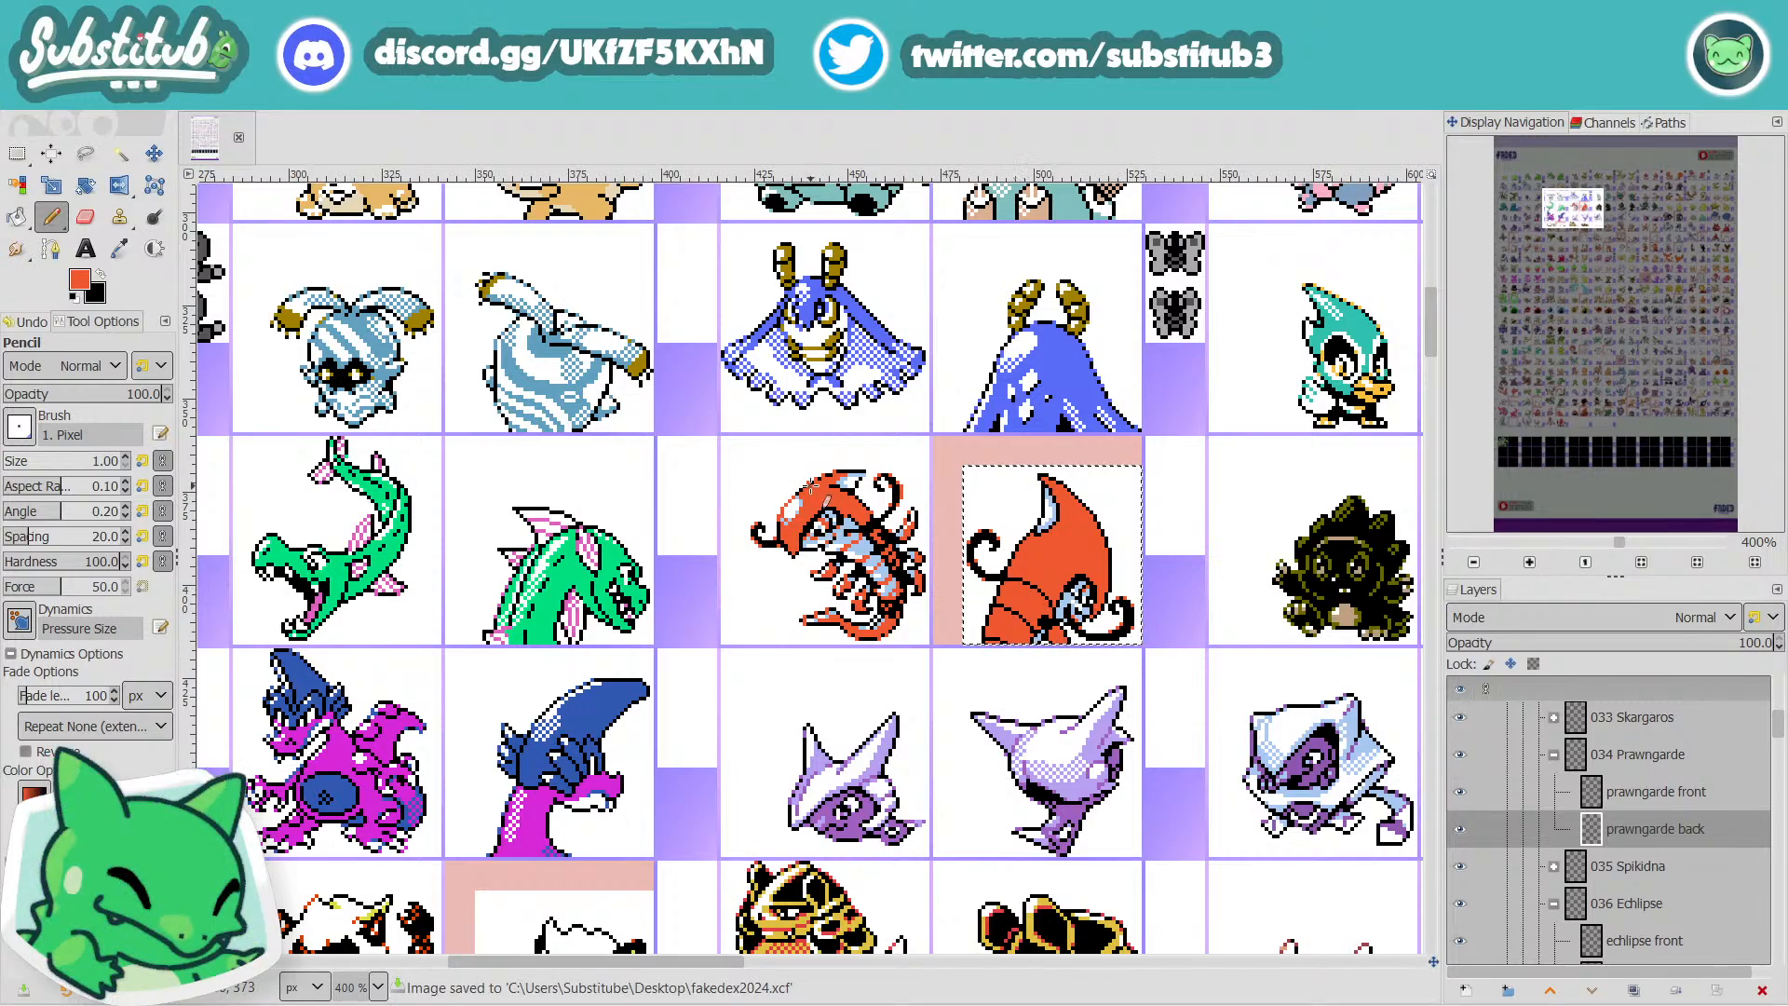
Pencil a new black segment line across the body above the lowest one, stepping down to the right until it meets the belly outline.
scroll(1028, 687, up, 5)
scroll(930, 587, up, 2)
key(x)
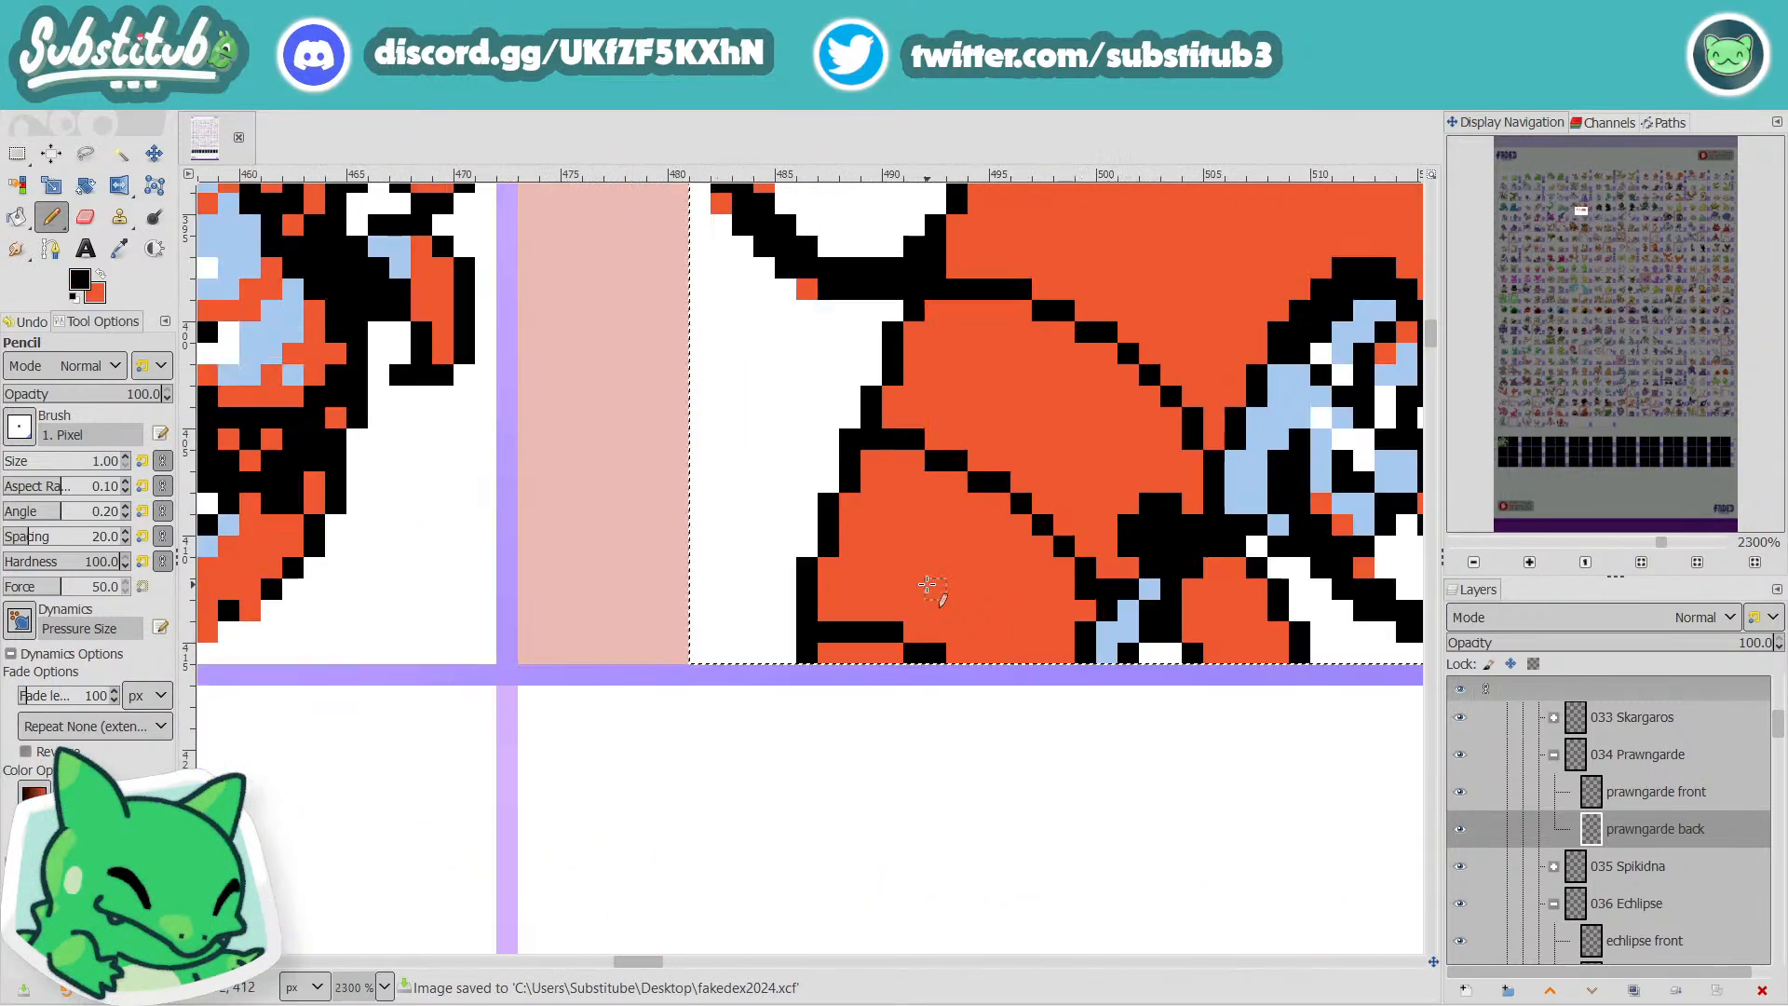
drag(855, 528, 906, 548)
key(ctrl+z)
click(933, 565)
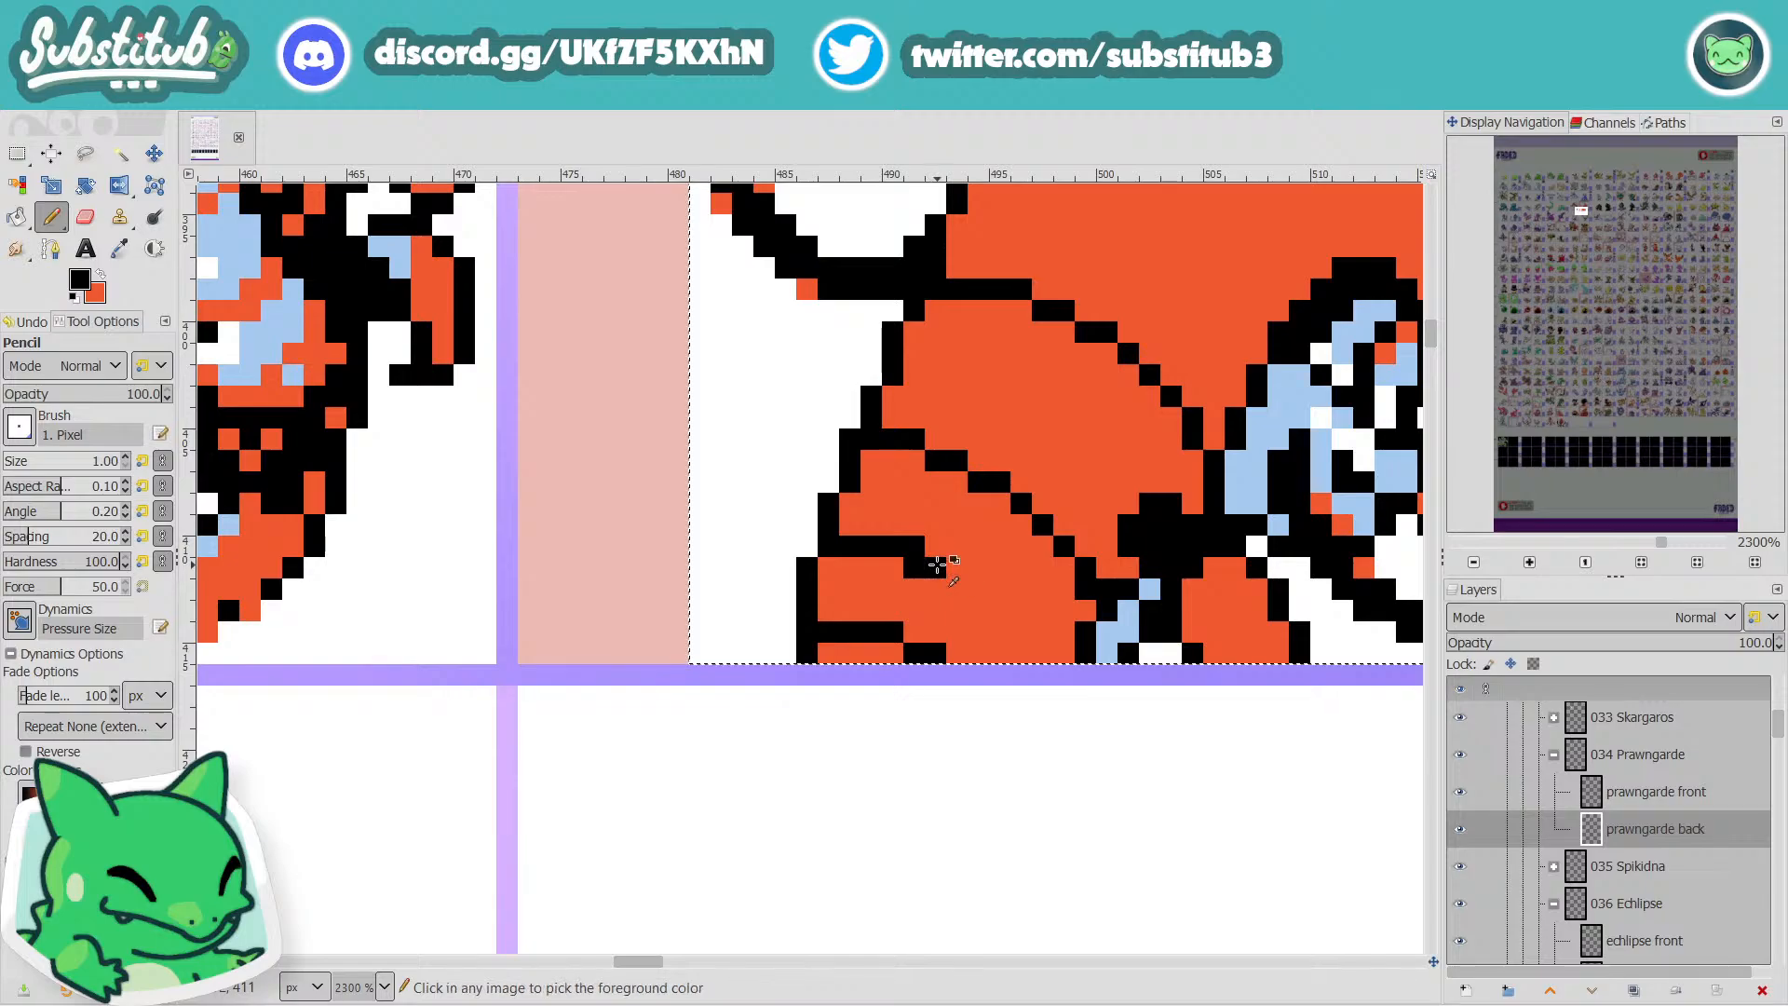
key(ctrl+z)
click(939, 569)
click(957, 569)
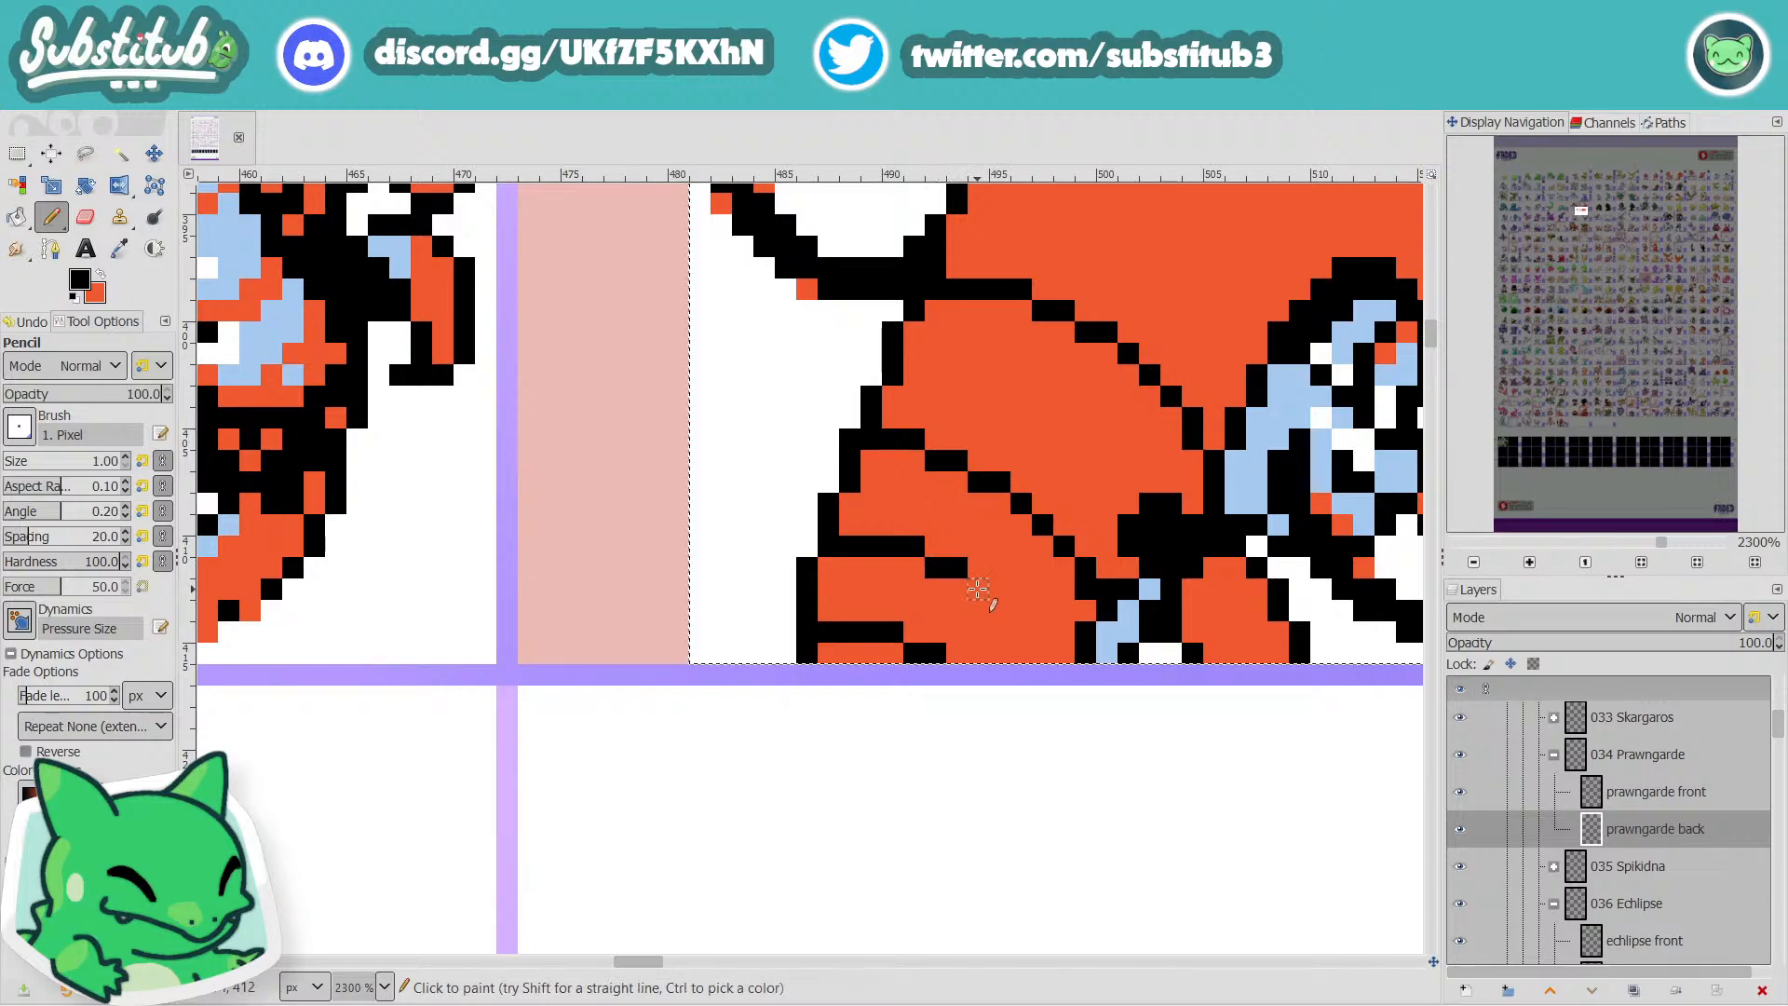
click(977, 588)
click(991, 589)
click(1018, 610)
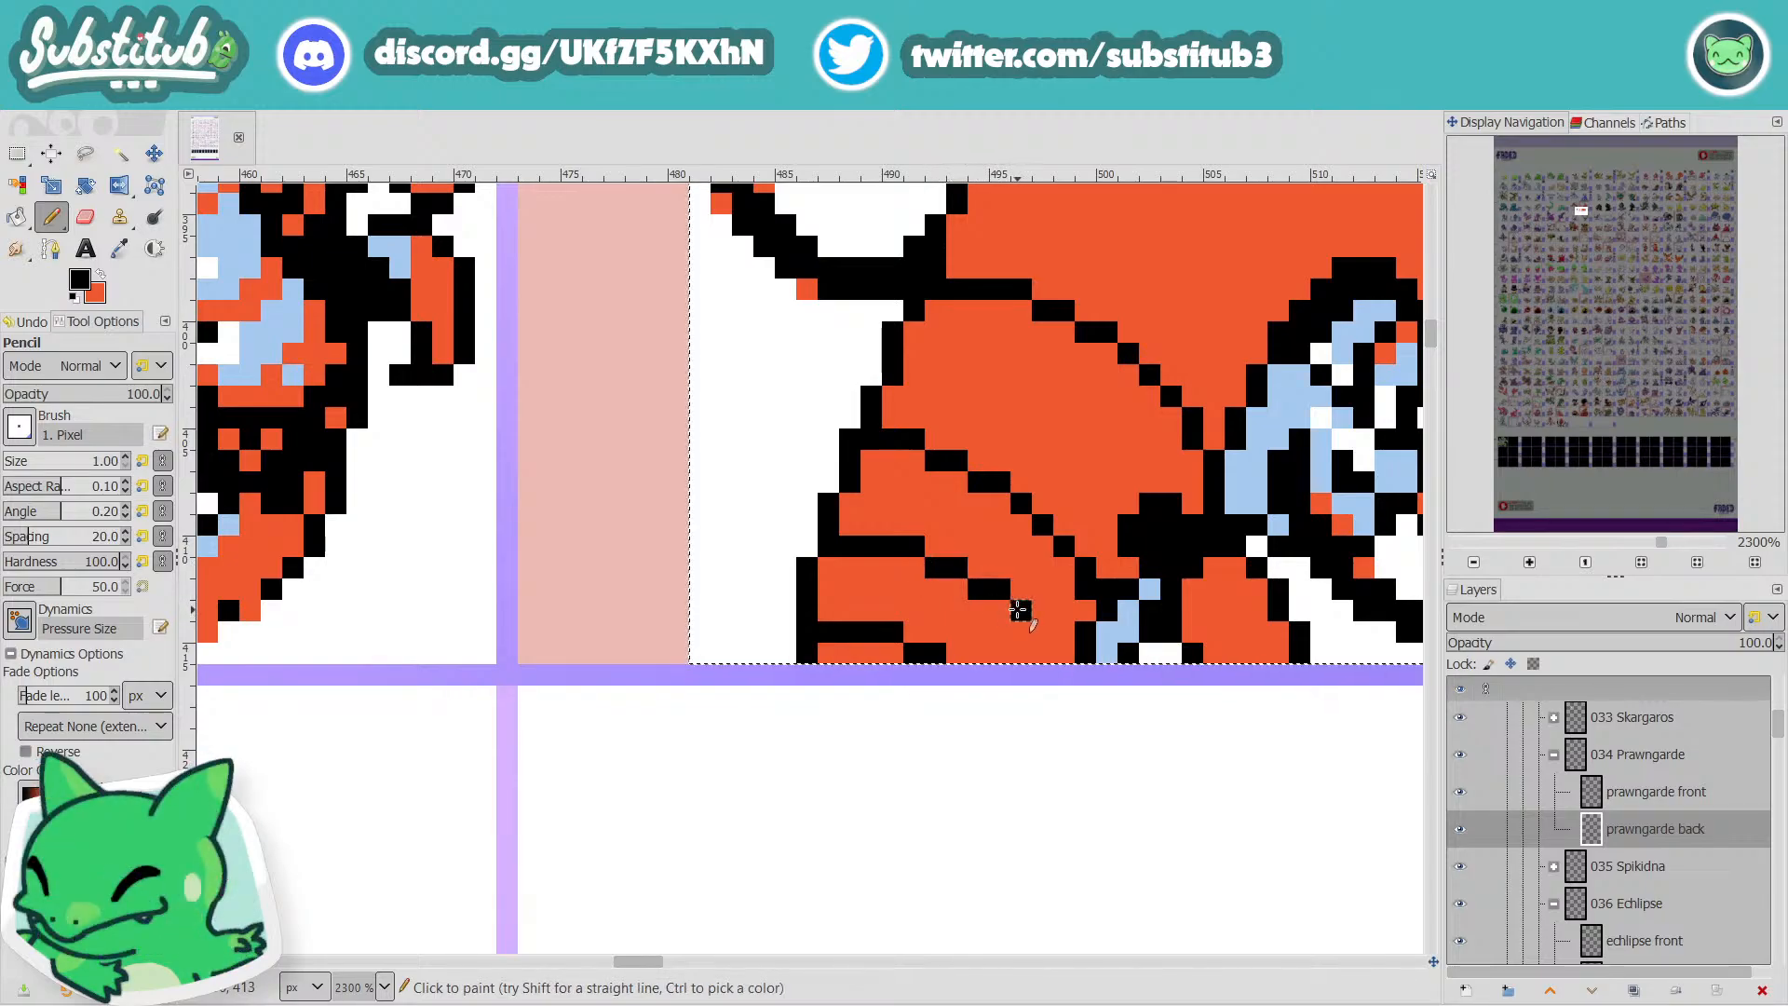
click(1040, 629)
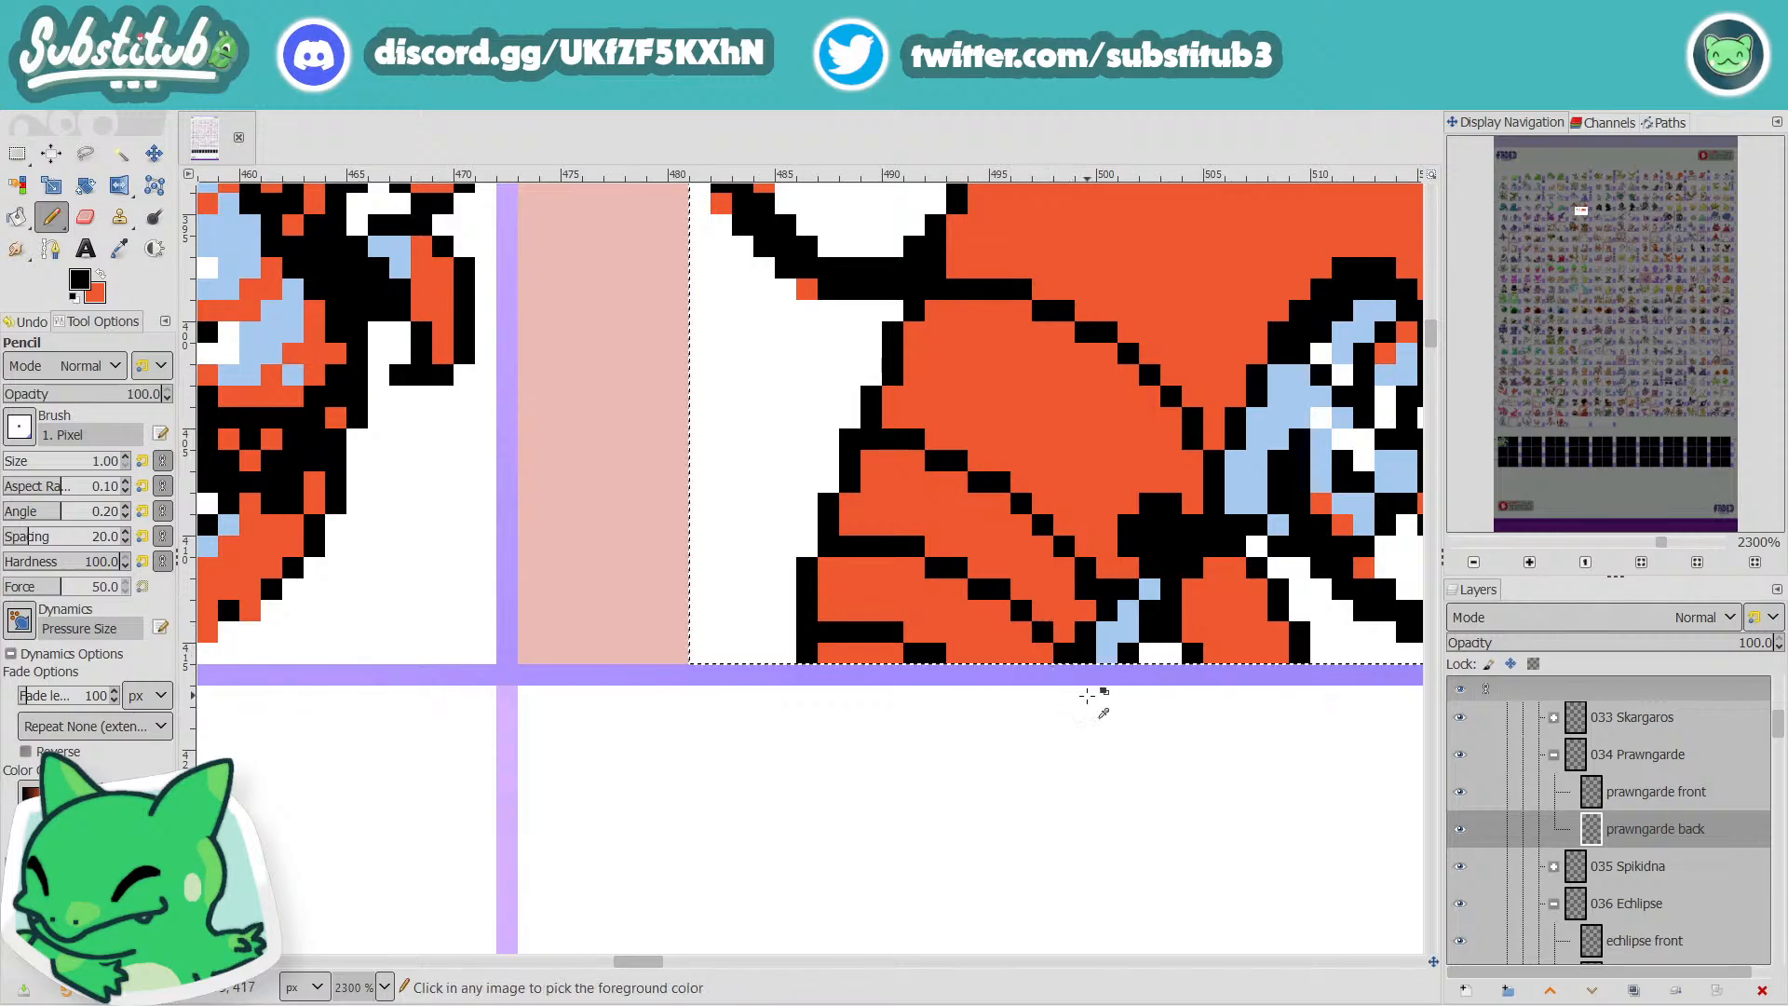
Save the file and add a black pixel at the foot of the body's left outline.
scroll(1163, 710, down, 4)
scroll(1148, 693, down, 1)
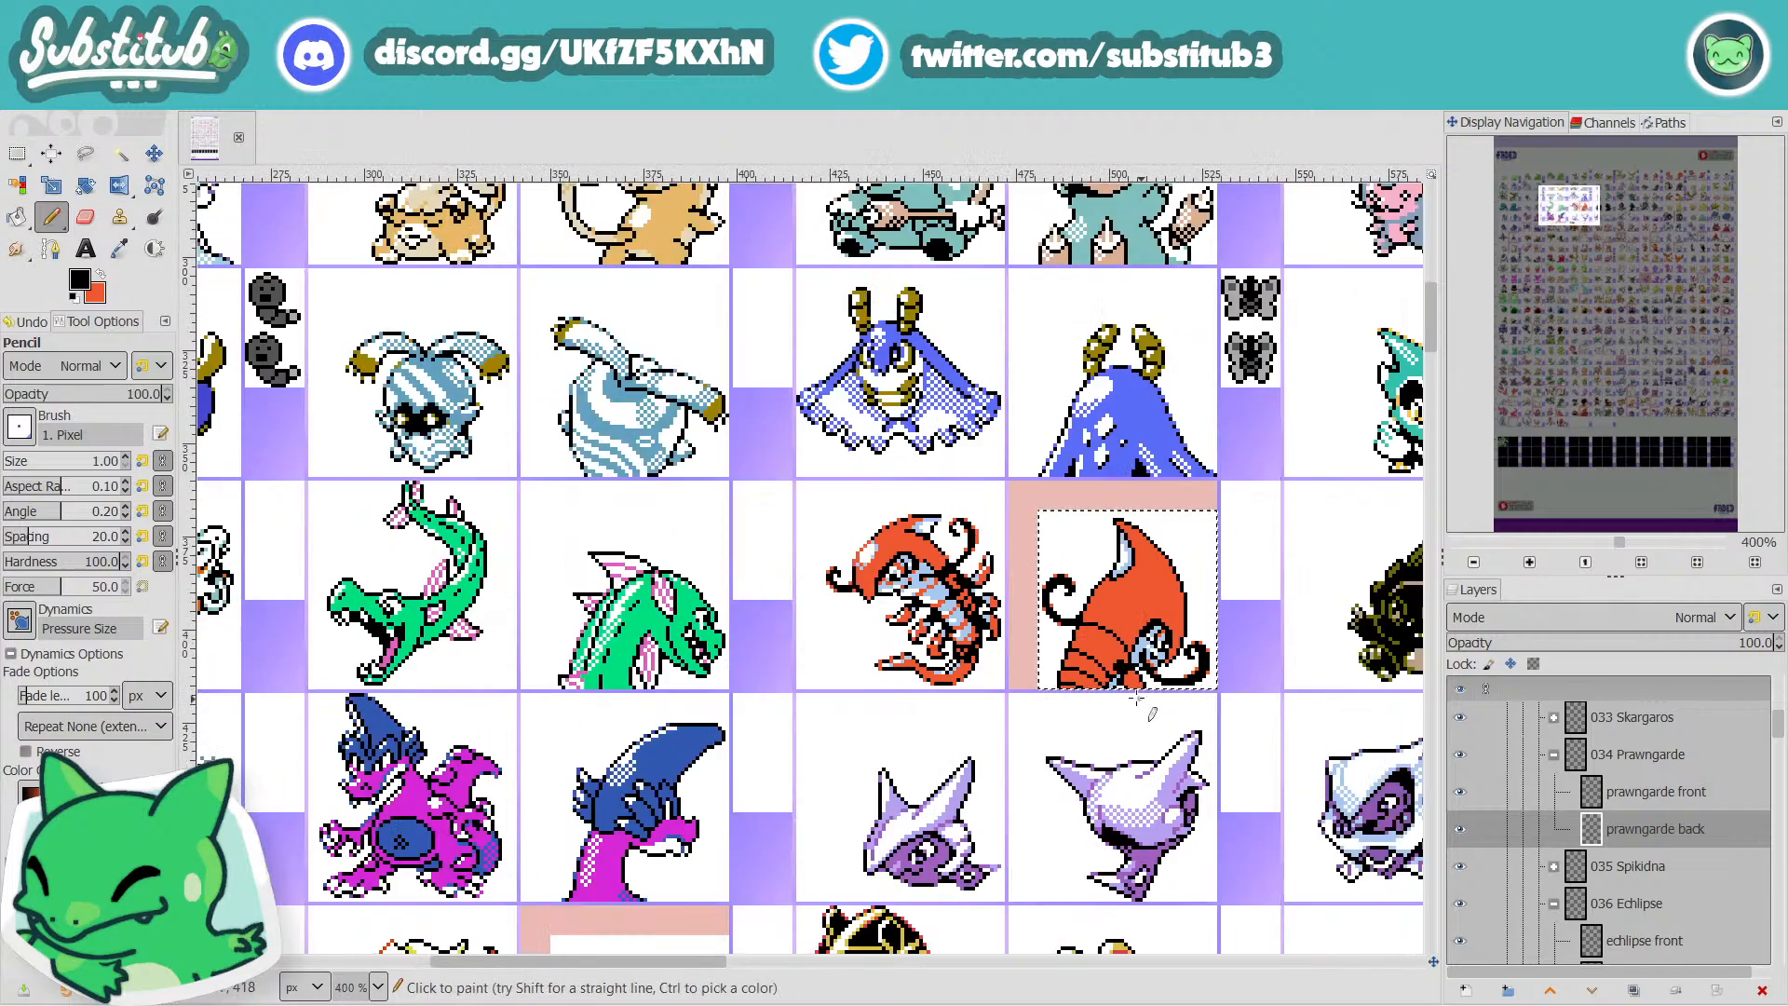
scroll(1095, 654, up, 3)
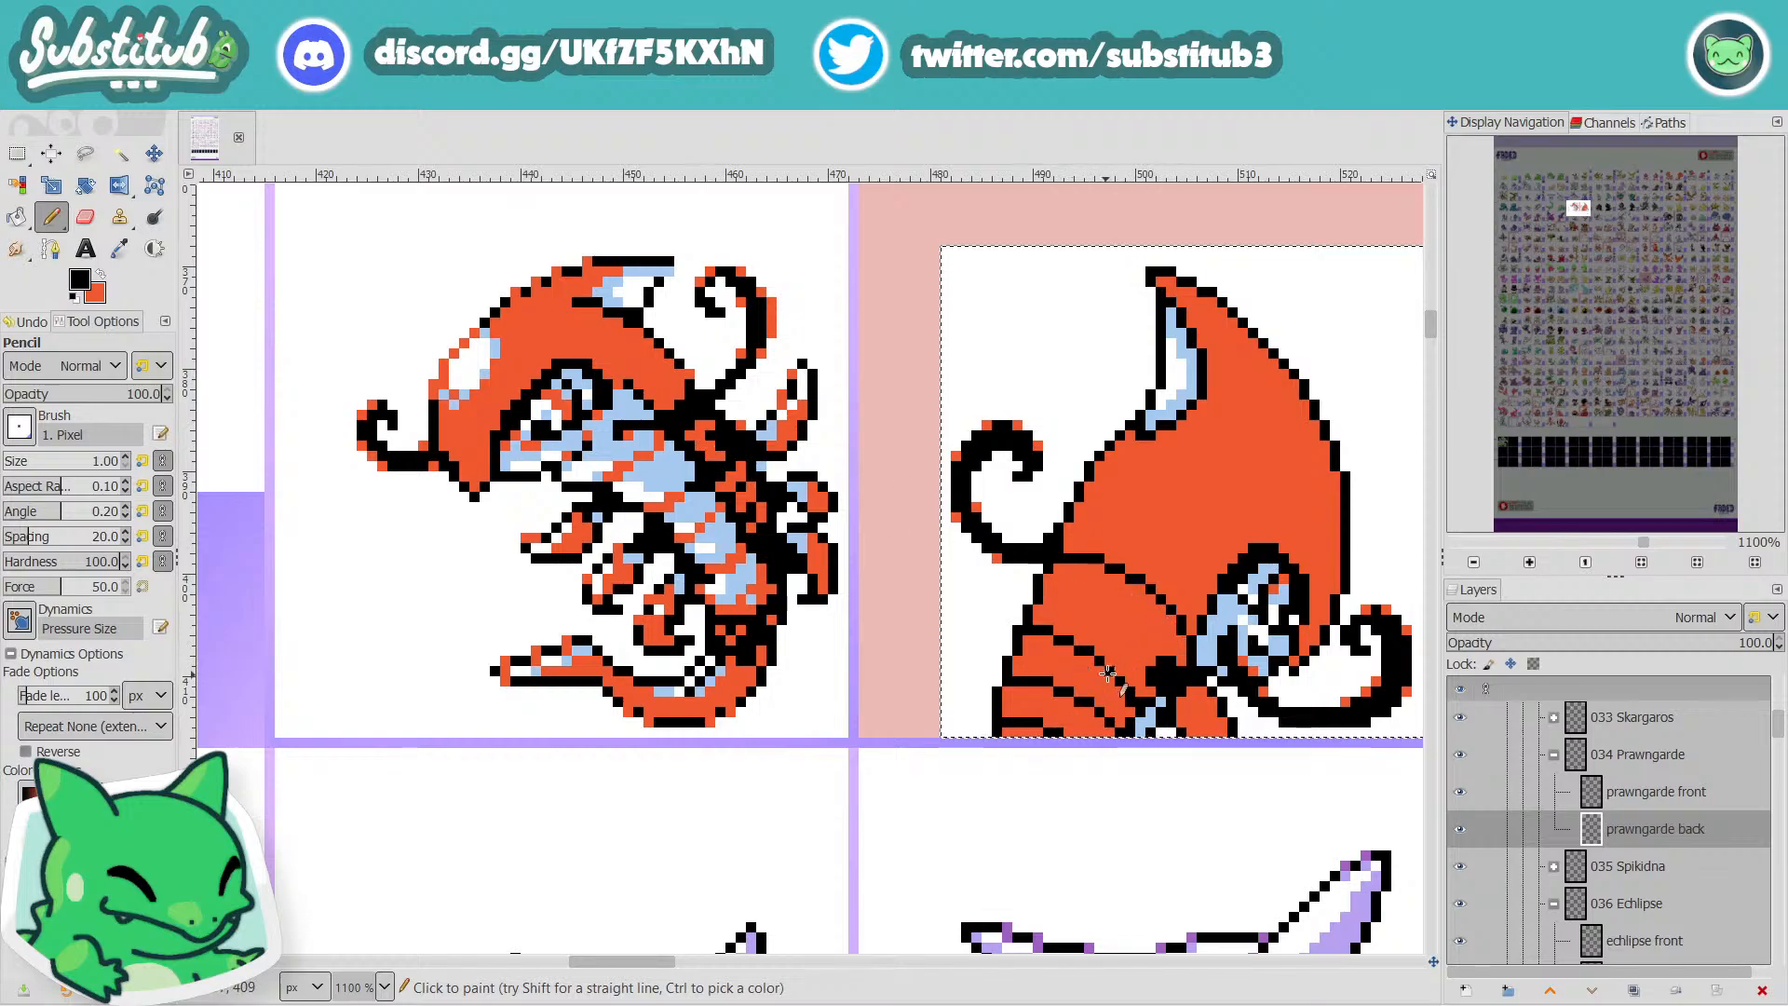
key(ctrl+s)
key(x)
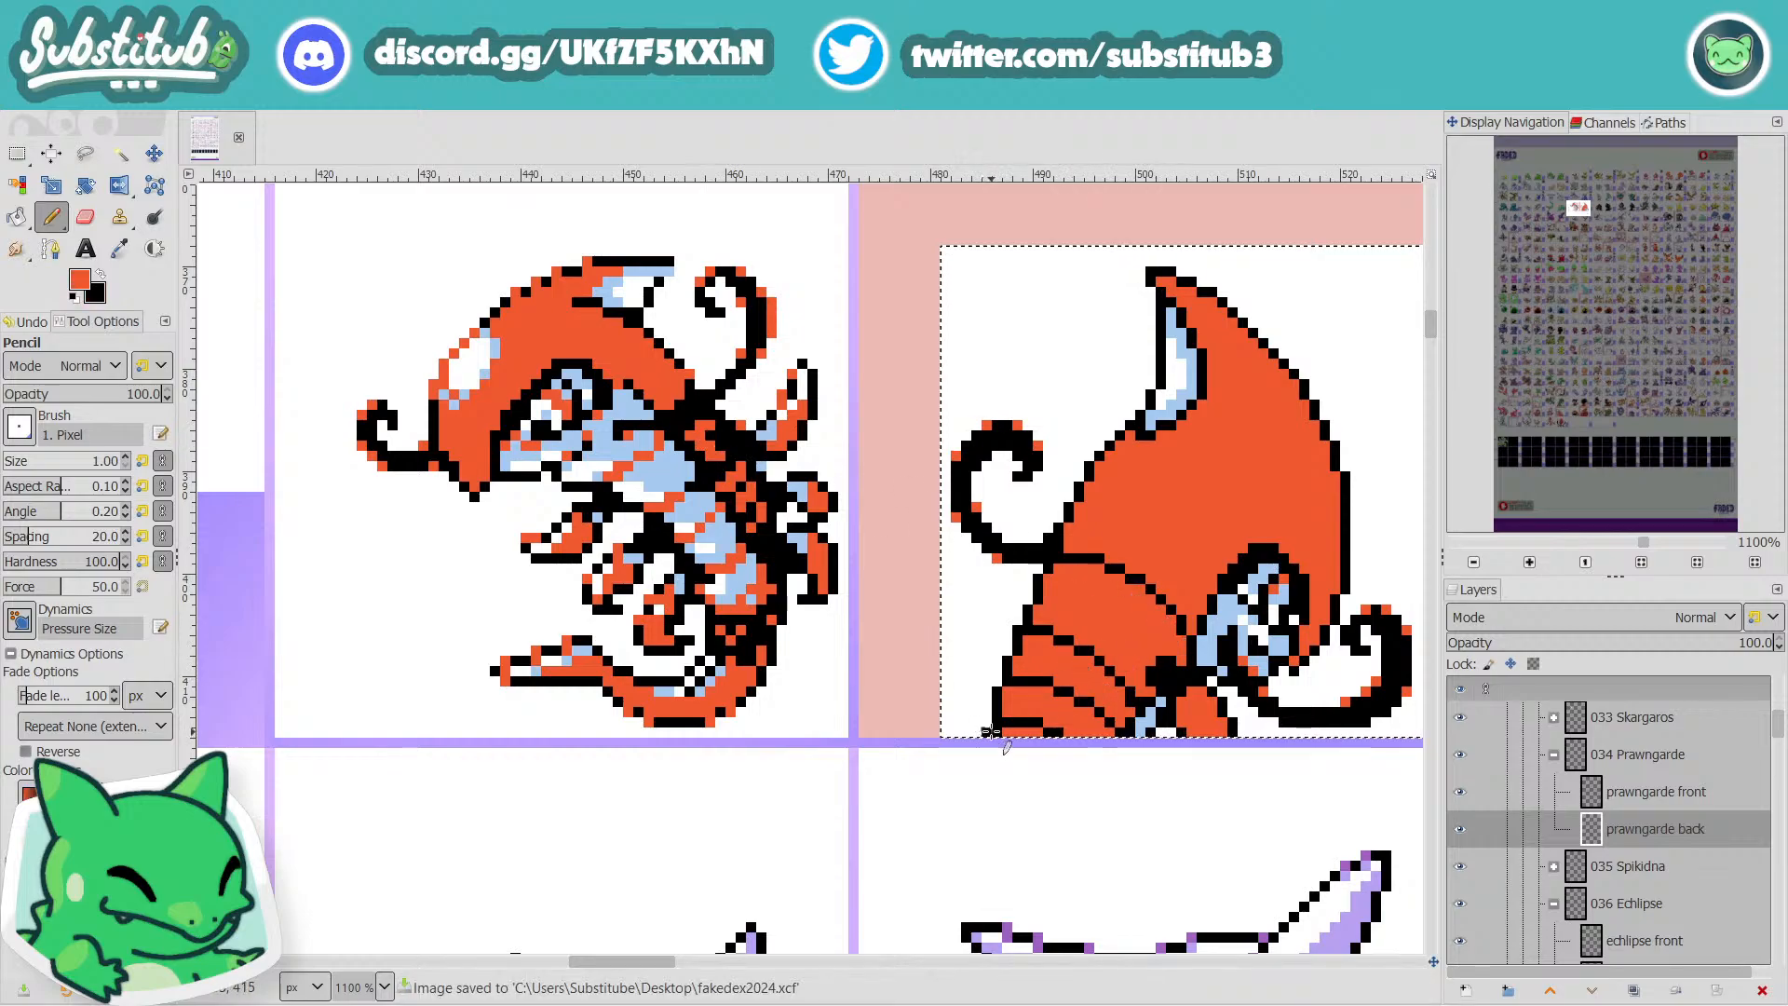
Reshape the left part of the segment line below the uppermost one, adding black pixels above each step and covering the old ones with orange.
scroll(992, 732, down, 3)
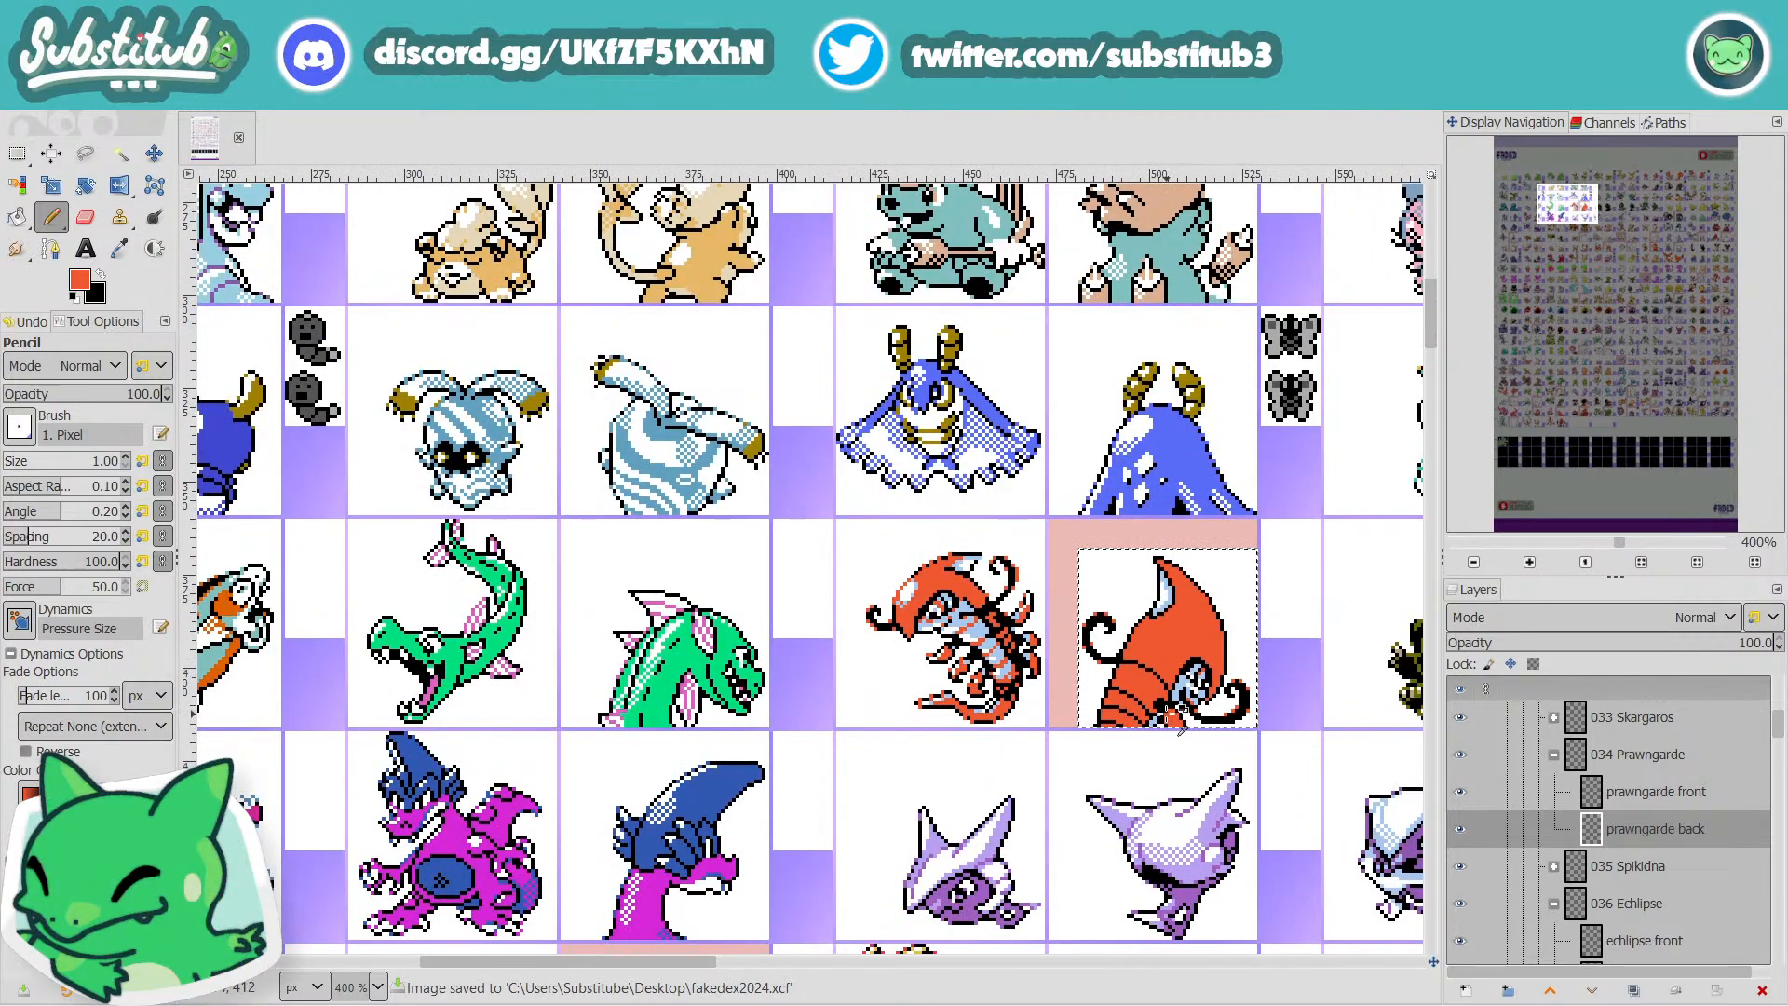
scroll(1172, 722, up, 5)
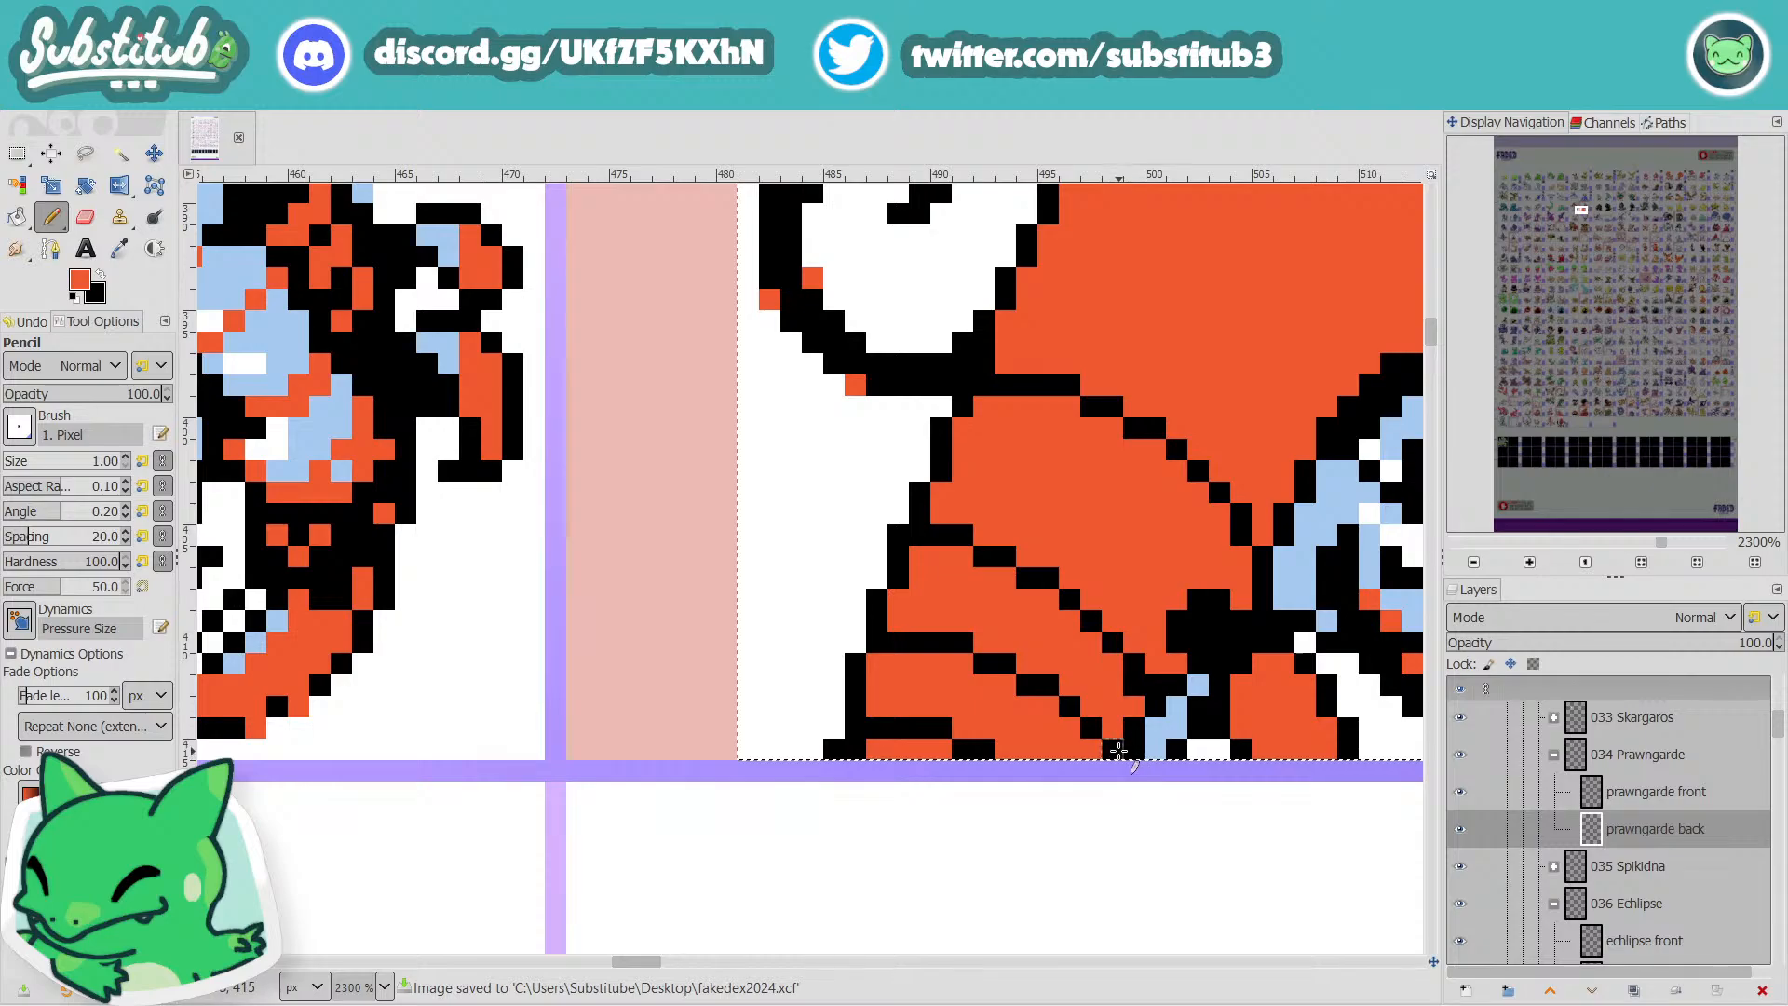
scroll(1117, 750, down, 2)
scroll(1117, 751, down, 2)
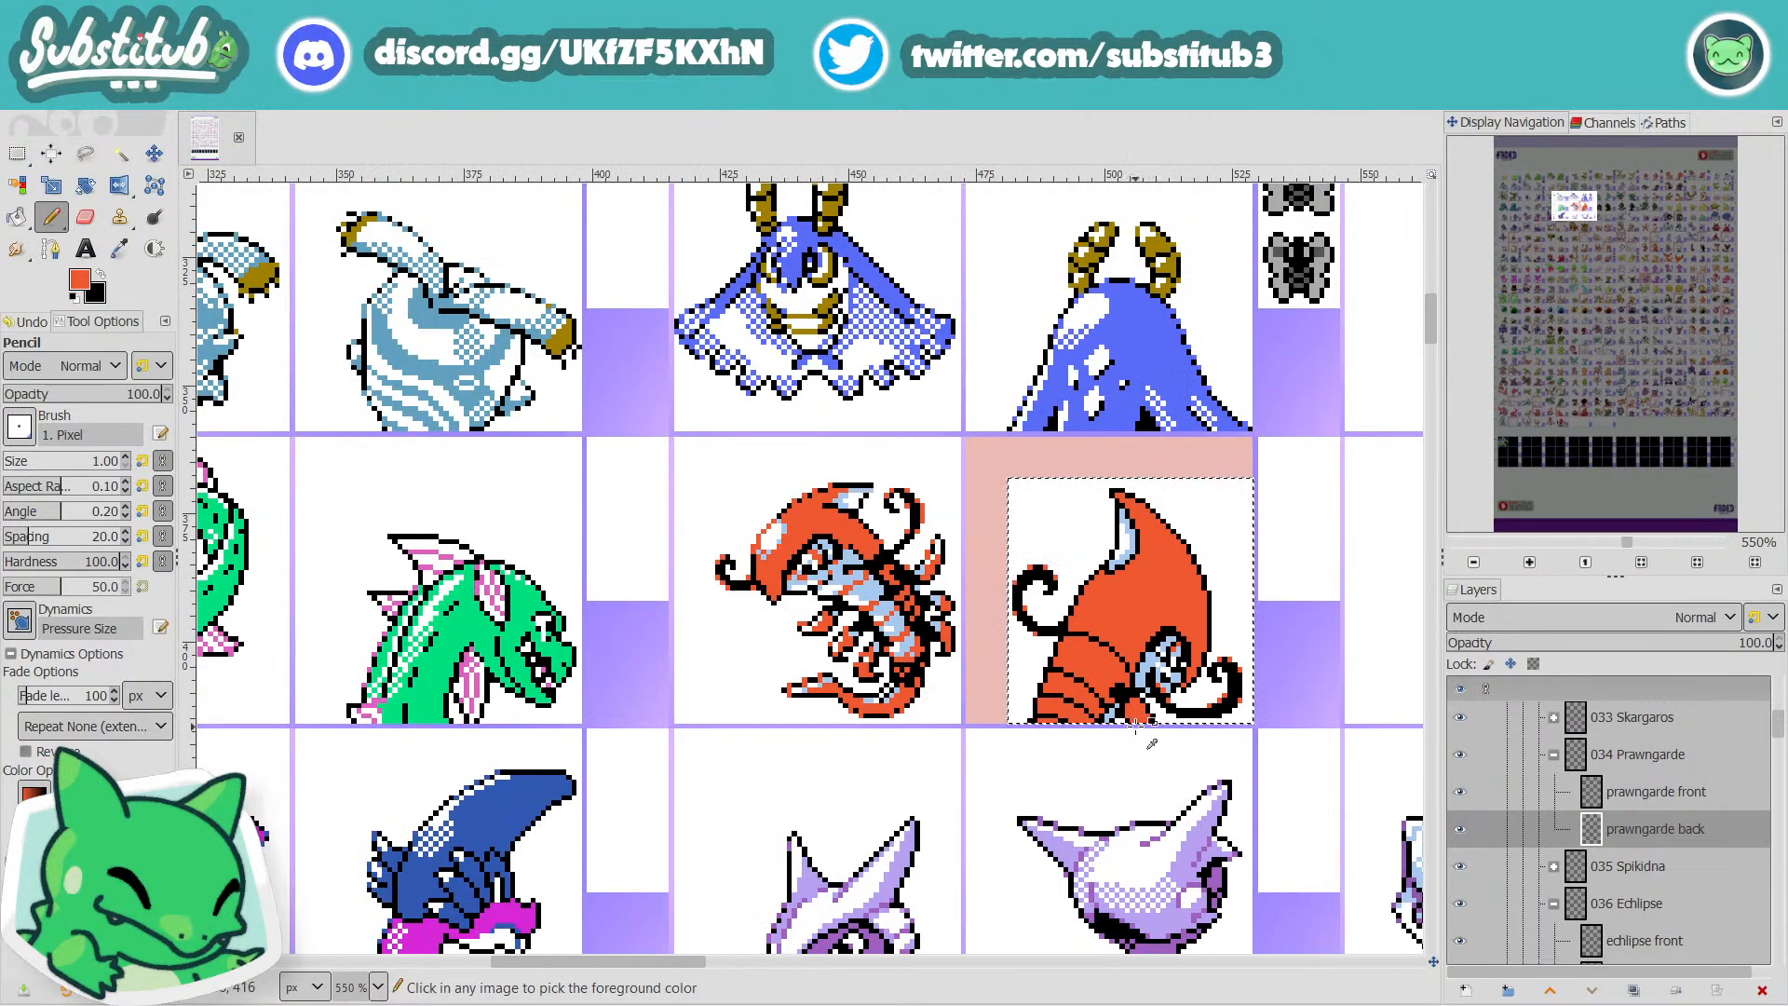
scroll(1152, 743, down, 1)
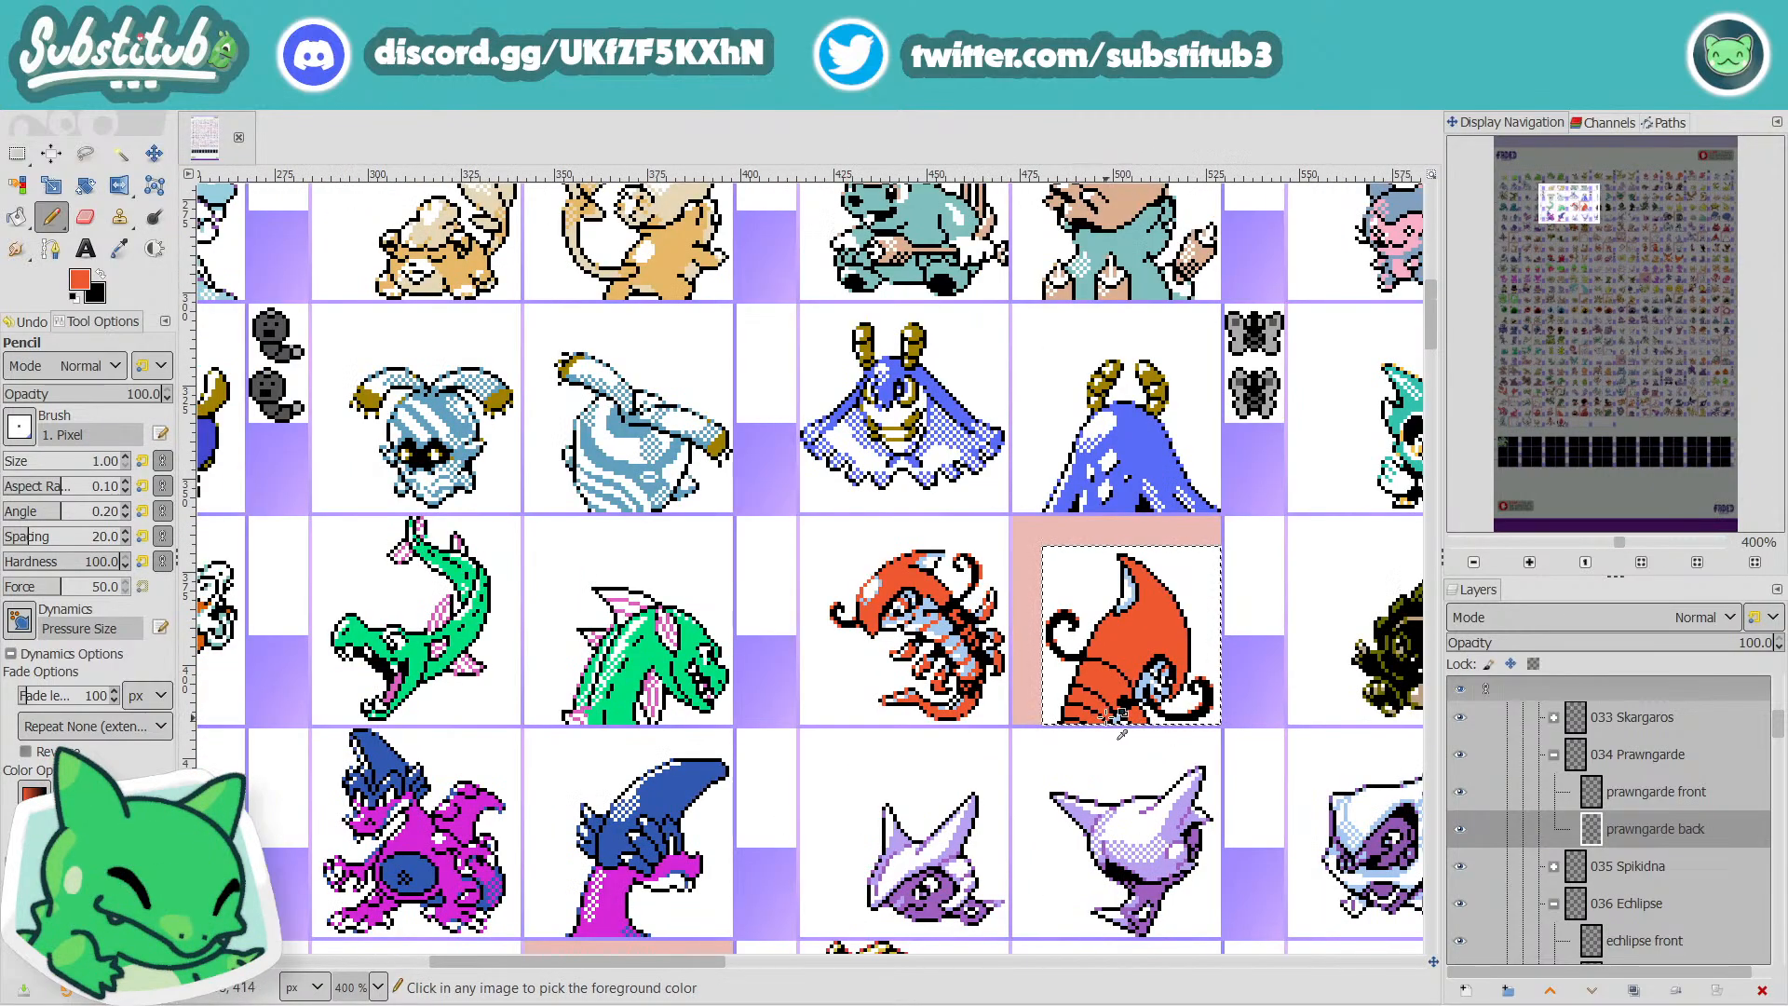
scroll(1155, 712, up, 6)
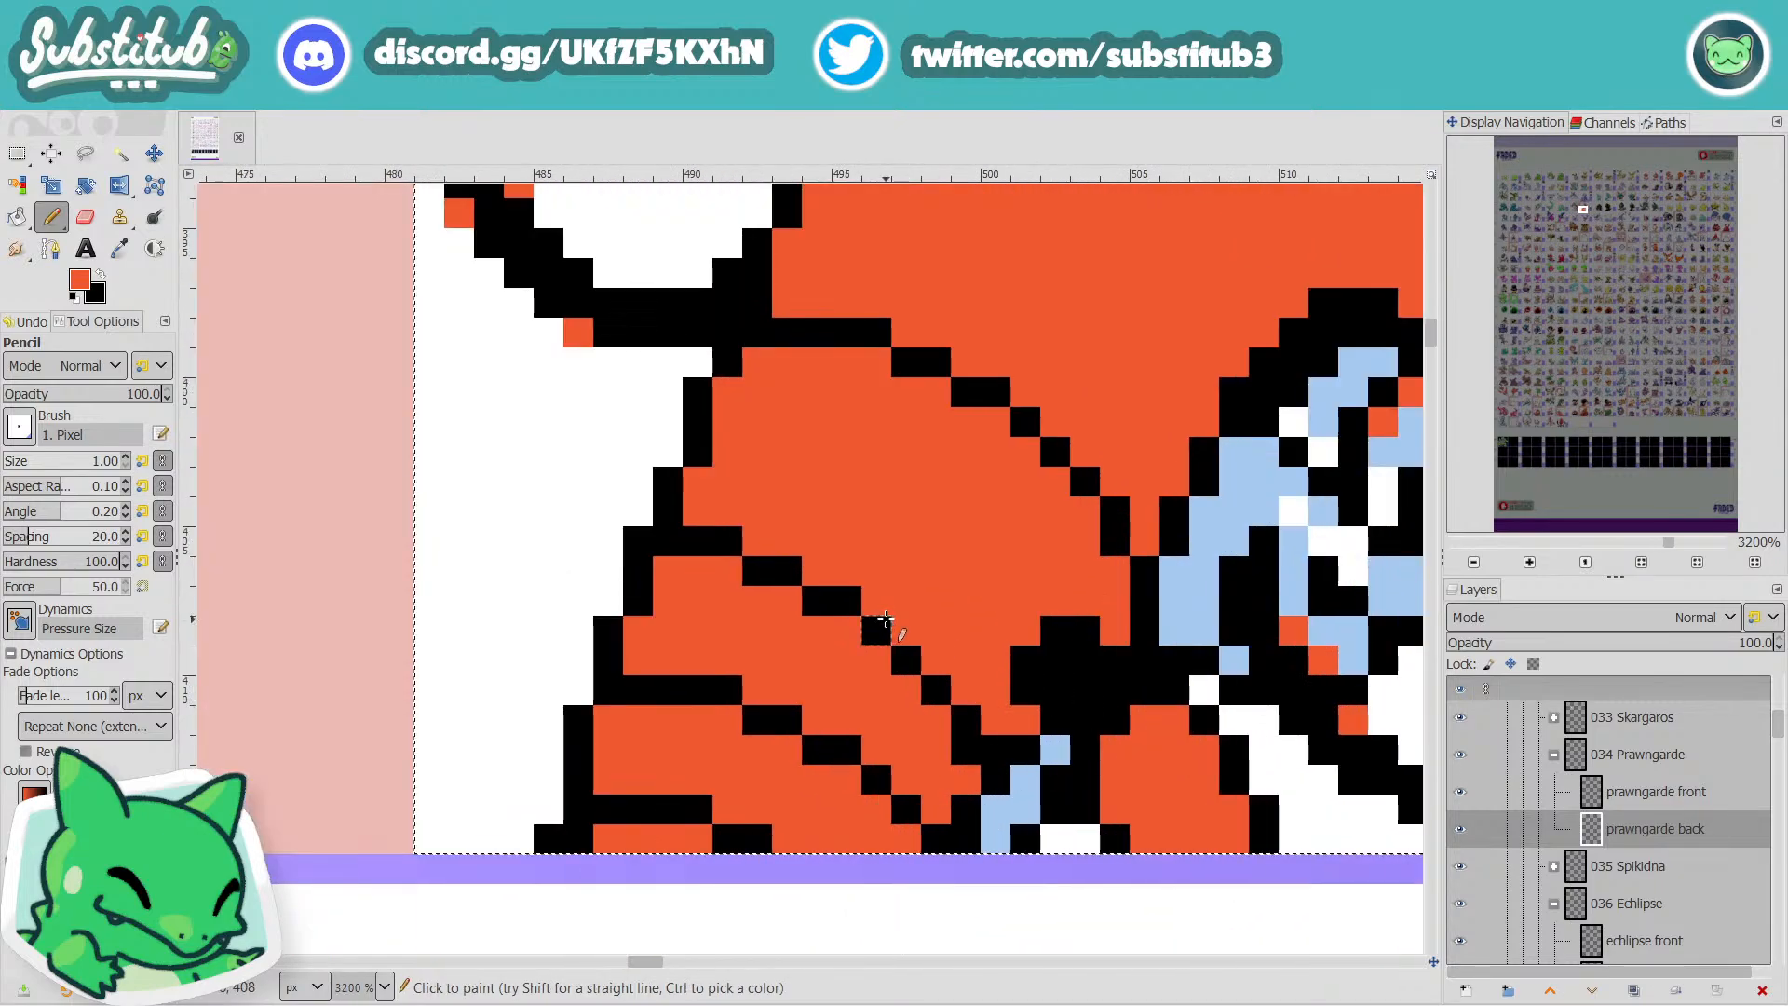
key(x)
click(755, 548)
key(x)
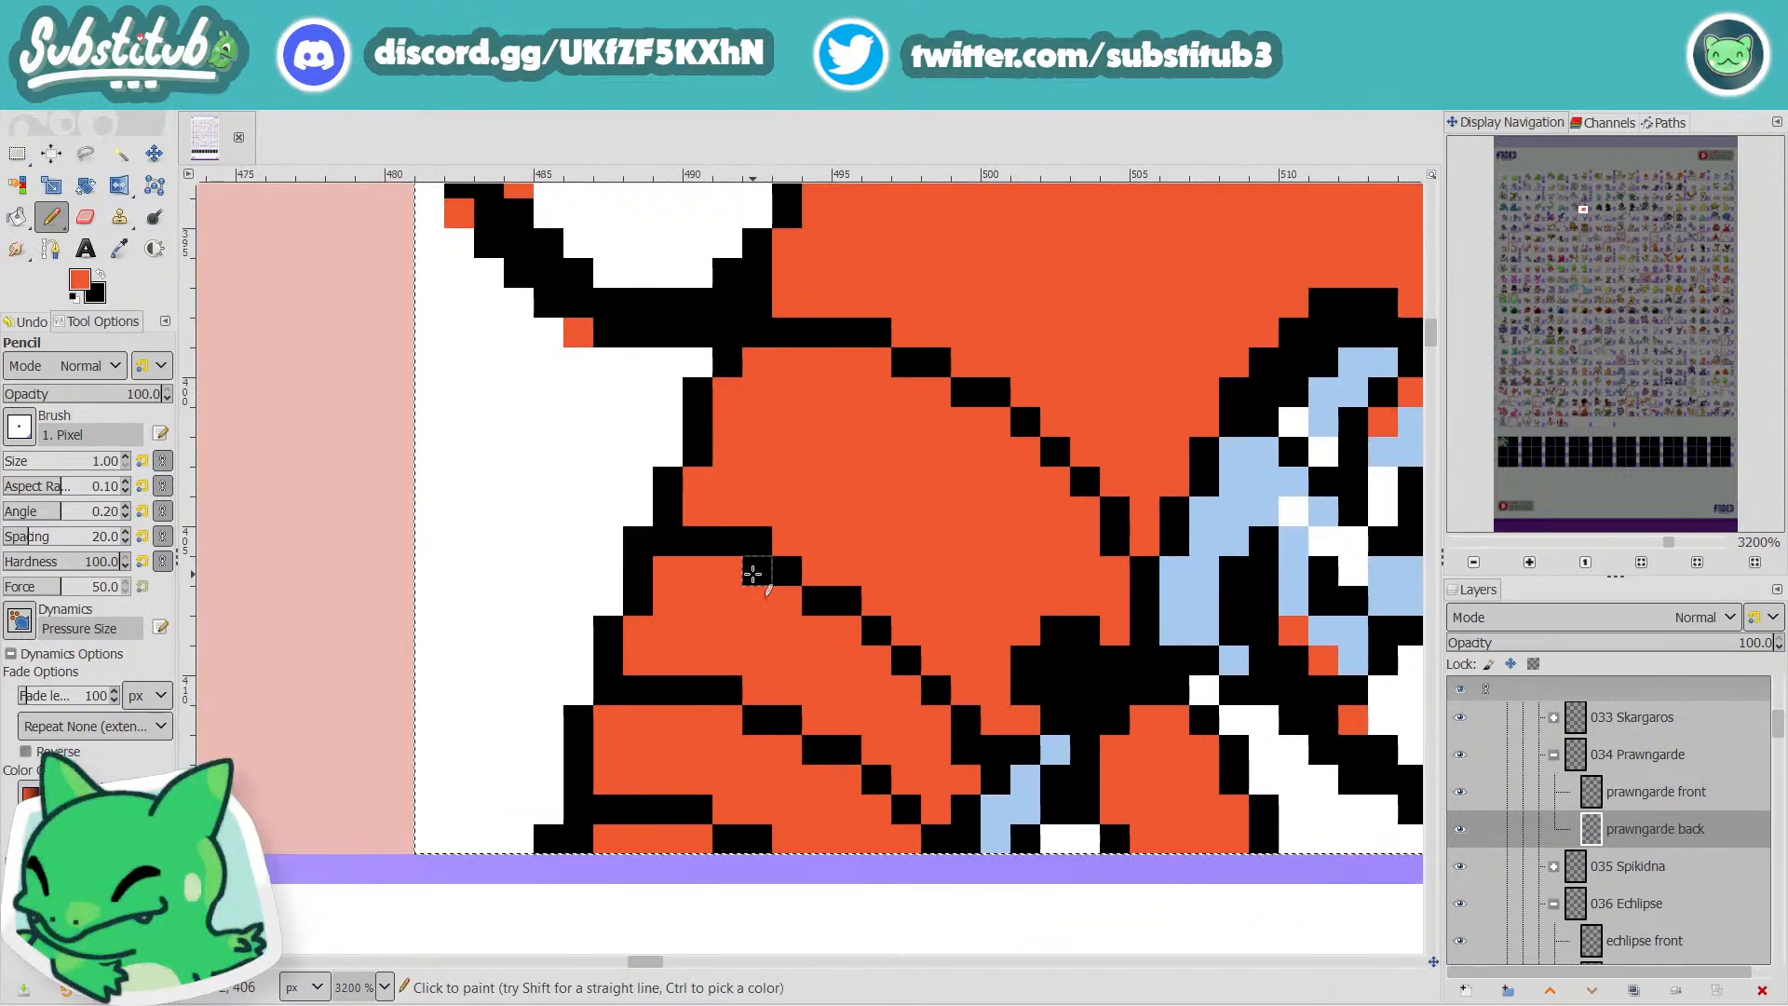
click(755, 571)
key(x)
click(817, 572)
key(x)
click(817, 601)
key(x)
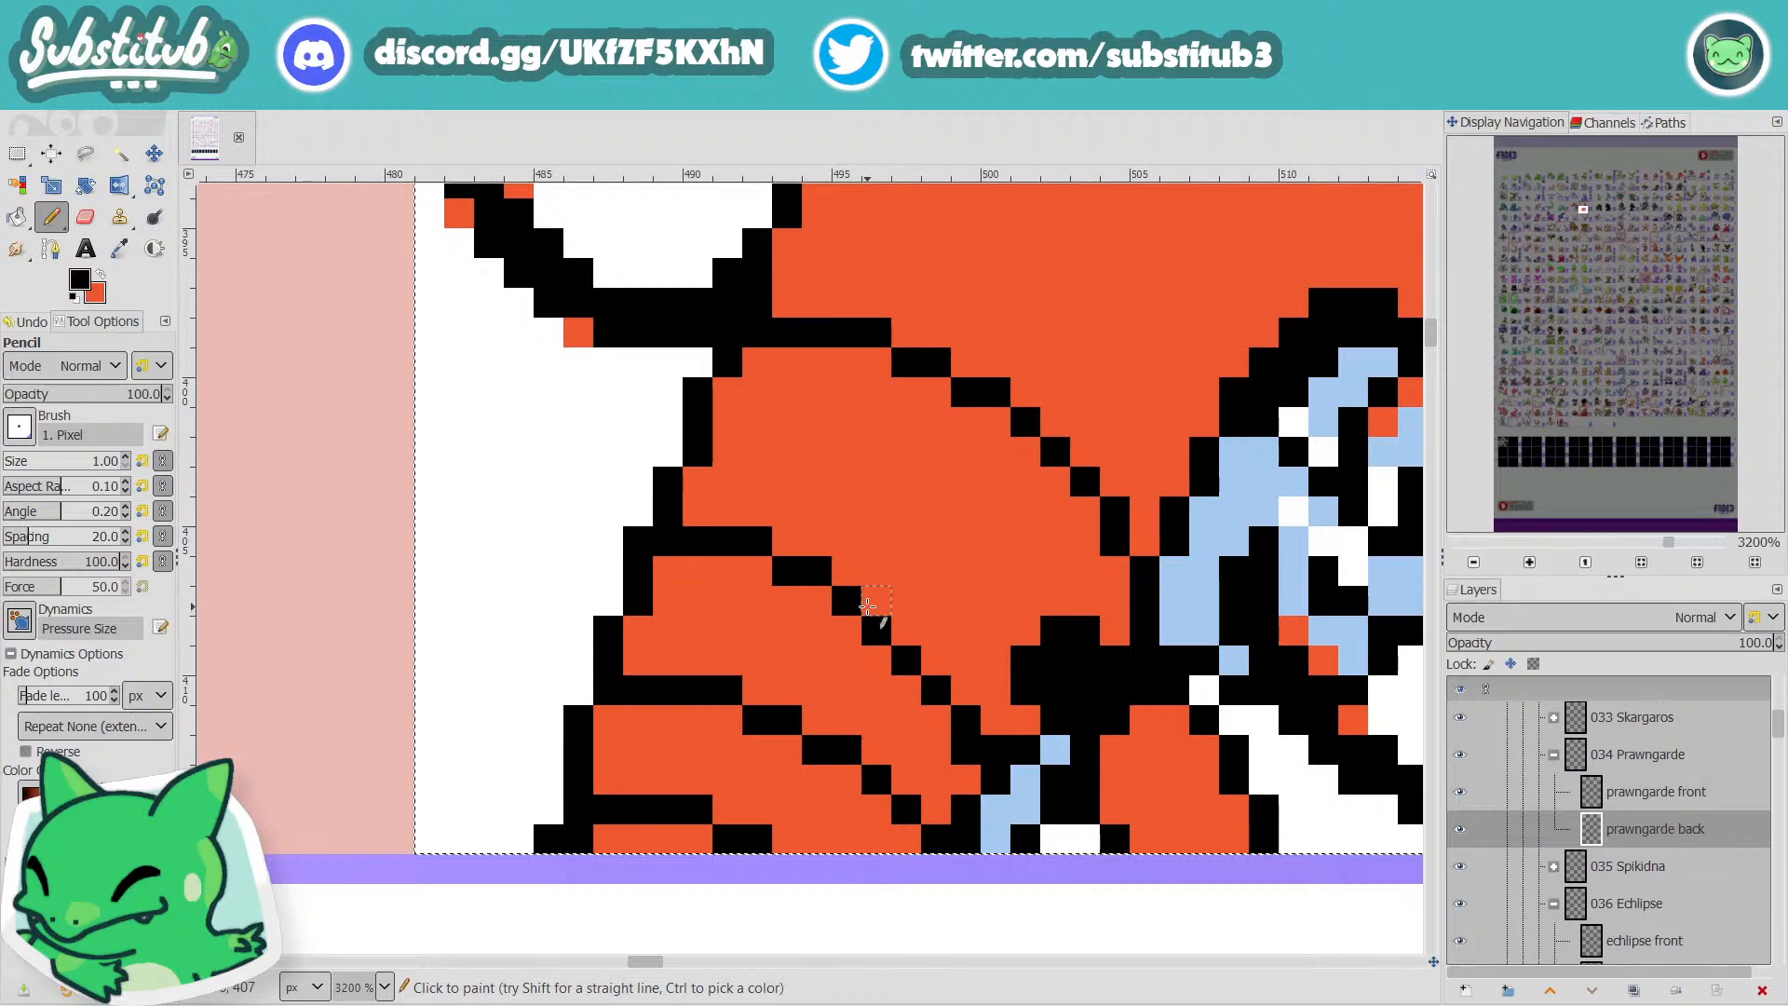
Shift the middle of that segment line one pixel to the right in black, covering its old pixels with orange.
click(876, 601)
key(x)
click(876, 630)
key(x)
click(901, 640)
key(x)
click(908, 659)
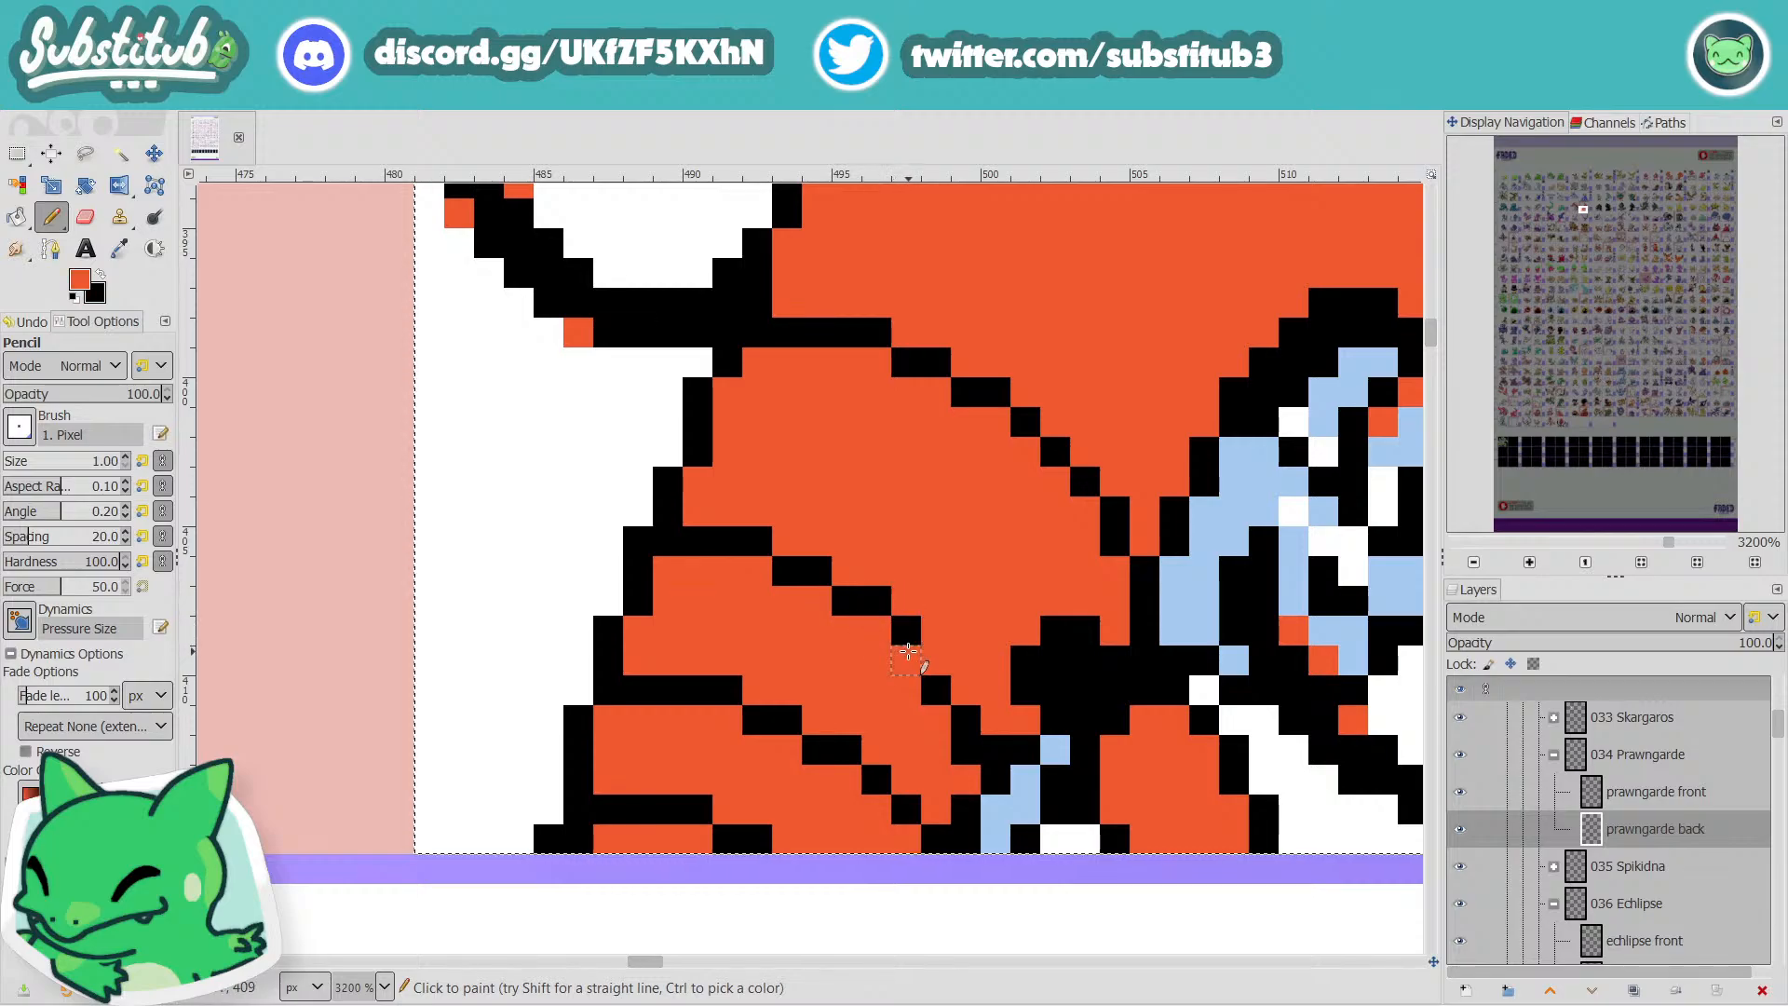
key(x)
click(935, 661)
key(x)
click(934, 691)
key(x)
click(965, 690)
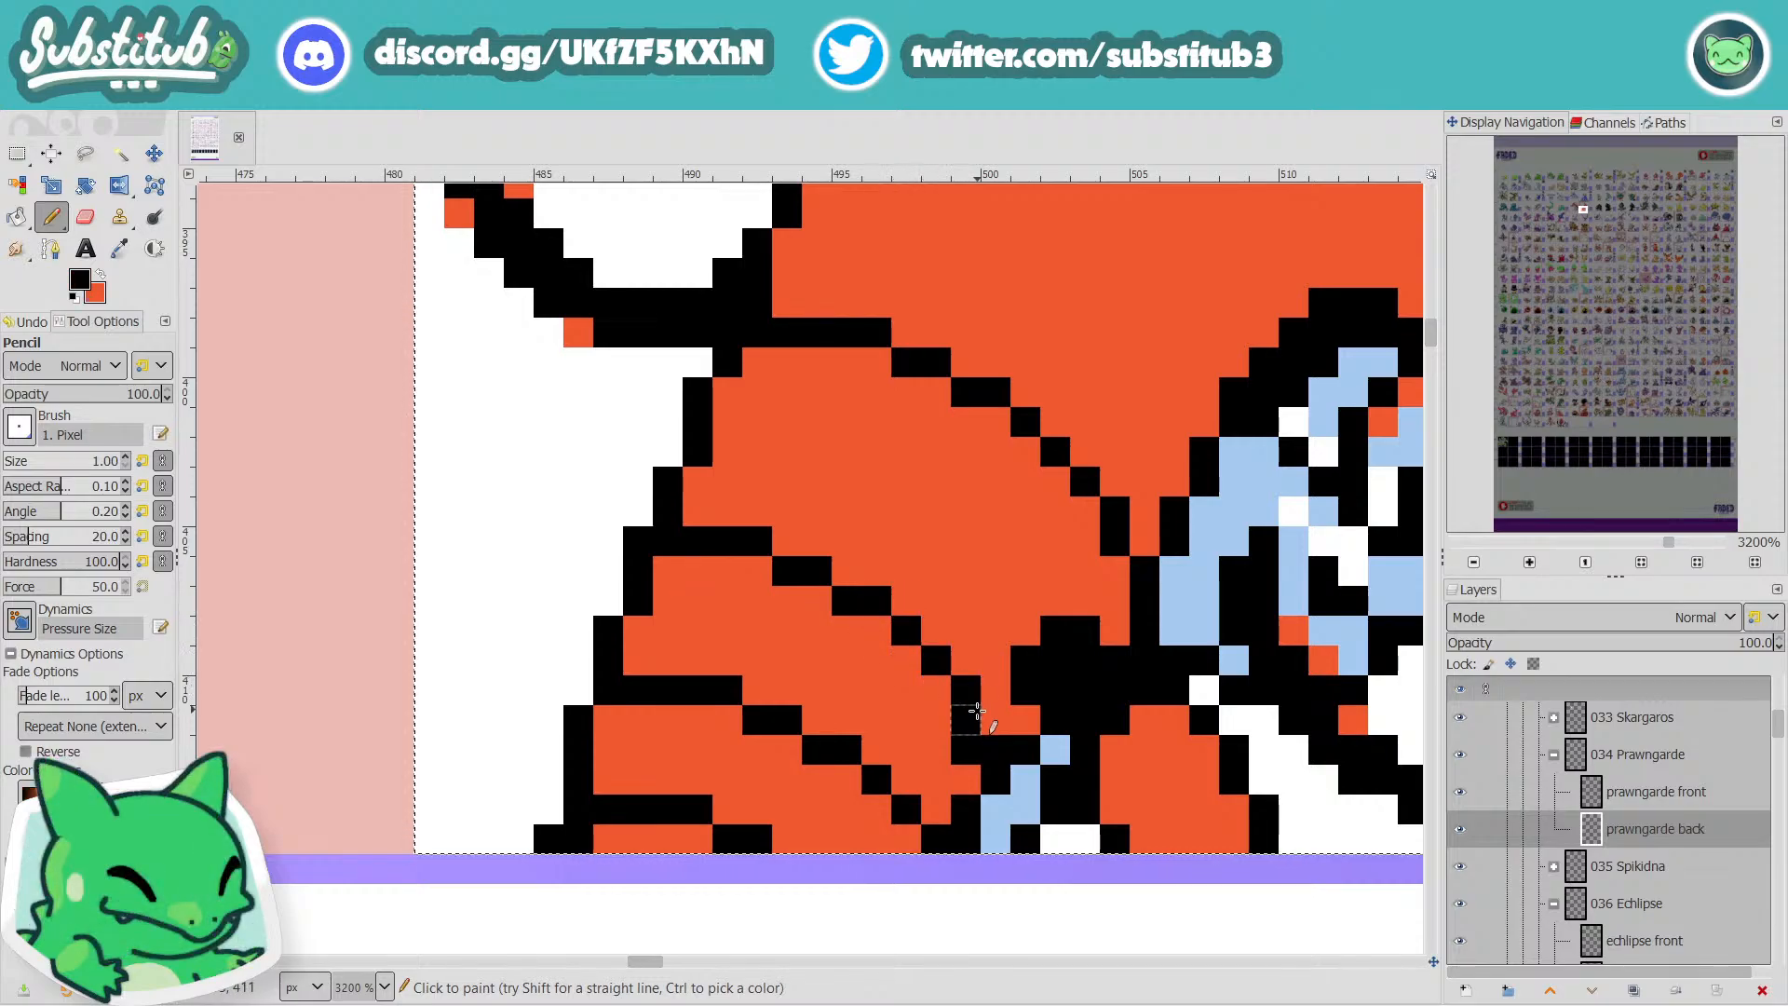
Clear the leftover black pixels at the segment line's right end with orange, join it to the belly outline in black, and save the file.
key(x)
click(962, 728)
click(967, 748)
key(x)
click(994, 724)
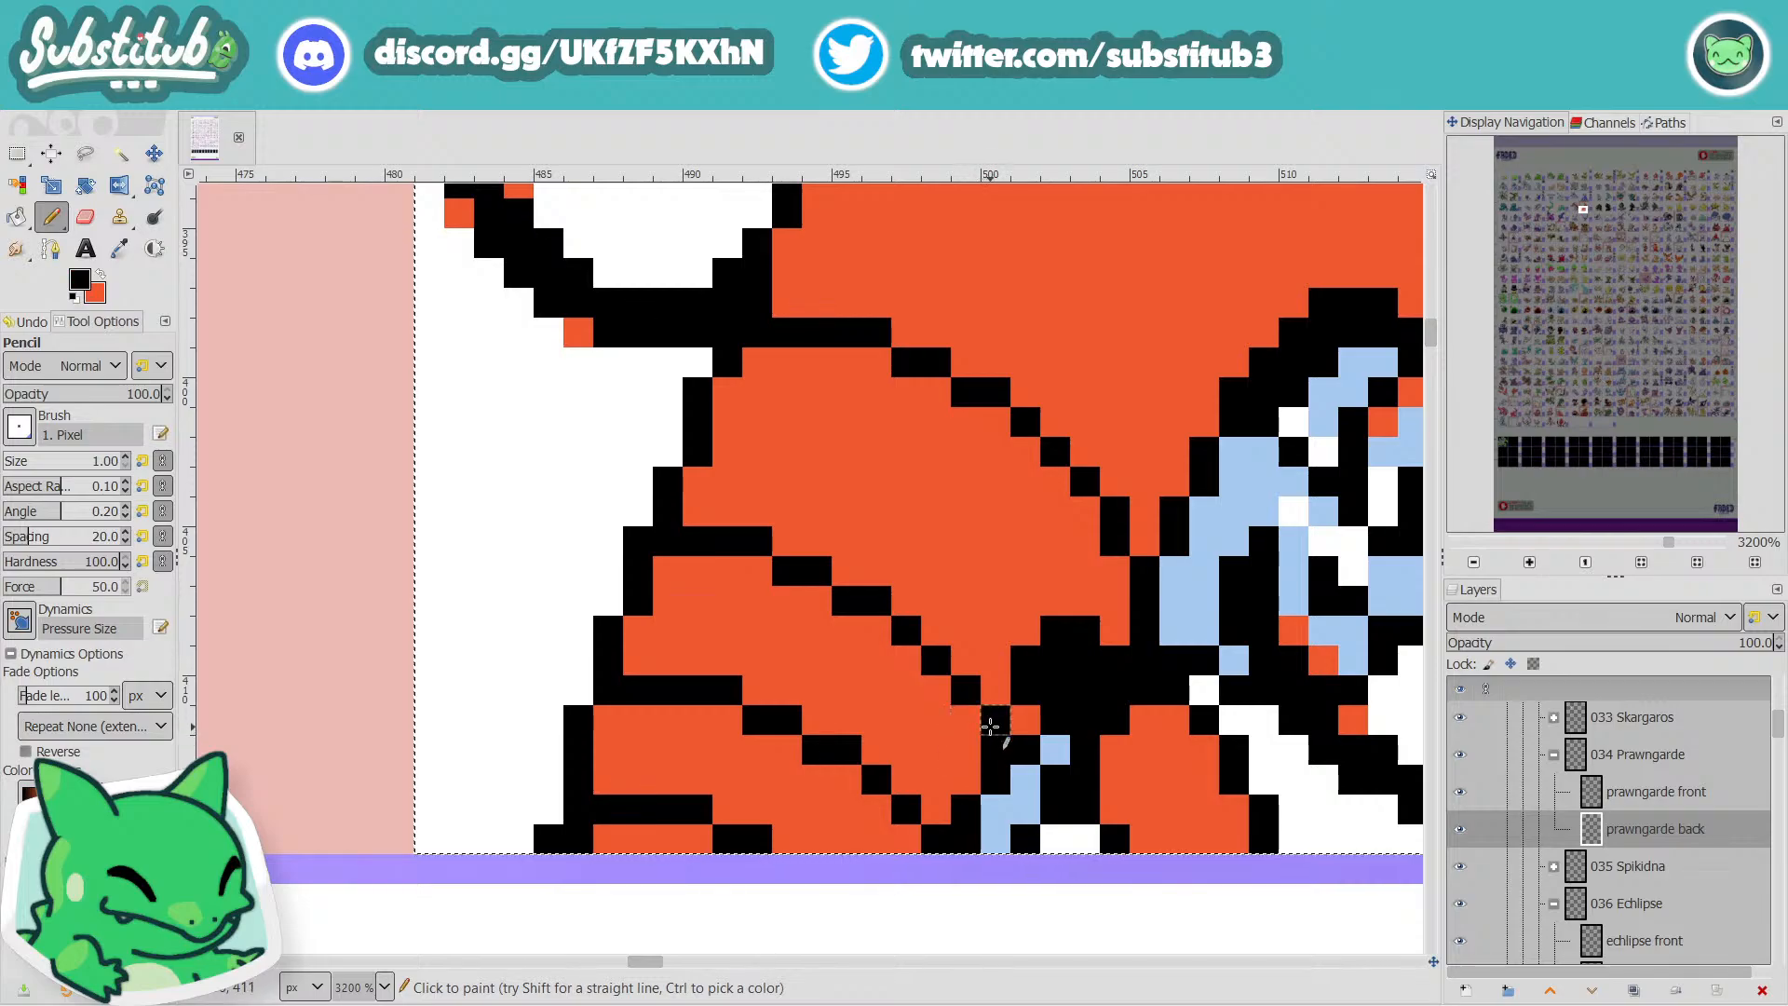
scroll(1029, 734, down, 5)
key(ctrl+s)
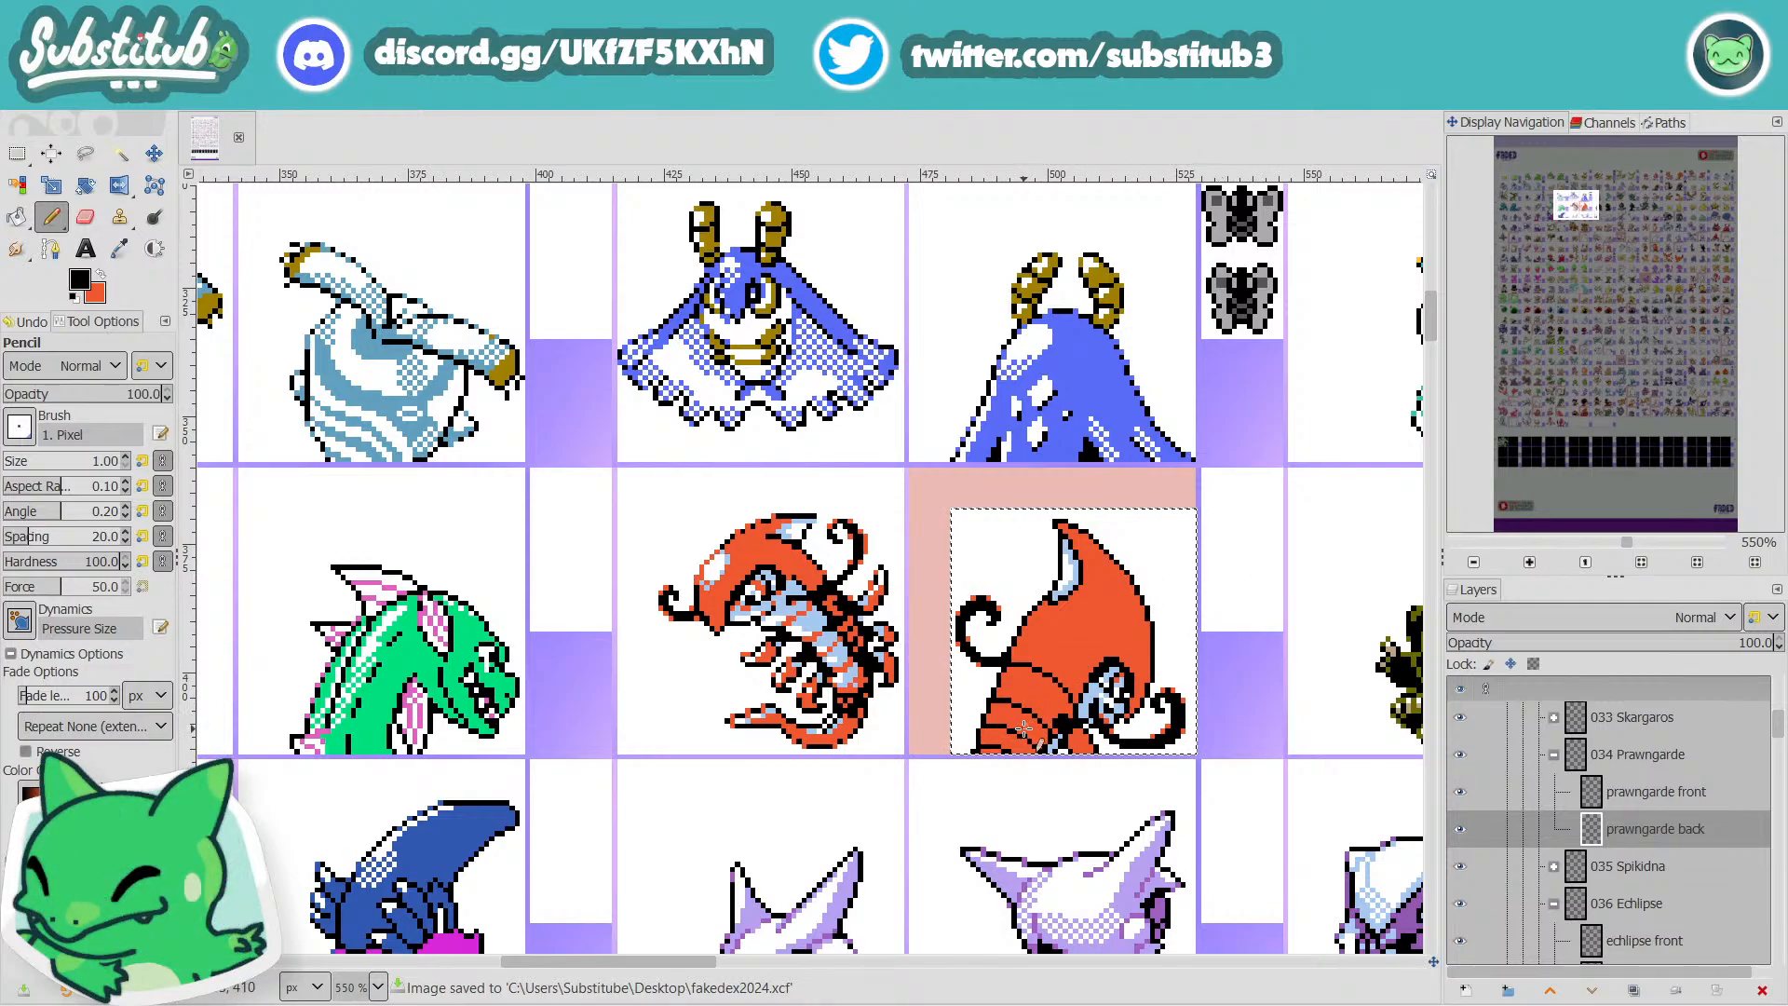
Pick white from the front sprite and pencil a highlight patch along the left edge of the back sprite's head shell, redrawing the first attempt.
scroll(1026, 730, up, 3)
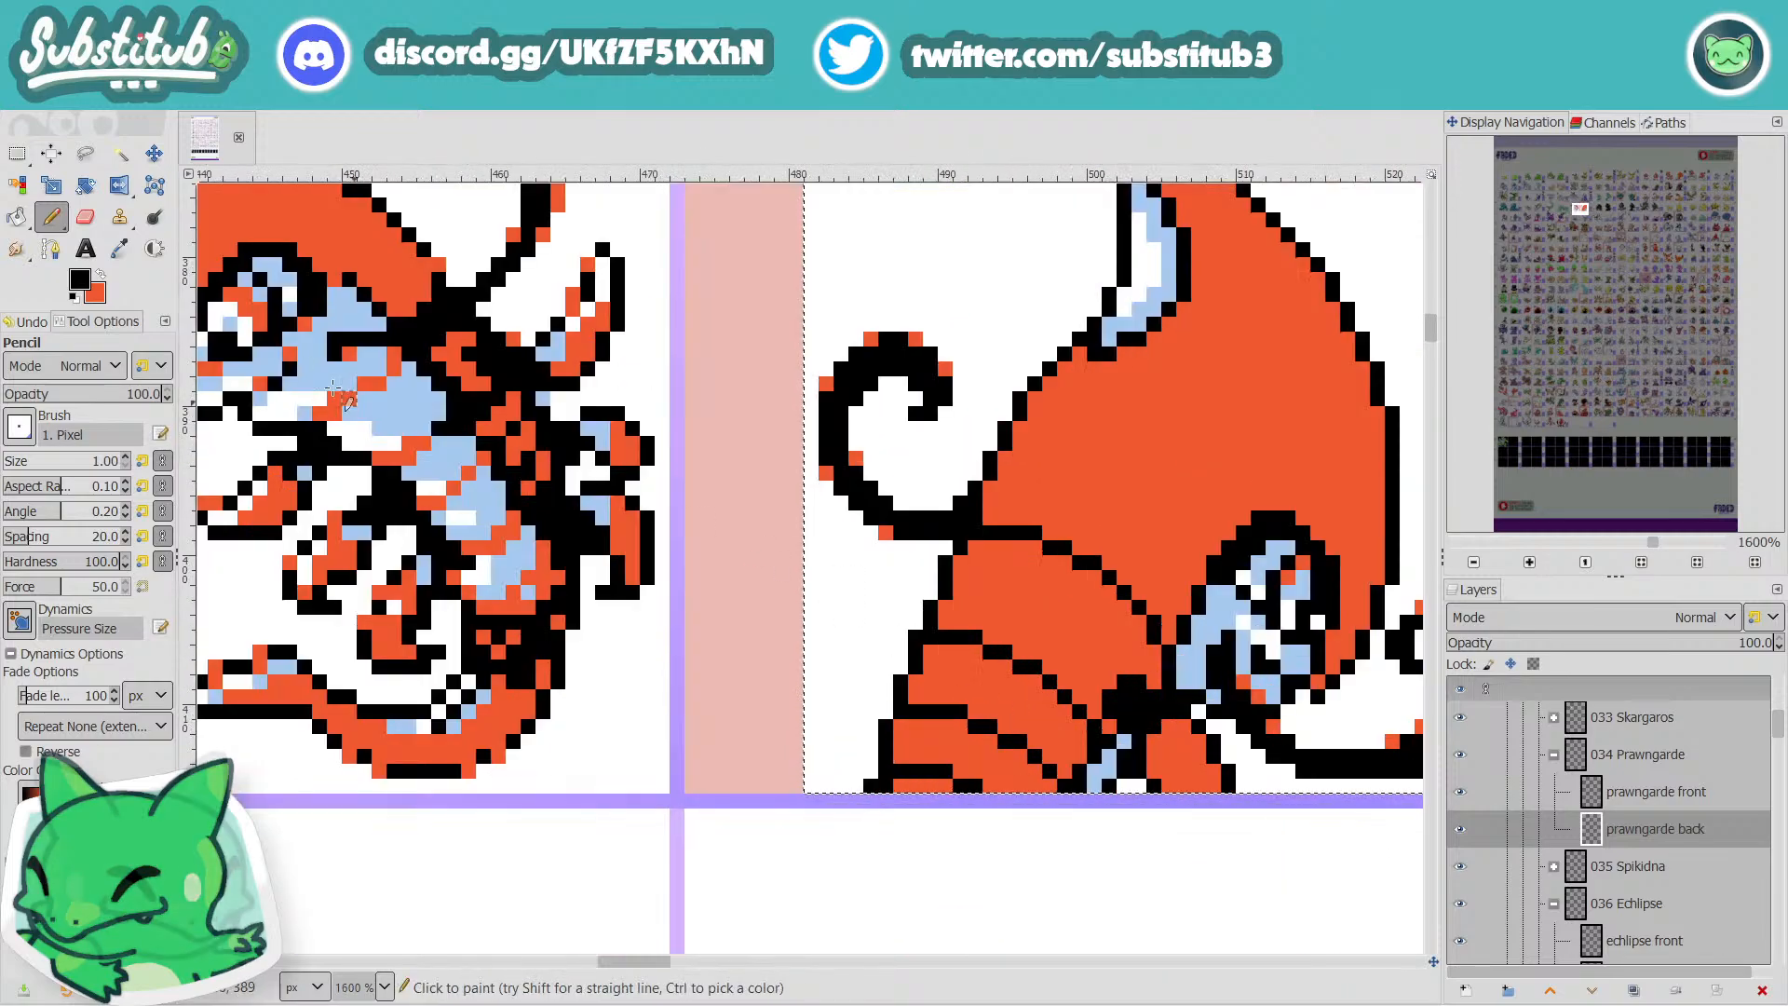
key(x)
ctrl+click(289, 399)
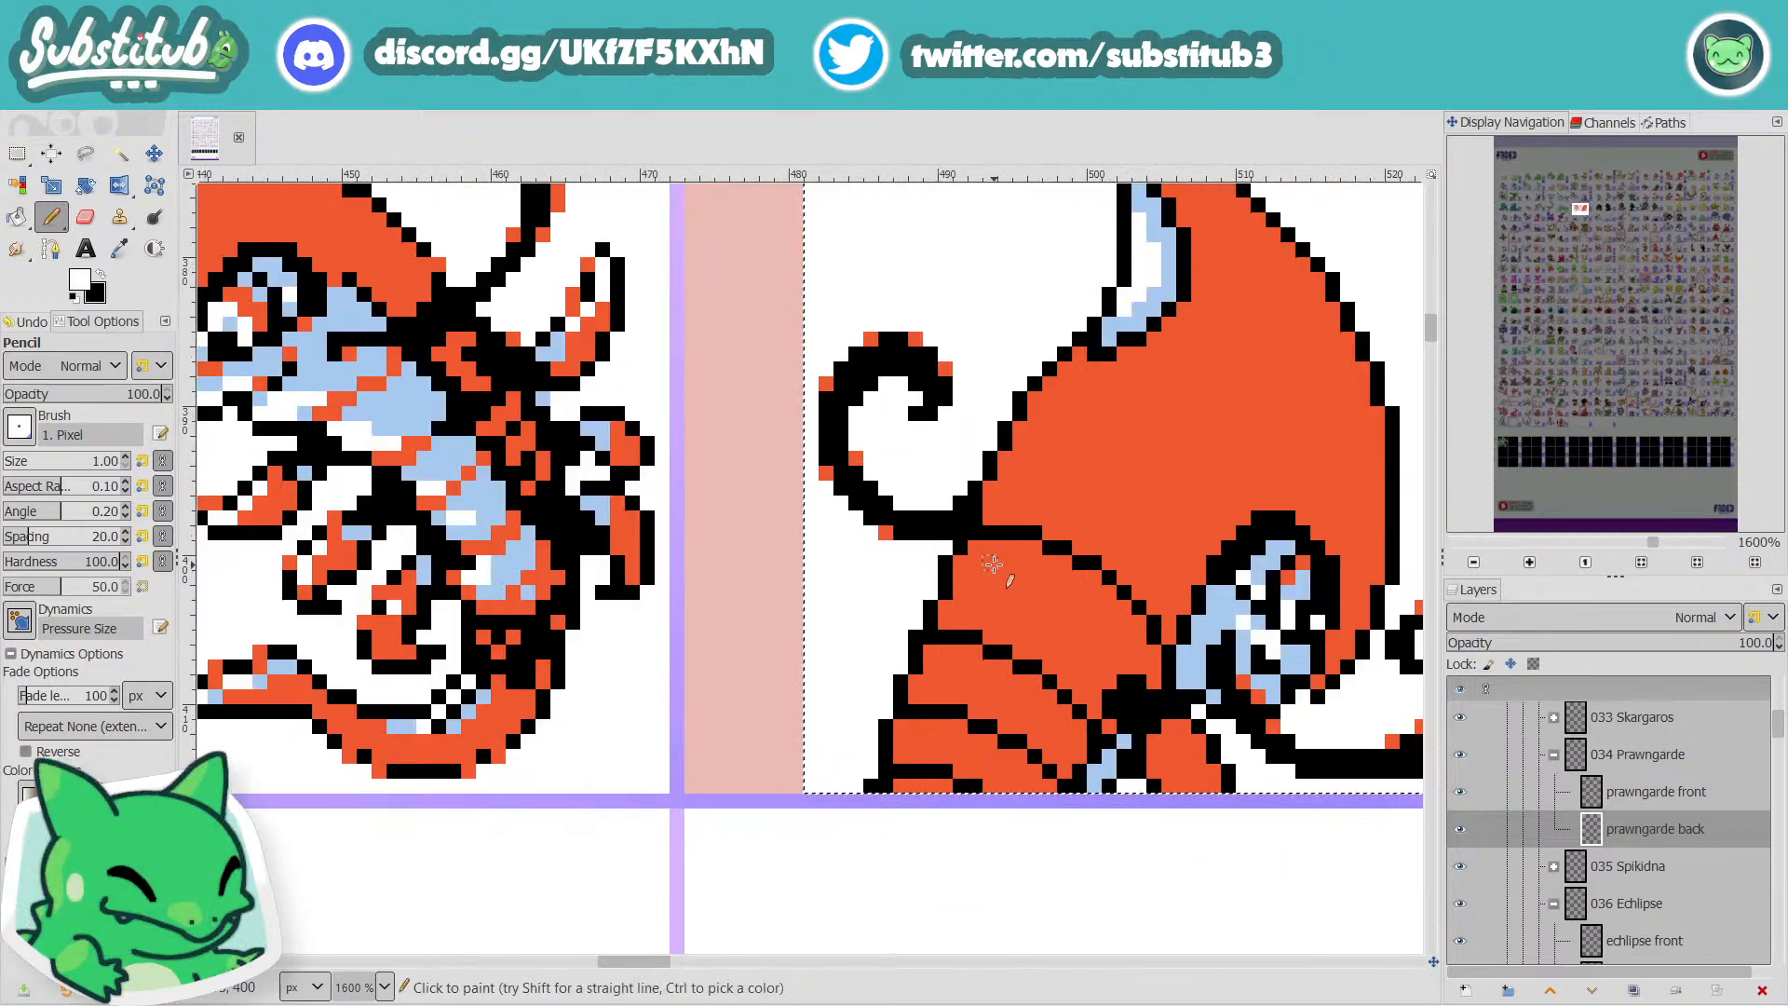
scroll(992, 564, down, 2)
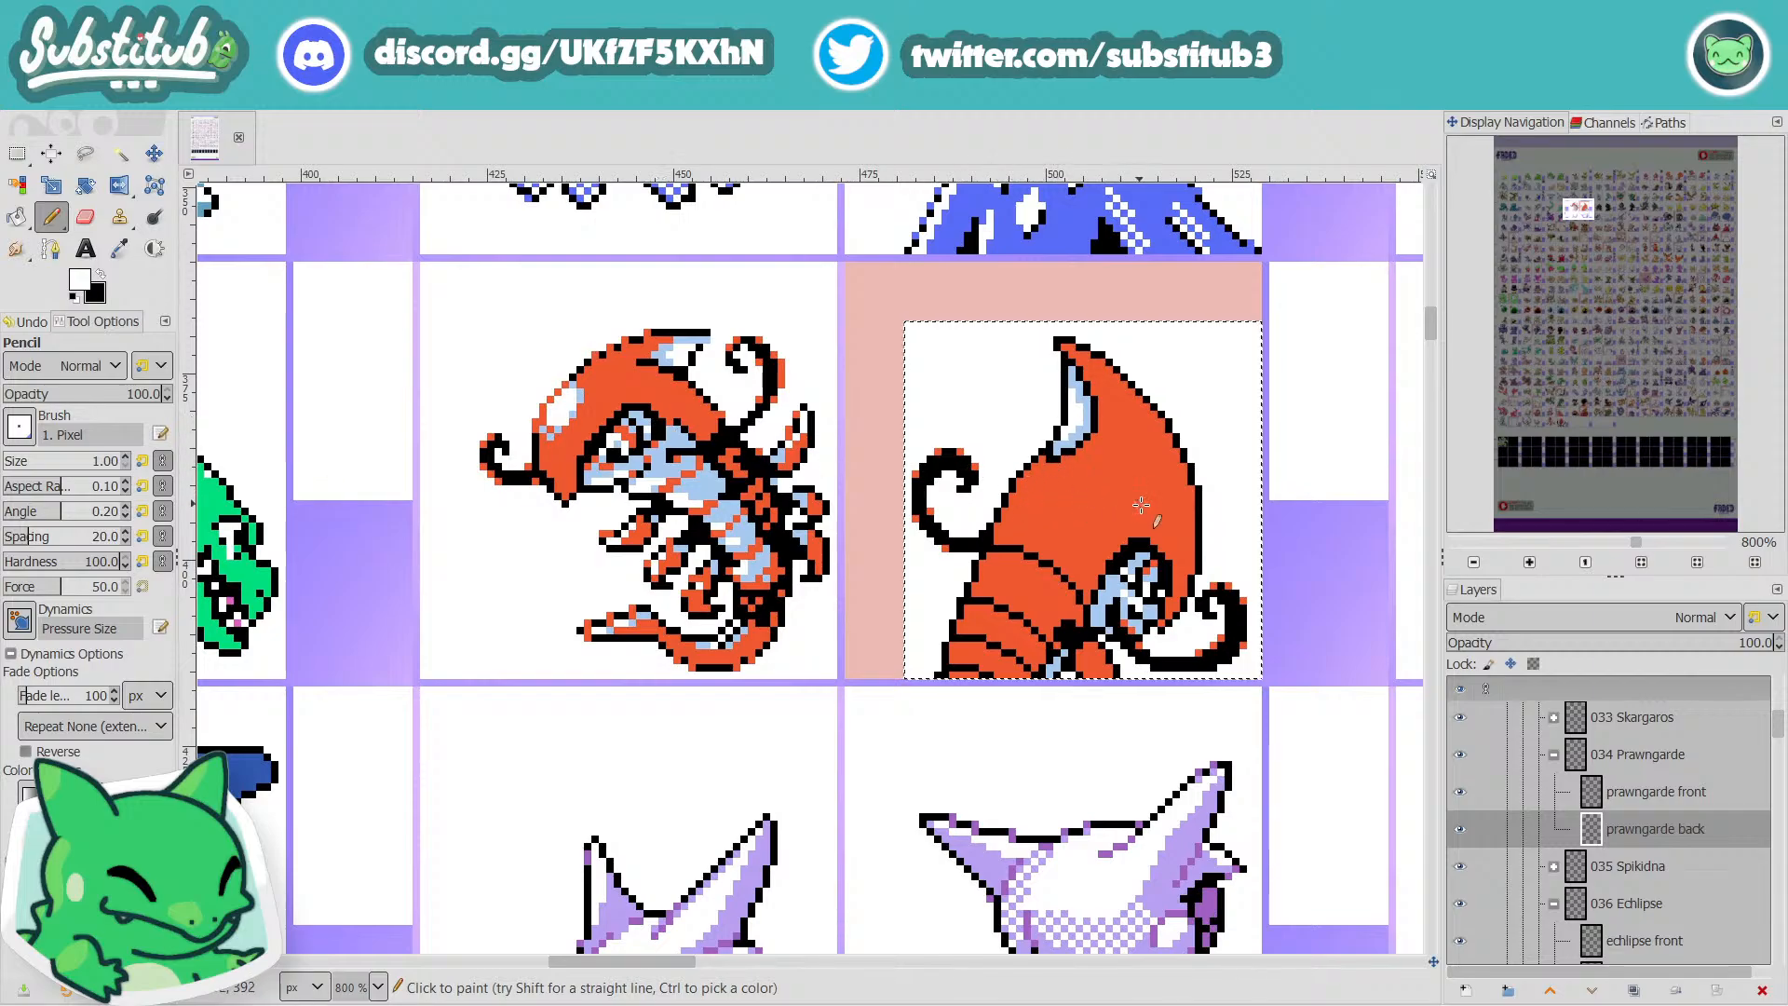
scroll(1091, 559, down, 2)
scroll(1098, 564, up, 2)
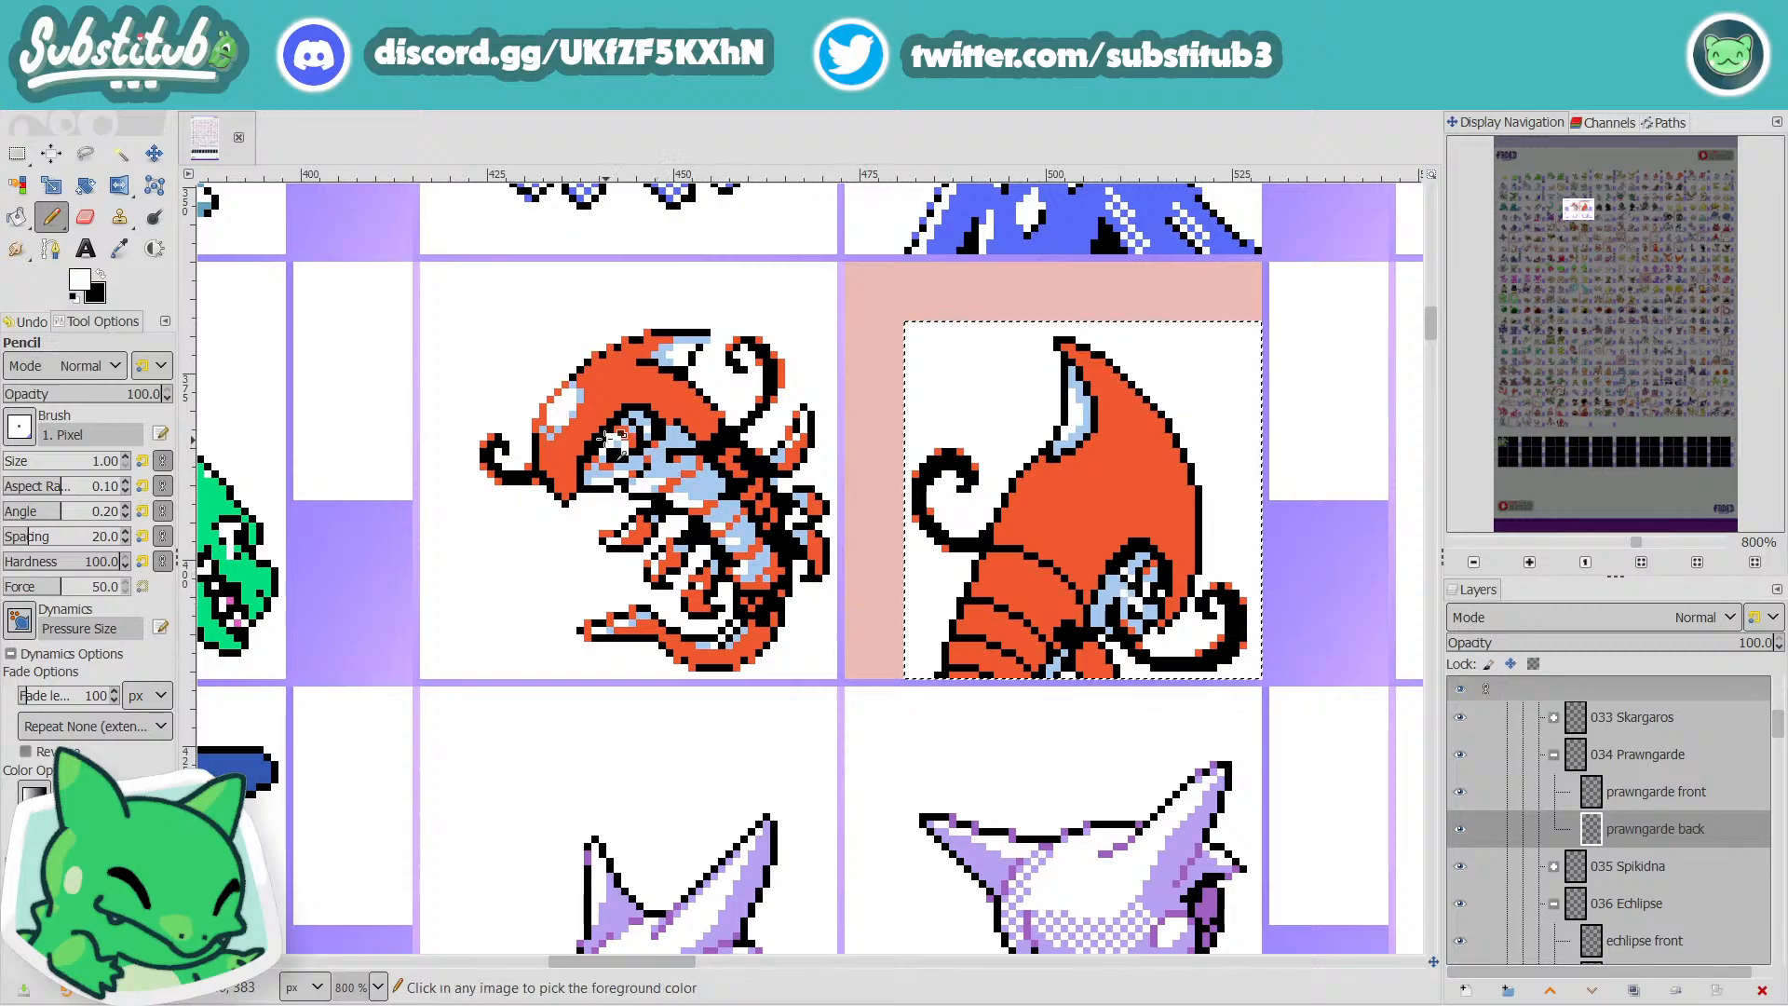
scroll(1021, 524, up, 1)
scroll(1050, 543, down, 3)
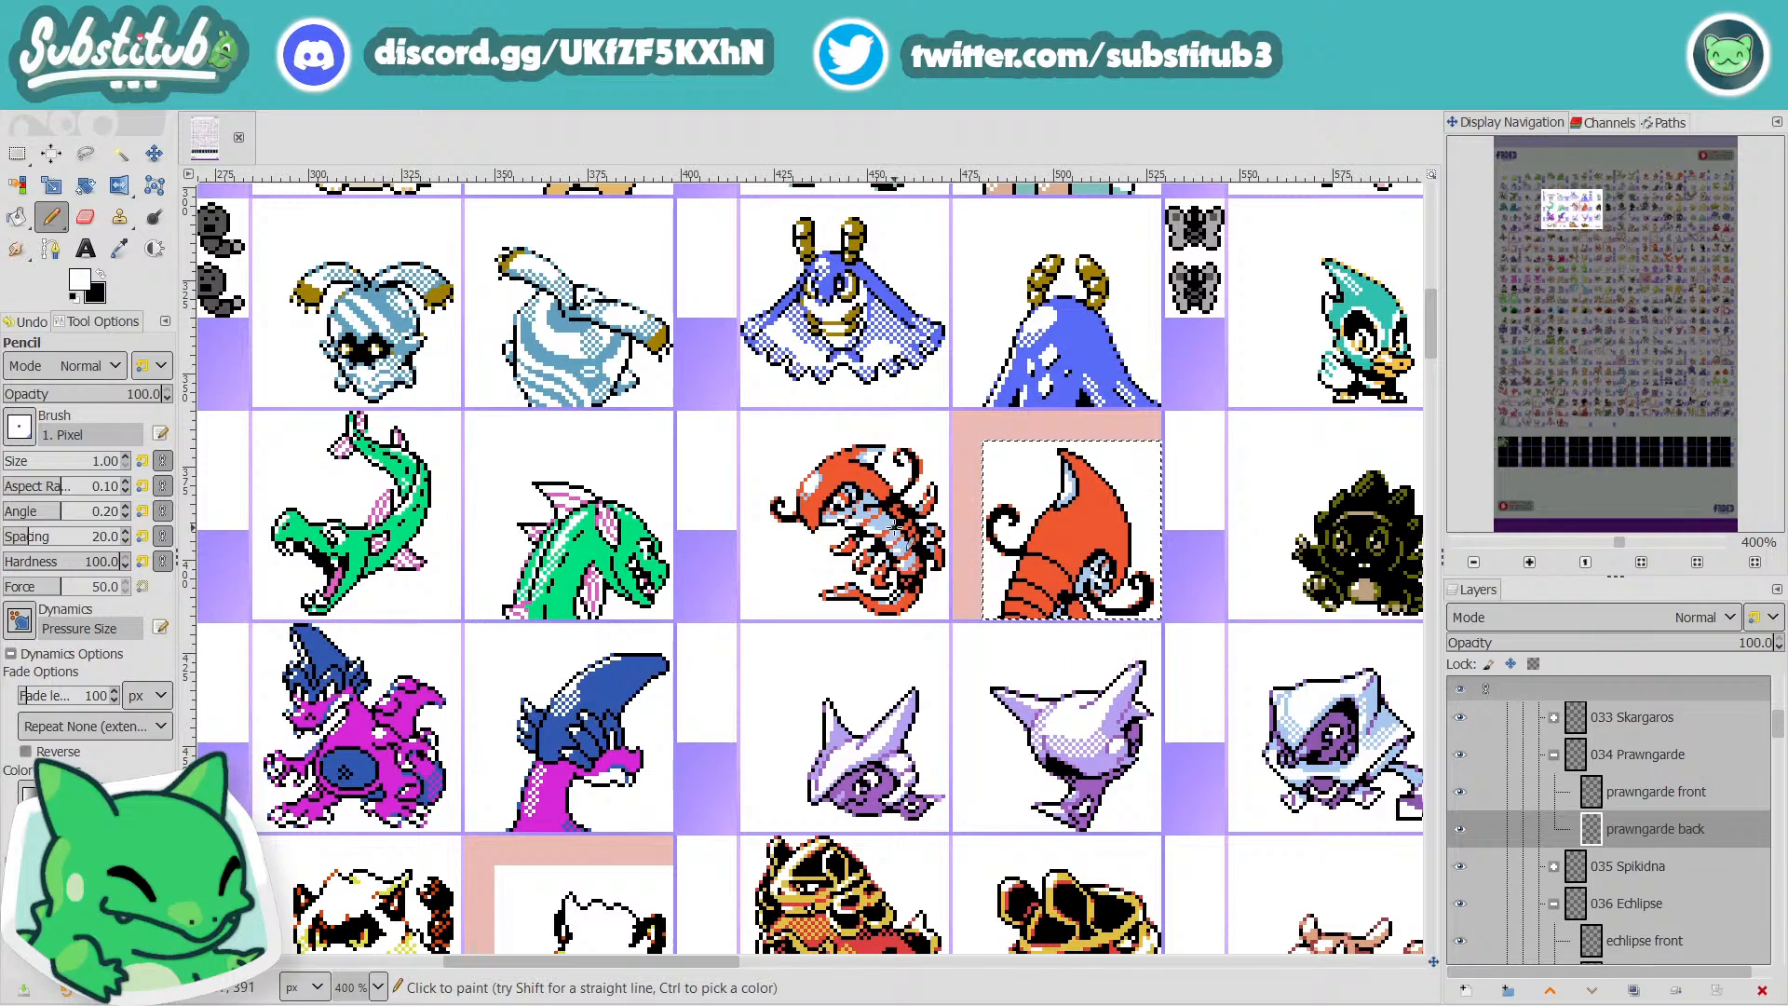
scroll(885, 586, up, 3)
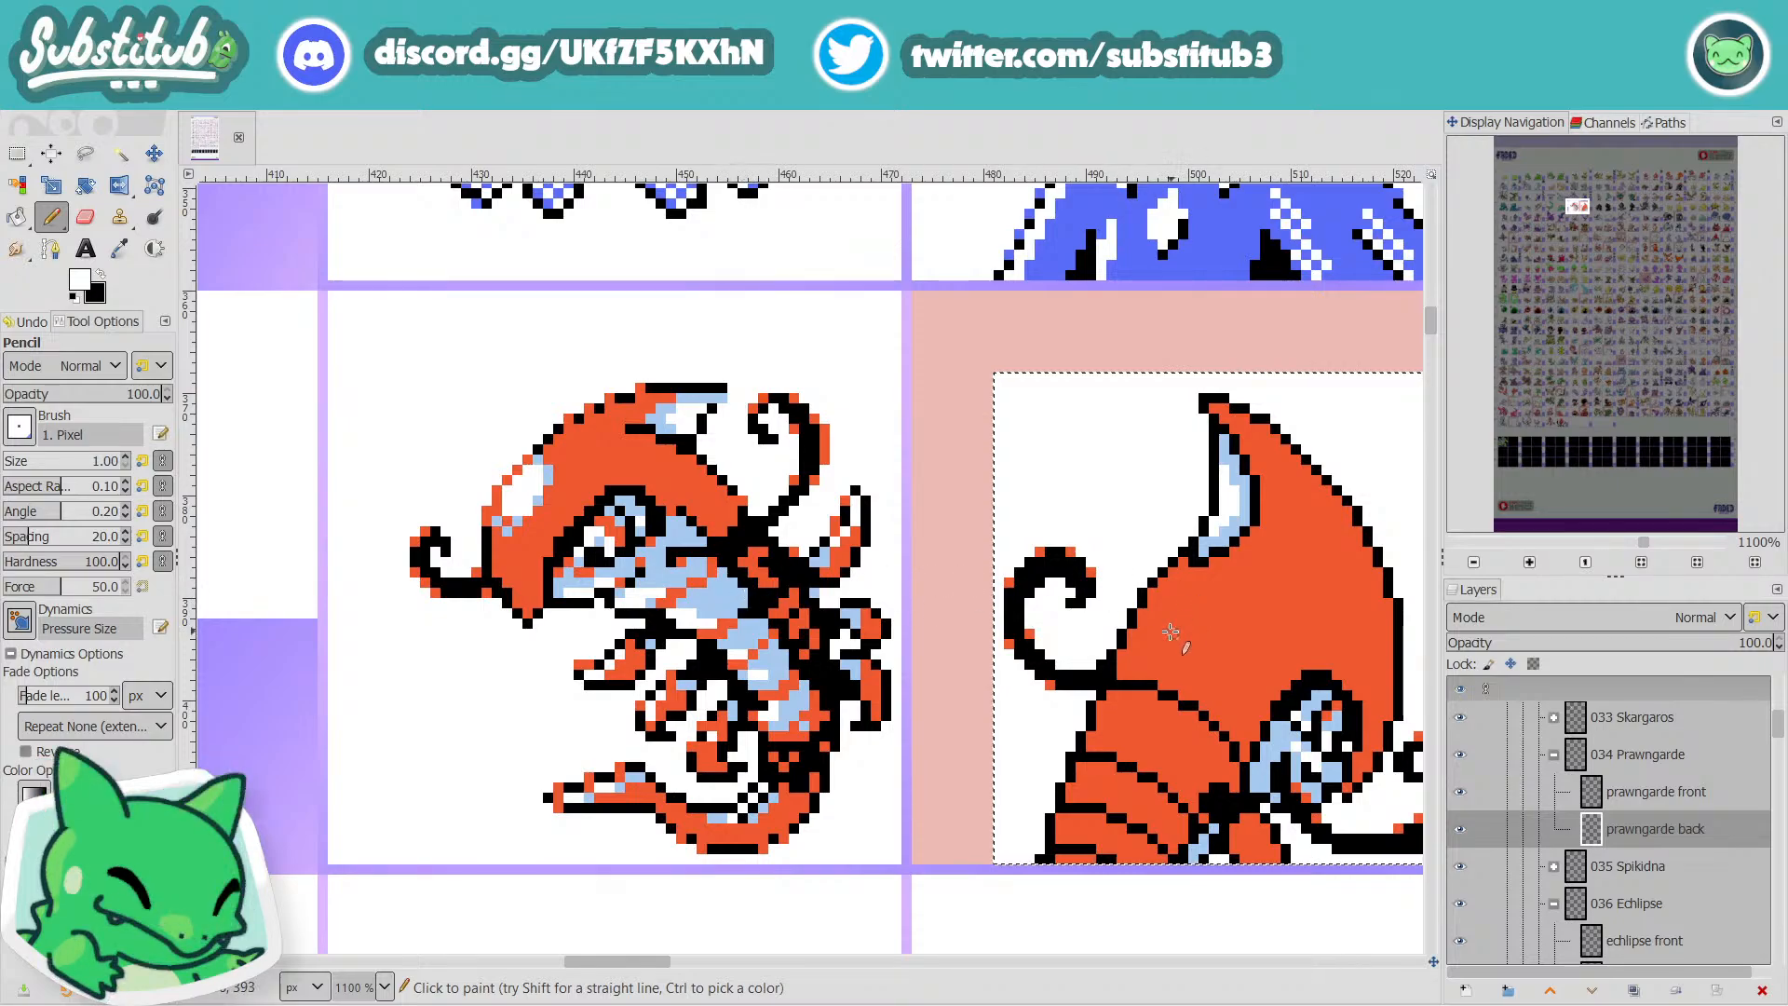
drag(1181, 579, 1130, 654)
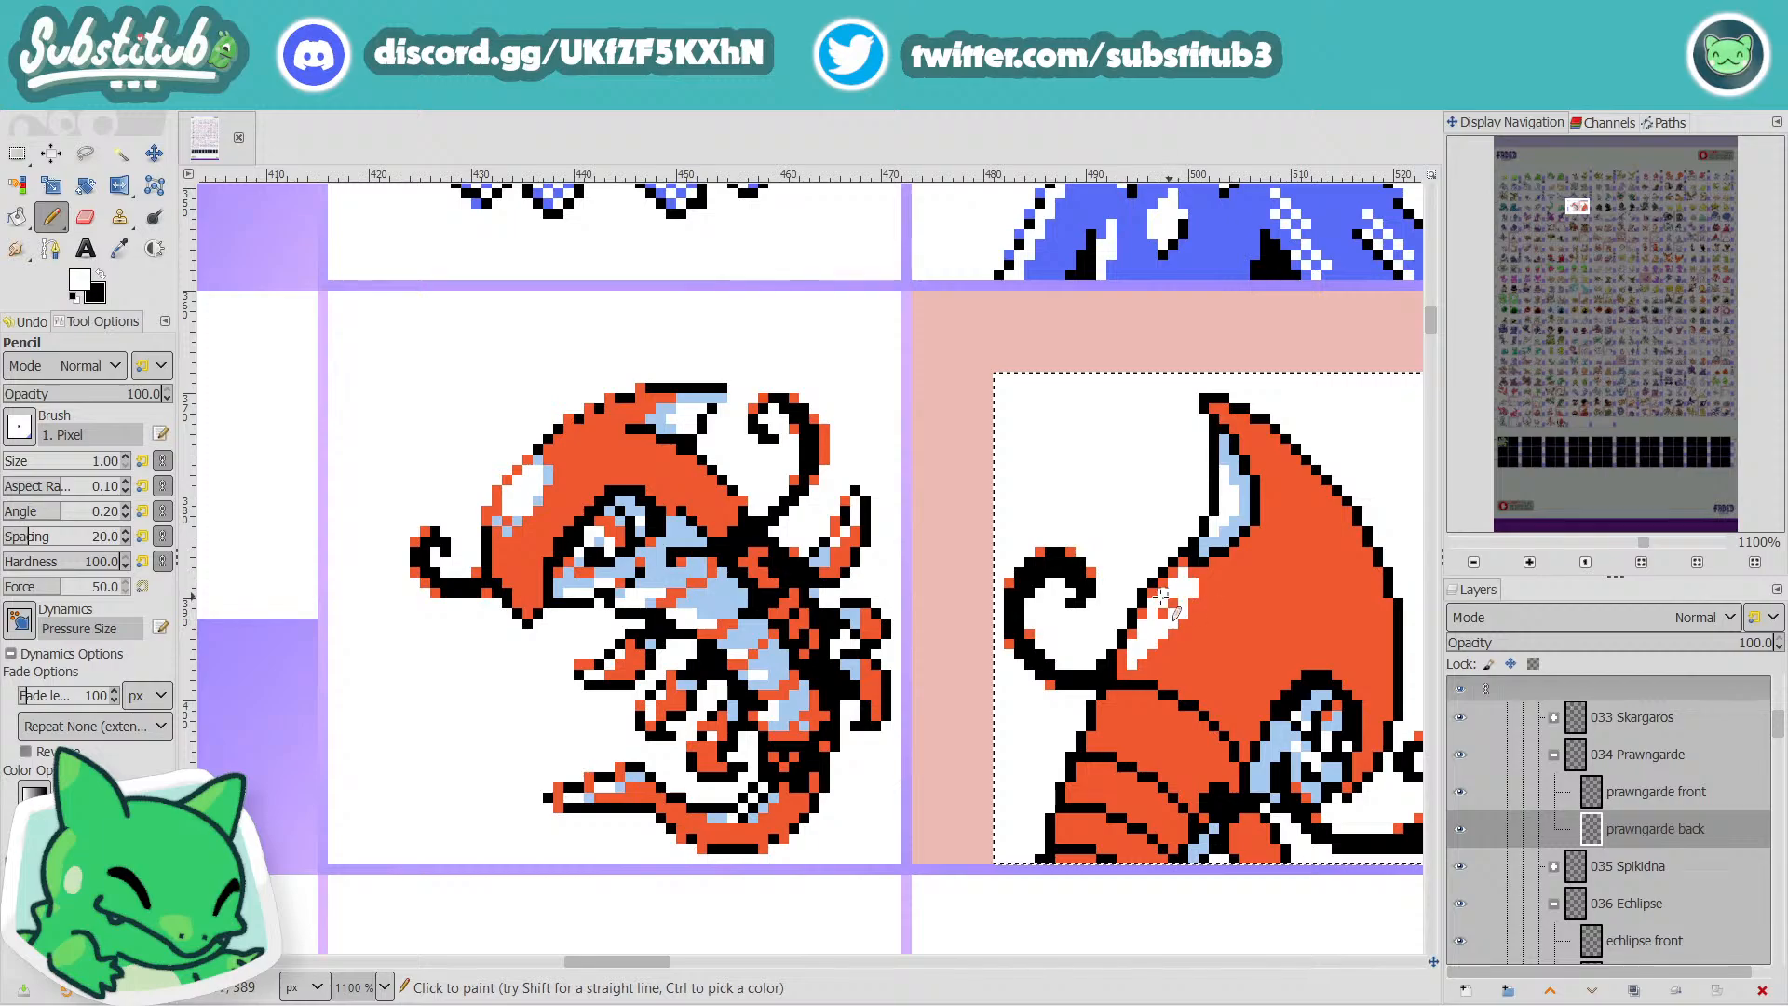
key(ctrl+z)
mouse_move(1181, 579)
mouse_down()
mouse_move(1134, 657)
mouse_move(1175, 610)
mouse_move(1164, 594)
mouse_move(1149, 641)
mouse_up()
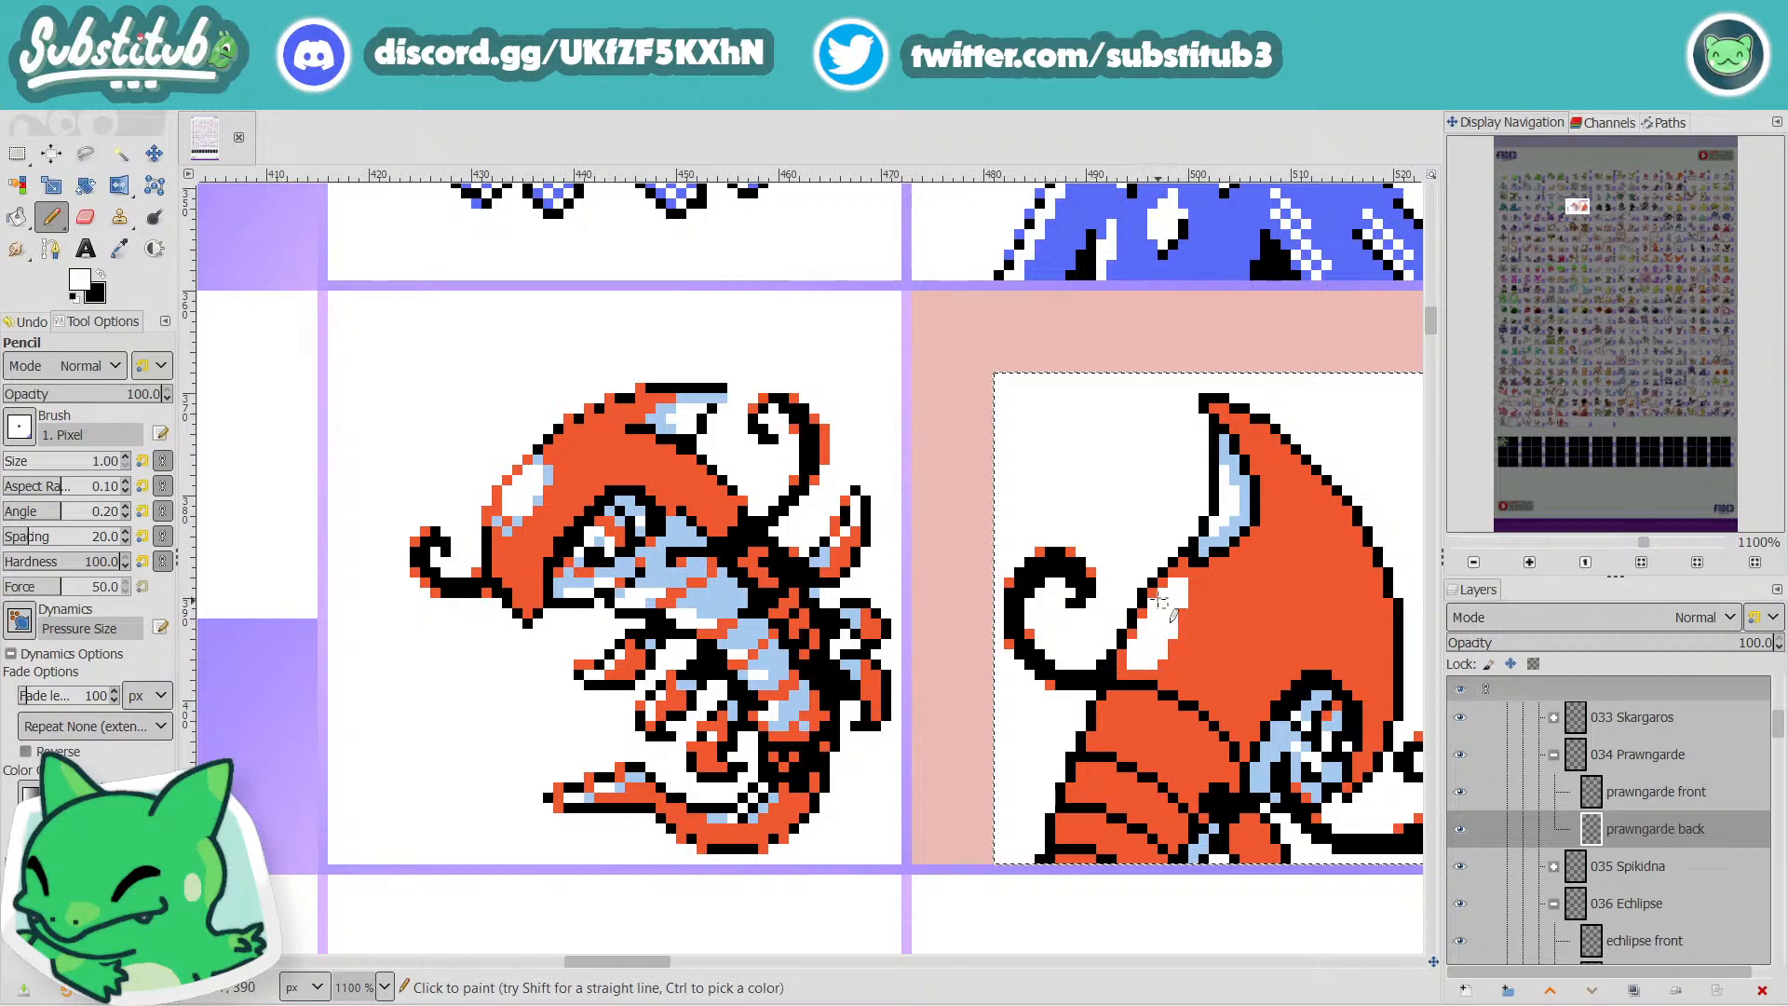
Pencil a white highlight near the left edge of the first body segment below the head shell.
scroll(1159, 601, down, 2)
scroll(1151, 559, up, 1)
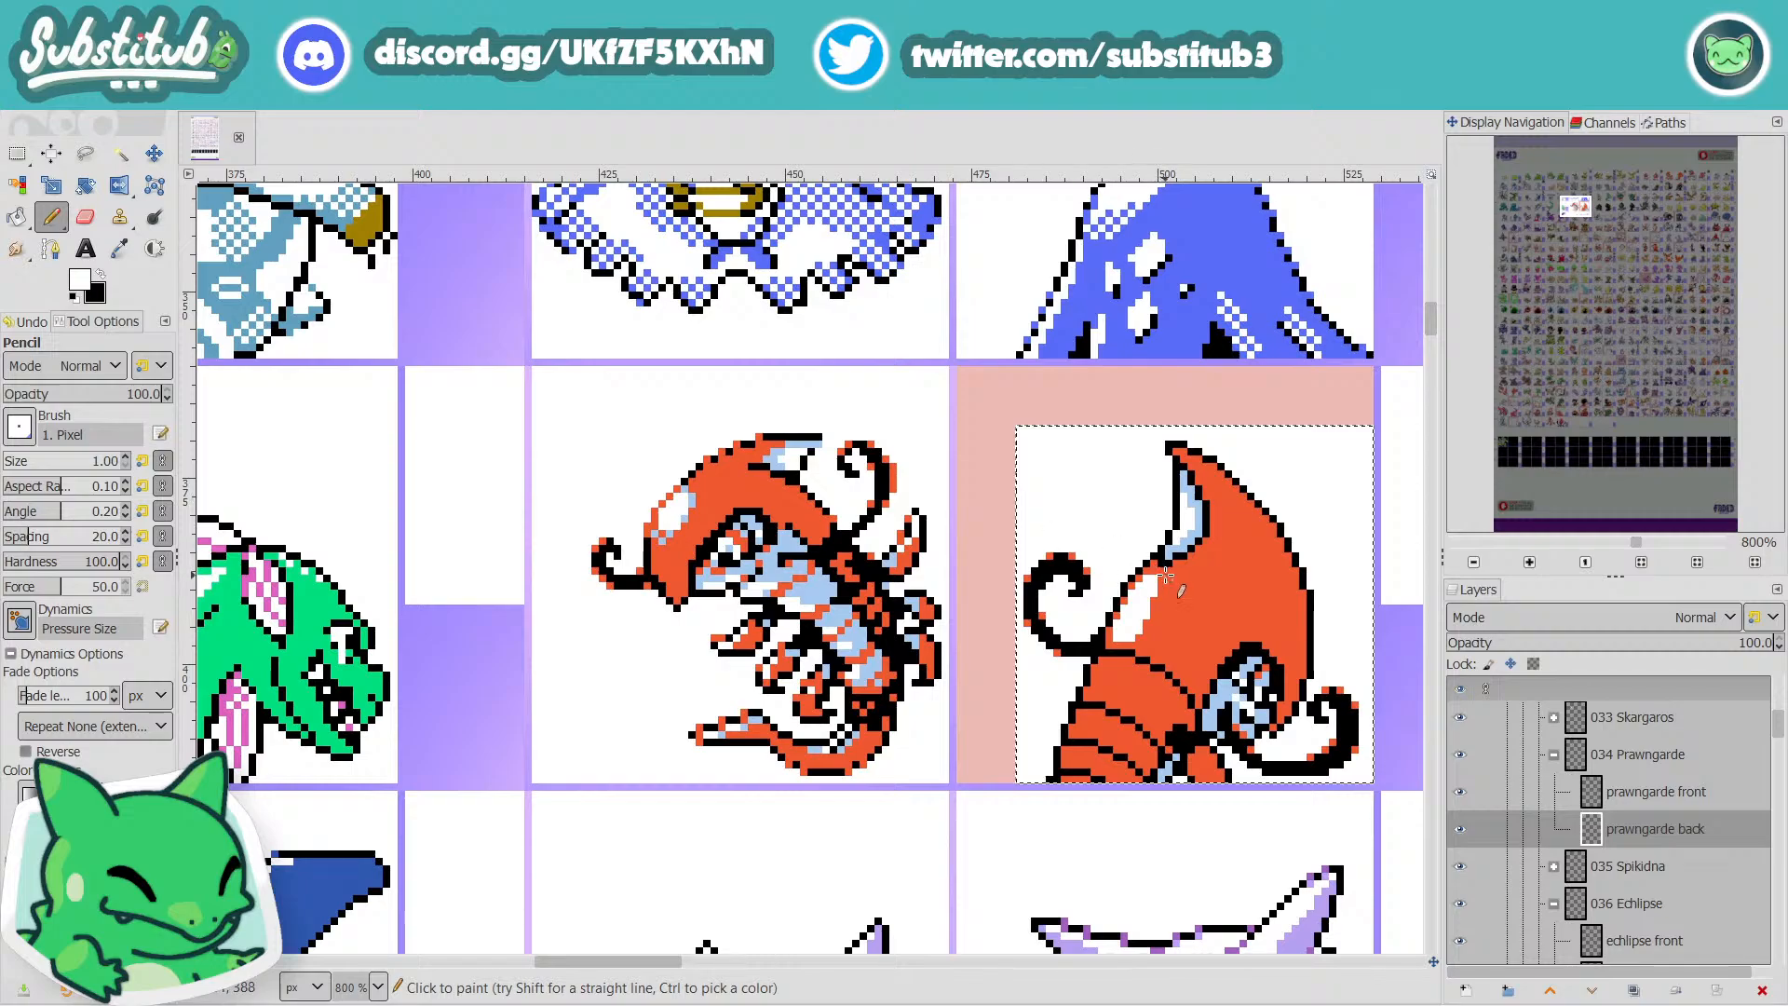
scroll(1155, 585, down, 3)
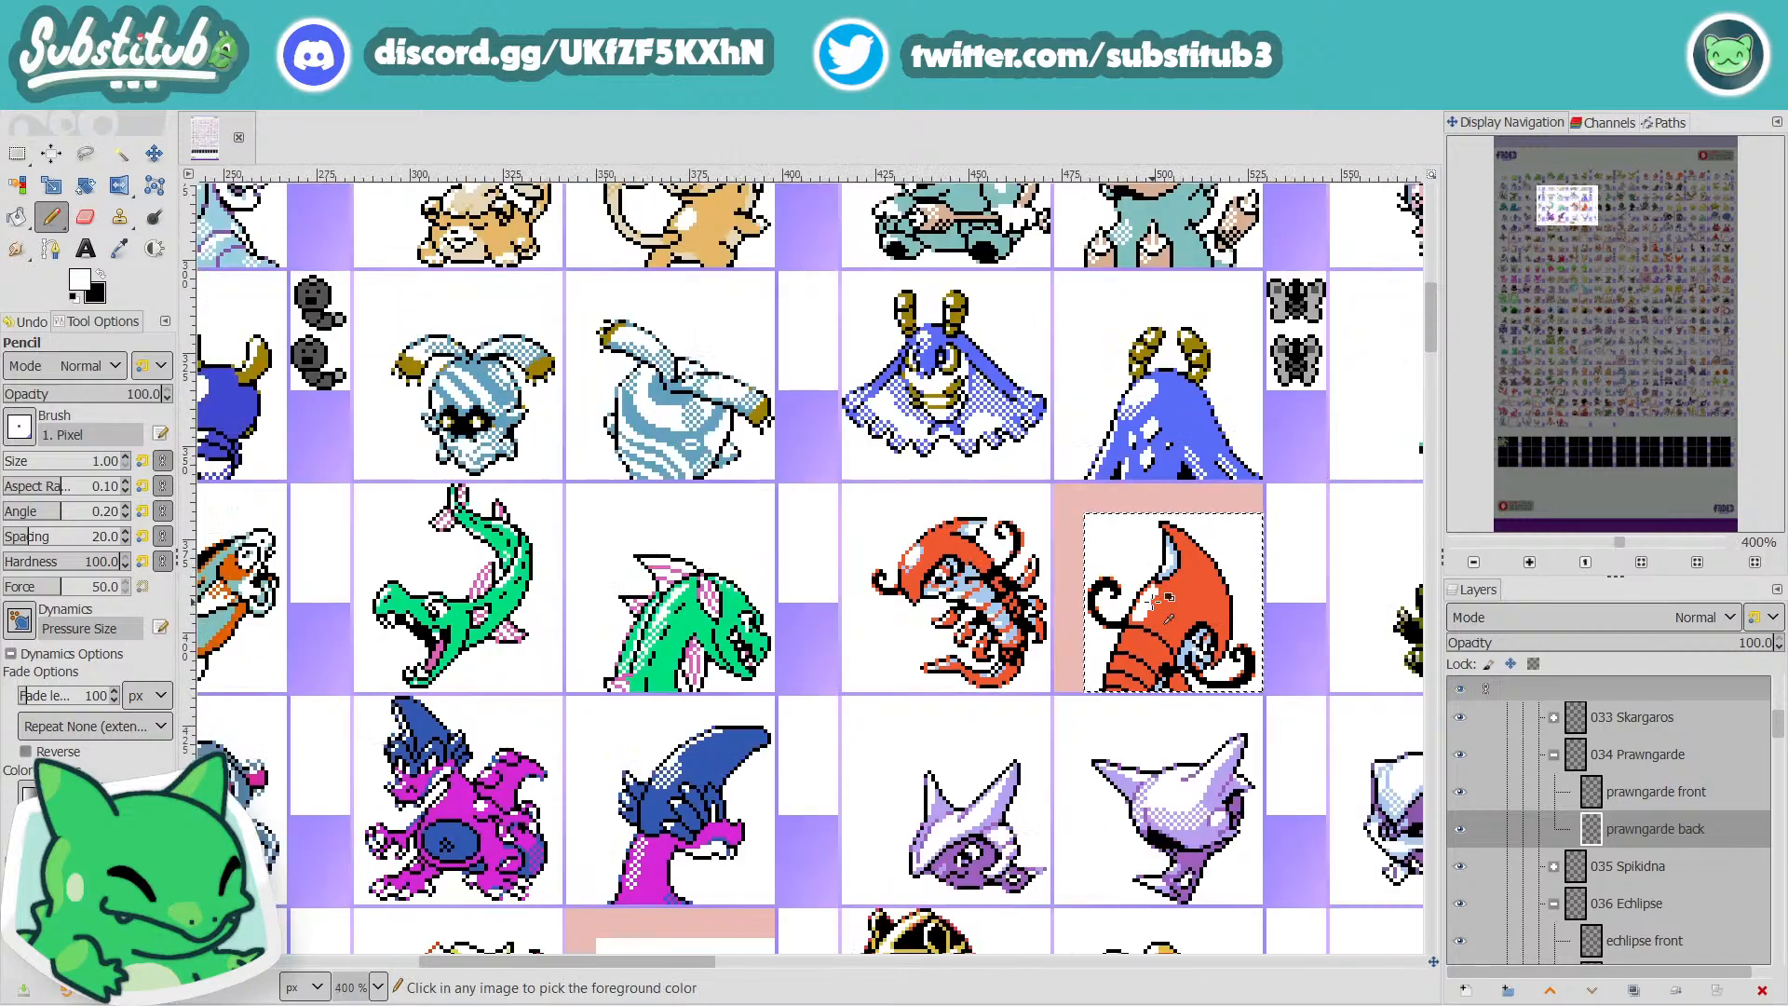
scroll(1141, 568, up, 4)
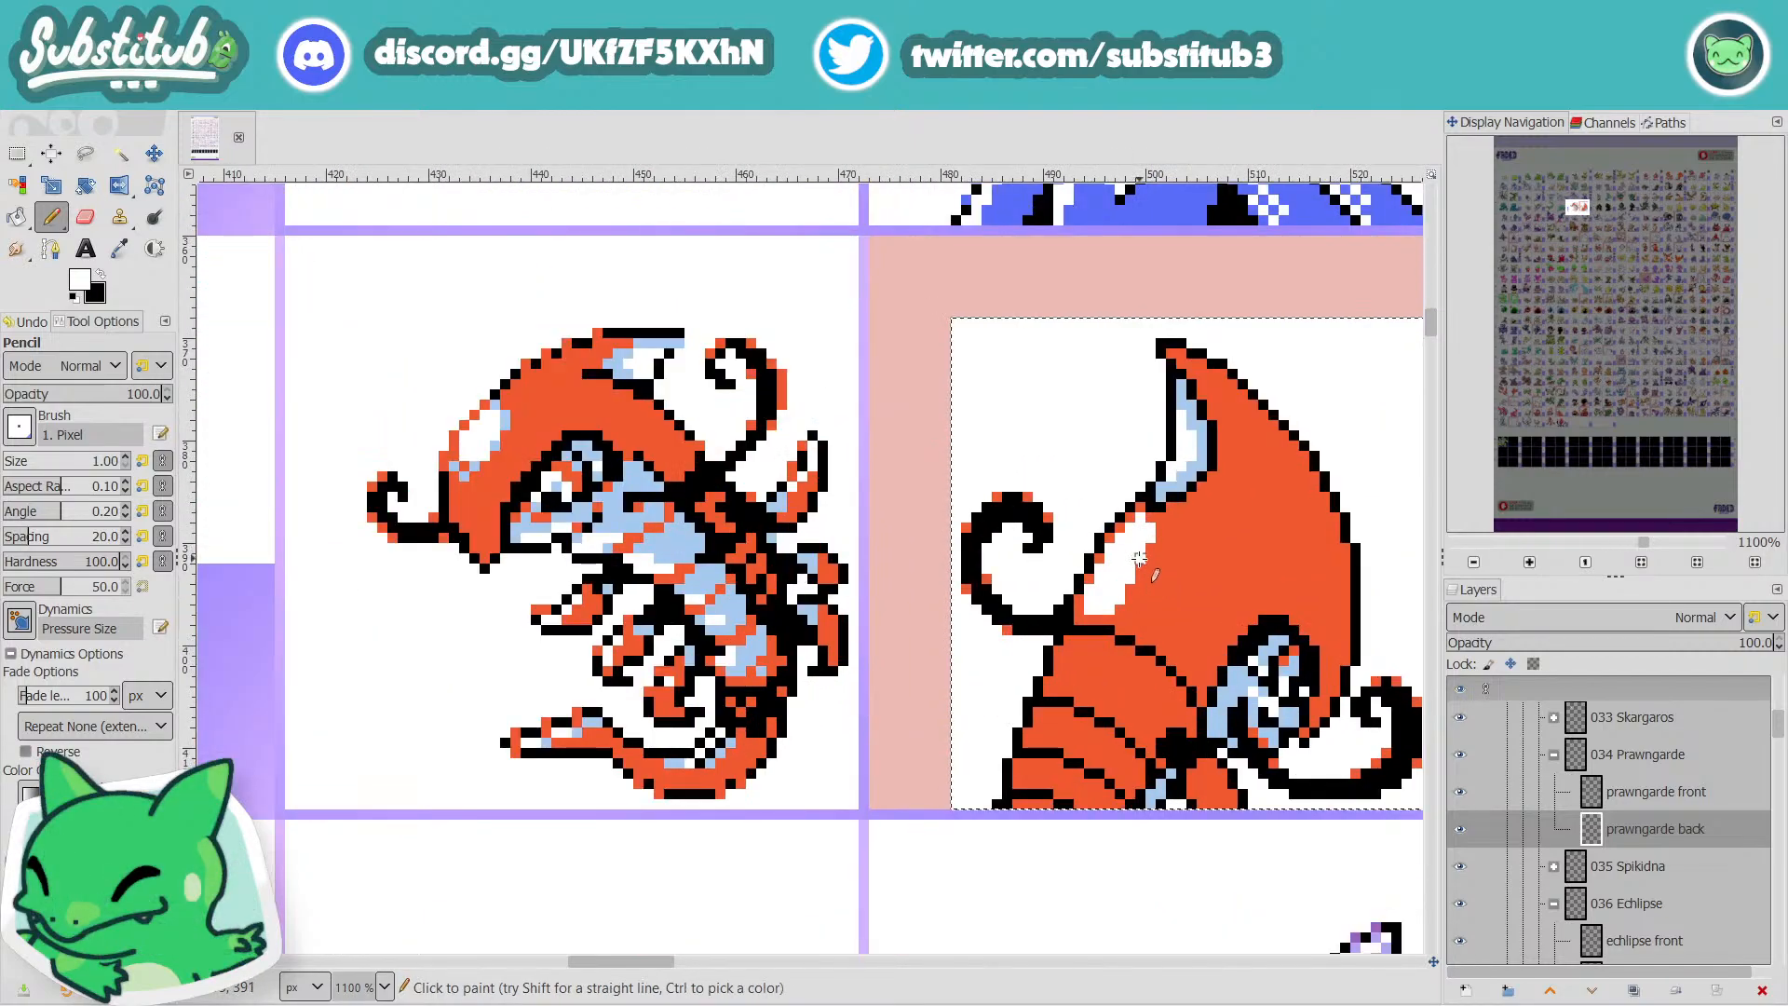
mouse_move(1076, 651)
mouse_down()
mouse_move(1064, 690)
mouse_move(1076, 678)
mouse_up()
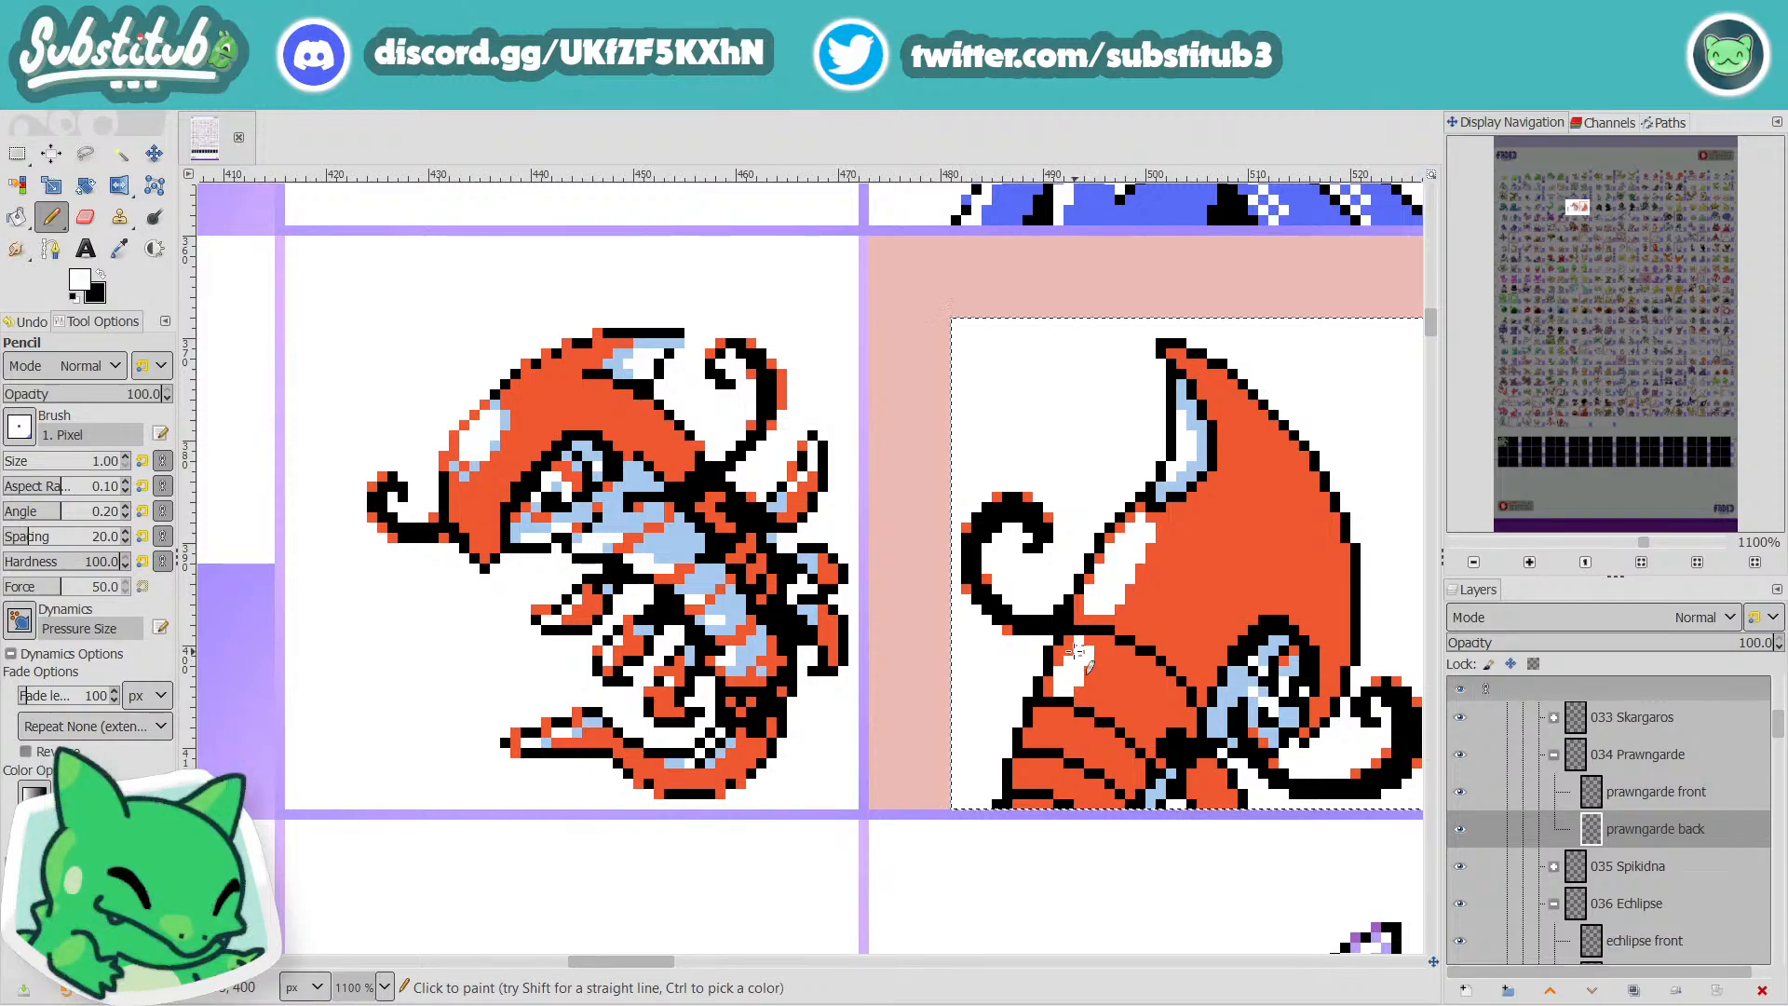
Pencil smaller white highlights near the left edges of the second and third body segments.
scroll(1073, 657, down, 3)
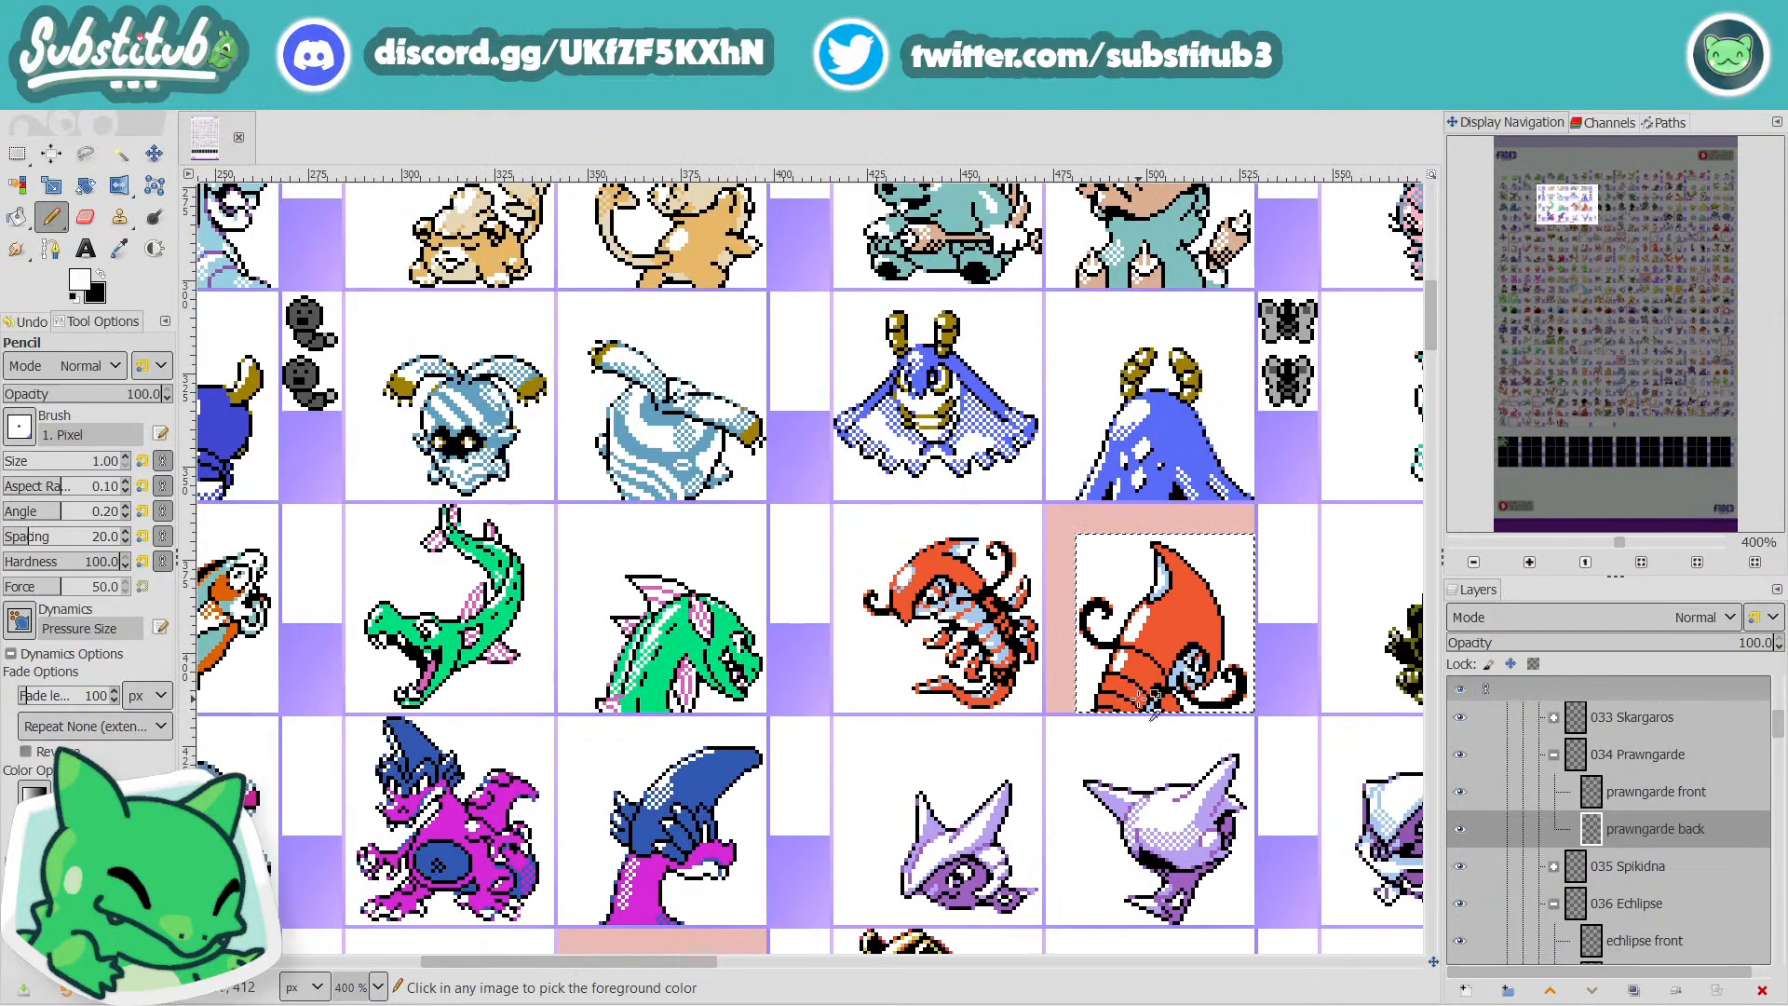
scroll(1120, 683, up, 3)
scroll(1121, 682, up, 1)
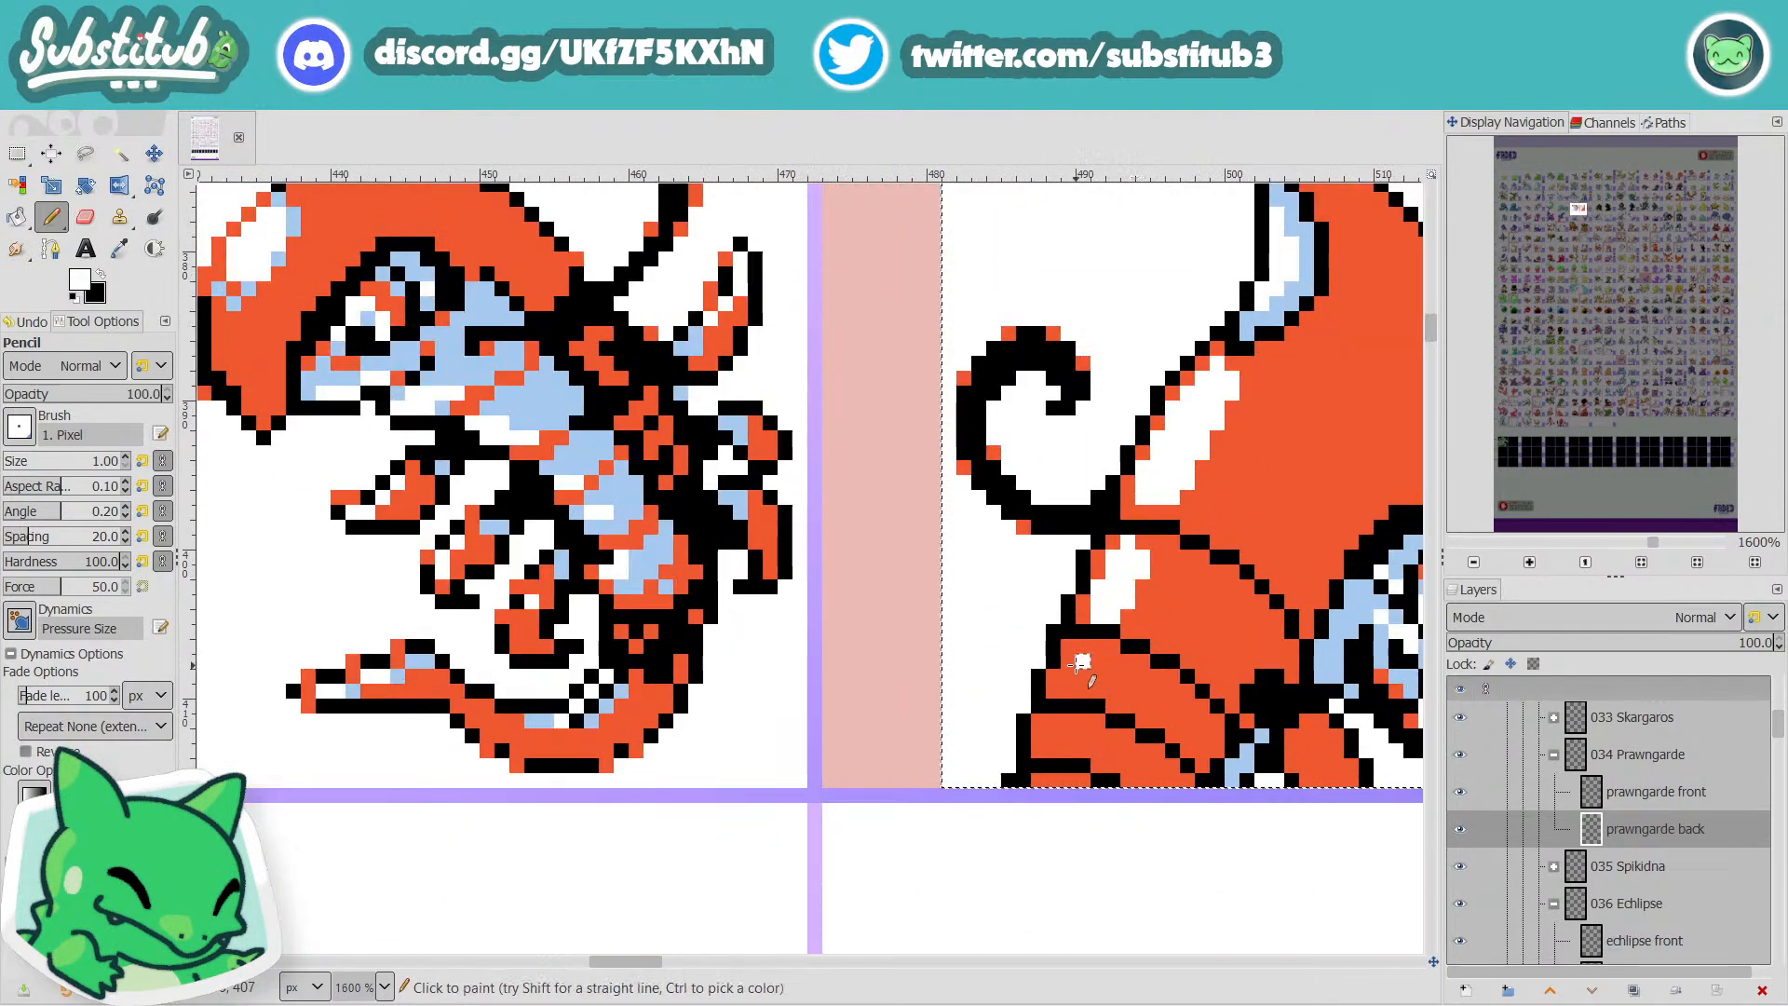
mouse_move(1080, 662)
mouse_down()
mouse_move(1066, 689)
mouse_move(1080, 648)
mouse_up()
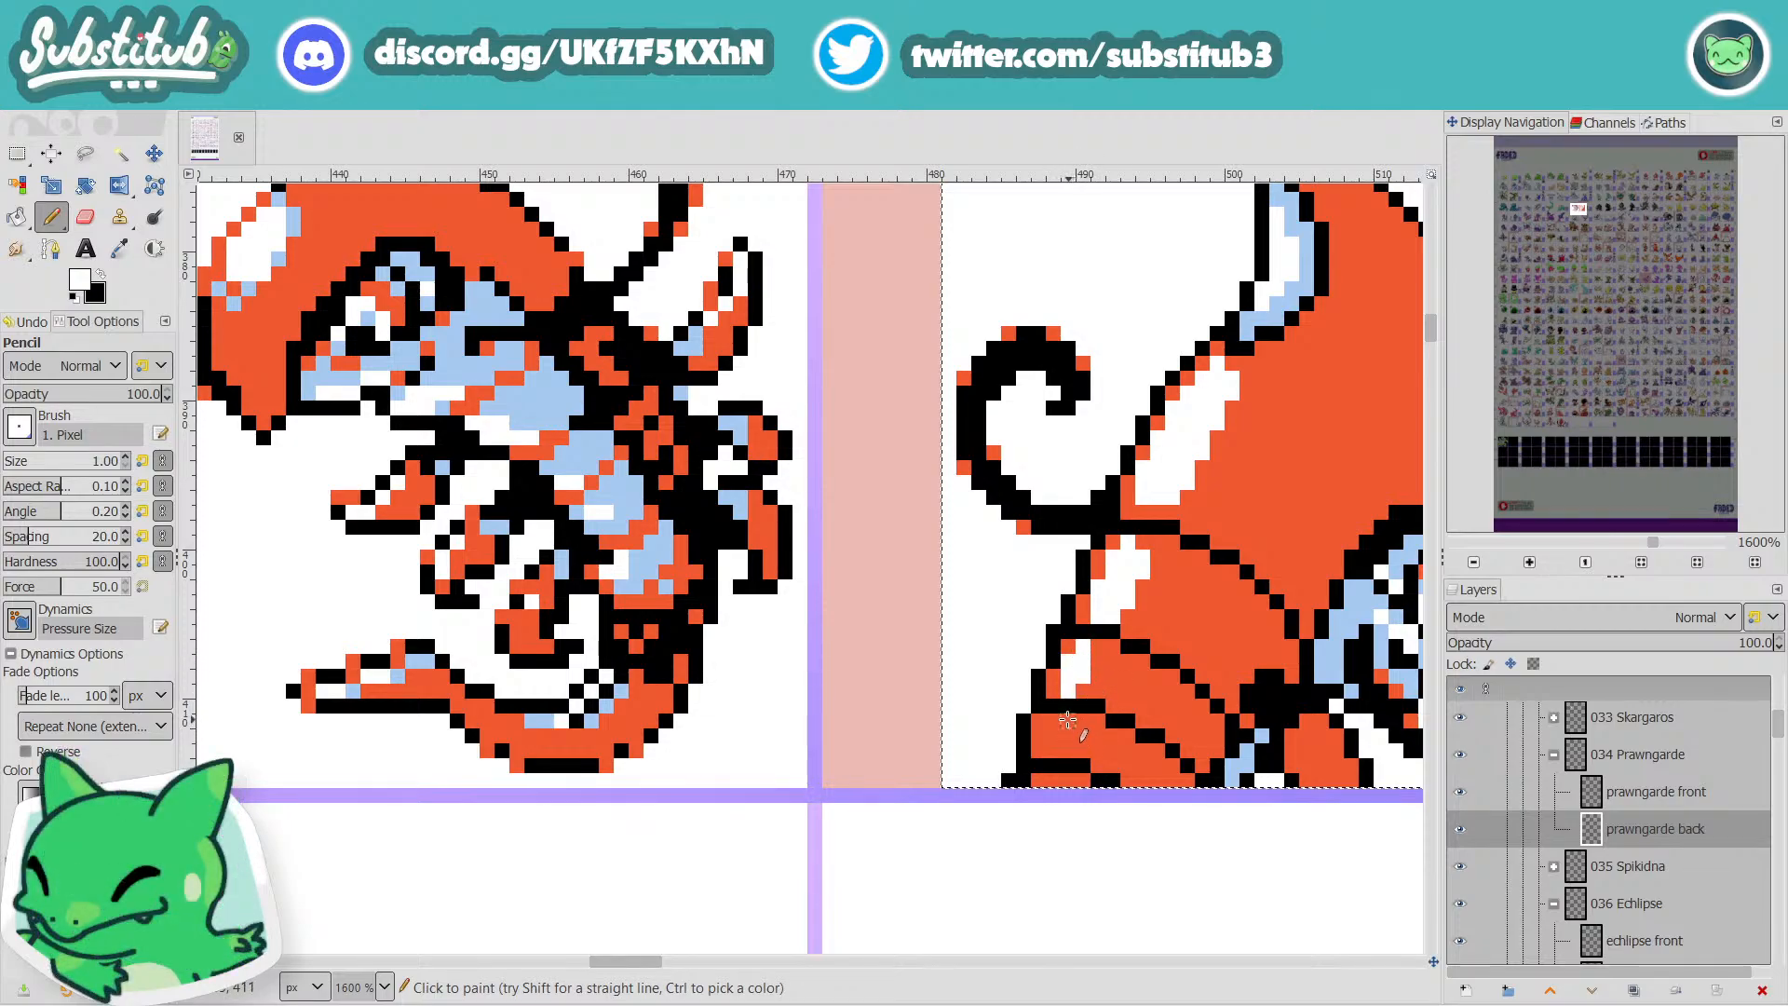
drag(1053, 717, 1052, 735)
key(ctrl+z)
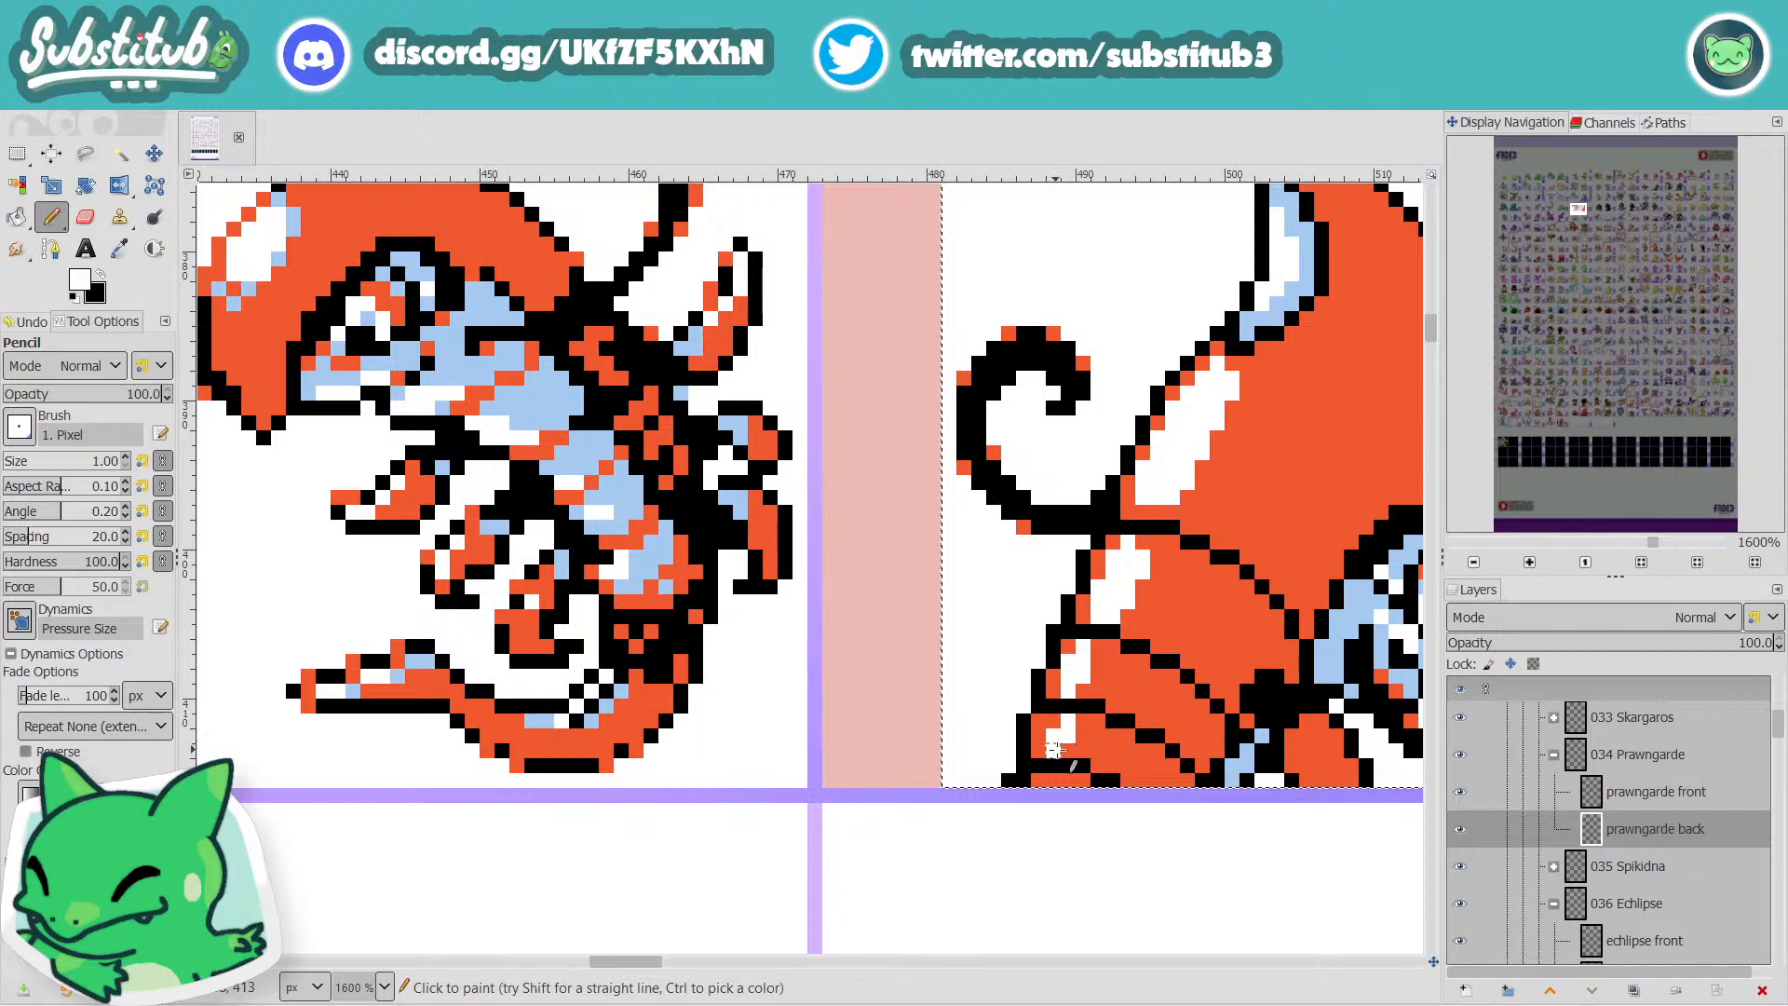
Pencil a white highlight on the small orange part to the right of the belly and save the file.
ctrl+scroll(1067, 736, down, 3)
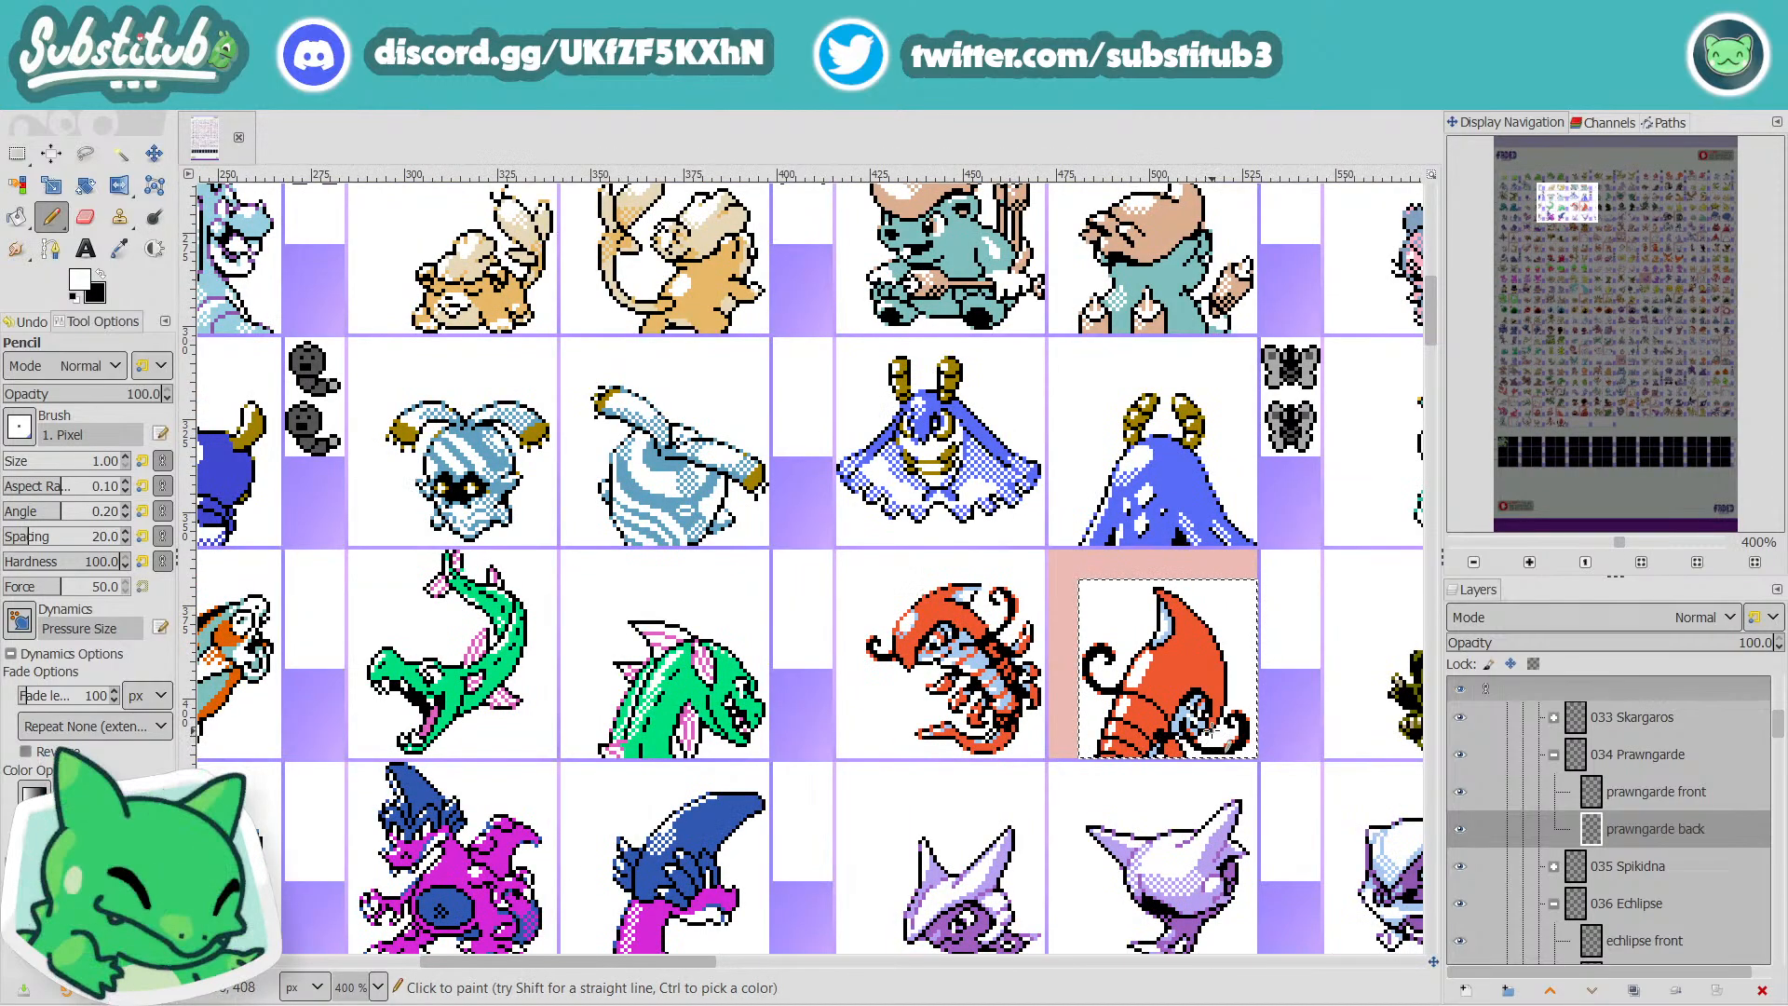
ctrl+scroll(1192, 745, up, 5)
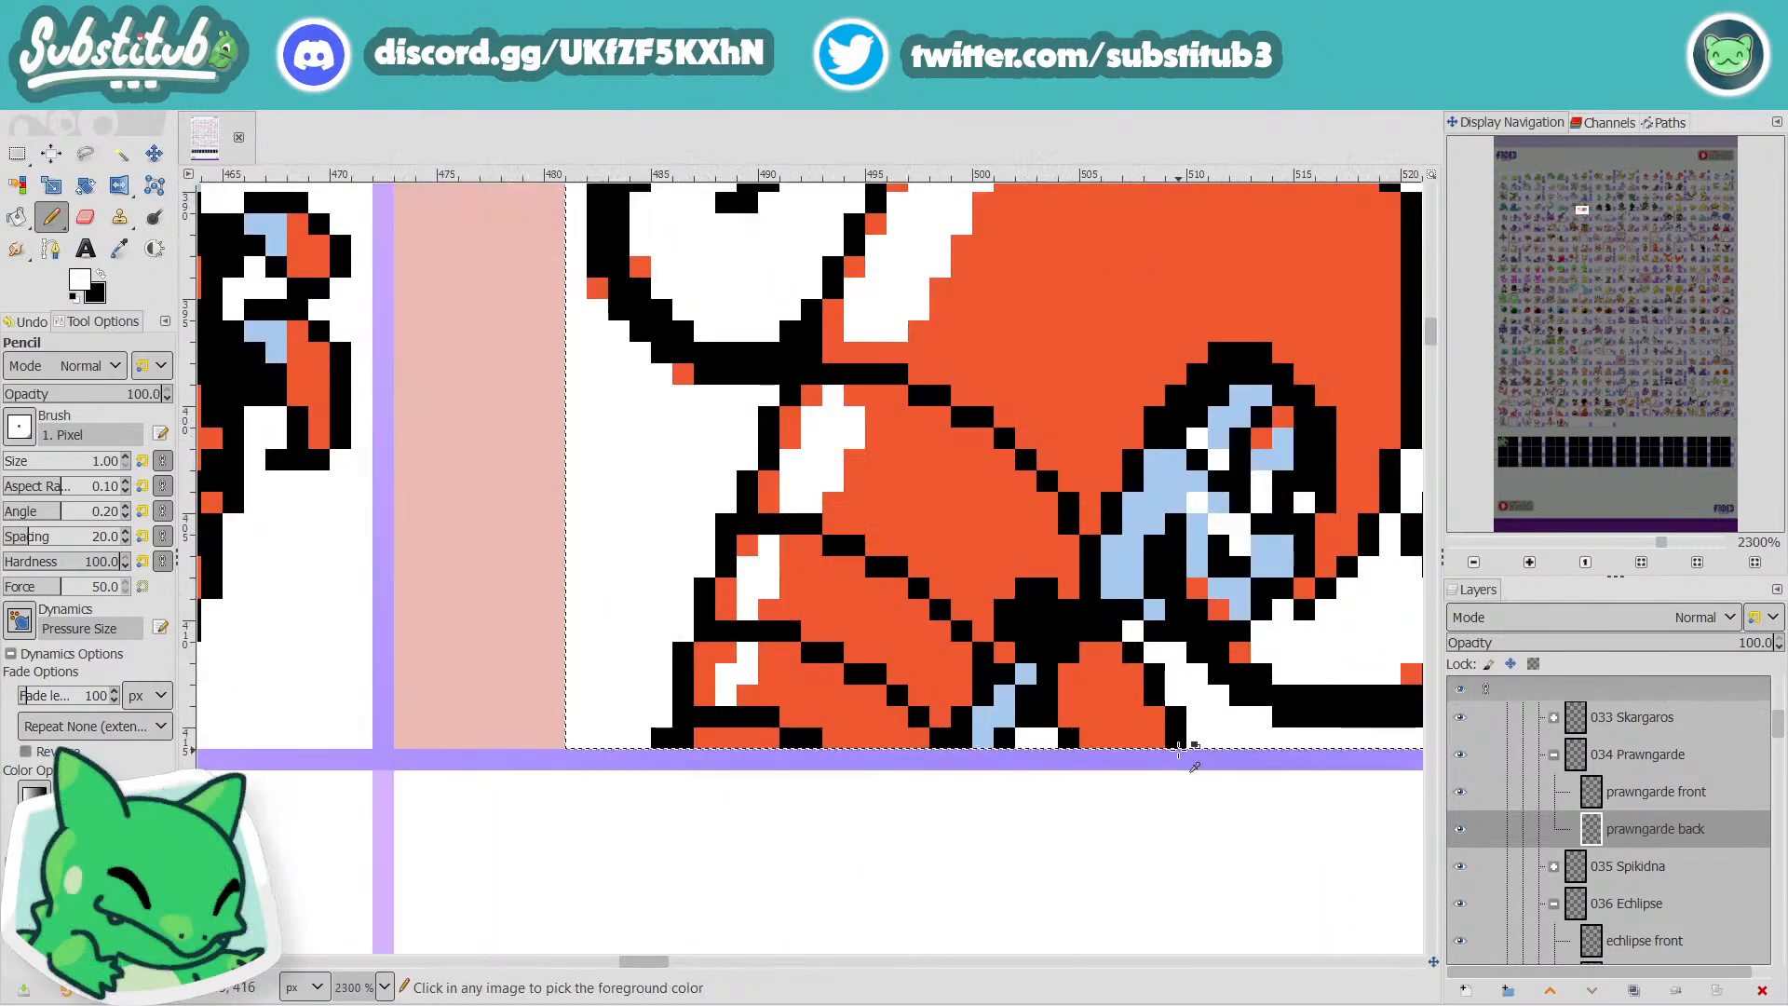
key(ctrl+z)
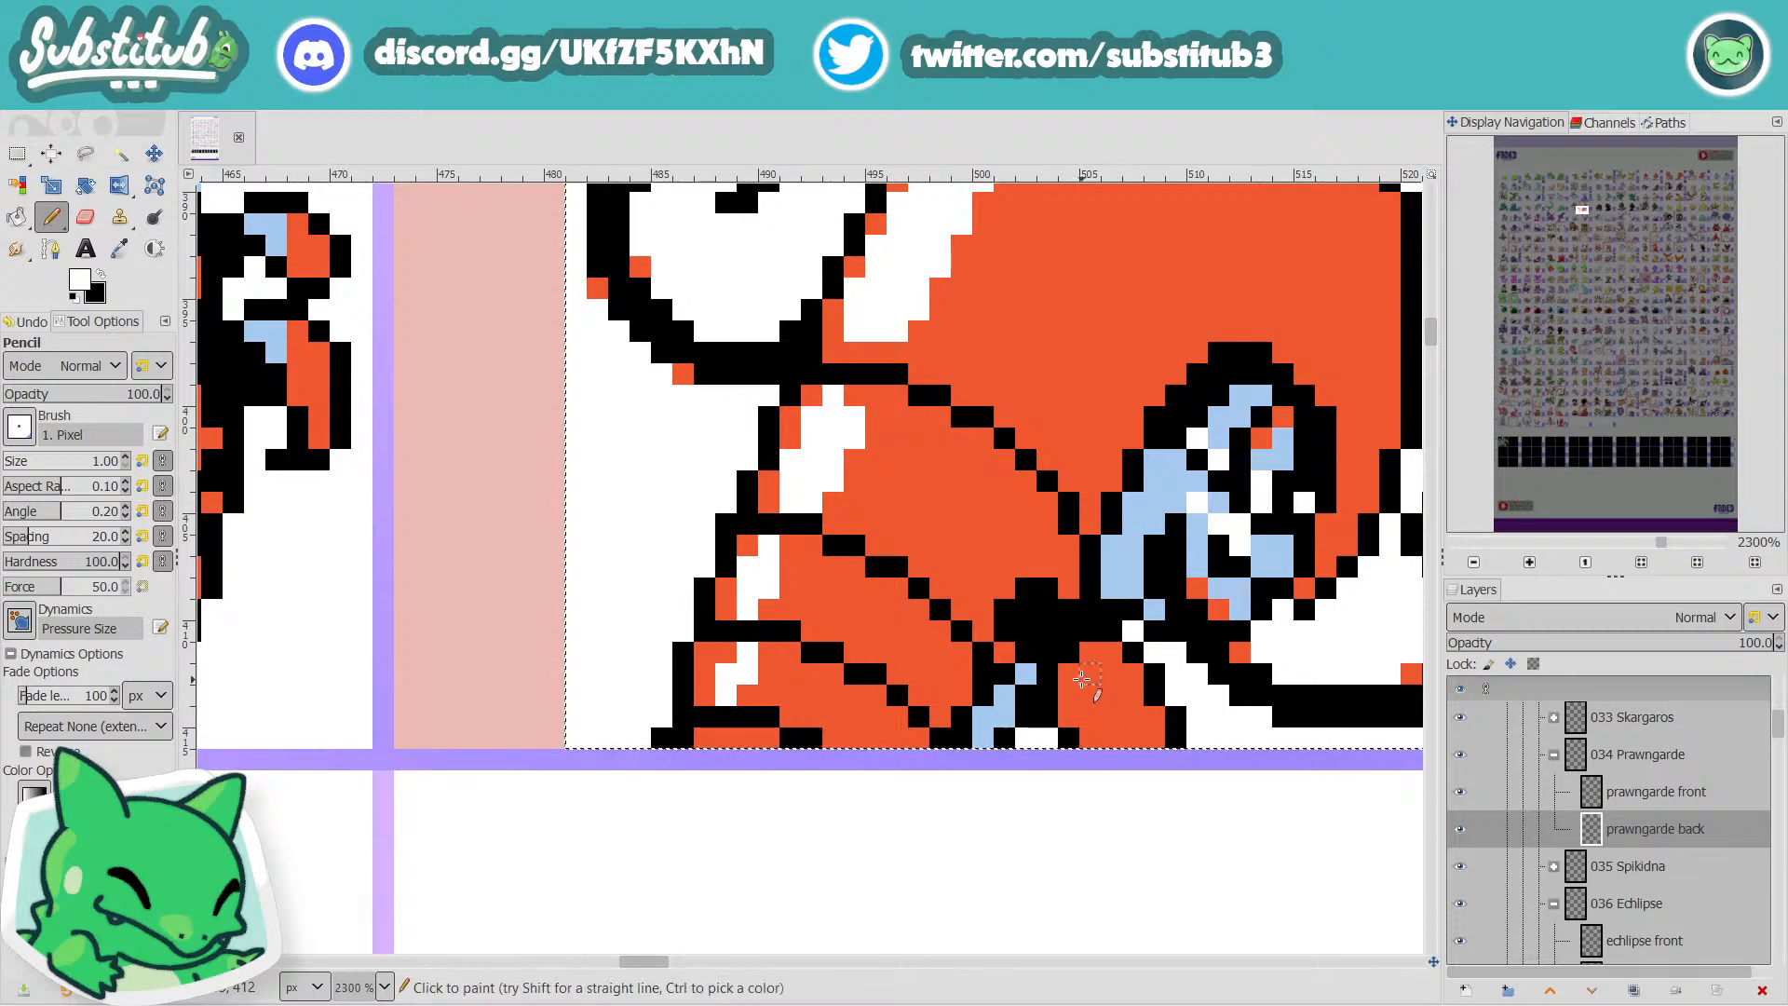
drag(1090, 675, 1068, 716)
ctrl+scroll(1114, 720, down, 5)
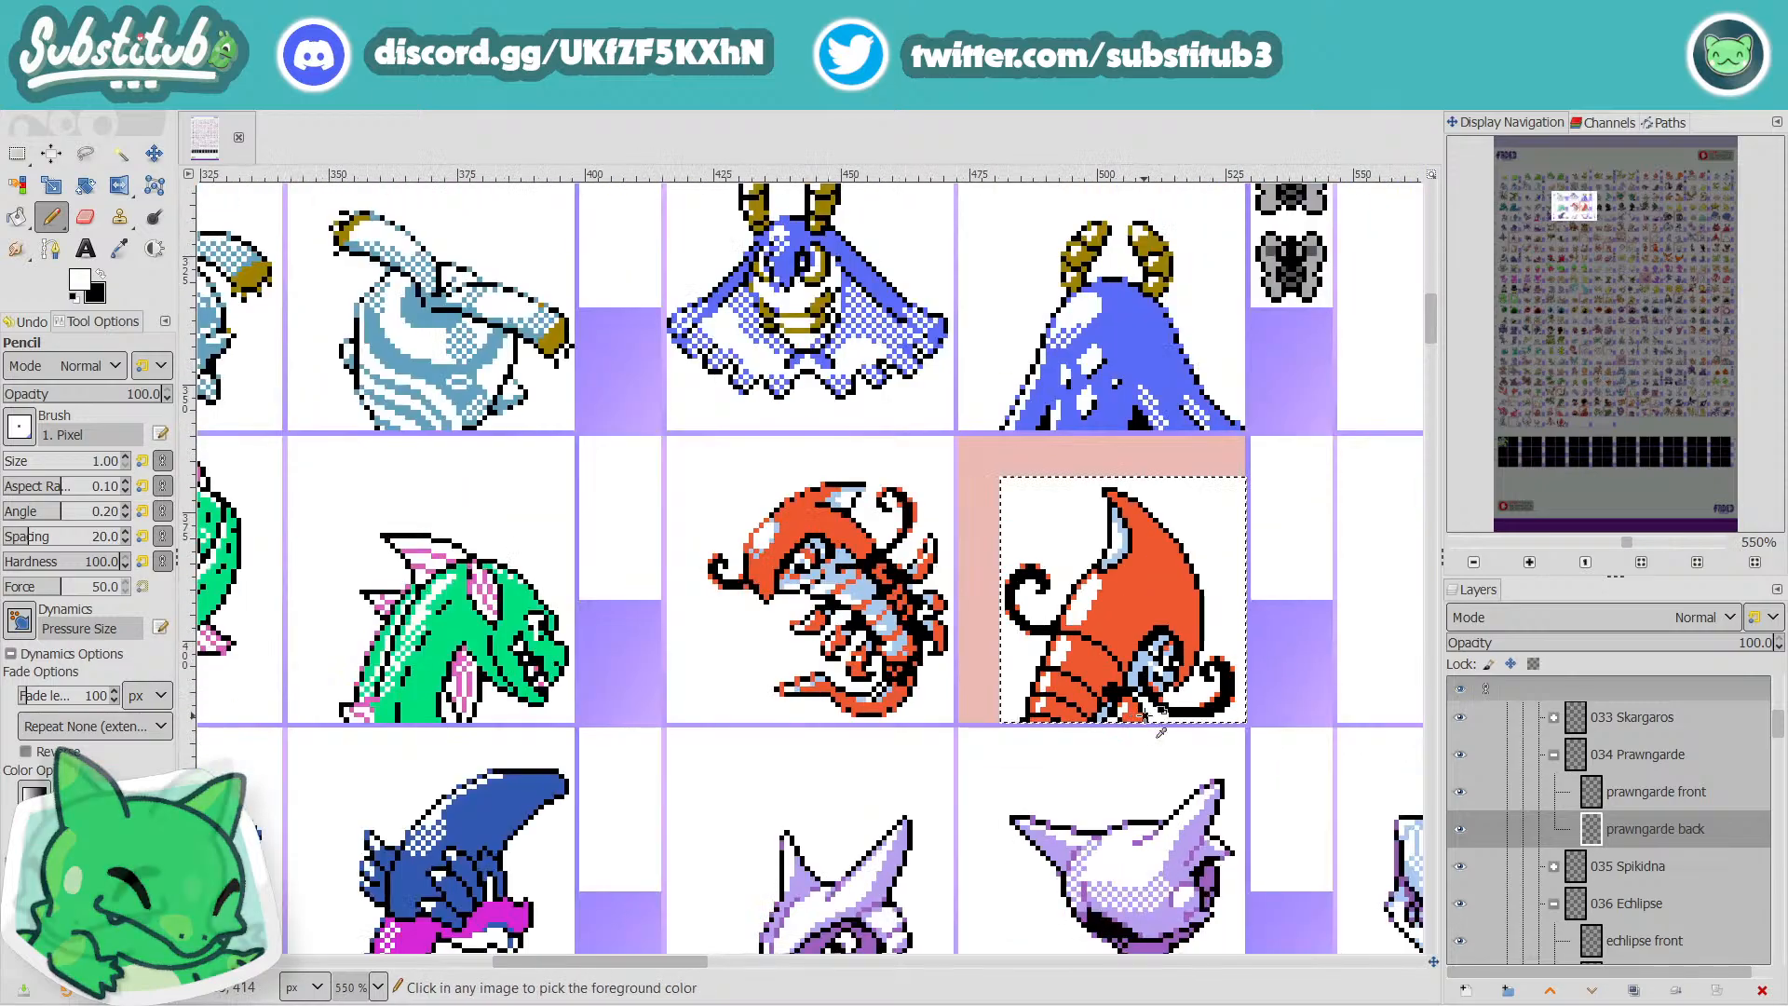
key(ctrl+s)
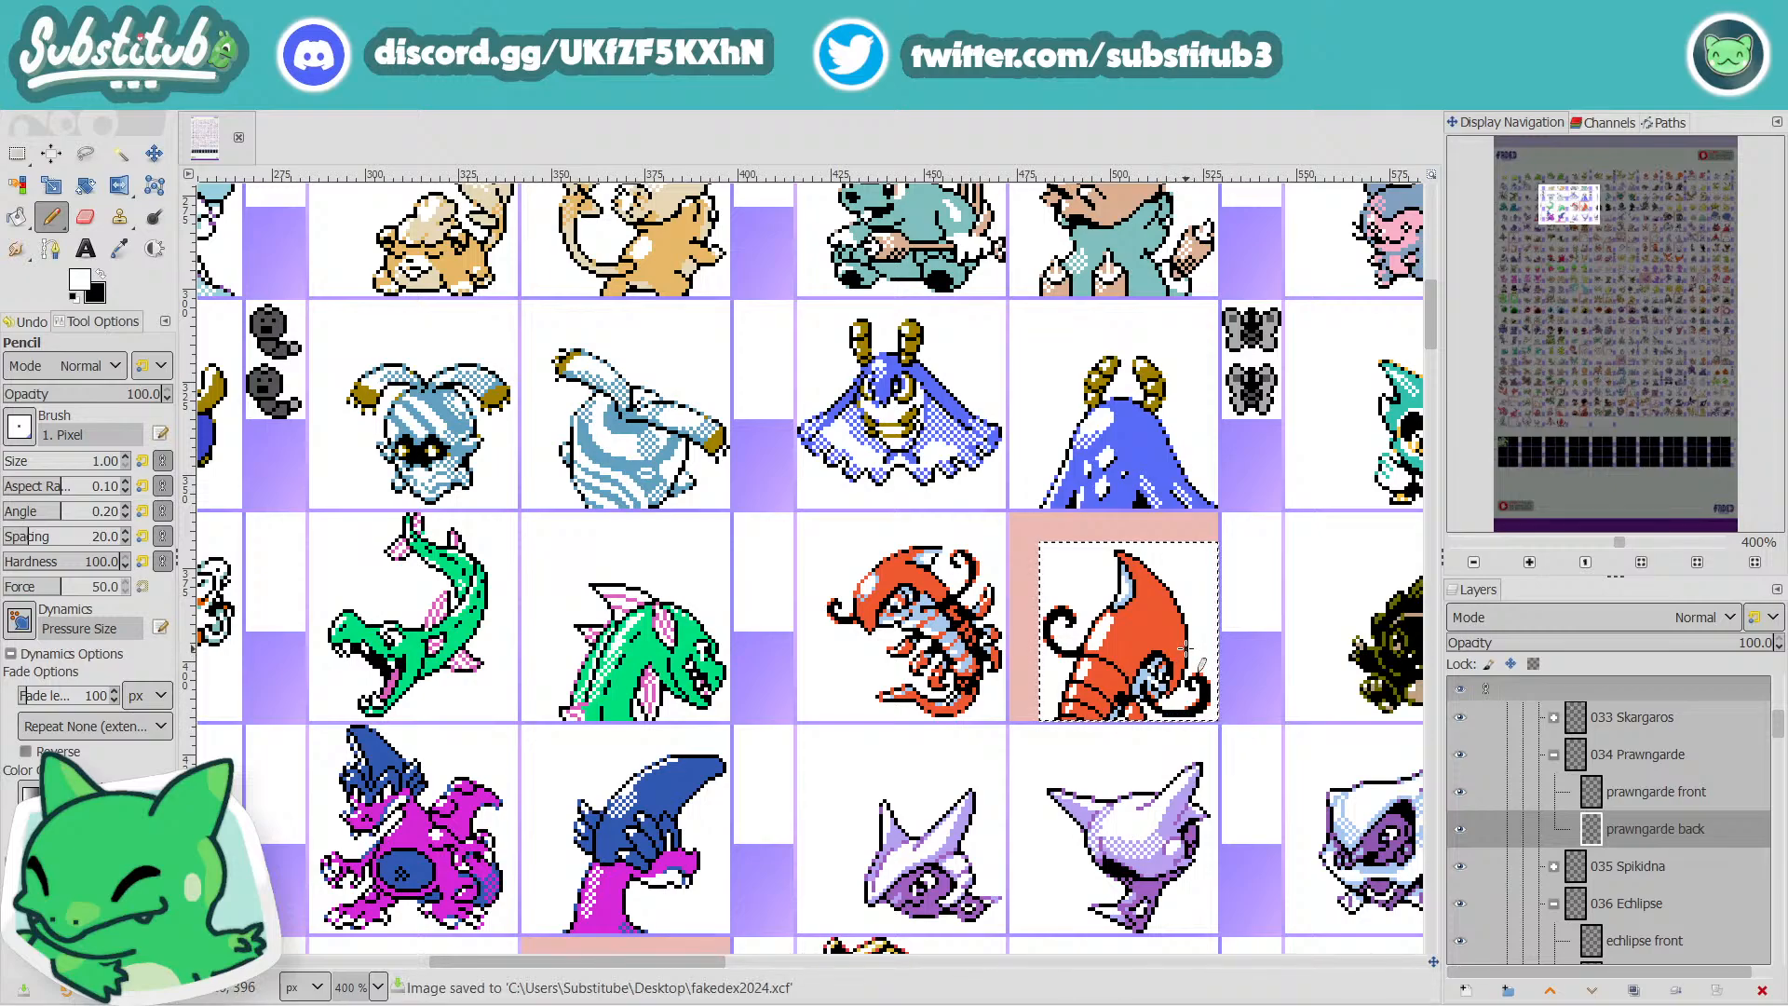
scroll(1185, 649, up, 2)
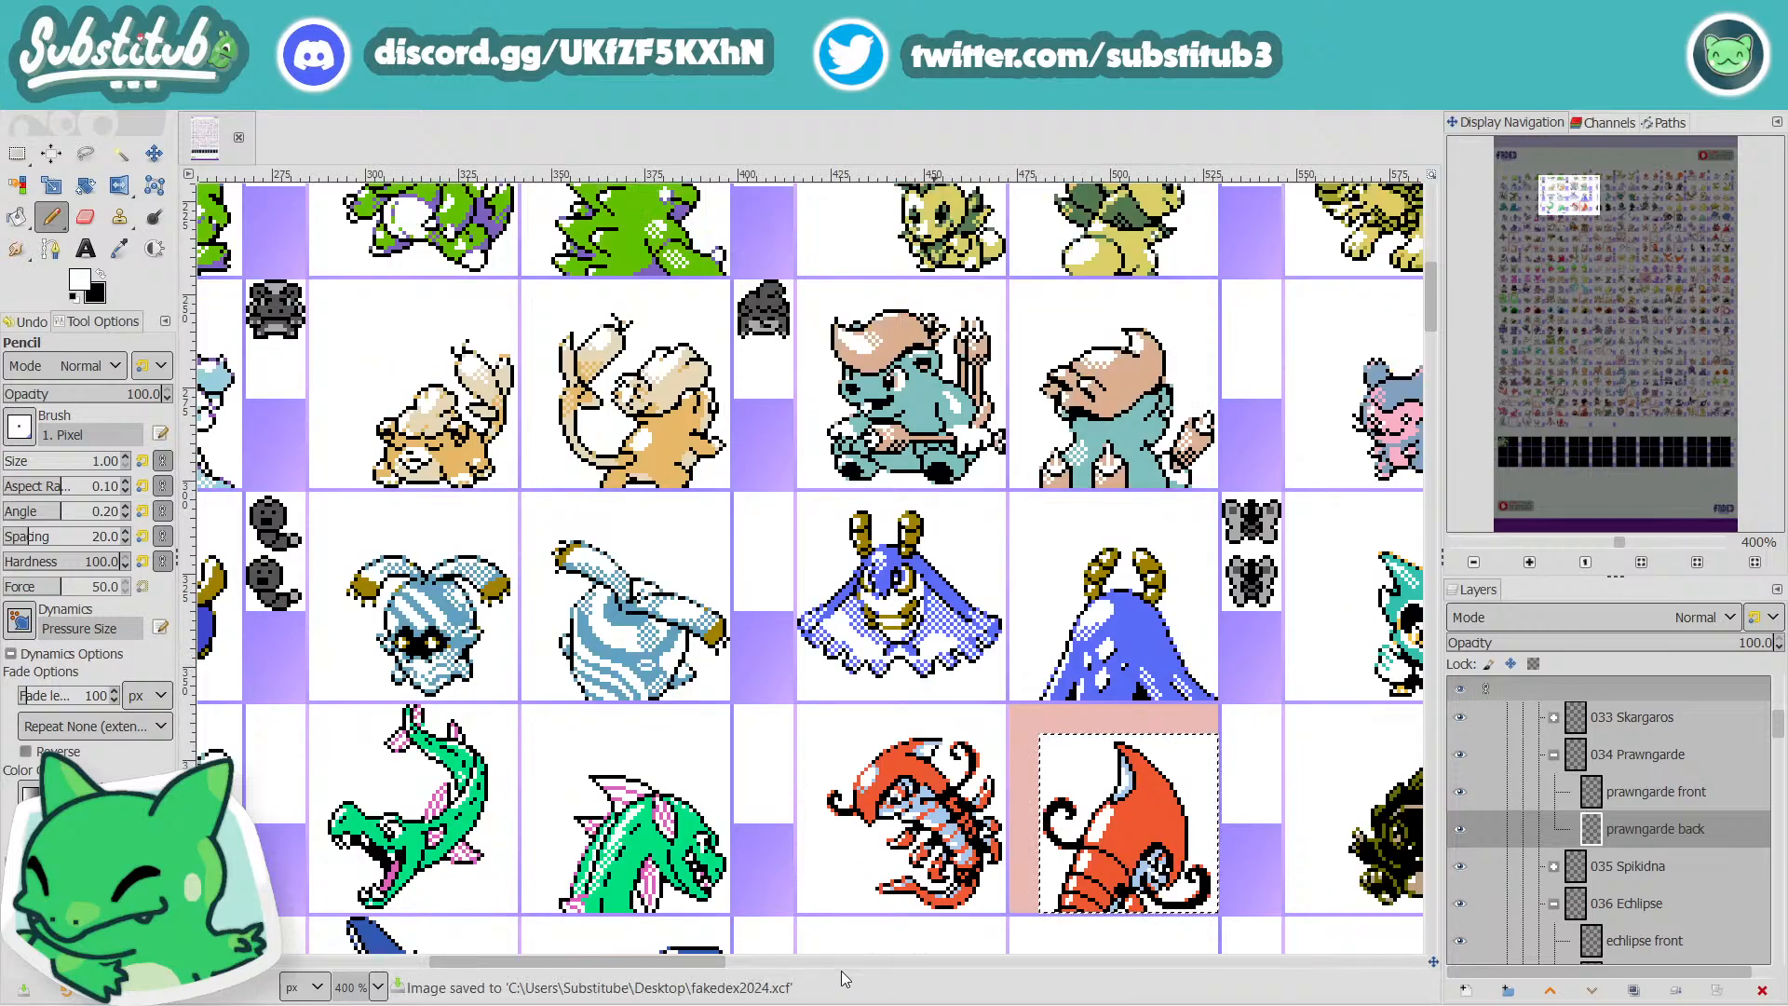
scroll(769, 931, right, 6)
scroll(764, 928, down, 2)
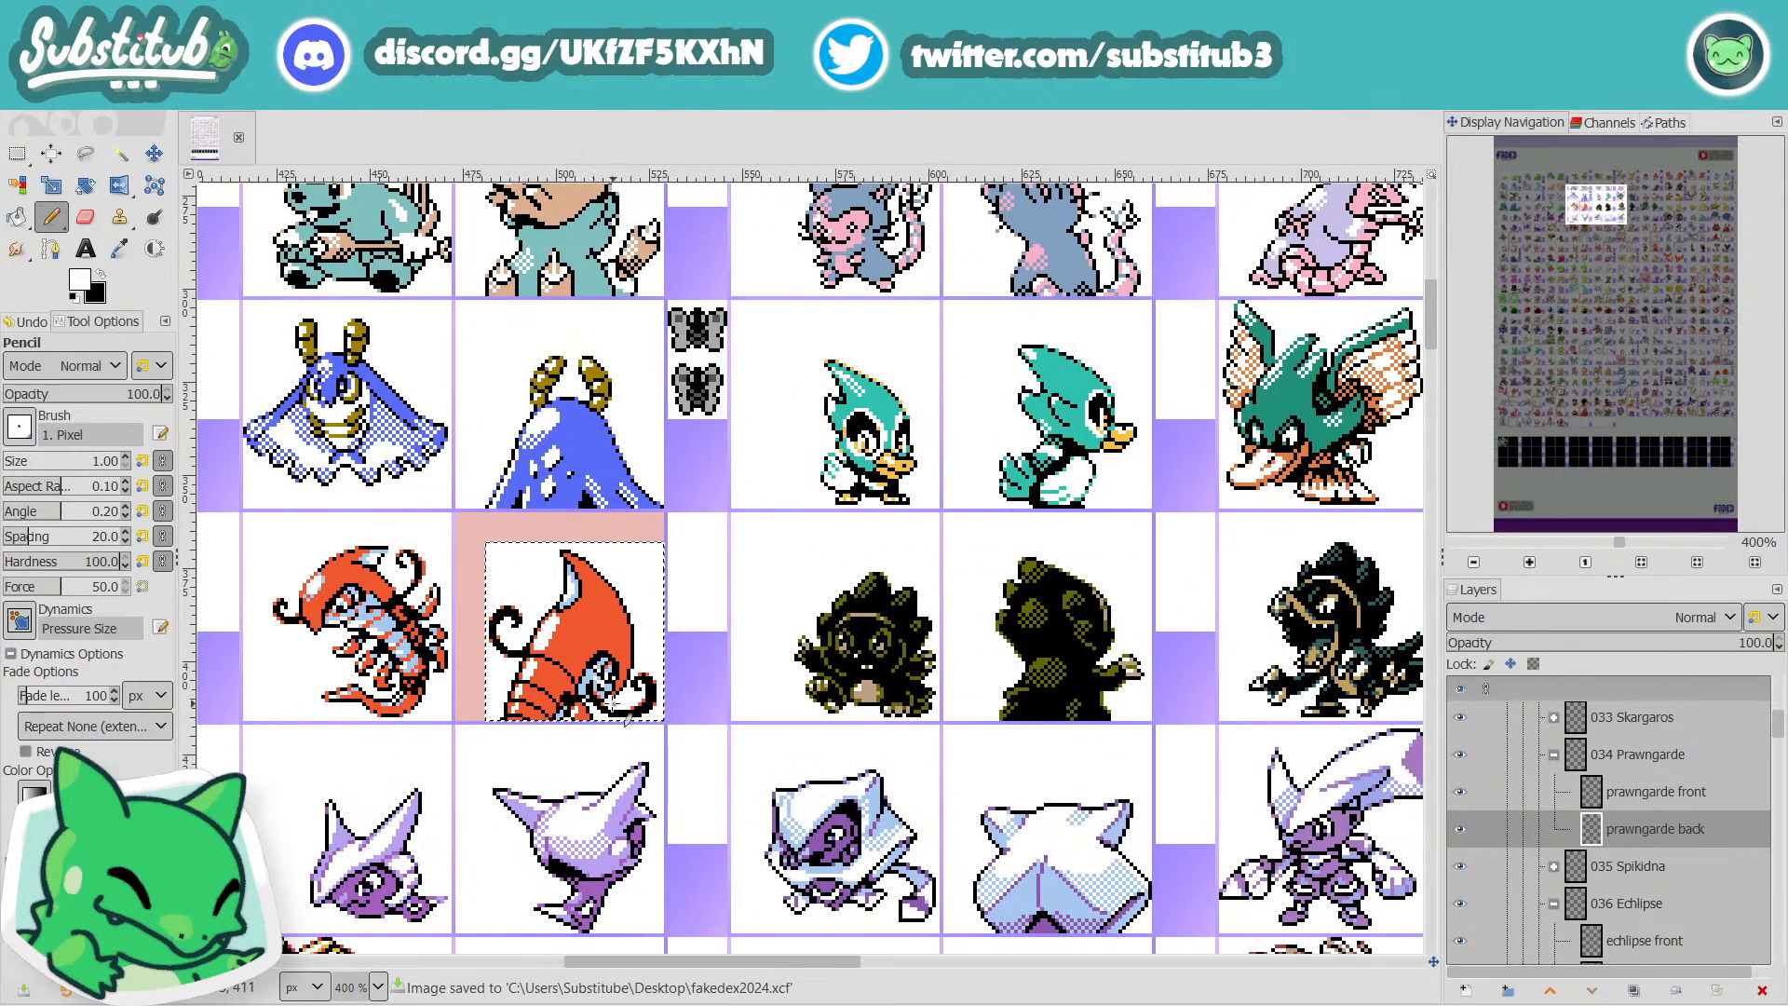
scroll(973, 642, up, 2)
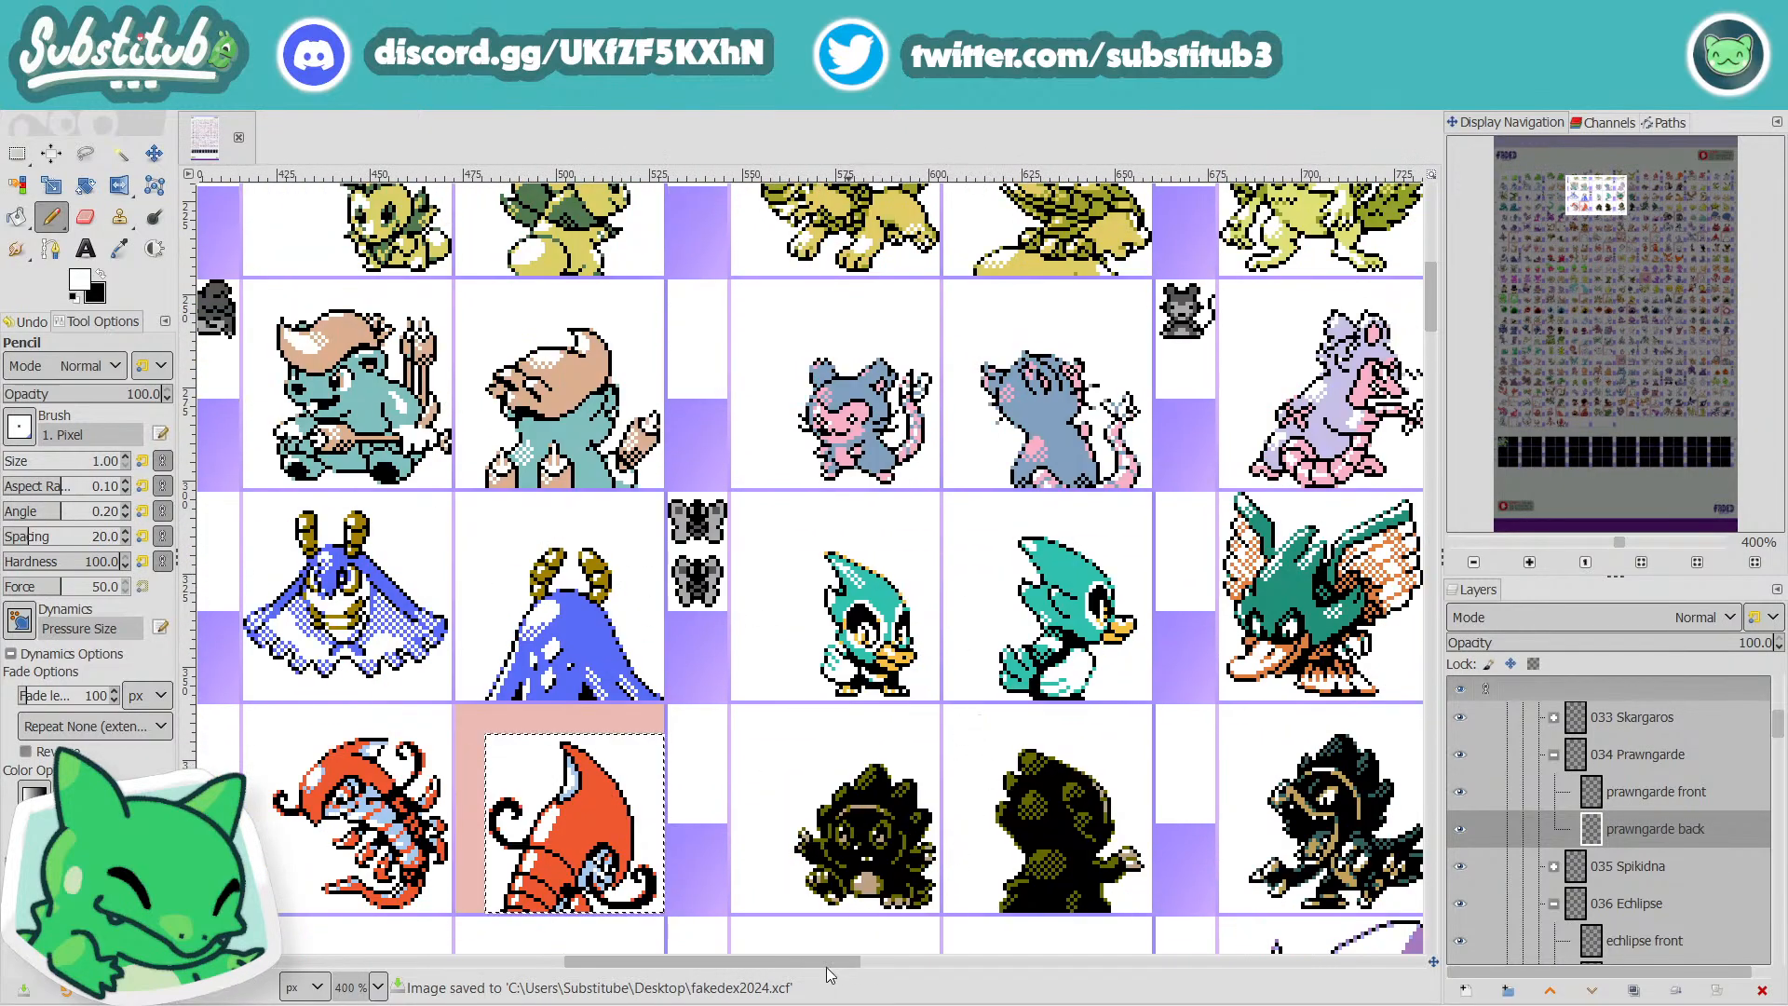
Try a one-pixel white rim highlight along the inner right edge of the prawngarde back sprite's head shell and save the file.
drag(852, 962, 604, 961)
scroll(950, 787, down, 5)
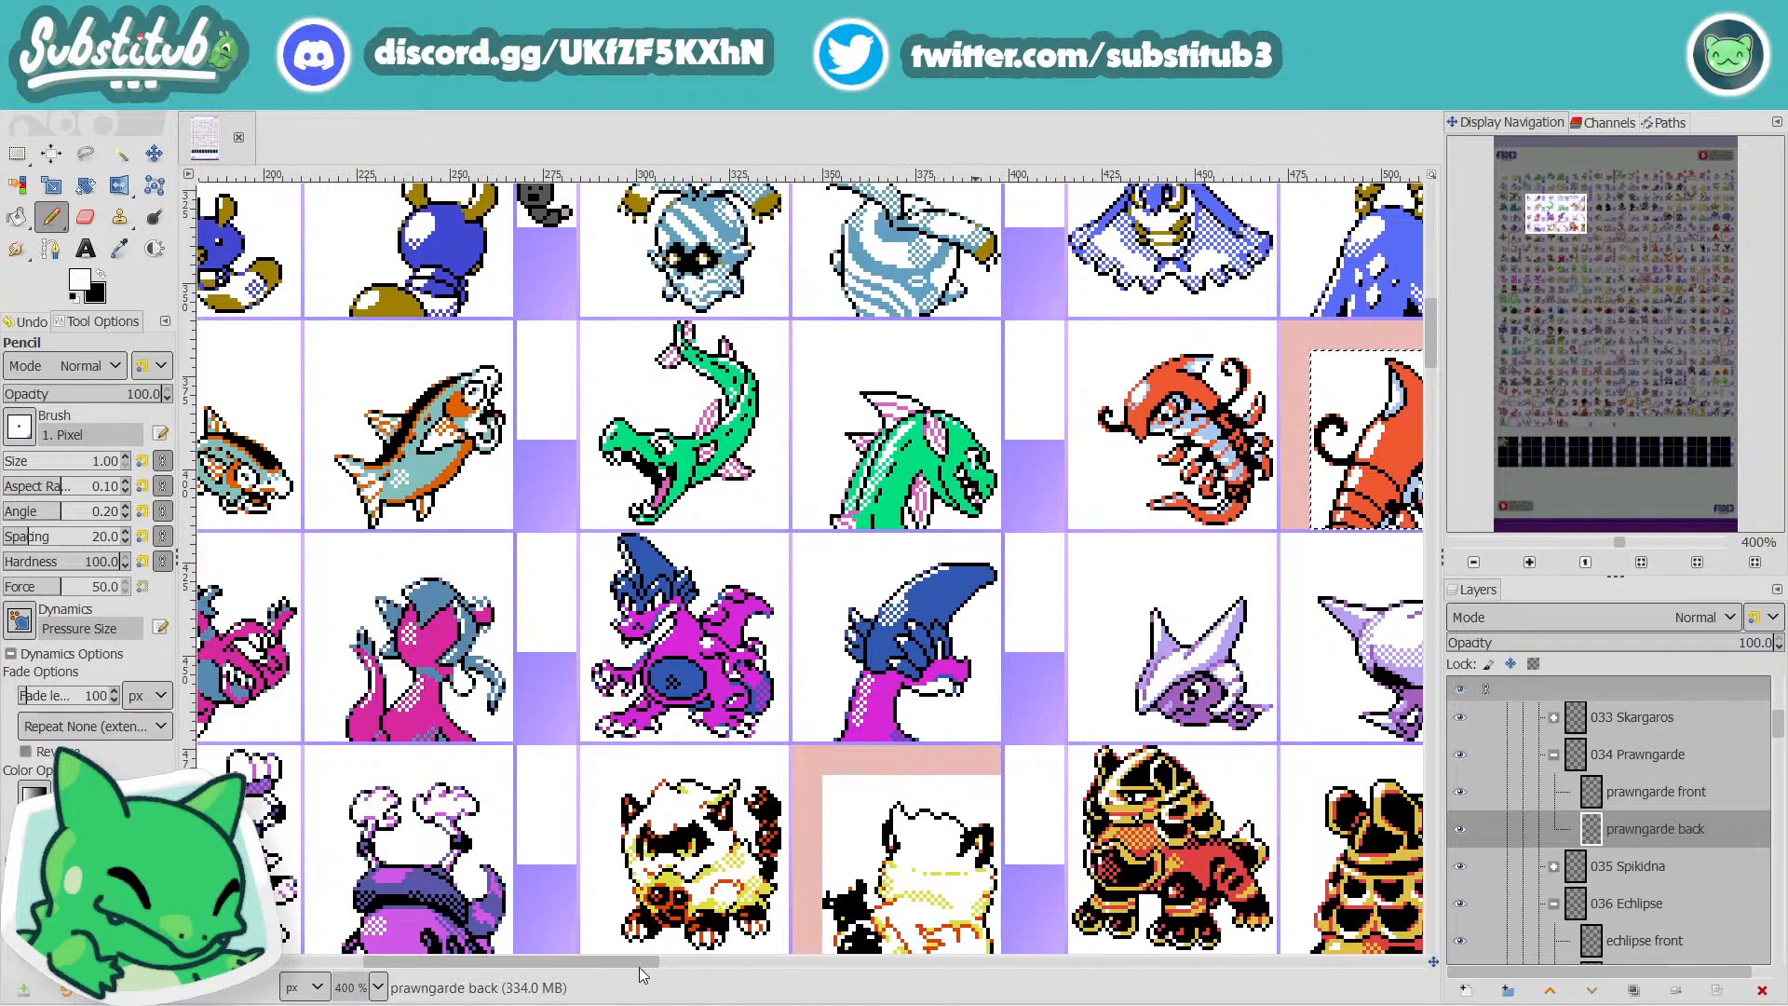
scroll(736, 489, right, 8)
ctrl+scroll(737, 489, up, 3)
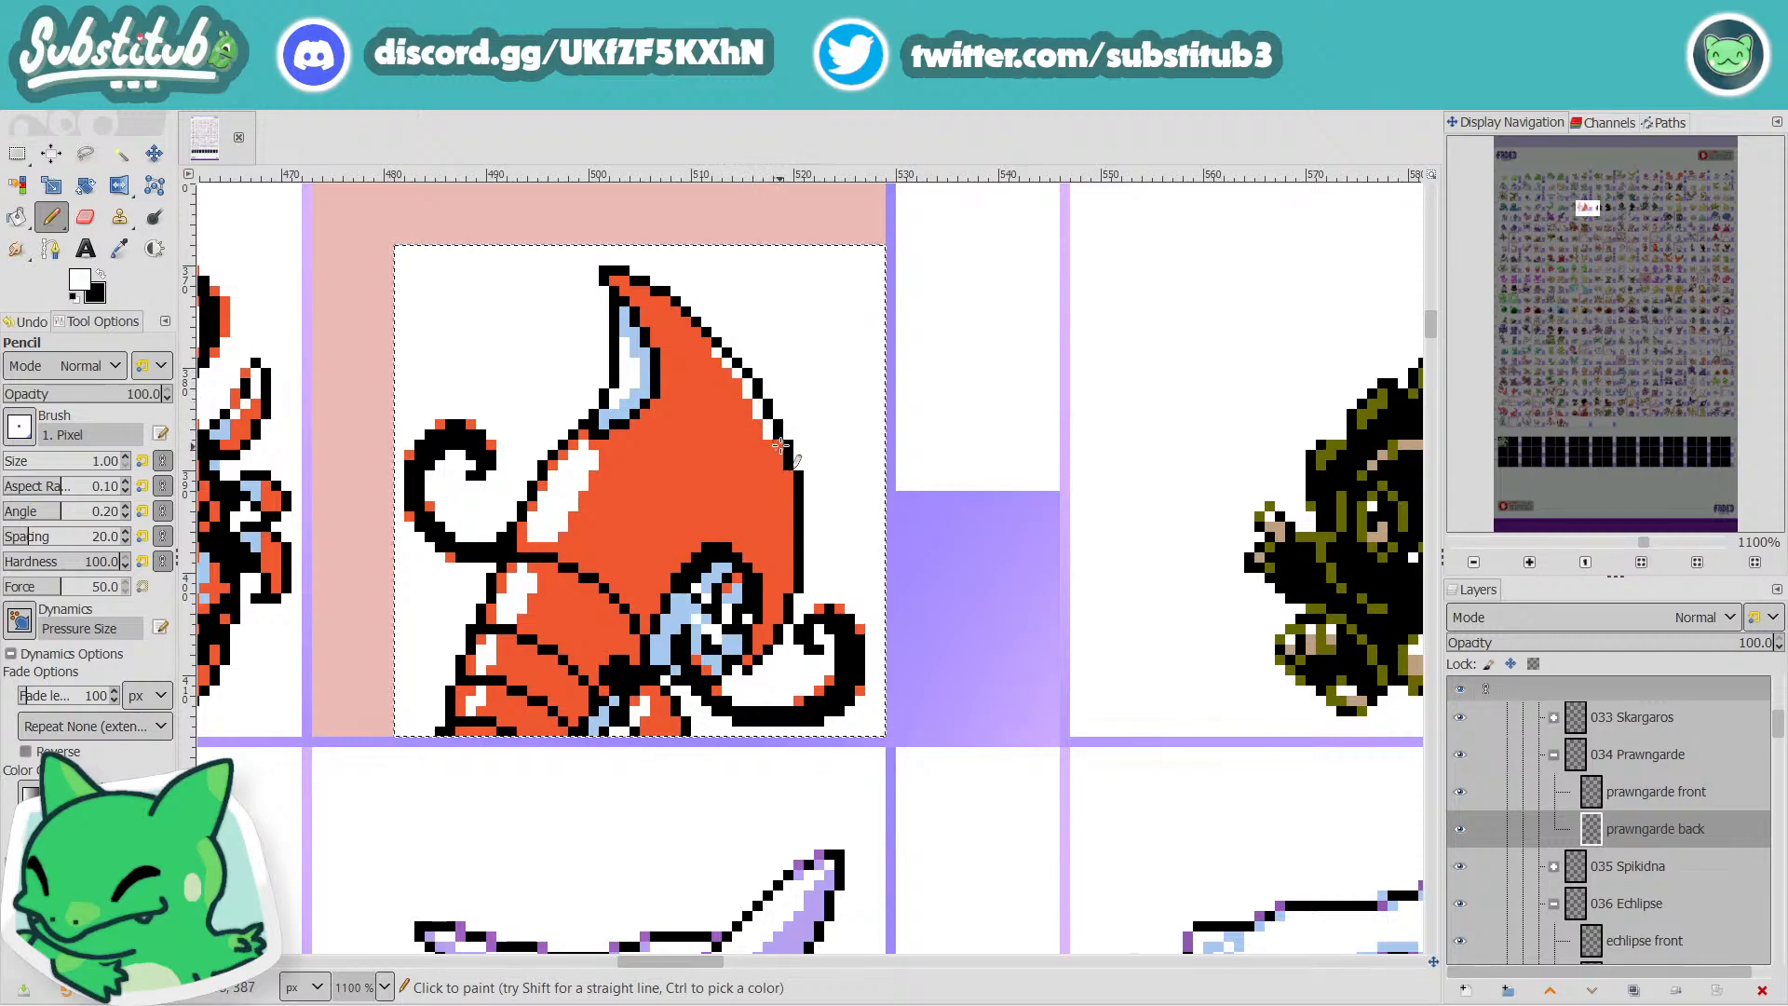
drag(784, 472, 781, 551)
key(ctrl+z)
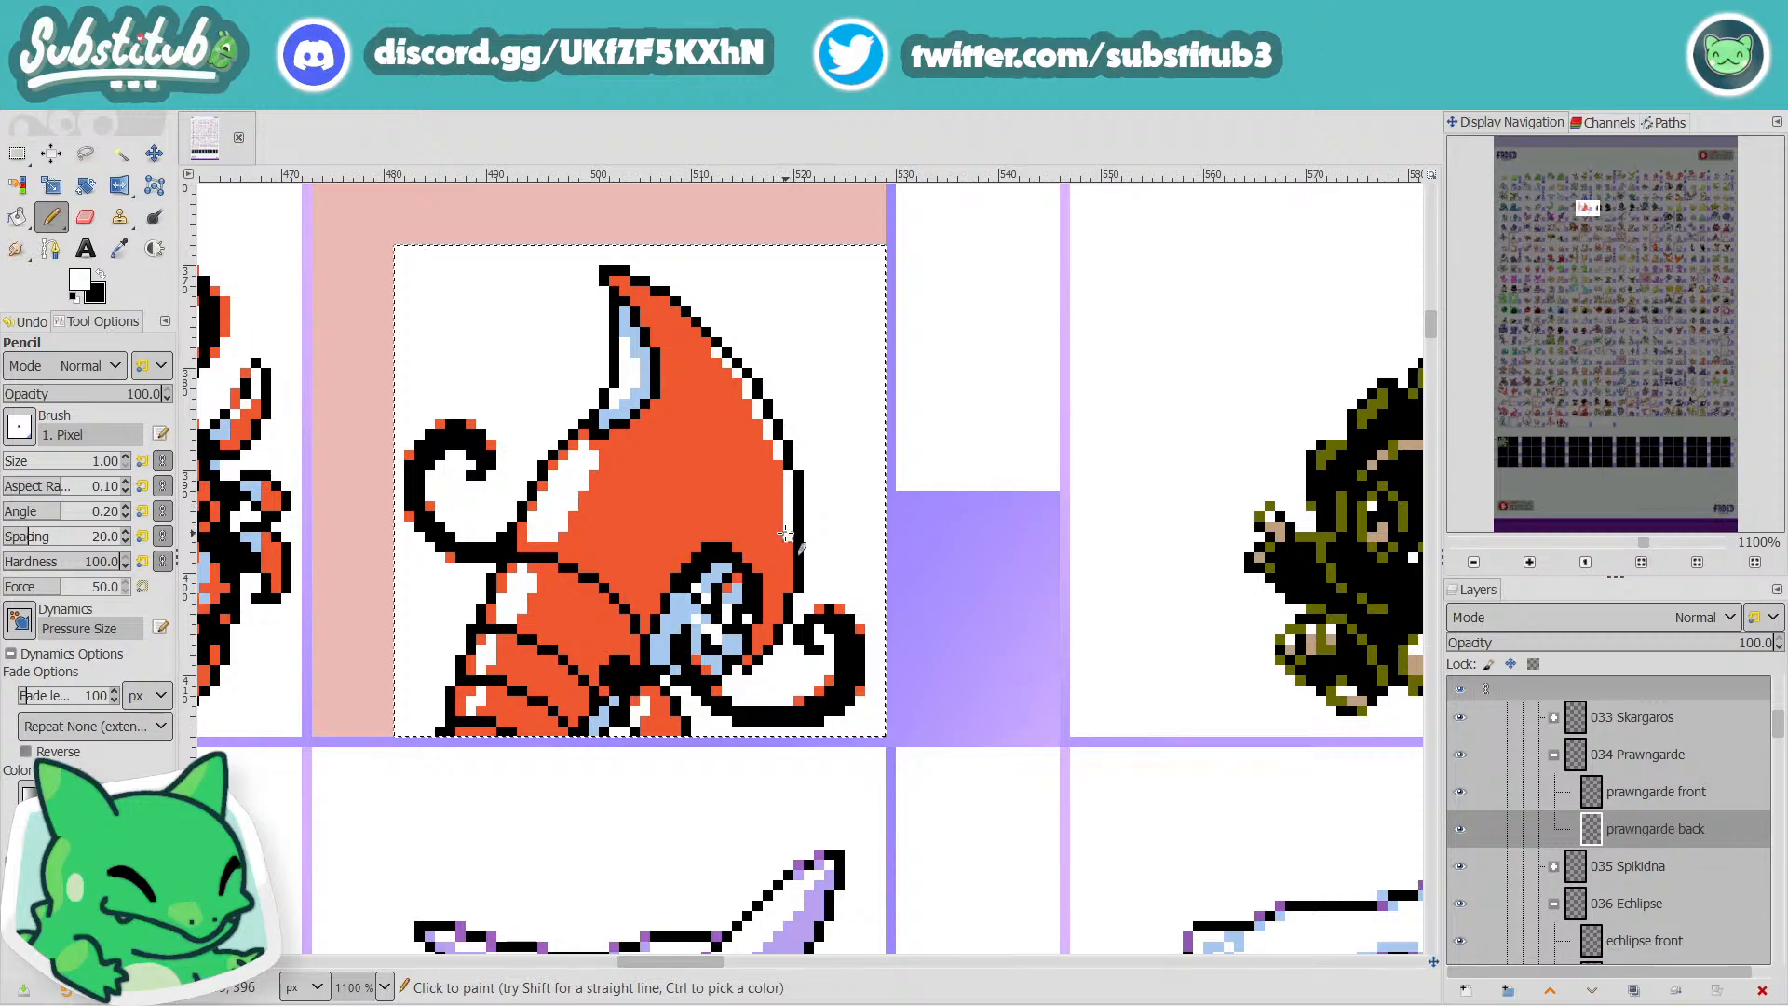
scroll(780, 464, down, 4)
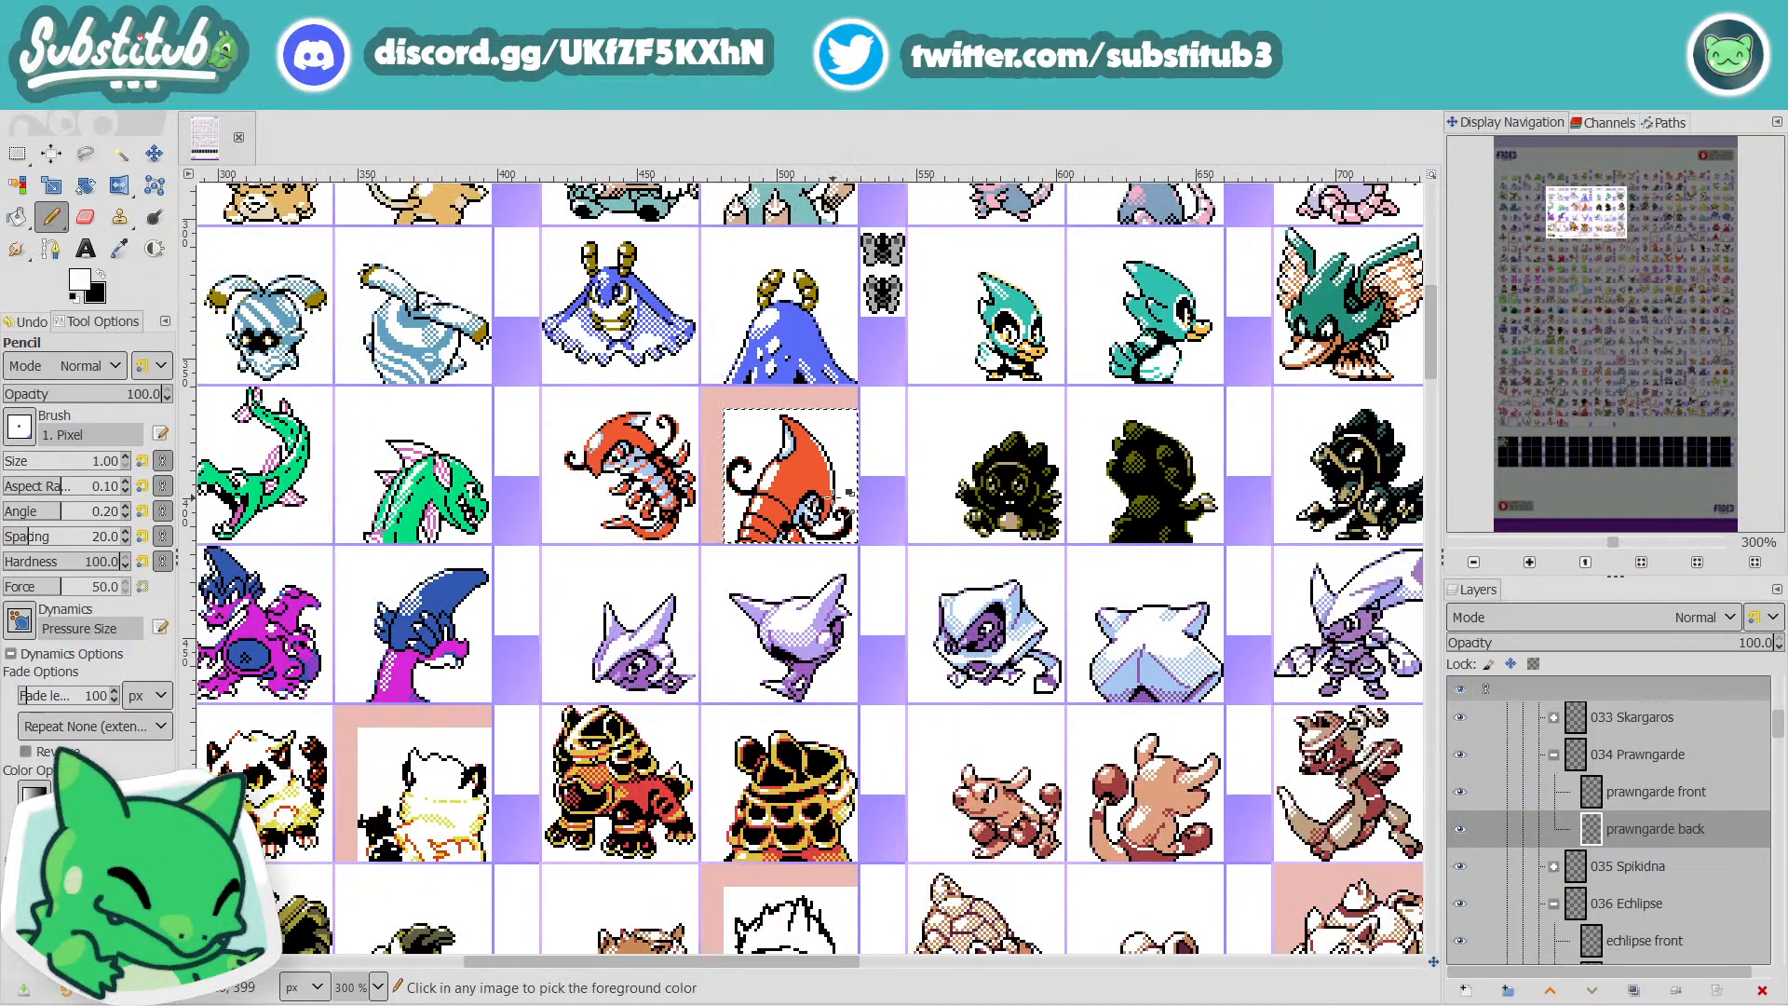
scroll(852, 470, up, 5)
drag(825, 461, 821, 503)
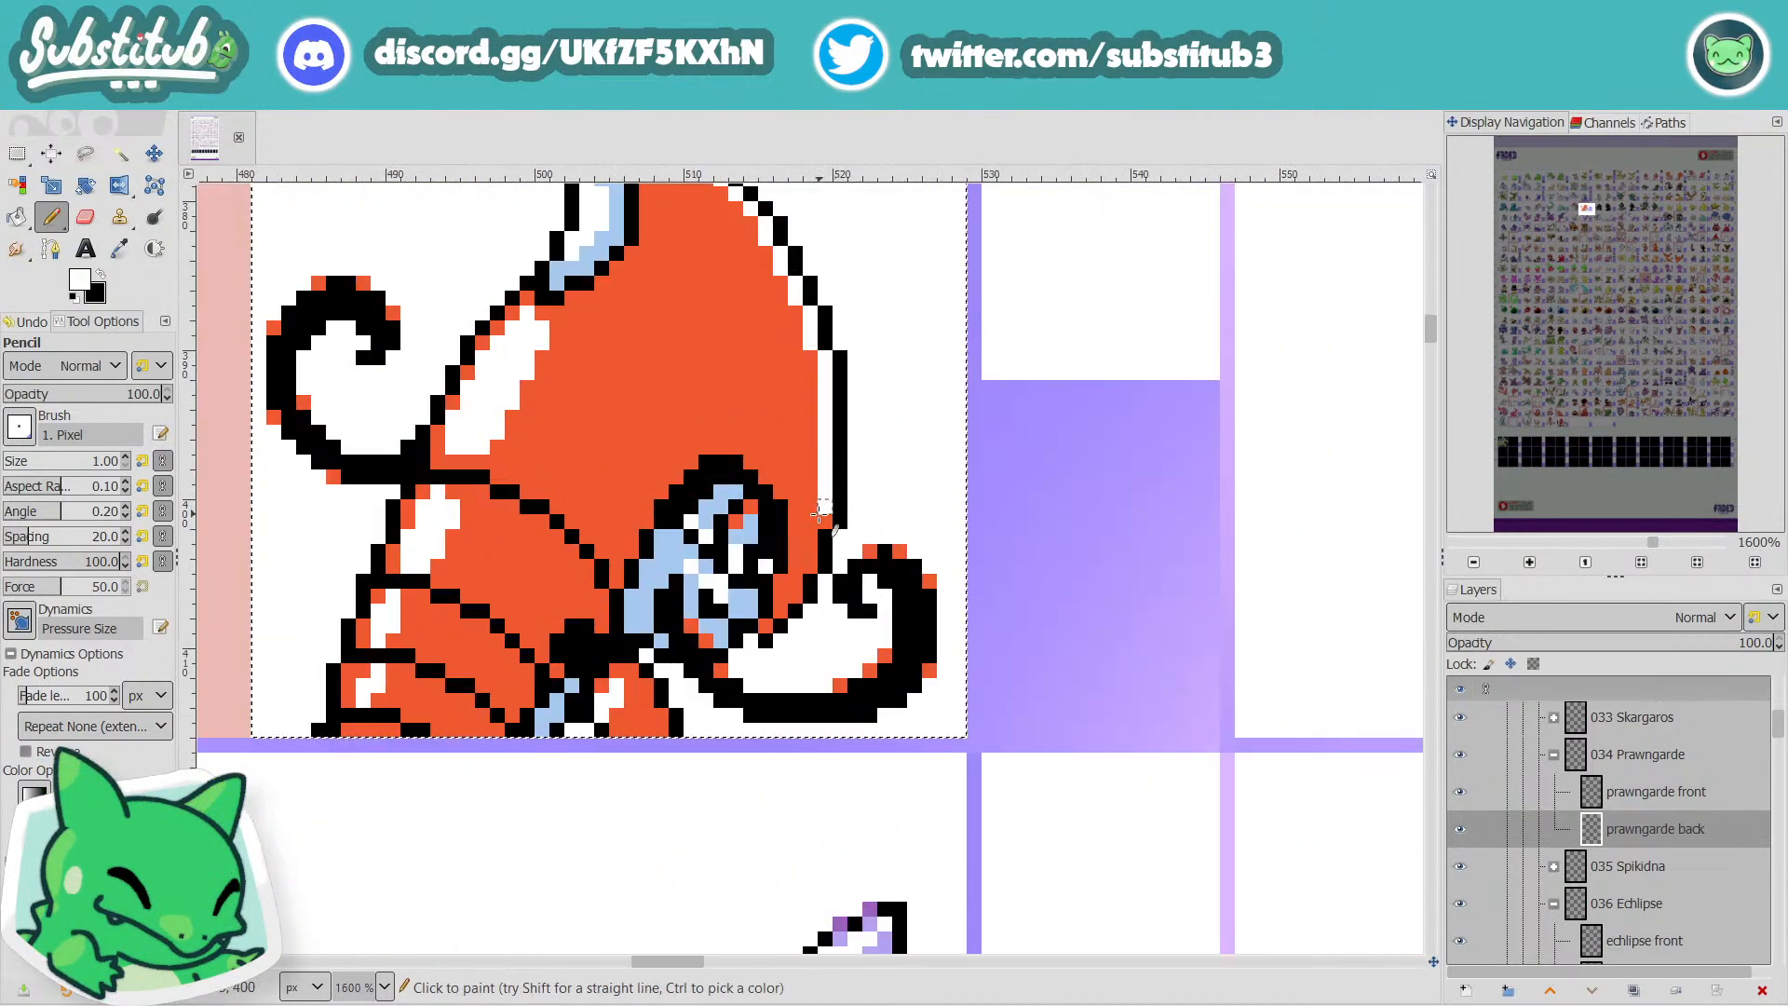
scroll(821, 512, down, 4)
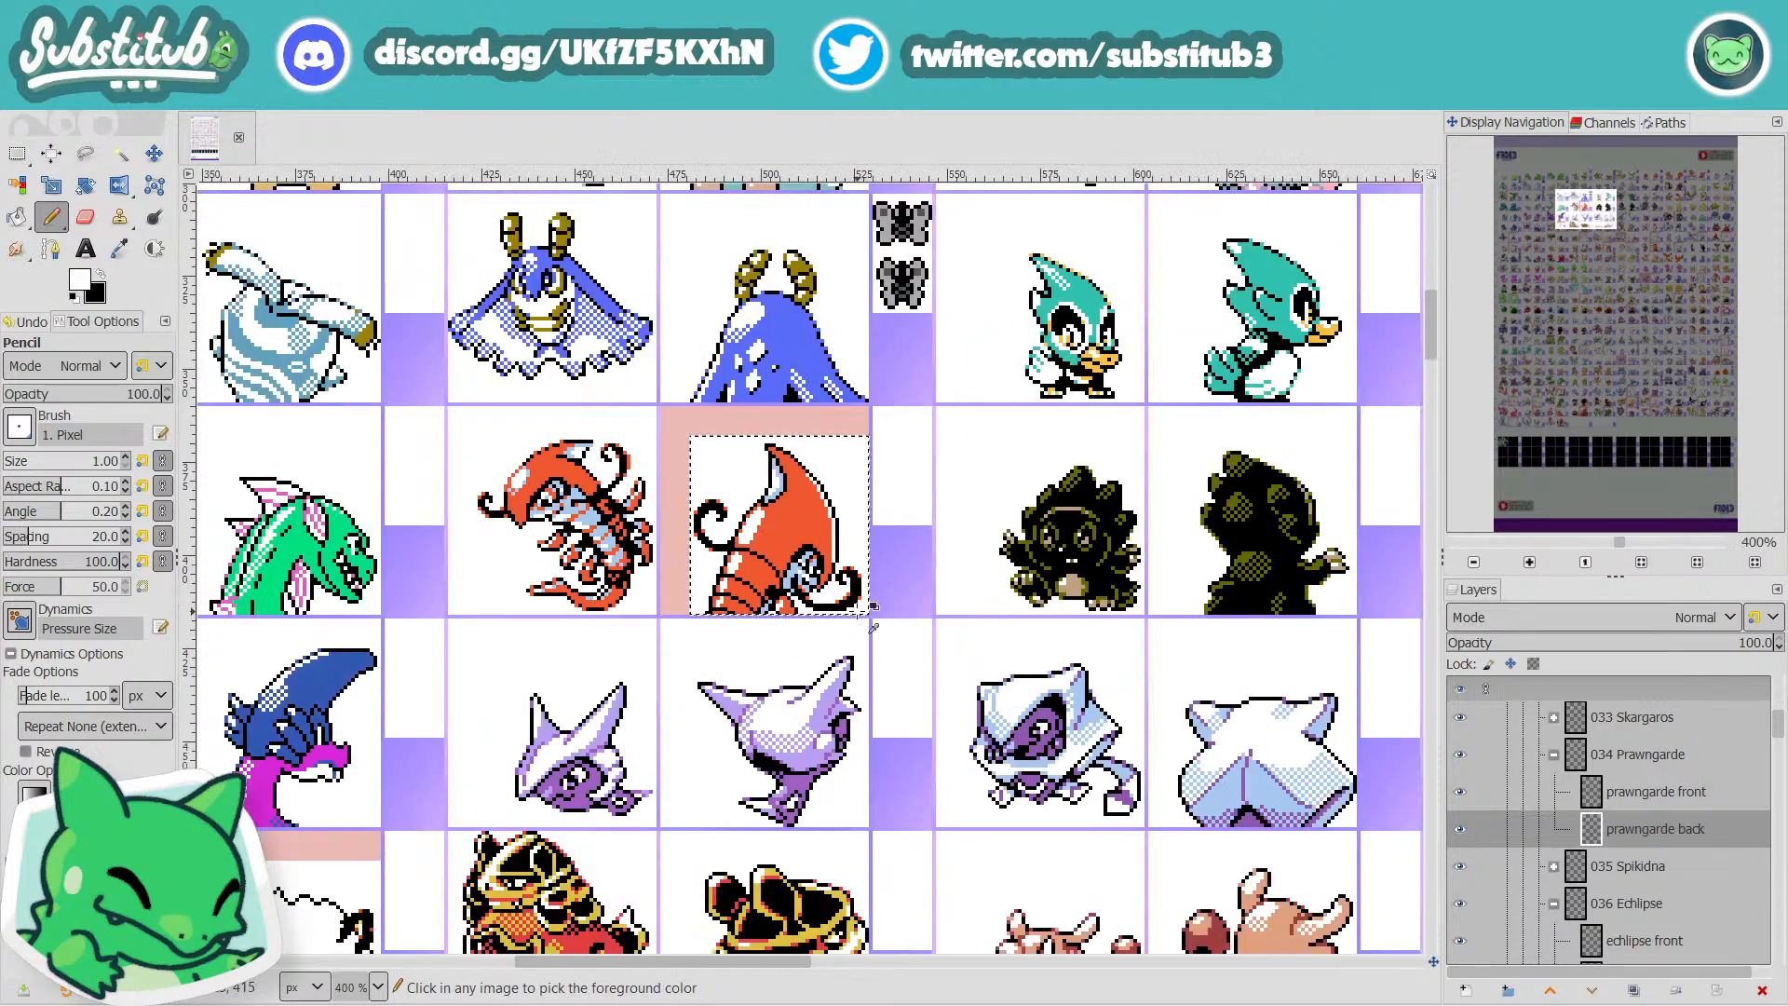
key(ctrl+s)
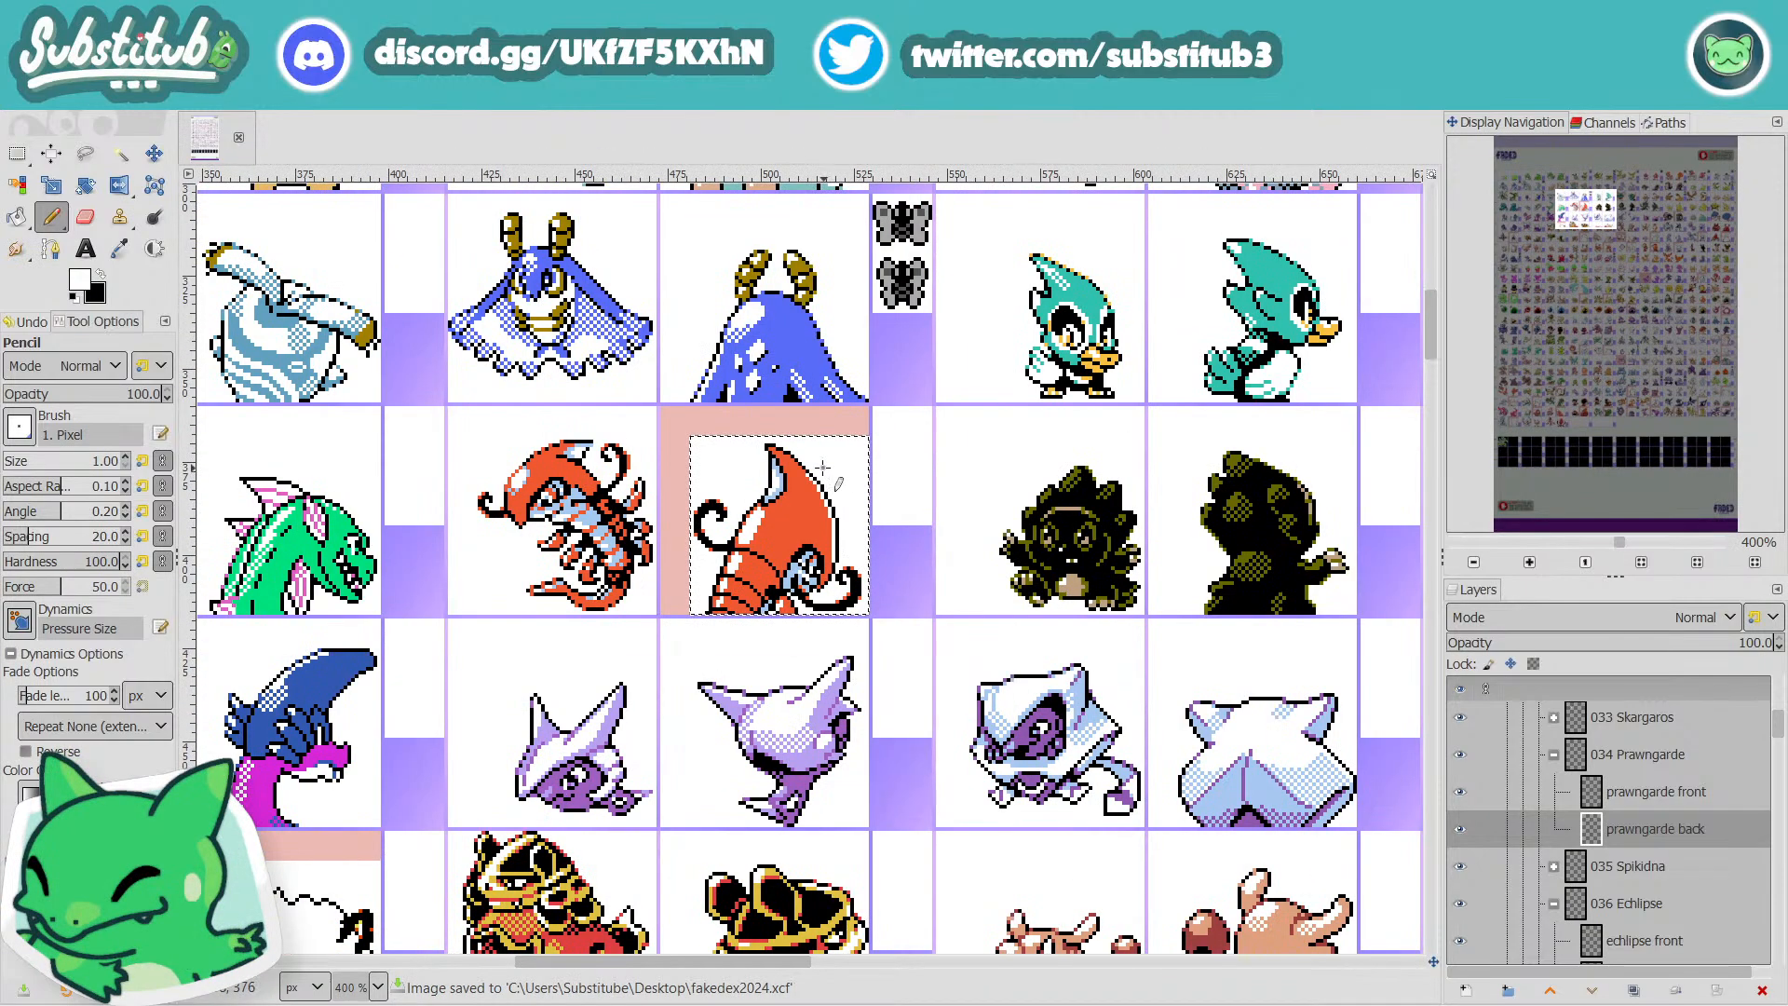
Try extending the white rim highlight up the shell's right edge toward the horn tip and save the file.
scroll(831, 456, up, 6)
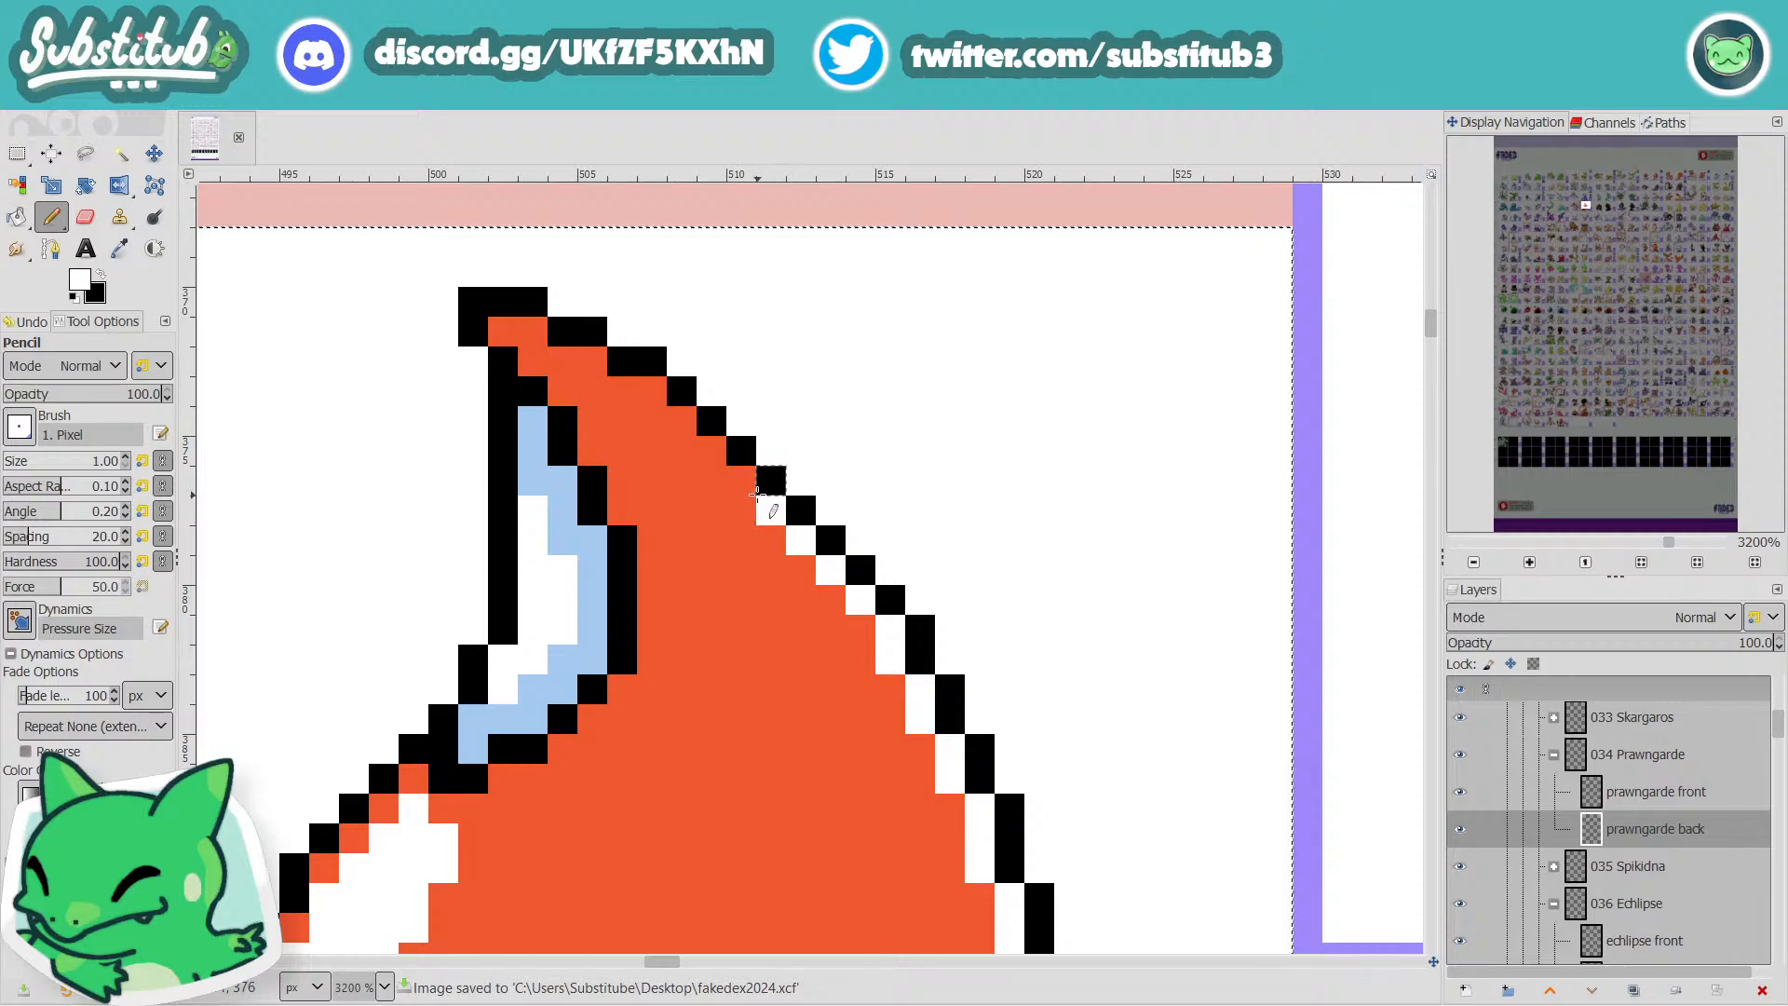
scroll(728, 459, down, 2)
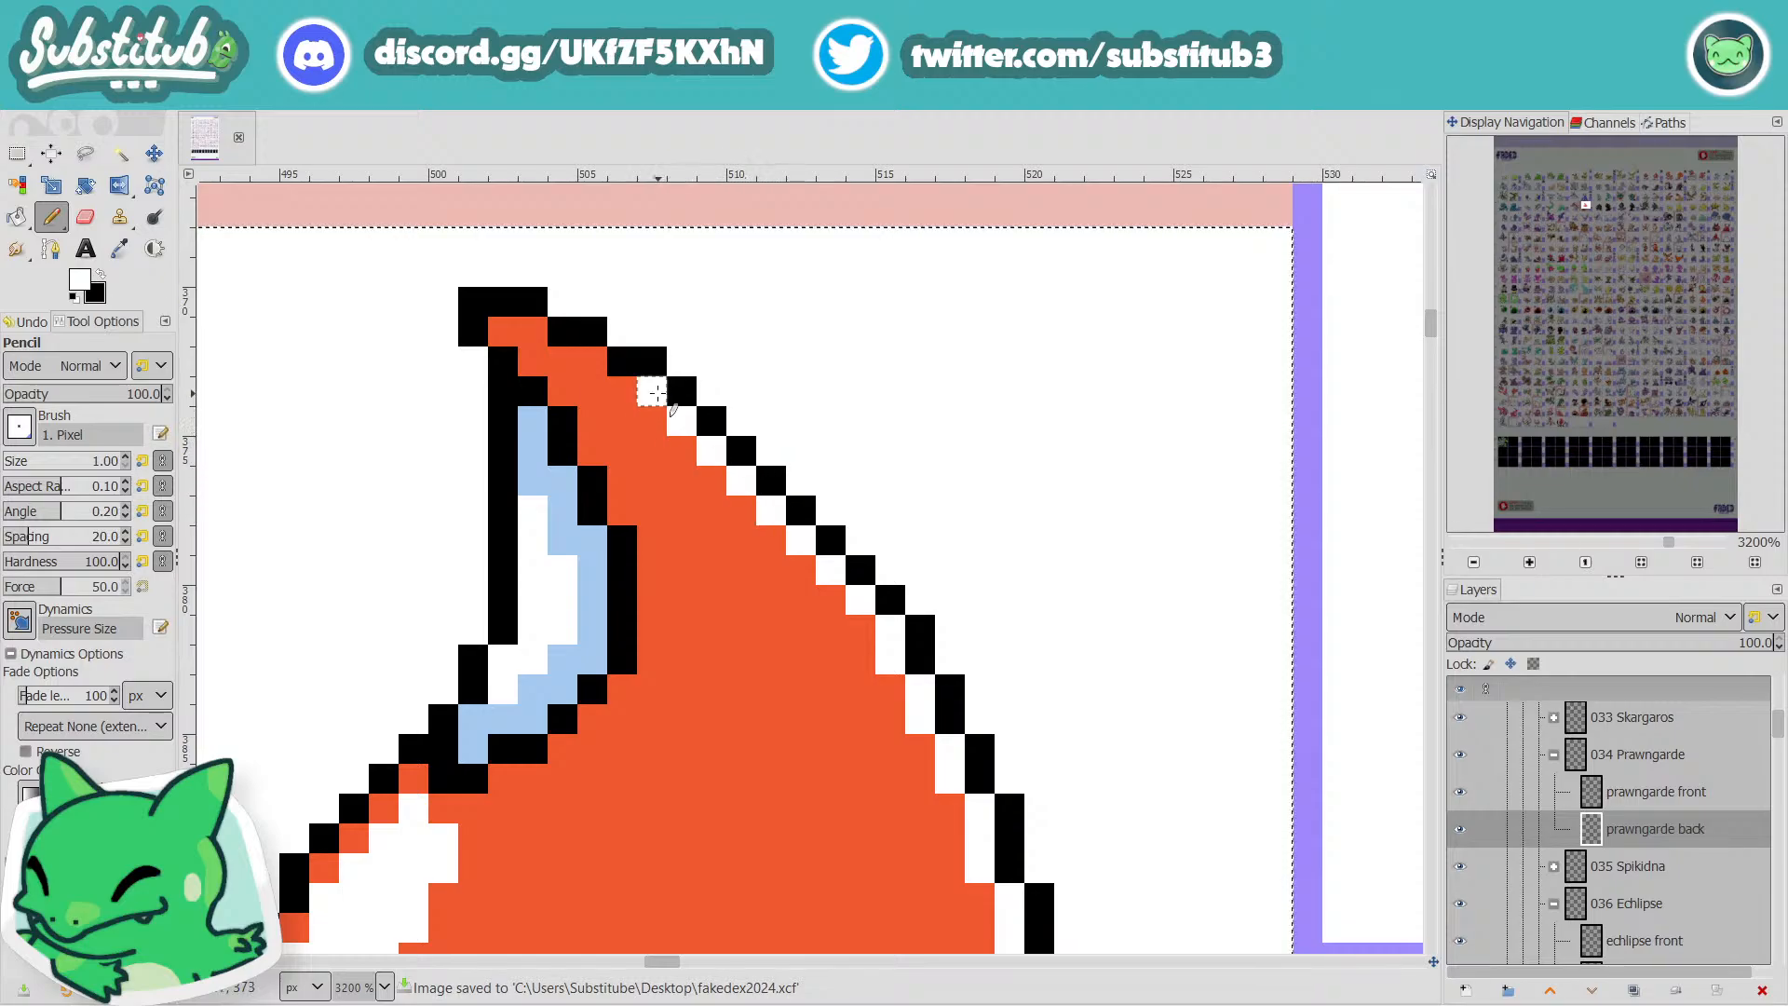
scroll(721, 417, down, 2)
scroll(708, 408, down, 2)
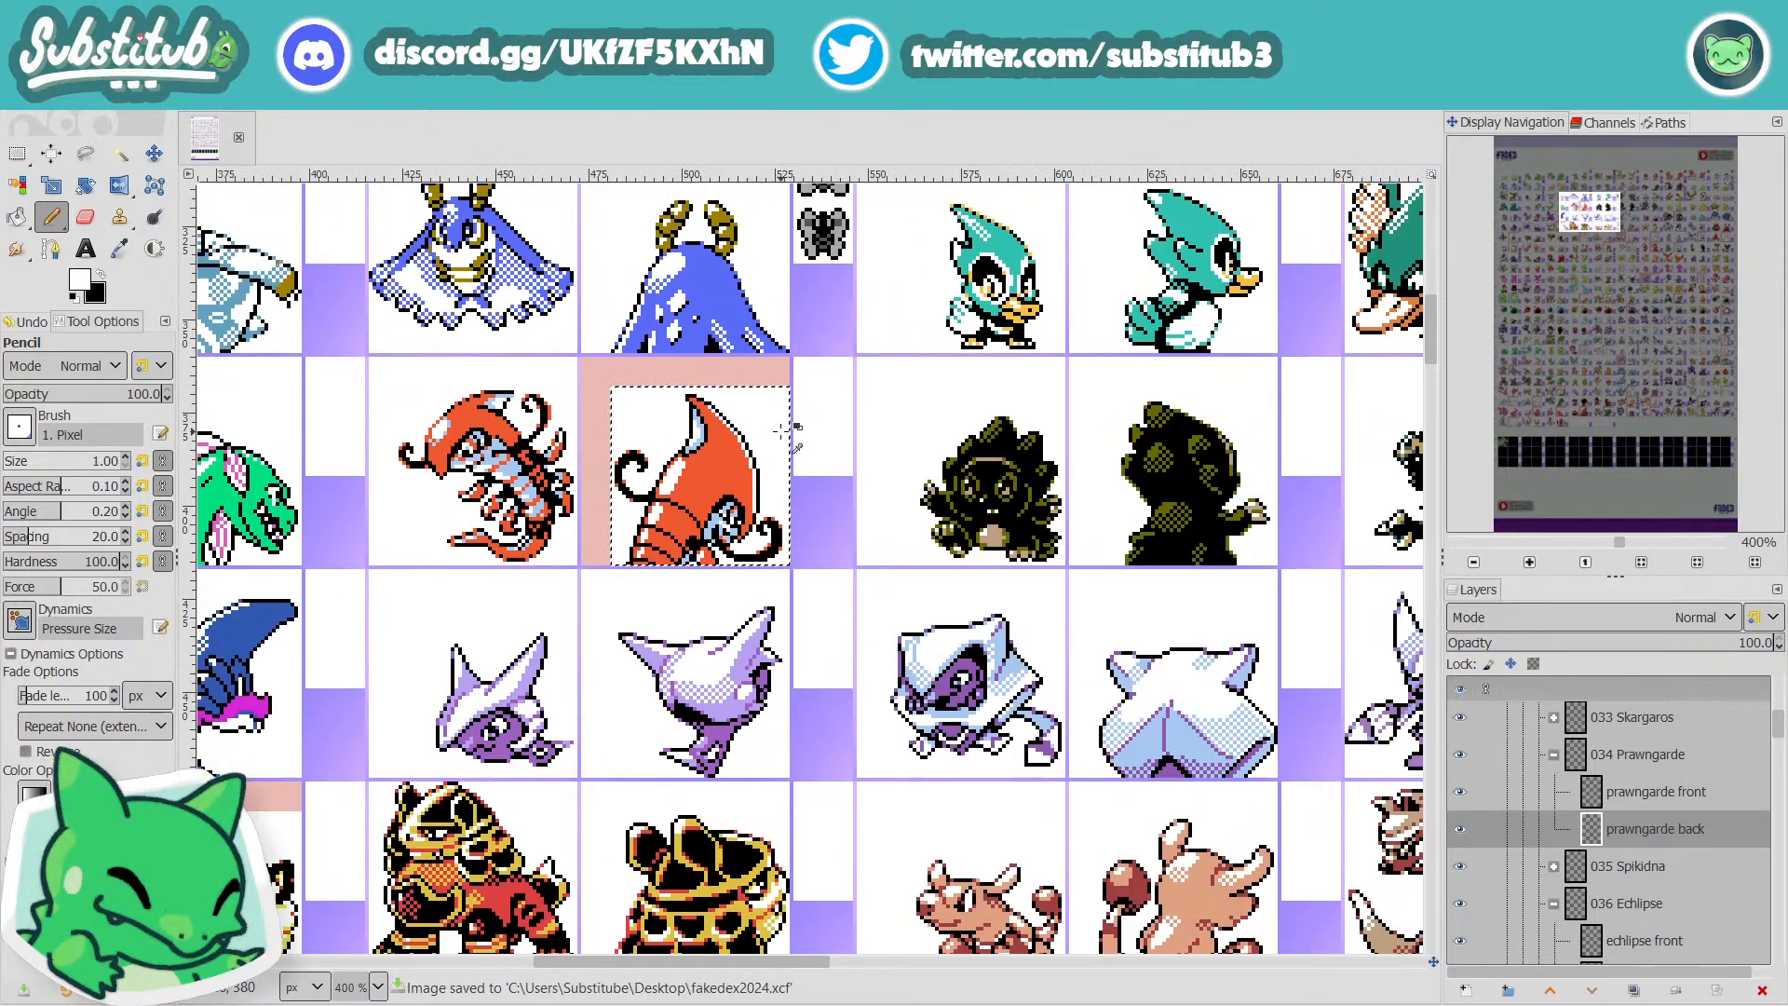
scroll(791, 424, up, 4)
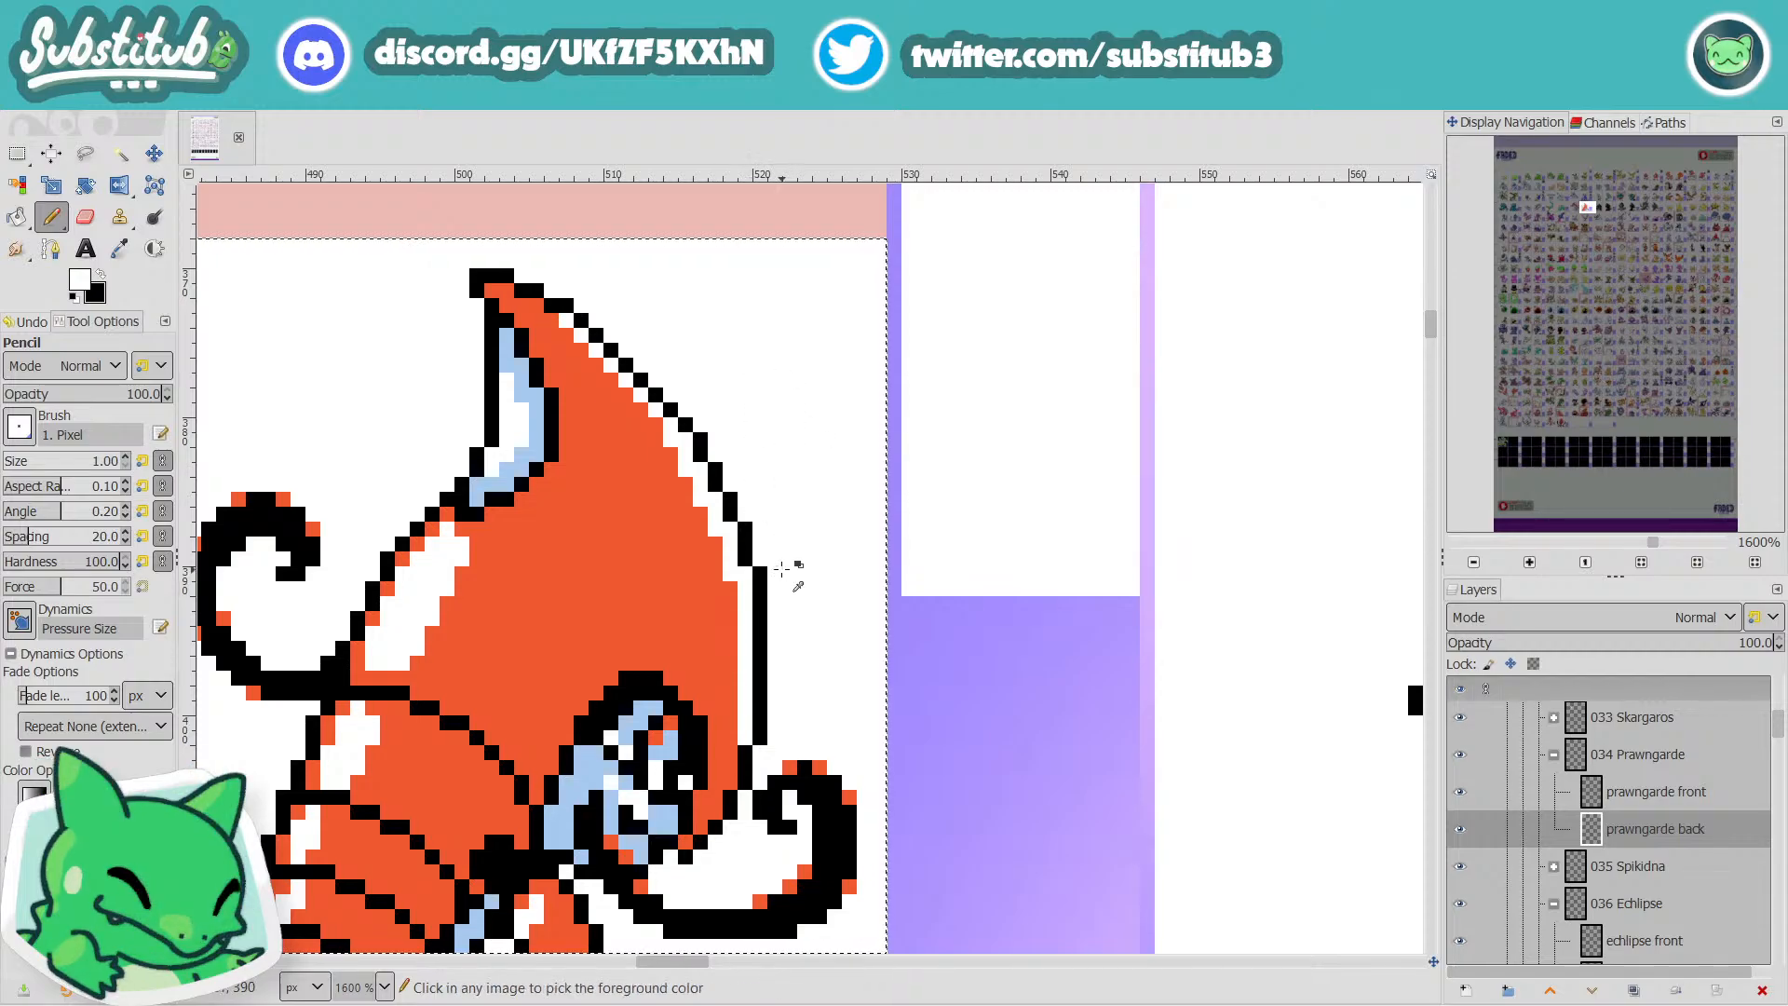
scroll(782, 568, down, 4)
key(ctrl+s)
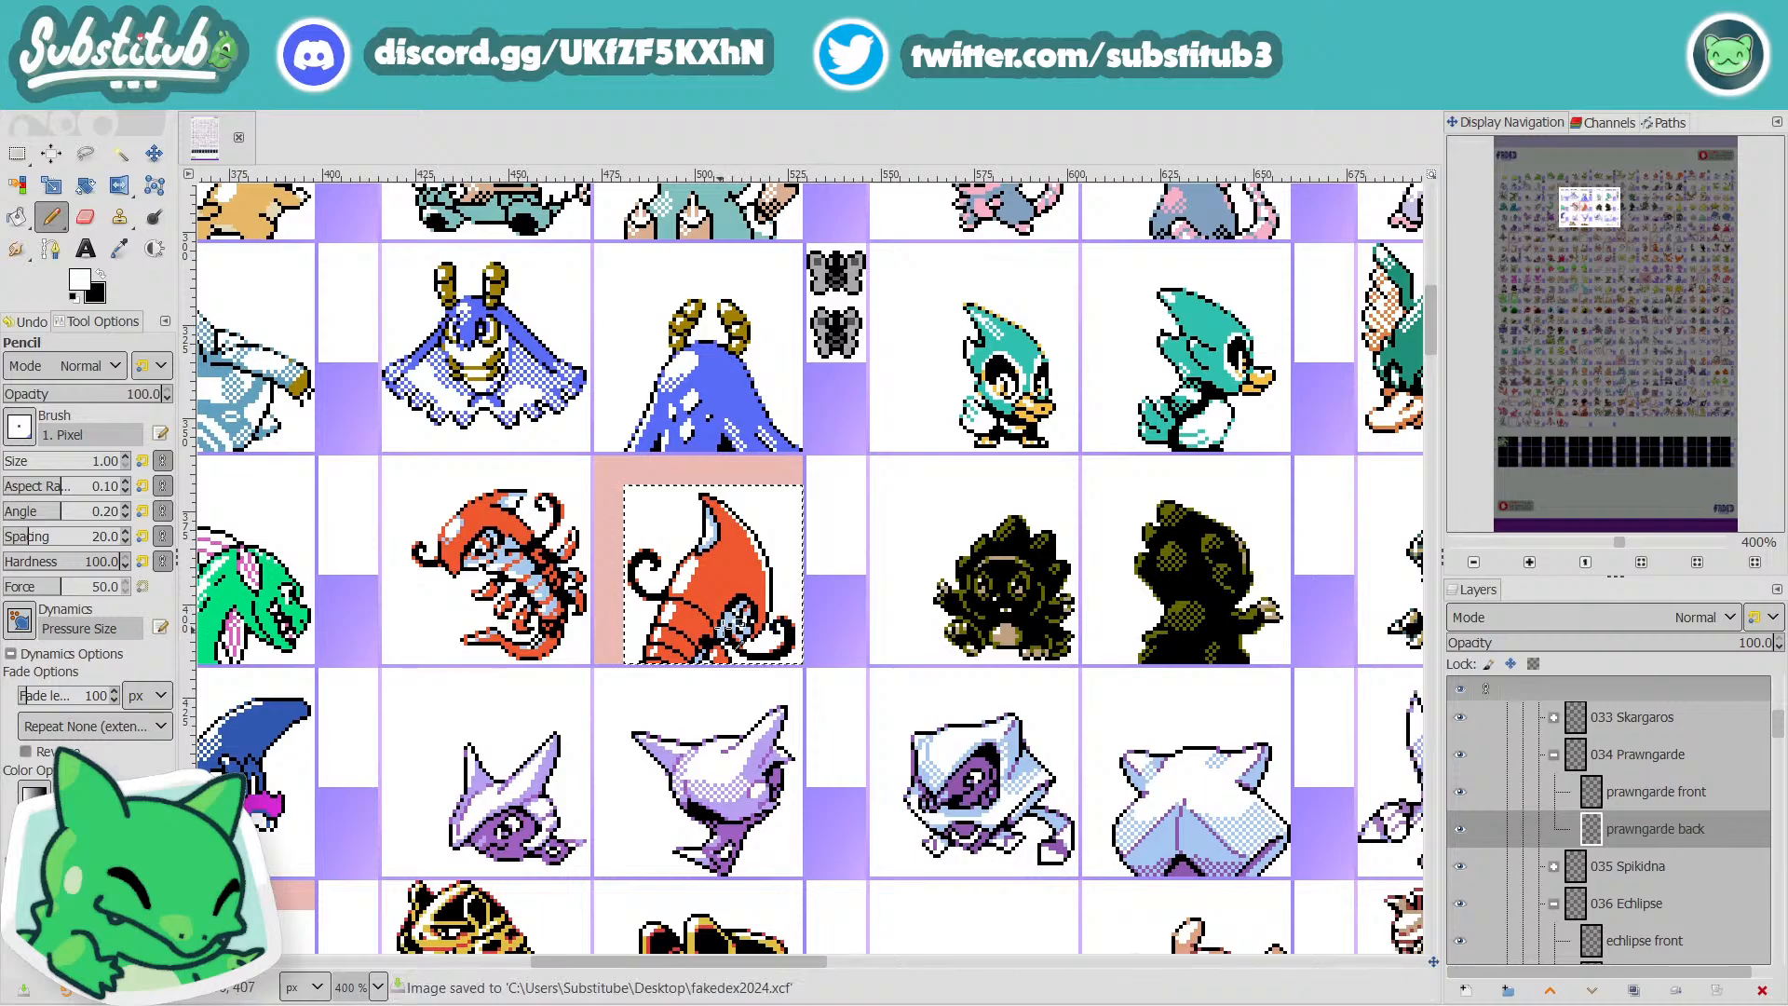
Pick light blue from the back sprite's face area and try it on the lower end of the shell's white rim highlight.
scroll(779, 624, up, 4)
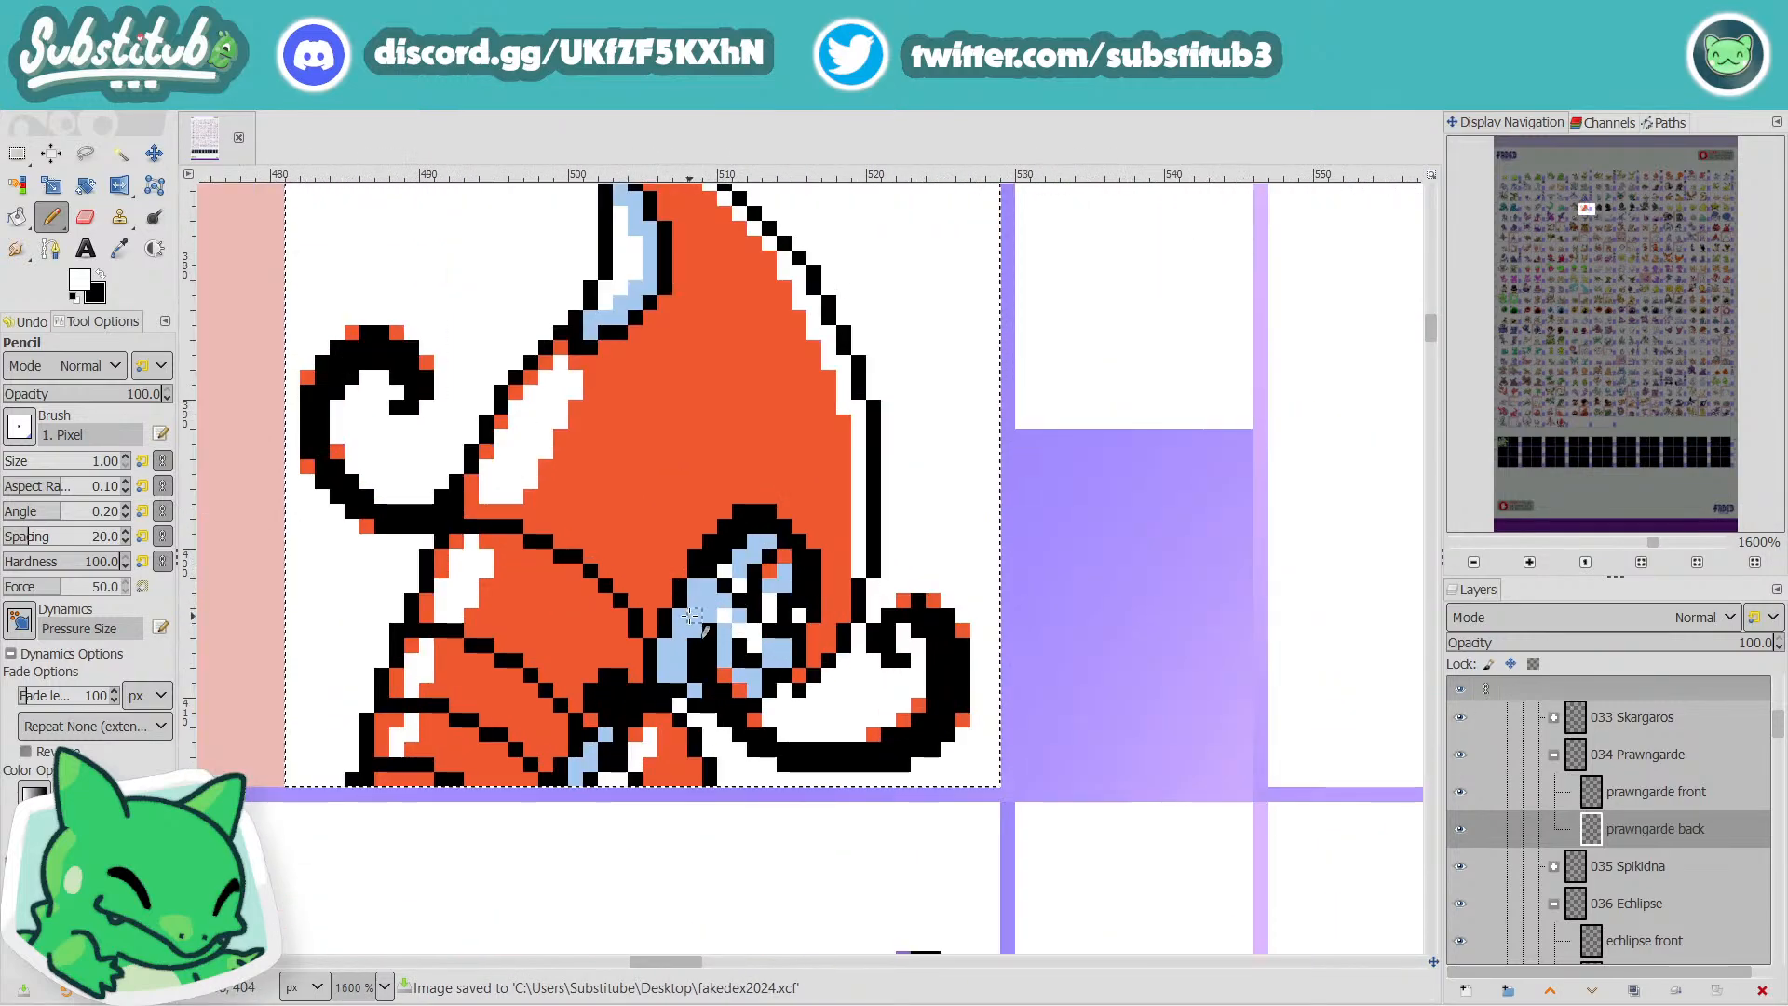
ctrl+click(708, 601)
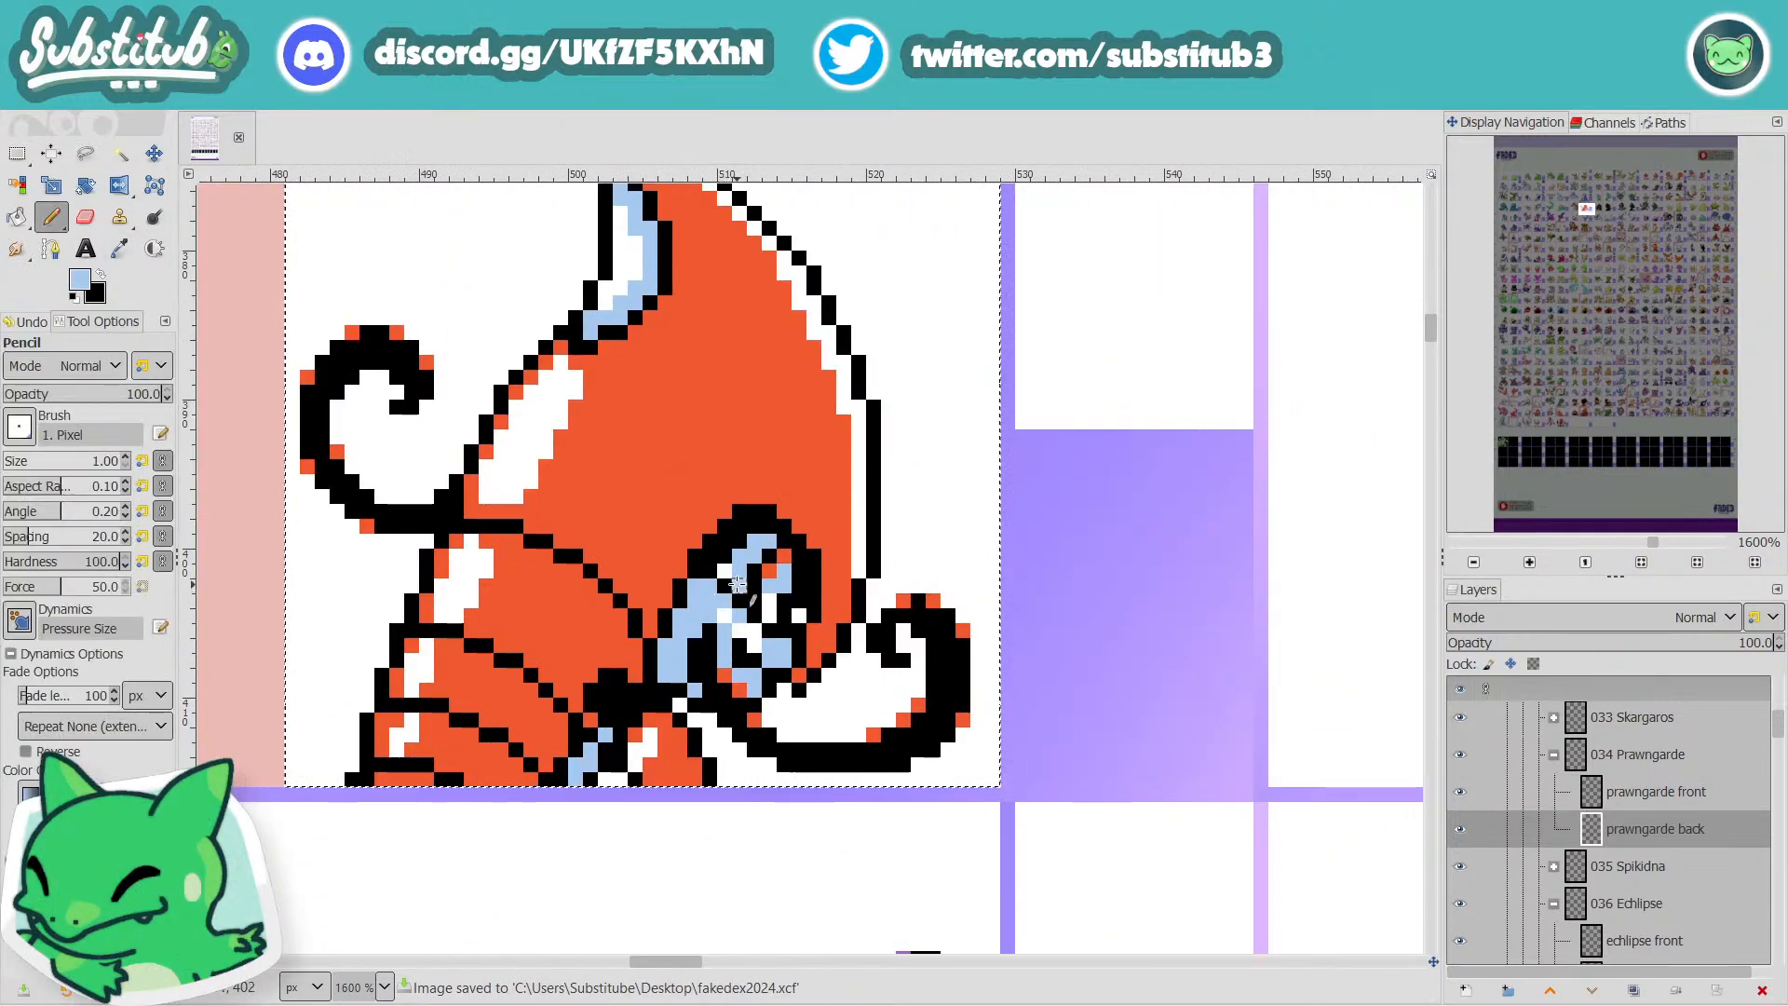
scroll(842, 534, down, 3)
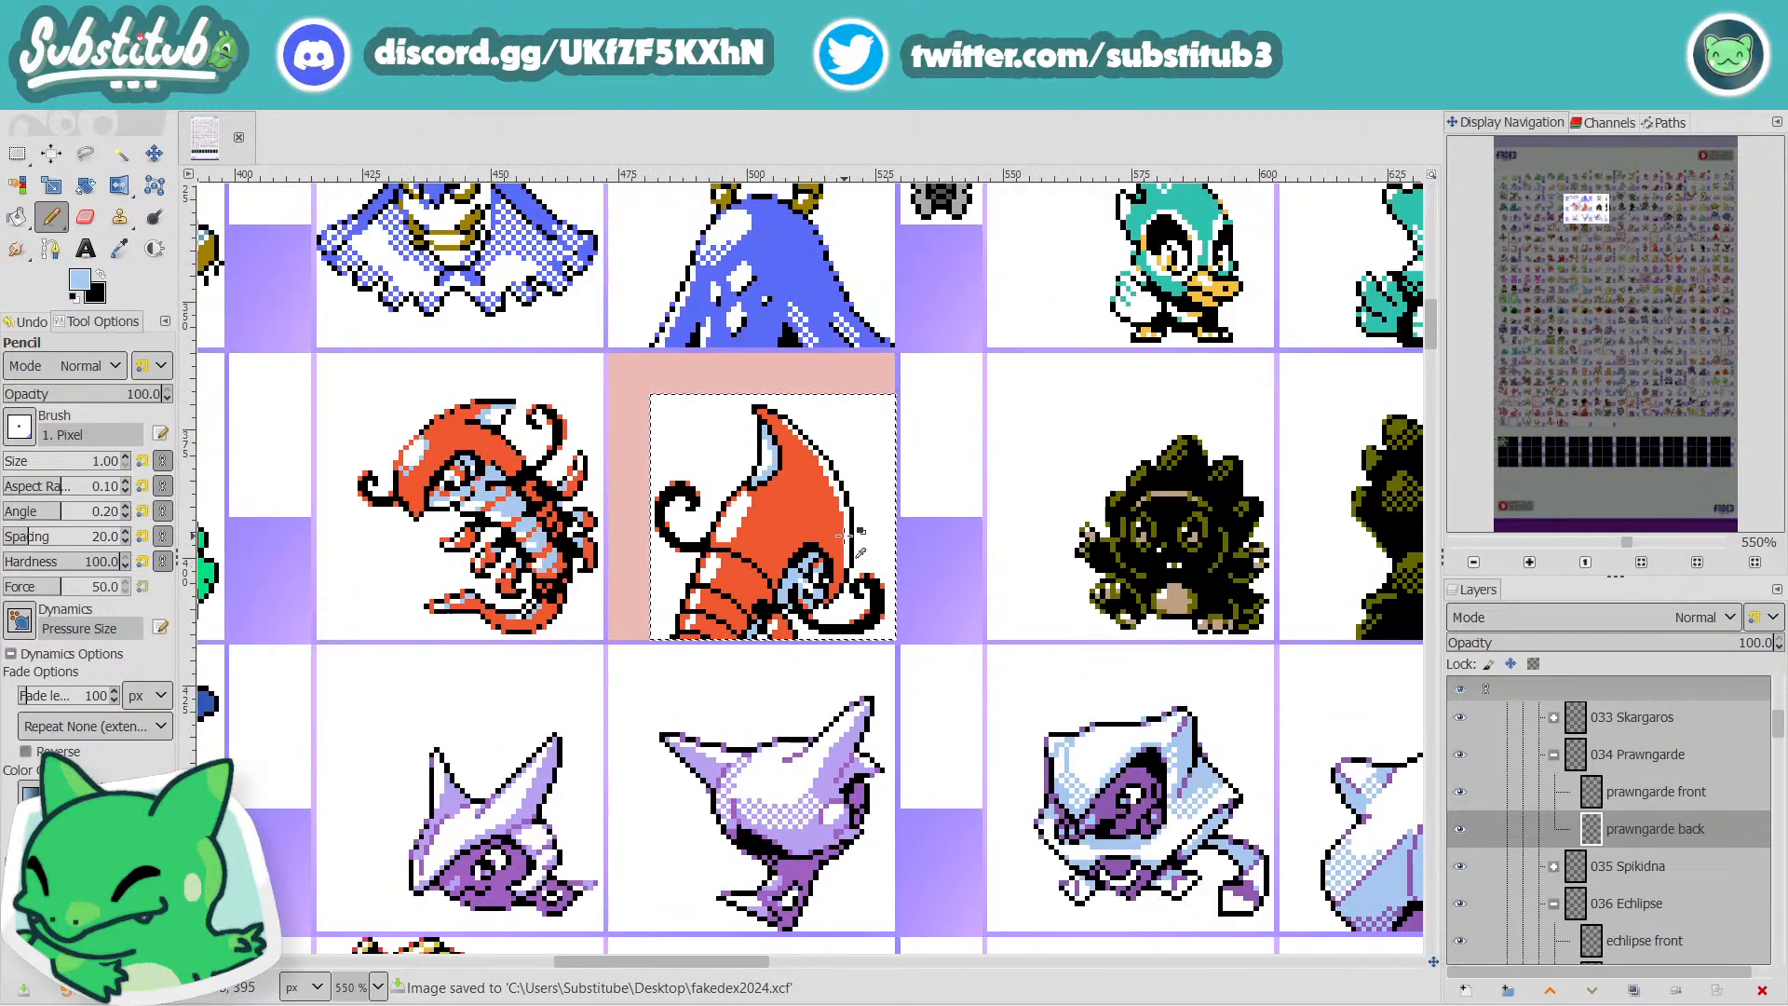
scroll(843, 533, up, 4)
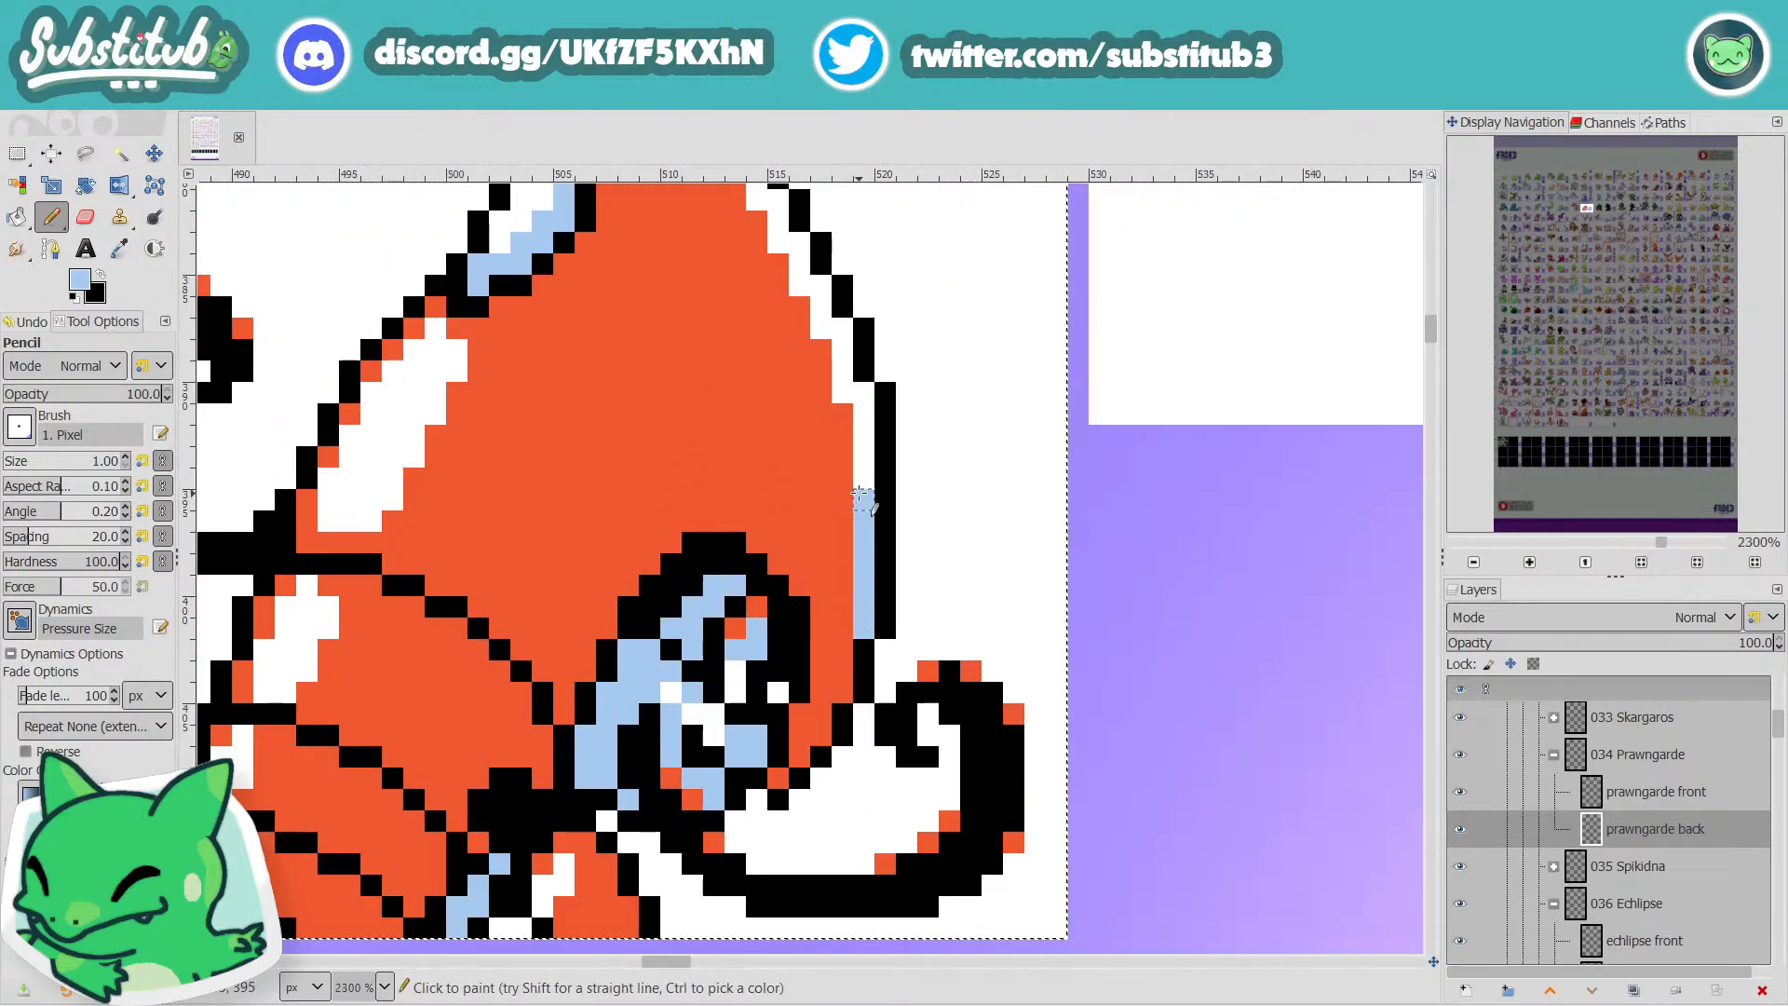
scroll(871, 484, down, 5)
scroll(876, 392, up, 4)
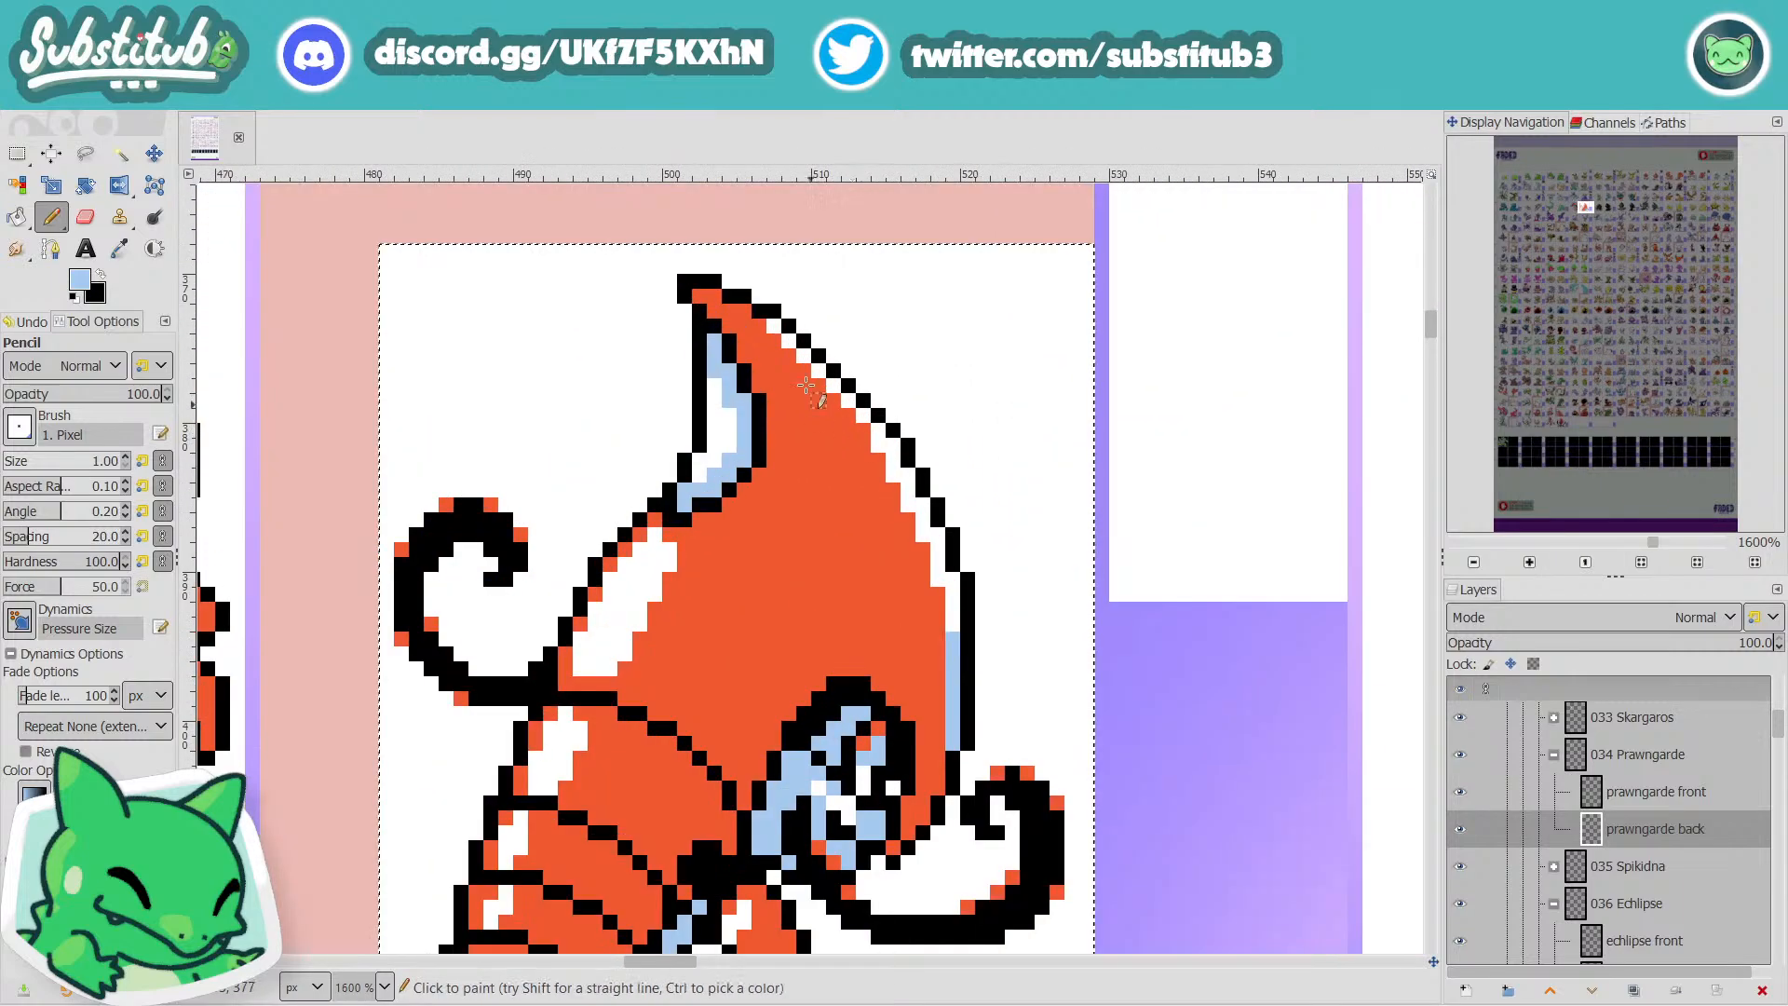
Try light blue pixels at the upper end of the shell's rim highlight and at two spots midway down it.
click(775, 328)
click(790, 357)
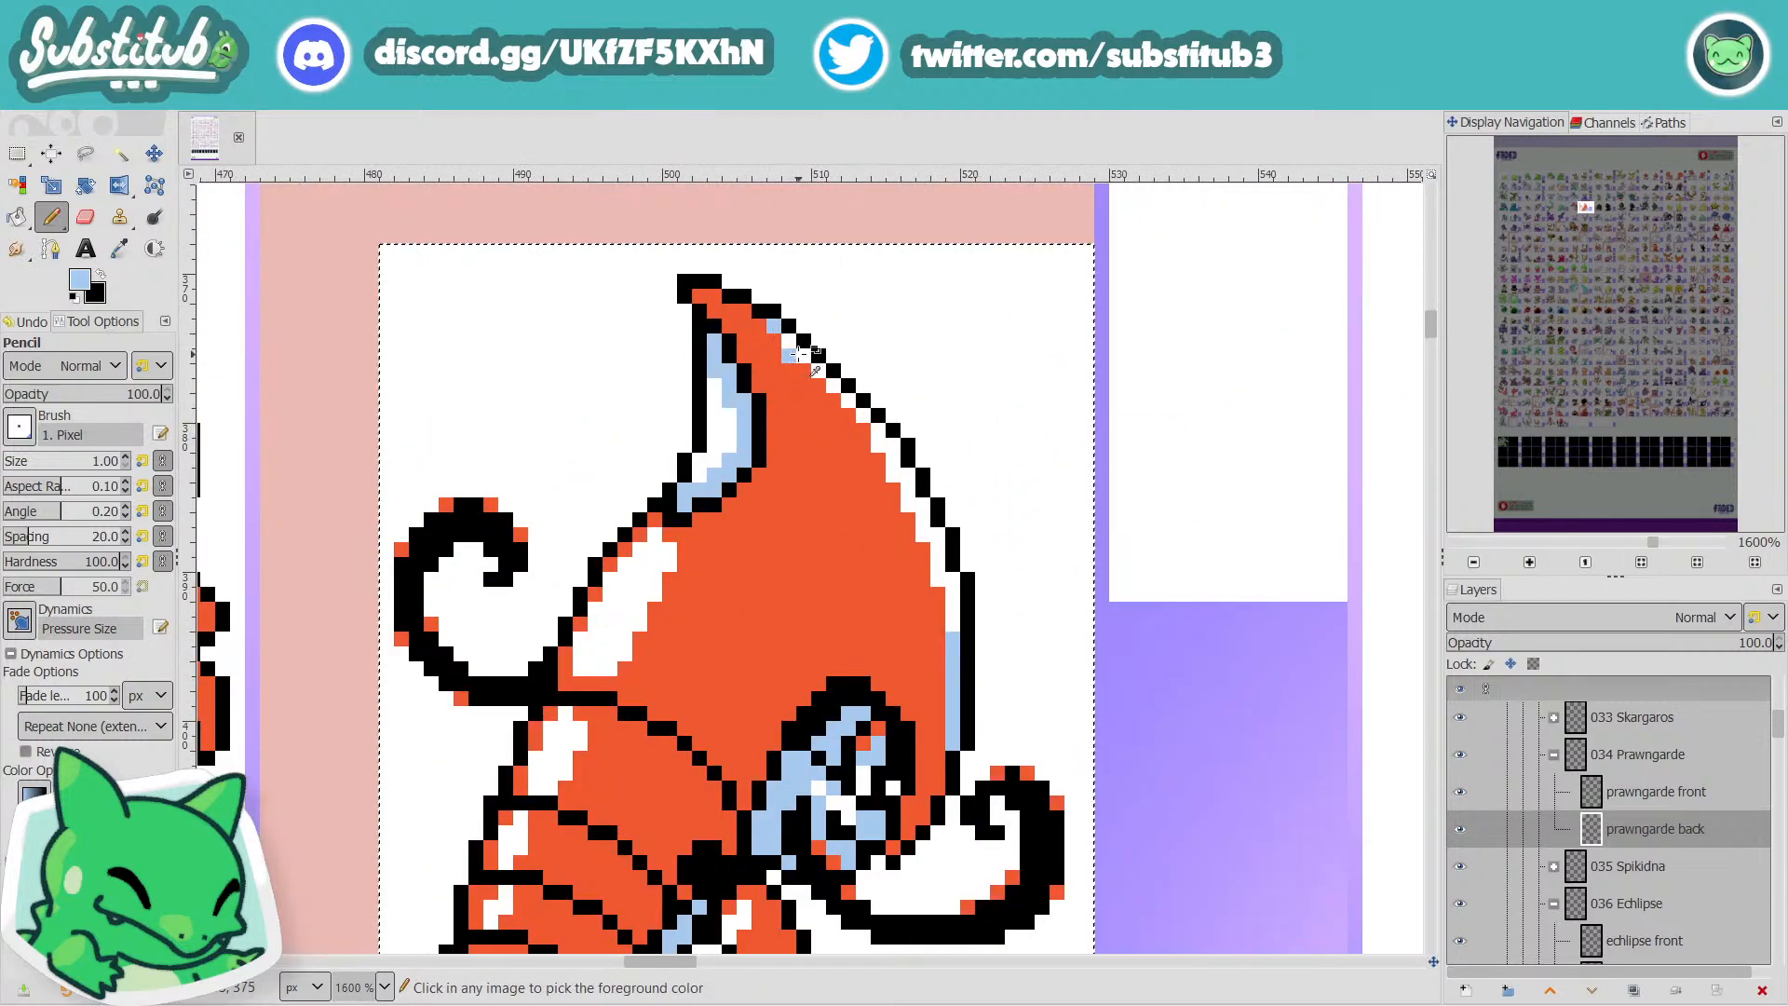
key(ctrl+z)
click(790, 343)
click(803, 356)
click(817, 371)
scroll(844, 401, down, 4)
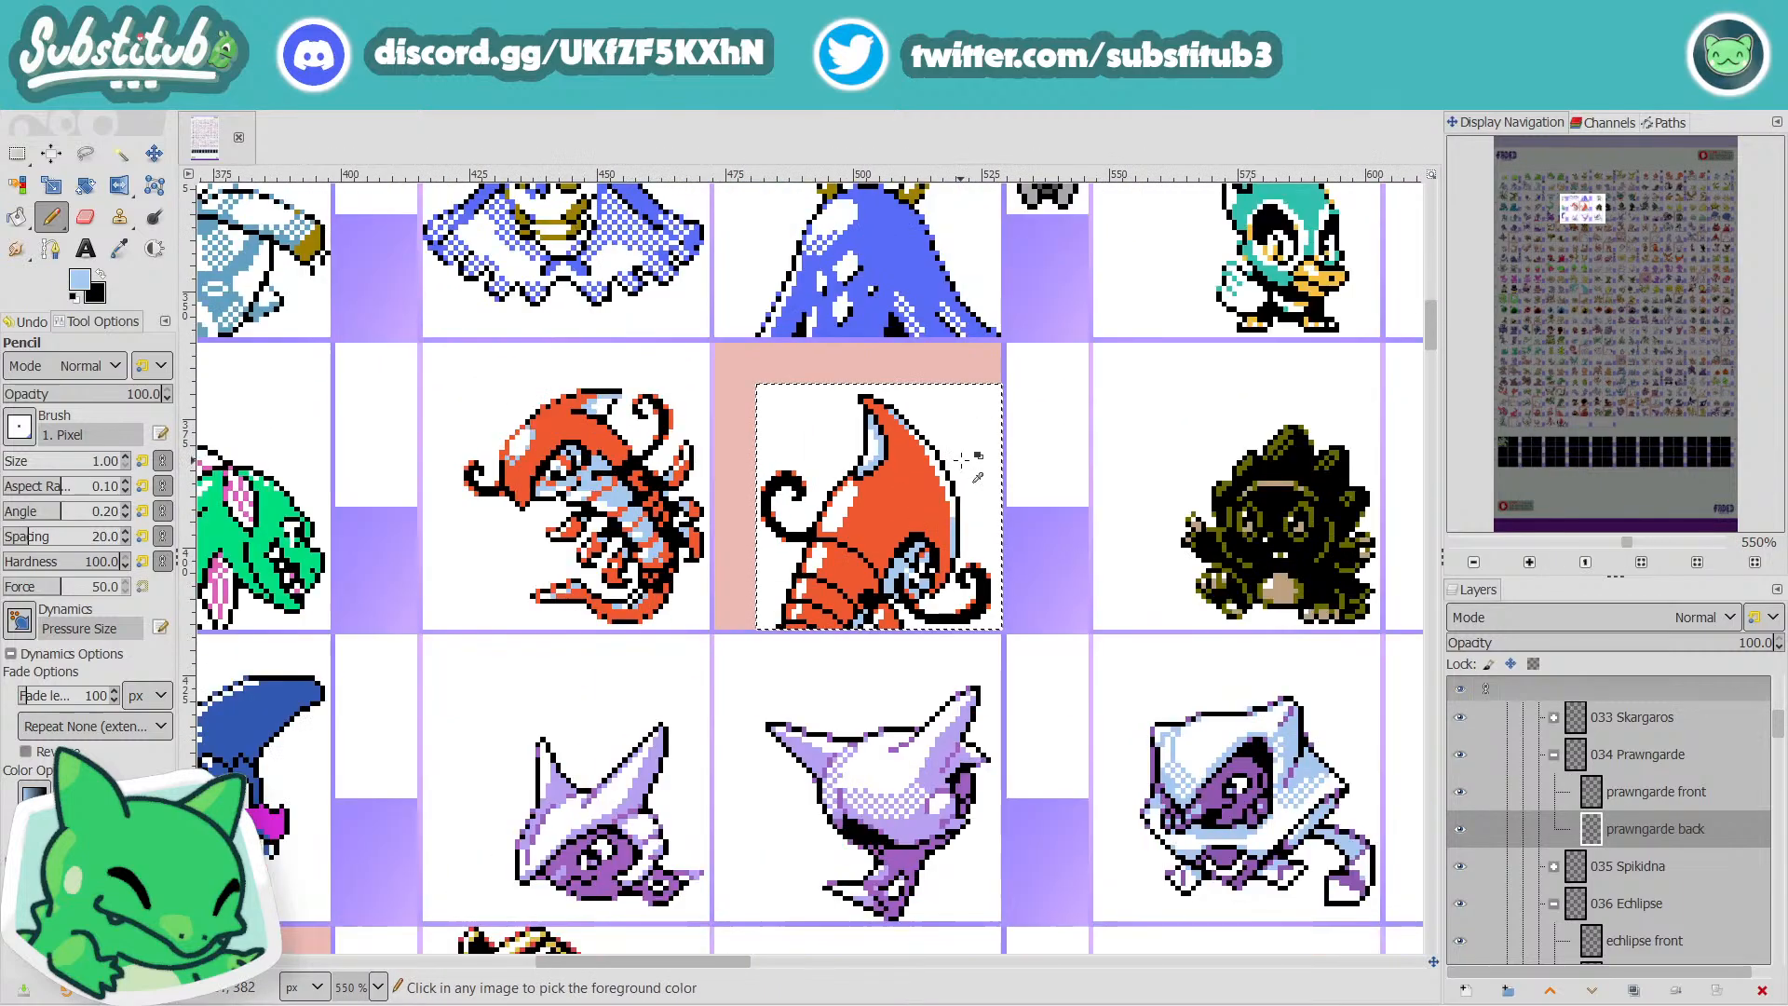
scroll(983, 480, up, 5)
click(919, 376)
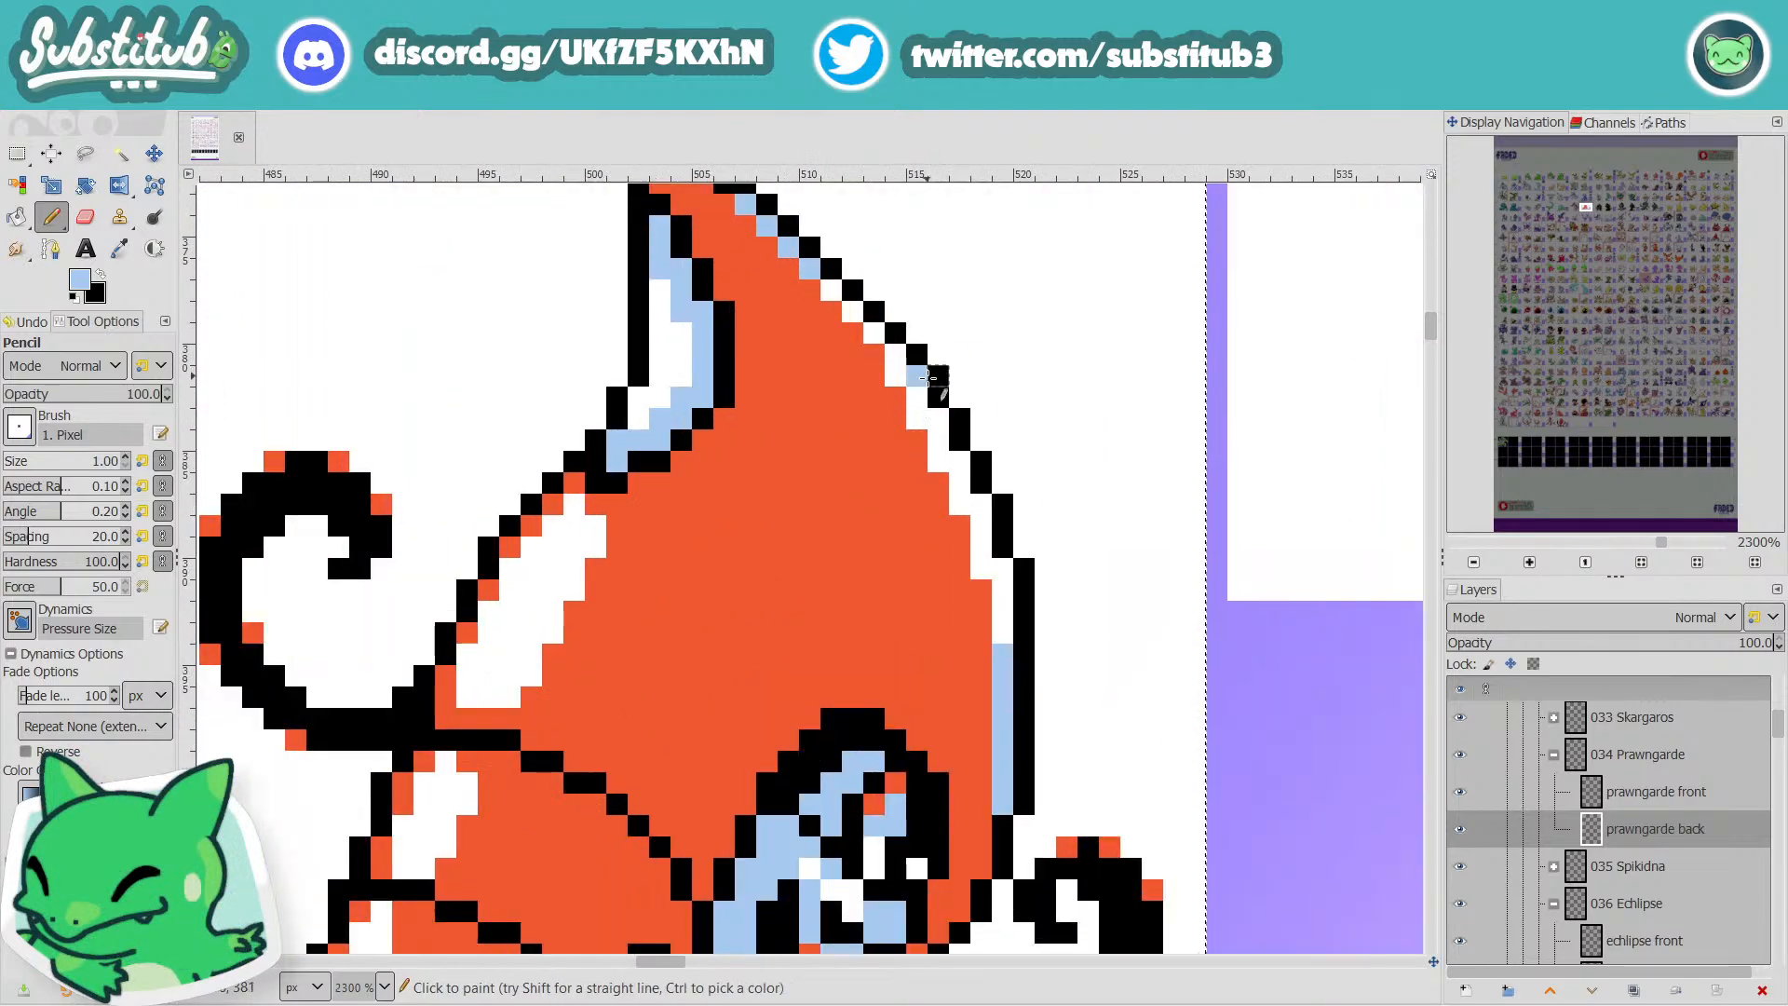
click(940, 419)
scroll(987, 494, down, 5)
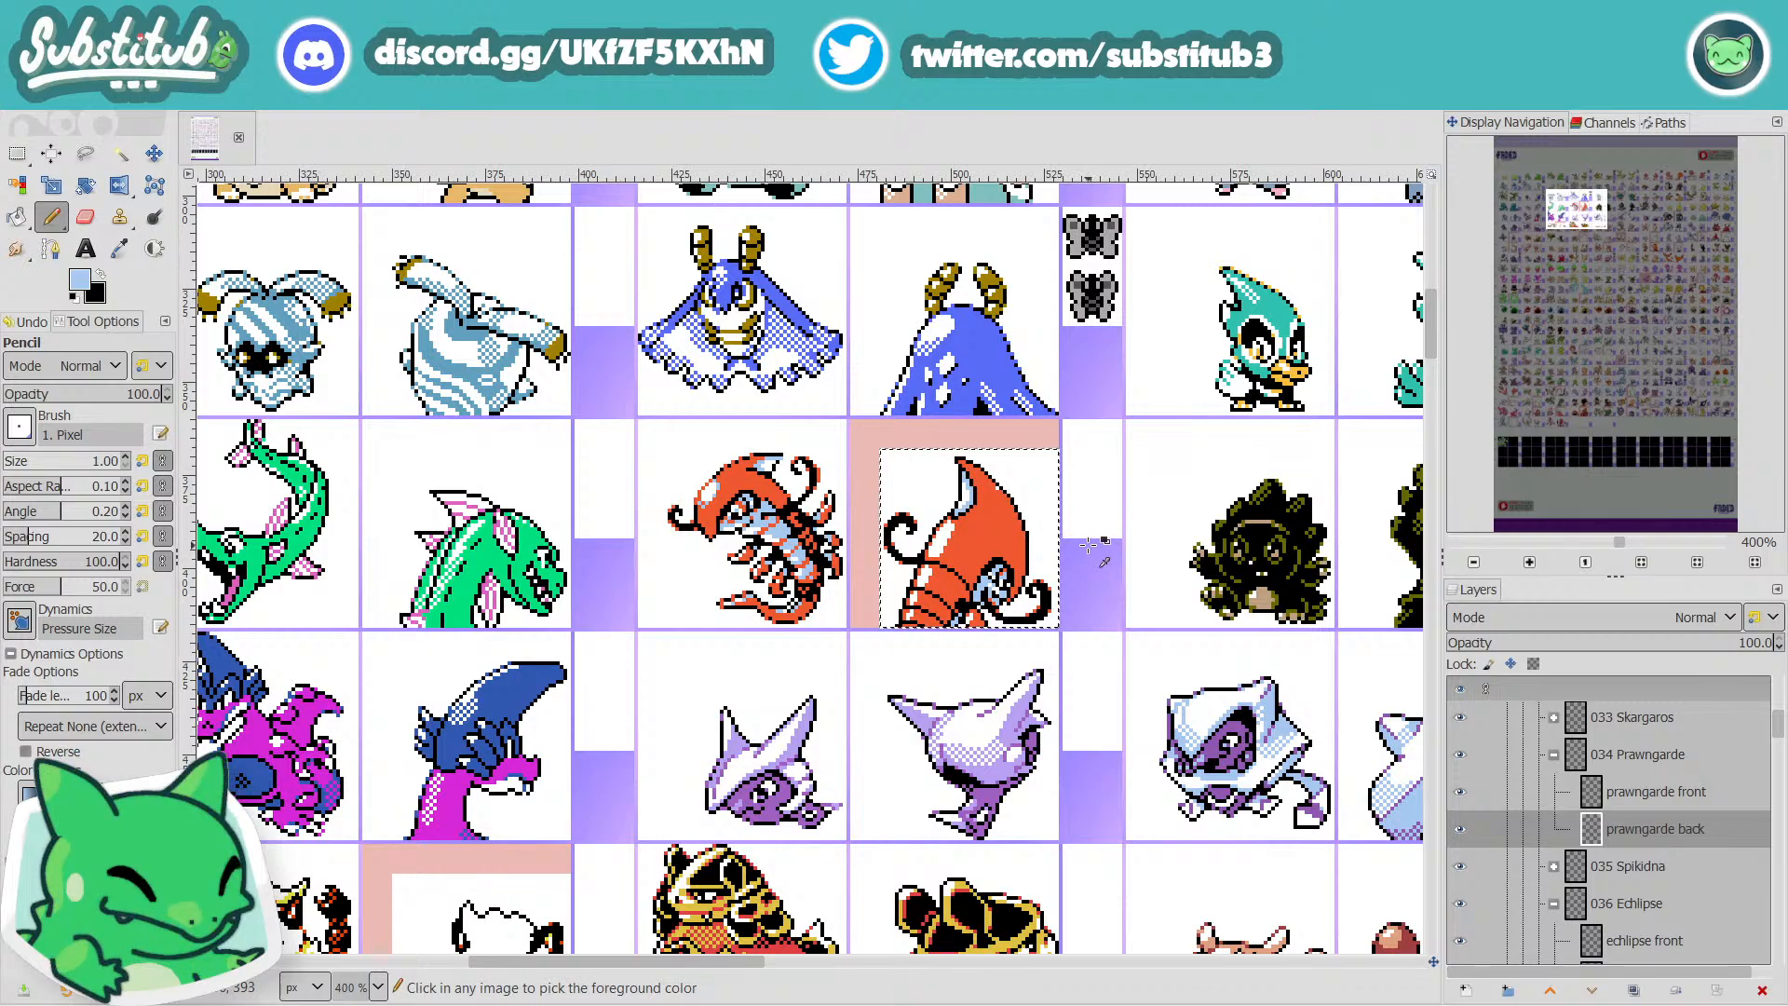
Pick white from the back sprite's horn and pencil the orange pixels at the horn's tip white.
ctrl+scroll(964, 473, up, 5)
scroll(997, 456, up, 2)
scroll(994, 483, down, 4)
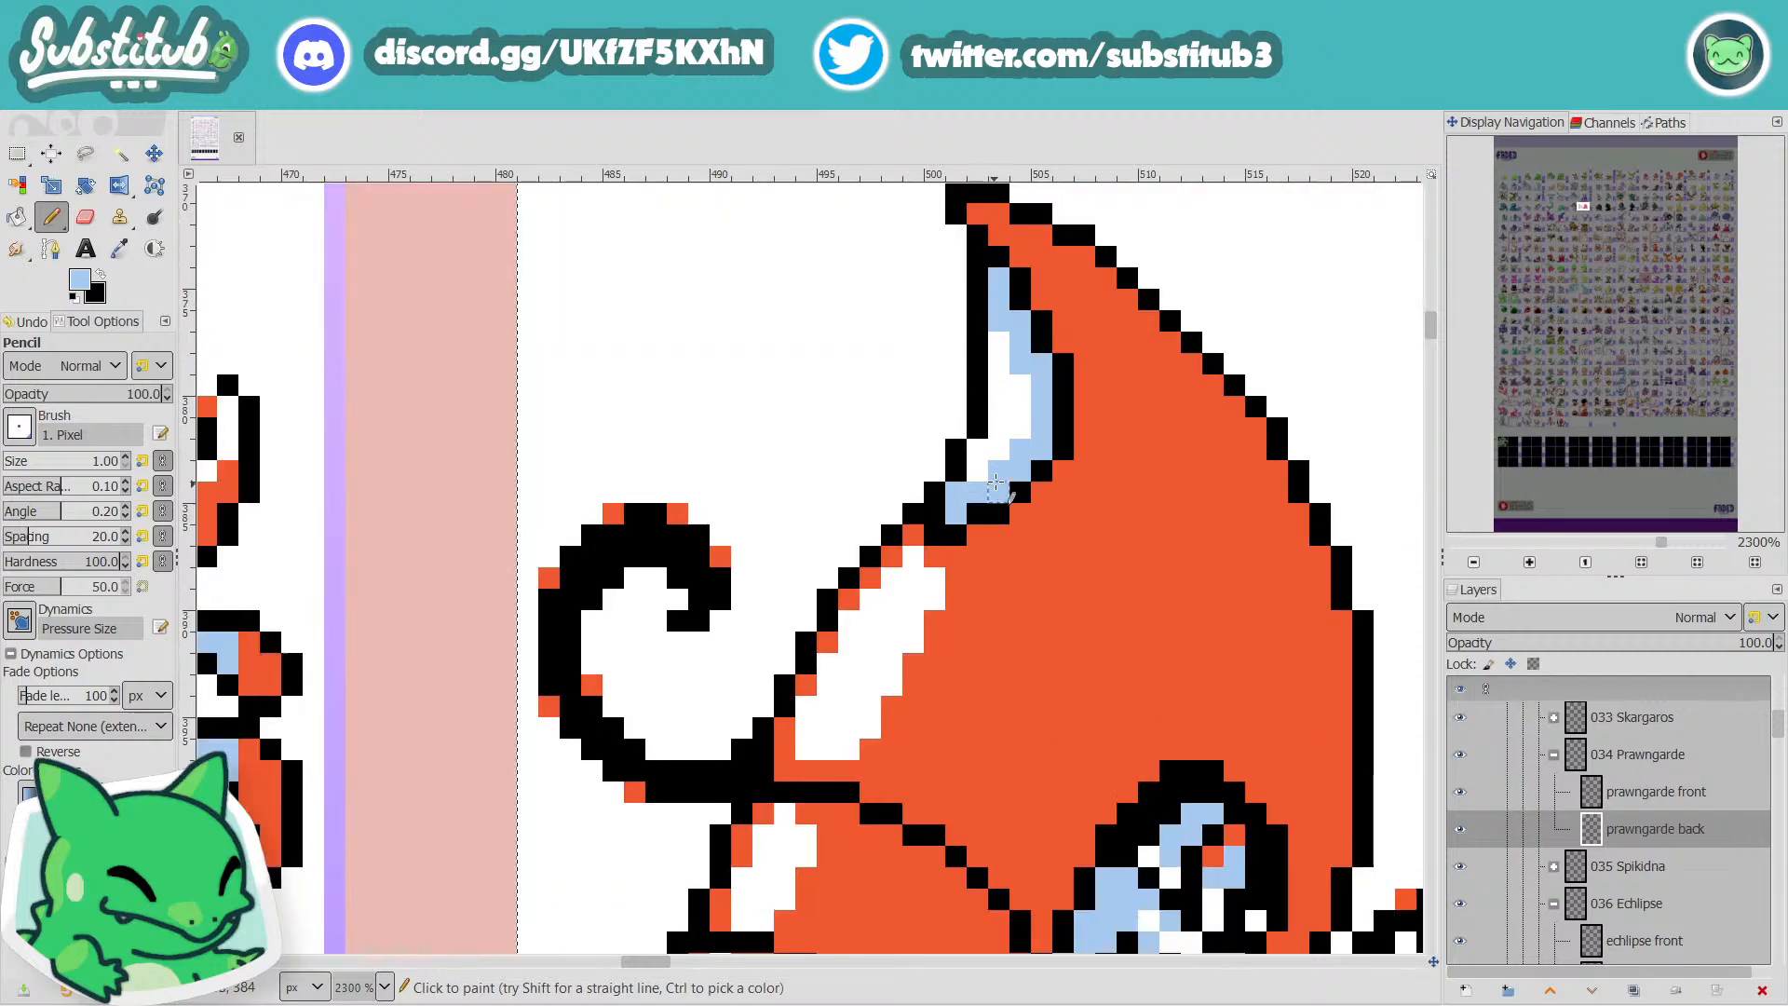
ctrl+click(990, 454)
scroll(996, 470, up, 5)
drag(988, 599, 1020, 619)
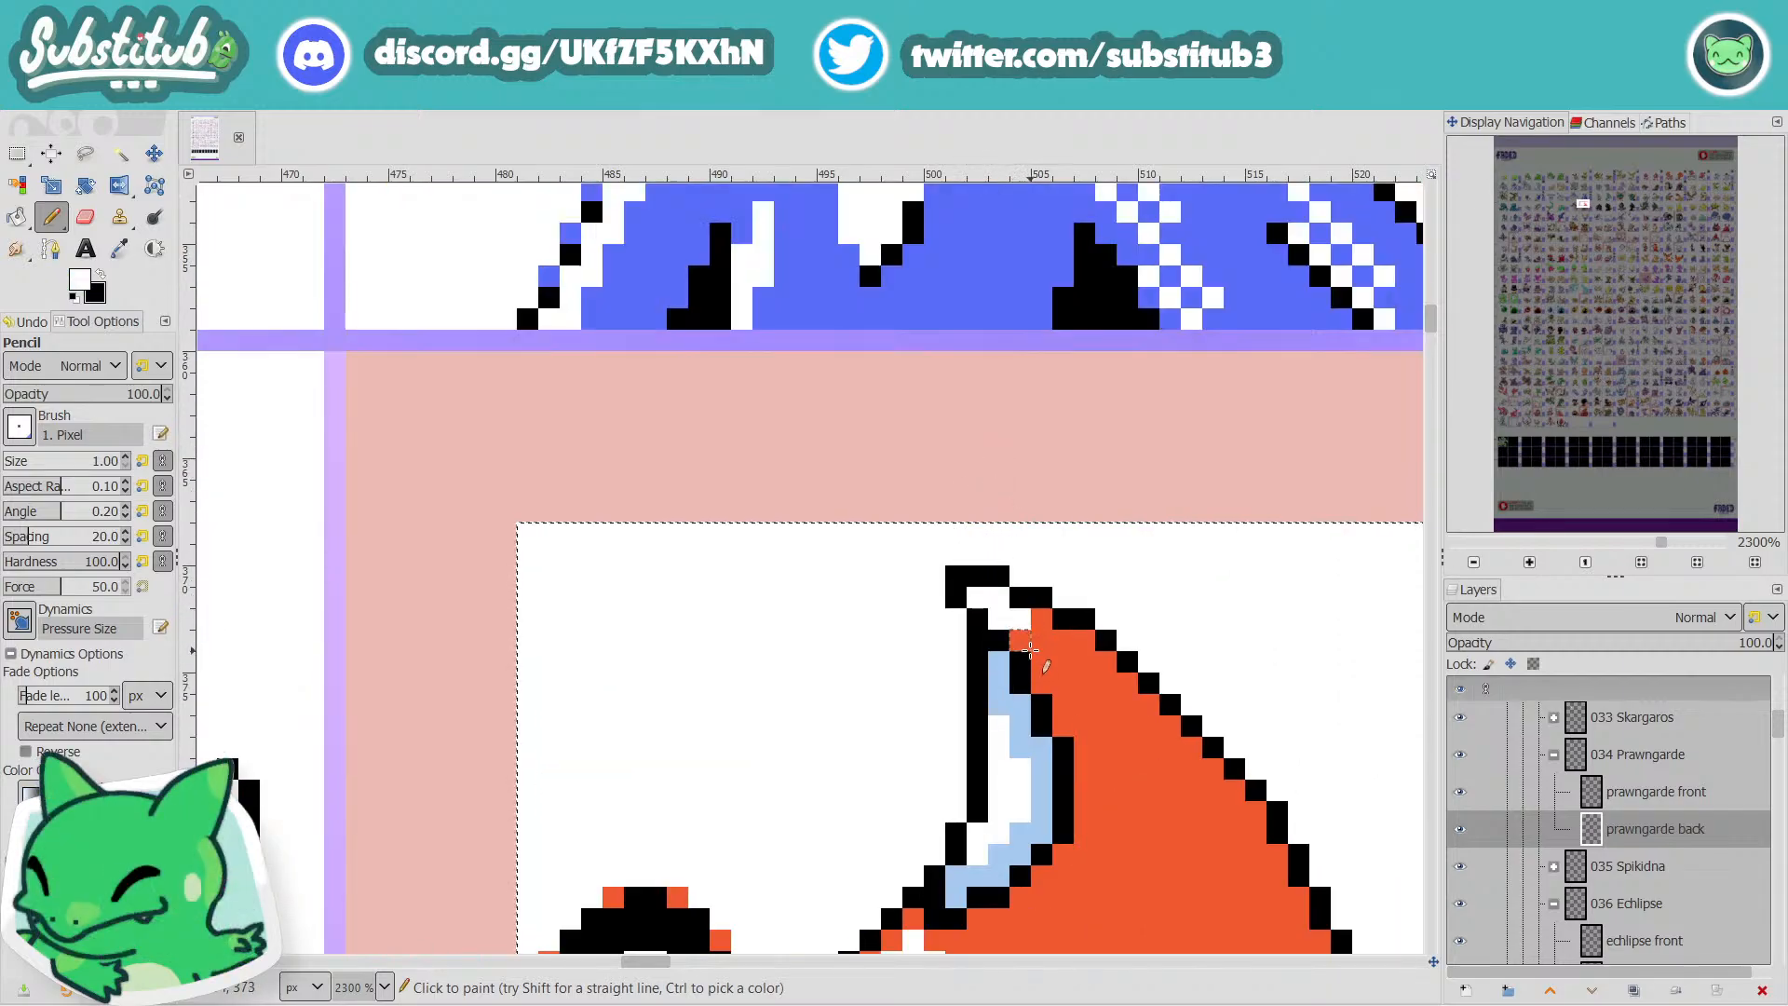
Pick light blue from the front sprite, pencil it at the lower edge of the head highlight on the prawngarde front layer, and save.
ctrl+scroll(1024, 642, down, 2)
scroll(1029, 648, down, 5)
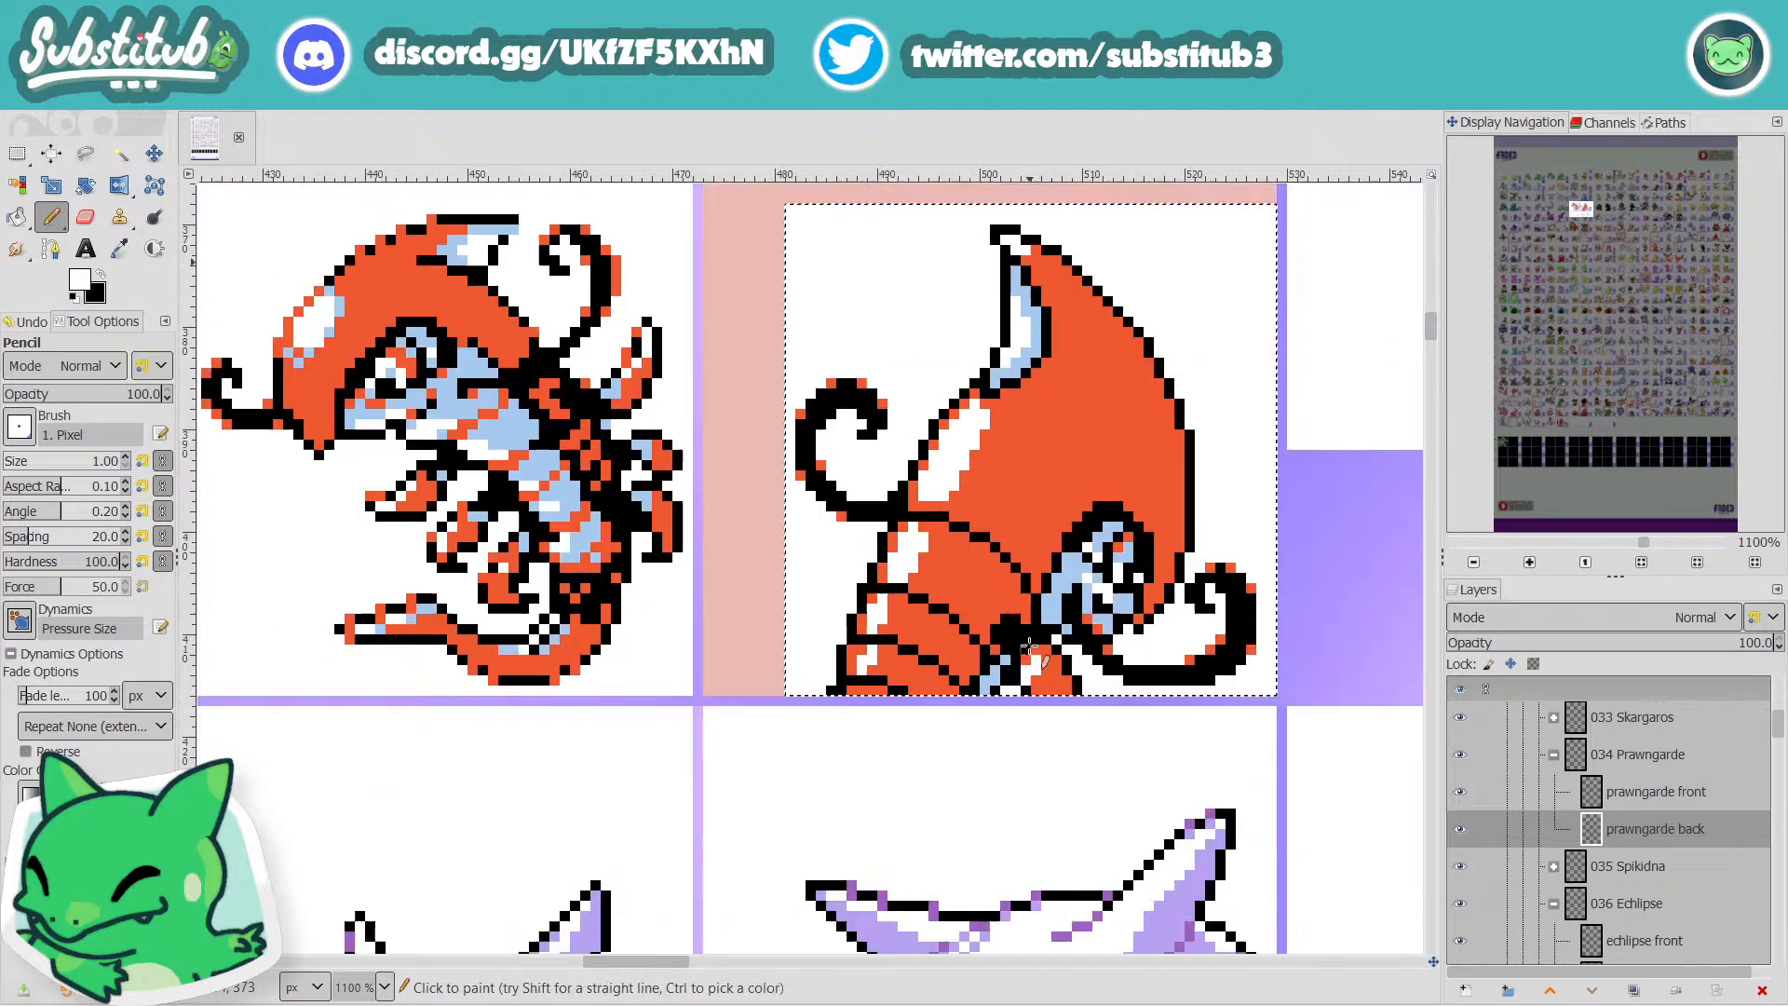
click(119, 248)
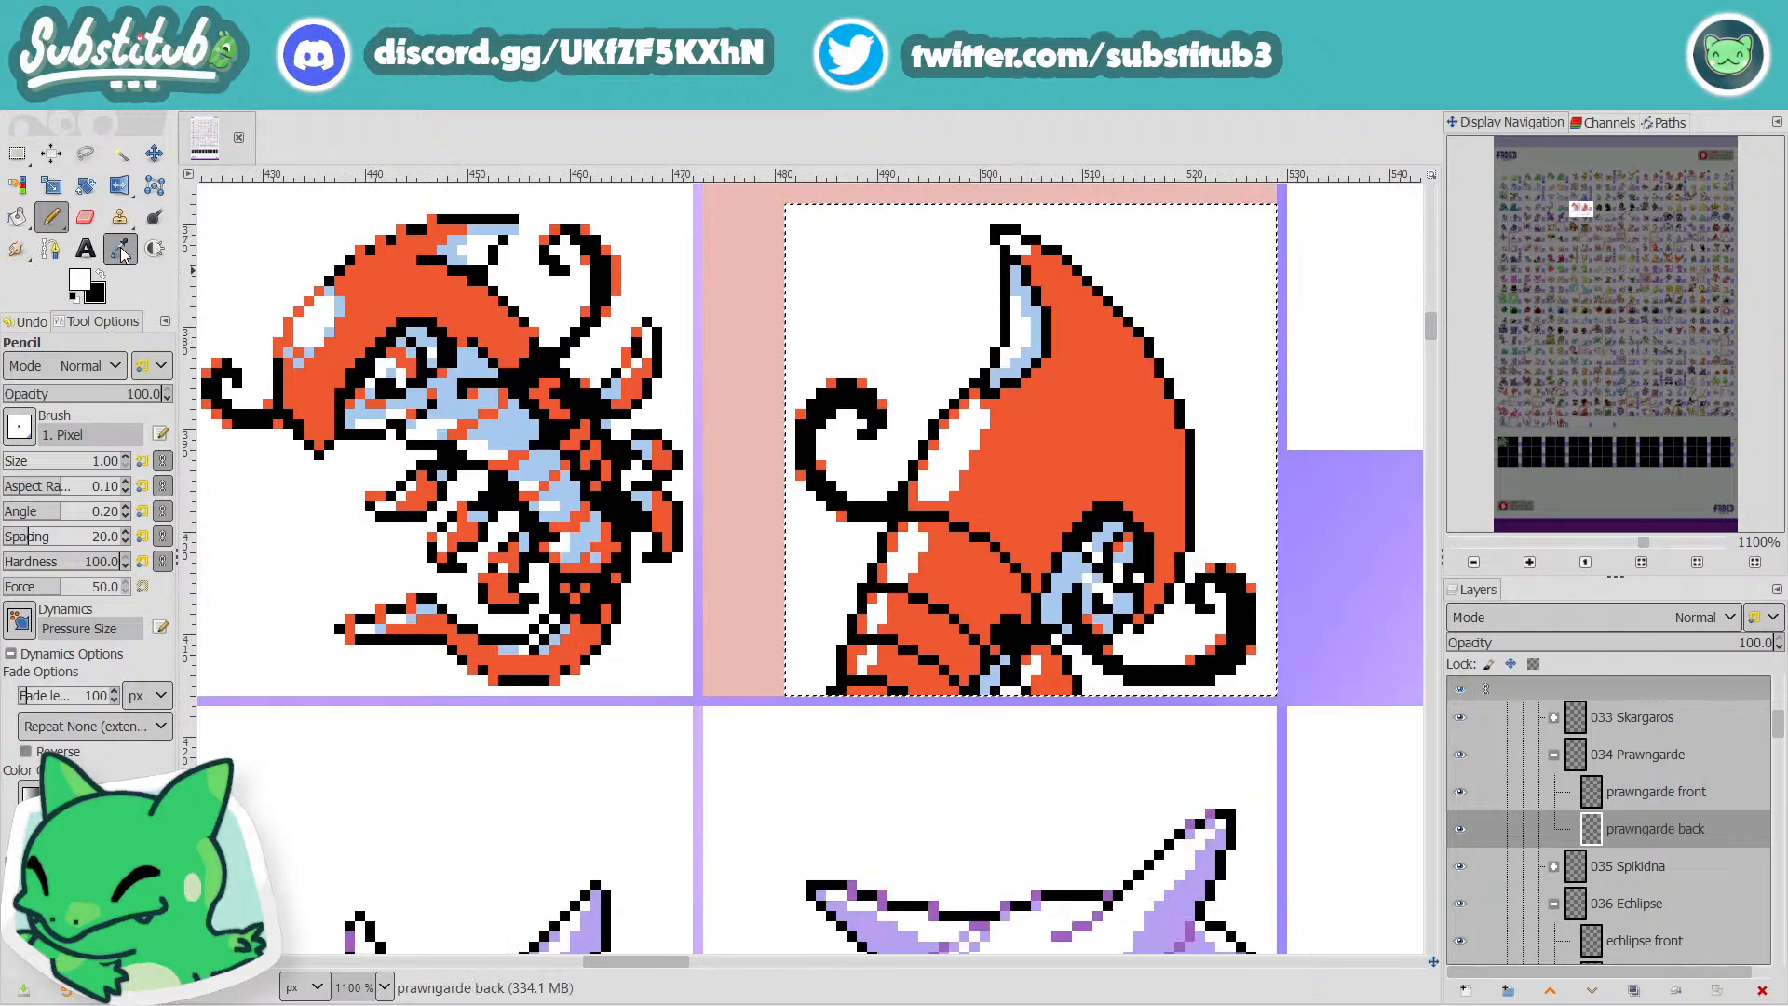
click(447, 391)
click(1658, 793)
key(n)
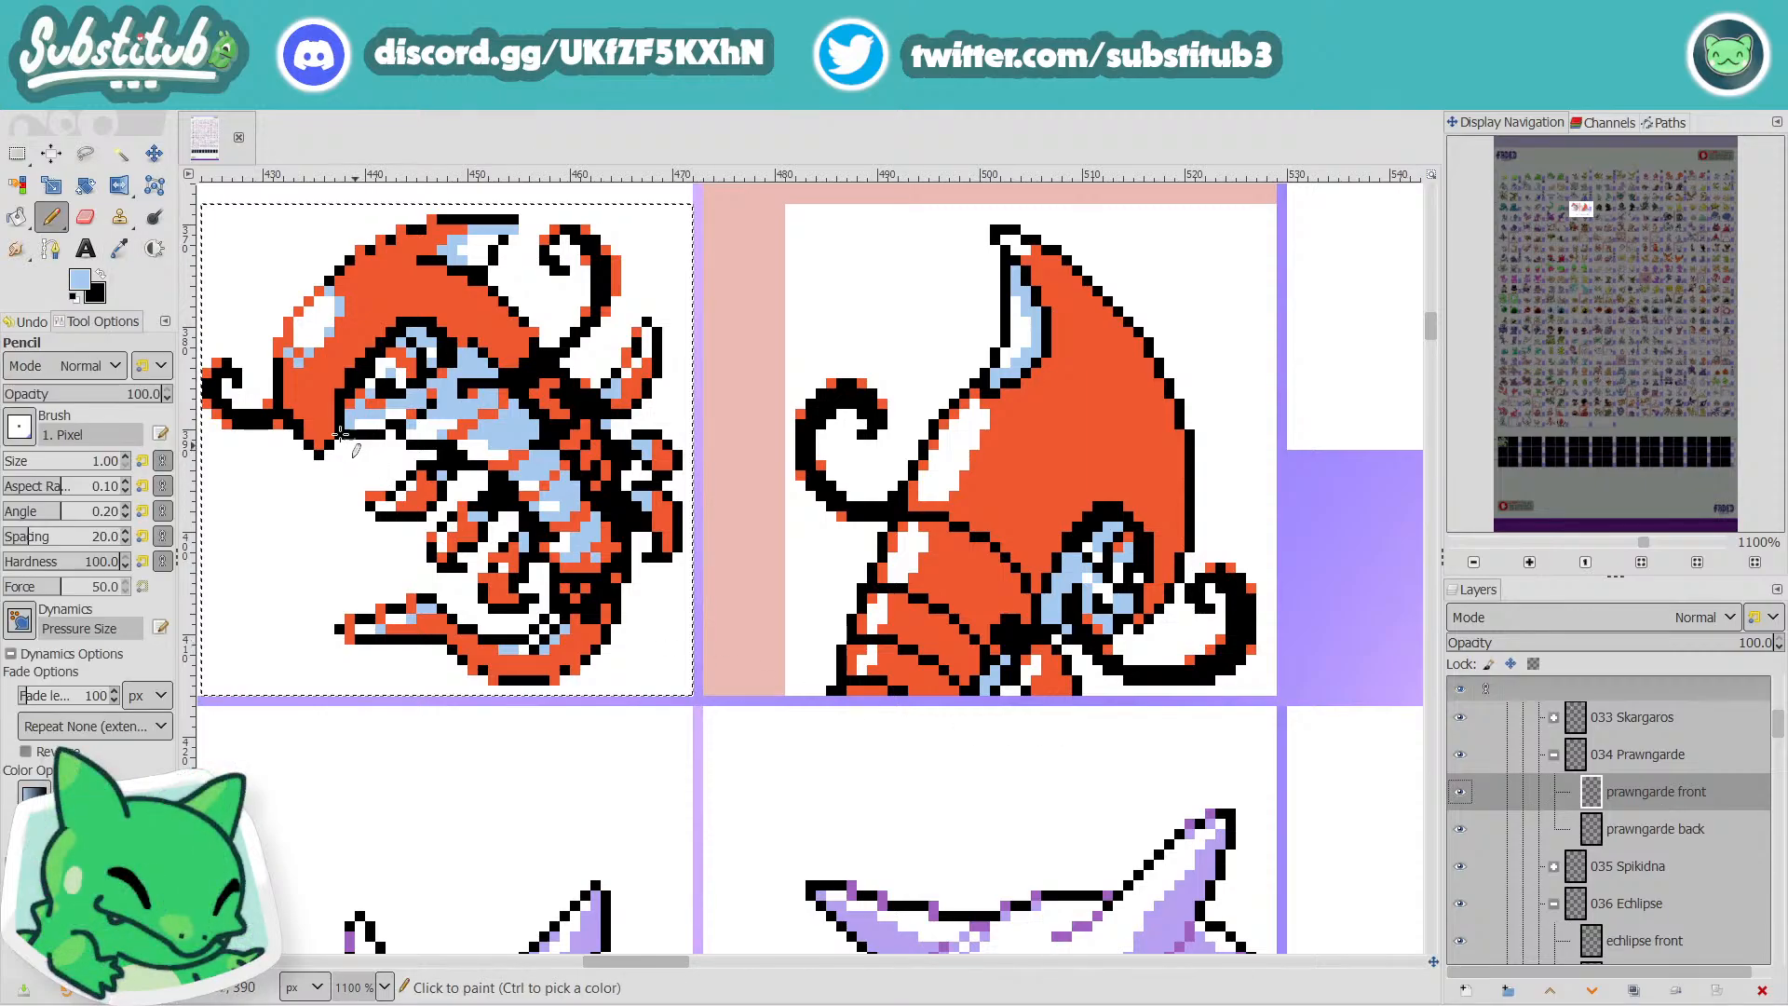
click(299, 361)
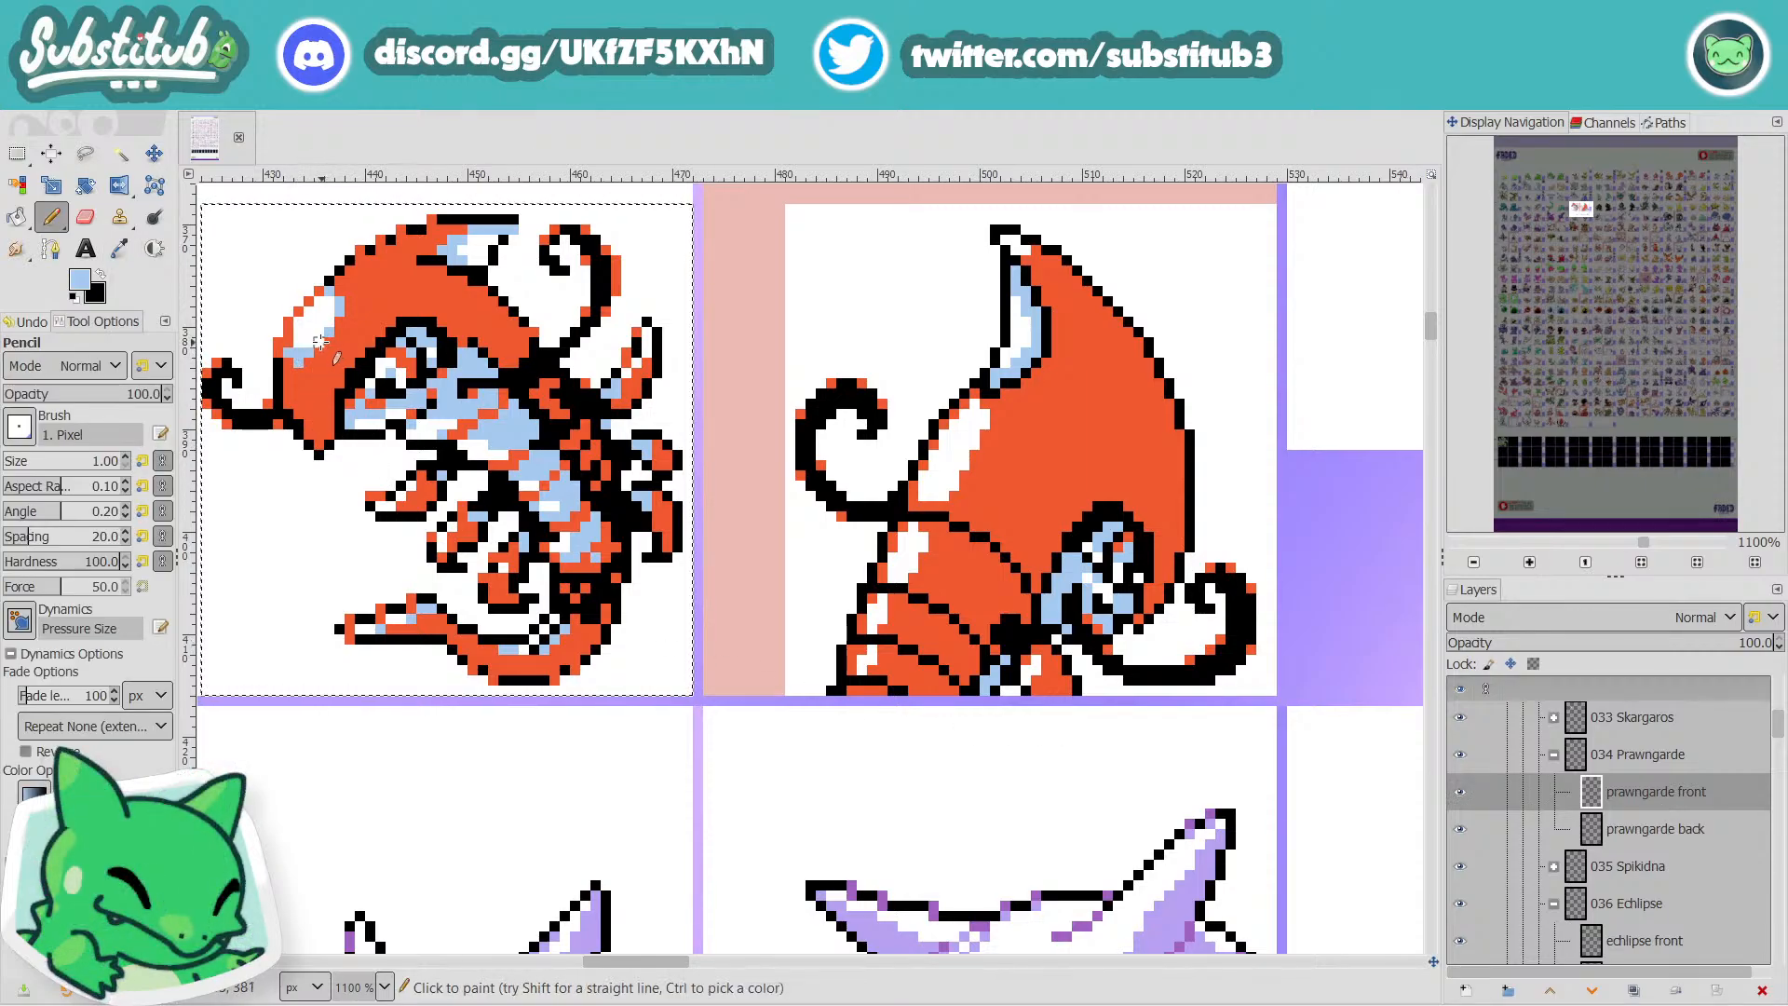
key(ctrl+s)
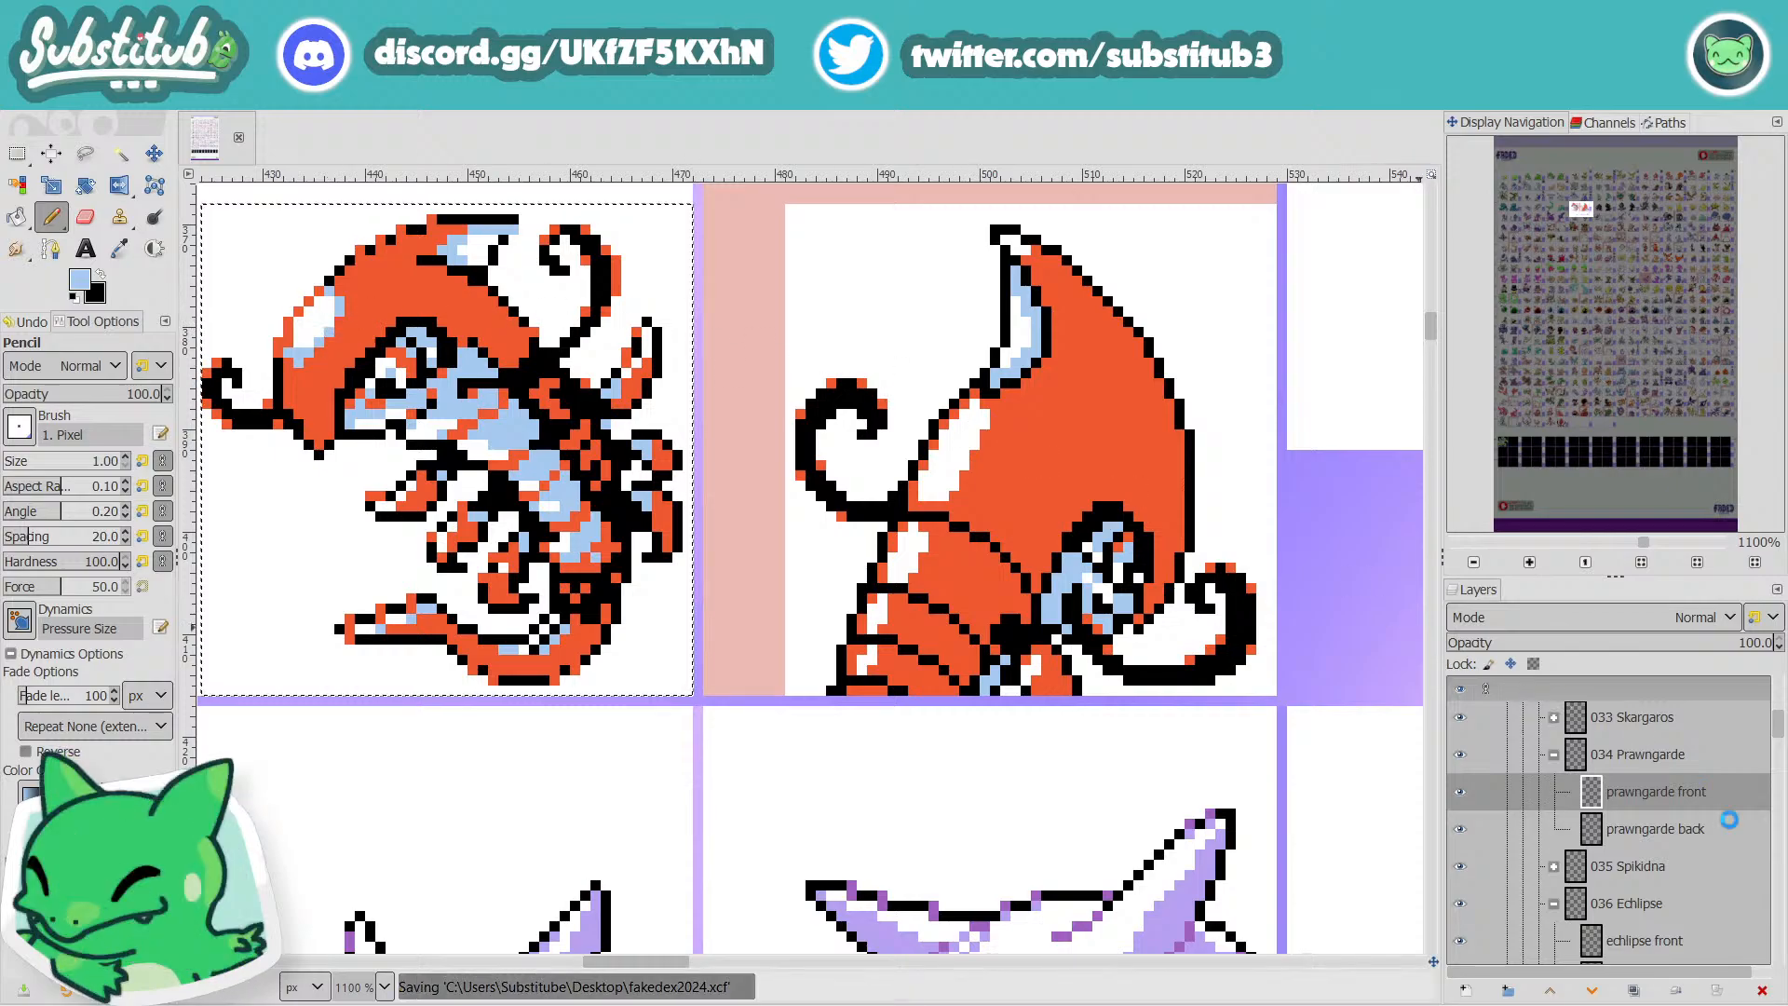
On the prawngarde back layer, pencil light blue pixels at the upper right edge of the head shell's white highlight, undoing misplaced ones.
click(1649, 840)
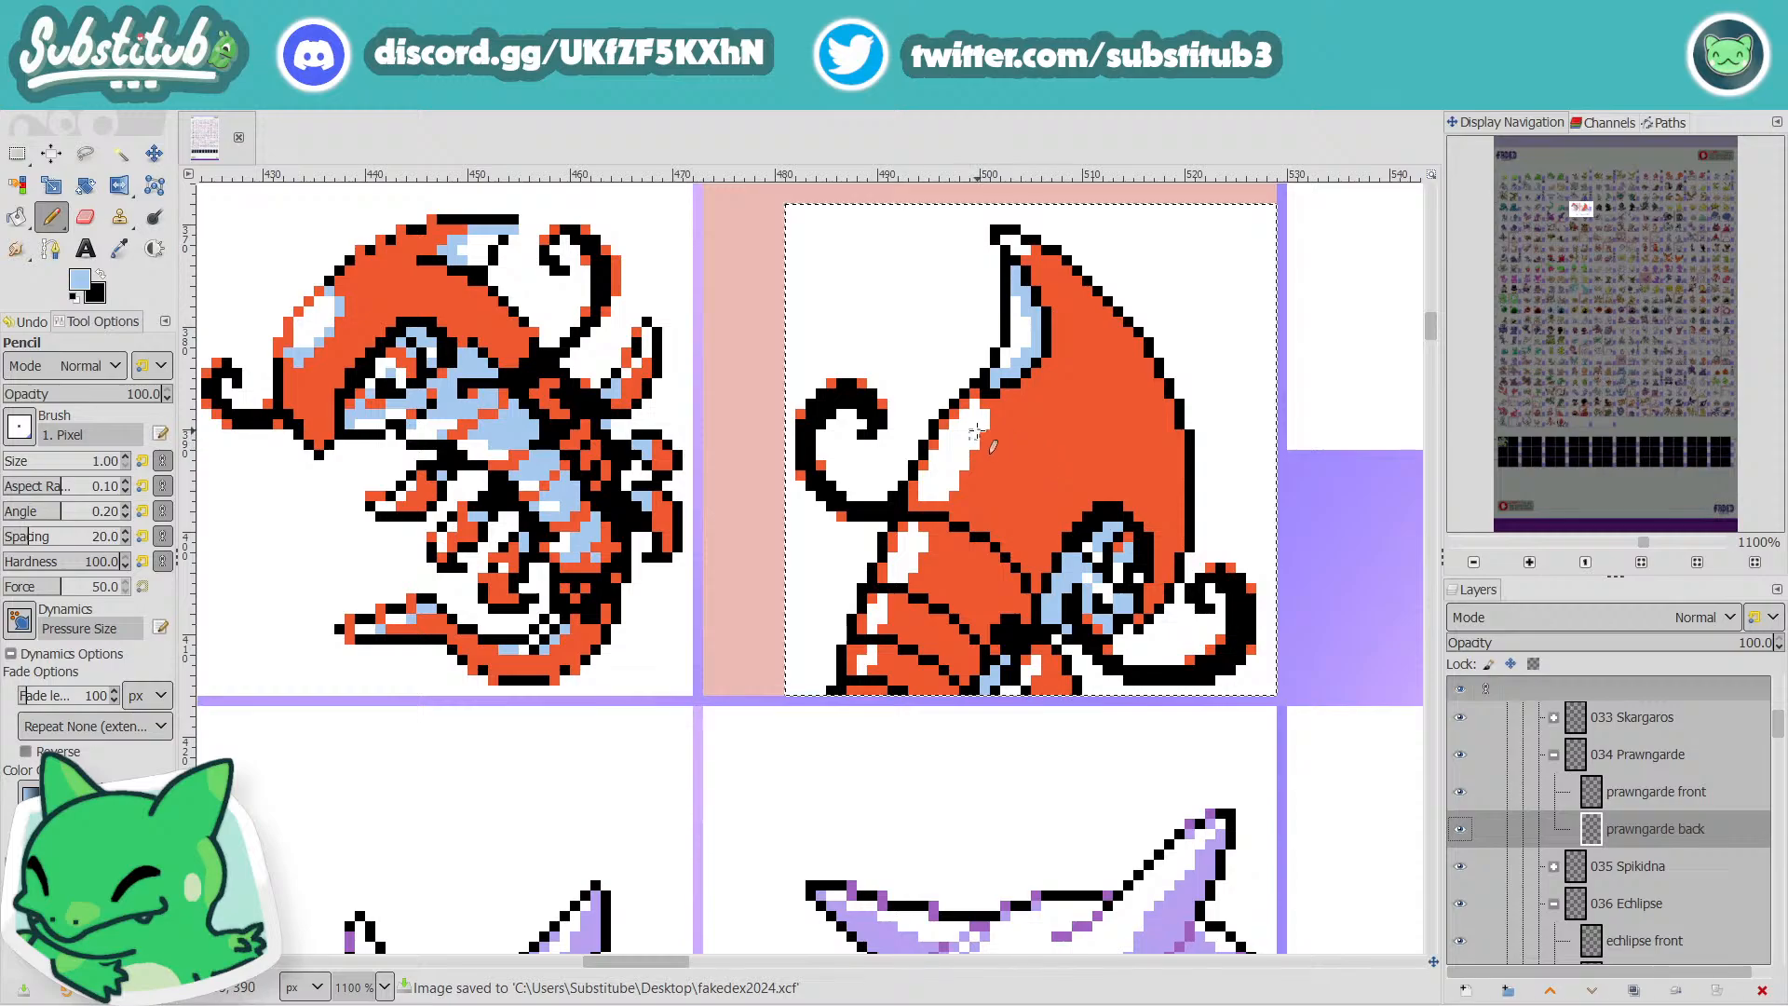
scroll(974, 433, down, 4)
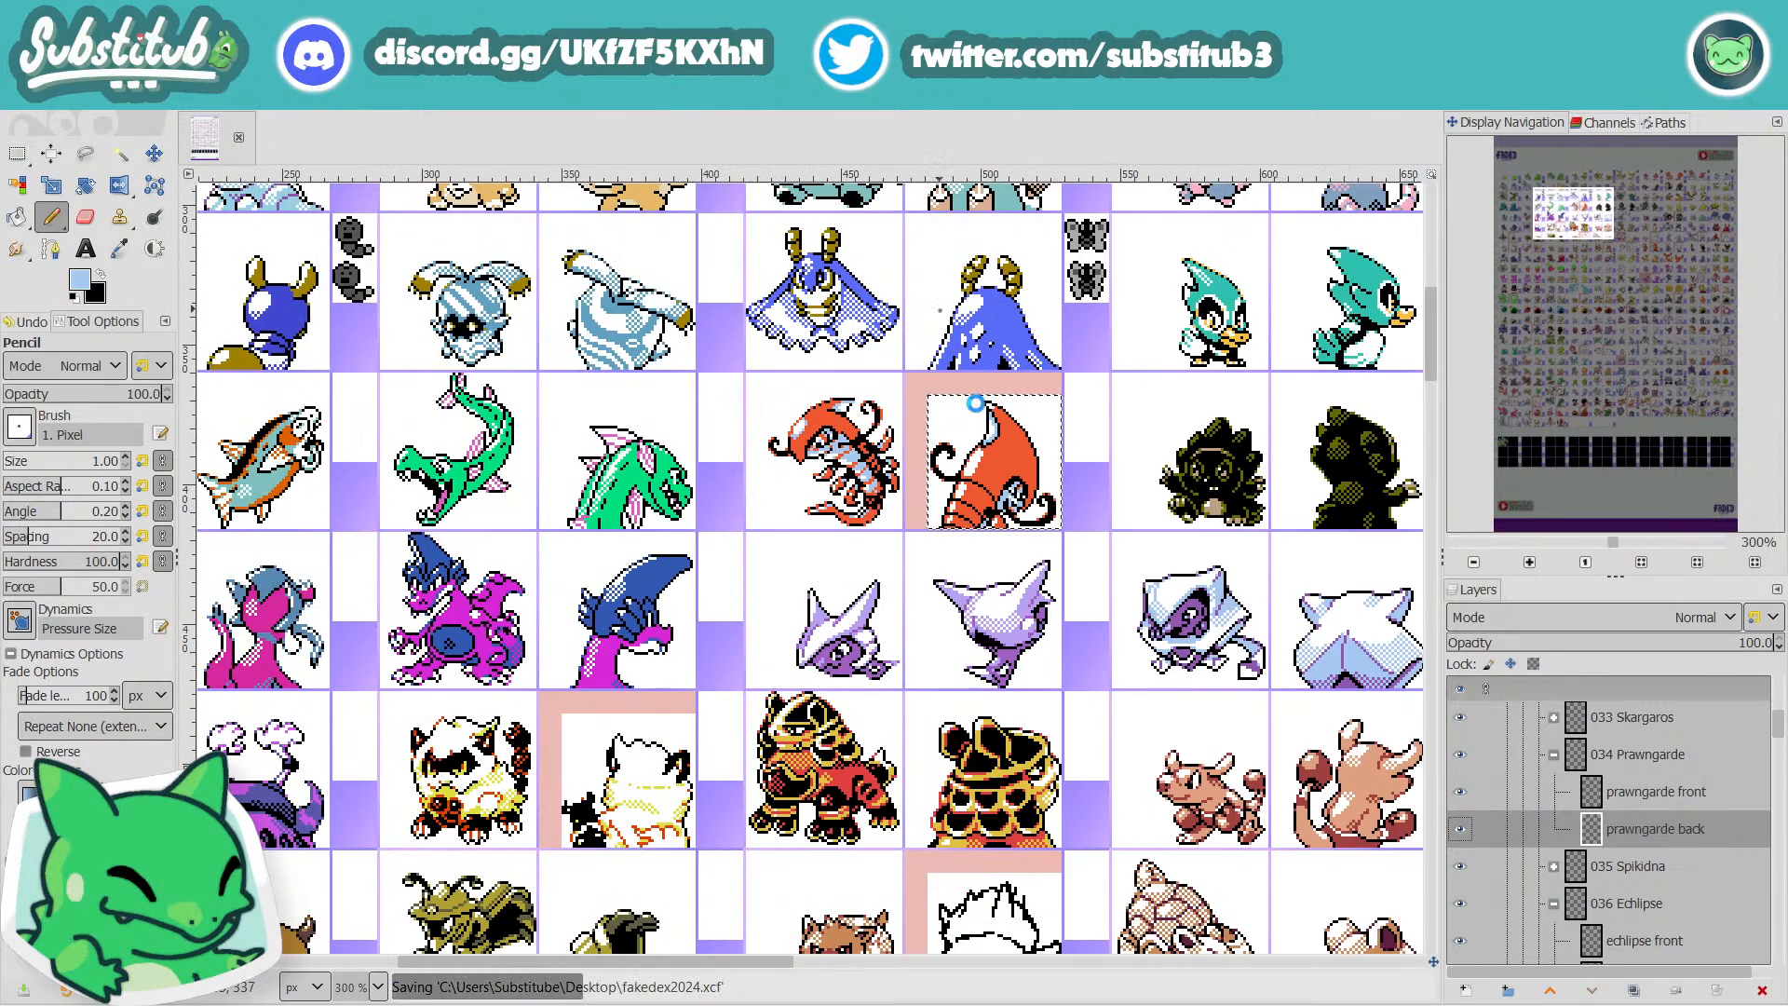
scroll(977, 496, up, 4)
scroll(977, 497, up, 2)
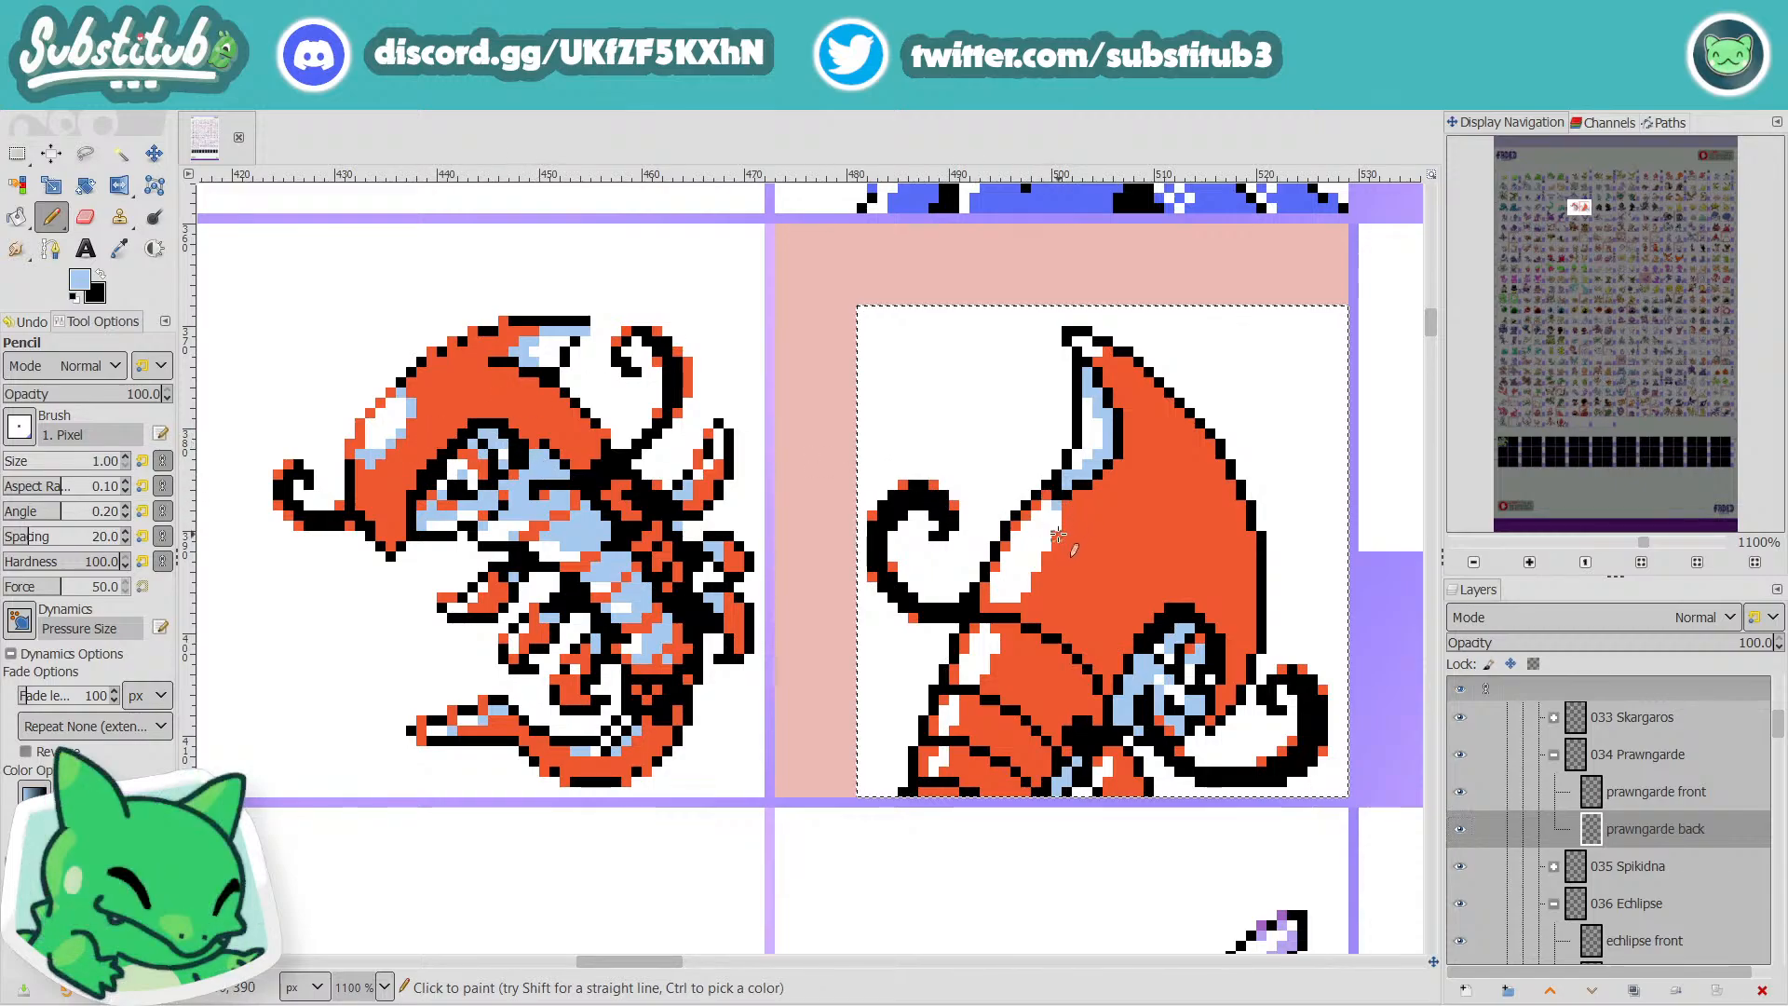
drag(1045, 558, 1045, 575)
key(ctrl+x)
scroll(1057, 555, up, 2)
key(ctrl+z)
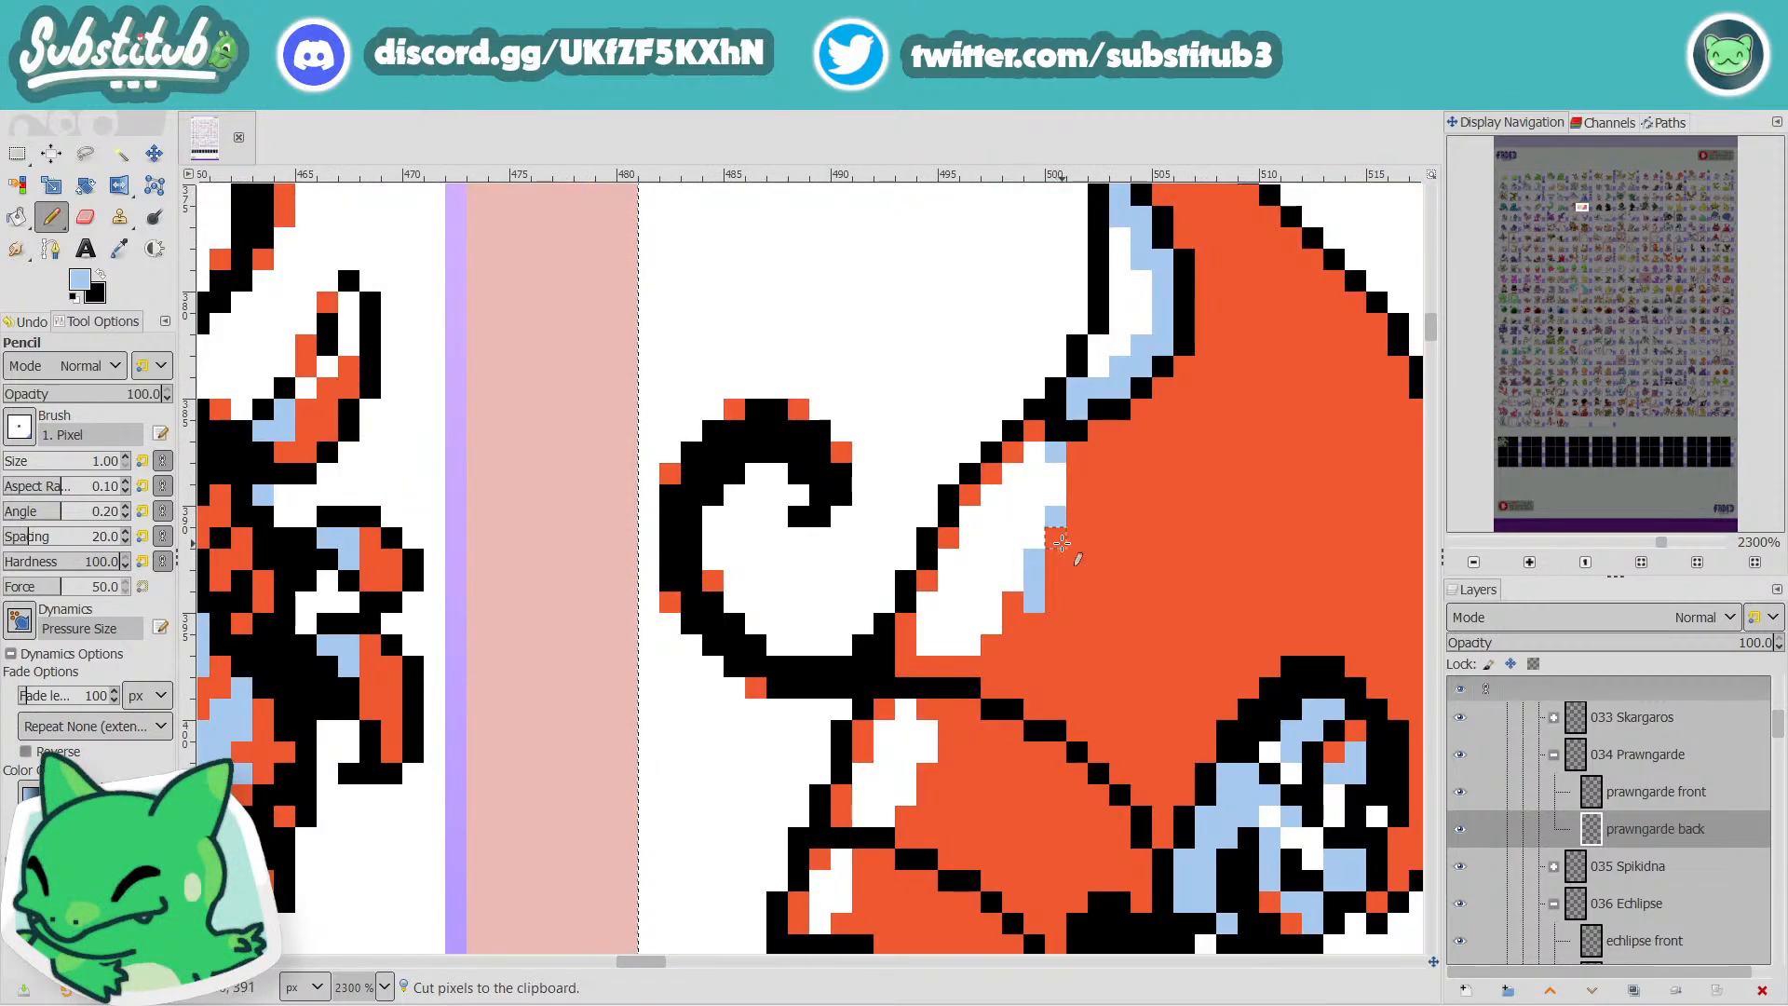
key(ctrl+z)
Continue the light blue shading down the right side of the head shell's white highlight and along its bottom edge.
click(1058, 540)
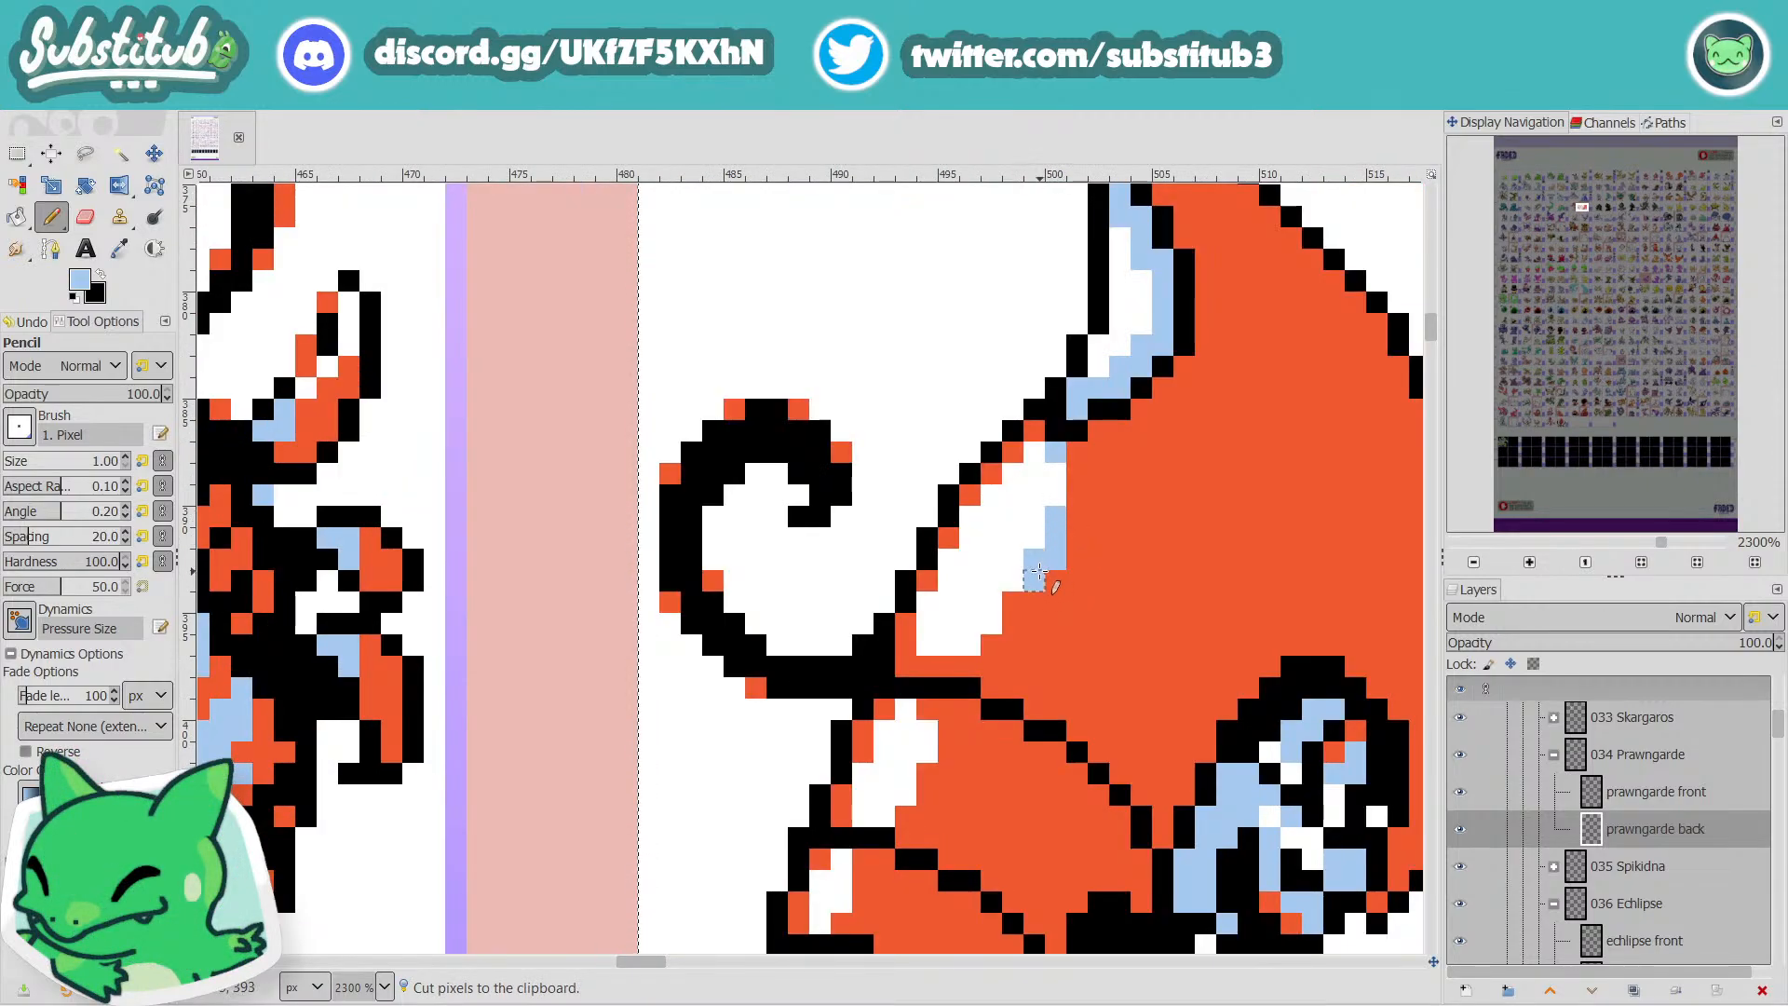
drag(1033, 564, 989, 652)
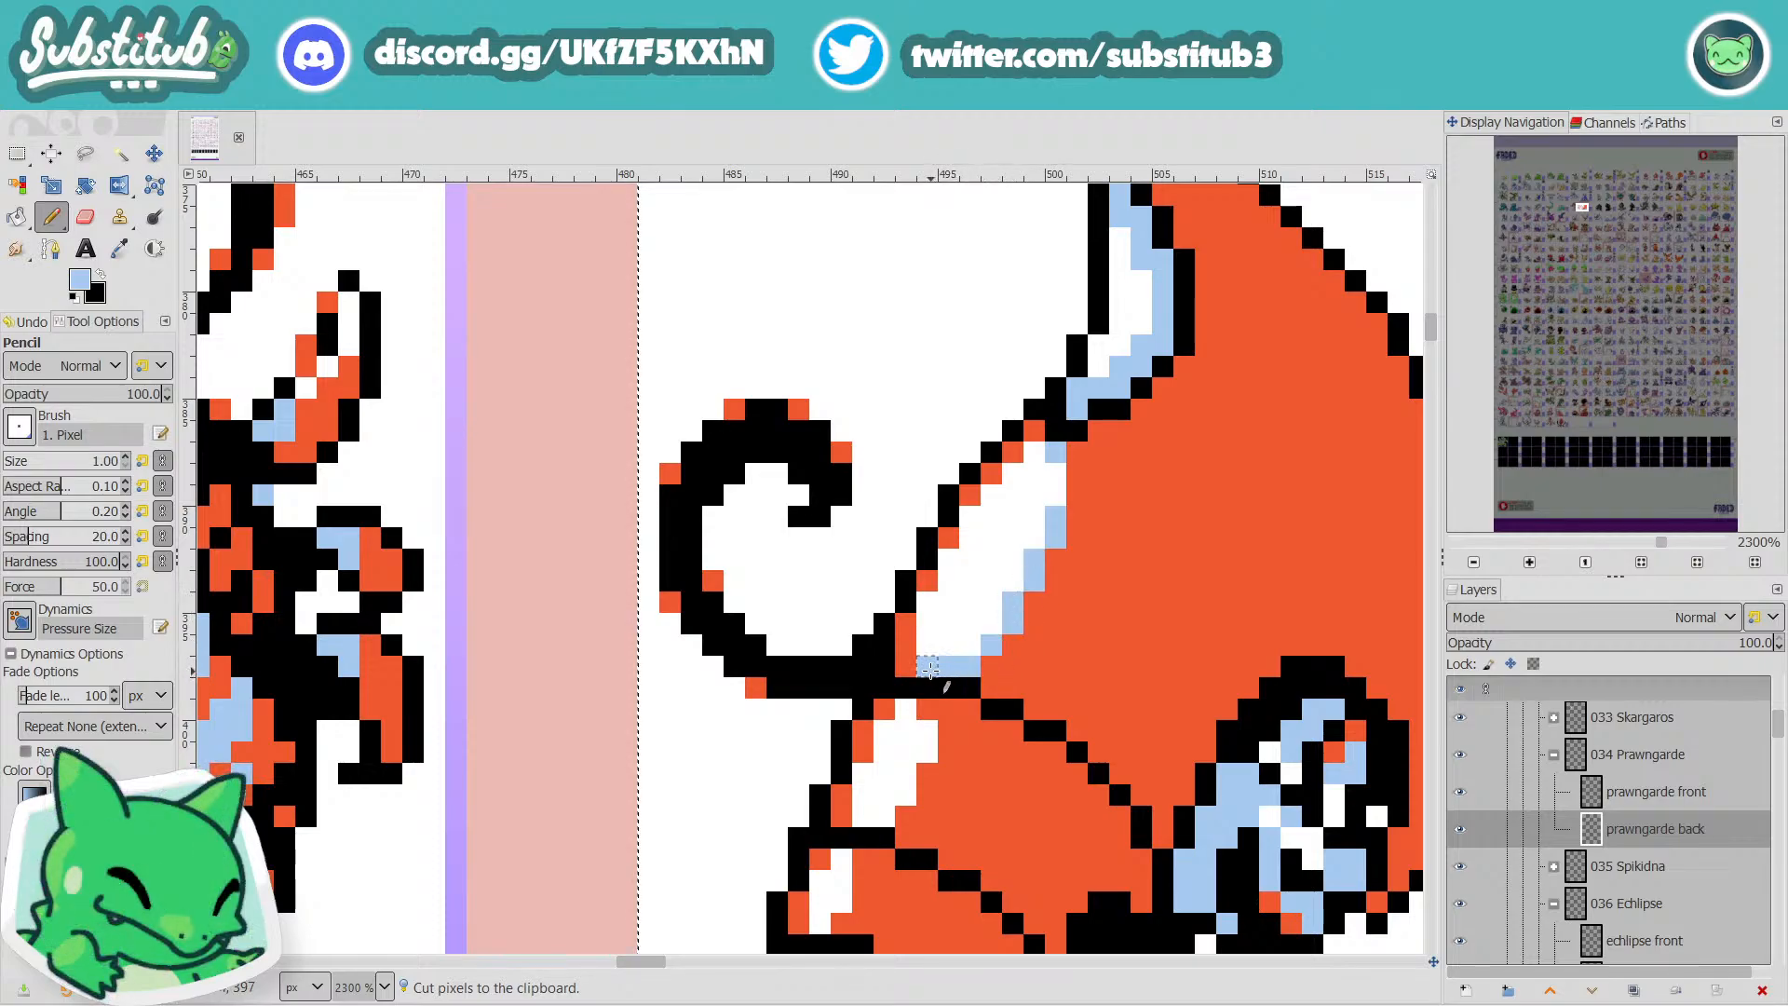
scroll(1034, 619, down, 3)
scroll(1041, 615, up, 3)
mouse_move(931, 540)
mouse_down()
mouse_move(960, 582)
mouse_move(1010, 545)
mouse_move(960, 563)
mouse_move(936, 545)
mouse_move(952, 548)
mouse_up()
scroll(951, 548, down, 5)
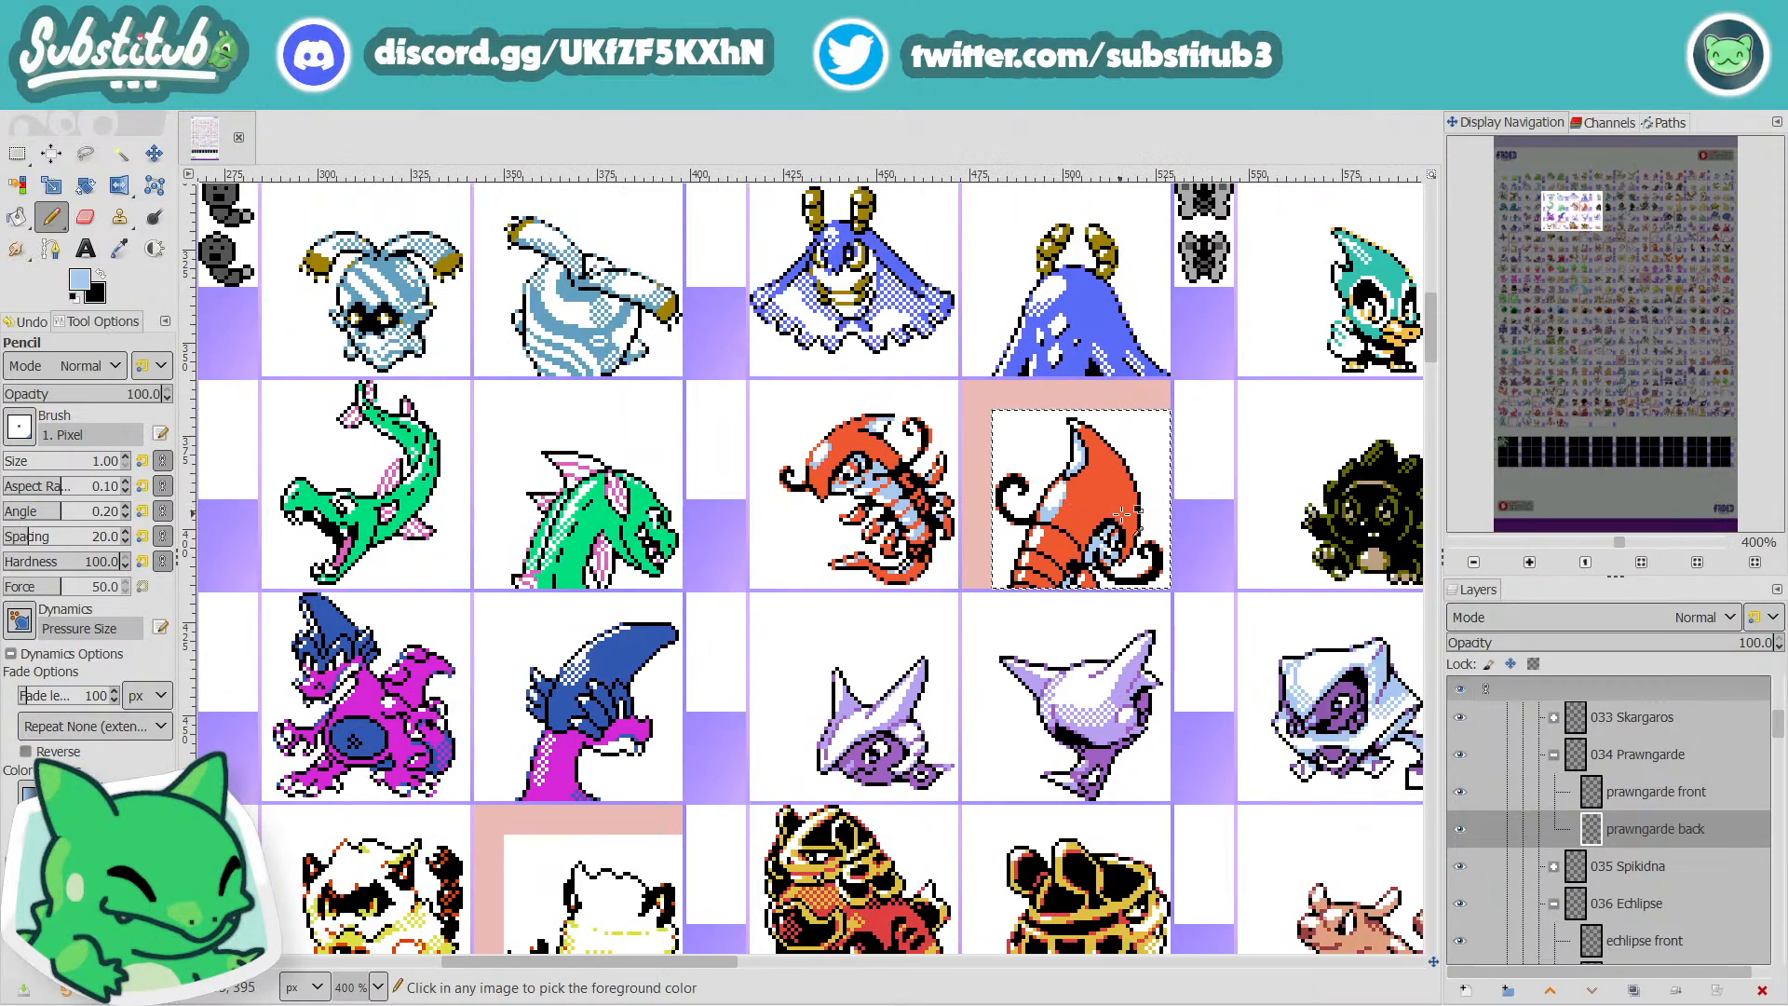
Pencil more light blue pixels along the upper right edge of the head shell's white highlight on the prawngarde back sprite.
scroll(1107, 511, up, 5)
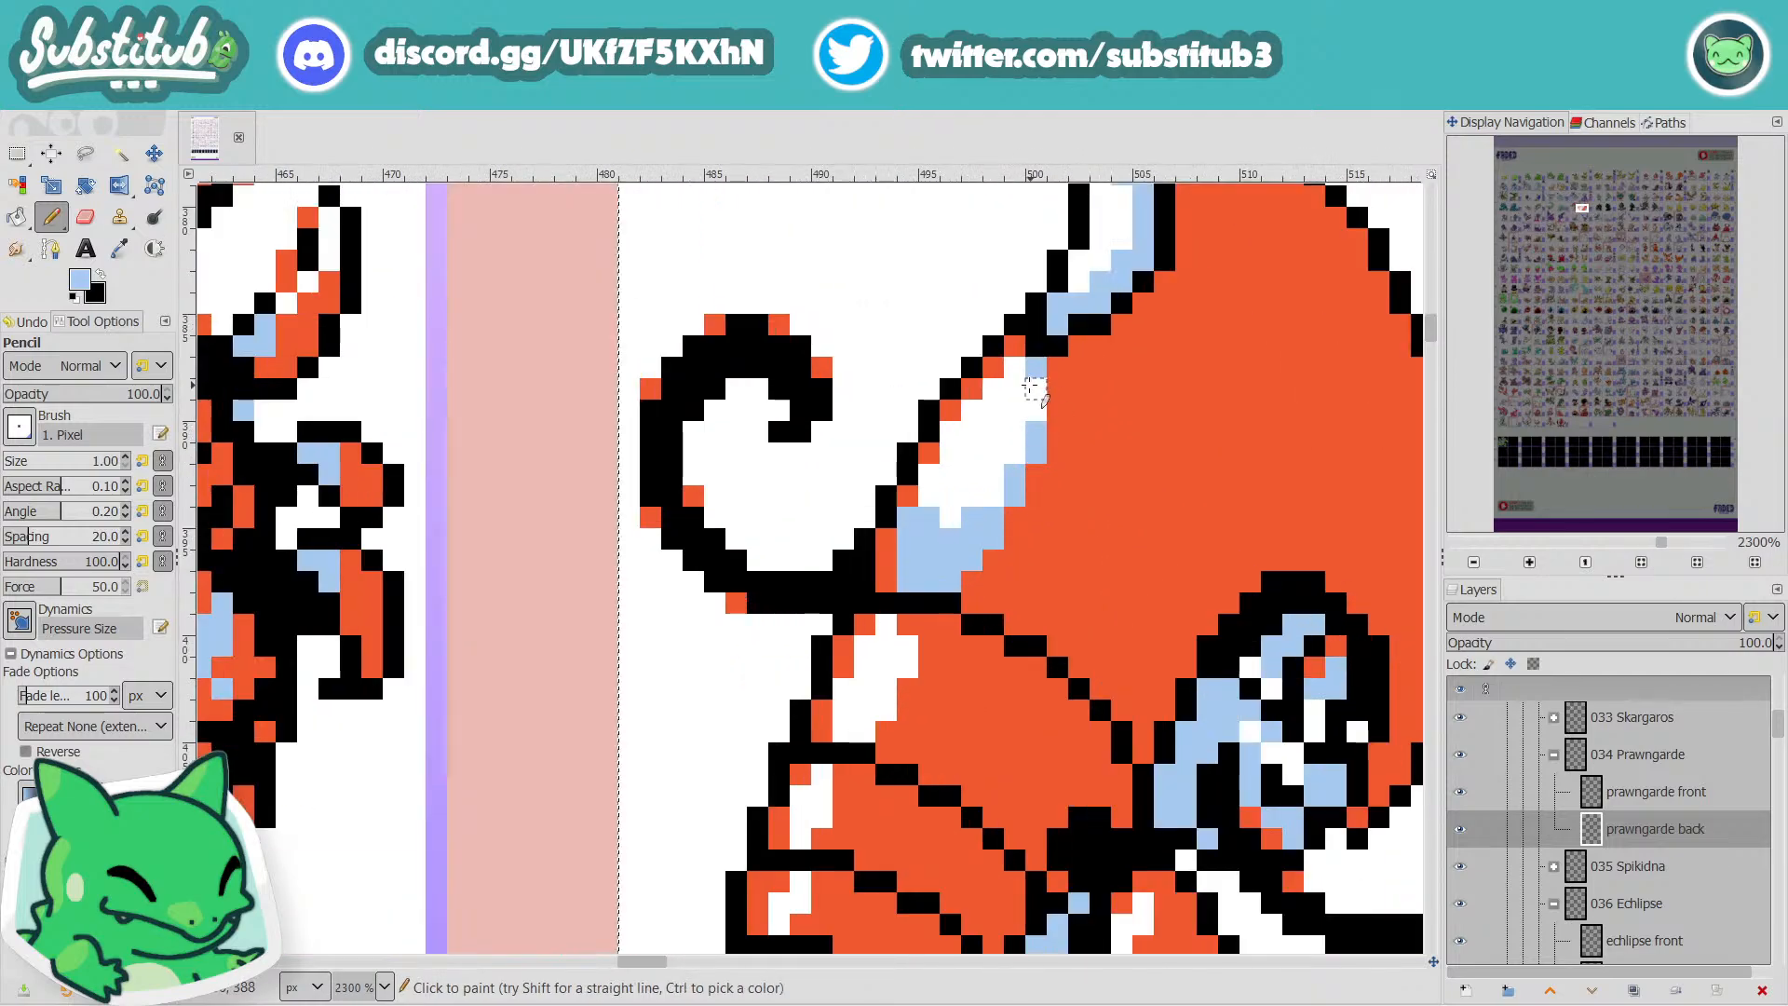
mouse_move(1030, 386)
mouse_down()
mouse_move(1017, 371)
mouse_move(995, 389)
mouse_move(1027, 408)
mouse_up()
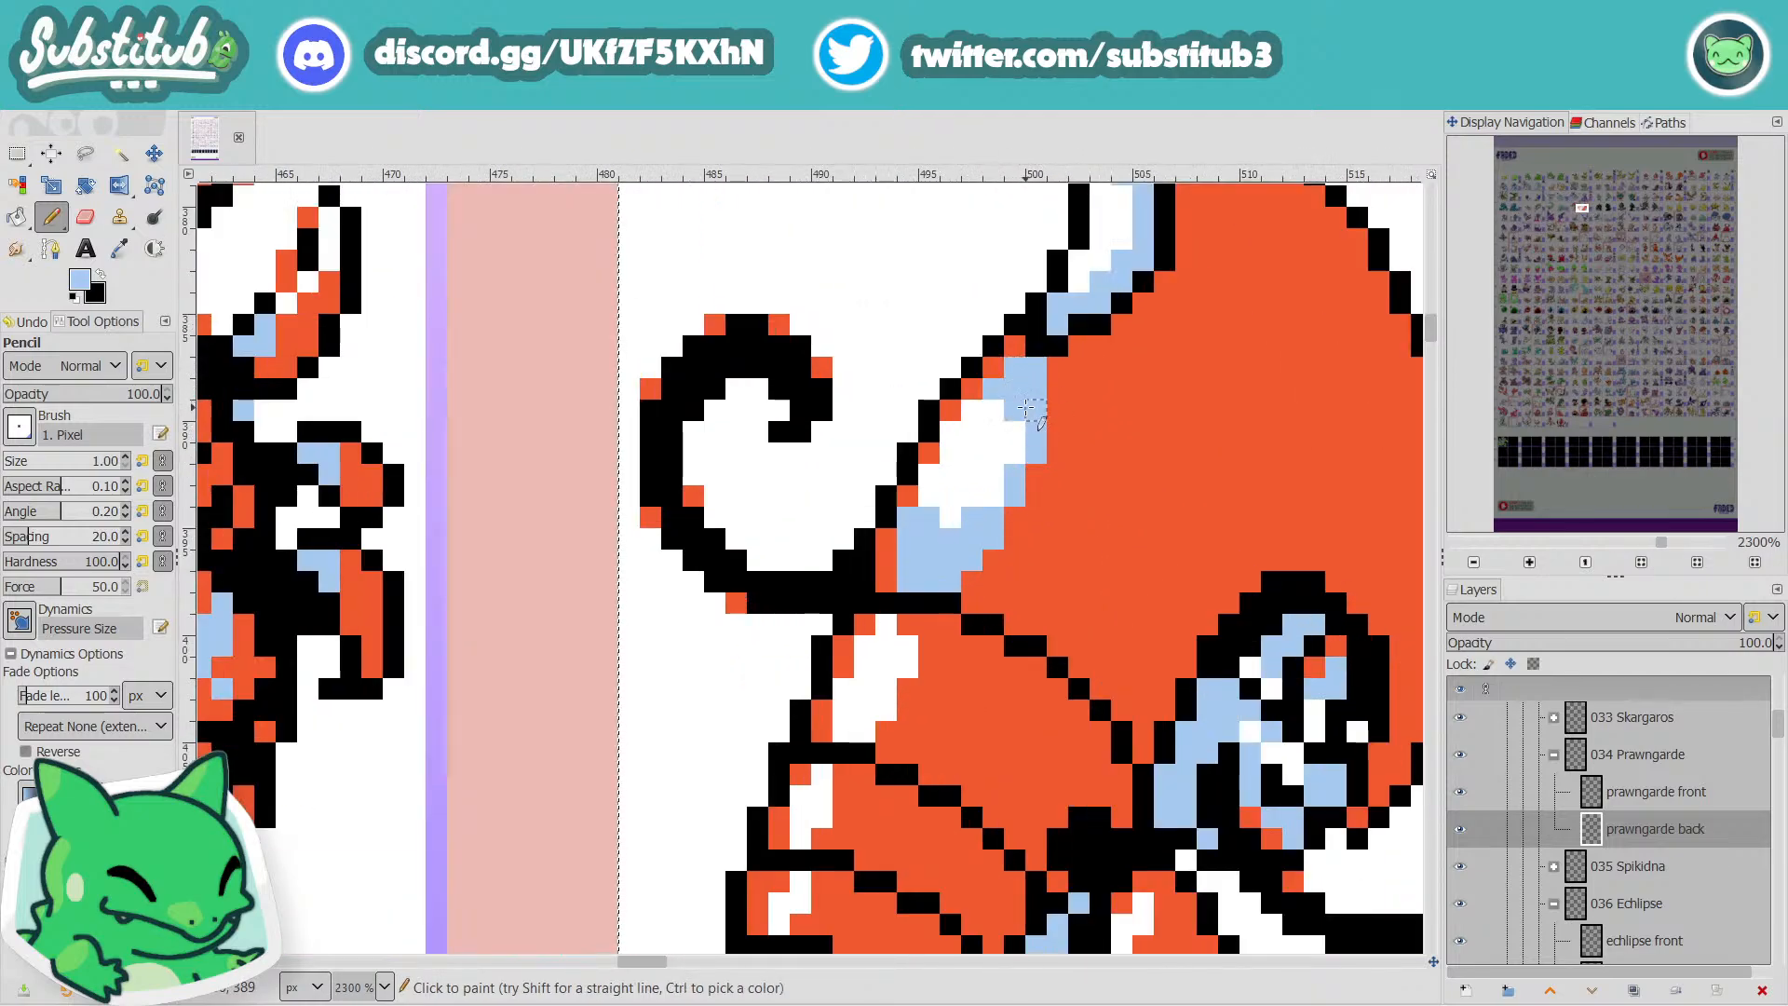
scroll(1027, 410, down, 5)
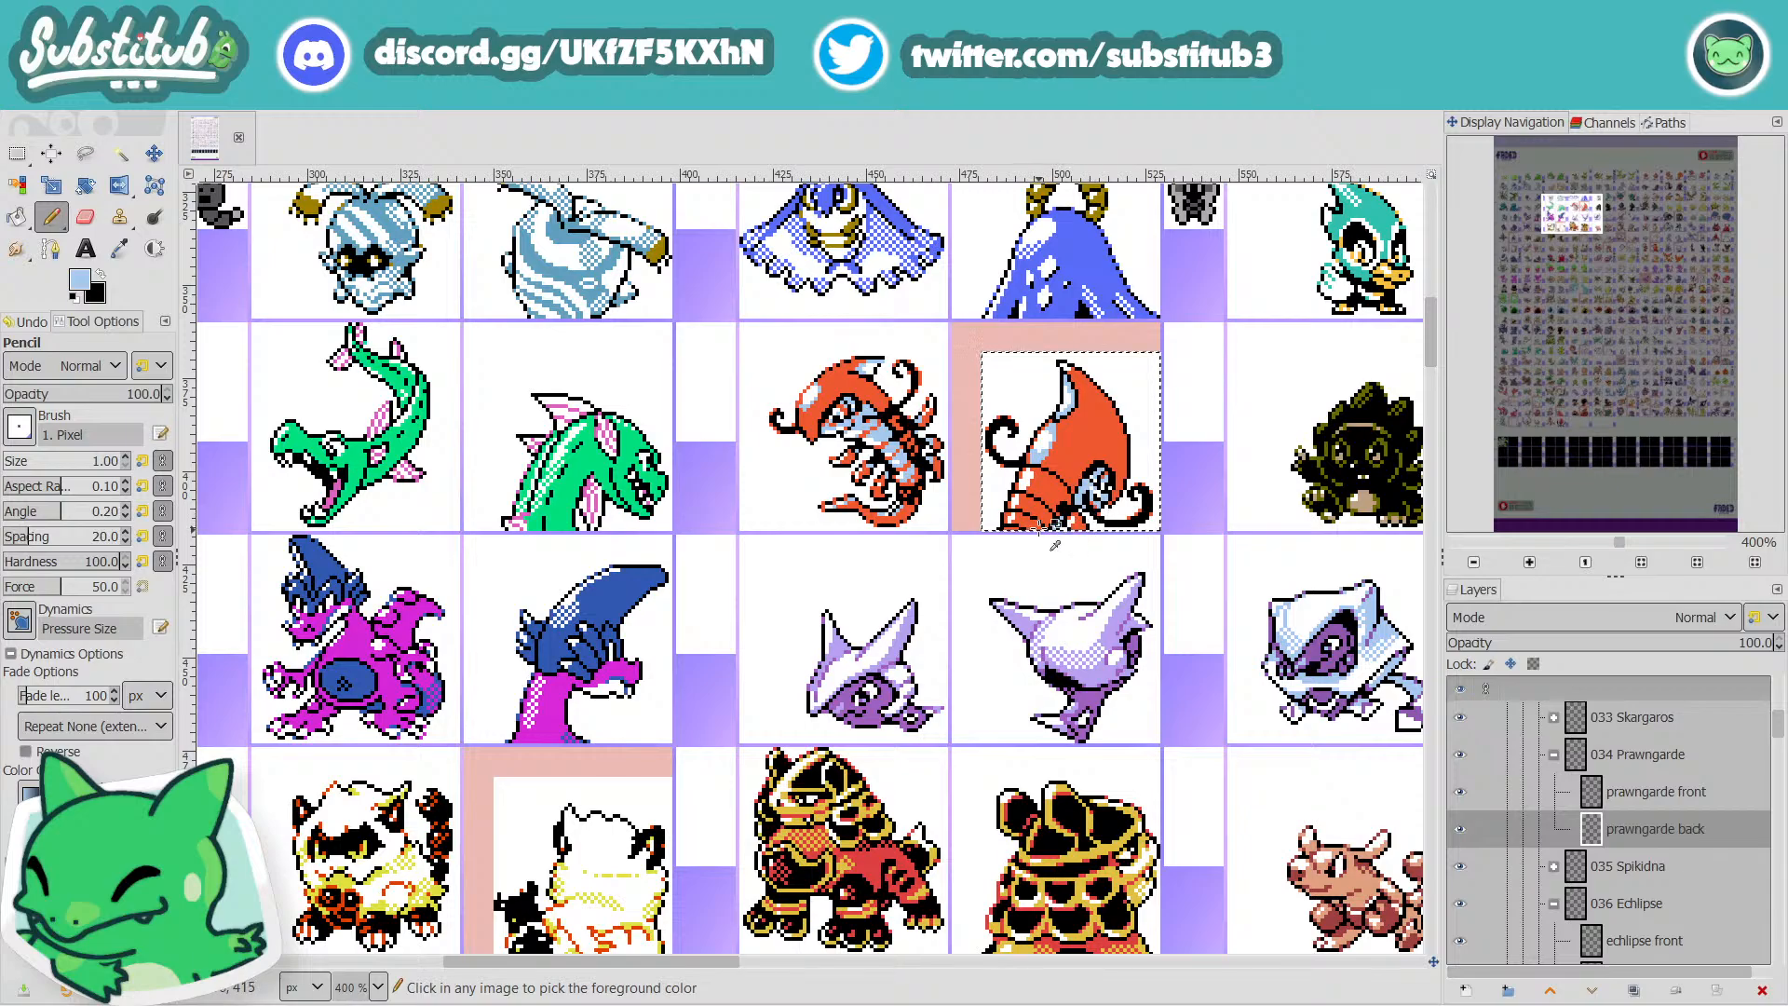
scroll(1055, 544, up, 5)
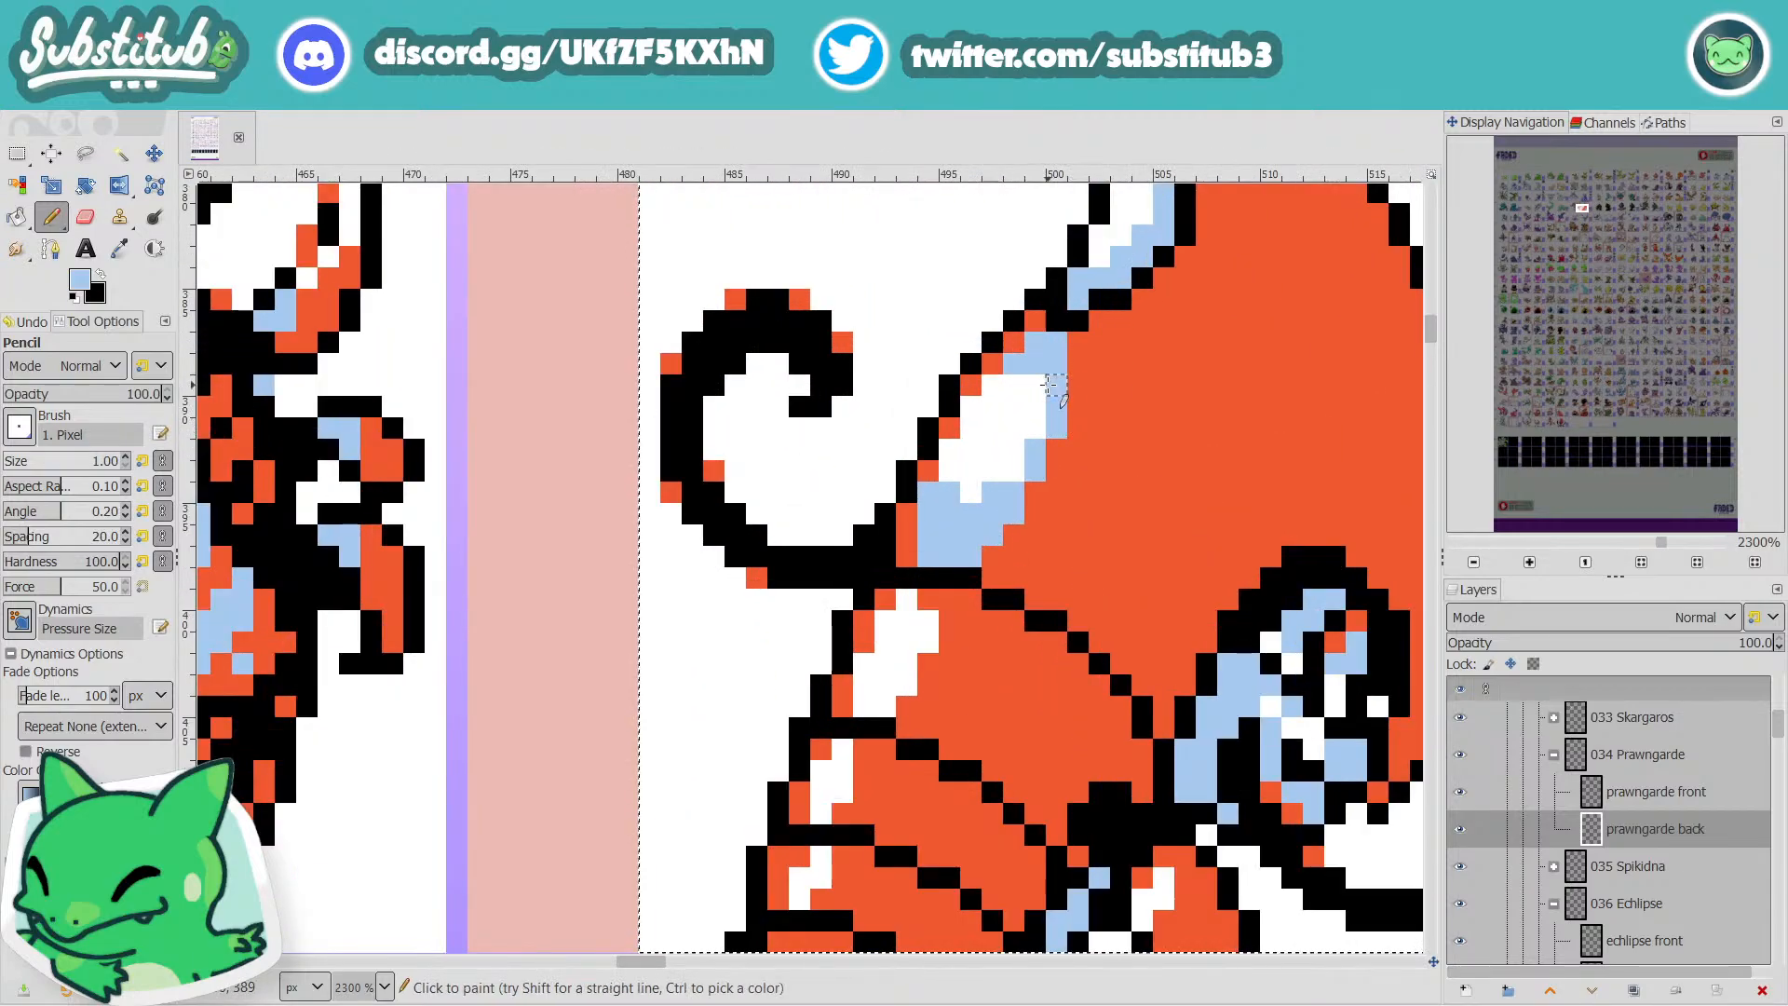
click(1035, 385)
scroll(1038, 391, down, 5)
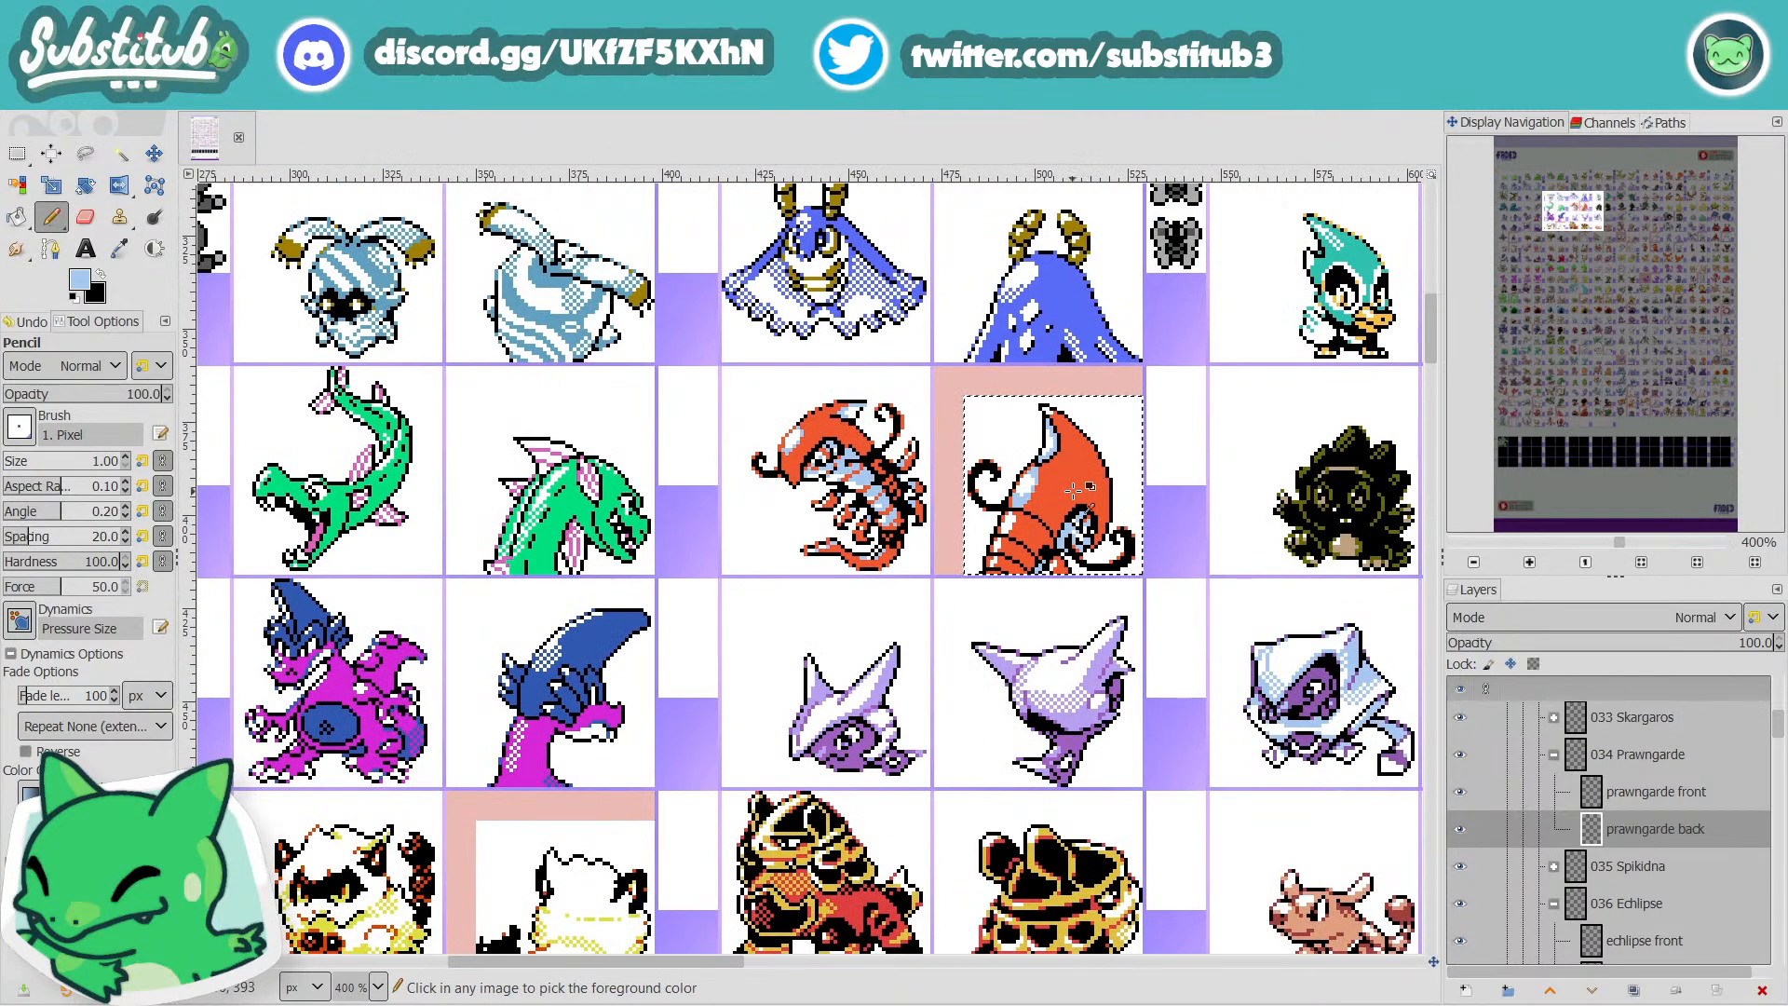
Pencil light blue pixels around the edges of the white highlight on the first body segment below the head shell.
scroll(1036, 469, up, 3)
scroll(1034, 468, up, 2)
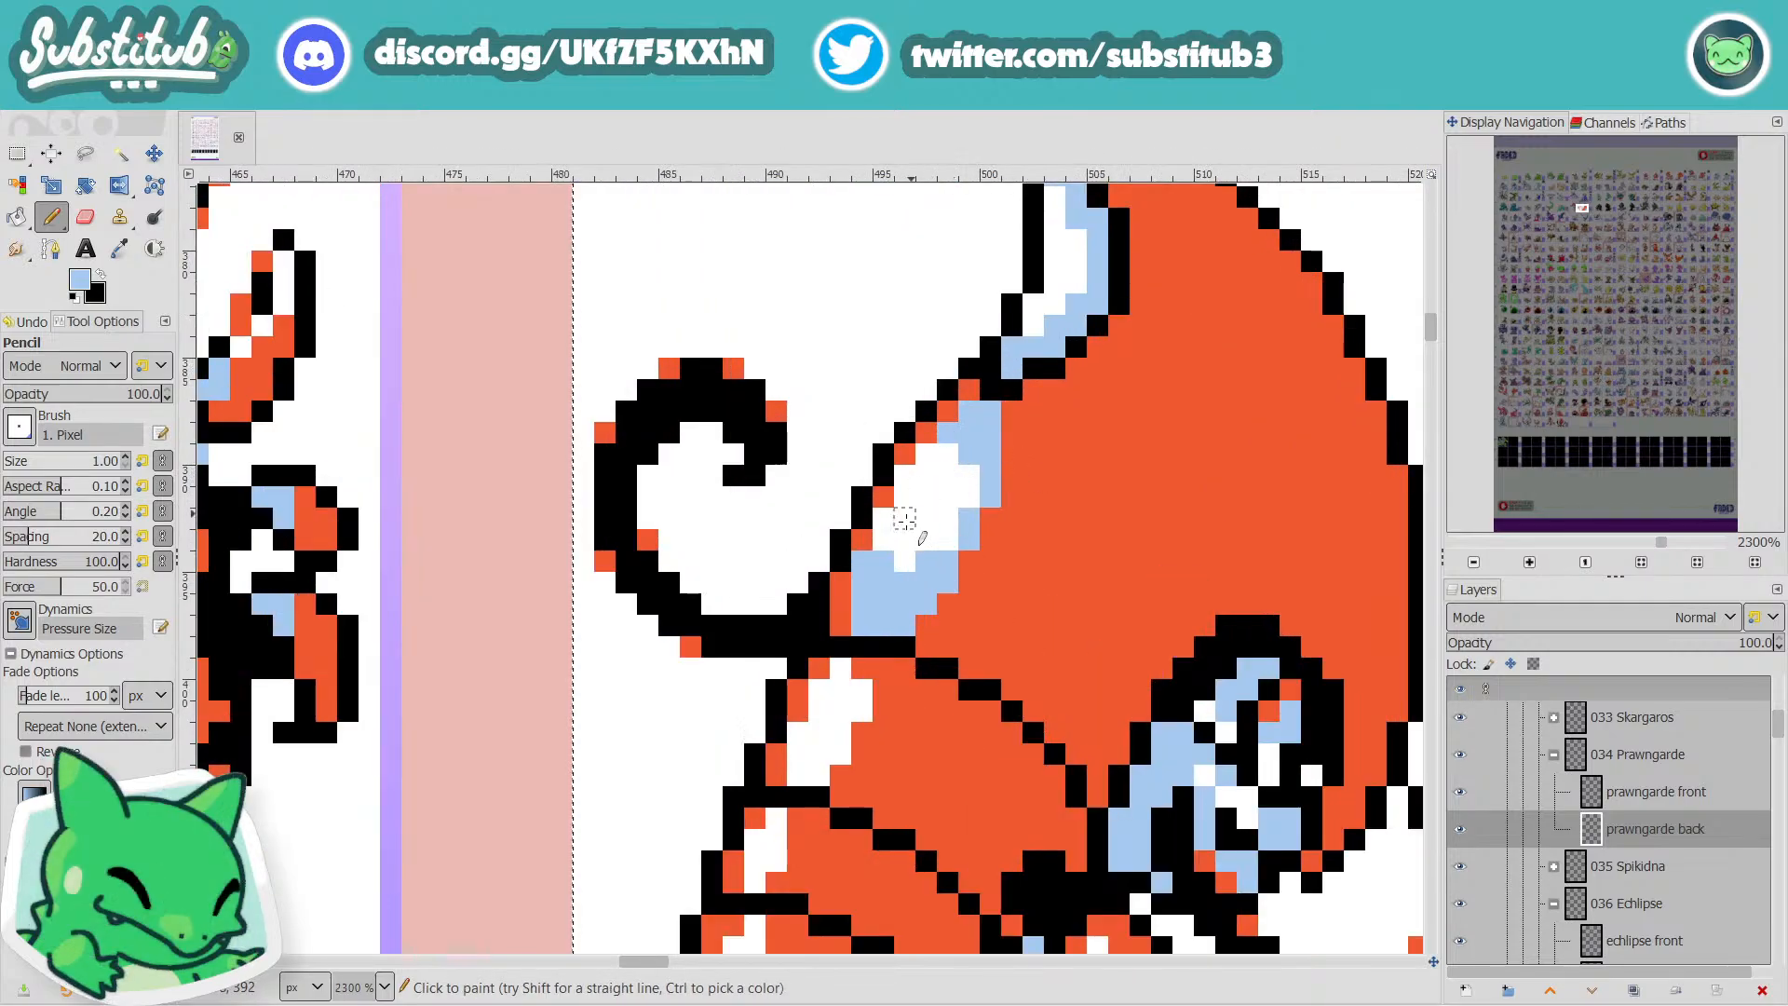
scroll(901, 562, down, 5)
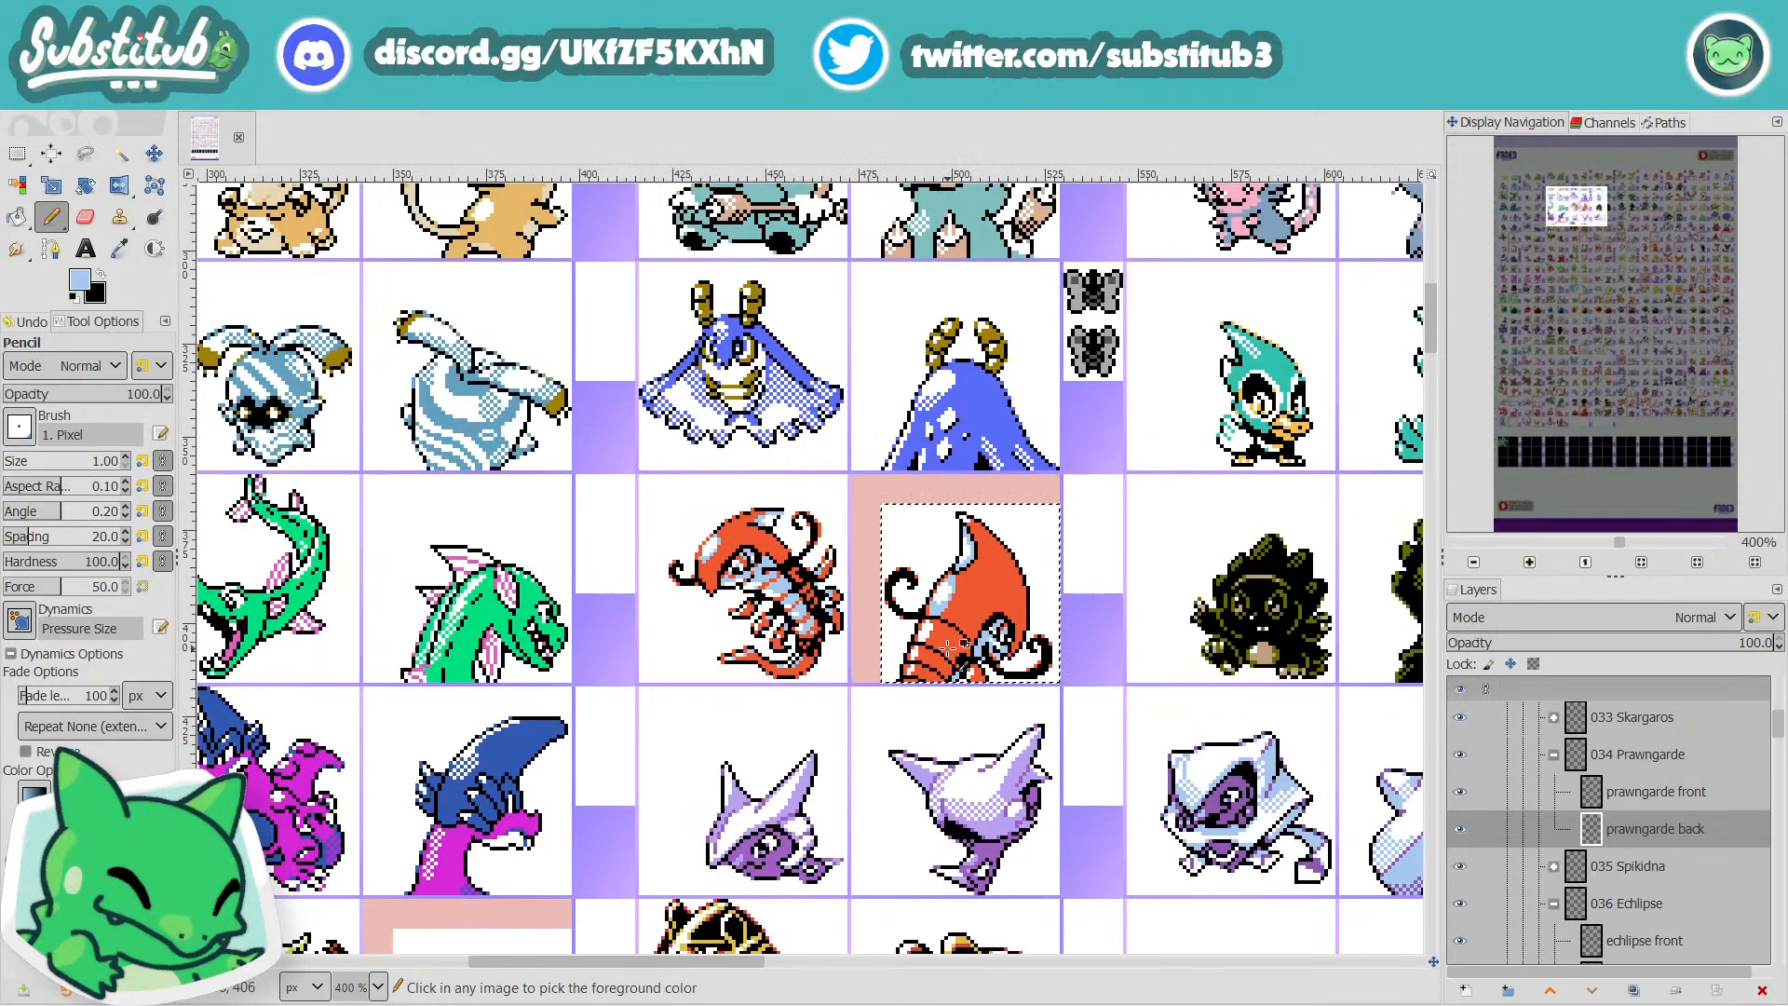
scroll(928, 649, up, 5)
scroll(1055, 613, down, 4)
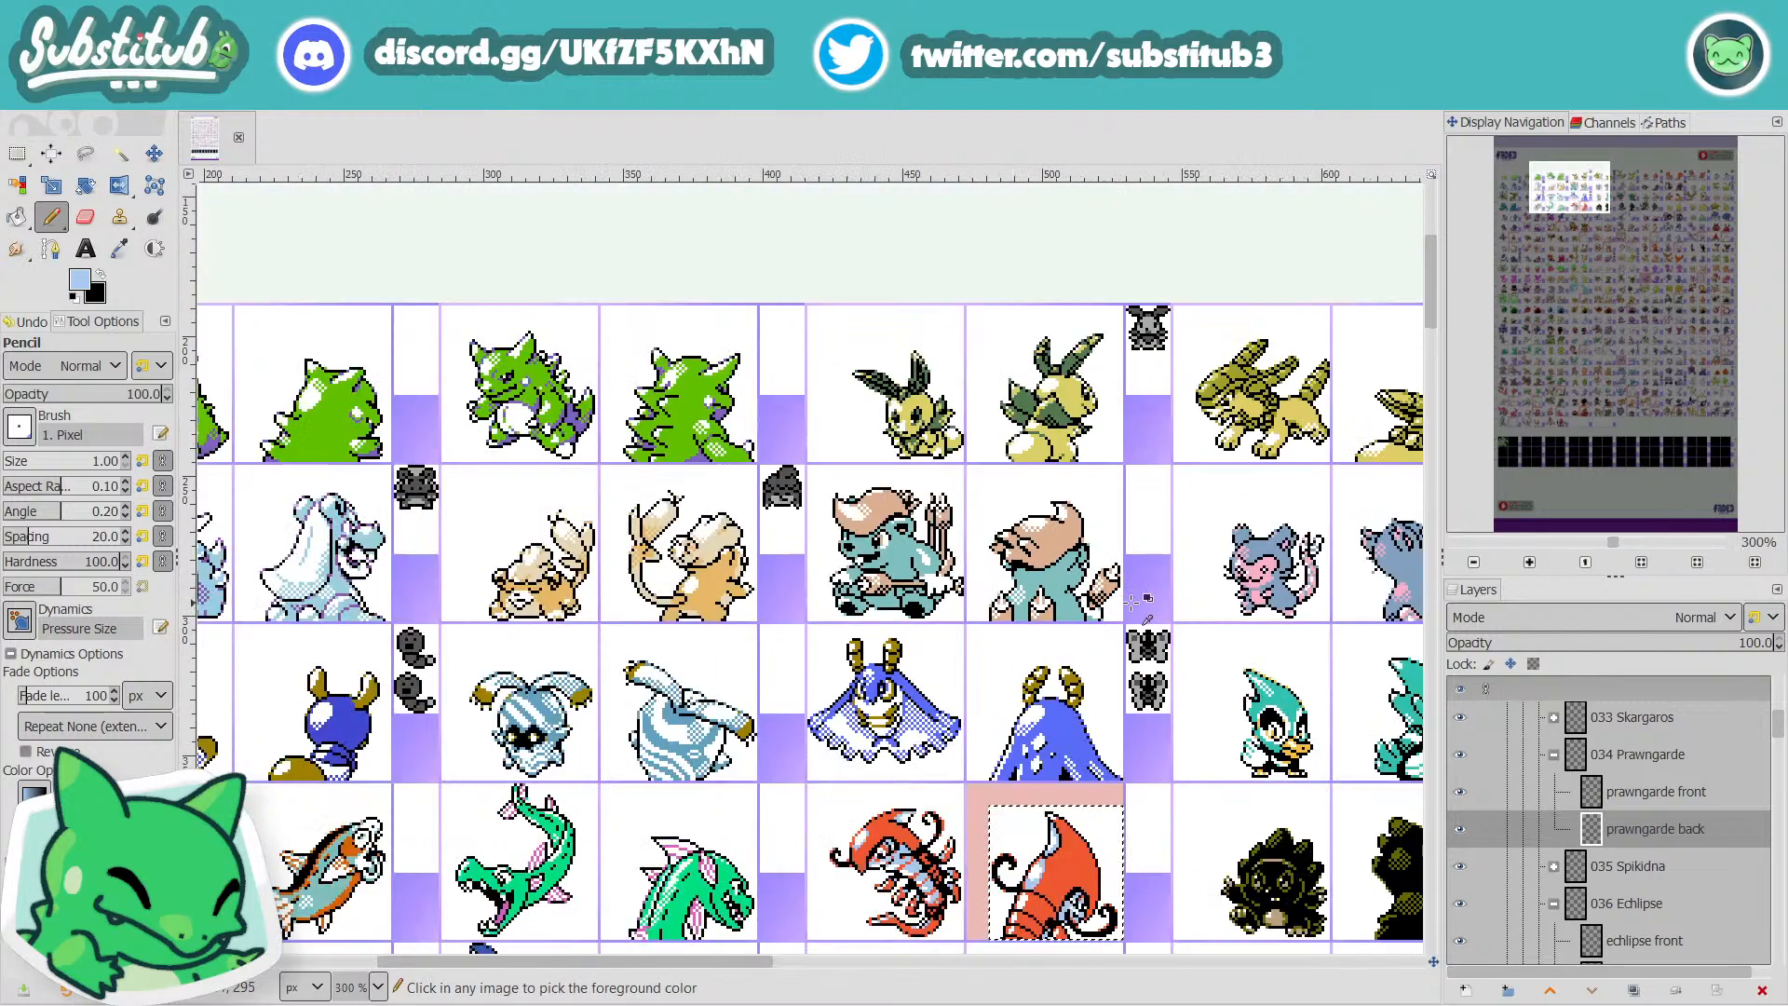
scroll(1124, 790, down, 4)
scroll(1031, 433, up, 5)
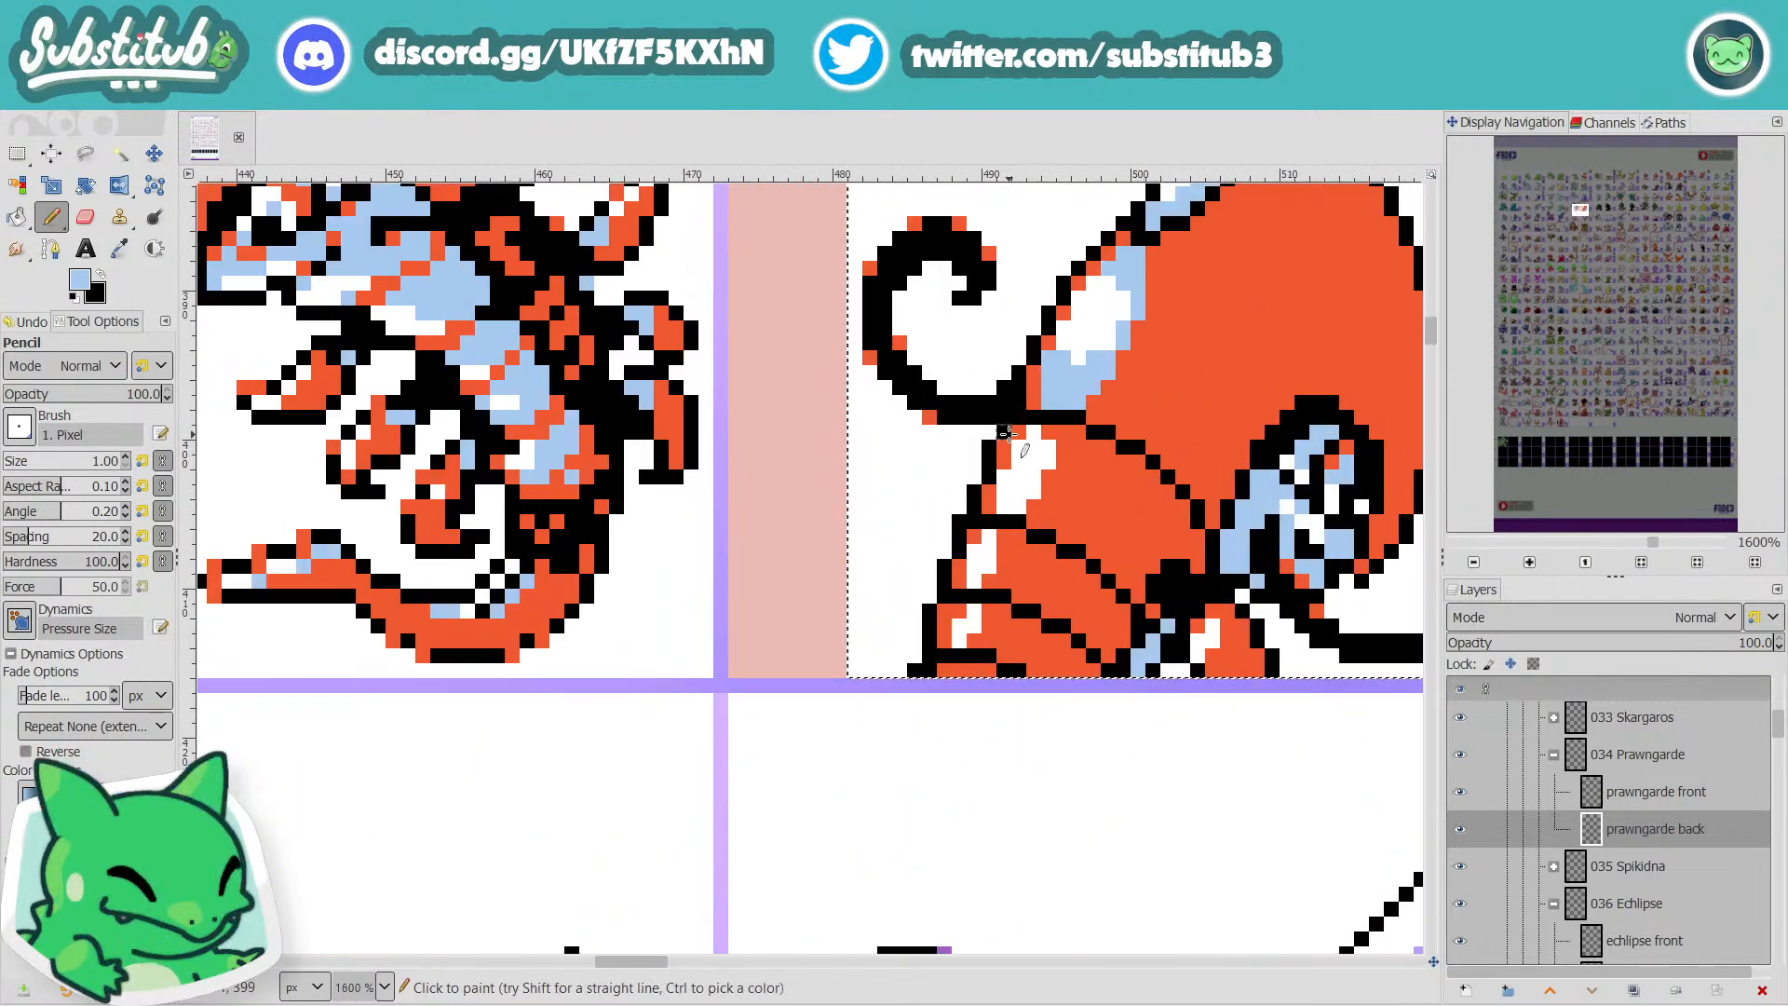
click(1031, 433)
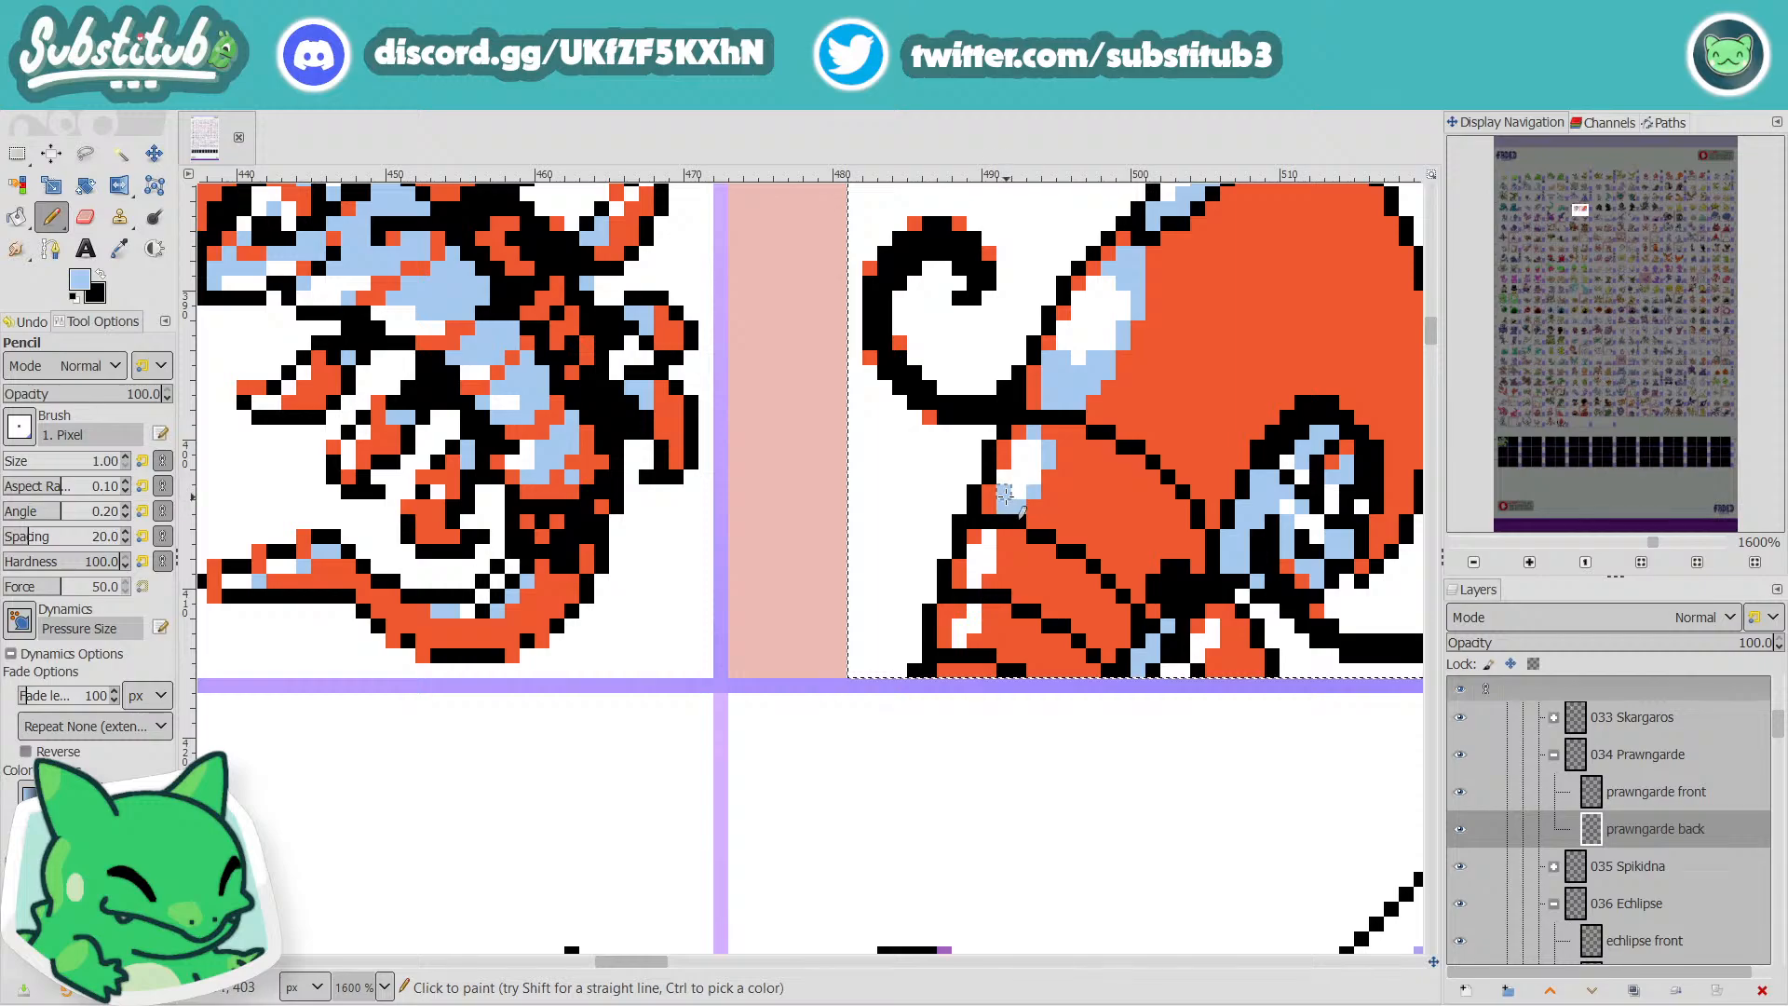
scroll(1005, 493, down, 5)
scroll(1074, 518, up, 4)
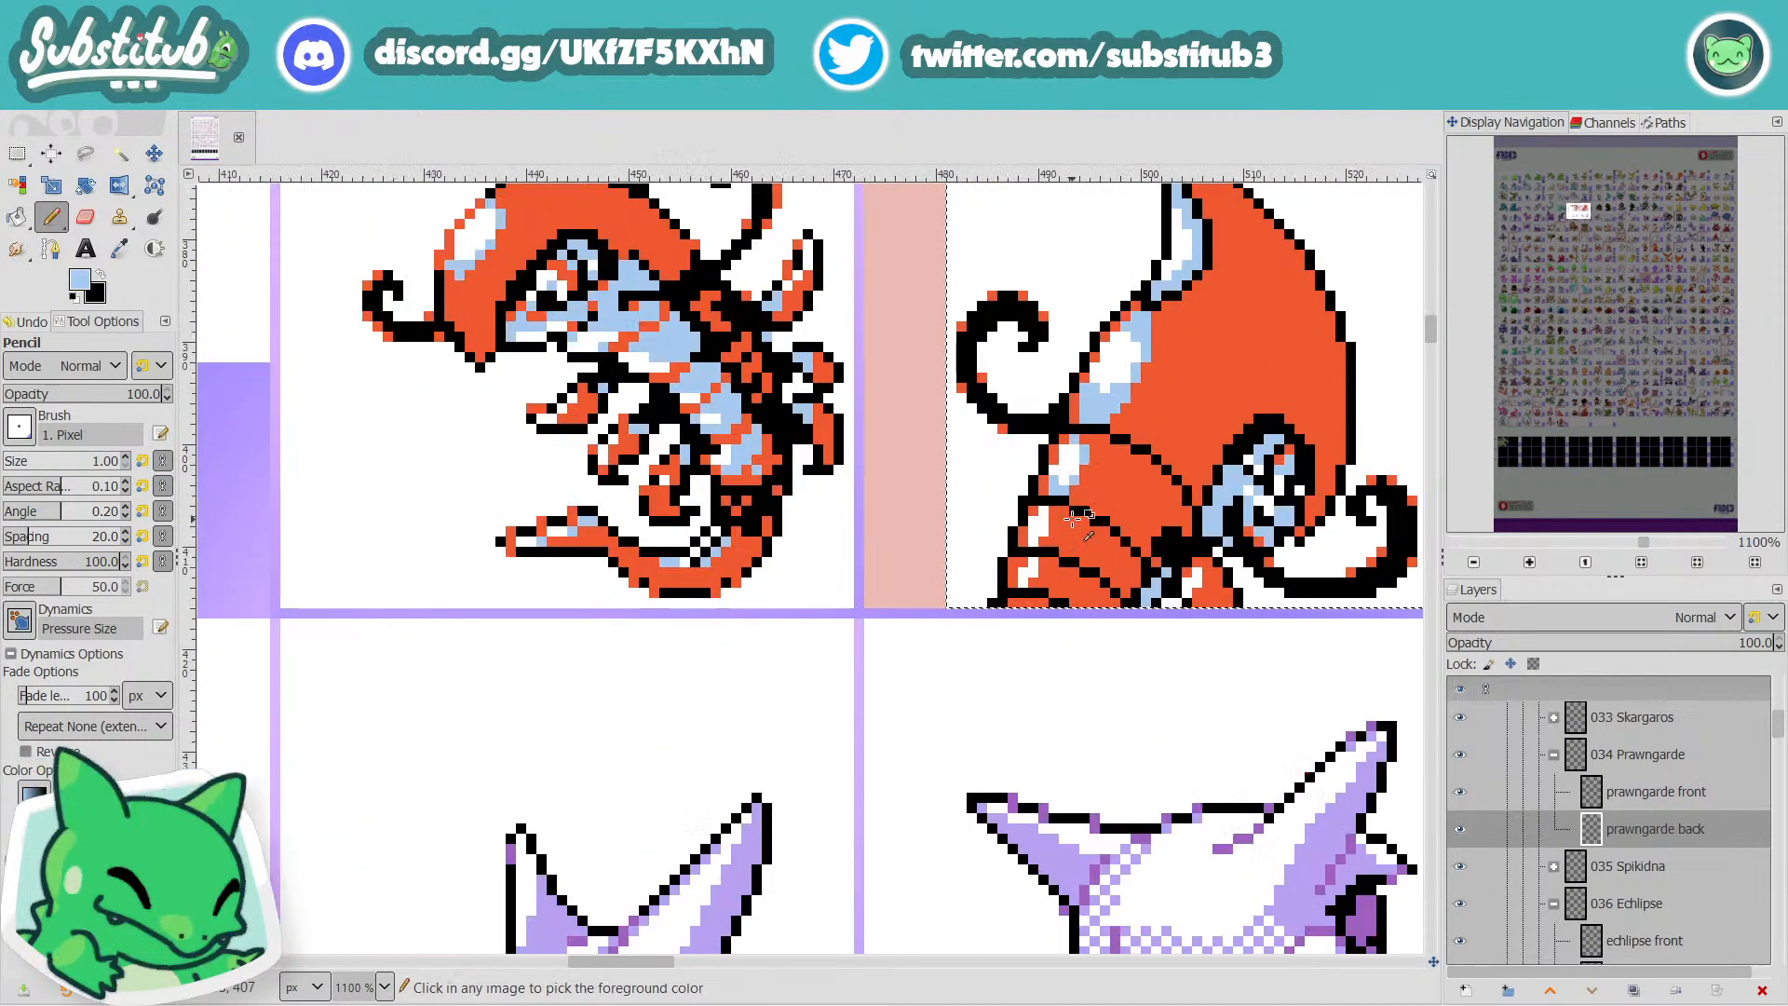
scroll(1073, 518, up, 2)
click(999, 434)
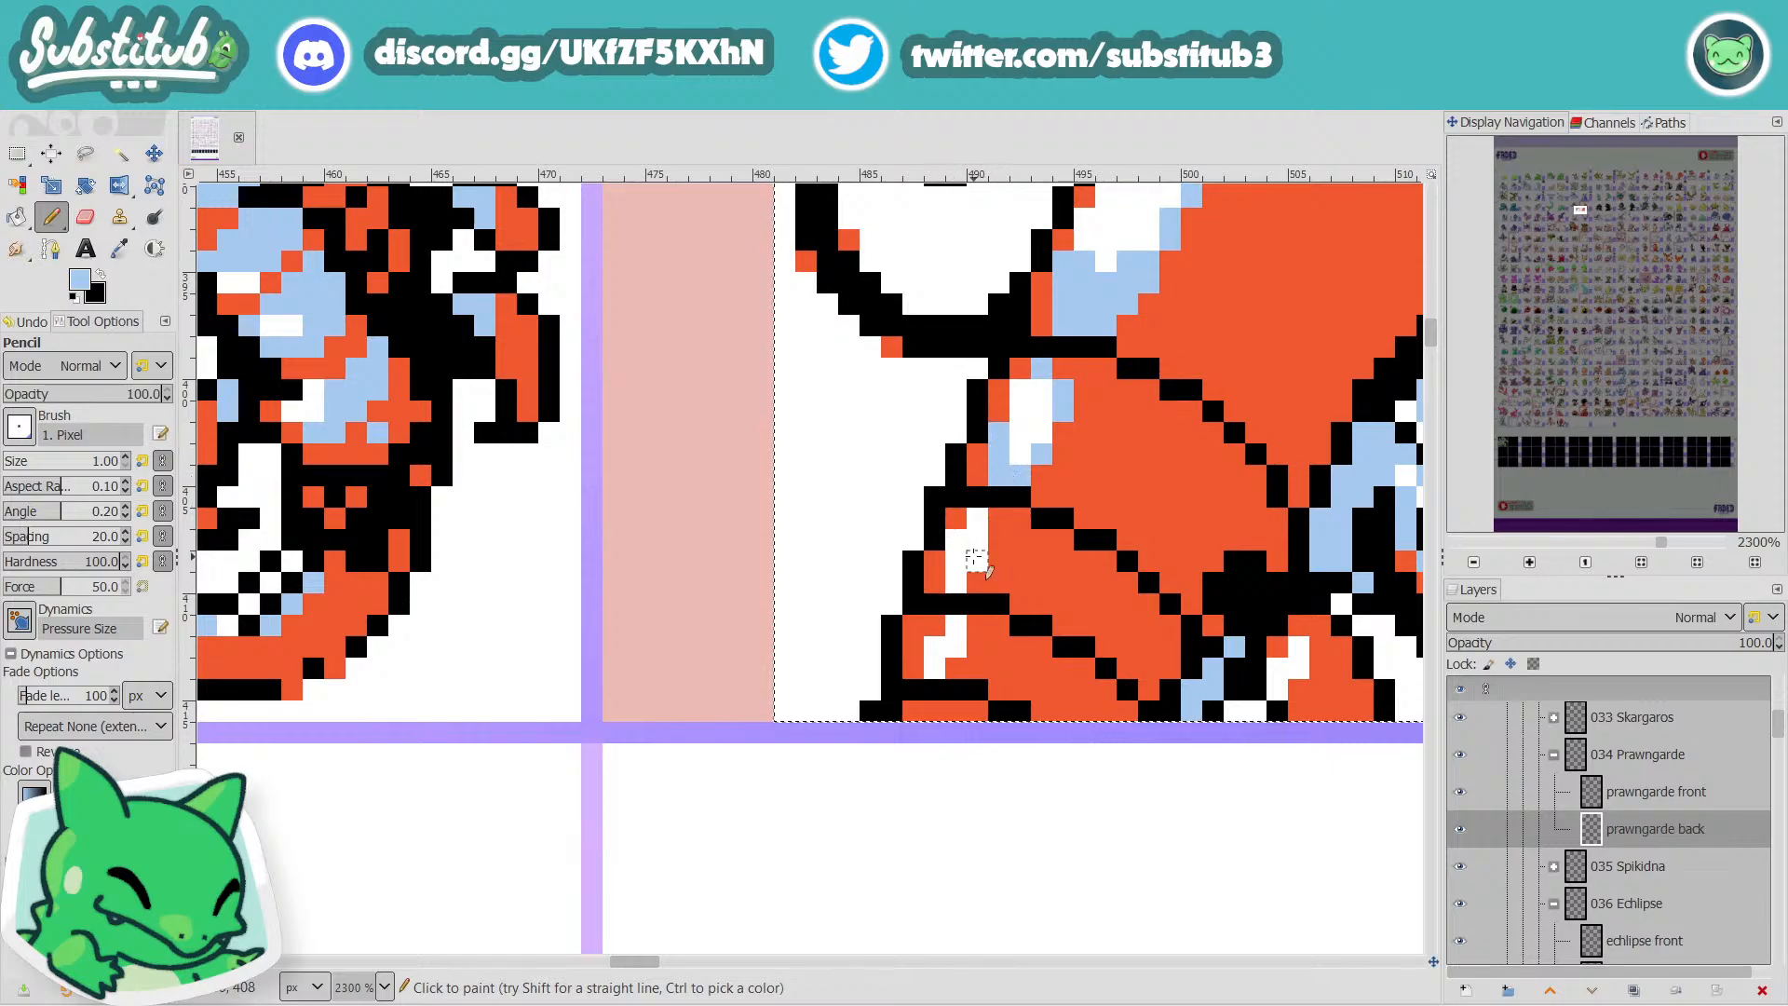
Try light blue shading on the lower parts of the second and third body segments' white highlights, and undo it.
drag(974, 558, 957, 563)
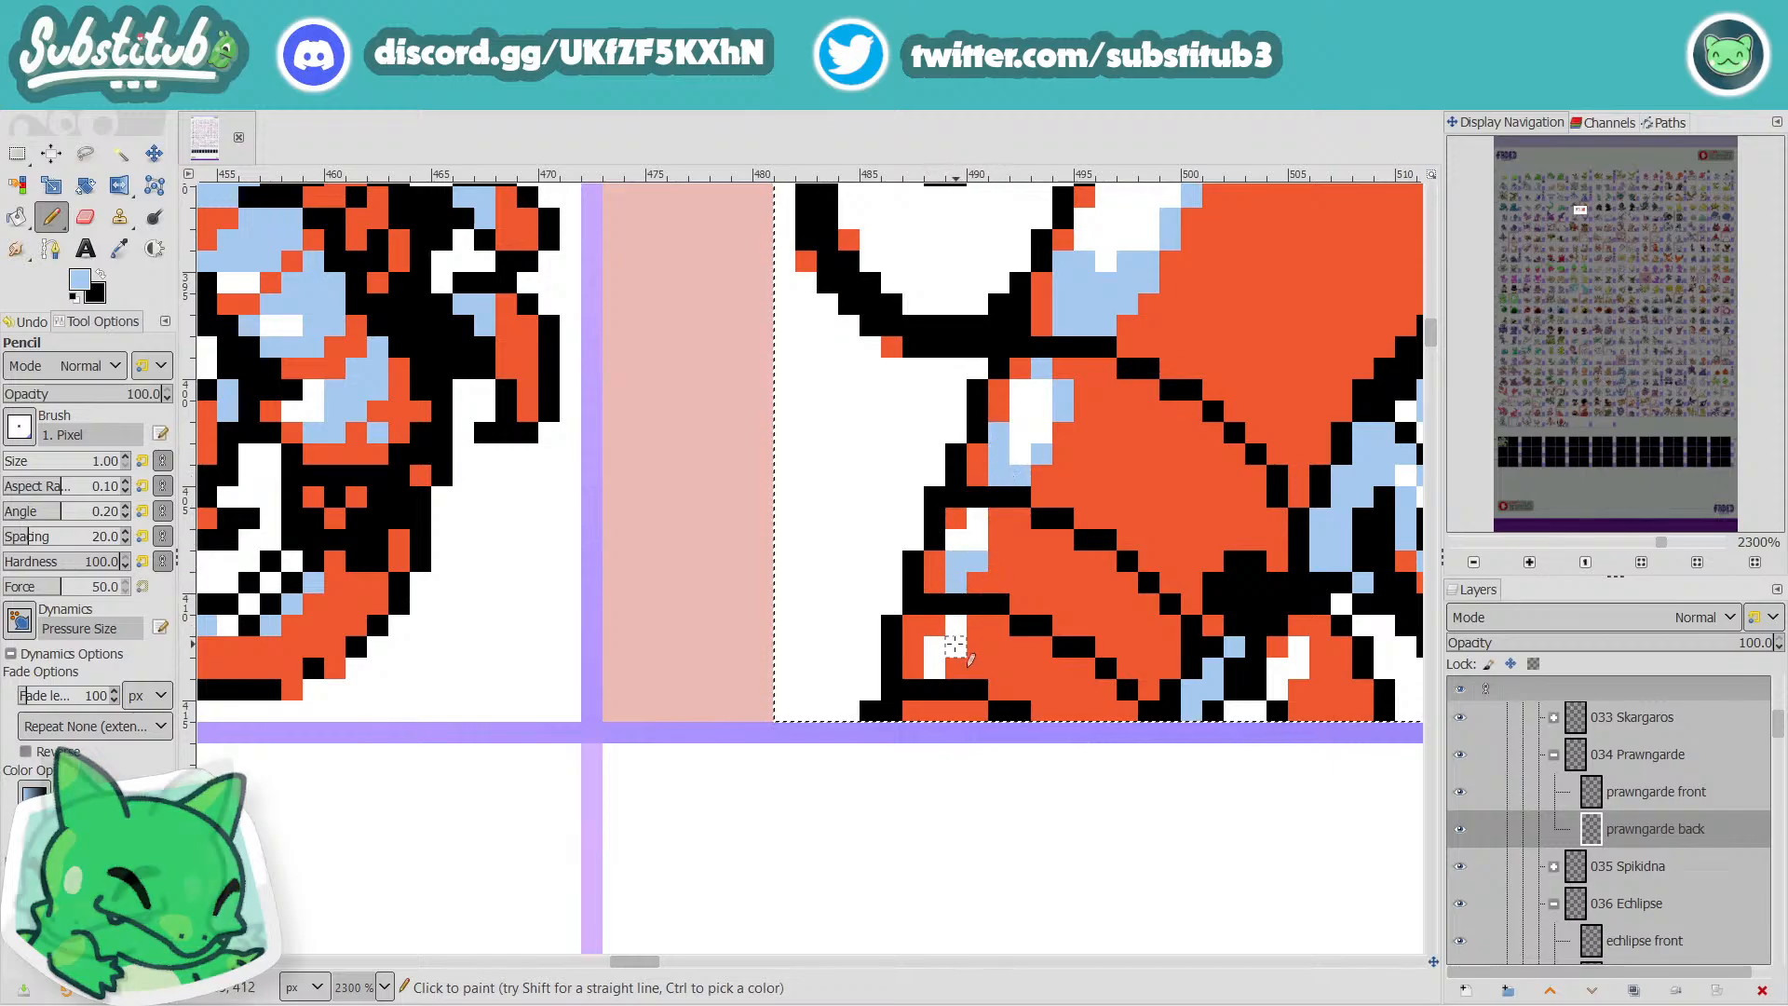
drag(959, 645, 941, 663)
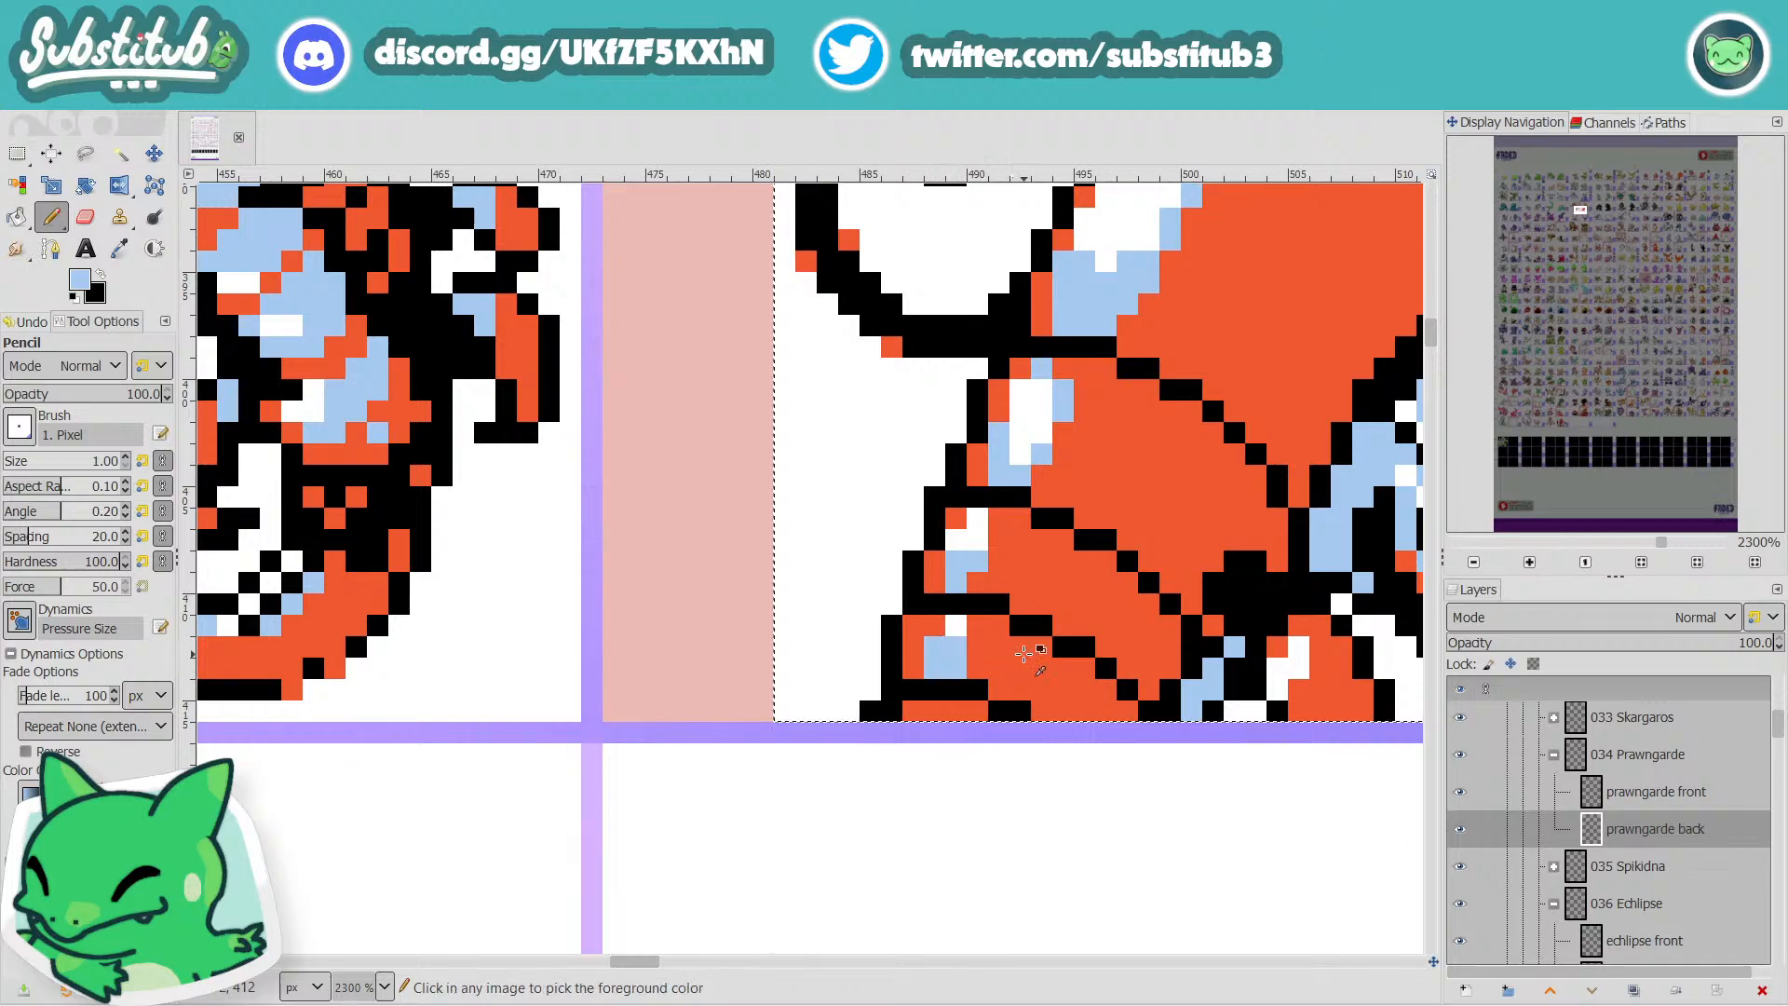
key(ctrl+z)
key(ctrl+z)
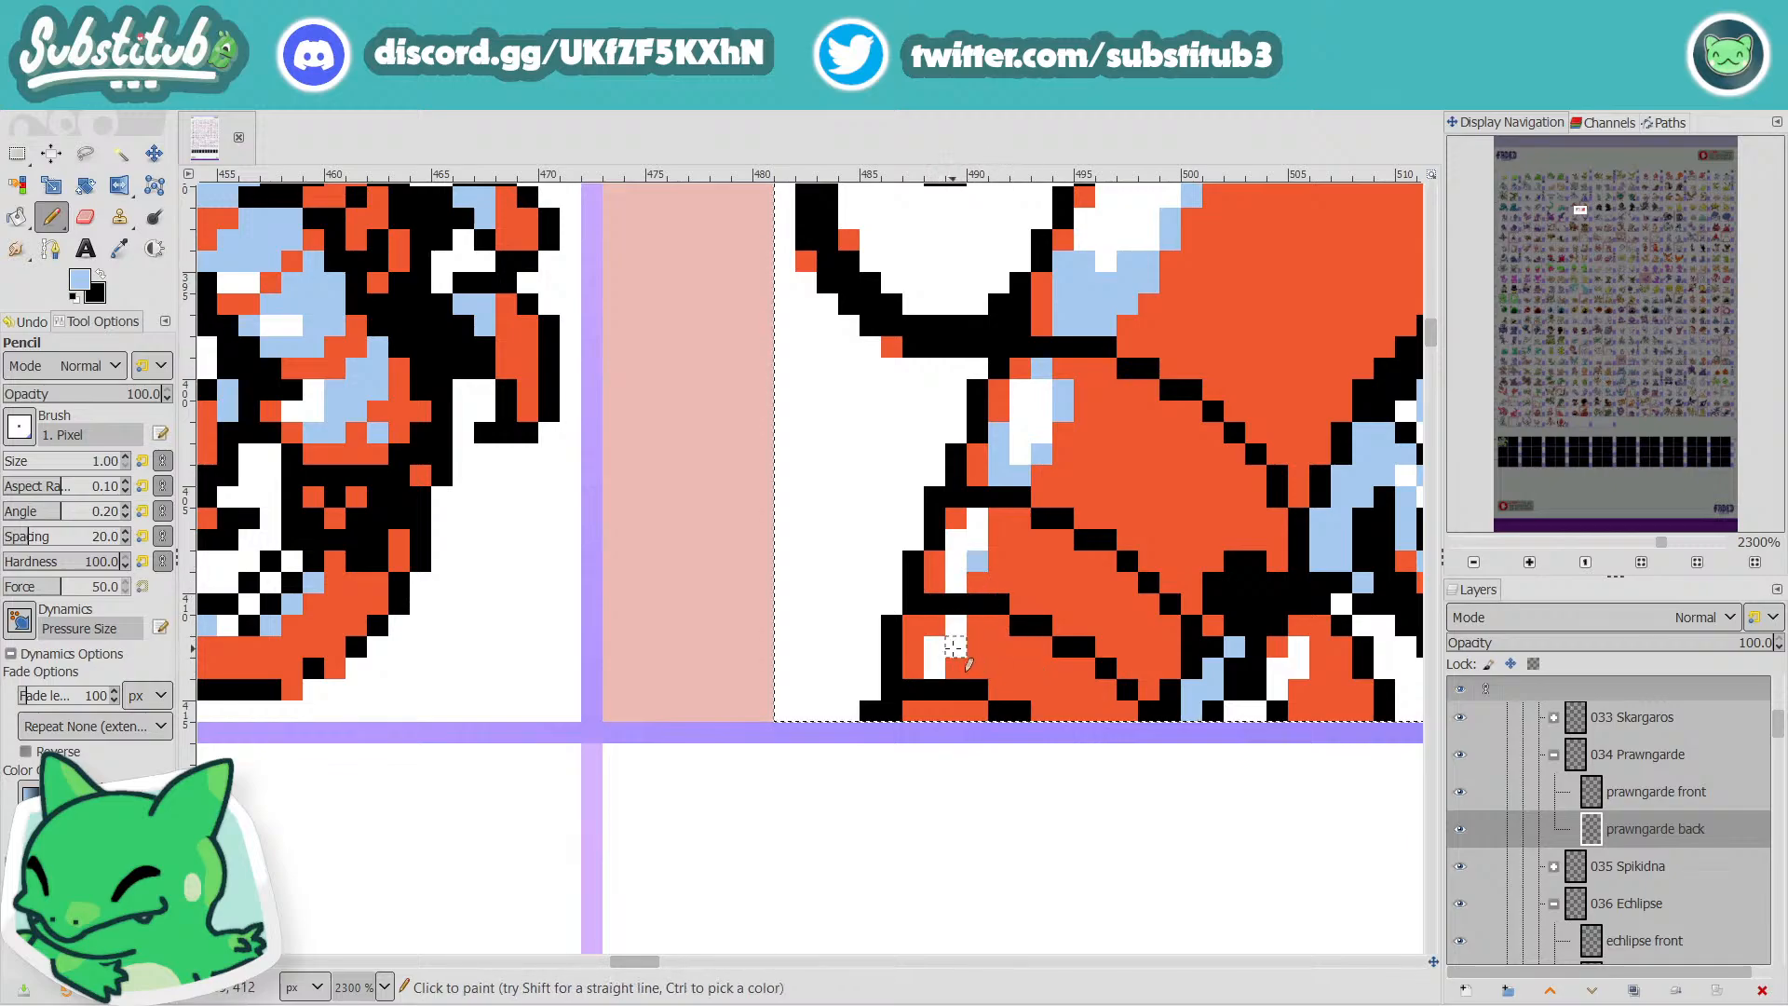
ctrl+scroll(1134, 649, down, 5)
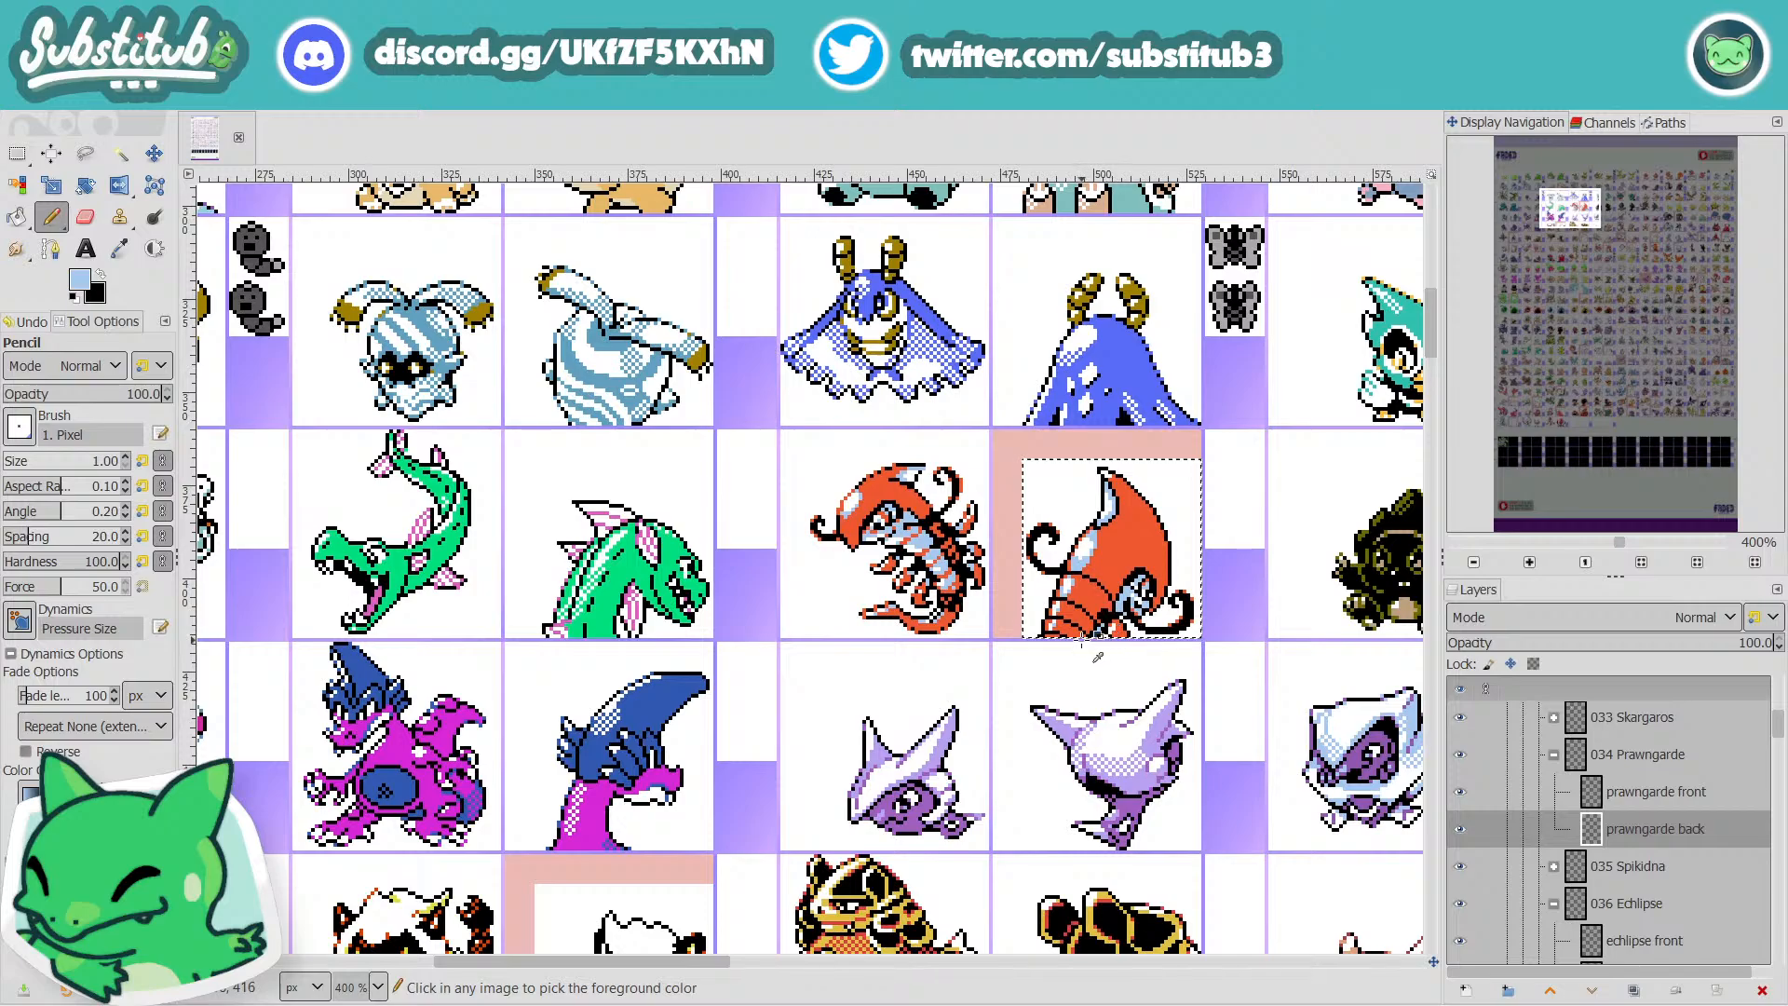
Pencil light blue pixels at the corners and edges of the white highlights on the second and third body segments.
ctrl+scroll(1082, 643, up, 6)
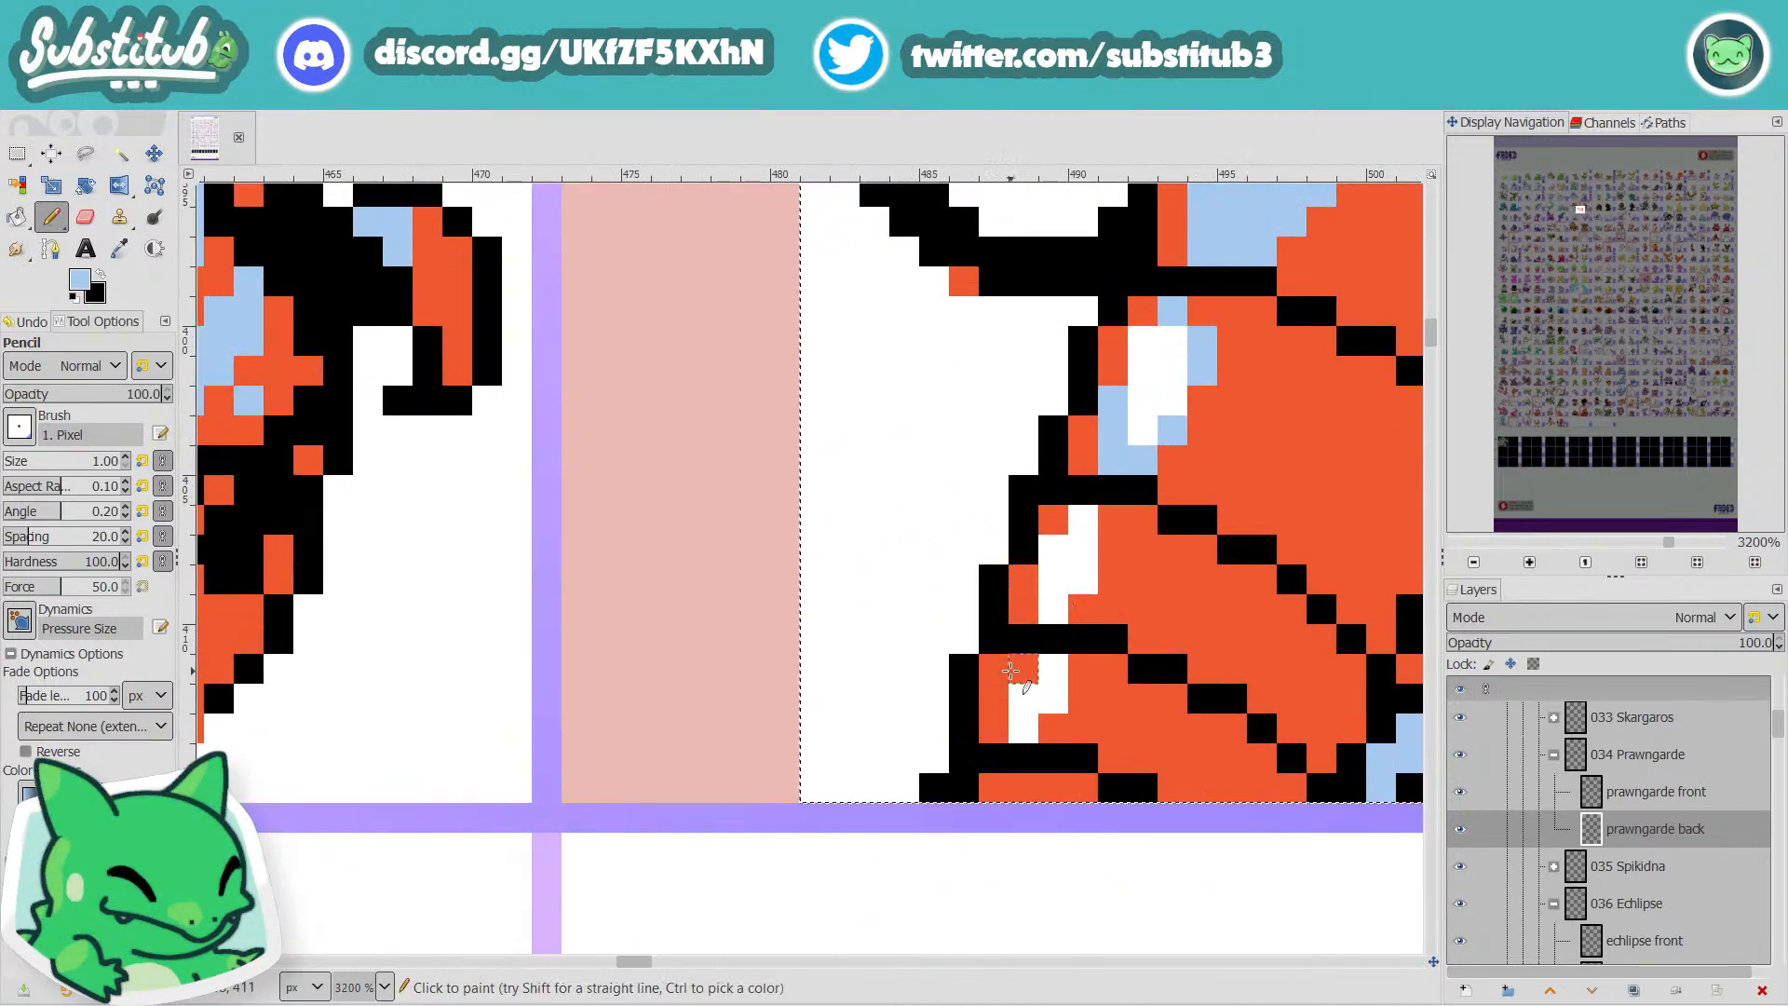
click(1012, 671)
click(1053, 727)
click(1083, 608)
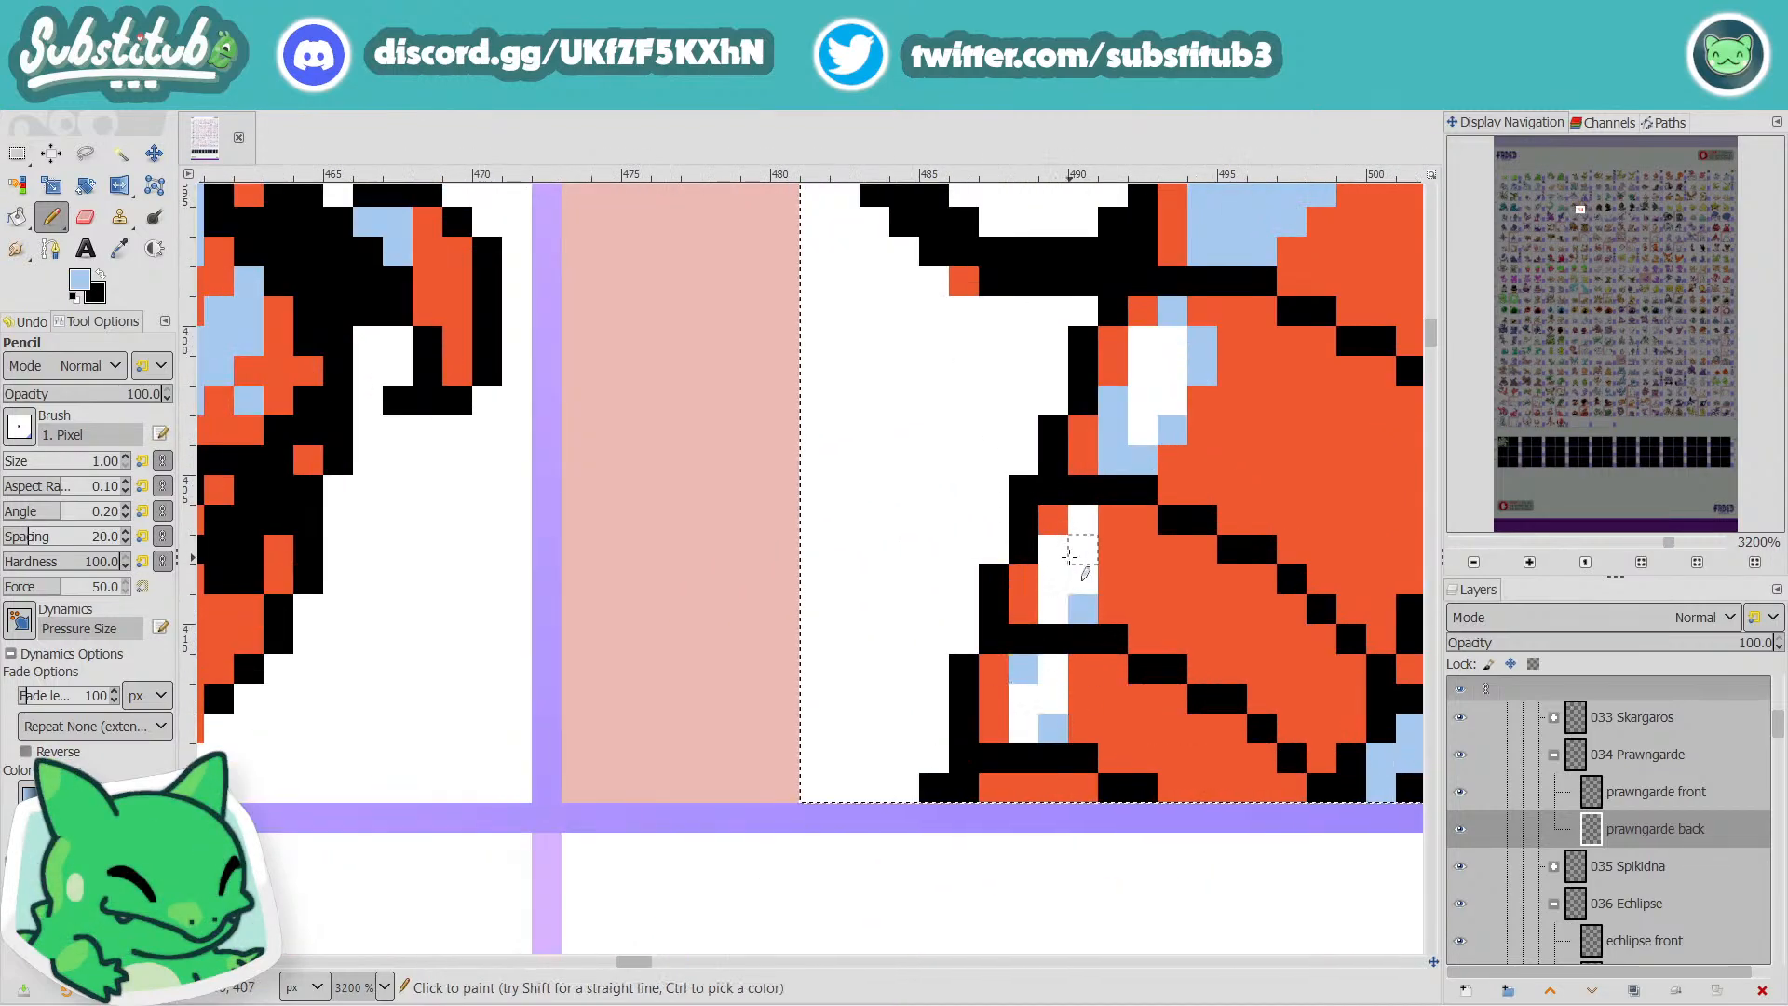
click(1057, 521)
click(1106, 524)
click(1106, 552)
click(1106, 573)
ctrl+scroll(1145, 575, down, 3)
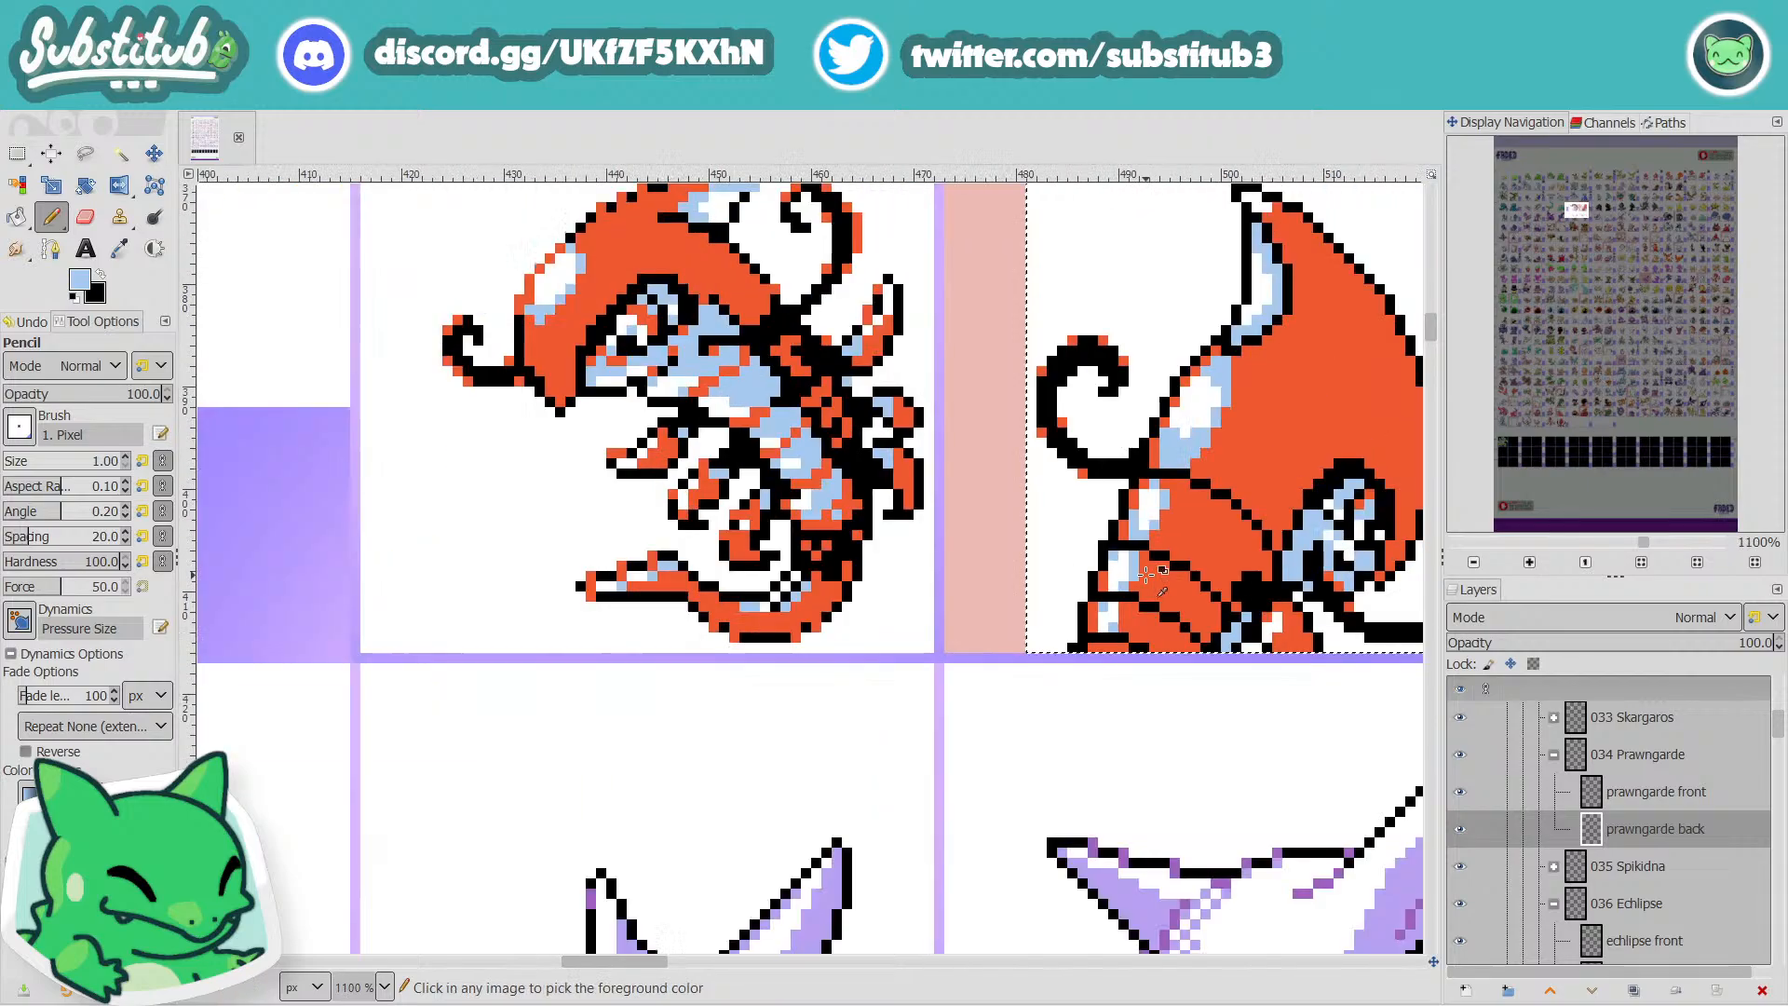
ctrl+scroll(1147, 574, down, 2)
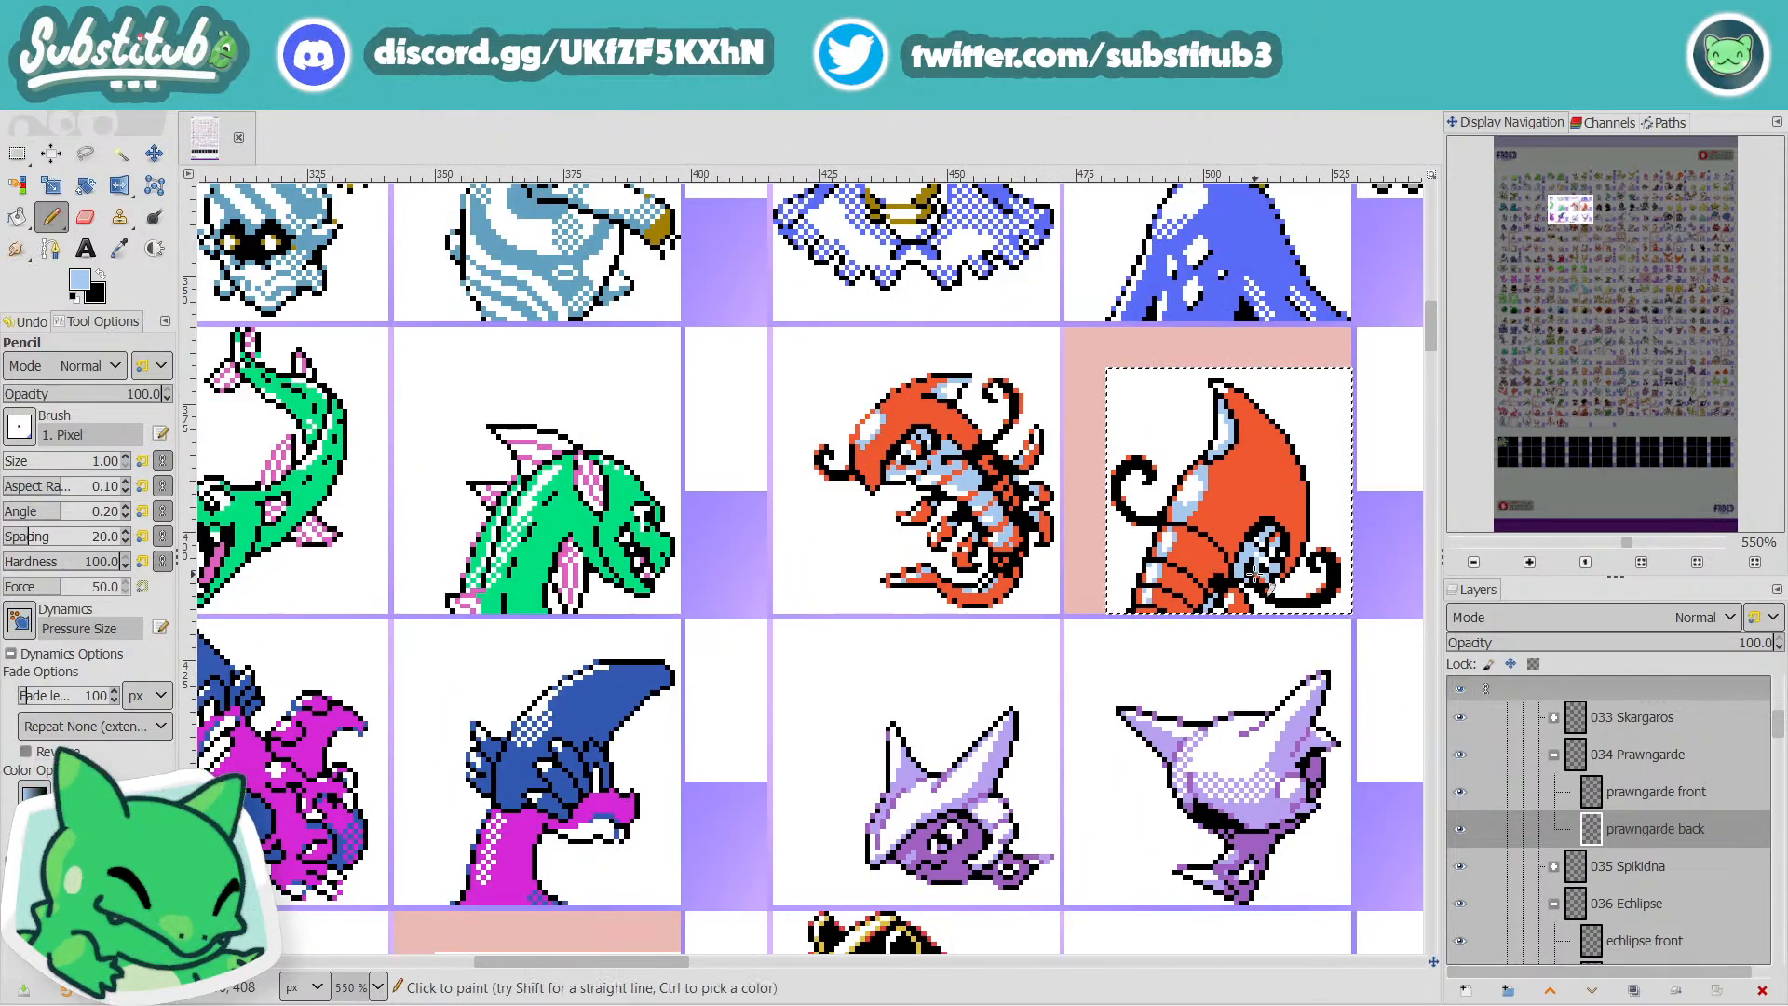
key(ctrl)
Pick orange from the head shell and recolour black outline pixels along the left edge of the body segments.
ctrl+scroll(1314, 453, up, 3)
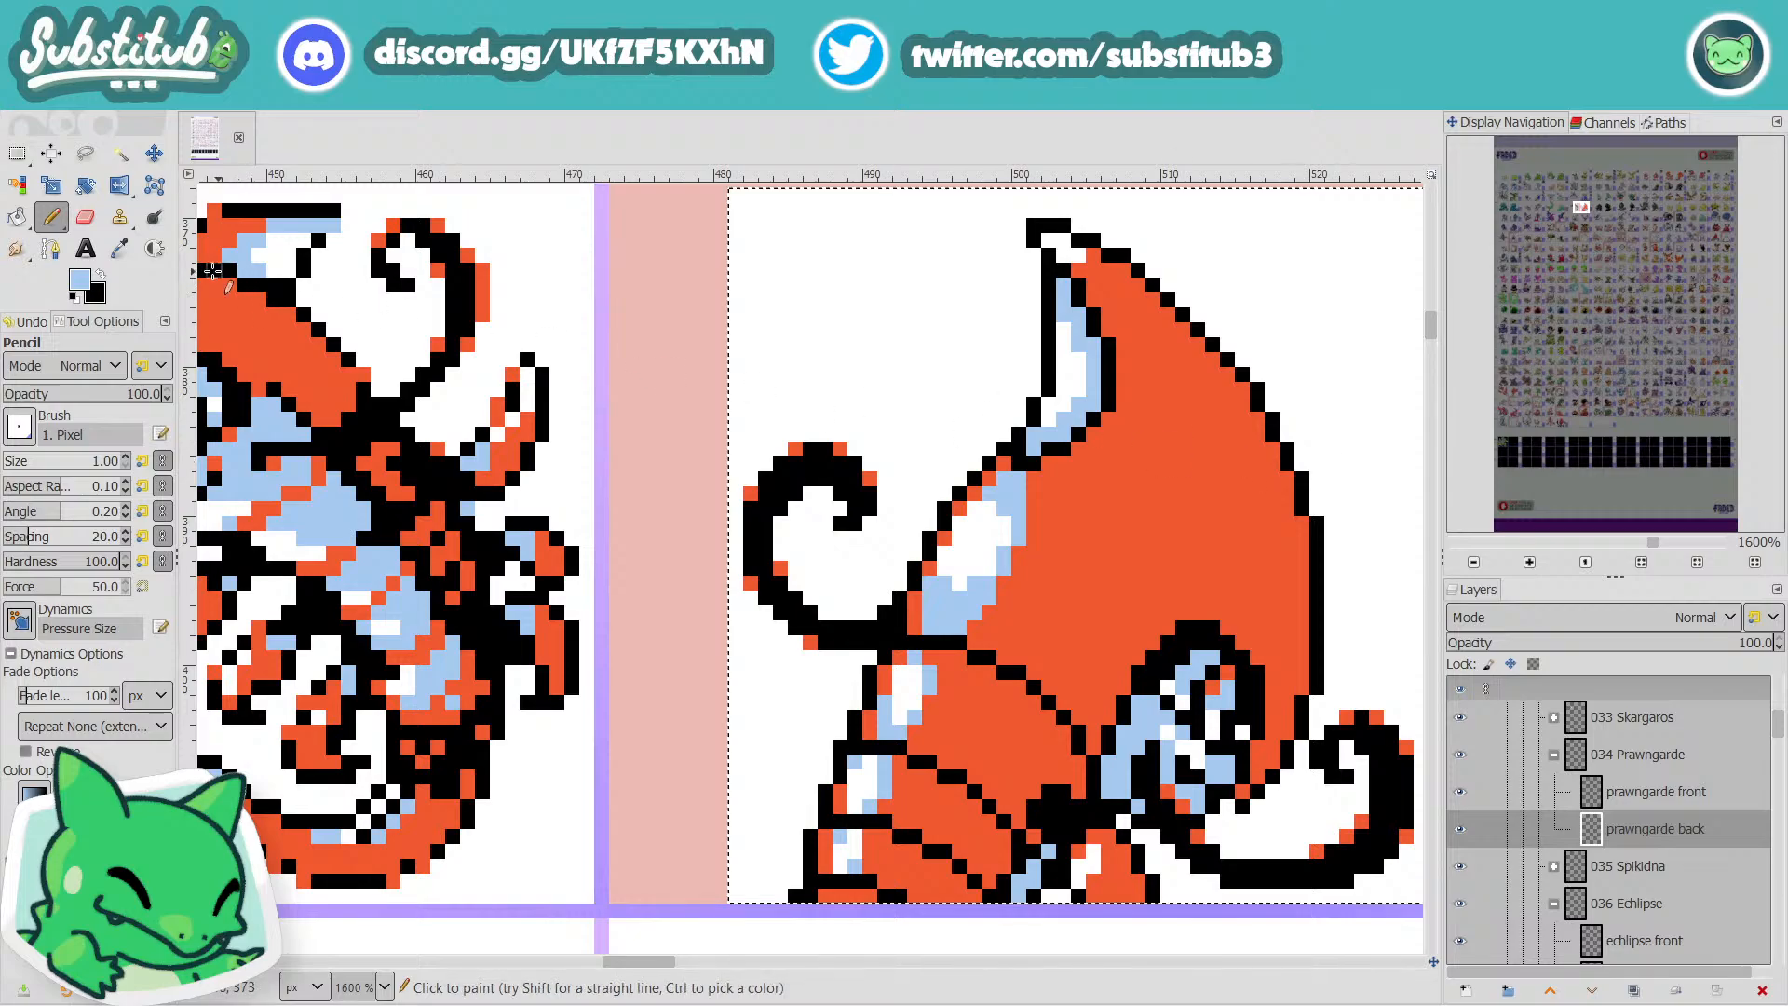
key(o)
click(1061, 548)
key(n)
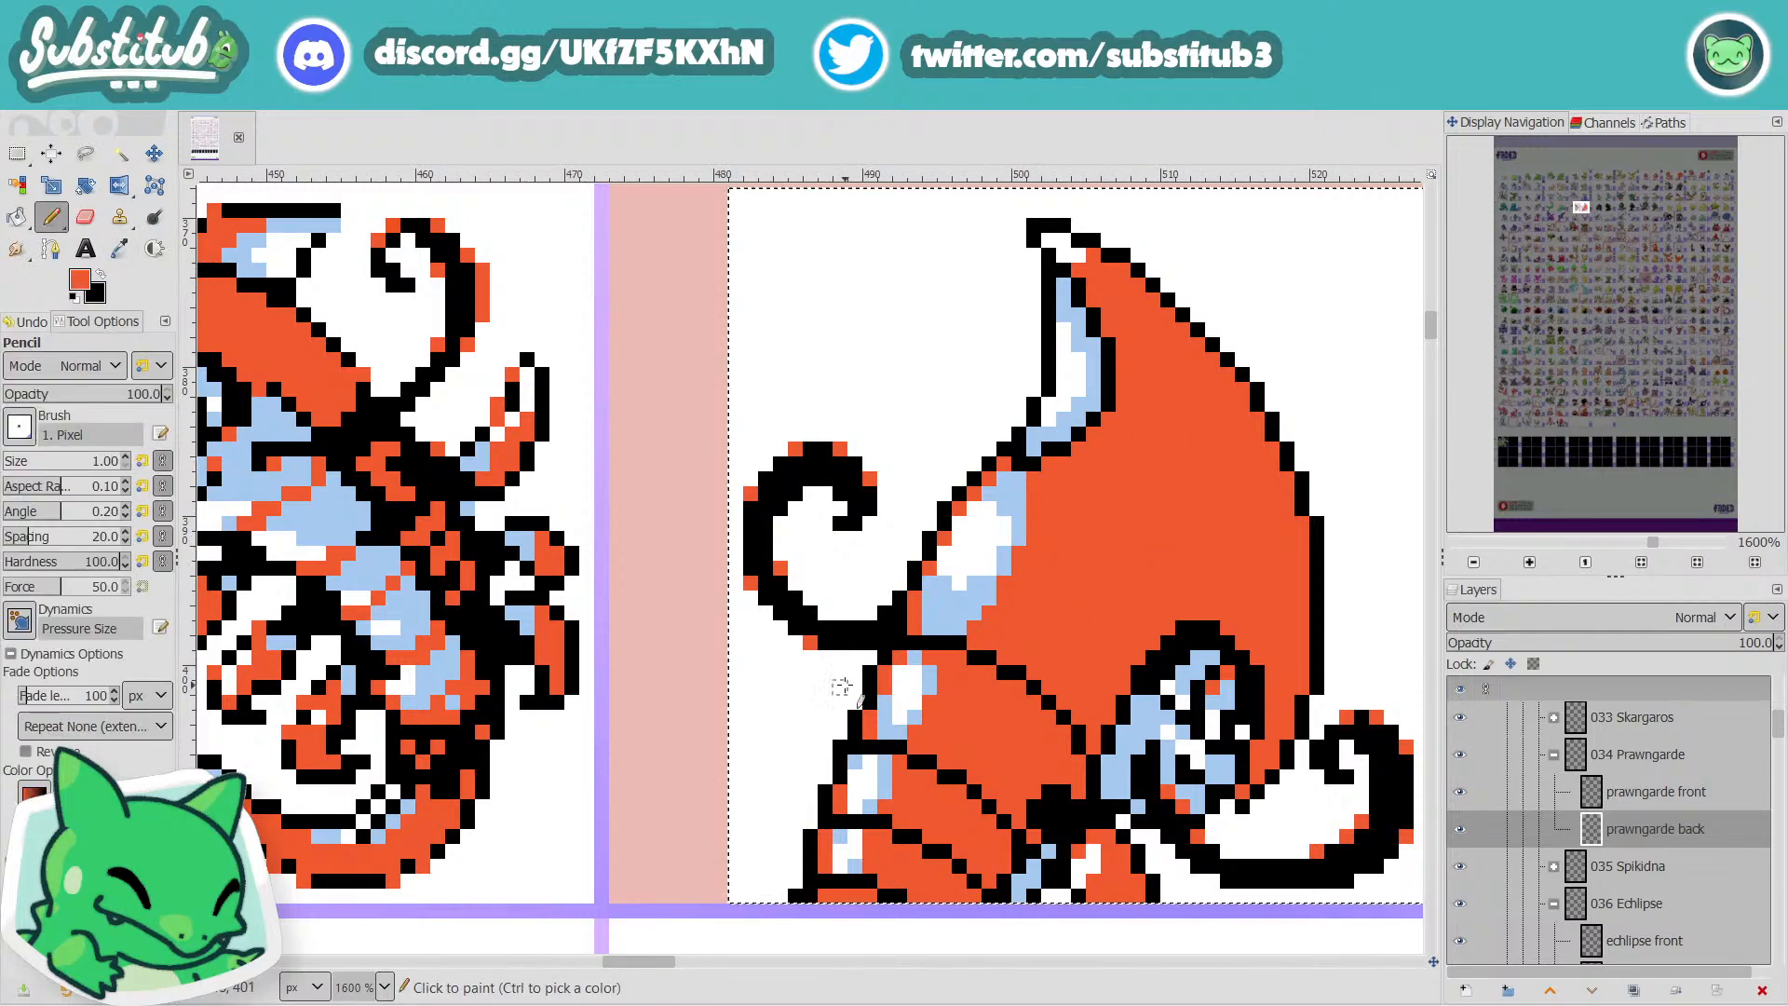
scroll(1003, 630, down, 2)
click(871, 481)
click(855, 528)
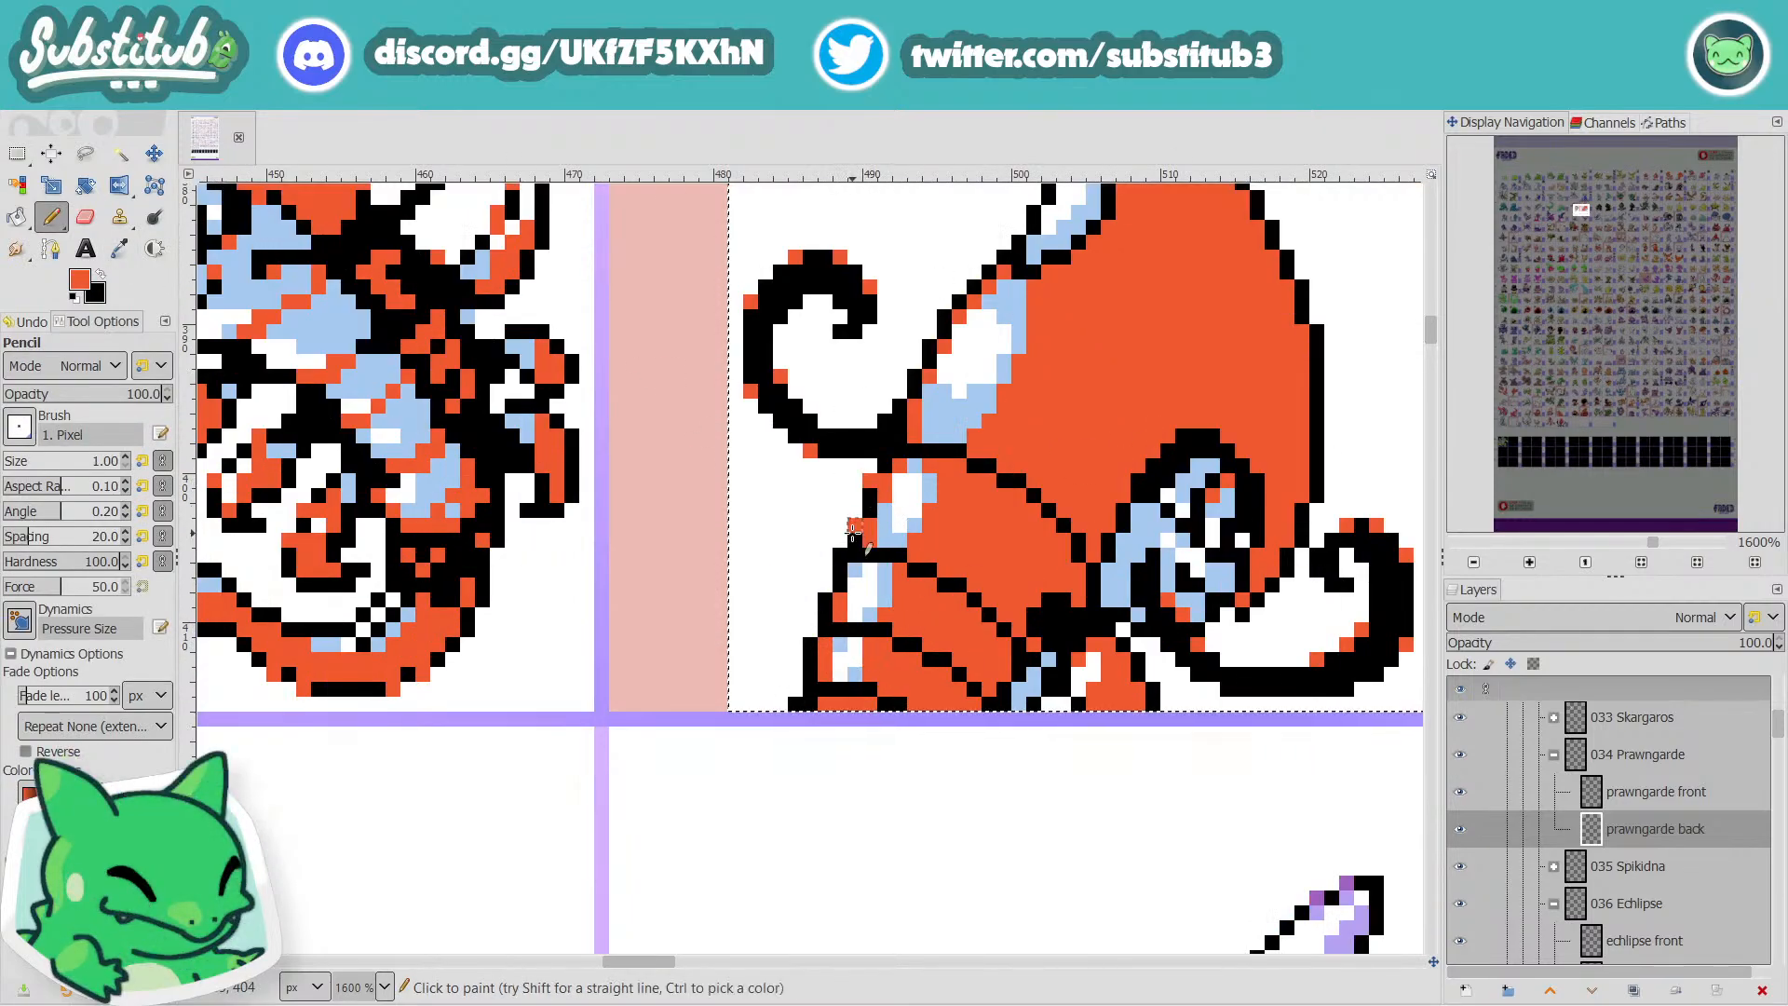
click(840, 556)
click(841, 607)
ctrl+scroll(825, 598, down, 4)
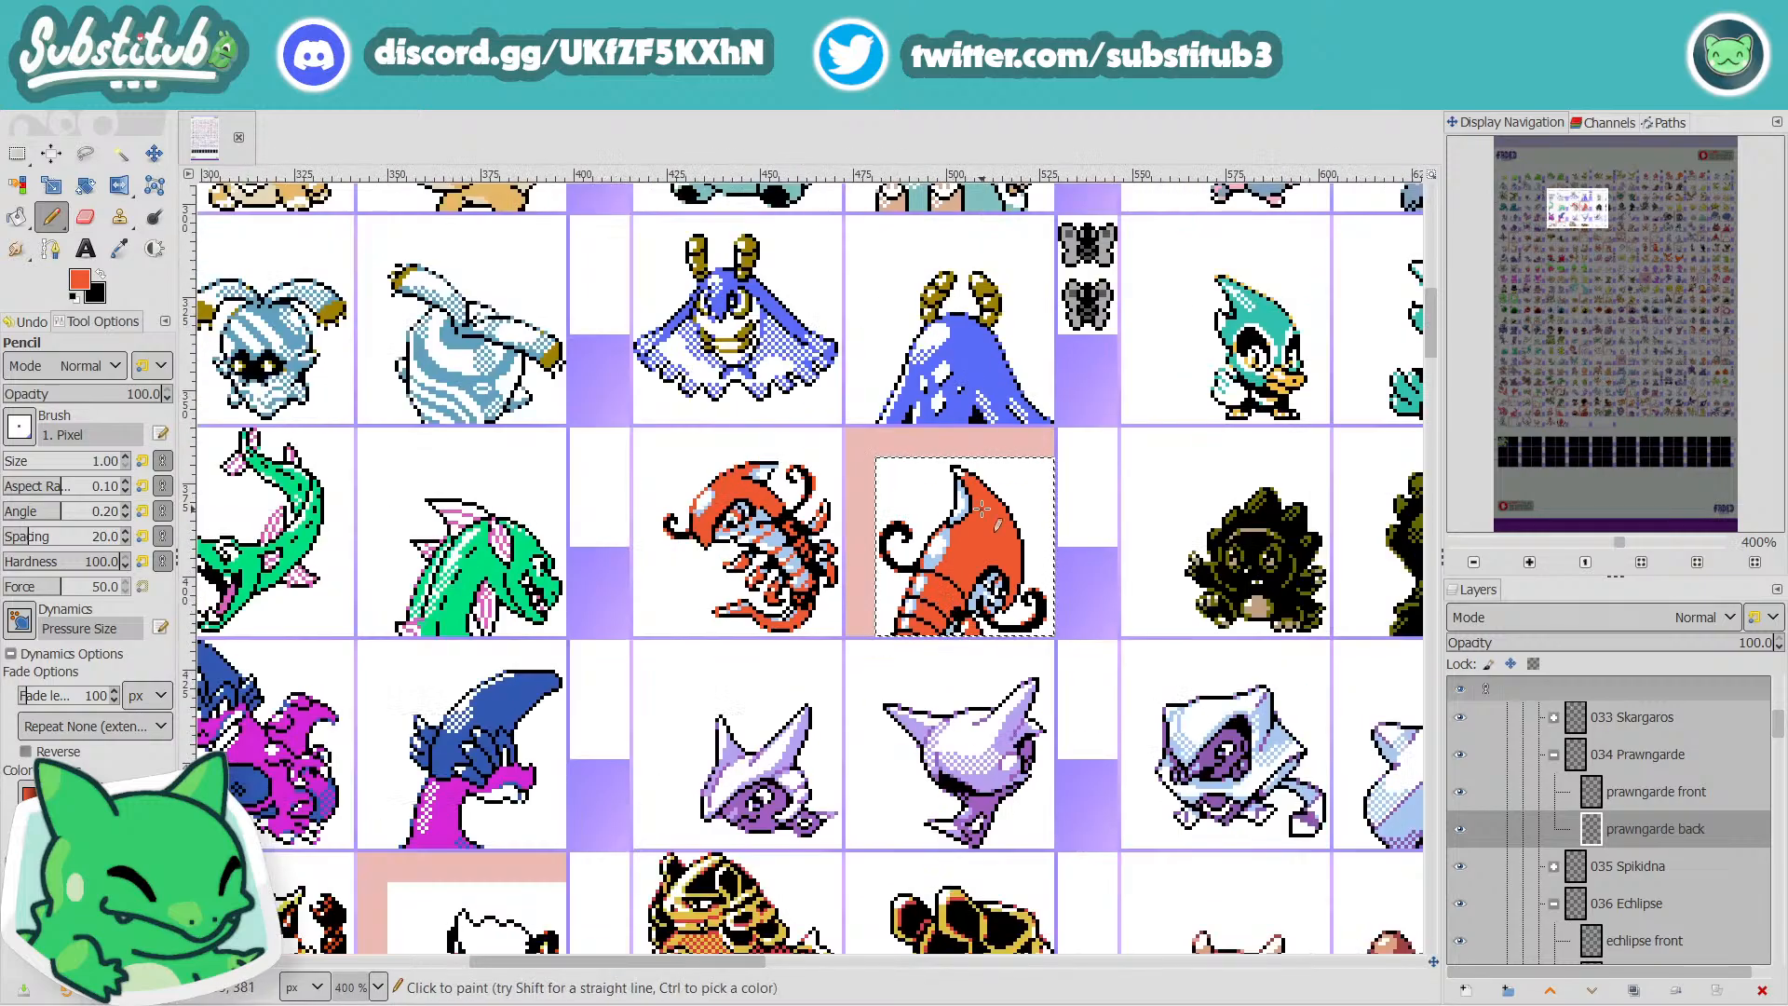
Recolour the straight vertical stretch of the horn's left black outline orange.
ctrl+scroll(978, 508, up, 5)
drag(853, 459, 853, 478)
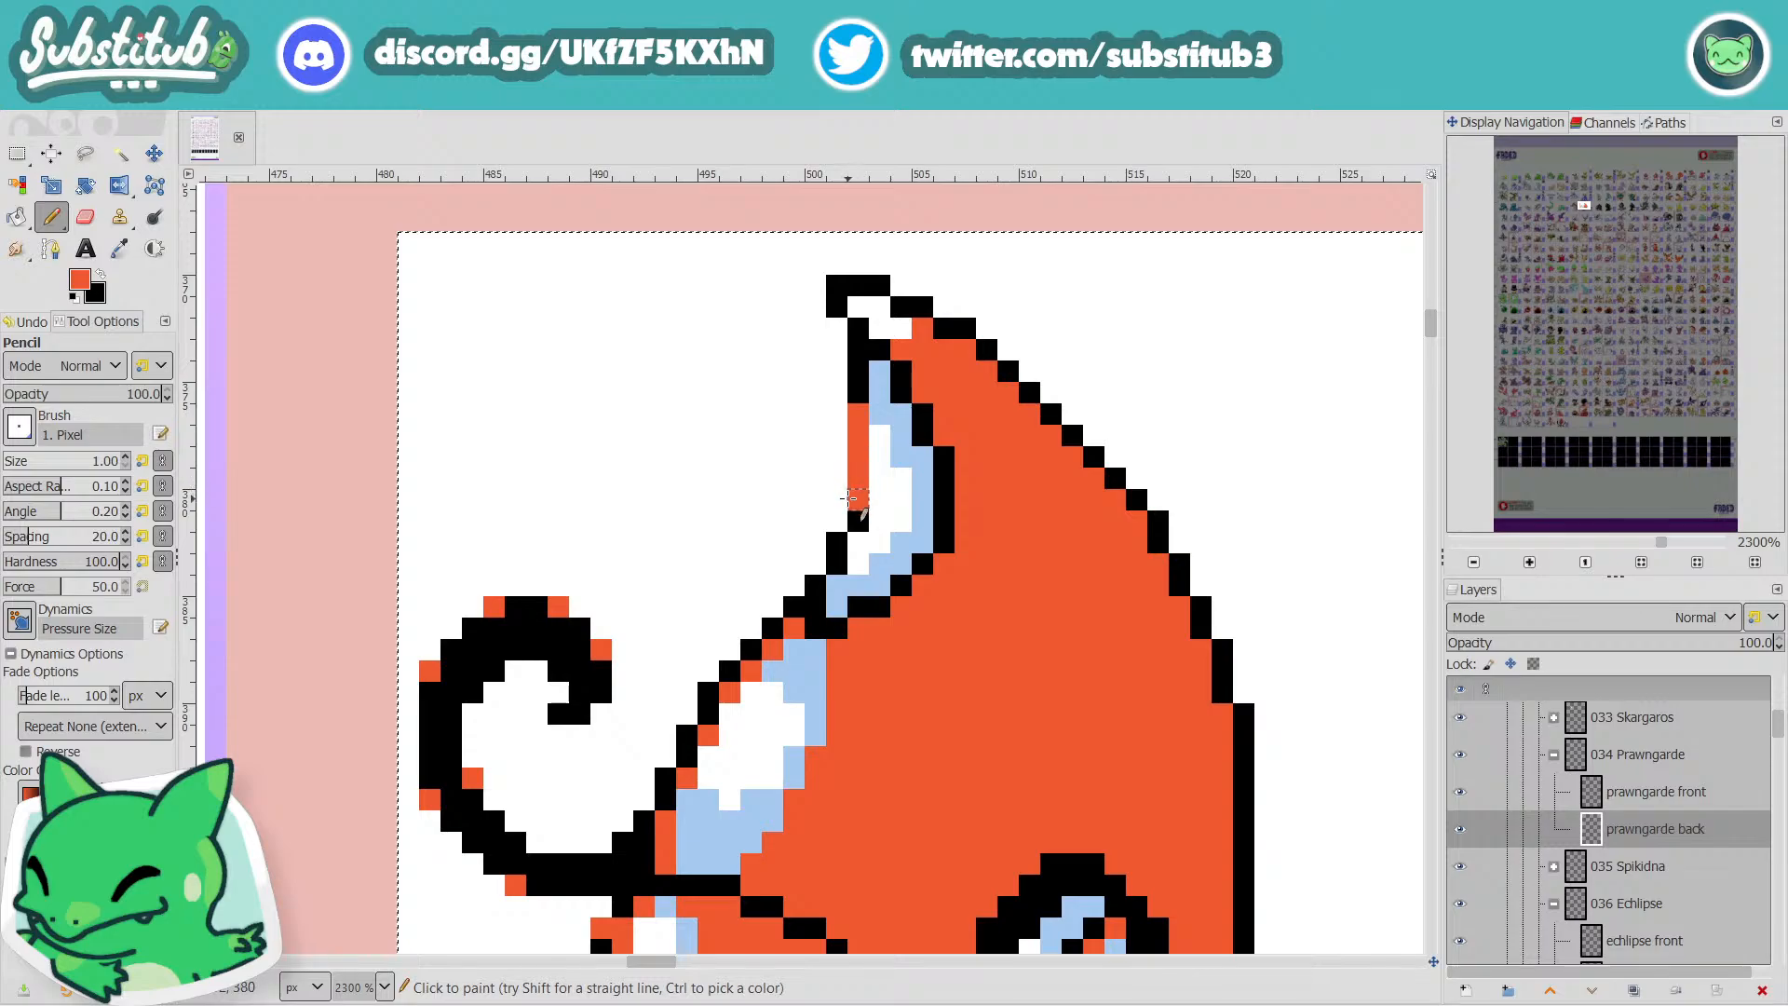
ctrl+scroll(832, 542, down, 5)
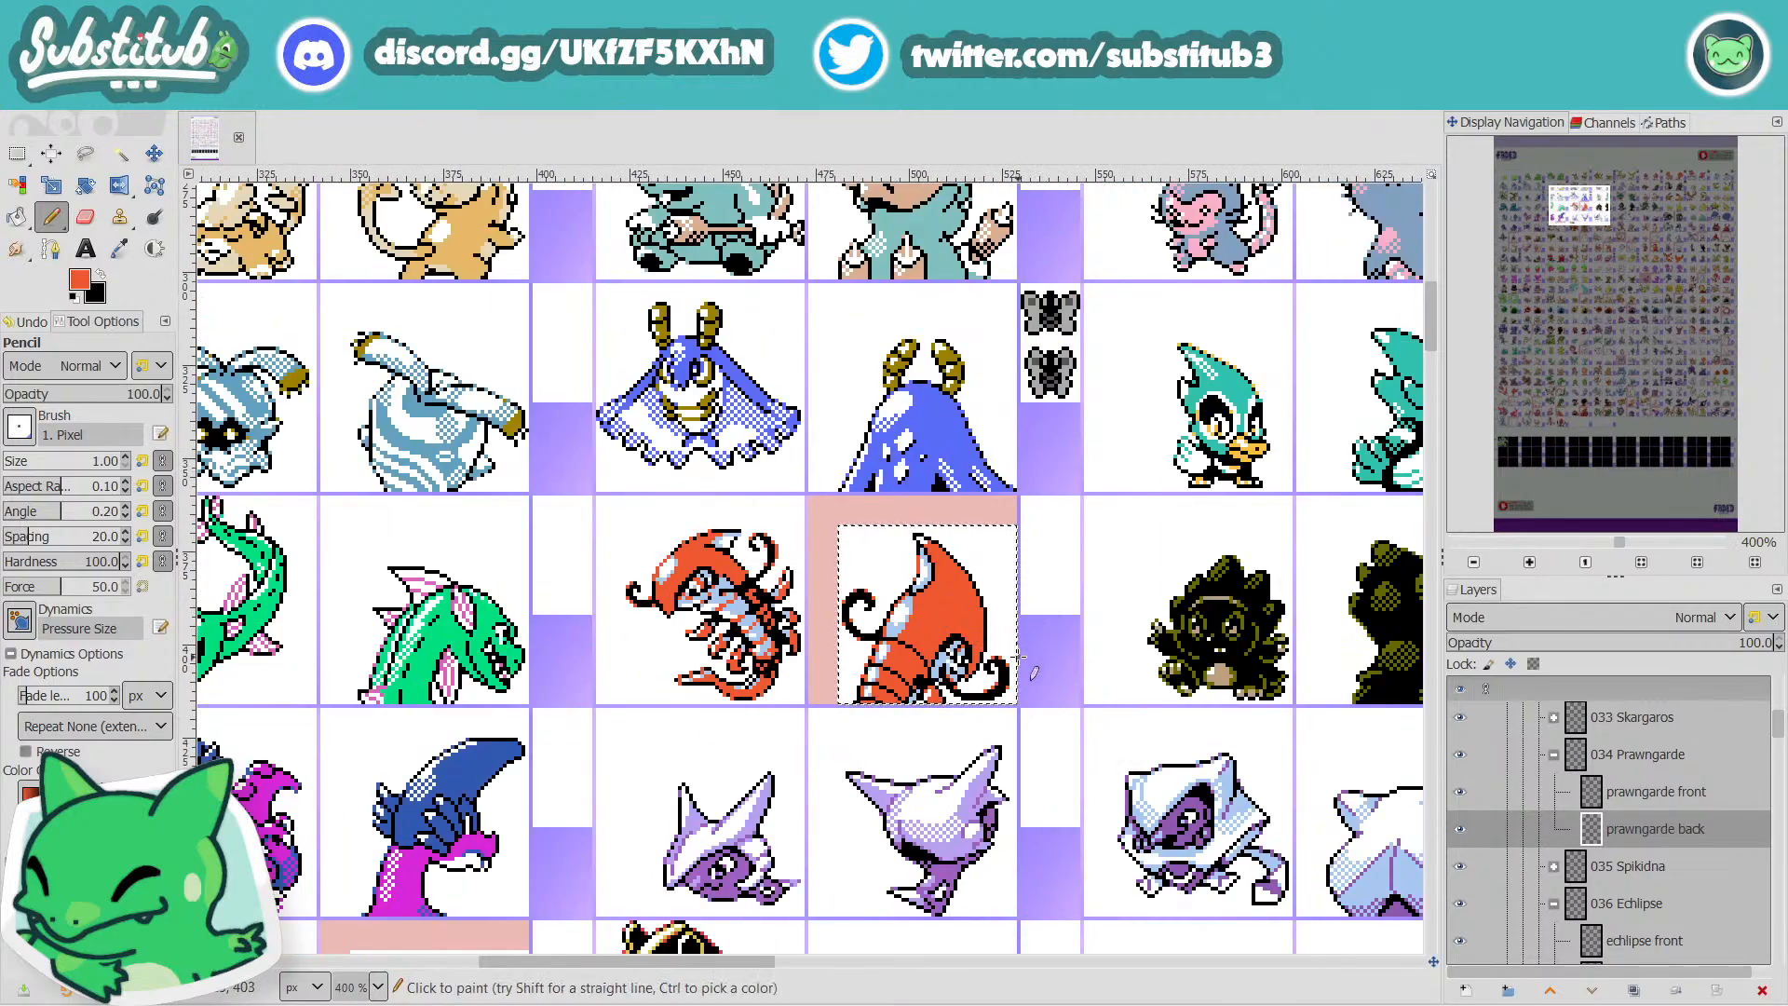
Set the foreground colour to white, pencil over the light blue pixels at the lower right of the face, and save the image.
ctrl+scroll(982, 689, up, 5)
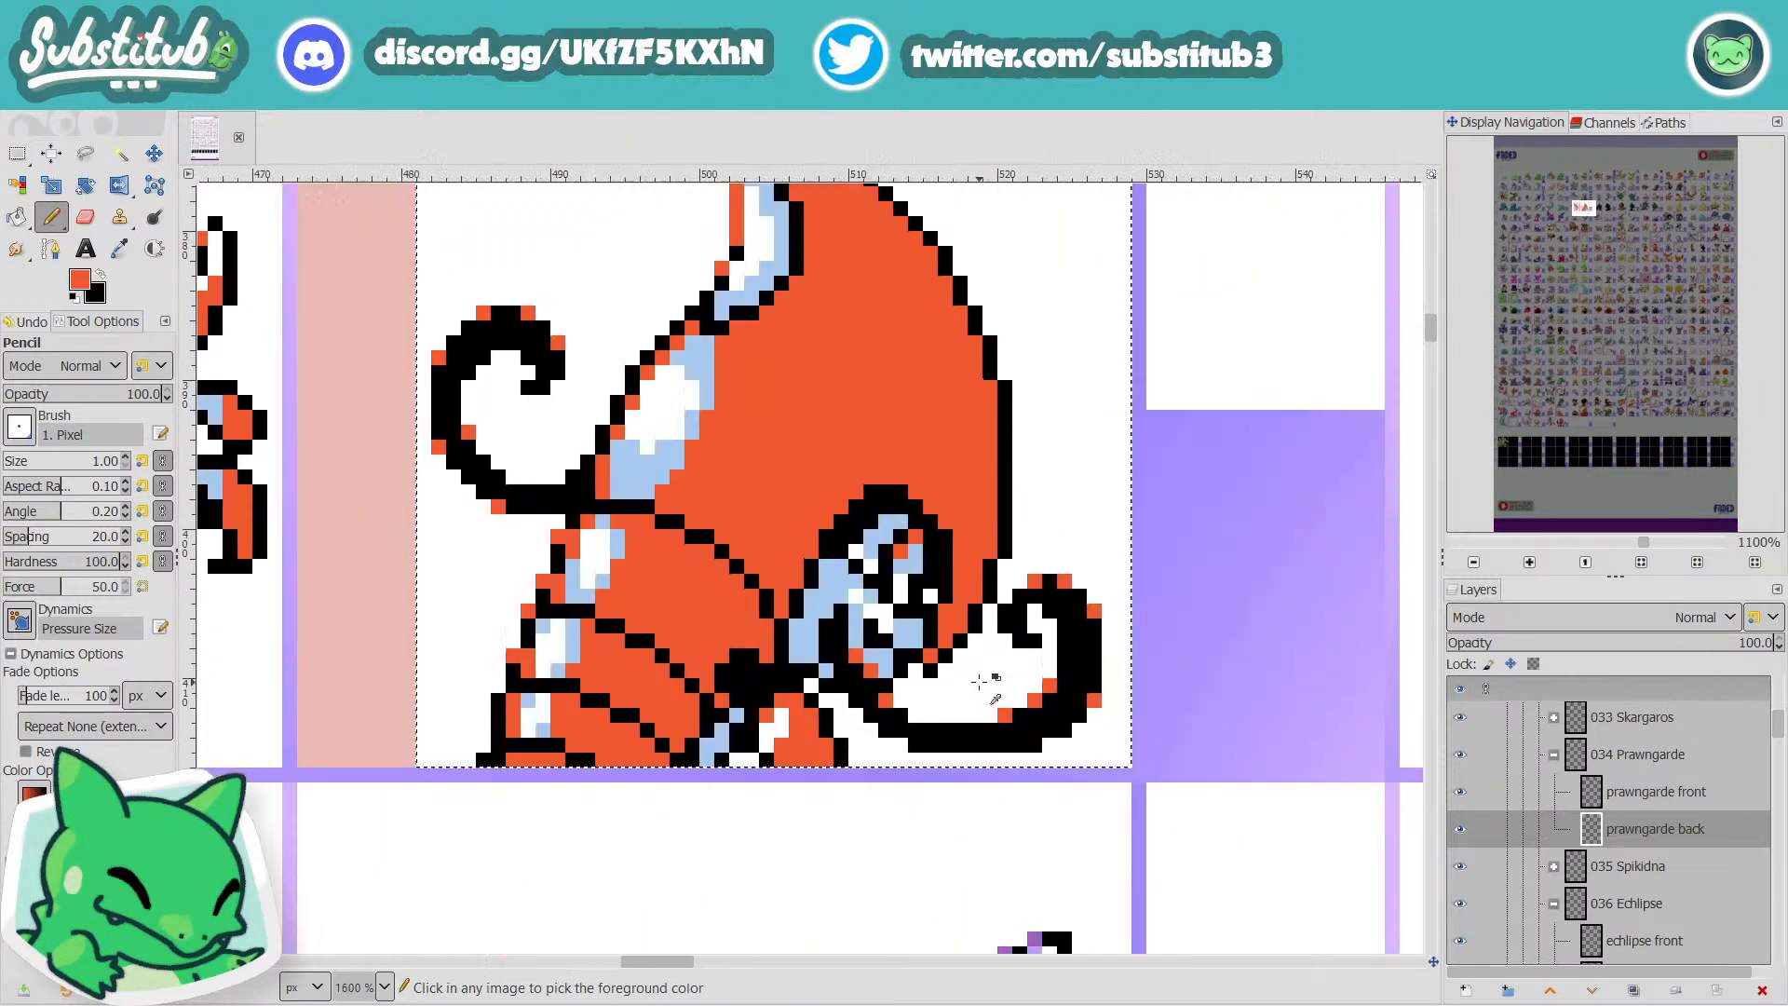
key(d)
key(x)
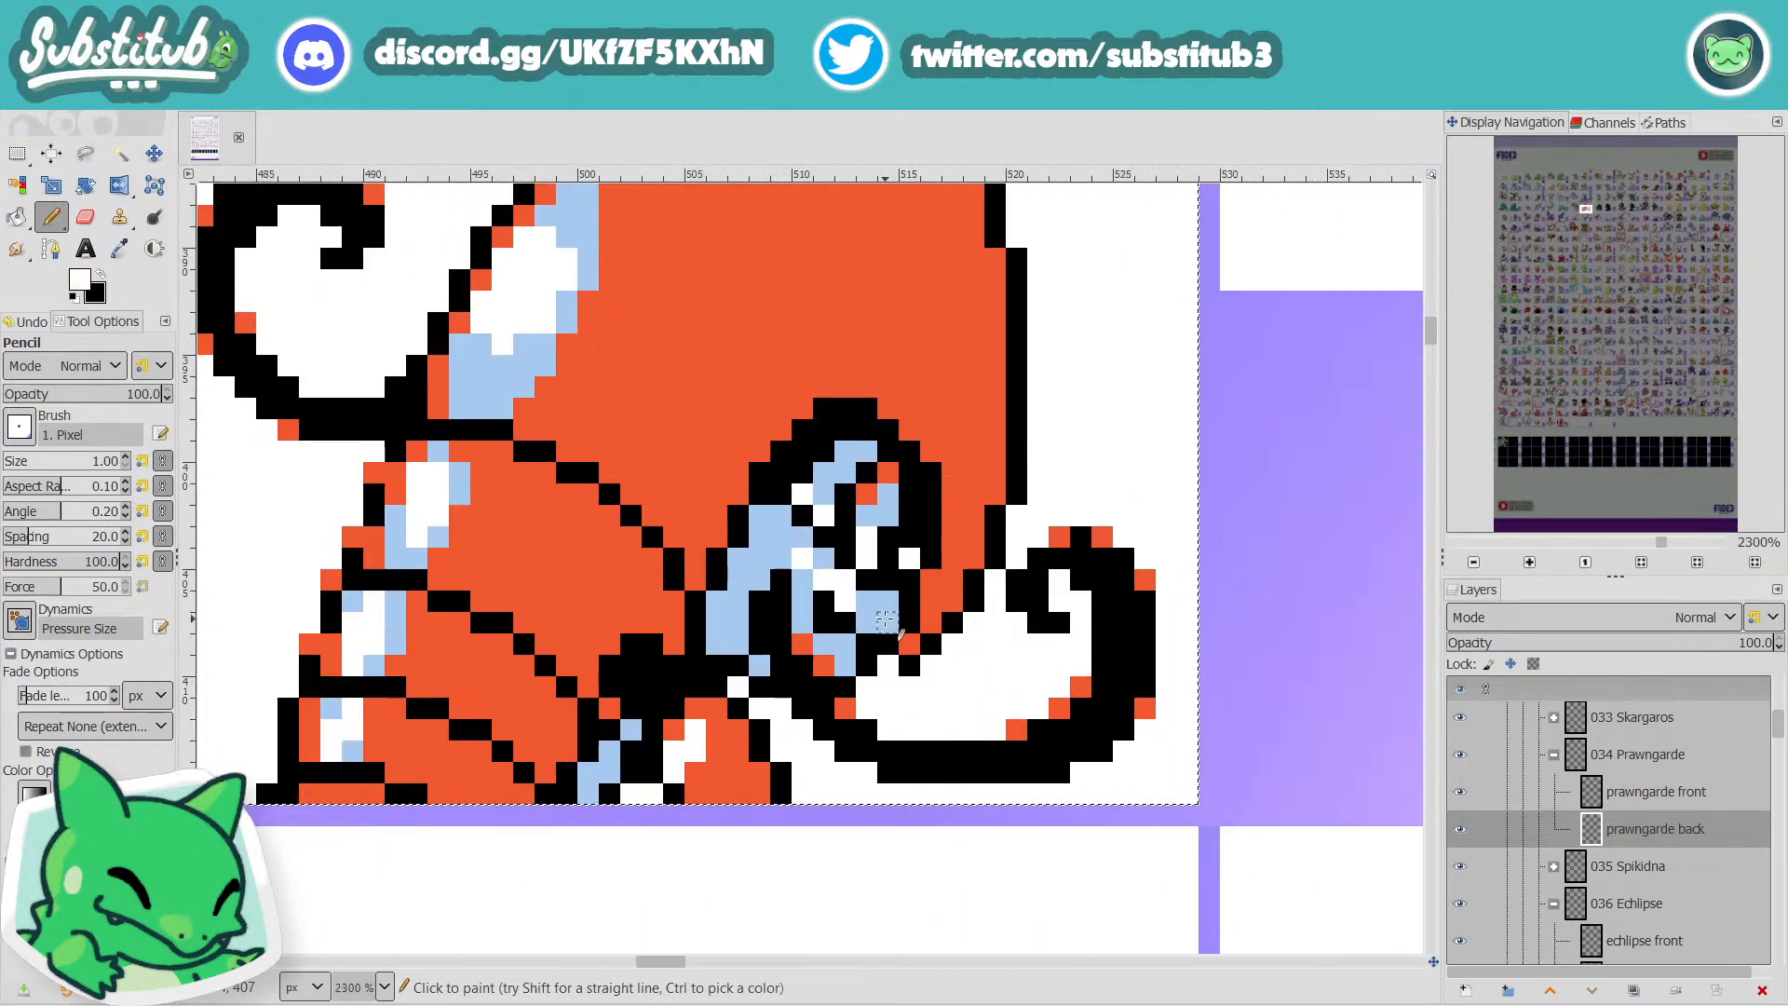
drag(886, 620, 846, 664)
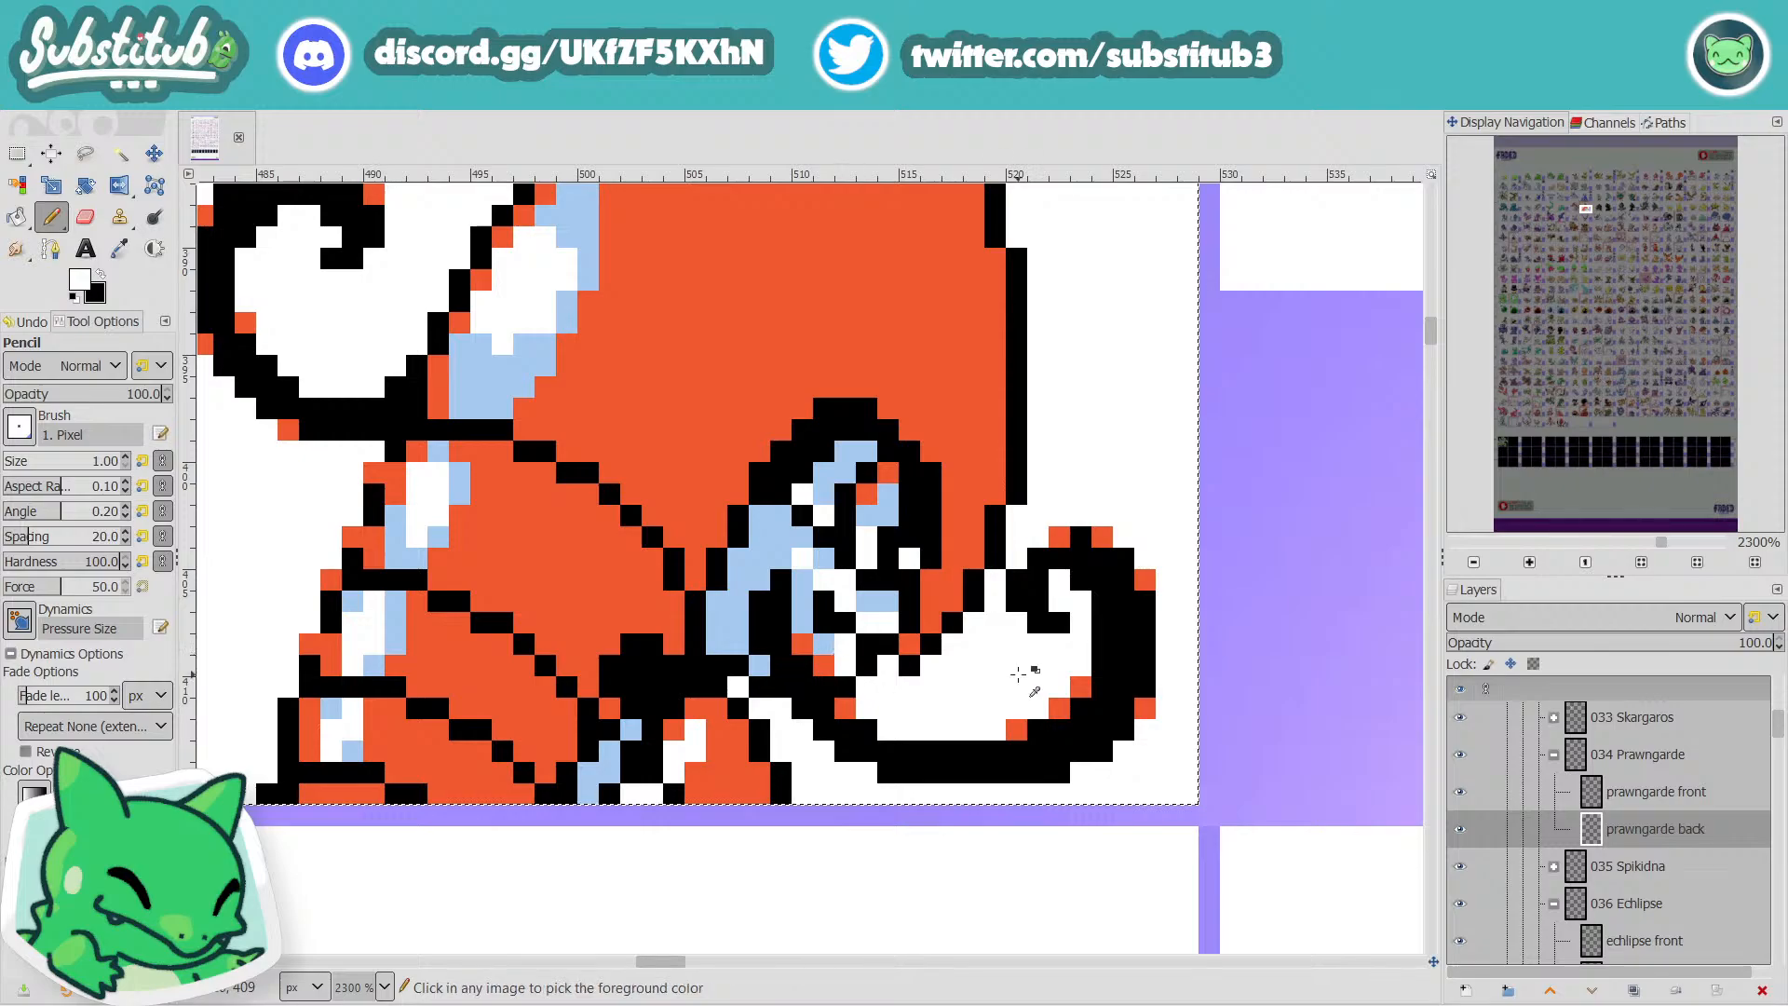
ctrl+scroll(1018, 672, down, 5)
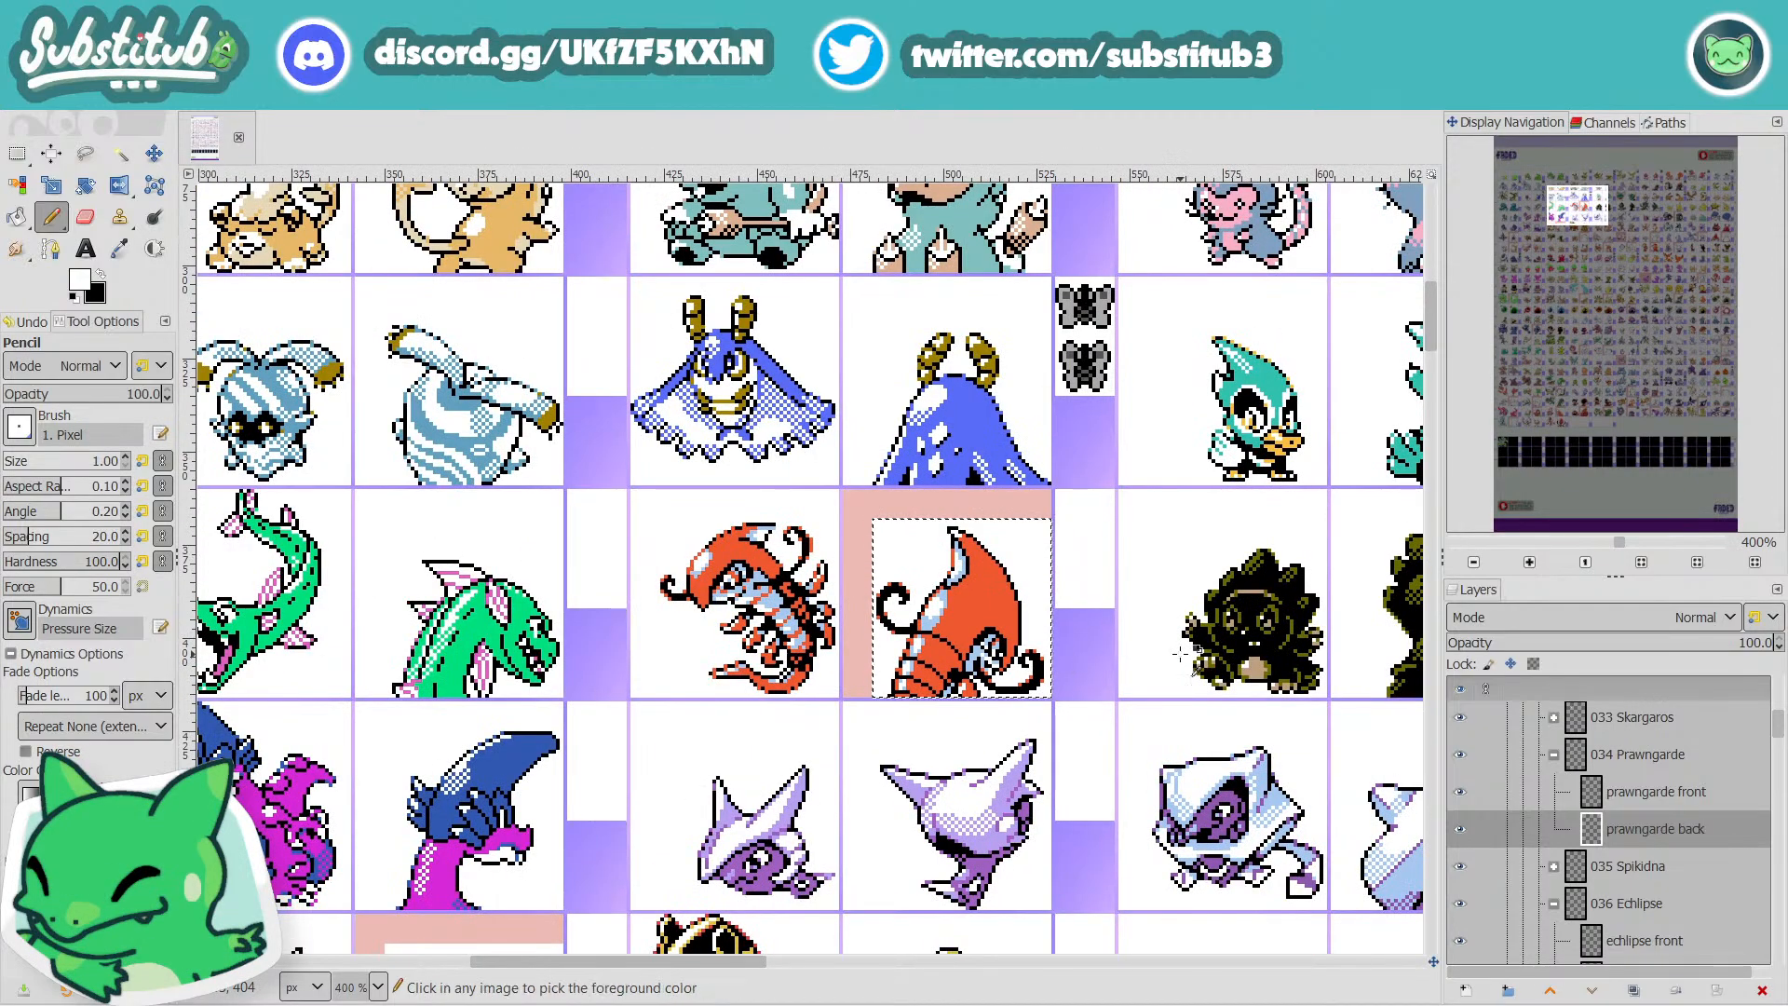
key(ctrl+s)
Pencil a thin white highlight up the inside of the head shell's lower right outline.
ctrl+scroll(1071, 666, up, 5)
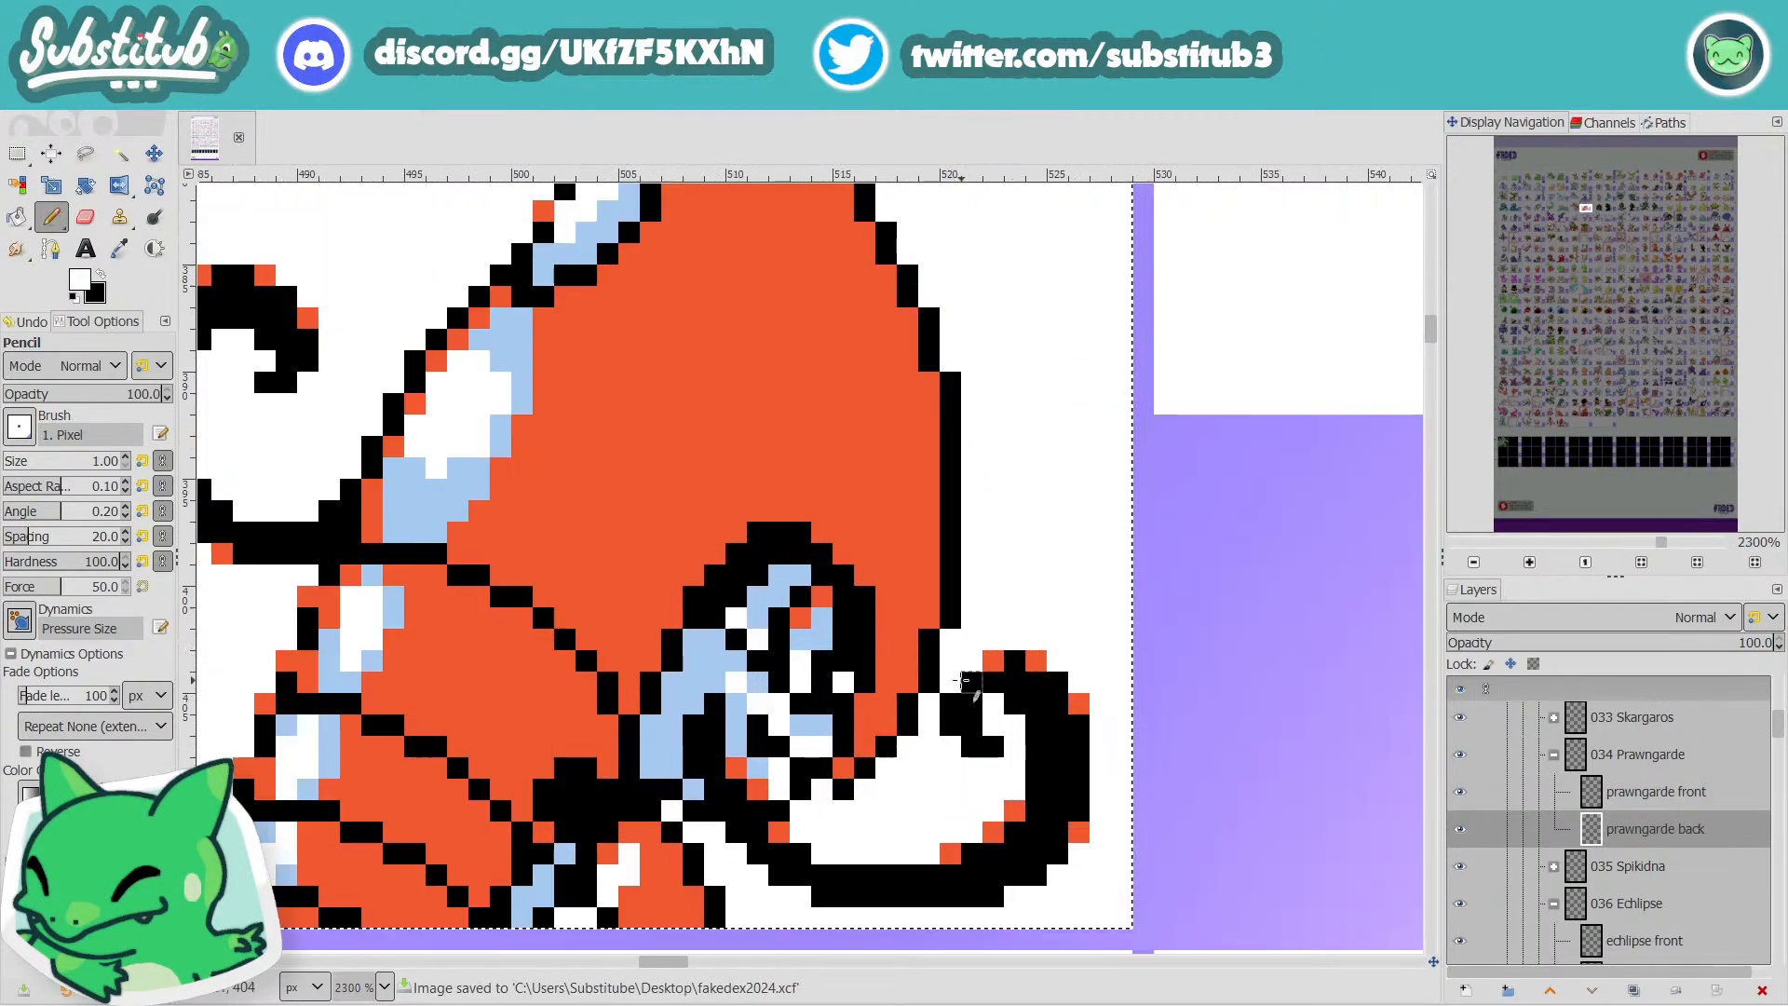
click(907, 660)
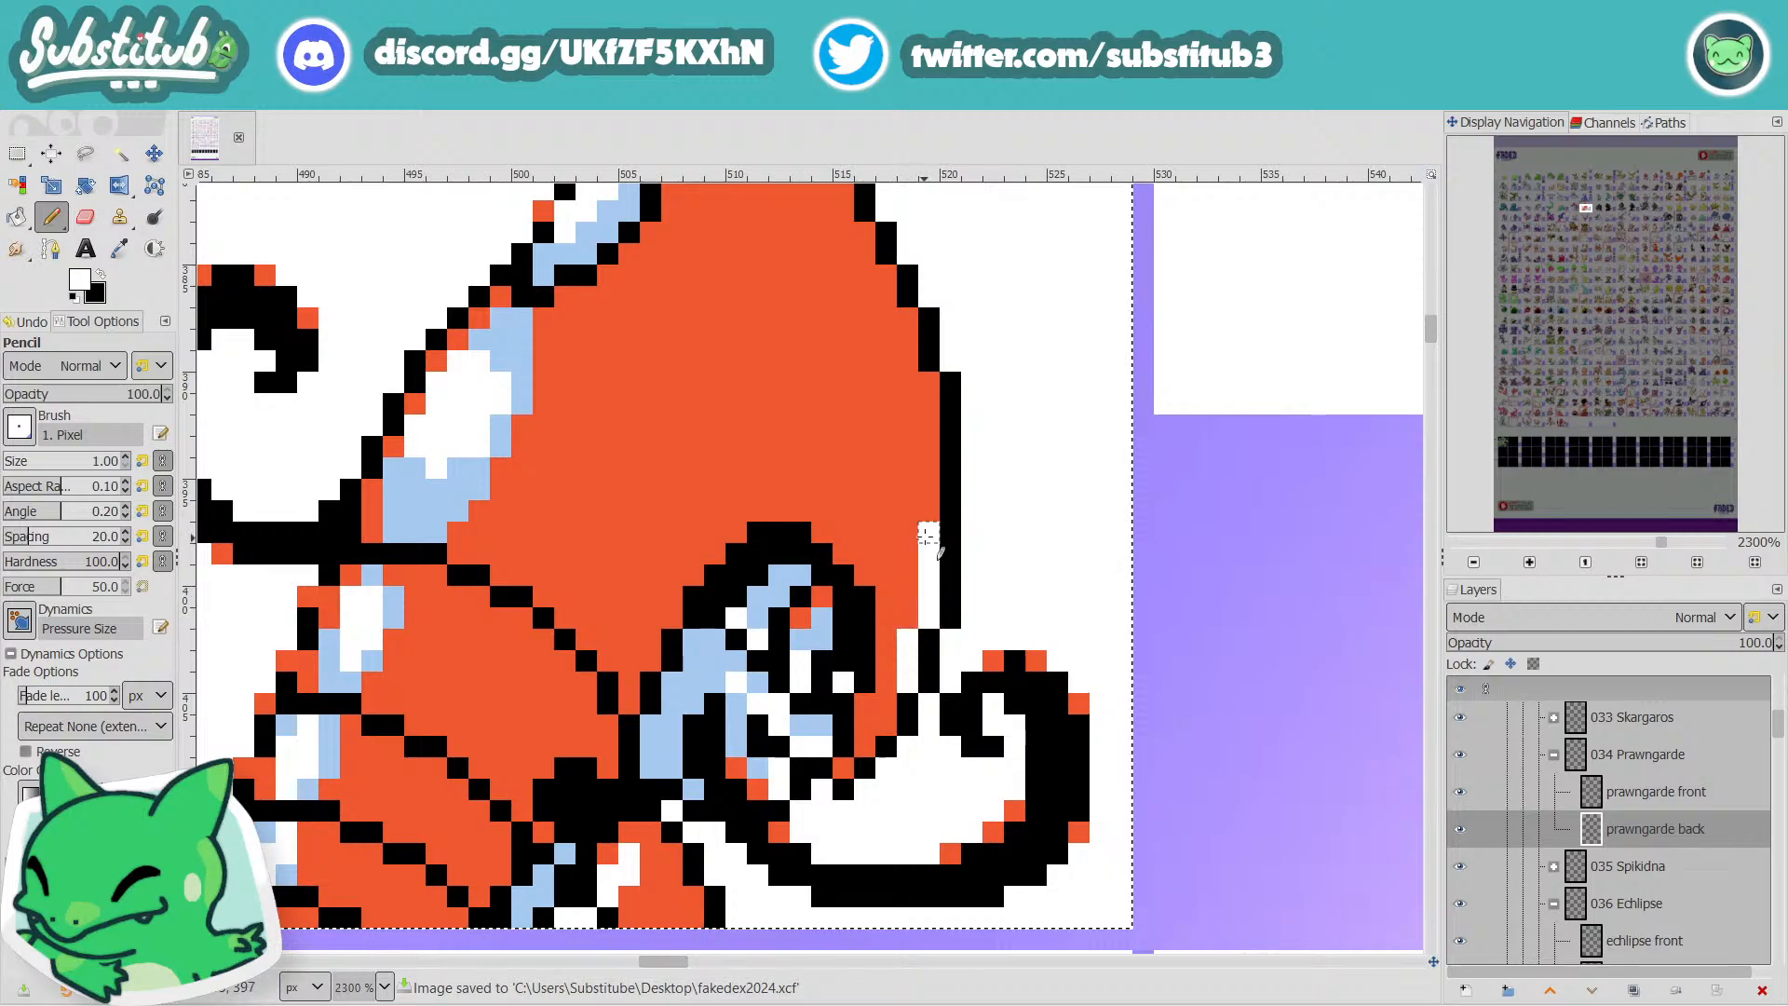
ctrl+scroll(938, 493, down, 2)
ctrl+scroll(938, 493, down, 2)
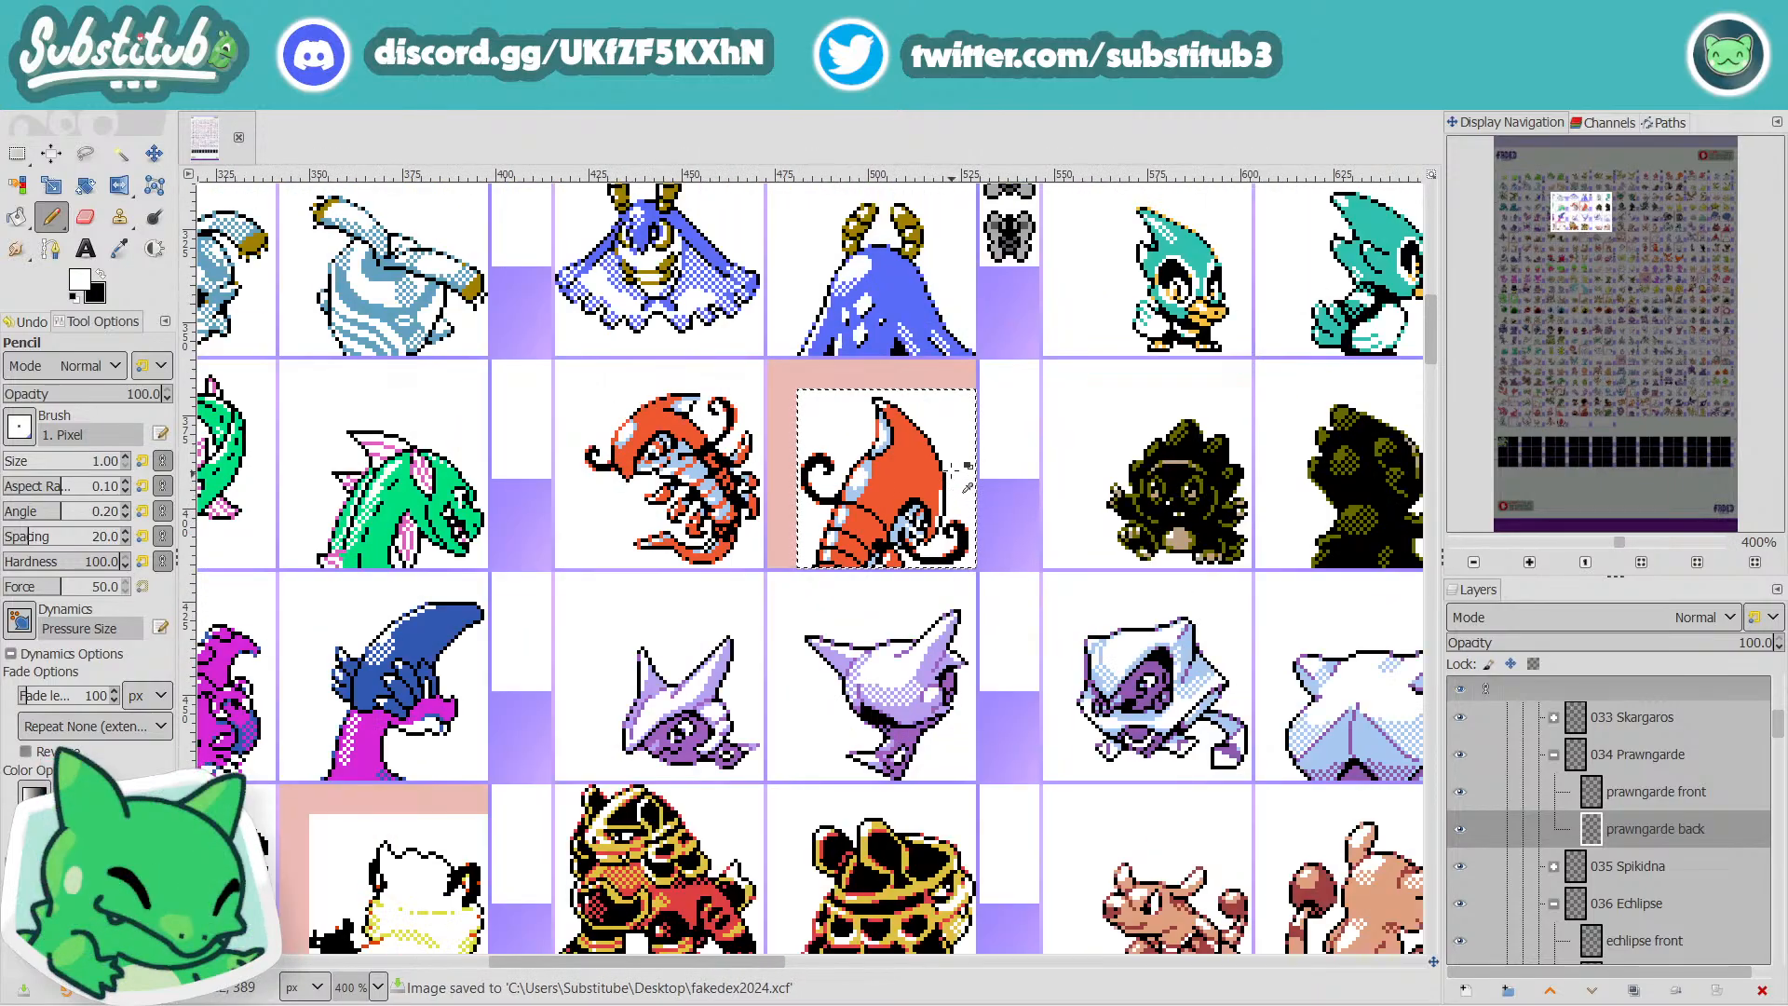
ctrl+scroll(934, 504, up, 2)
ctrl+scroll(934, 504, up, 1)
drag(920, 519, 908, 482)
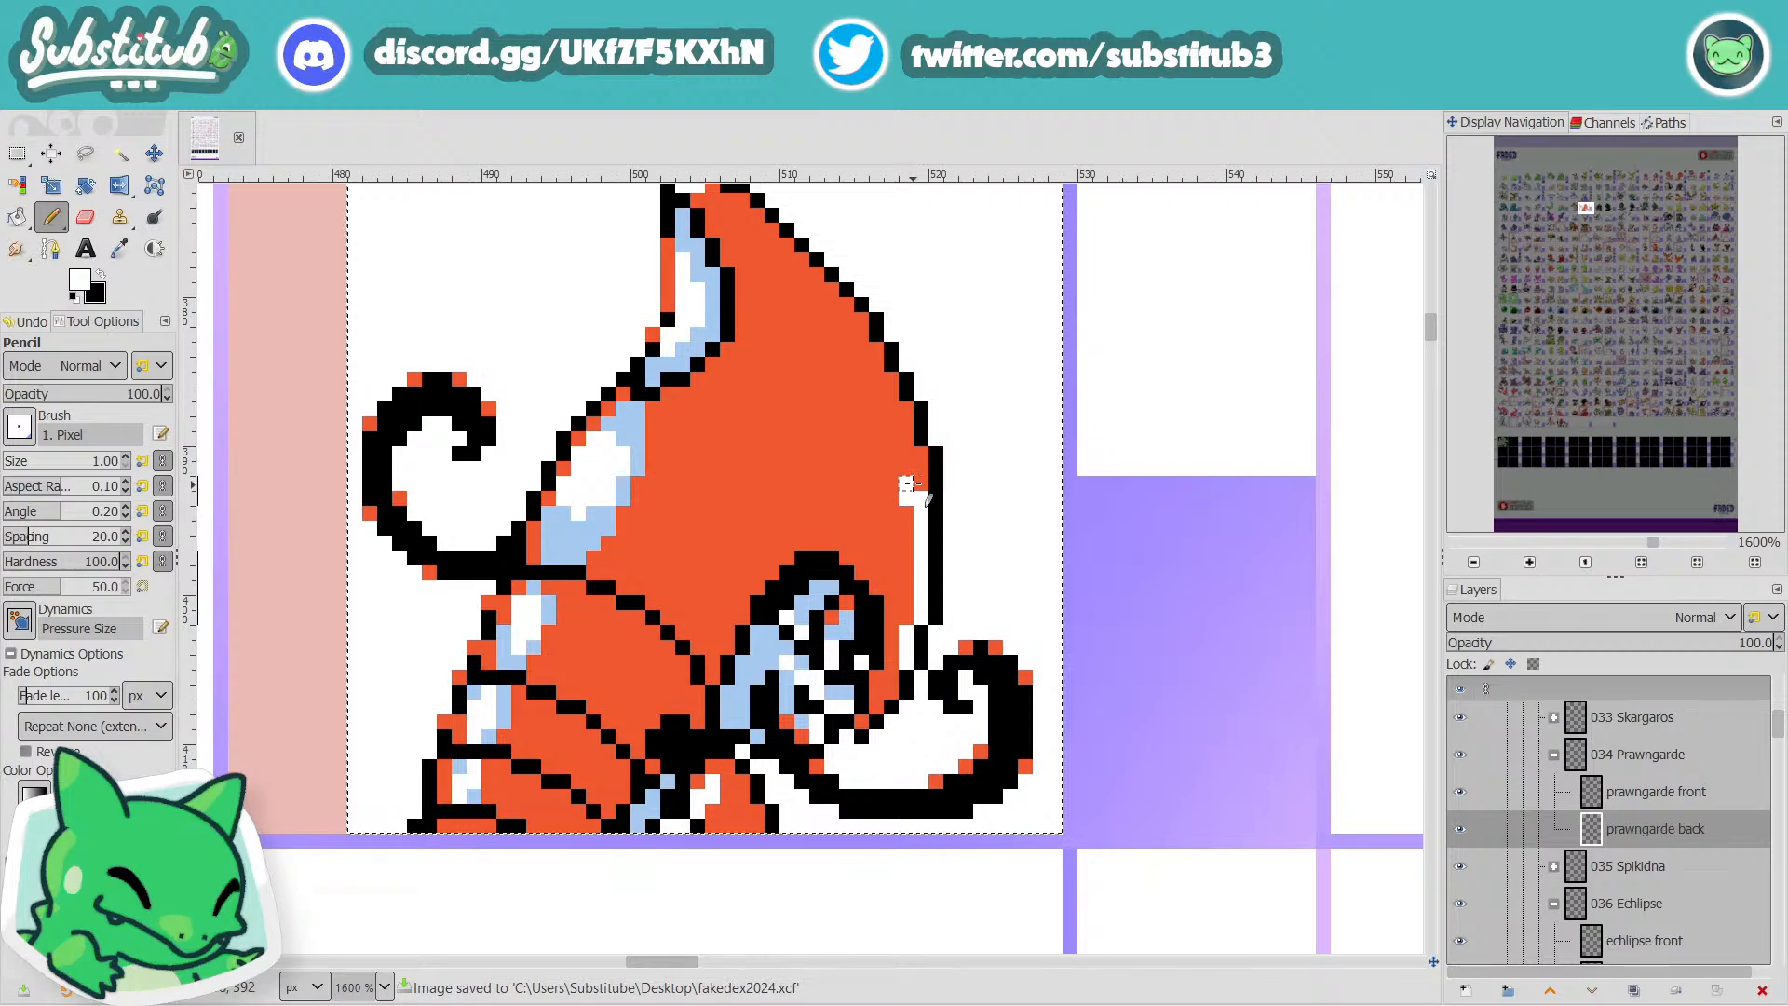
ctrl+scroll(964, 500, down, 4)
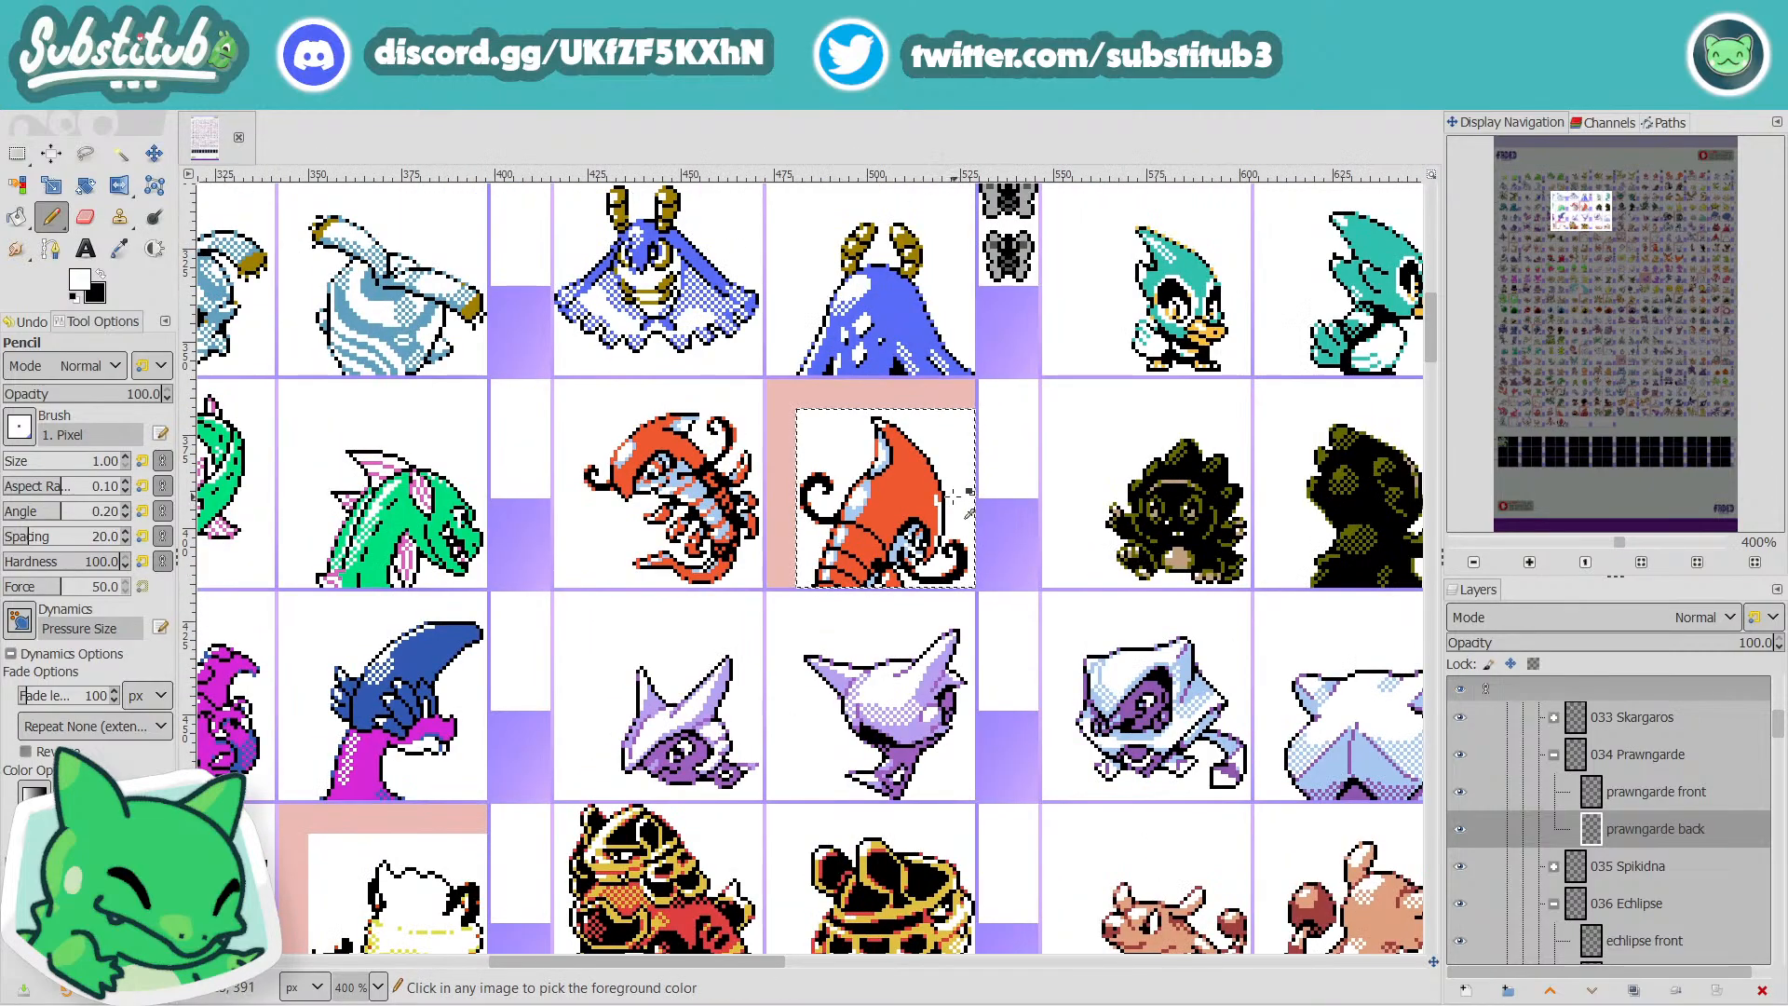
Extend the thin white highlight upward inside the head shell's outer outline on the prawngarde back sprite, and save the image.
ctrl+scroll(952, 496, up, 4)
ctrl+scroll(933, 489, down, 2)
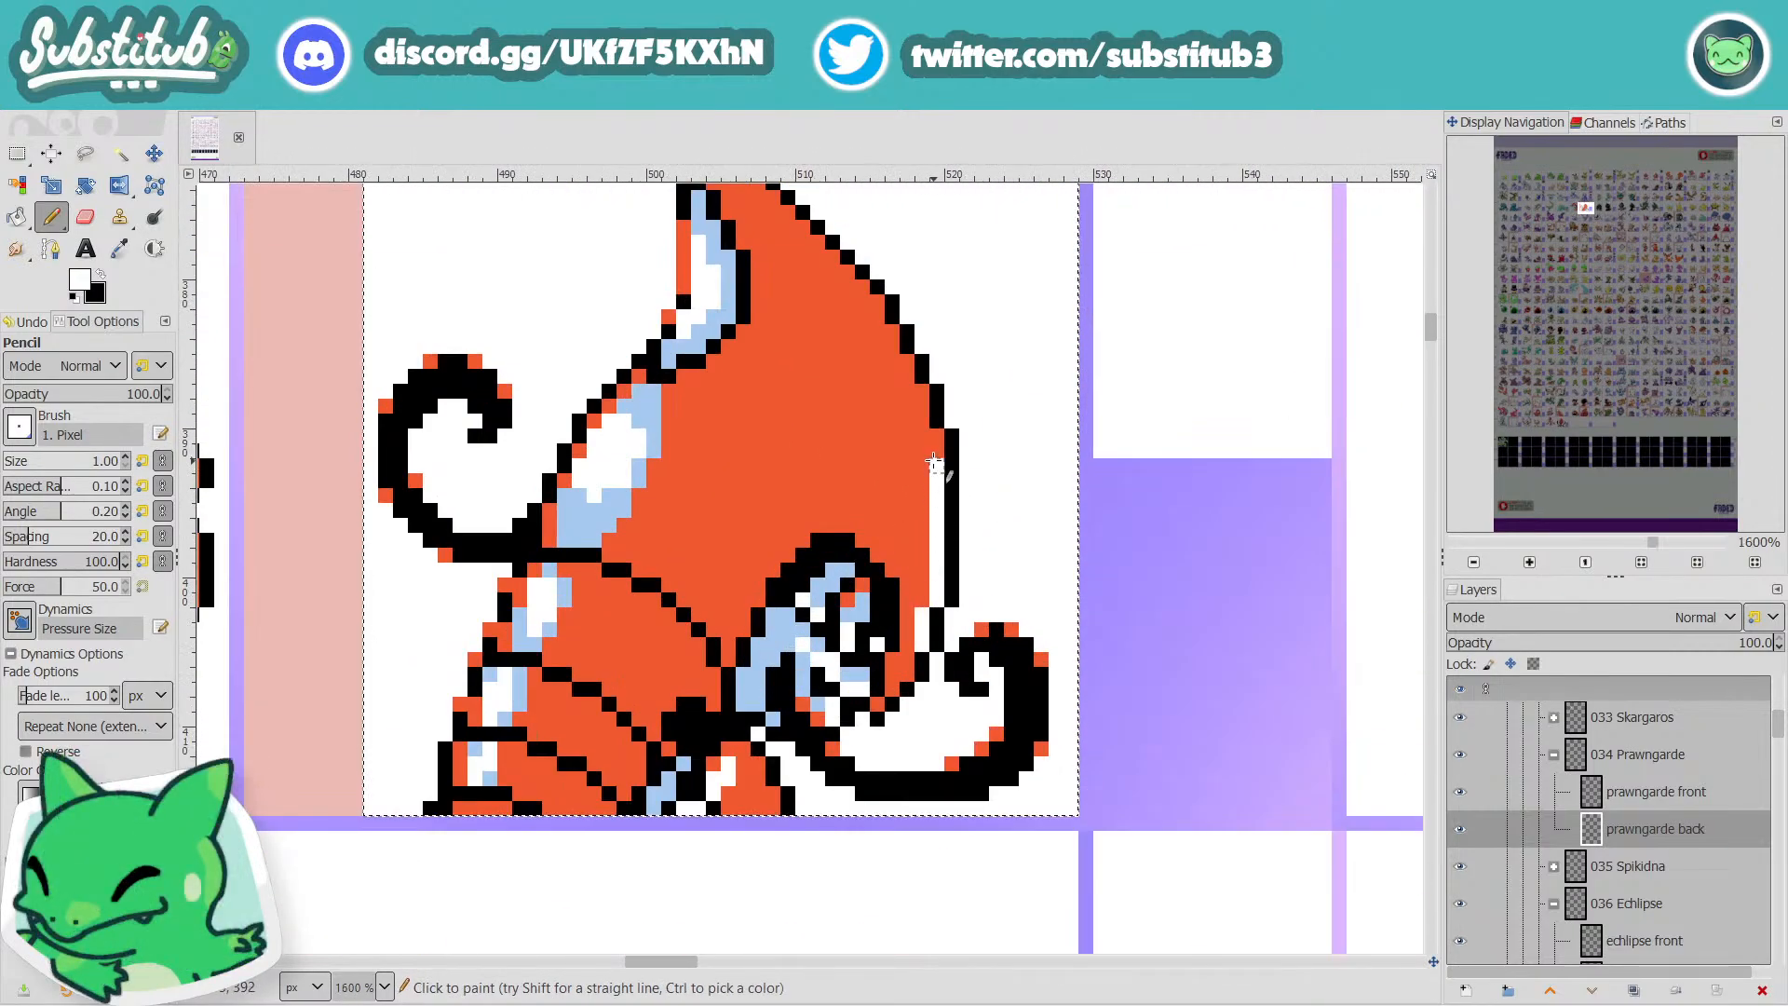
ctrl+scroll(969, 478, down, 2)
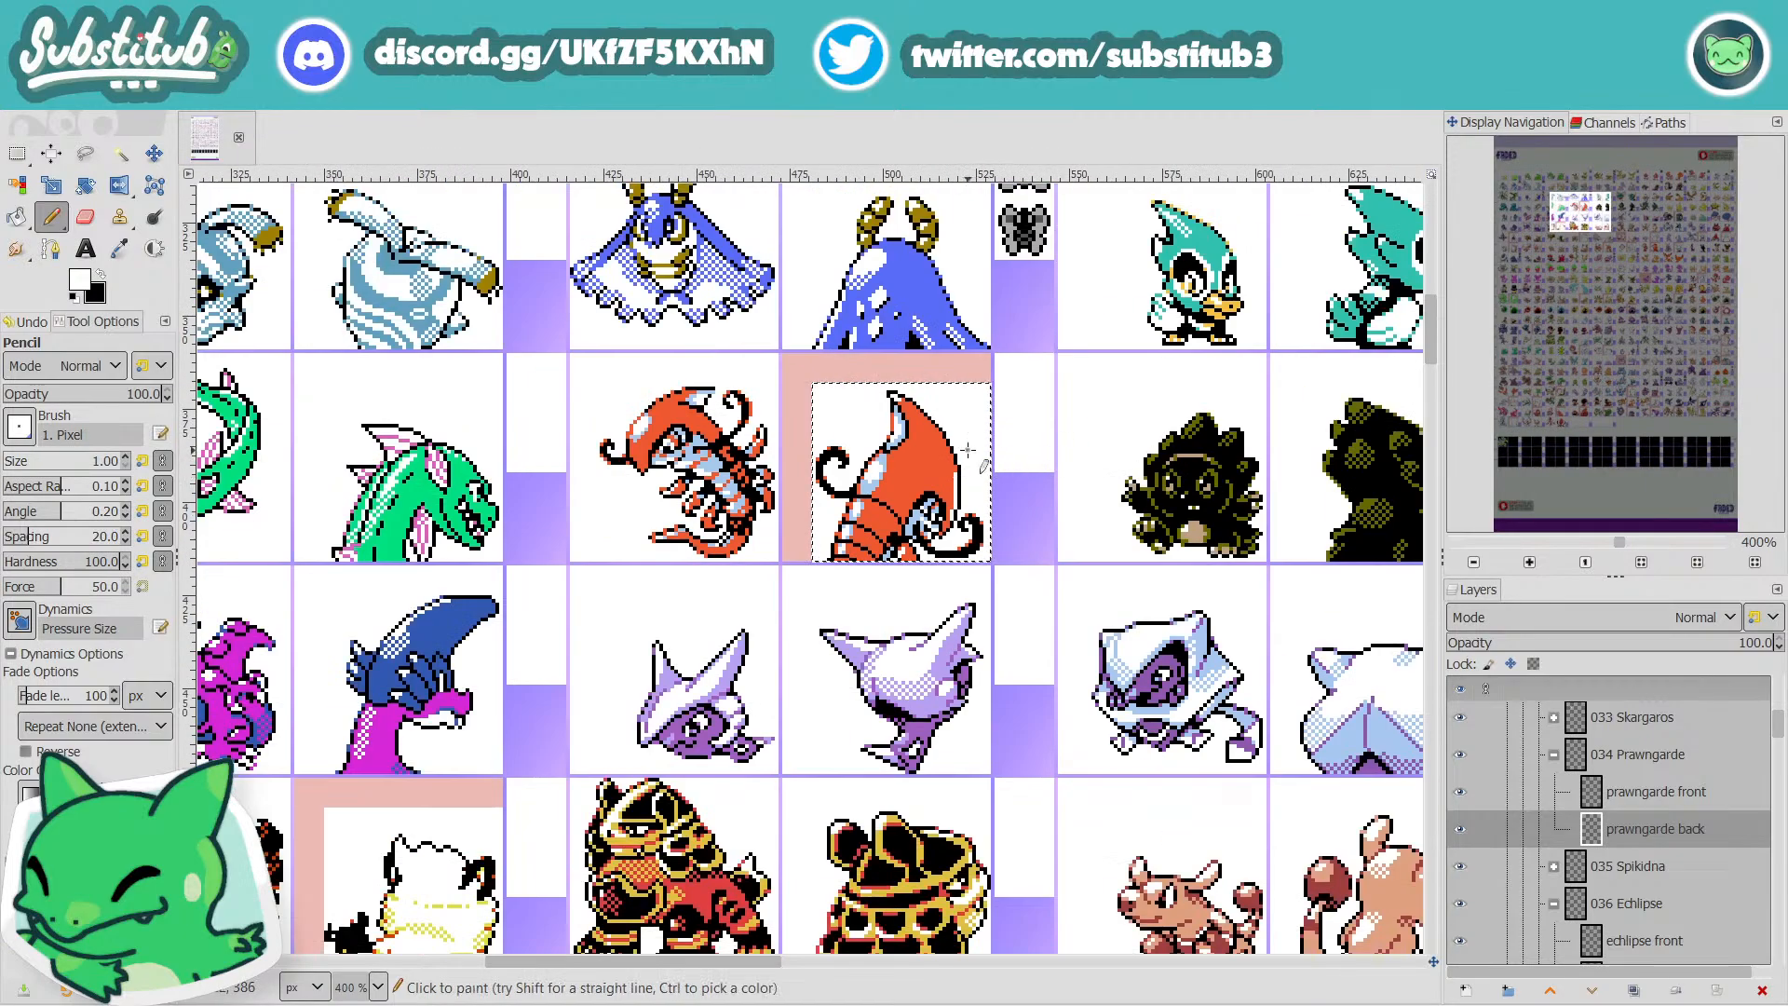
ctrl+scroll(928, 491, up, 5)
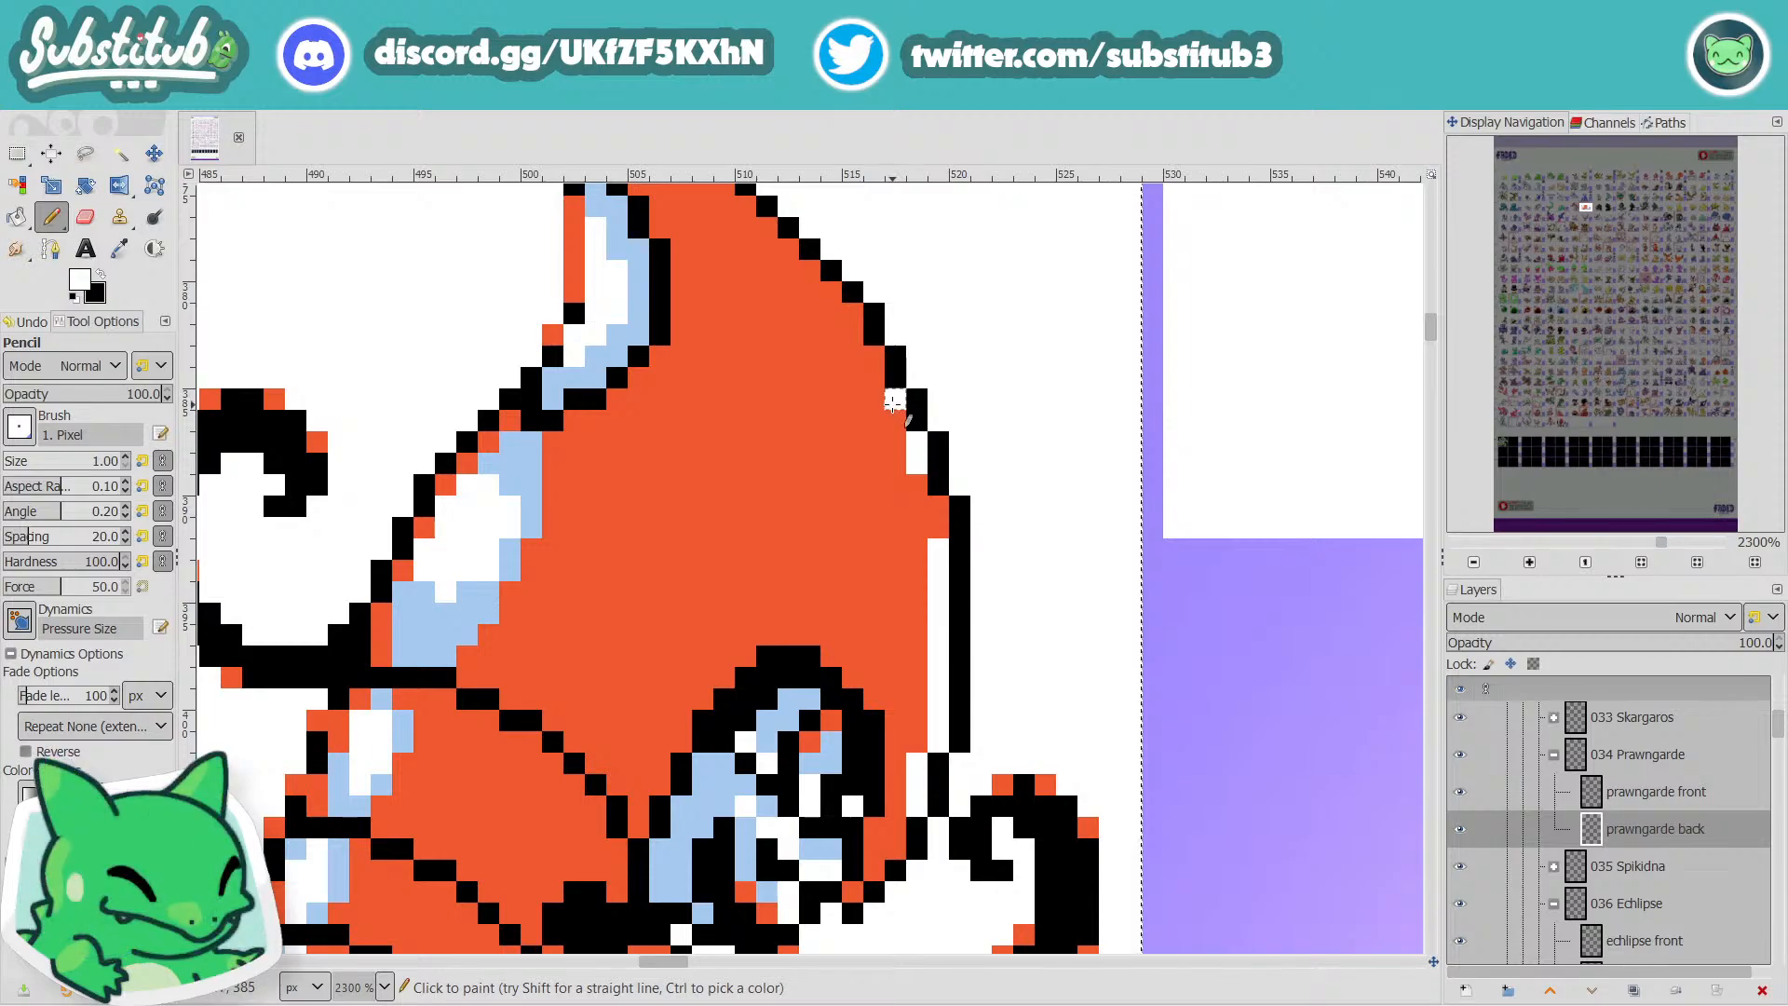
ctrl+scroll(917, 450, down, 5)
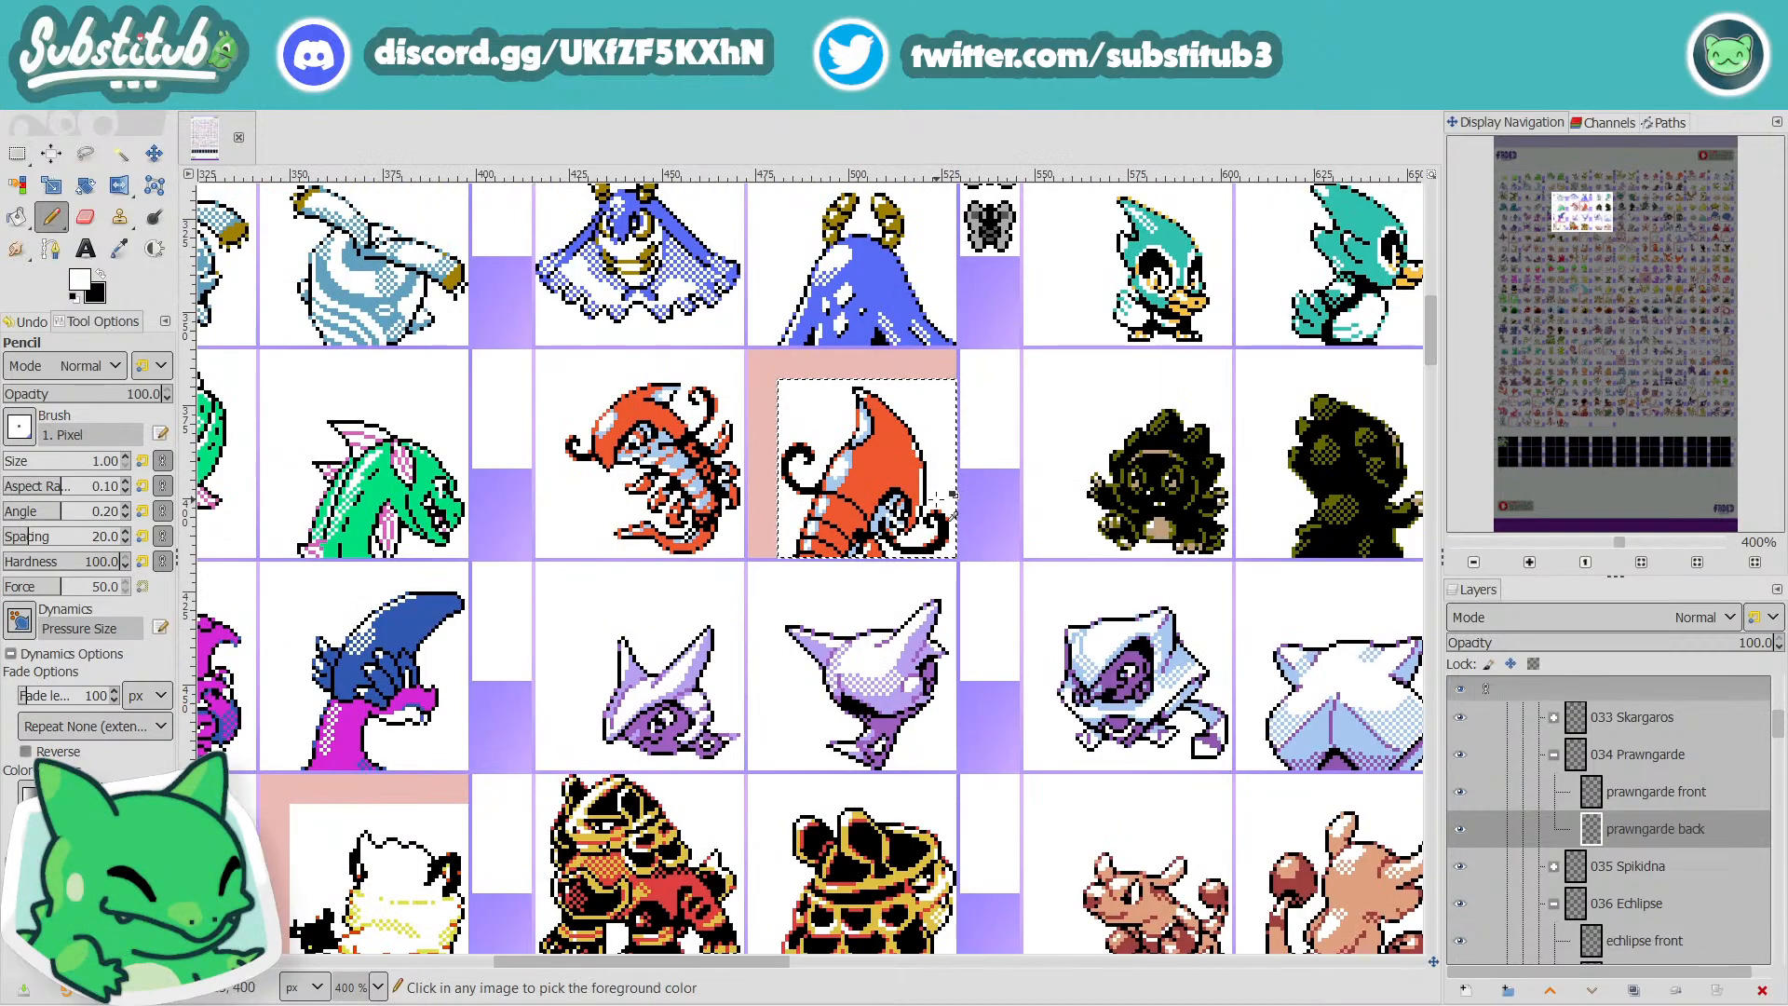
ctrl+scroll(943, 472, up, 4)
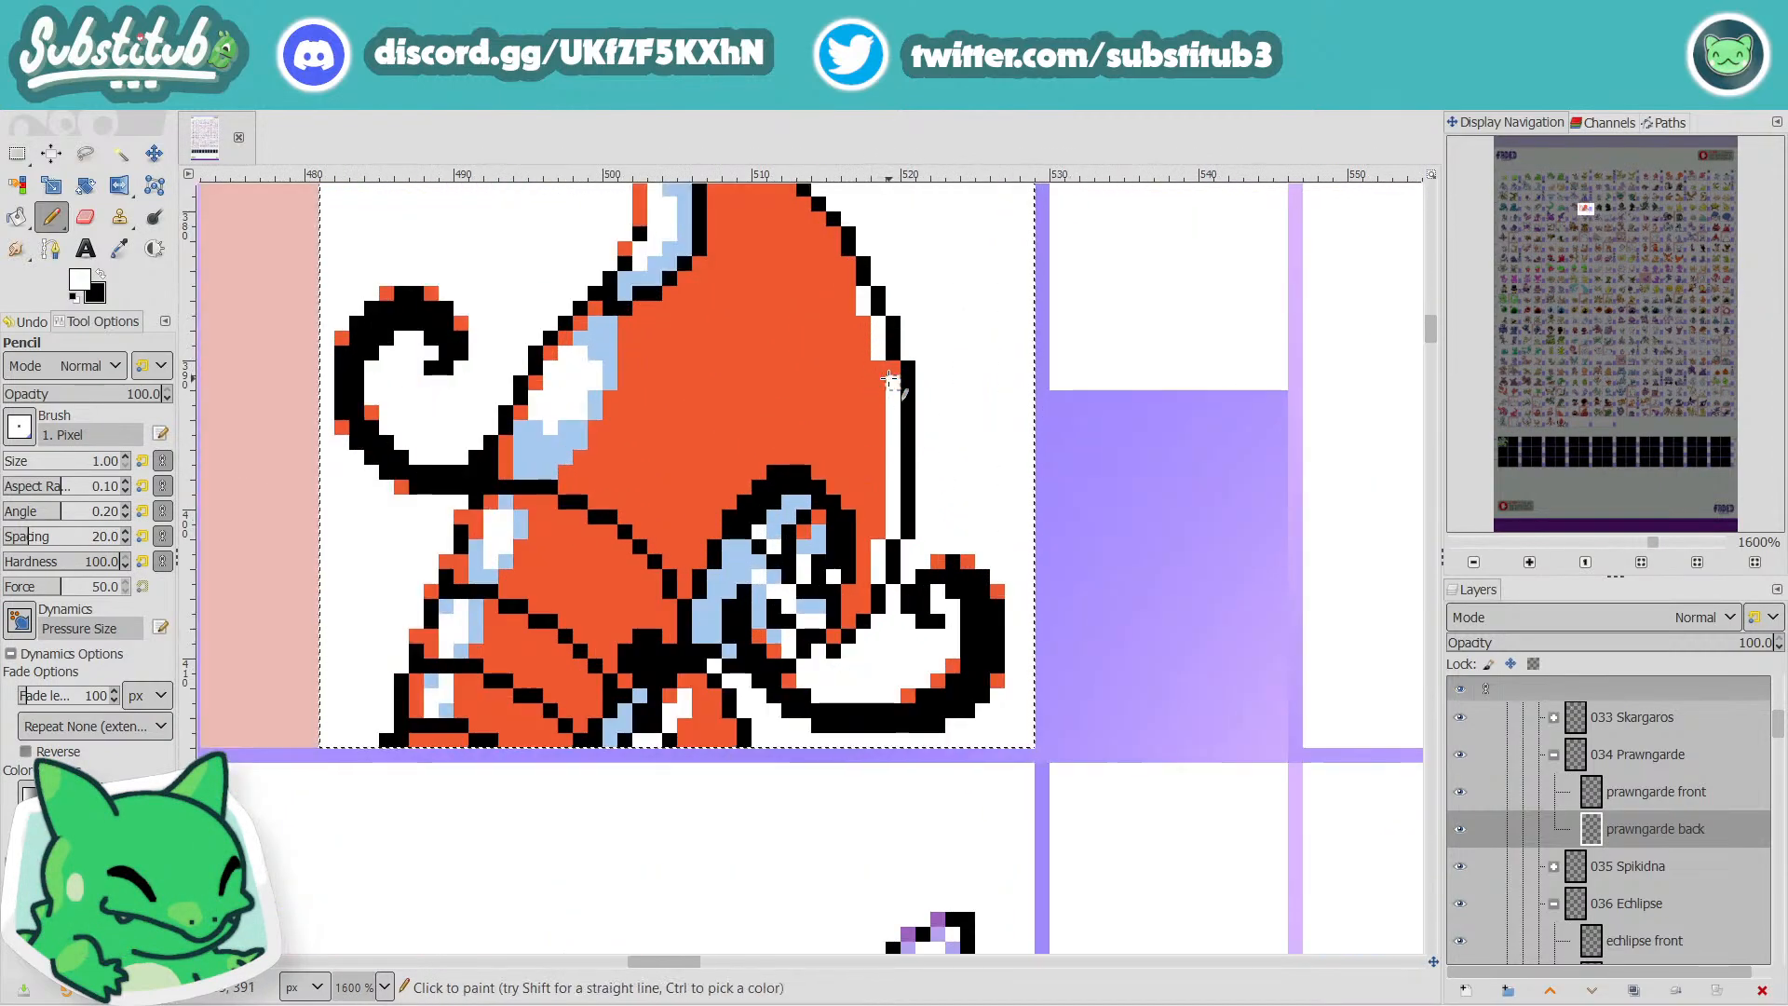
ctrl+scroll(889, 379, down, 4)
ctrl+scroll(880, 344, up, 4)
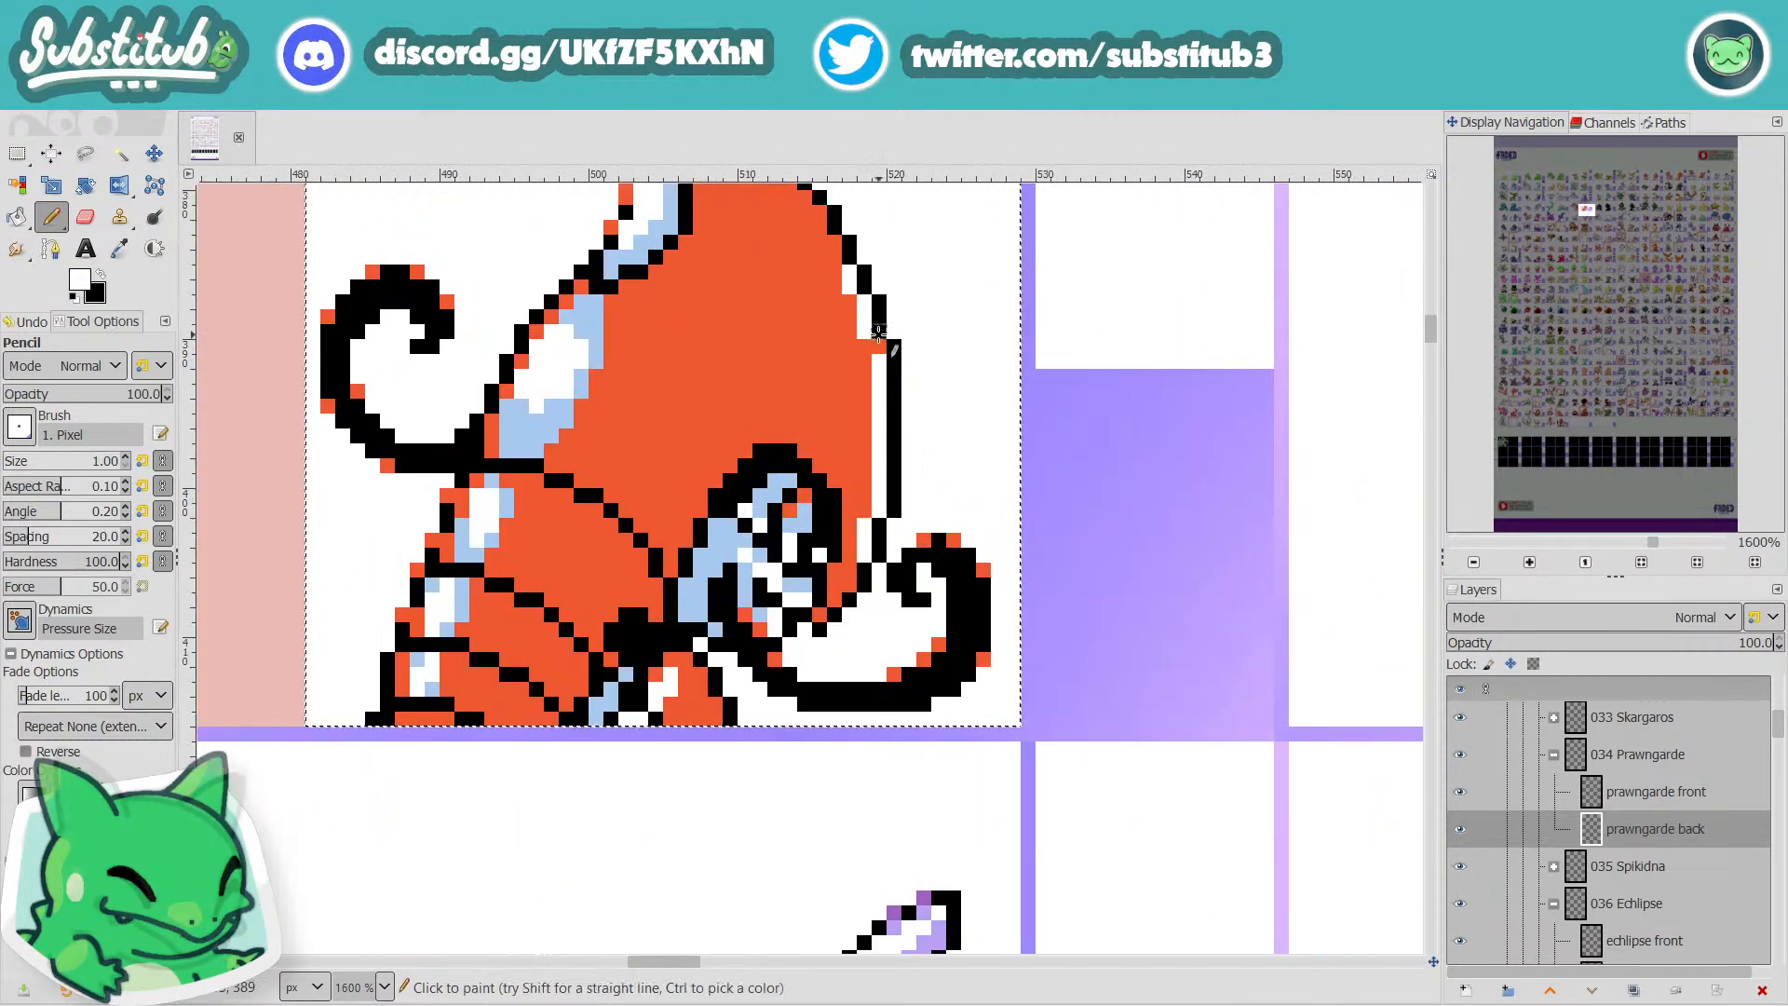
ctrl+scroll(920, 400, down, 4)
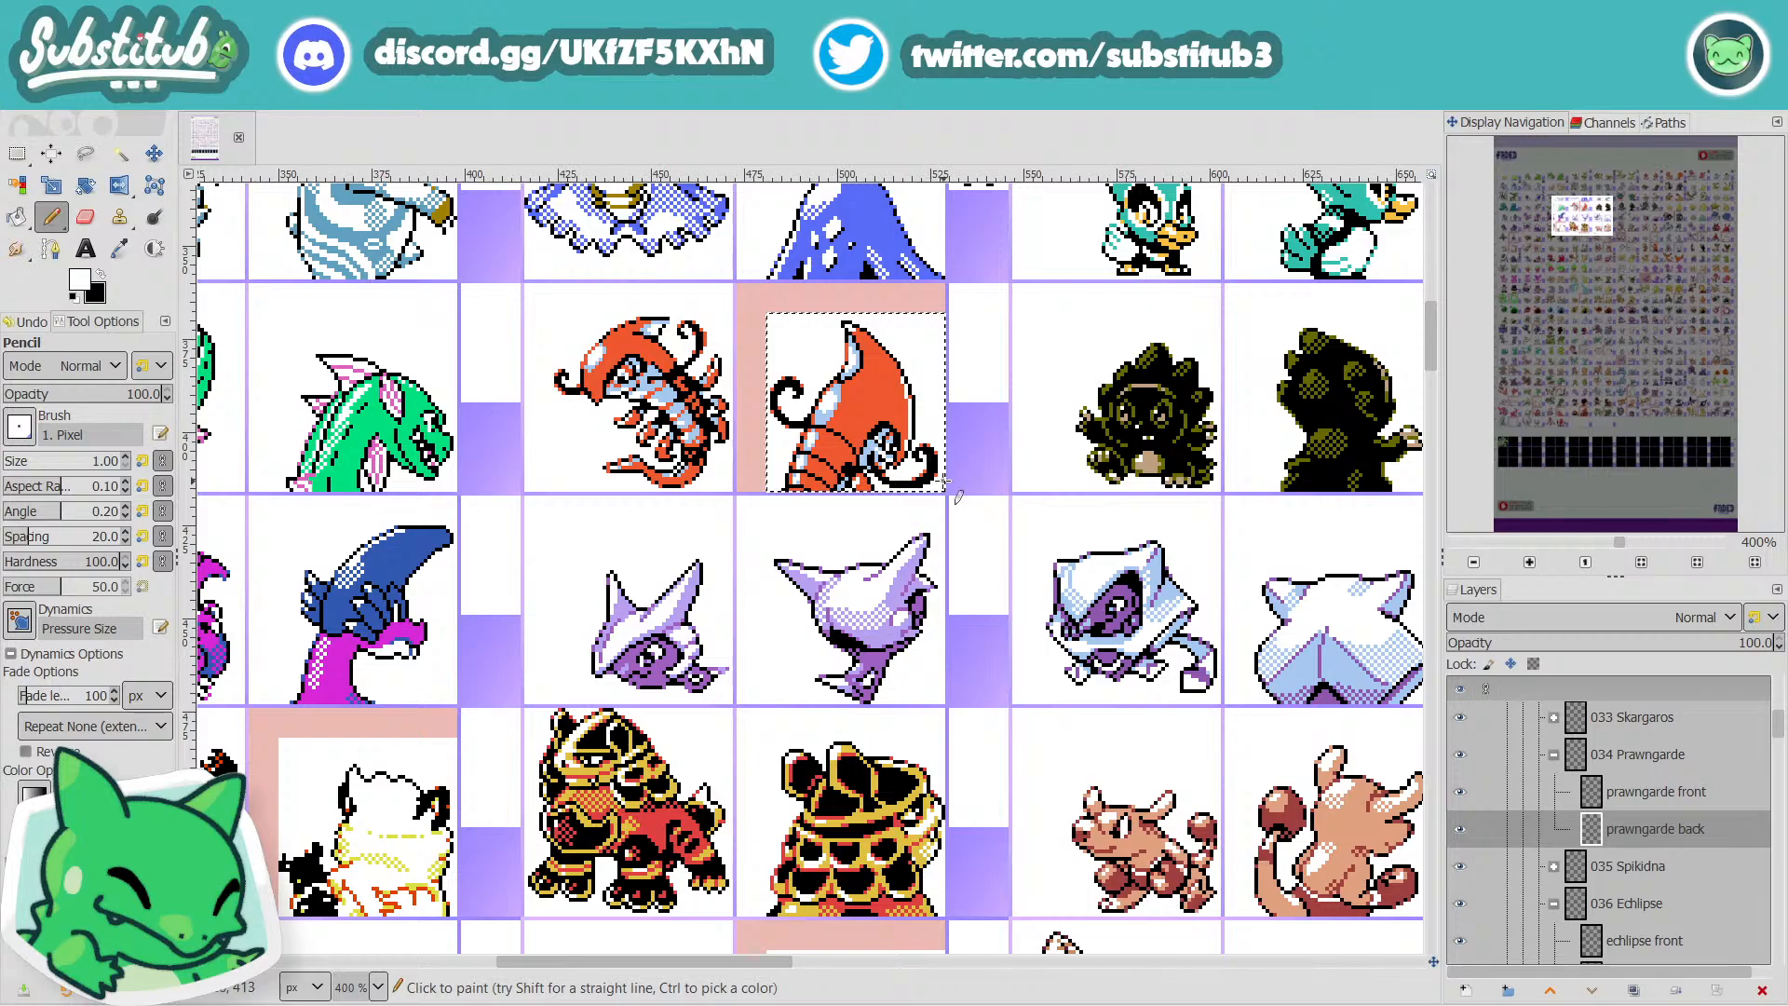
scroll(953, 498, up, 3)
key(ctrl+s)
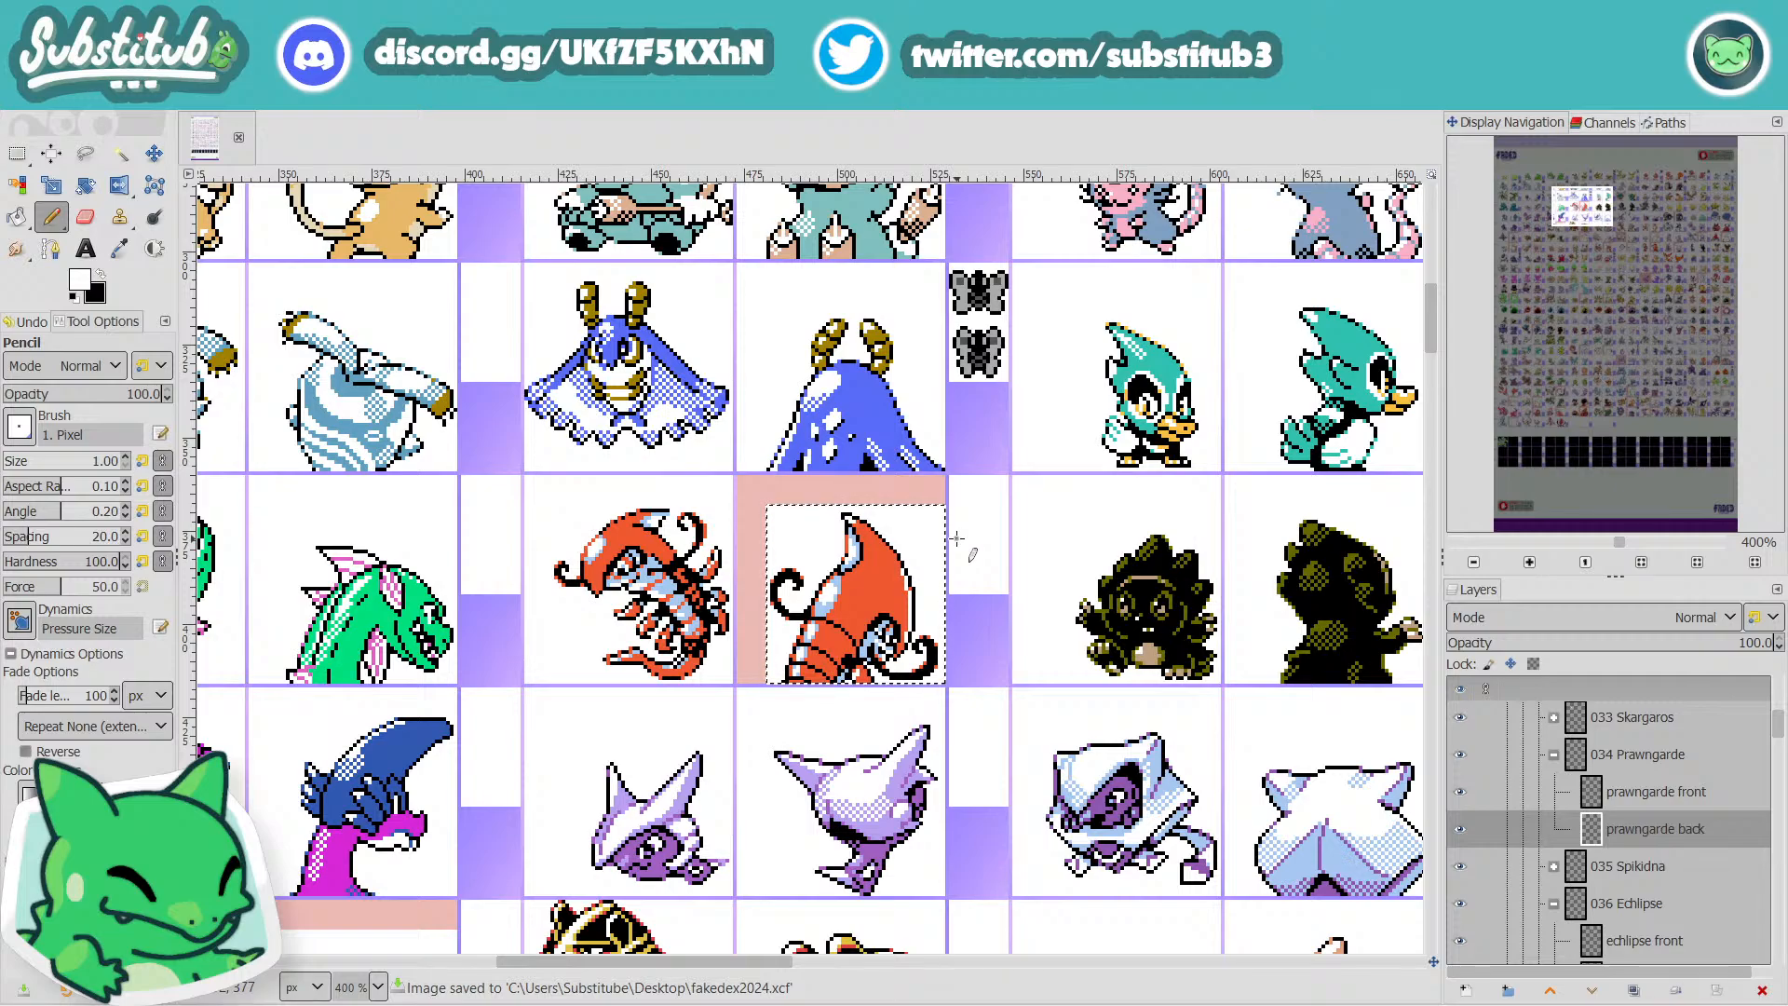
Pick orange from the head shell, pencil over a couple of black pixels on the shell's outer right outline, and save the image.
scroll(854, 574, up, 3)
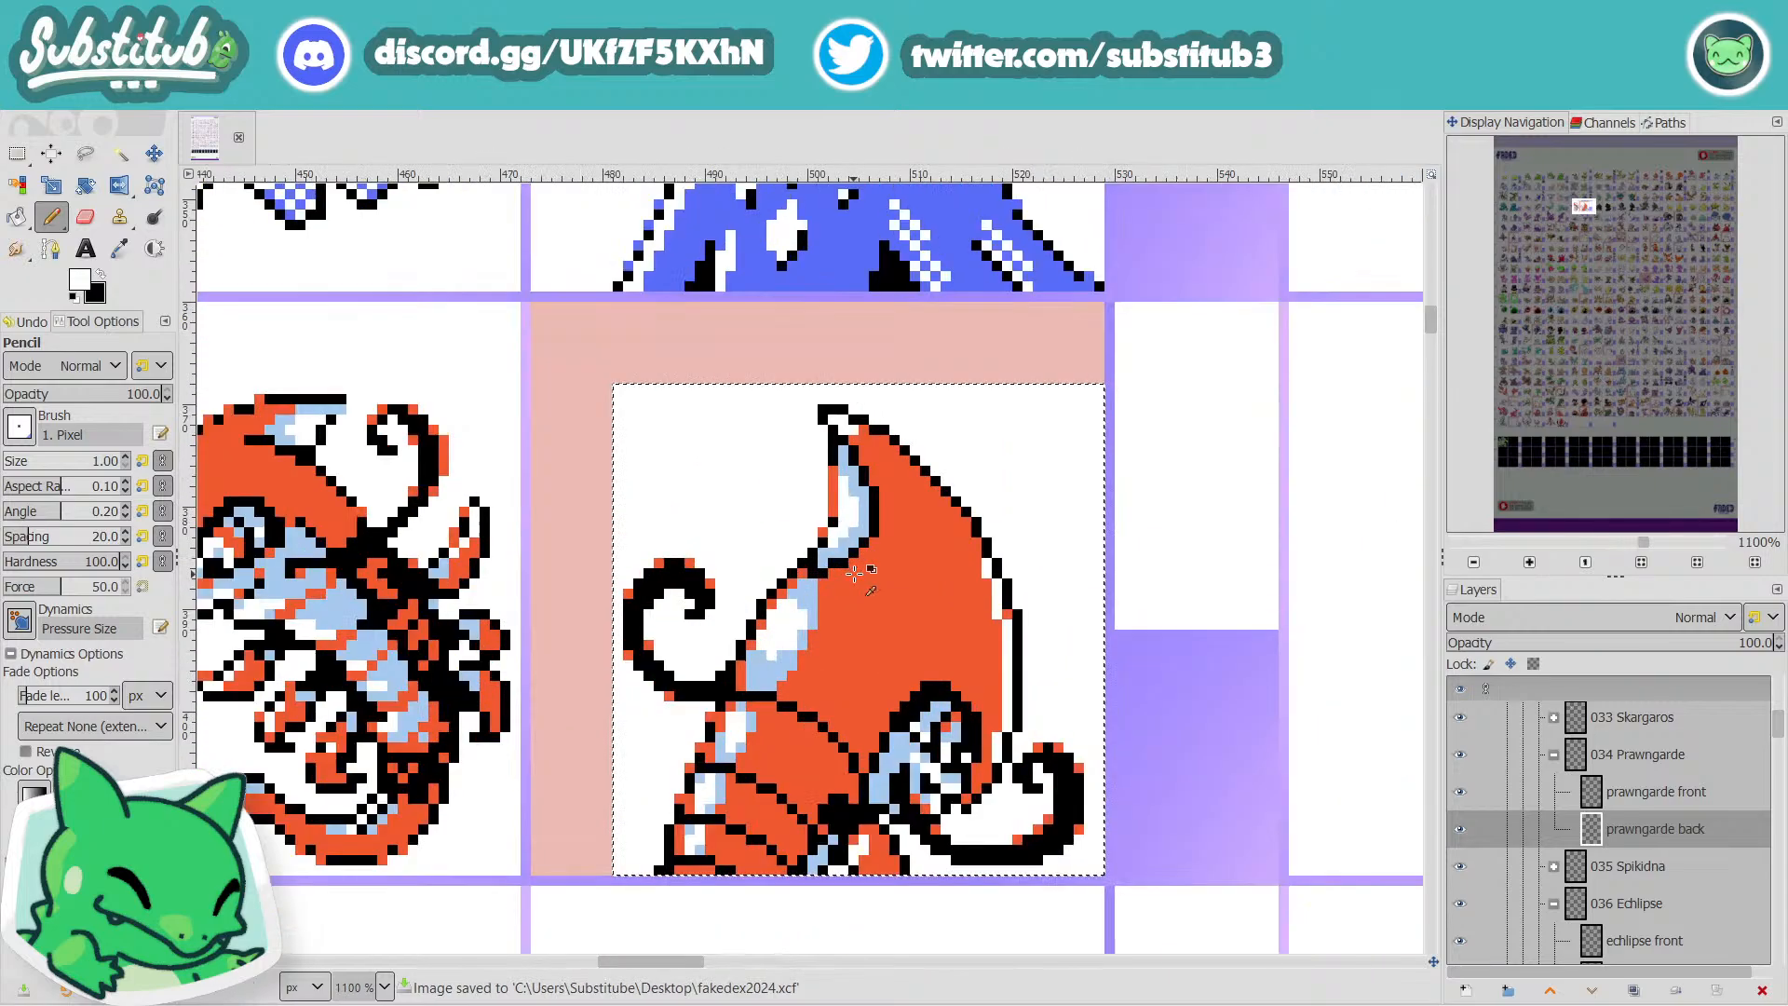
key(o)
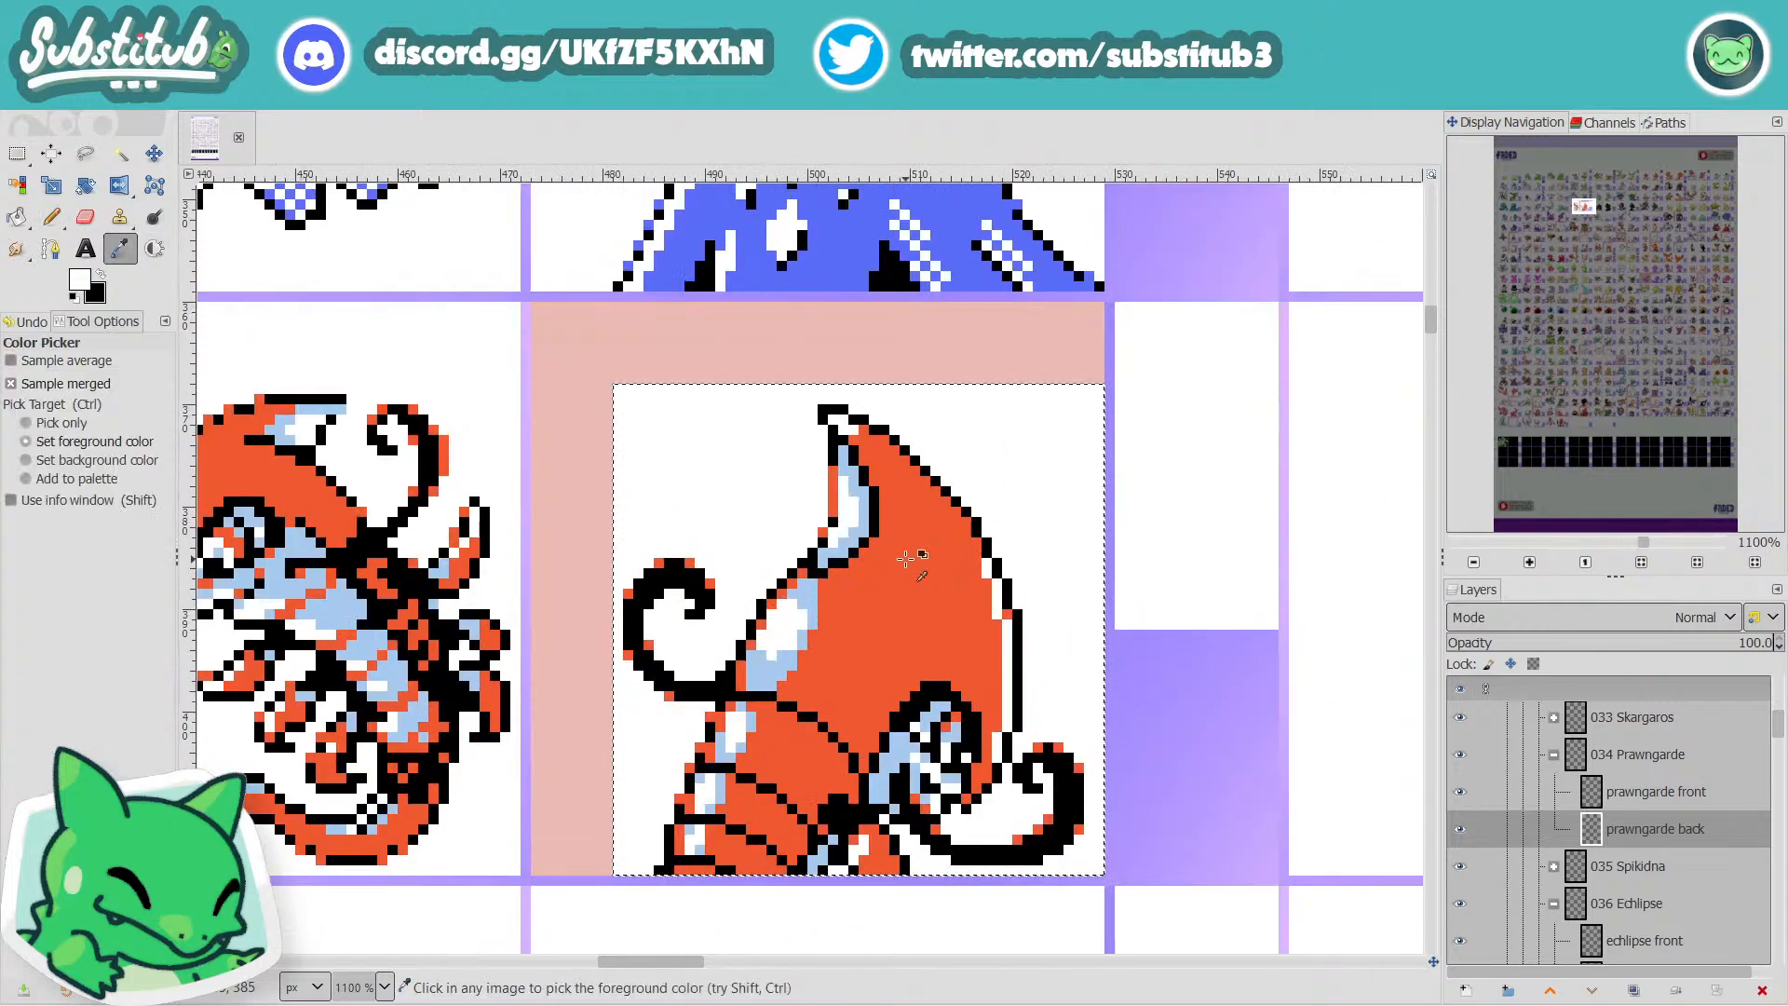
click(910, 559)
key(n)
click(1017, 615)
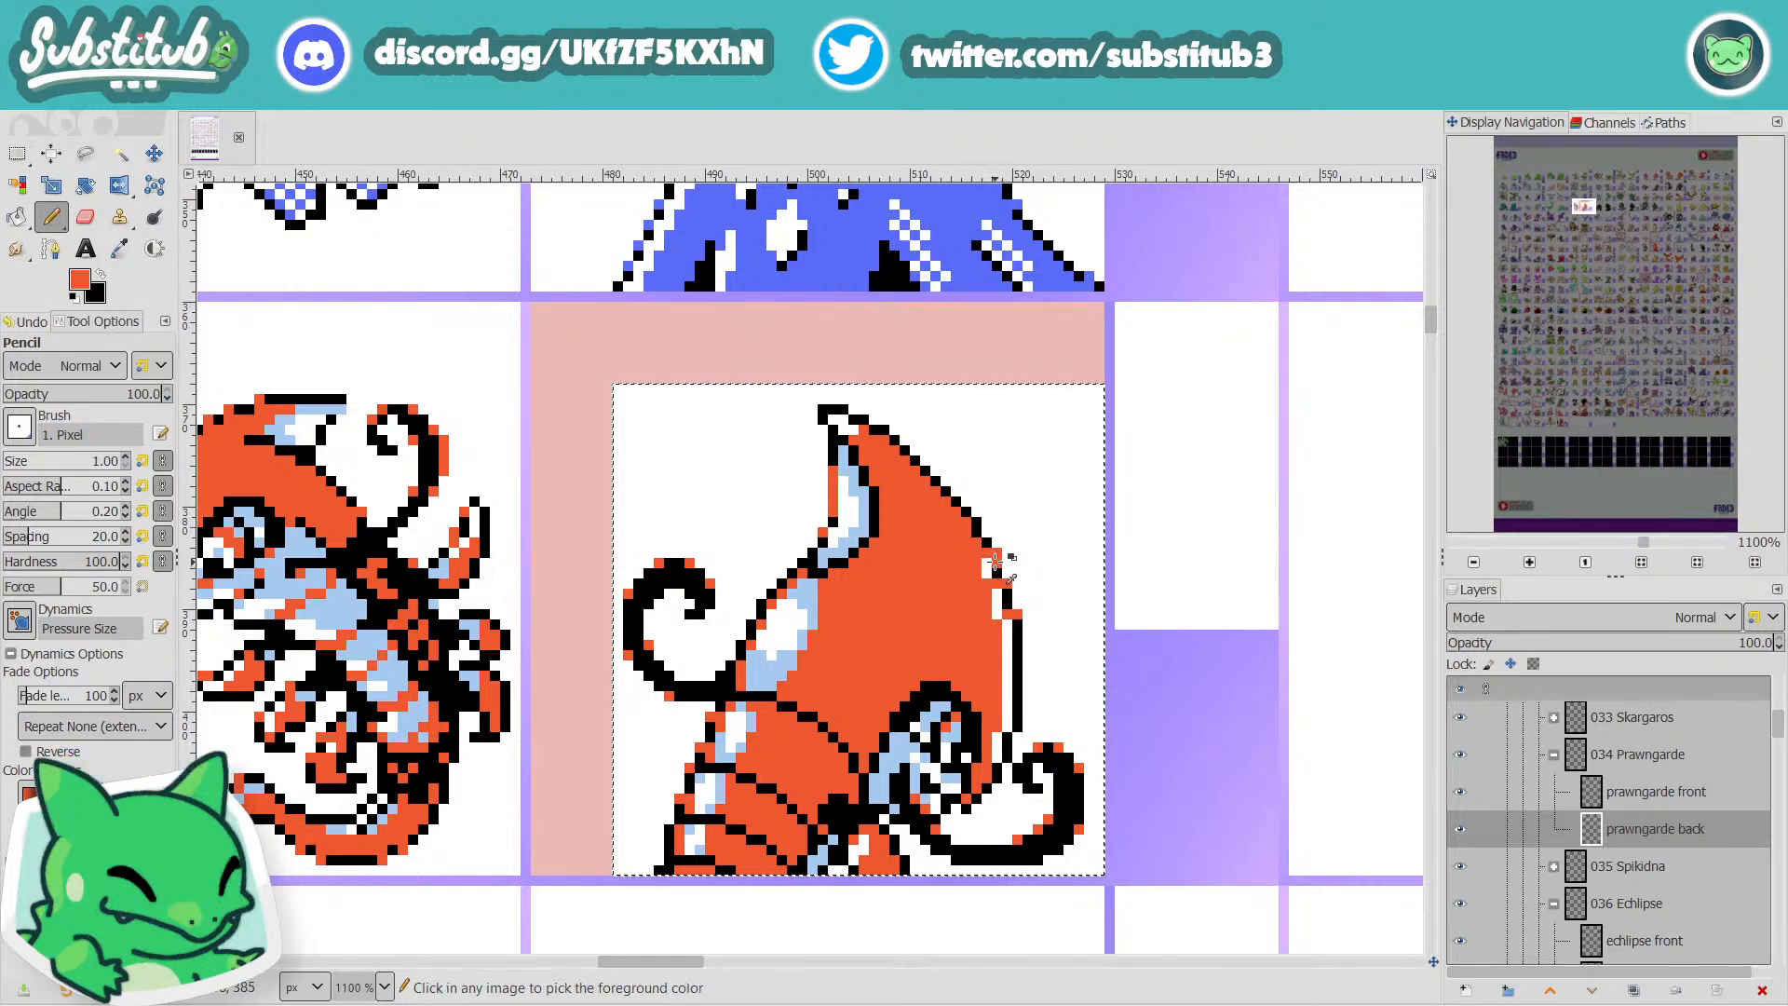
scroll(1009, 558, down, 3)
key(ctrl+s)
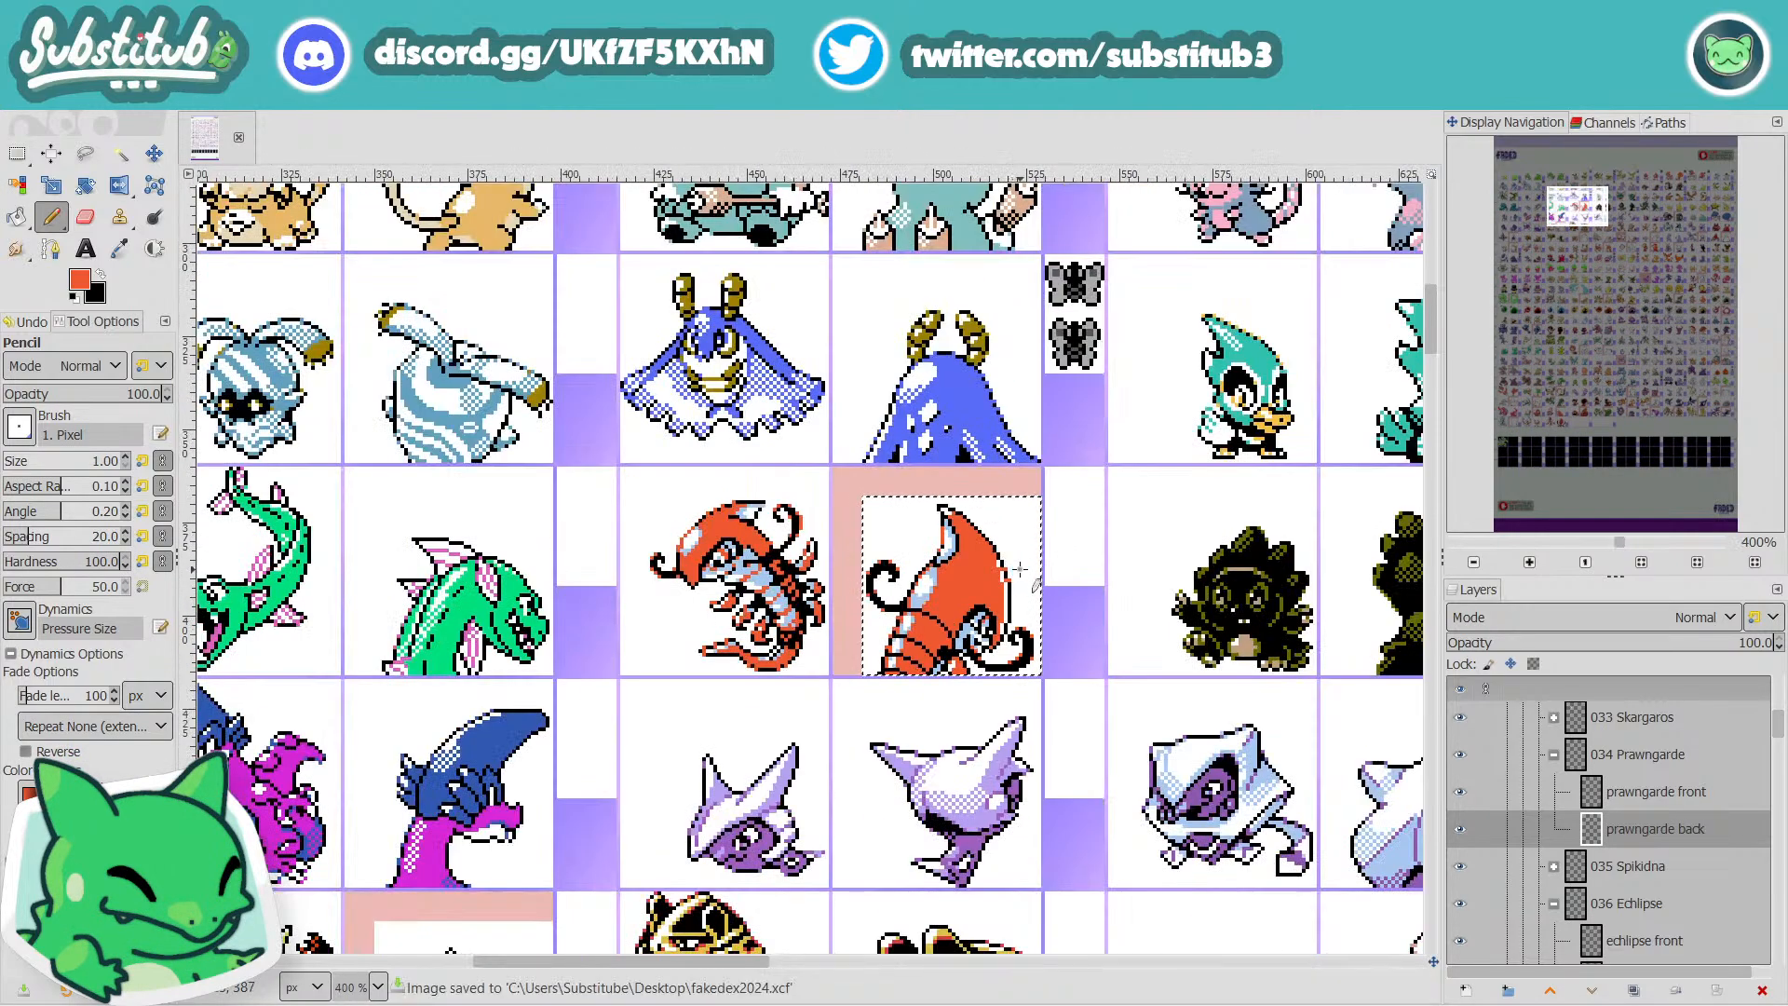
scroll(1029, 569, down, 1)
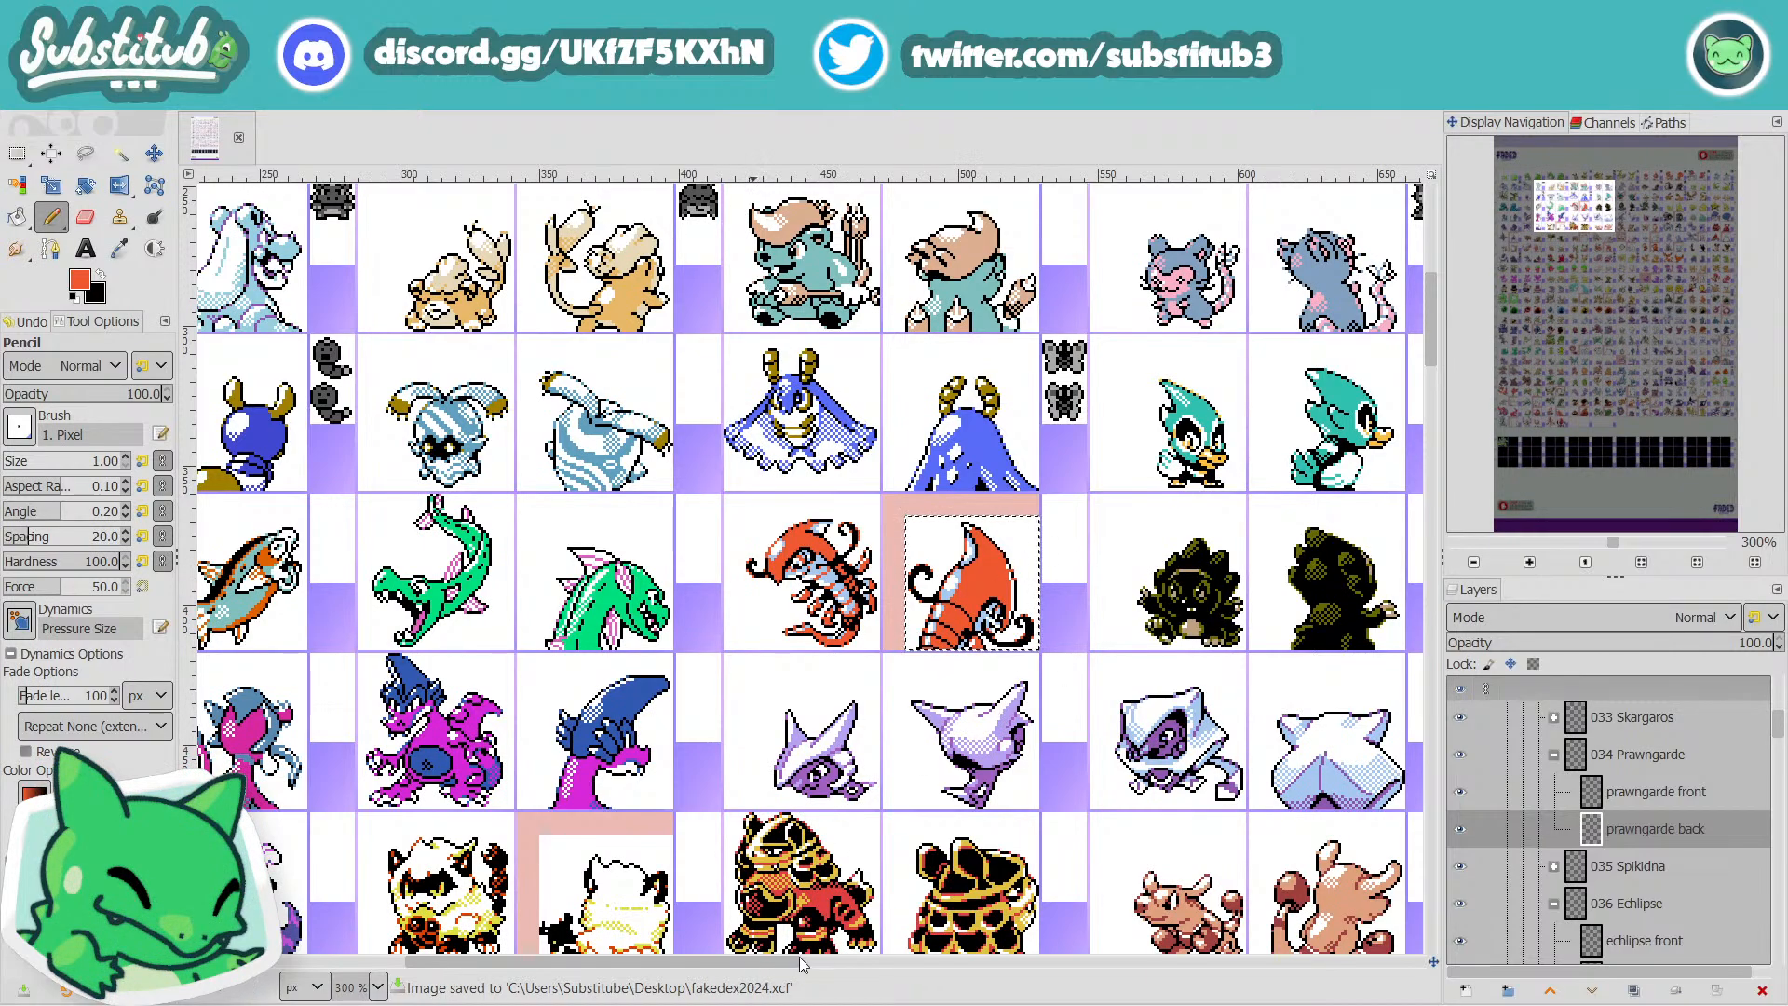
drag(769, 964, 842, 961)
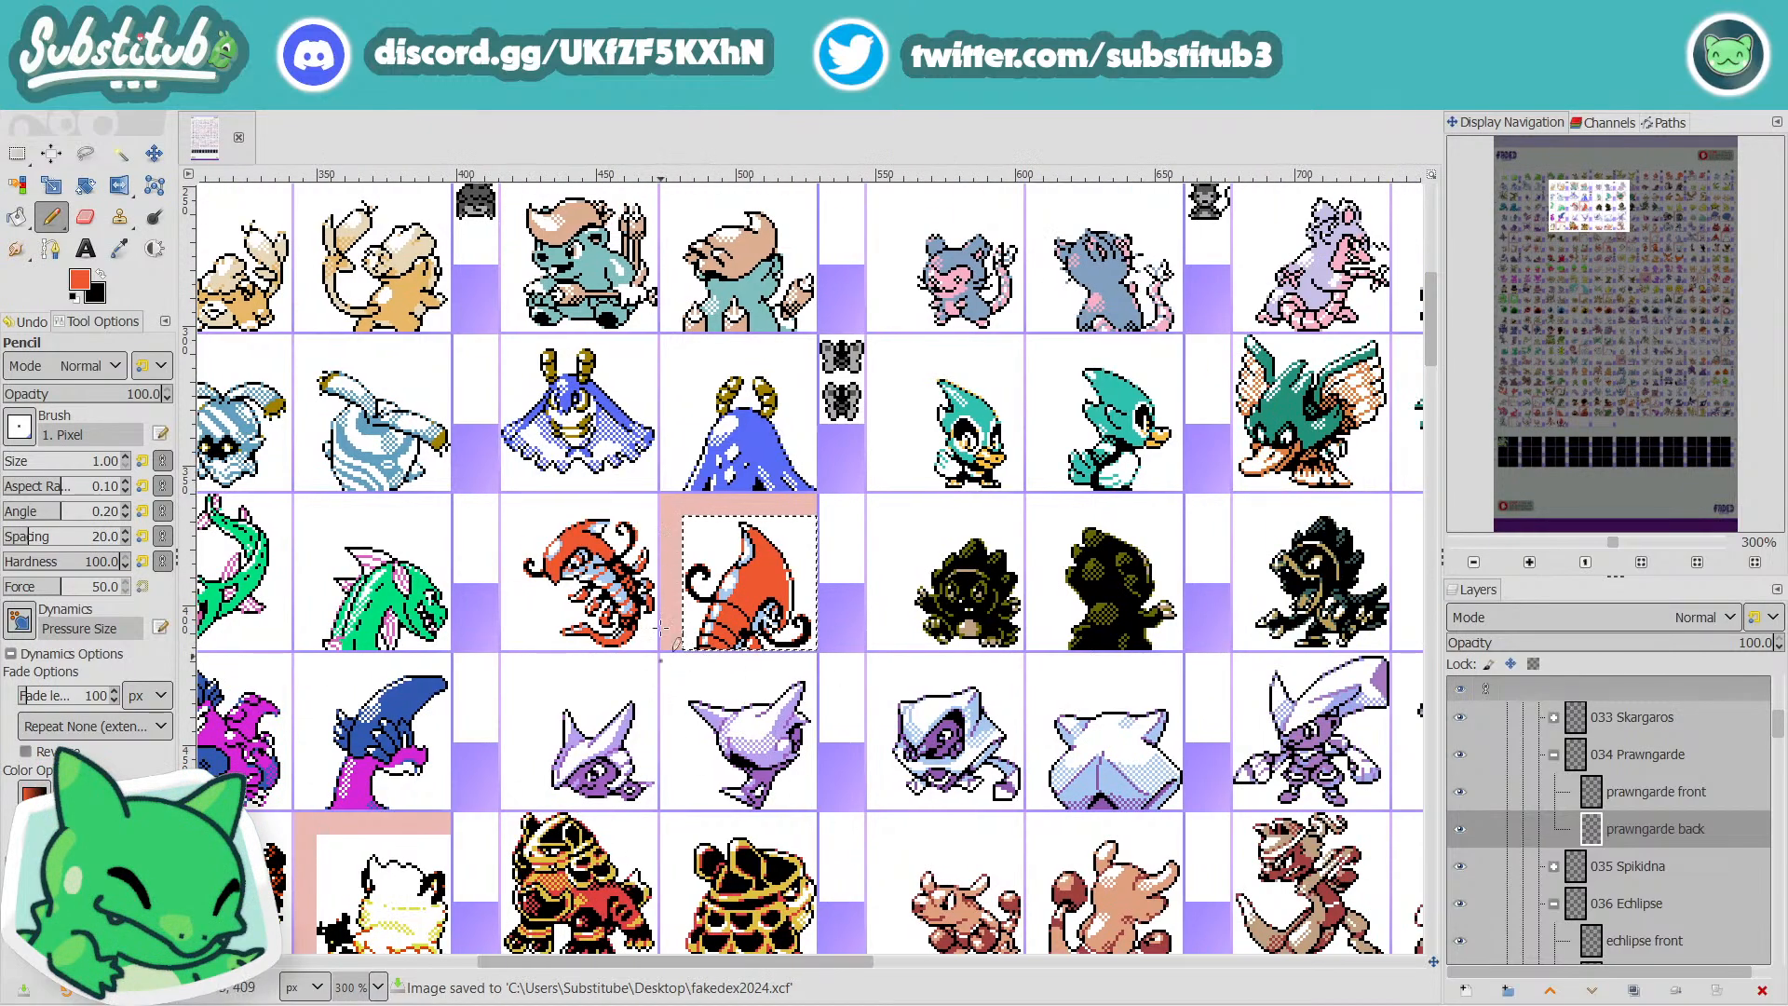
drag(808, 967, 861, 945)
key(ctrl+s)
Pick the light blue shade, pencil over the white pixels at the upper left of the eye, and save the image.
scroll(522, 584, up, 2)
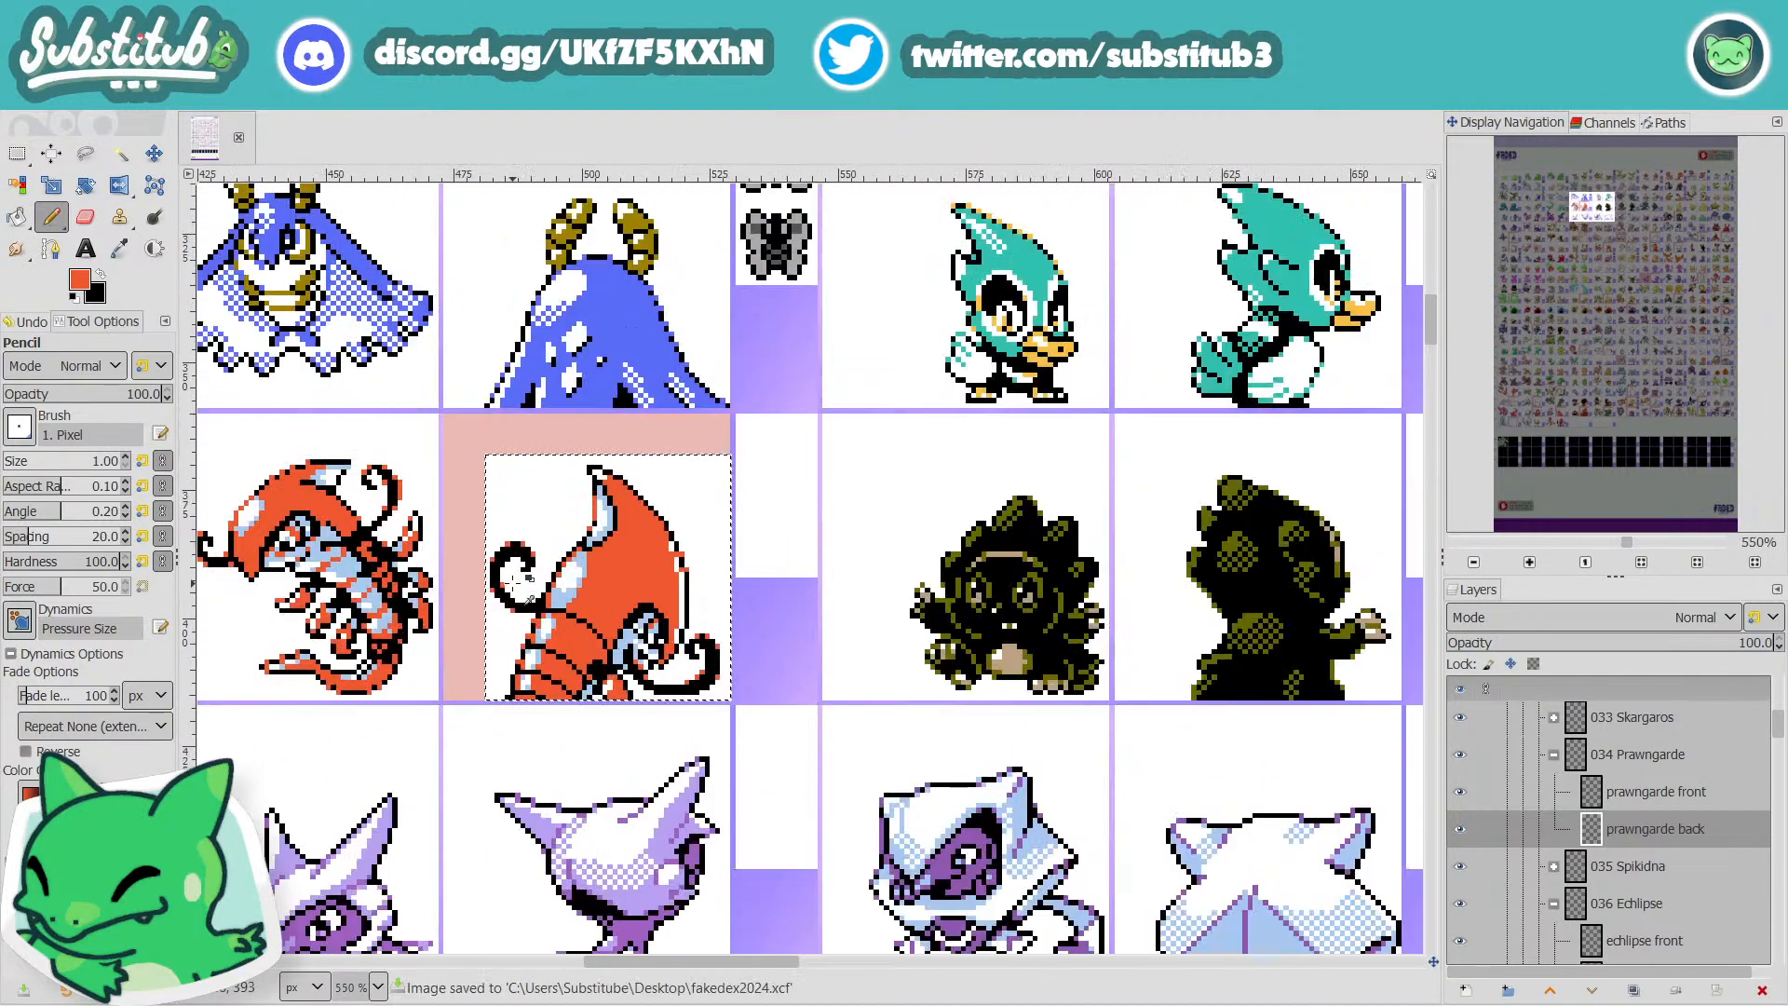
scroll(639, 633, up, 5)
key(o)
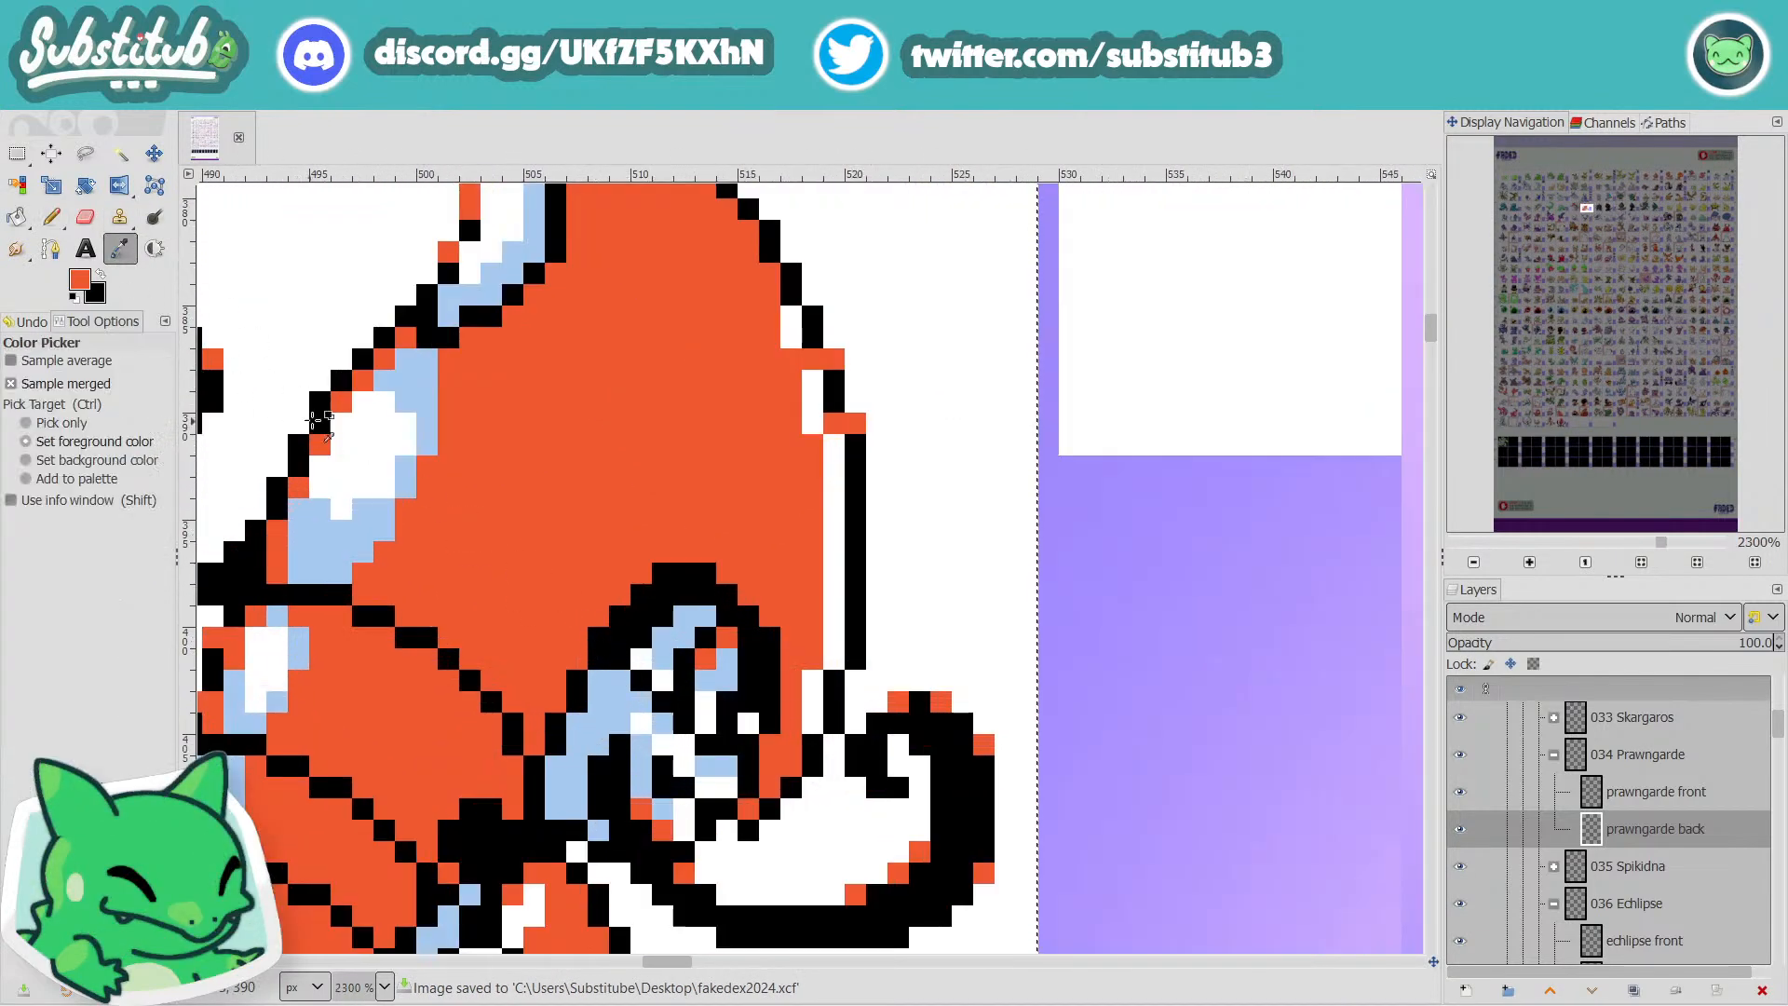
click(54, 221)
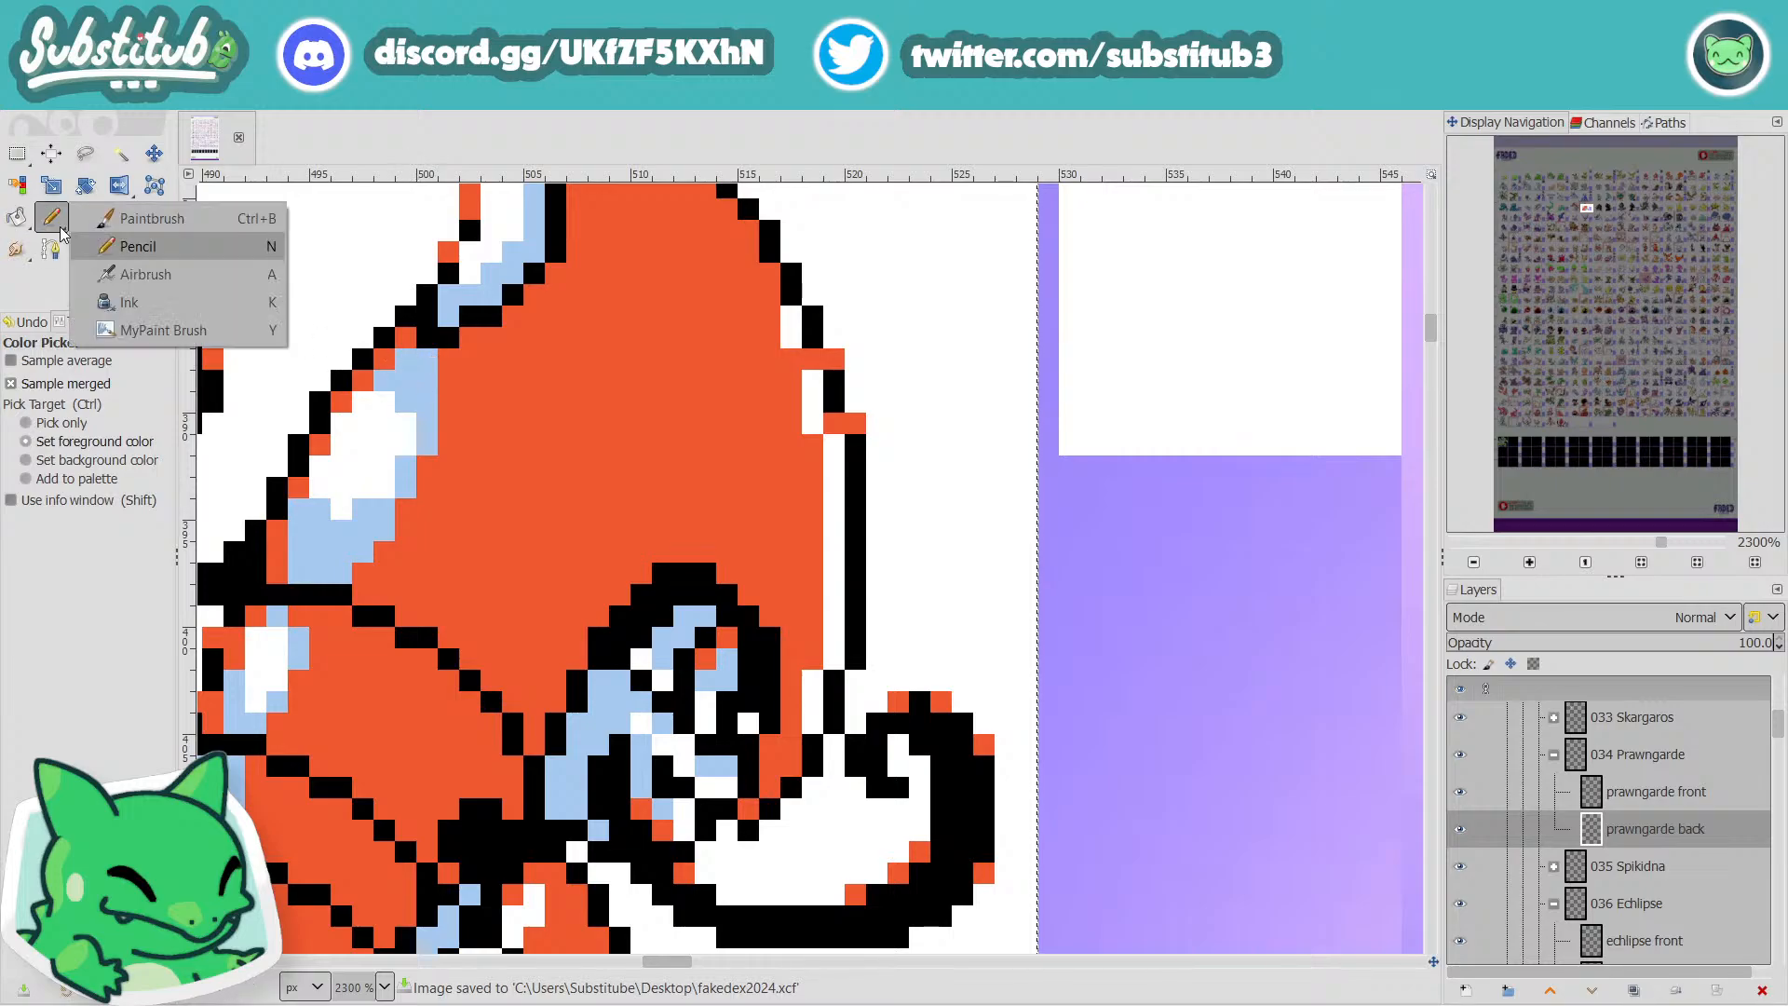
click(58, 227)
click(657, 674)
click(644, 678)
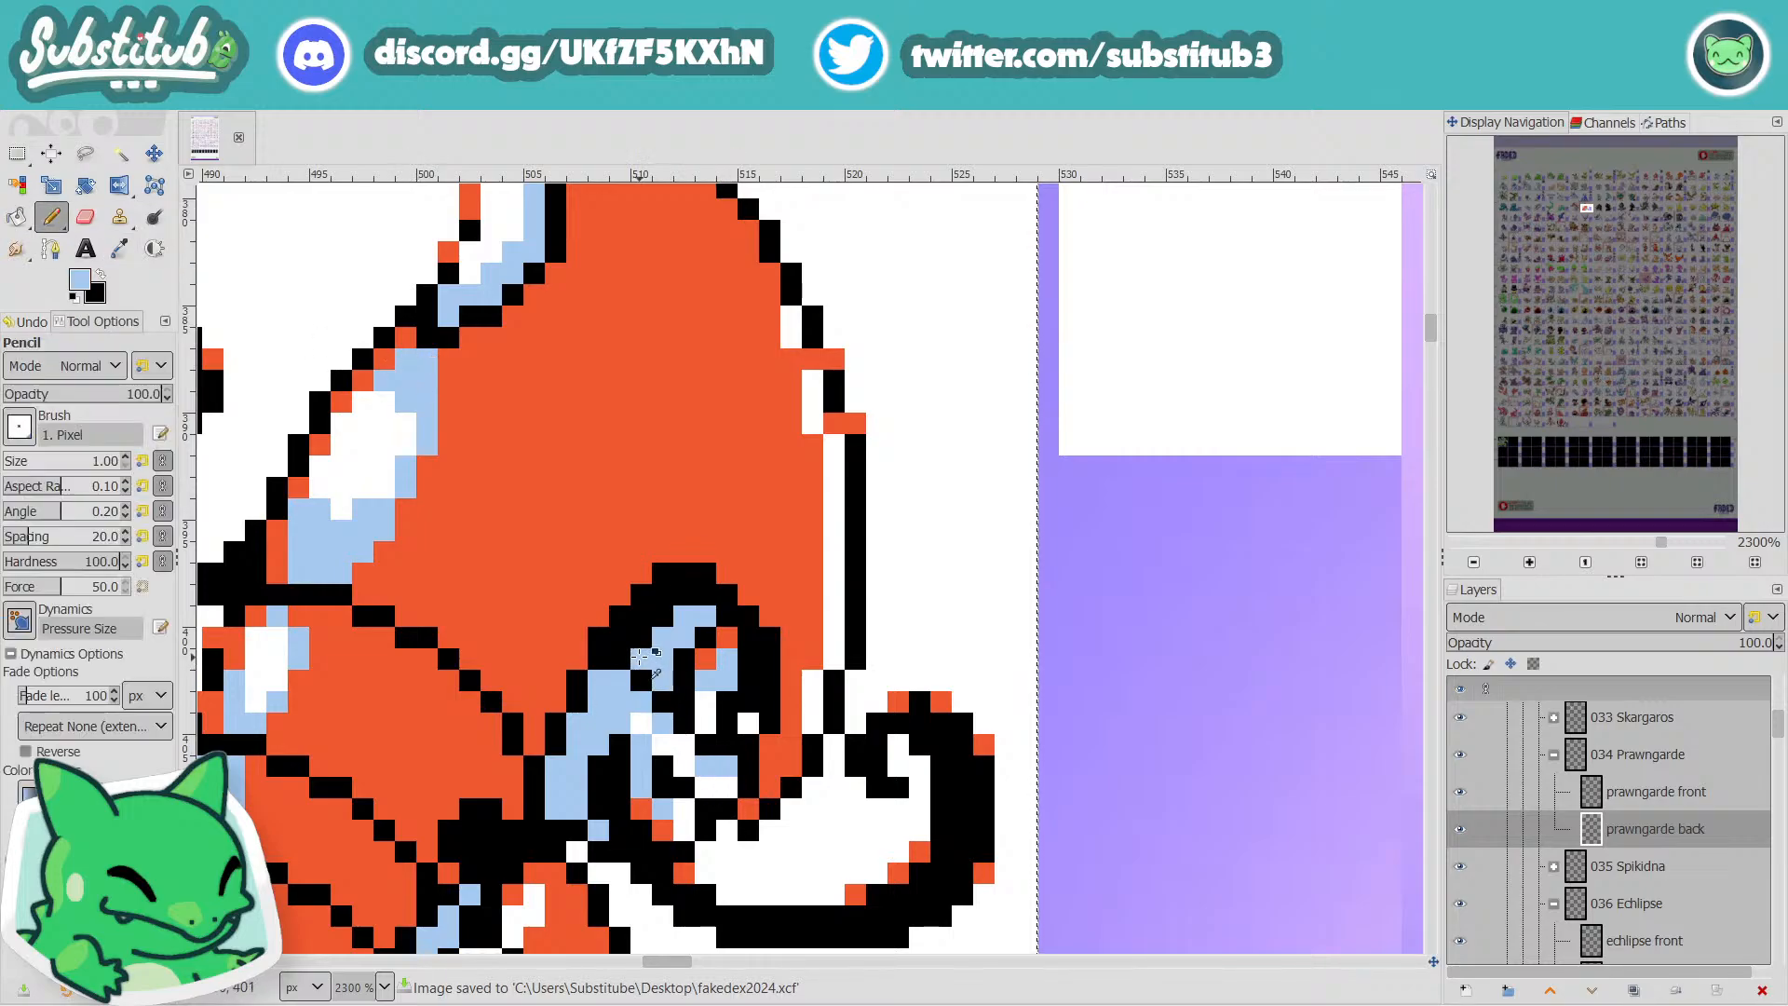
key(ctrl+s)
click(642, 658)
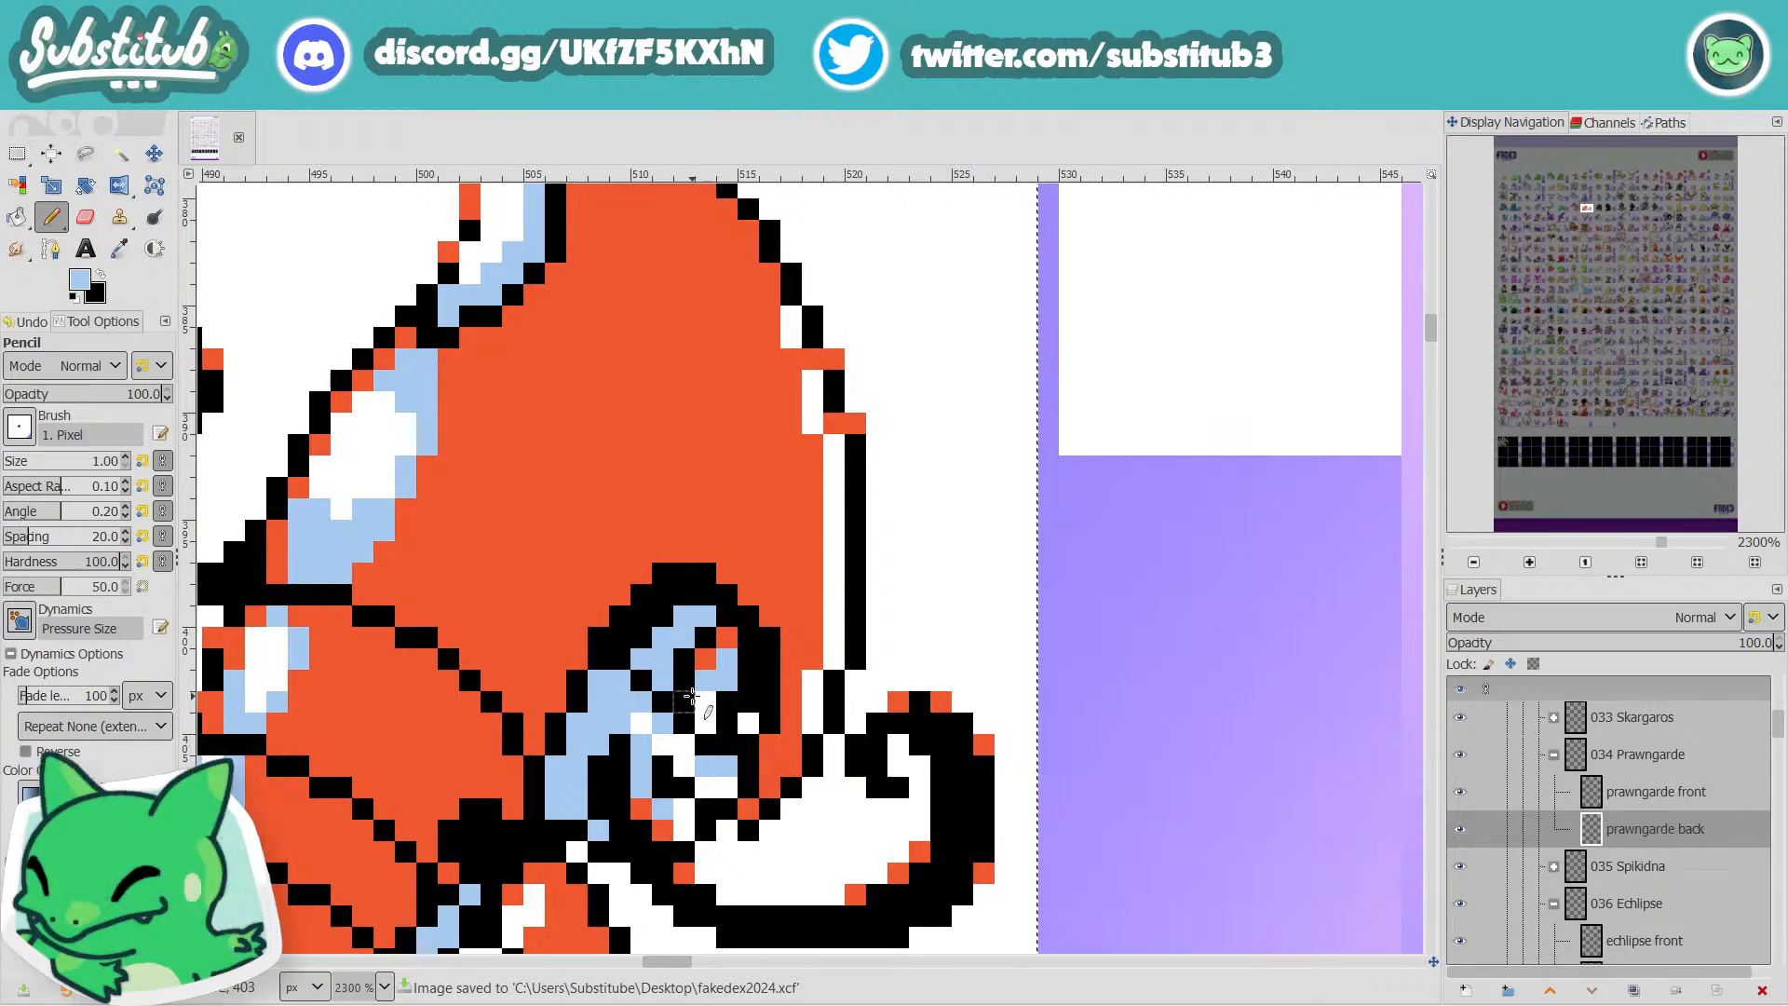
scroll(693, 691, down, 6)
scroll(693, 690, down, 3)
scroll(693, 690, down, 3)
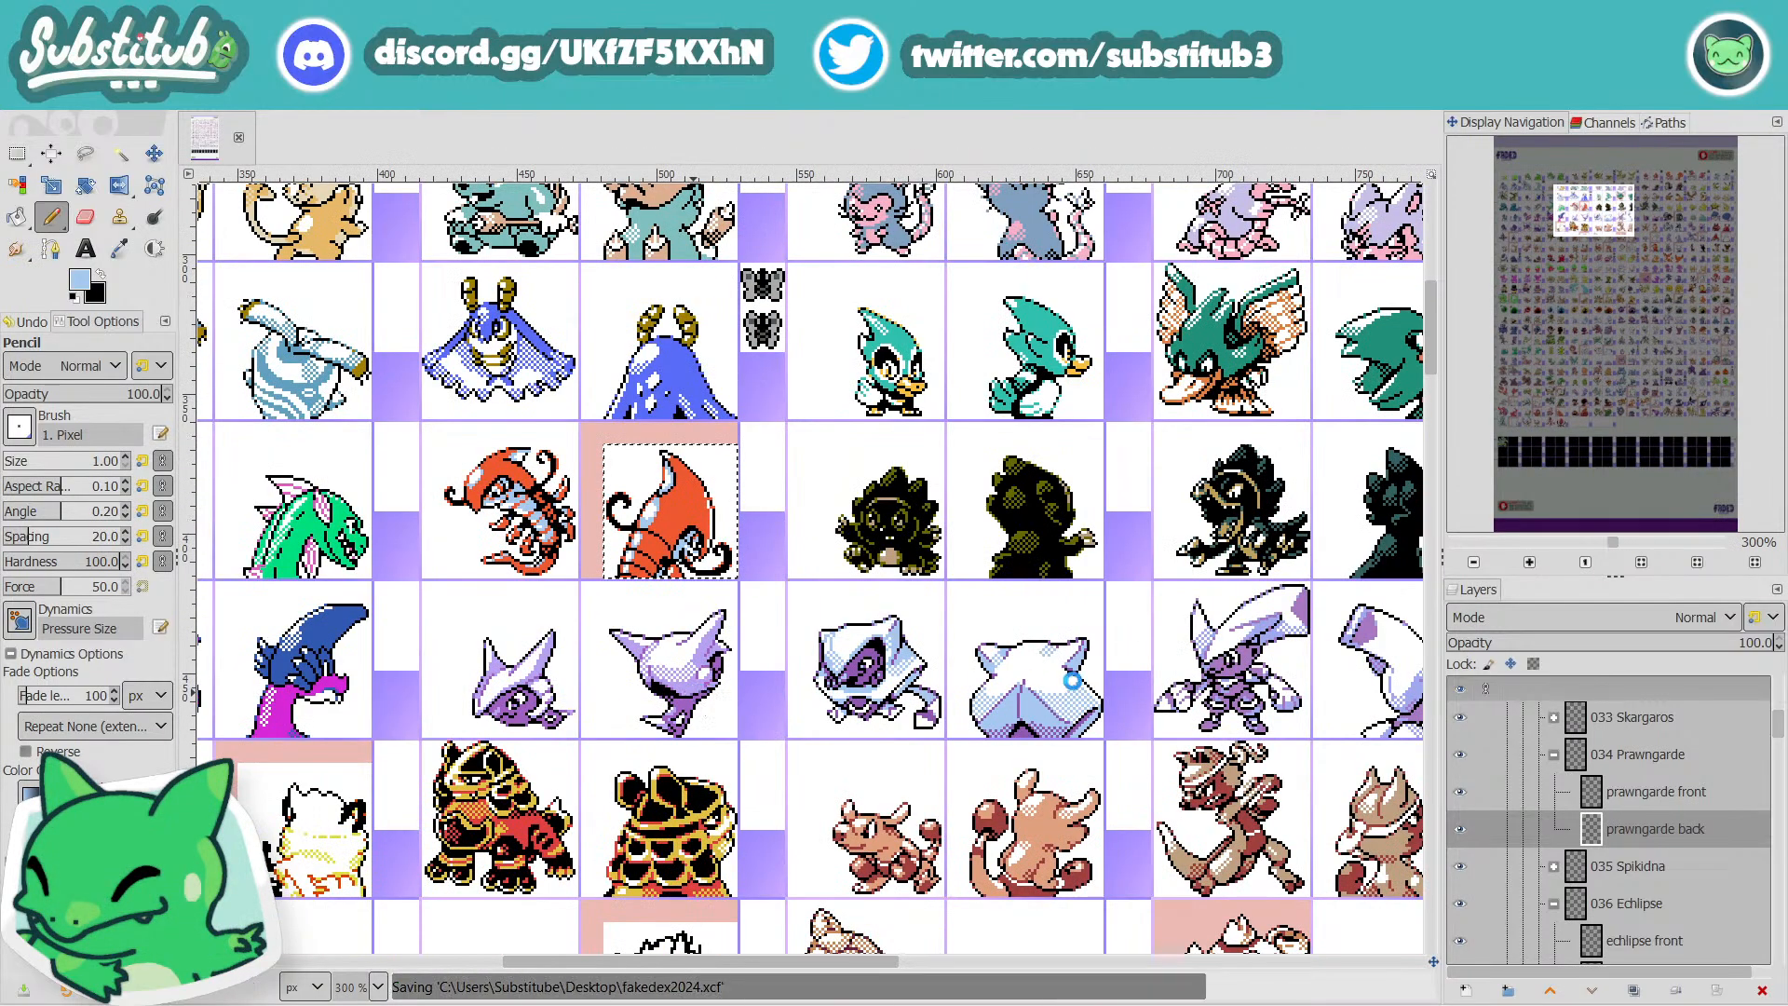
Go to the sheet's lower-right sprites around rows 21 to 24 and collapse the row 4 dinchiton-felectric layer group.
click(1590, 334)
drag(1590, 334, 1712, 401)
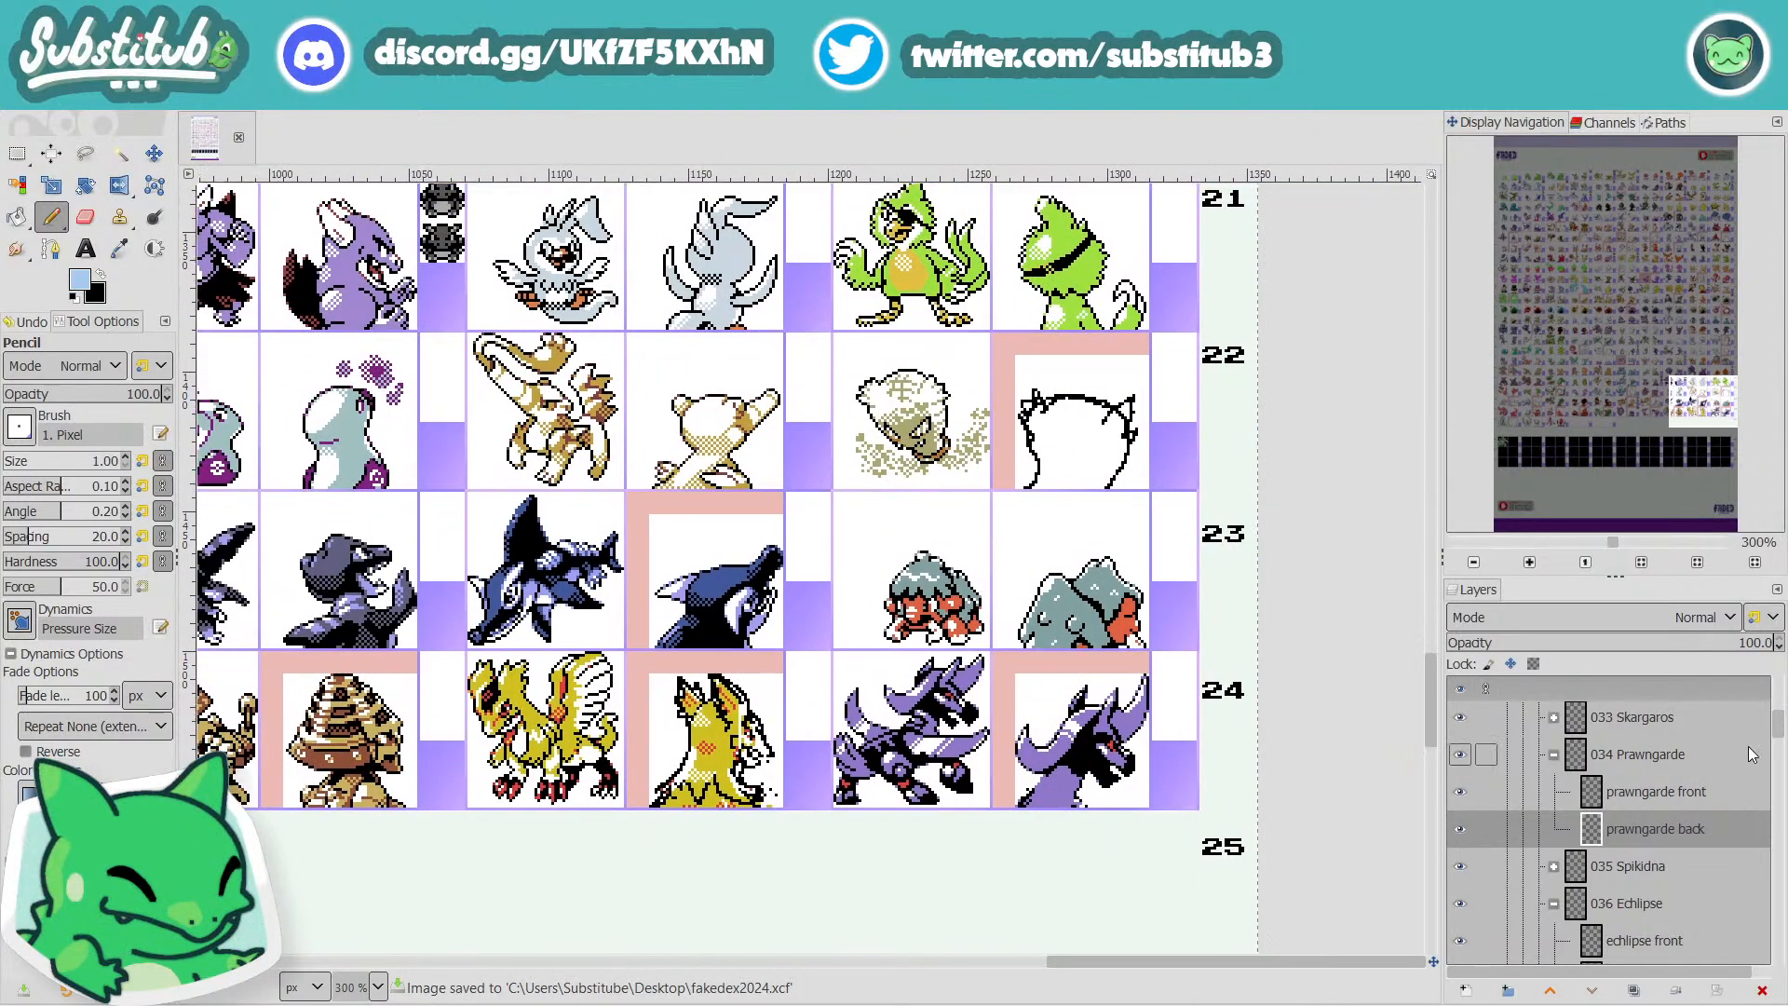
scroll(1490, 791, up, 2)
scroll(1596, 847, up, 4)
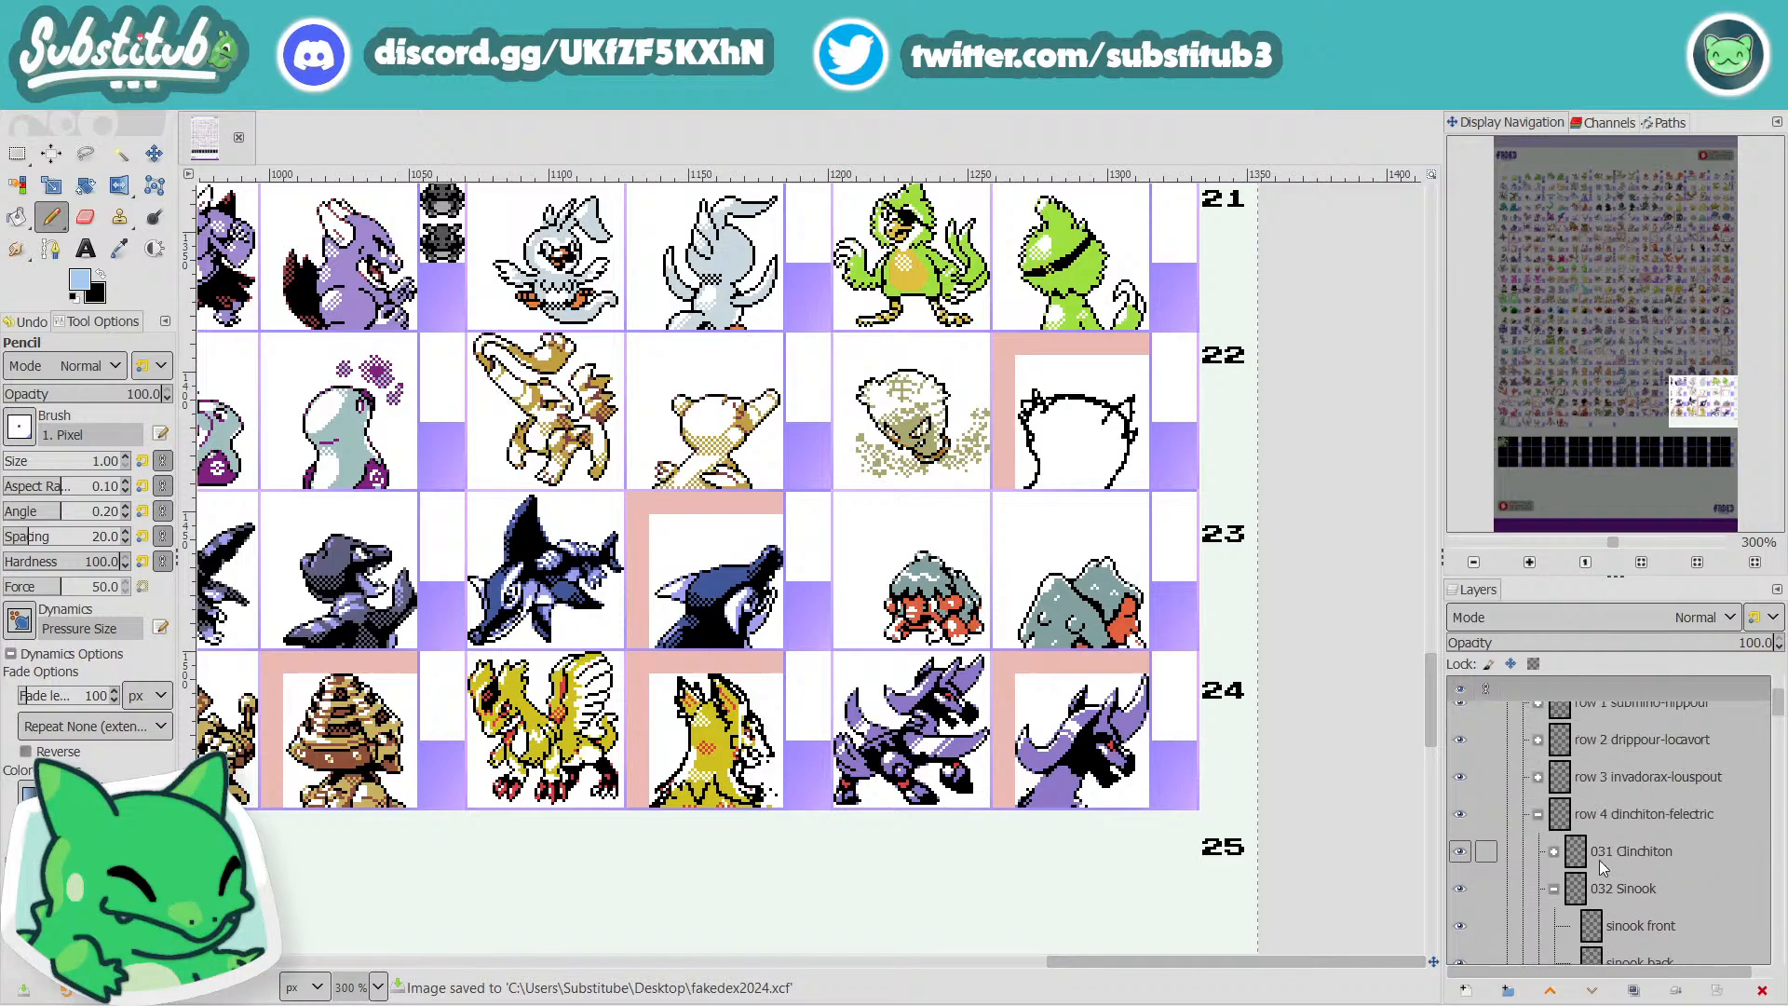
click(1537, 814)
Make the grypherael back layer in the row 24 tartherium-equinael group active, and save the image.
scroll(1598, 879, down, 3)
scroll(1601, 878, down, 10)
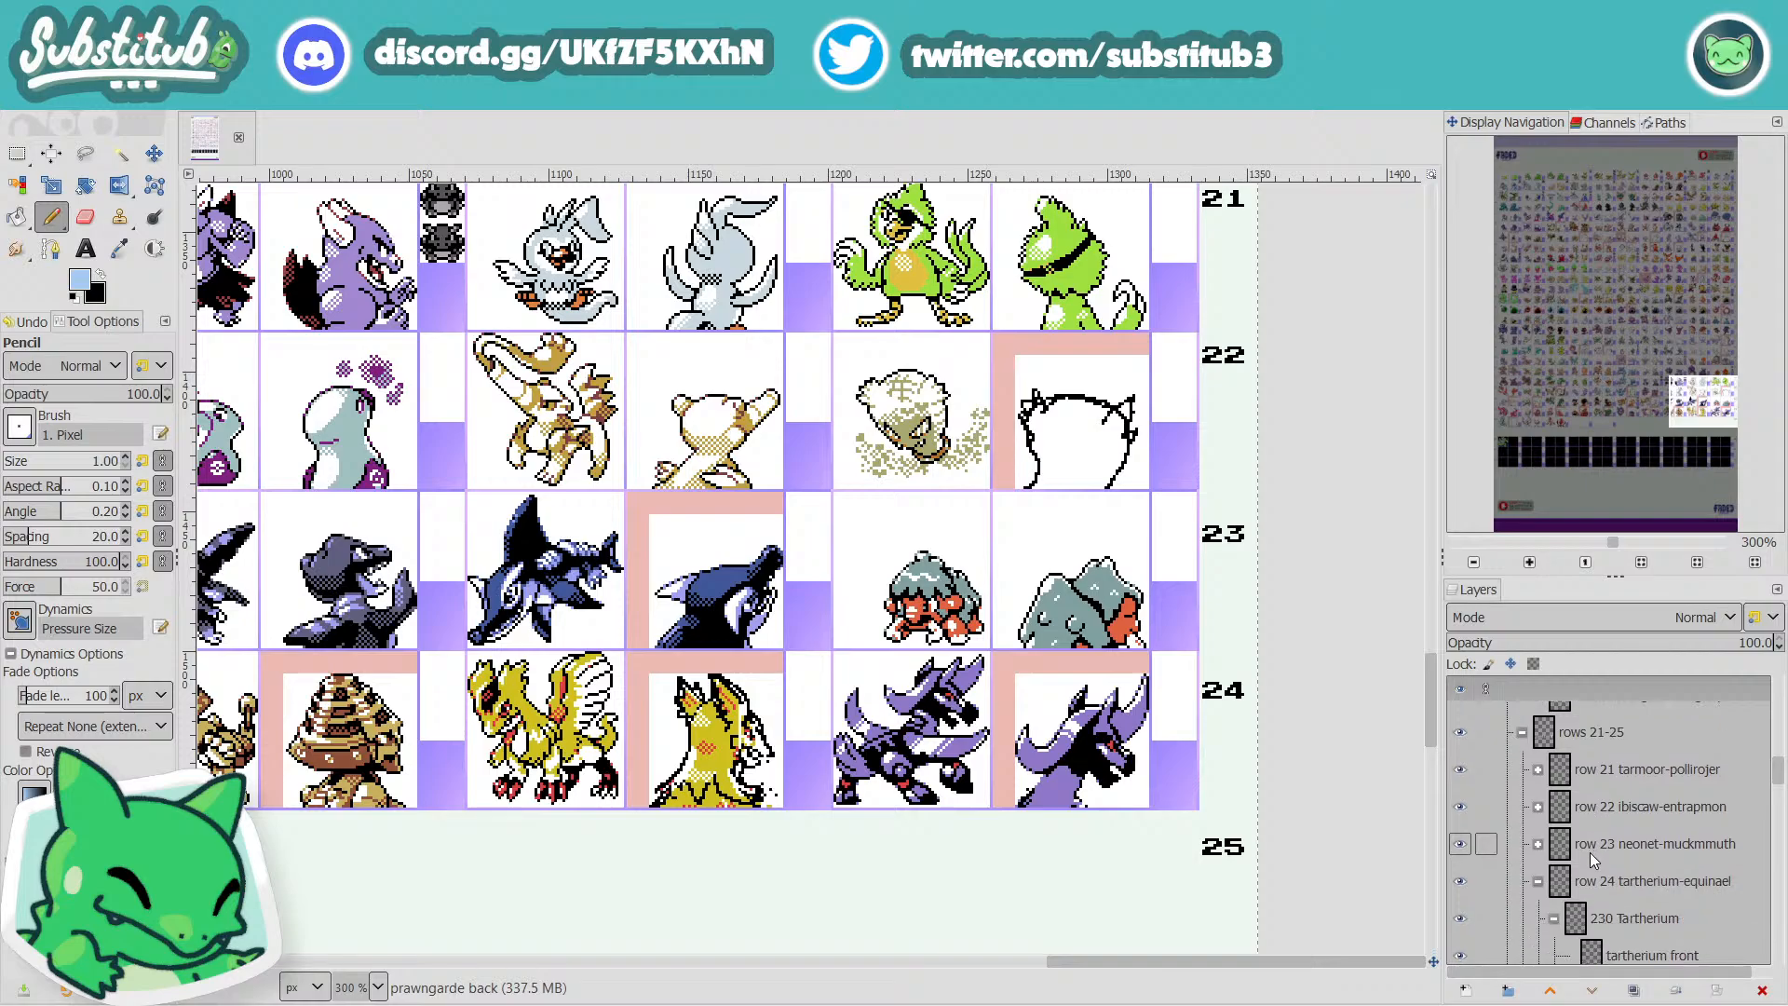
scroll(1591, 859, down, 2)
key(ctrl+s)
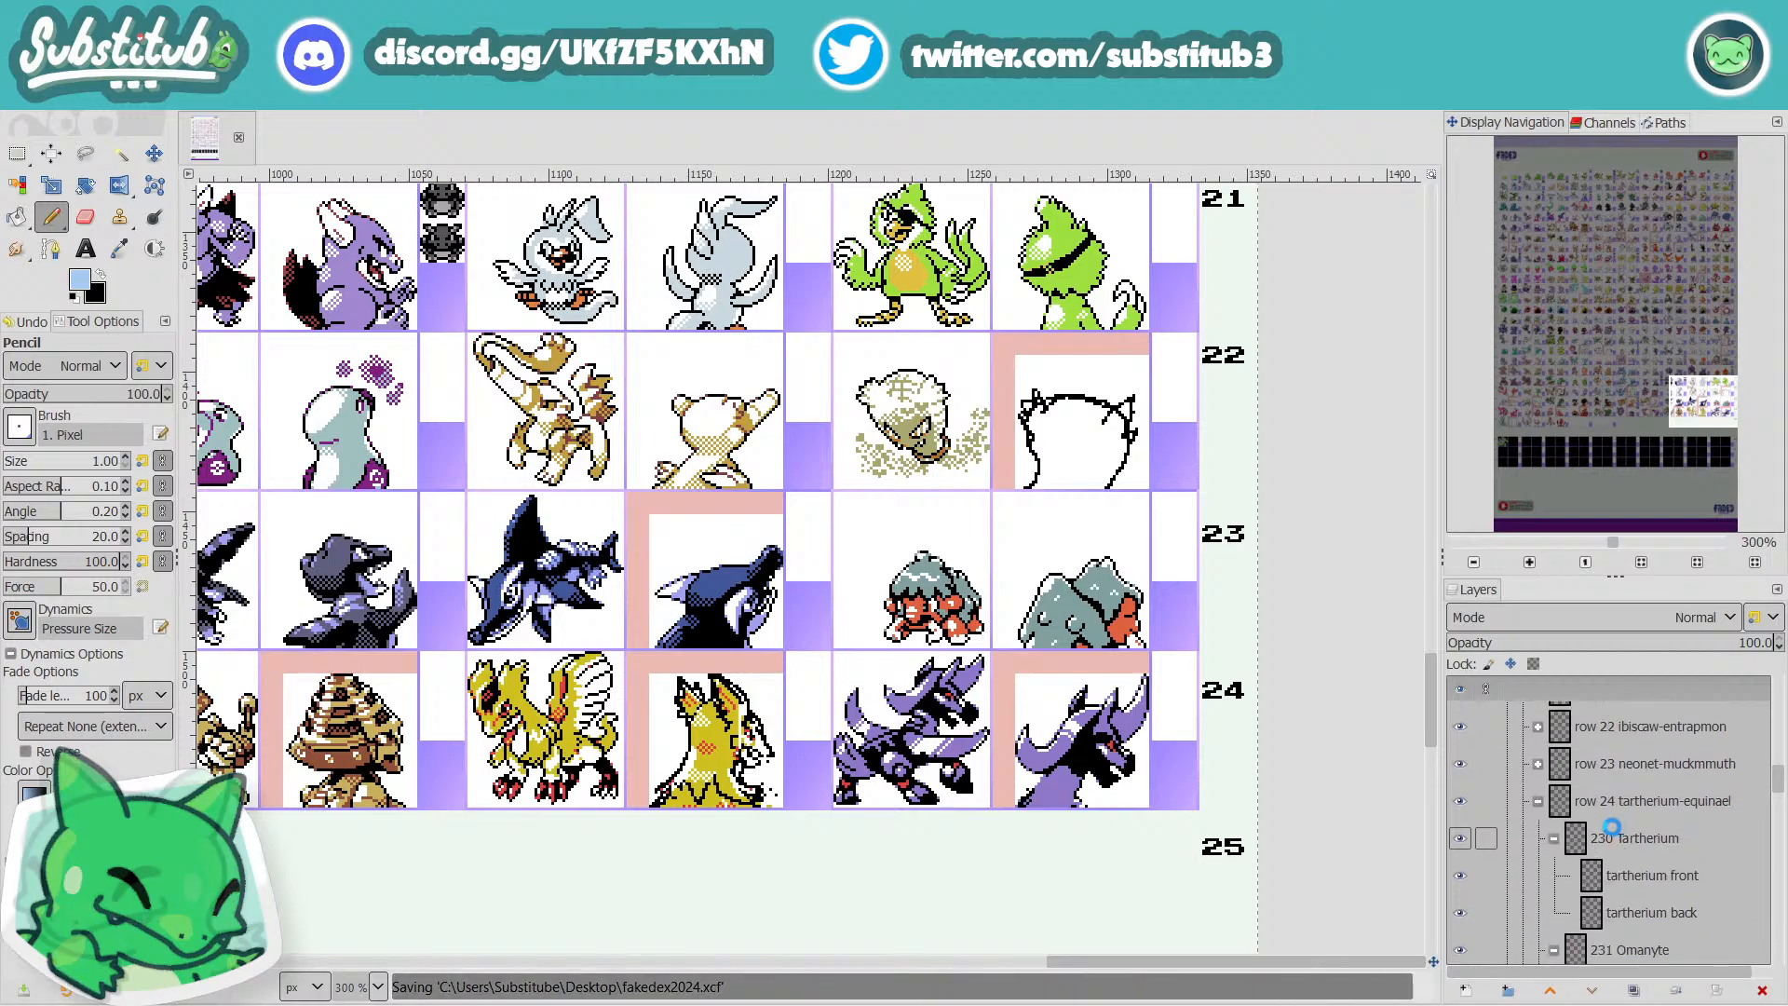
scroll(1623, 817, down, 3)
scroll(1623, 825, down, 2)
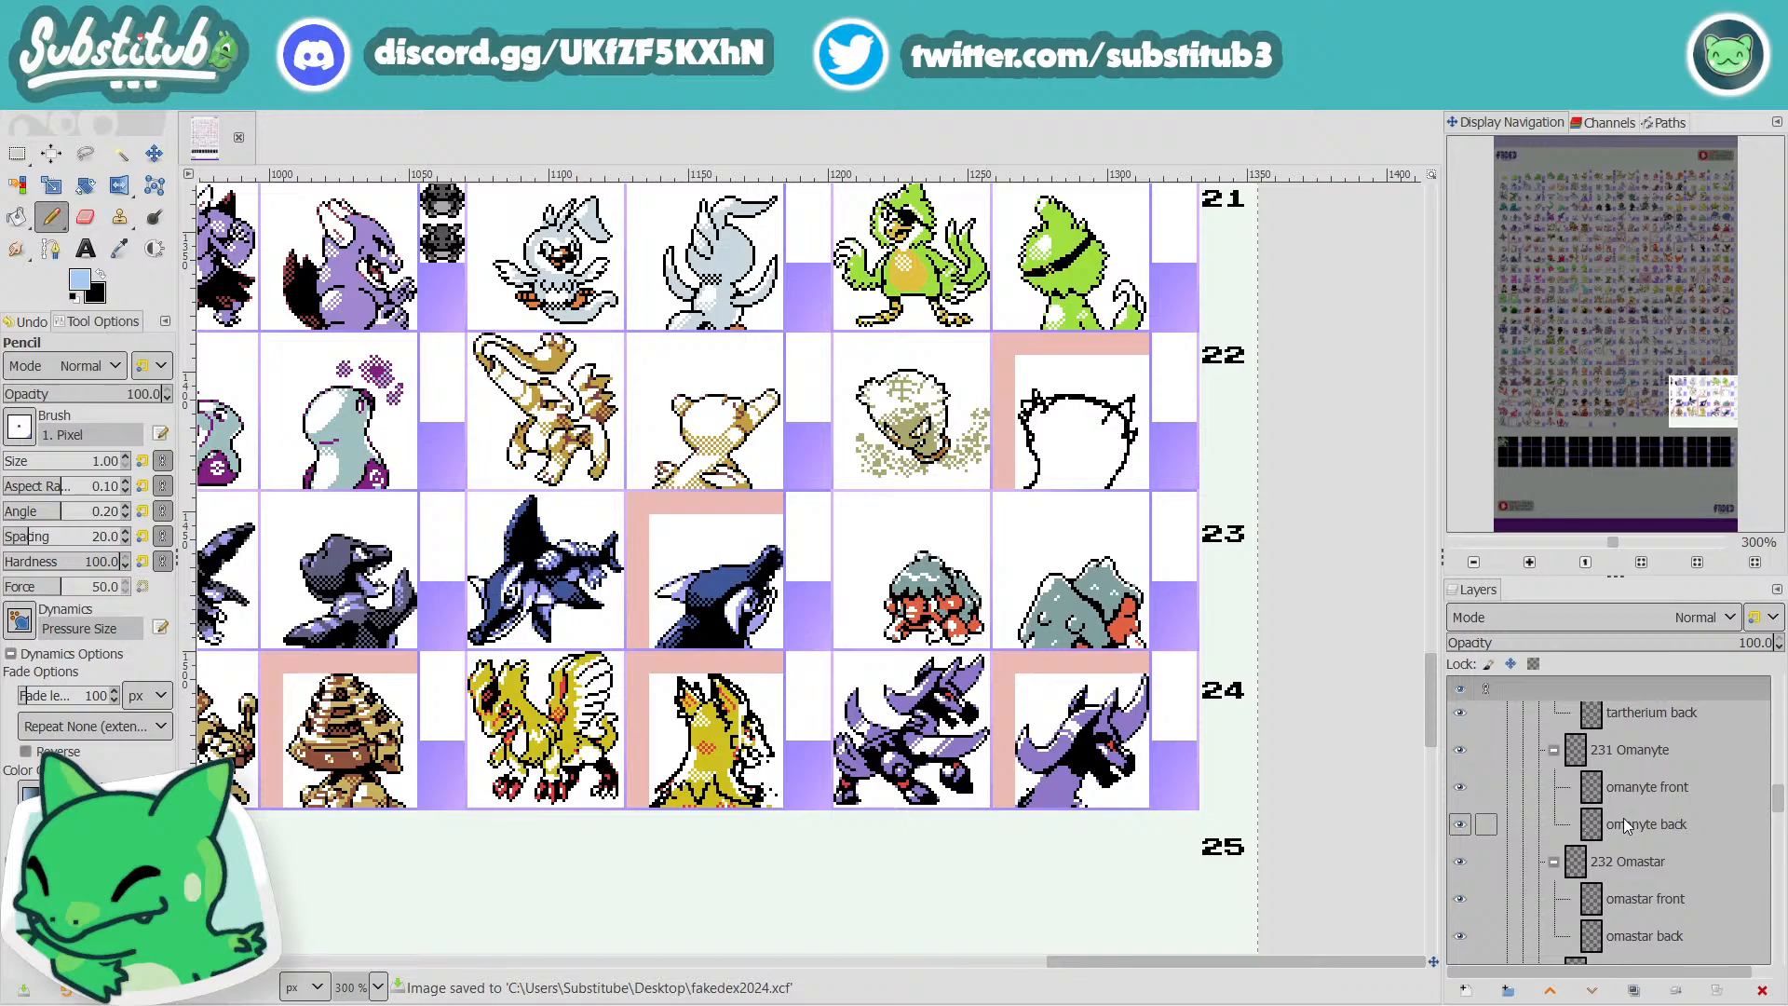
scroll(1623, 817, down, 6)
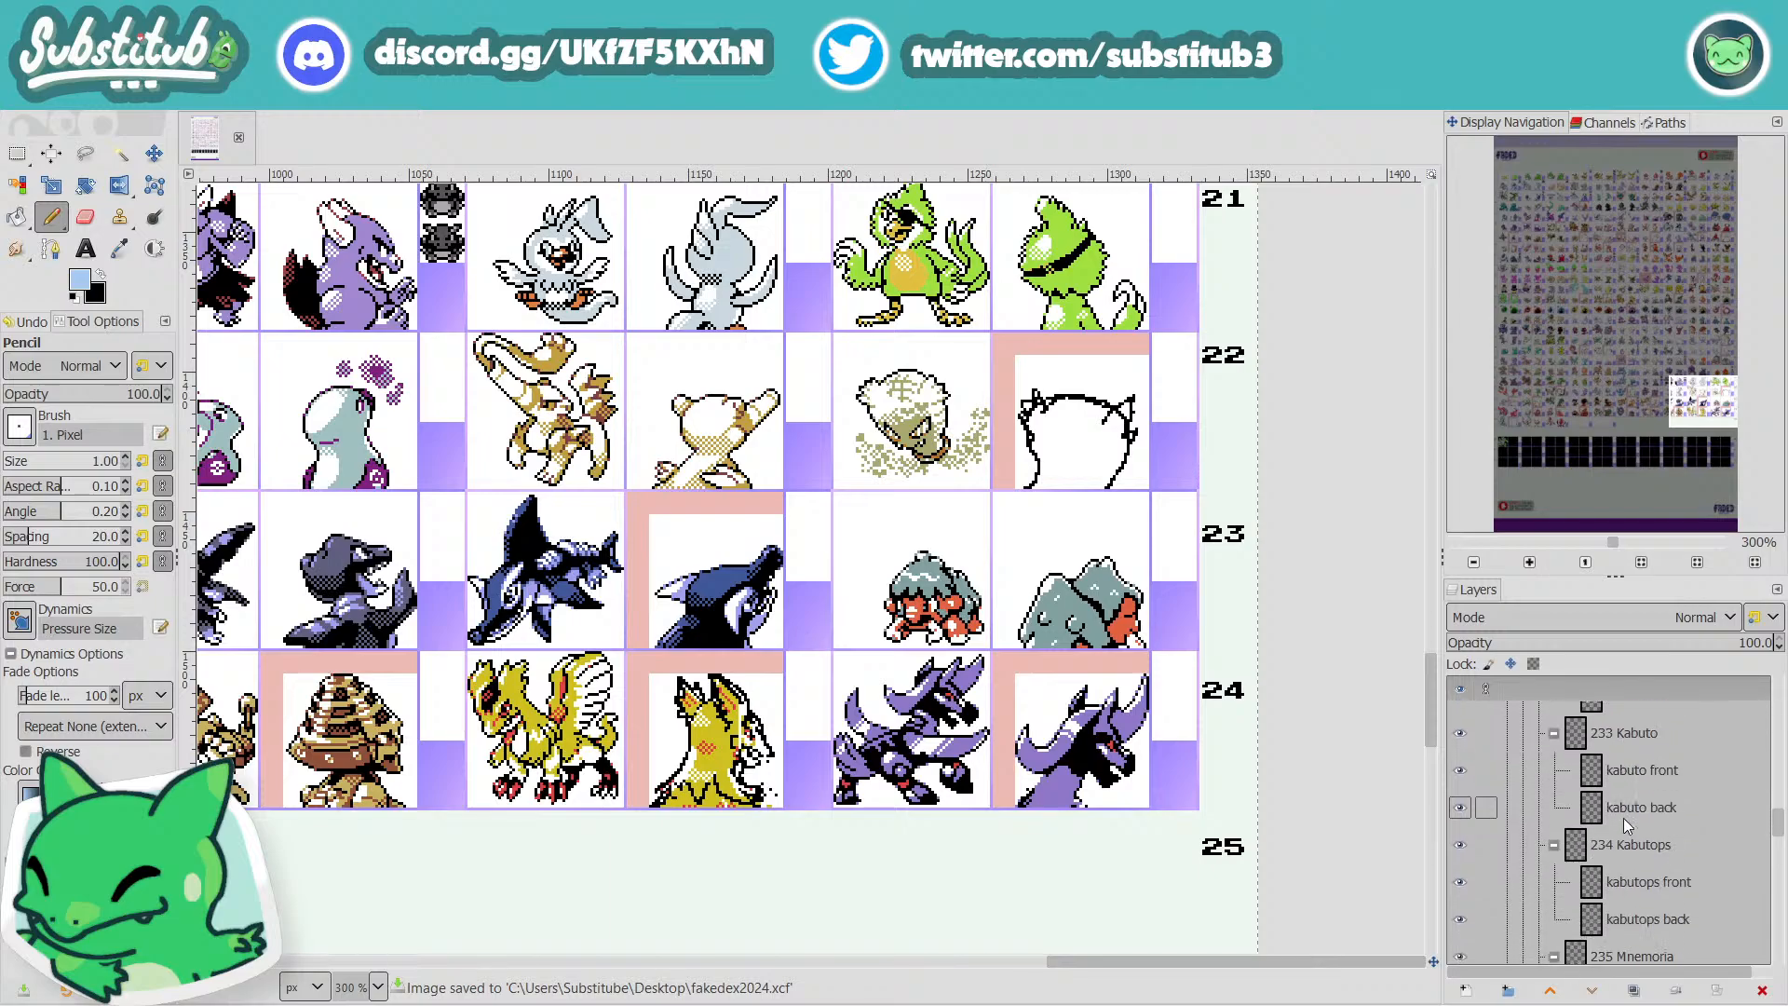
scroll(1623, 819, down, 9)
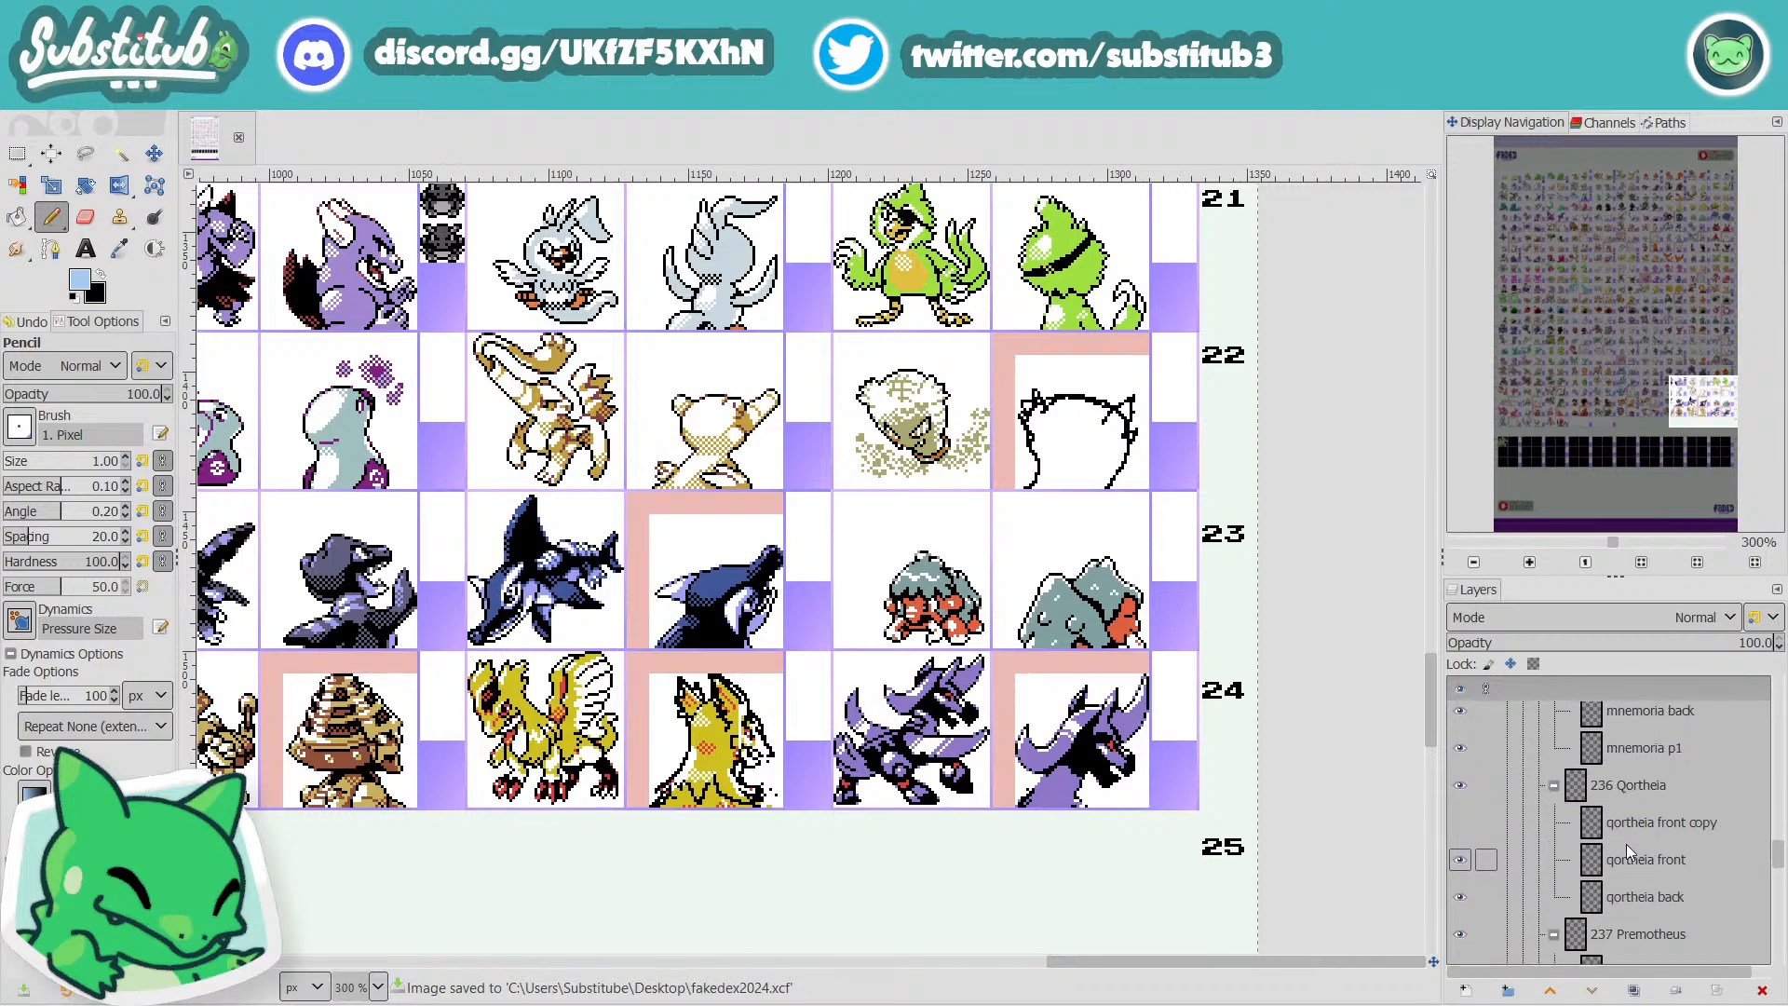
click(1635, 793)
click(1639, 861)
click(1635, 931)
scroll(1635, 915, down, 2)
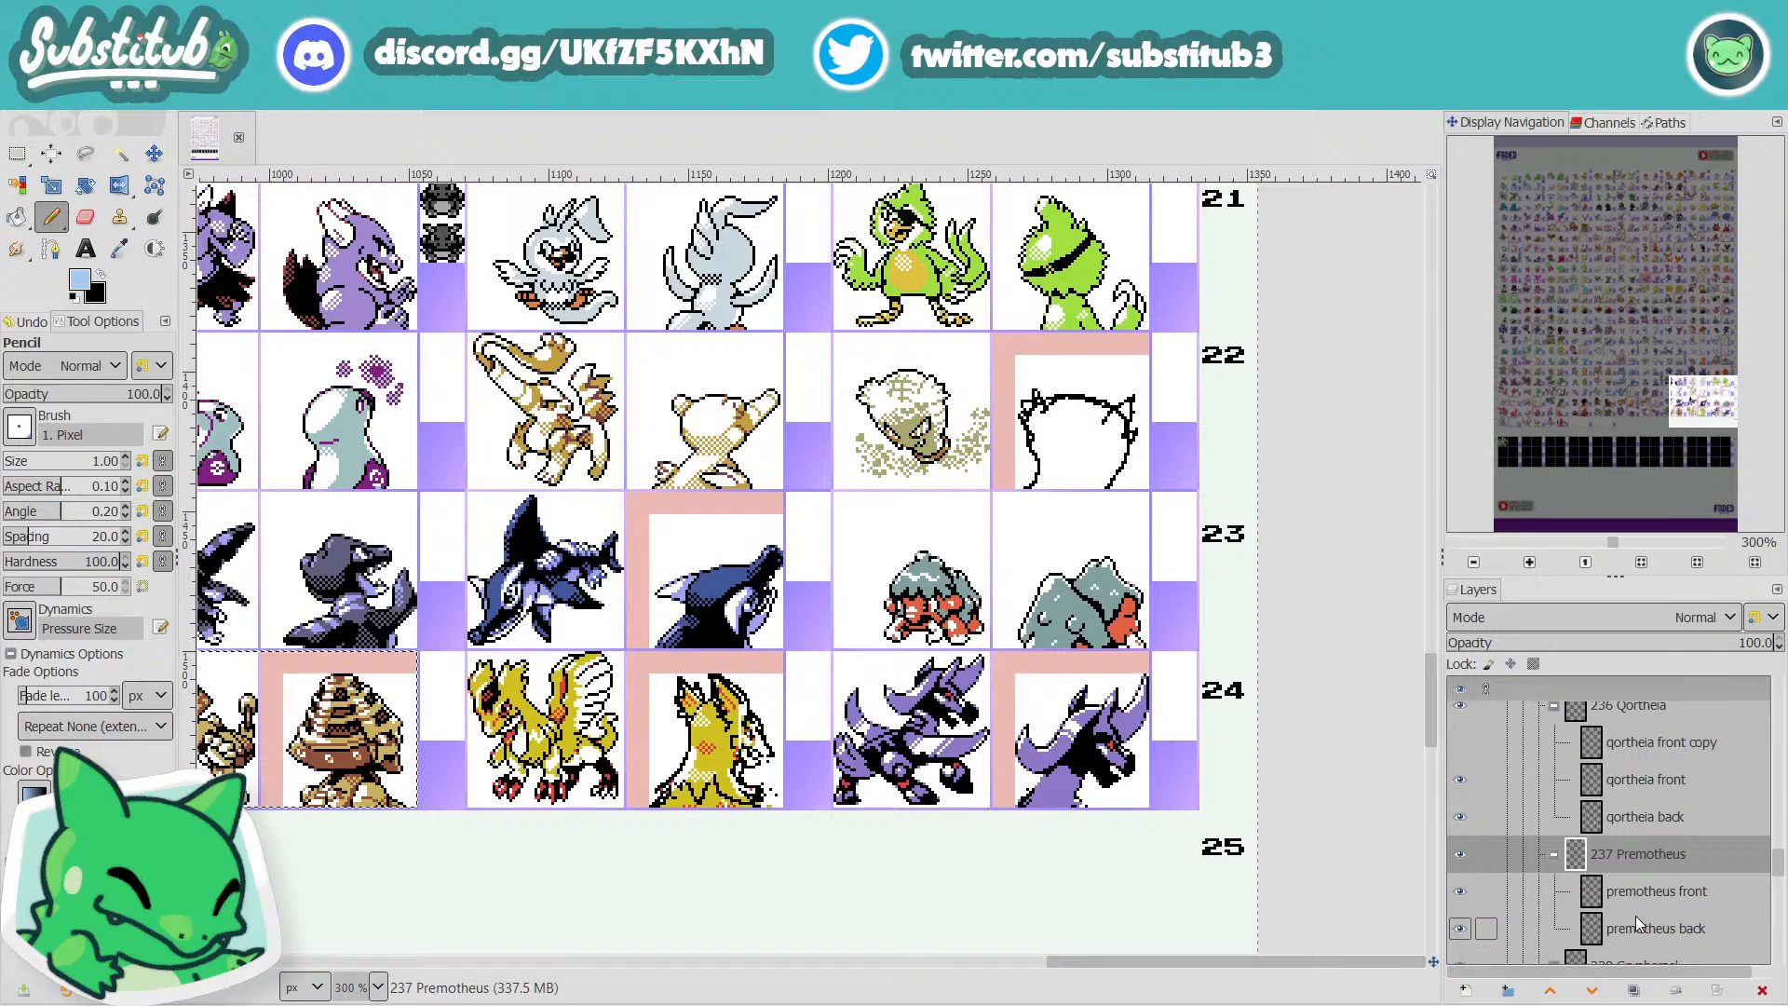
scroll(1639, 922, down, 3)
click(1653, 894)
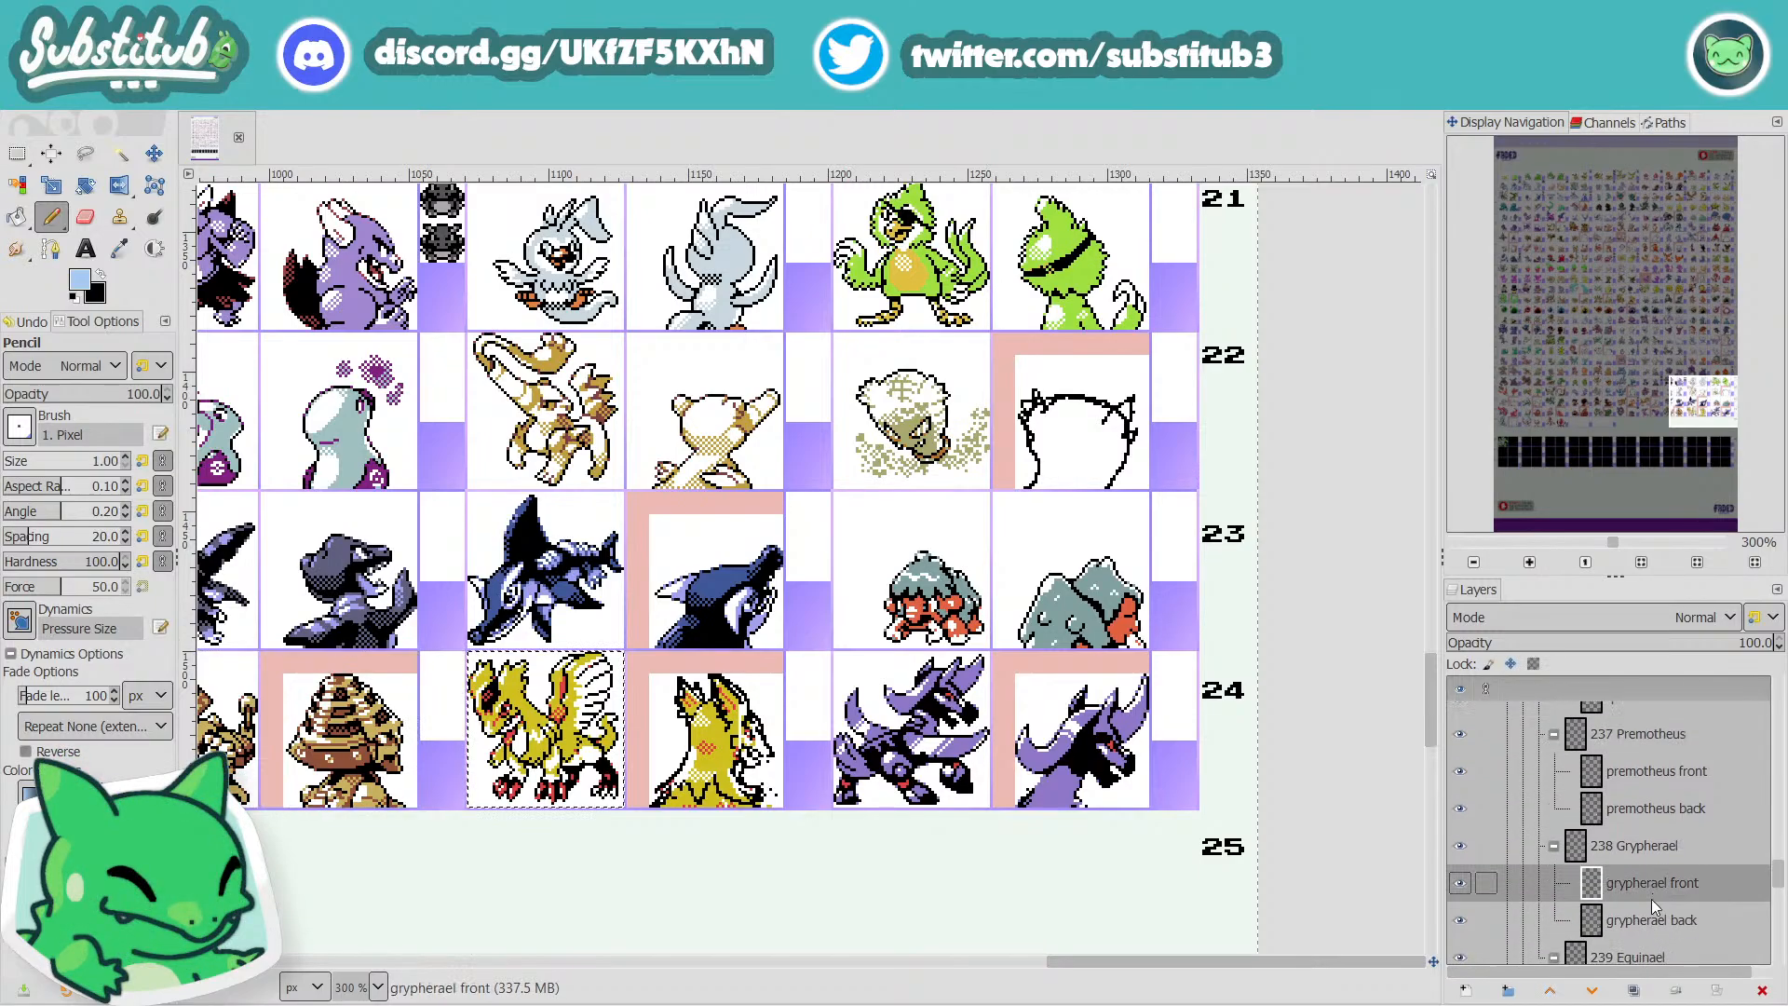
click(1646, 913)
key(ctrl+s)
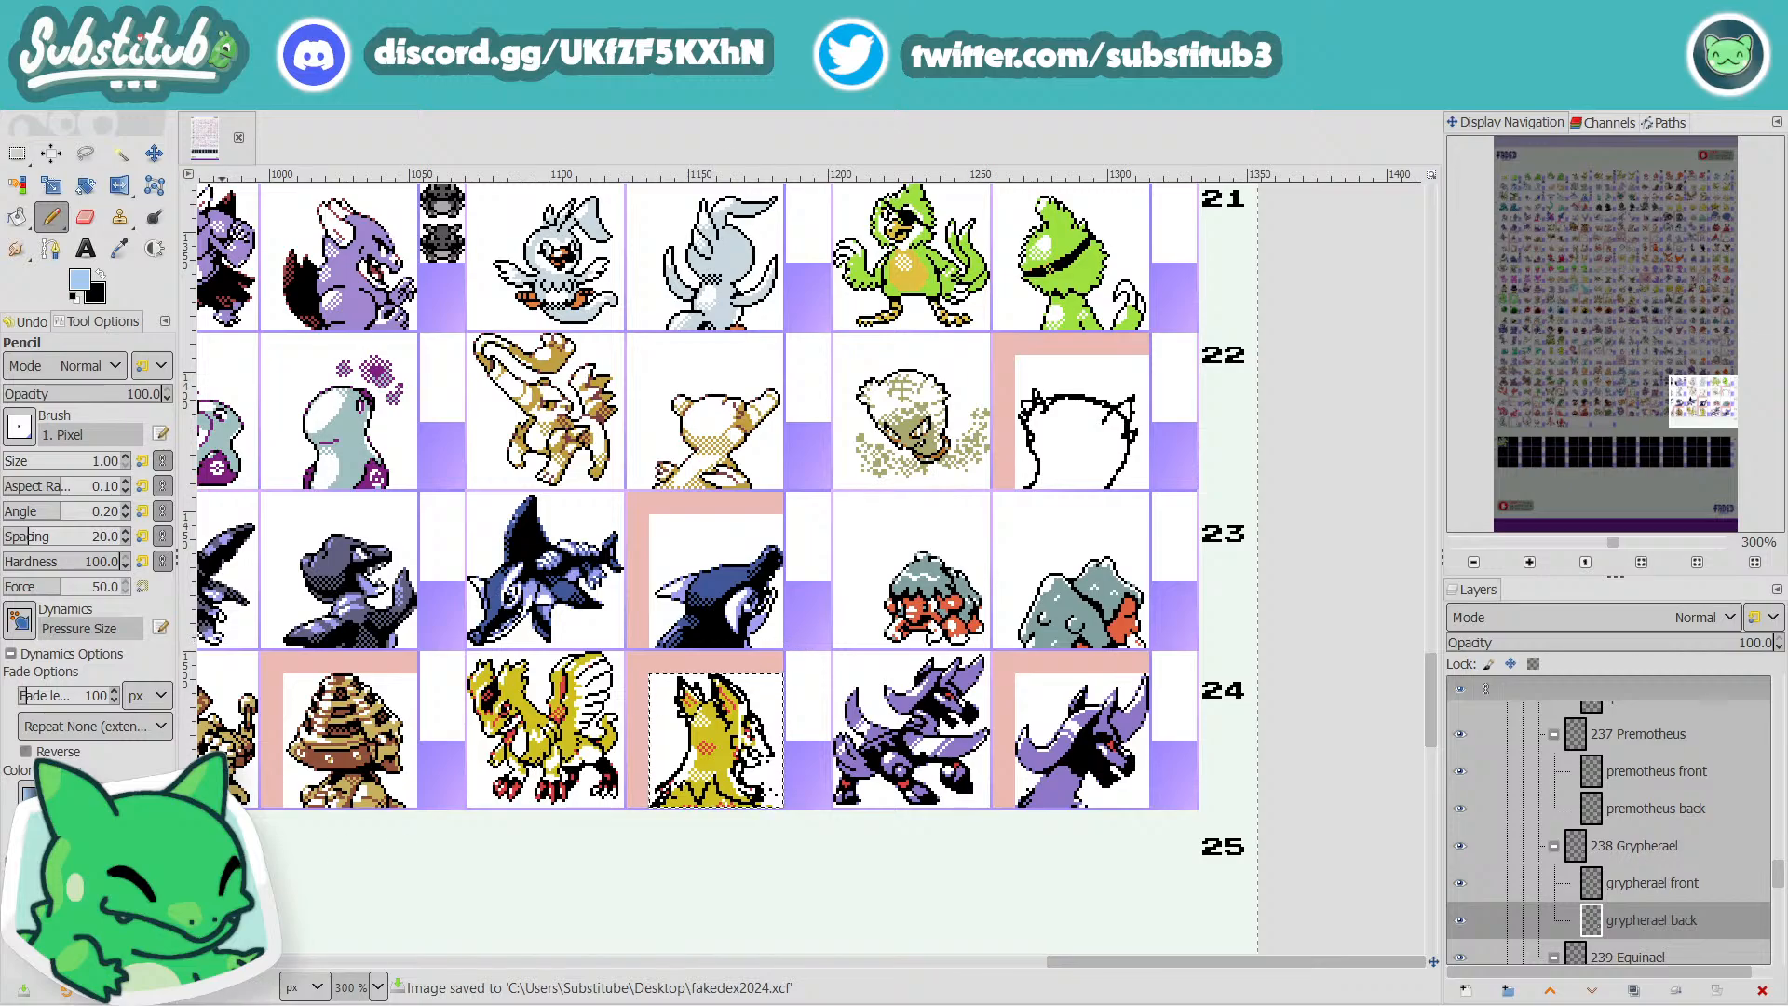
mouse_move(607, 1003)
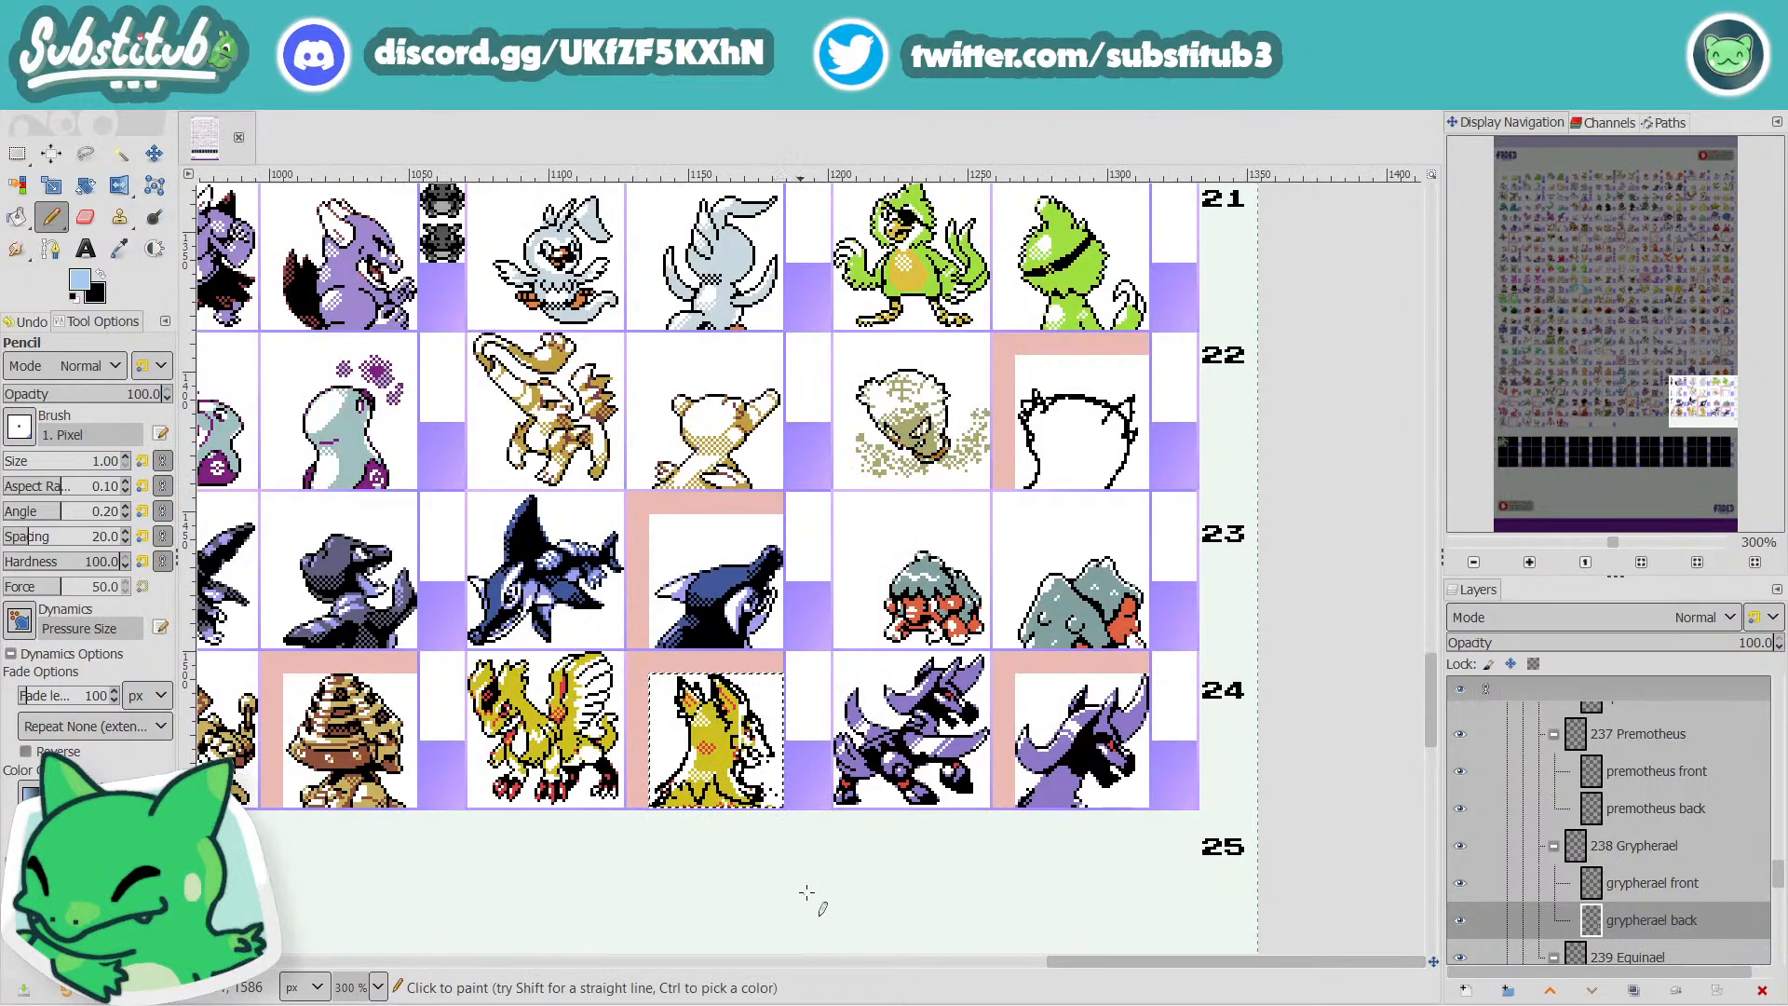
key(ctrl+s)
Examine the grypherael back sprite alongside its front sprite.
drag(1177, 957, 1130, 958)
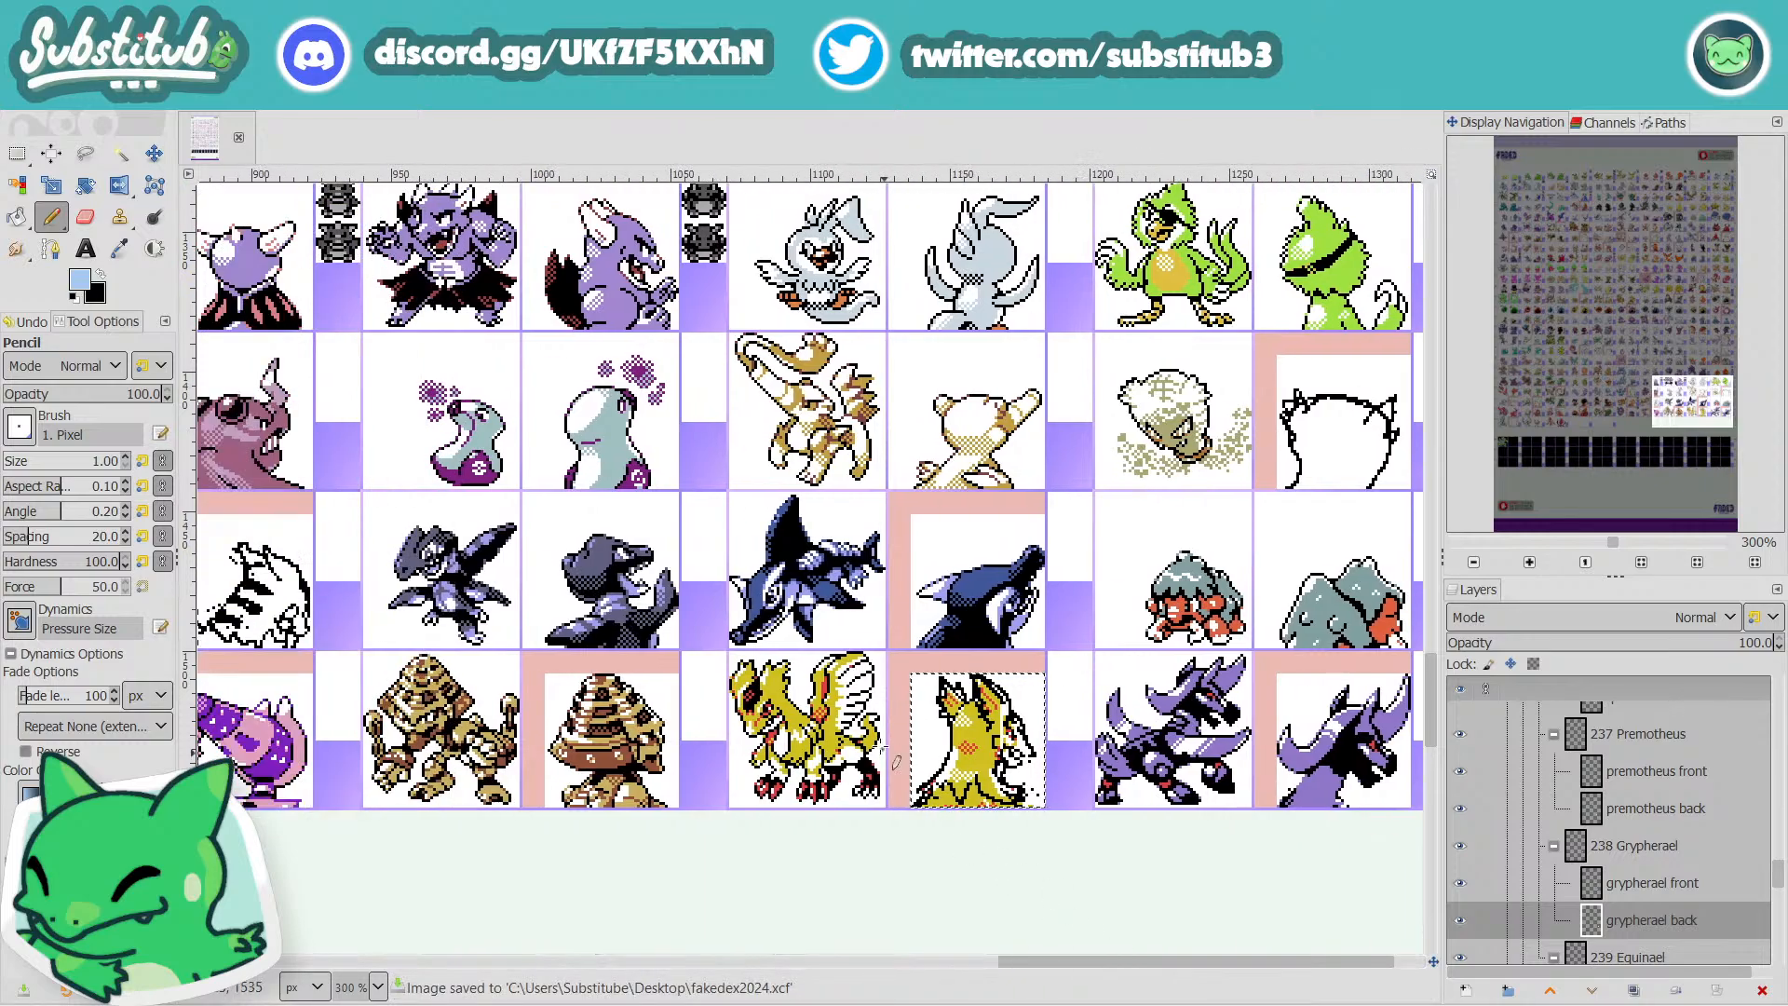
scroll(1062, 748, up, 3)
scroll(1058, 749, down, 2)
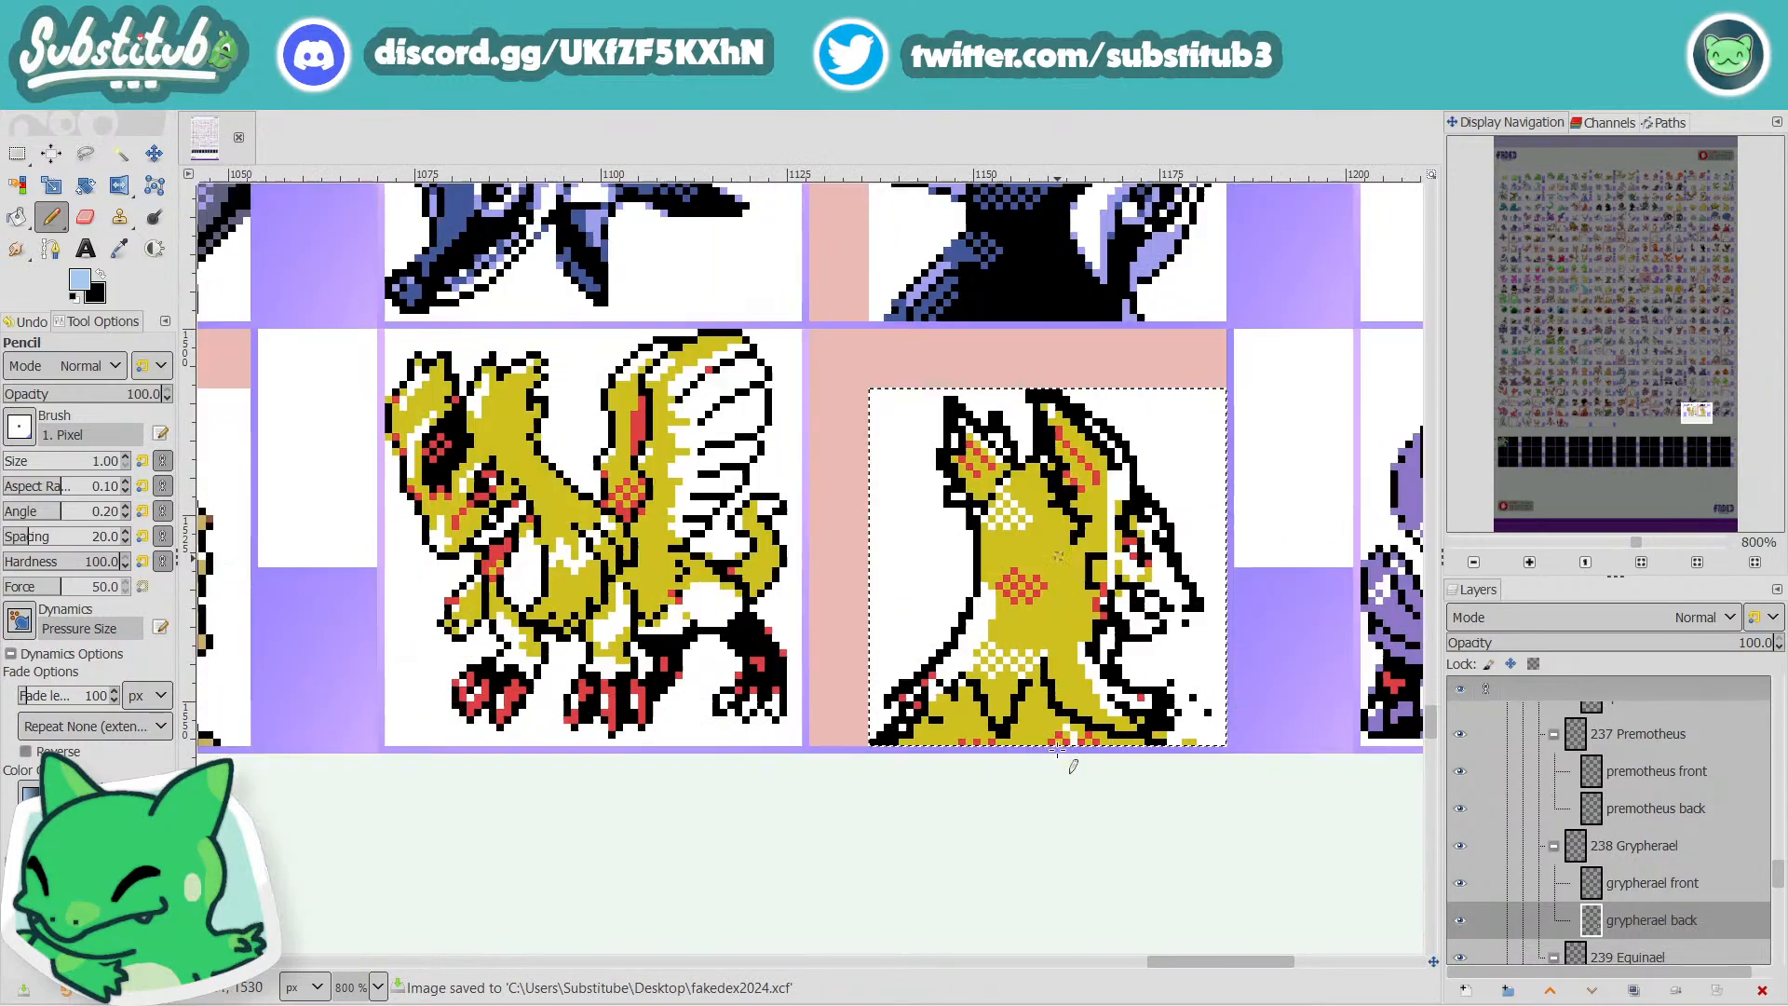
scroll(1102, 705, up, 2)
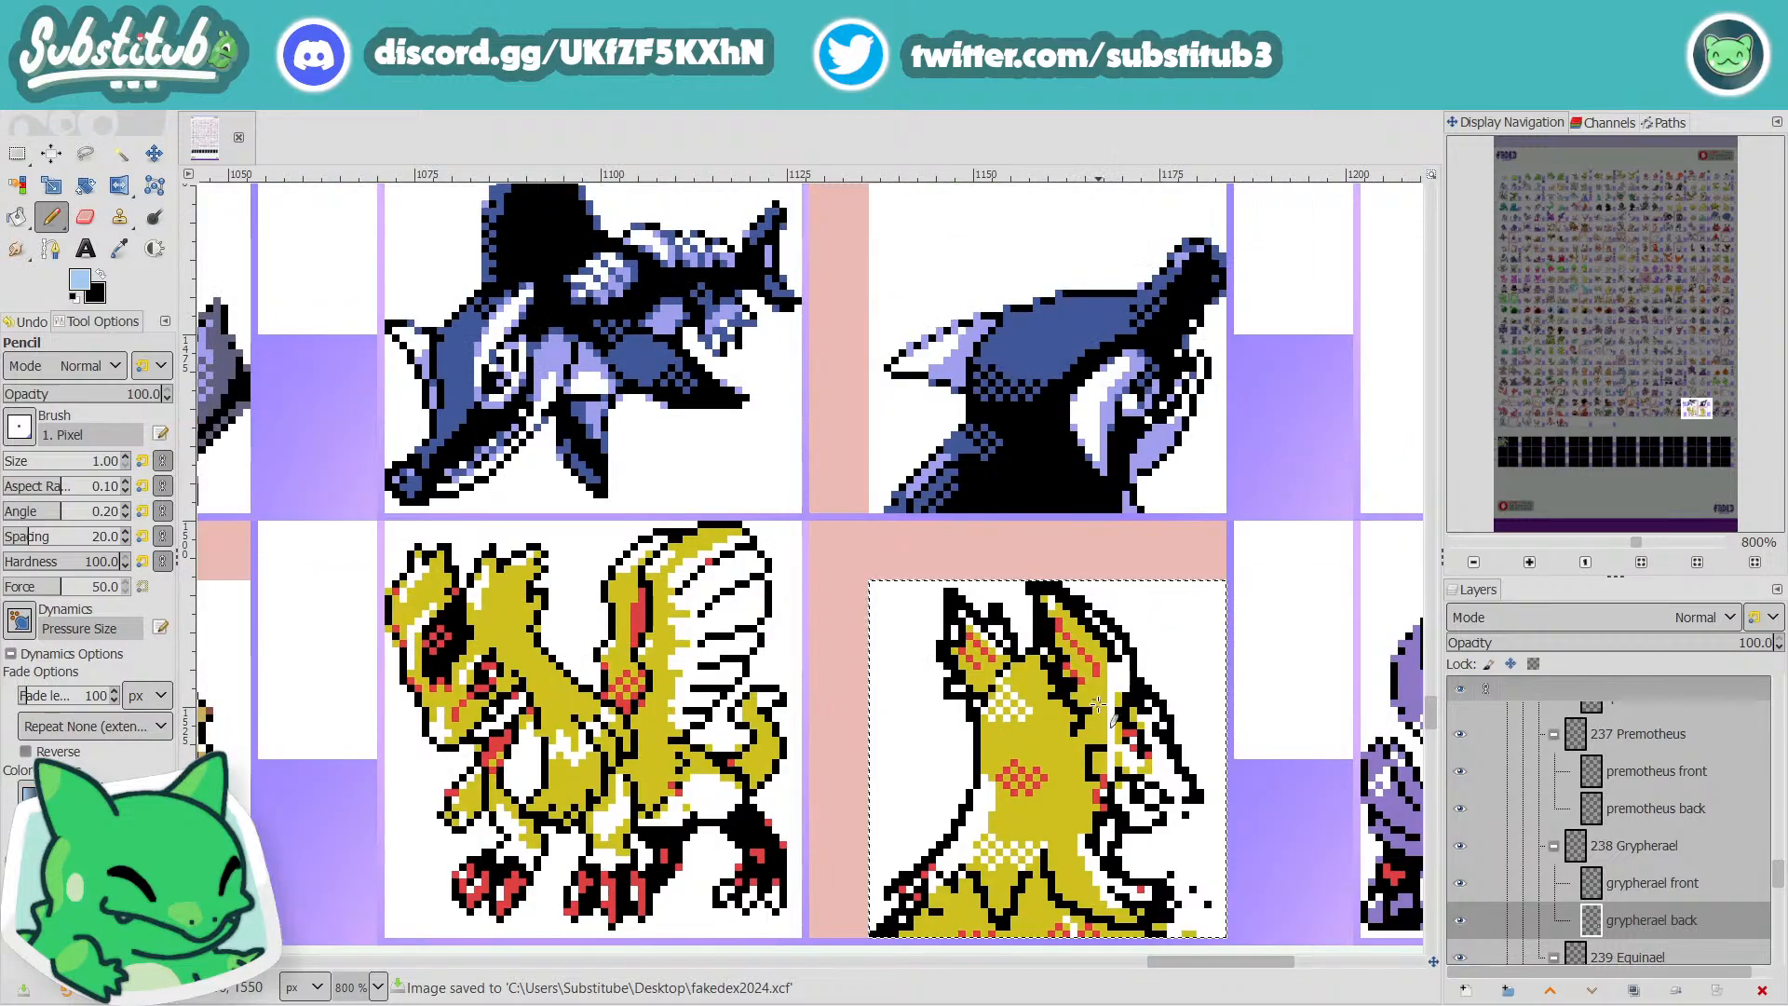
scroll(1101, 705, down, 2)
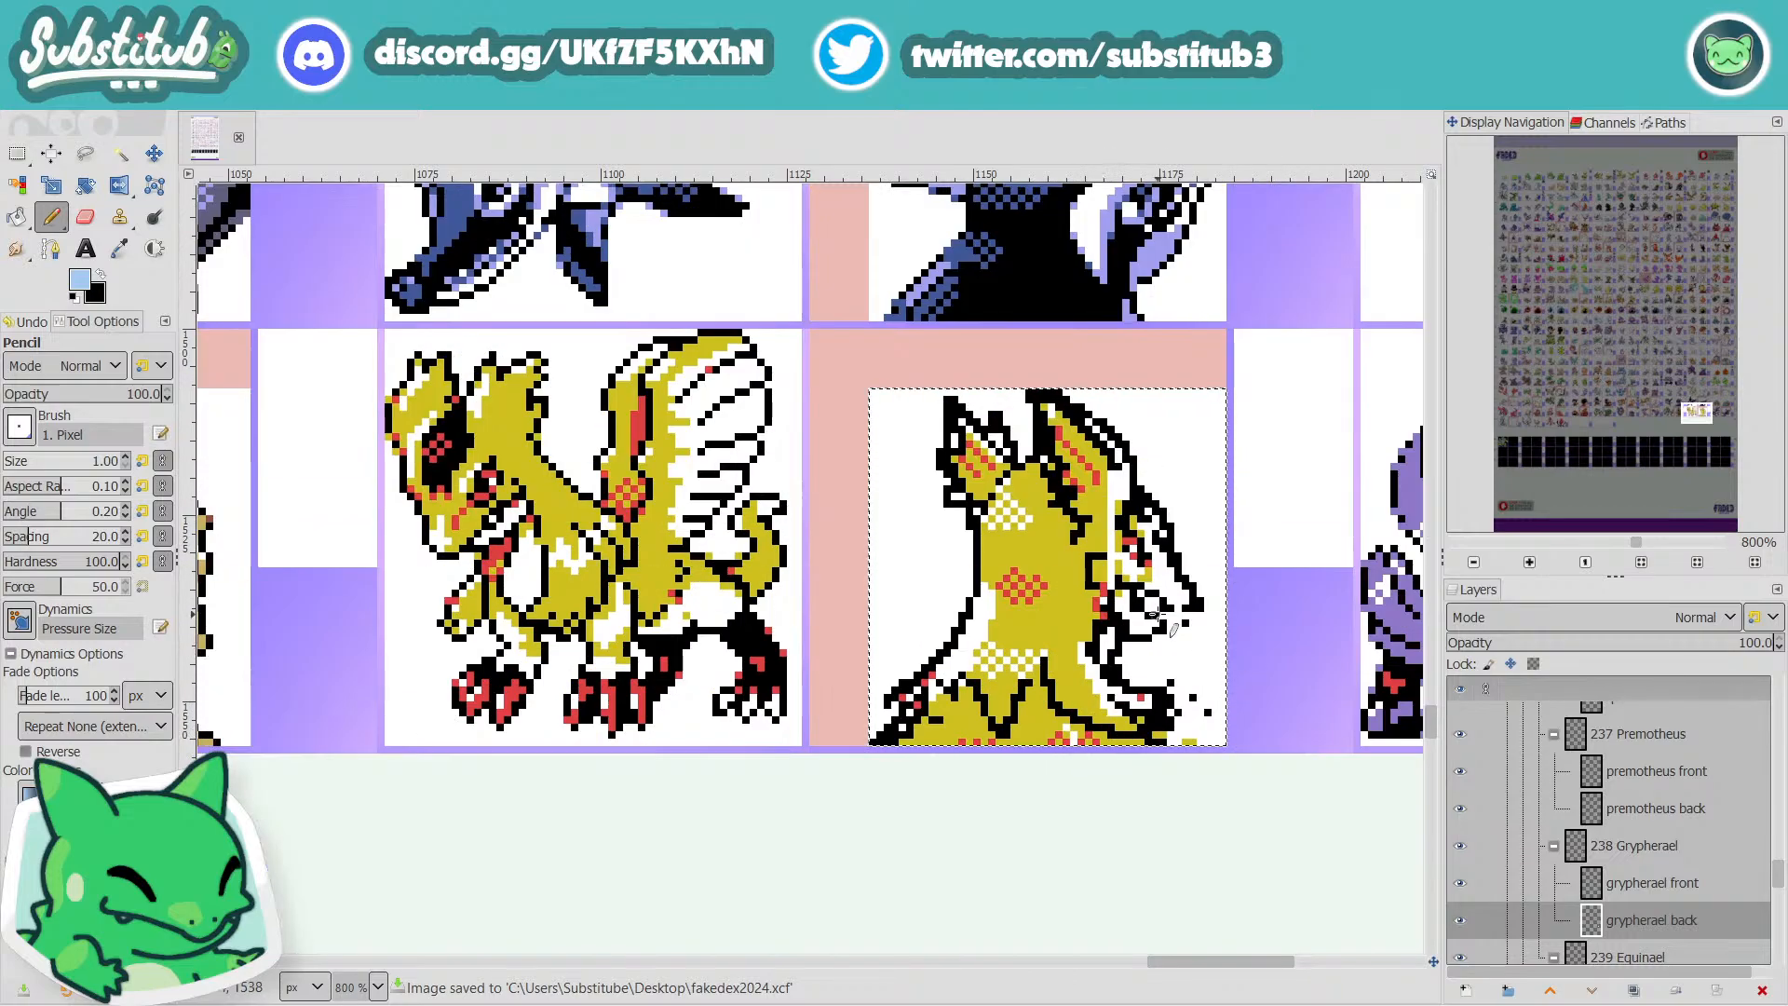
Examine the sprites in rows 22 to 25 across the full width of the sheet, returning to the grypherael pair.
scroll(729, 573, down, 3)
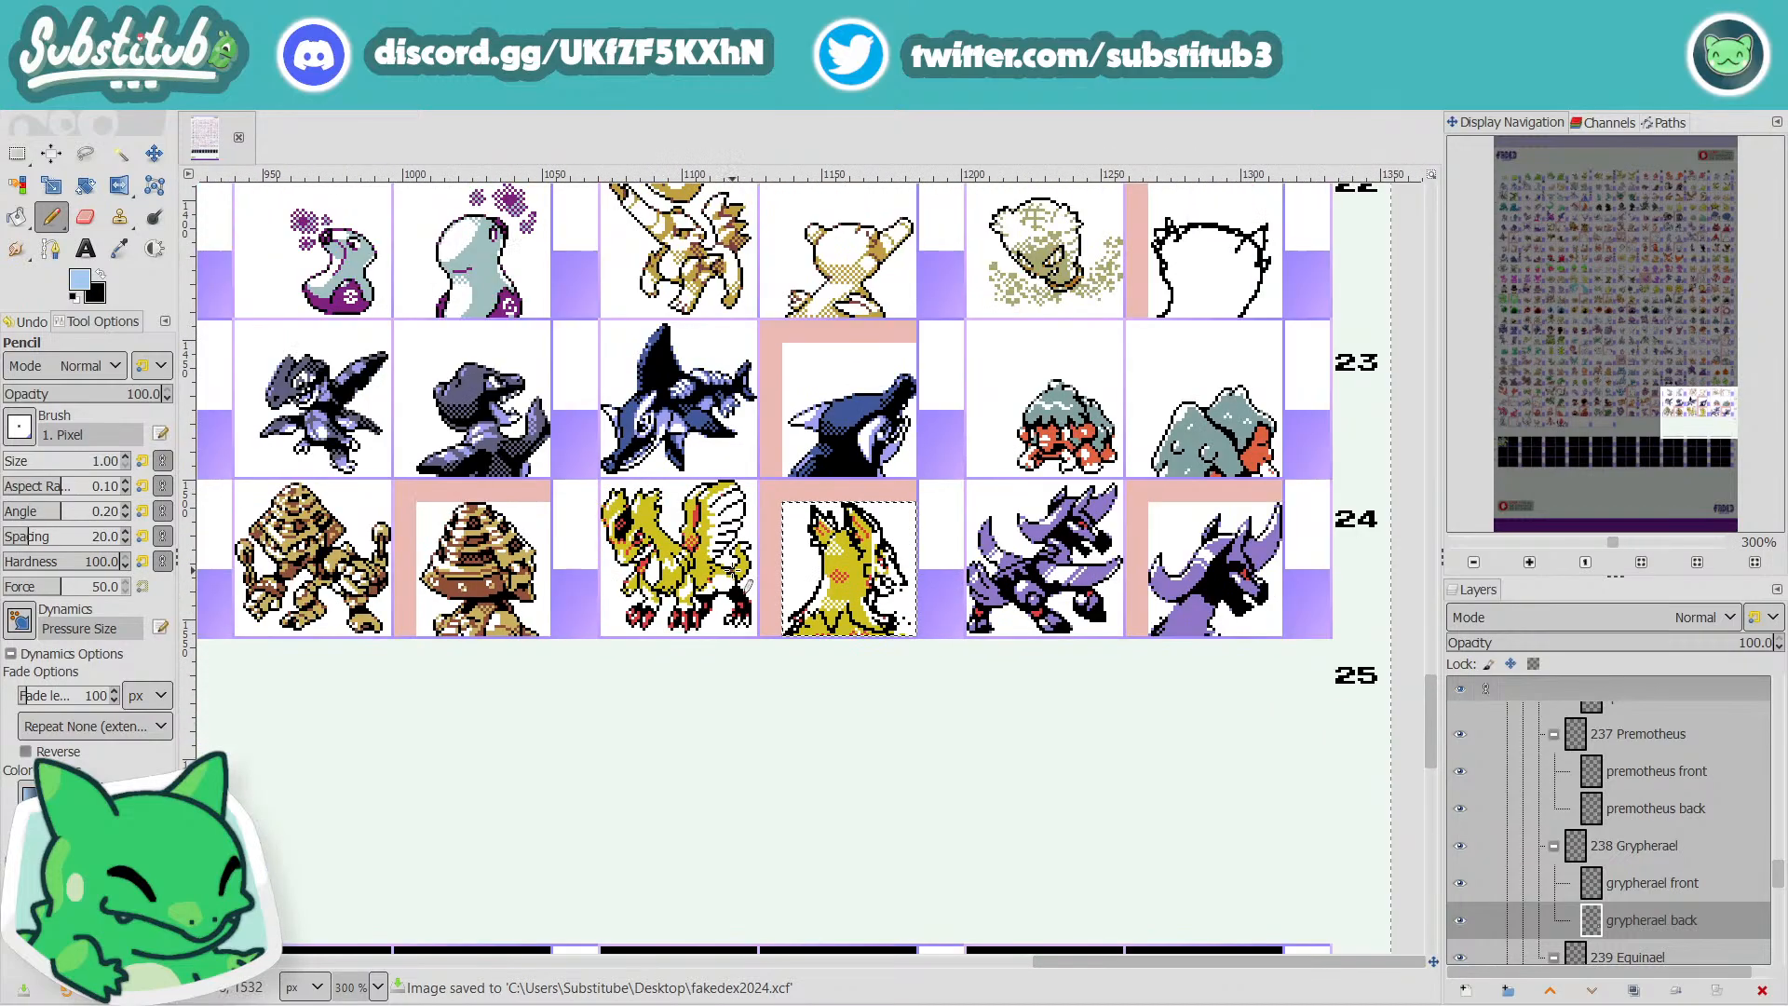
drag(1187, 968, 1246, 968)
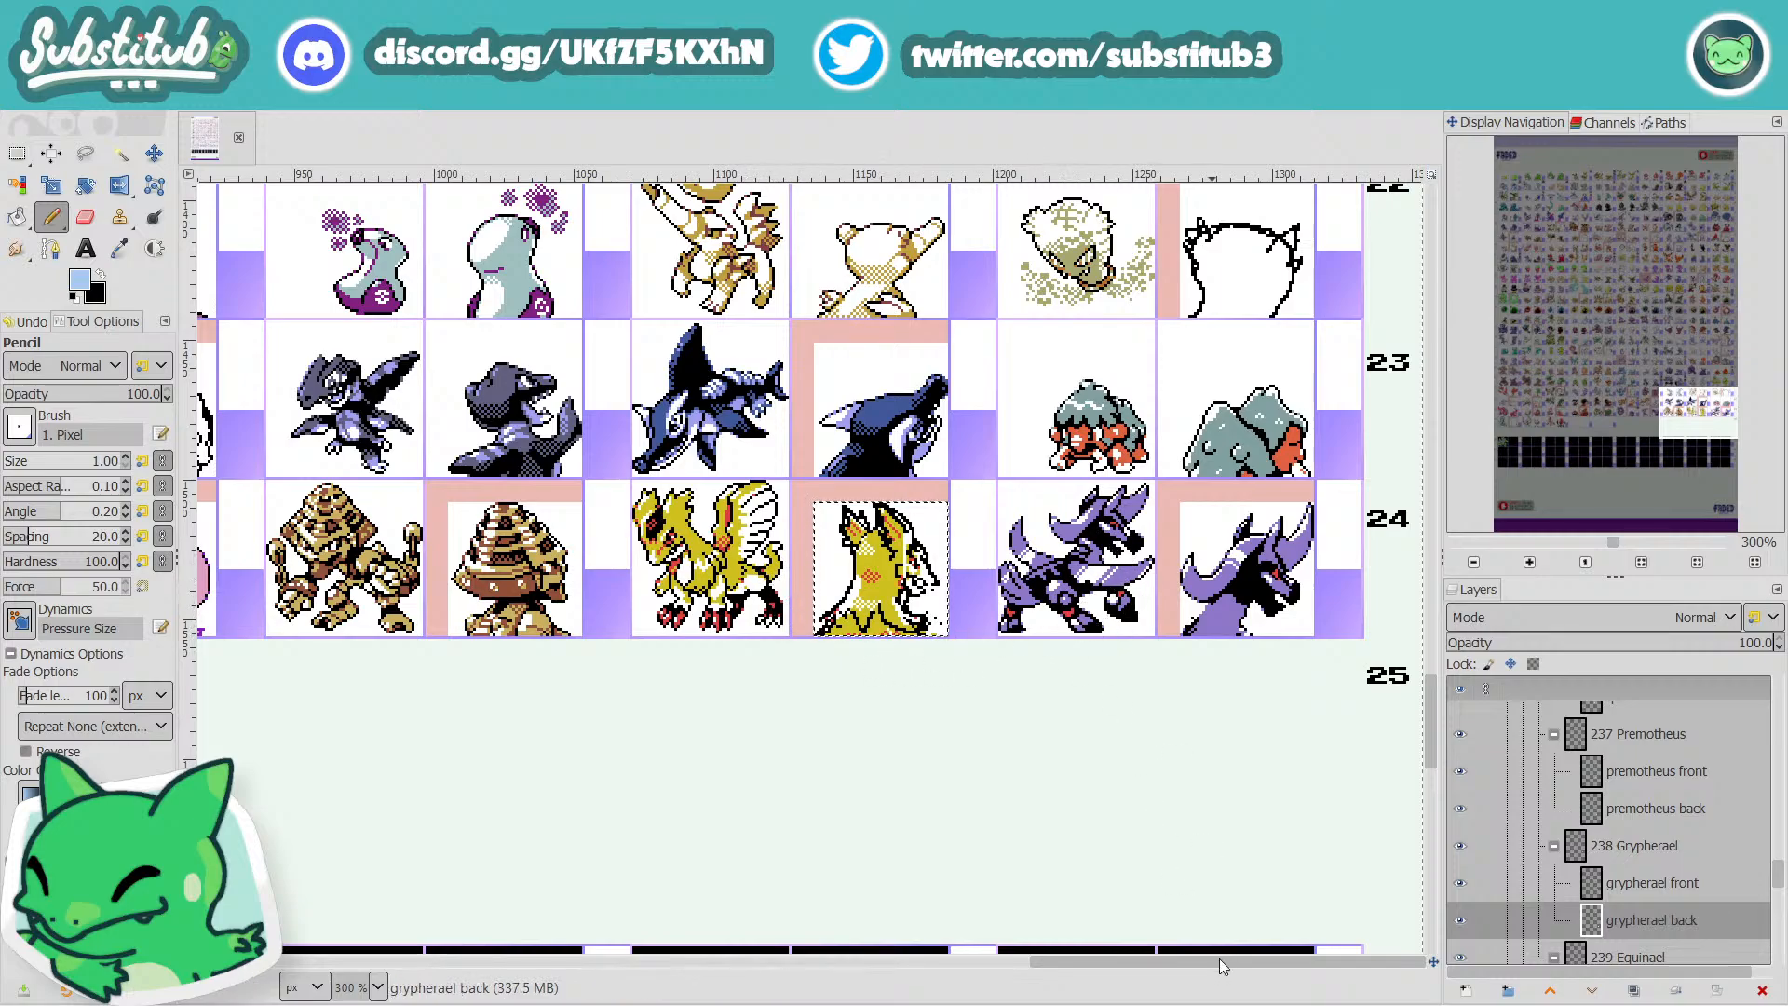
mouse_move(1220, 959)
mouse_down()
mouse_move(1171, 962)
mouse_move(1217, 959)
mouse_up()
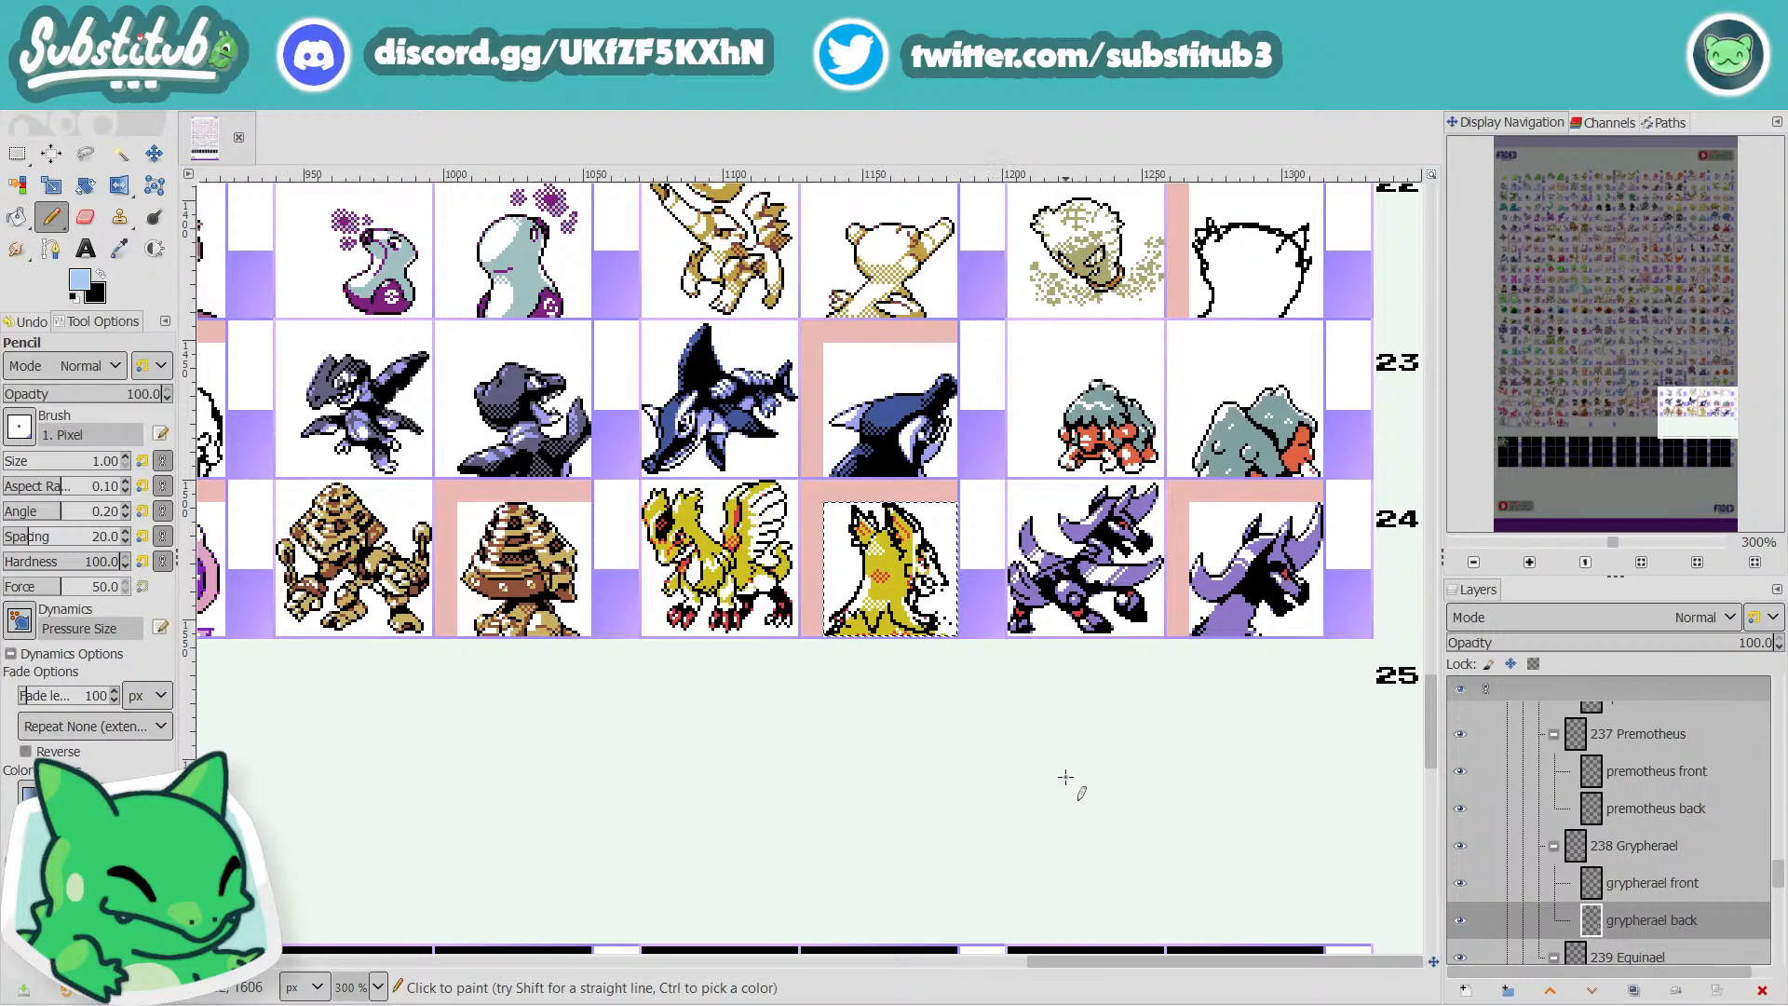
mouse_move(1137, 963)
mouse_down()
mouse_move(272, 972)
mouse_move(1103, 964)
mouse_up()
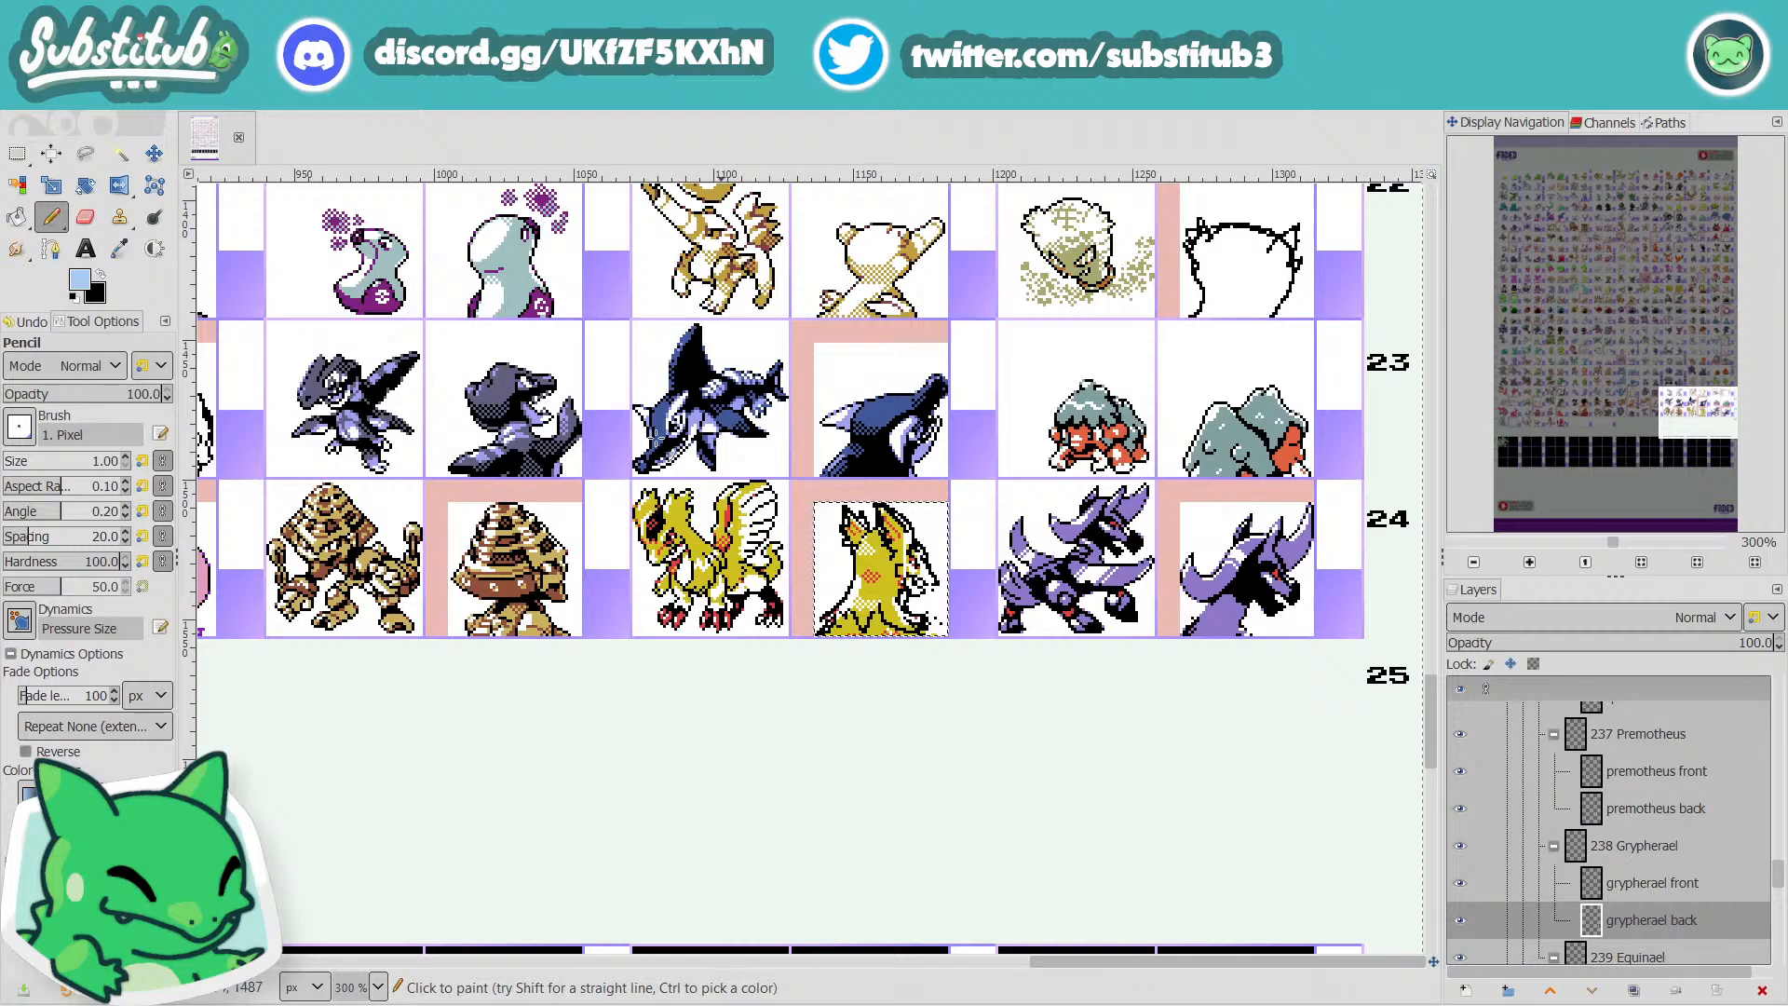
drag(1097, 964, 367, 990)
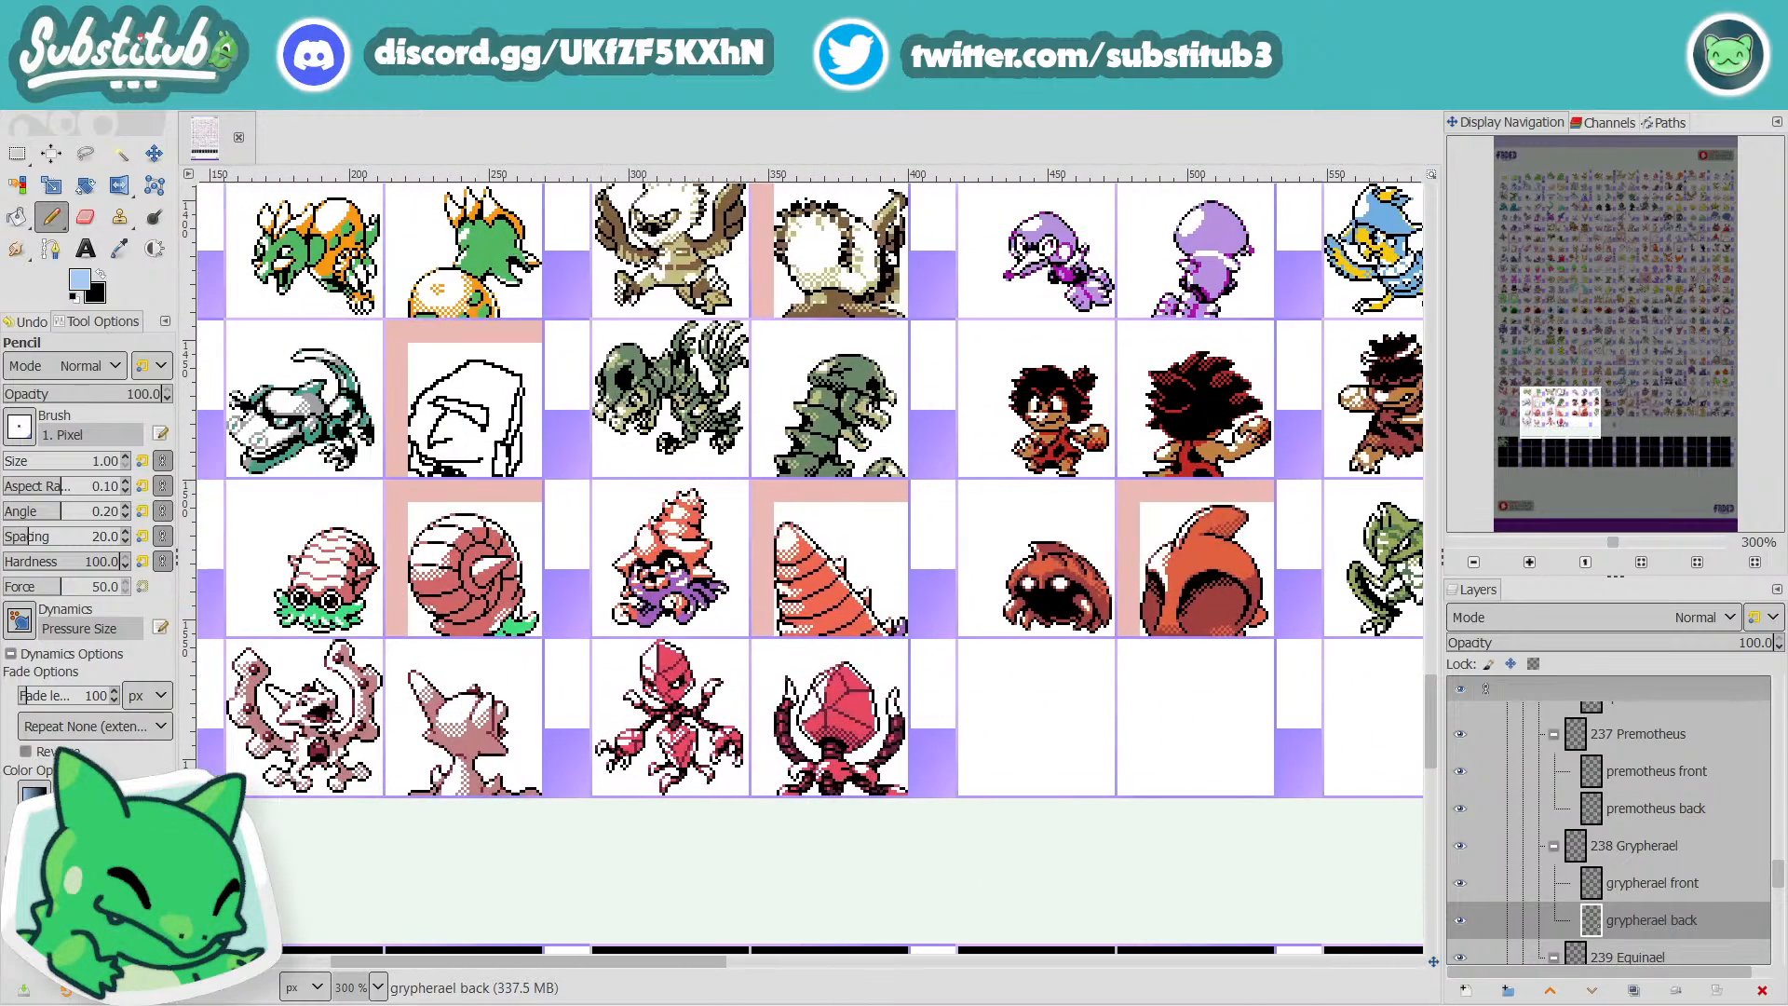
drag(484, 959, 349, 949)
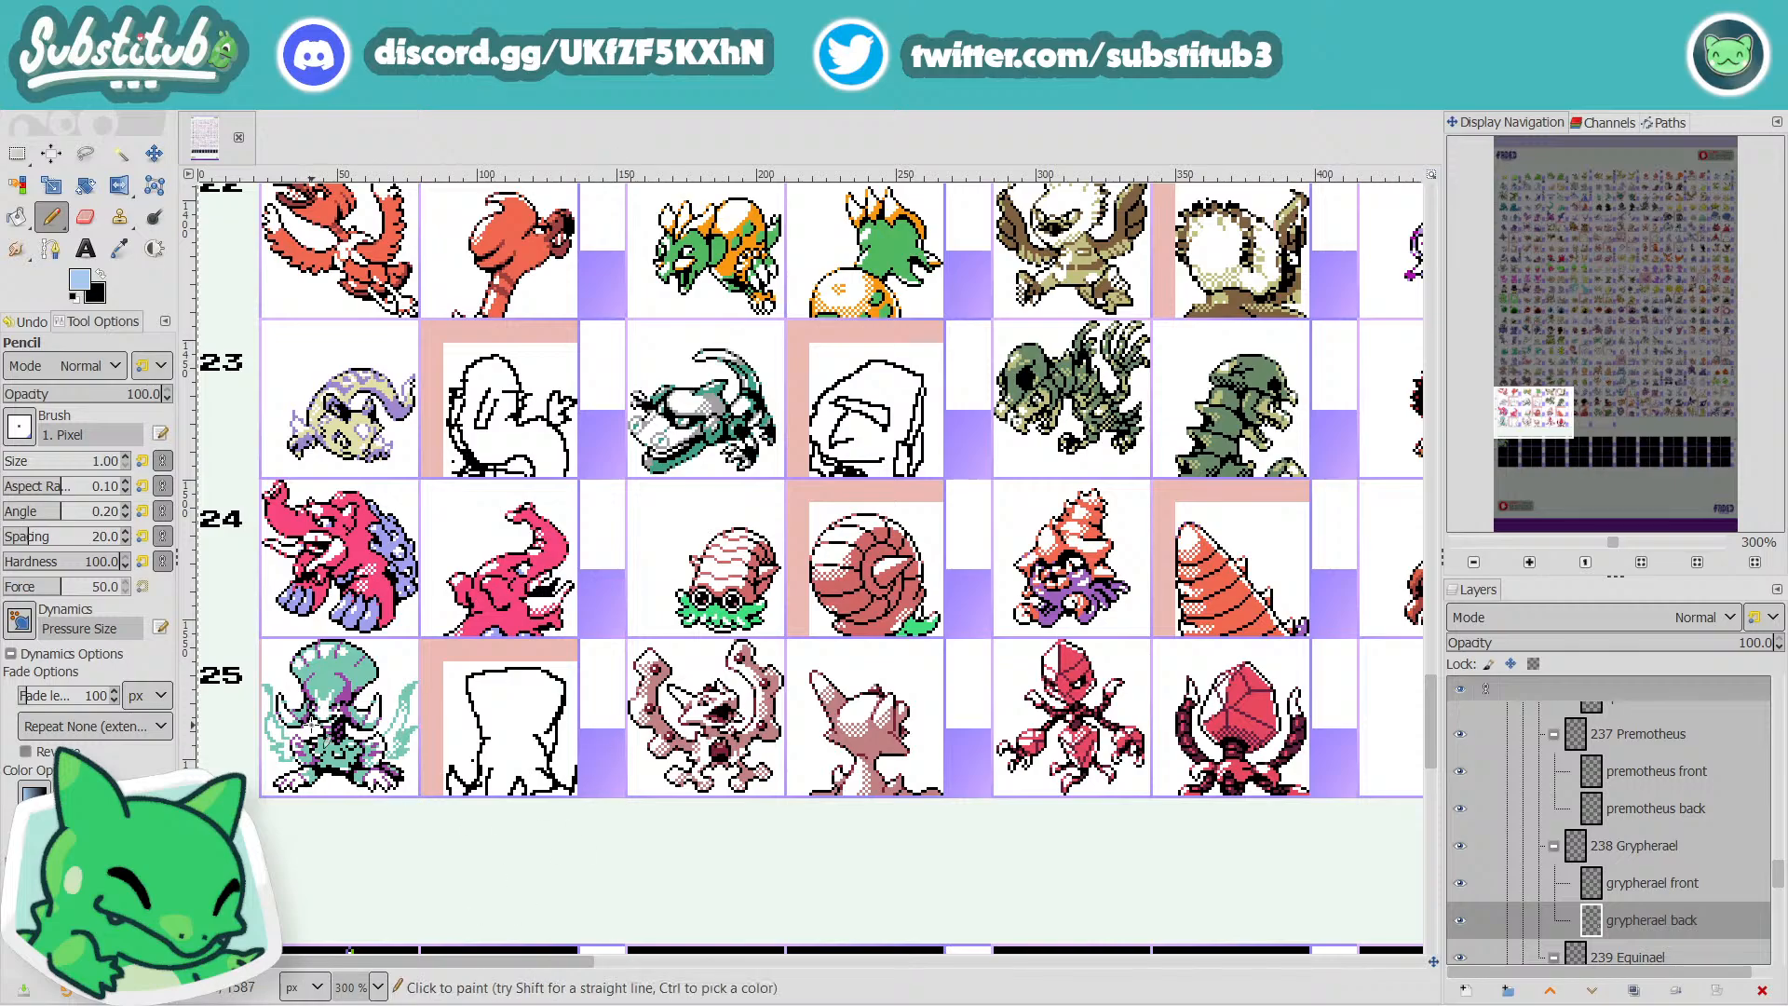
drag(563, 964, 1355, 964)
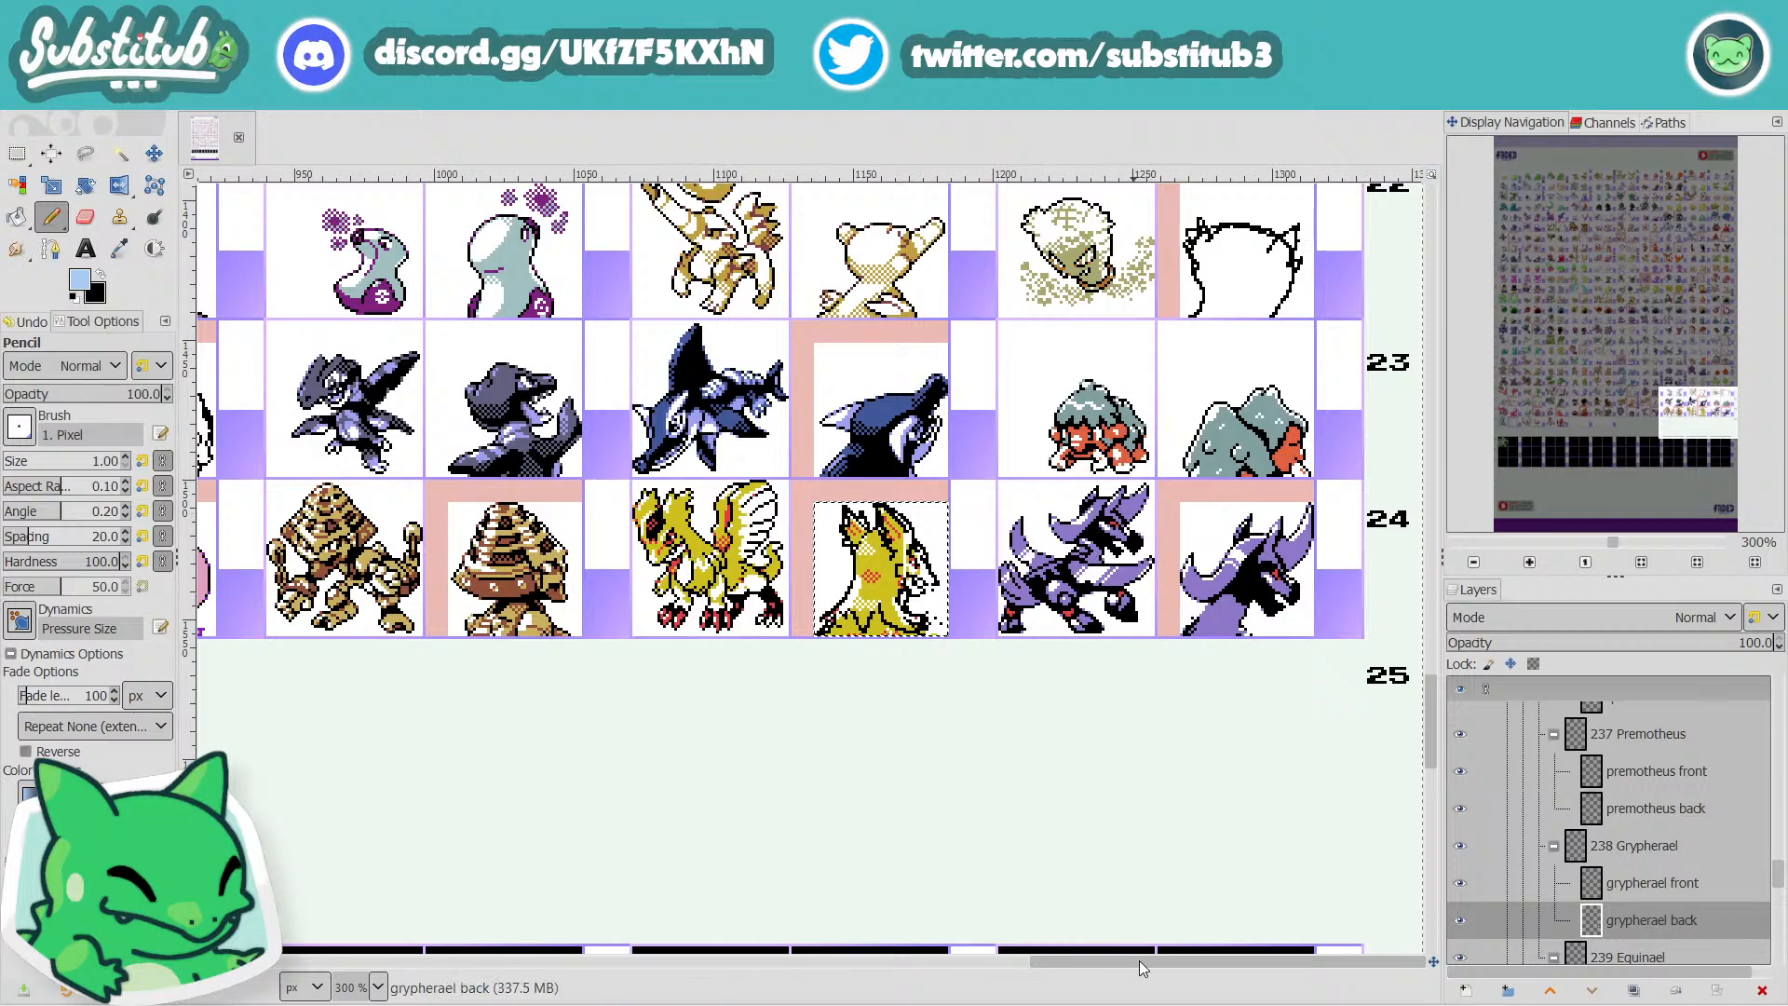
mouse_move(1141, 963)
mouse_down()
mouse_move(1158, 963)
mouse_move(307, 967)
mouse_move(1134, 965)
mouse_up()
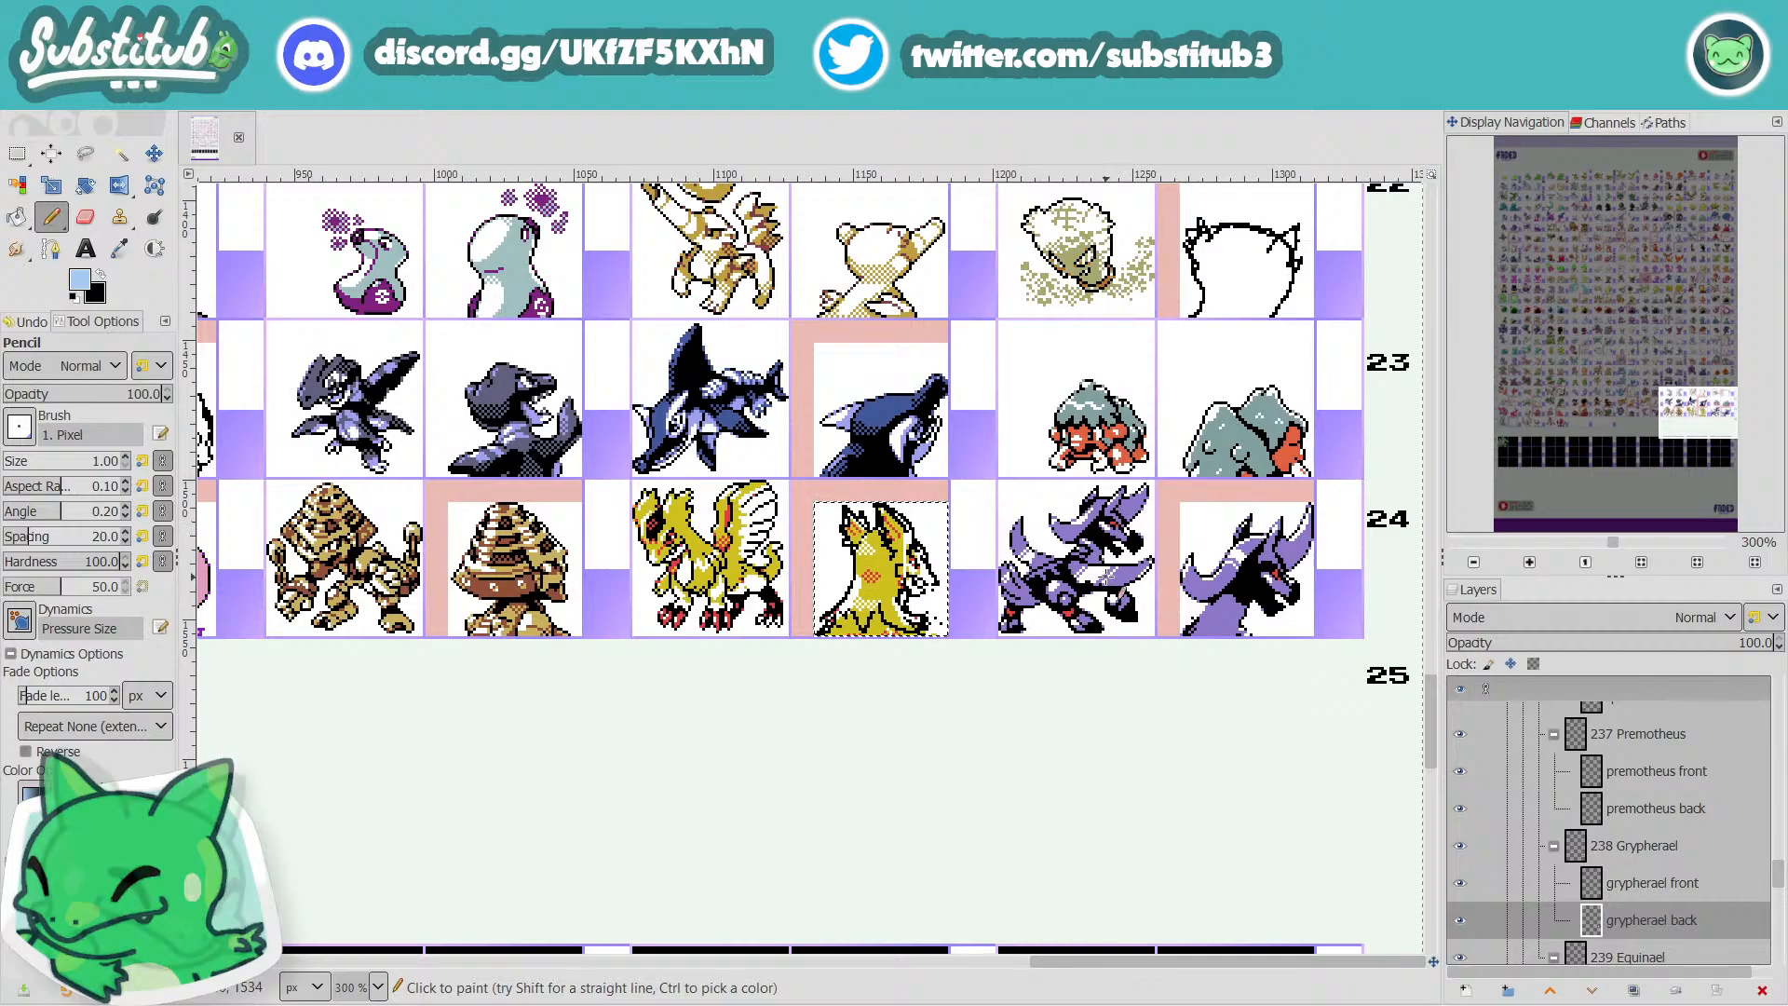
scroll(821, 622, up, 2)
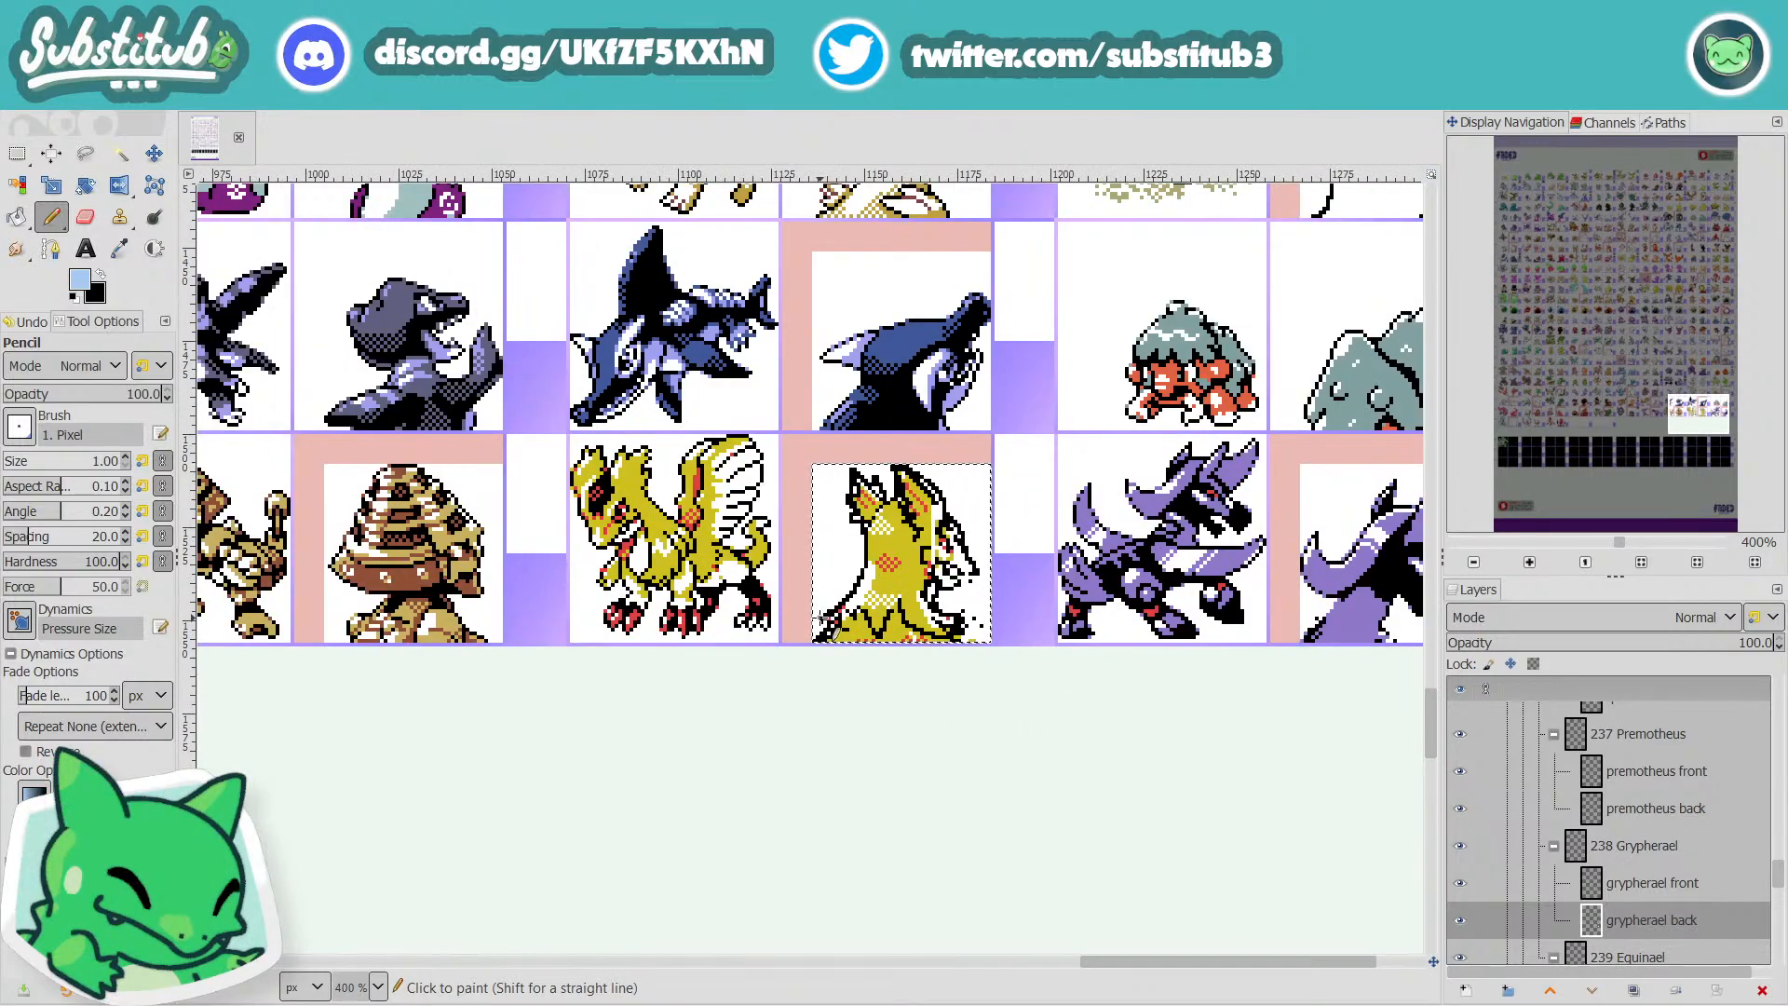
Save the fakedex2024 image.
key(ctrl+s)
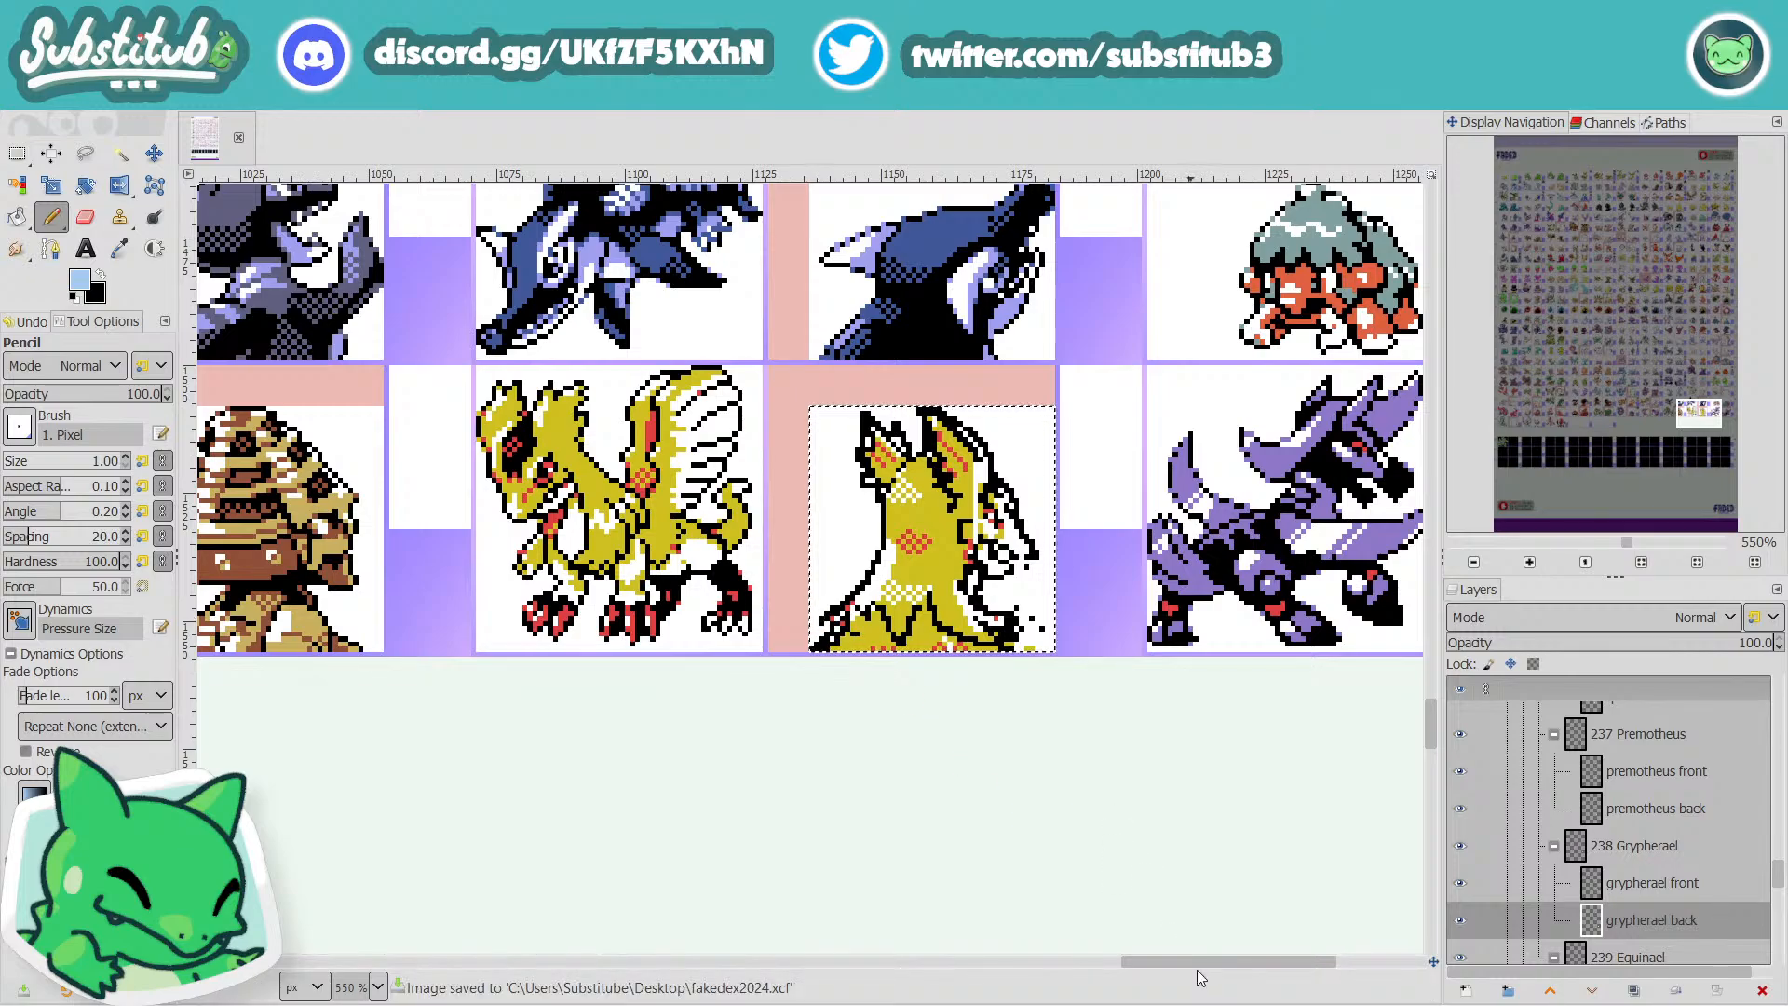
drag(1199, 964, 1215, 962)
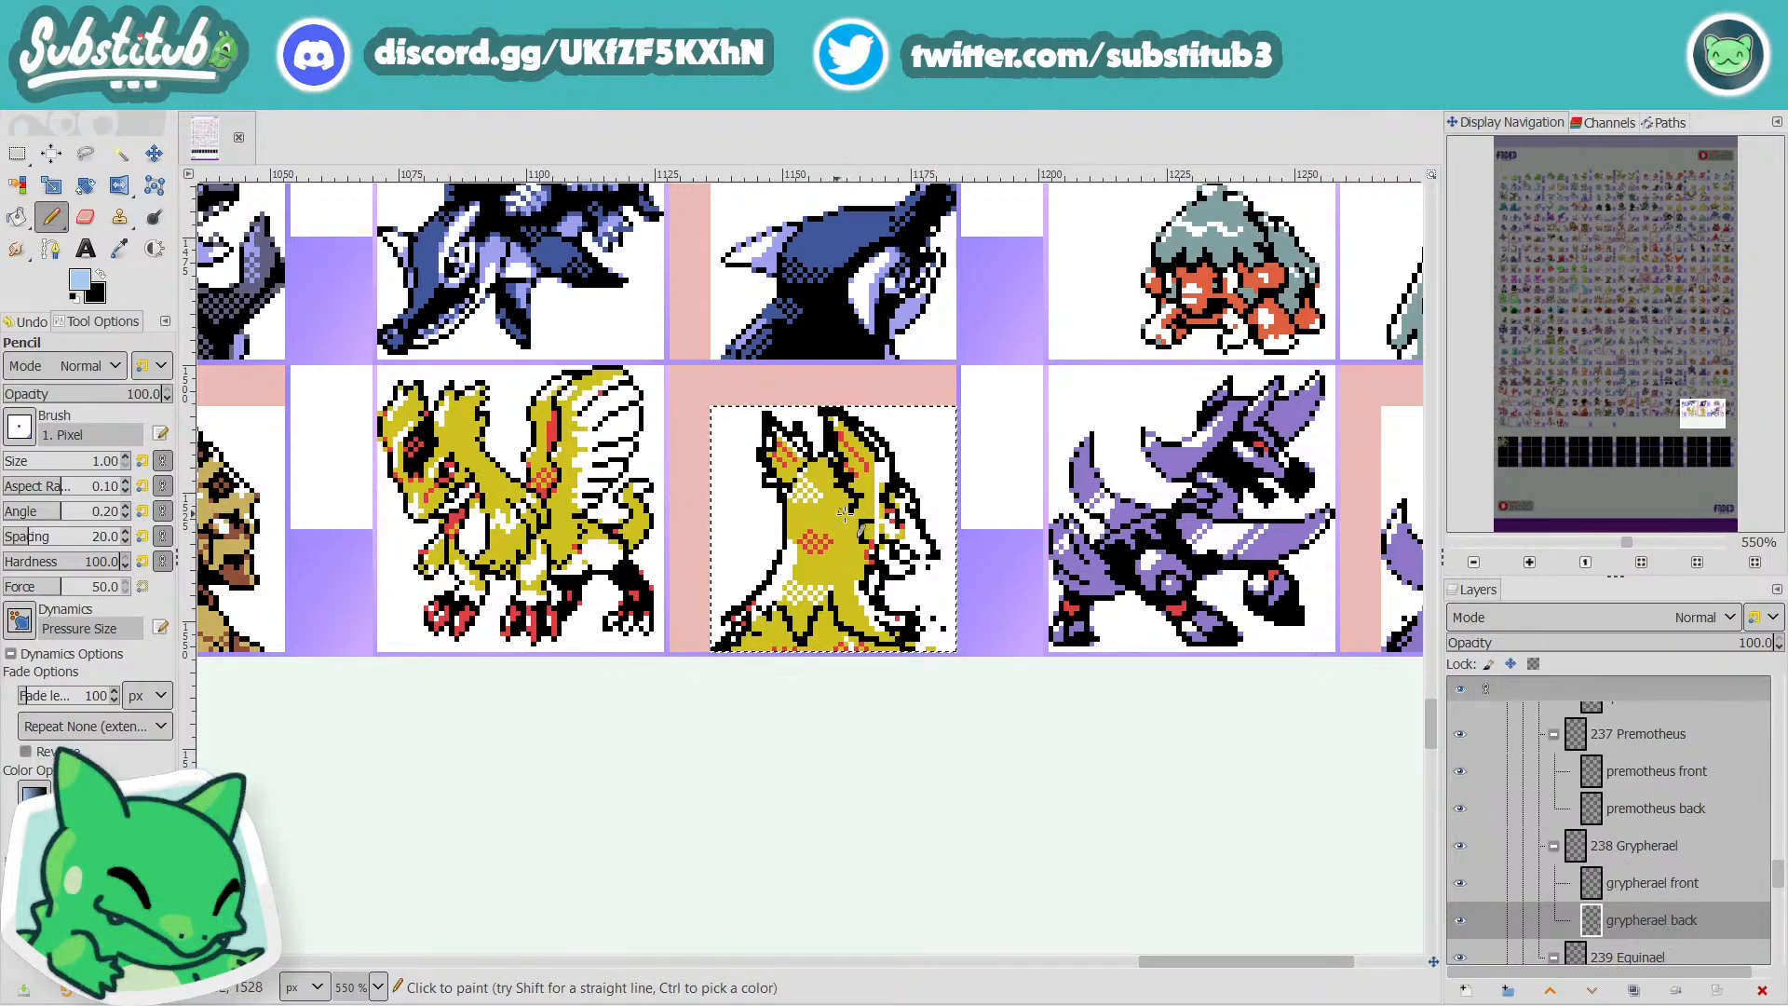
key(ctrl+s)
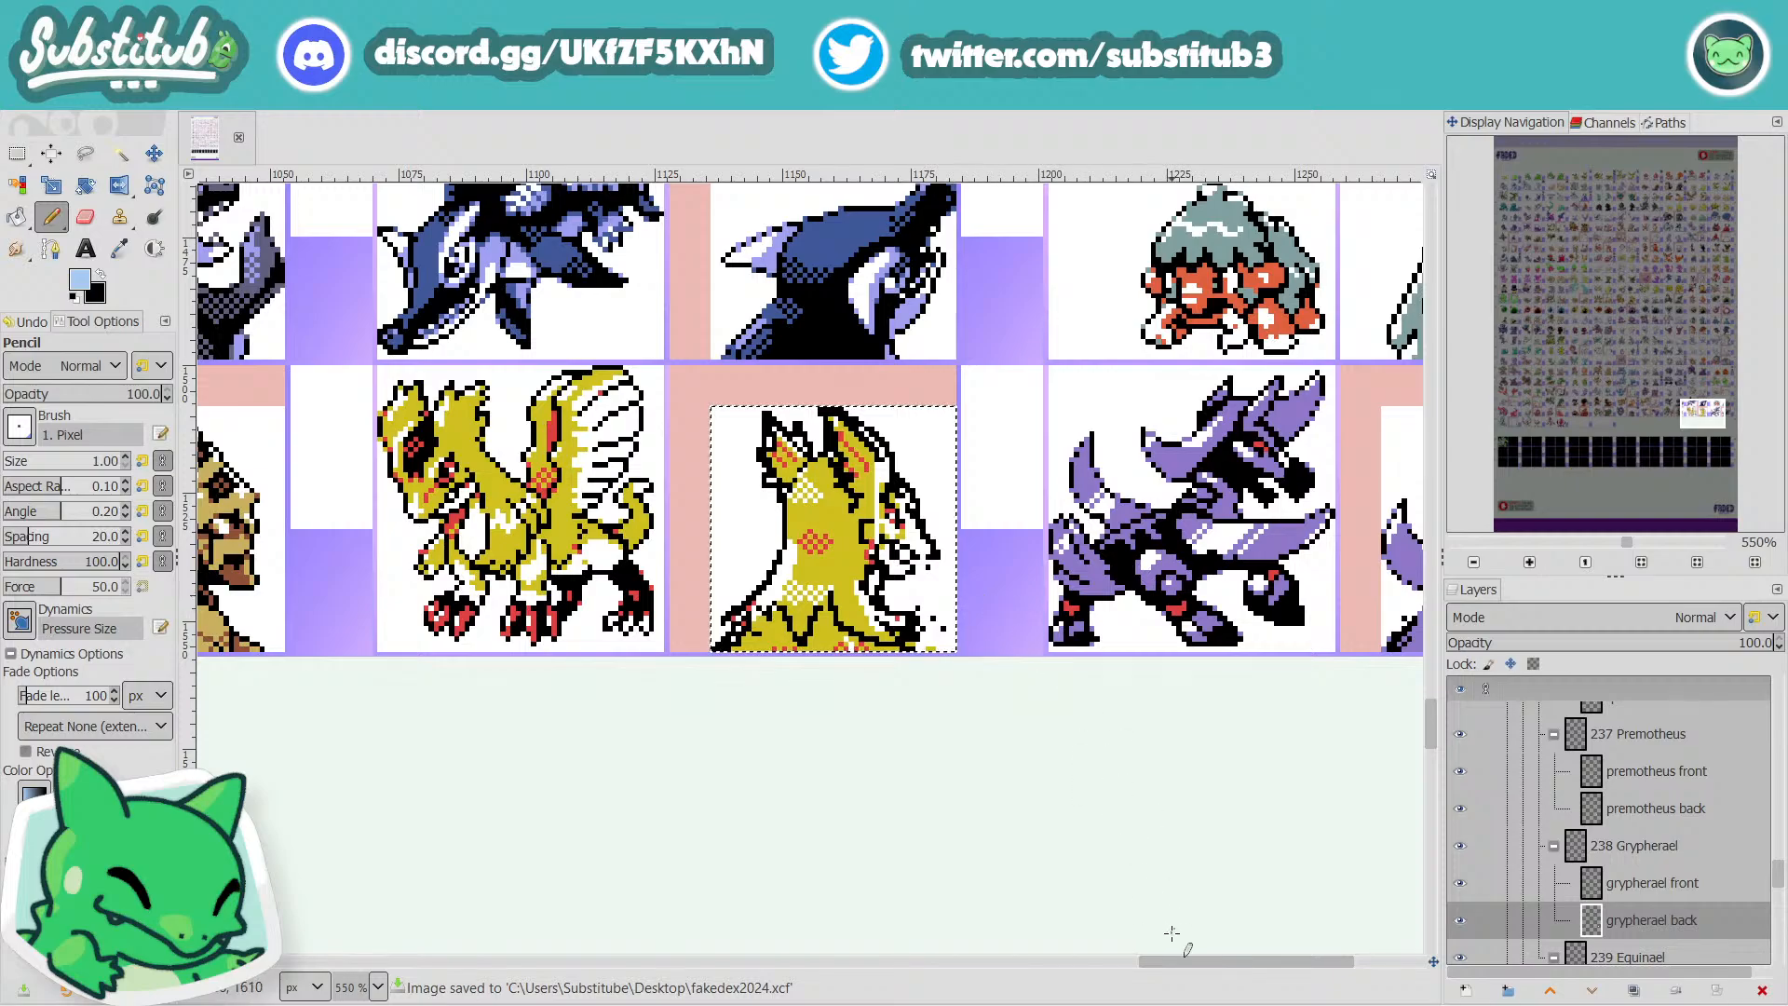
Compare the grypherael back sprite with its neighbours in row 24 and make the grypherael back layer active.
drag(1199, 963, 1229, 961)
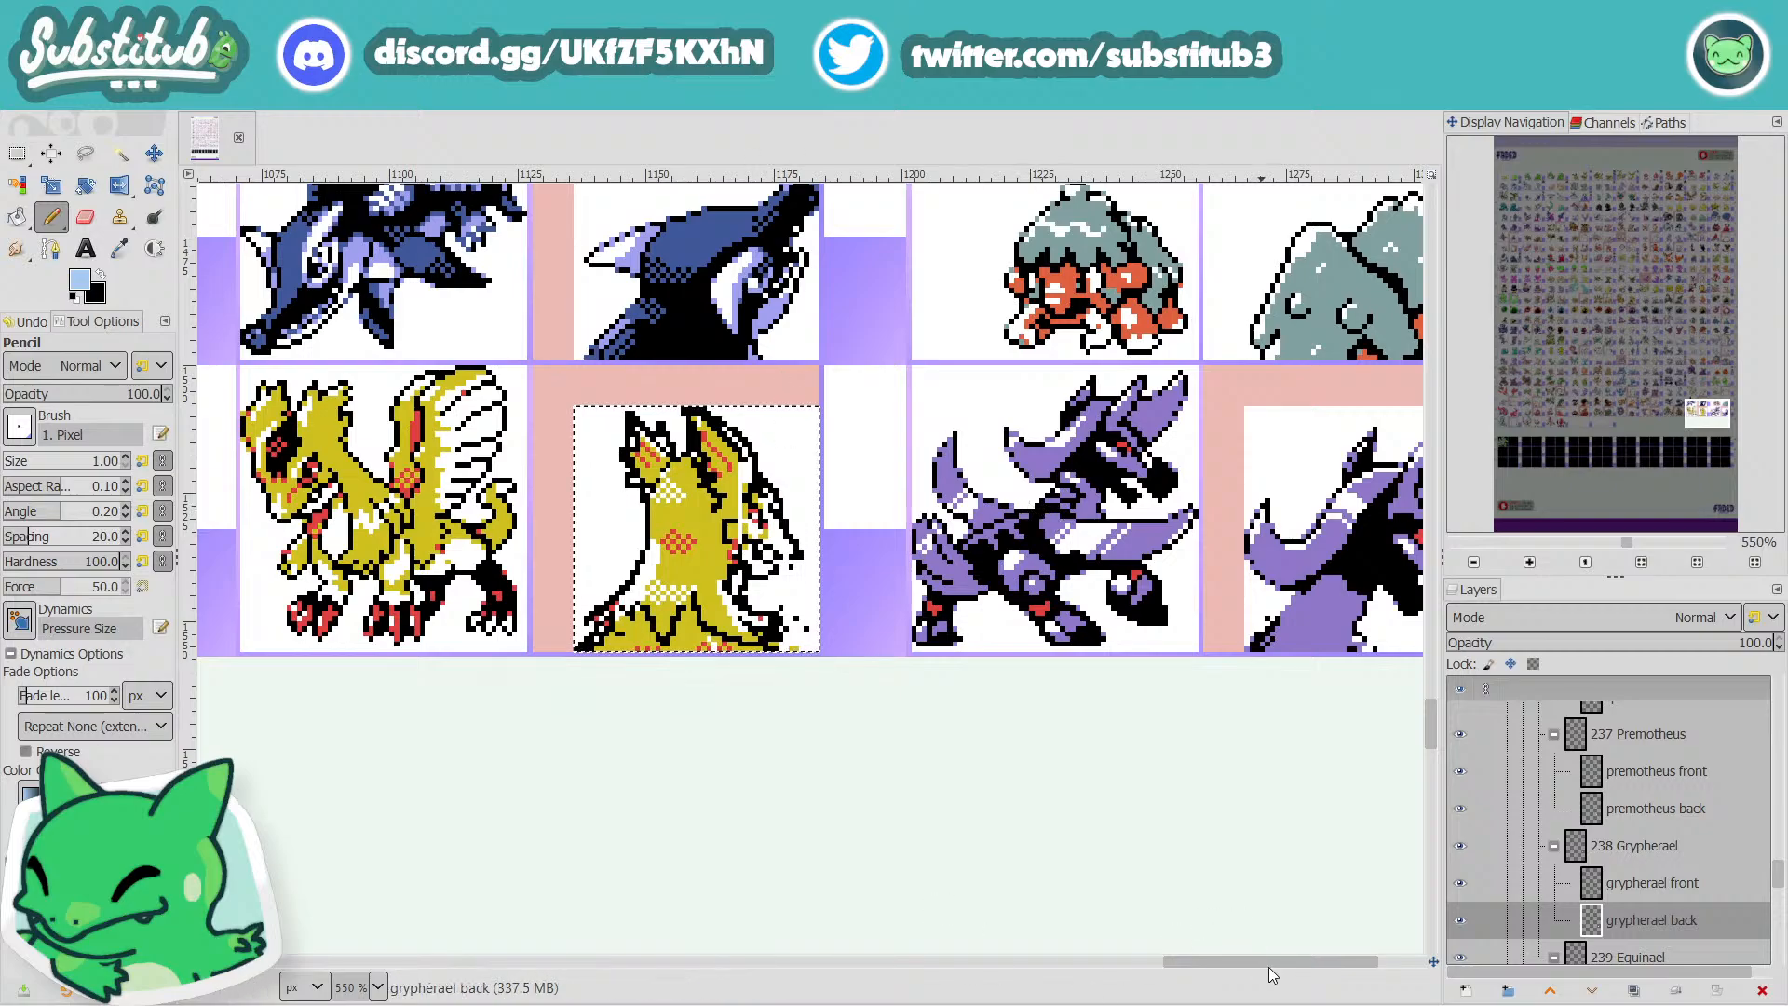
mouse_move(1272, 963)
mouse_down()
mouse_move(1215, 972)
mouse_move(1247, 968)
mouse_up()
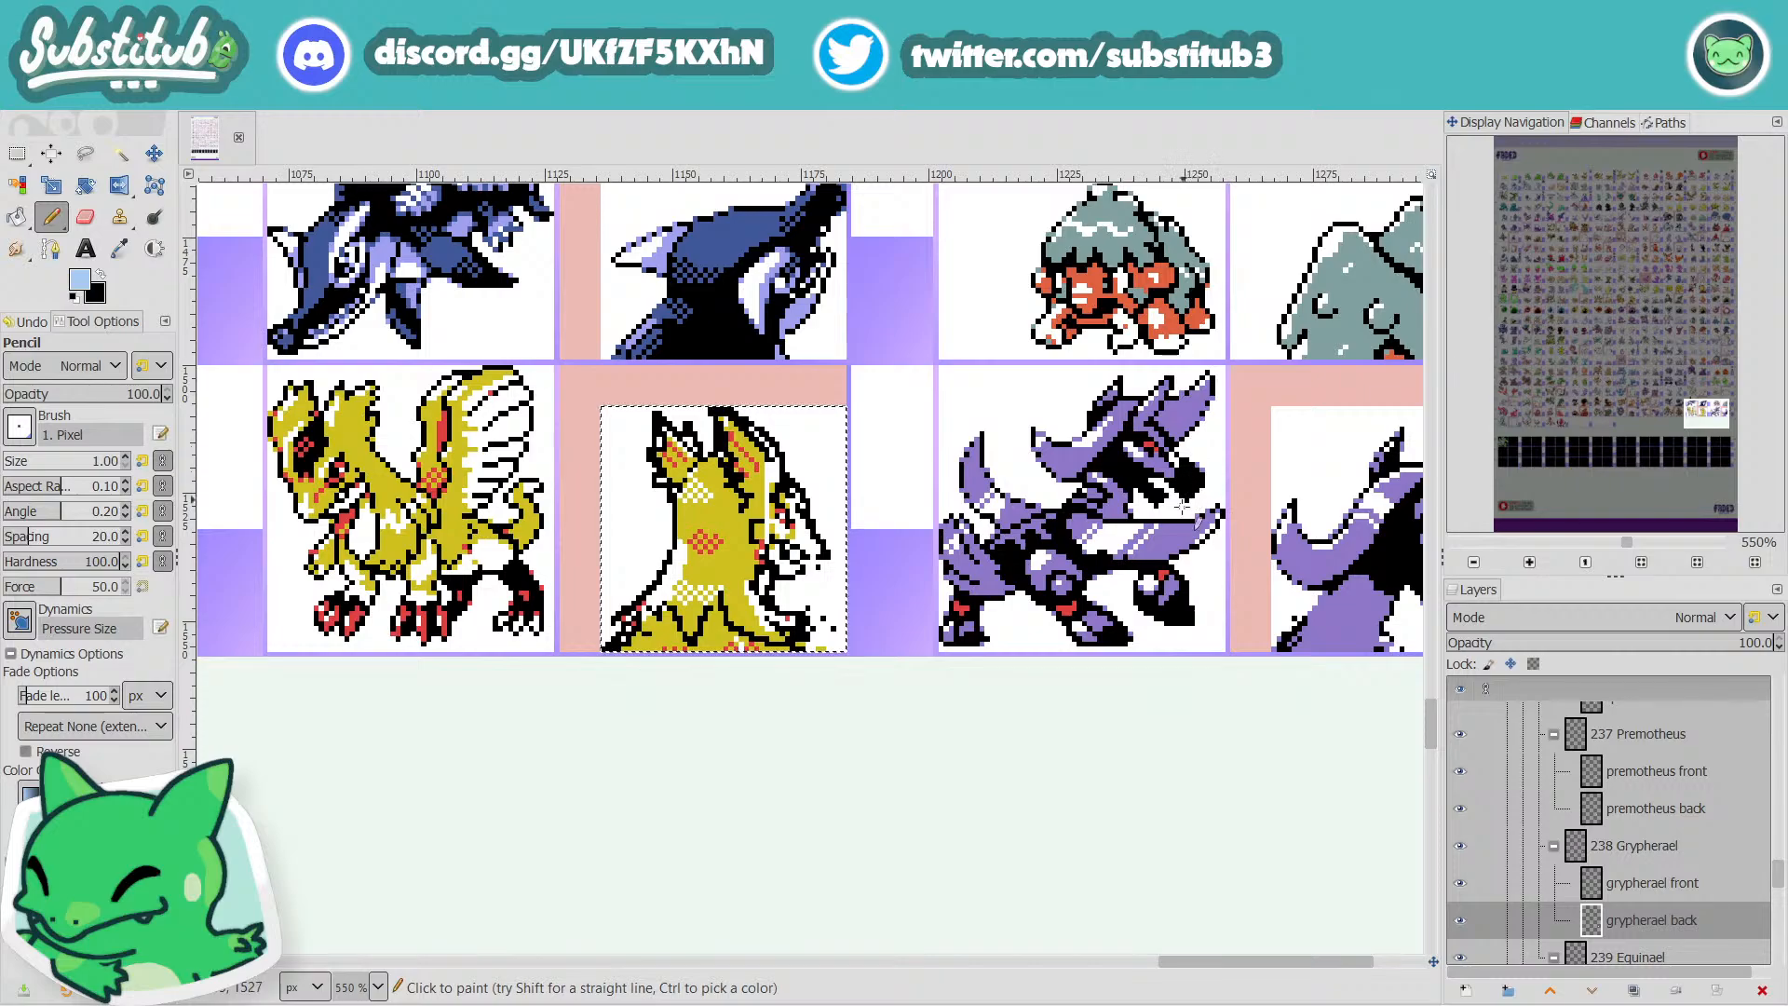
mouse_move(1306, 967)
mouse_down()
mouse_move(1345, 952)
mouse_move(1319, 959)
mouse_up()
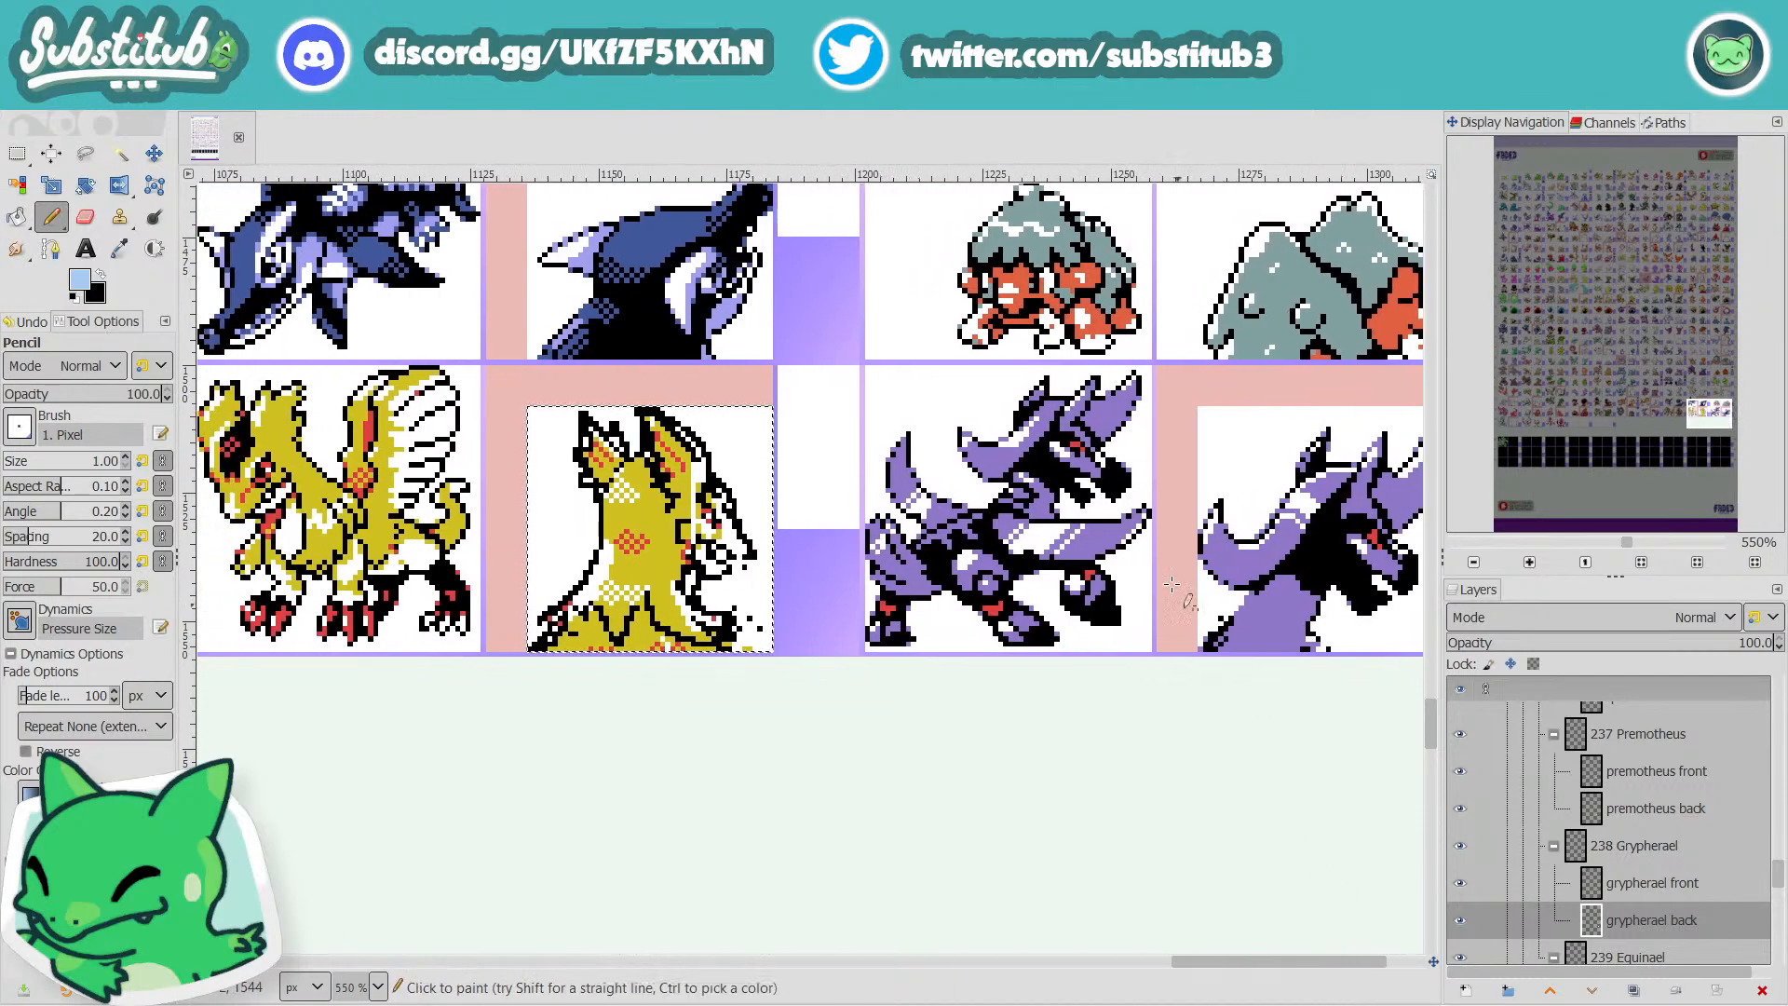
scroll(1112, 549, up, 3)
scroll(1122, 747, down, 3)
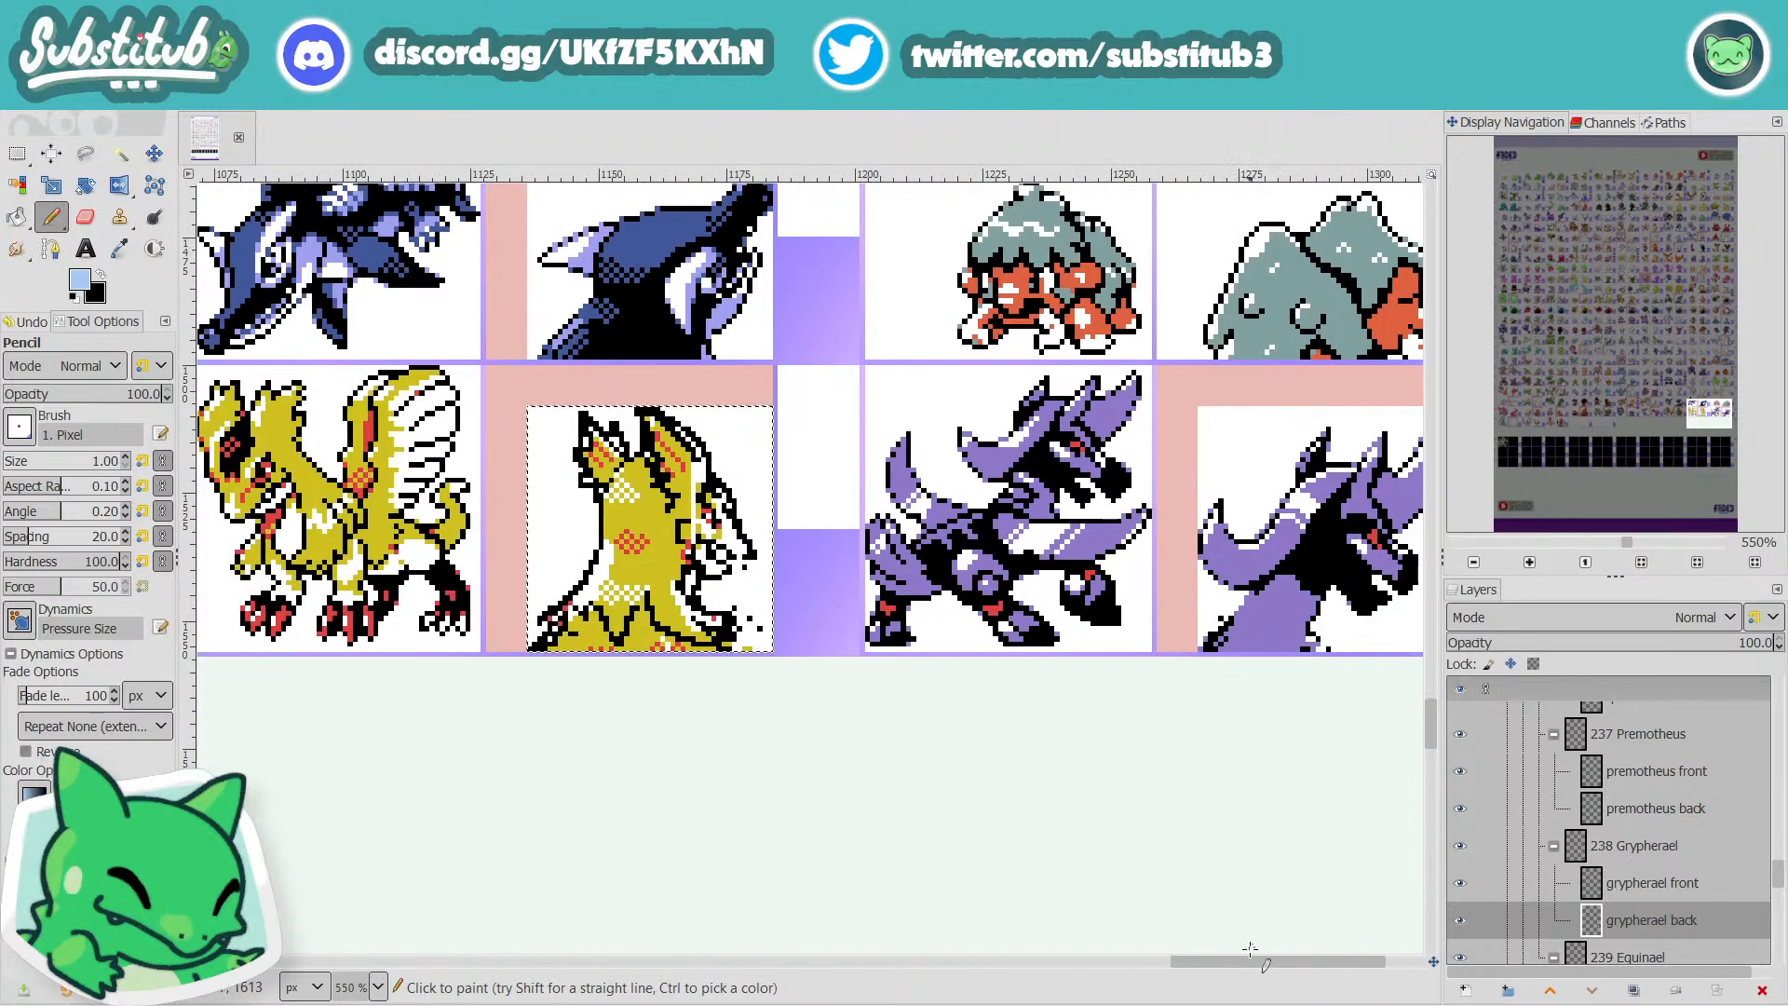
drag(1254, 964, 1207, 970)
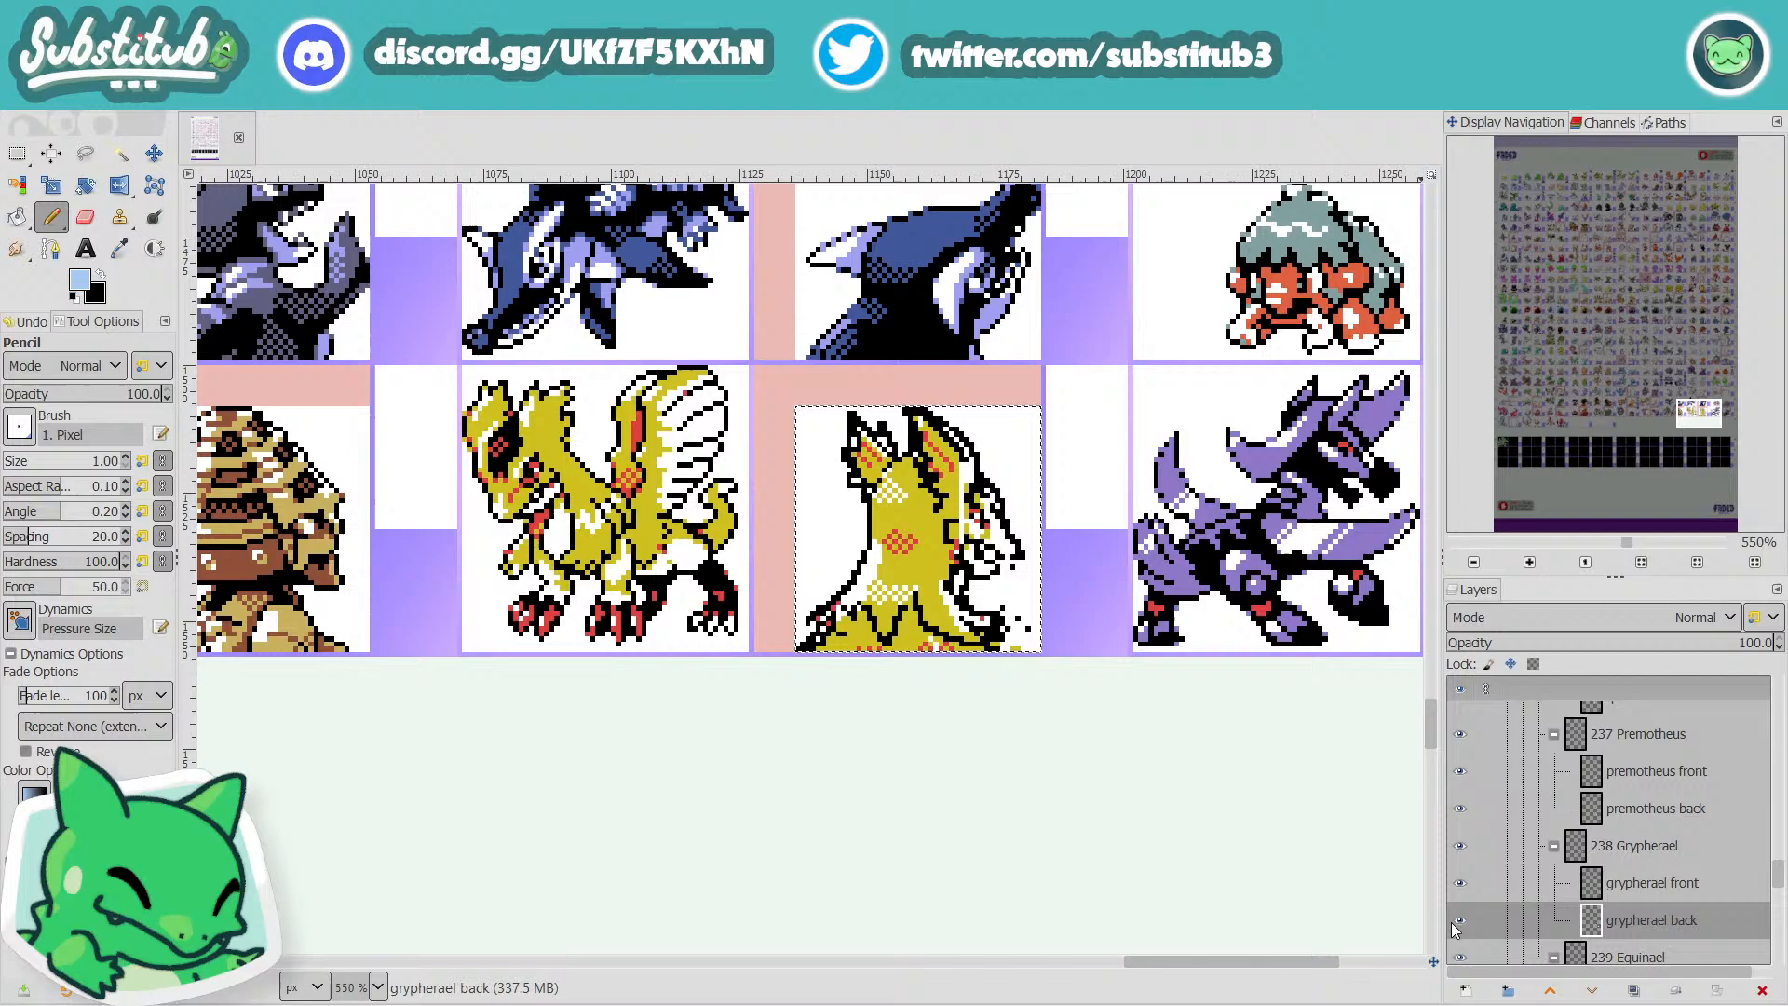
click(1630, 868)
click(1631, 853)
click(1654, 930)
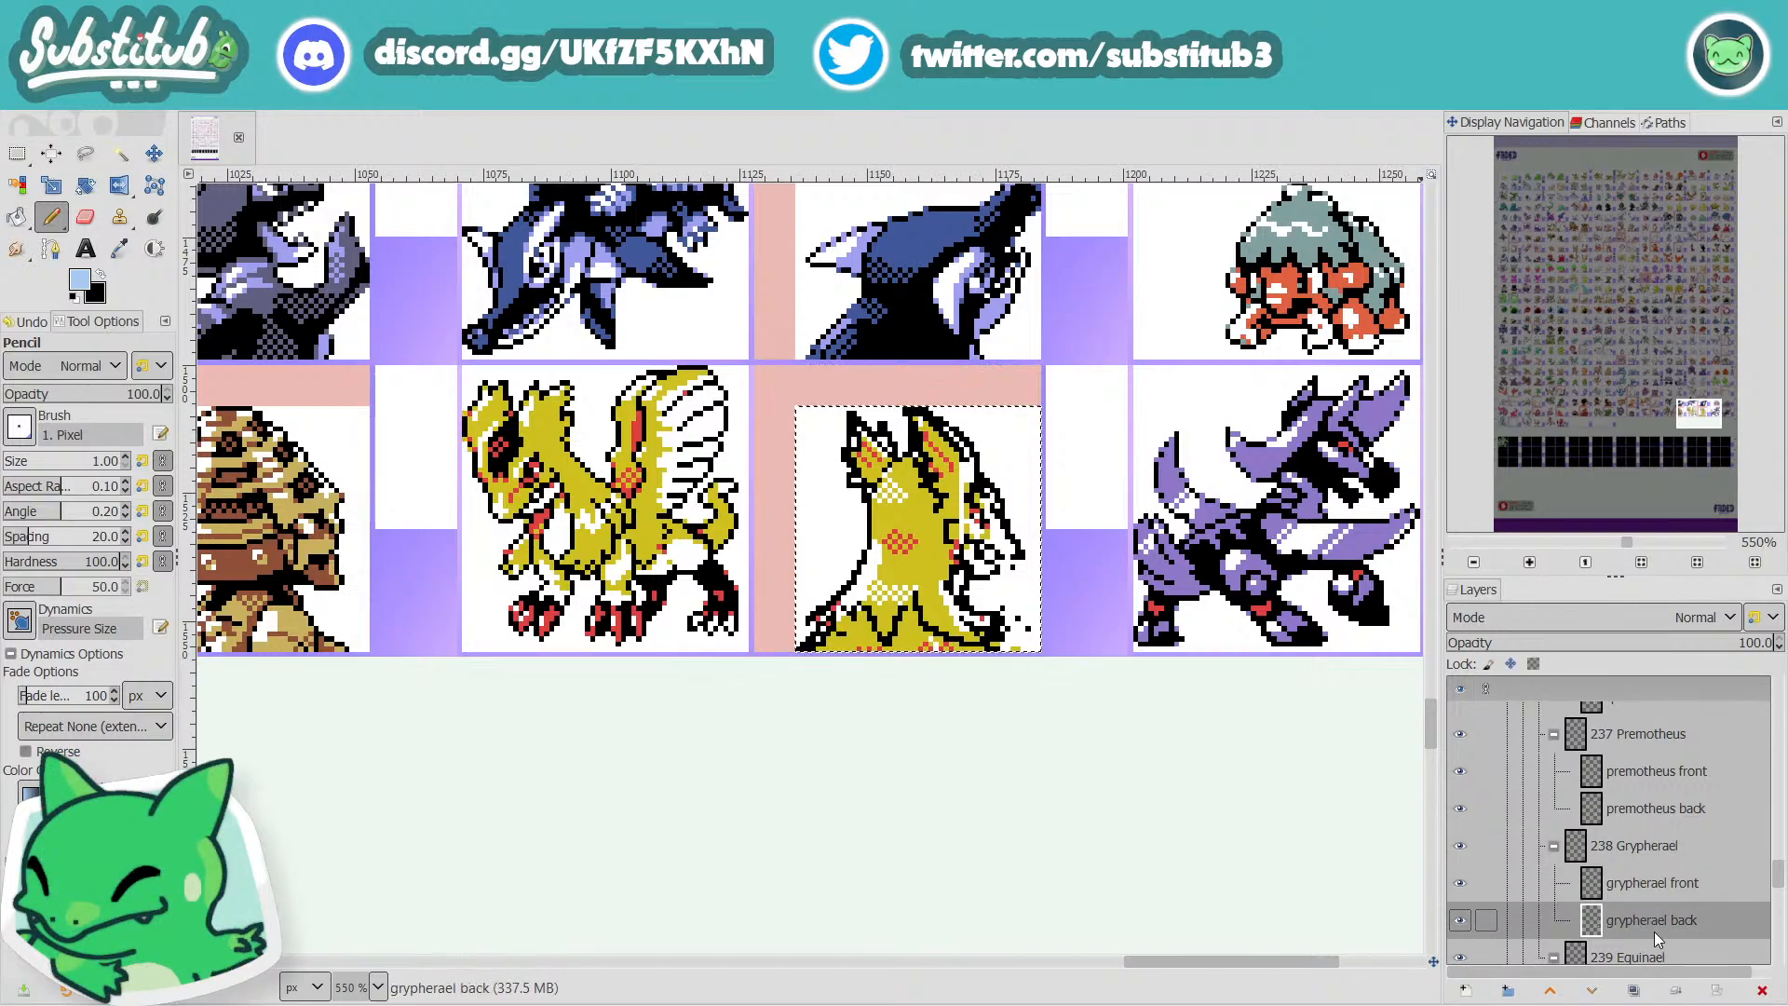
Reset the drawing colours to black and white and pencil a reshaped outline at the tip of grypherael back's beak.
scroll(945, 468, up, 1)
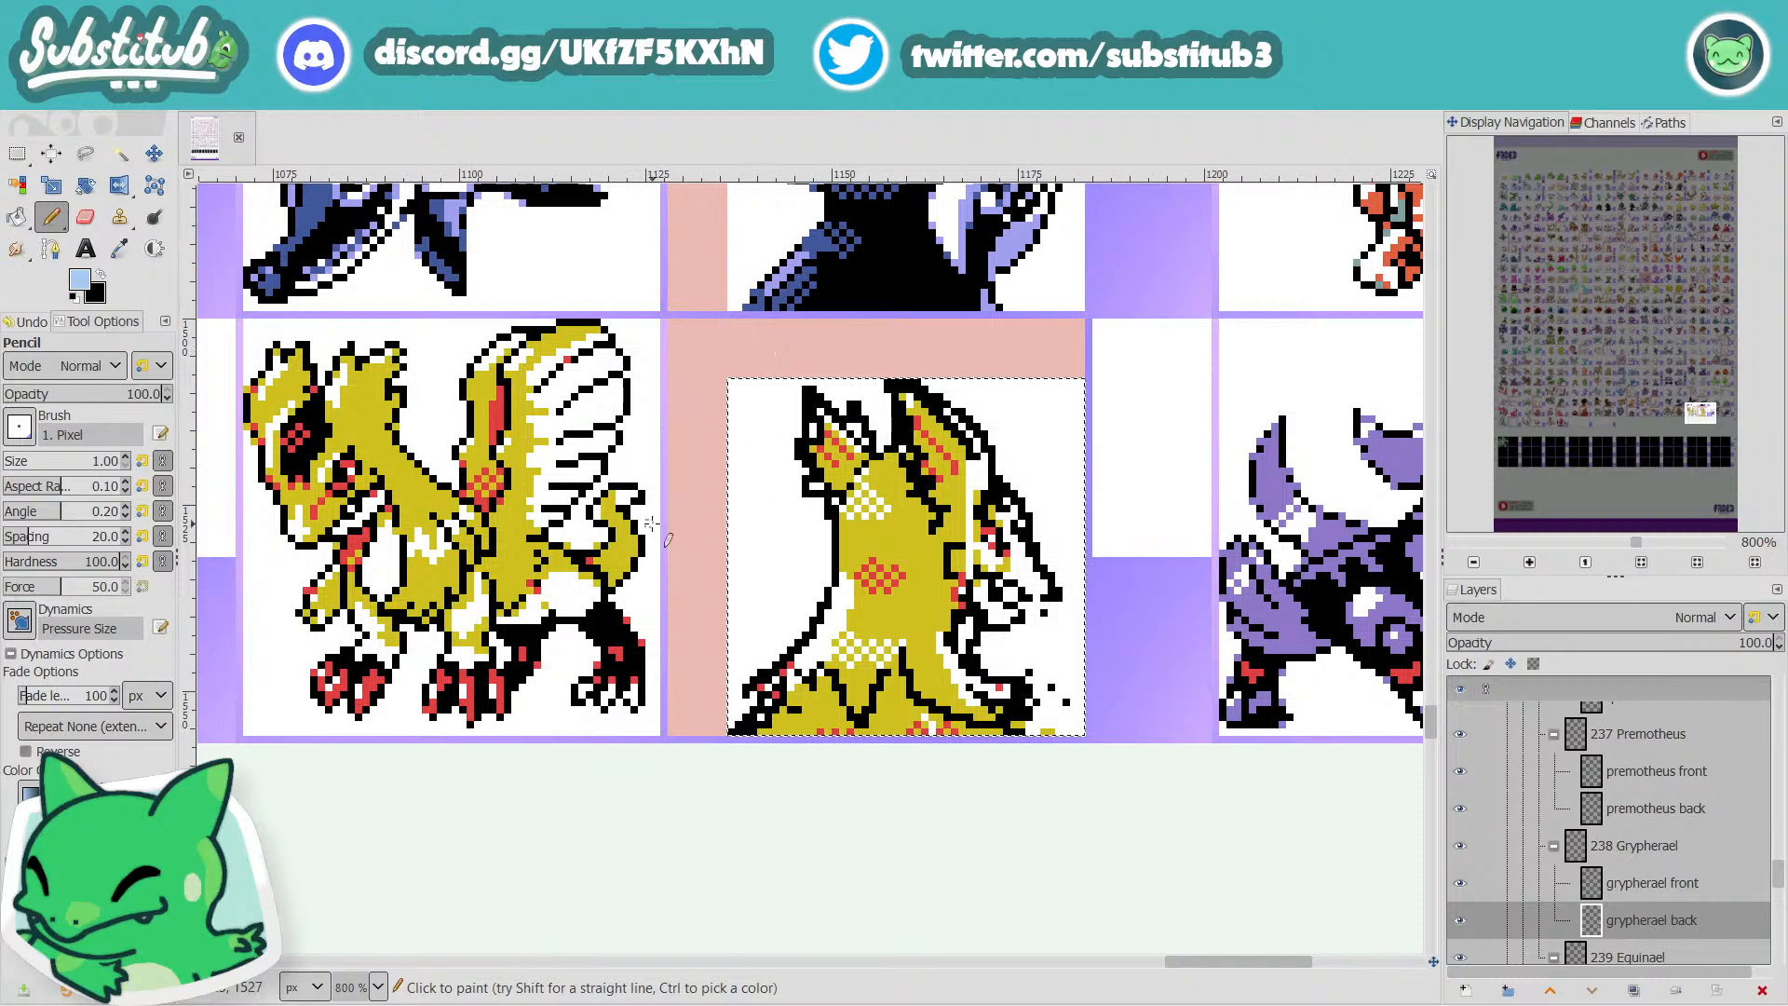
scroll(652, 524, down, 3)
drag(1275, 961, 1147, 968)
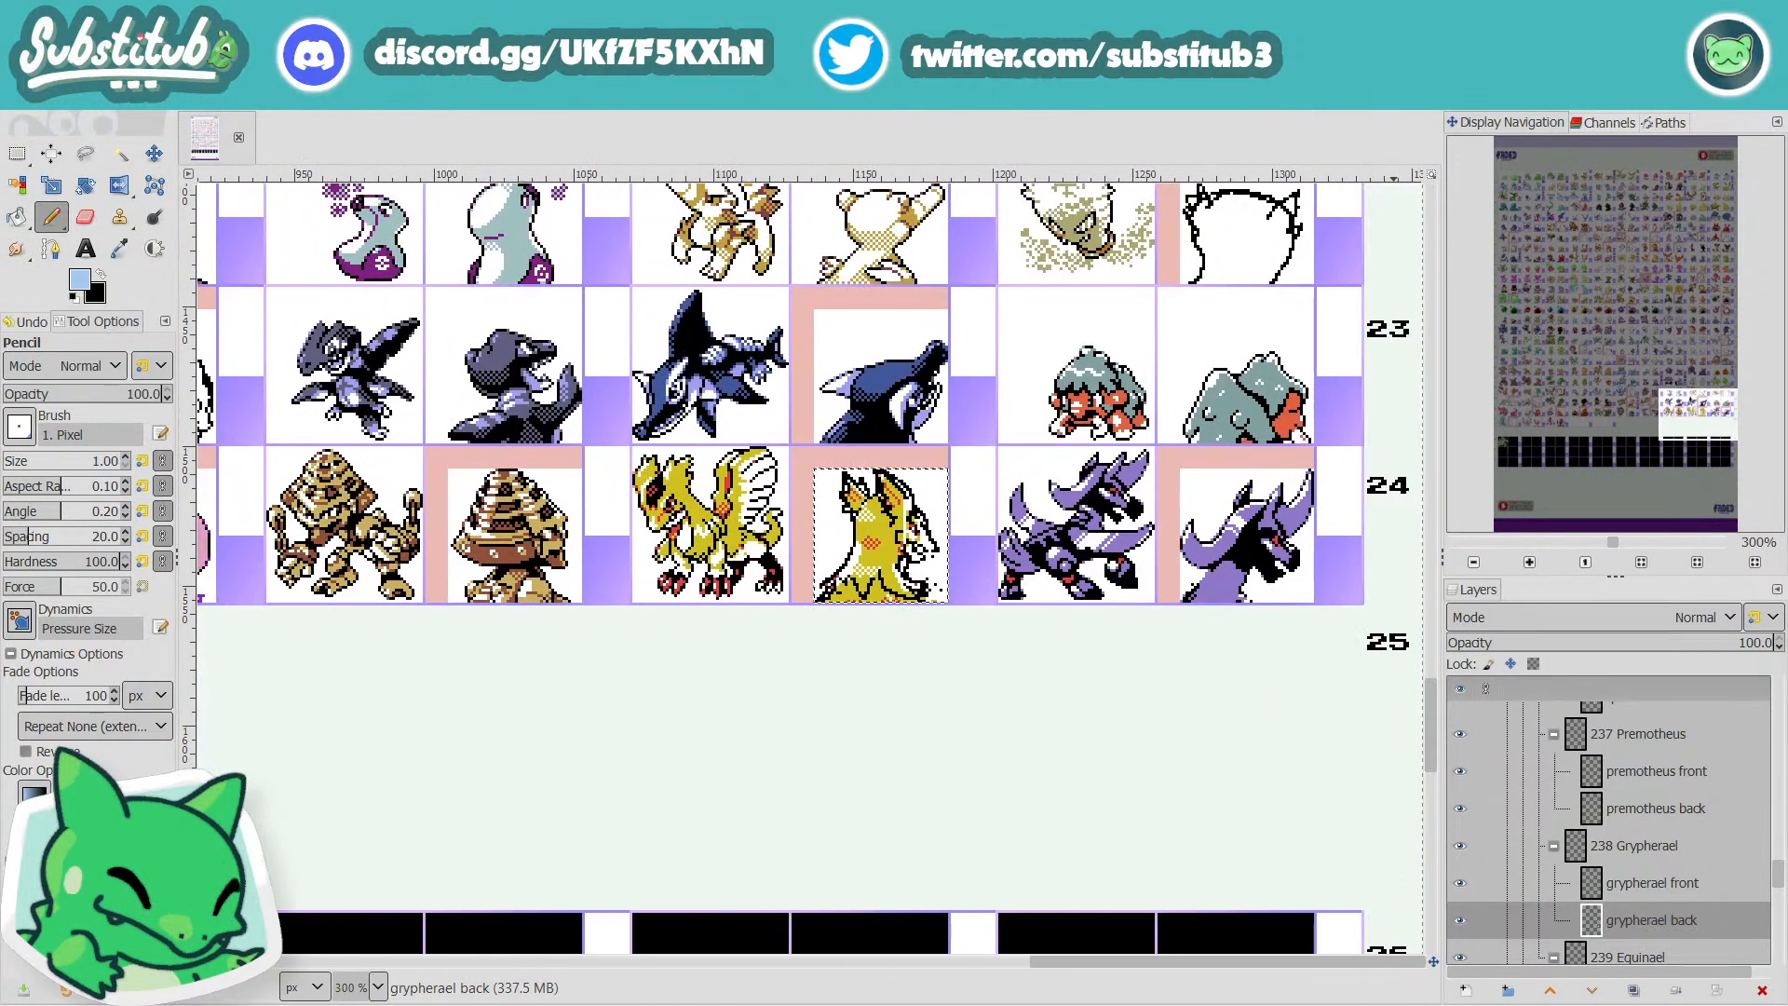
scroll(1146, 378, up, 2)
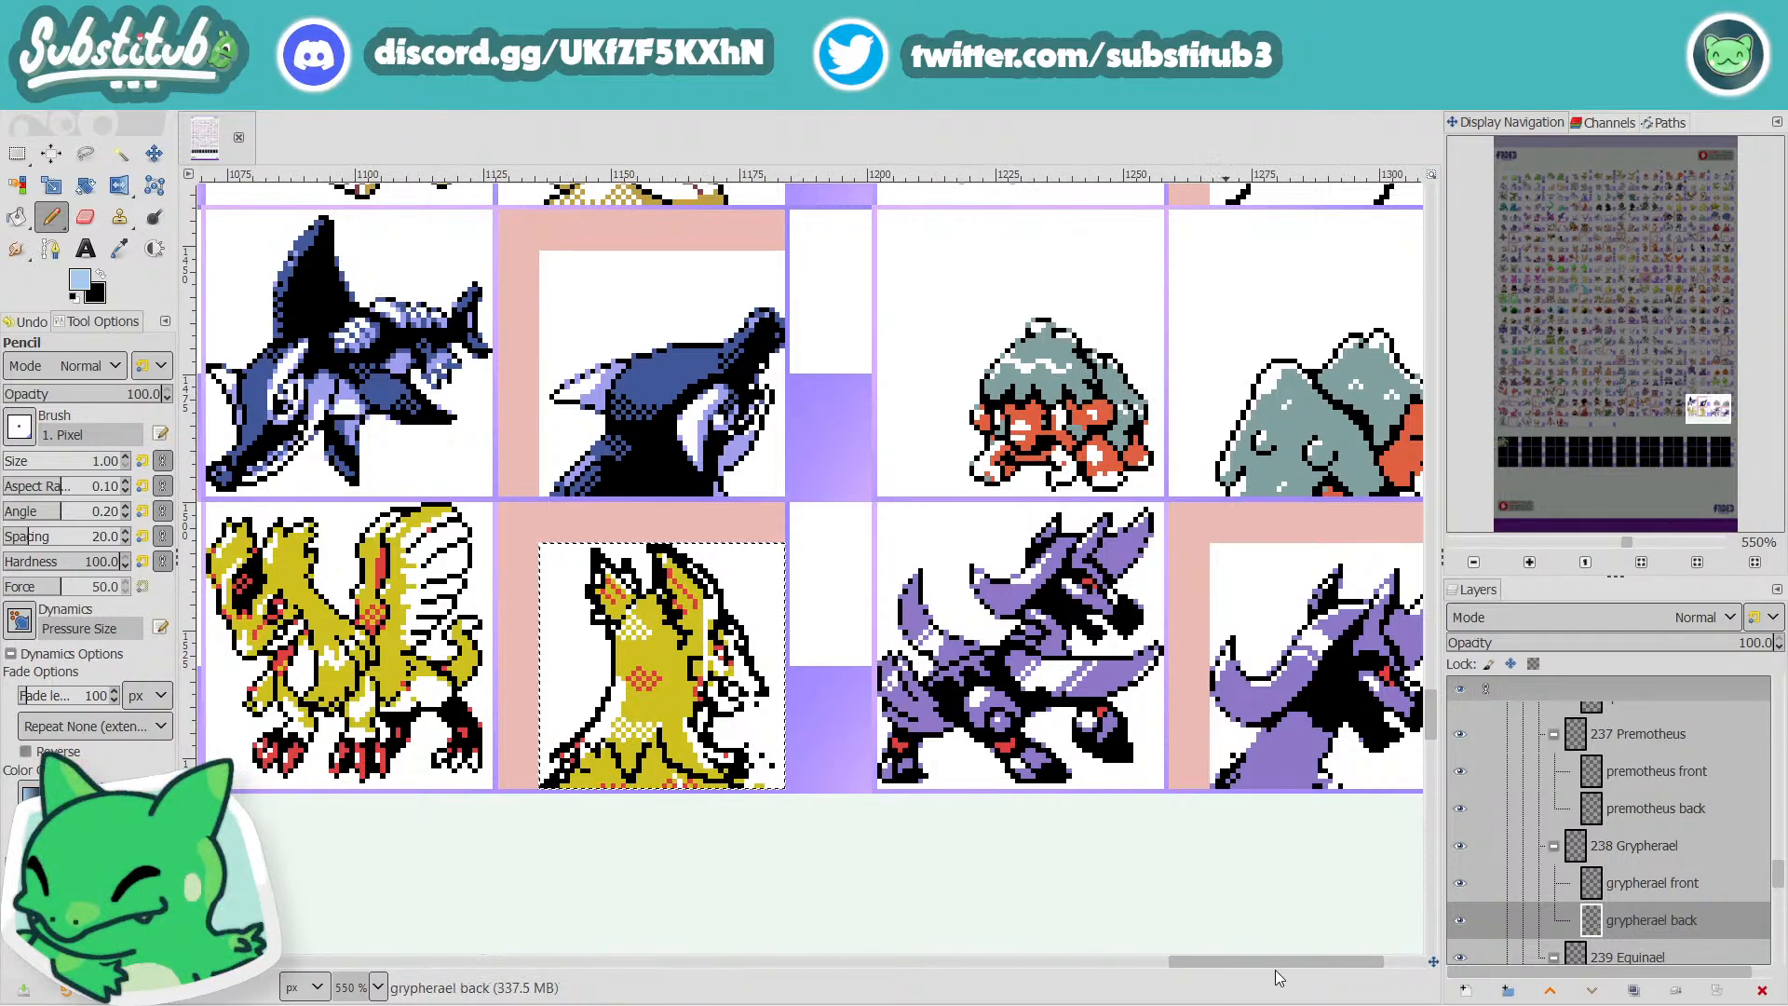
drag(1260, 959, 1222, 968)
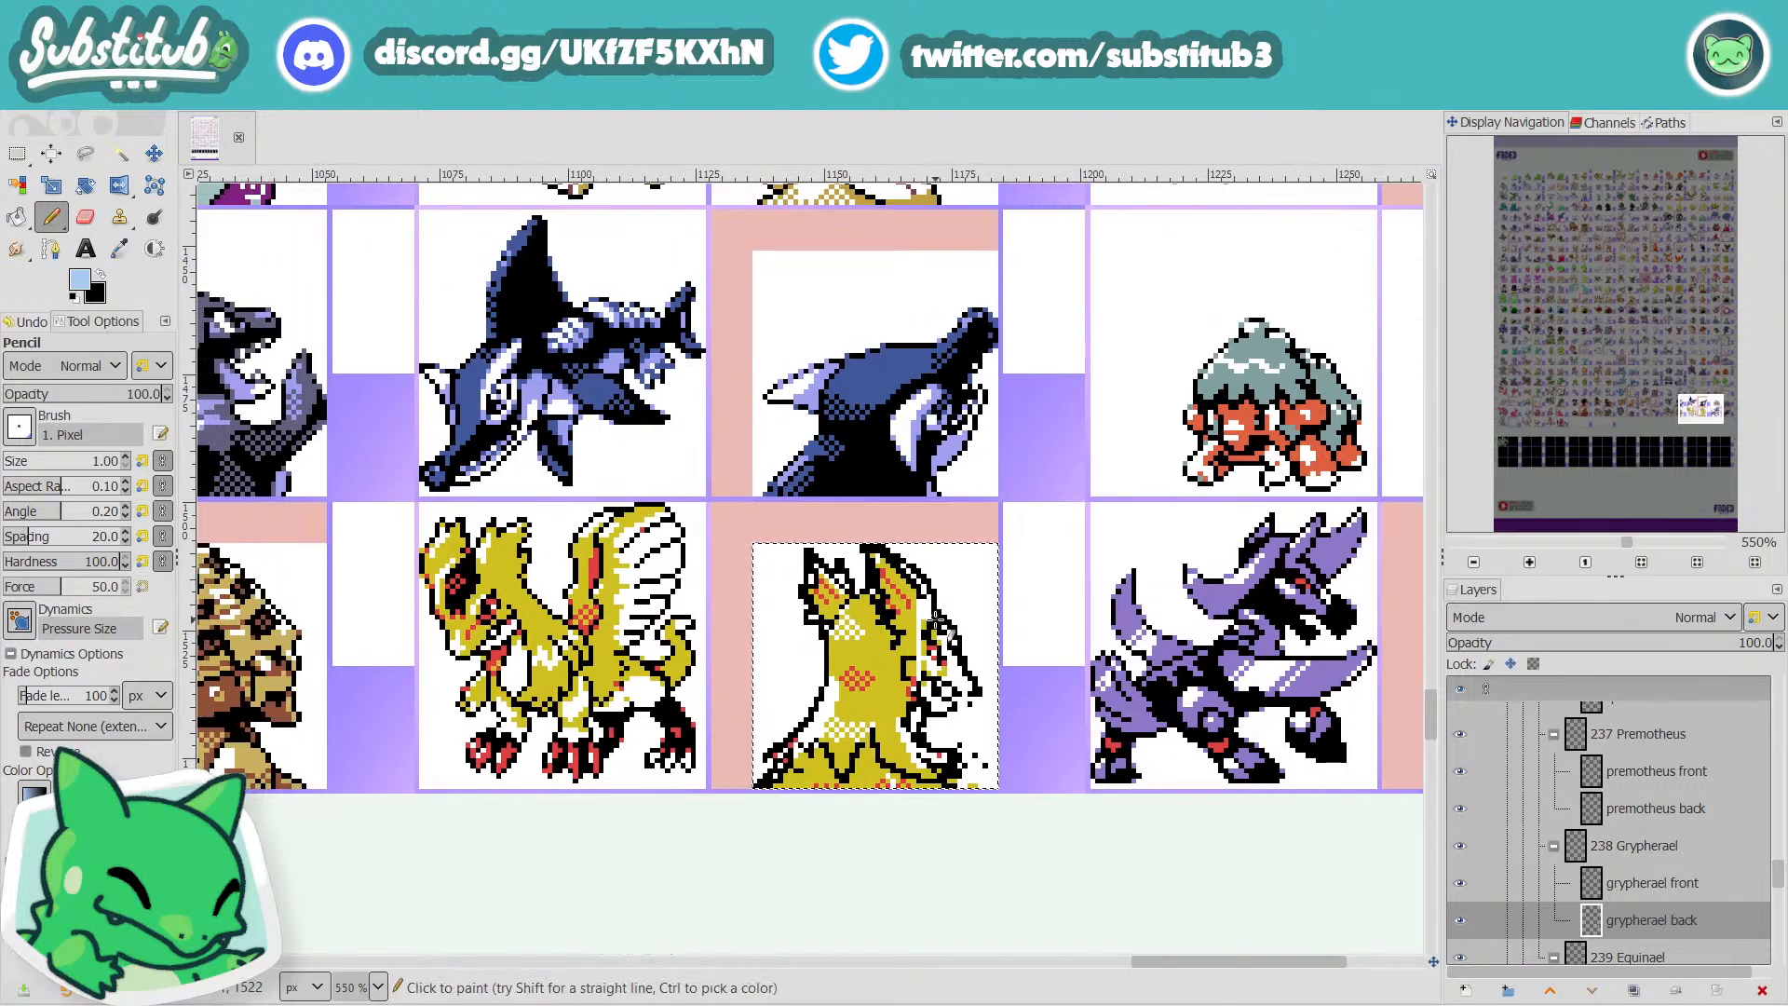
scroll(920, 611, up, 1)
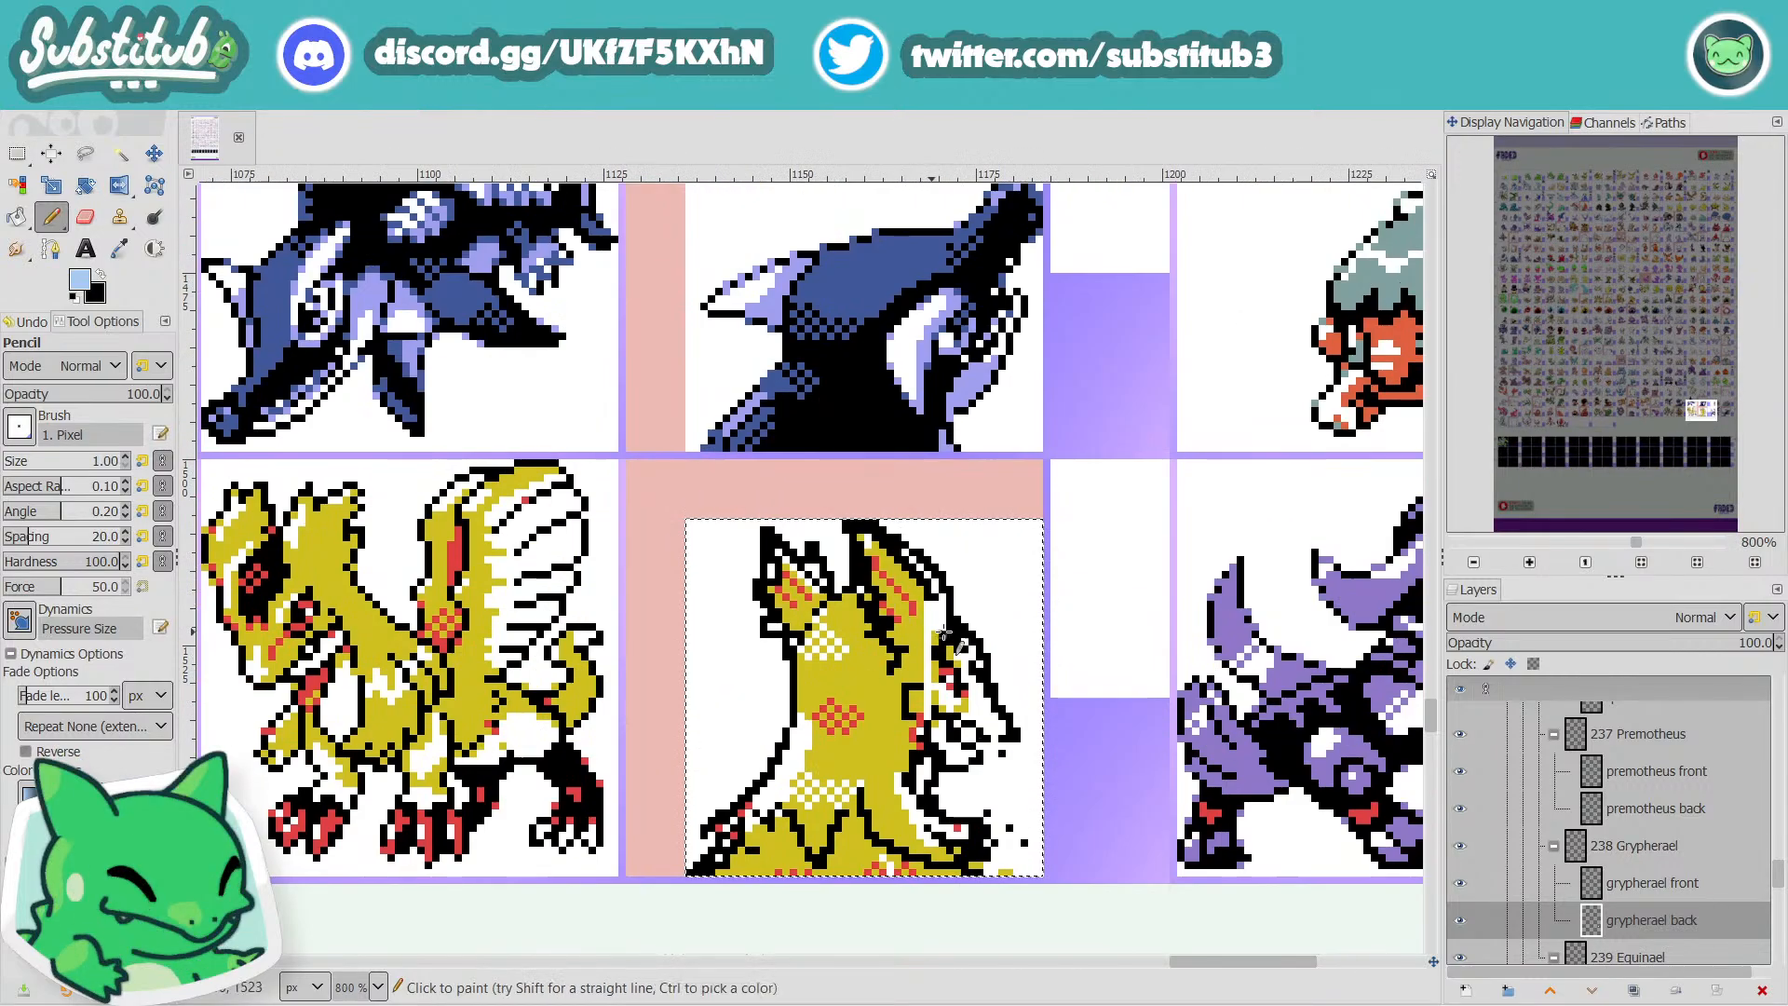
key(x)
key(d)
key(x)
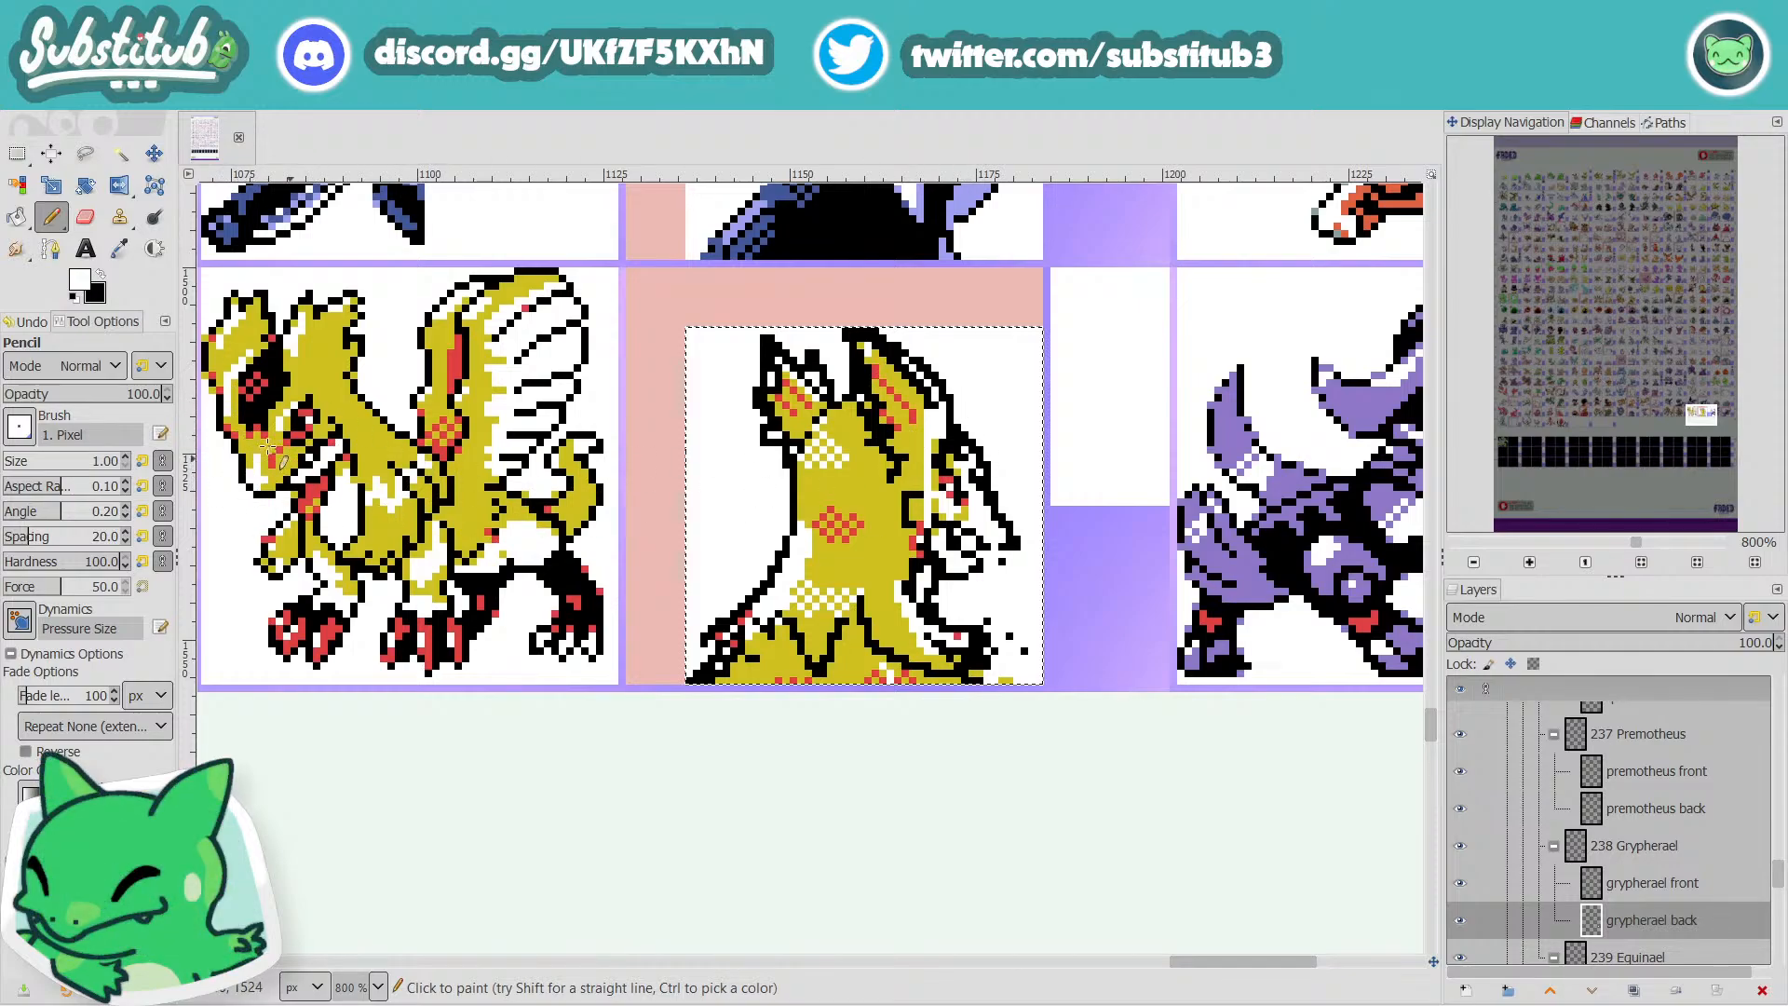
key(x)
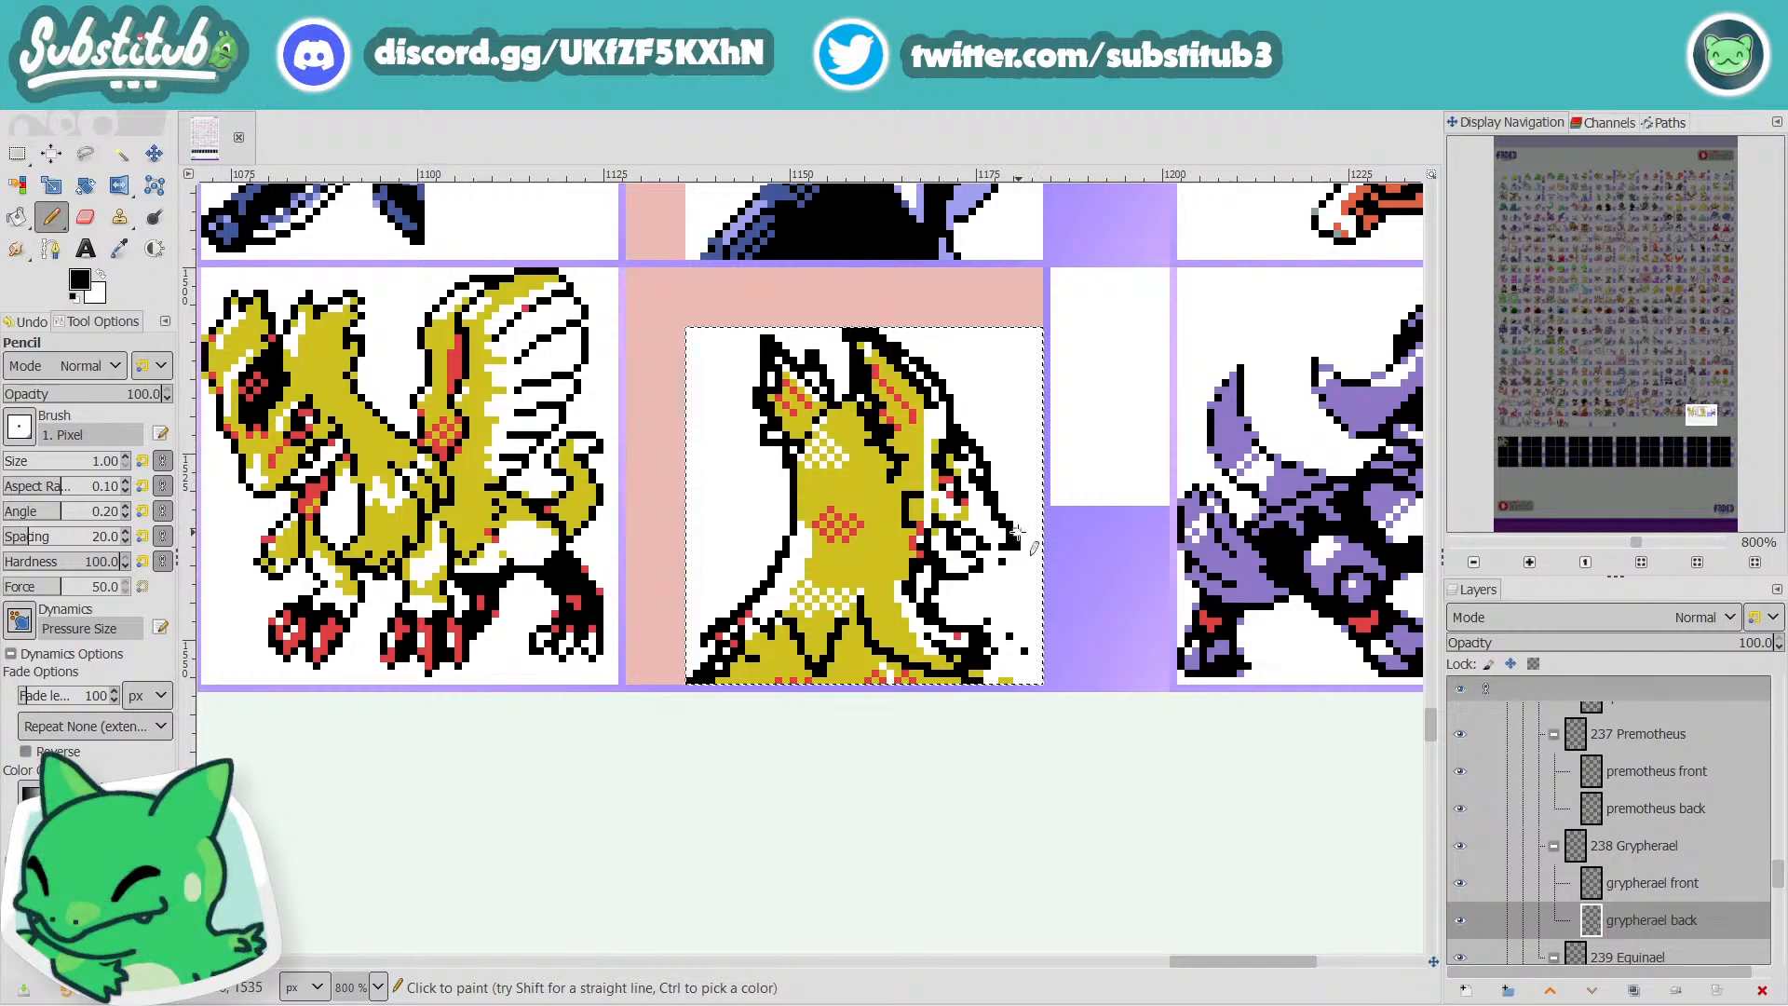
key(x)
key(x)
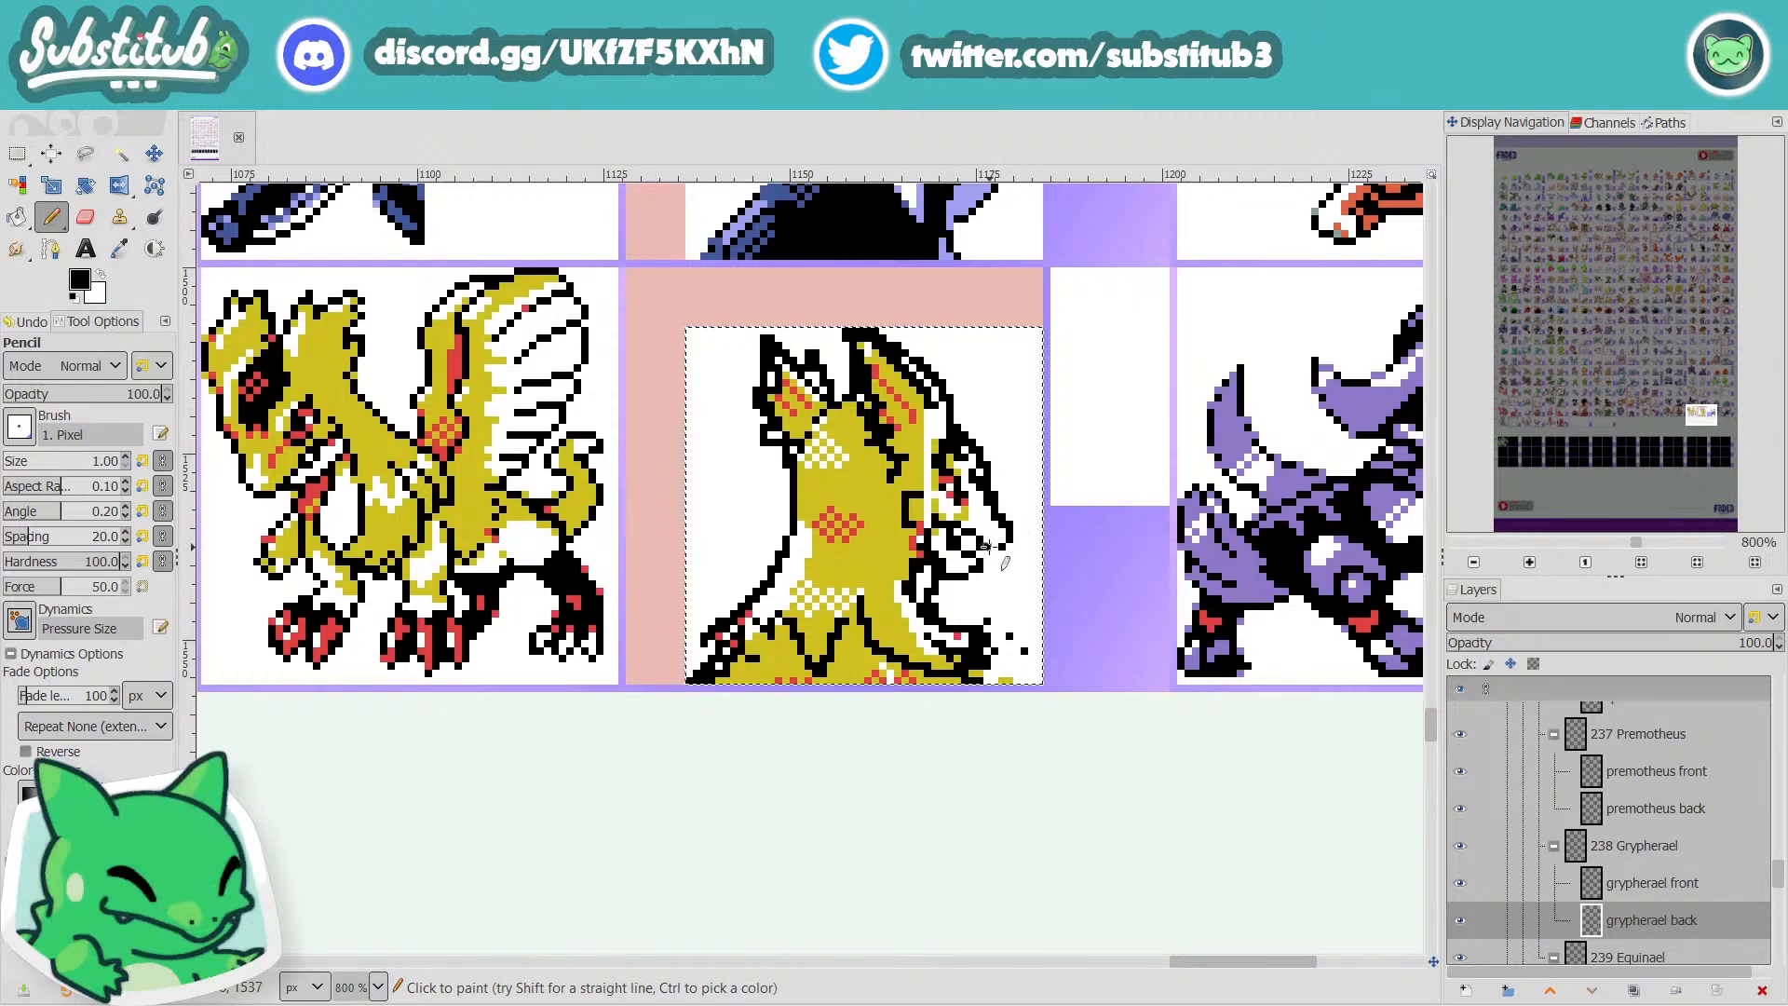
Clean up the lower beak of grypherael back by alternating white and black pencil pixels beneath the beak tip.
key(x)
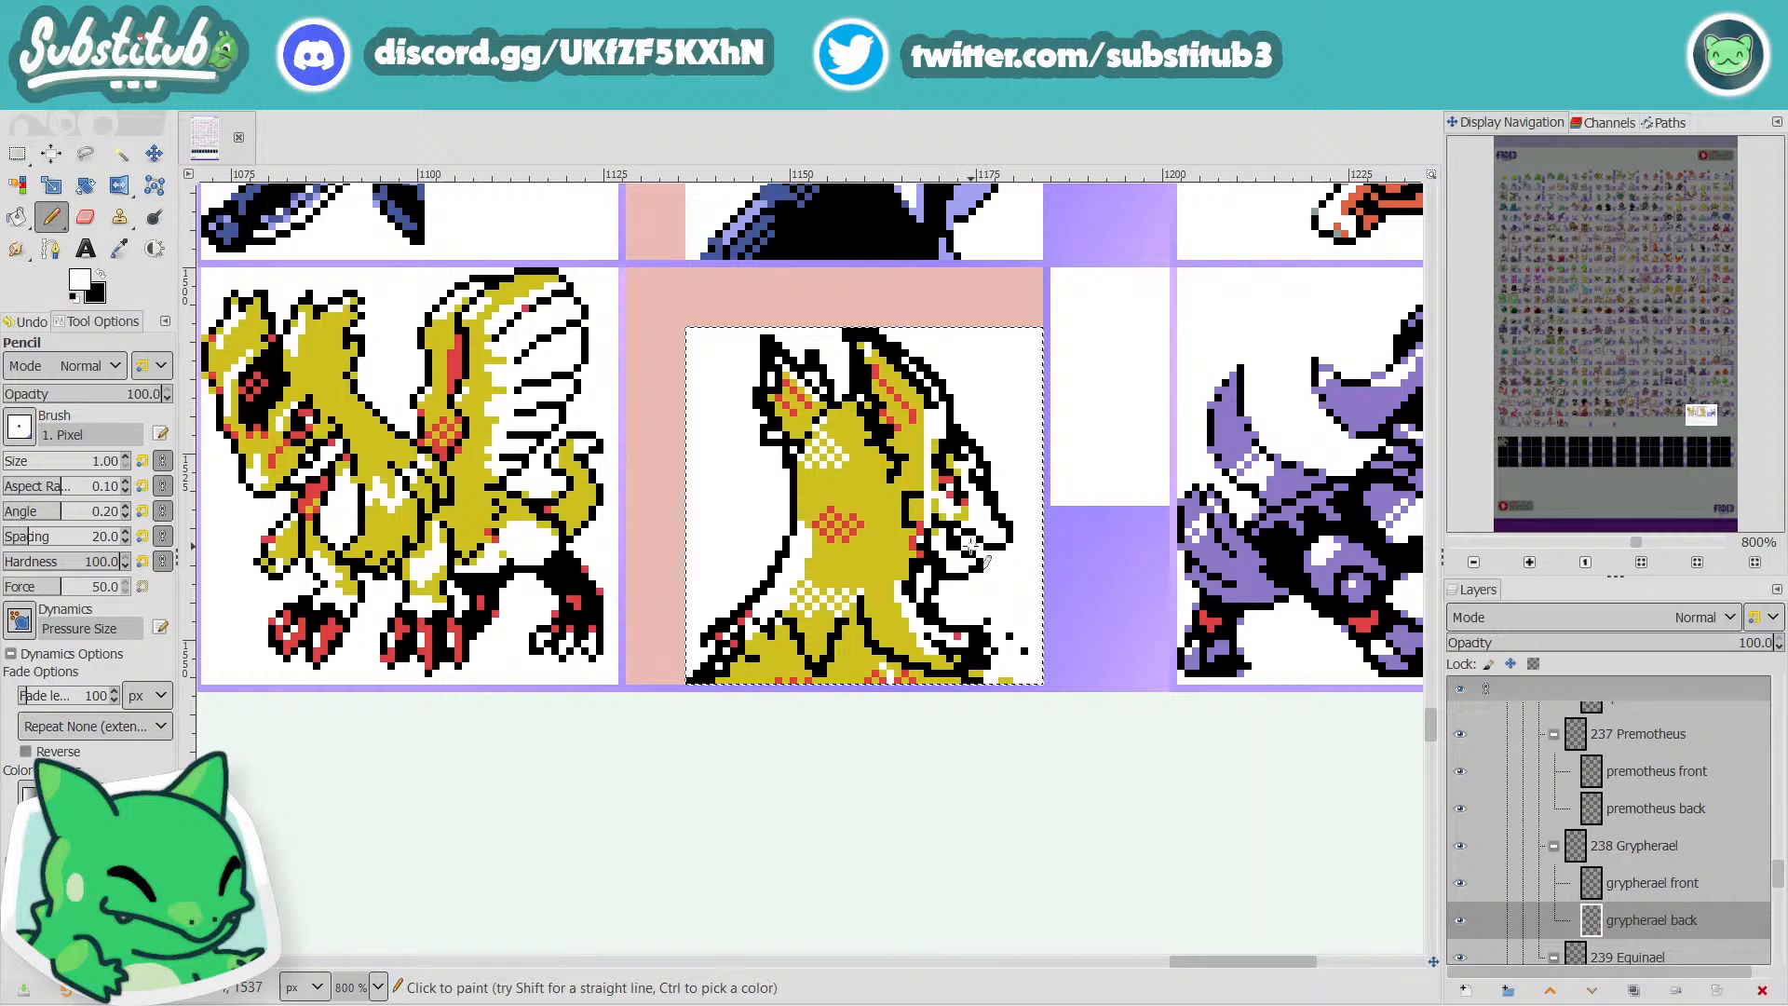
key(x)
key(x)
key(x)
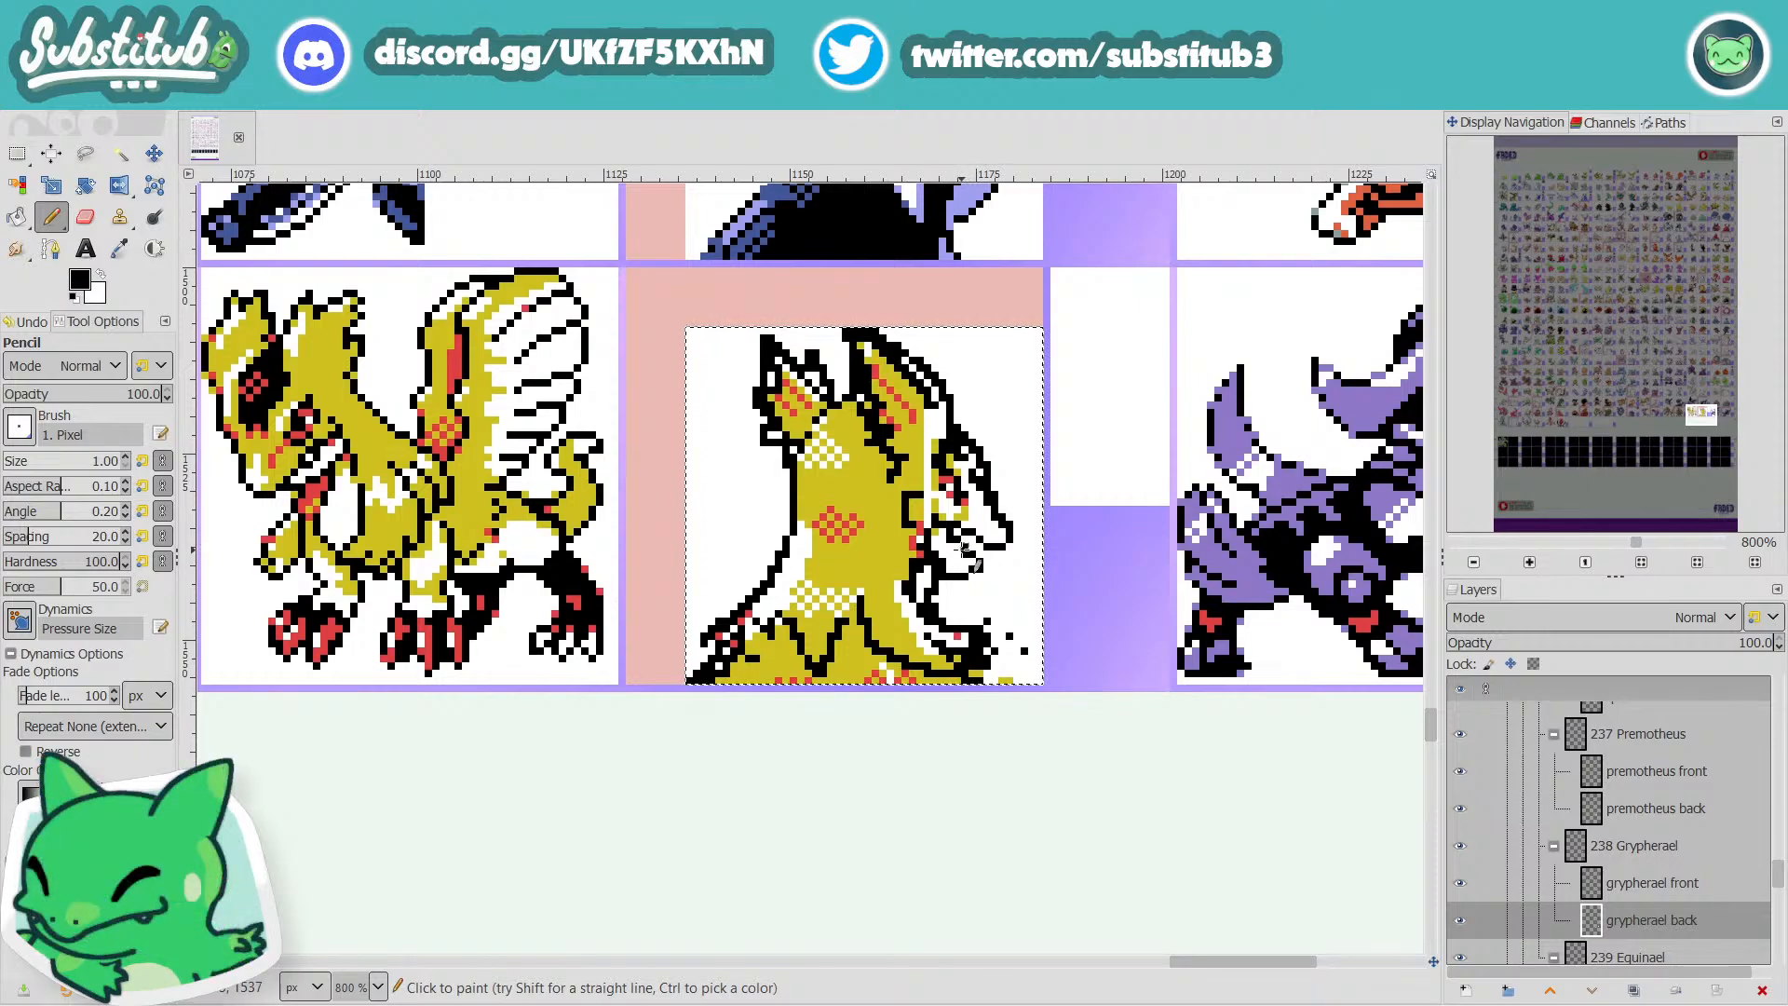
key(x)
key(x)
key(x)
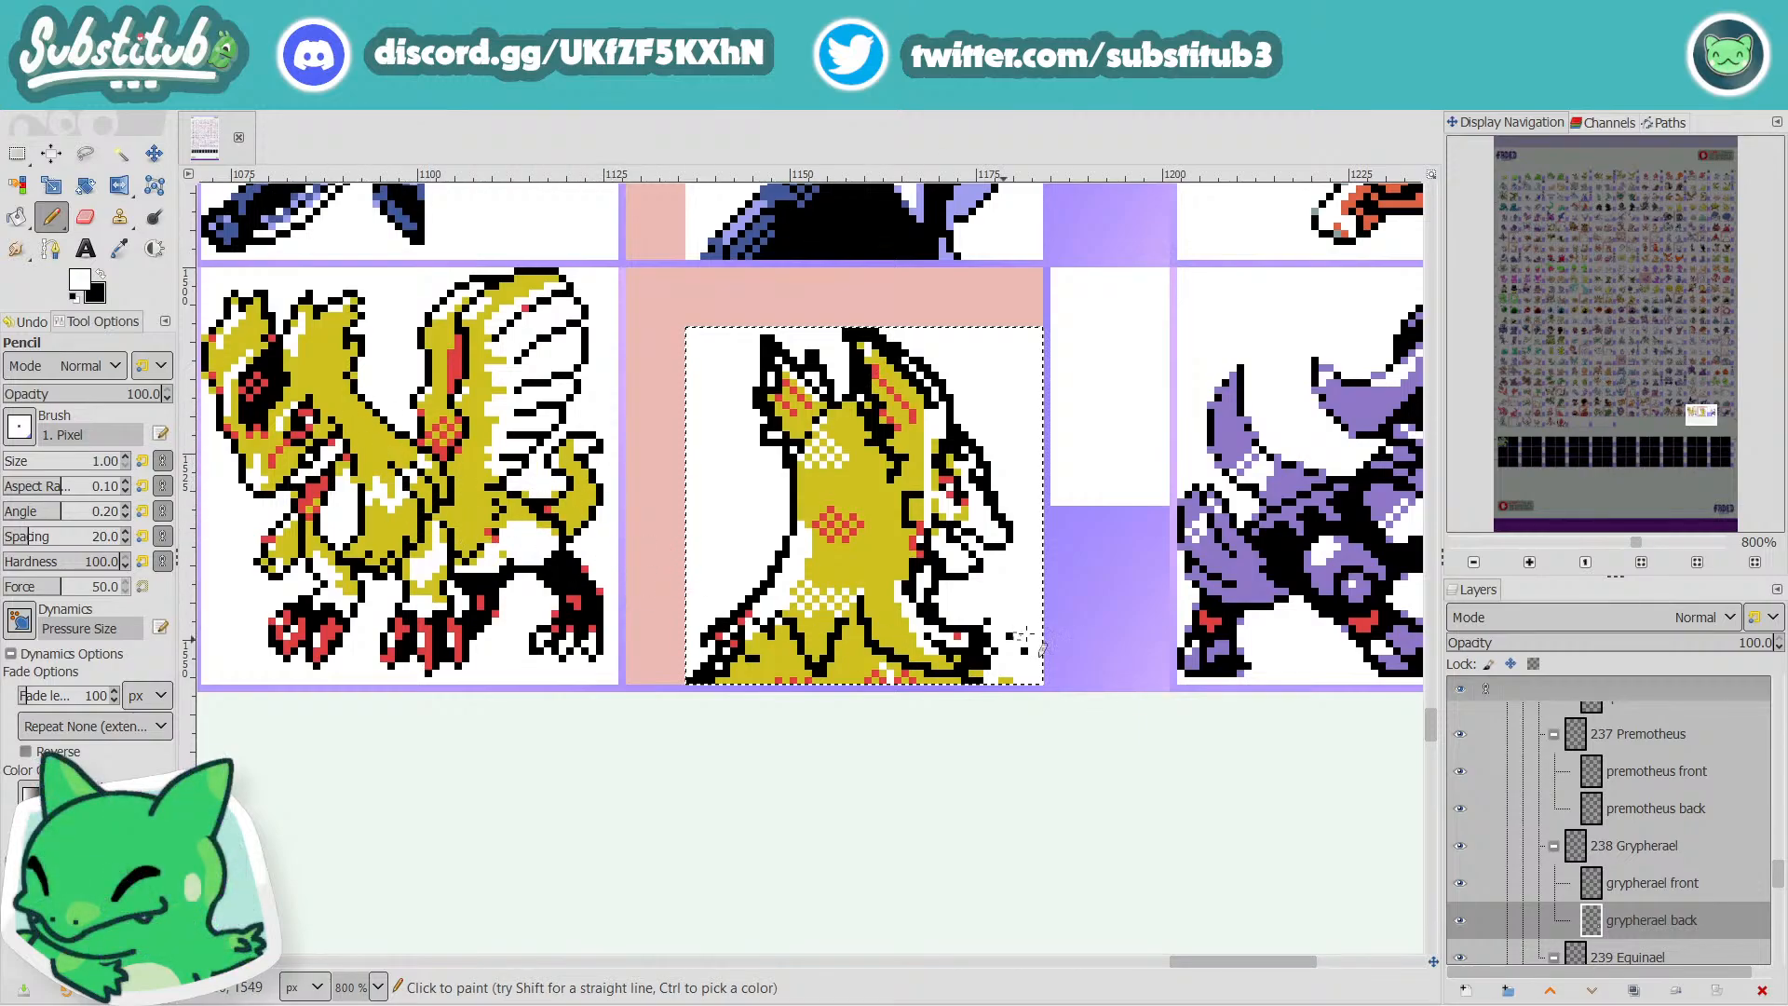
key(x)
key(x)
key(x)
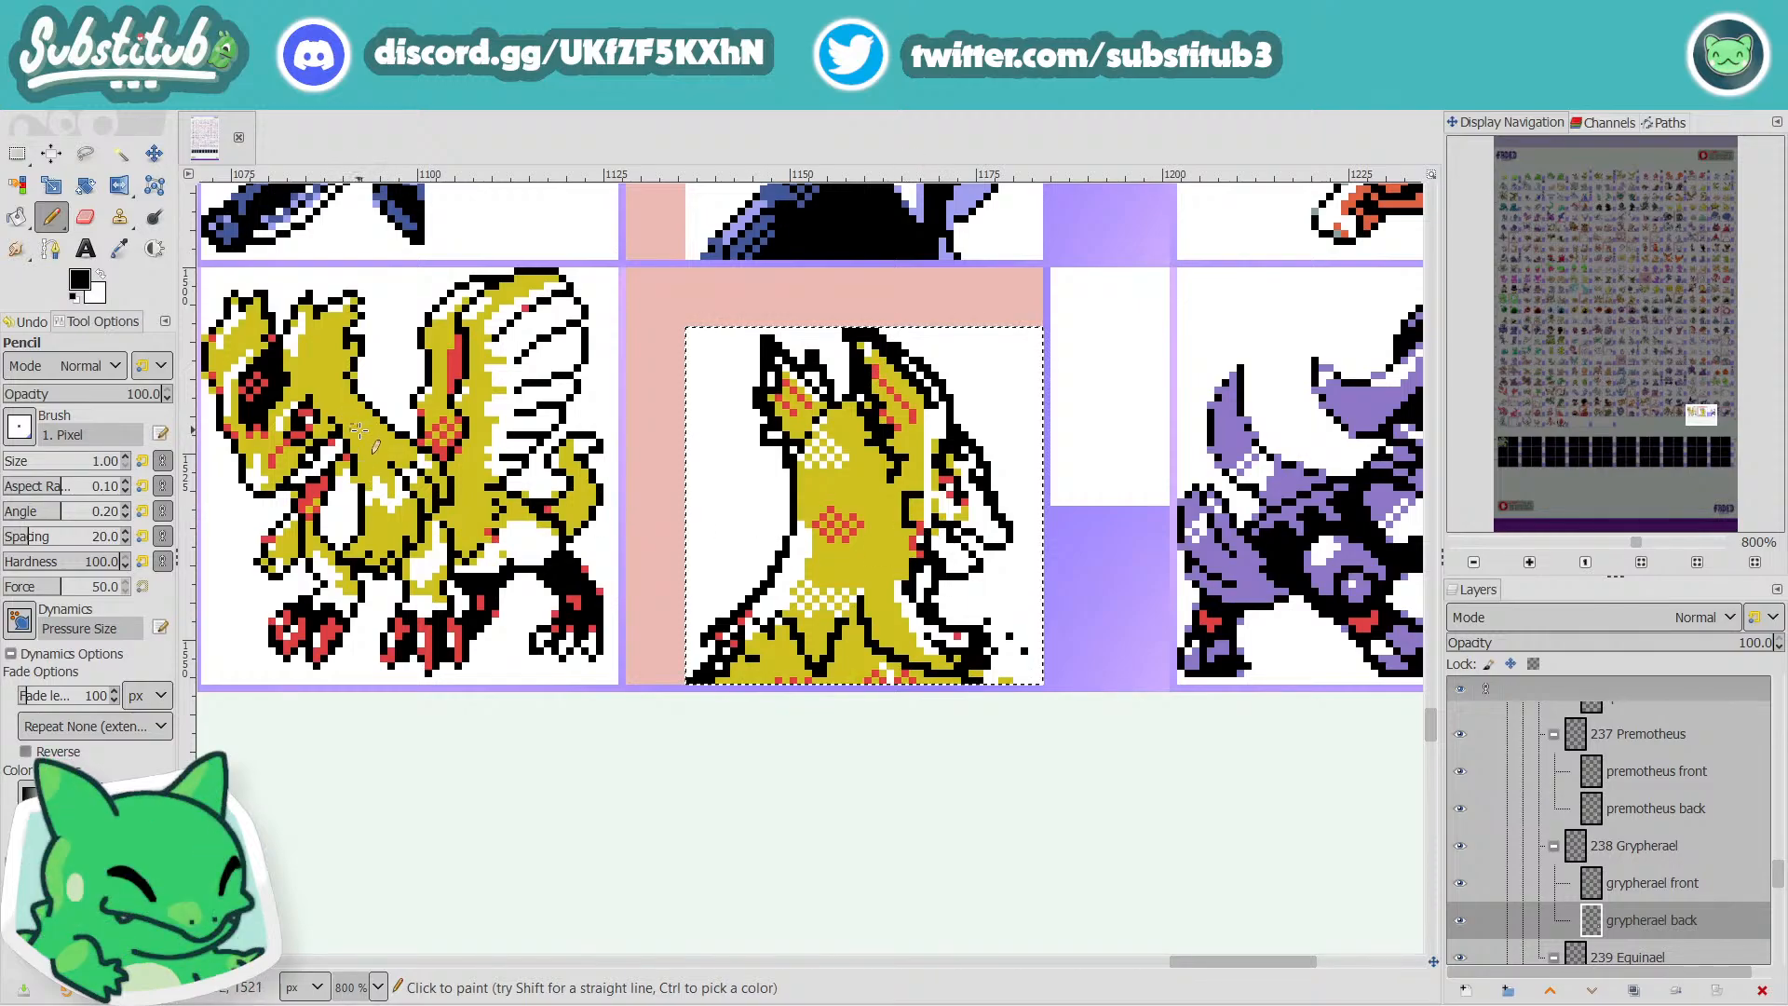
Touch up the cheek edge behind the far head's beak with single black and white pixels on the grypherael back sprite.
key(x)
key(x)
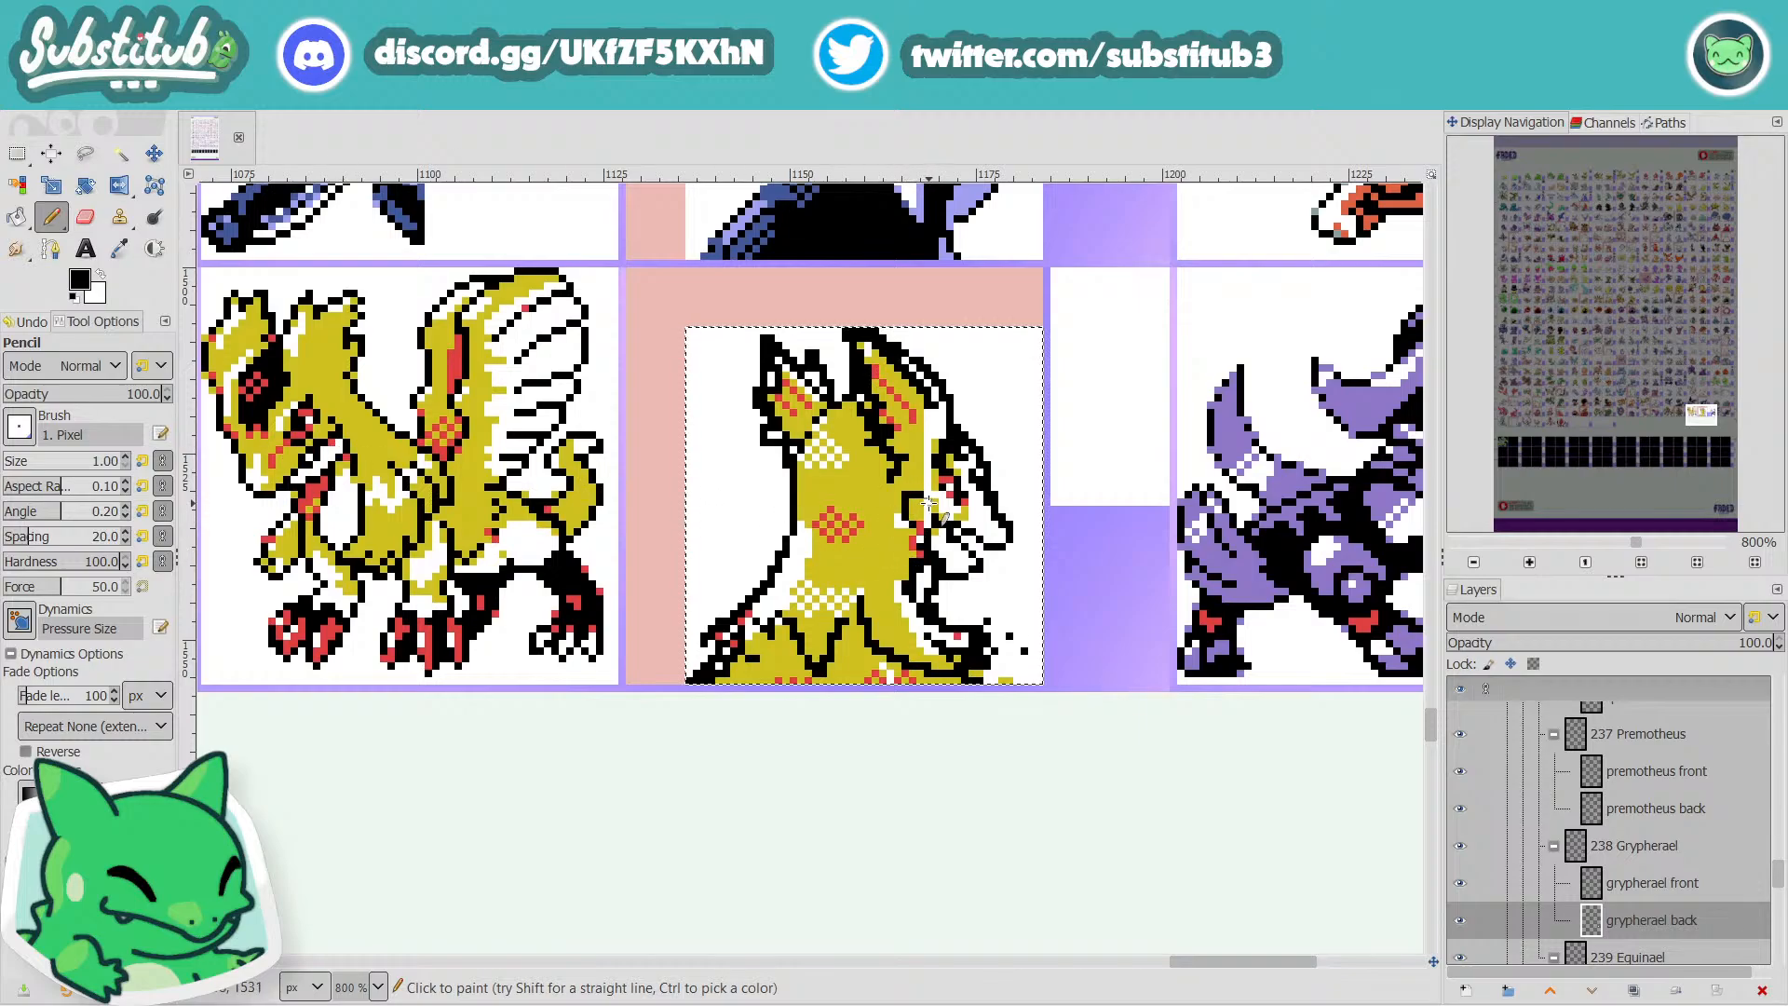
key(x)
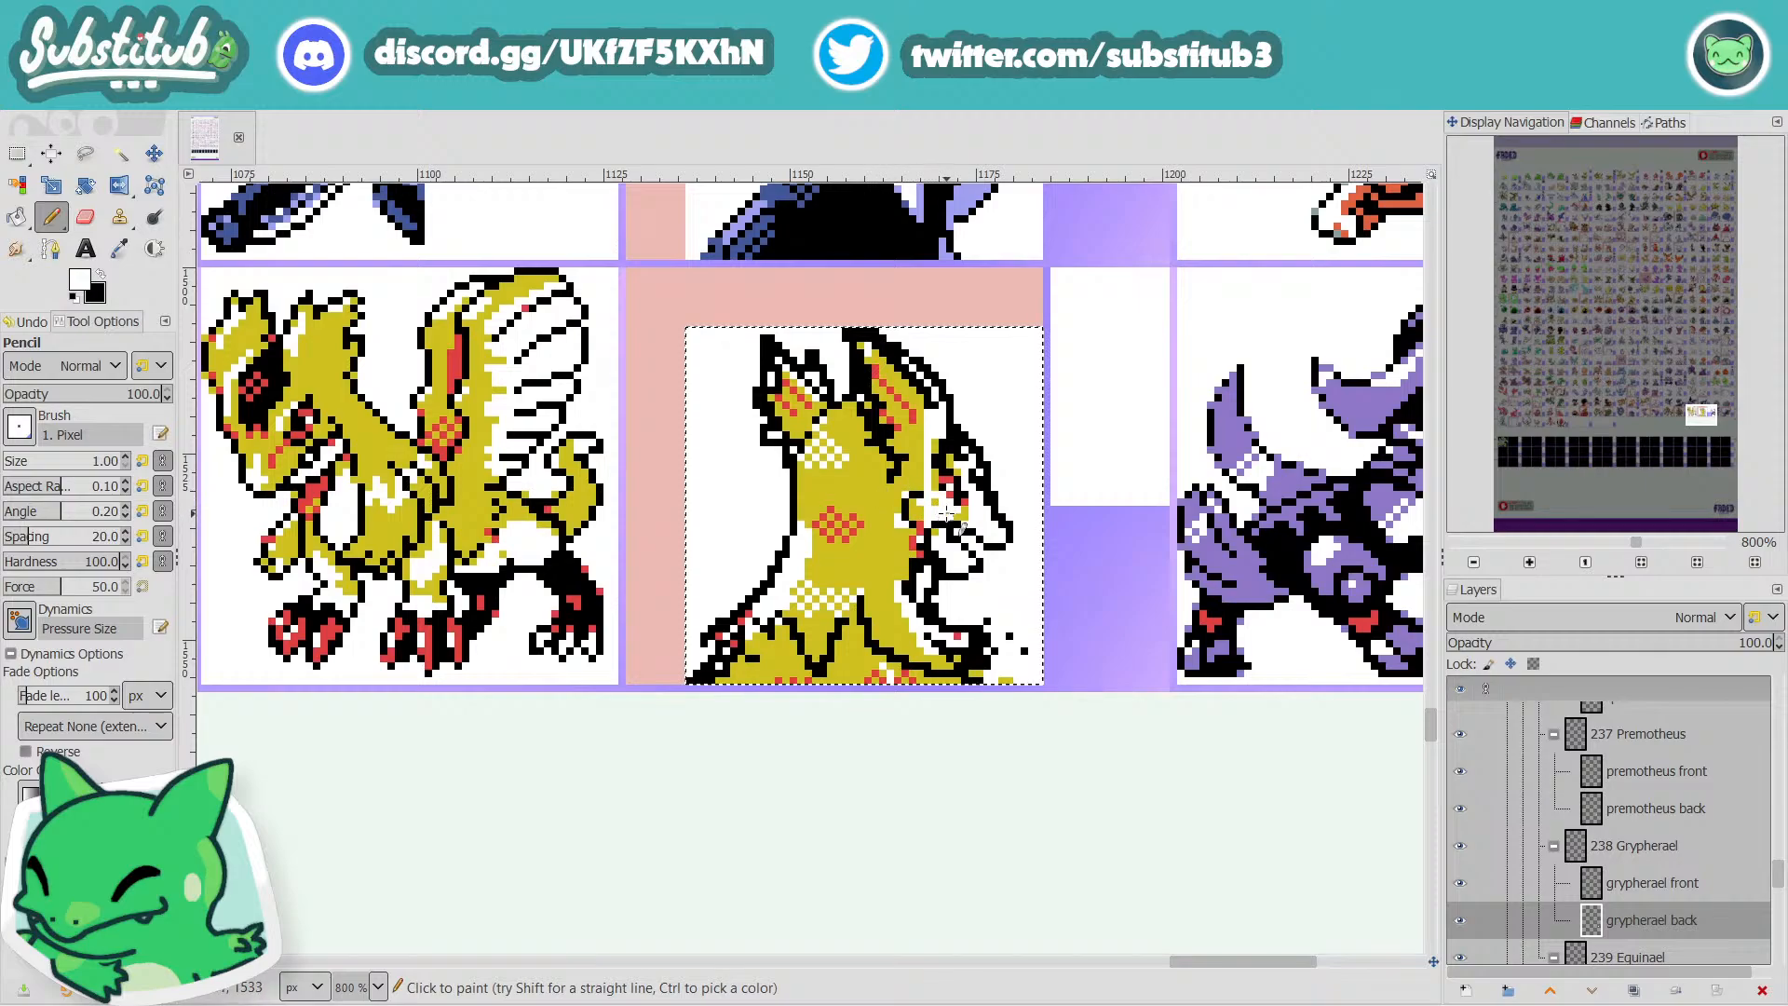
key(x)
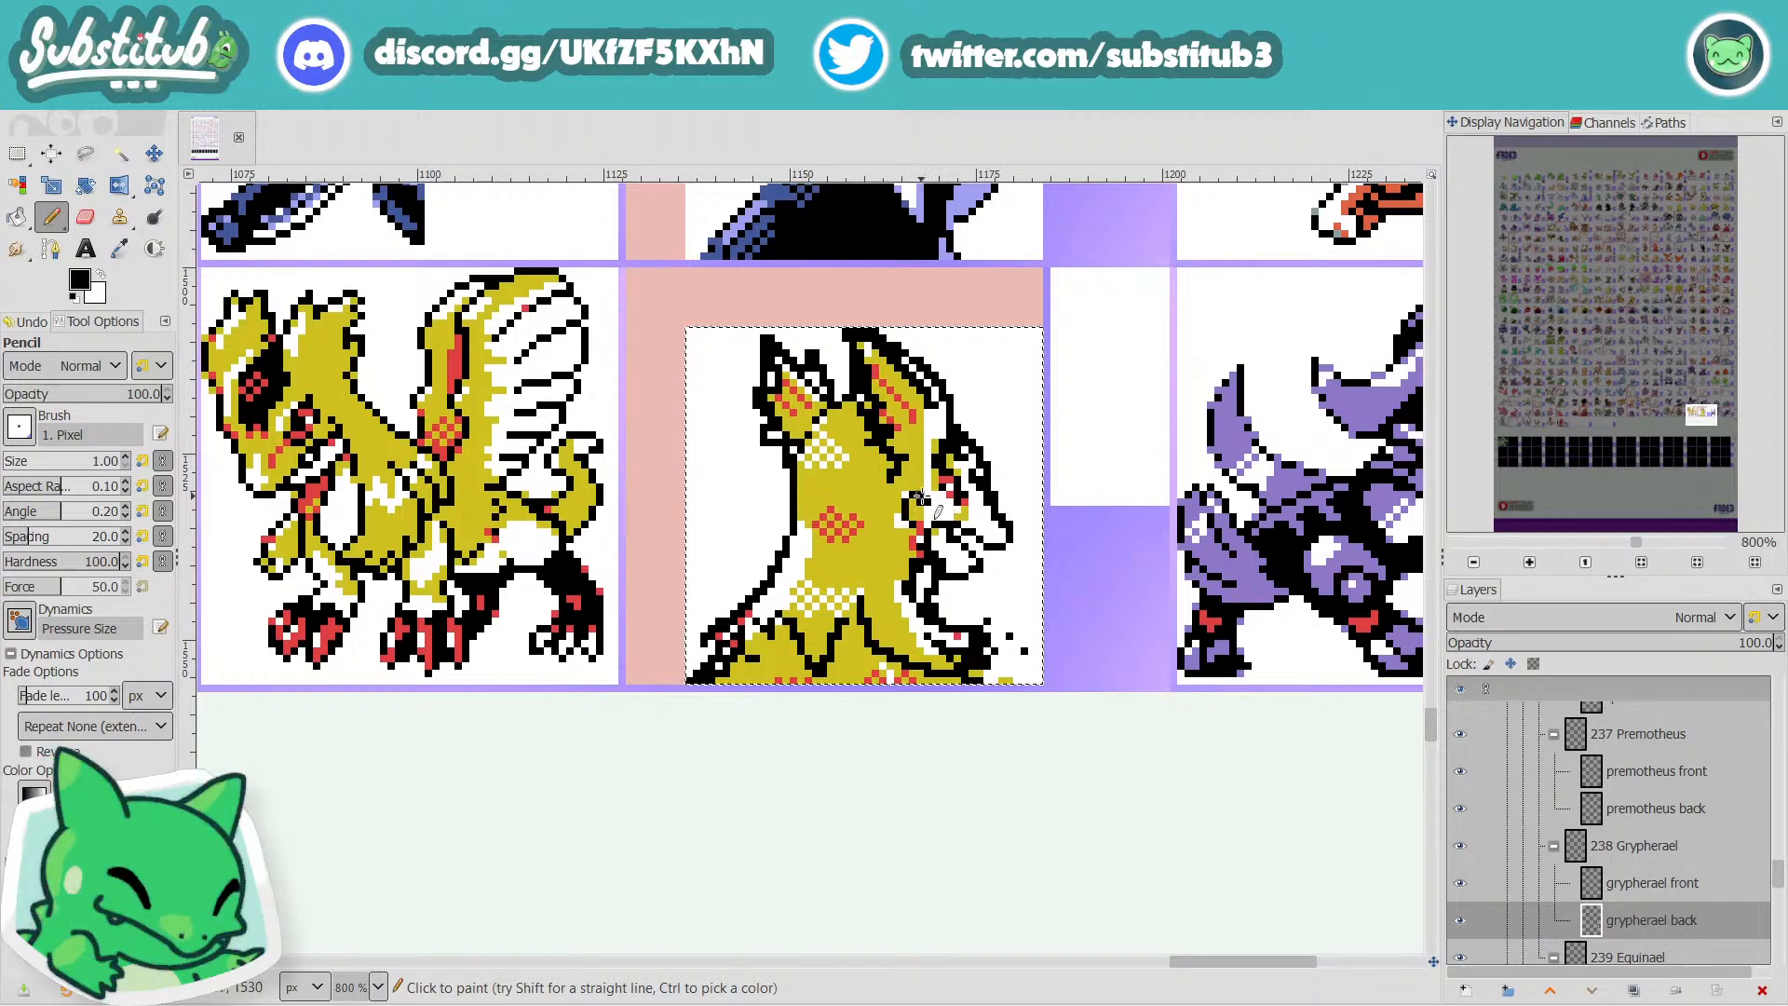
key(x)
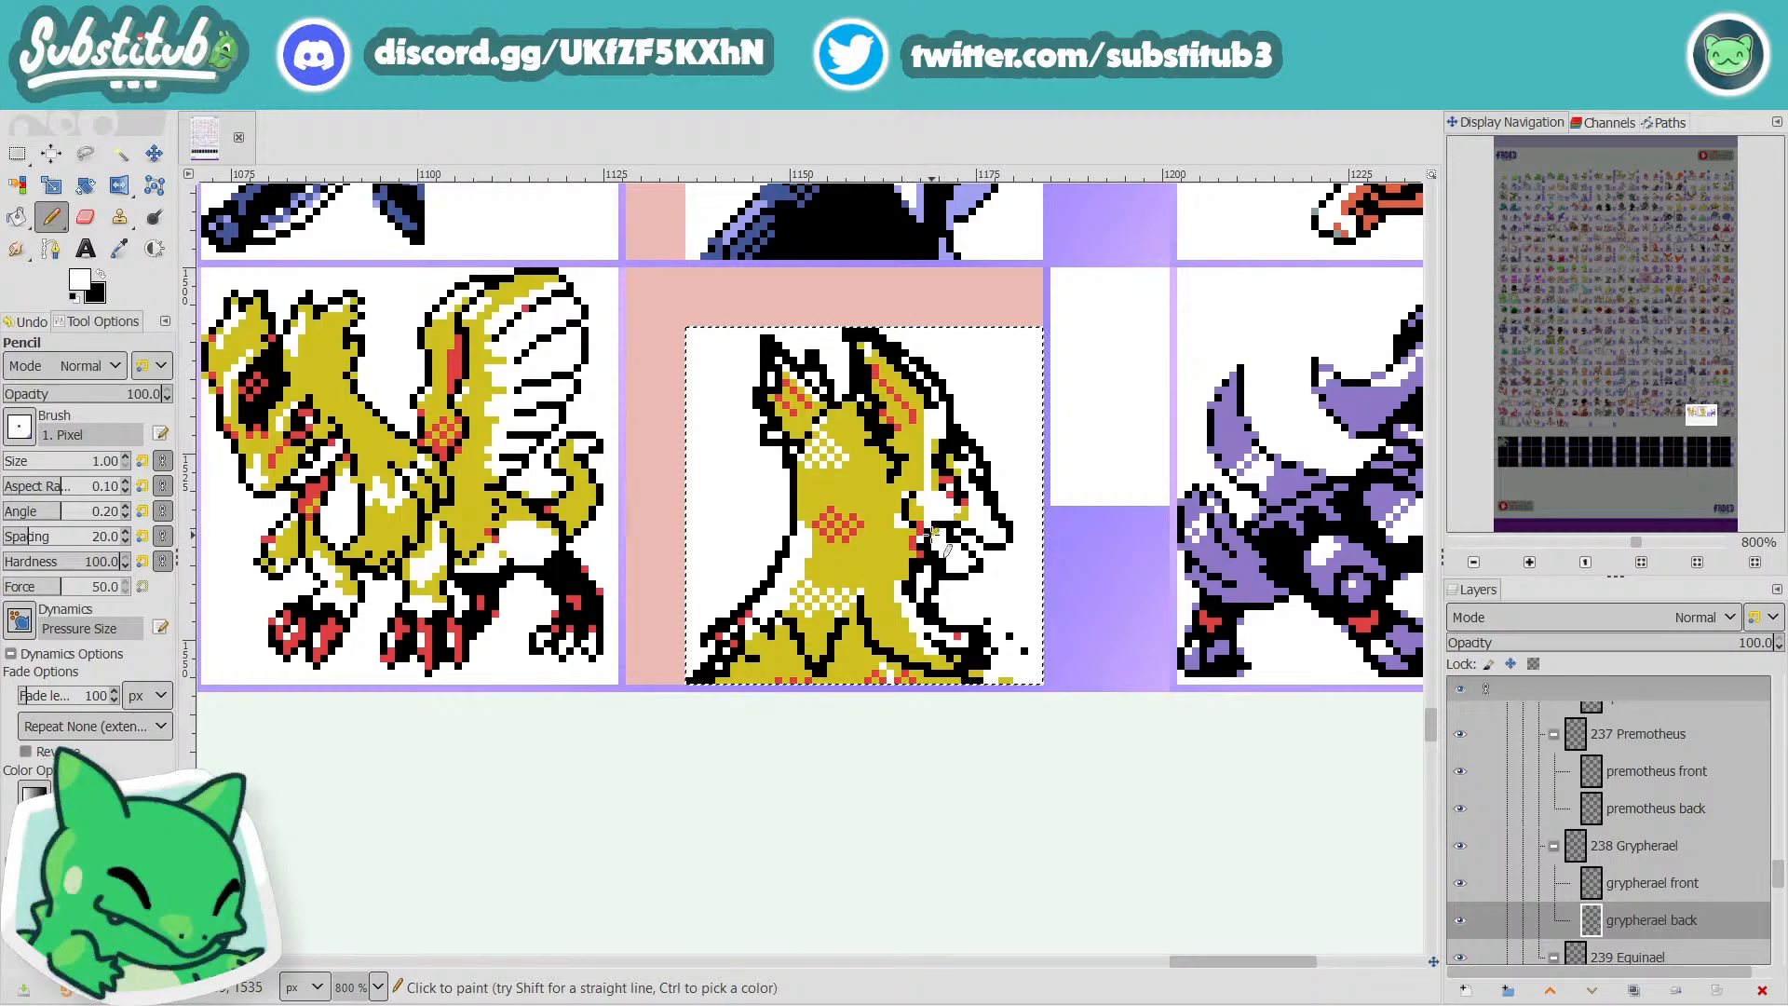
Rework the outline below the far head's jaw and along the front of the neck with black and white pixels.
key(x)
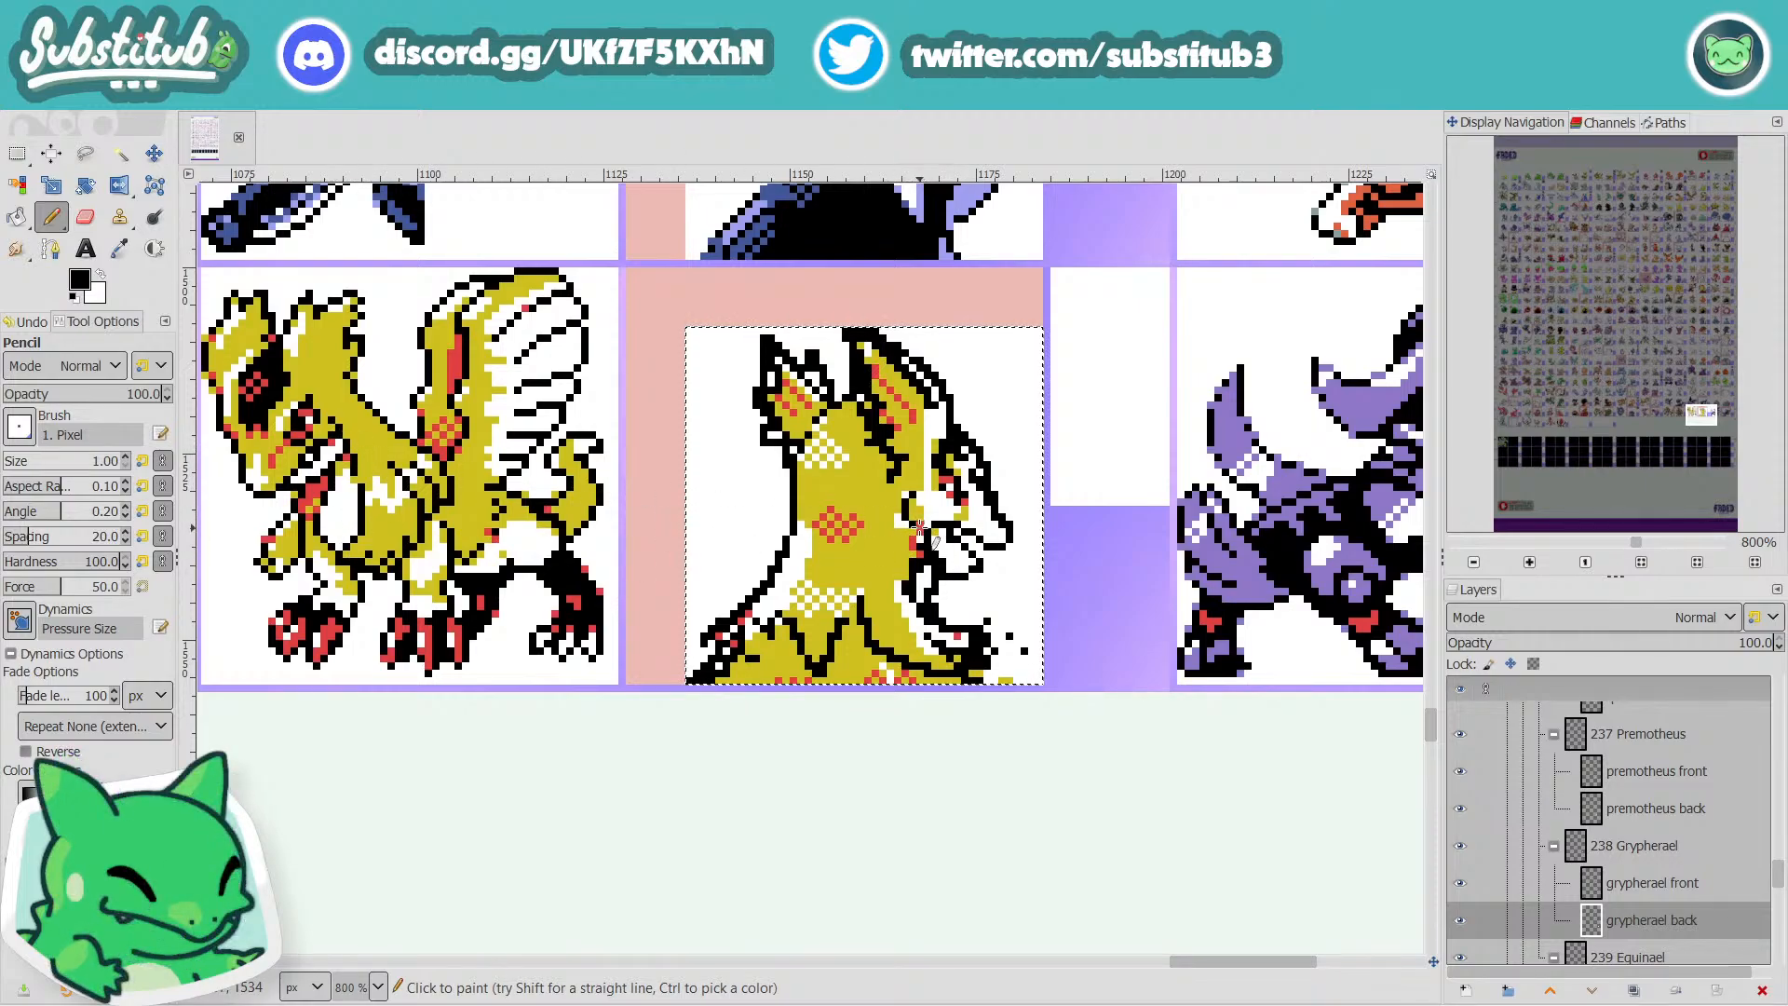
key(x)
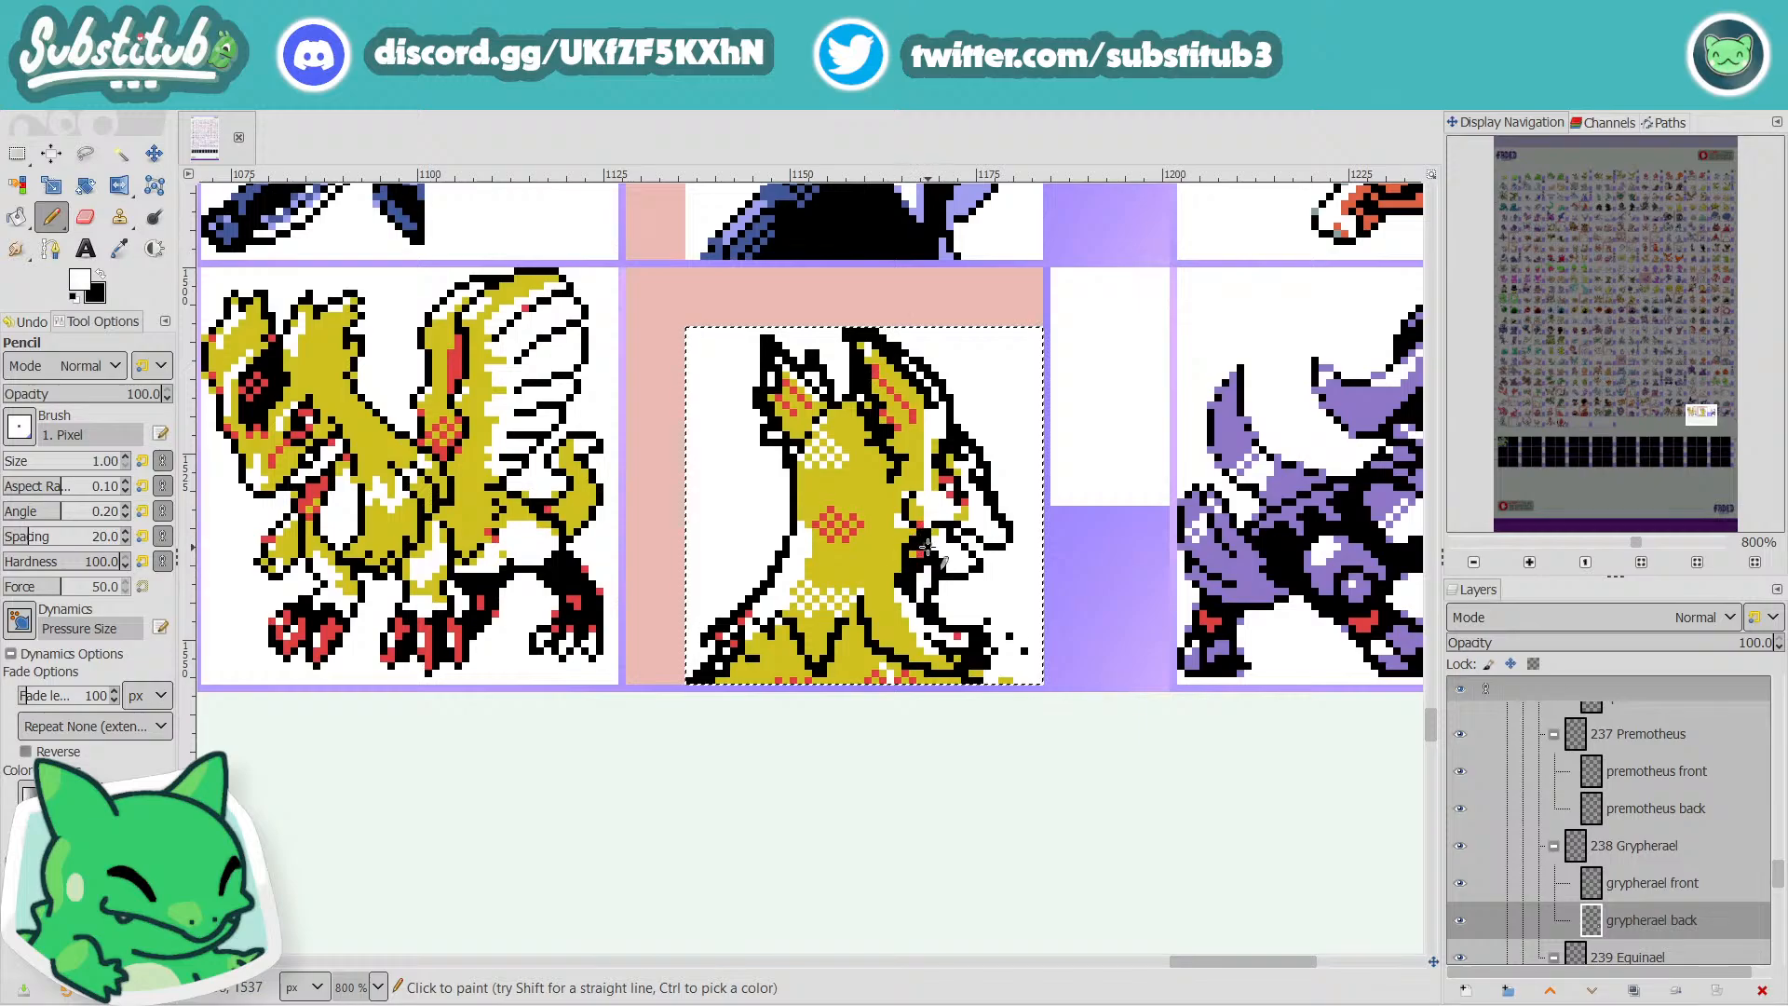
key(x)
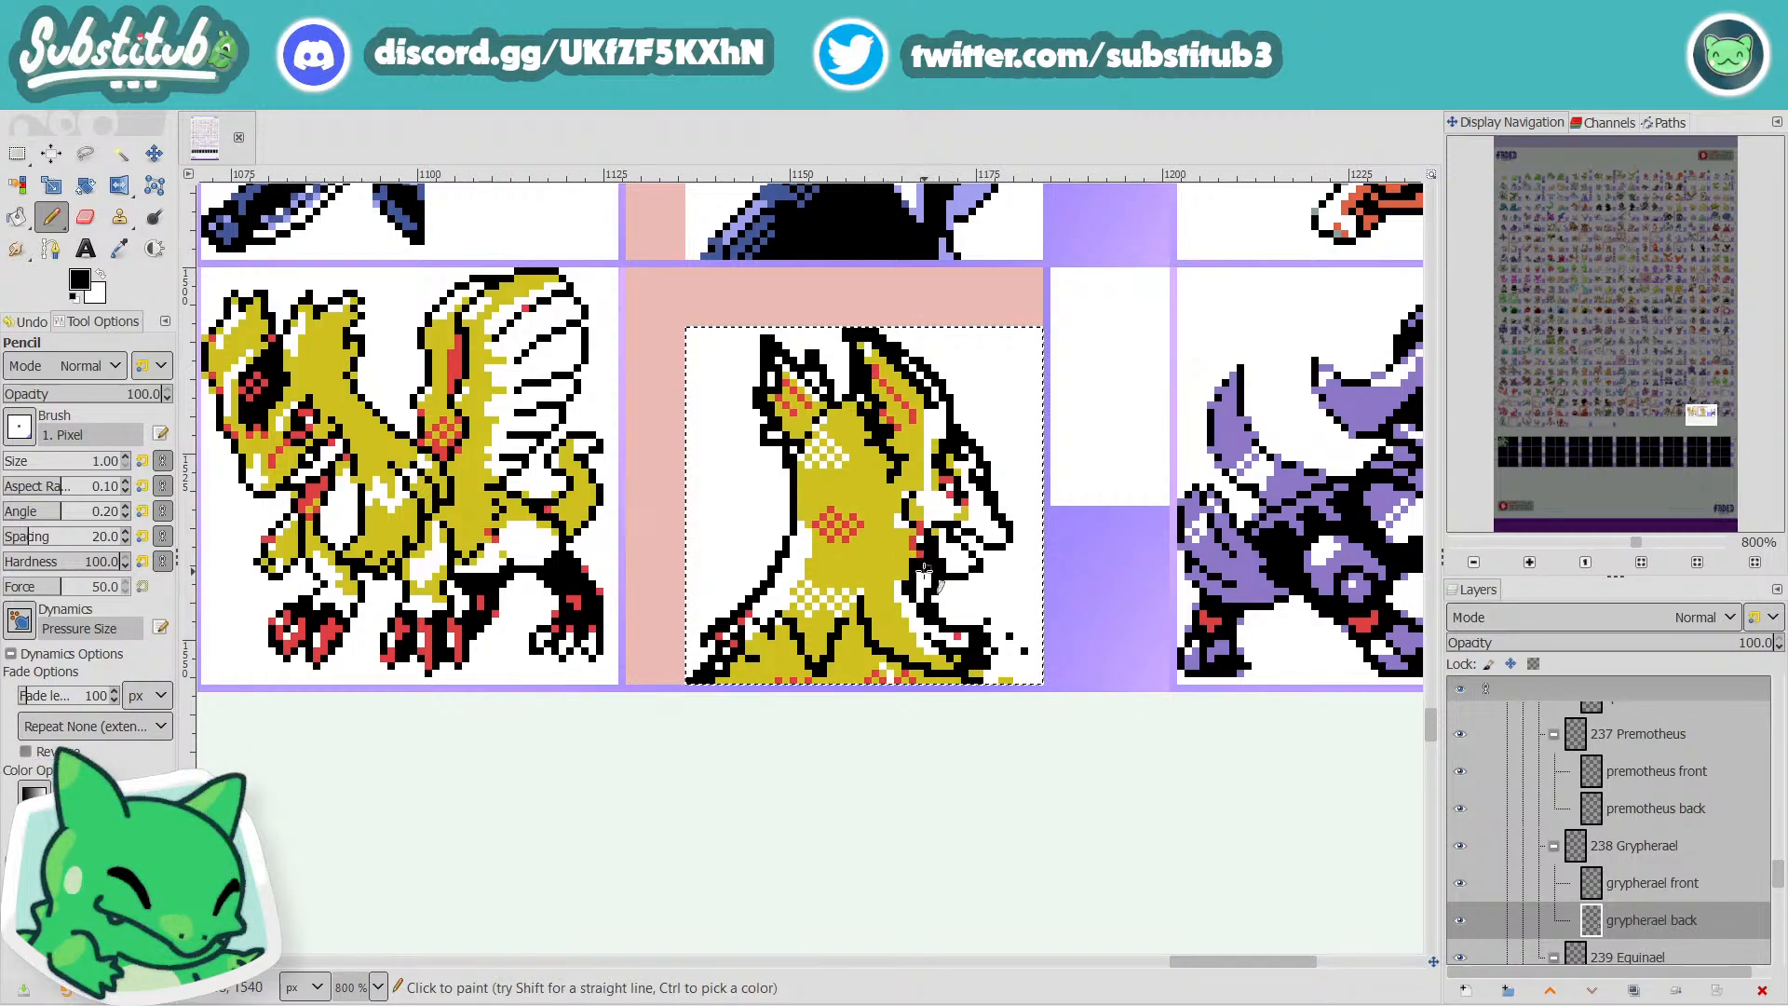
key(x)
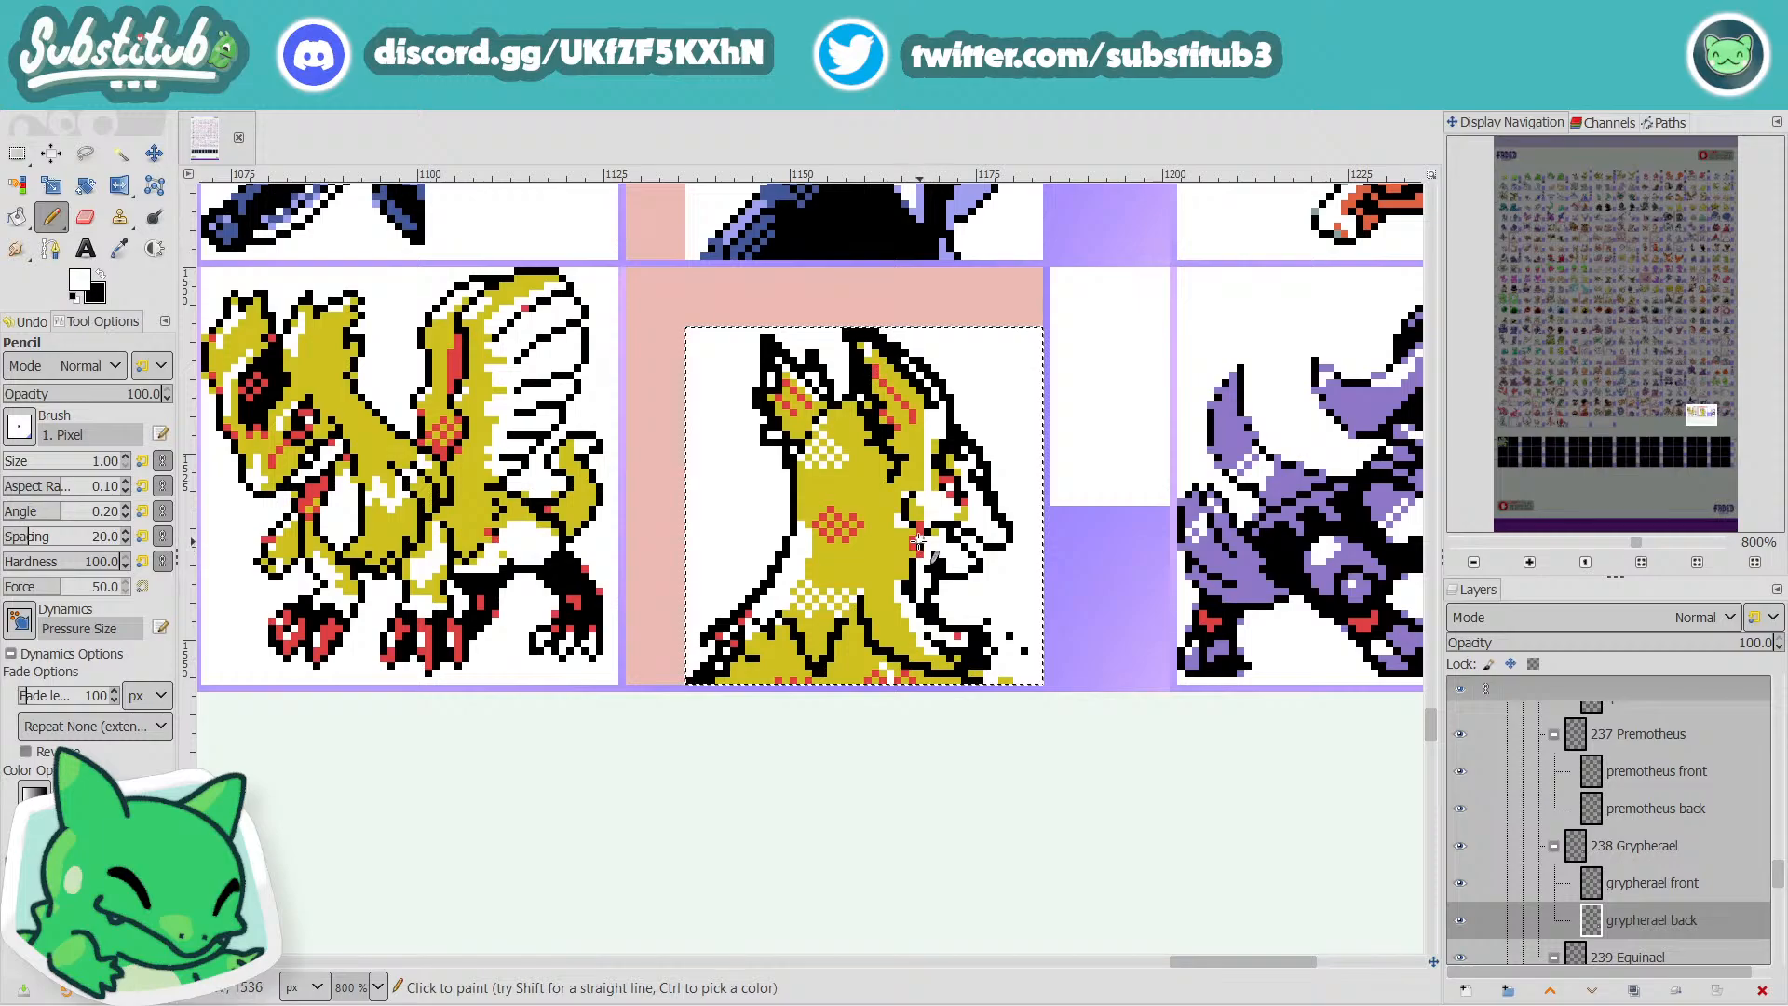
key(x)
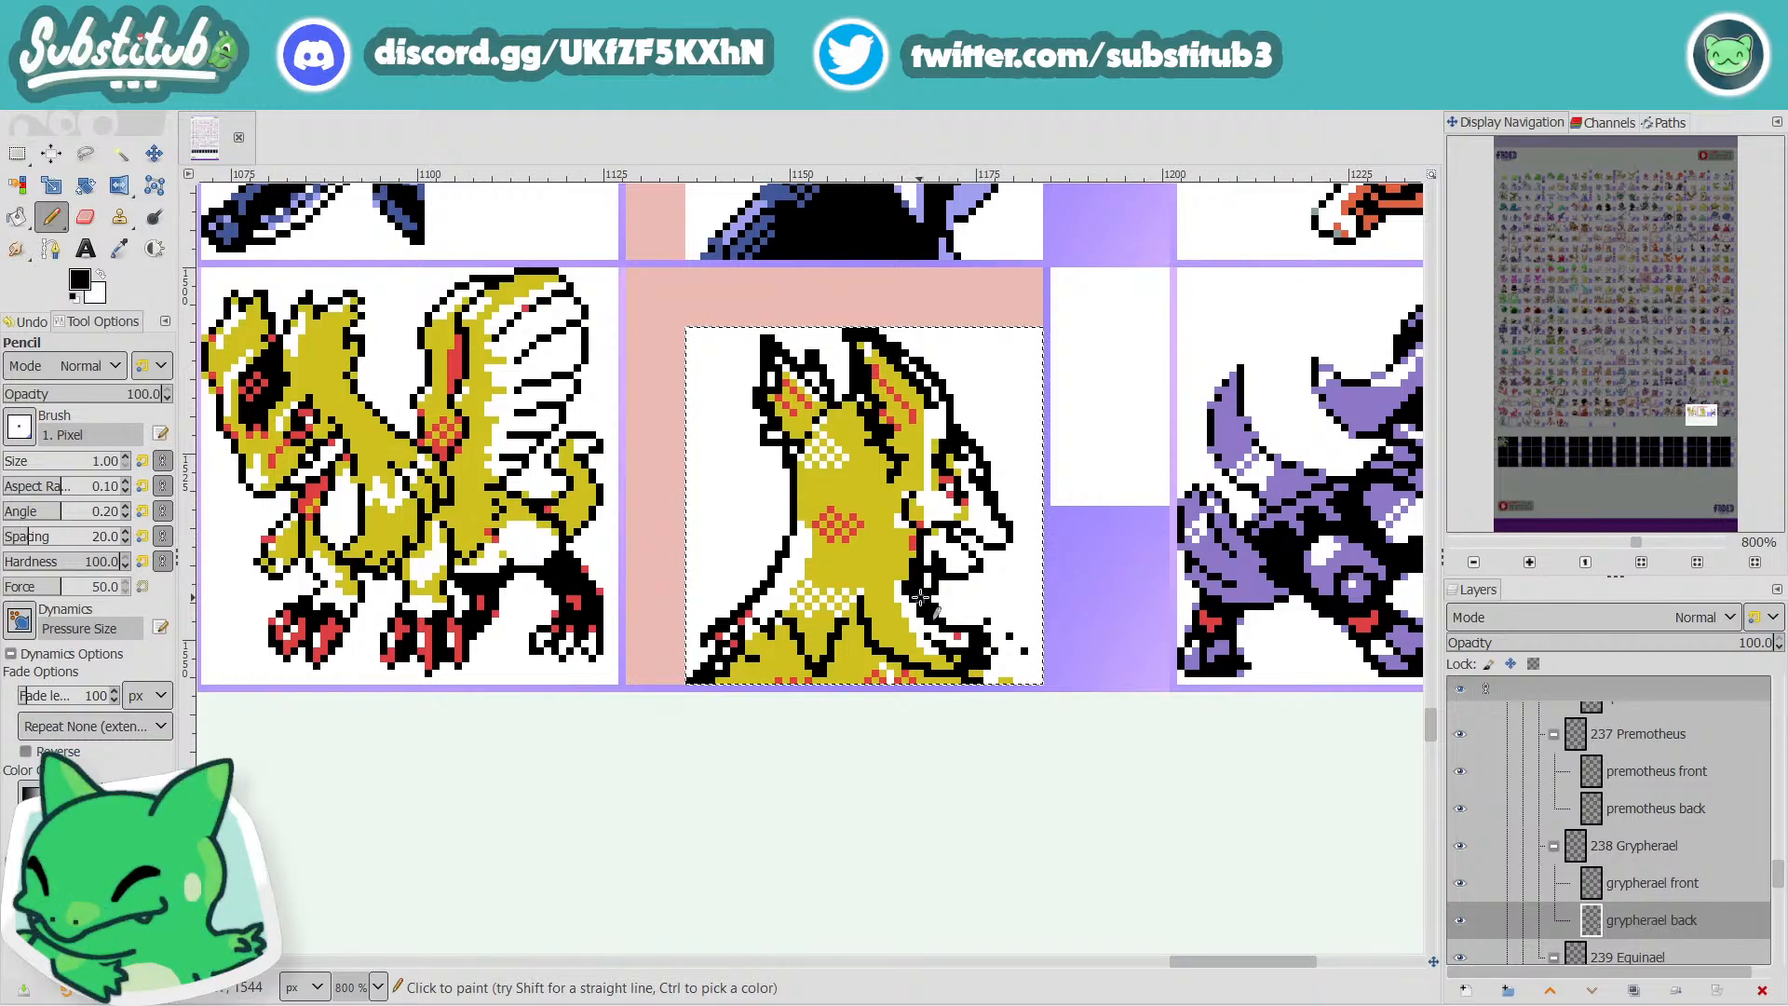
key(x)
drag(905, 554, 925, 616)
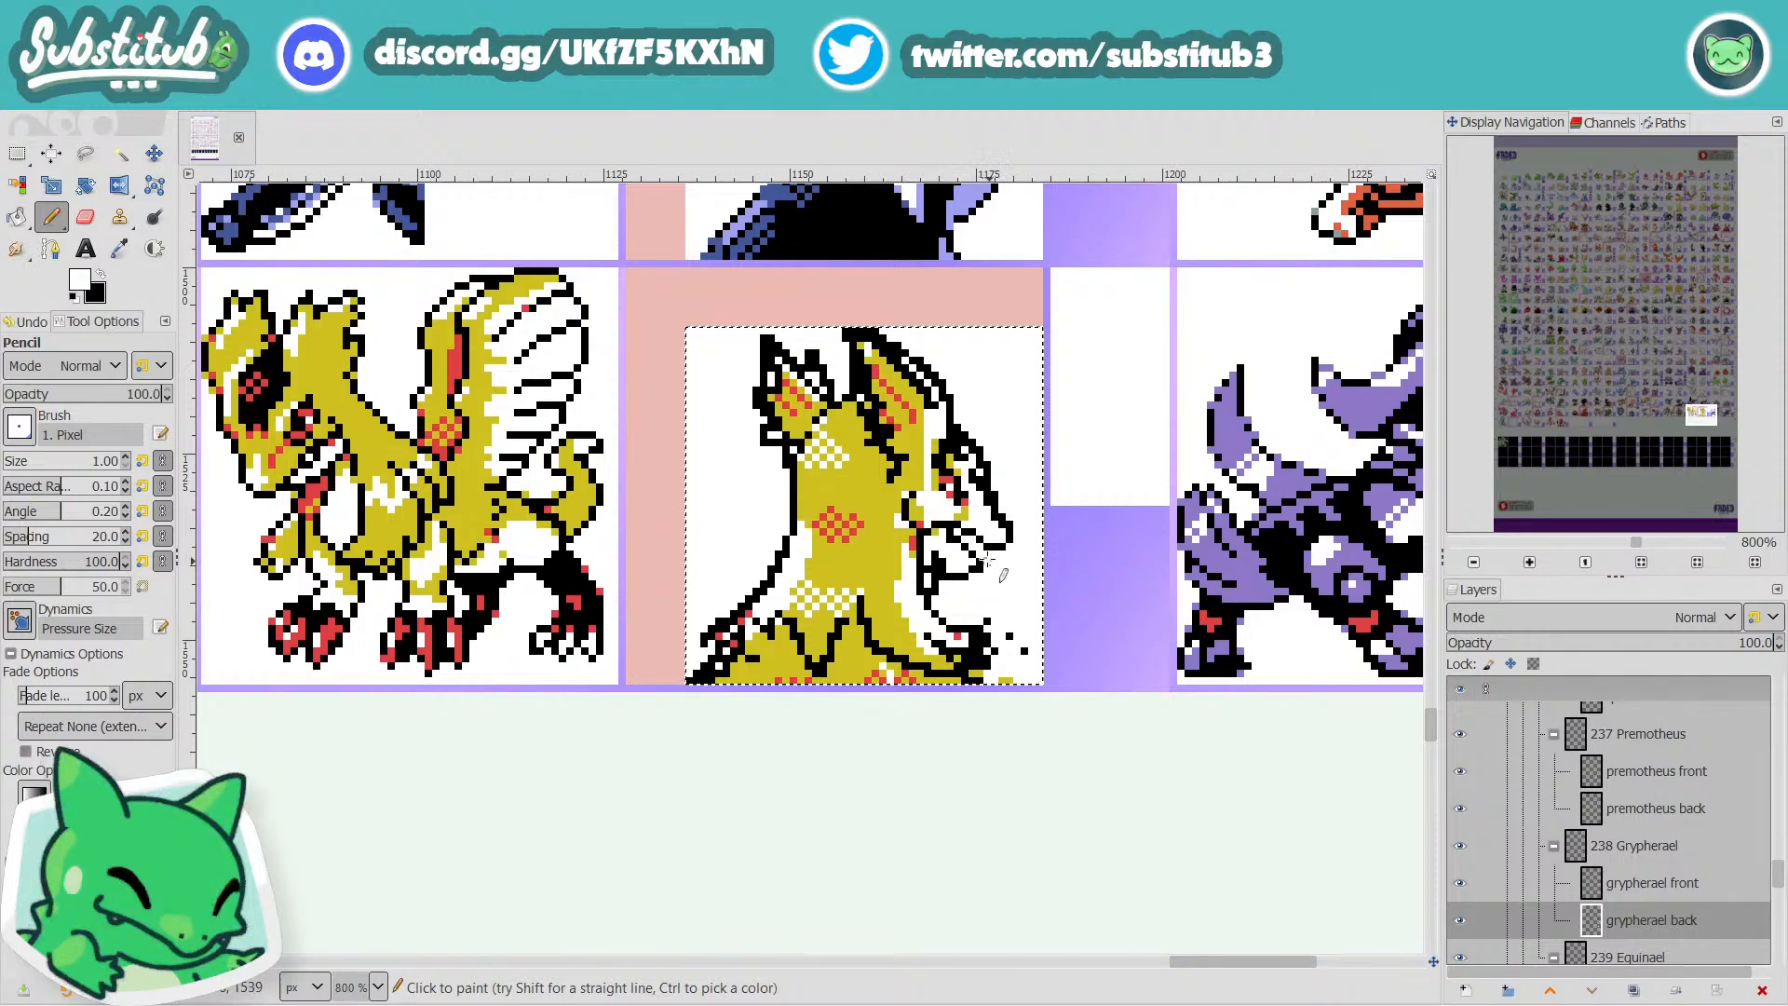
Redraw the crest outline from the right ear's tip down to the far head's forehead in black, trimming stray pixels with white.
key(x)
click(958, 429)
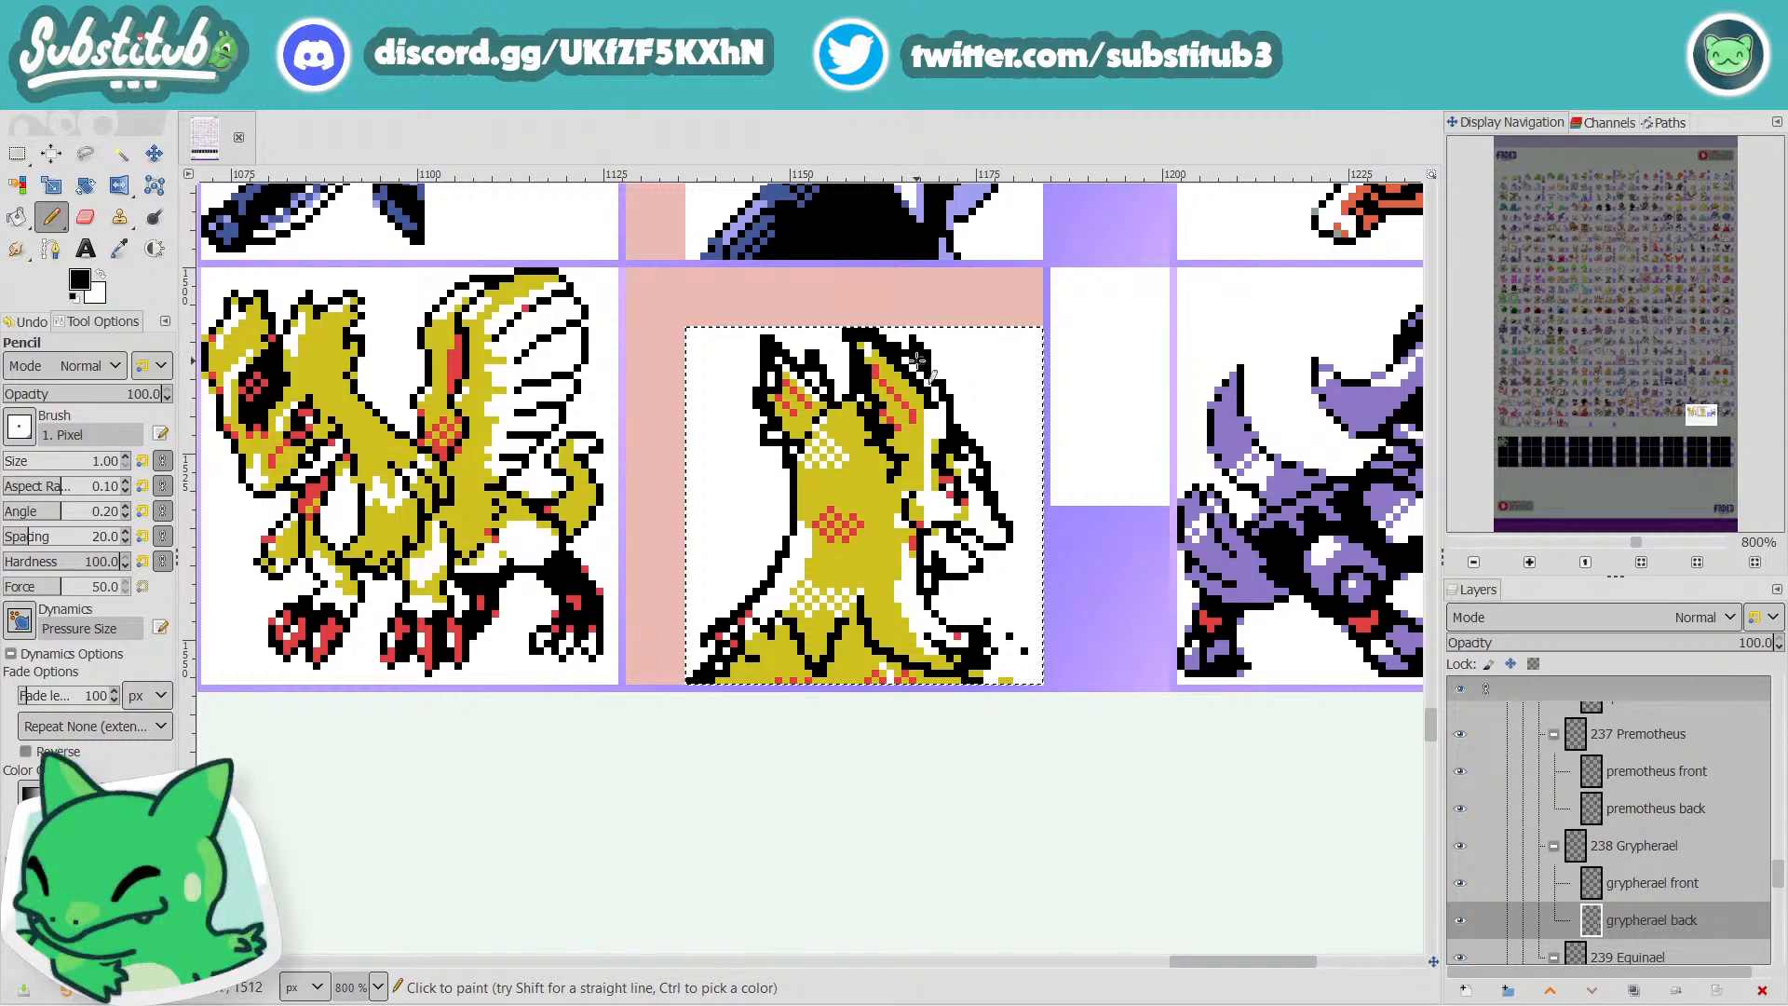
key(x)
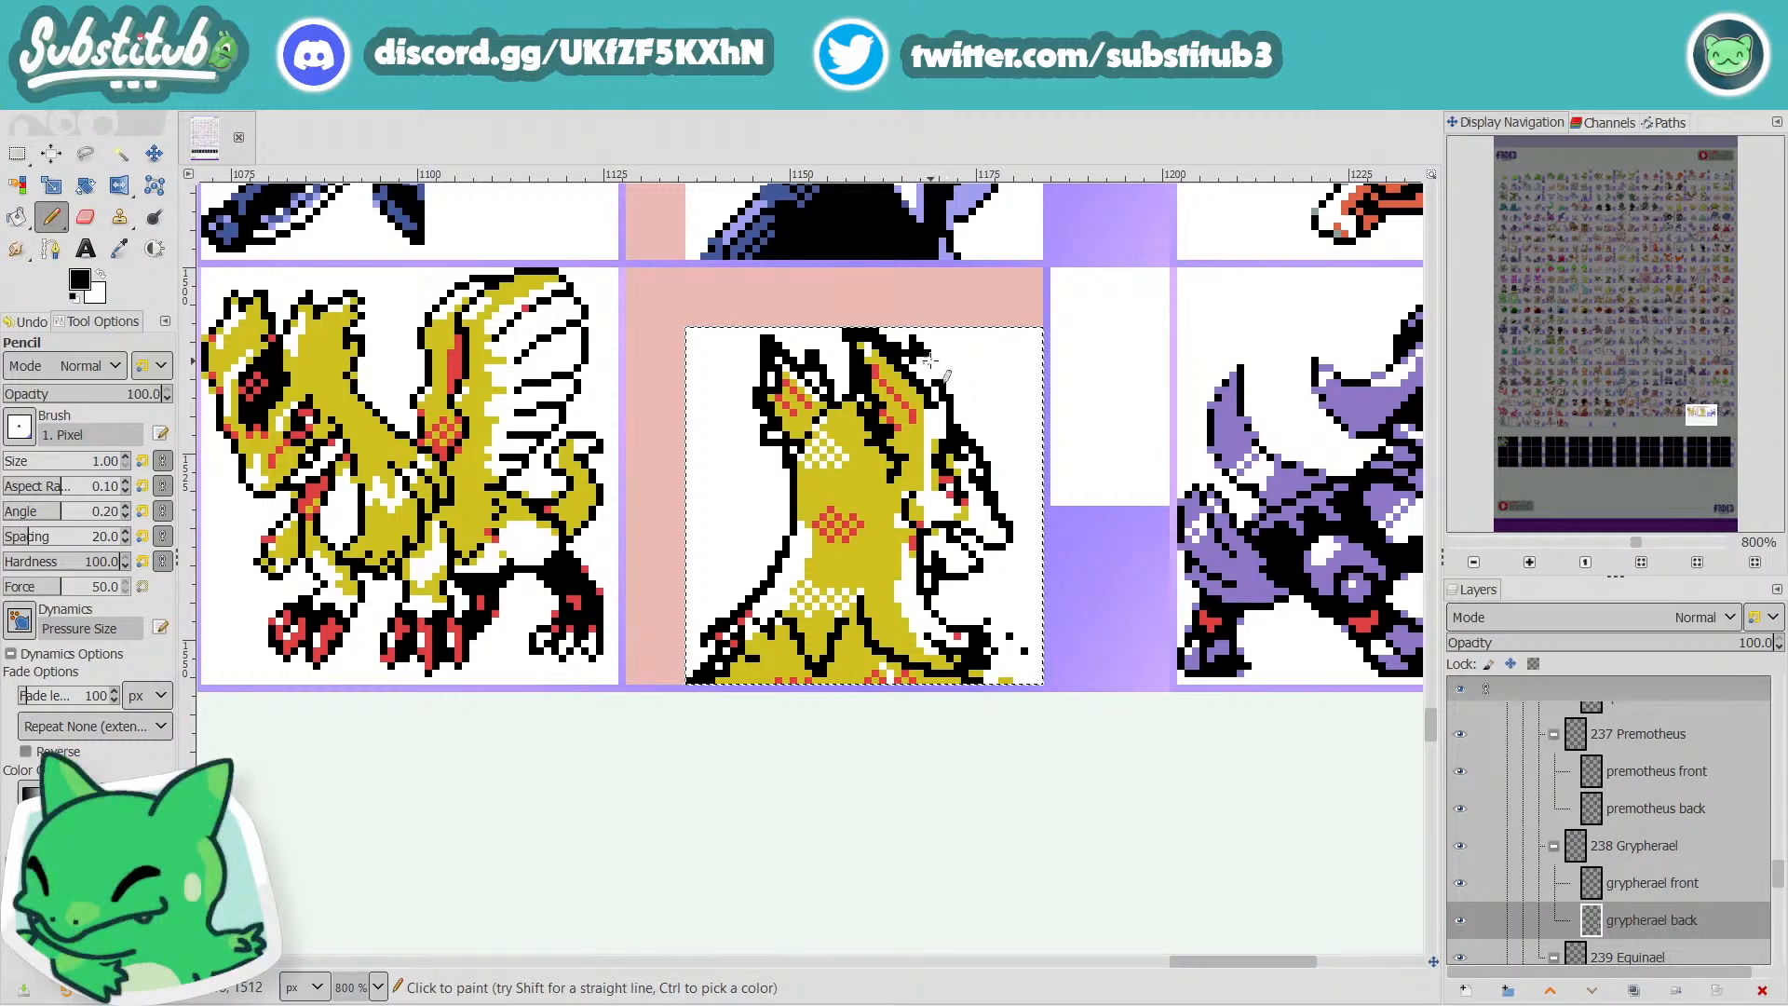
key(x)
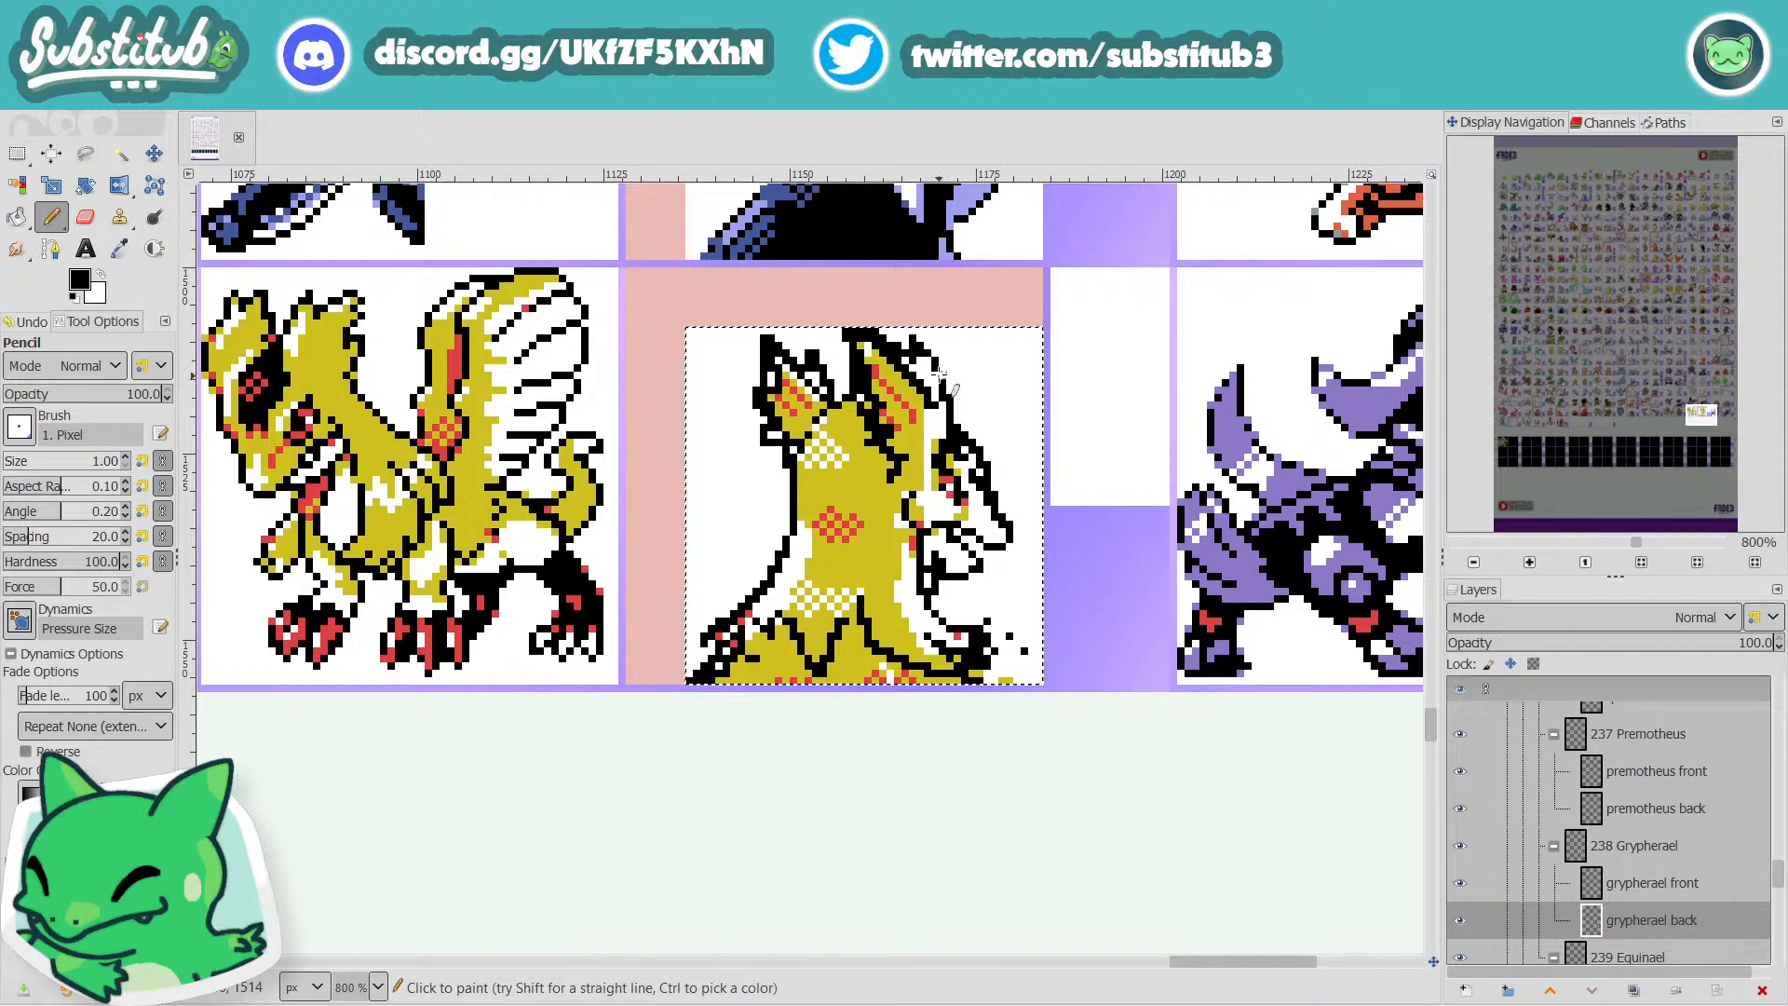
key(x)
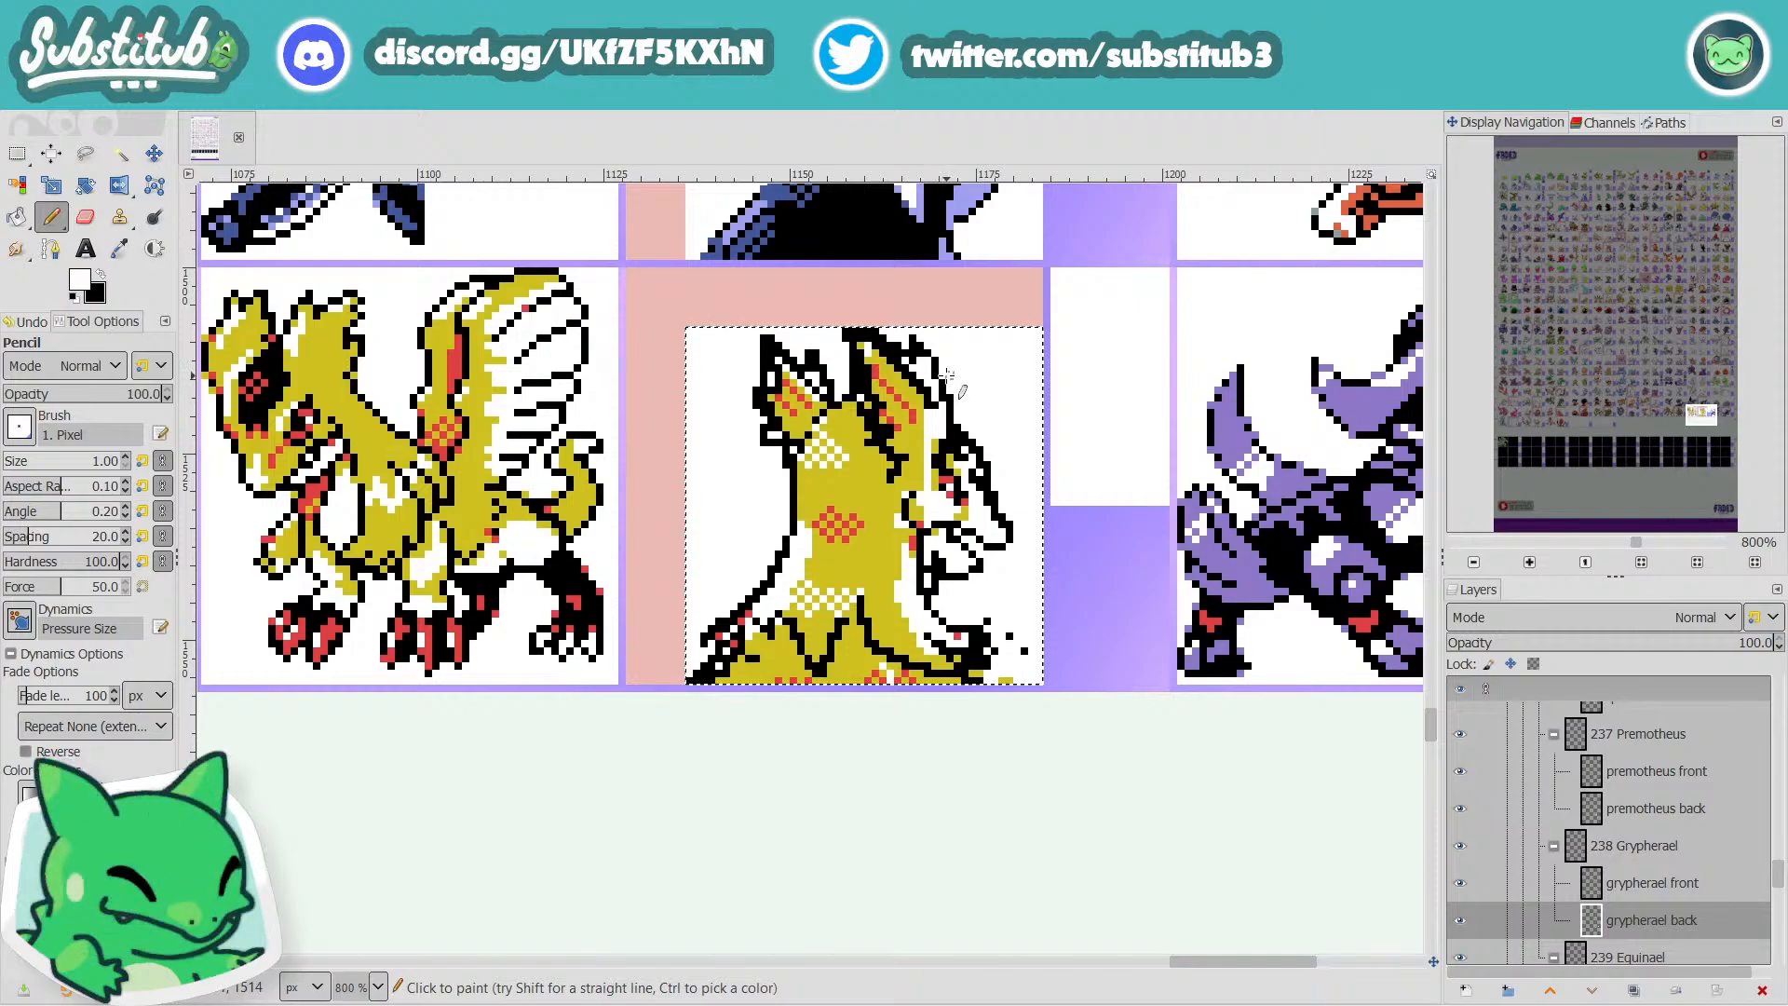
key(x)
key(x)
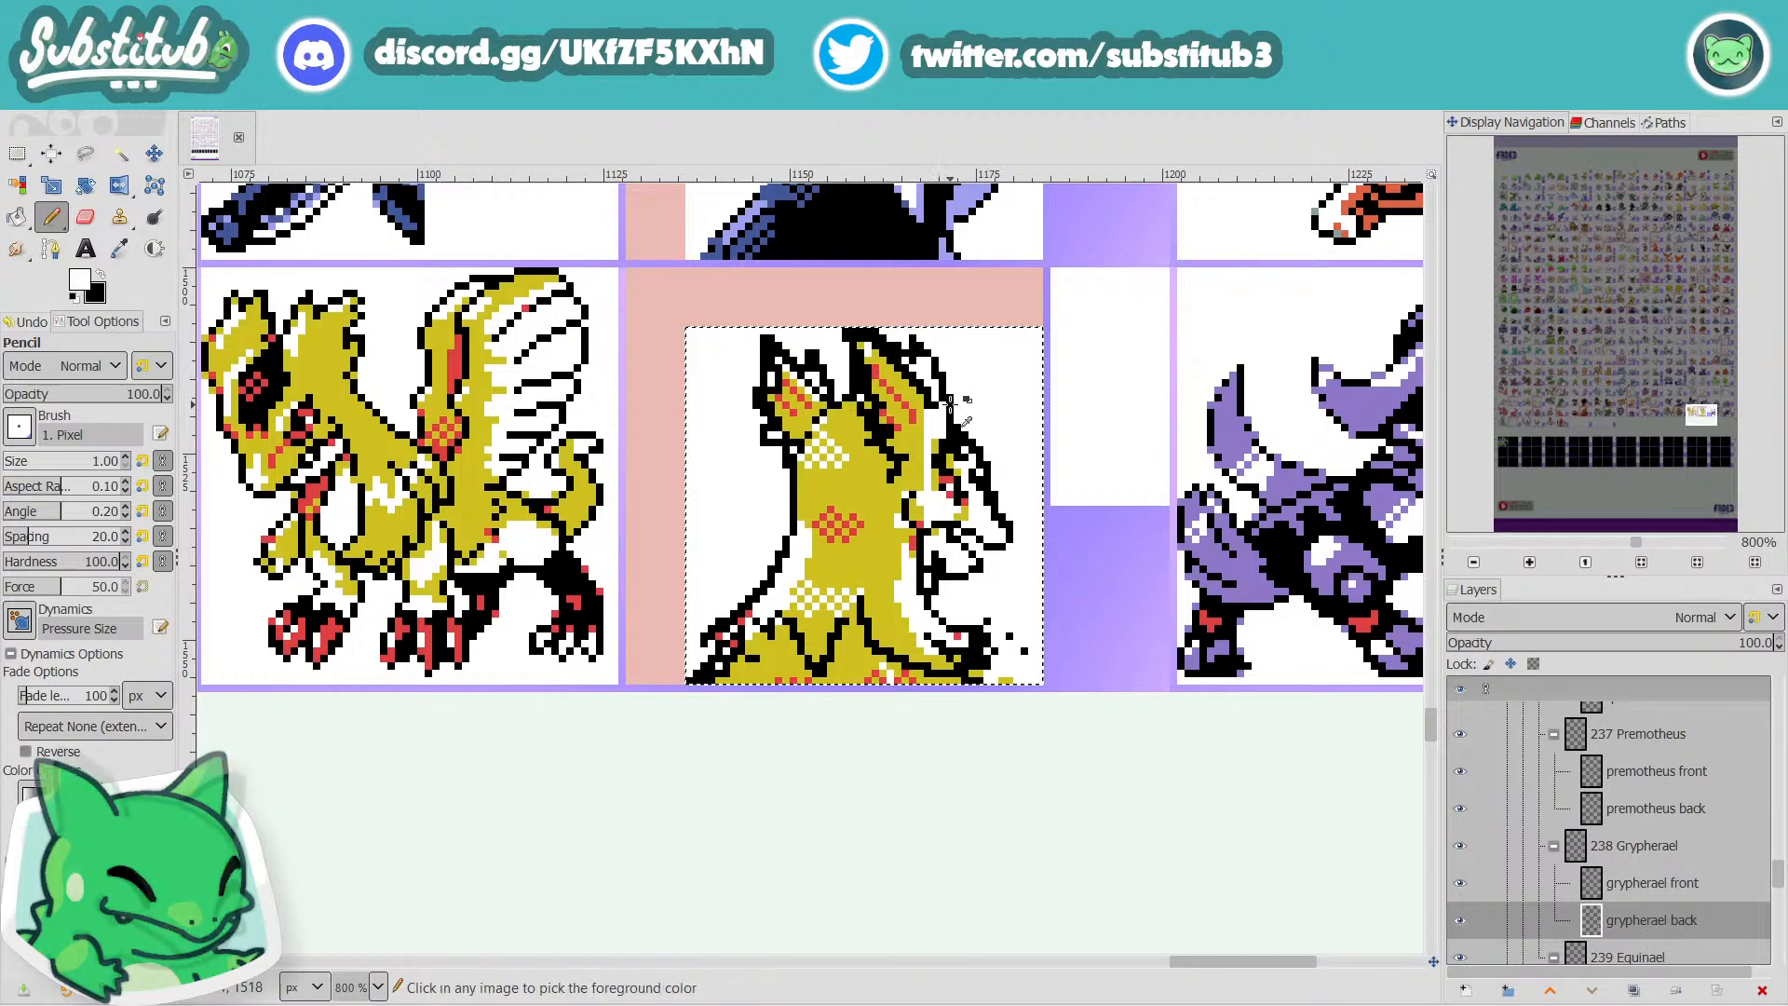
scroll(945, 396, down, 1)
scroll(804, 418, up, 2)
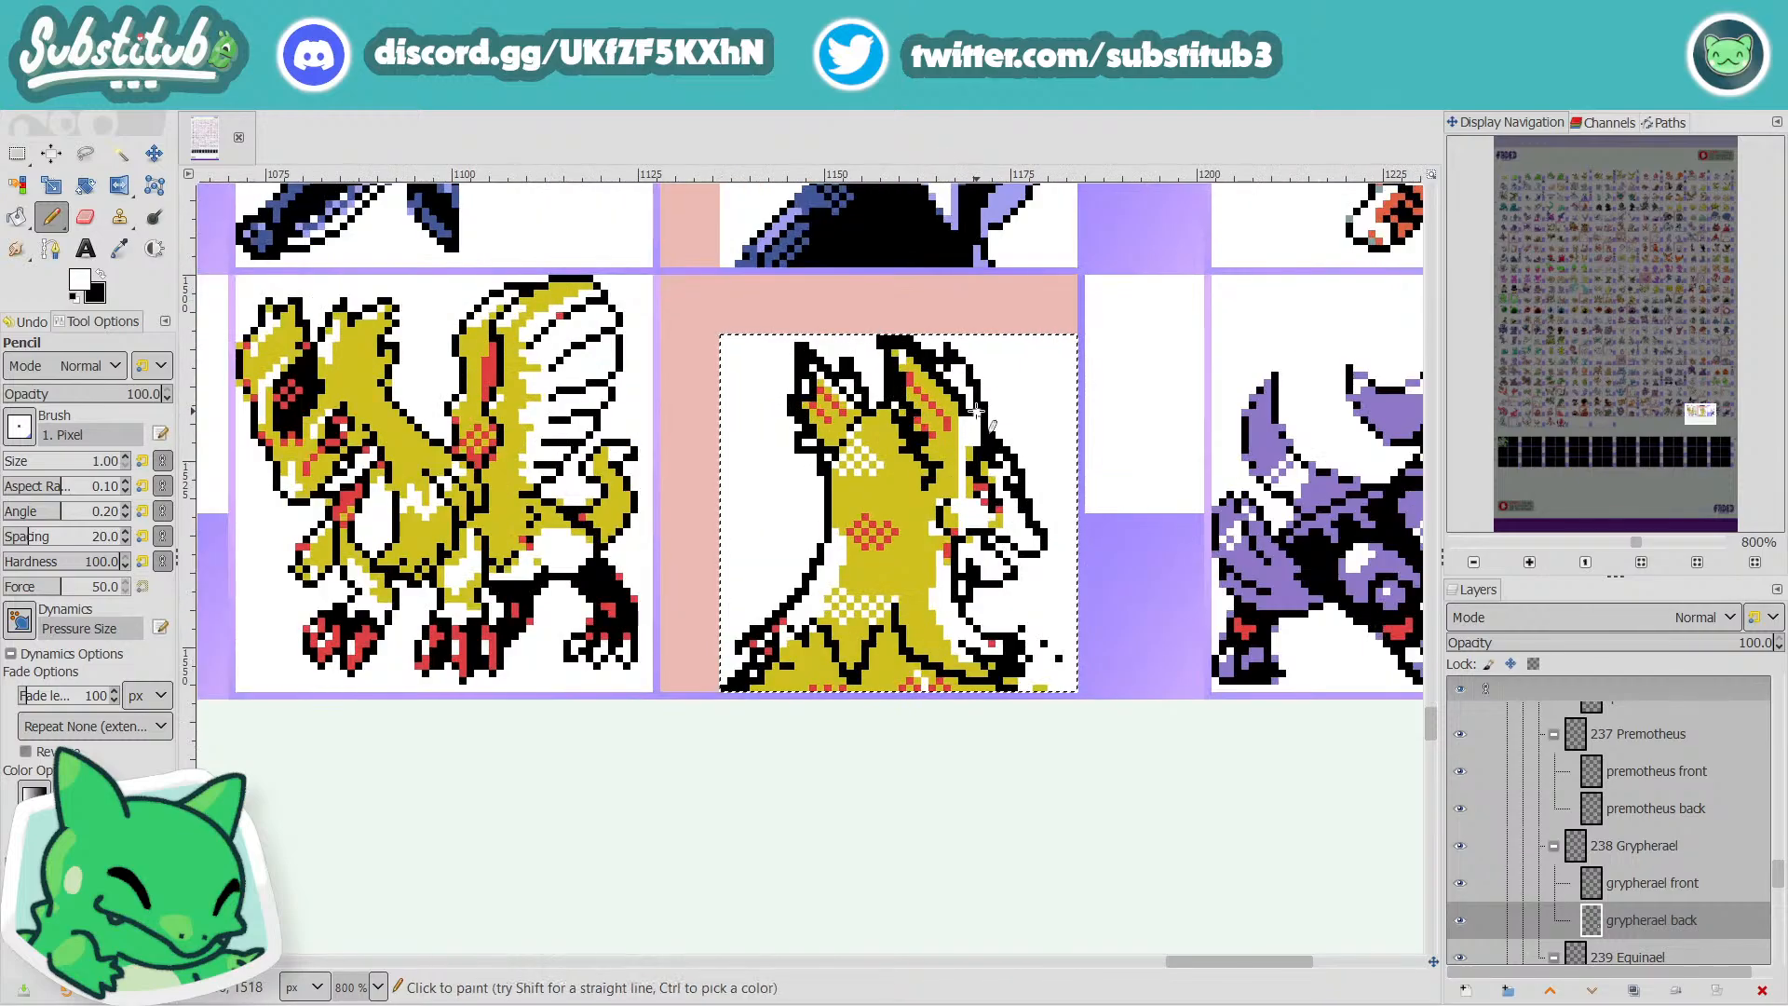
key(x)
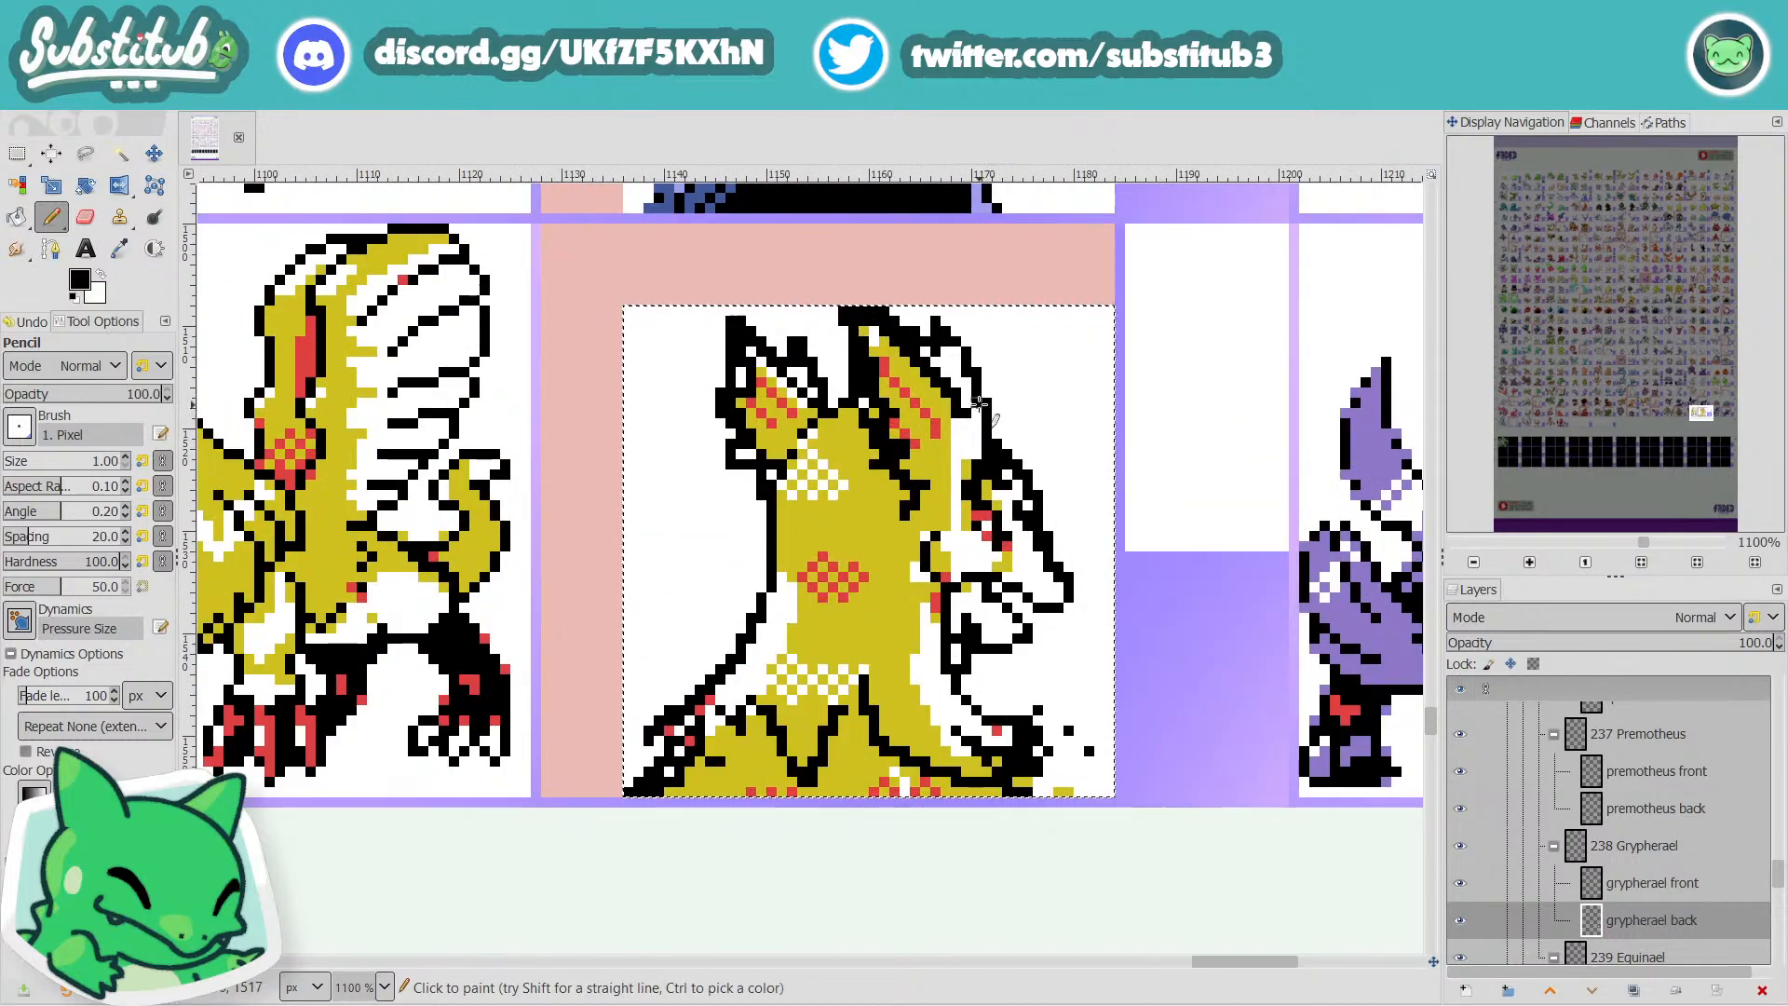
key(x)
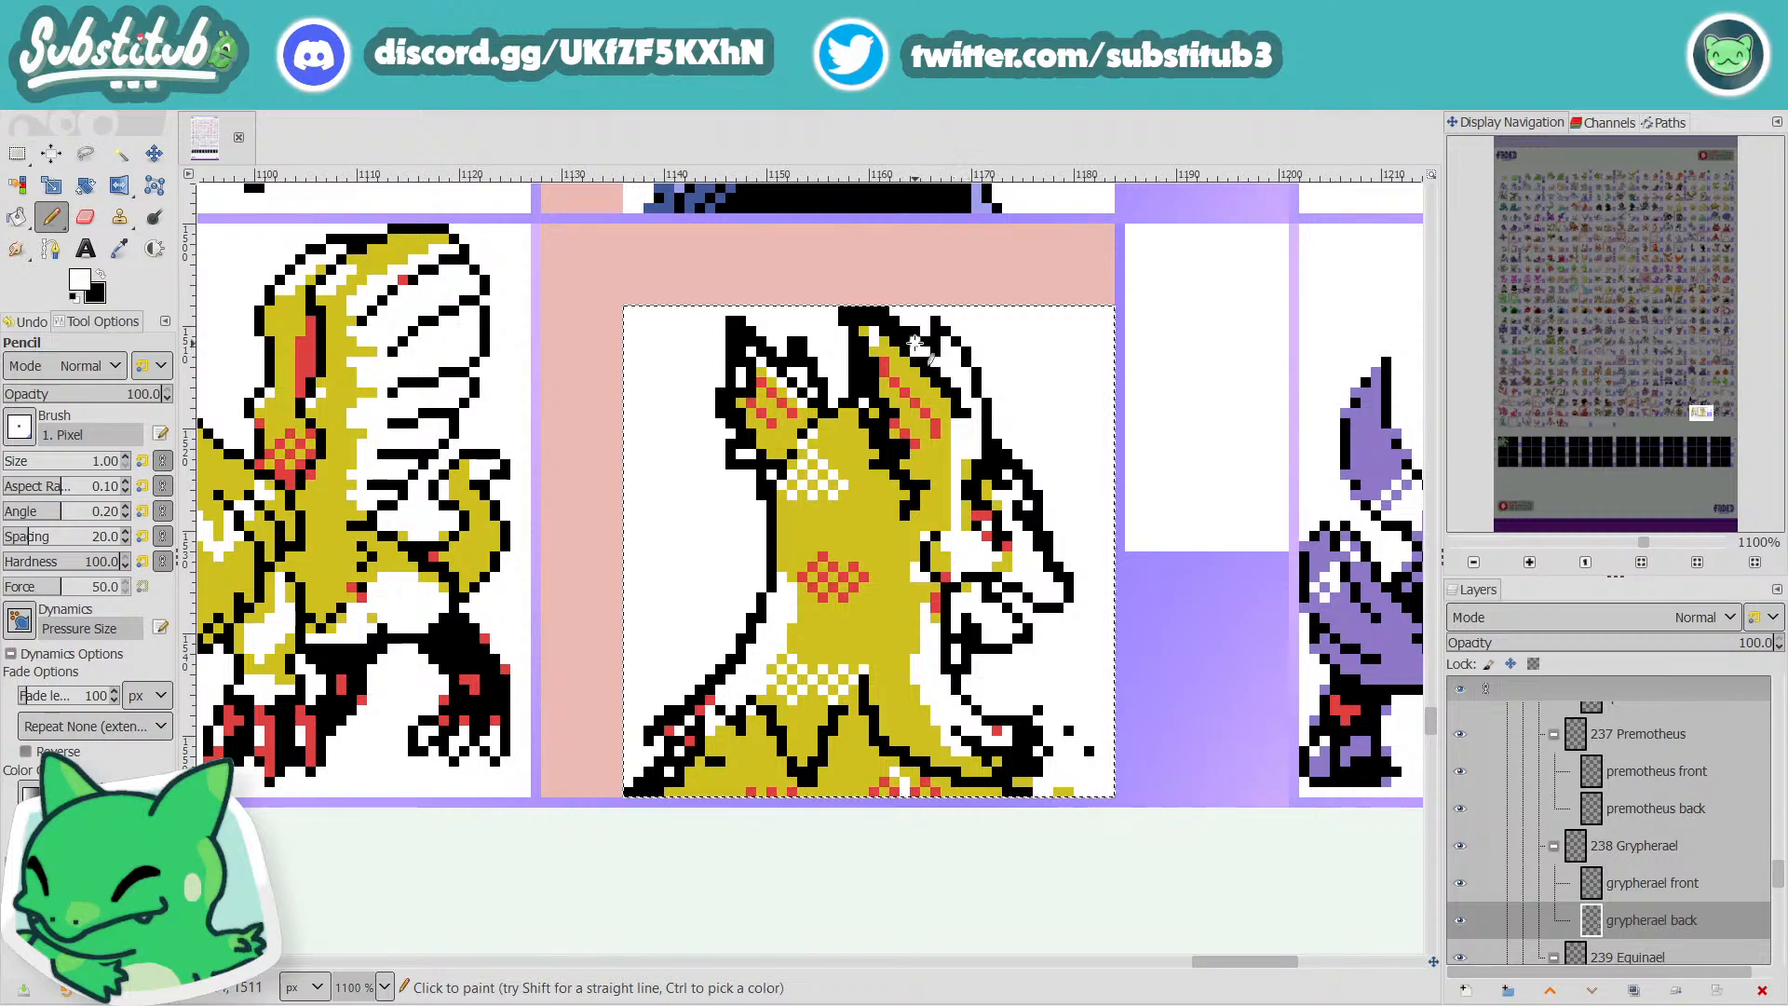
Examine the other creatures' front and back sprites across the sheet for reference and return to the grypherael back sprite.
ctrl+scroll(920, 346, down, 2)
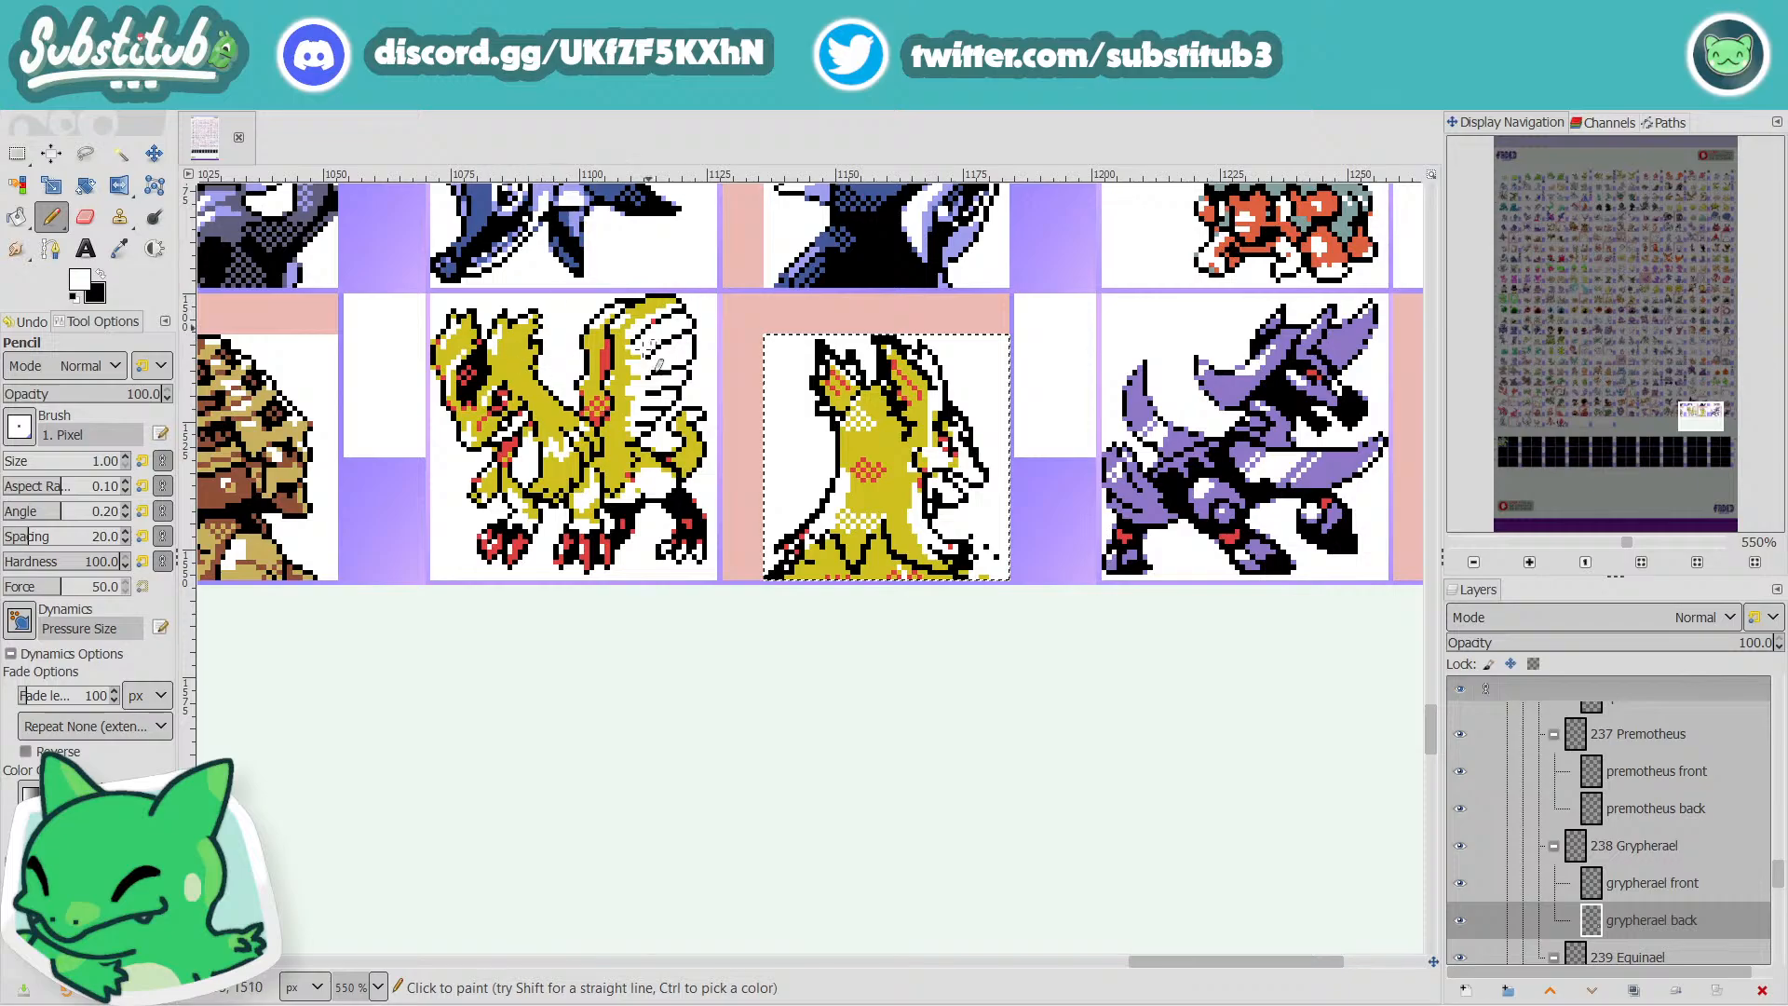
scroll(851, 415, up, 3)
ctrl+scroll(851, 415, down, 3)
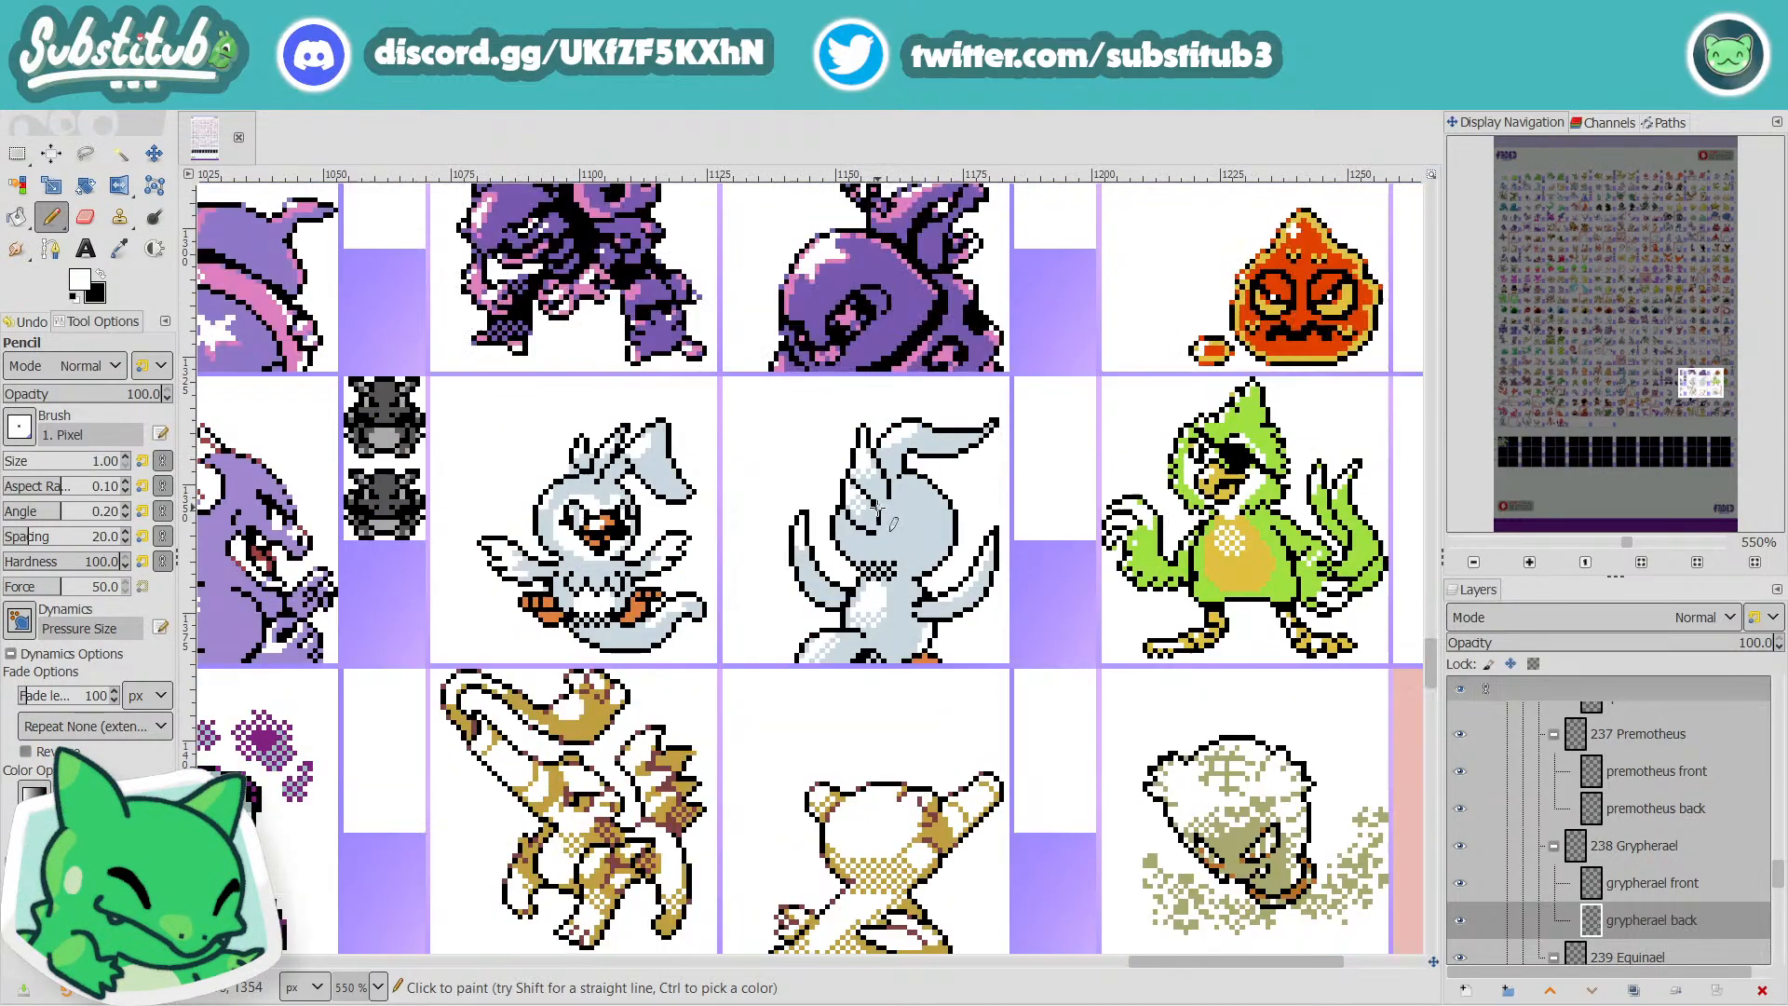
ctrl+scroll(747, 500, down, 1)
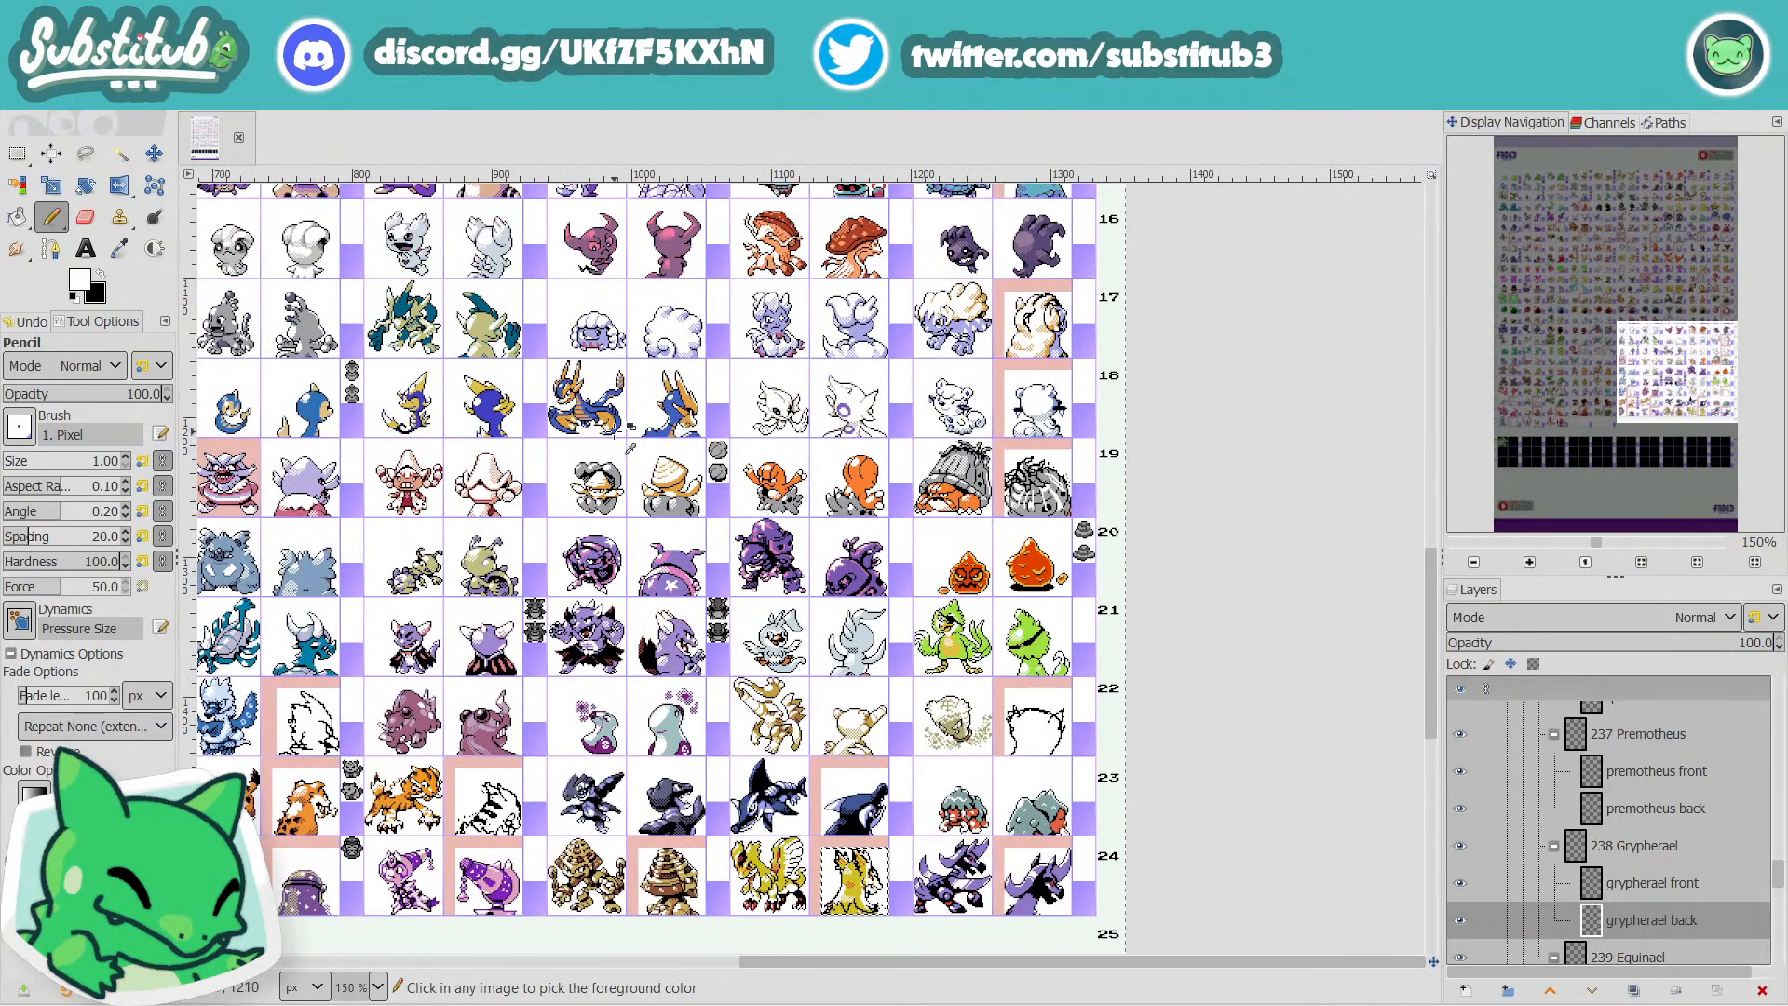
ctrl+scroll(419, 241, up, 7)
ctrl+scroll(463, 383, down, 2)
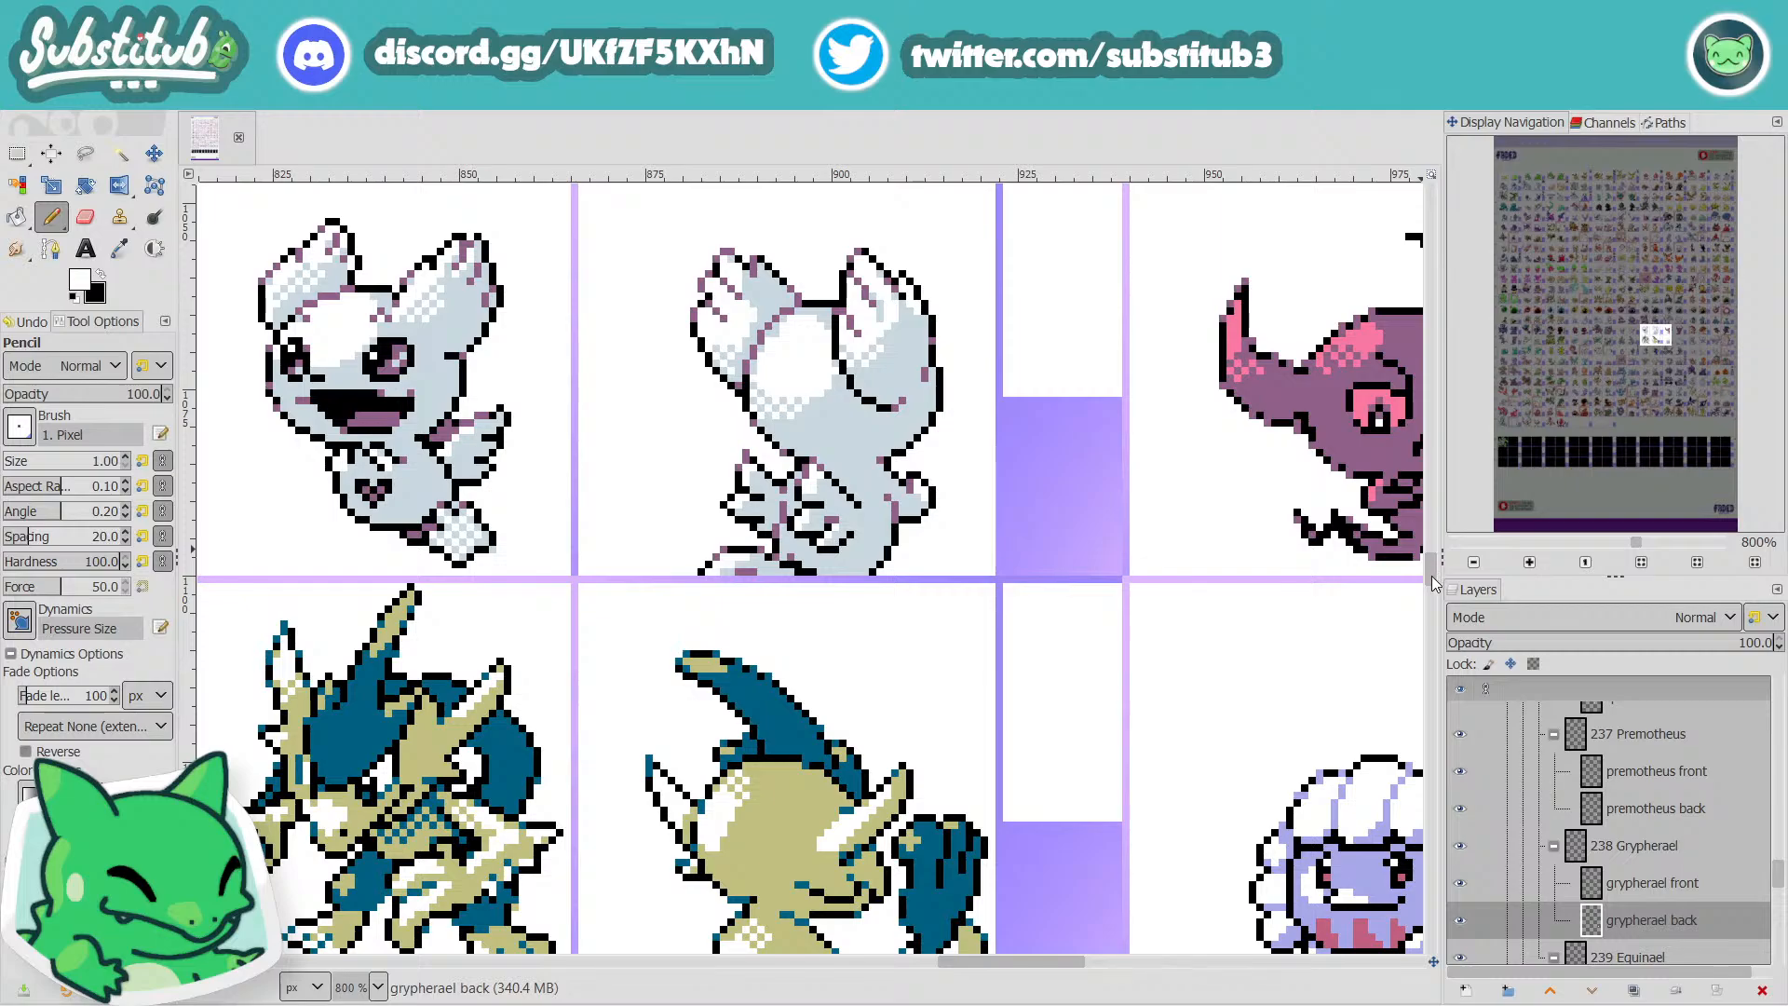
scroll(1434, 582, up, 1)
scroll(1434, 582, down, 7)
scroll(1437, 570, up, 9)
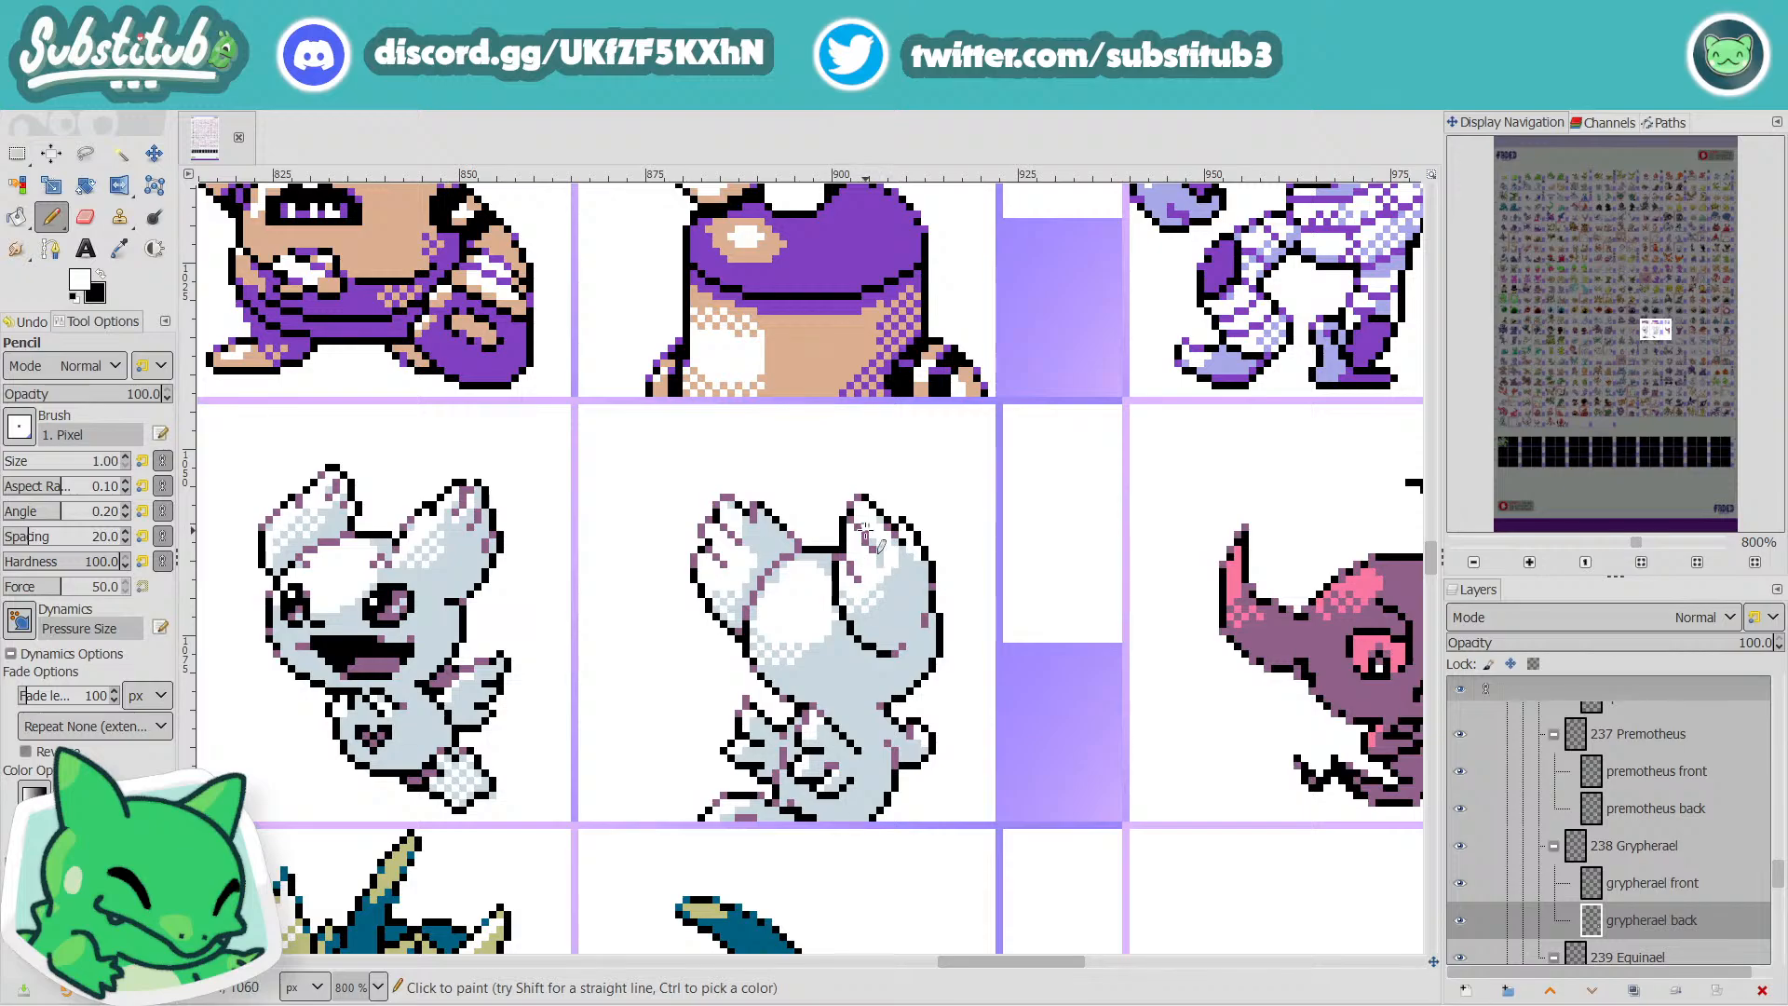
scroll(866, 535, down, 15)
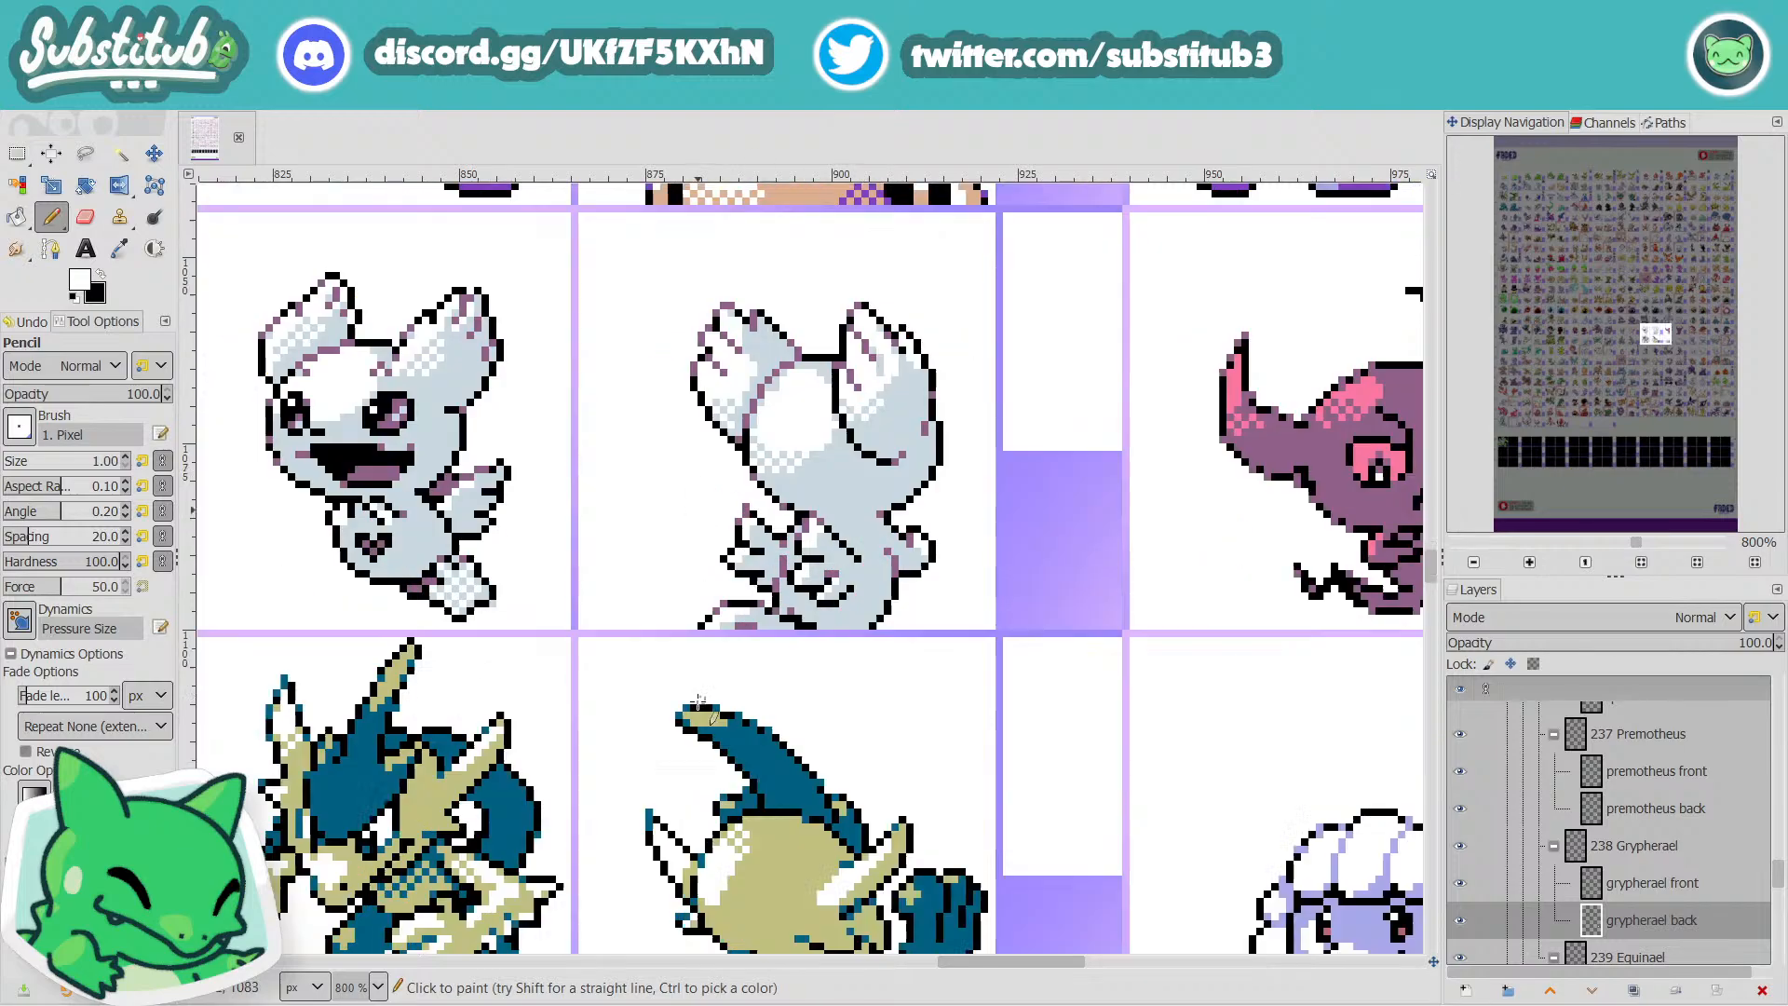
drag(1047, 957, 1442, 956)
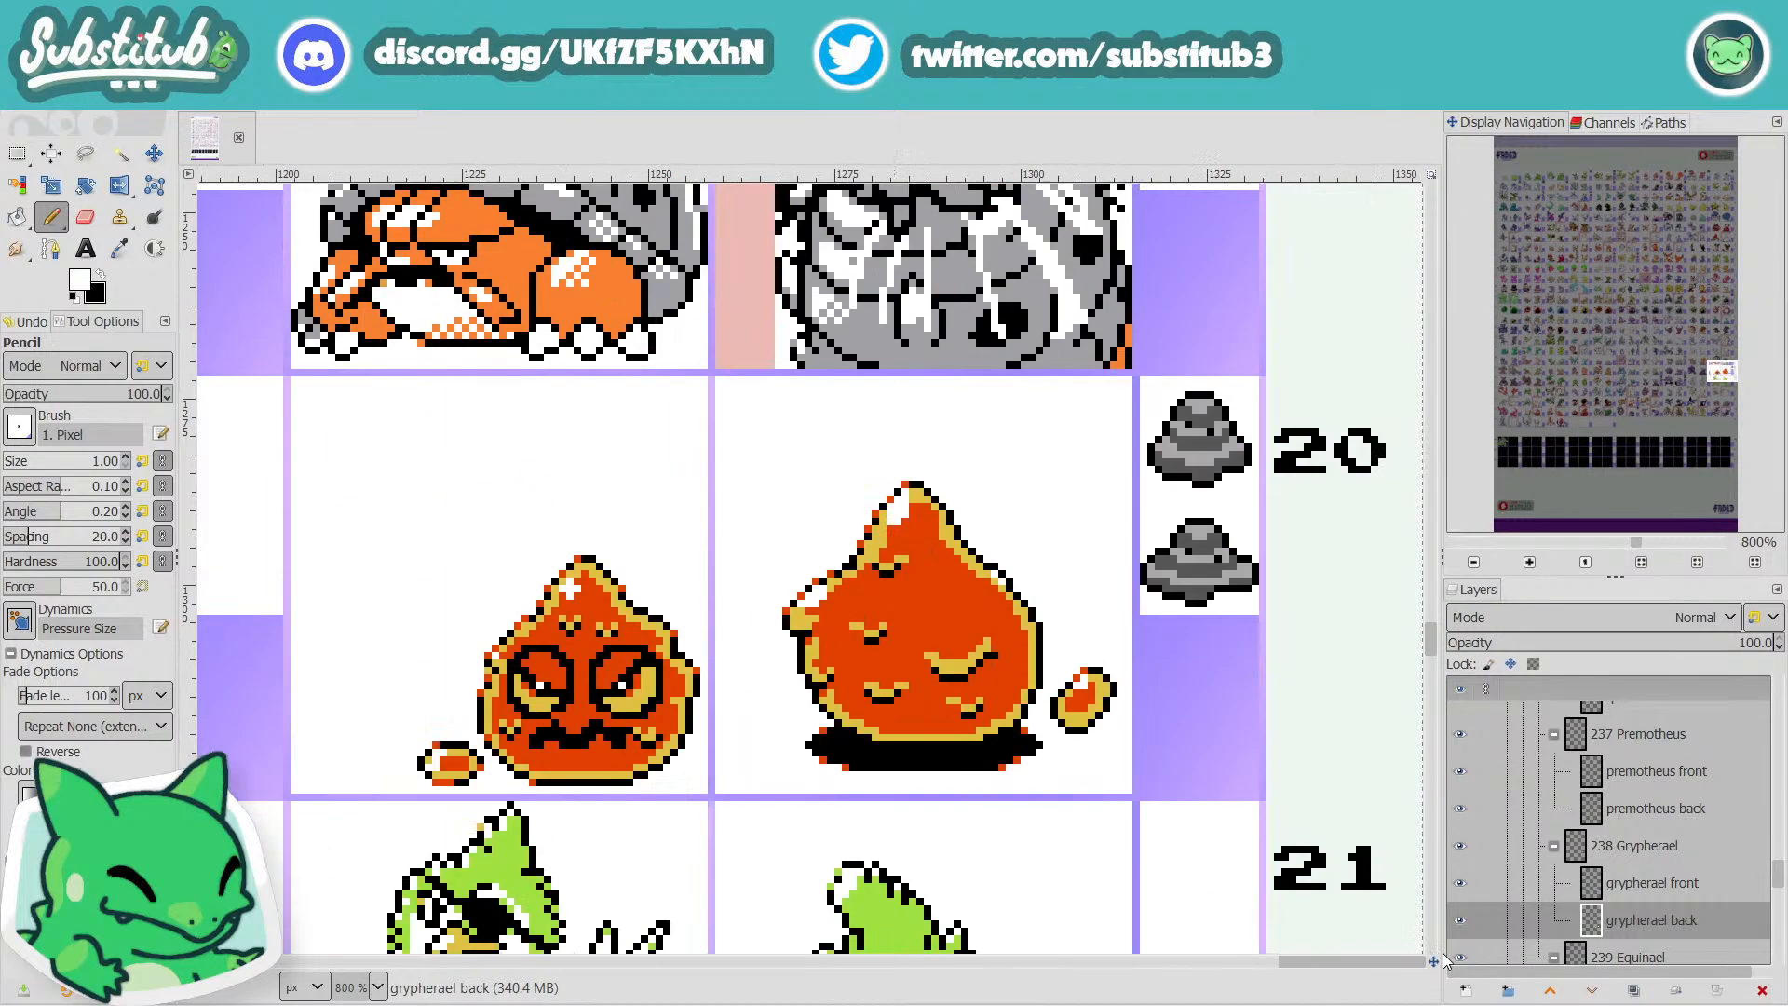
scroll(868, 771, down, 18)
scroll(880, 780, down, 6)
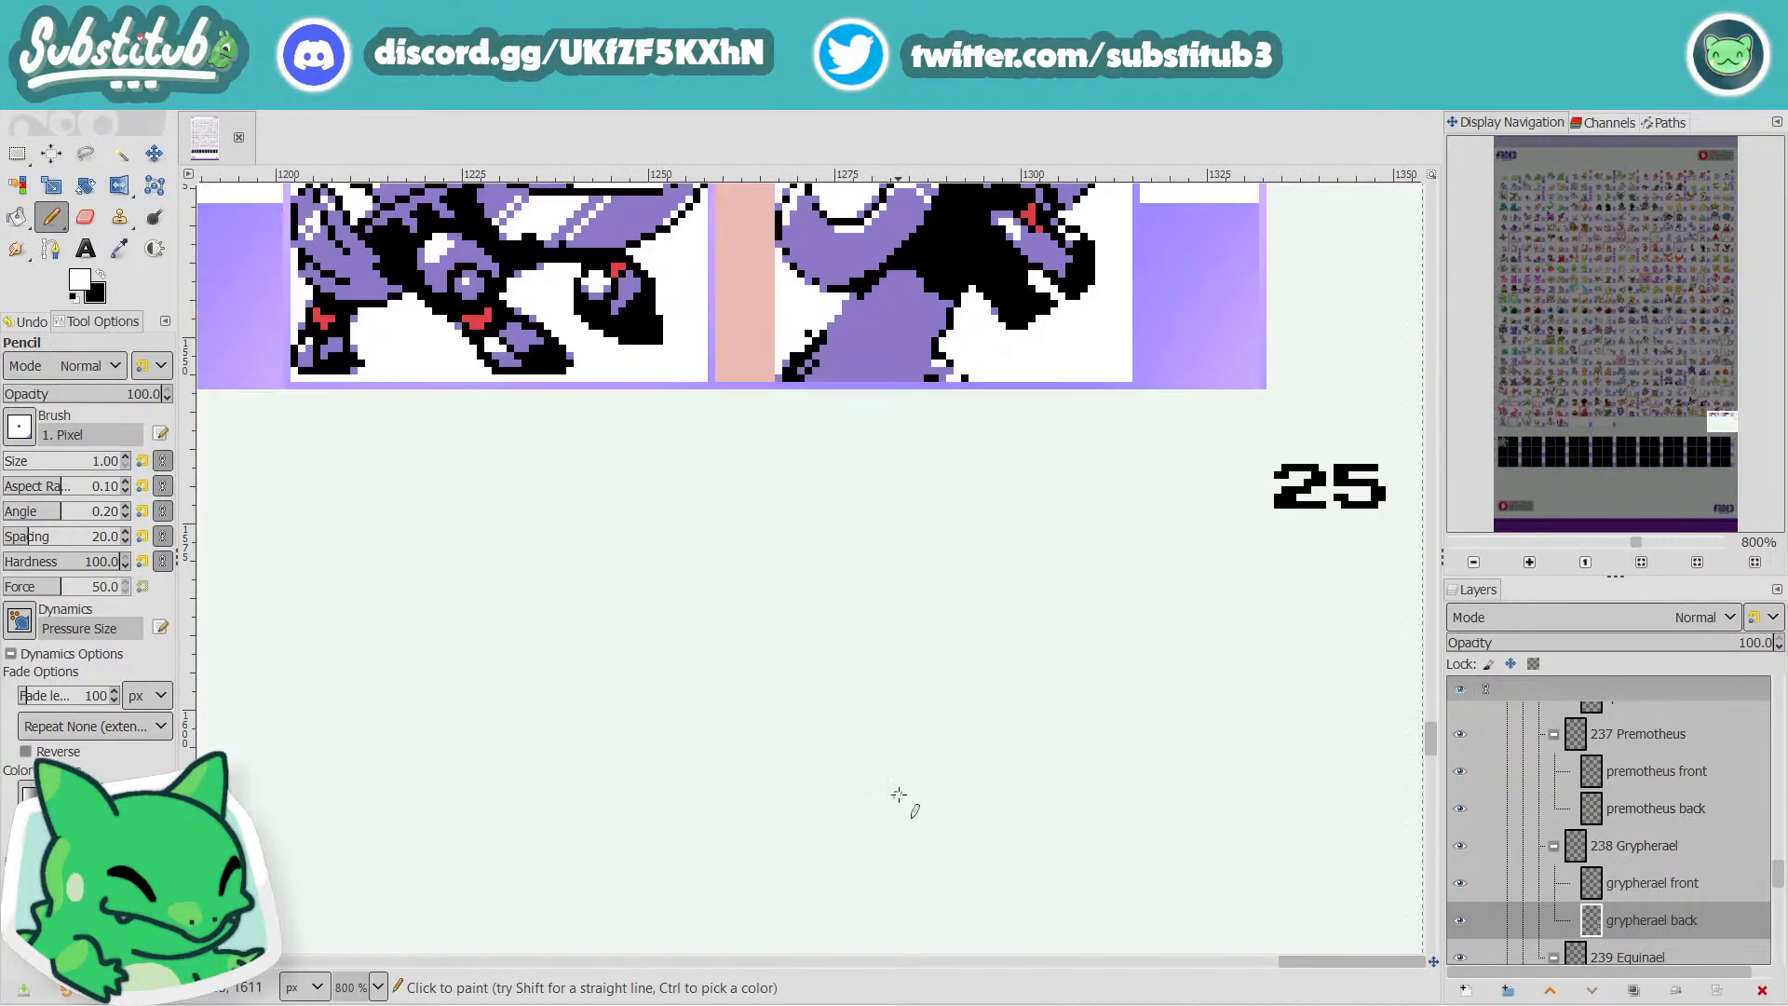
scroll(902, 798, up, 4)
drag(1335, 968, 1172, 968)
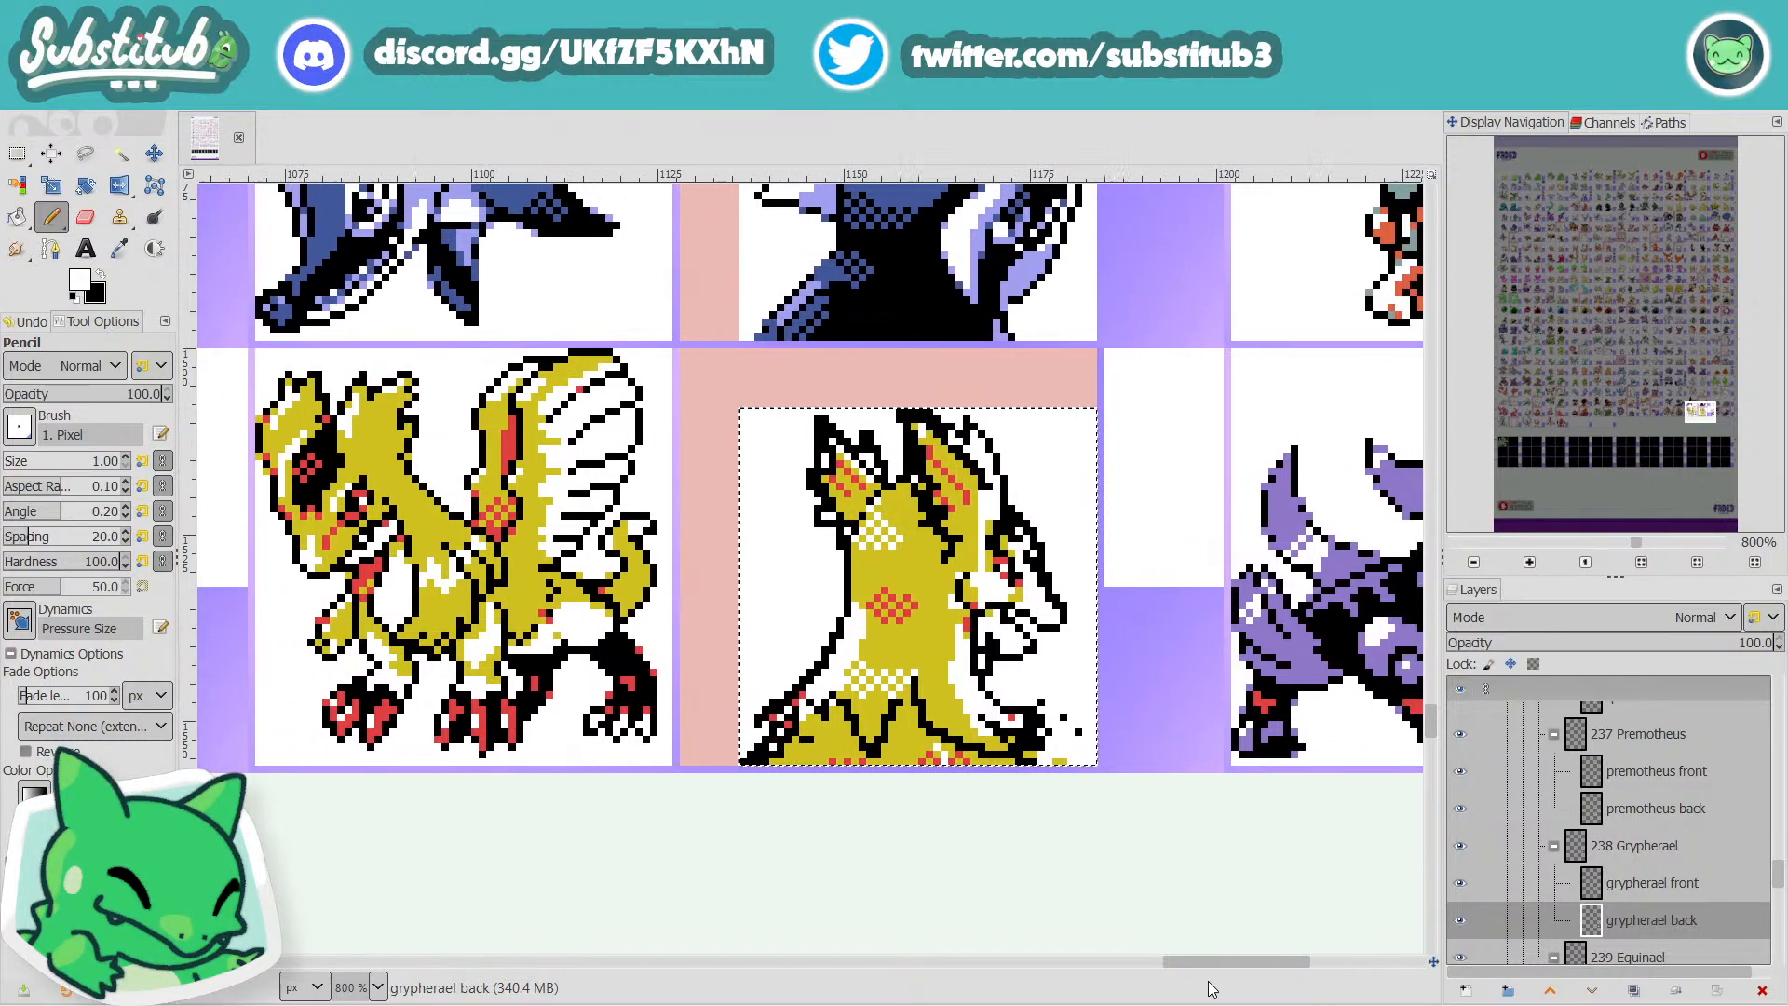
Clean up the tip of the grypherael back sprite's right ear with white pixels inside its black outline.
scroll(960, 442, up, 1)
scroll(959, 442, up, 1)
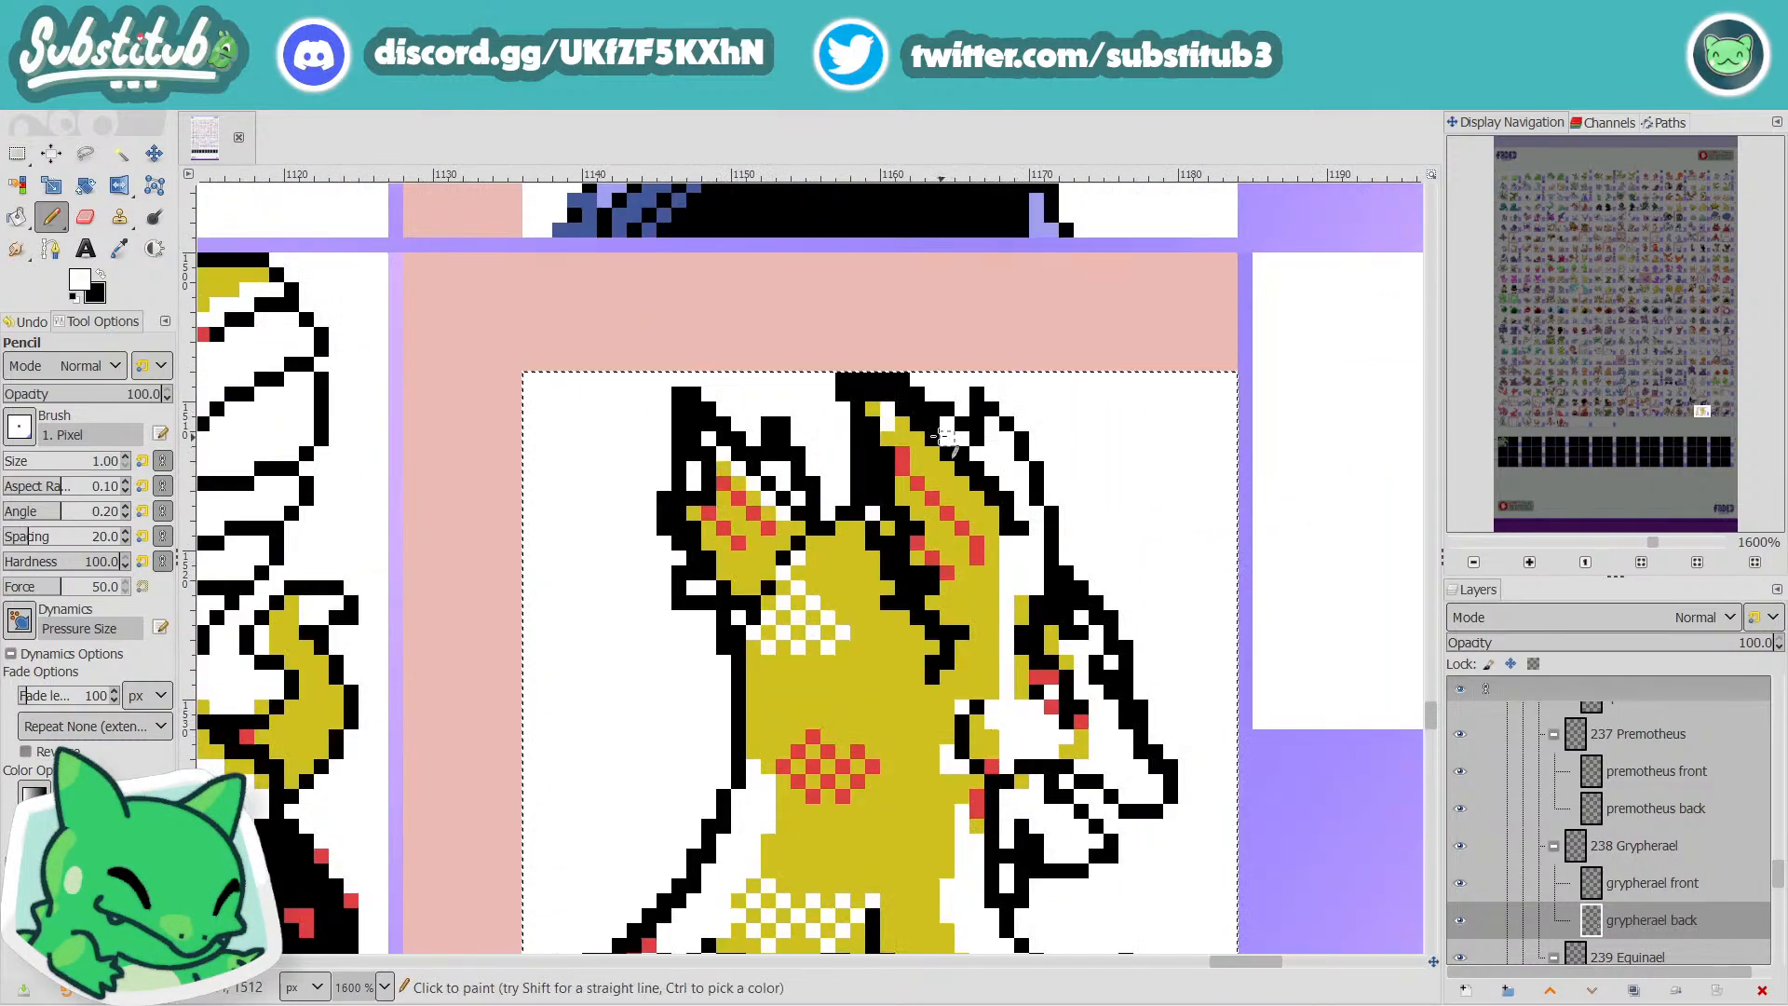
key(x)
key(x)
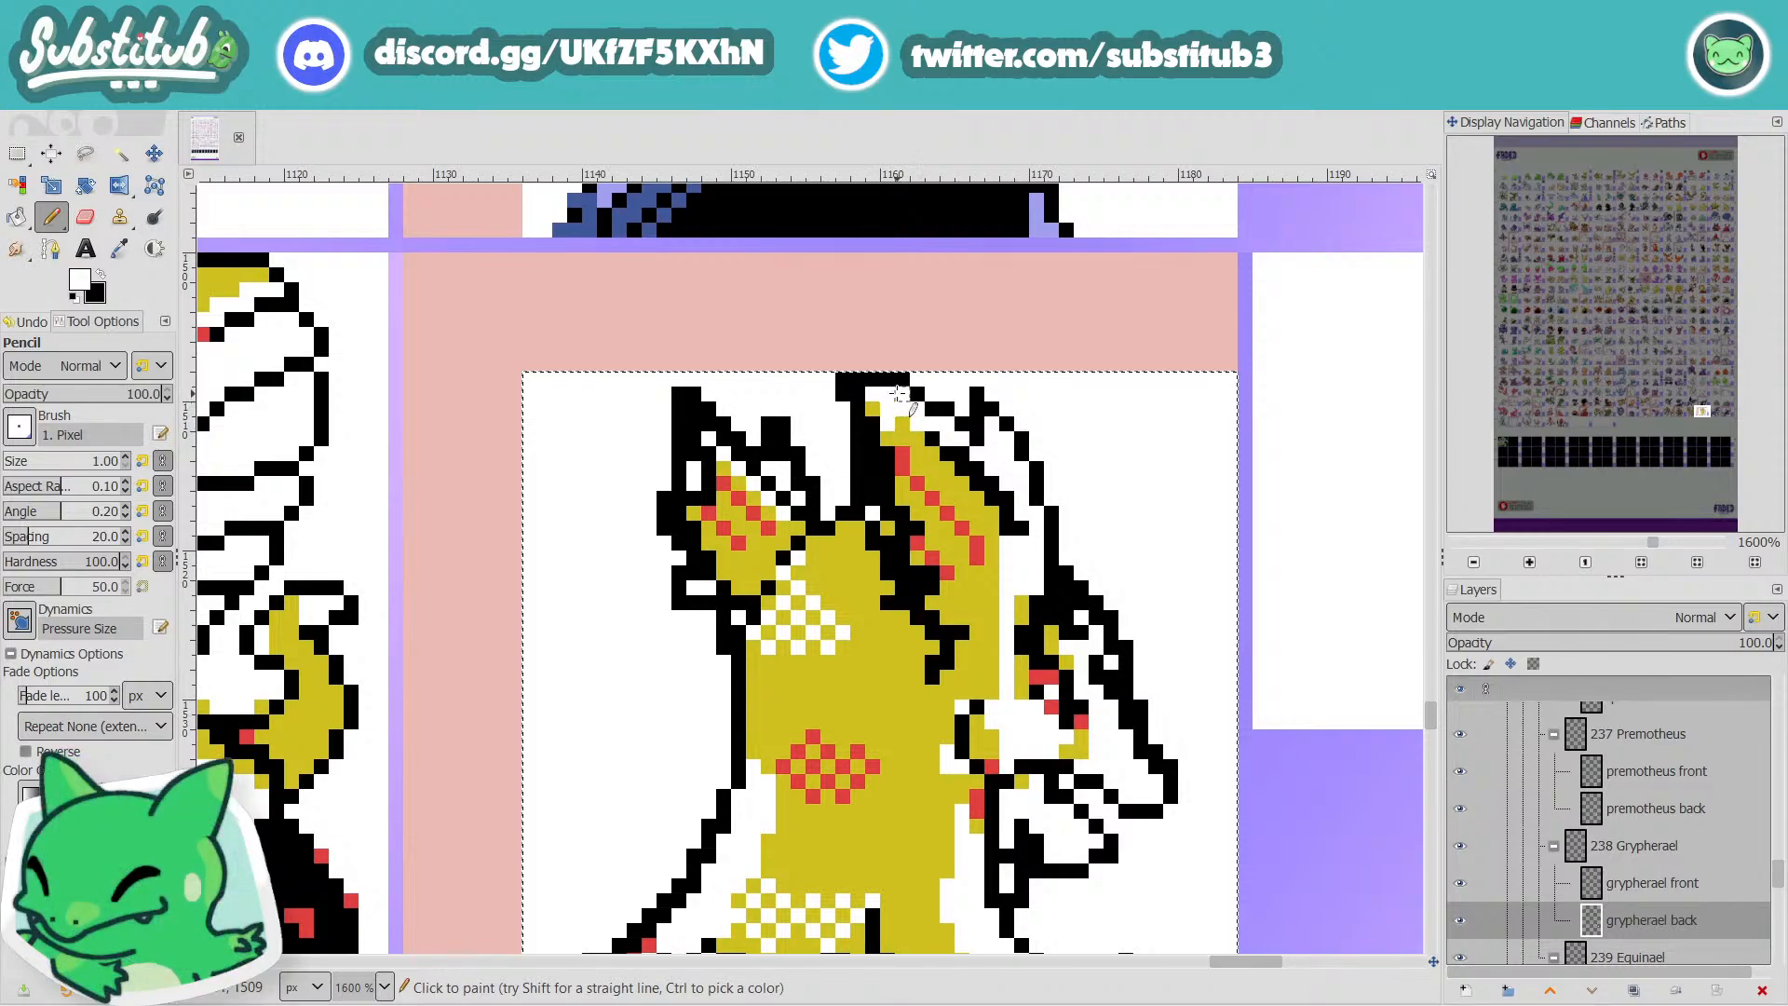
Thin the right ear's left edge, paint its outer black outline and most of its red stripes white, and save the image.
scroll(897, 394, down, 4)
scroll(994, 458, up, 5)
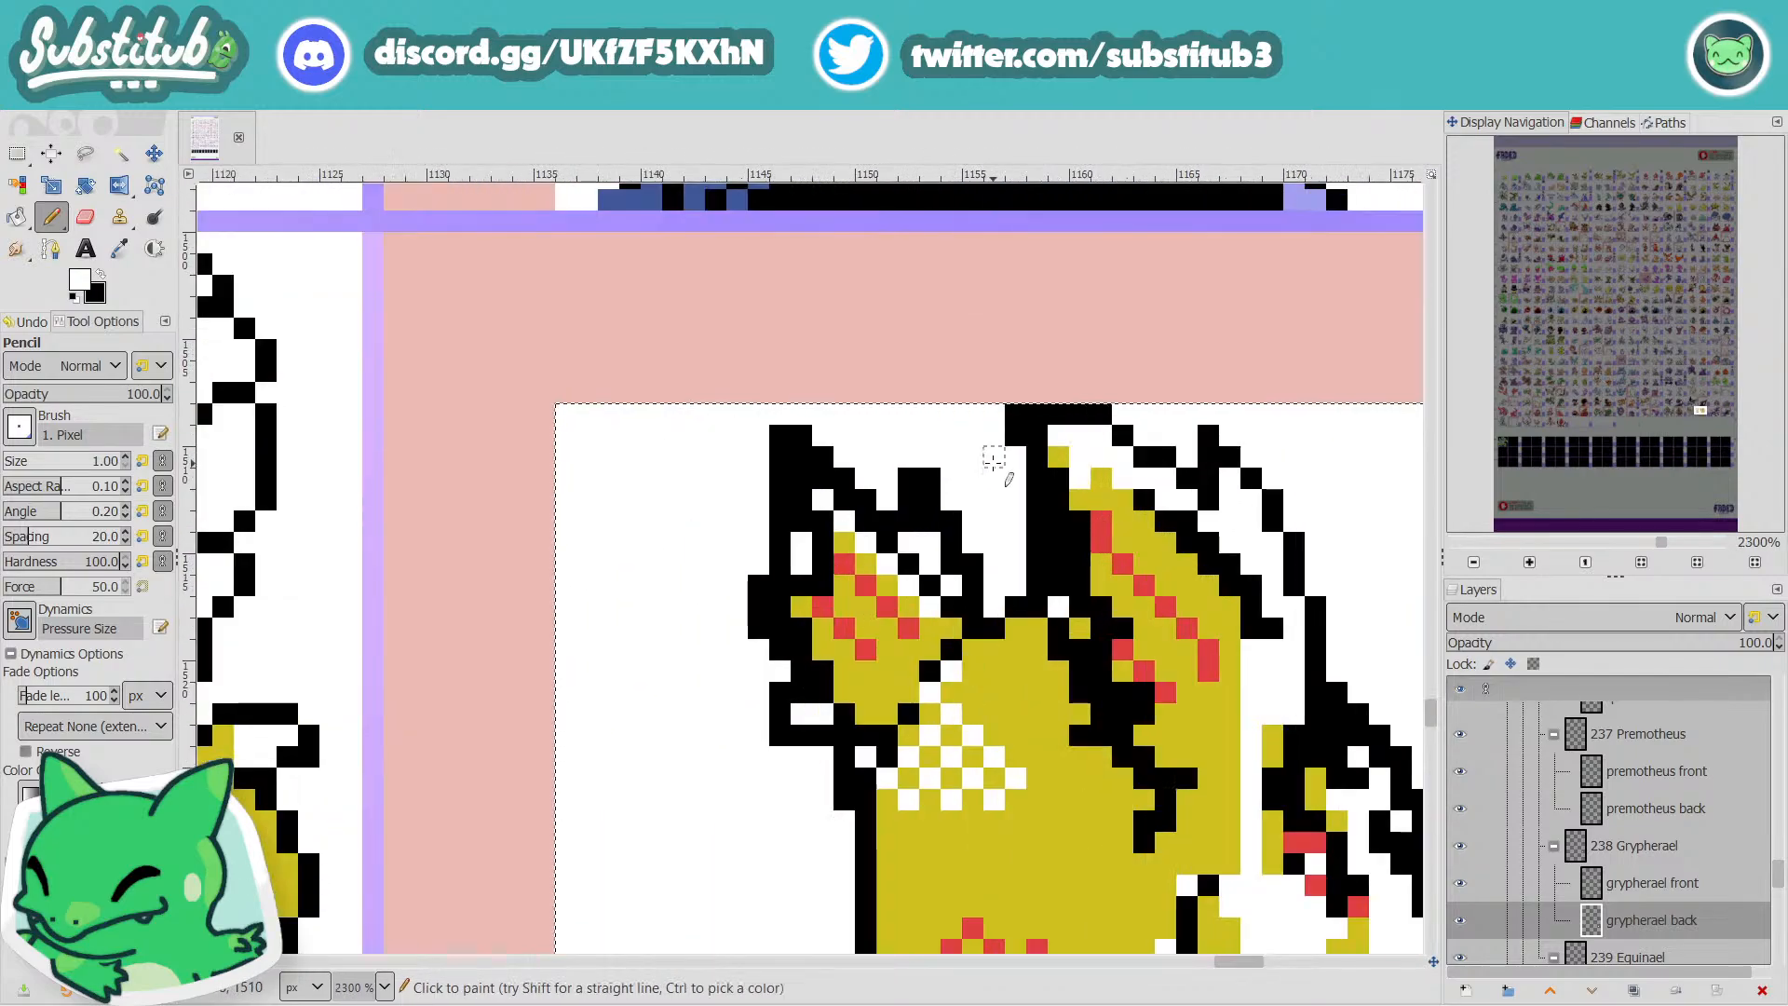
drag(1016, 413, 1016, 435)
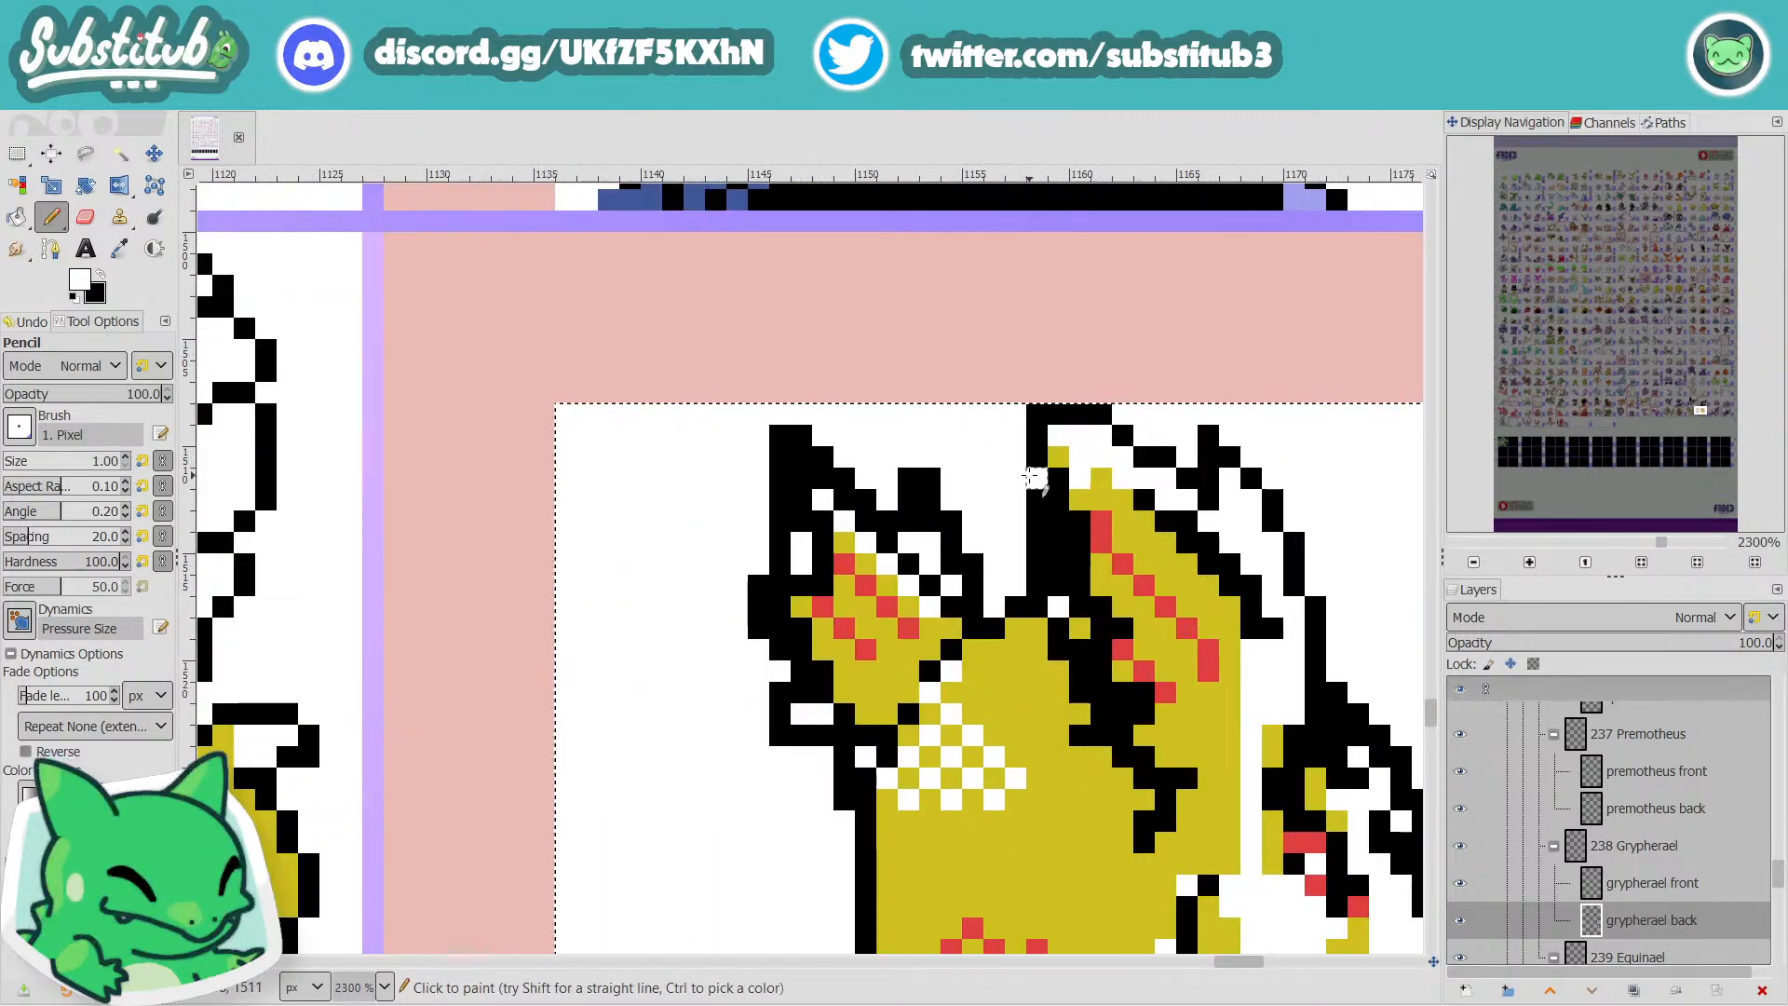
mouse_move(1082, 538)
mouse_down()
mouse_move(1207, 642)
mouse_move(1144, 520)
mouse_move(1192, 546)
mouse_move(1122, 499)
mouse_move(1222, 559)
mouse_move(1206, 543)
mouse_move(1281, 628)
mouse_move(1235, 619)
mouse_up()
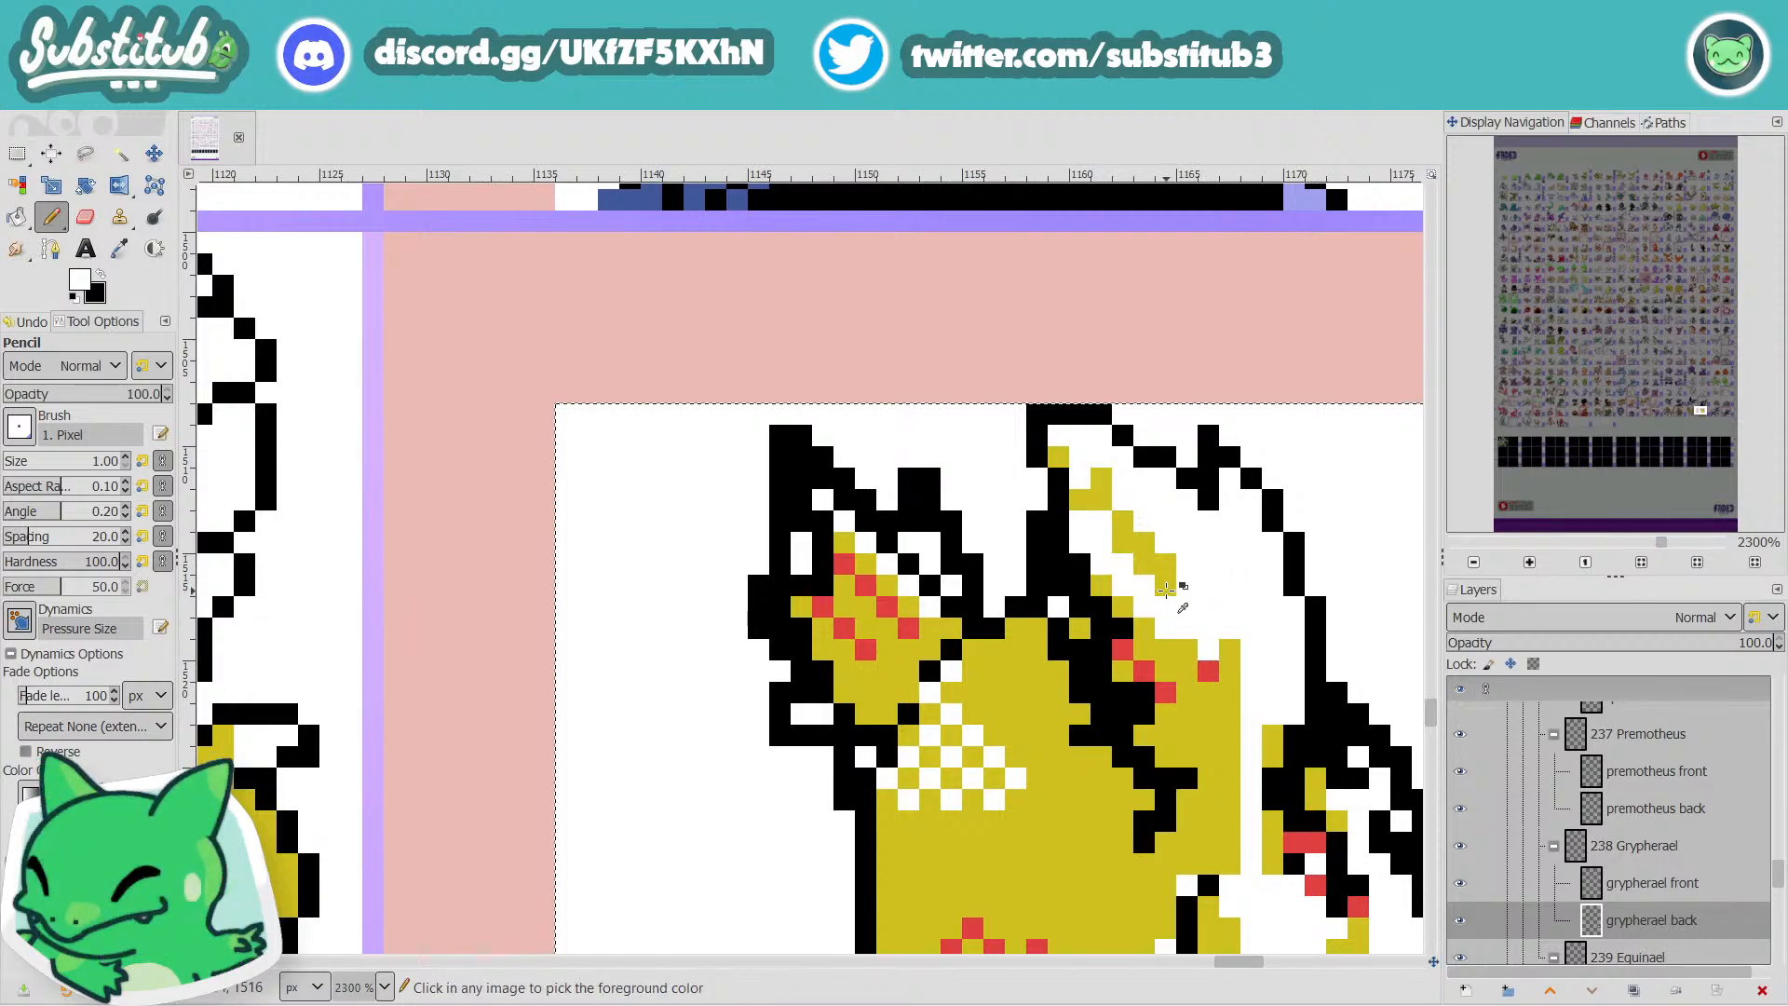
scroll(1235, 619, down, 4)
key(ctrl+s)
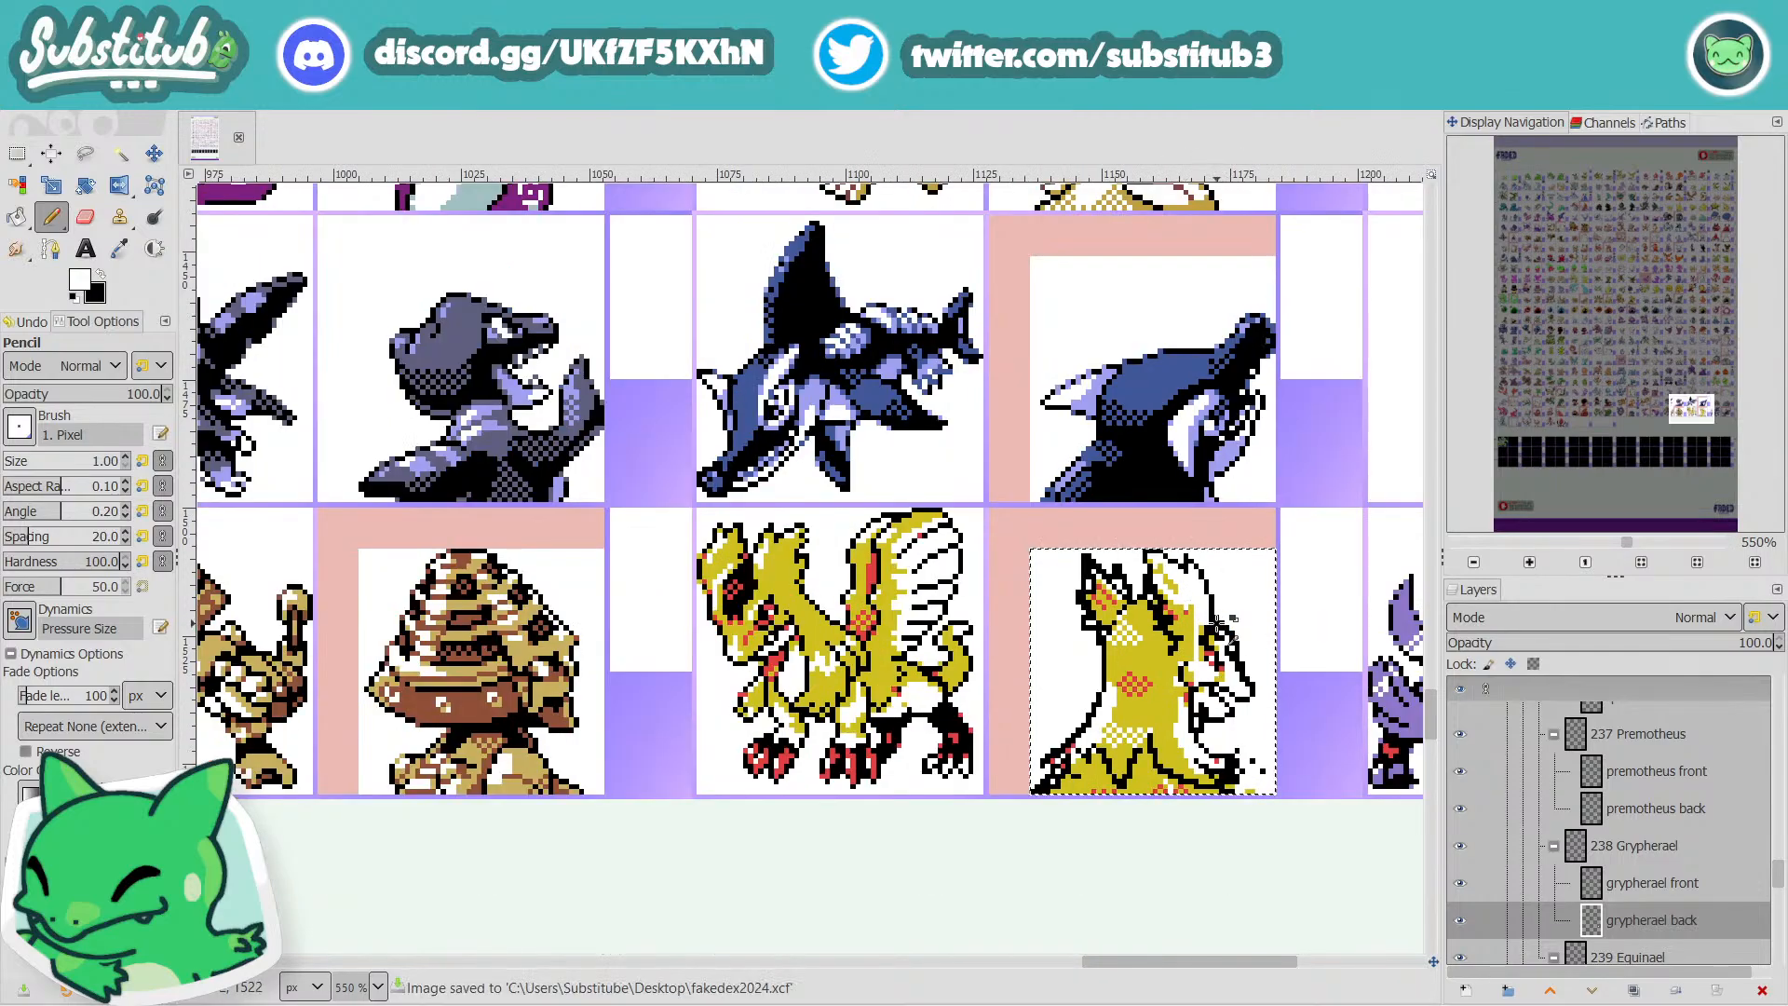
scroll(1221, 622, up, 2)
scroll(1221, 622, up, 2)
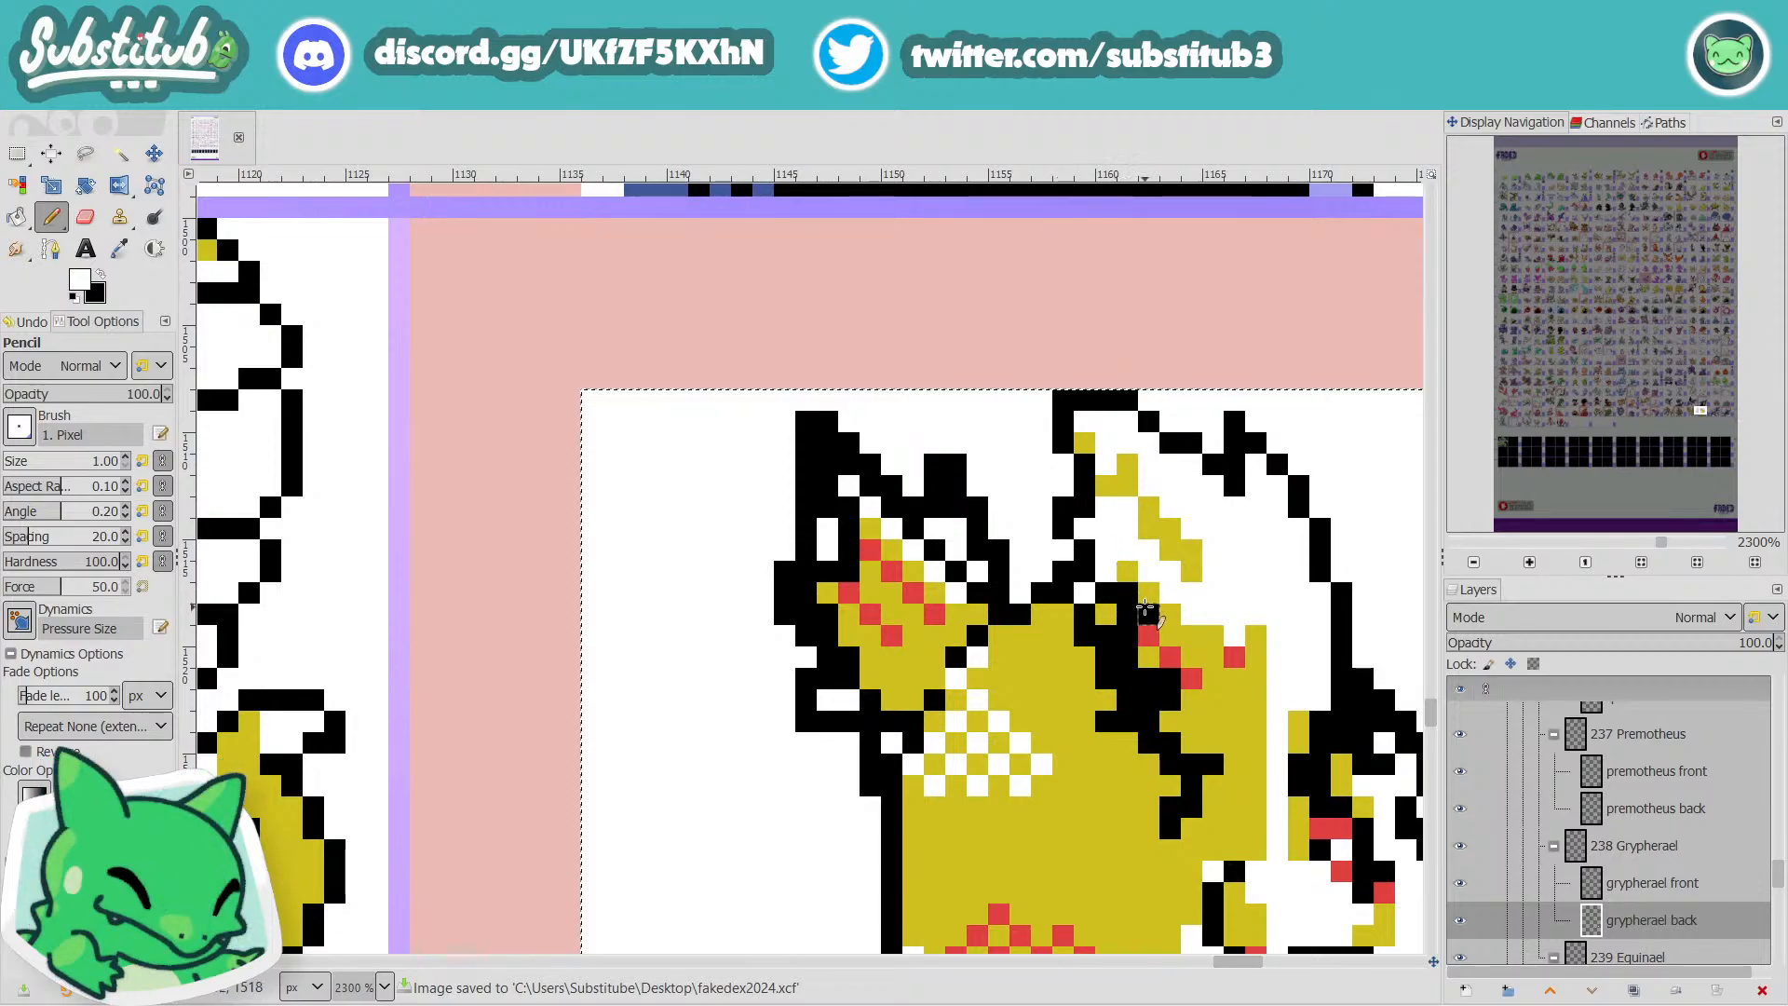
key(ctrl+x)
key(ctrl+z)
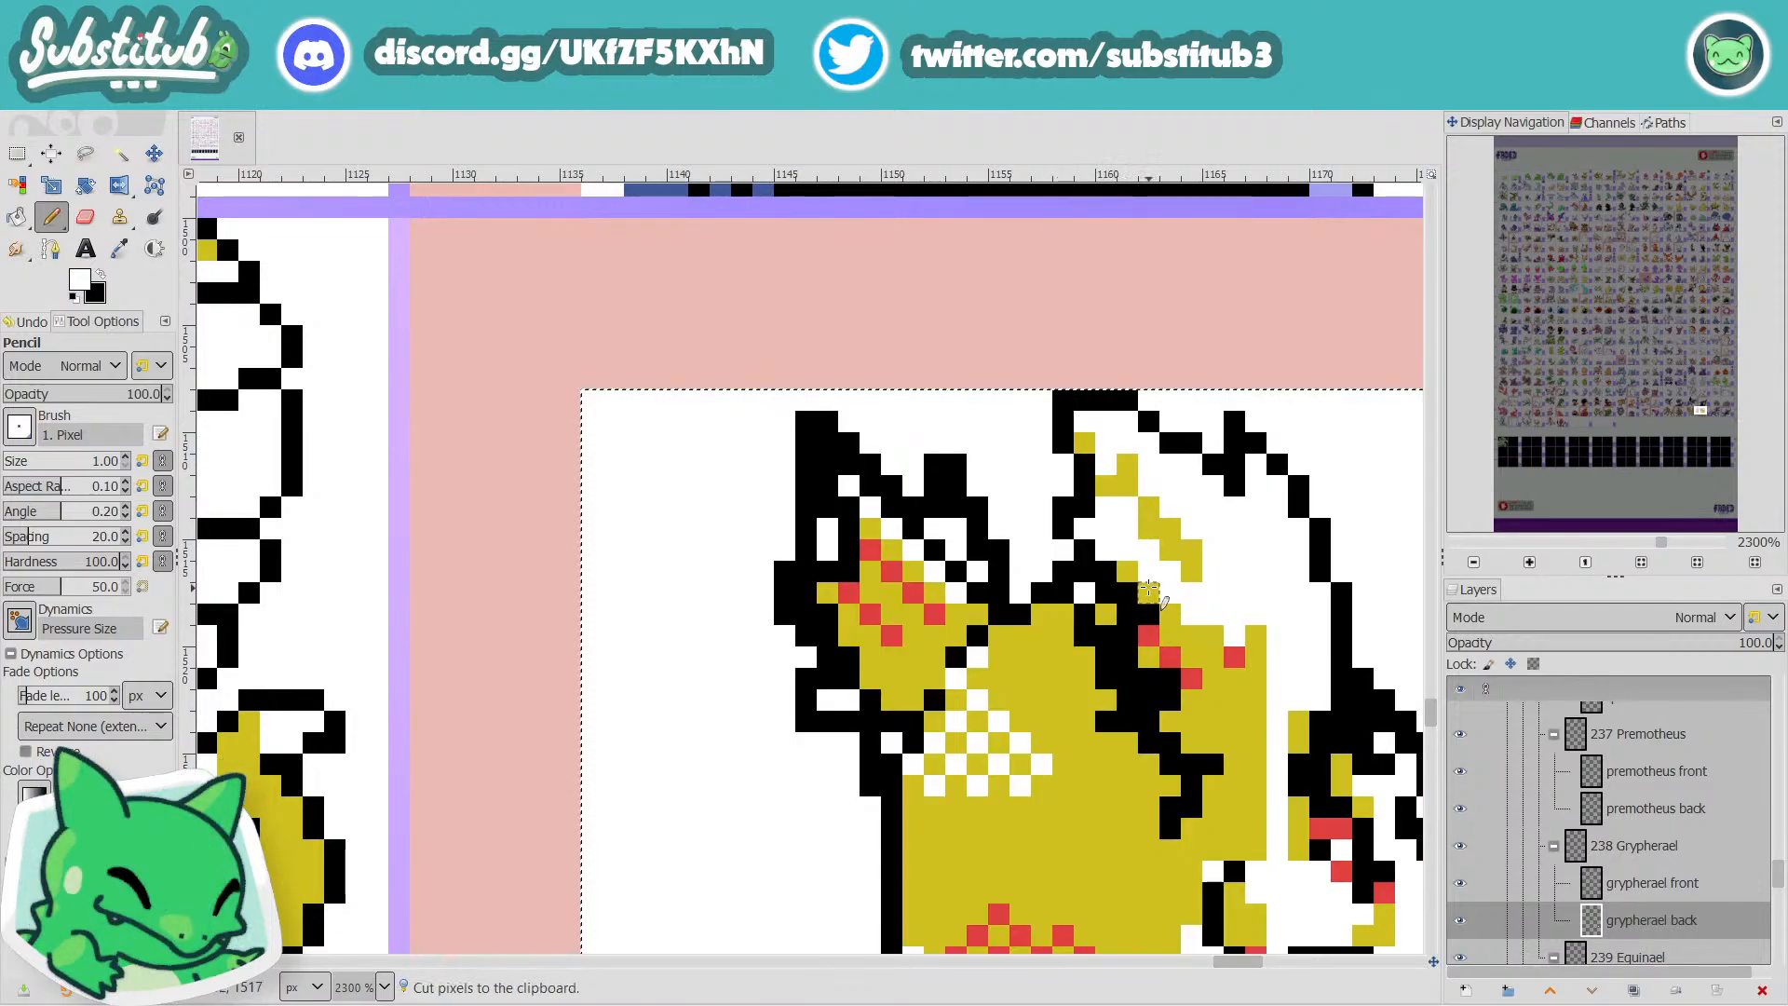
Paint the thick black and red patch below the grypherael back sprite's crest white and redraw a thin black outline along the neck.
mouse_move(1113, 568)
mouse_down()
mouse_move(1150, 614)
mouse_move(1132, 652)
mouse_move(1089, 638)
mouse_move(1108, 677)
mouse_up()
scroll(1137, 688, down, 2)
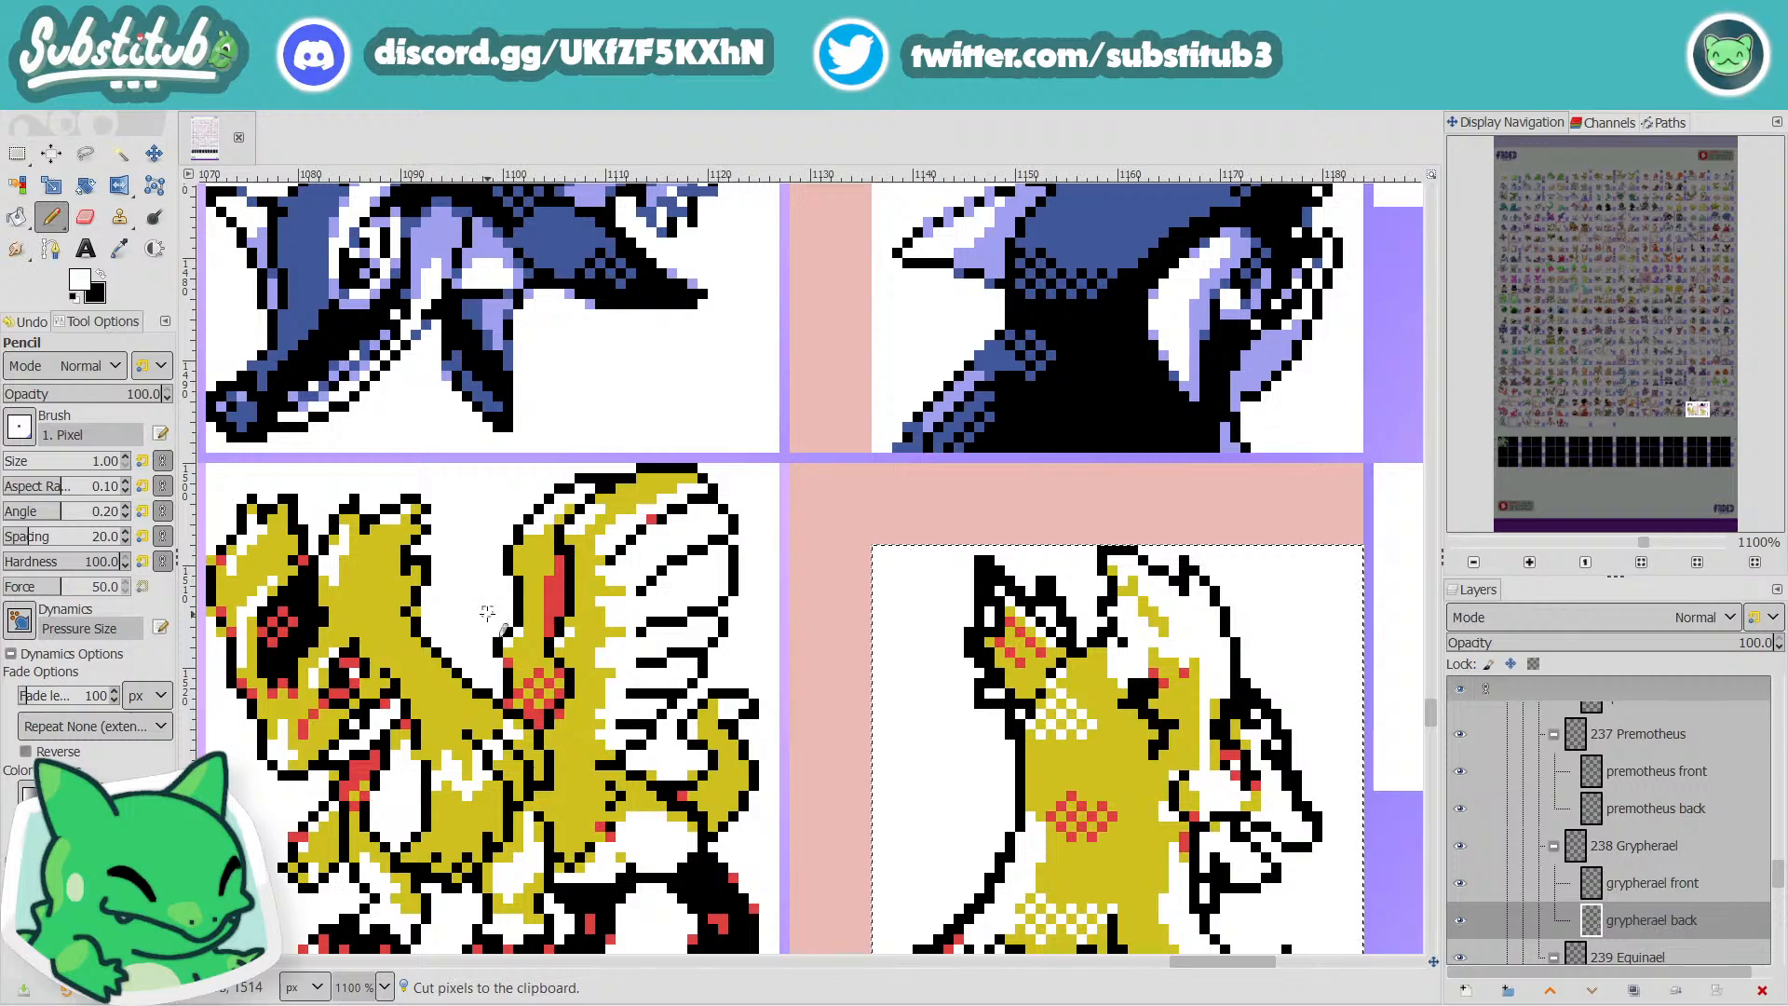
scroll(1208, 475, up, 2)
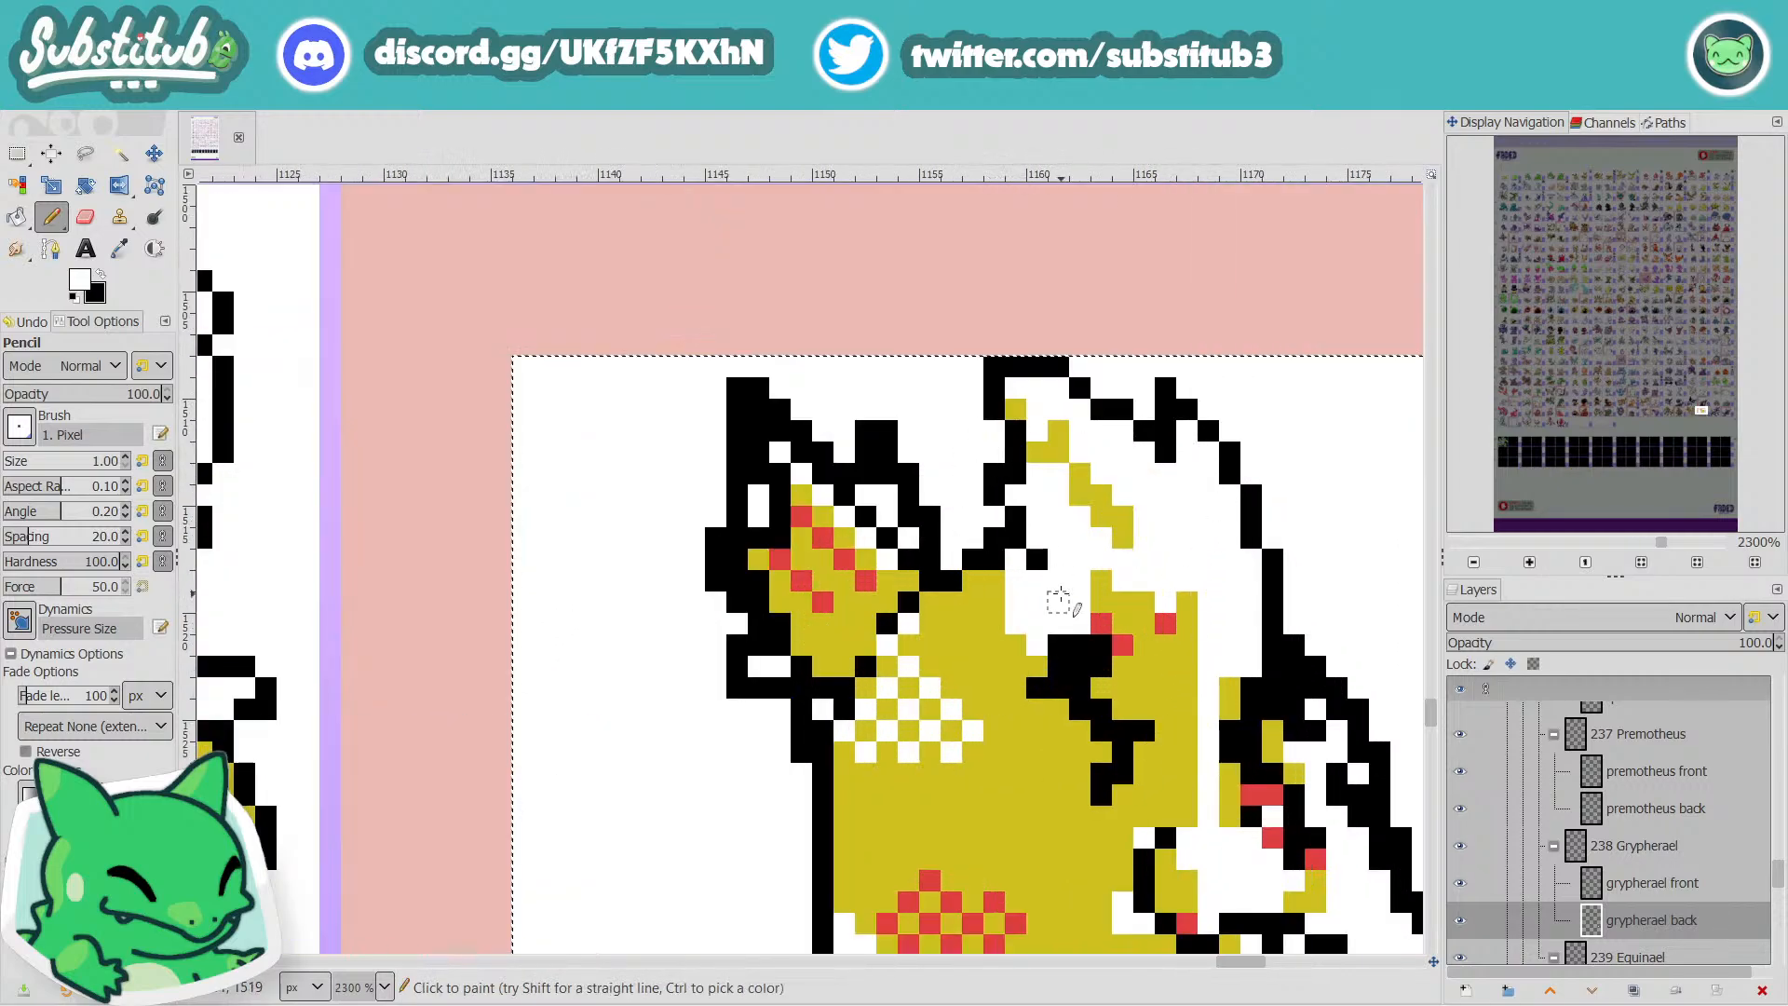
key(x)
mouse_move(1039, 583)
mouse_down()
mouse_move(1056, 666)
mouse_move(1066, 646)
mouse_move(1082, 666)
mouse_move(1106, 628)
mouse_move(1144, 645)
mouse_move(1102, 604)
mouse_up()
key(x)
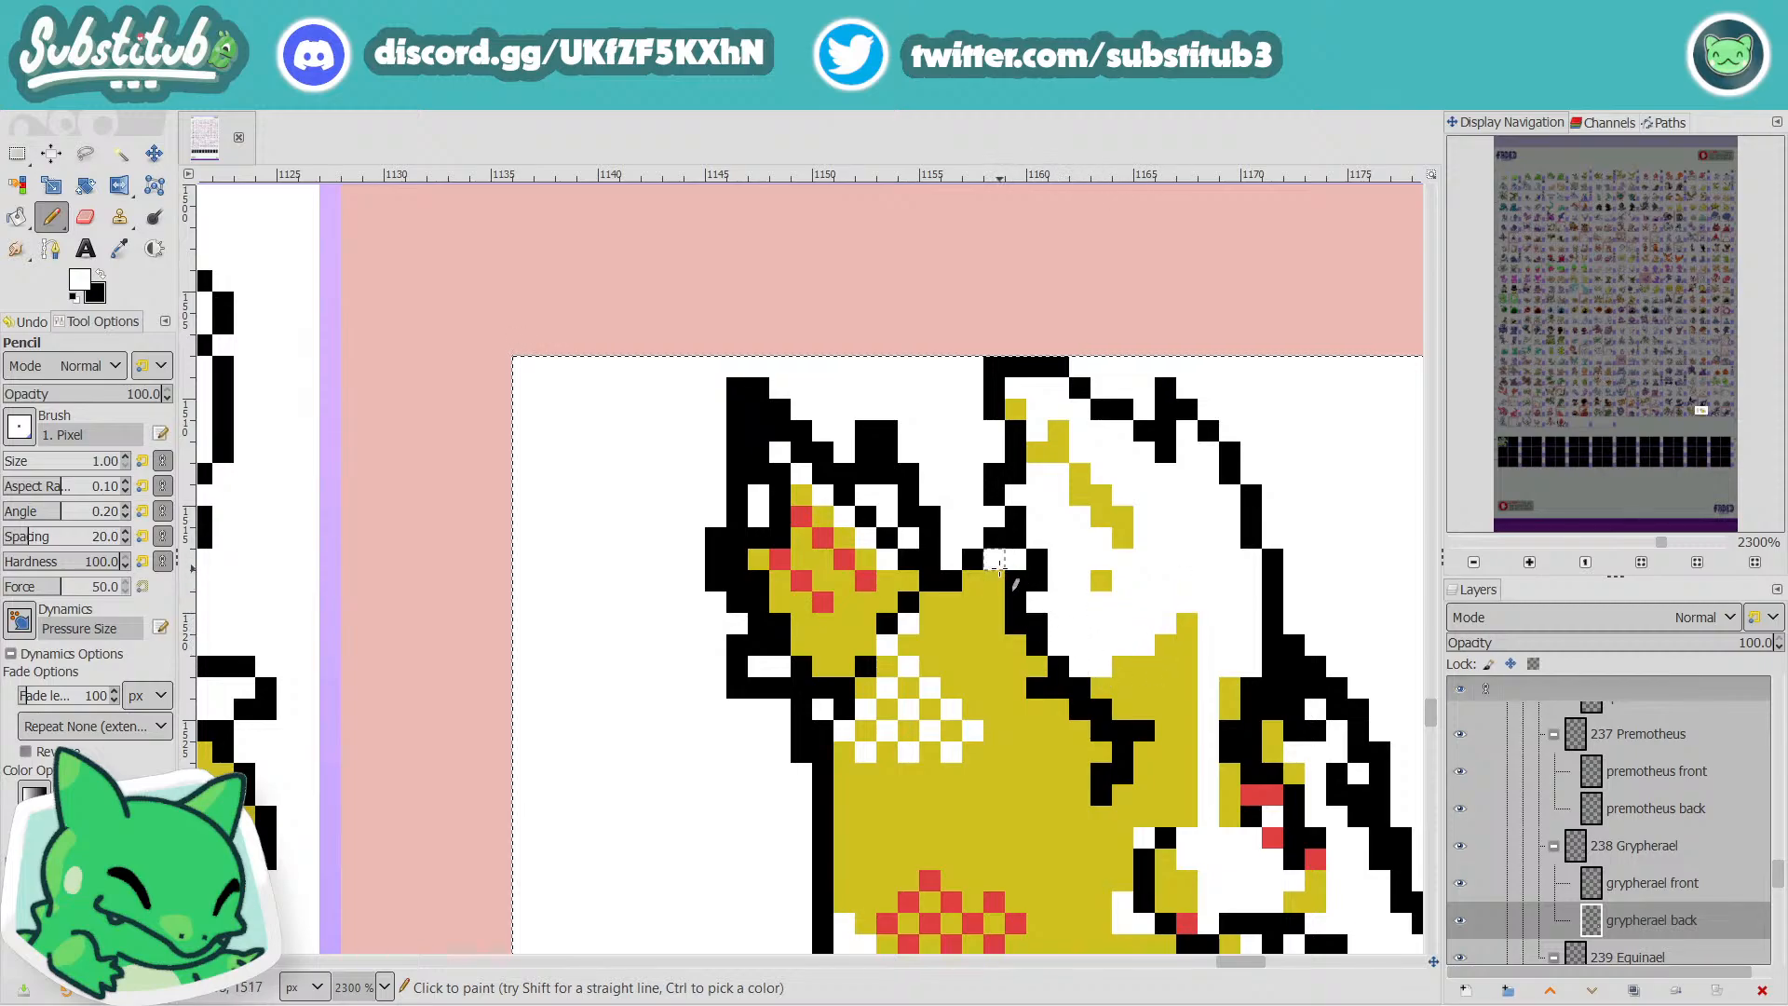
Smooth the stair-steps of the outline between crest and neck with single black and white pixels.
key(x)
click(994, 602)
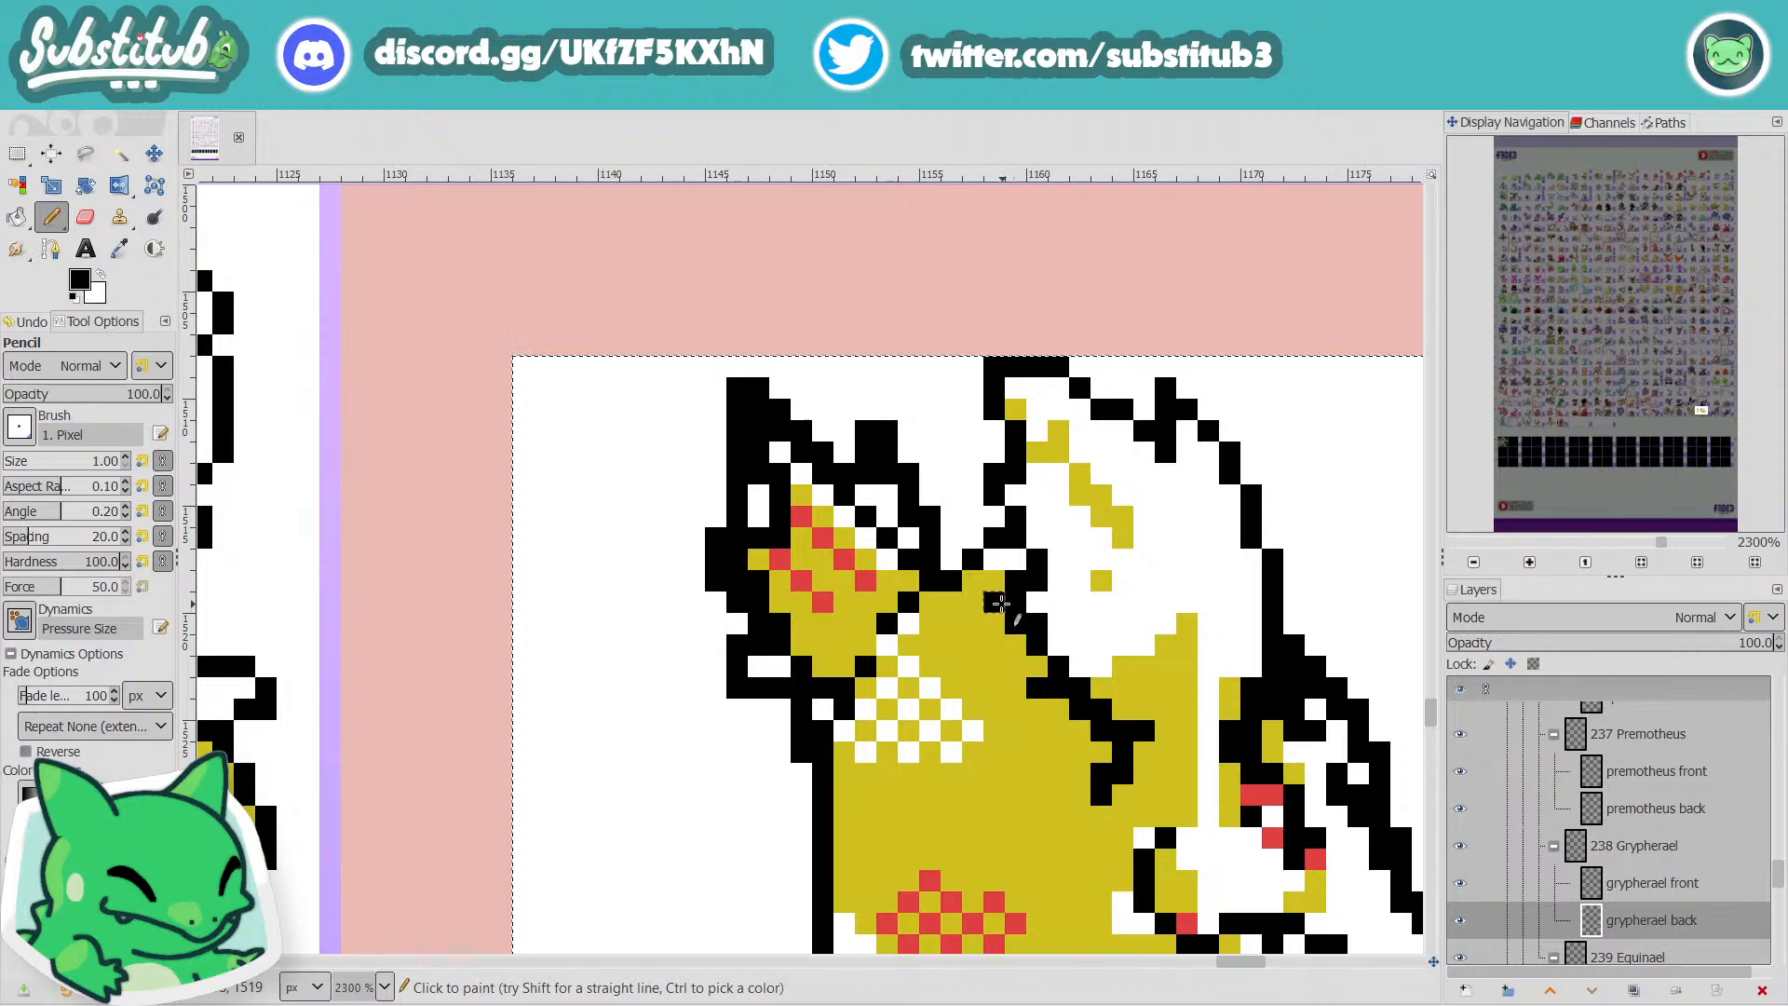
key(x)
click(1038, 688)
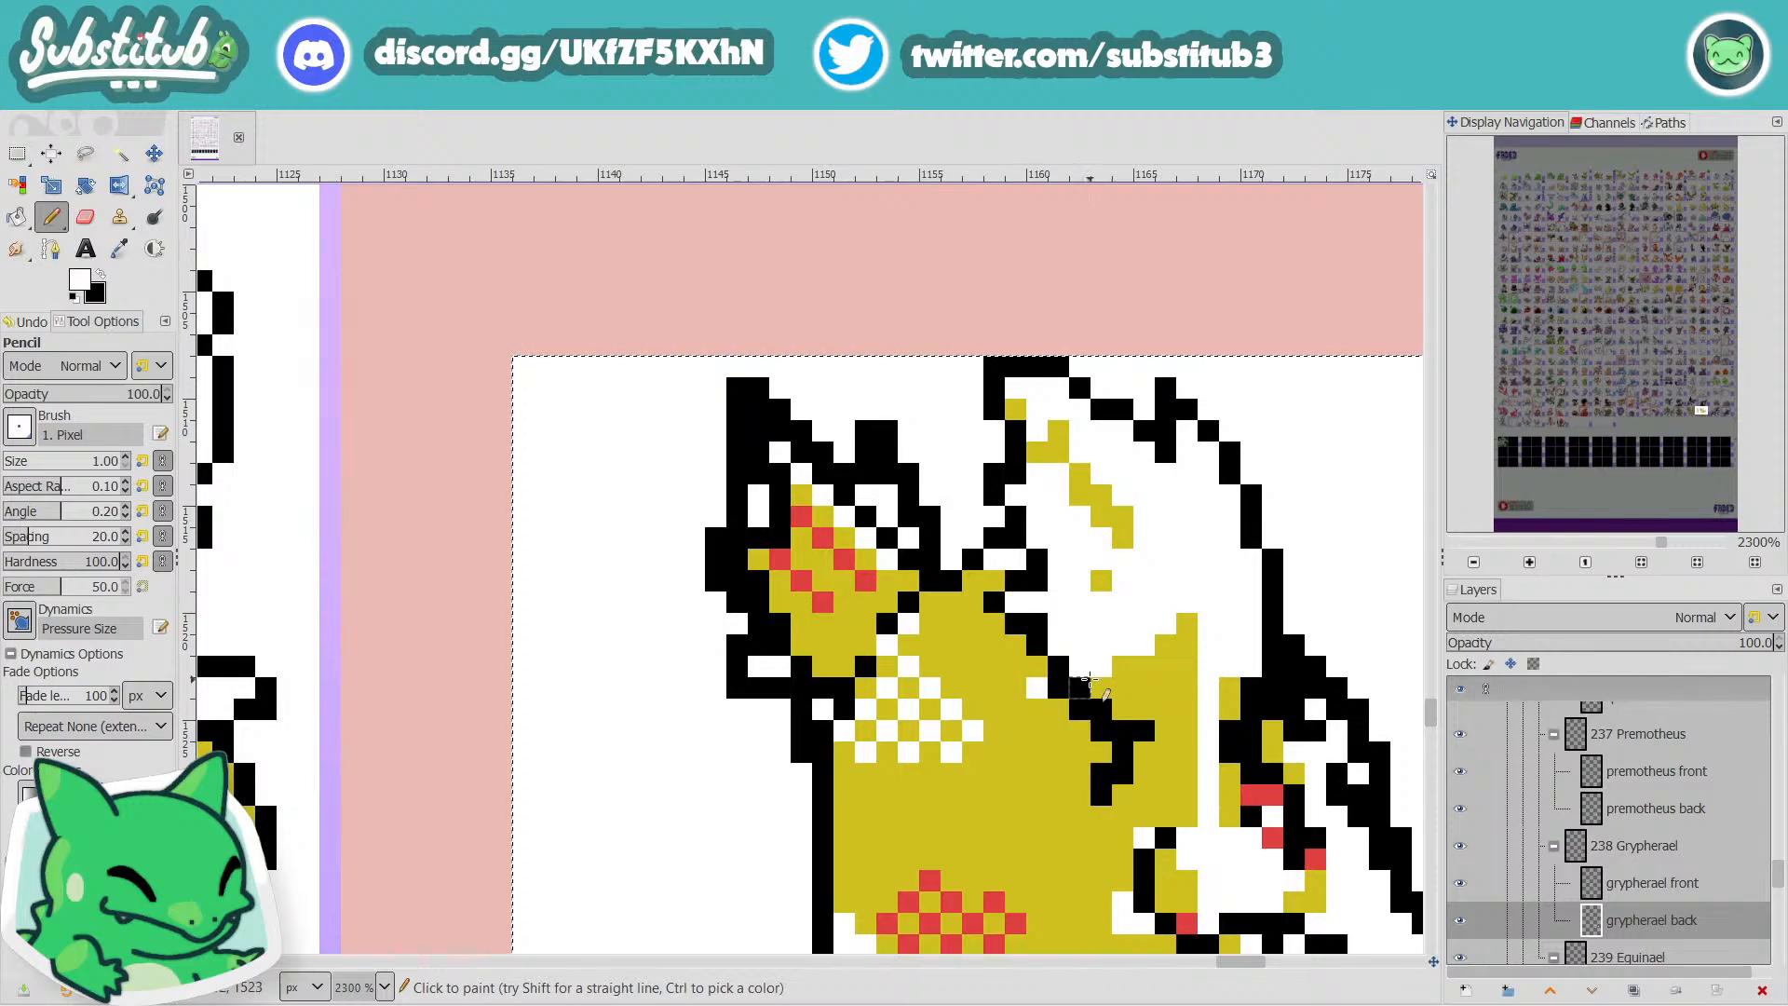
Trim the hooked end of the neck outline and the black patch above the far head's eye with white pixels.
scroll(1118, 708, down, 4)
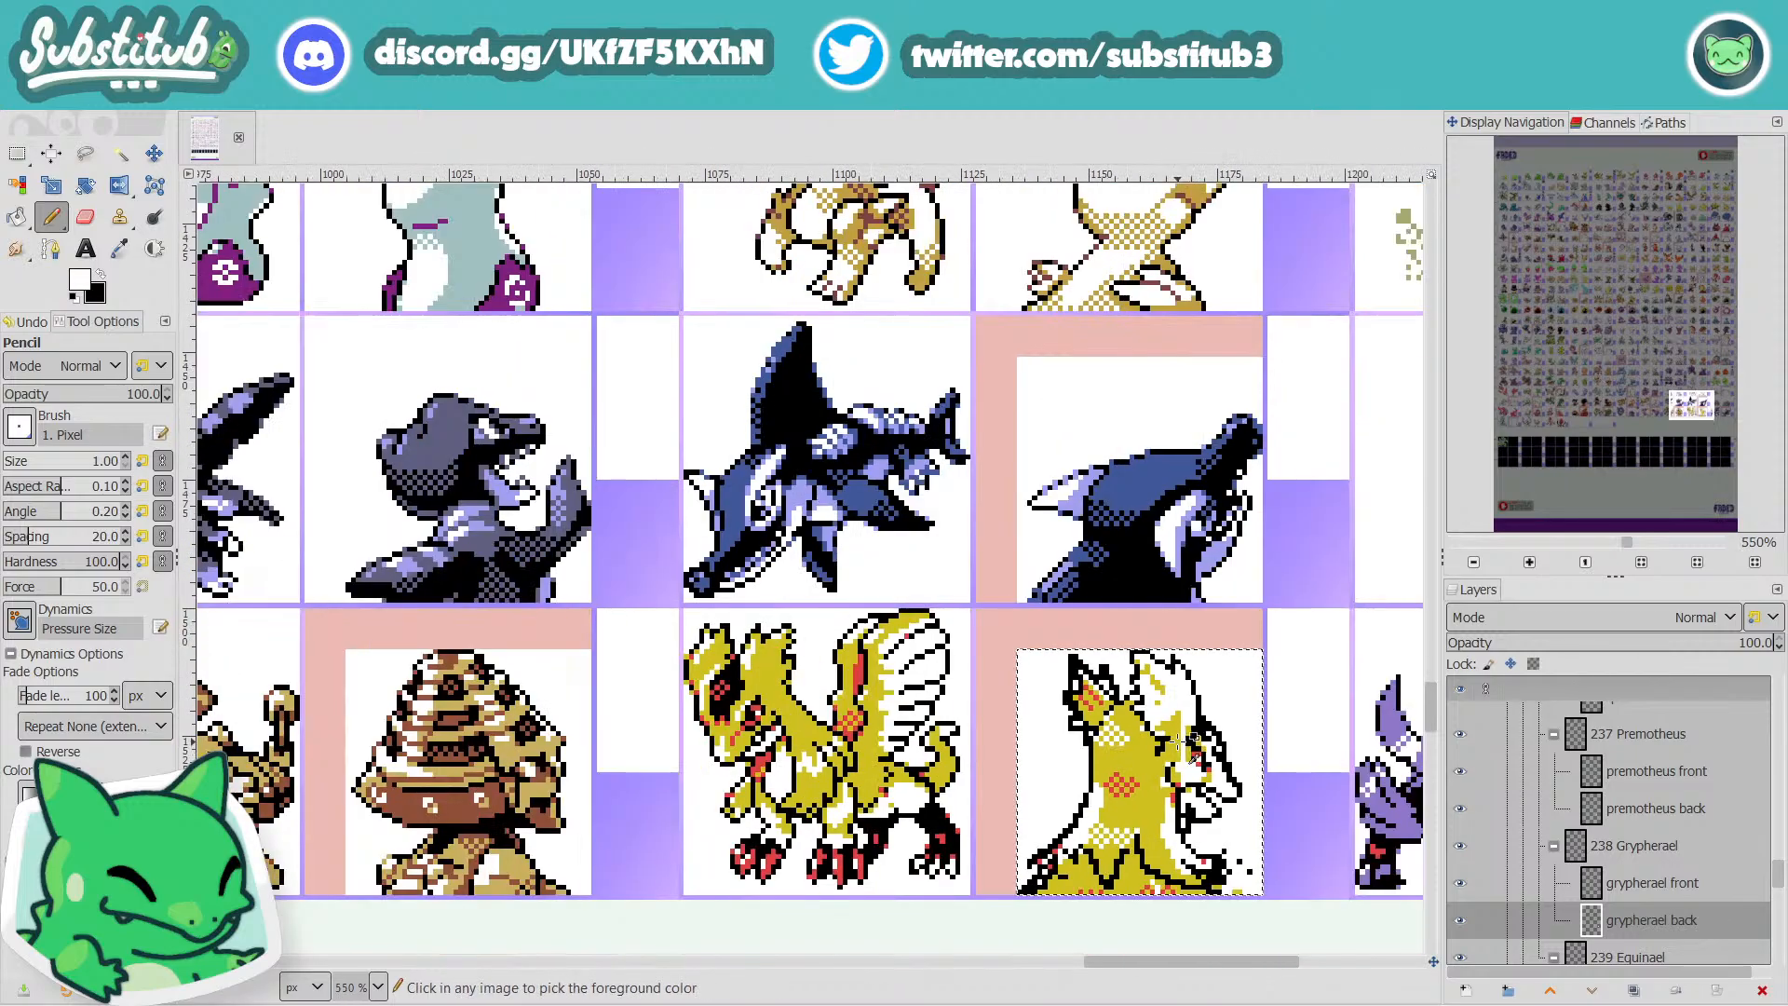
scroll(1231, 759, up, 4)
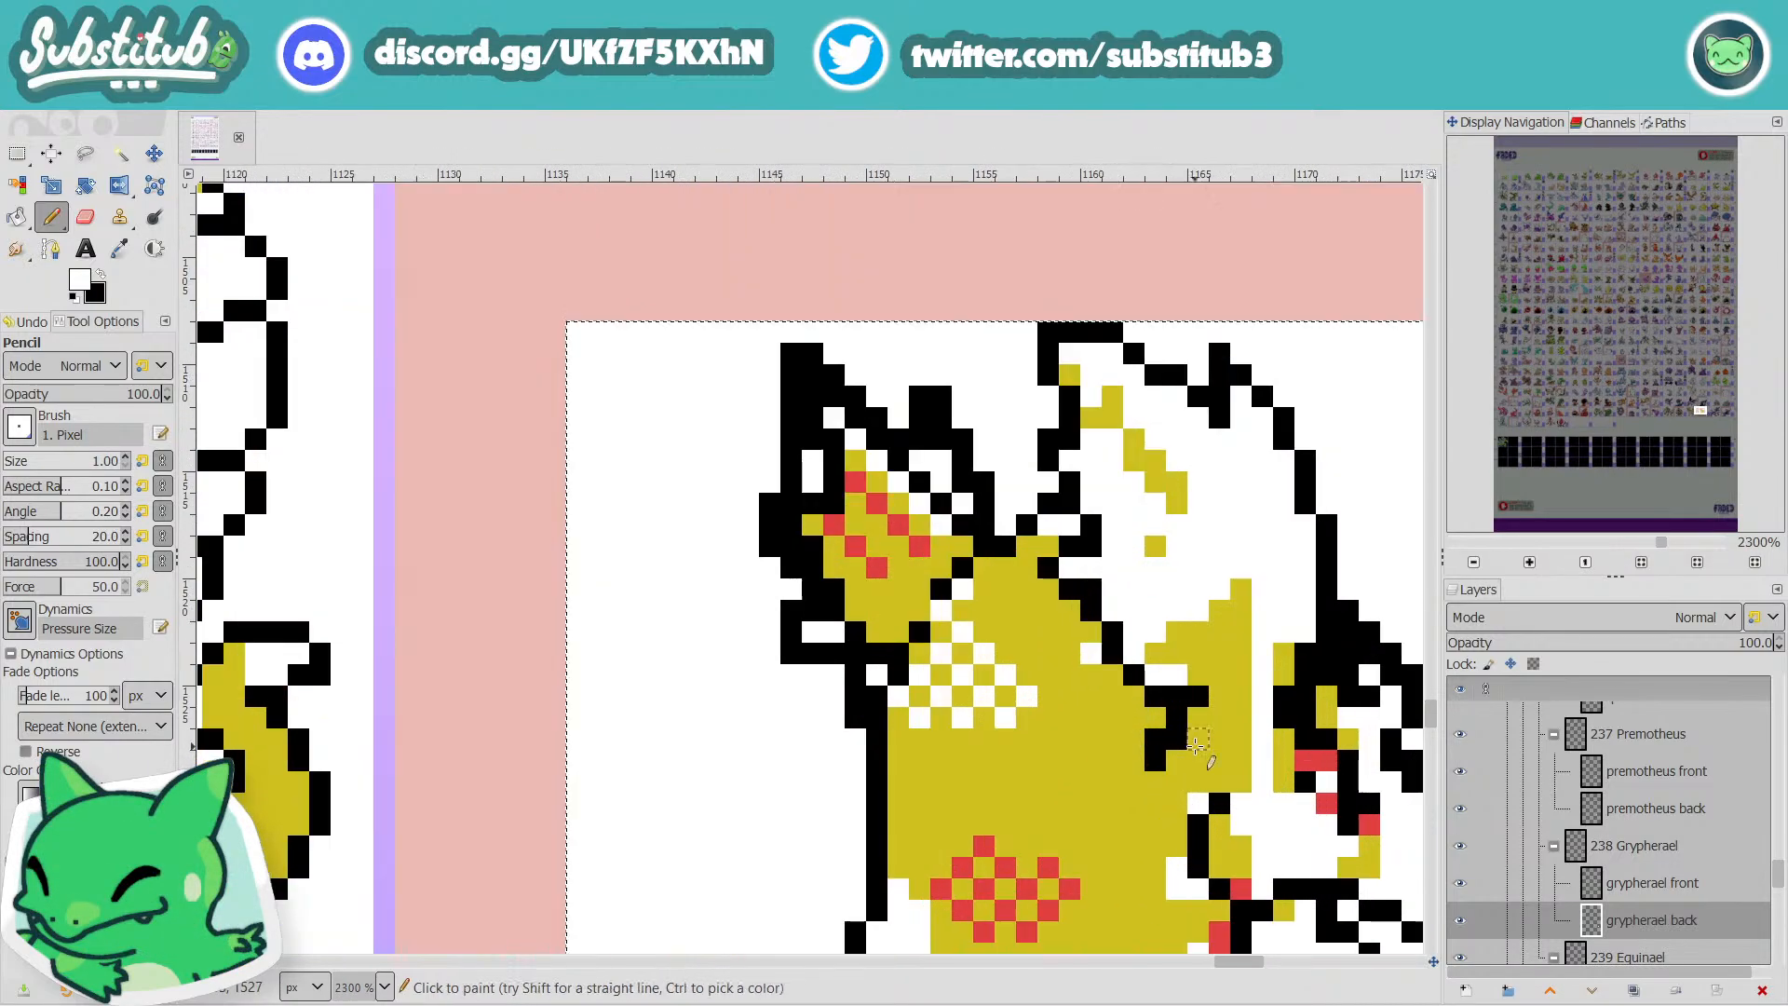
scroll(1176, 741, down, 4)
scroll(1140, 731, up, 3)
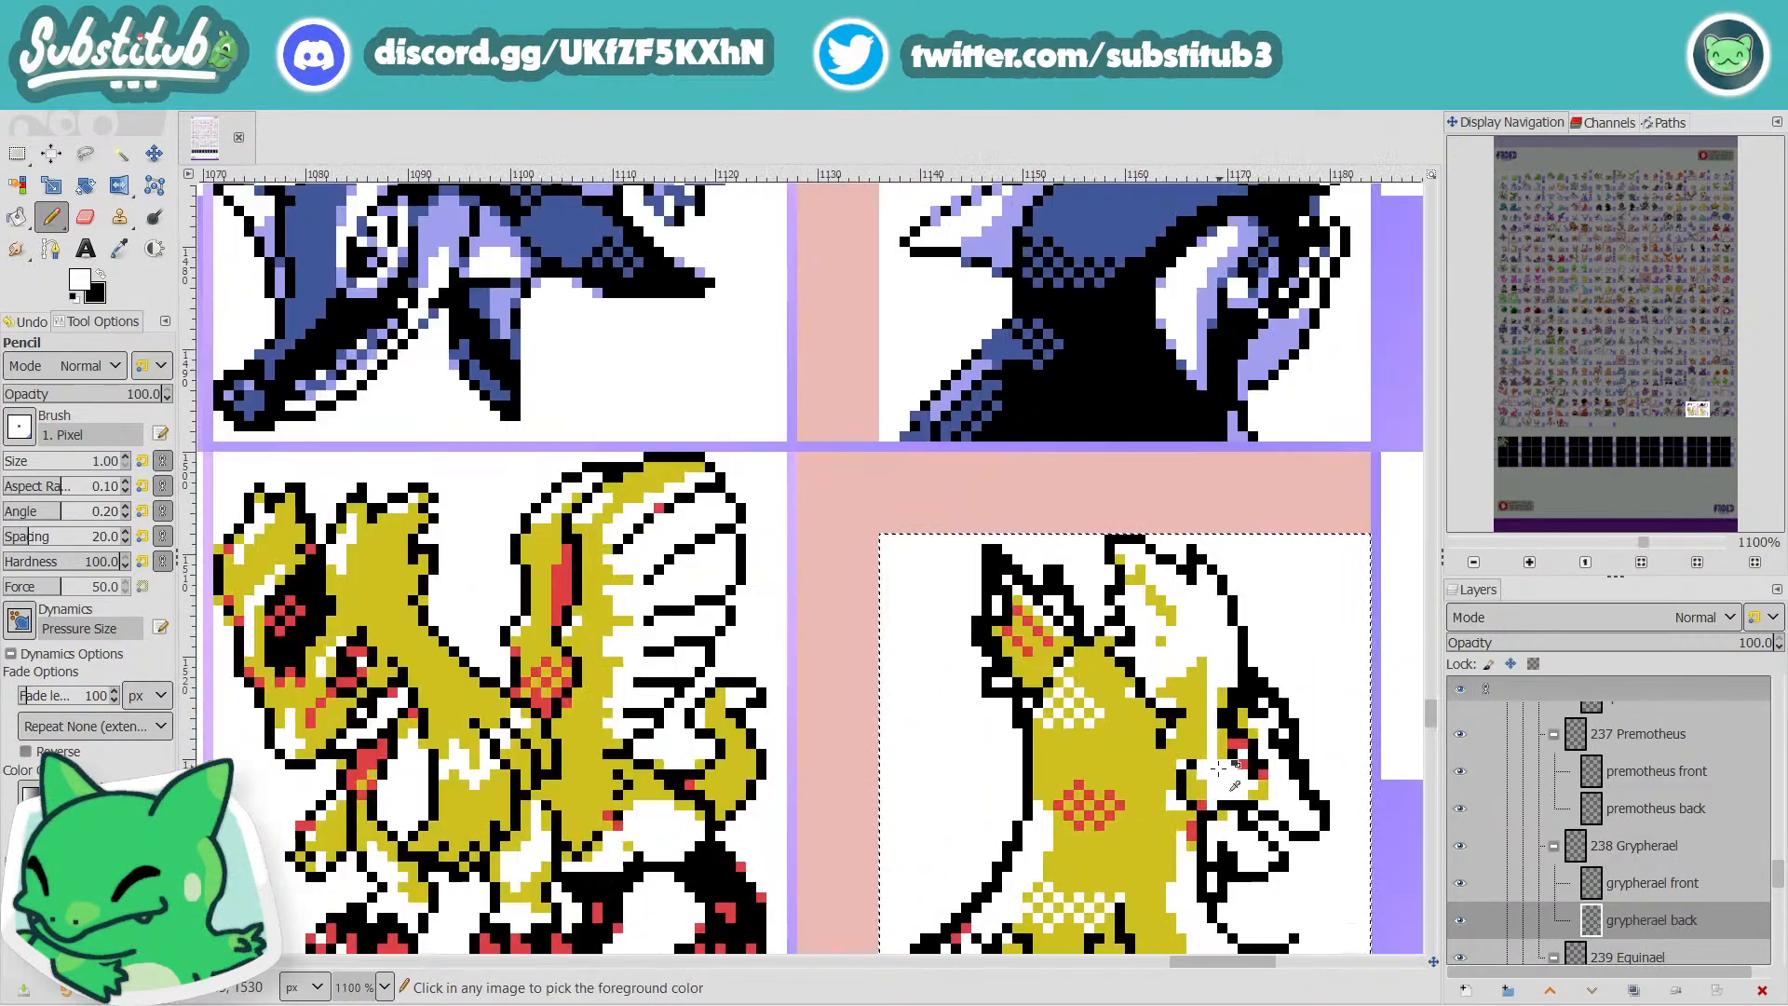
drag(1142, 535, 1144, 509)
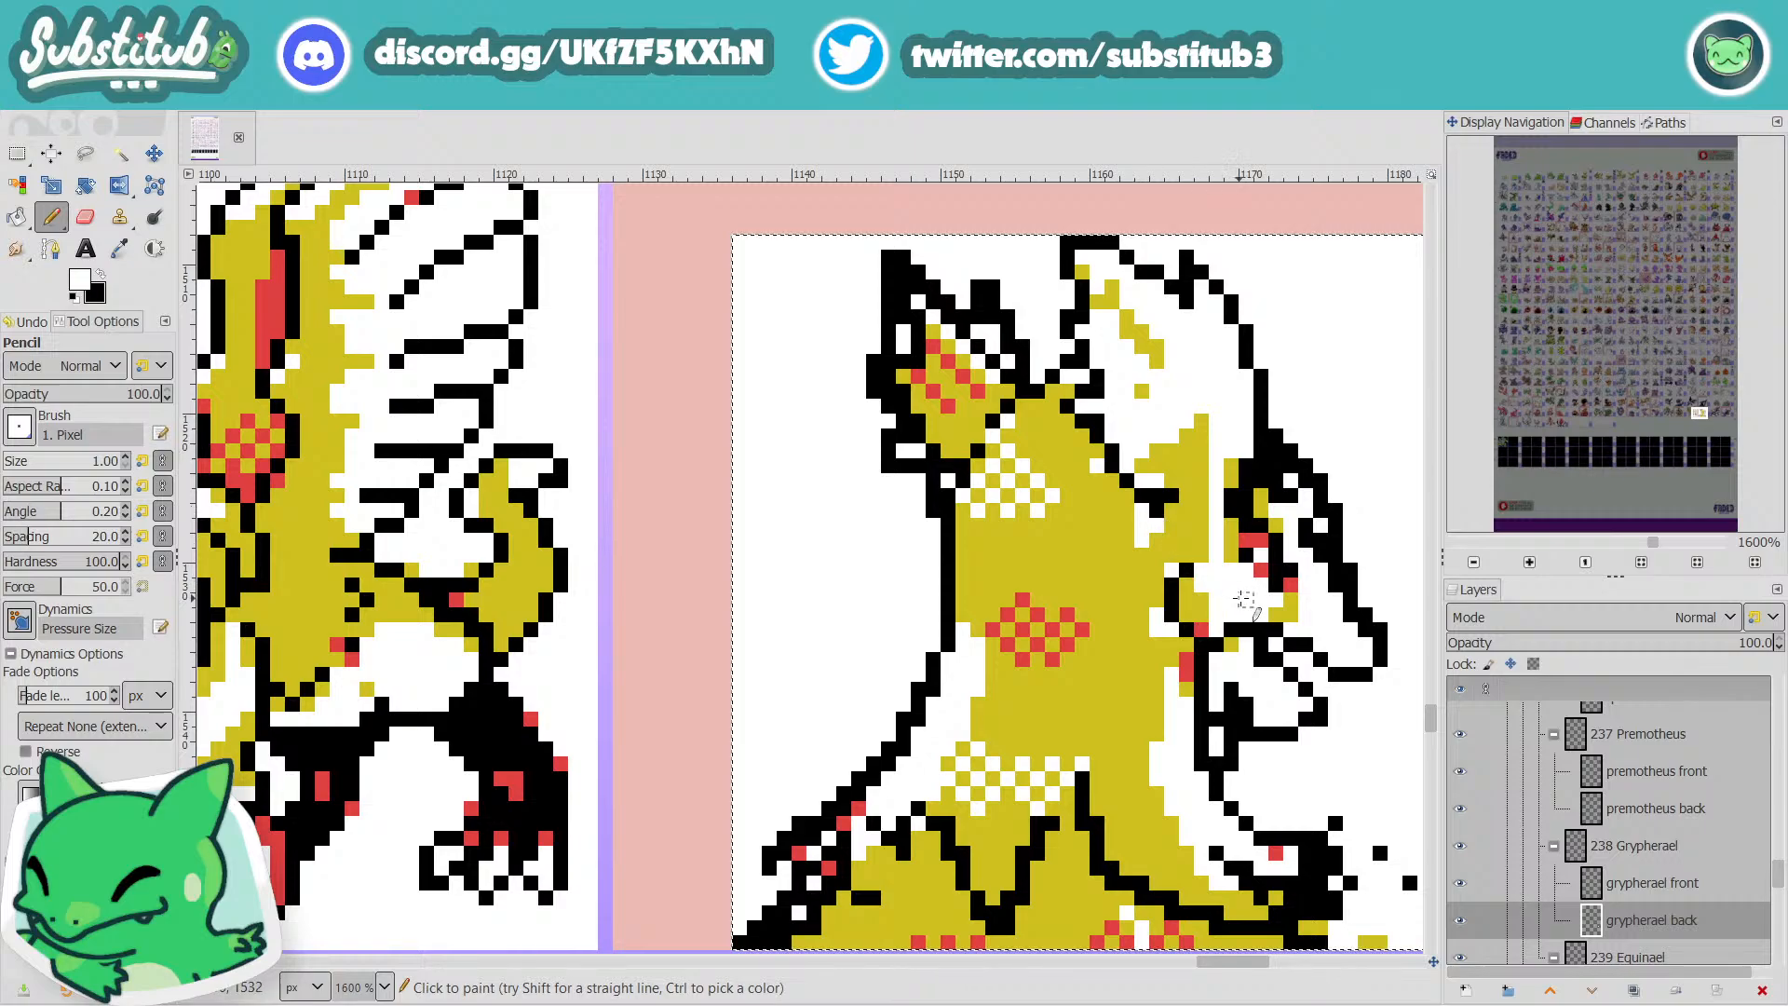
scroll(1259, 526, down, 2)
scroll(1259, 526, up, 2)
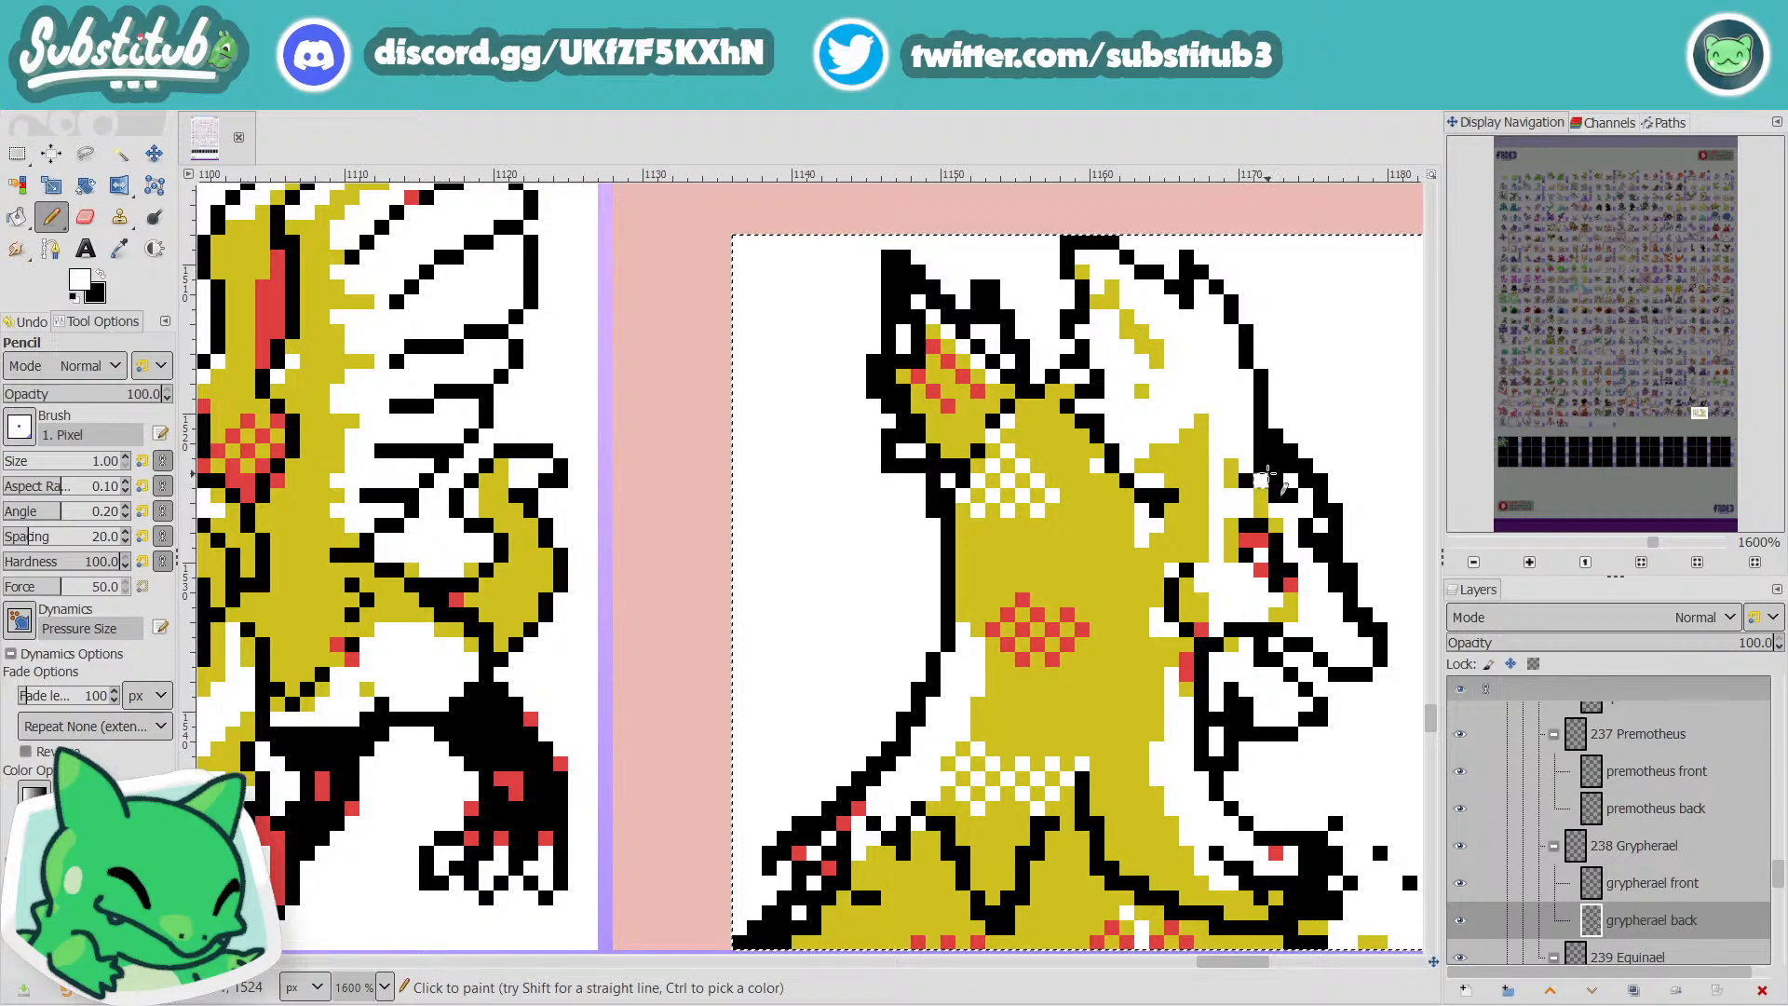
Fill the gaps in the far head's forehead outline with black and trim its excess pixels with white.
key(x)
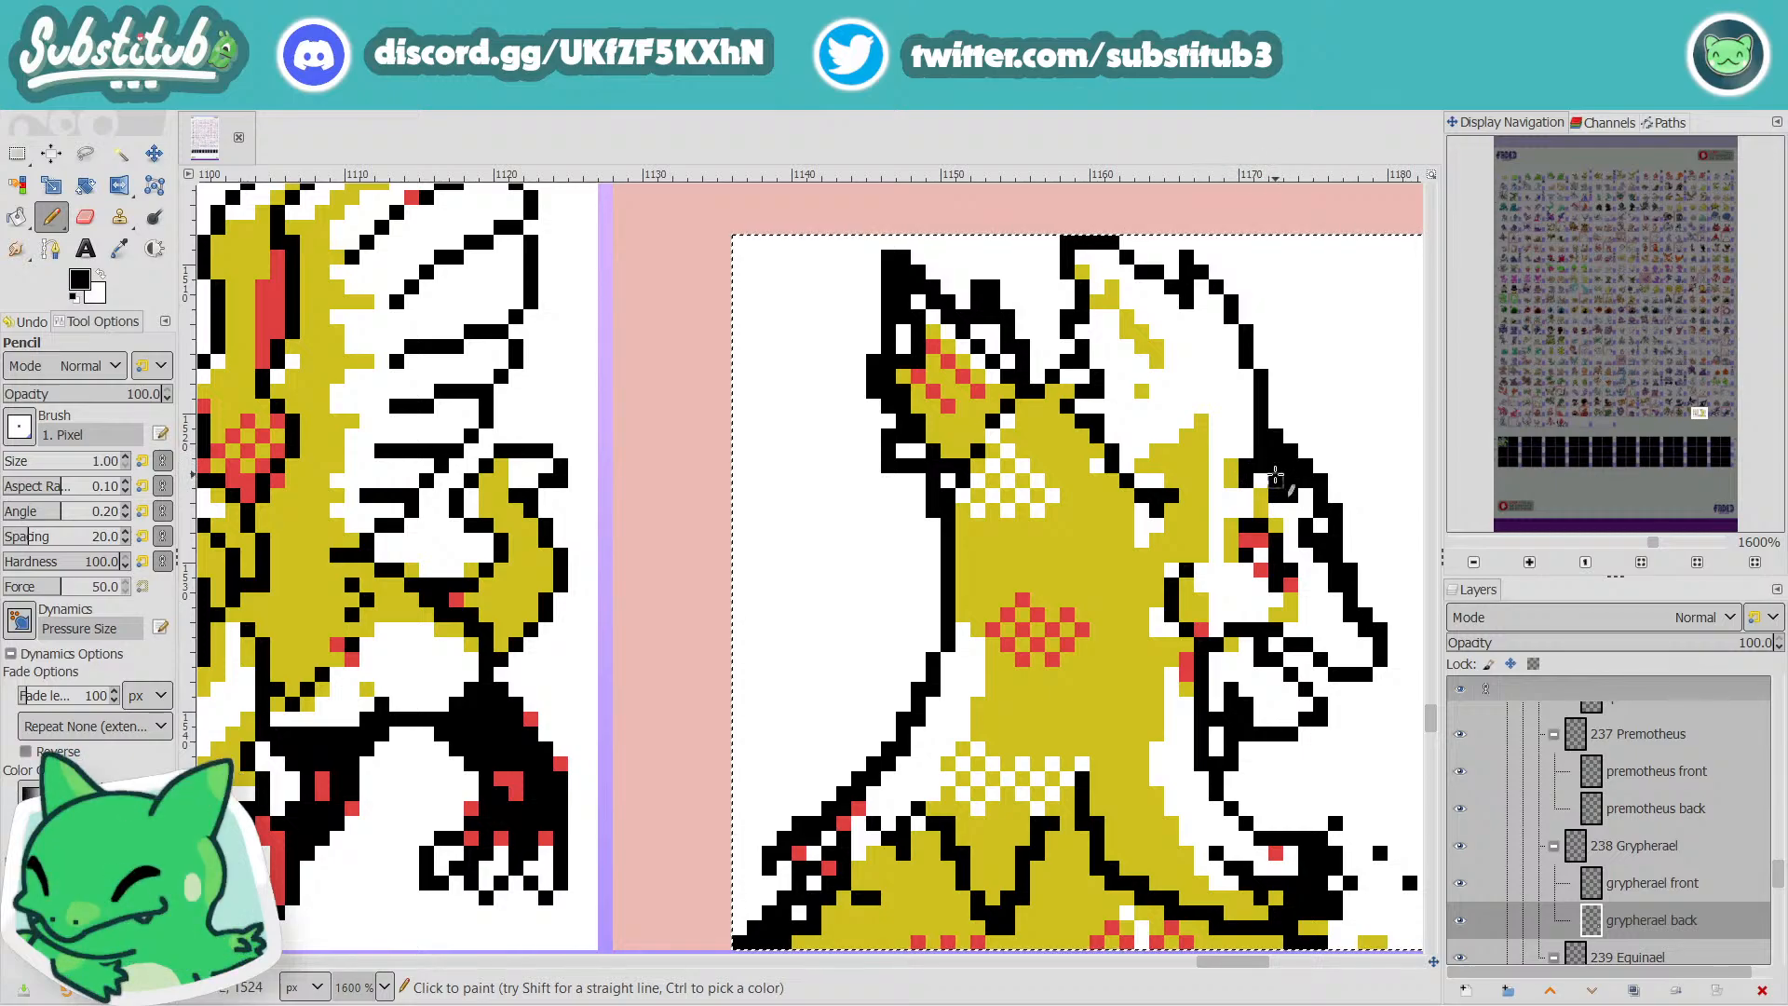
mouse_move(1261, 480)
mouse_down()
mouse_move(1311, 521)
mouse_move(1306, 480)
mouse_up()
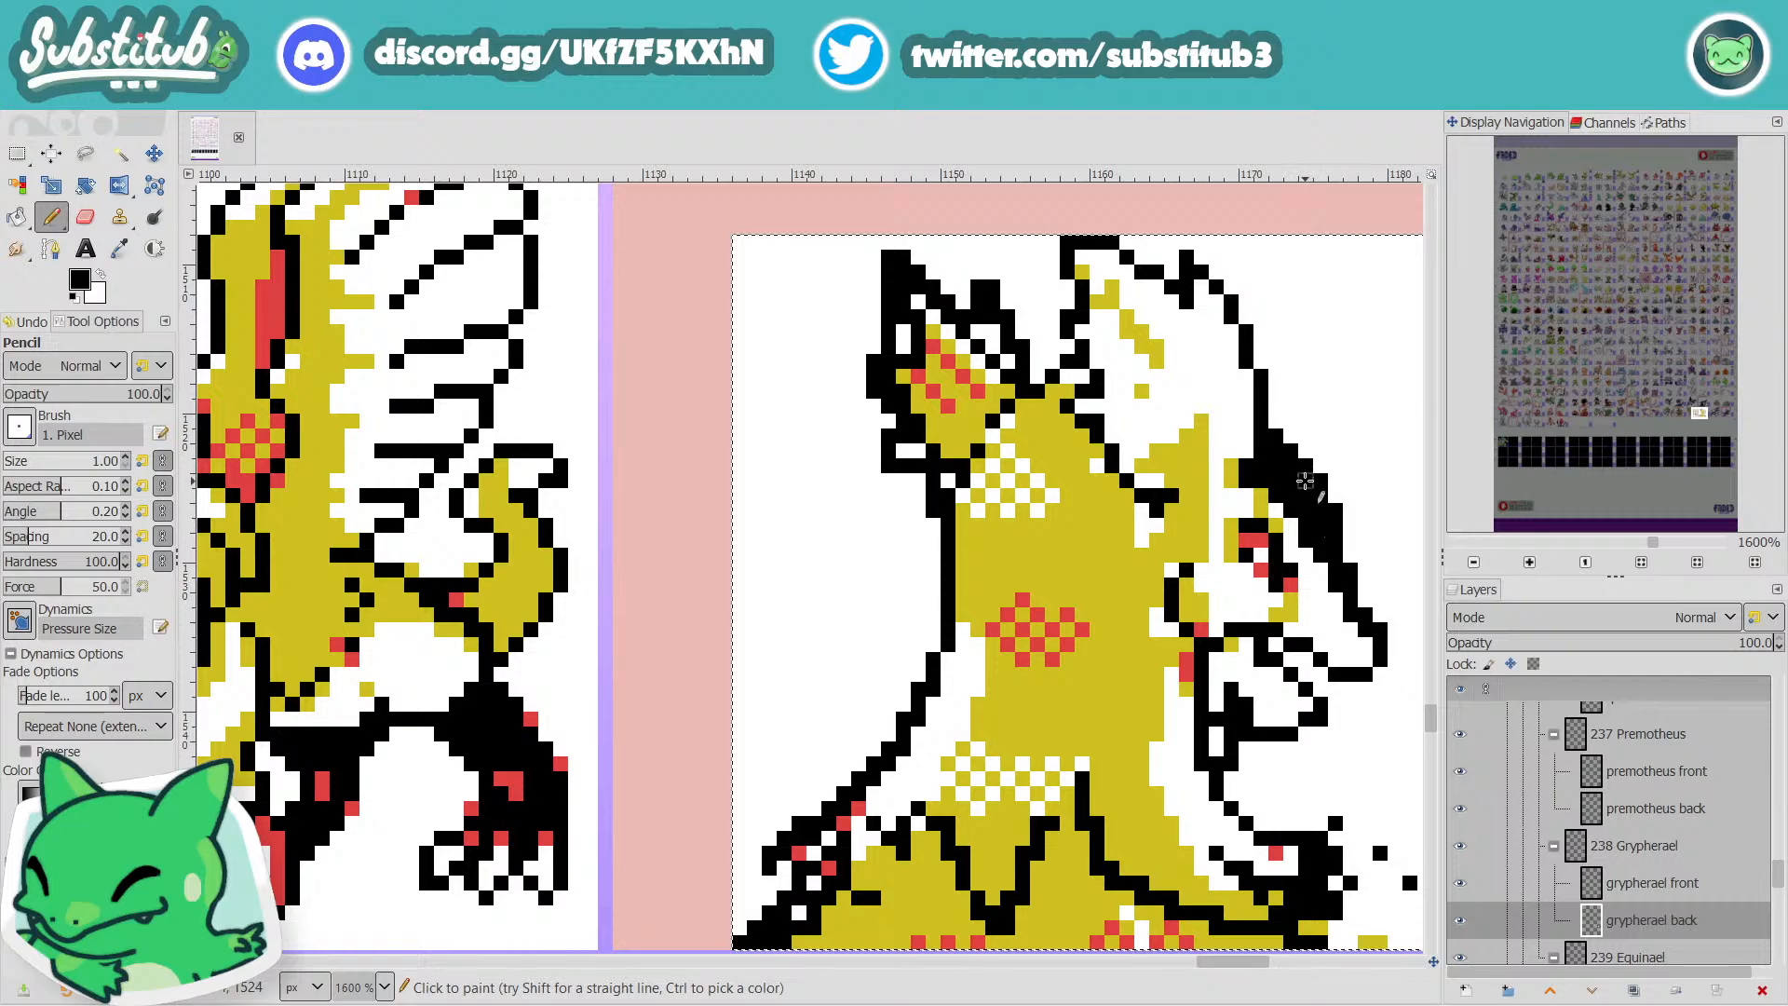
key(minus)
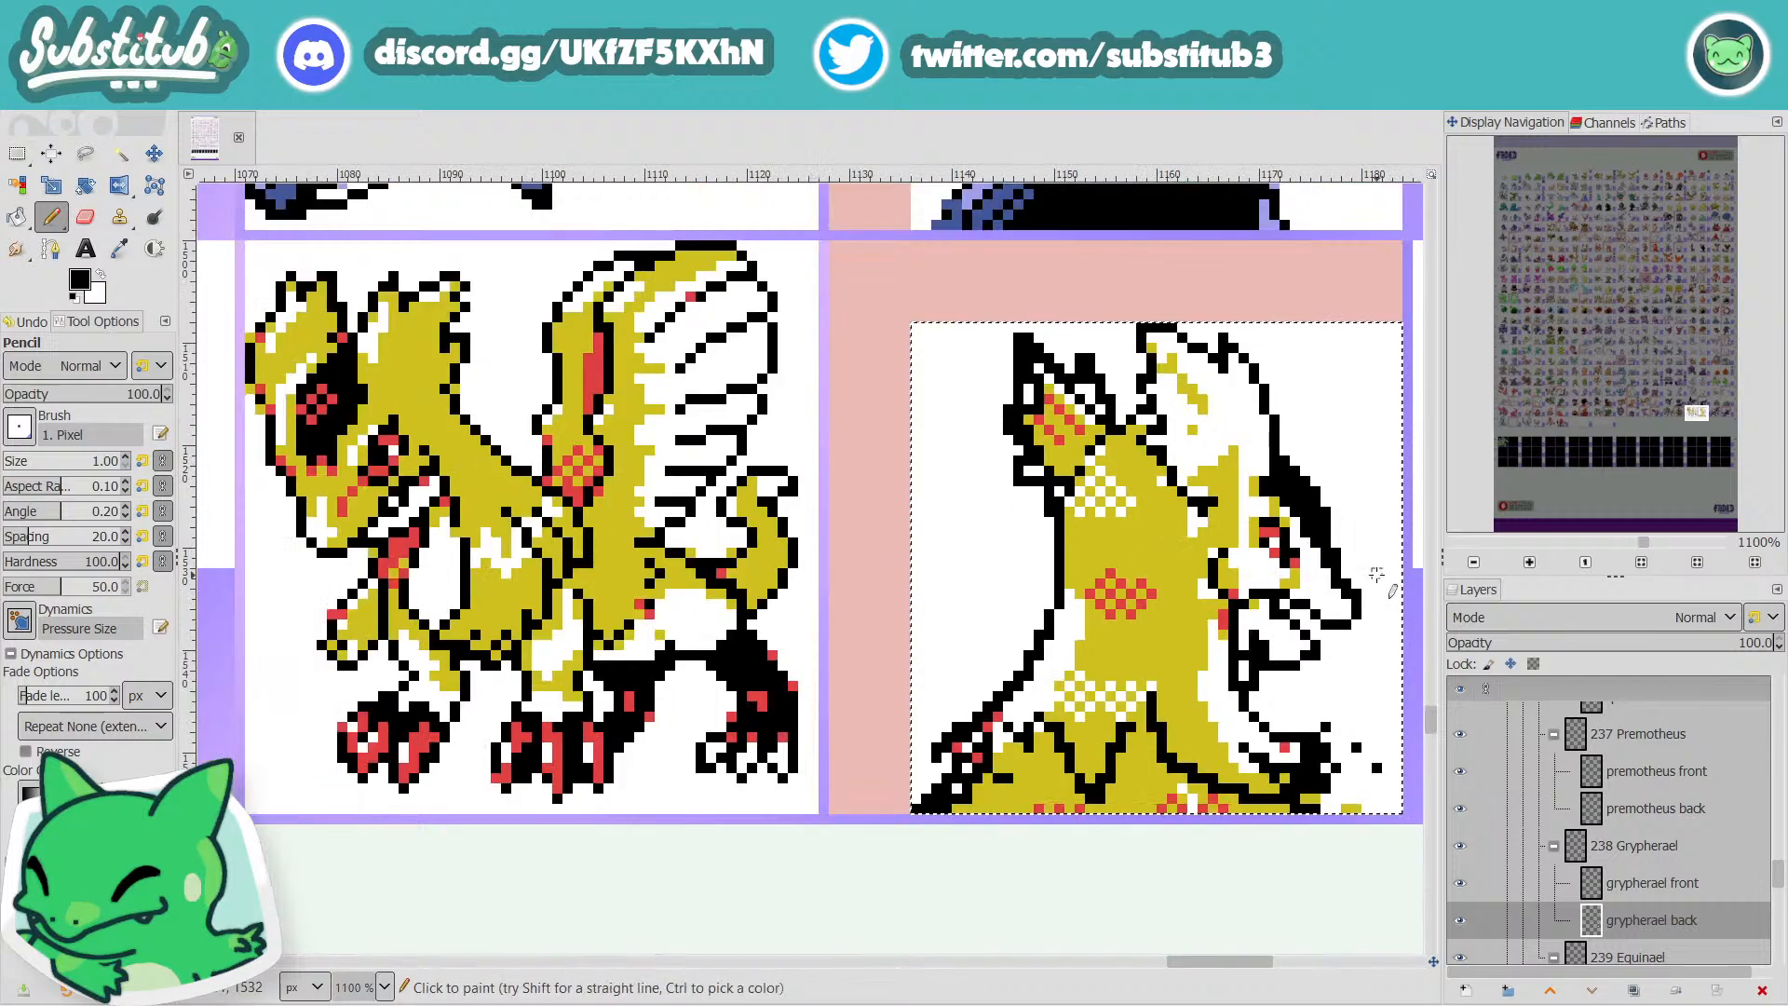
key(plus)
key(x)
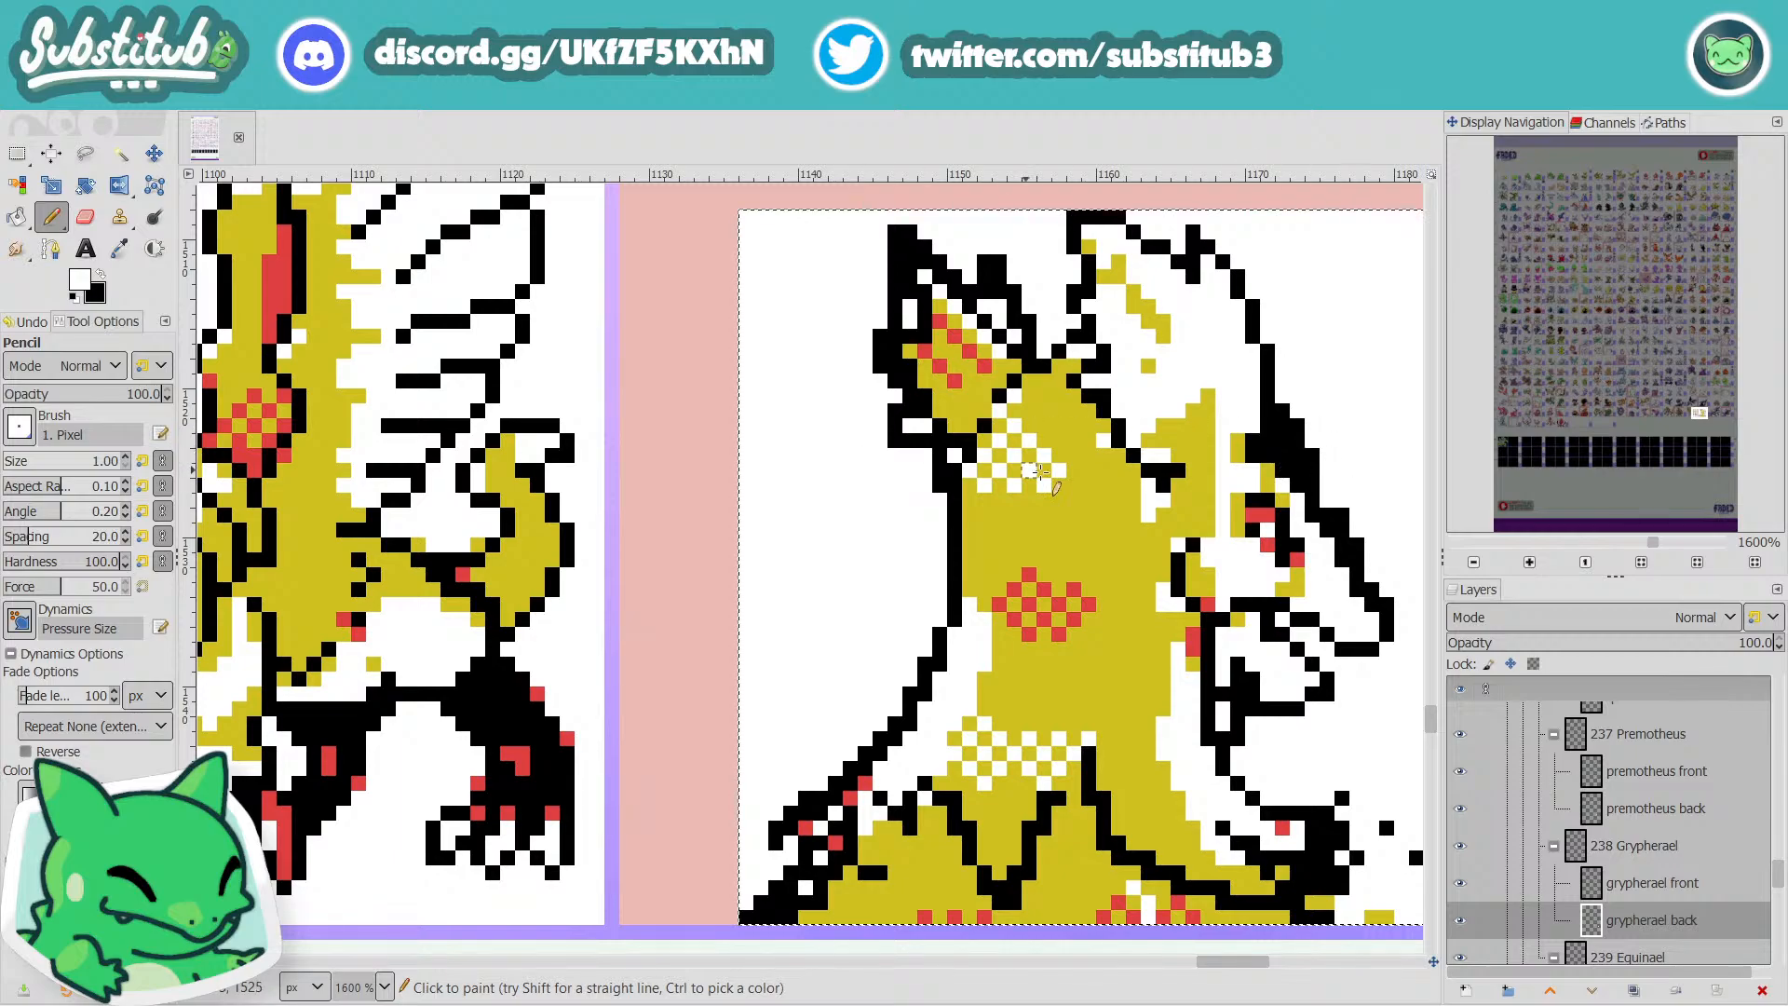
key(minus)
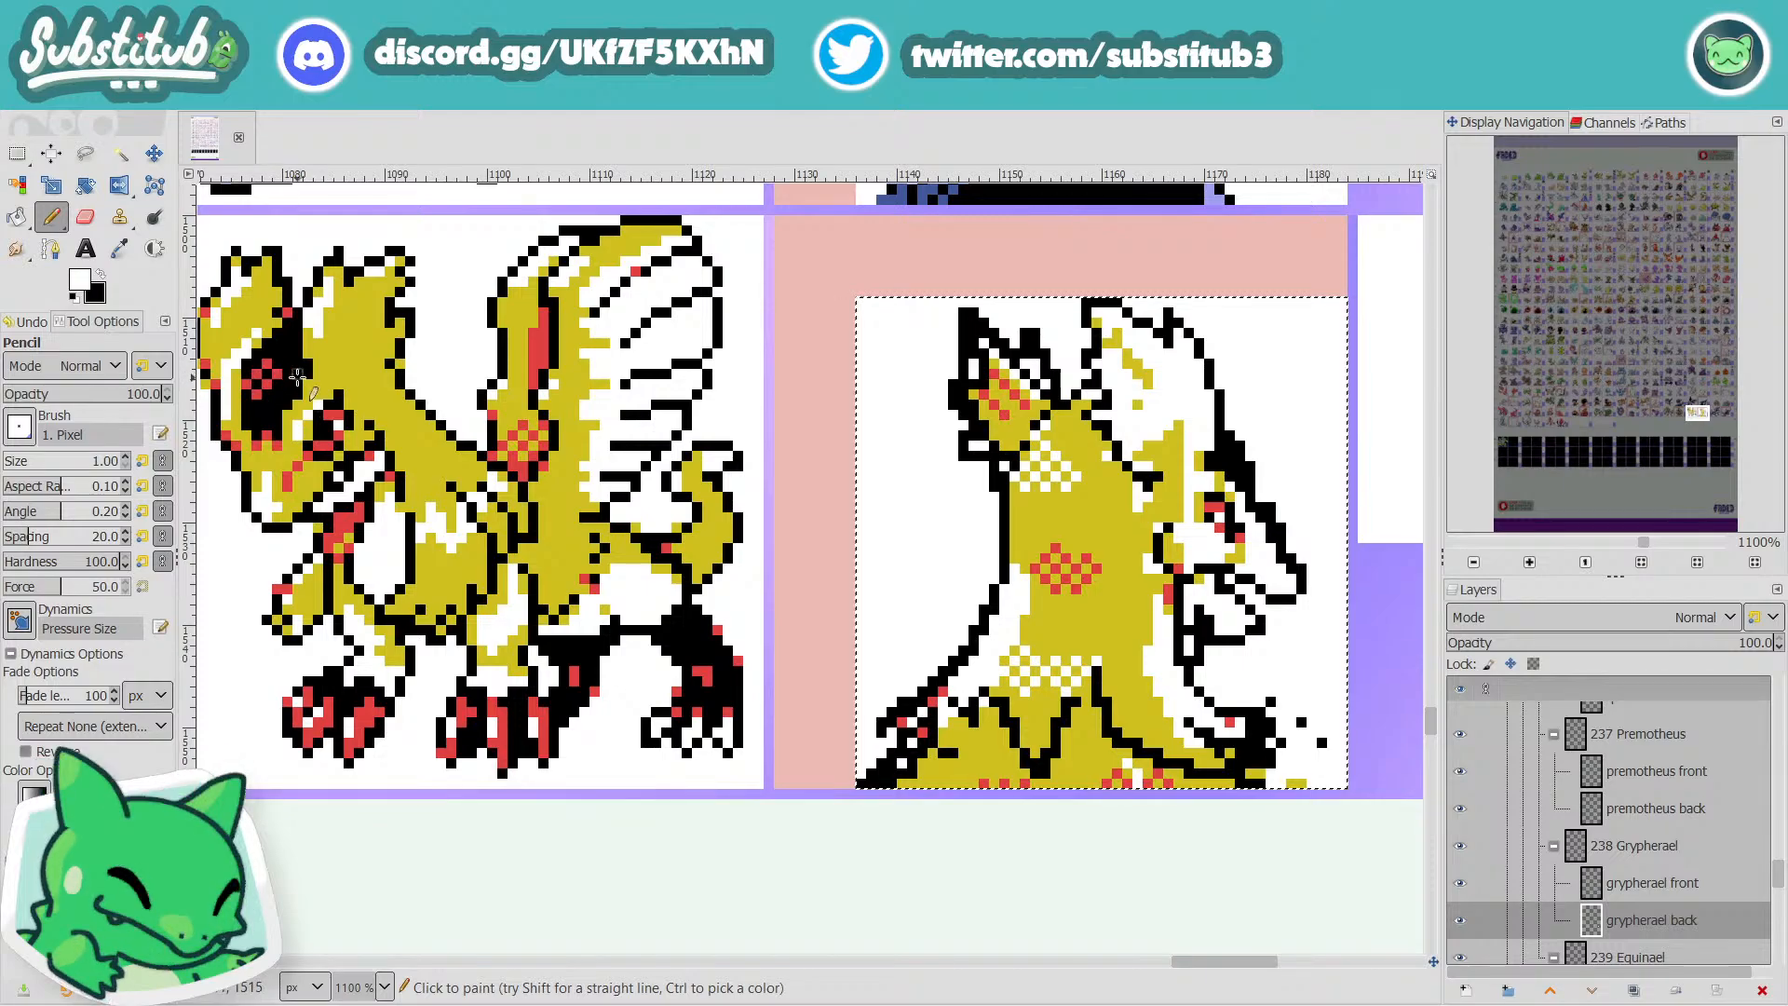
key(plus)
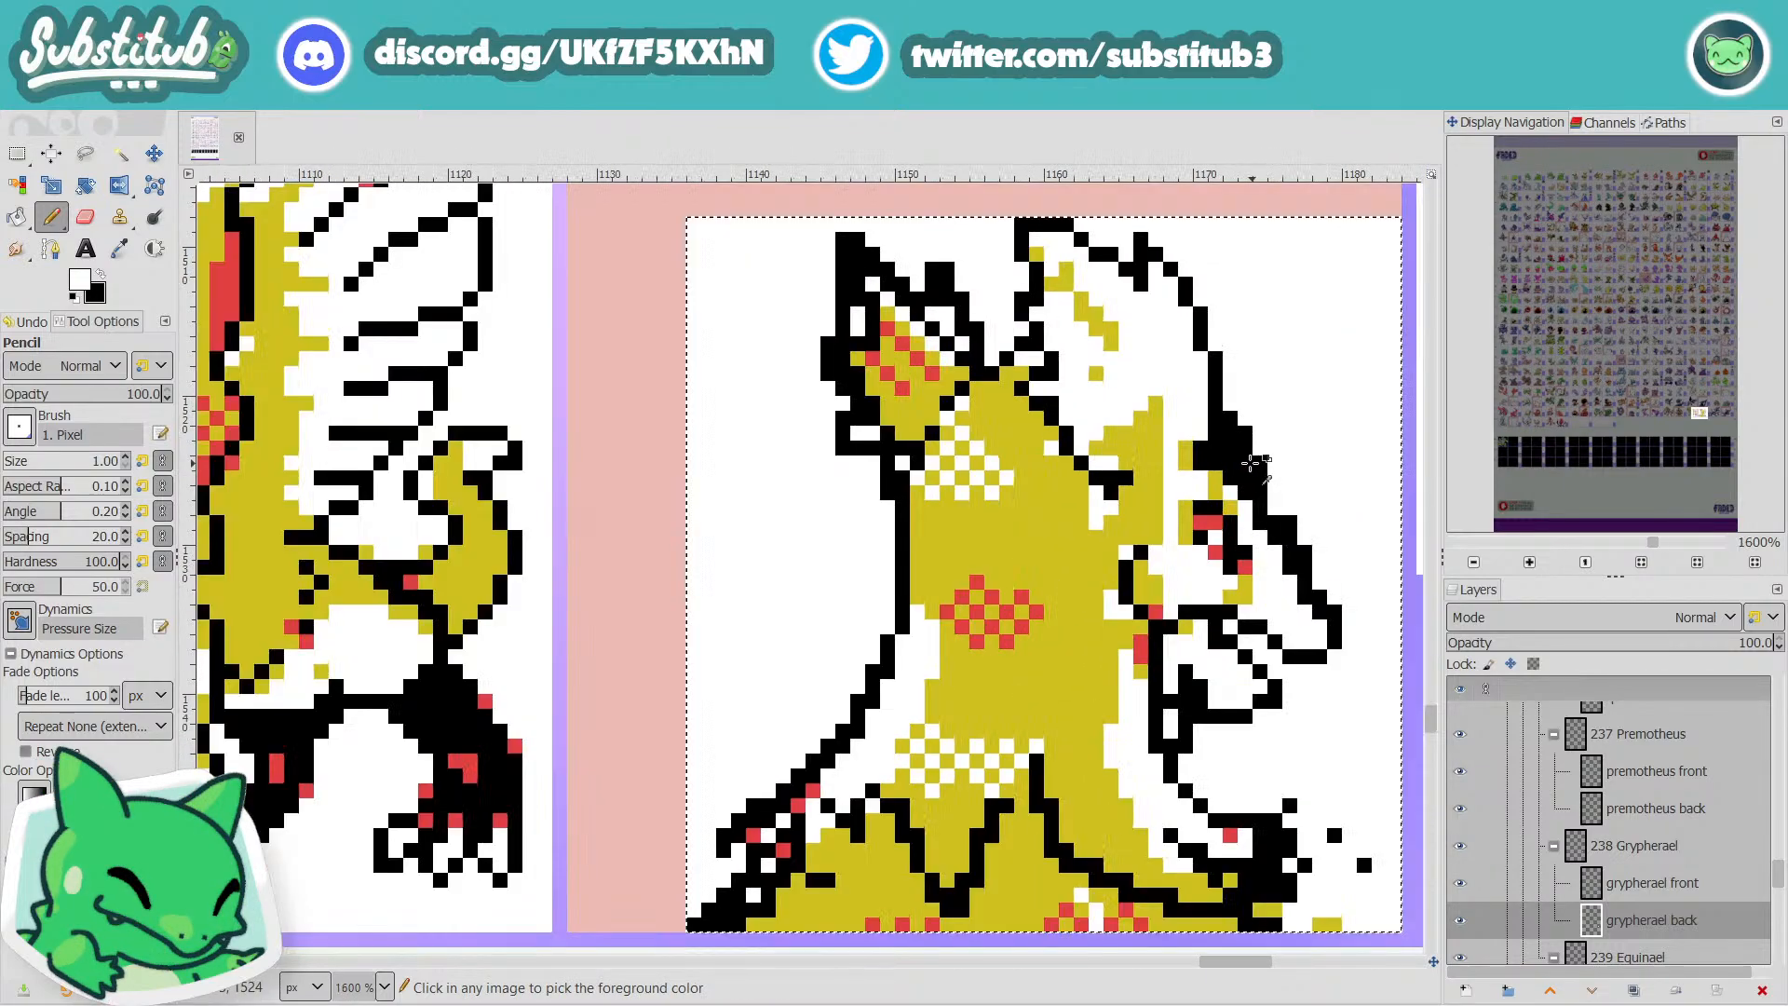
Add a black pixel at the far head's brow and thin the inner side of the forehead outline with white.
key(minus)
key(plus)
key(x)
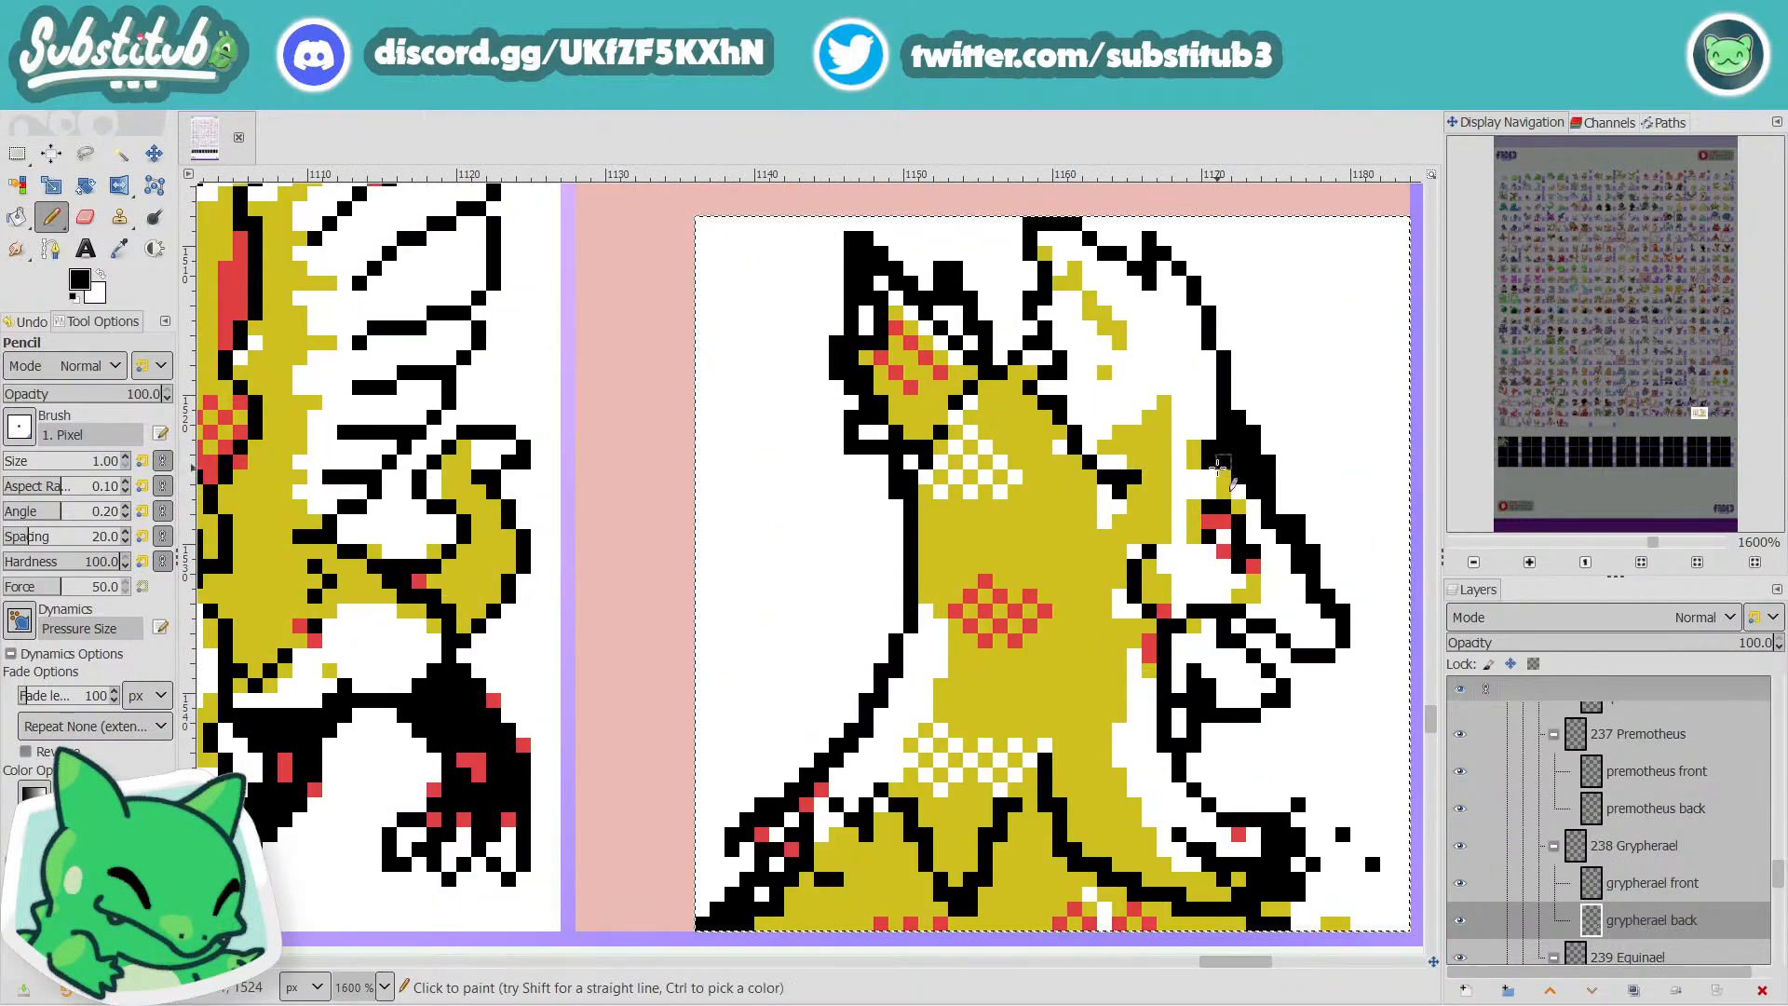
click(1218, 458)
key(x)
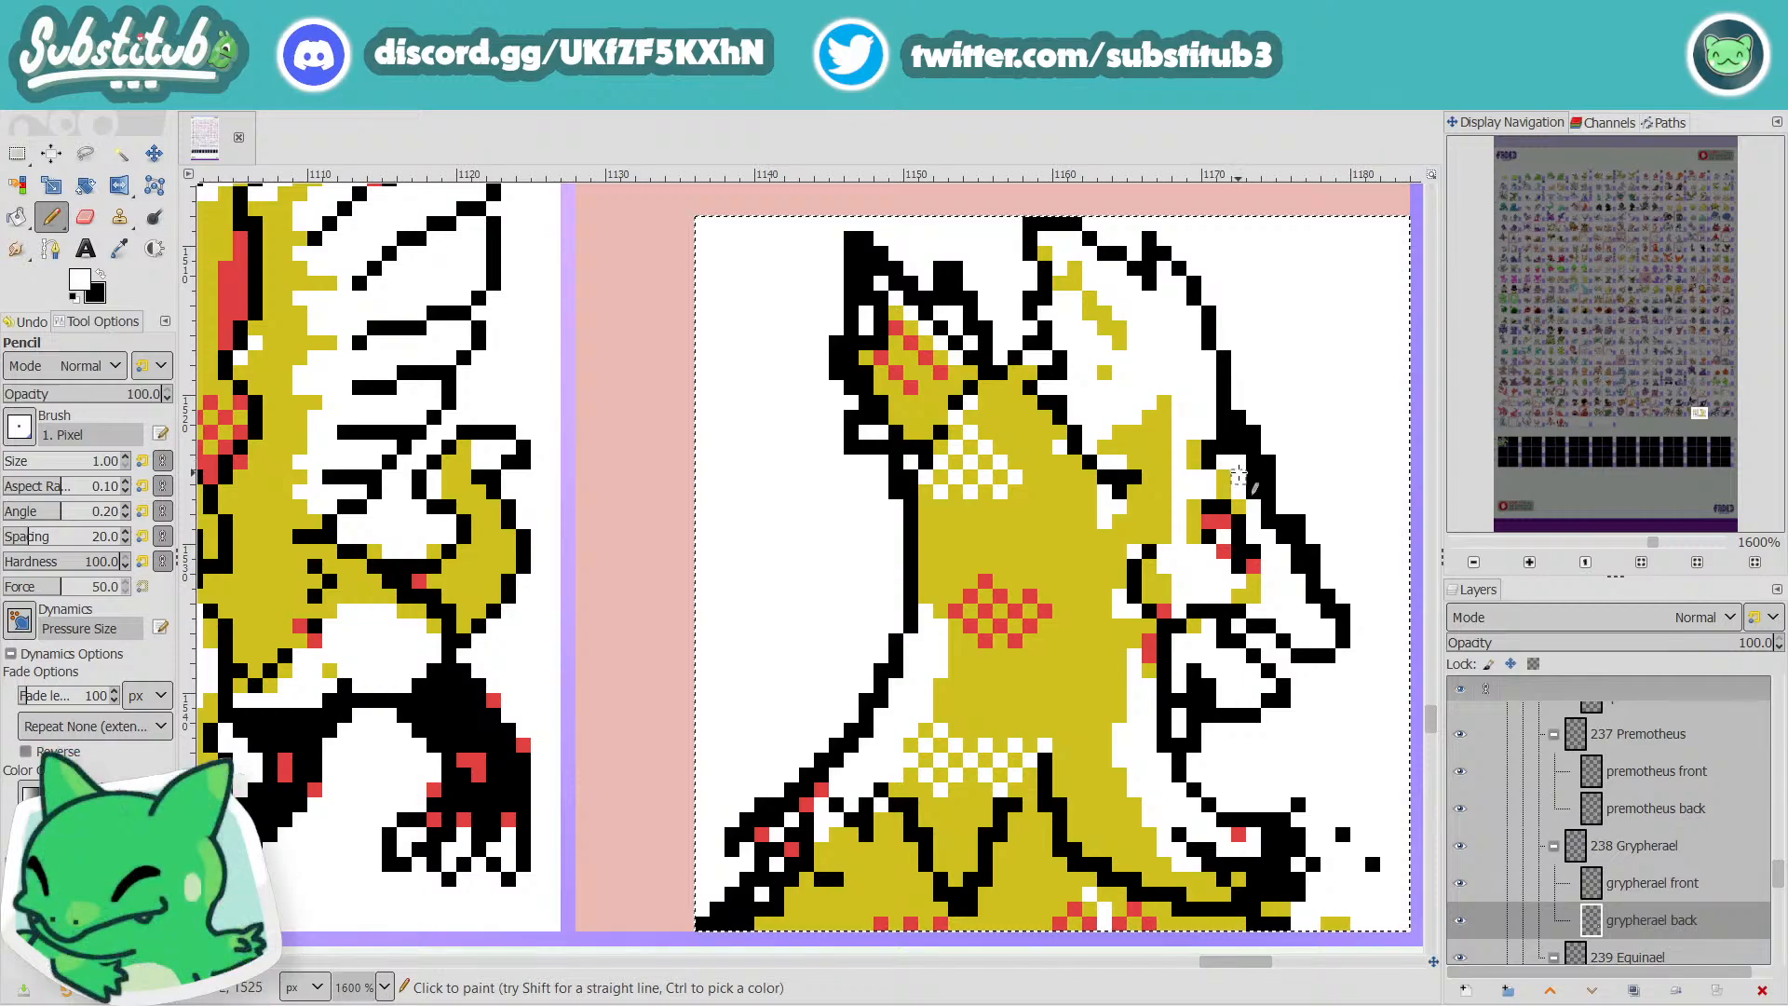
key(minus)
key(minus)
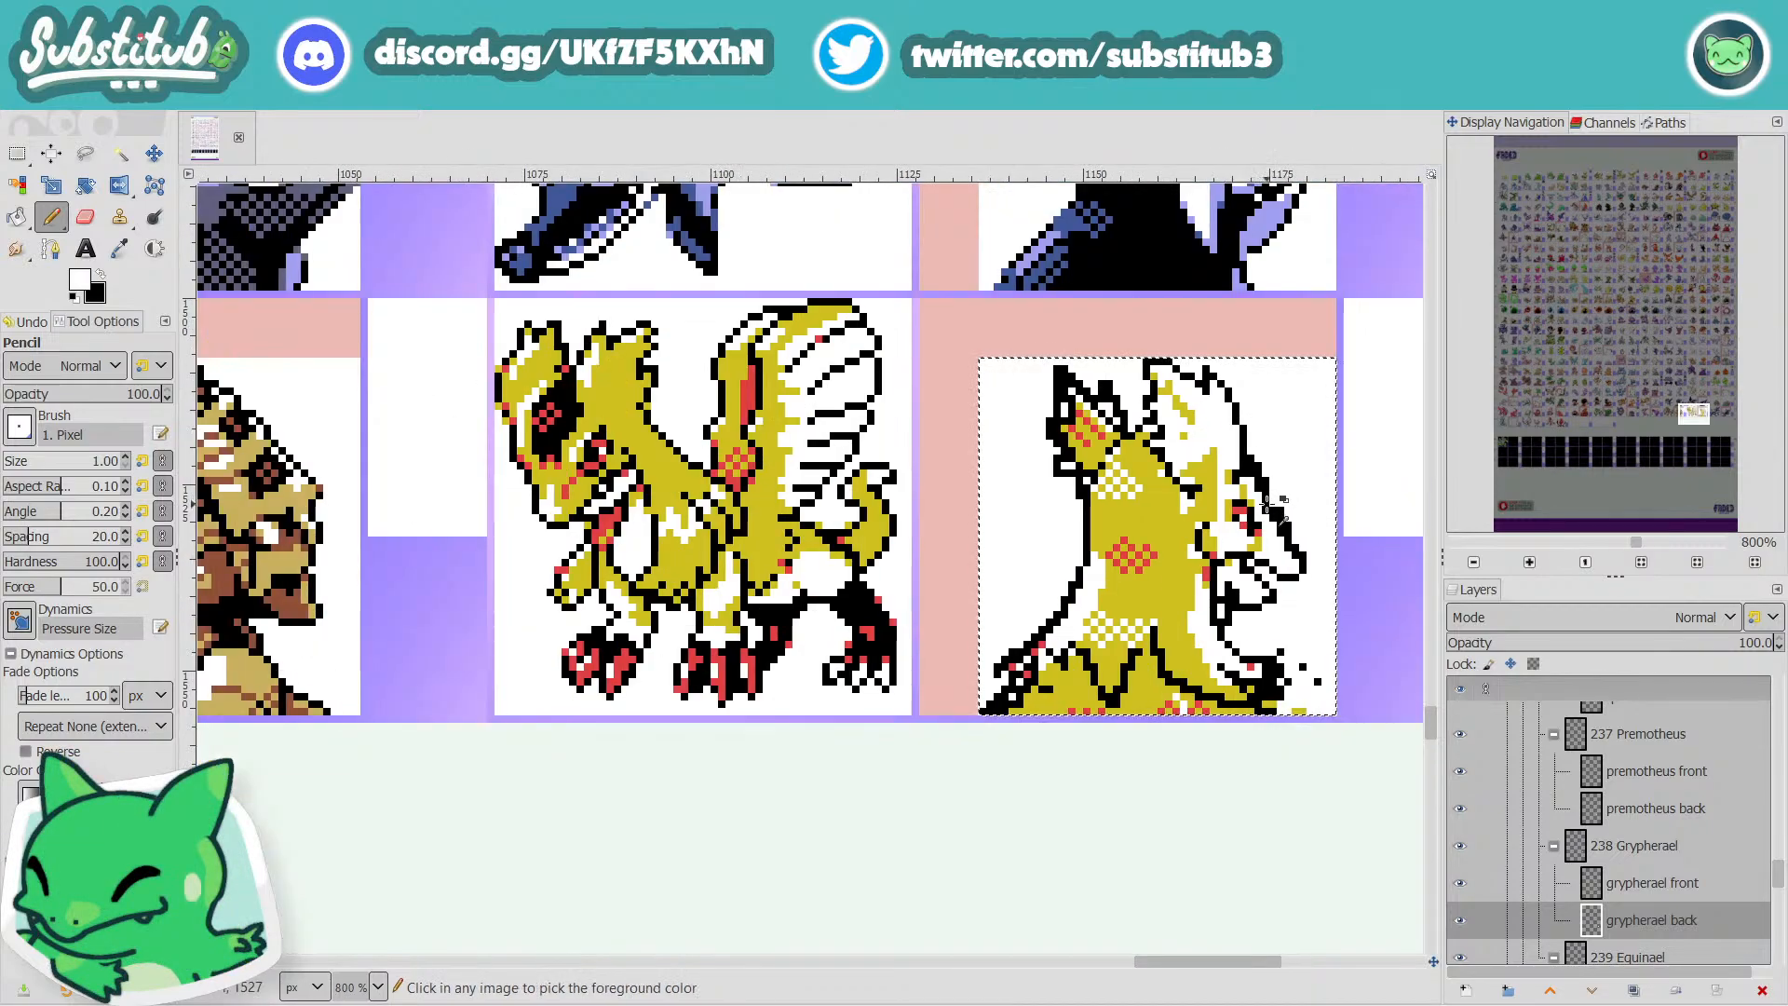
key(plus)
key(plus)
Smooth the outline along the bridge of the far head's snout with black pixels, whitening the surplus ones.
key(x)
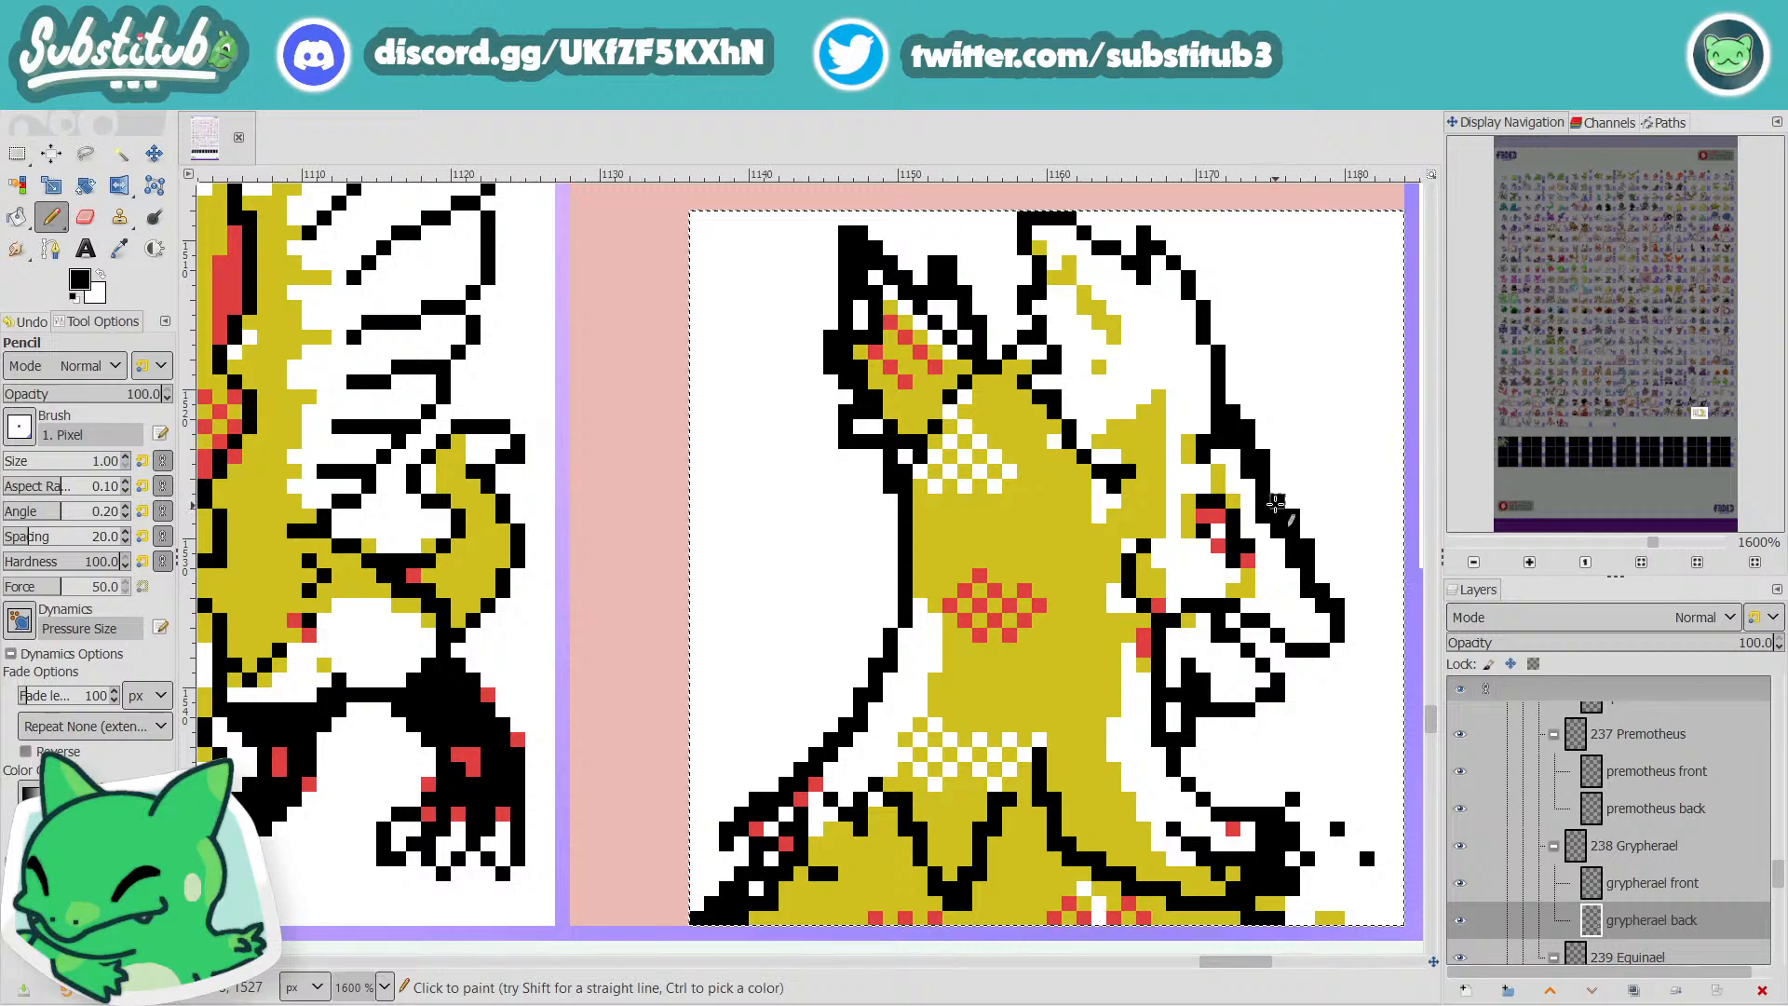
key(x)
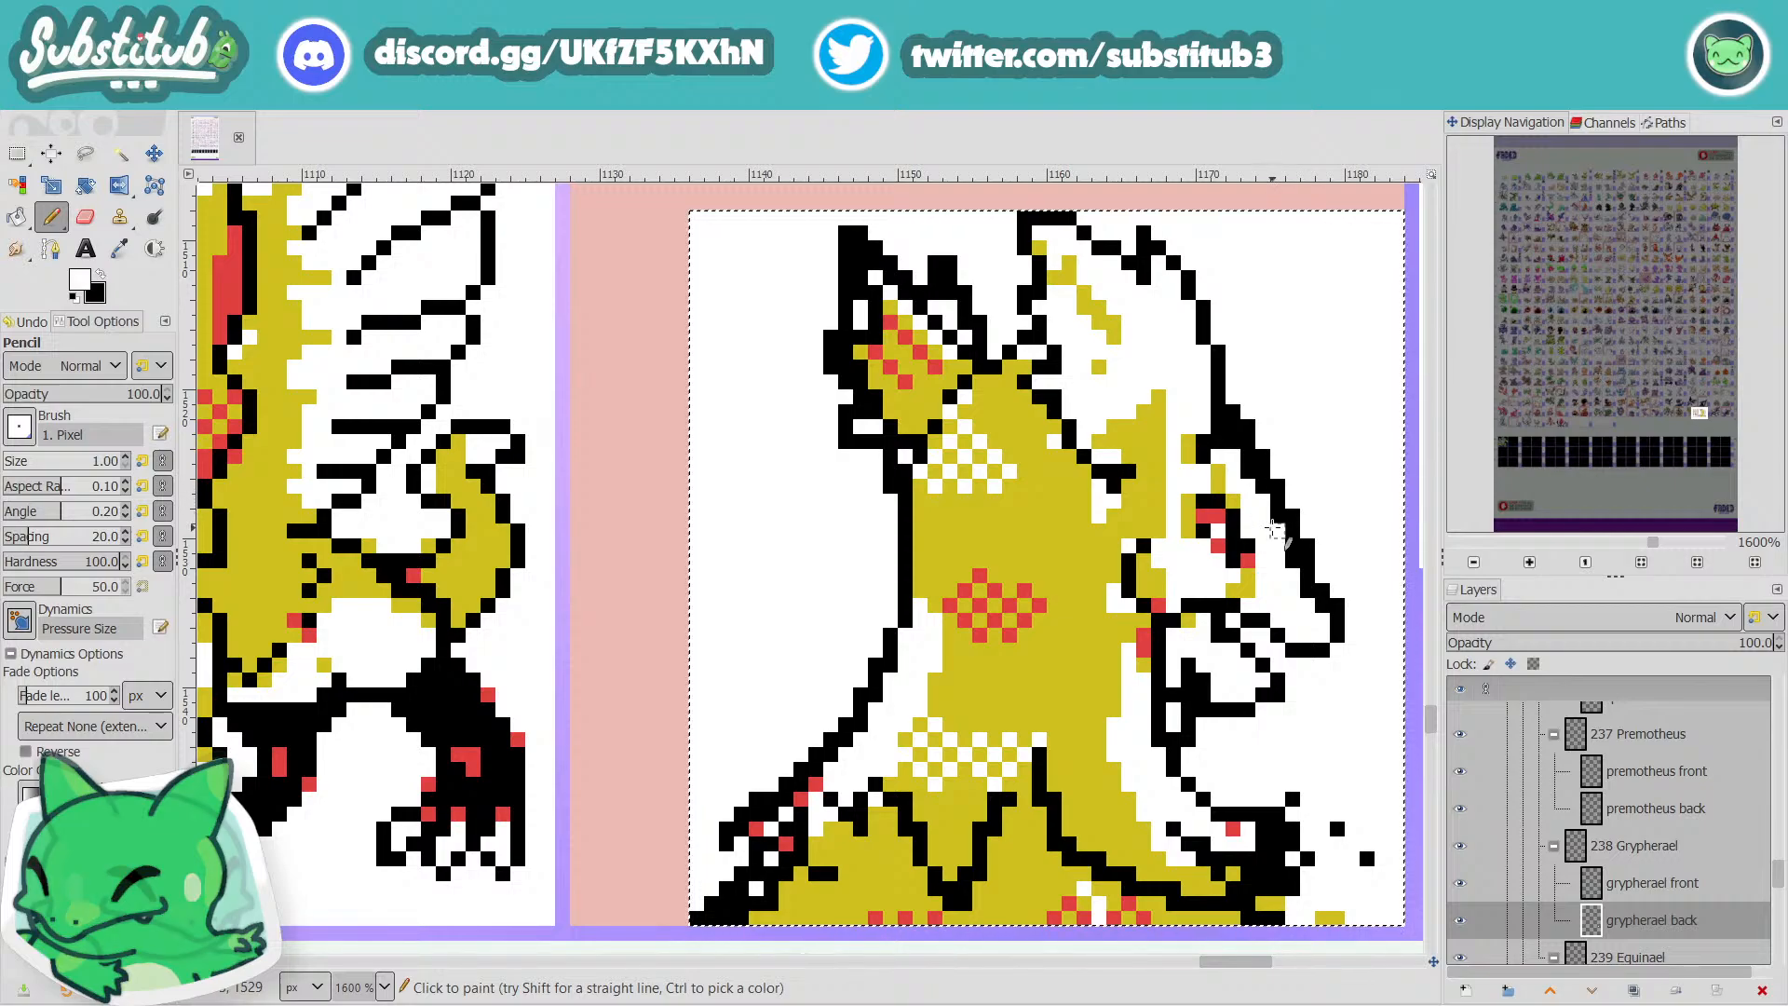
key(minus)
key(plus)
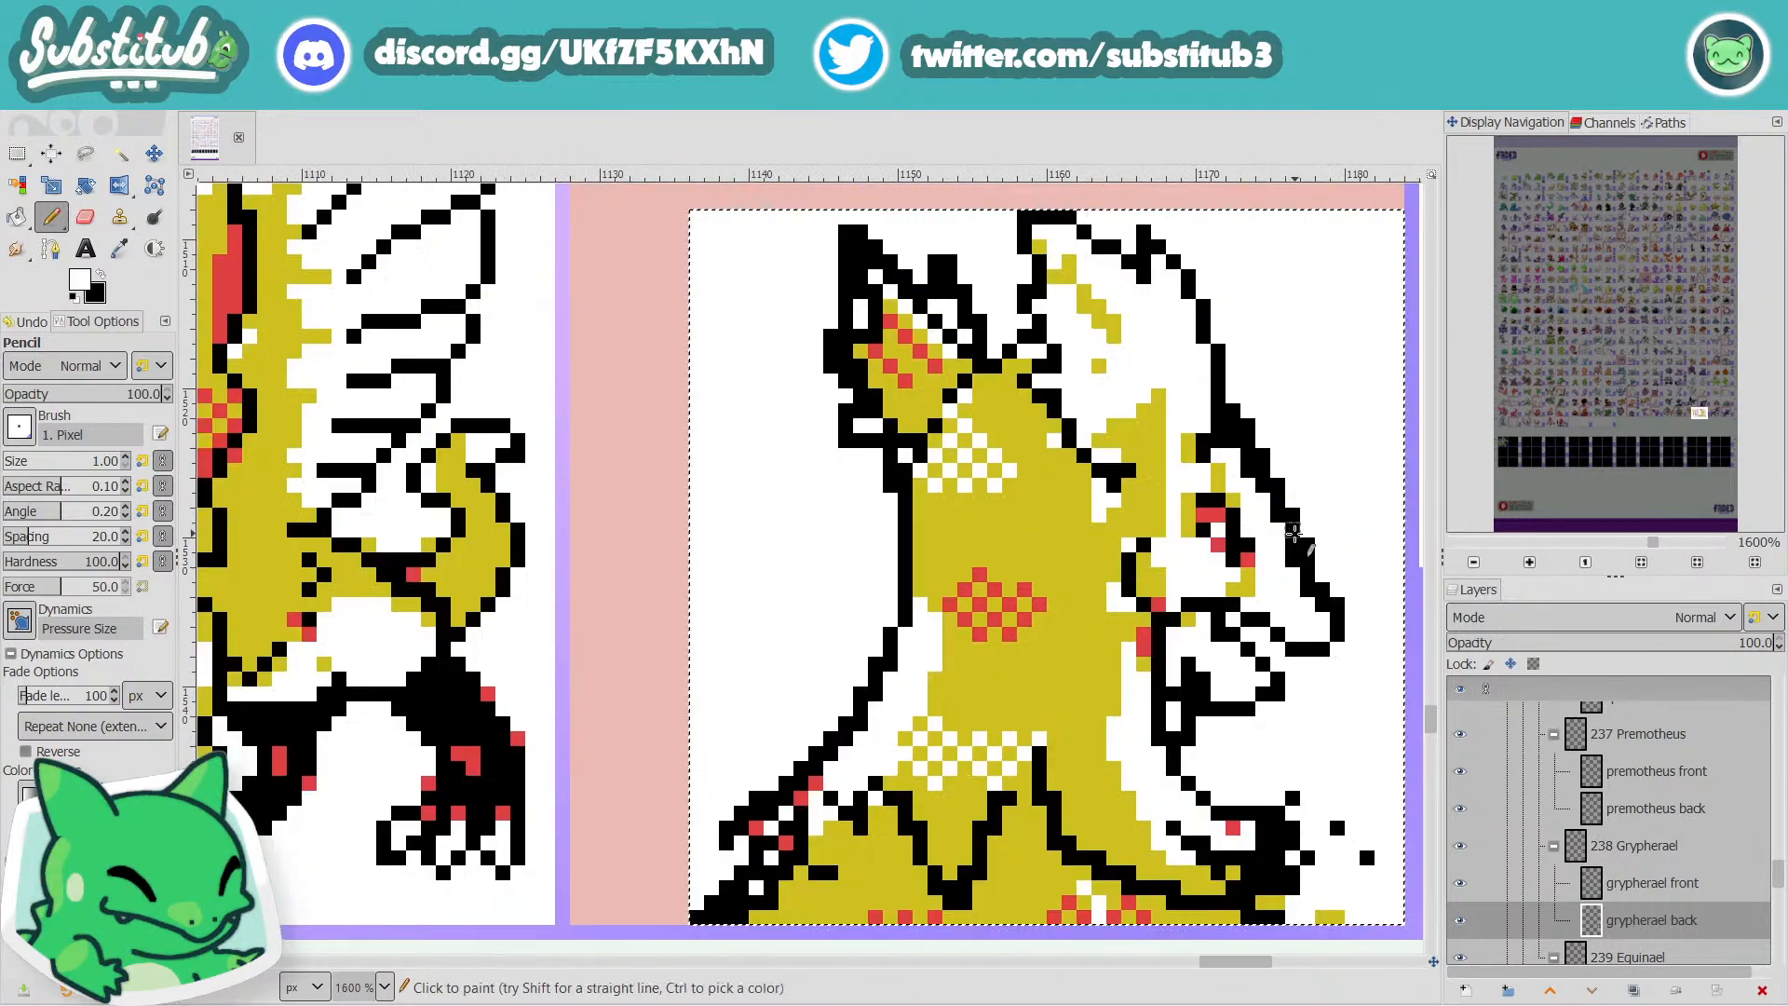
key(x)
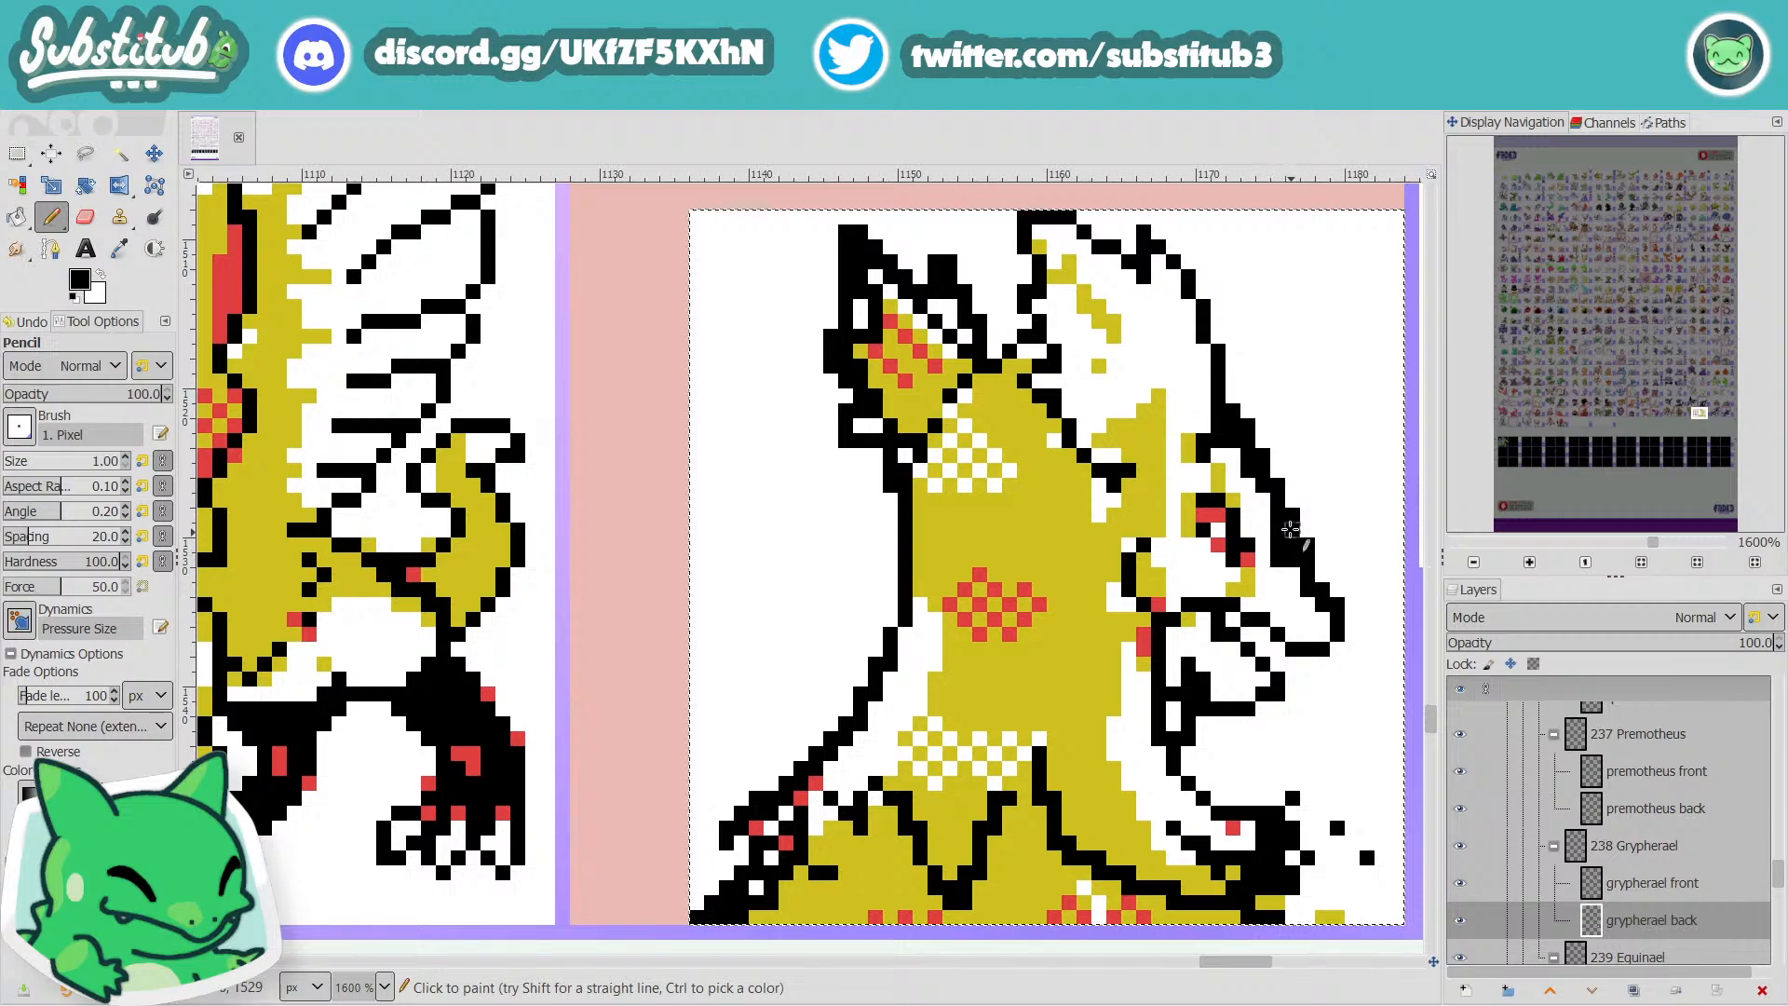
key(x)
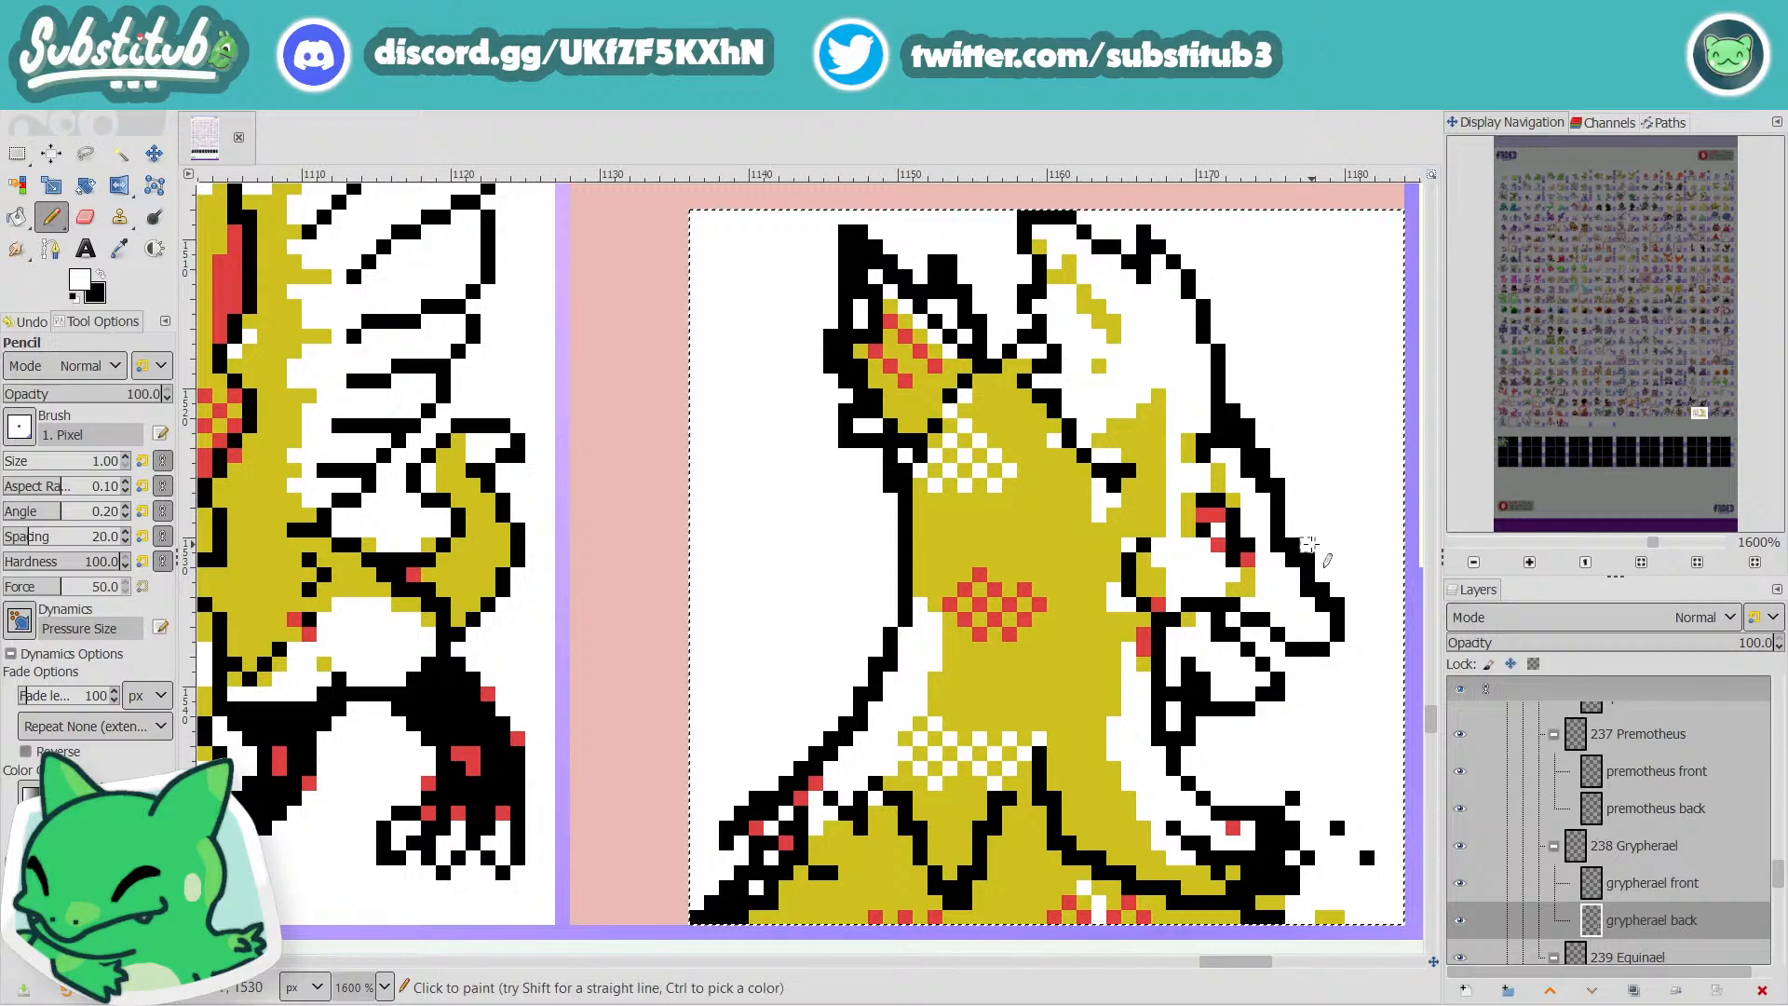
Redraw the tip of the far head's snout one pixel shorter in black and paint the old tip outline white.
scroll(1313, 589, down, 4)
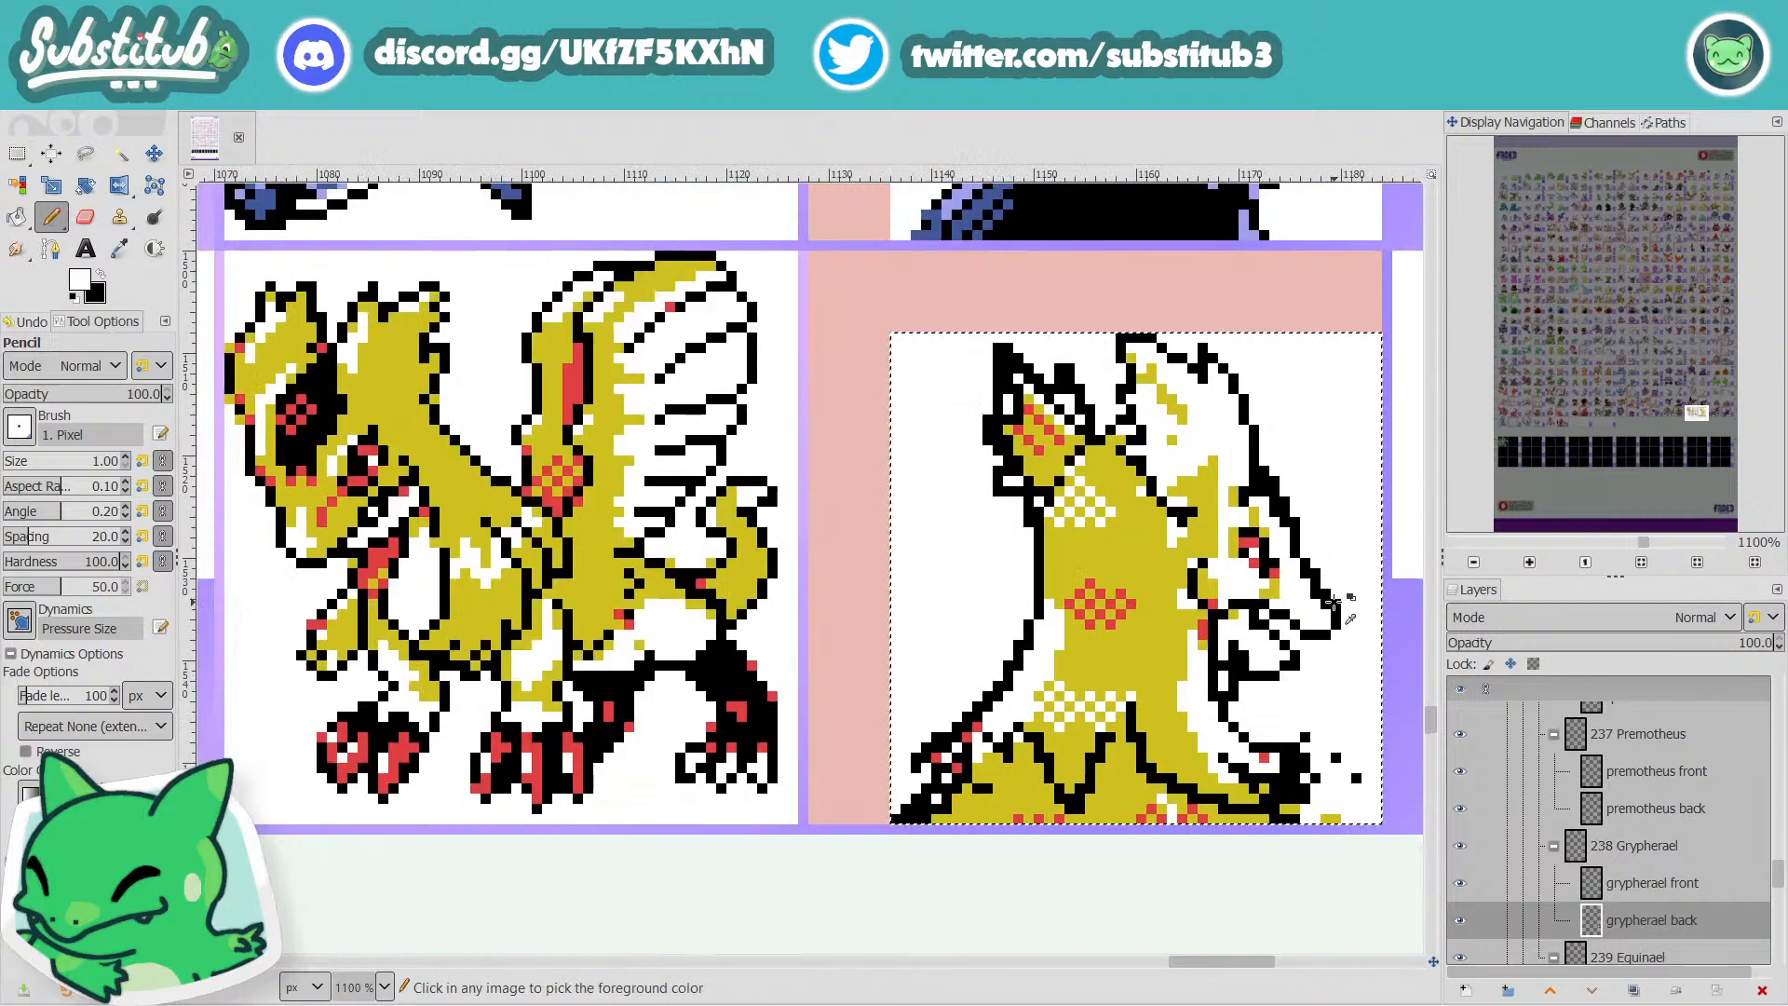
scroll(1387, 628, up, 5)
scroll(1381, 630, down, 1)
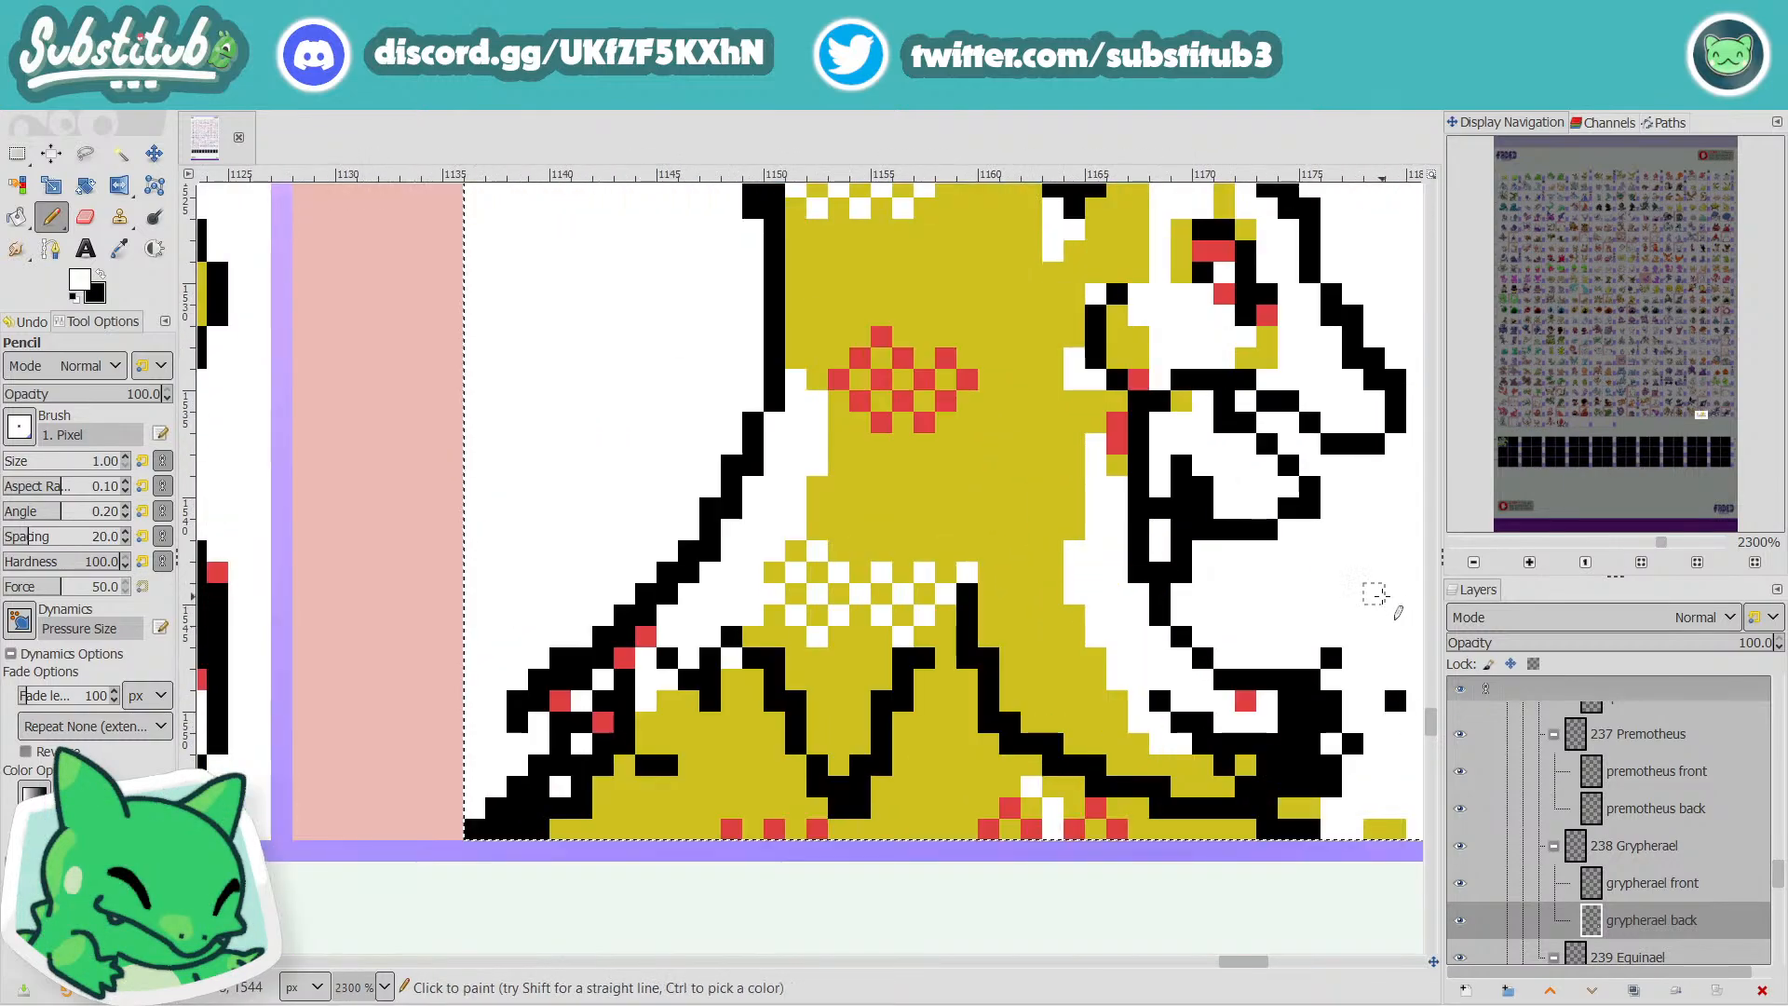
scroll(1373, 595, up, 1)
key(x)
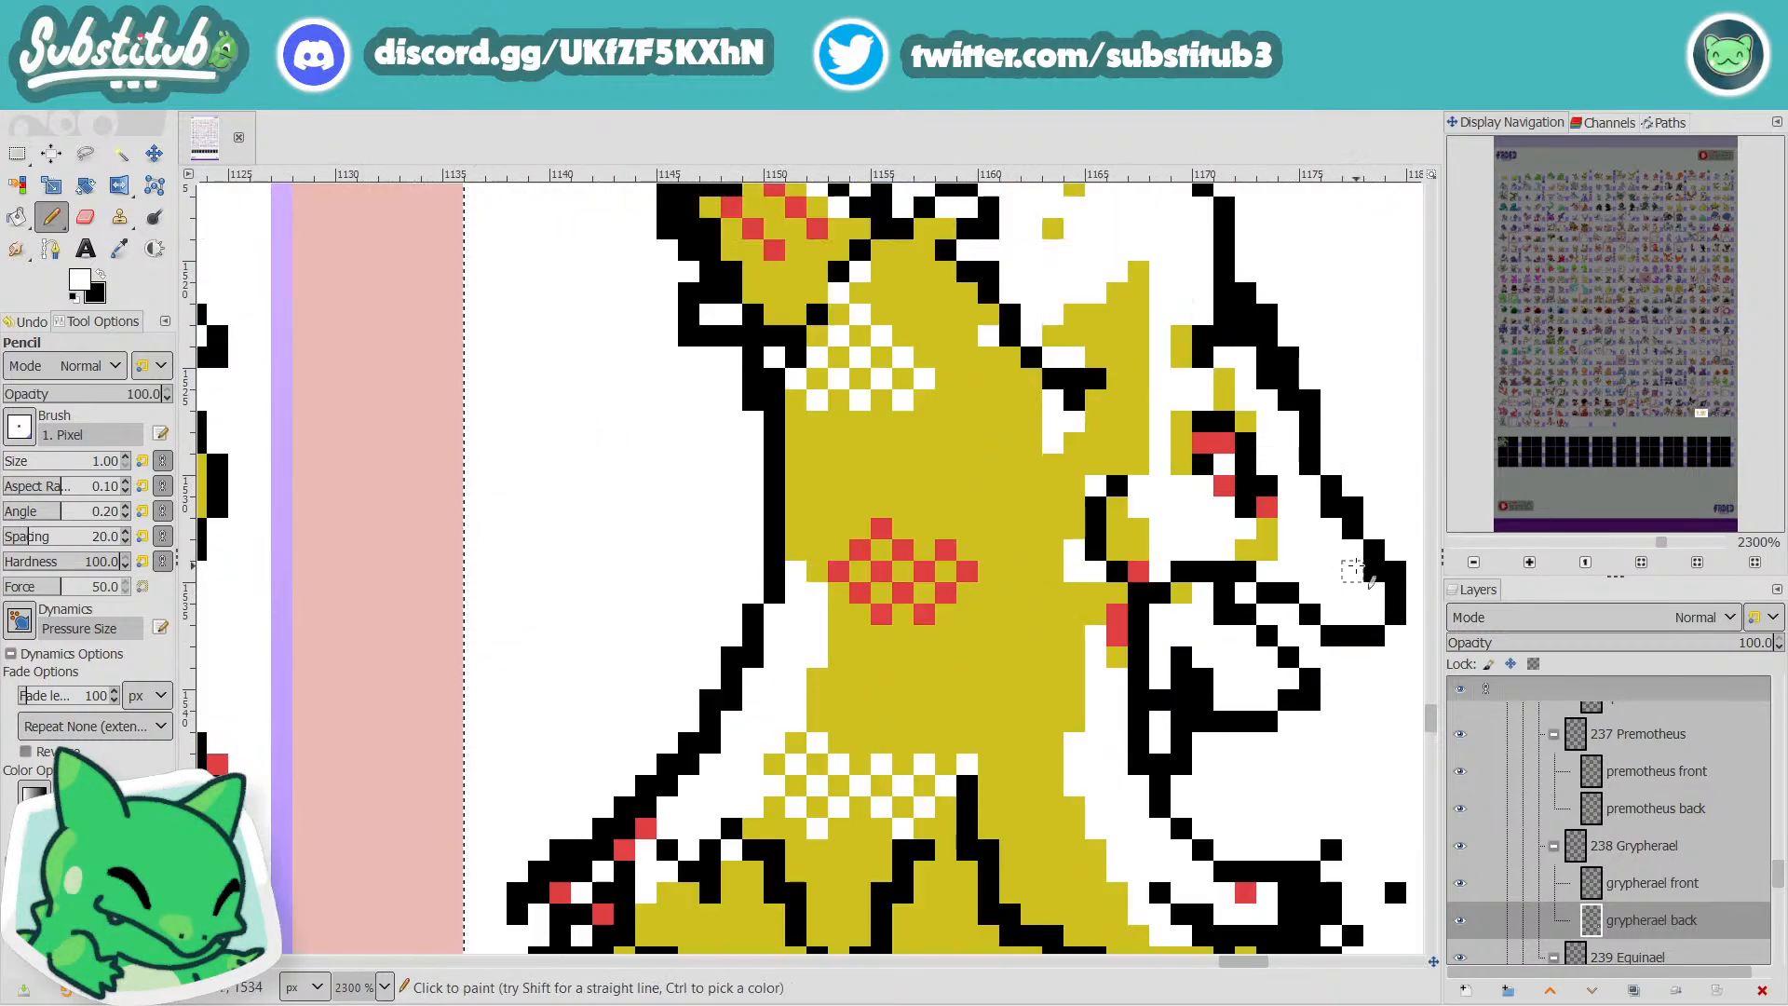
mouse_move(1365, 597)
mouse_down()
mouse_move(1360, 632)
mouse_move(1331, 637)
mouse_move(1353, 636)
mouse_move(1373, 573)
mouse_move(1396, 570)
mouse_move(1396, 616)
mouse_move(1376, 575)
mouse_move(1332, 614)
mouse_up()
key(x)
key(x)
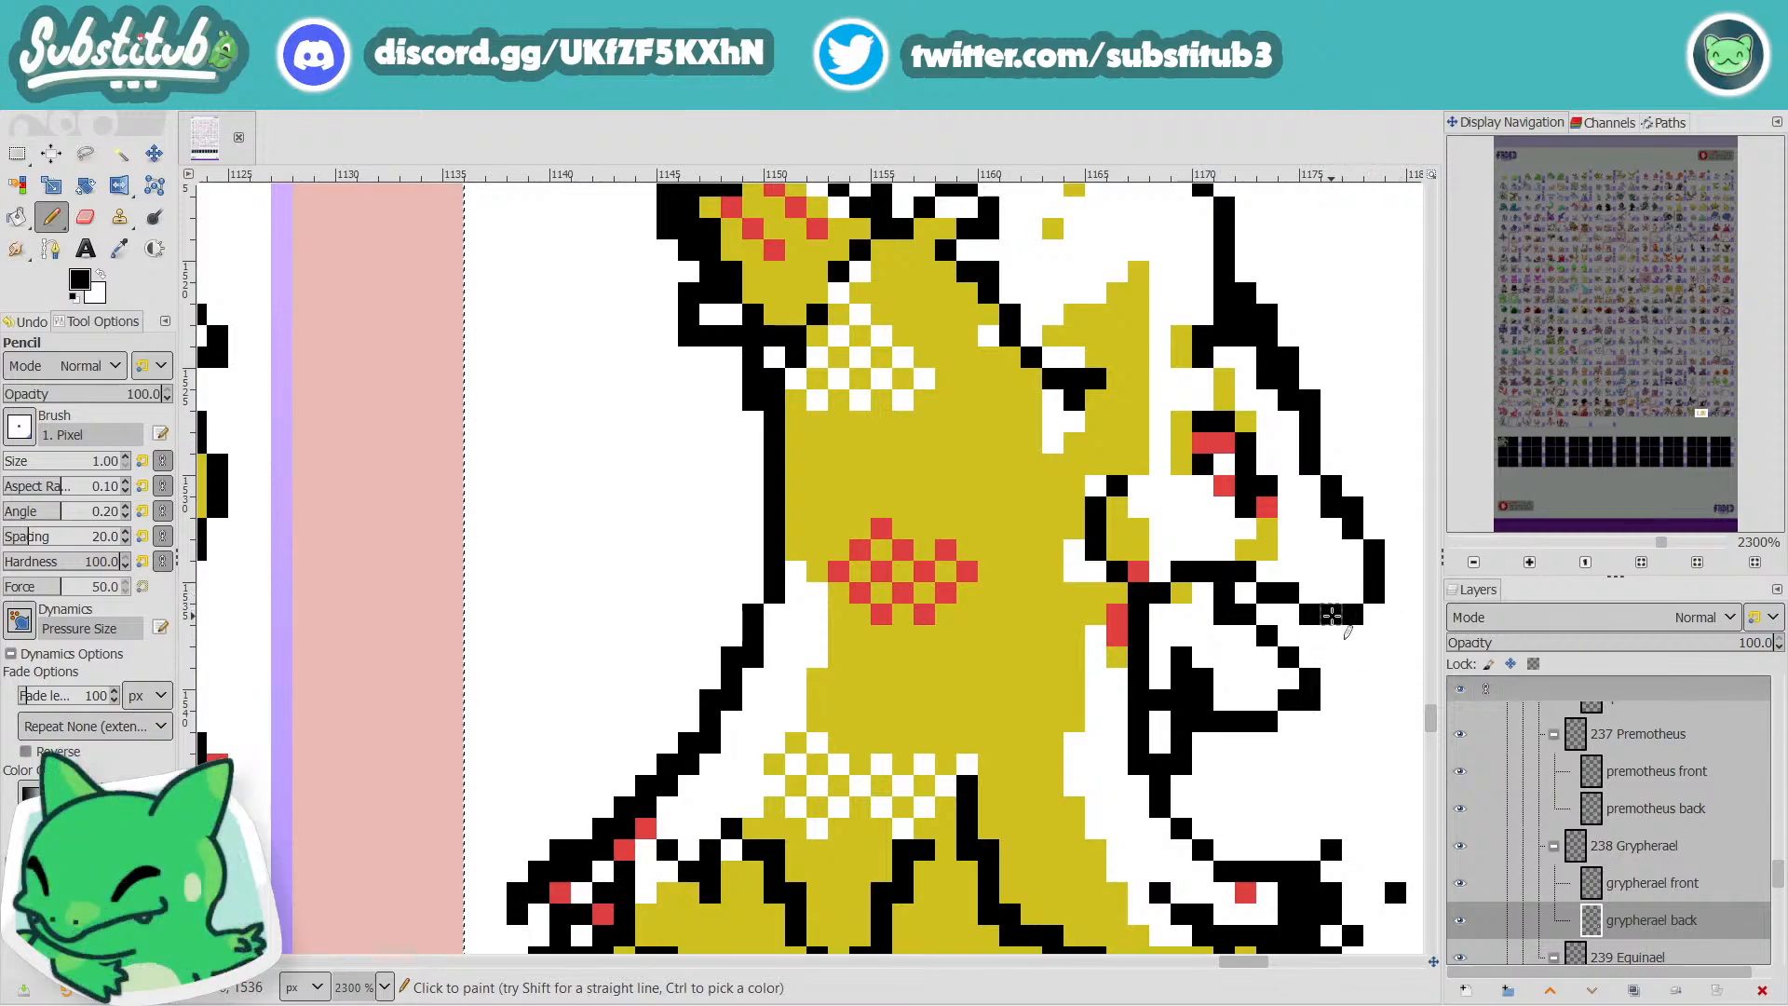
Try reshaping the far head's mouth line with black pixels and undo the last stroke.
scroll(1331, 614, down, 5)
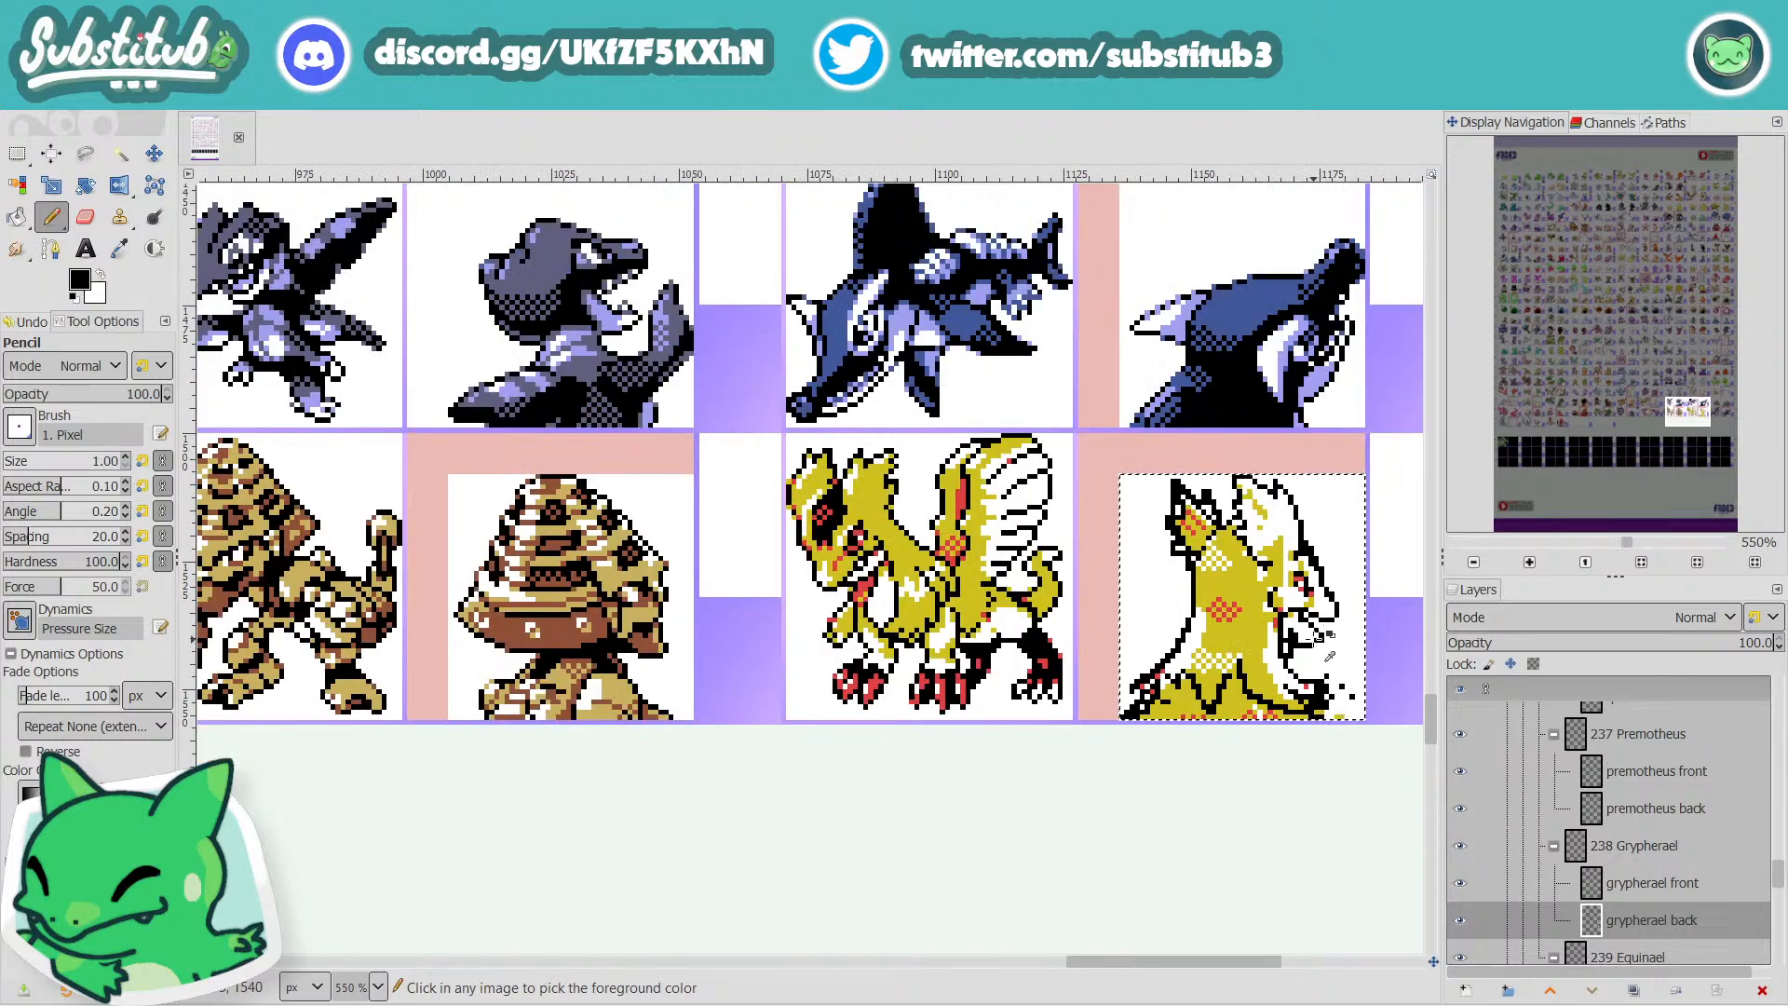
scroll(1323, 643, up, 3)
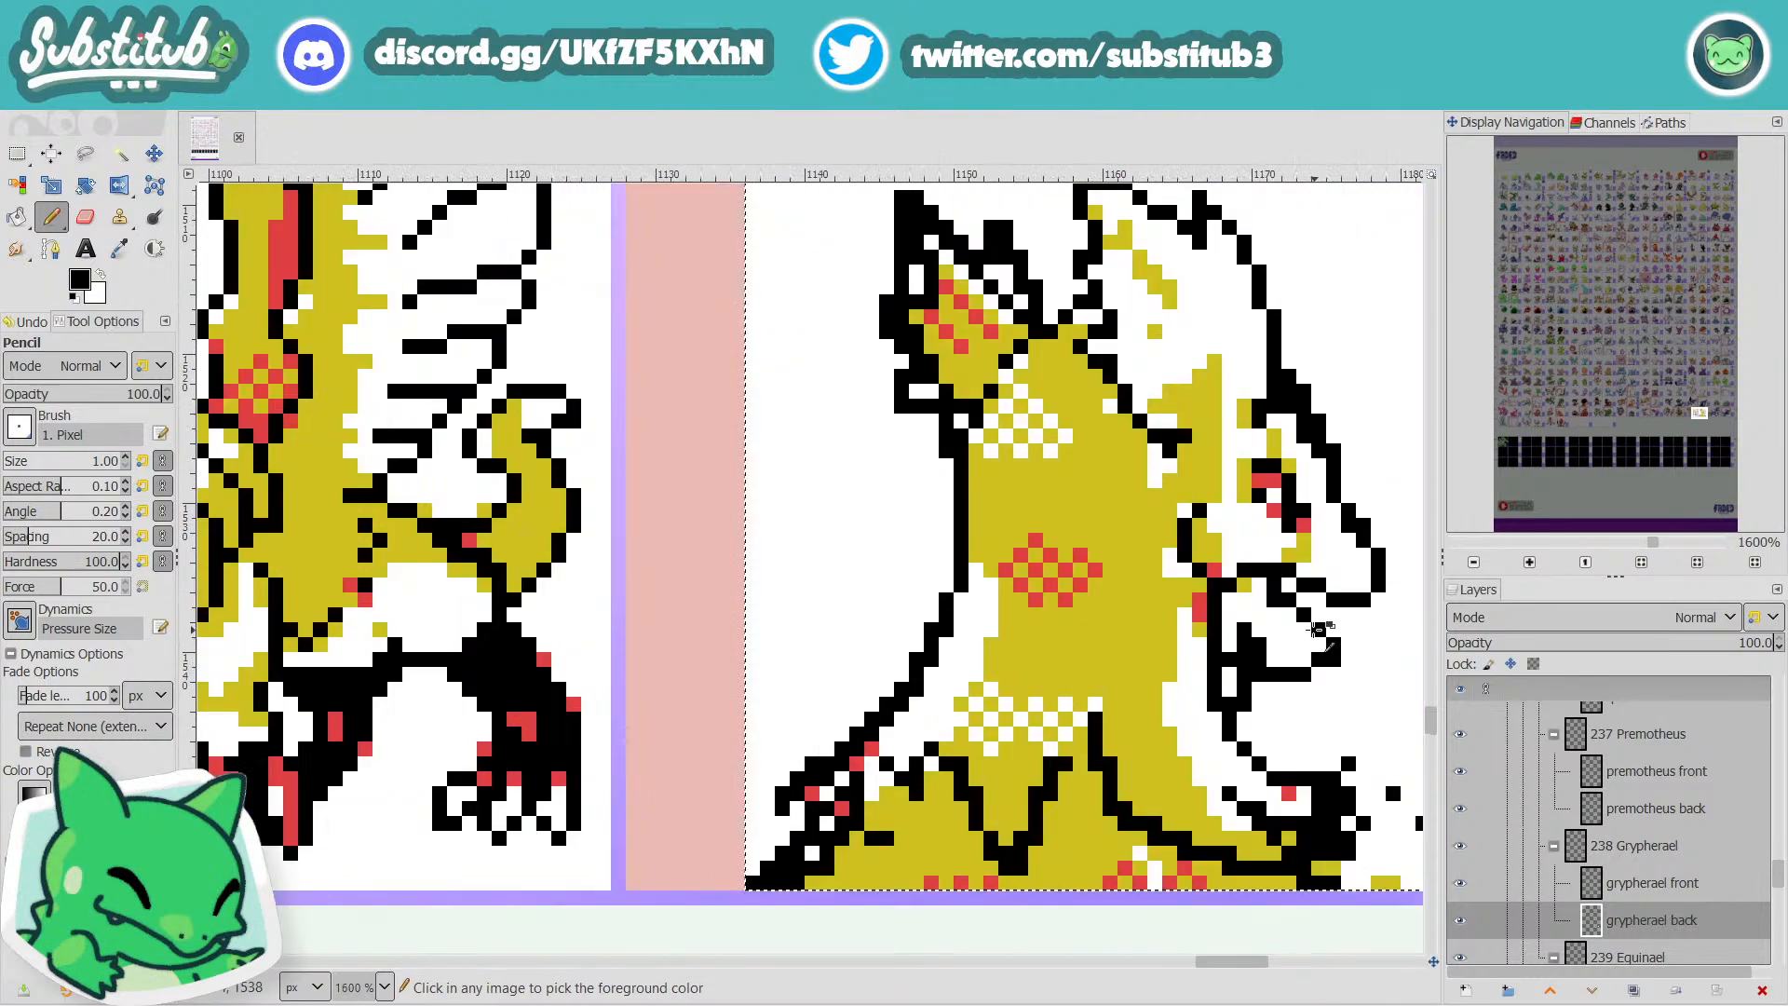
key(x)
key(x)
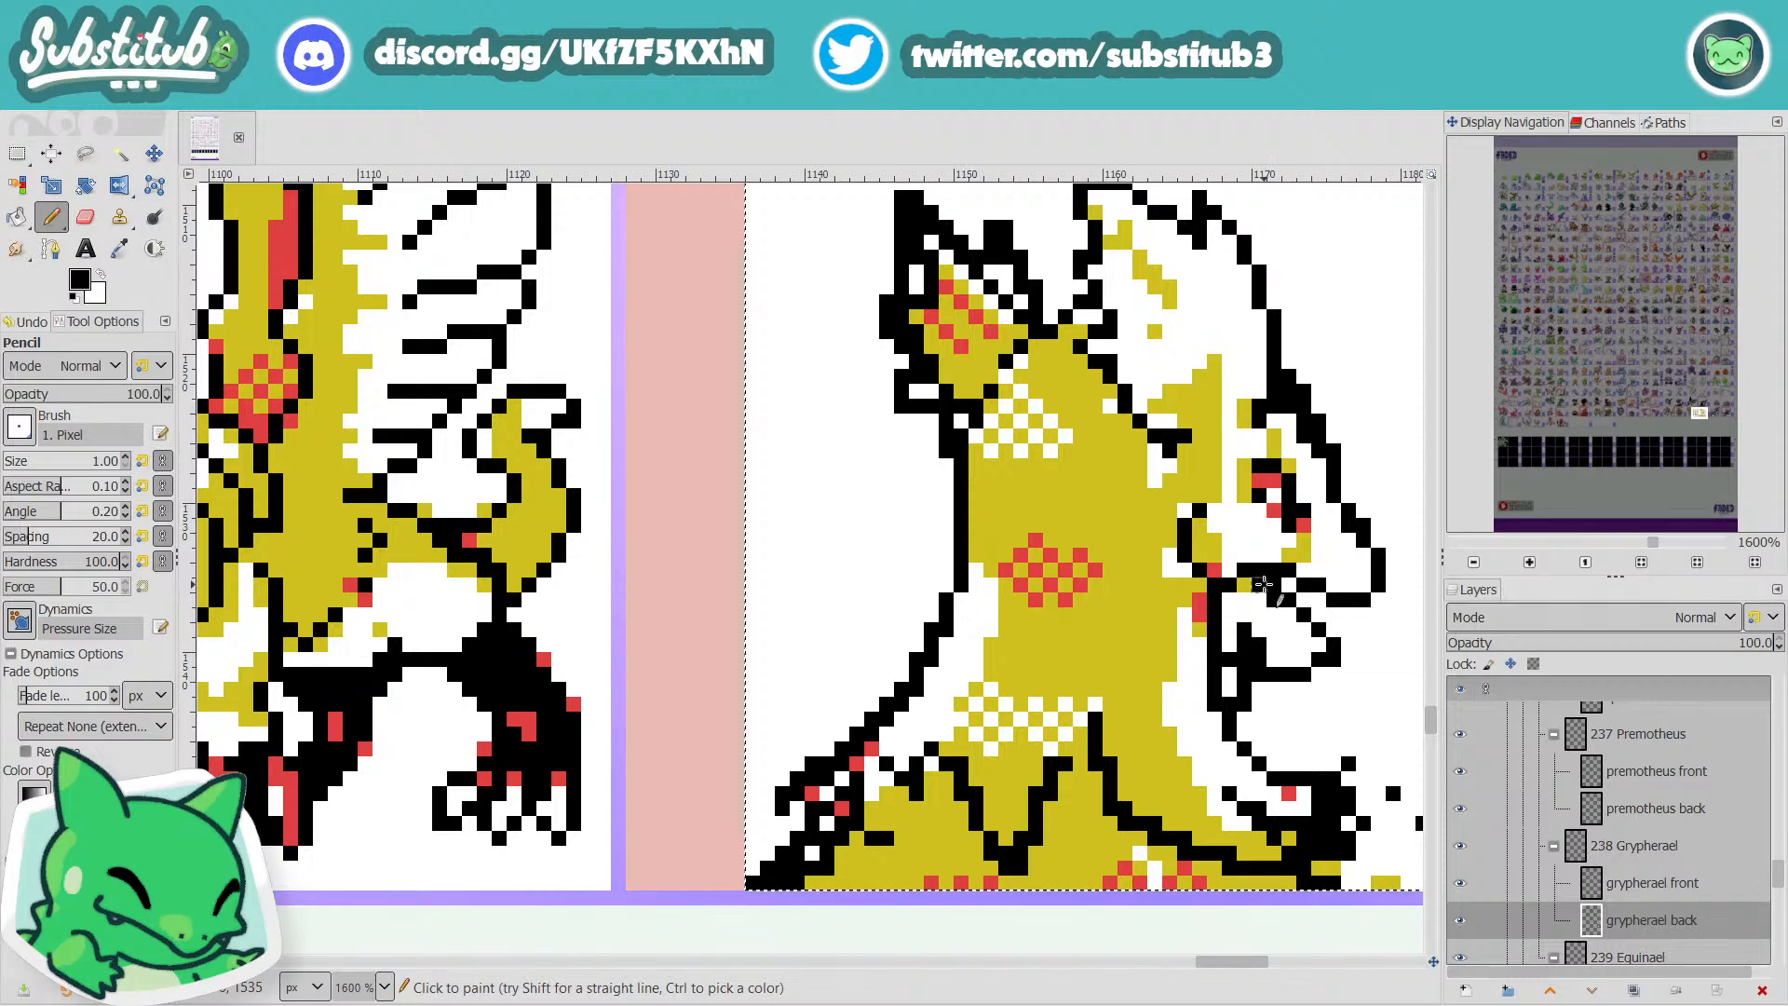
scroll(1008, 605, down, 2)
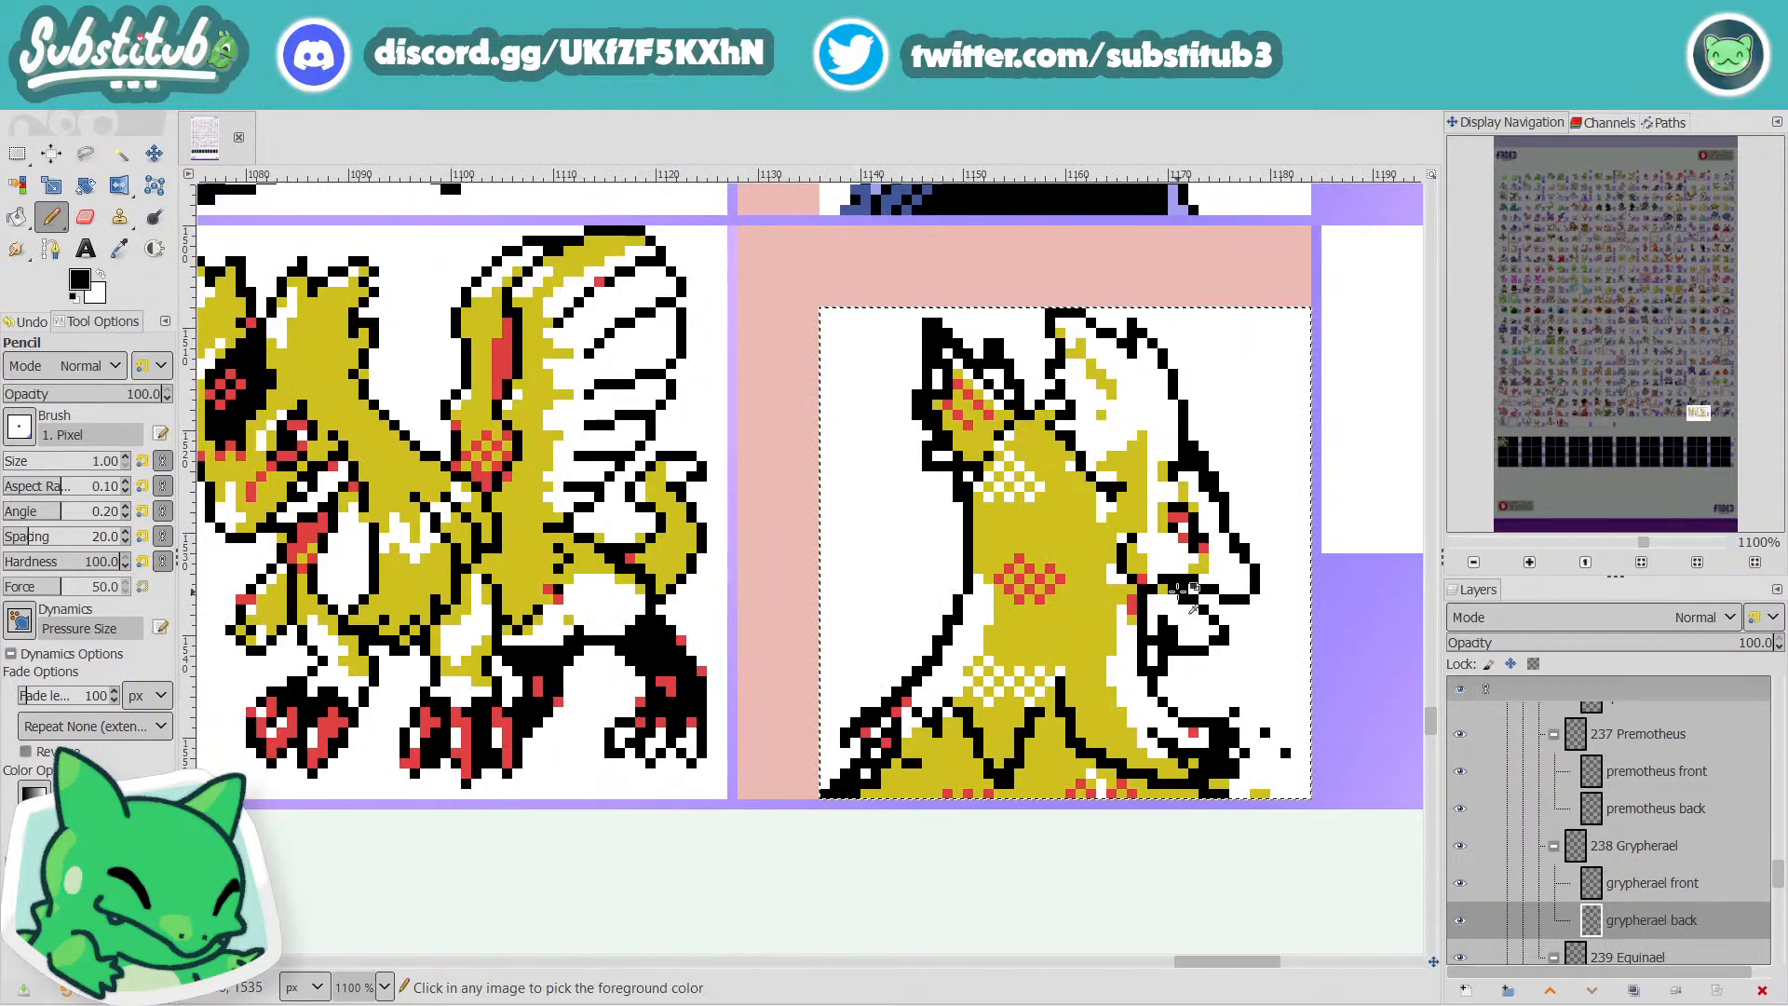
scroll(1253, 612, up, 4)
key(ctrl+z)
Reshape the lower edge of the notch in the far head's mouth line one pixel deeper with black, whitening the old corner pixel.
ctrl+click(1253, 613)
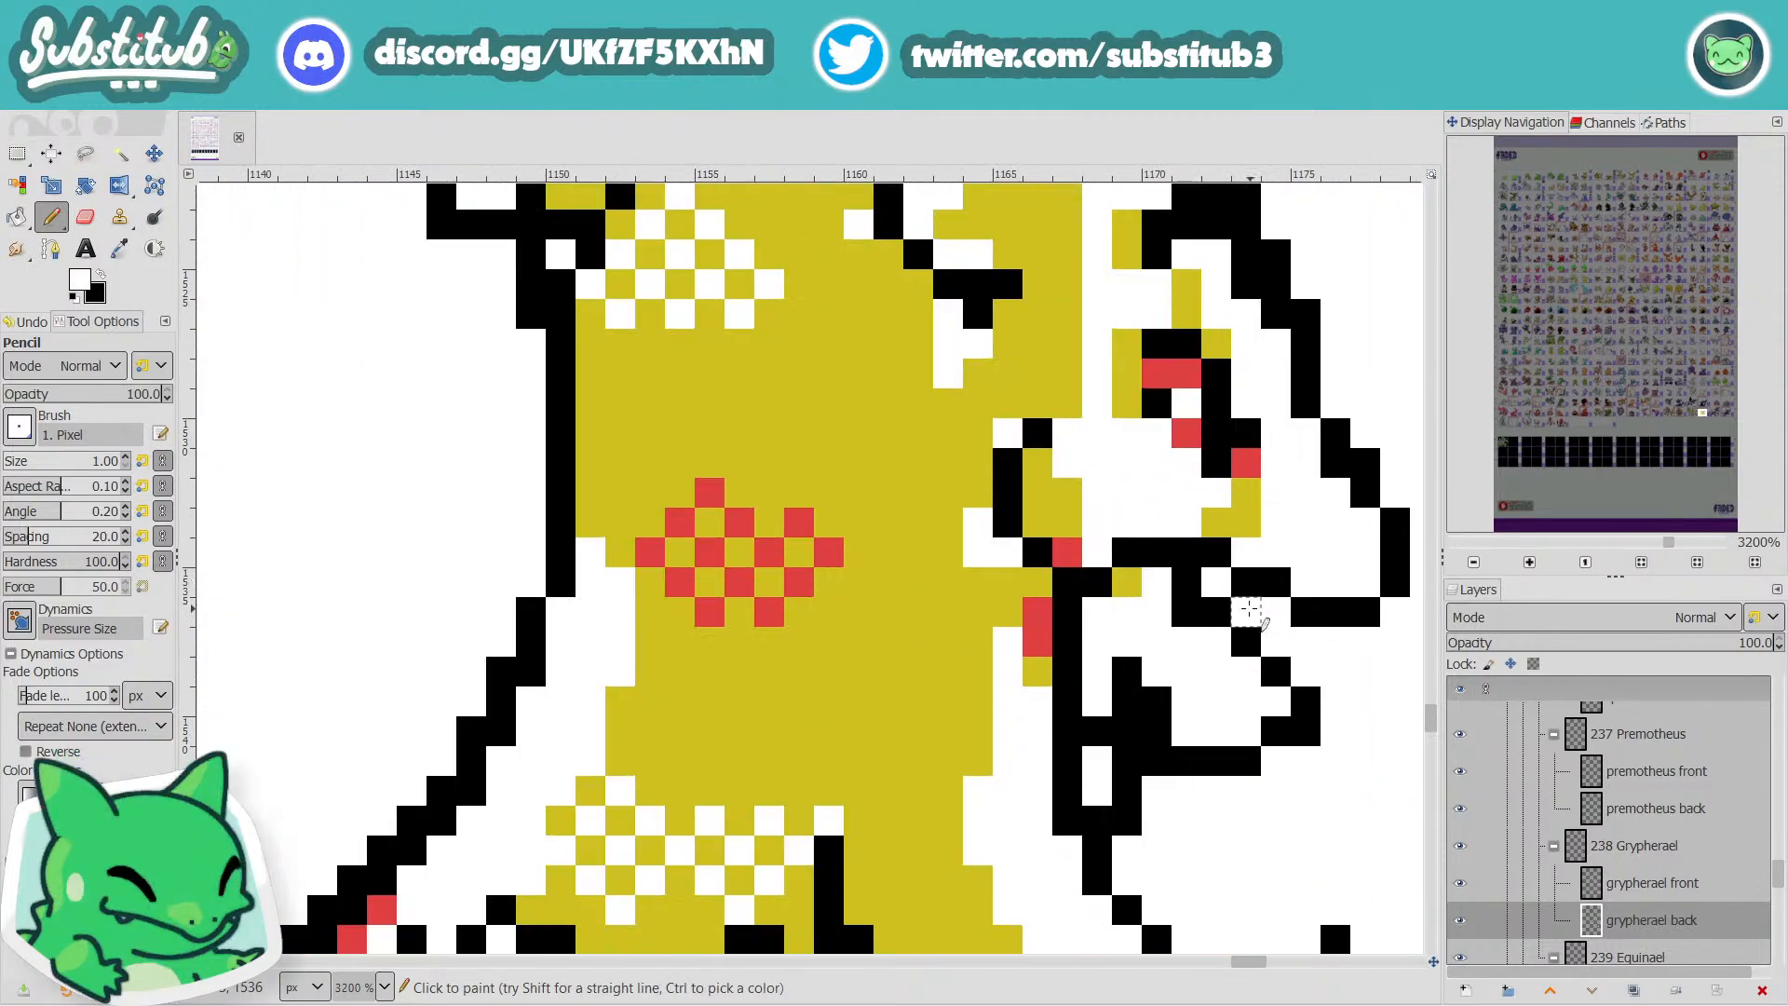
key(x)
click(1247, 611)
key(x)
click(1218, 613)
key(x)
click(1217, 639)
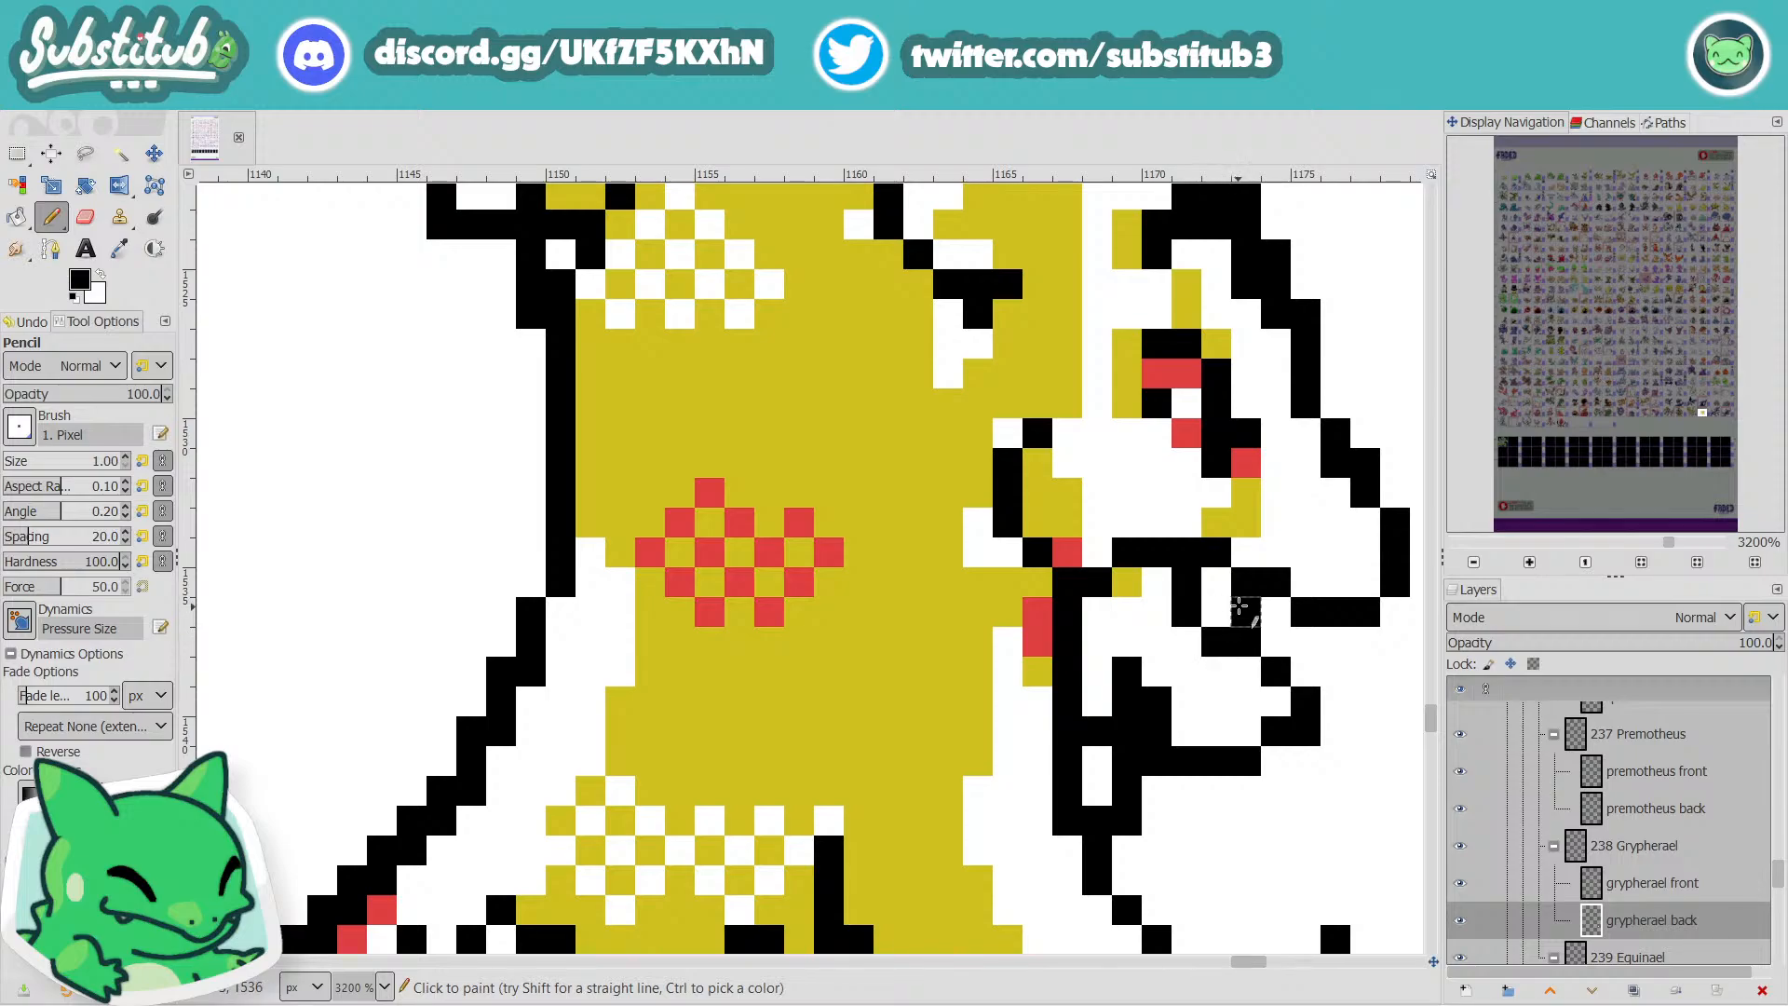
Whiten the surplus black pixels above the mouth notch, extend the upper lip line by one black pixel, and save the file.
key(x)
key(x)
click(1222, 587)
key(x)
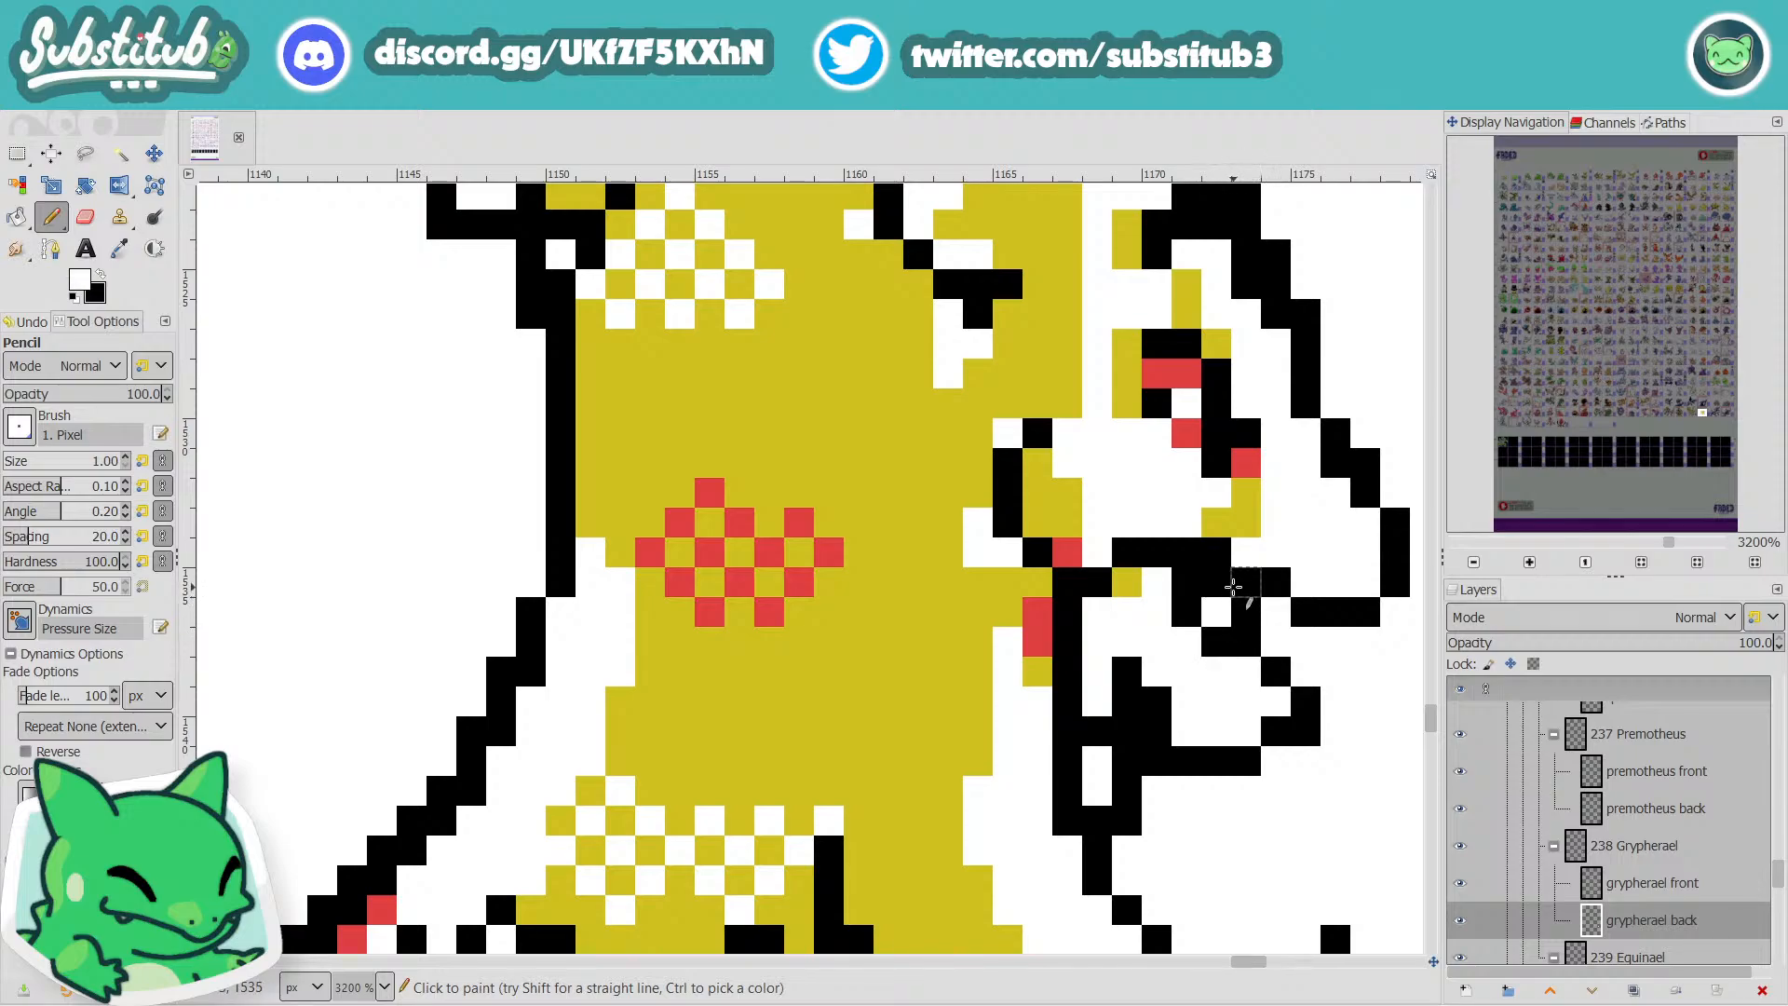
click(1232, 586)
click(1216, 584)
key(x)
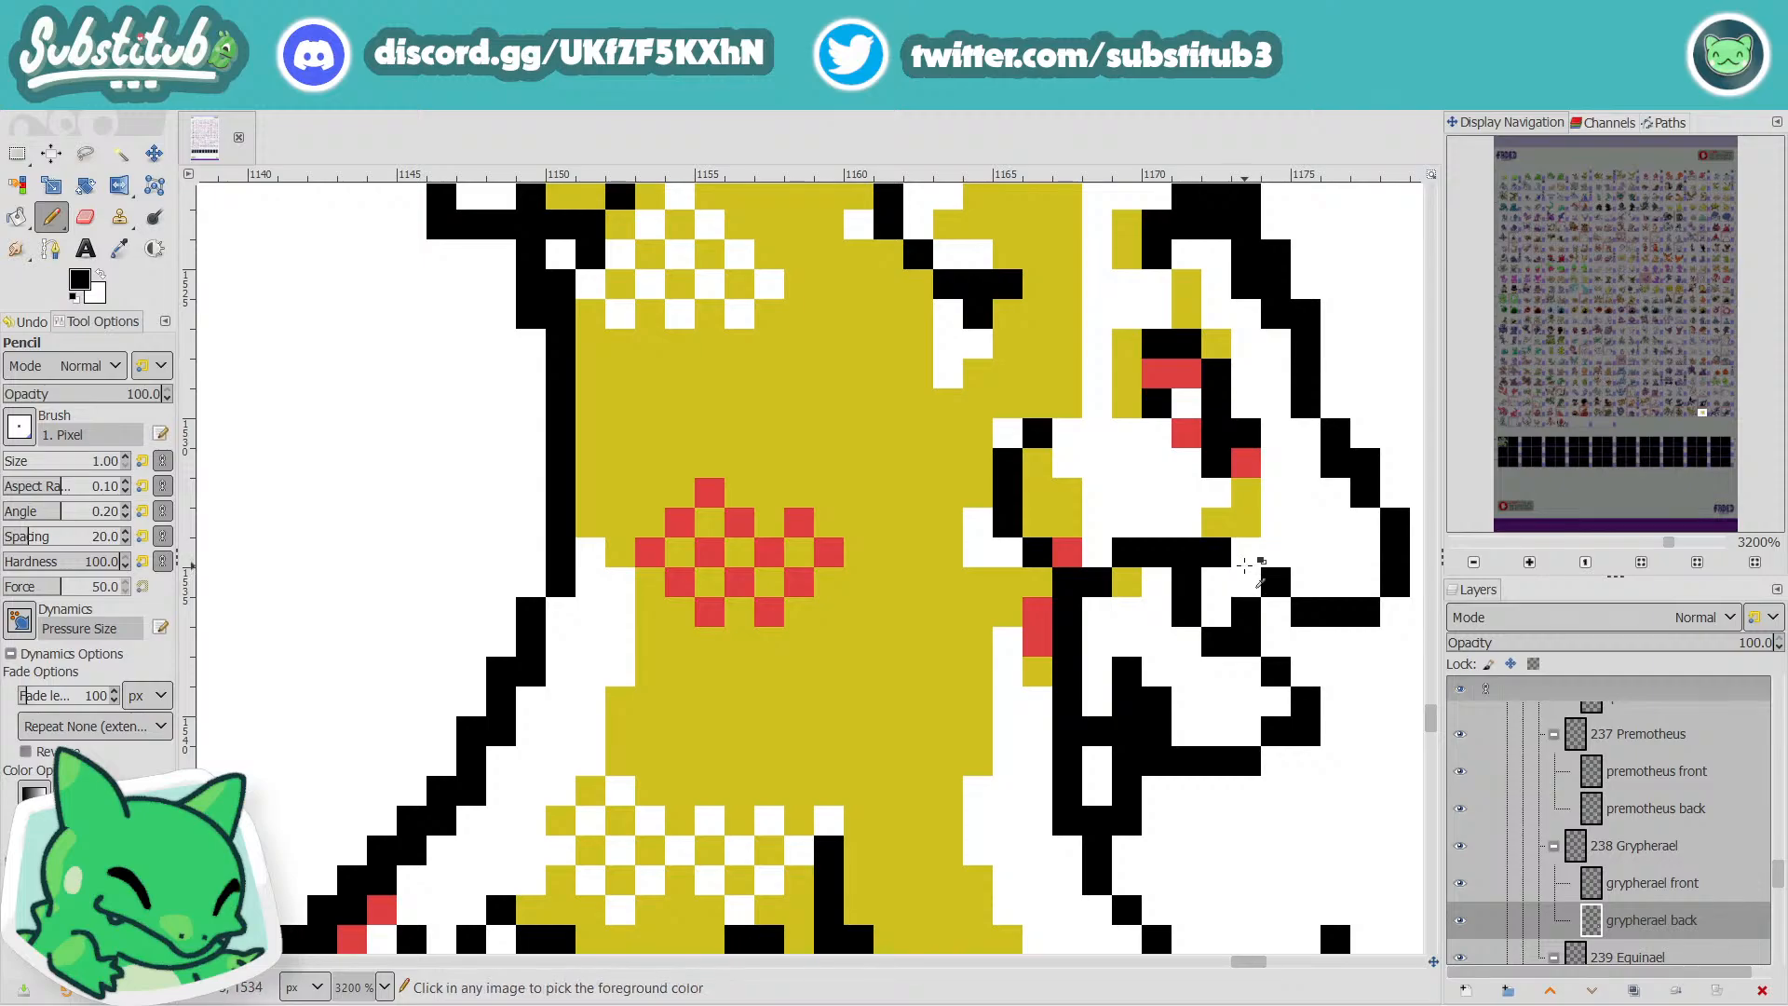
click(1245, 559)
scroll(1246, 563, down, 5)
key(ctrl+s)
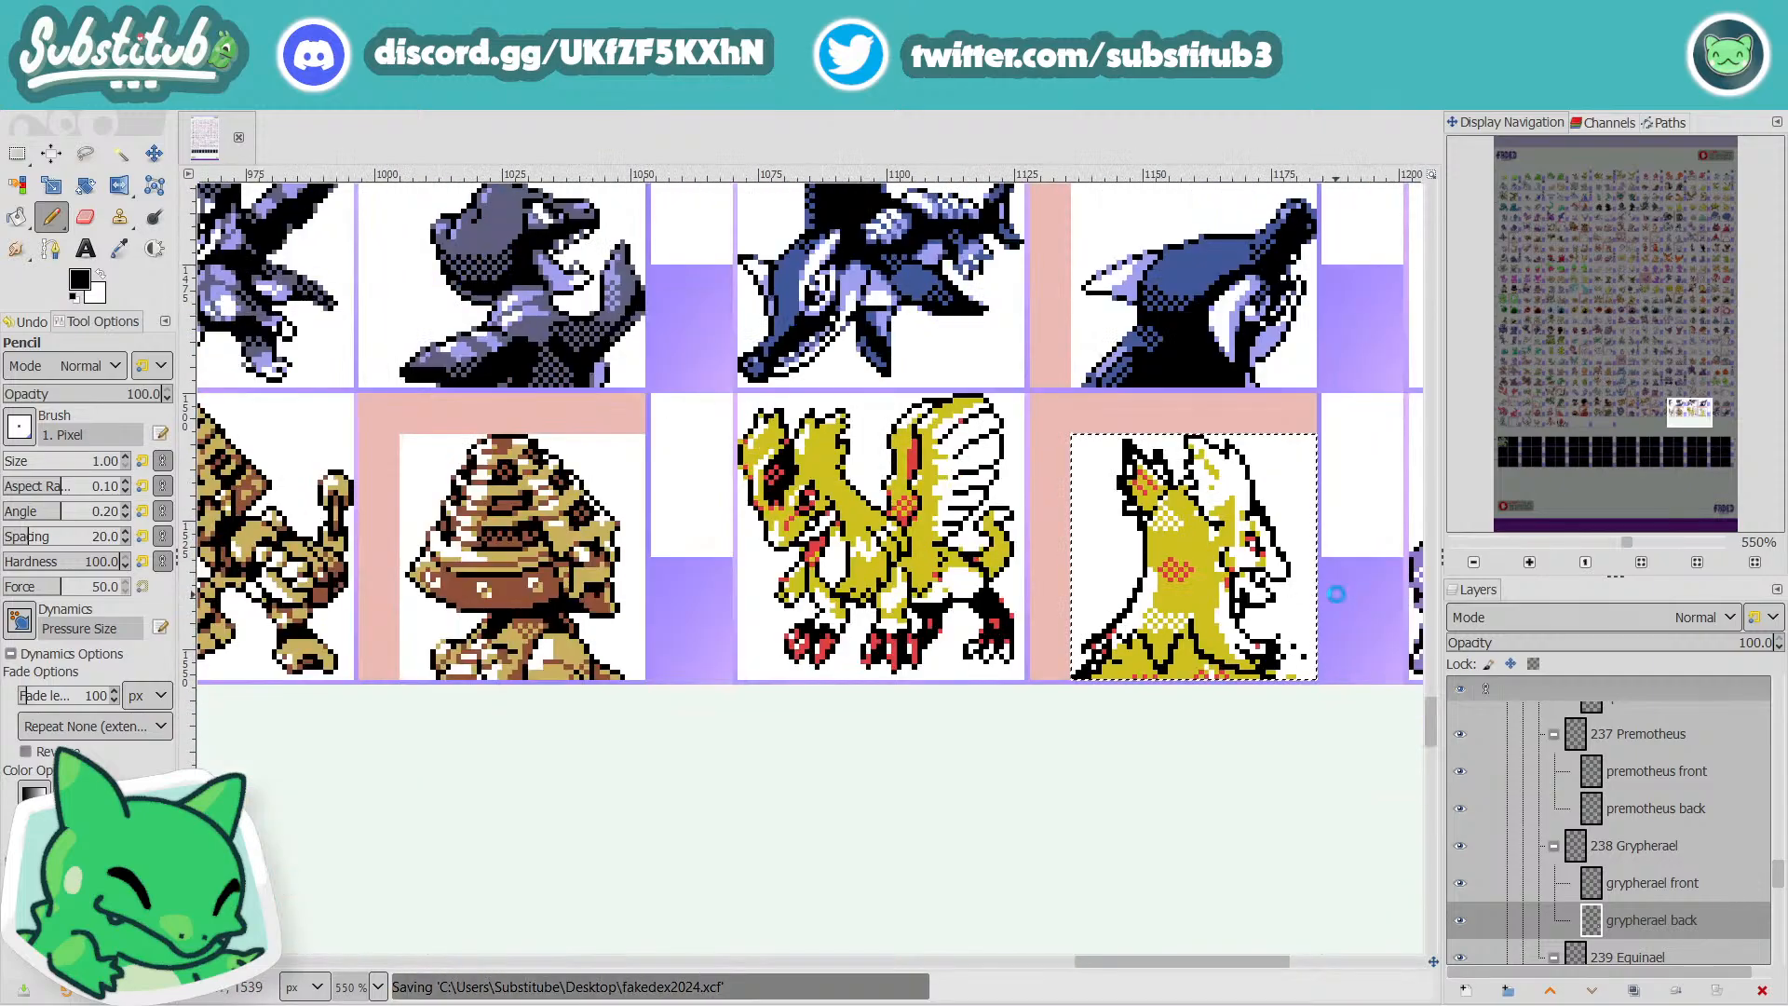
Redraw the far head's lower eye outline one pixel lower in black and paint the old outline pixels white.
scroll(1301, 548, up, 5)
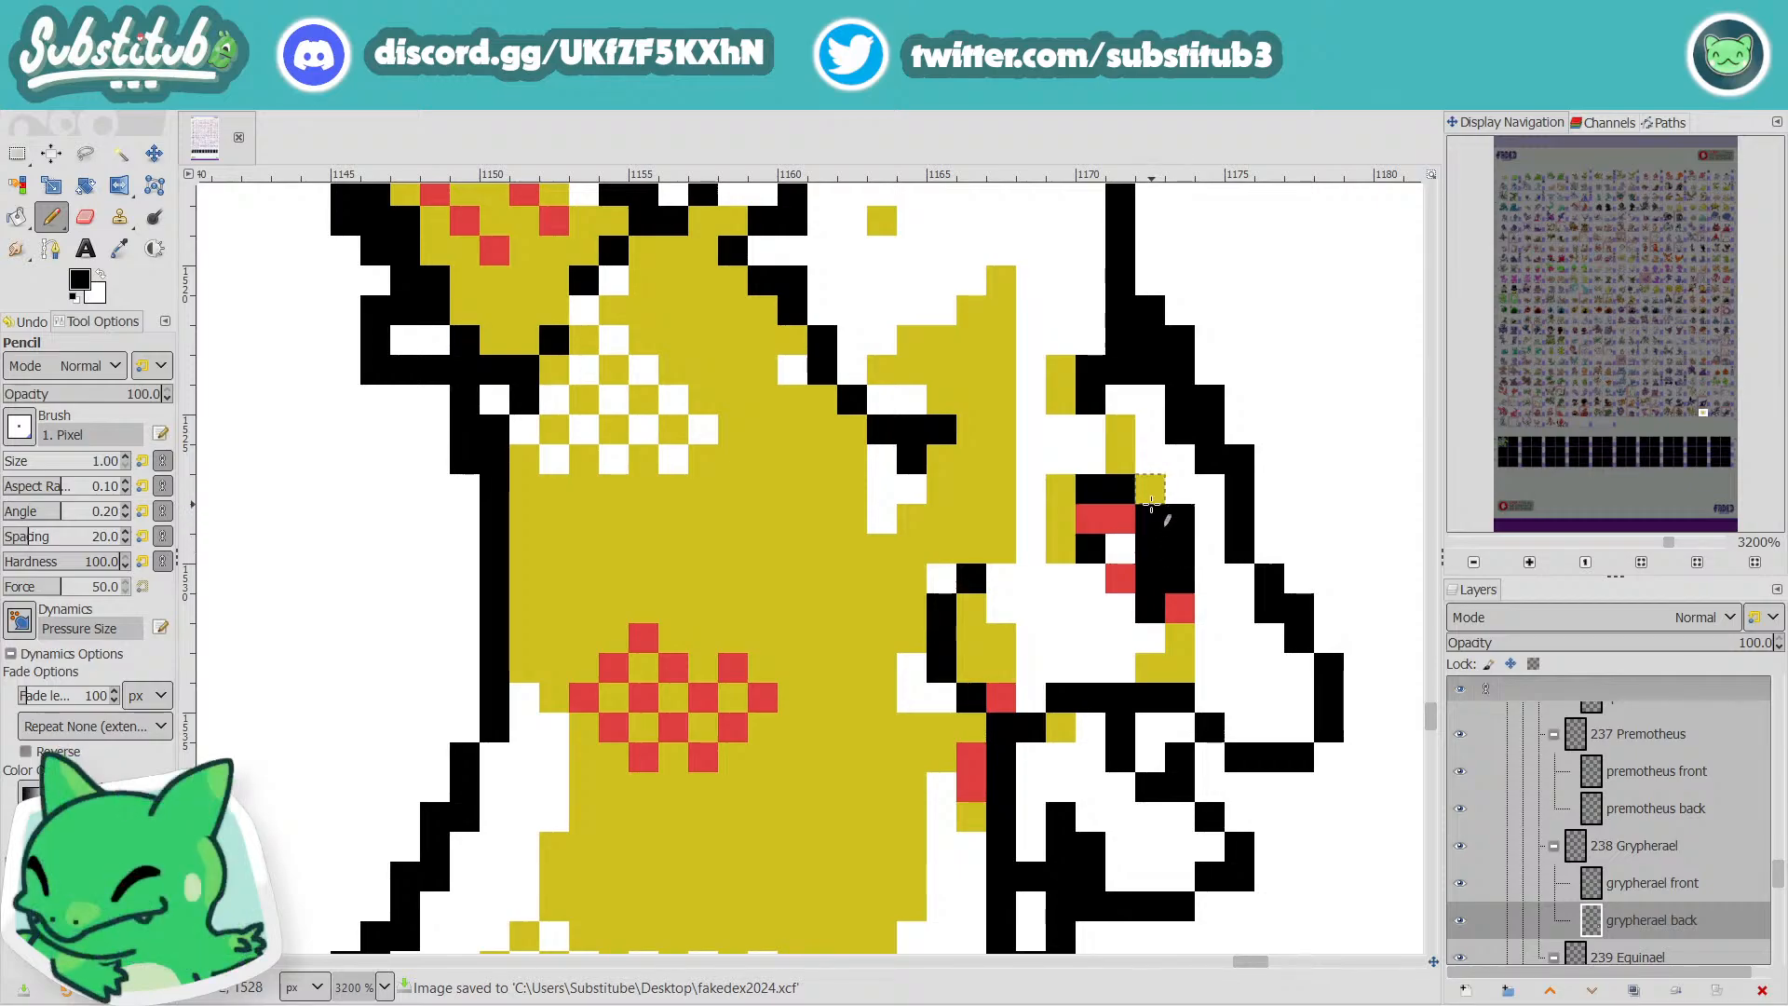
scroll(1179, 540, down, 3)
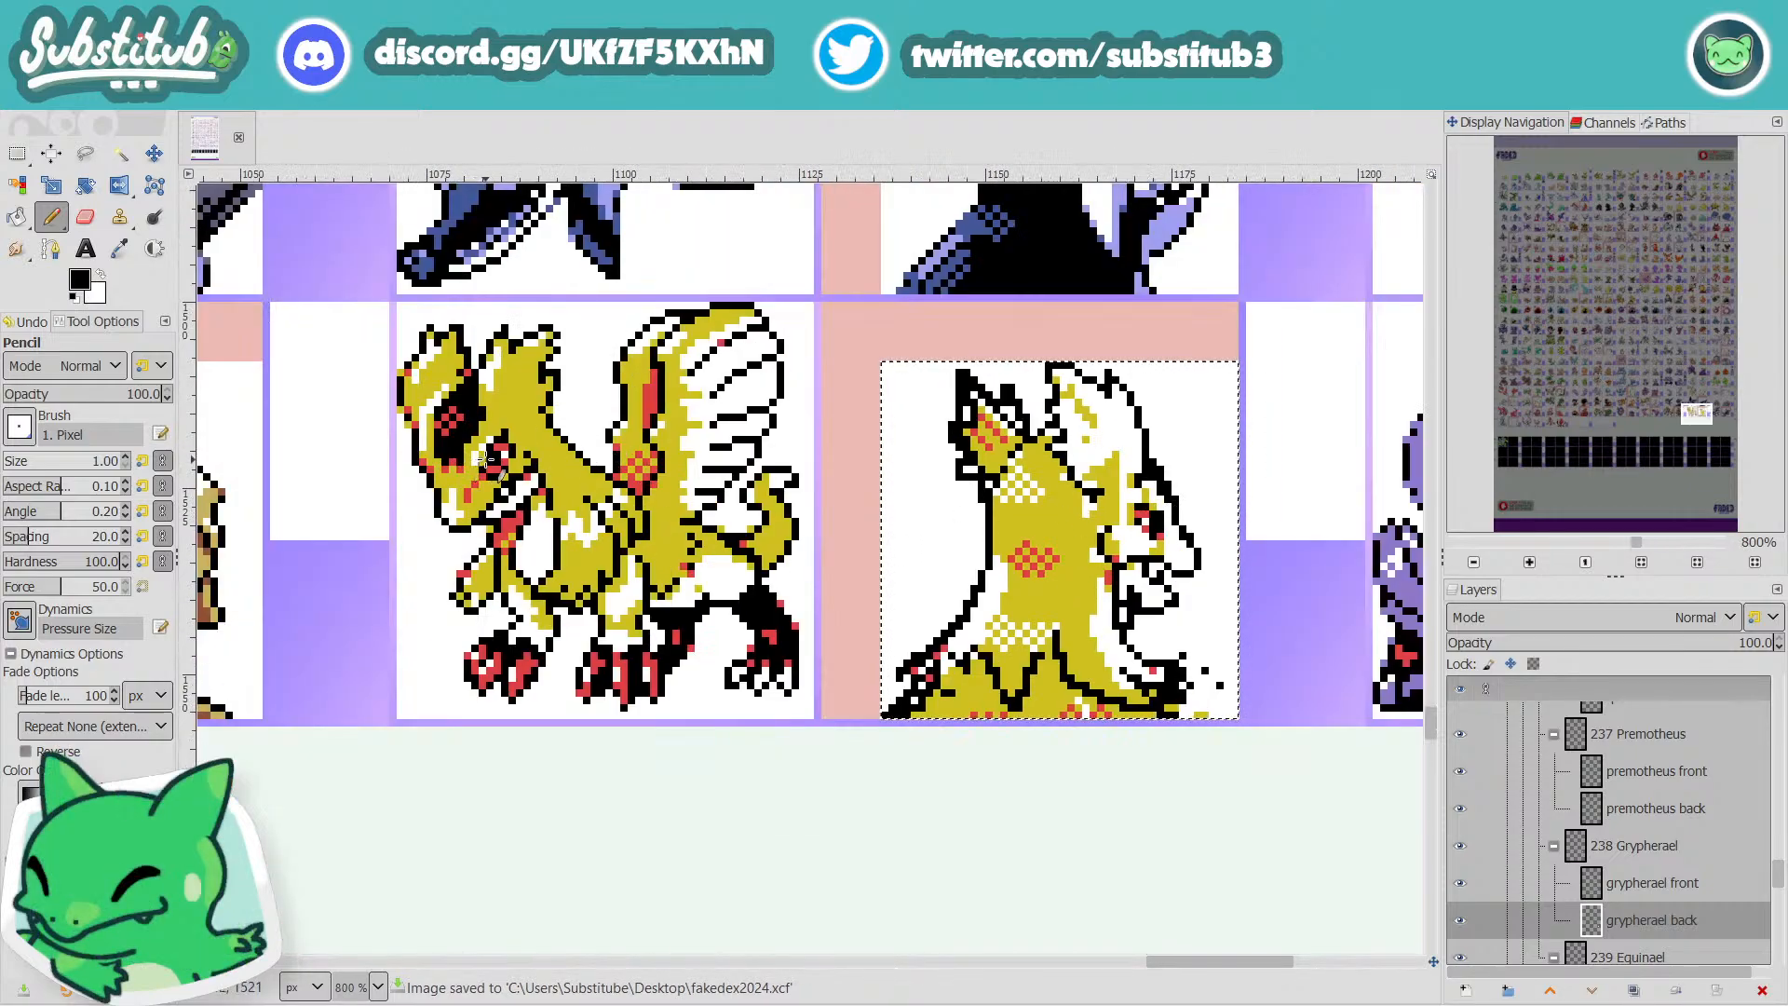
scroll(1138, 532, up, 5)
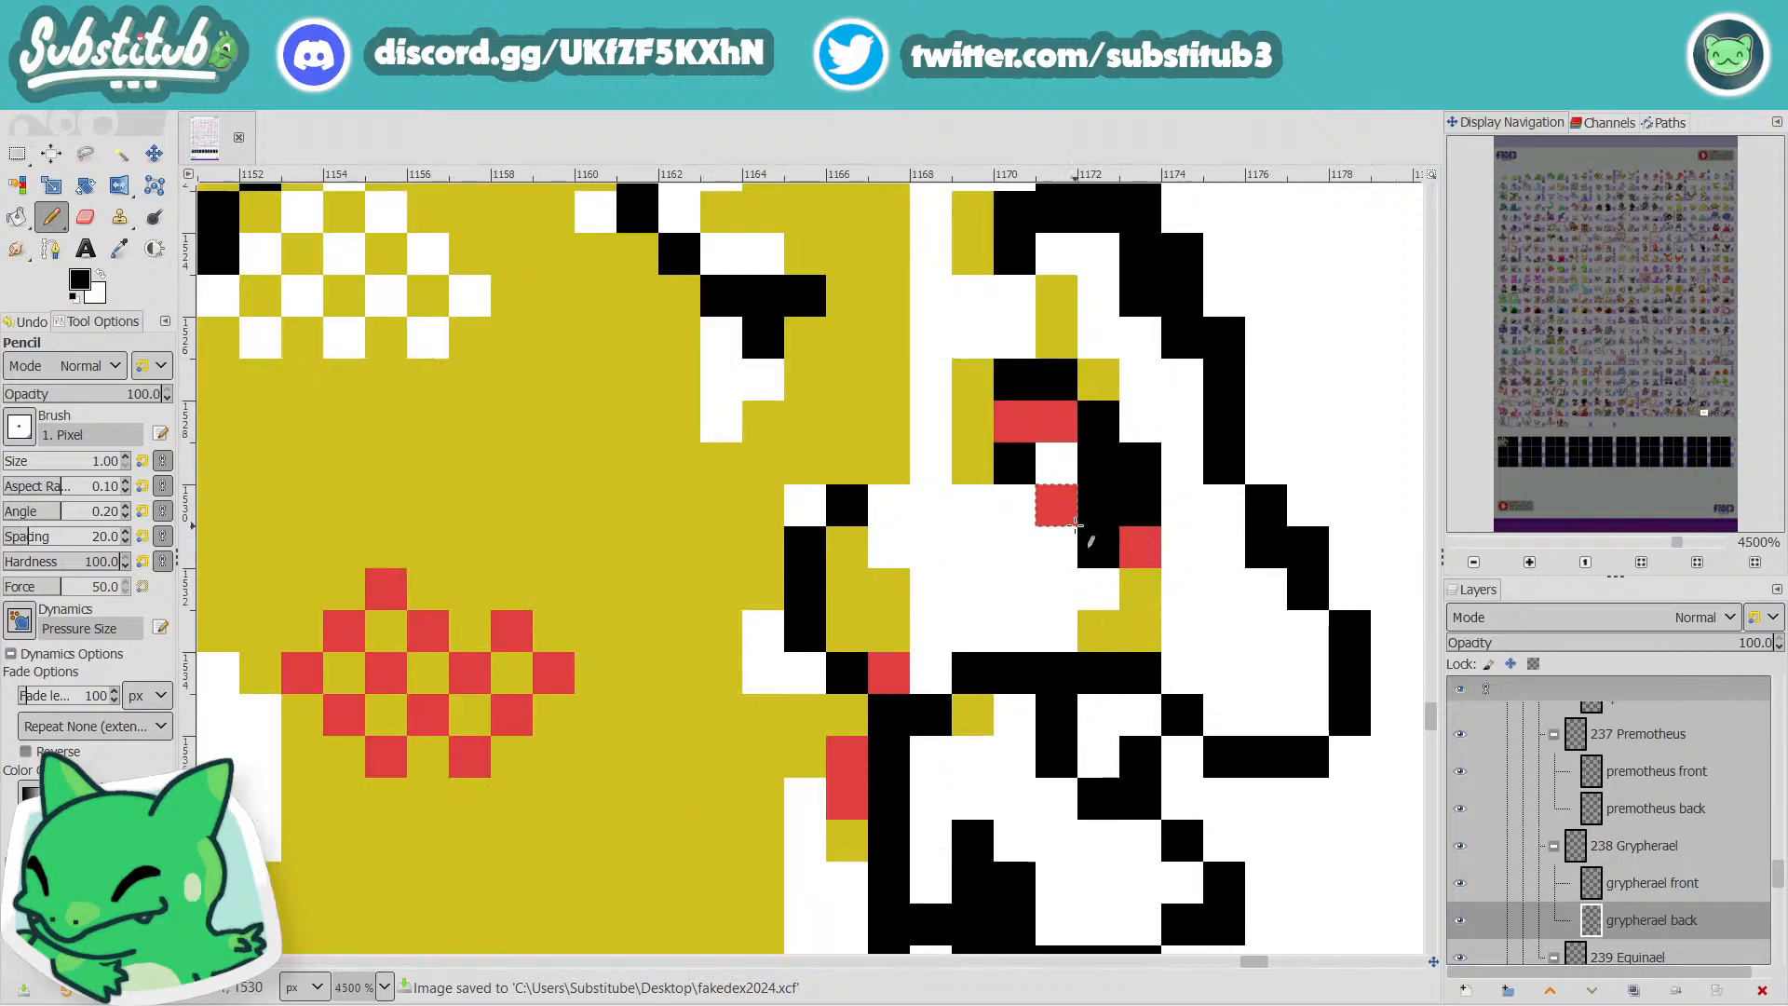
click(1087, 581)
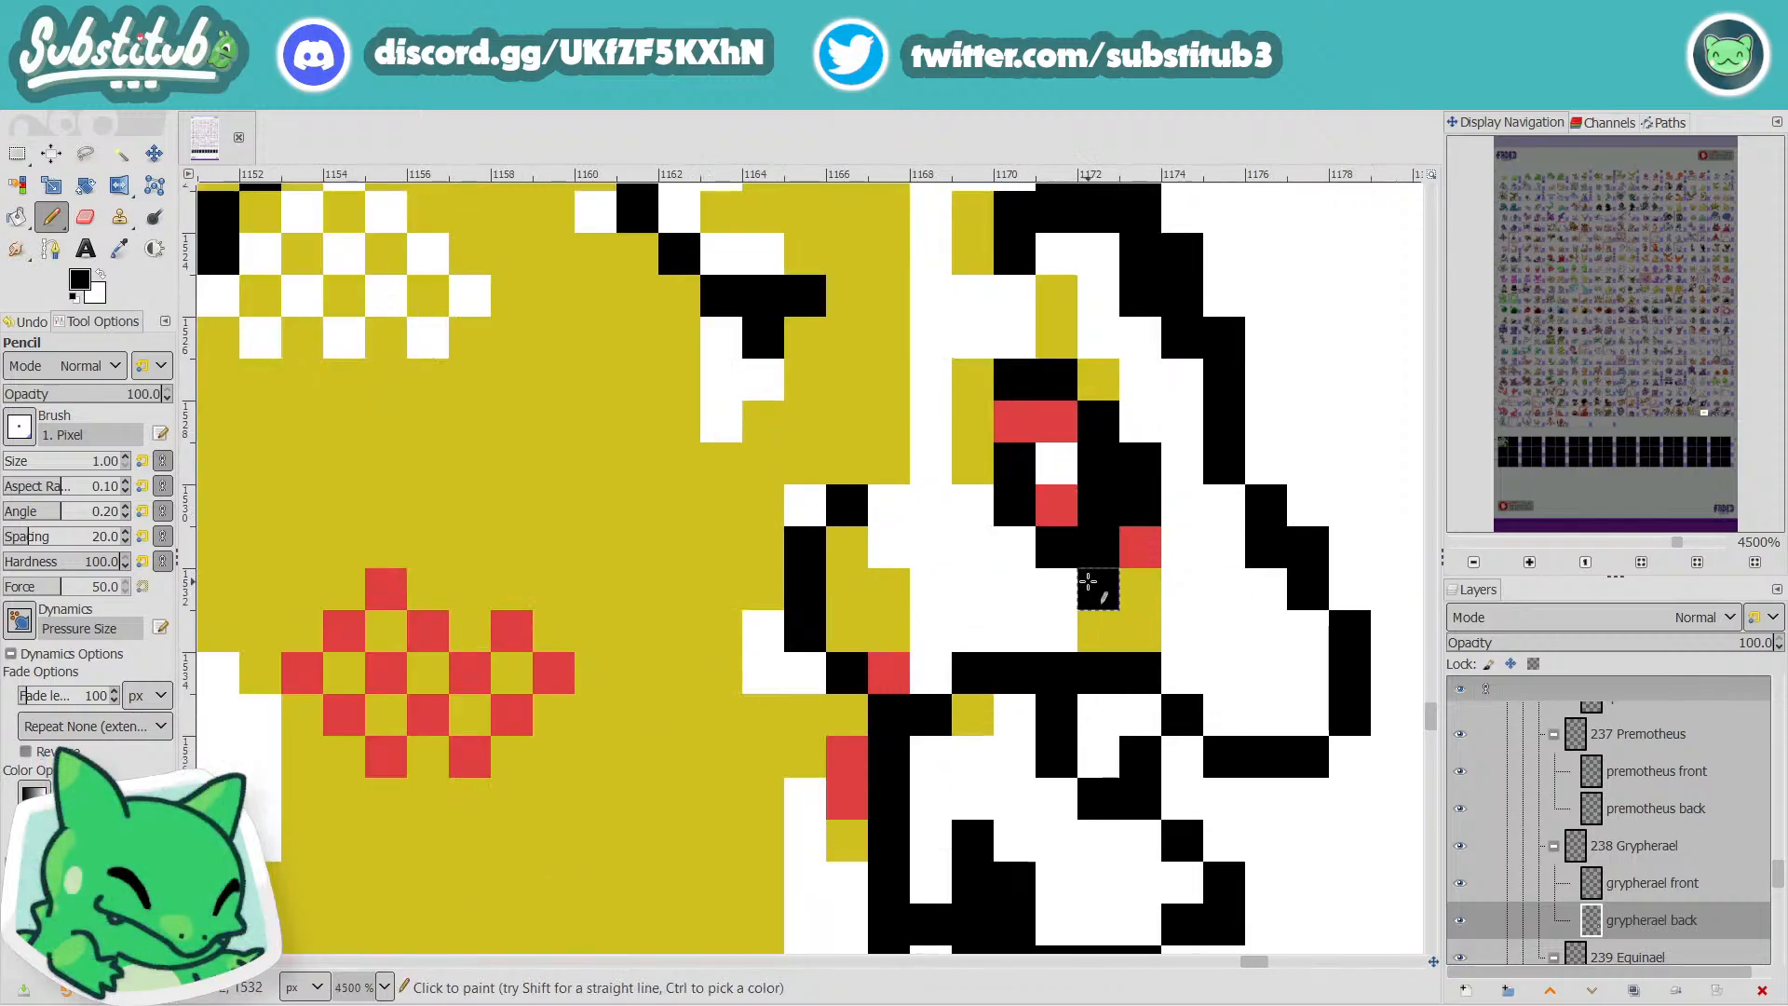
click(1066, 581)
key(x)
click(1068, 553)
click(1087, 553)
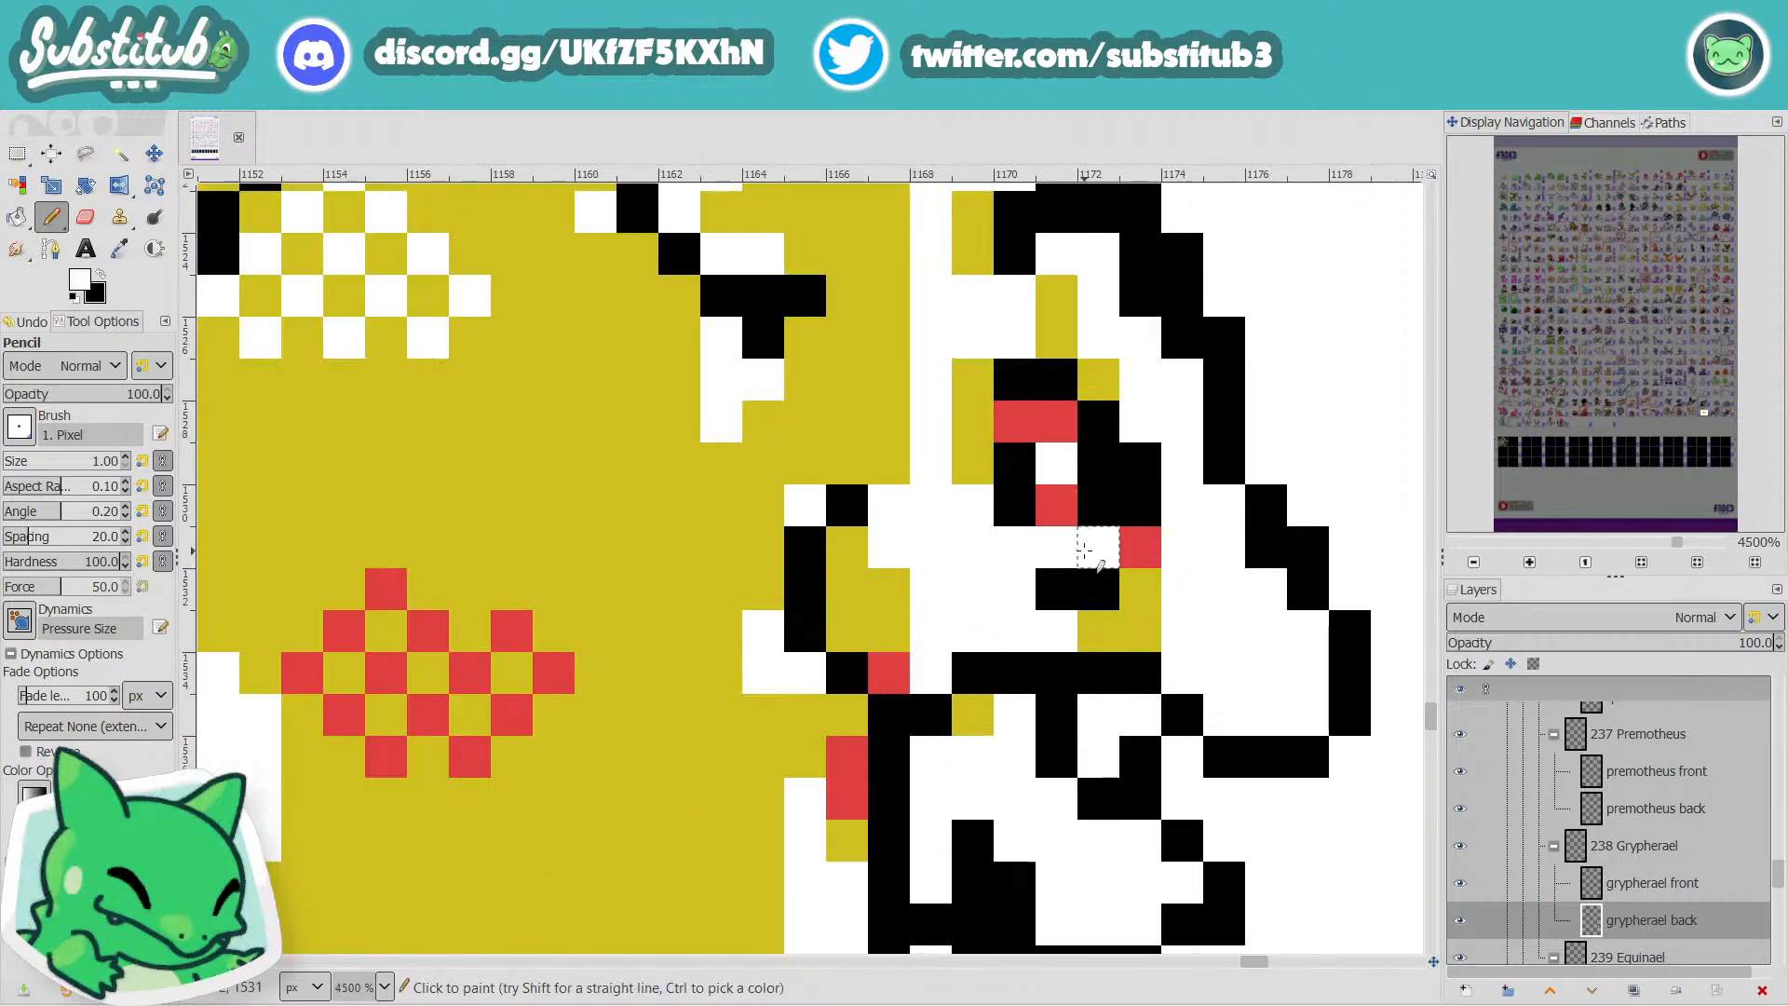
scroll(1088, 553, down, 2)
scroll(810, 527, down, 3)
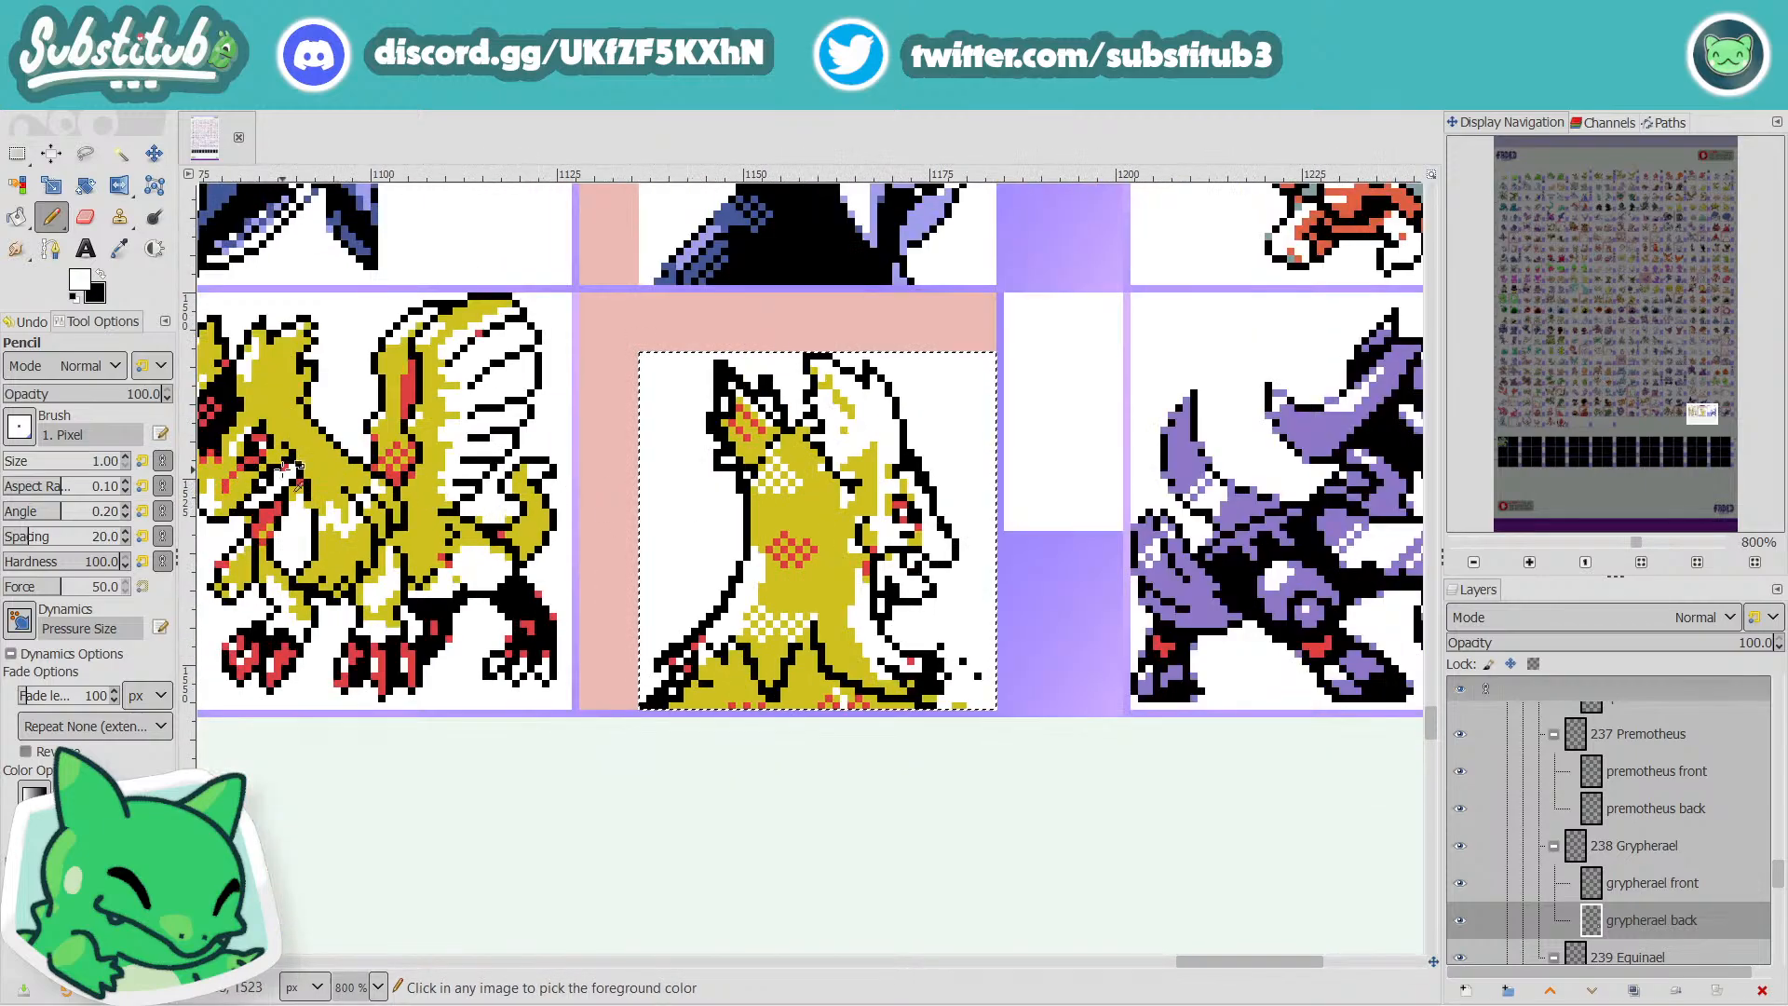
Sample the red of the far head's eye and fill the white gap above the lower eye outline with it.
scroll(973, 559, up, 4)
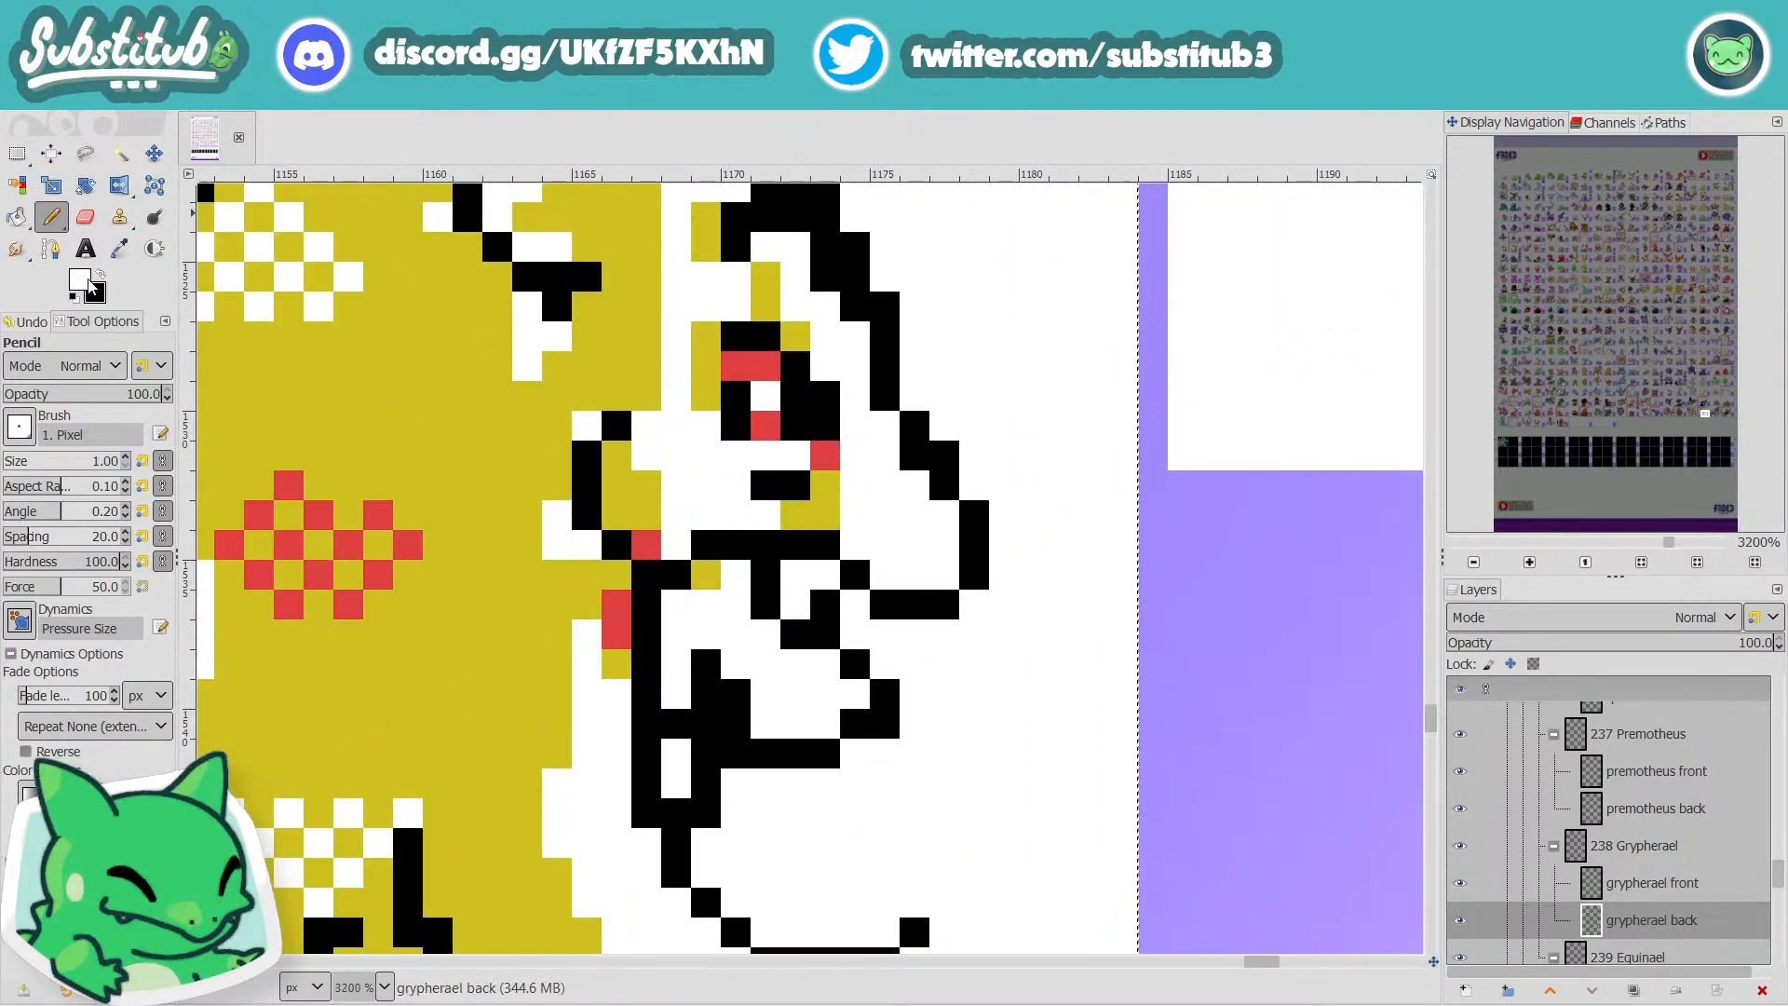
click(119, 249)
click(765, 363)
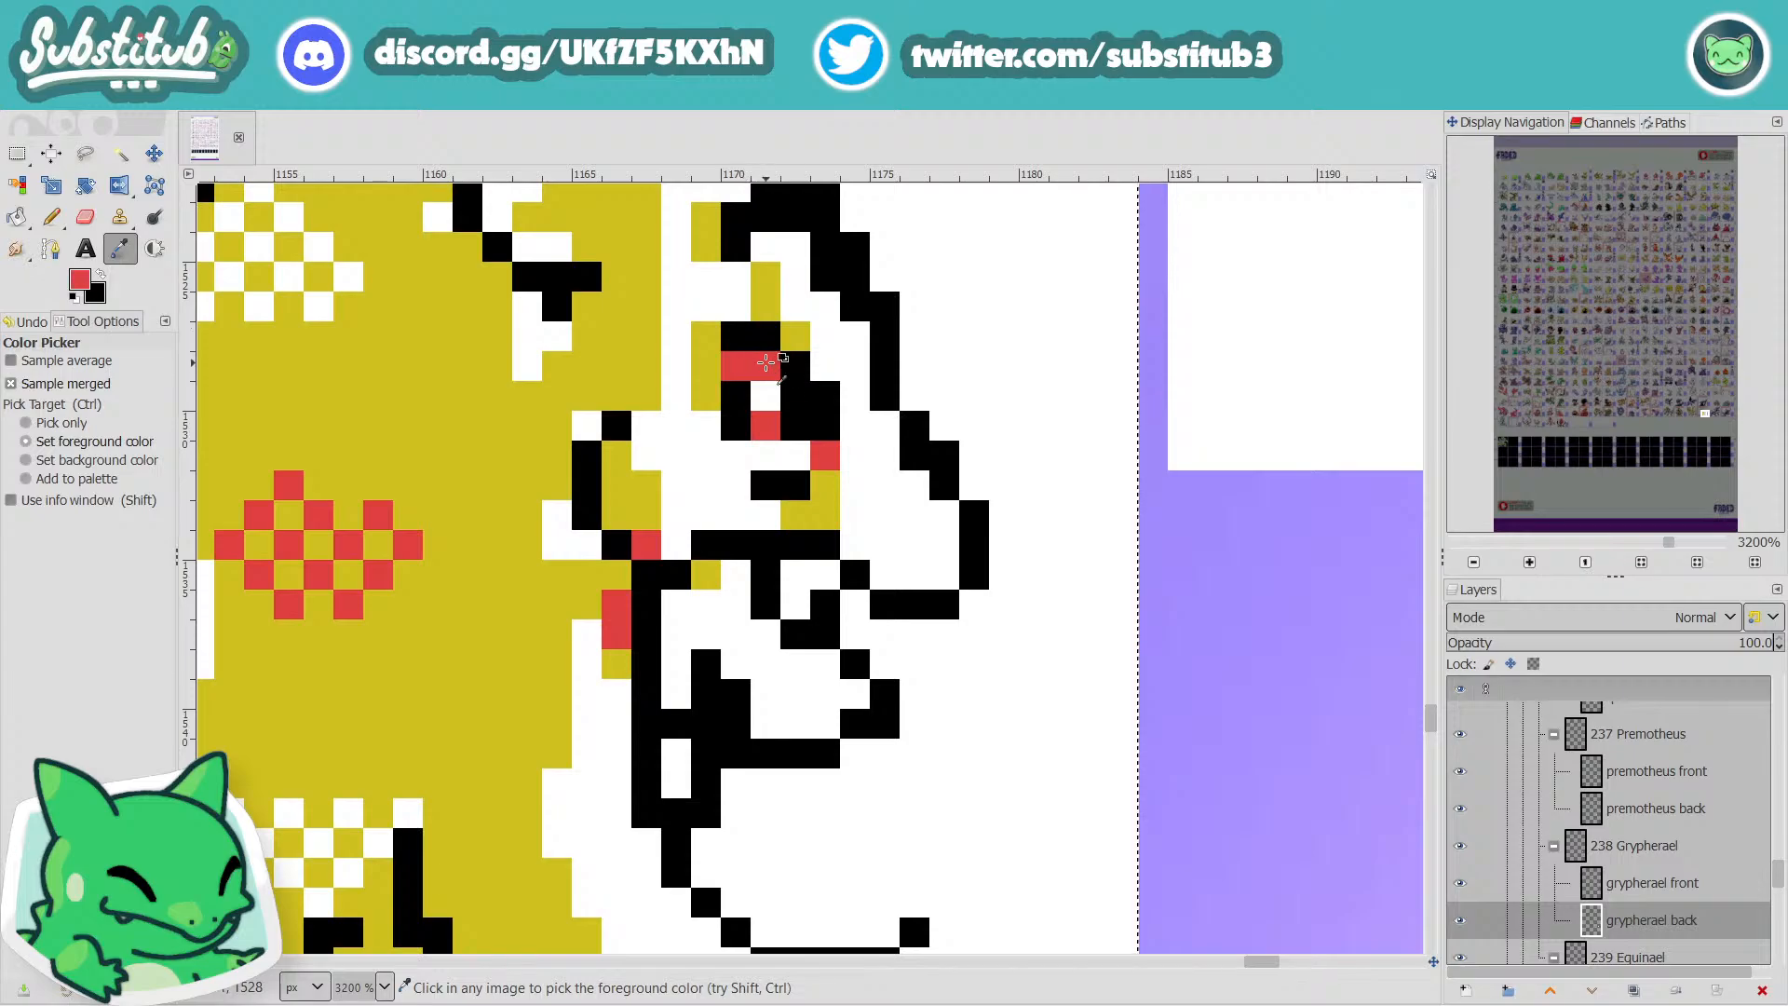
key(n)
click(765, 453)
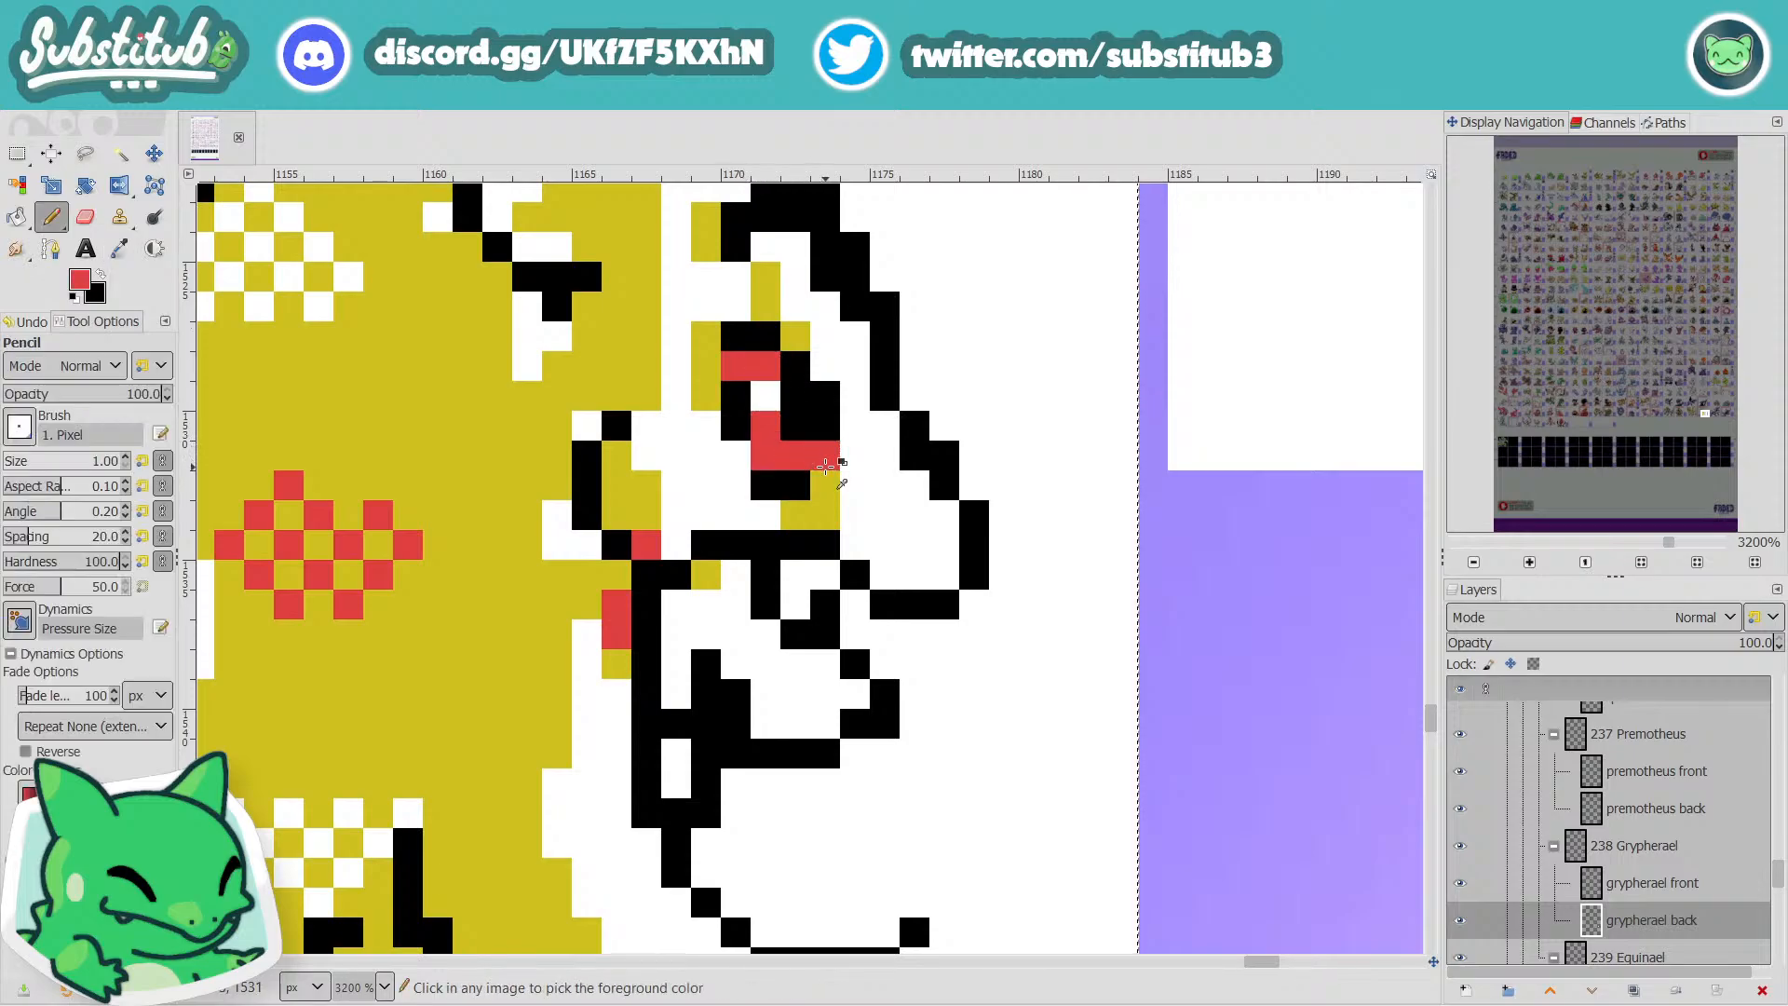
scroll(893, 500, down, 5)
scroll(892, 500, up, 3)
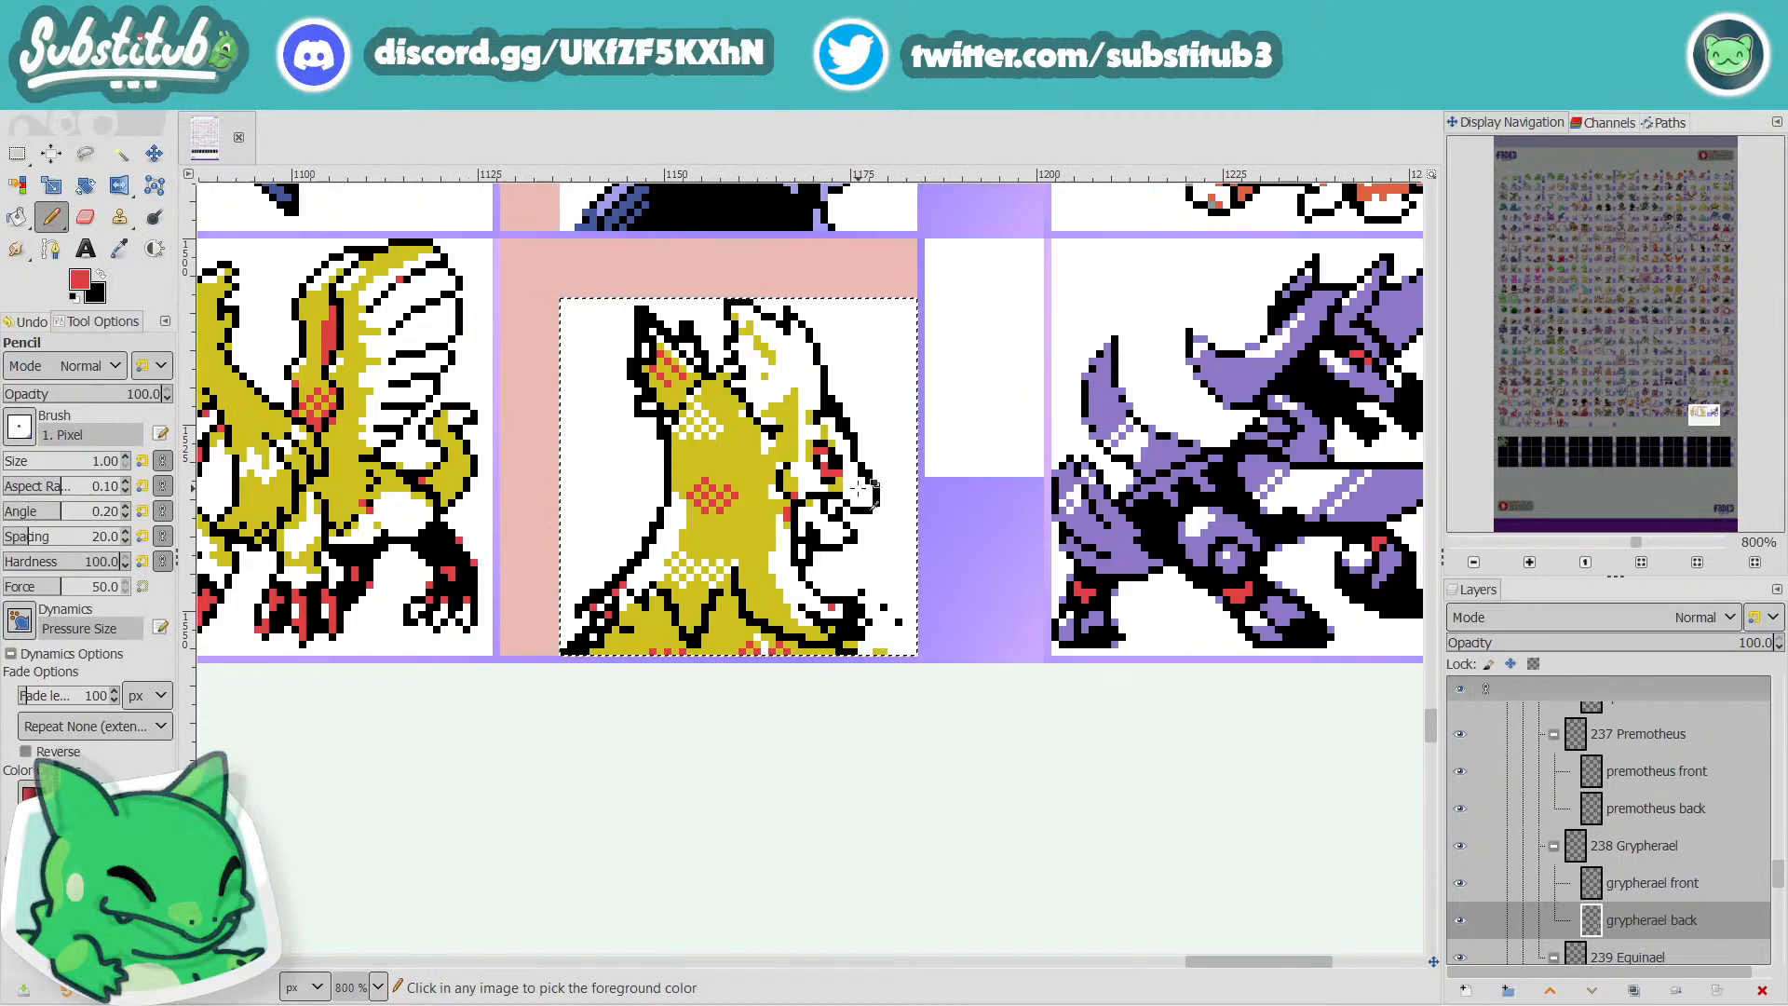
Test a pixel on the far head's snout bridge, restore the default black and white colours, paint that pixel white, and save.
key(x)
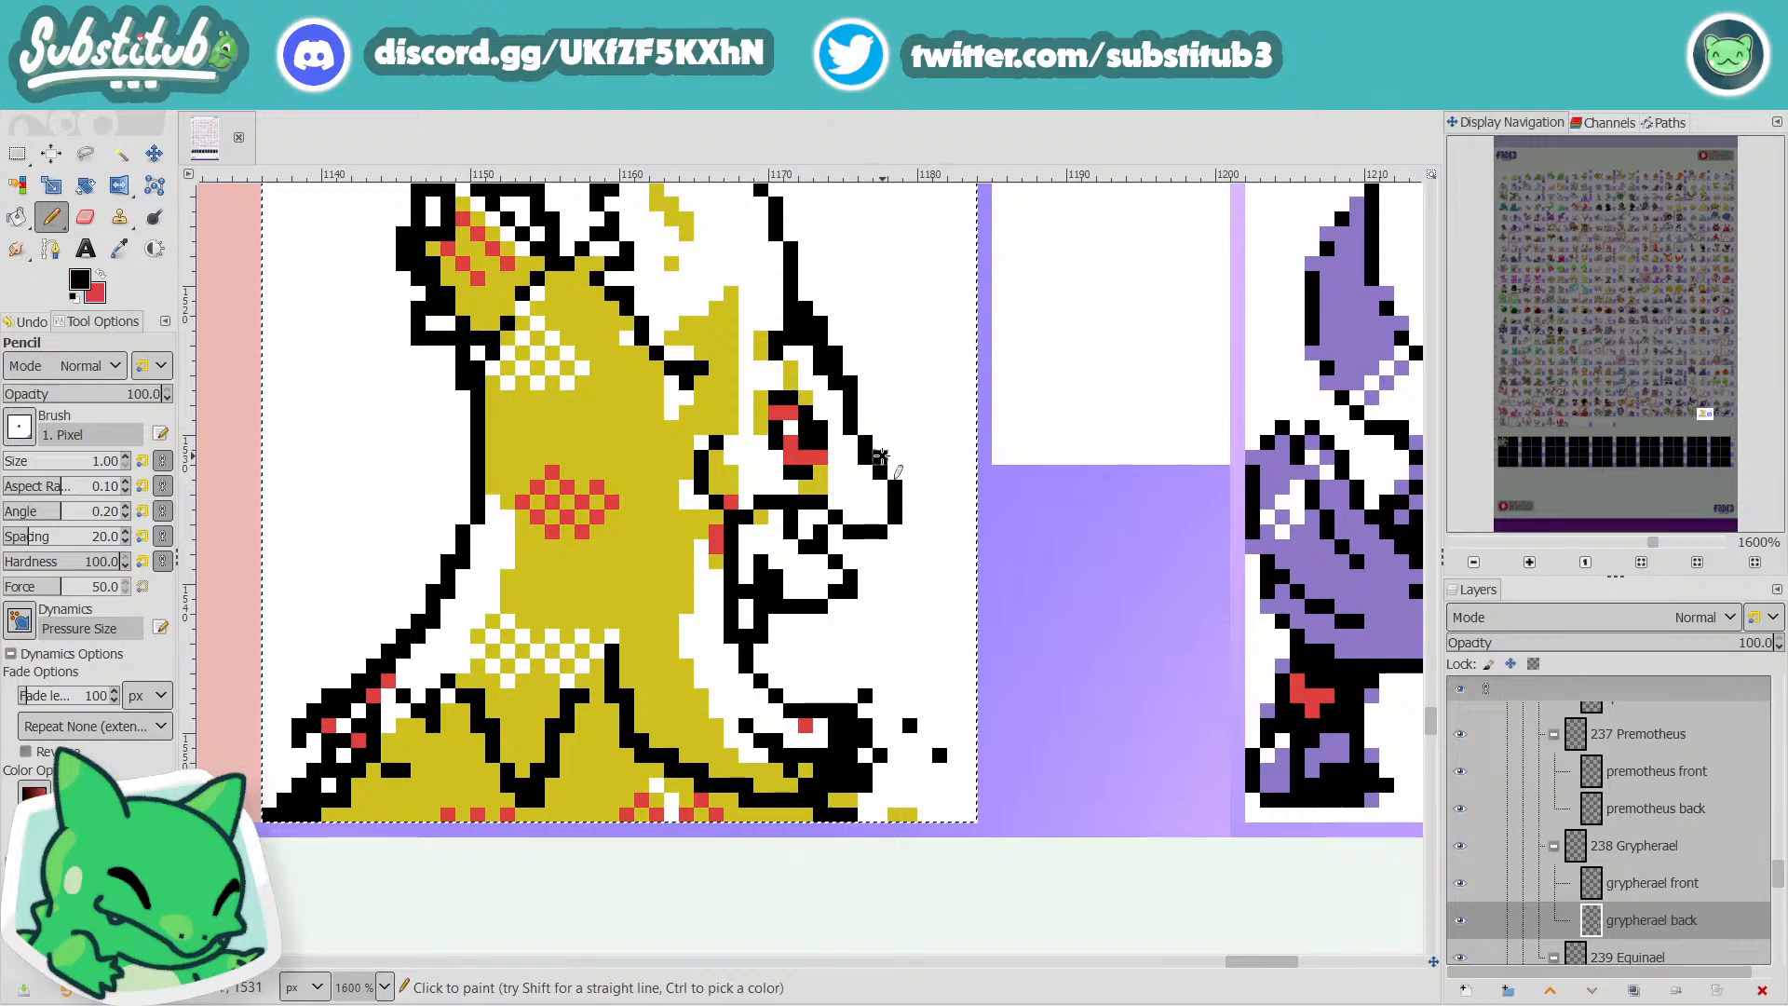
key(x)
click(879, 457)
key(x)
key(d)
key(x)
click(879, 457)
key(ctrl+s)
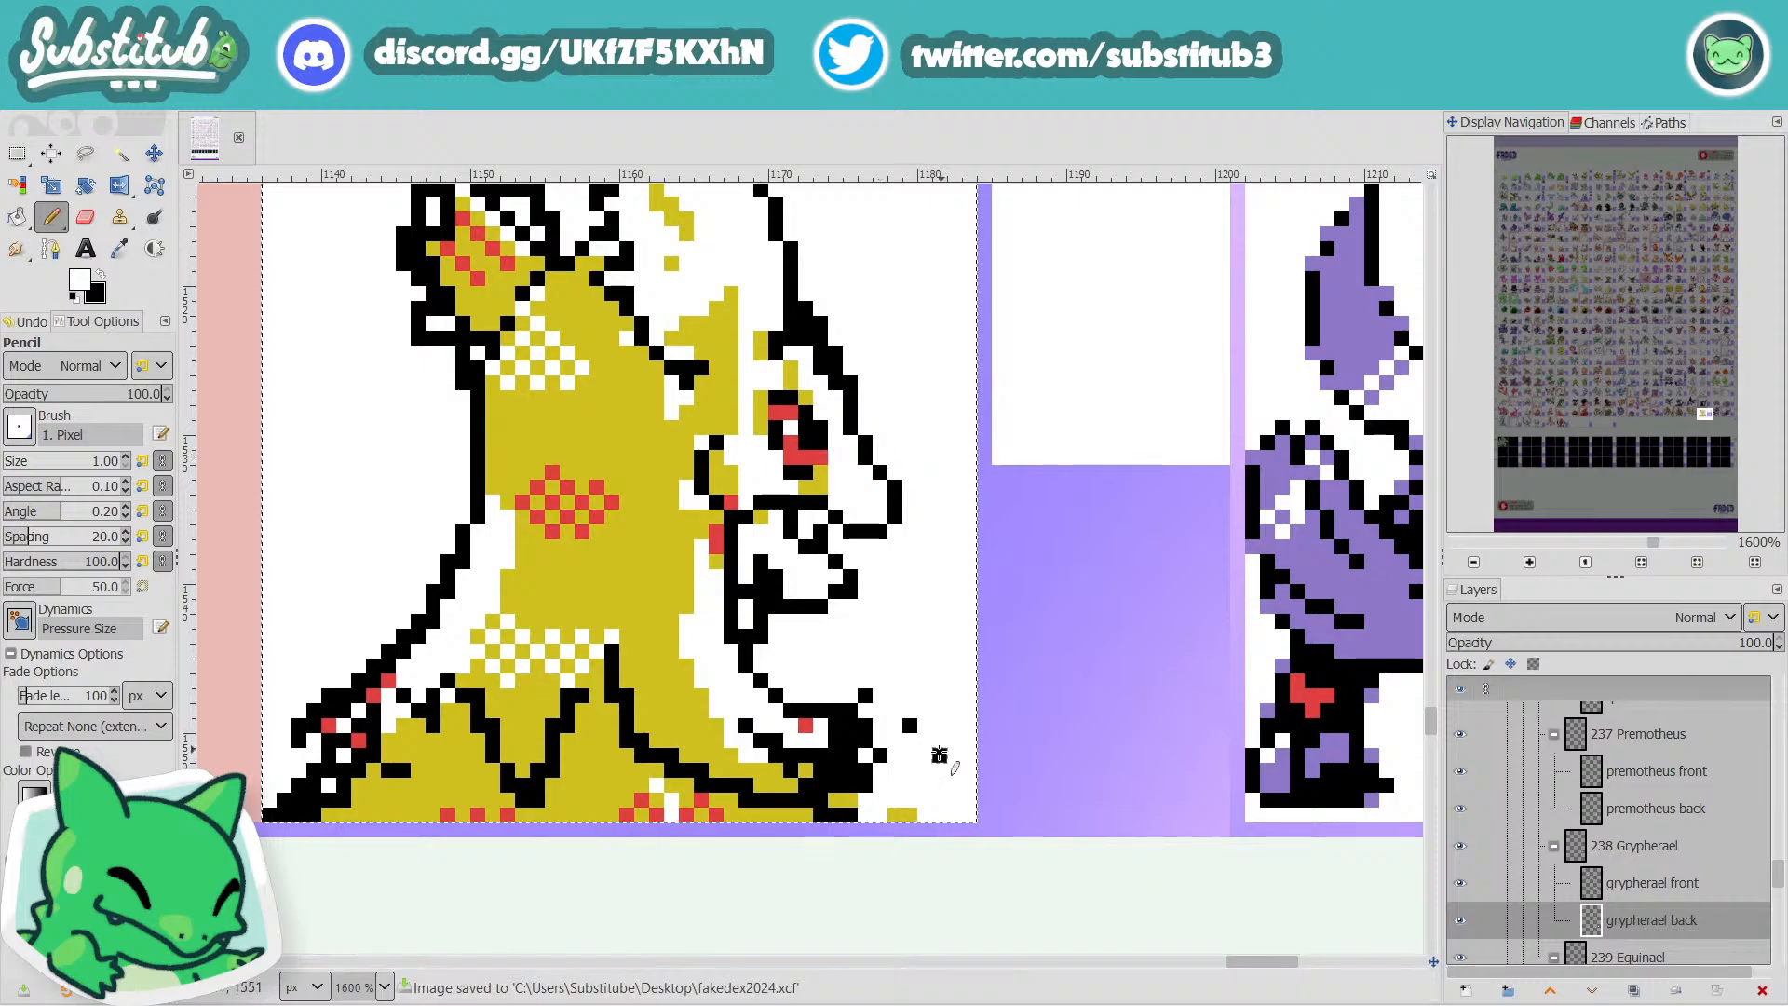
Smooth the outline from the far head's forehead down the snout bridge with black pixels, whitening the surplus ones.
scroll(1294, 765, left, 10)
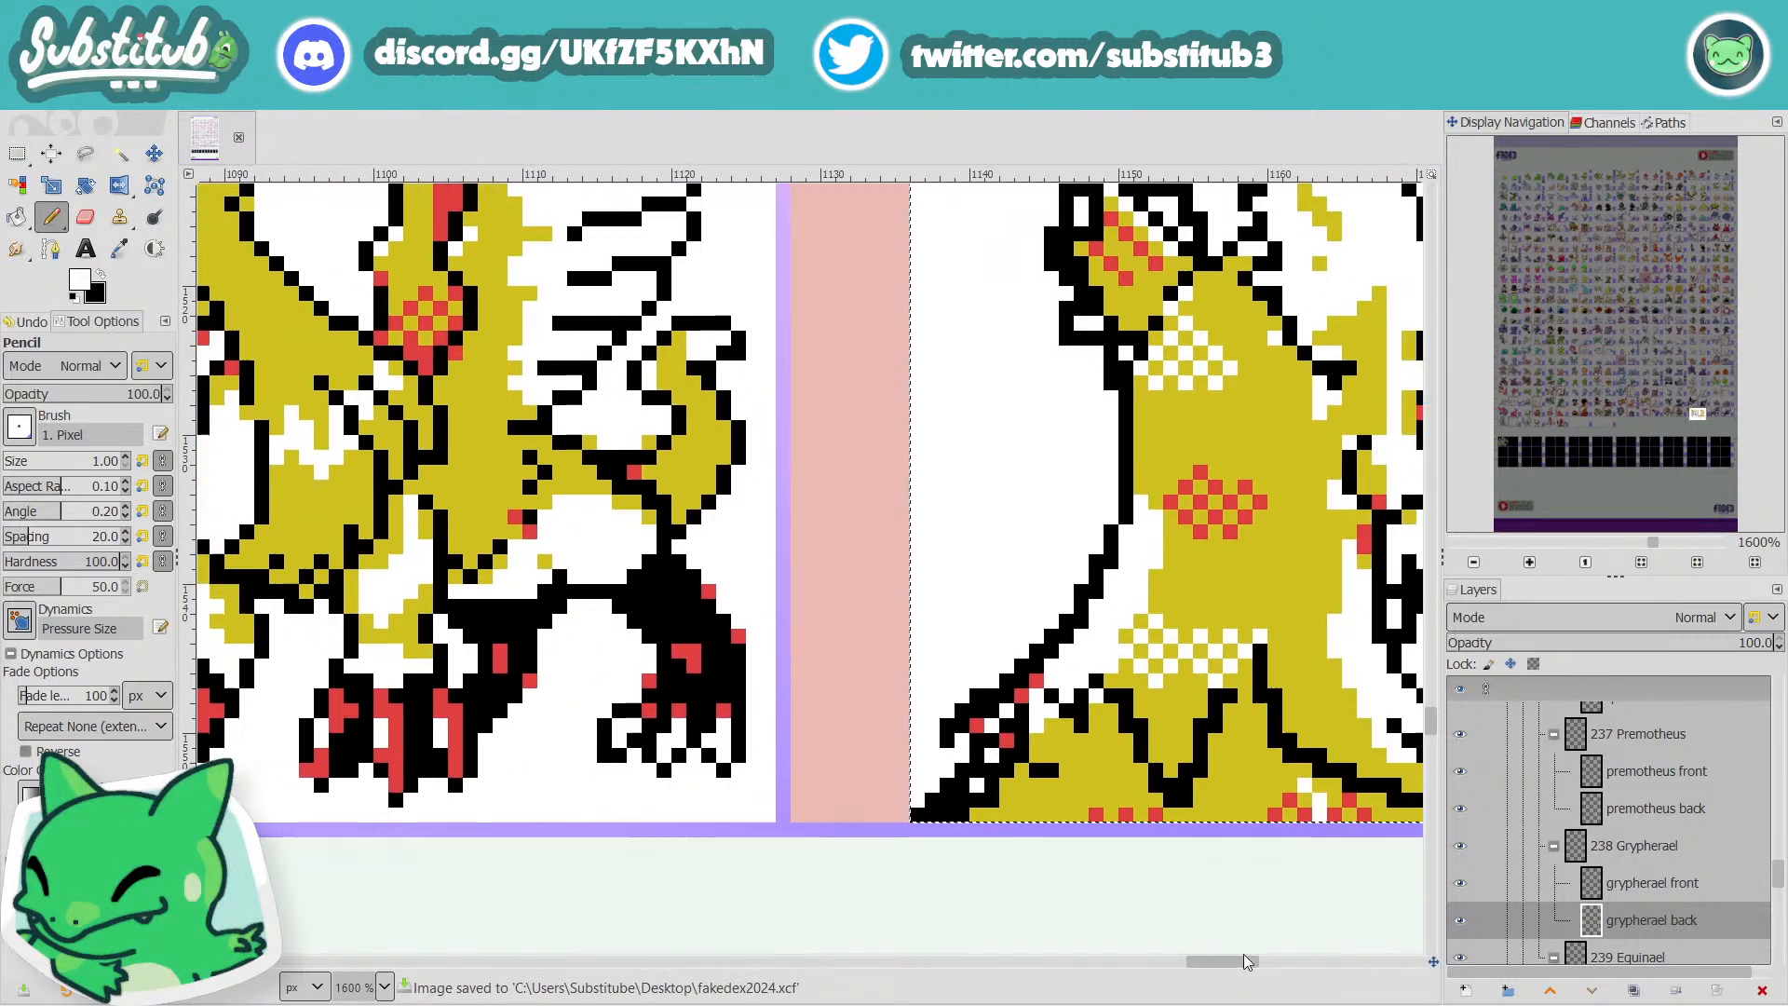
scroll(1246, 824, down, 2)
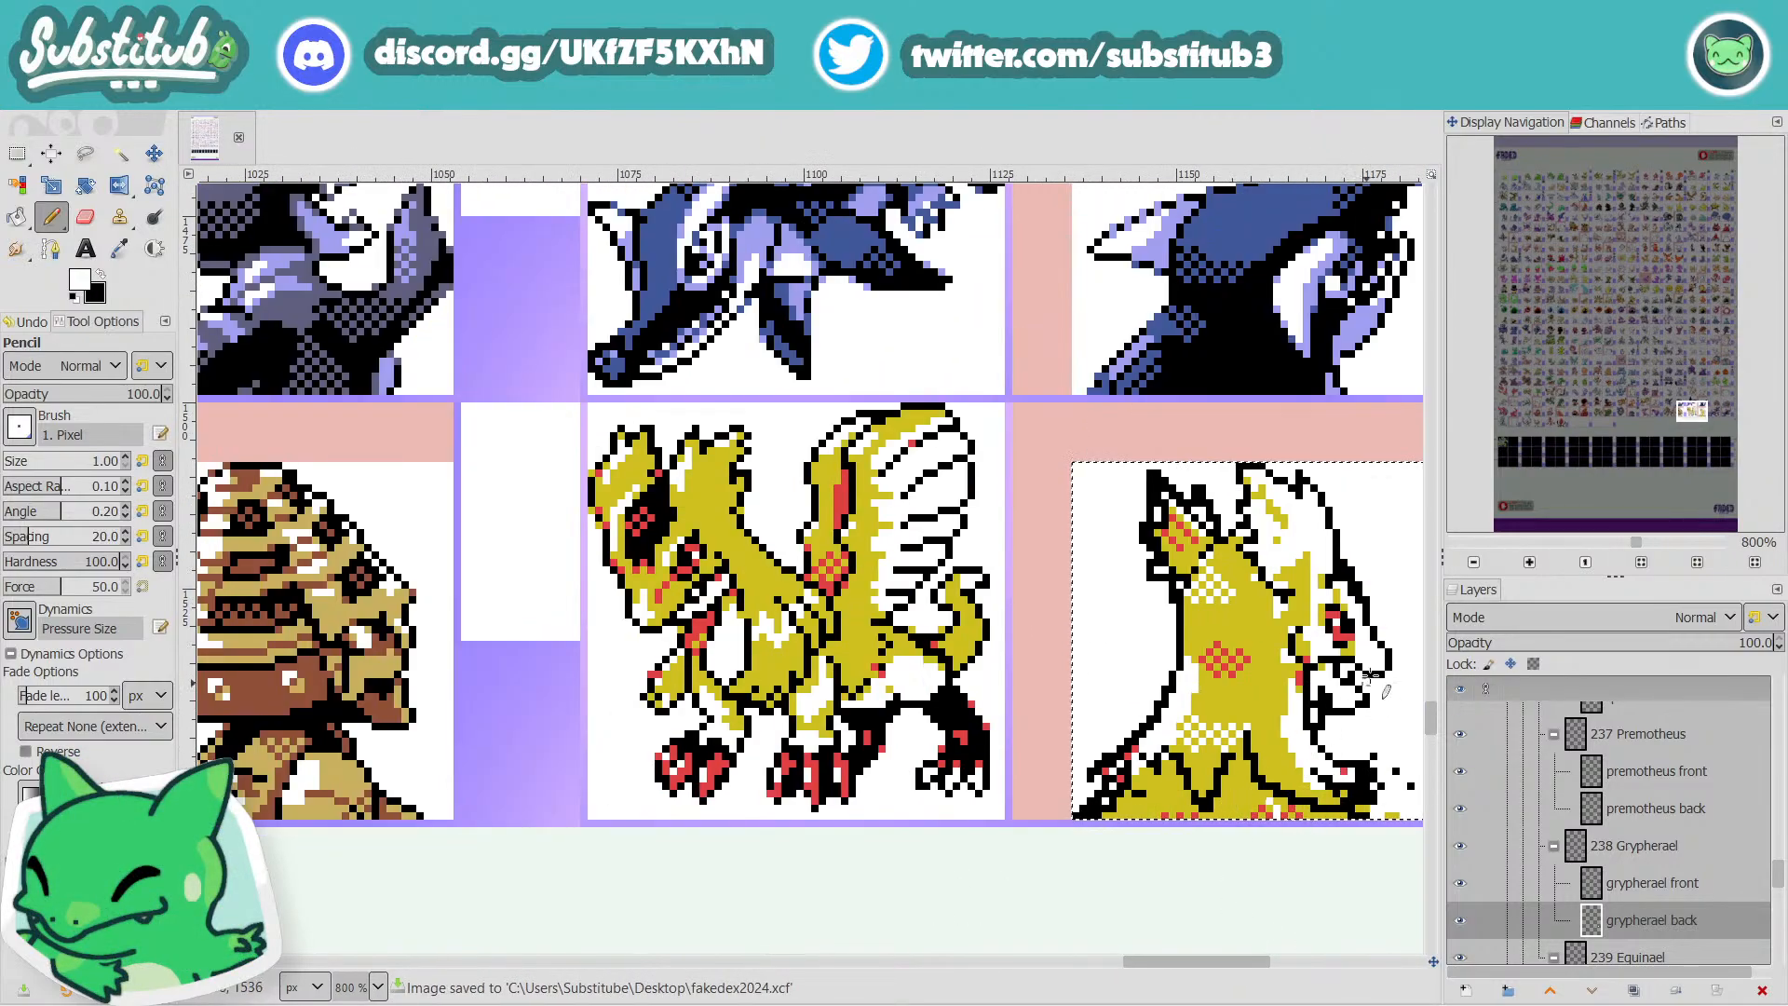
key(x)
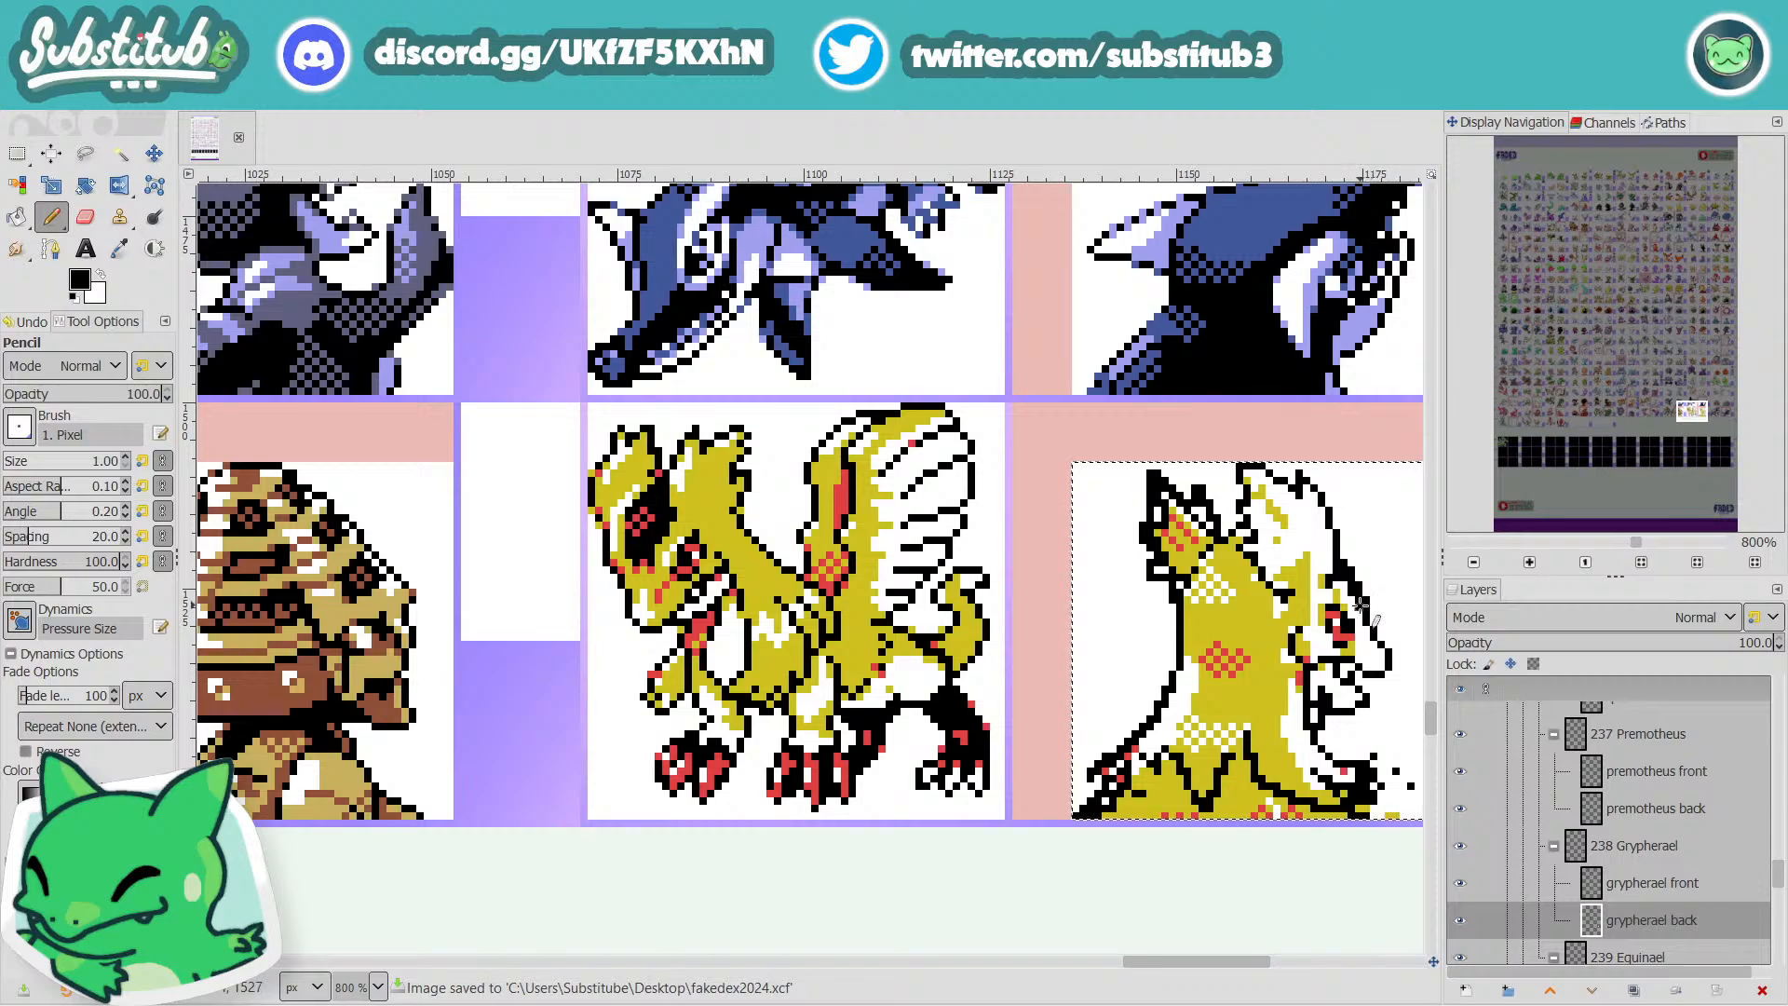
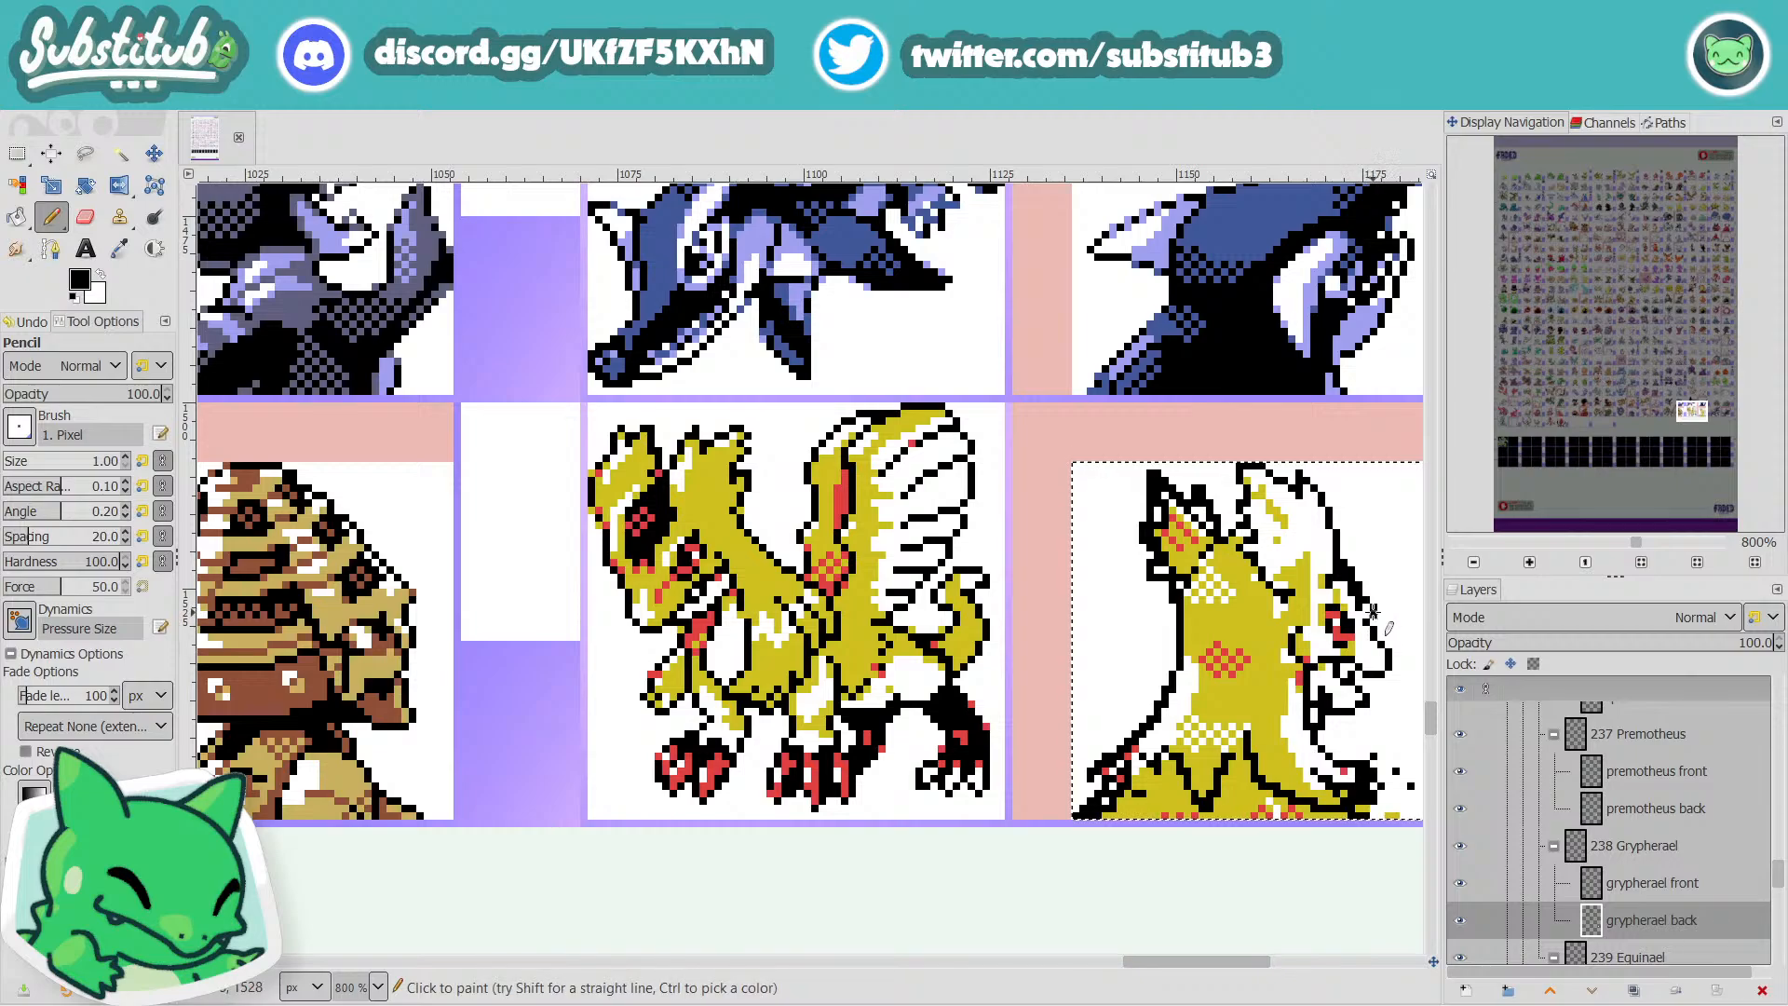
key(x)
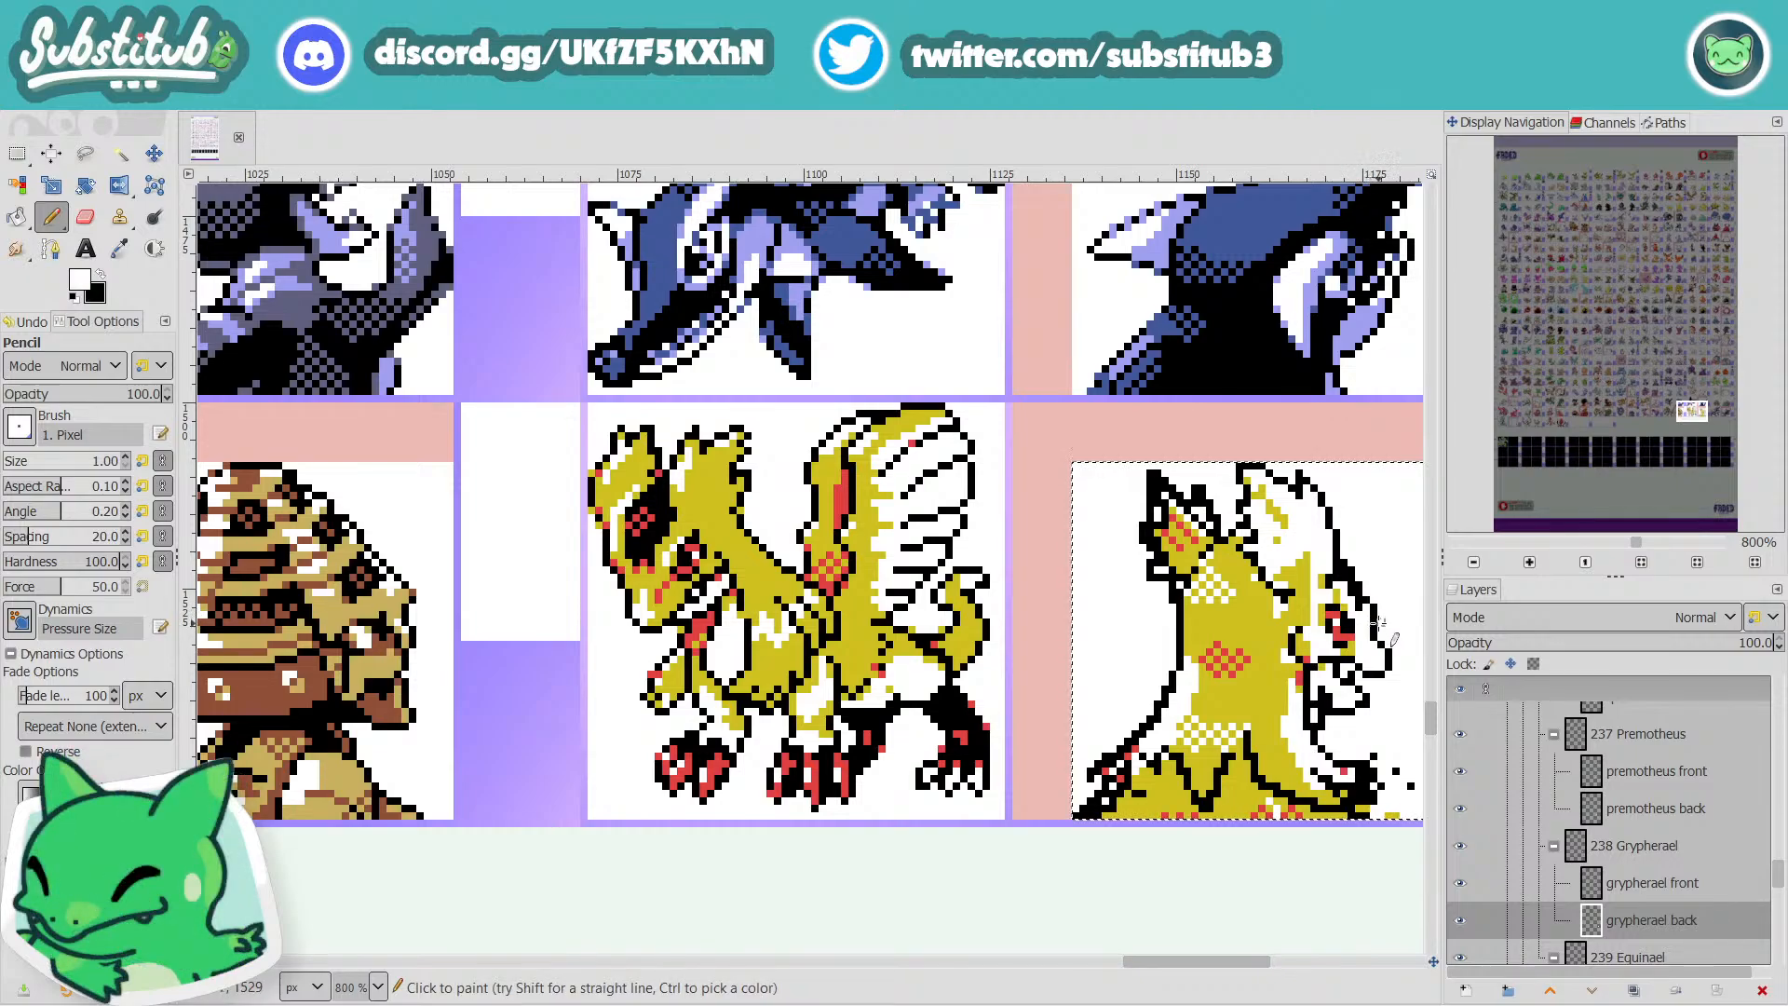
key(x)
key(x)
key(x)
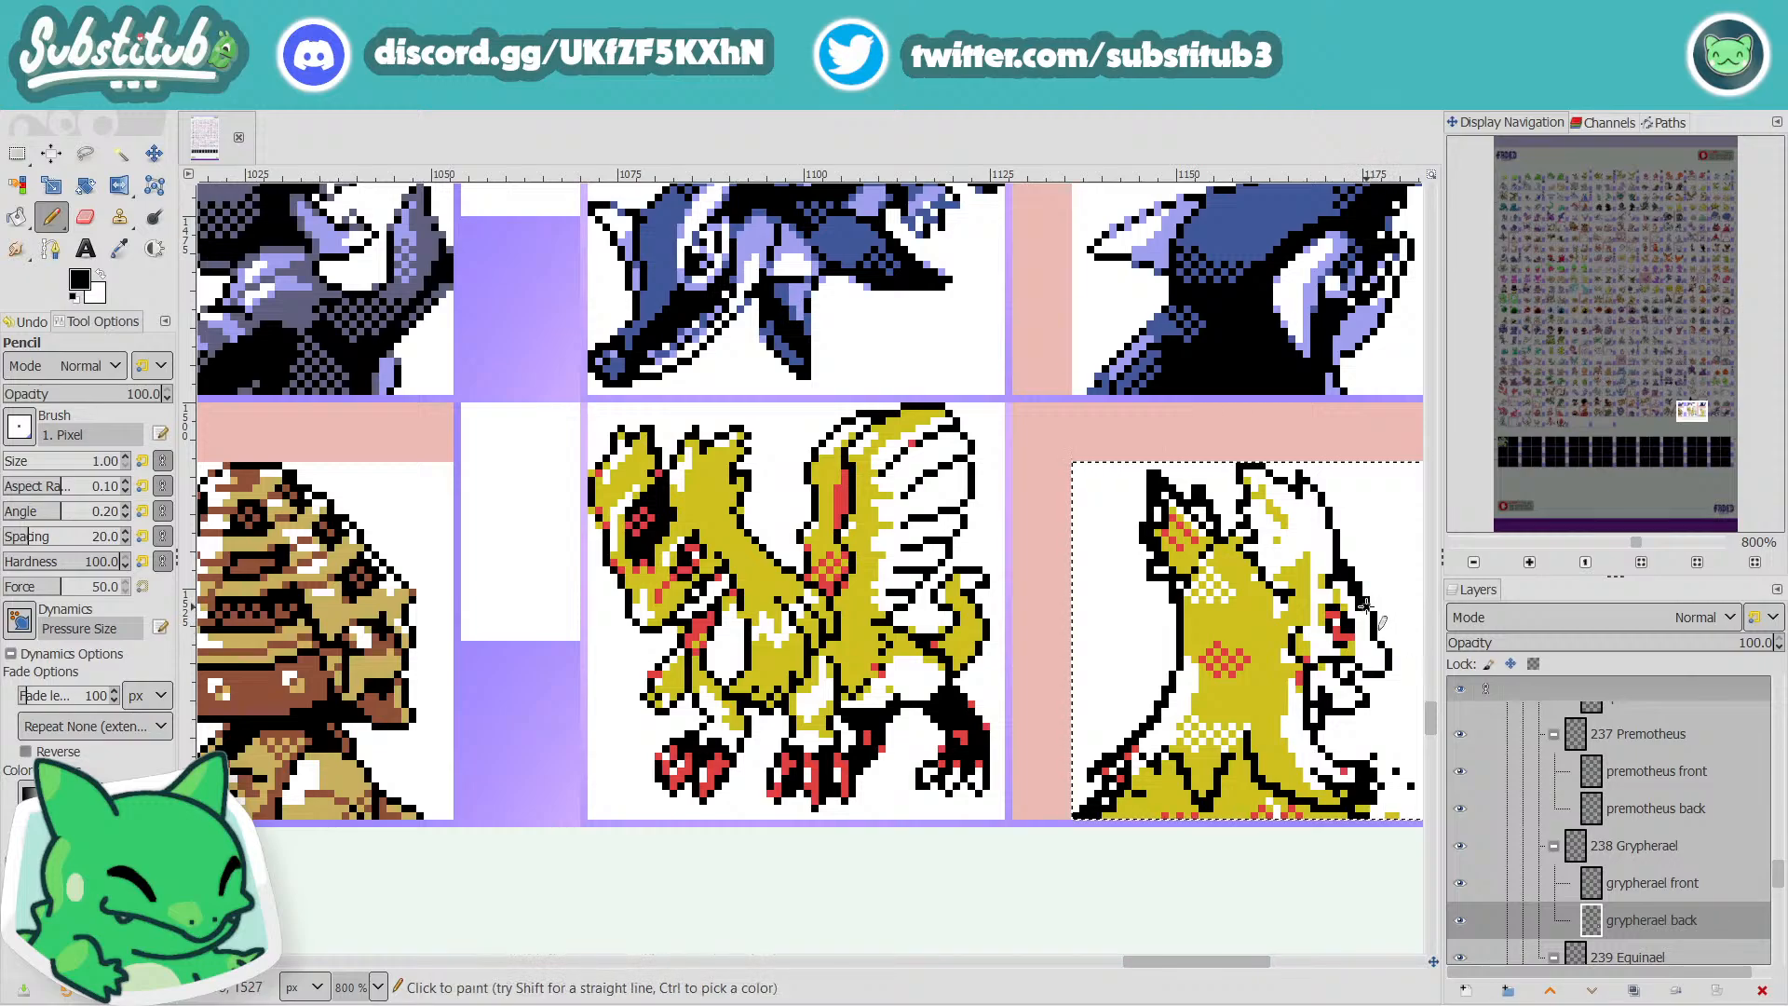
key(x)
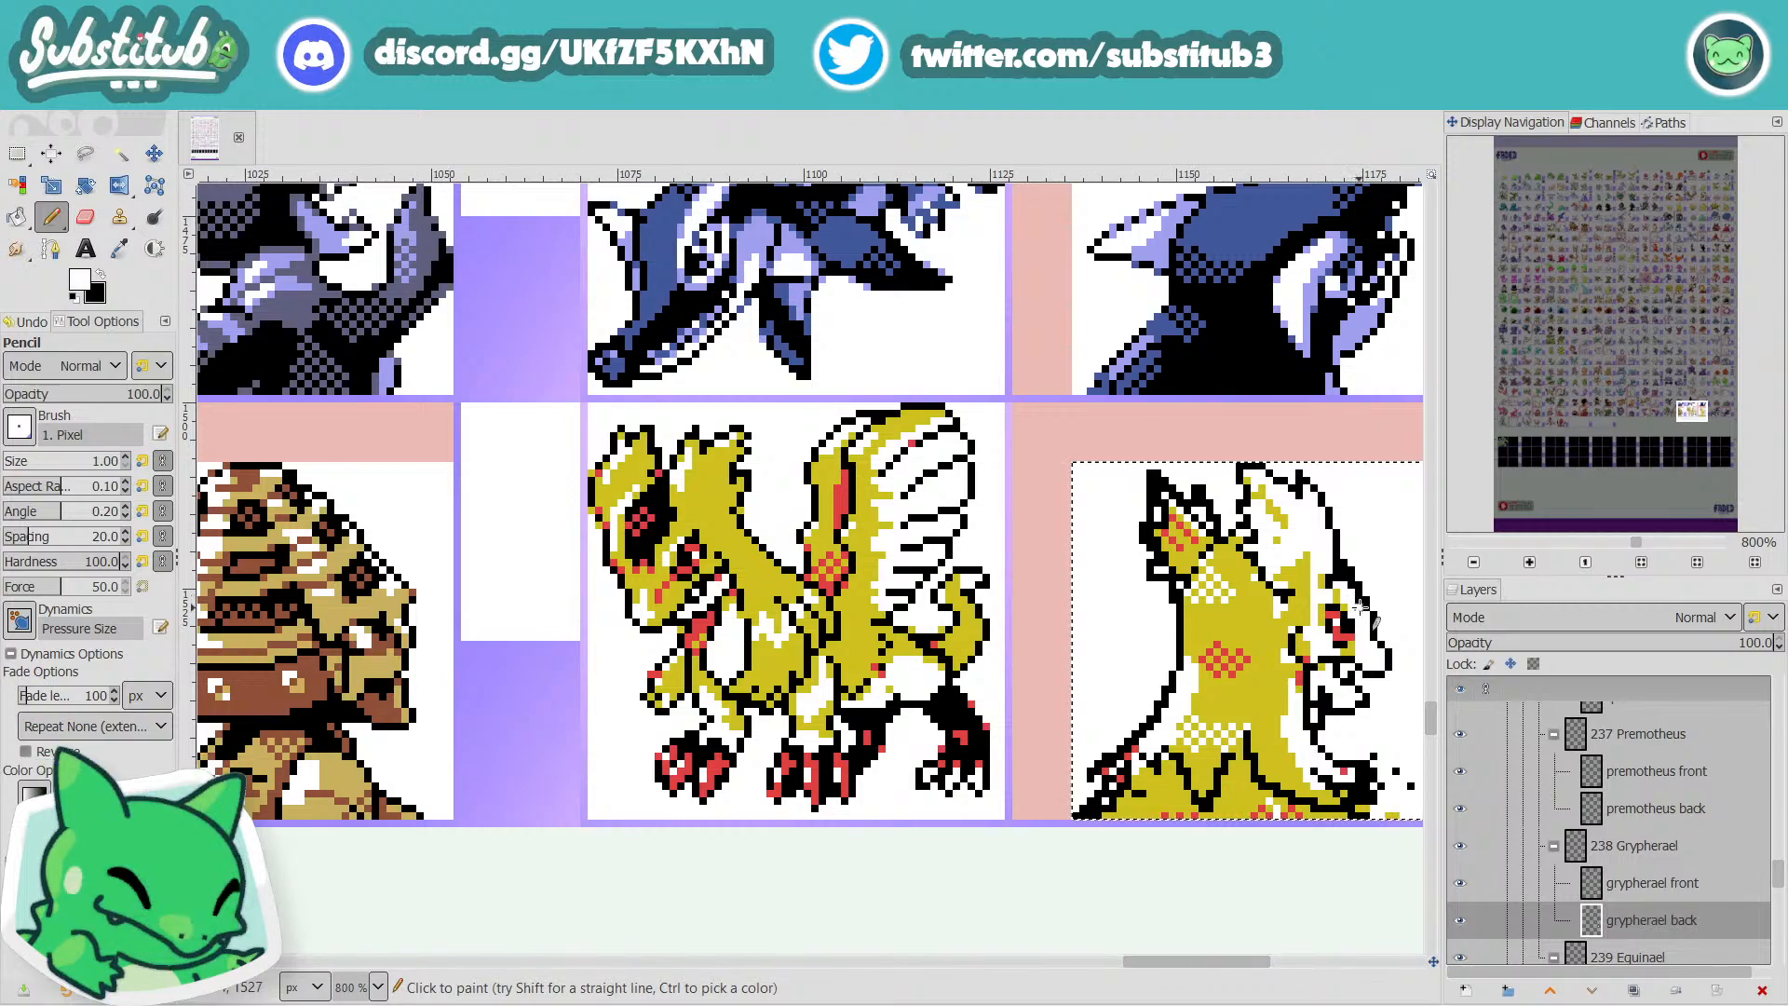
scroll(1391, 667, down, 2)
scroll(1387, 666, up, 2)
key(x)
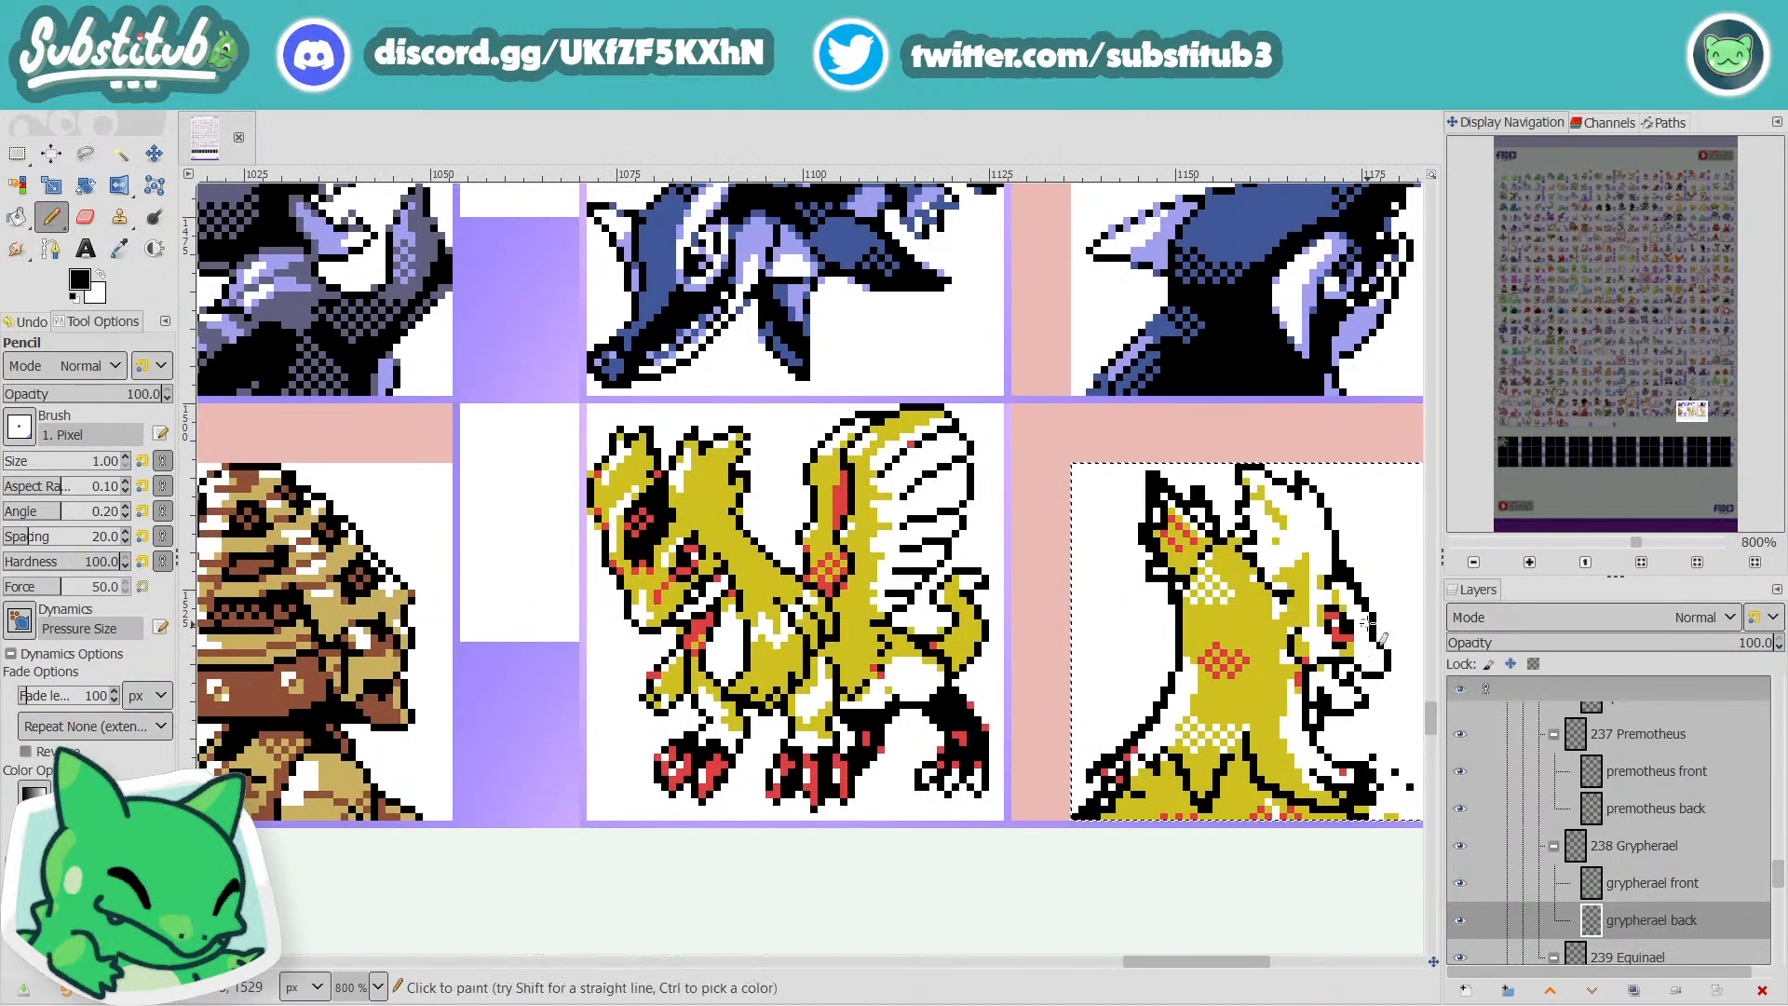
key(x)
key(x)
click(1365, 615)
key(x)
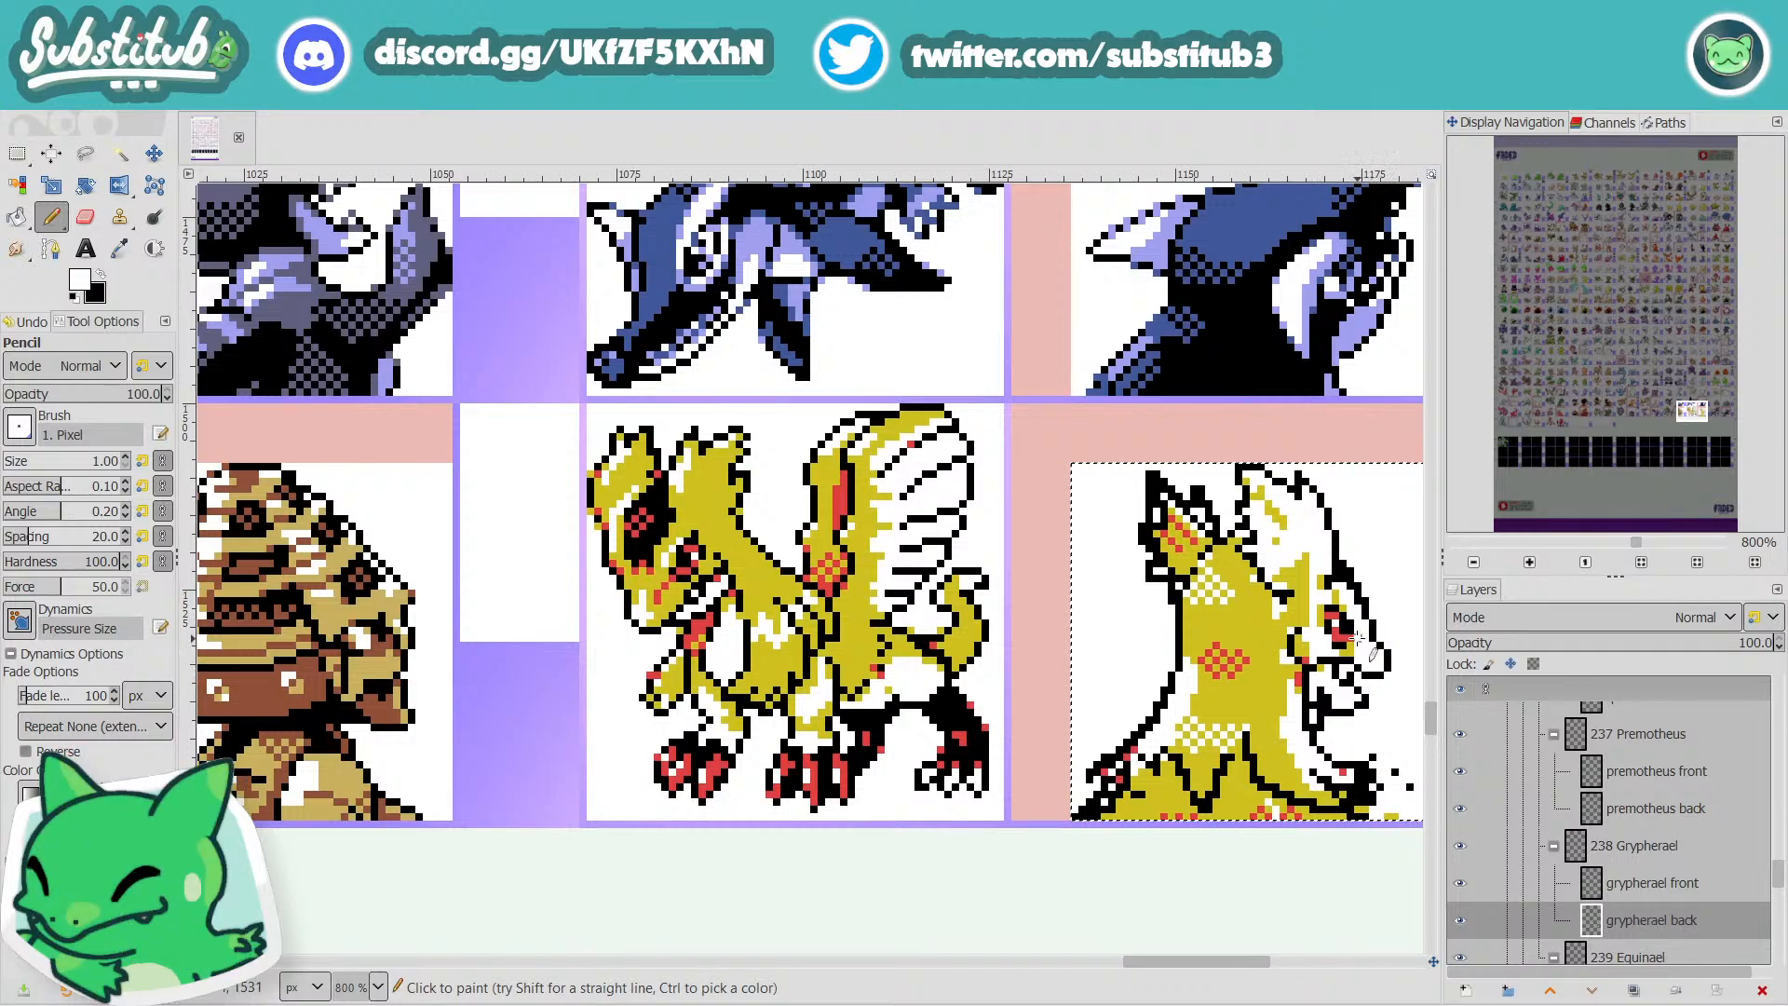
Sample the eye's red and extend the red marking diagonally from the far head's eye toward the snout, undoing a misplaced pixel.
right_click(51, 217)
click(120, 249)
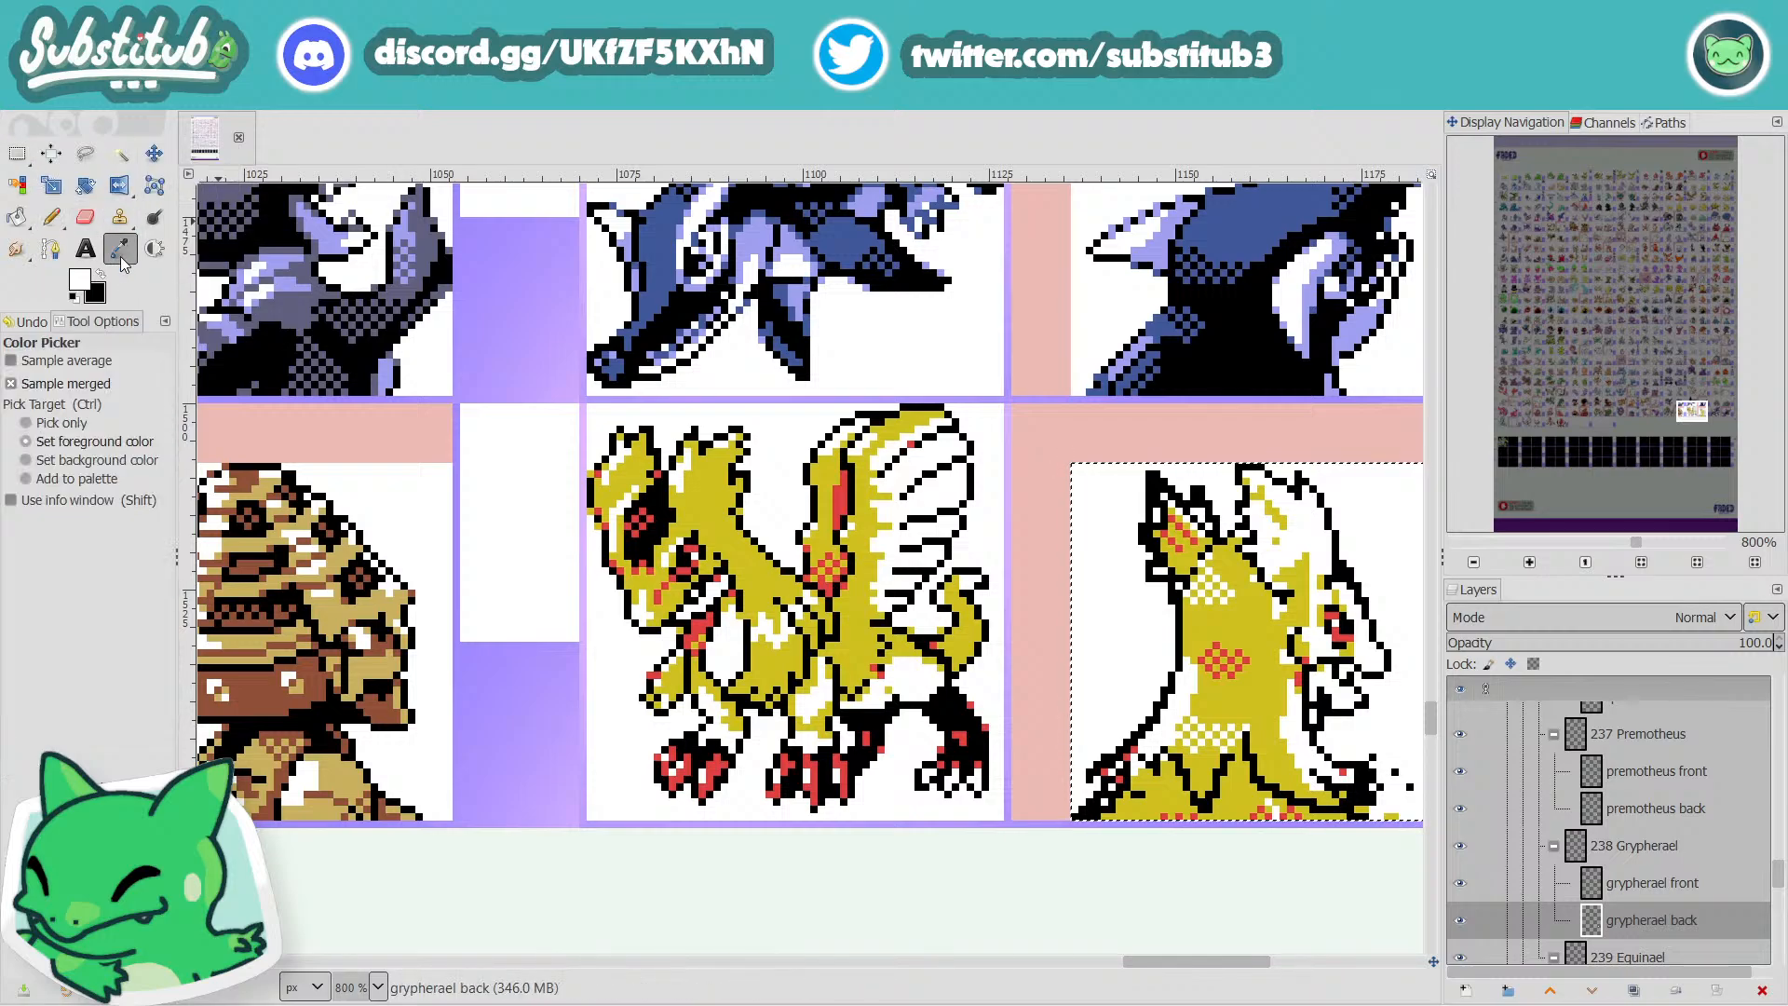
scroll(1341, 685, up, 3)
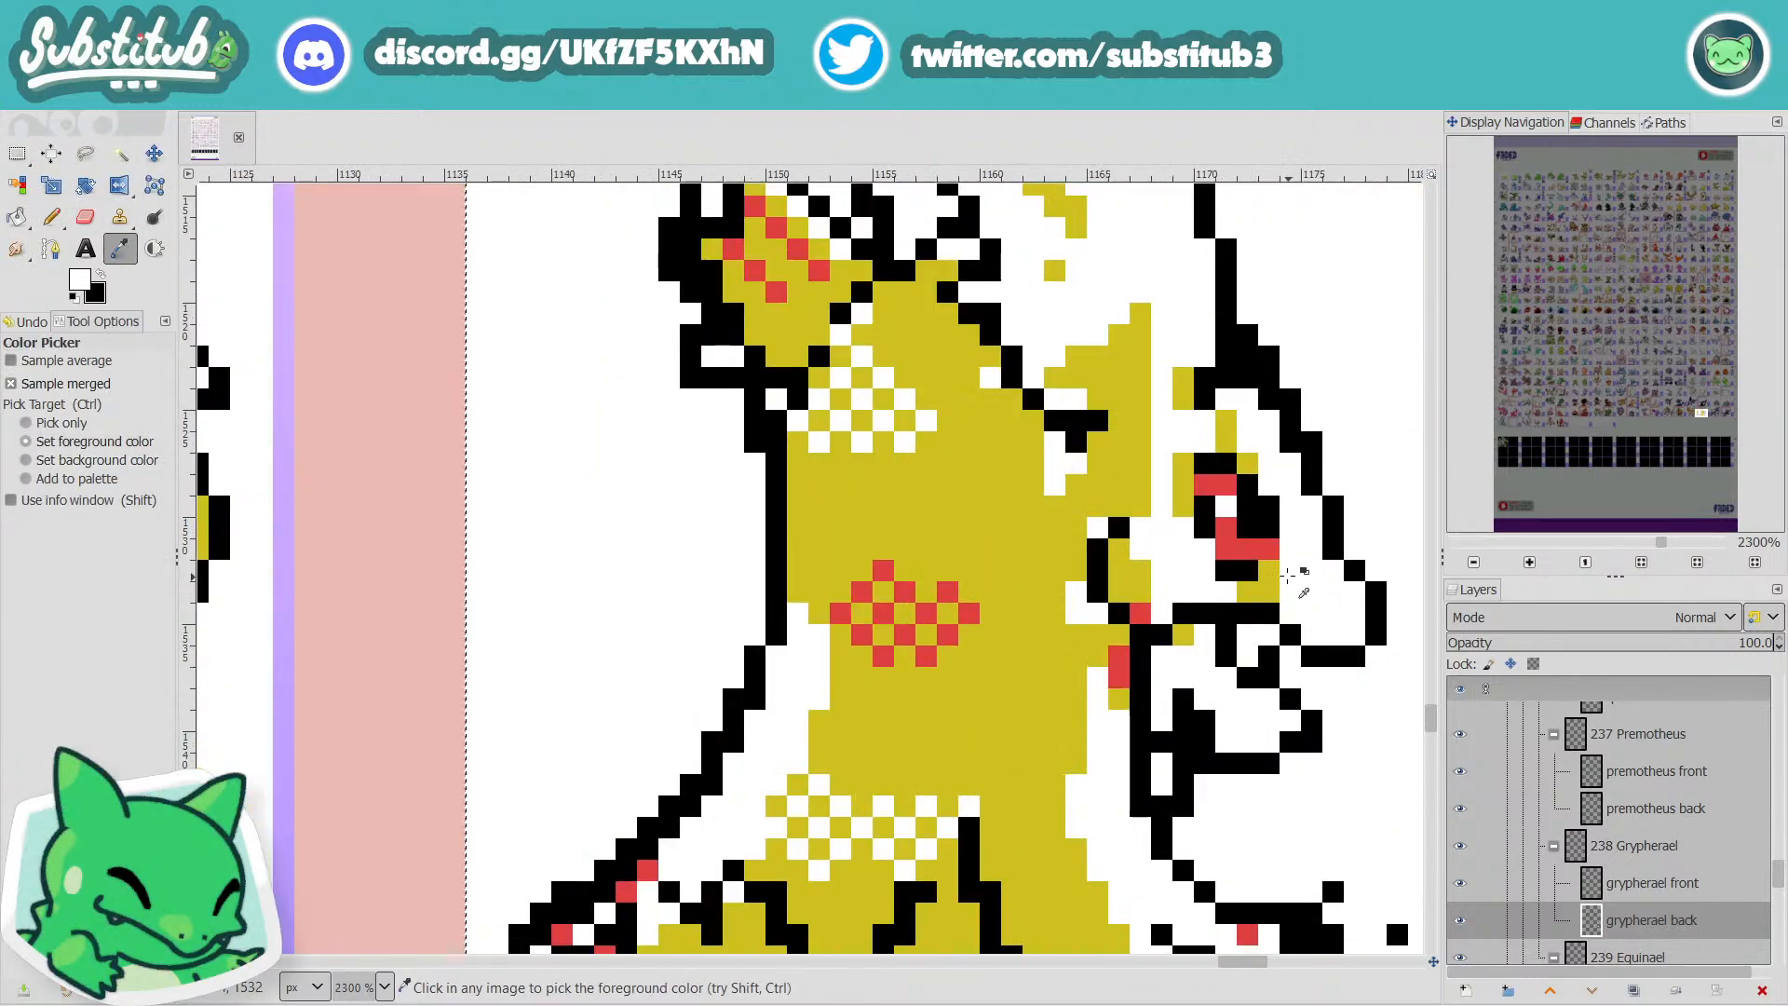
click(1258, 547)
key(n)
drag(1258, 547, 1283, 534)
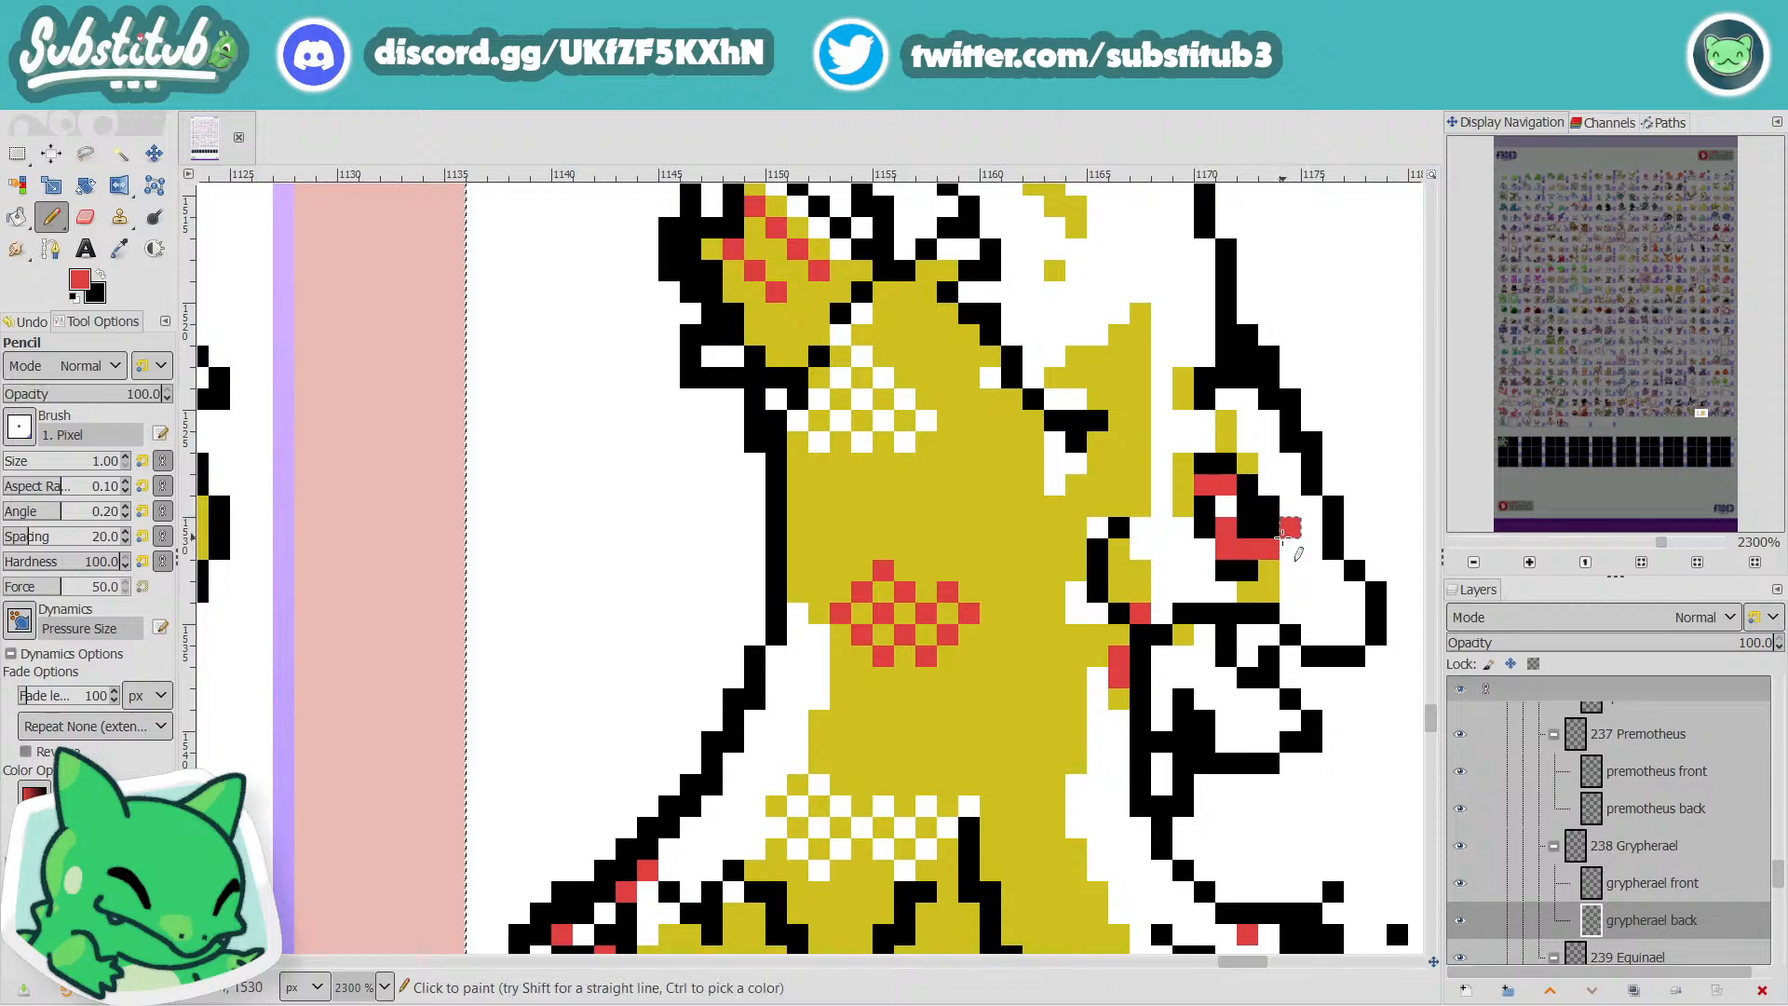
click(1295, 551)
key(ctrl+z)
click(1295, 551)
click(1311, 570)
ctrl+scroll(1331, 596, down, 4)
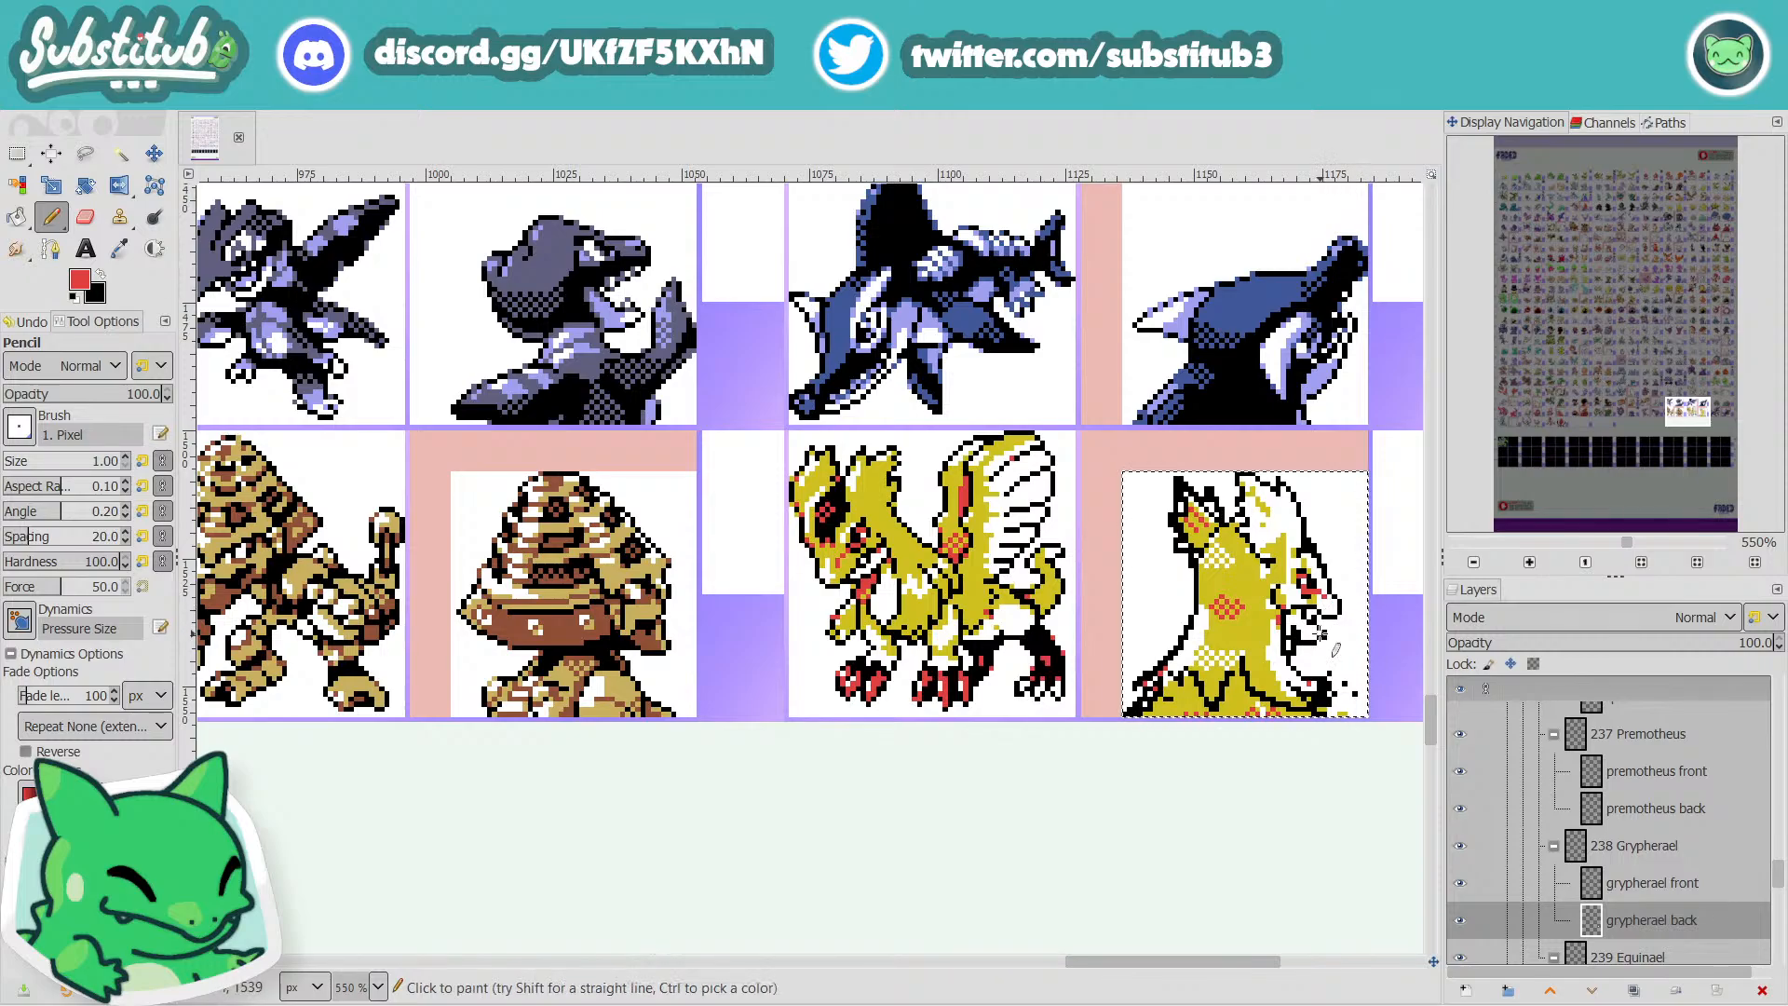
ctrl+scroll(1332, 659, up, 2)
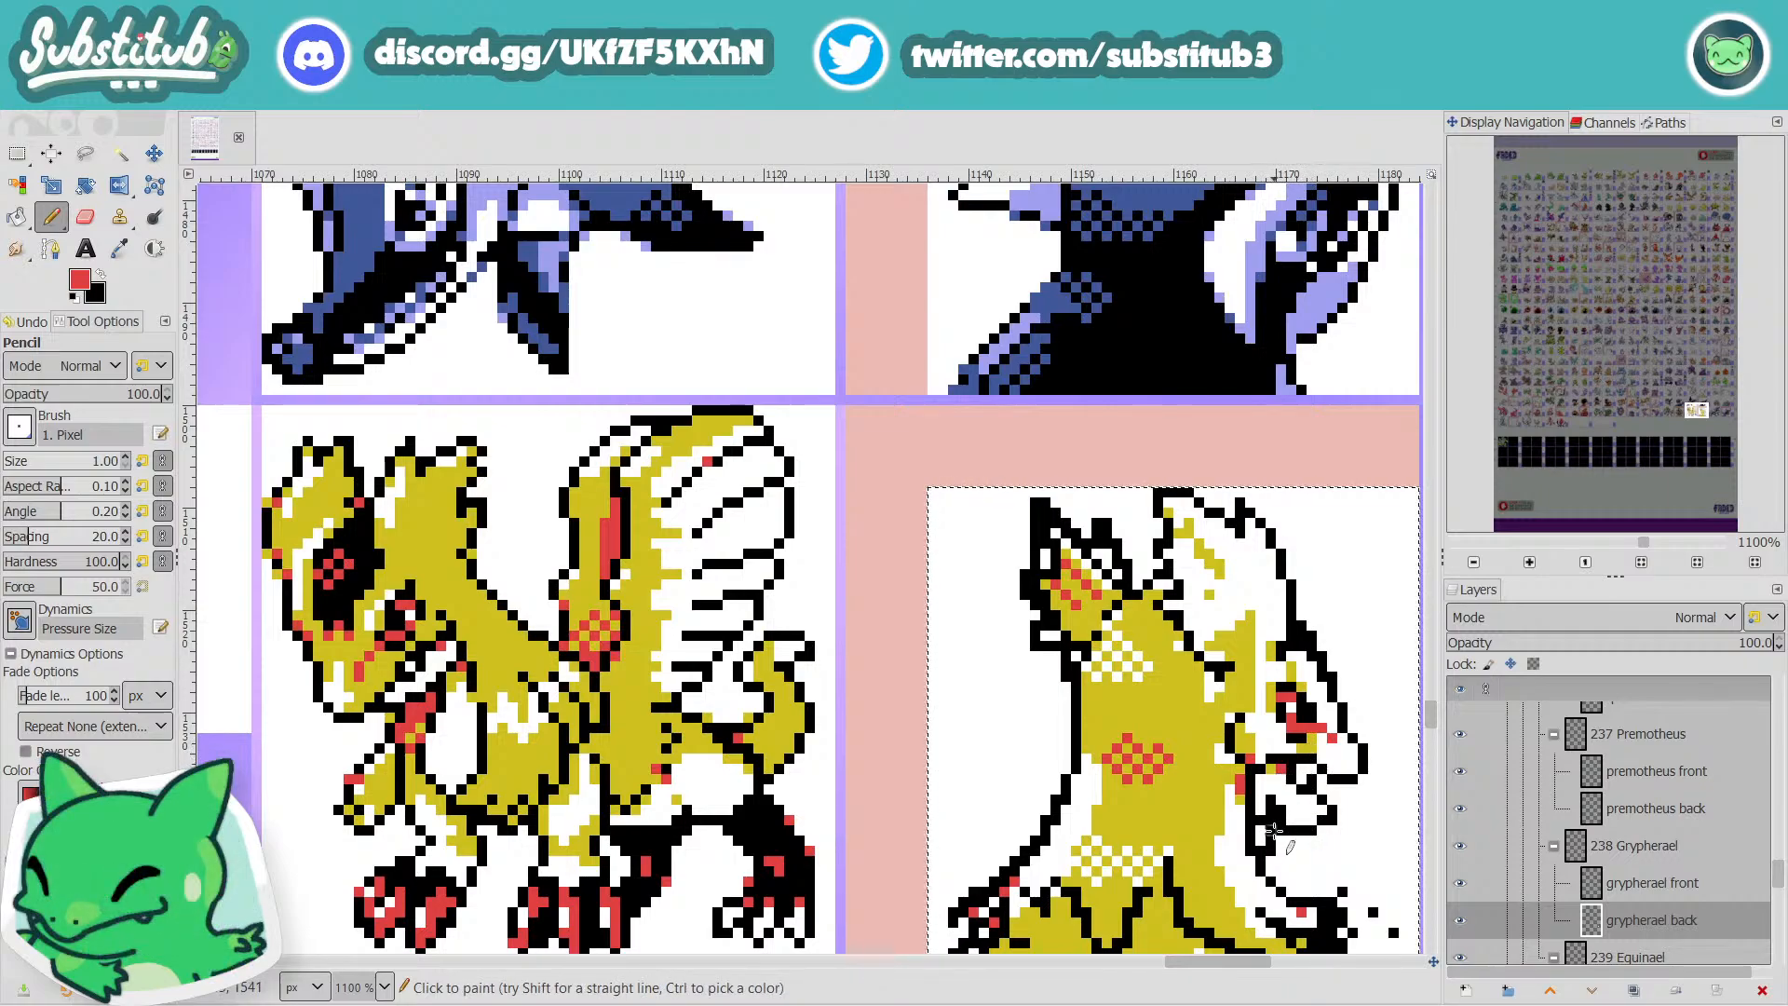
Restore black and white as the drawing colours and thin the far head's lower jaw outline, clearing the stray black pixels around it.
key(x)
key(x)
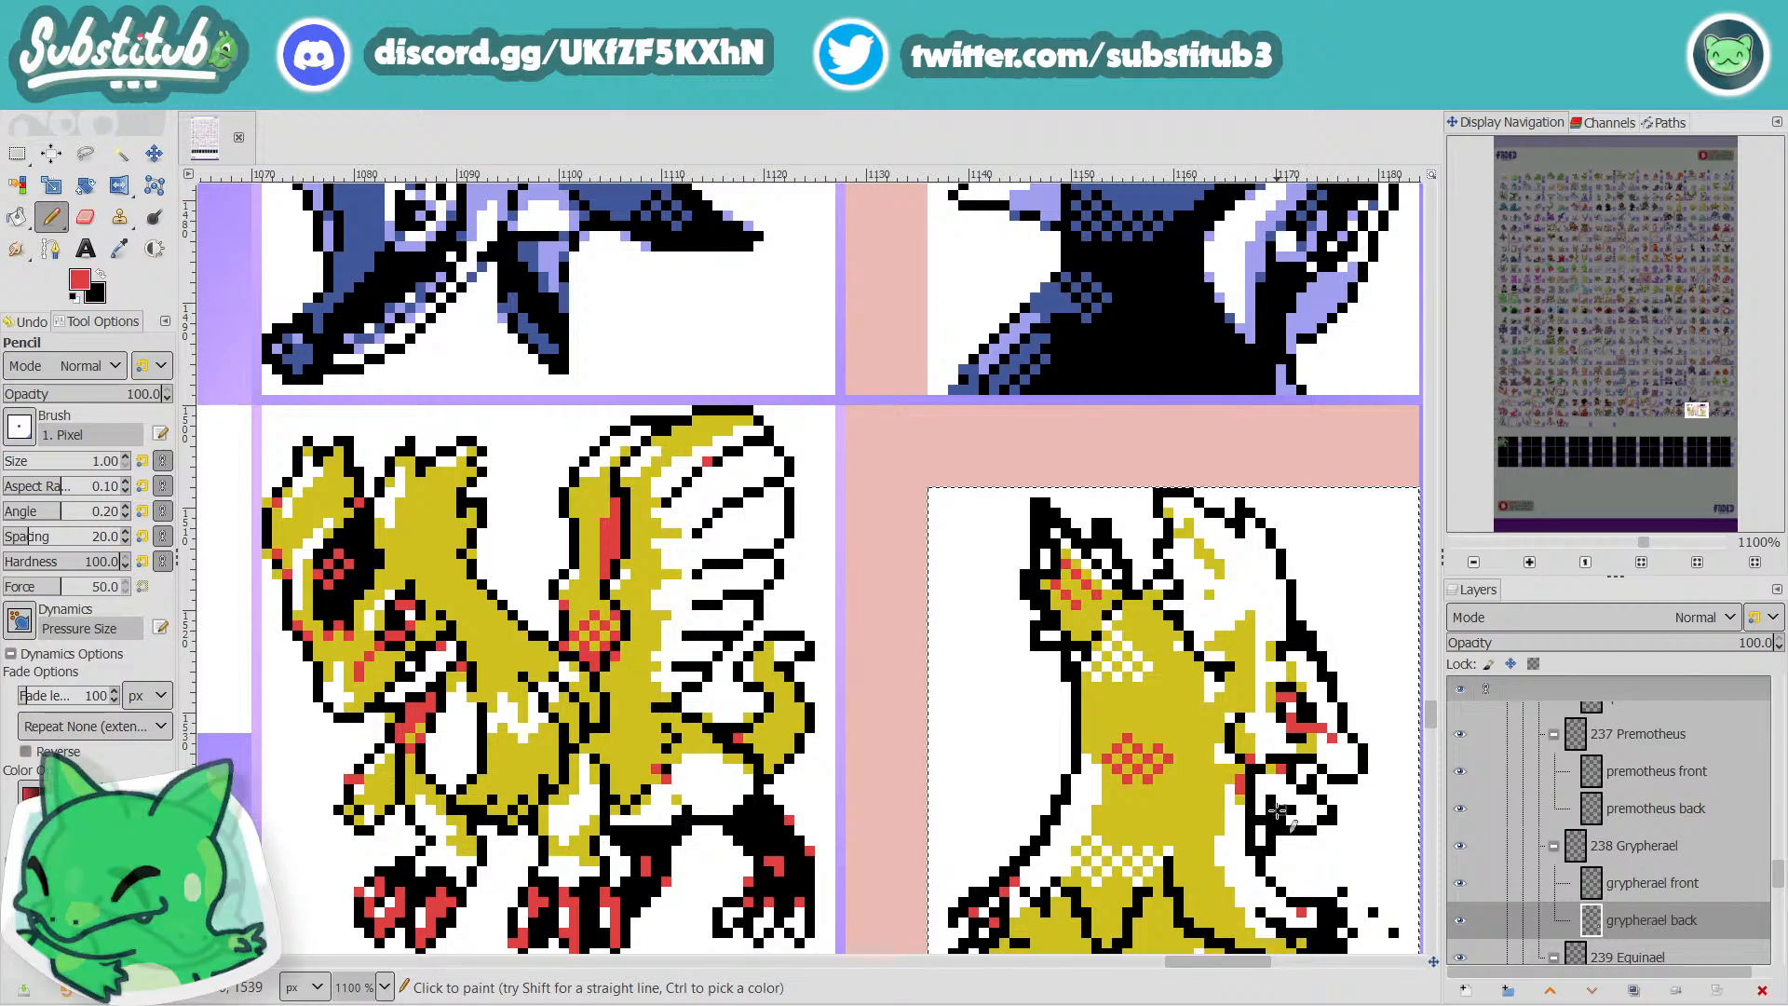
key(x)
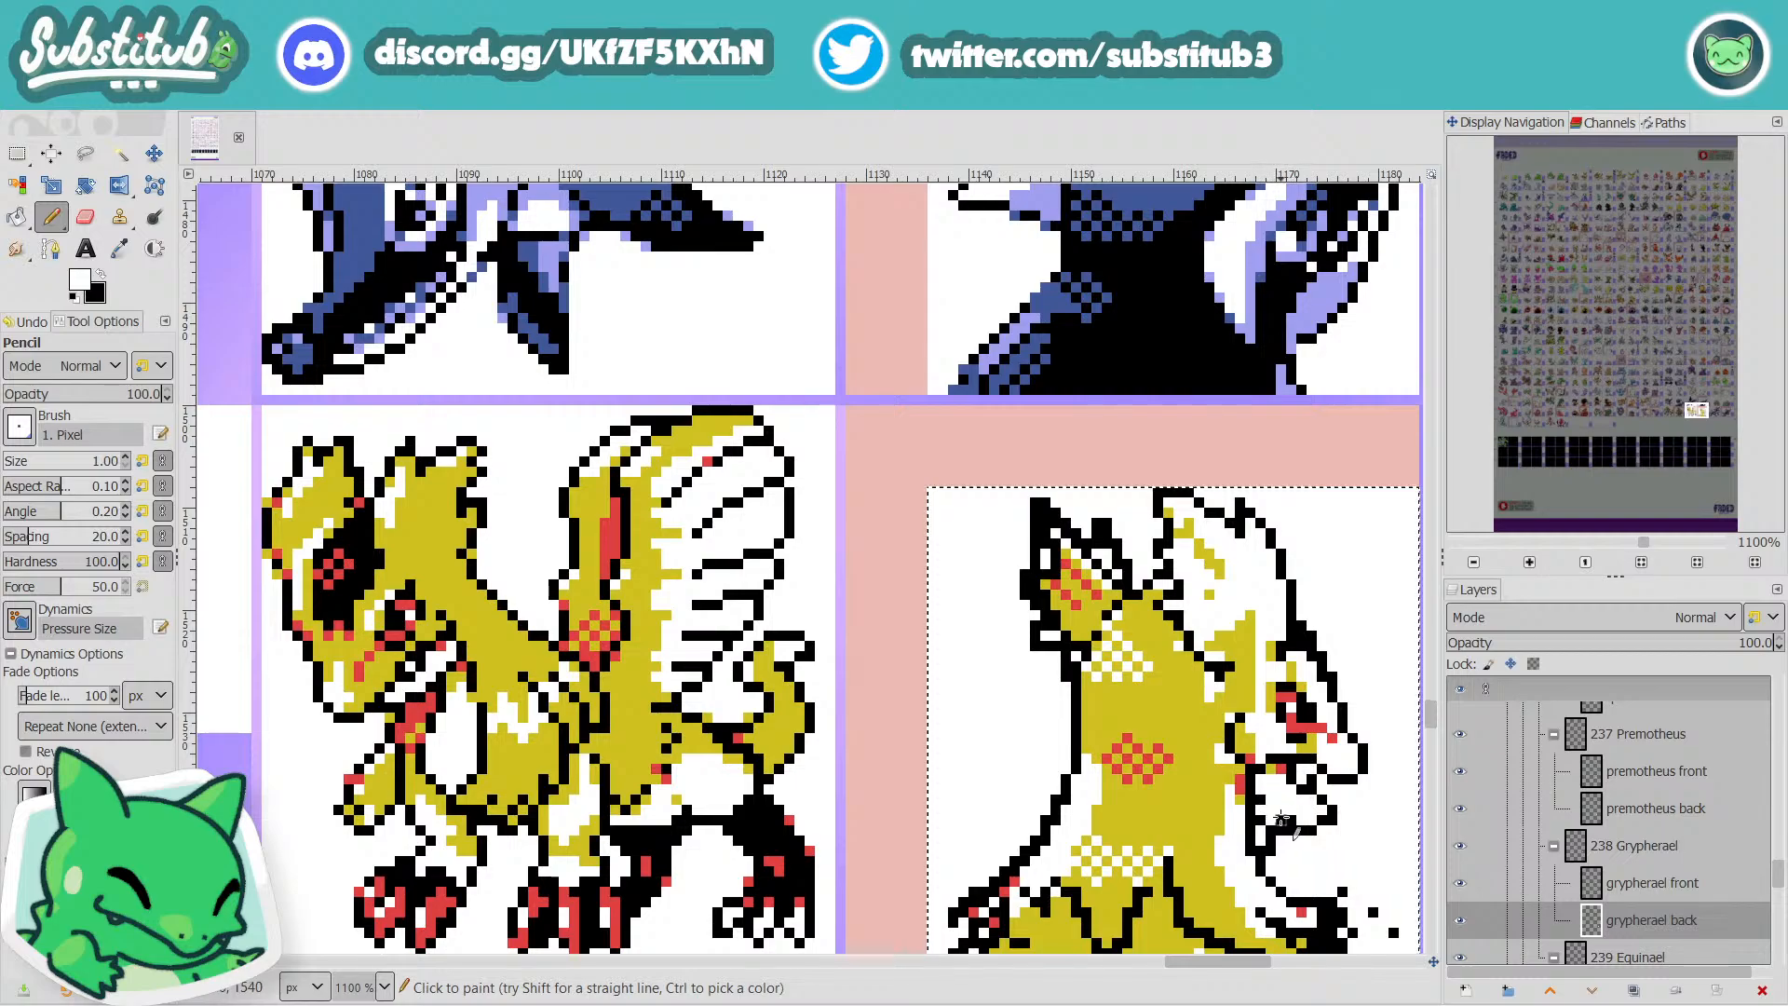
key(x)
key(x)
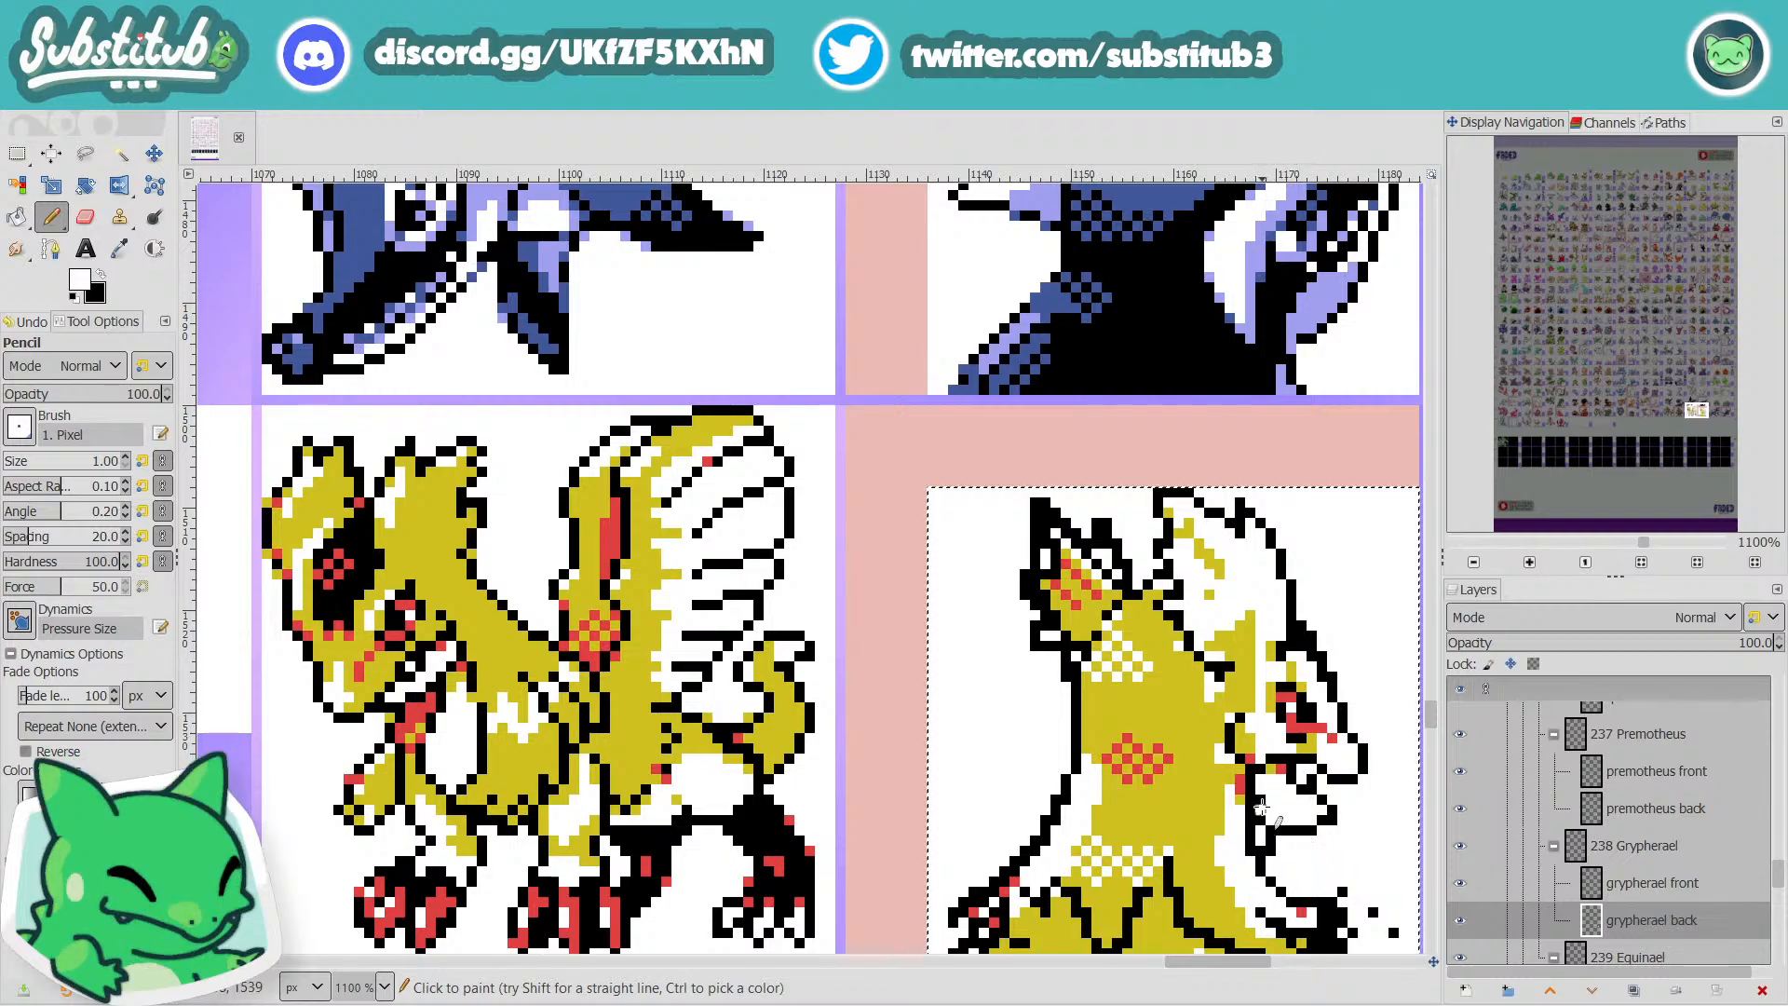
Reshape the top of the throat outline directly beneath the far head's jaw with black and white pixels.
click(1261, 829)
key(x)
click(1266, 839)
key(x)
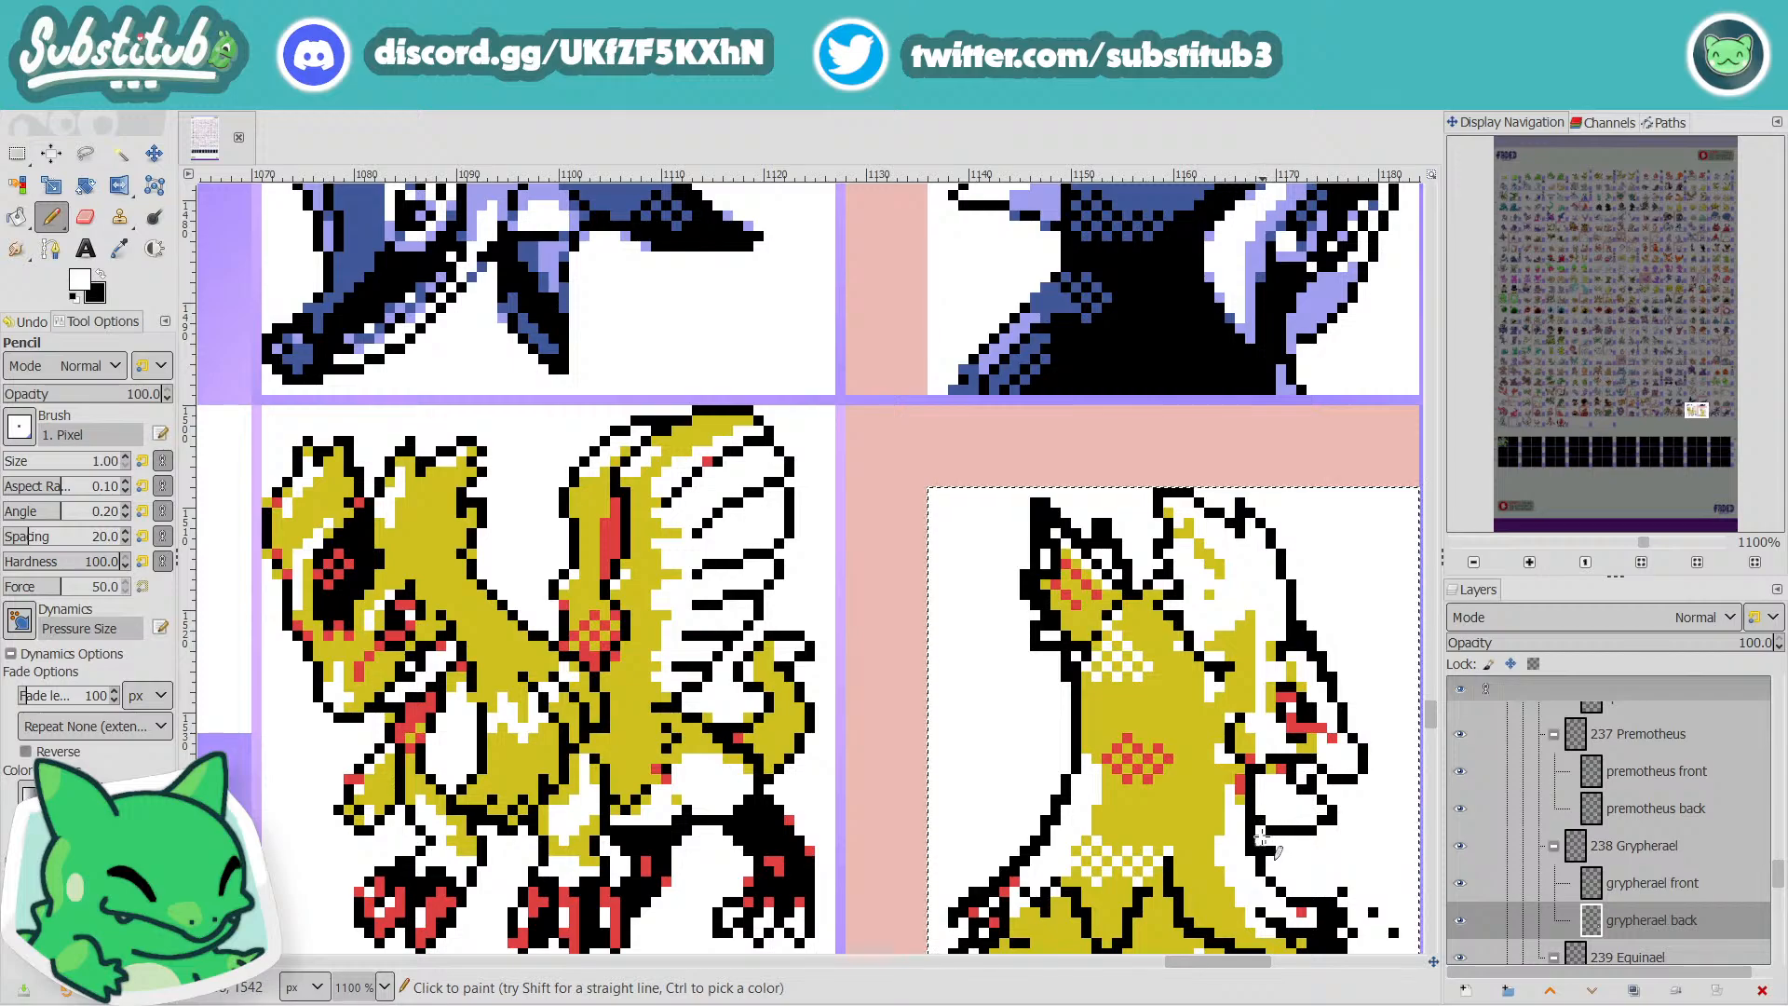
key(x)
key(x)
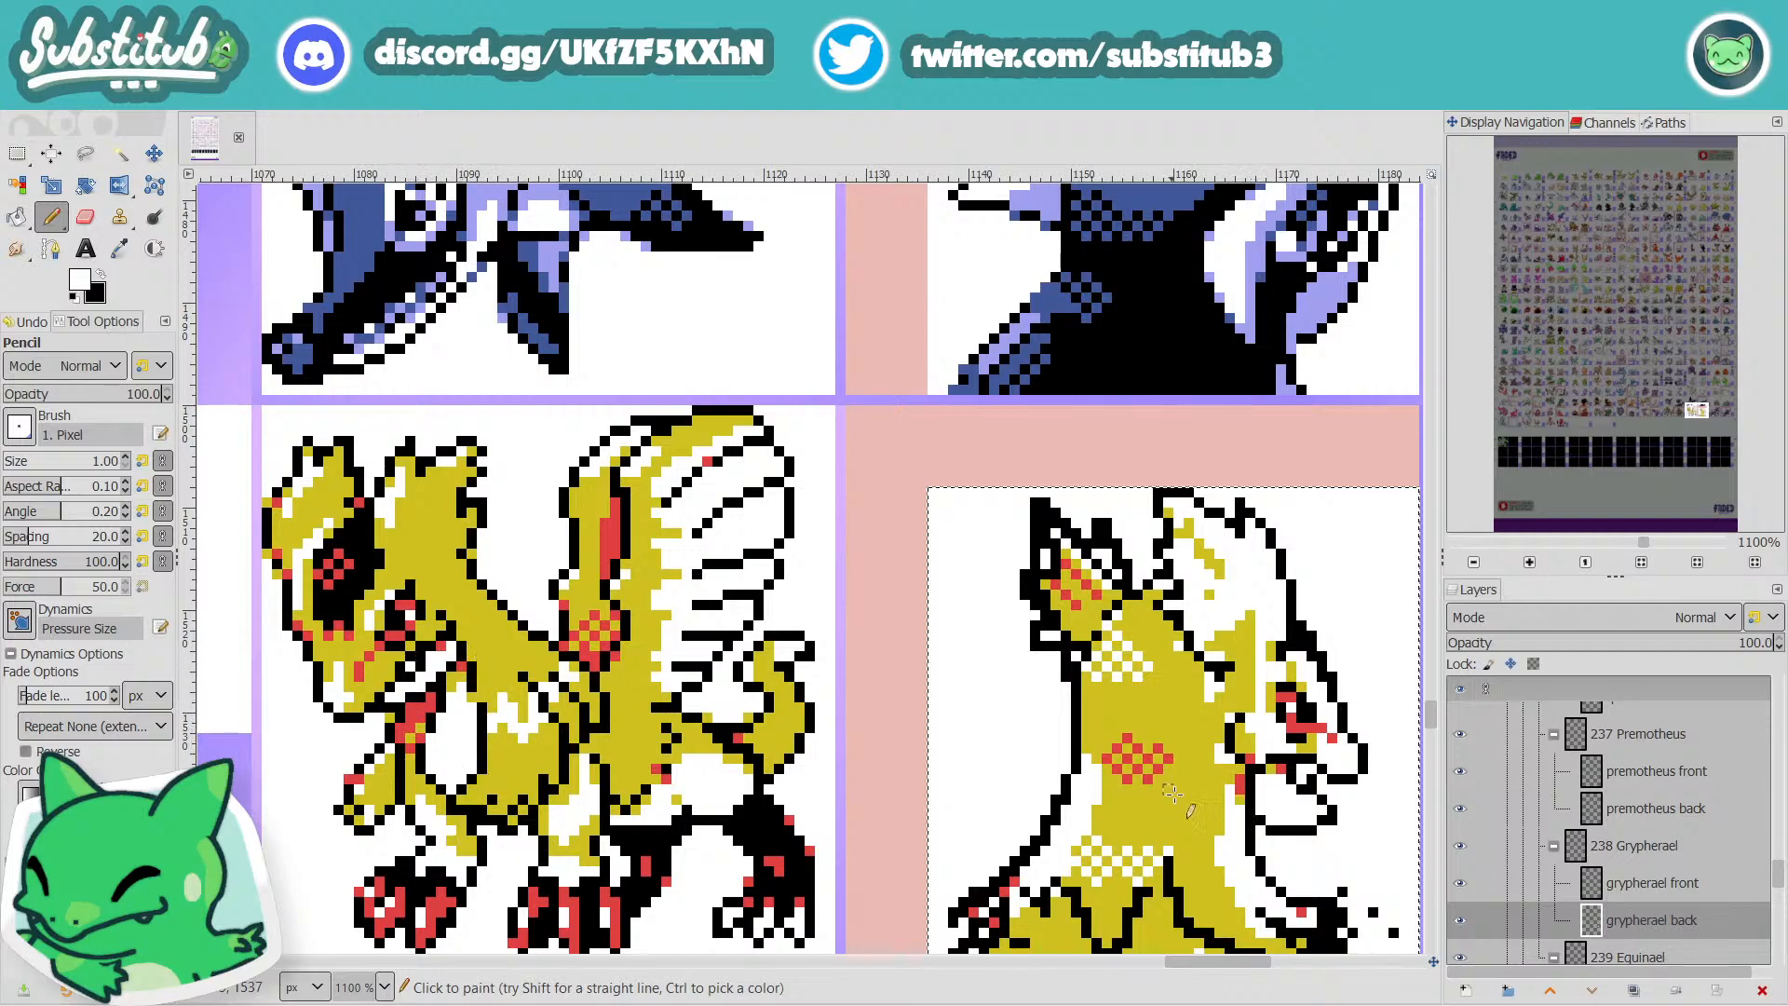
Rework the back edge of the far head's jaw in black and white the pixels left of the throat line.
key(x)
key(x)
key(x)
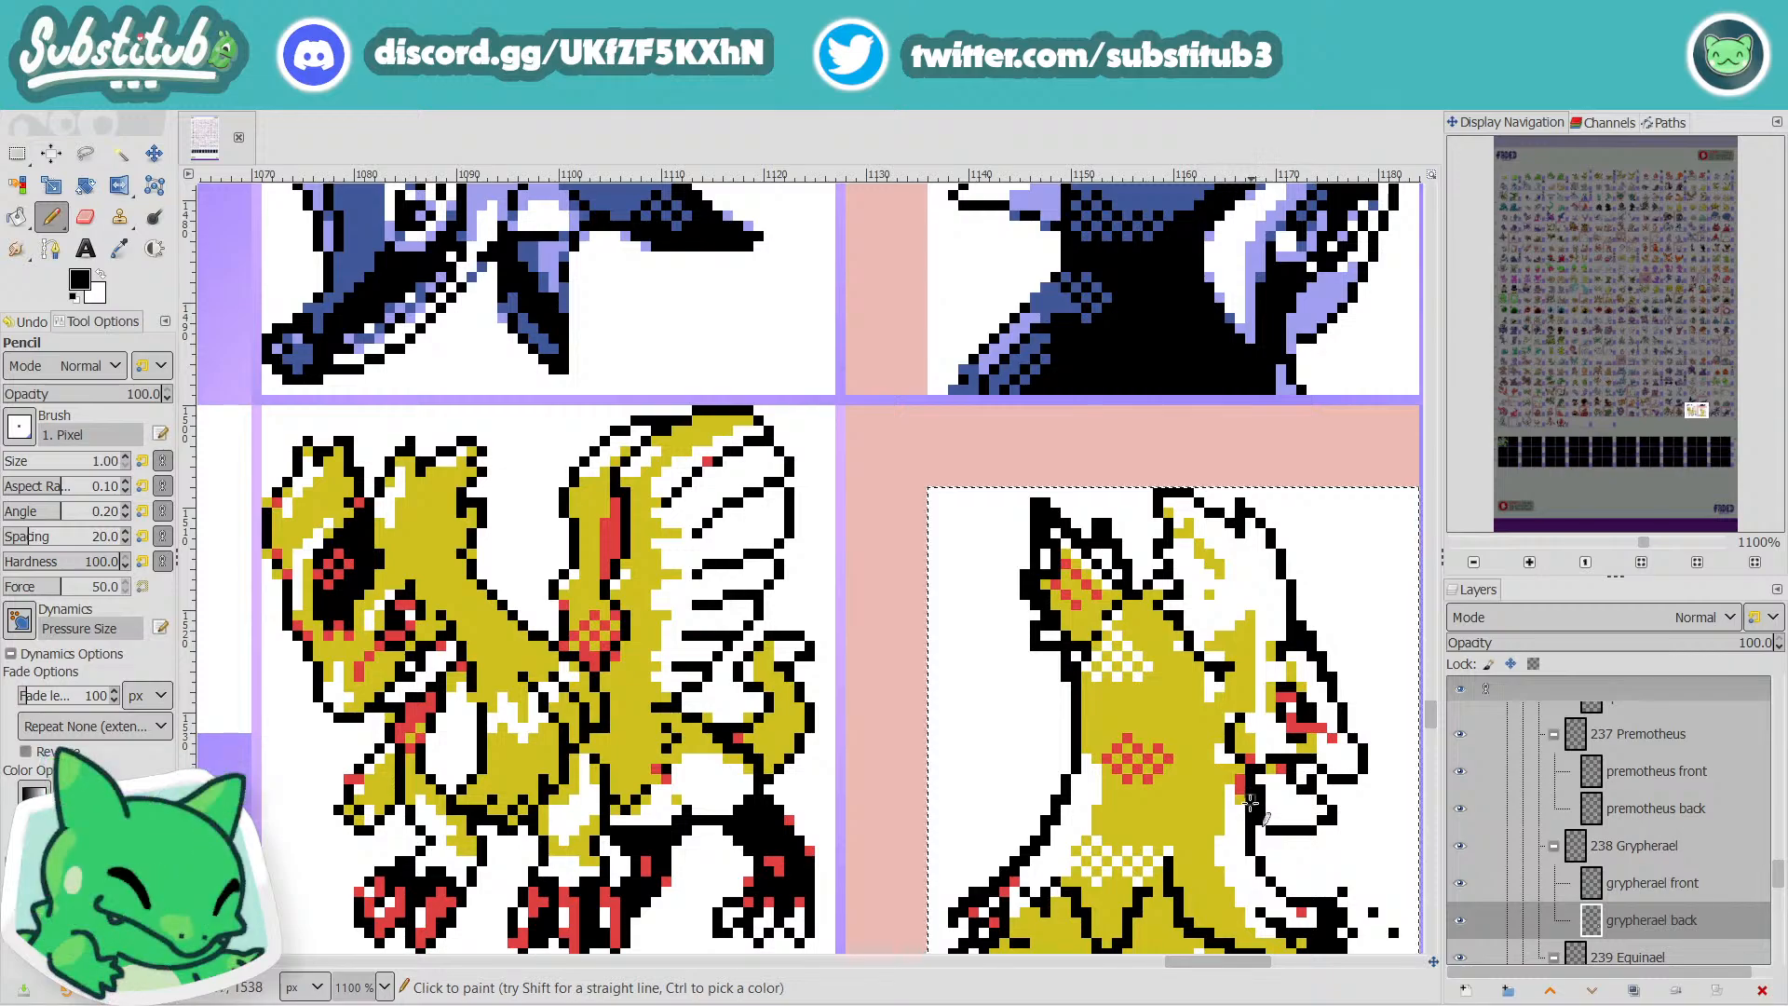
key(x)
key(x)
key(x)
key(x)
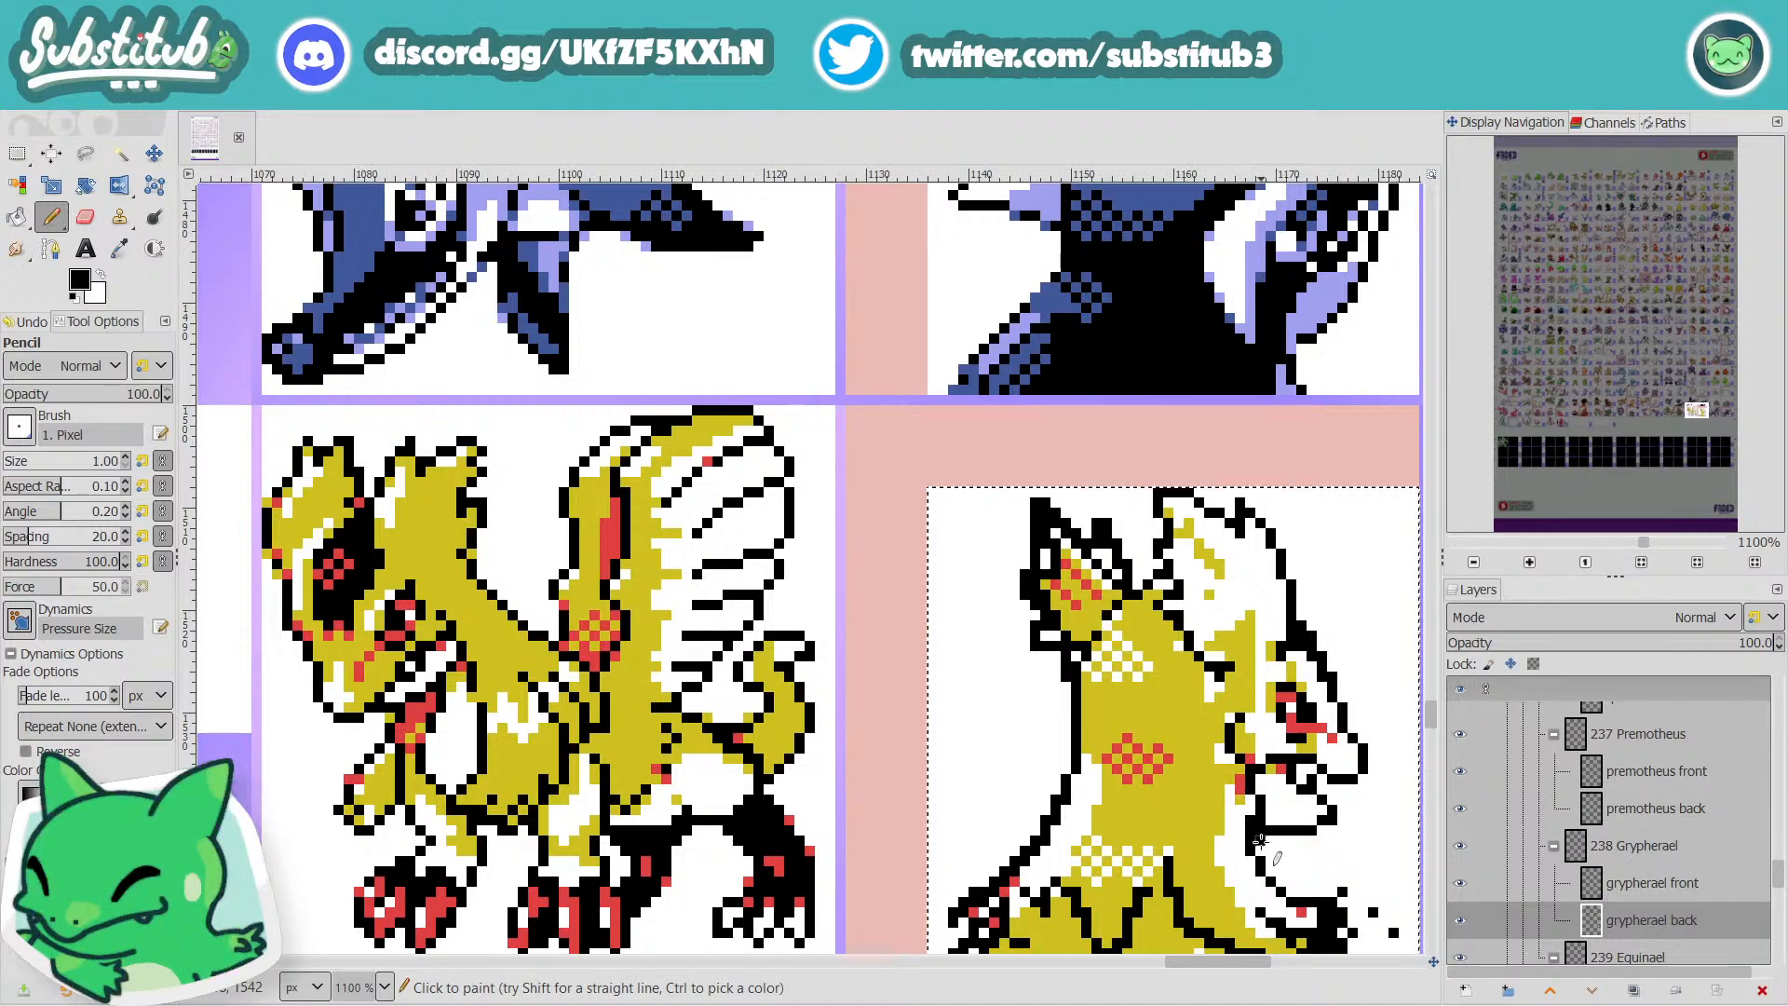
key(x)
drag(1251, 819, 1251, 855)
key(x)
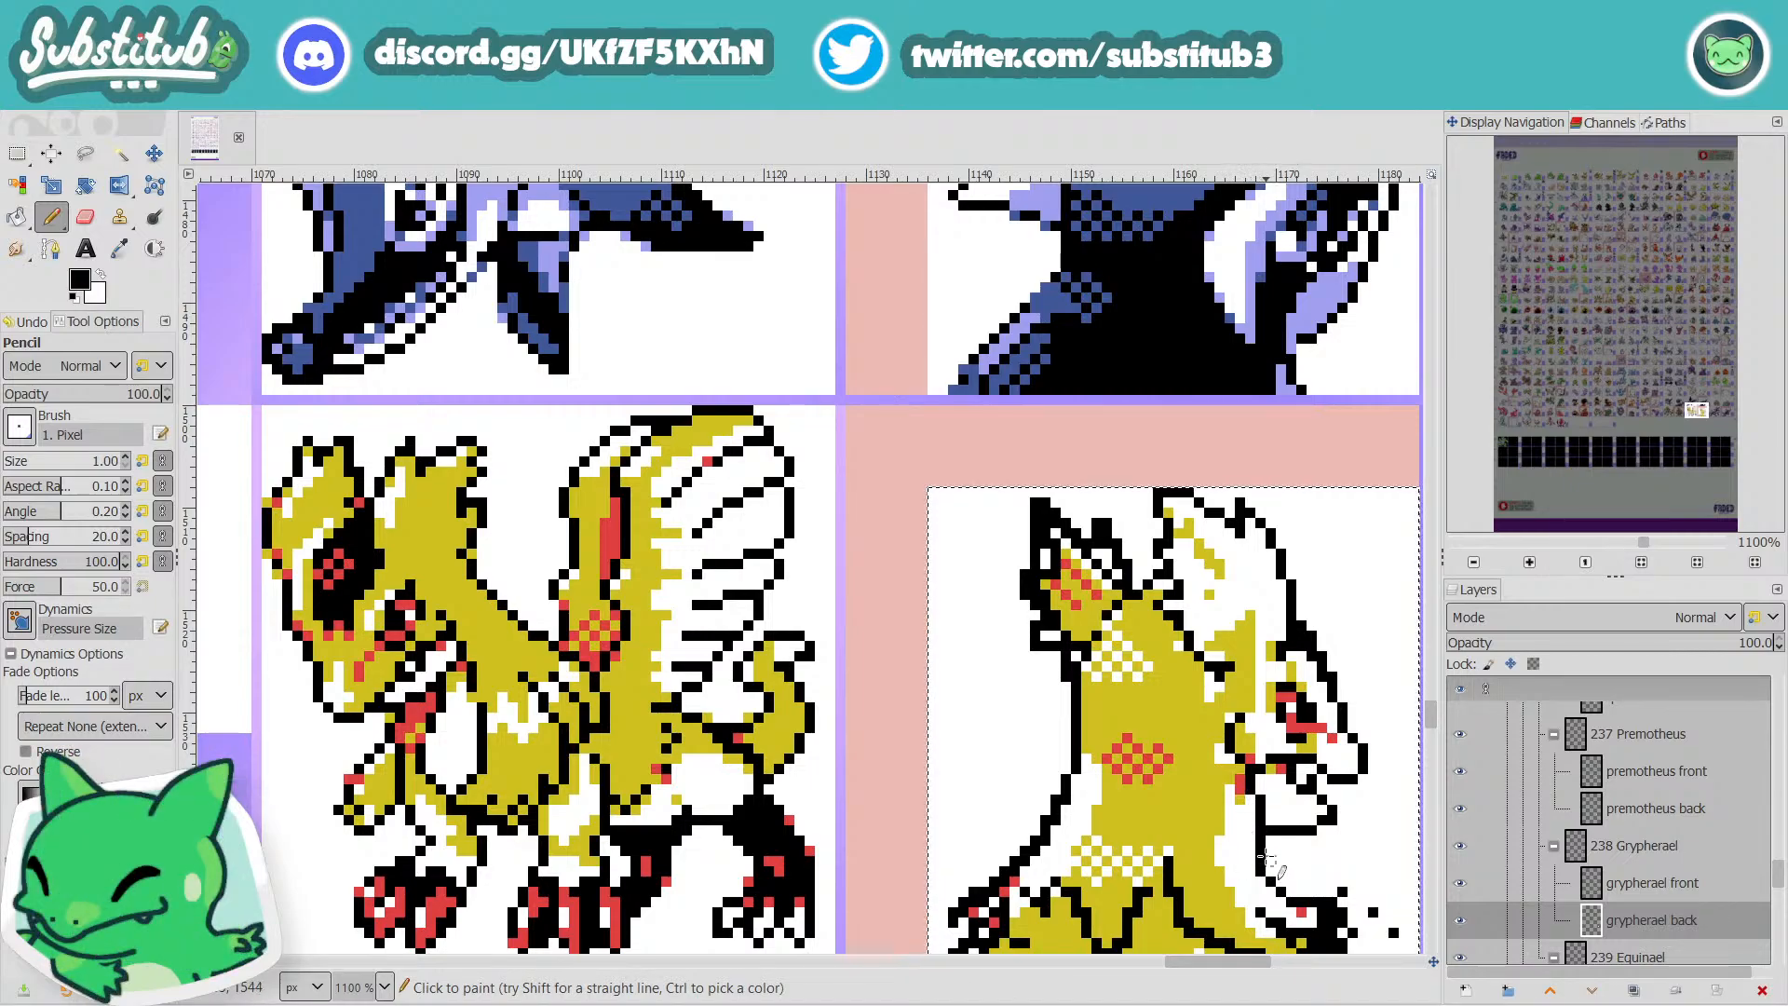
Shift the throat outline below the far head one pixel outward with black pixels, whitening the old line down to its lower bend.
click(1268, 866)
key(x)
click(1257, 861)
key(x)
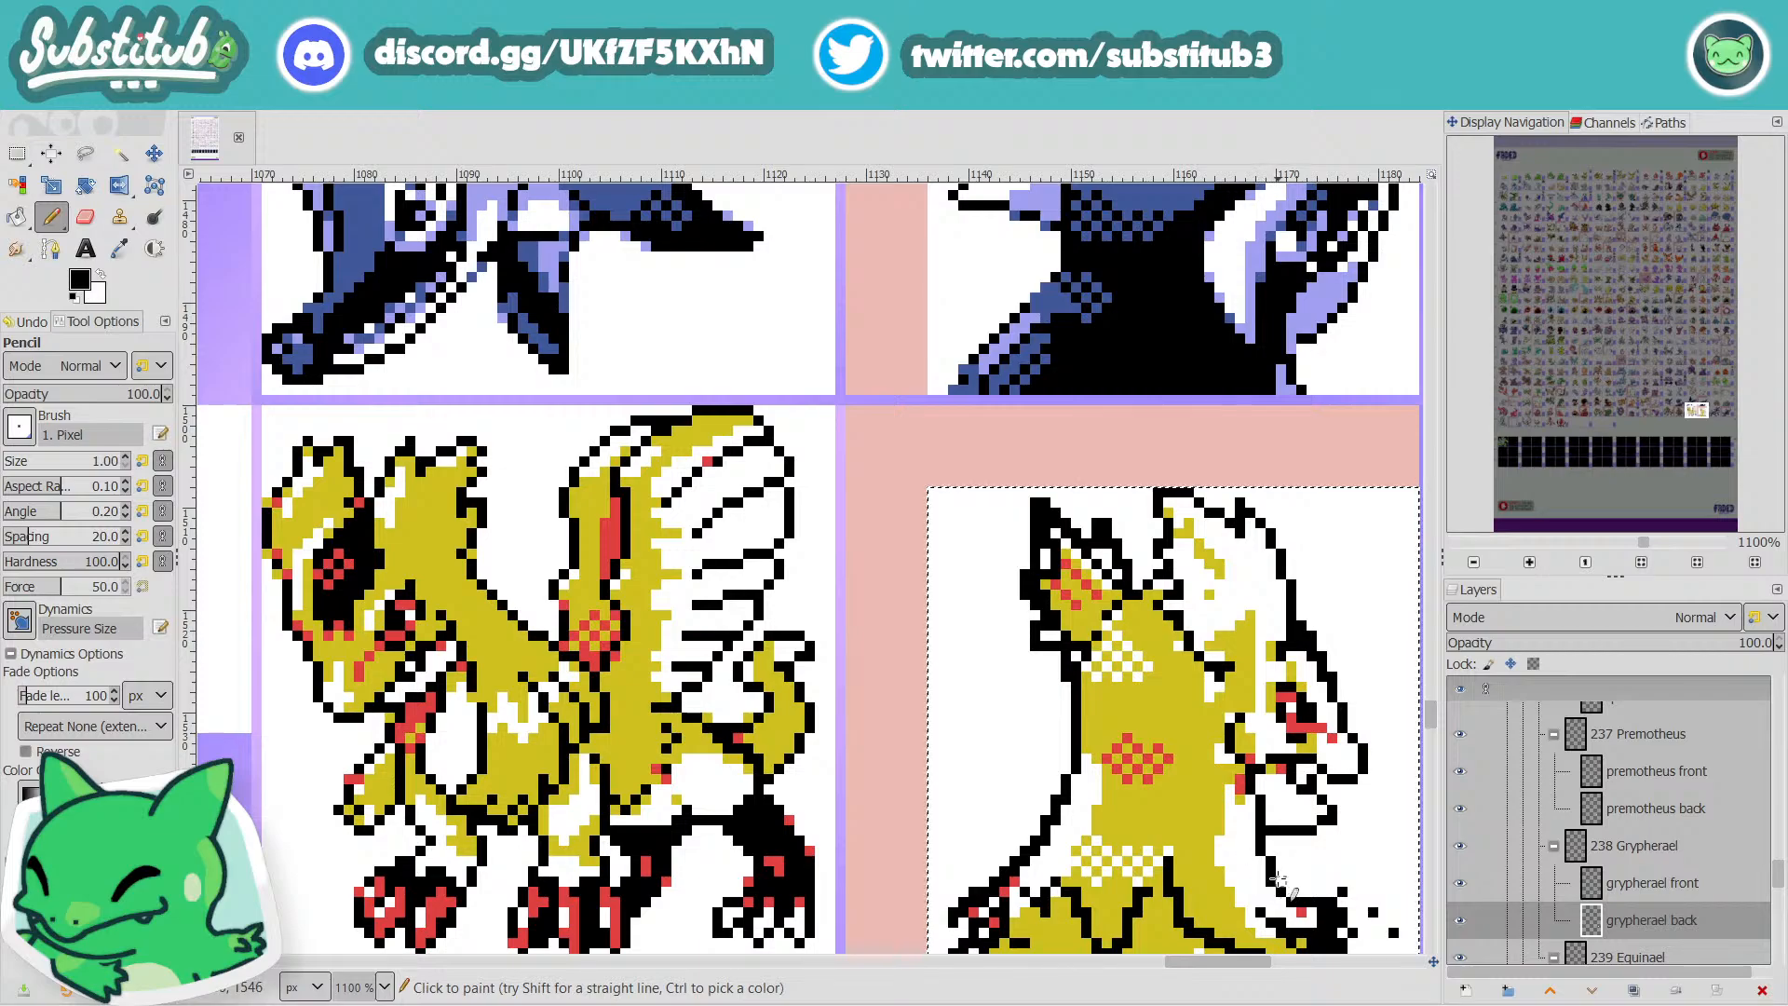
click(1280, 883)
key(x)
click(1270, 882)
key(x)
click(1291, 892)
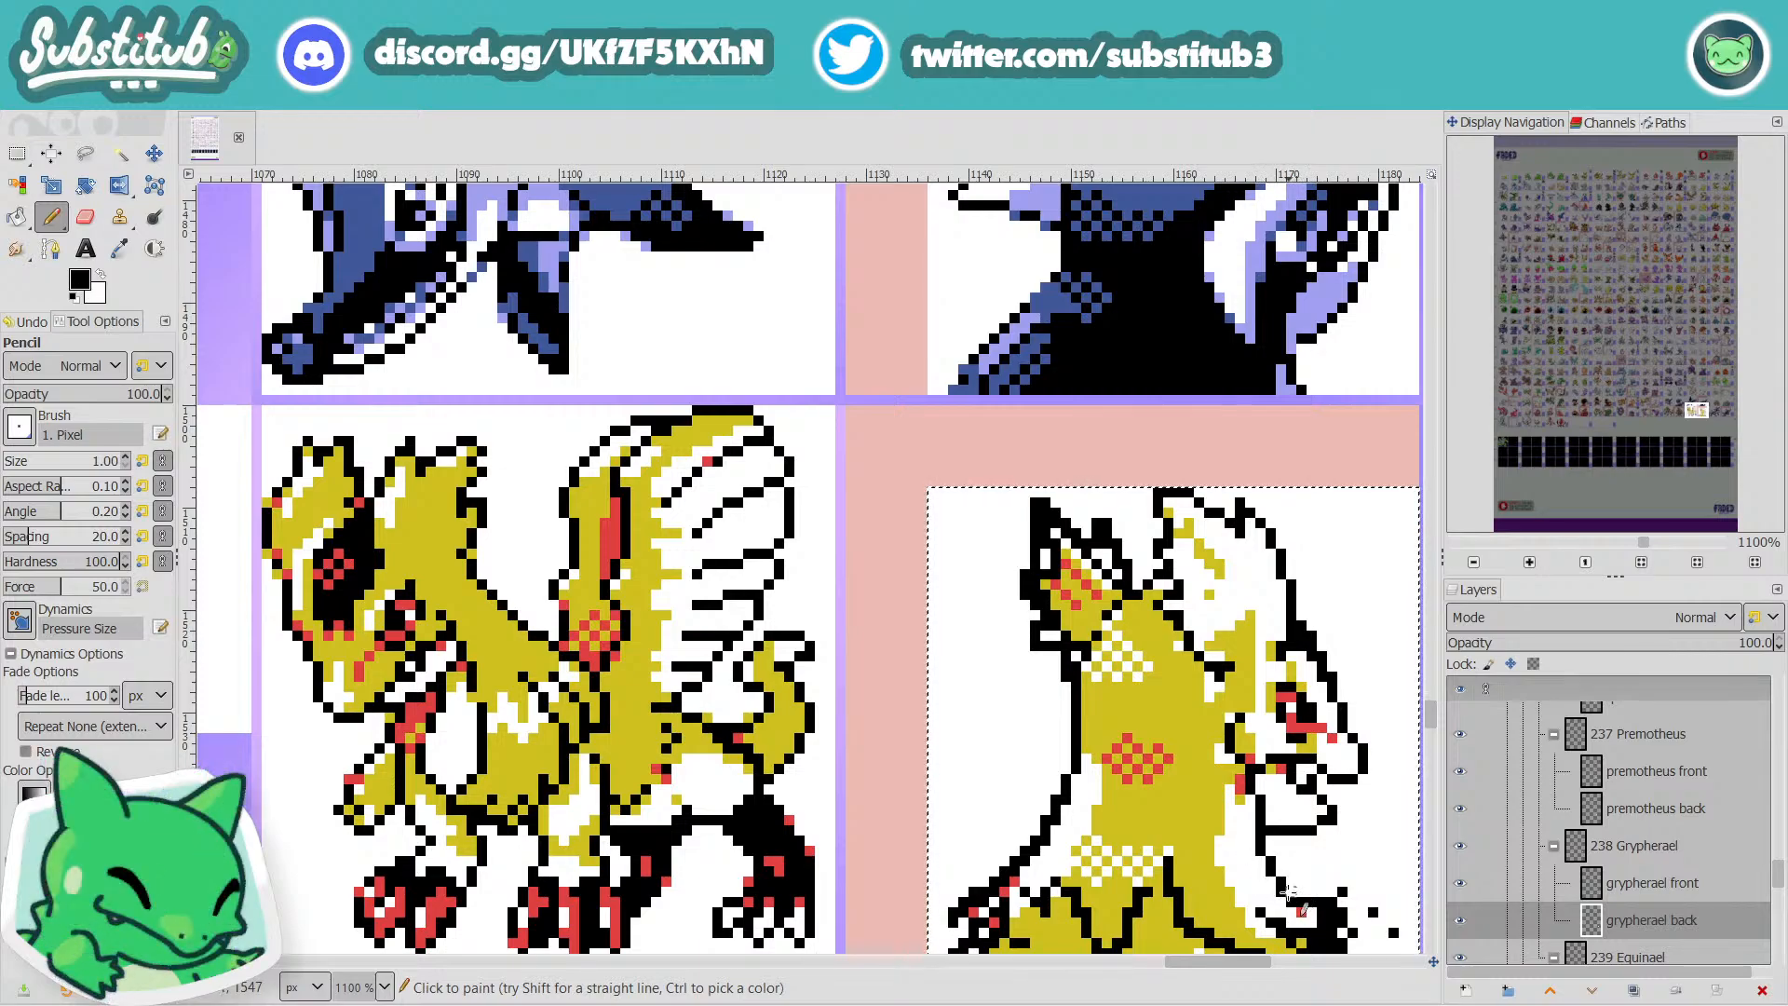
key(x)
click(1291, 895)
key(x)
Move the outline at the back corner of the far head's jaw with black pixels and whiten the surplus ones beside it.
scroll(1272, 871, down, 5)
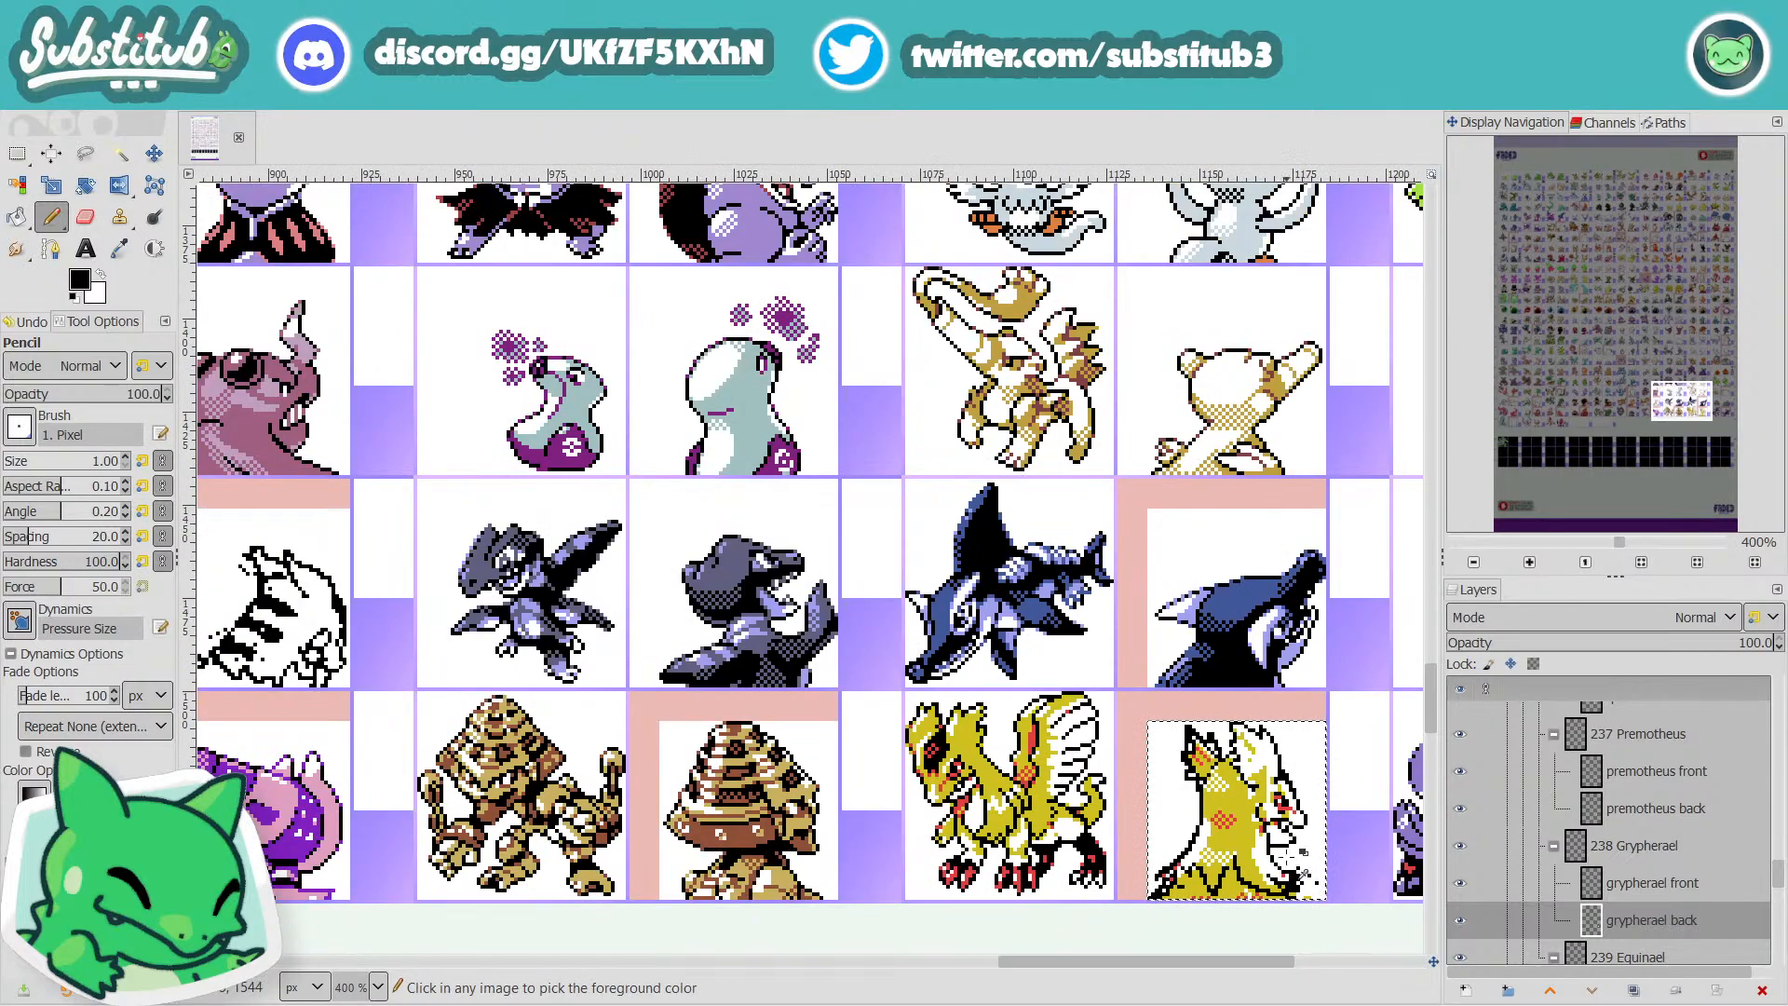
scroll(1263, 862, up, 5)
scroll(1259, 855, up, 1)
key(x)
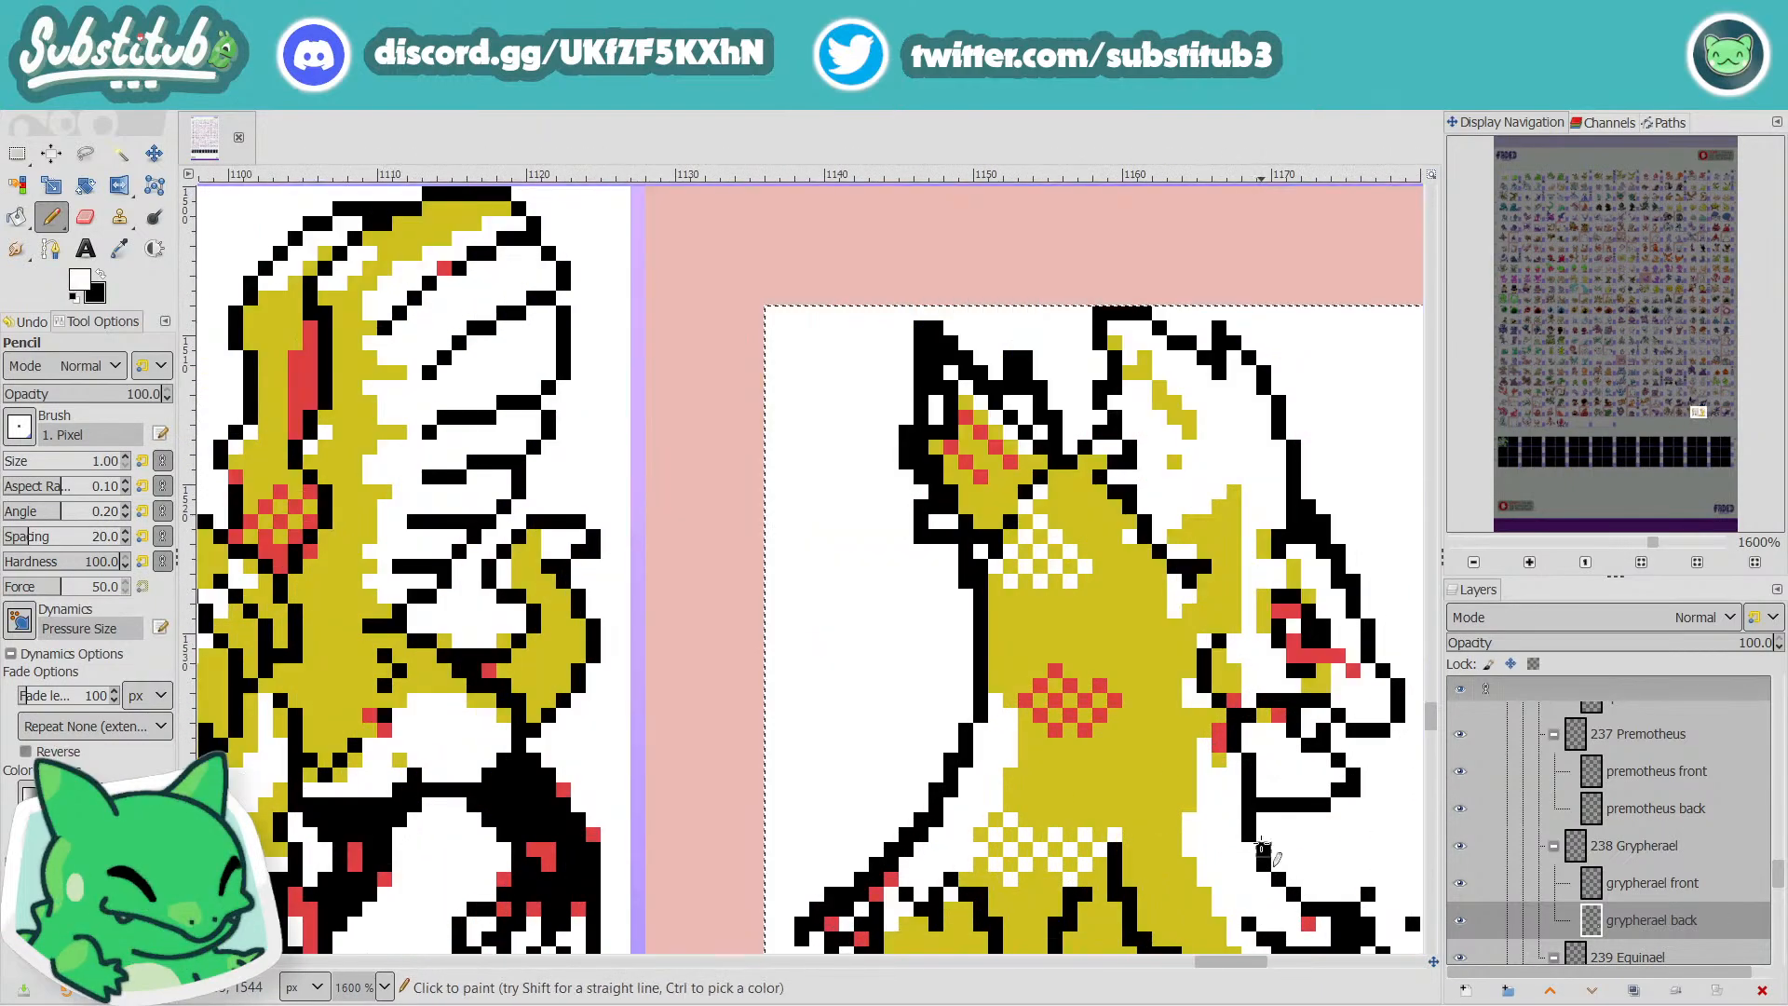
key(x)
click(1235, 760)
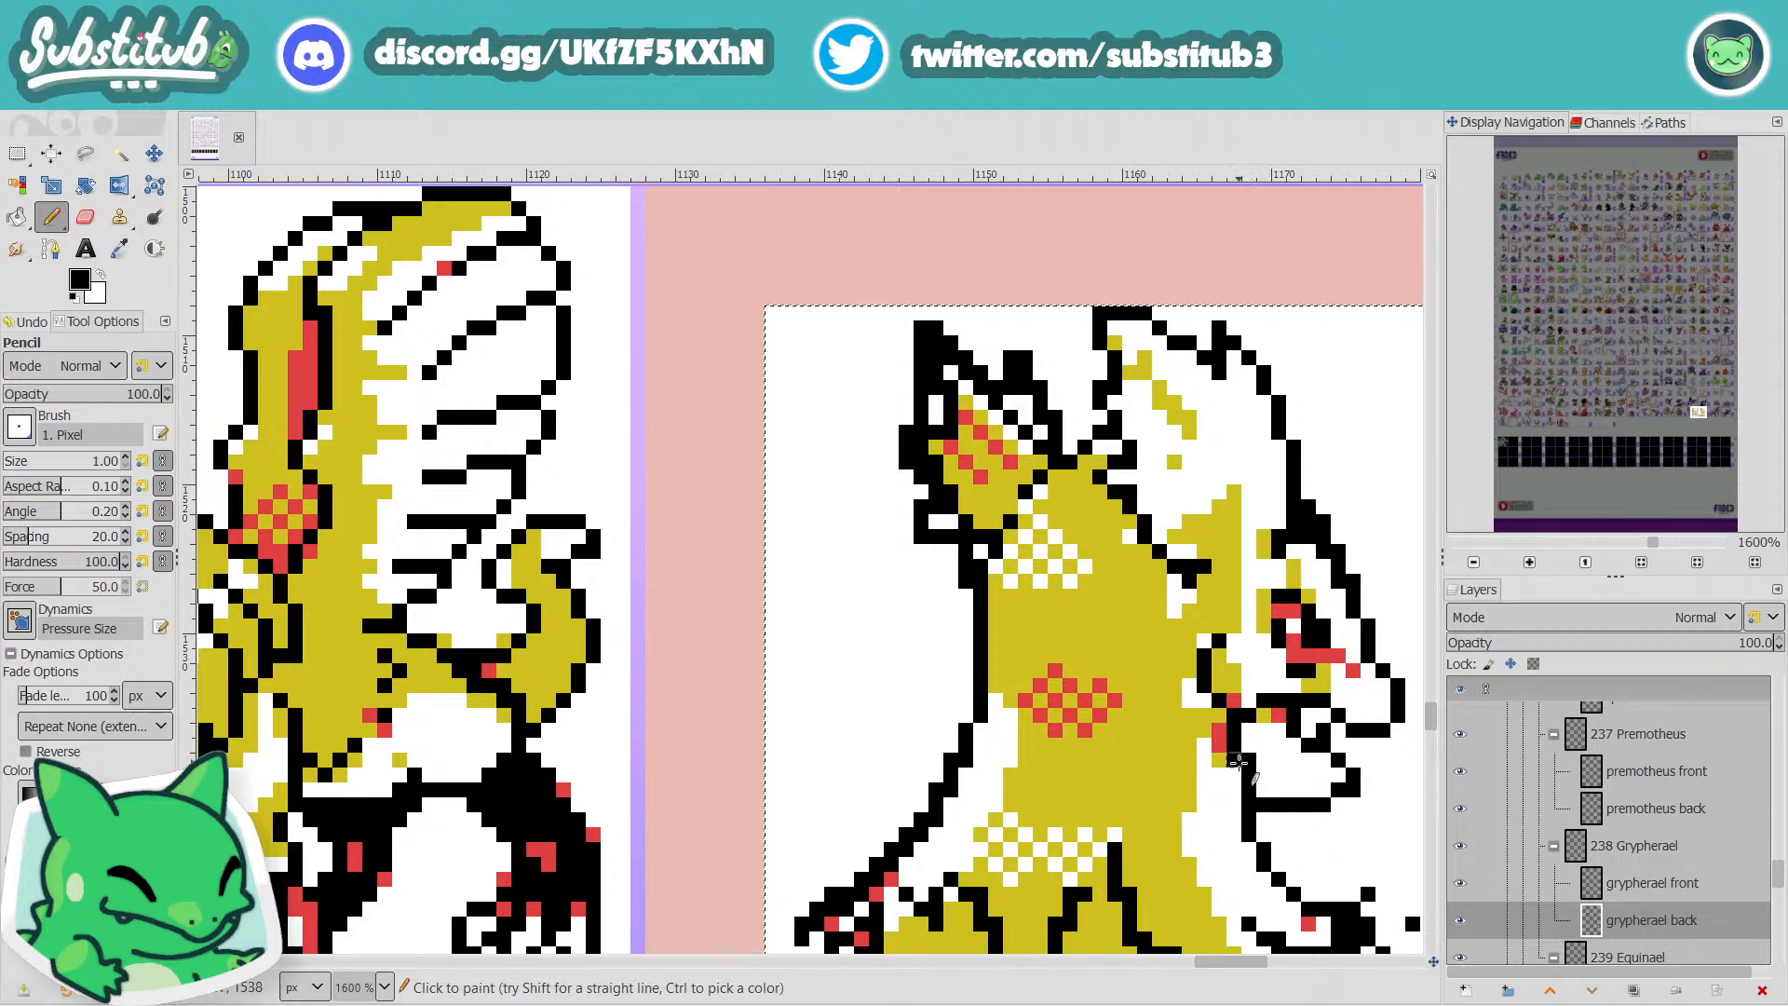
key(x)
click(1248, 761)
key(x)
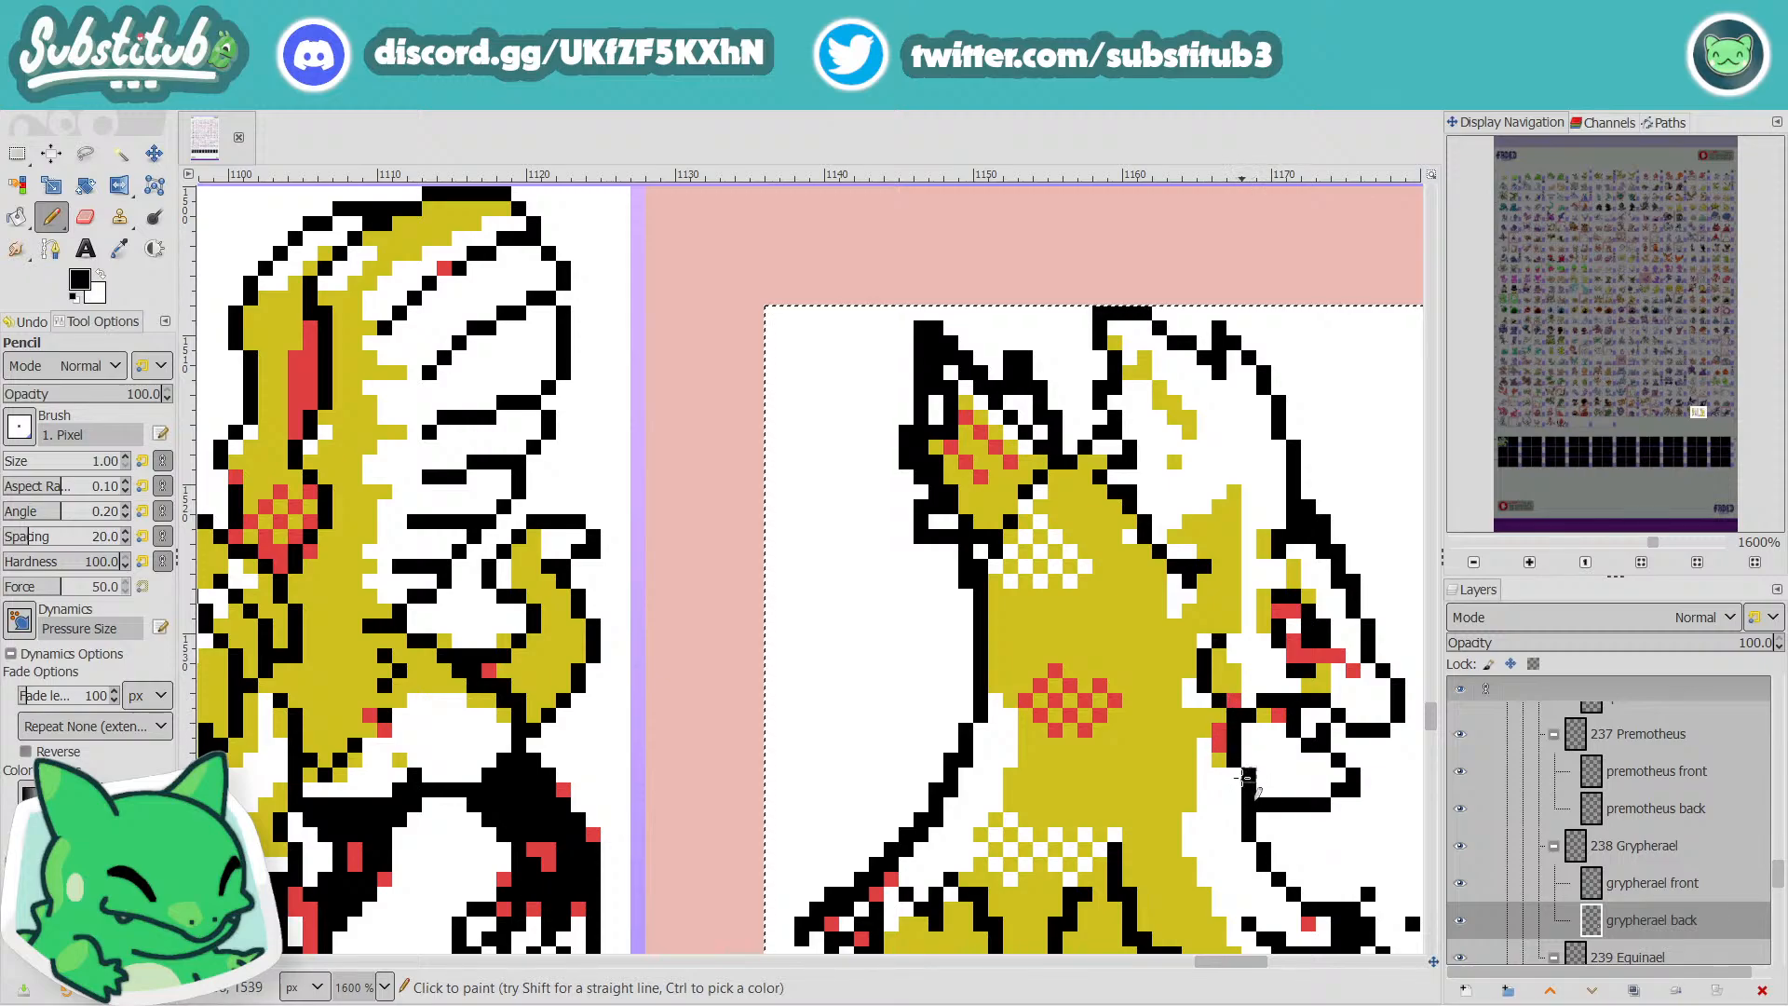
key(x)
click(1249, 774)
key(x)
click(1235, 775)
key(x)
click(1249, 775)
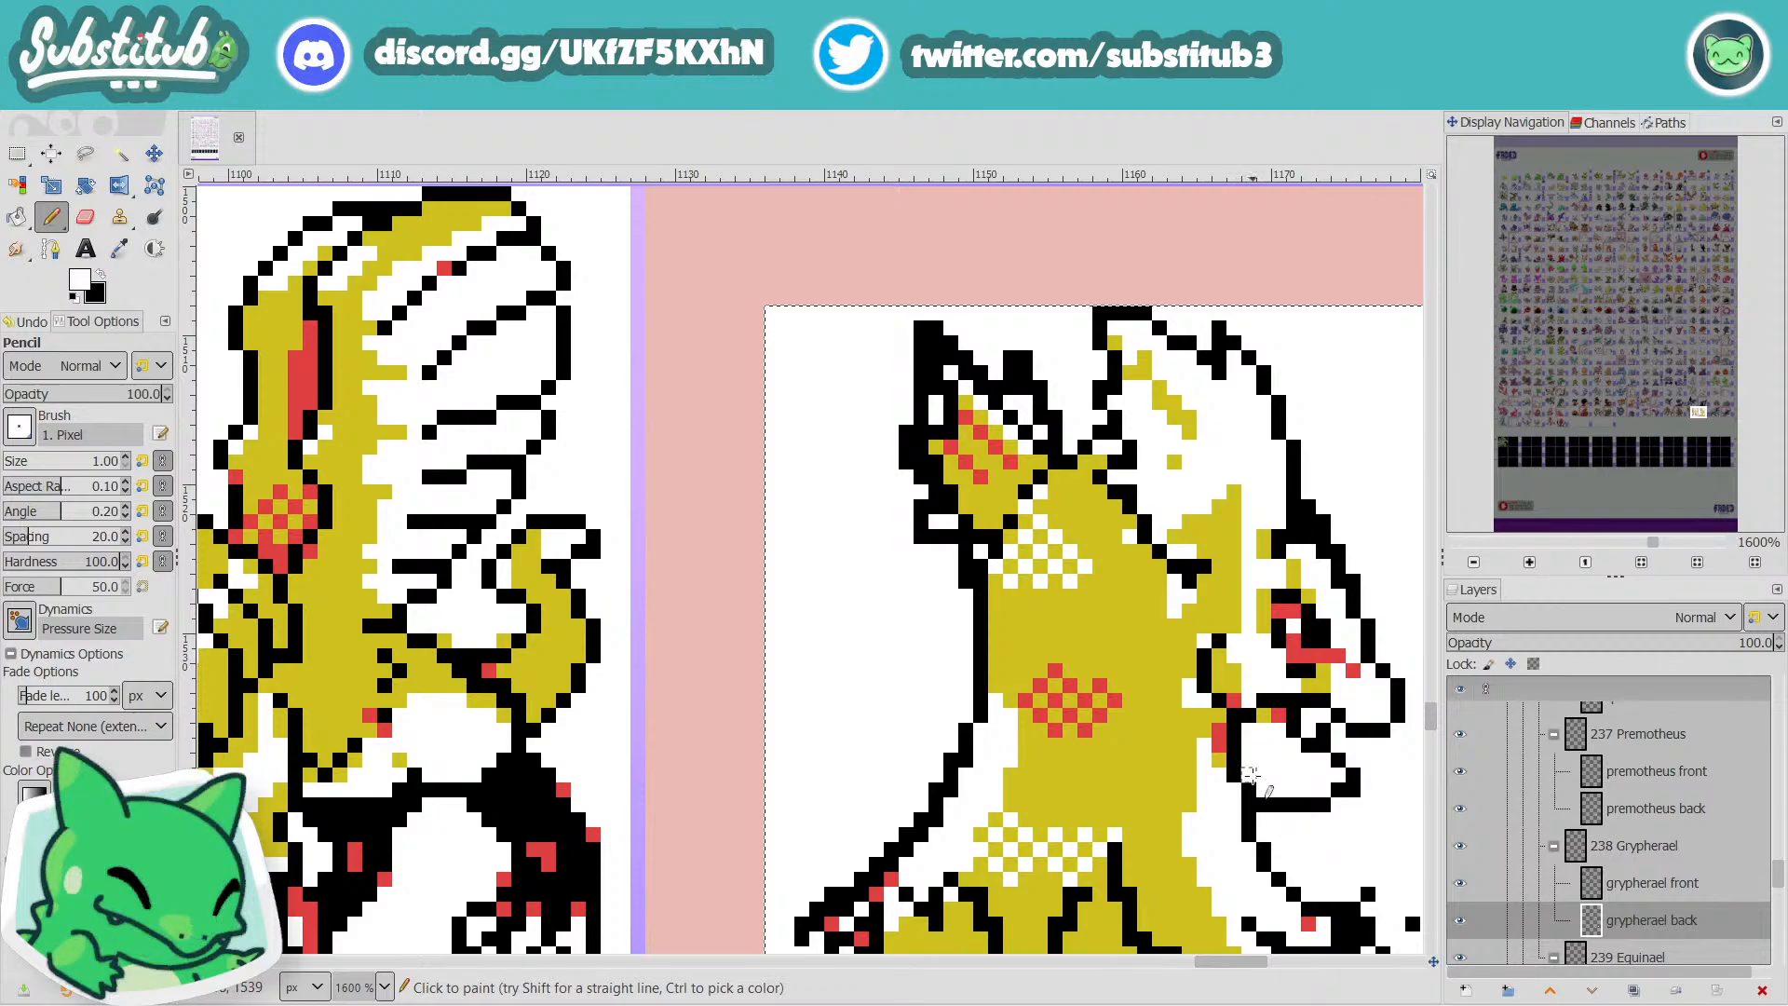
key(x)
key(x)
key(x)
Smooth the middle of the throat outline by placing black pixels further outward and whitening the ones they replace.
click(1263, 835)
key(x)
click(1249, 836)
key(x)
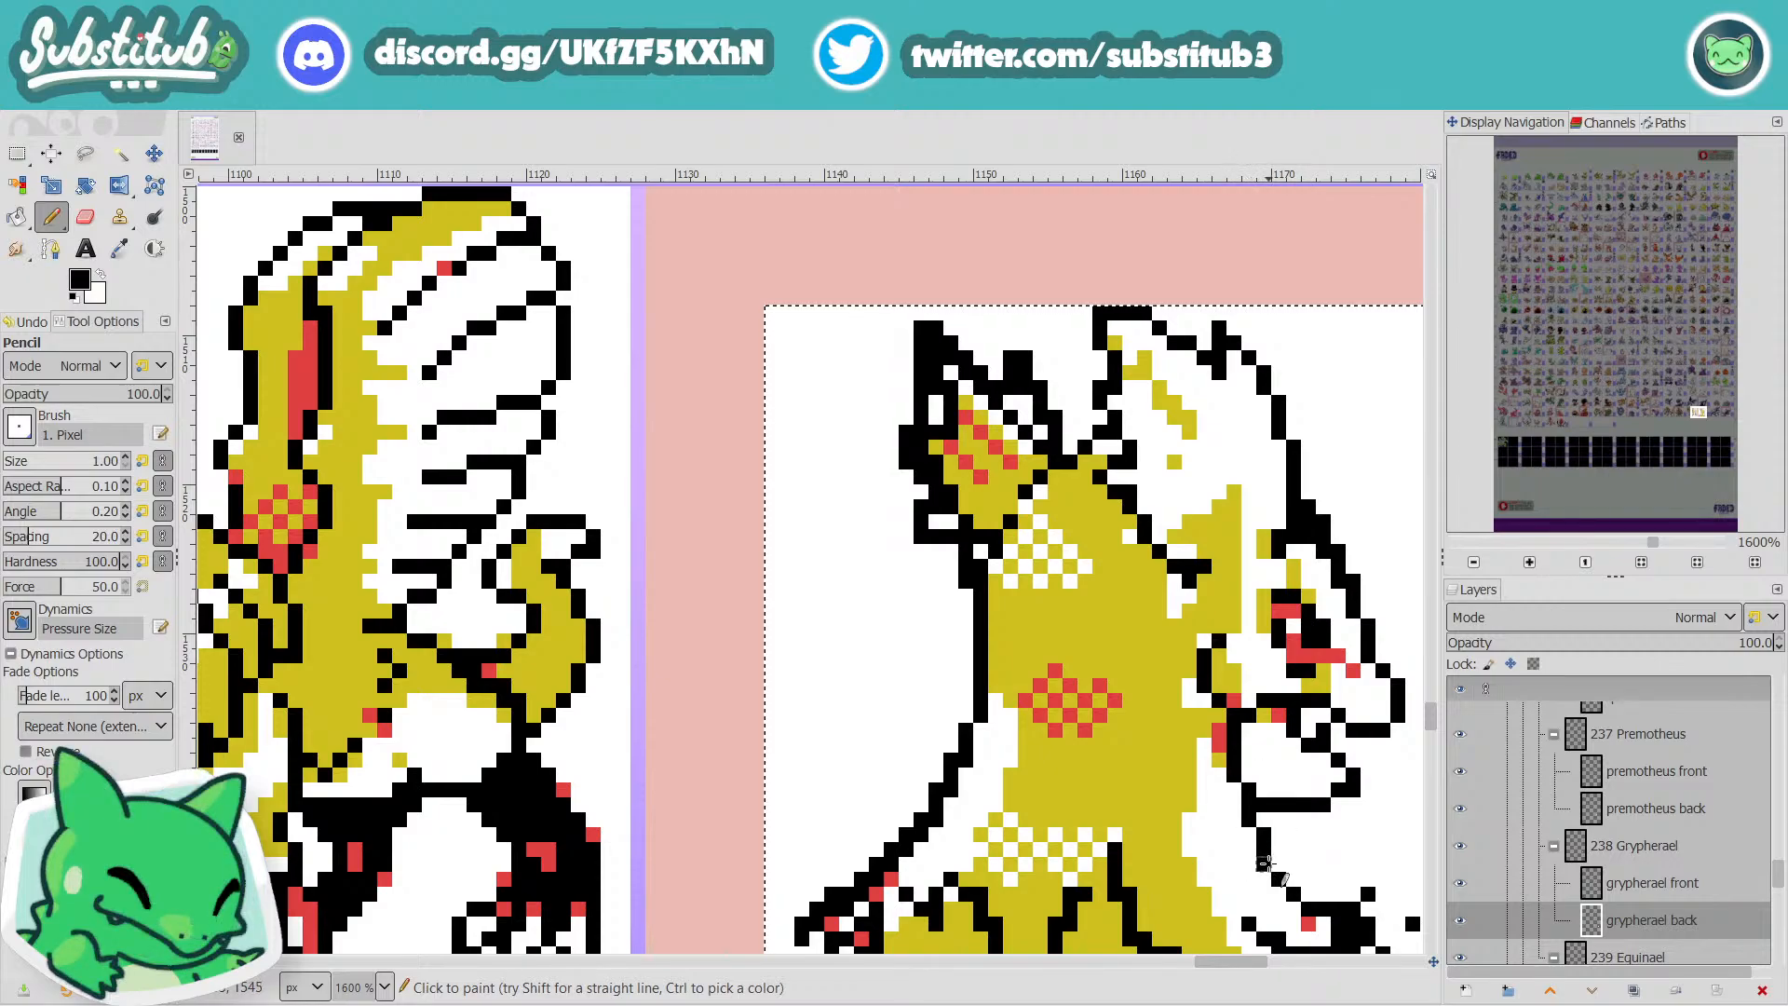
click(1278, 864)
key(x)
click(1263, 864)
key(x)
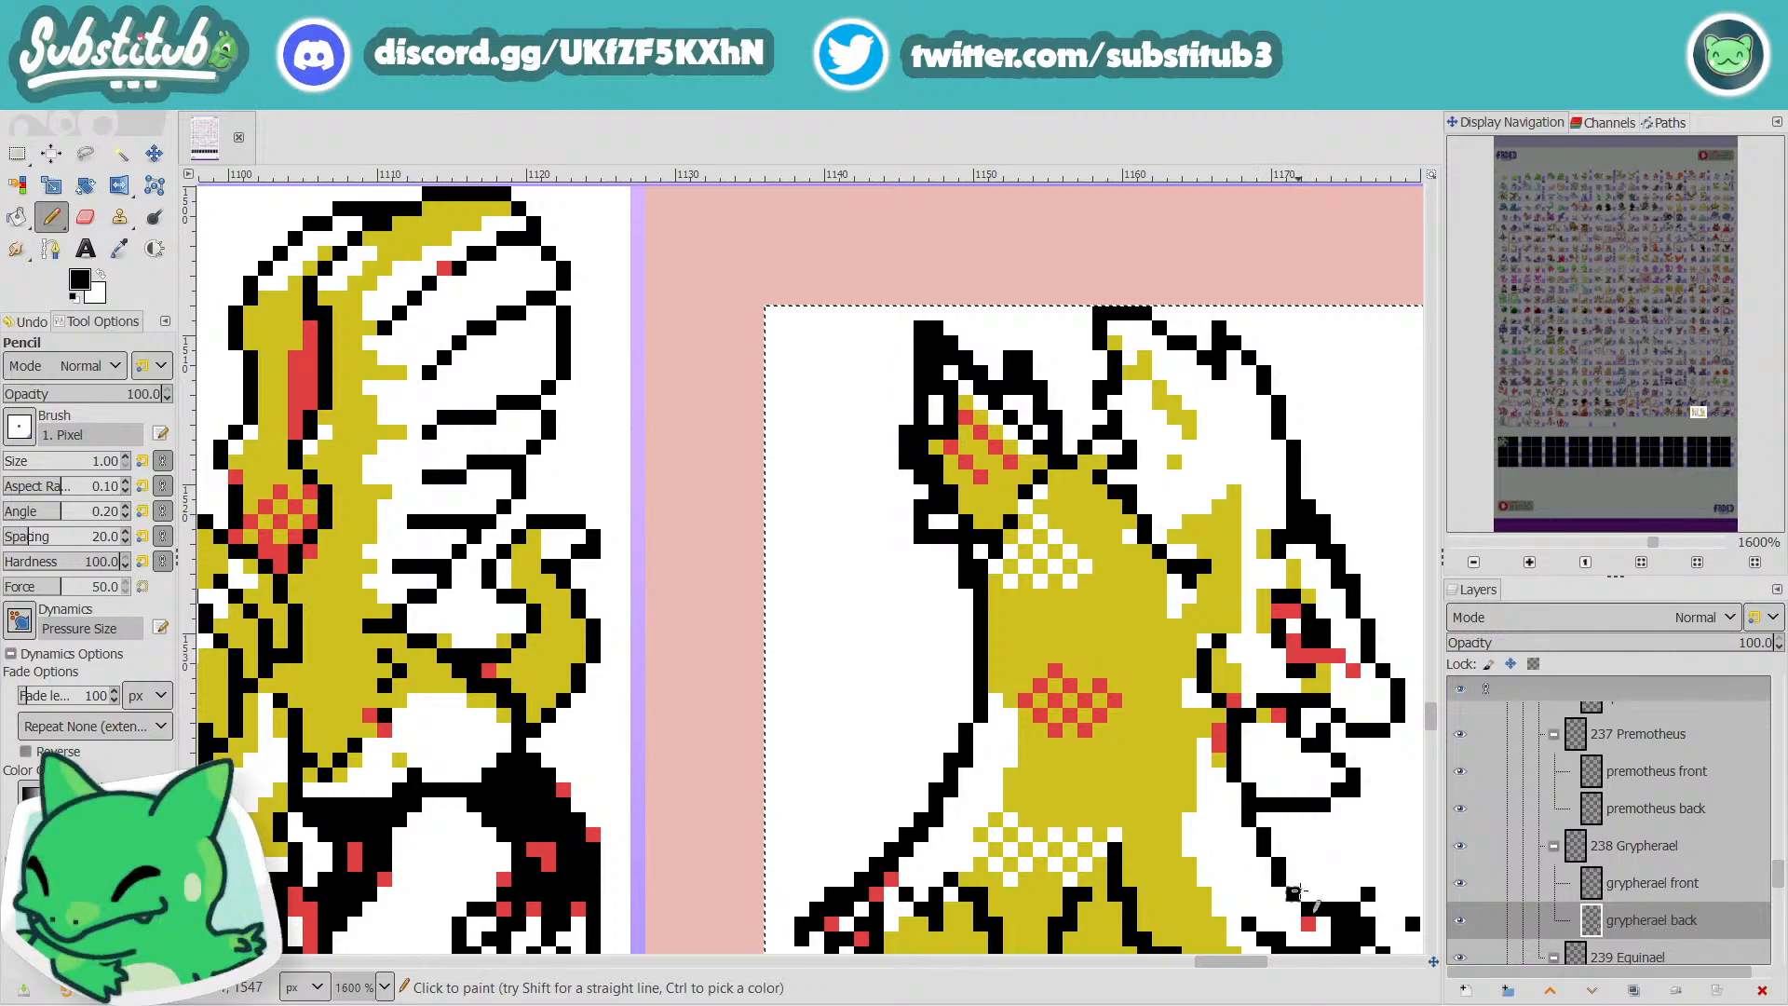
Draw the hooked outline at the sprite's lower right corner in black, whiten the stray pixels inside it, and save the file.
scroll(1294, 892, down, 4)
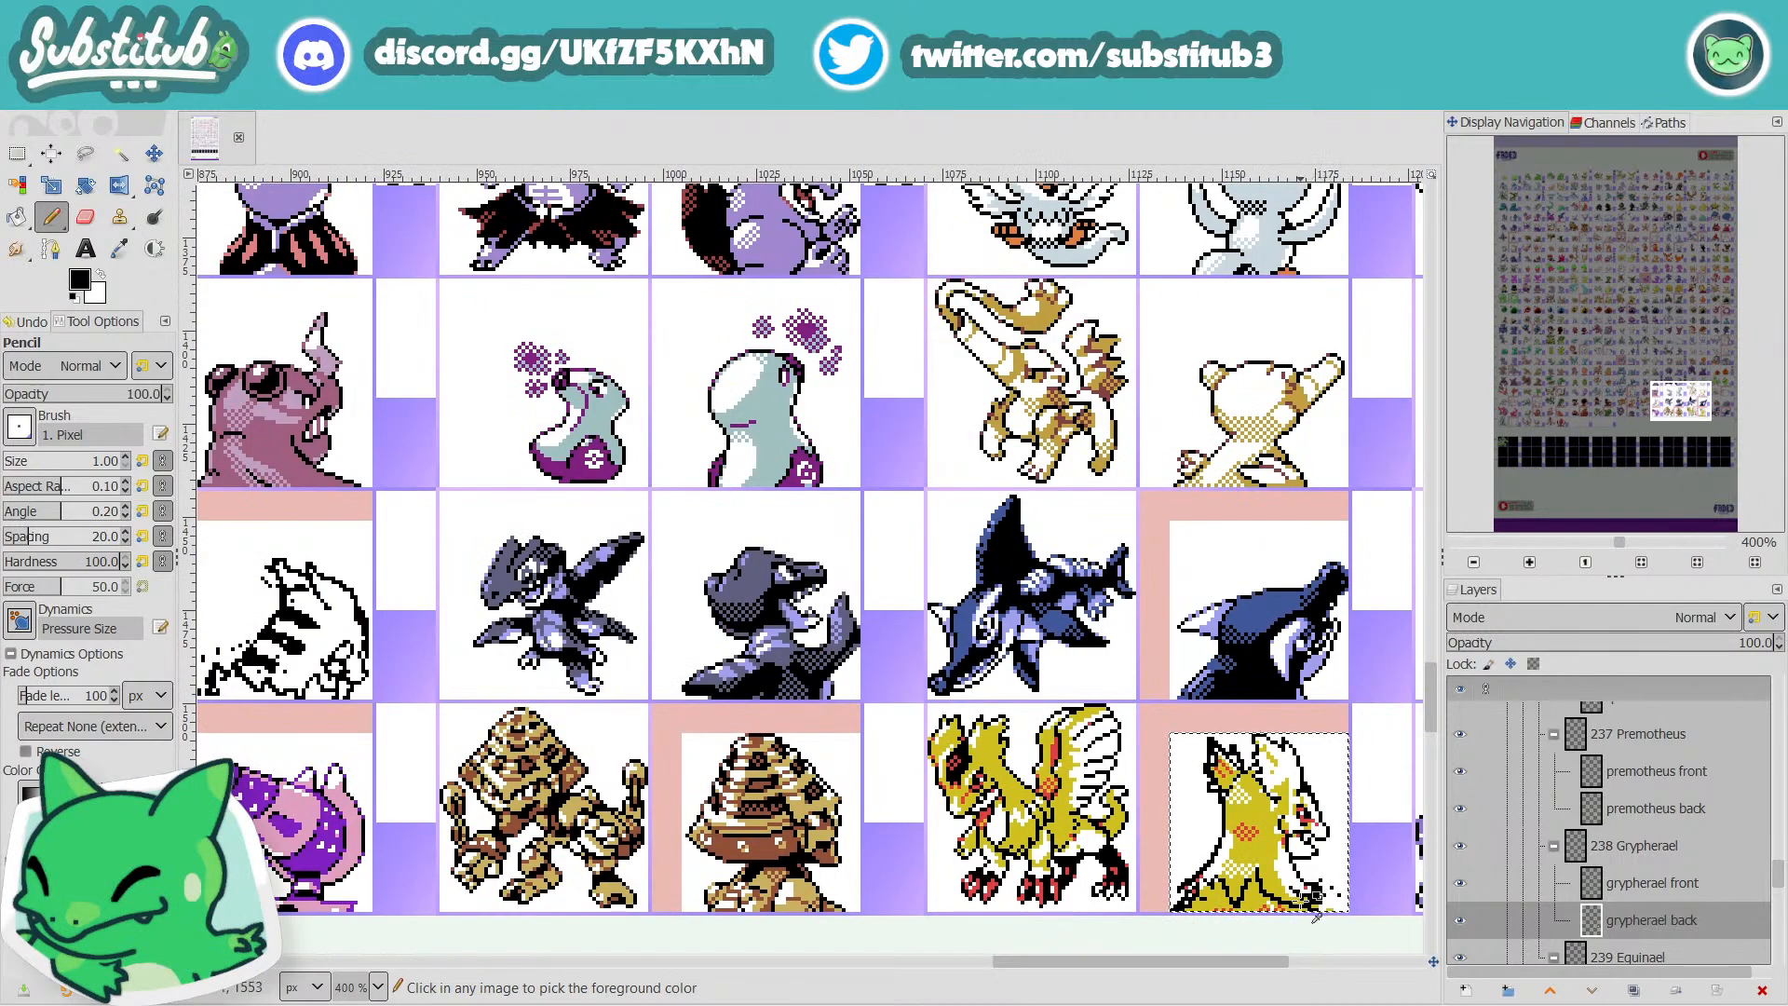
scroll(1338, 899, up, 3)
mouse_move(1338, 853)
mouse_down()
mouse_move(1392, 823)
mouse_move(1394, 901)
mouse_move(1359, 925)
mouse_move(1367, 873)
mouse_move(1318, 899)
mouse_move(1358, 862)
mouse_up()
key(x)
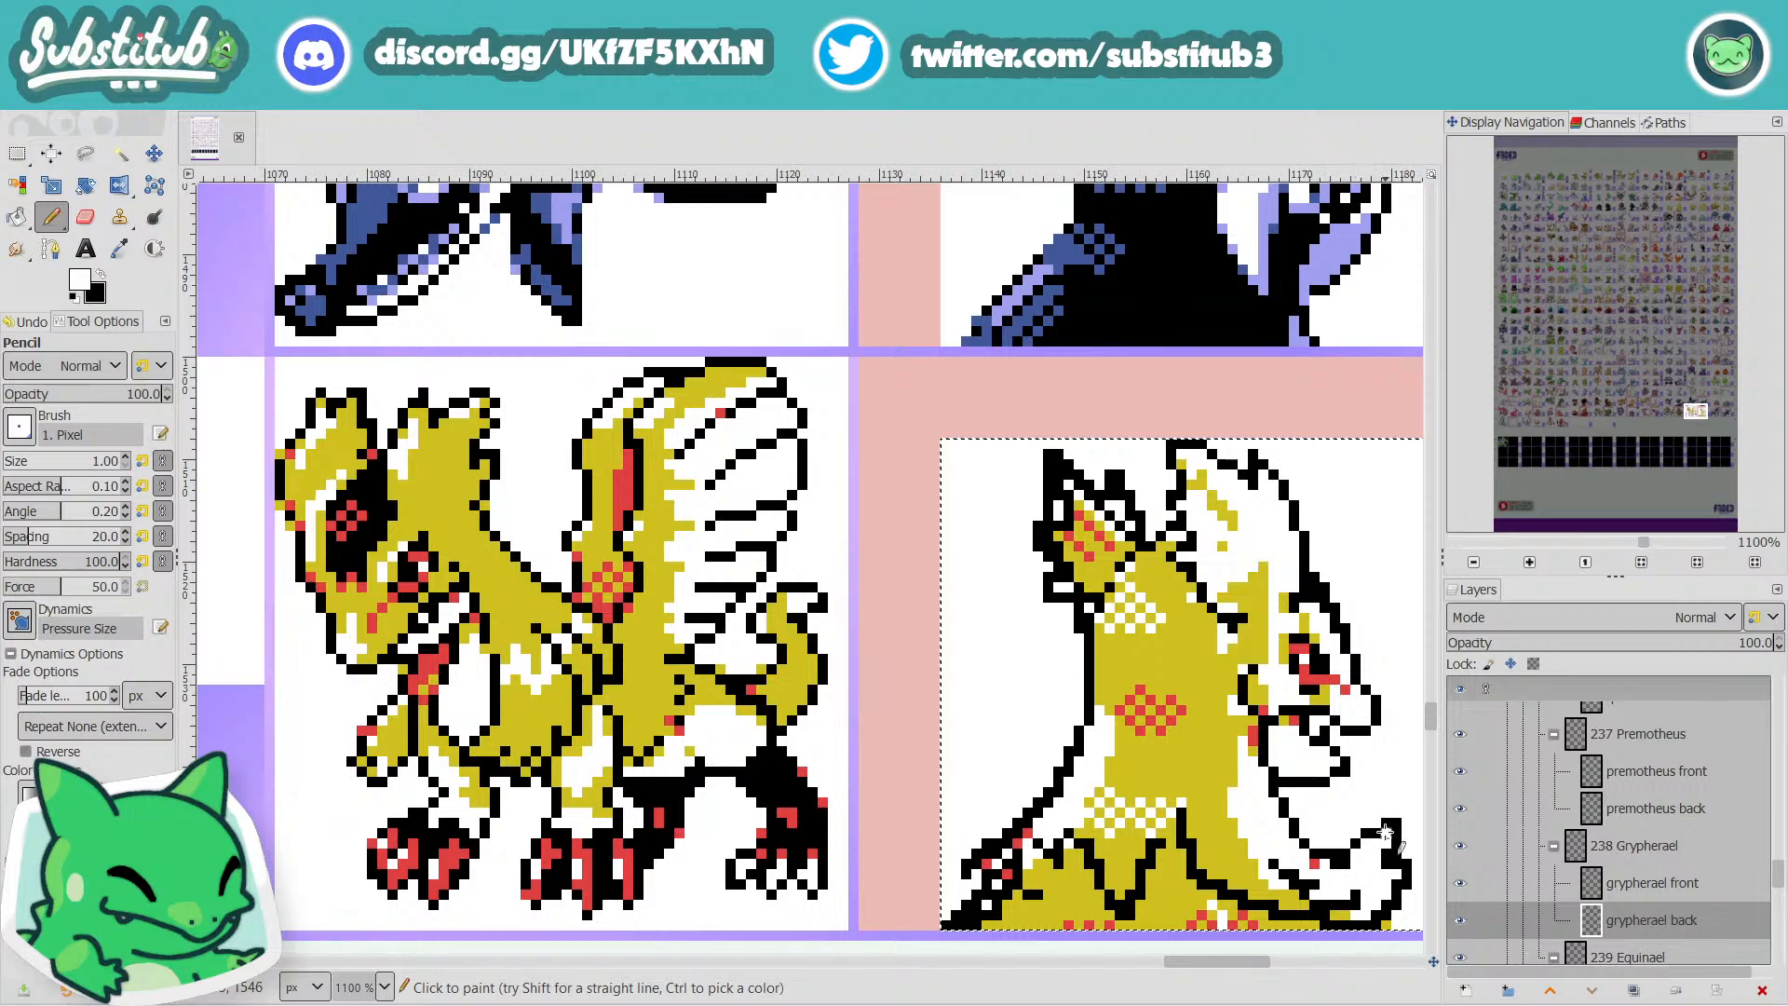
drag(1343, 861, 1248, 885)
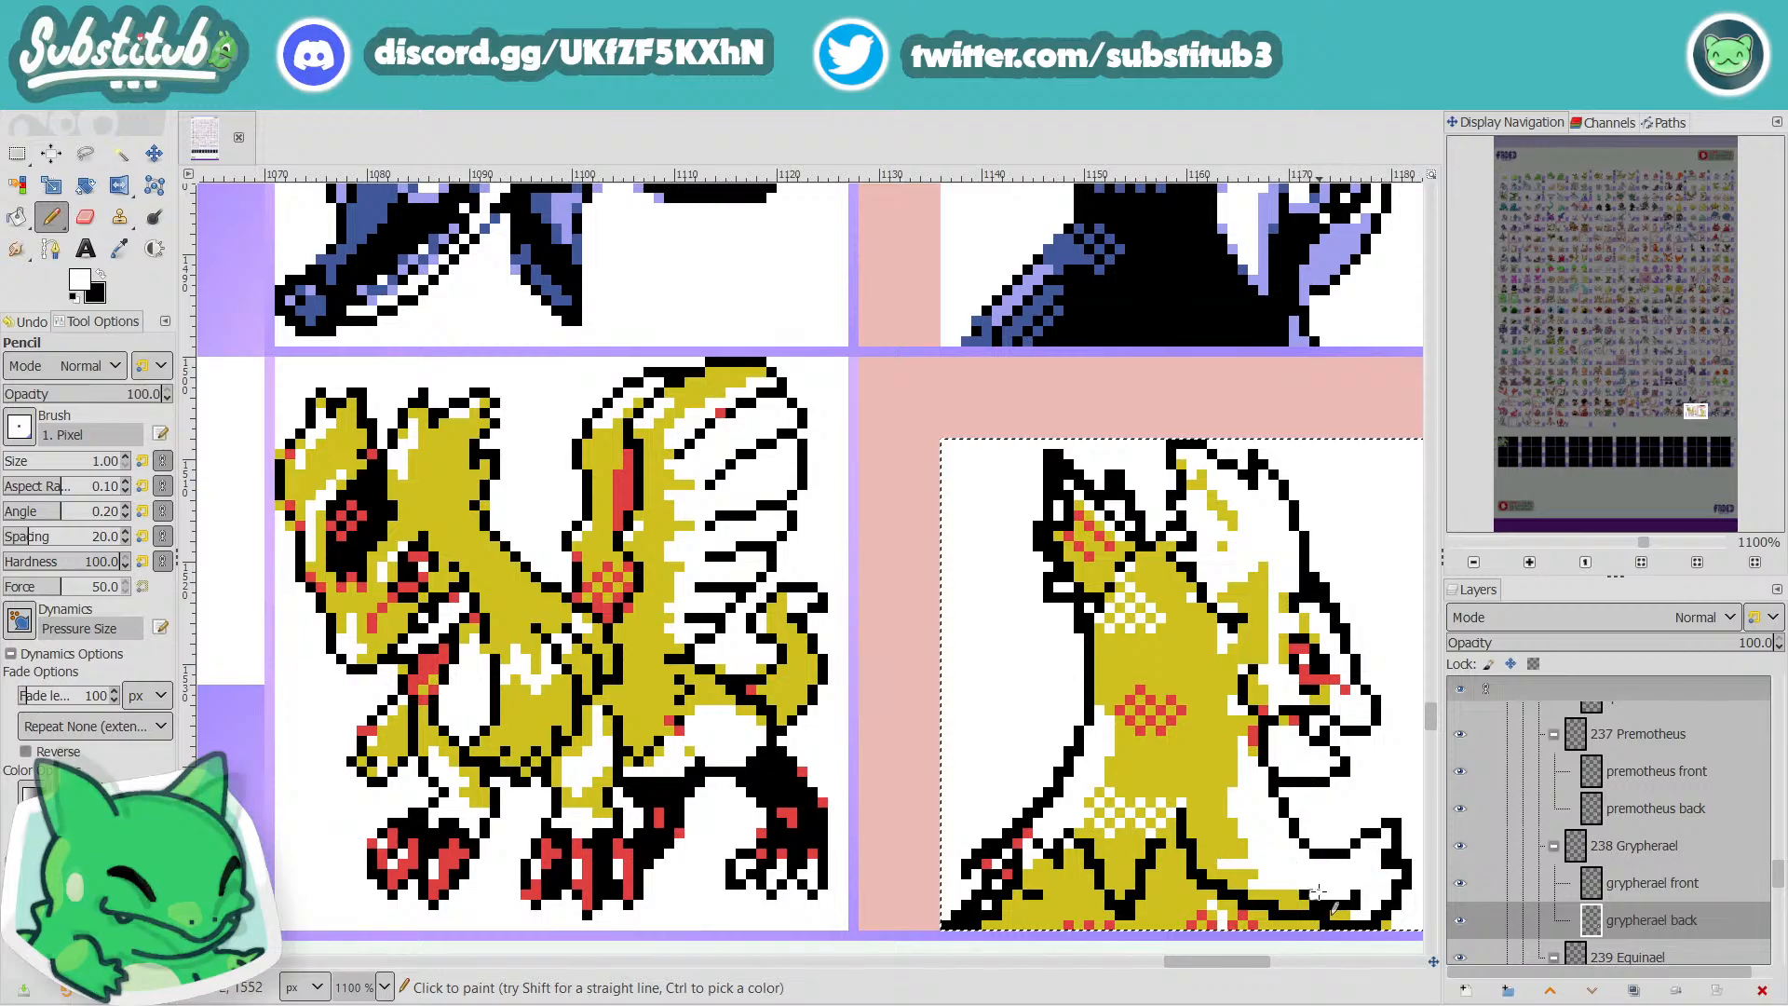
scroll(1310, 892, down, 2)
key(ctrl+s)
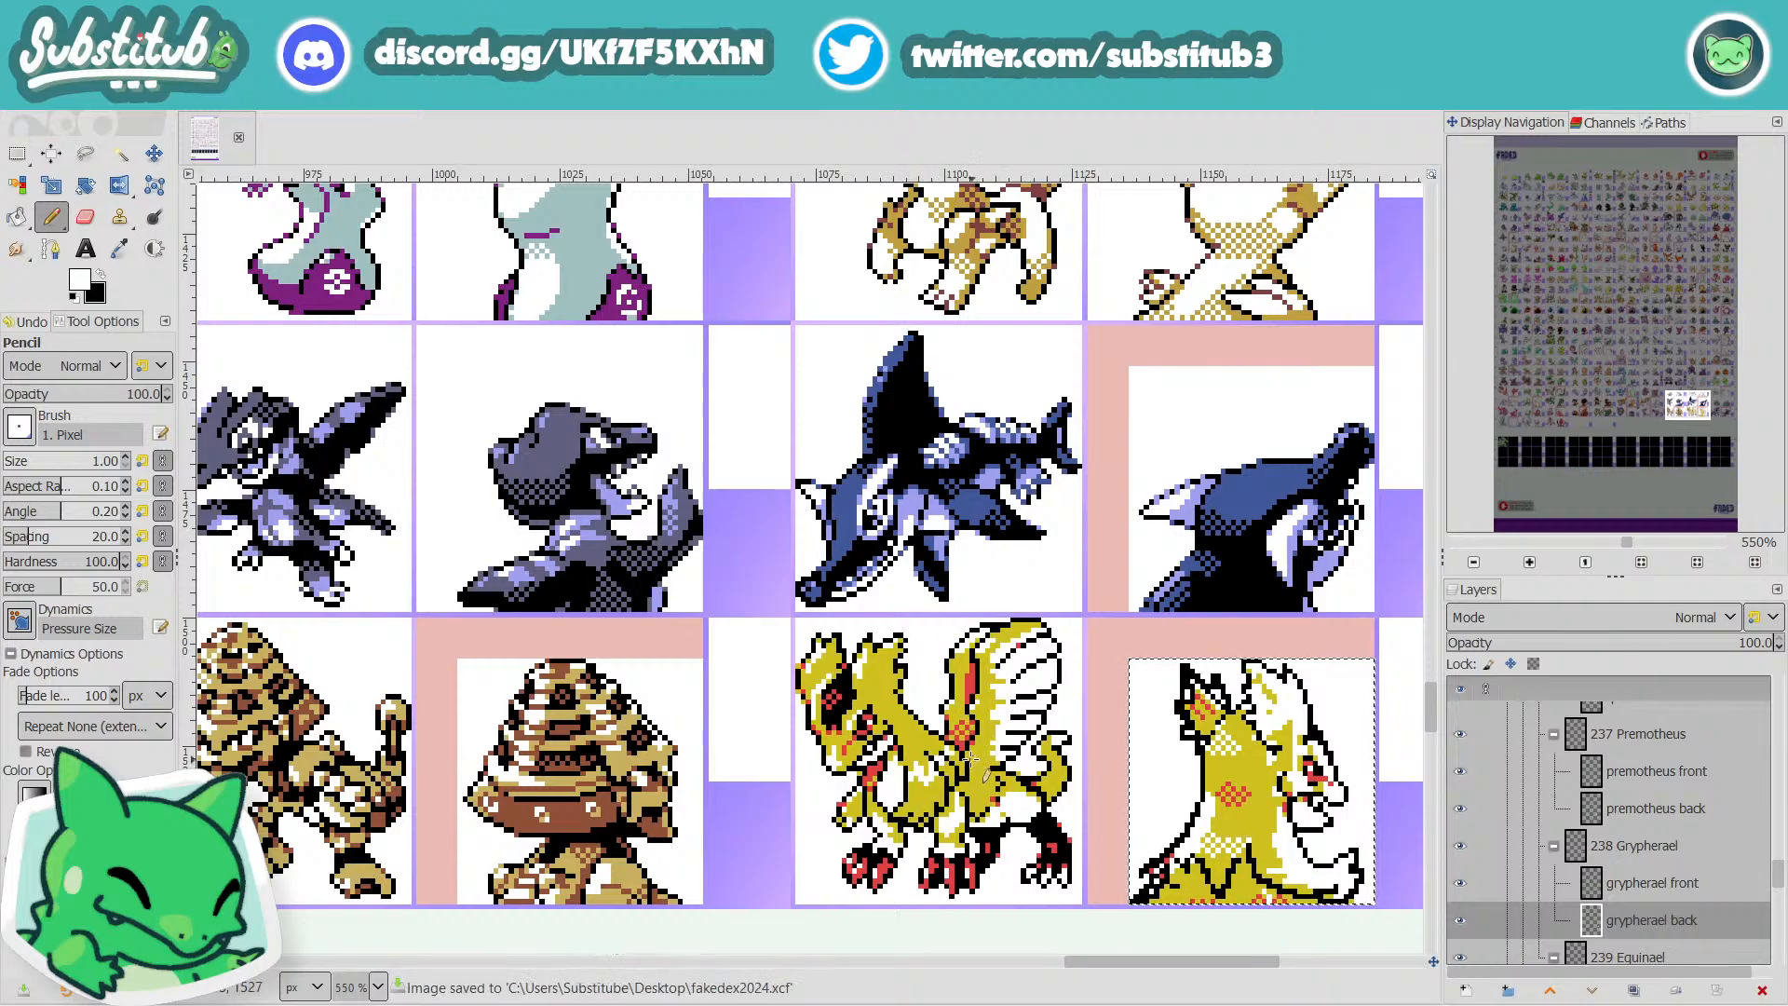
scroll(1117, 819, up, 2)
scroll(1338, 920, down, 2)
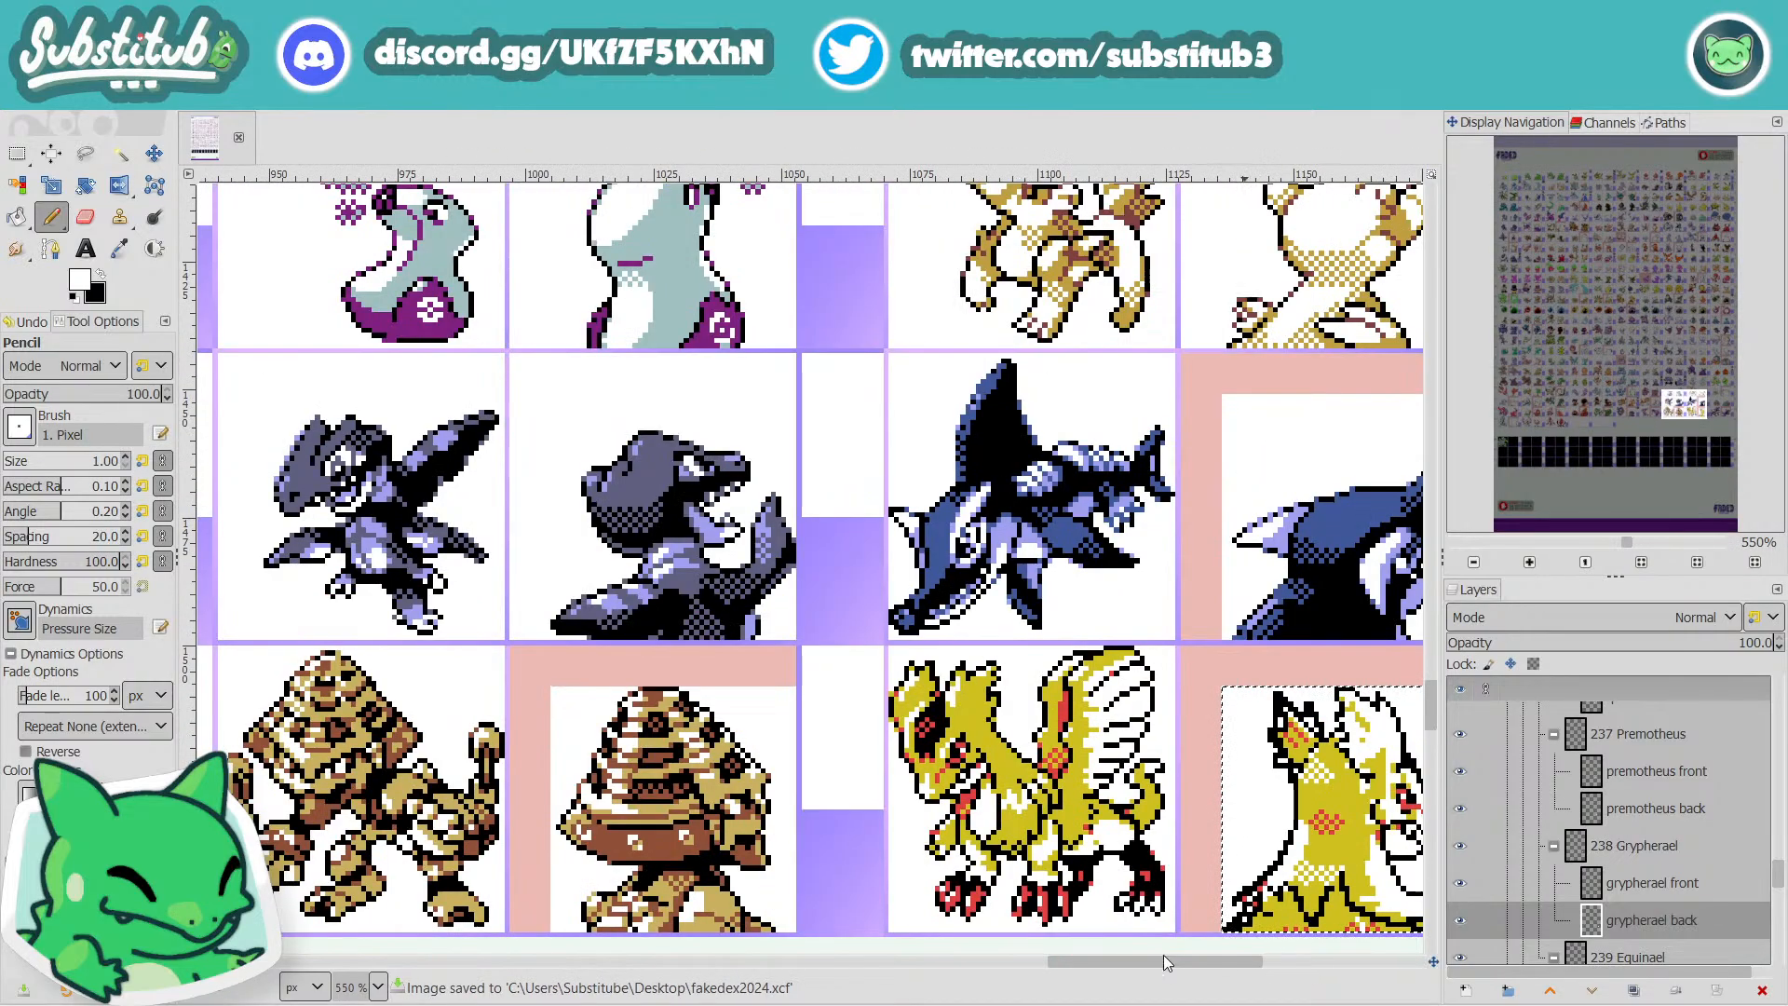
drag(1166, 957, 1234, 957)
scroll(838, 834, down, 2)
scroll(899, 831, up, 4)
scroll(457, 634, down, 5)
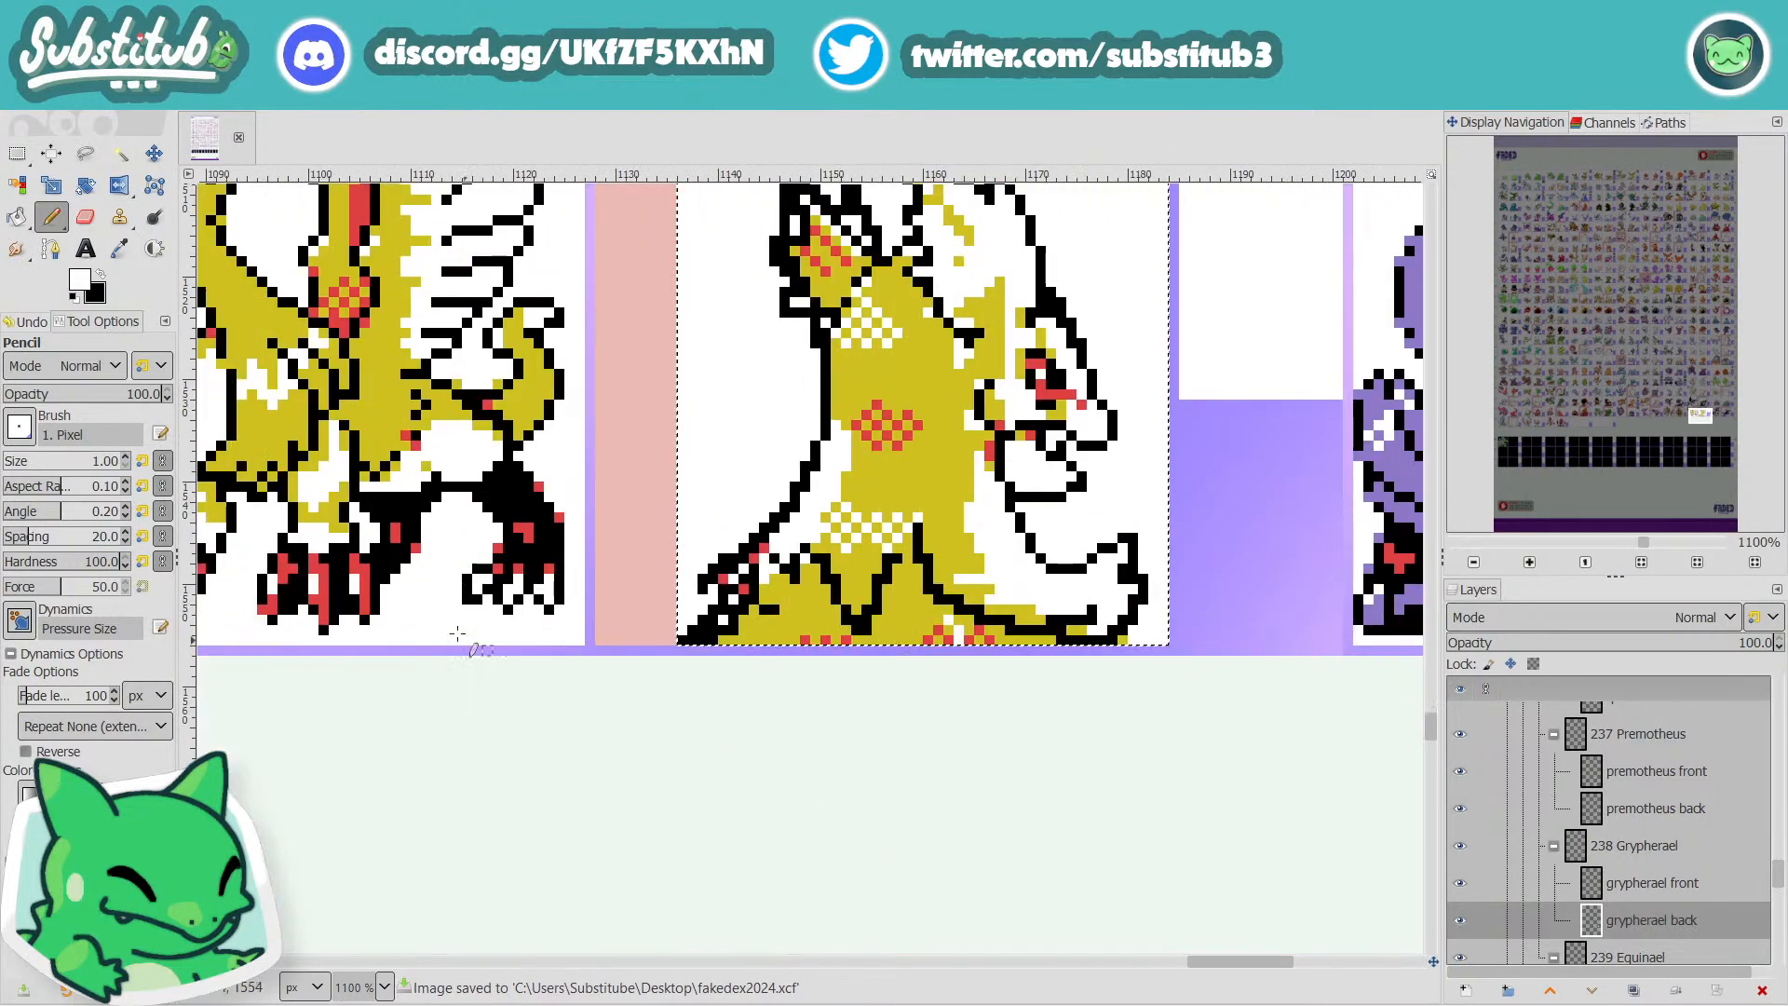
key(x)
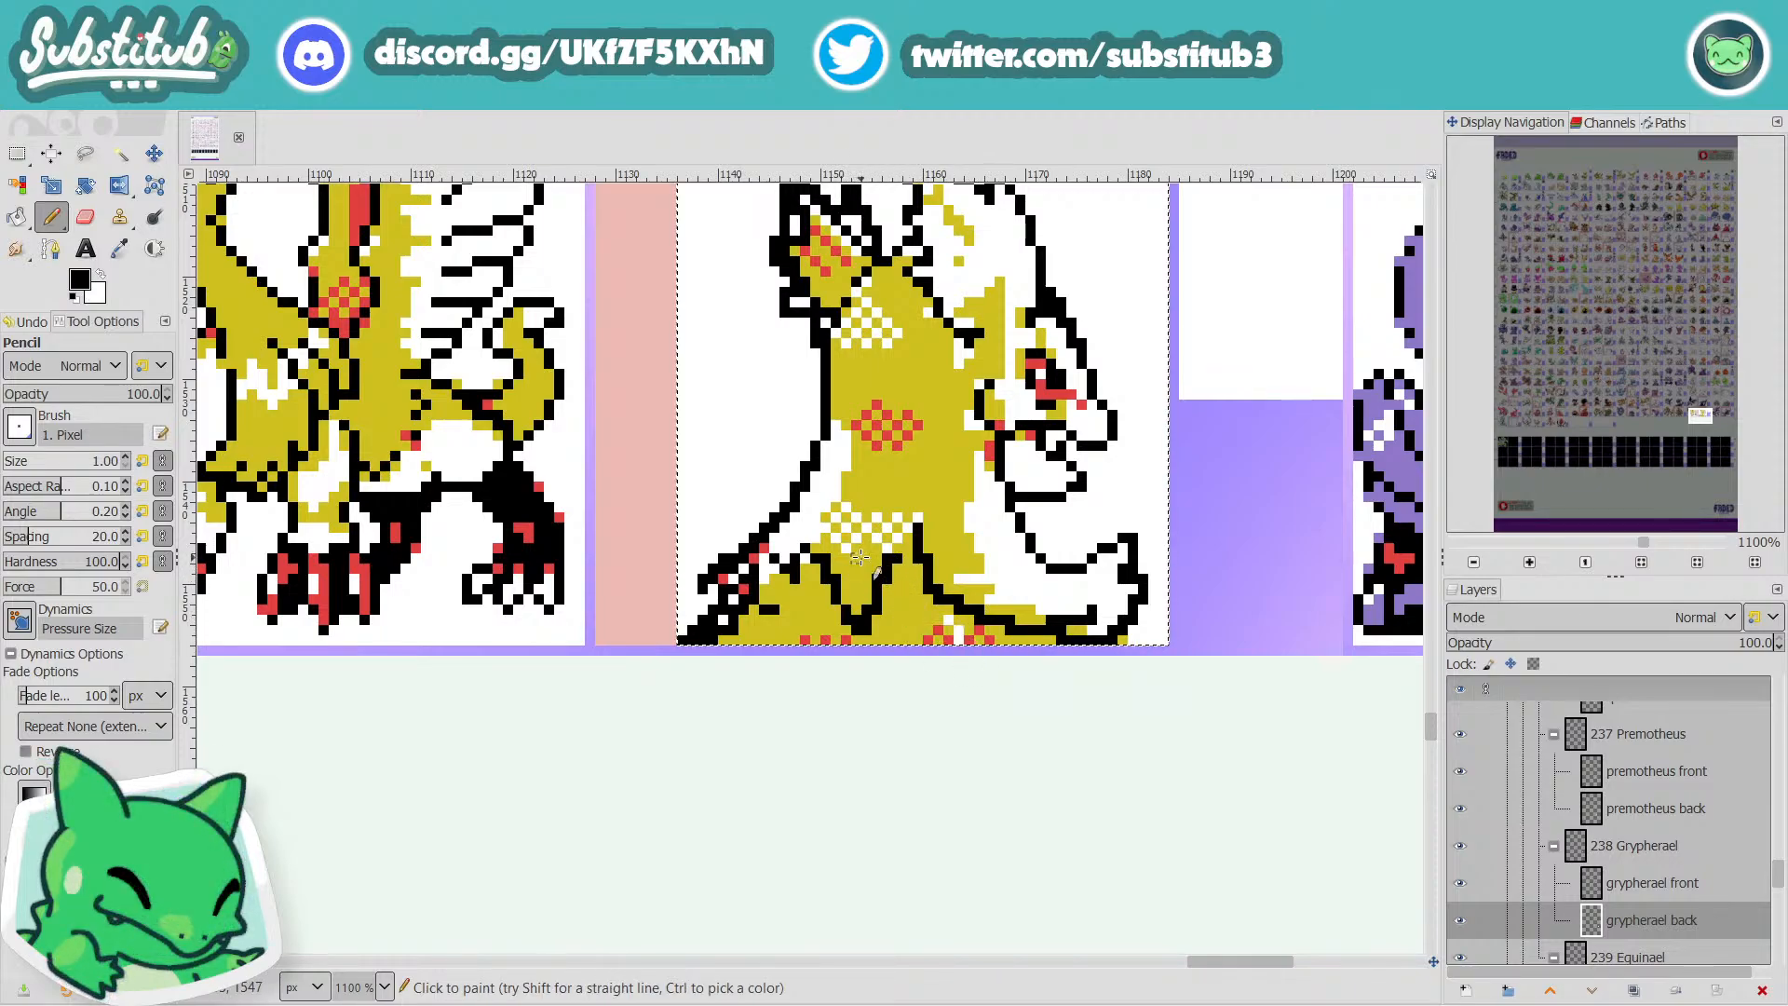
drag(859, 556, 950, 661)
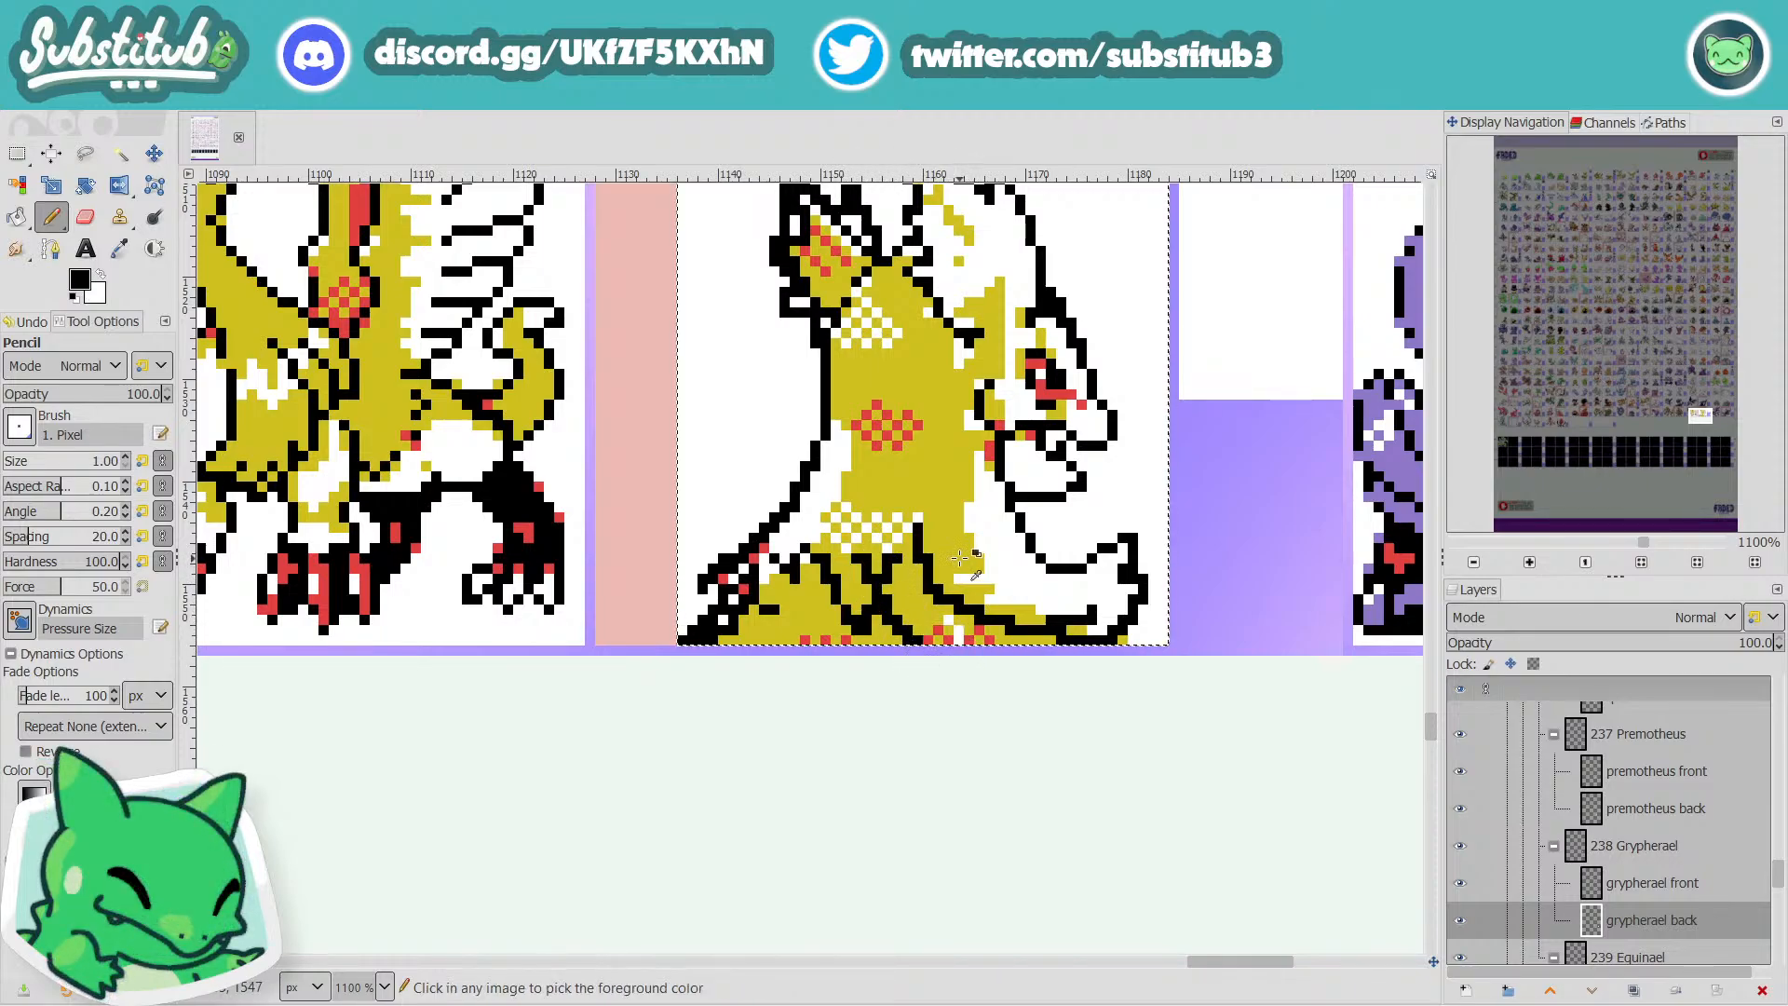
drag(950, 522, 1033, 622)
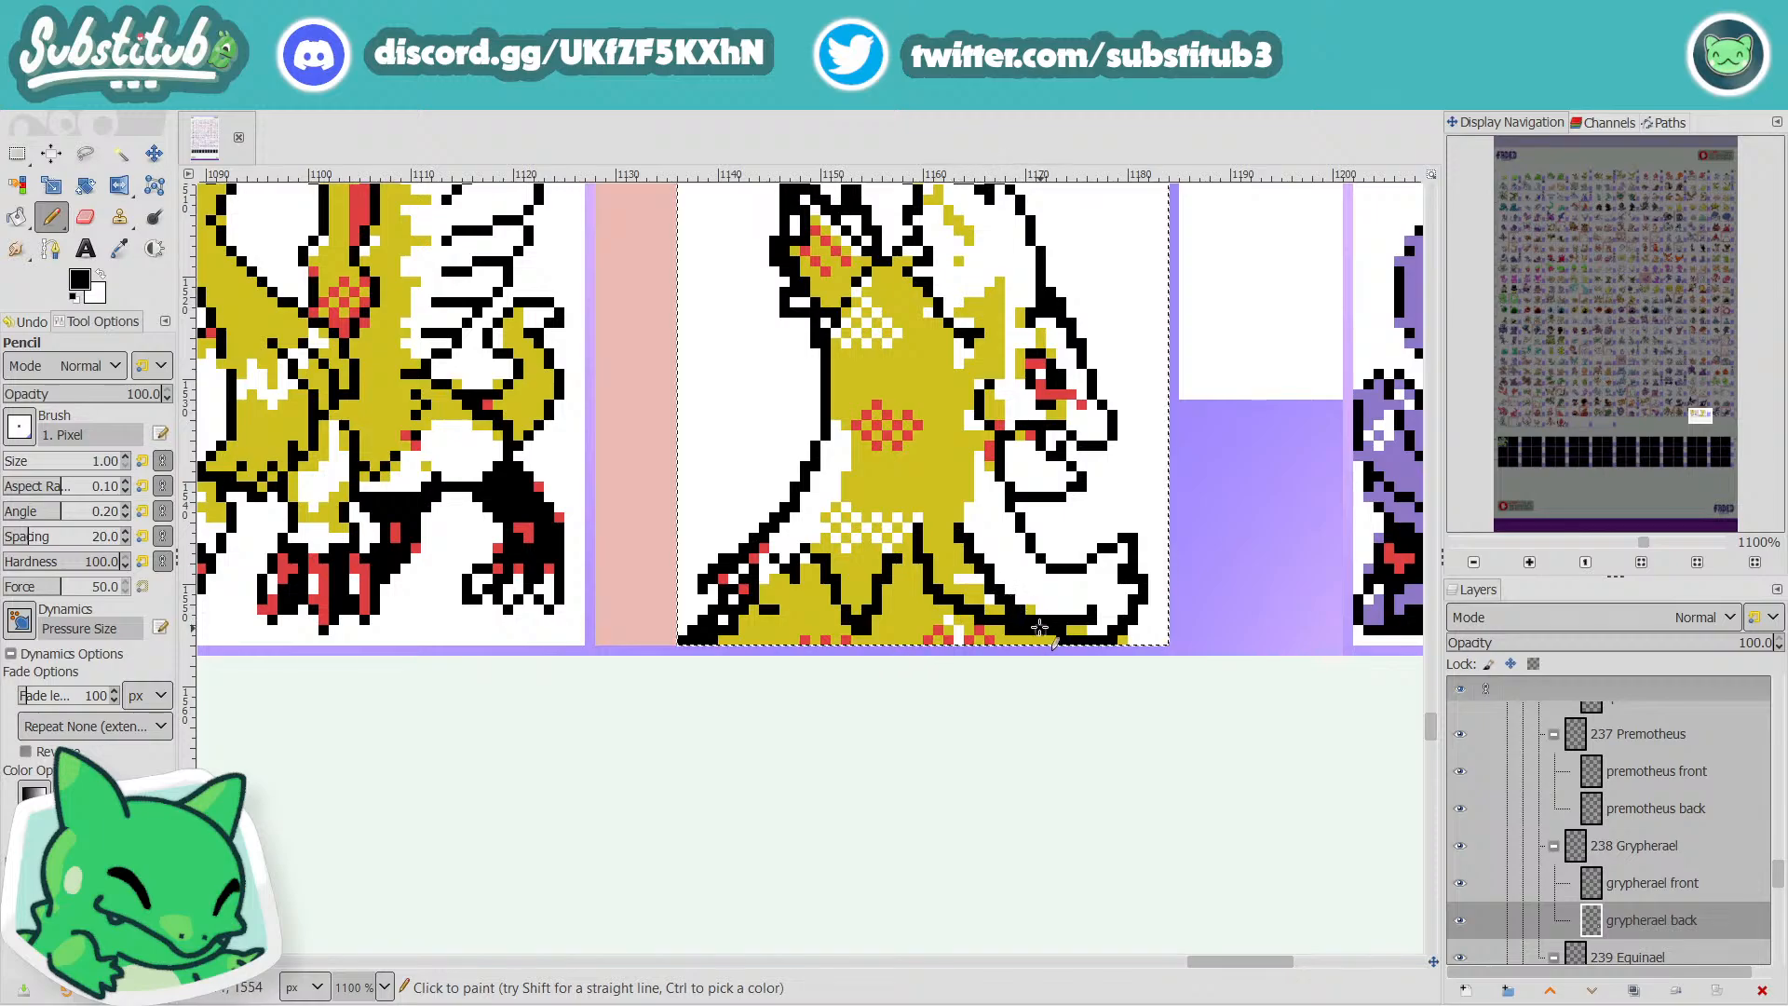
key(ctrl+z)
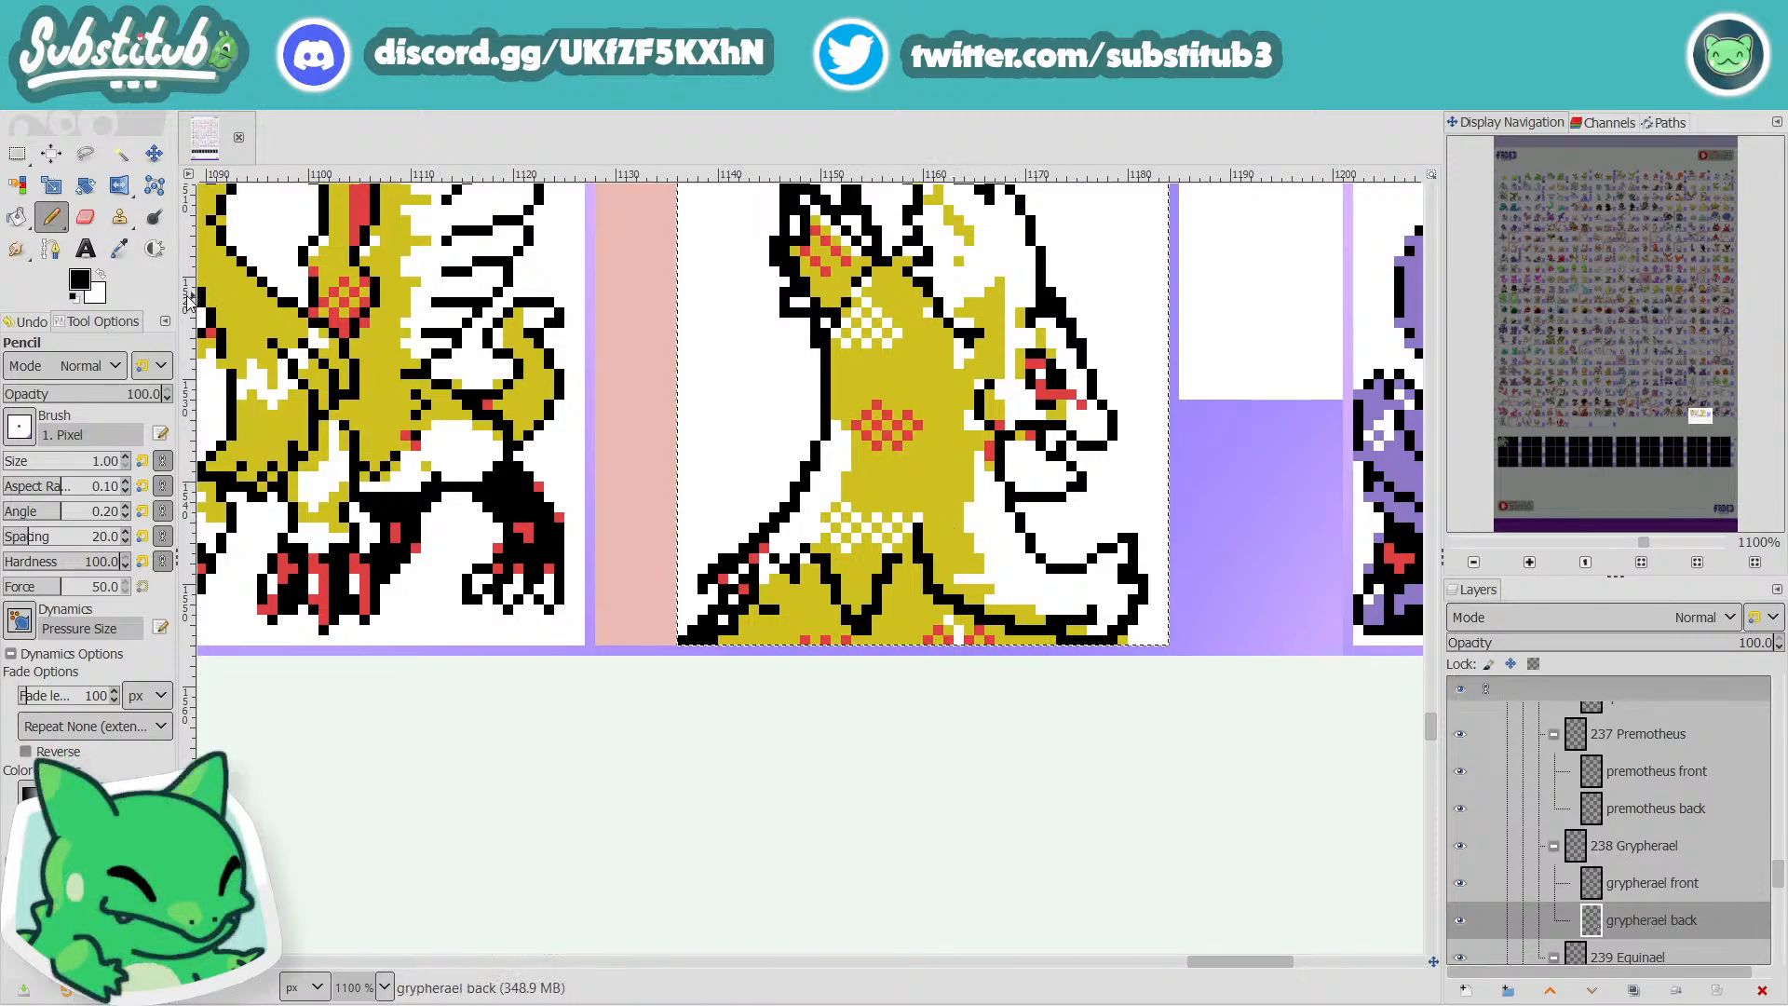
Extend the black line at the neck's base diagonally upward into the yellow area, whitening the old and surplus pixels beside it.
scroll(407, 463, down, 1)
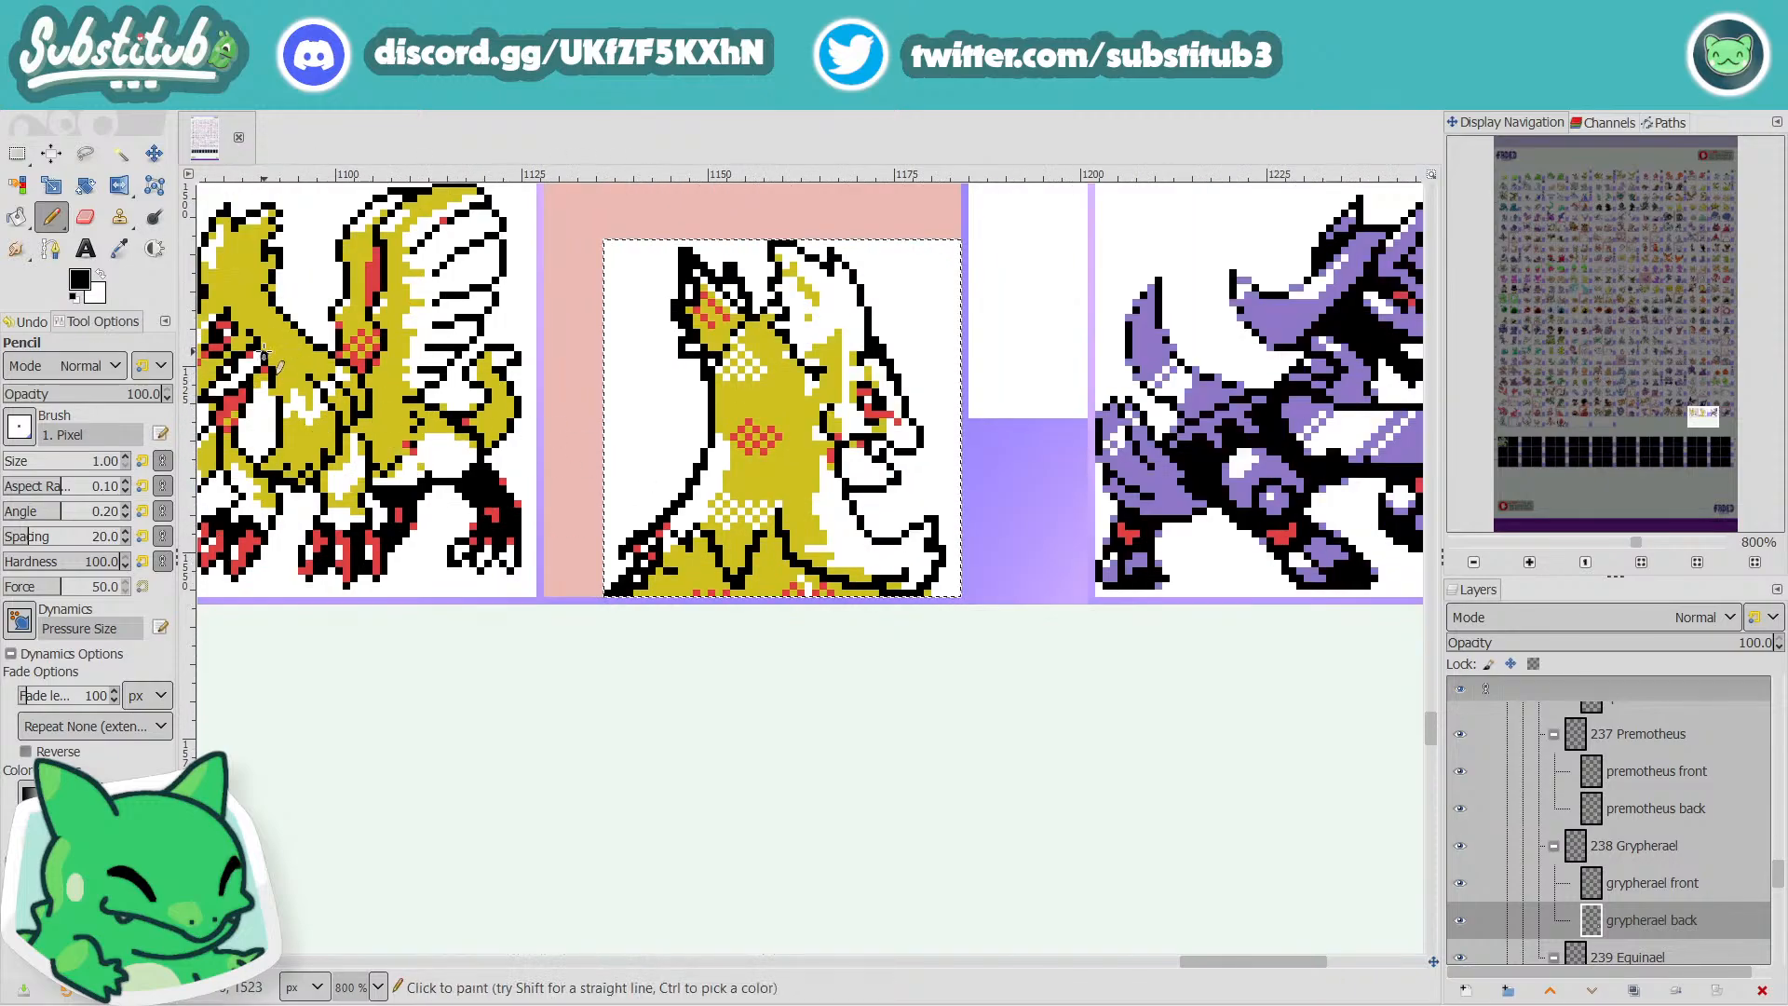
scroll(811, 384, up, 2)
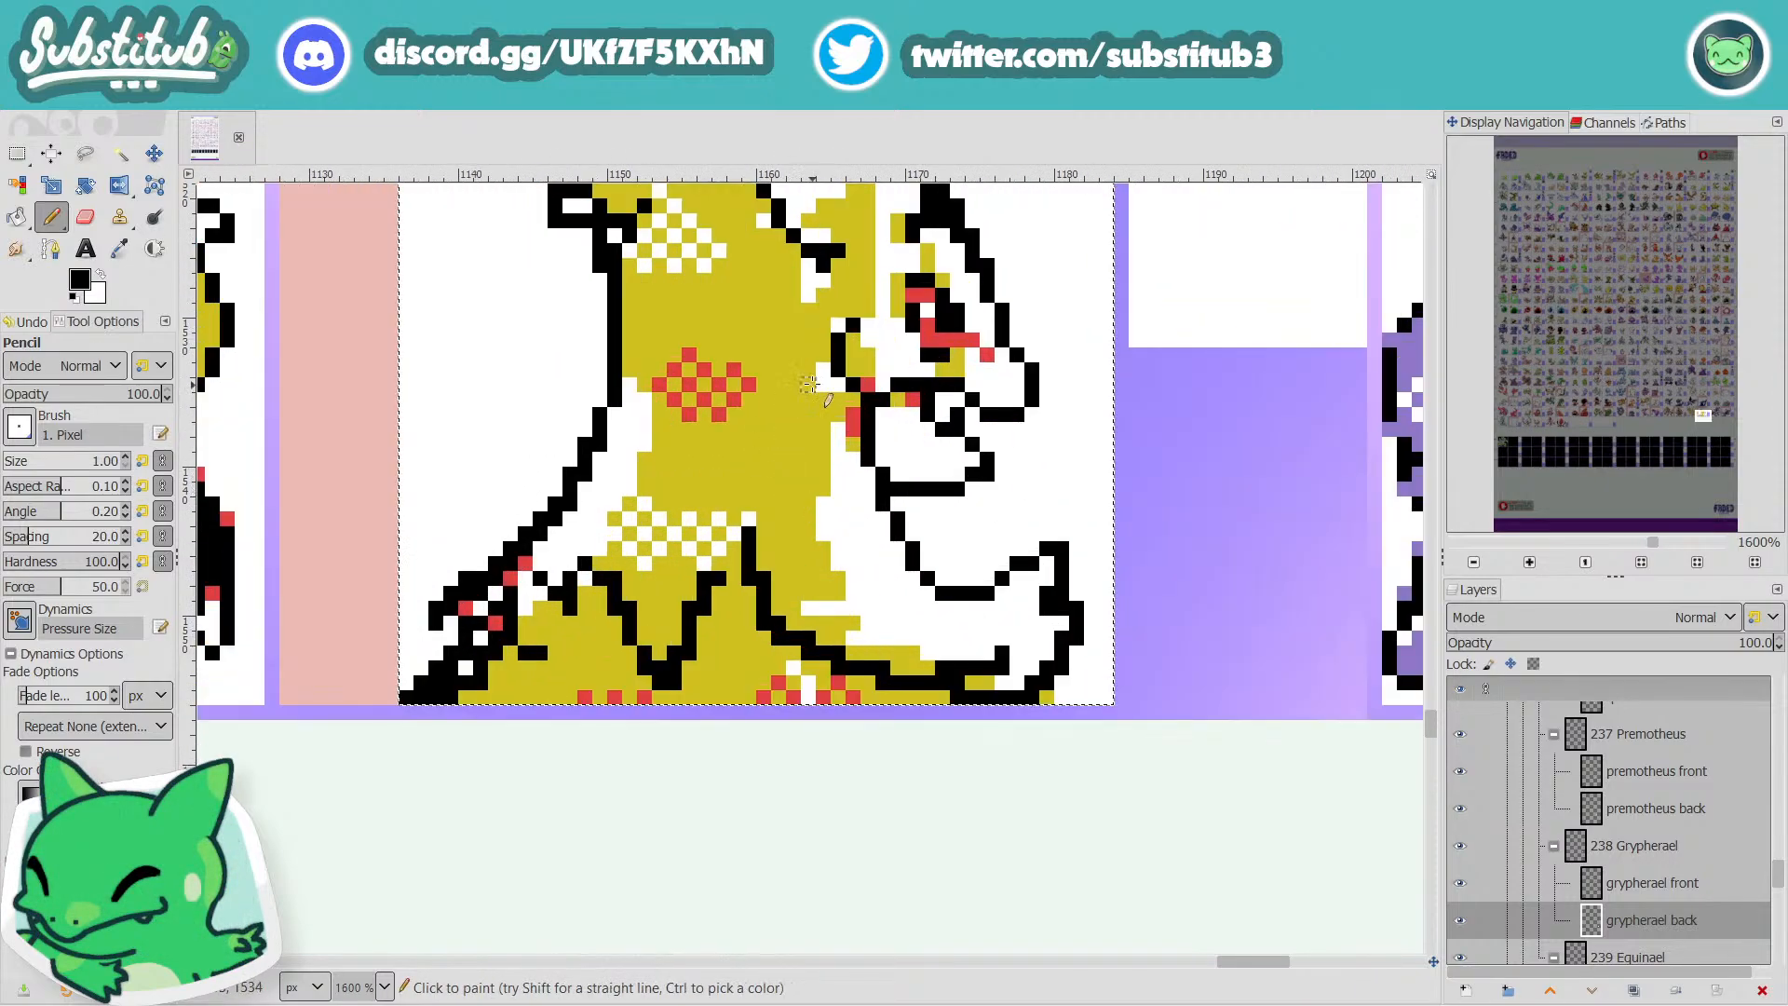
click(761, 475)
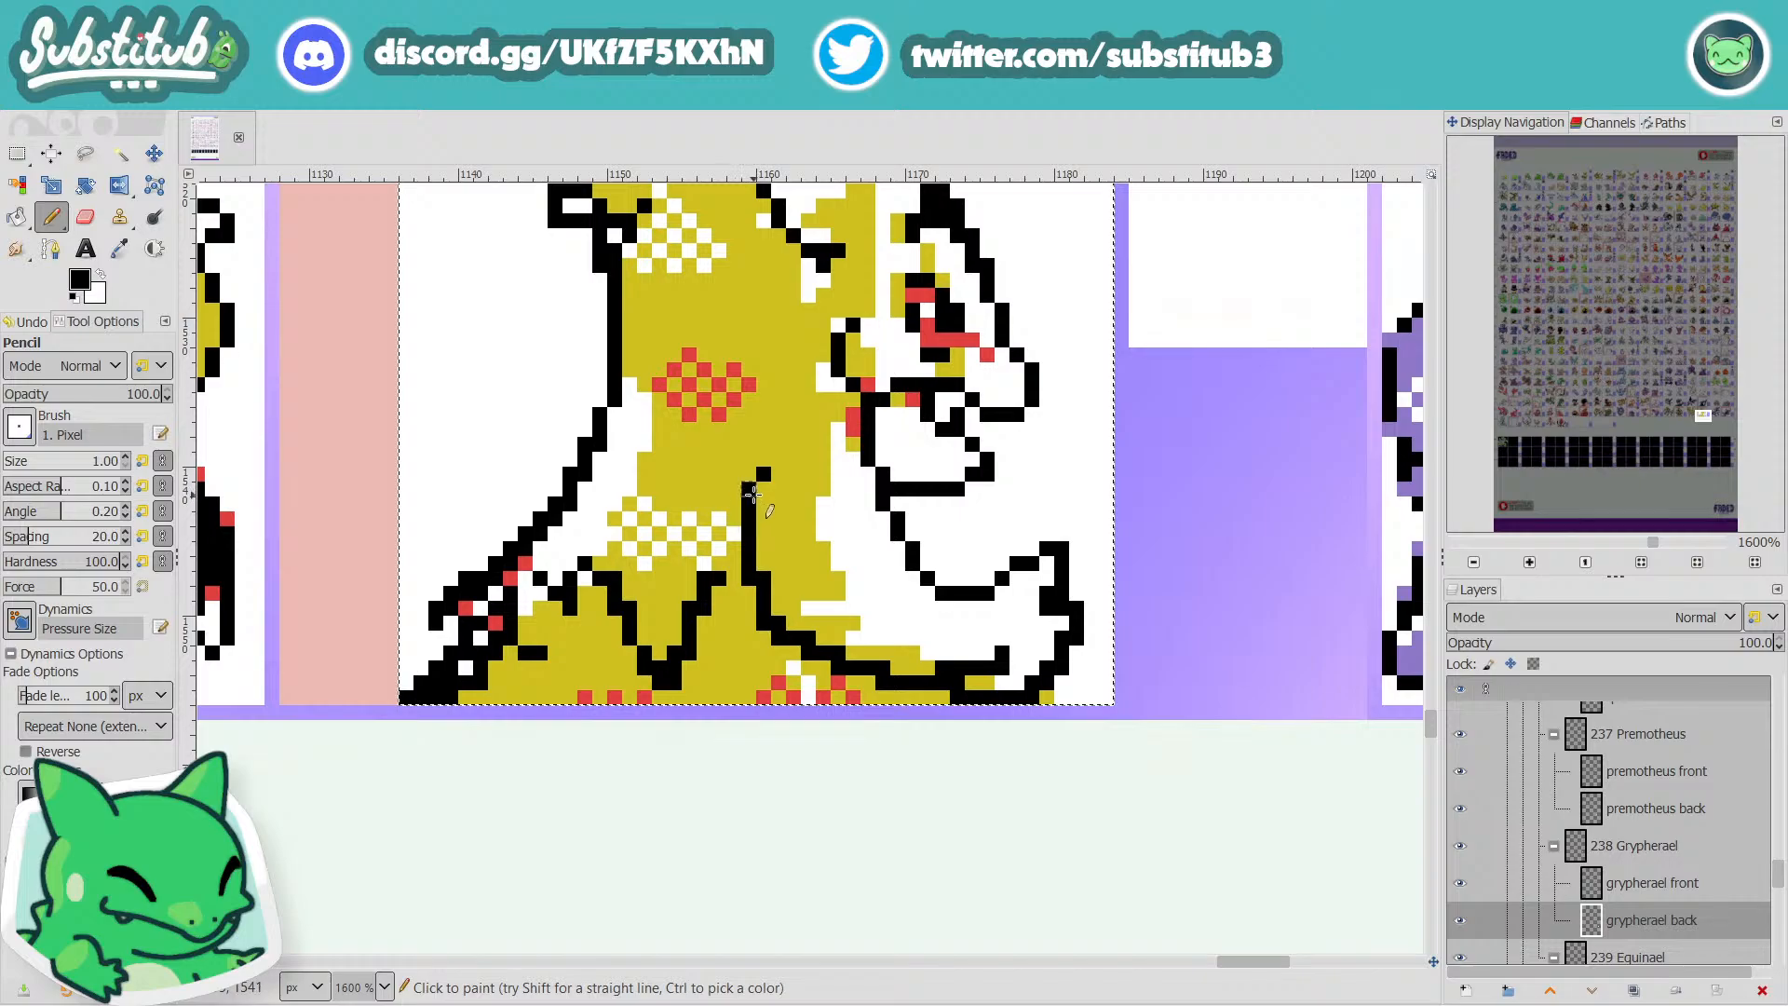
click(764, 488)
click(763, 503)
key(x)
mouse_move(748, 492)
mouse_down()
mouse_move(748, 510)
mouse_move(780, 446)
mouse_up()
key(x)
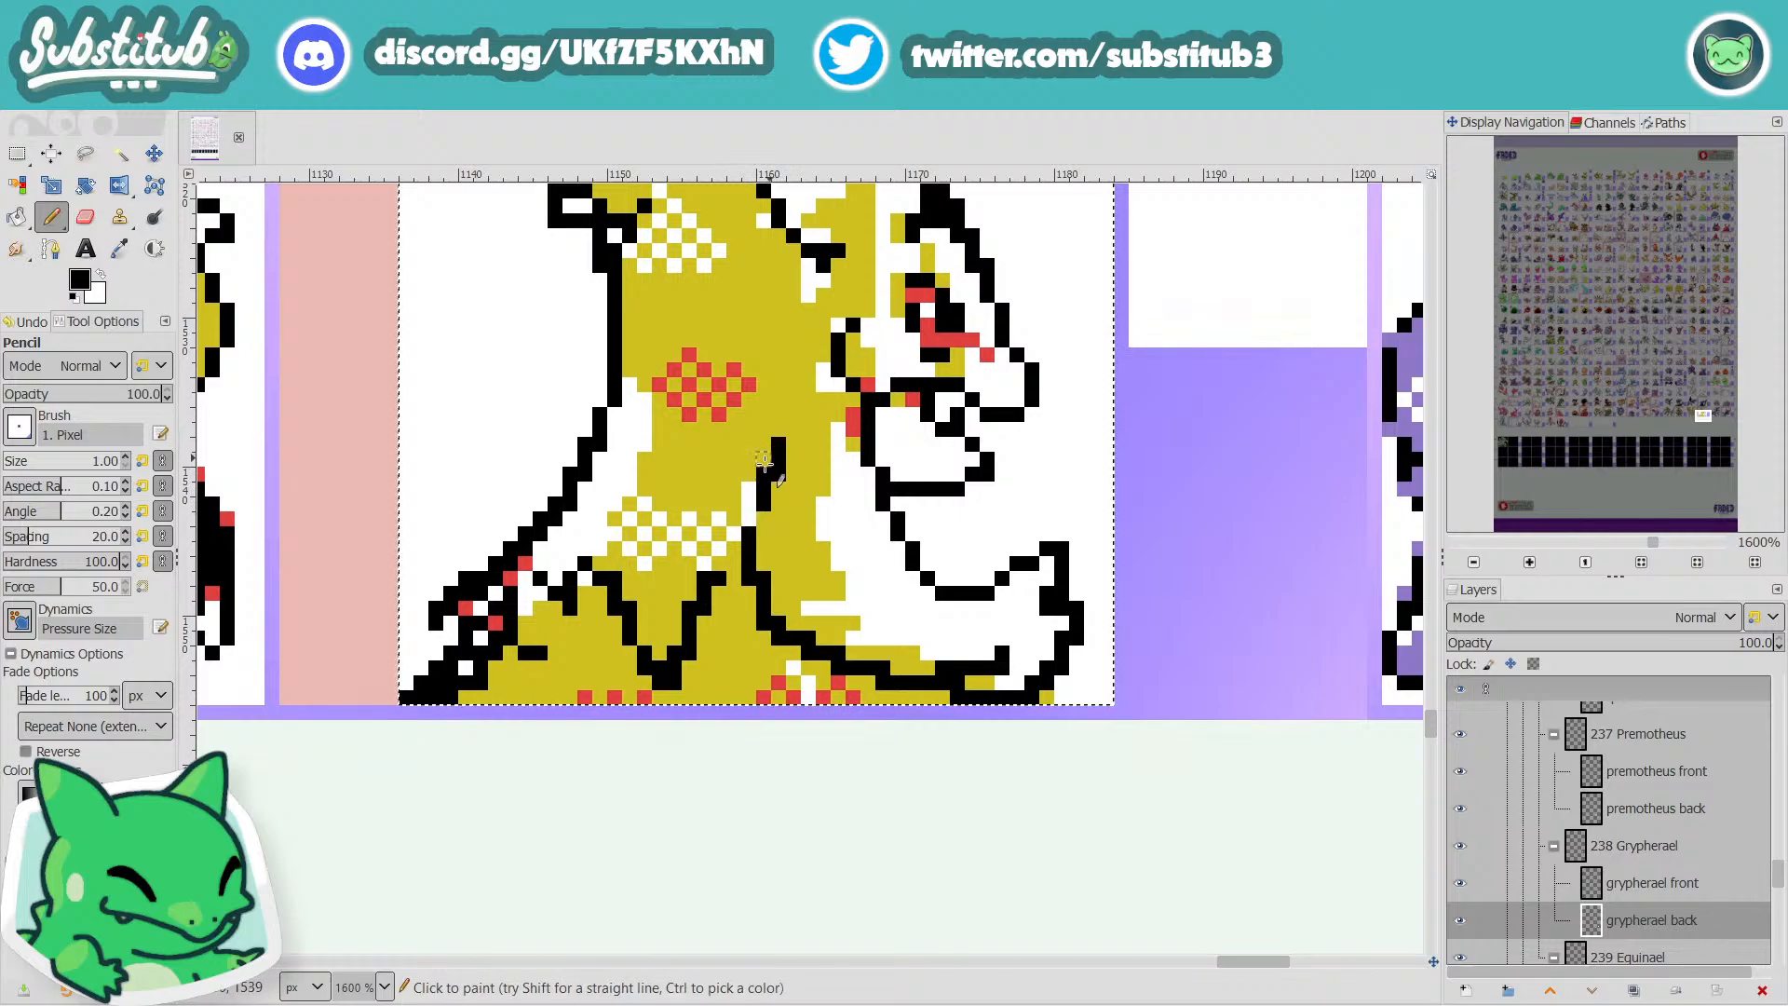
key(x)
click(764, 475)
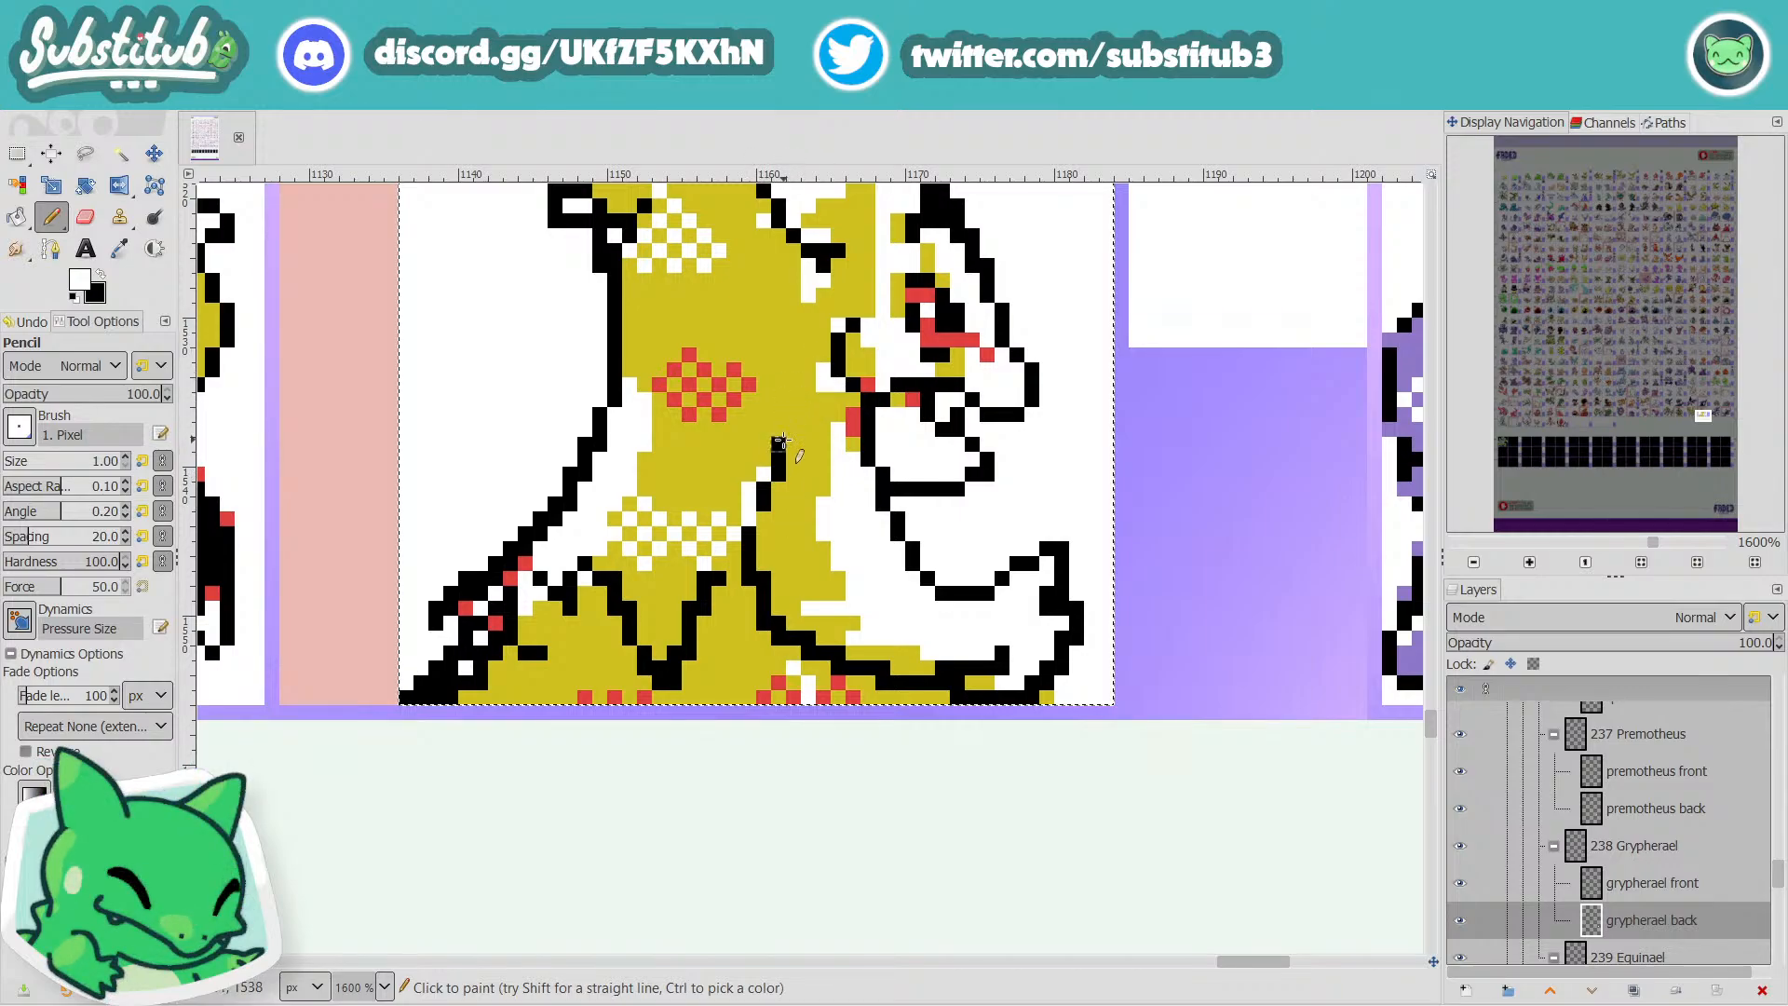
Thin the curved black line at the neck's base, whitening pixels along its inner side.
key(x)
key(x)
key(x)
key(x)
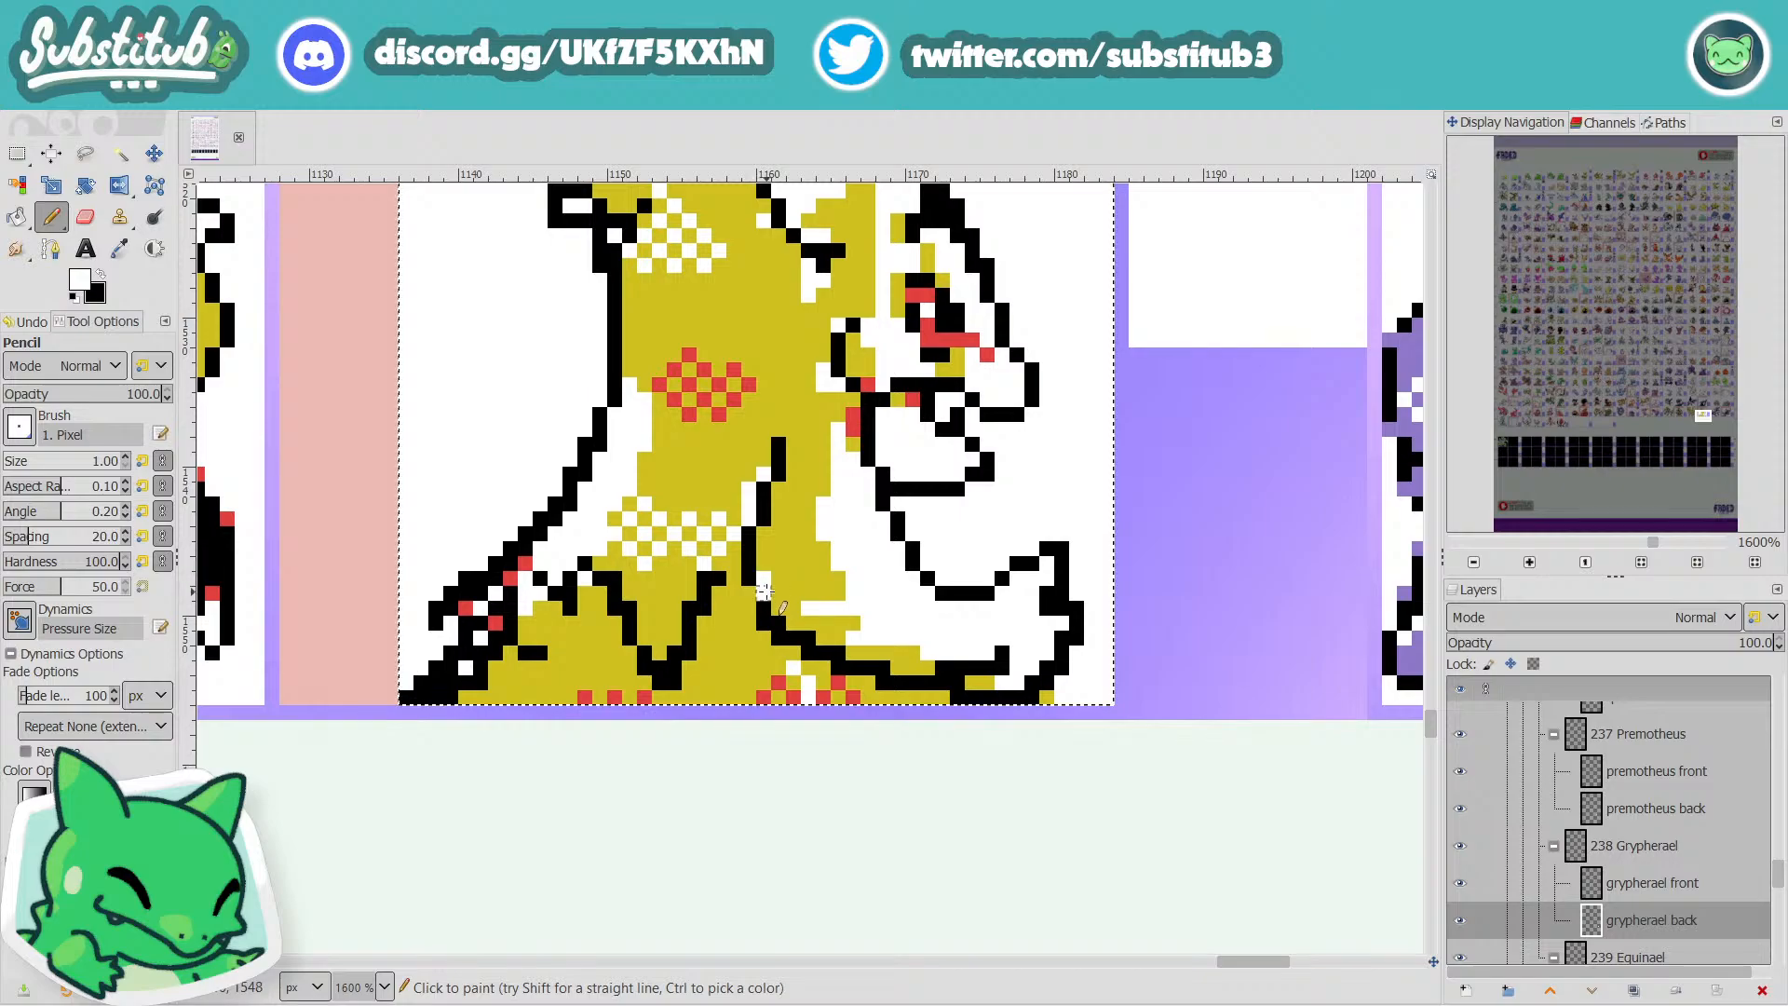
key(x)
key(x)
key(x)
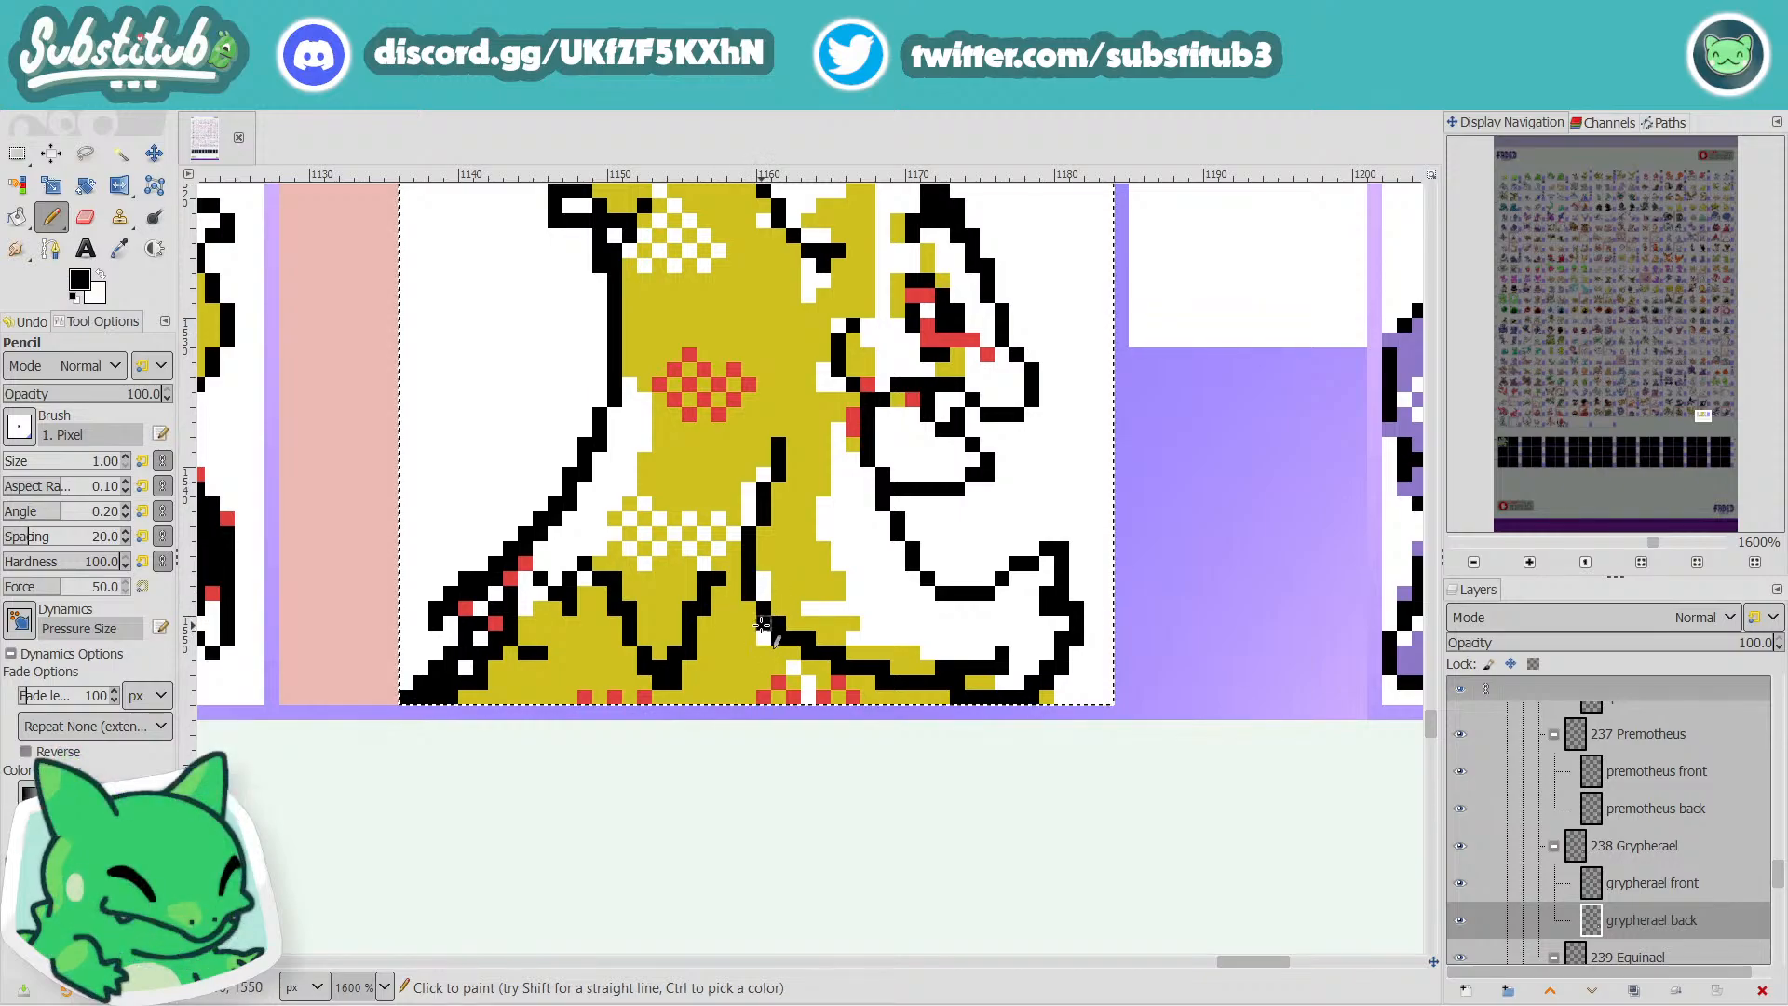
Smooth the lower bend of the neck-base curve by shifting its black pixels downward and whitening the ones they replace.
key(x)
key(x)
key(x)
drag(792, 638, 807, 638)
key(x)
key(x)
key(x)
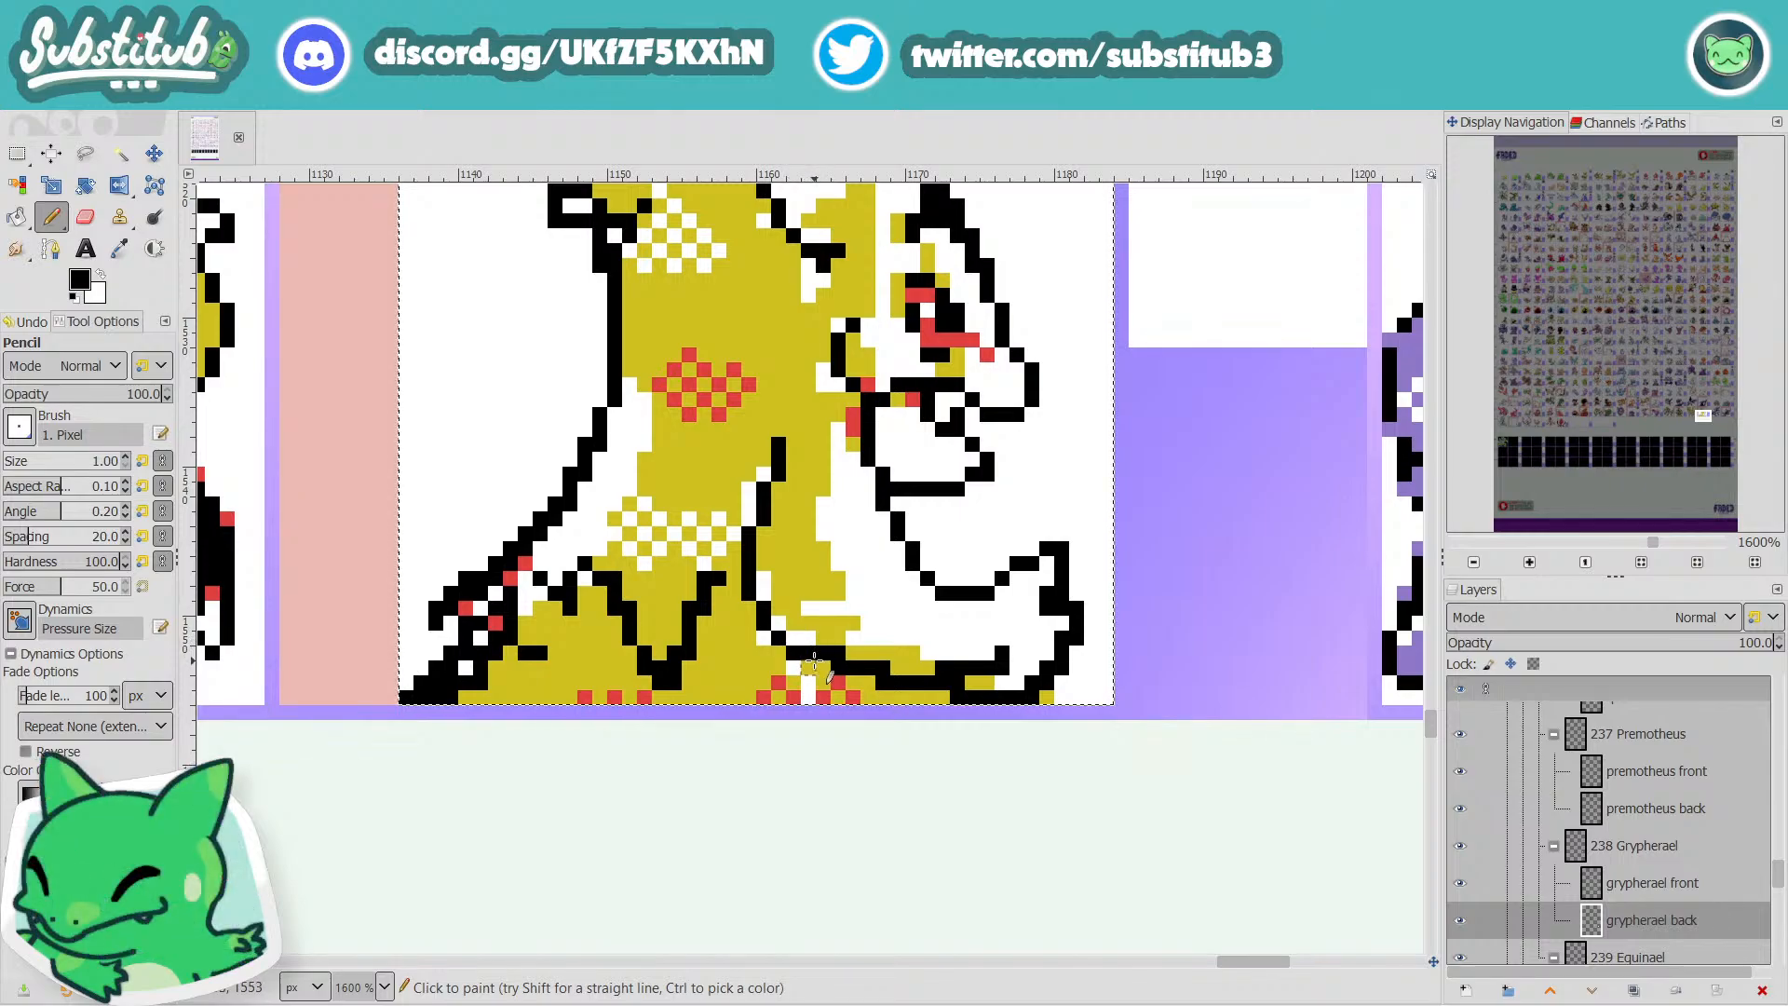
key(x)
drag(852, 652, 824, 653)
click(808, 666)
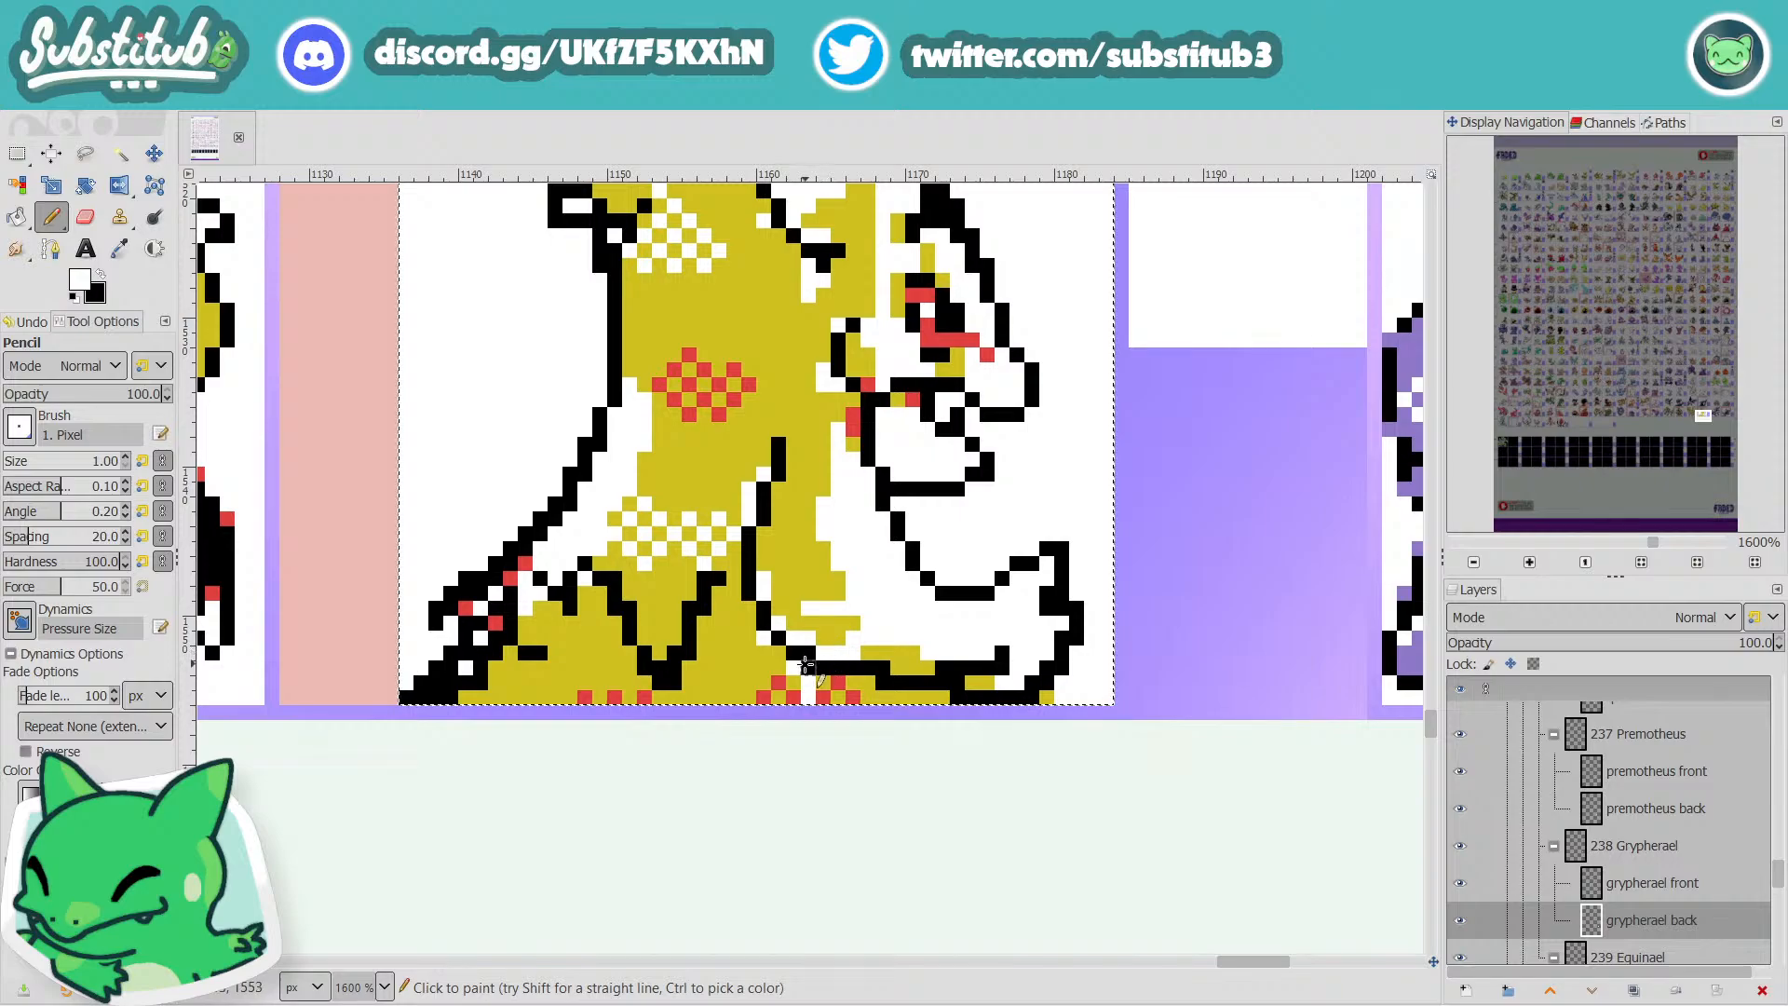
Redraw the body's lower outline in black along the sprite's bottom edge and whiten the old line above it.
key(x)
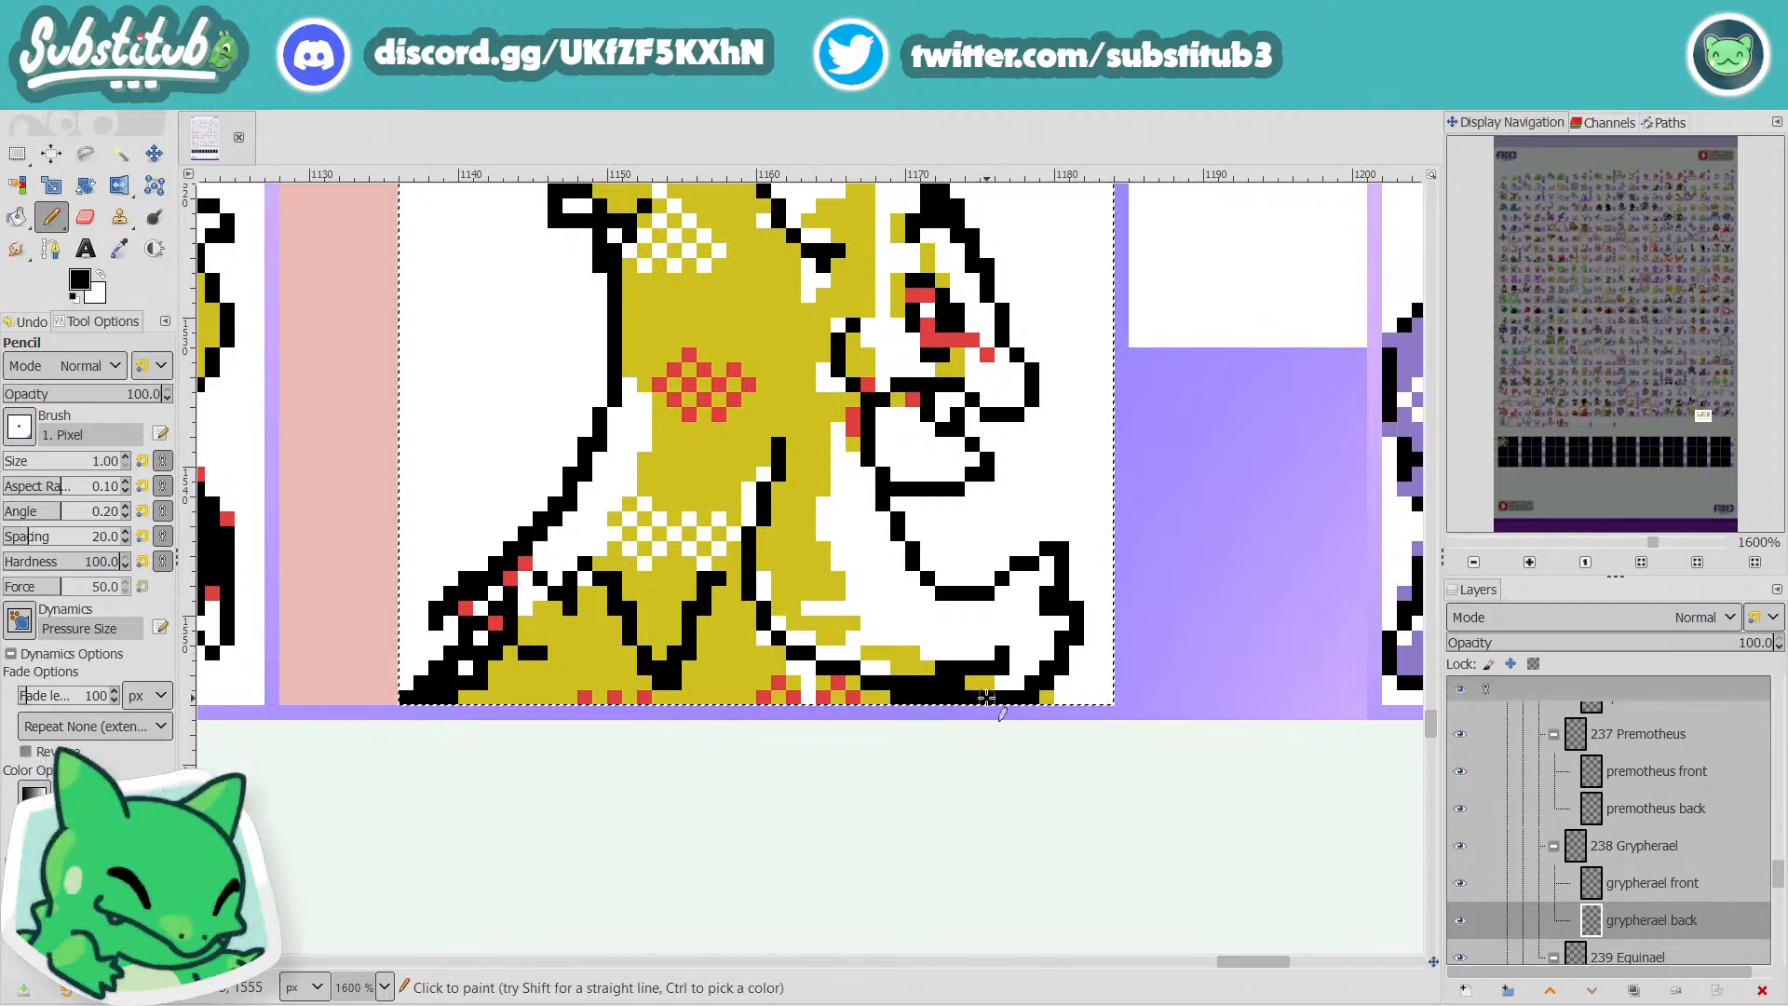
key(x)
click(987, 662)
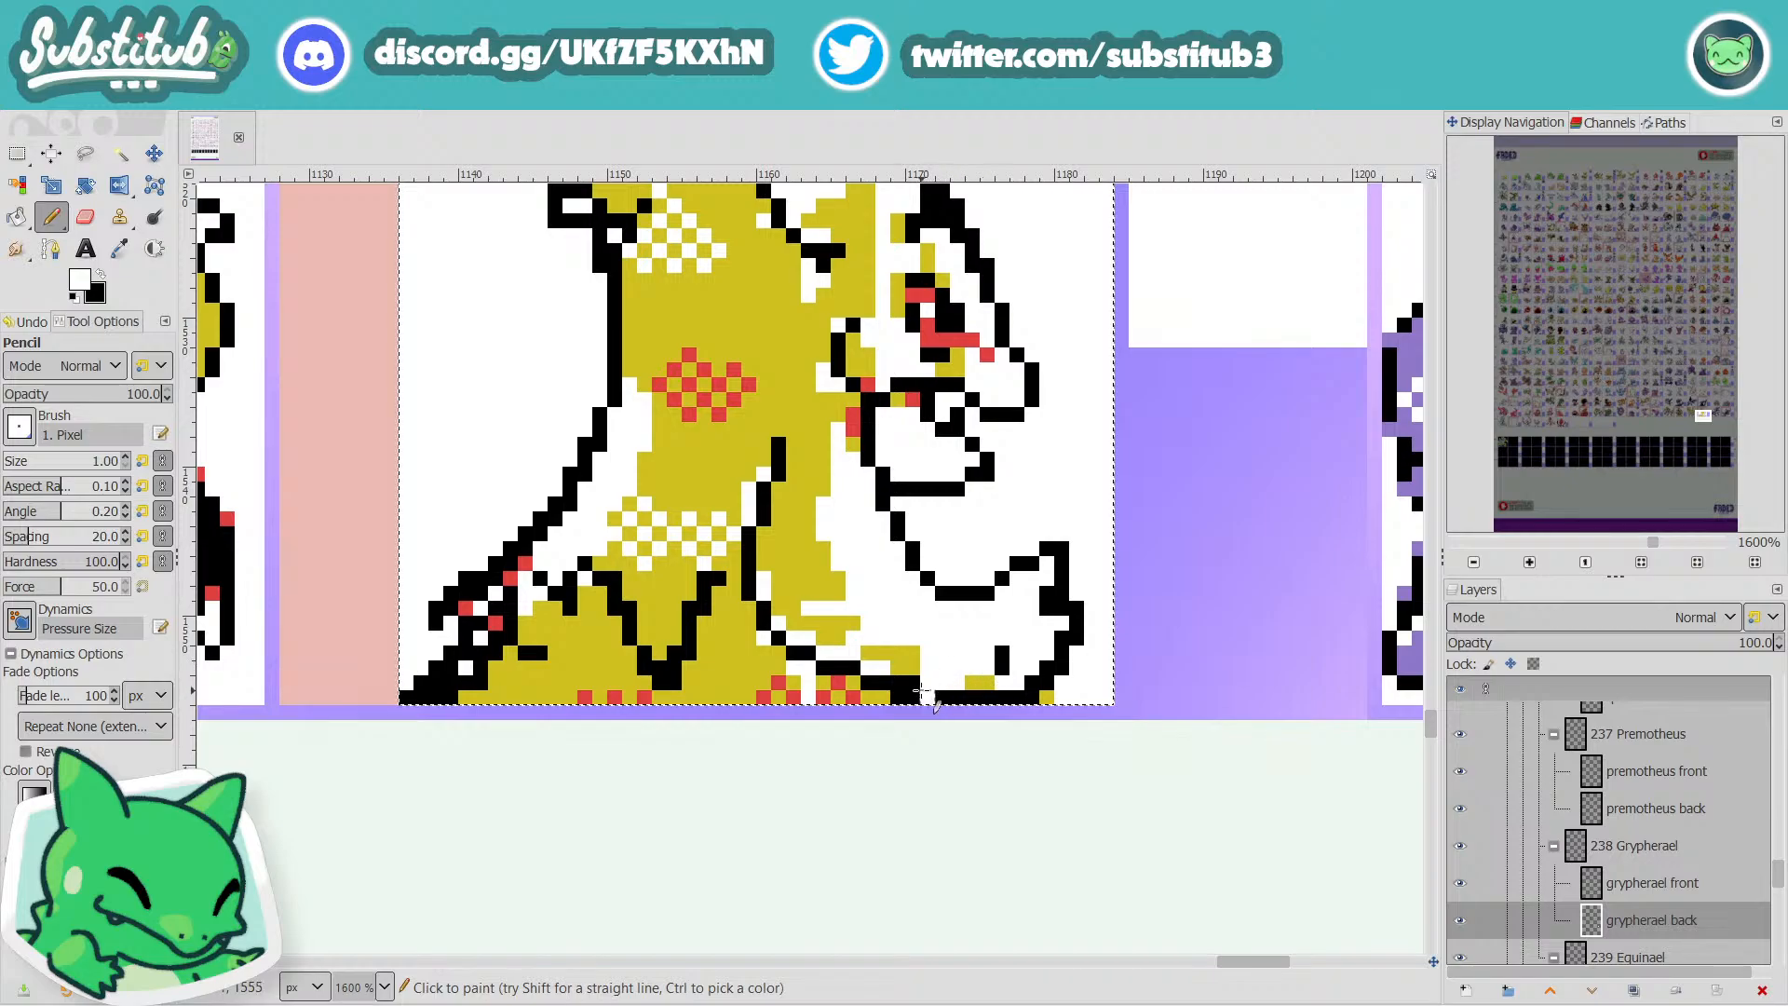
scroll(911, 684, down, 3)
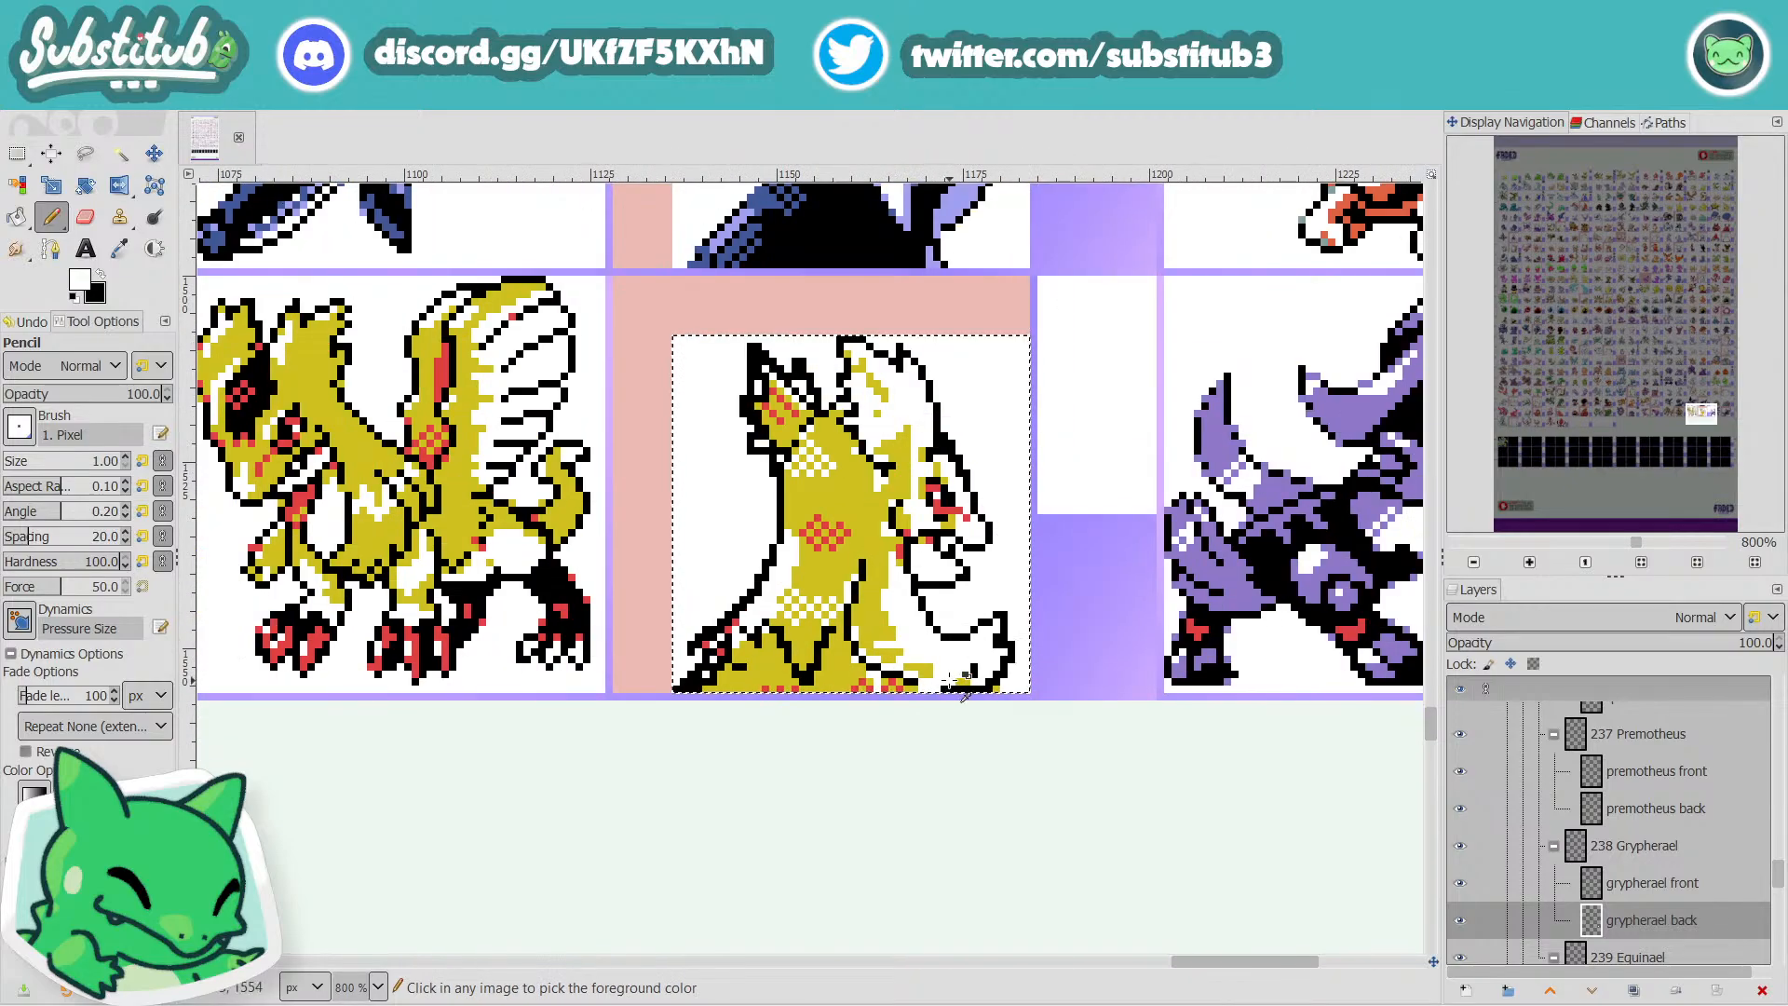
Thicken the throat outline's inner corner in black and draw long black lines down the neck's front and base to the bottom edge.
scroll(980, 695, up, 2)
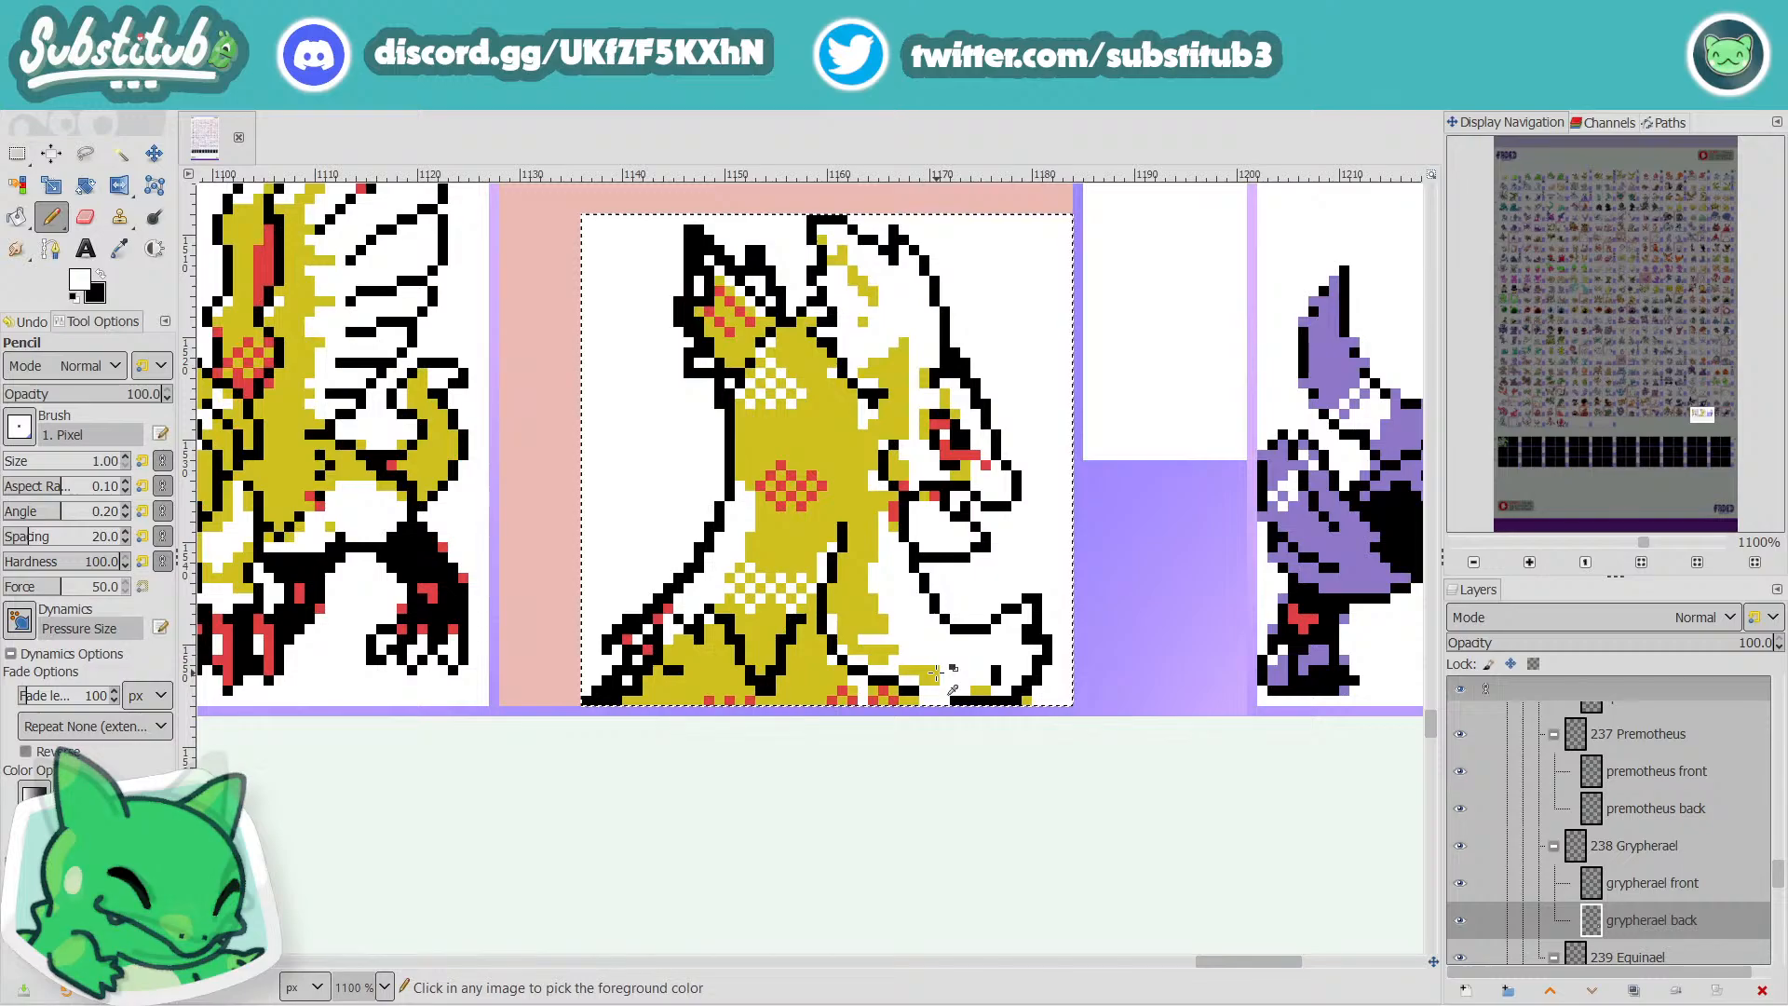
key(x)
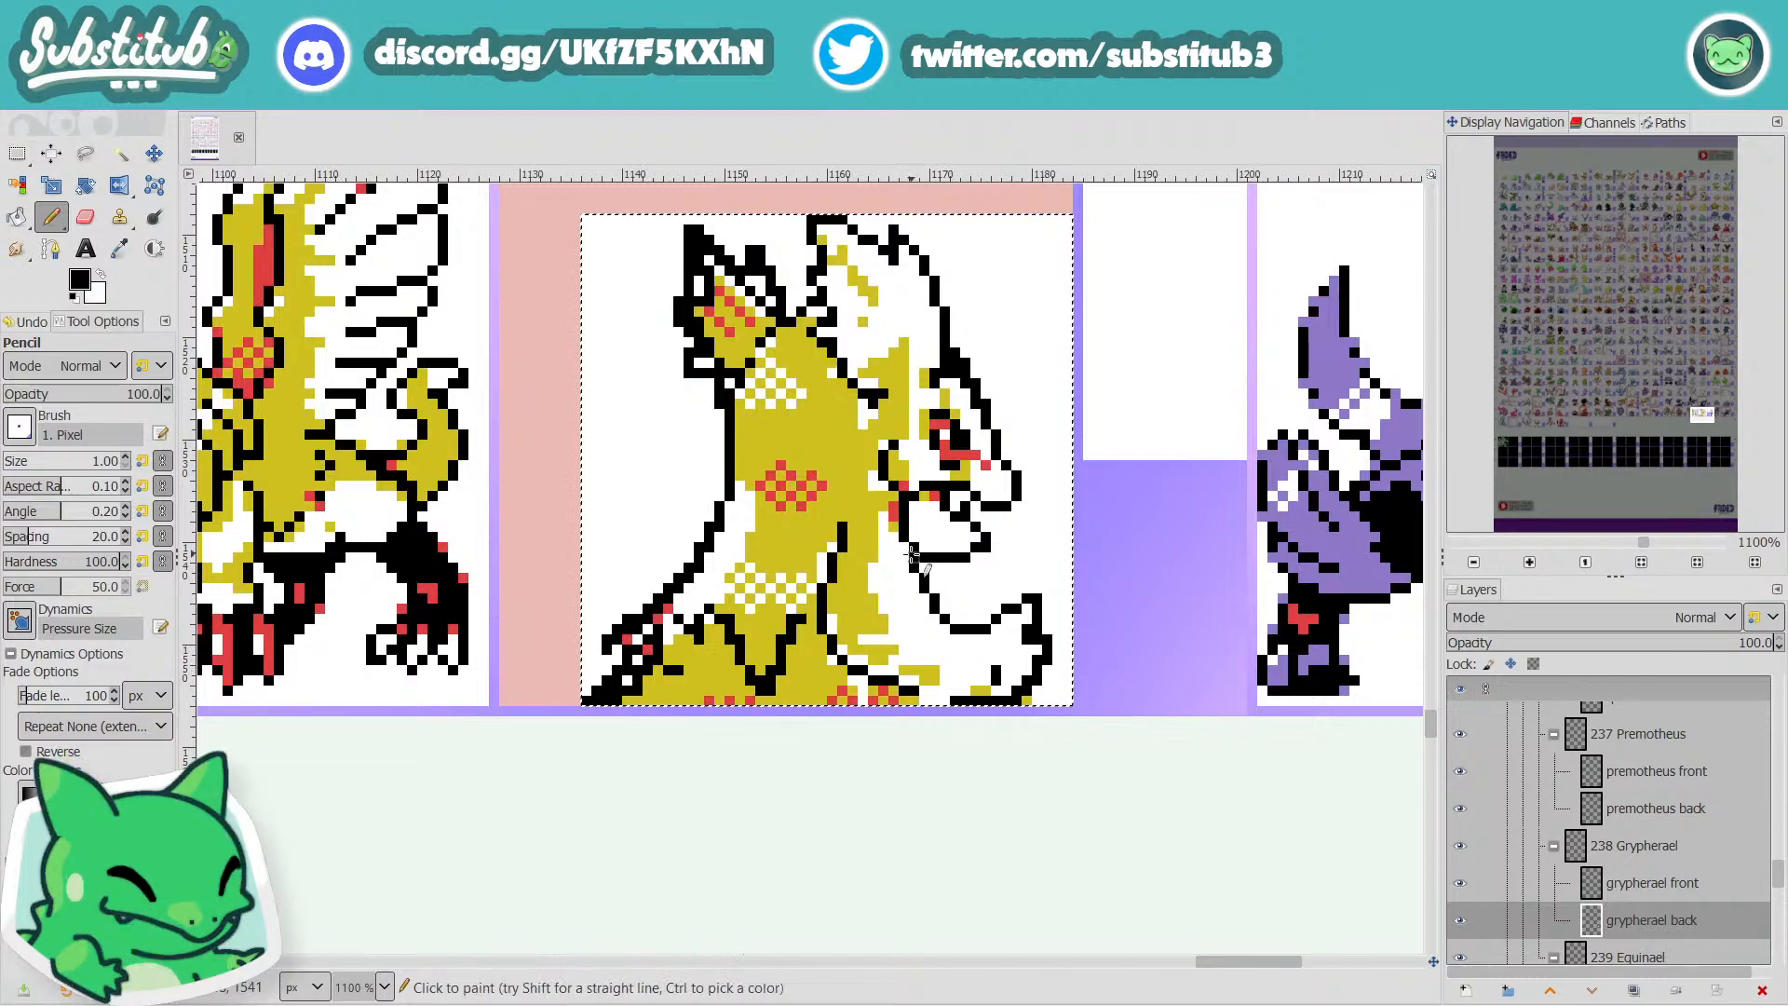
mouse_move(913, 576)
mouse_down()
mouse_move(957, 622)
mouse_move(923, 588)
mouse_up()
drag(792, 583, 839, 711)
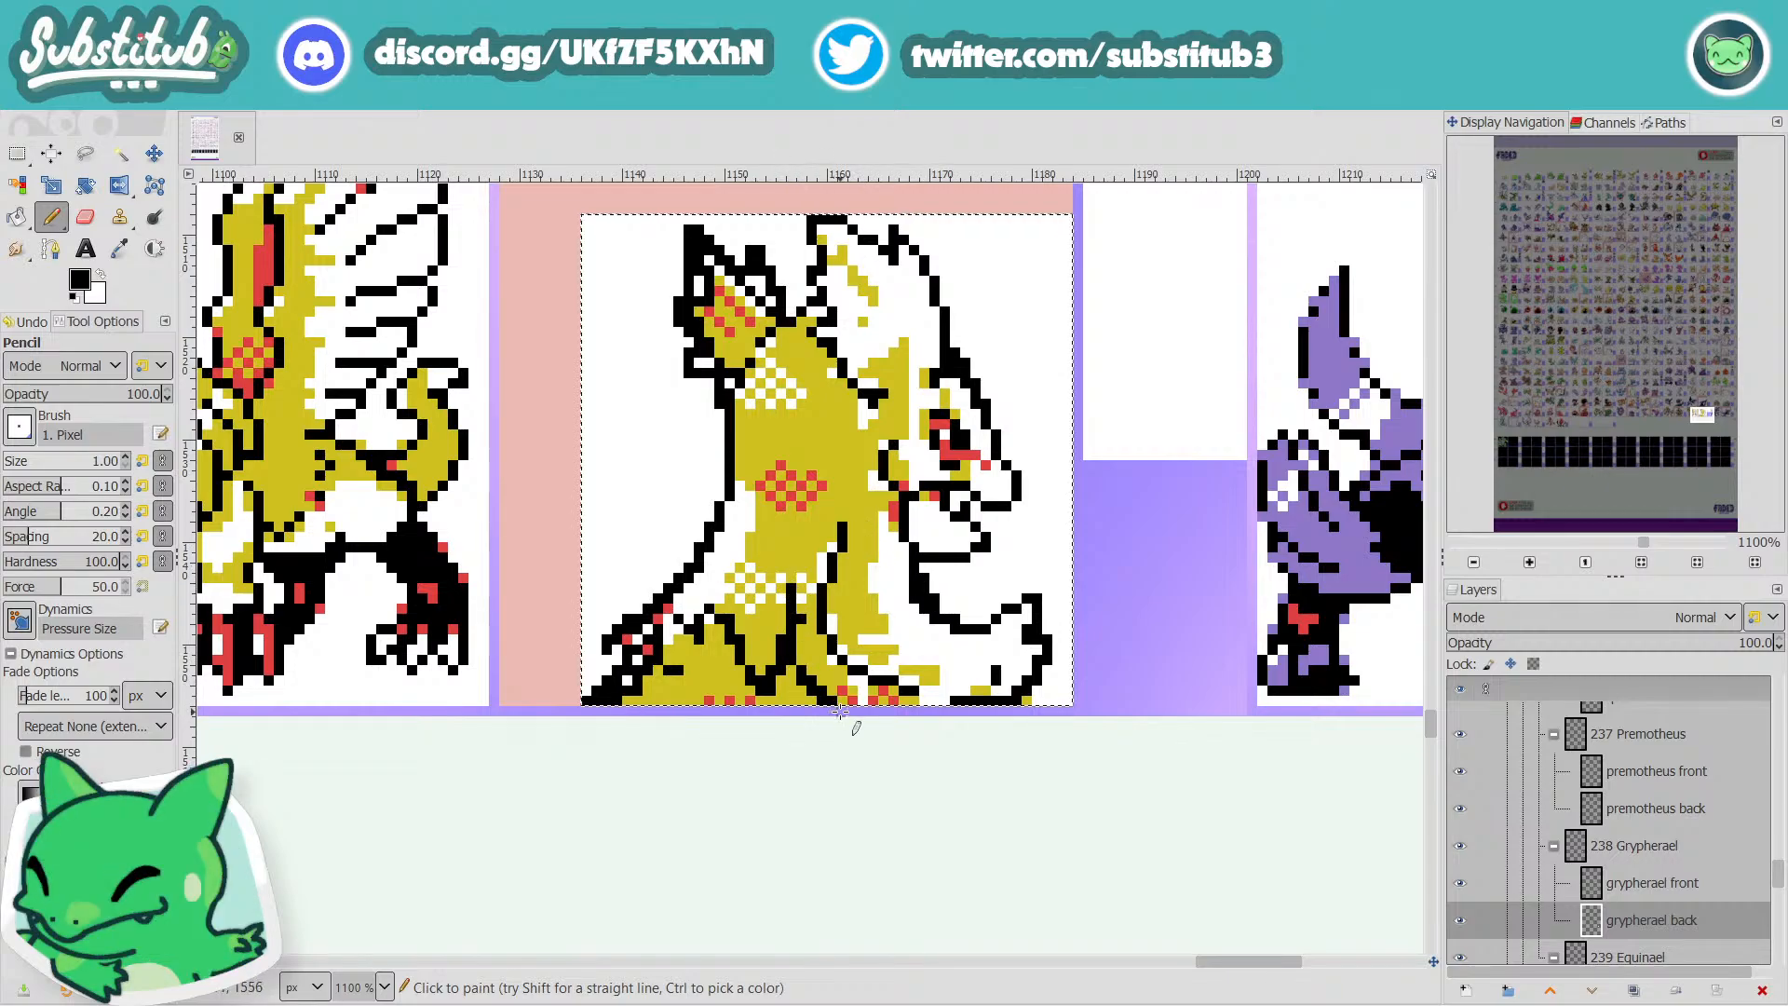
ctrl+scroll(376, 504, down, 1)
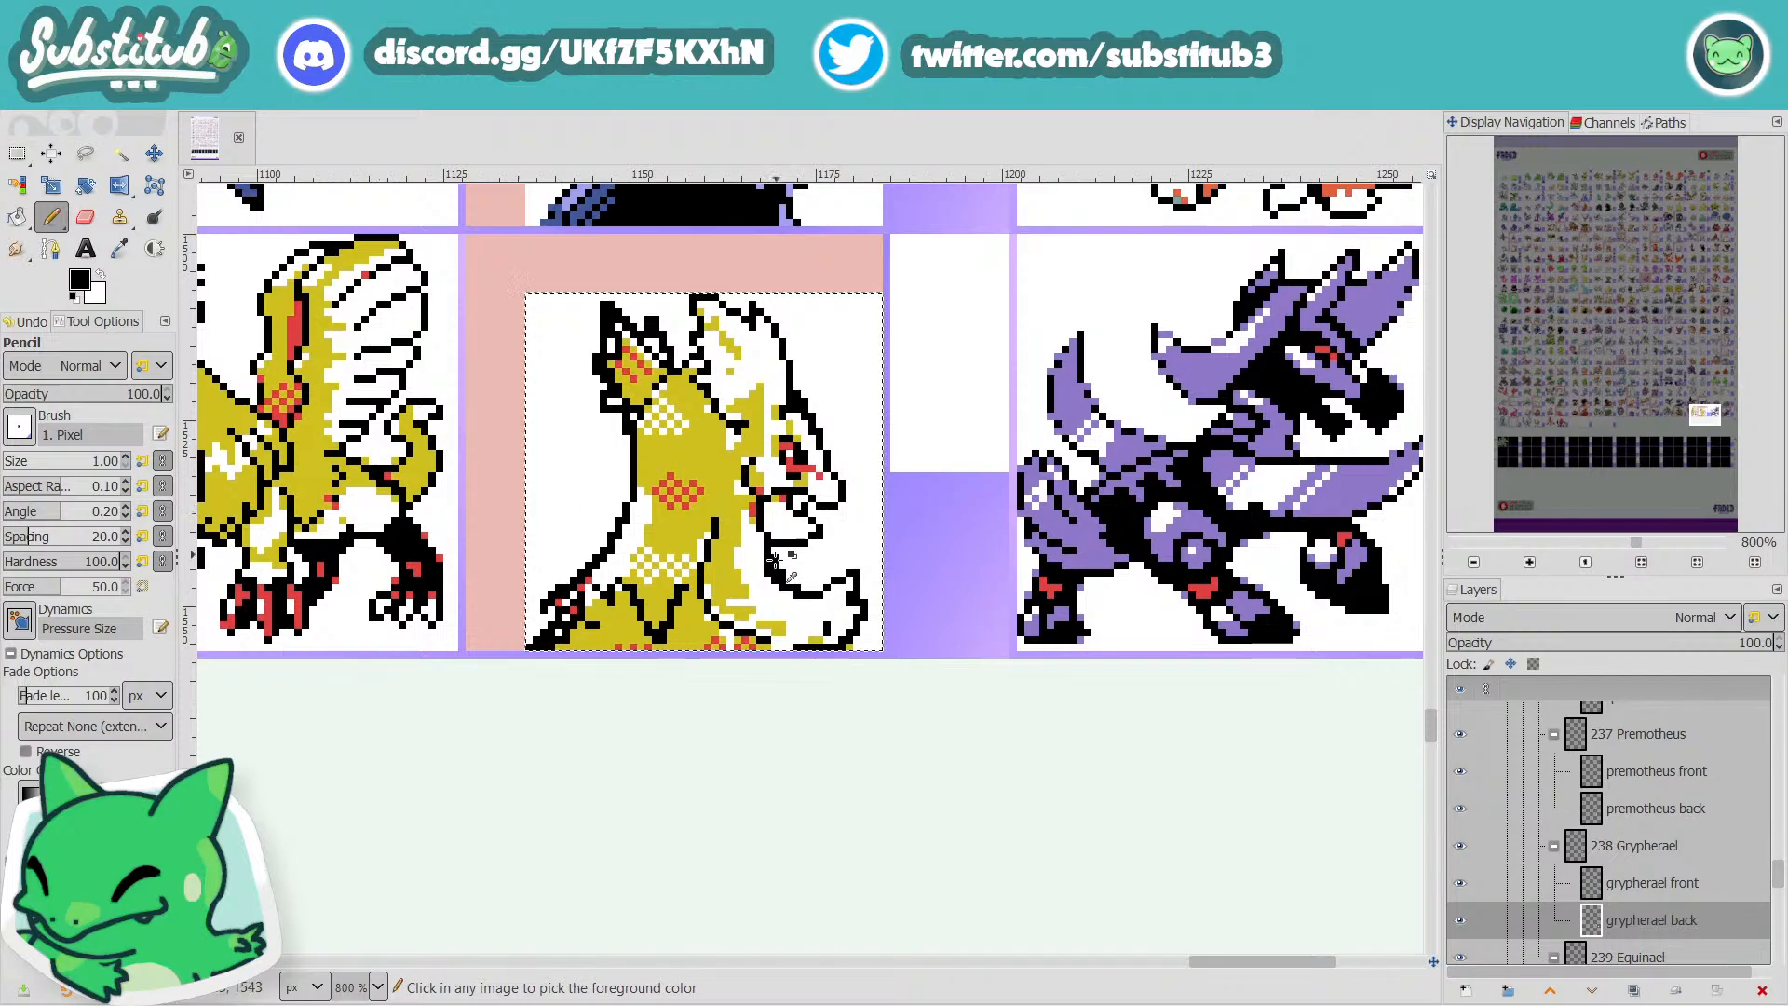
ctrl+scroll(775, 562, up, 2)
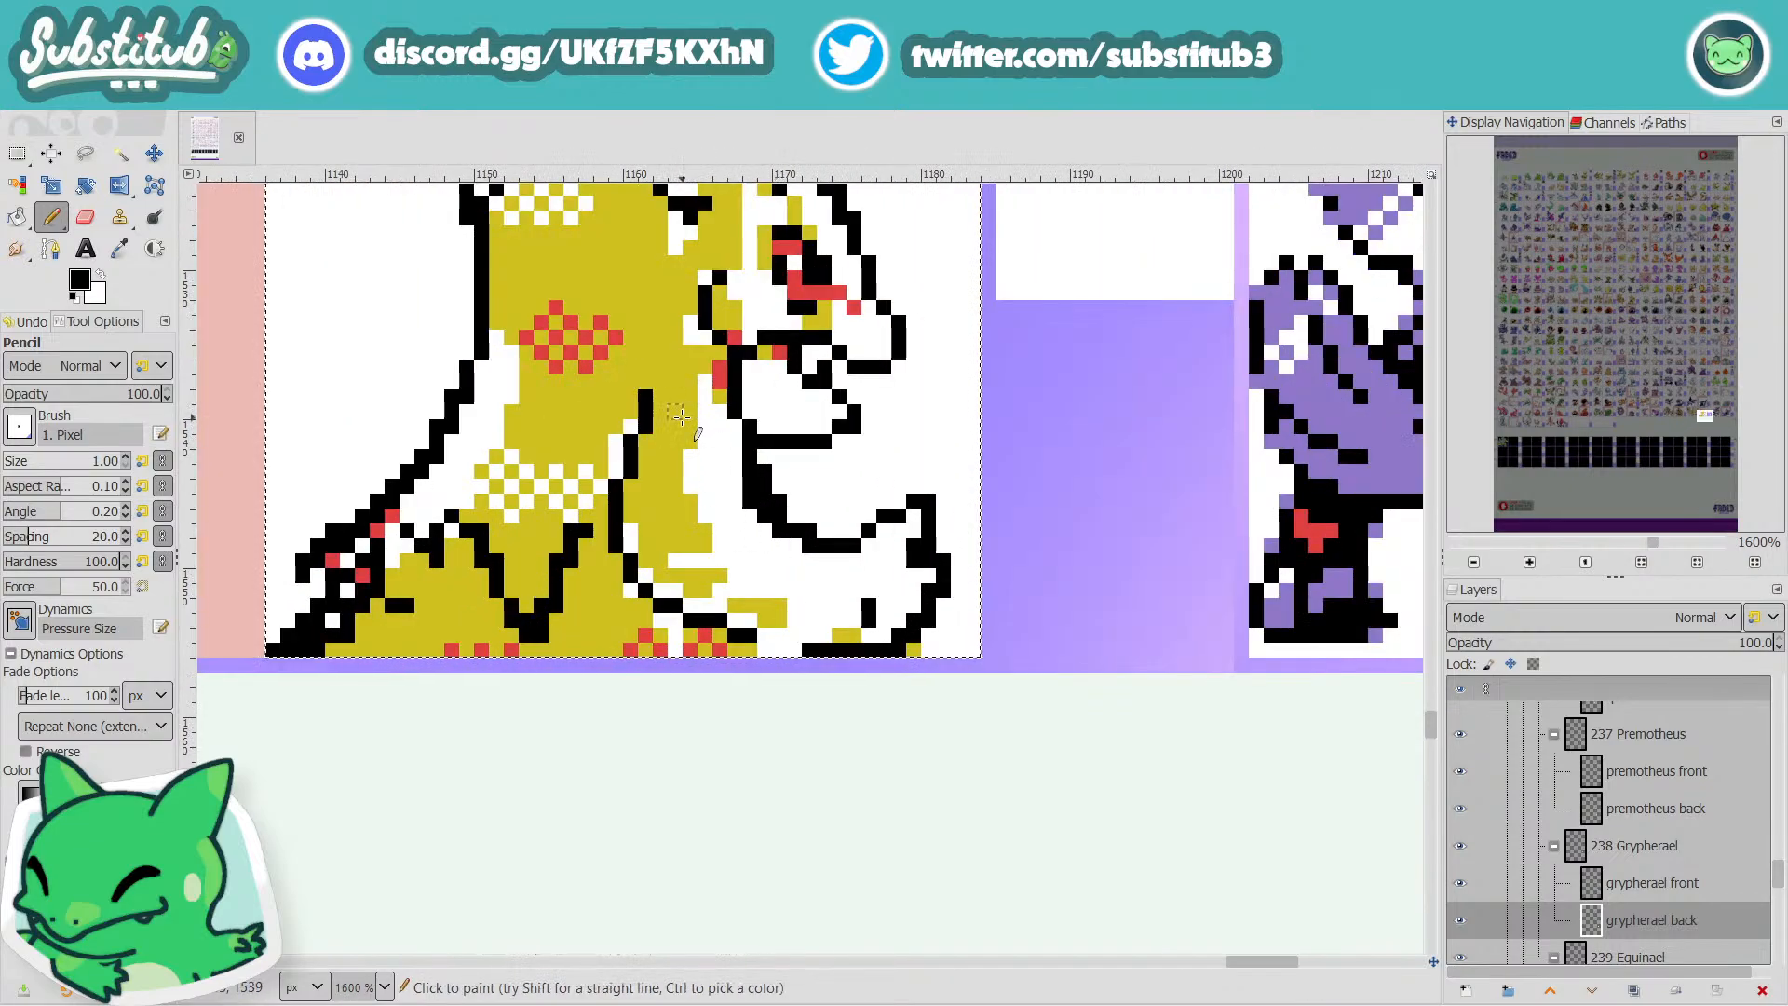
mouse_move(689, 416)
mouse_down()
mouse_move(693, 519)
mouse_move(722, 584)
mouse_move(823, 661)
mouse_up()
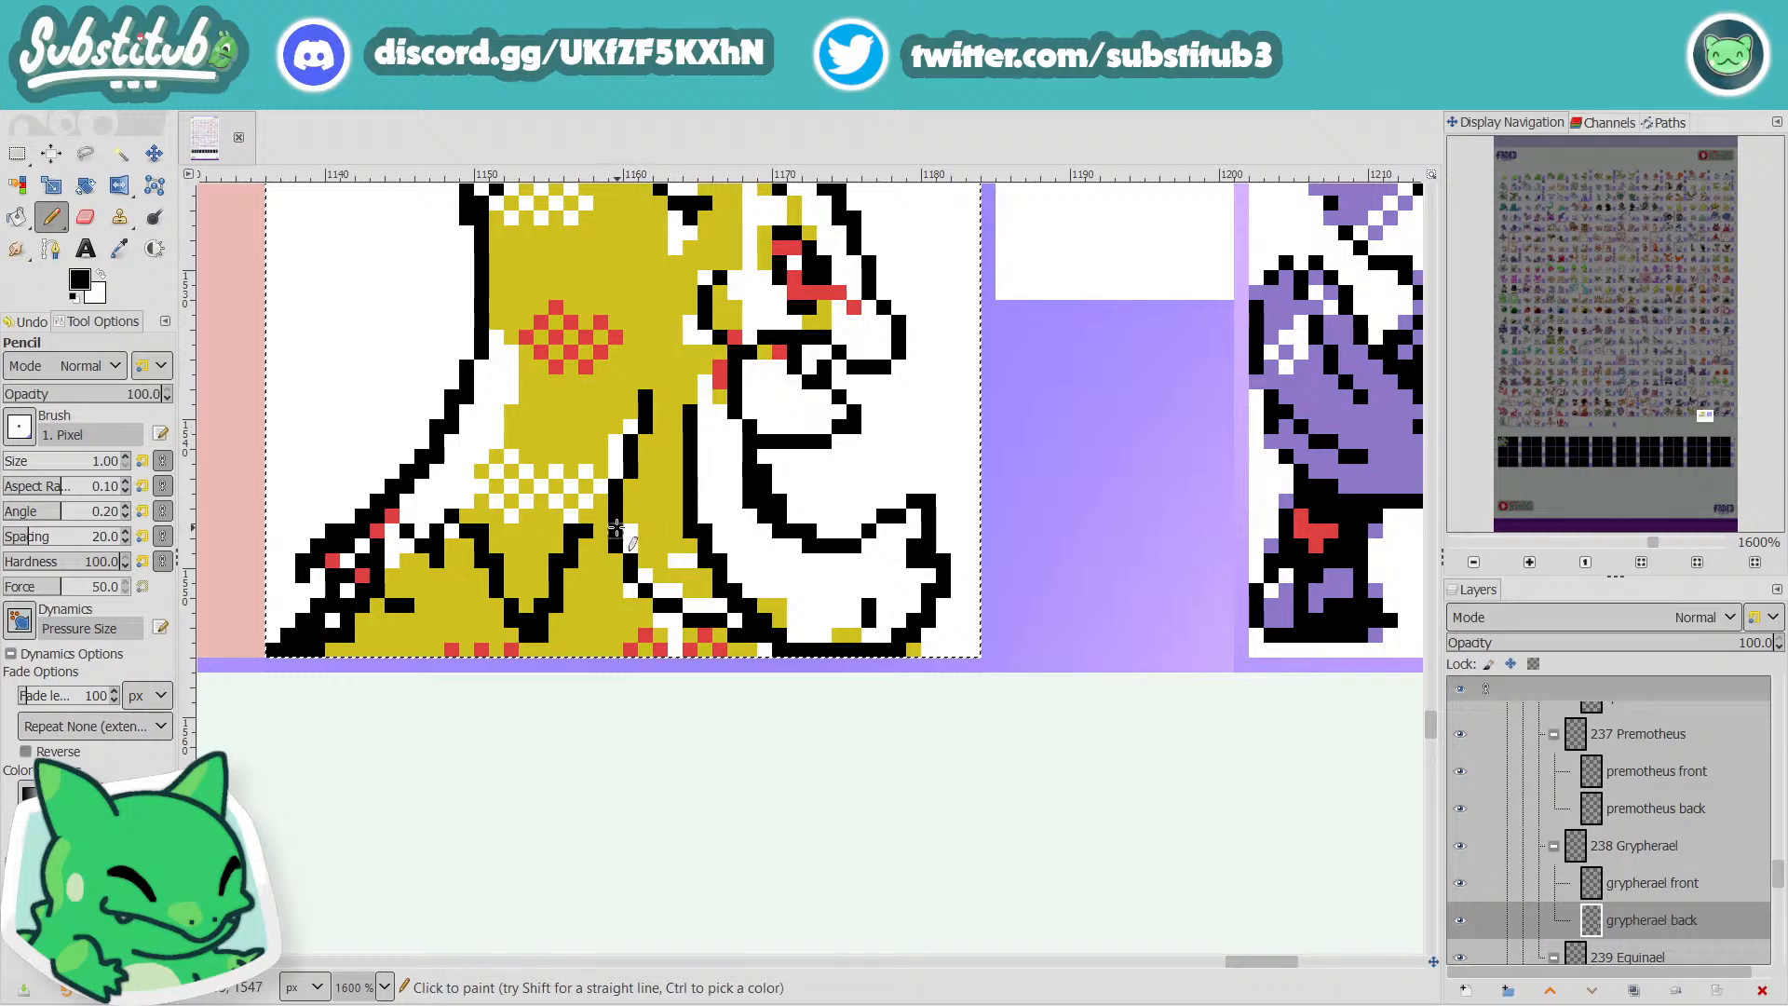
mouse_move(617, 528)
mouse_down()
mouse_move(614, 620)
mouse_move(662, 680)
mouse_up()
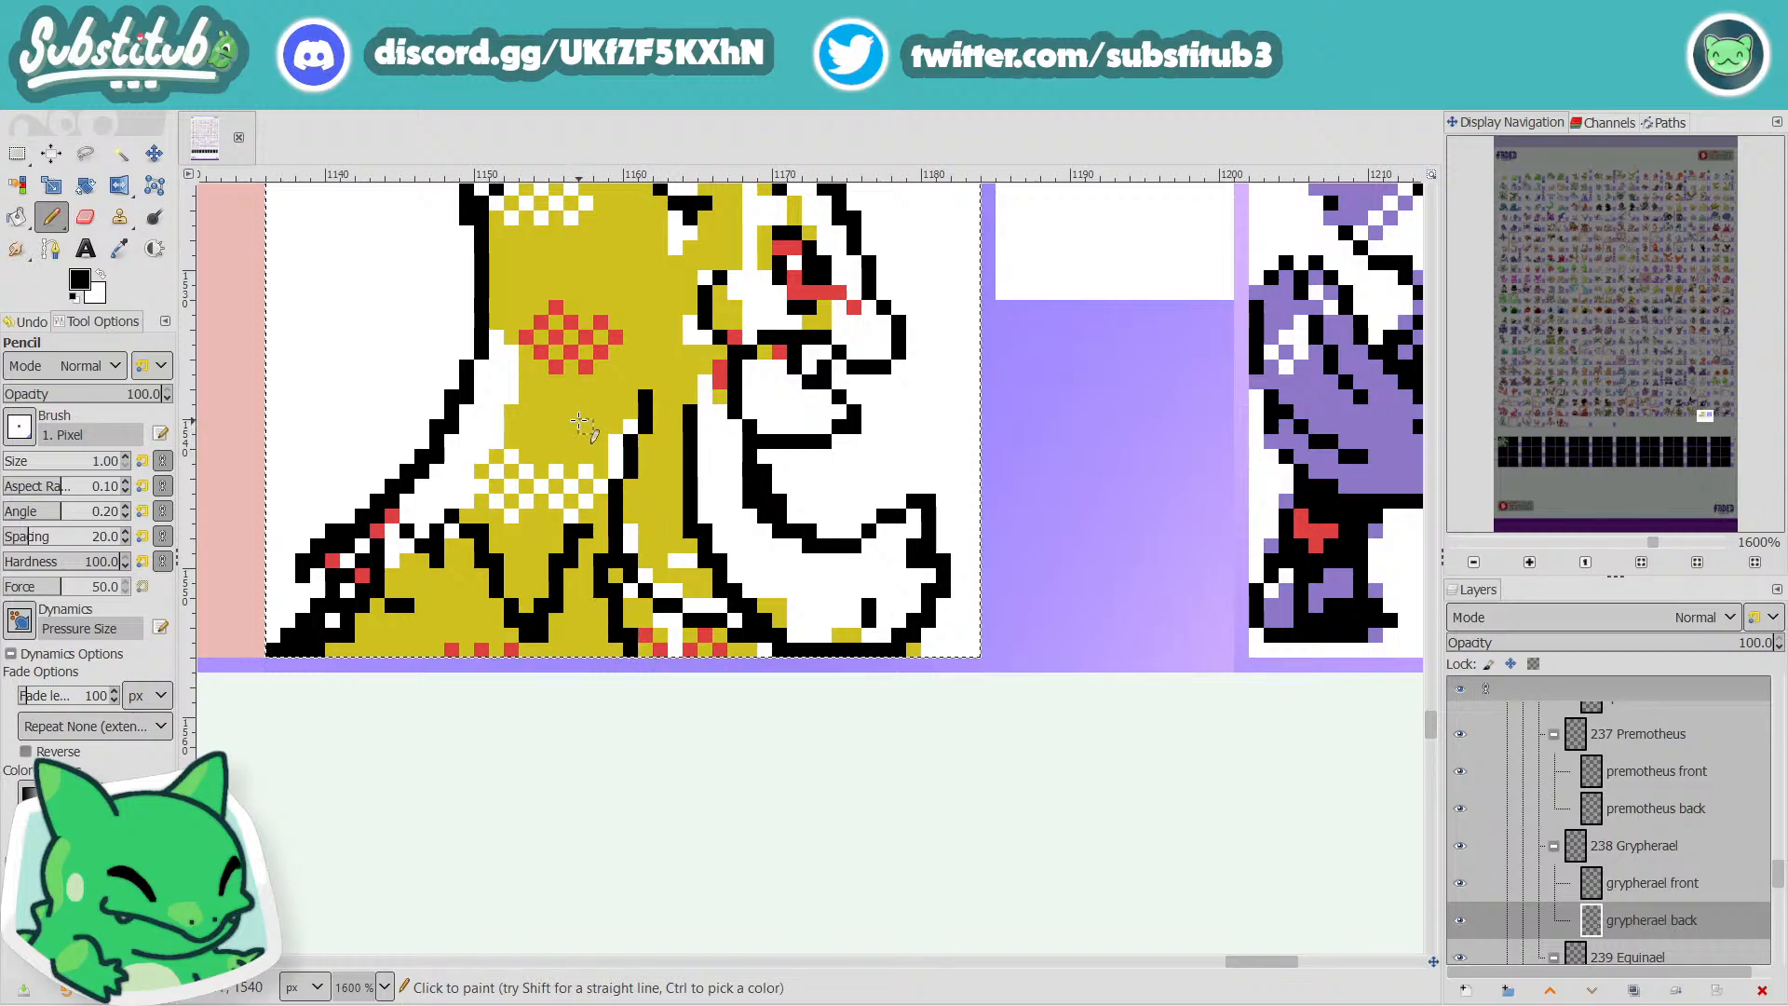
Draw more vertical black fur strokes over the lower middle of the neck down to the chest.
scroll(634, 687, down, 2)
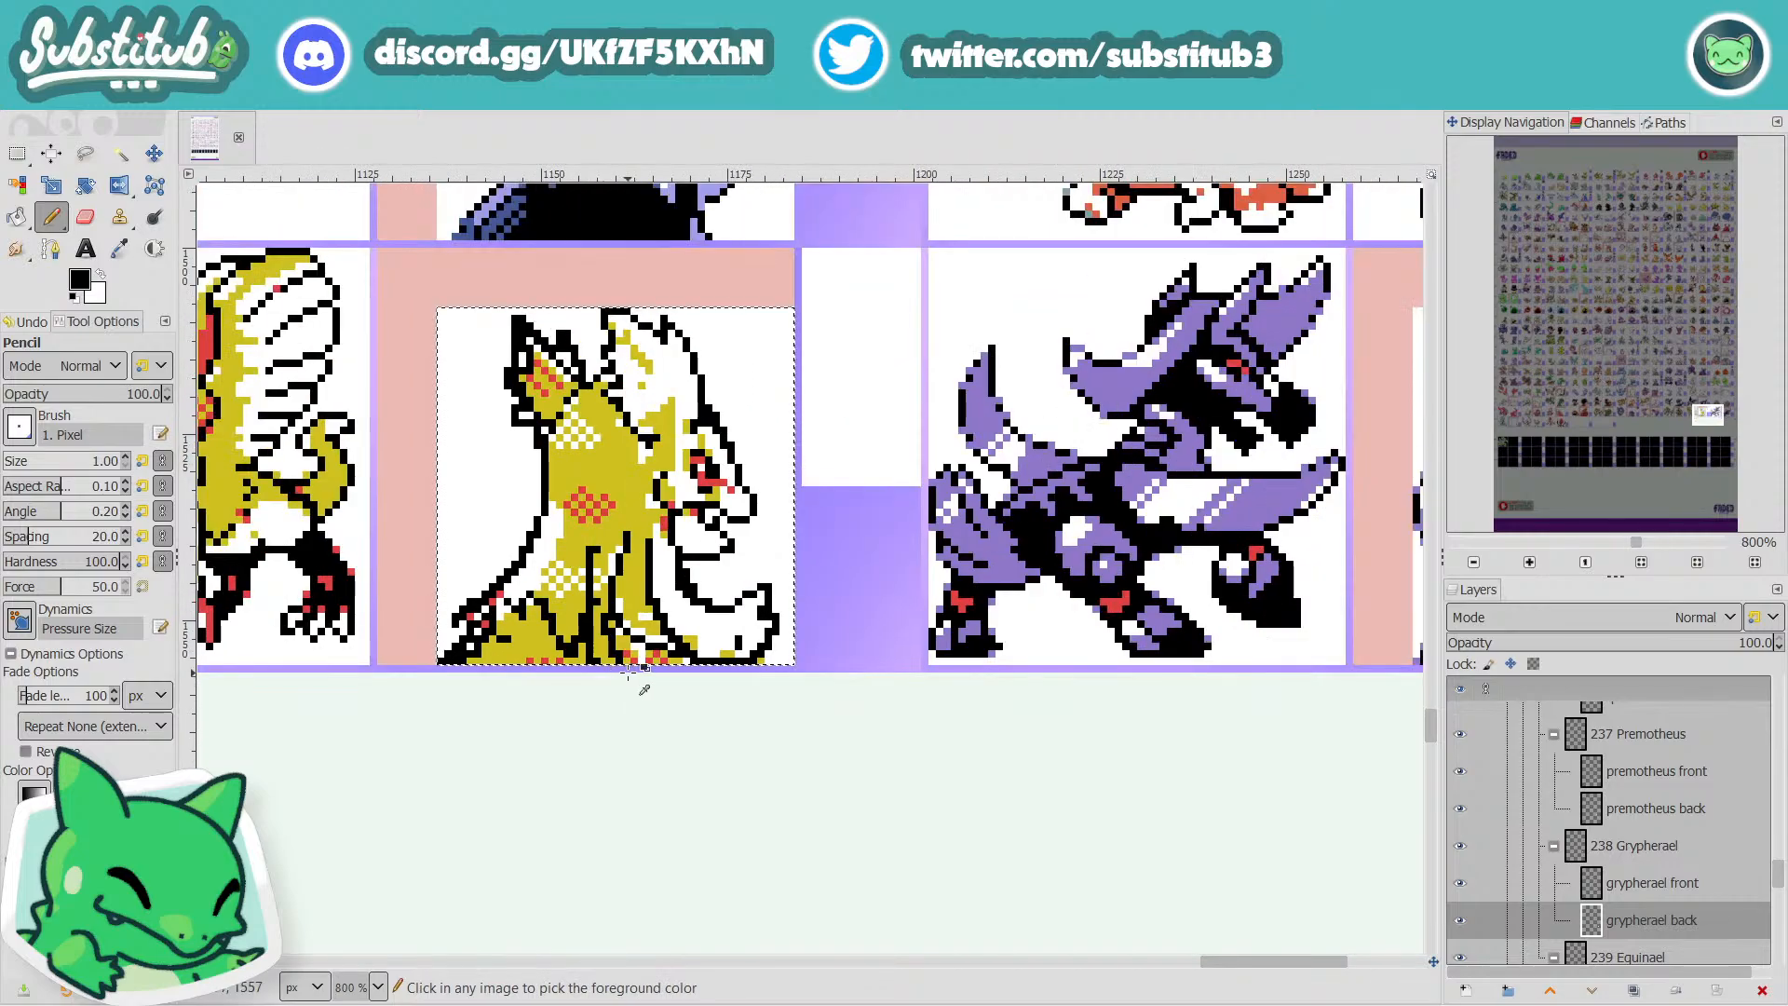
scroll(588, 633, down, 1)
scroll(484, 579, up, 3)
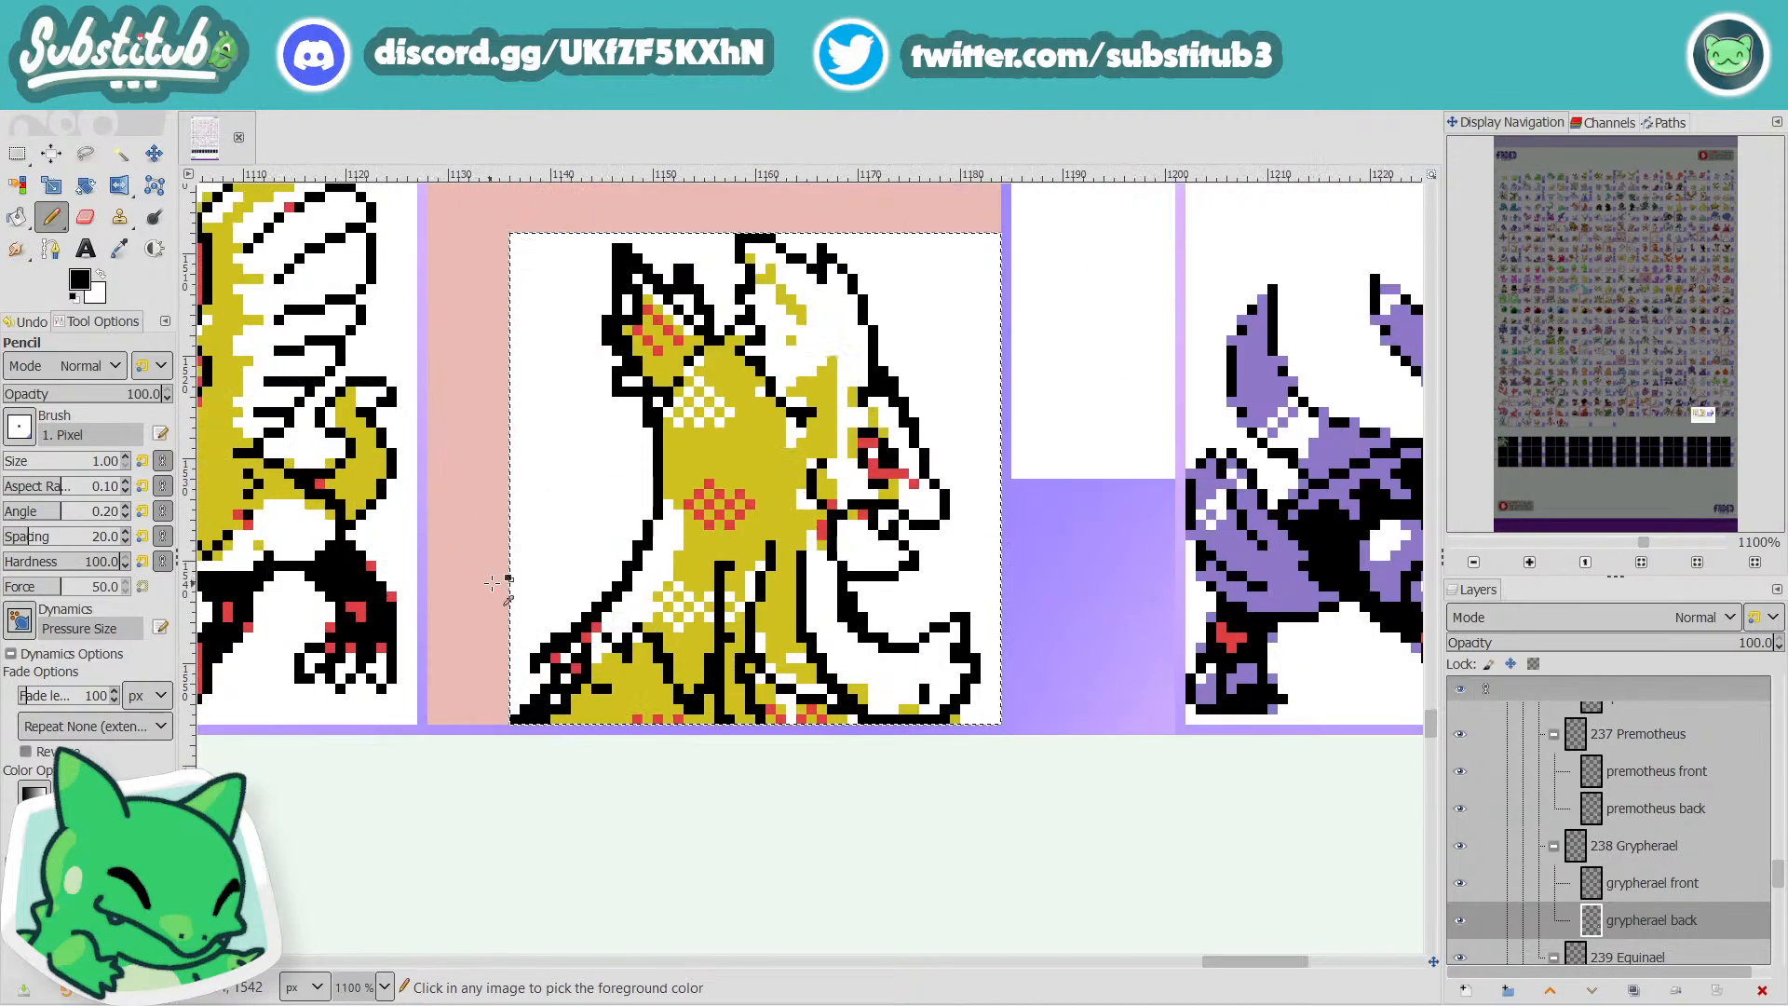
mouse_move(743, 606)
mouse_down()
mouse_move(755, 744)
mouse_move(781, 753)
mouse_up()
mouse_move(691, 561)
mouse_down()
mouse_move(650, 634)
mouse_move(643, 723)
mouse_move(694, 687)
mouse_up()
scroll(717, 675, down, 2)
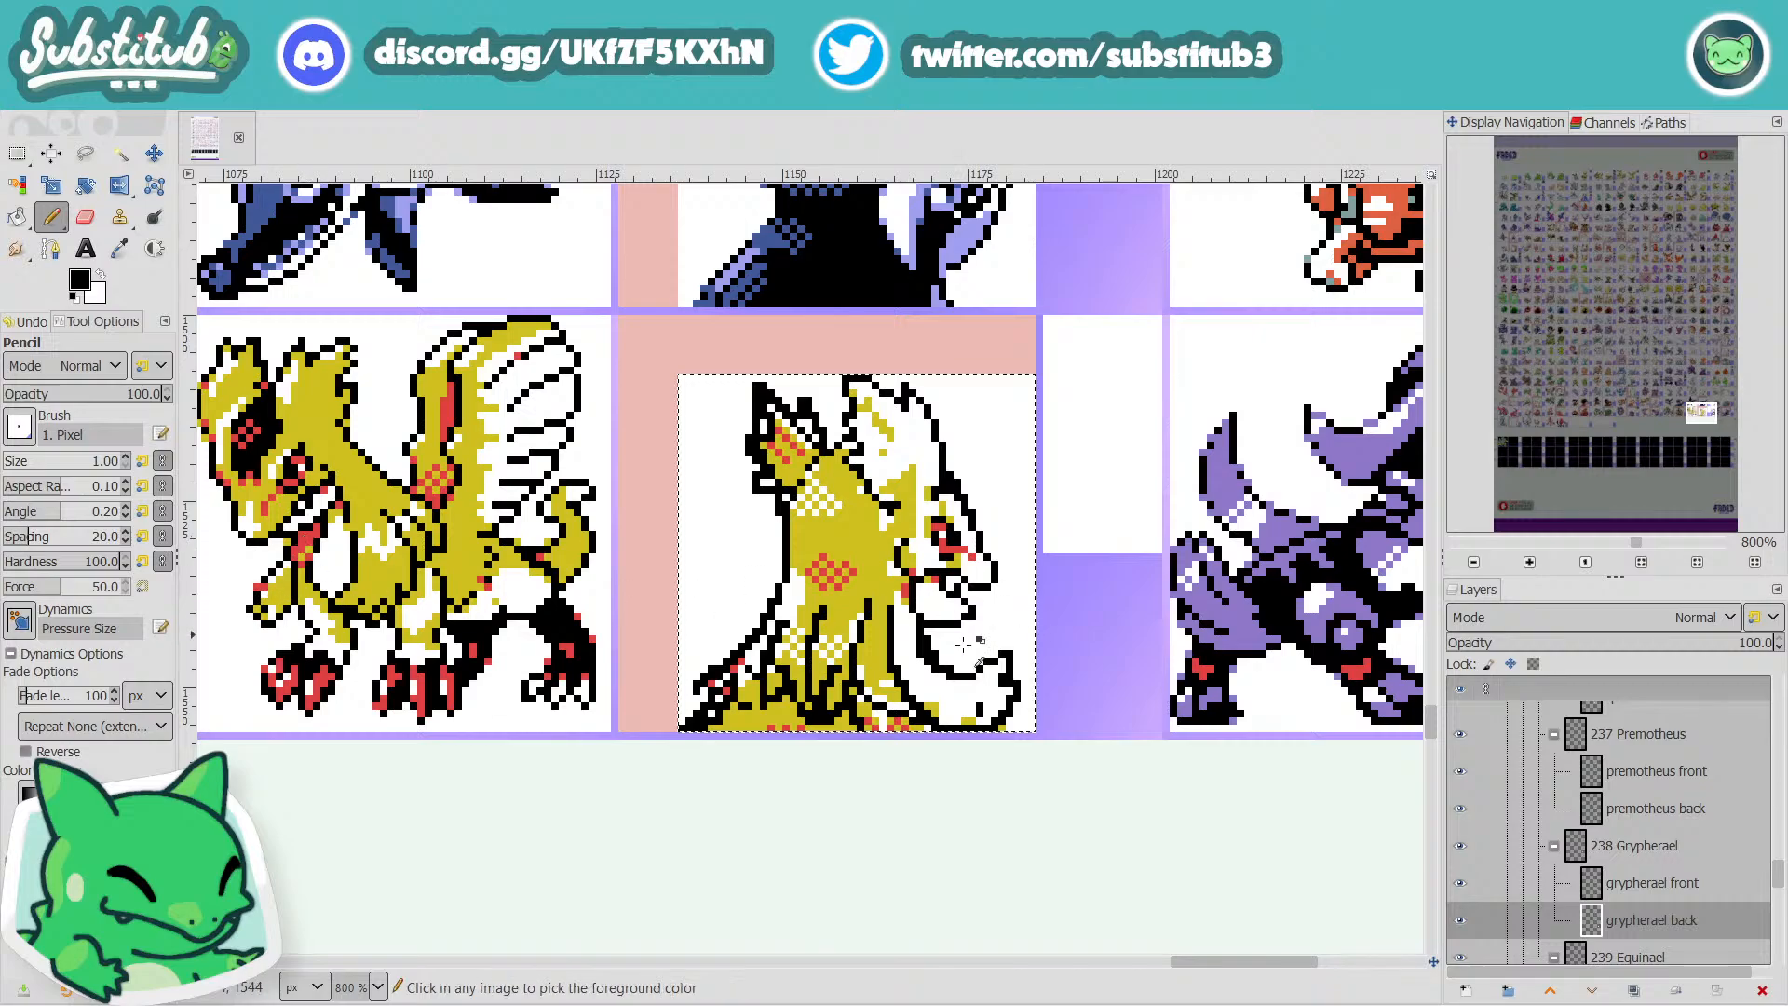
Fill the fur at the sprite's lower left corner with black pixels and save the file.
scroll(700, 638, up, 3)
scroll(700, 638, down, 3)
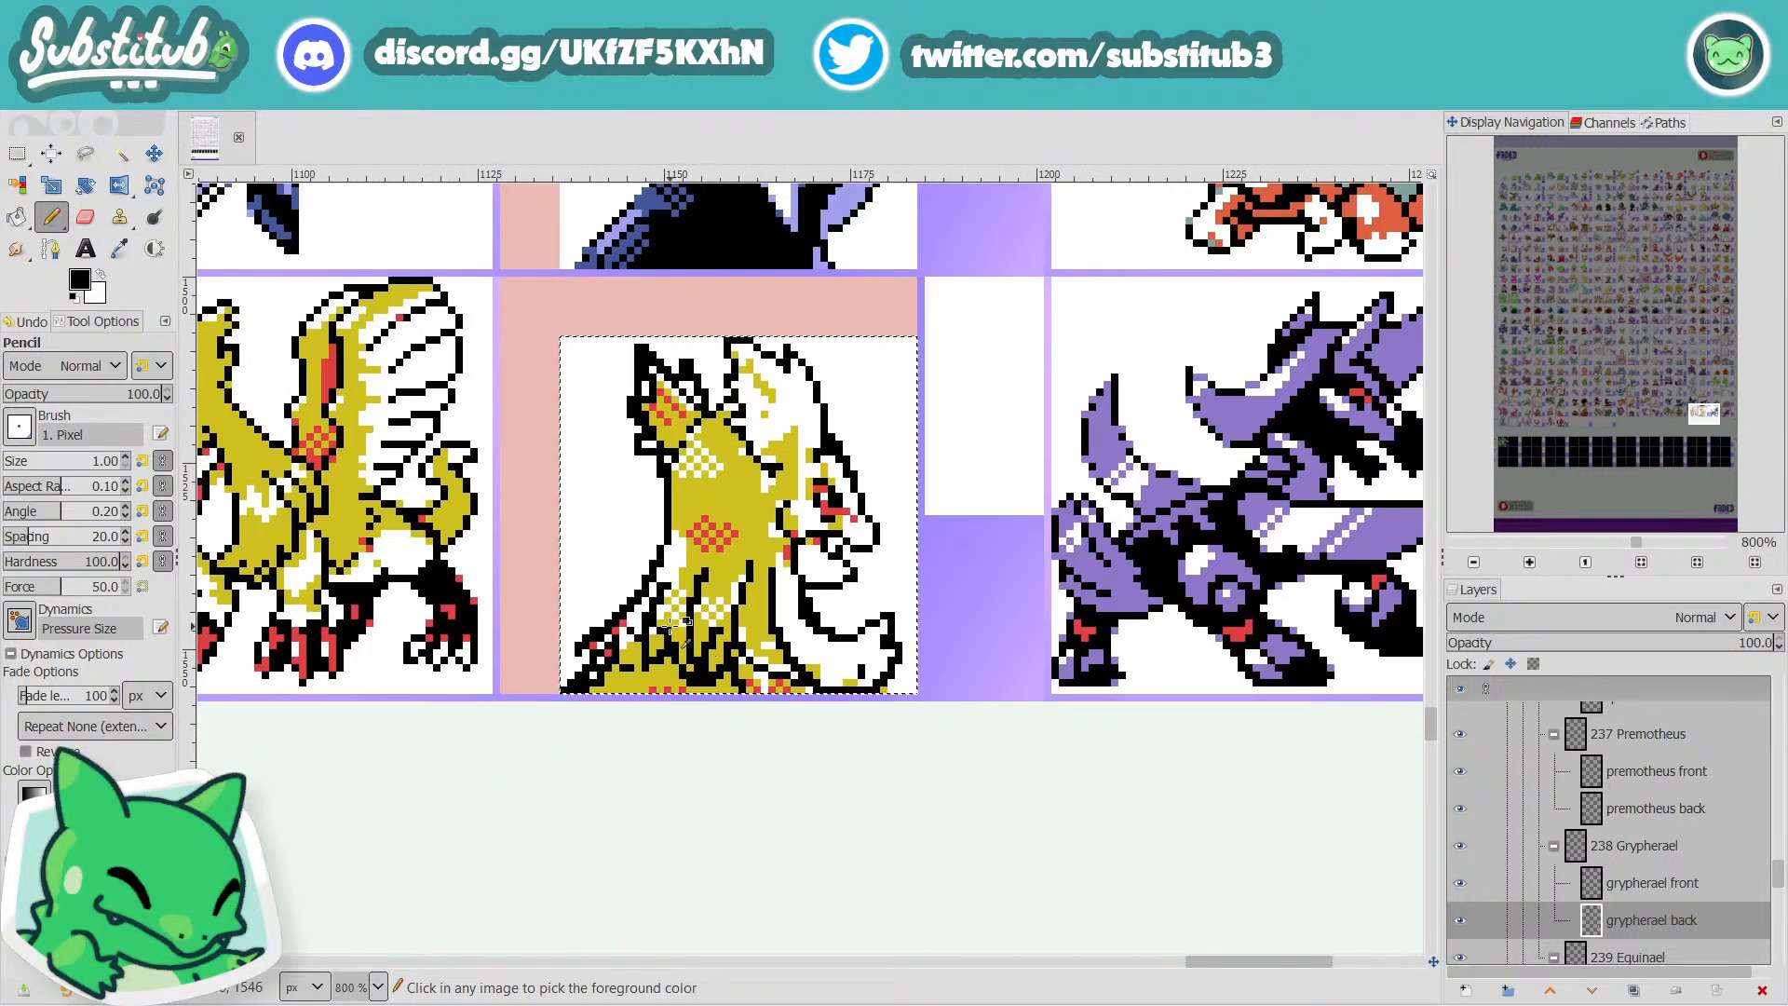
drag(606, 651, 589, 682)
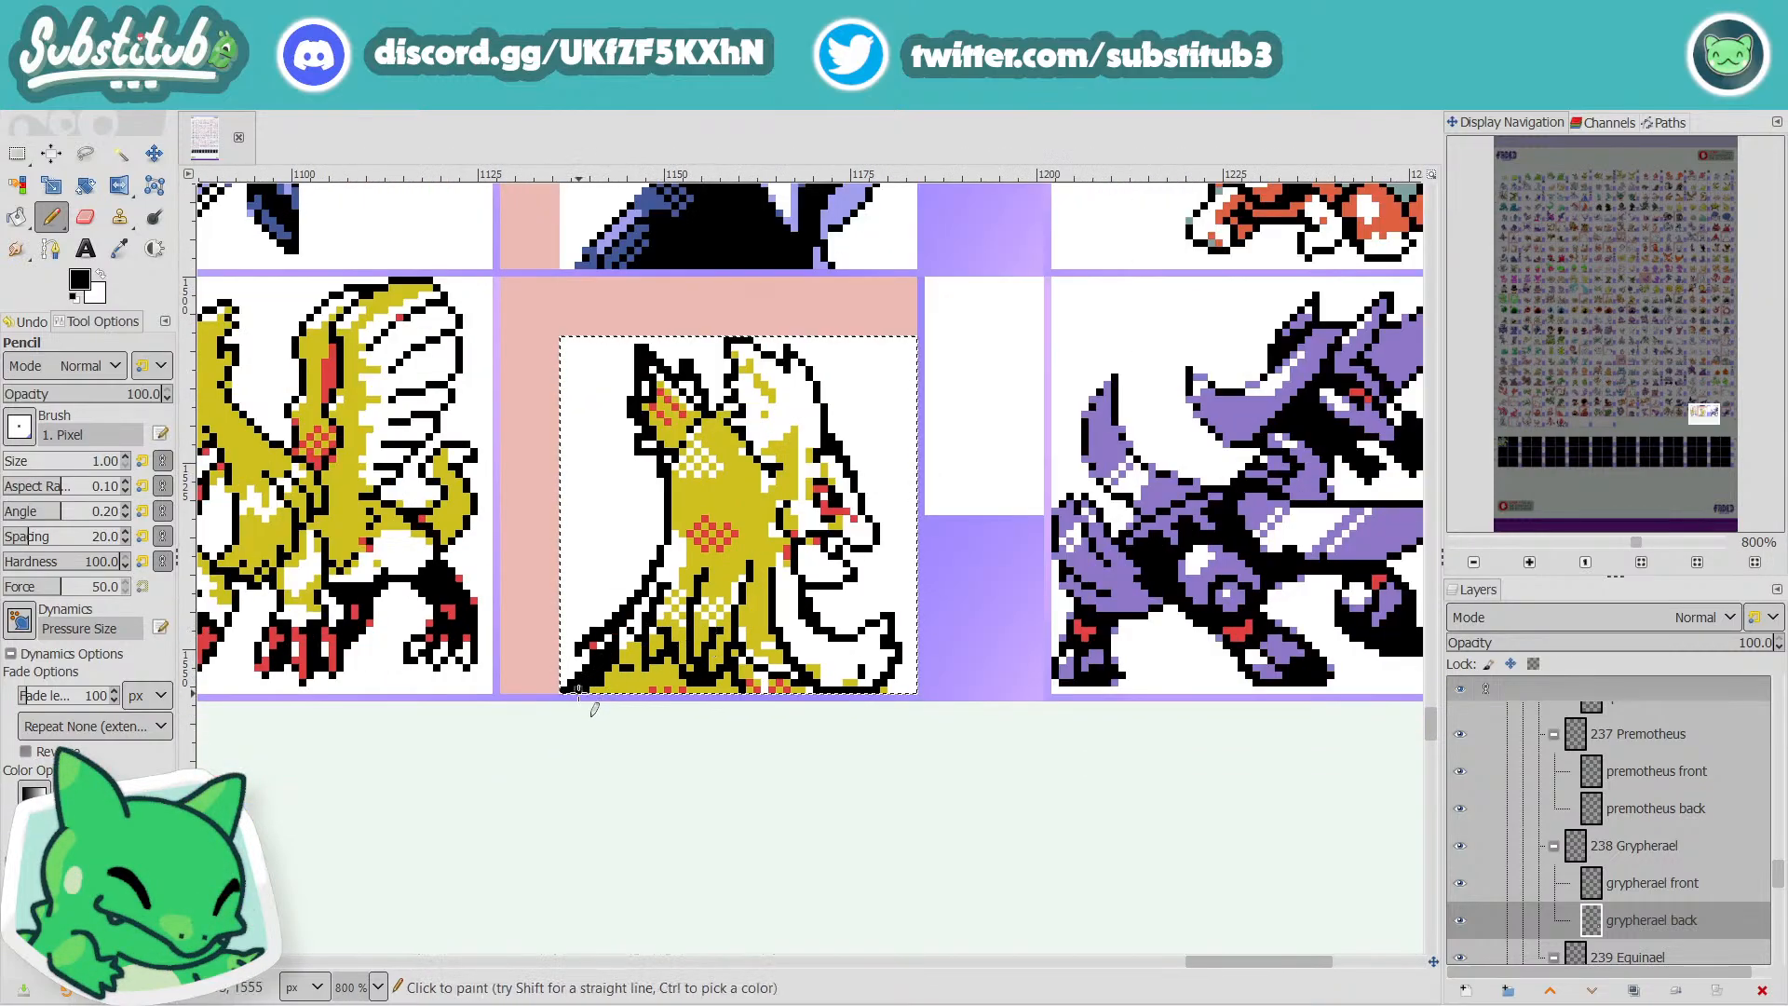
scroll(771, 730, down, 2)
key(ctrl+s)
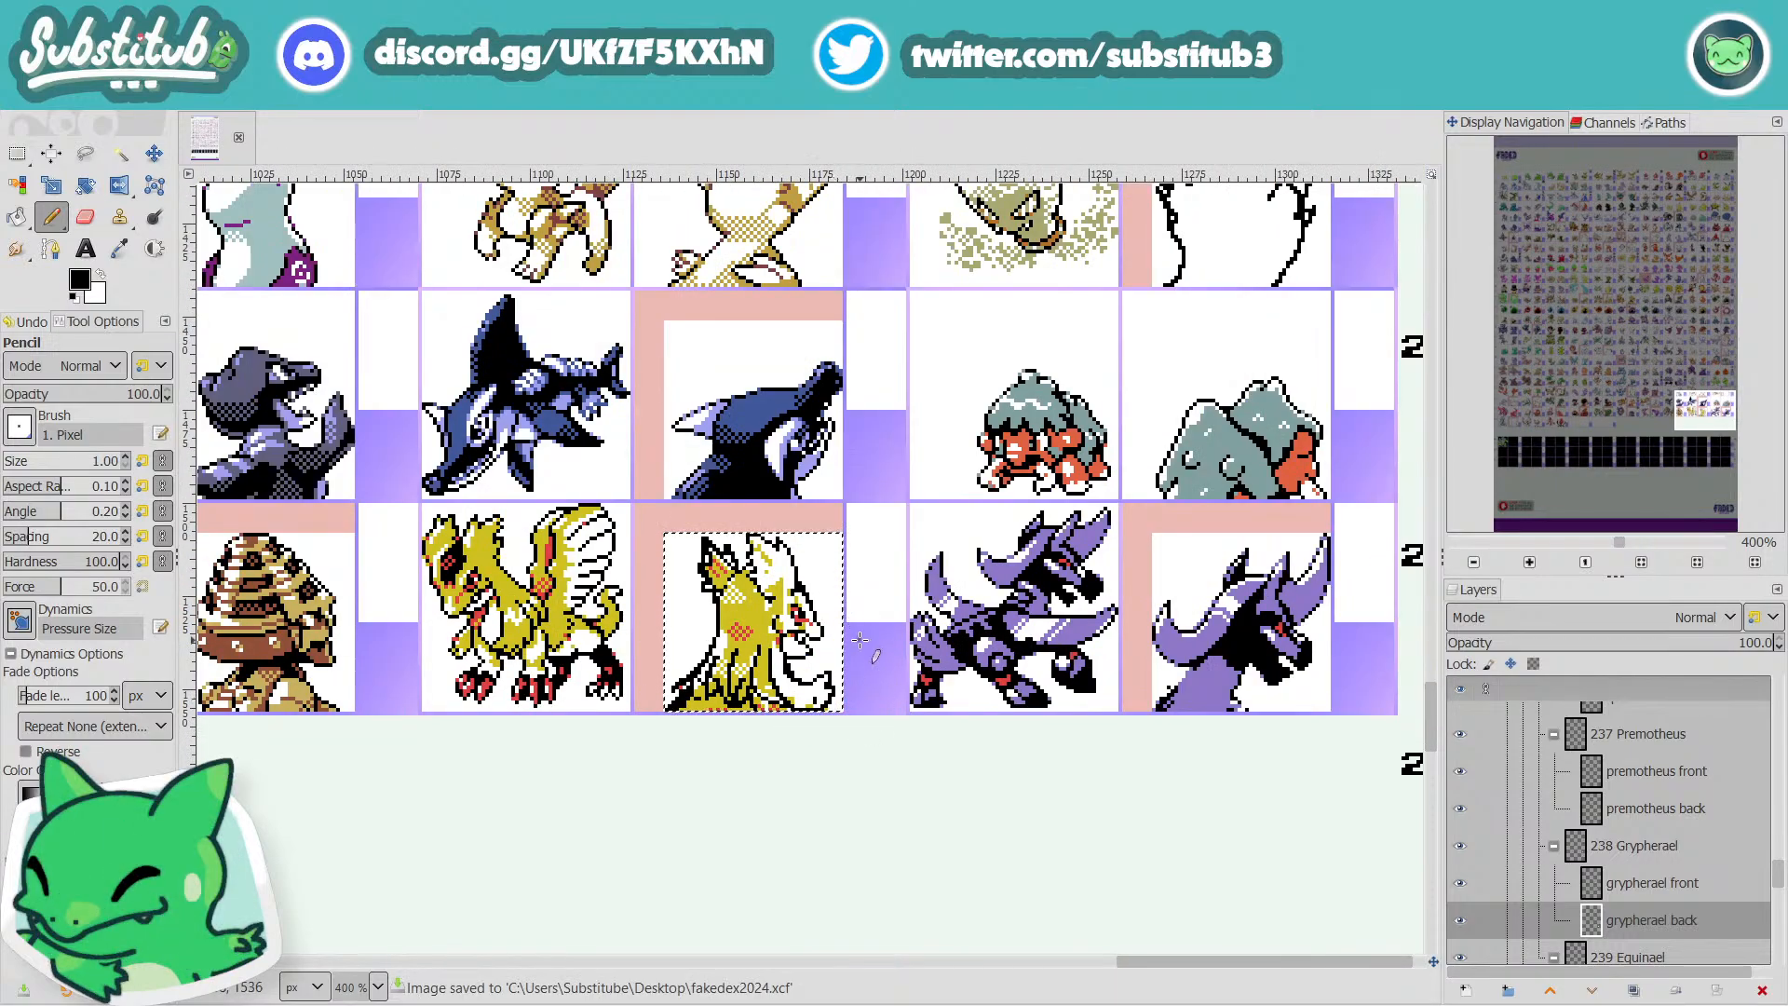
Examine the whole grypherael back sprite beside its front sprite and the neighbouring sprites at several magnifications.
scroll(751, 639, up, 2)
scroll(603, 567, down, 1)
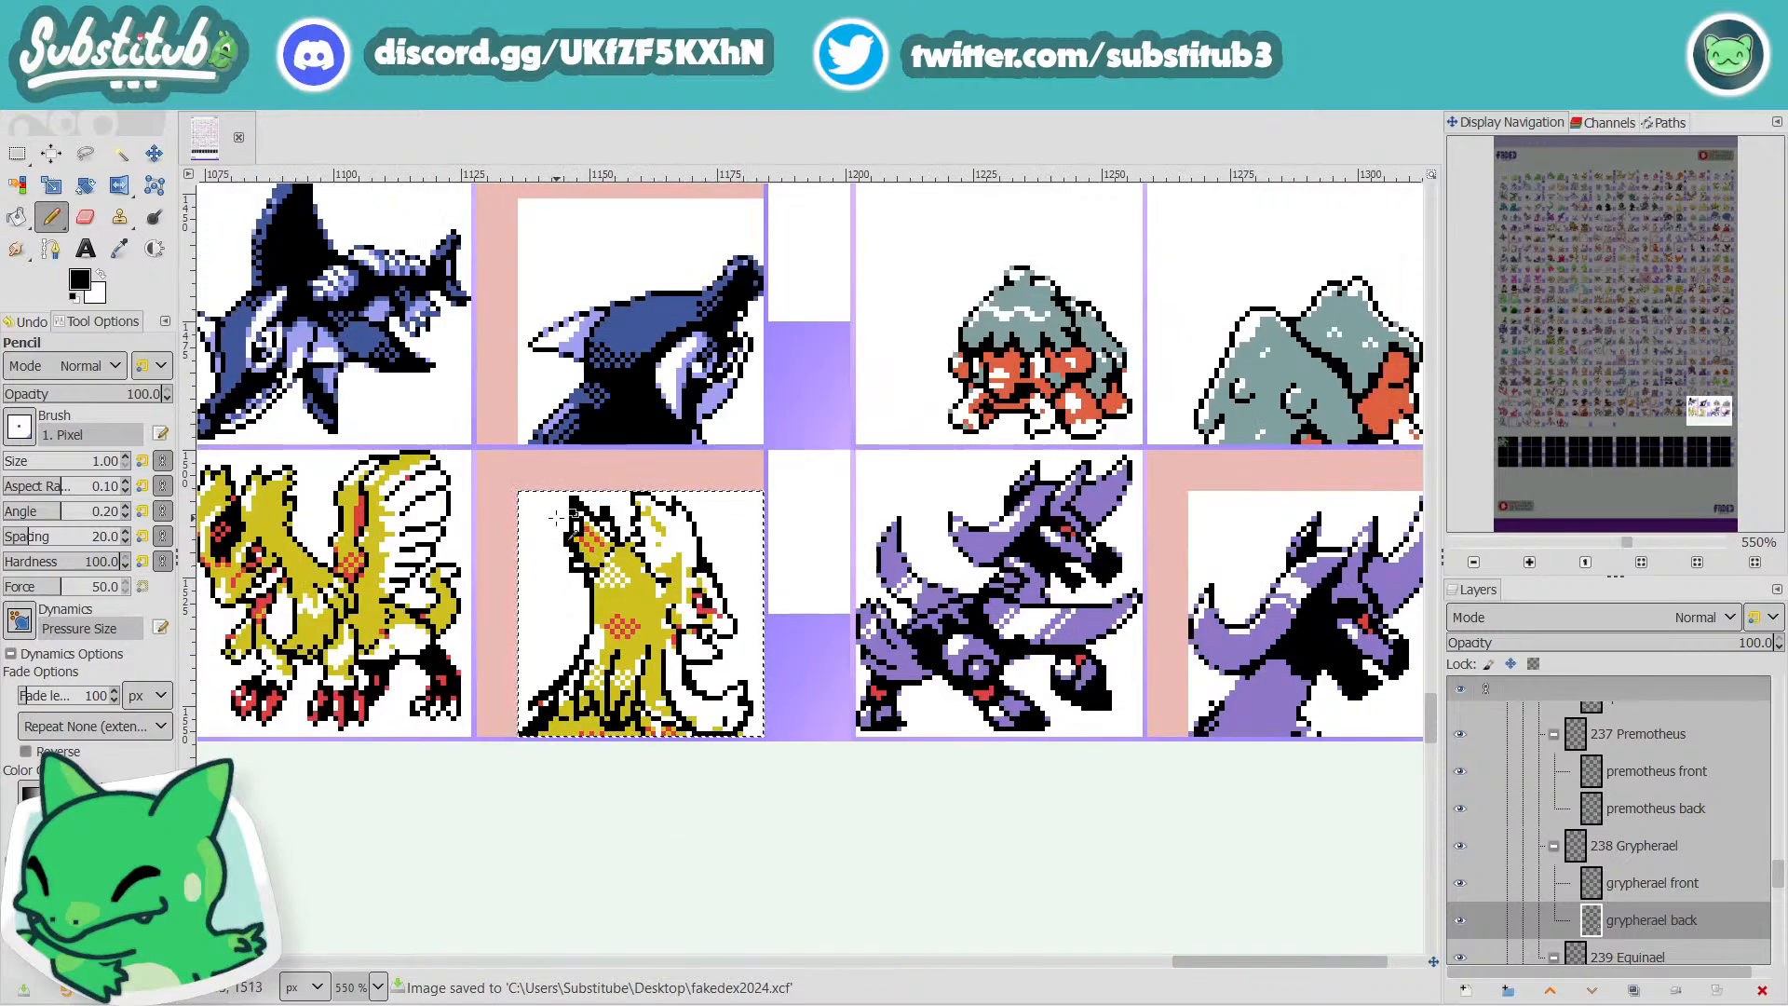
scroll(556, 517, up, 1)
scroll(549, 515, down, 2)
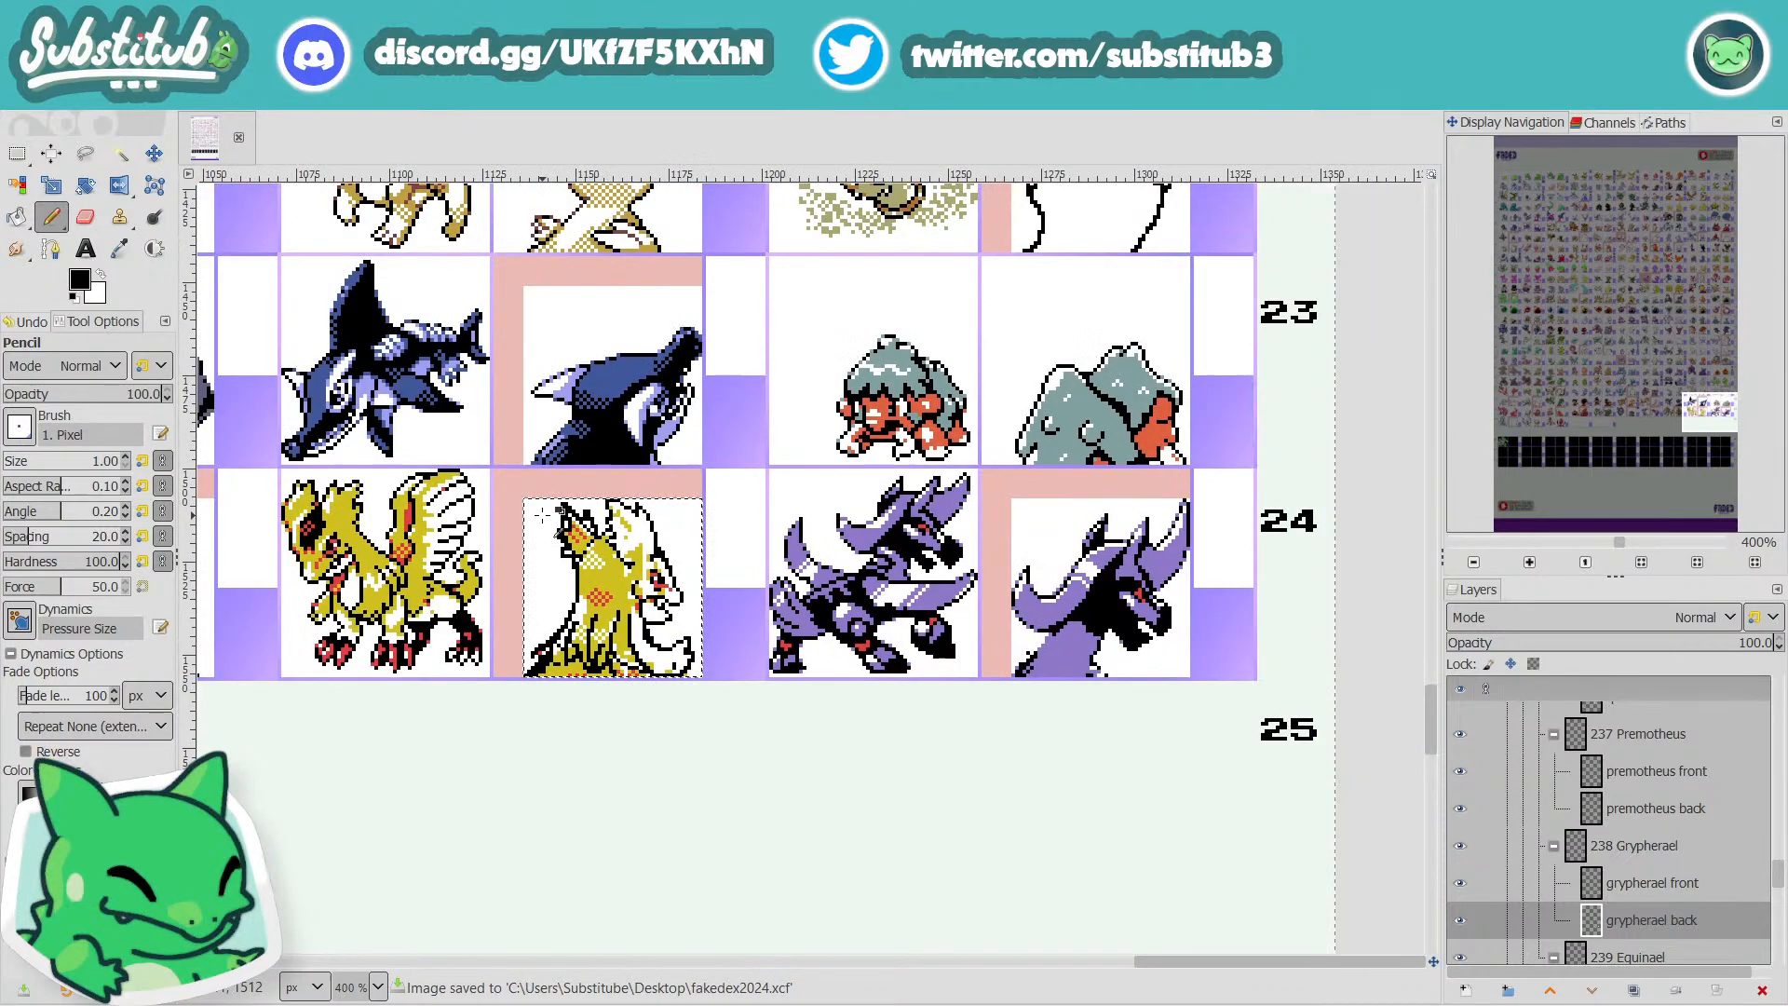
scroll(543, 515, up, 2)
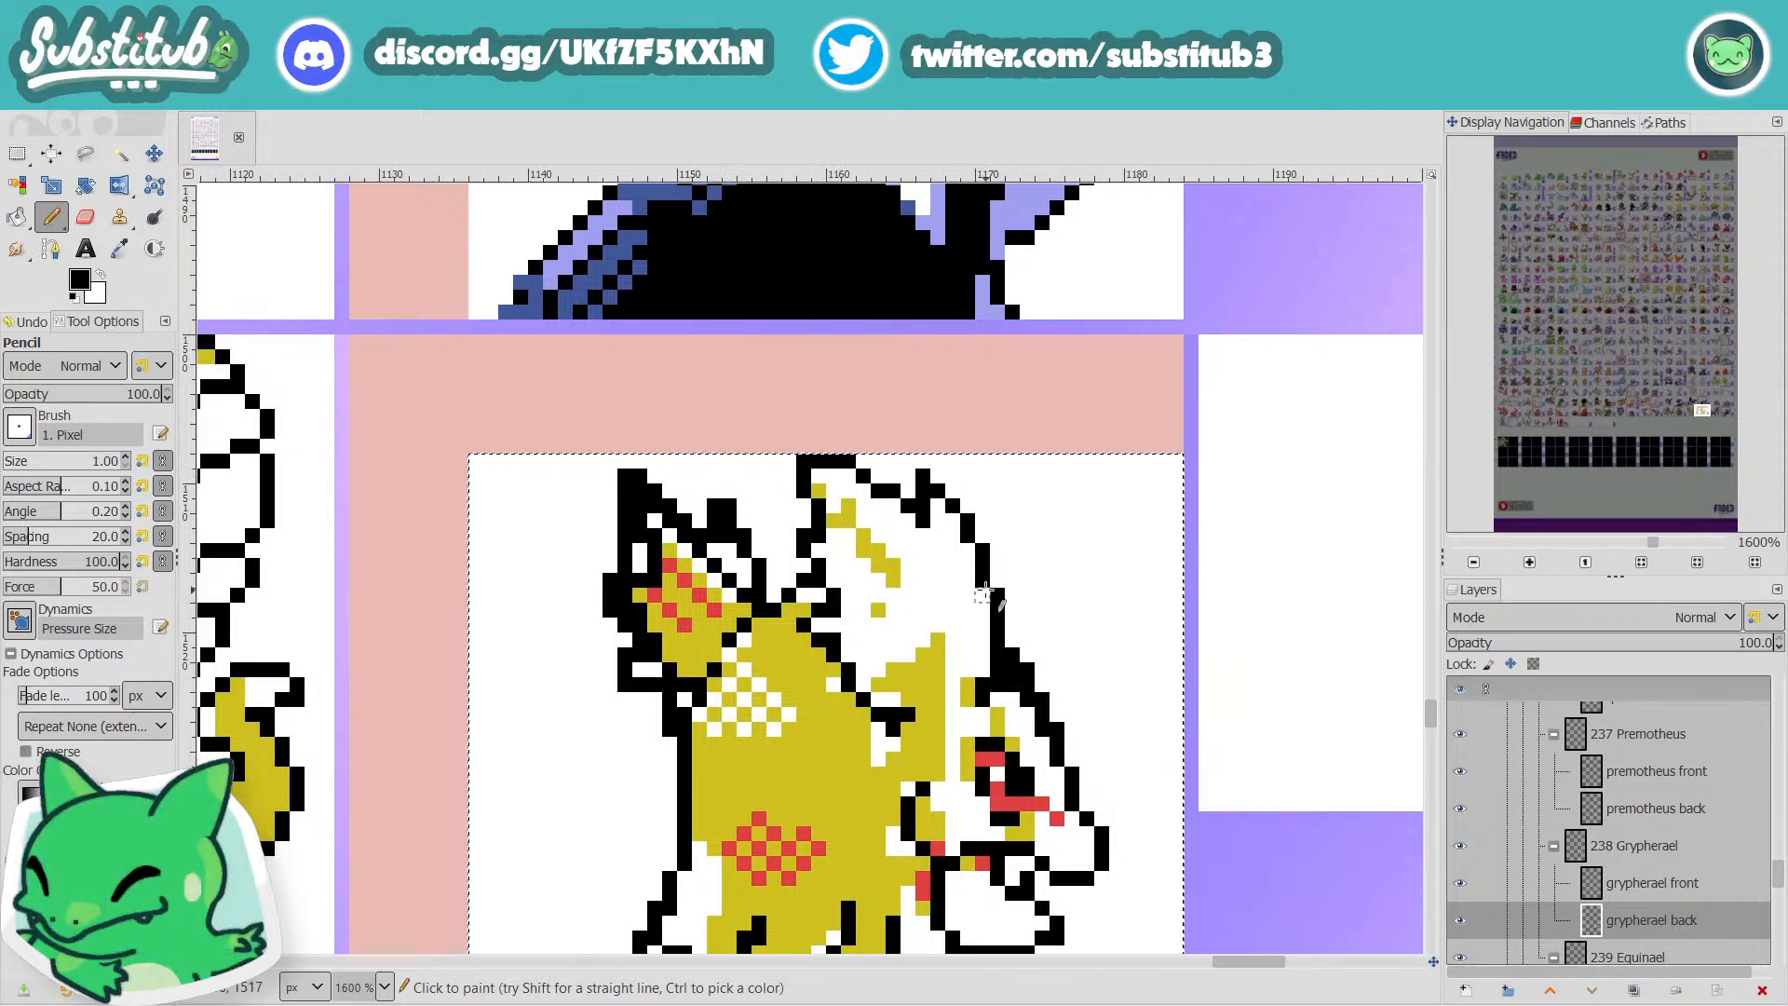
scroll(985, 594, down, 3)
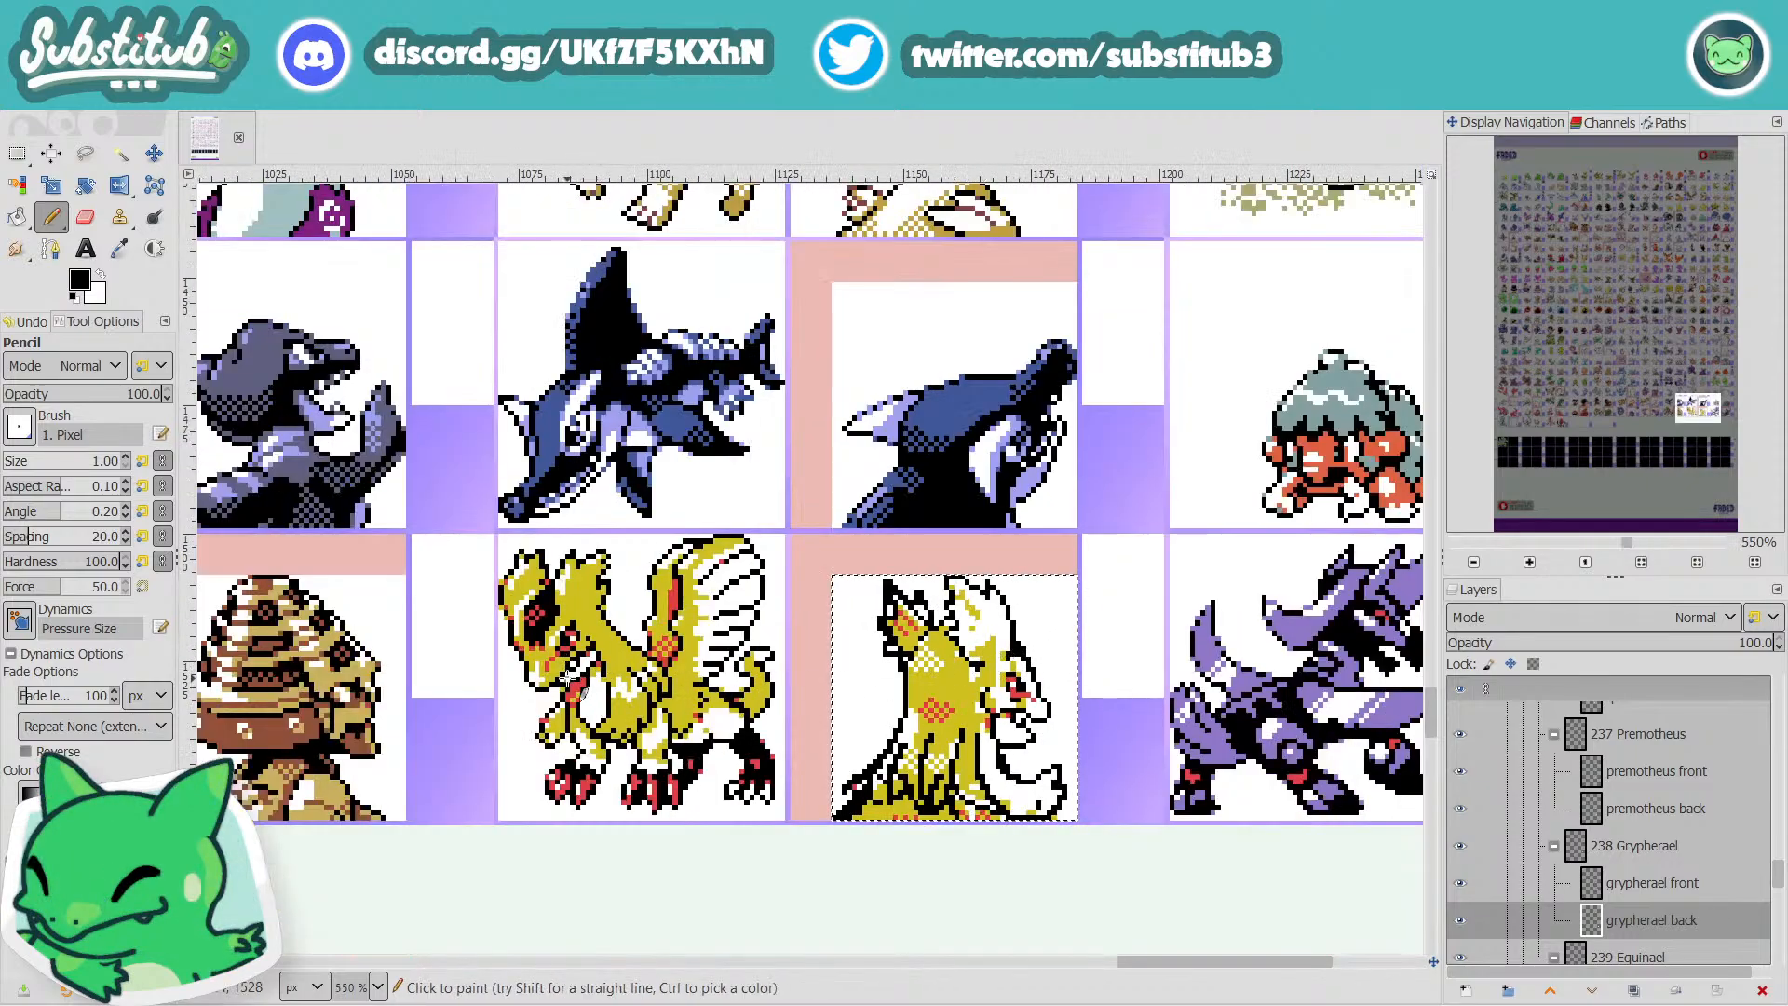
scroll(1022, 761, up, 2)
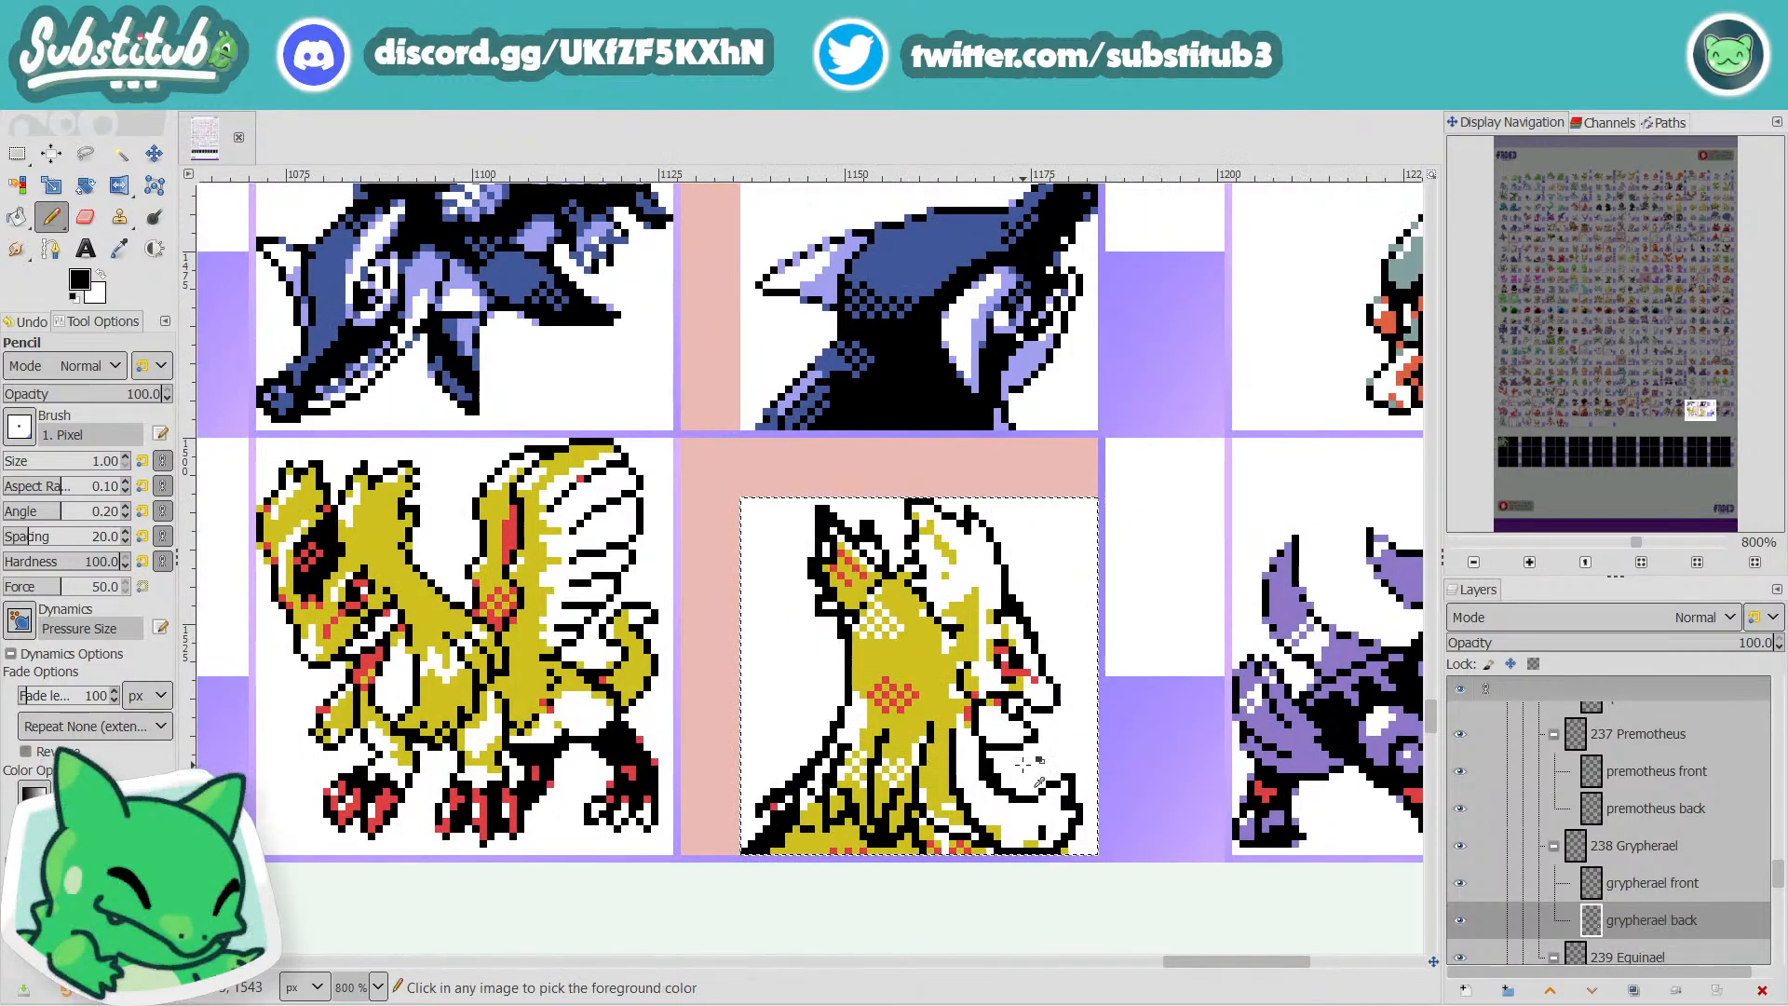
Refine the mouth line and lower jaw of the near head with single white and black pixels.
scroll(1023, 762, up, 2)
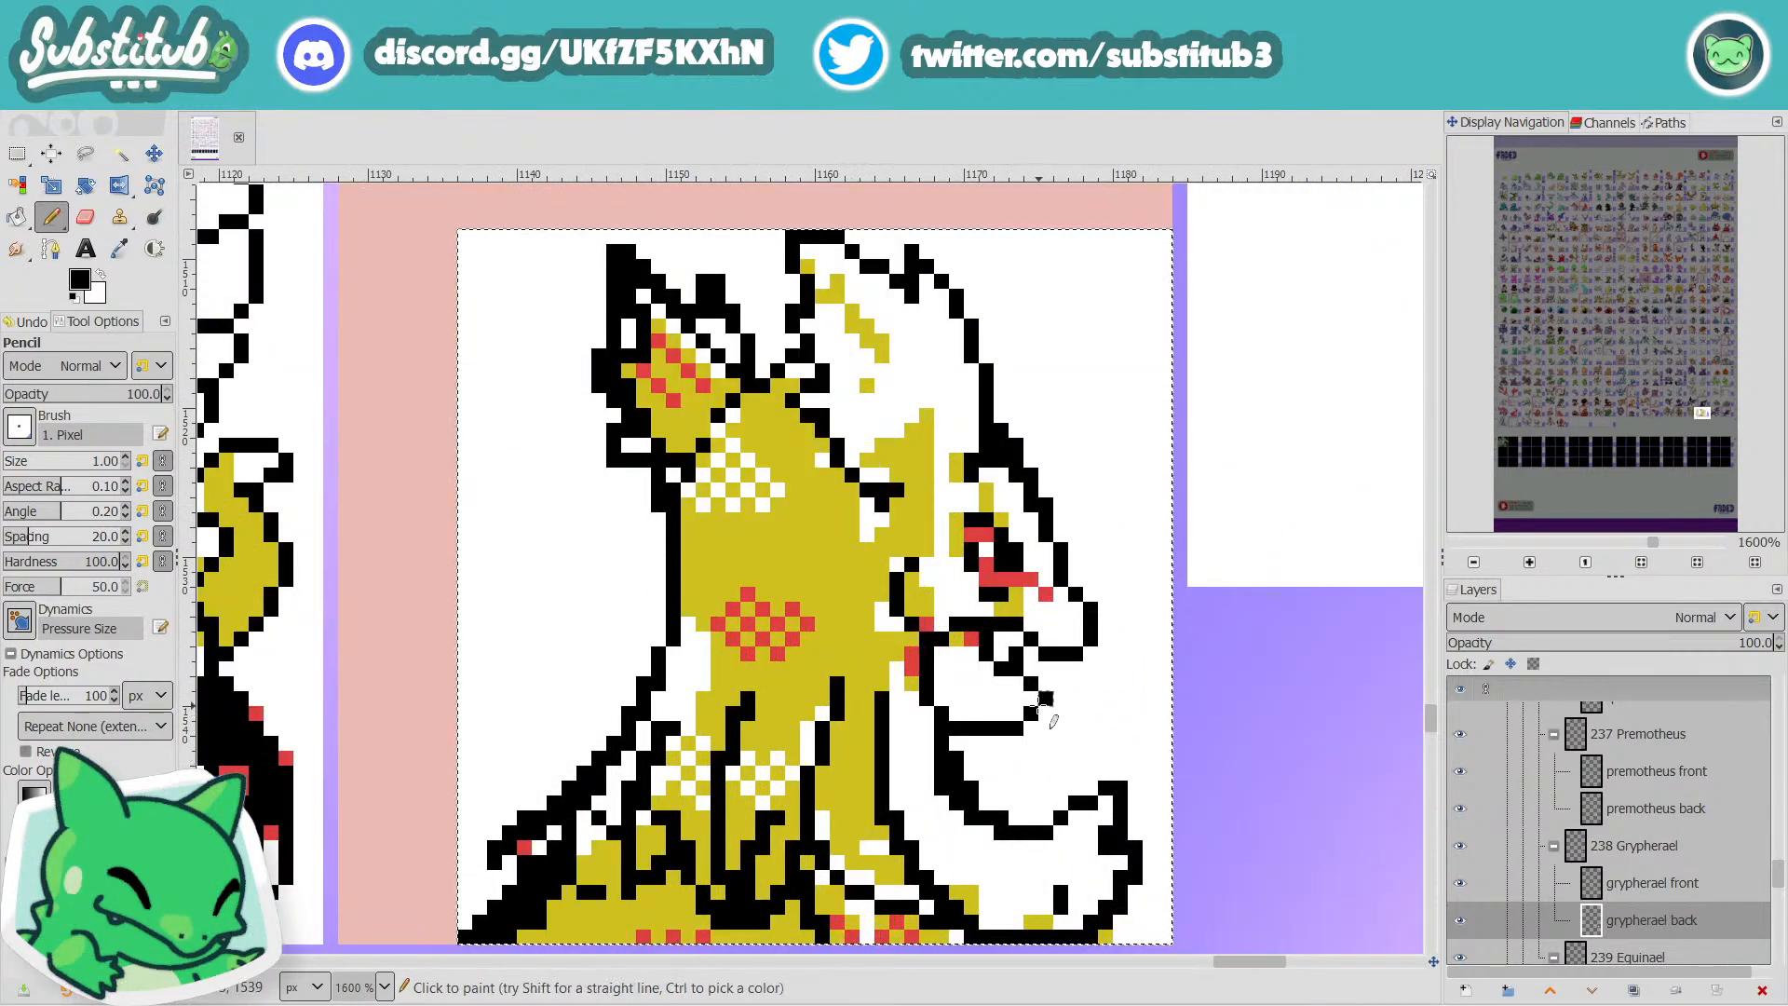
key(x)
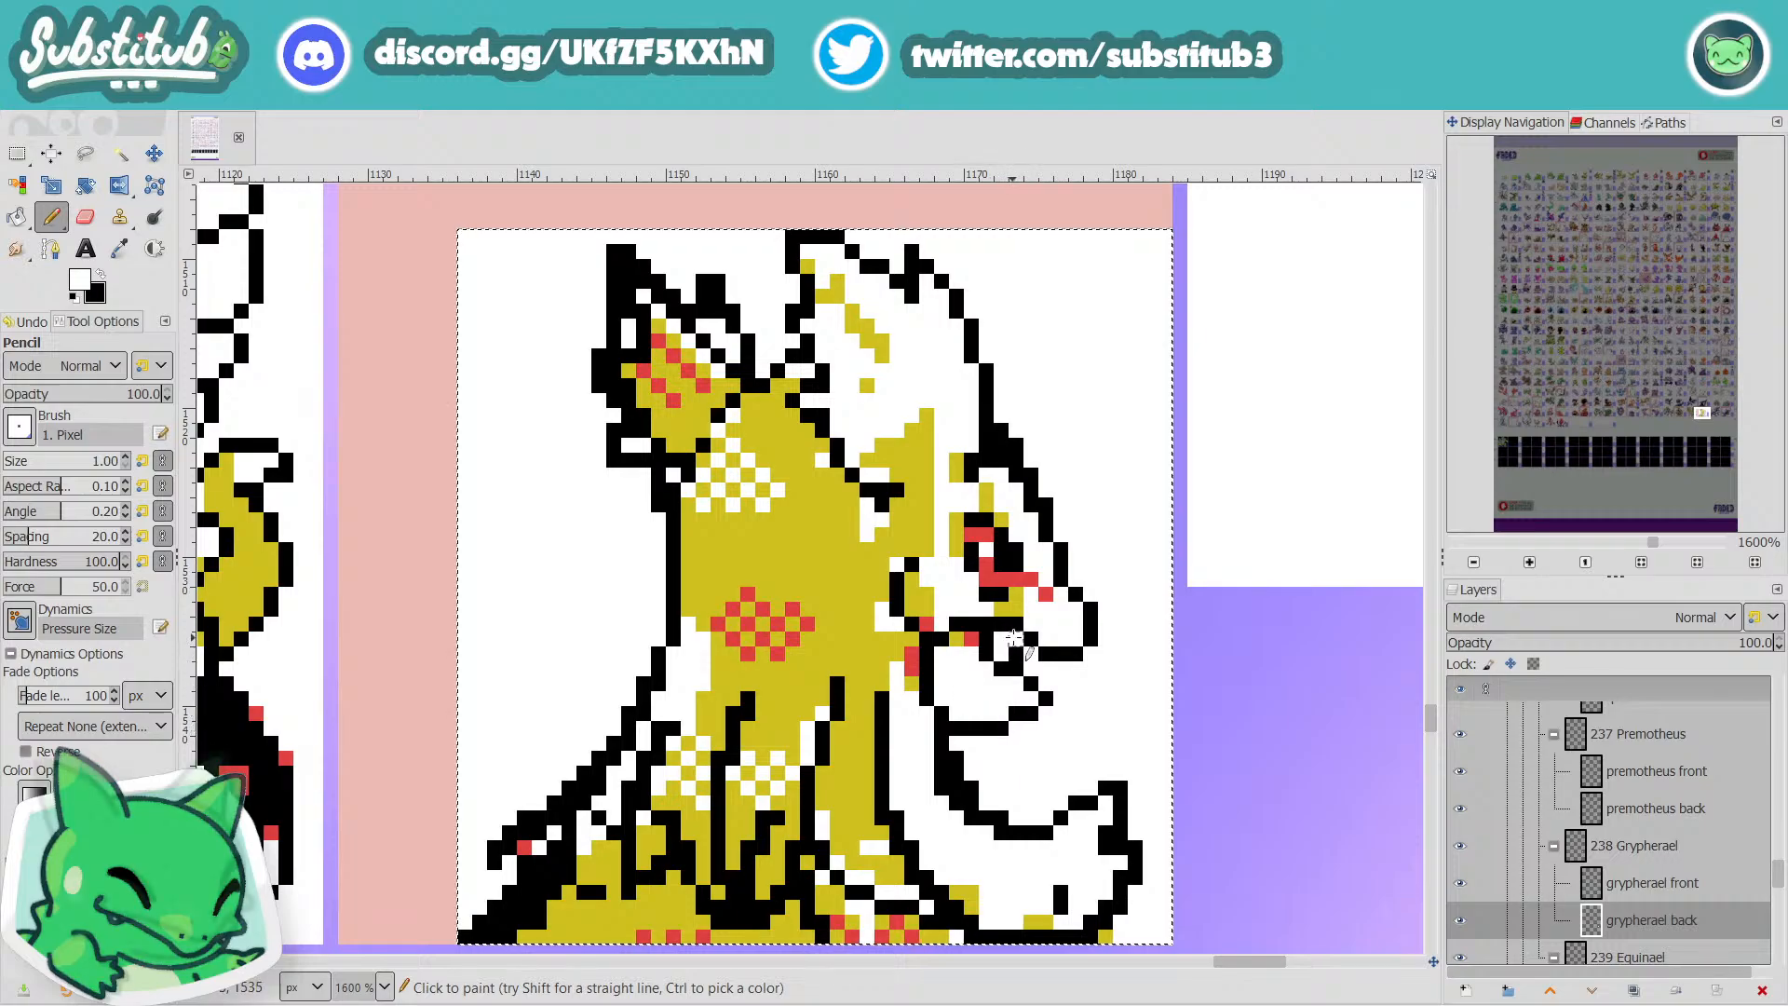
scroll(1013, 639, down, 2)
scroll(1020, 634, up, 2)
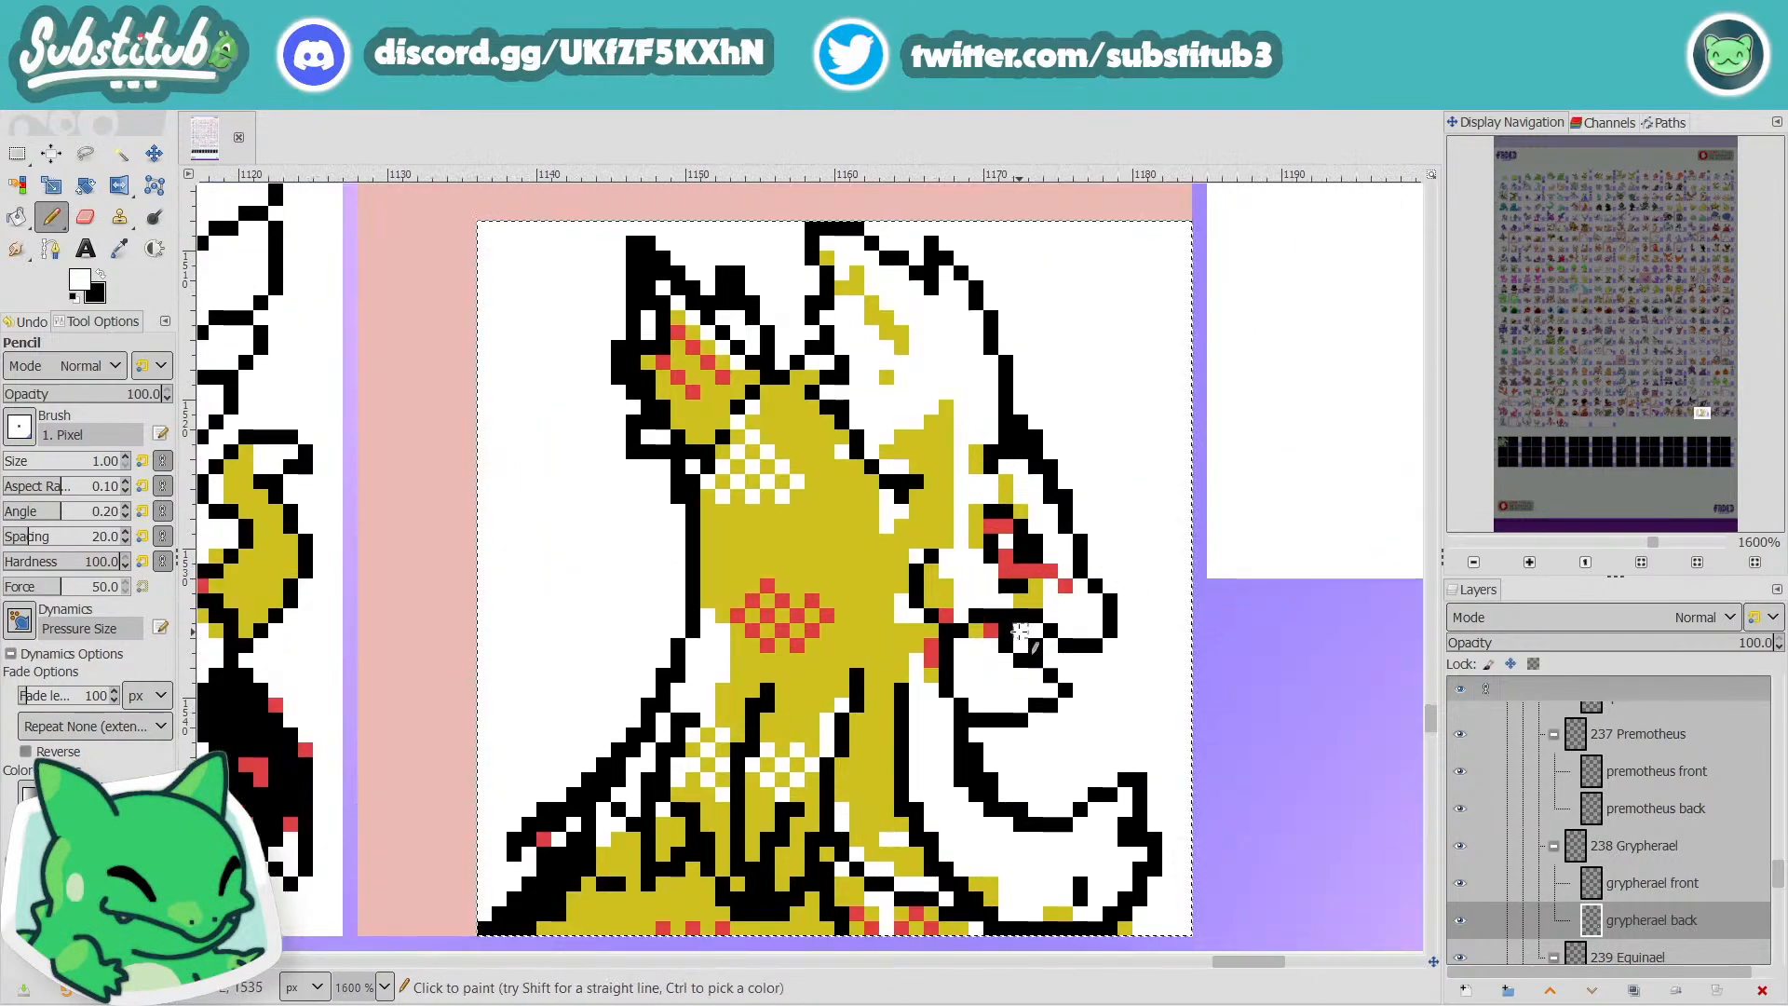
key(x)
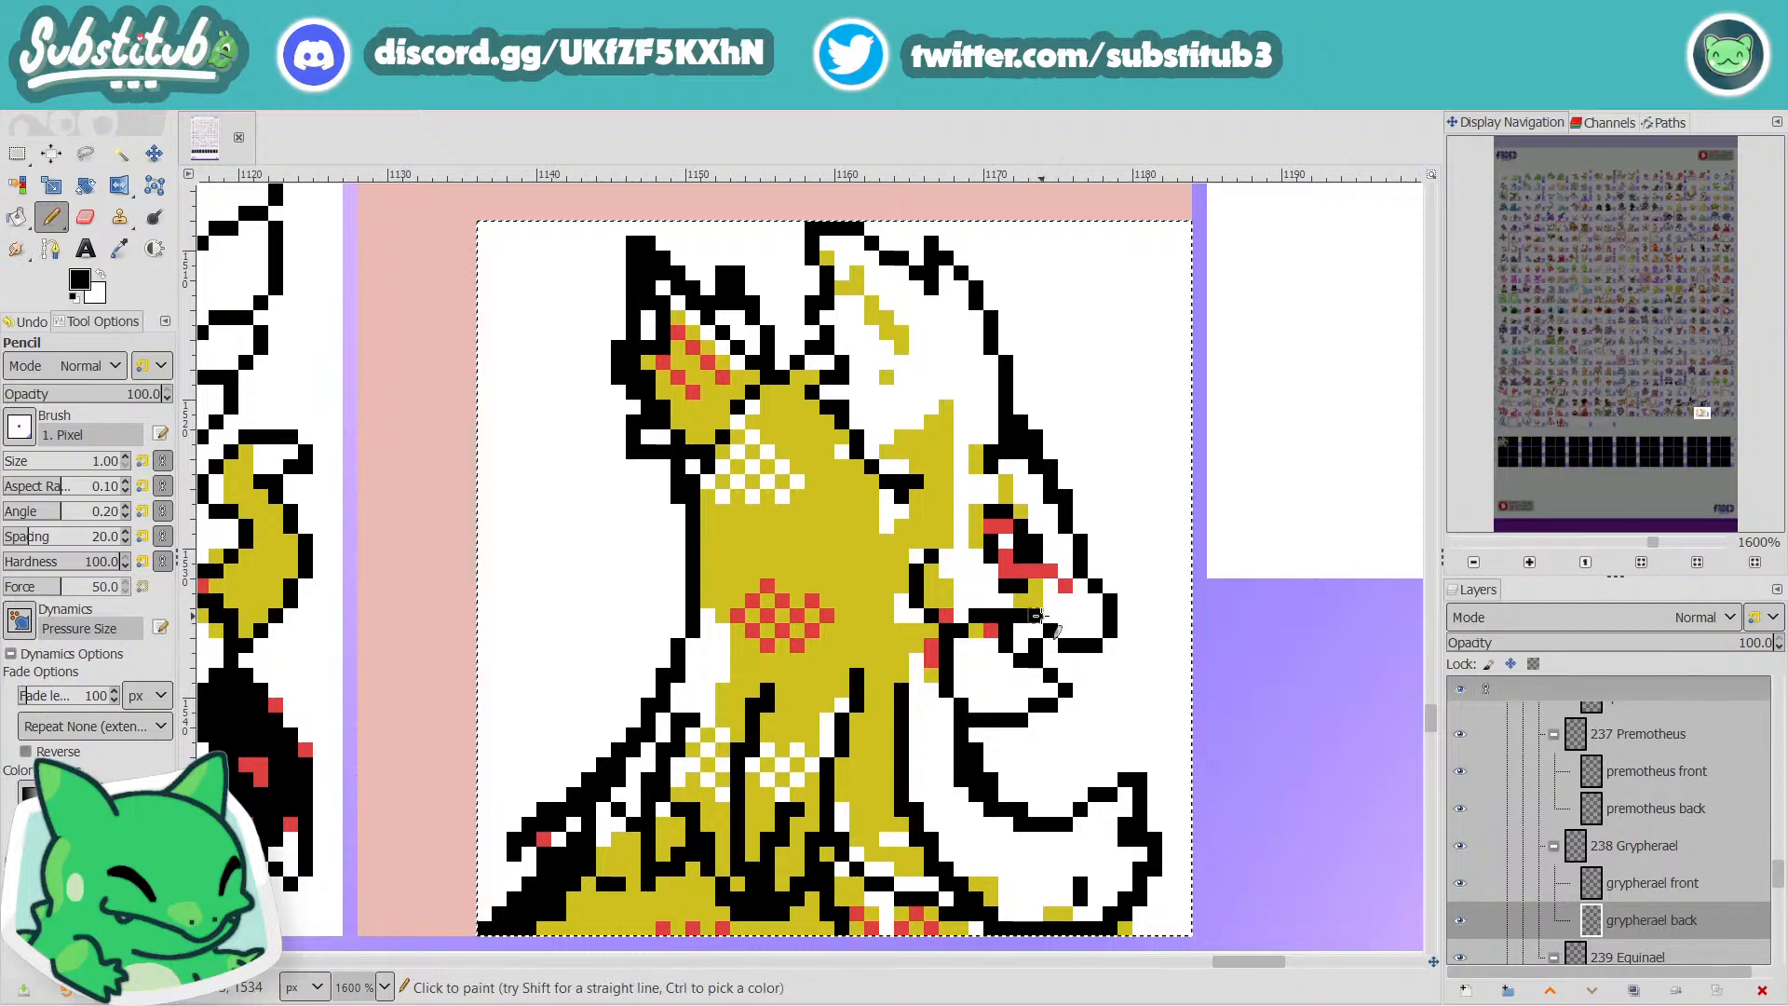
scroll(1078, 687, down, 3)
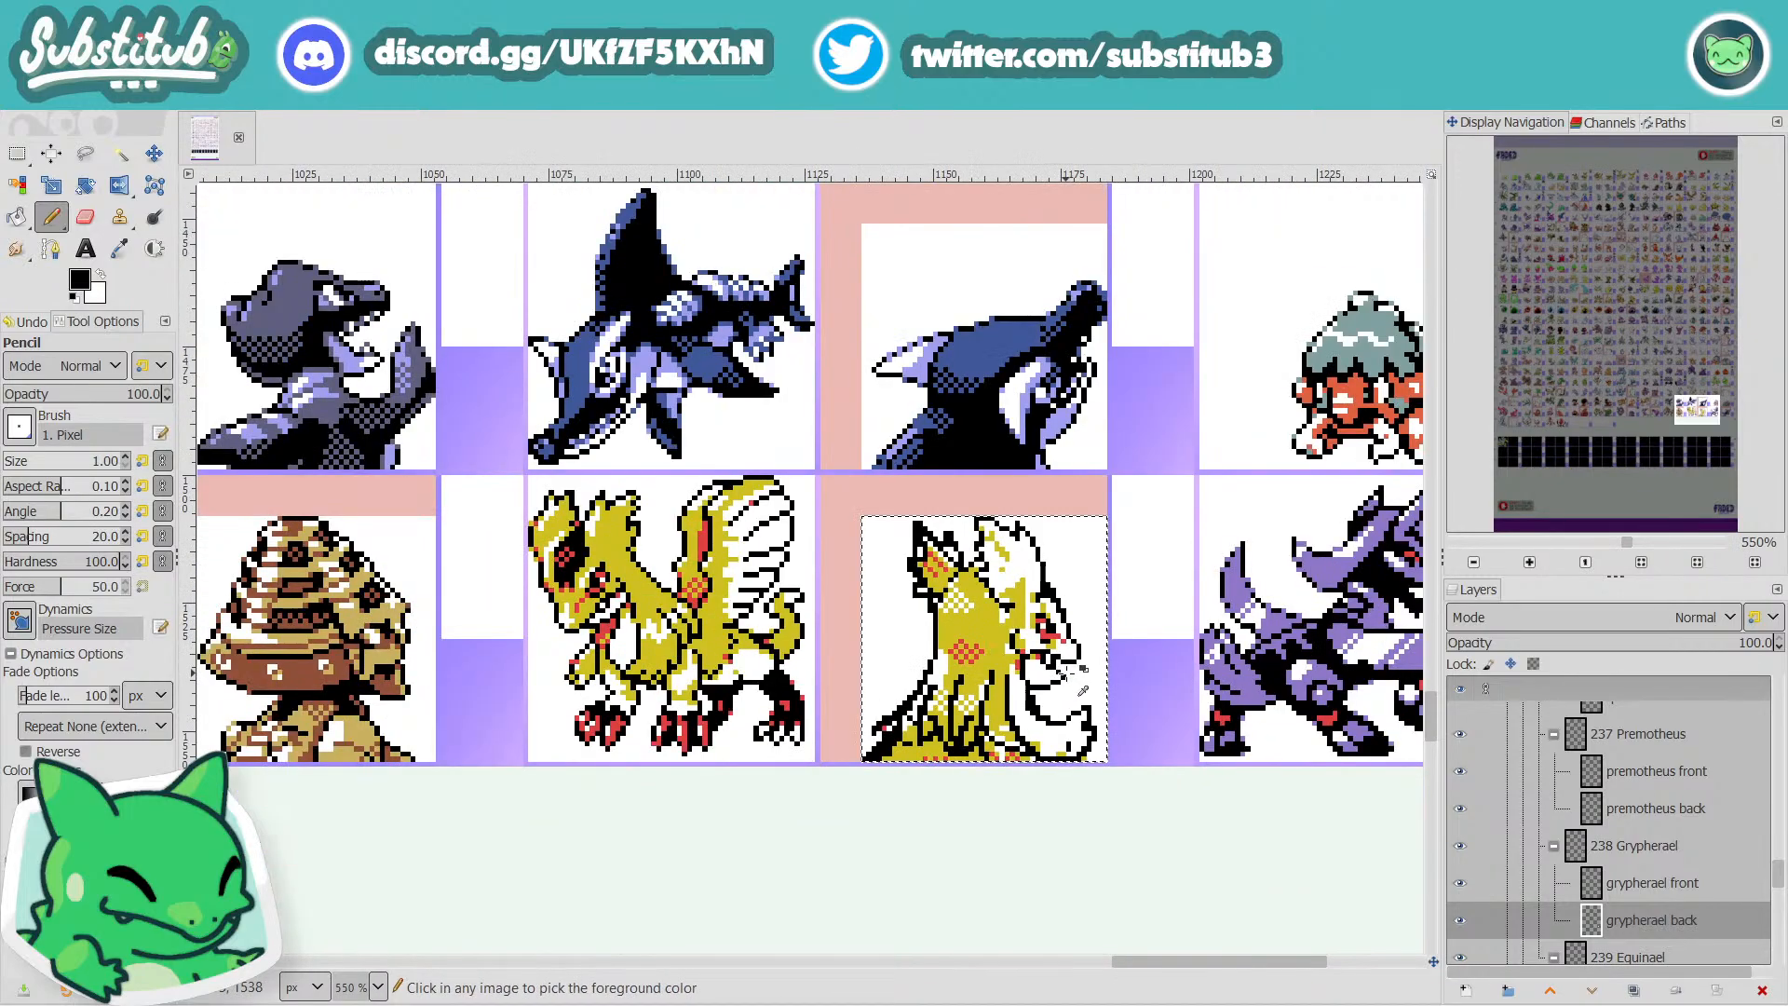
scroll(1038, 666, up, 3)
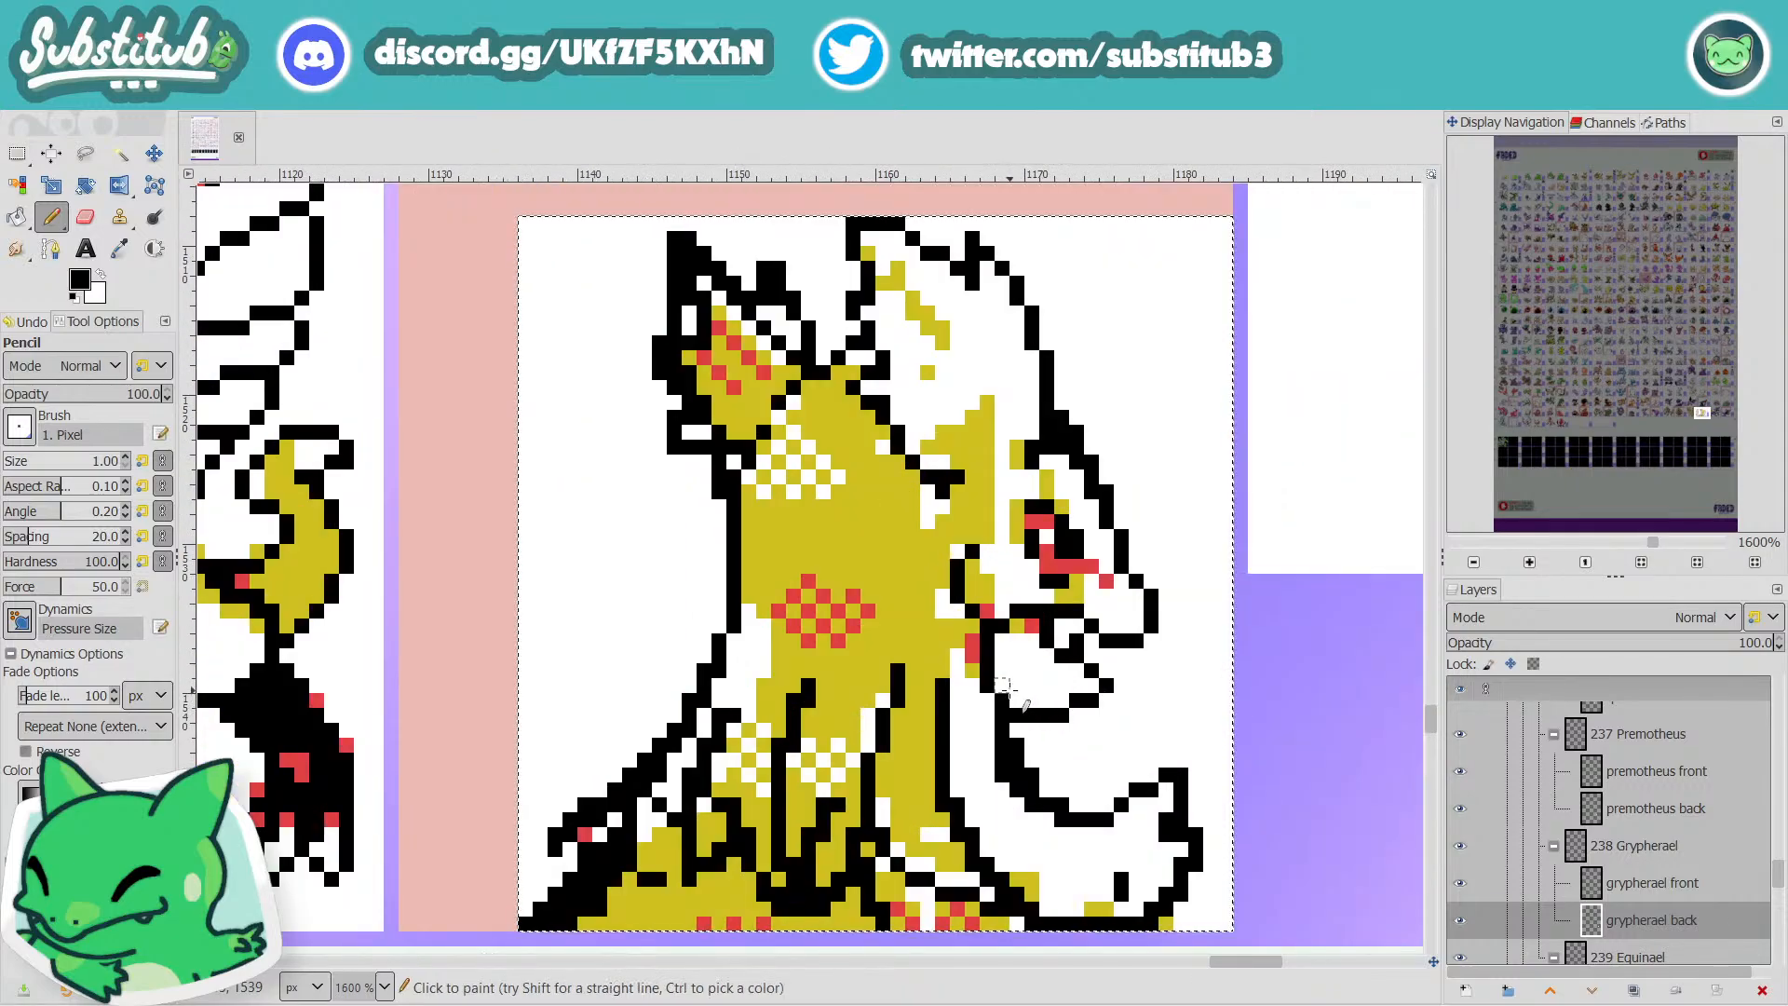
scroll(1004, 687, down, 2)
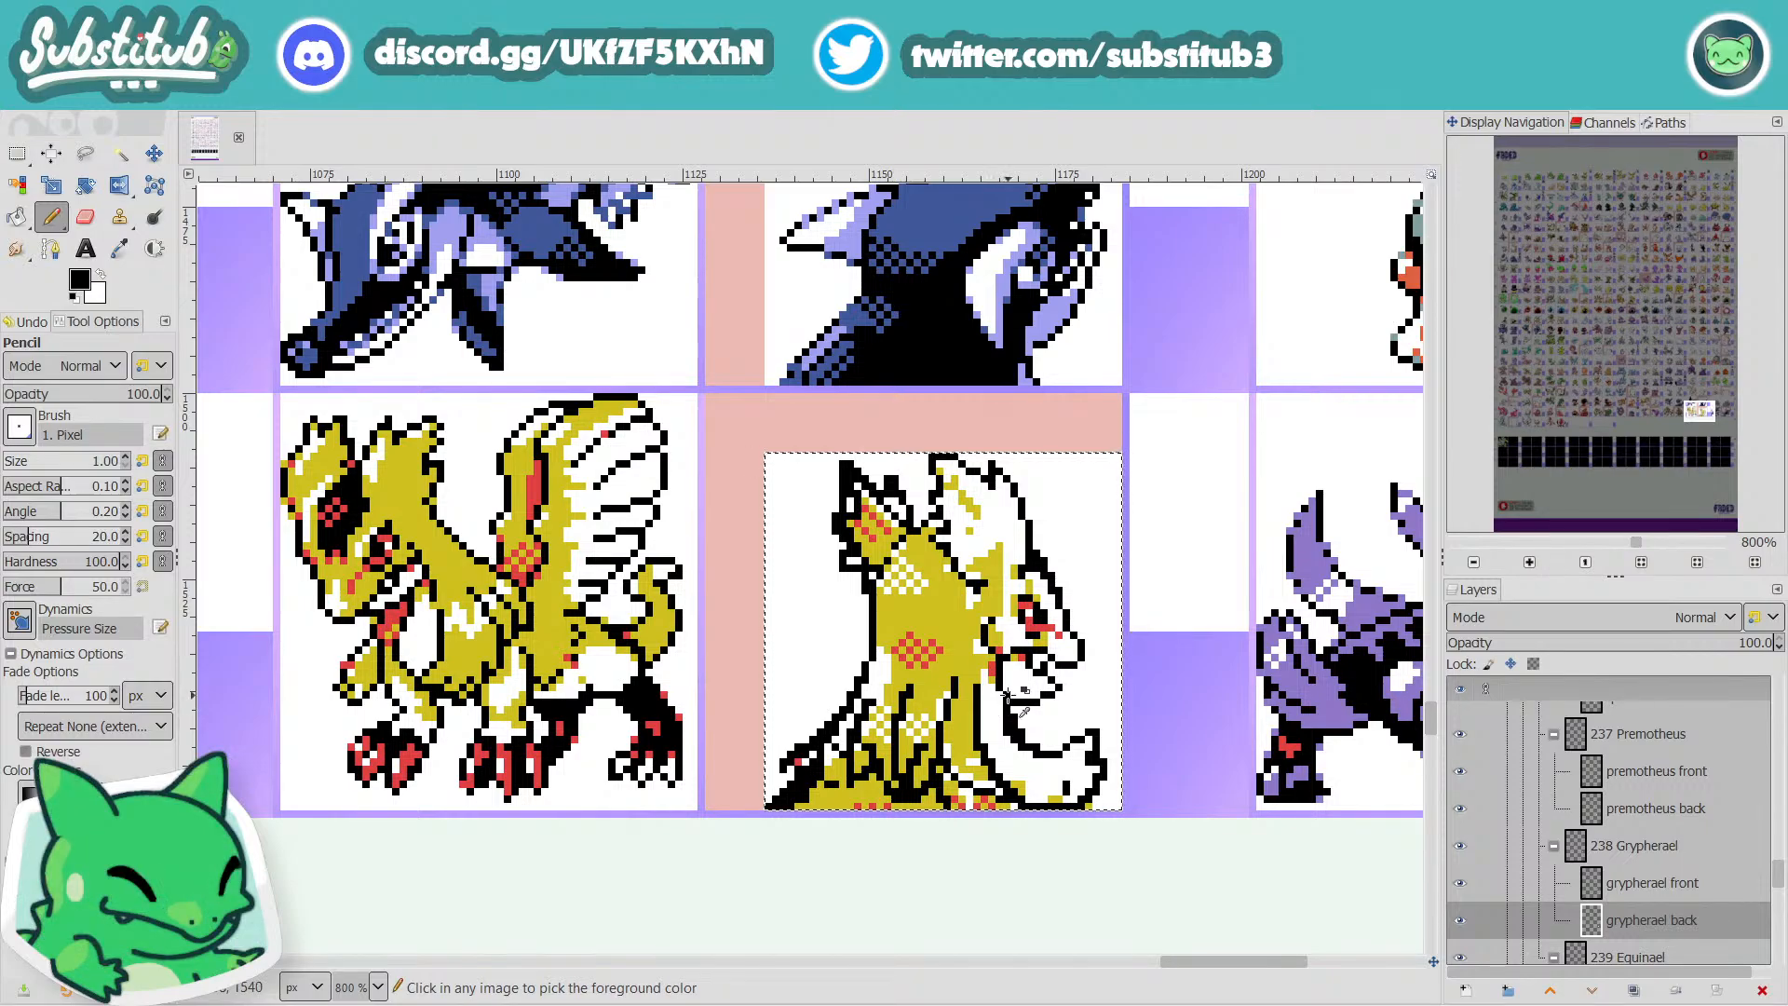
scroll(1010, 693, up, 2)
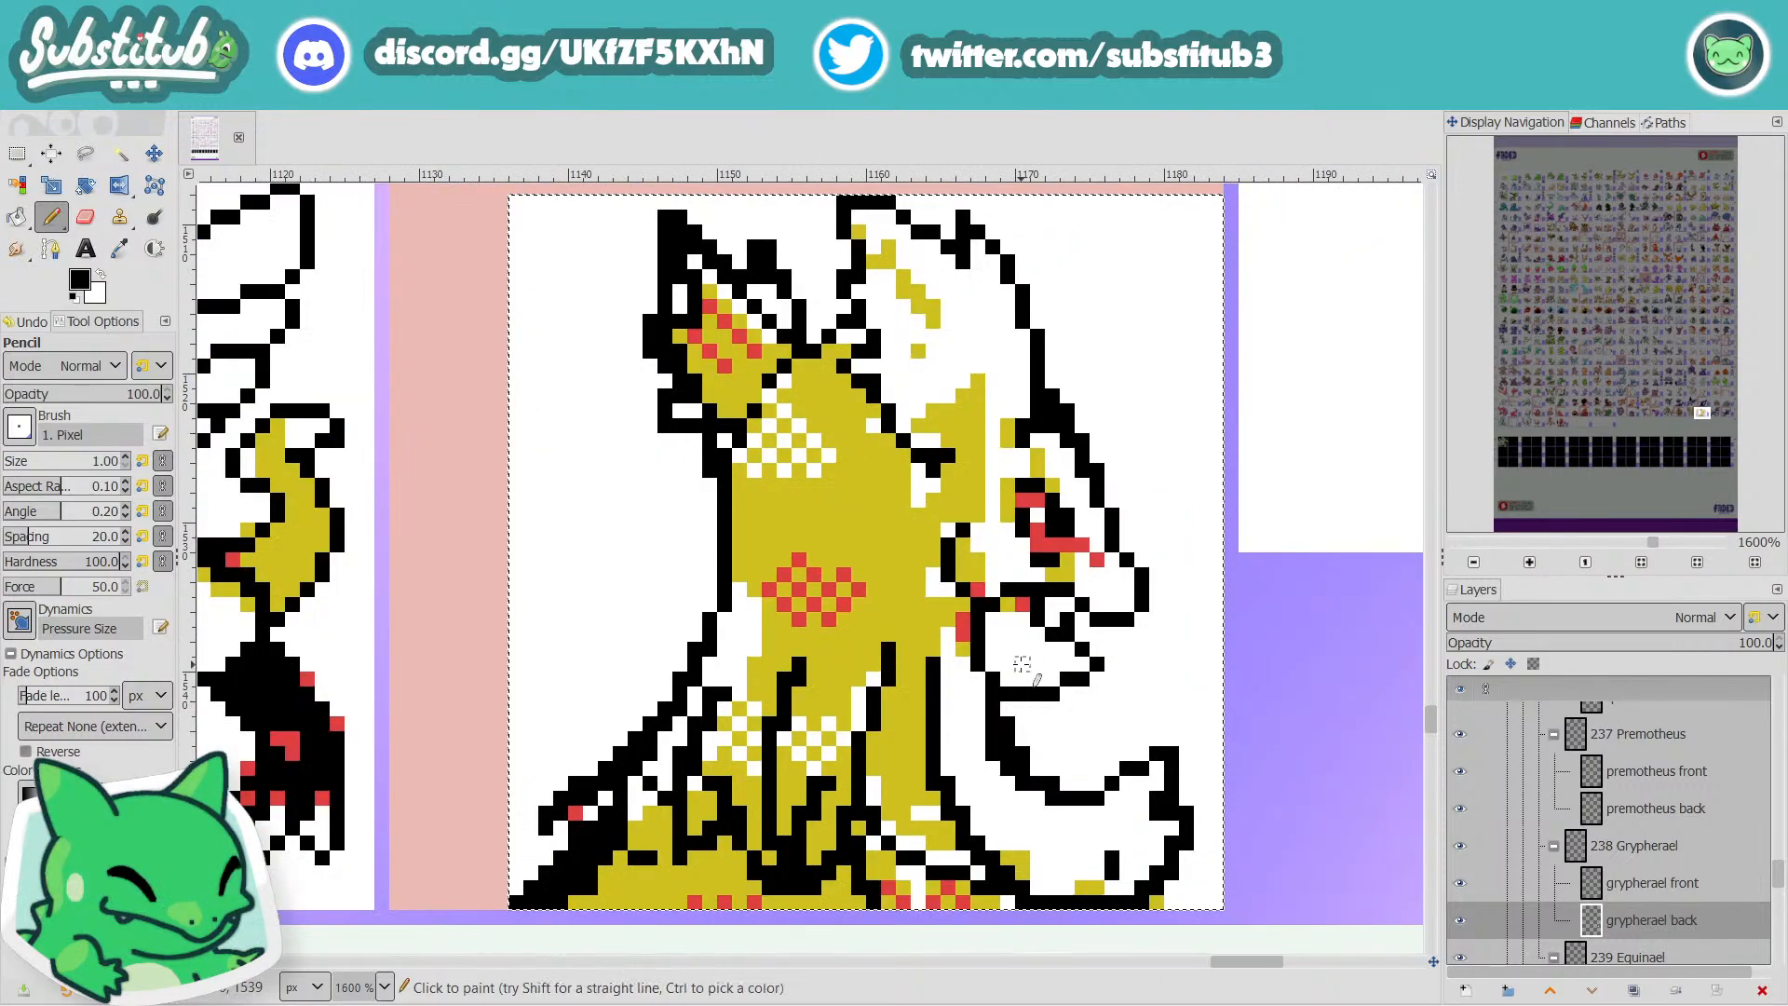
Pick the neck's yellow and shade the long fur lock below the near head's jaw down to its curled tip, then save.
click(119, 248)
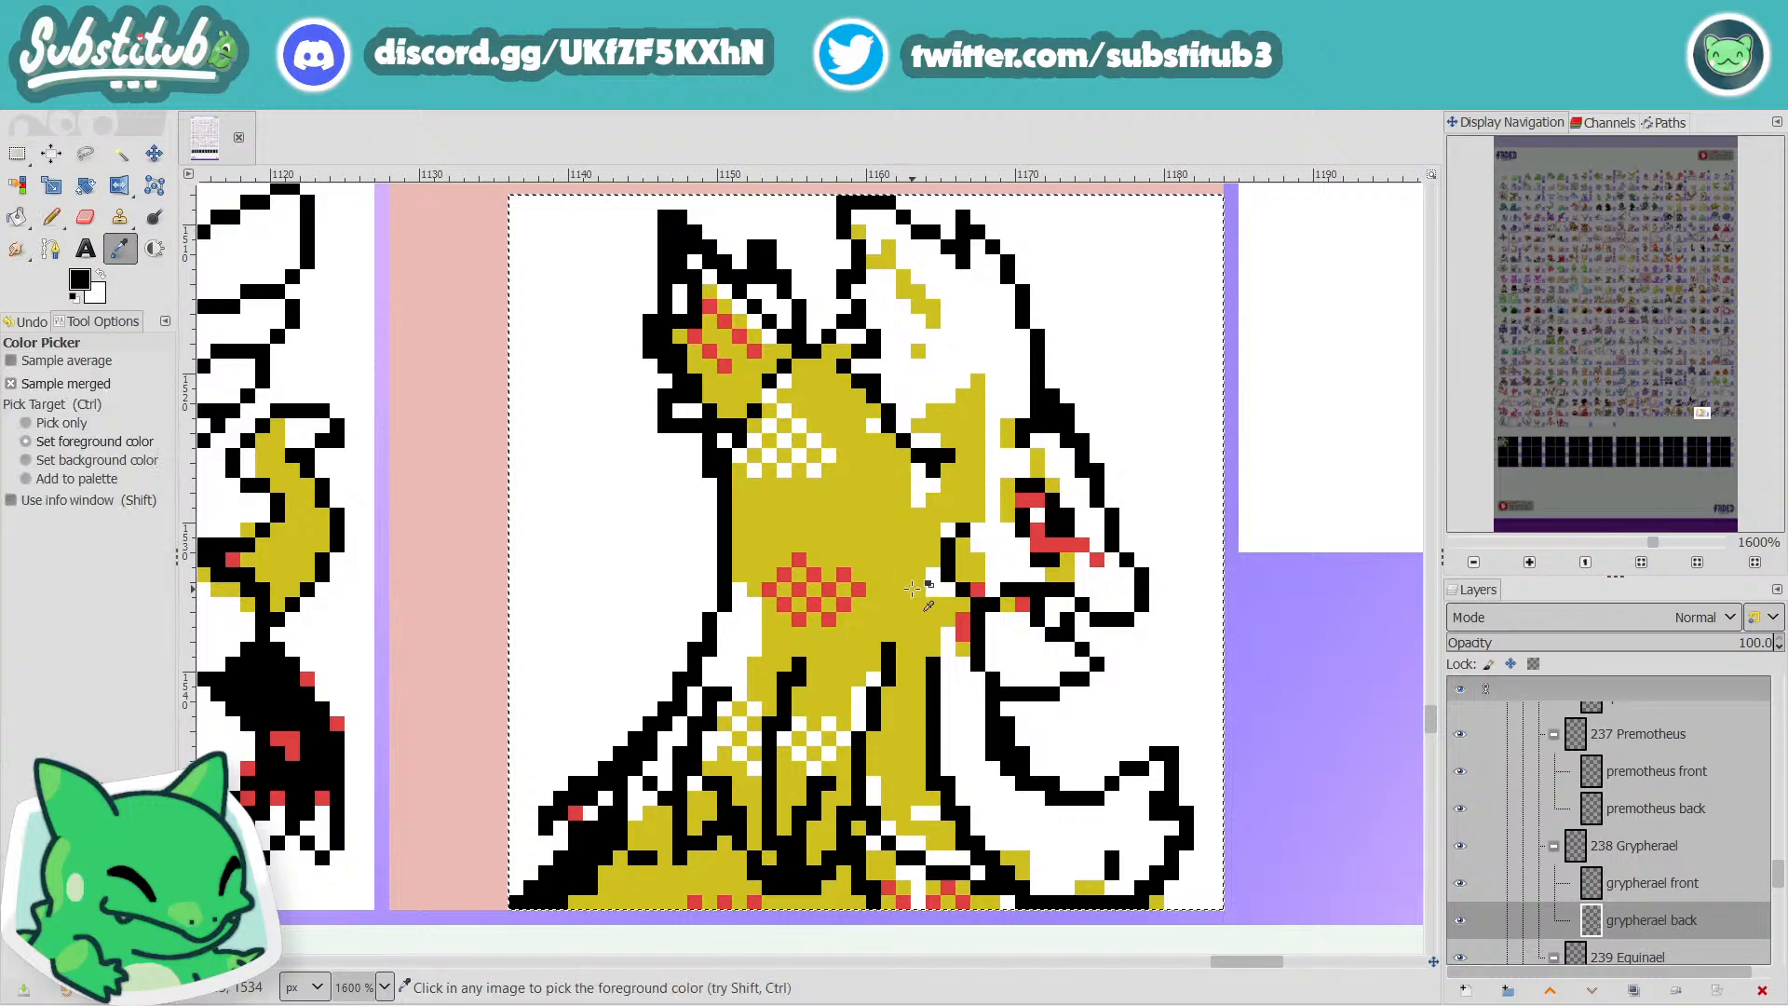
click(917, 694)
key(n)
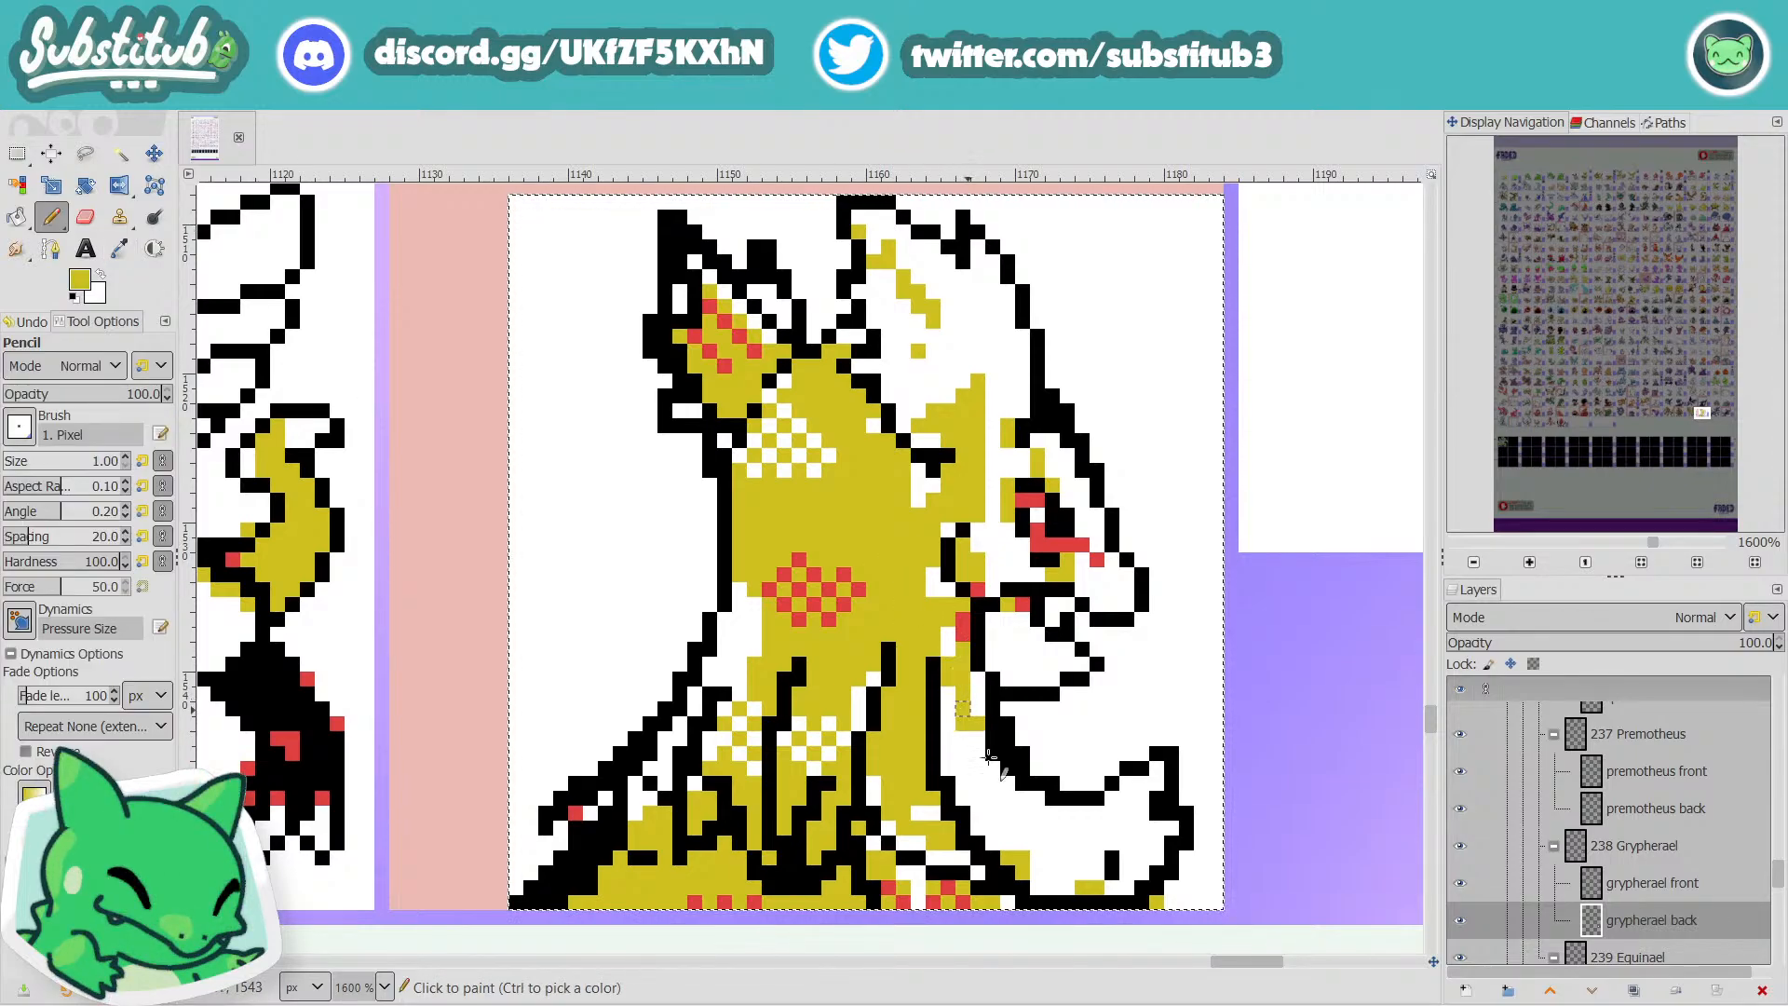
drag(974, 778, 1004, 808)
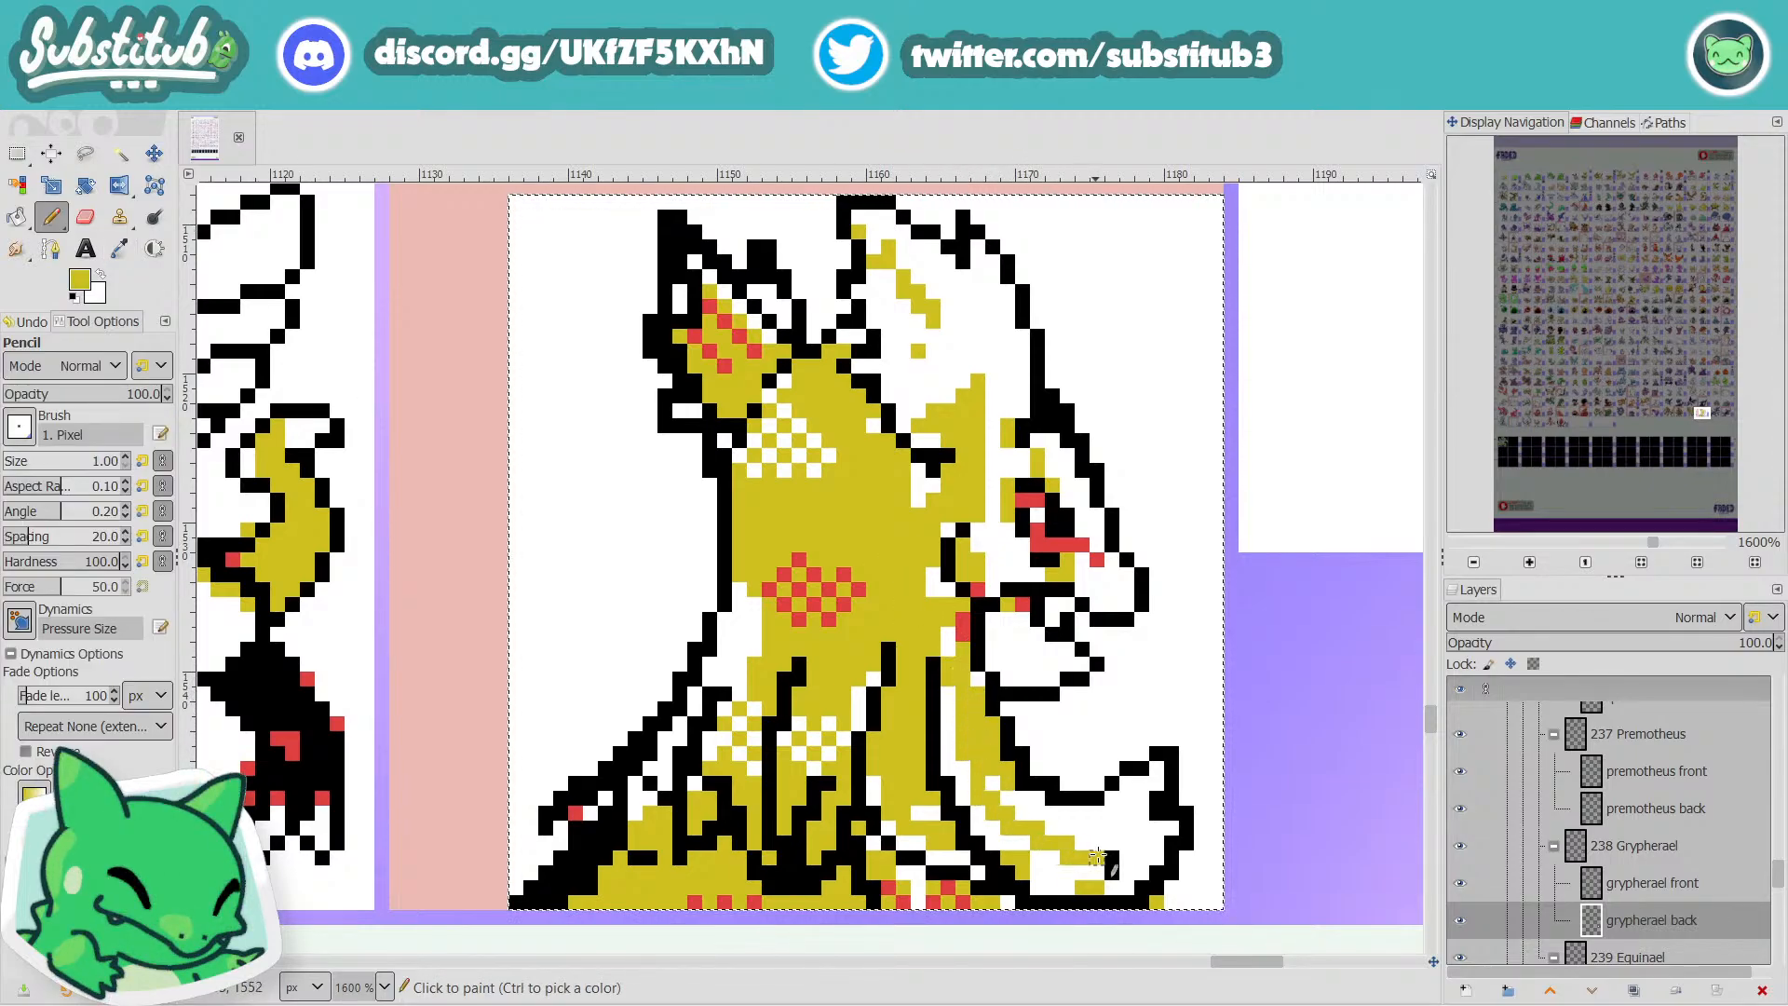
scroll(1098, 856, down, 3)
key(ctrl+s)
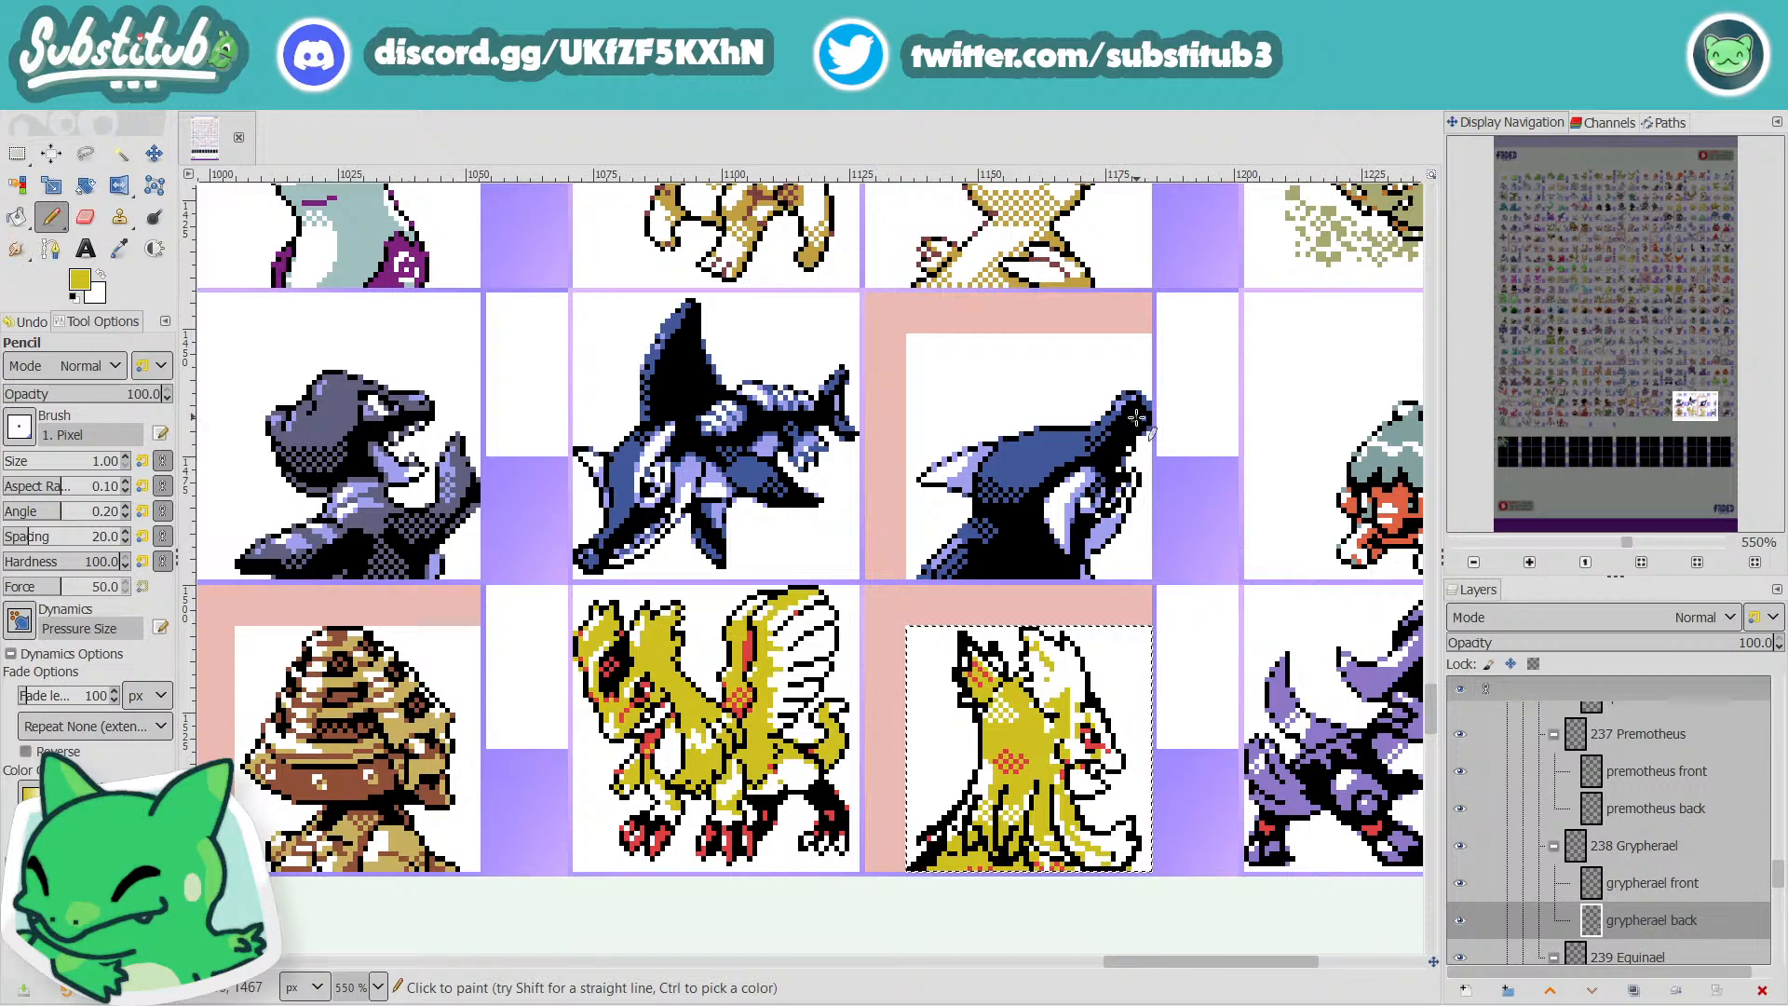
Refine the lower jaw outline of the near head with black and white pixels and save the file.
scroll(1084, 768, up, 2)
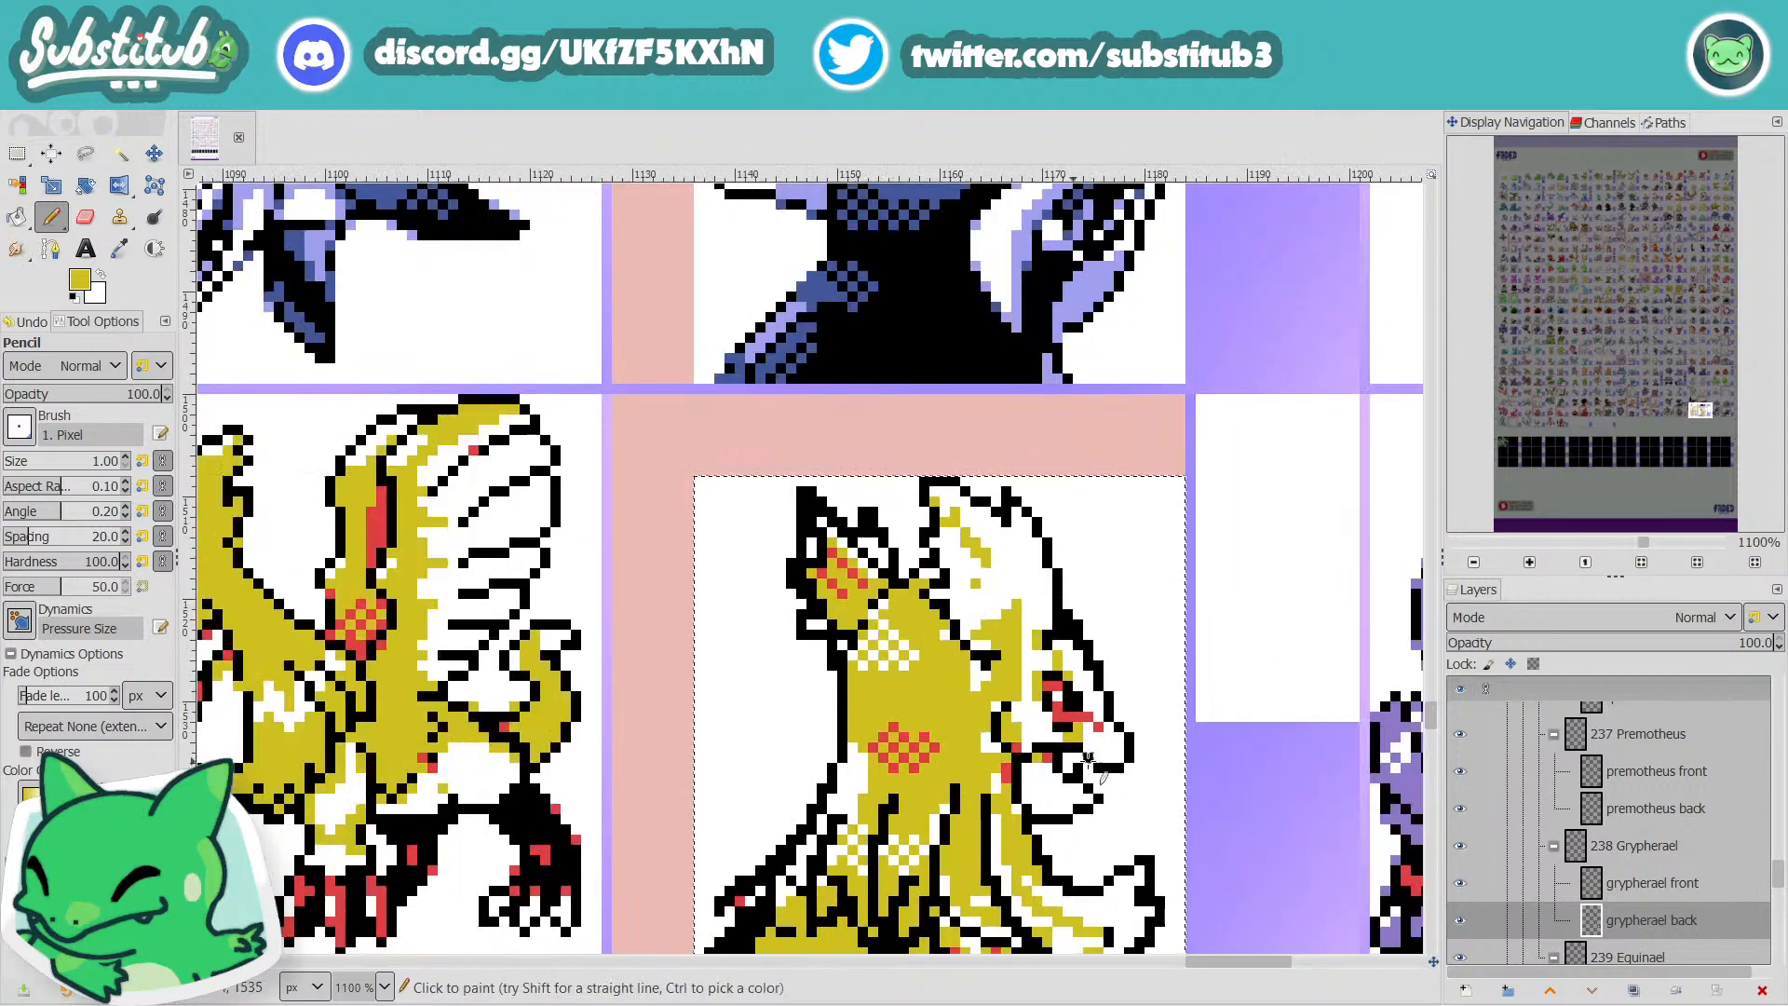
ctrl+click(1037, 778)
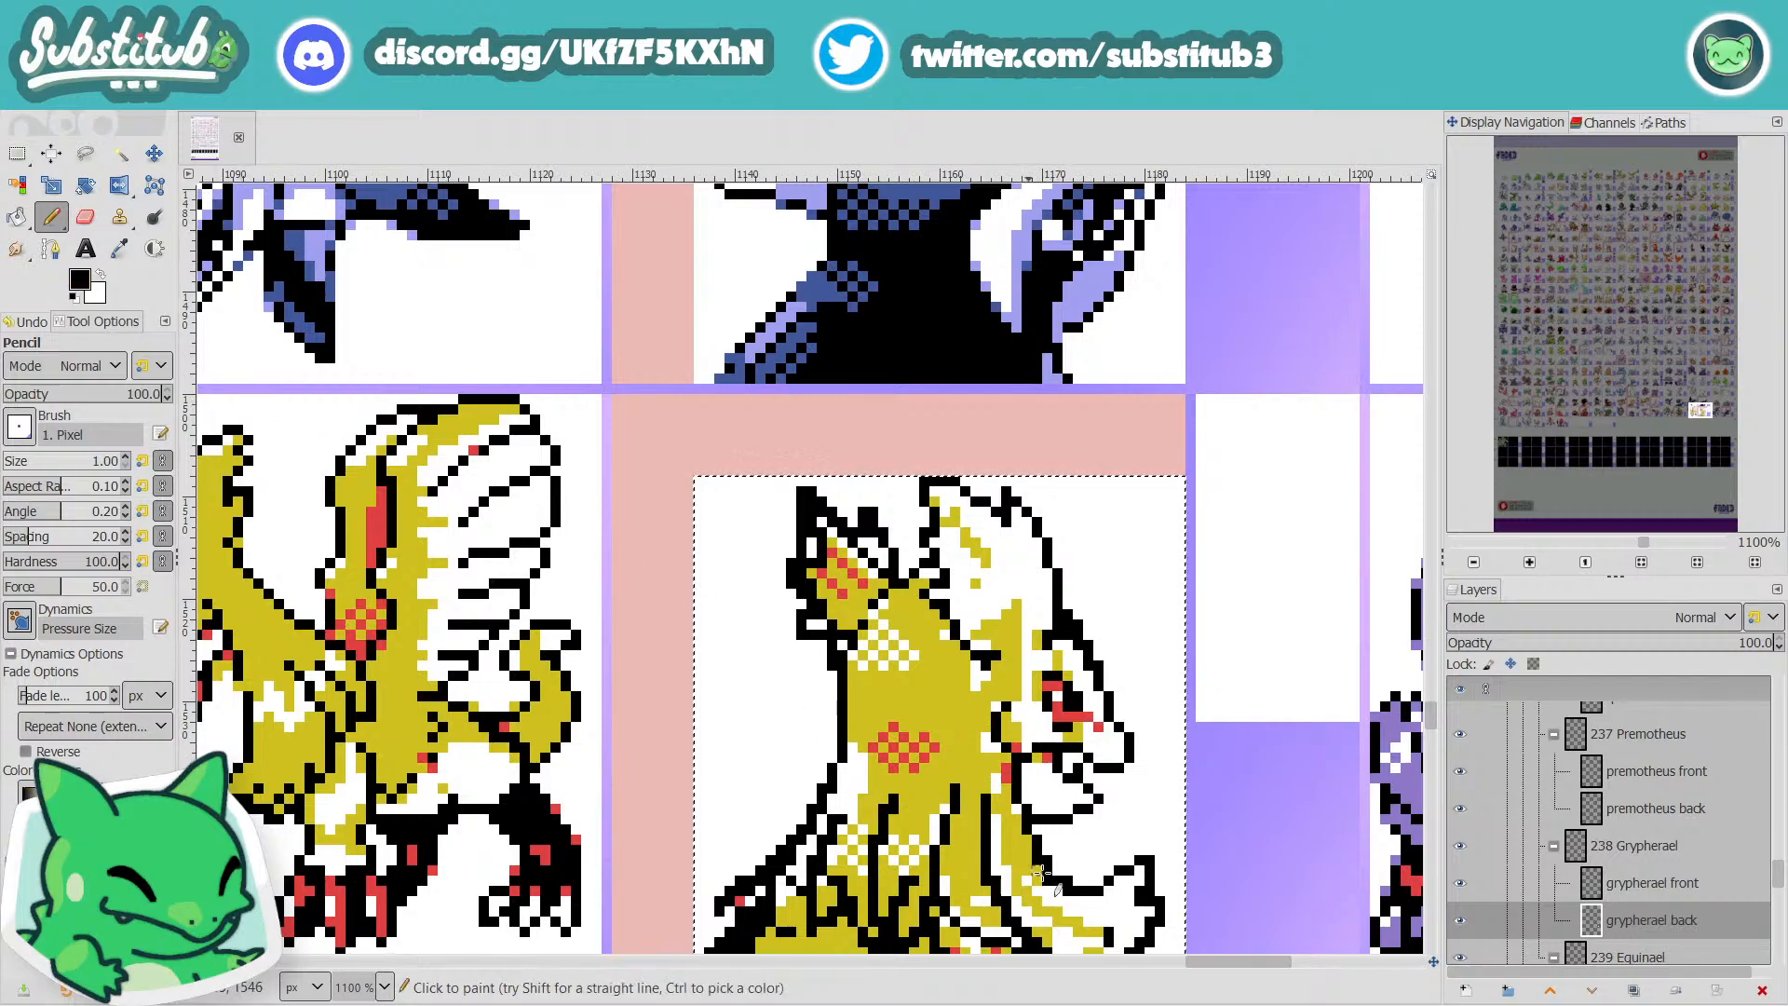
click(1038, 809)
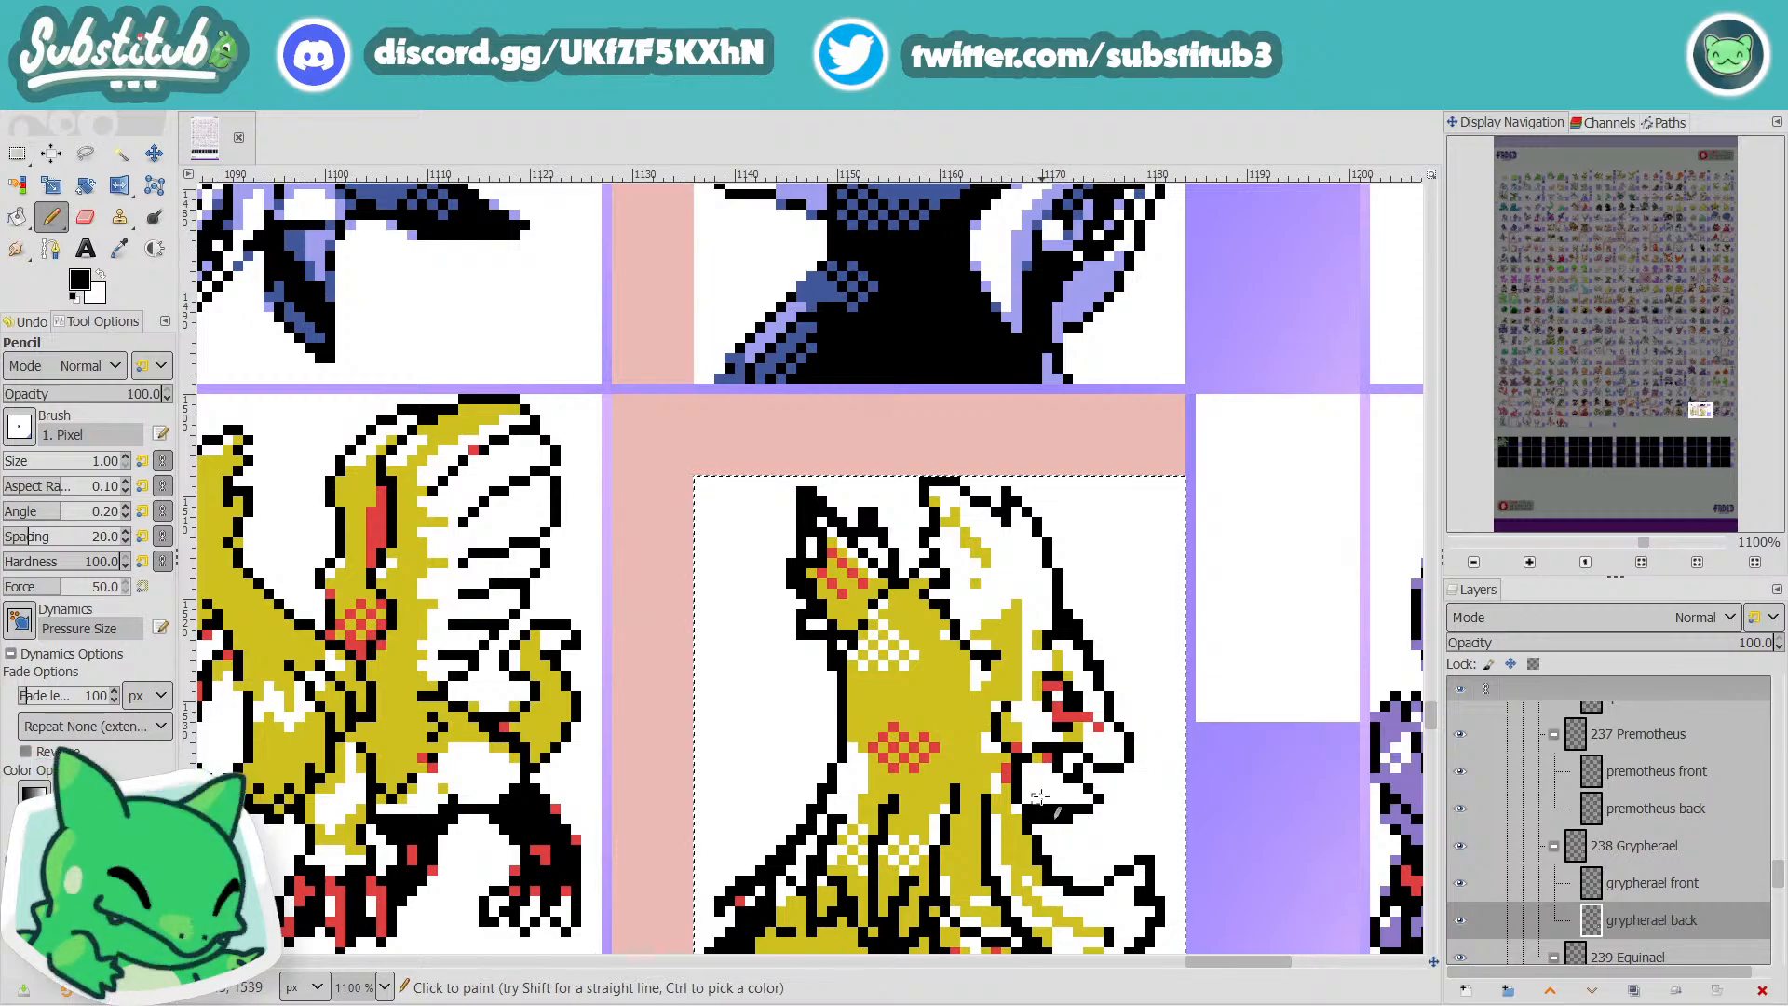
key(x)
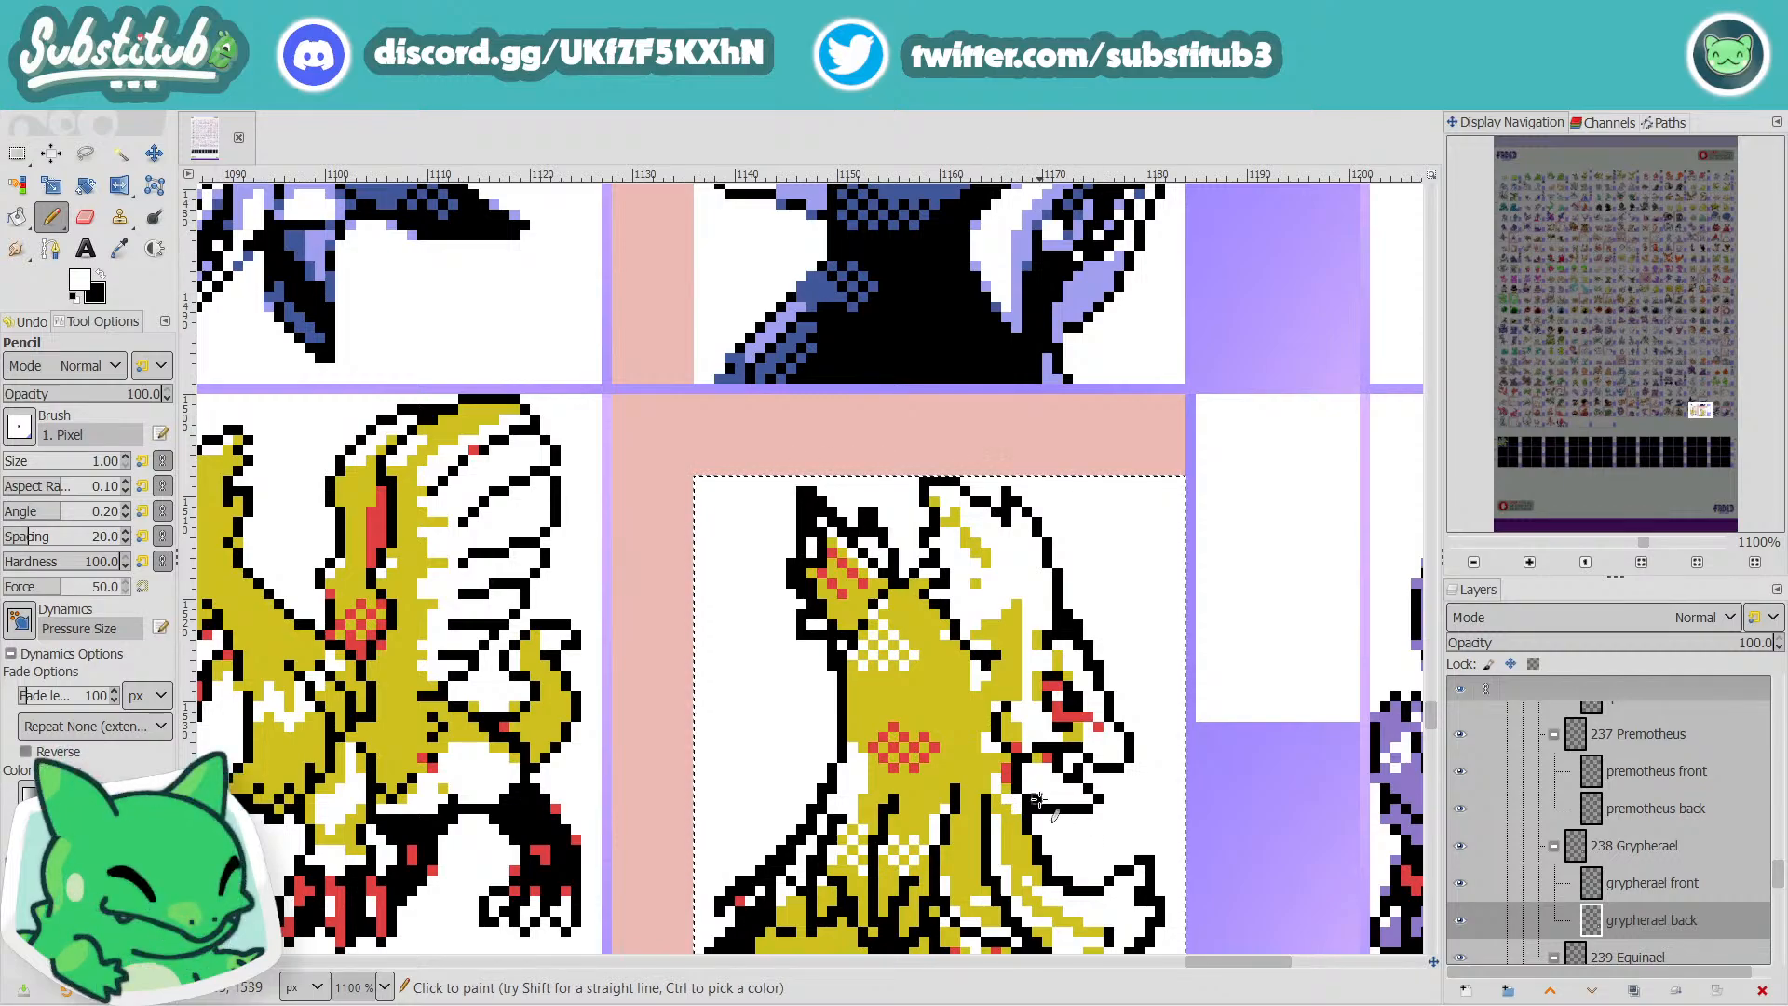
key(ctrl)
scroll(1036, 806, down, 3)
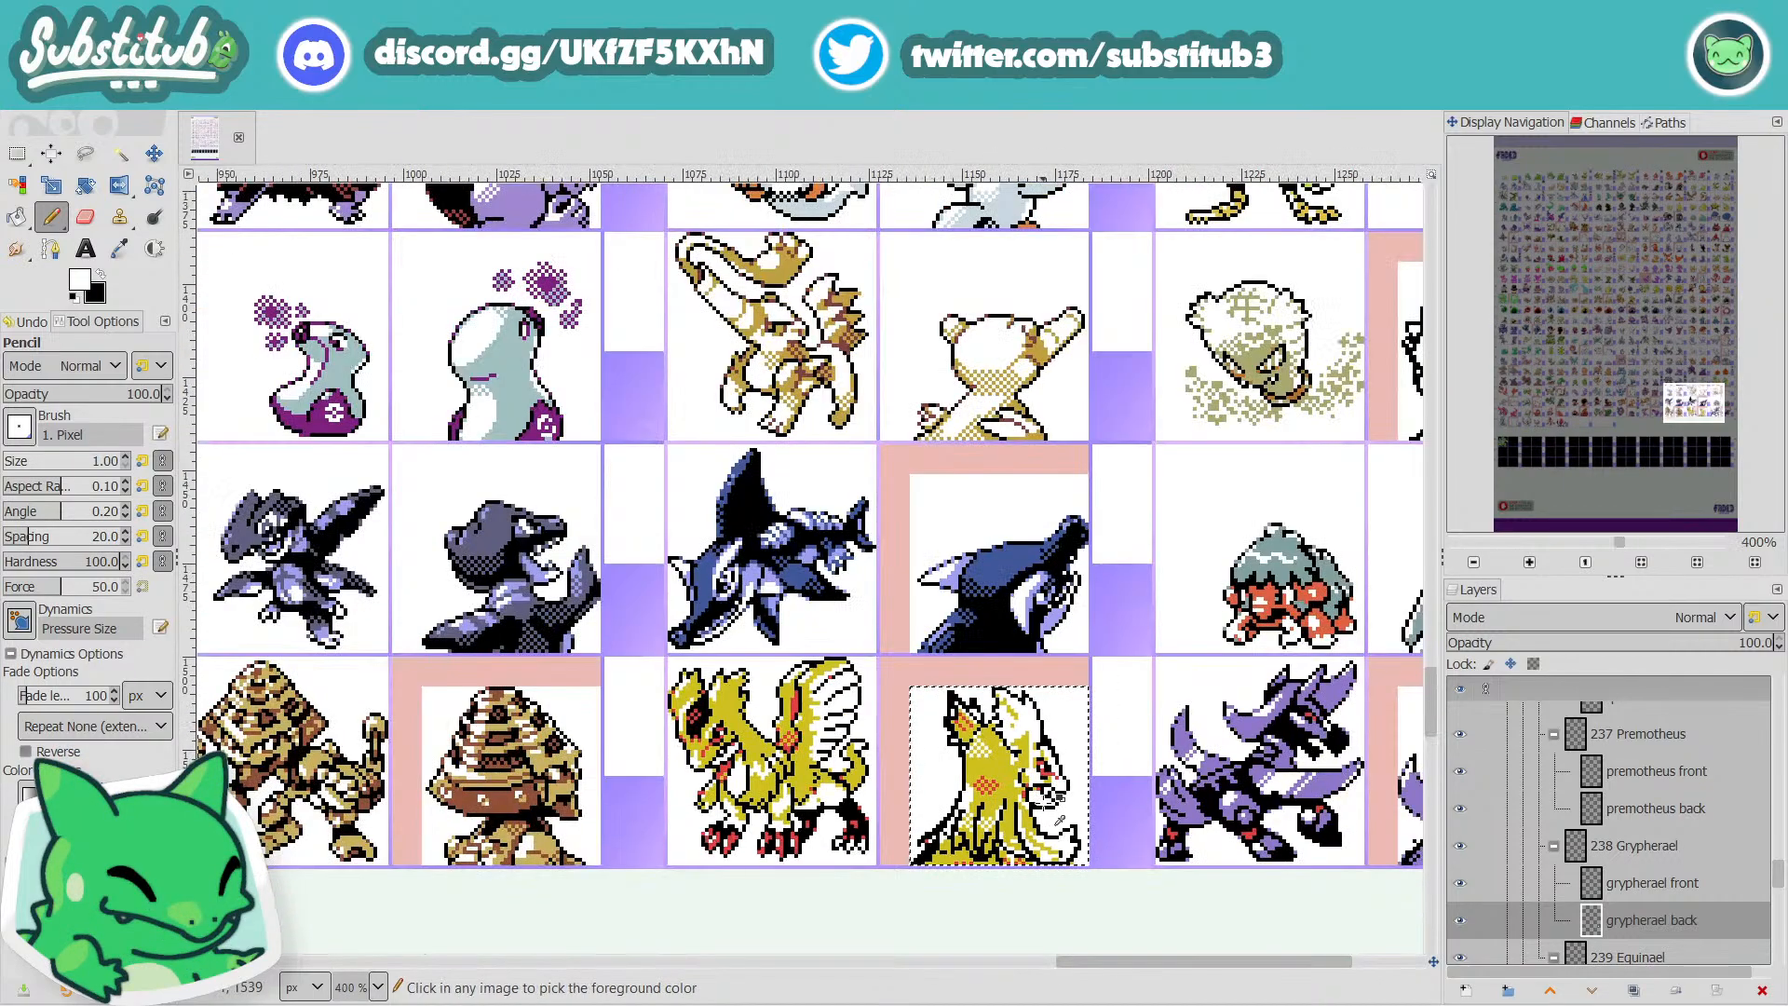
key(ctrl+s)
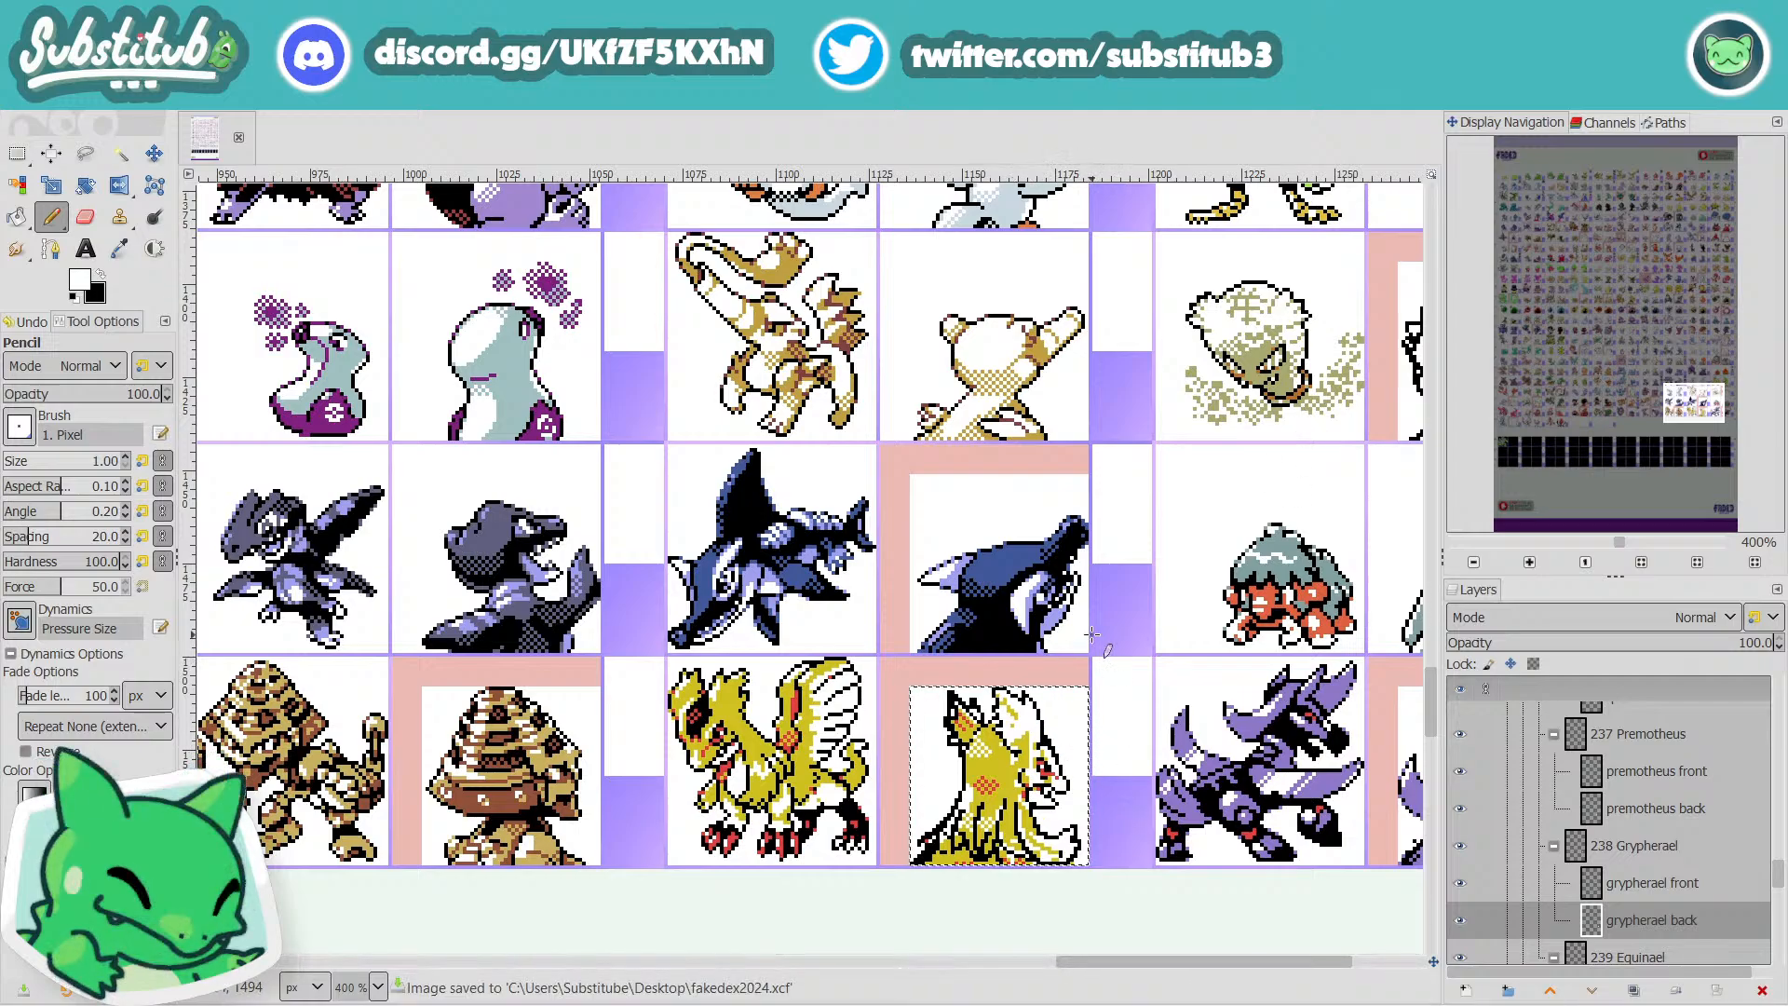
Touch up the brow outline of the near head with black and white pixels and save the file.
scroll(1064, 733, up, 2)
scroll(1055, 768, up, 1)
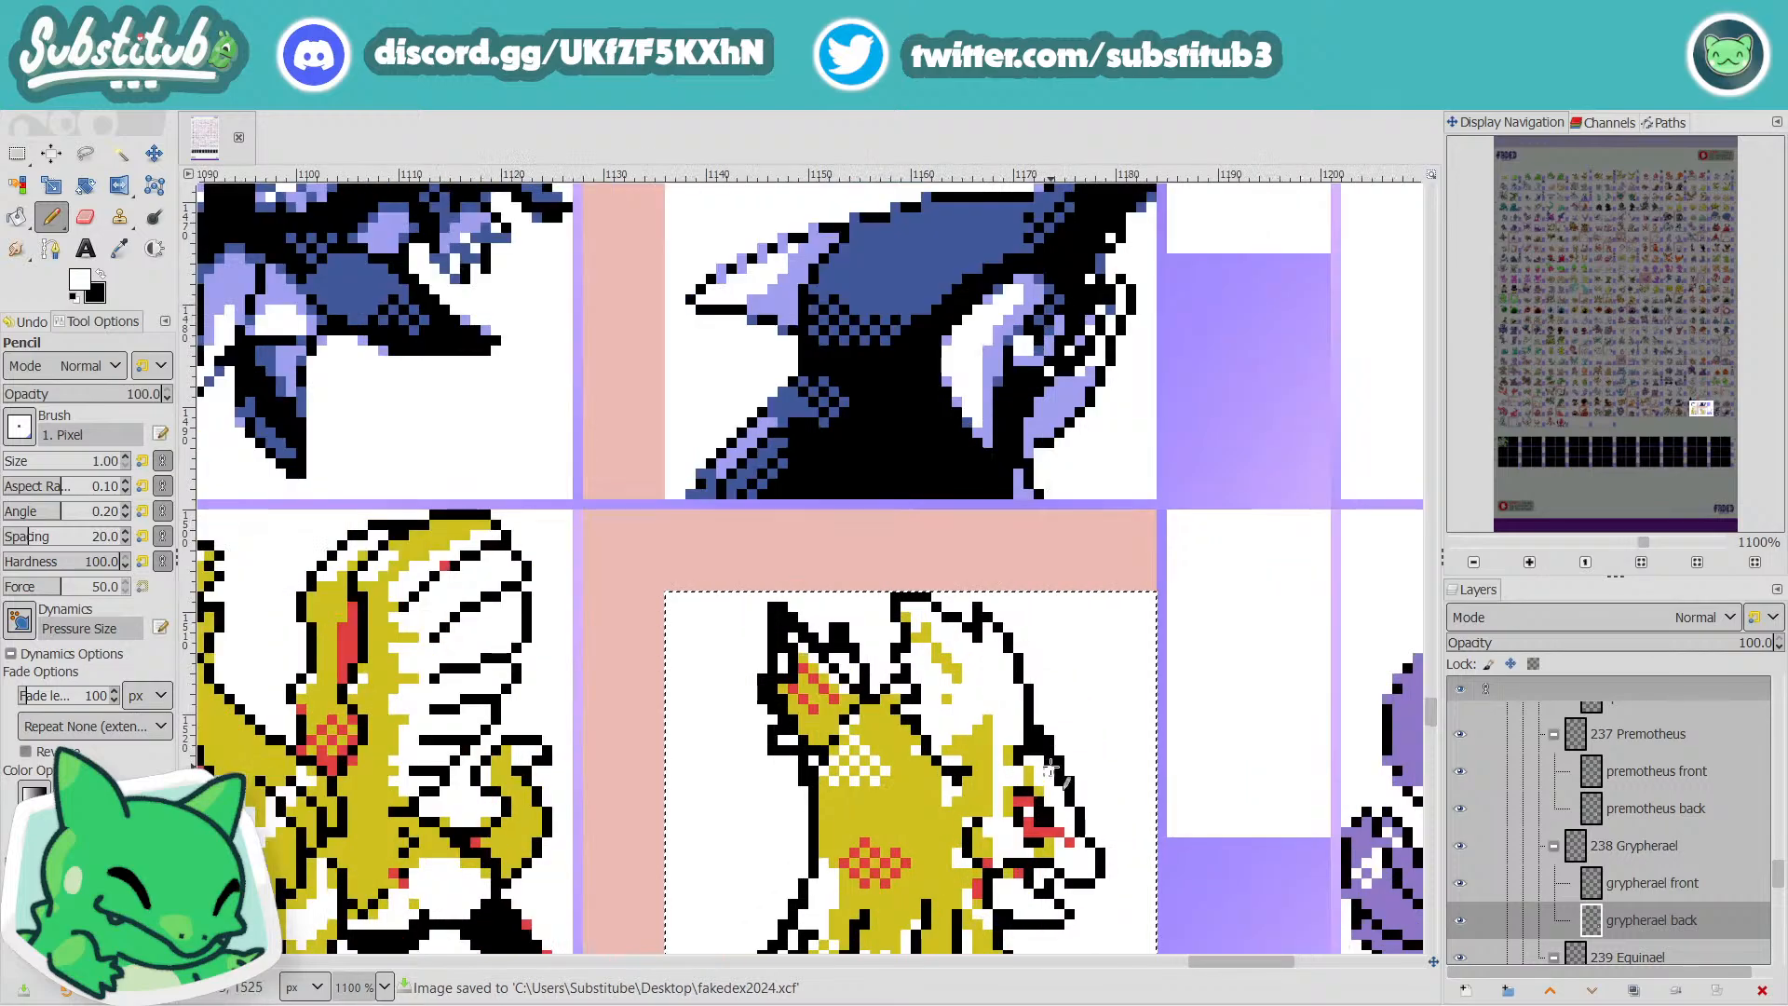
scroll(1057, 773, down, 3)
scroll(1061, 787, up, 3)
key(x)
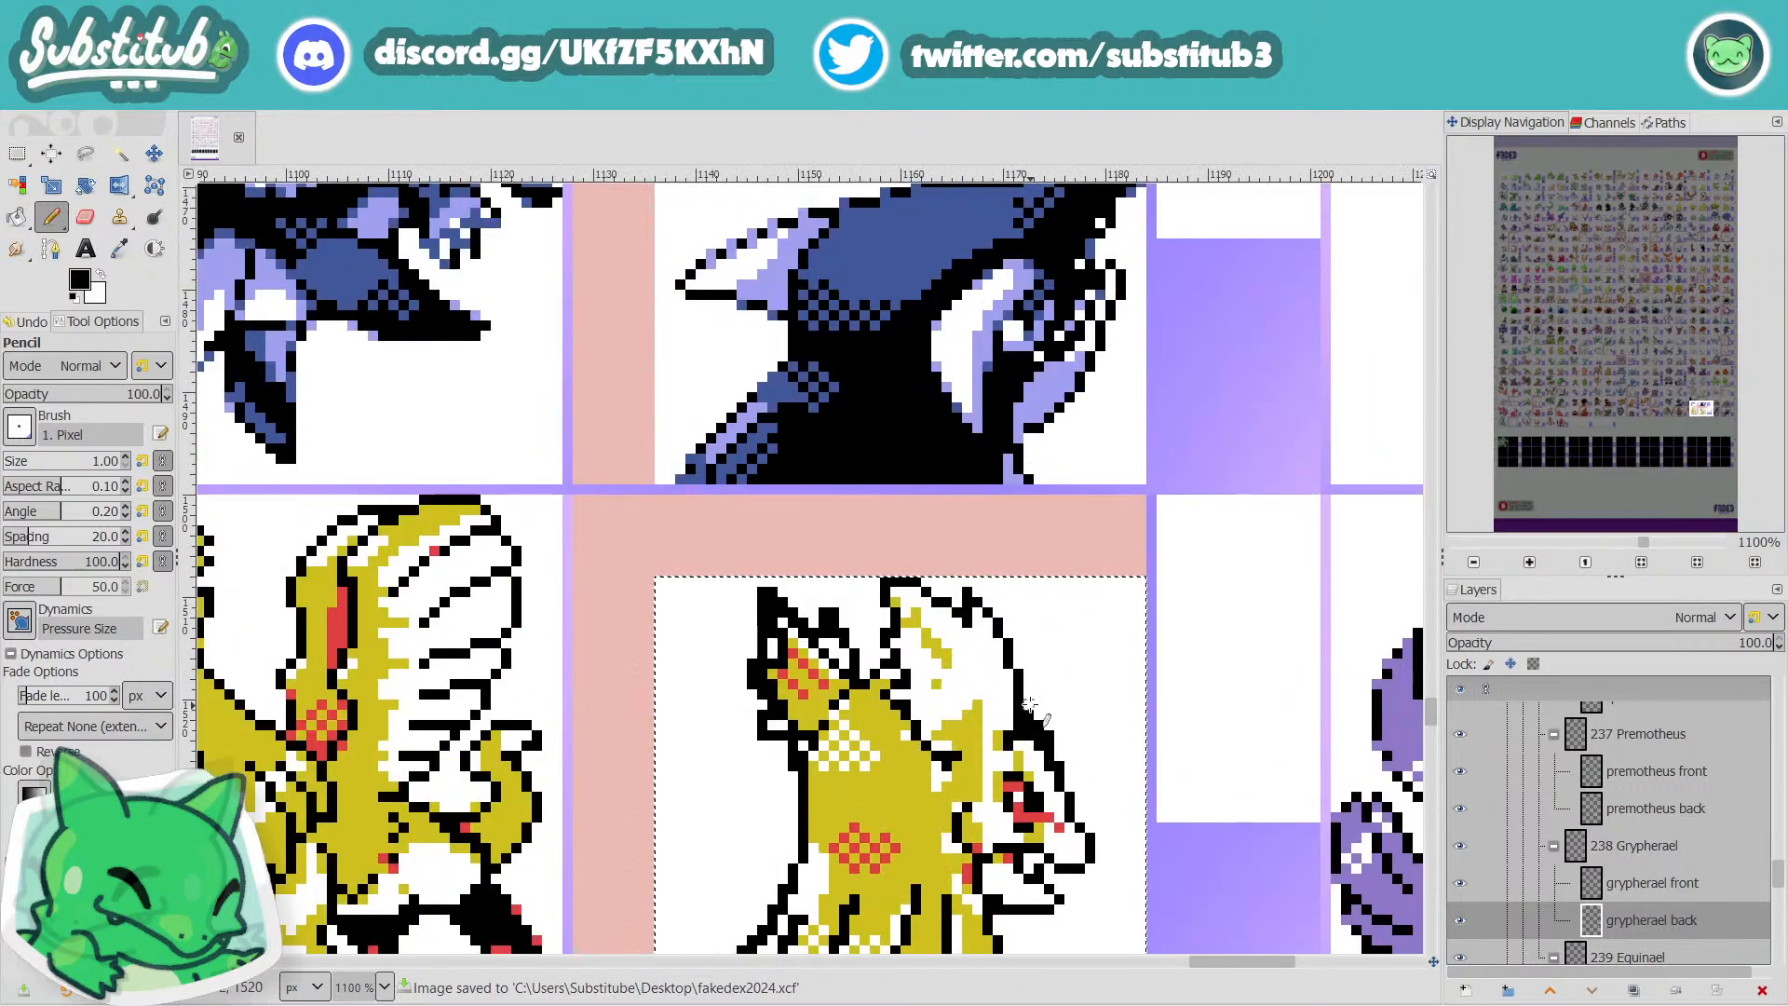
scroll(1062, 765, down, 4)
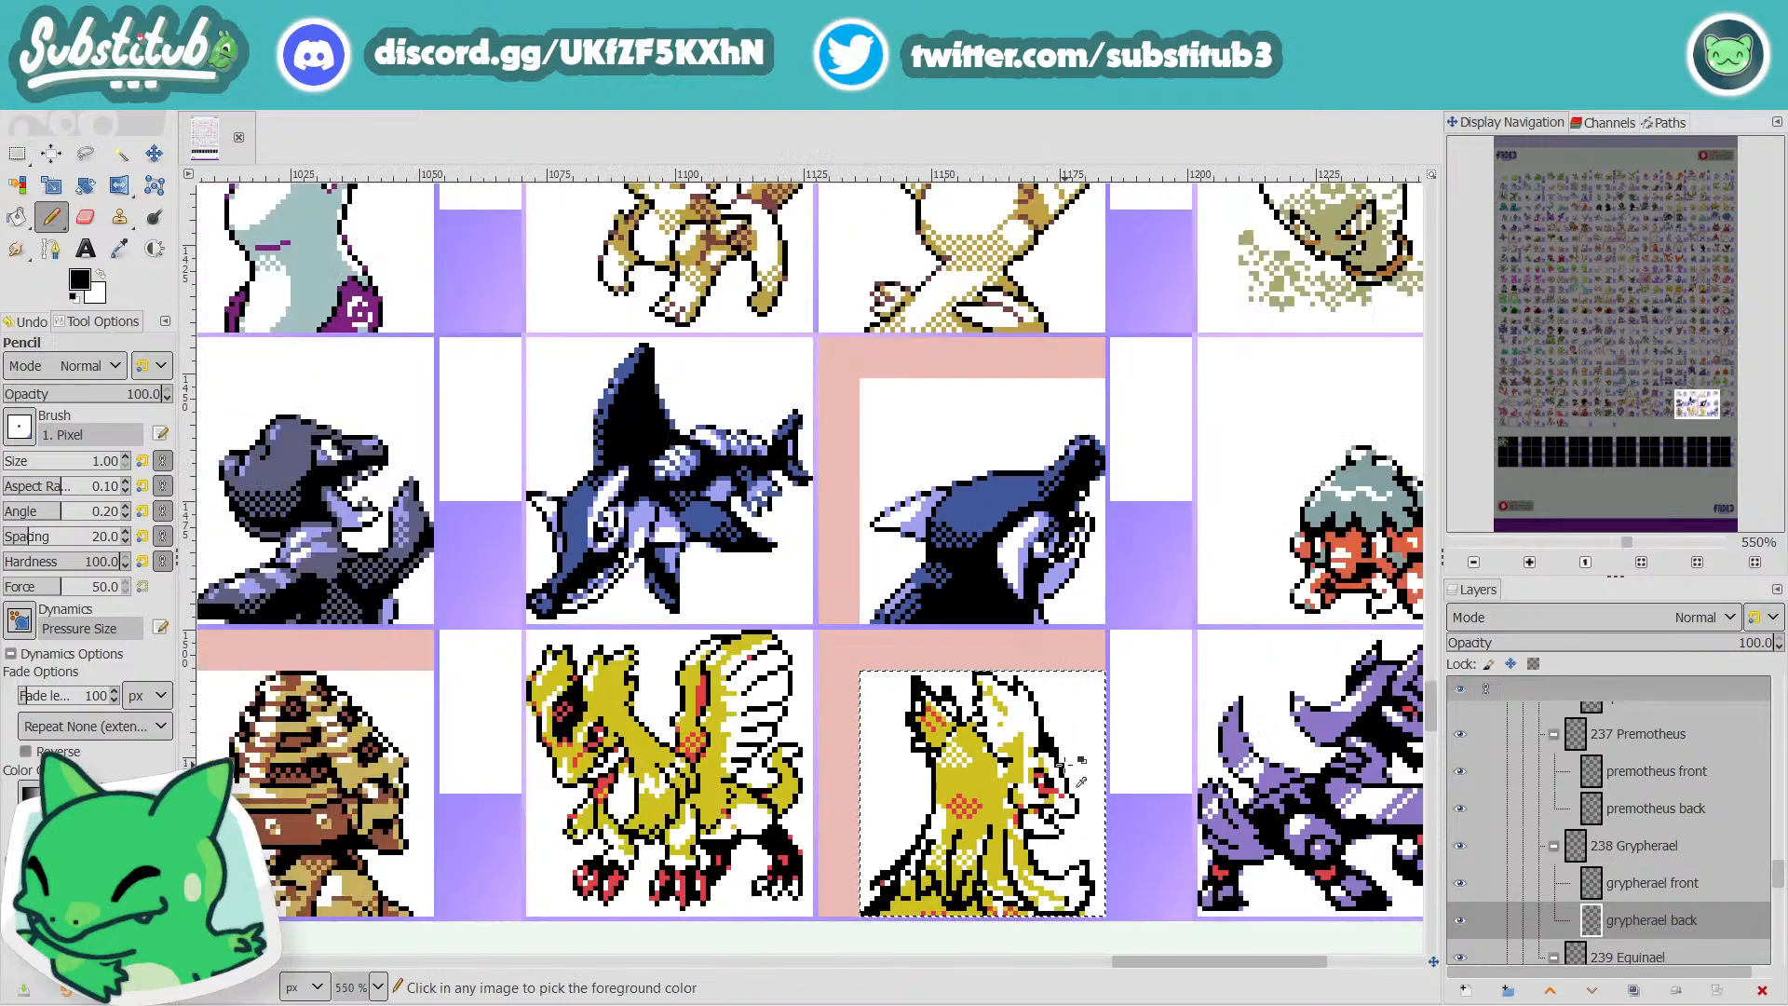
key(ctrl+s)
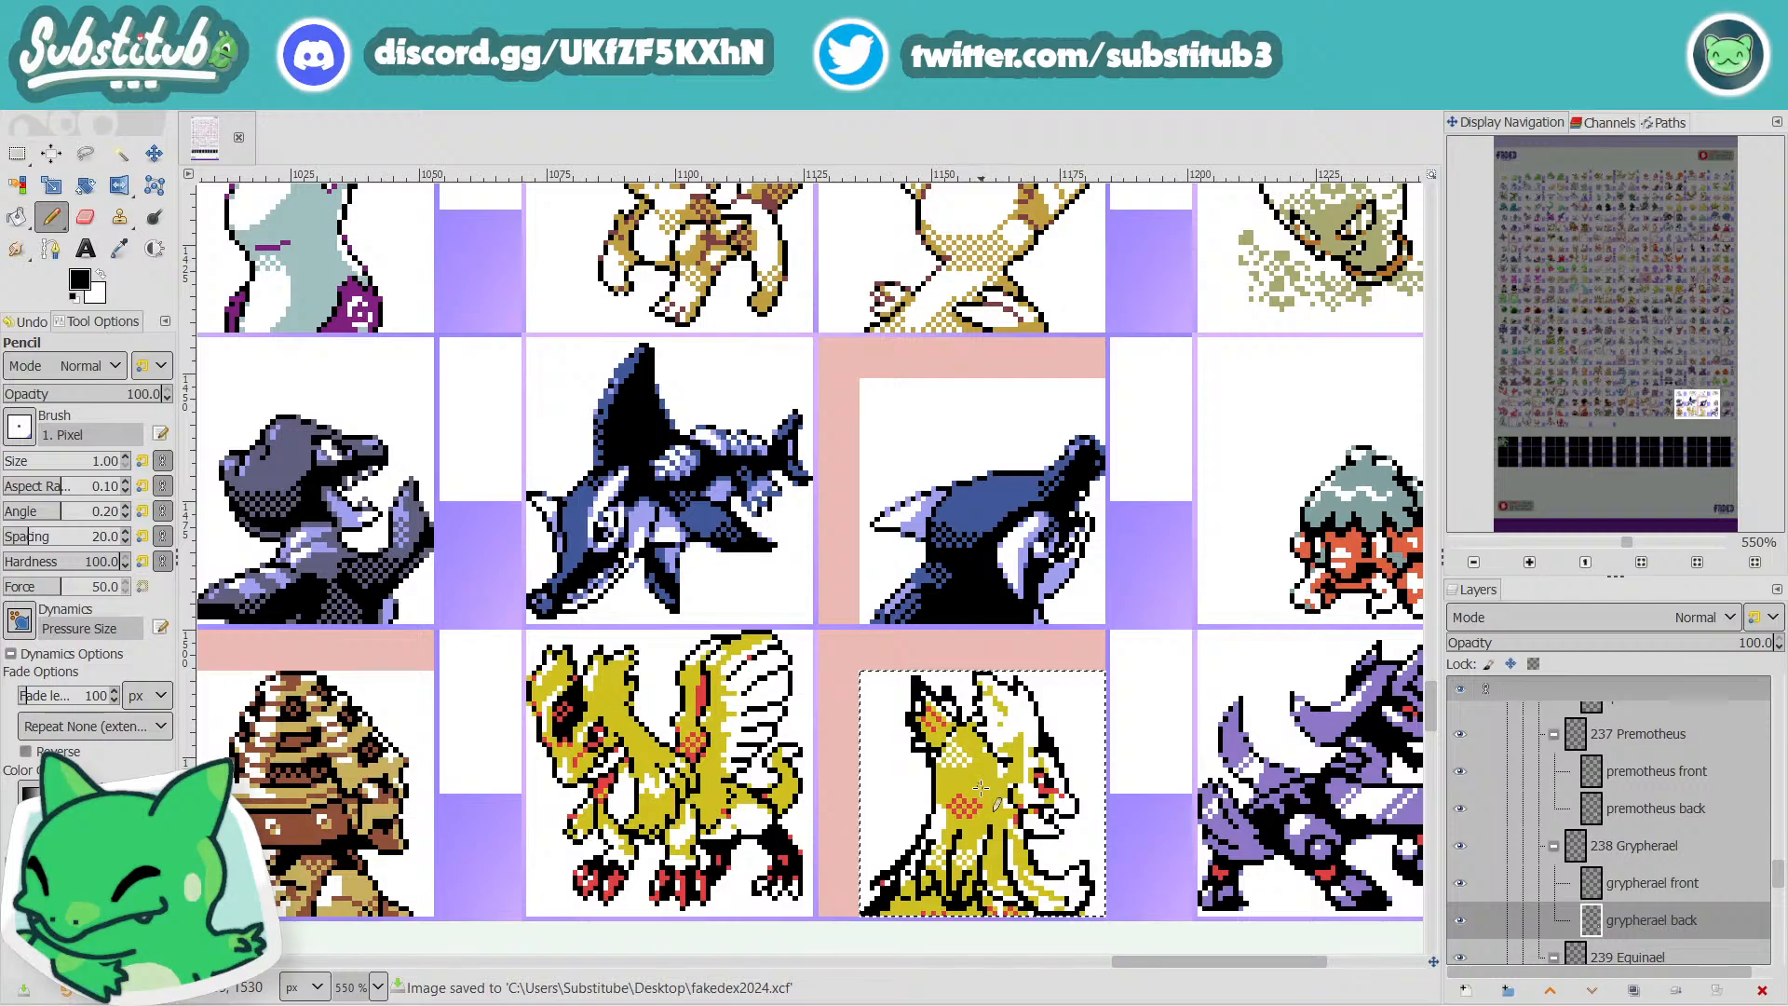
Fill the area between the far head and the near head's mane at the neck top with black and save.
scroll(987, 787, up, 2)
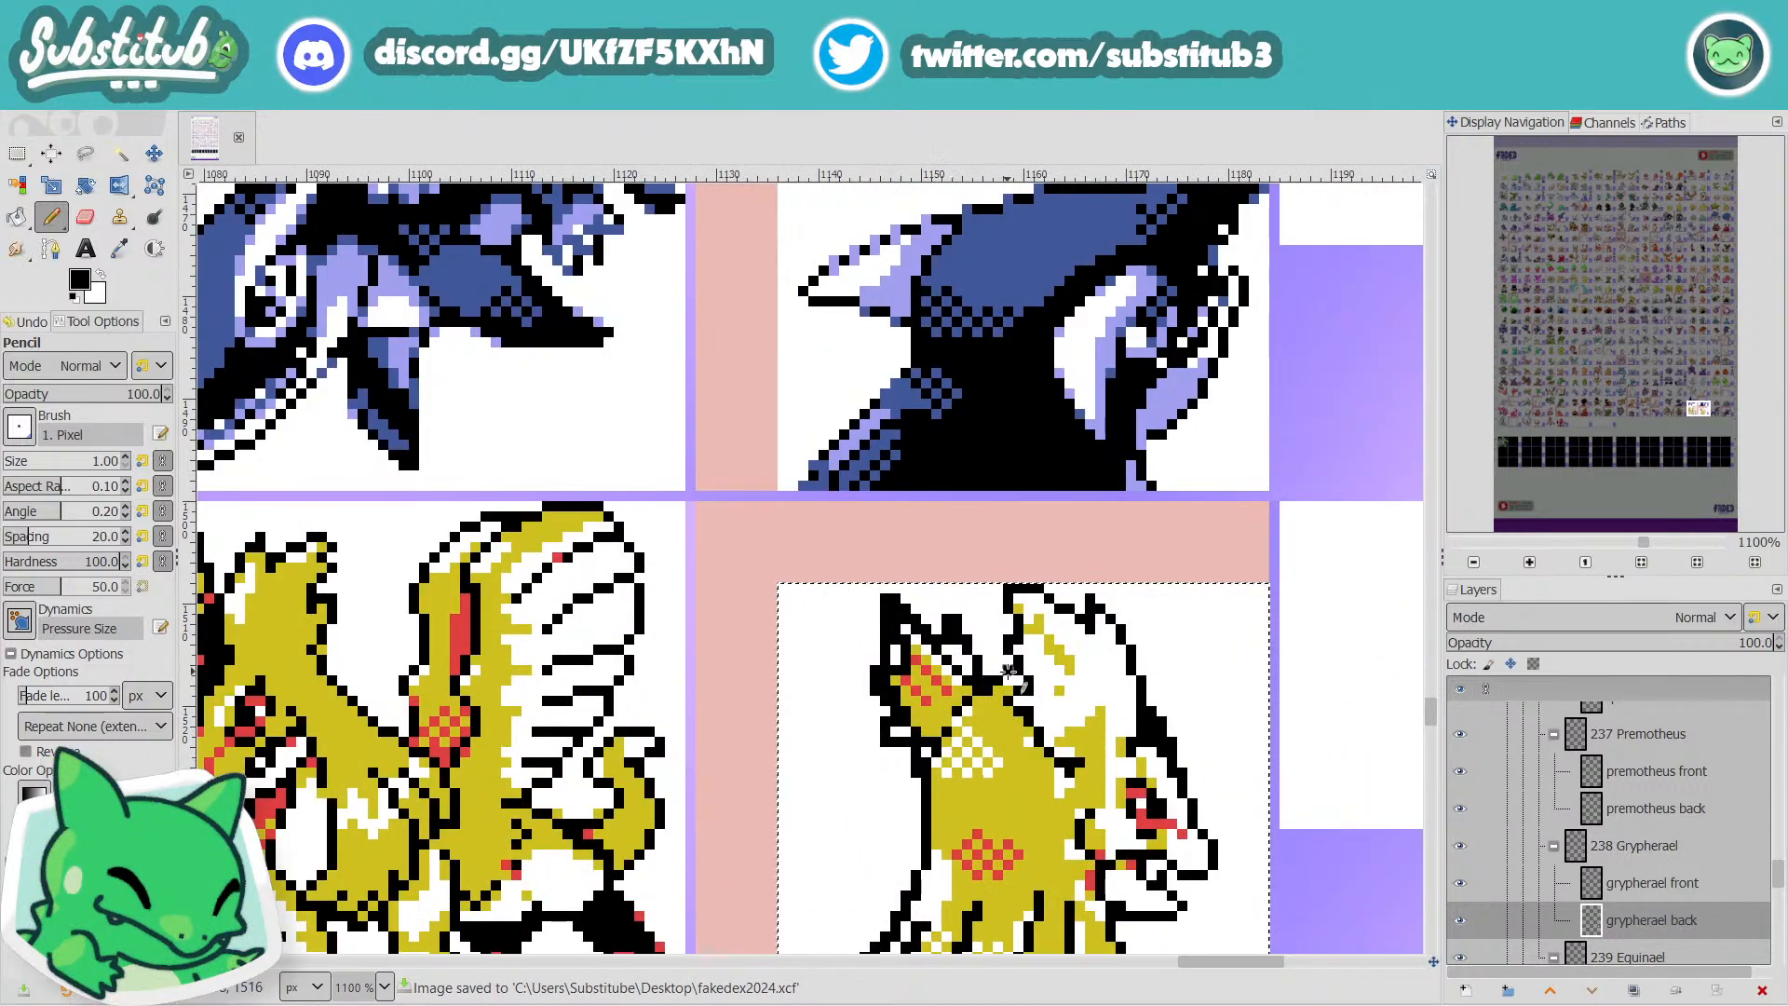
mouse_move(993, 693)
mouse_down()
mouse_move(982, 720)
mouse_move(1006, 694)
mouse_move(966, 703)
mouse_move(970, 760)
mouse_up()
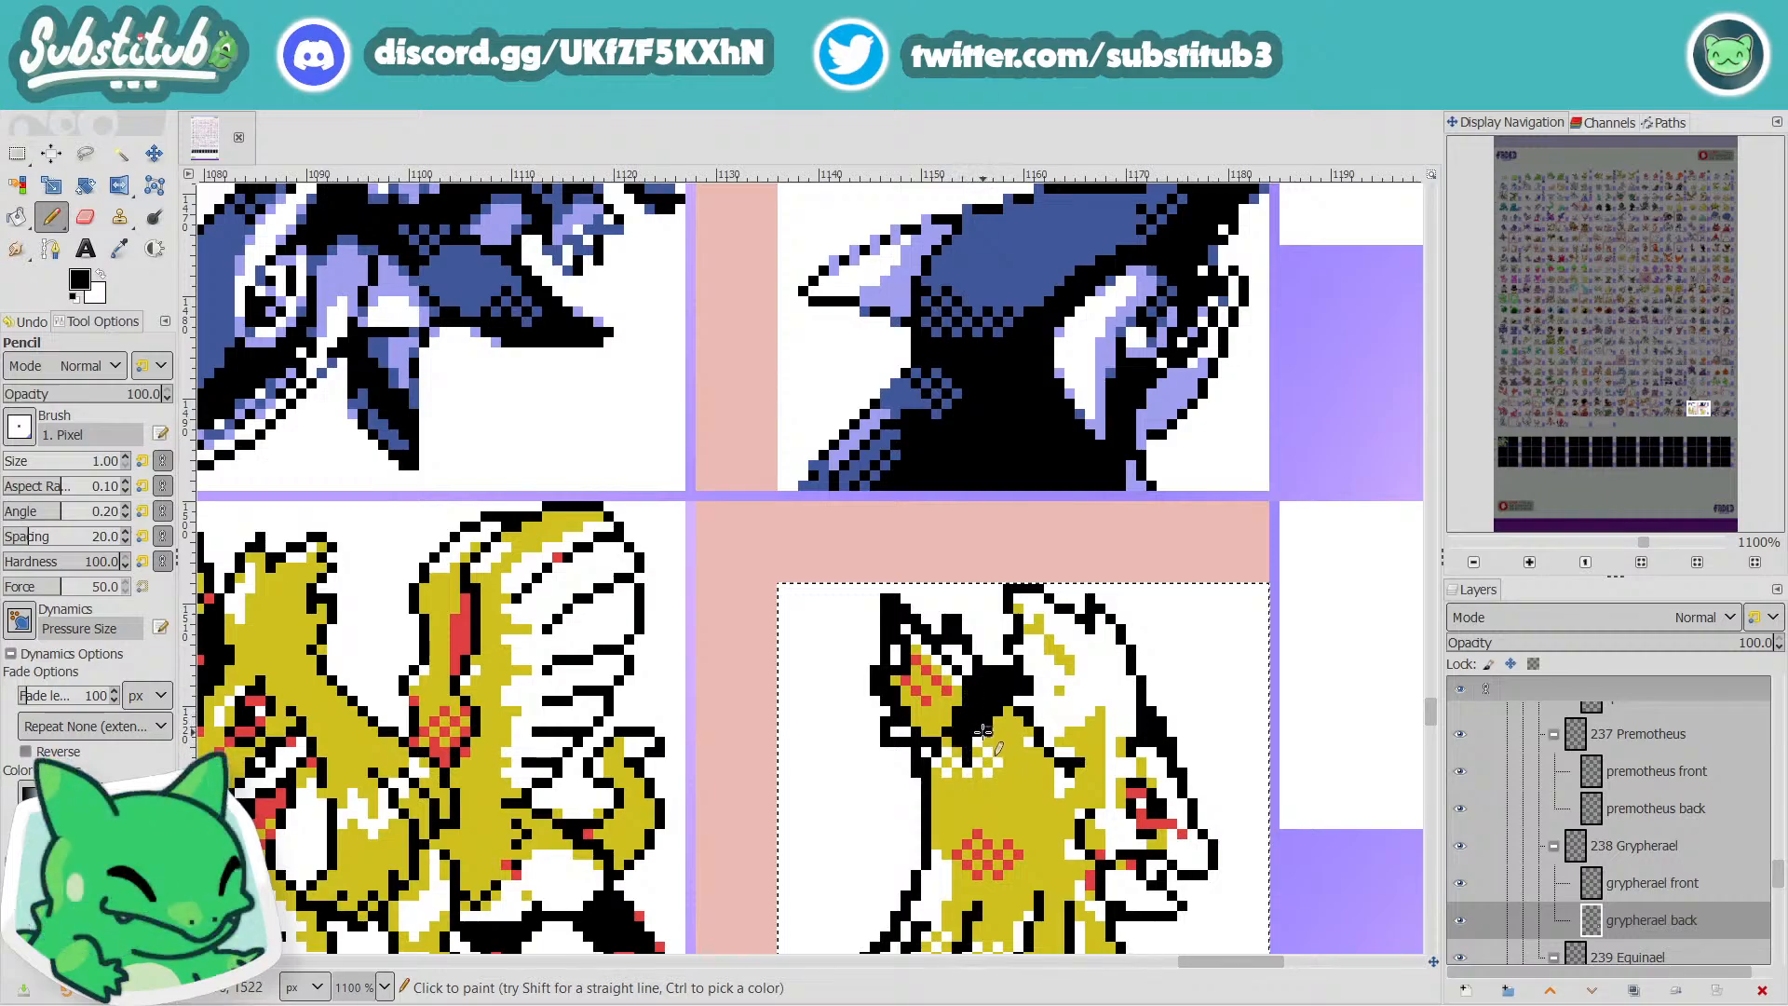
scroll(1029, 782, down, 3)
key(ctrl+s)
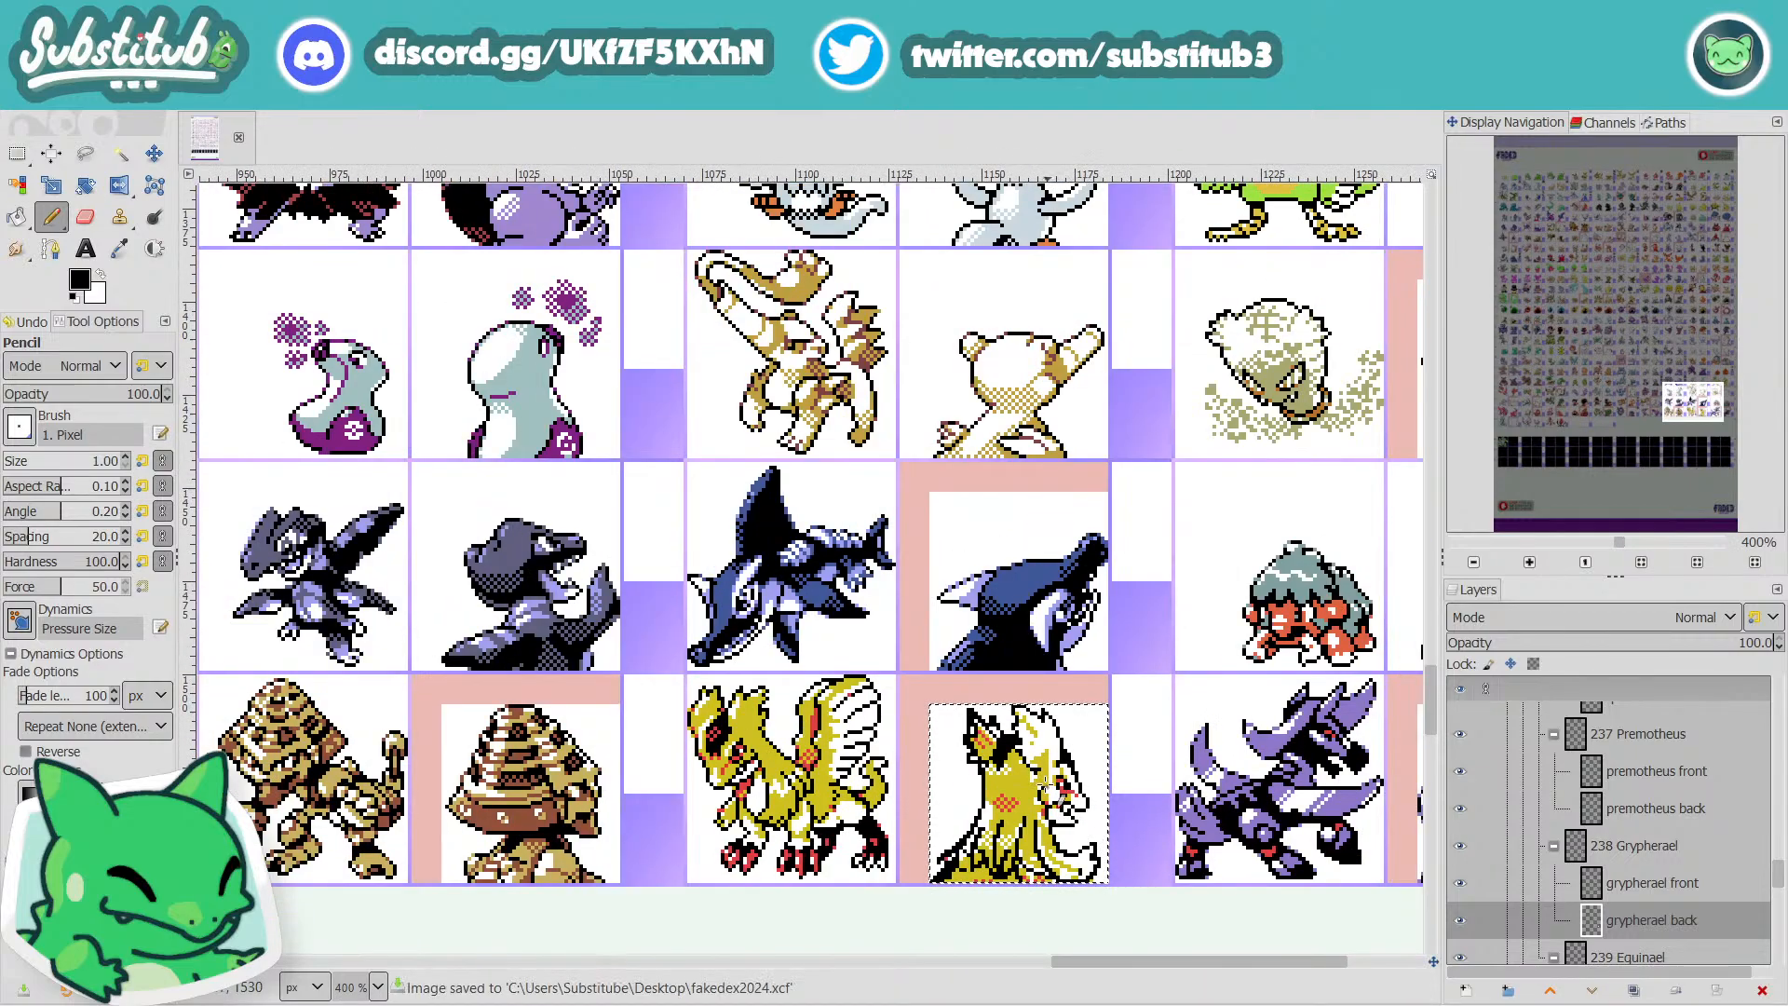
Paint over the red and yellow shading inside the far head with white and save the file.
scroll(1006, 754, up, 4)
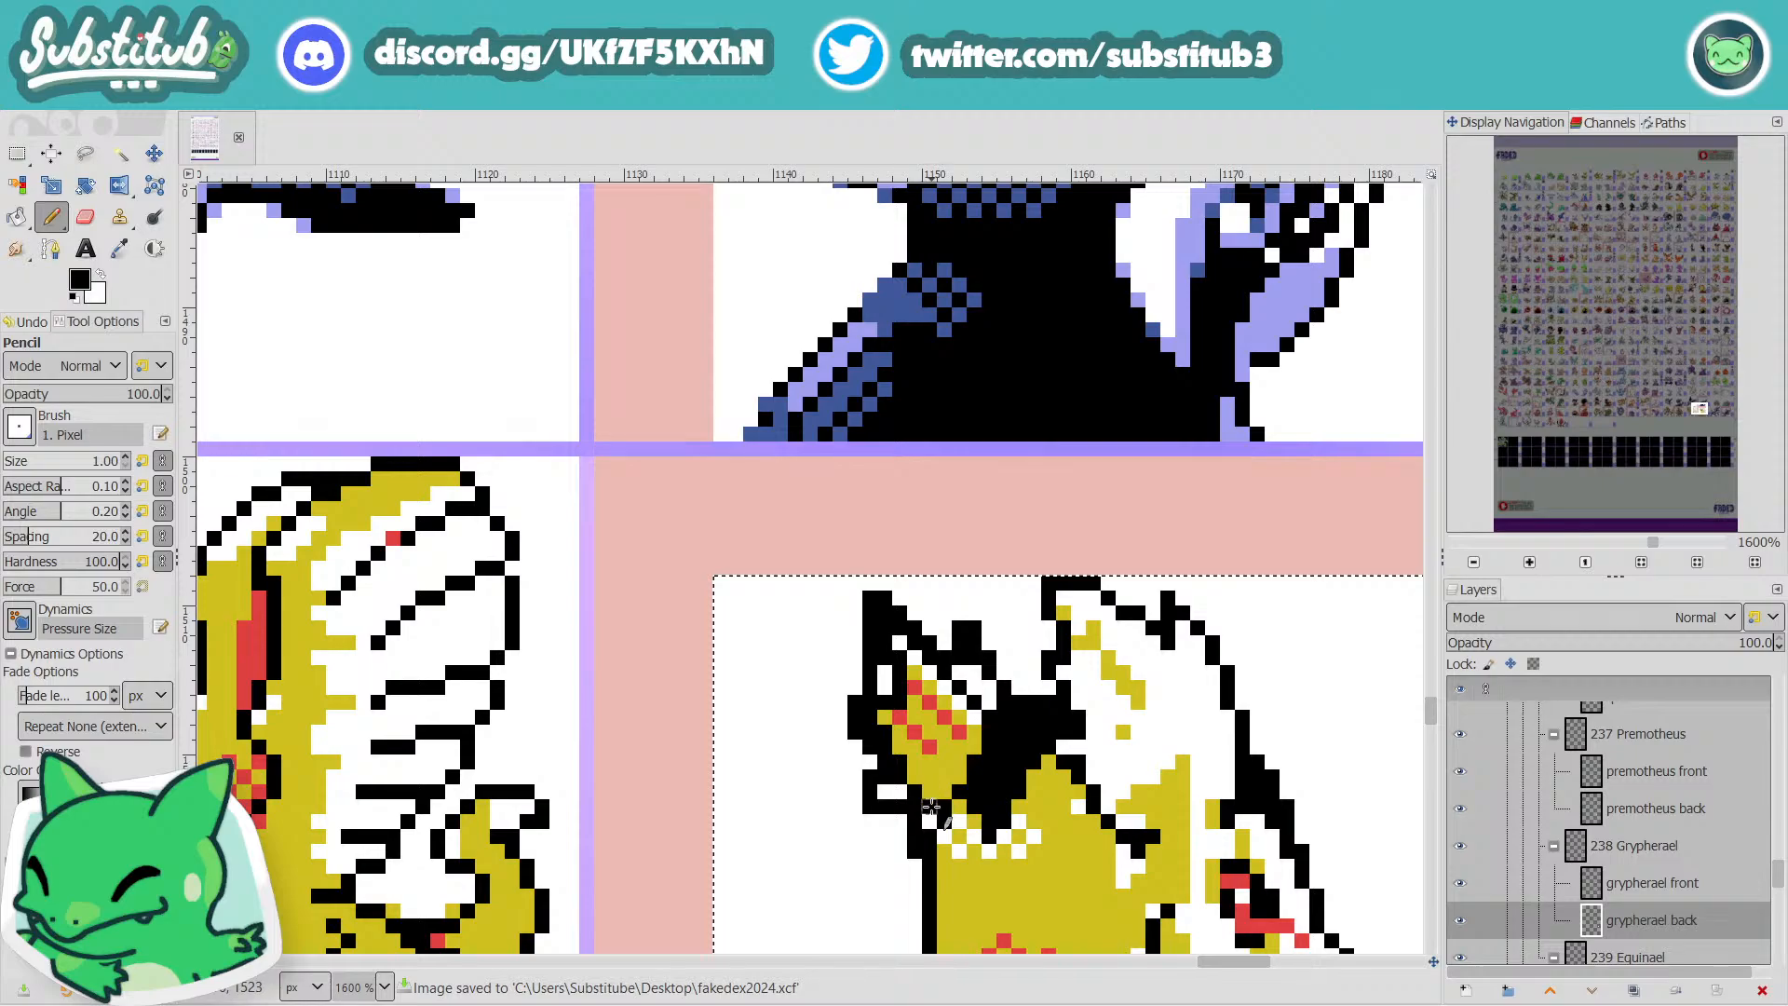
key(x)
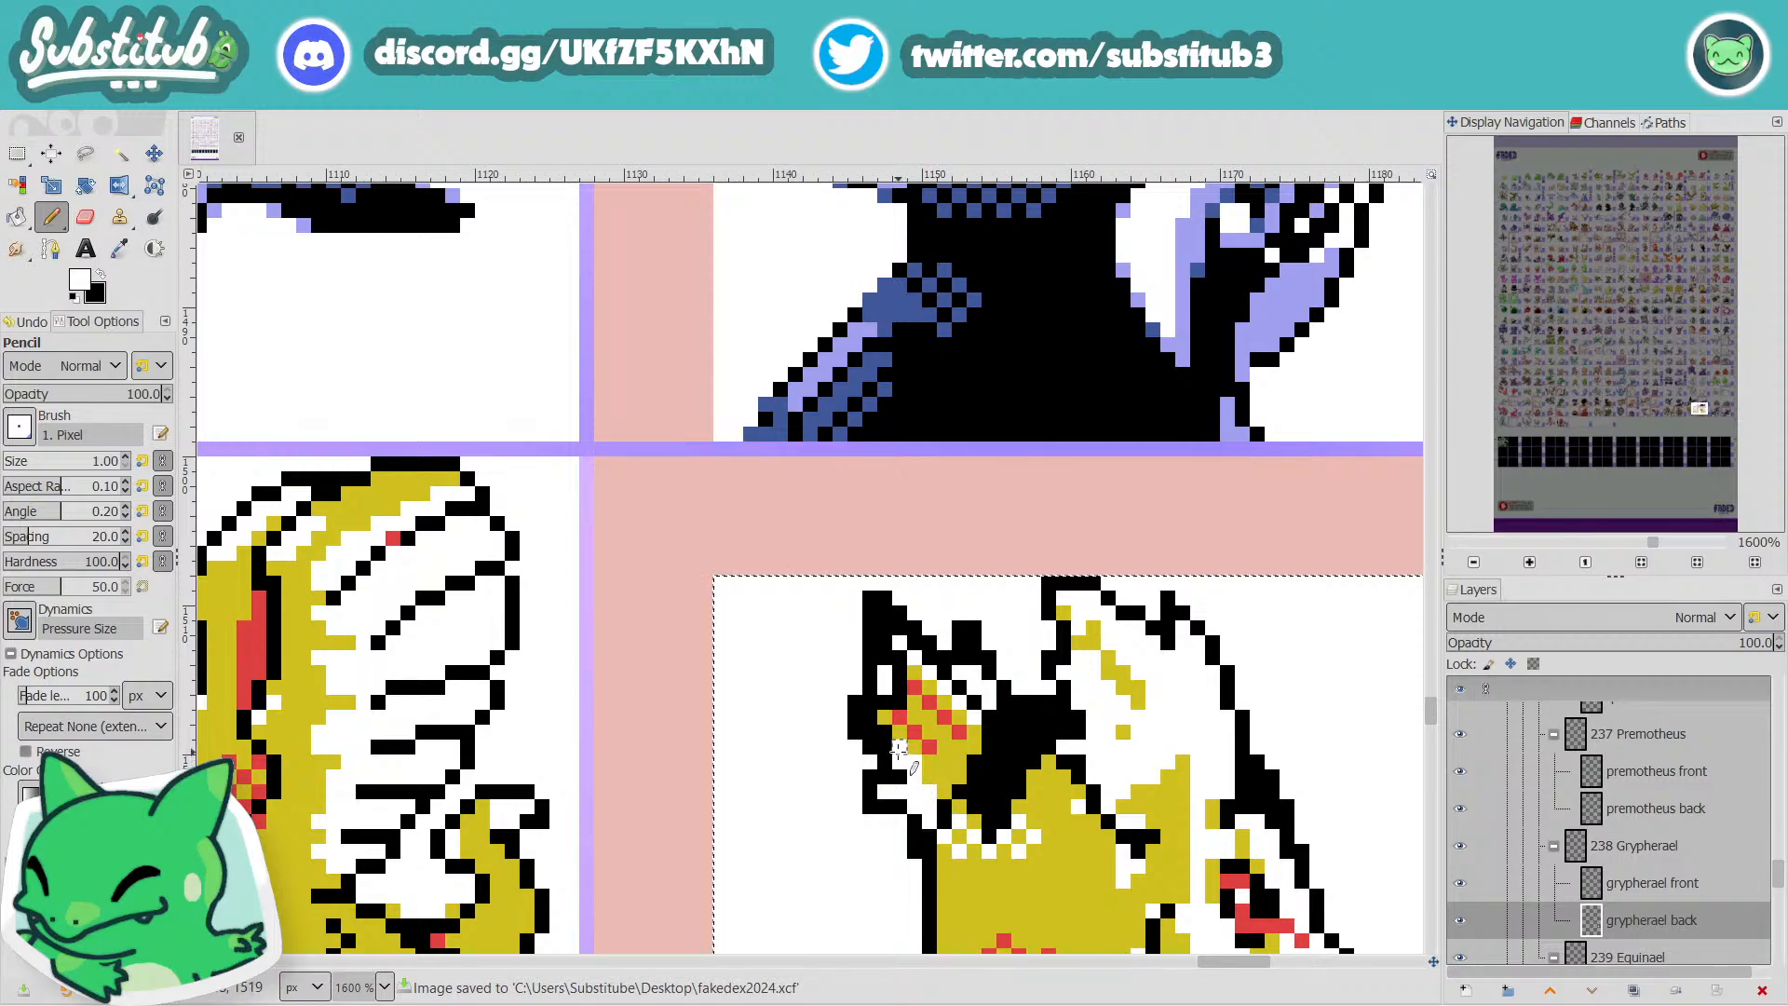
mouse_move(899, 736)
mouse_down()
mouse_move(914, 742)
mouse_move(915, 689)
mouse_move(909, 721)
mouse_move(907, 704)
mouse_move(939, 700)
mouse_move(895, 626)
mouse_move(927, 717)
mouse_move(971, 696)
mouse_move(973, 663)
mouse_move(960, 656)
mouse_move(973, 712)
mouse_move(942, 778)
mouse_up()
ctrl+scroll(946, 773, down, 4)
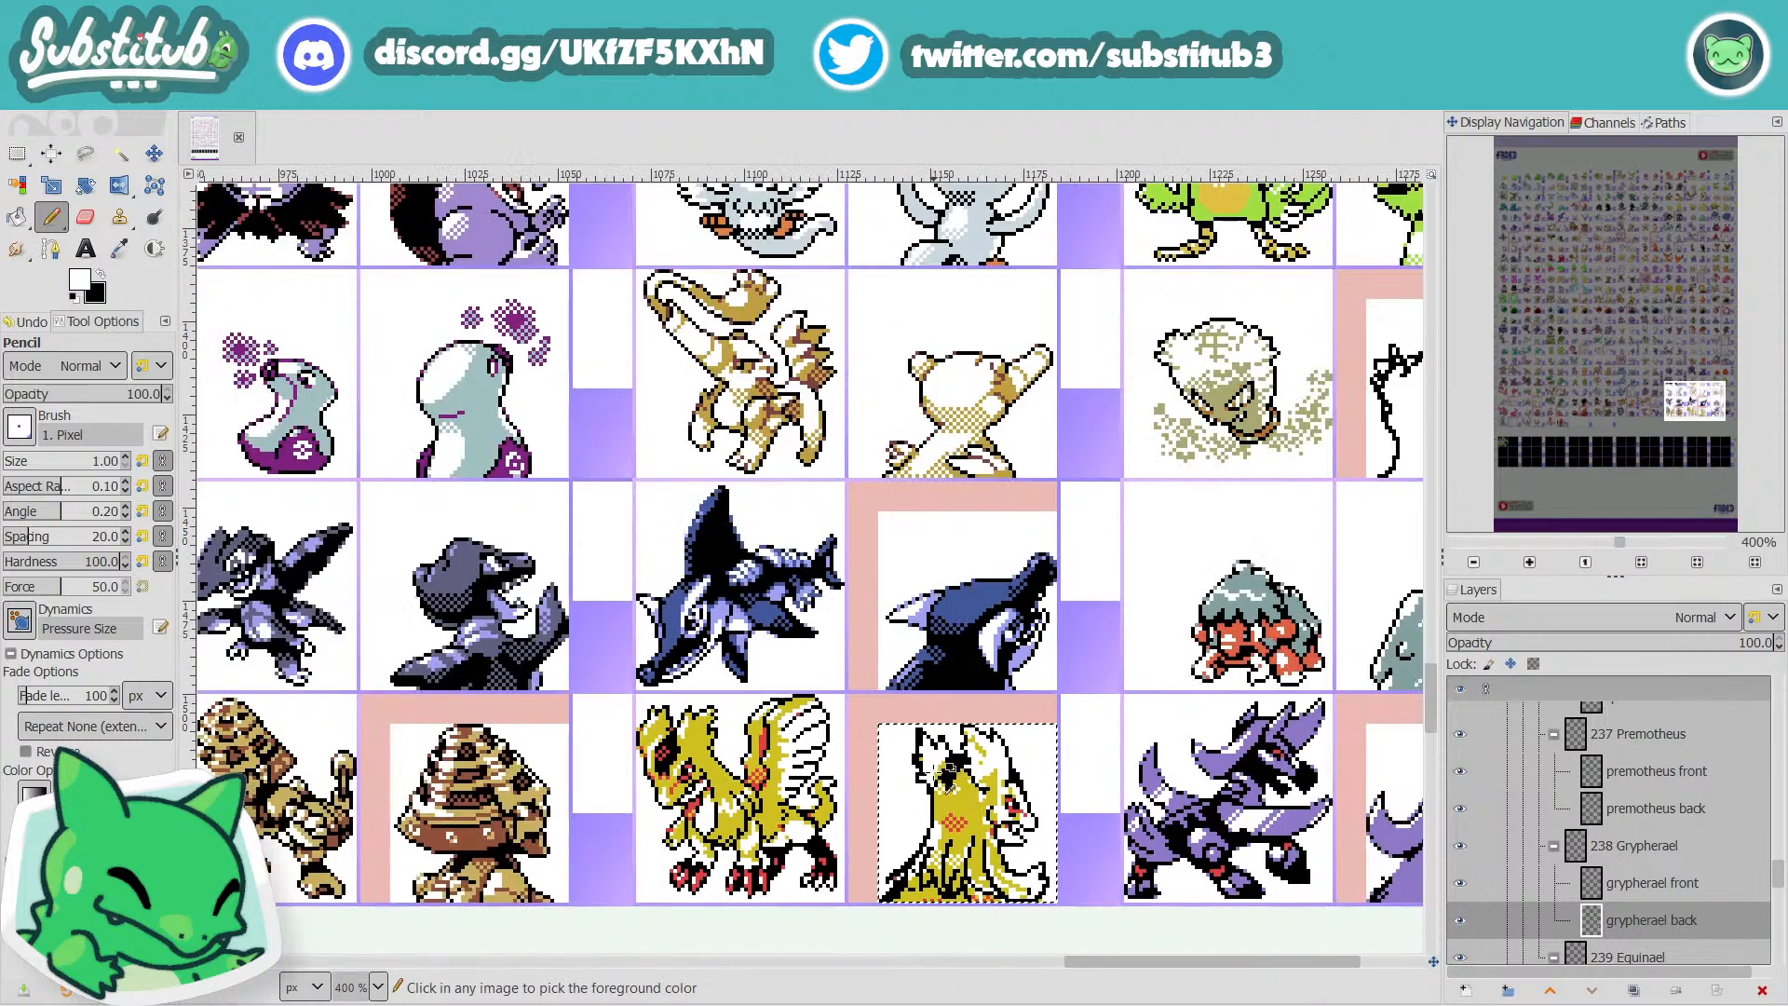
key(ctrl+s)
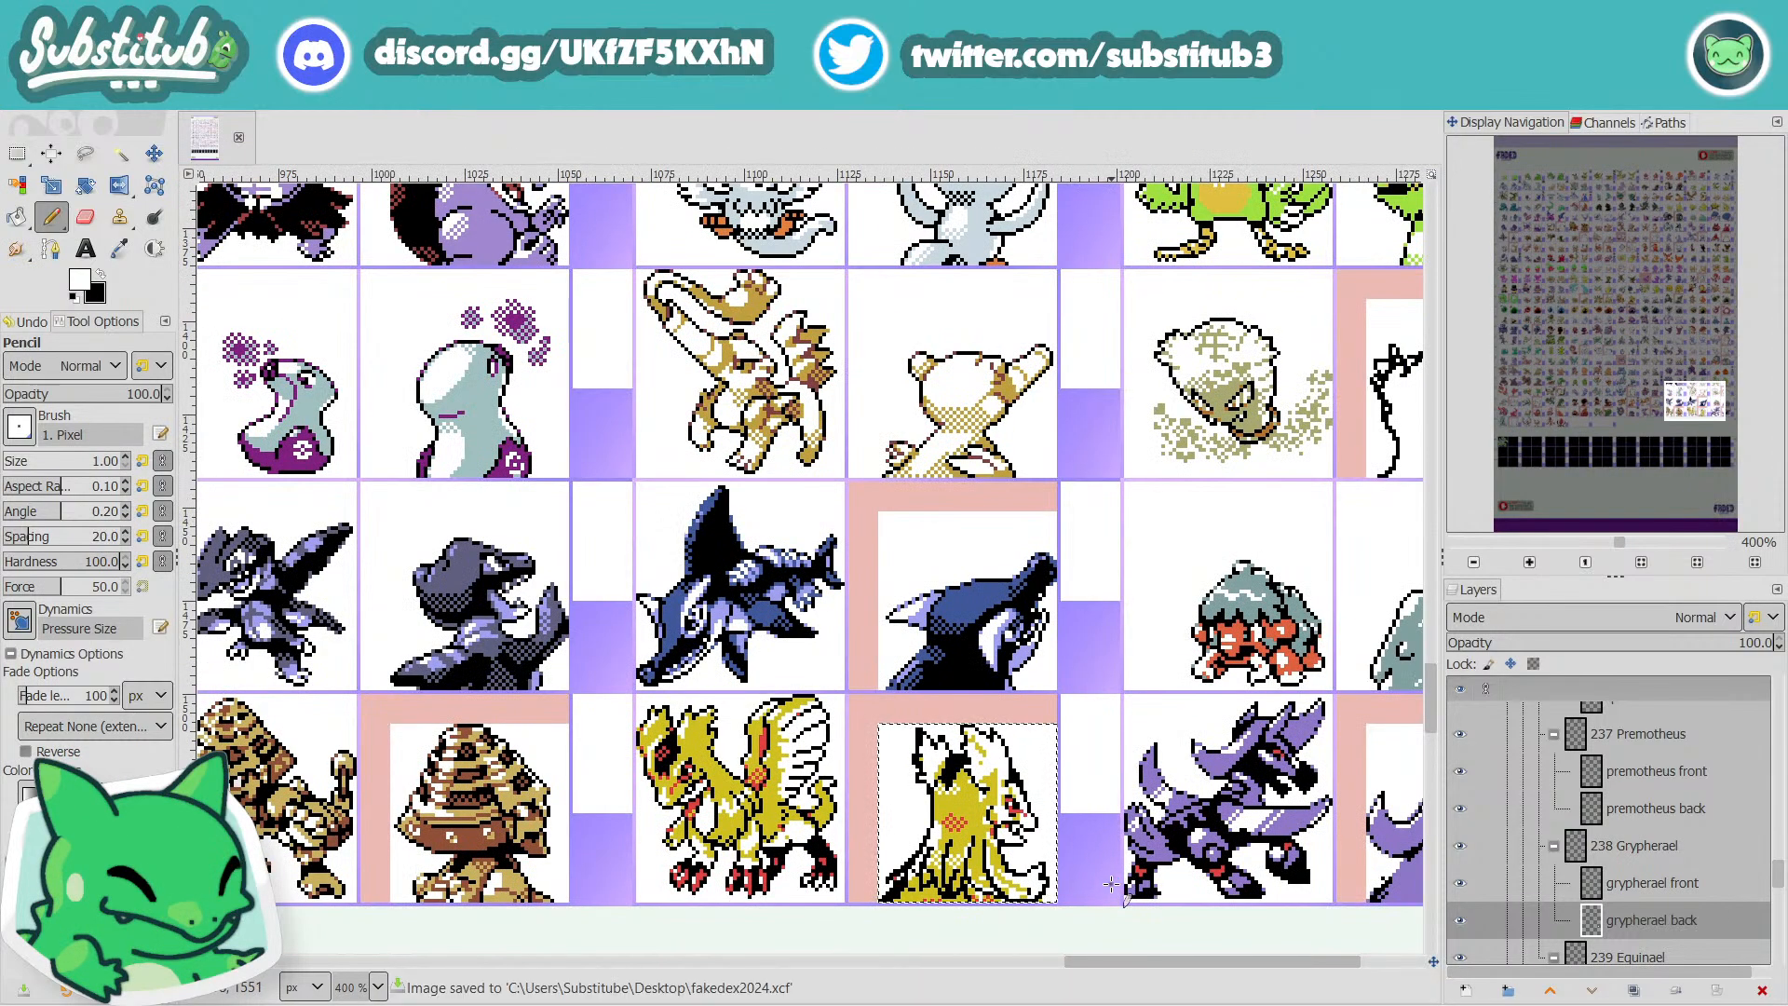
Erase the protruding black corner at the lower left of the far head with white pixels.
ctrl+scroll(882, 836, up, 3)
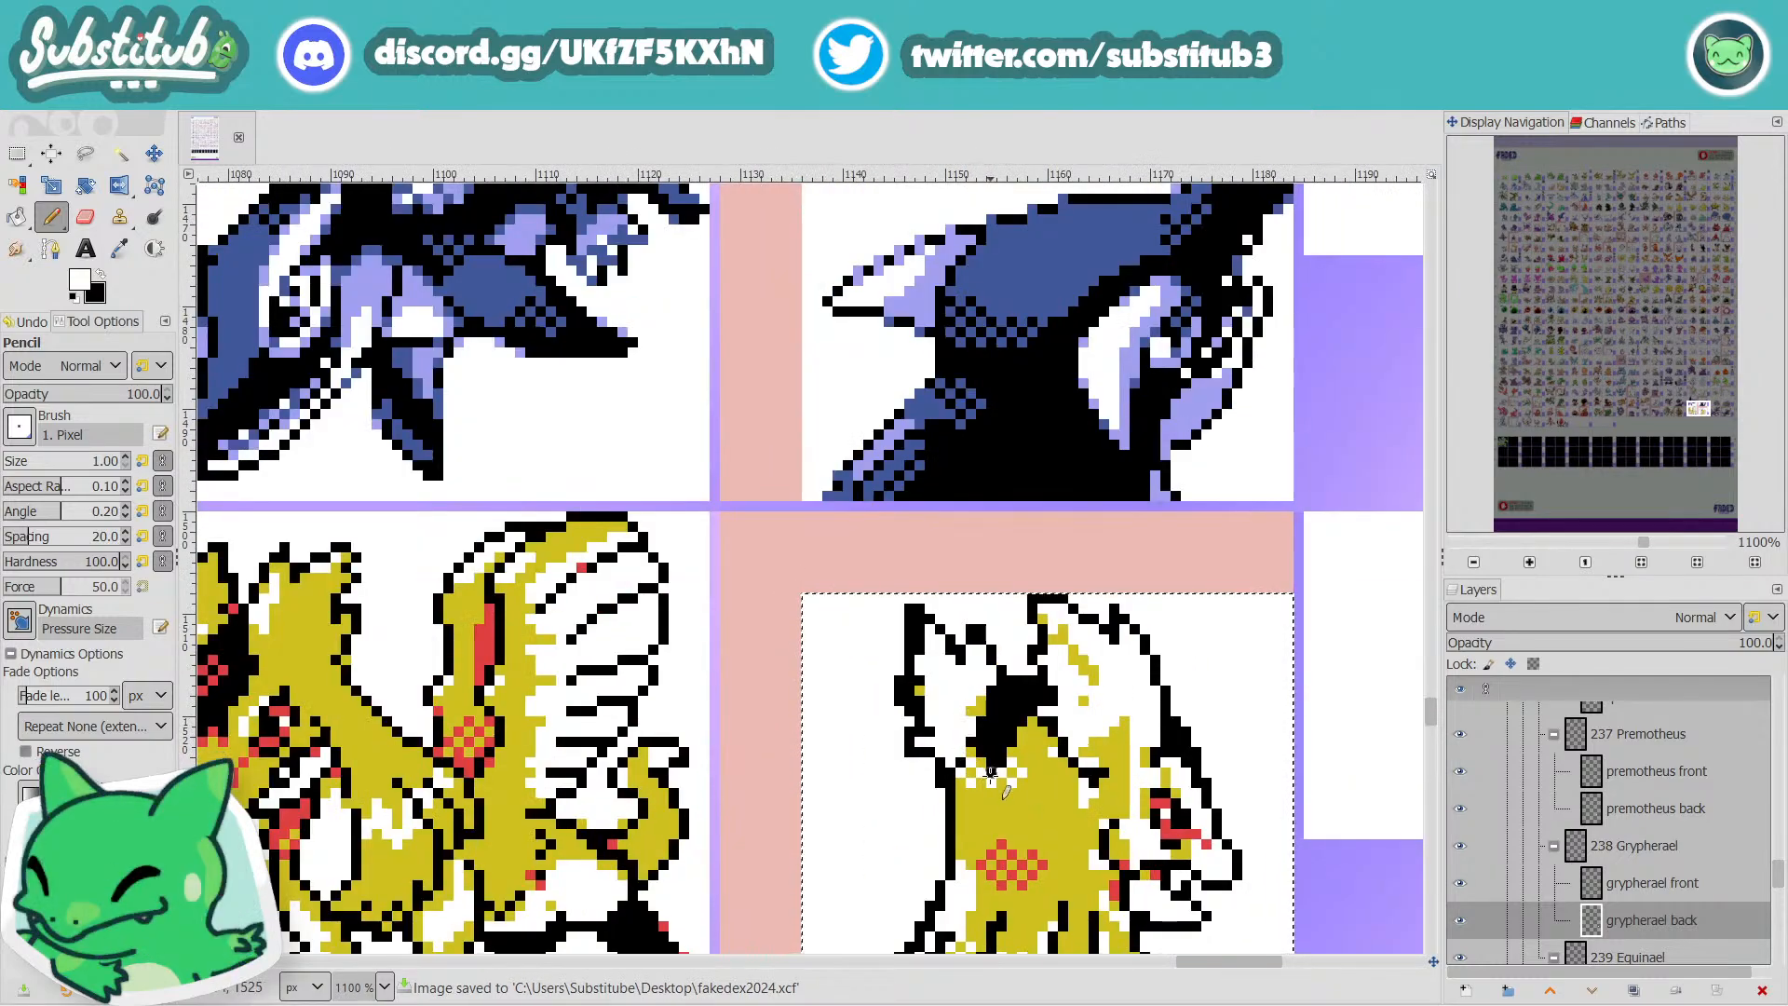
ctrl+scroll(997, 787, down, 2)
ctrl+scroll(1008, 815, up, 3)
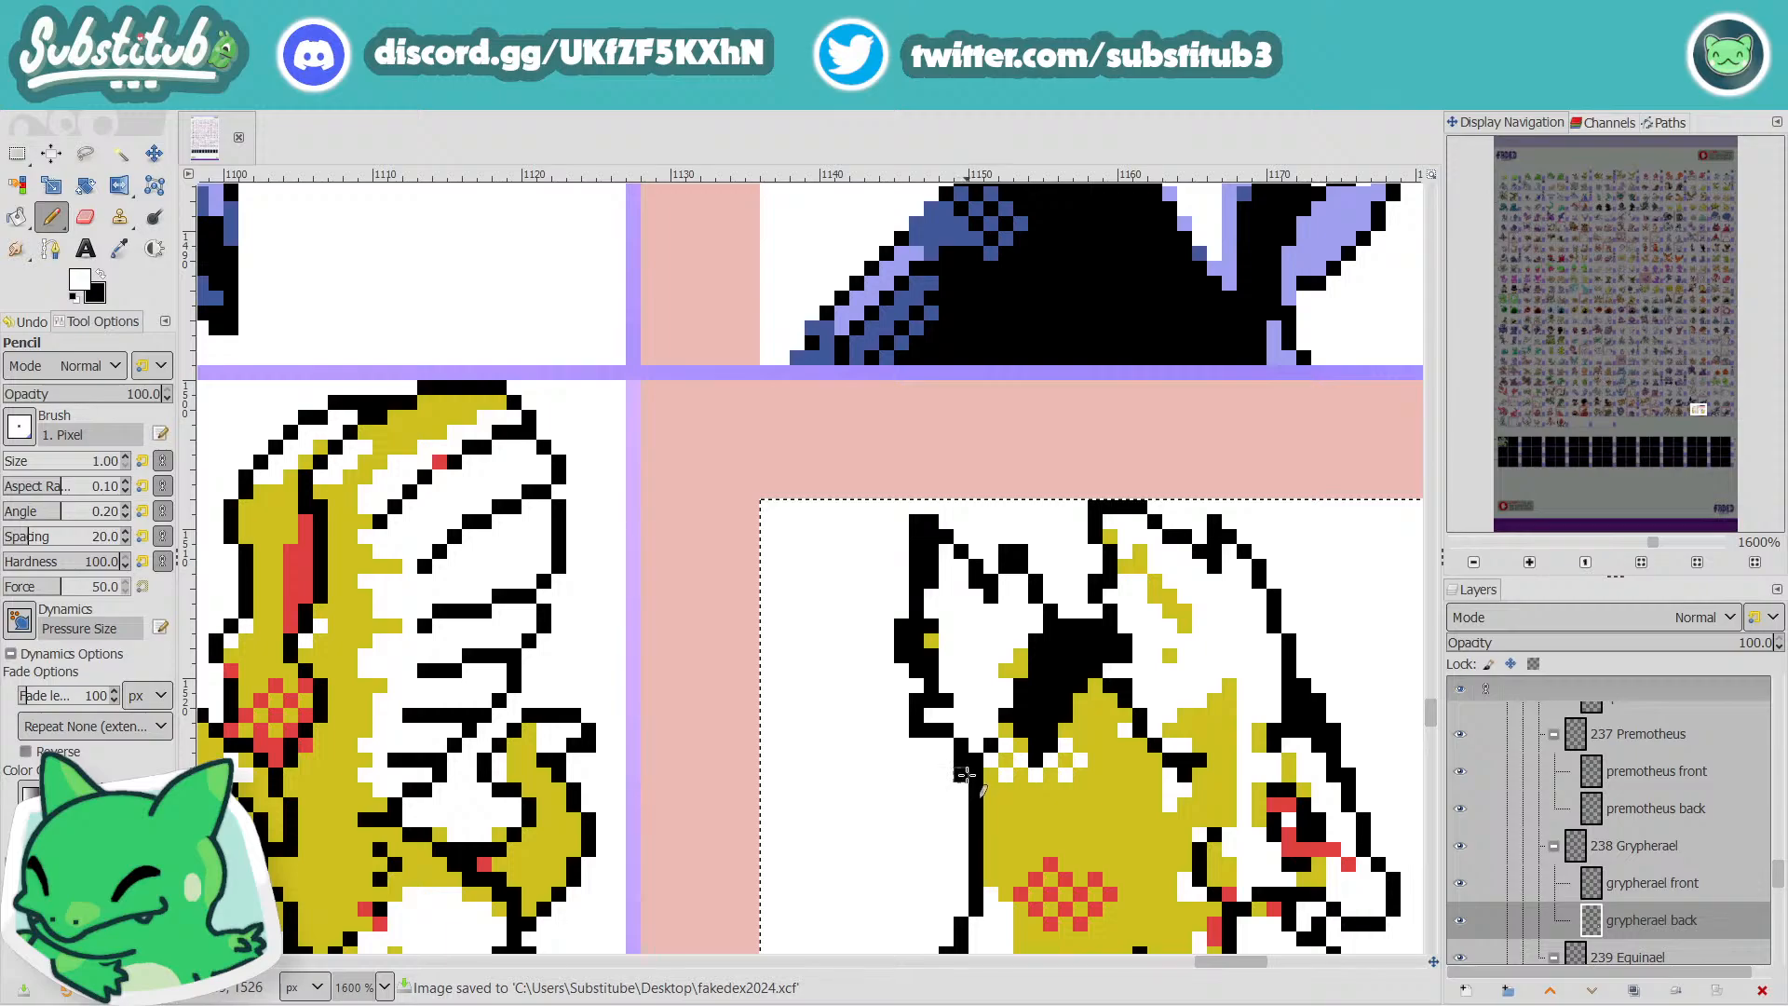
key(x)
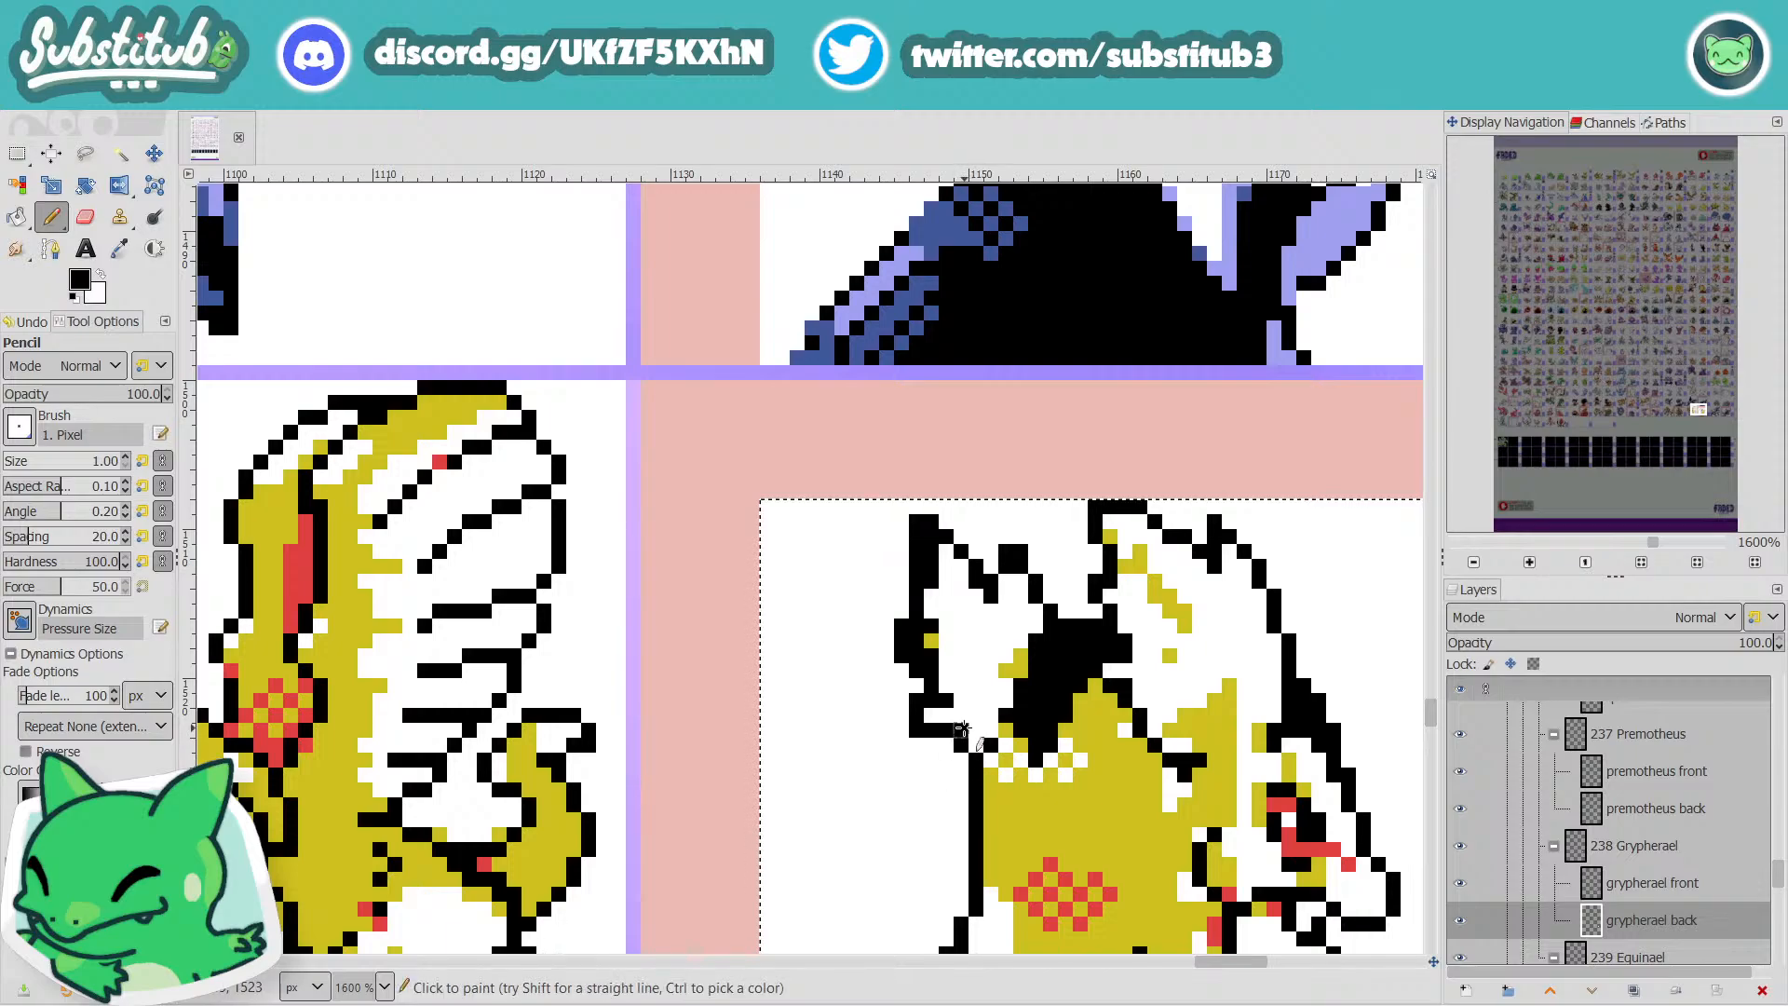
key(x)
drag(932, 730, 915, 702)
ctrl+scroll(946, 772, down, 2)
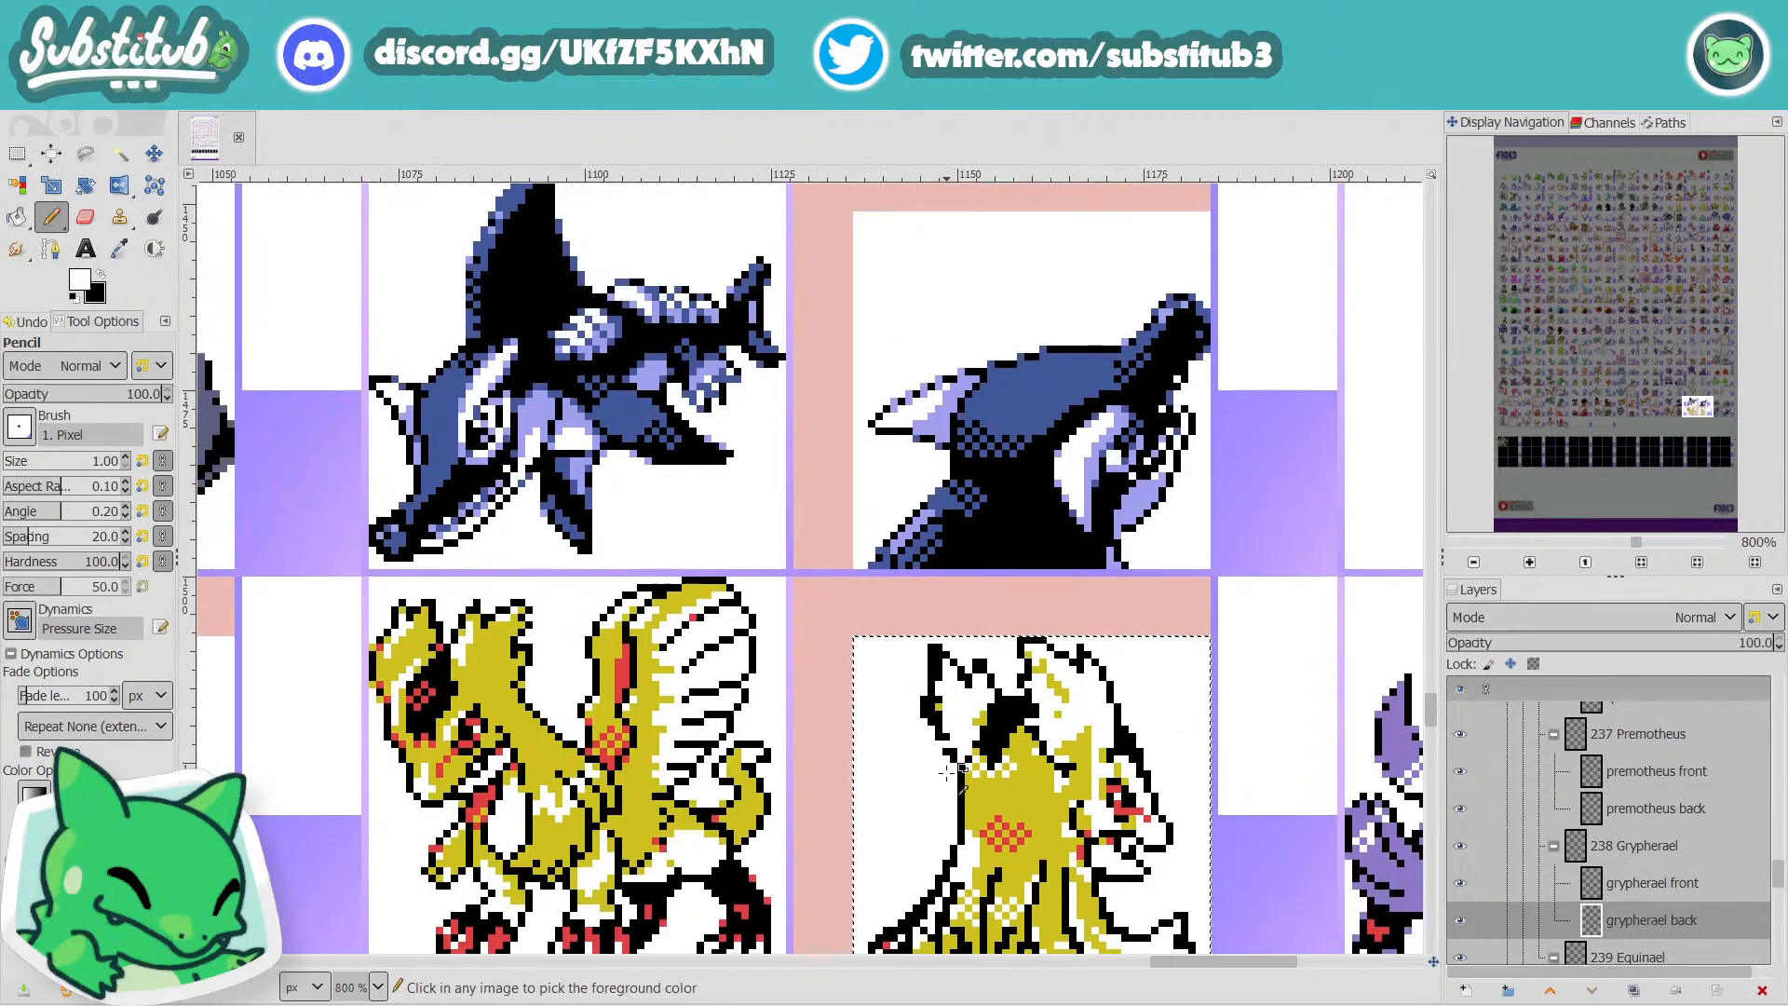
ctrl+scroll(946, 773, down, 2)
ctrl+scroll(940, 771, up, 4)
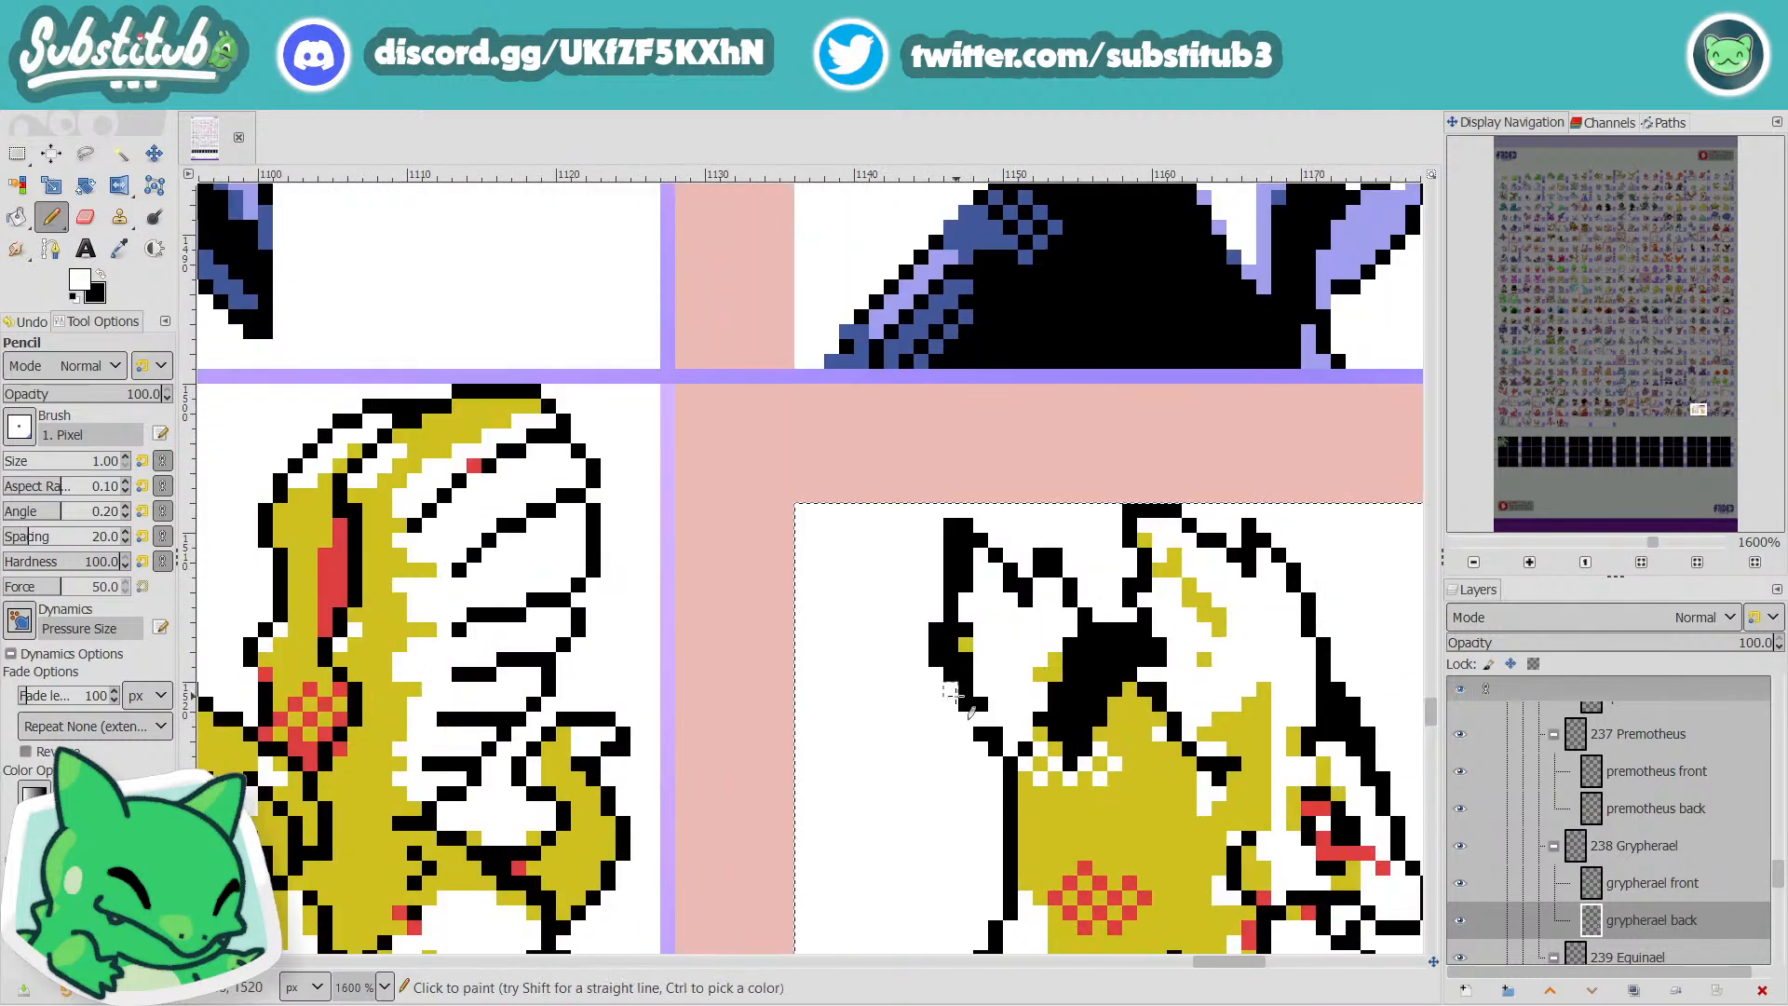
Thin the far head's lower left outline to a single-pixel black line using black and white pixels.
key(x)
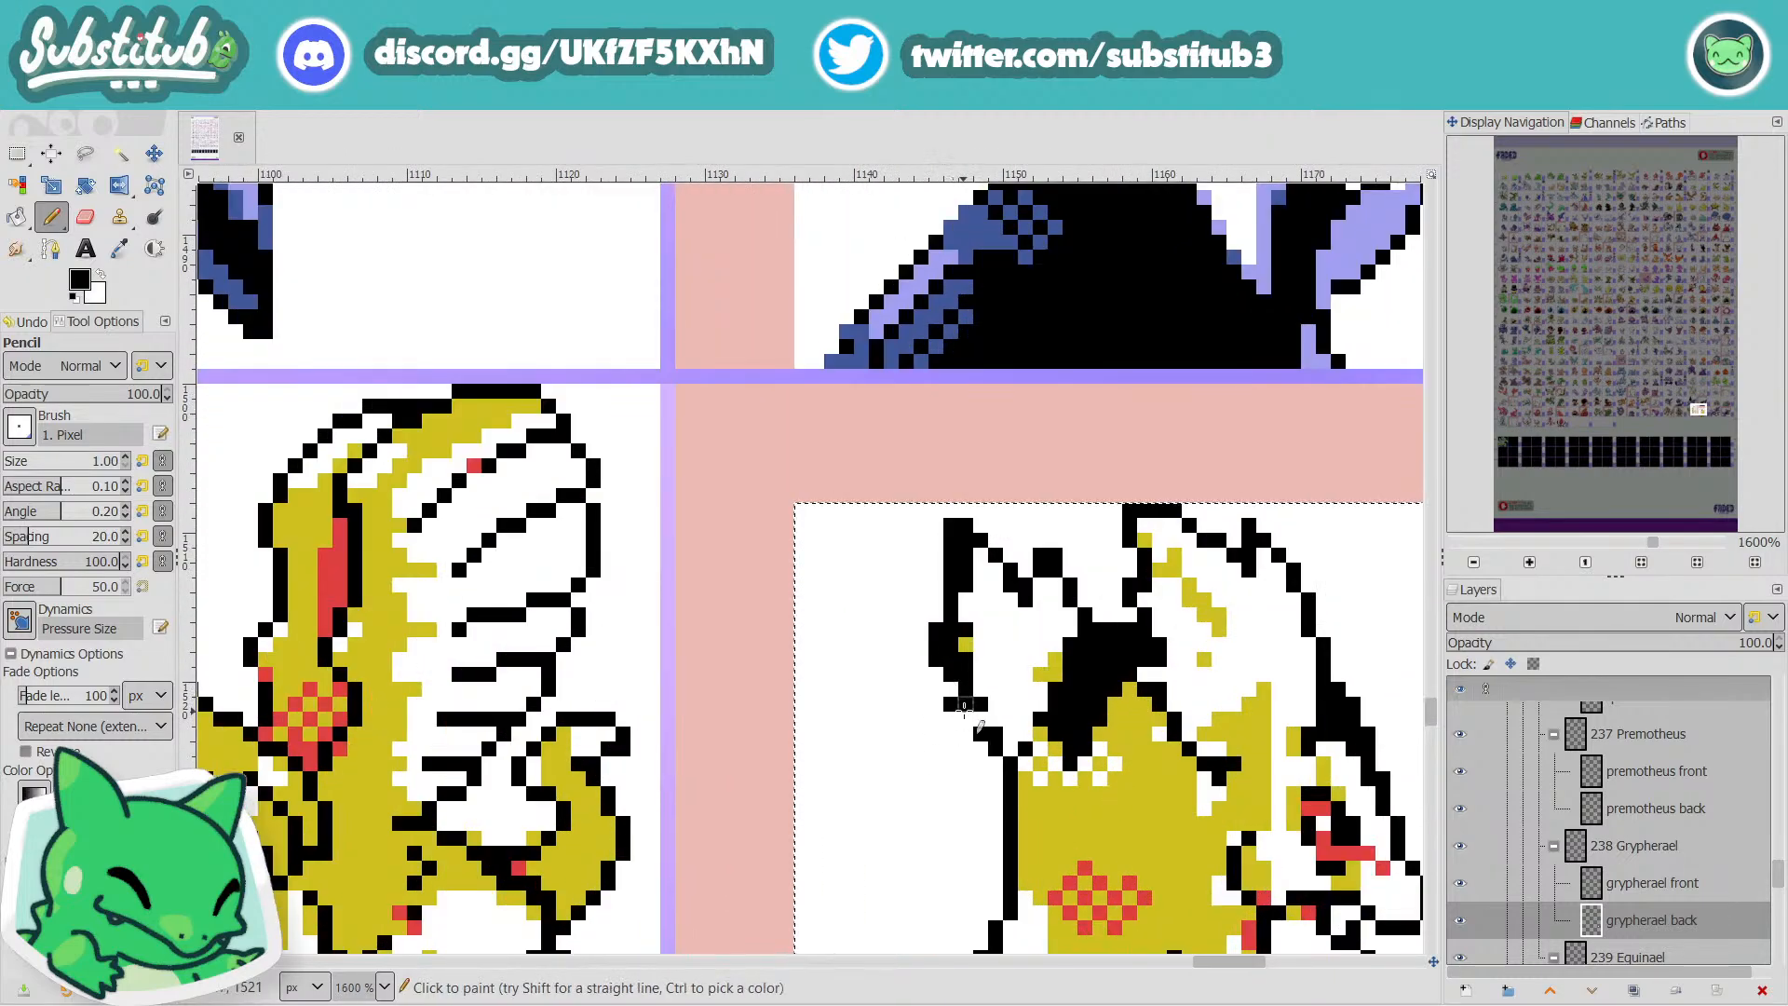
click(965, 719)
key(x)
drag(981, 706, 966, 705)
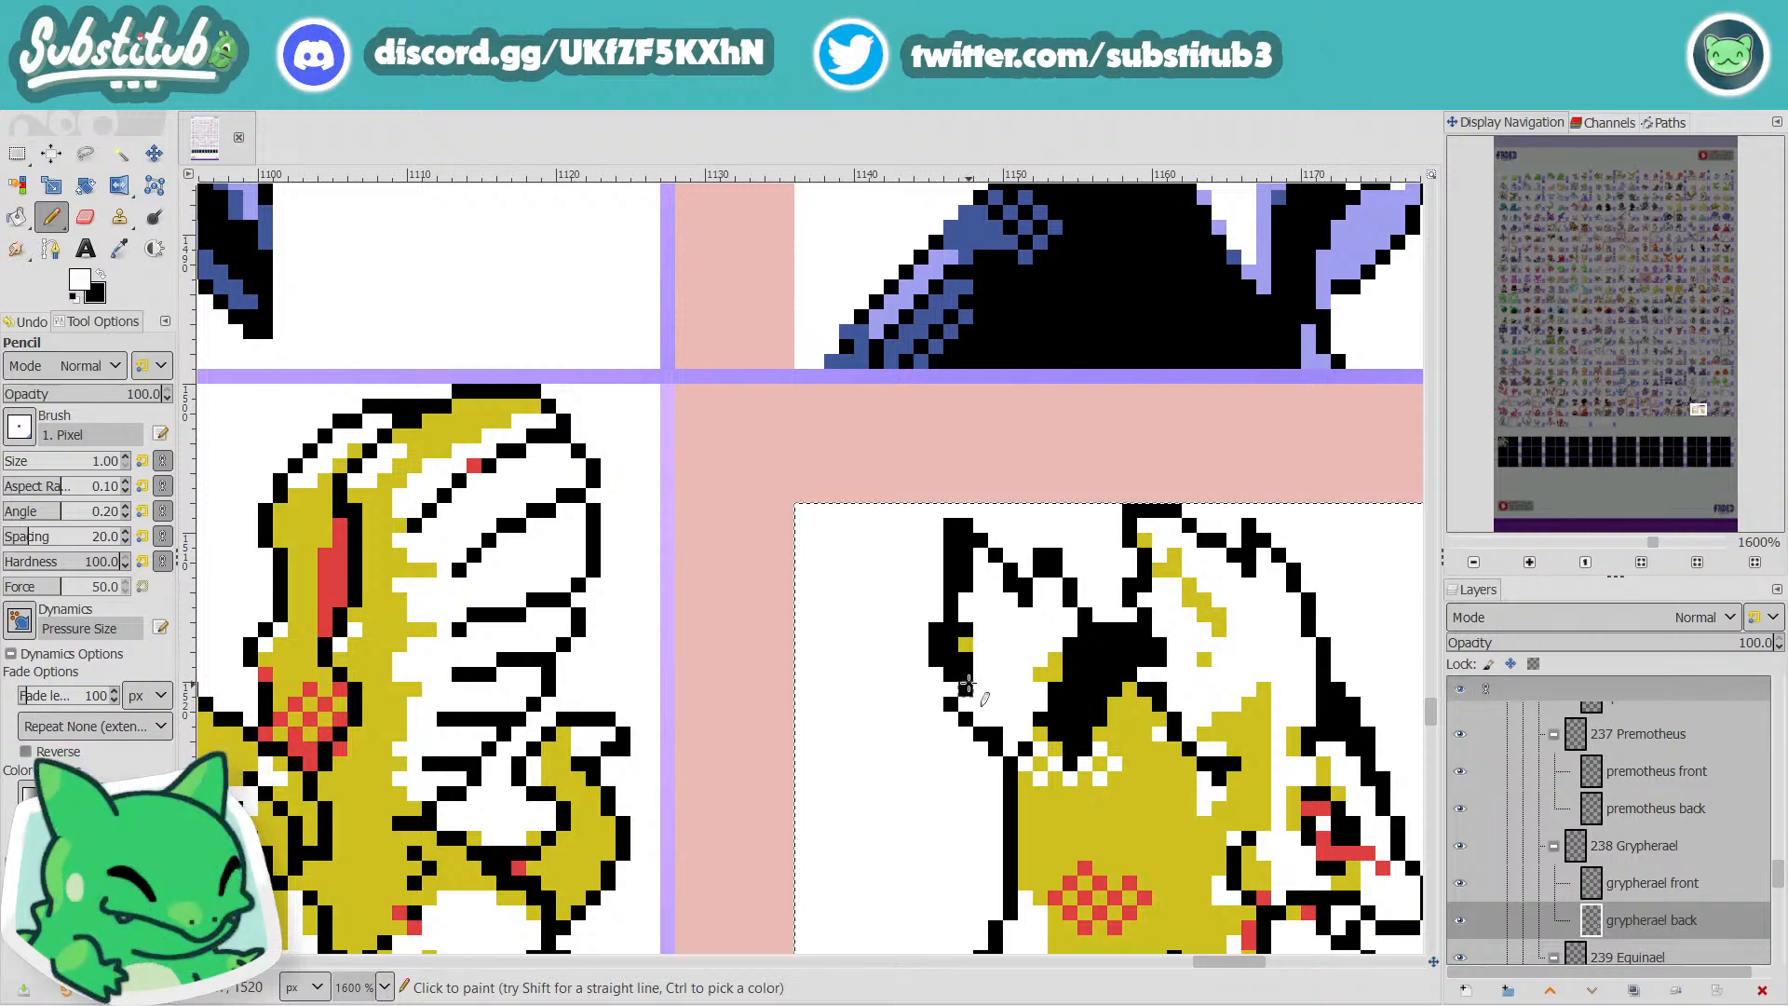
click(967, 675)
click(966, 661)
click(954, 647)
click(954, 656)
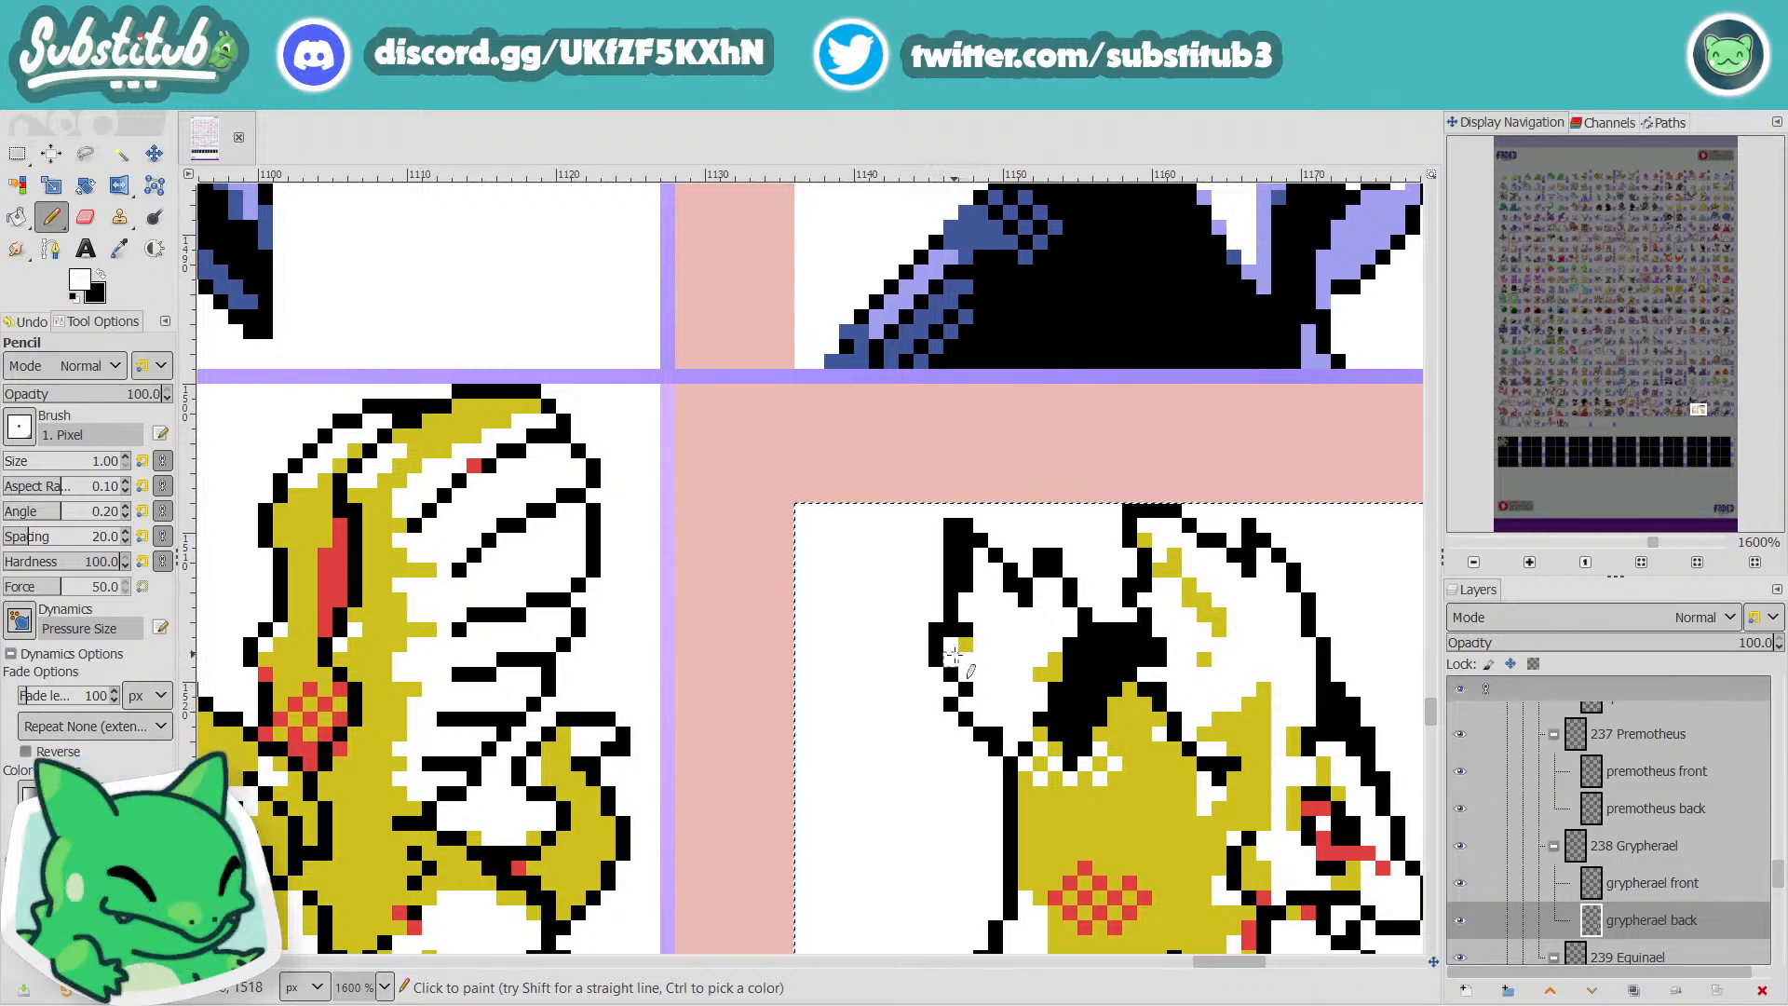
Clear the leftover yellow pixel, thin the outline of the far head's upper left peak and save the file.
key(x)
click(965, 644)
key(x)
mouse_move(967, 586)
mouse_down()
mouse_move(953, 527)
mouse_move(951, 570)
mouse_up()
key(x)
click(965, 568)
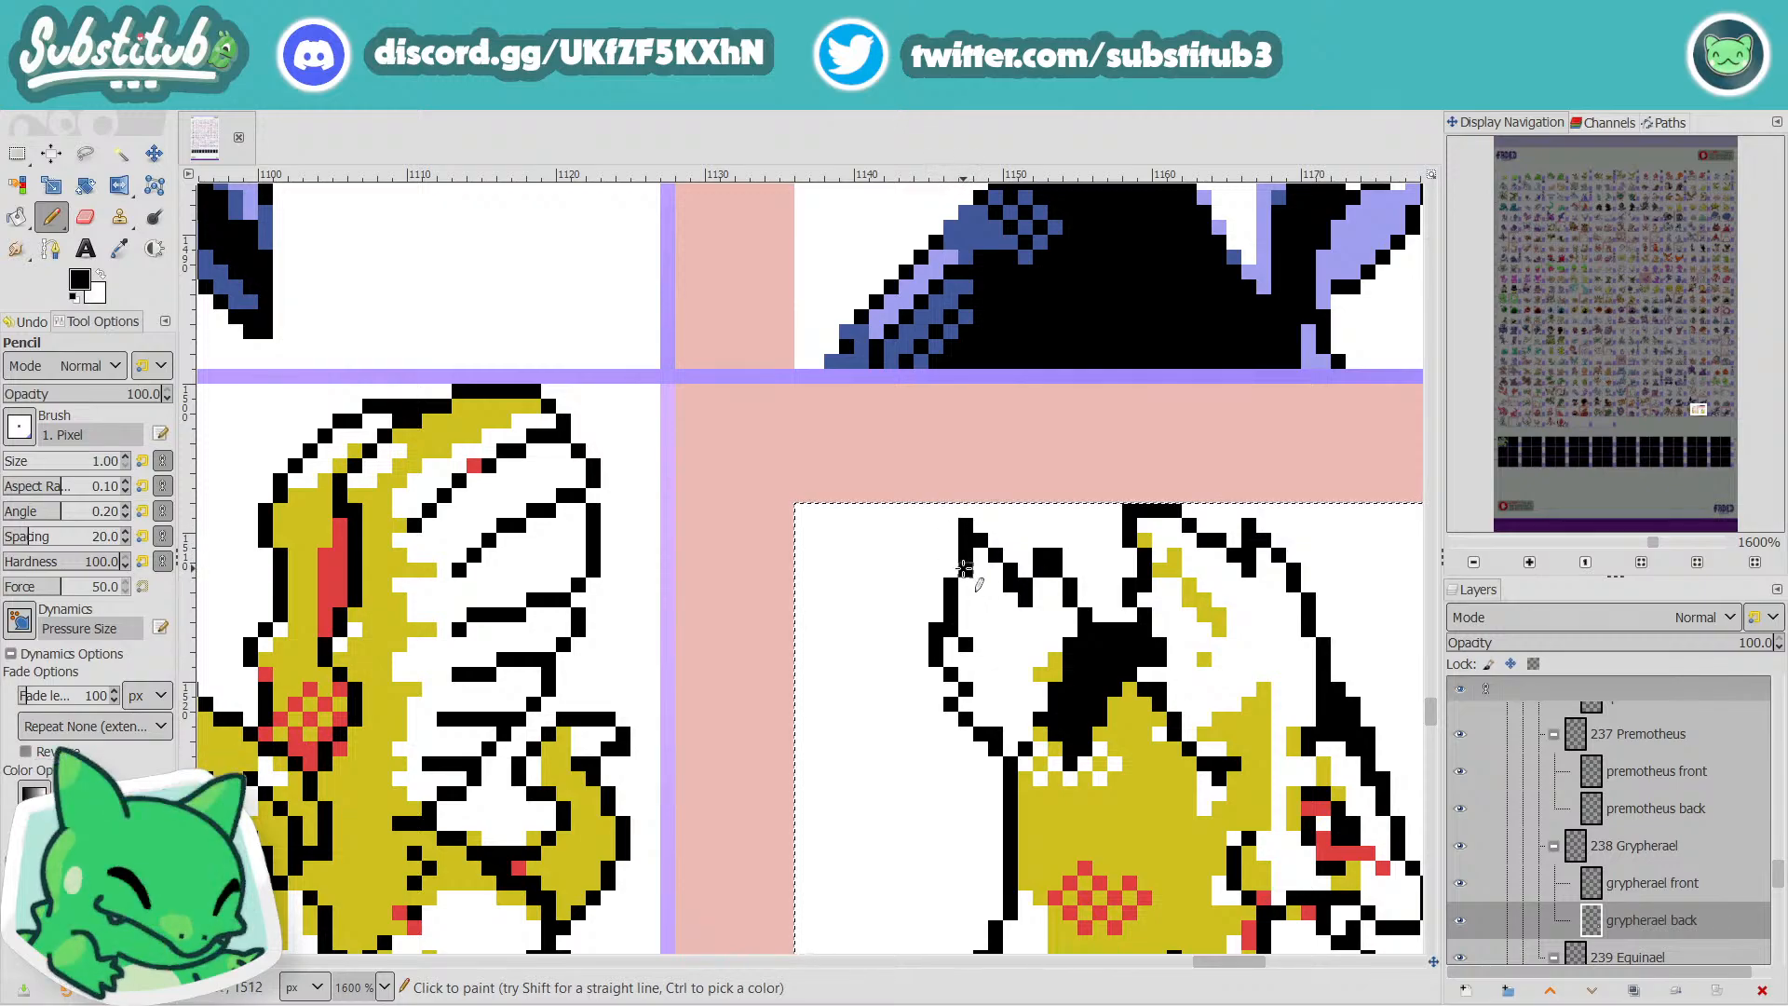
scroll(1048, 615, down, 4)
key(ctrl+s)
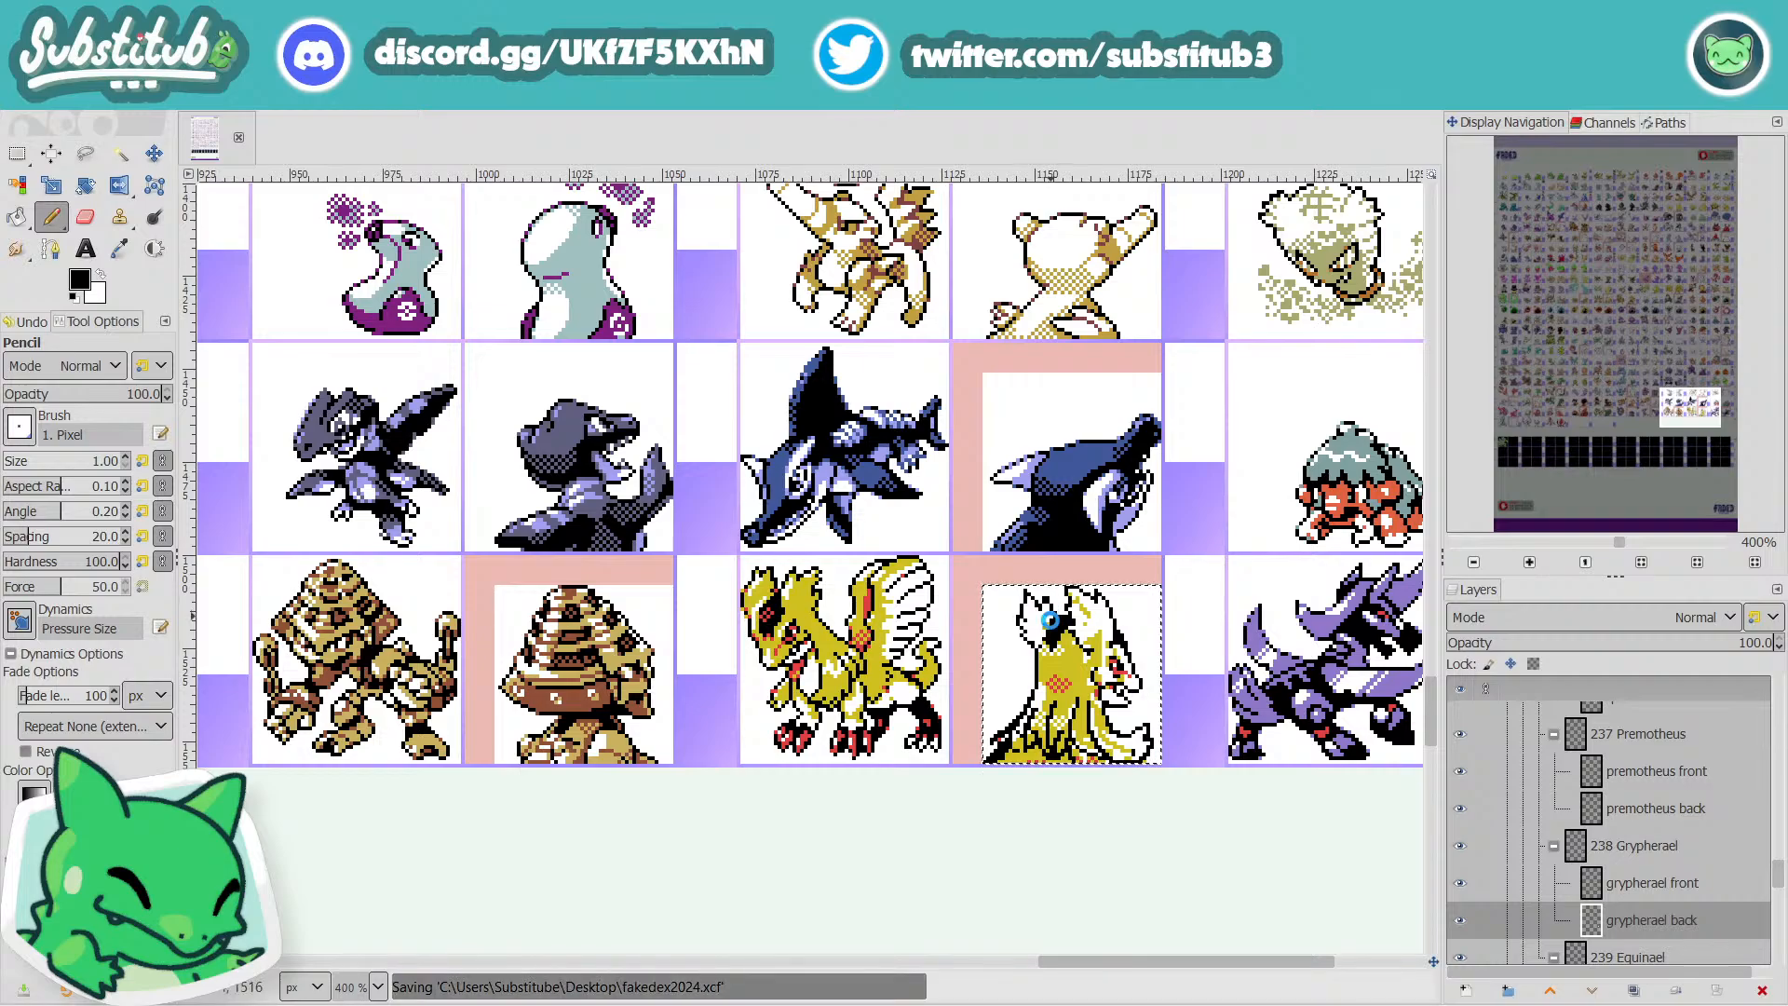
Rework the notch between the peaks on top of the far head, painting out its surplus black pixels in white.
scroll(1050, 618, up, 6)
key(x)
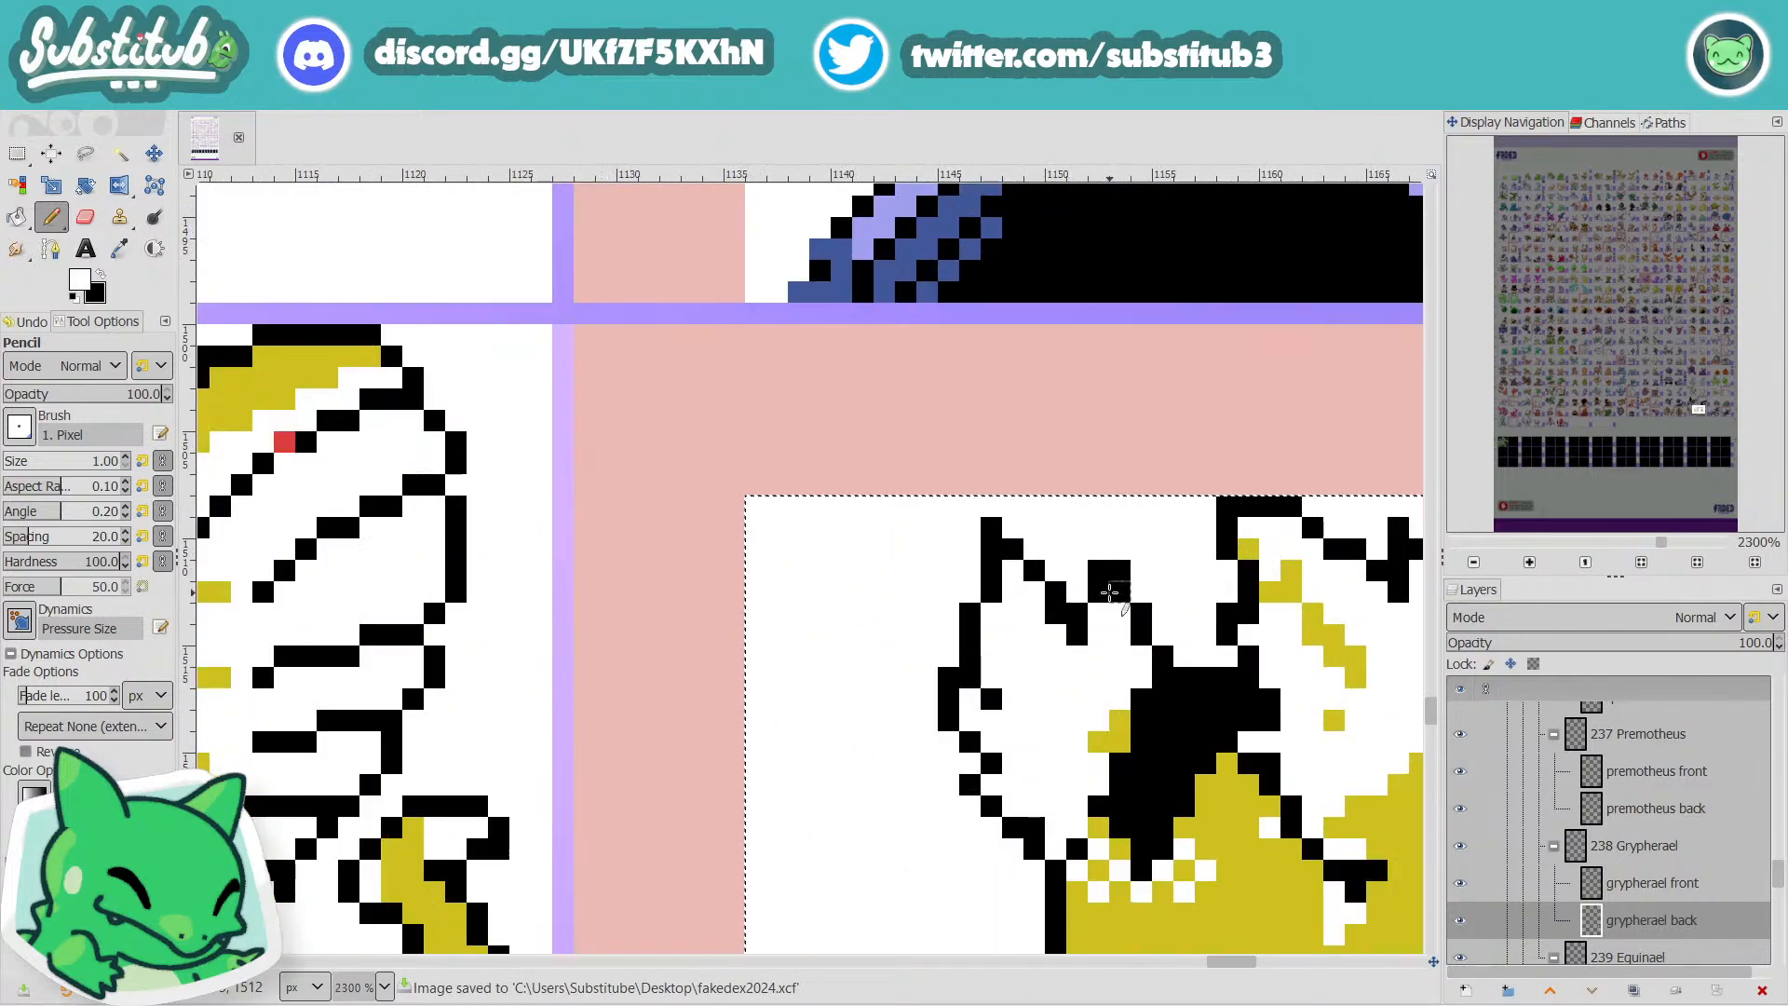
mouse_move(1104, 592)
mouse_down()
mouse_move(1099, 570)
mouse_move(1119, 570)
mouse_move(1057, 570)
mouse_move(1081, 636)
mouse_up()
key(x)
key(x)
scroll(1137, 666, down, 1)
scroll(1137, 666, down, 4)
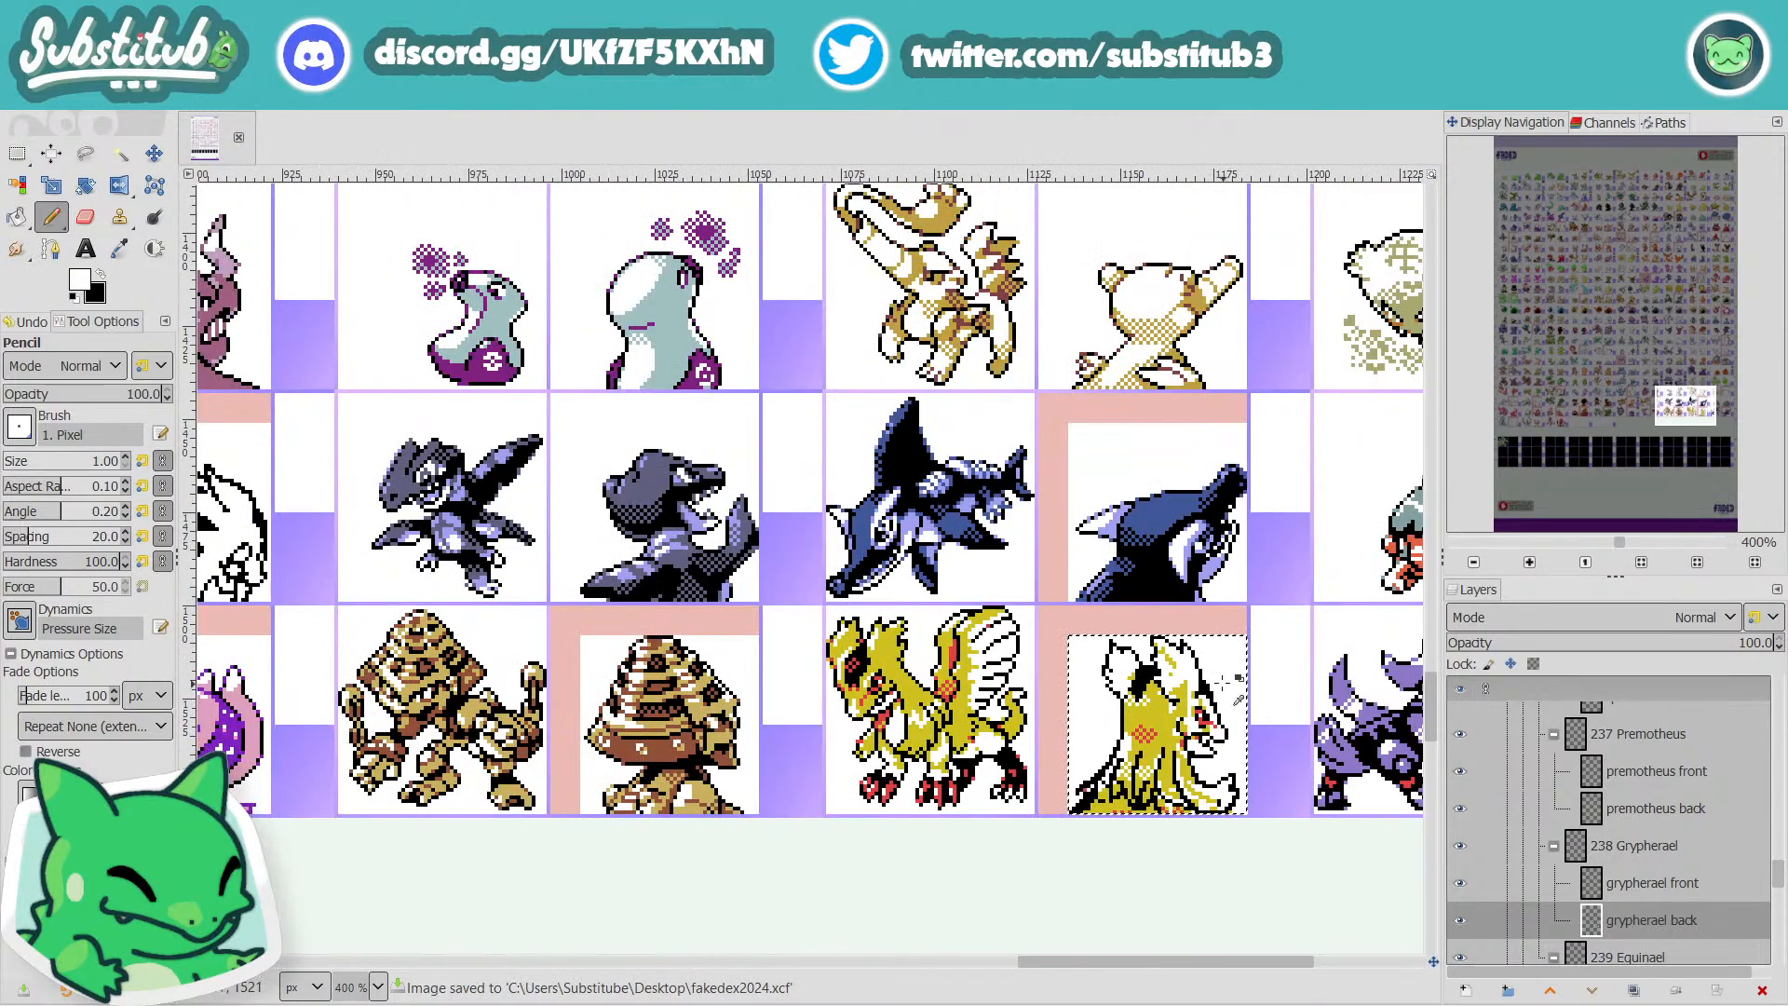
Clean up the top edge of the far head with single pixels and save the file.
scroll(1126, 646, up, 4)
key(x)
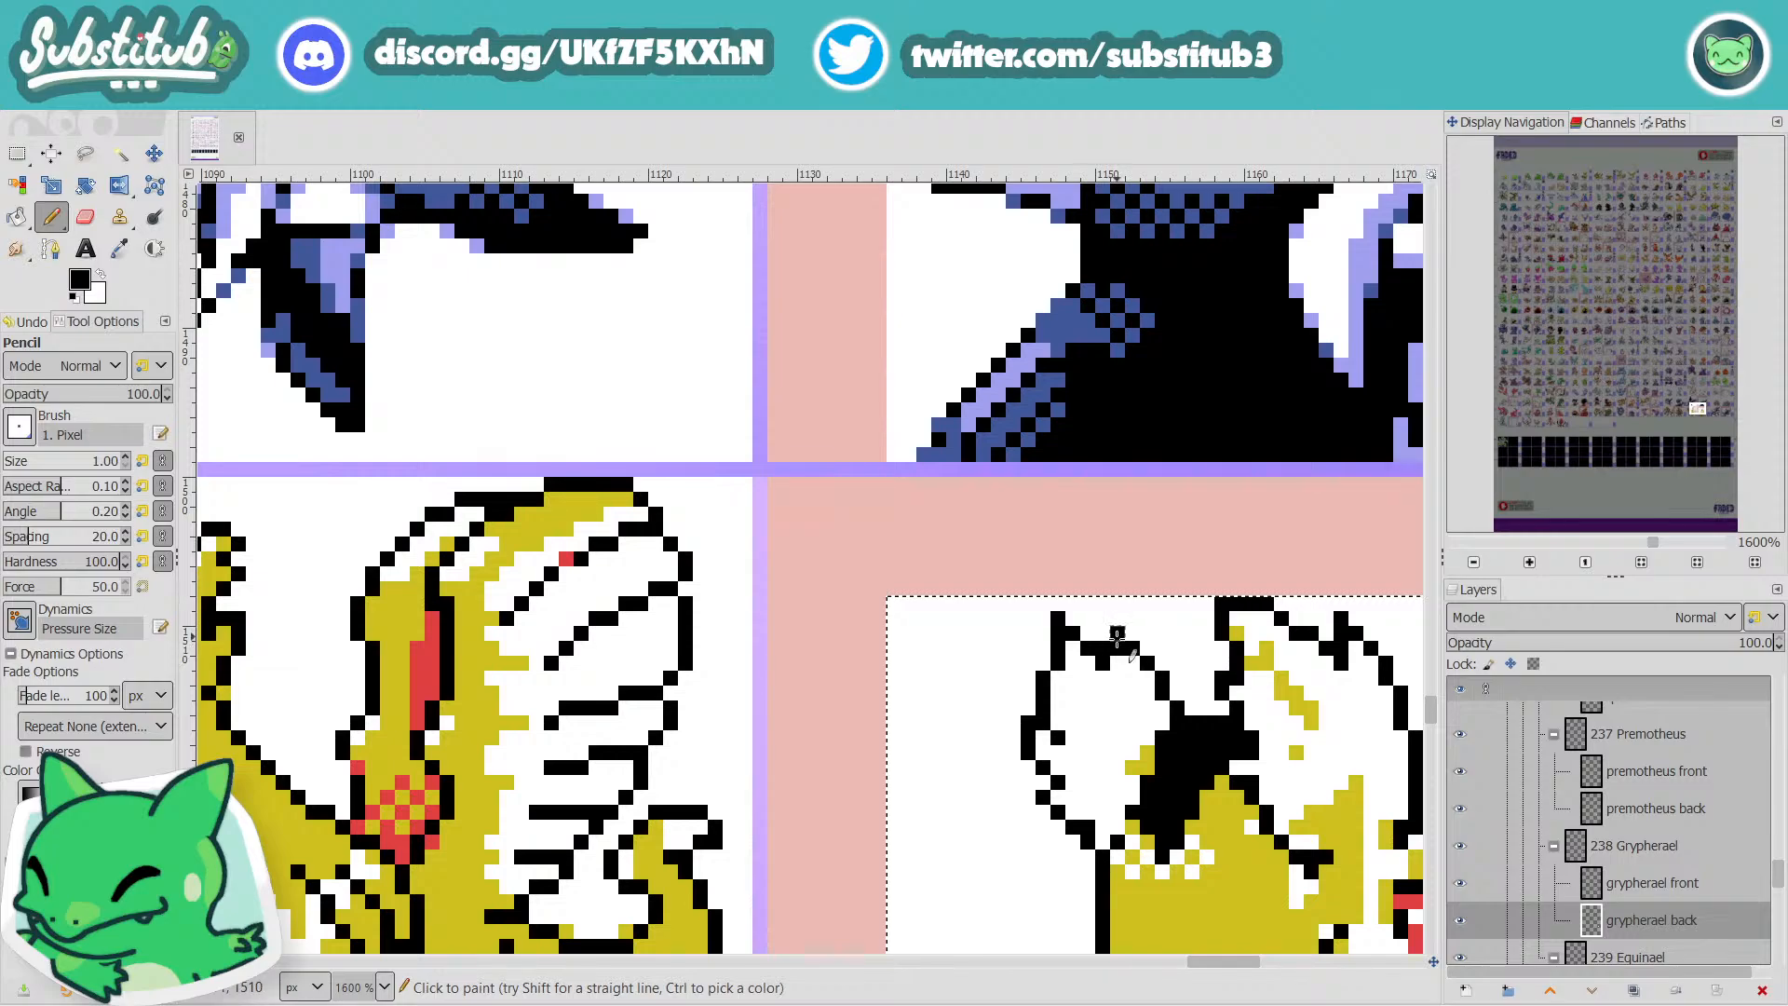
key(x)
click(1118, 641)
scroll(1157, 695, down, 4)
key(ctrl+s)
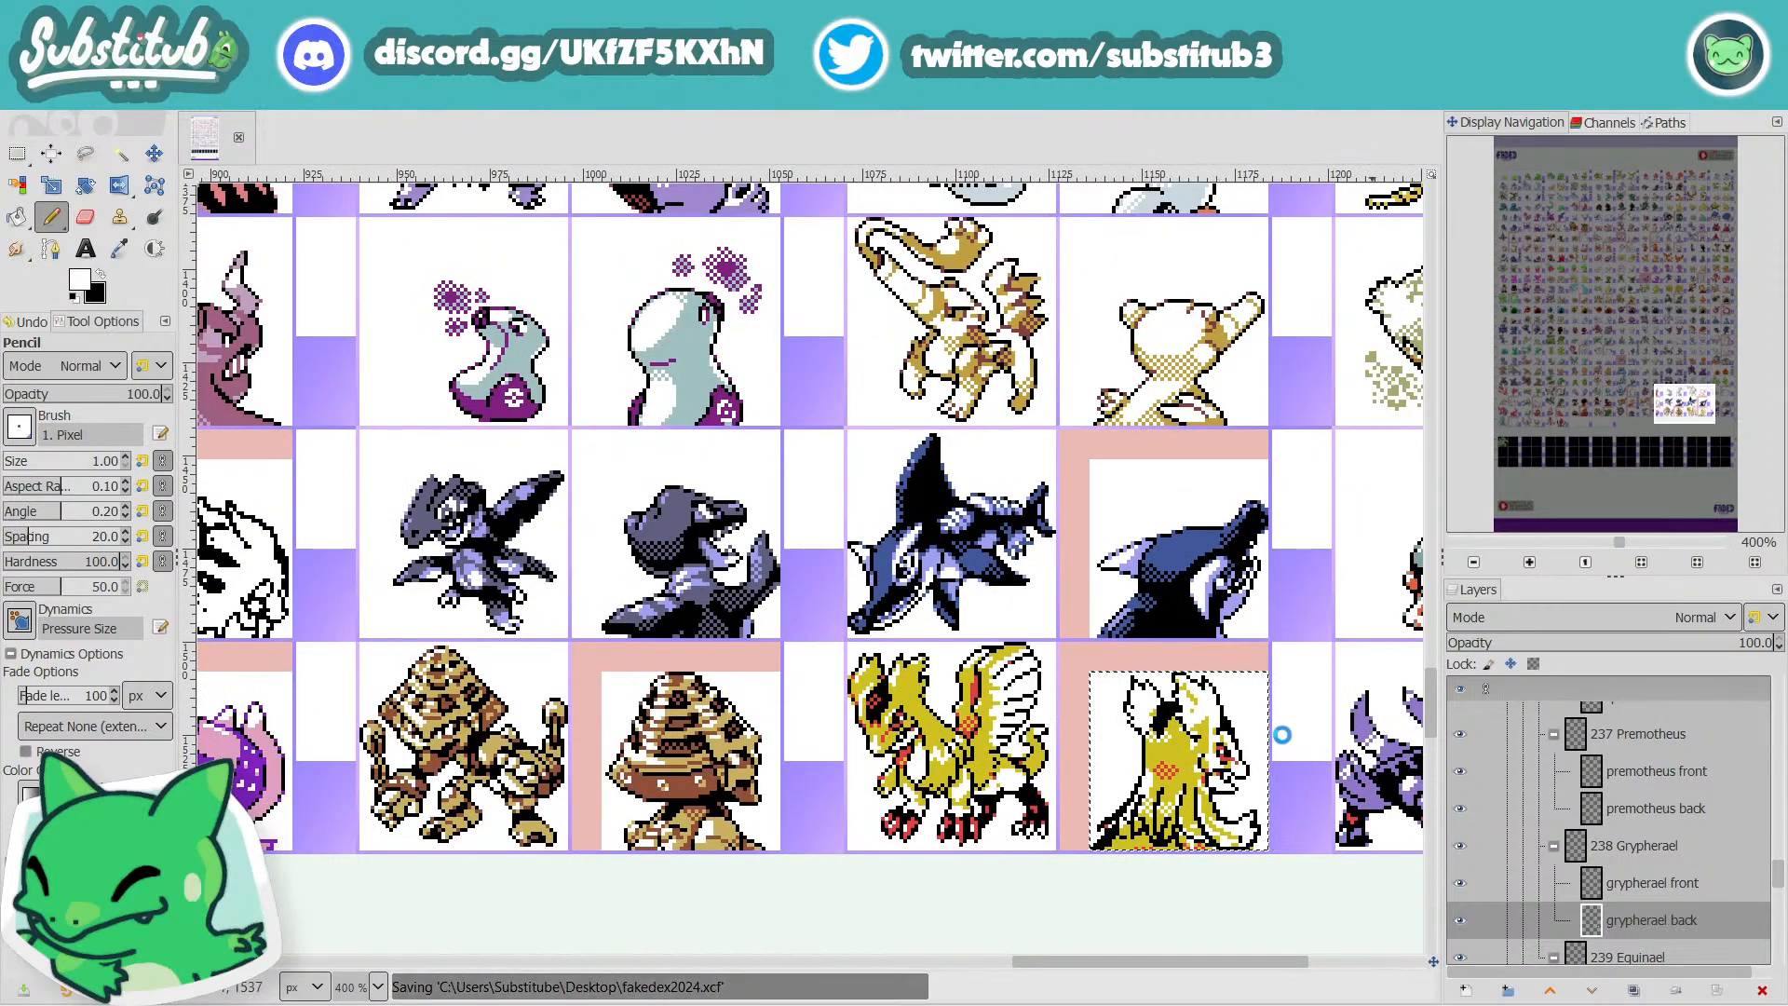
Paint out the stray black and yellow pixels around the dark patch beside the far head in white.
scroll(1173, 782, up, 4)
key(x)
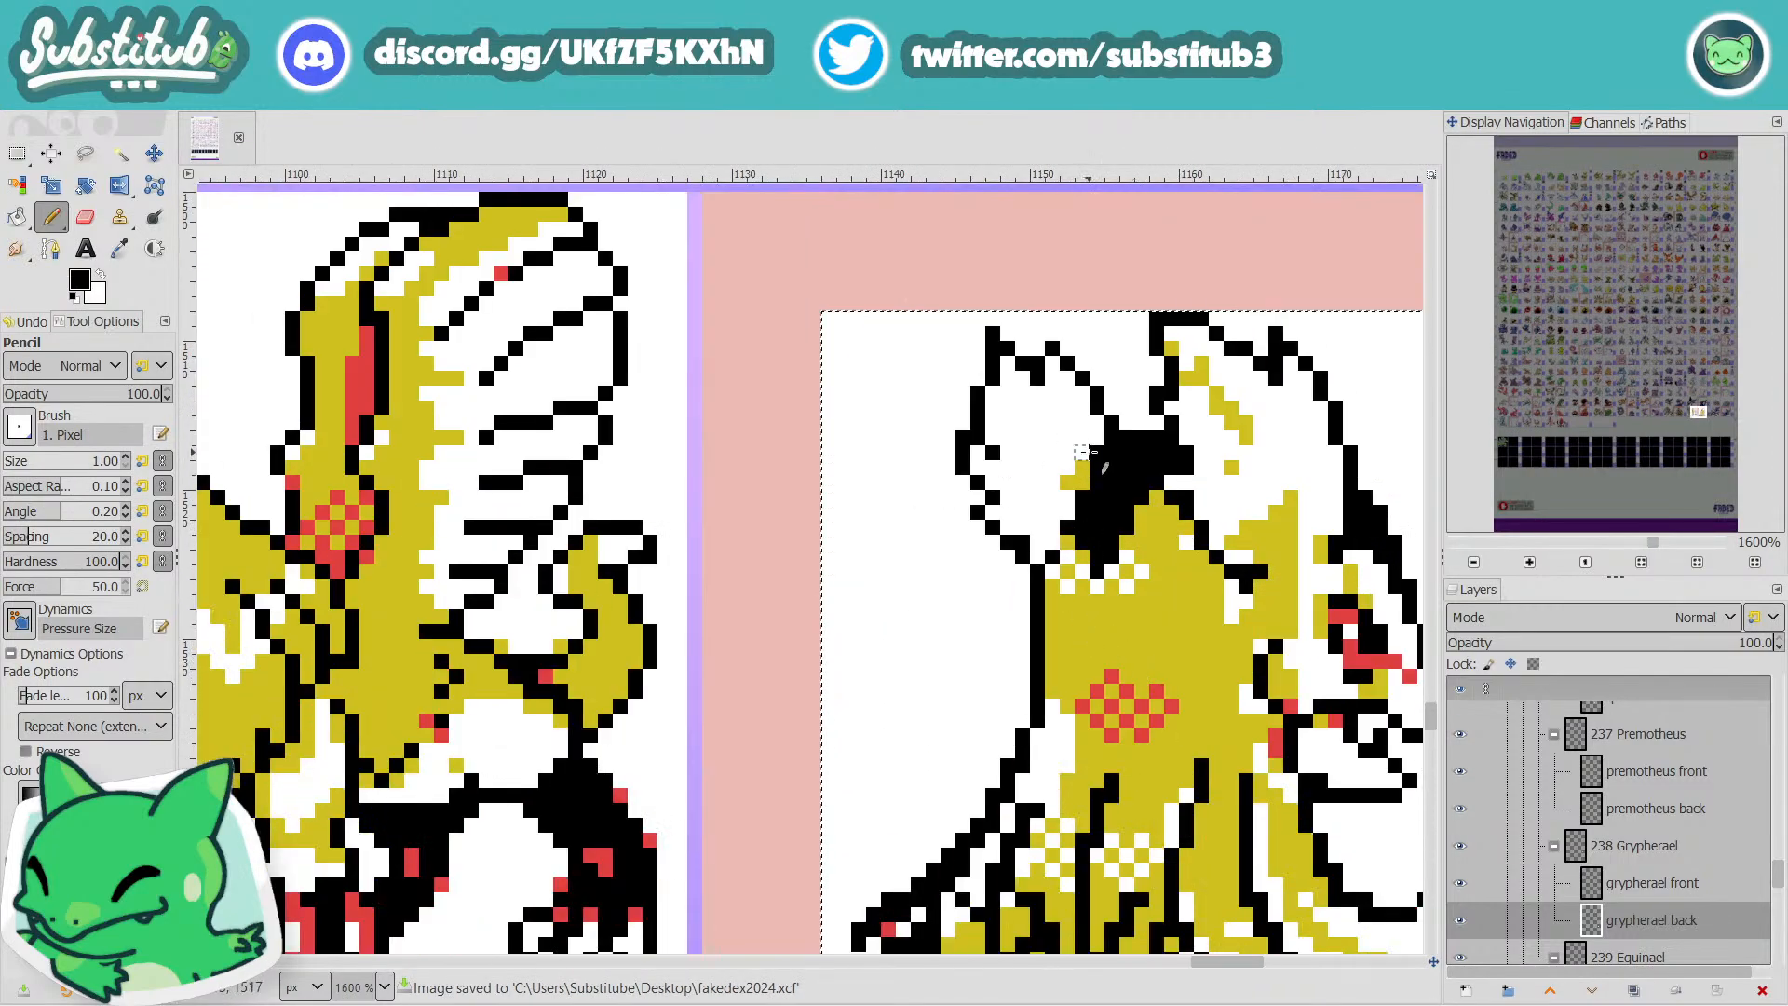
key(x)
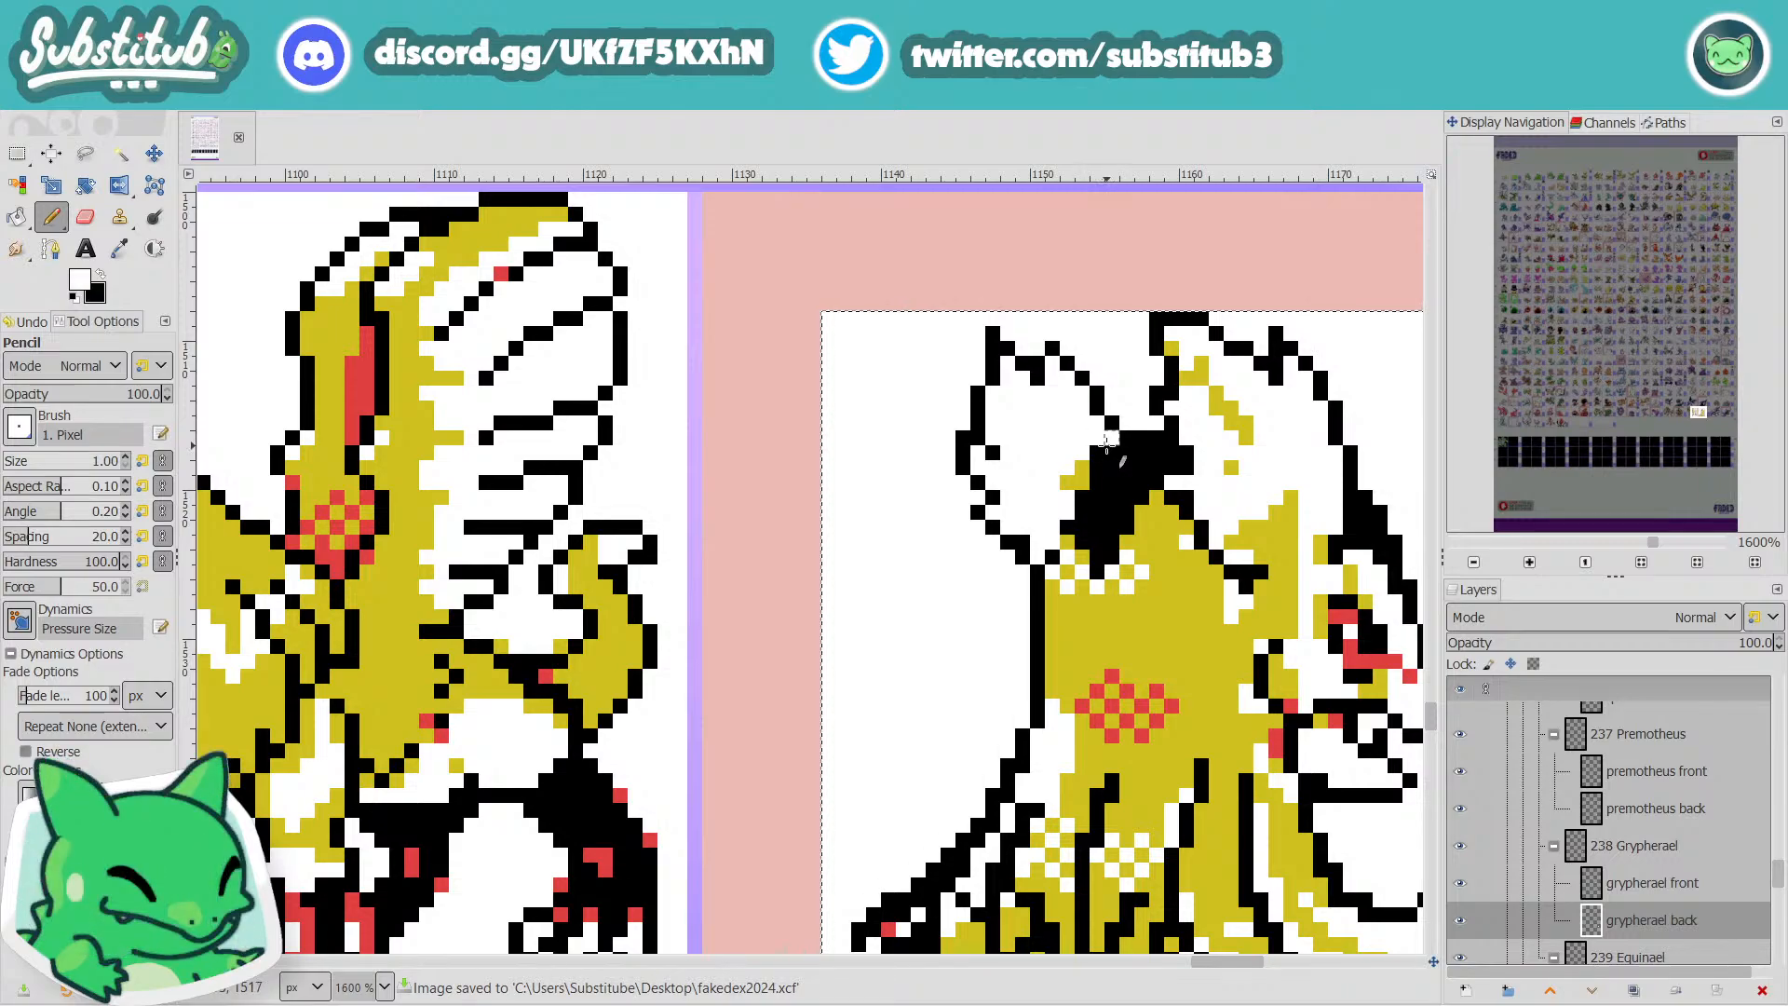
key(ctrl+z)
click(1106, 445)
click(1067, 481)
scroll(1052, 556, down, 3)
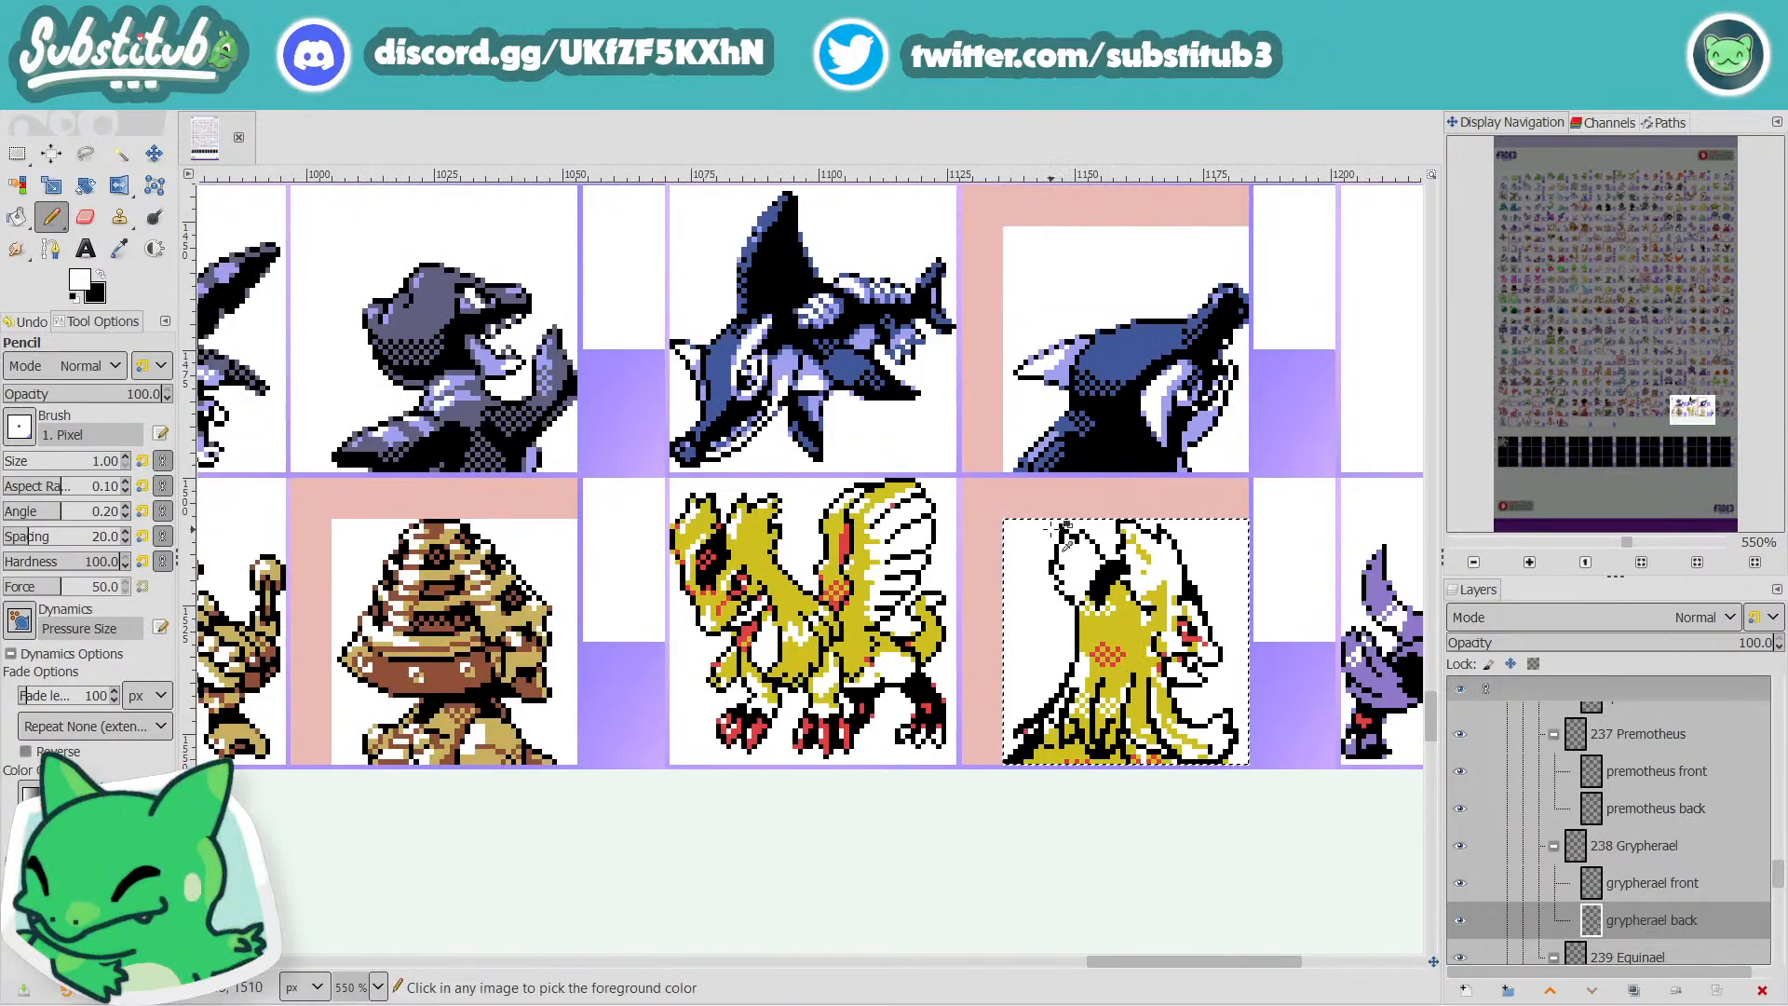
Extend the tip of the far head's upper left peak outward with black pixels.
scroll(1061, 533, up, 3)
key(x)
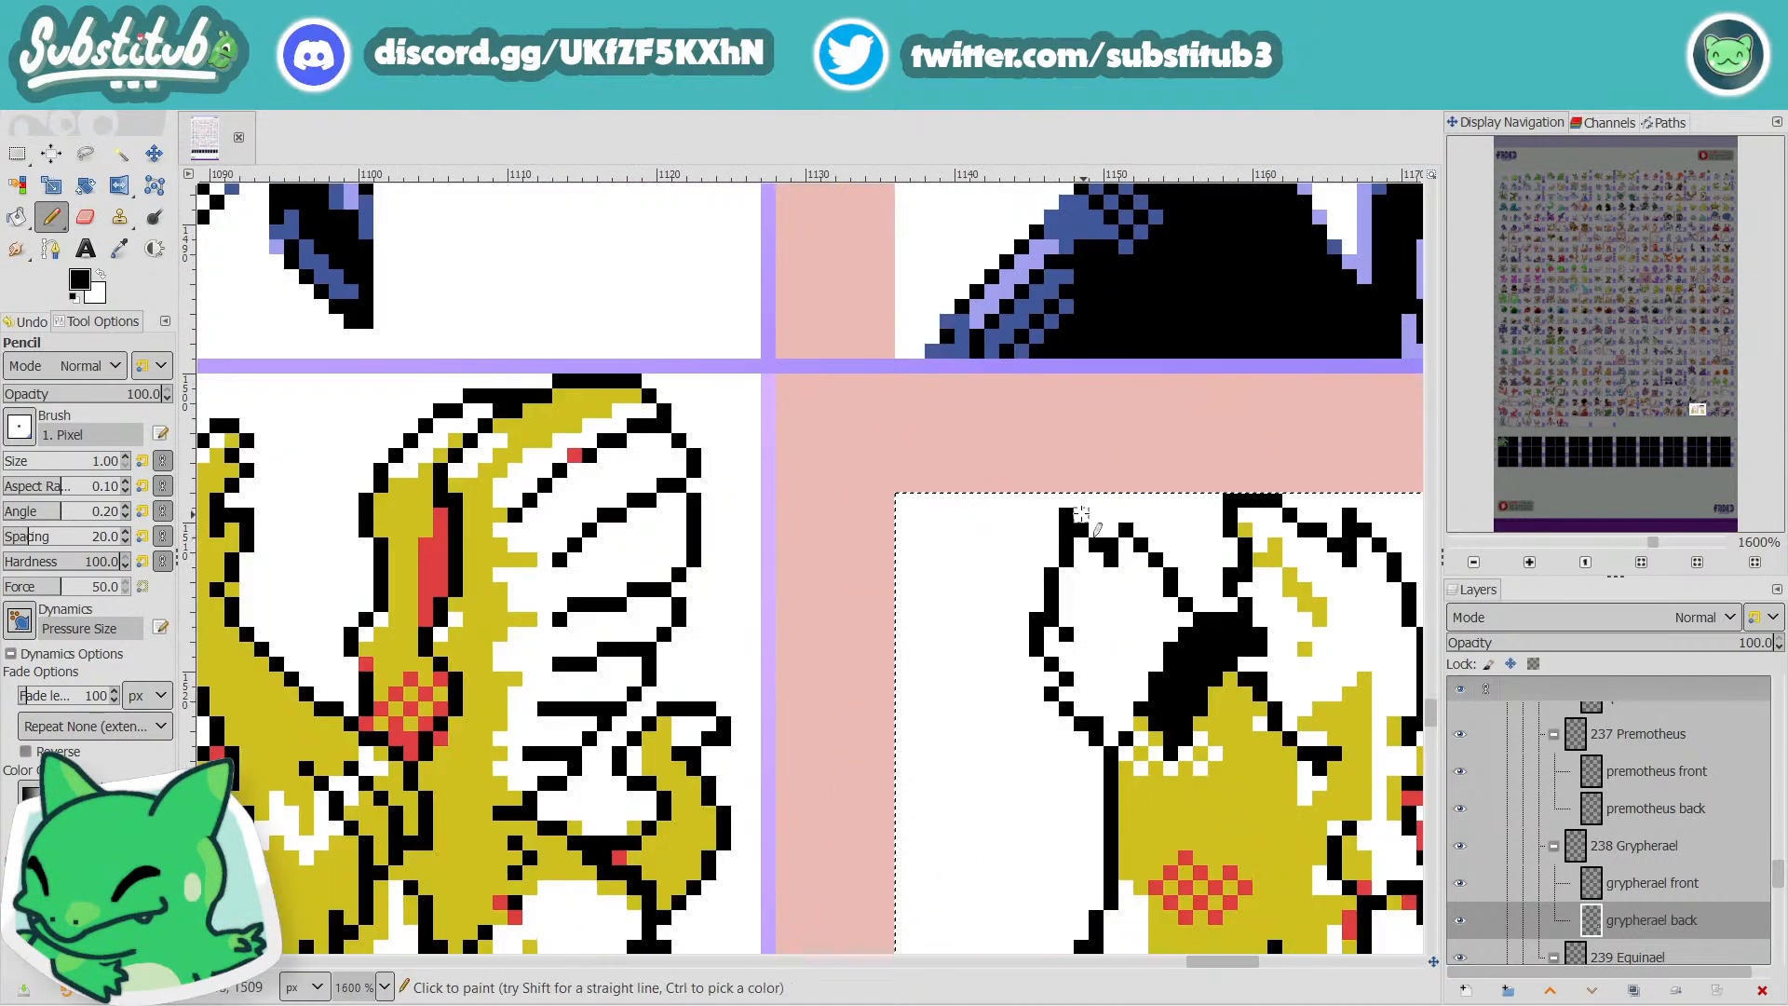
mouse_move(1075, 515)
mouse_down()
mouse_move(1028, 513)
mouse_move(1051, 575)
mouse_move(1082, 576)
mouse_move(1062, 533)
mouse_up()
key(x)
scroll(1136, 596, down, 4)
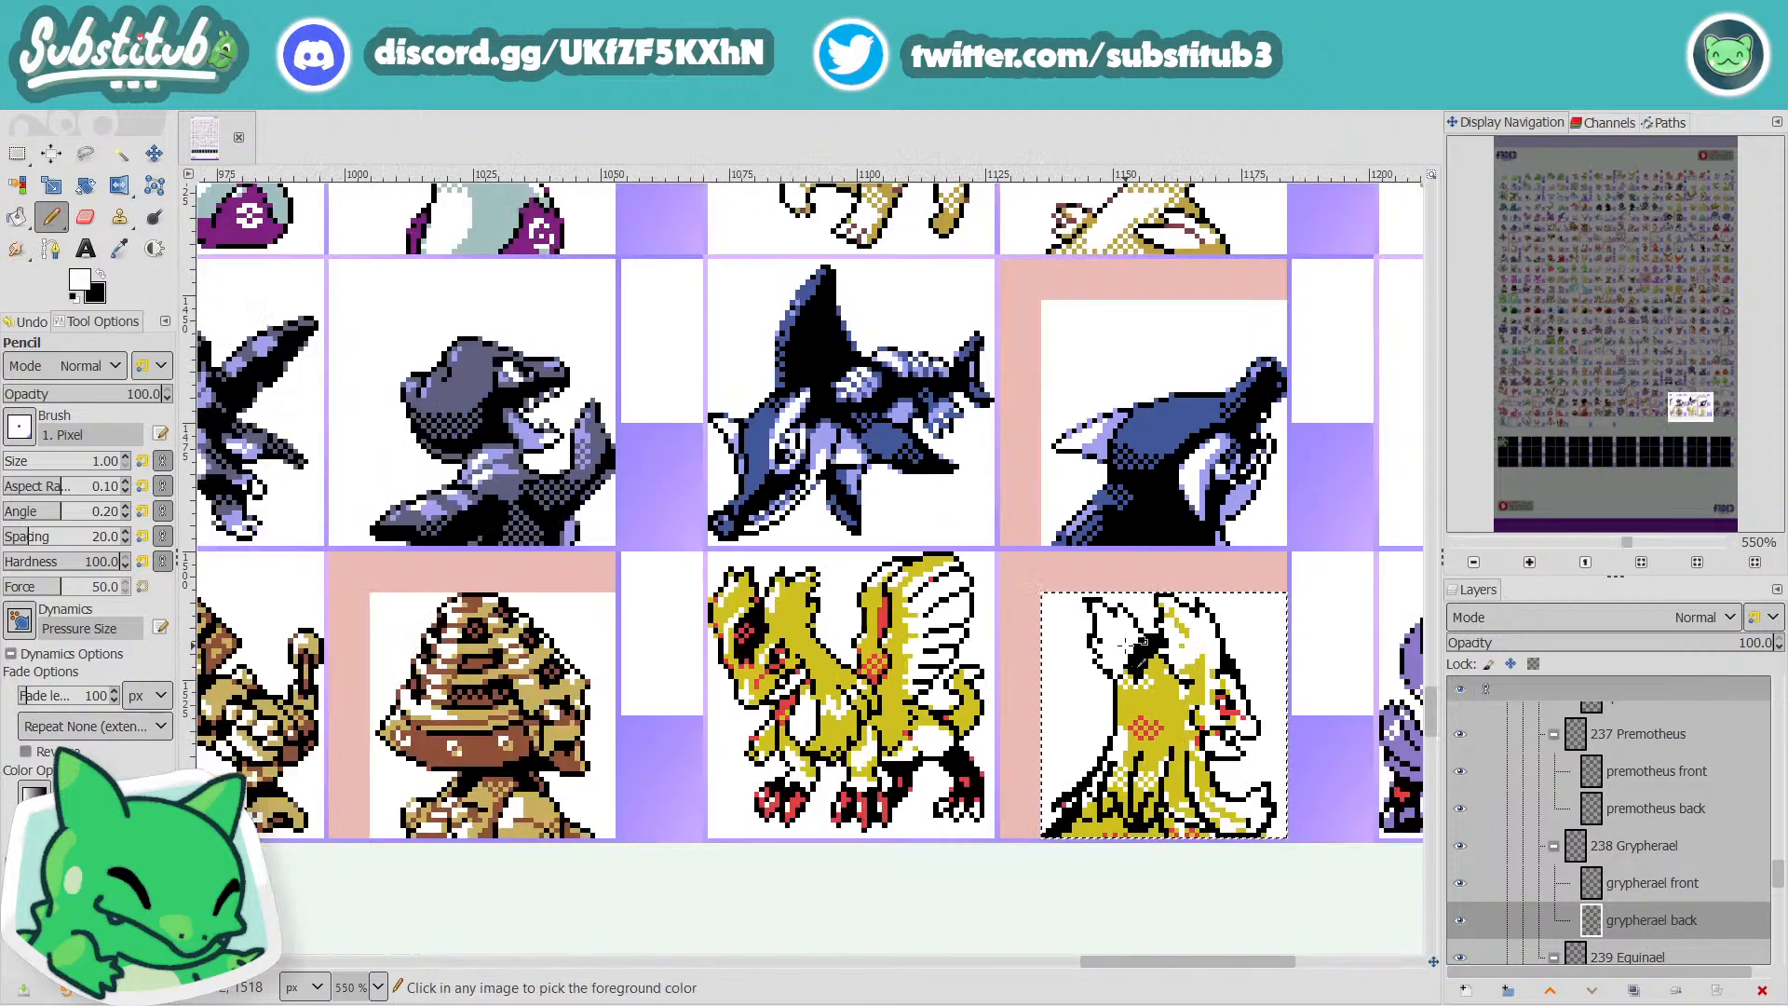
Draw a small tuft in black pixels just outside the far head's left outline, below the peak.
scroll(1208, 676, up, 4)
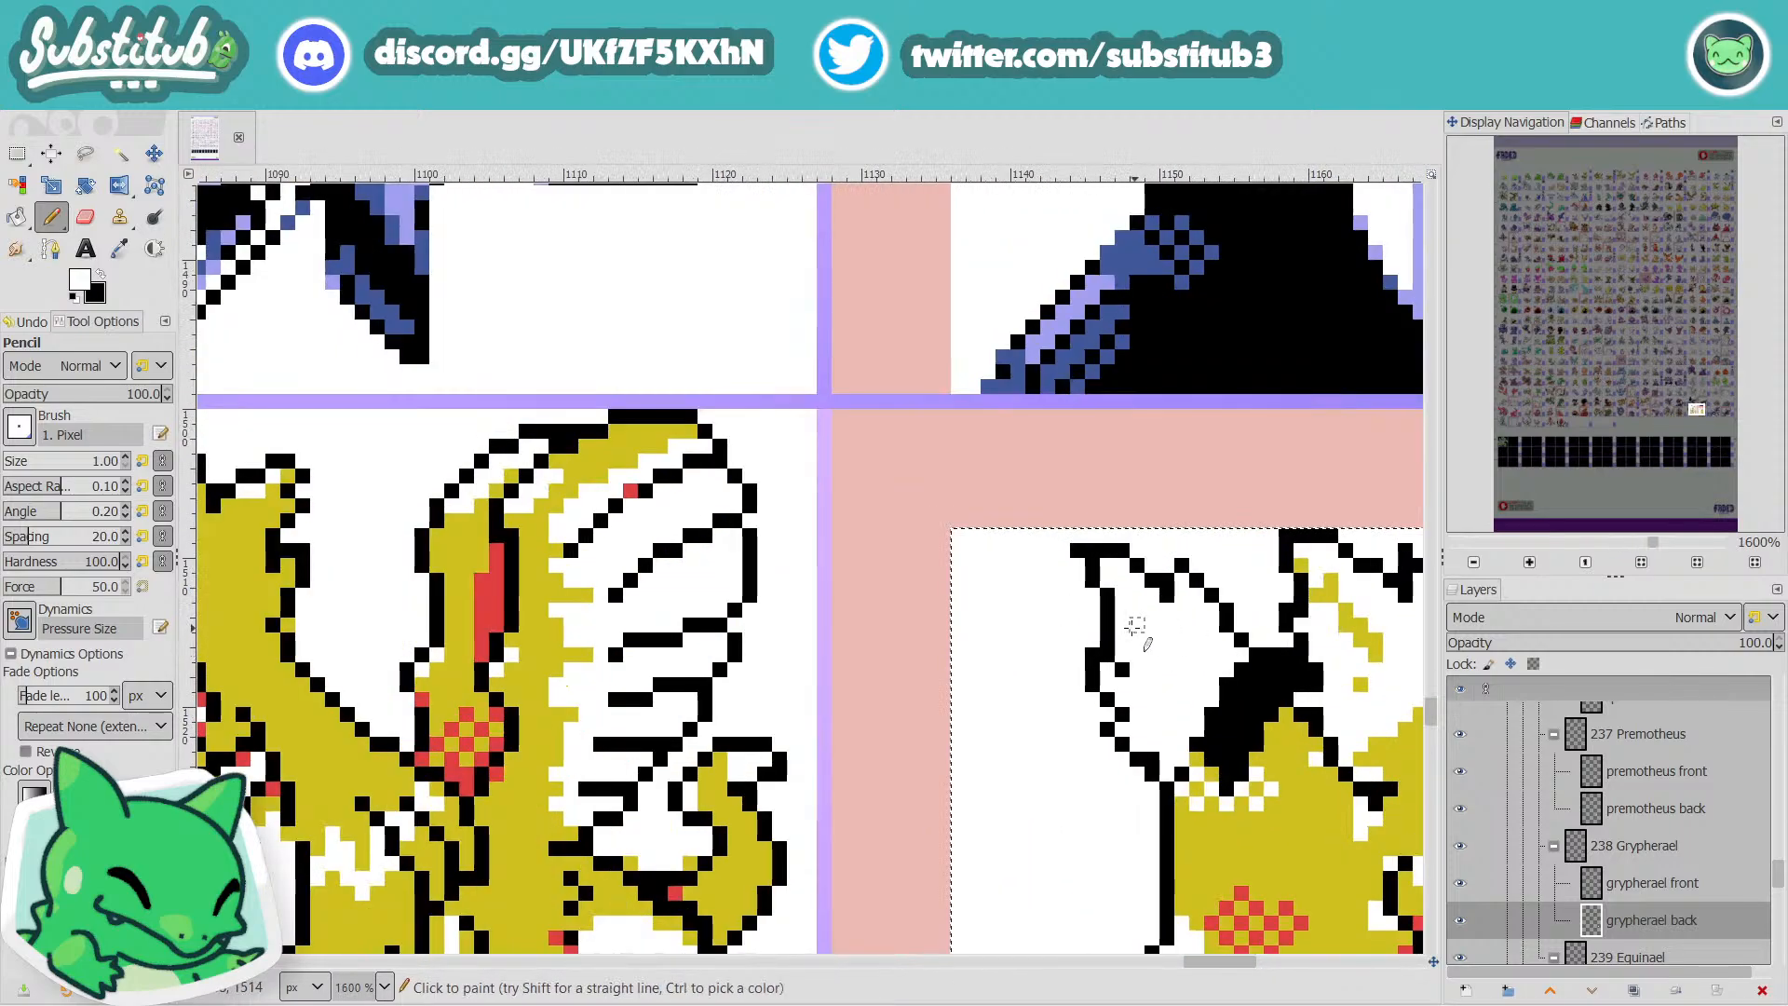
key(x)
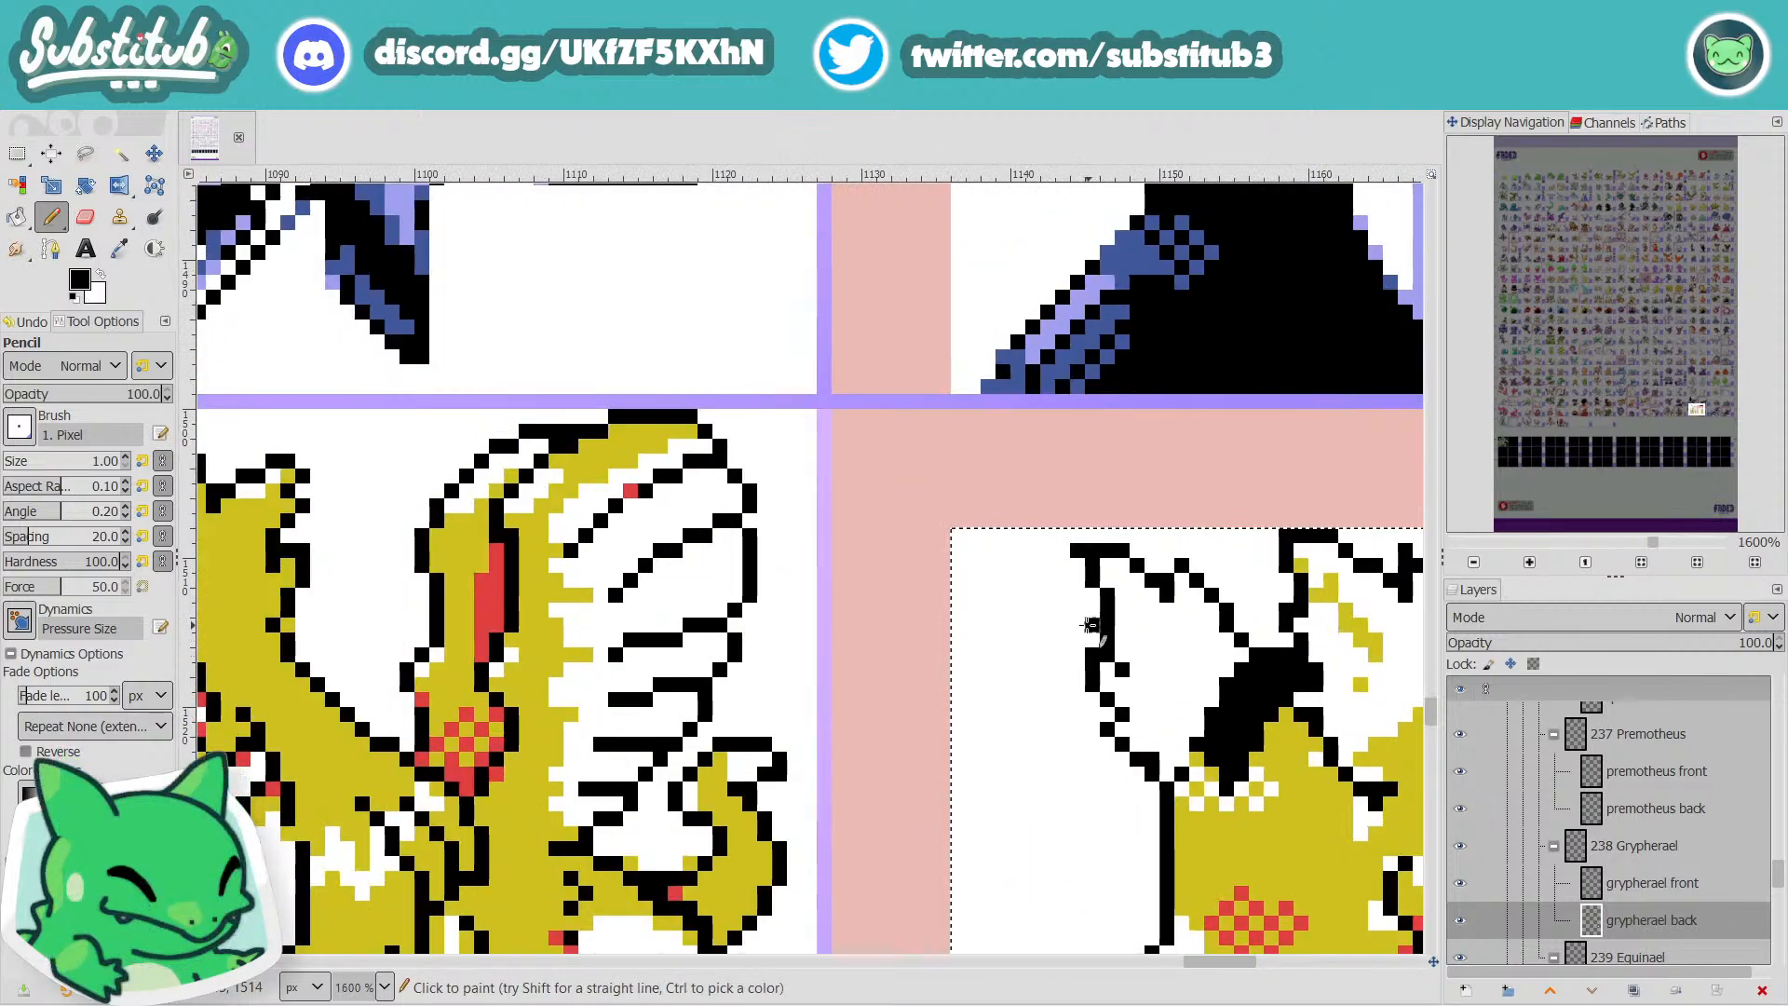
click(1062, 610)
key(ctrl+z)
drag(1062, 597, 1063, 643)
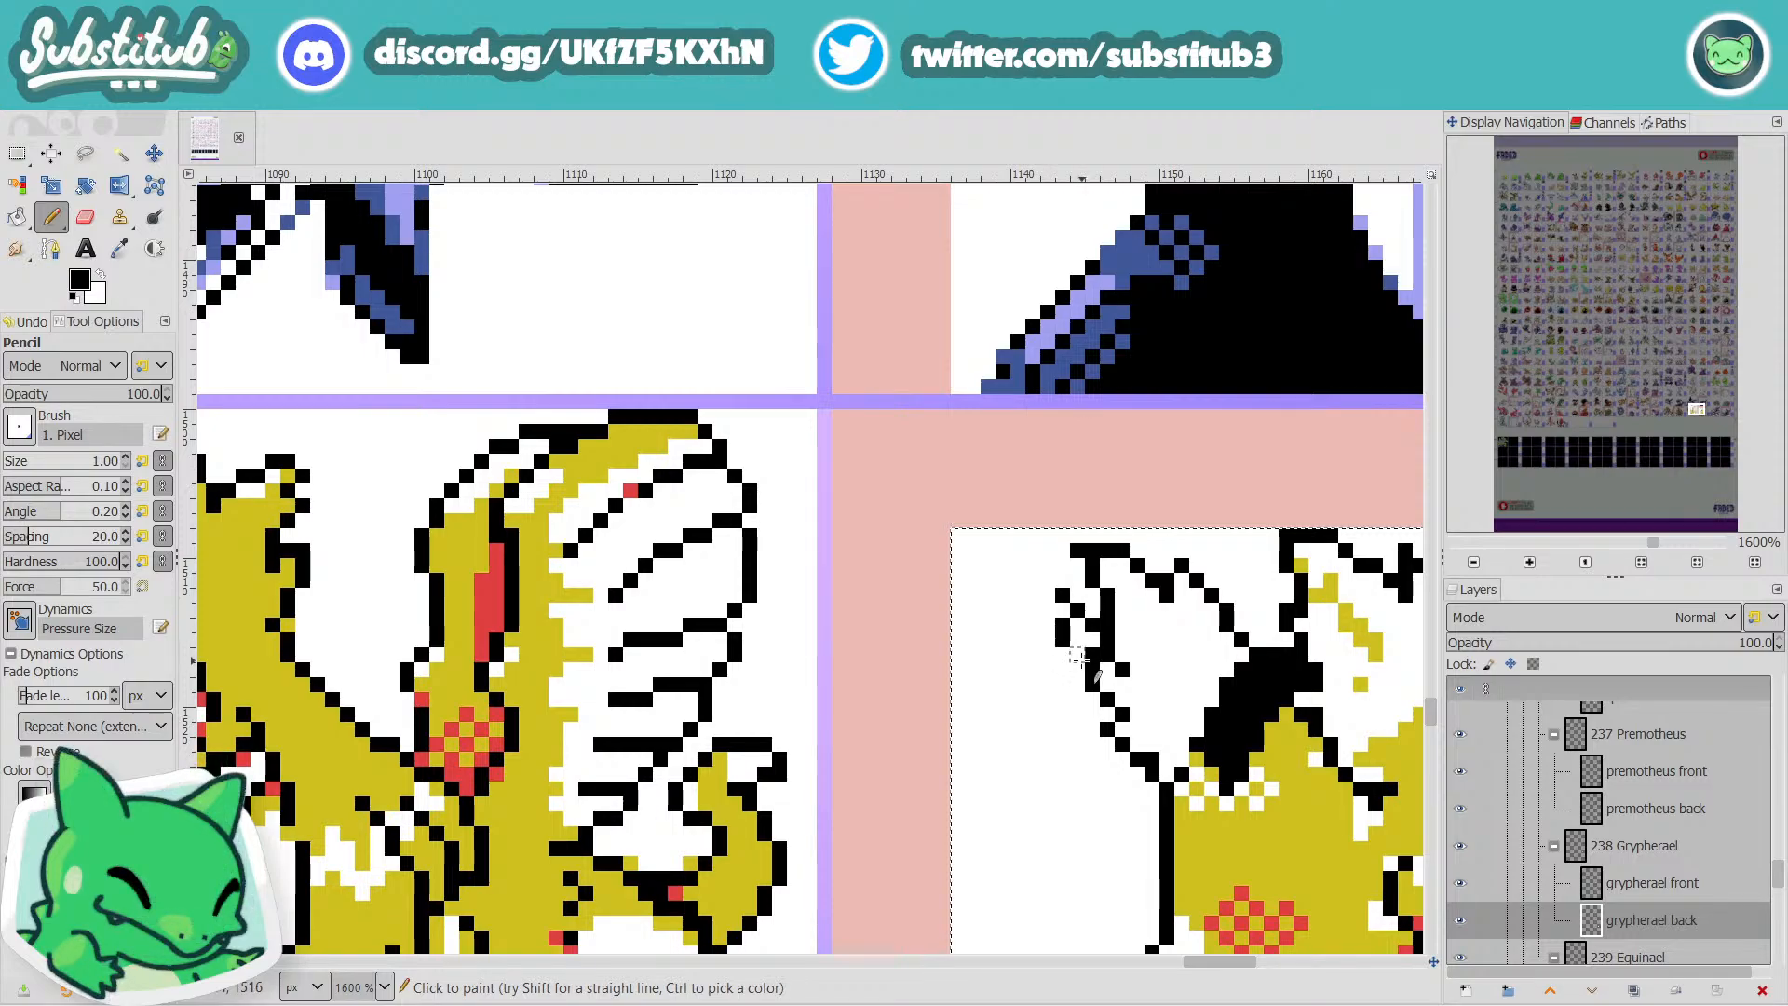
key(x)
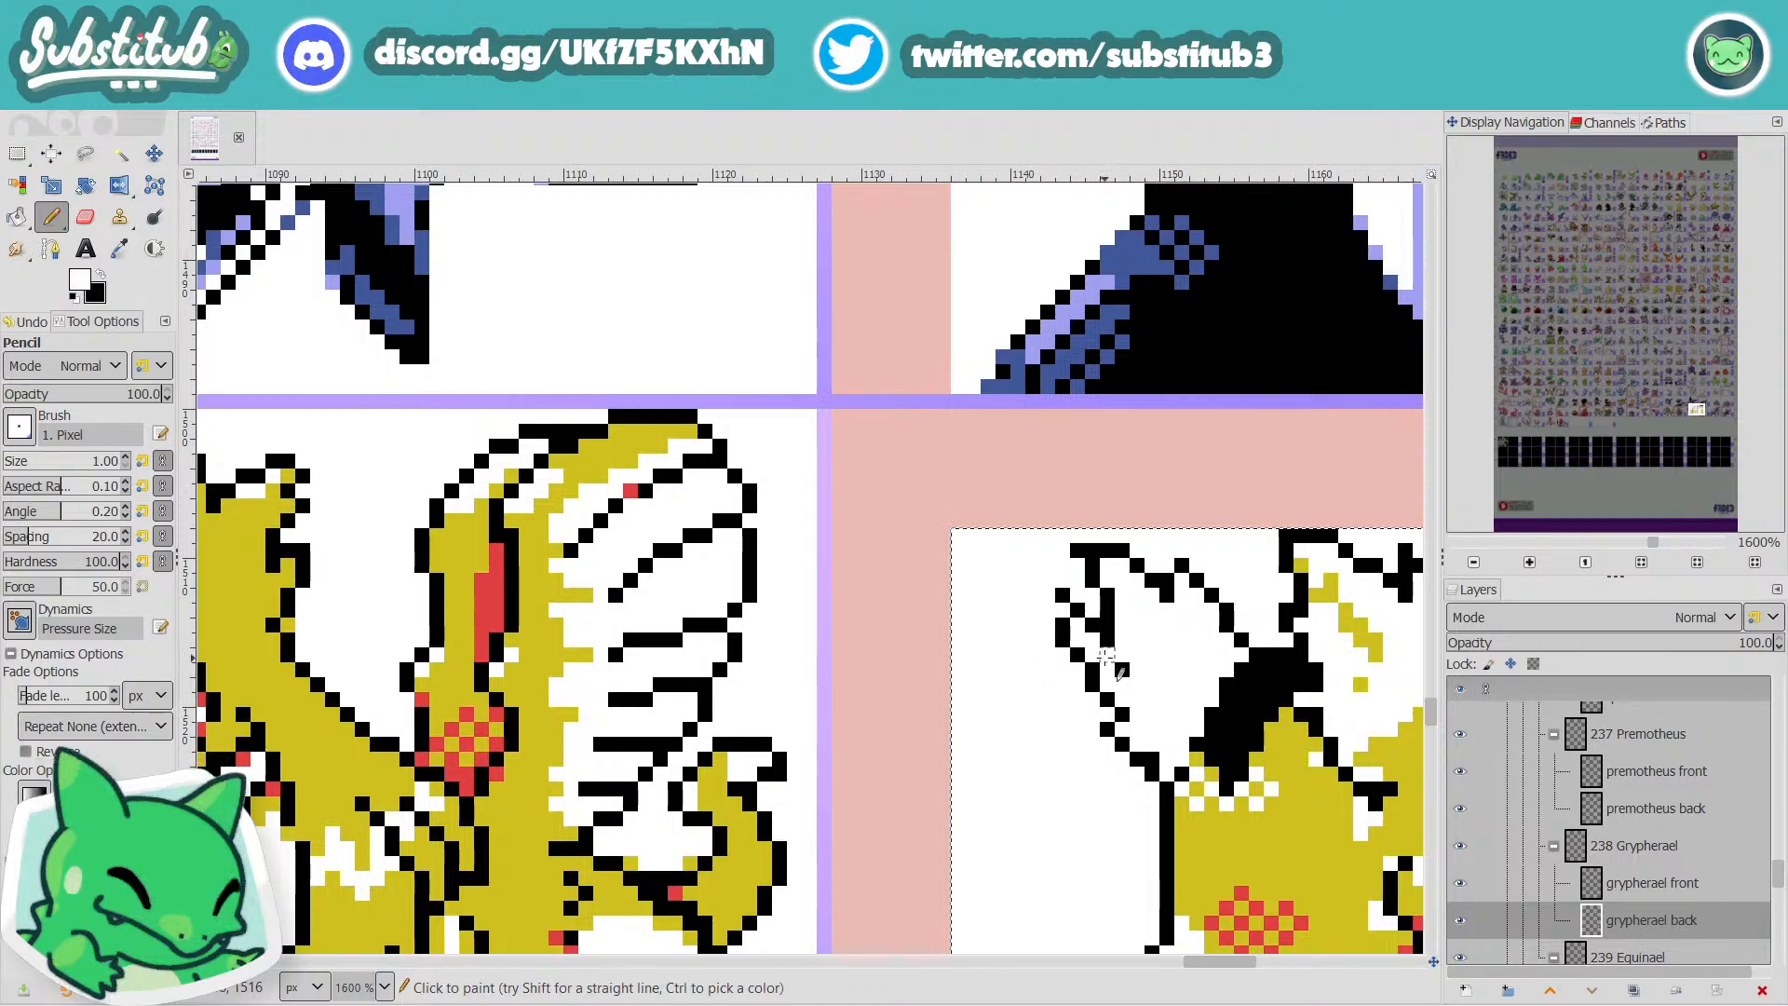
Tighten the tuft on the far head's left outline, painting its outermost pixels white, and save the file.
ctrl+scroll(1288, 764, down, 4)
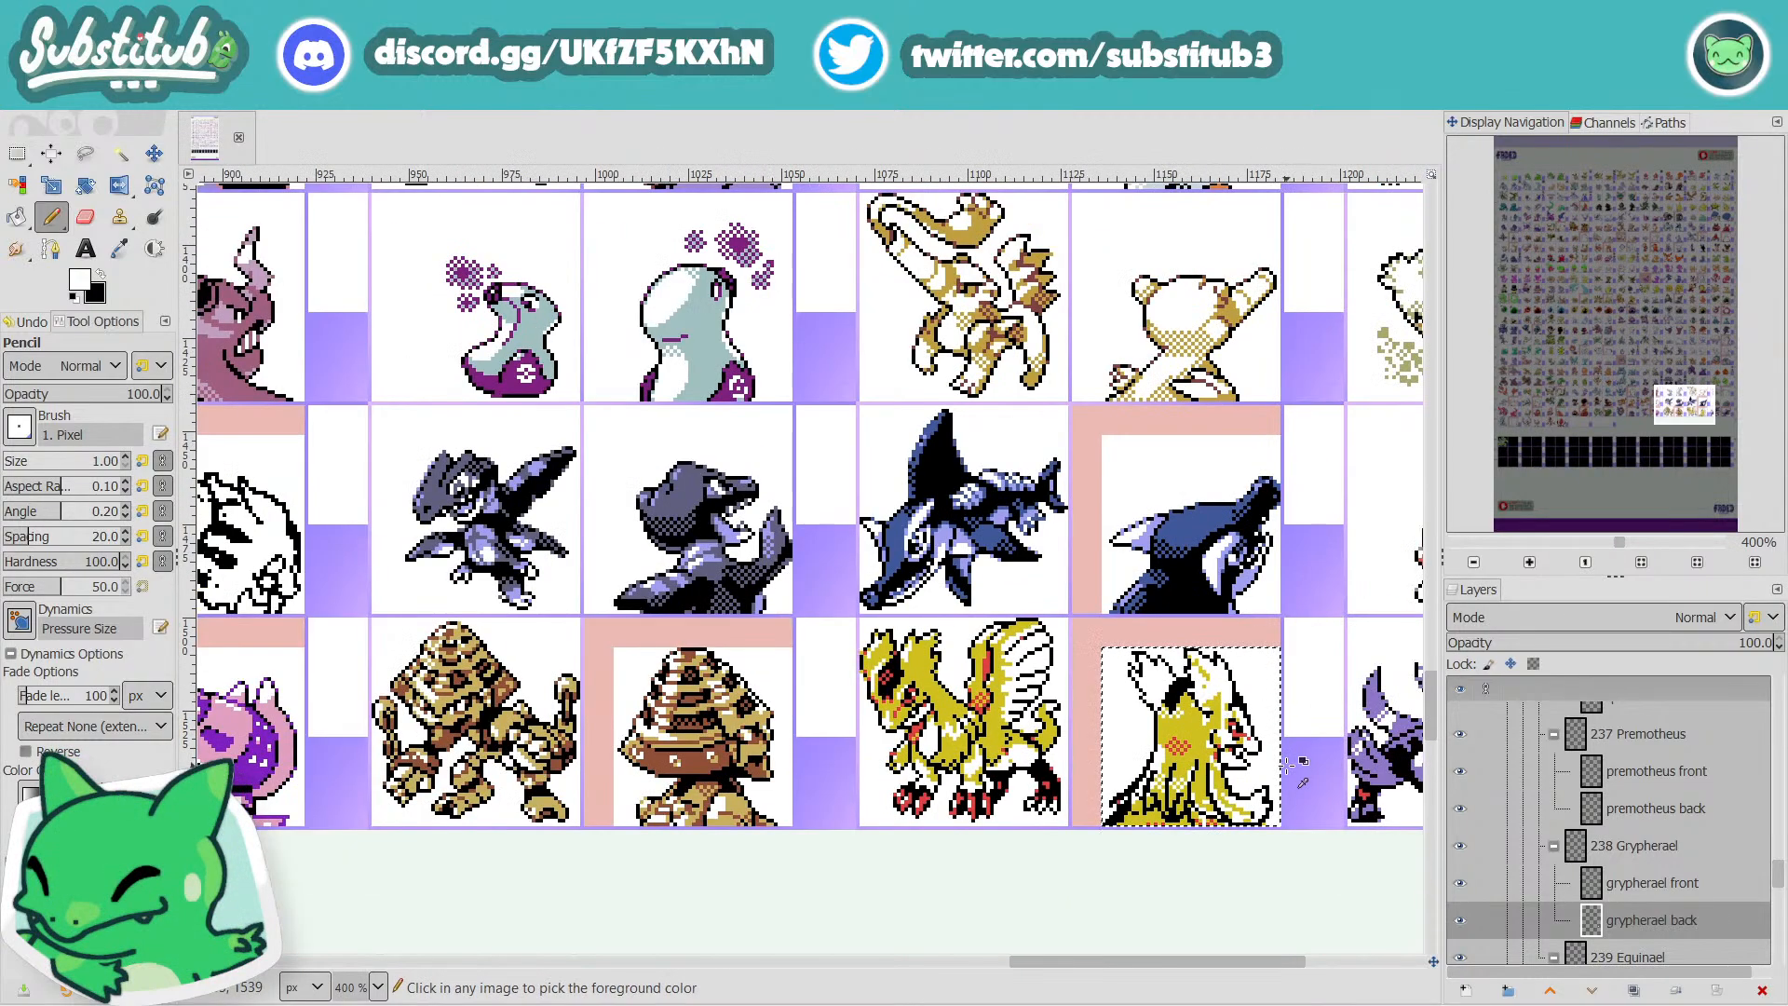
ctrl+scroll(1151, 697, up, 4)
key(x)
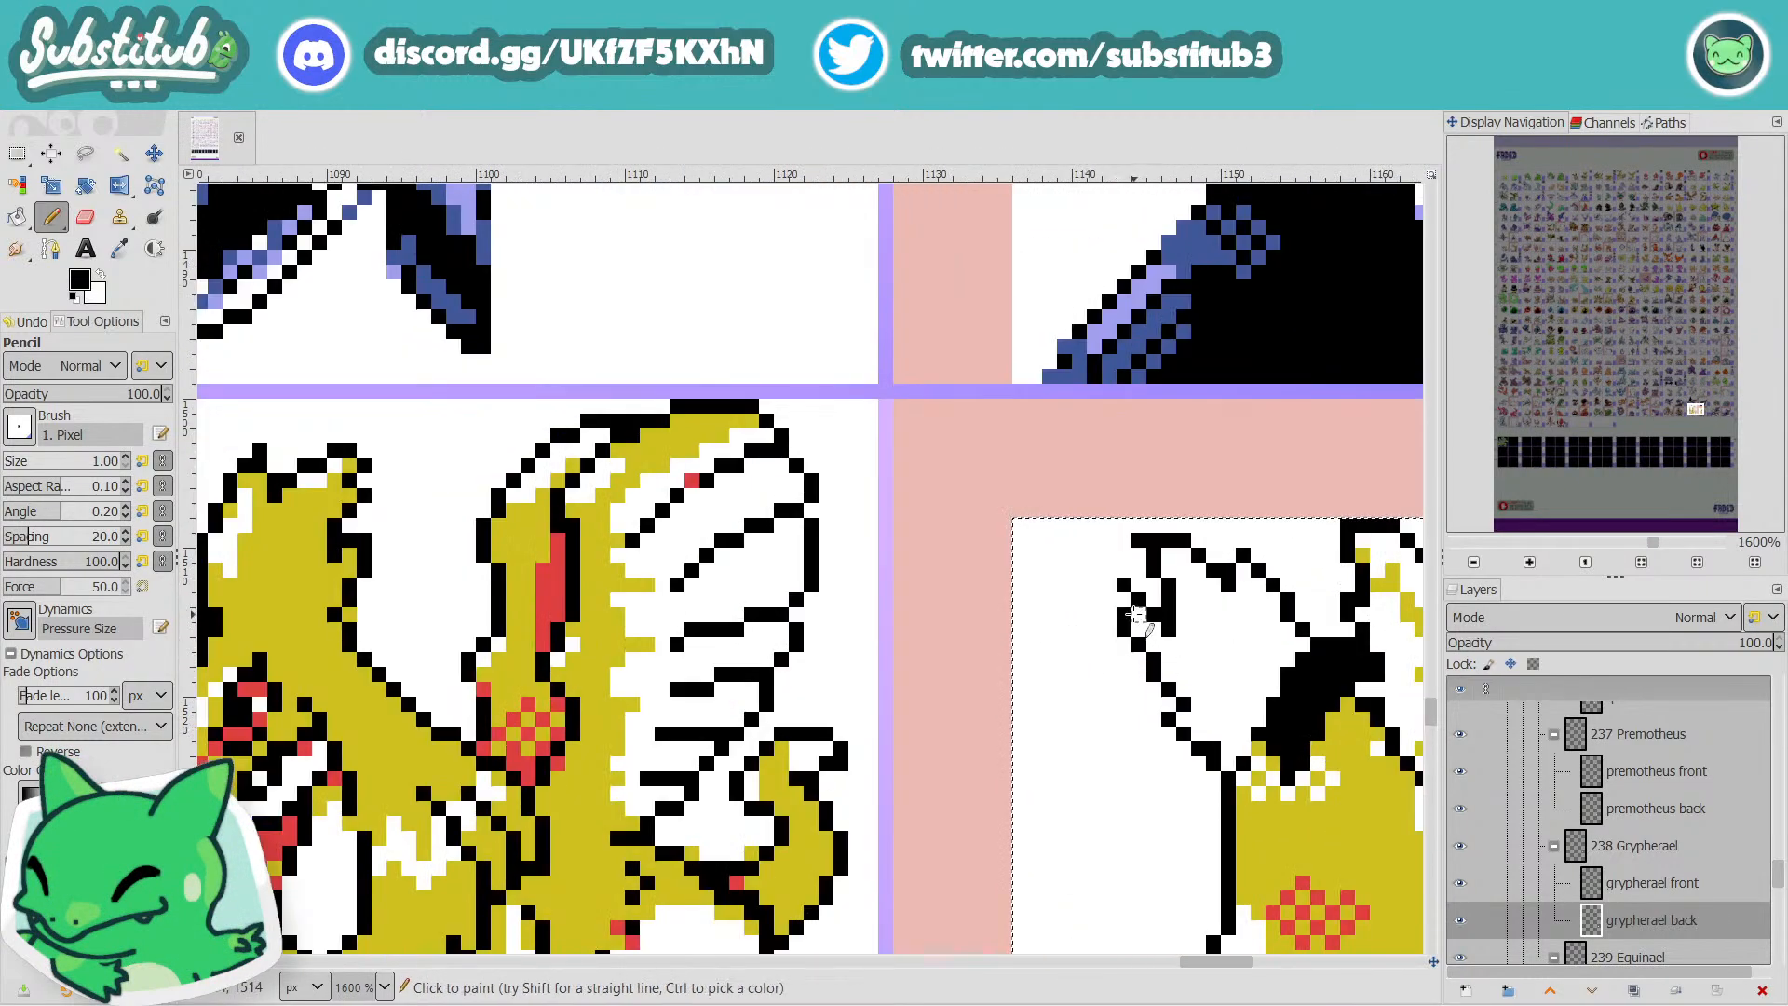
mouse_move(1137, 615)
mouse_down()
mouse_move(1109, 570)
mouse_move(1124, 631)
mouse_up()
key(x)
click(1124, 585)
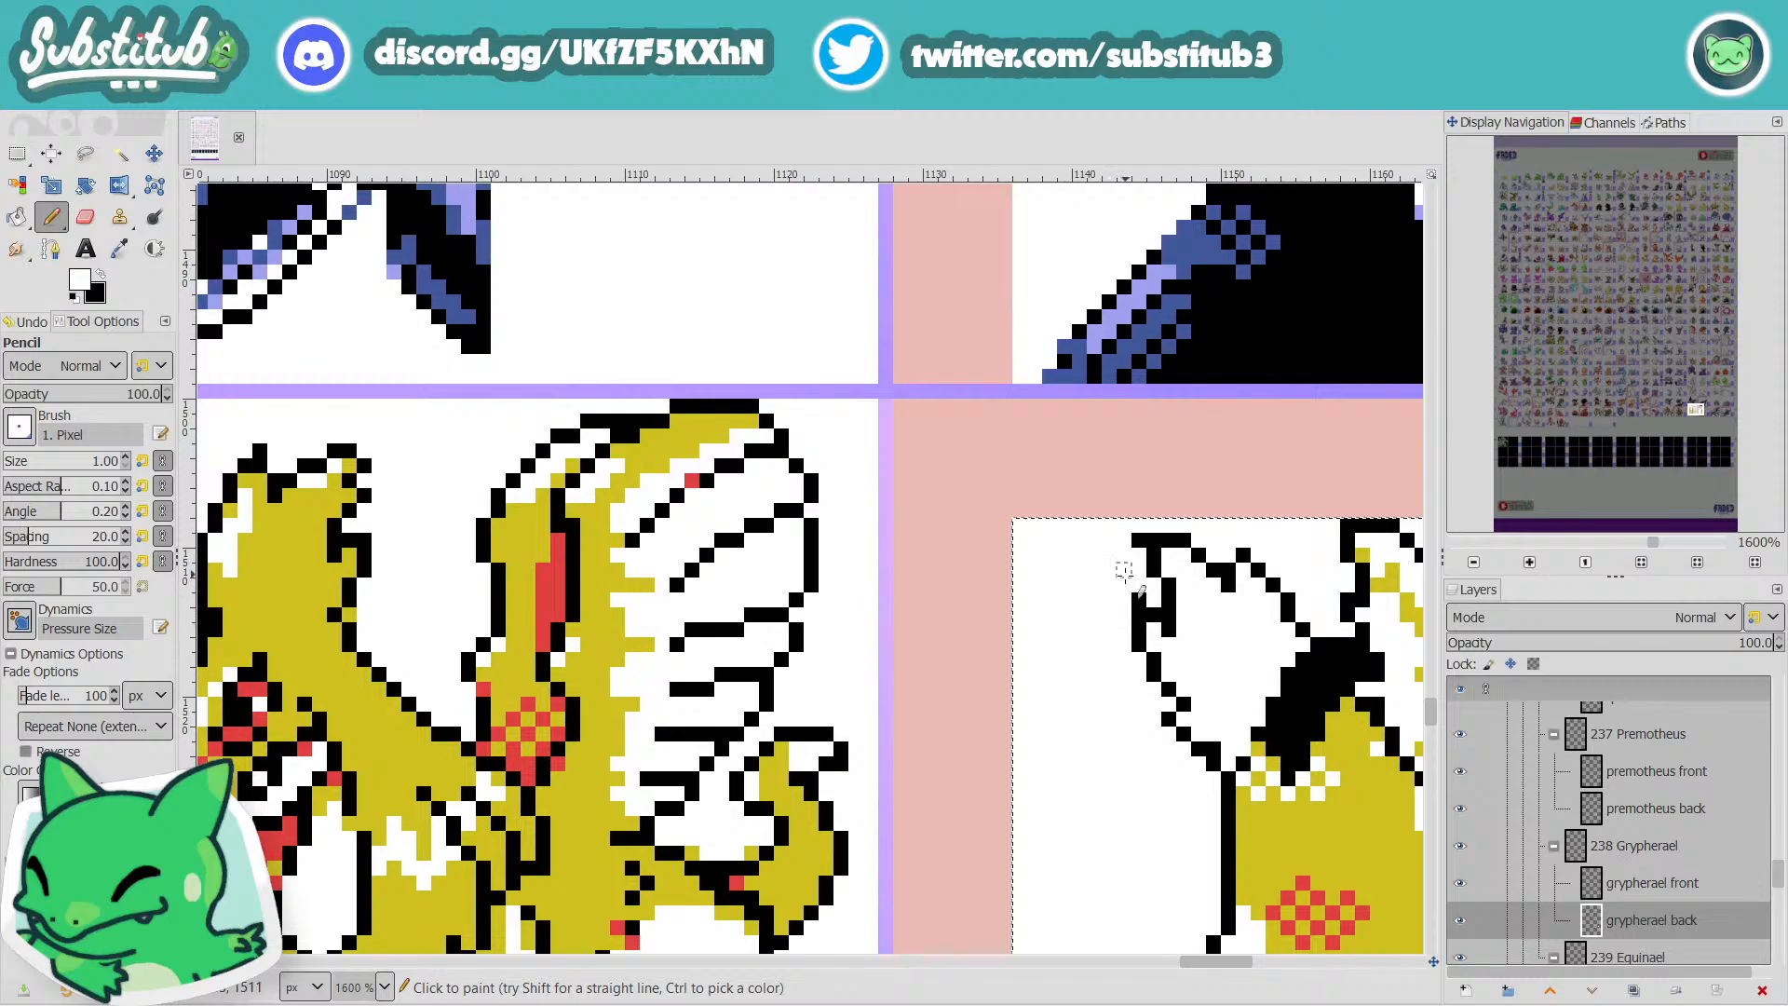
ctrl+scroll(1124, 570, down, 4)
key(ctrl+s)
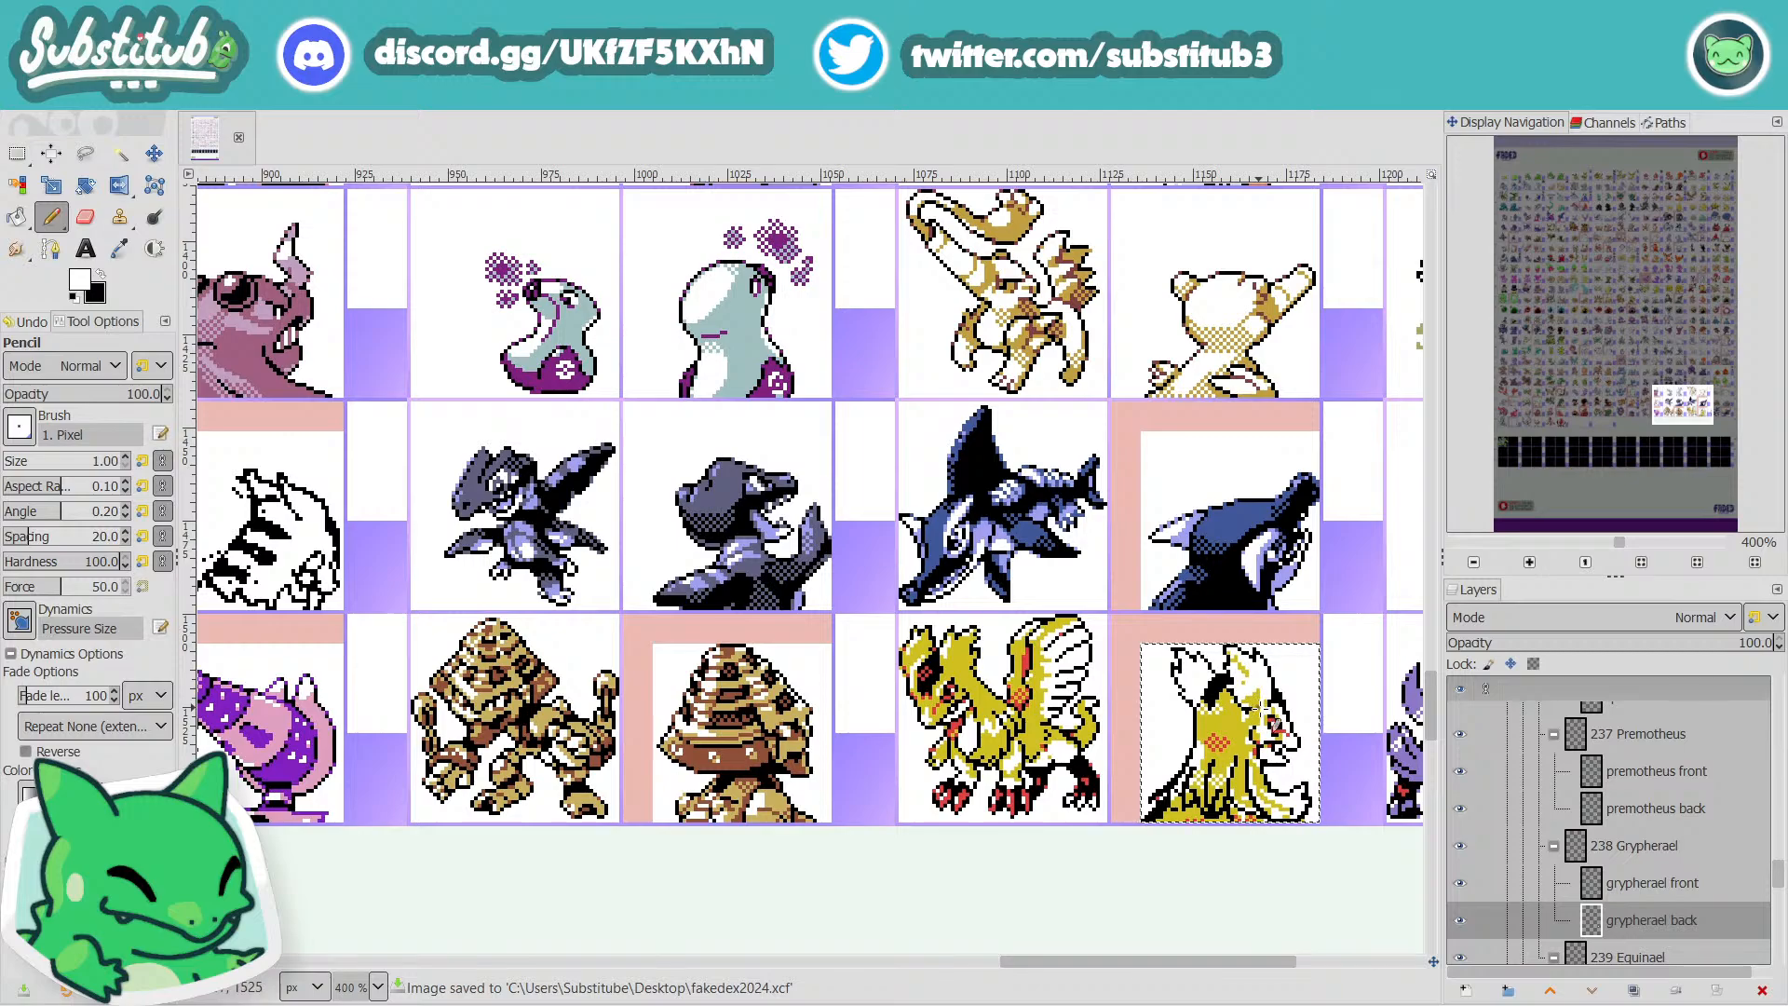
Sample red from the front sprite's wing, add red pixels at the back of the near head's lower jaw and save the file.
scroll(1217, 707, up, 4)
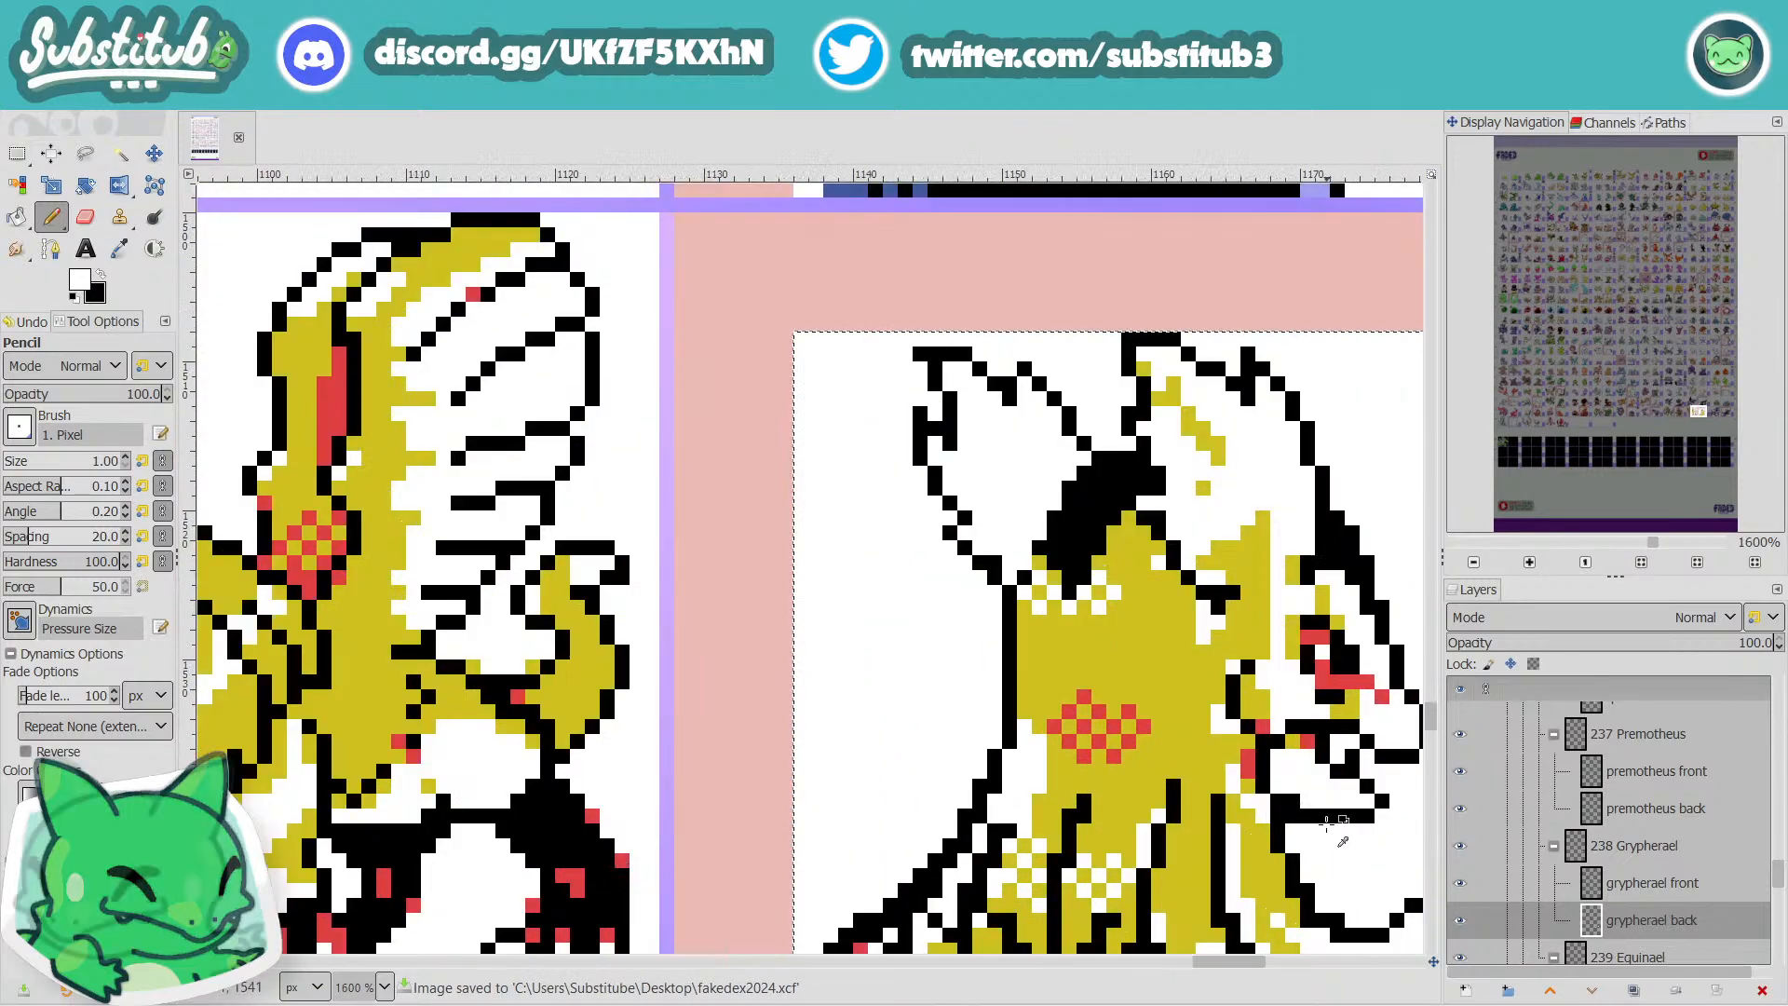
scroll(1293, 771, down, 3)
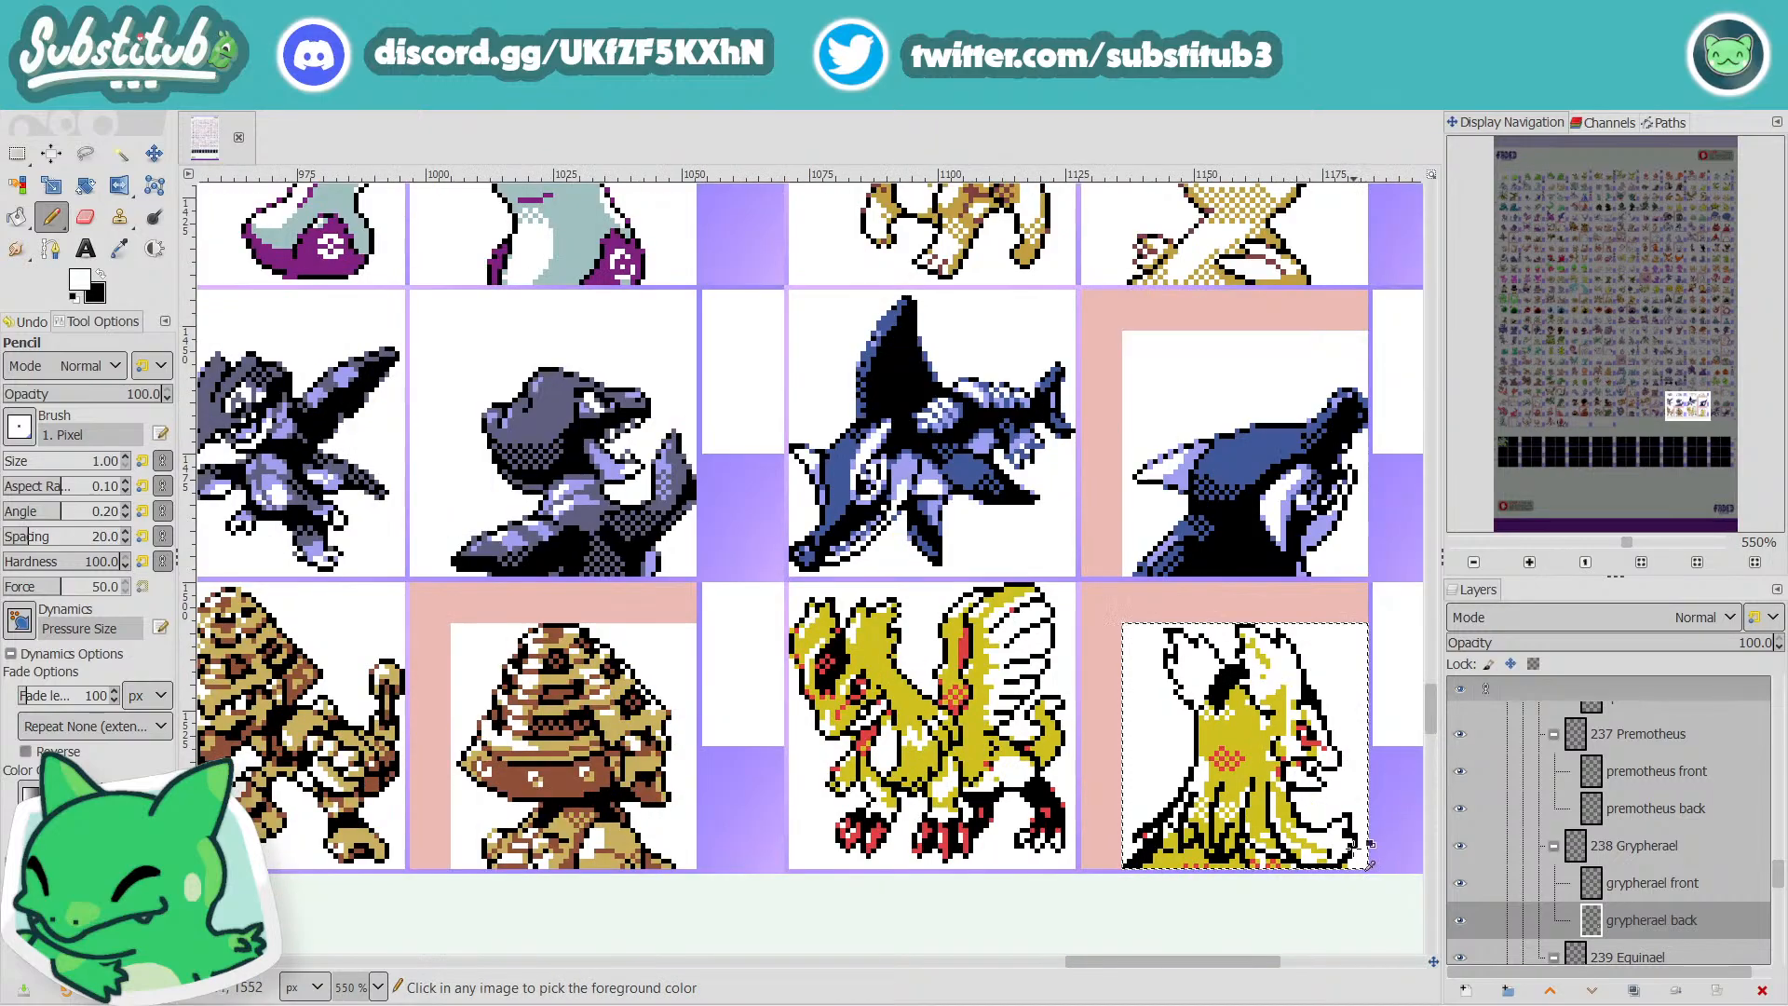
scroll(1320, 820, up, 3)
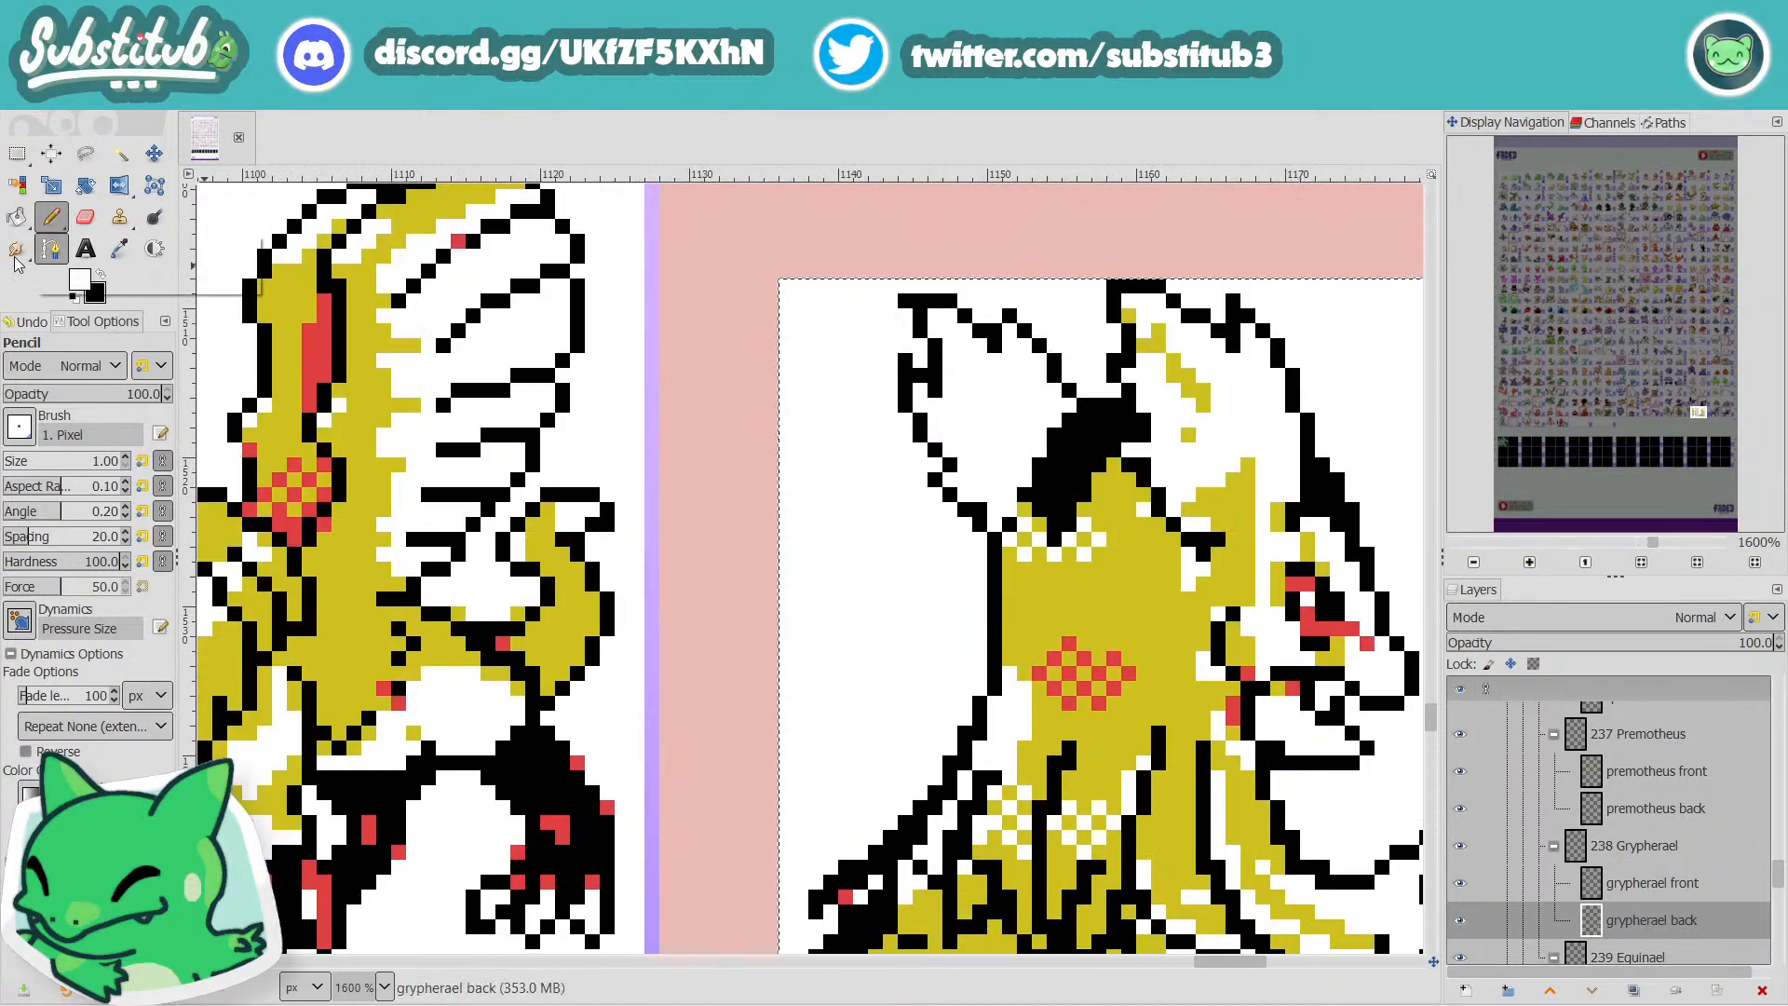
click(120, 248)
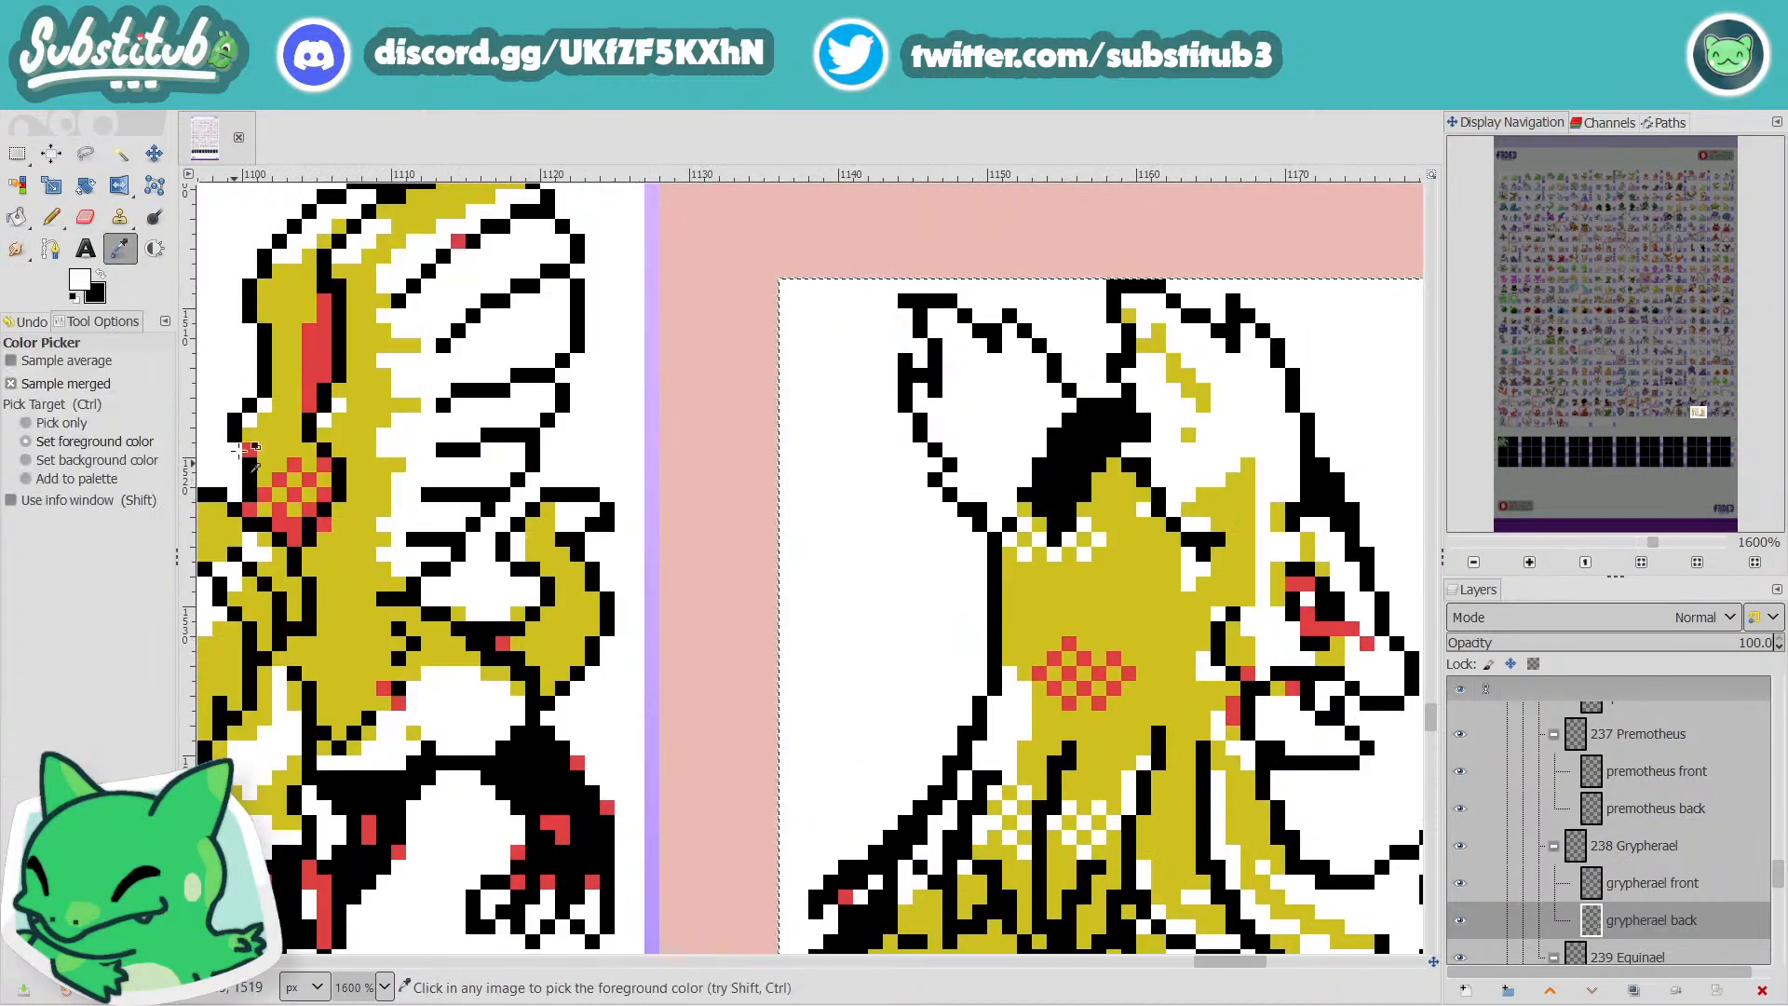
click(317, 352)
key(n)
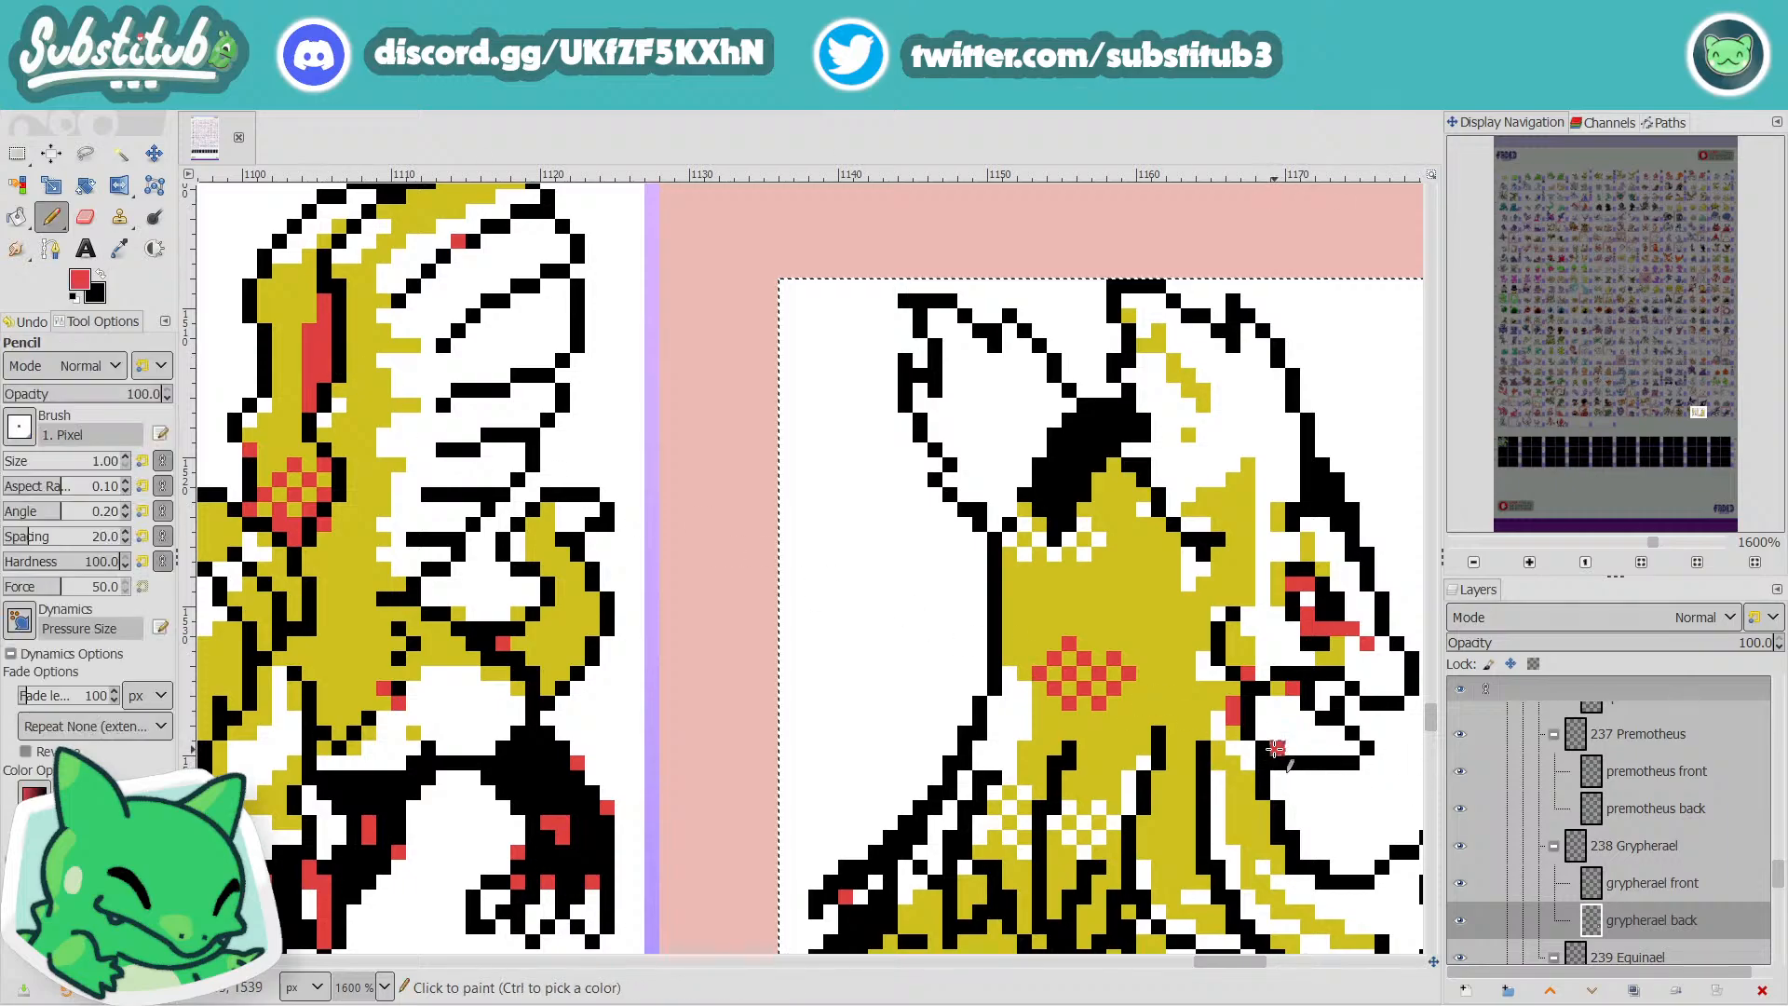
scroll(1294, 763, down, 4)
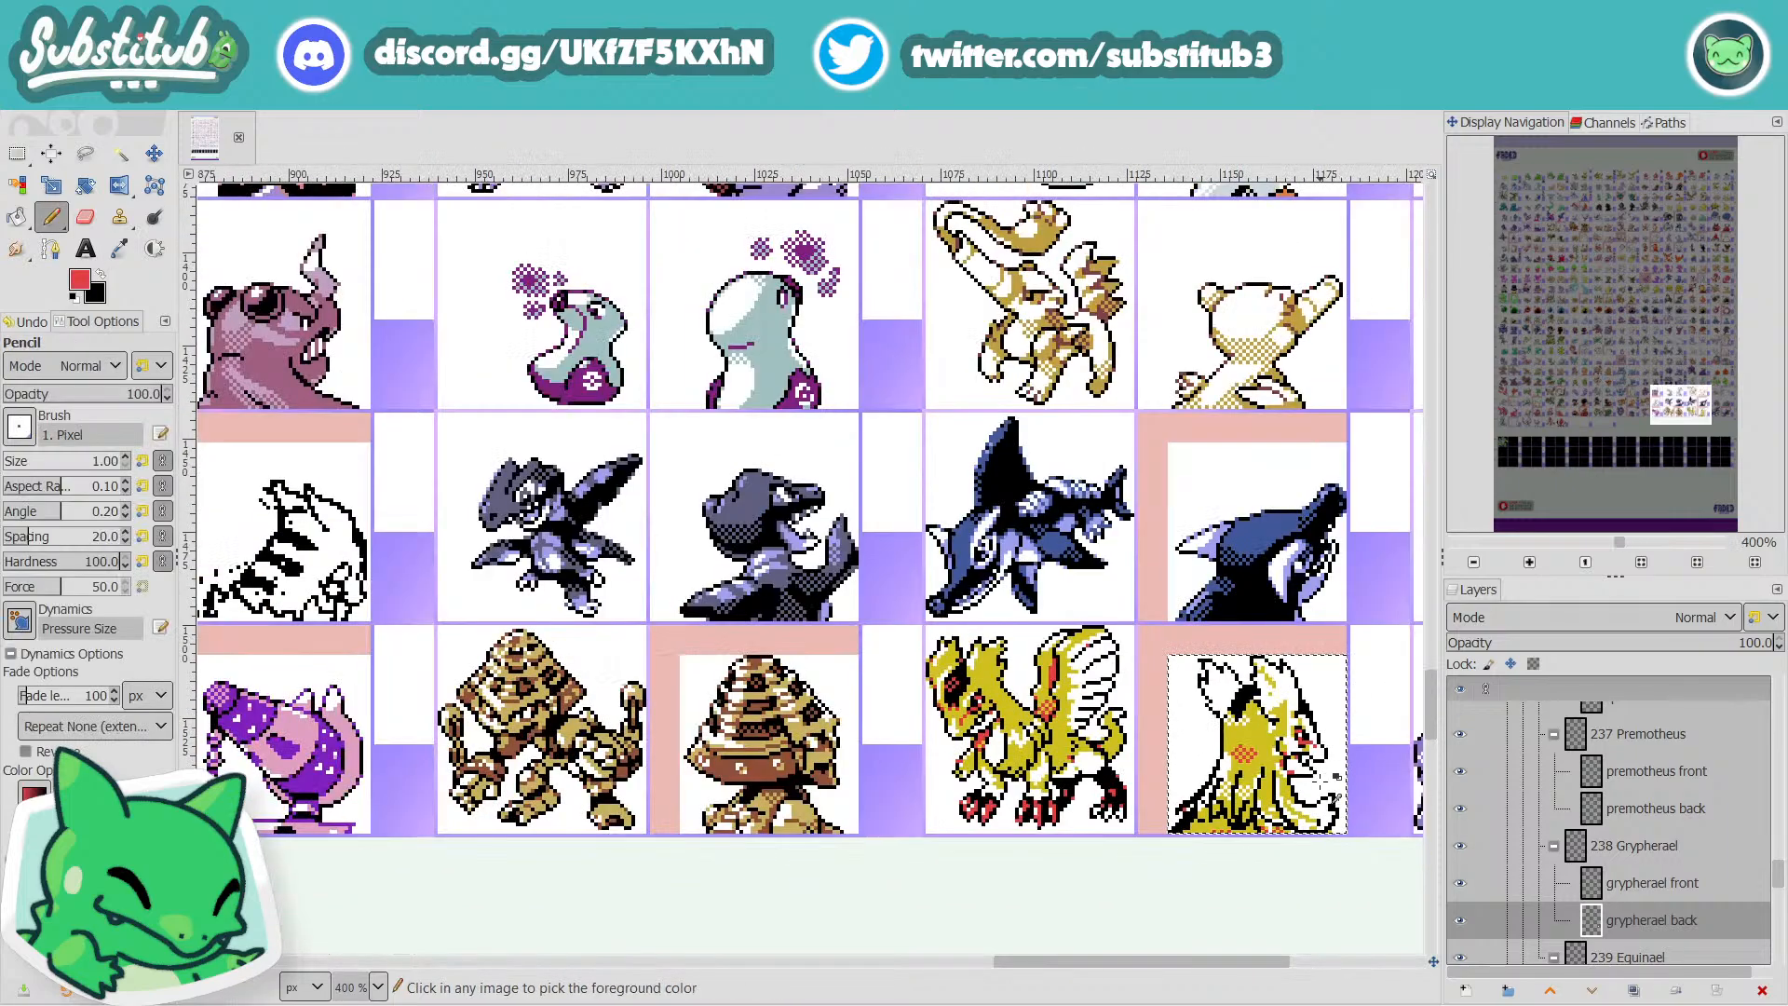
key(ctrl+s)
scroll(1329, 785, up, 4)
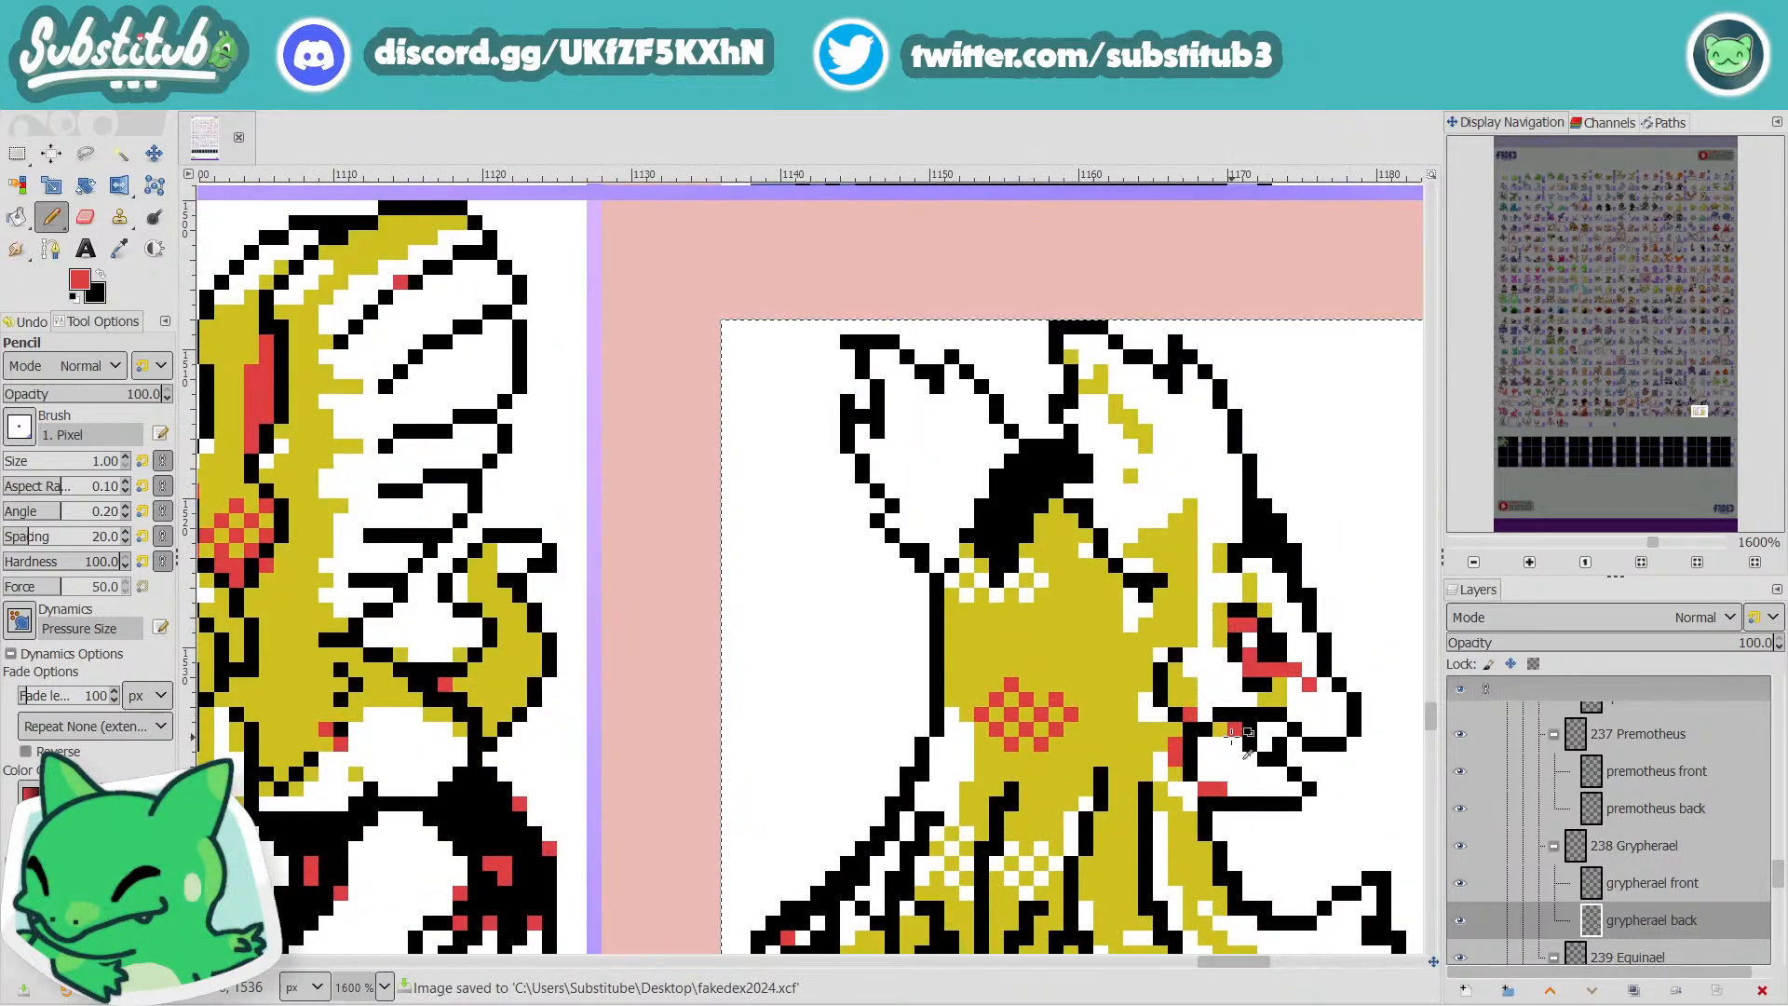
Reshape the tip of the far head's upper left peak into a narrow upright point using white and black pixels.
scroll(1234, 737, down, 2)
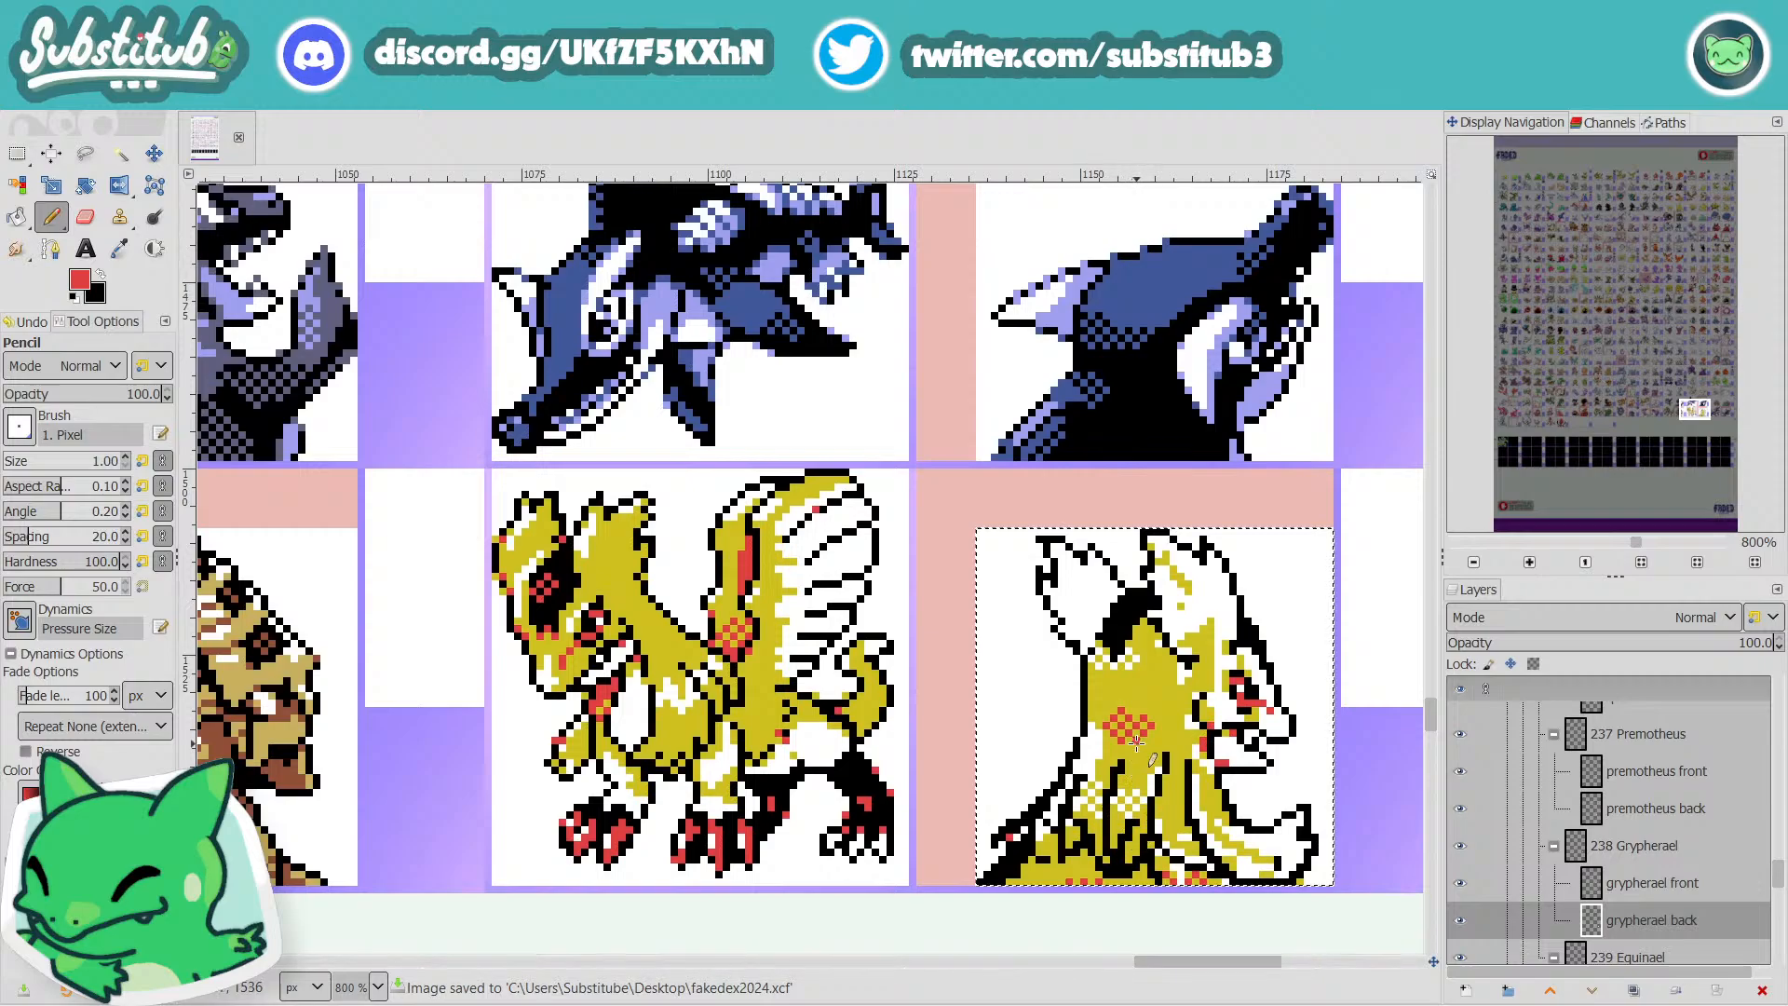
scroll(1043, 574, down, 3)
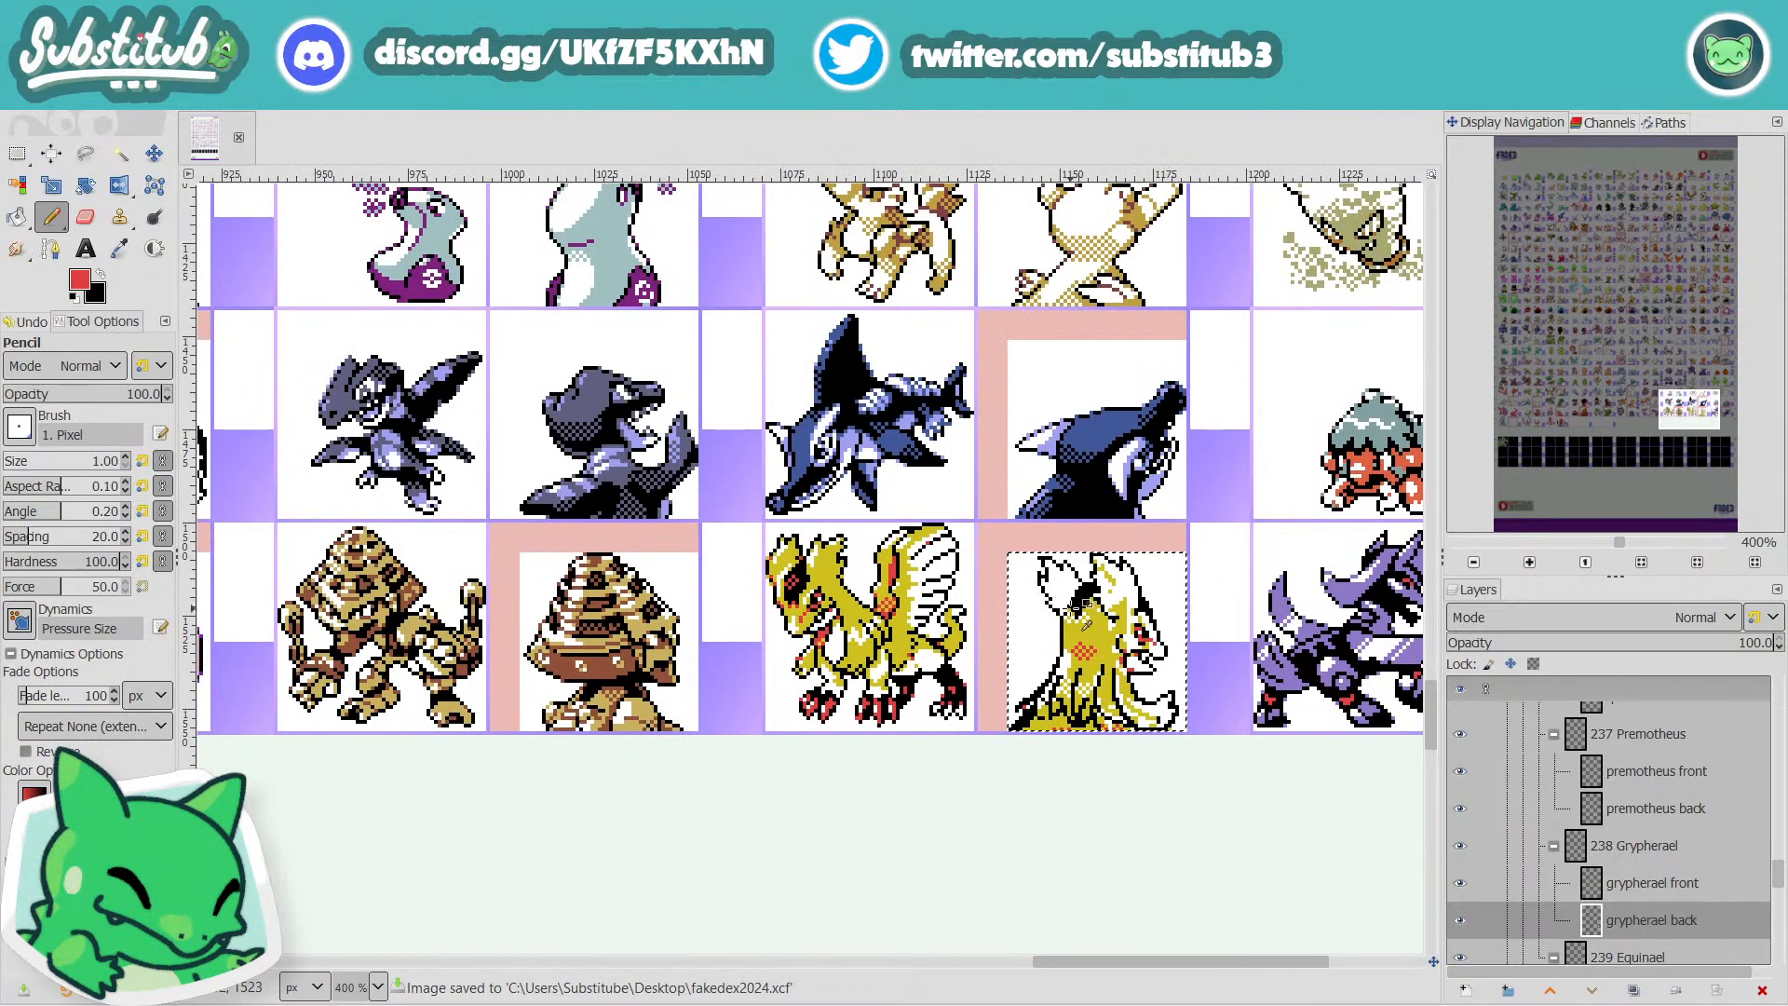
scroll(1061, 587, up, 4)
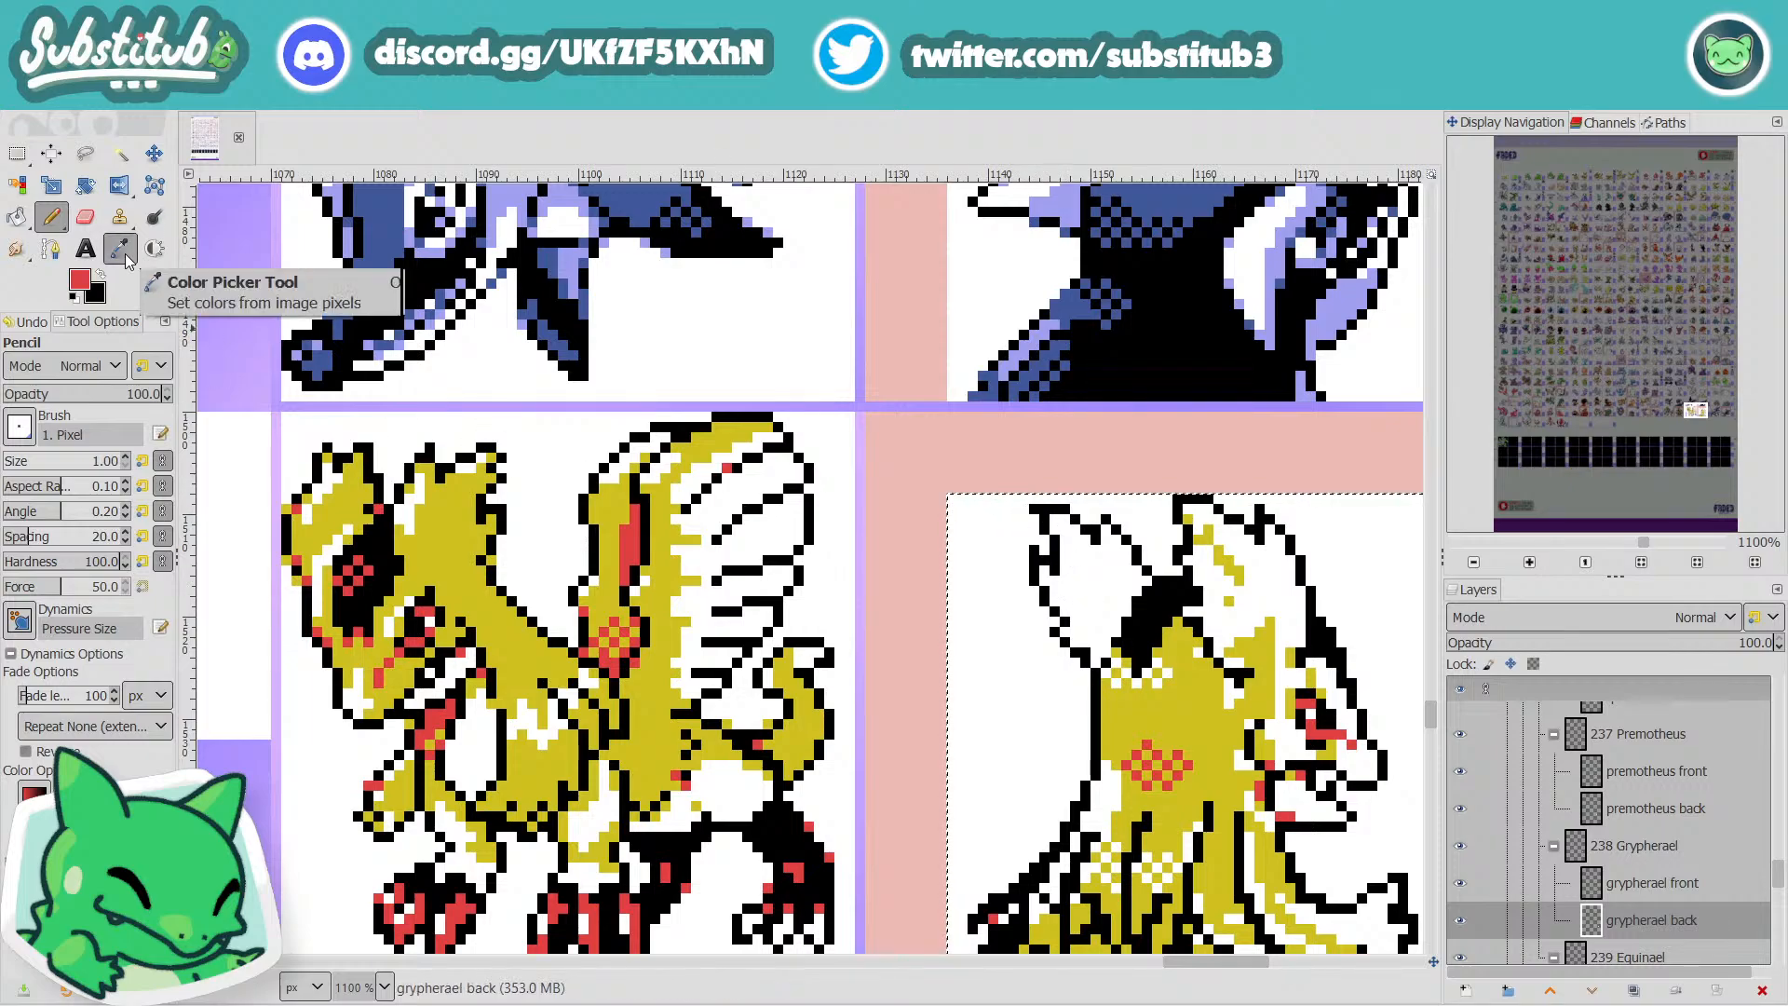
ctrl+click(1215, 611)
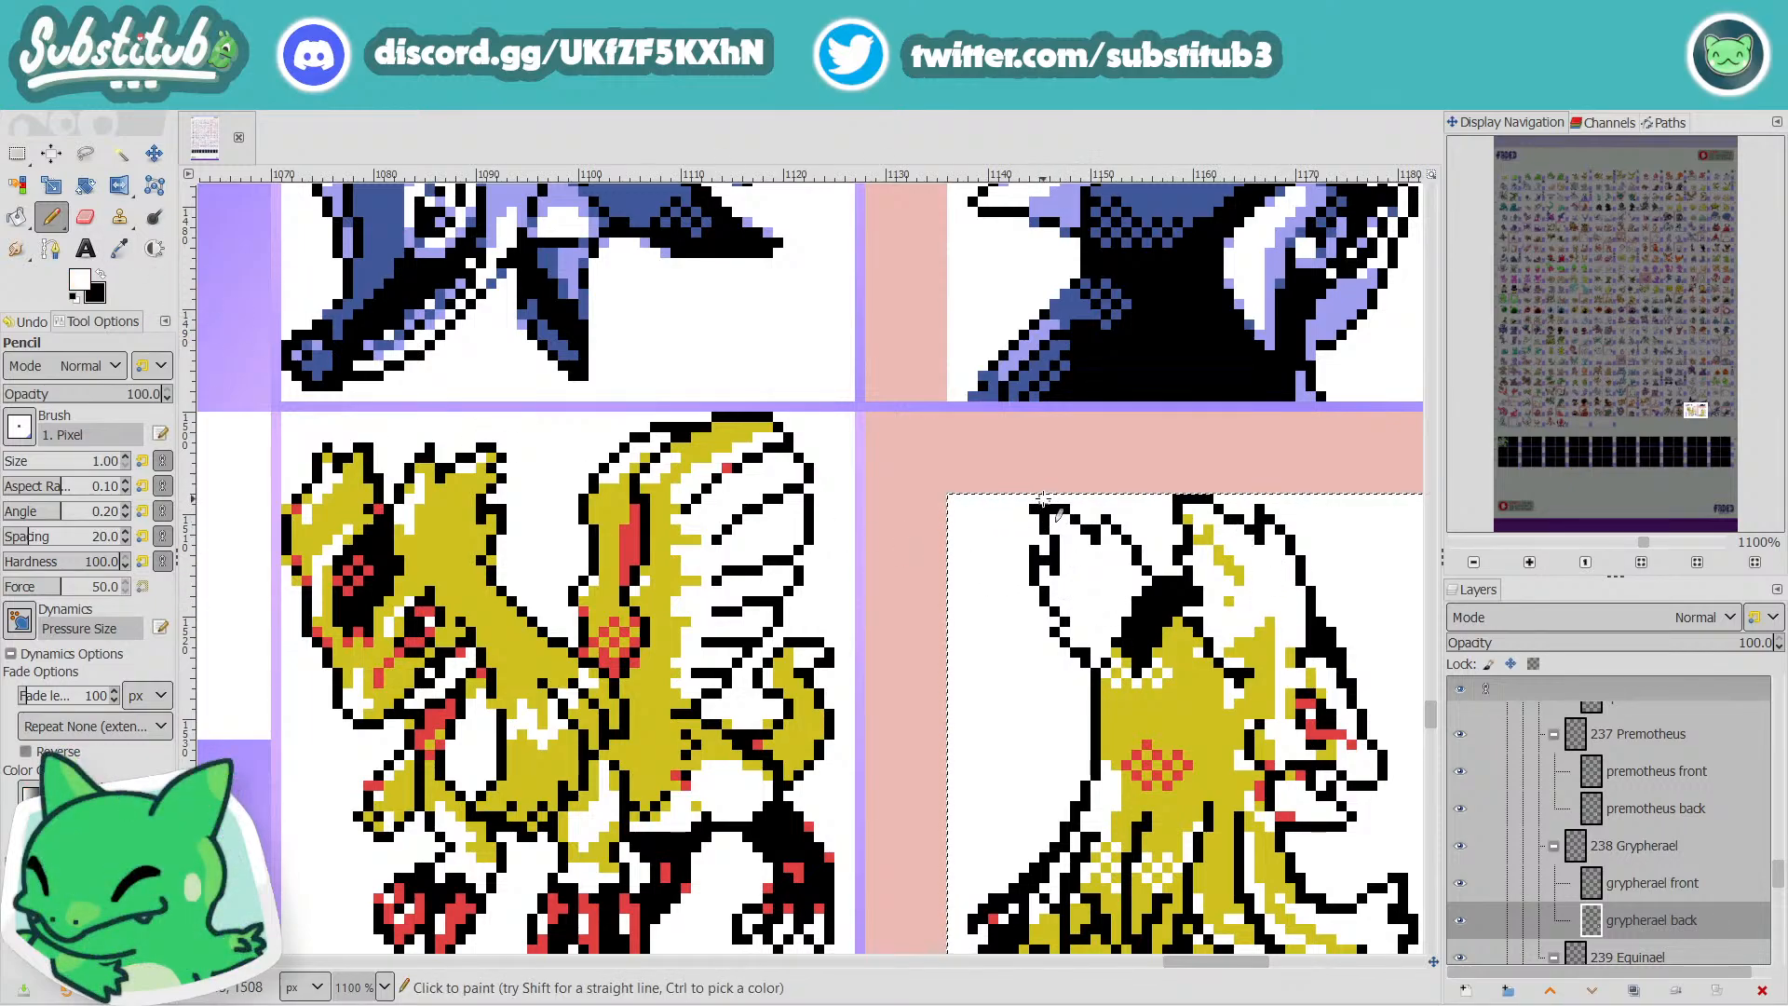
key(x)
key(x)
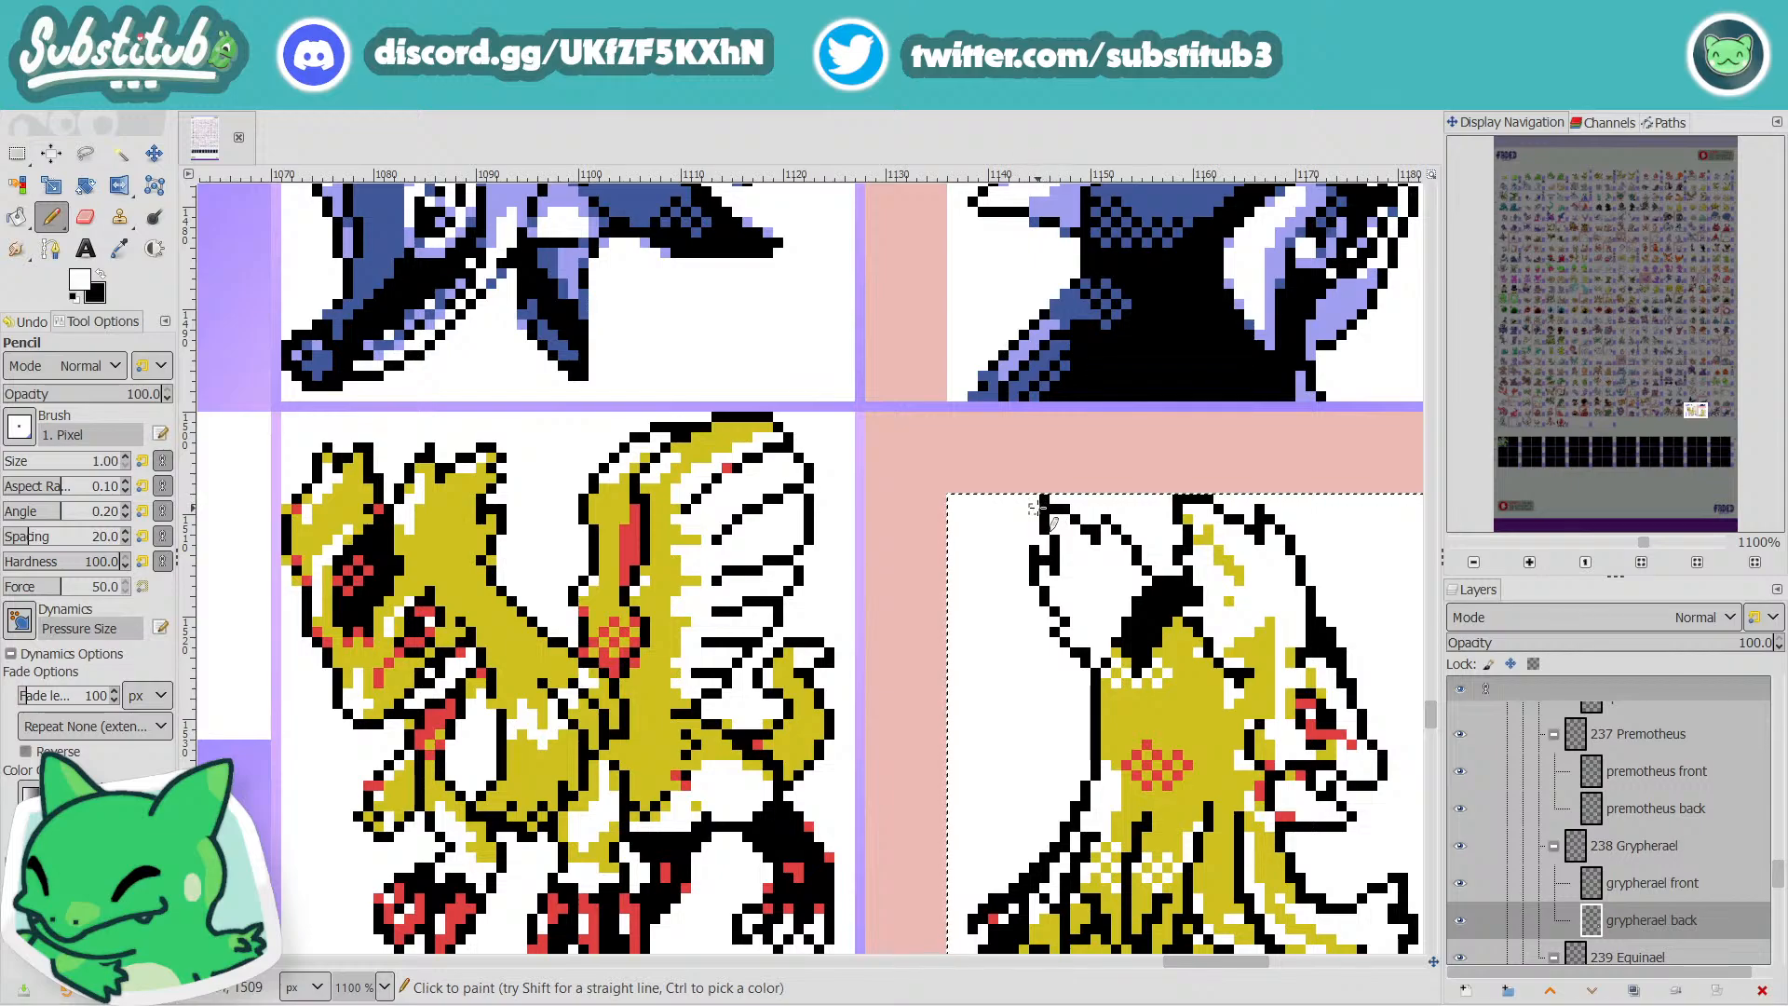
key(x)
scroll(1066, 568, down, 3)
scroll(1038, 531, up, 4)
key(x)
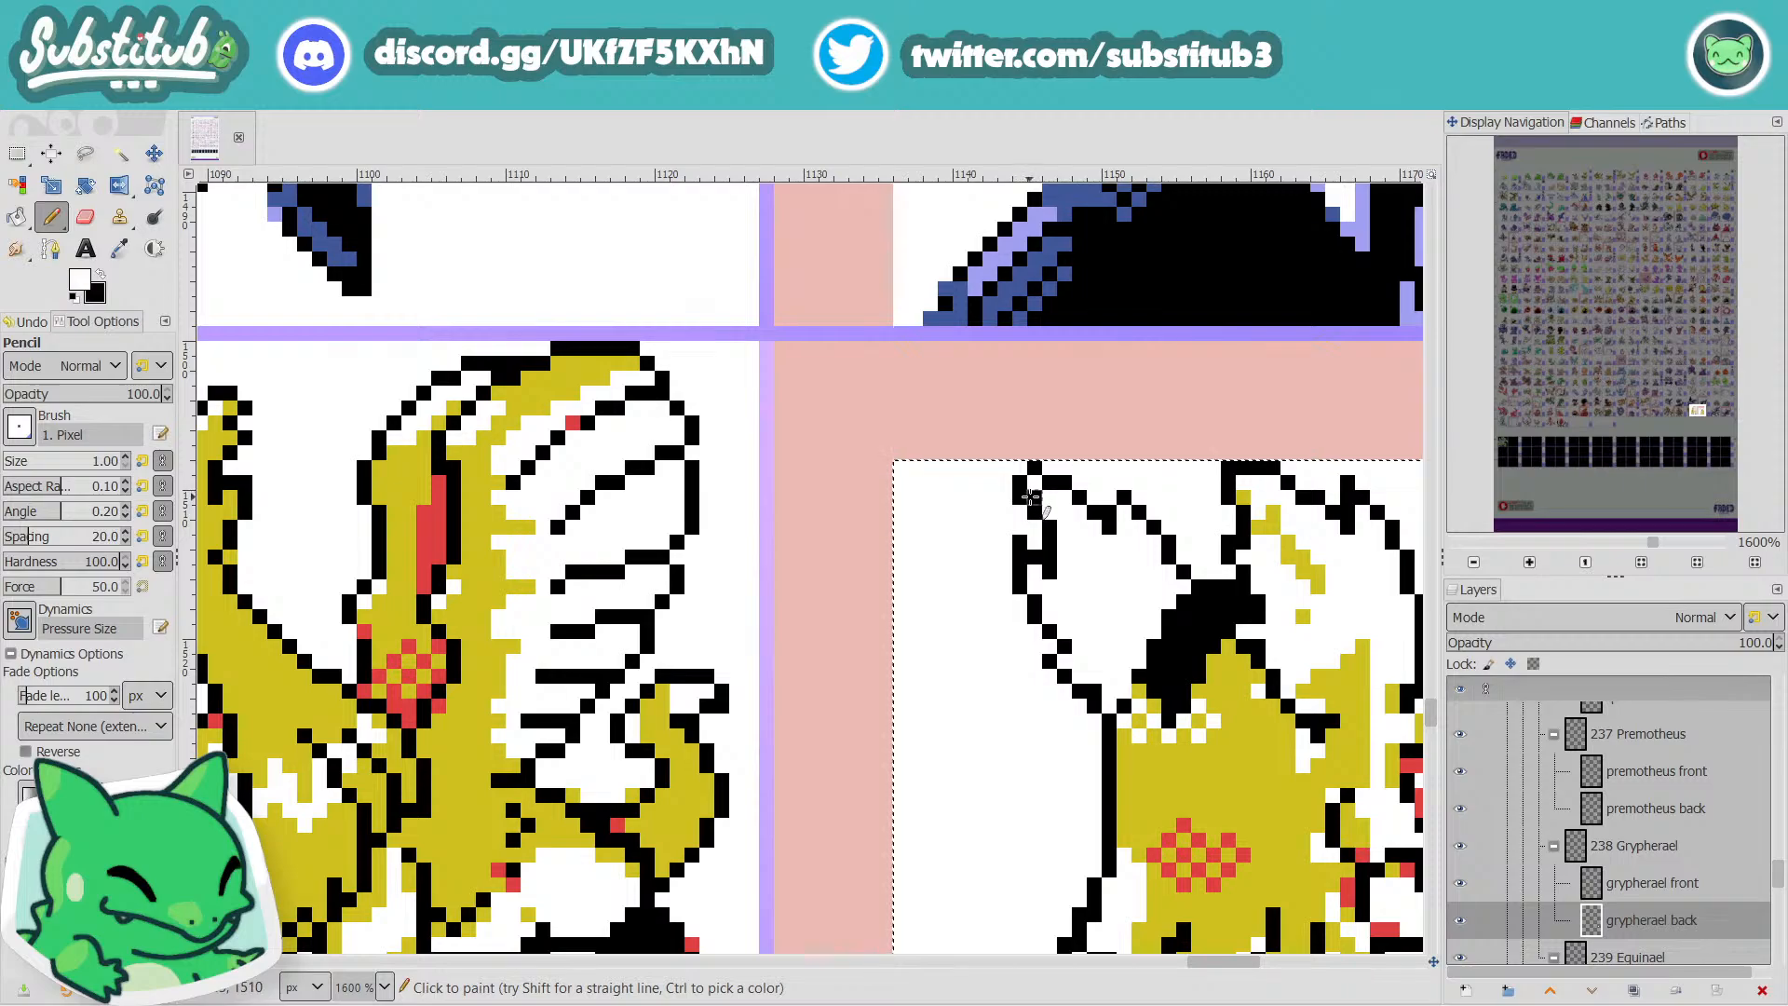
Clean up the outline where the left tuft meets the far head's peak and save the file.
ctrl+scroll(1097, 559, down, 4)
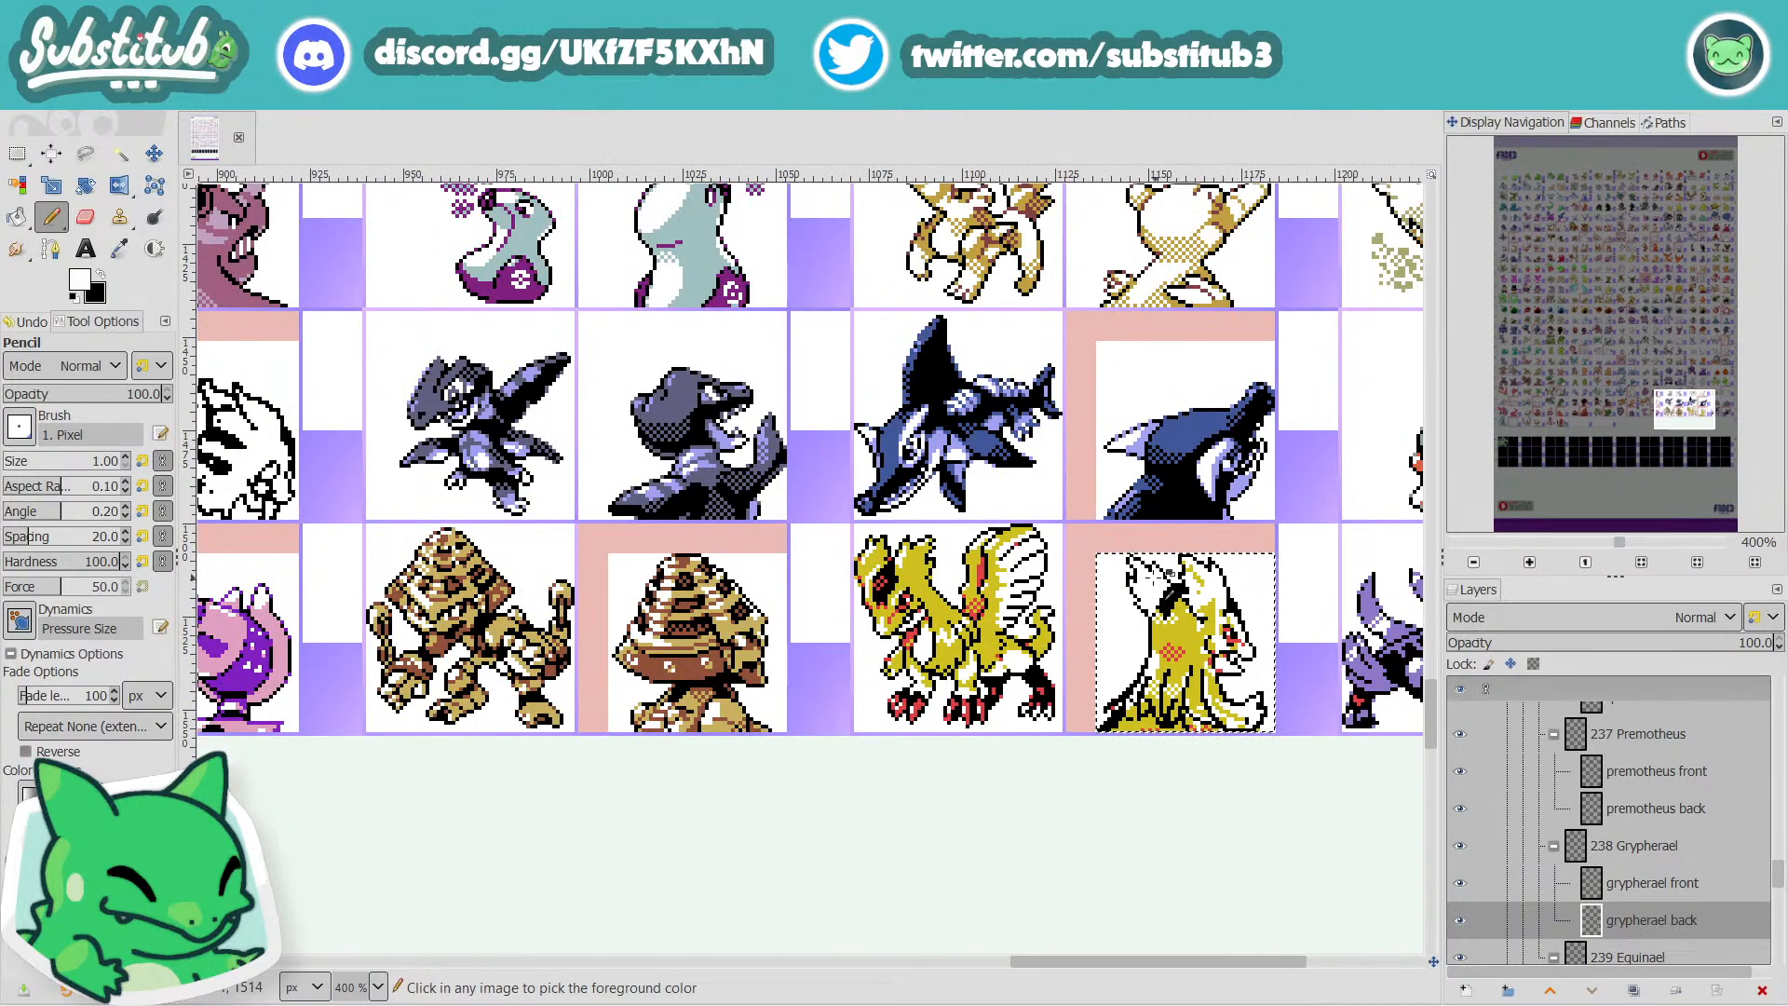
ctrl+scroll(1155, 574, up, 4)
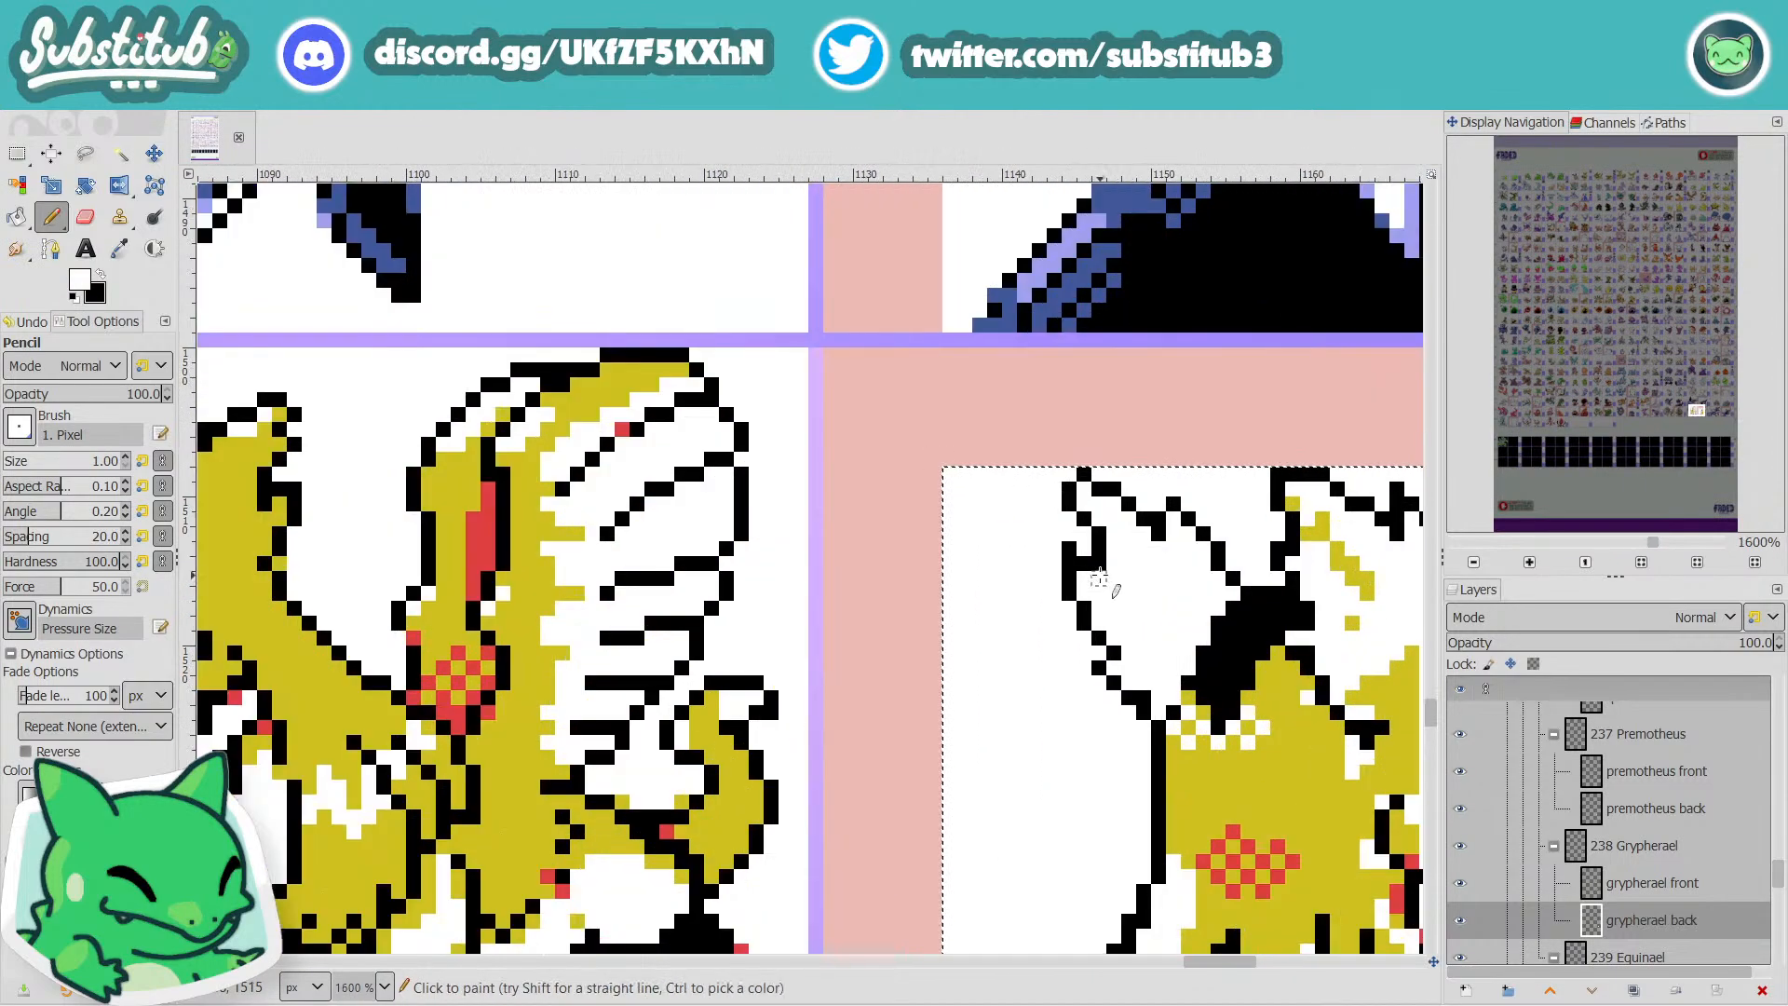
key(x)
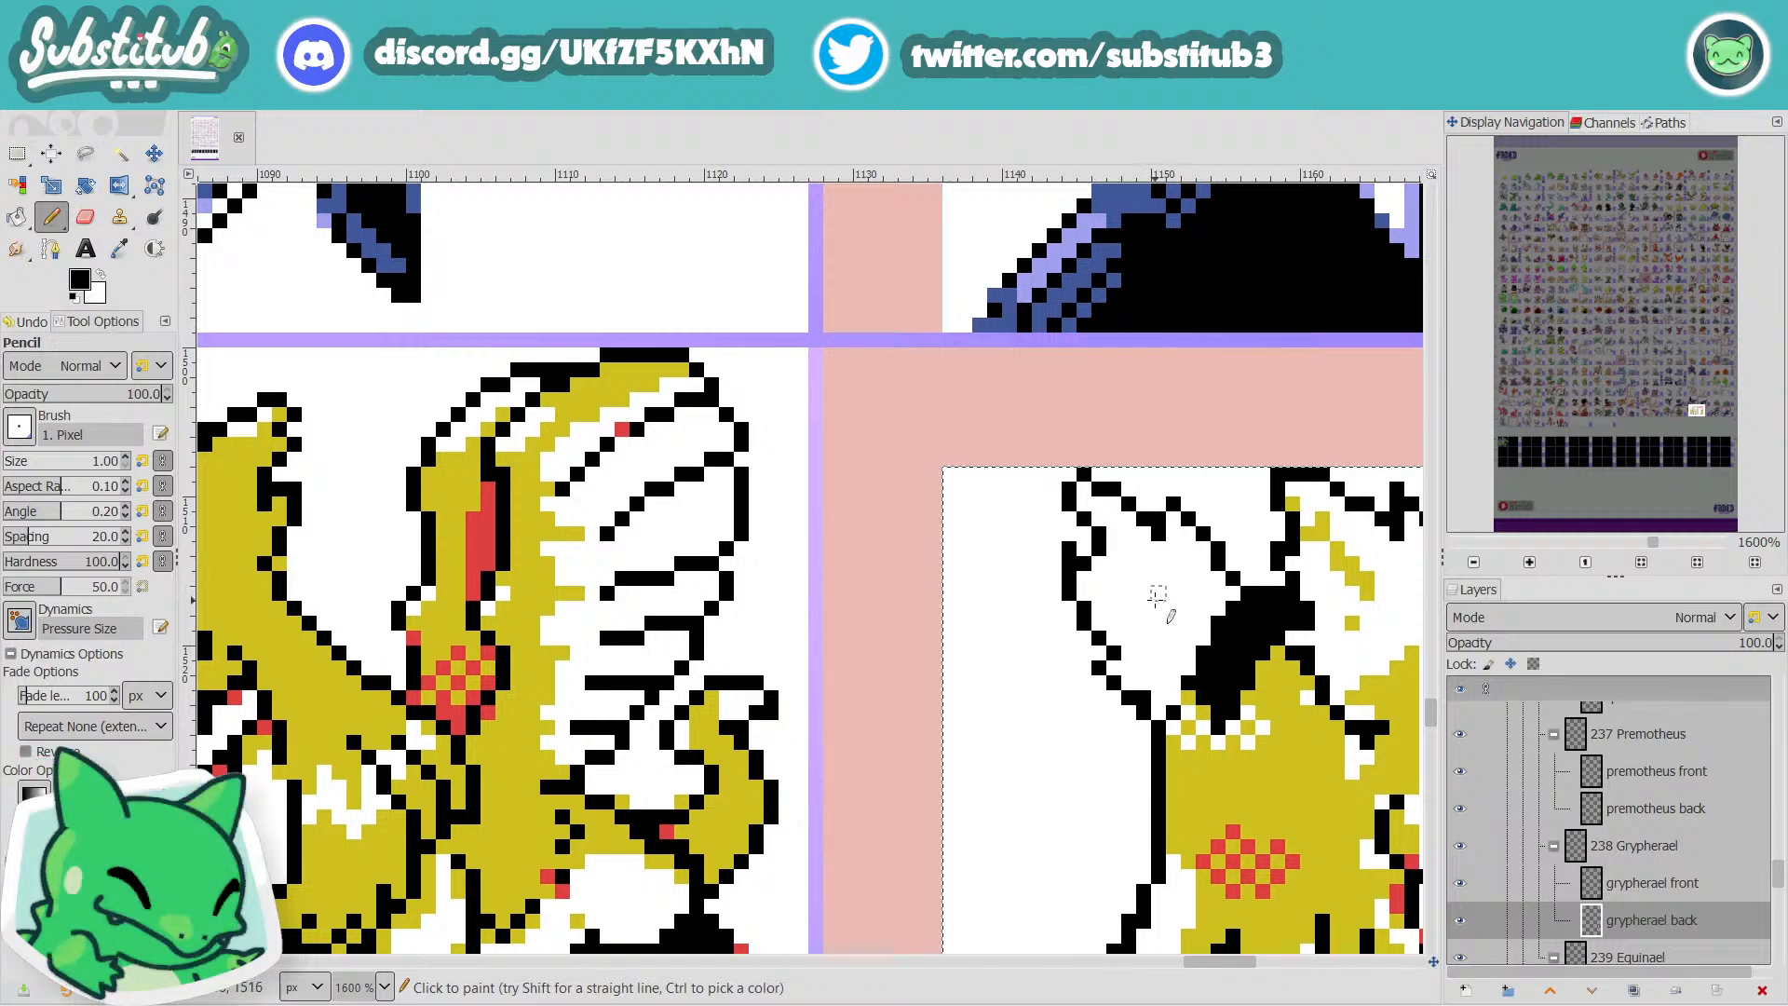
ctrl+scroll(1157, 591, down, 3)
key(ctrl+s)
Sample the body yellow and paint over the neck's white dithering, surplus black fur strokes and lower red pixels, then shade the lower jaw.
ctrl+scroll(1240, 704, up, 2)
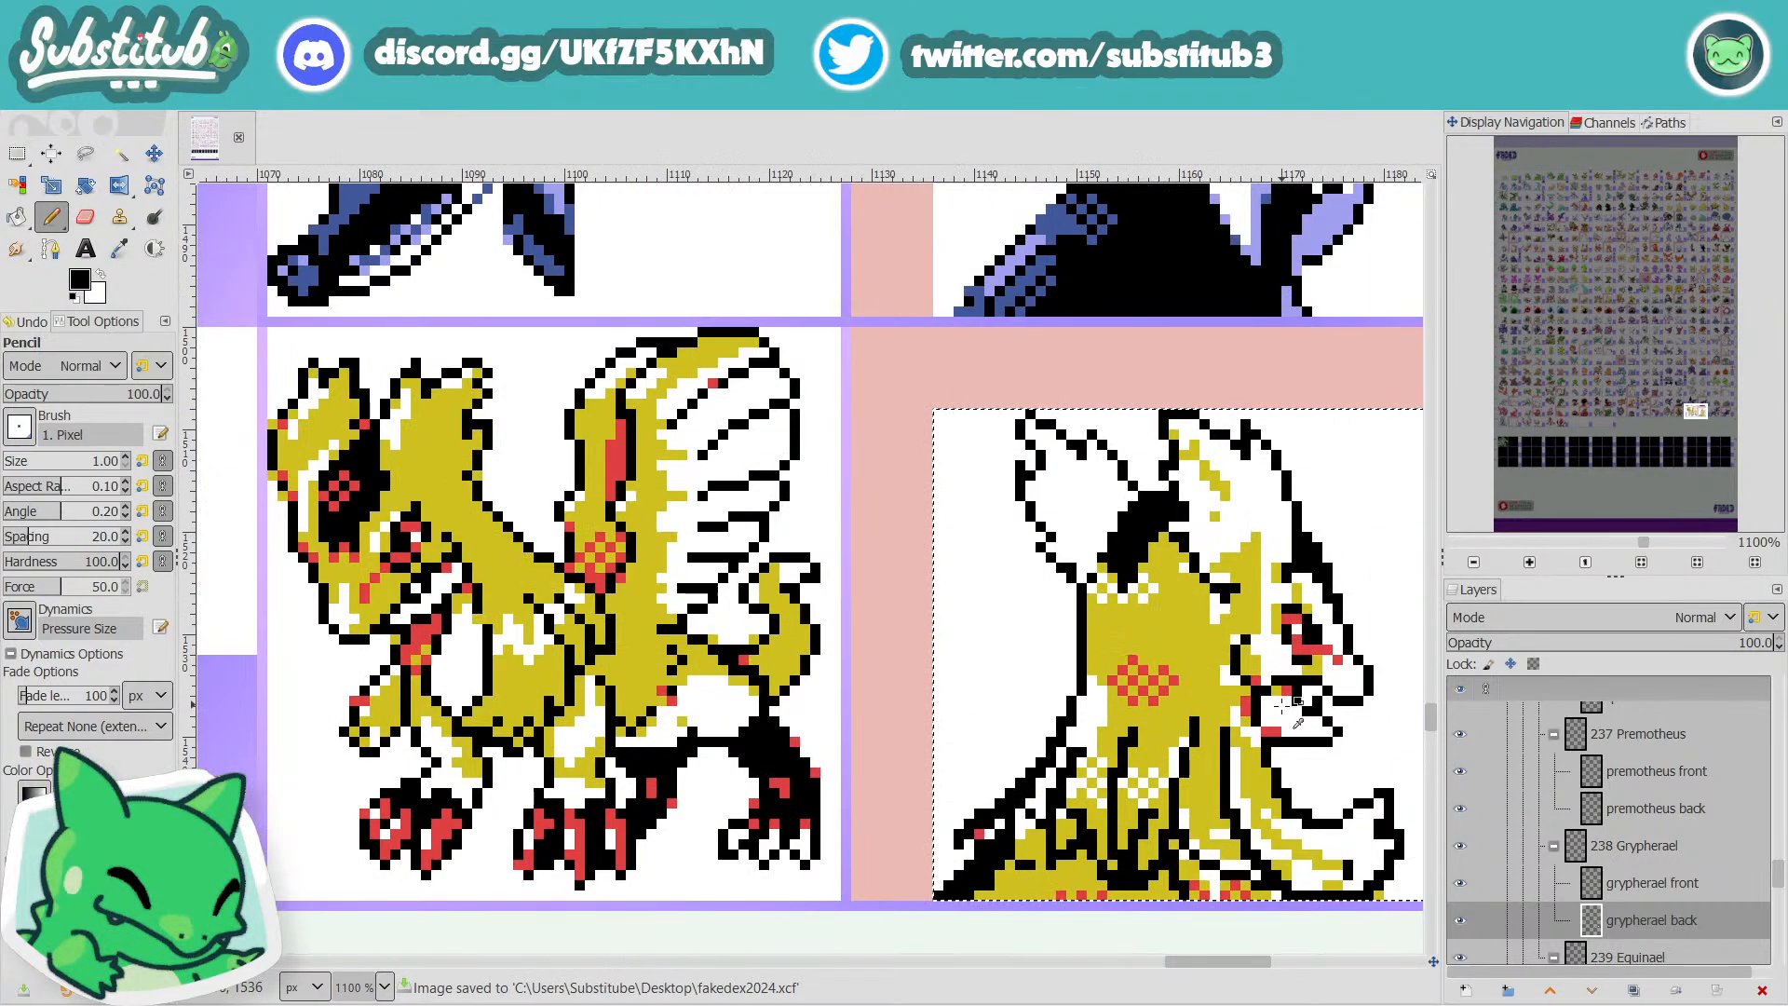
click(119, 248)
click(1158, 637)
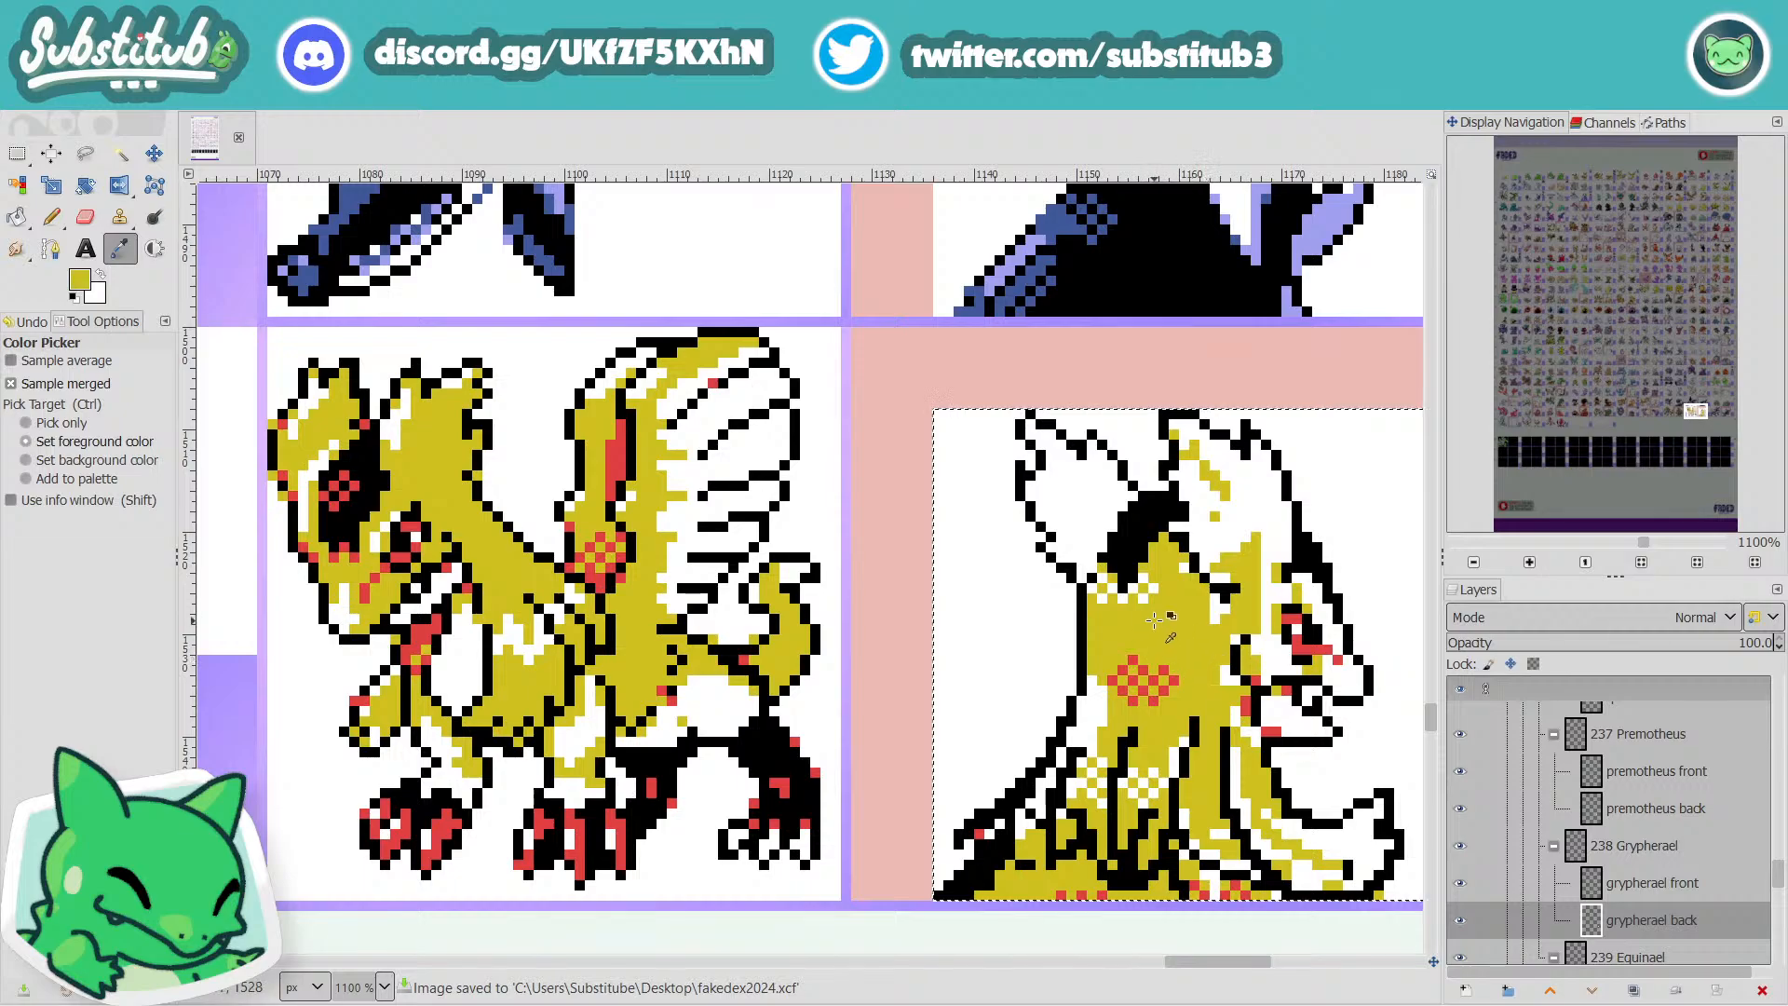
key(n)
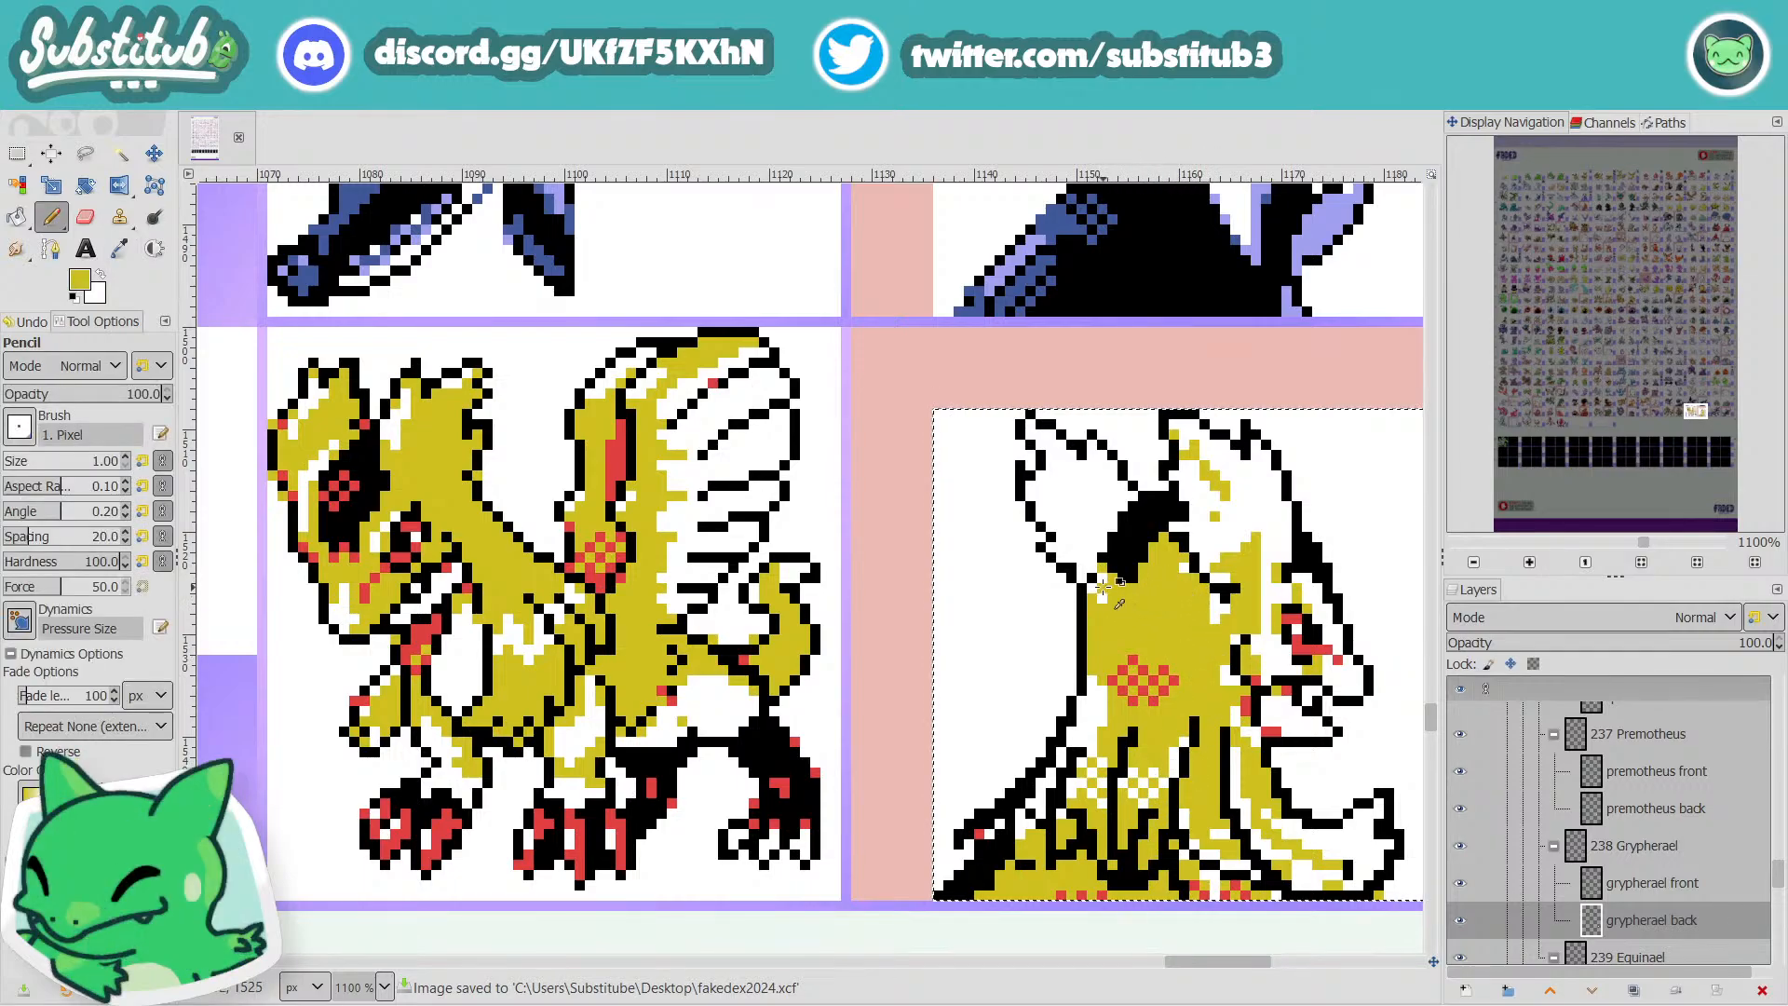
mouse_move(1102, 584)
mouse_down()
mouse_move(1103, 601)
mouse_move(1134, 597)
mouse_up()
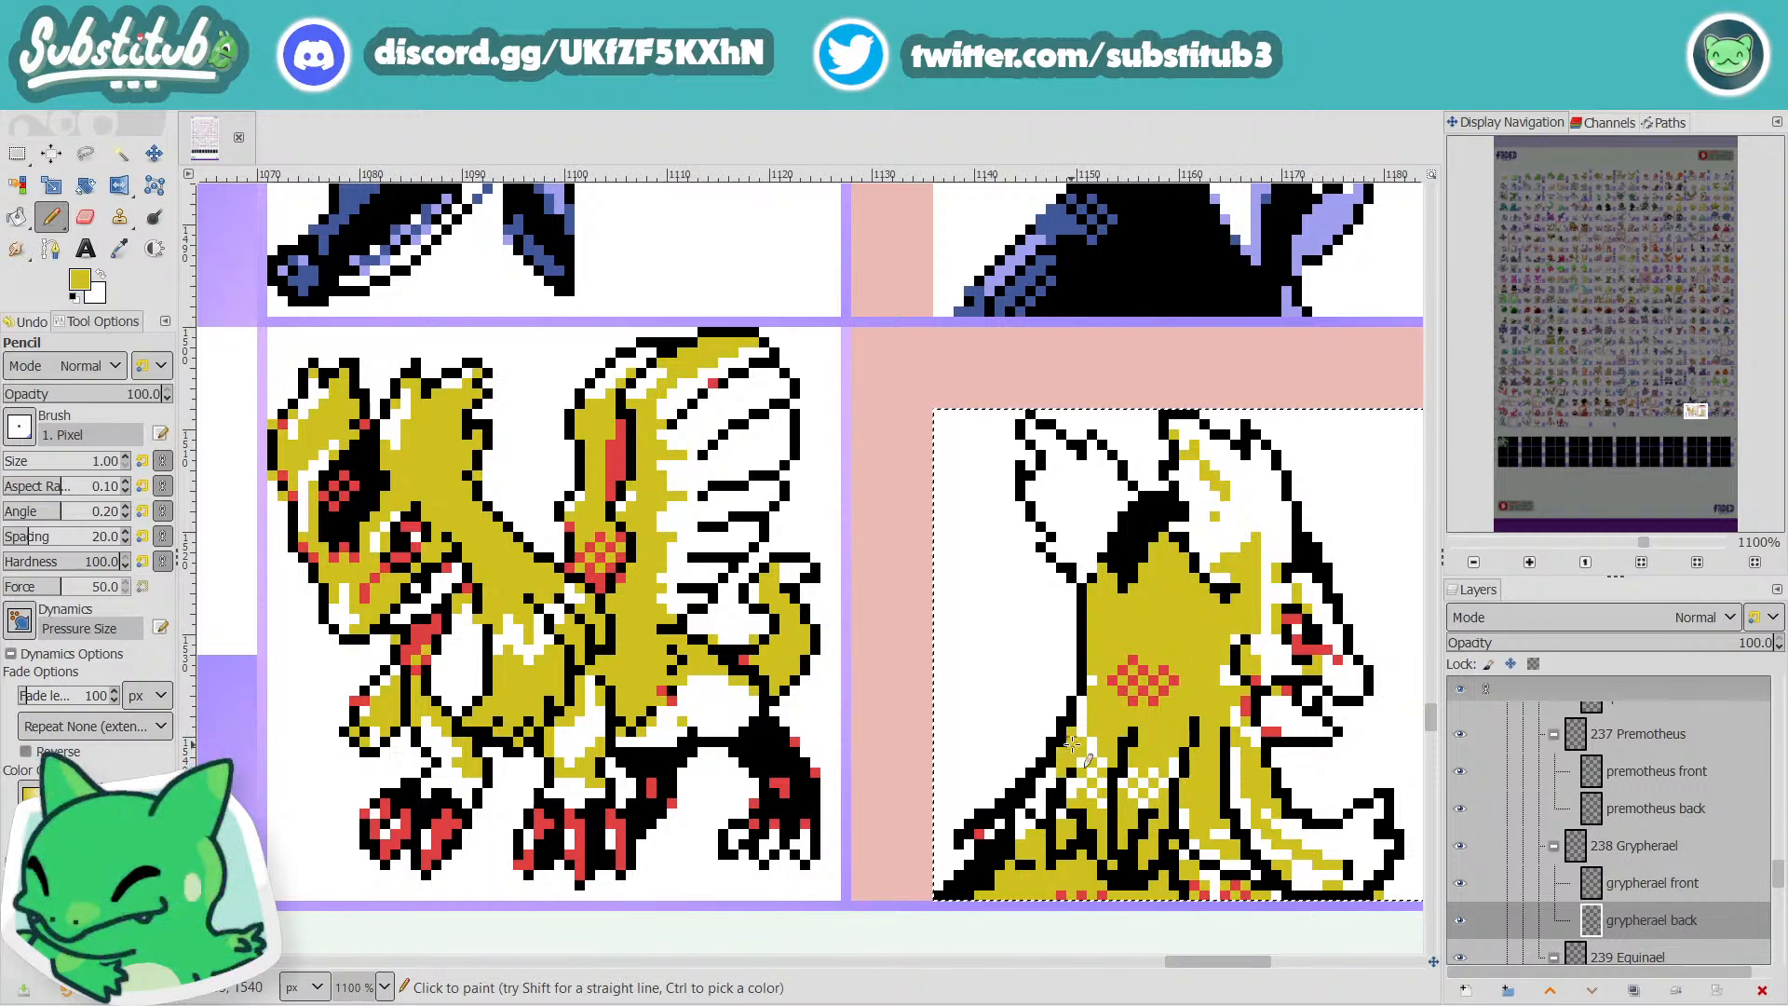
mouse_move(1129, 762)
mouse_down()
mouse_move(1085, 819)
mouse_move(1159, 773)
mouse_move(1244, 871)
mouse_move(1222, 829)
mouse_move(1194, 843)
mouse_move(1189, 824)
mouse_move(1213, 855)
mouse_move(1213, 830)
mouse_move(1217, 894)
mouse_move(1213, 861)
mouse_move(1178, 849)
mouse_up()
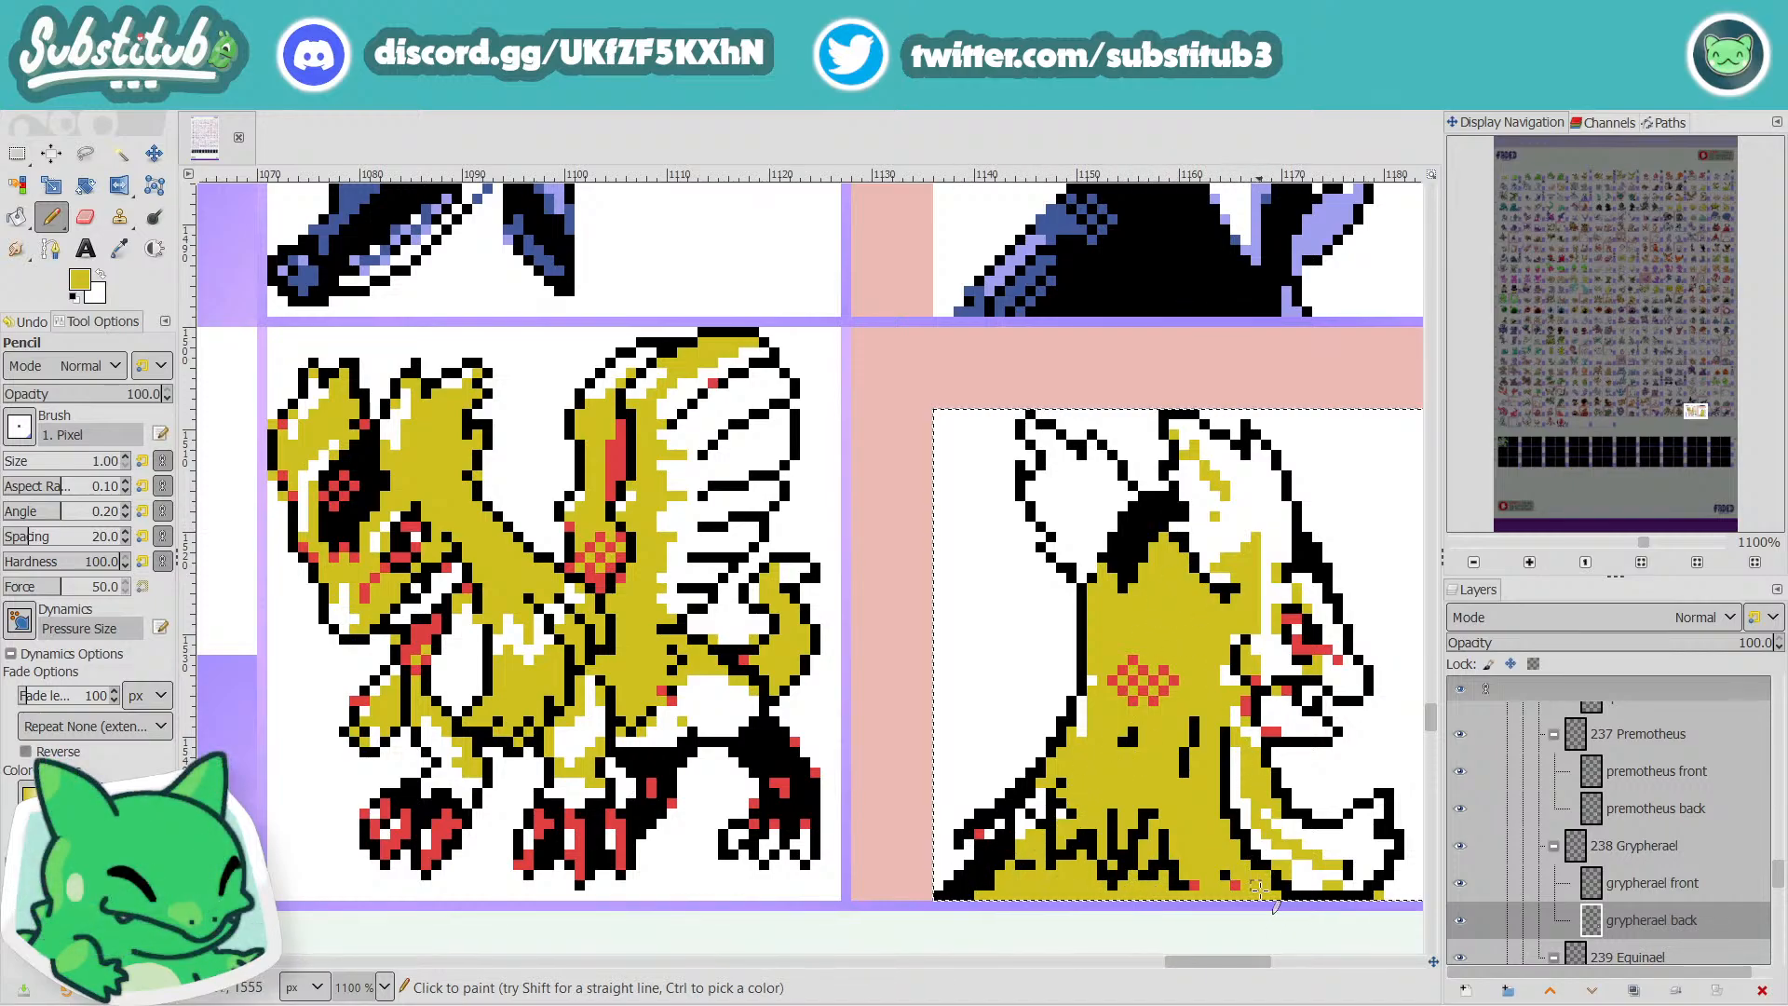
click(1234, 885)
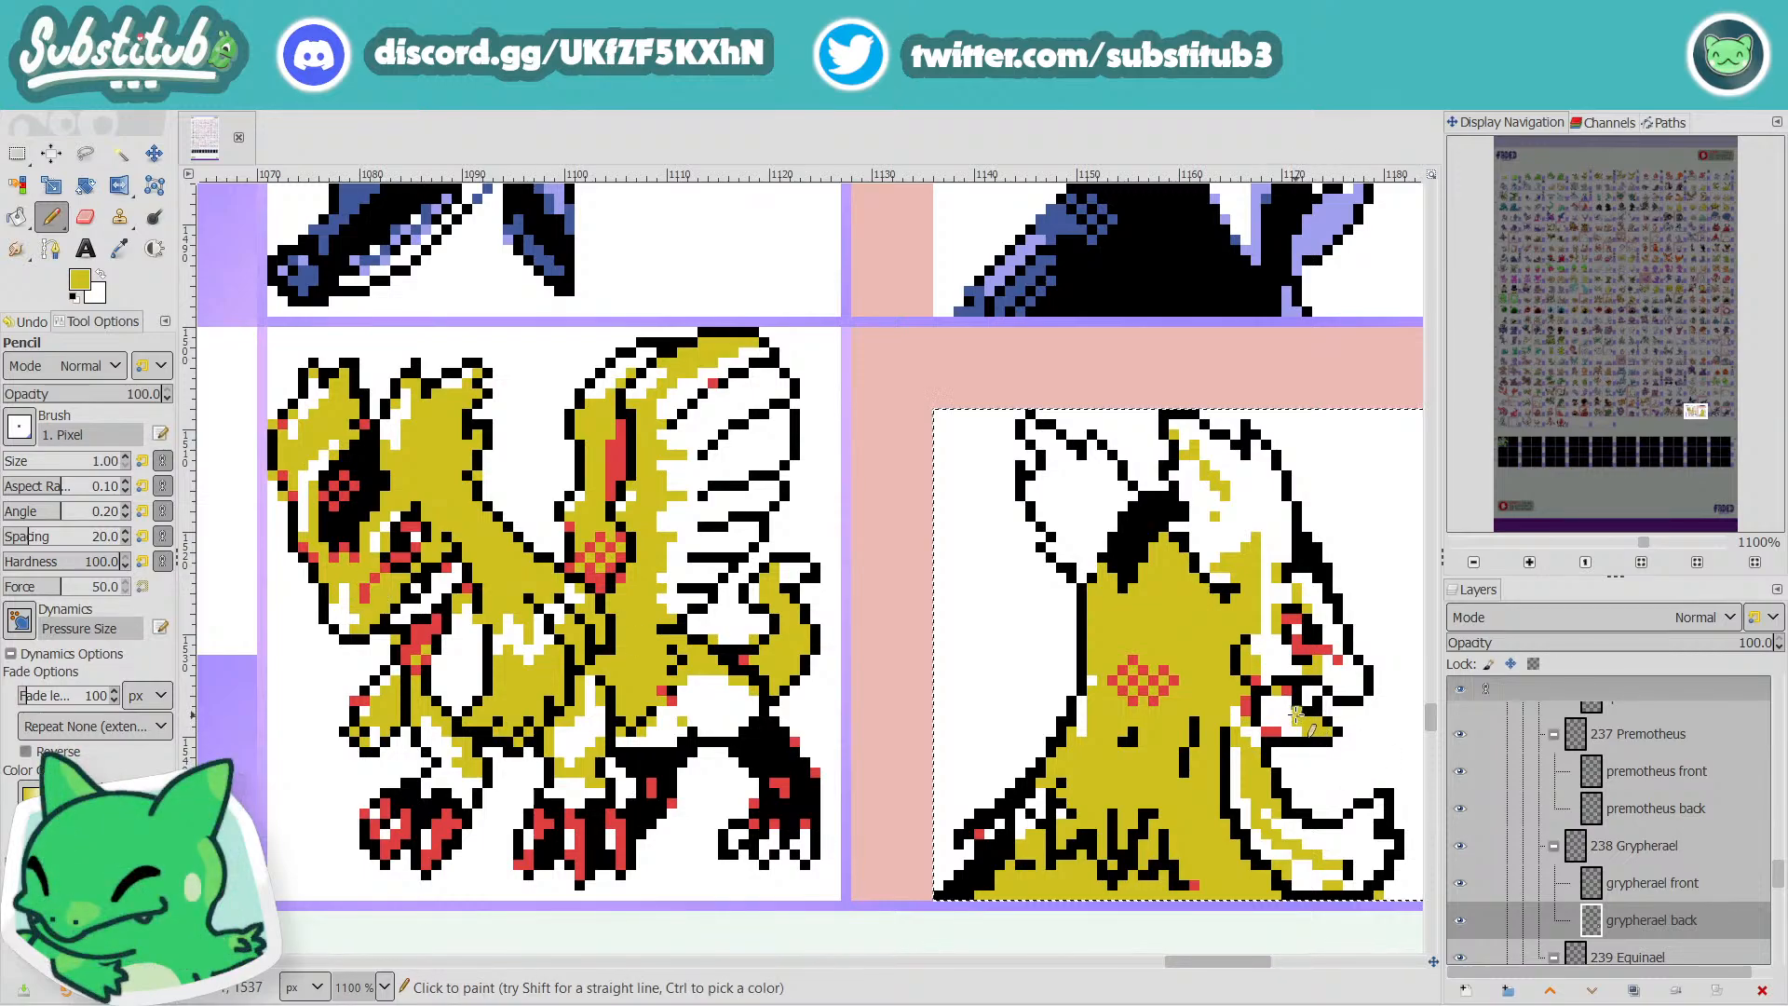
Paint the white pixels at the throat behind the near head's lower jaw yellow.
scroll(1288, 705, down, 2)
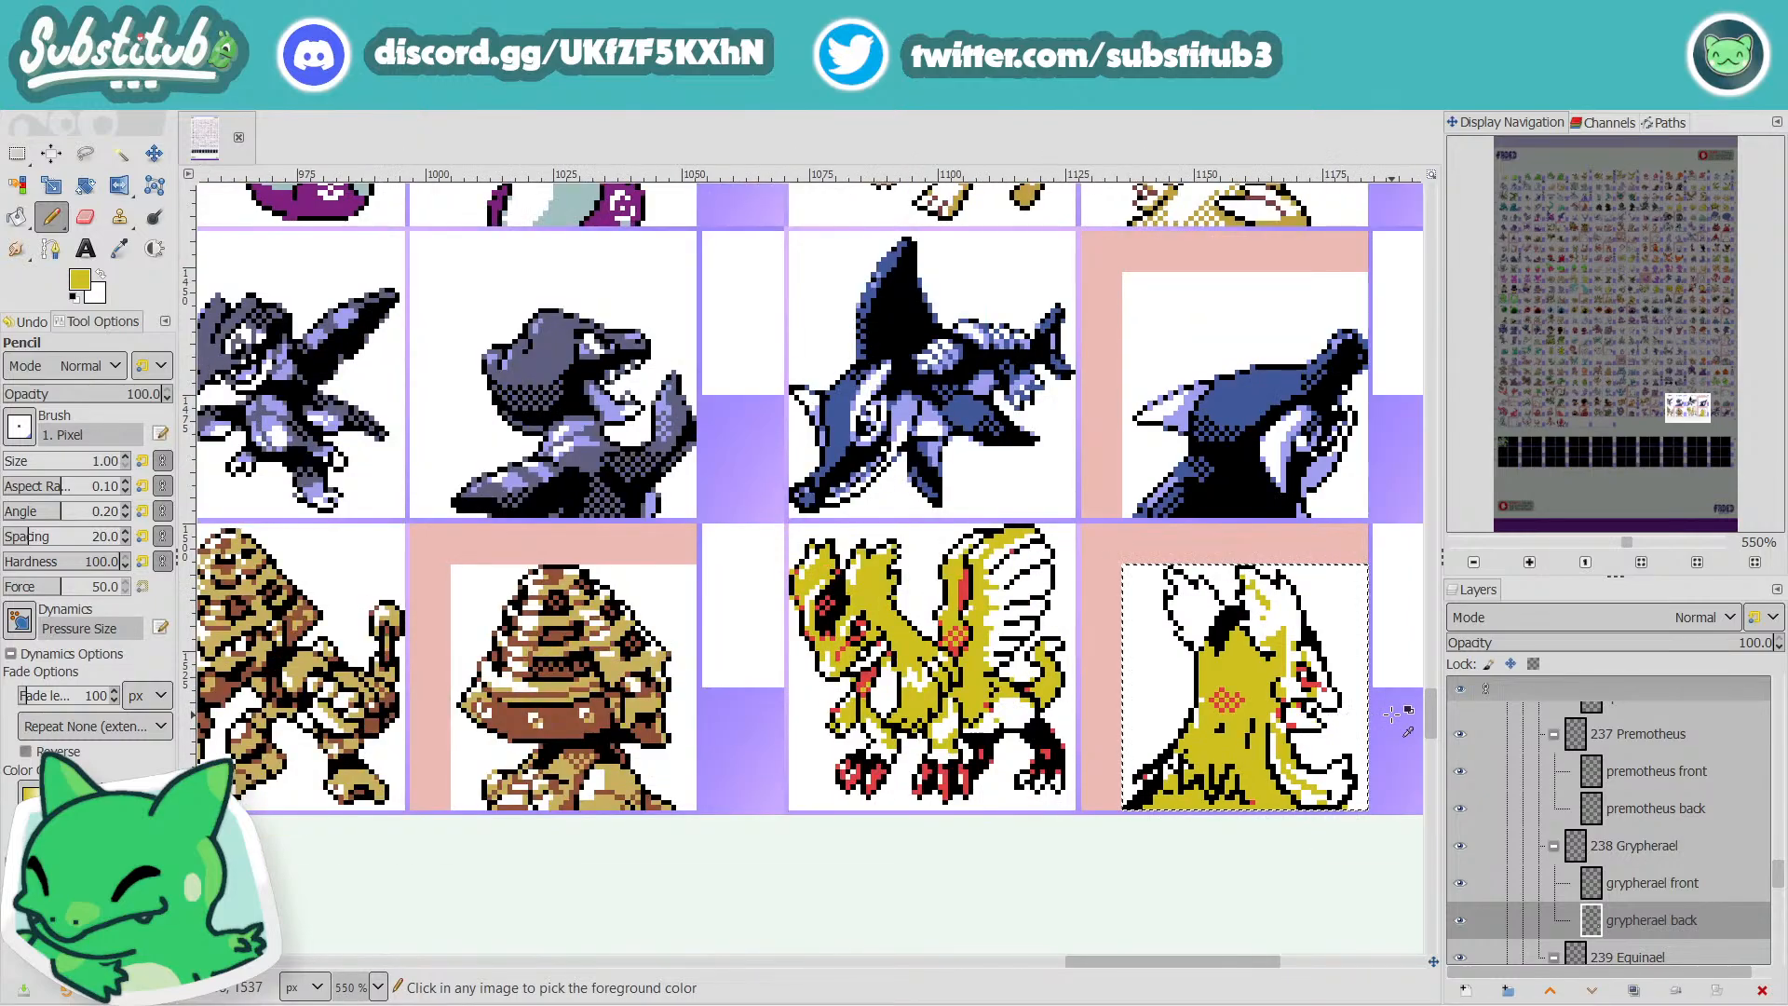
scroll(1361, 722, up, 3)
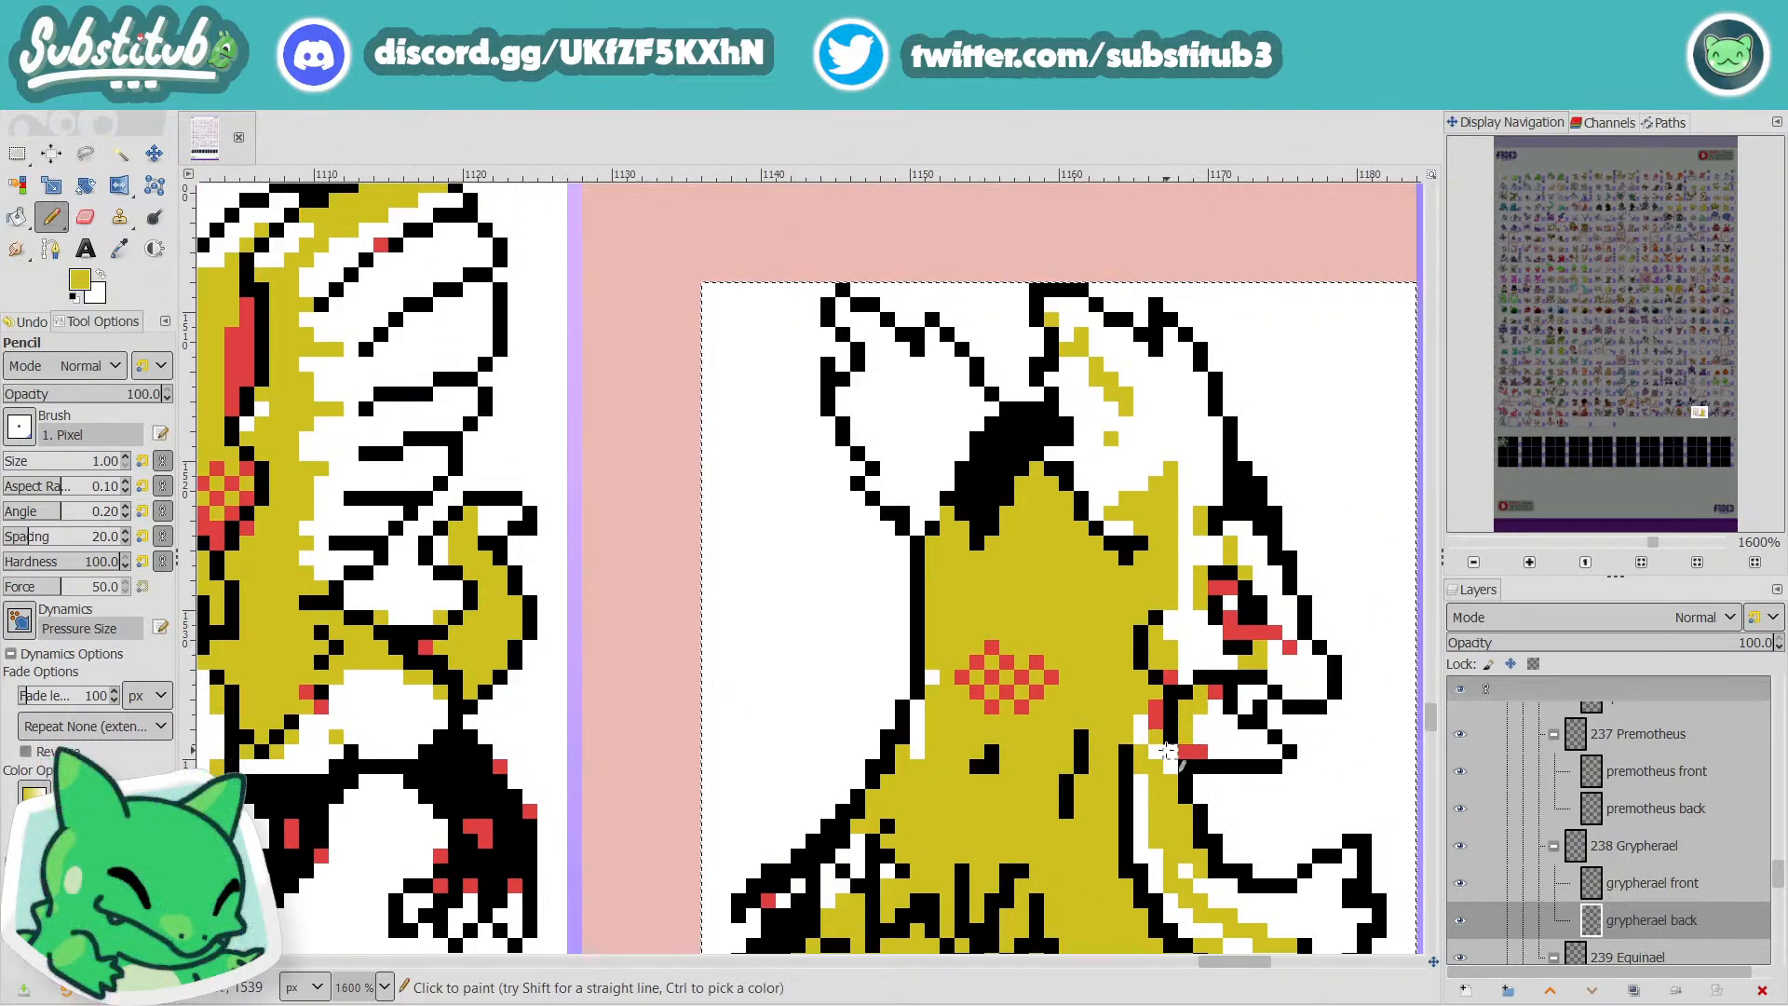
drag(1140, 721, 1160, 761)
click(1159, 759)
ctrl+scroll(1154, 707, down, 2)
ctrl+scroll(1151, 704, up, 2)
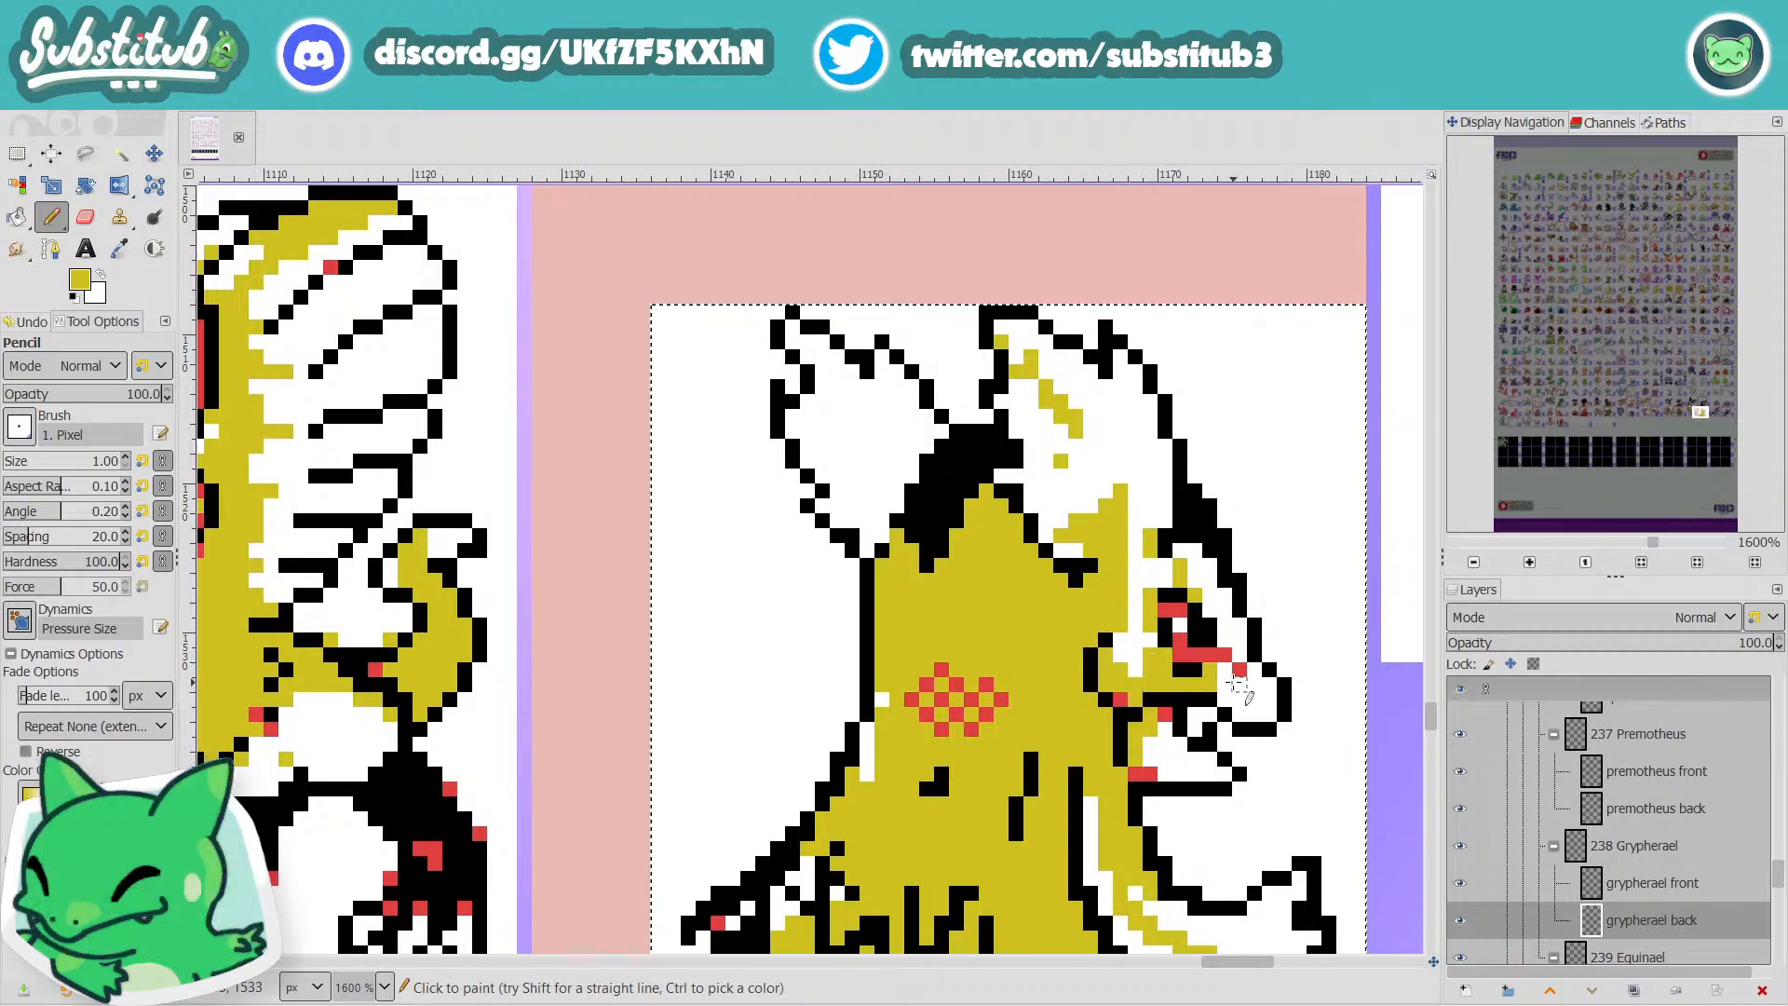
Shade the near head's snout and the area around its eye with yellow pixels, and save the file.
mouse_move(1224, 697)
mouse_down()
mouse_move(1265, 713)
mouse_move(1270, 687)
mouse_up()
click(1255, 671)
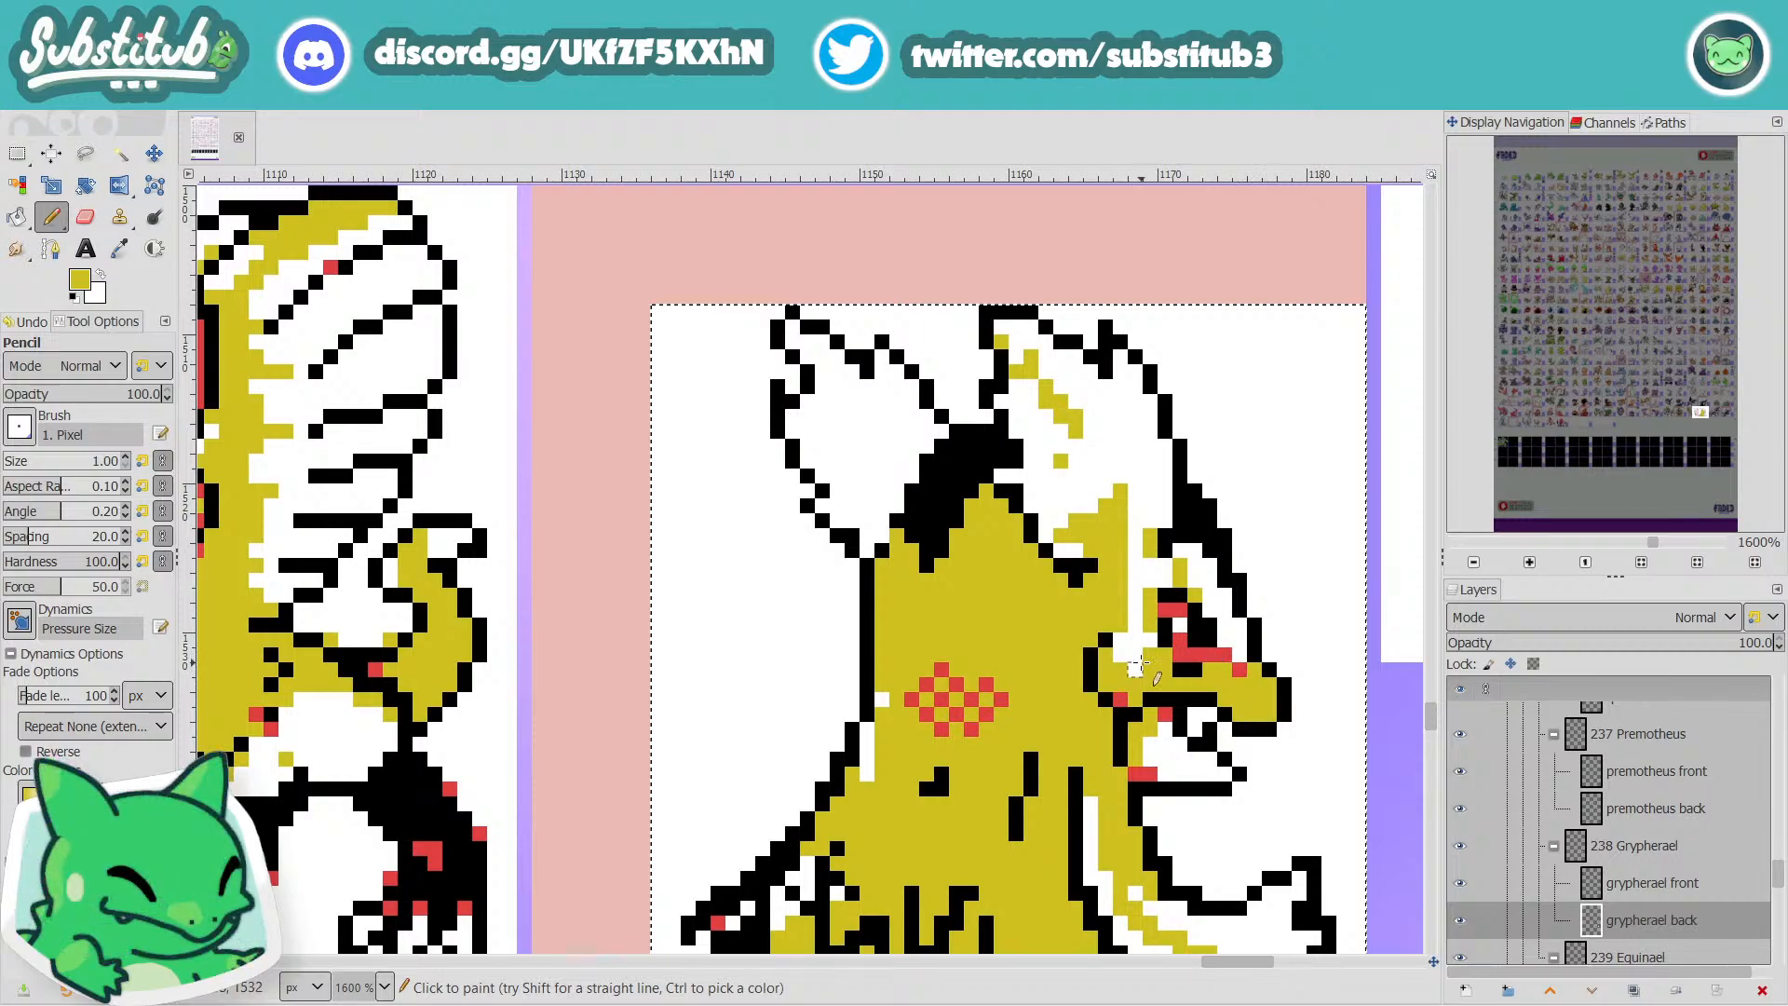
mouse_move(1123, 580)
mouse_down()
mouse_move(1165, 581)
mouse_move(1135, 567)
mouse_move(1179, 569)
mouse_move(1180, 552)
mouse_move(1214, 609)
mouse_up()
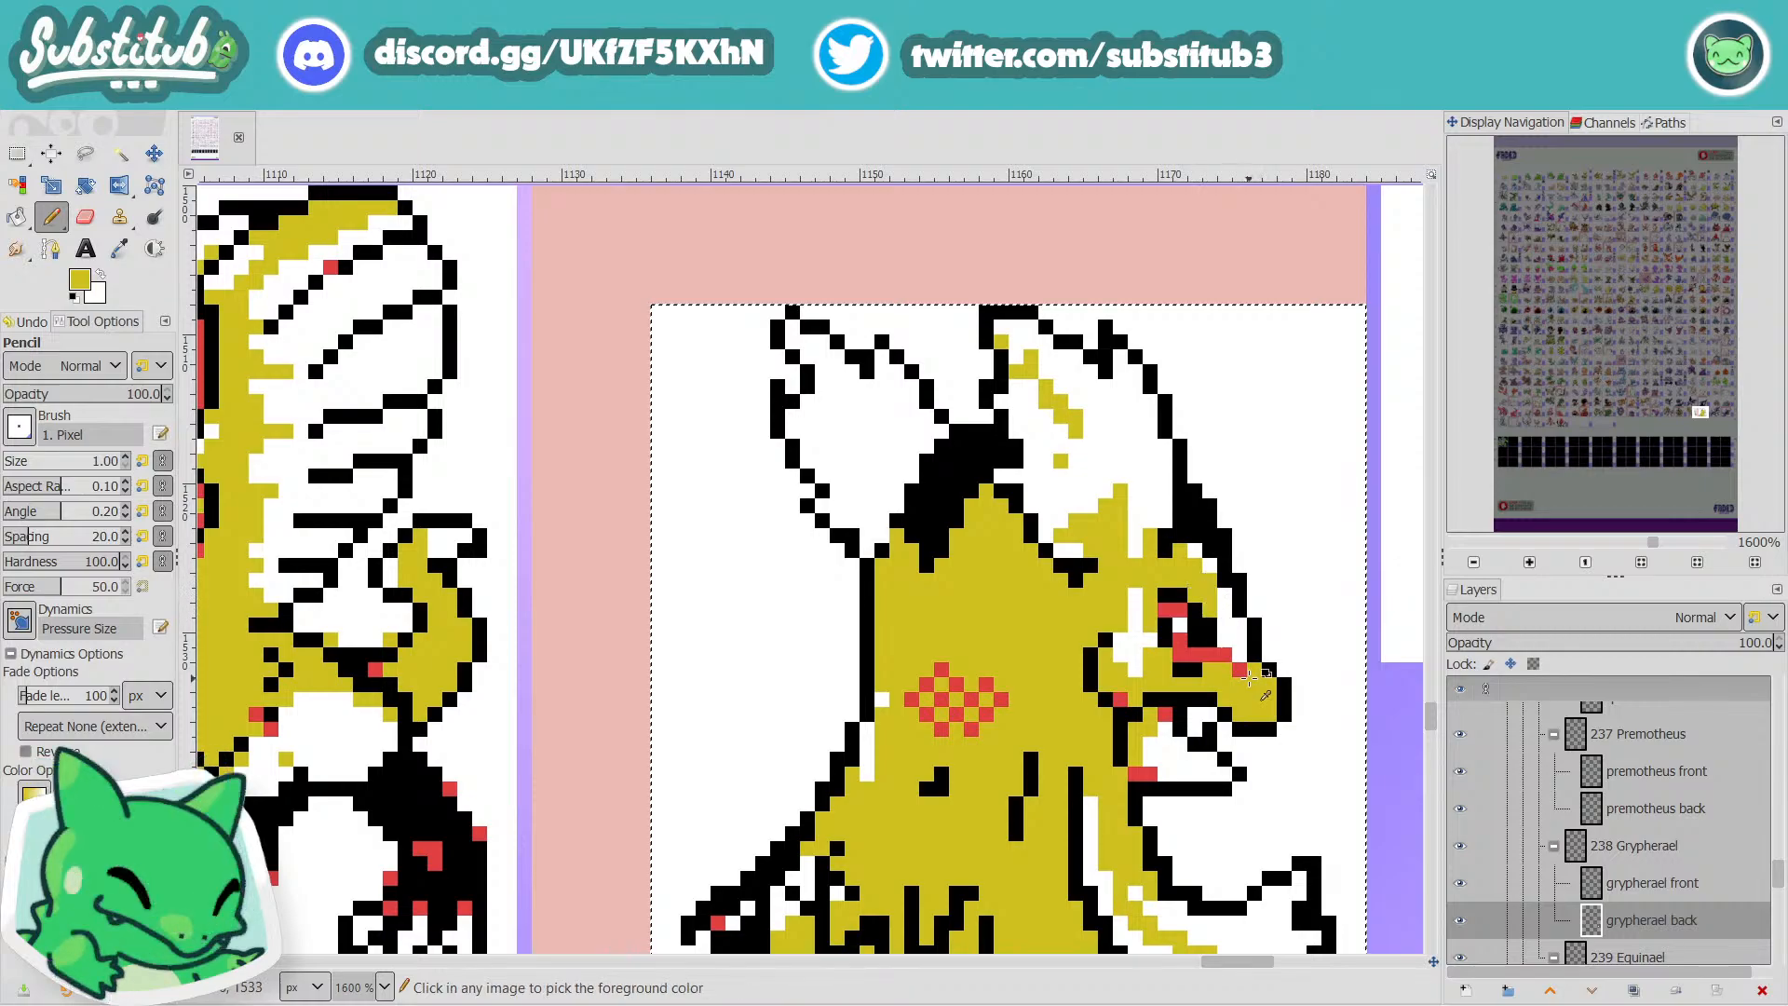
scroll(1255, 681, down, 3)
scroll(1271, 697, down, 1)
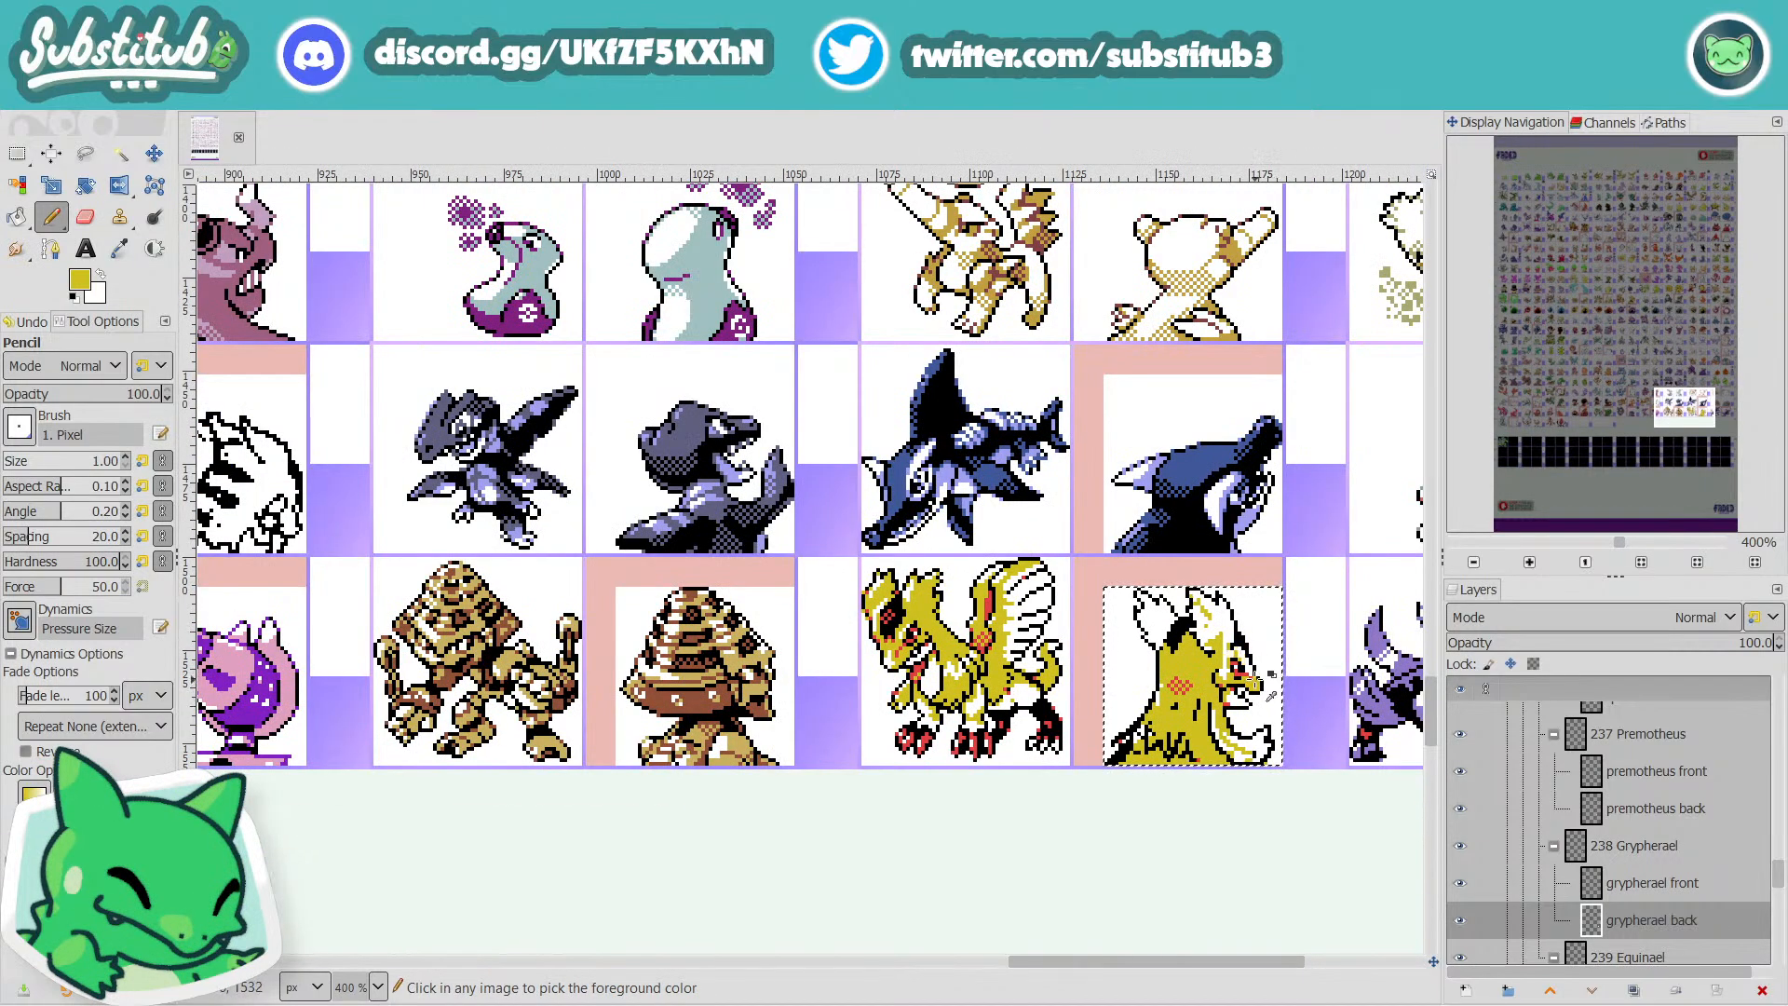
scroll(1268, 696, up, 4)
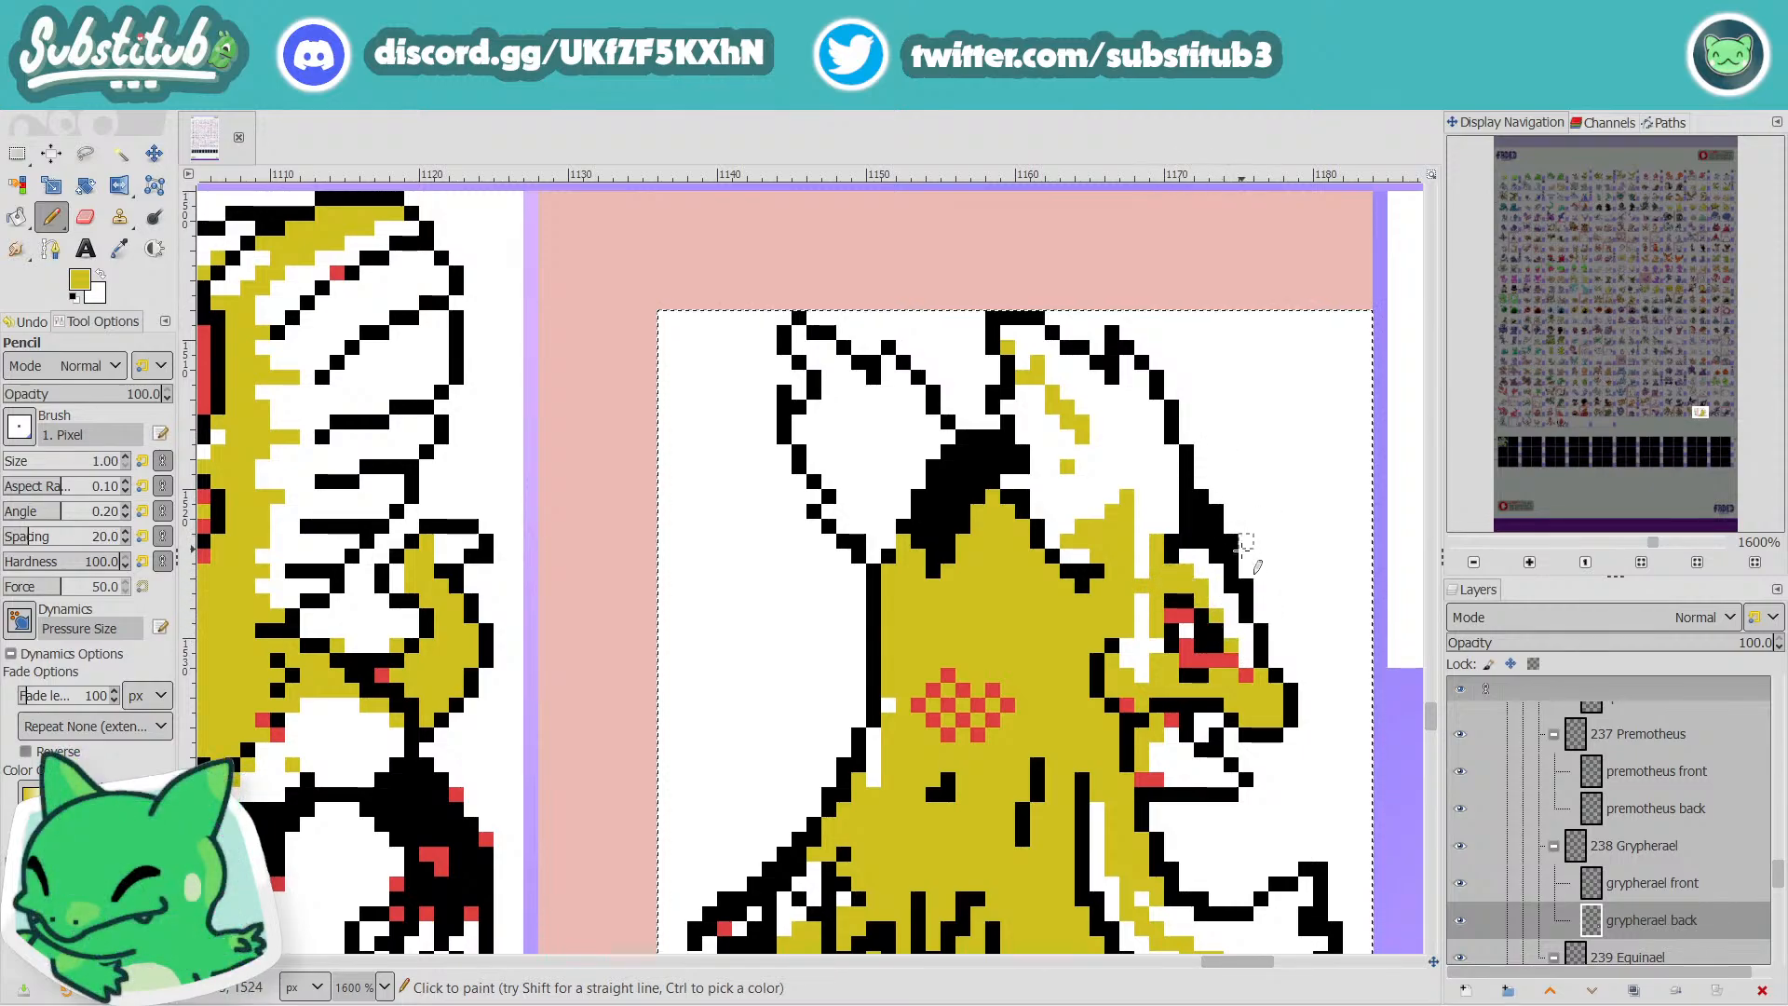
scroll(1229, 603, down, 3)
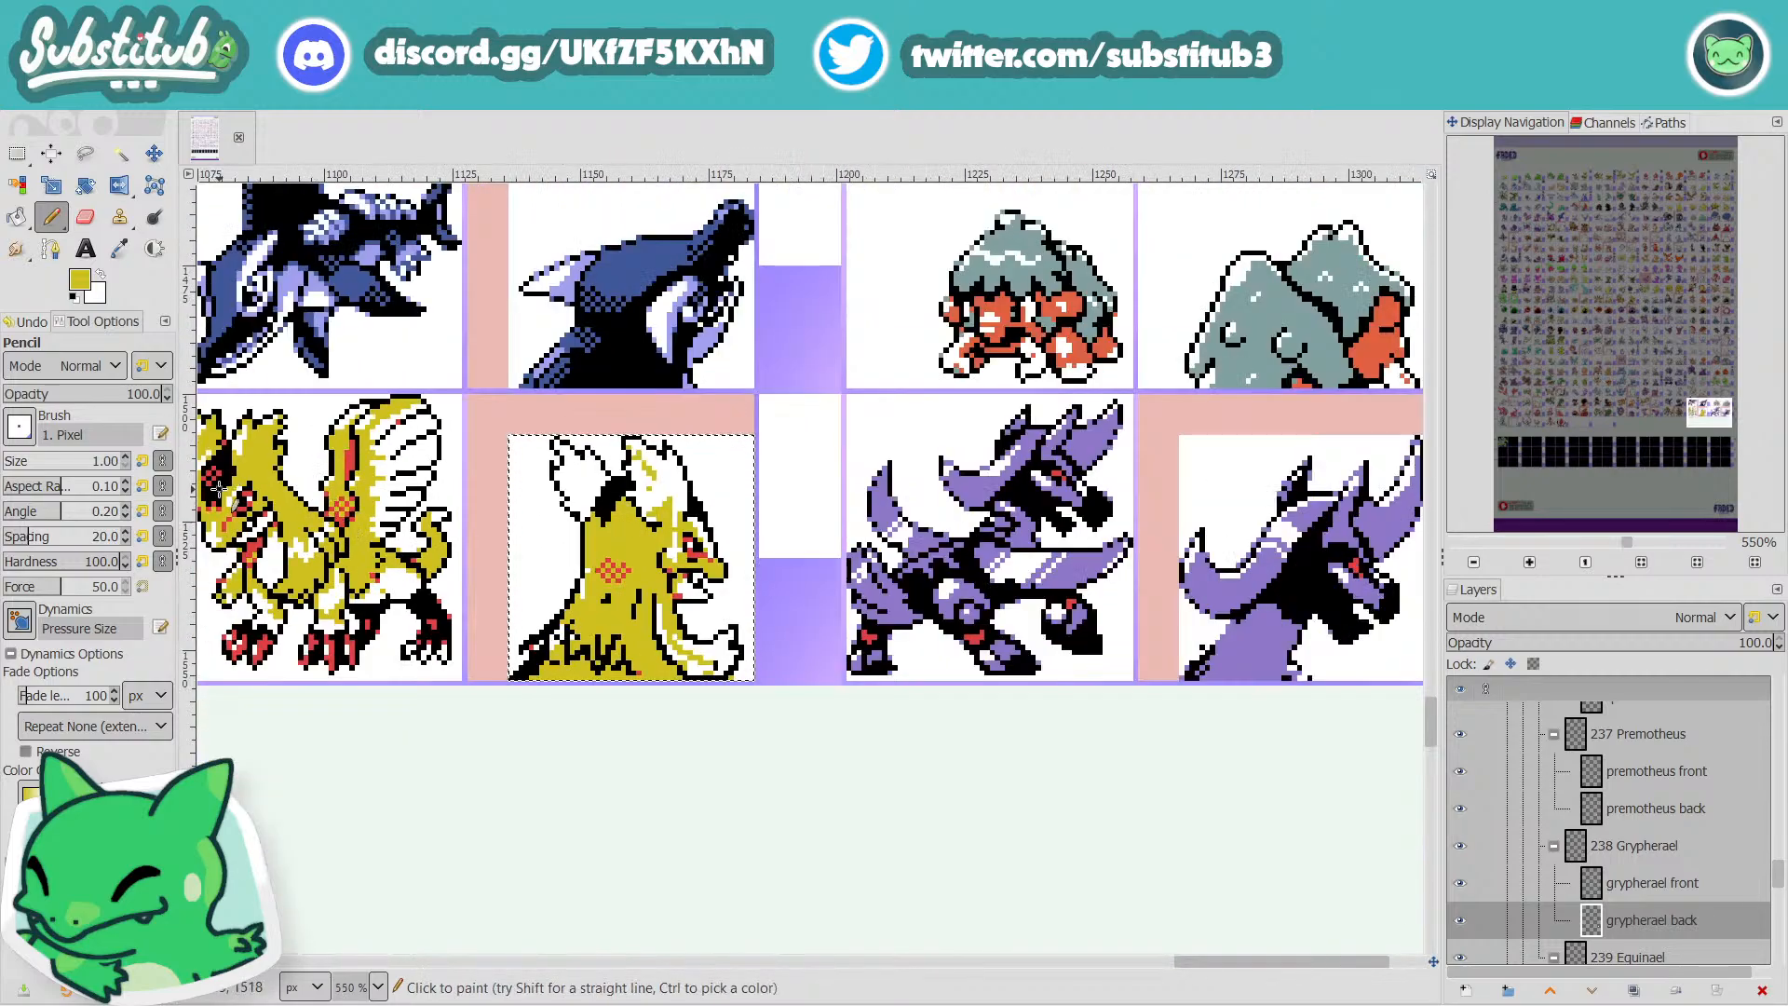
key(ctrl+s)
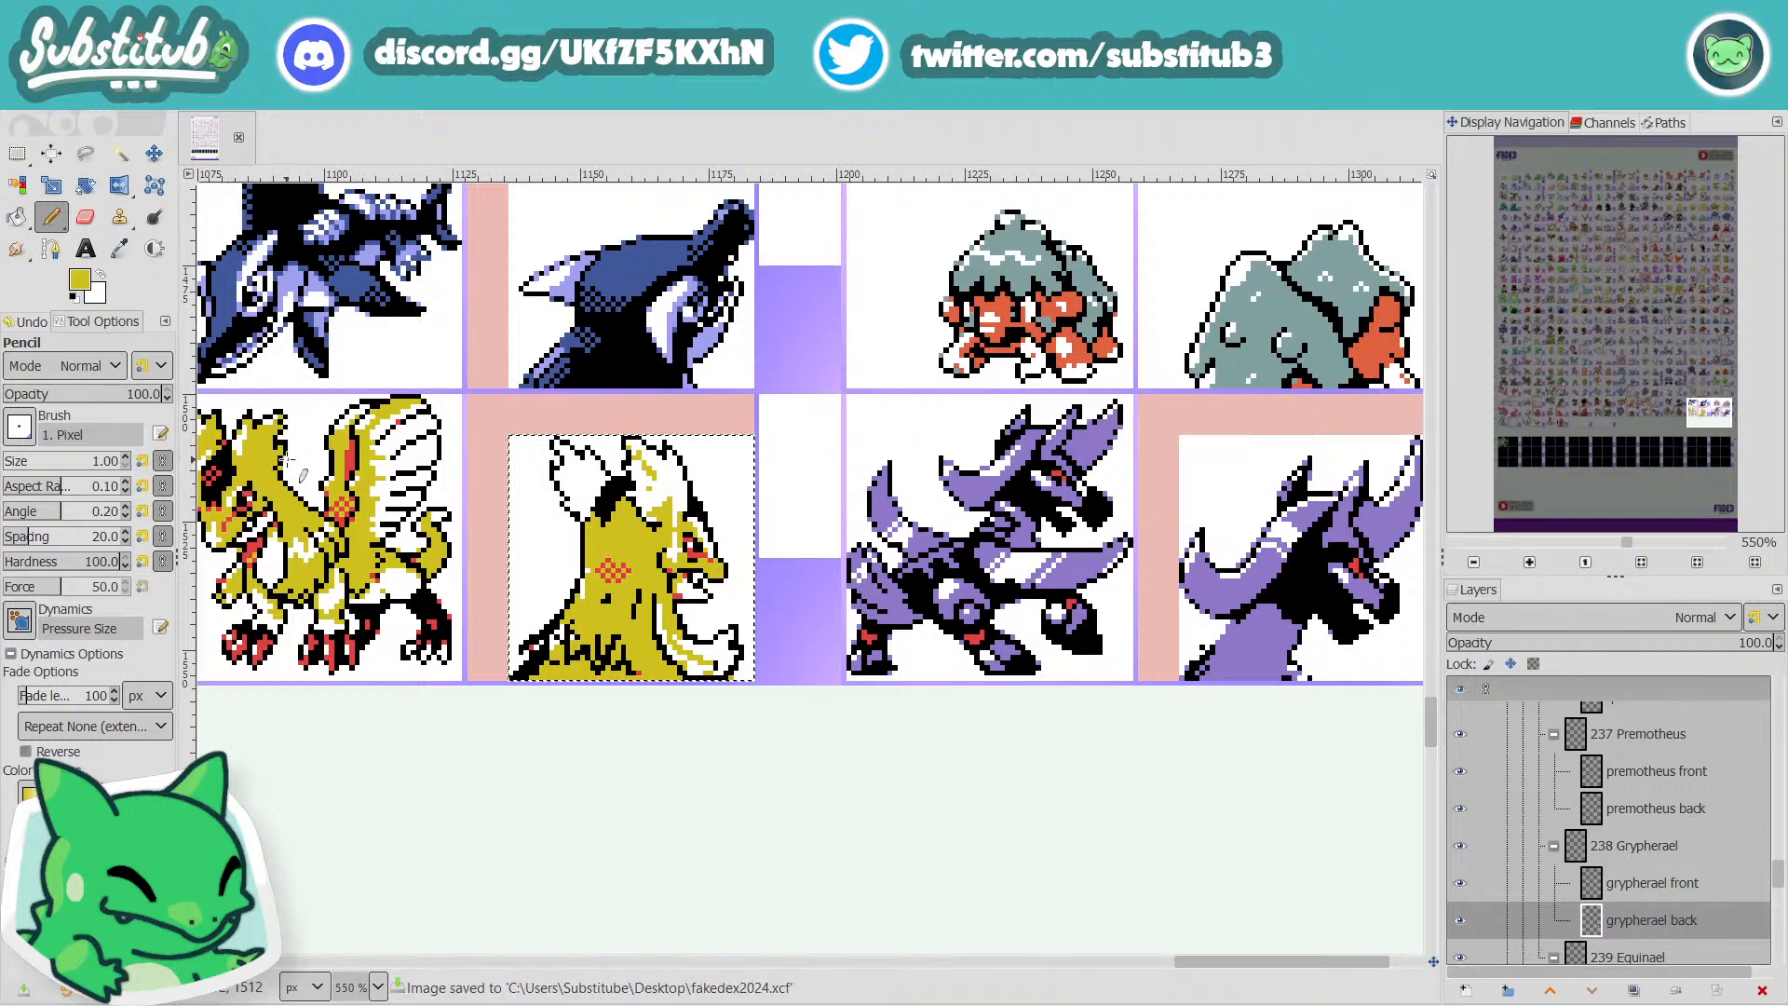
Trim the lower edge of the white cheek patch behind the near head's eye with yellow pixels.
scroll(586, 512, up, 3)
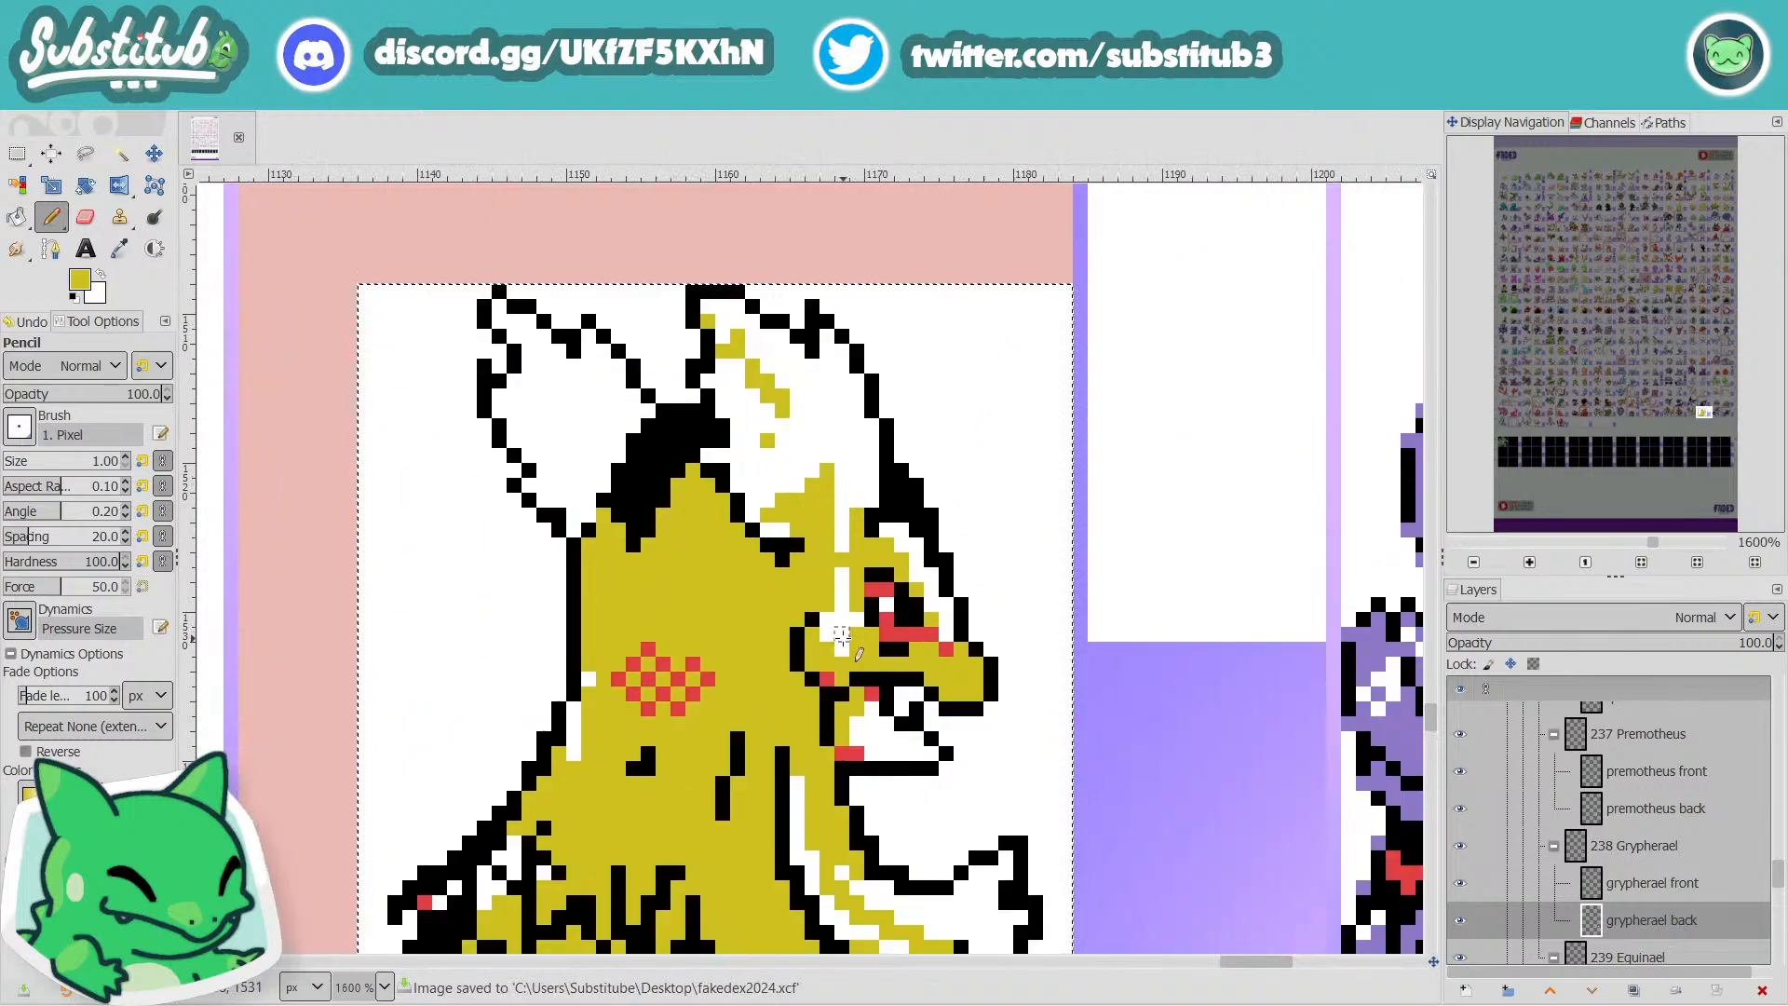
key(x)
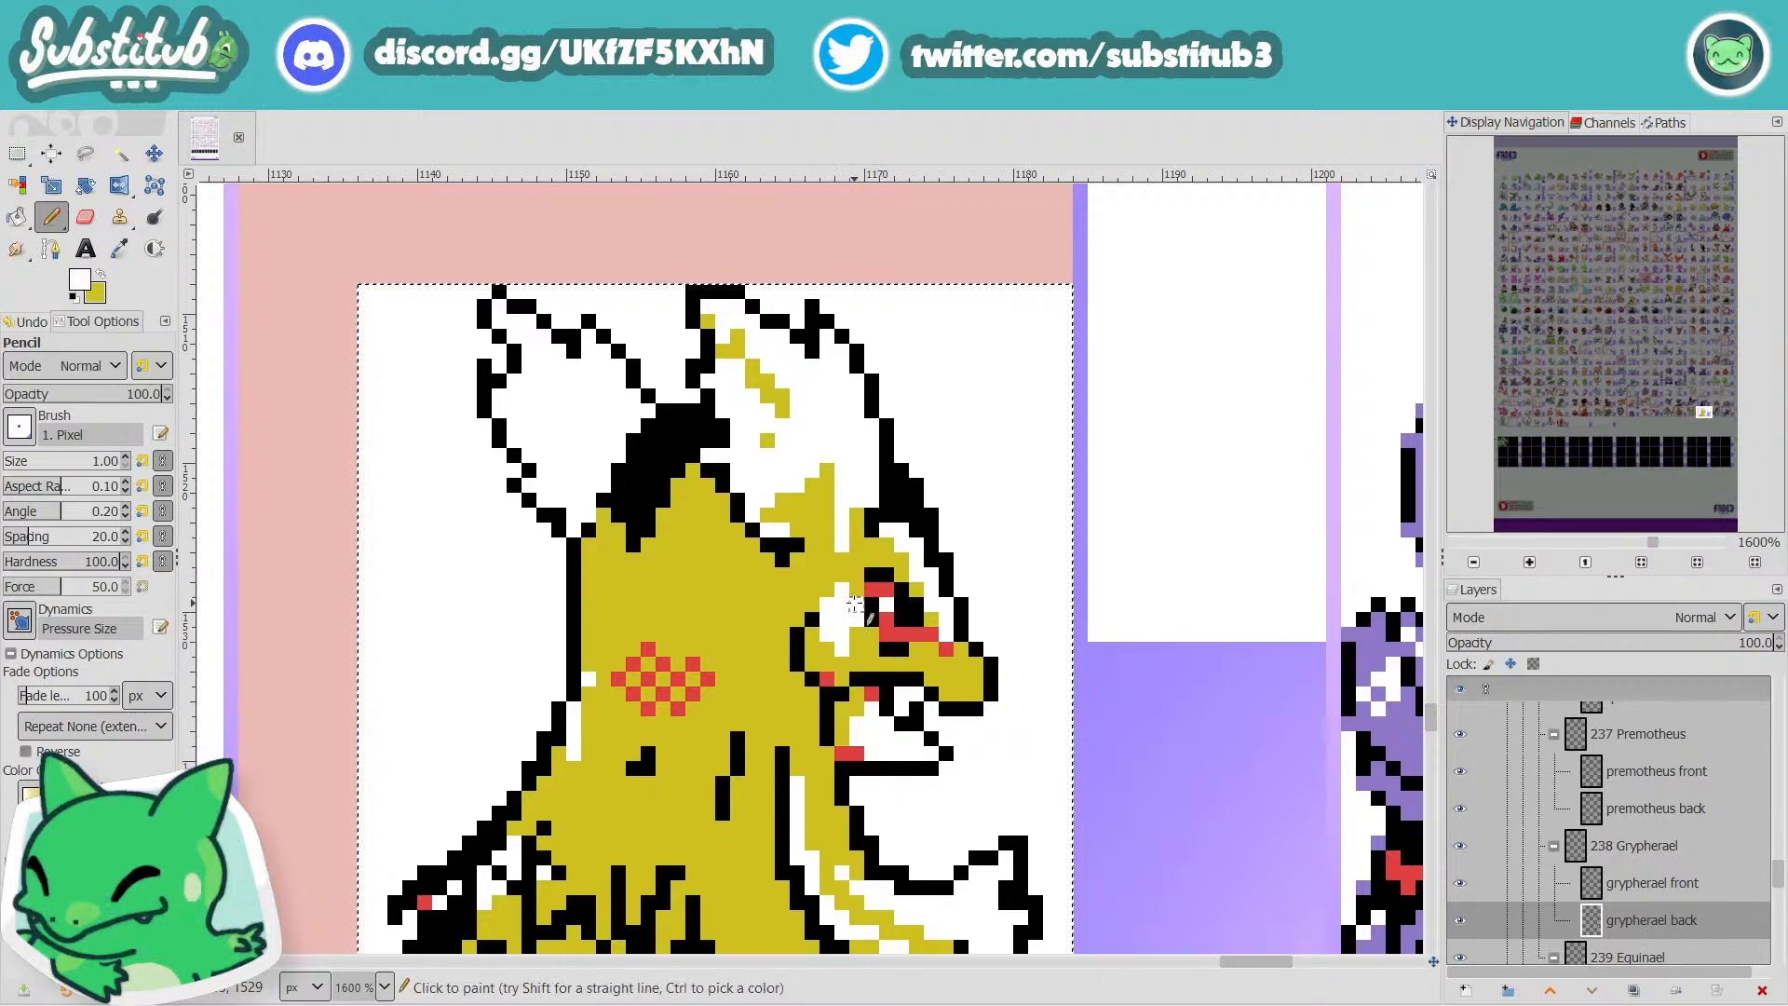
scroll(852, 614, down, 5)
scroll(897, 624, up, 4)
scroll(897, 624, up, 3)
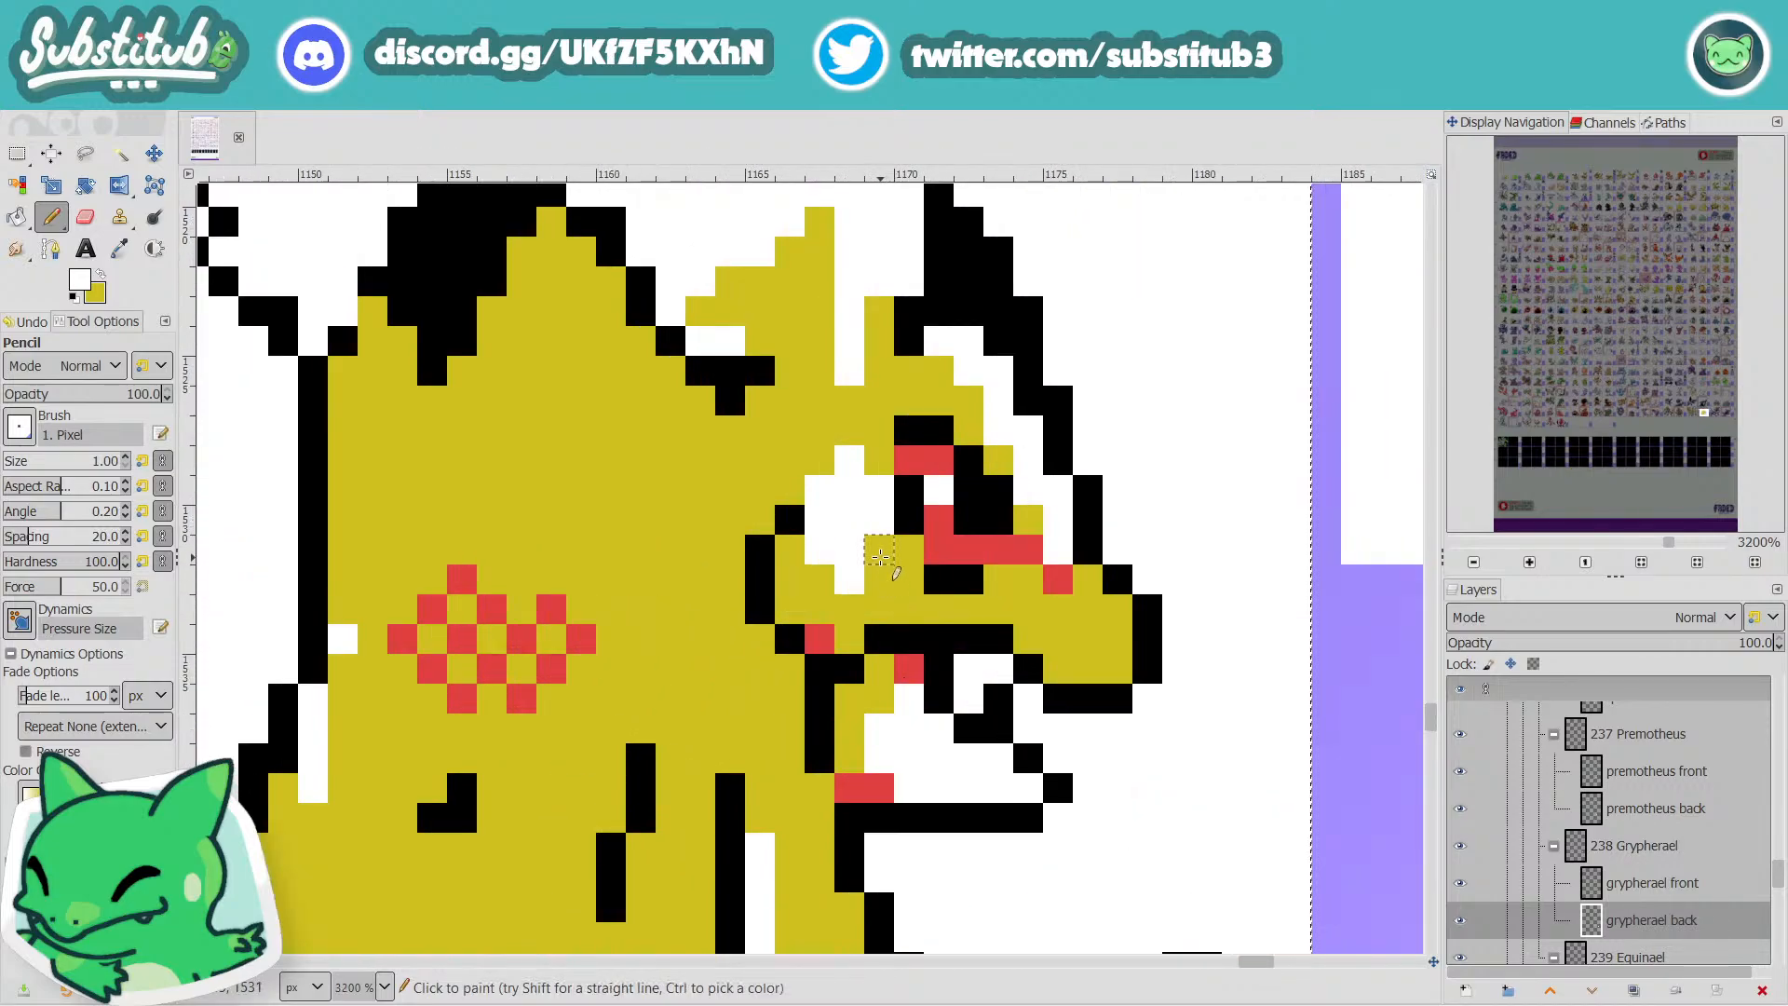
click(879, 550)
key(x)
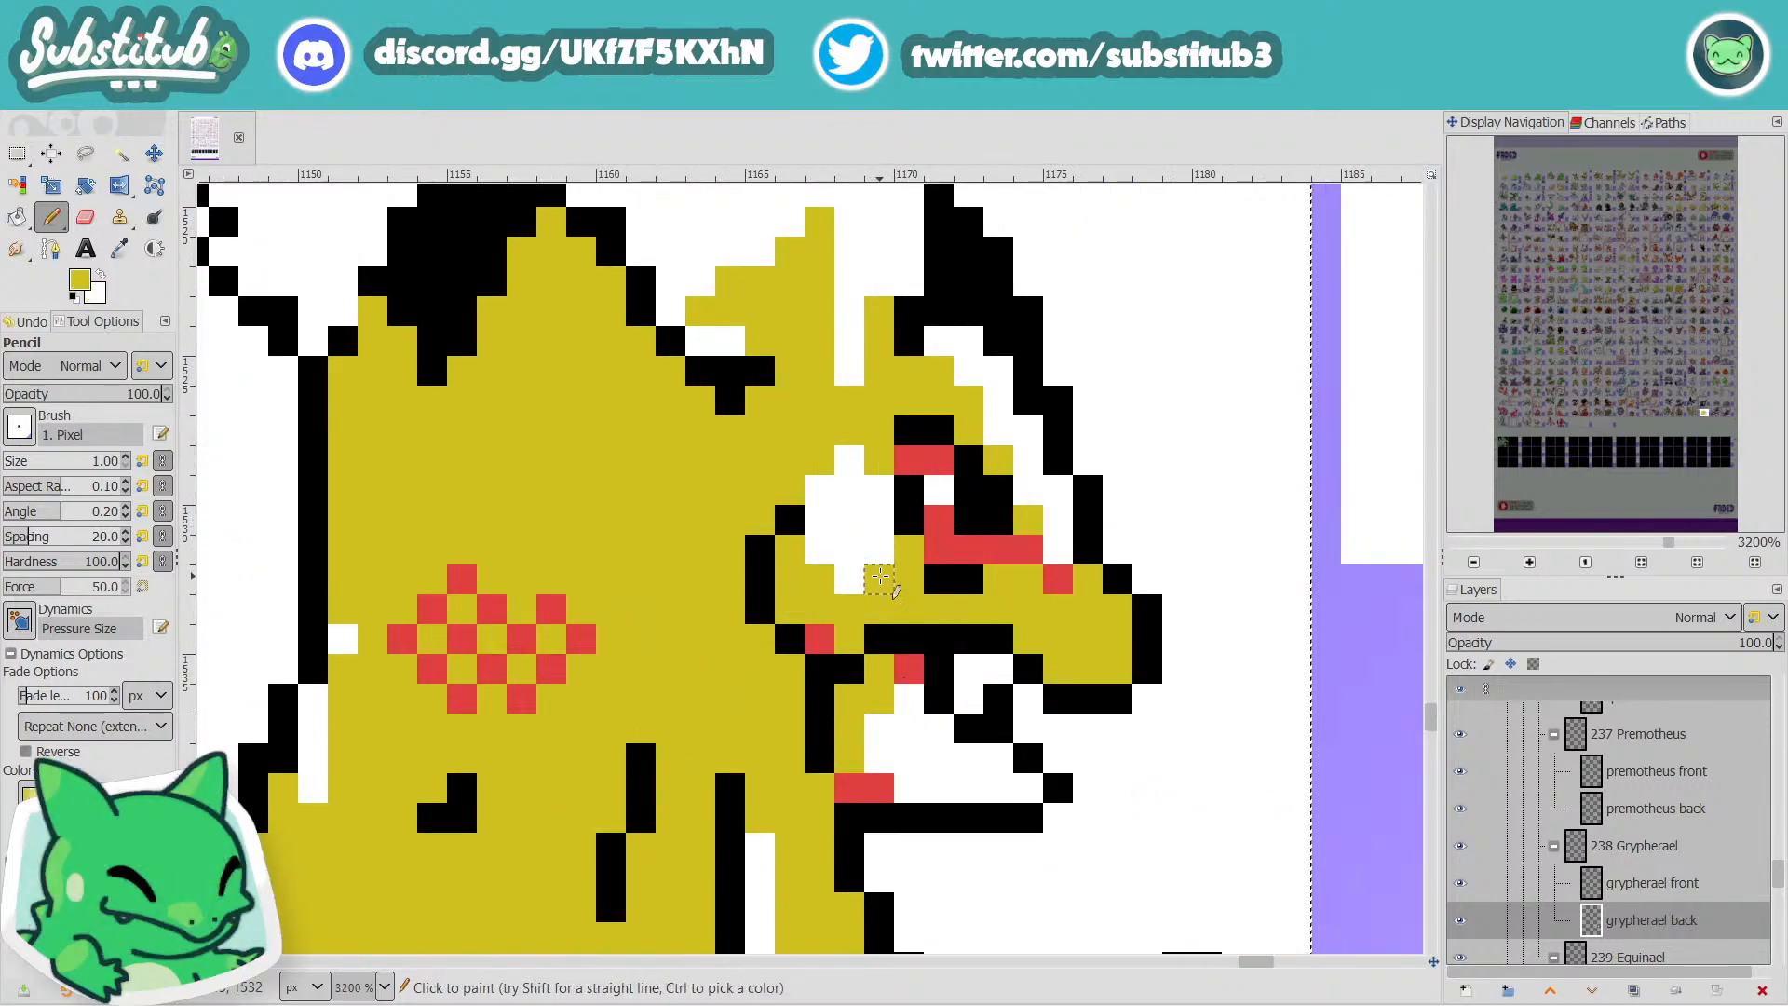
click(879, 551)
click(851, 579)
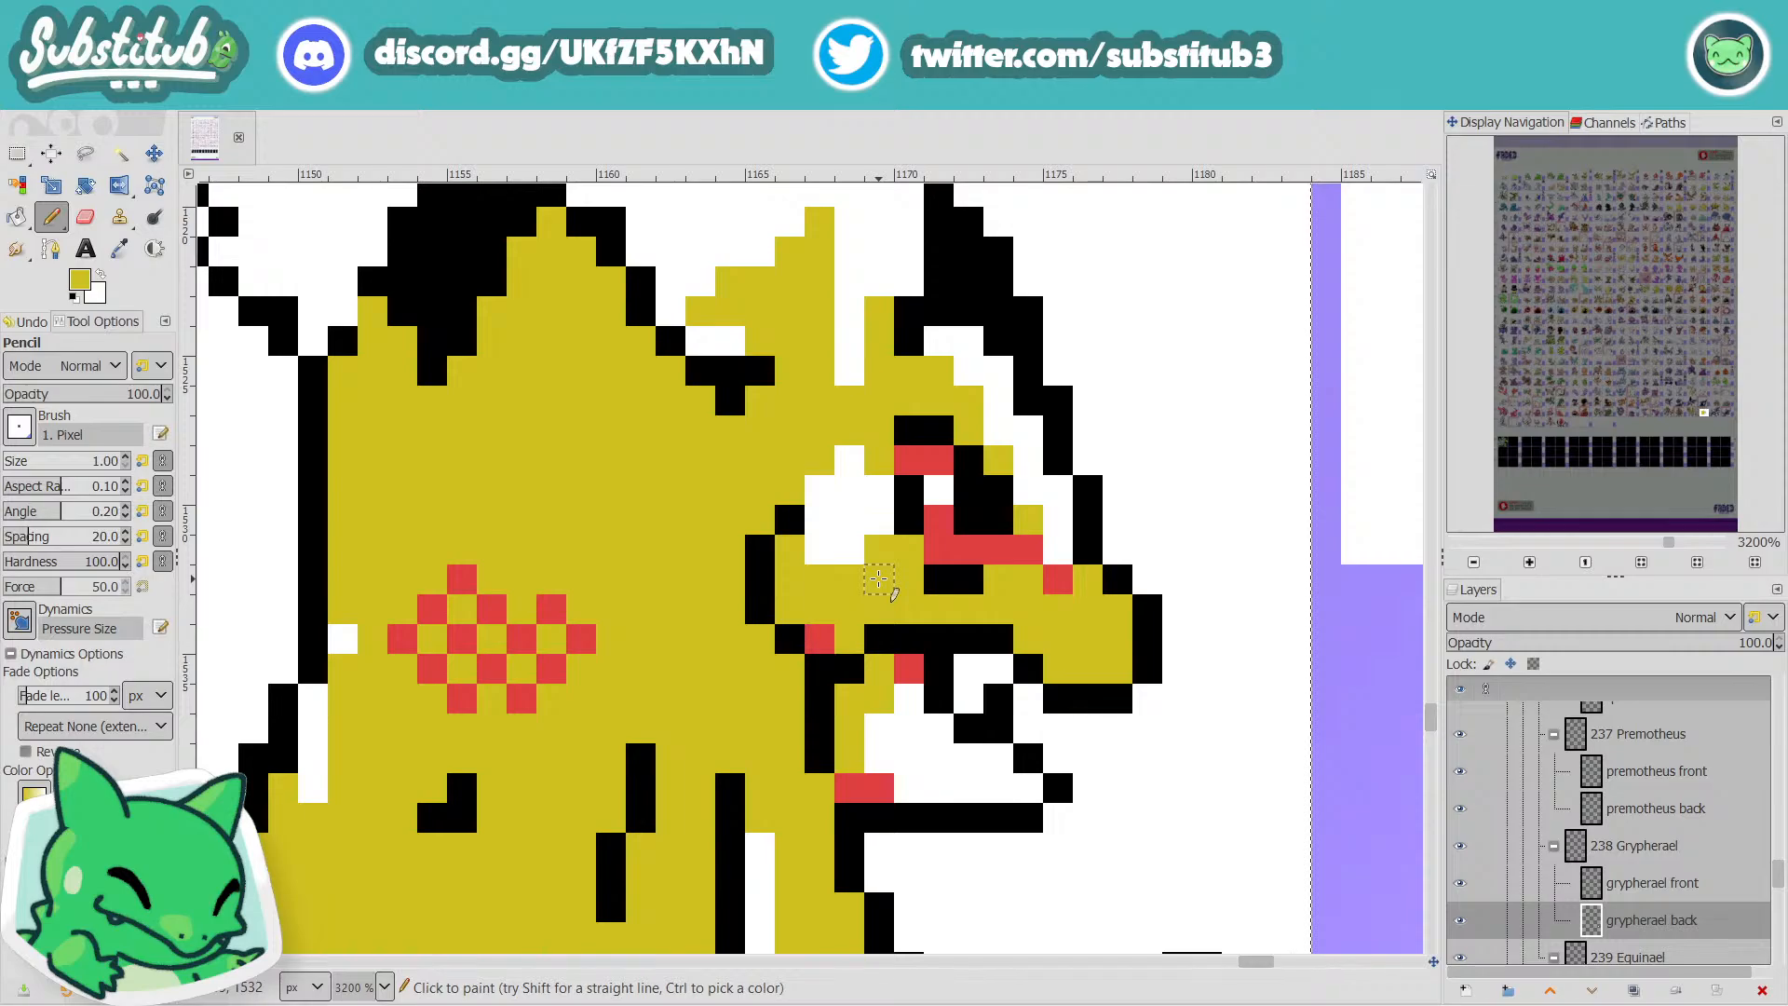
scroll(878, 579, down, 2)
scroll(975, 503, down, 1)
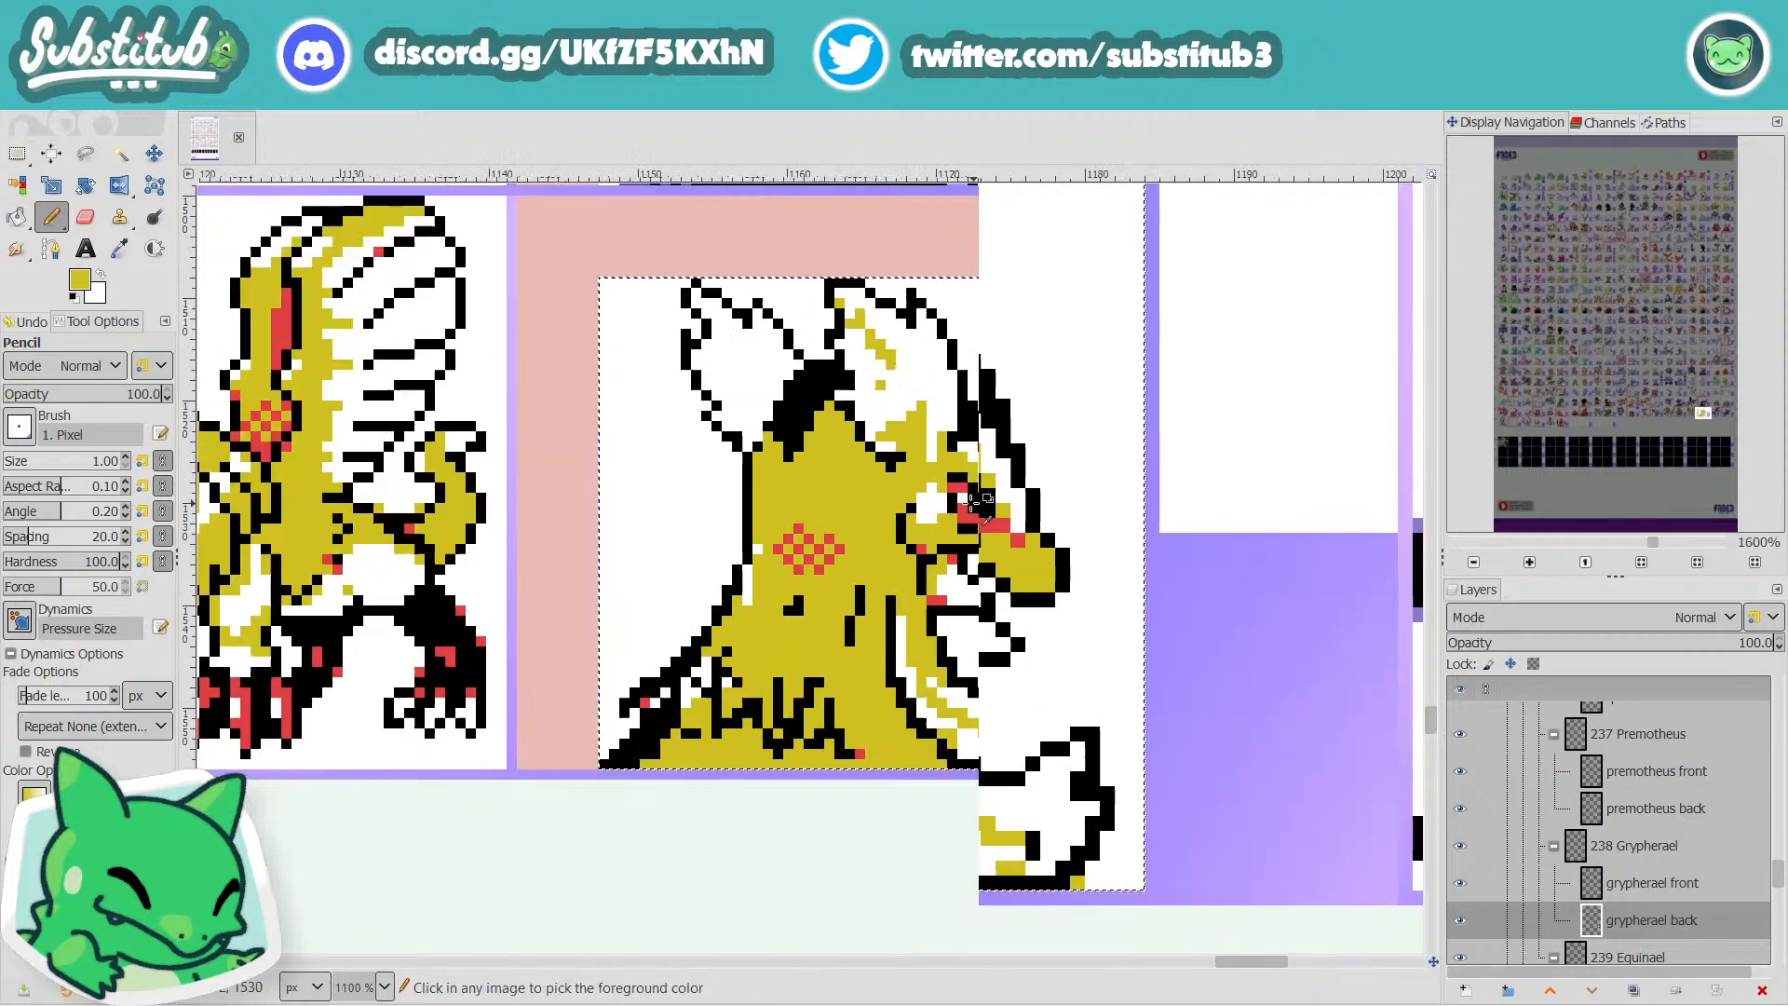
scroll(975, 503, down, 2)
scroll(946, 451, up, 5)
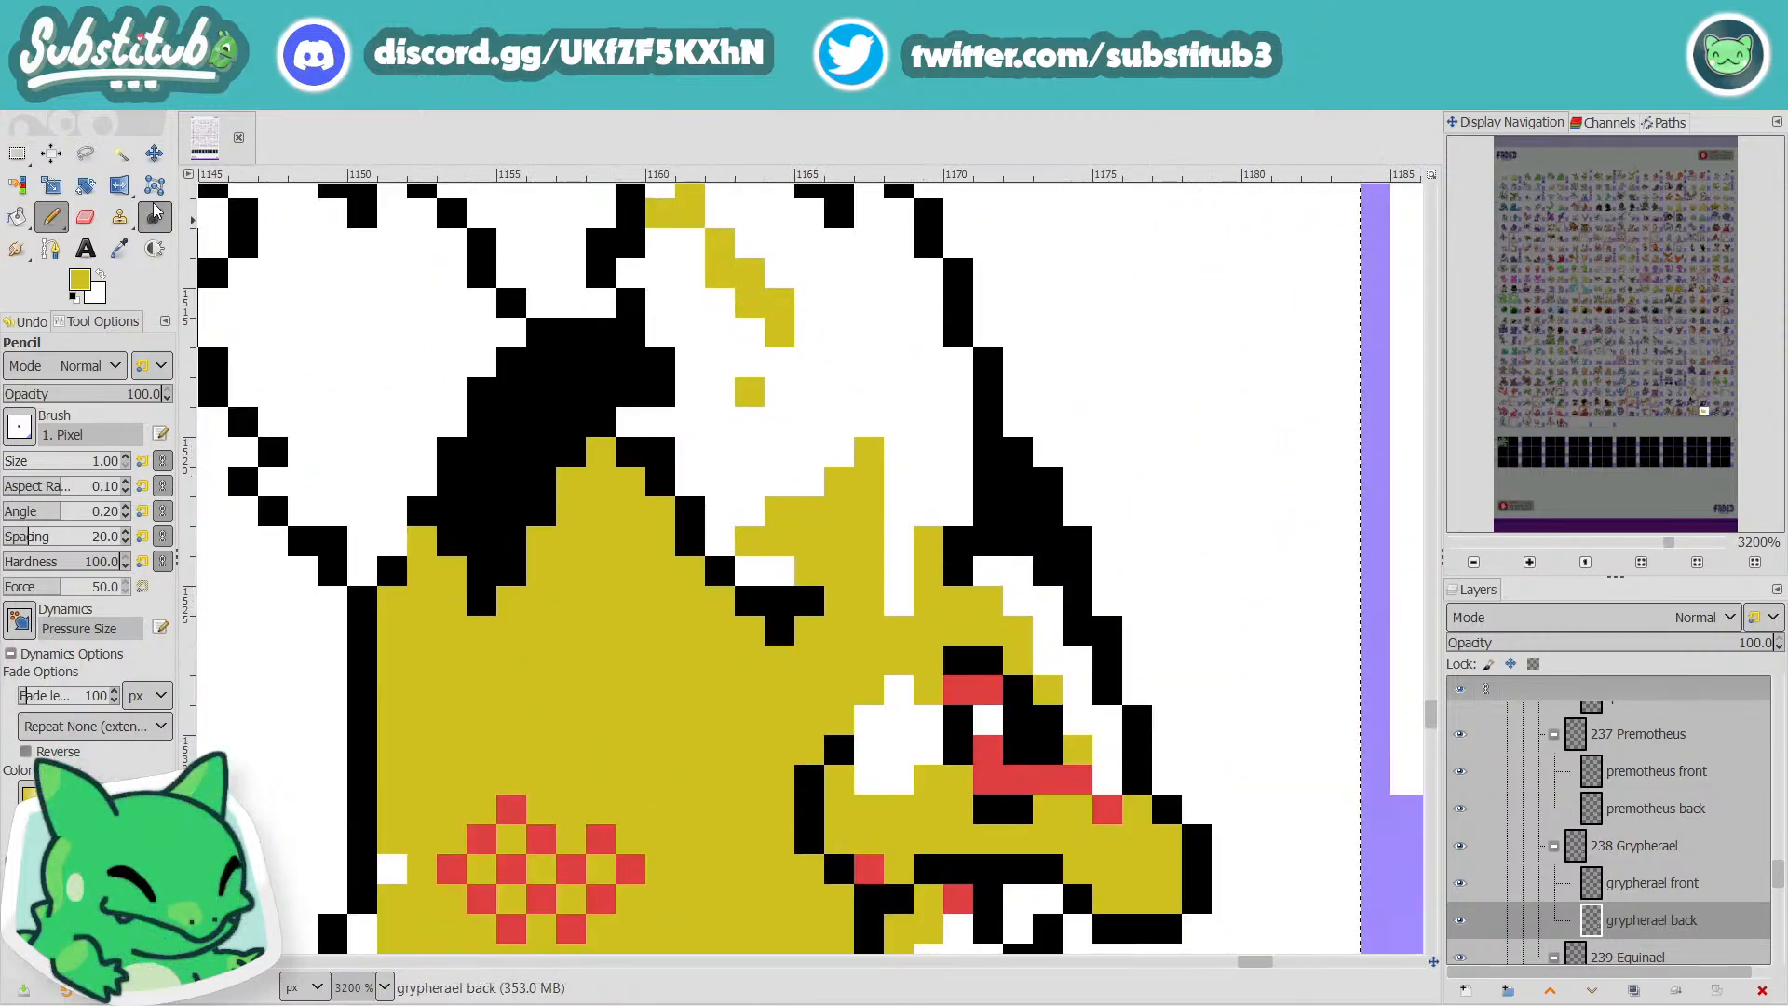
Fuzzy-select the white areas inside both pointed head tufts, bucket-fill them with the body yellow, and clear the selection.
click(119, 153)
scroll(499, 444, down, 2)
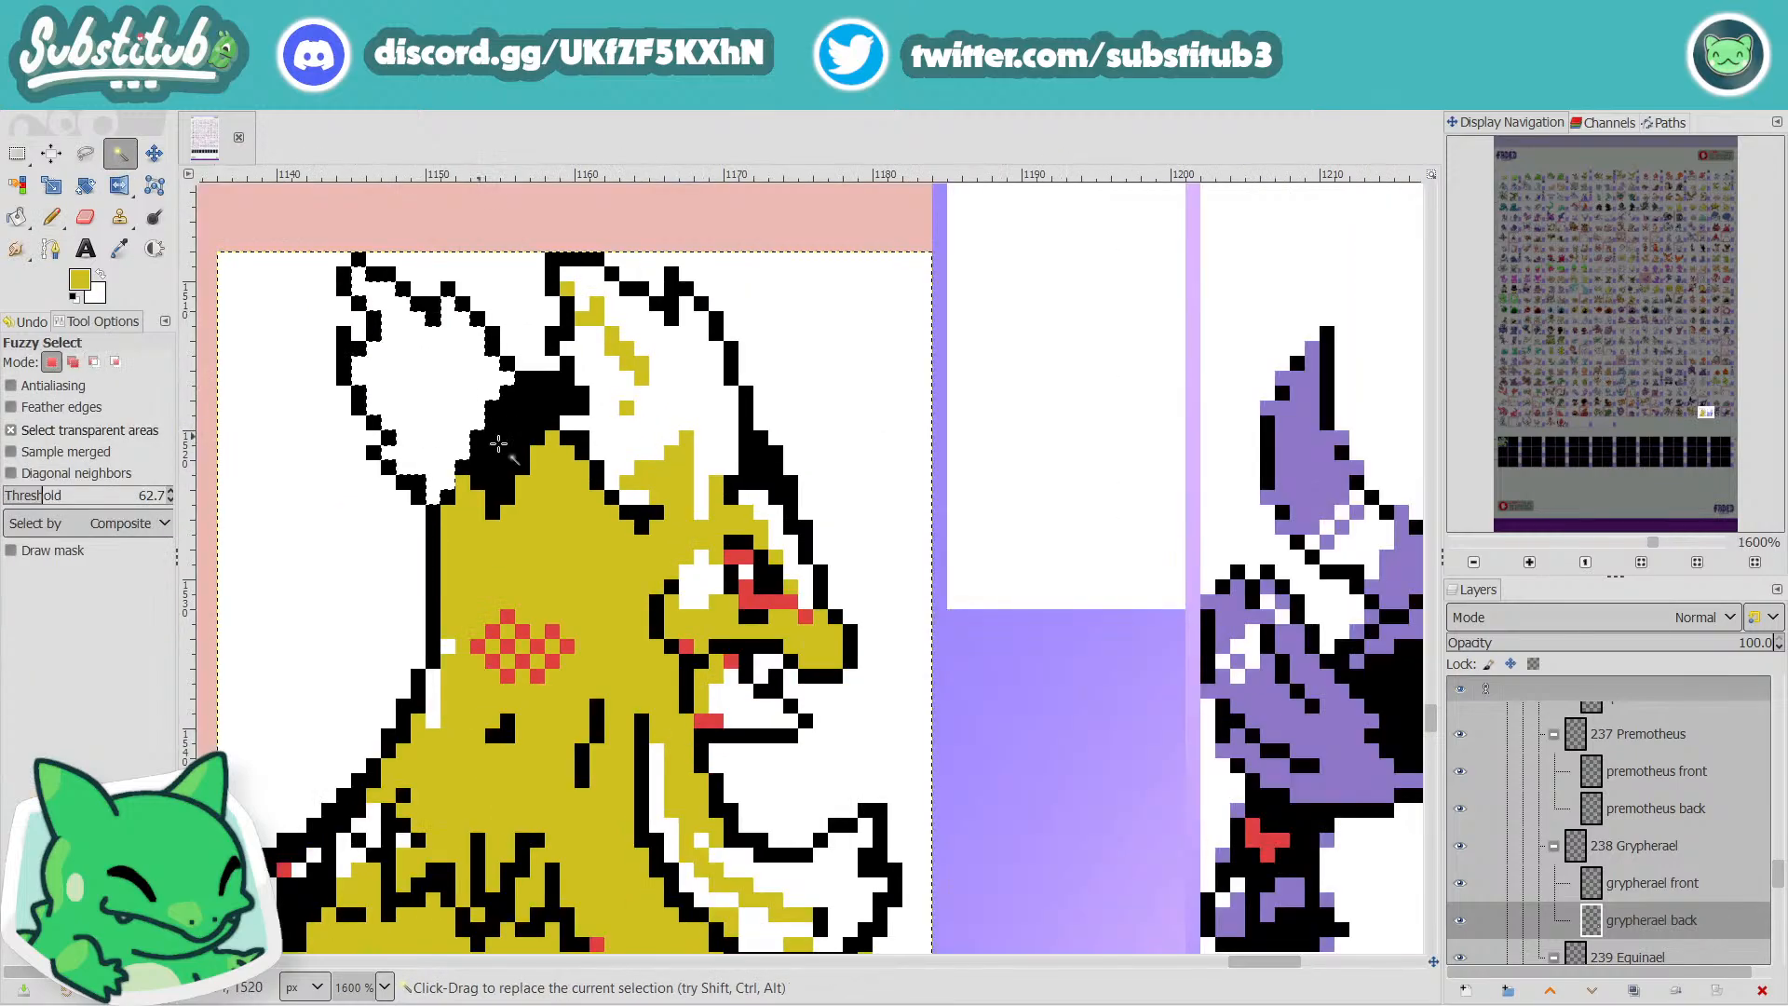
shift+click(690, 391)
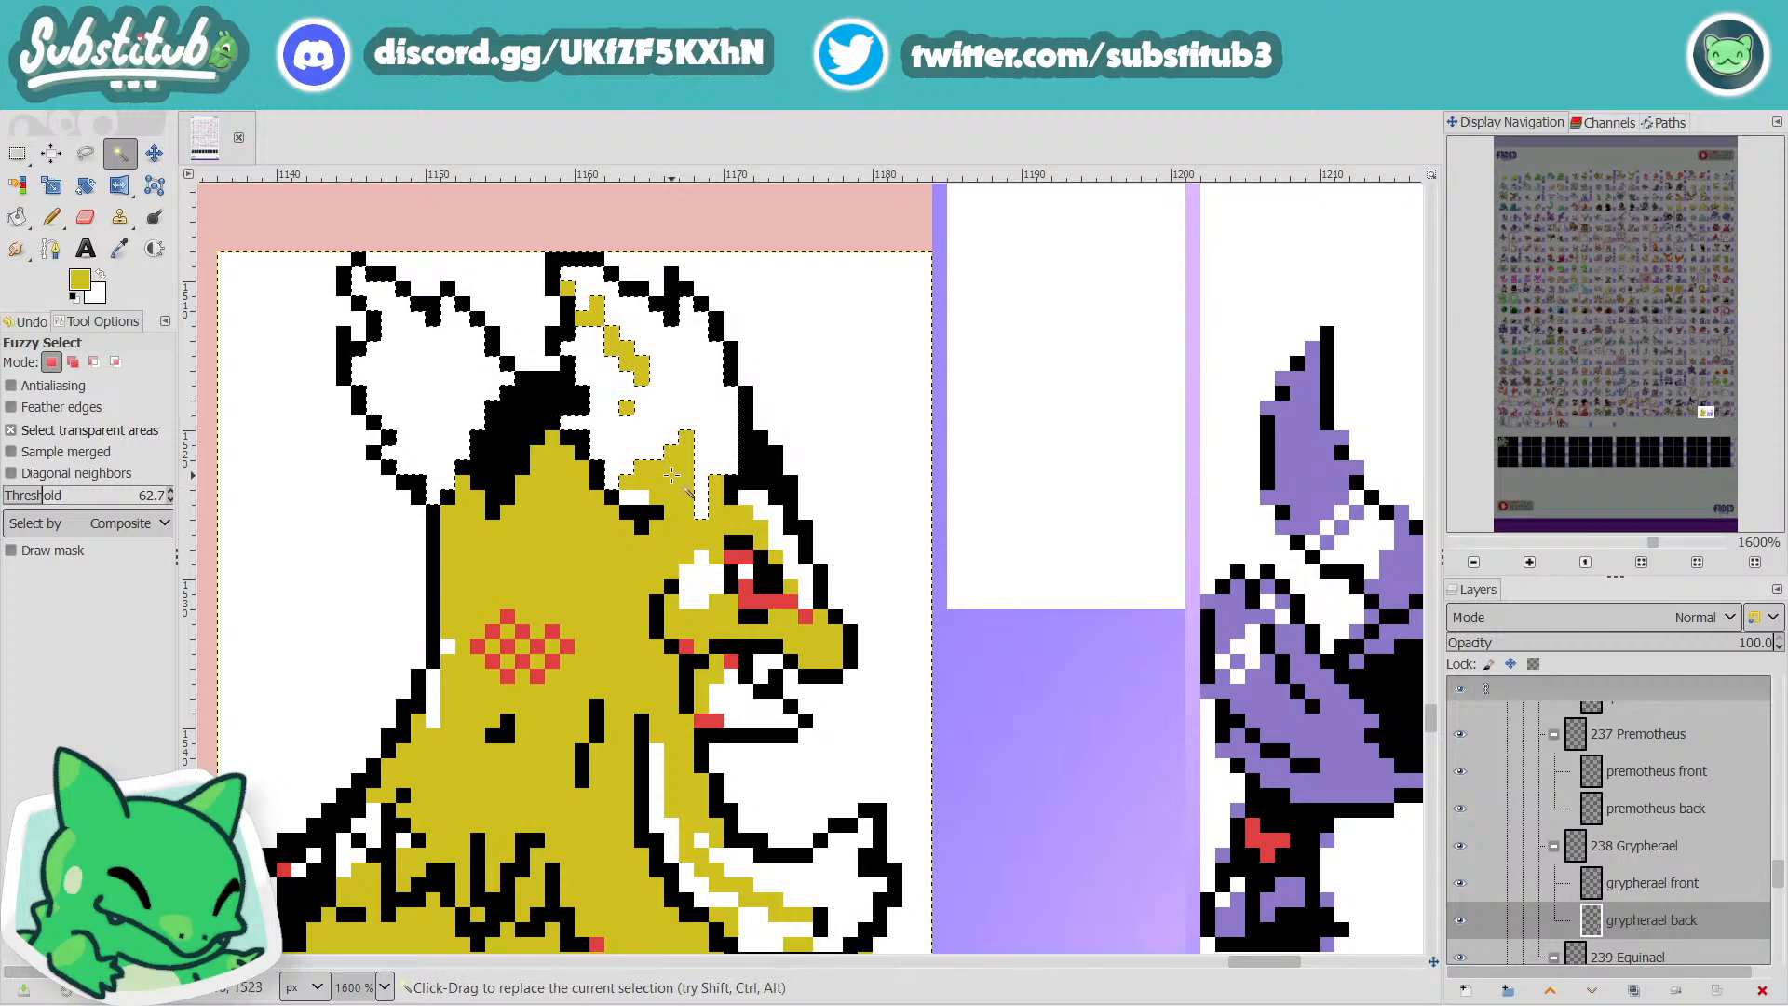
key(shift+b)
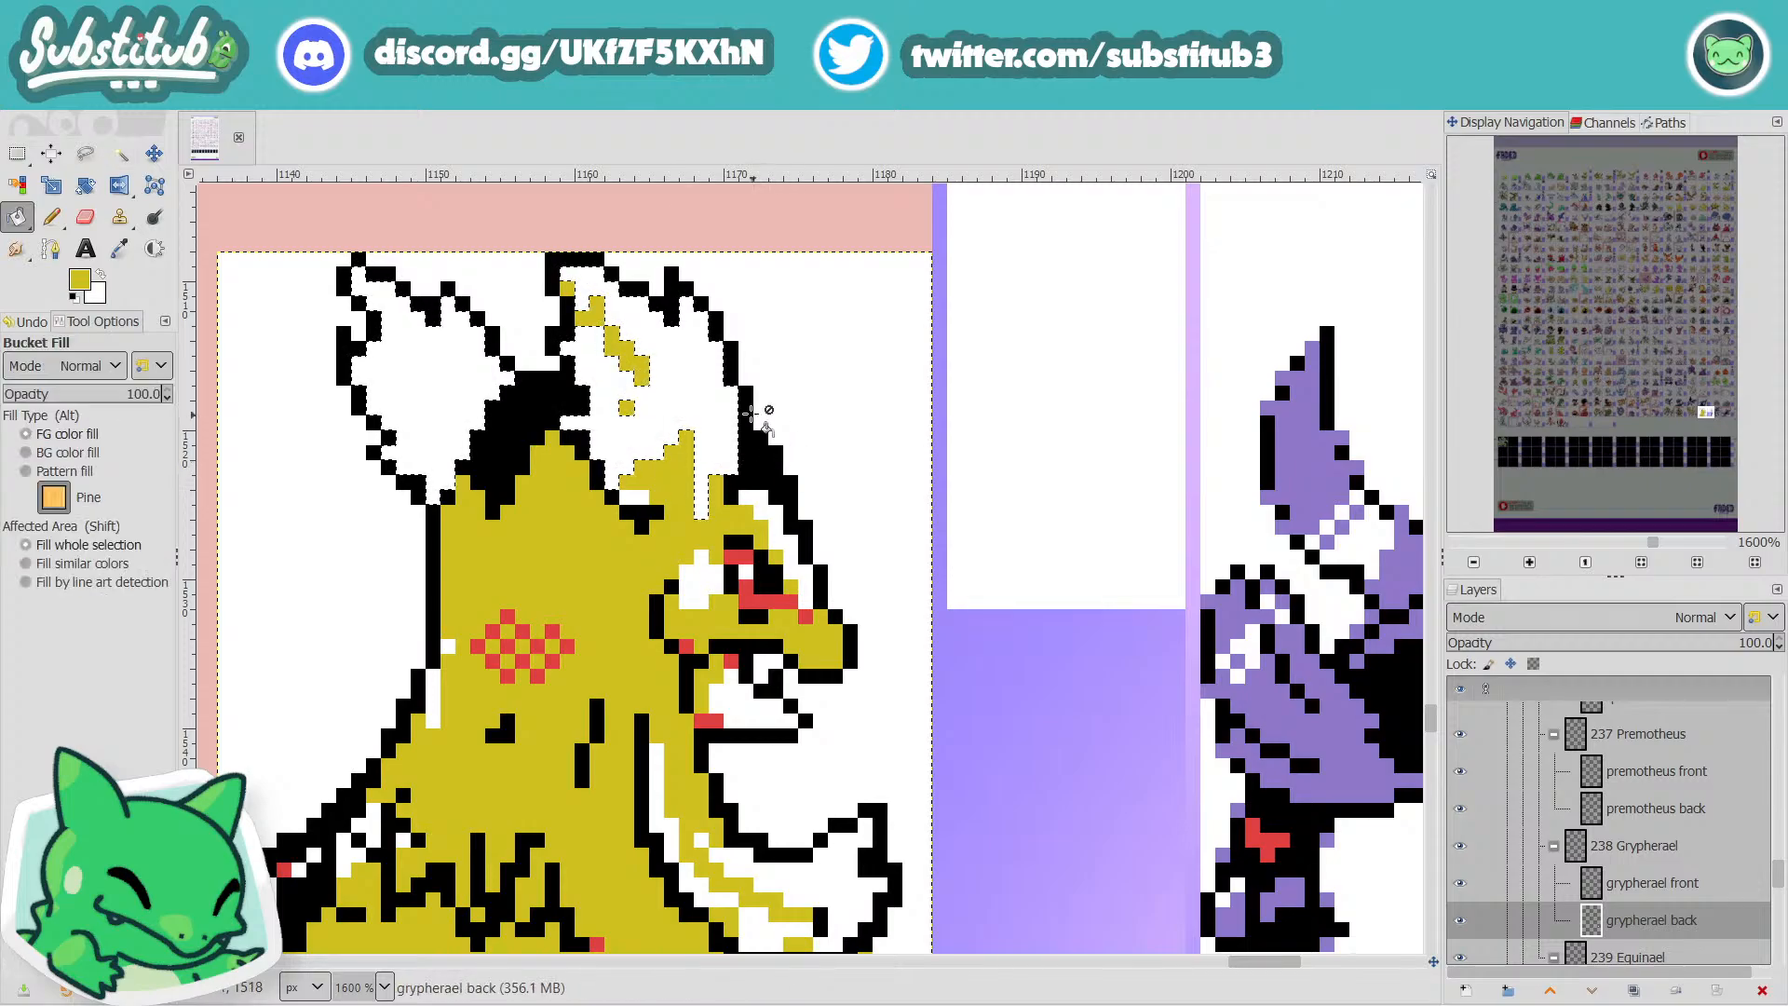
click(690, 388)
key(r)
click(847, 336)
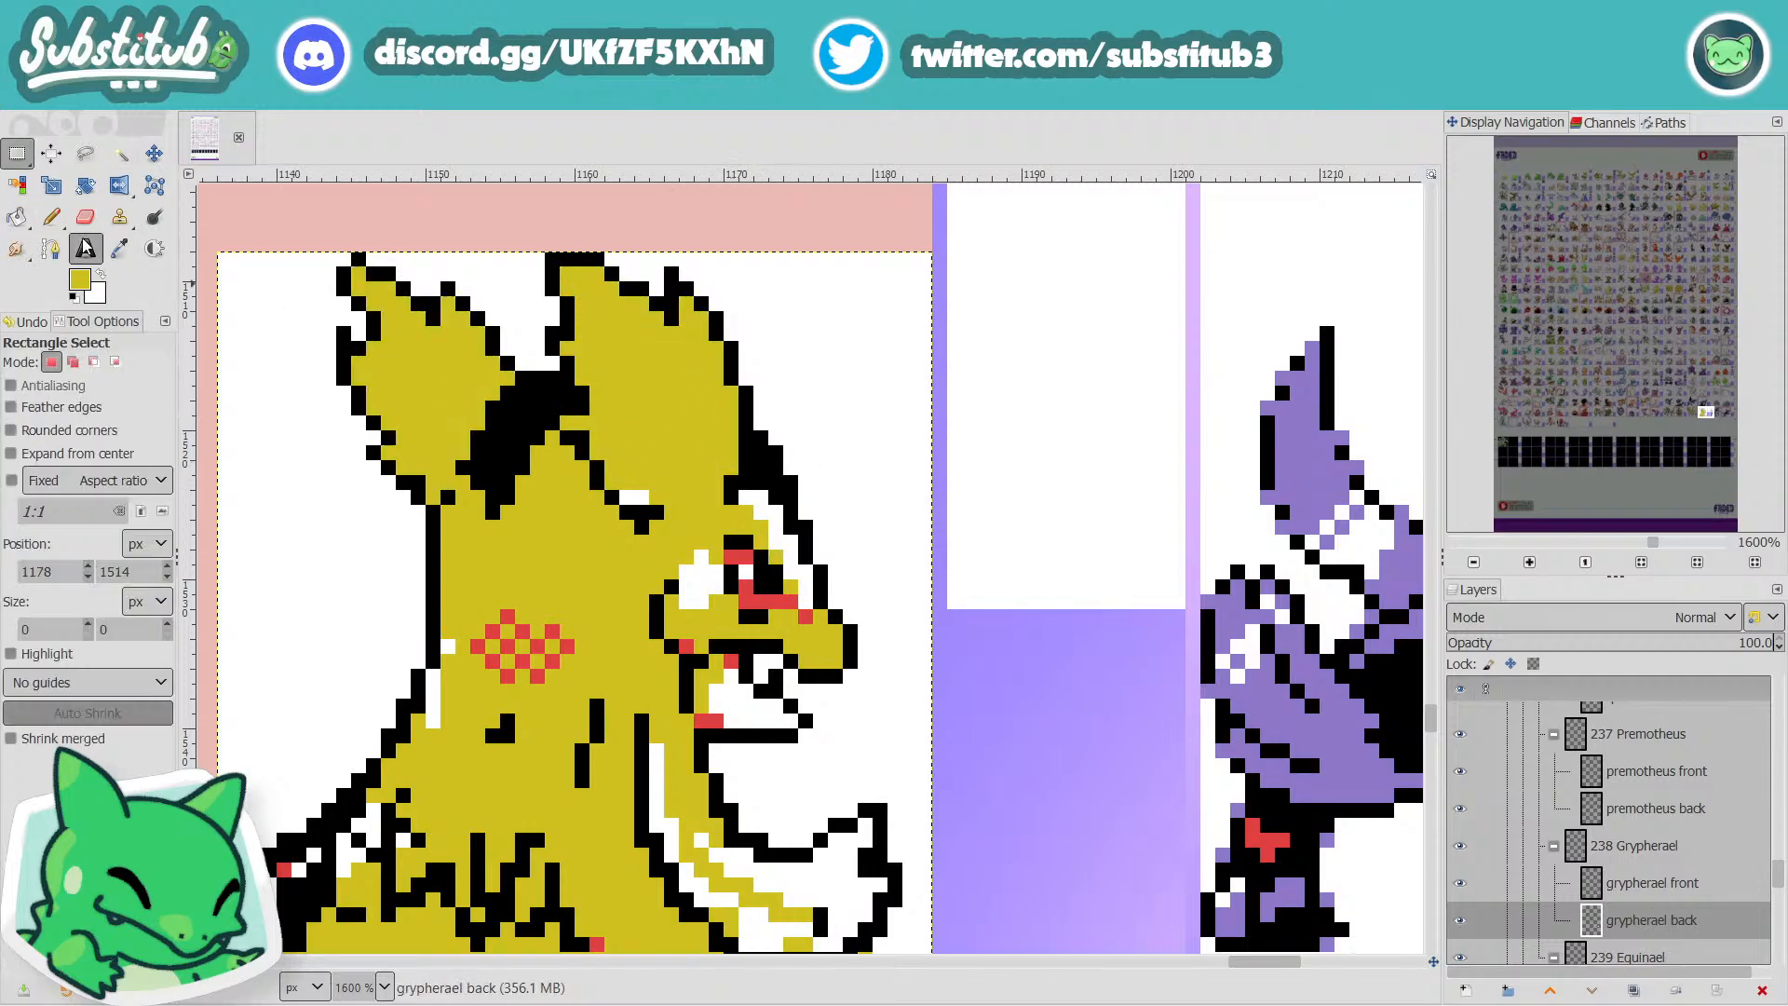
Pencil over the leftover white pixels beneath the near head's filled tuft with yellow d0c020.
click(49, 217)
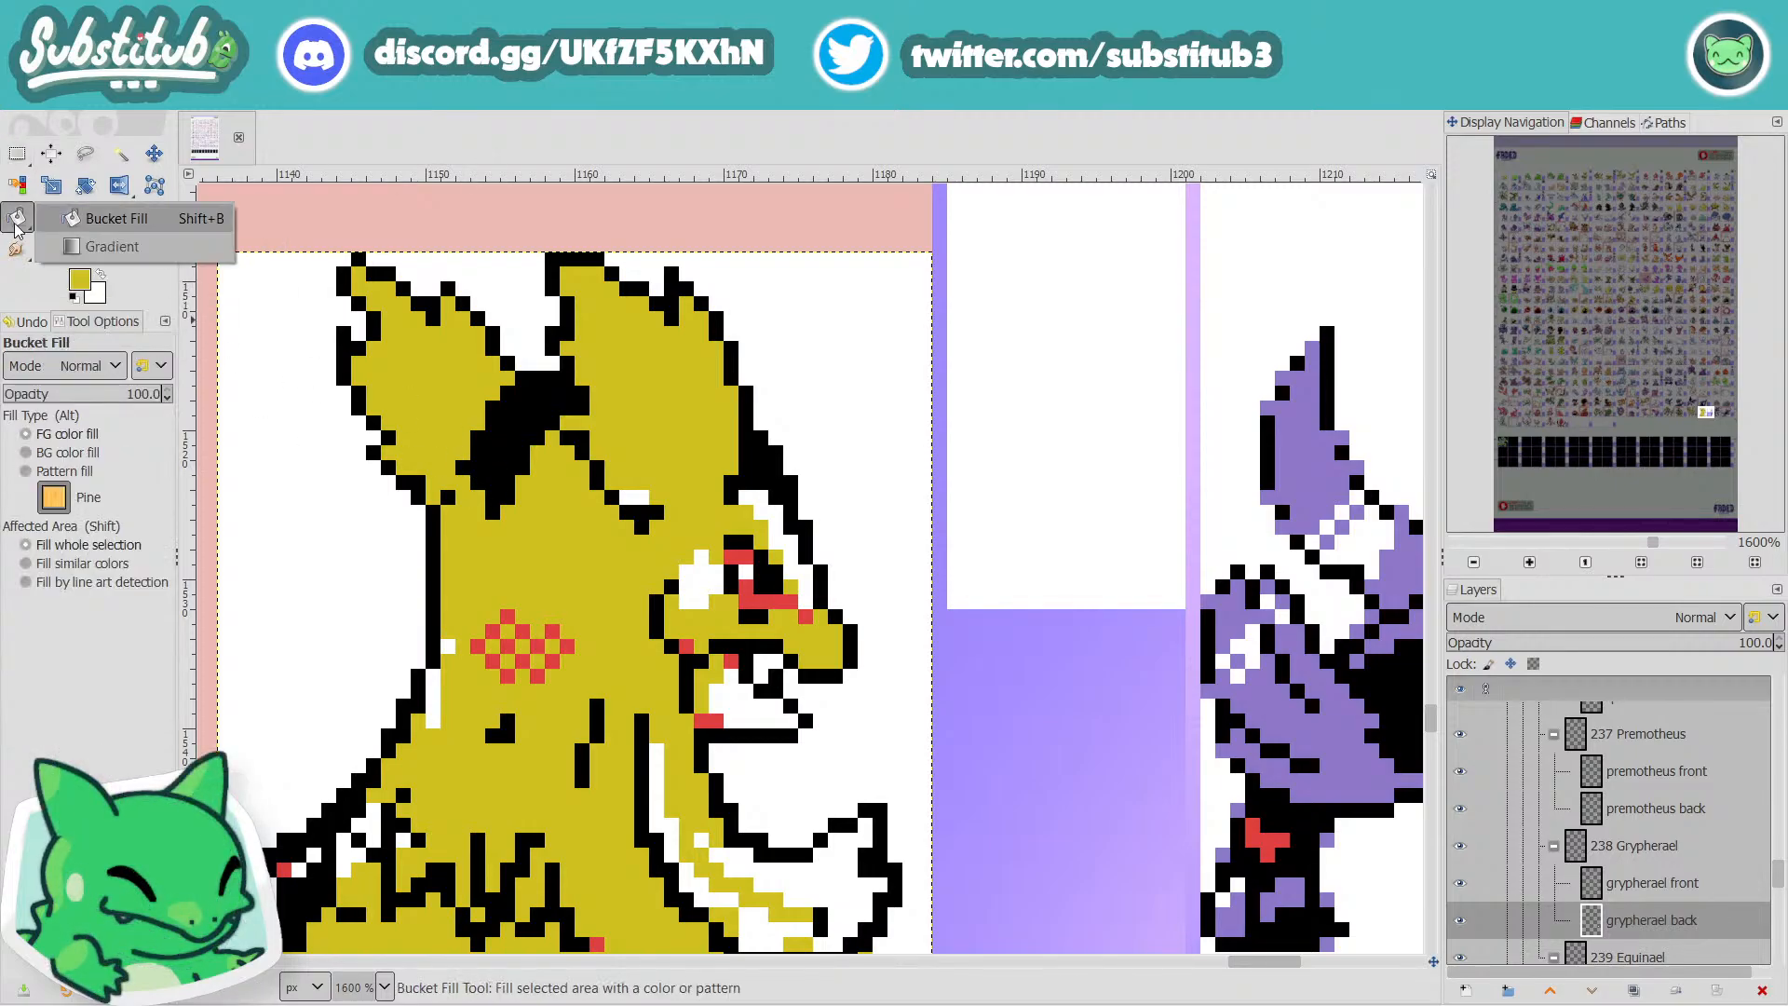
click(54, 219)
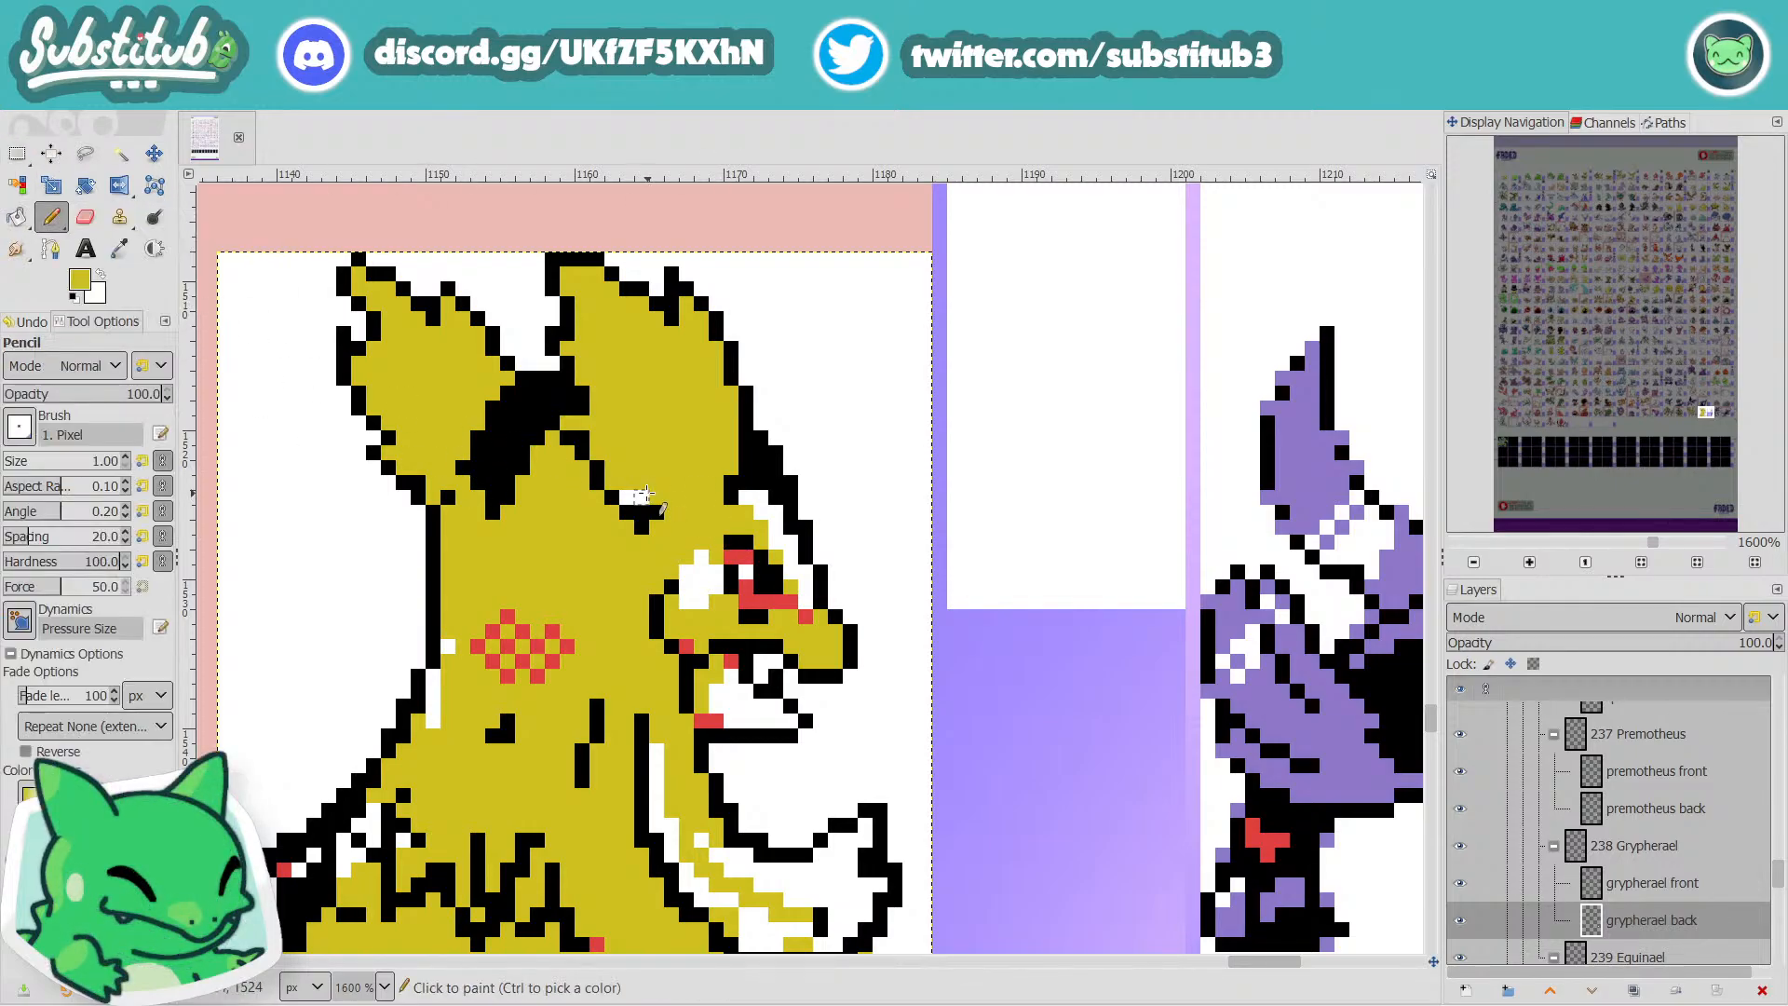
click(85, 281)
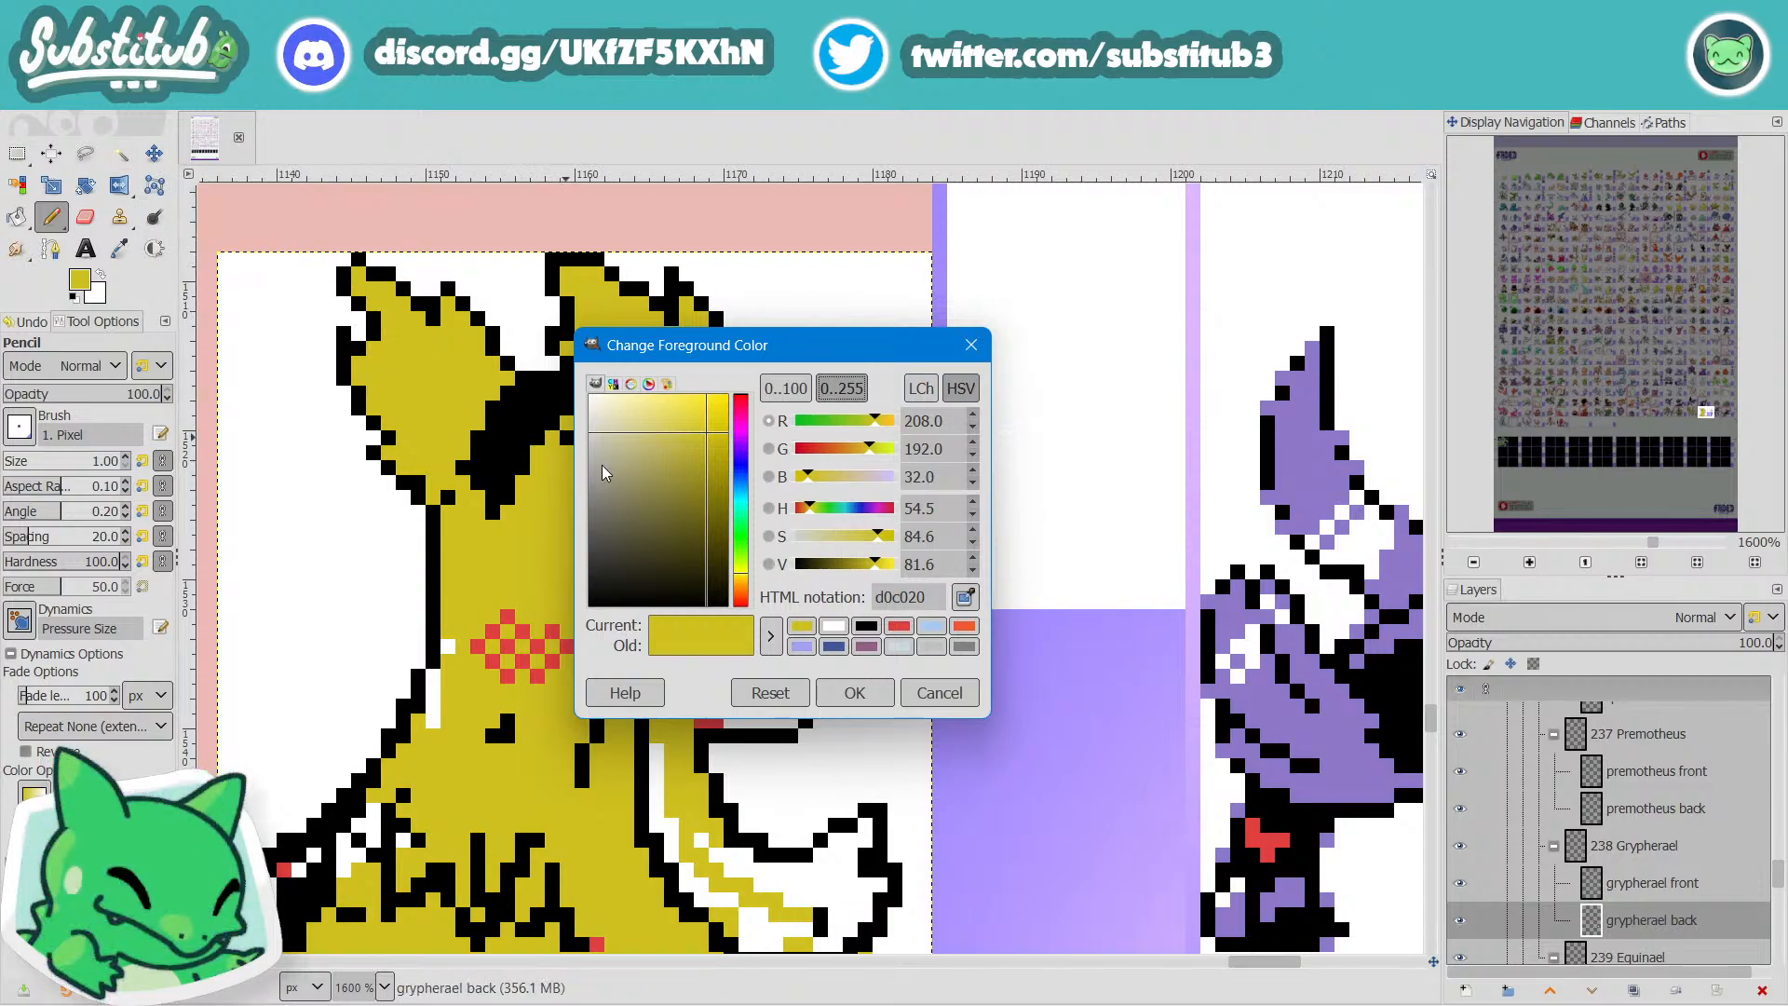
mouse_move(606, 1004)
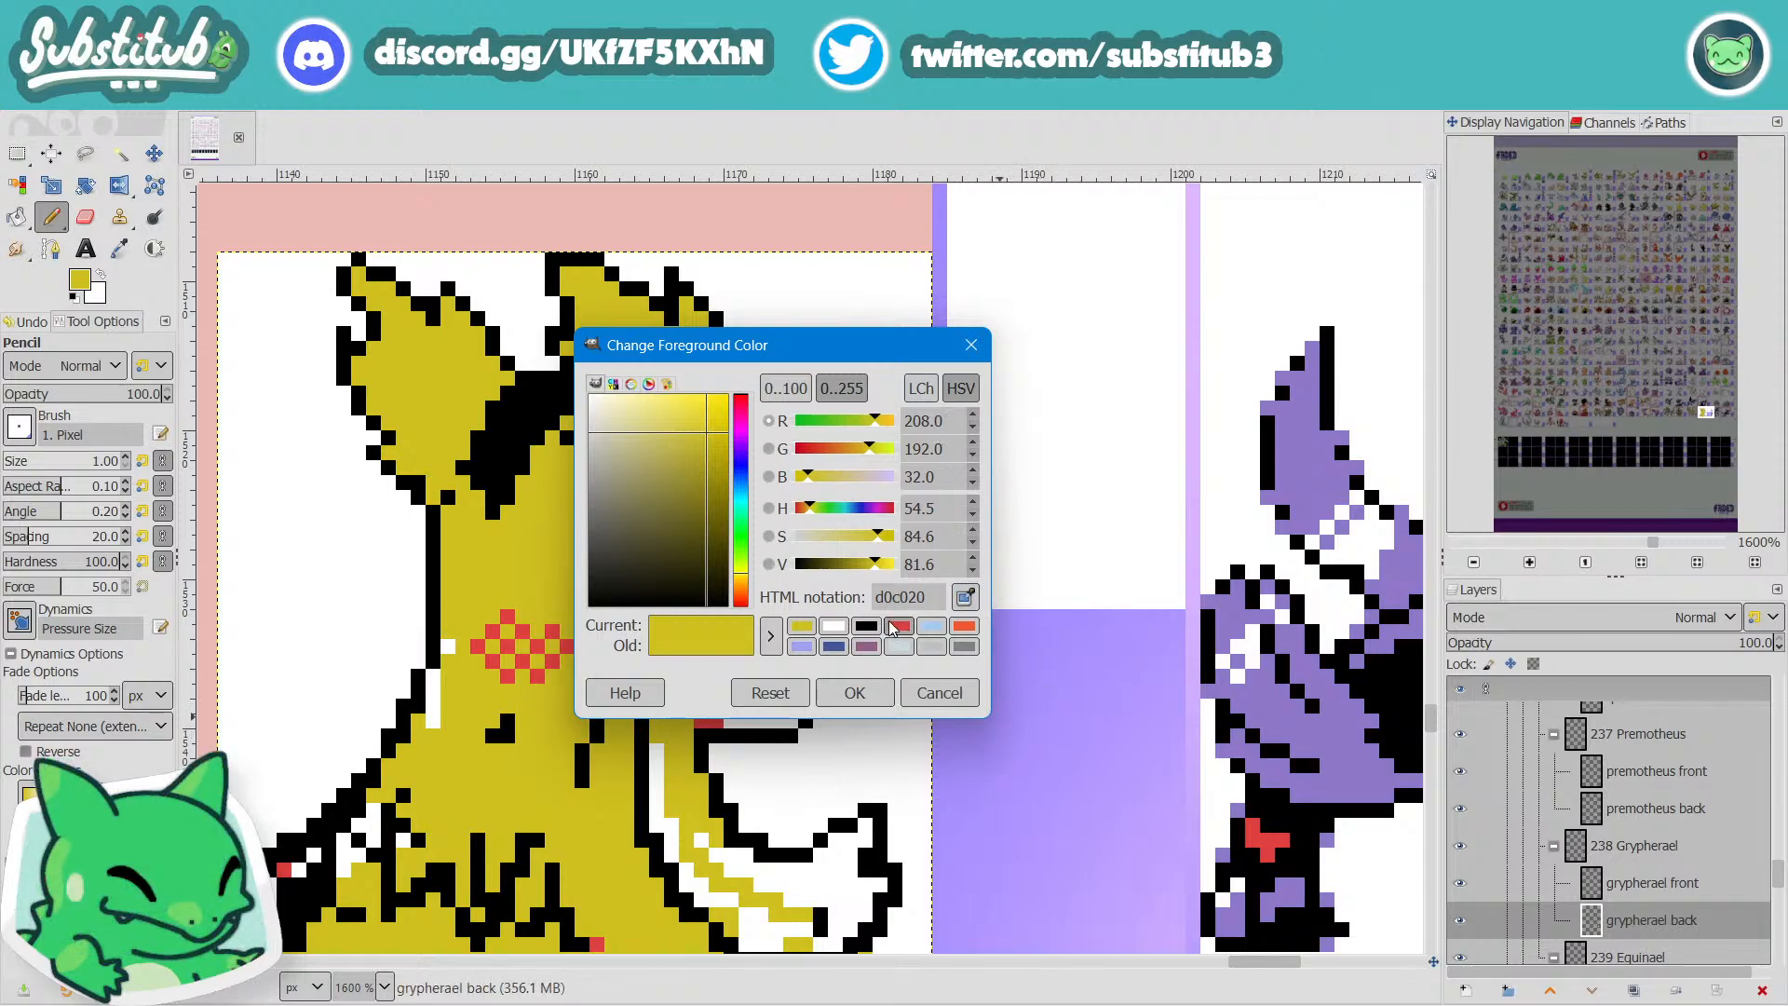
click(852, 693)
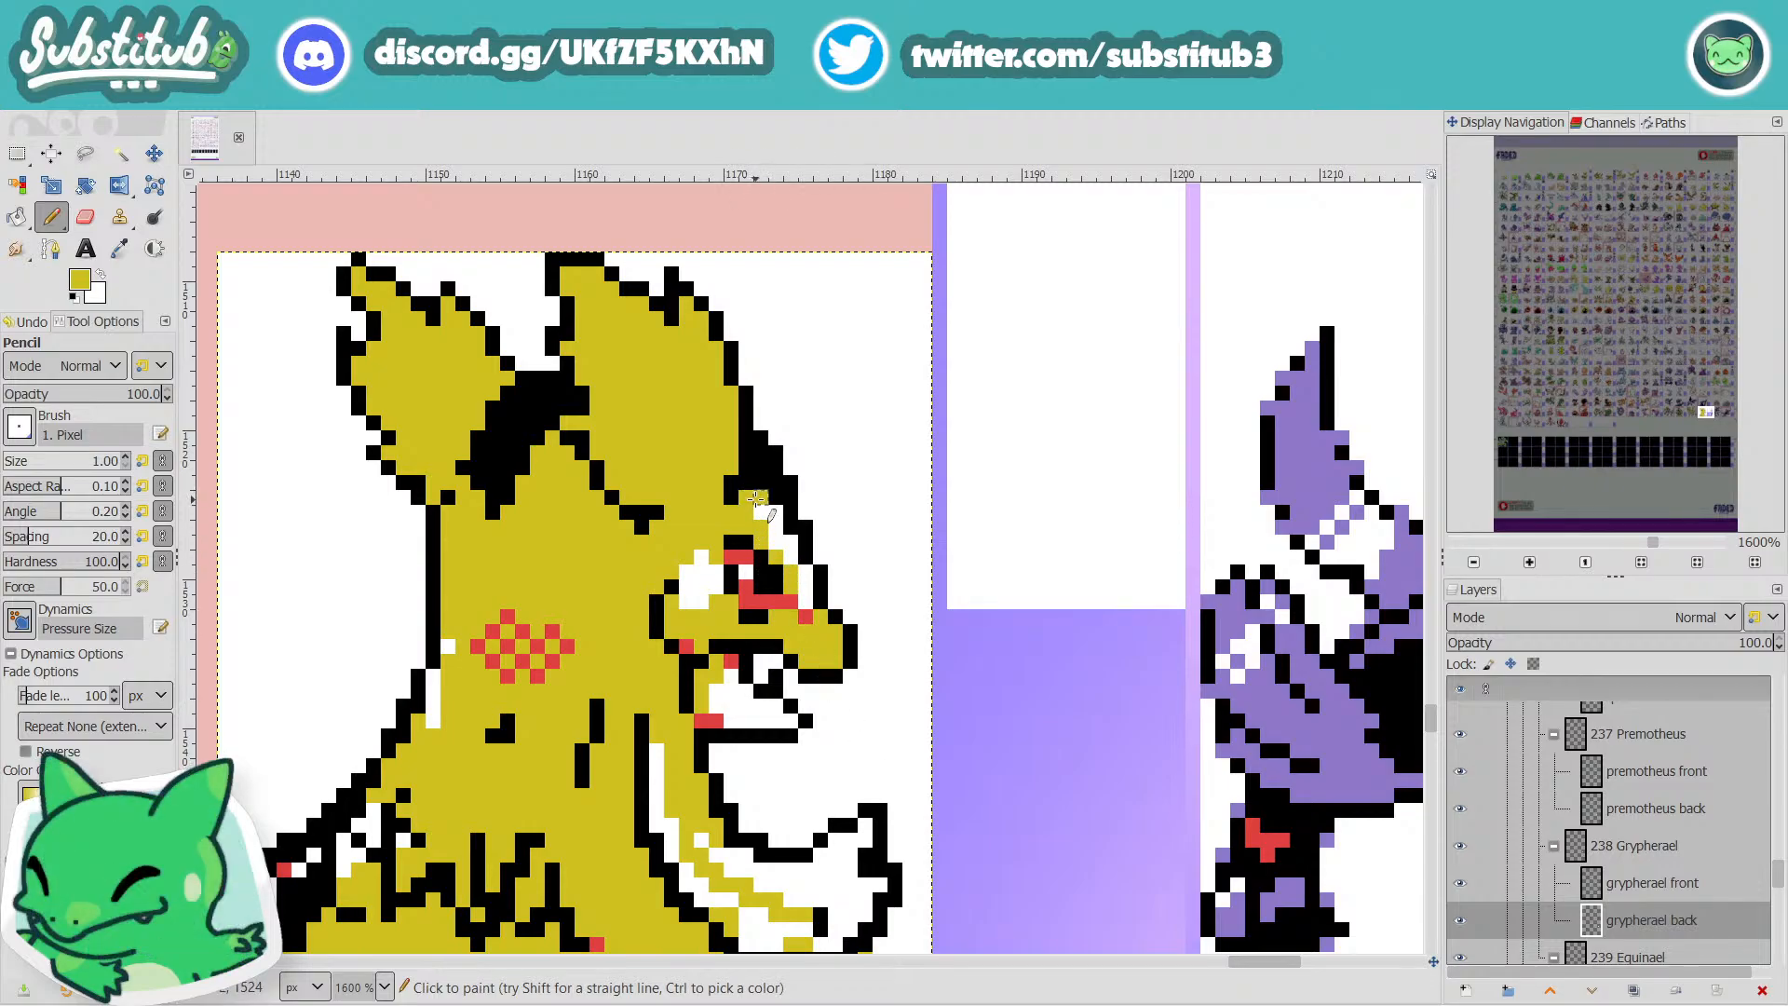
ctrl+scroll(754, 508, down, 4)
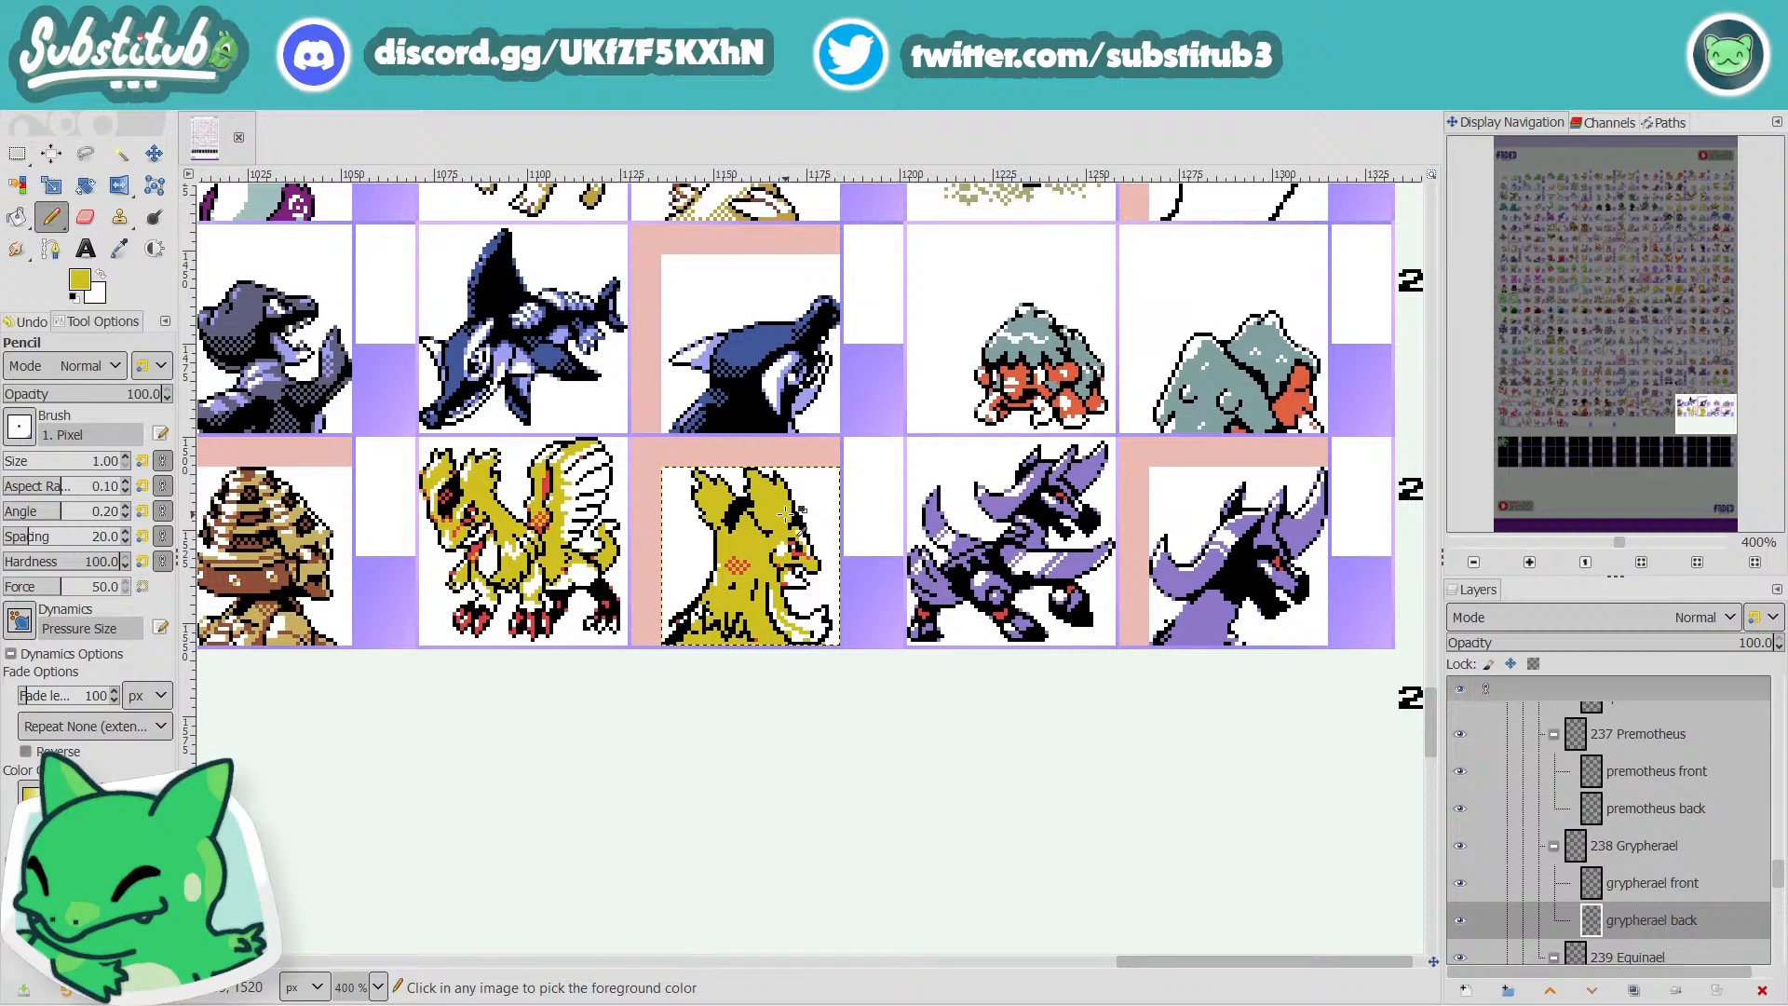
ctrl+scroll(832, 540, up, 4)
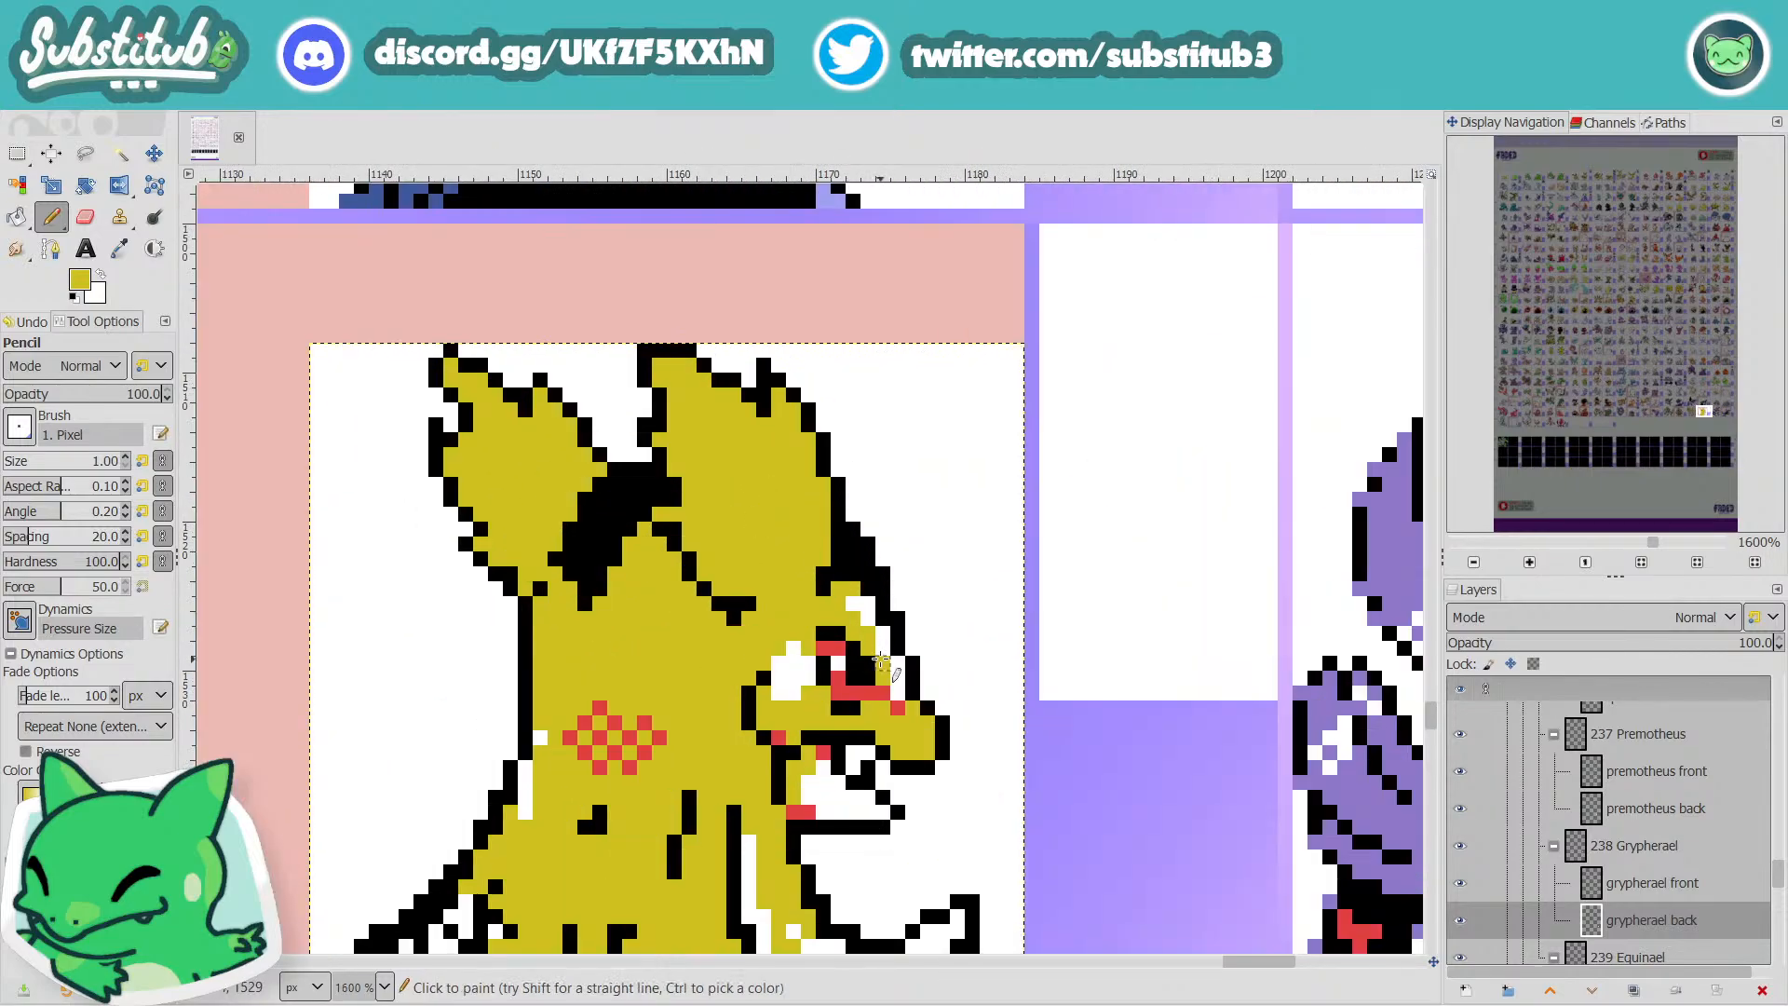
ctrl+scroll(898, 694, down, 4)
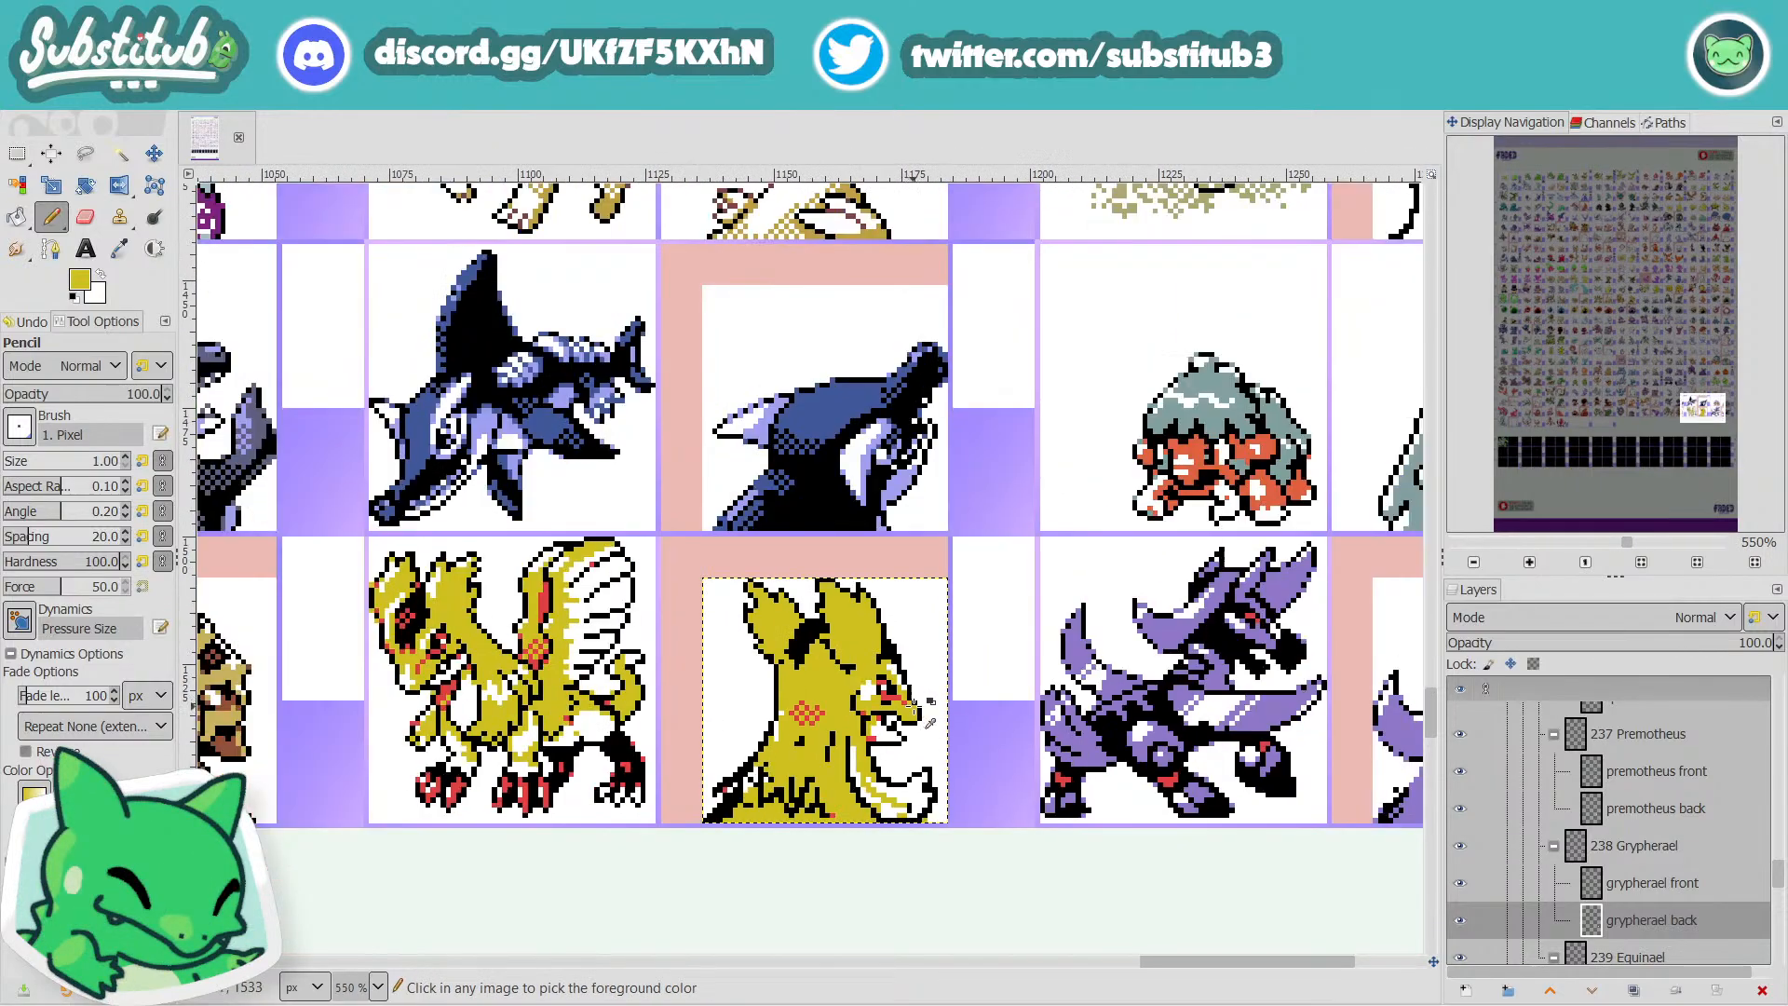
ctrl+scroll(898, 694, up, 4)
key(x)
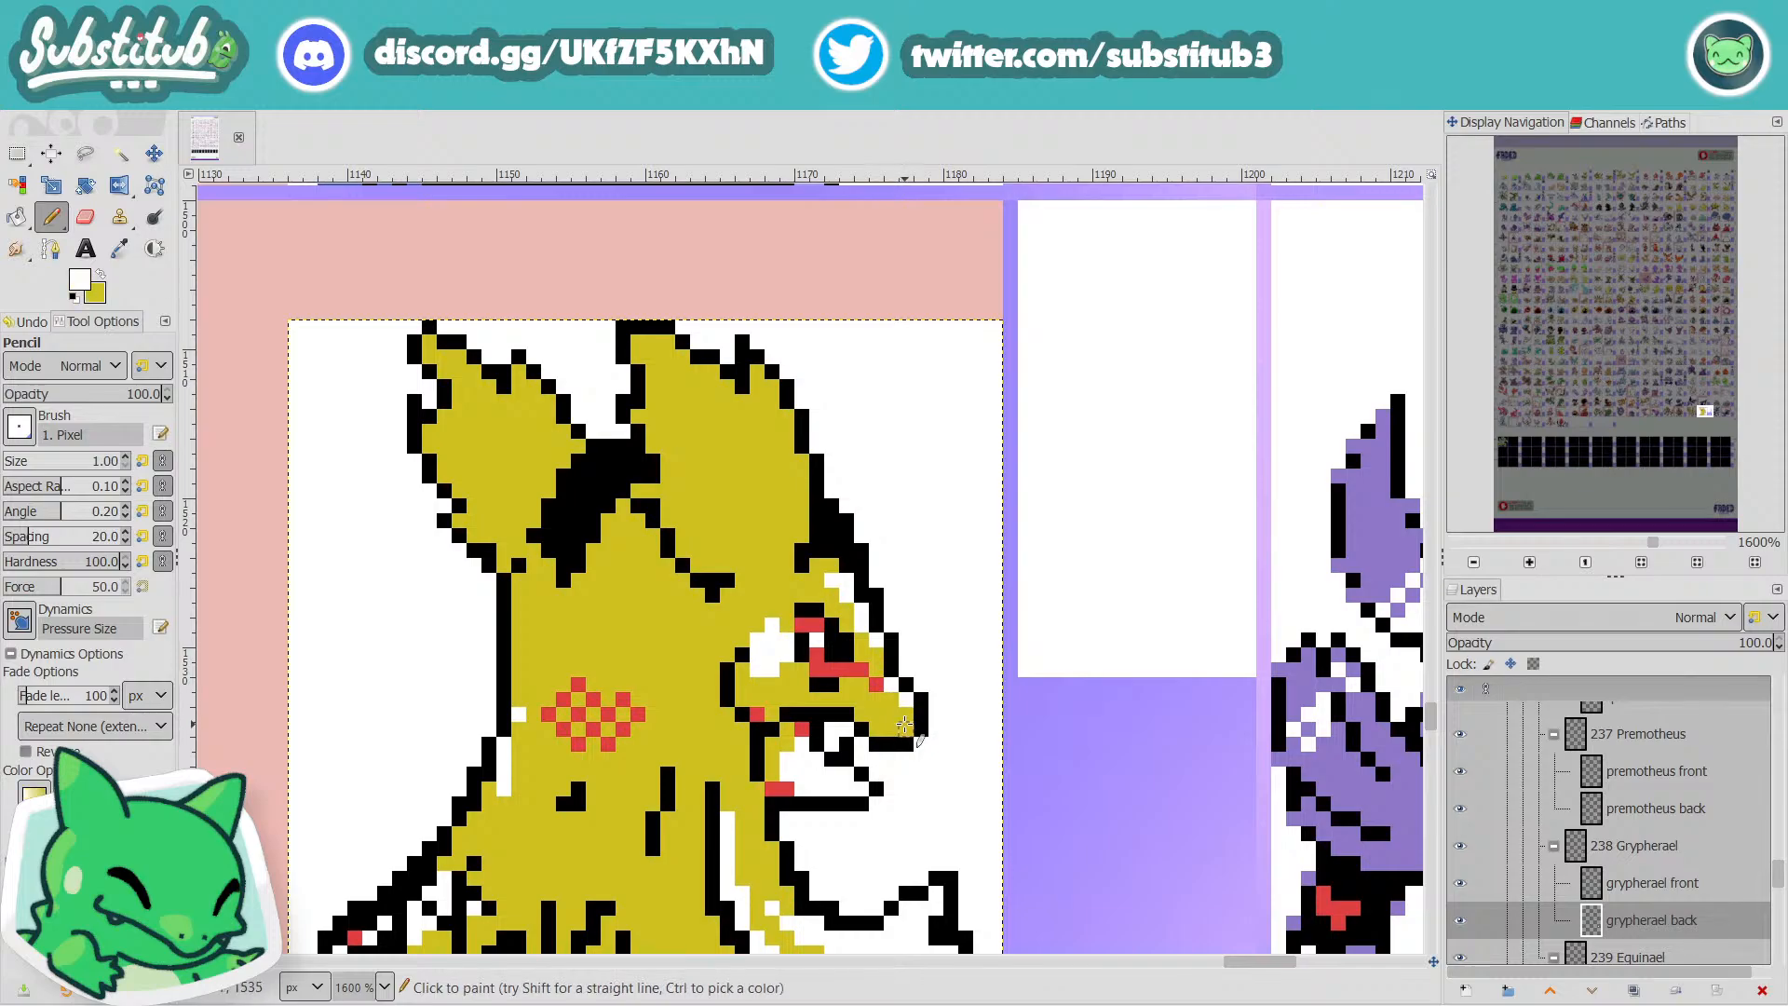
ctrl+scroll(908, 717, down, 3)
ctrl+scroll(920, 736, up, 2)
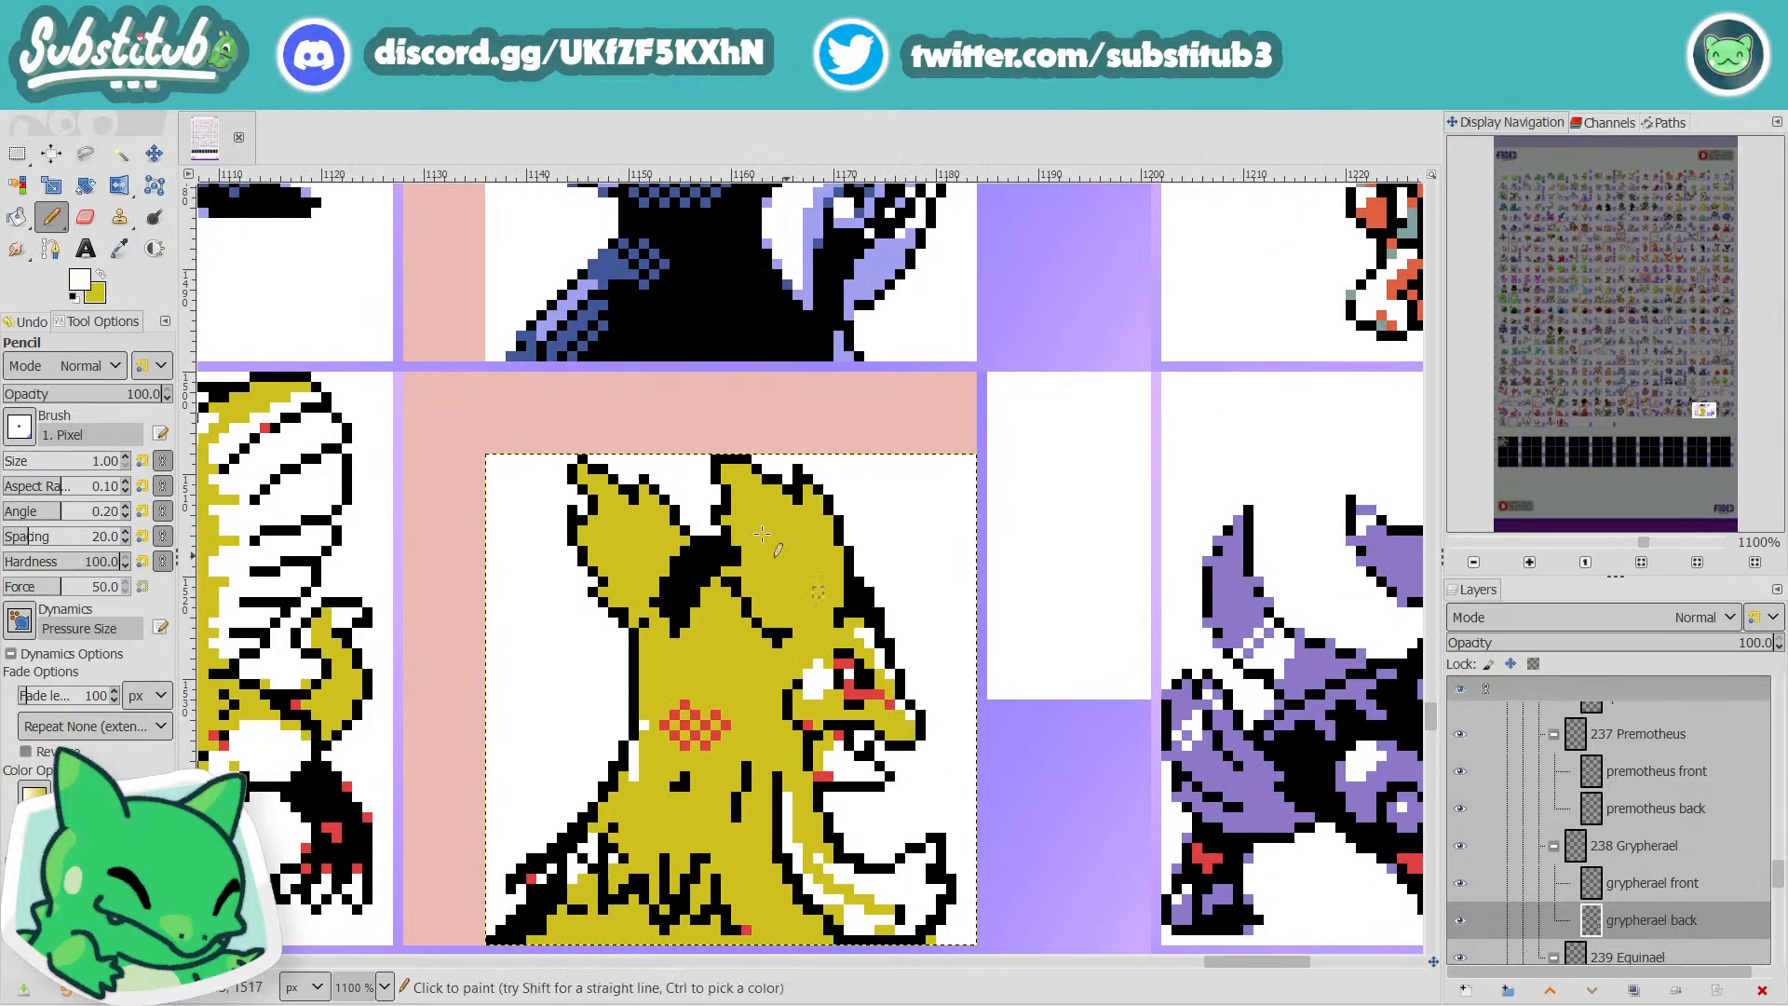
Sample red from the near head's eye, add red pixels along the black outline above the brow, and save the file.
click(116, 253)
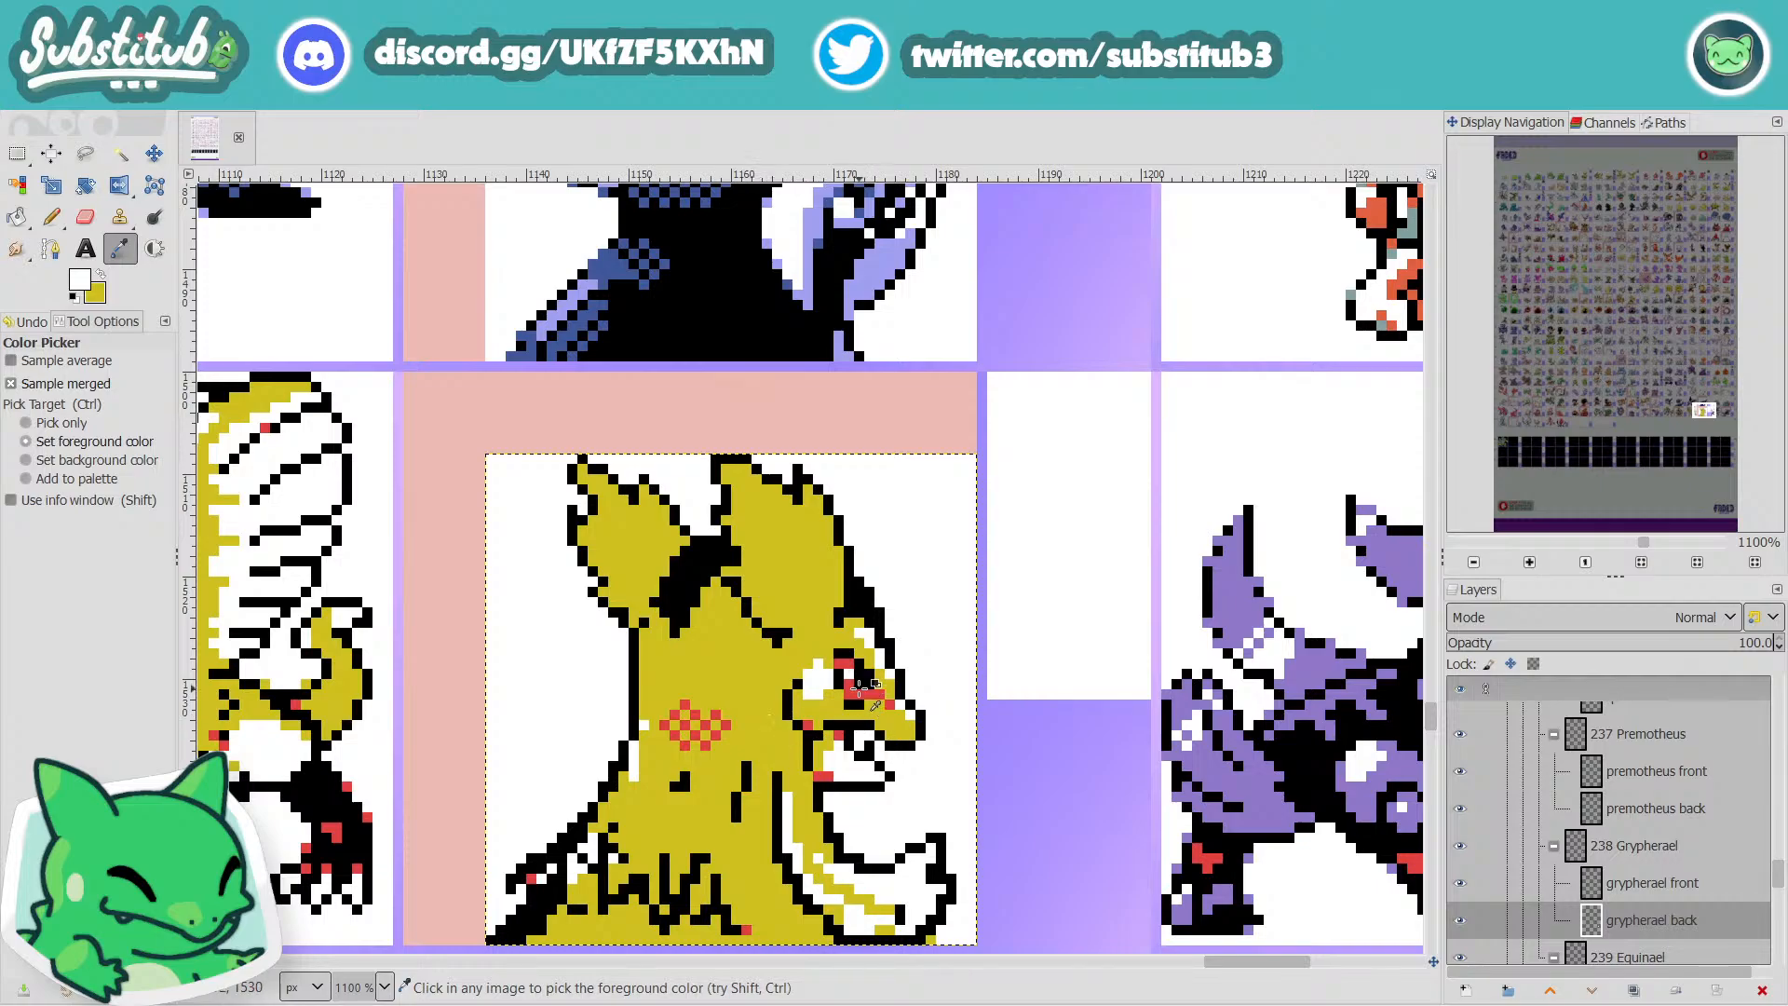
click(862, 691)
key(n)
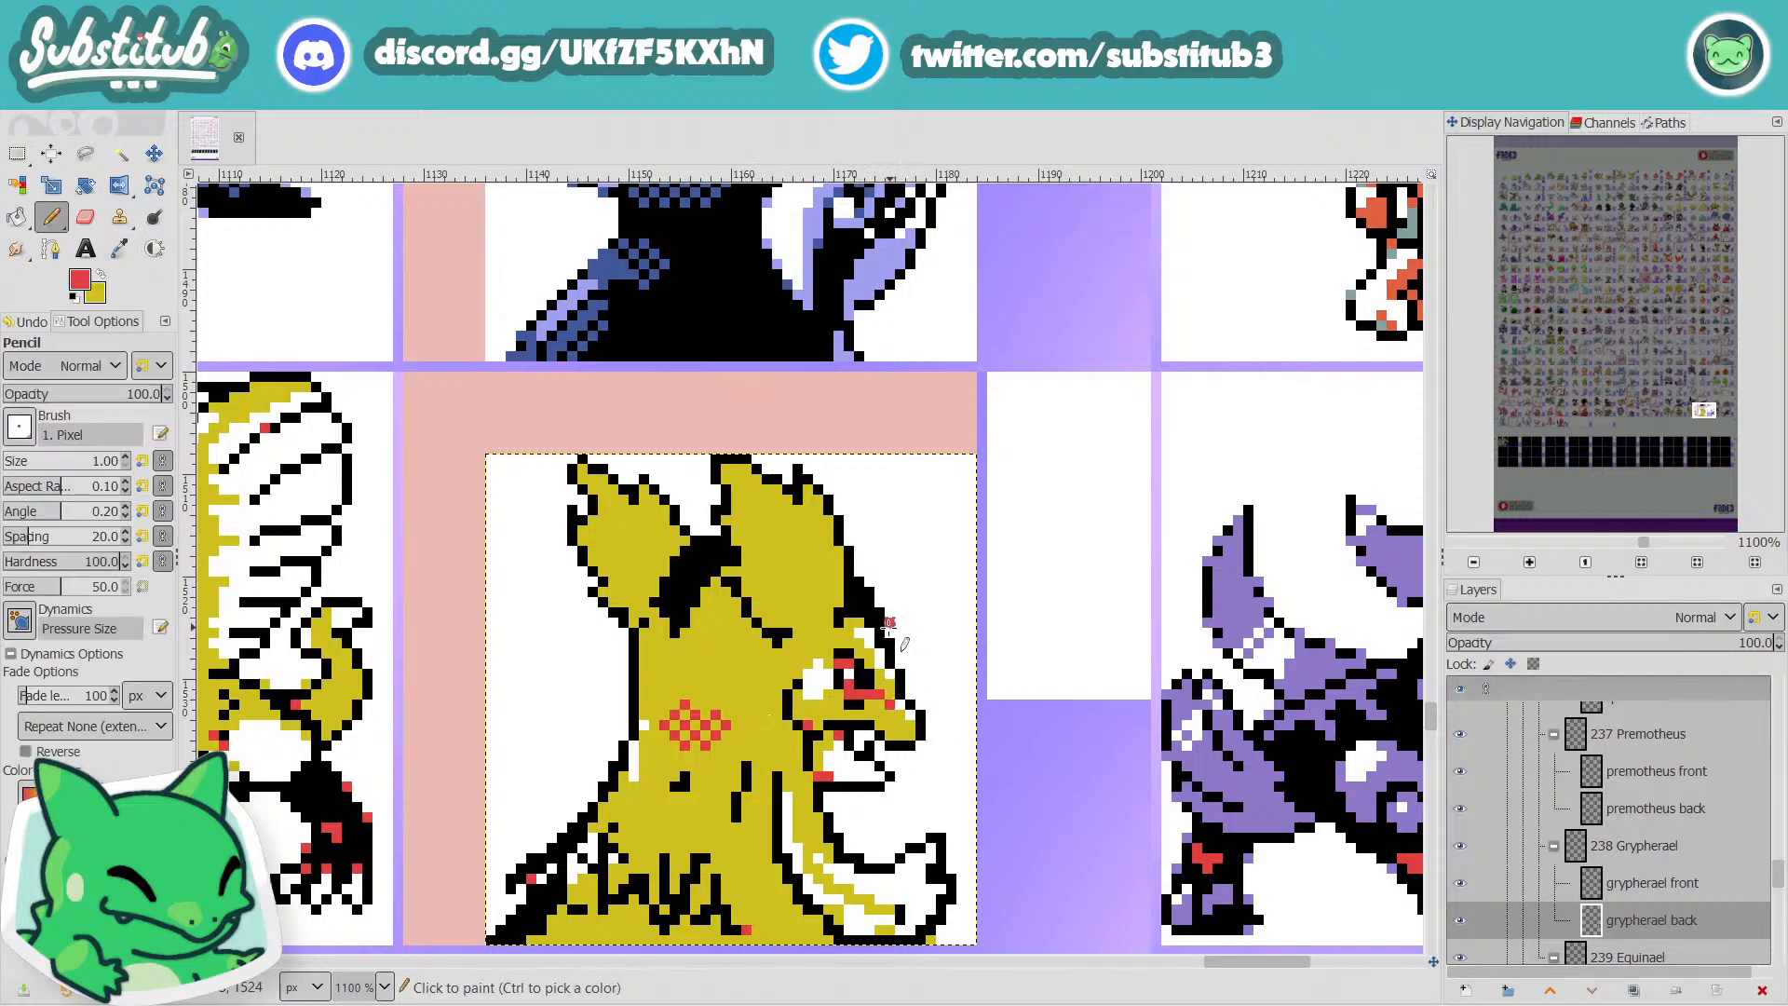
drag(888, 628, 890, 632)
click(869, 591)
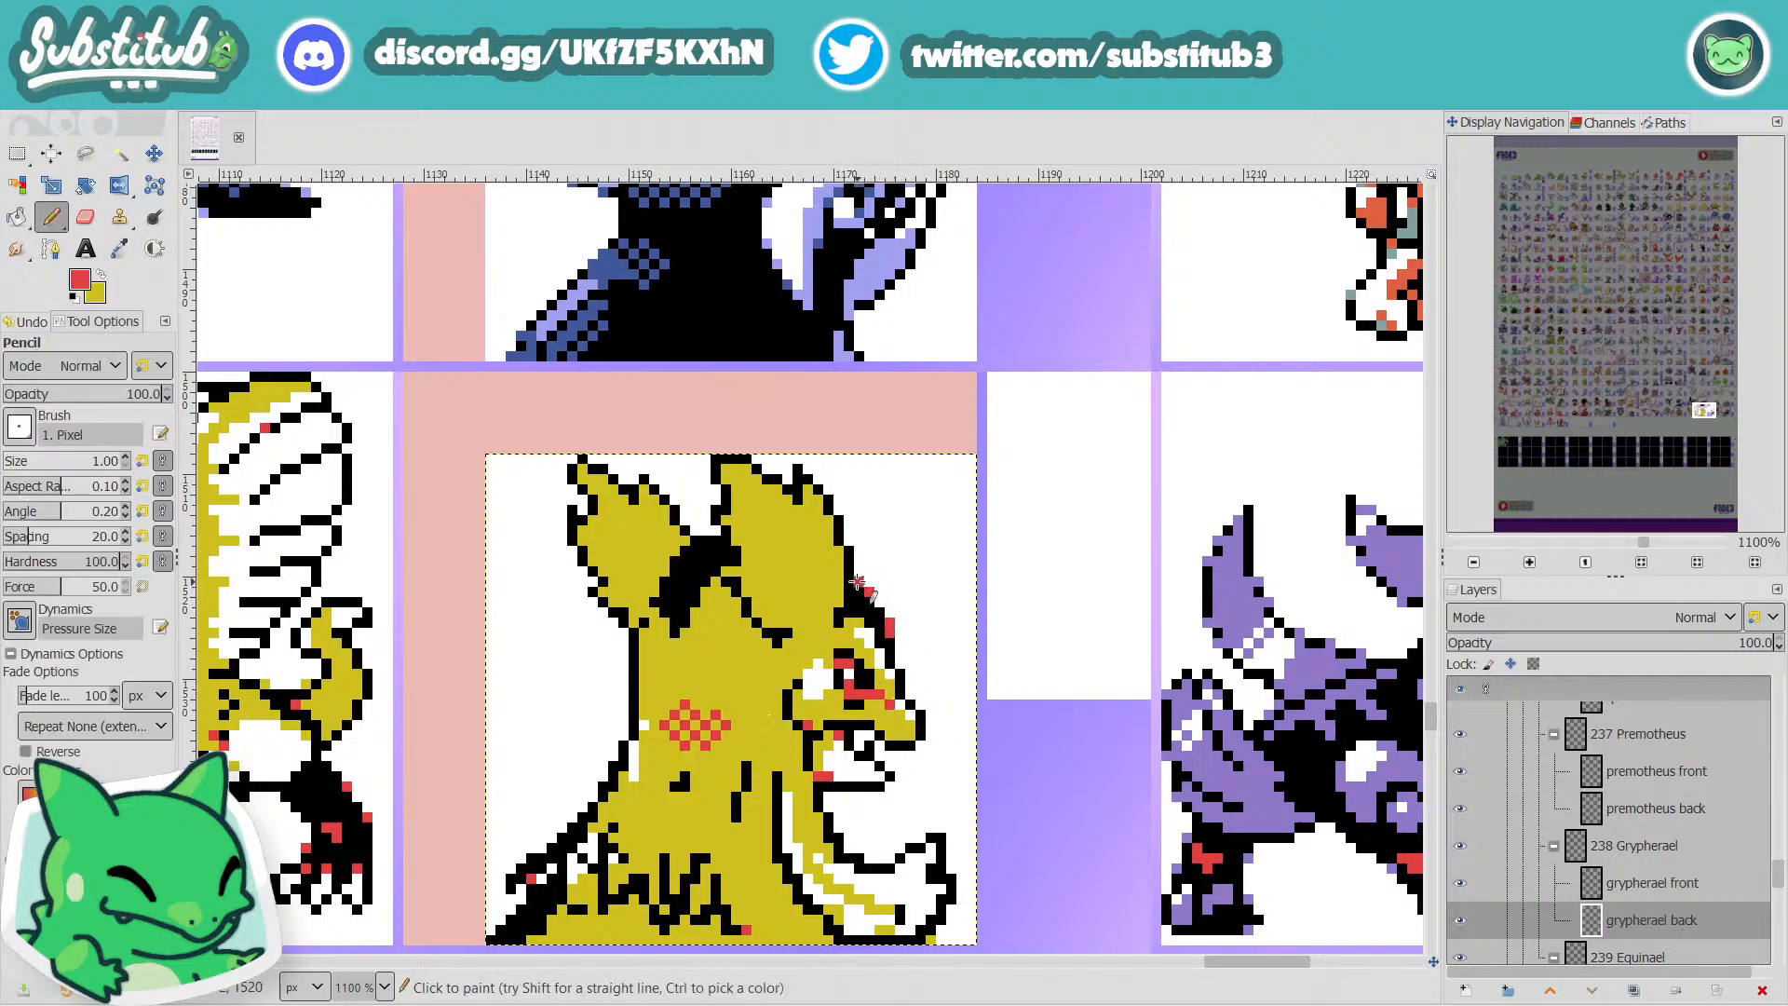
ctrl+scroll(857, 582, down, 5)
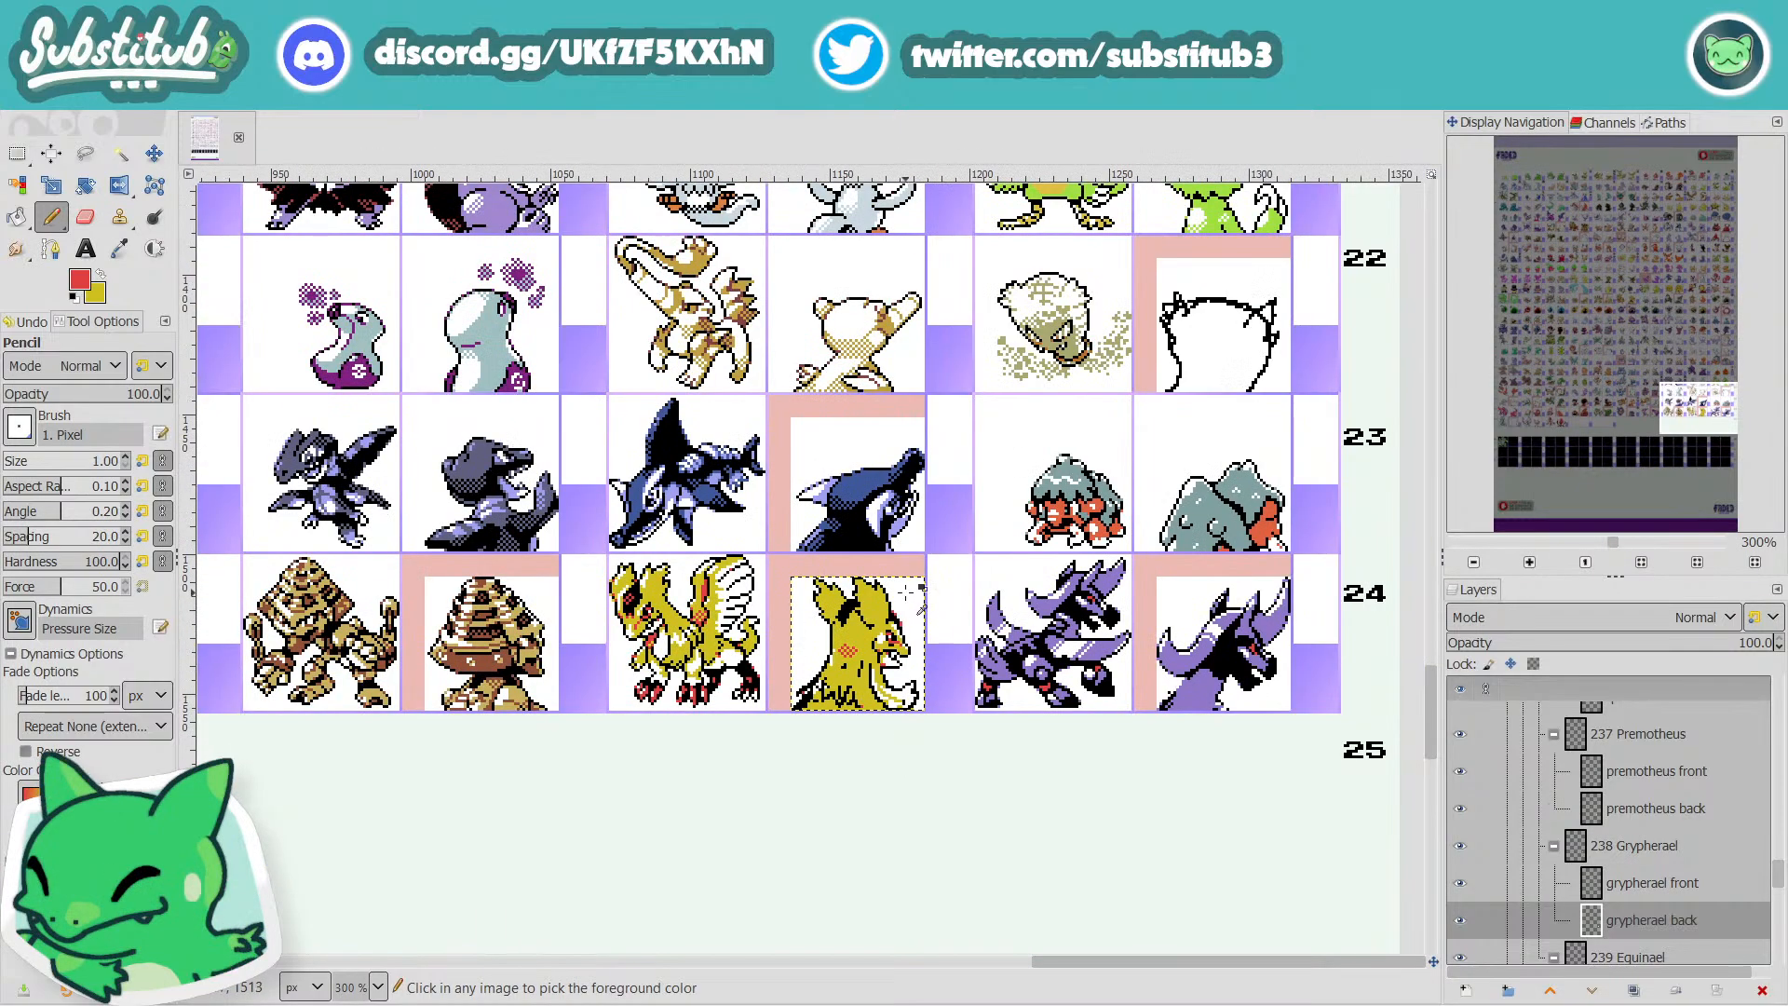
key(ctrl+s)
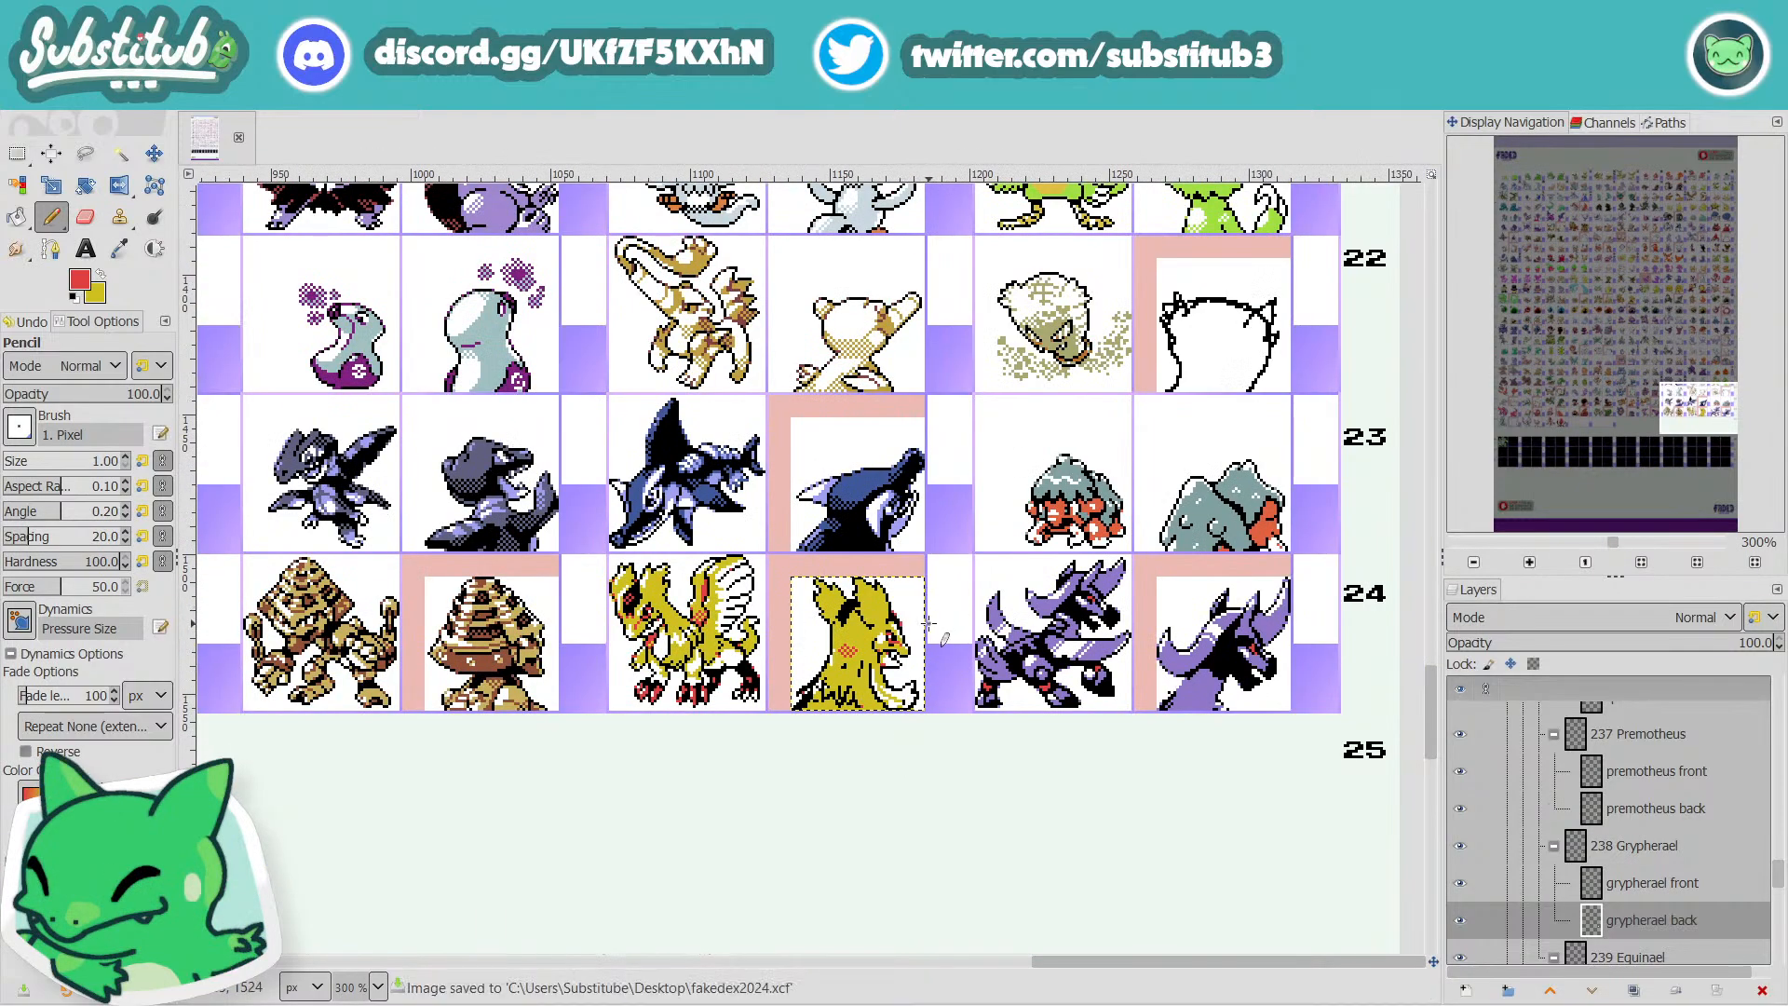
Pencil red pixels along the inner edge of the near head's black brow line and onto the bridge of its snout.
ctrl+scroll(927, 624, up, 5)
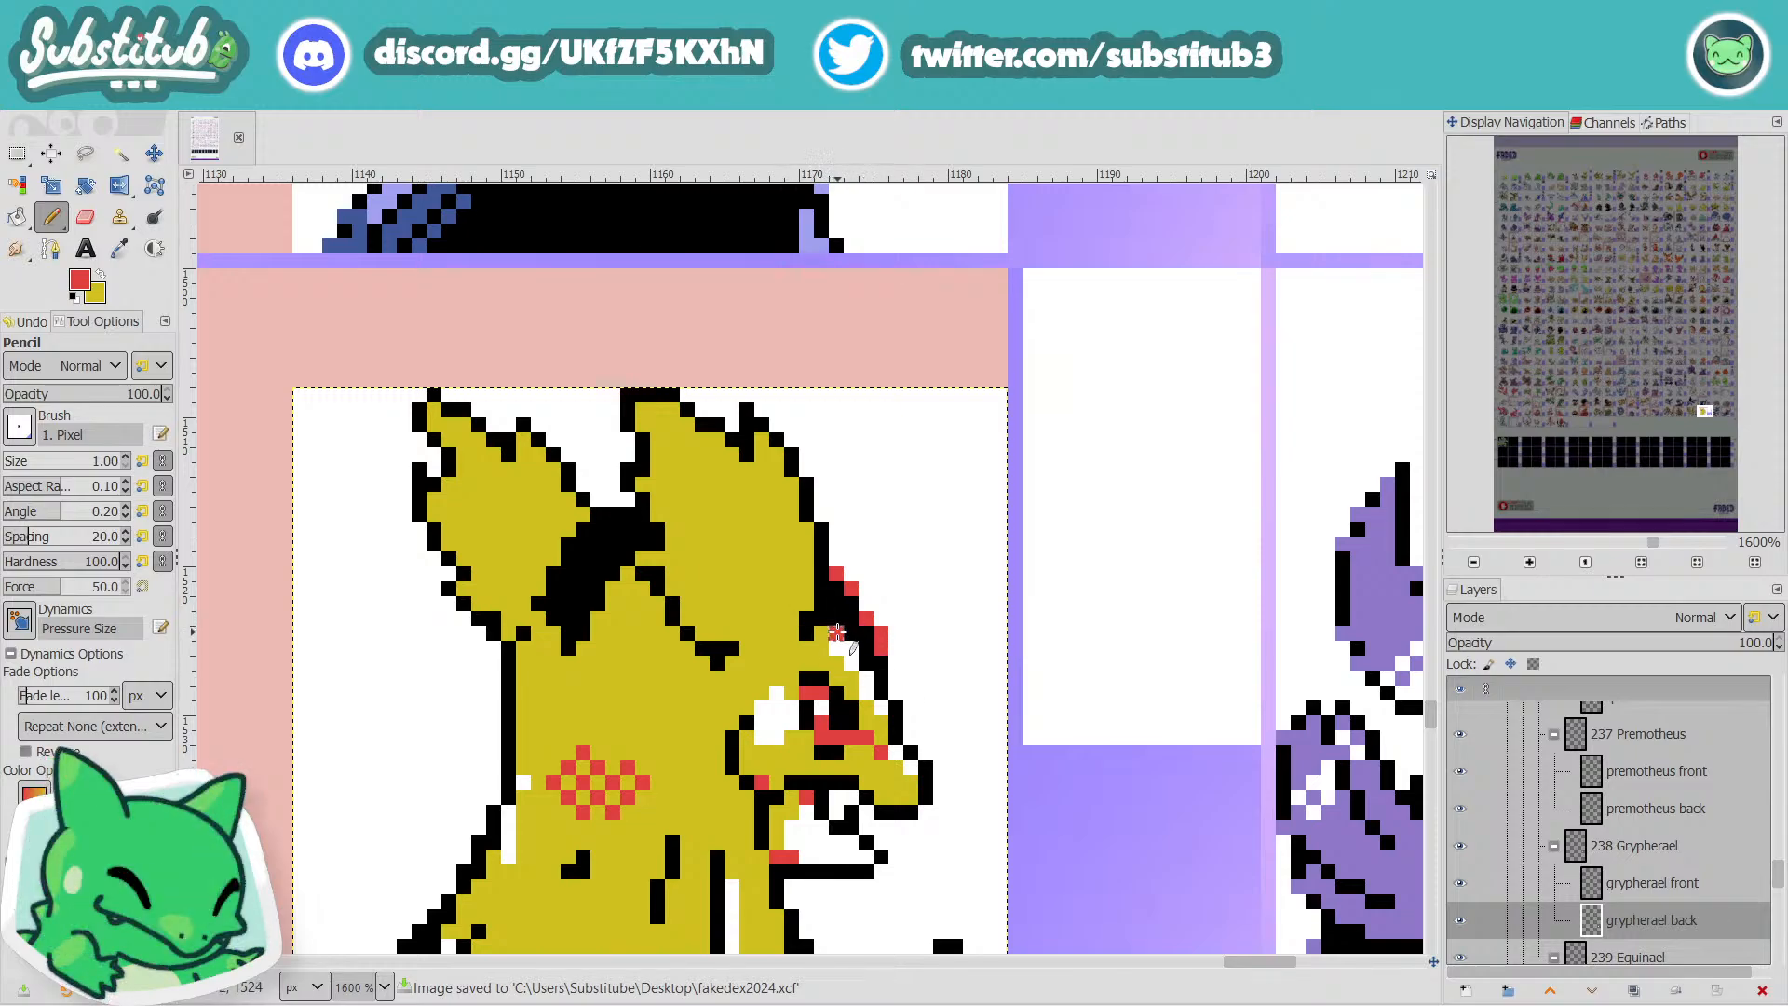
scroll(866, 681, down, 4)
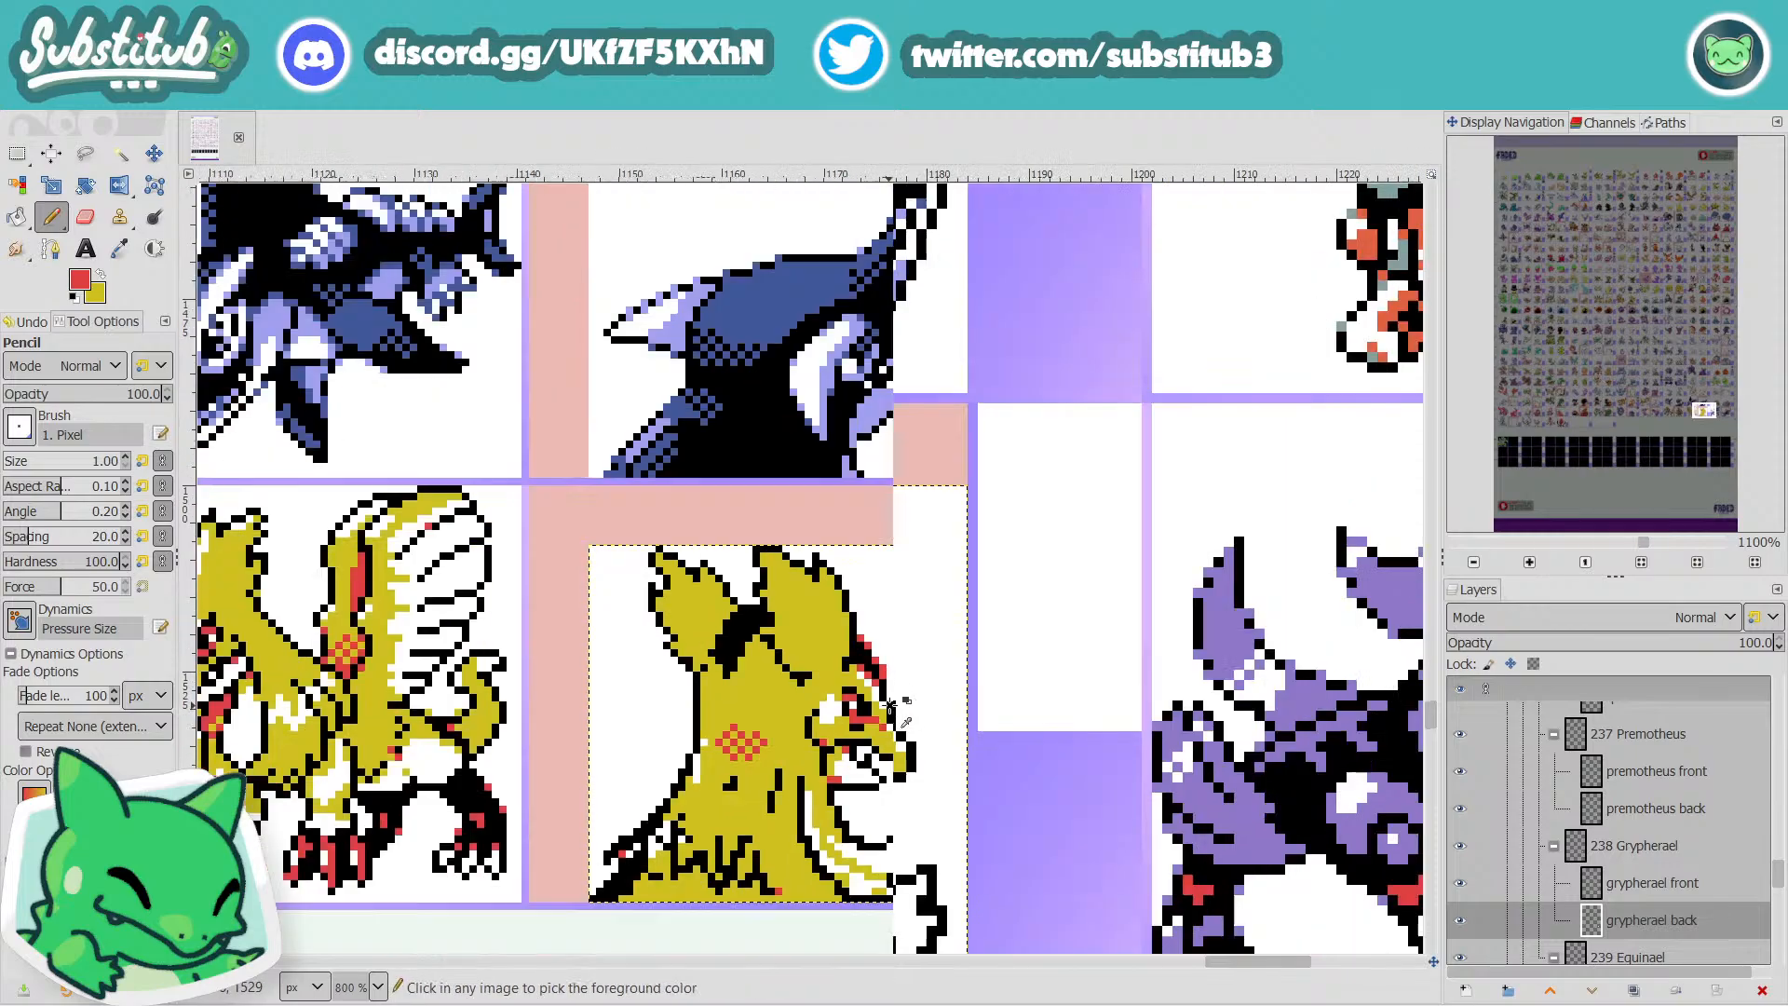
scroll(936, 715, up, 3)
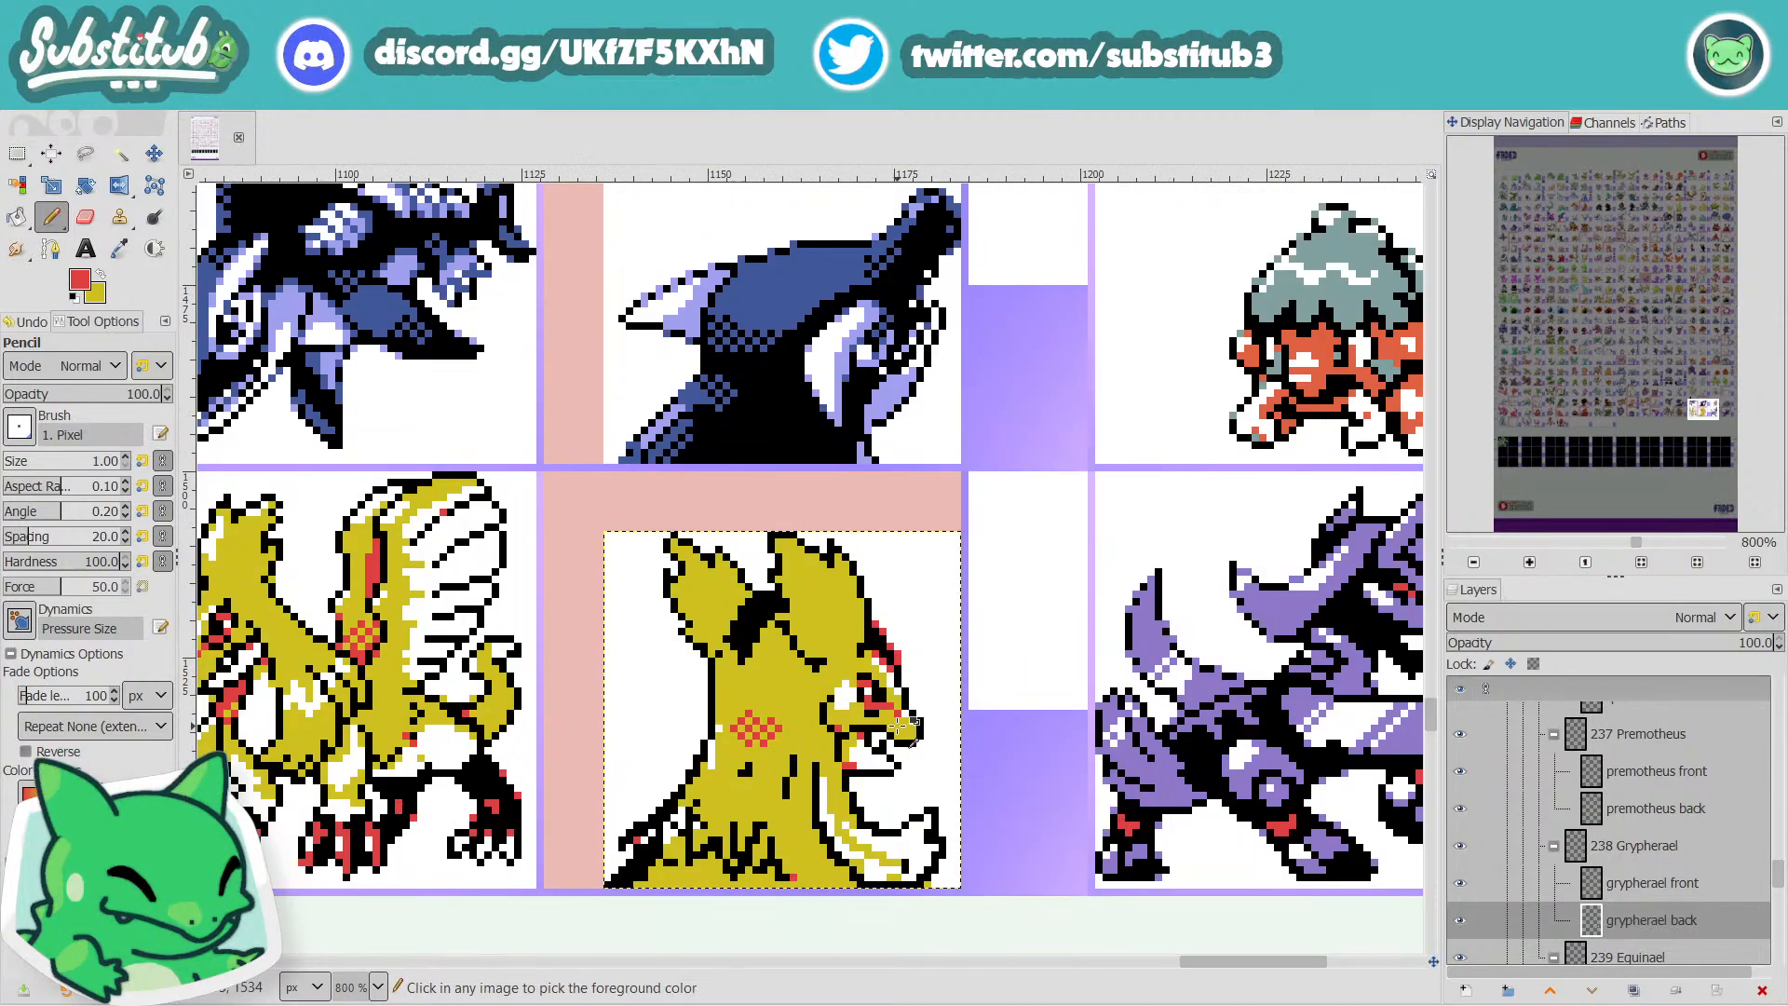
scroll(947, 717, down, 3)
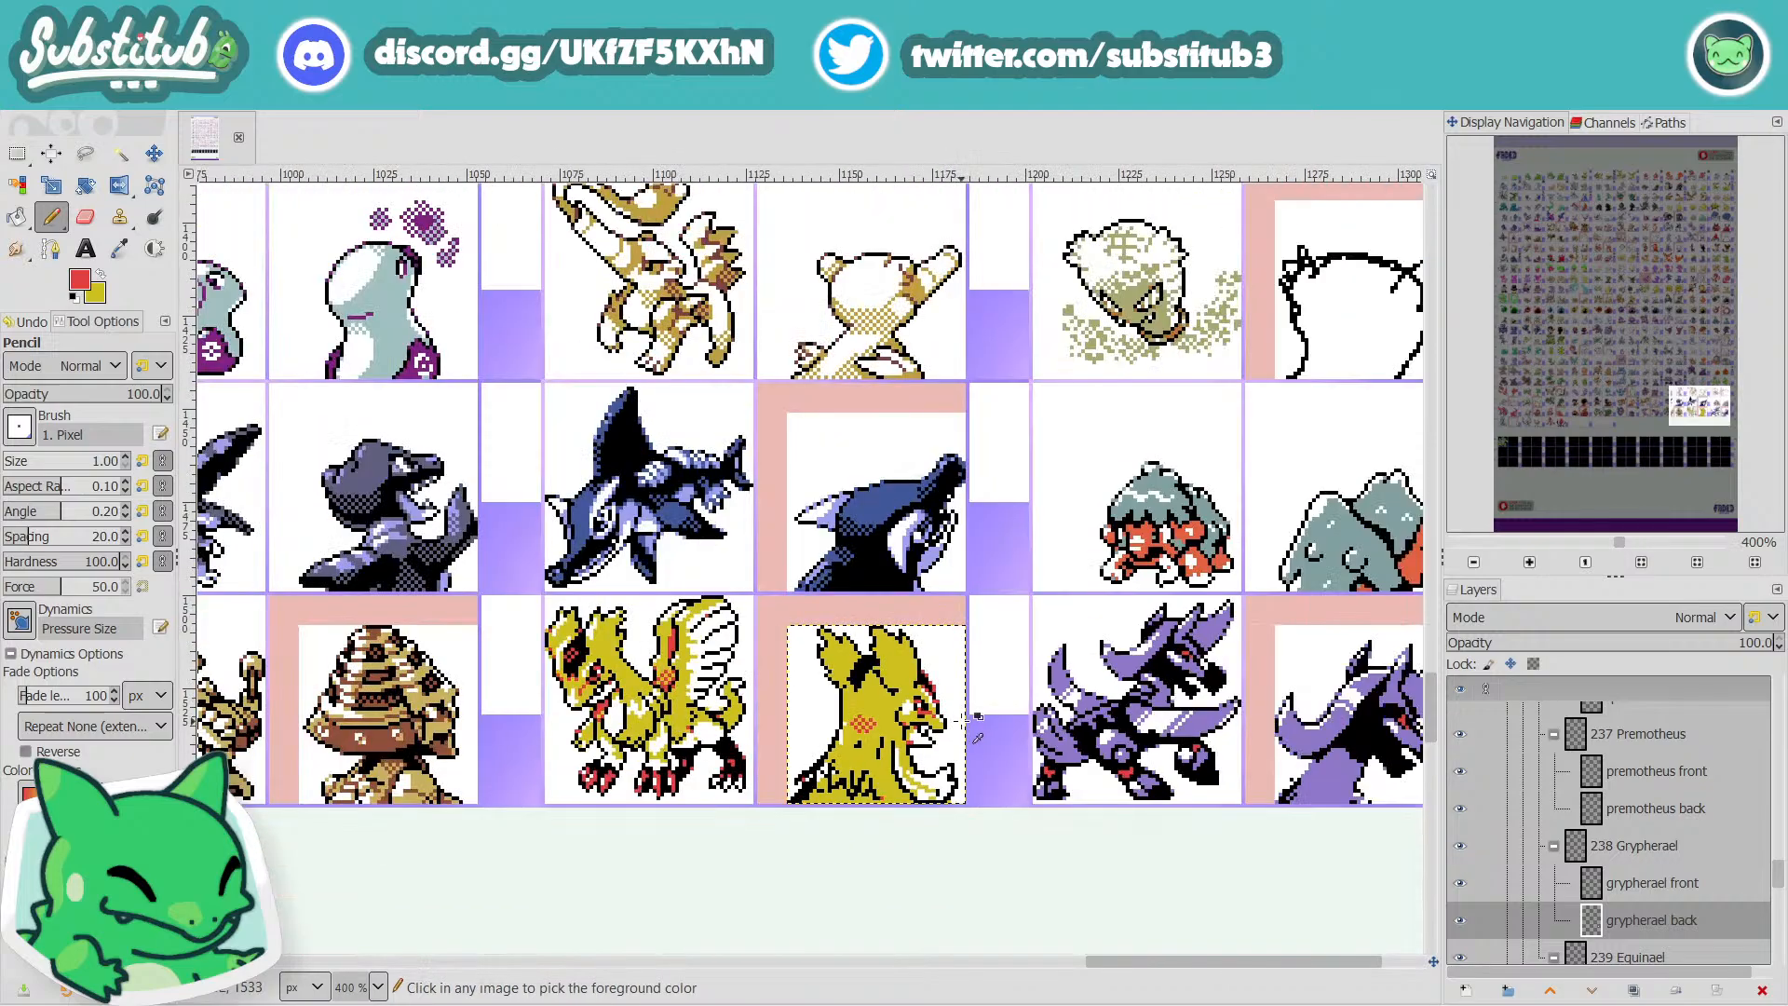
Sample the body yellow, pencil it over the inner red pixel on the bridge of the snout, and save the file.
click(119, 249)
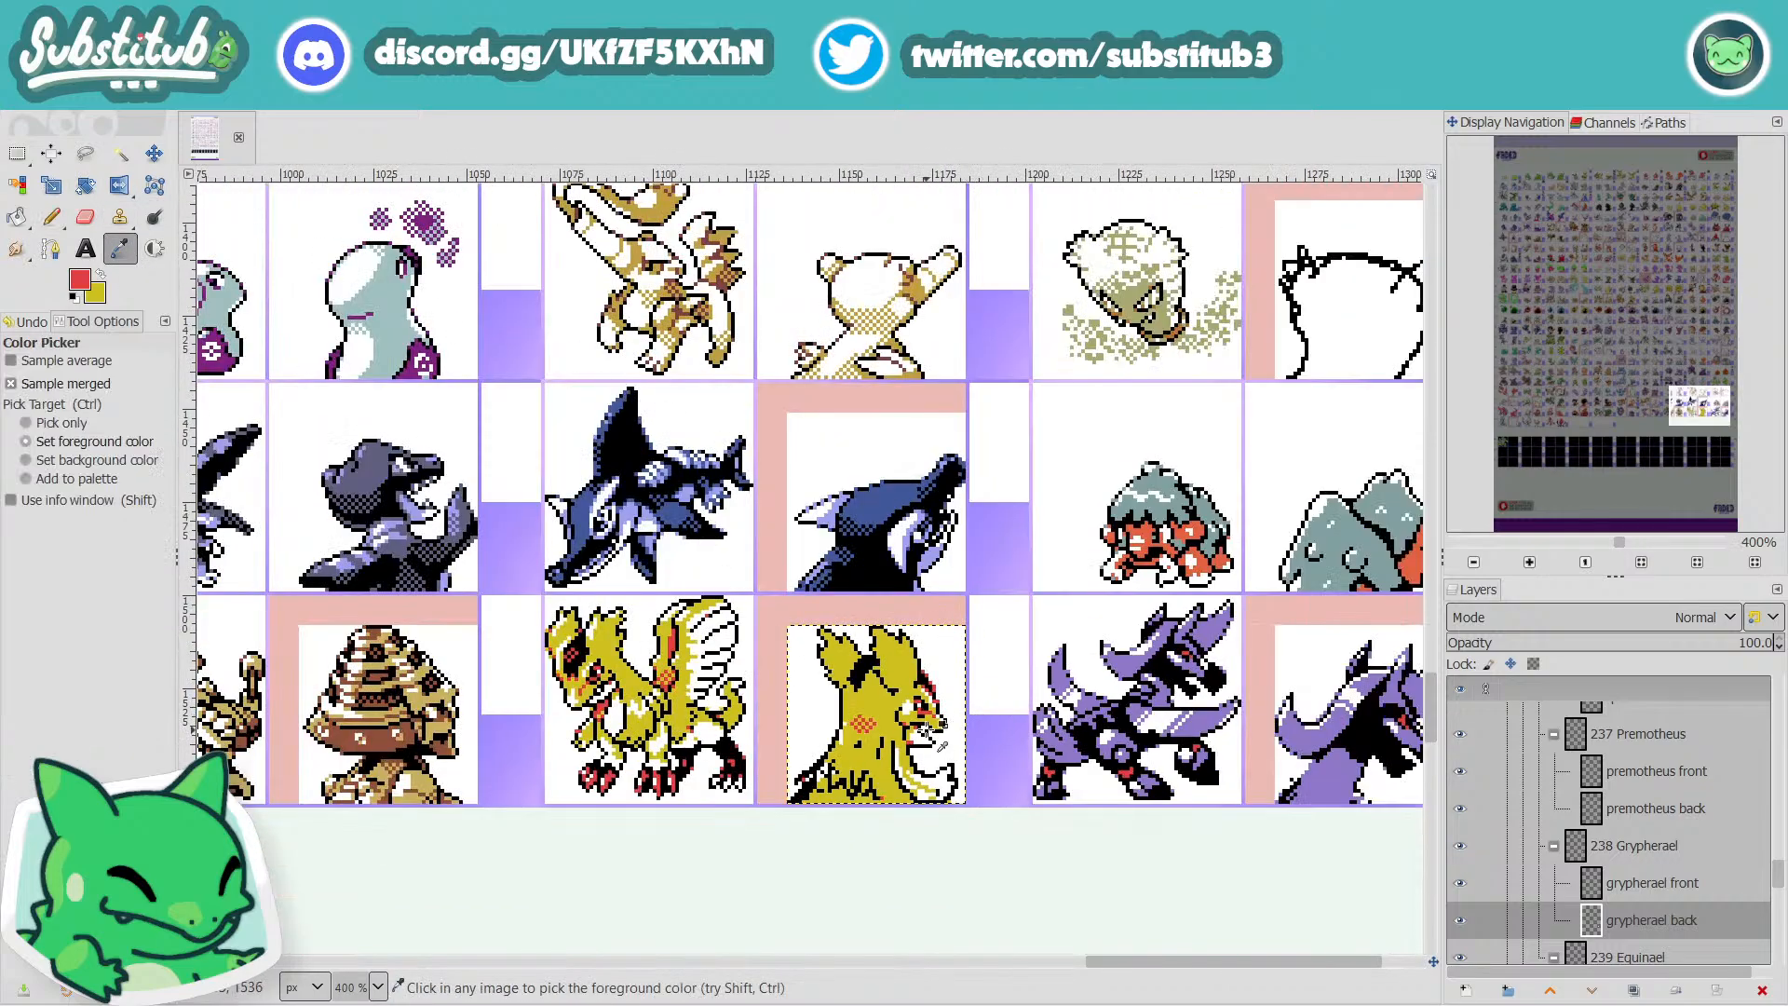
click(894, 666)
scroll(942, 694, up, 6)
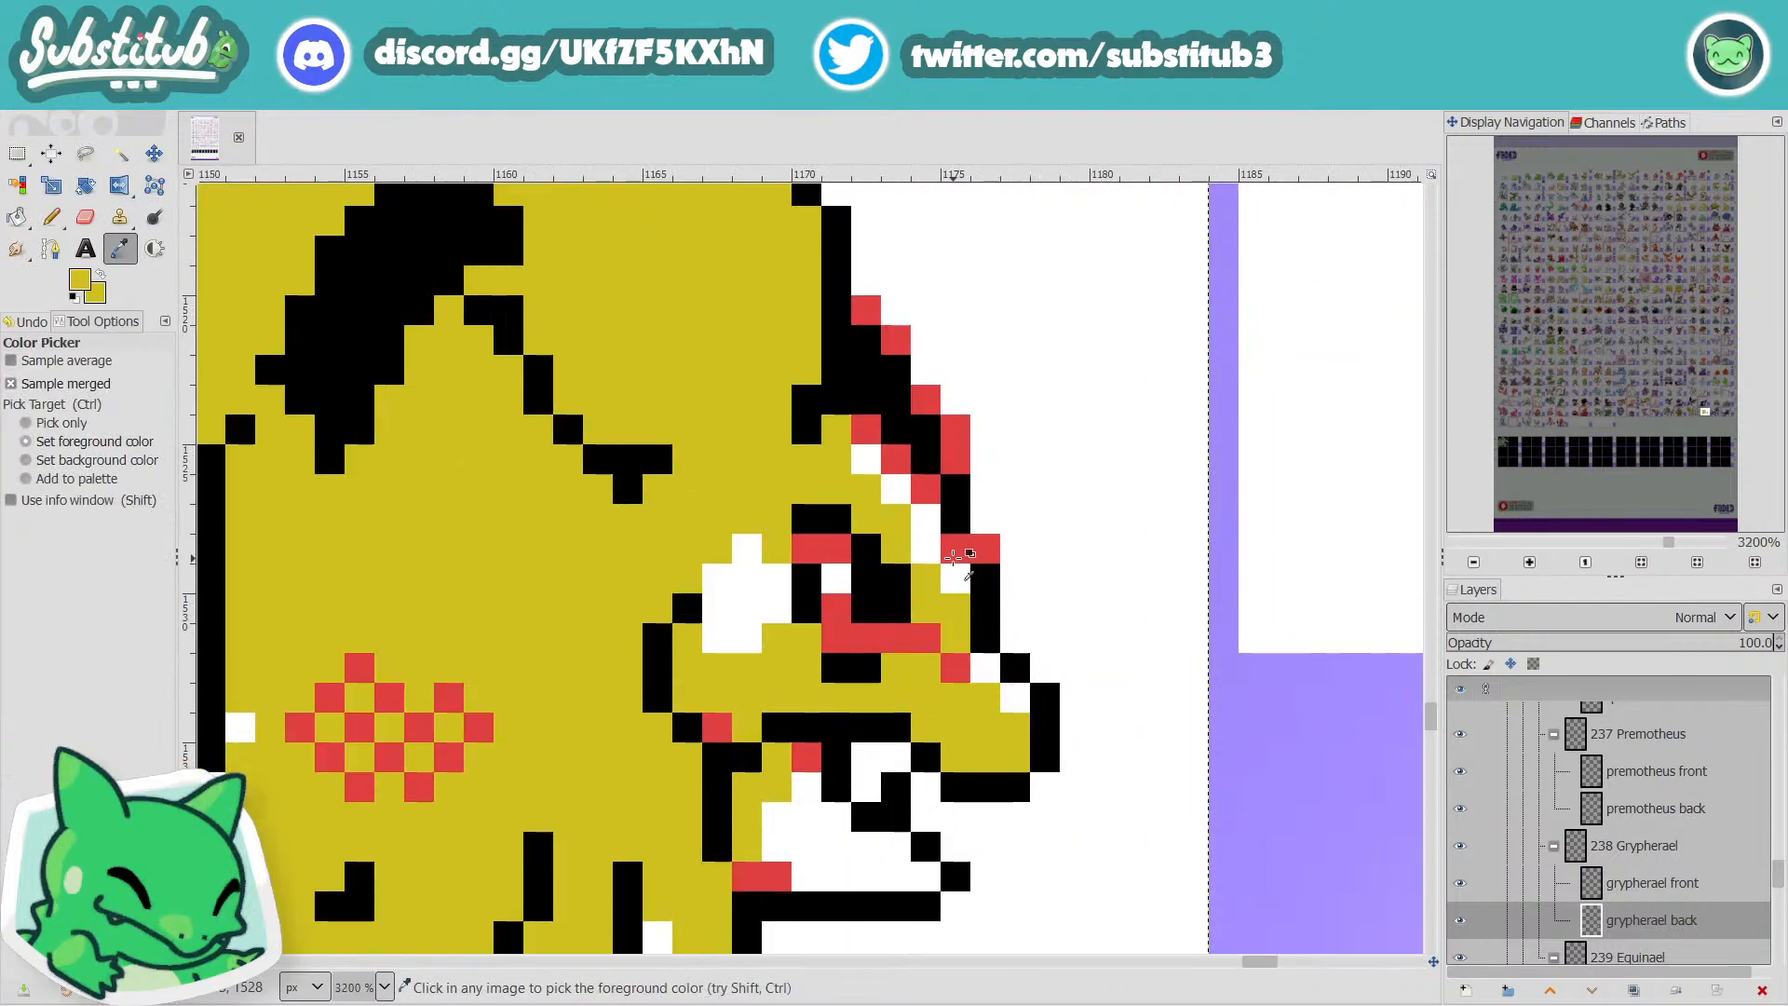
click(961, 551)
key(x)
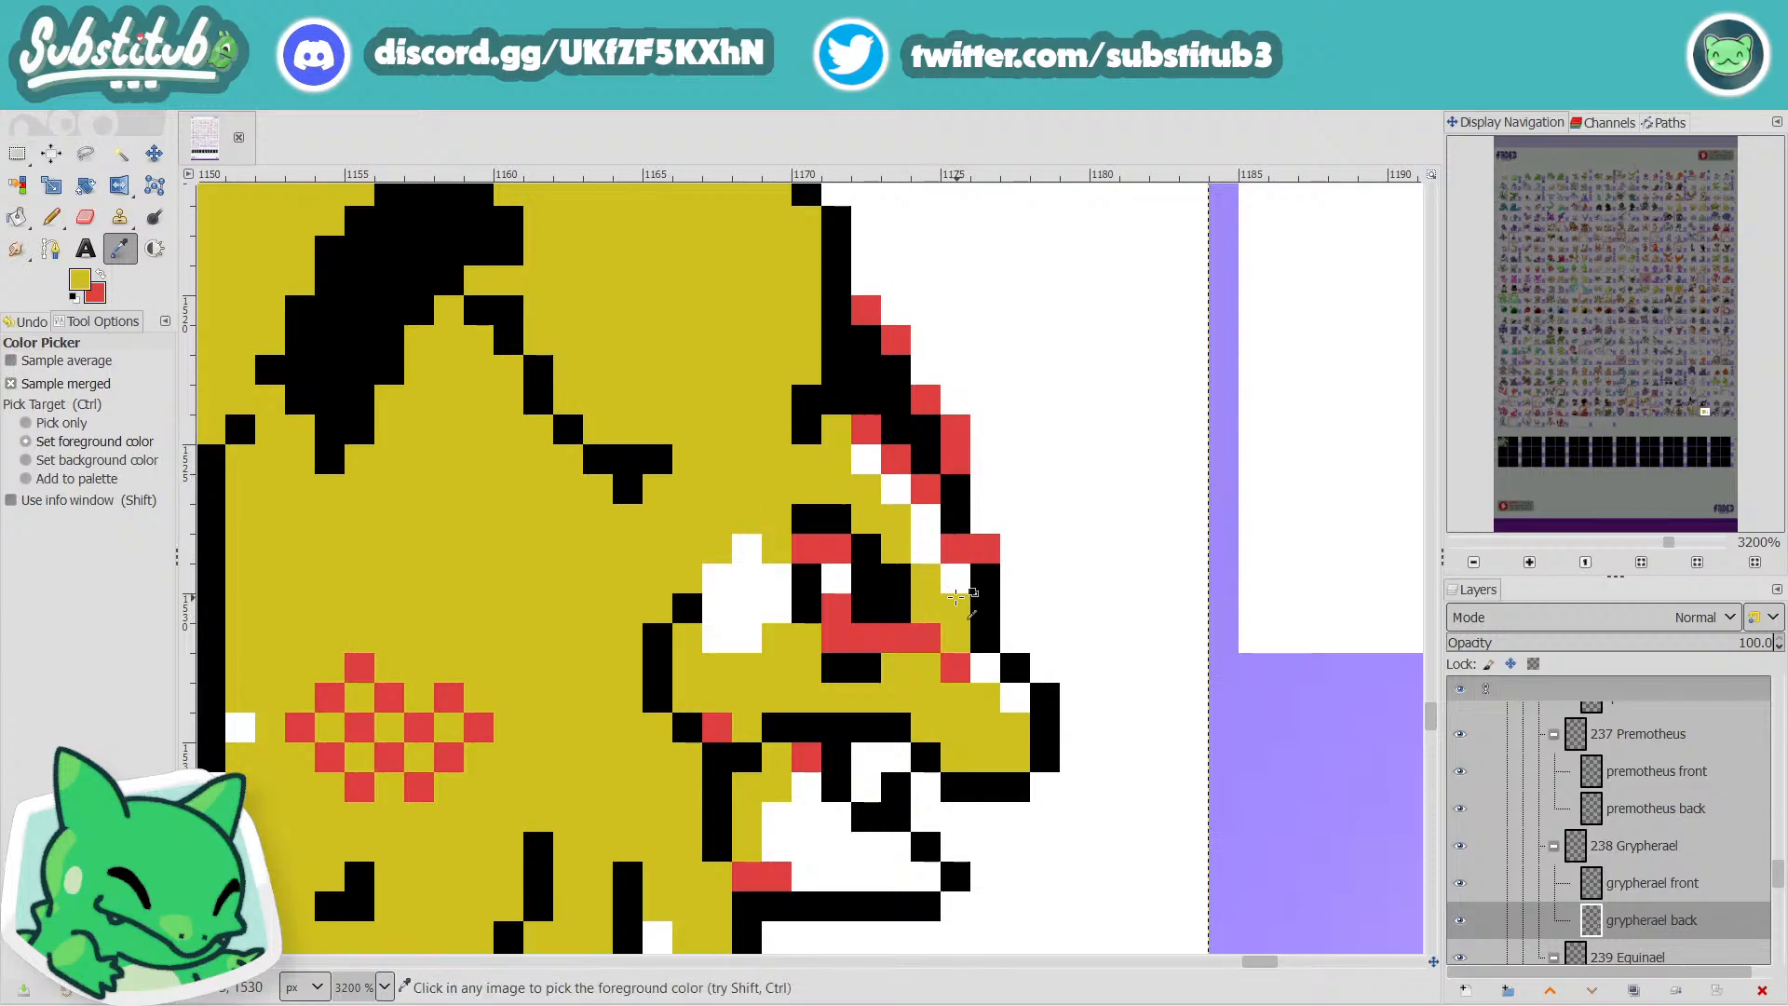
key(n)
scroll(947, 549, down, 2)
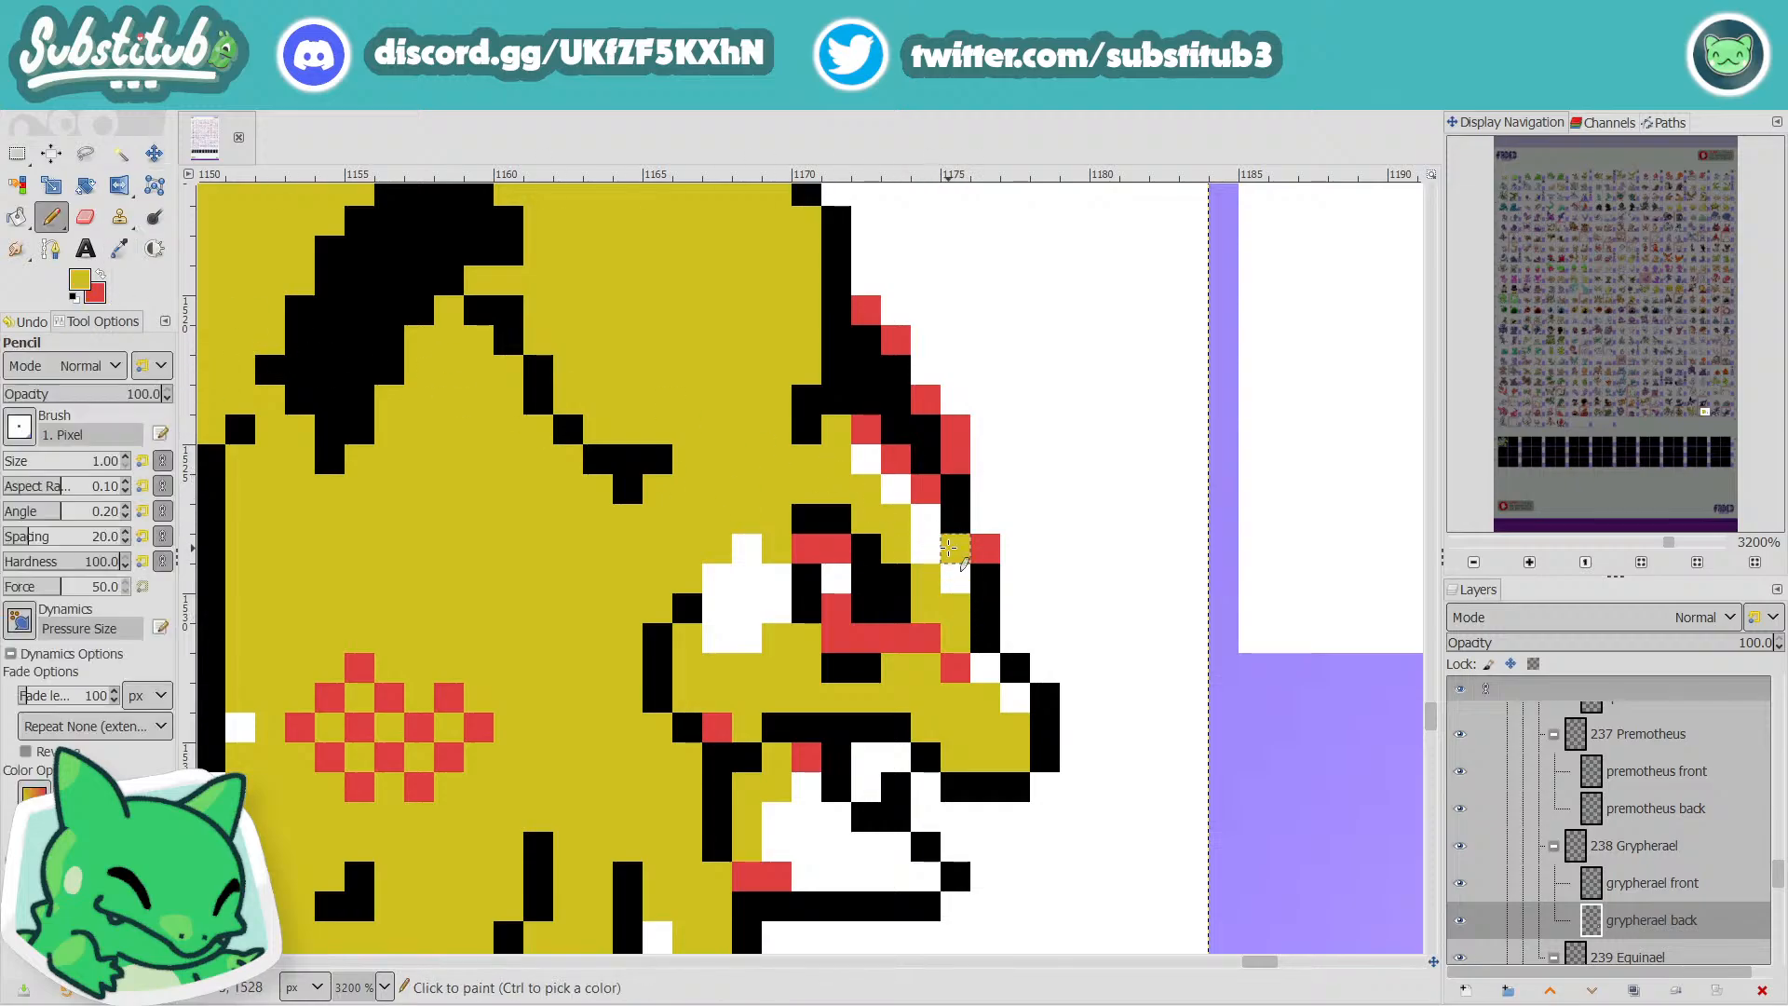
scroll(983, 573, down, 4)
key(ctrl+s)
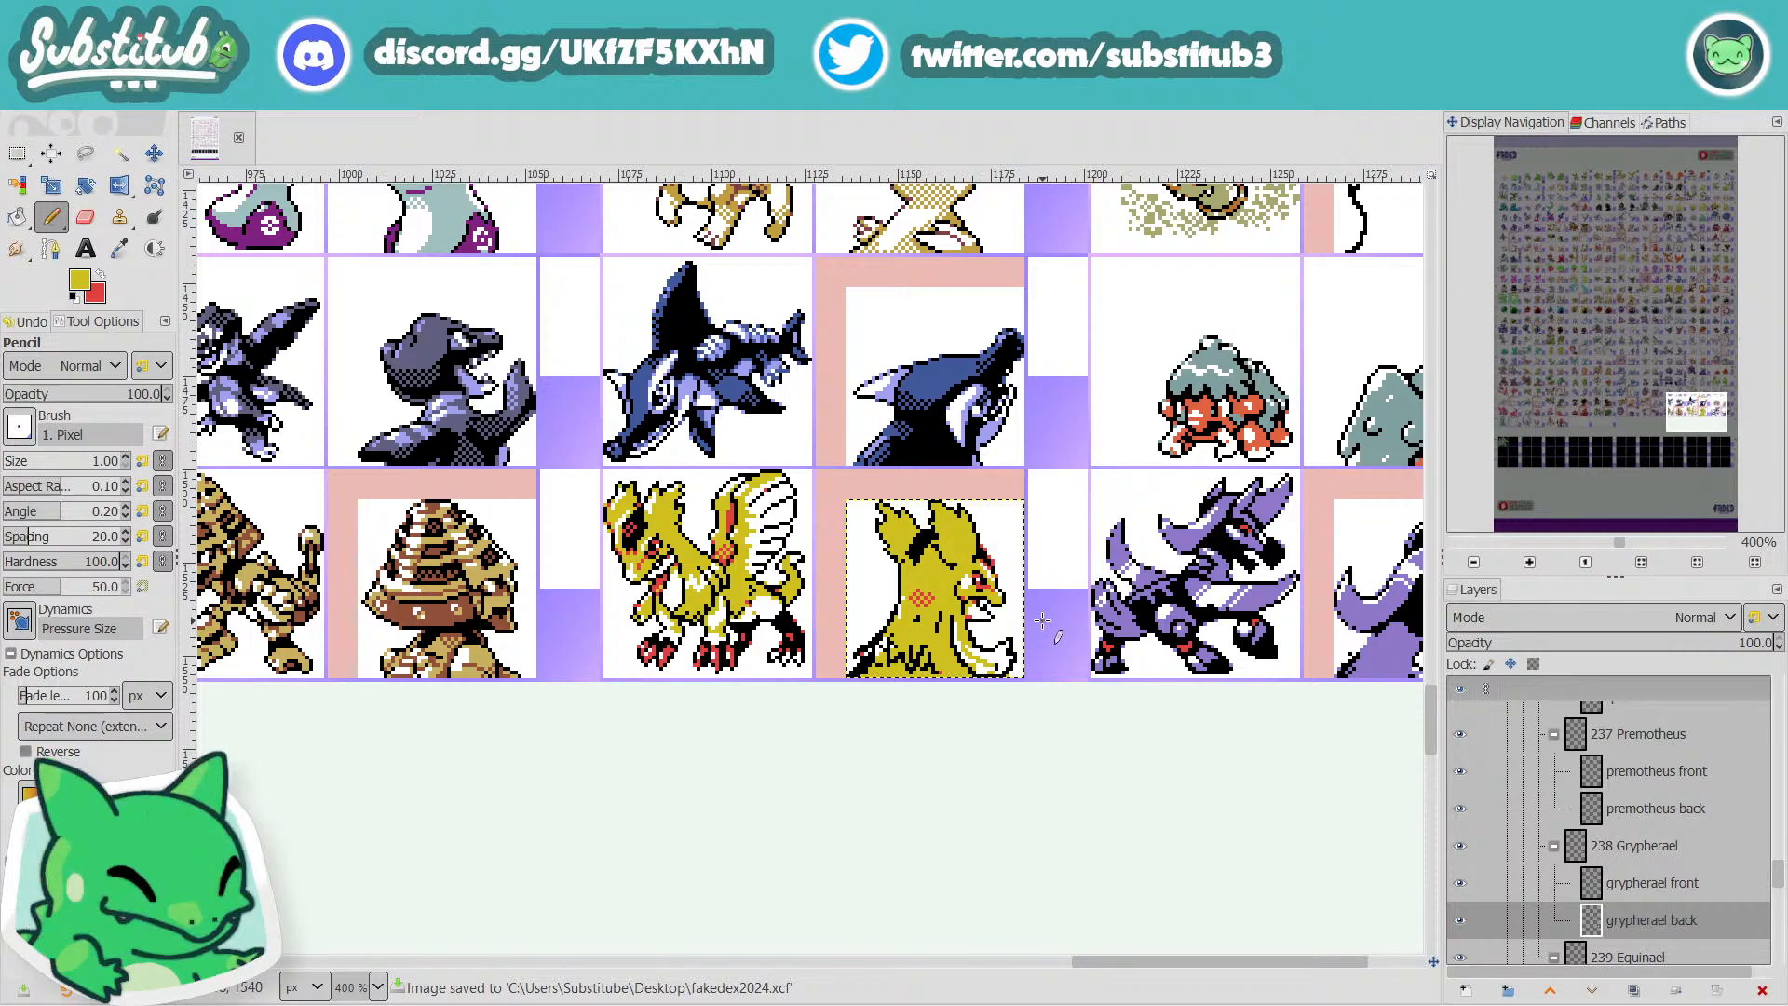
key(ctrl+s)
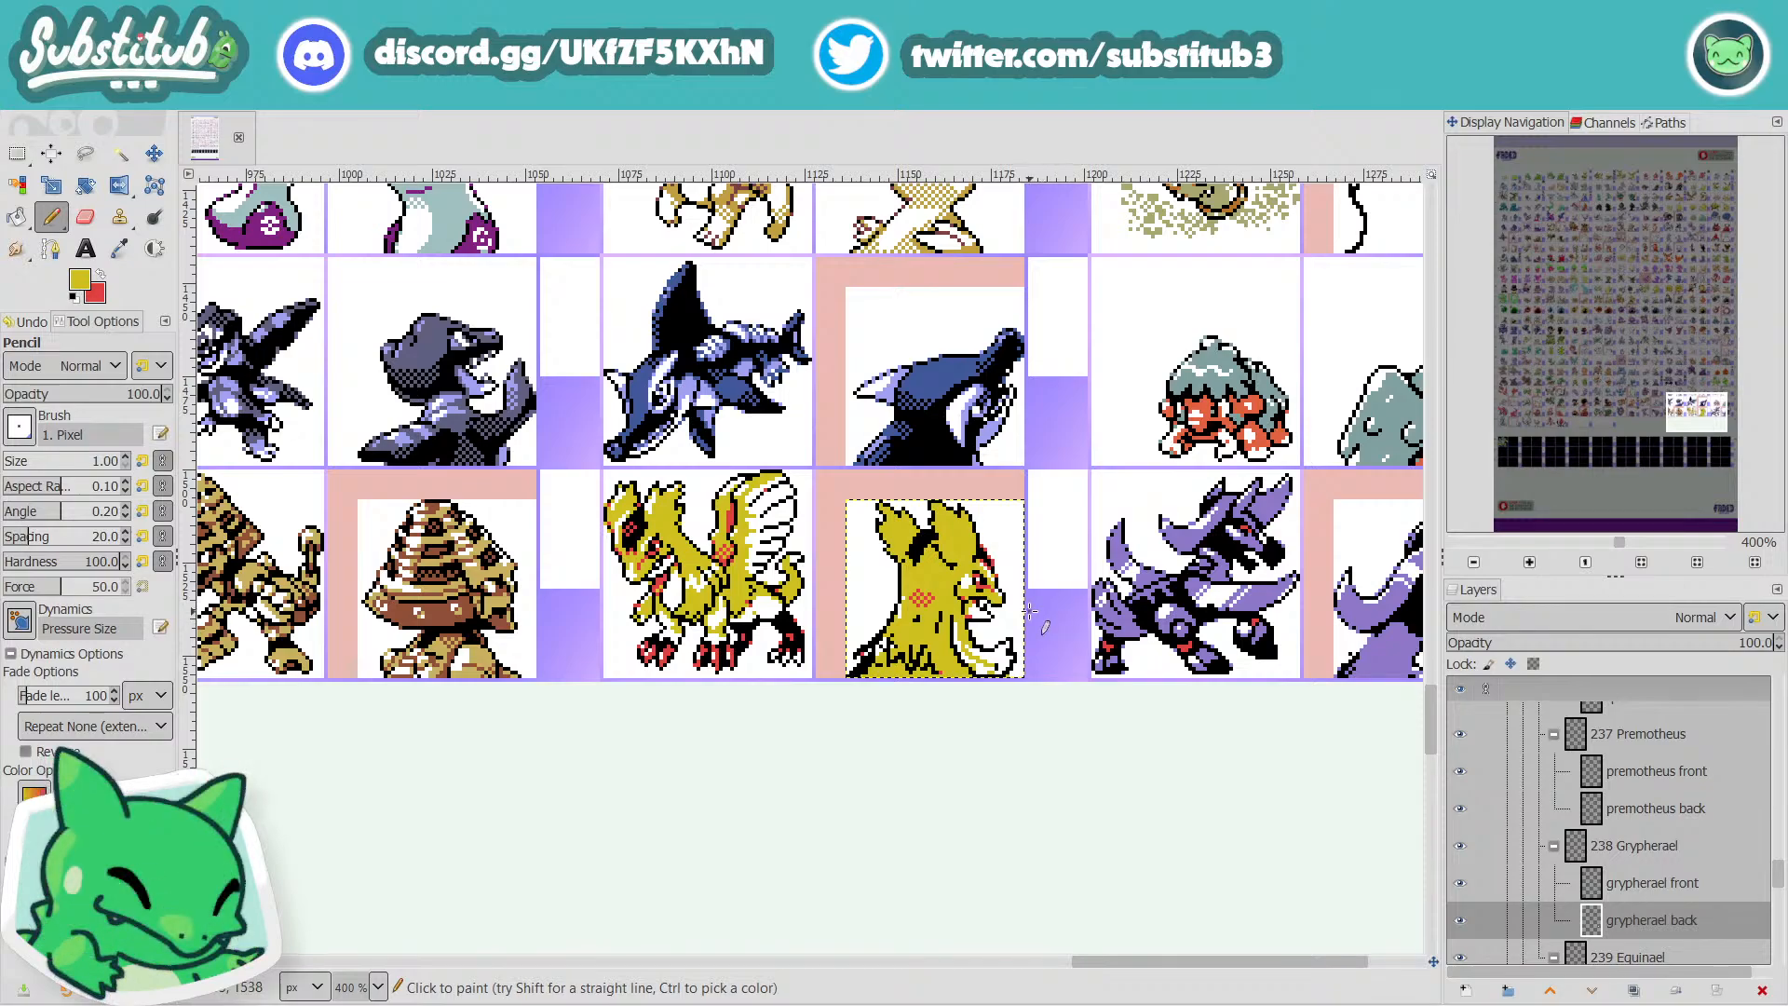
key(ctrl+s)
Reset the colours with white as foreground and pencil a hooked white highlight inside the near head's pointed tuft.
scroll(944, 550, up, 2)
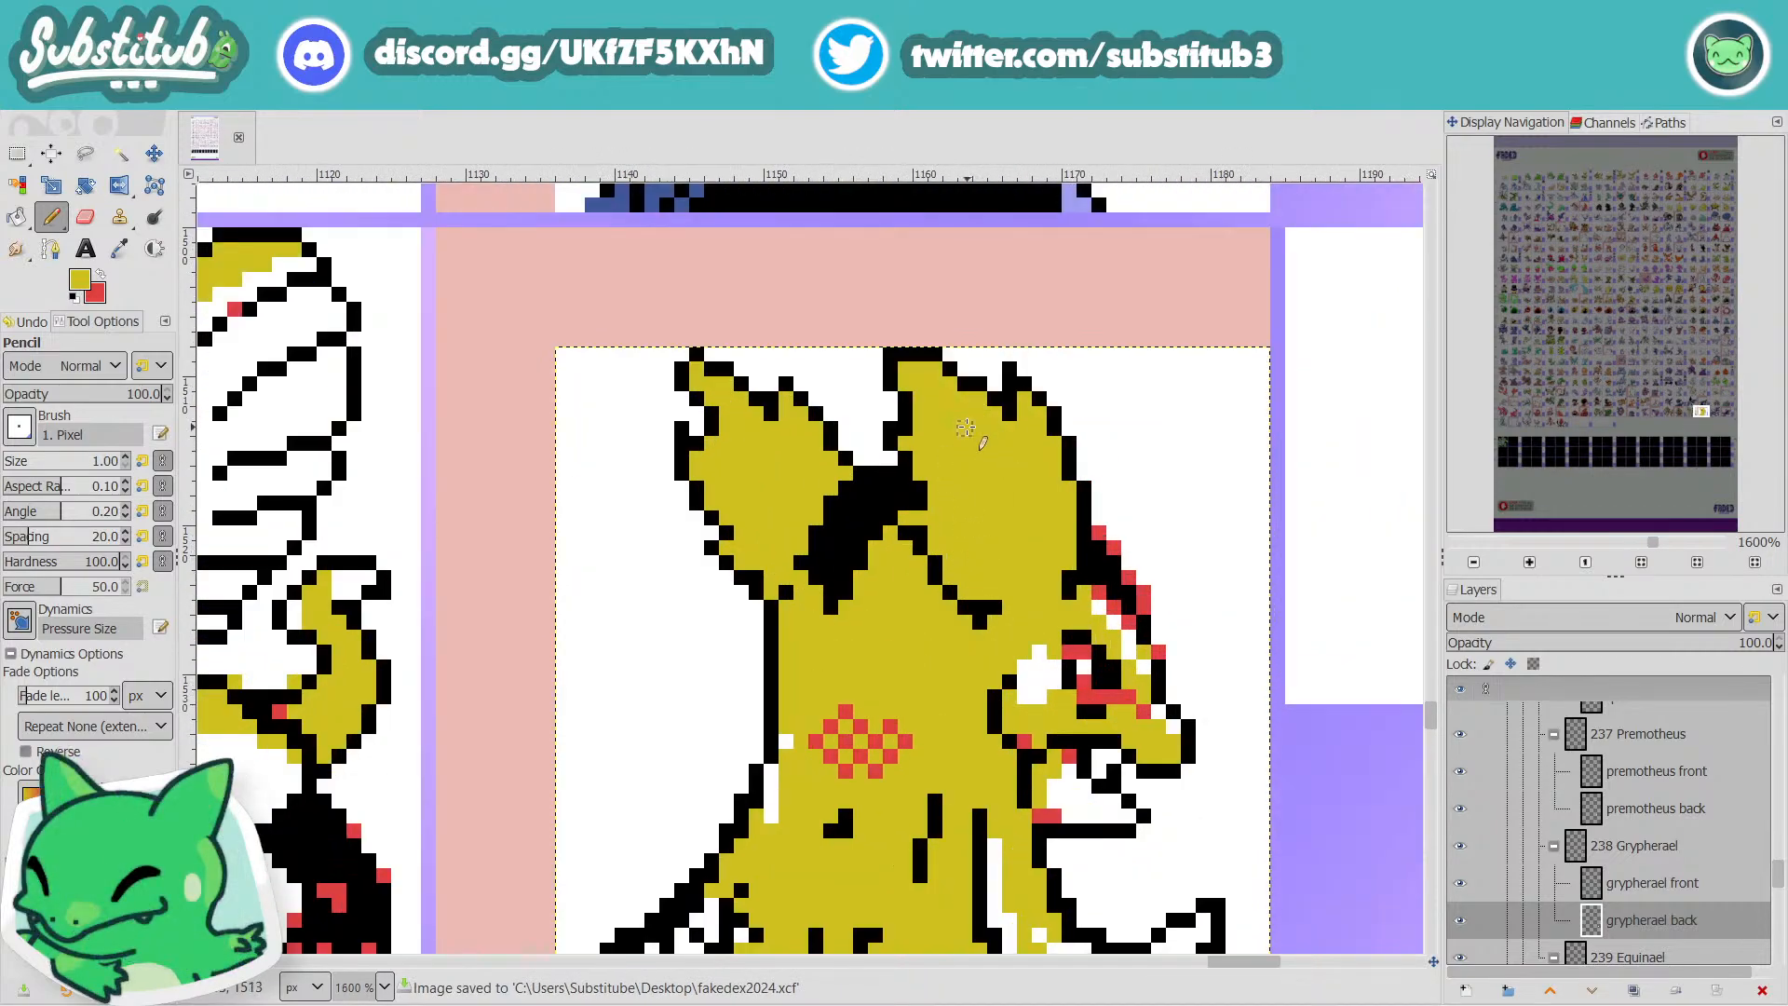
key(x)
key(d)
key(x)
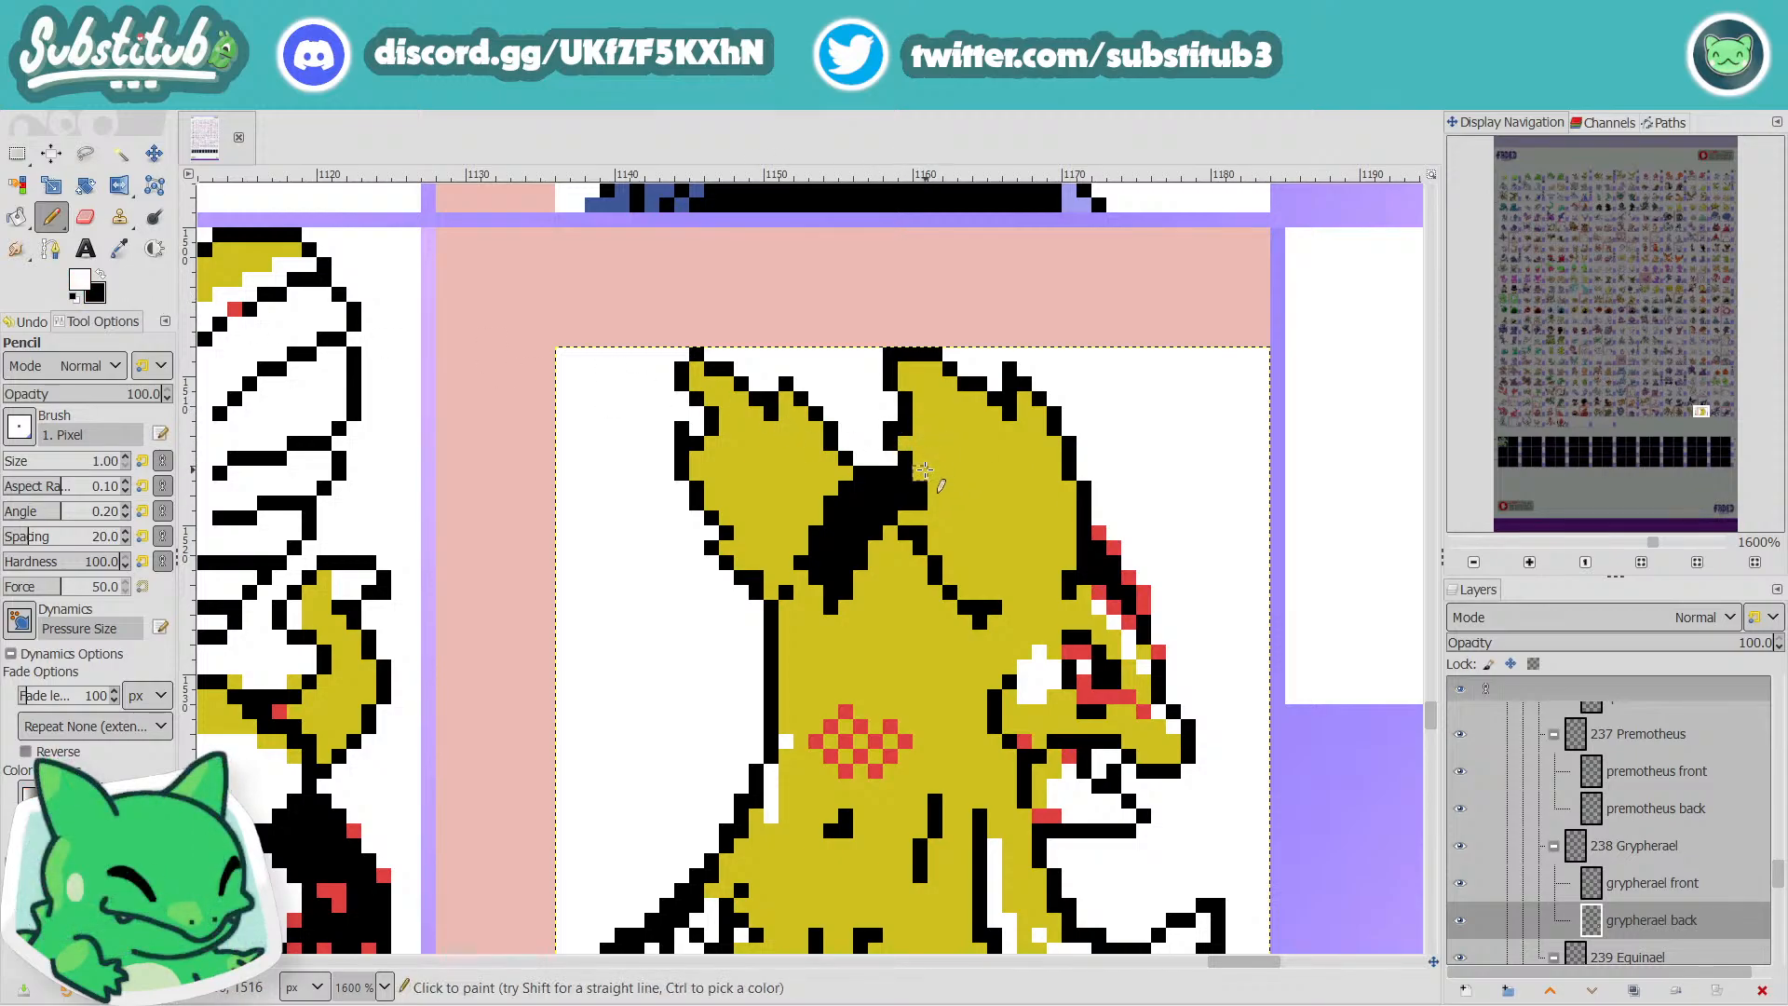
mouse_move(933, 473)
mouse_down()
mouse_move(967, 461)
mouse_move(964, 414)
mouse_move(982, 449)
mouse_up()
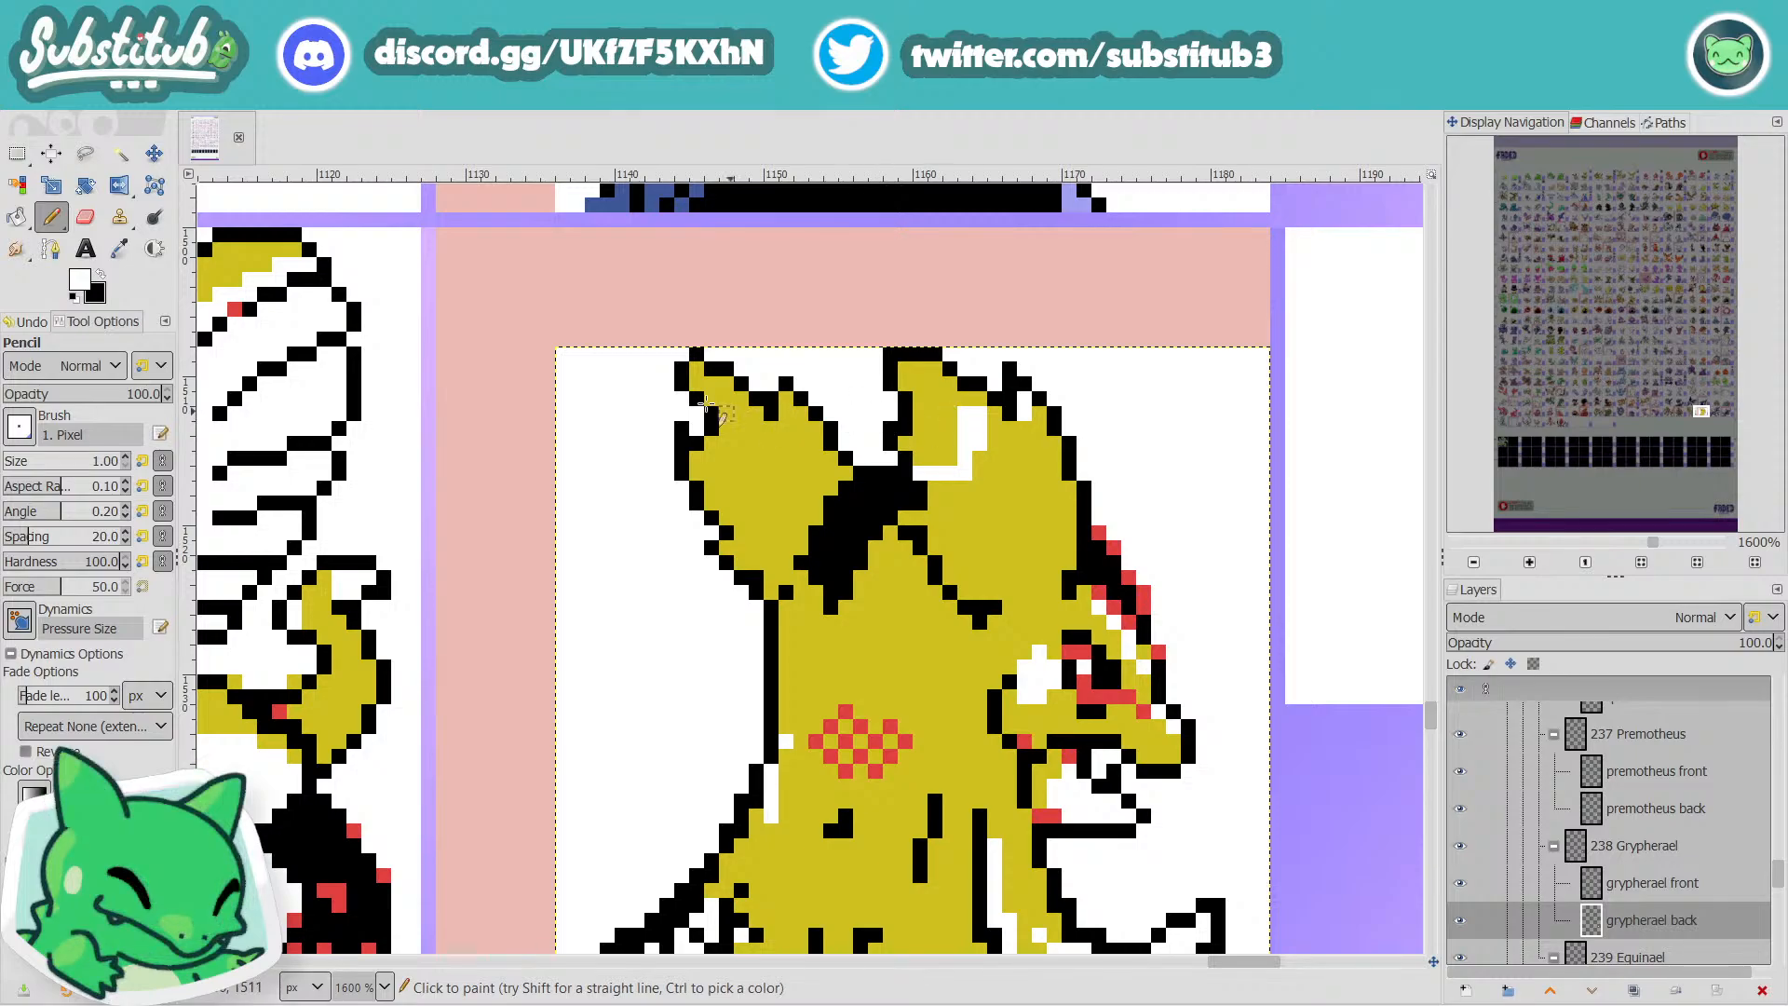
Pencil the tip of the far pointed tuft white and add a wide white highlight patch through its middle.
mouse_move(745, 476)
mouse_down()
mouse_move(749, 522)
mouse_move(738, 433)
mouse_move(754, 428)
mouse_move(698, 372)
mouse_up()
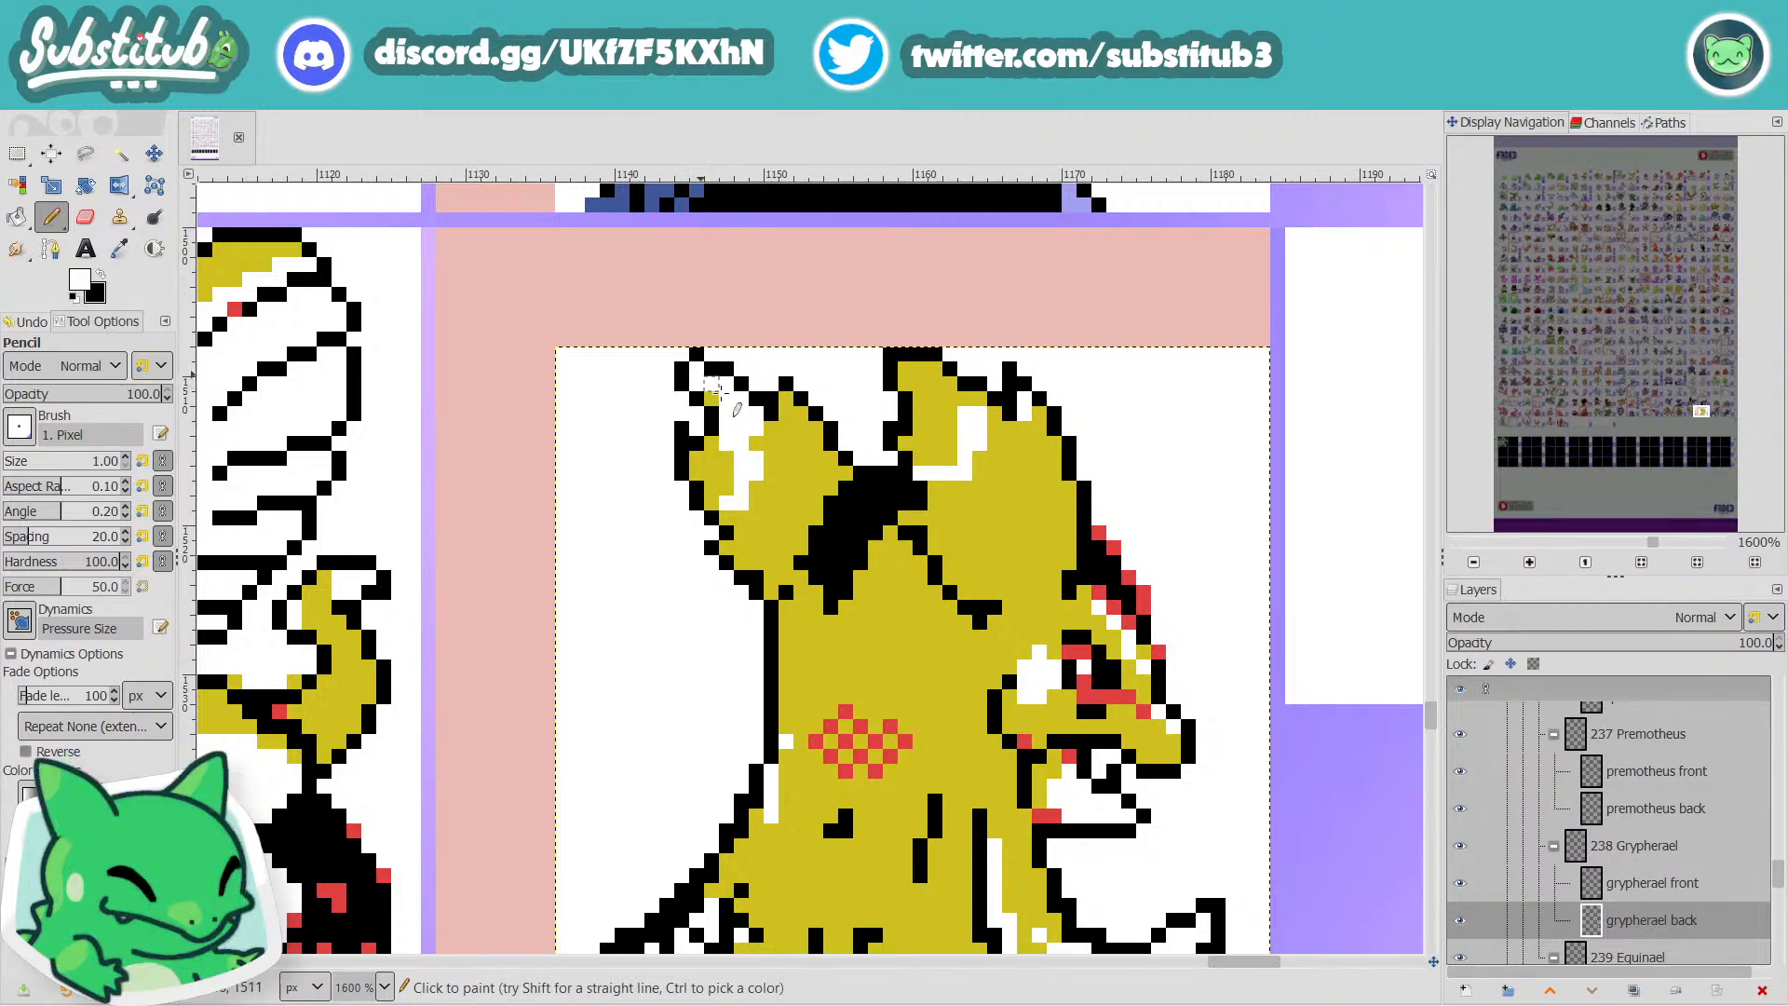
mouse_move(732, 458)
mouse_down()
mouse_move(702, 457)
mouse_move(743, 501)
mouse_up()
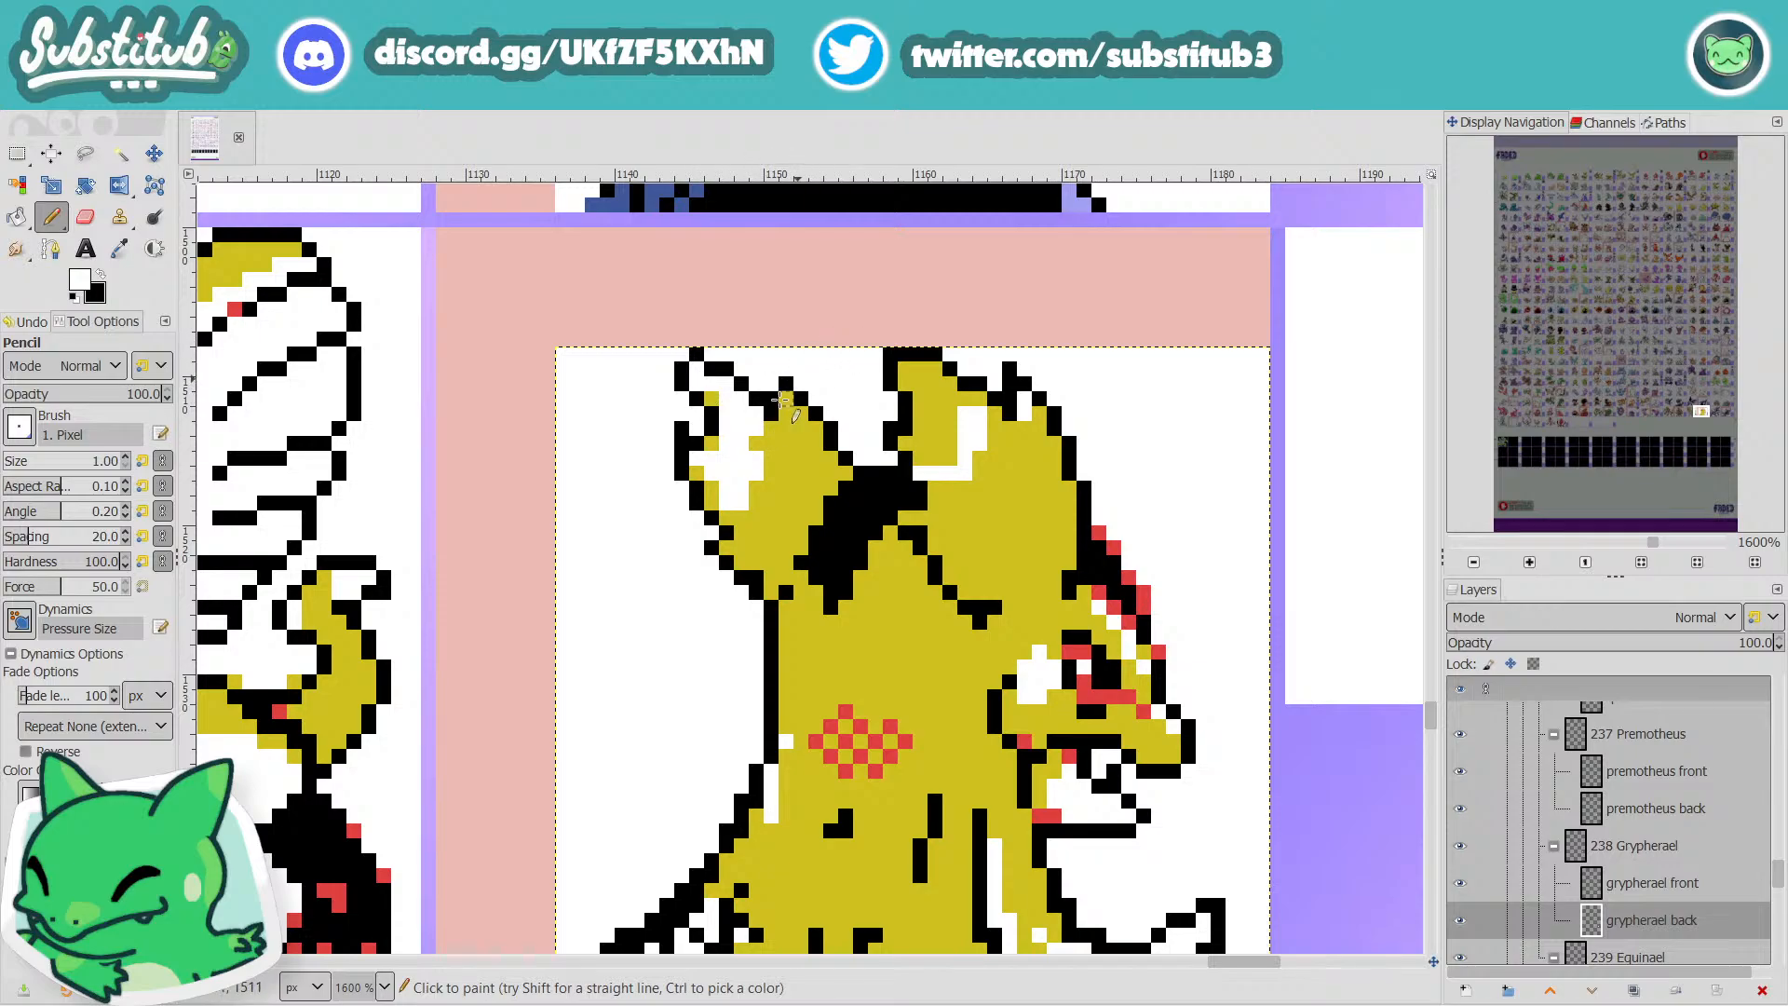
drag(757, 472, 771, 445)
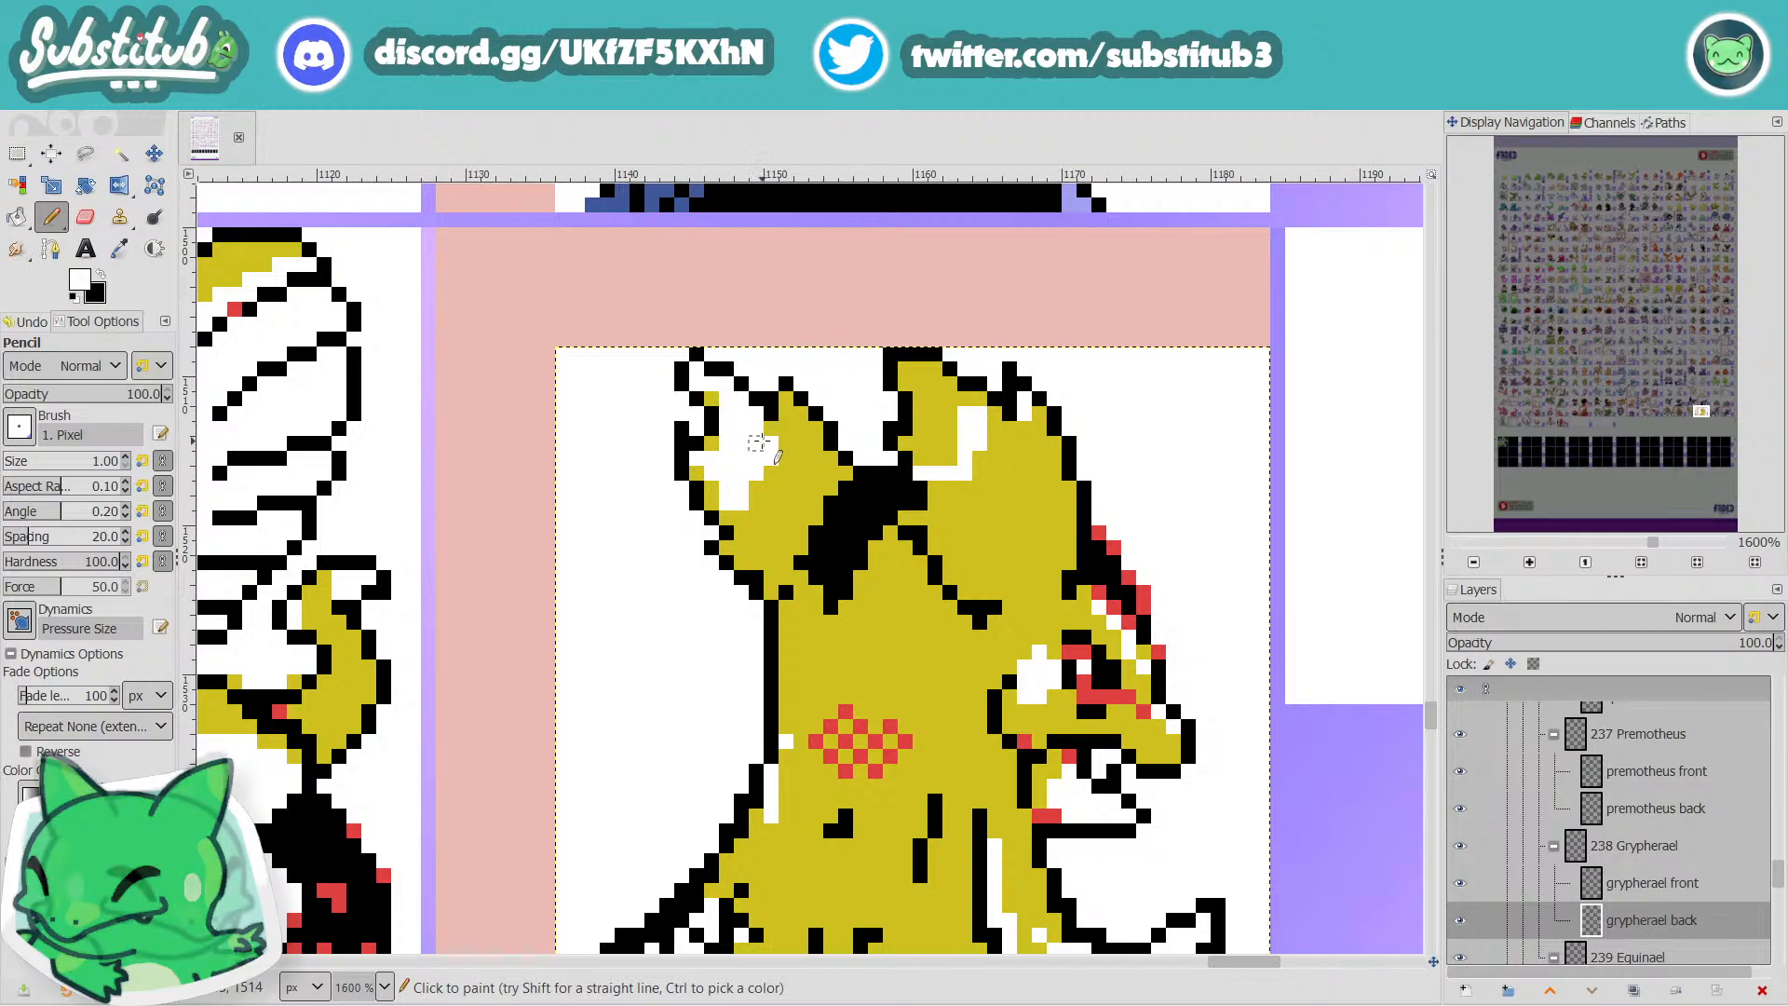
scroll(787, 500, down, 3)
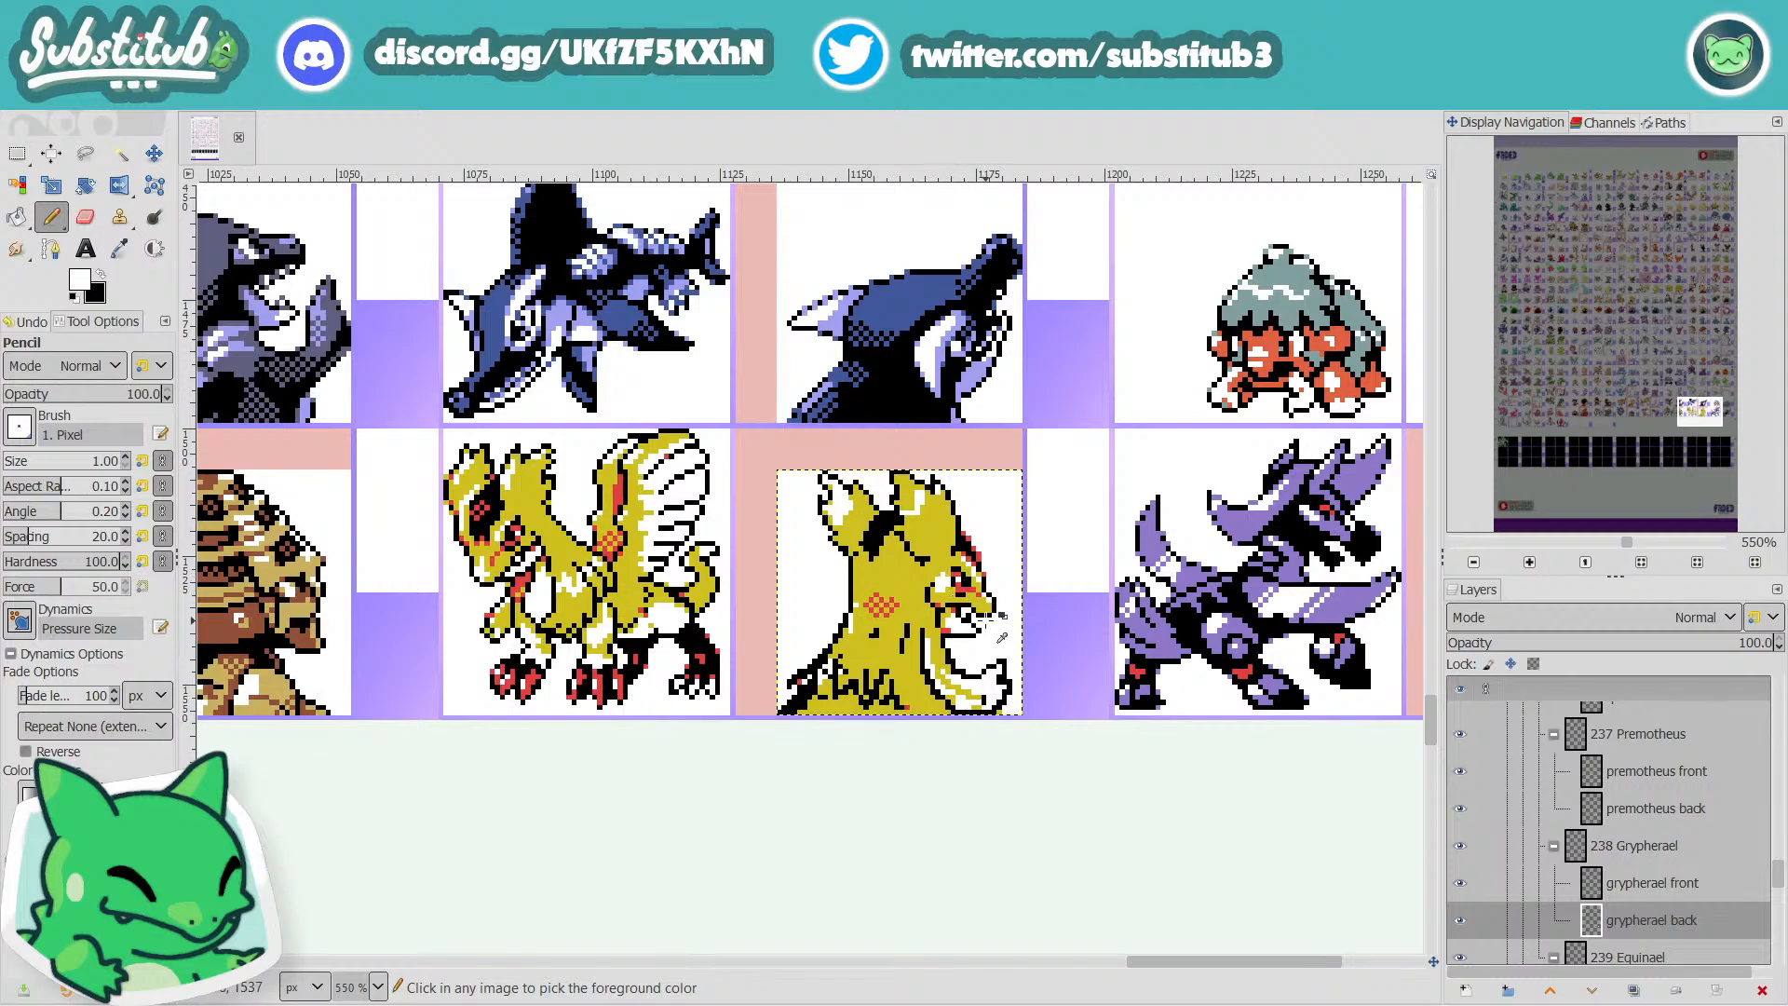
key(o)
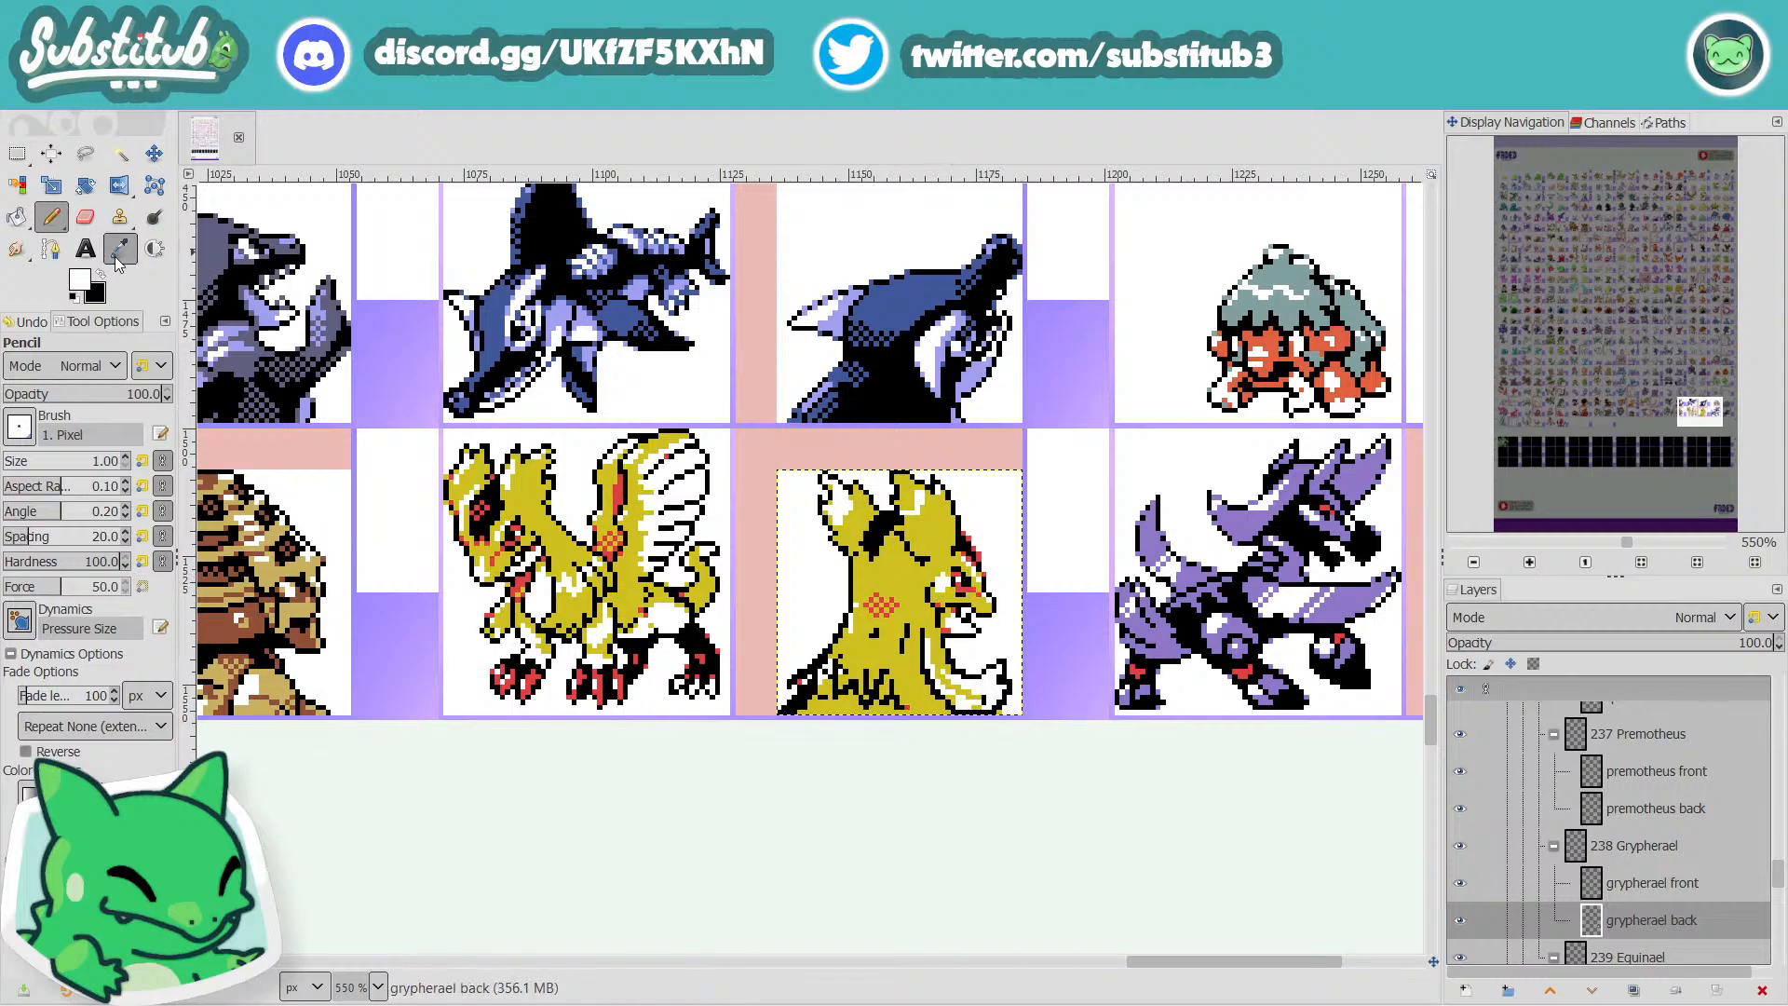
click(954, 589)
scroll(954, 588, up, 3)
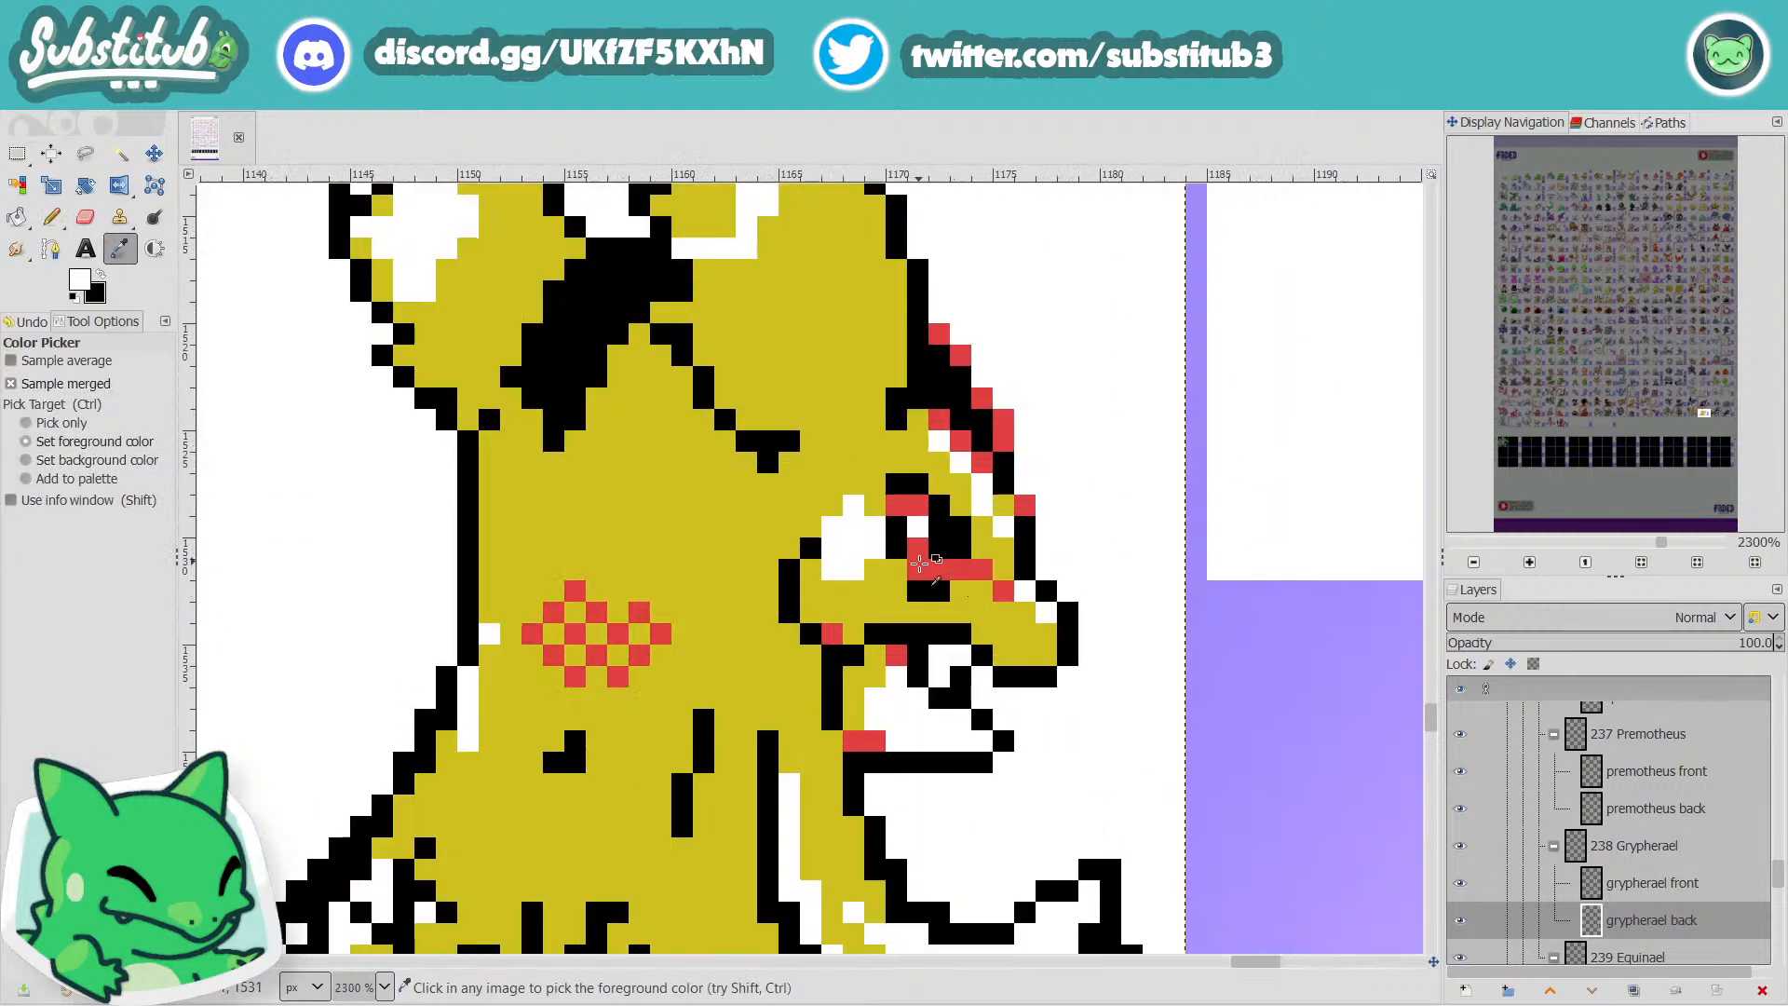
scroll(672, 458, down, 2)
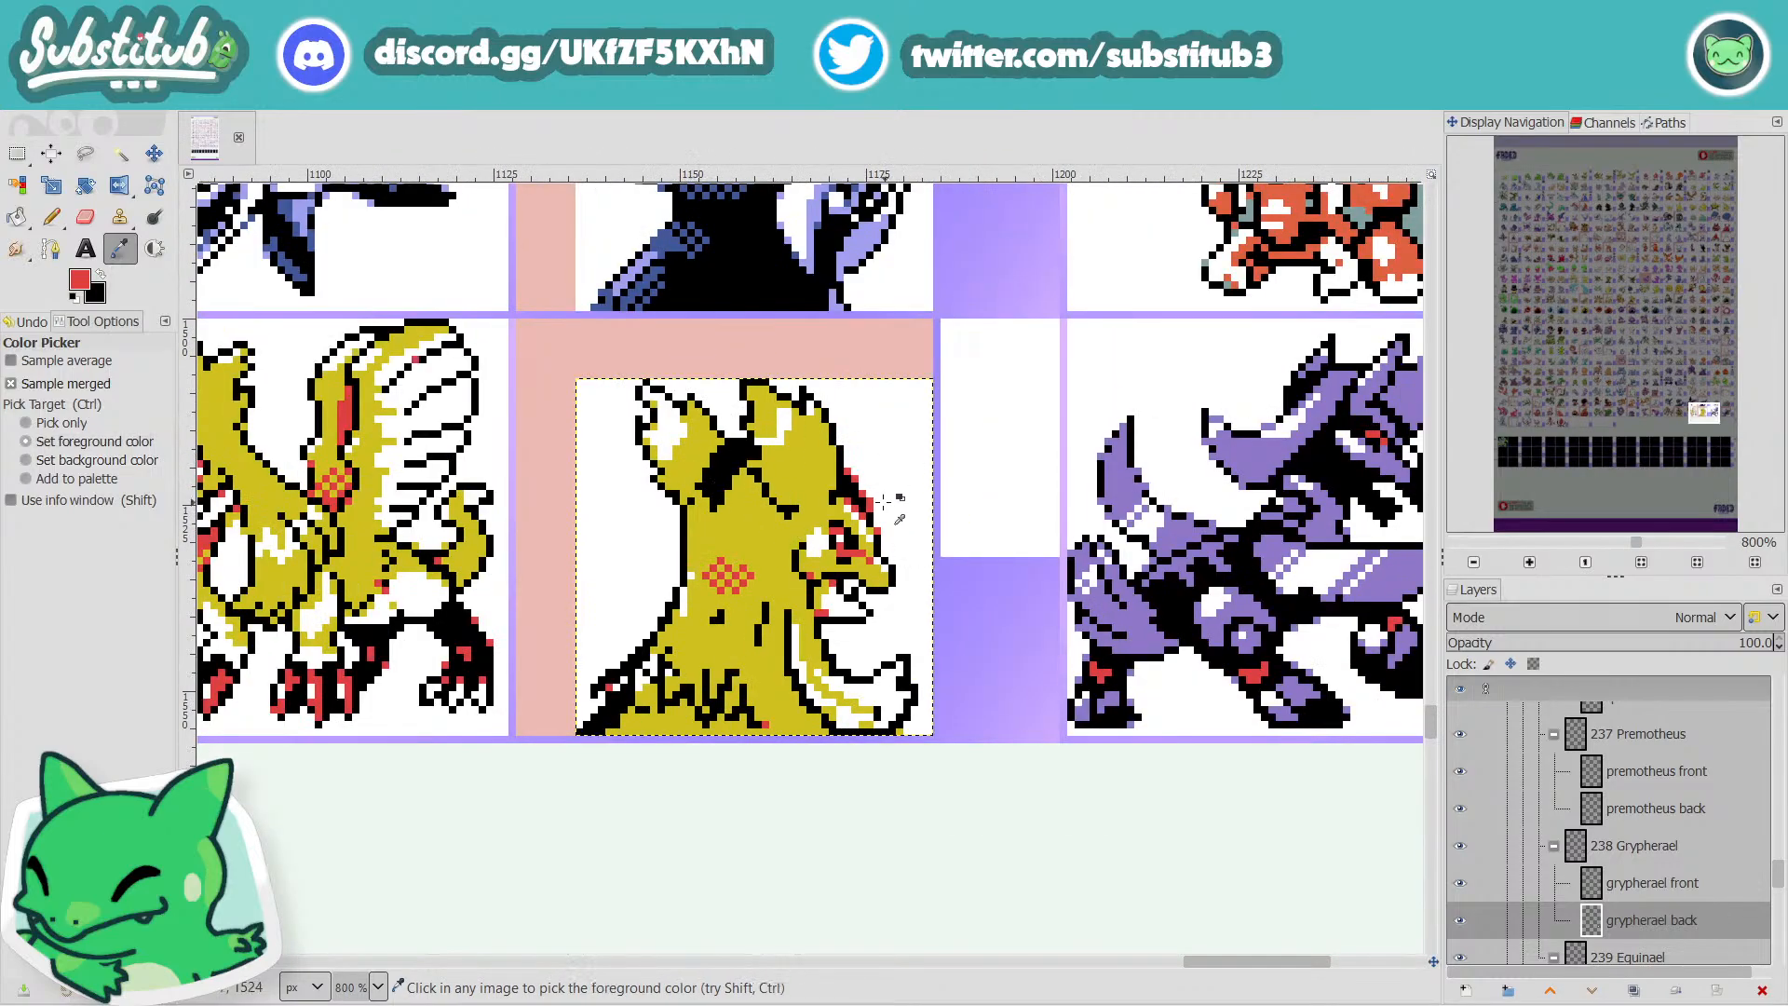
scroll(745, 512, down, 3)
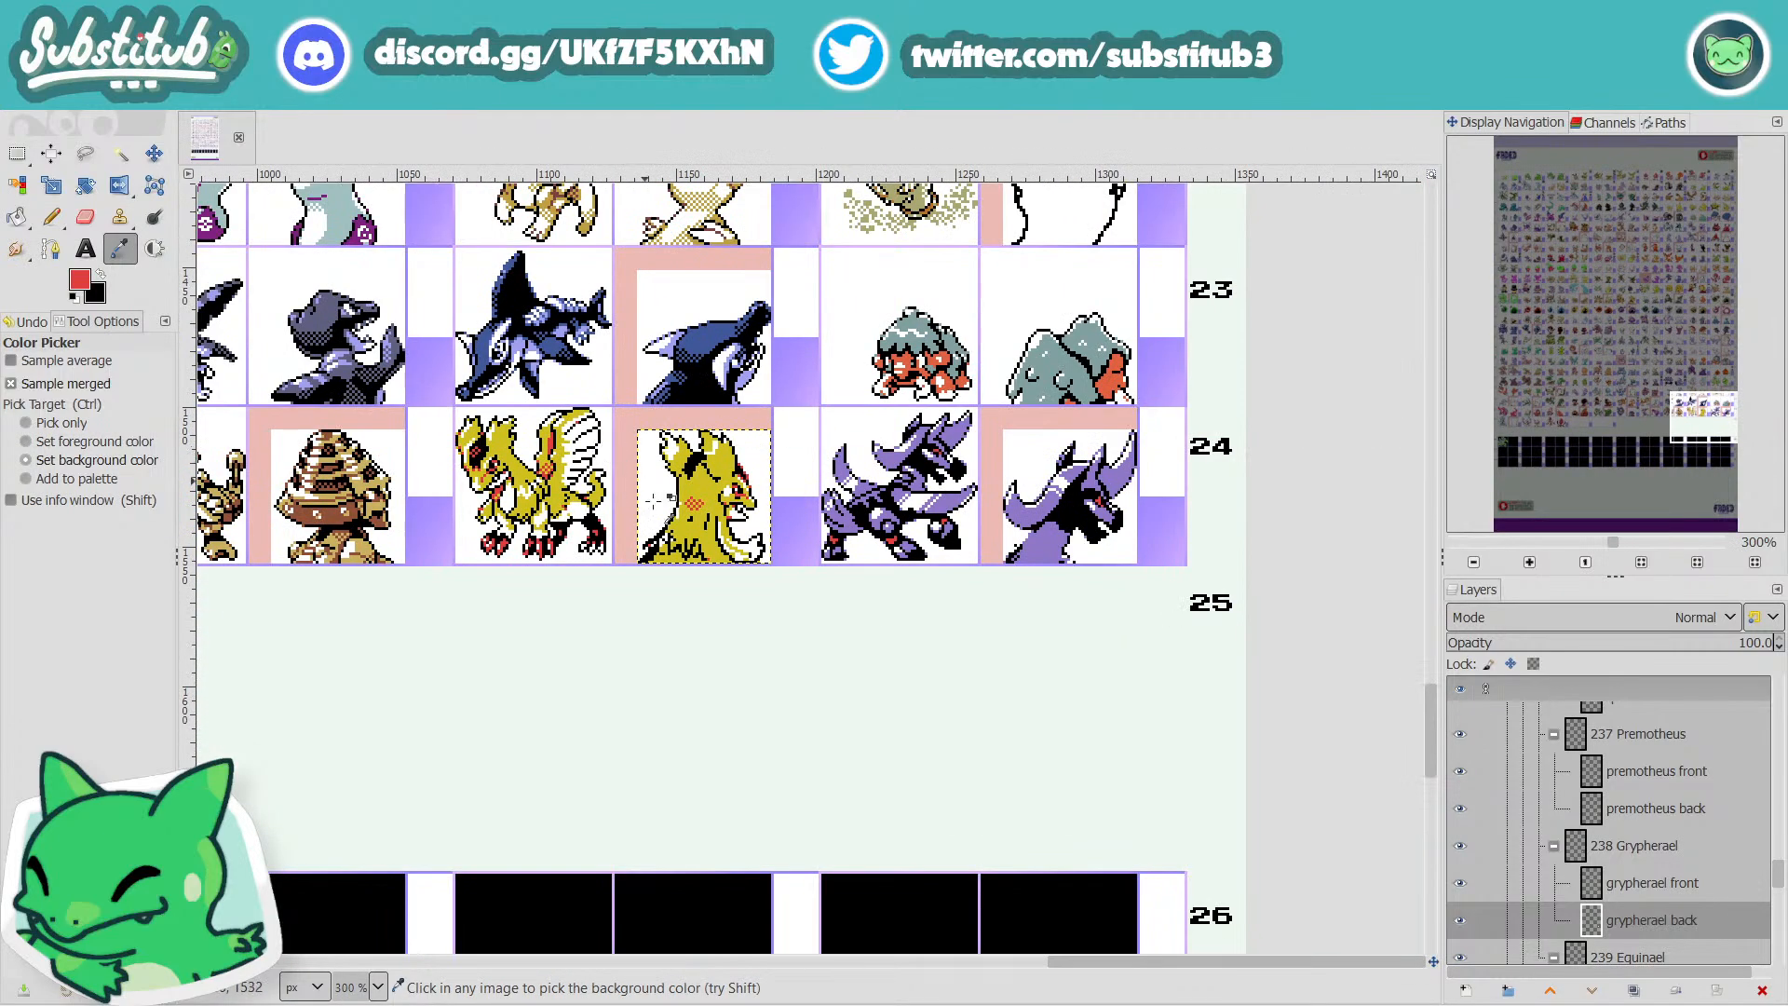
scroll(722, 500, up, 3)
scroll(724, 500, up, 2)
scroll(617, 477, down, 5)
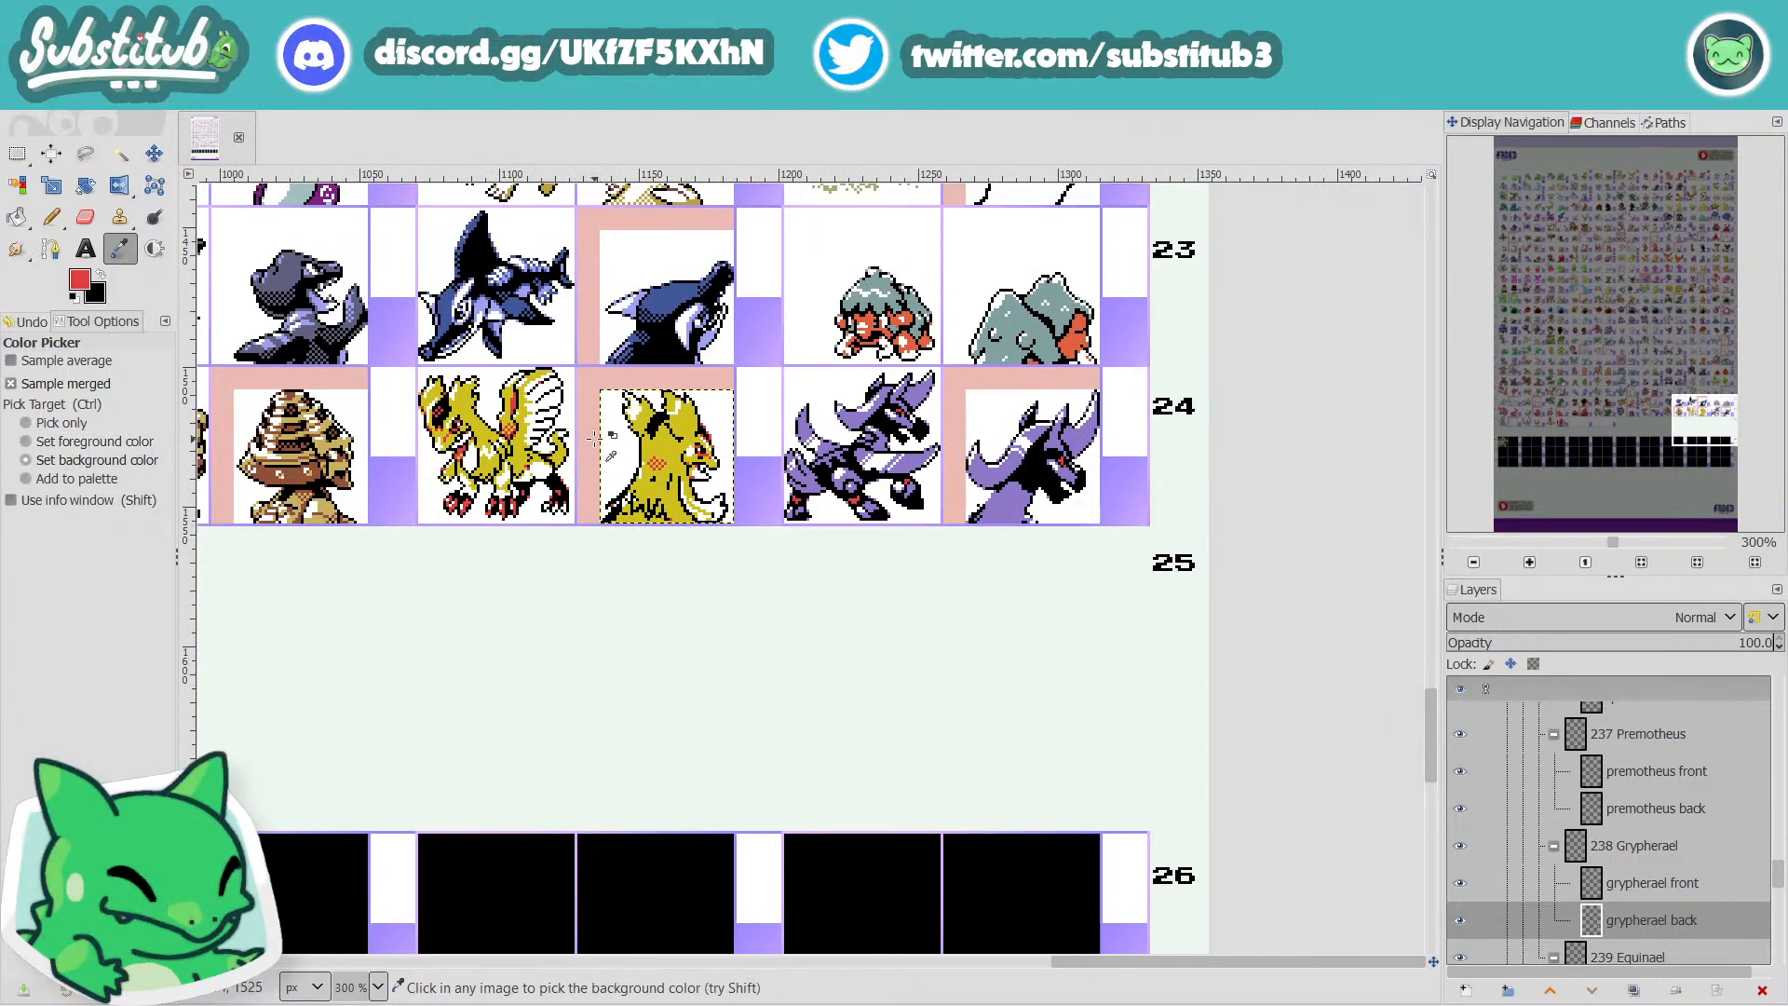
scroll(626, 433, up, 5)
key(x)
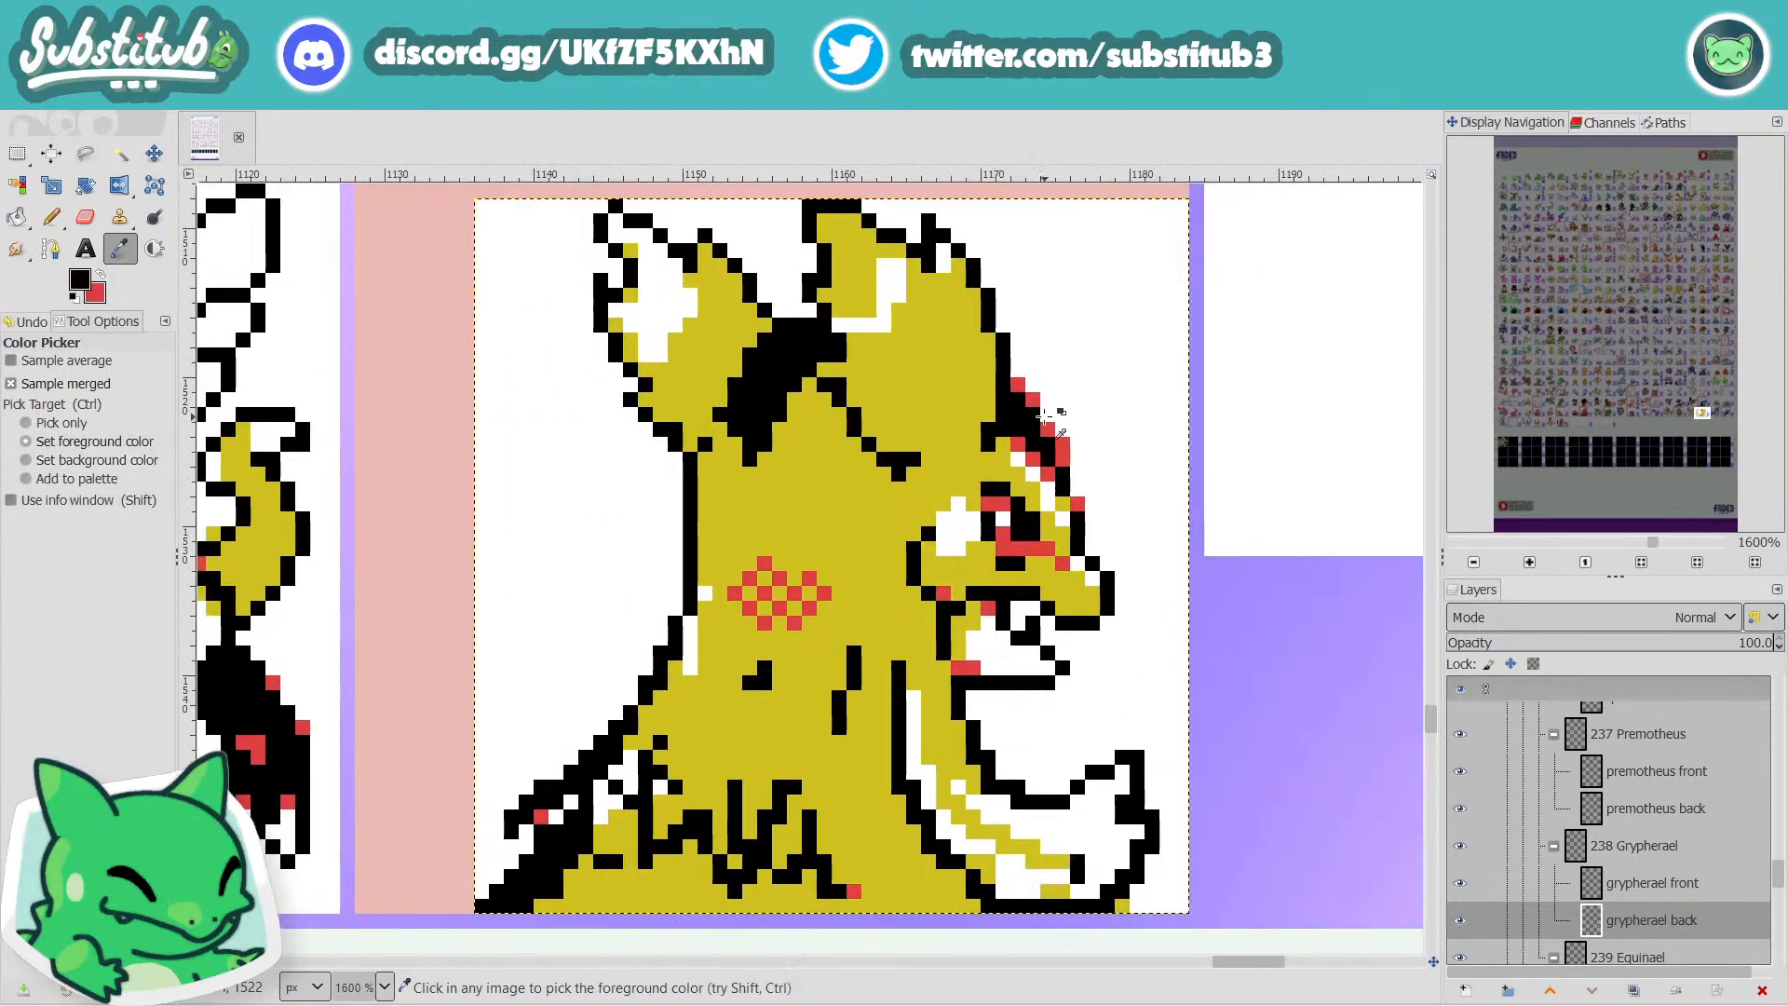
key(d)
key(x)
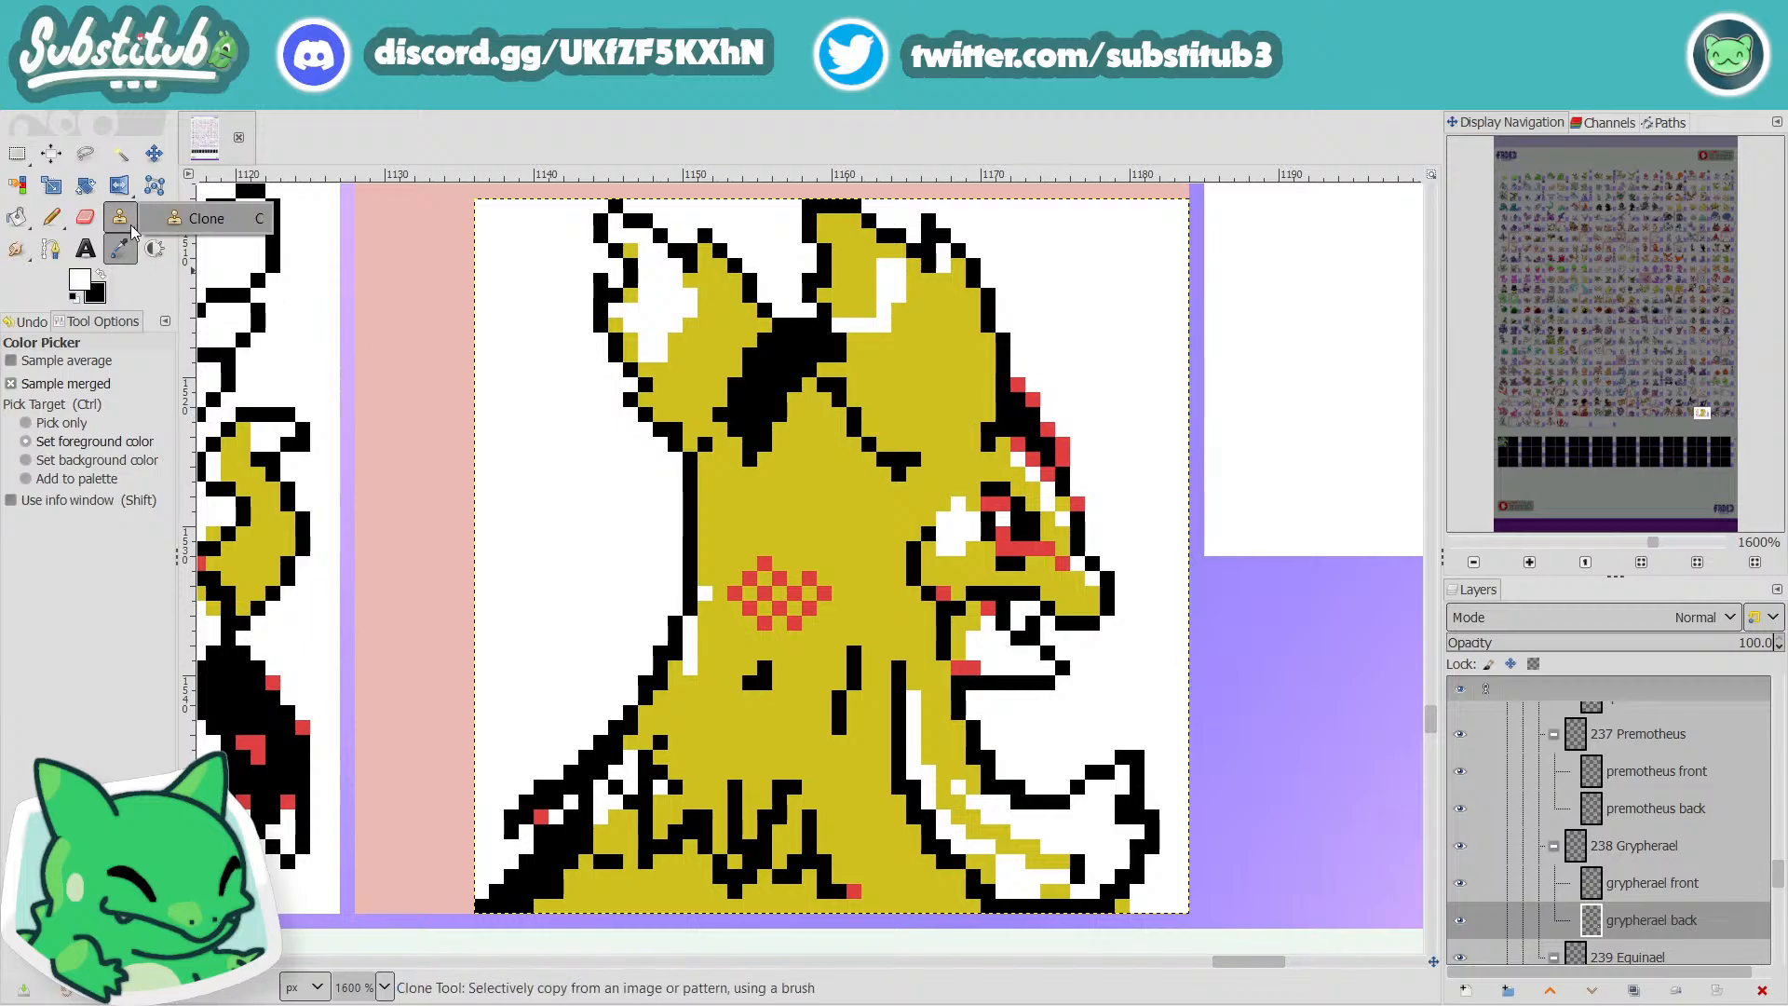
Sample red from the near head's brow and pencil the first red accent pixels into the black band between the tufts.
click(1063, 452)
key(n)
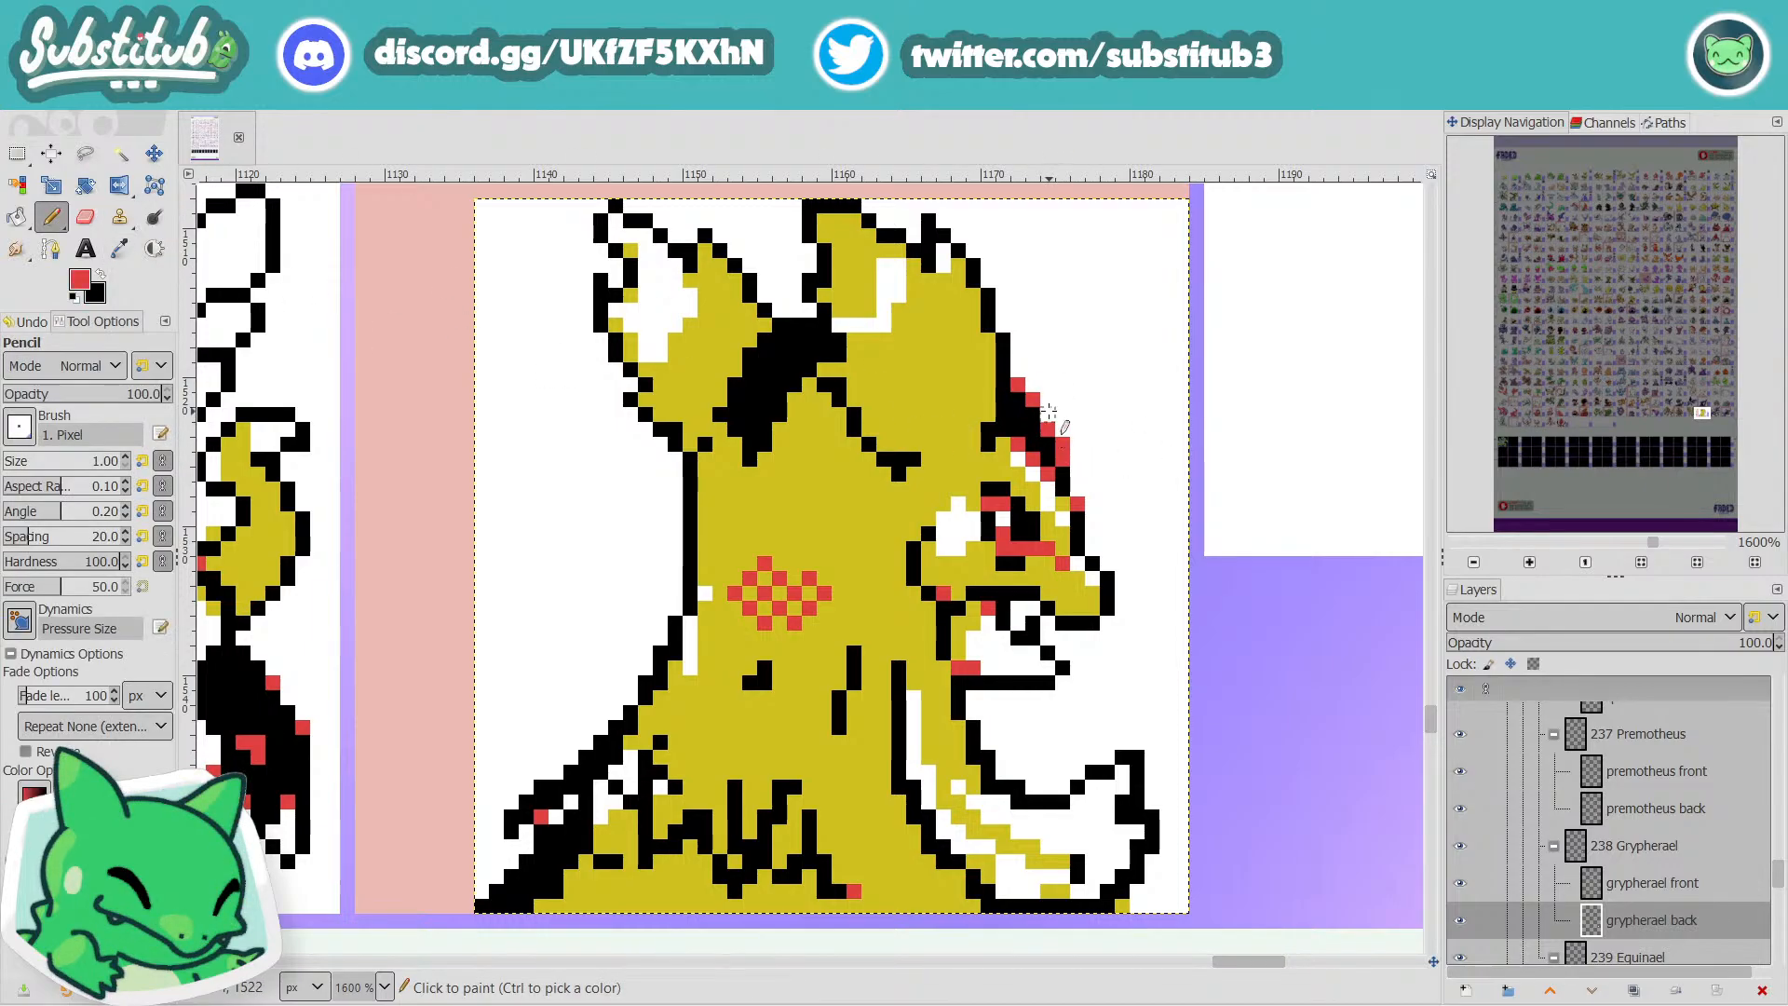
scroll(1063, 451, down, 4)
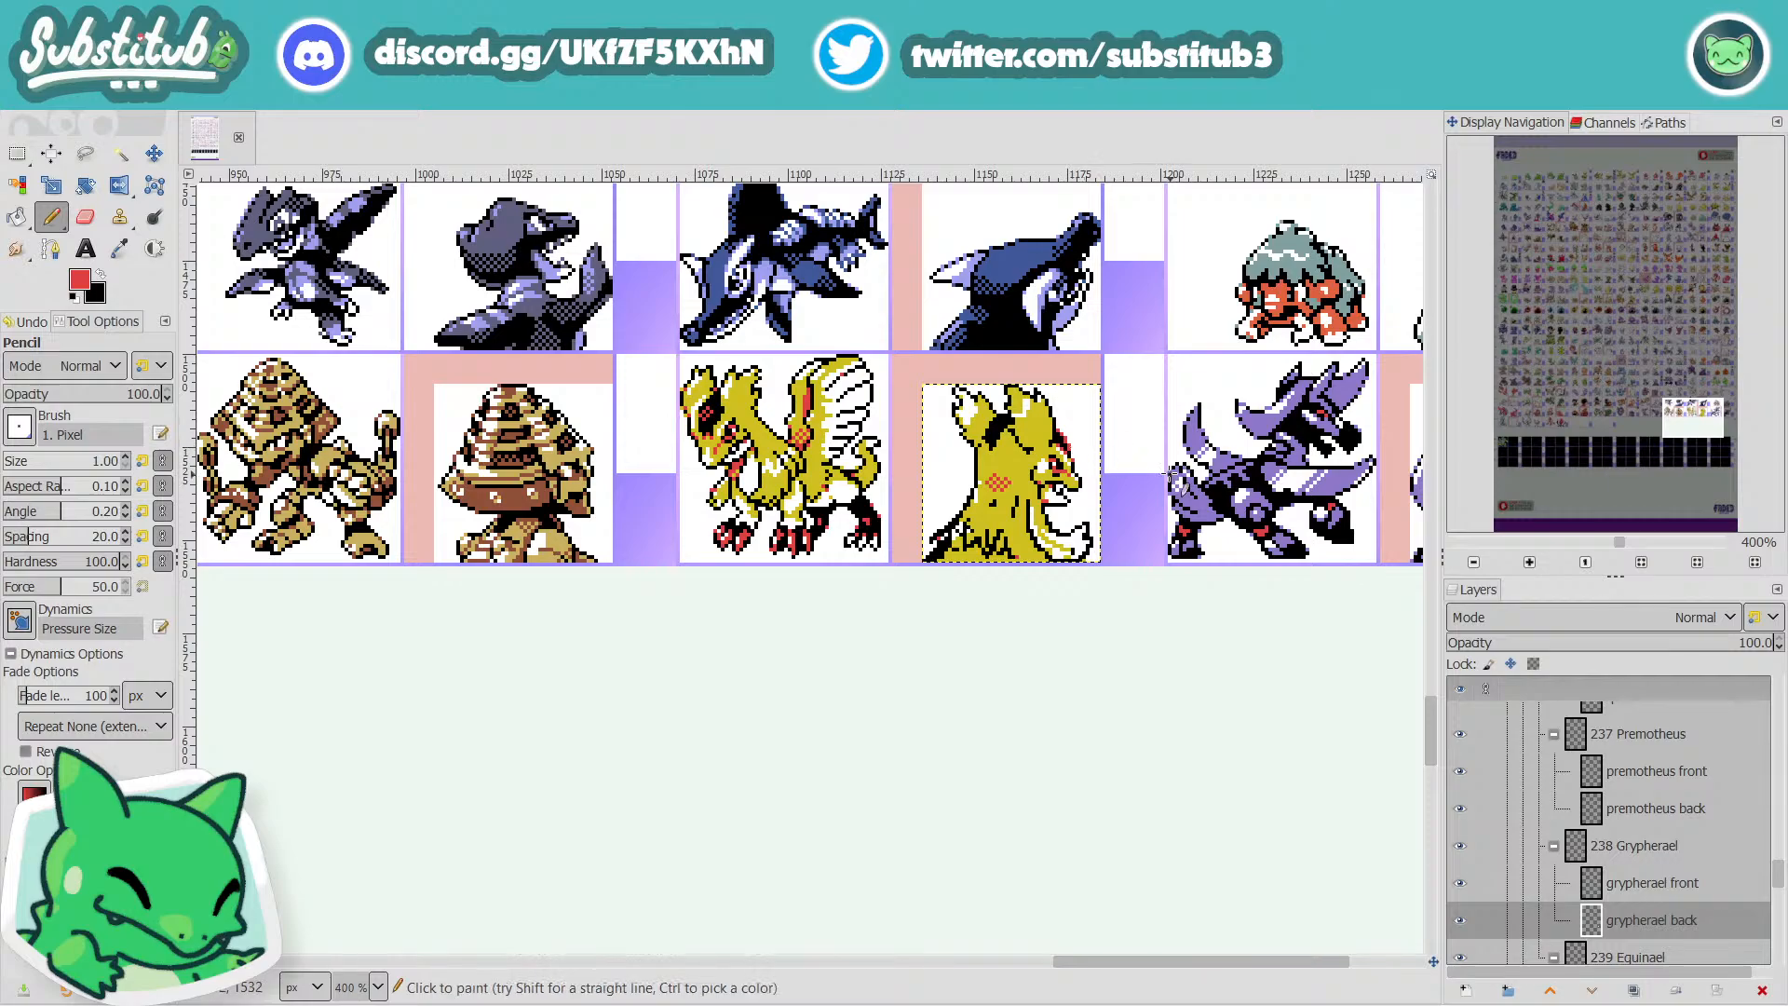
scroll(1081, 450, up, 4)
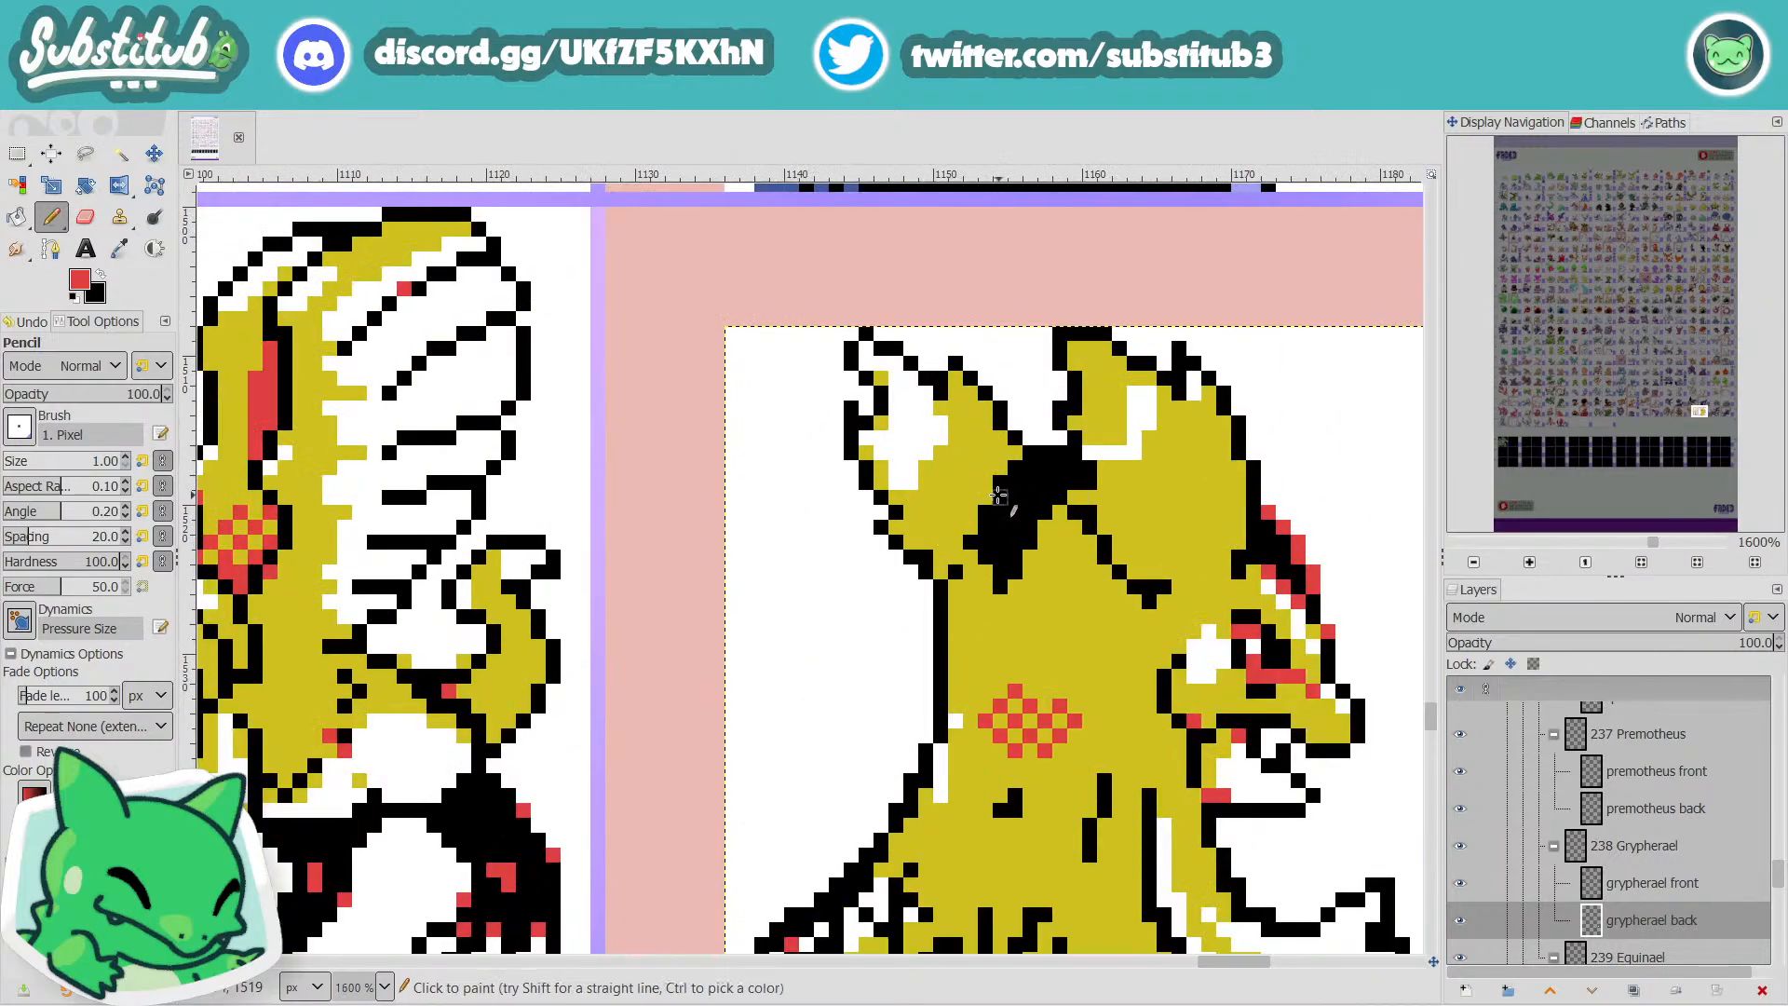
click(1016, 495)
click(1030, 482)
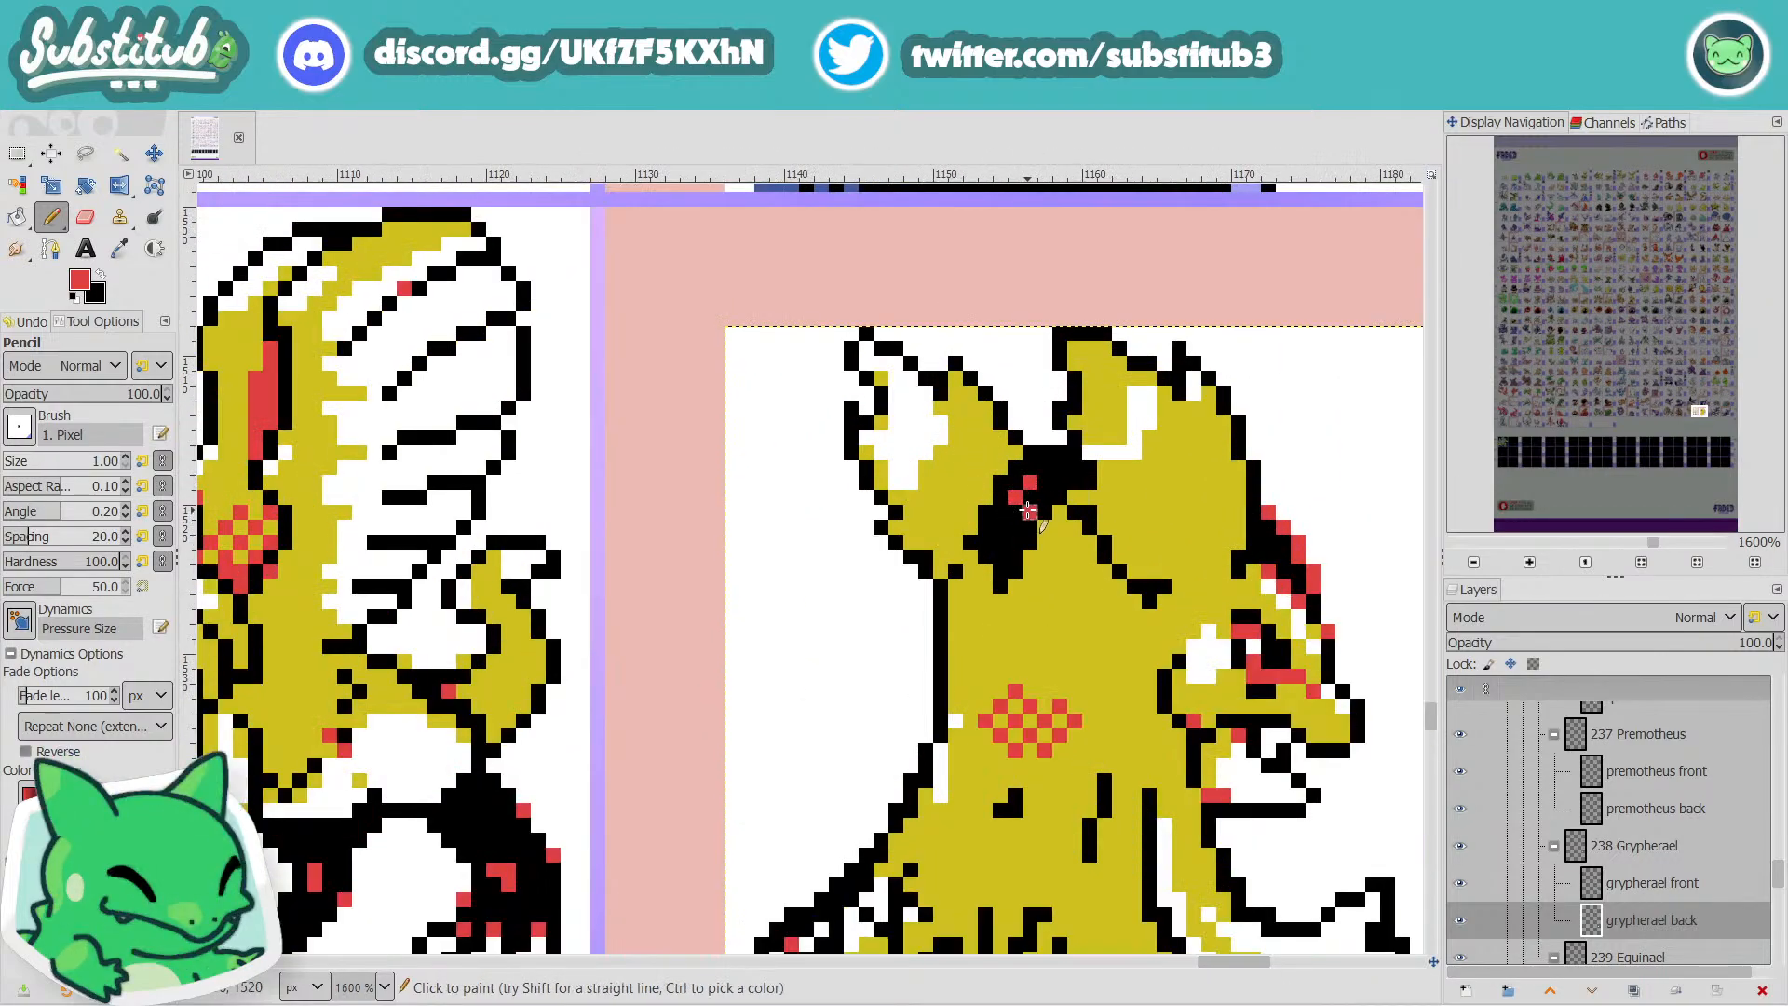
scroll(1155, 484, down, 4)
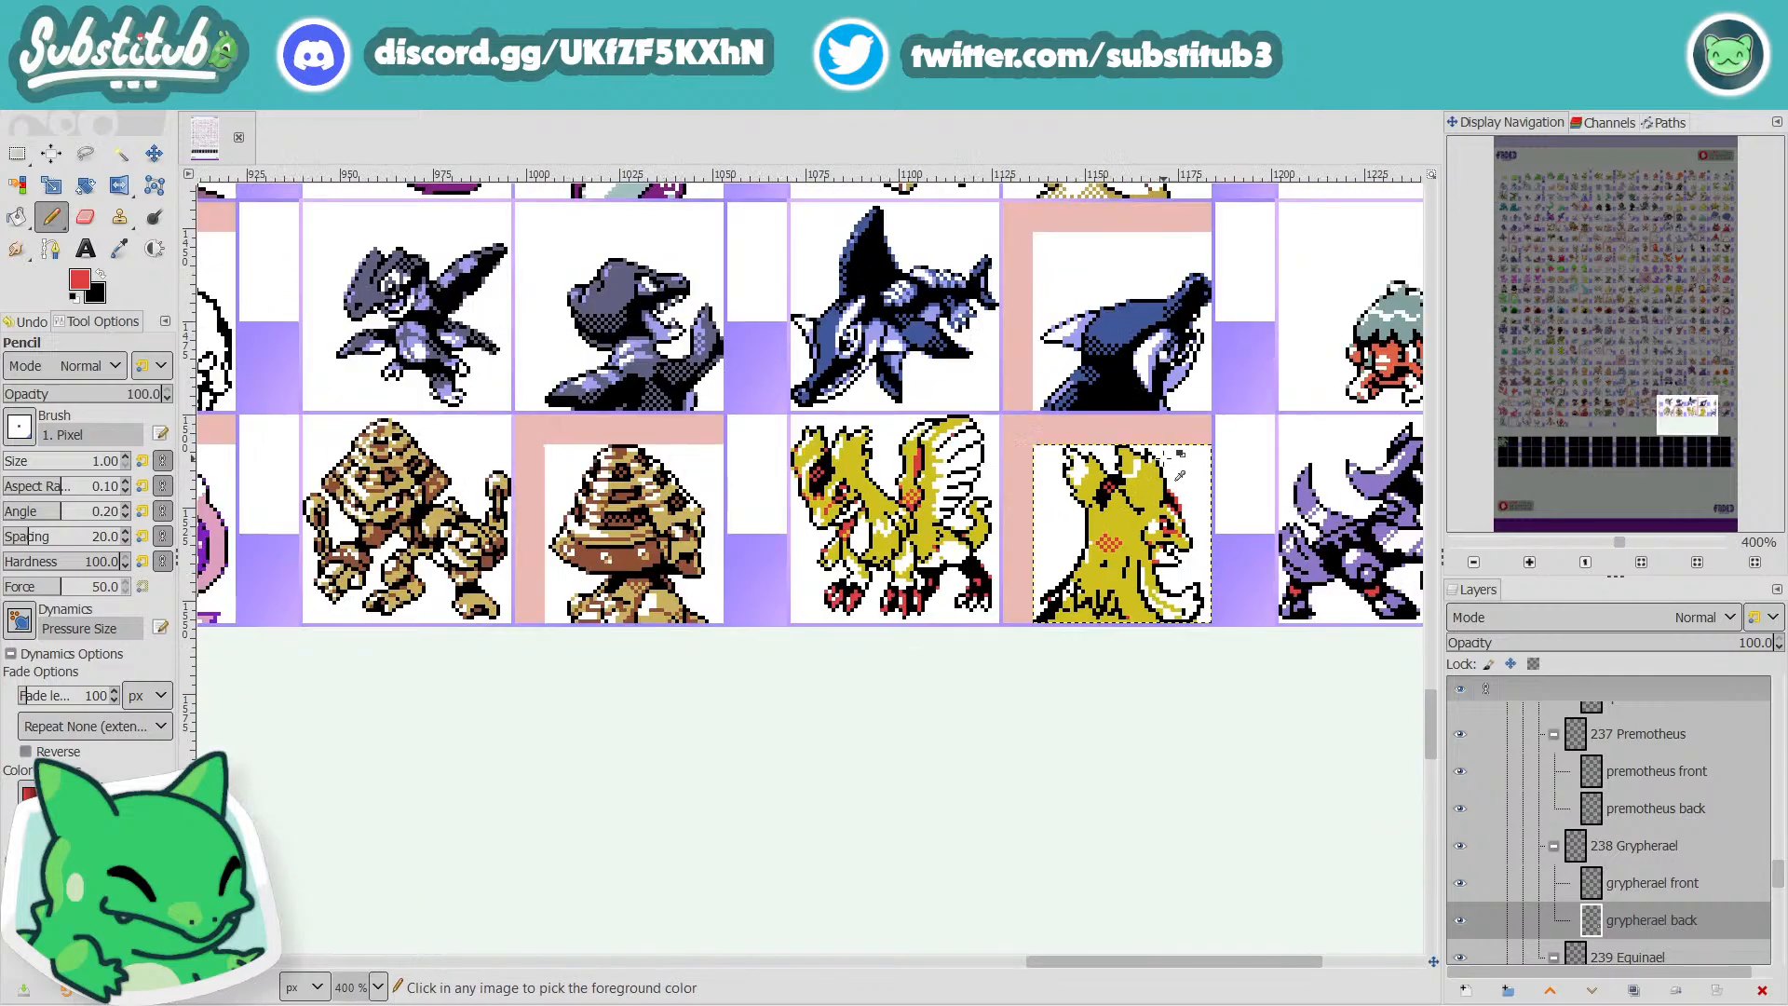
Extend the red accent as a dithered patch up to the upper outline of the black band between the tufts.
scroll(1179, 453, up, 4)
click(1108, 468)
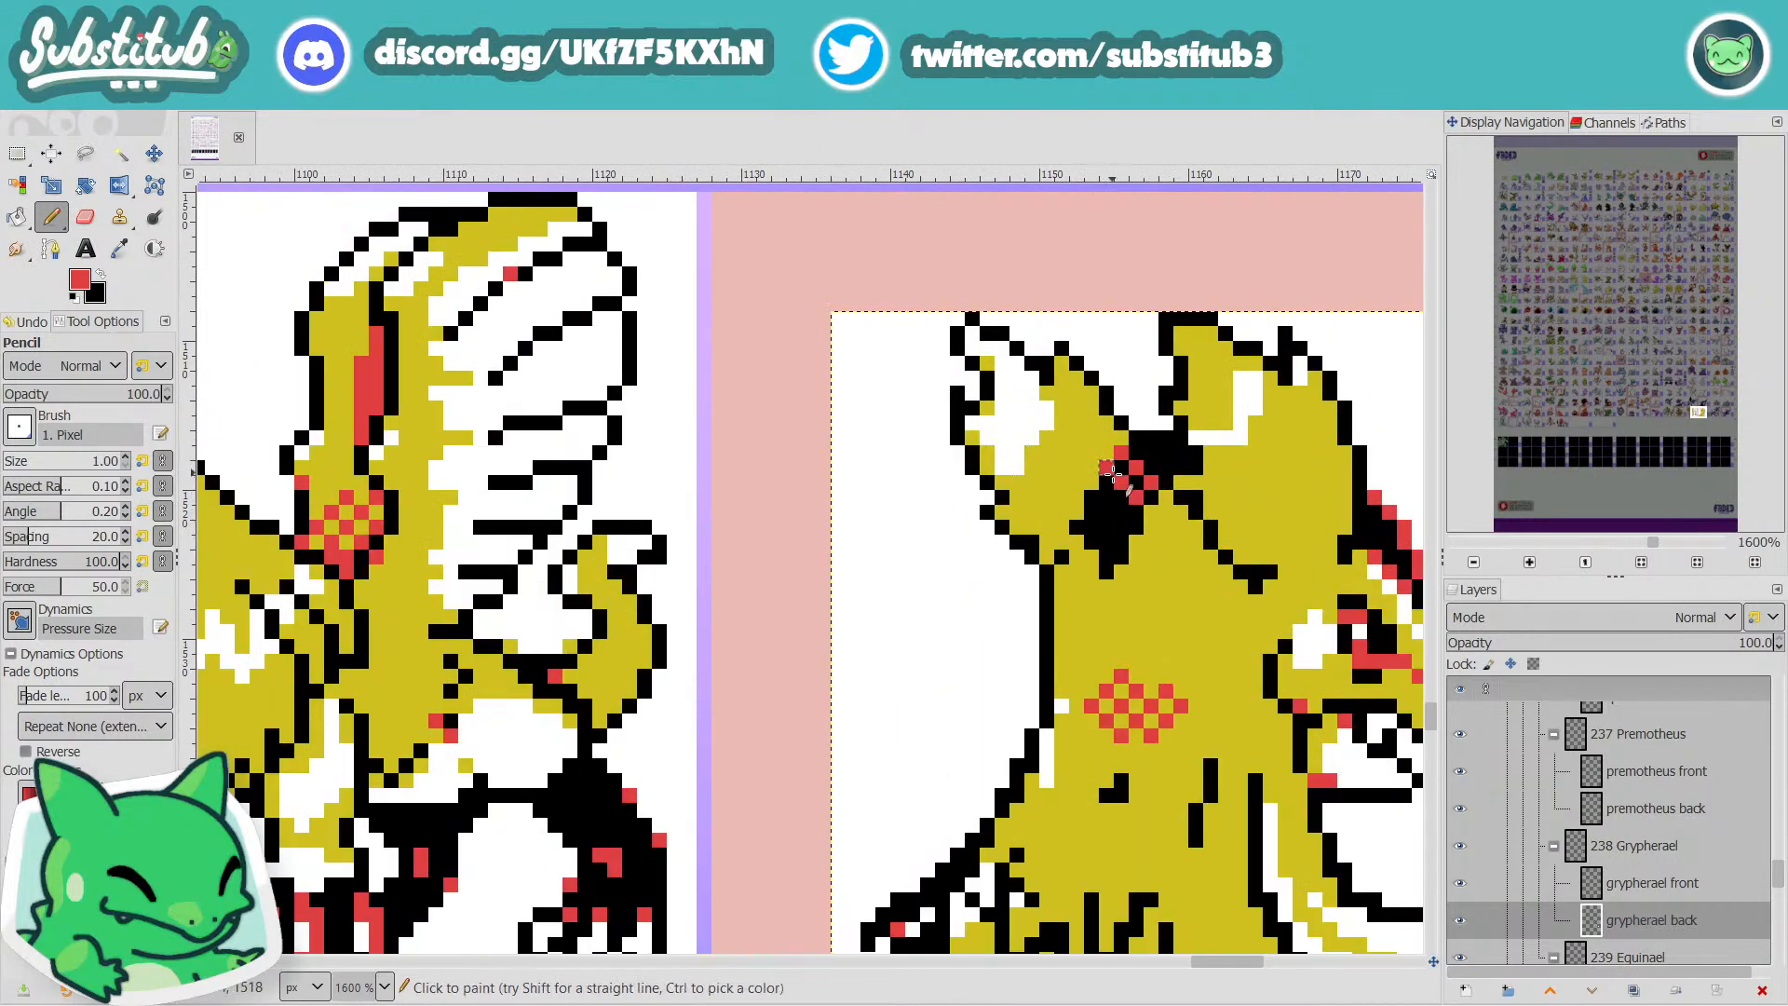
click(1150, 439)
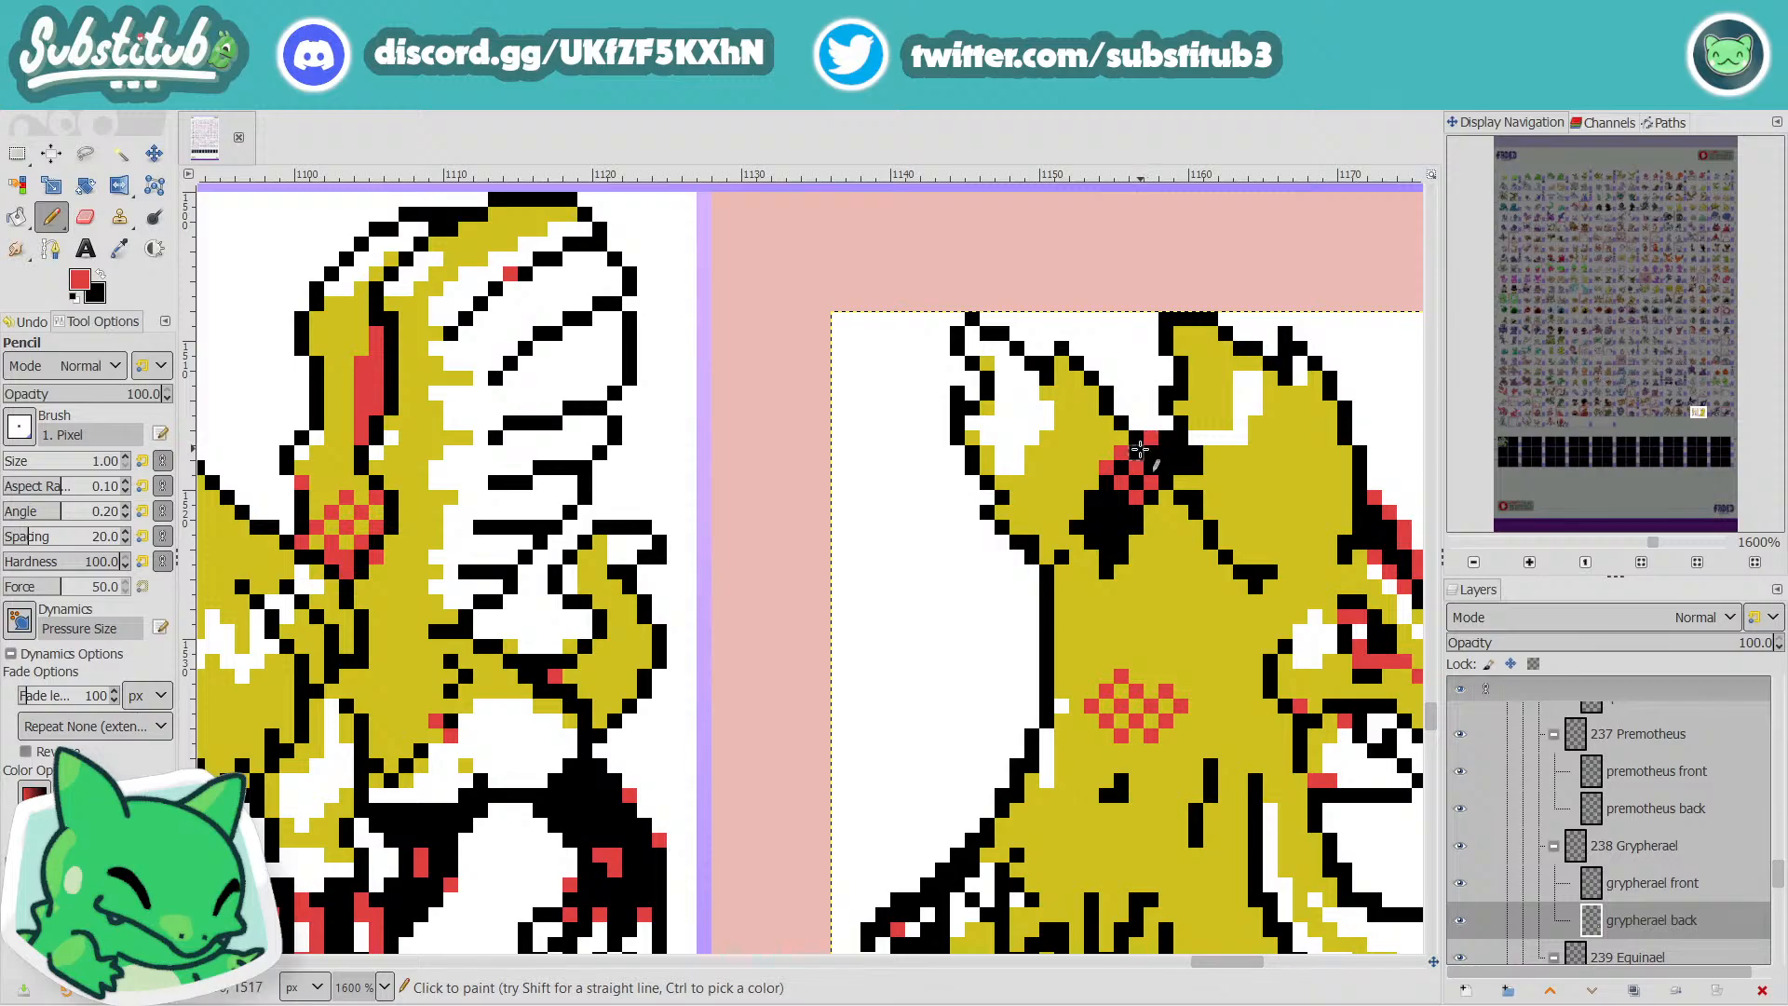
click(1137, 453)
scroll(1205, 500, down, 4)
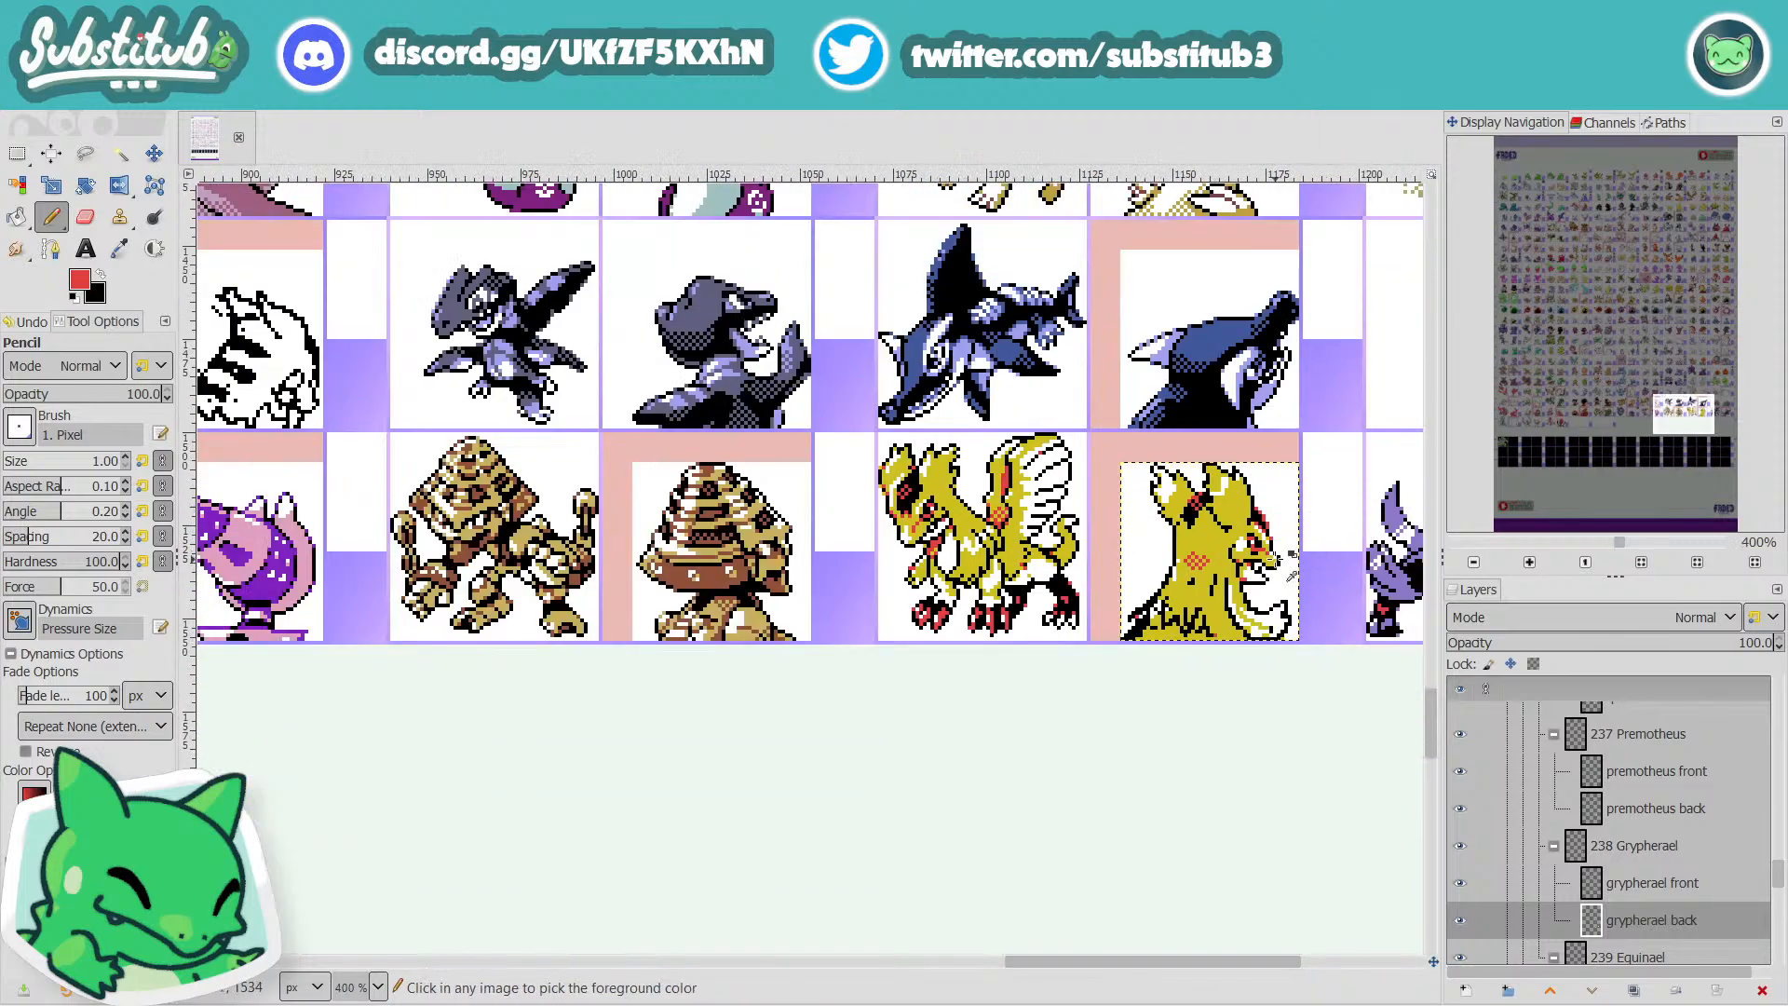
Pencil red accent pixels along both sides of the lower part of the black band between the tufts.
scroll(1185, 522, up, 4)
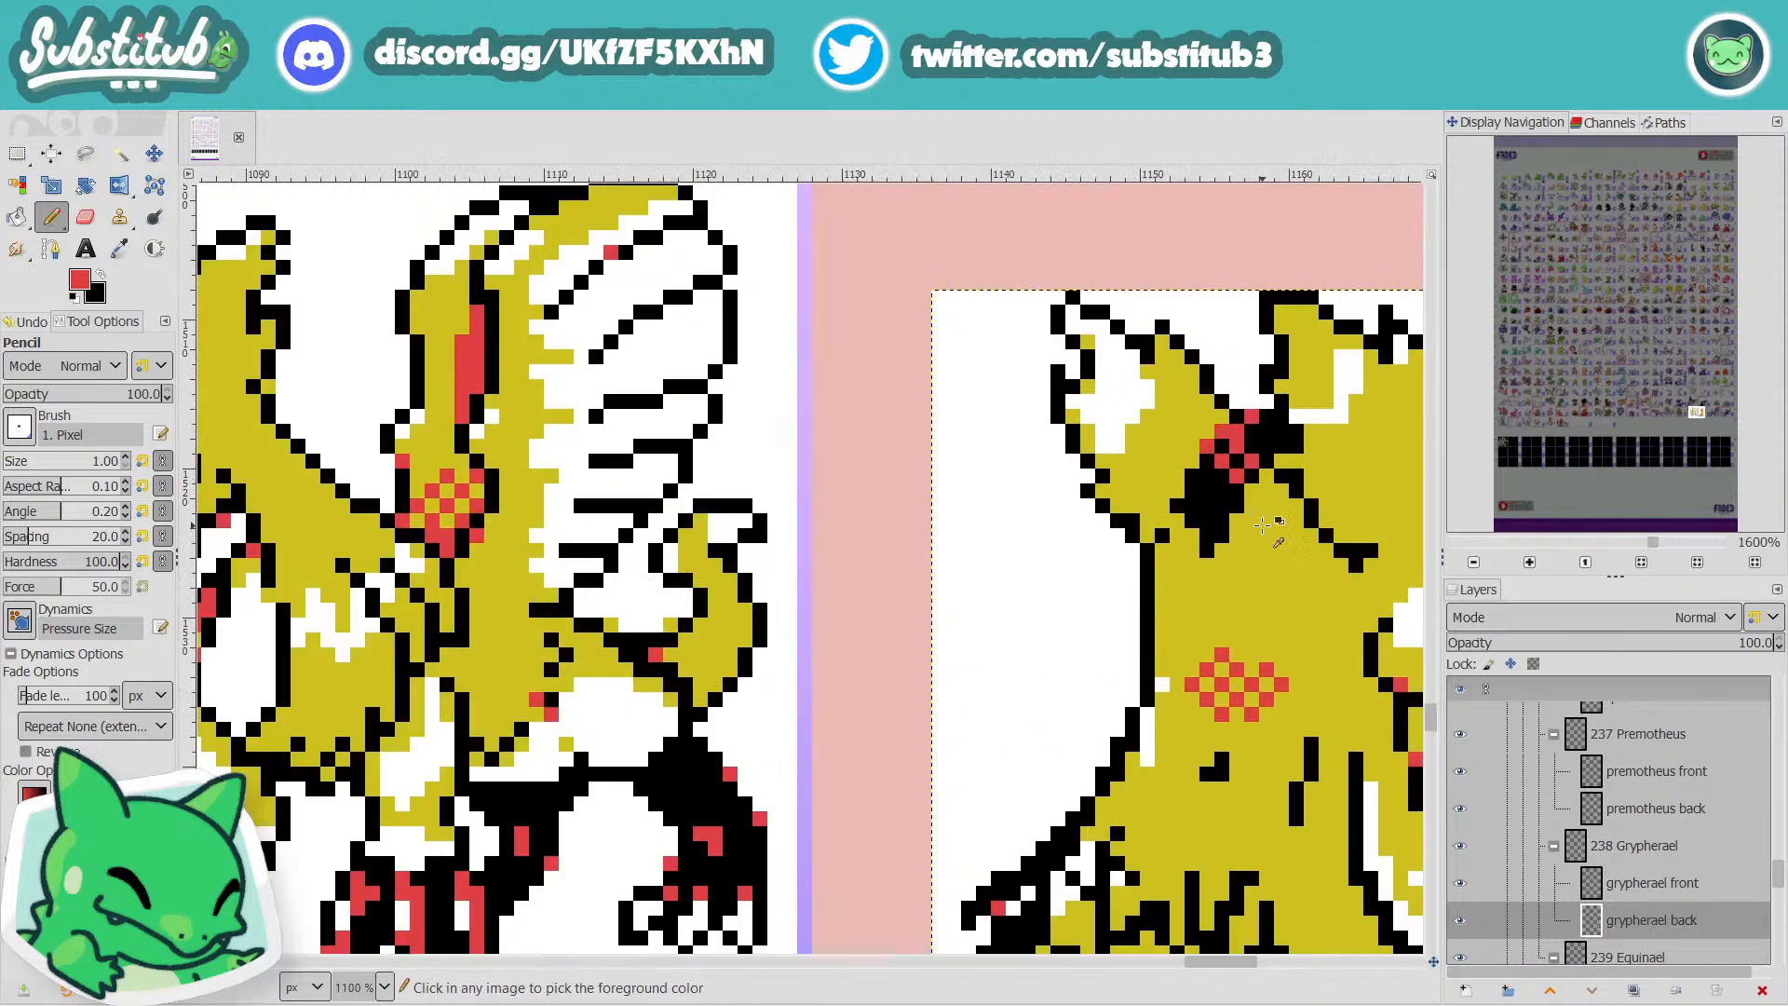
click(1190, 531)
click(1237, 522)
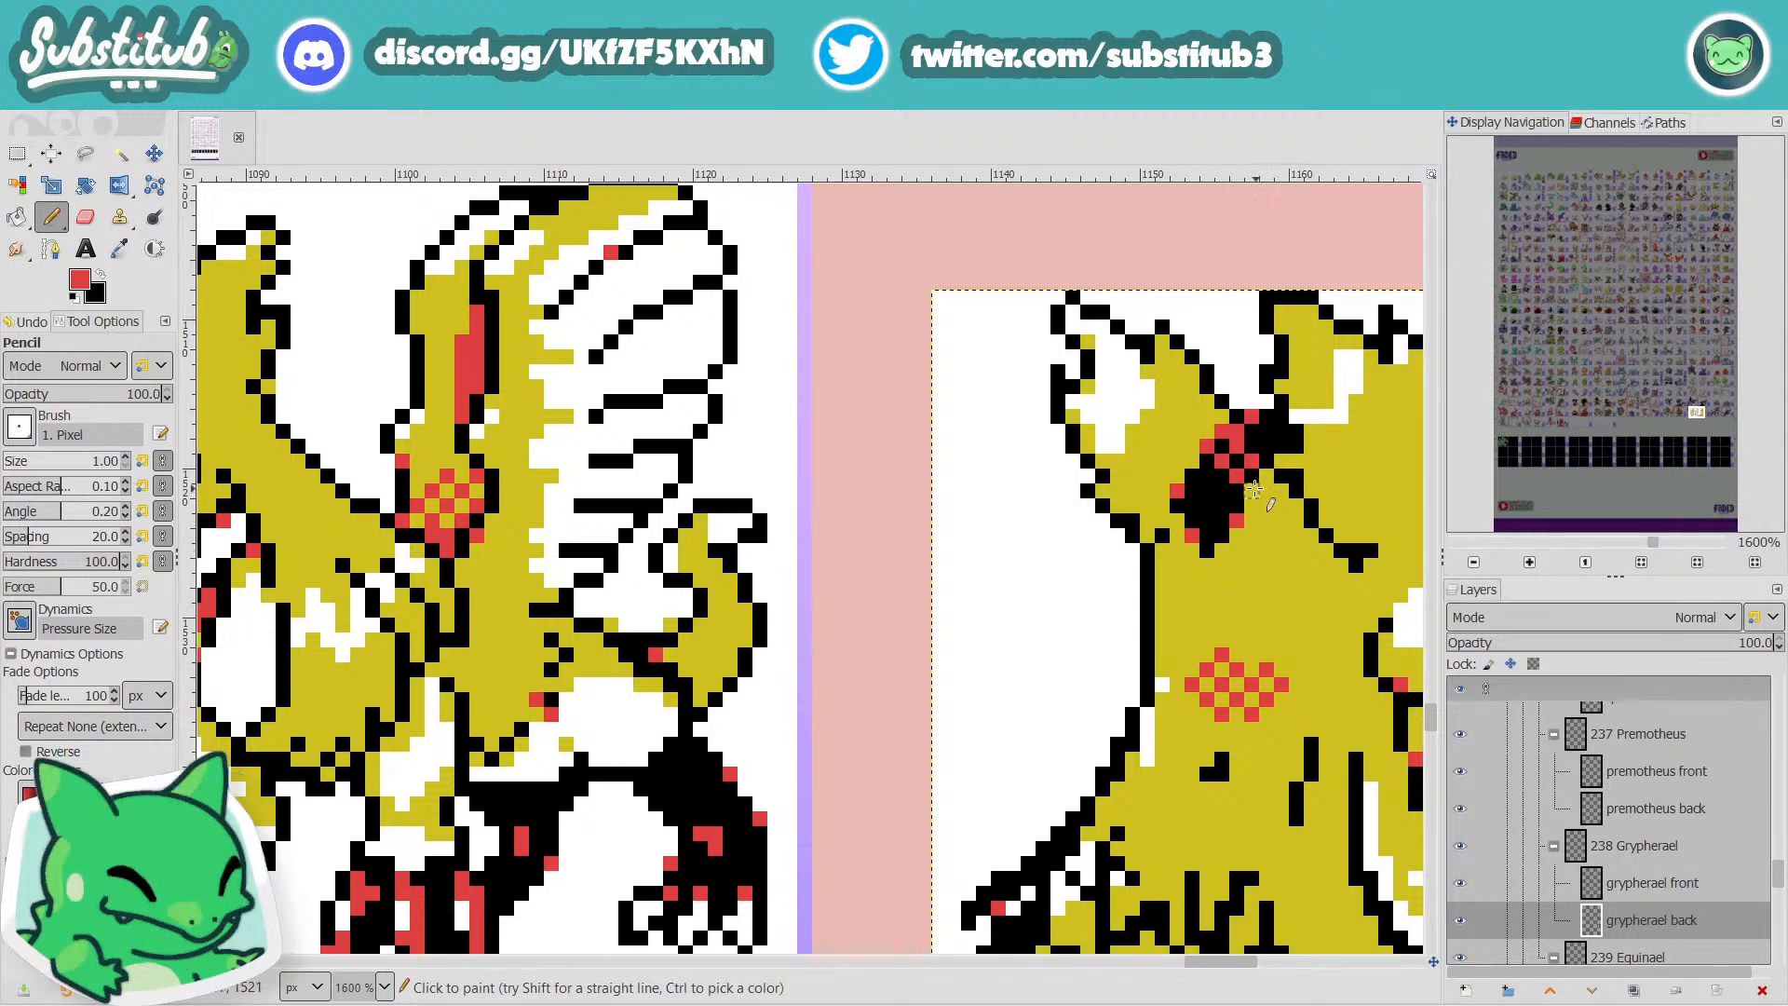
click(1251, 489)
scroll(1271, 484, down, 4)
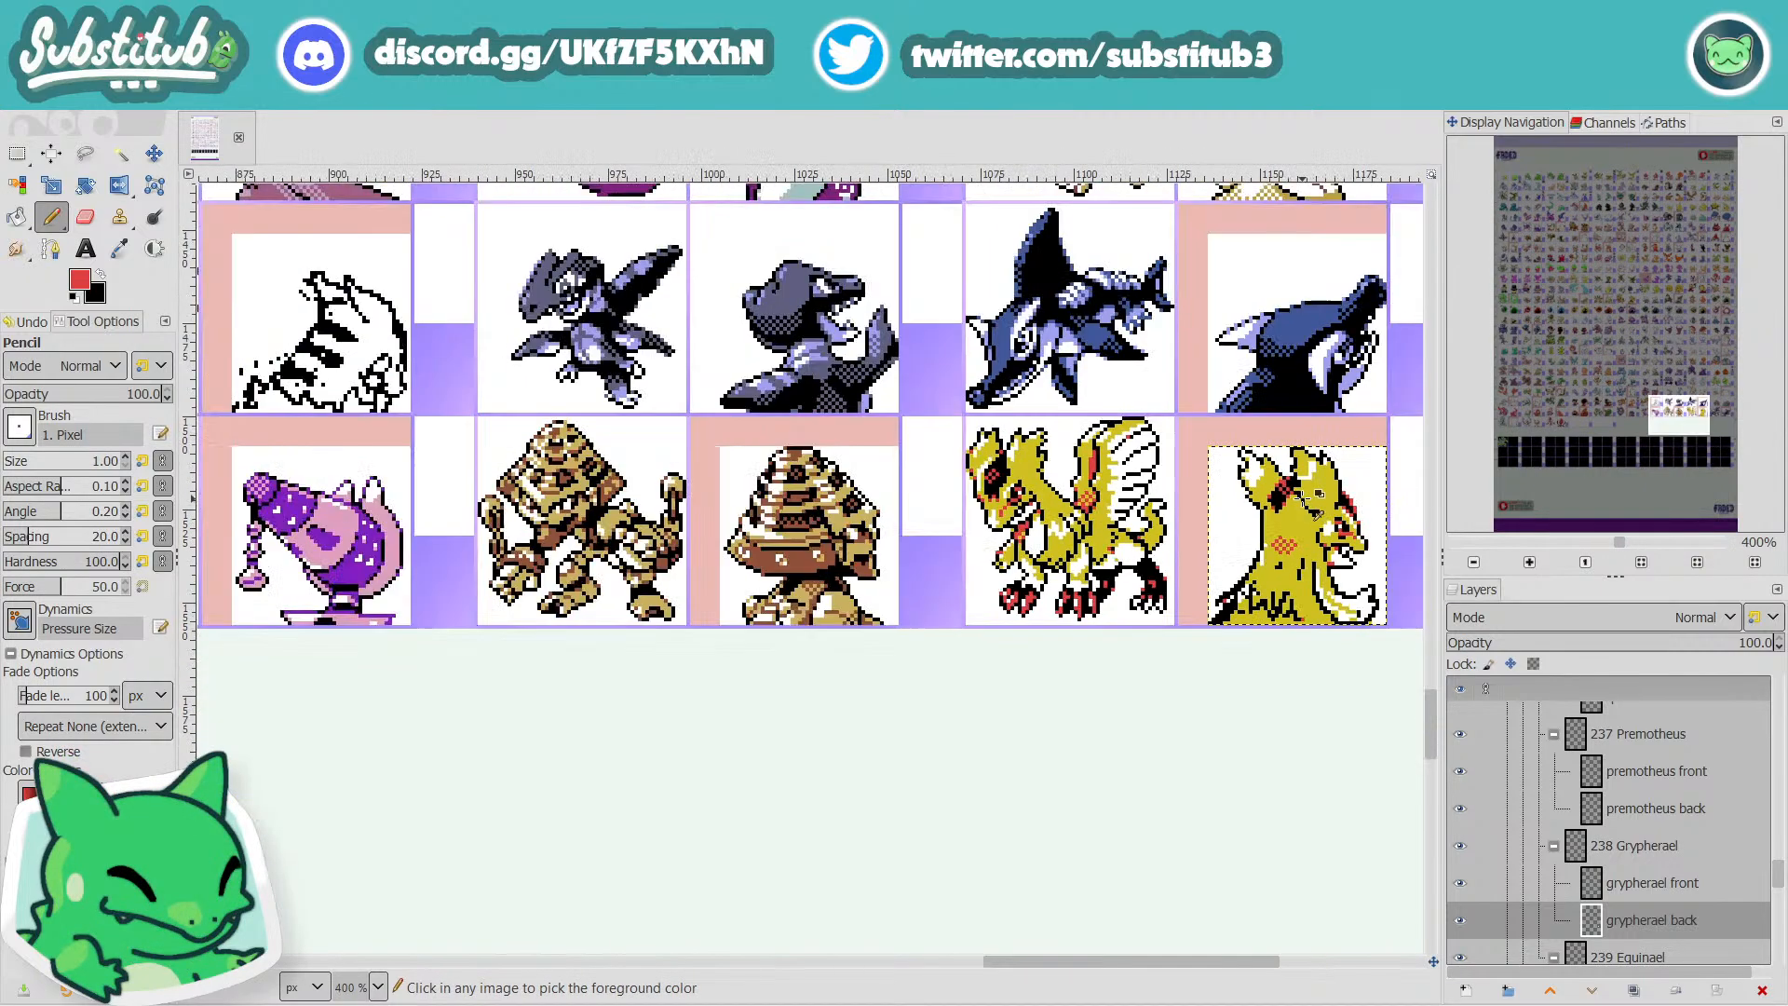
Save the sprite sheet with the red accents in place.
scroll(1293, 527, up, 4)
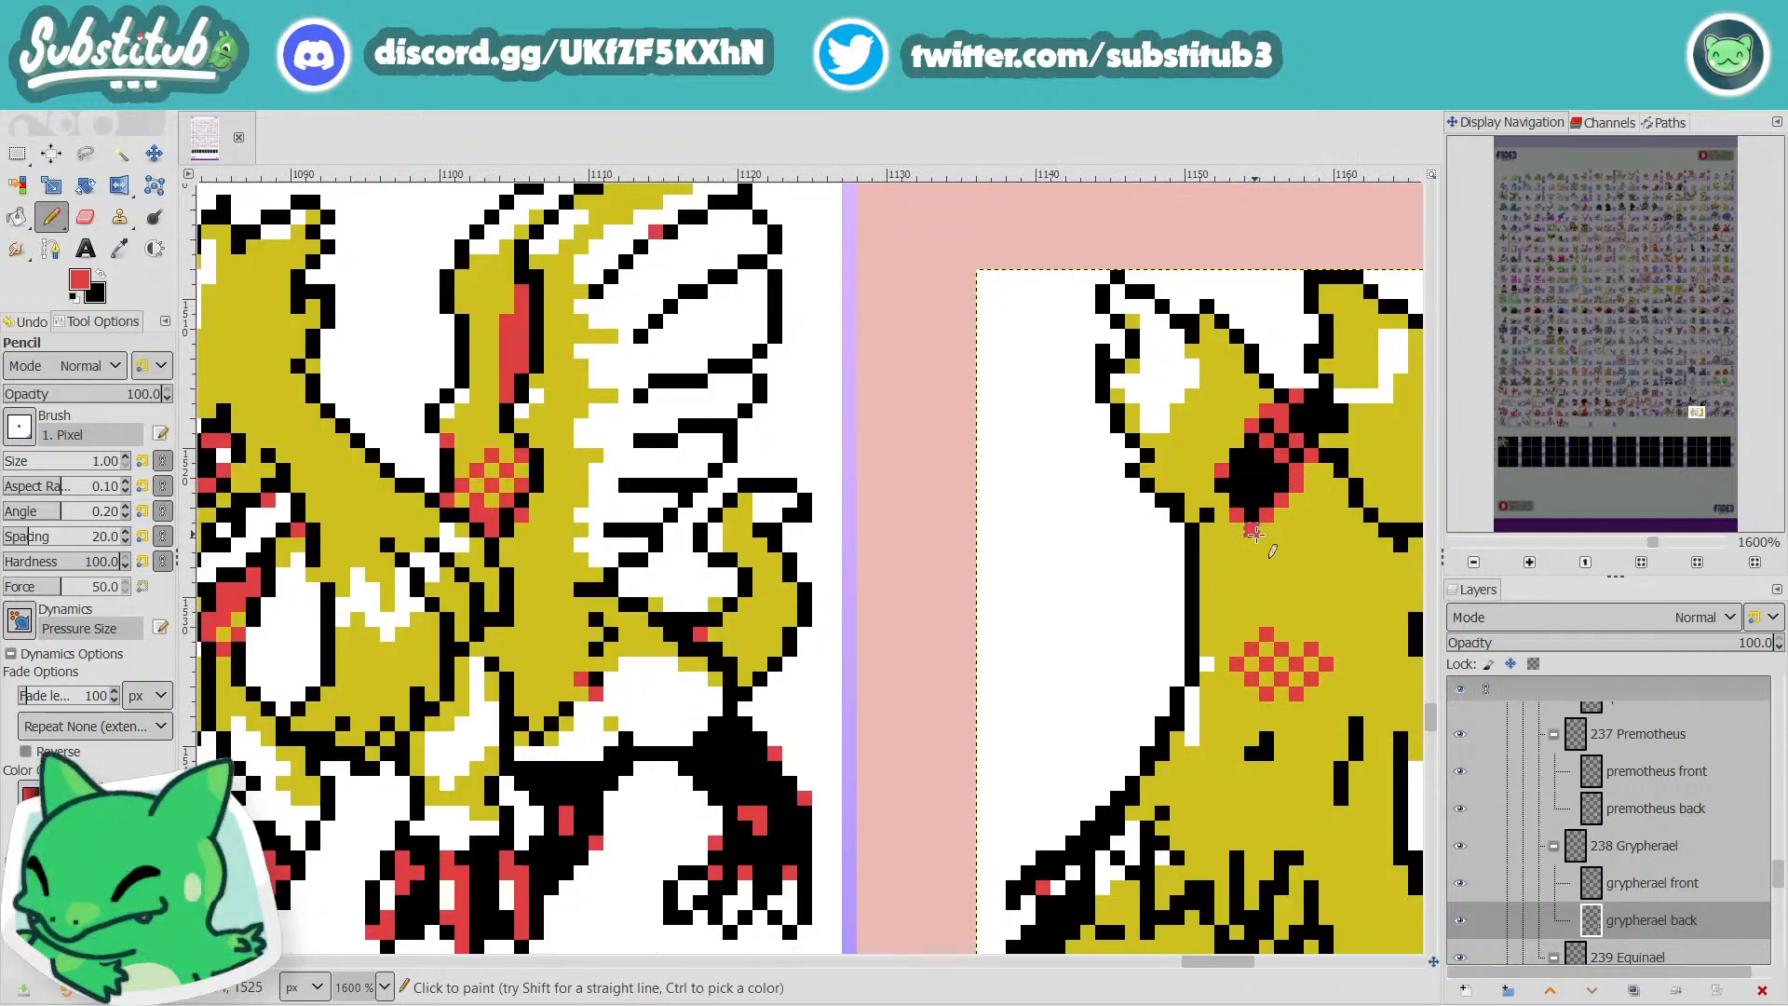
scroll(1274, 556, down, 2)
scroll(1274, 558, down, 3)
key(ctrl+s)
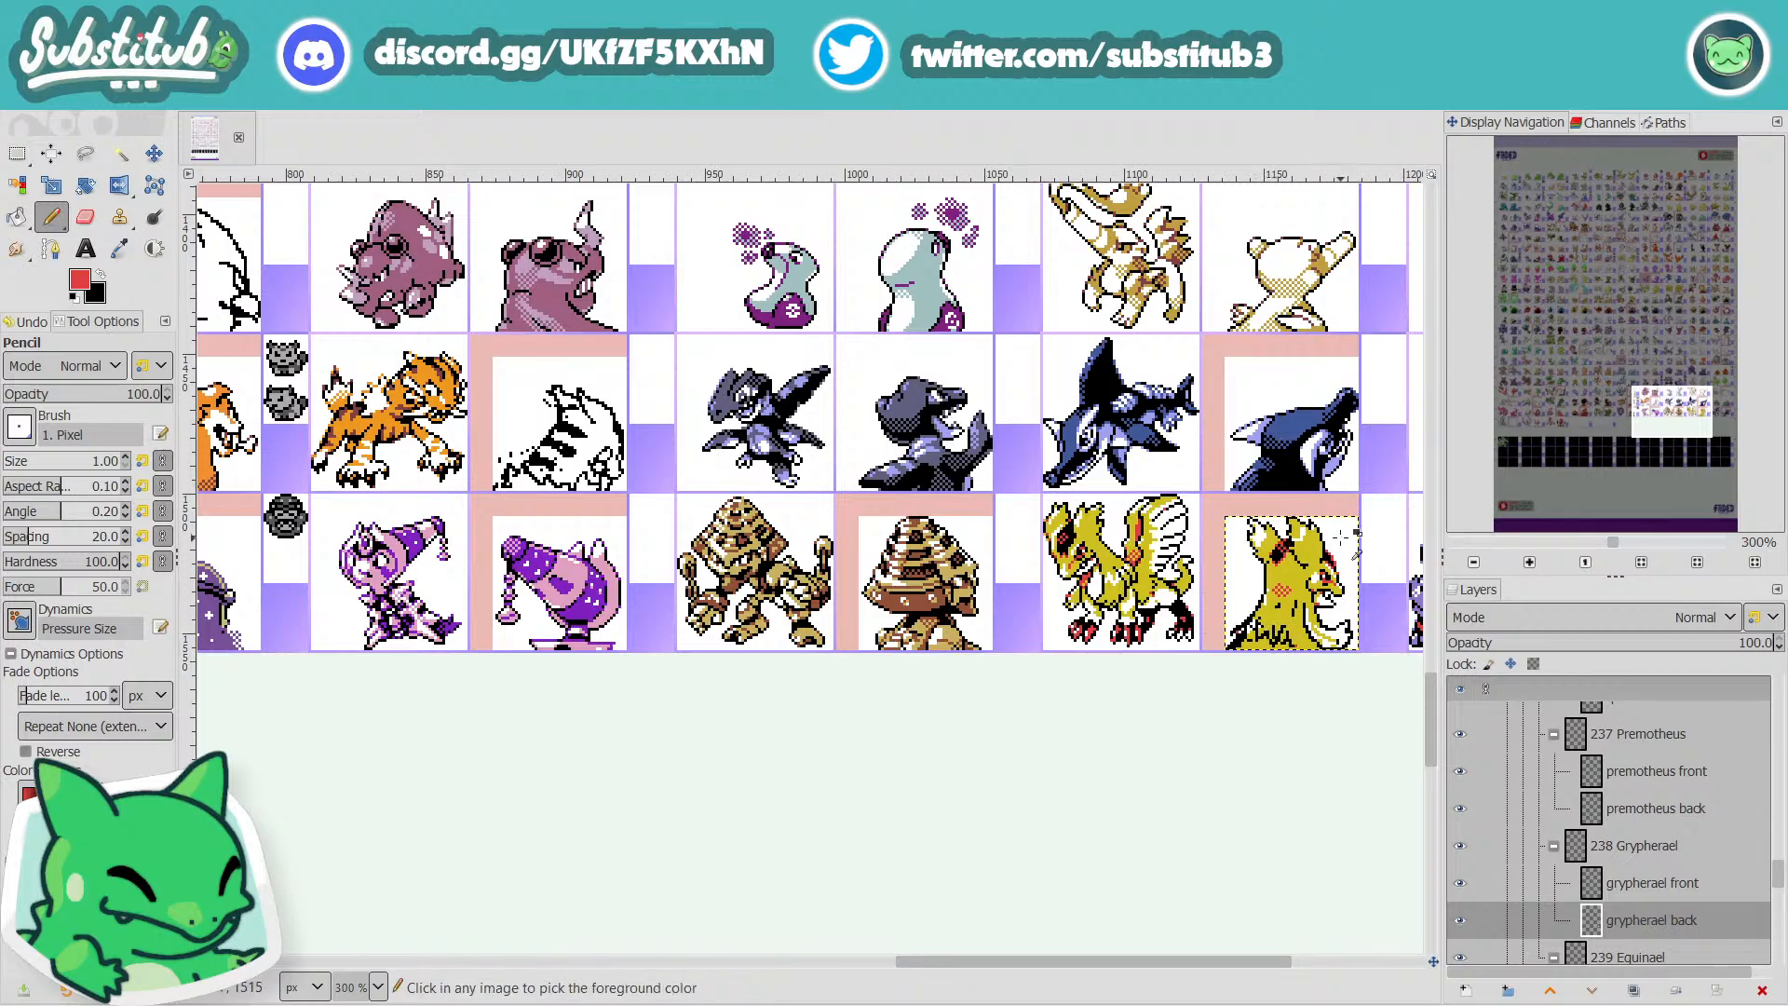
Sample white from the near tuft's highlight and reshape that highlight so it widens toward the tuft's outer outline.
scroll(1380, 615, up, 3)
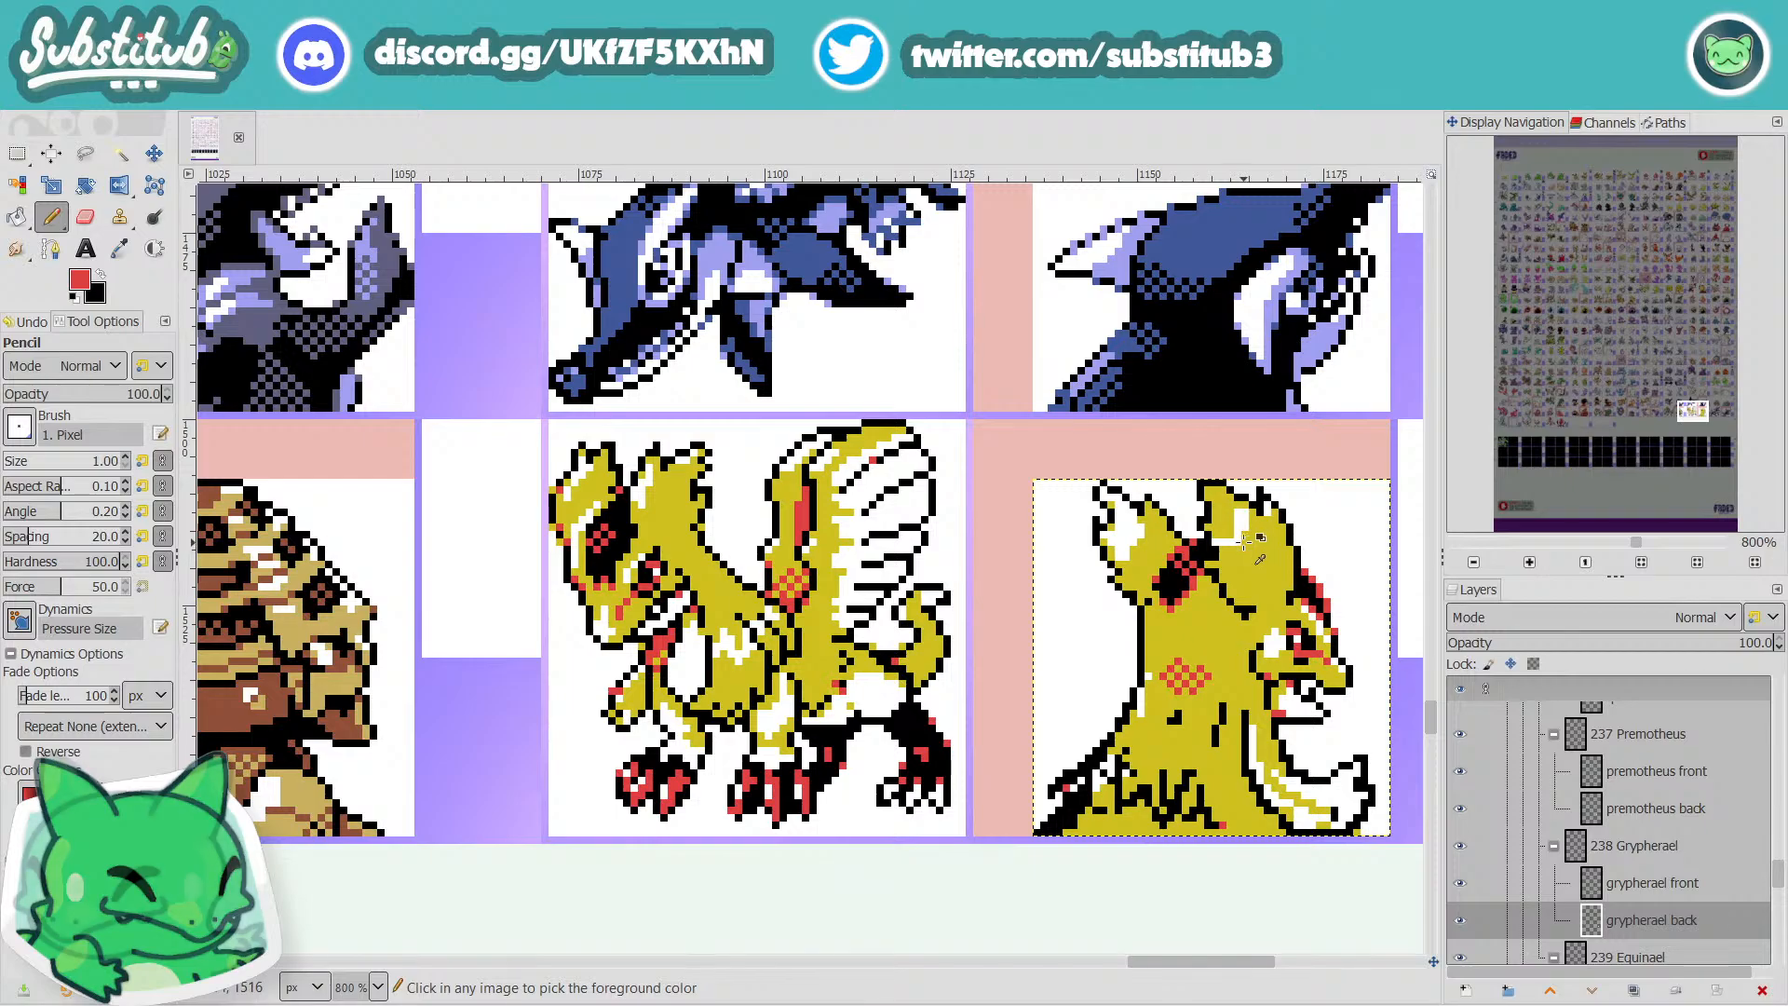
ctrl+click(1236, 540)
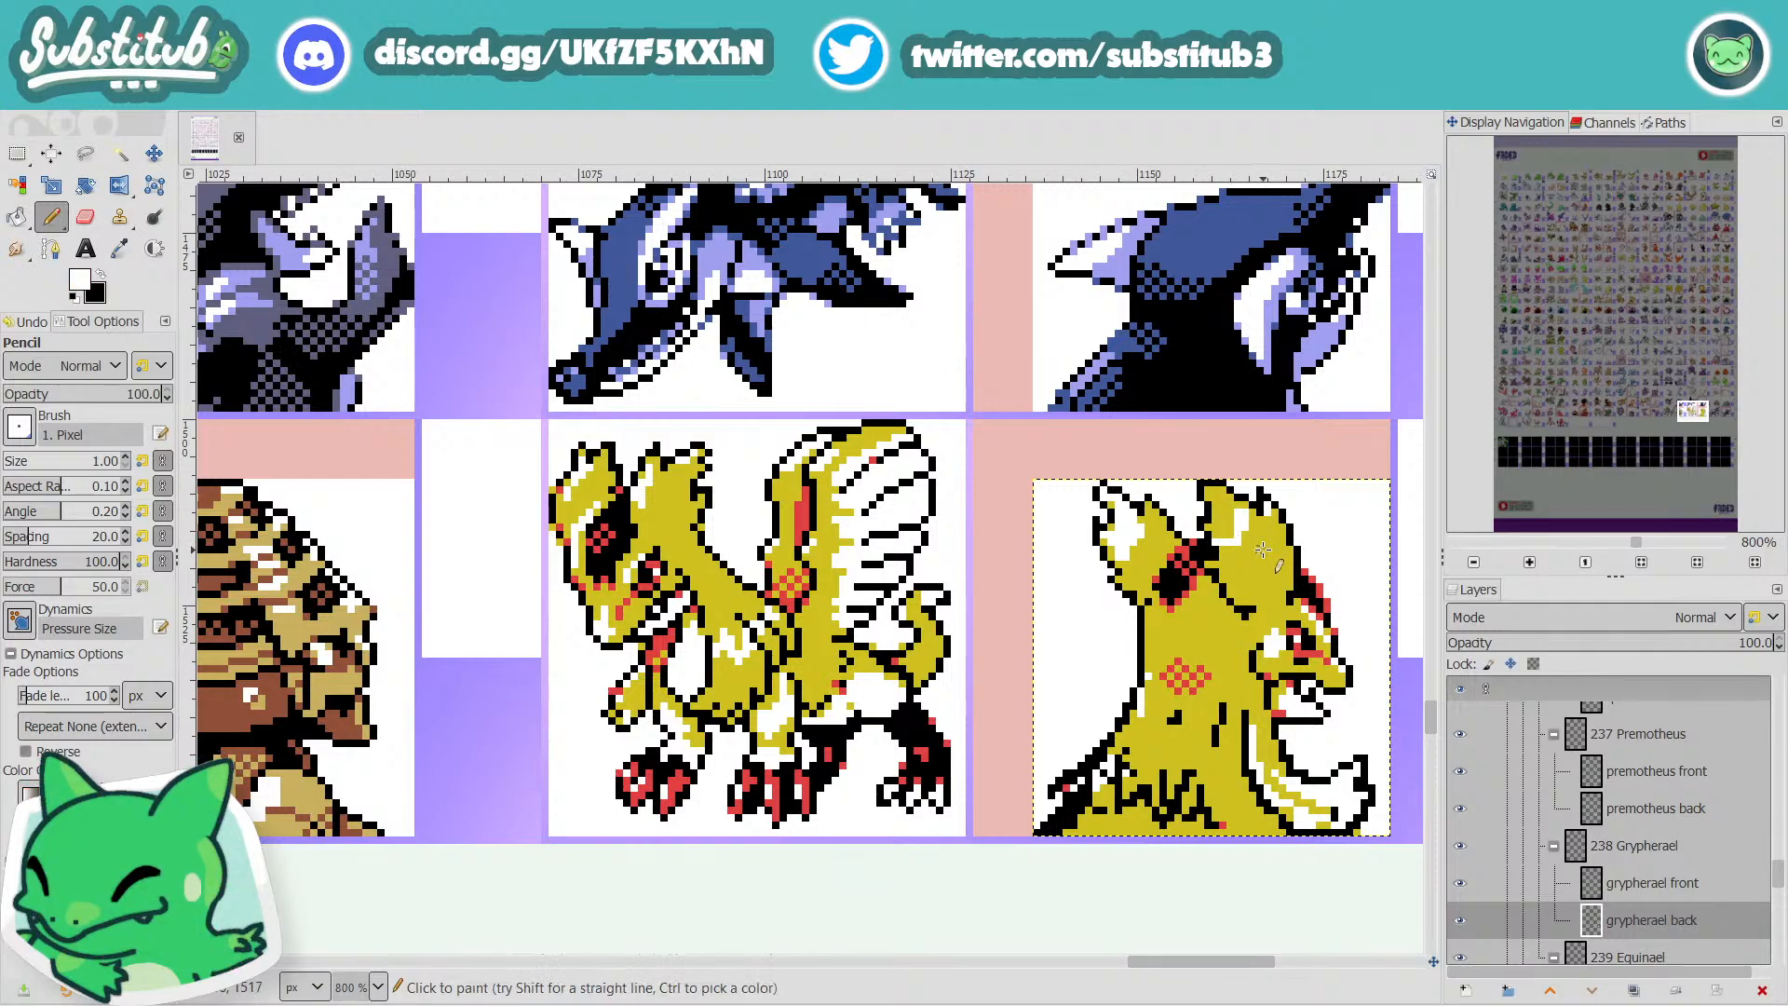
scroll(1234, 542, up, 2)
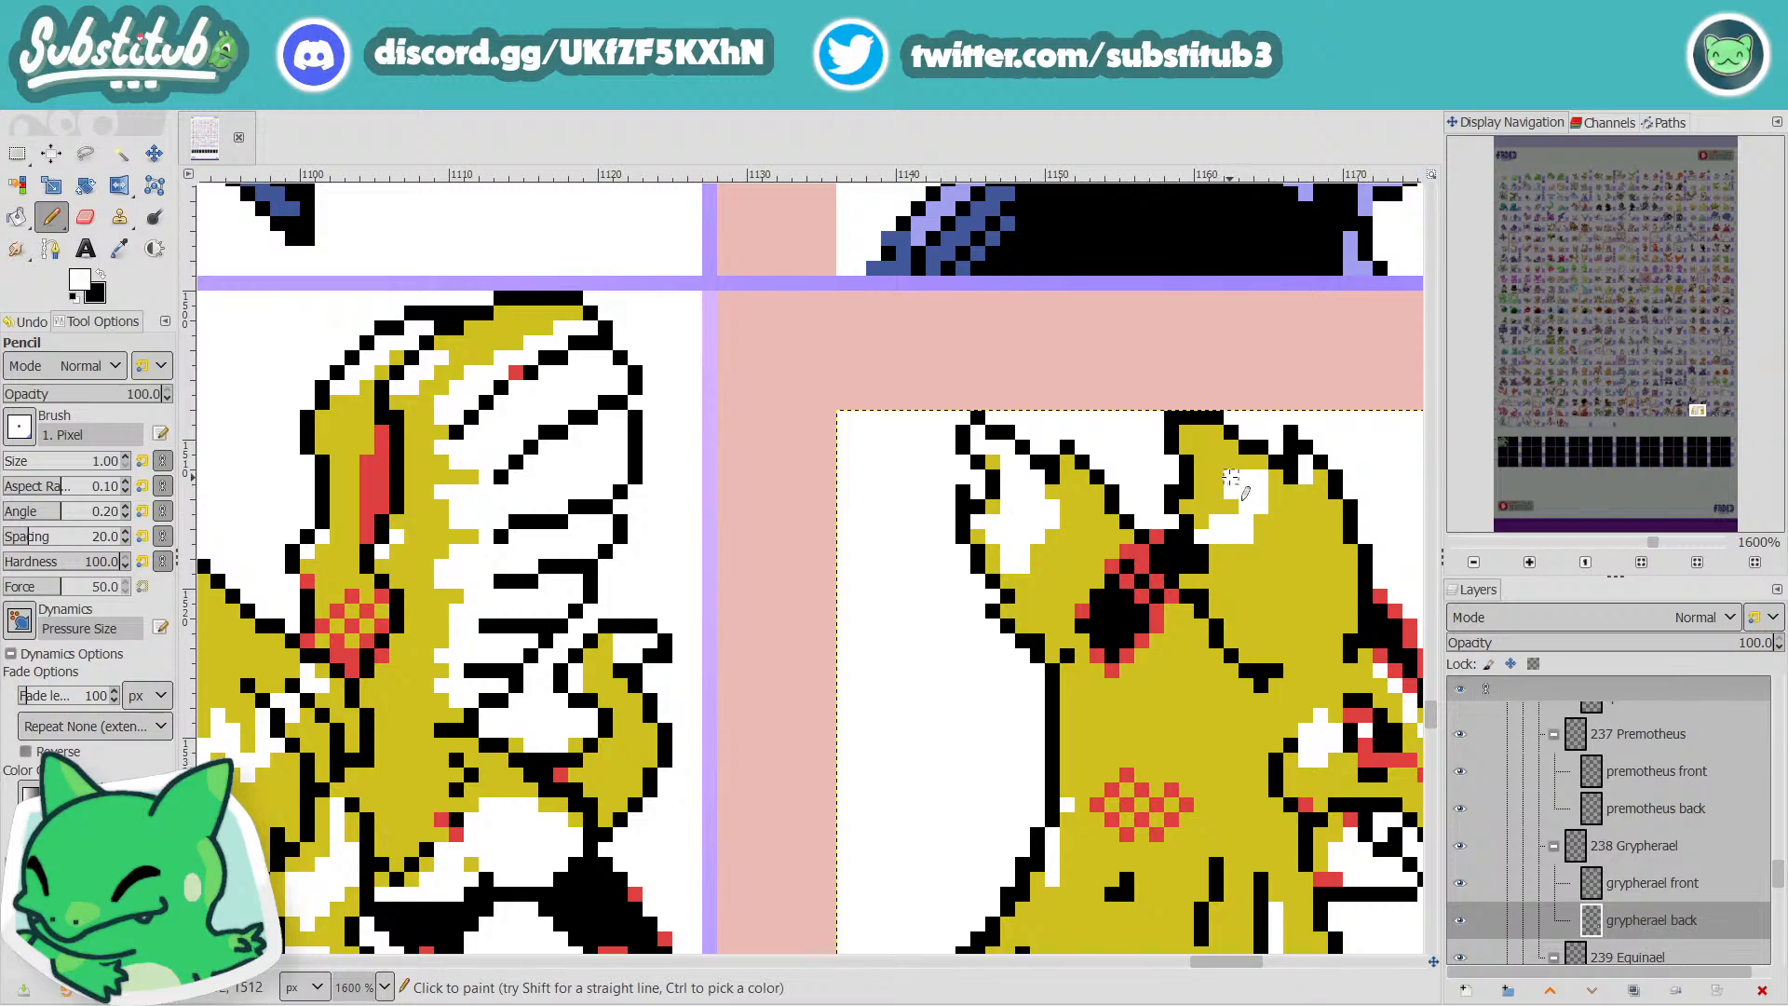
key(ctrl+z)
click(1248, 461)
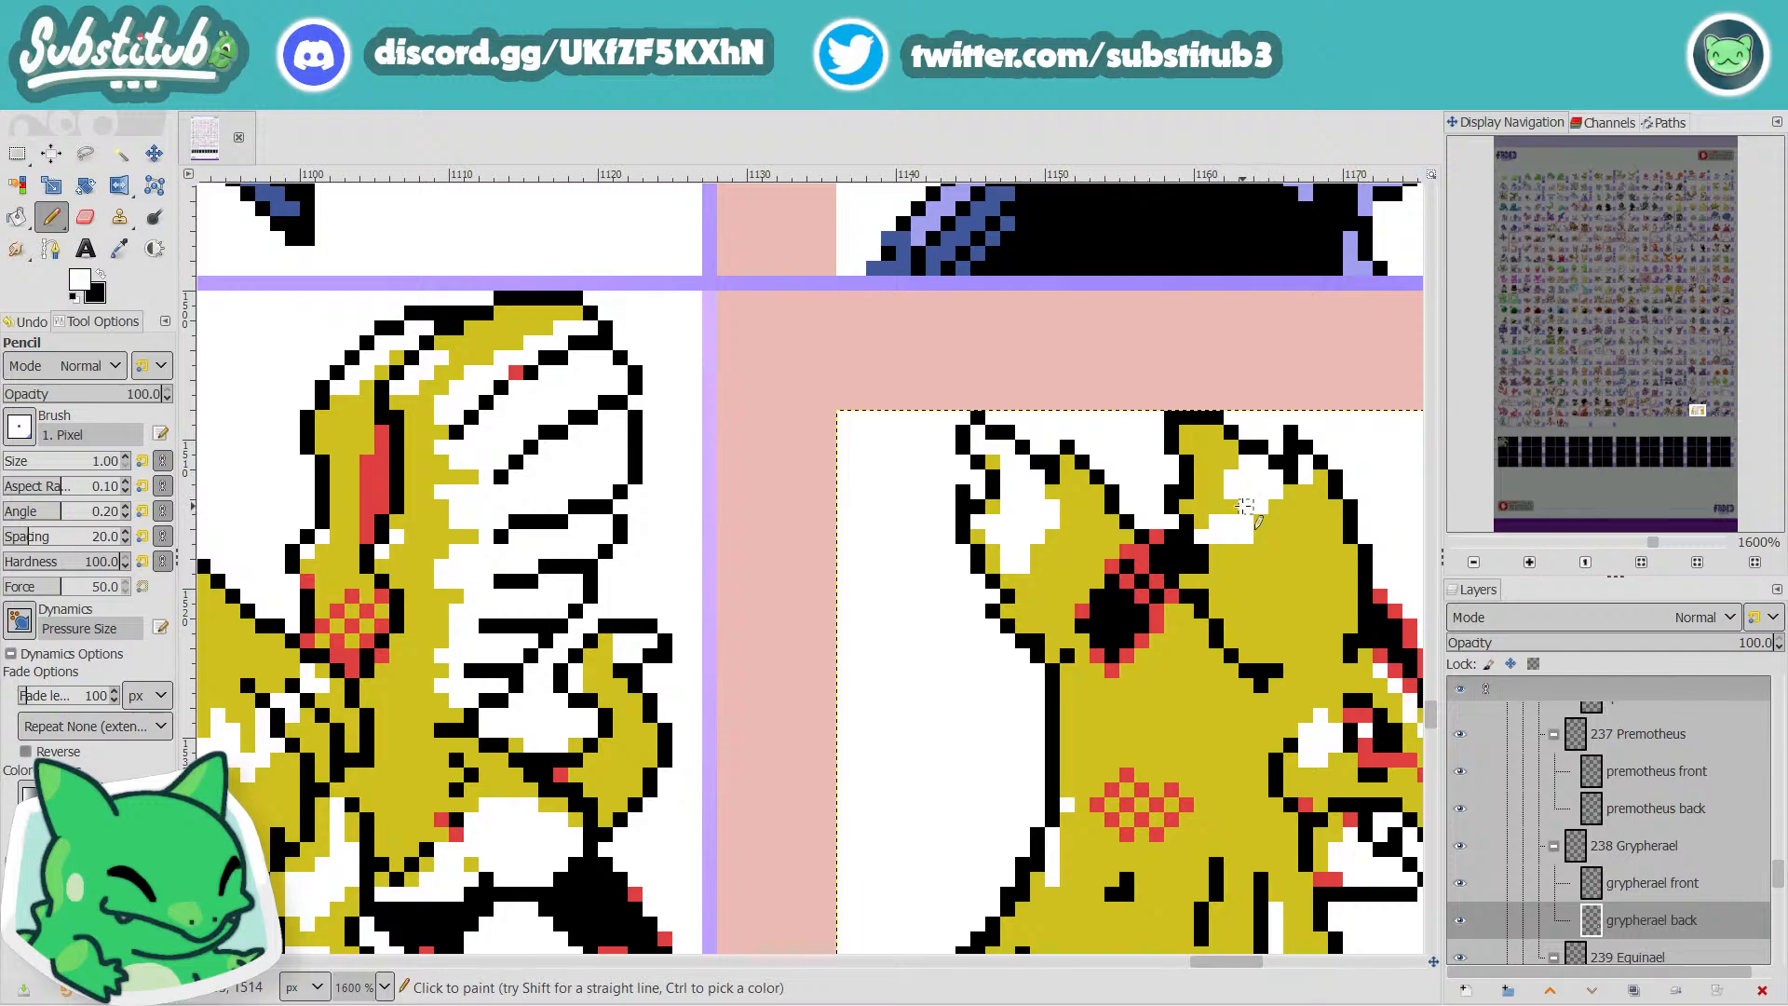
scroll(1227, 551, down, 3)
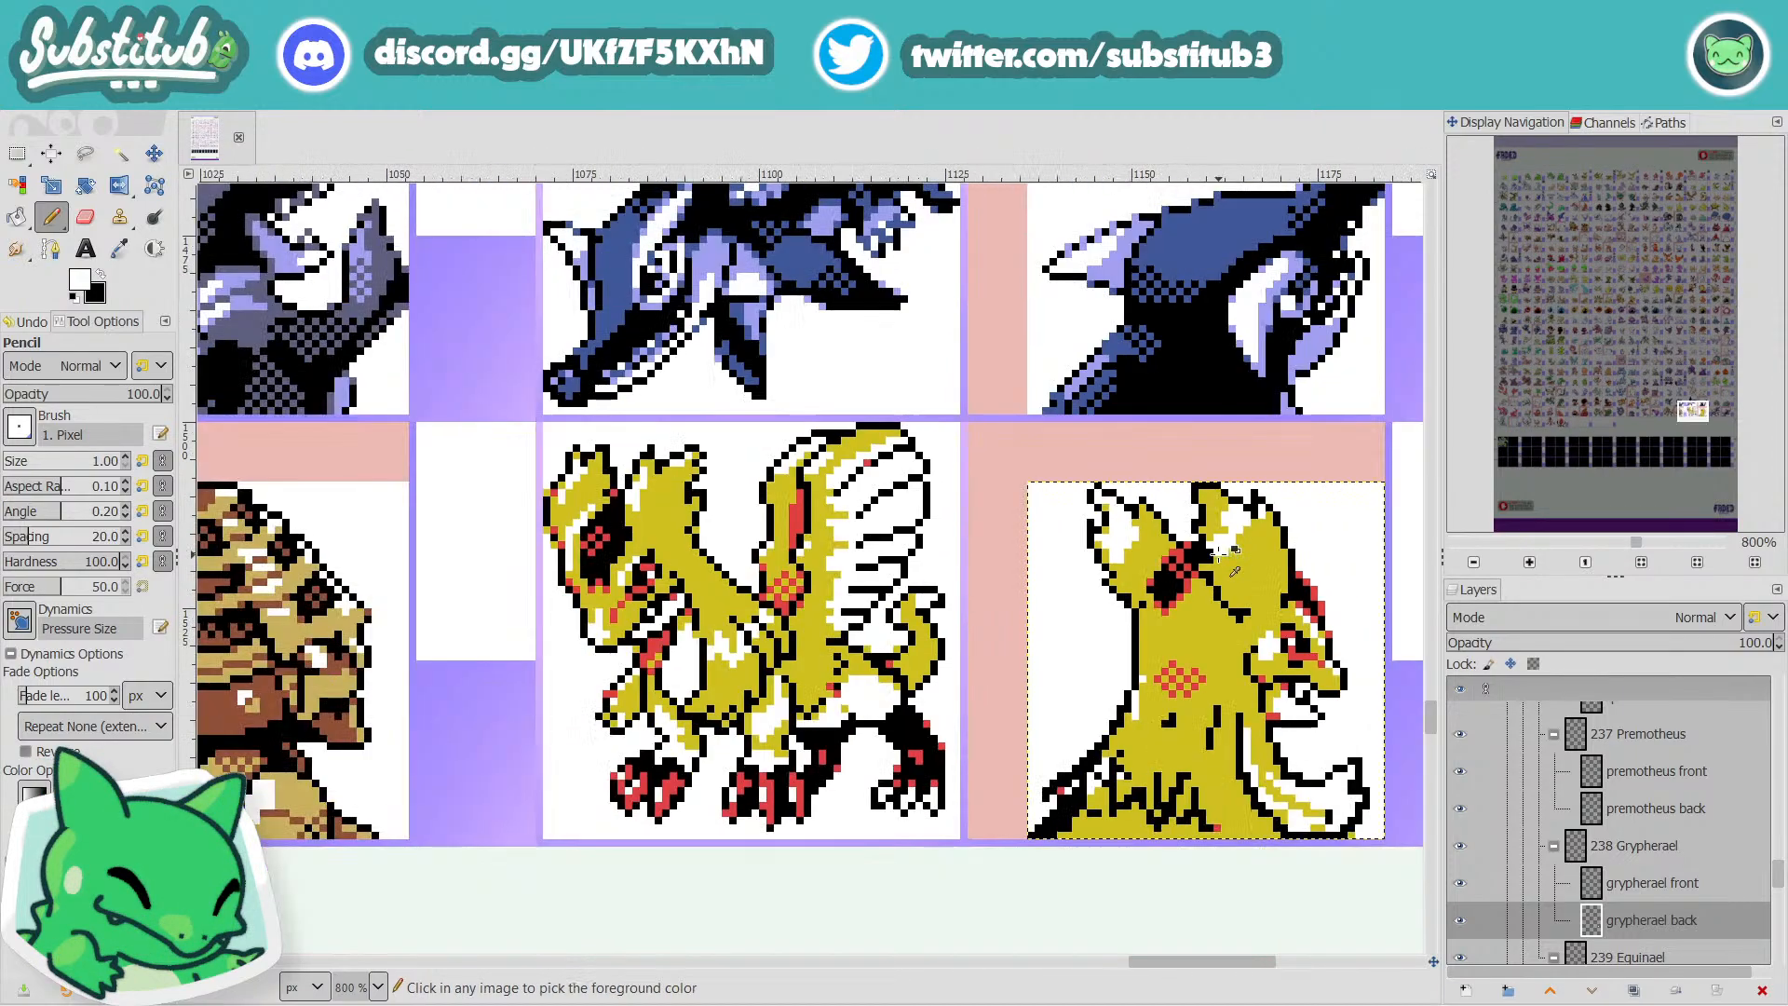
Pencil the tip and inner edge of the near tuft white, leaving a small yellow area beside the highlight.
scroll(1121, 583, up, 4)
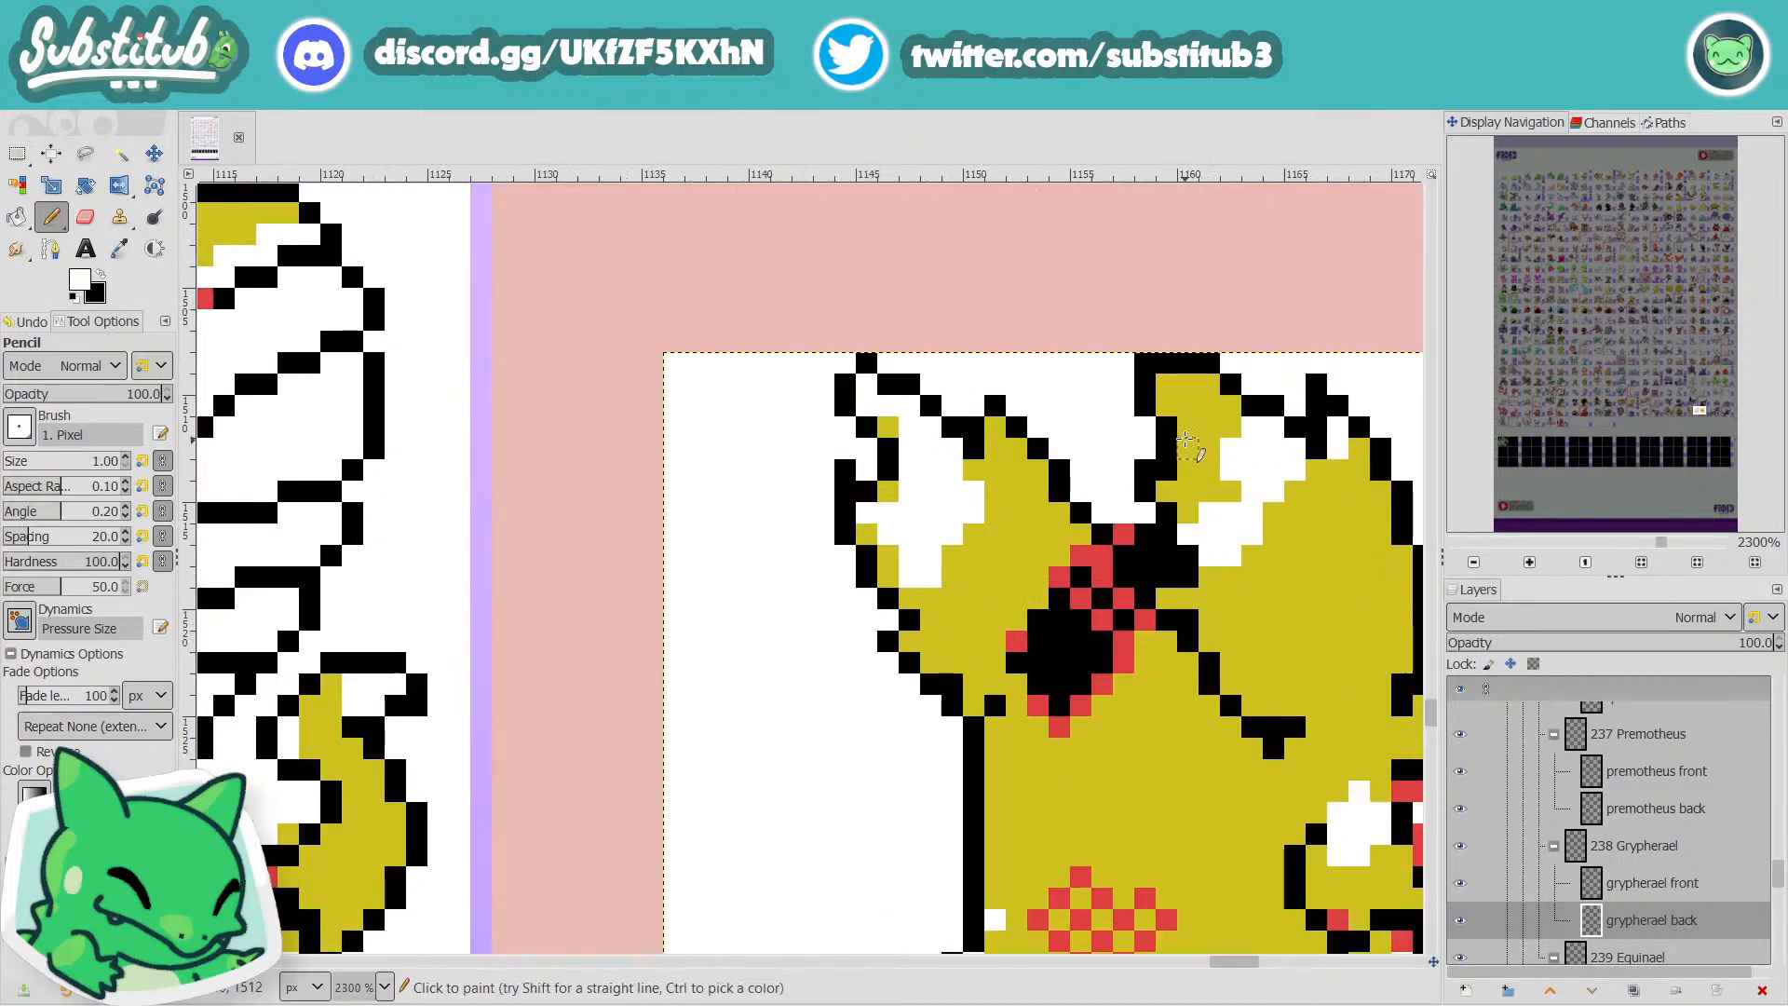
drag(1165, 406, 1187, 406)
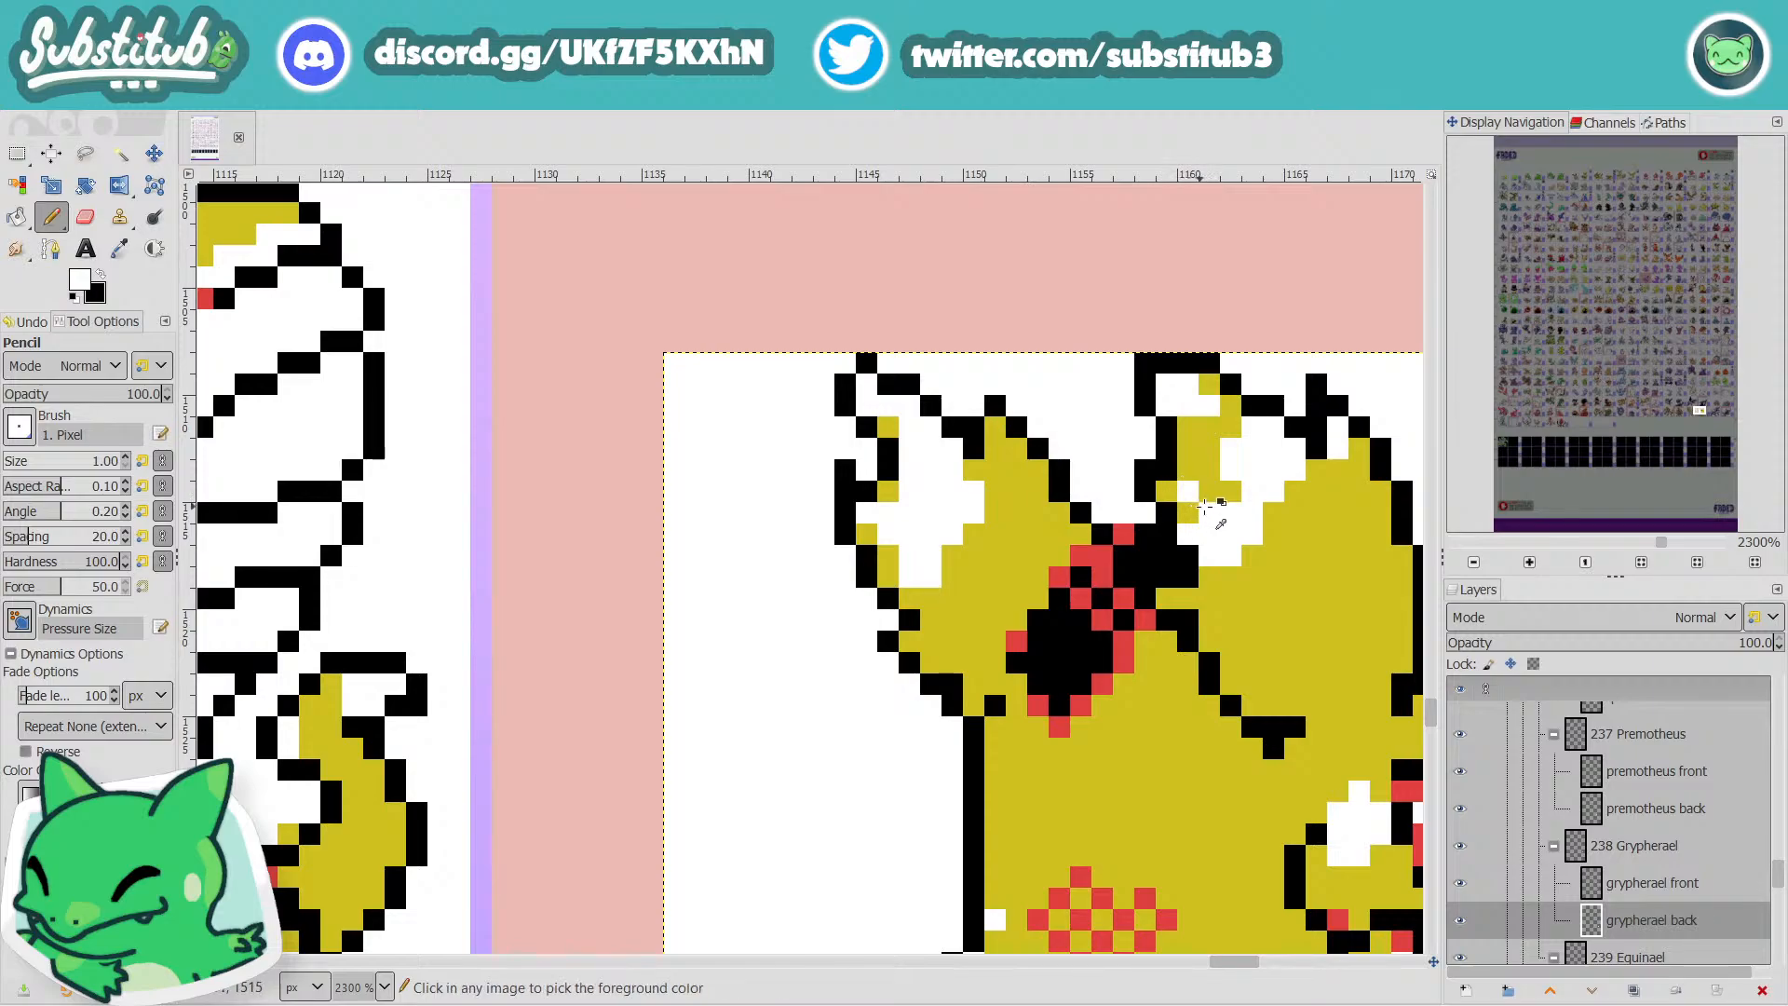
scroll(1188, 492, down, 4)
scroll(1313, 561, up, 4)
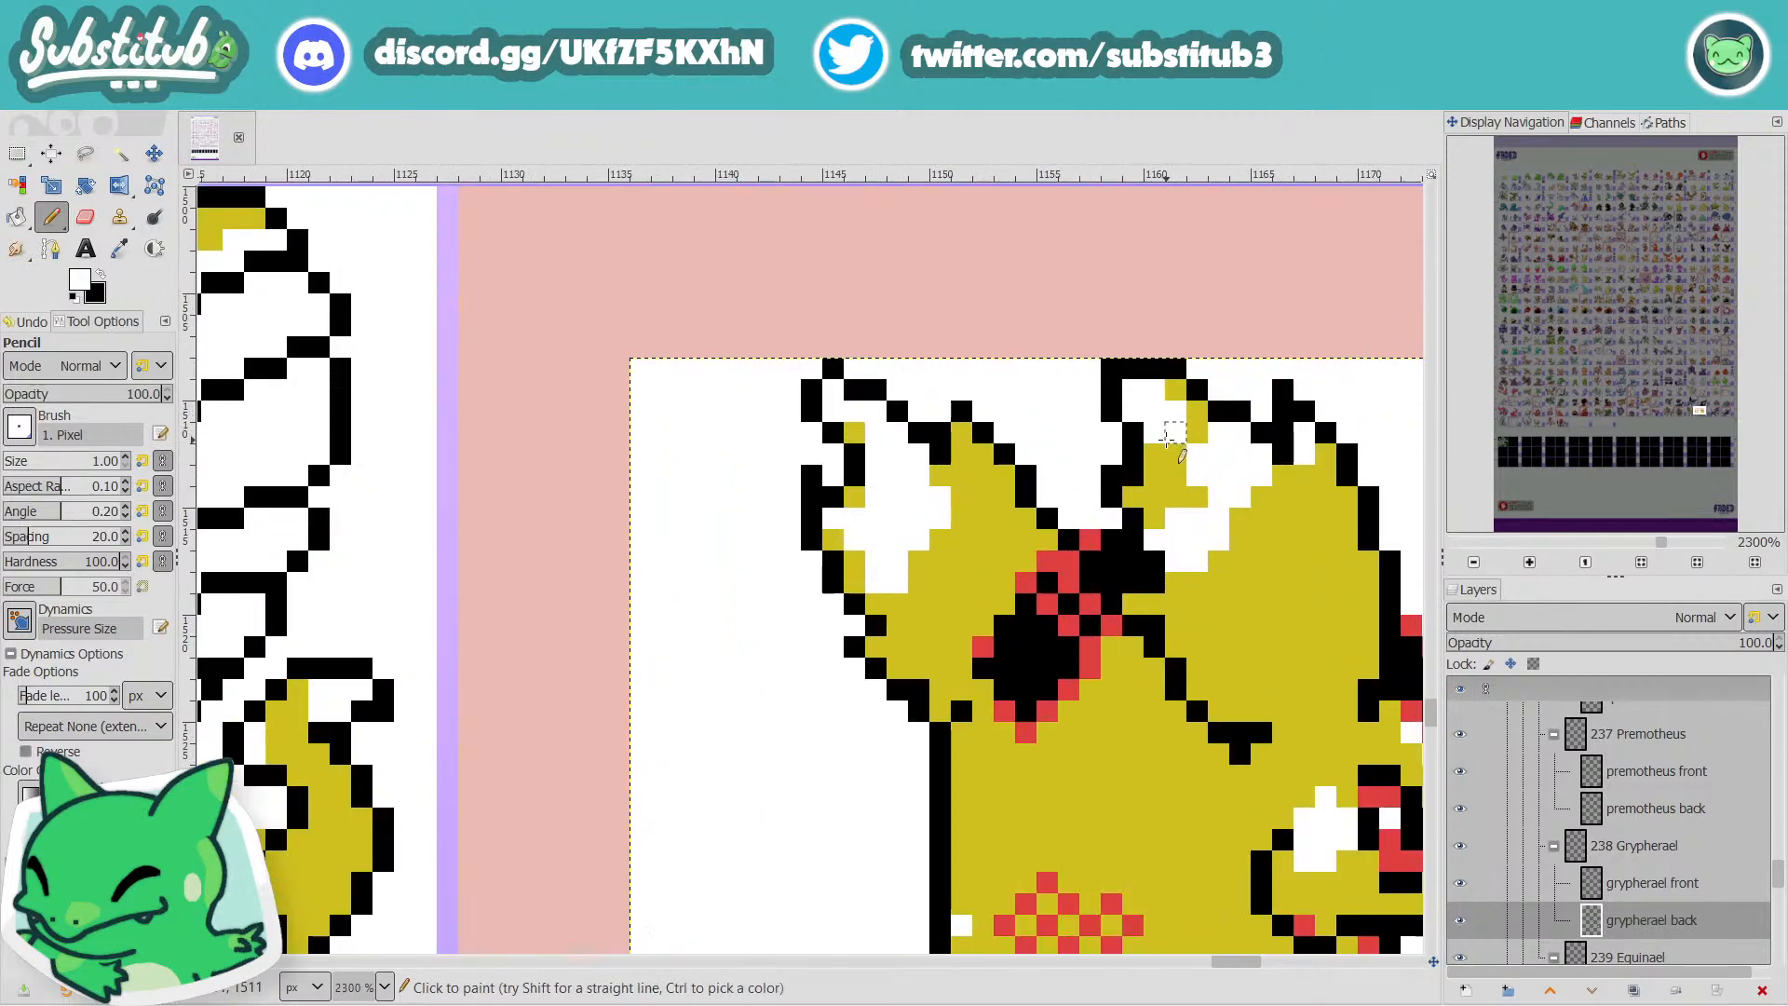
scroll(1166, 433, down, 4)
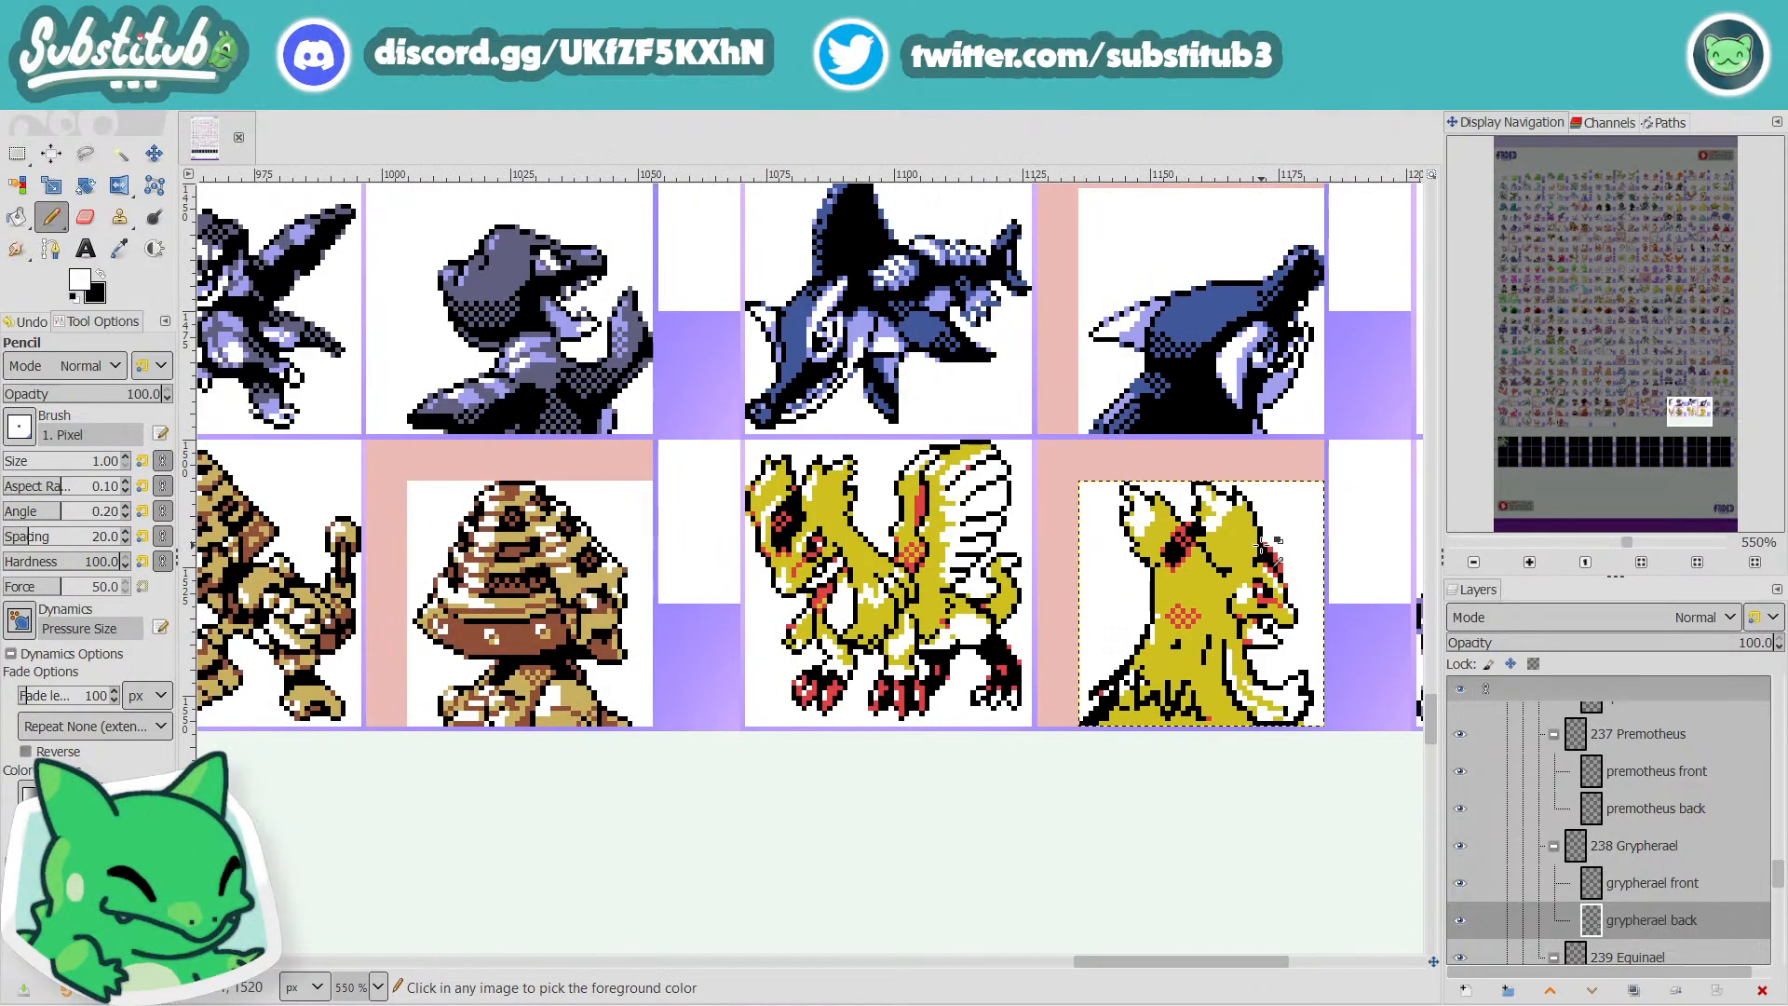
scroll(1269, 546, down, 1)
scroll(1247, 538, up, 3)
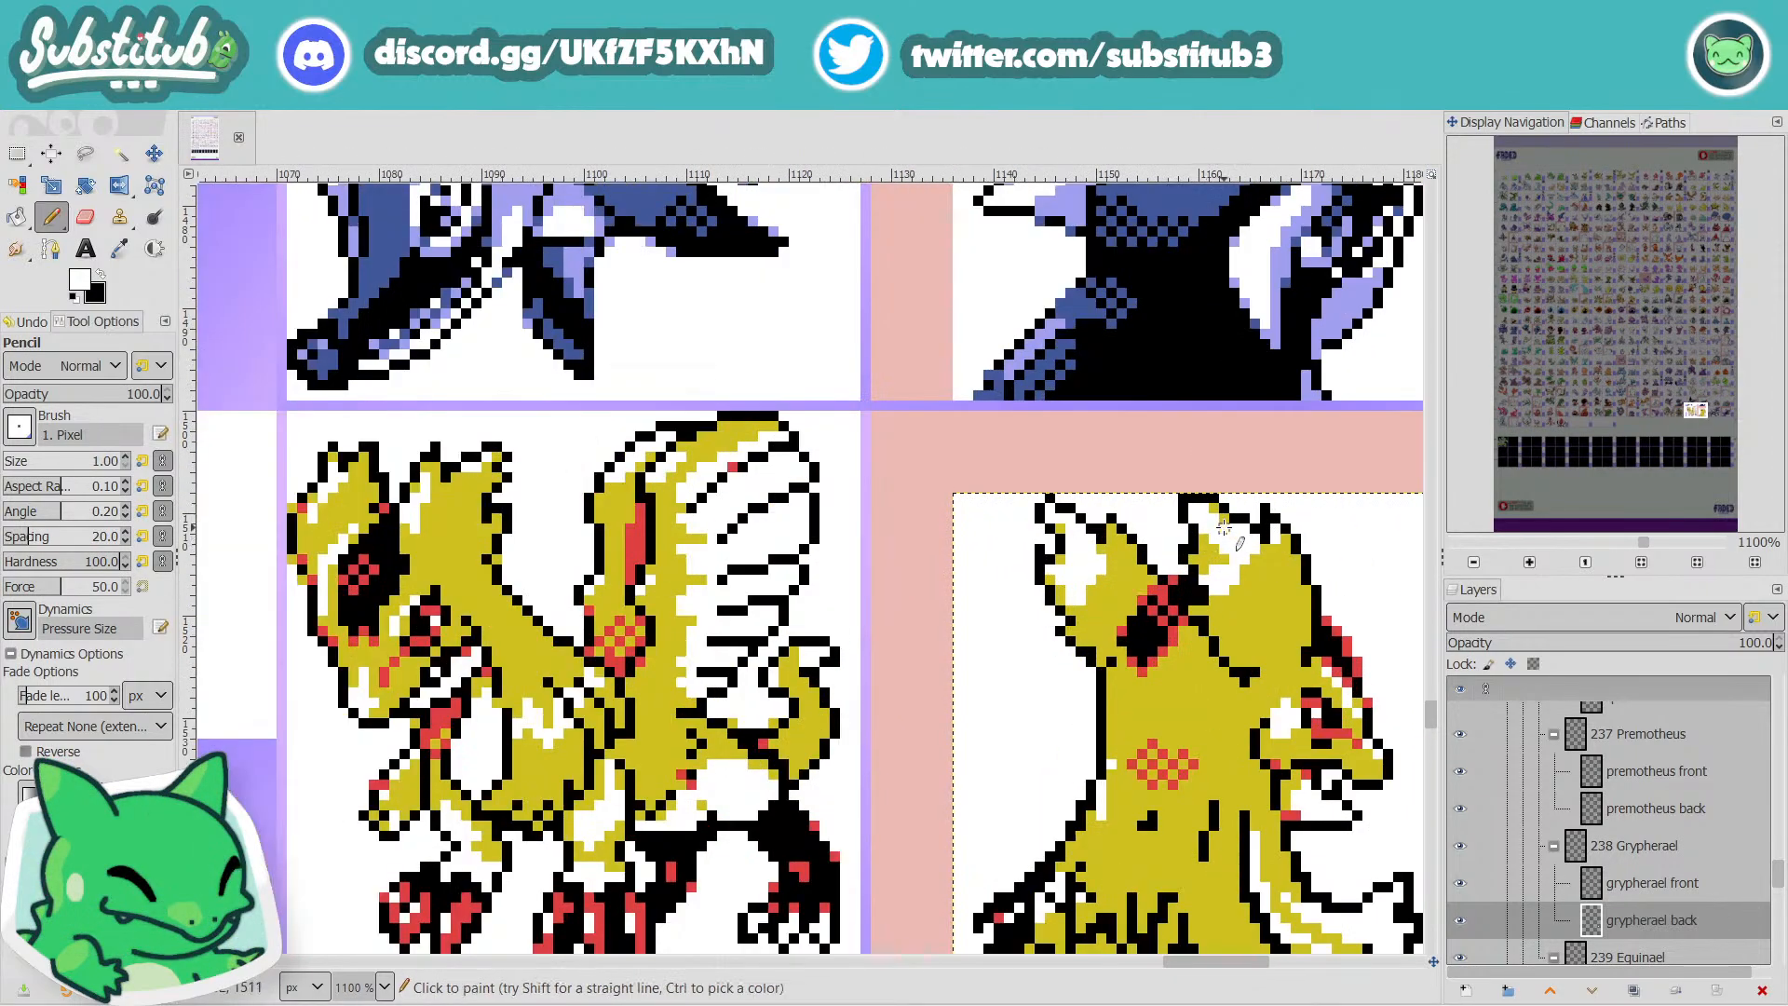
scroll(1228, 531, down, 3)
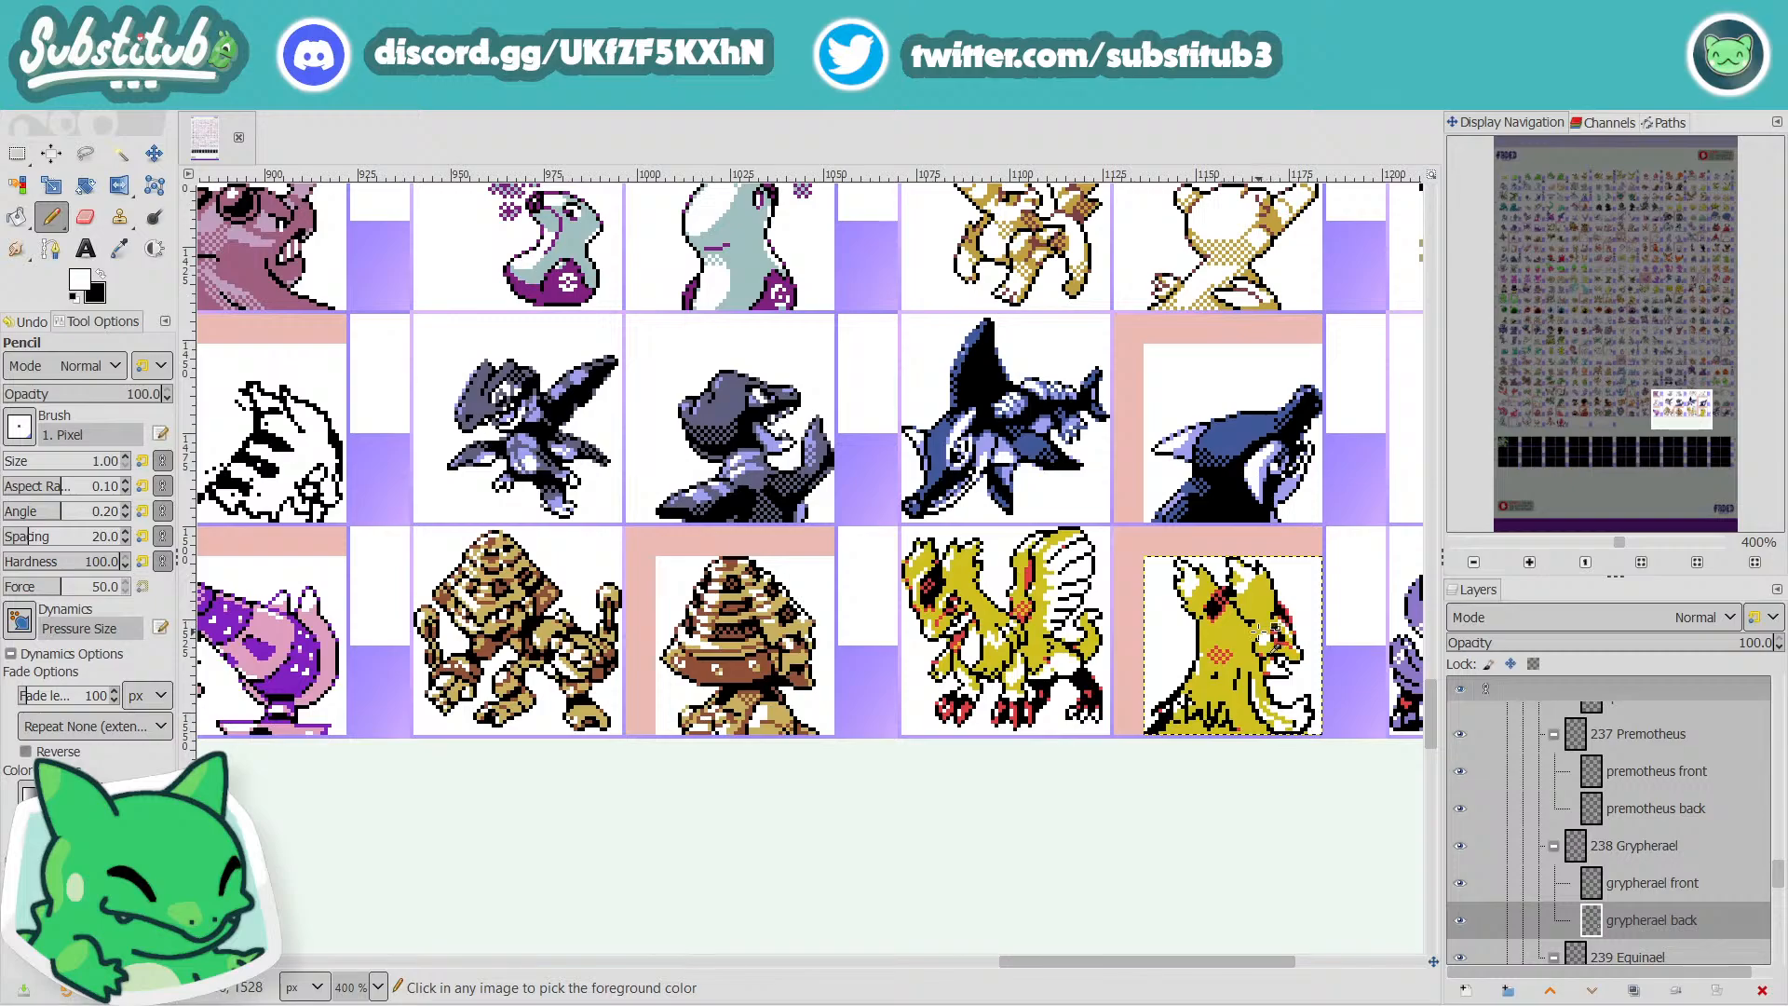
Pencil a jagged white highlight across the back sprite's neck, just above the dithered red patch.
scroll(1239, 656, up, 2)
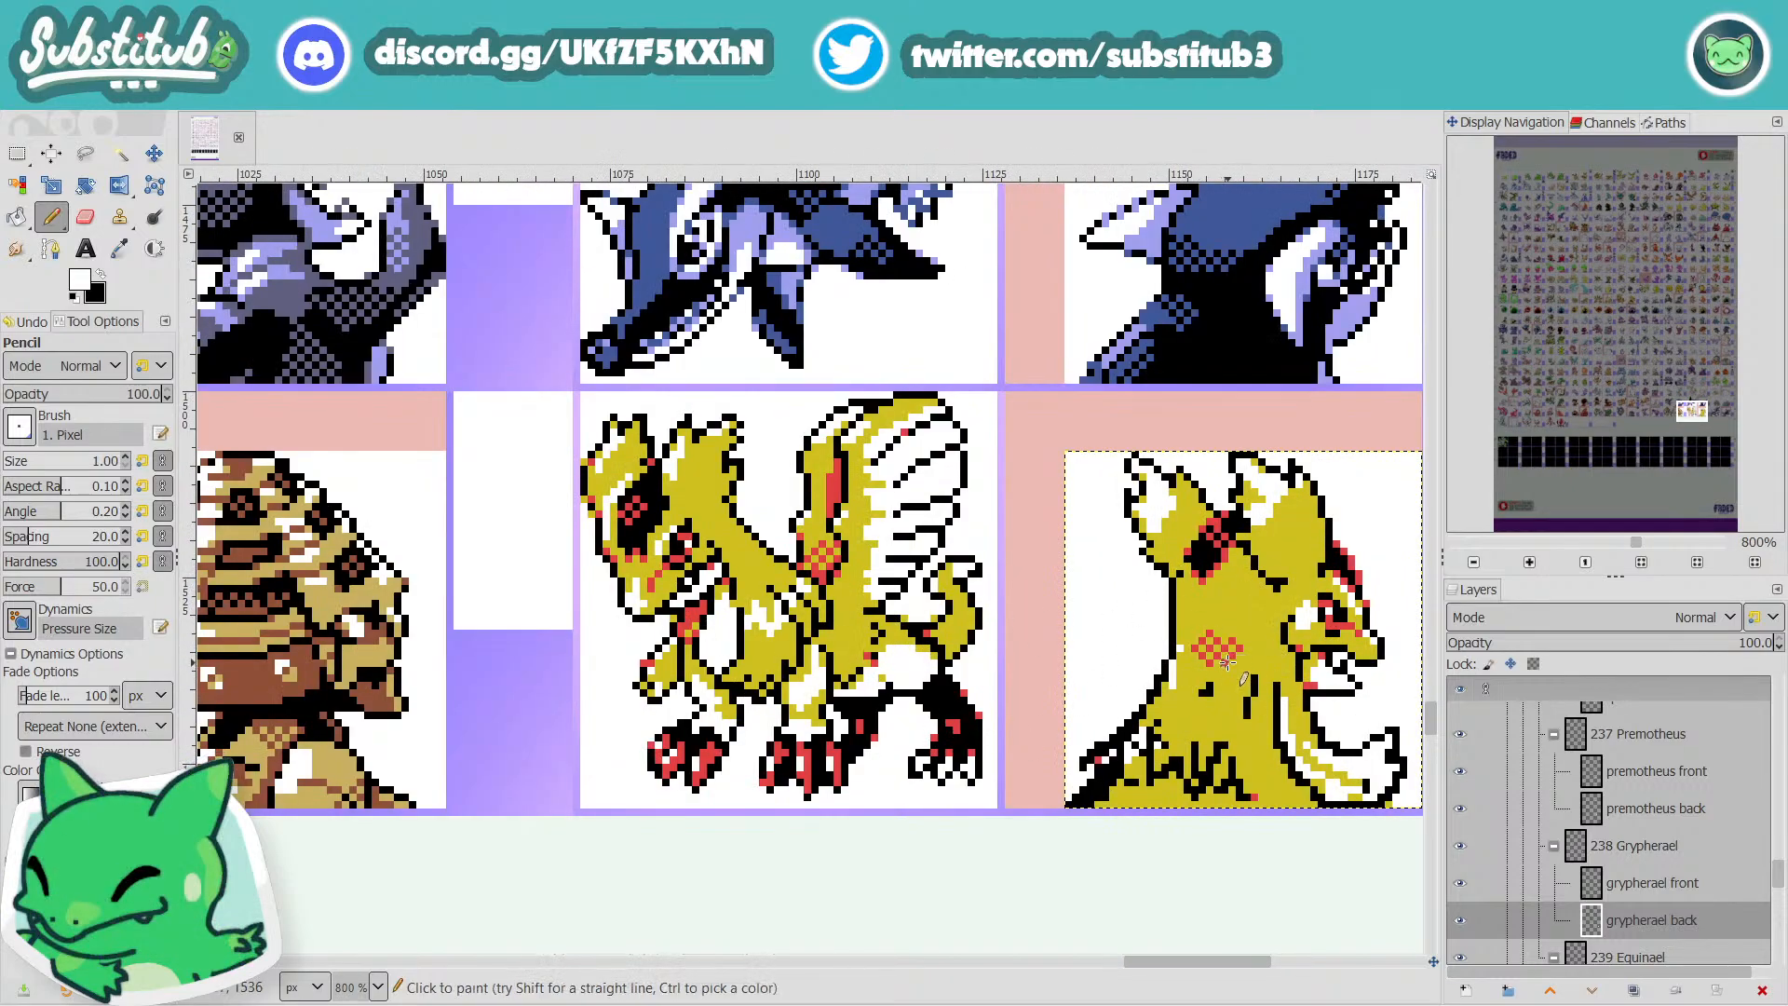
key(ctrl)
scroll(1255, 683, up, 1)
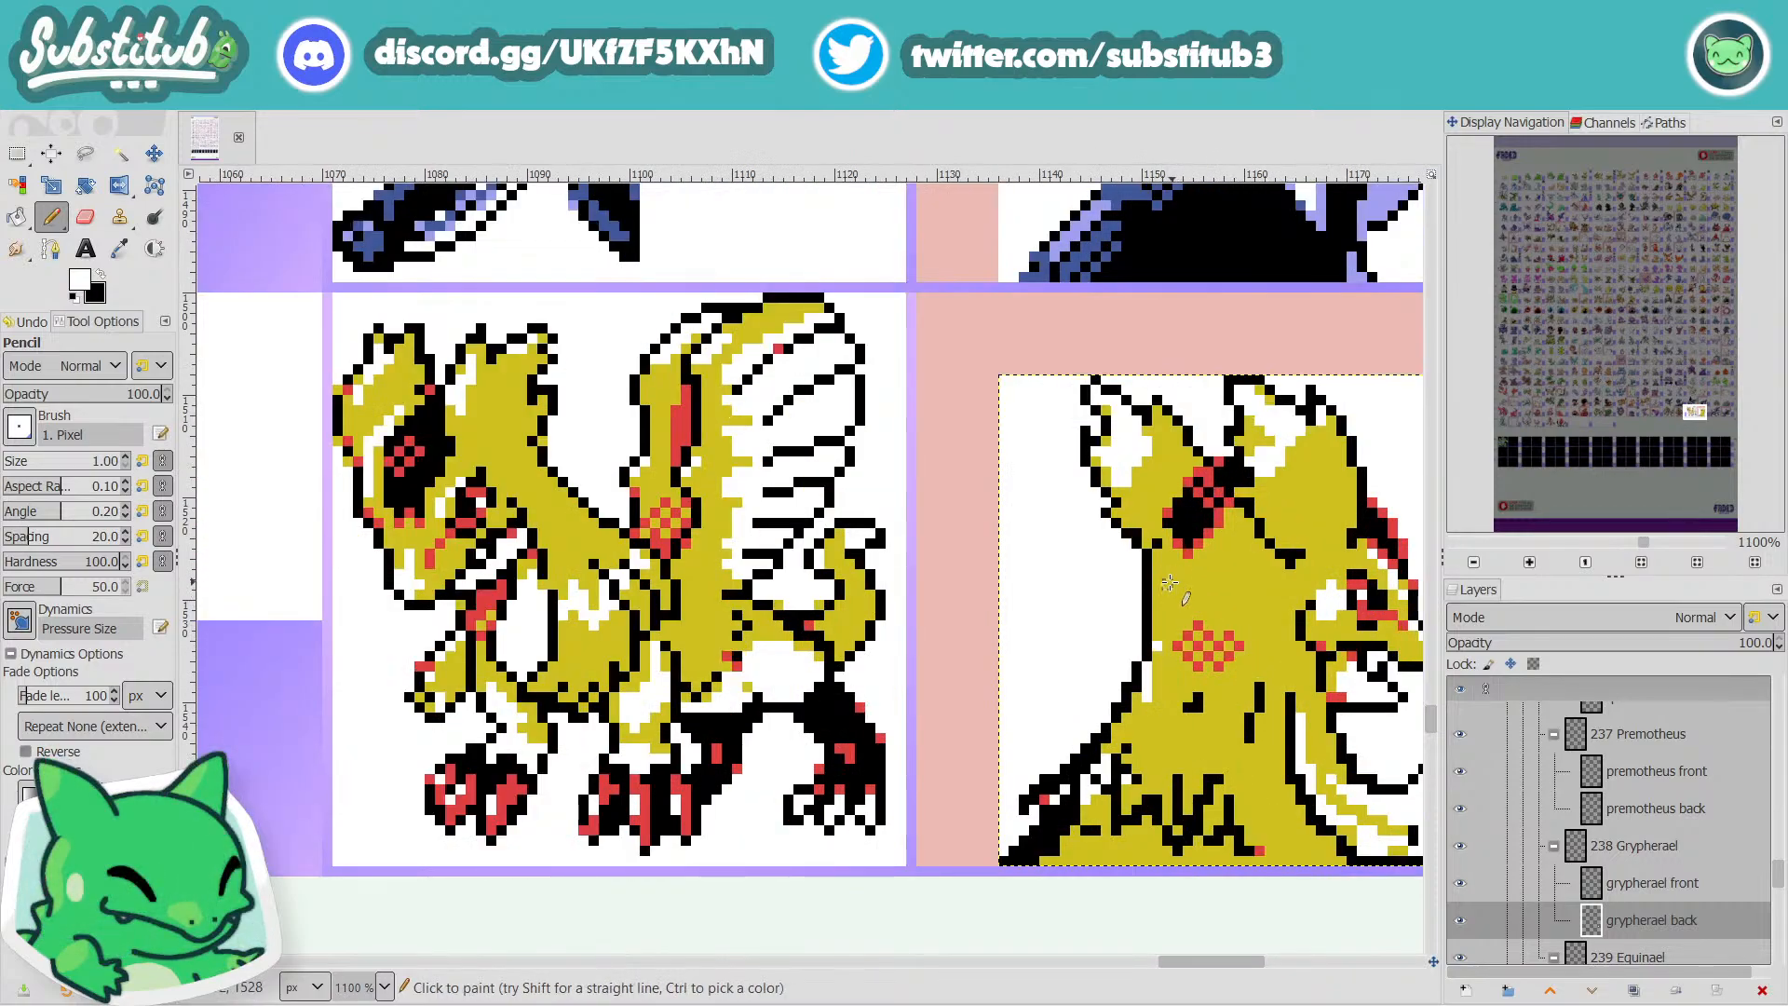
mouse_move(1165, 597)
mouse_down()
mouse_move(1195, 622)
mouse_move(1207, 595)
mouse_move(1232, 634)
mouse_move(1248, 613)
mouse_move(1258, 644)
mouse_move(1269, 622)
mouse_move(1257, 681)
mouse_up()
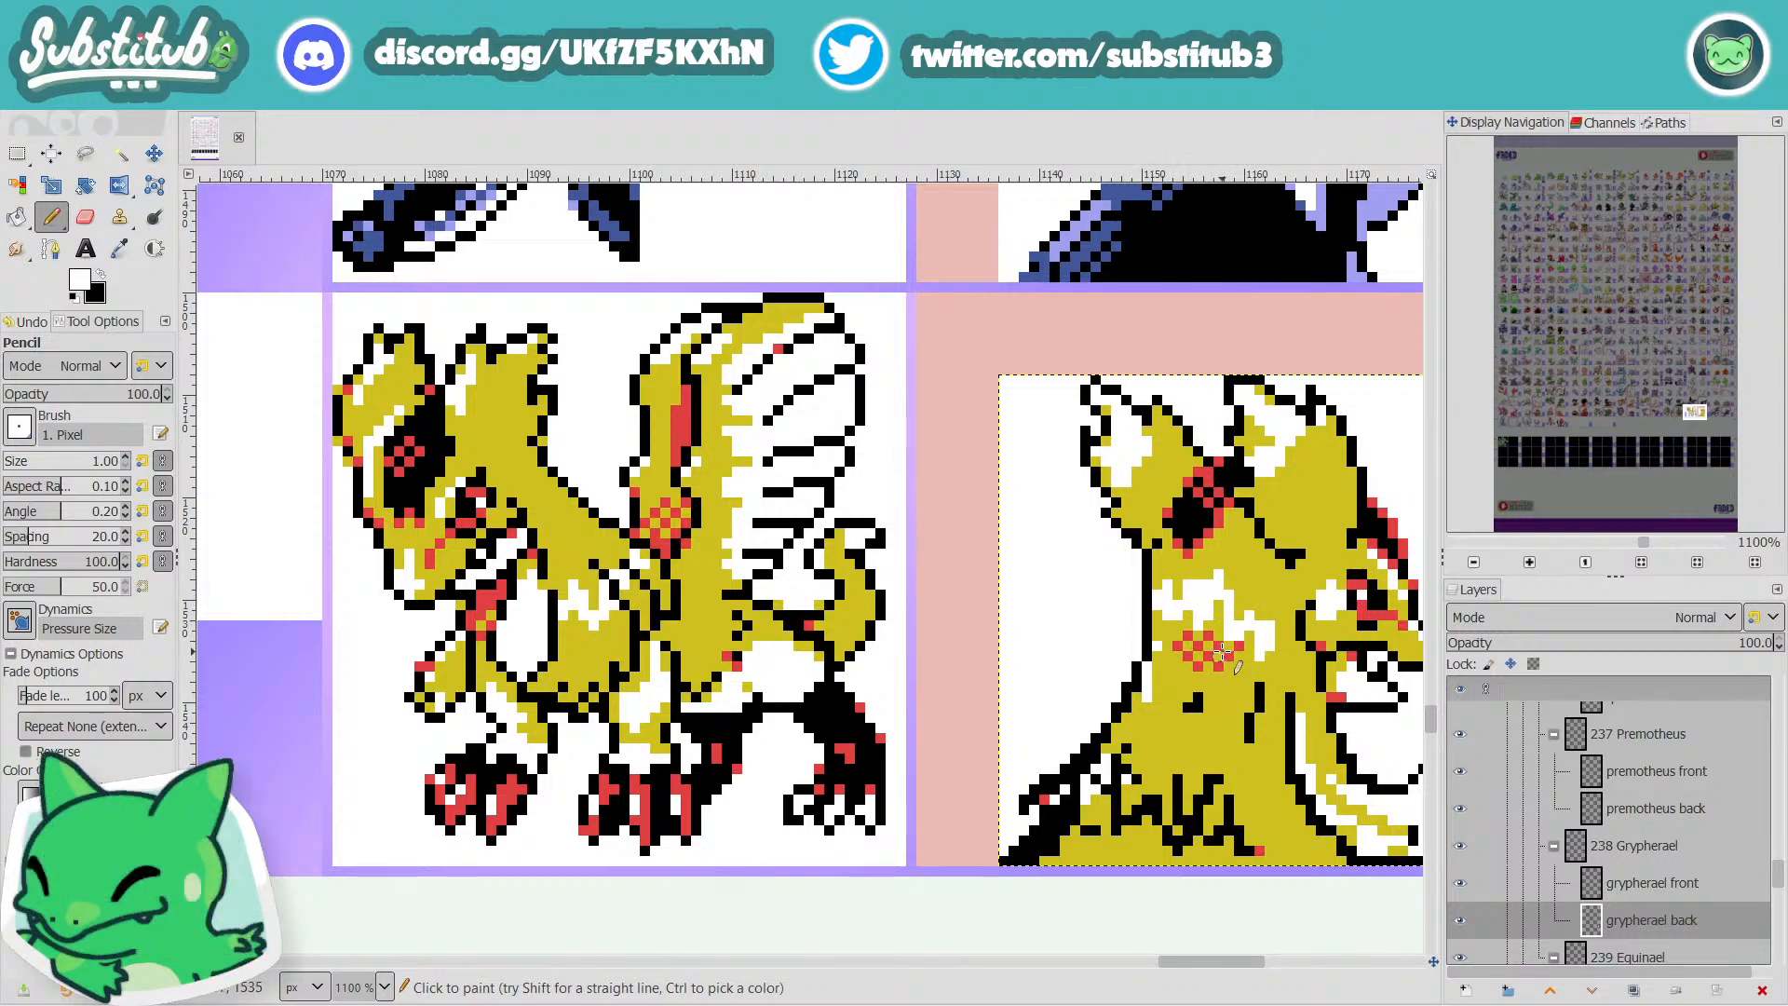
Sample the body yellow and paint over the dithered red patch on the back sprite's neck.
ctrl+click(1271, 568)
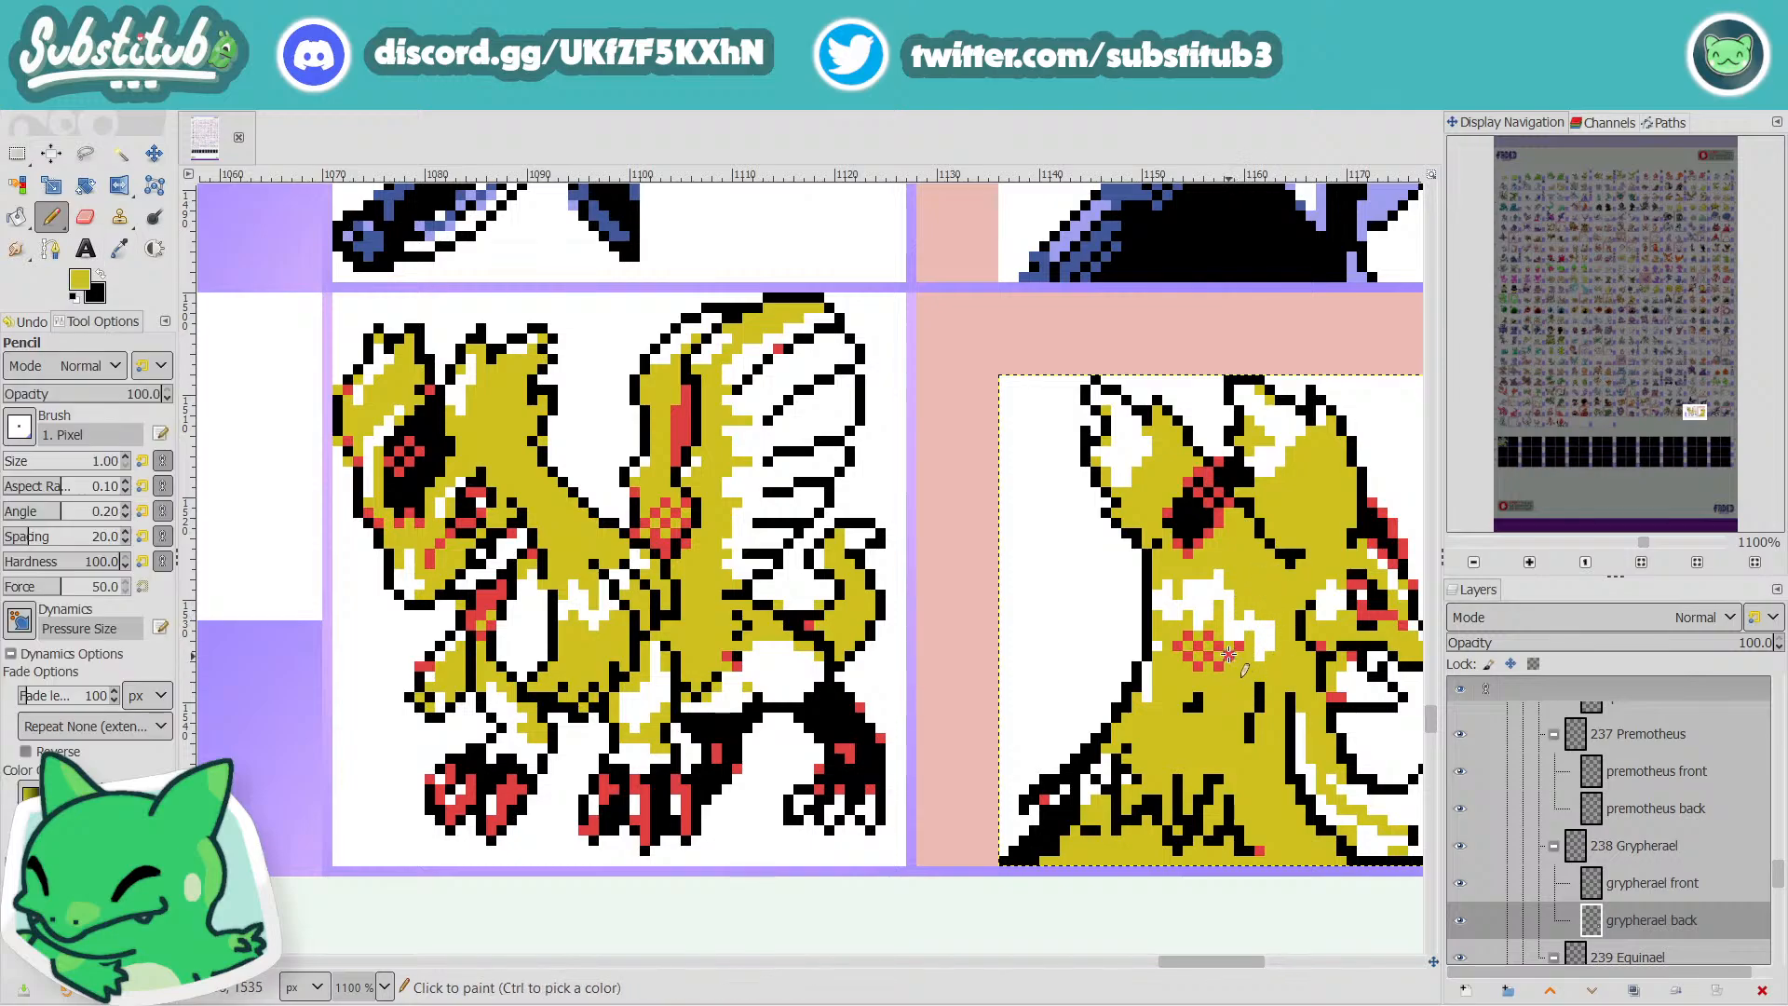
mouse_move(1237, 647)
mouse_down()
mouse_move(1180, 637)
mouse_move(1204, 643)
mouse_move(1185, 664)
mouse_move(1244, 676)
mouse_up()
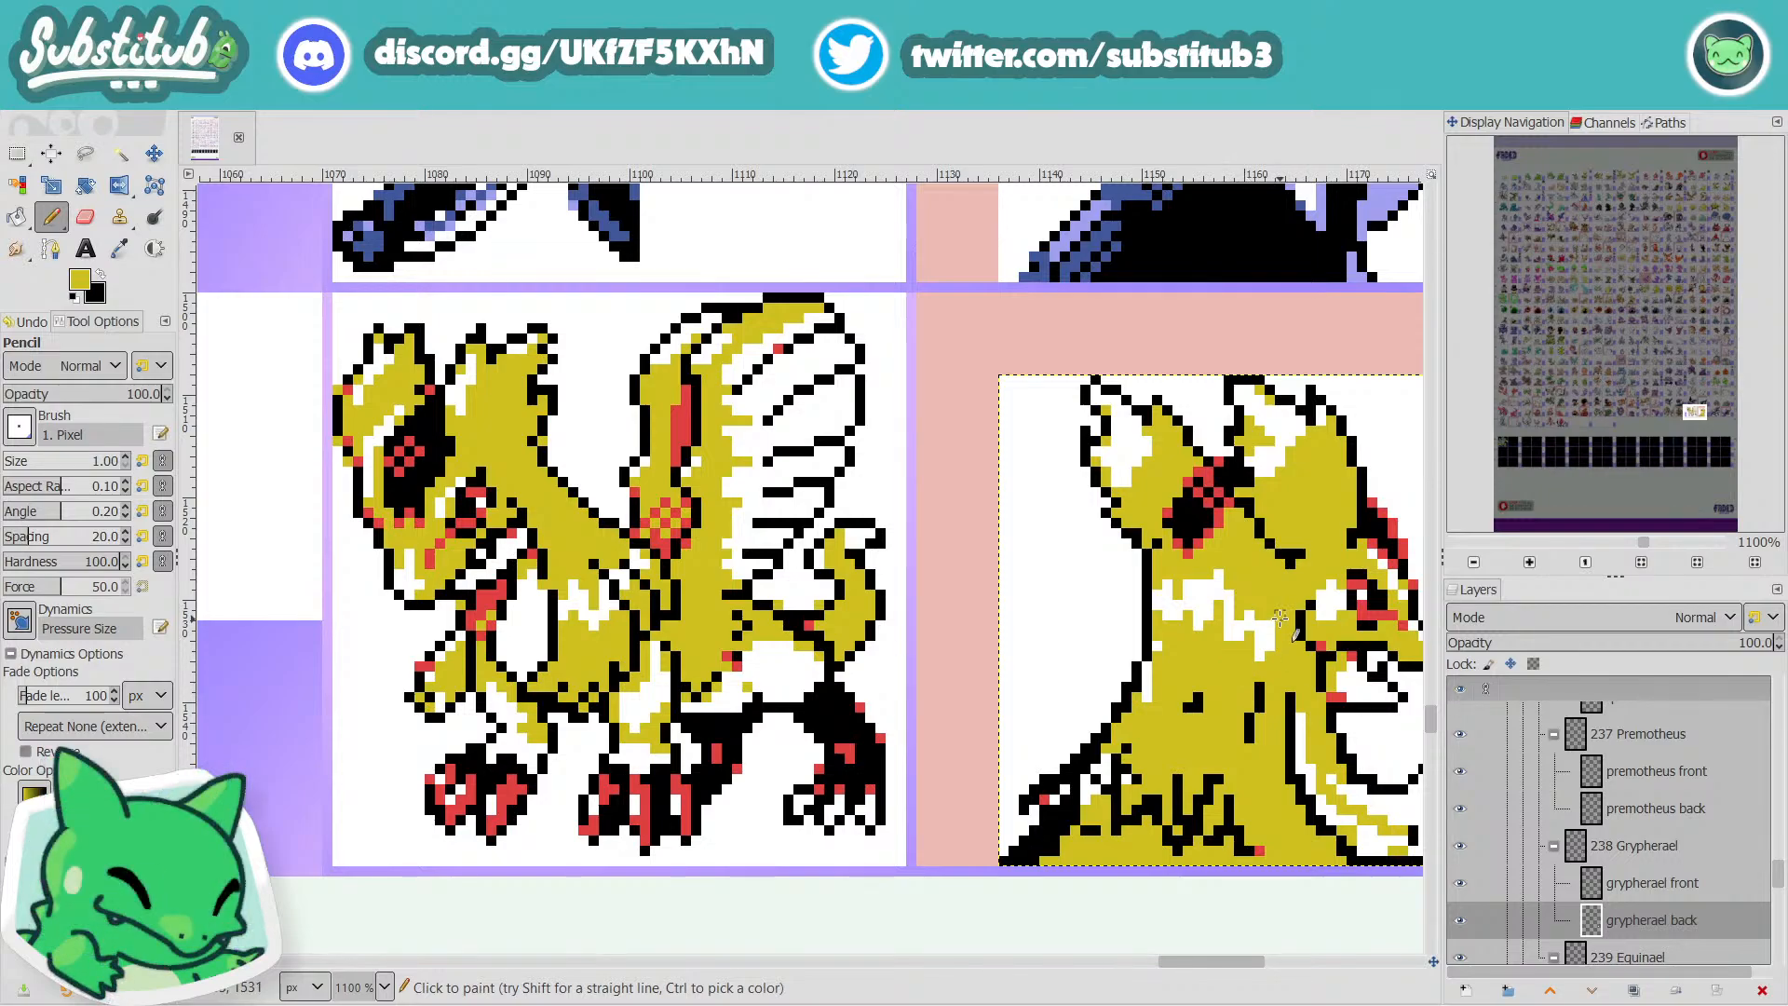
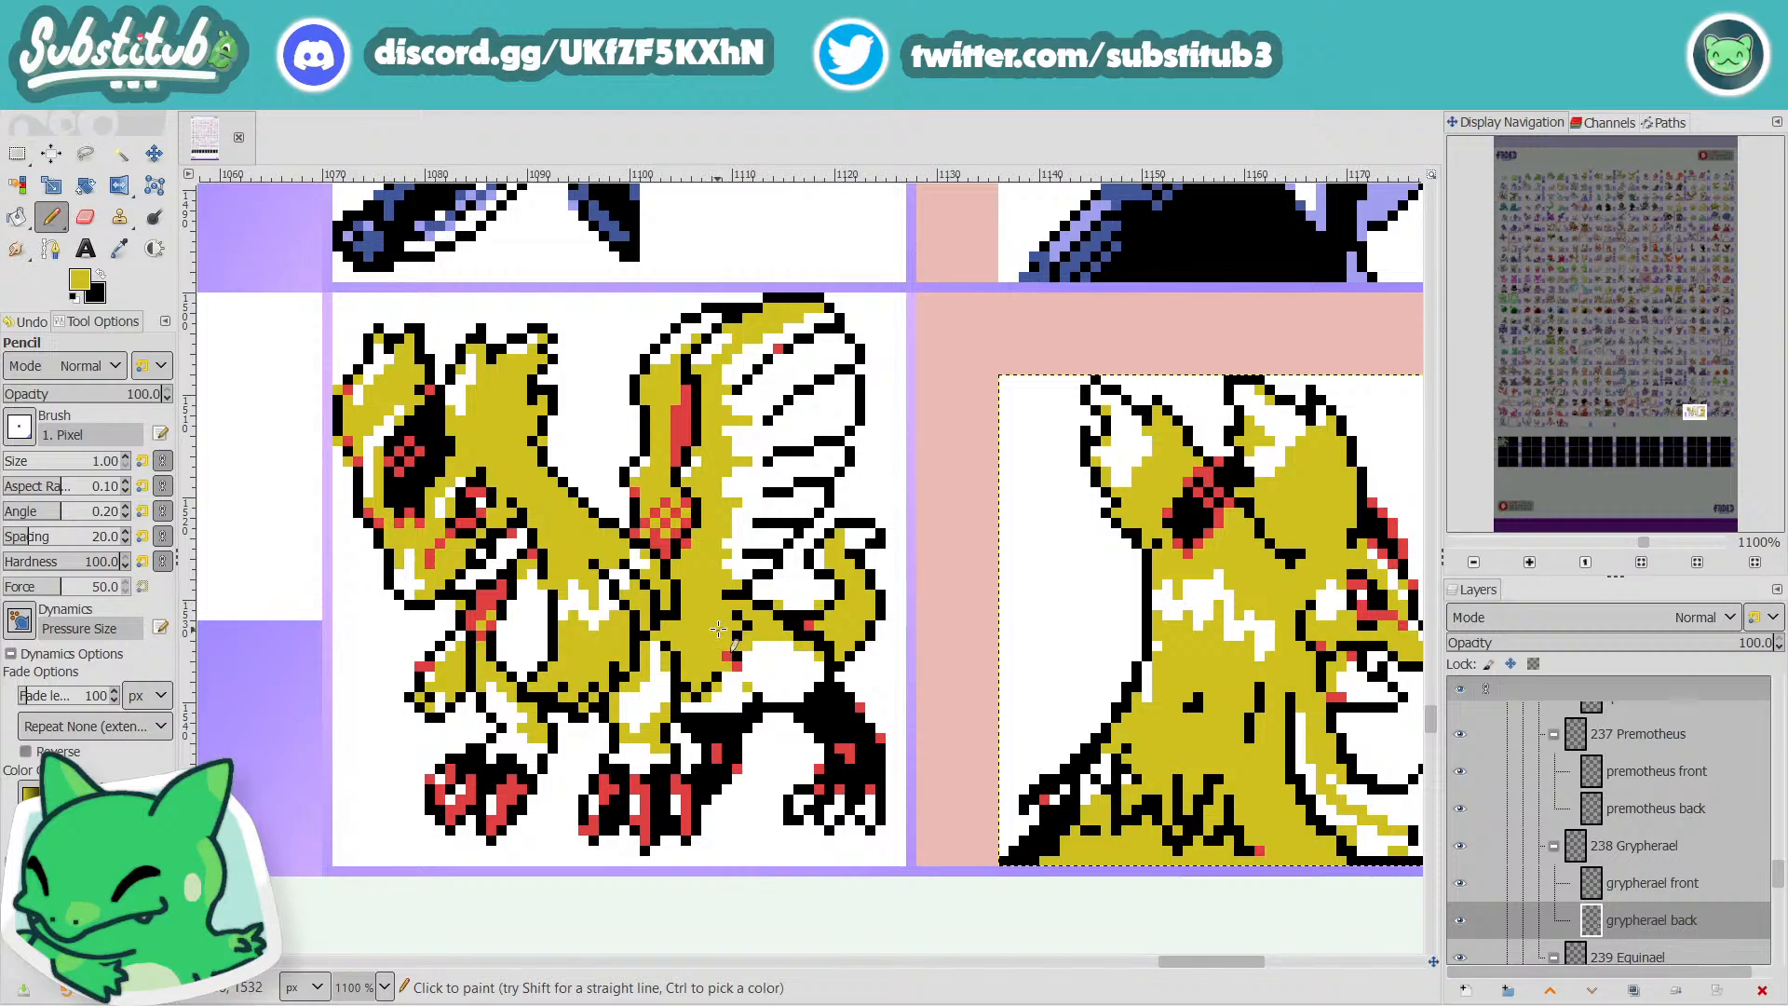
scroll(708, 606, down, 3)
scroll(694, 596, up, 3)
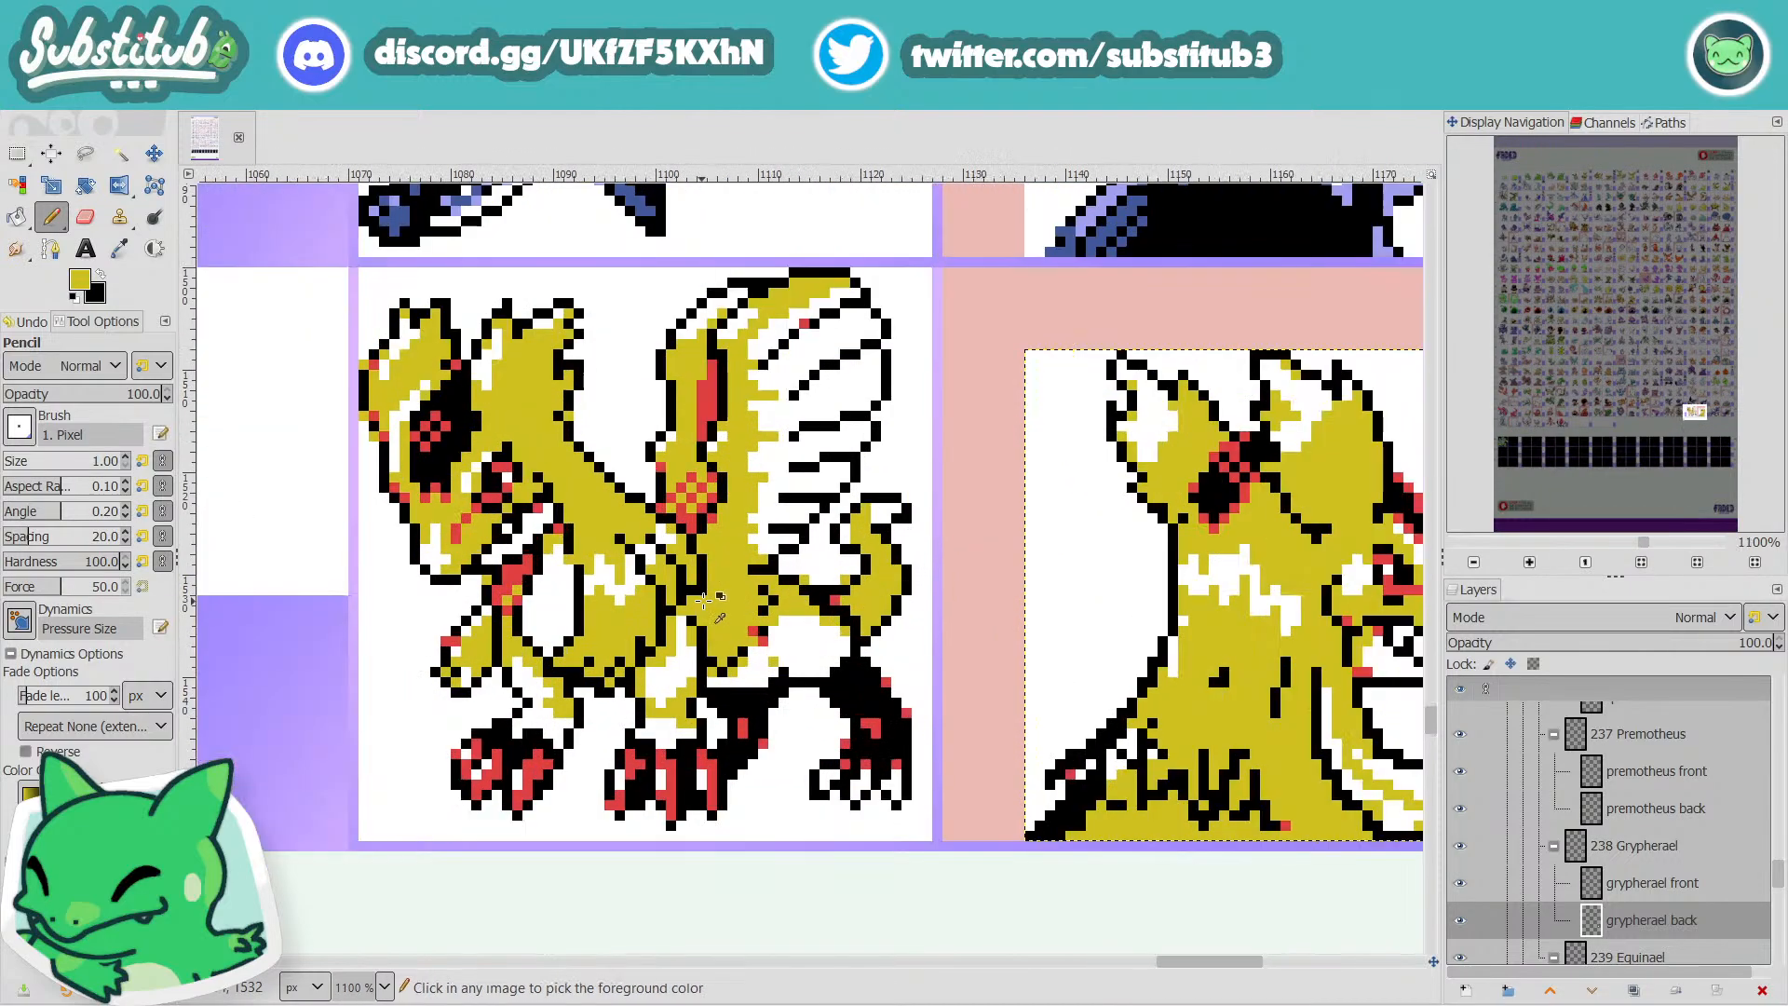
Switch to black on the grypherael front layer and pencil a short outline below the wing, across the top of the haunch.
key(d)
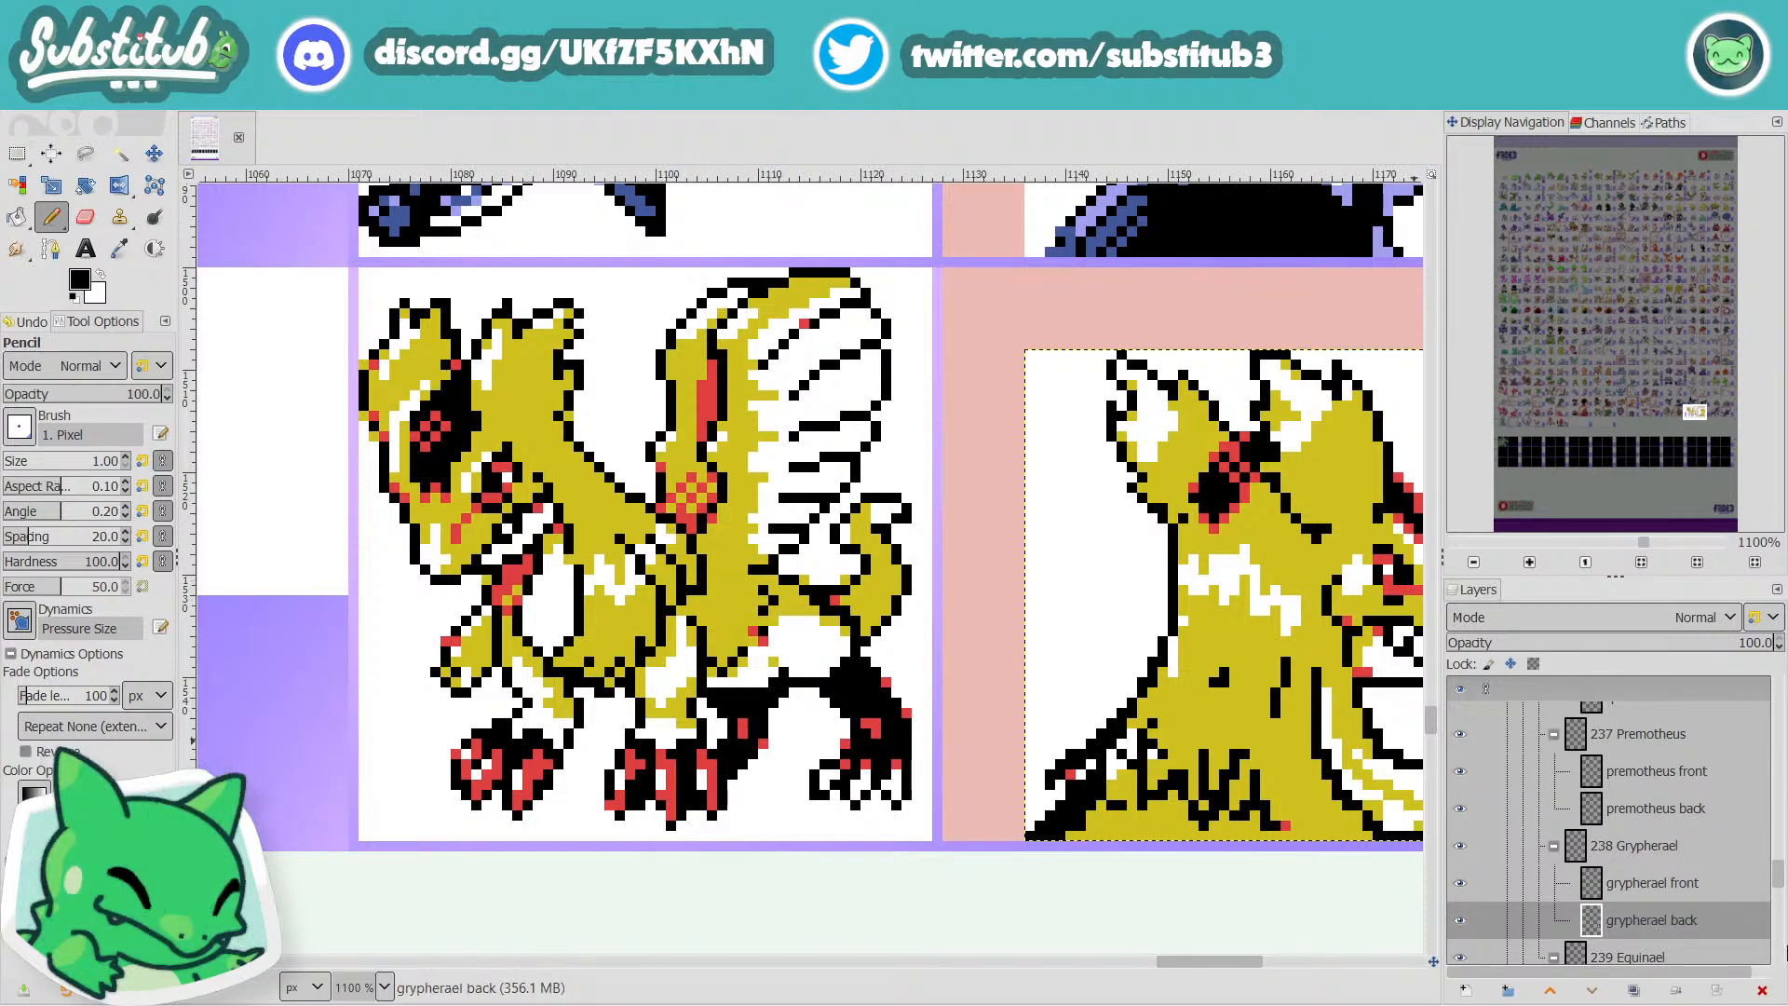
key(Page_Up)
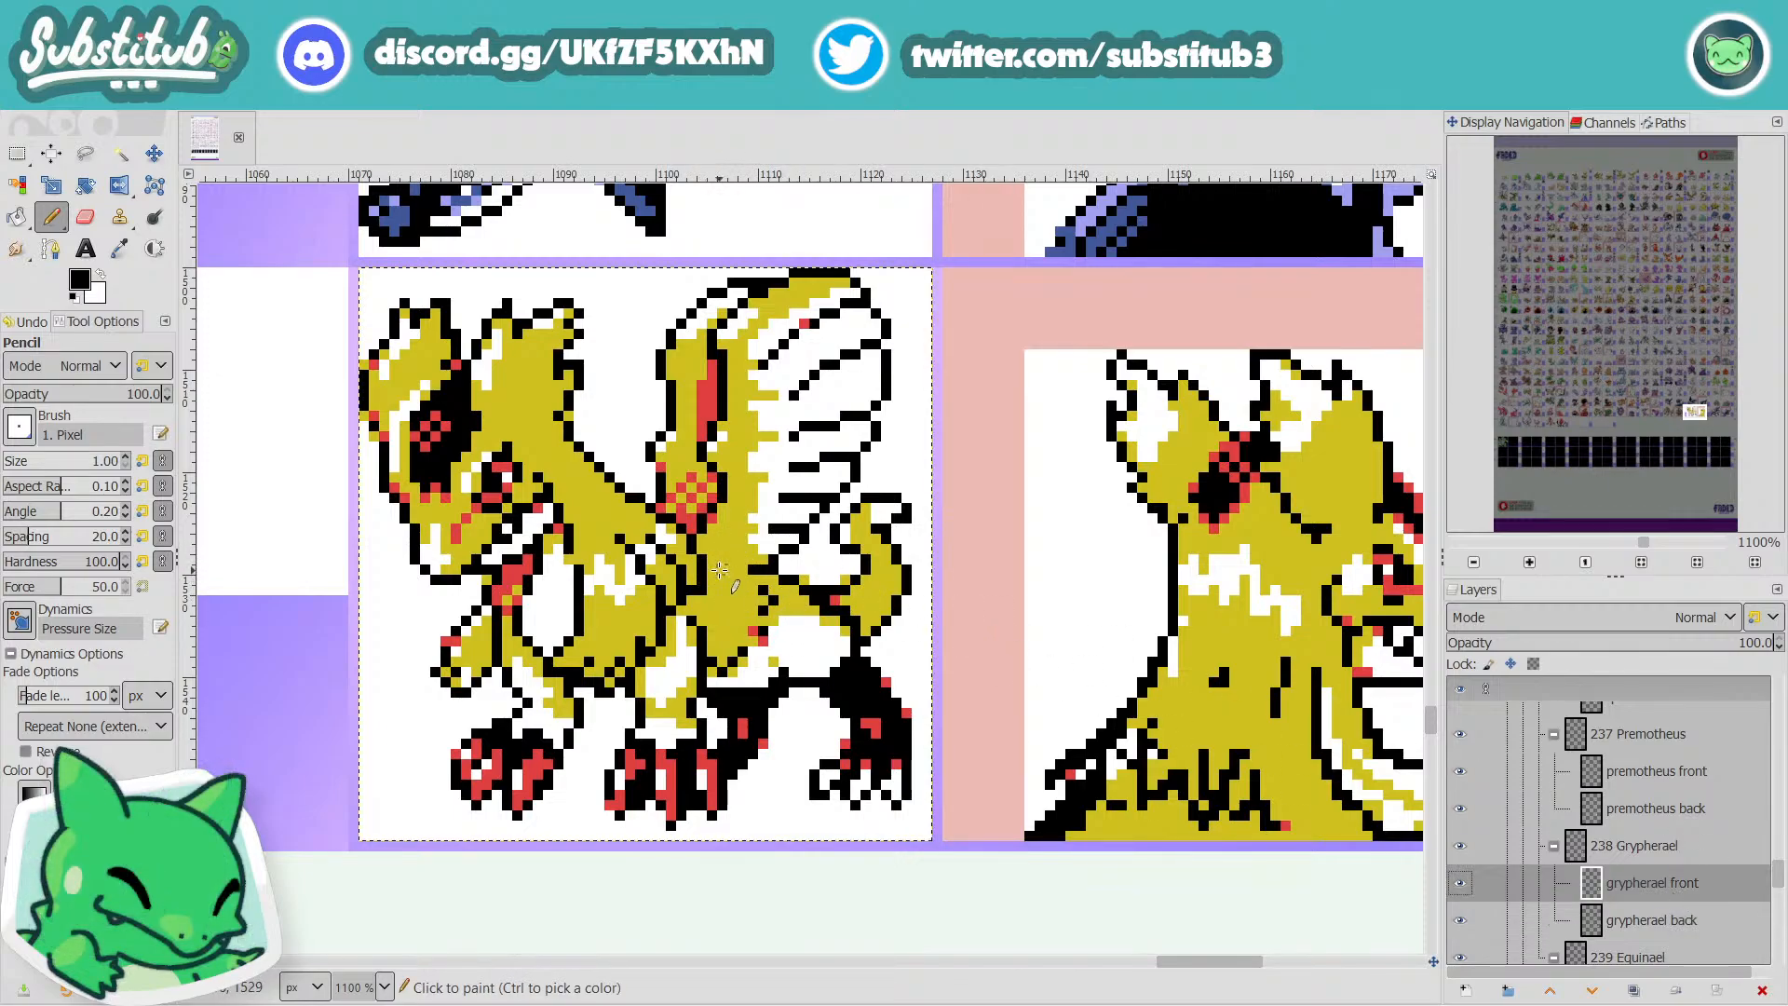
key(ctrl)
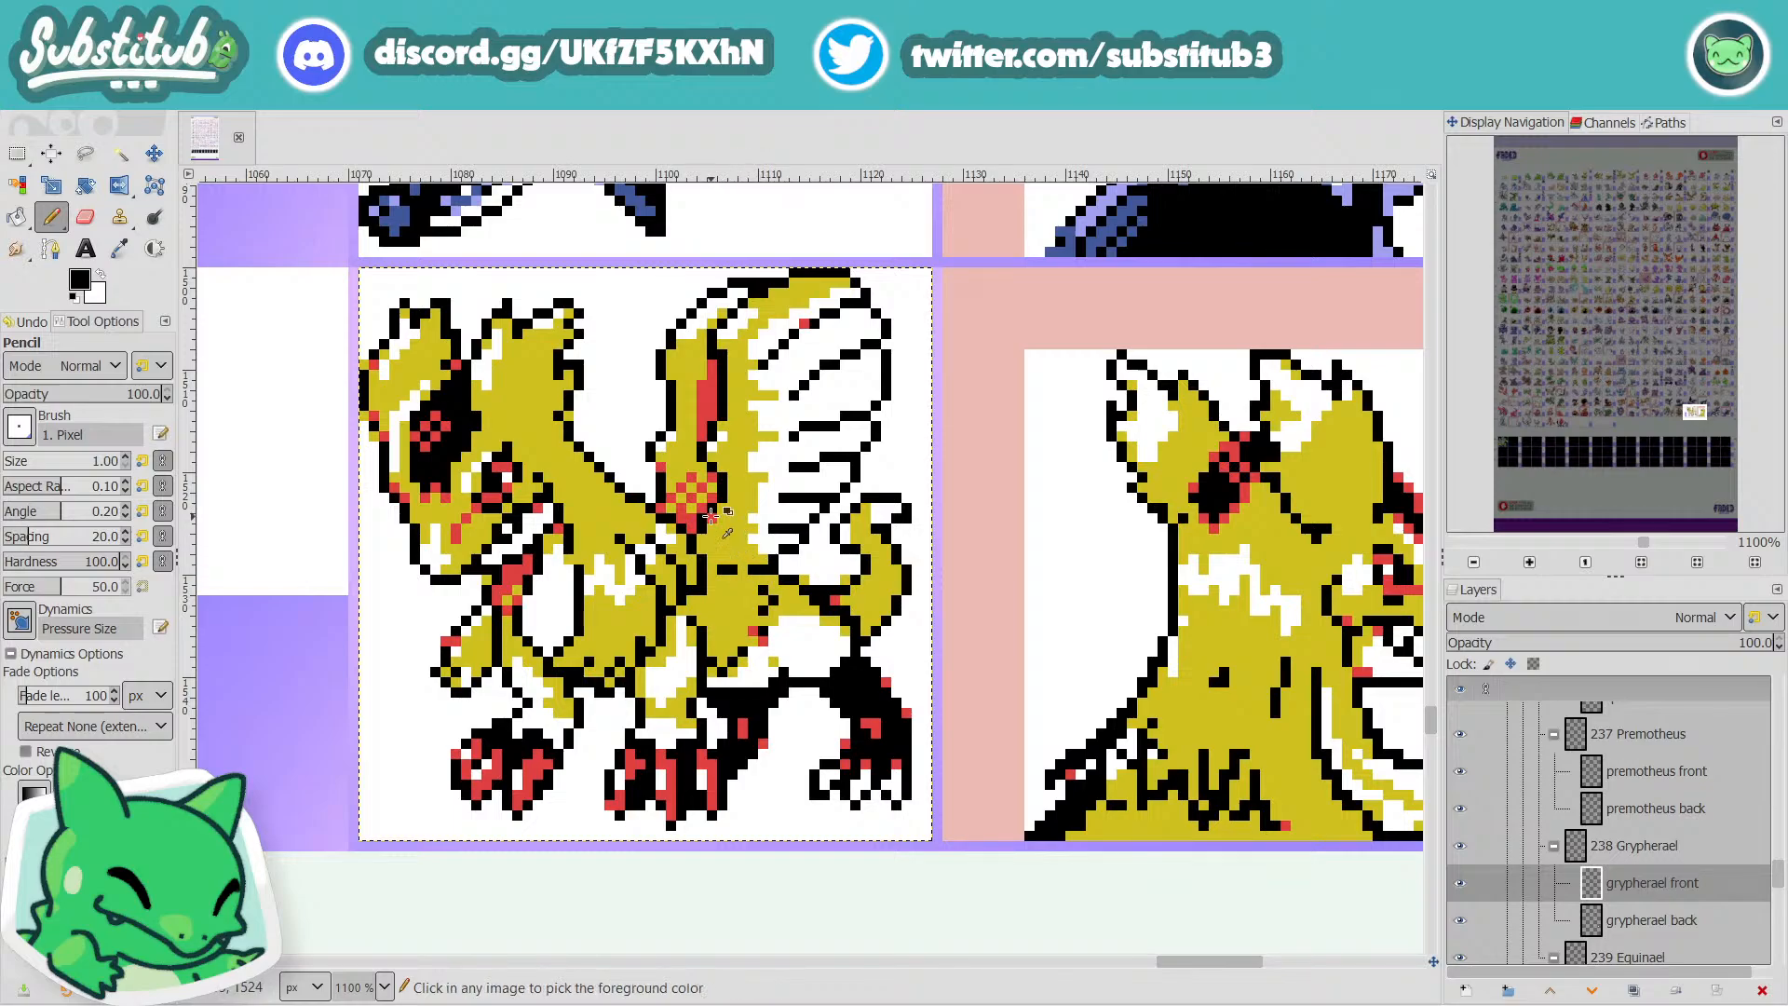
scroll(710, 513, down, 2)
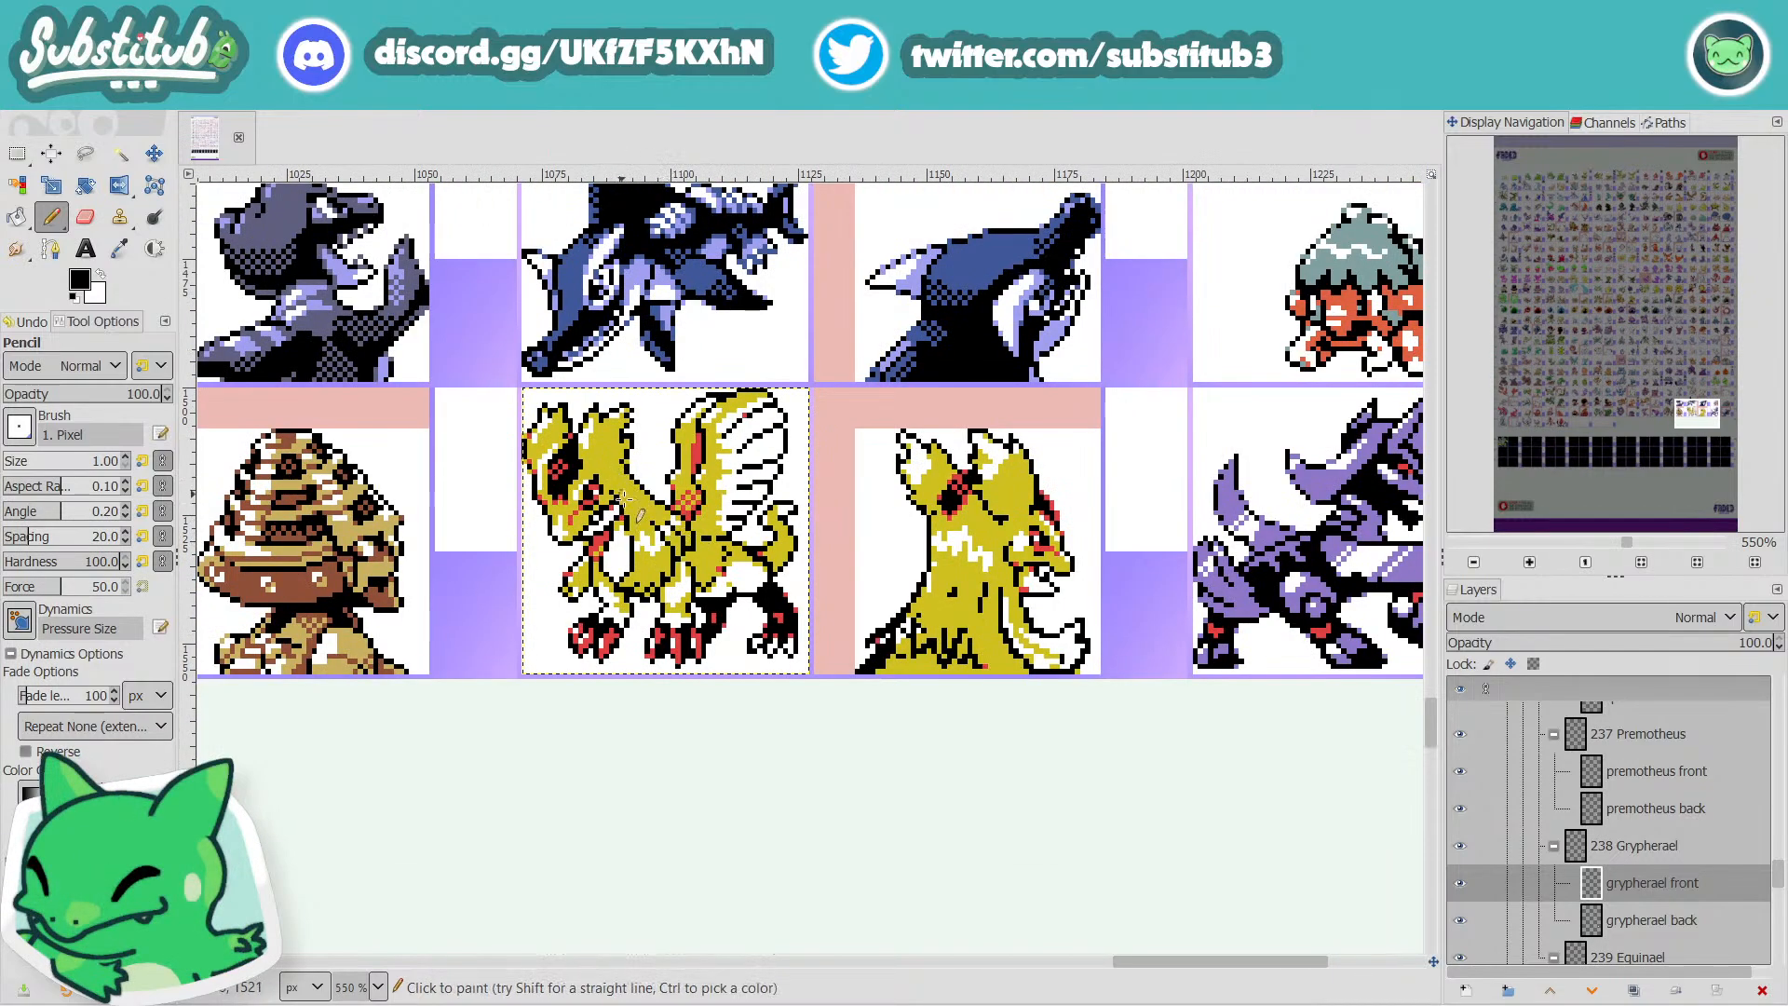
scroll(666, 510, up, 3)
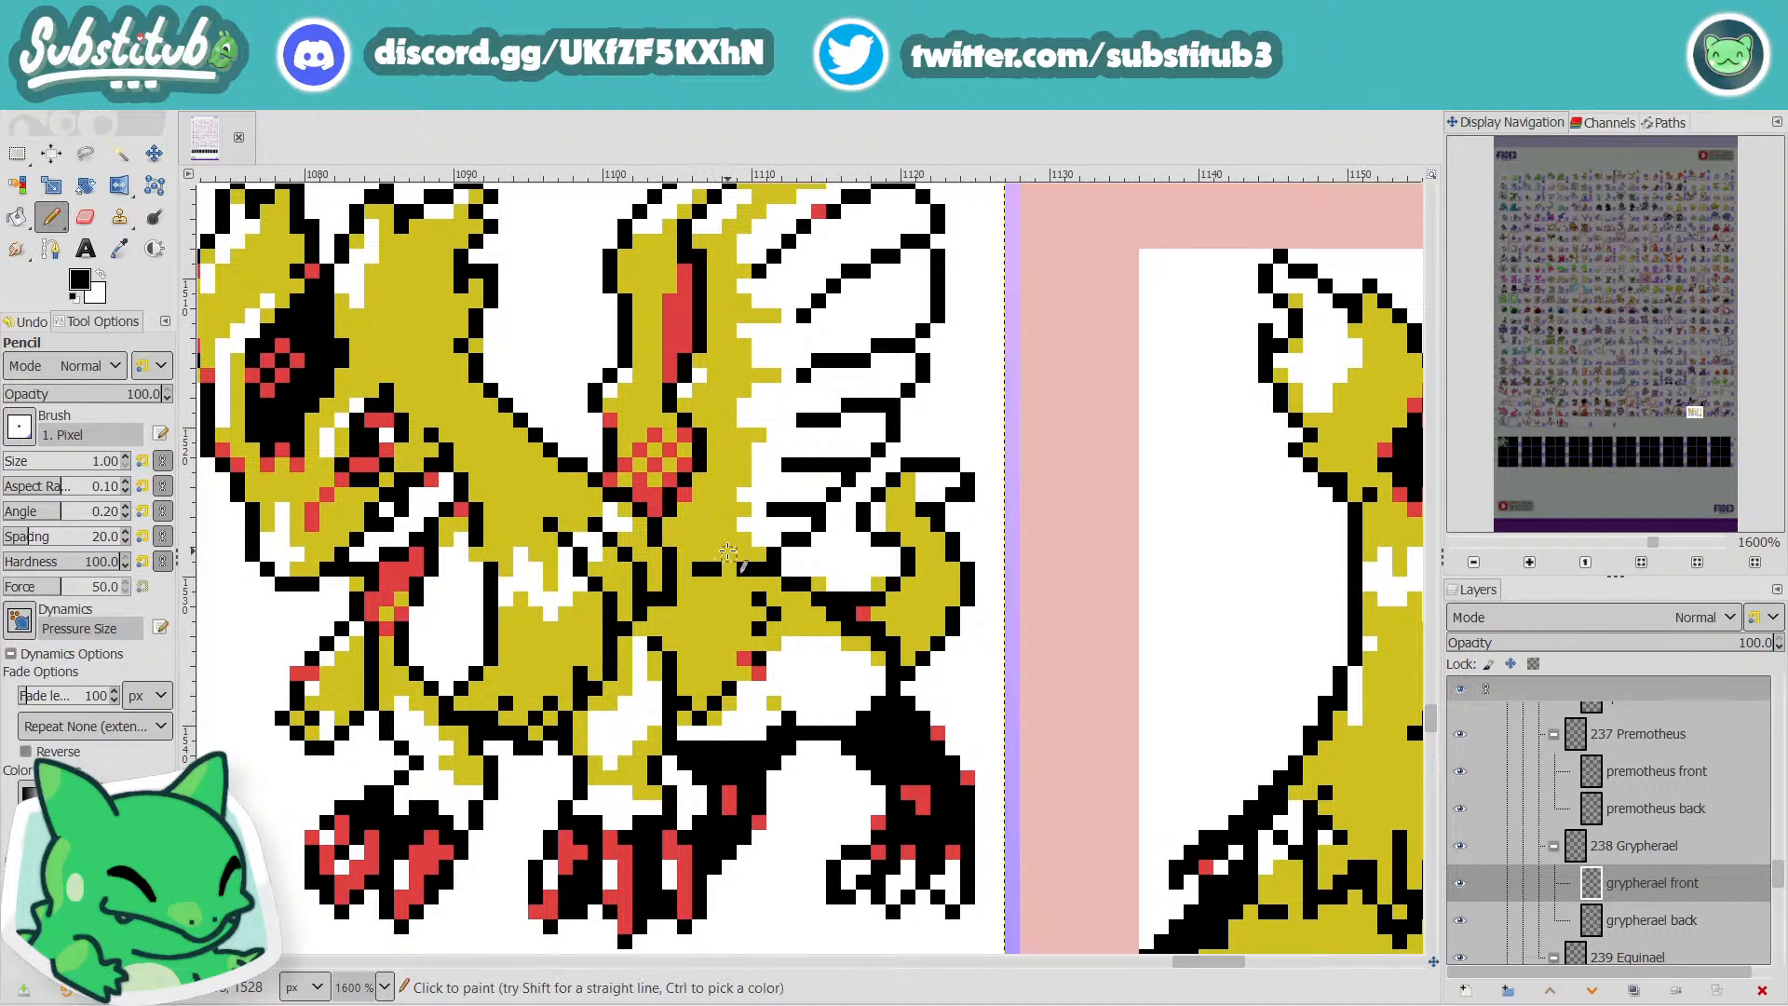
scroll(762, 553, down, 4)
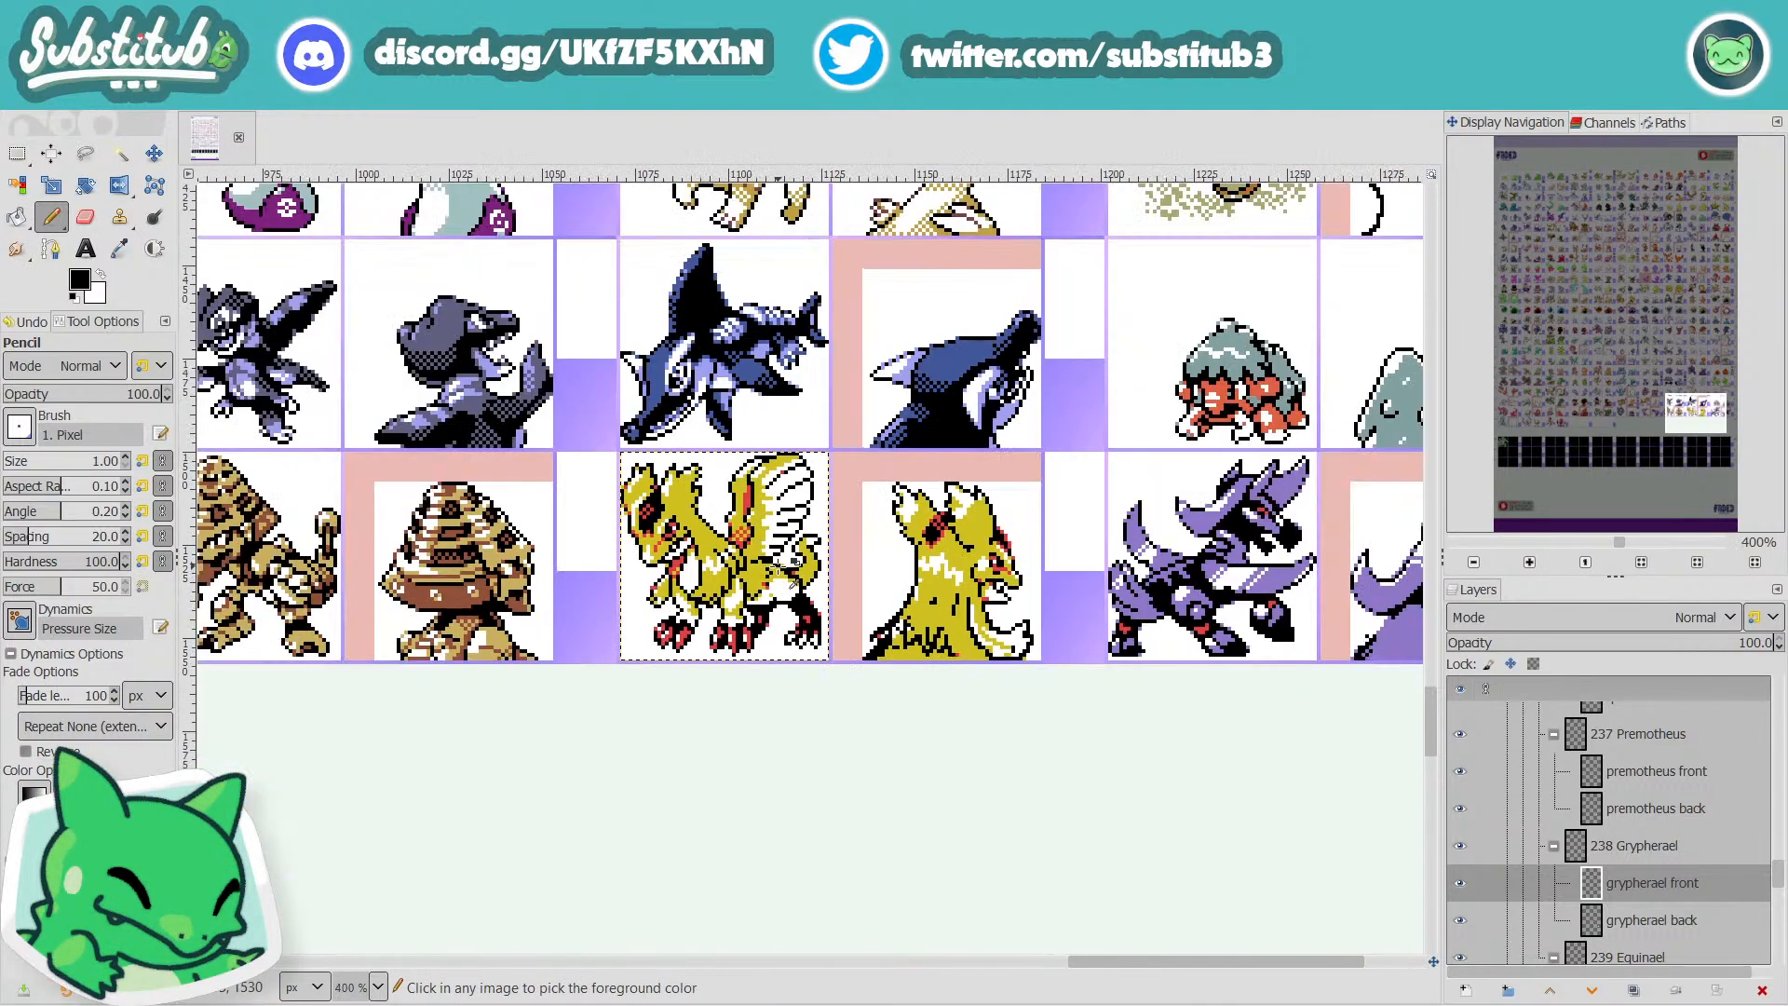
Try a solid black shadow where the front sprite's neck base meets the wing.
scroll(727, 570, up, 3)
drag(706, 522, 691, 518)
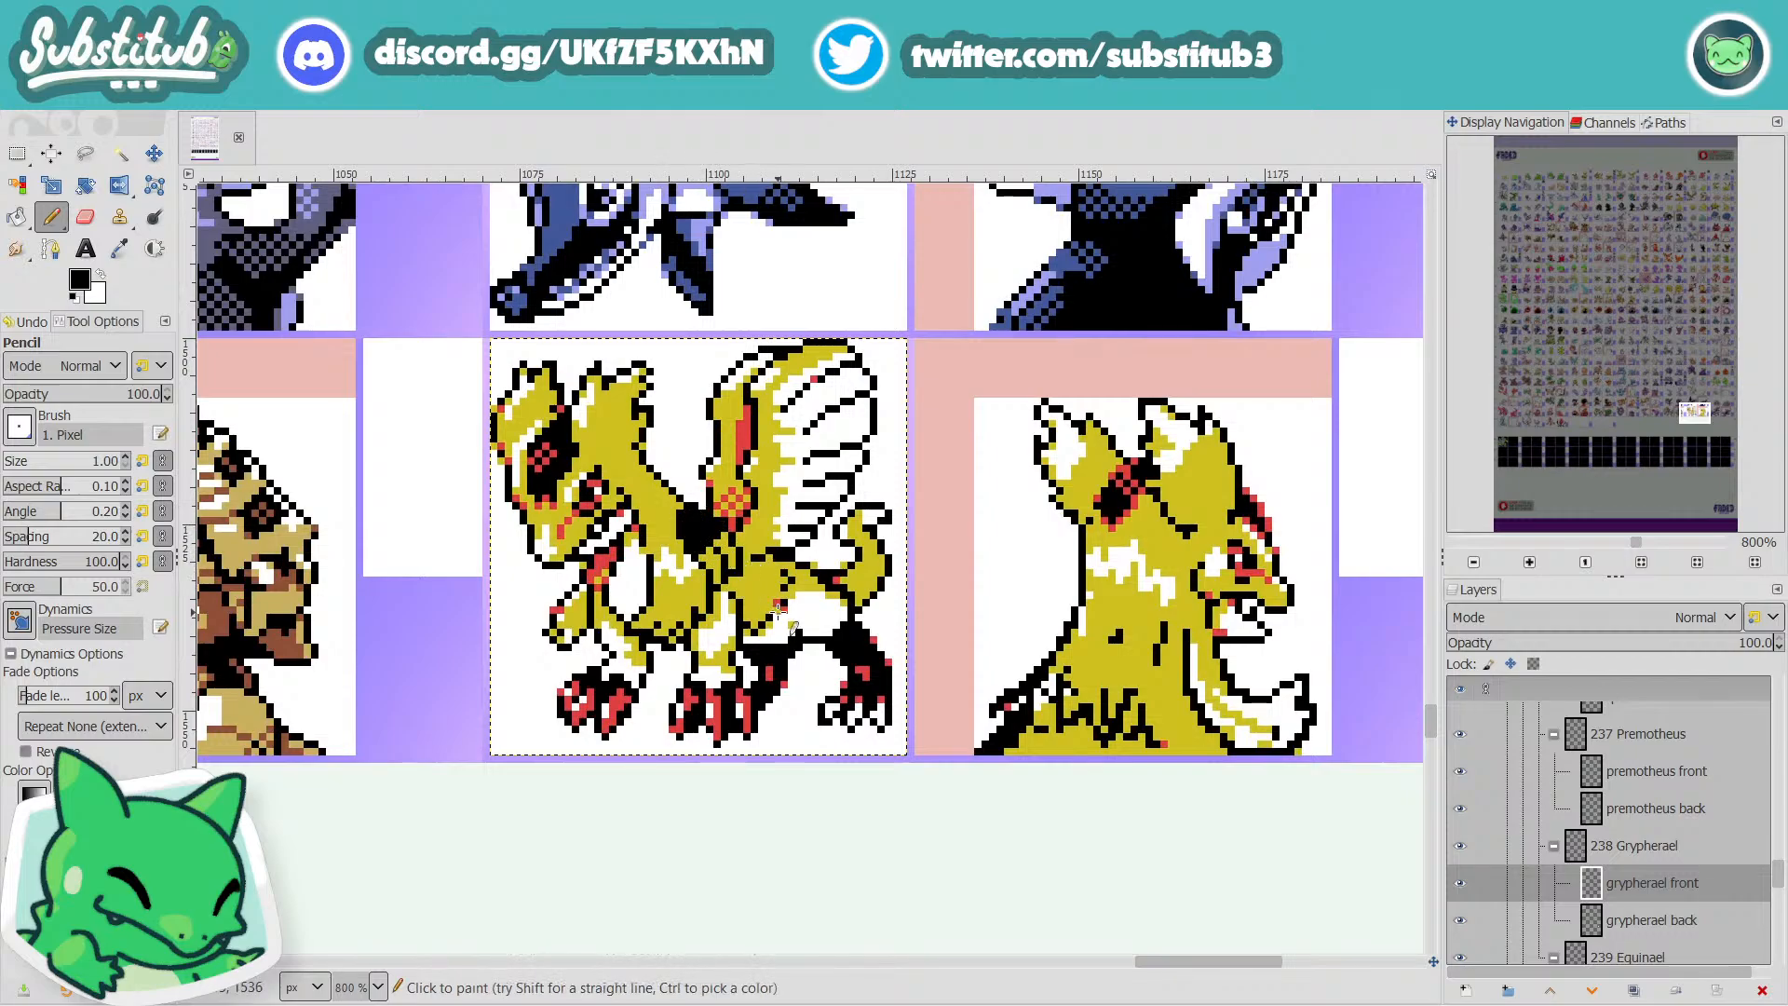
key(ctrl+z)
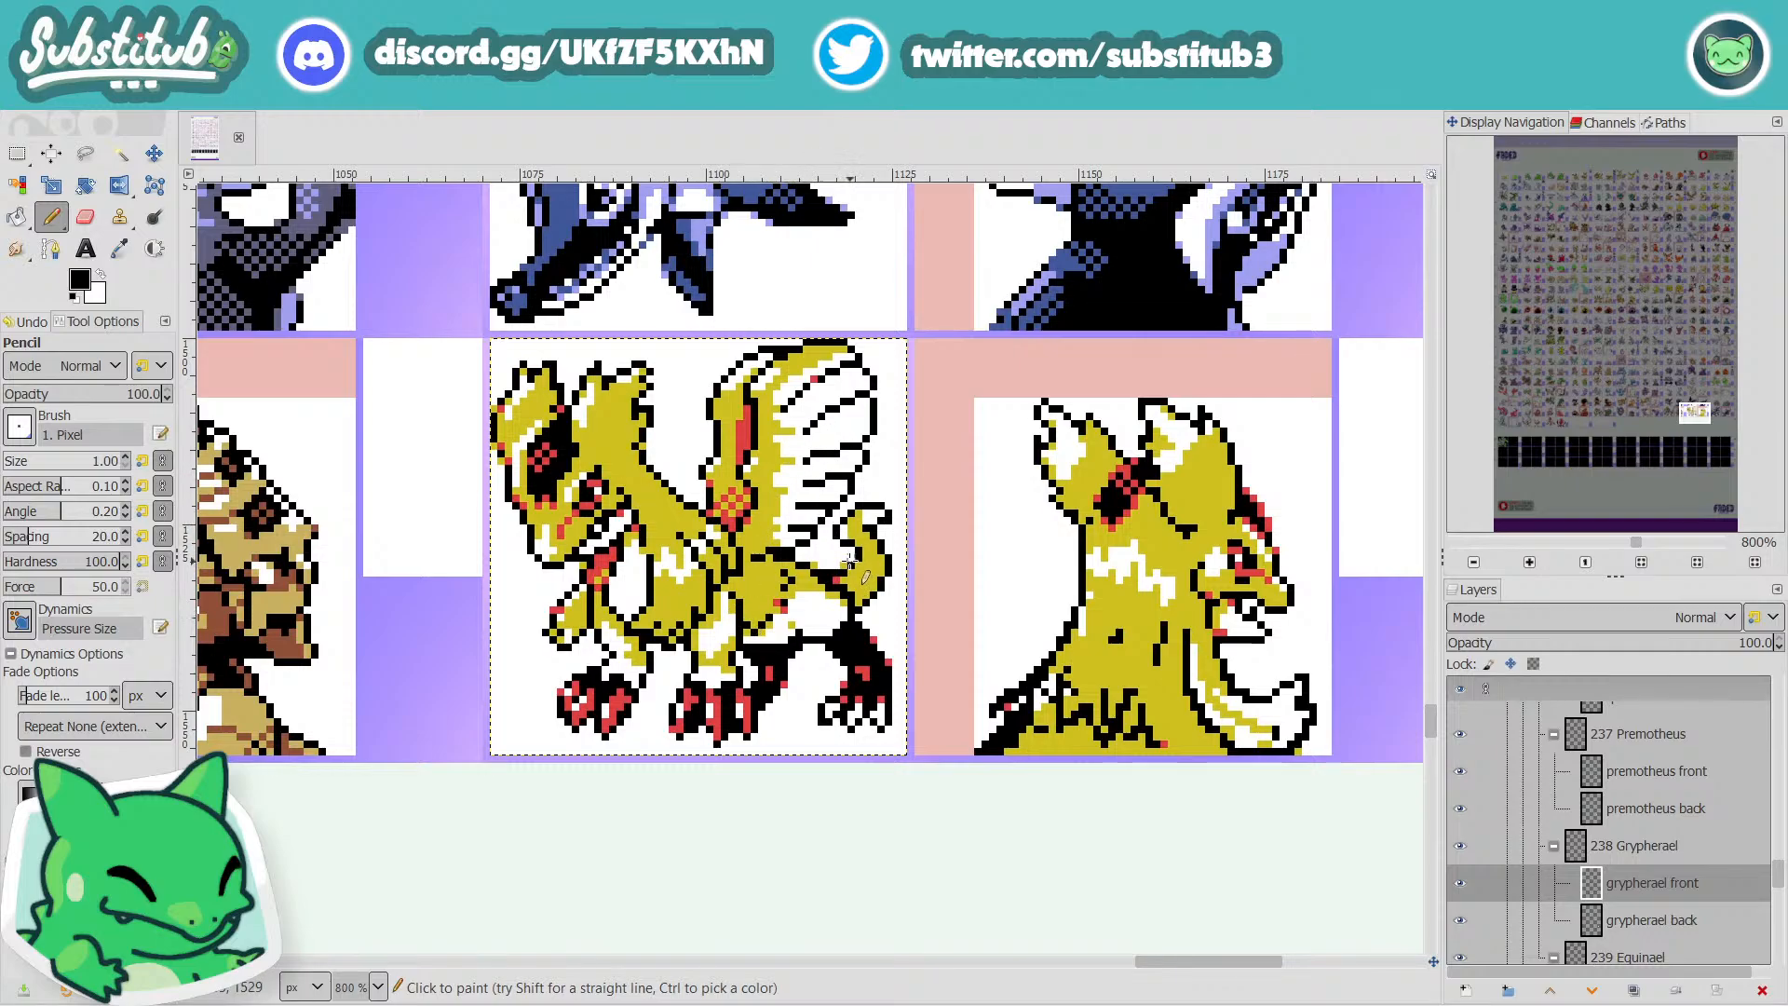
Thin the black line under the front sprite's wing with white, touch it up in black, and save the file.
ctrl+scroll(792, 557, up, 3)
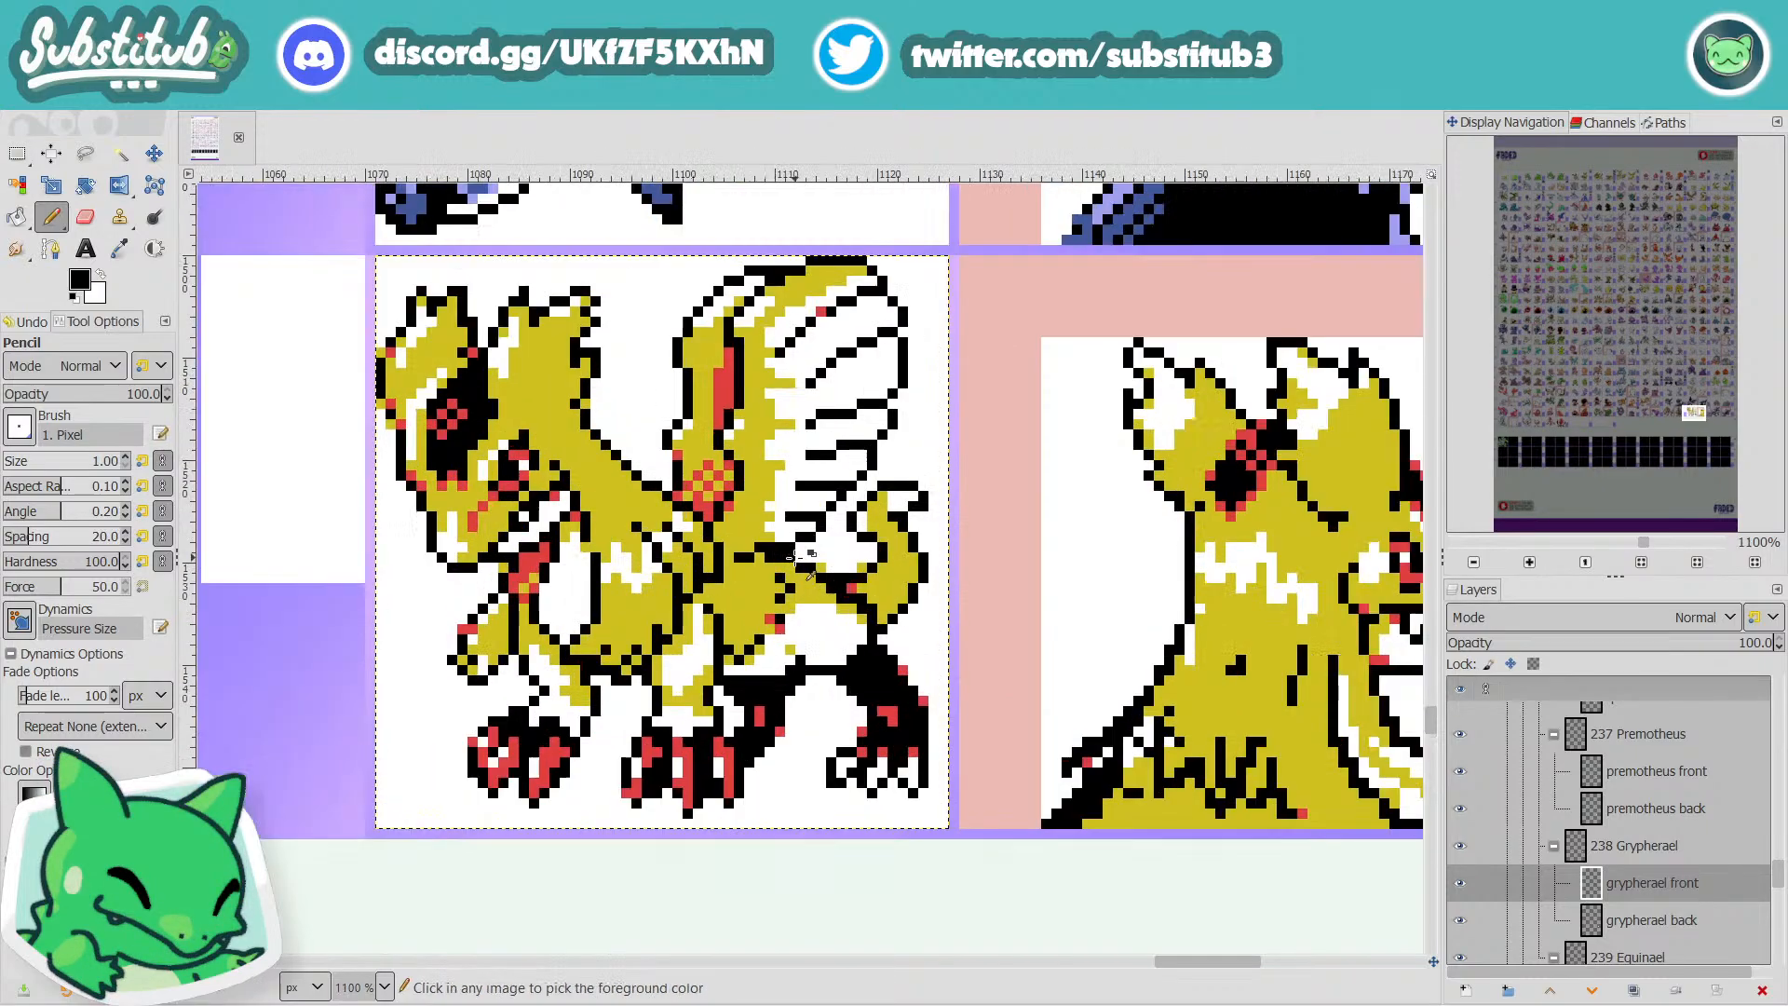
key(x)
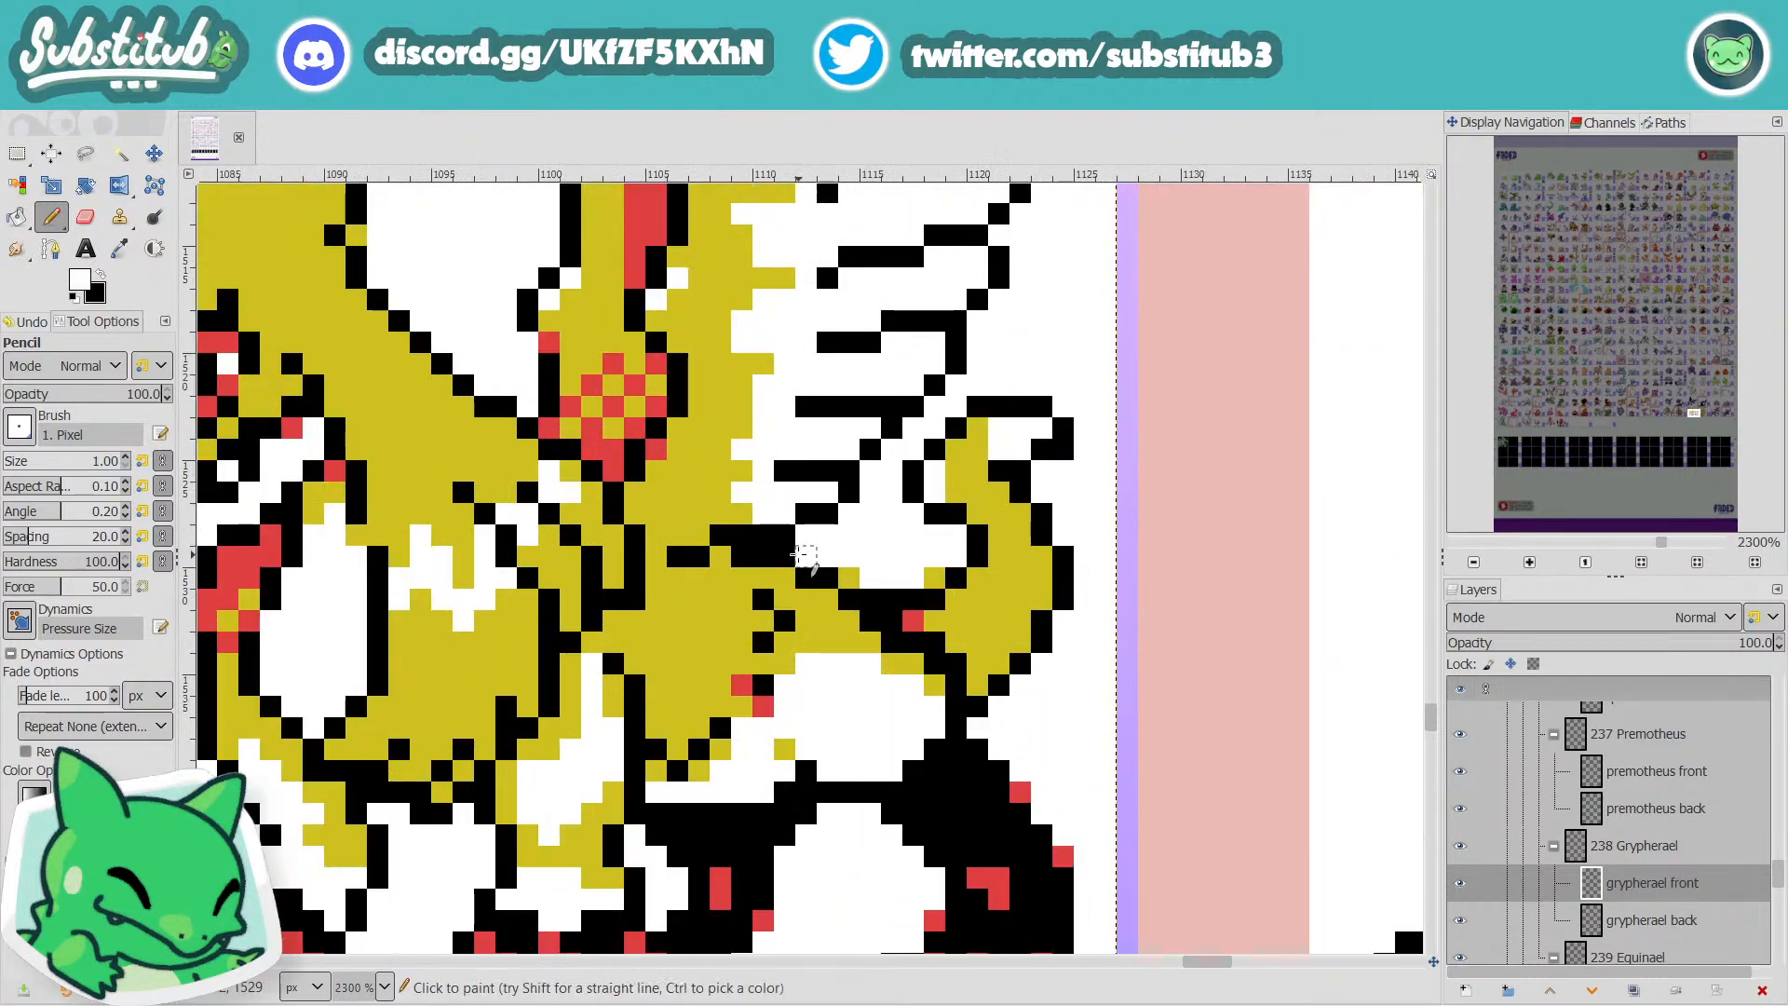
click(787, 557)
key(x)
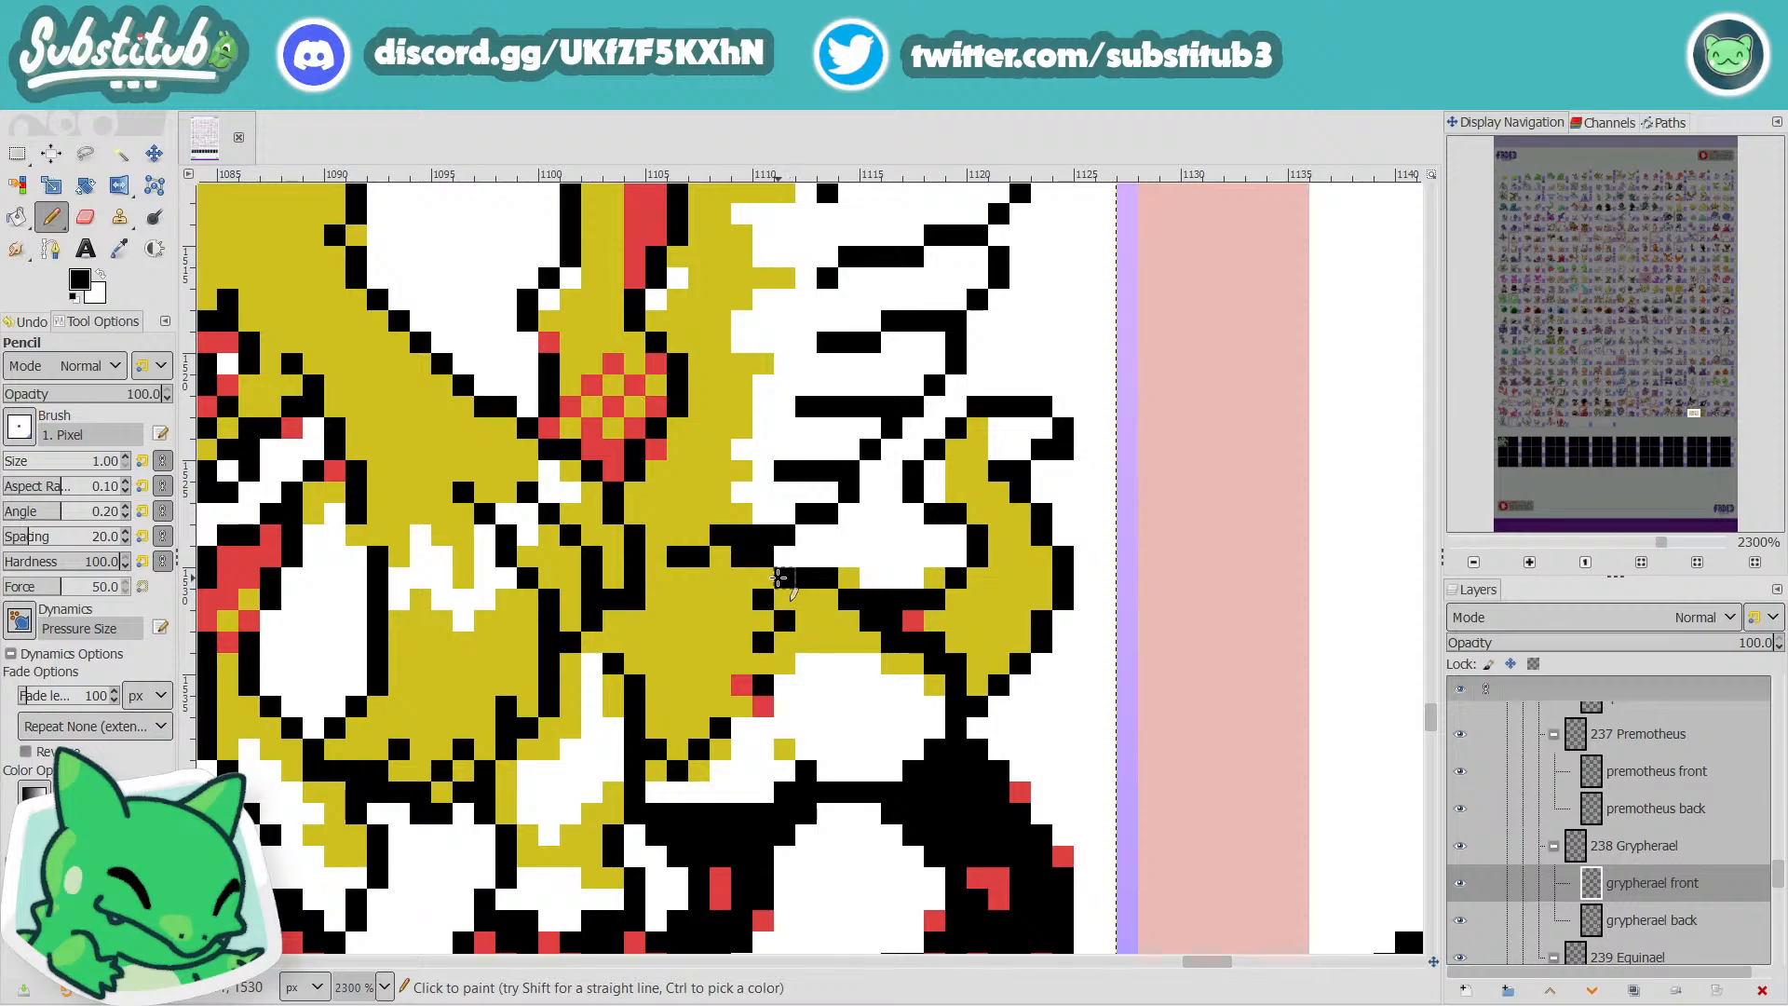
ctrl+scroll(843, 578, down, 3)
key(ctrl+s)
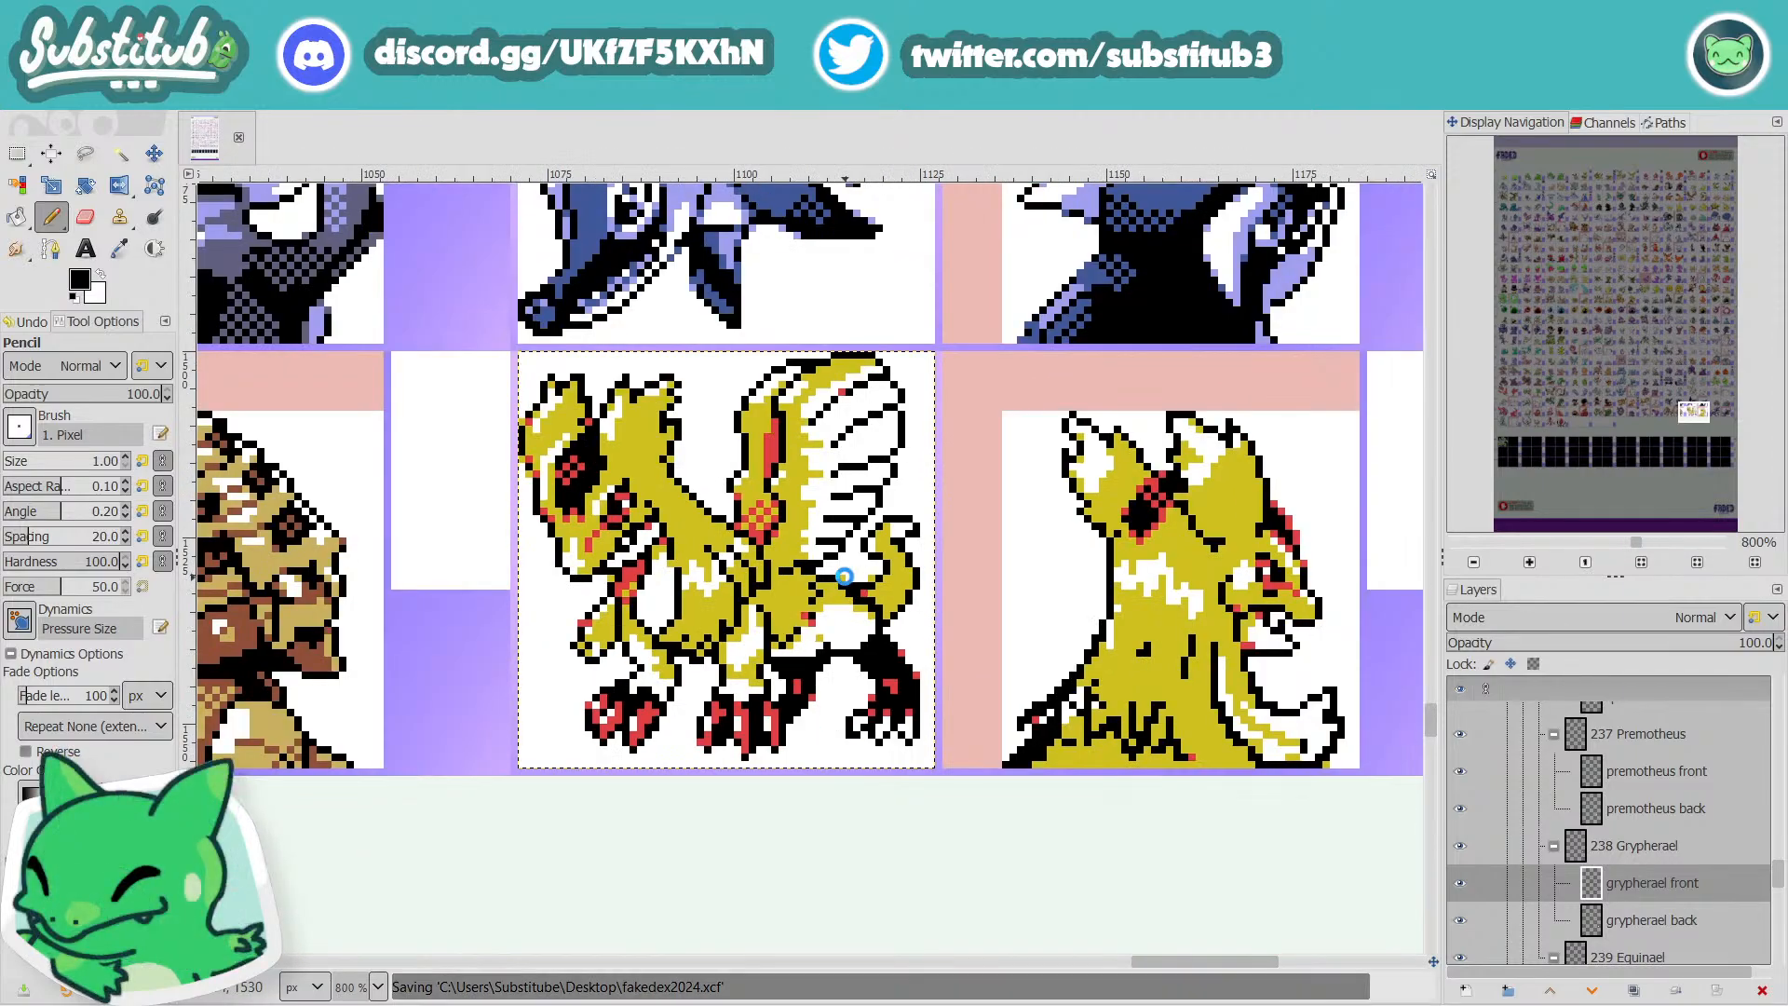
ctrl+scroll(842, 578, down, 2)
ctrl+scroll(822, 559, up, 1)
ctrl+scroll(823, 558, up, 3)
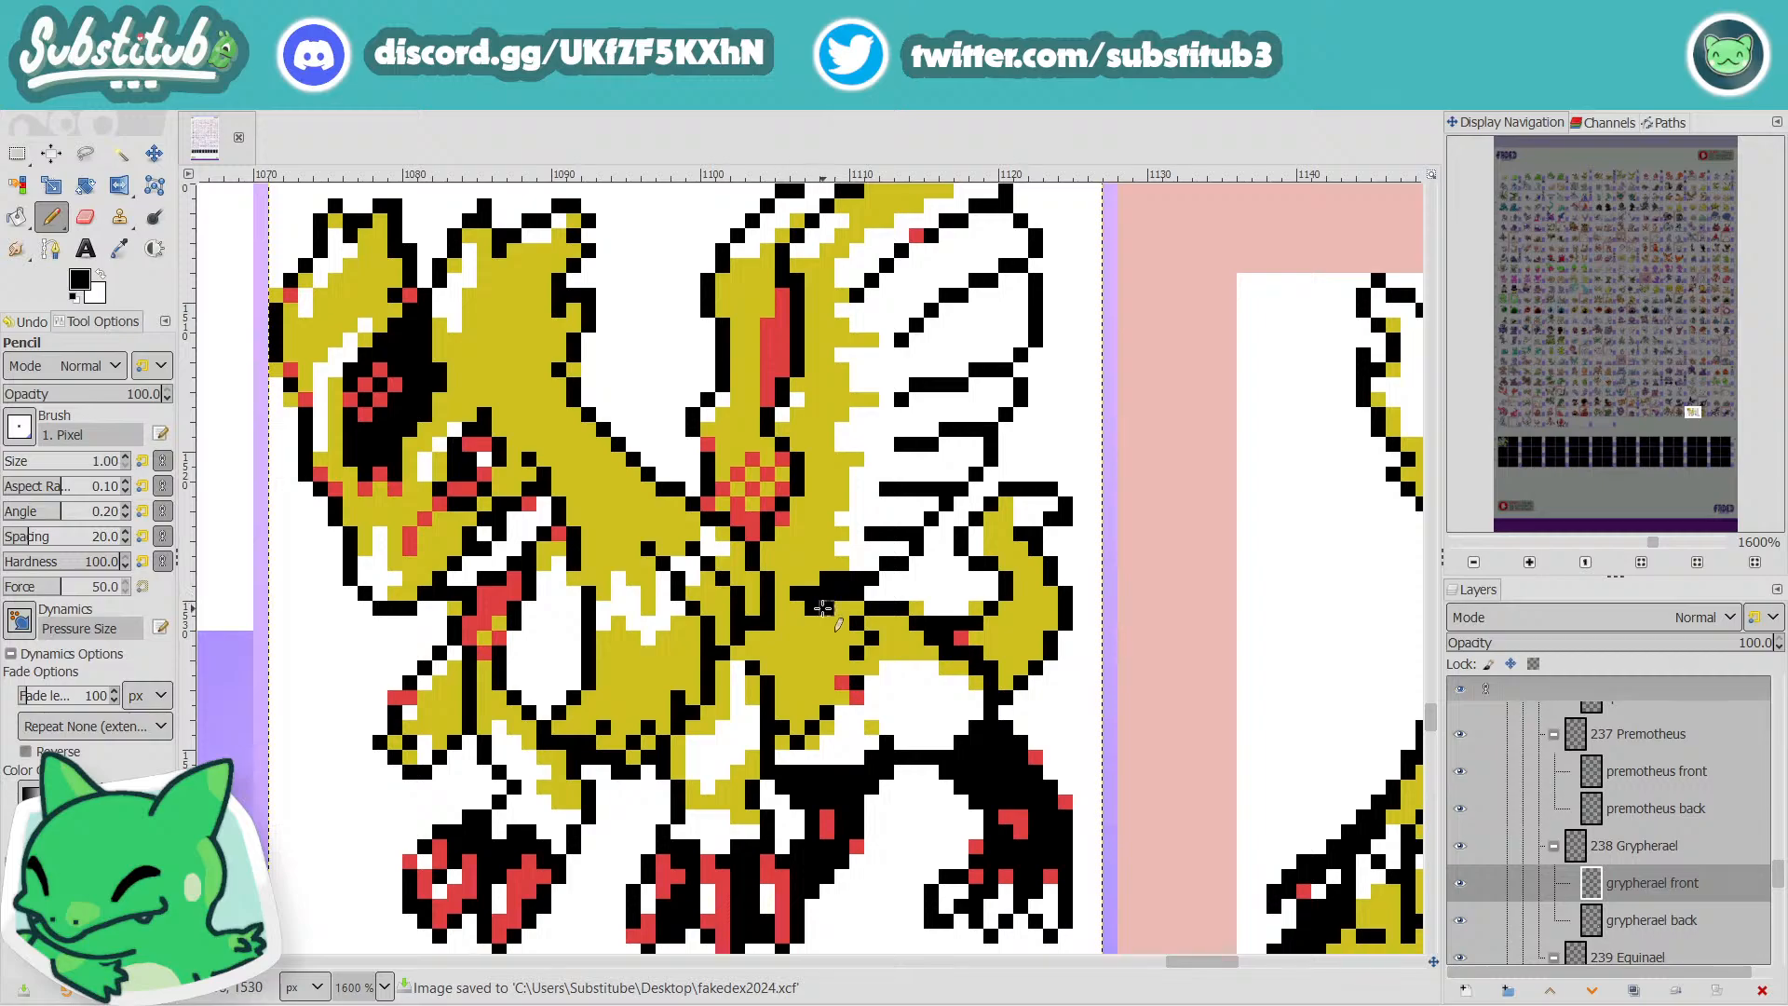
ctrl+scroll(898, 627, down, 3)
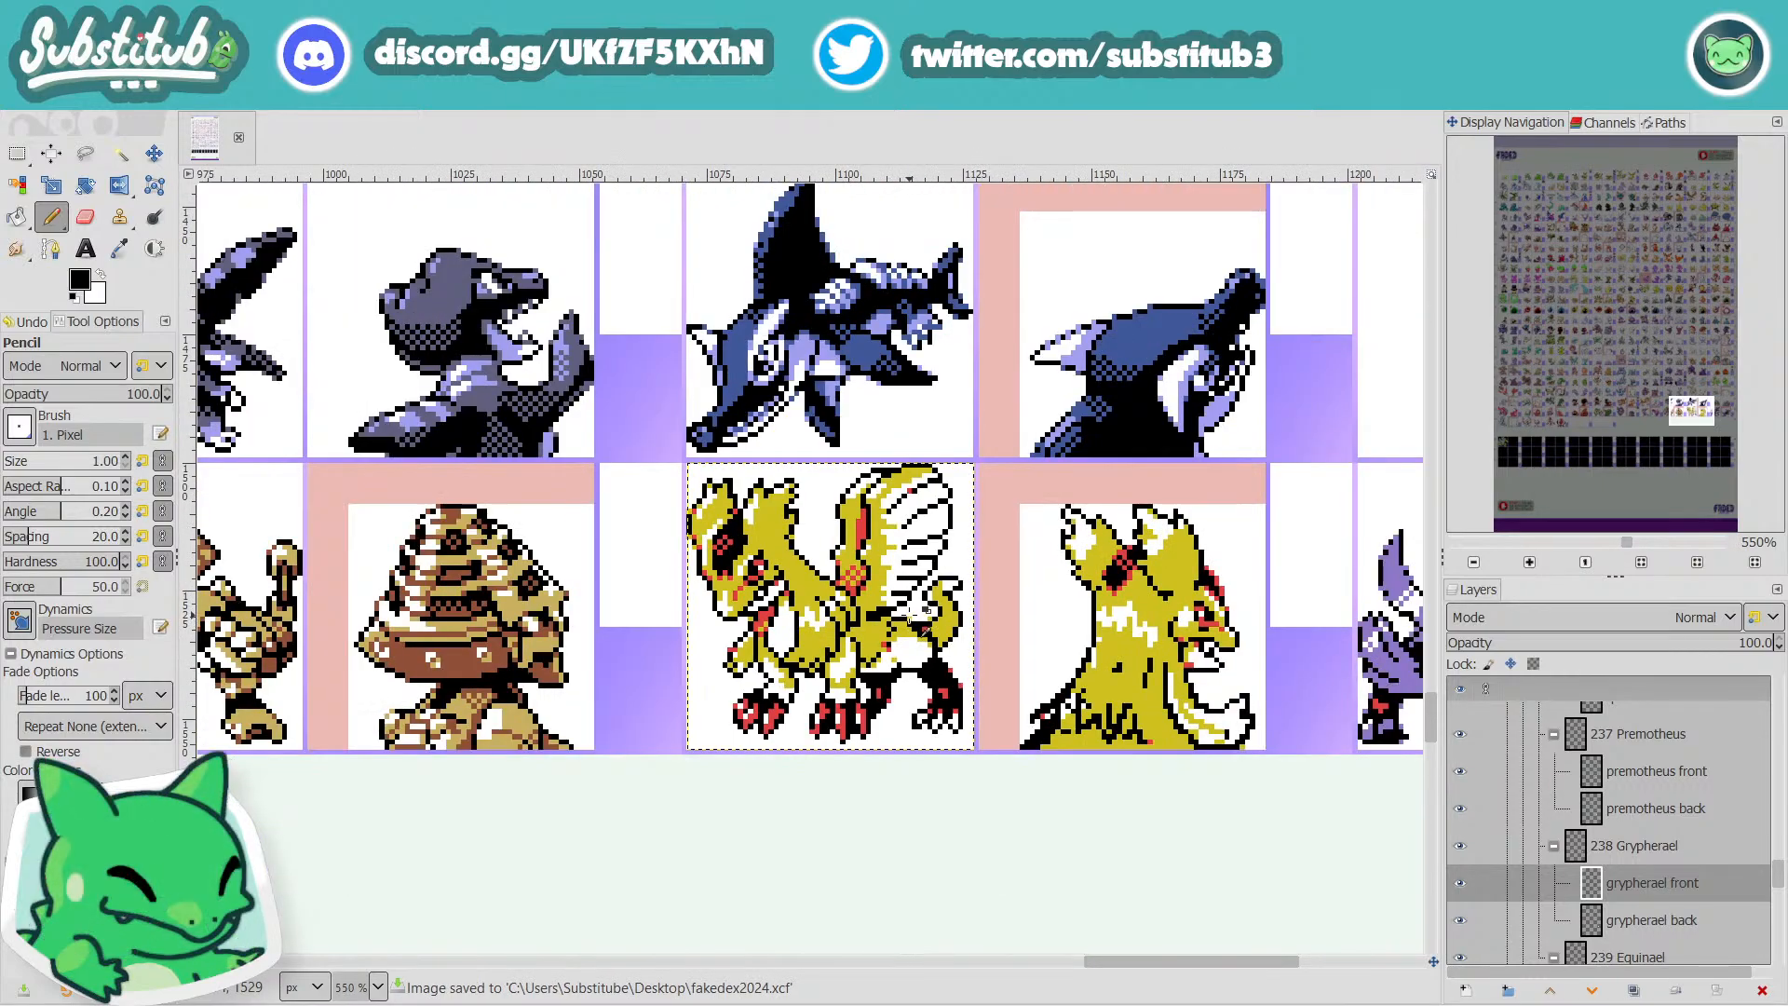
ctrl+scroll(899, 591, down, 1)
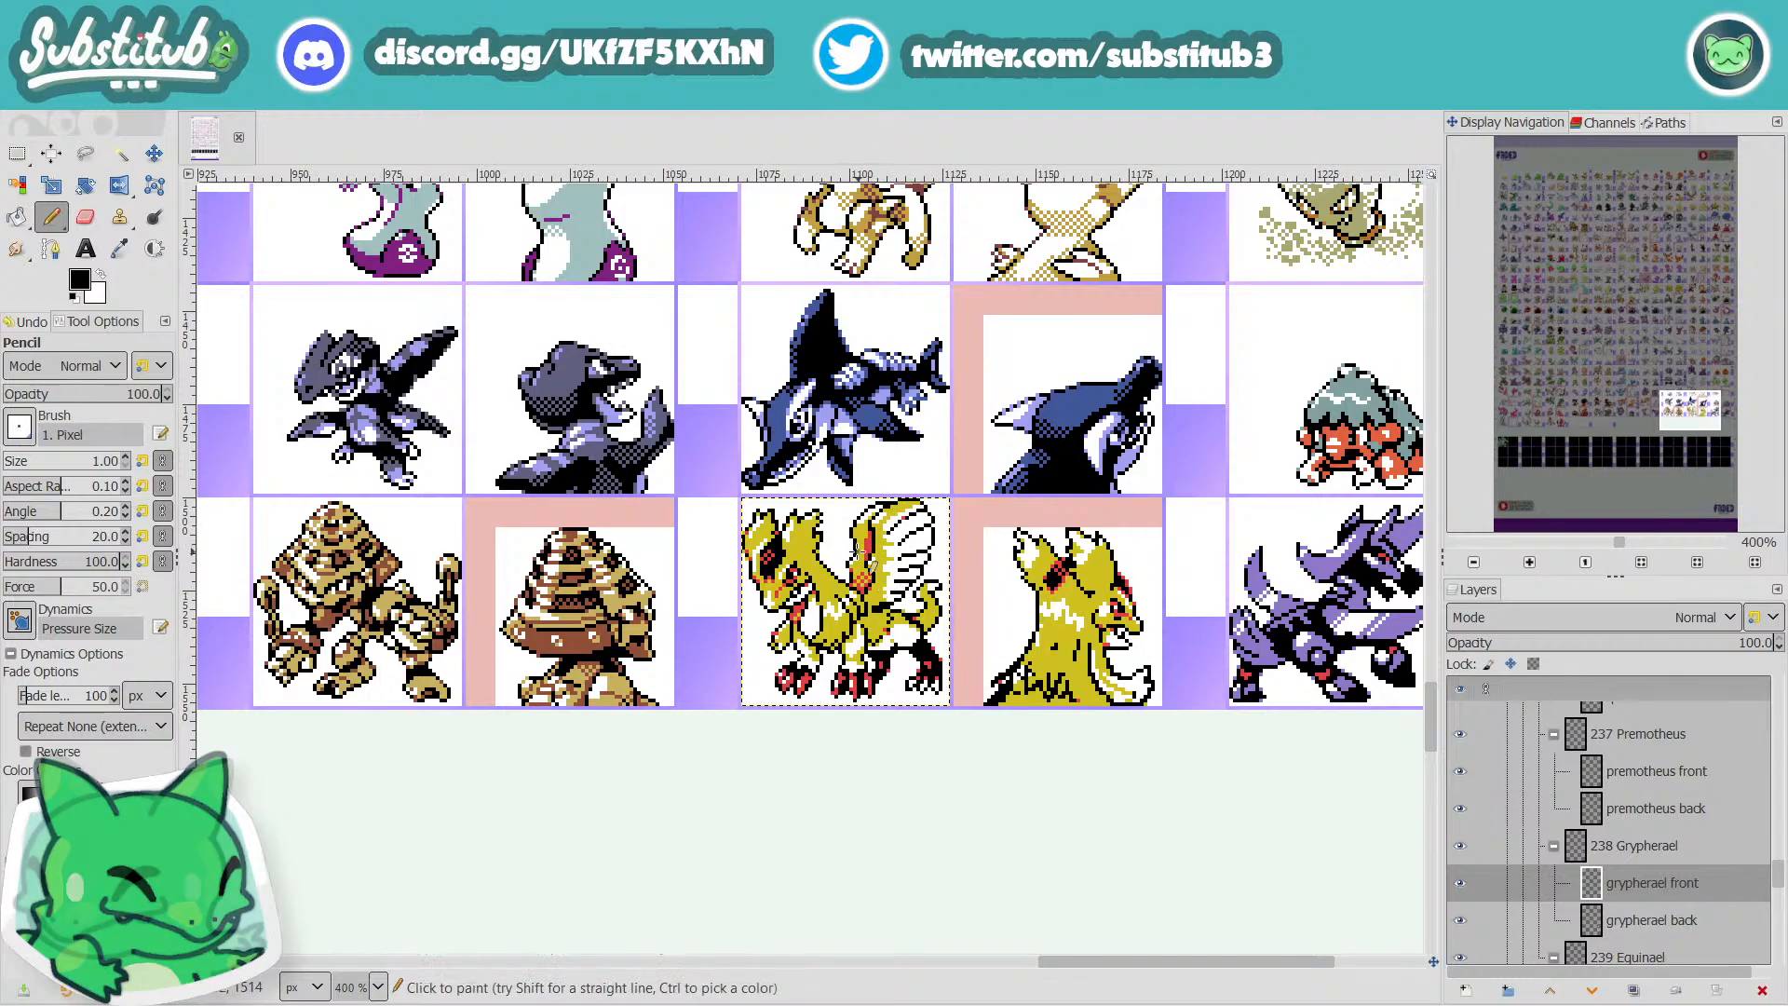
Touch up the black outline where the front sprite's neck meets the wing, painting over the spare pixels in white.
ctrl+scroll(855, 561, up, 3)
scroll(855, 561, up, 1)
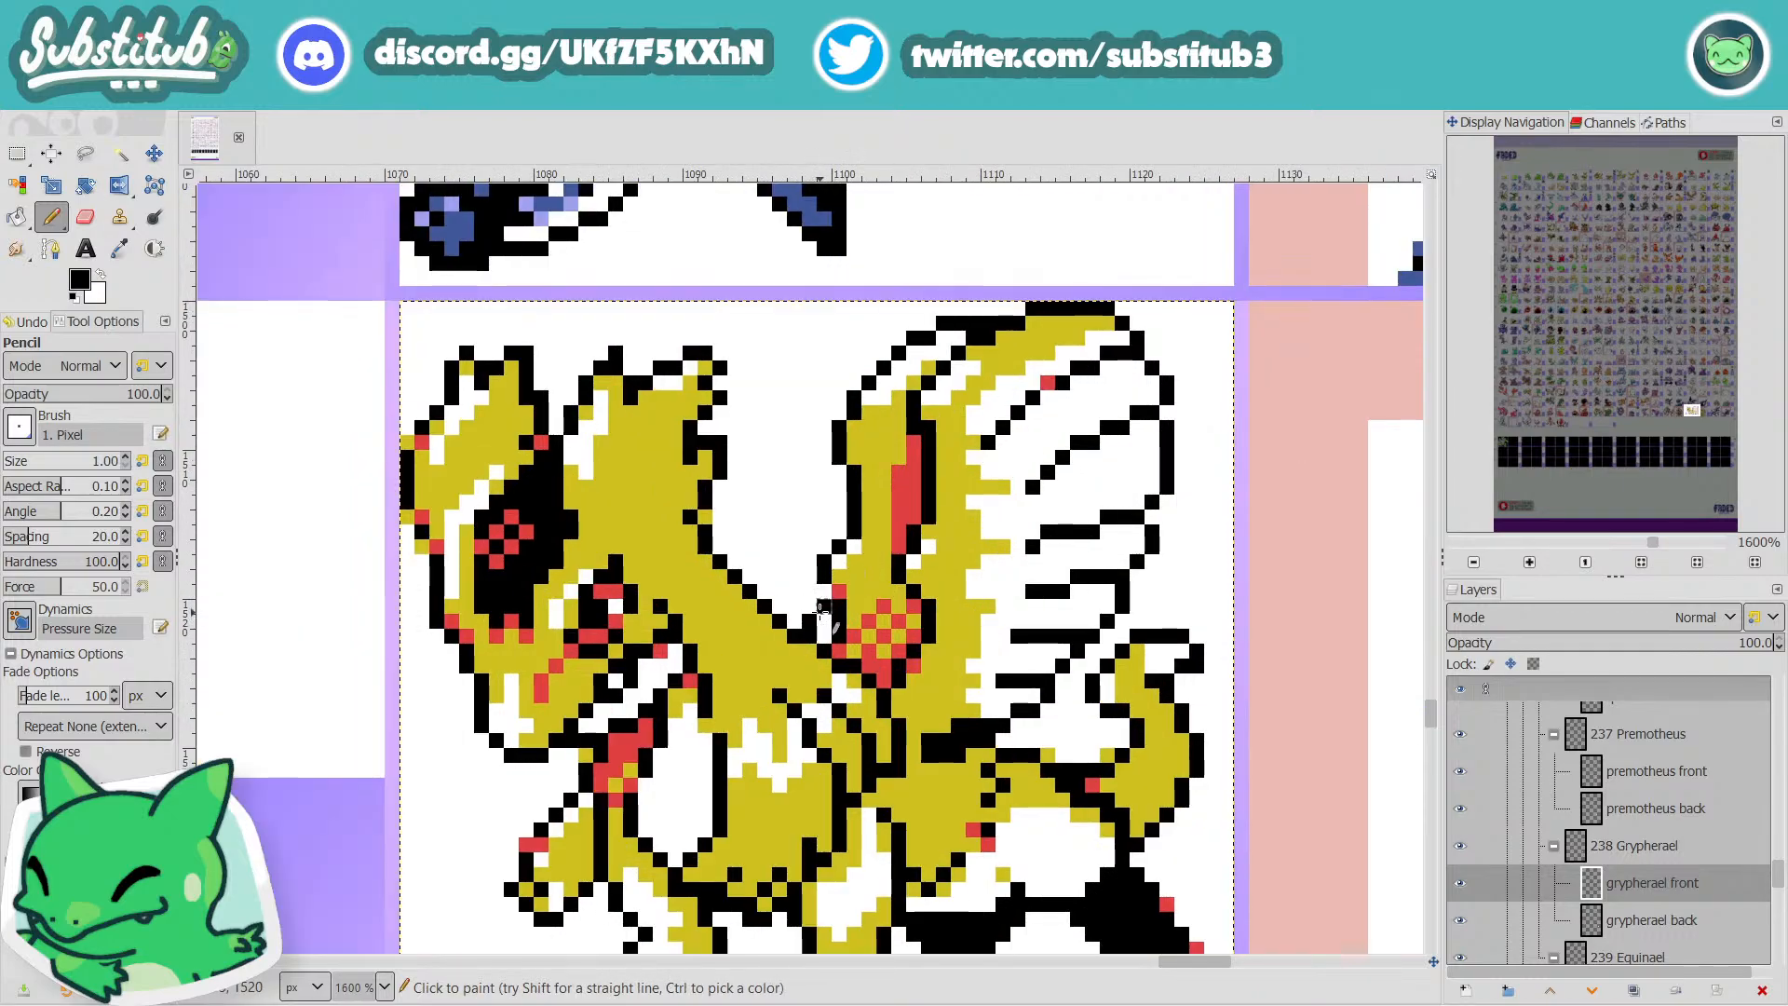
ctrl+scroll(849, 621, down, 3)
ctrl+scroll(829, 625, up, 5)
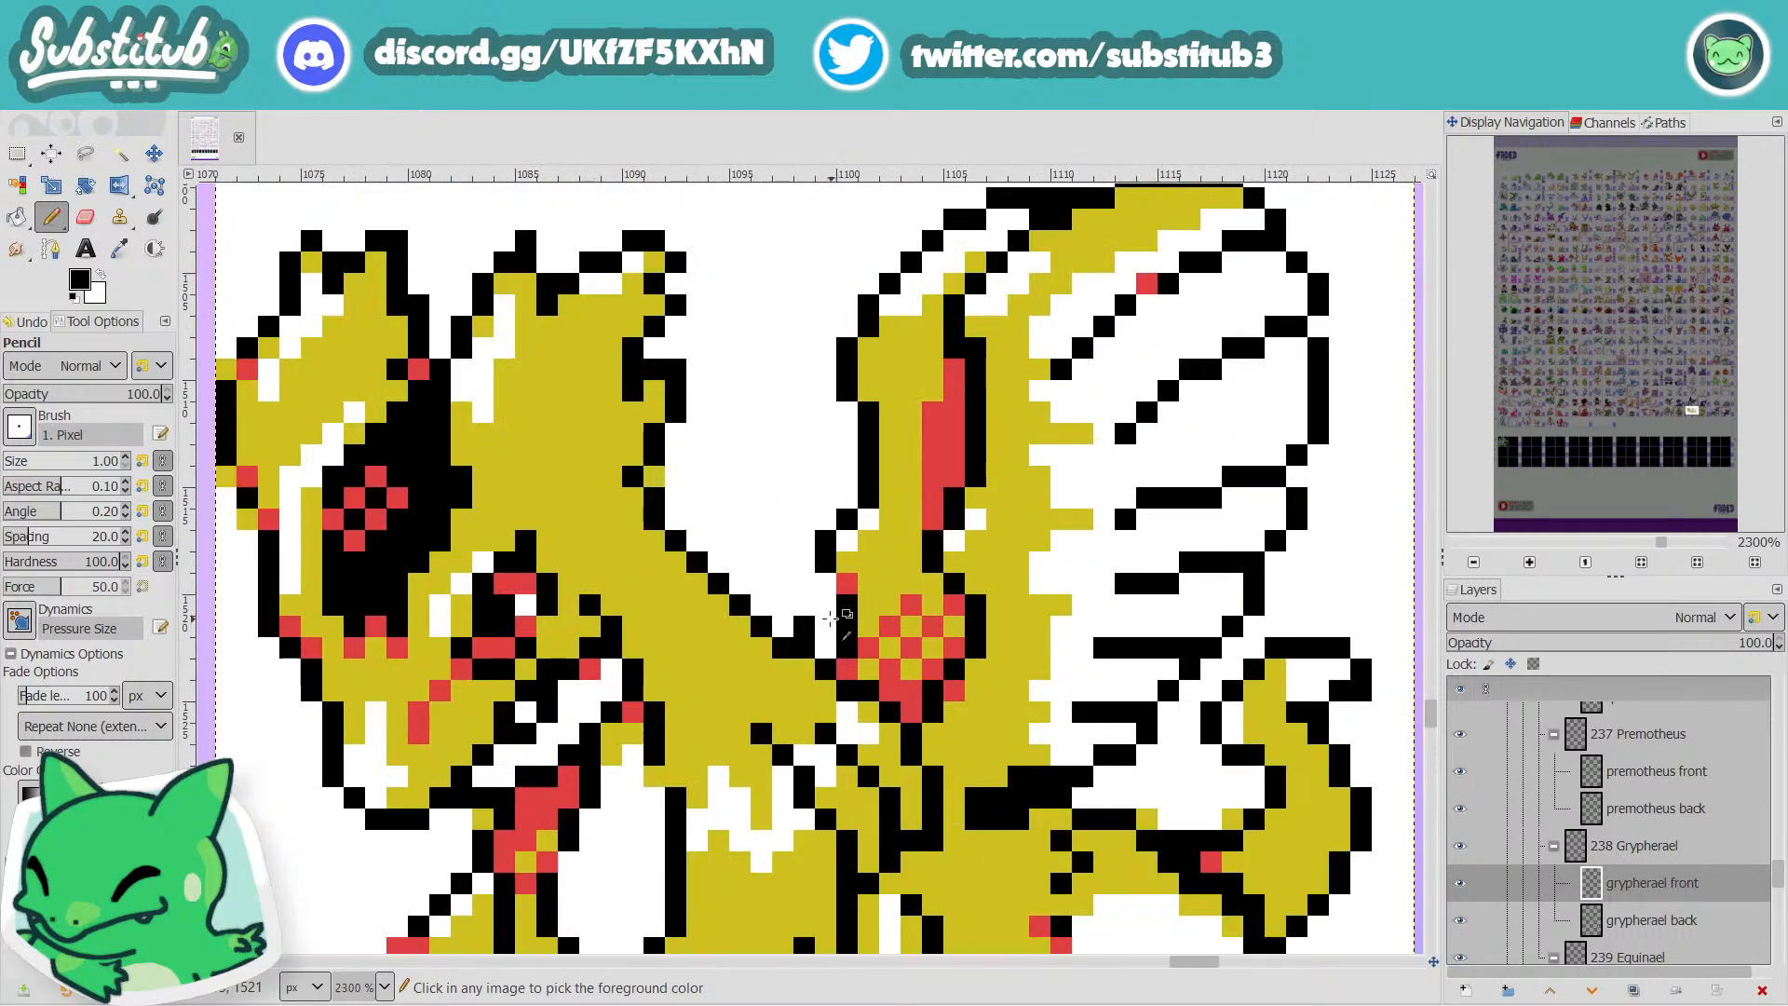
click(826, 625)
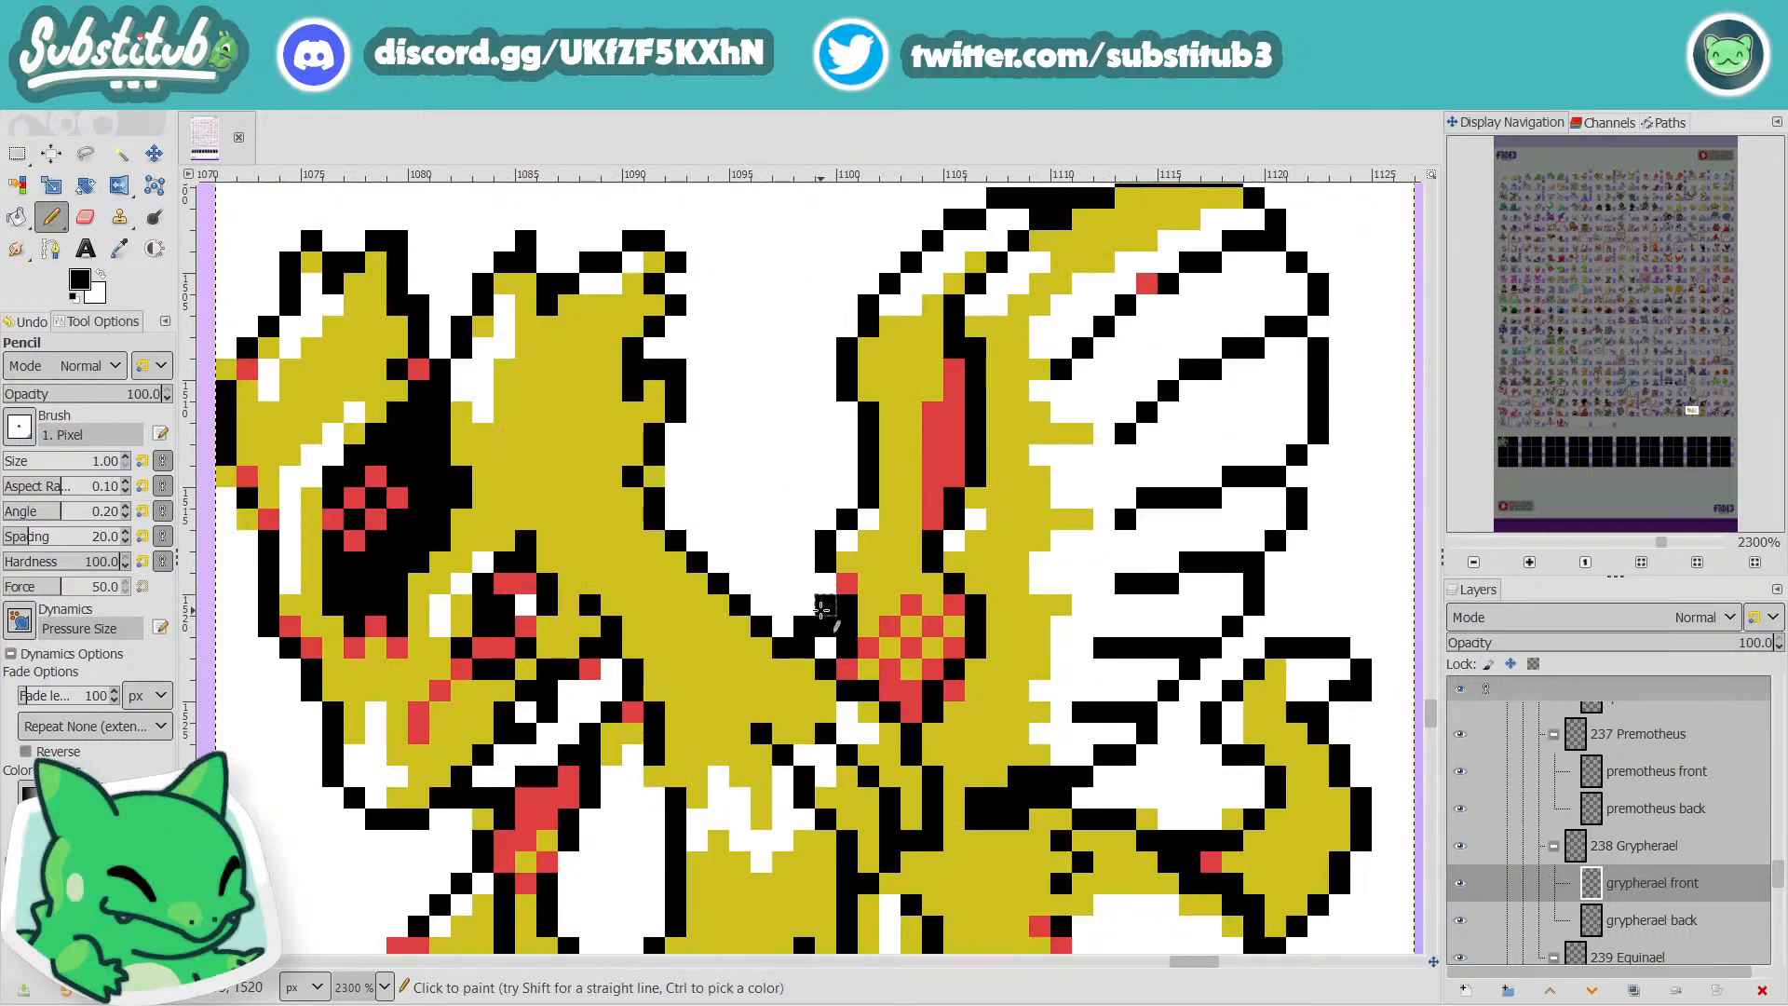
key(x)
click(832, 622)
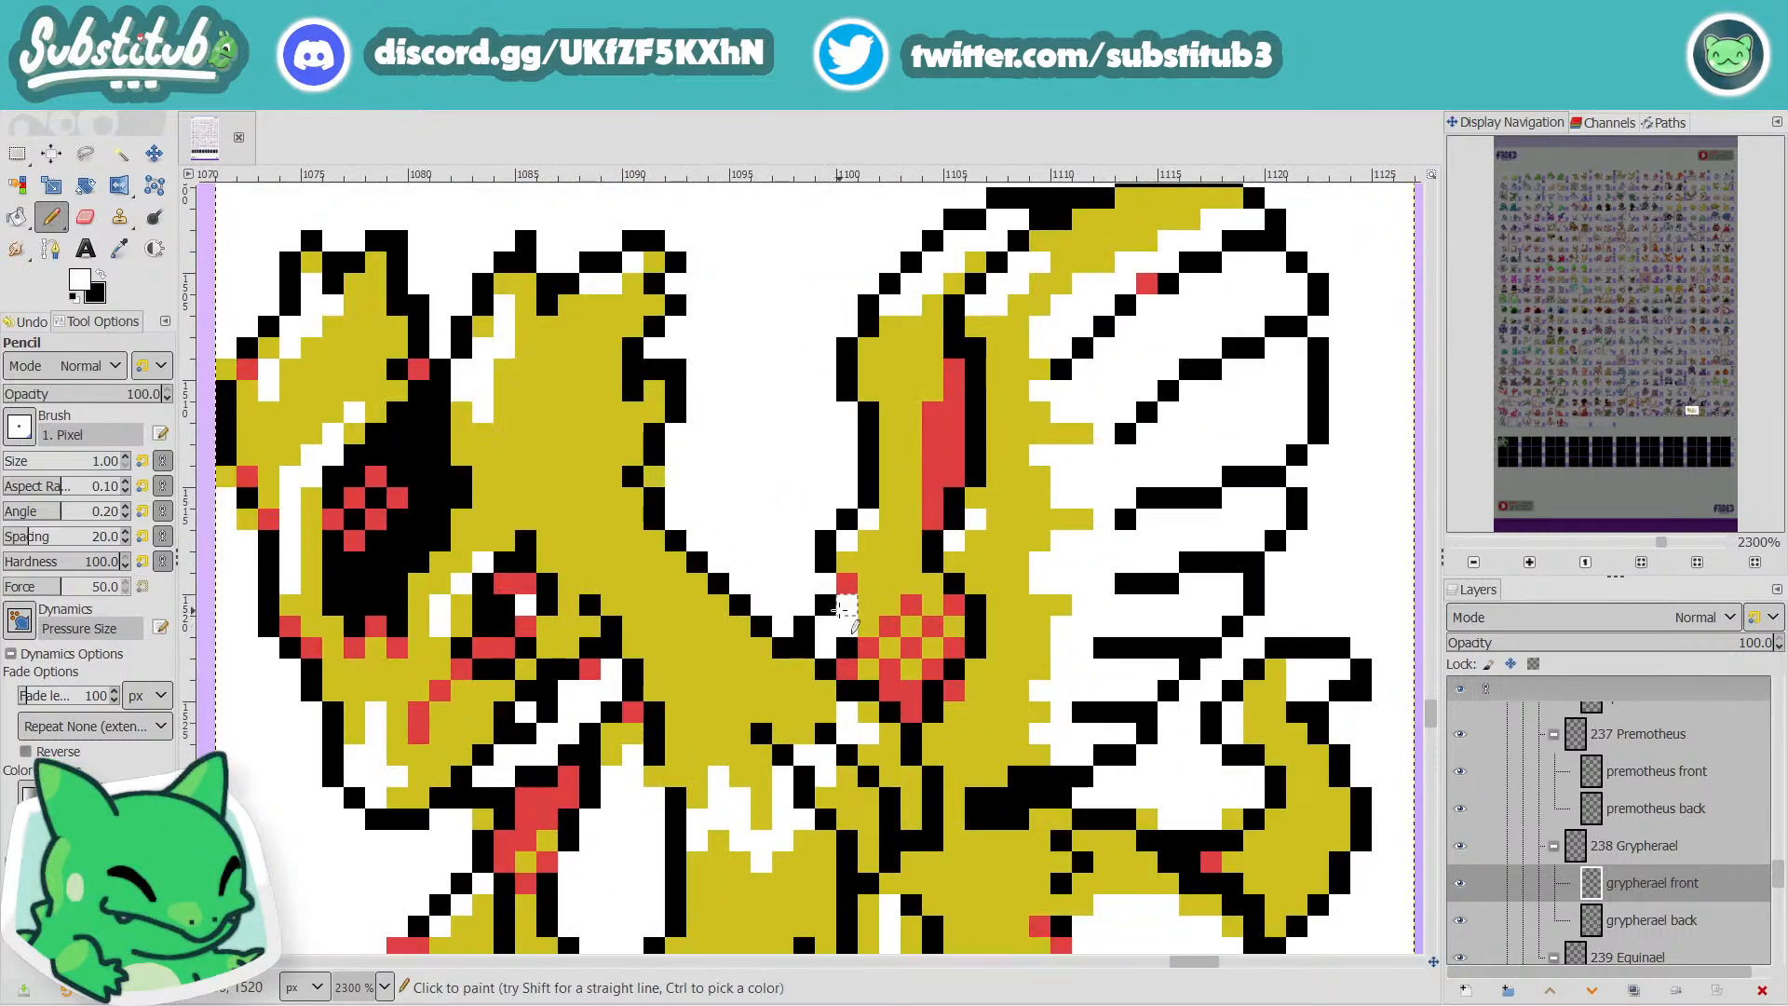
ctrl+scroll(908, 603, down, 4)
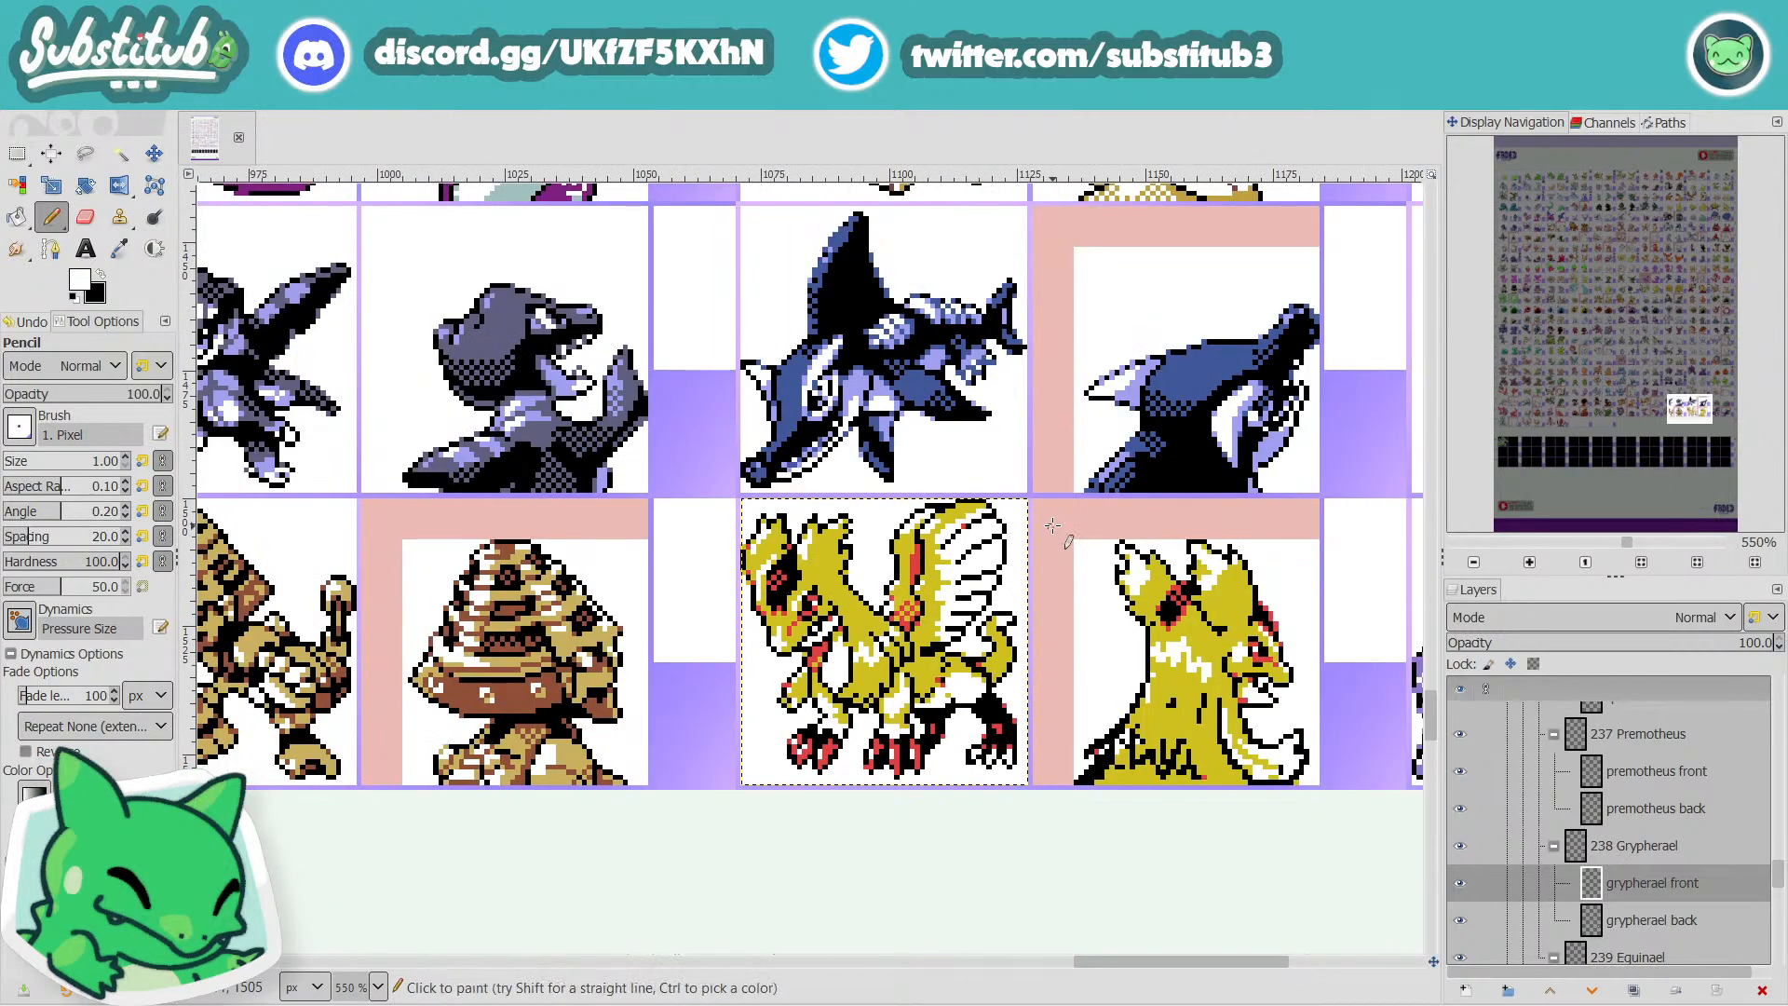
ctrl+scroll(921, 550, up, 2)
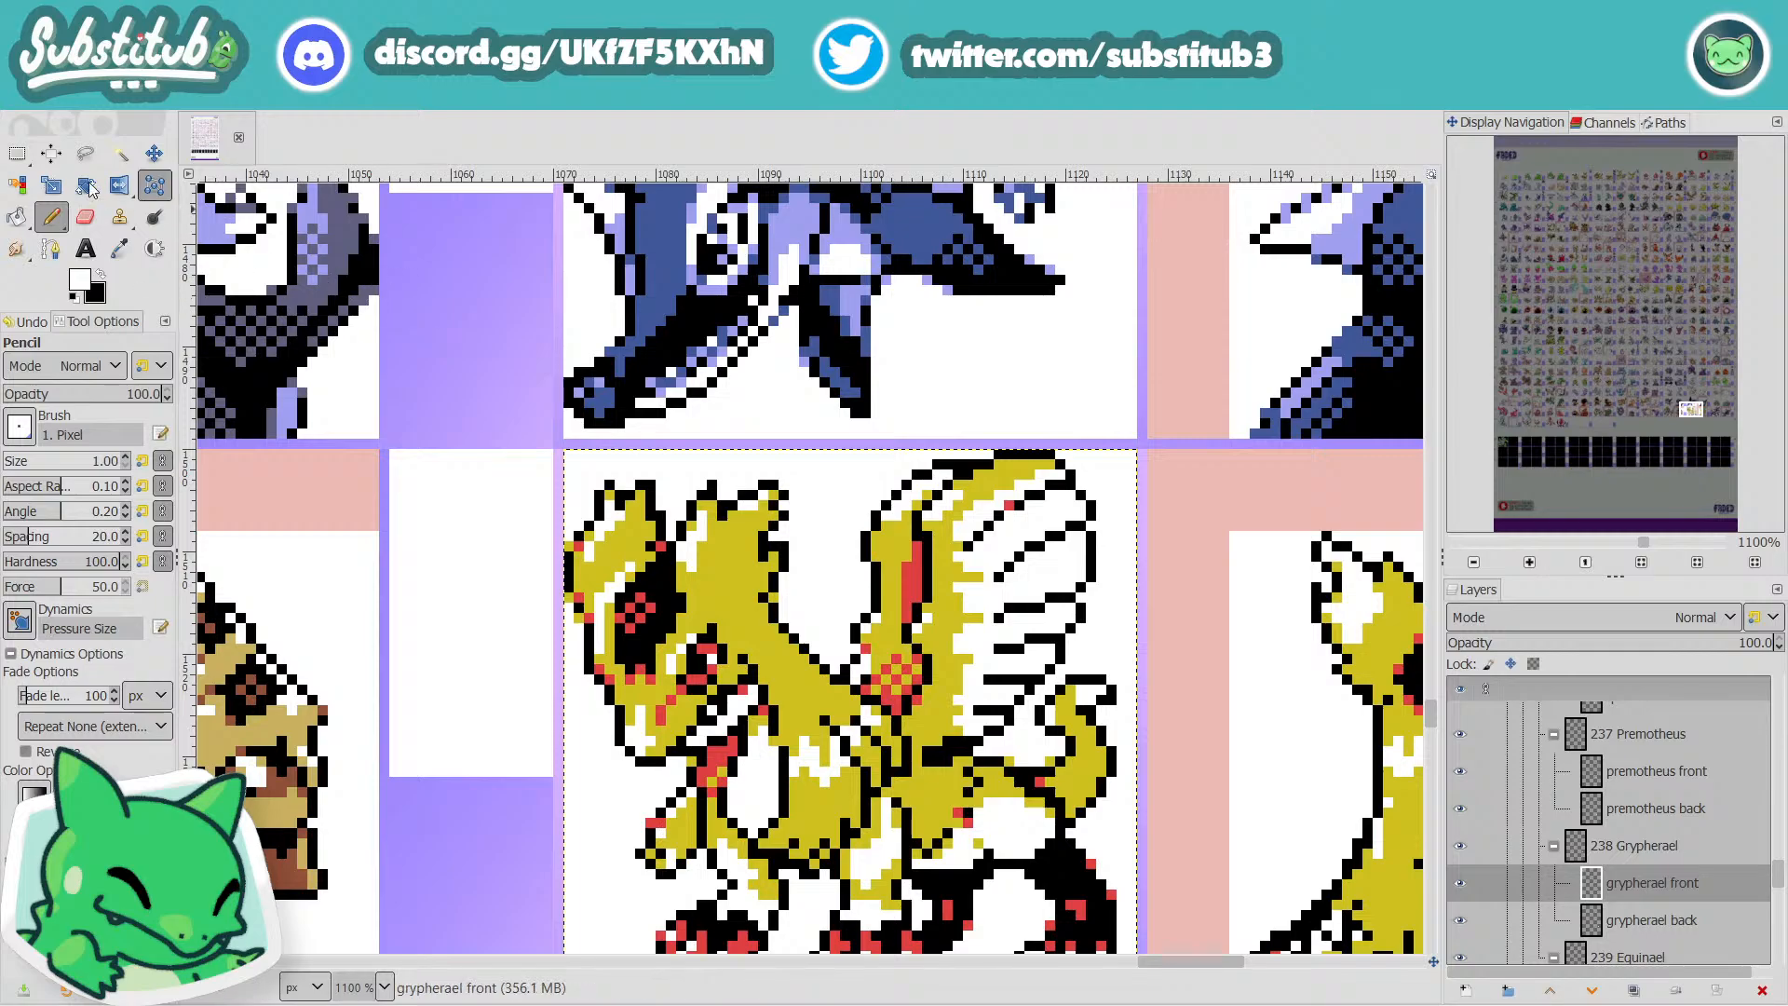
Try a black freehand outline for a second wing rising behind the front sprite's neck and over its head.
right_click(49, 211)
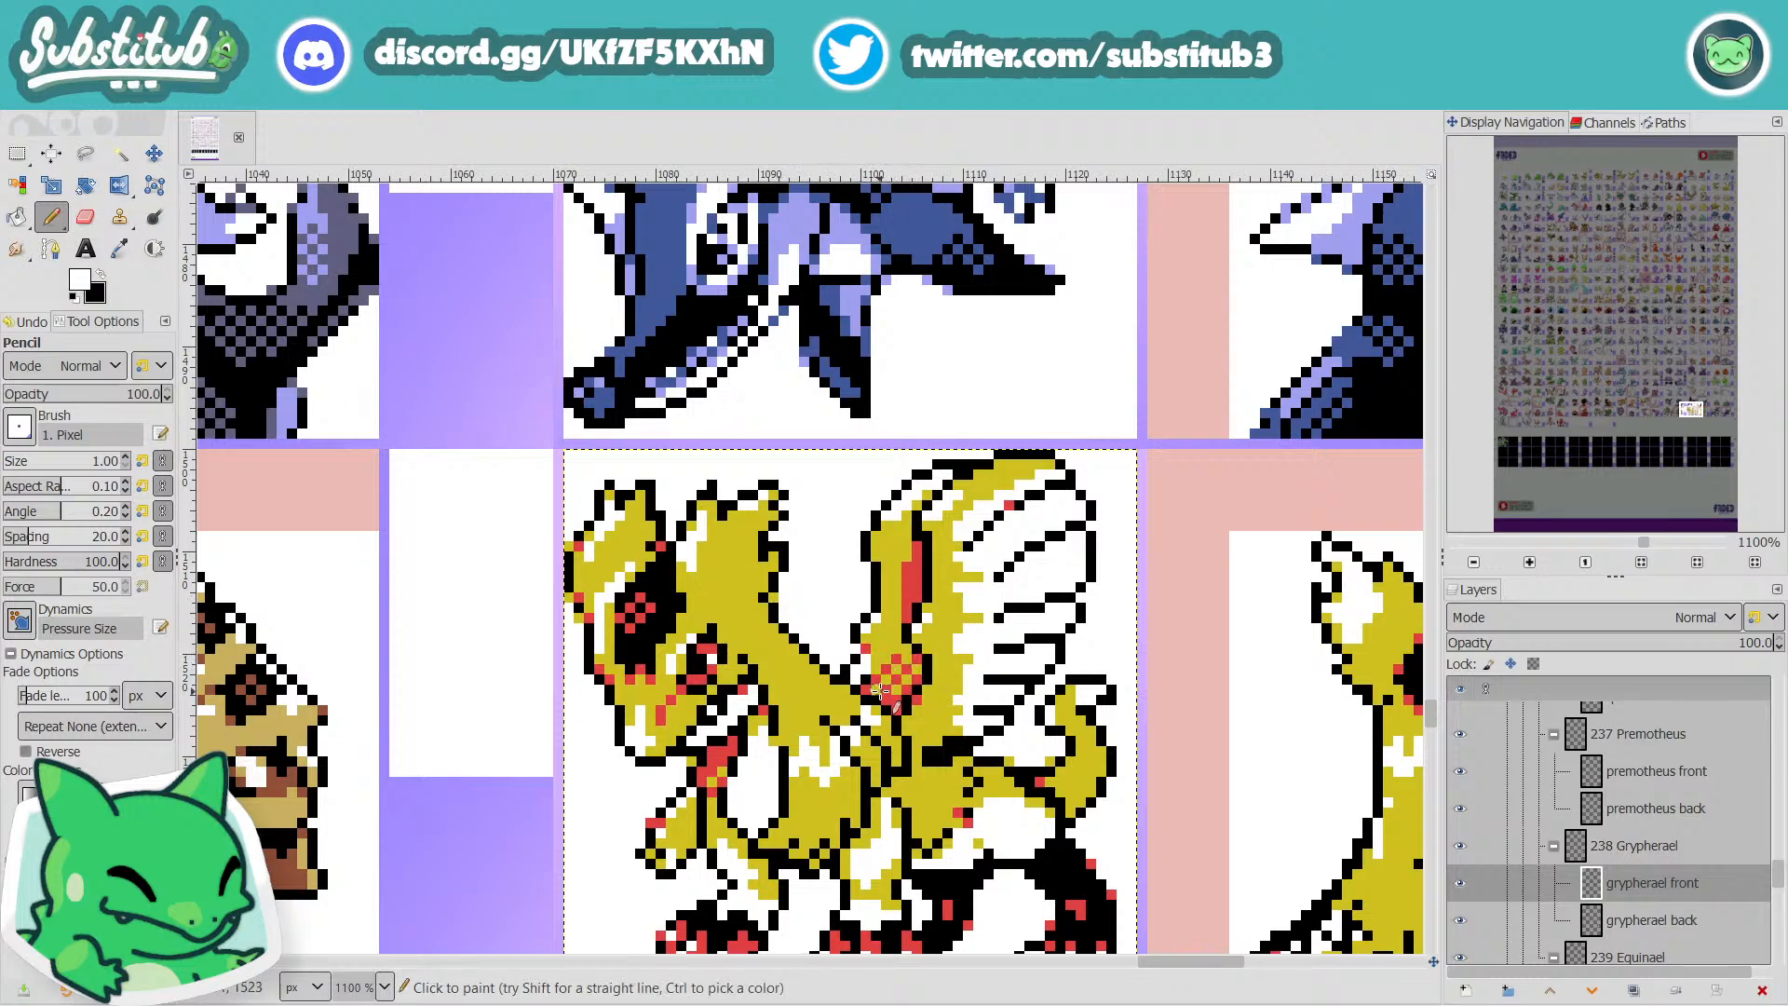
key(ctrl)
ctrl+click(854, 647)
mouse_move(875, 684)
mouse_down()
mouse_move(823, 659)
mouse_move(792, 596)
mouse_move(804, 549)
mouse_move(856, 496)
mouse_move(794, 461)
mouse_move(721, 456)
mouse_move(672, 473)
mouse_move(677, 518)
mouse_up()
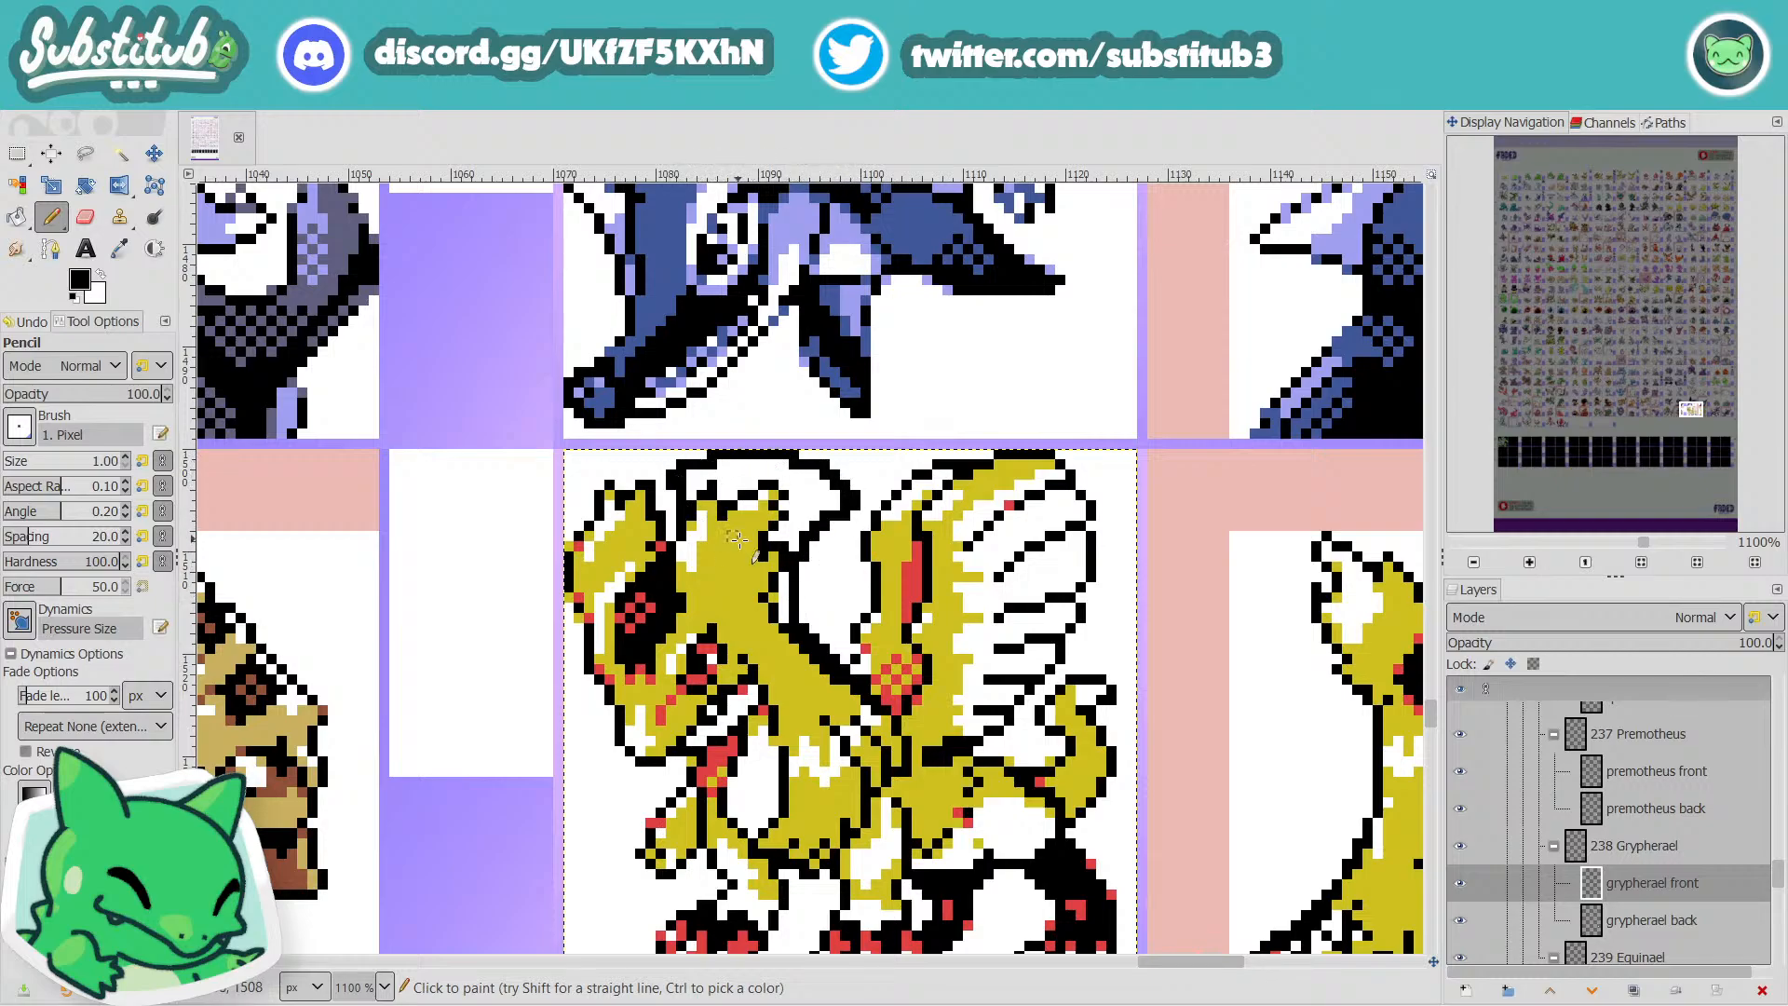
scroll(803, 593, down, 1)
scroll(802, 593, down, 2)
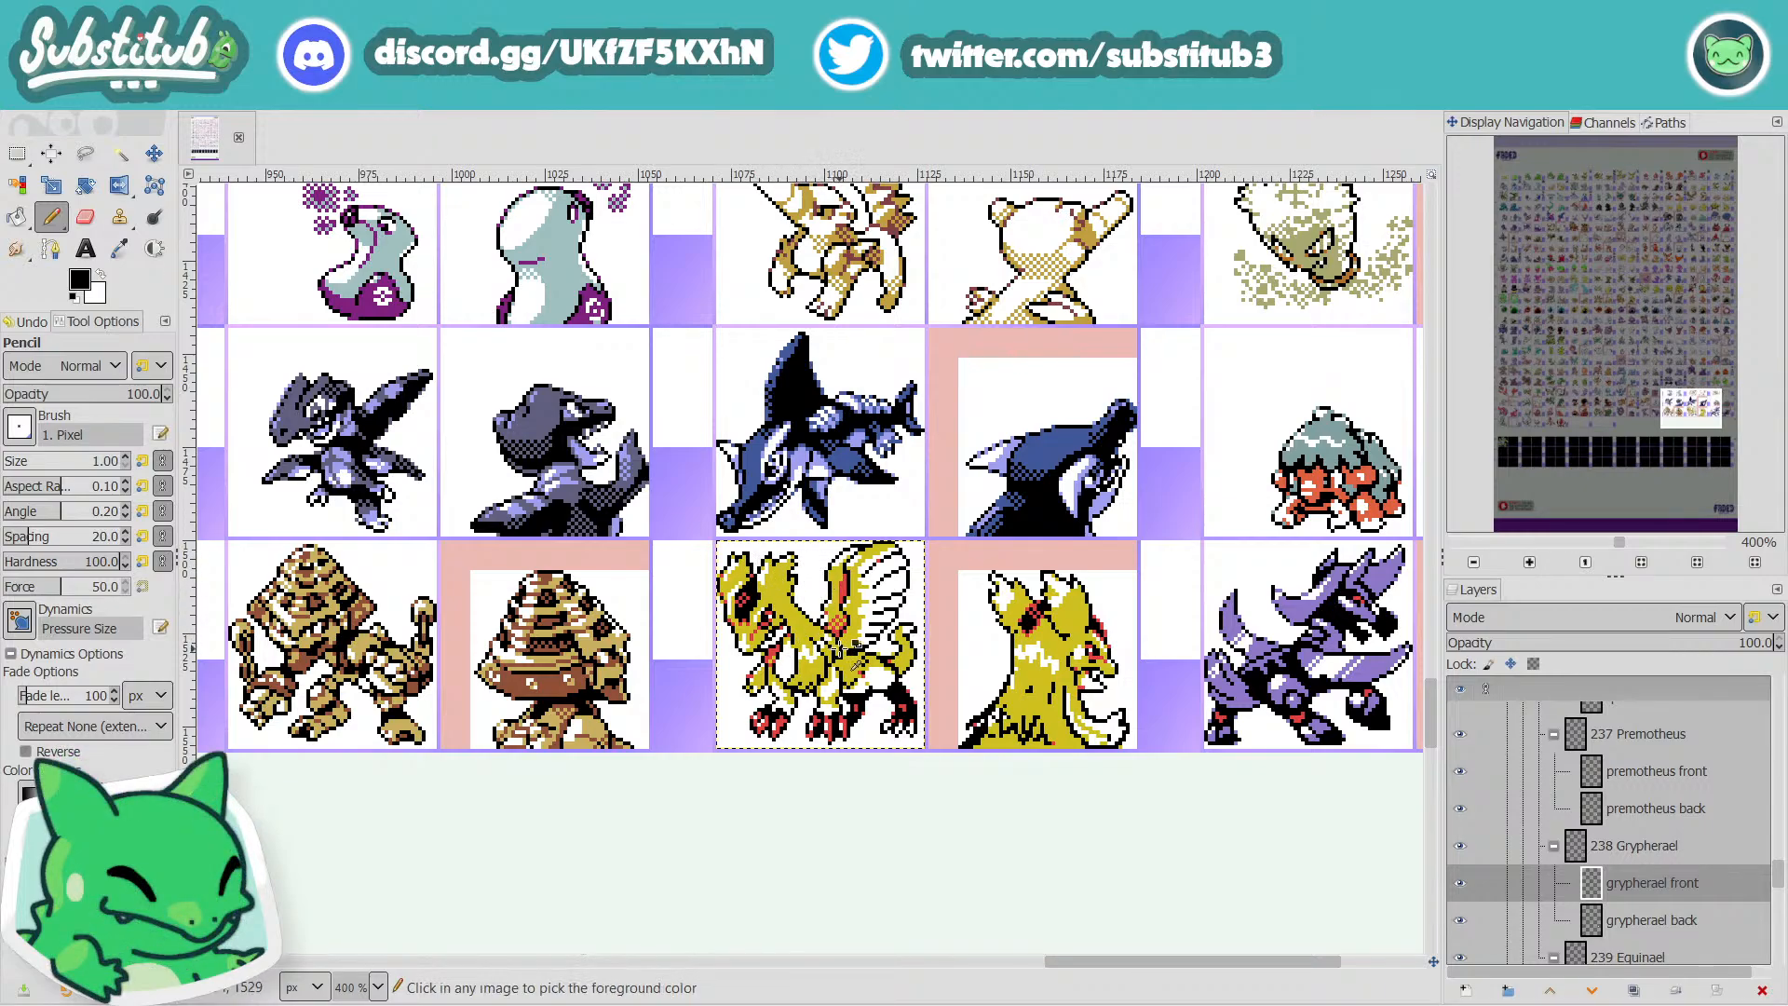
Clean up the front sprite's wing-base outline with white pixels and save the file.
key(ctrl+s)
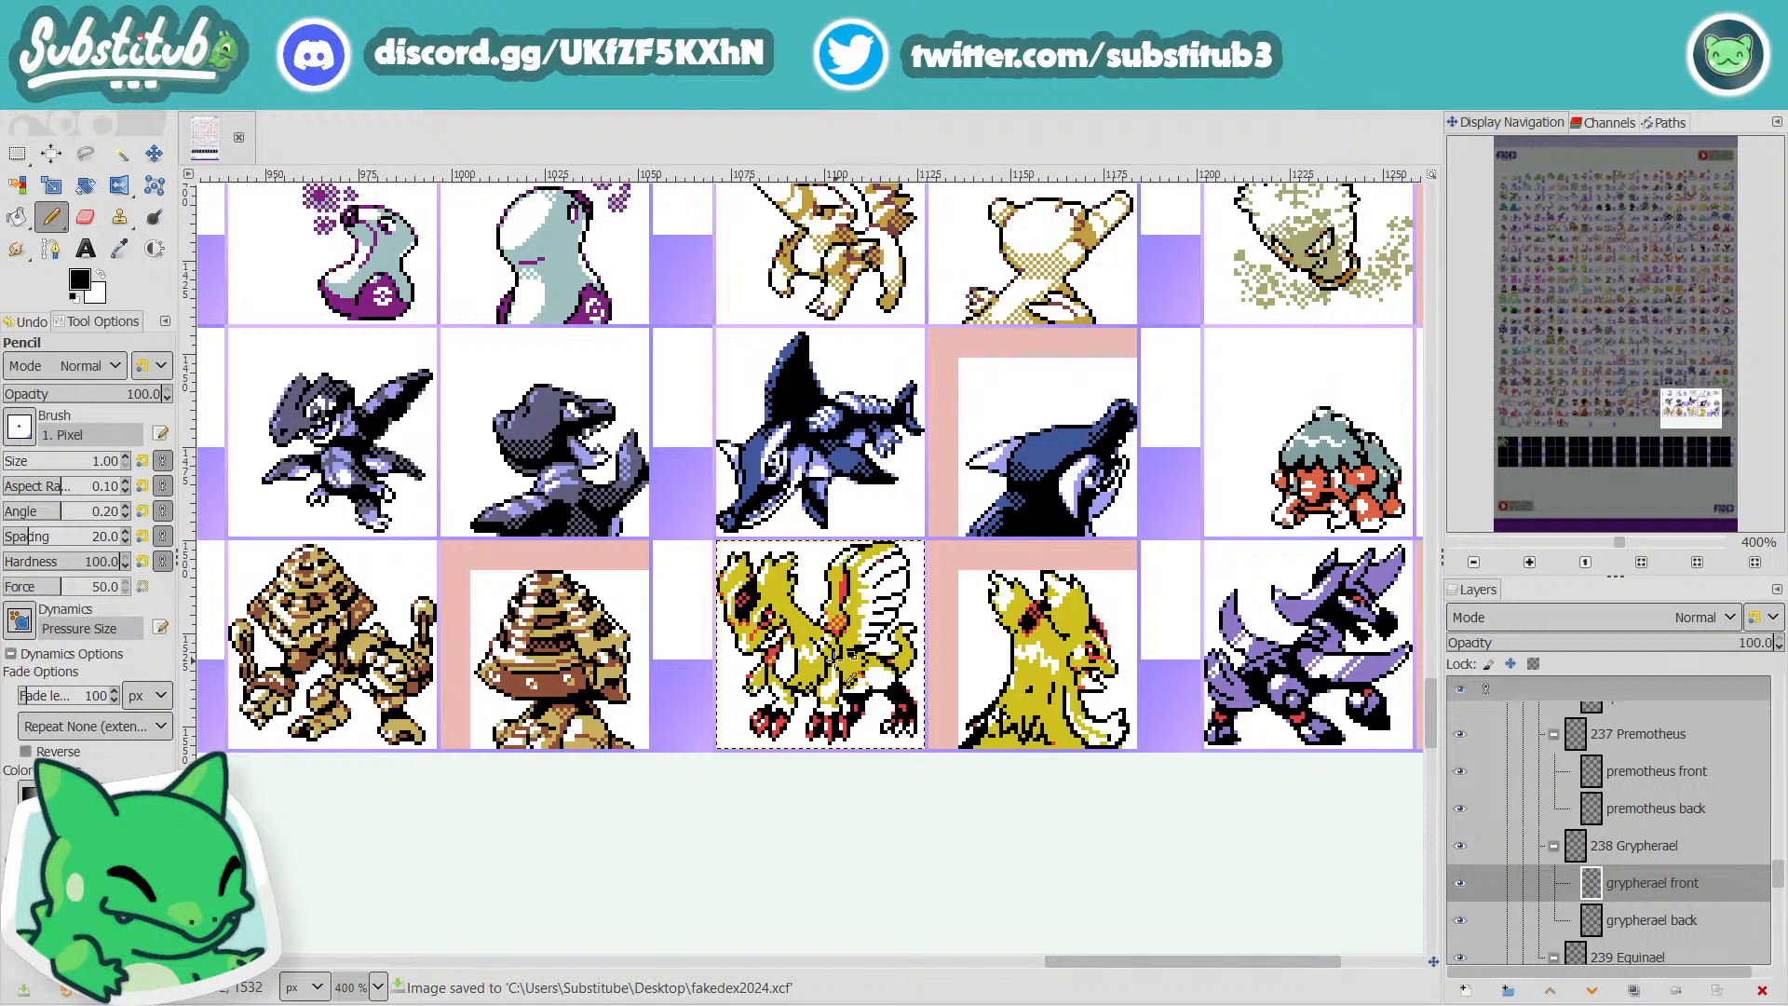
scroll(838, 652, up, 2)
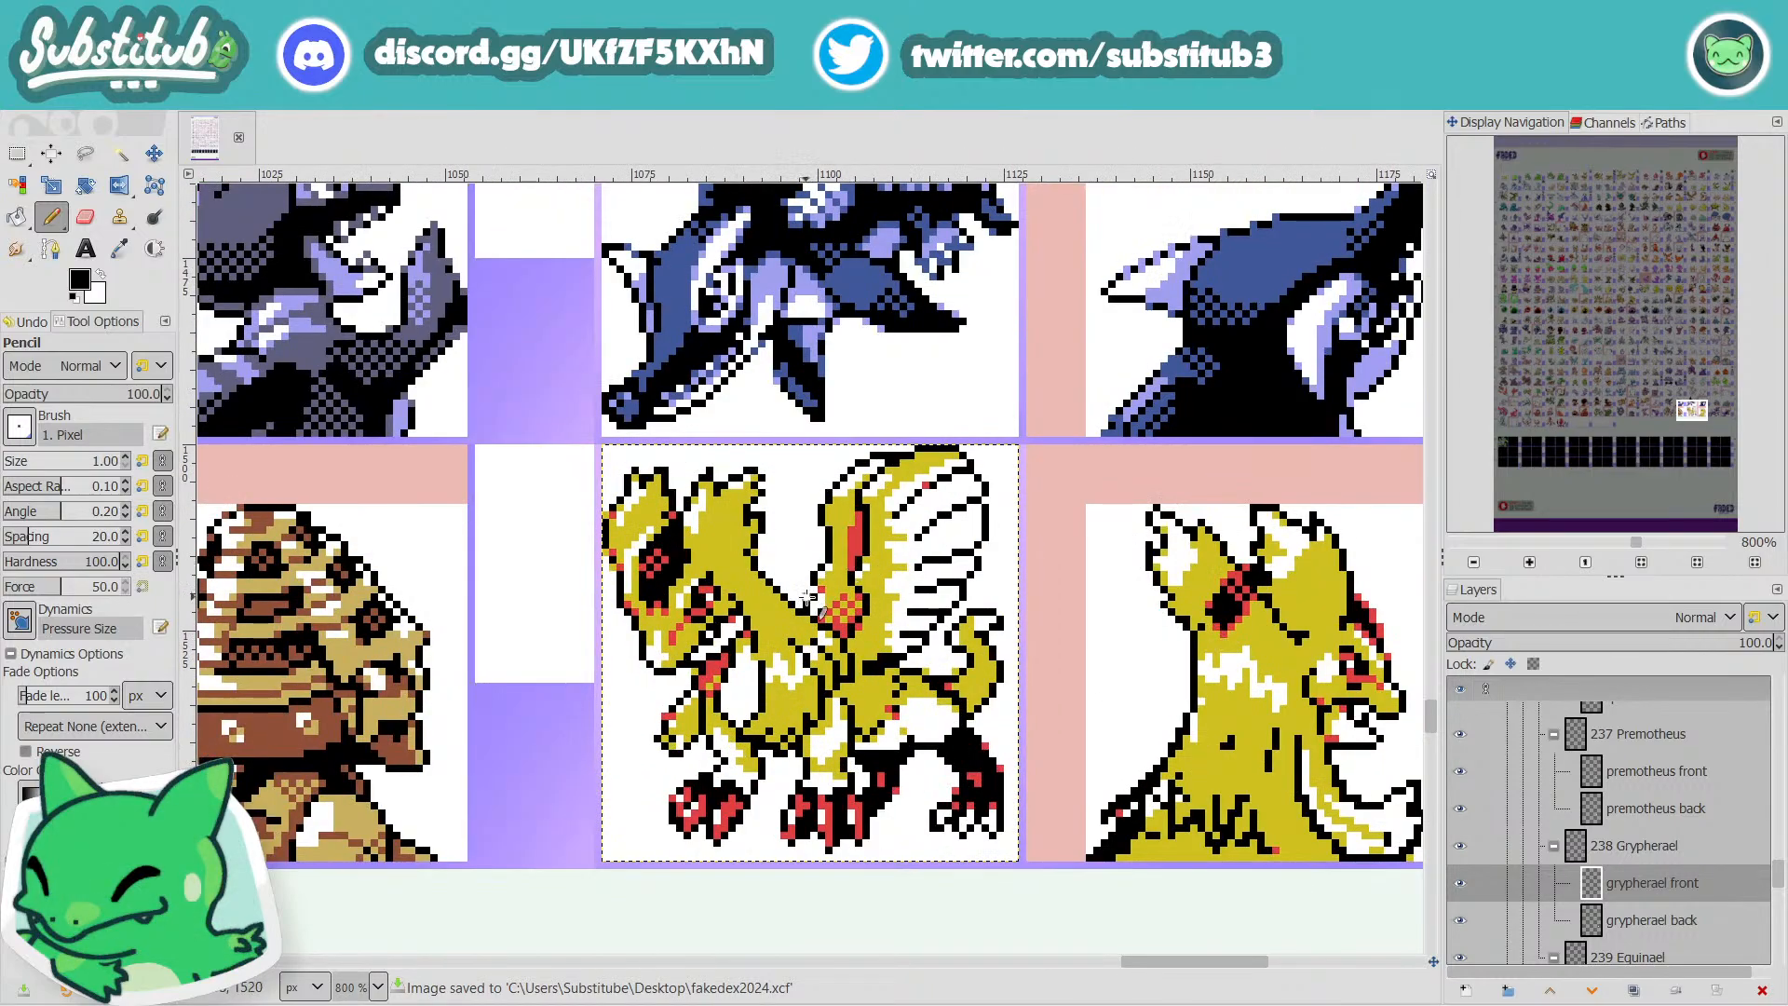
scroll(819, 610, up, 2)
key(x)
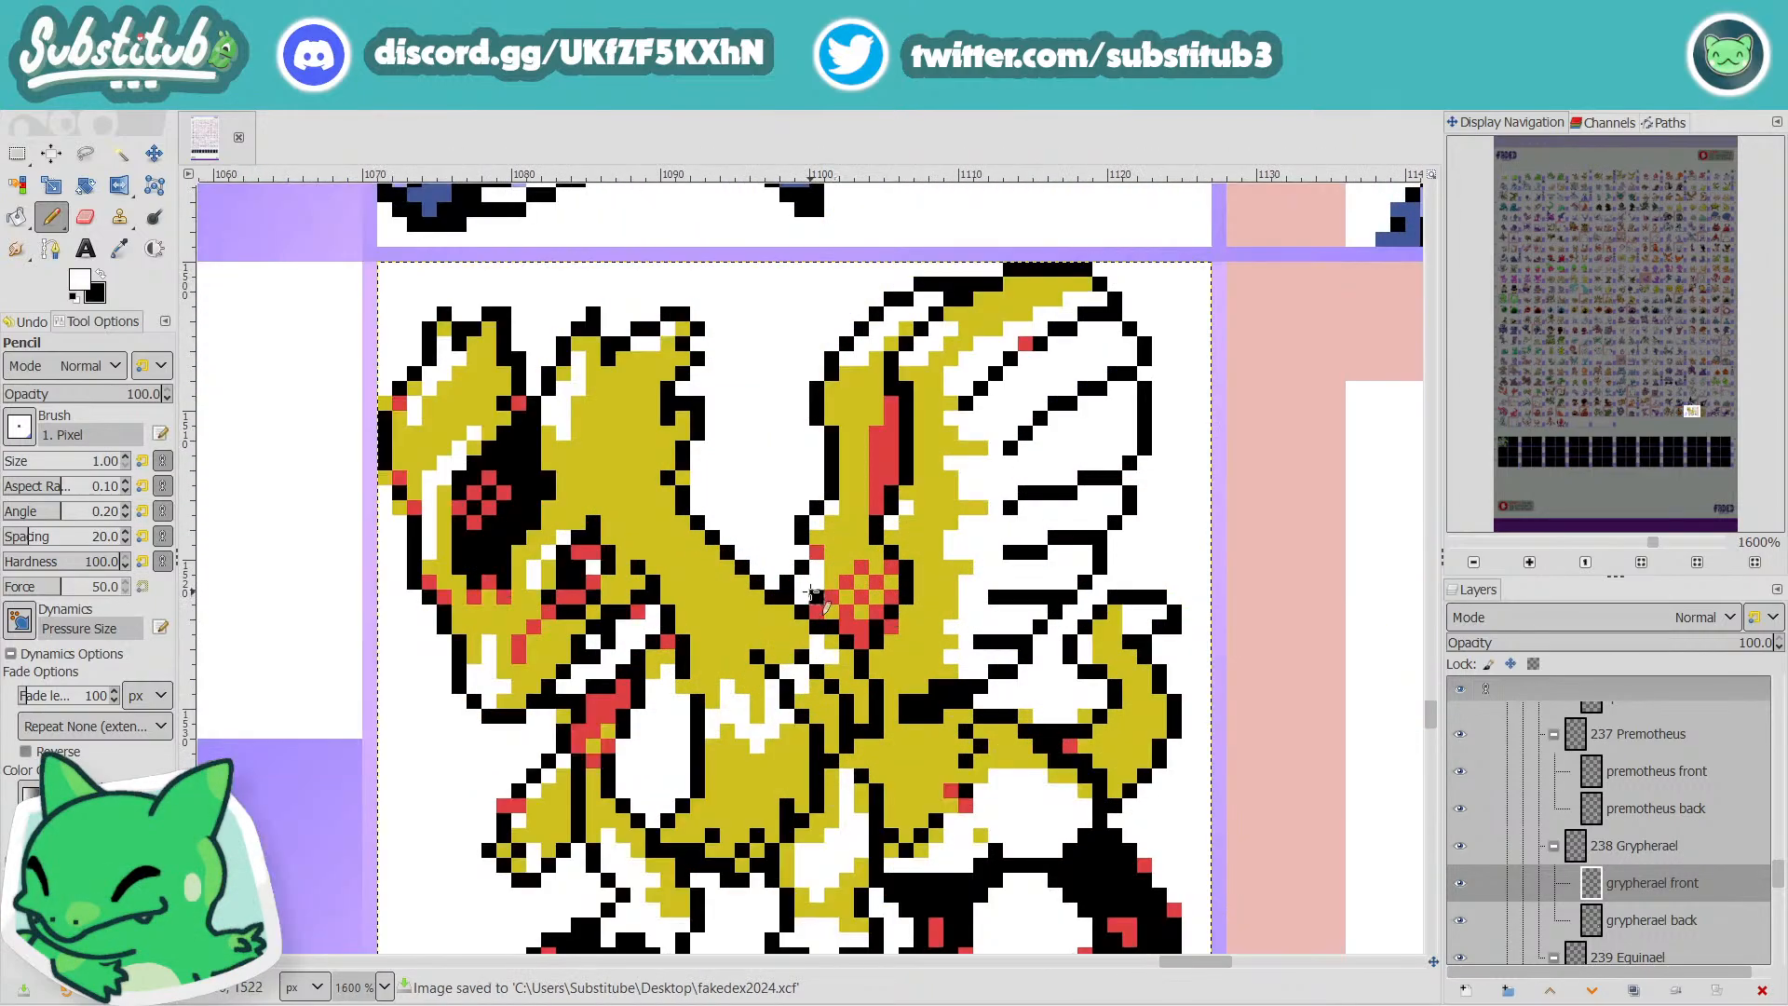
scroll(817, 597, down, 4)
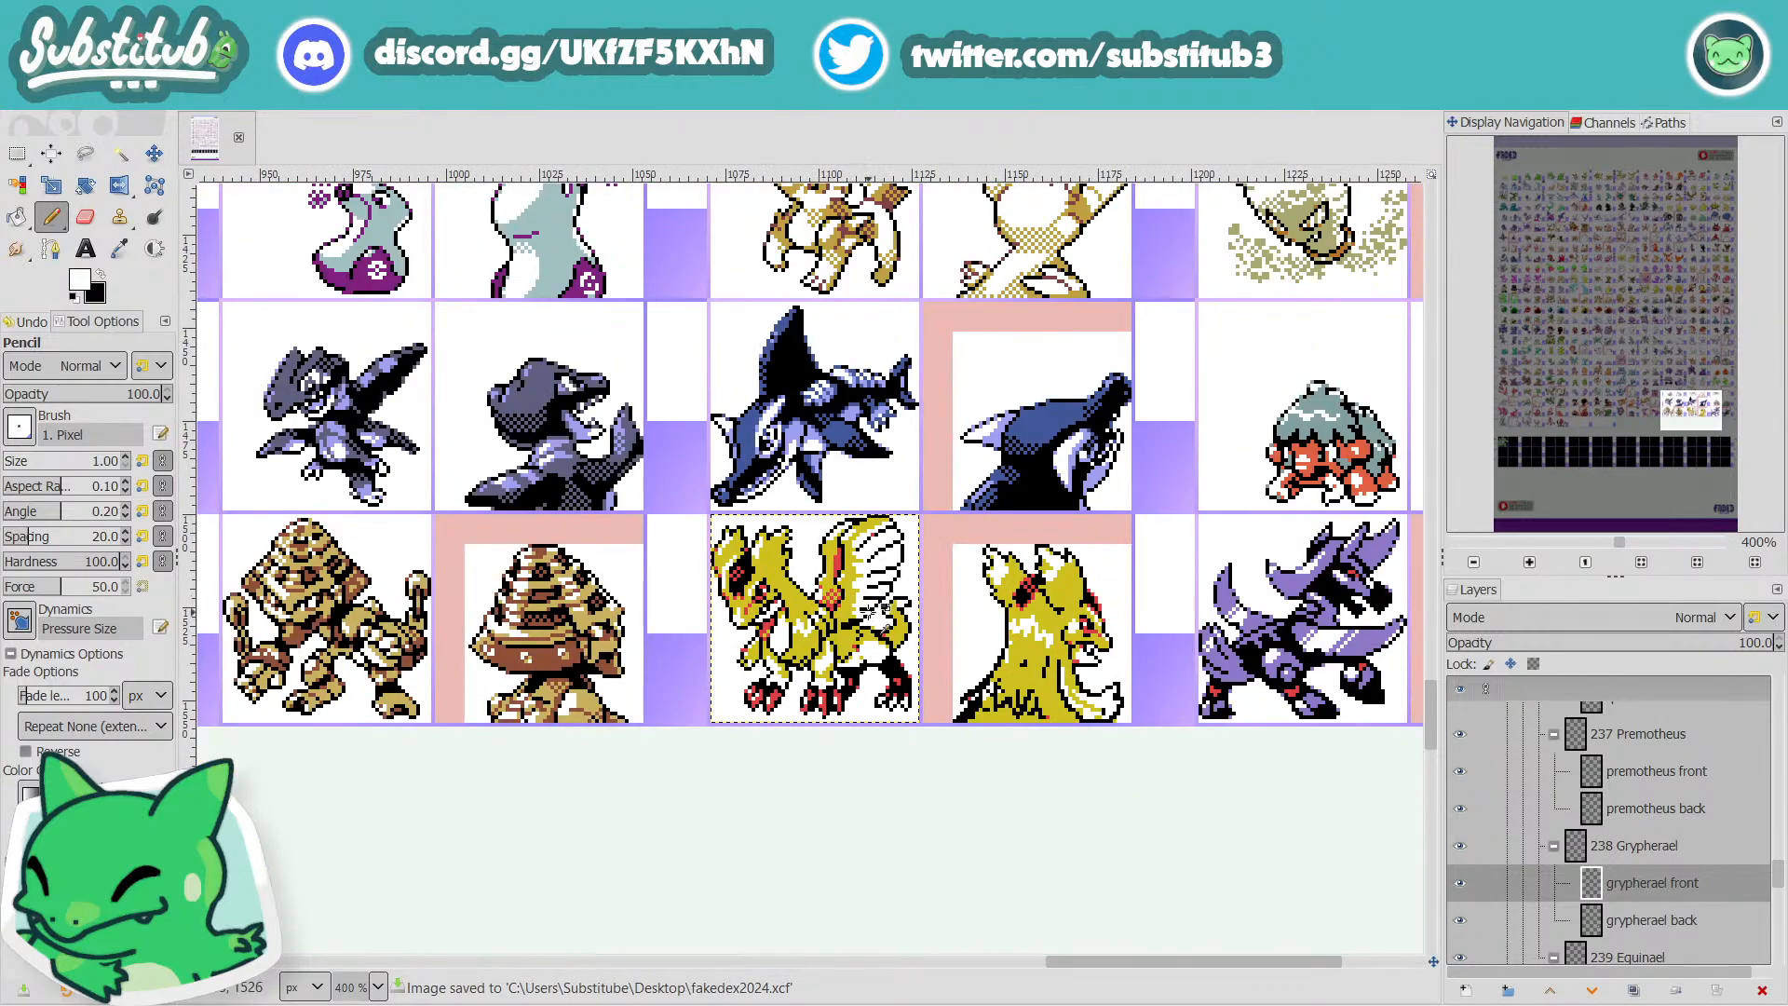
key(ctrl+s)
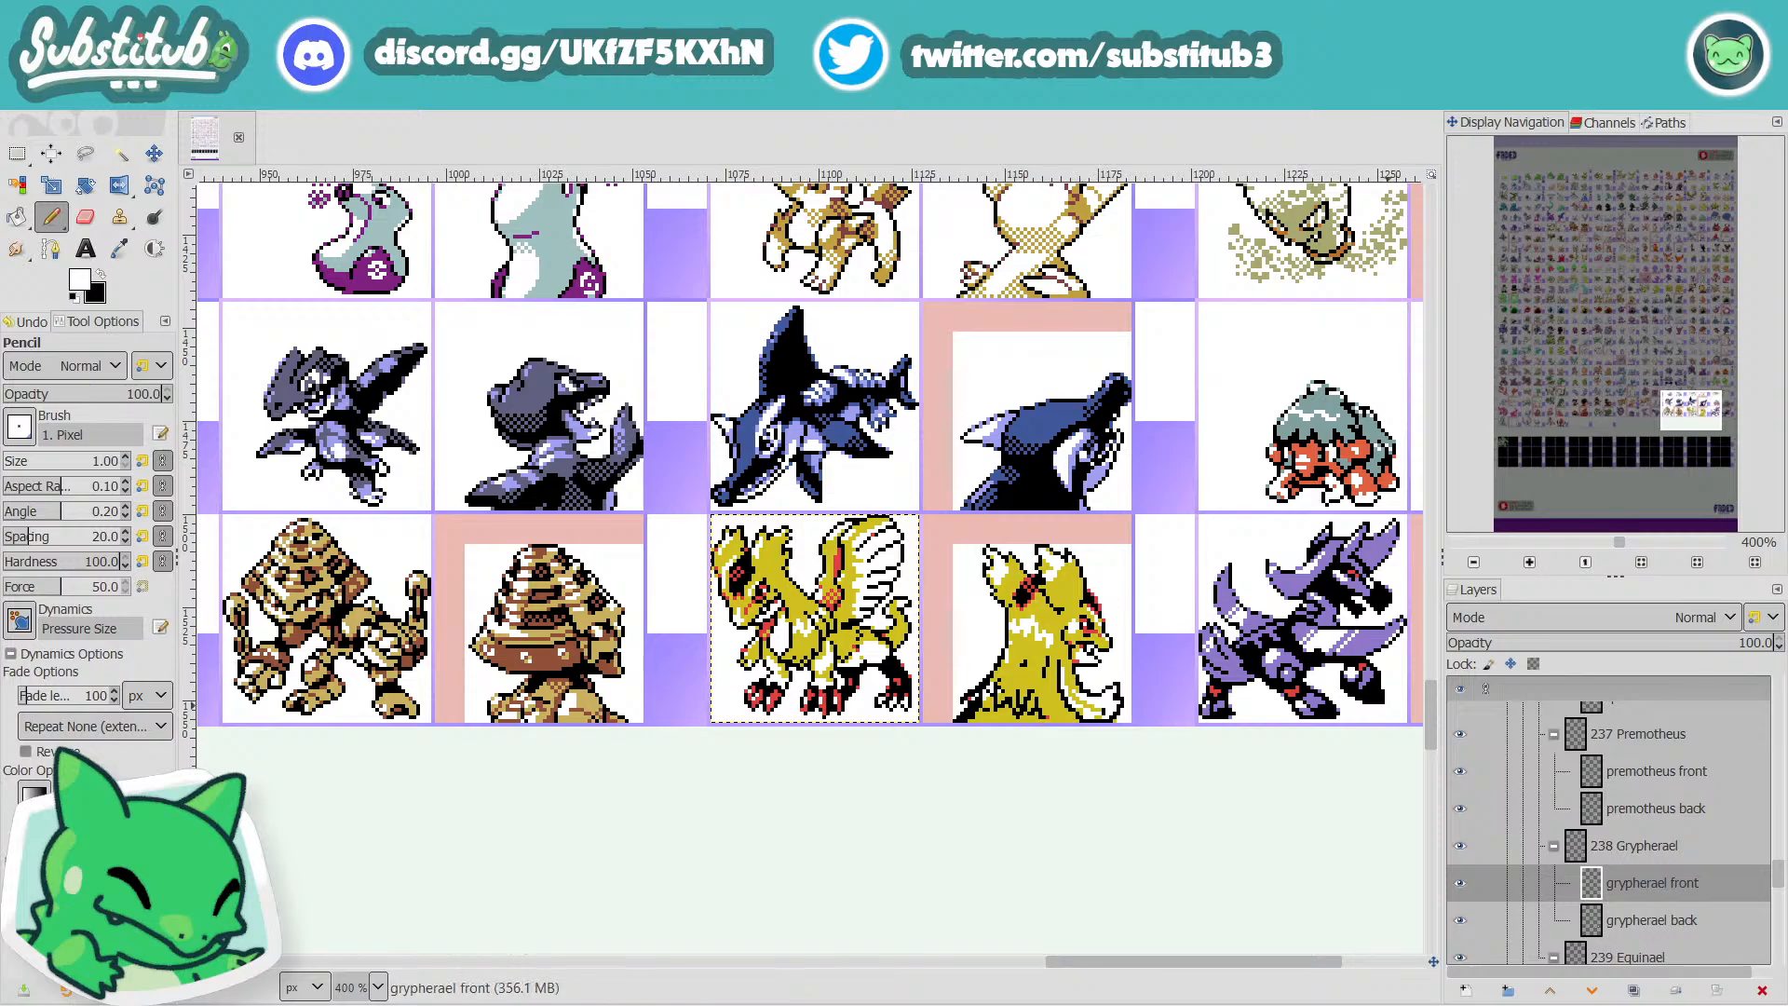
Open the crystal image from the Official folder inside SPRITES in GIMP as a sprite reference.
key(super+d)
double_click(1732, 428)
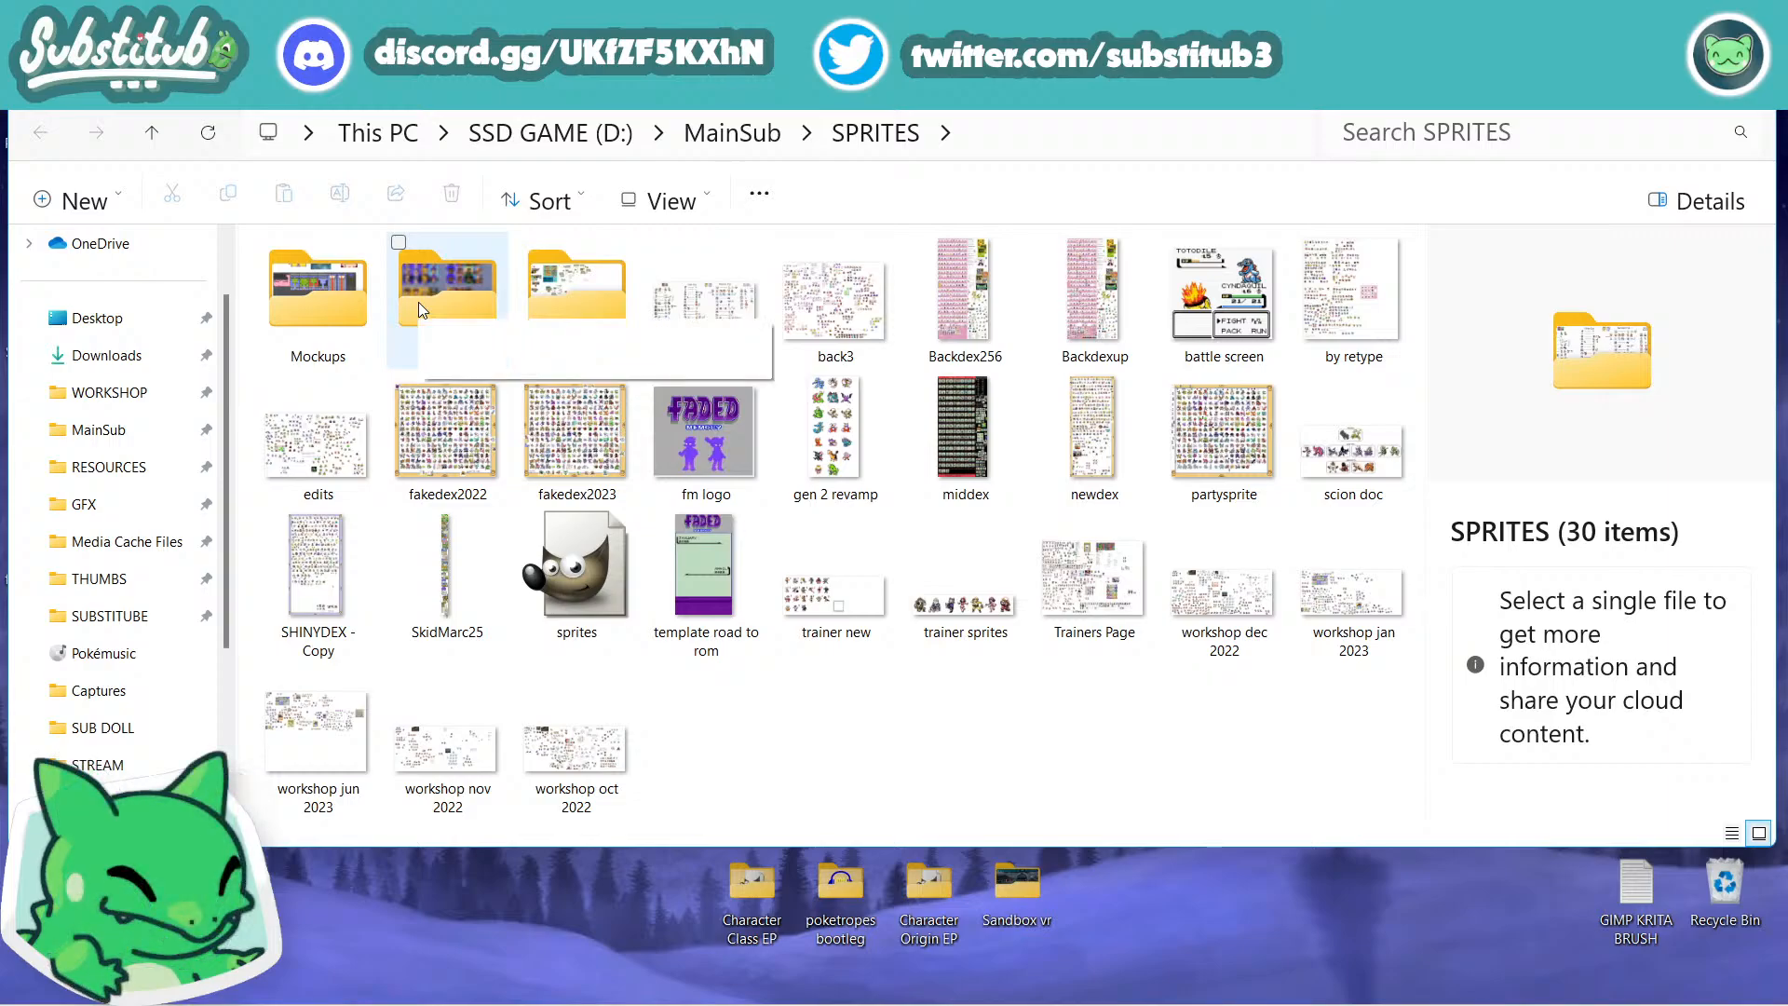
click(417, 301)
double_click(417, 302)
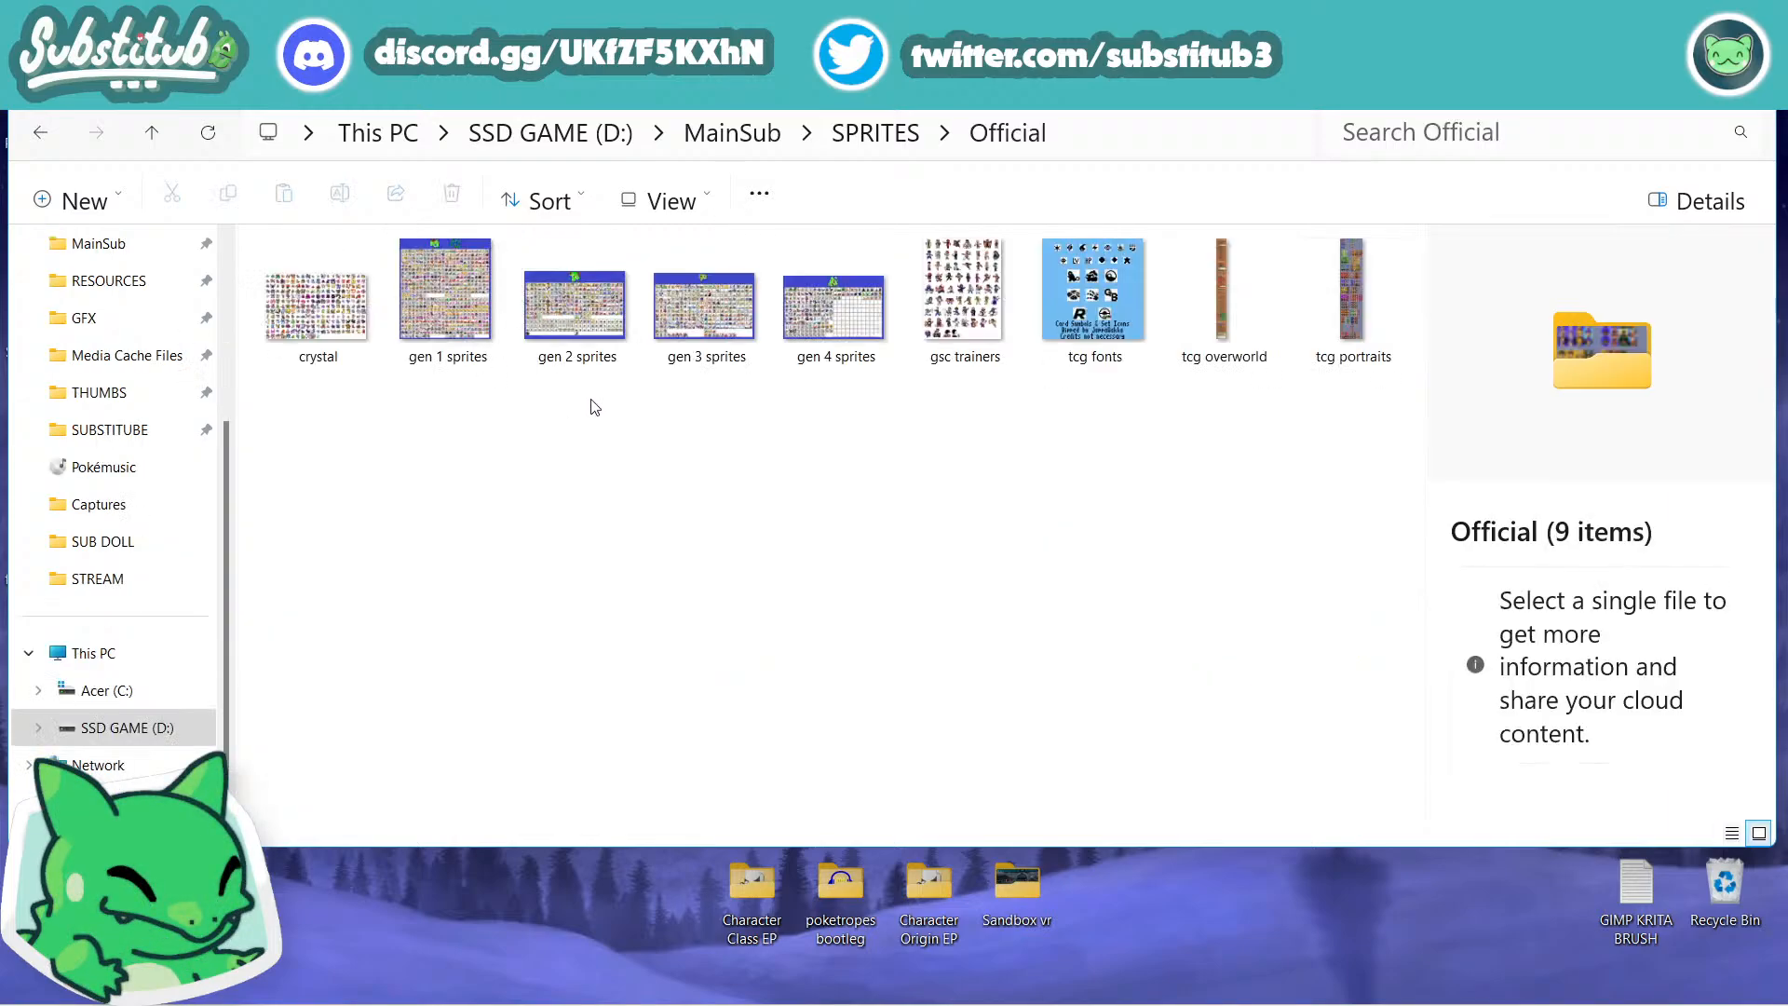
click(331, 337)
right_click(331, 337)
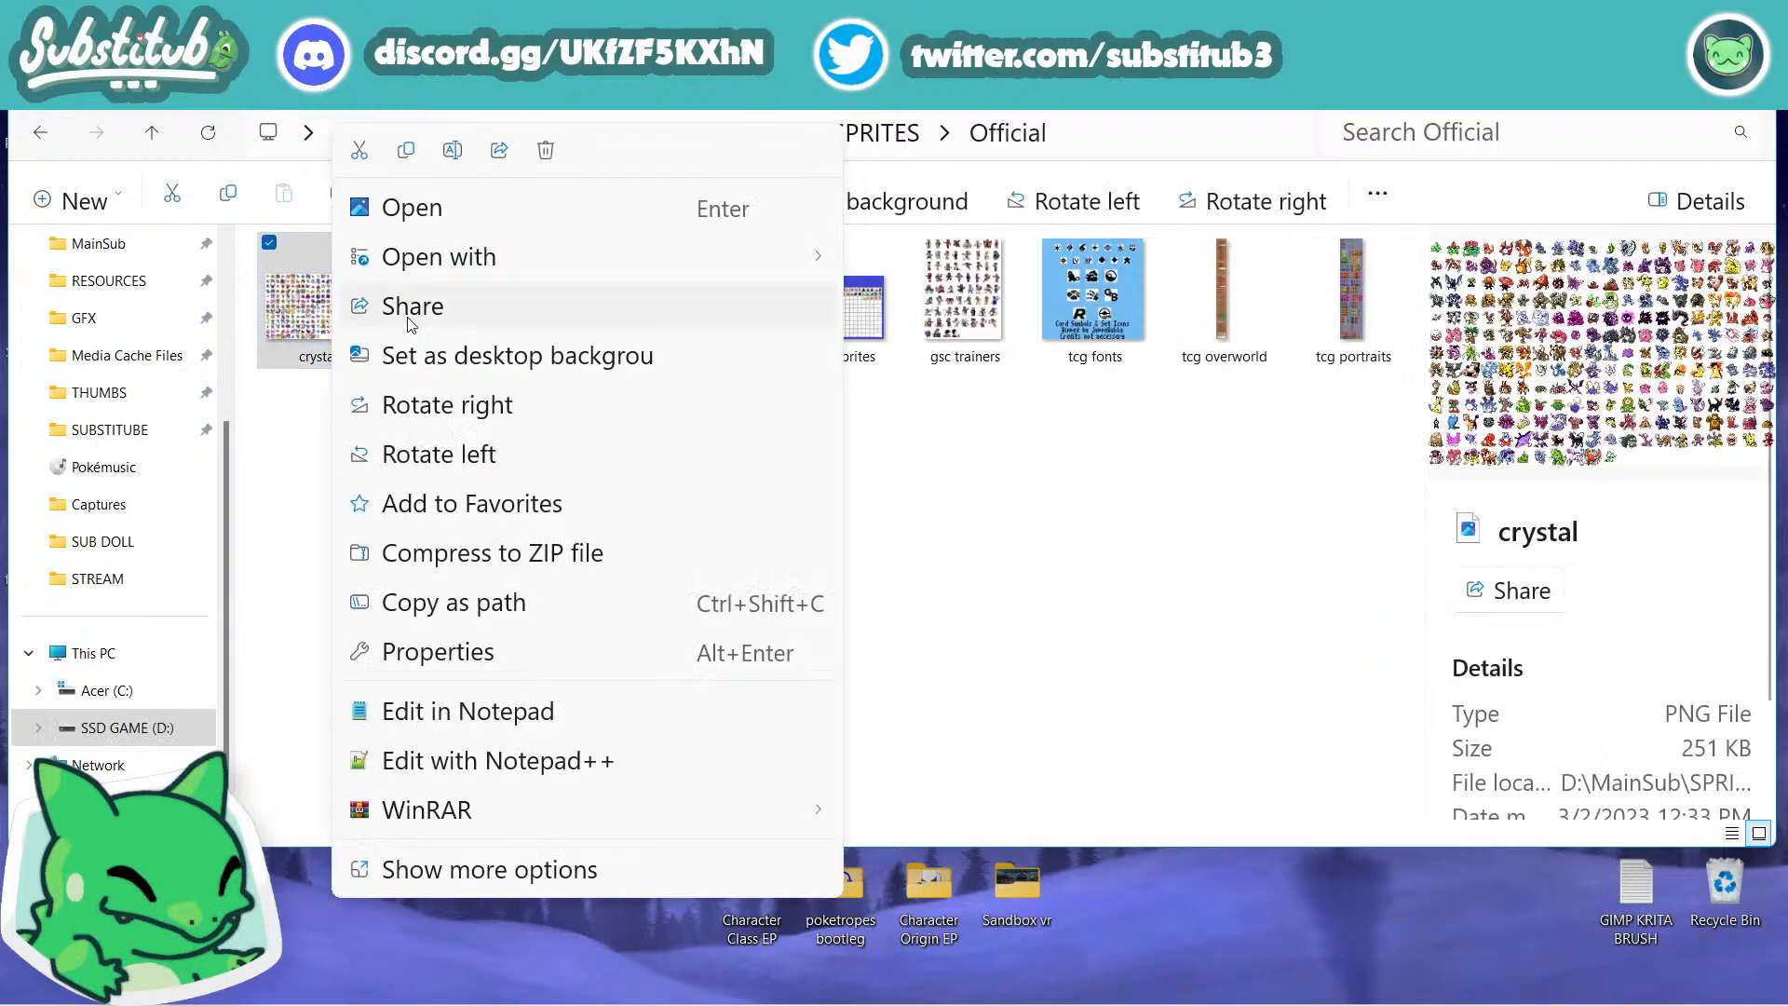
mouse_move(634, 269)
click(987, 265)
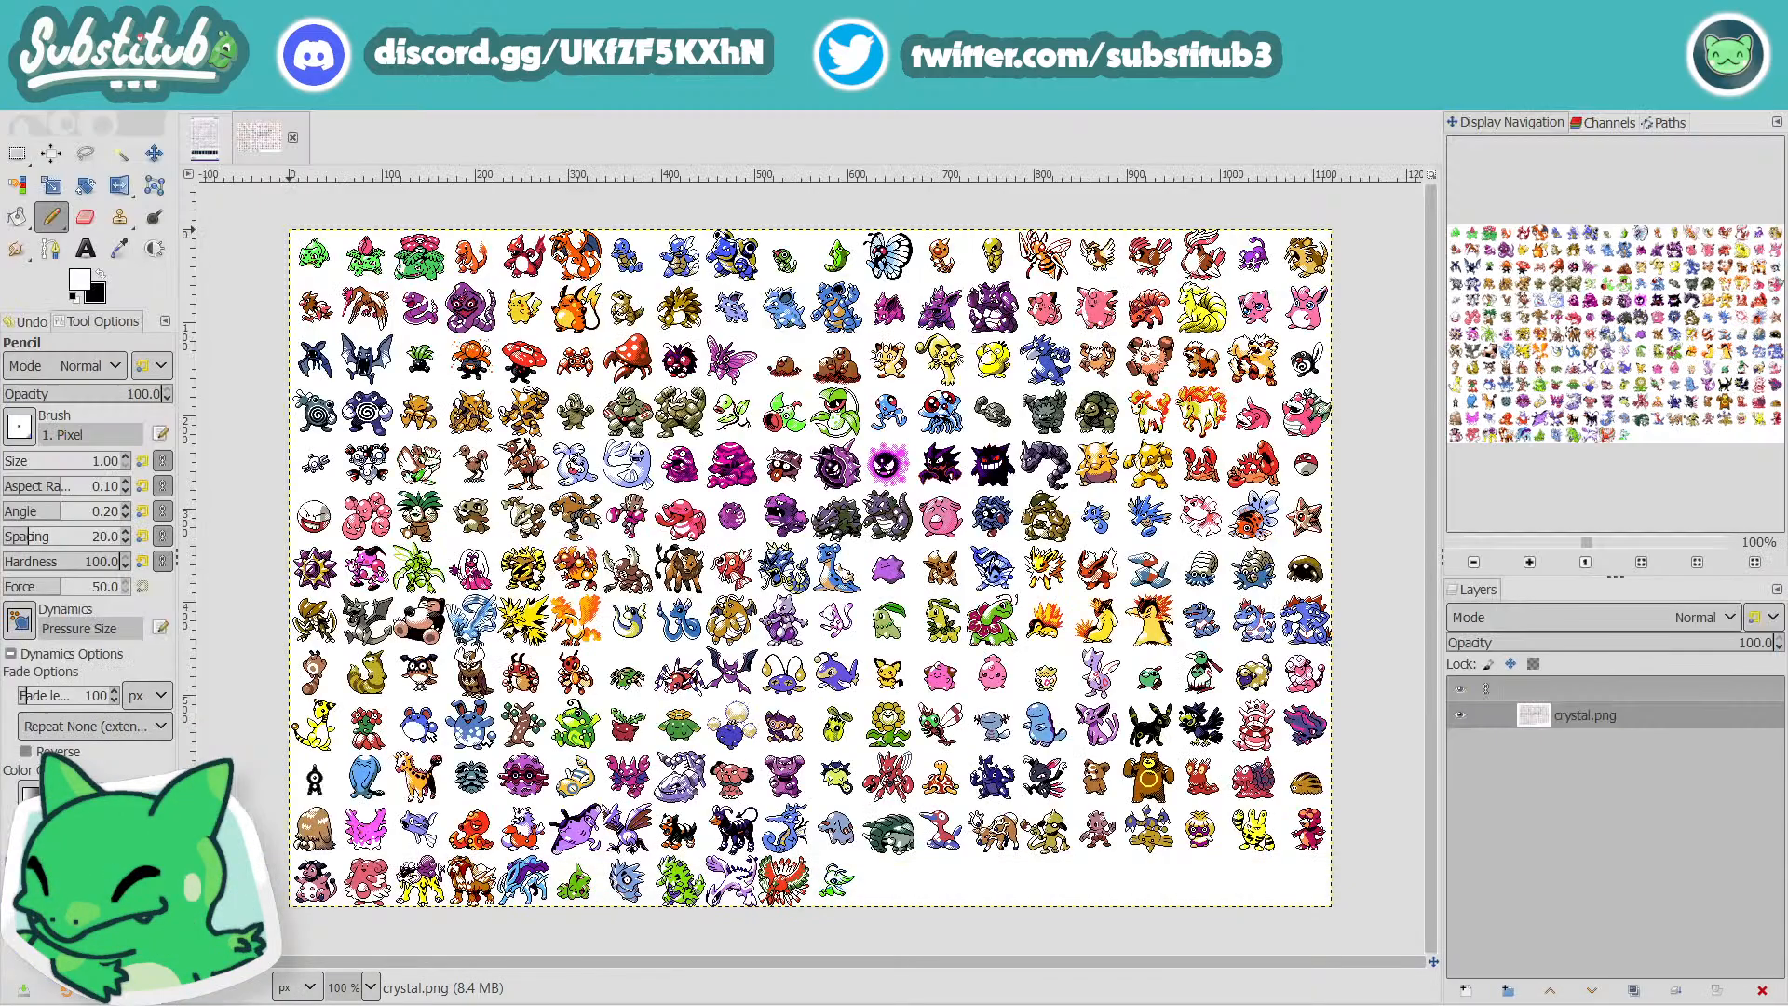
Examine the official sprites on the crystal sheet, focusing on its lower rows.
scroll(877, 346, up, 2)
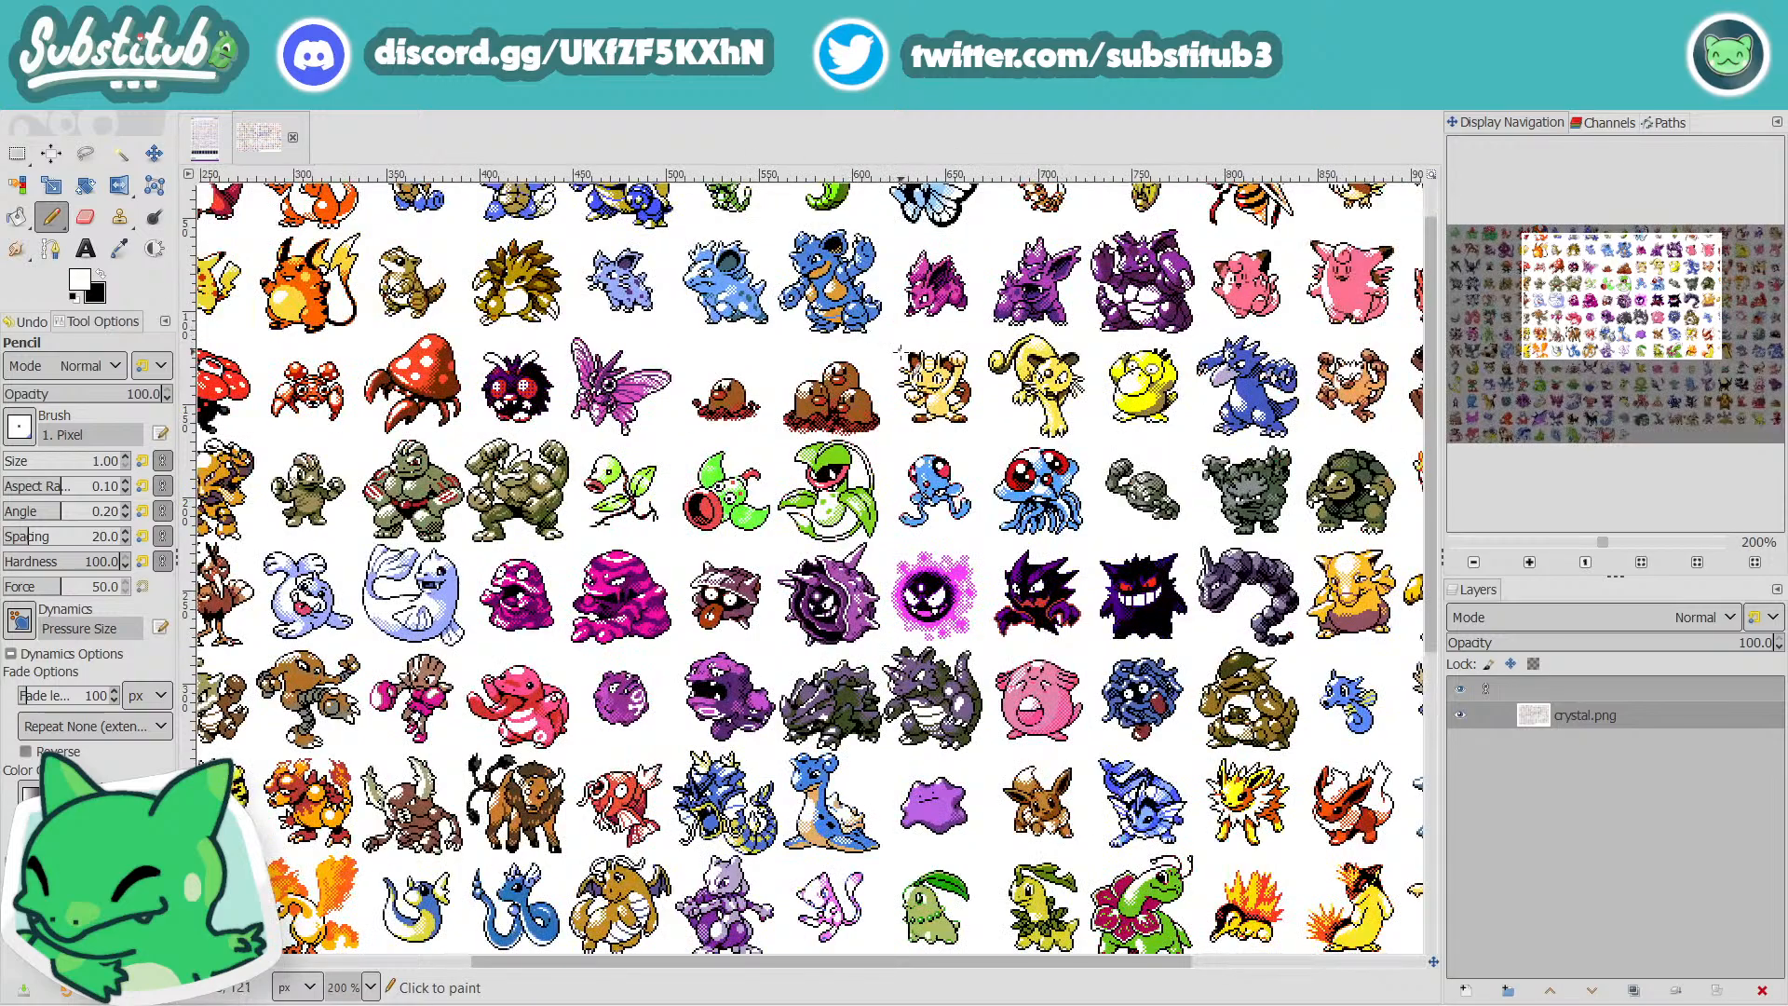
scroll(884, 466, down, 8)
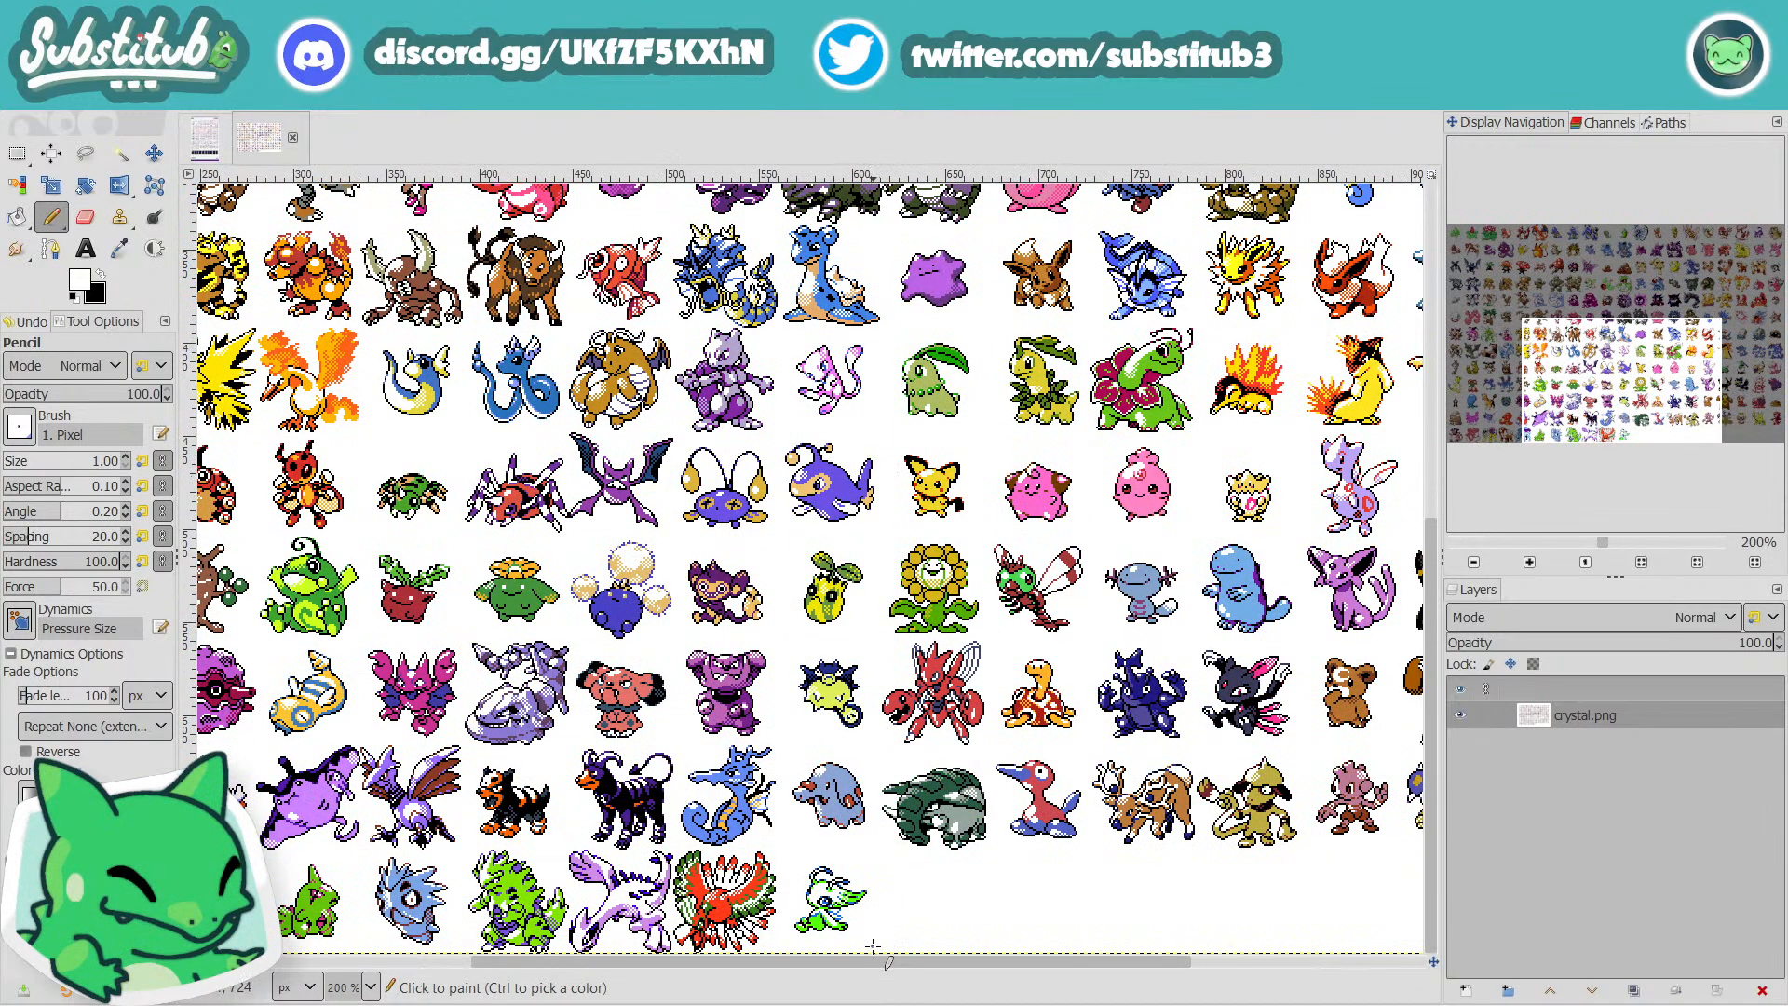
drag(818, 959, 1001, 987)
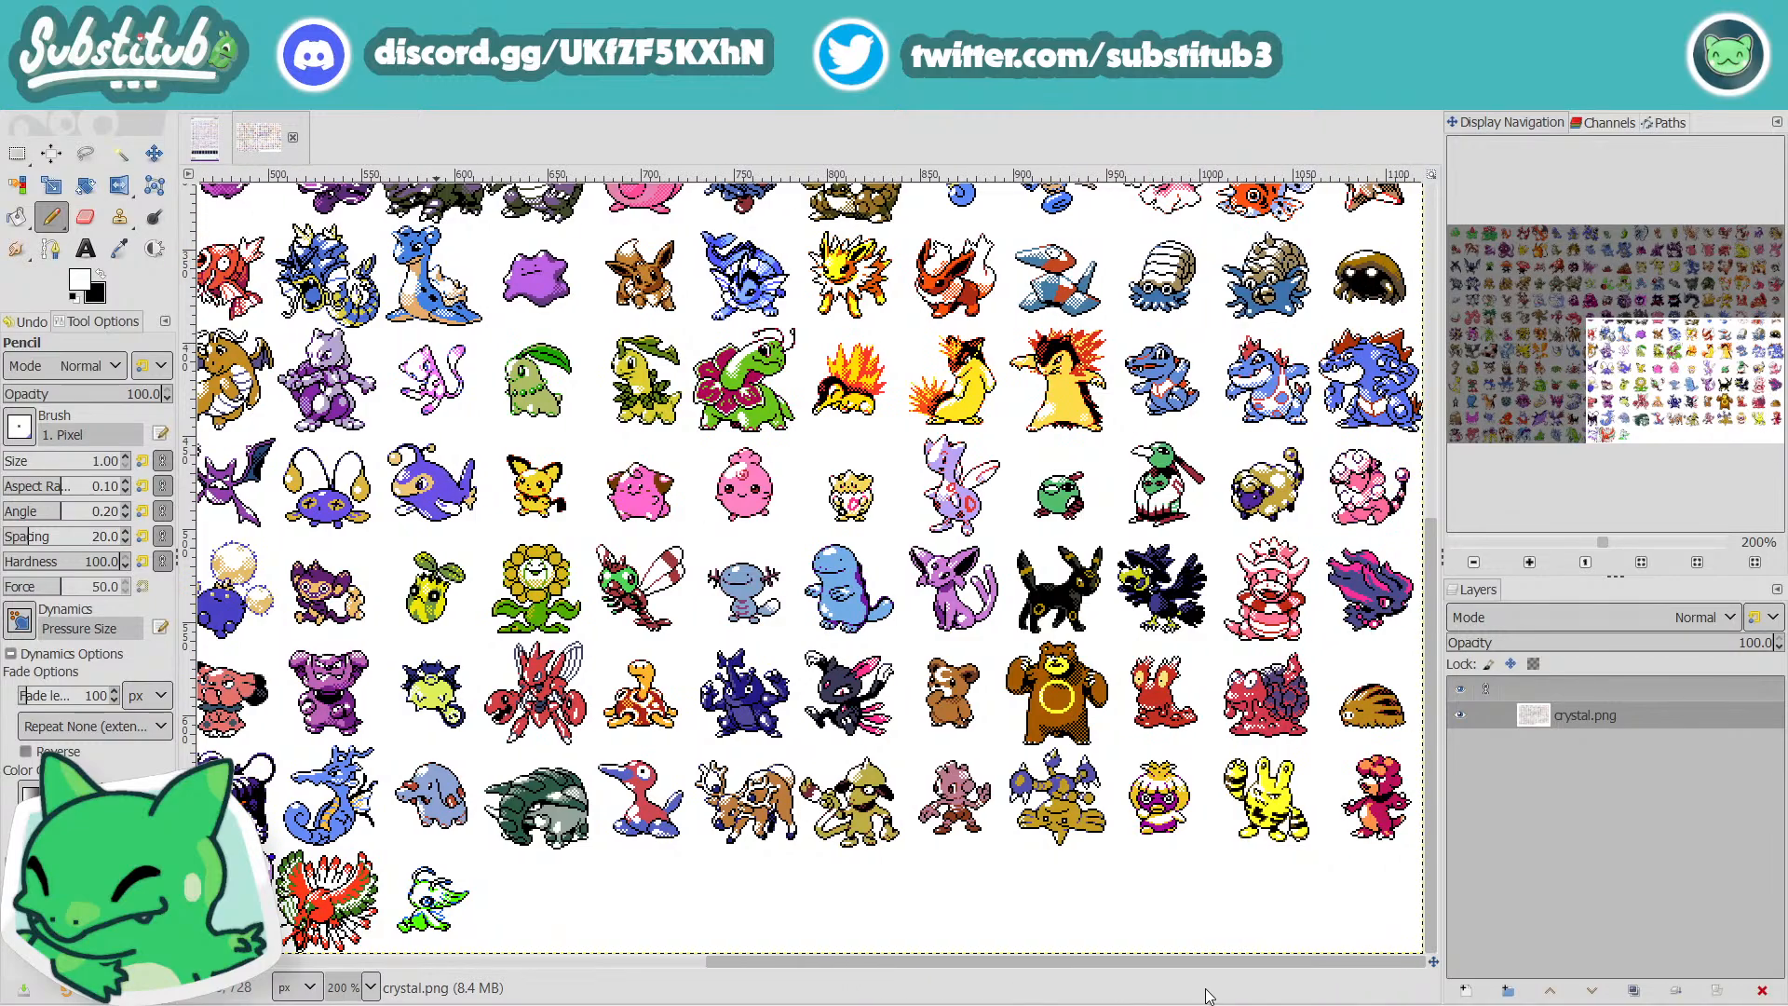
scroll(1225, 528, up, 1)
key(alt+Tab)
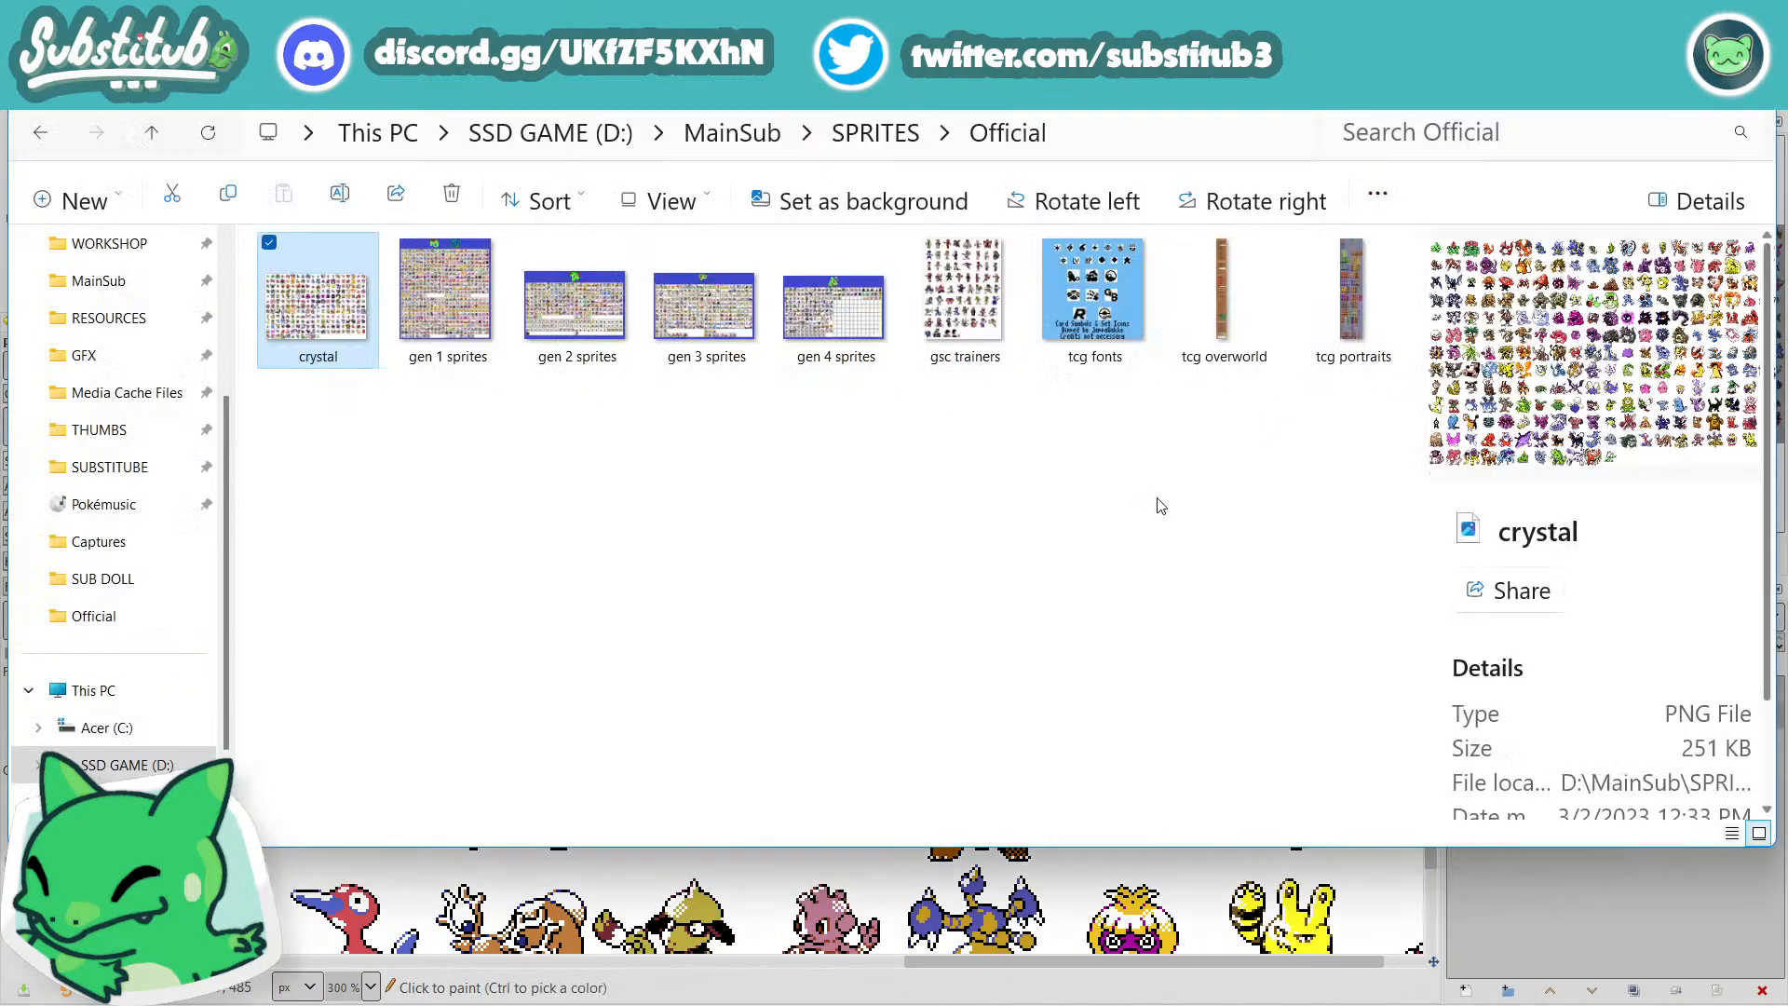
key(alt+Tab)
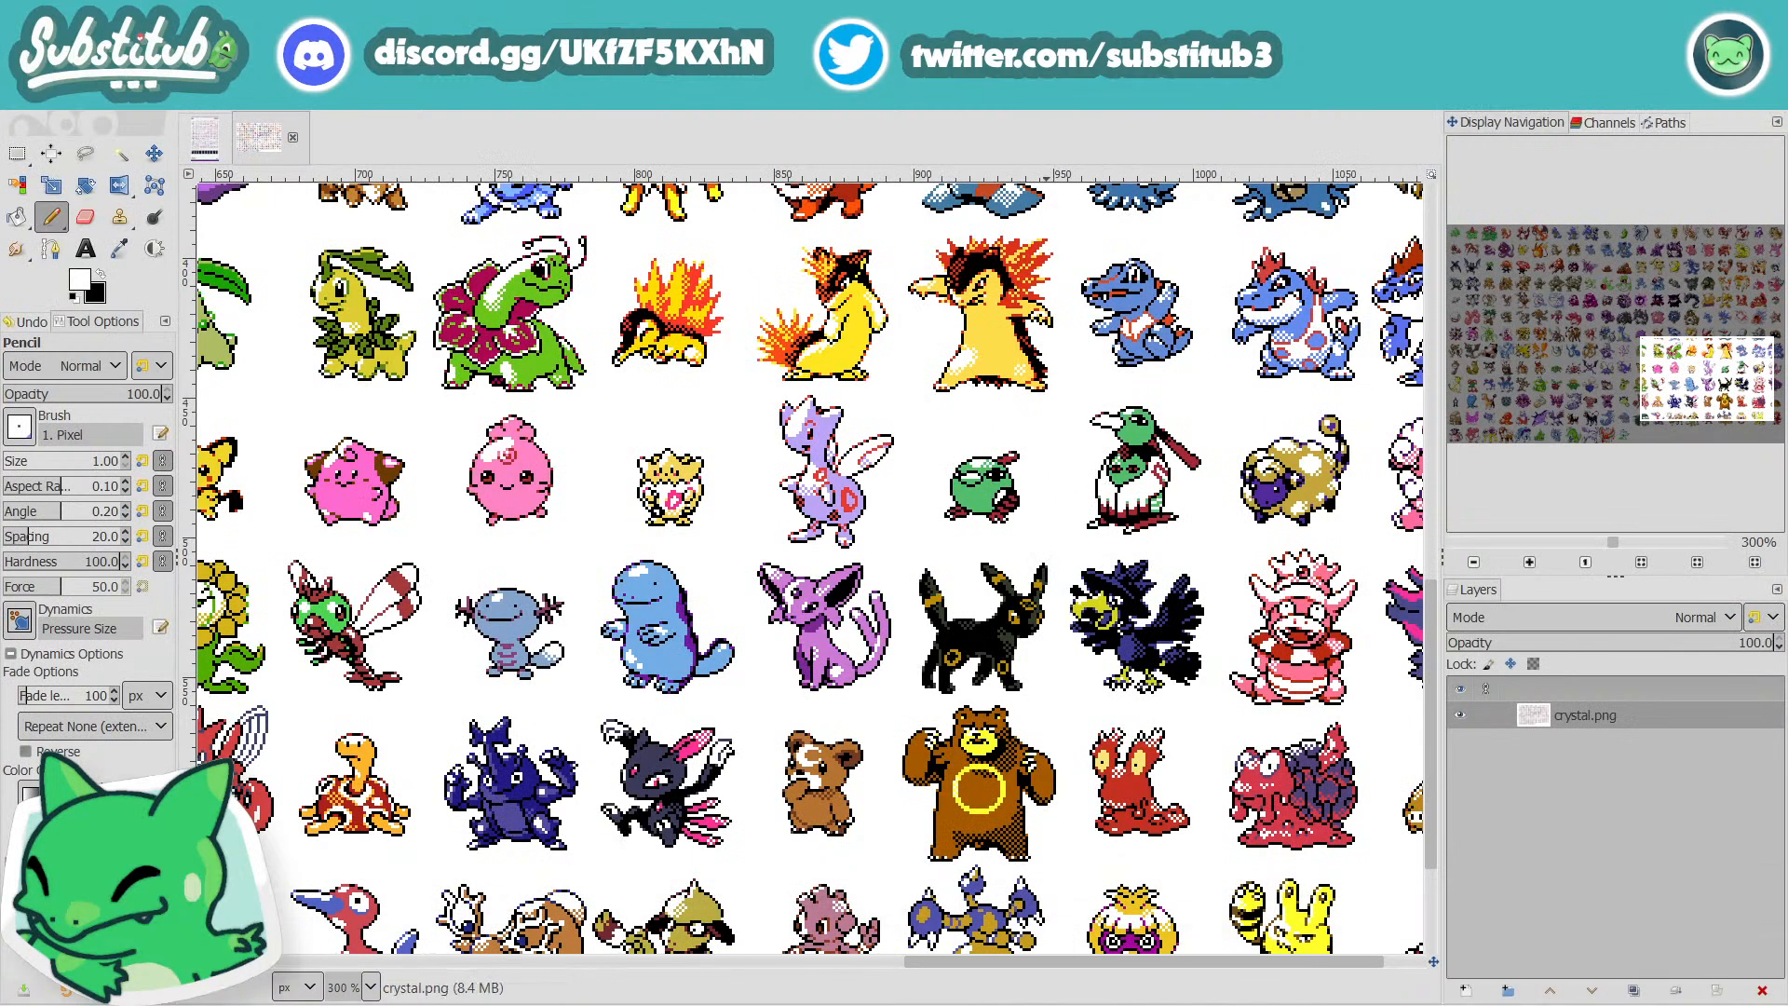
mouse_move(606, 1004)
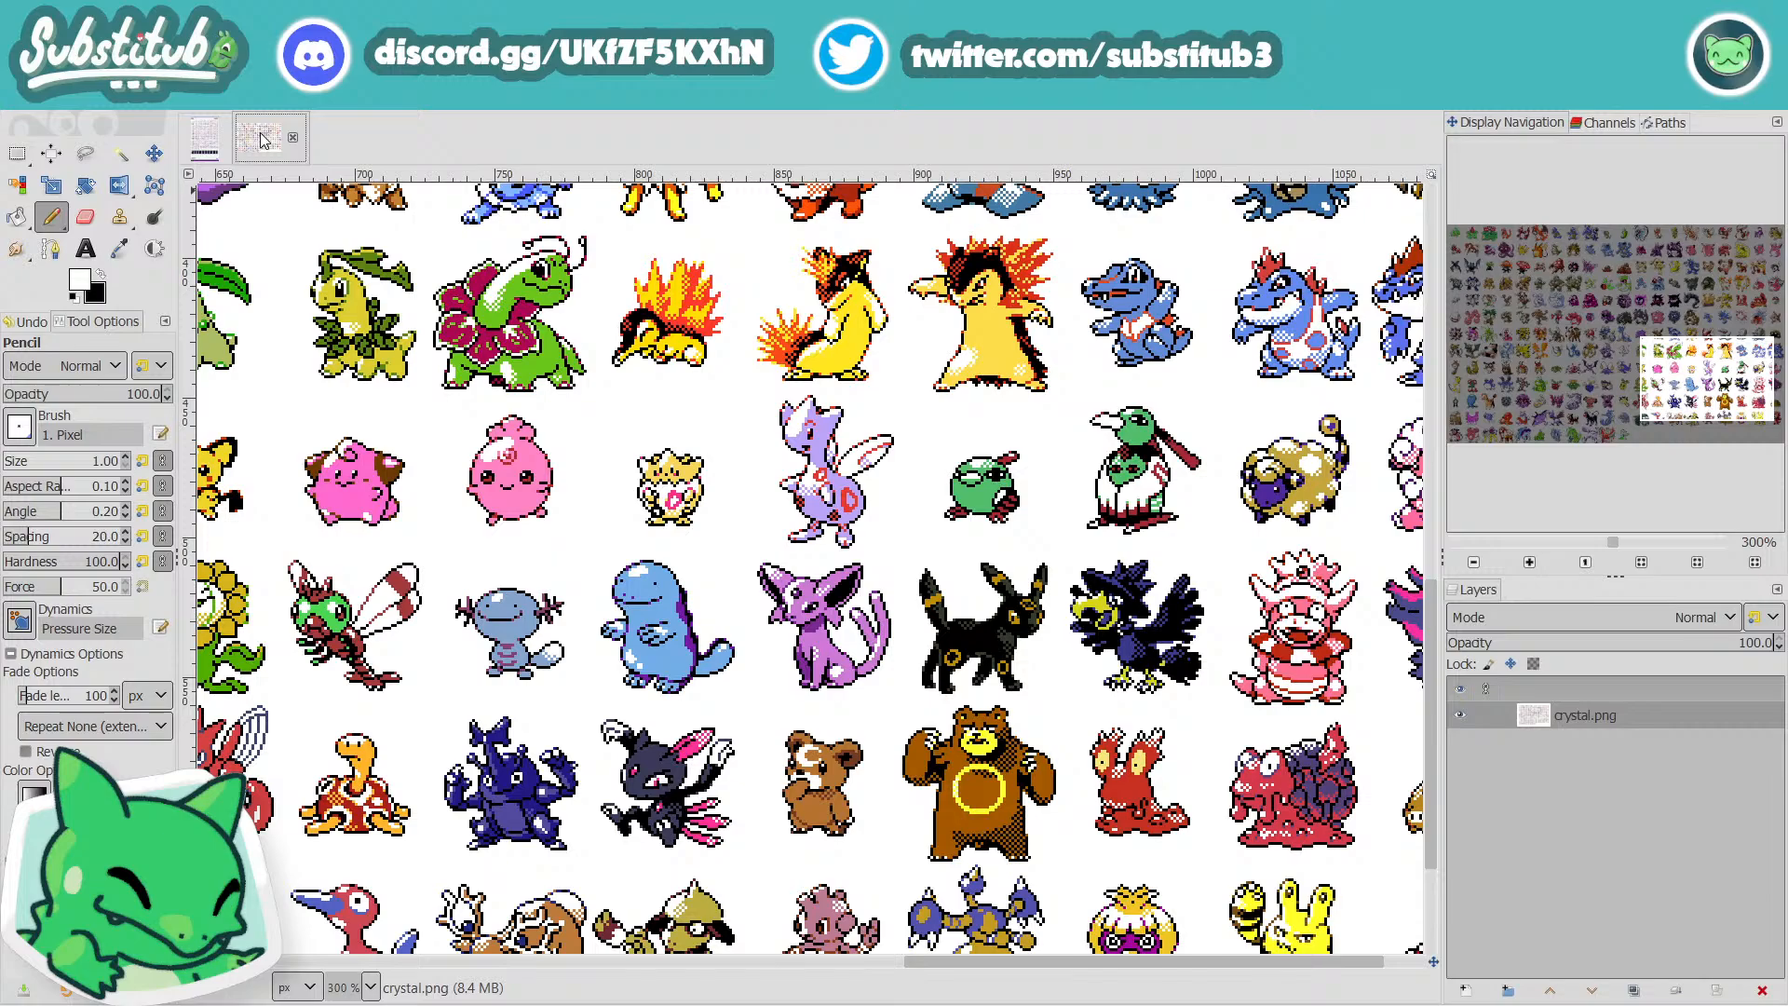
Return to the fakedex2024 sheet and review the grypherael sprites alongside the neighbouring rows.
click(205, 137)
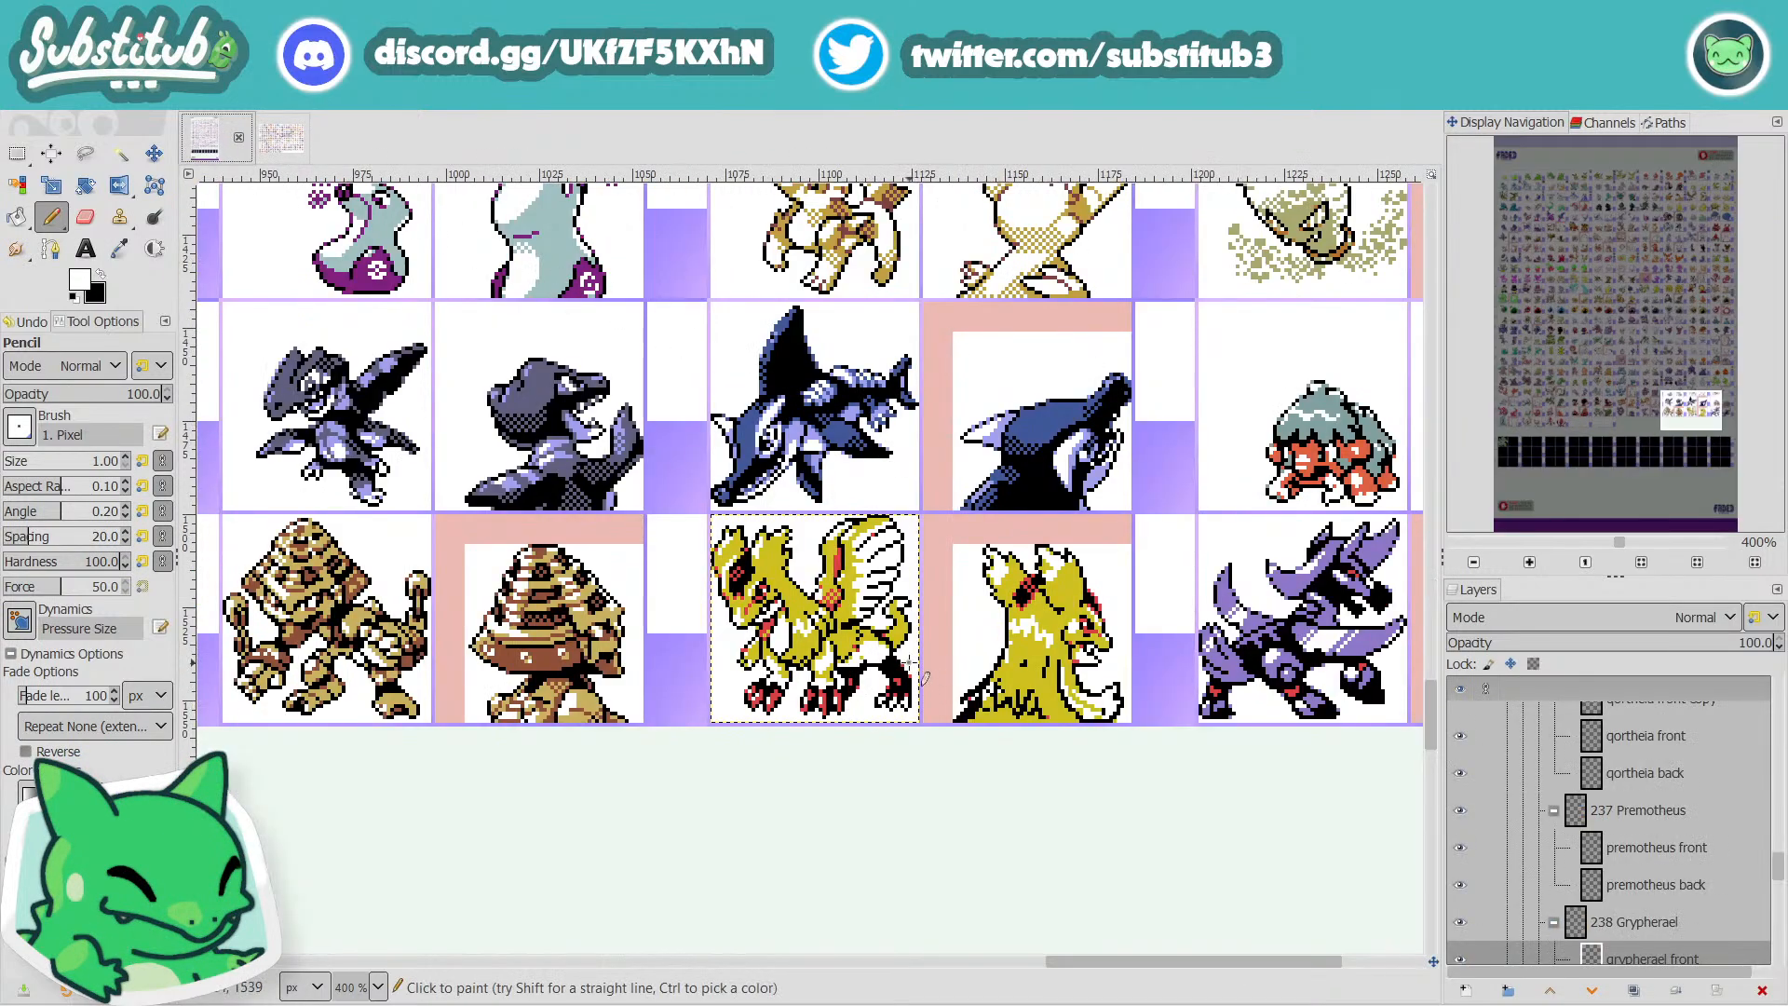
key(alt+Tab)
key(alt+Tab)
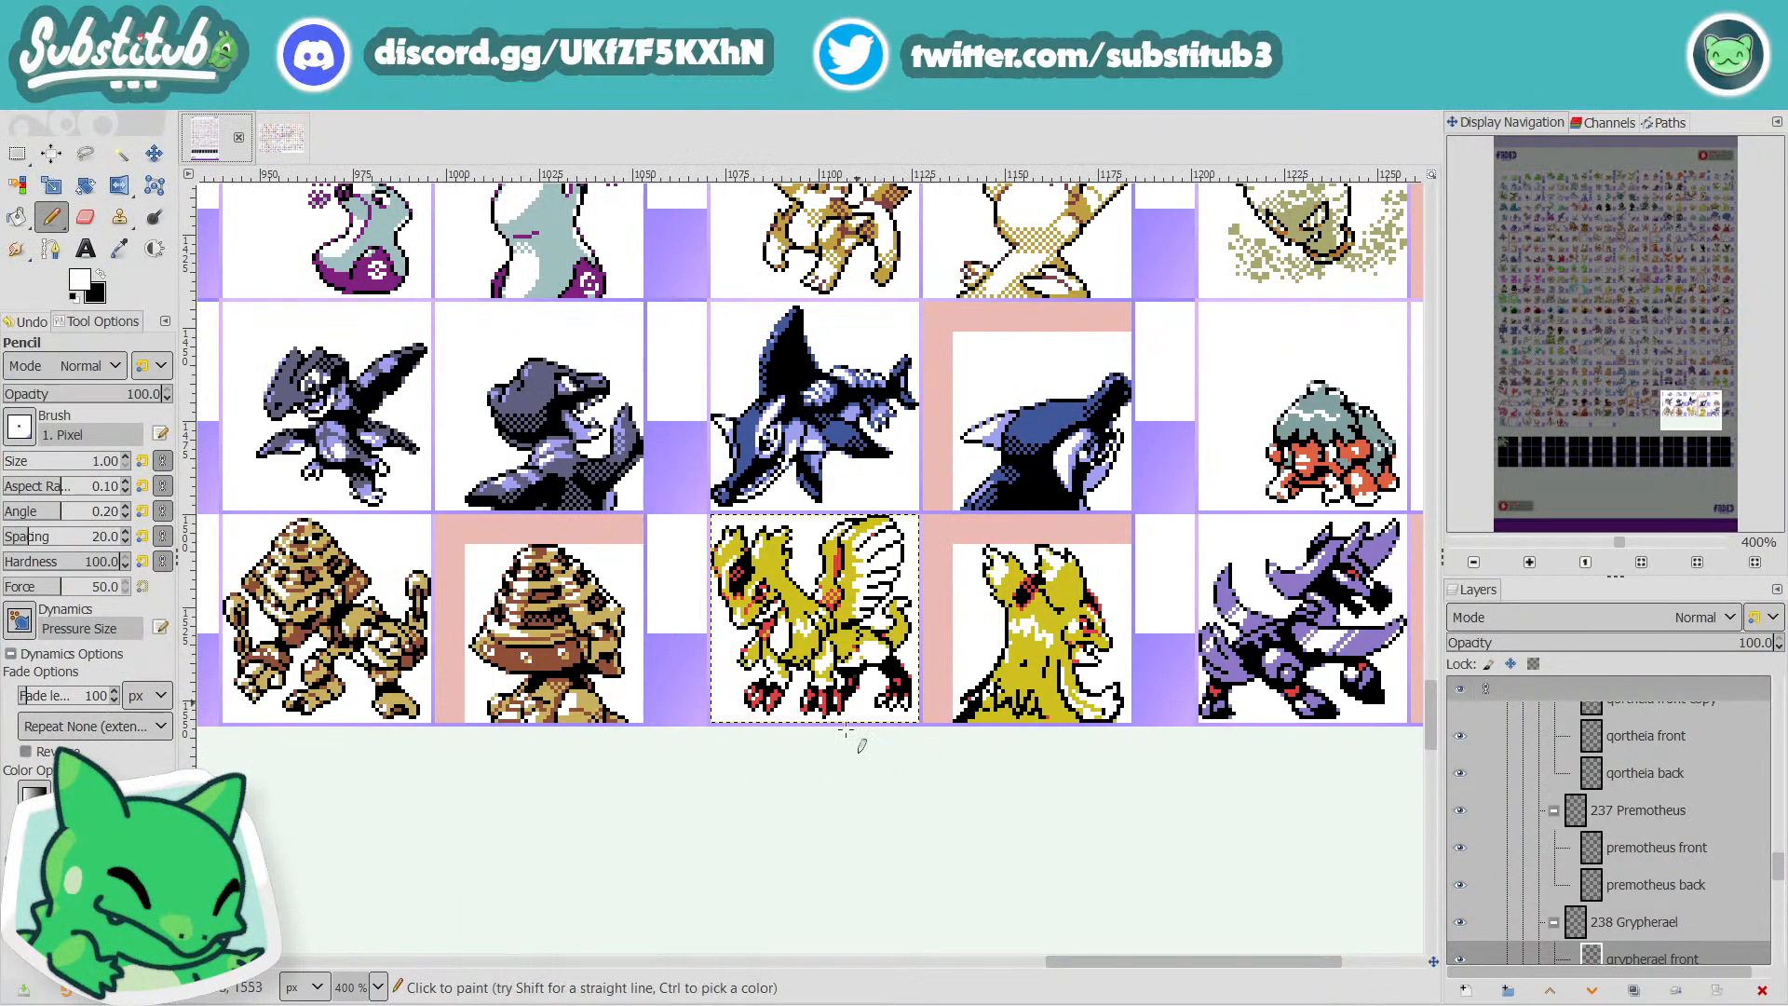
mouse_move(606, 1001)
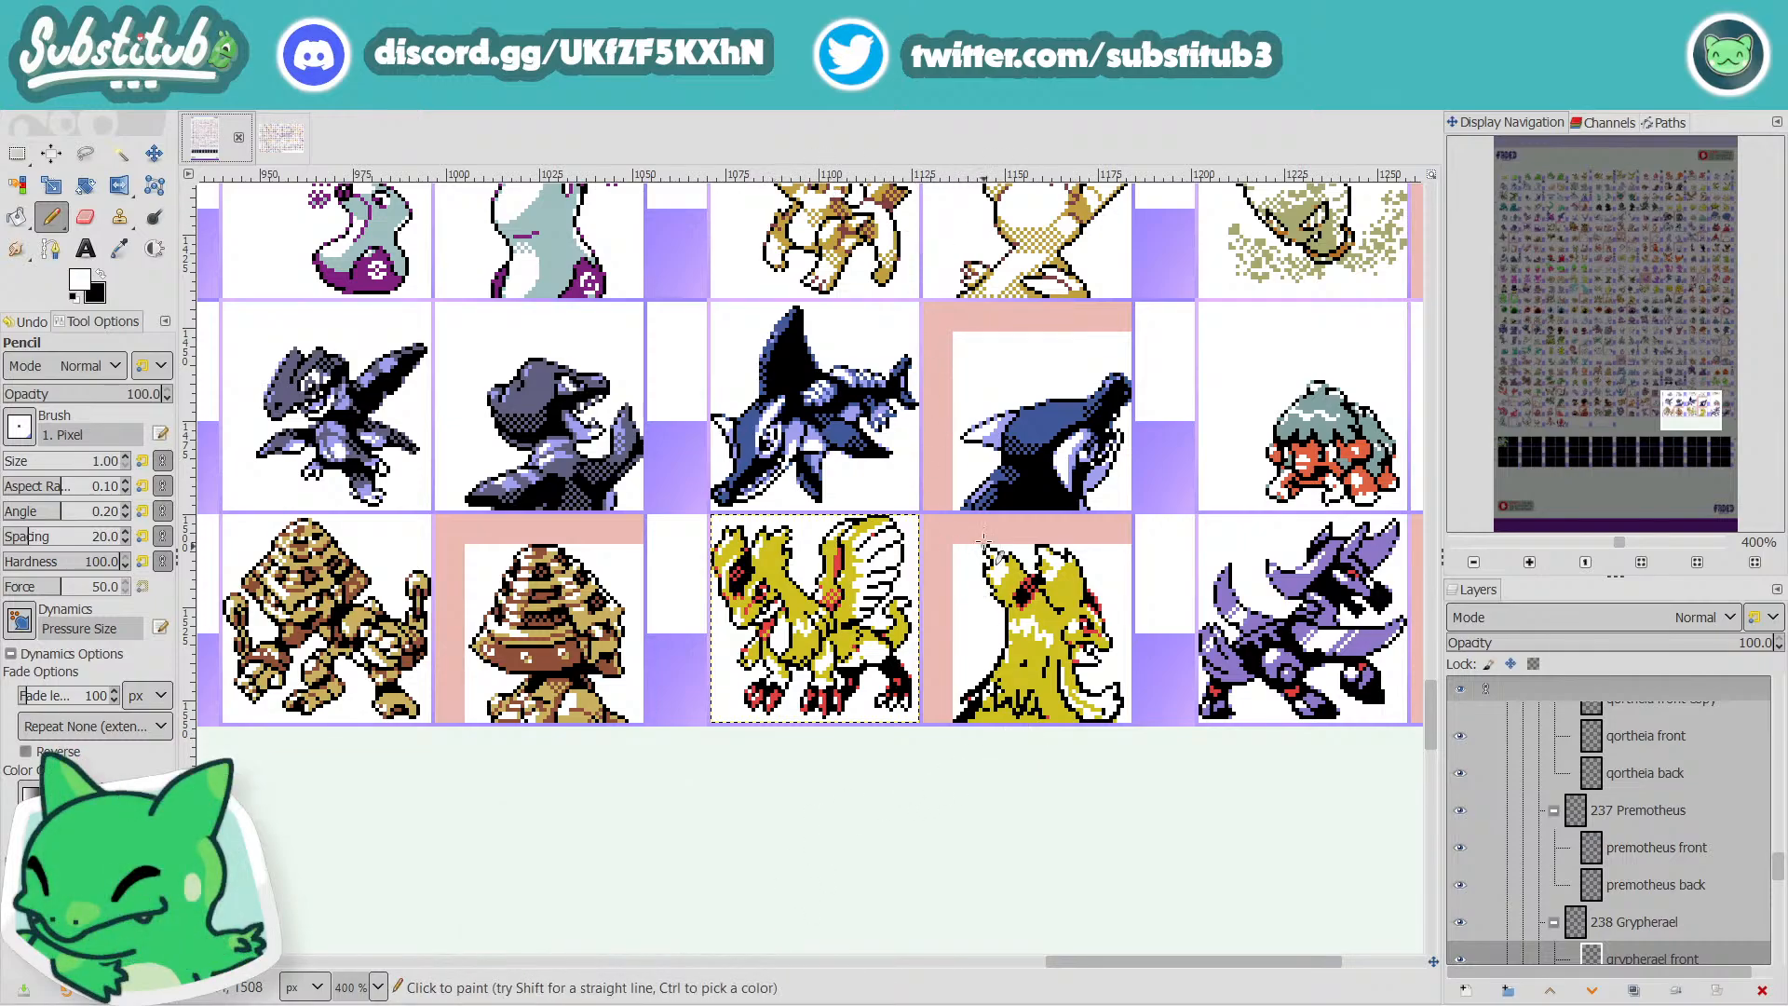
scroll(932, 629, down, 2)
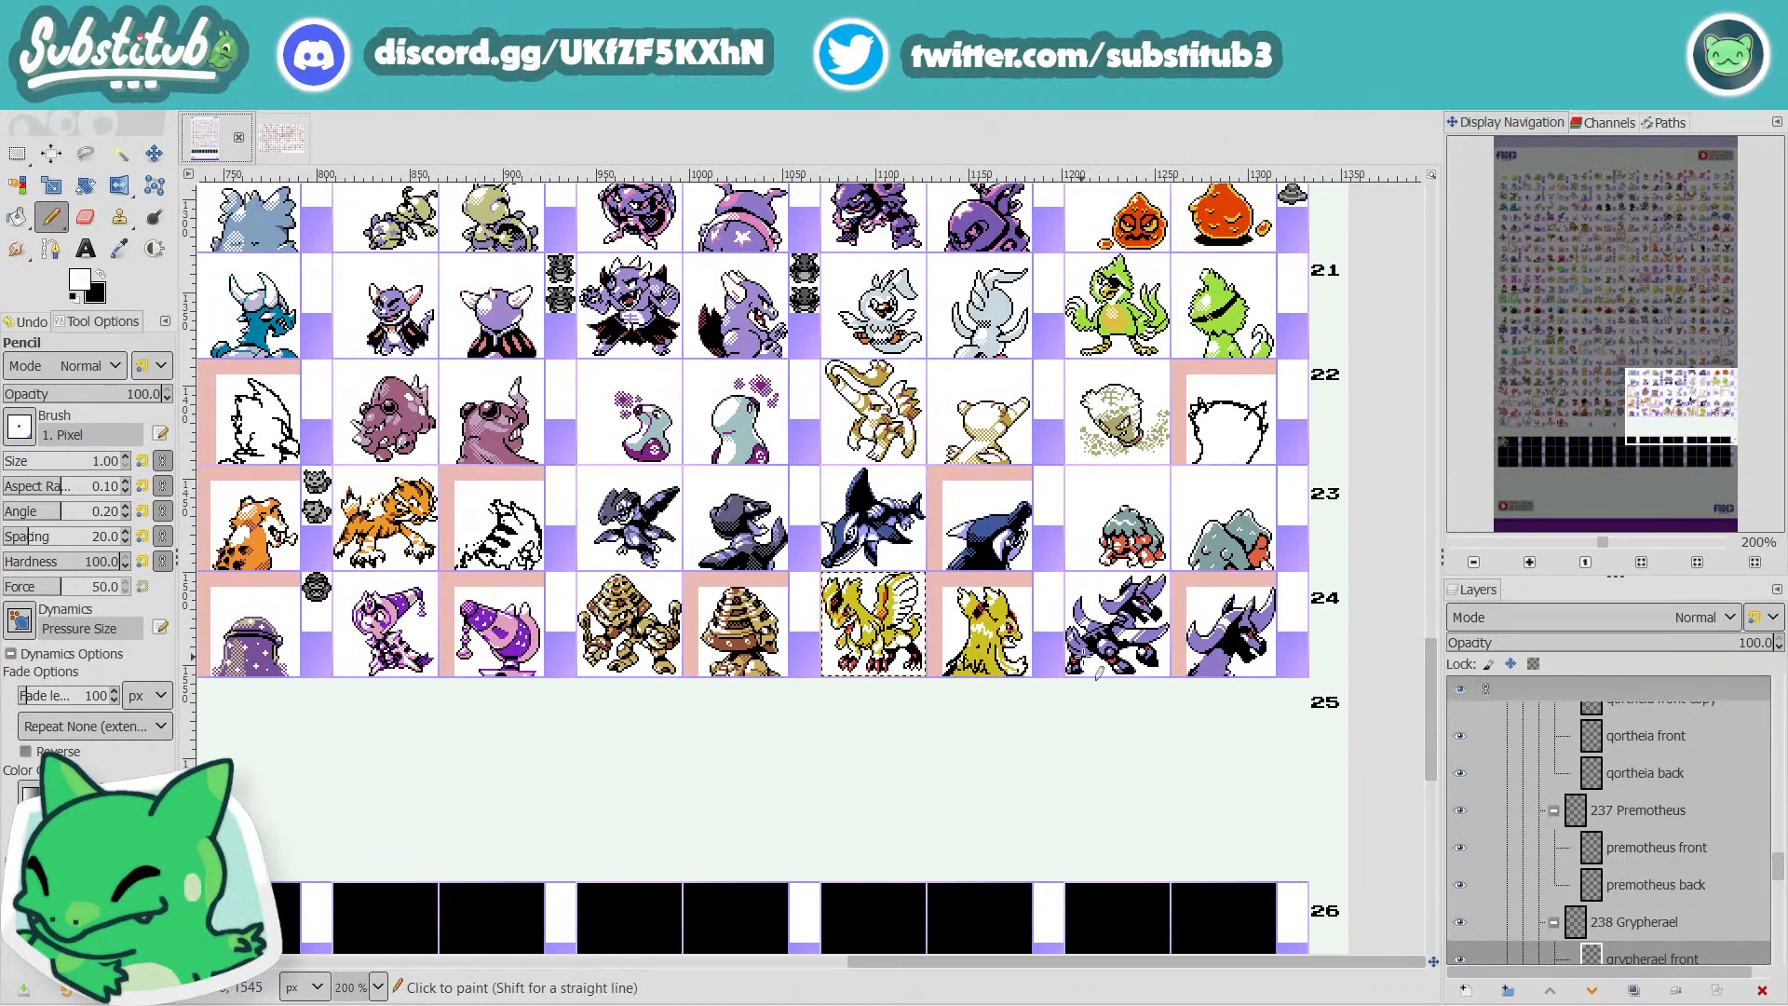
Examine the sprite rows across the sheet, from the first rows down to row 24 around the yellow griffin sprite.
scroll(1057, 640, up, 20)
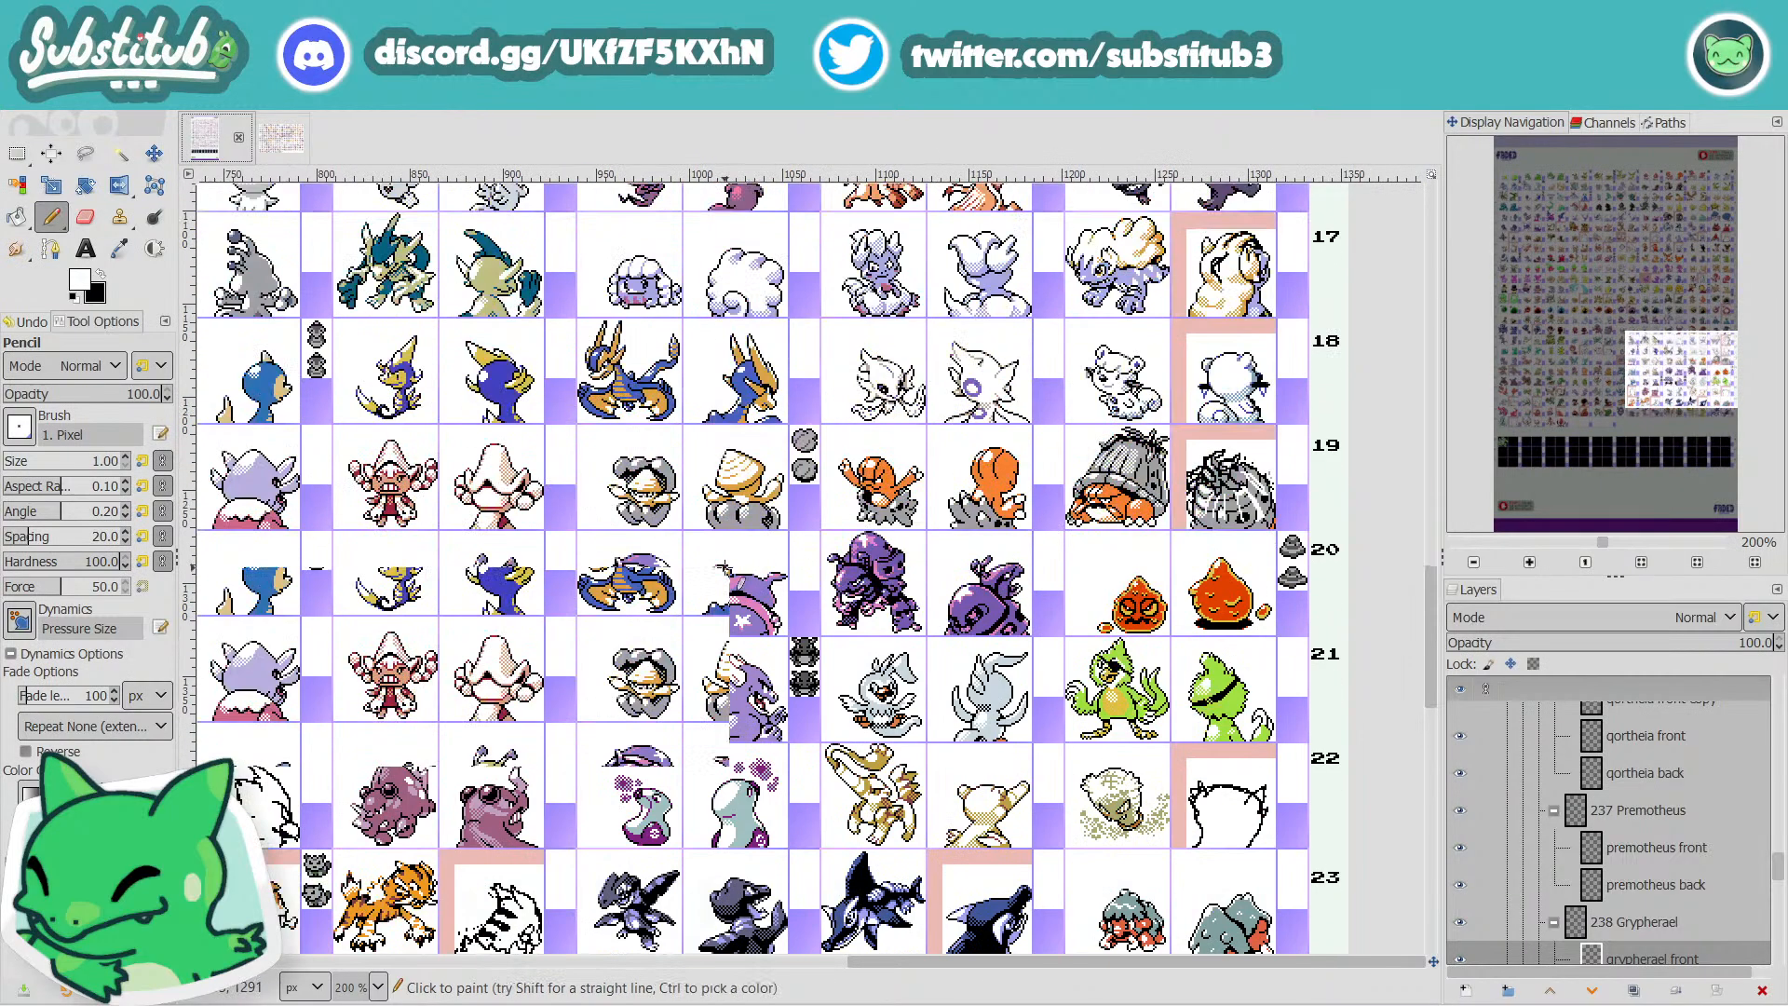
scroll(773, 568, down, 5)
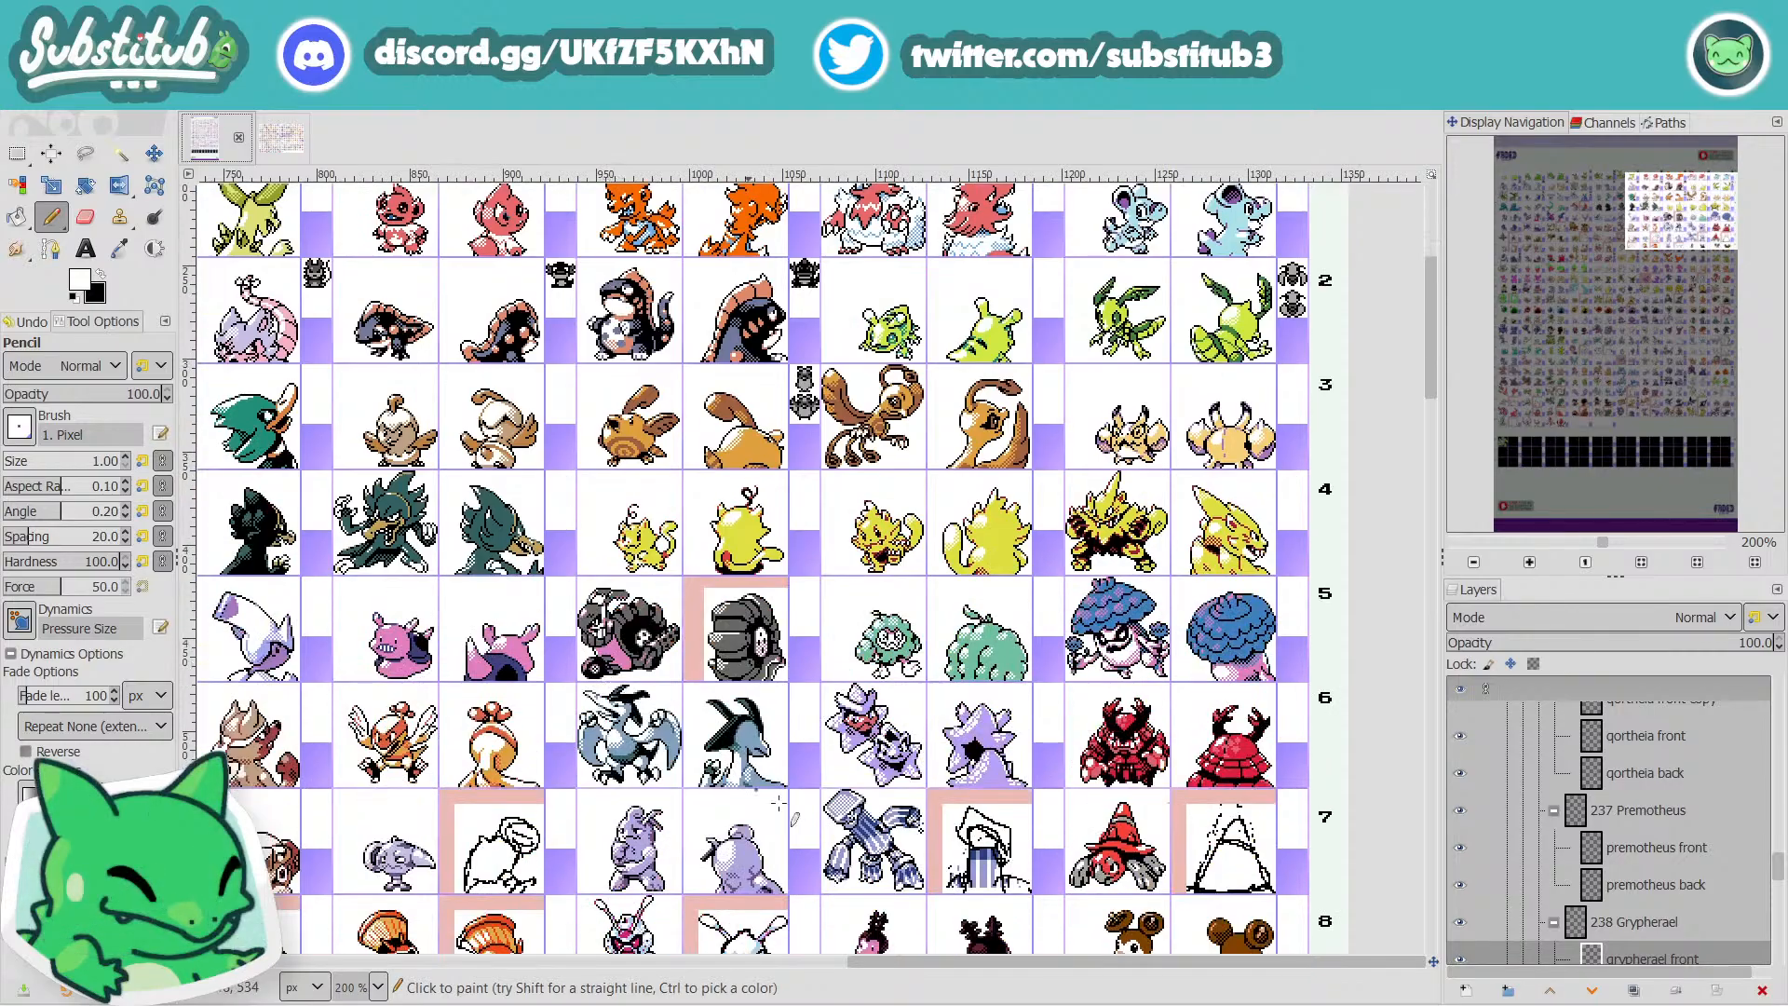
drag(998, 965, 780, 965)
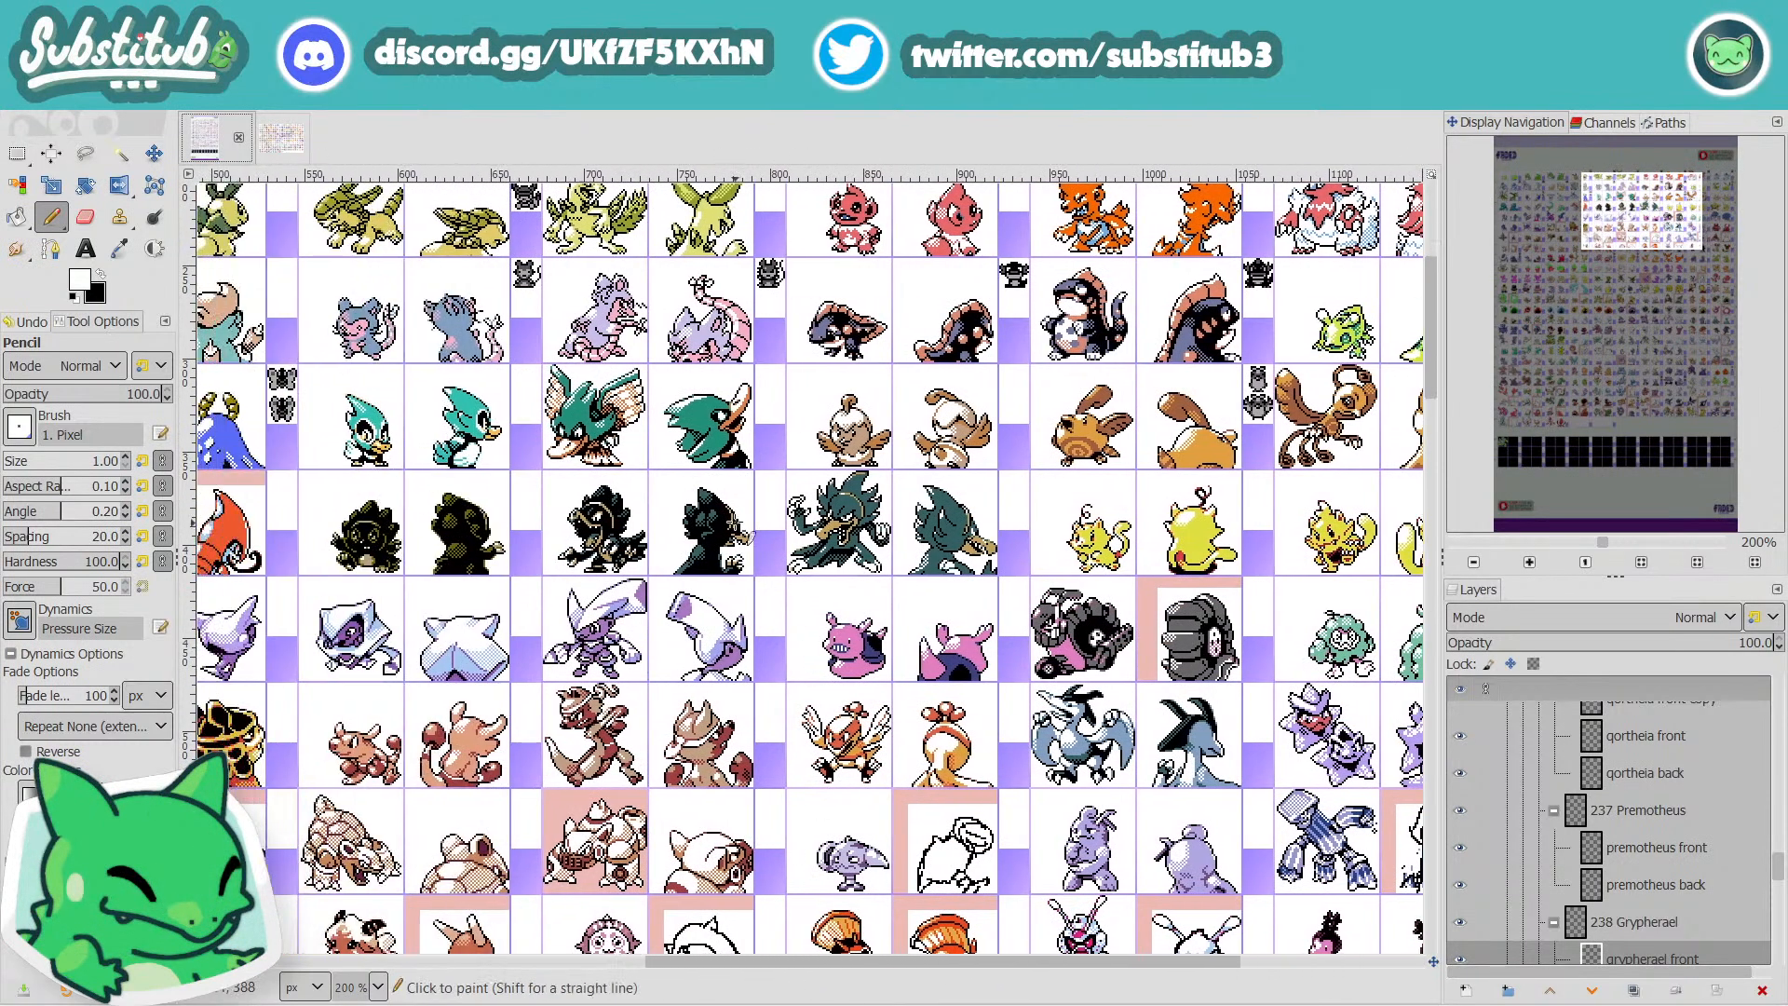
scroll(803, 413, up, 2)
scroll(400, 383, down, 3)
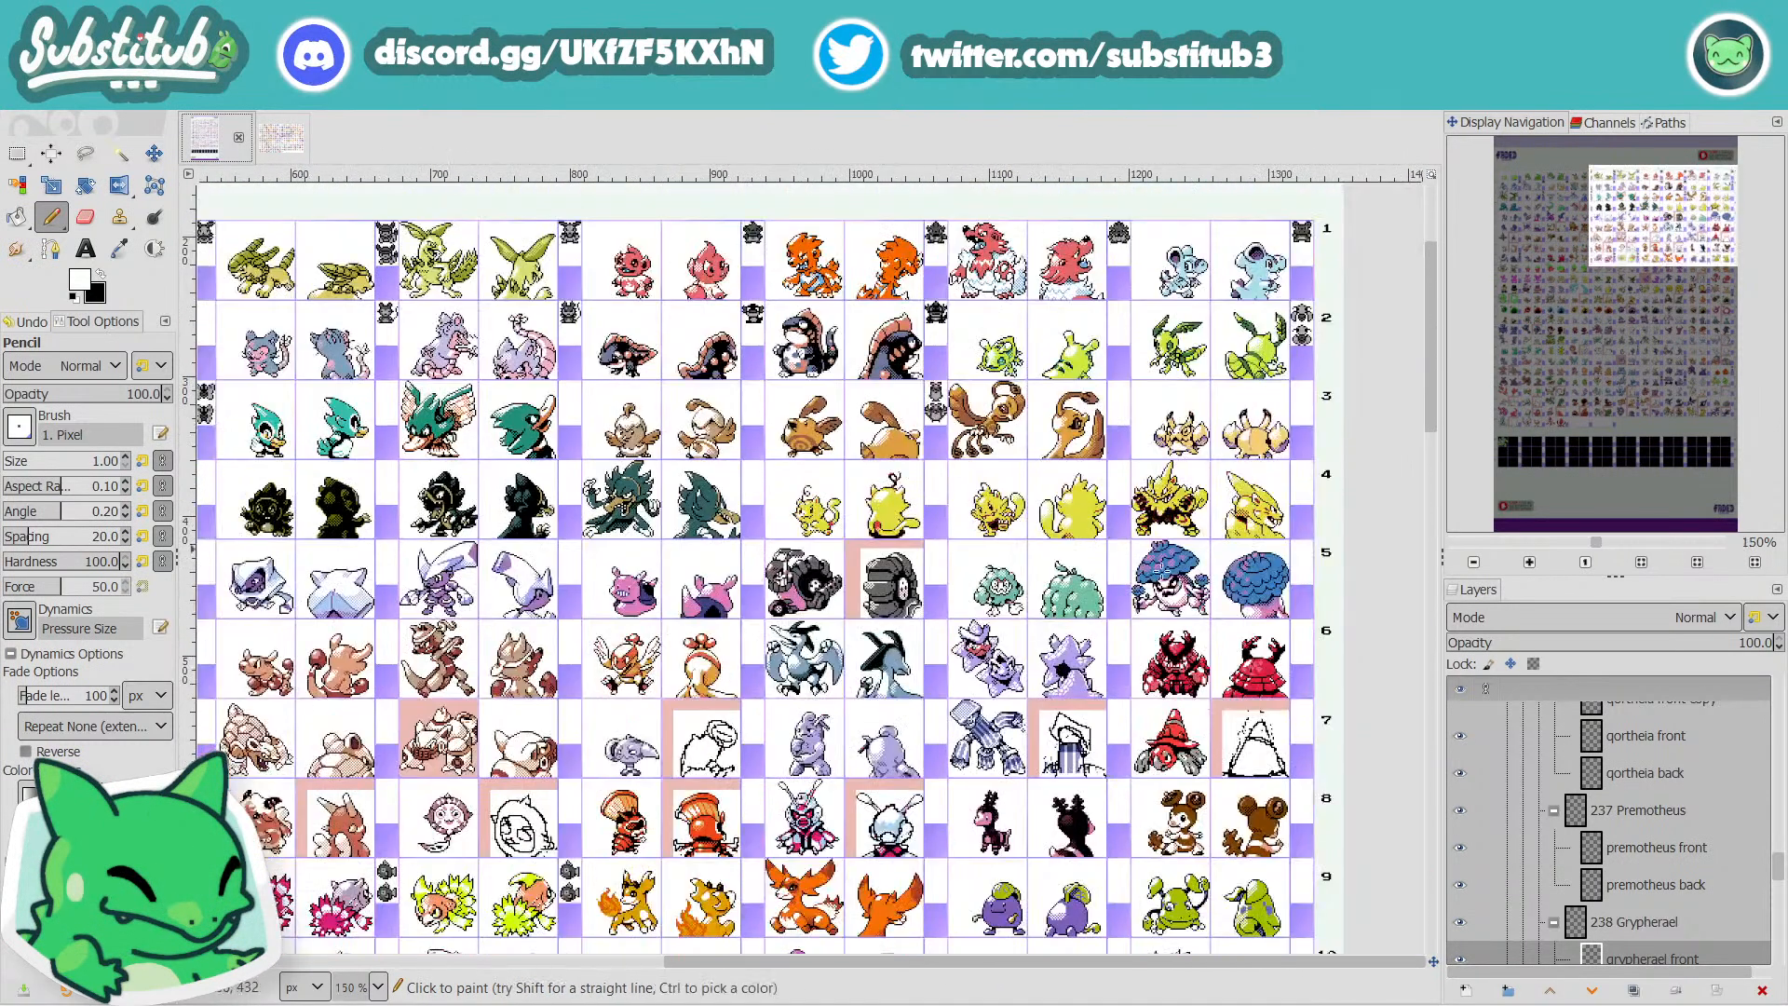
scroll(1334, 745, down, 20)
scroll(1333, 712, up, 9)
scroll(1333, 722, down, 6)
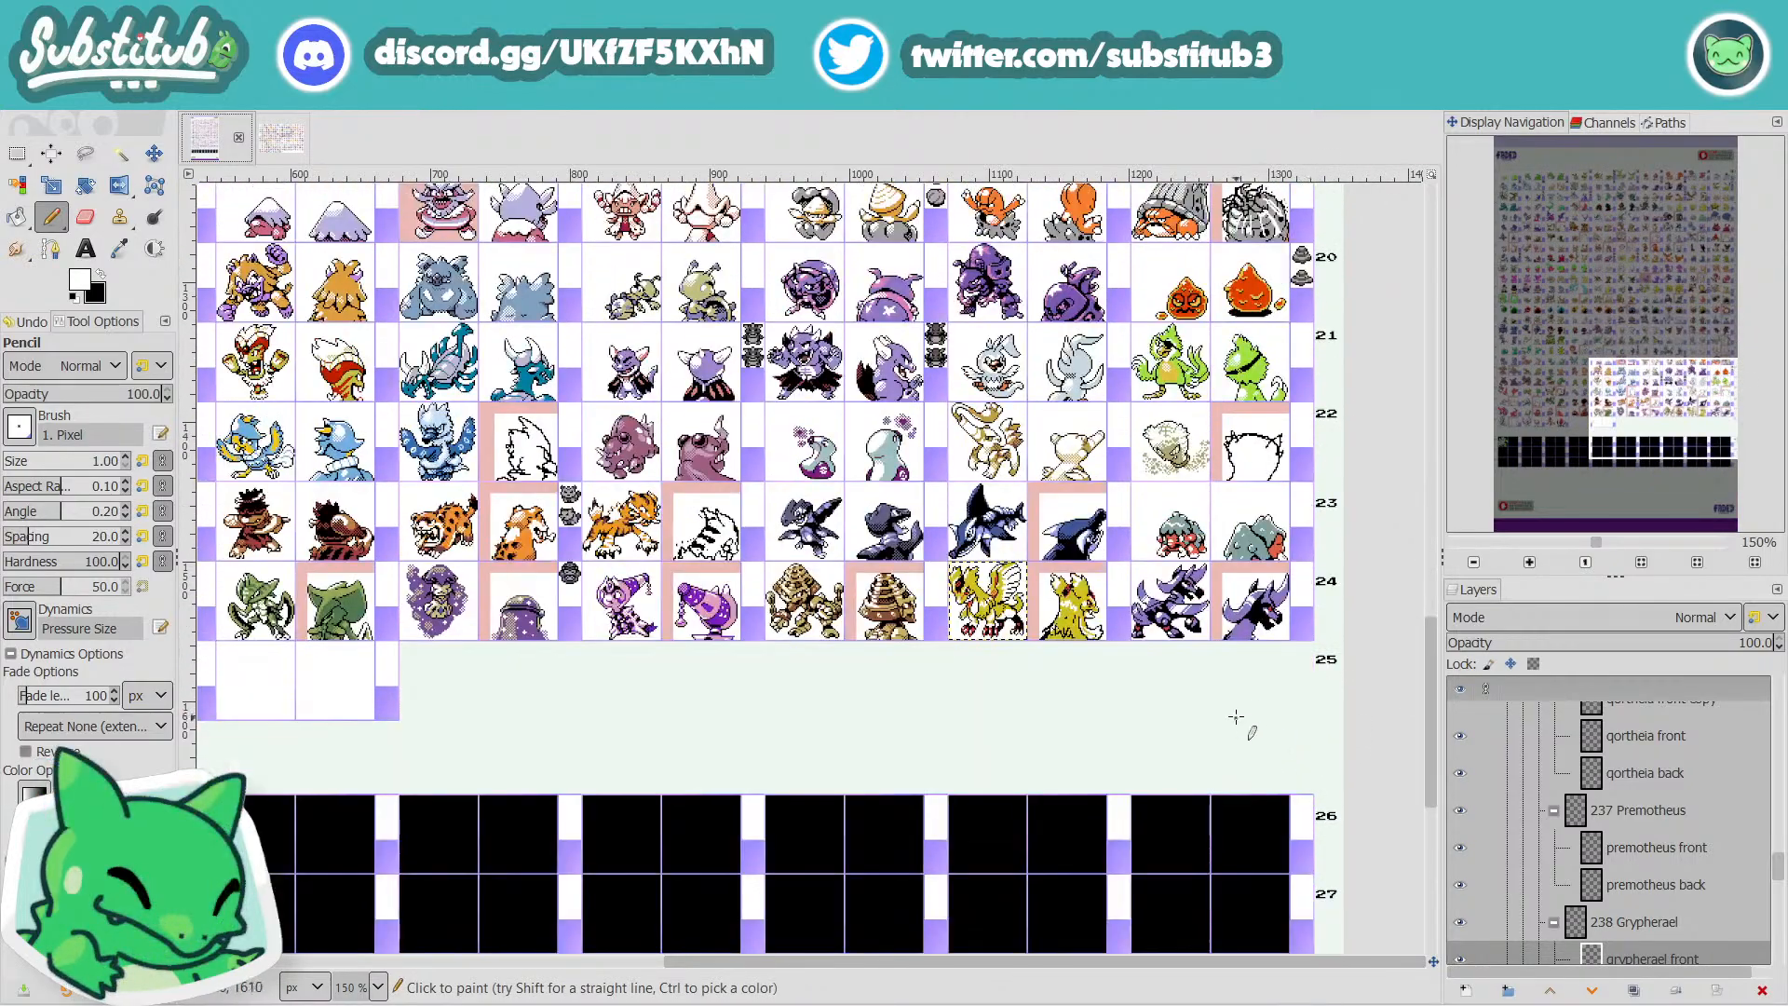
scroll(1248, 717, up, 4)
scroll(491, 530, down, 2)
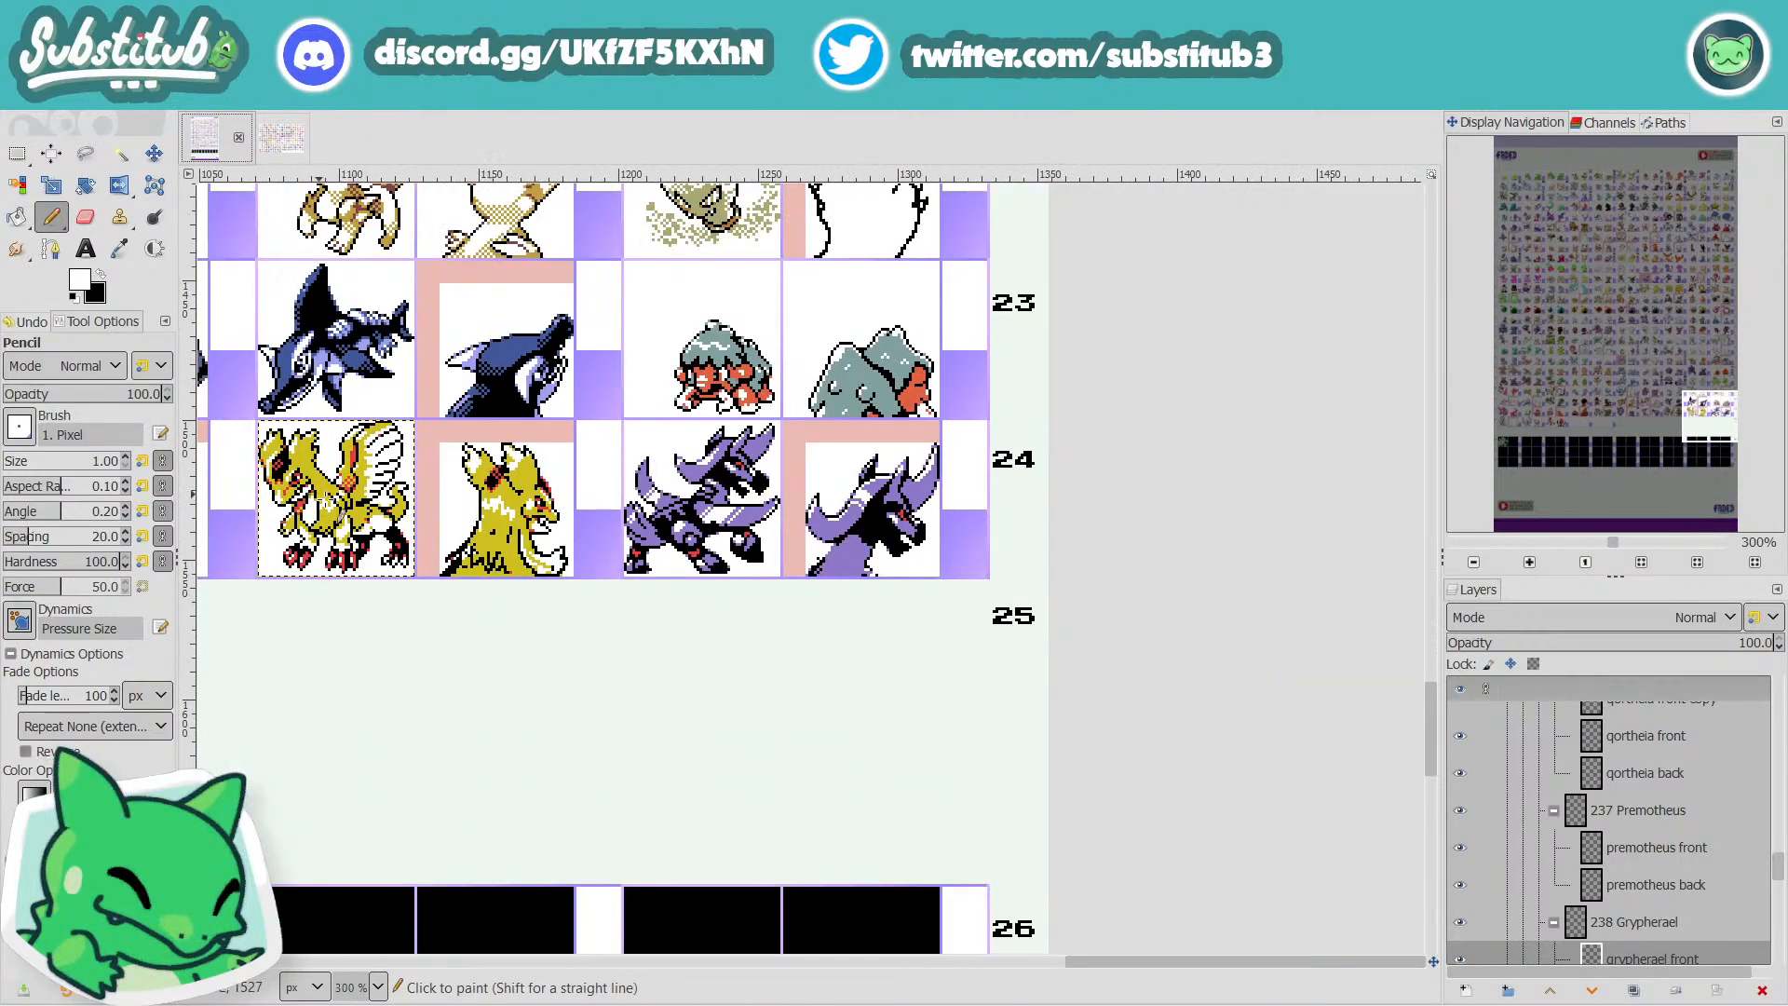
drag(1119, 963, 1061, 963)
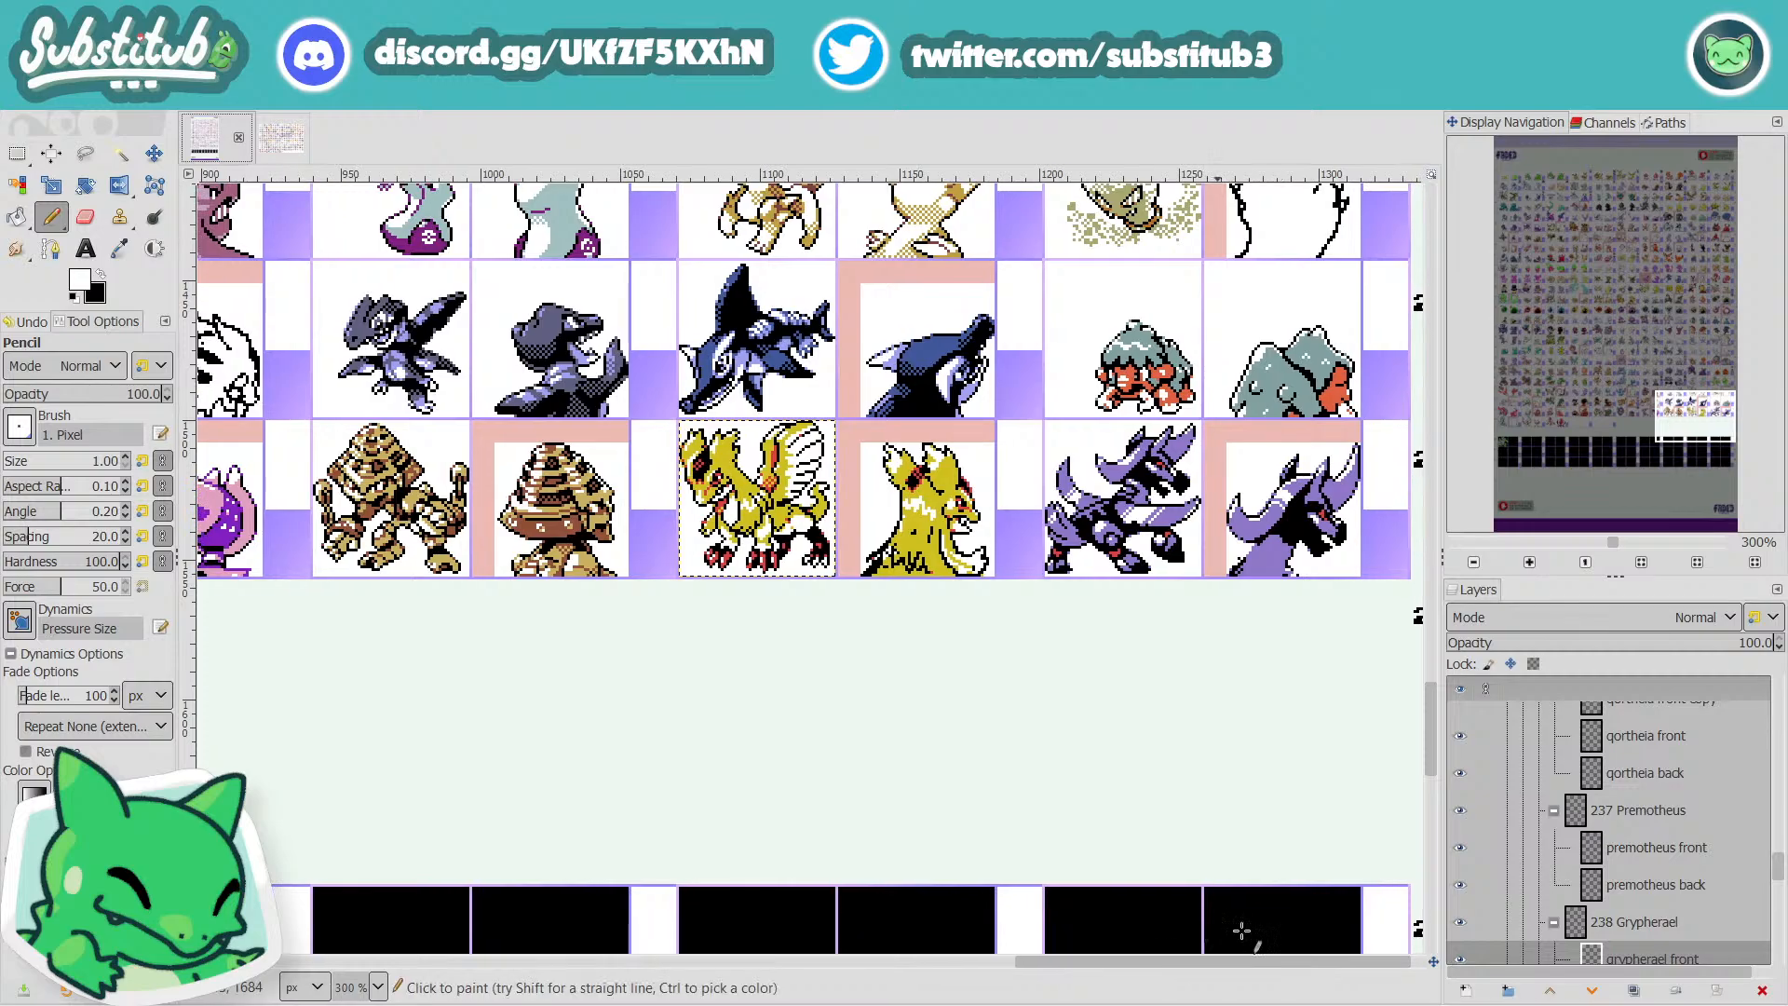
Select the visible frame layer, pick the pink cell-border colour as foreground and ready the Bucket Fill tool.
scroll(1693, 859, down, 10)
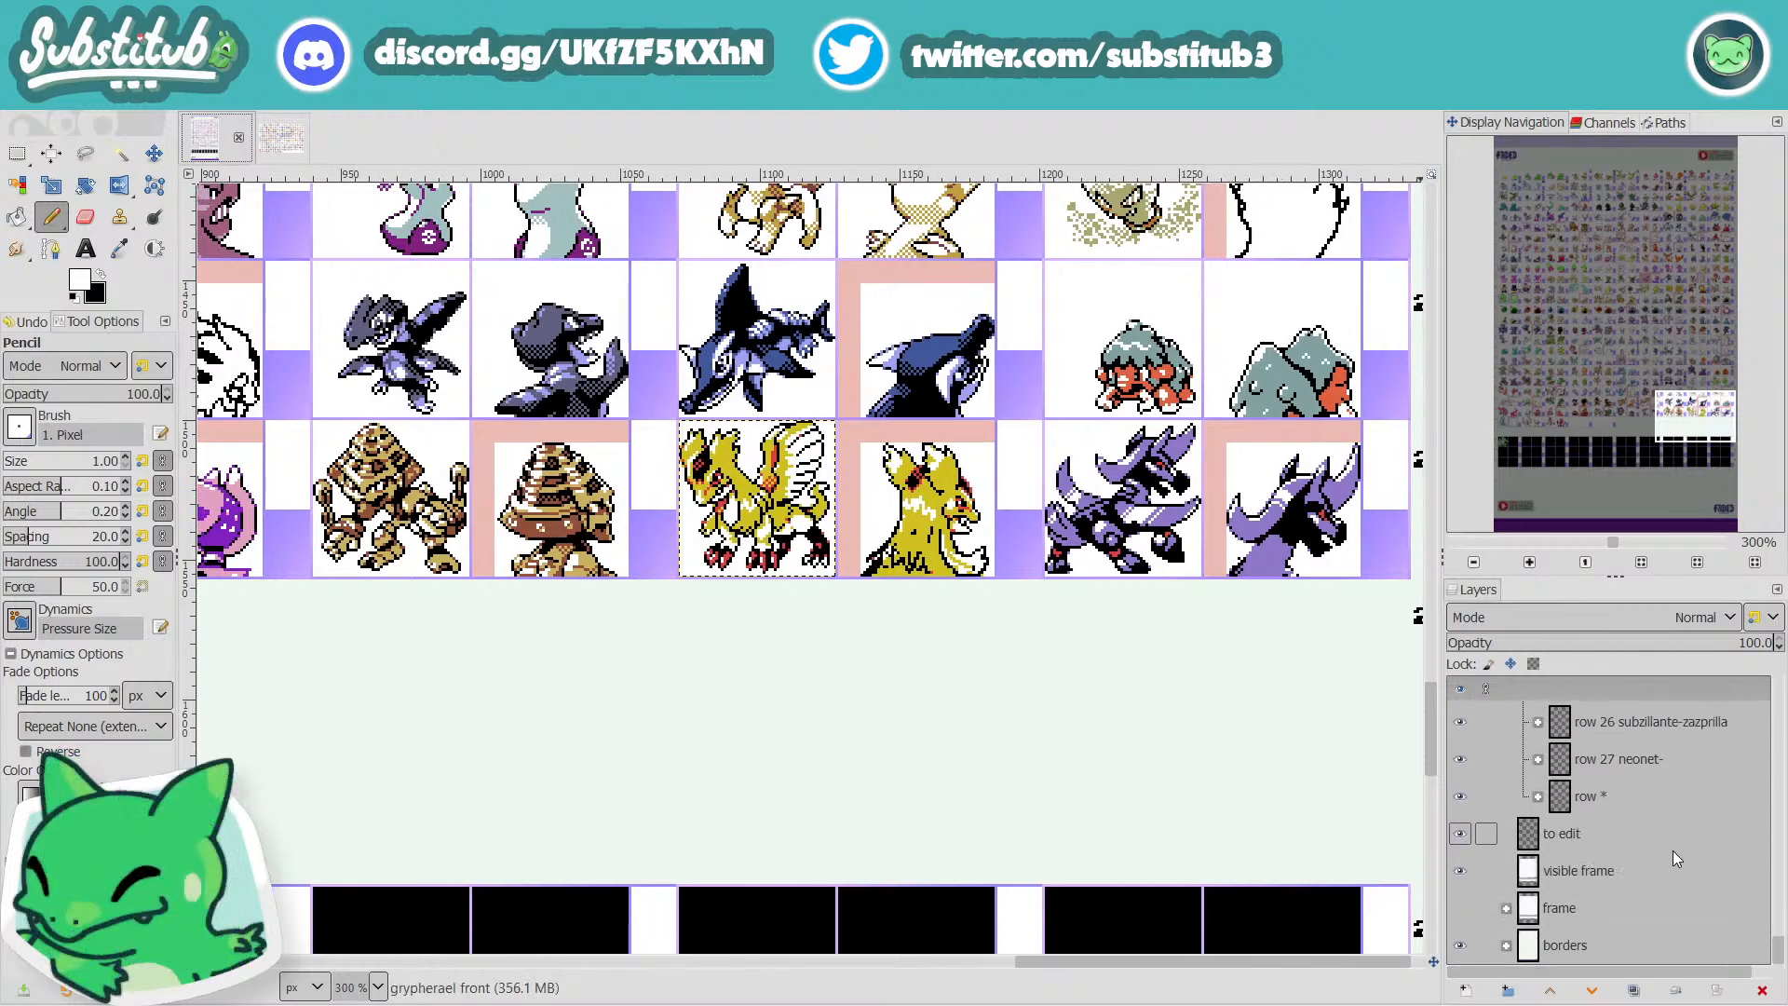
click(1586, 875)
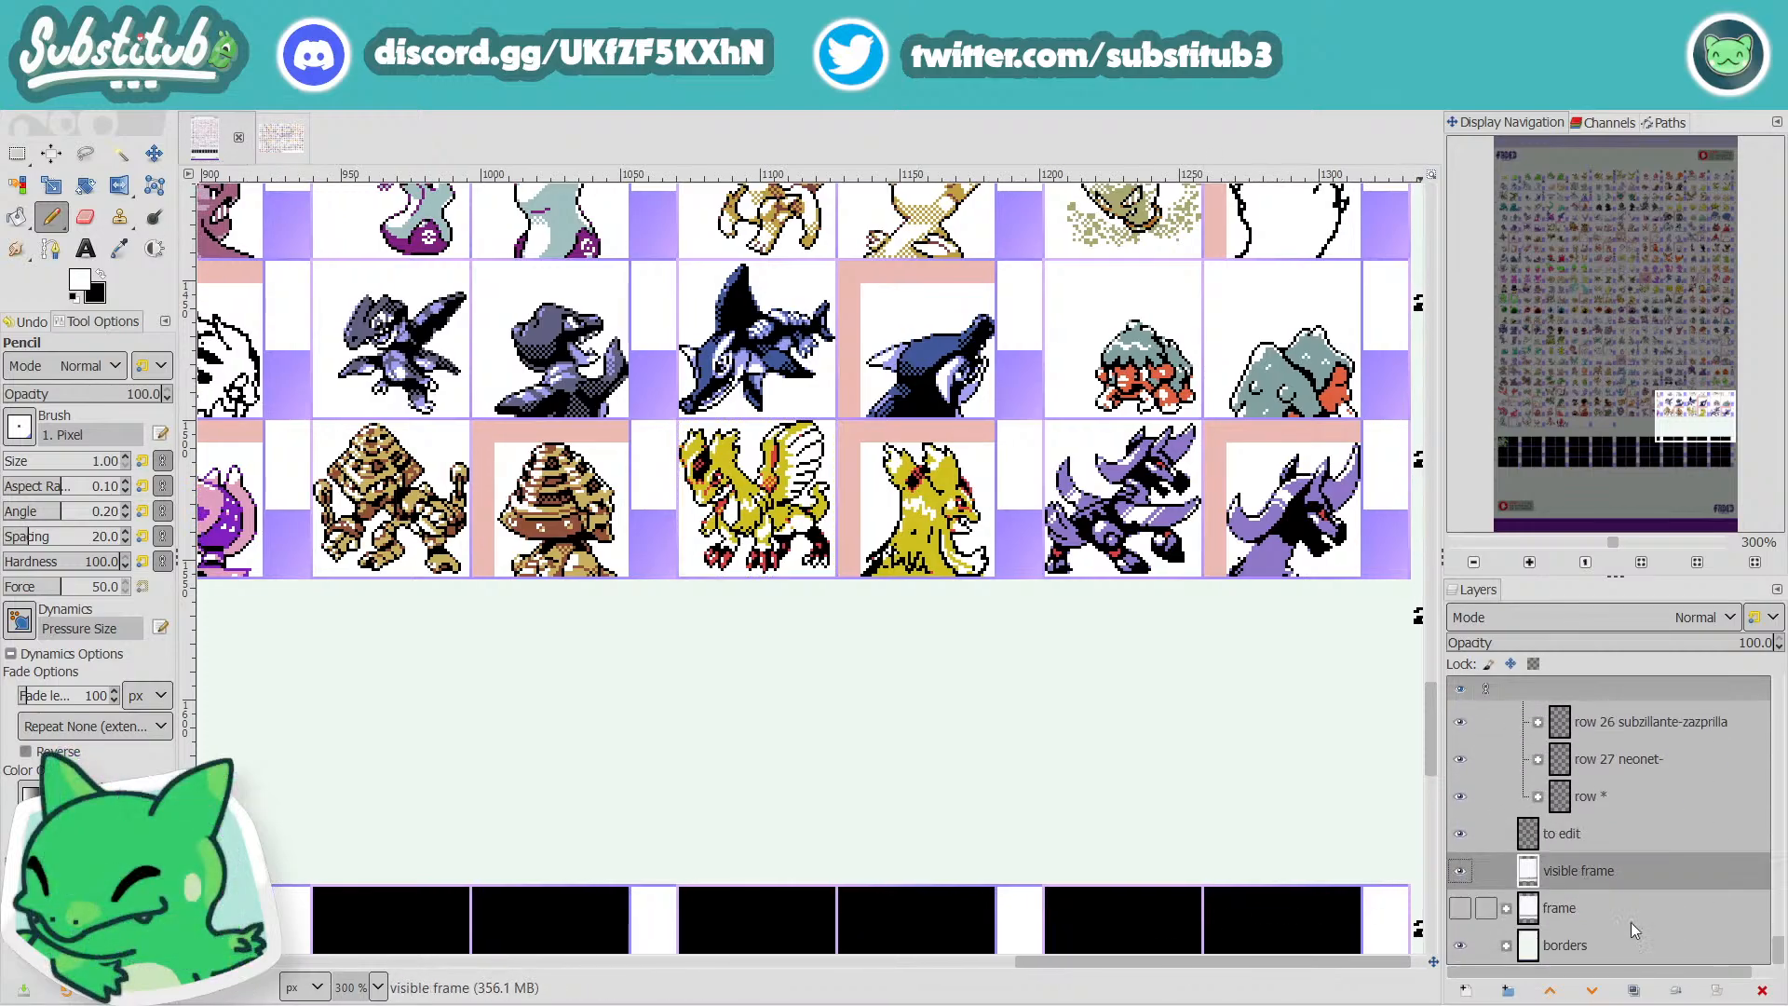
click(119, 154)
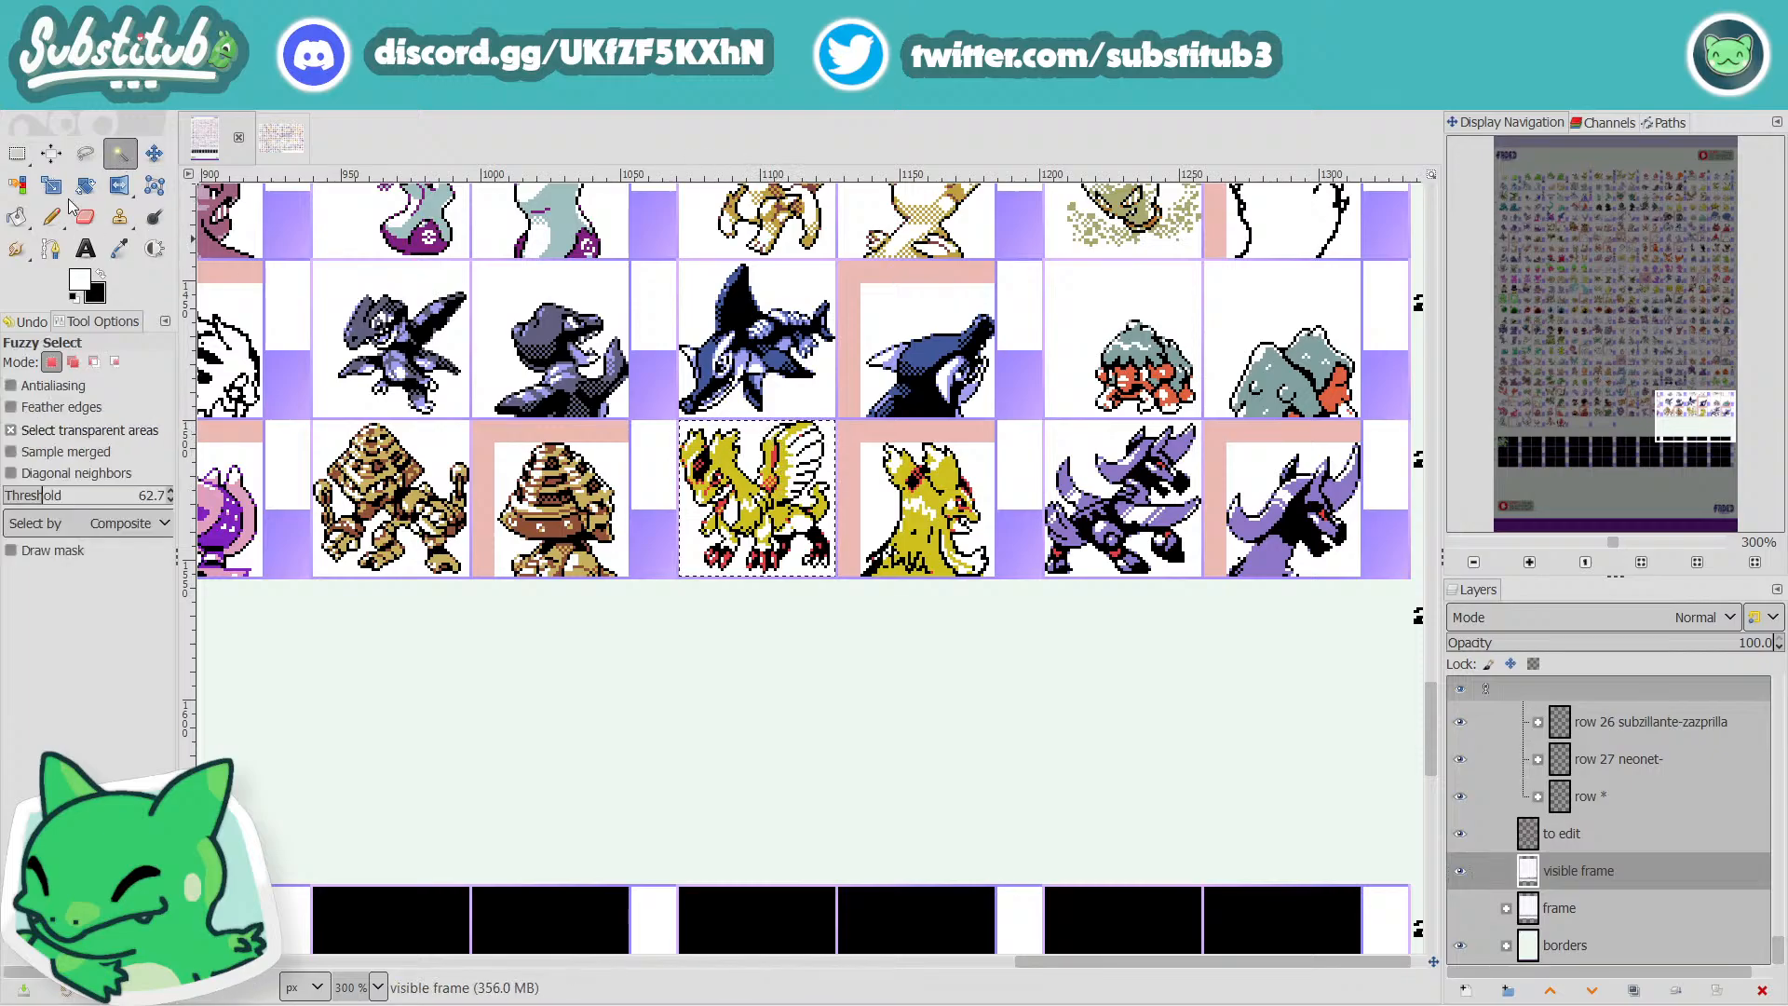
click(119, 248)
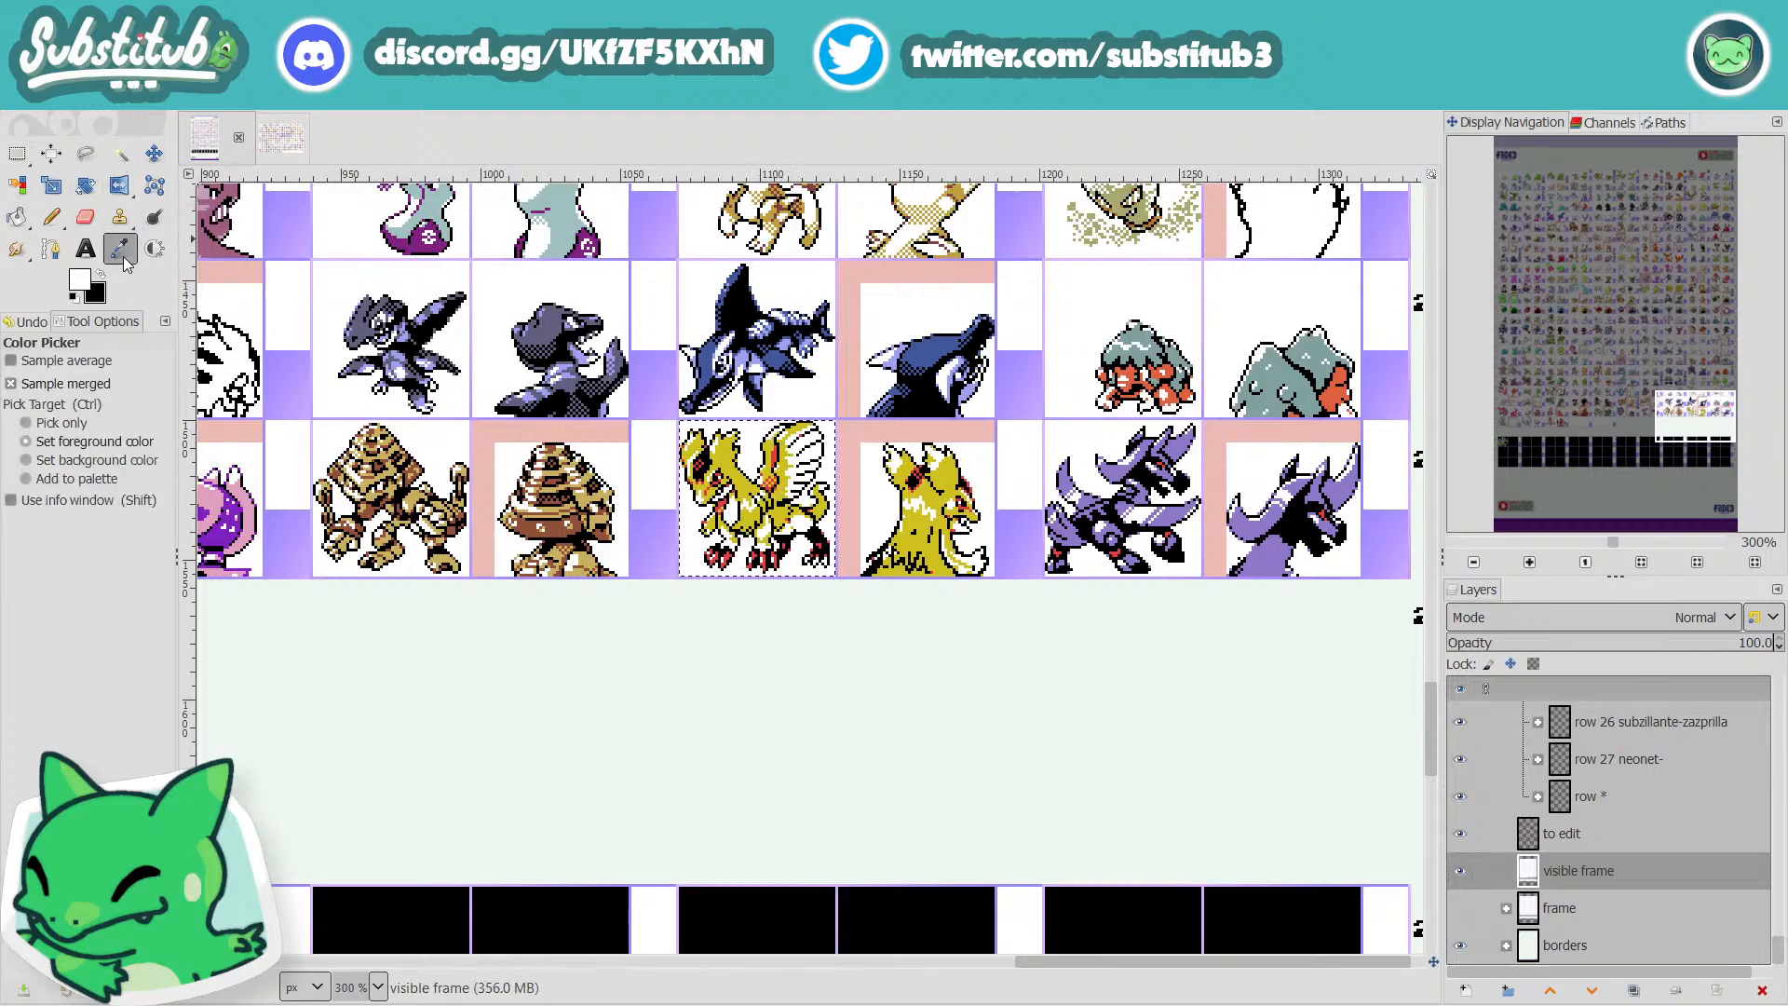
click(862, 430)
key(shift+b)
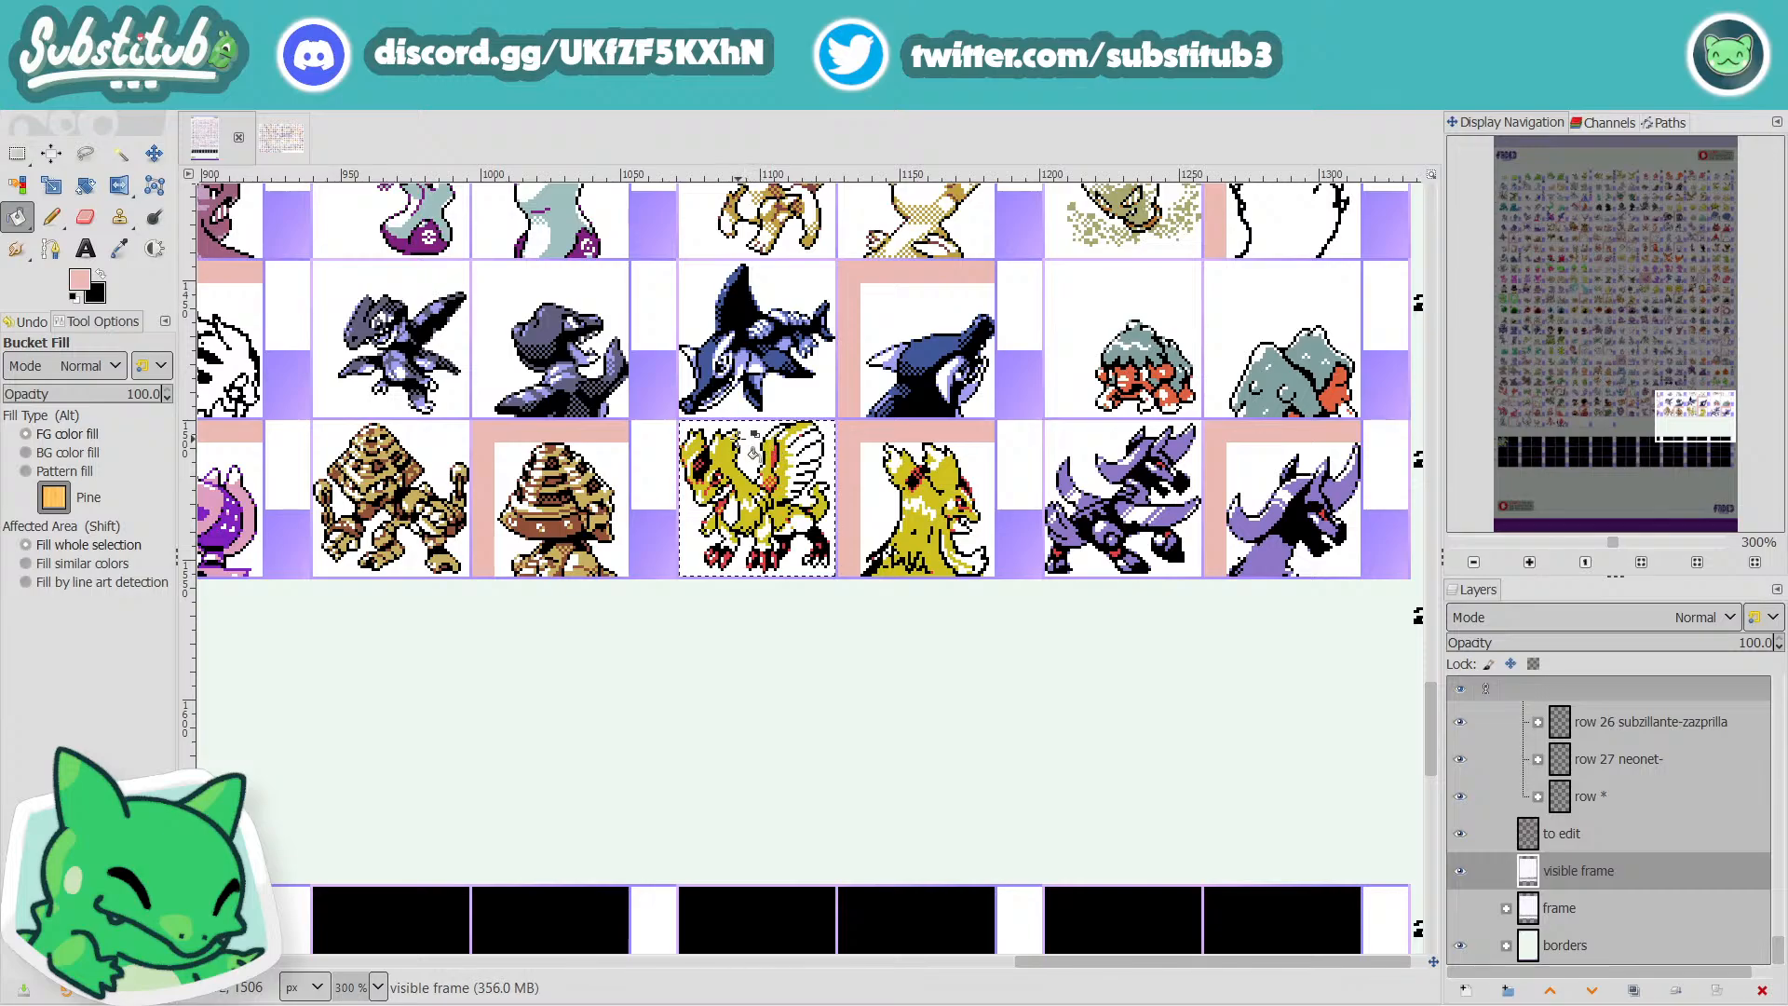
Fill the selected grypherael front cell with pink on the "to edit" layer and save the image.
key(Page_Up)
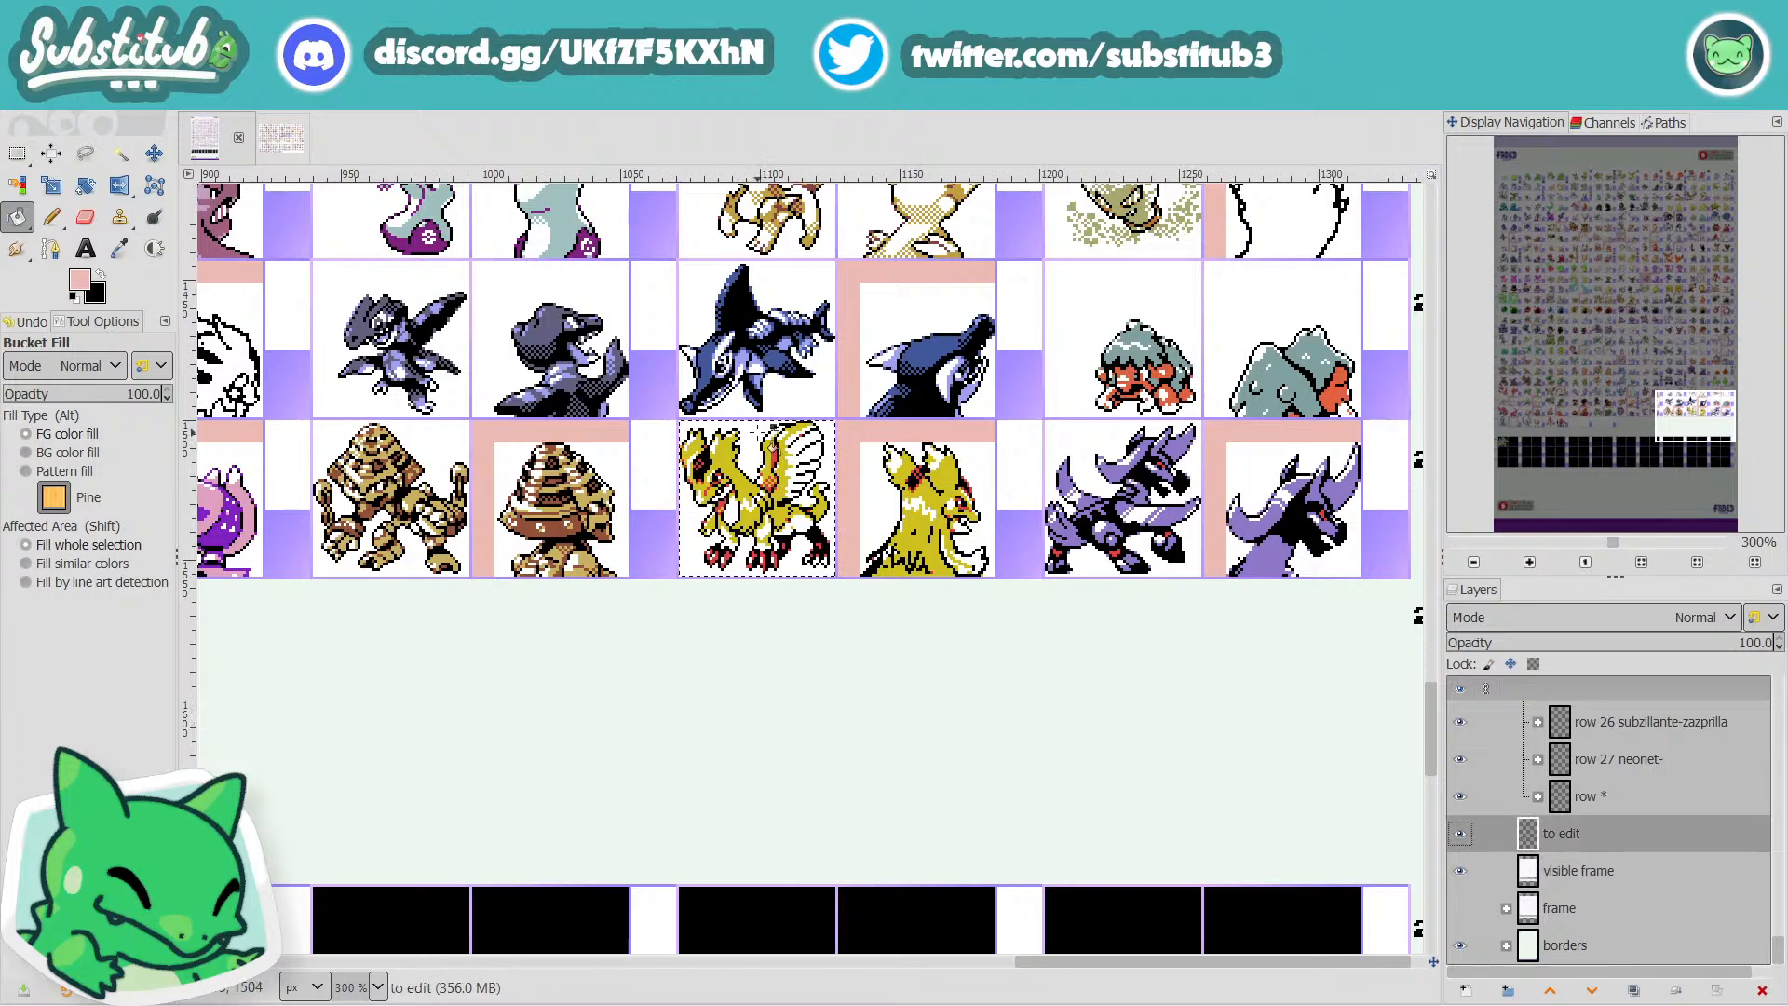
click(900, 542)
key(ctrl+s)
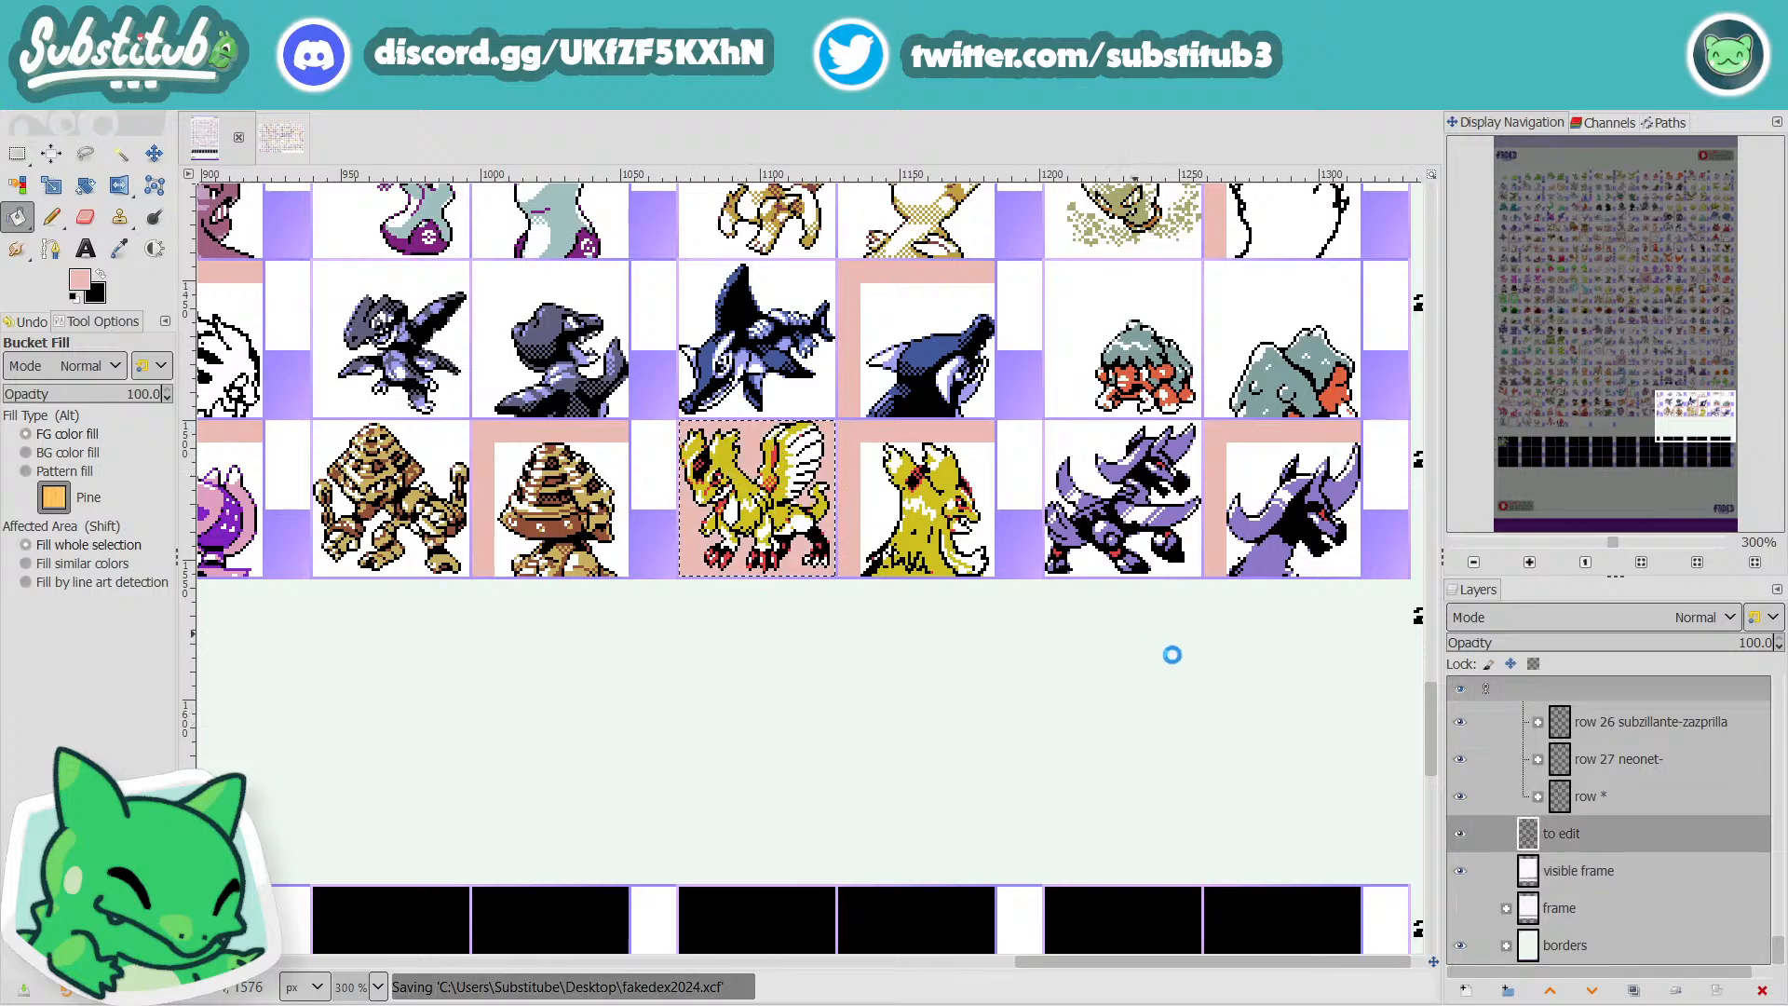
Select the grypherael front layer and pick the red of the sprite's claws as the foreground colour.
scroll(1657, 838, up, 5)
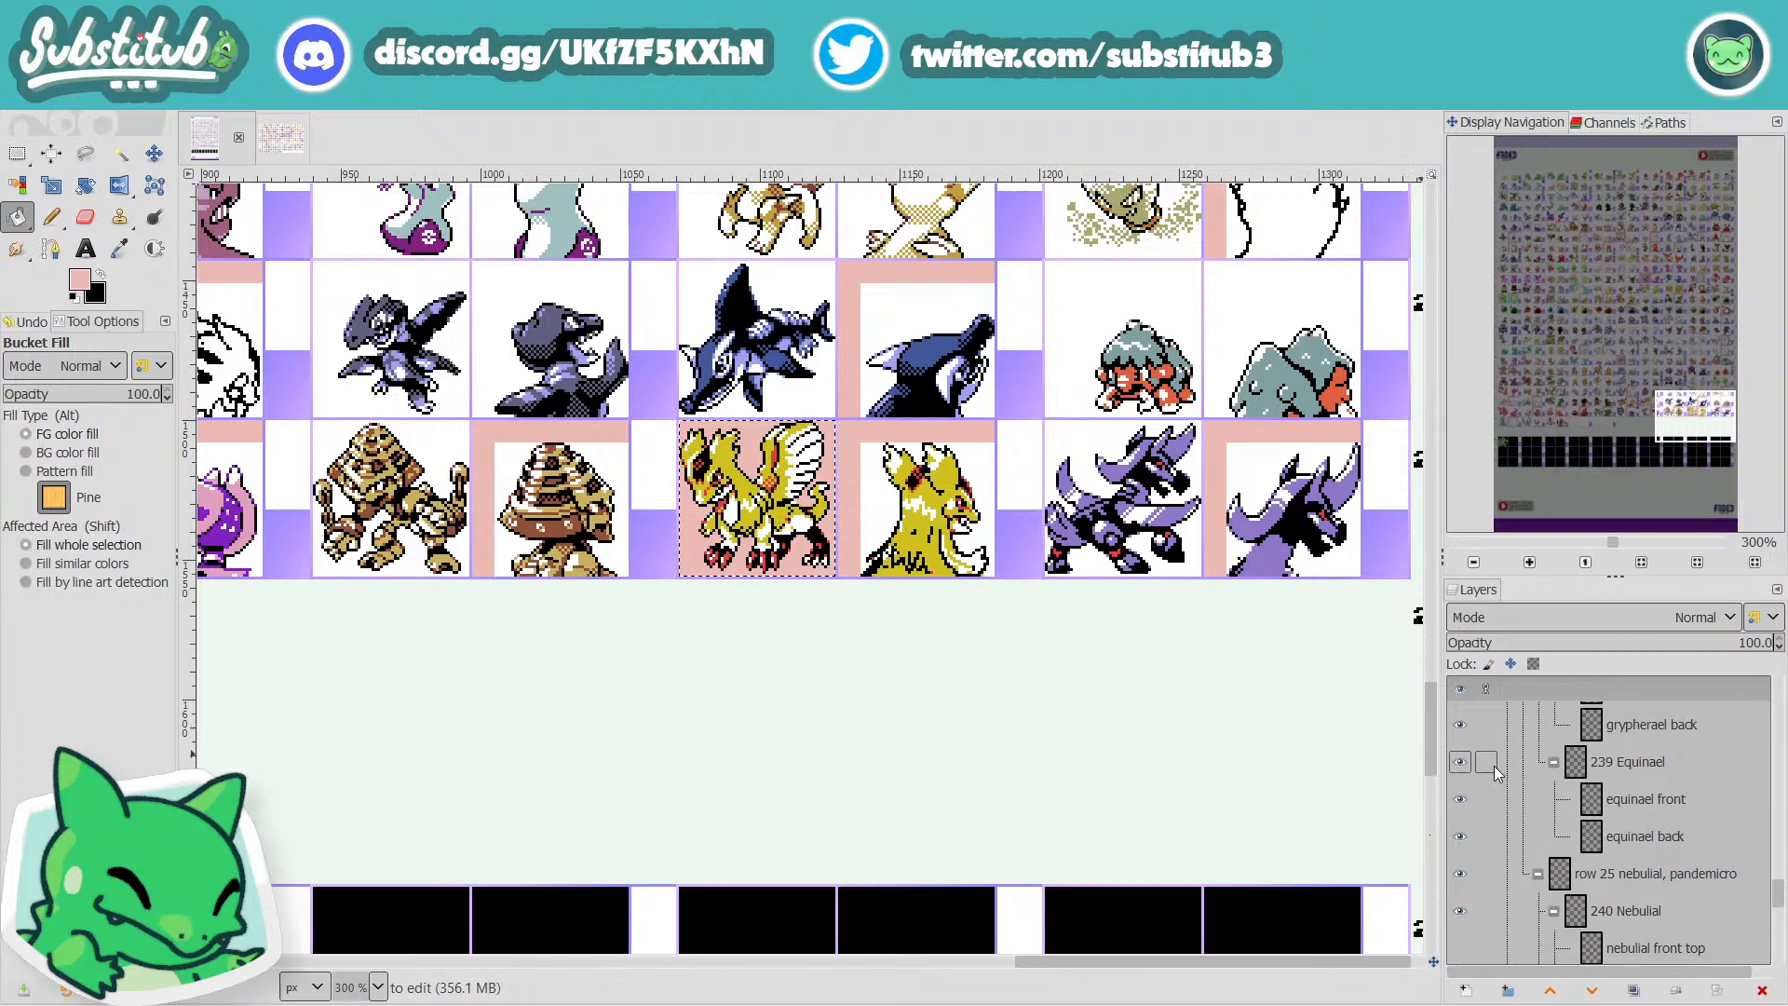
scroll(1668, 851, up, 2)
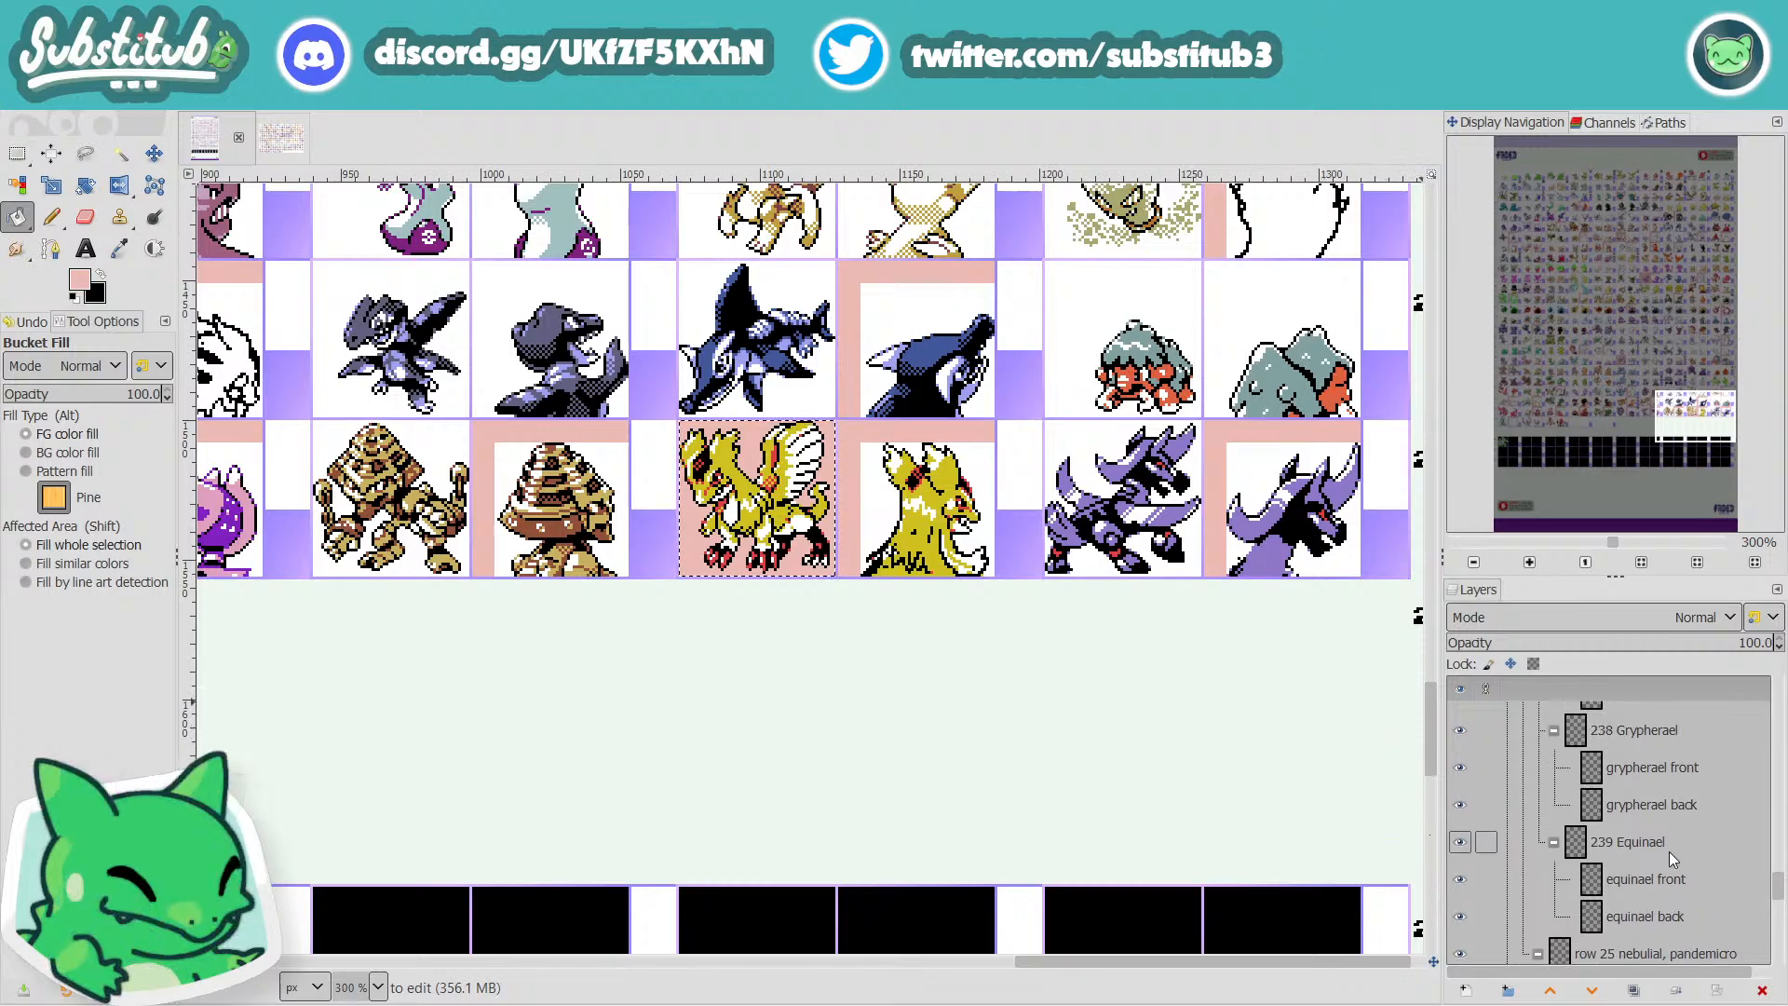
click(1656, 778)
scroll(812, 481, up, 4)
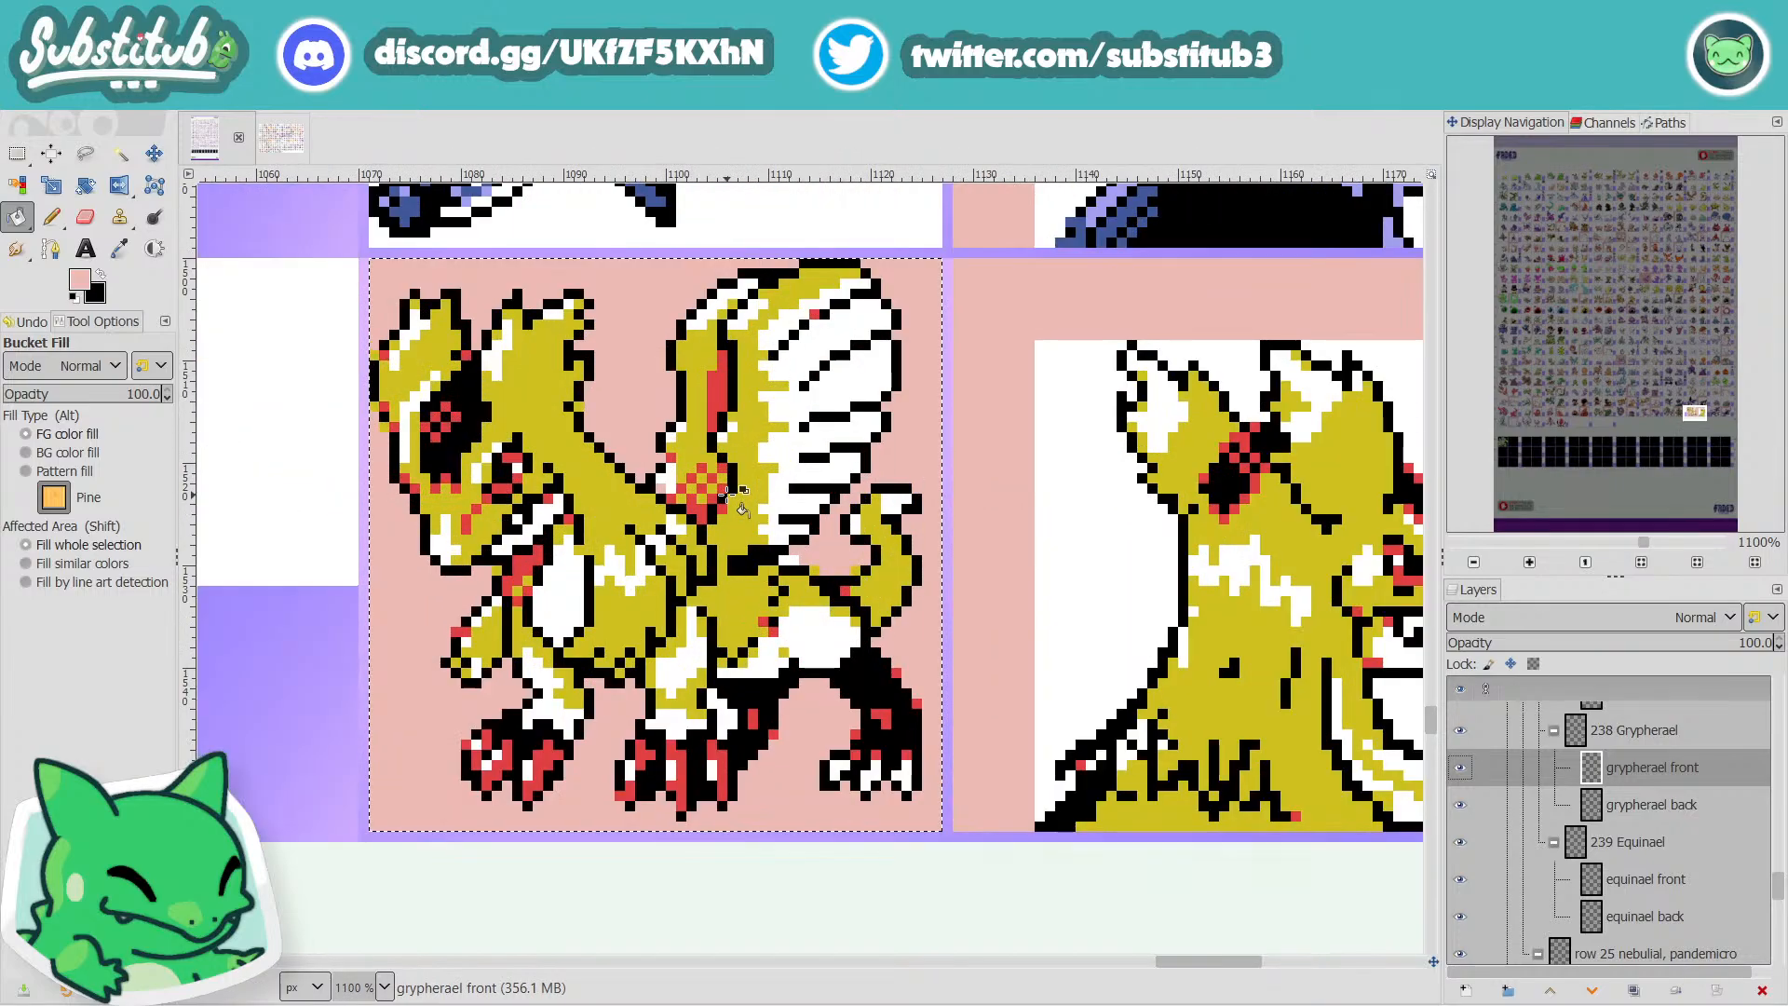
click(119, 248)
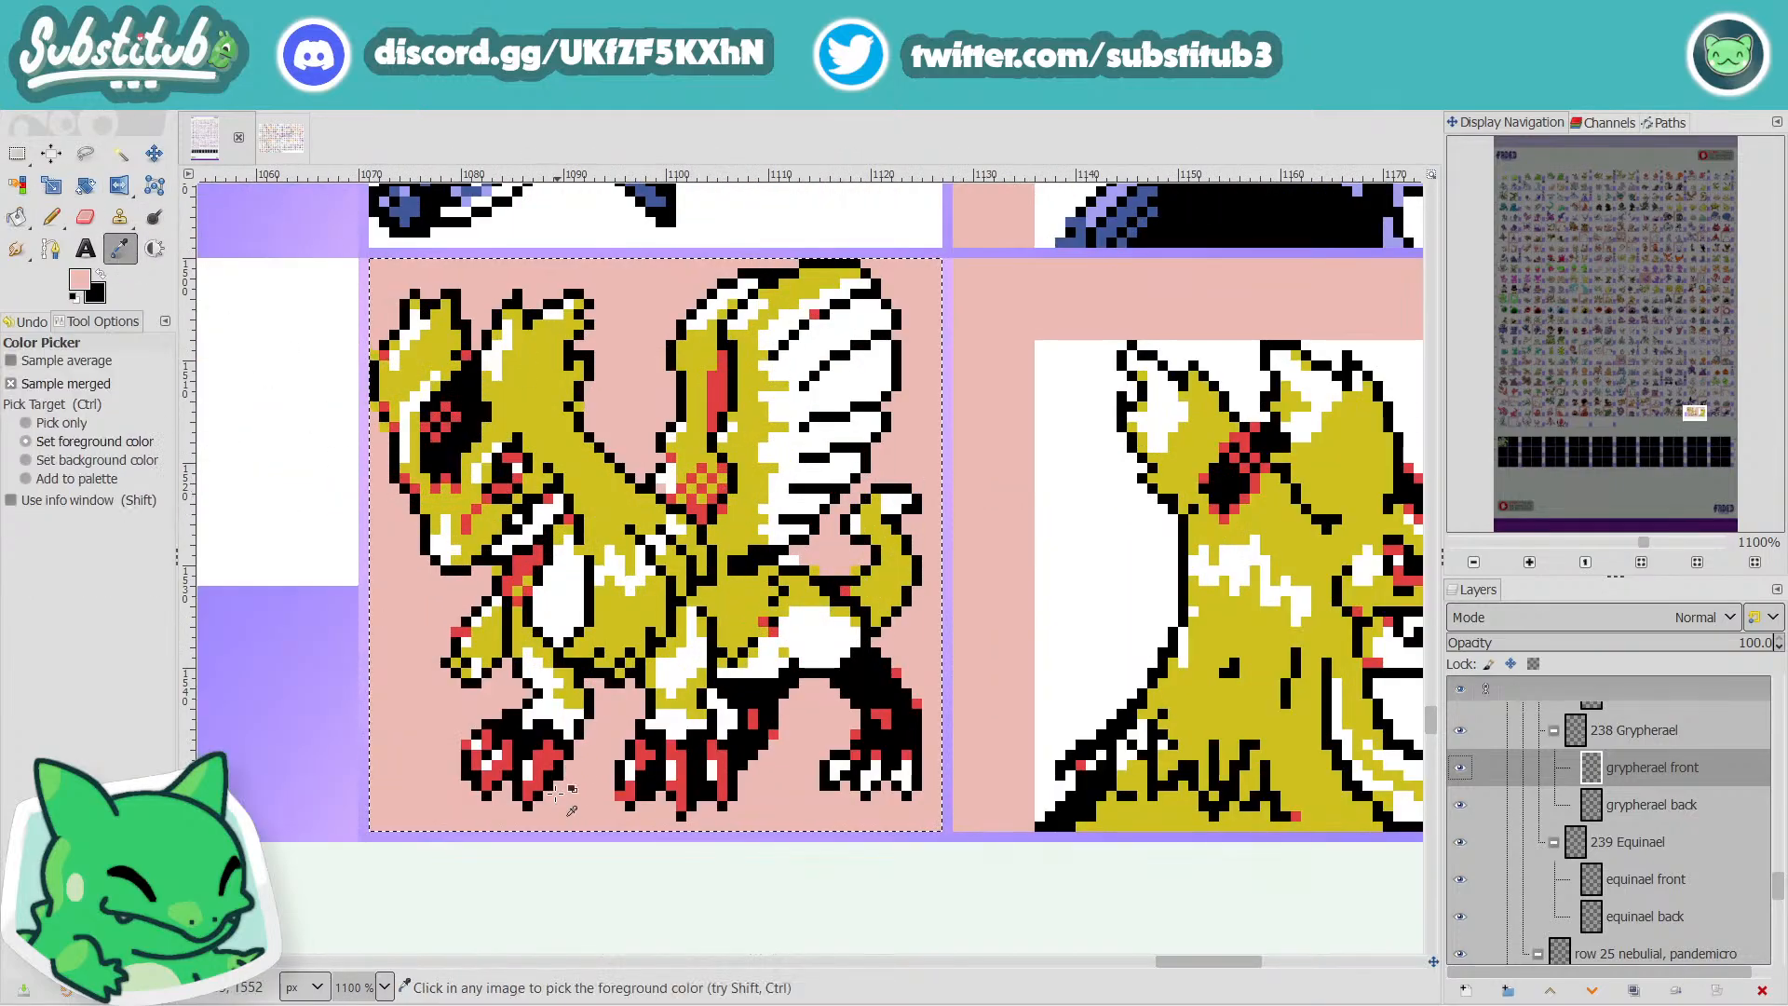
click(543, 762)
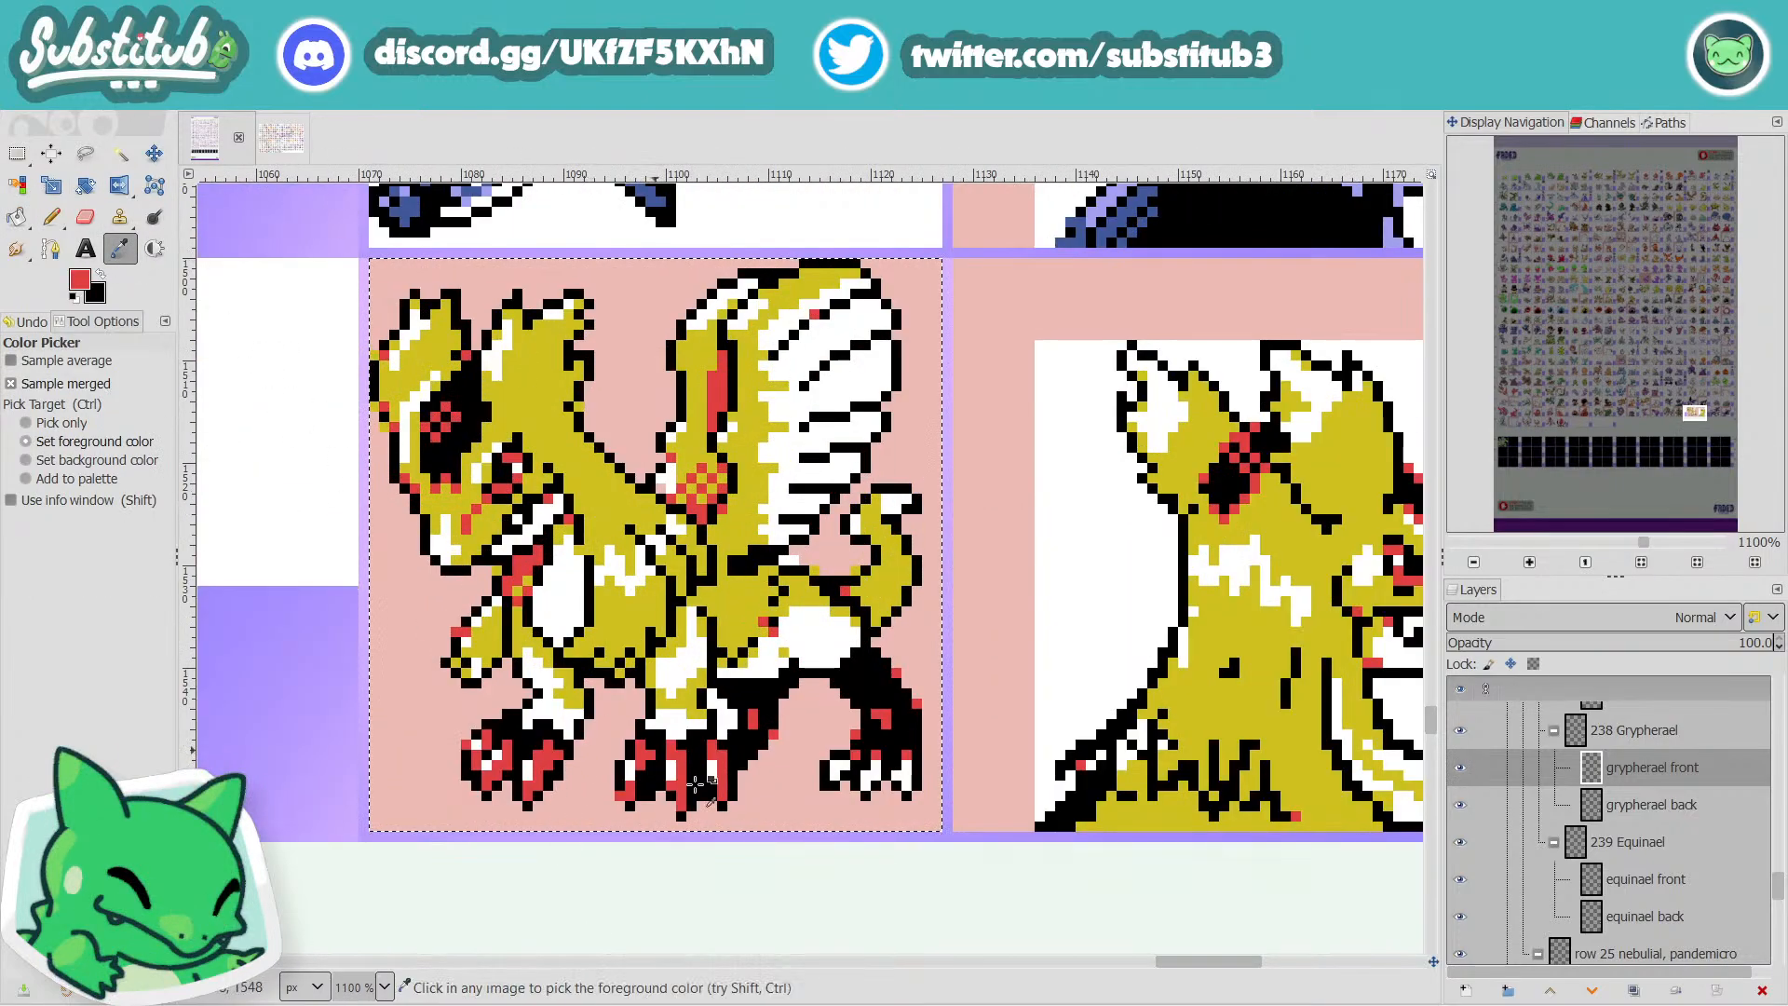
Switch to the Official folder in File Explorer and close the other open folder window.
click(27, 109)
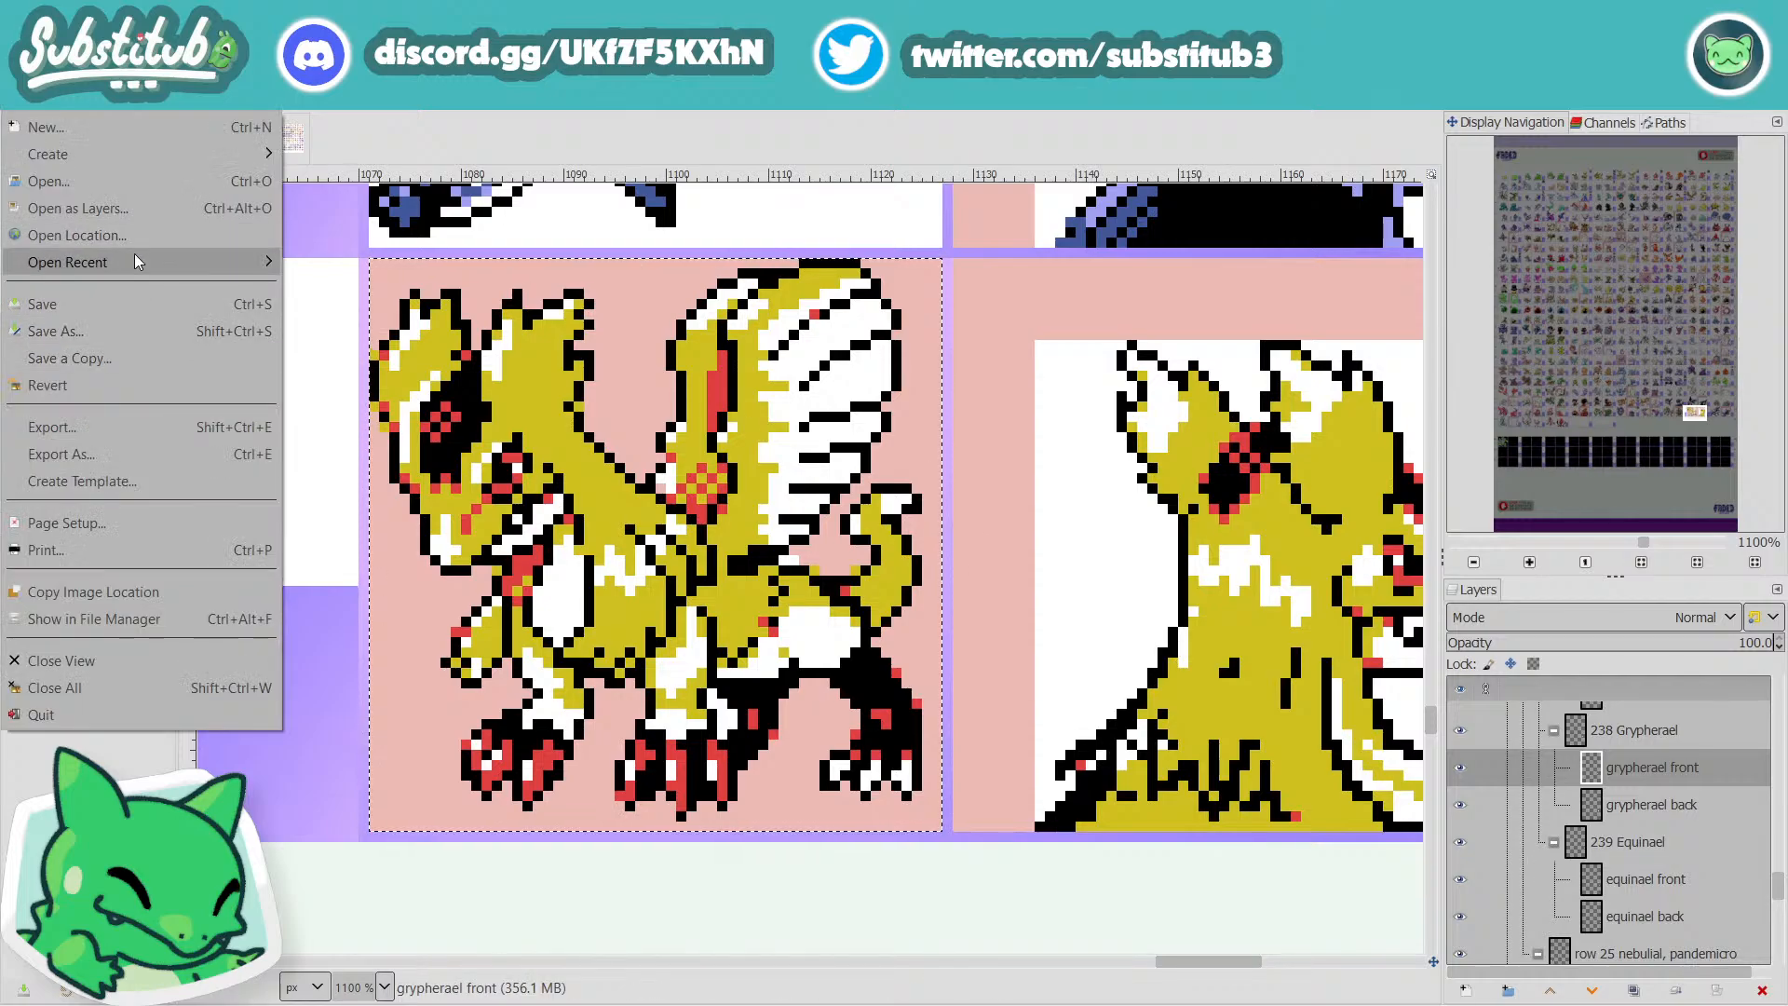
mouse_move(127, 267)
click(1786, 1004)
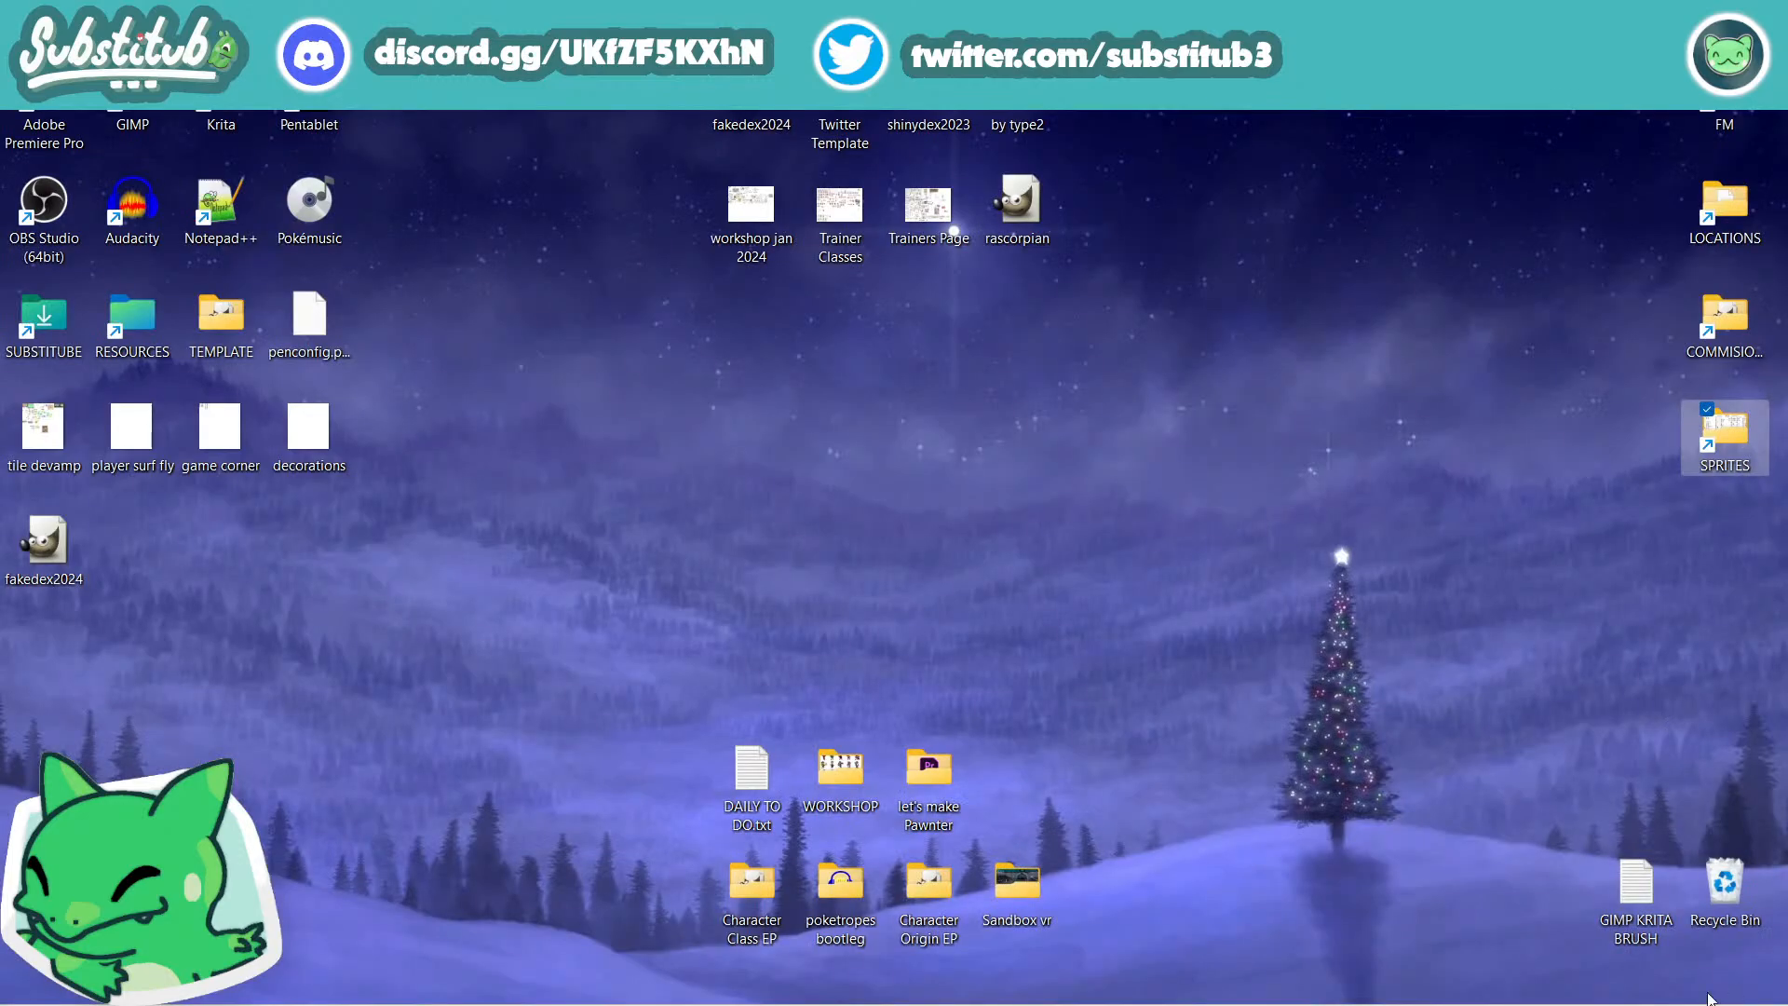
click(404, 1005)
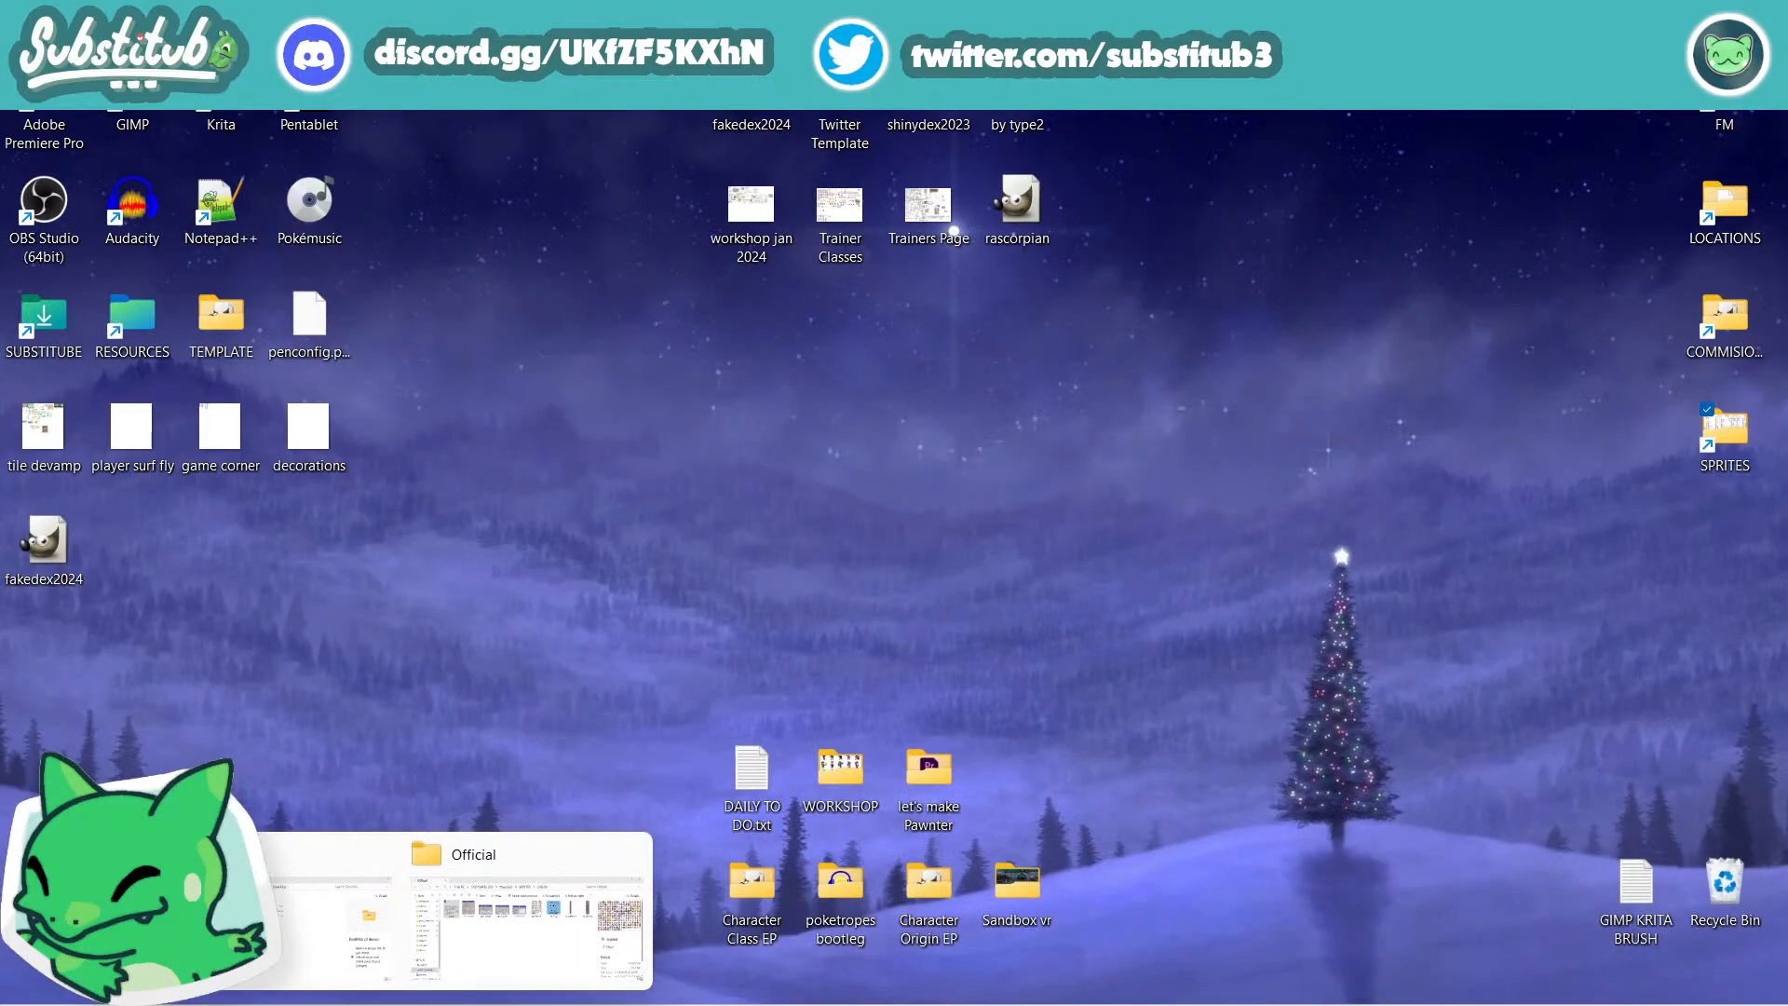
click(378, 854)
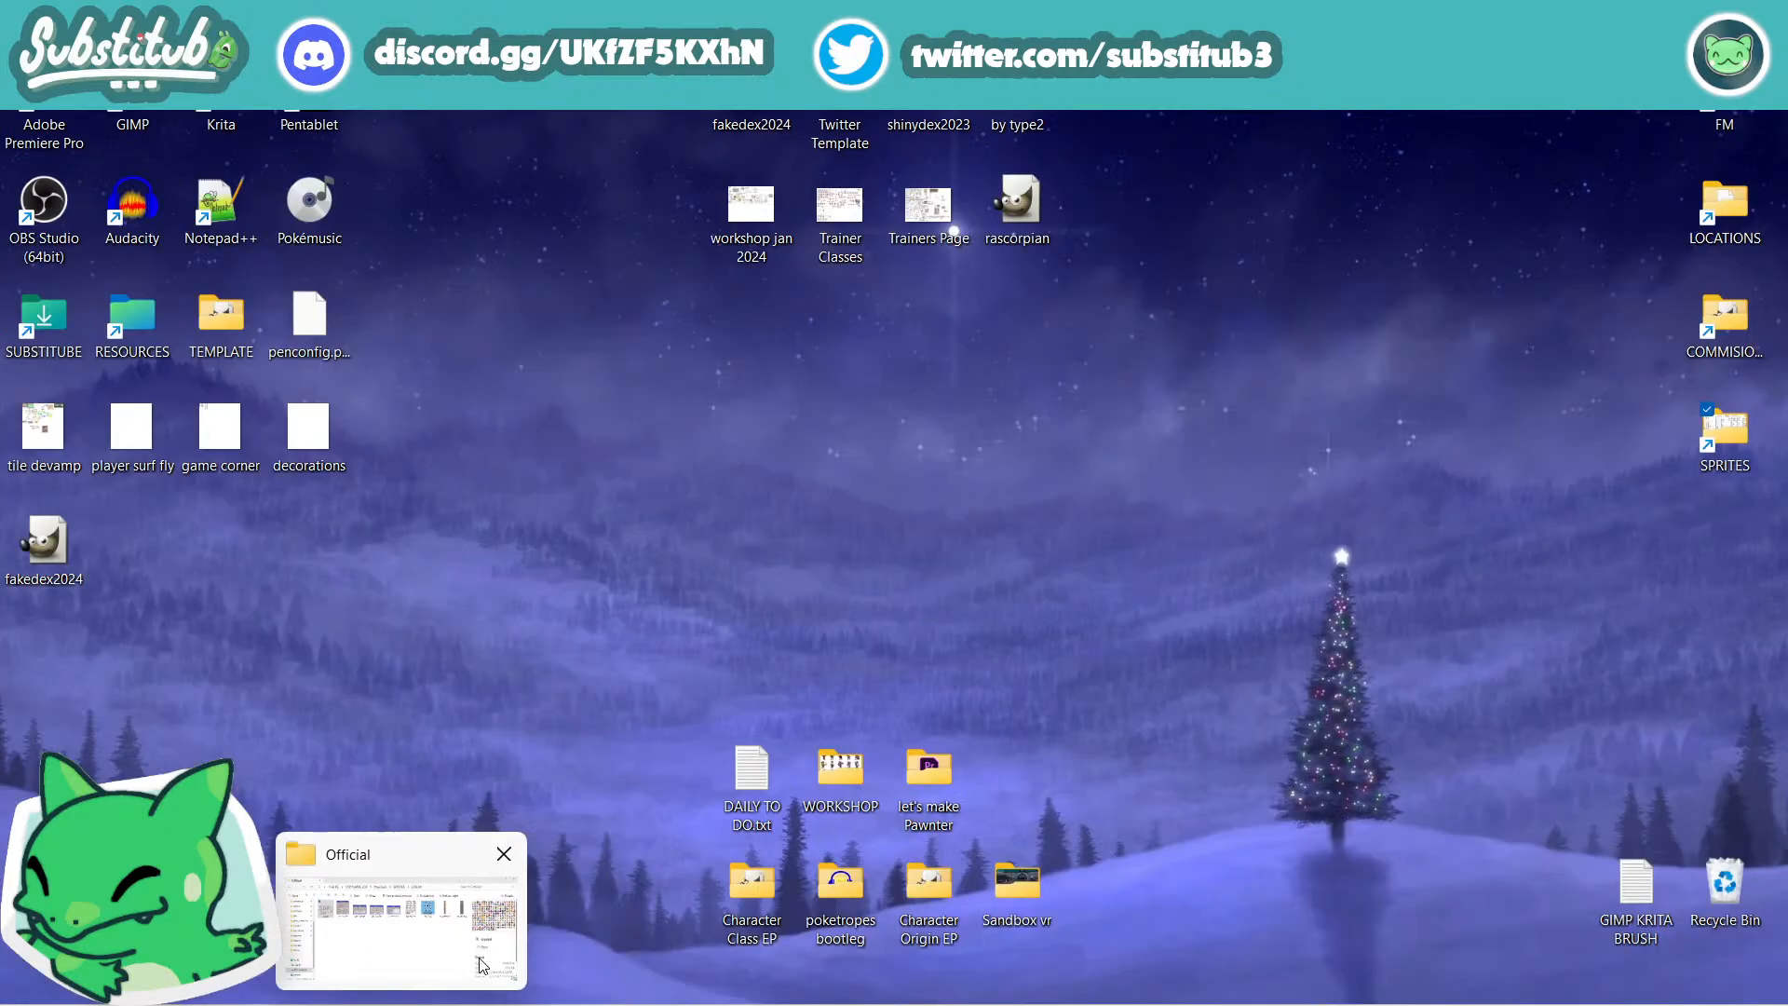
click(449, 934)
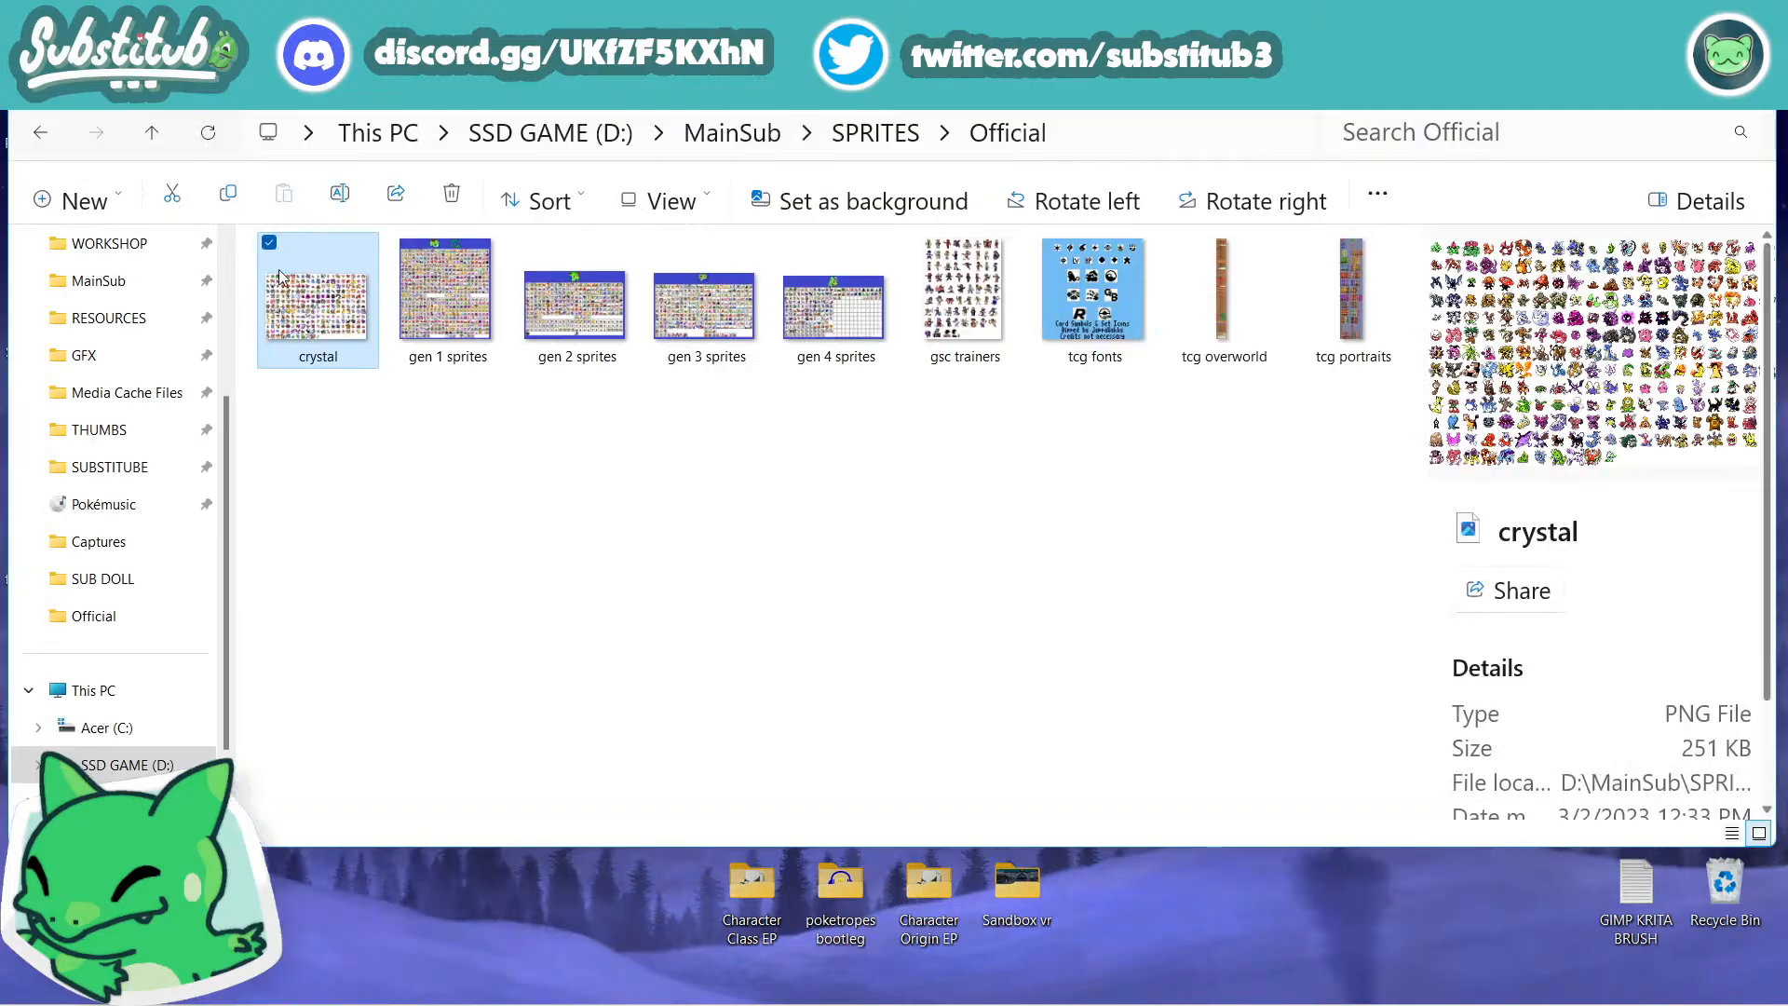
Go back to the SPRITES folder and open the fakedex2022 image in GIMP.
click(40, 132)
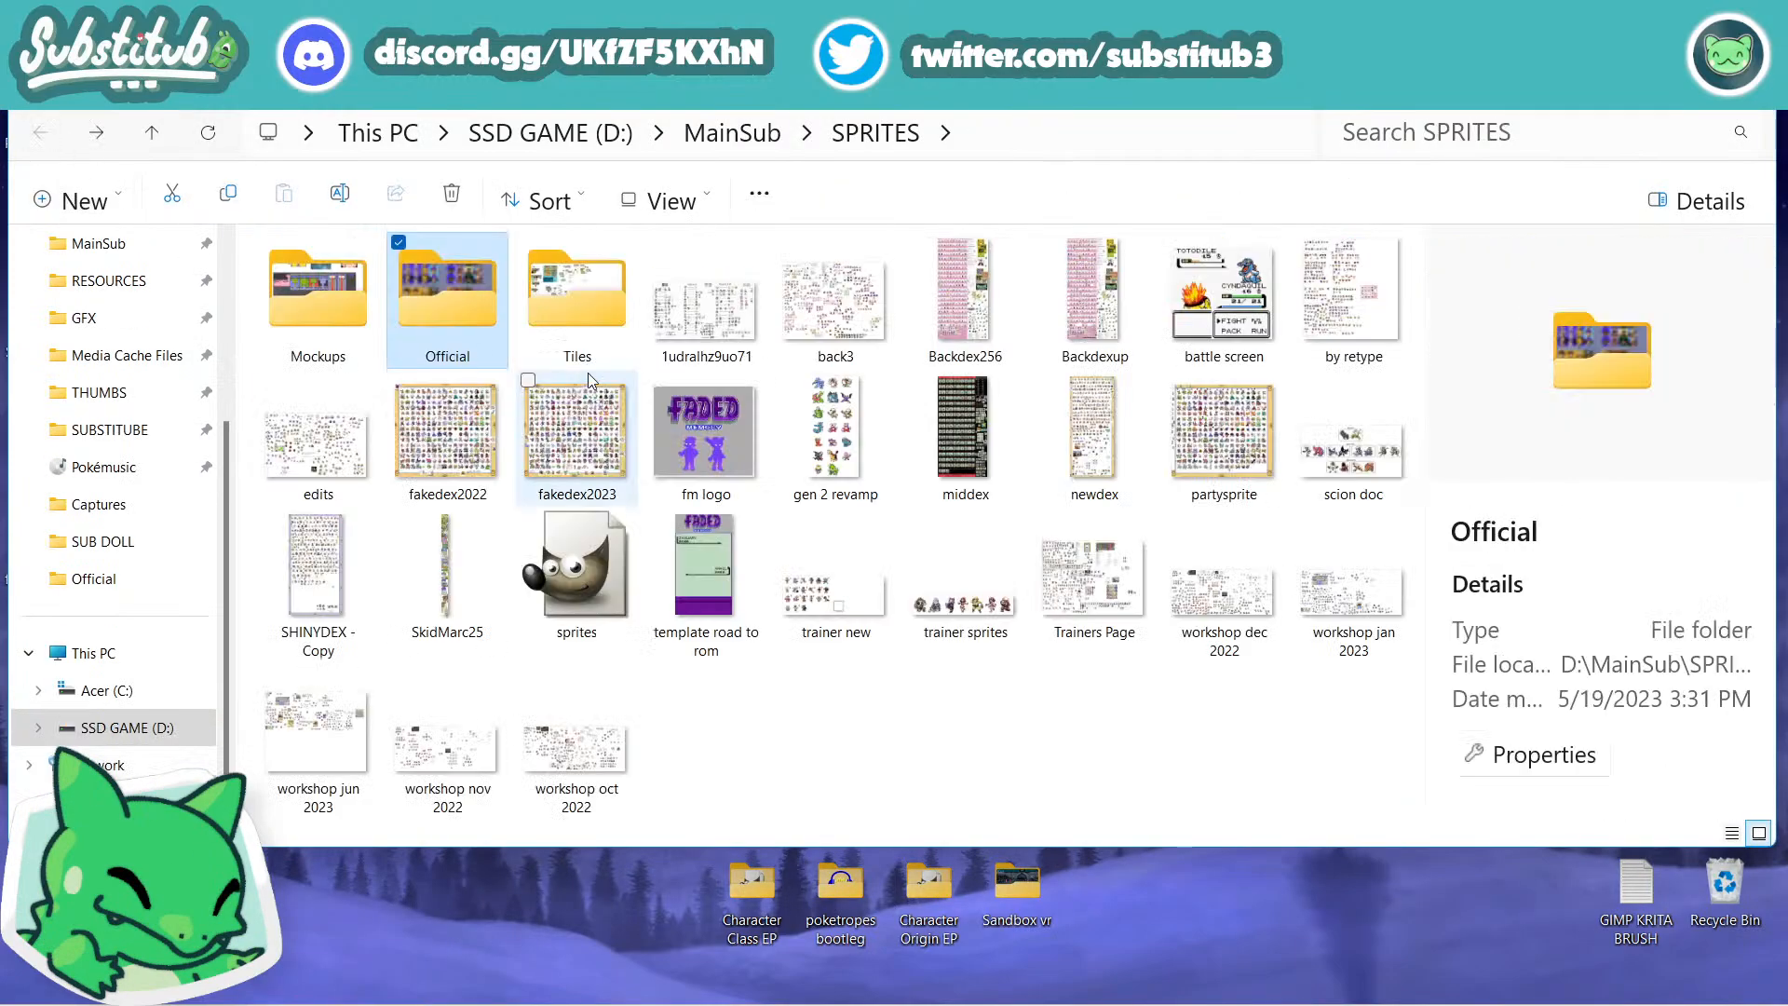
right_click(472, 455)
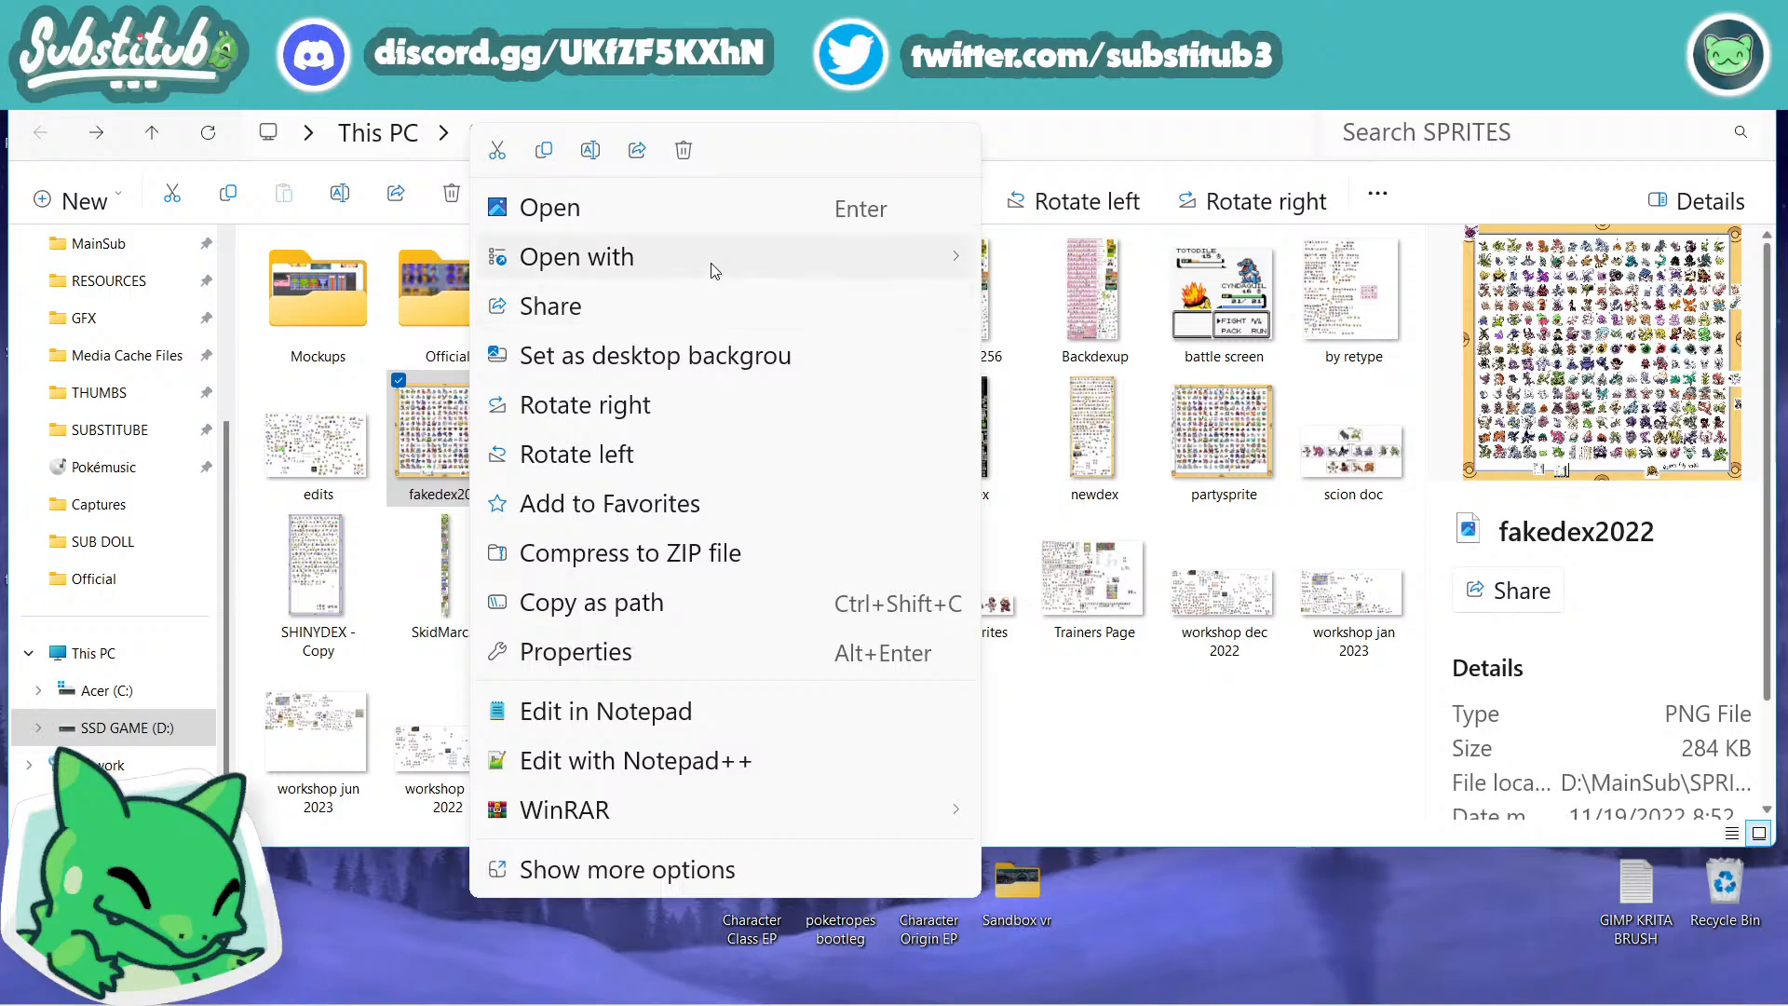
mouse_move(712, 264)
click(1089, 265)
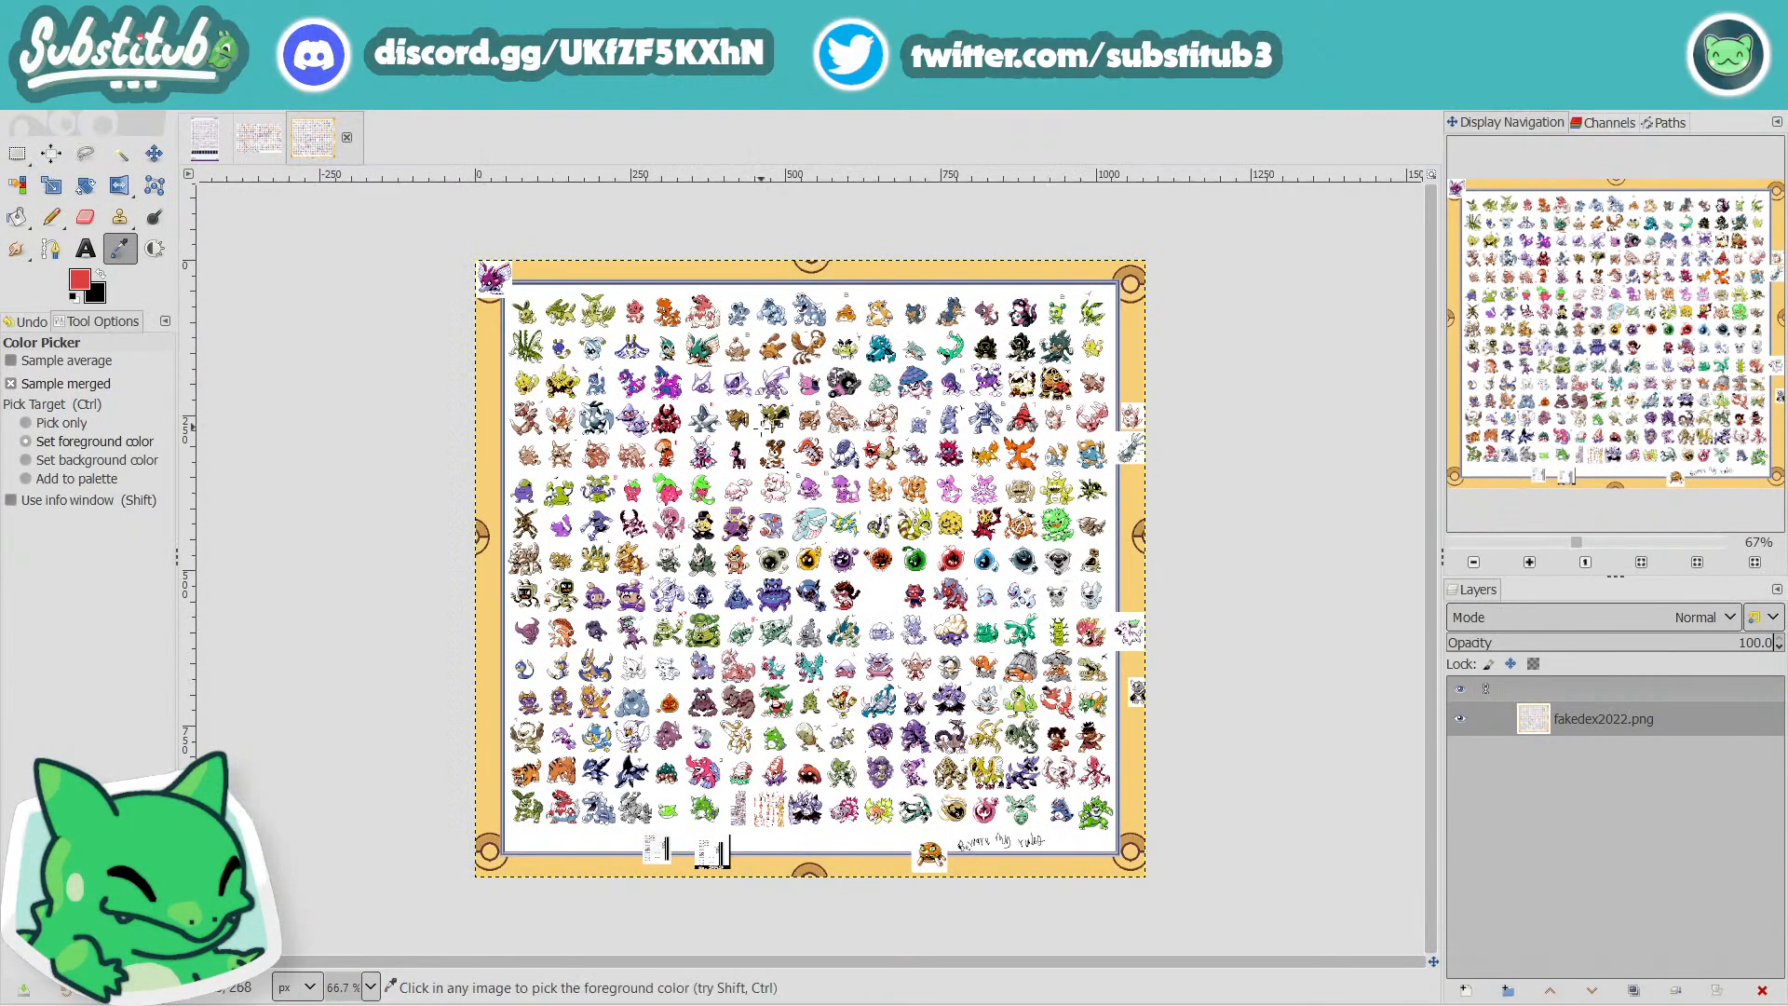
Examine the older yellow griffin sprite in fakedex2022 and close that image.
scroll(959, 682, up, 5)
scroll(1107, 698, down, 4)
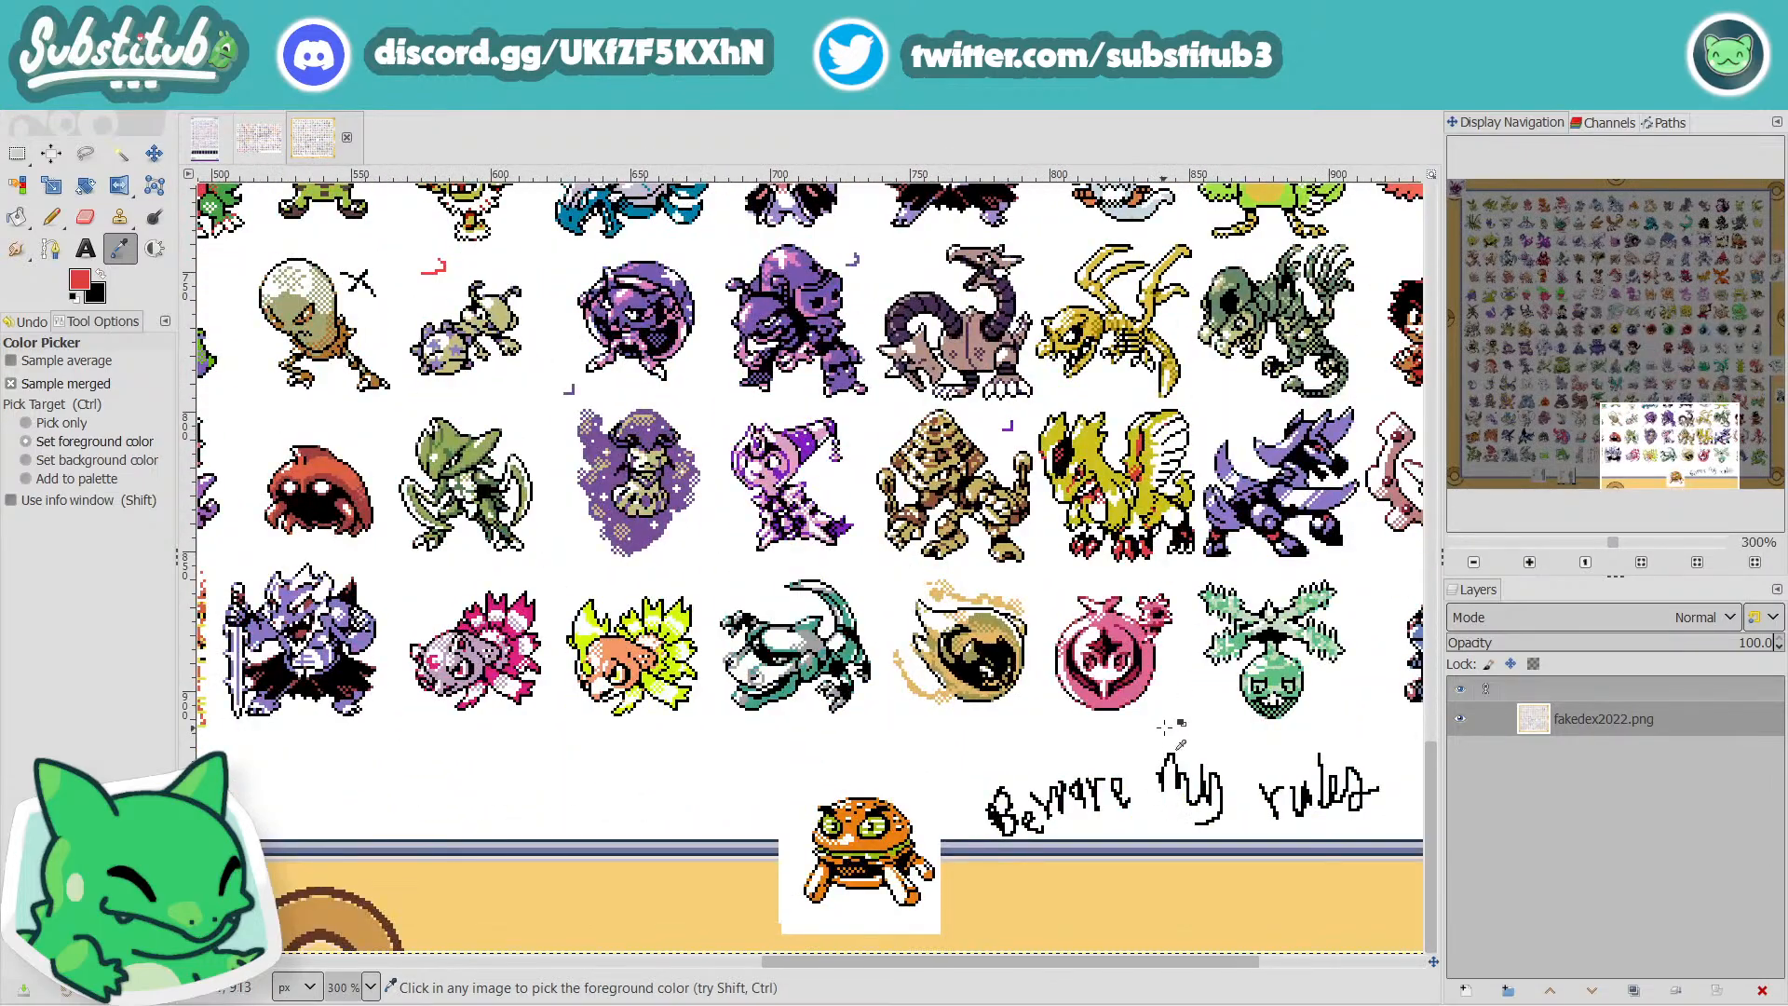
scroll(1210, 545, up, 3)
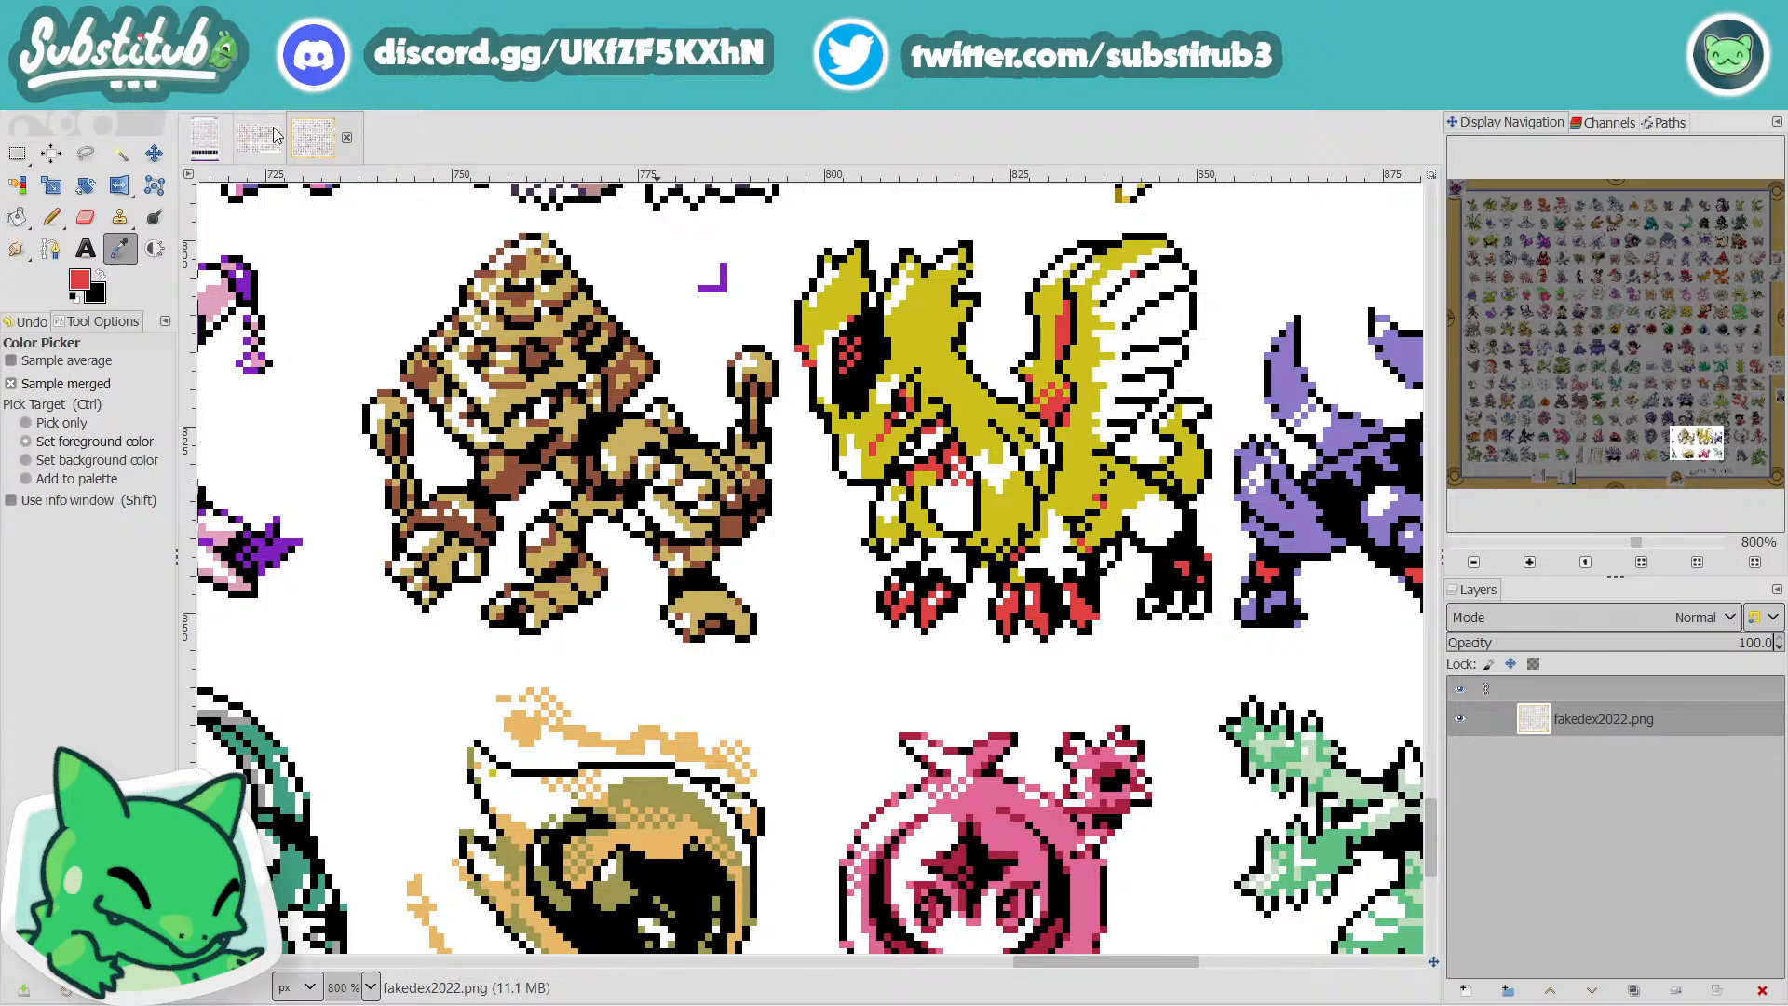
scroll(1124, 745, up, 3)
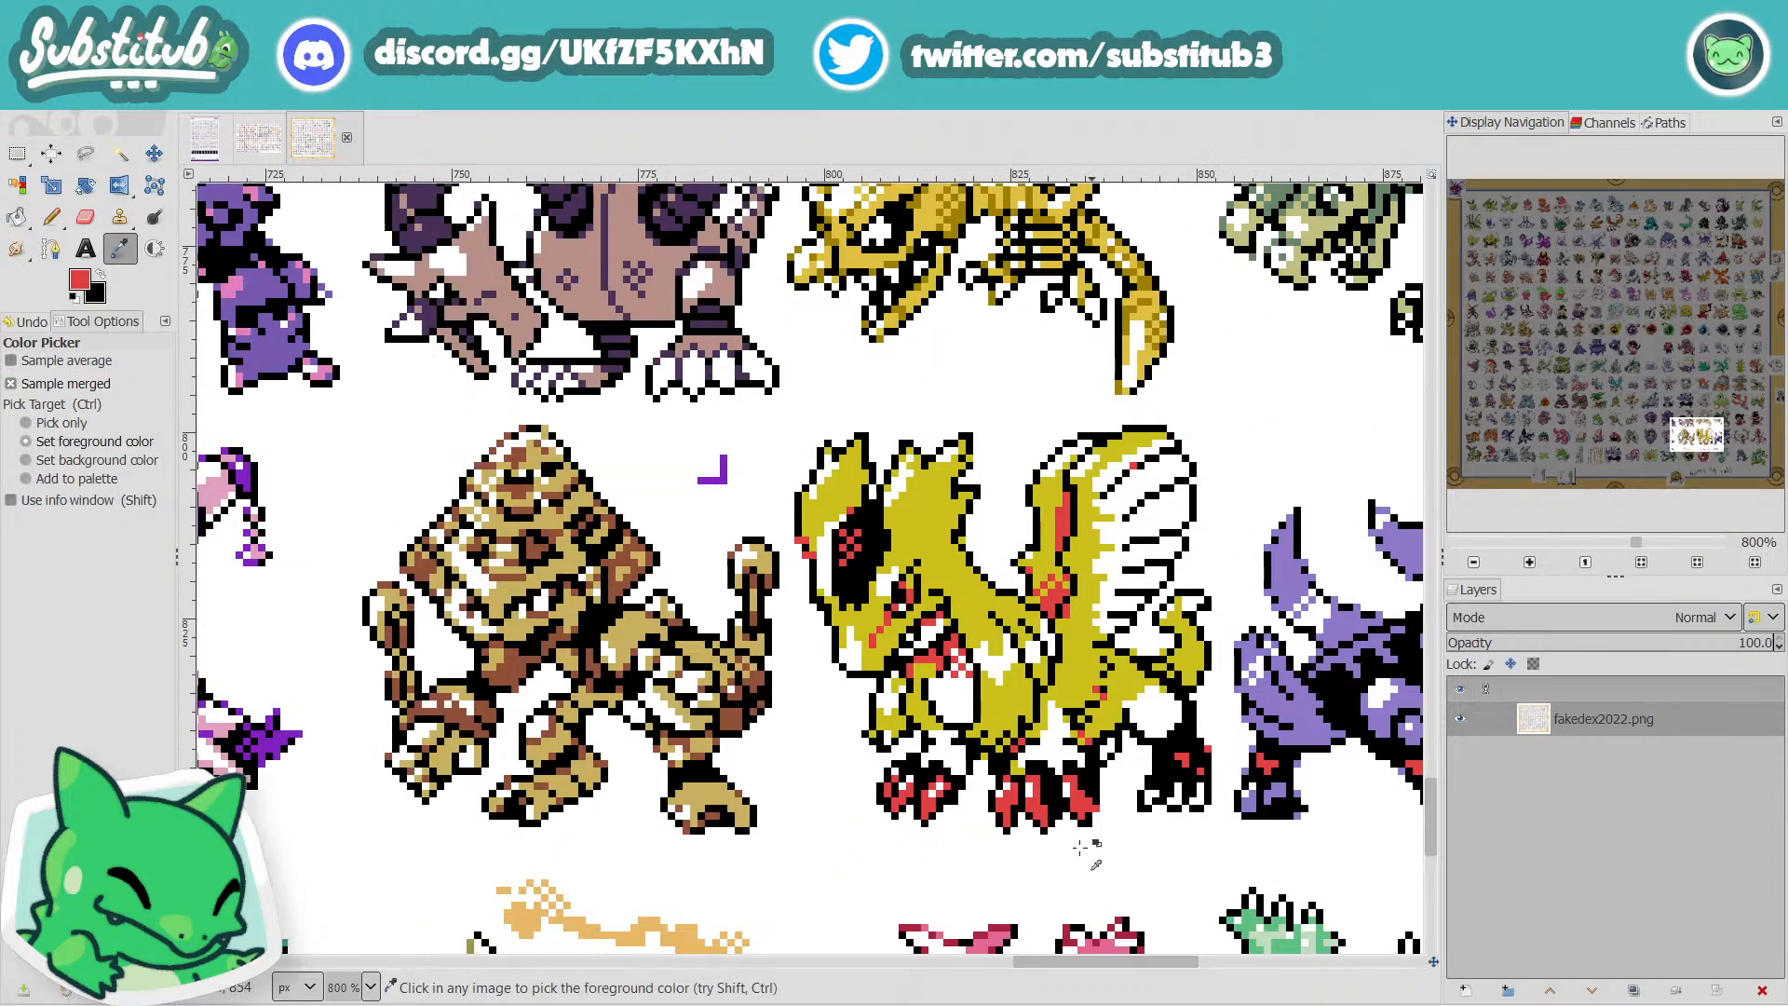
drag(1076, 963, 1126, 964)
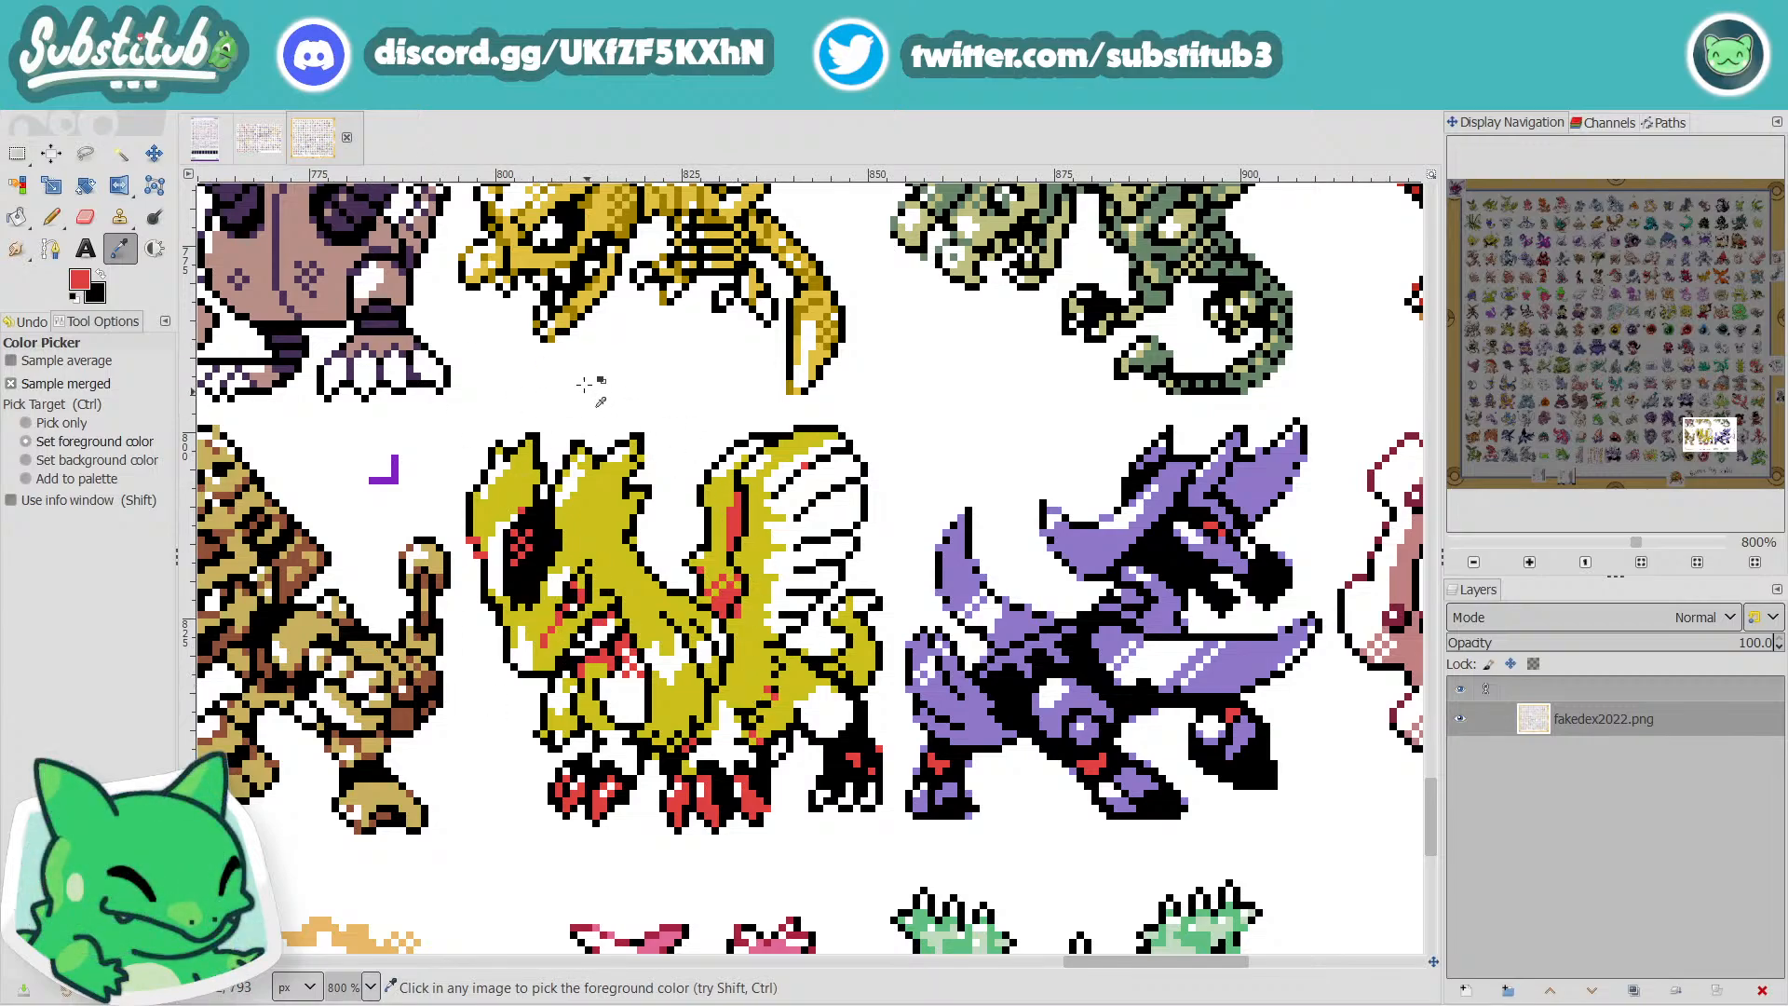
click(353, 147)
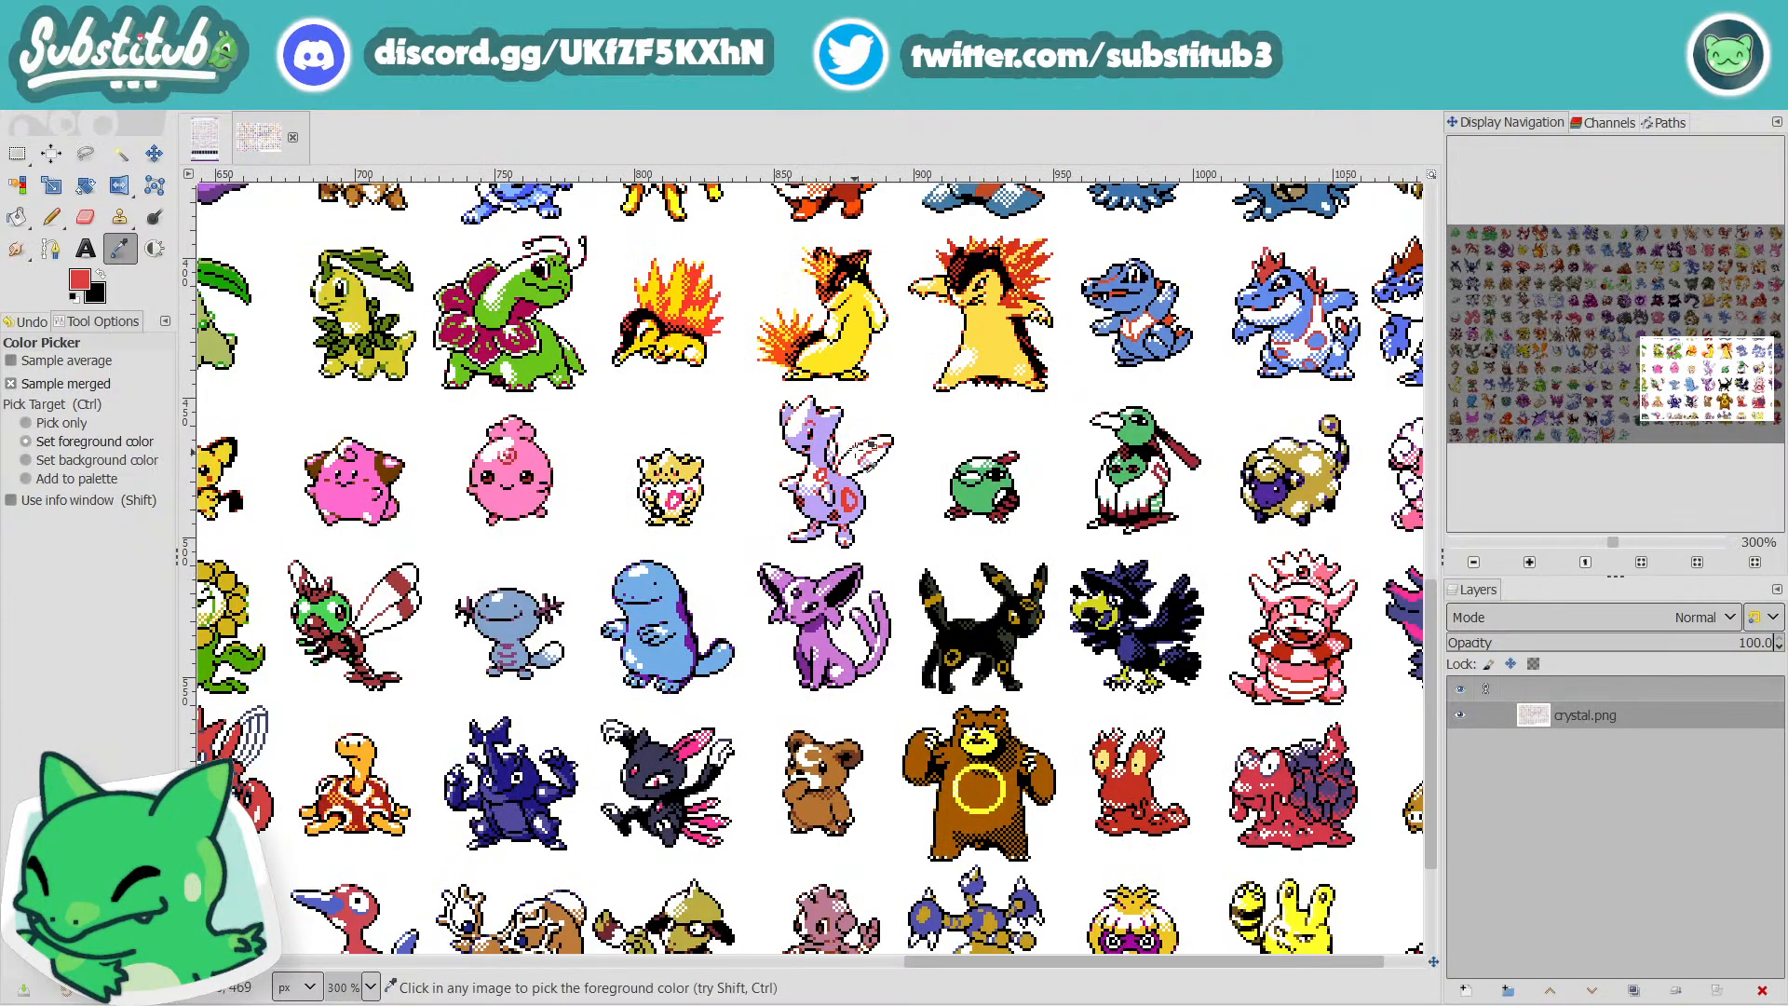
Return to the fakedex2024 image, save it and focus on the pink-backed grypherael front sprite.
click(206, 149)
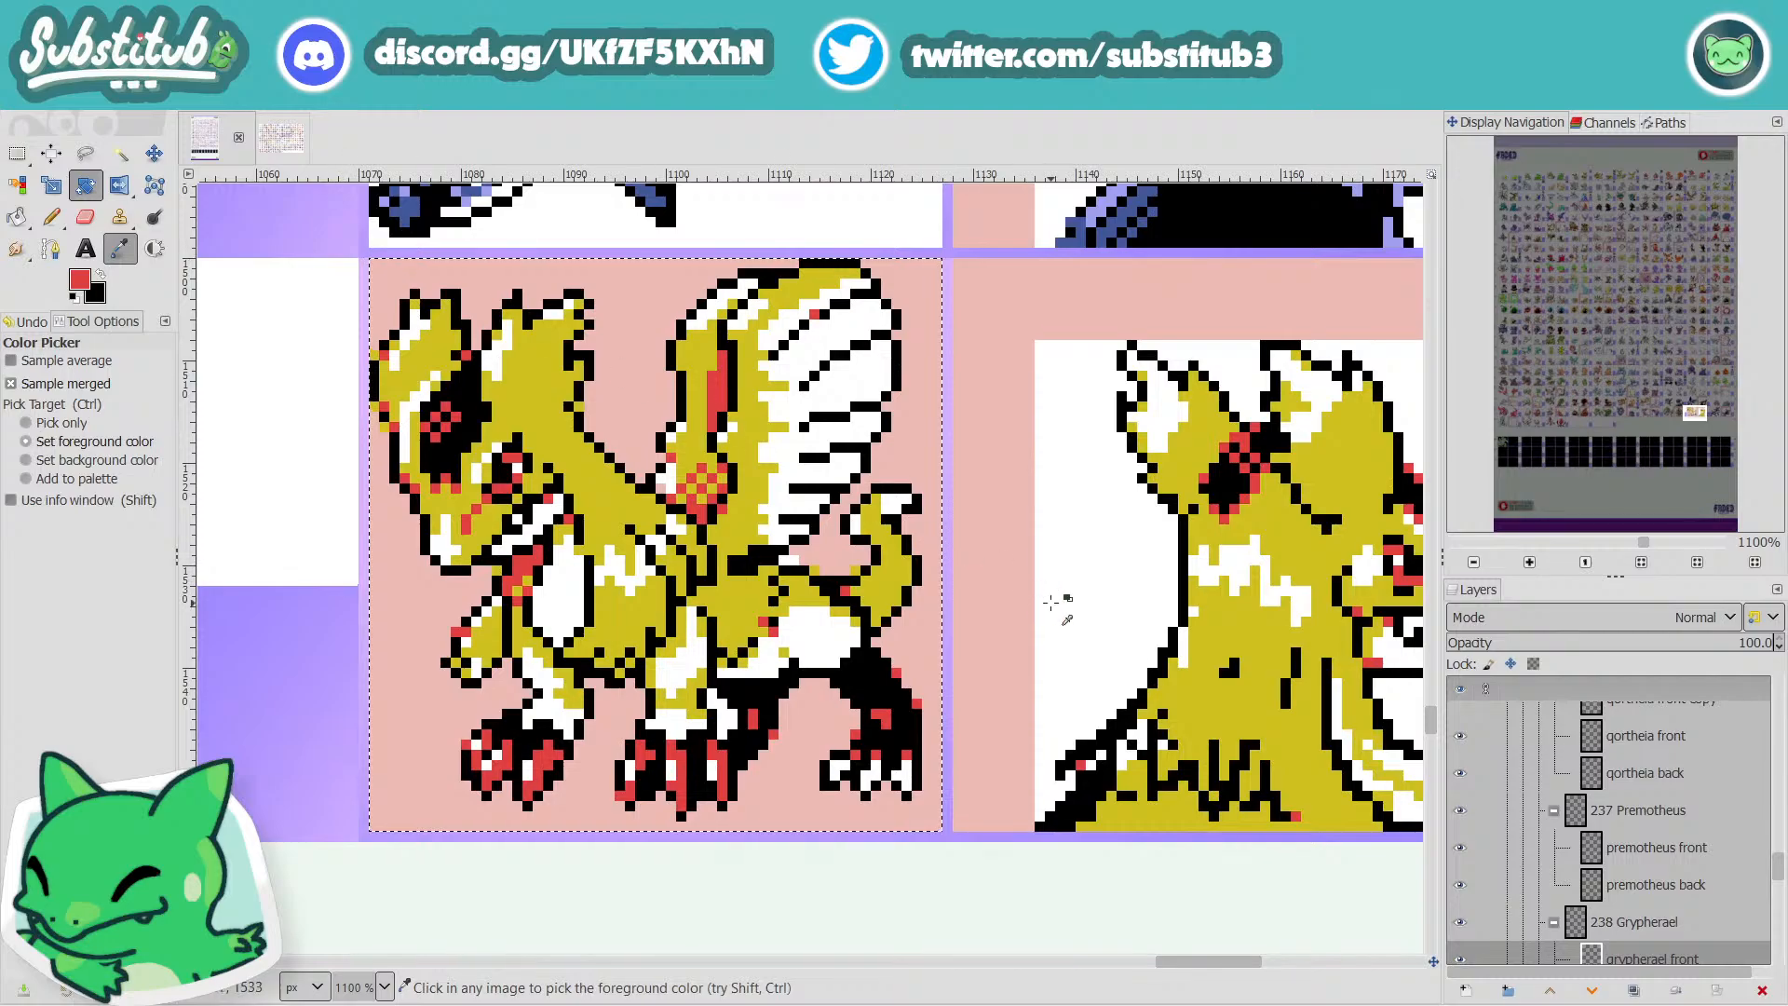
key(ctrl+s)
scroll(957, 463, down, 4)
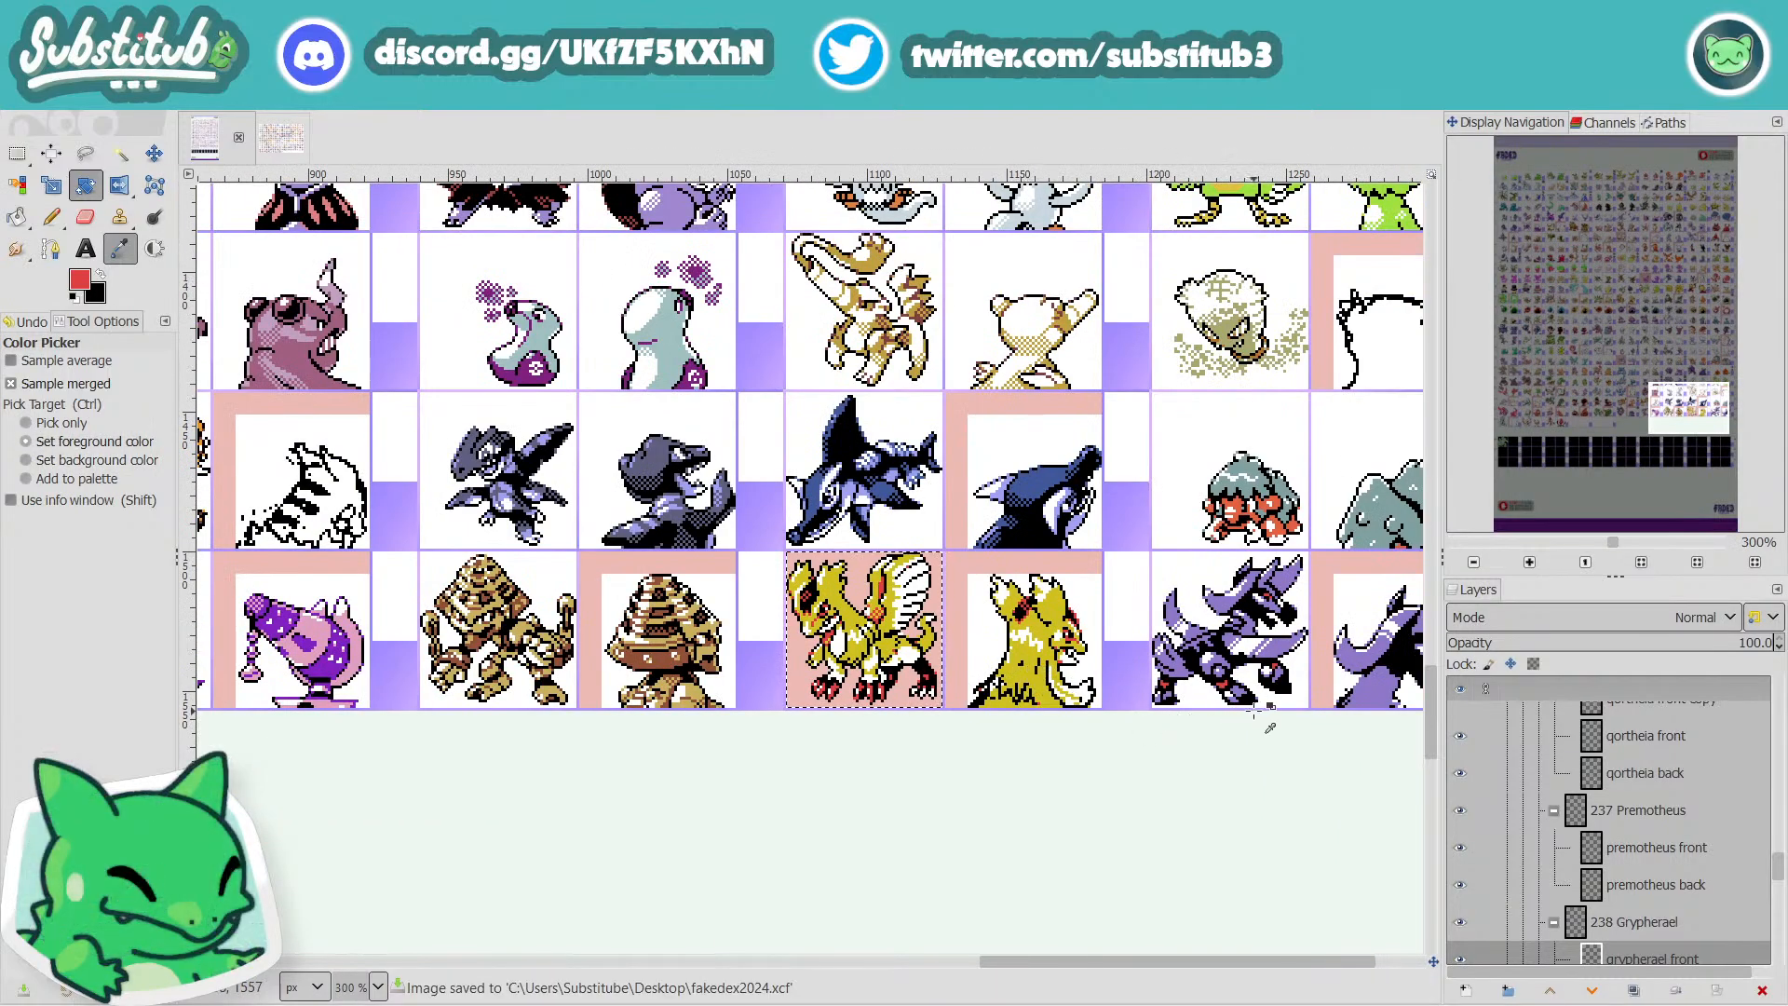
scroll(883, 630, up, 5)
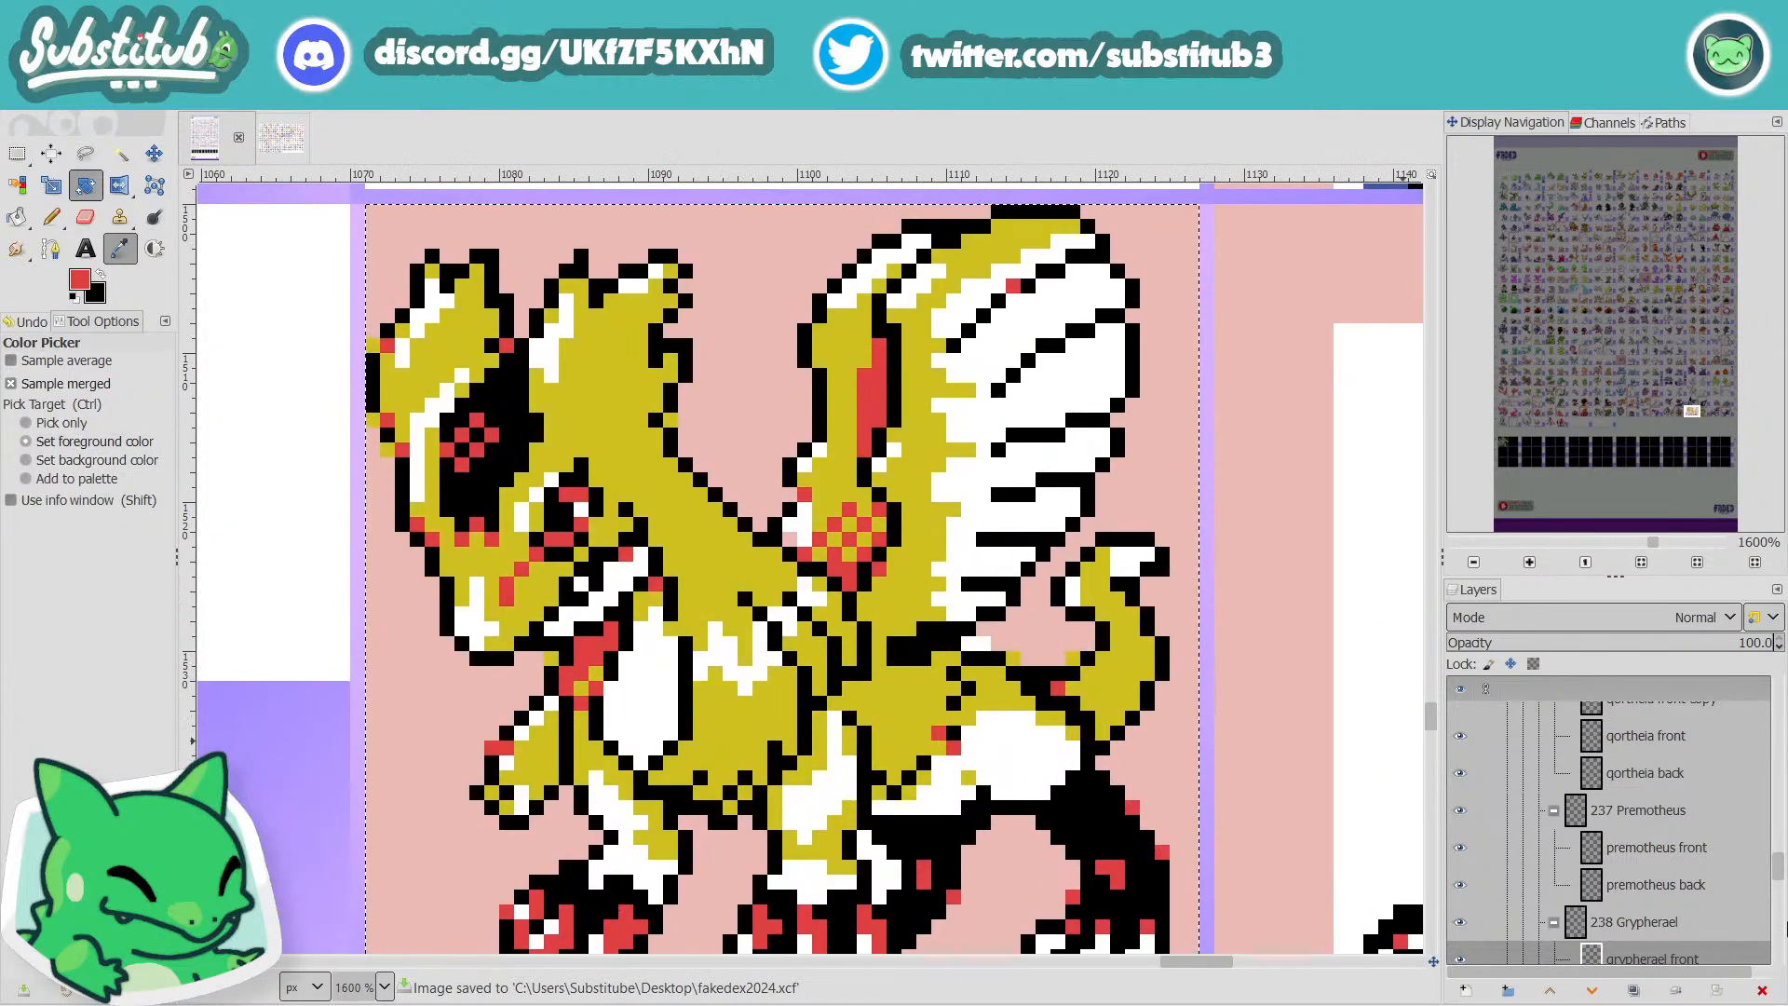
On the grypherael front layer, draw a few red pixels with the Pencil where the wing base meets the back, and save the image.
click(1636, 954)
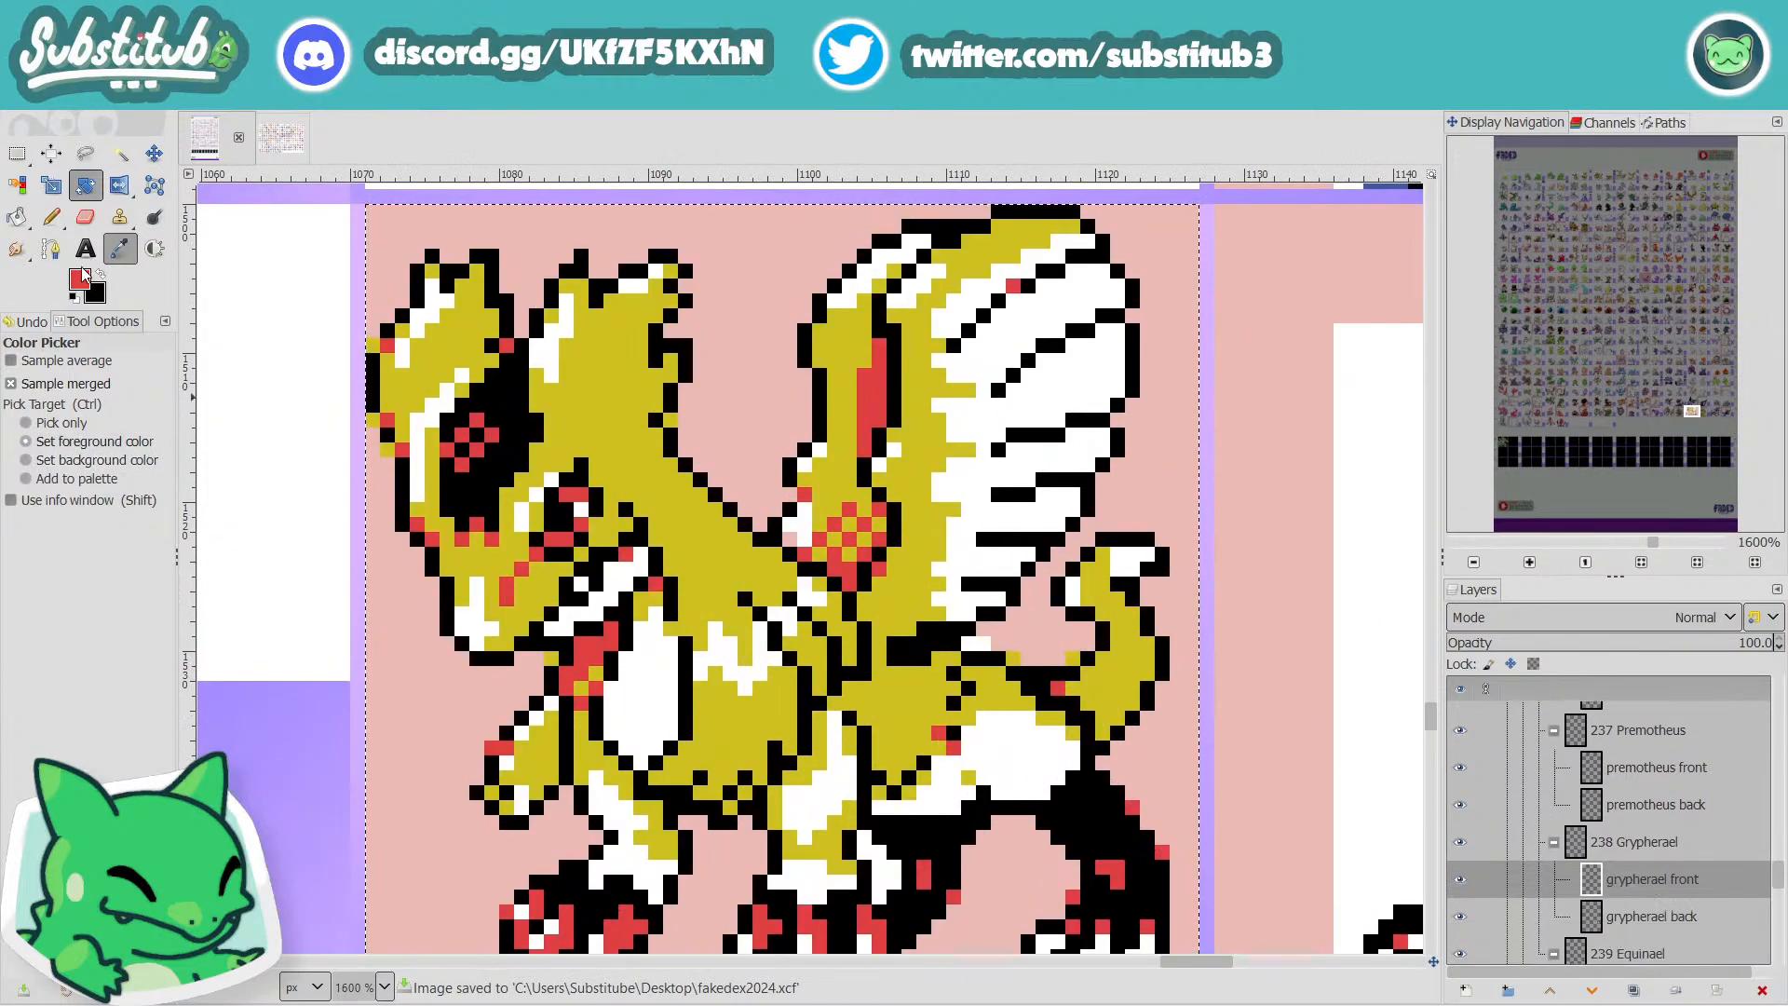
key(n)
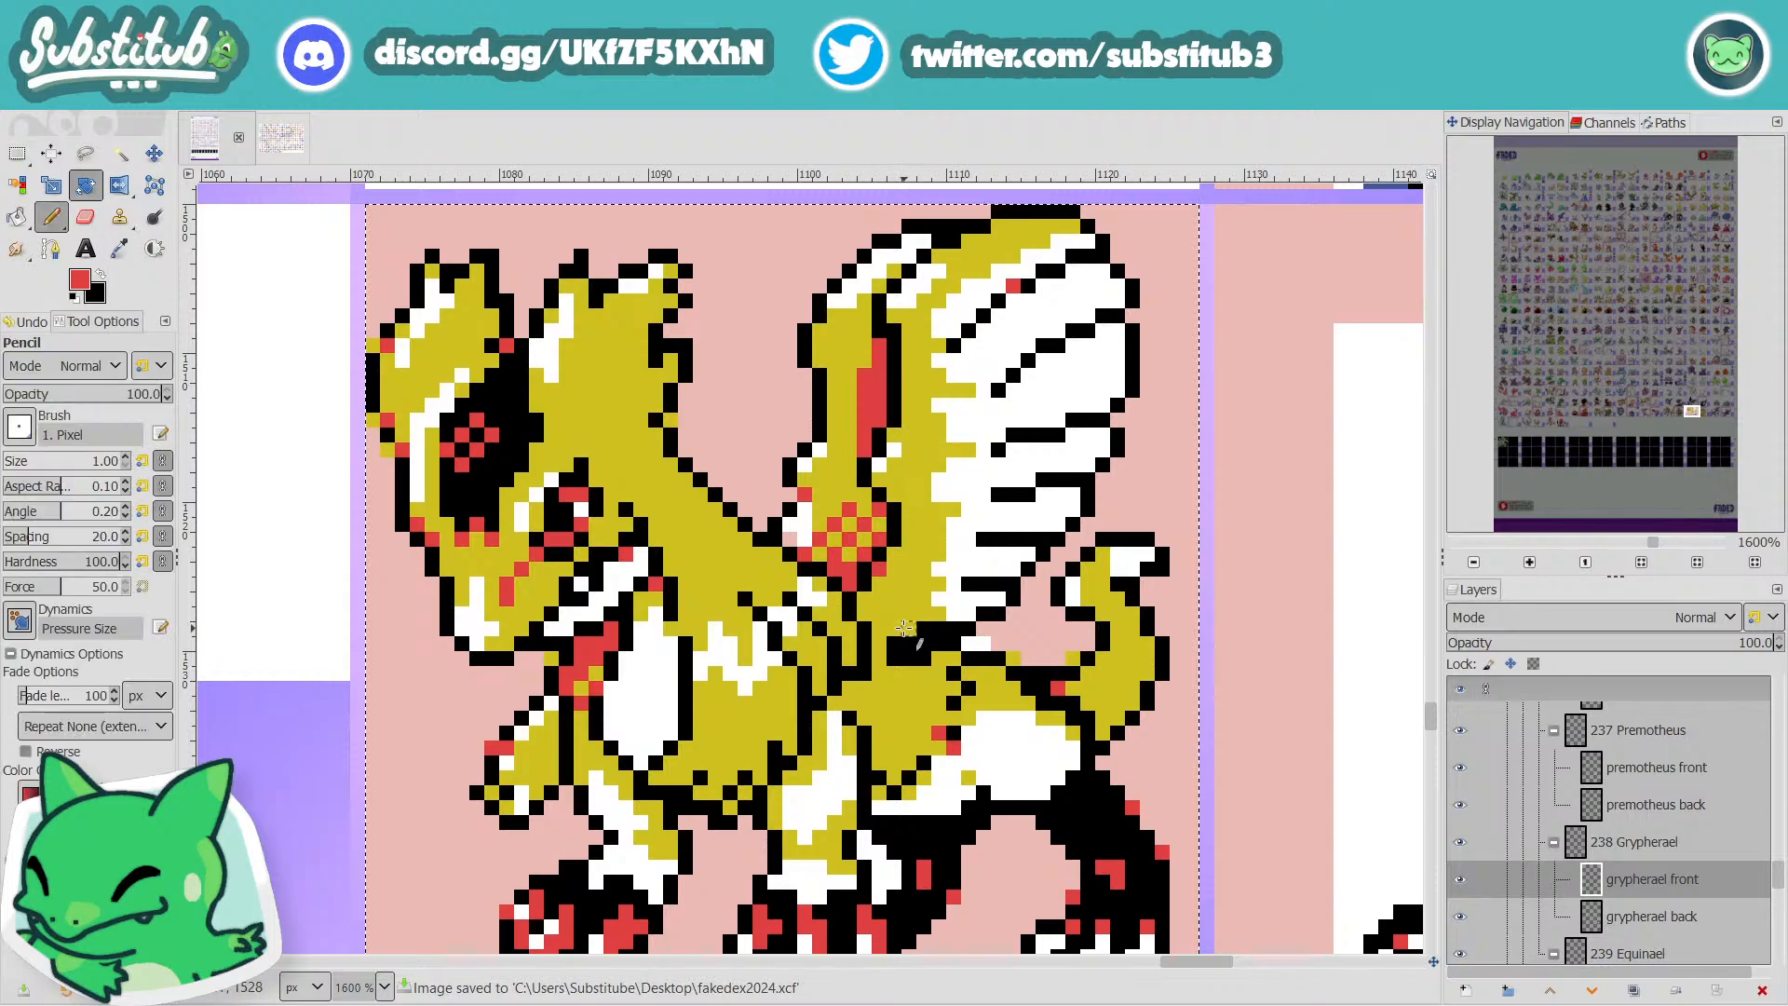
drag(922, 655, 924, 643)
scroll(949, 646, down, 3)
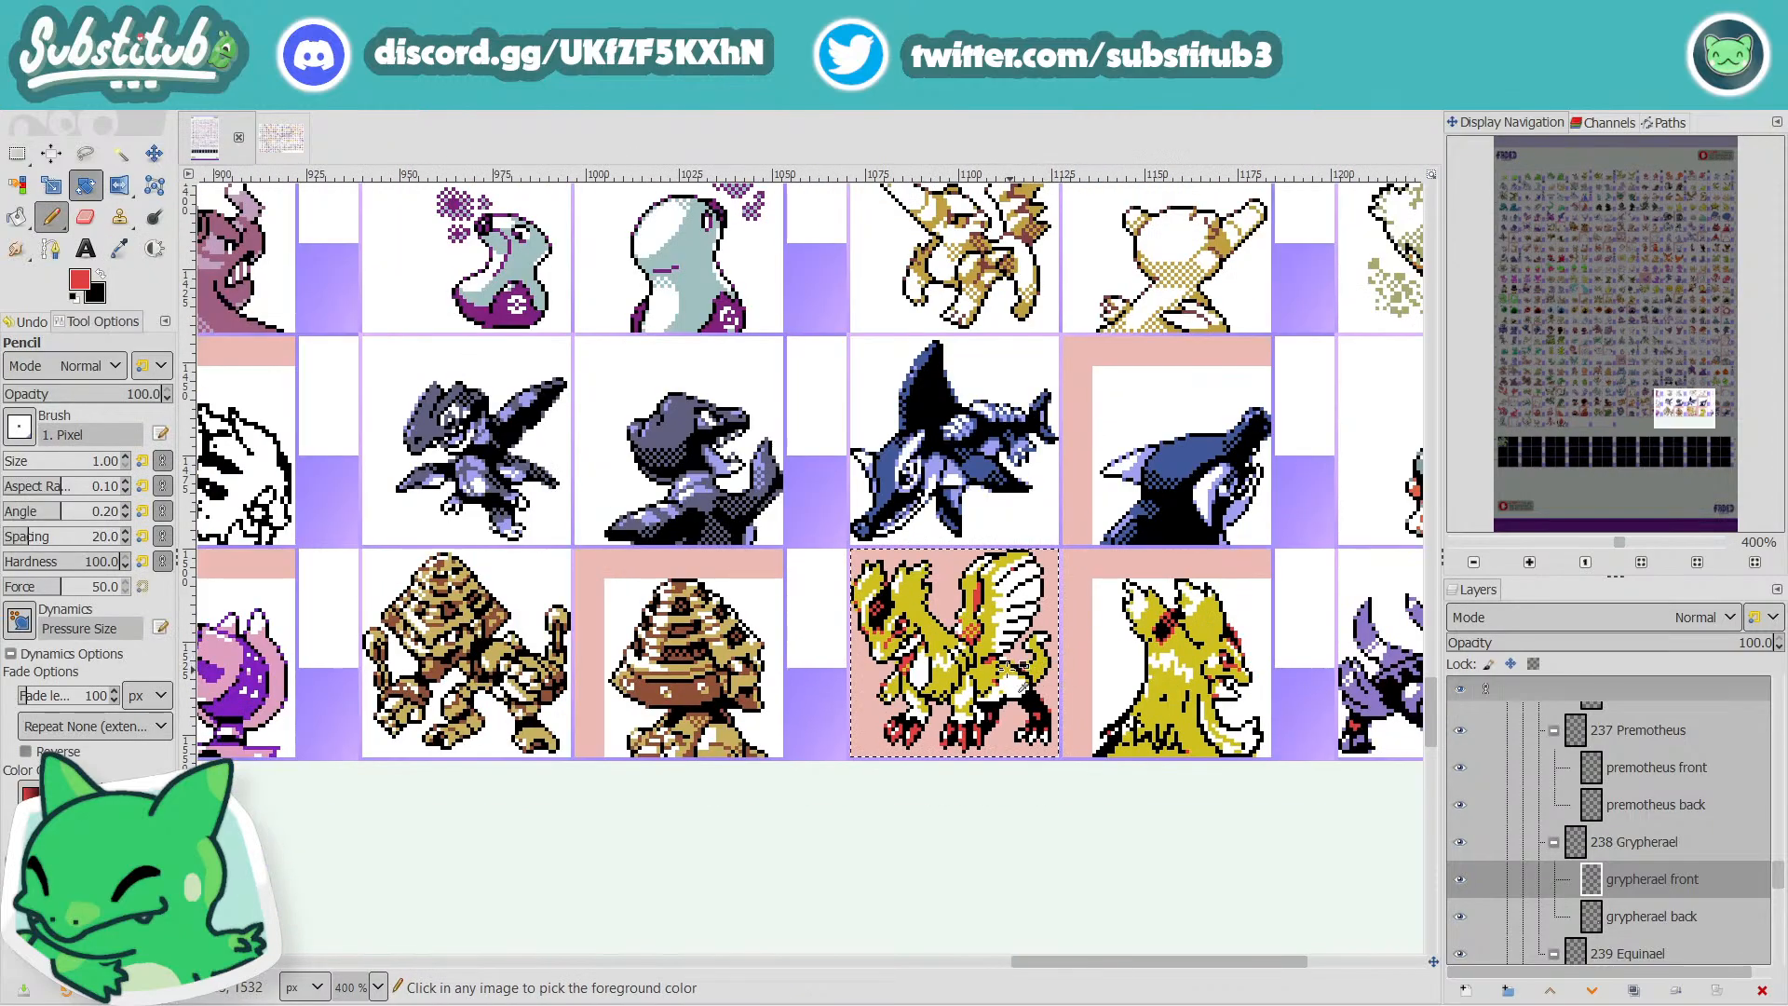
scroll(966, 665, up, 2)
scroll(983, 656, down, 4)
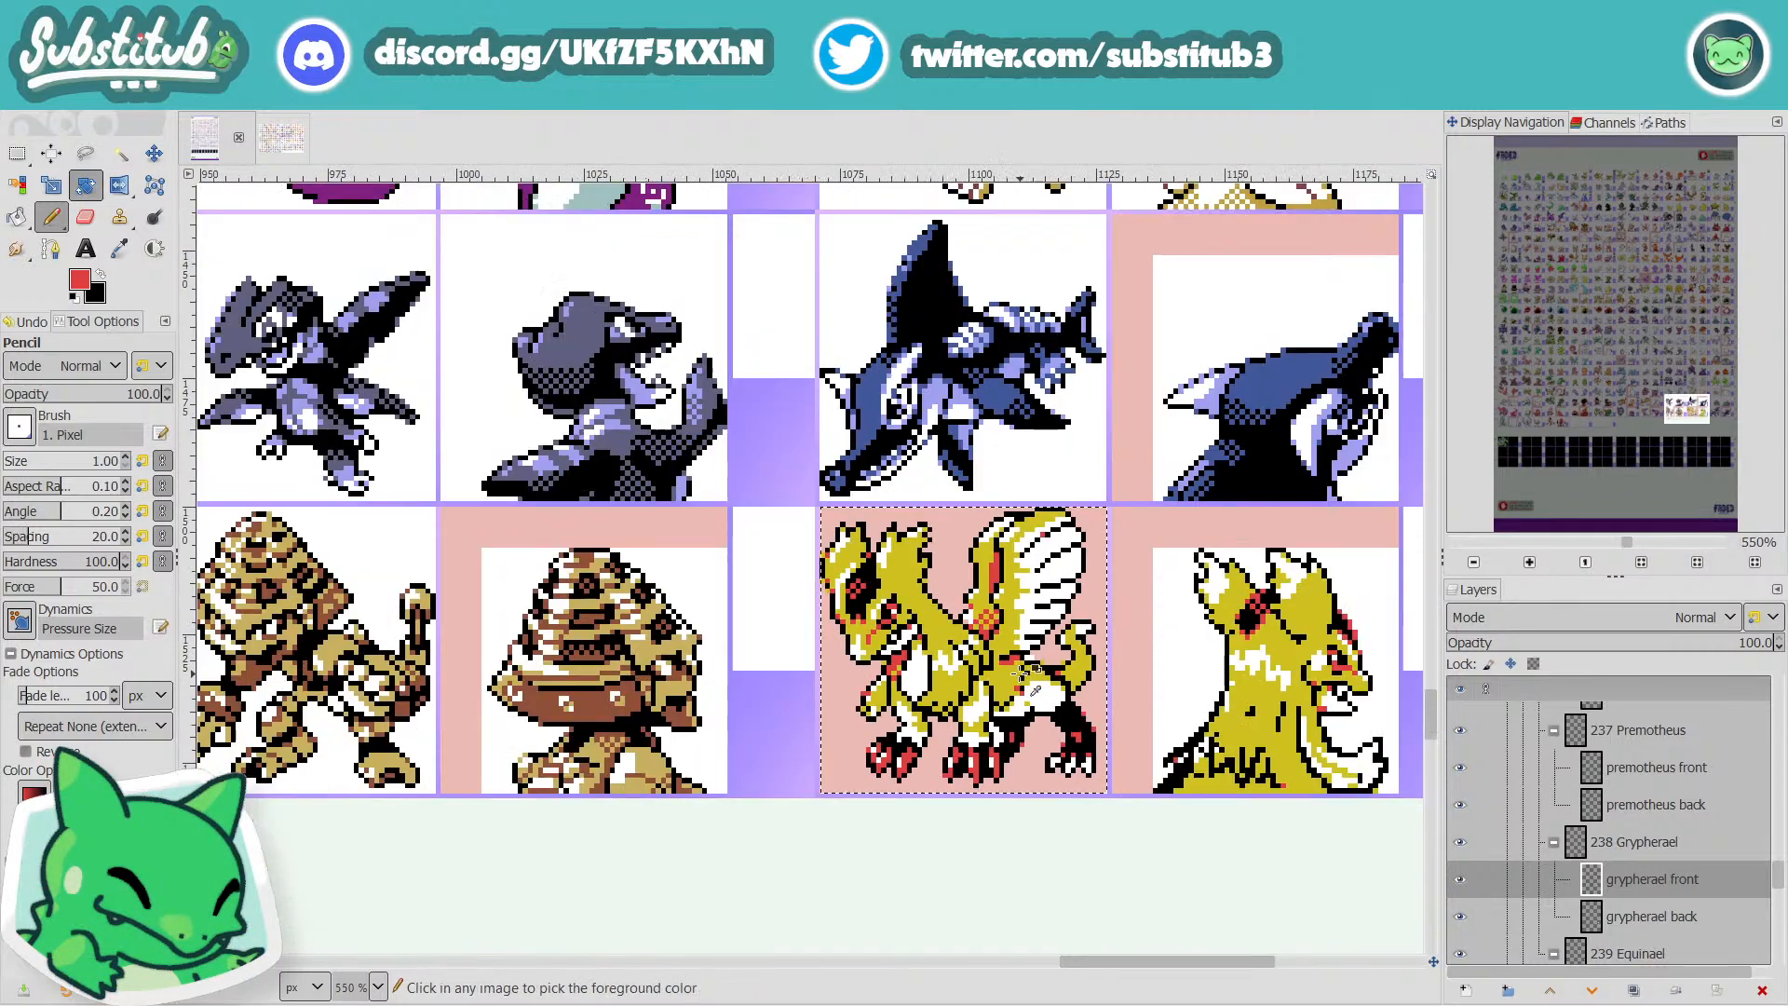
key(ctrl+s)
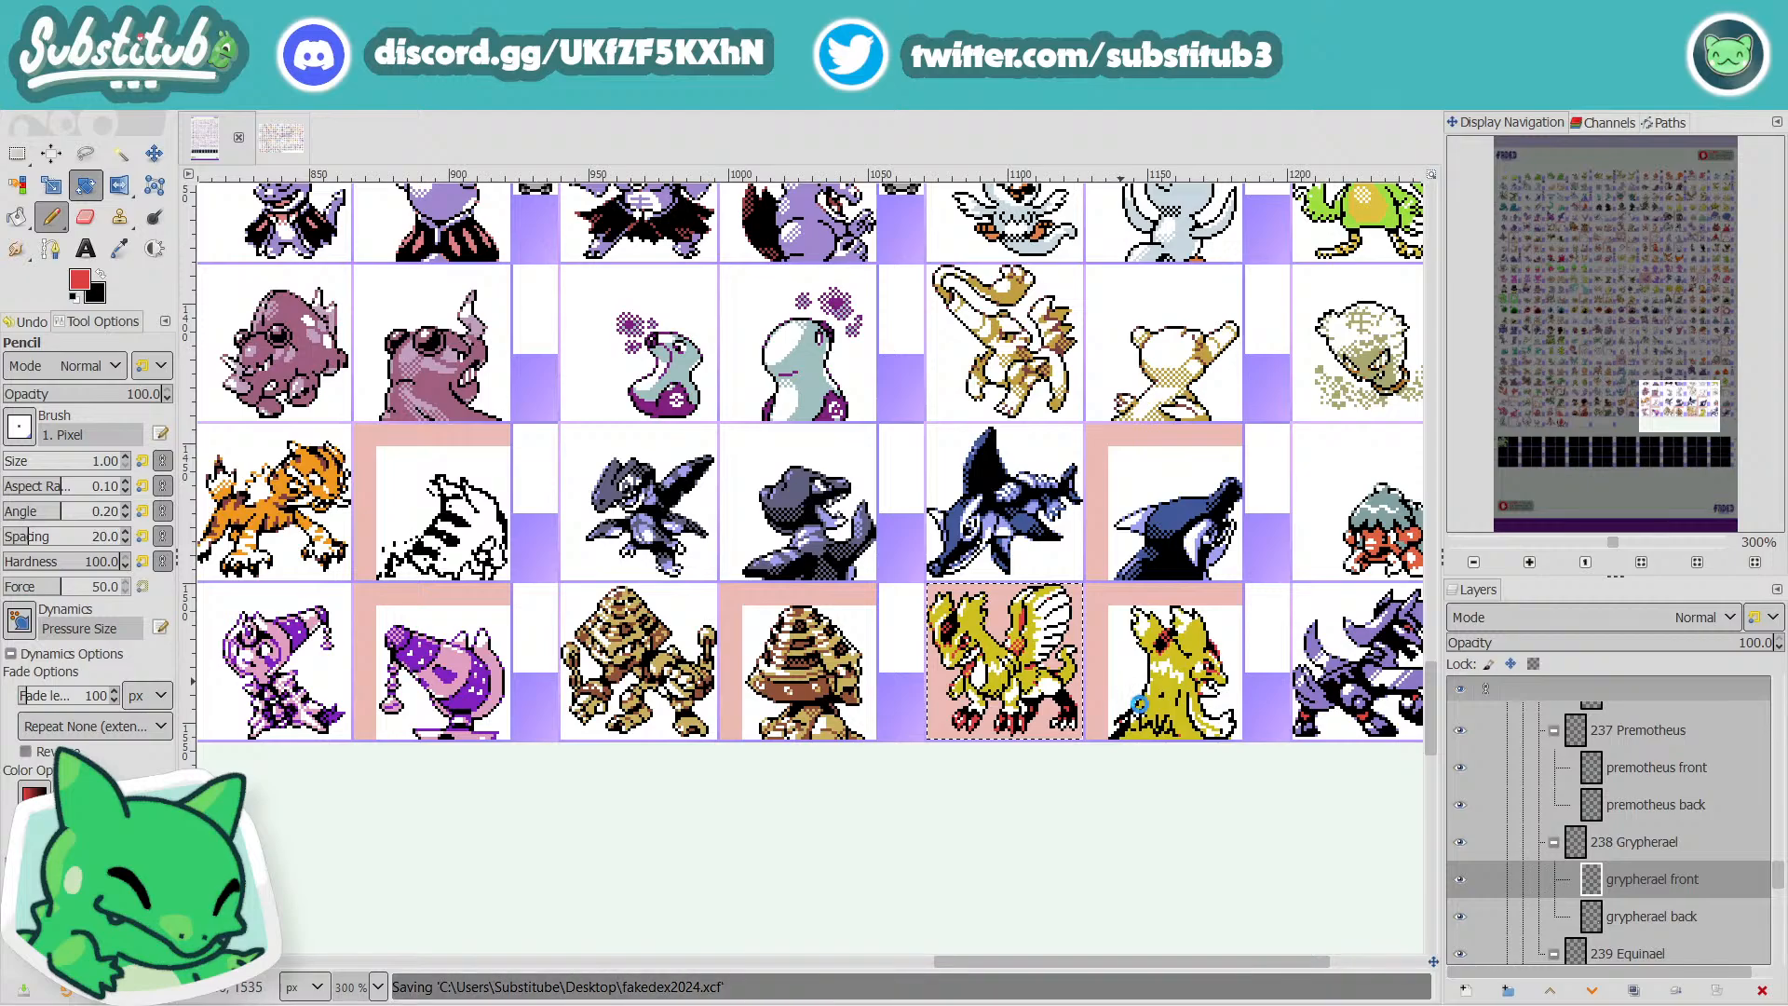
Make the grypherael back layer active and compare the back sprite with the front sprite.
click(1596, 913)
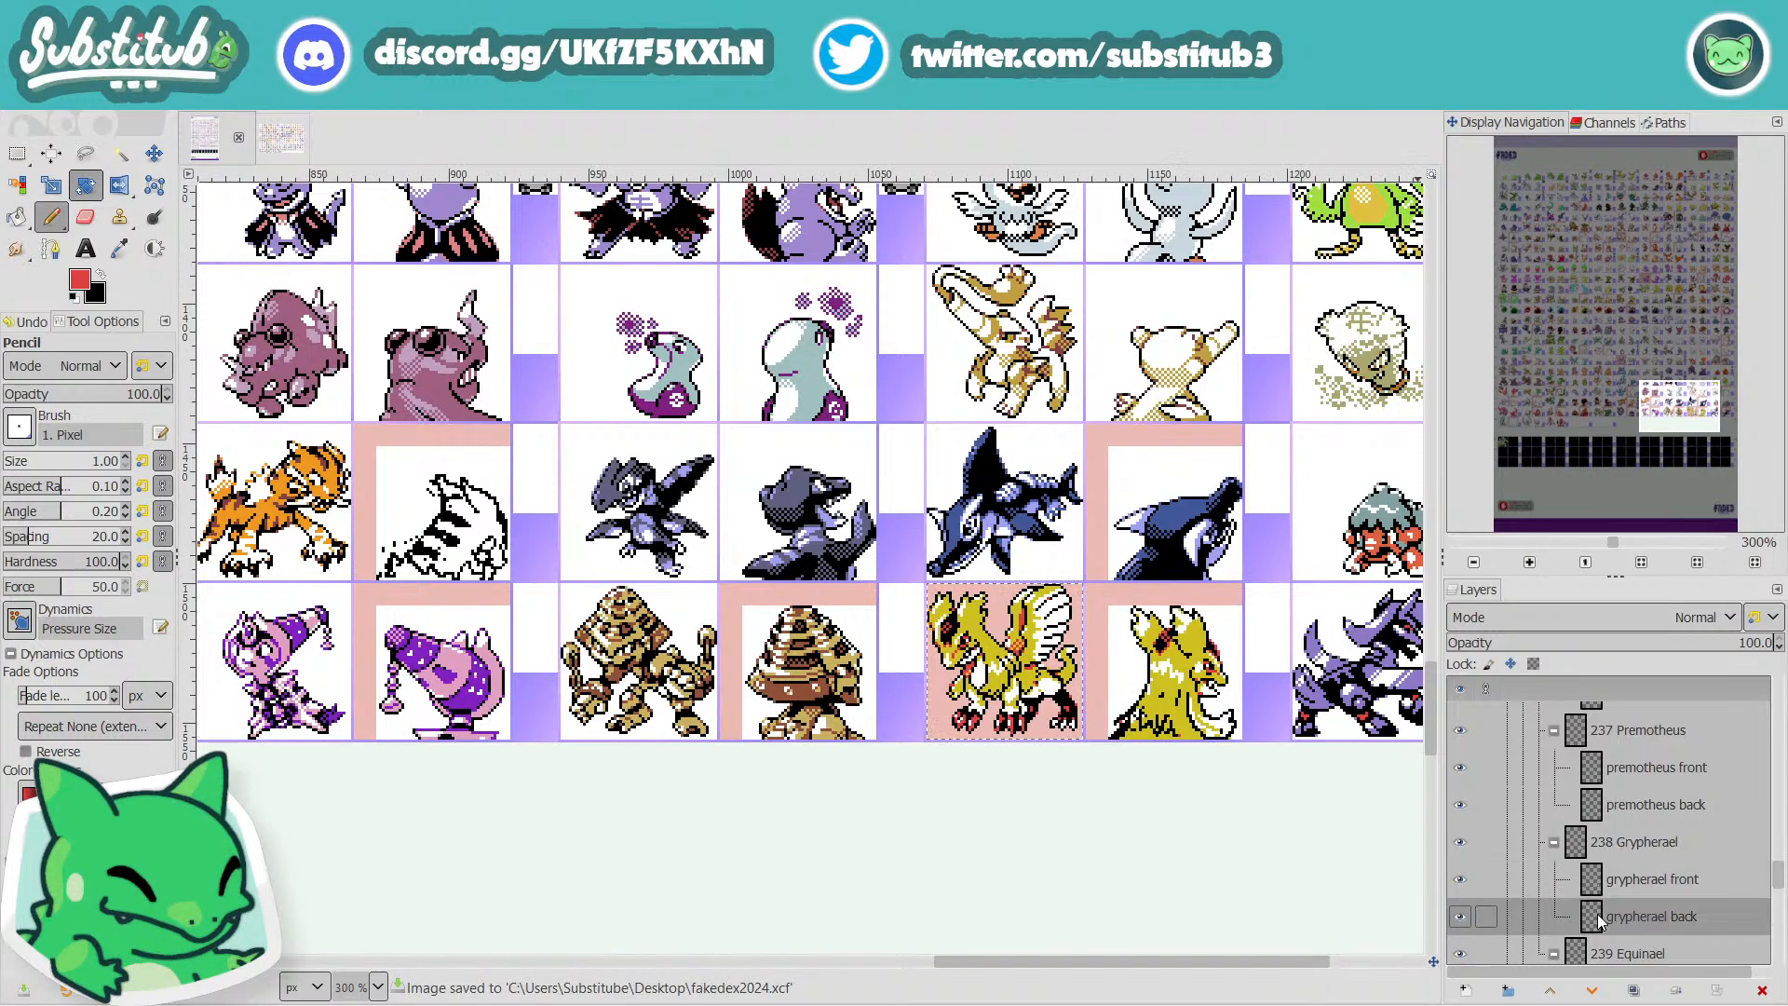
scroll(1211, 659, up, 1)
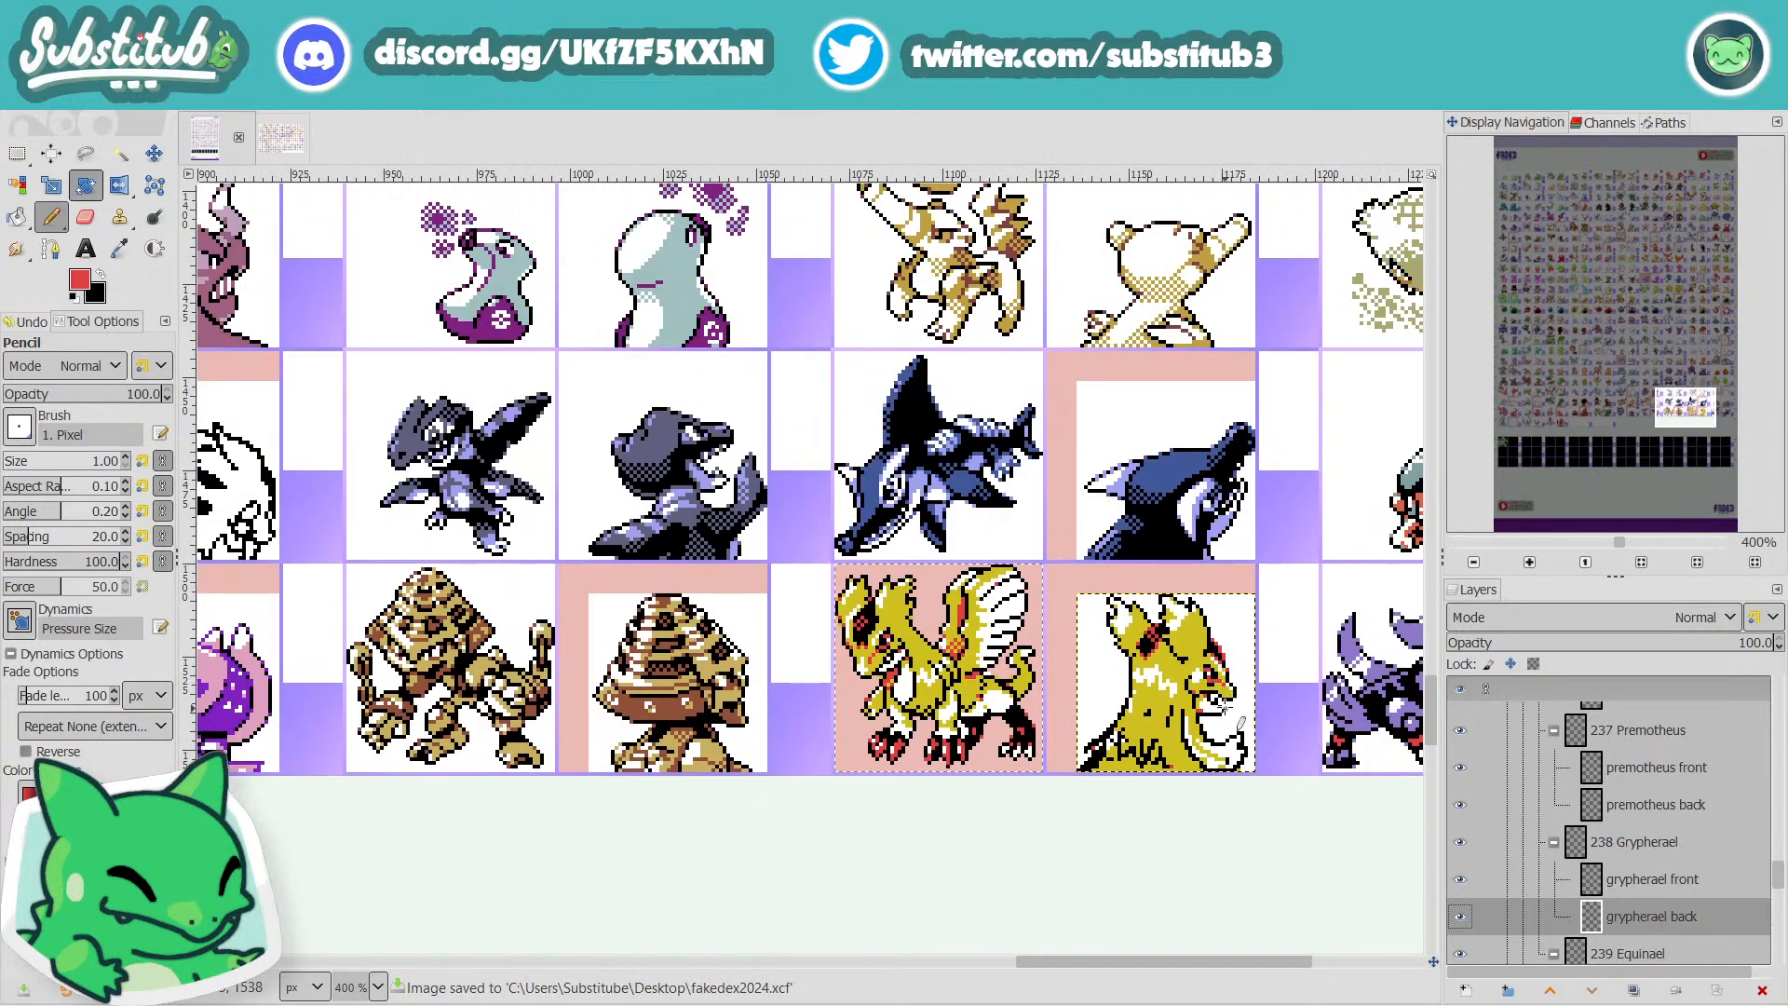
scroll(1209, 700, up, 2)
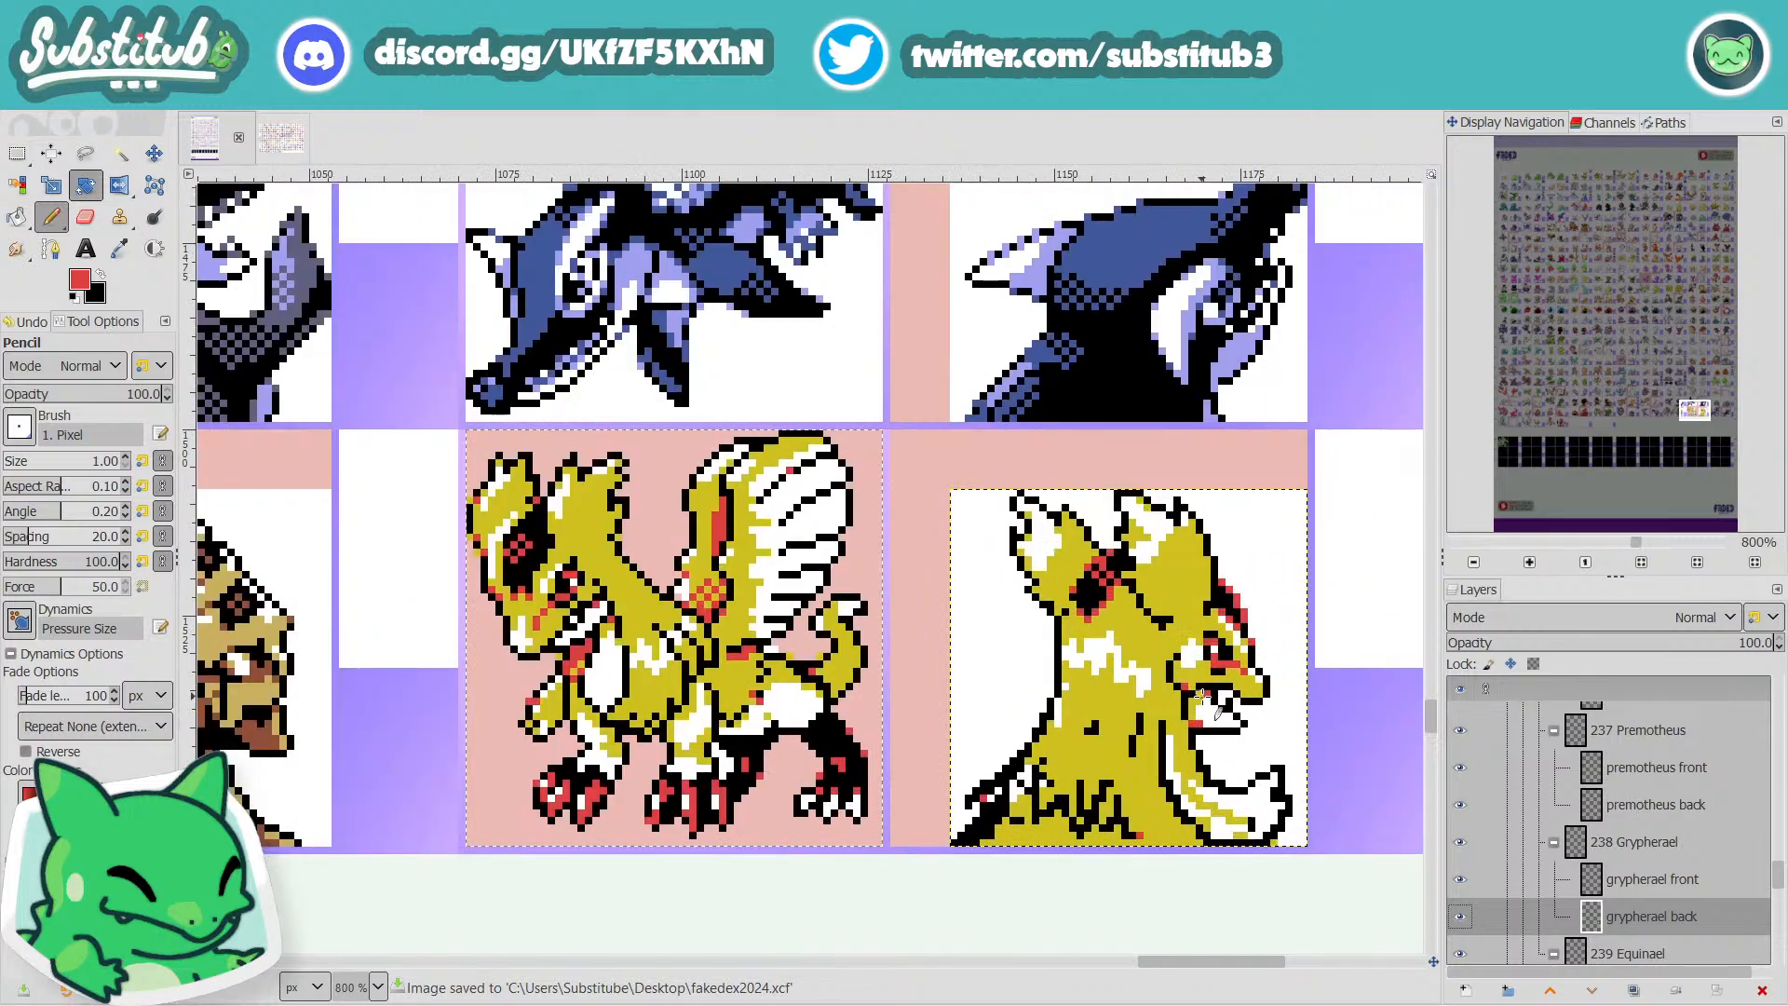
scroll(1209, 703, down, 2)
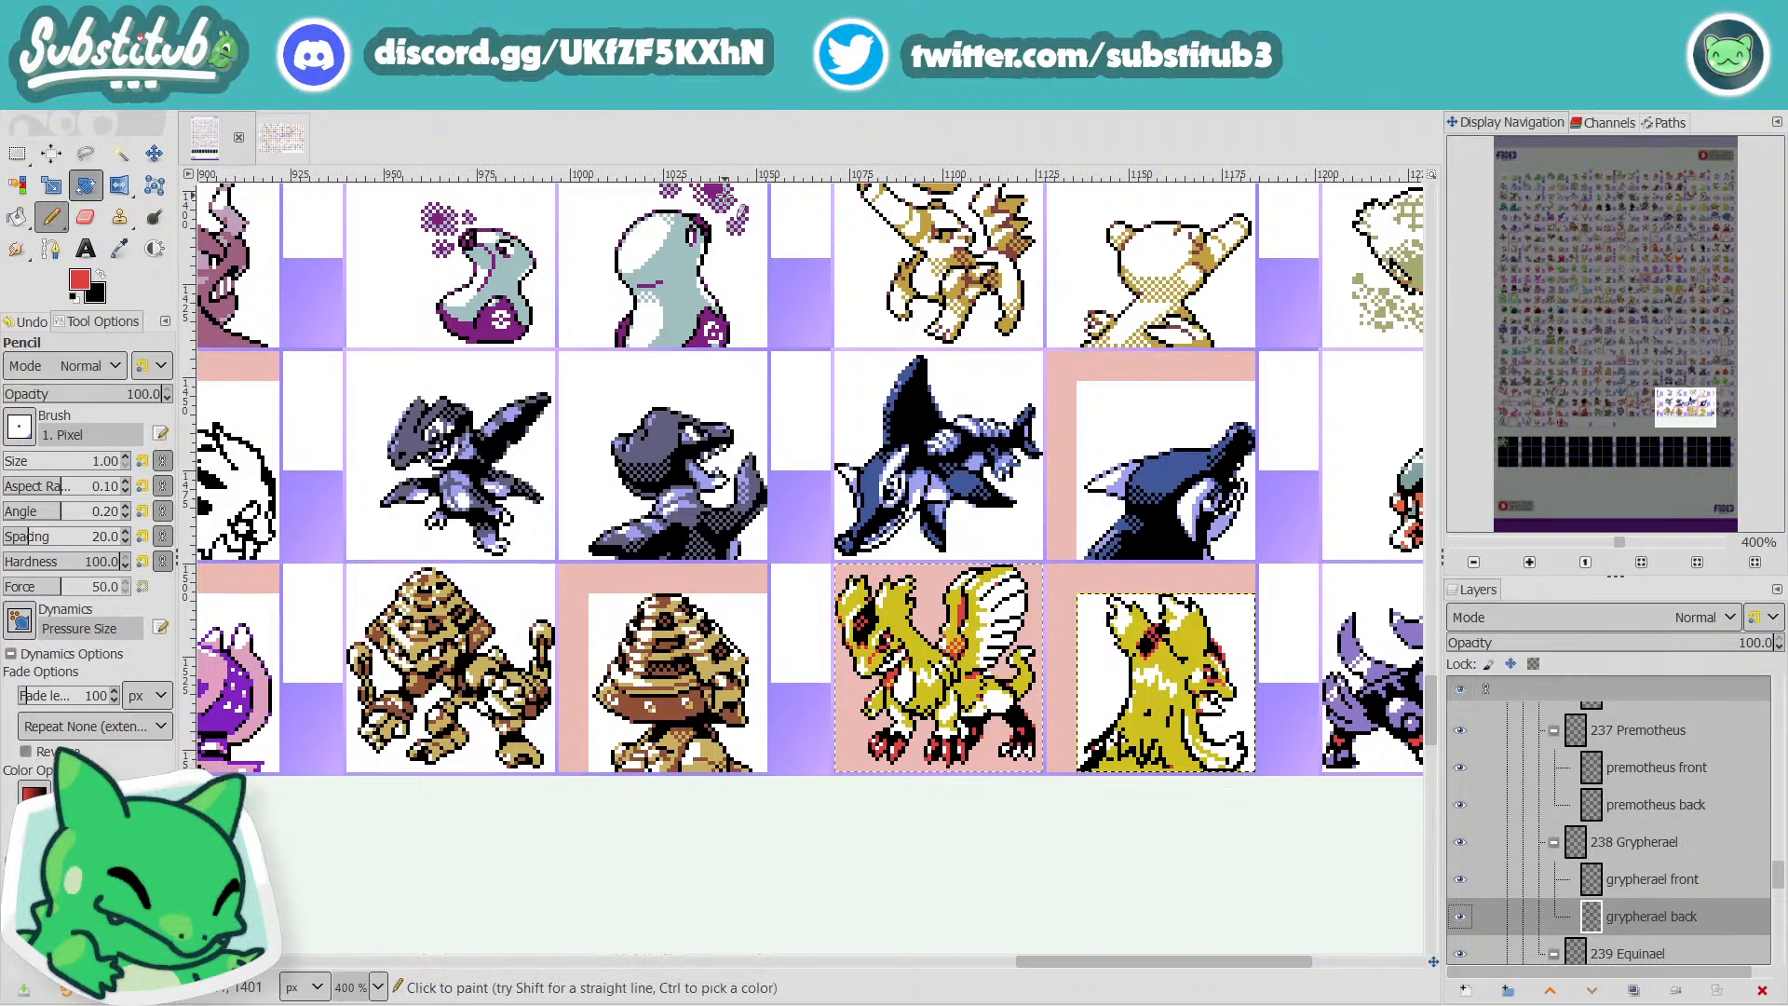
scroll(993, 628, up, 2)
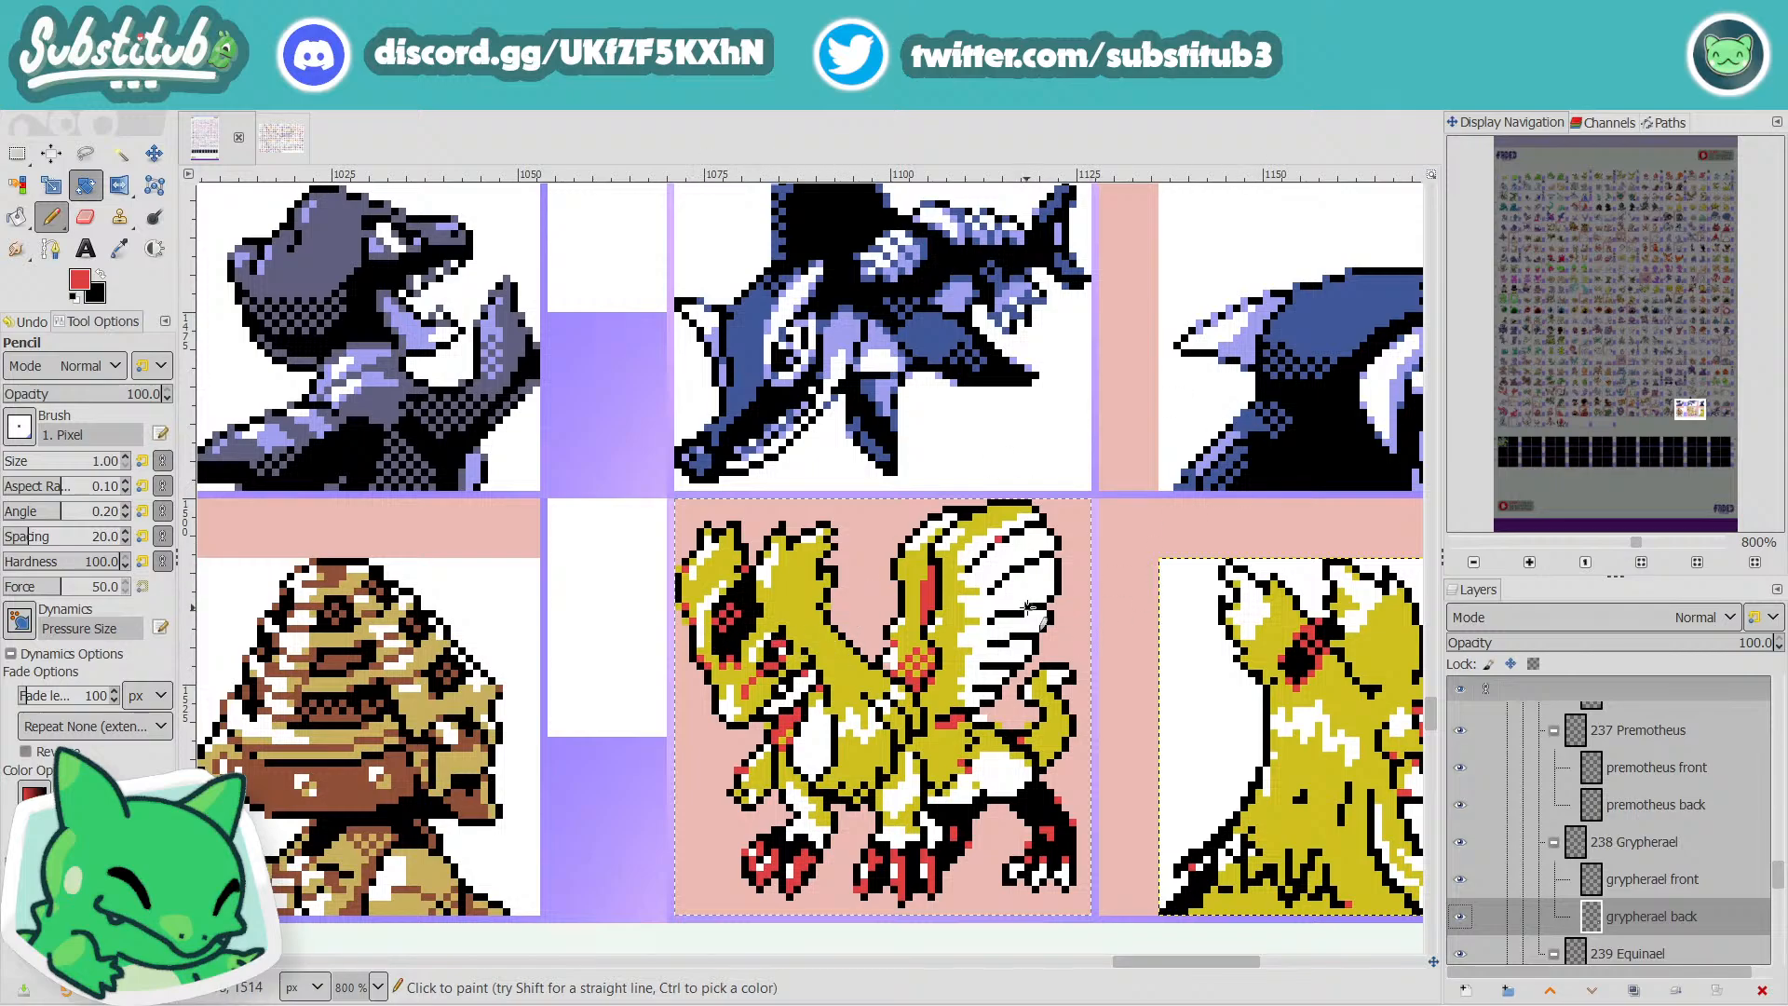
Compare the front sprite's side margins using a 55 px tall rectangular selection shifted from the tail side to the head side, and clear it.
key(r)
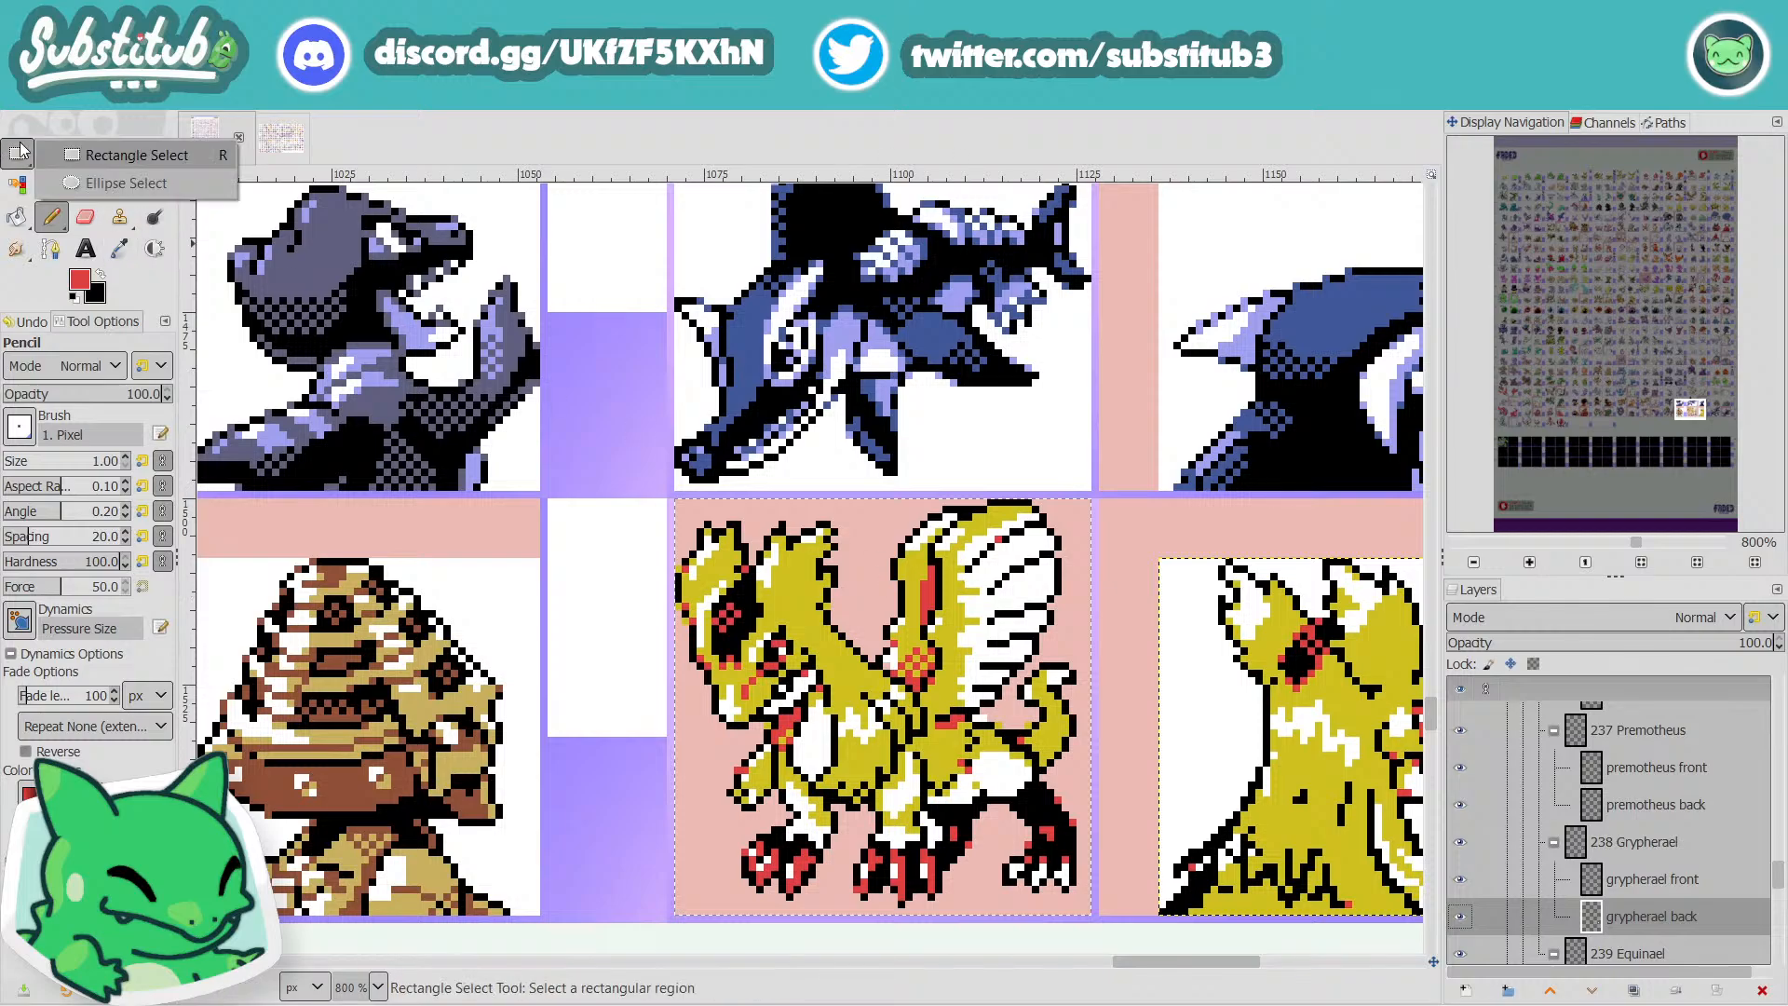
drag(1115, 500, 1043, 734)
click(1247, 737)
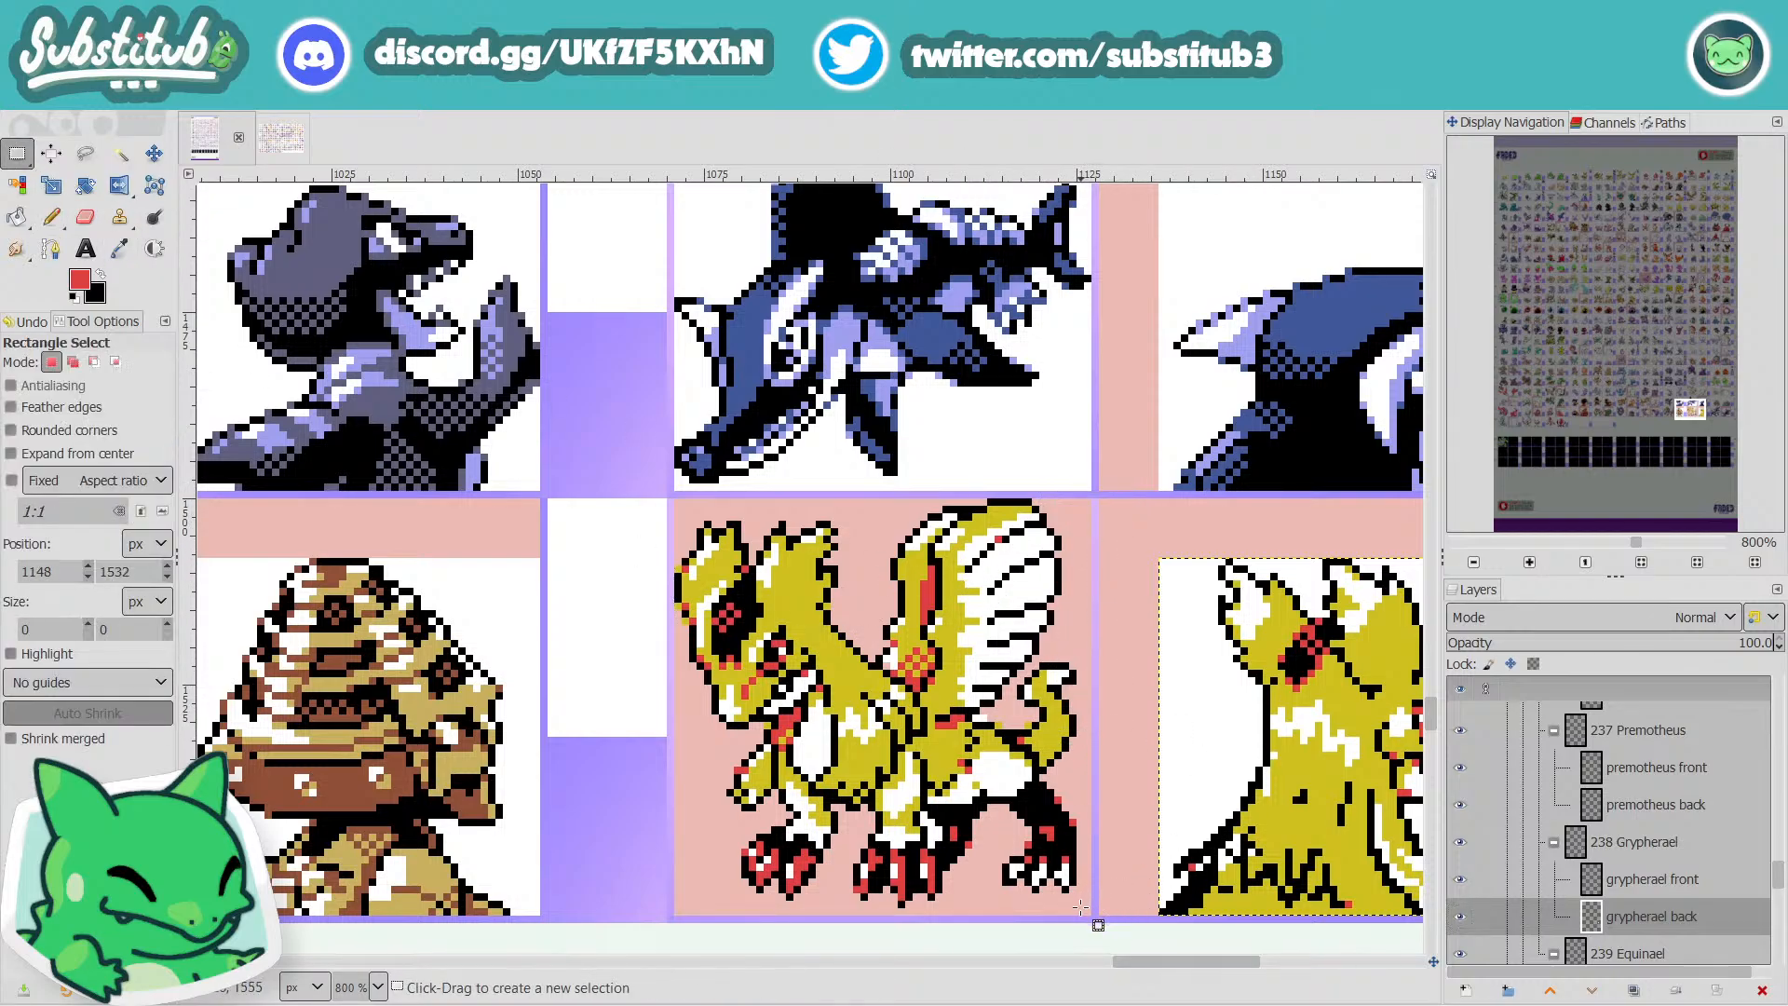
drag(1080, 908, 1056, 495)
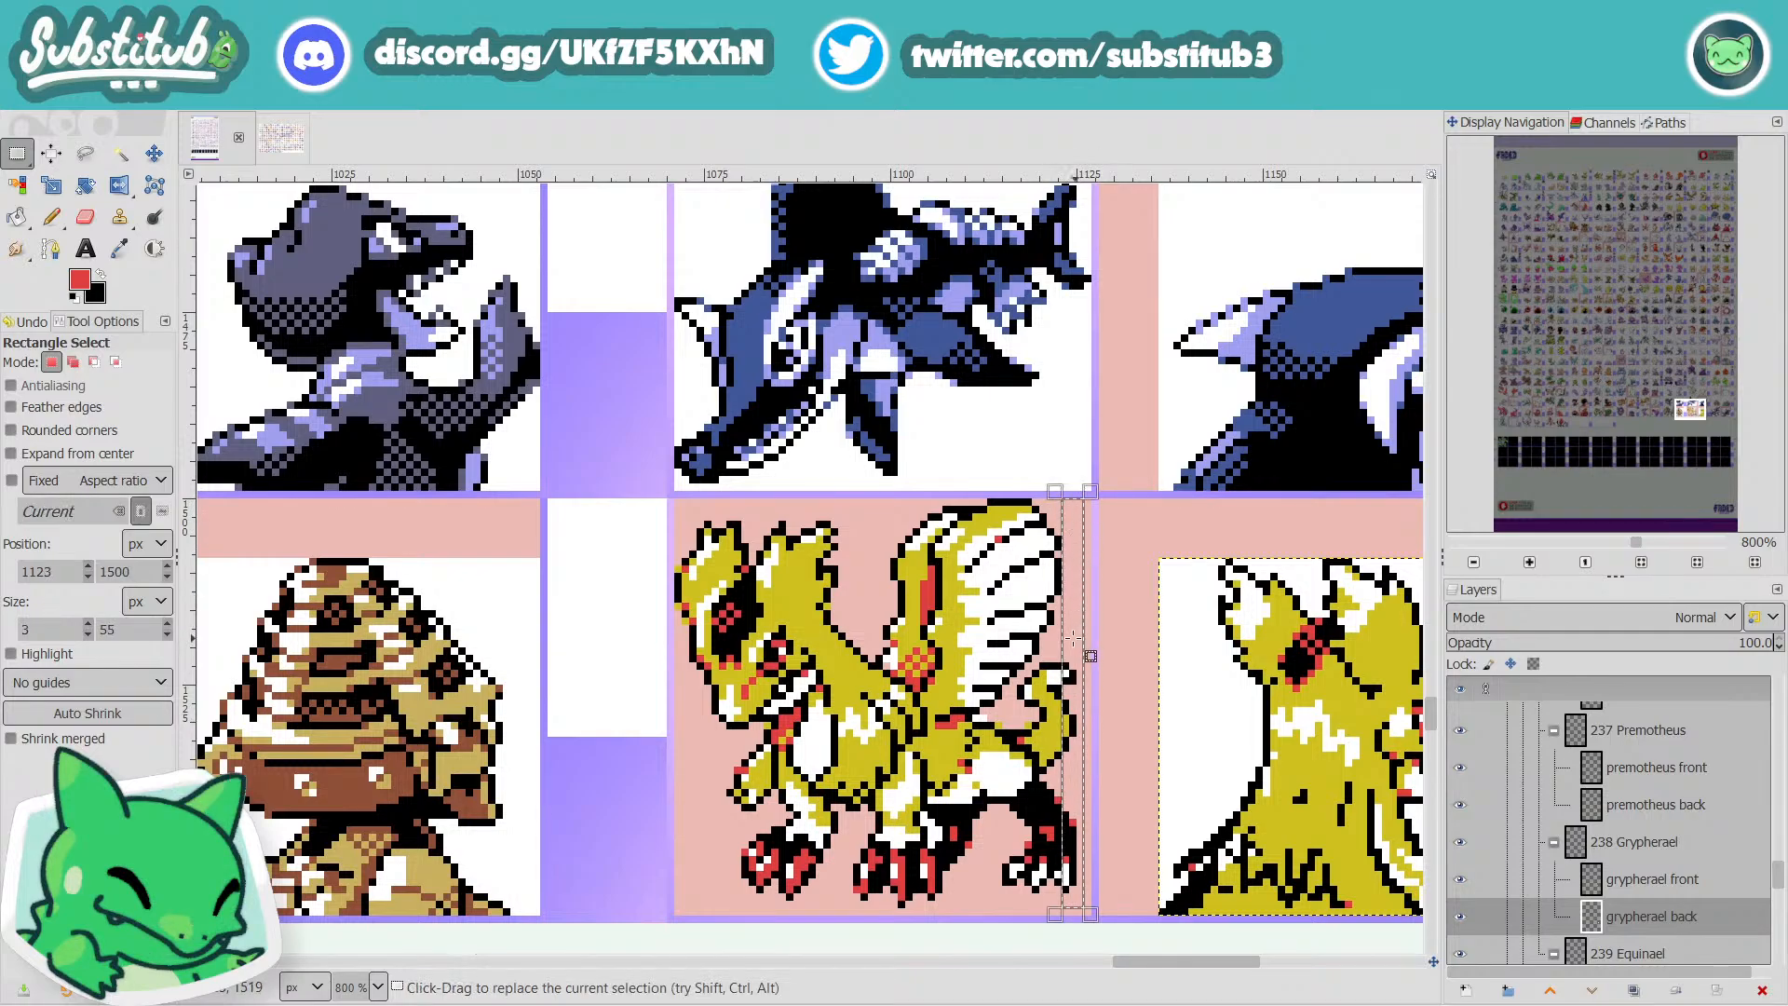
drag(1082, 637, 660, 596)
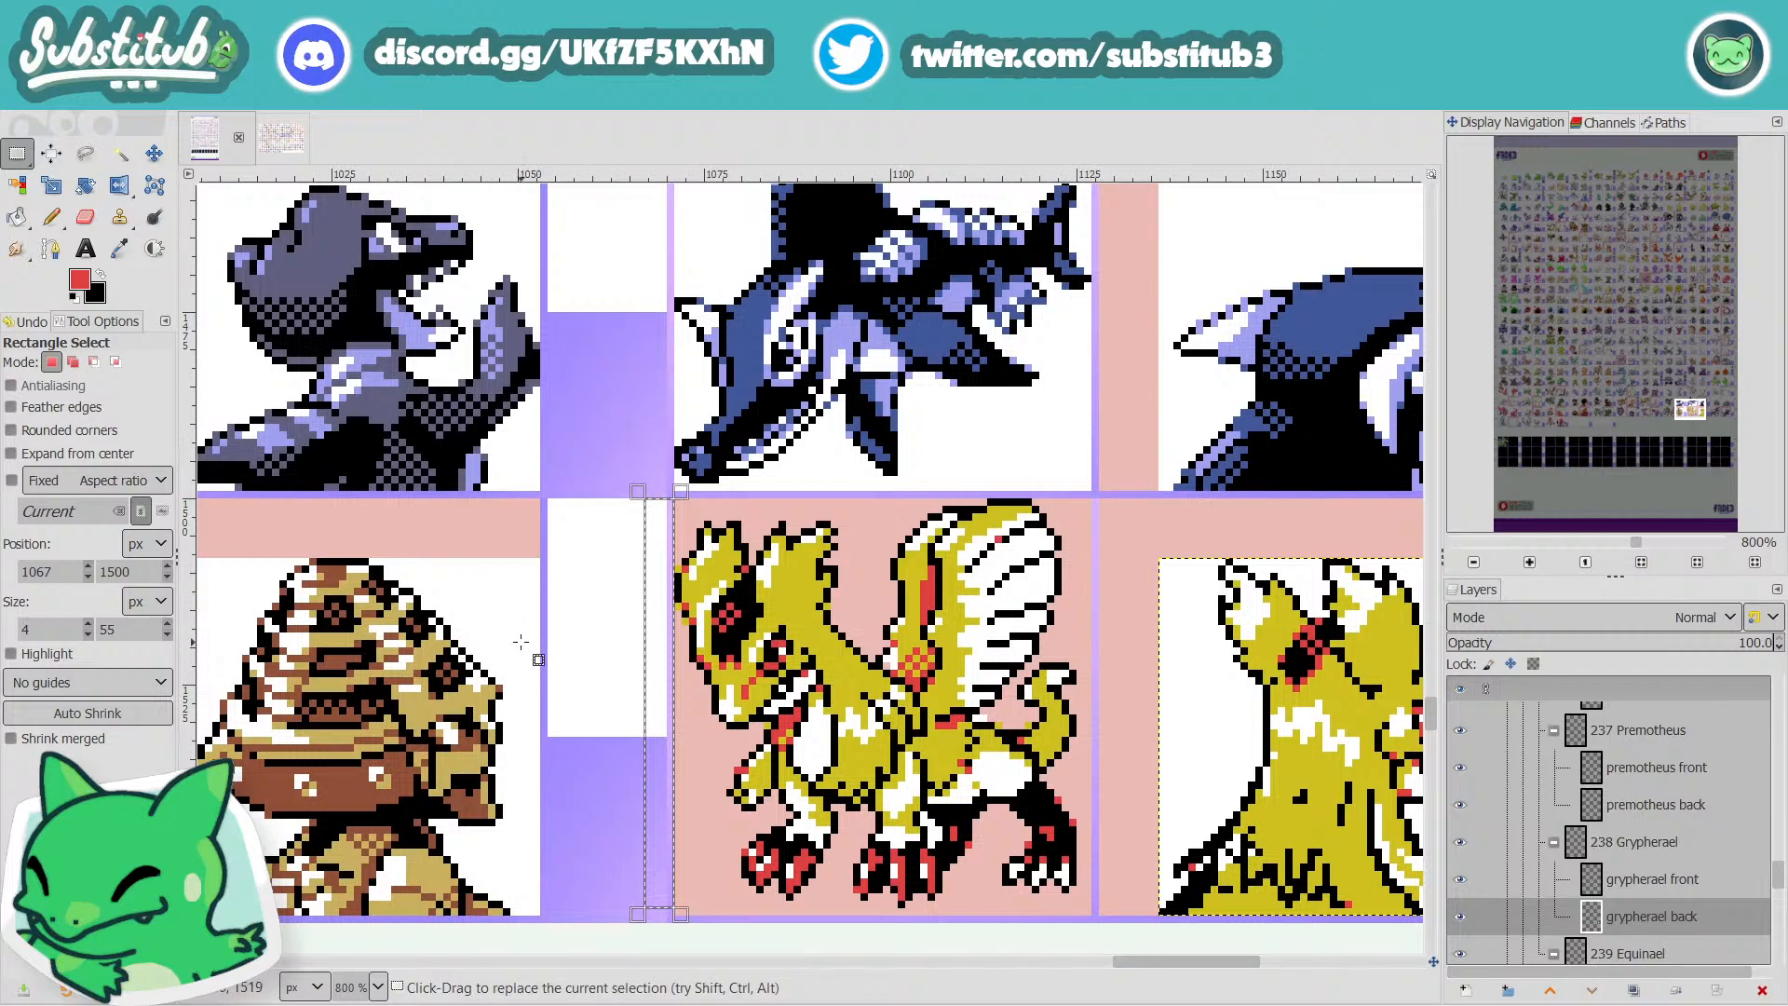
click(1106, 582)
Save the image and duplicate the grypherael front layer.
scroll(1050, 796, down, 3)
key(ctrl+s)
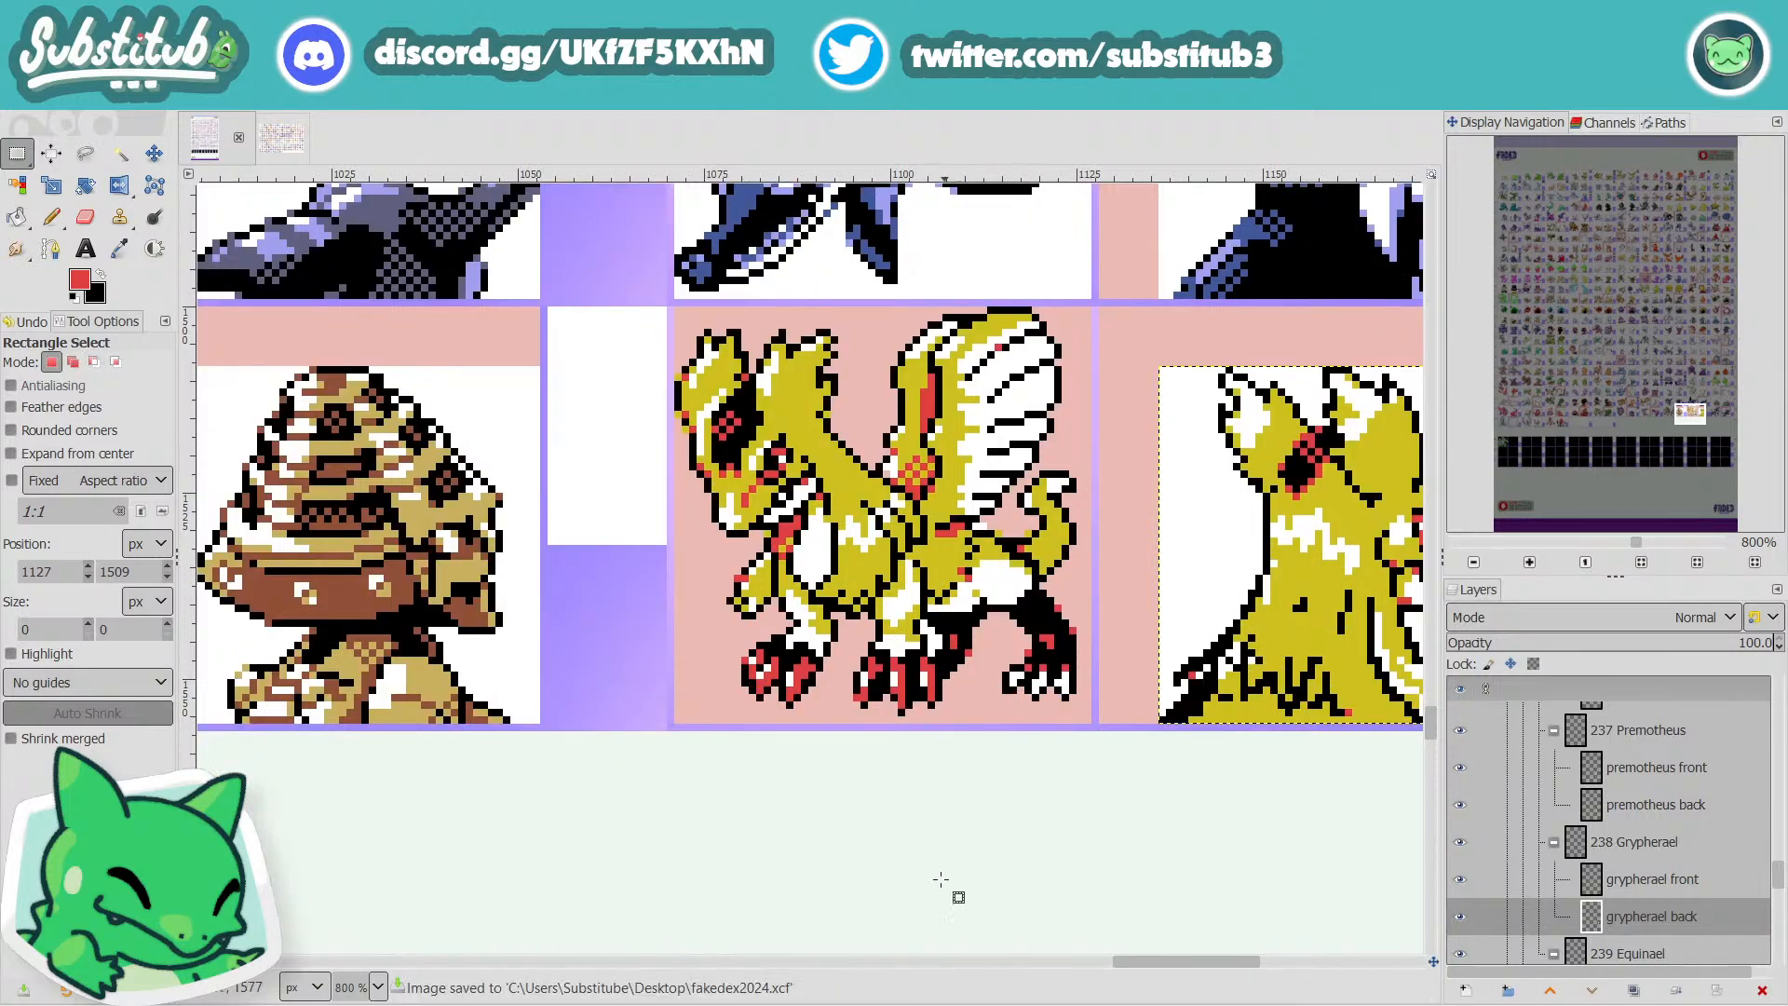
drag(1248, 963, 1273, 924)
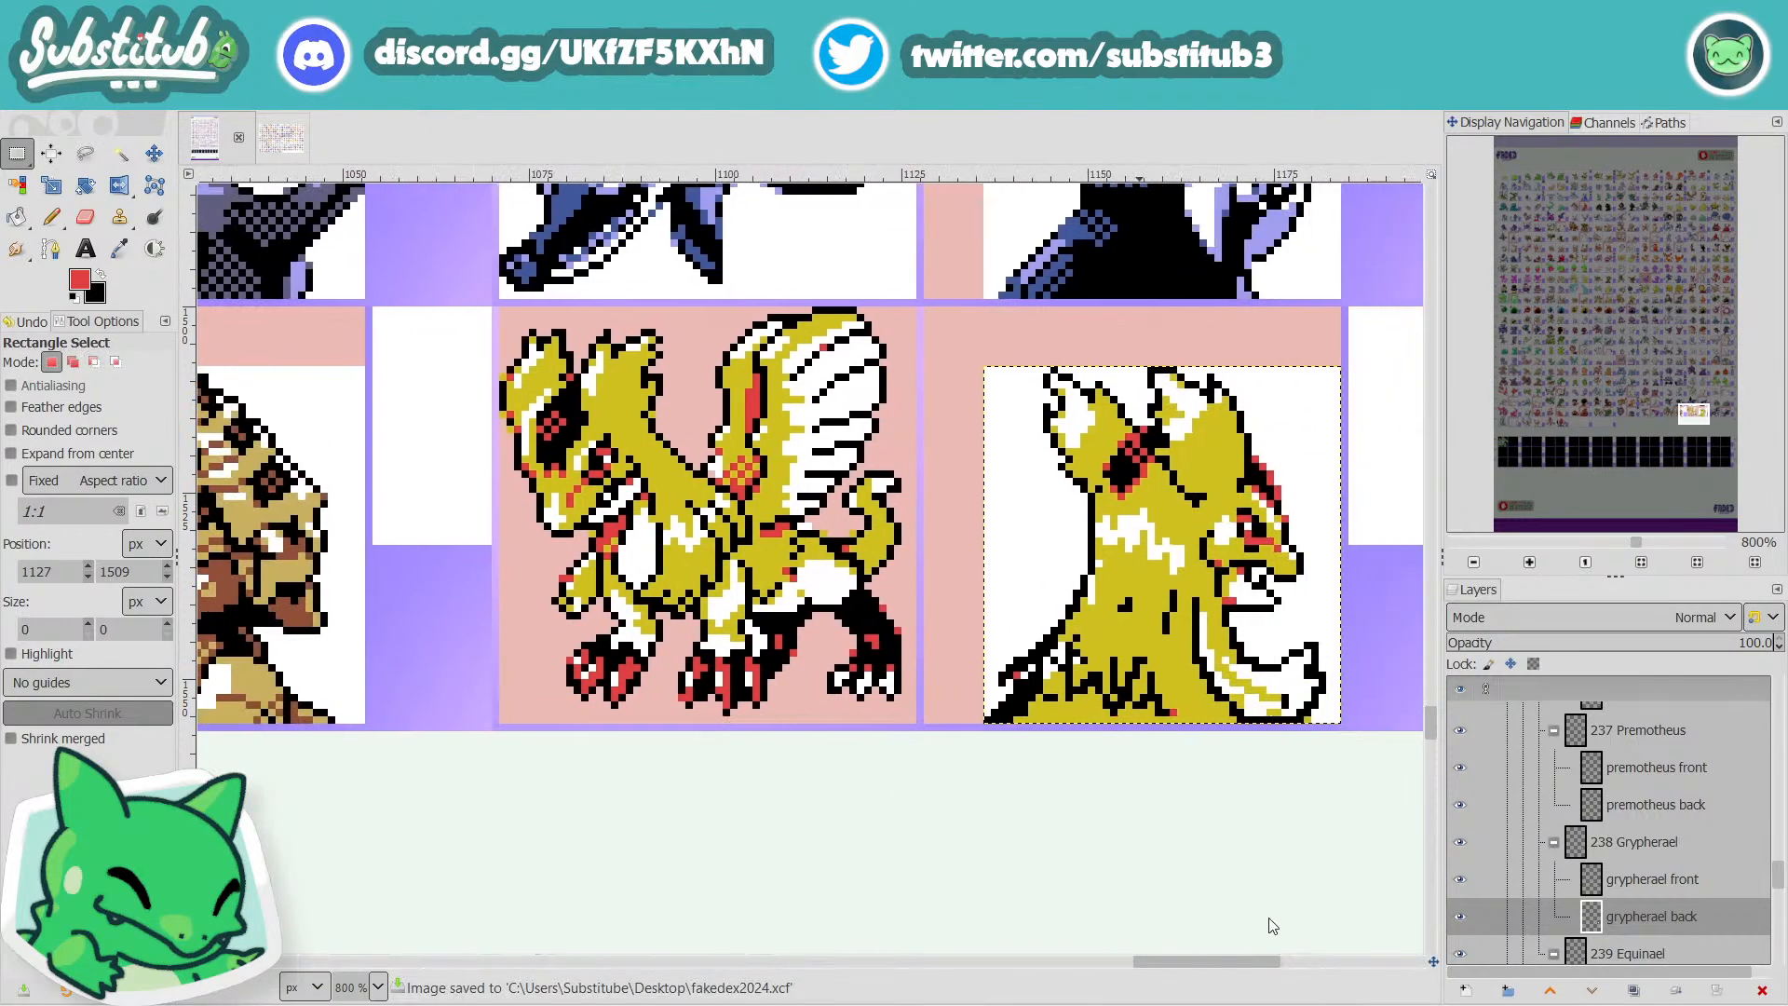
click(1630, 879)
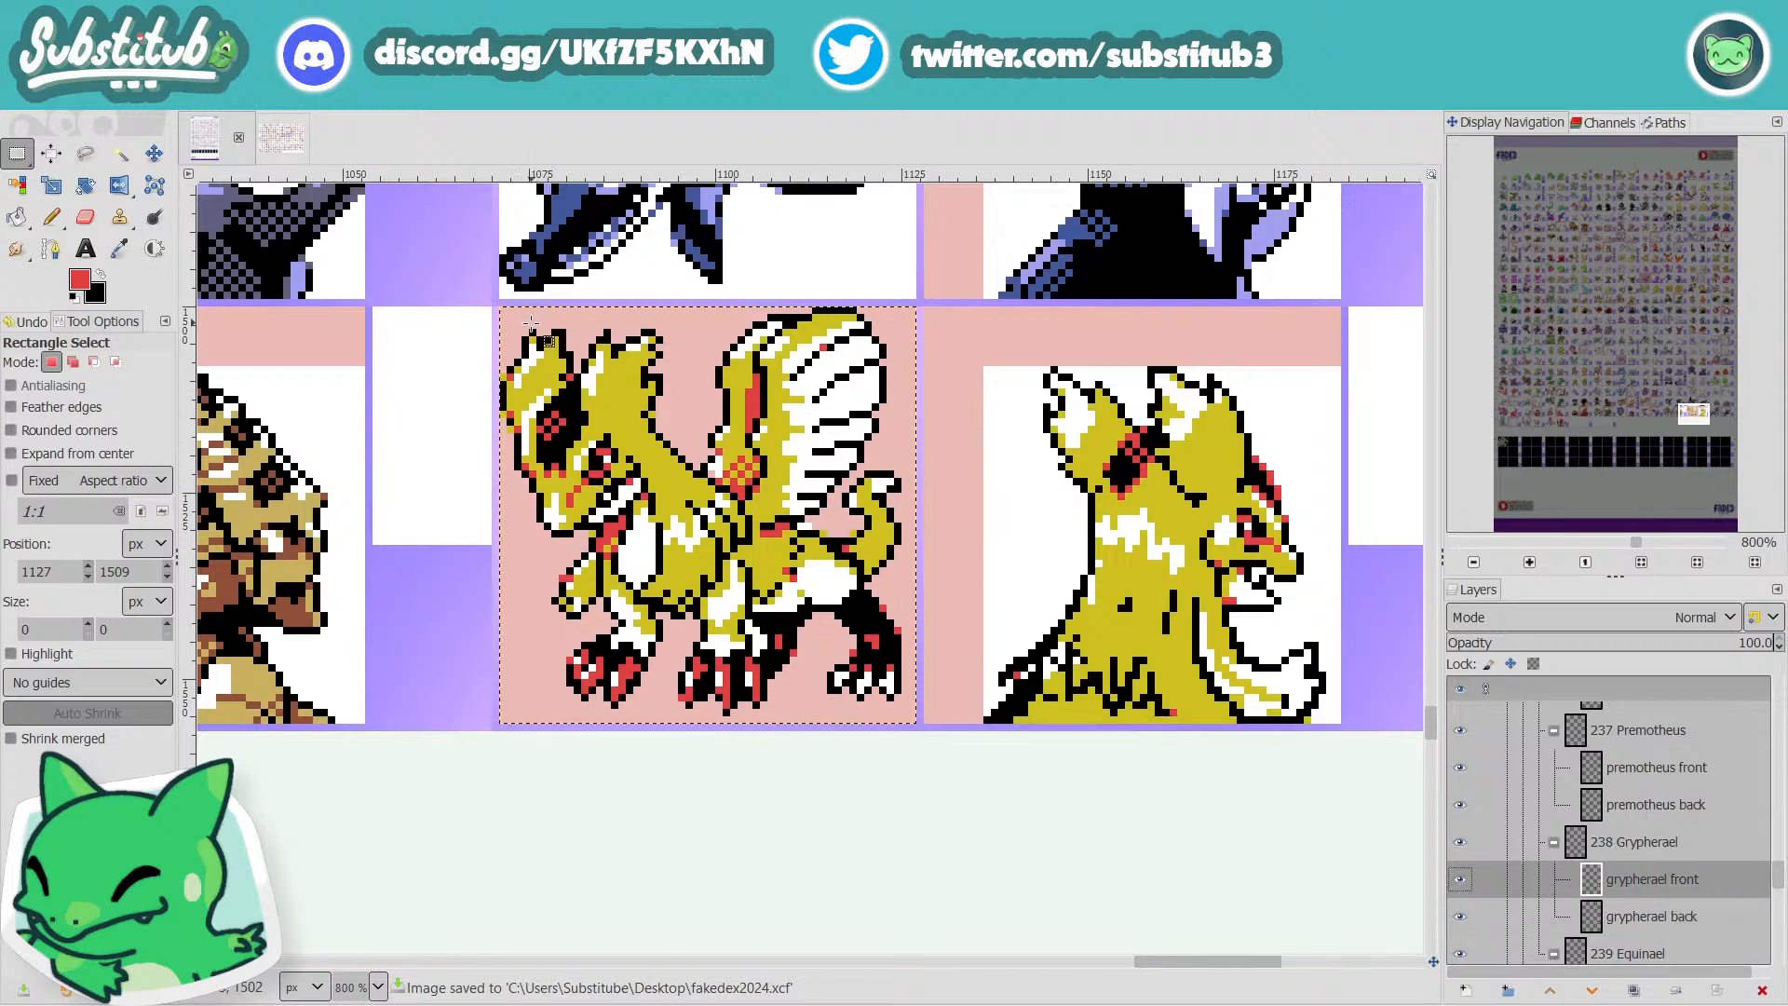
right_click(1647, 885)
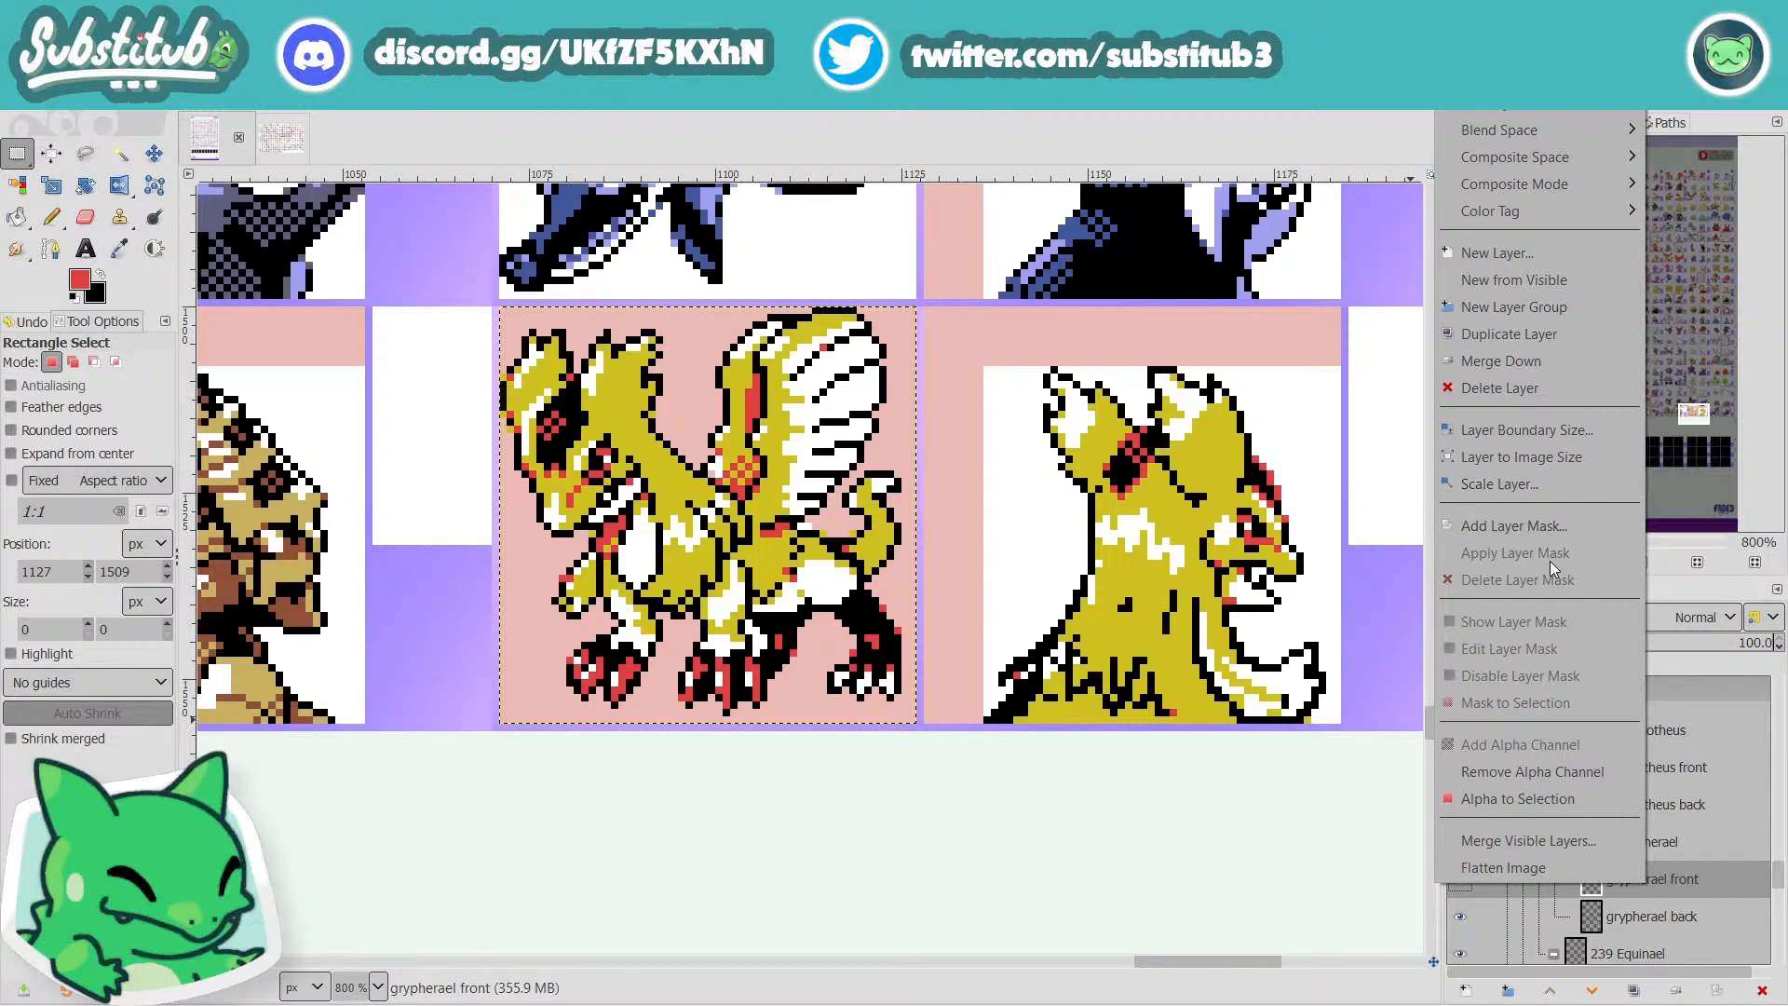
click(1527, 334)
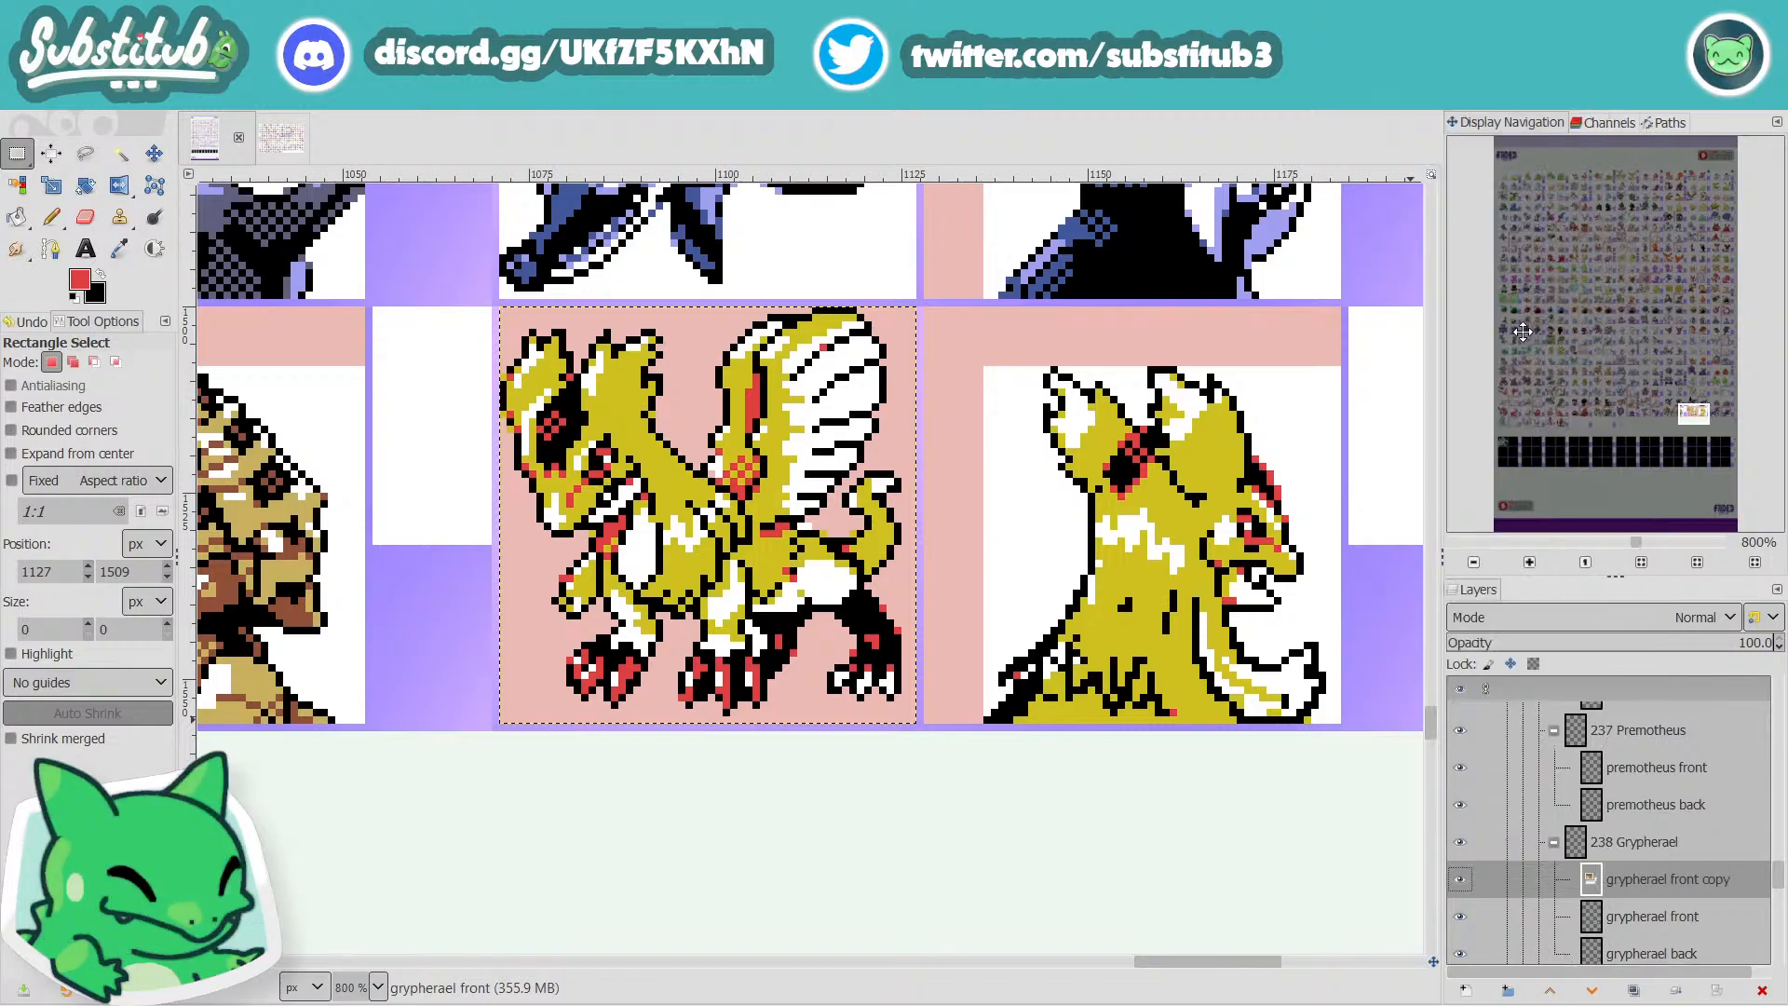
Outline the raised wing on the front sprite copy with a closed Free Select polygon running from its upper edge down to its base.
click(85, 152)
click(784, 316)
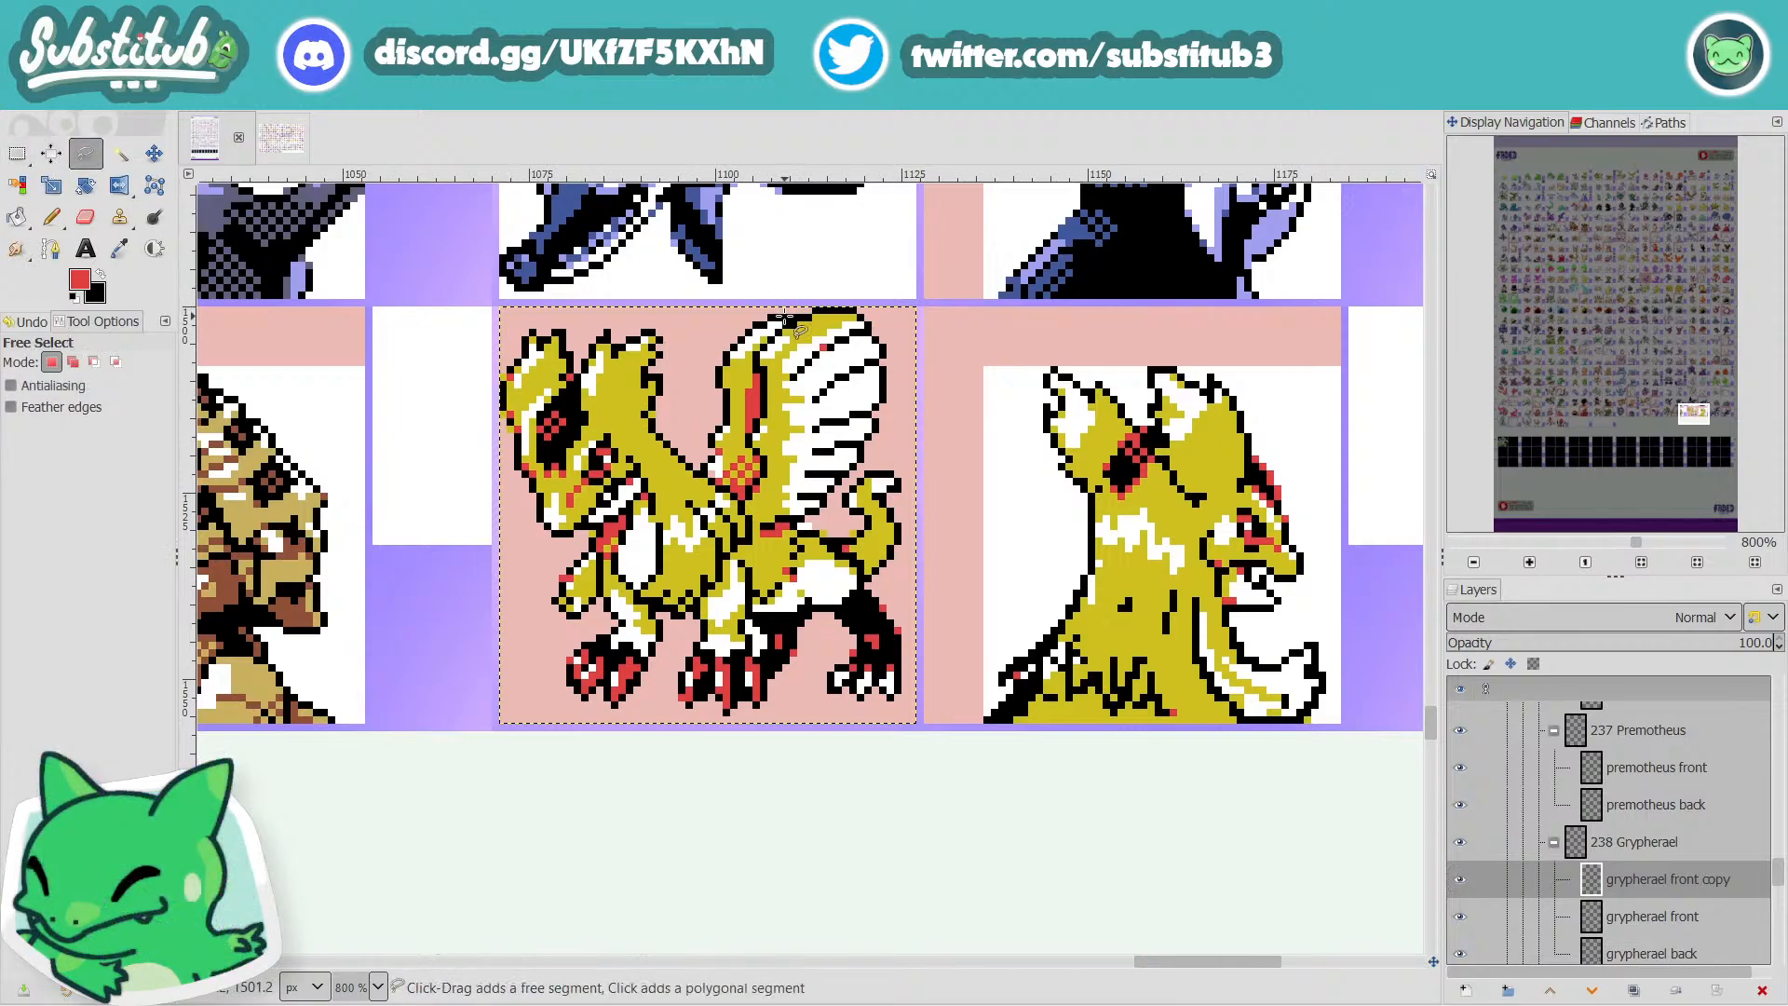
click(740, 369)
click(743, 548)
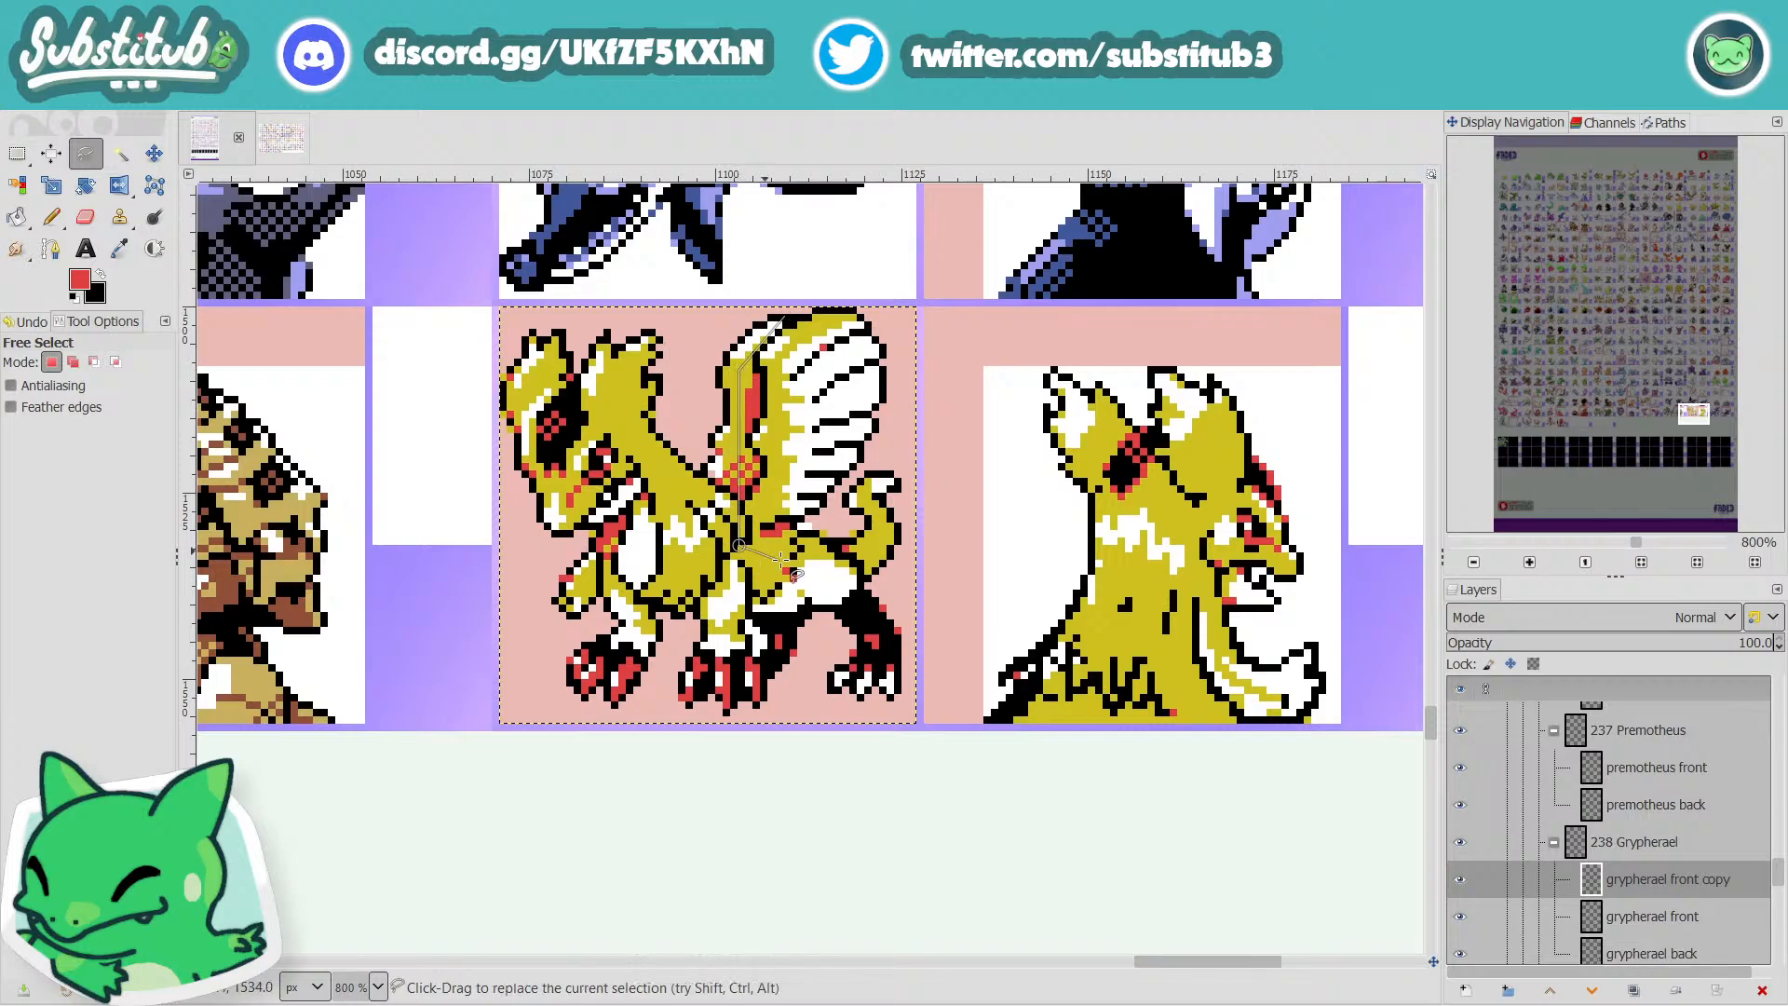
click(818, 563)
click(894, 431)
click(900, 334)
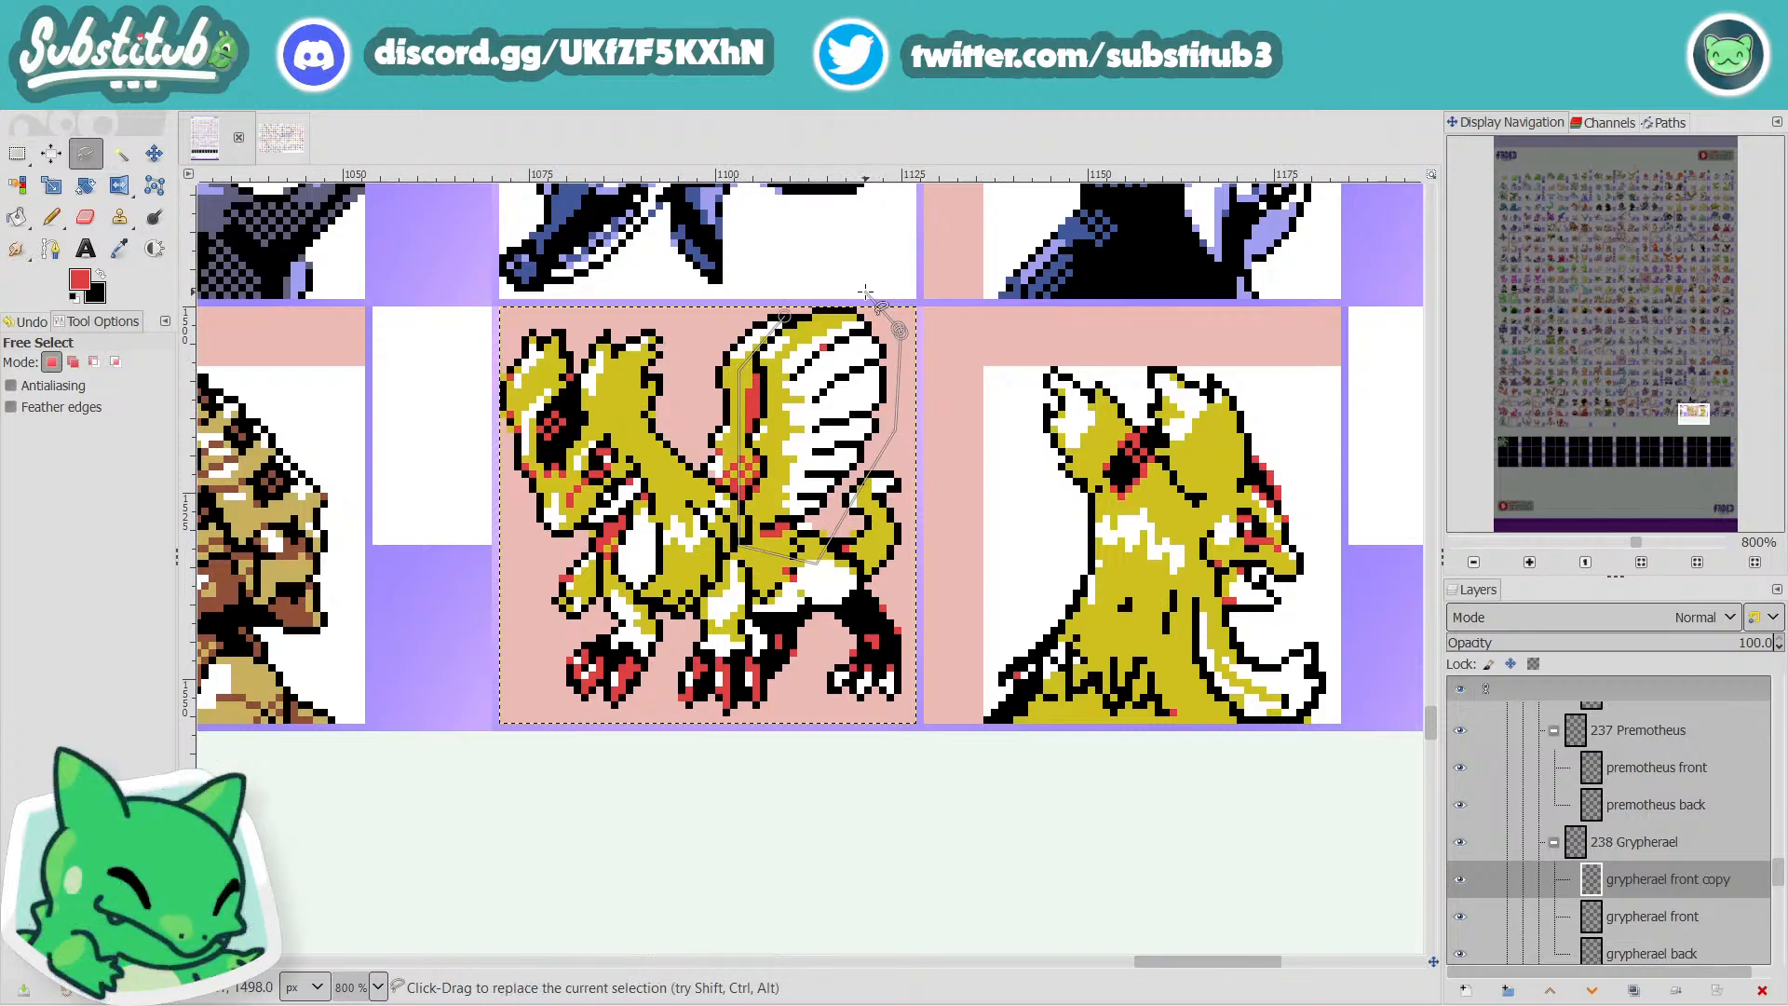
click(851, 298)
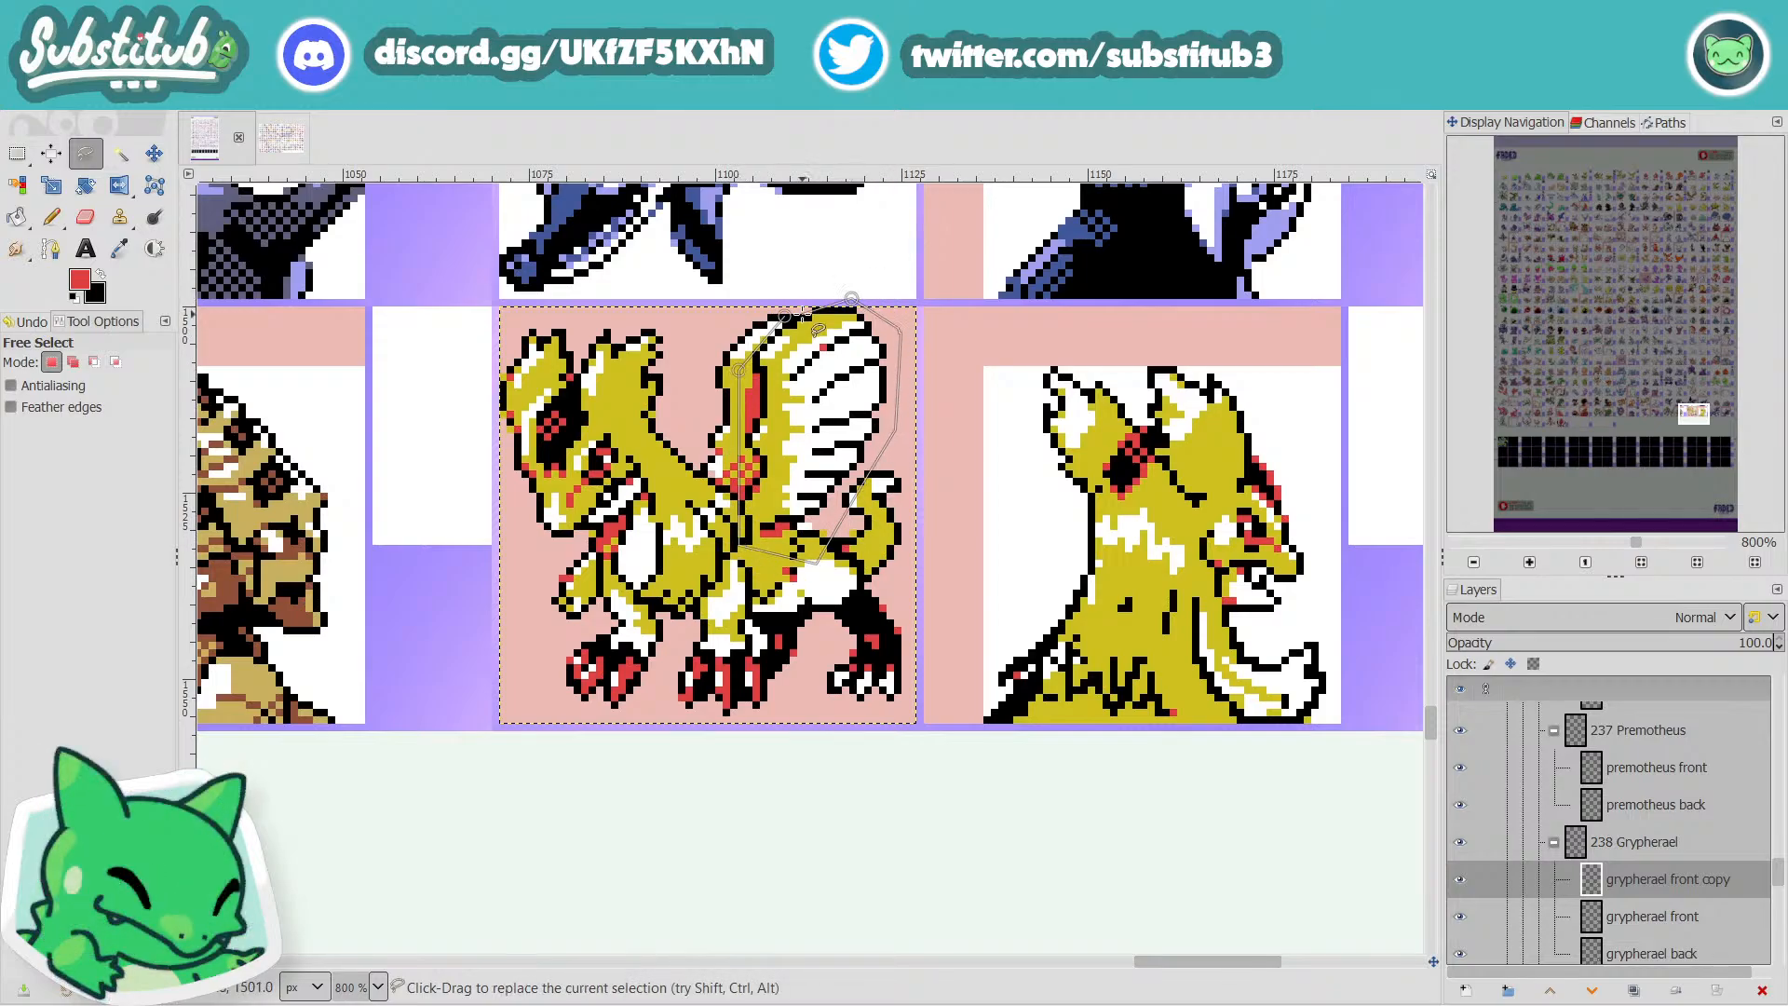
click(790, 318)
scroll(782, 307, up, 4)
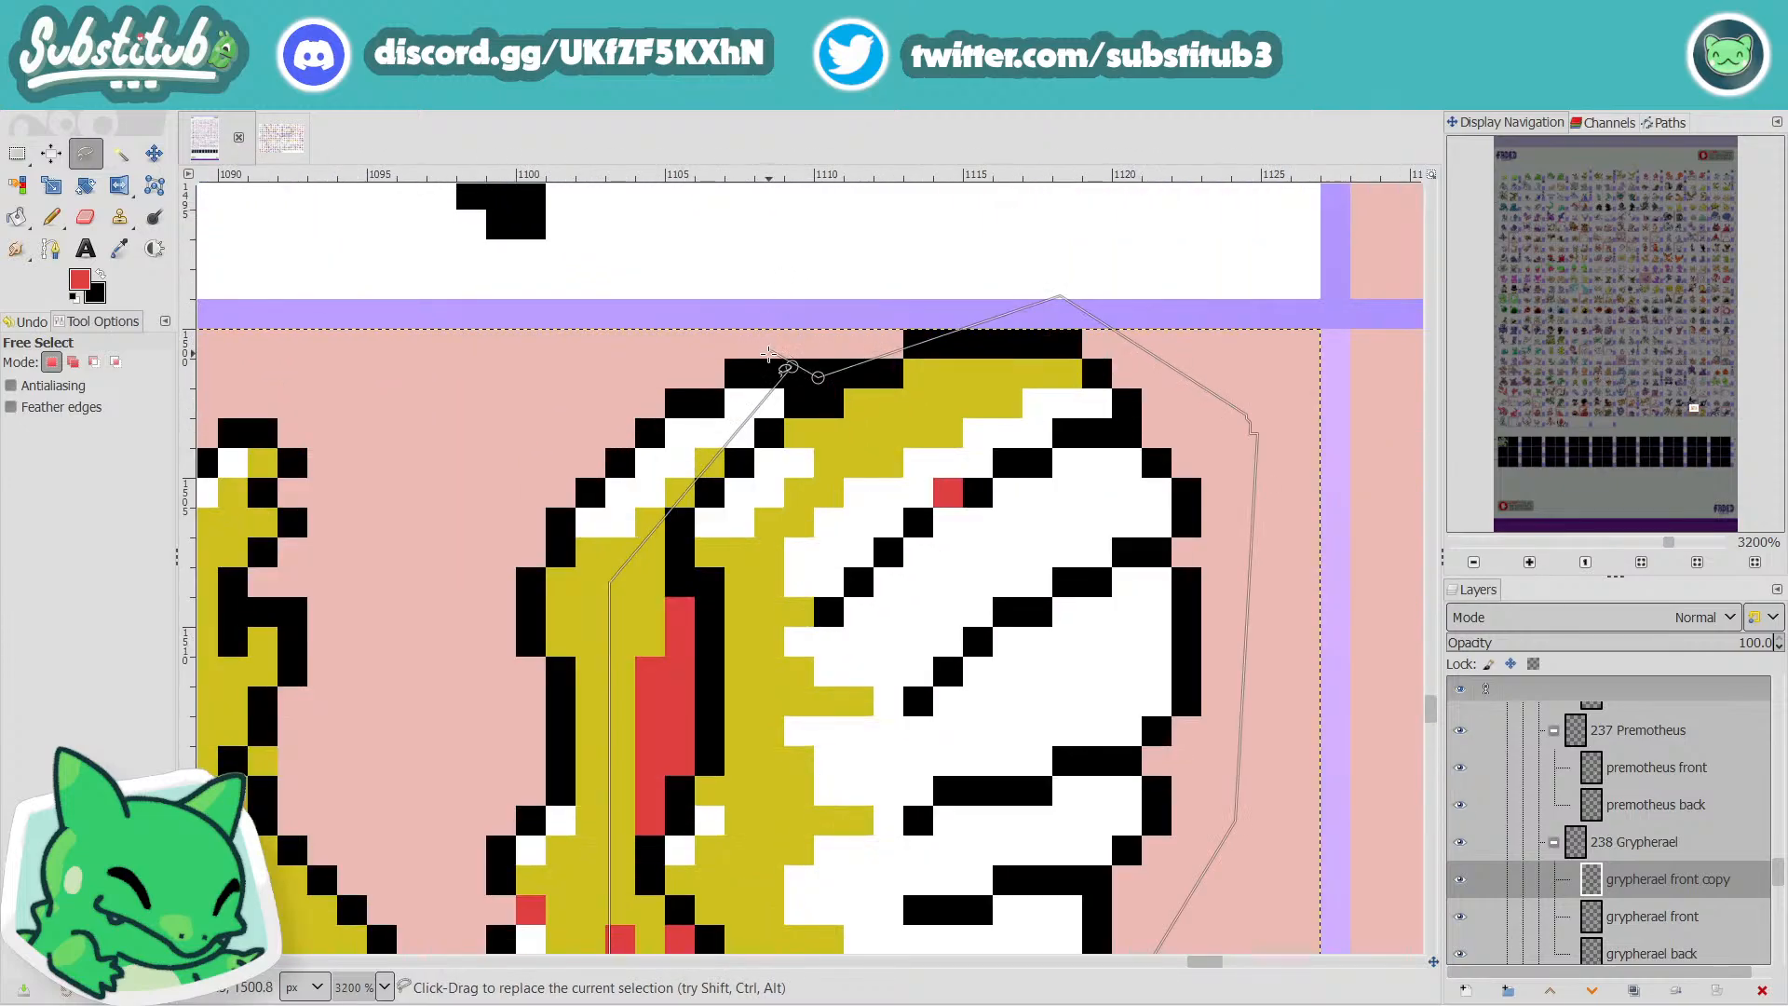
click(791, 367)
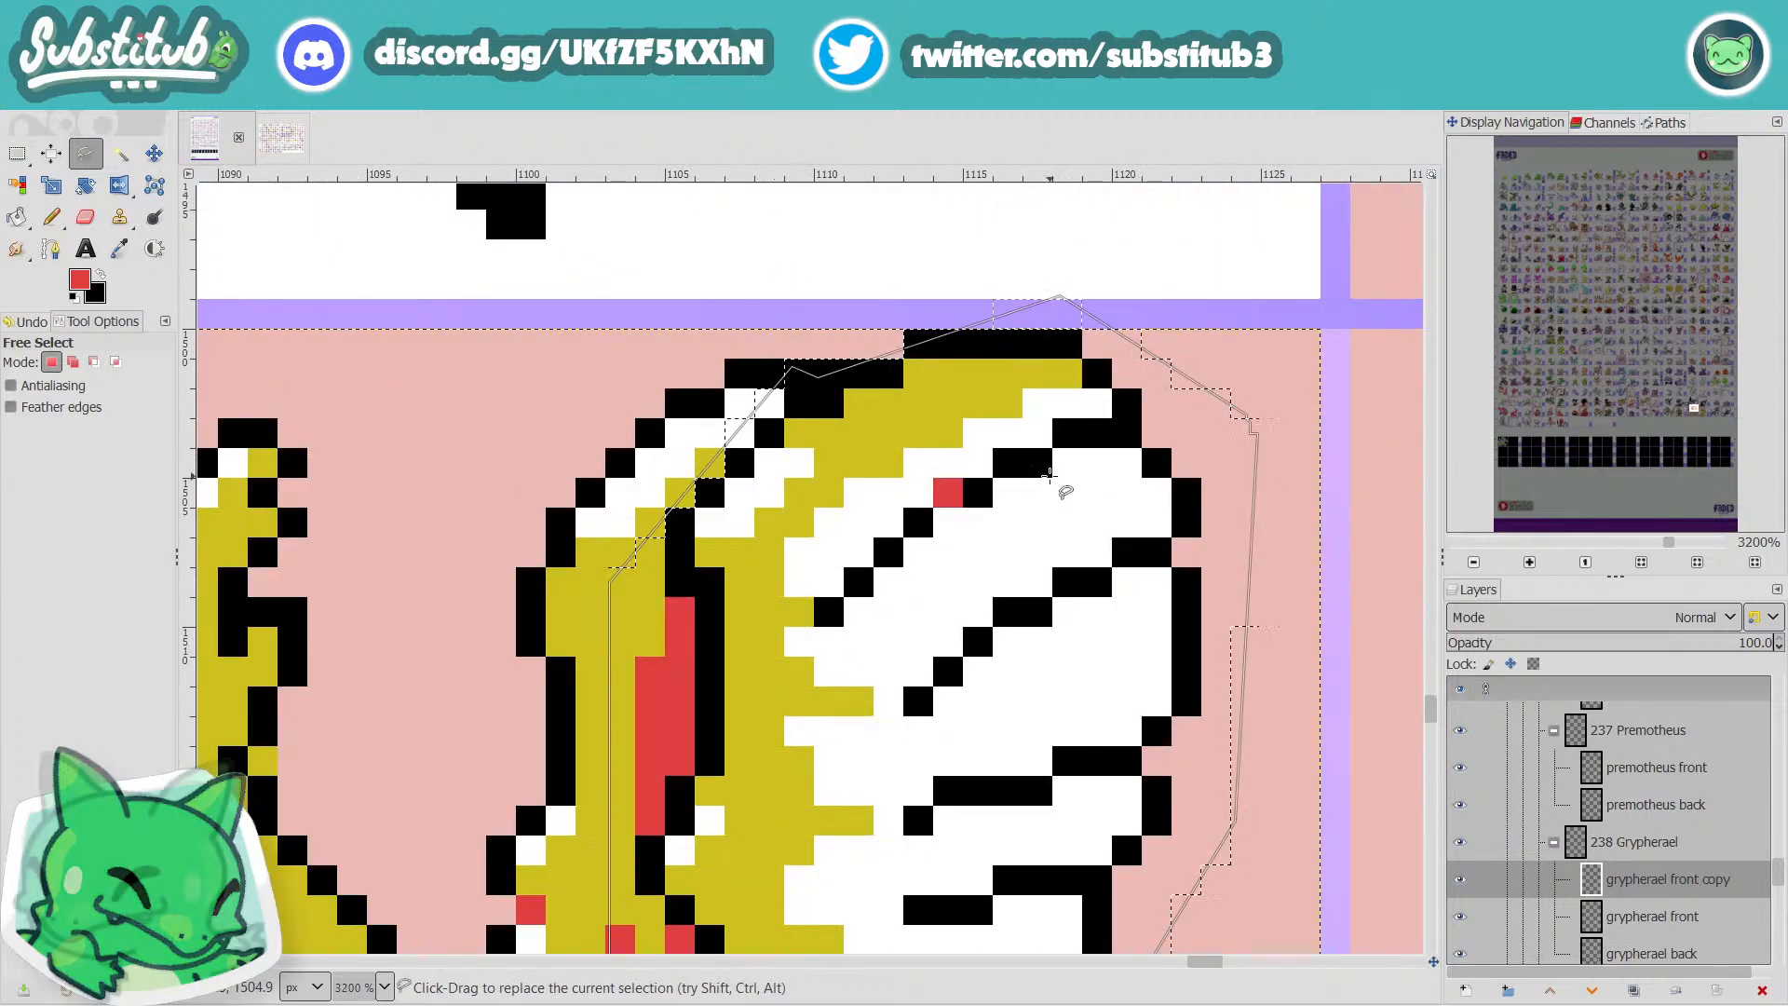
Cut the wing from the grypherael front copy layer, hide that layer, and paste the wing as a new layer directly below it.
key(ctrl+x)
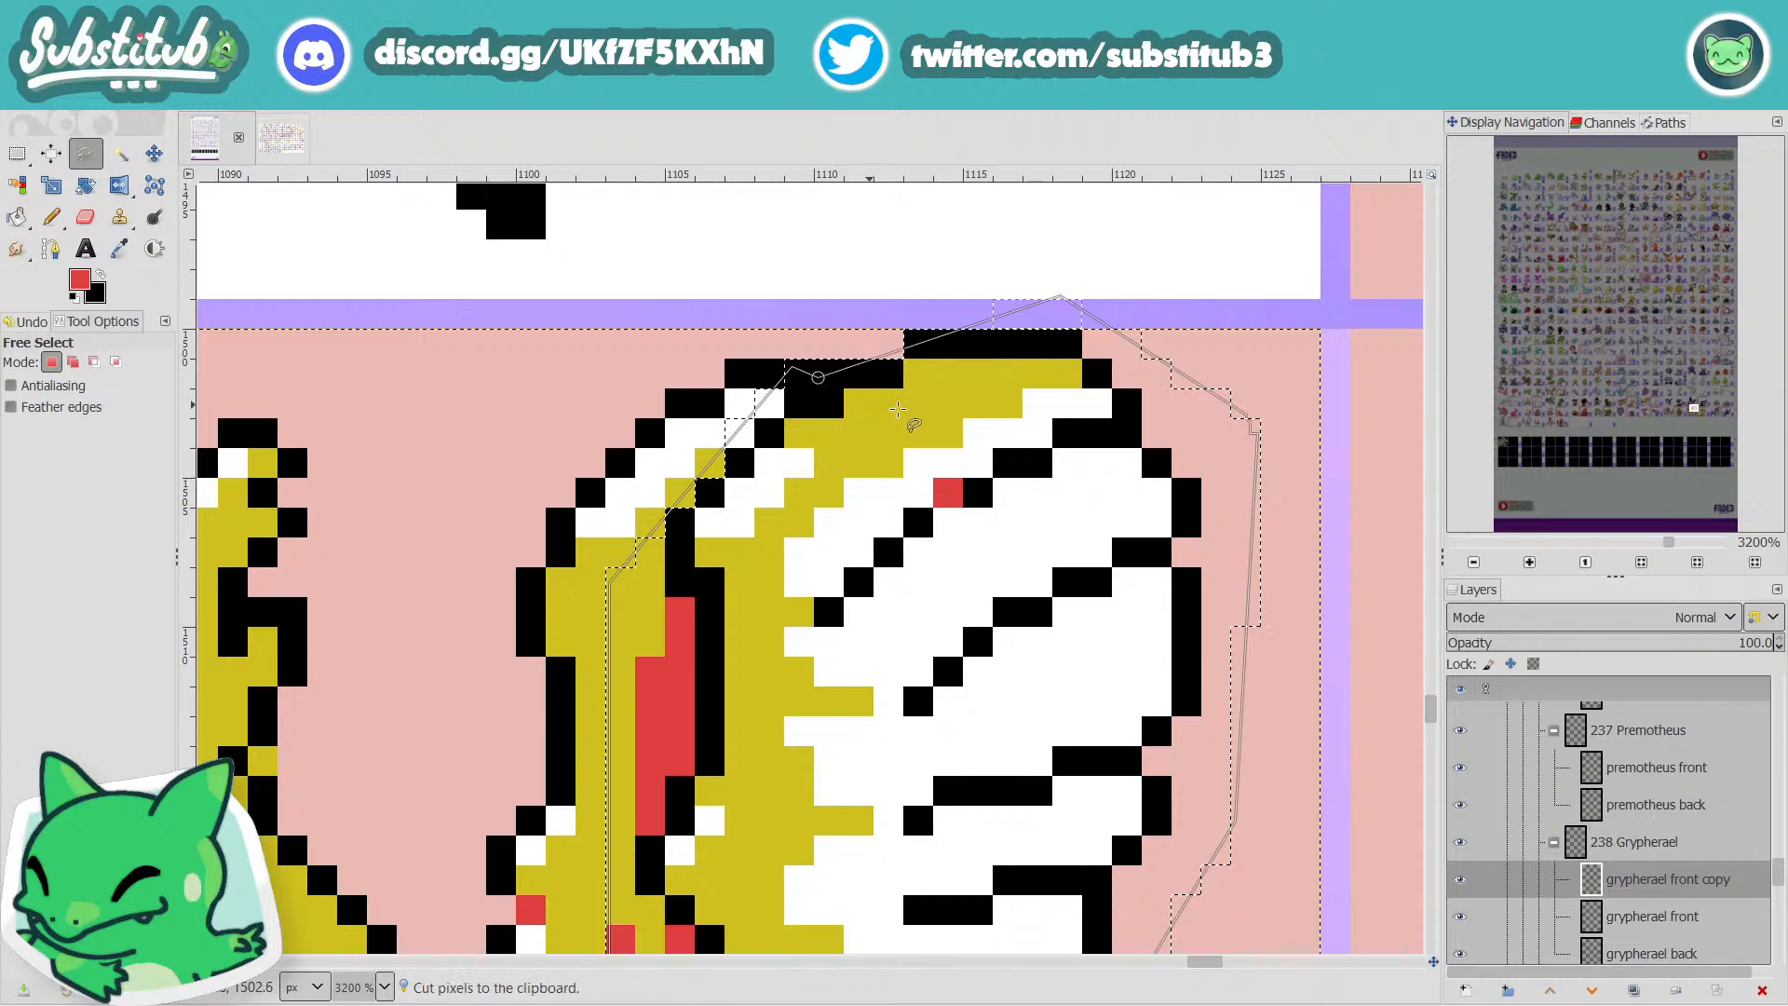
key(minus)
click(1461, 879)
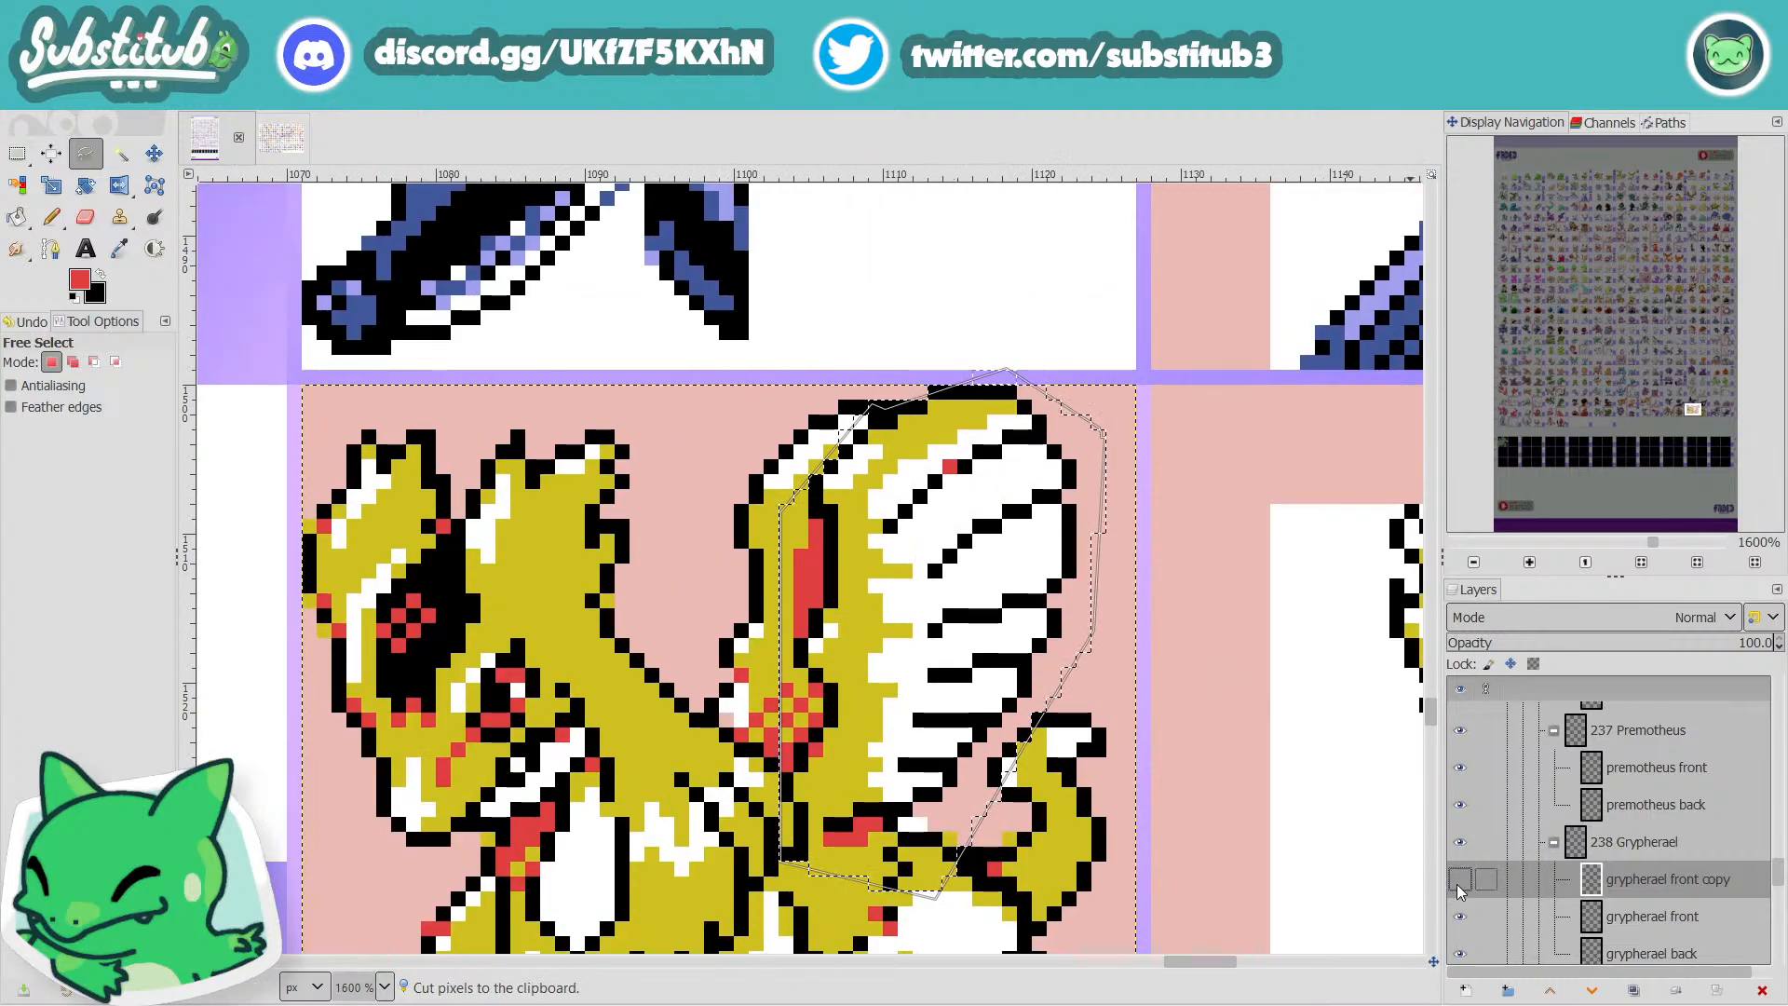
key(ctrl+v)
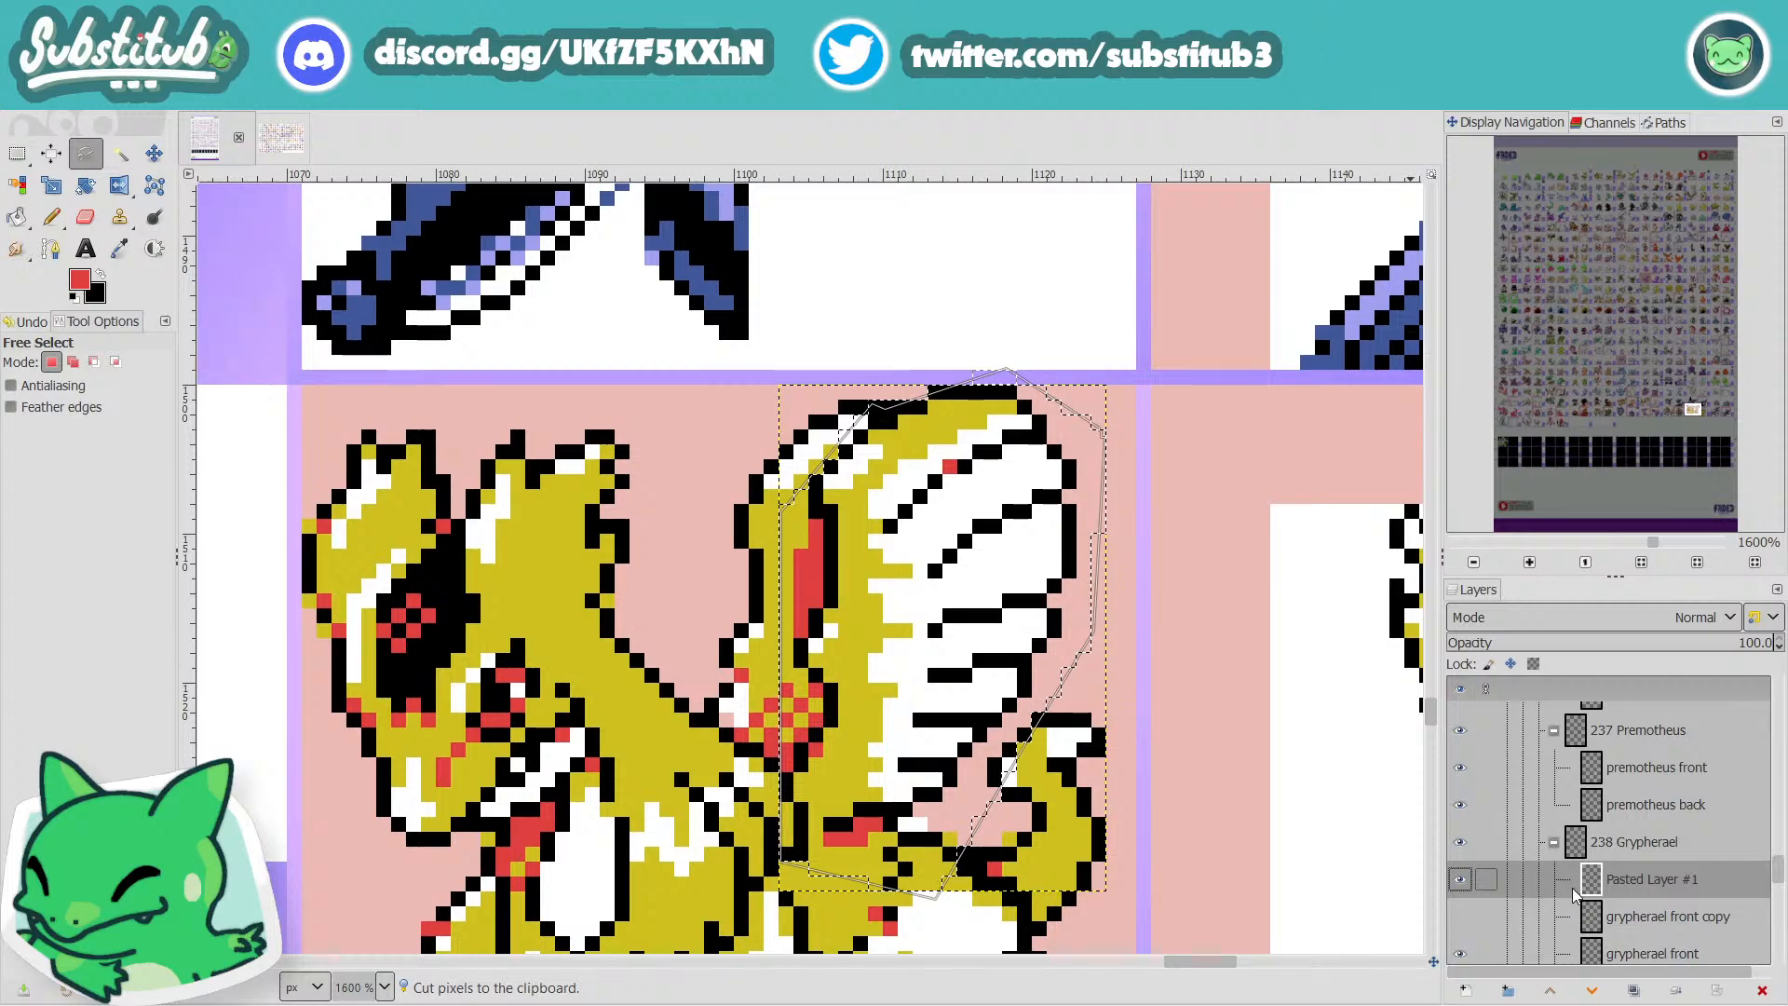
drag(1622, 892, 1612, 927)
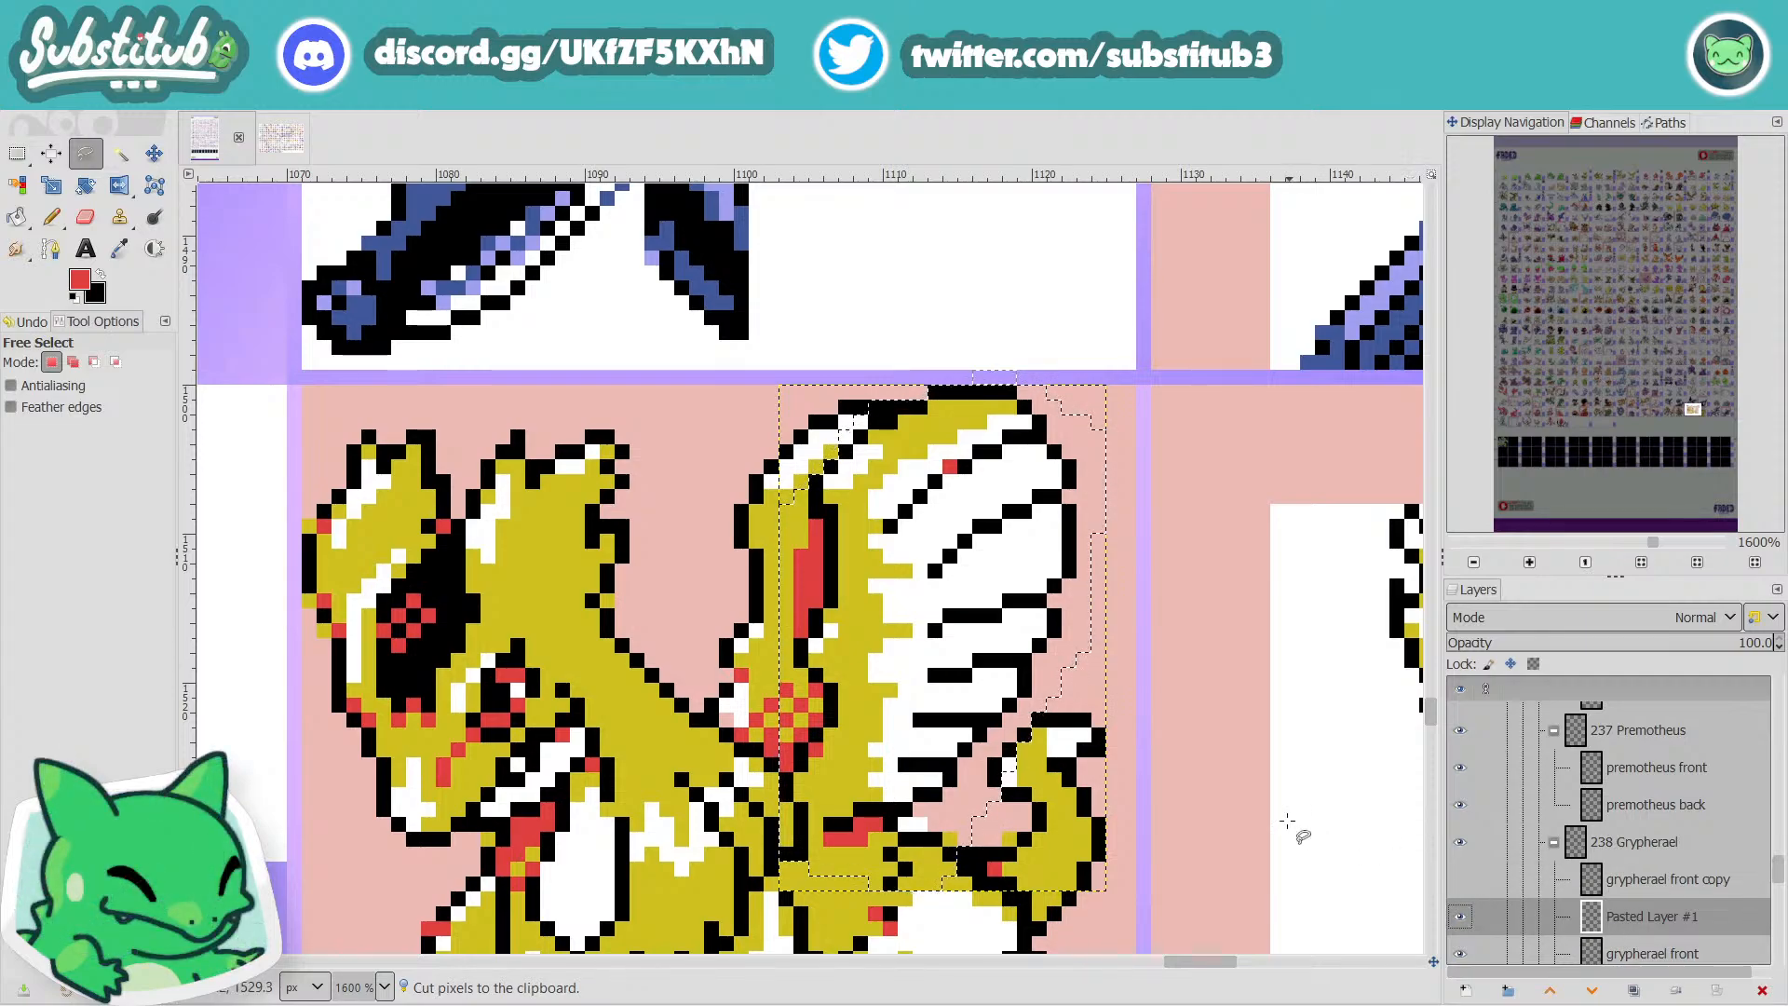
Clear the selection and move the pasted wing up and left, out of the front sprite and into the gap beside the blue shark sprite.
key(minus)
key(minus)
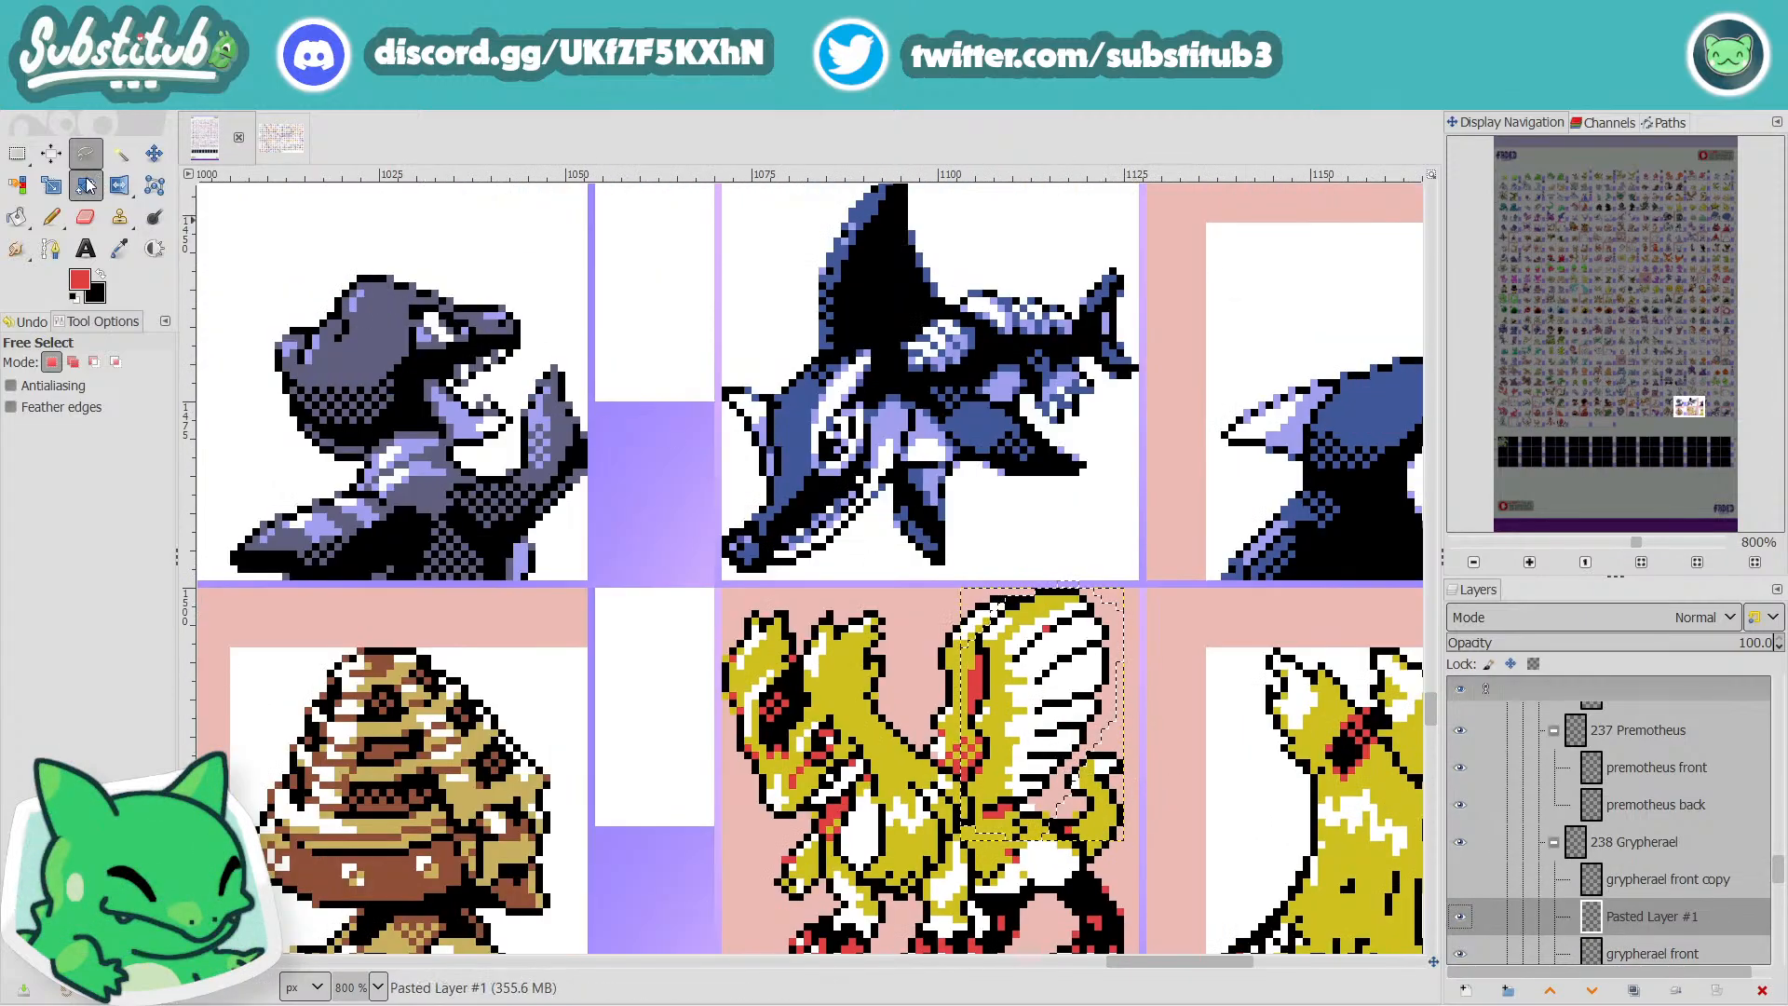
right_click(52, 189)
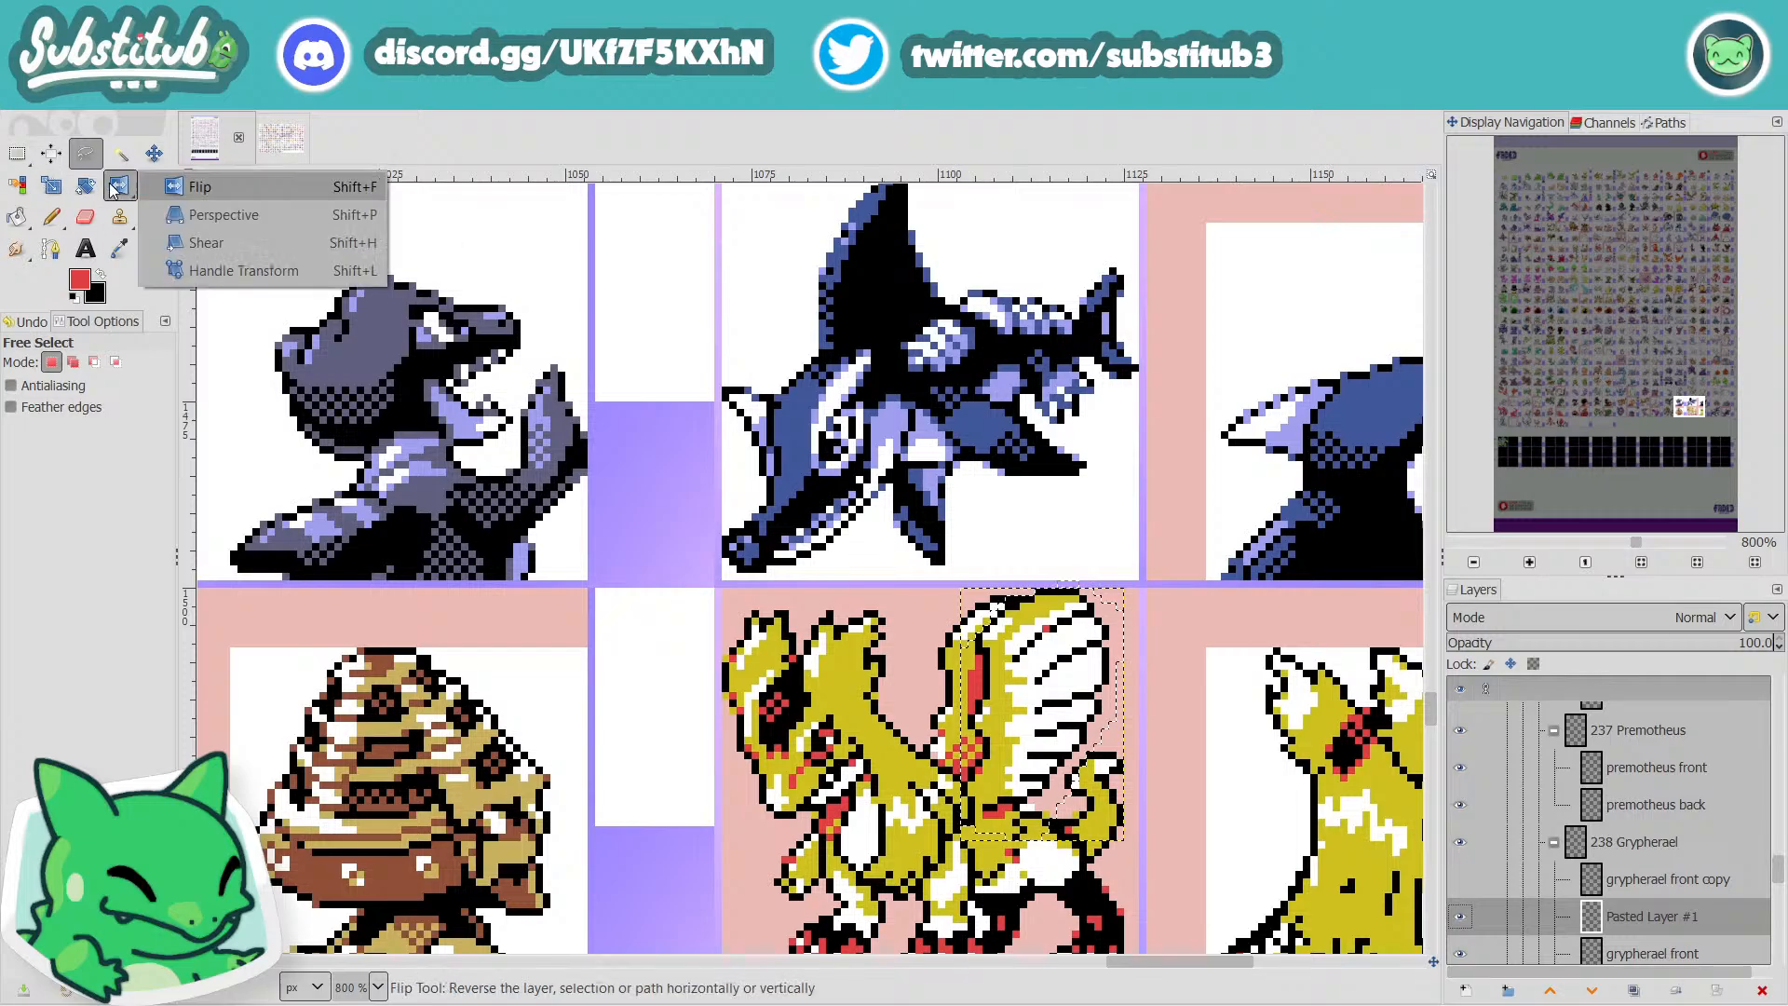
click(194, 187)
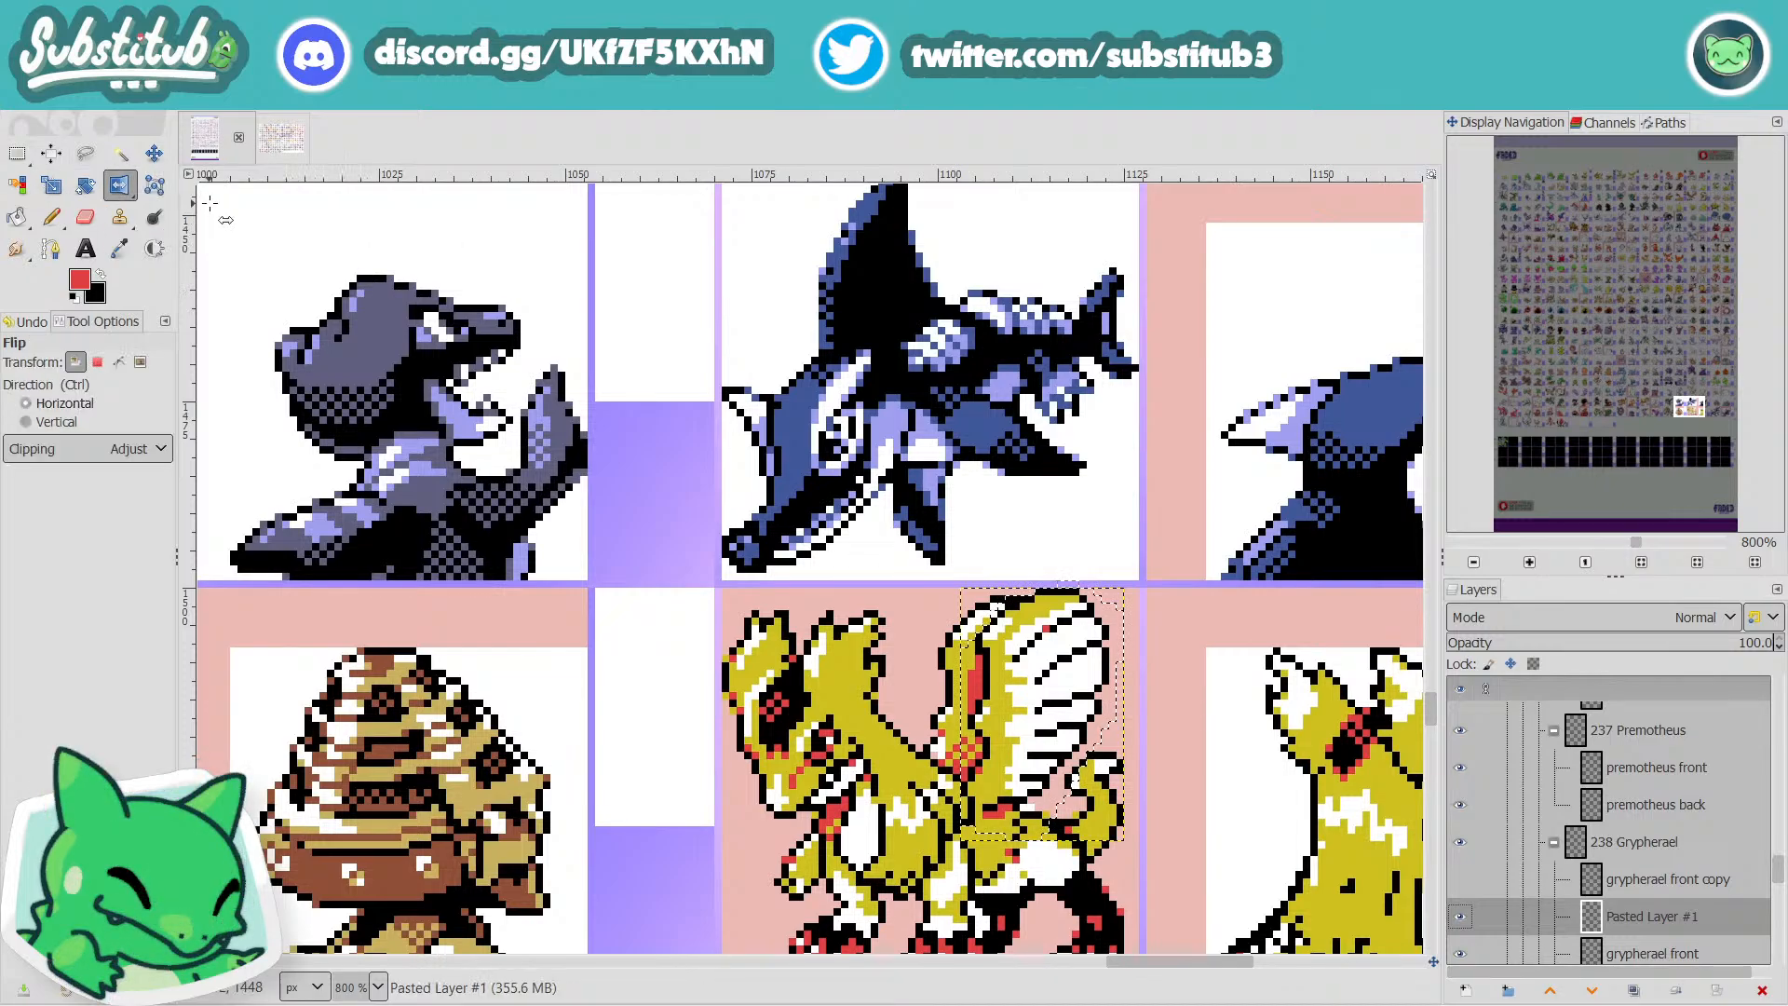
right_click(130, 181)
key(r)
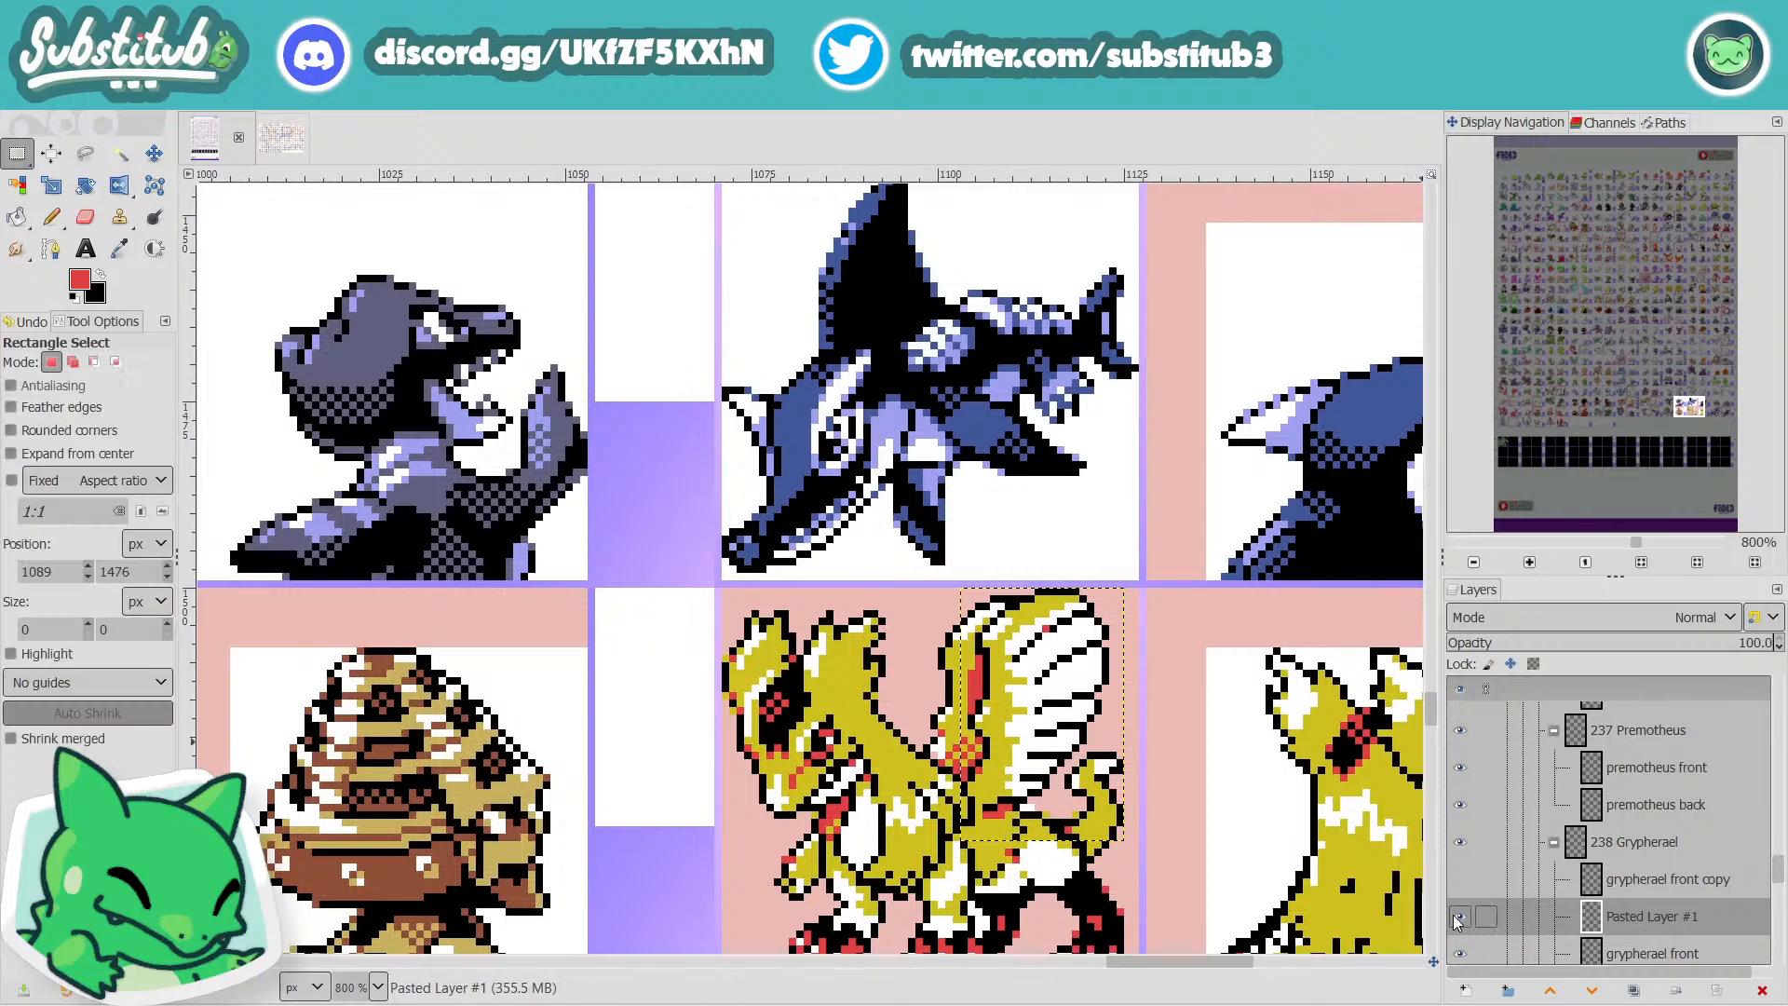
click(154, 153)
drag(1021, 709, 633, 492)
Flip the pasted wing layer horizontally.
click(15, 151)
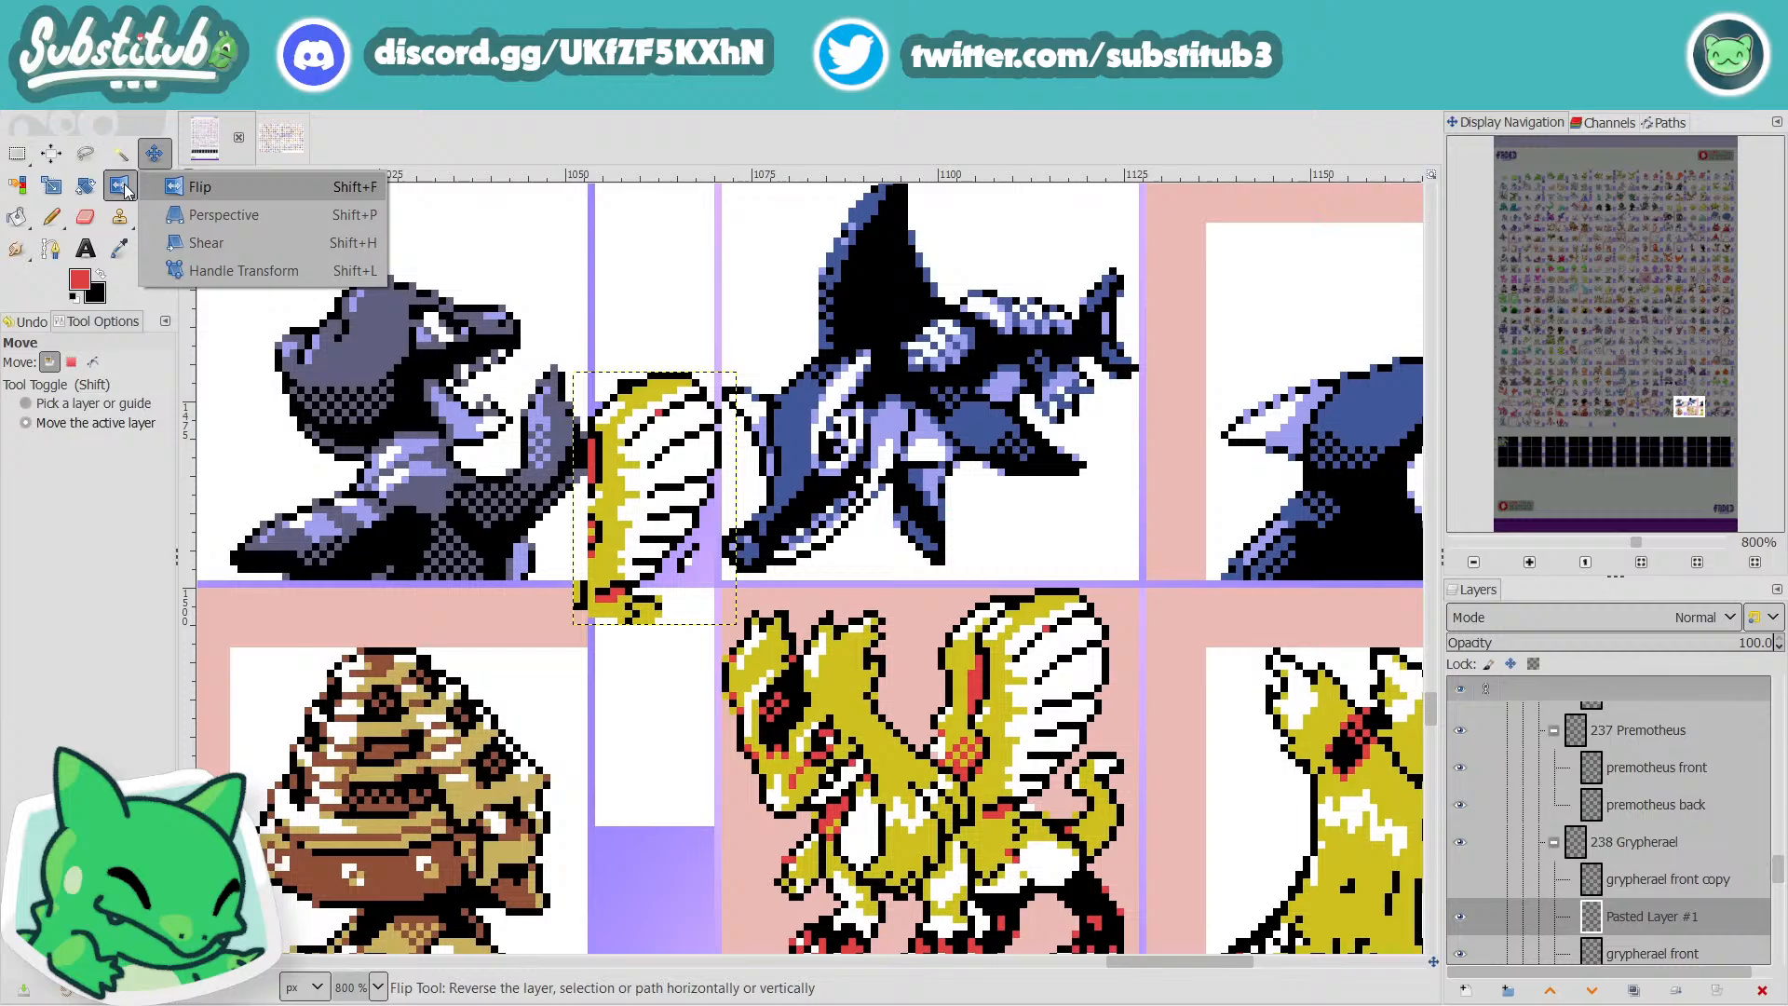
click(227, 190)
click(449, 382)
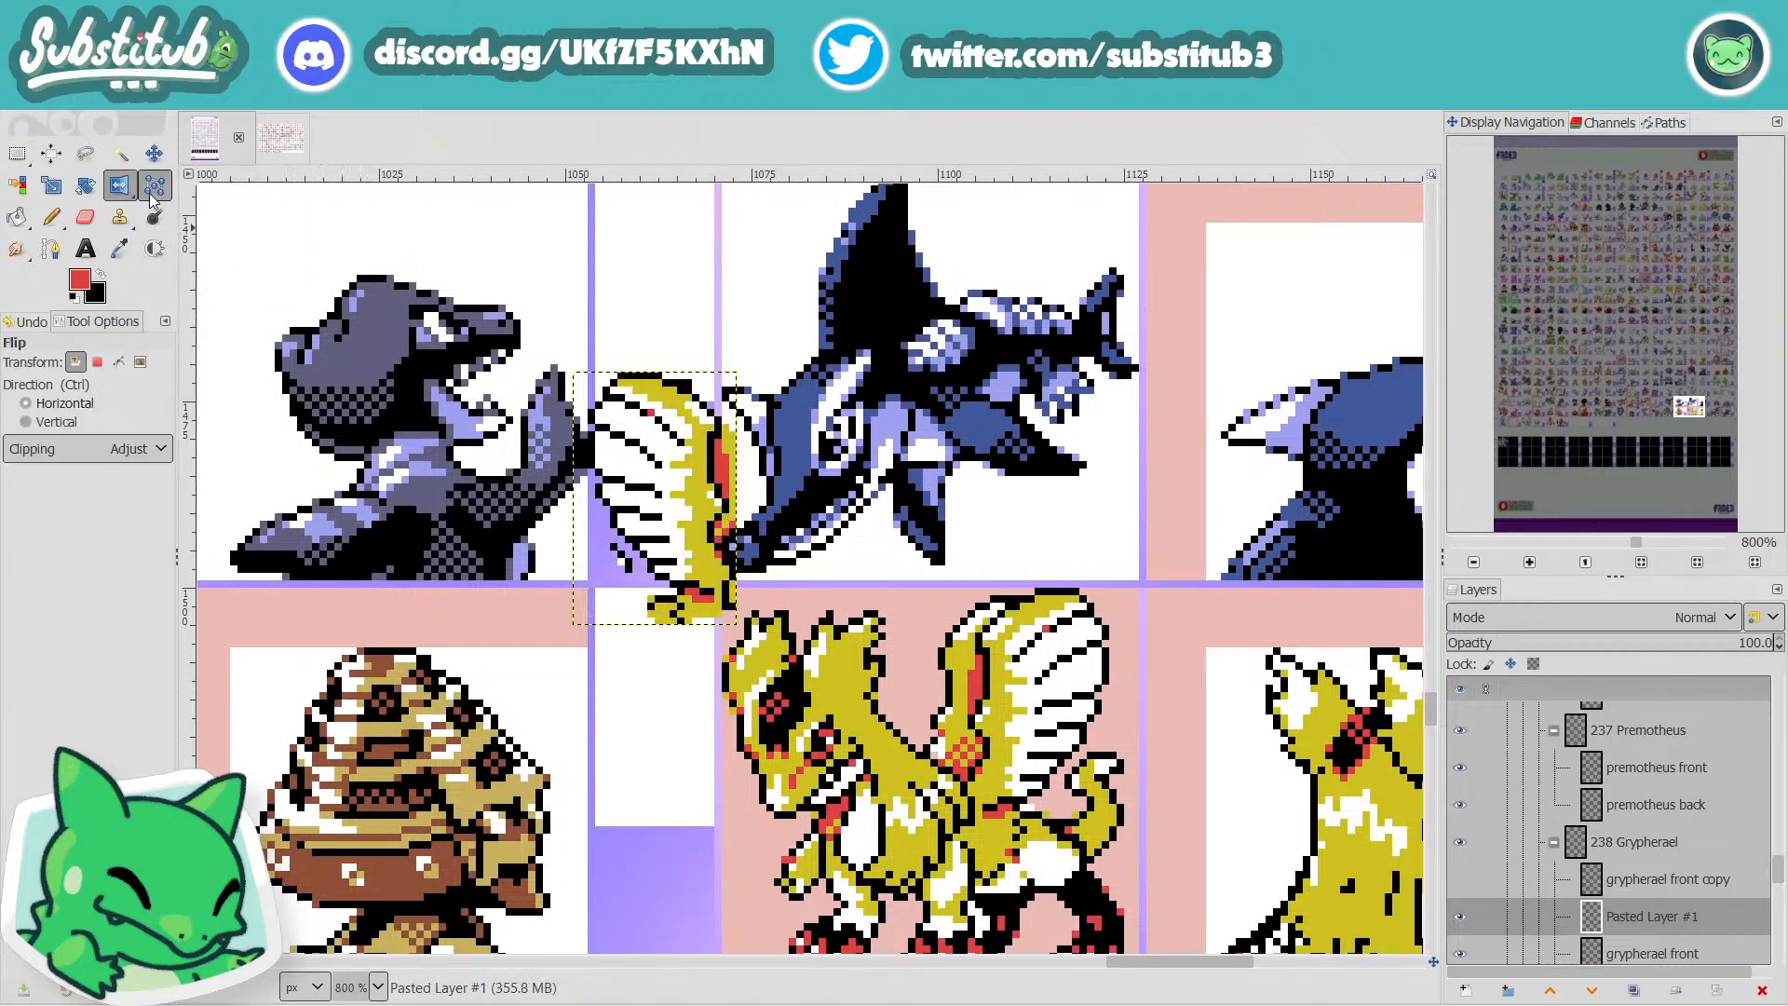
Move the mirrored wing down behind the Grypherael's head, with its layer placed directly below the grypherael front layer.
click(153, 153)
drag(707, 568, 844, 776)
drag(1598, 922, 1602, 945)
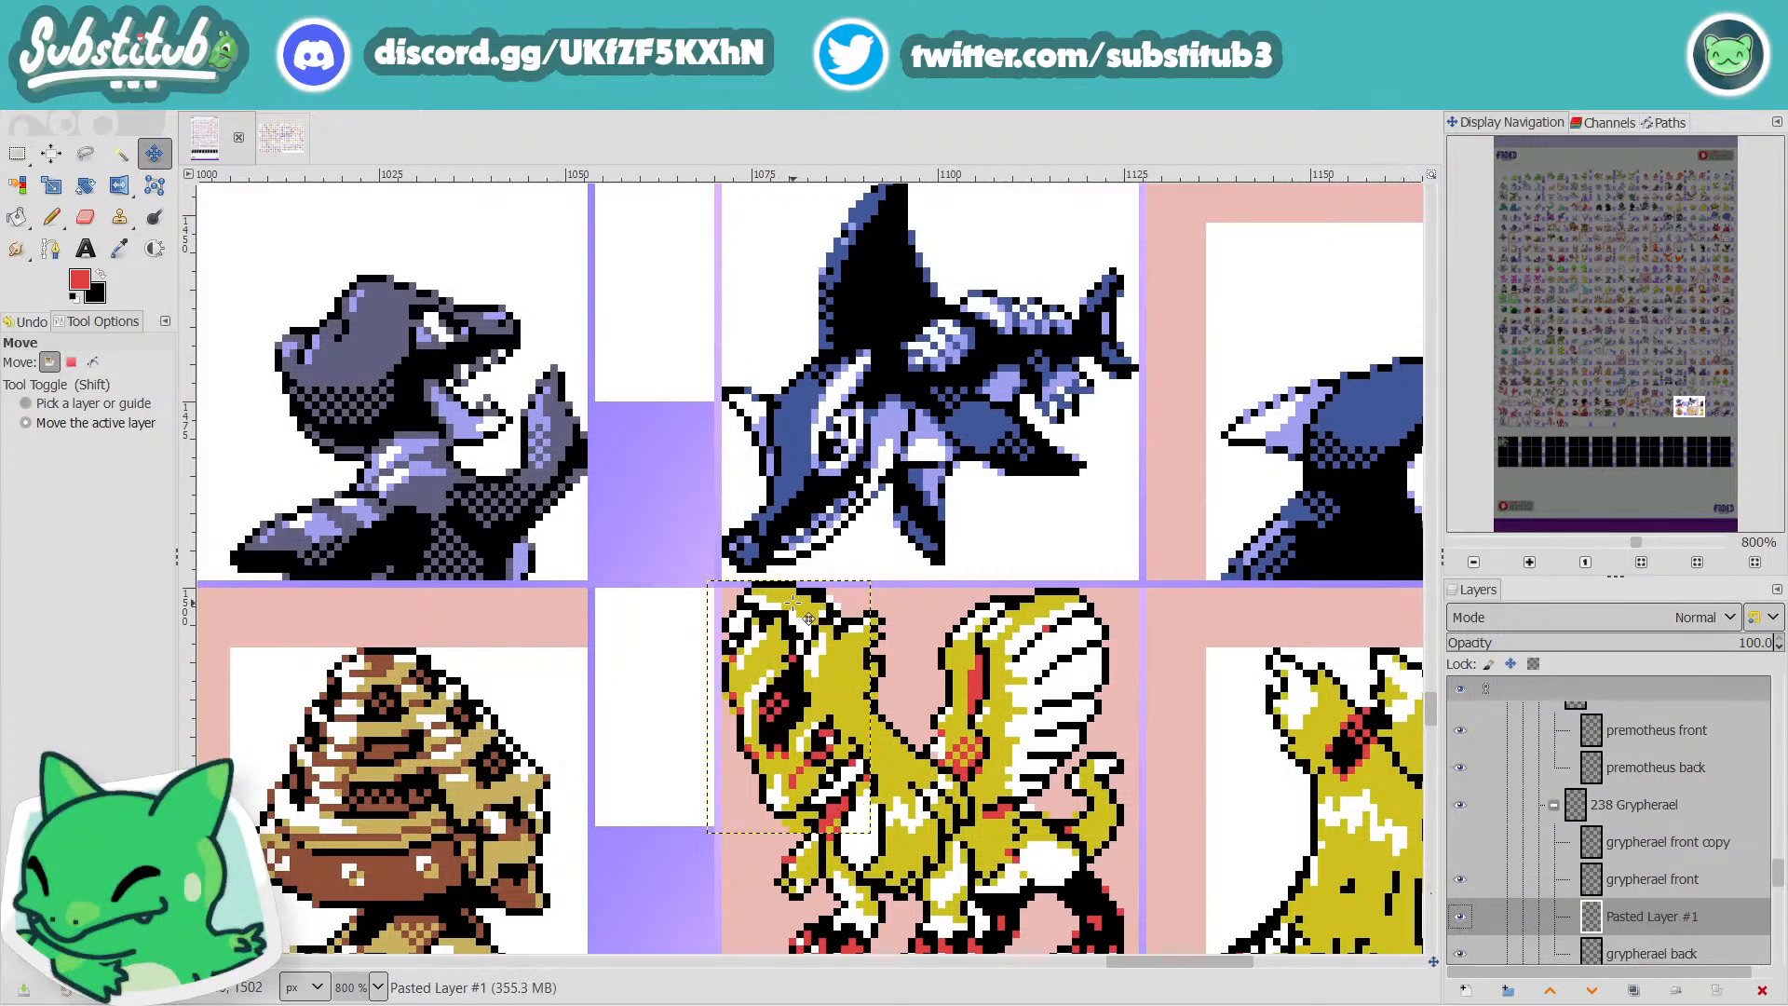
drag(806, 619, 775, 633)
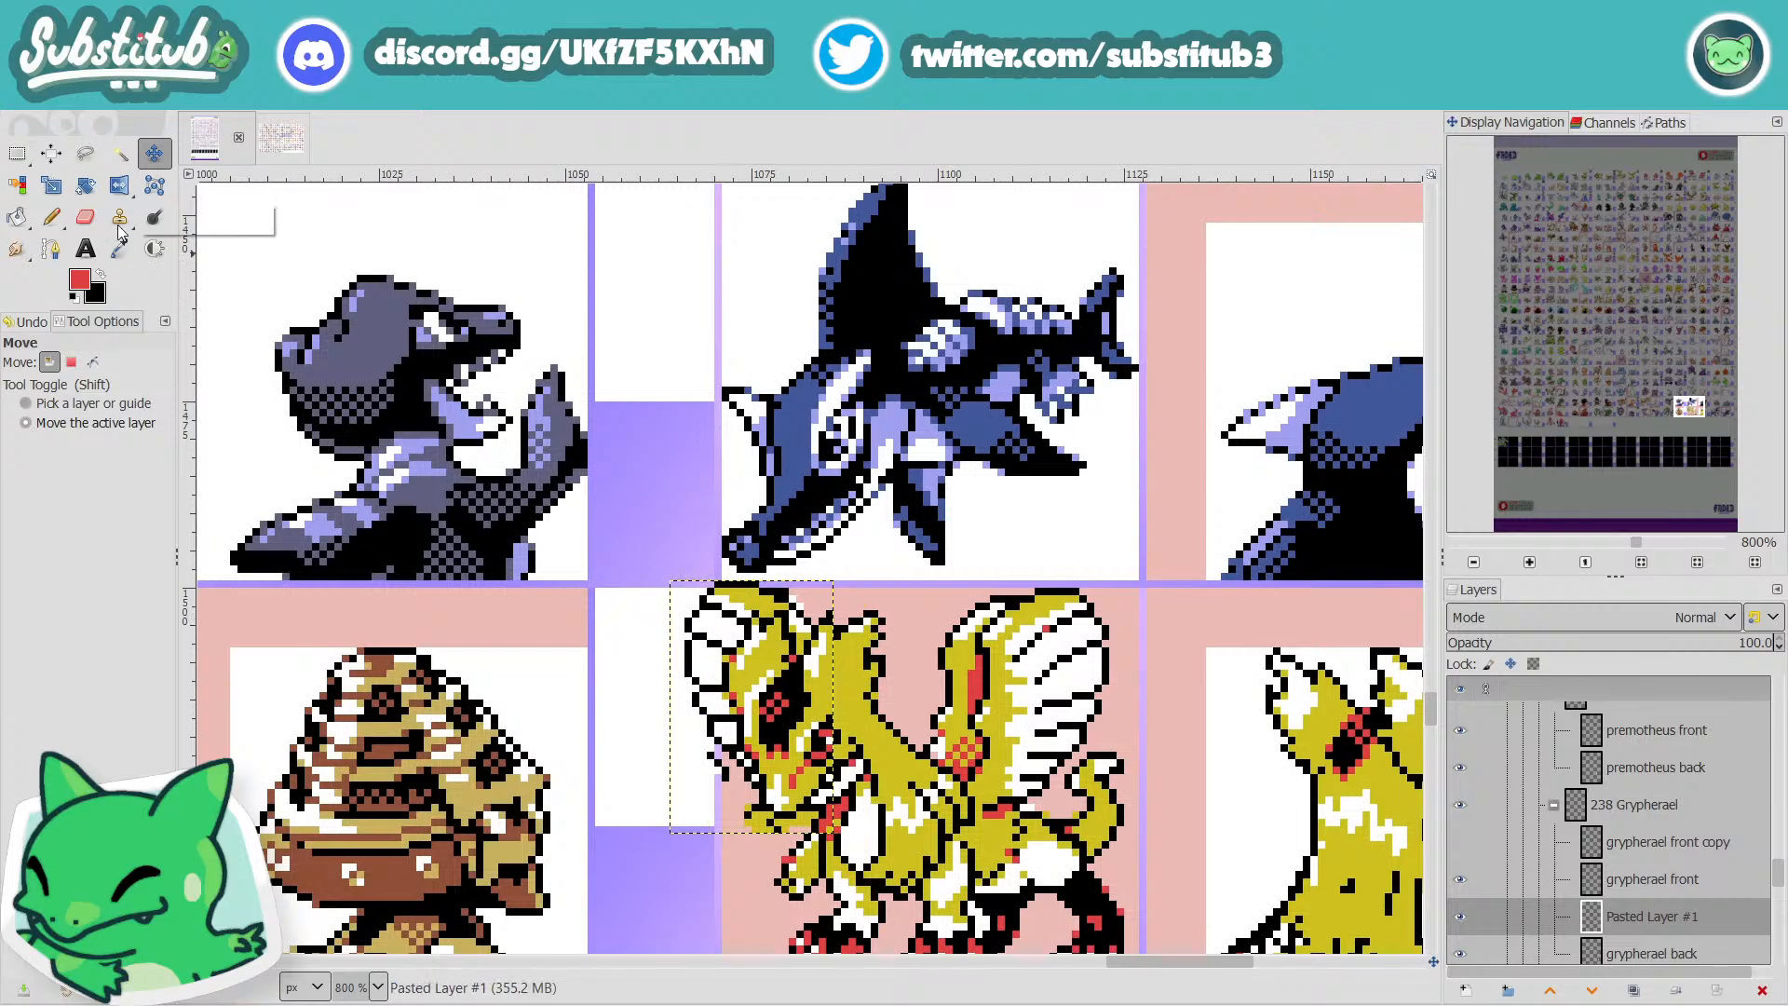
Rotate the mirrored wing layer by -23.99 degrees about its centre.
click(85, 185)
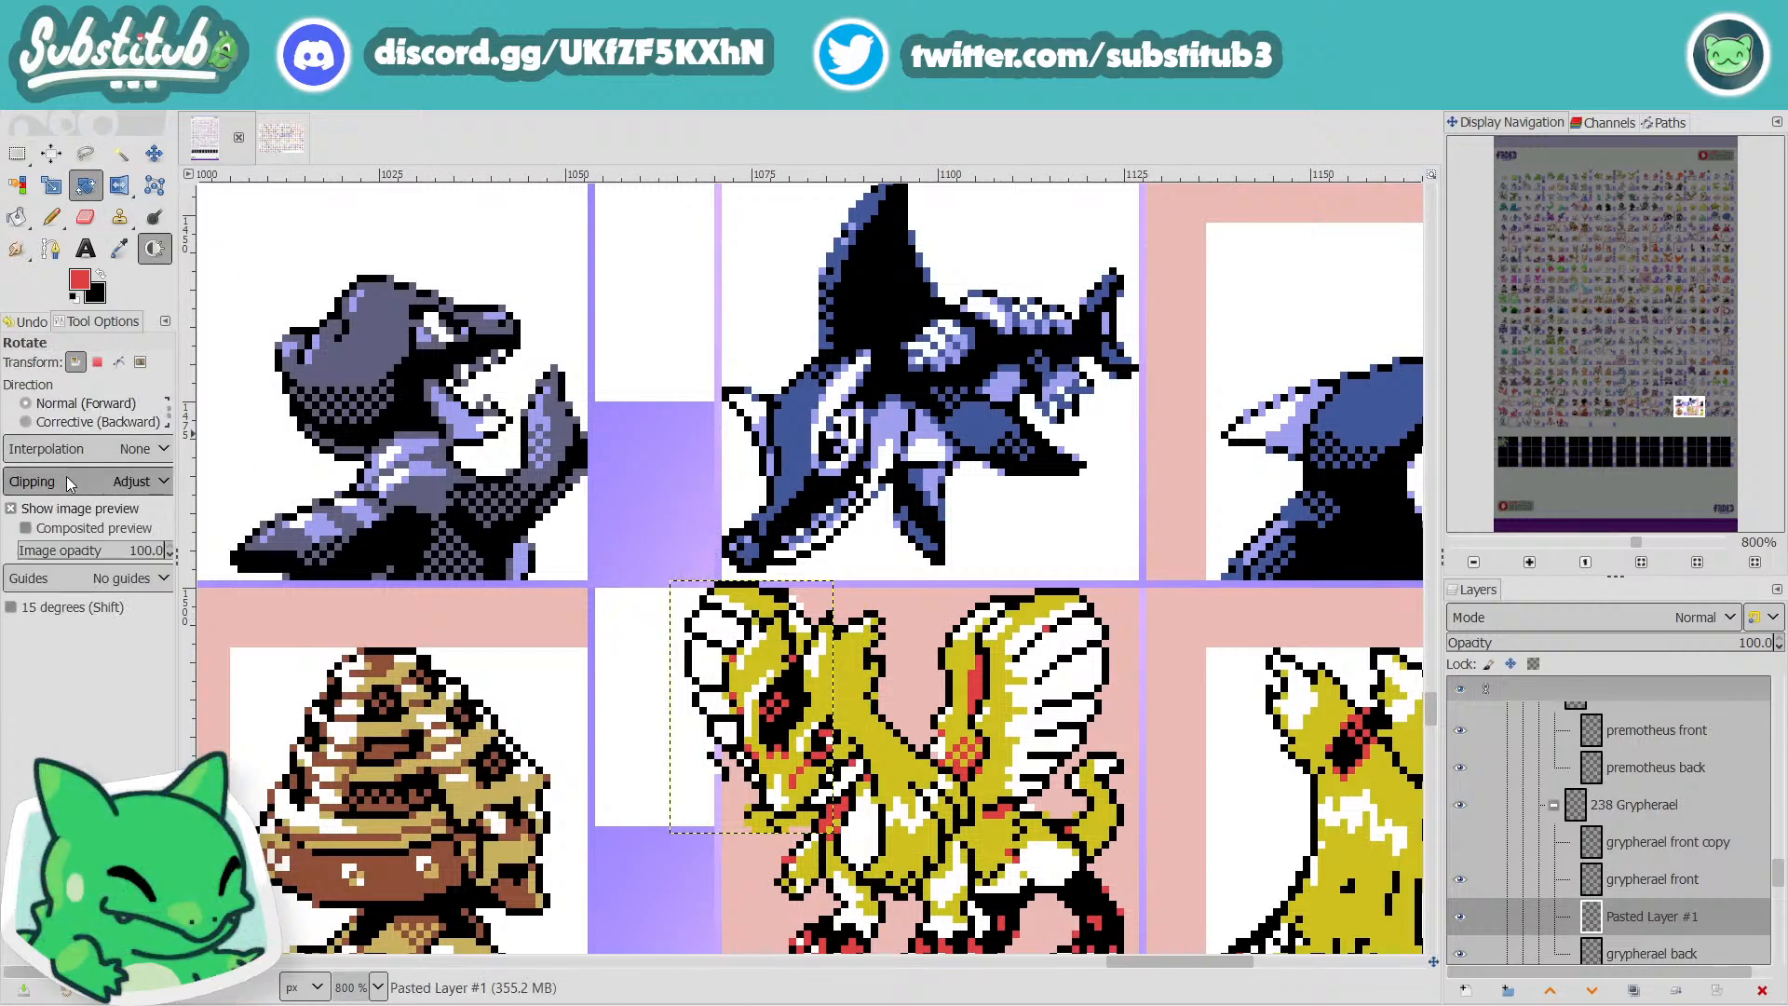
drag(722, 617, 668, 616)
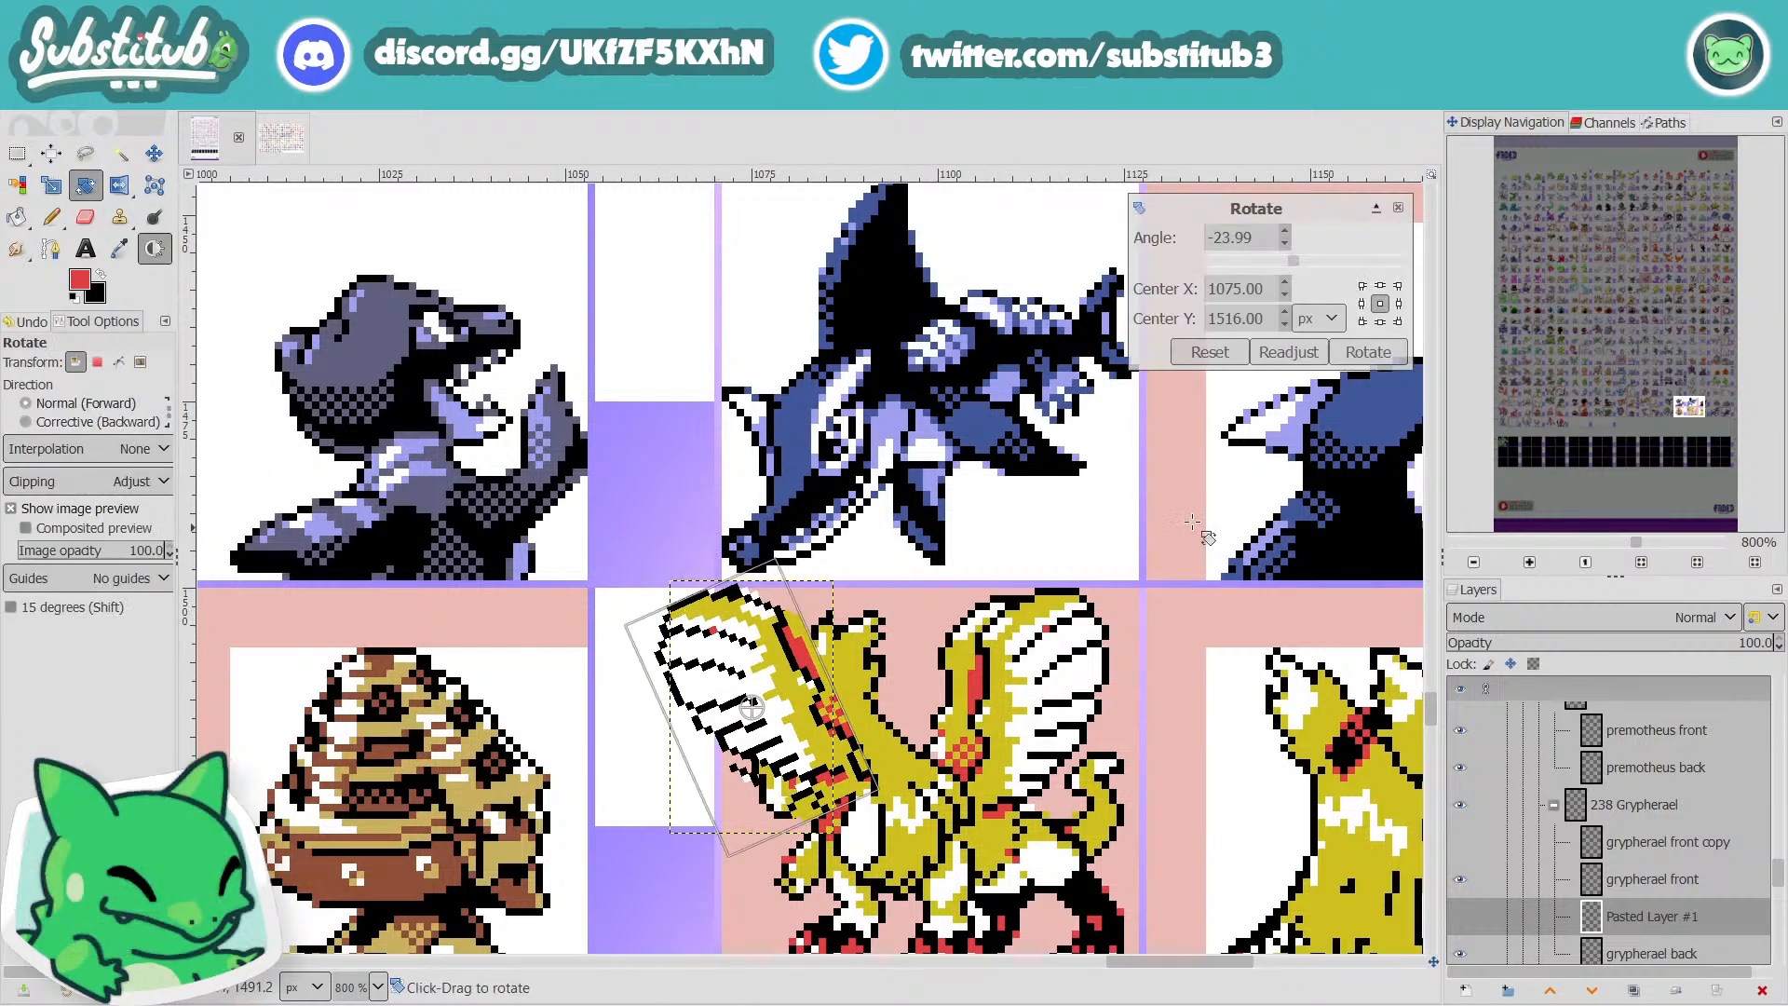
click(1365, 352)
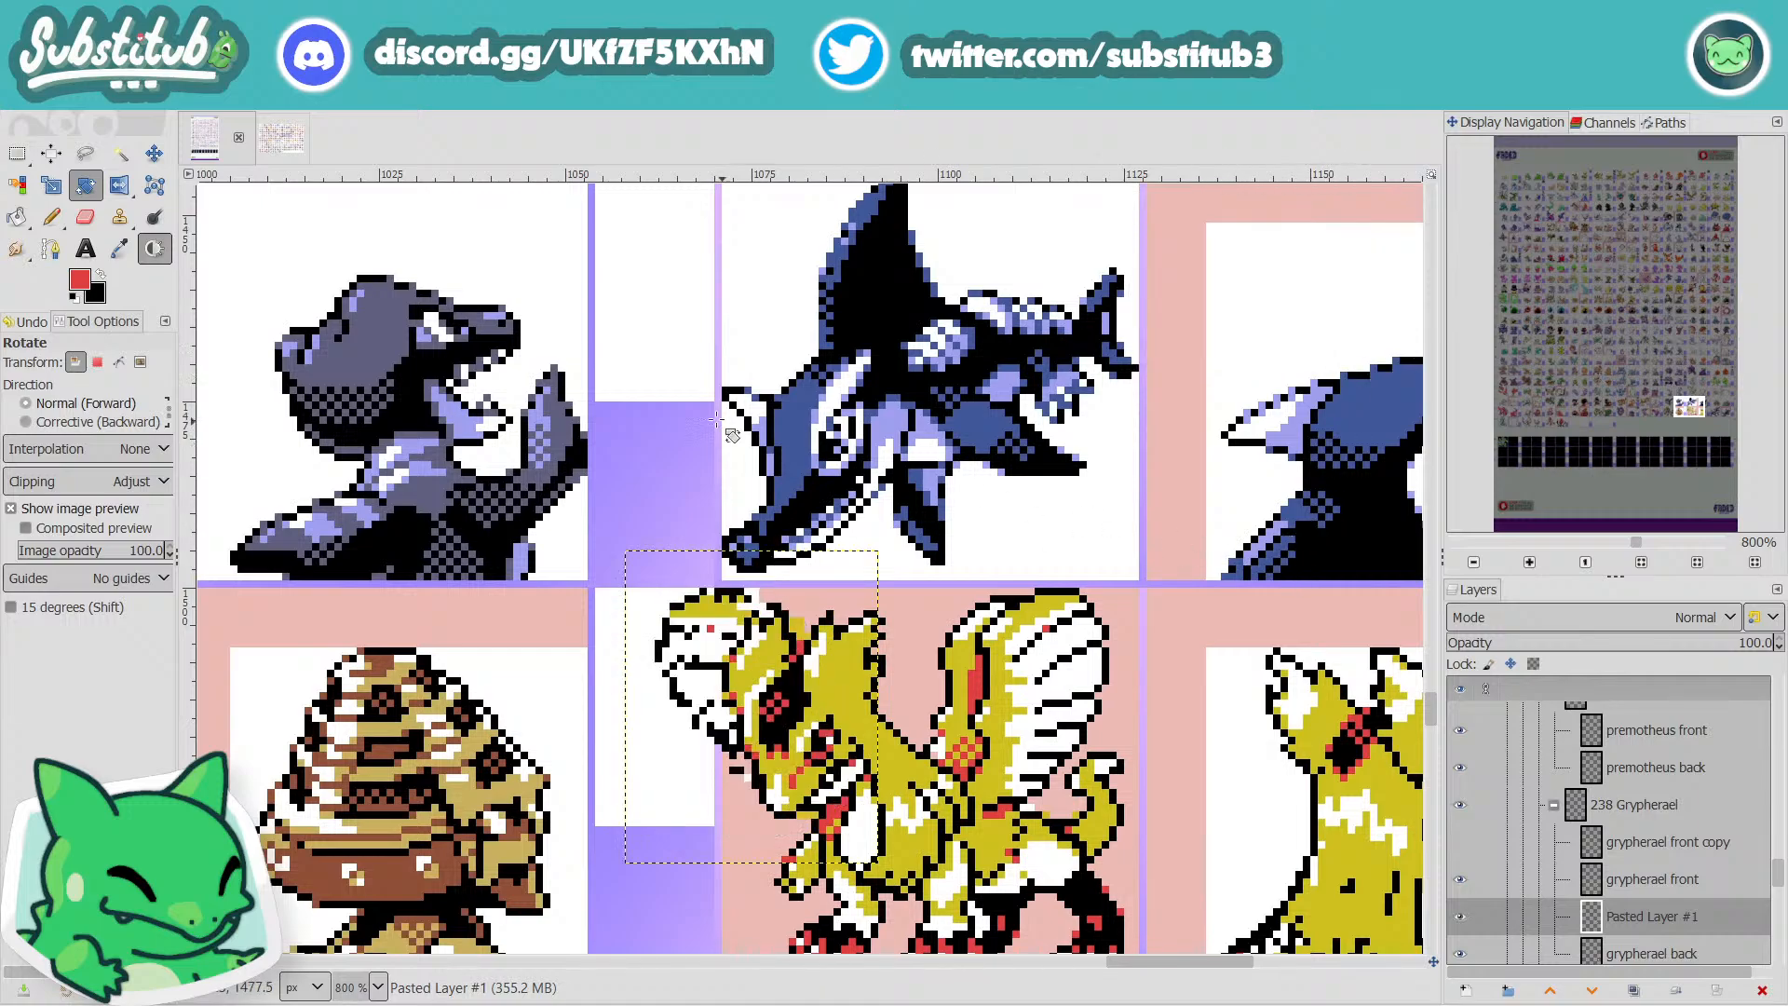
Reposition the rotated wing further left so it spreads out from behind the Grypherael's head.
click(154, 152)
mouse_move(775, 648)
mouse_down()
mouse_move(745, 663)
mouse_move(760, 670)
mouse_move(789, 632)
mouse_up()
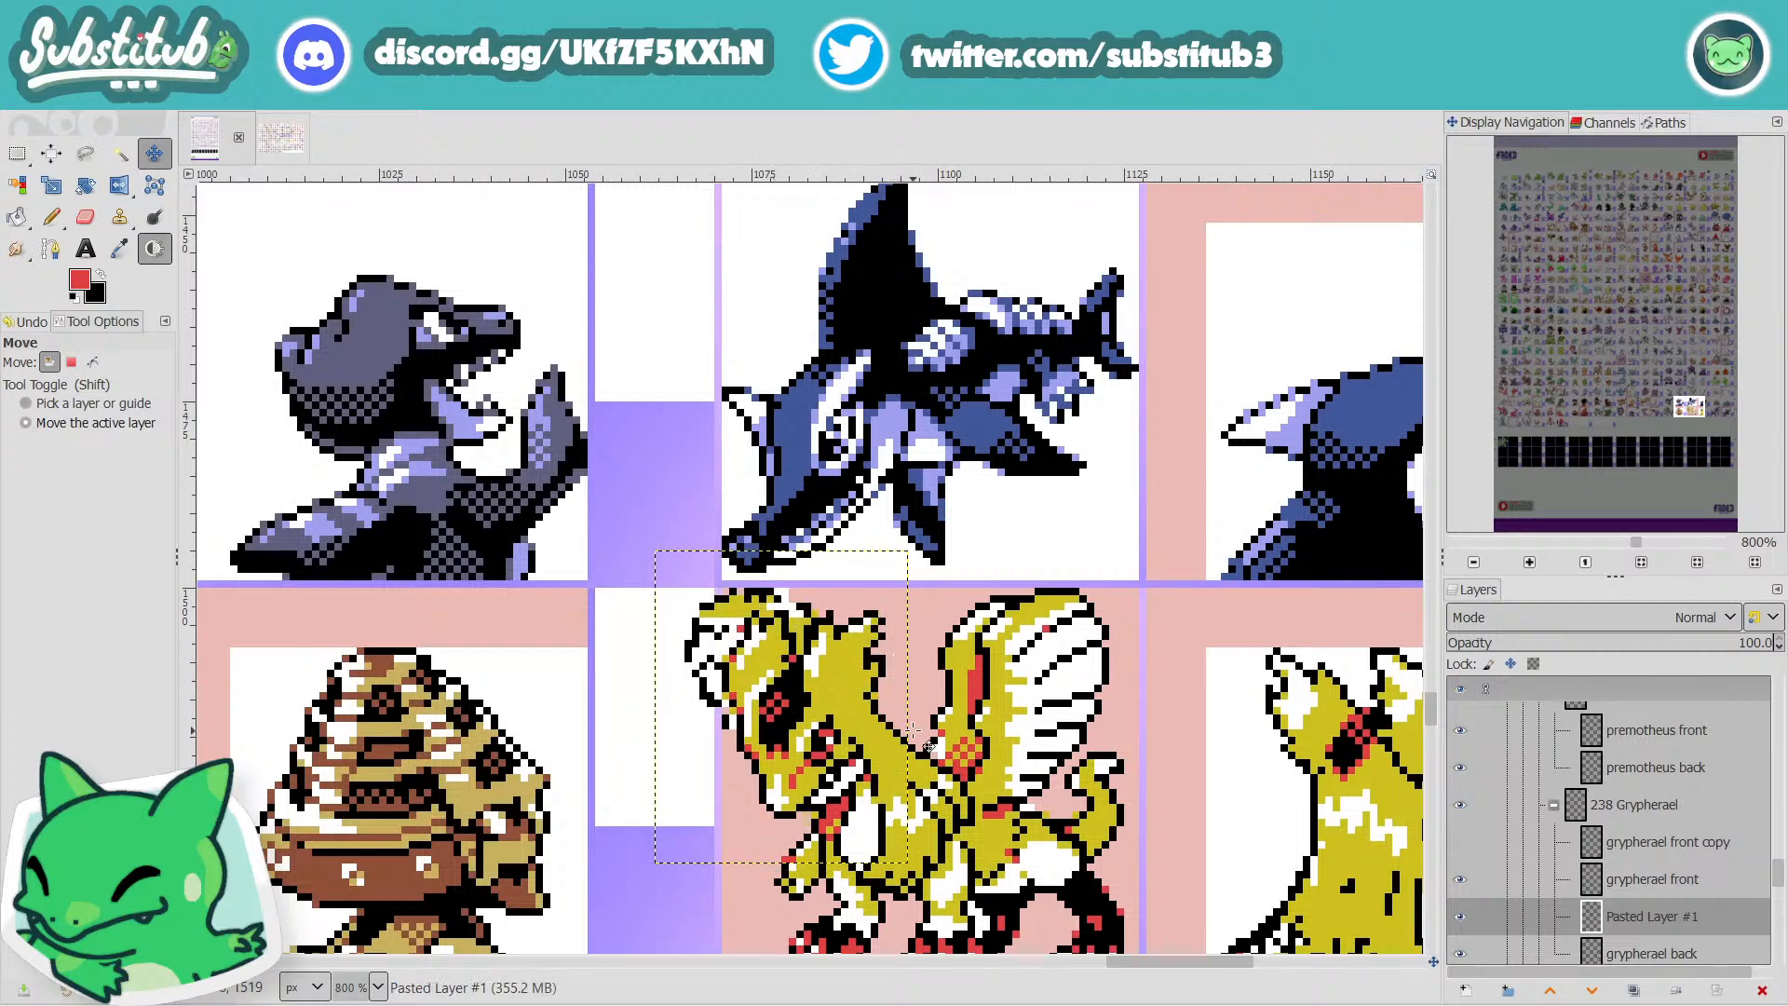
ctrl+scroll(928, 745, down, 2)
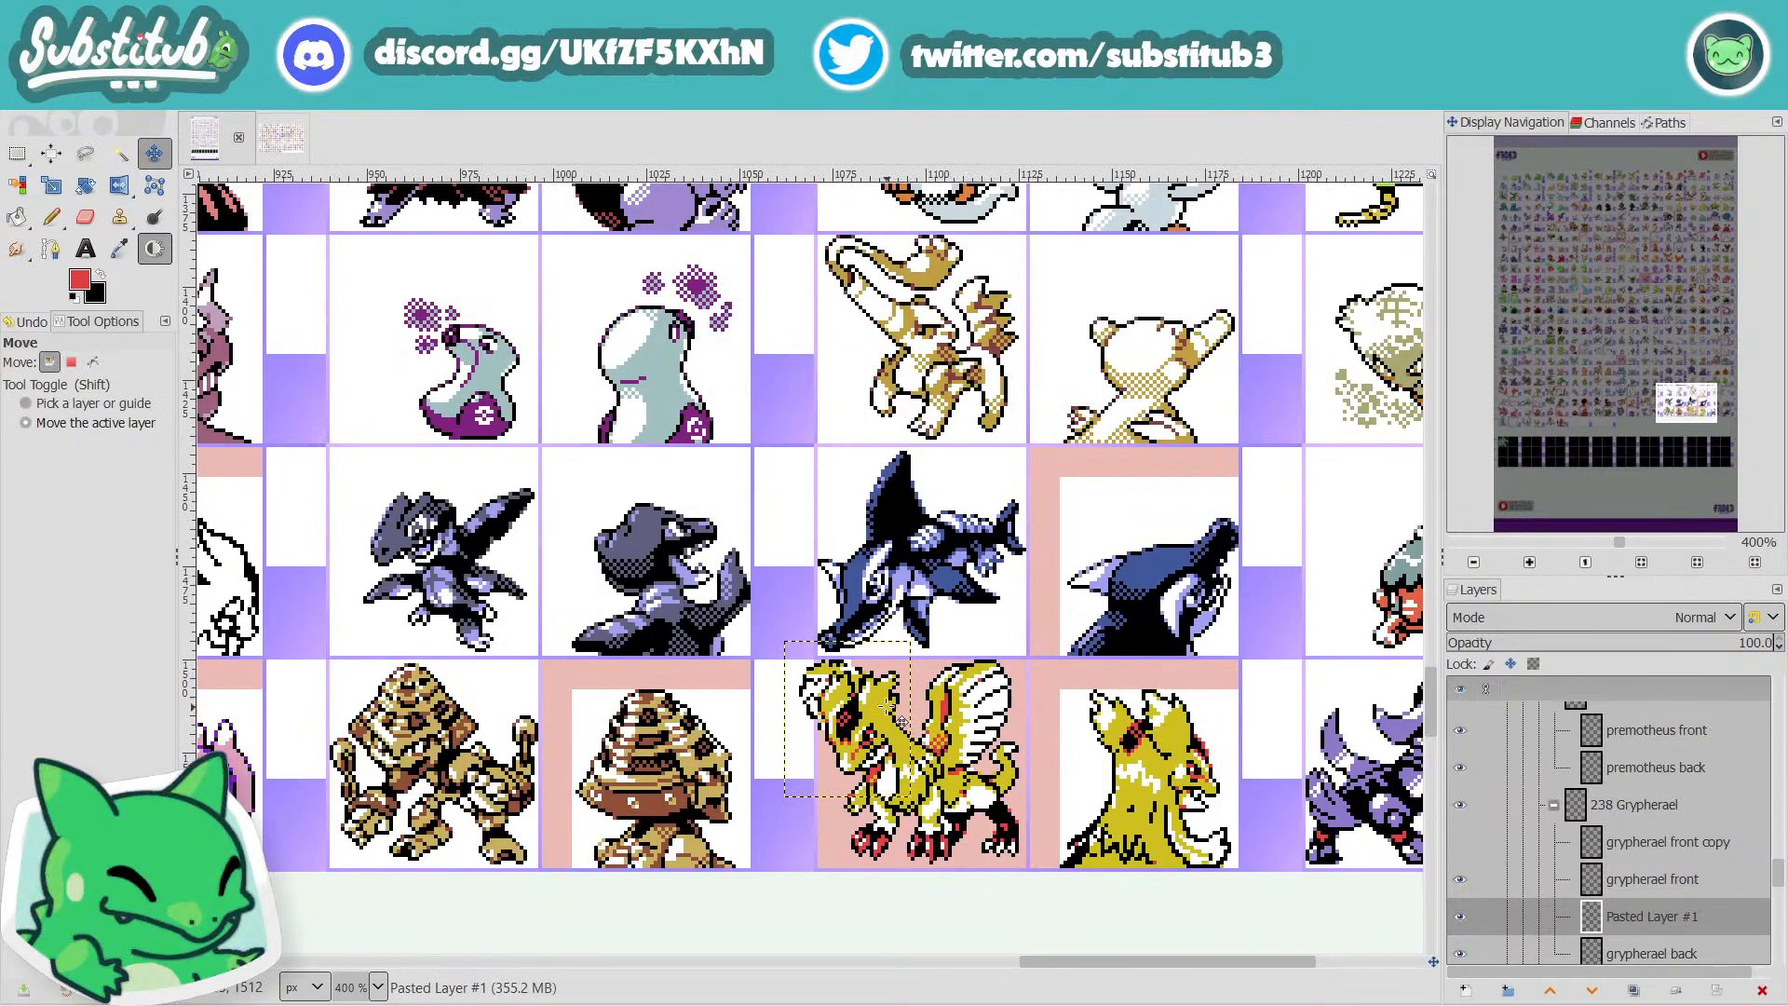
drag(901, 722, 869, 735)
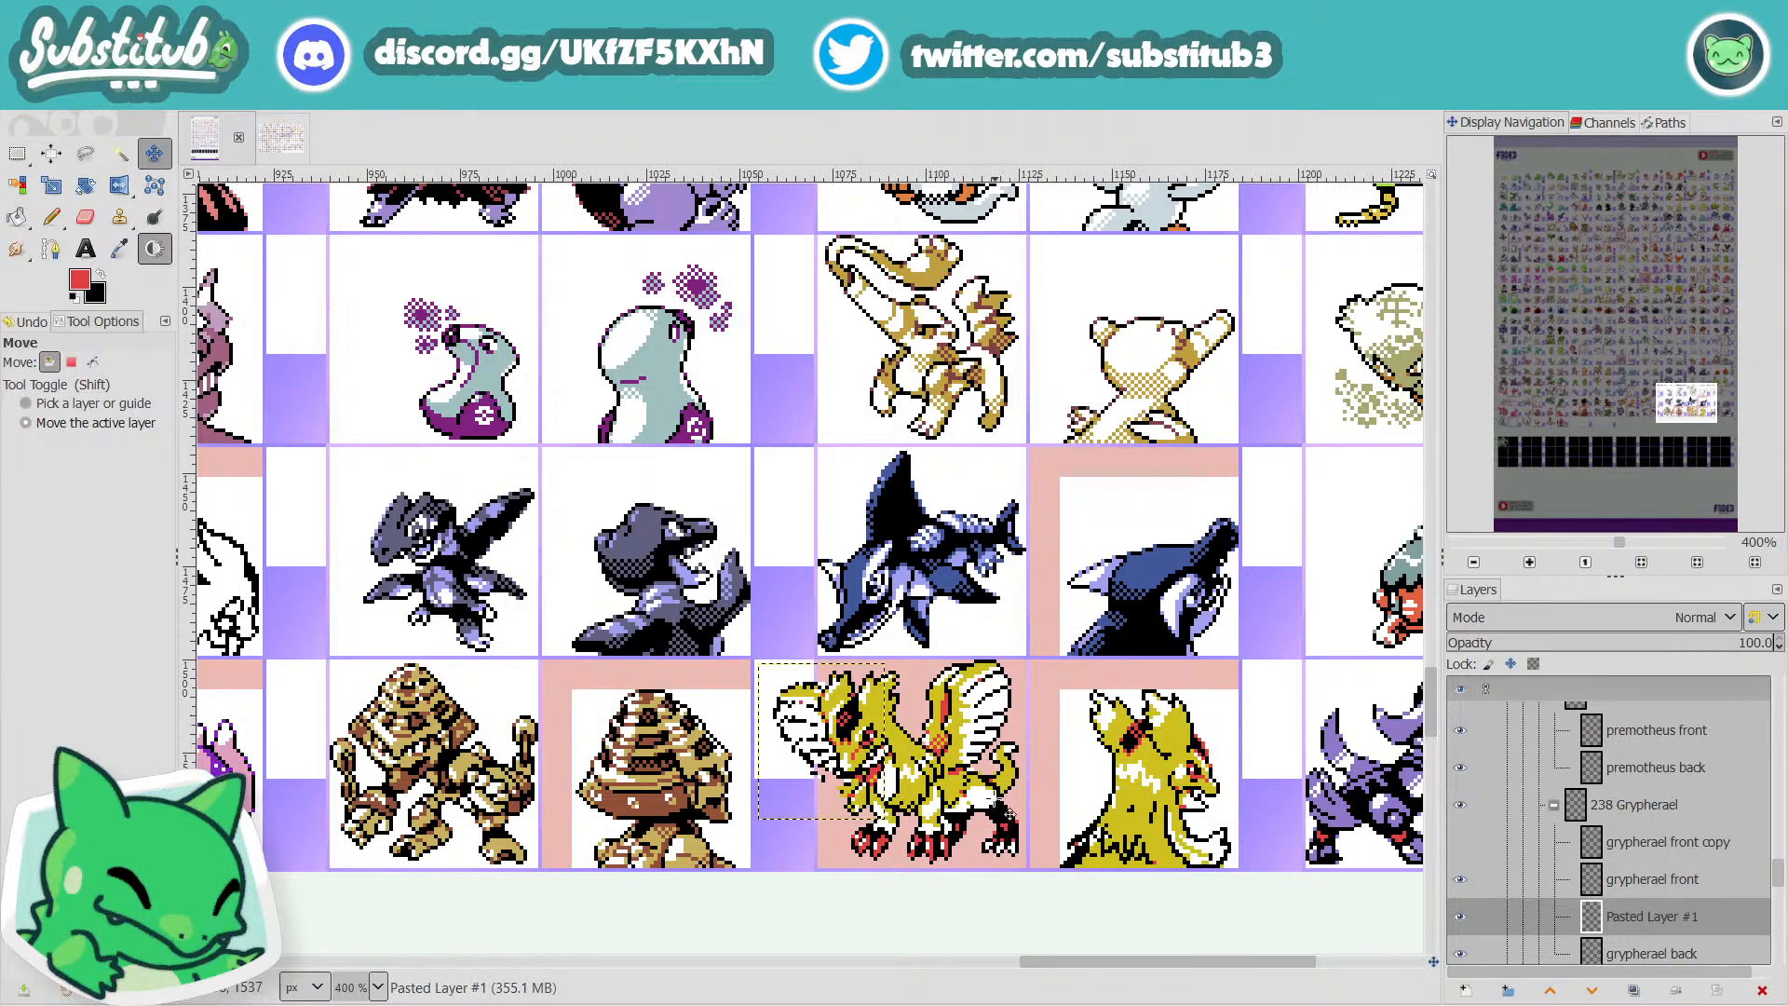
drag(999, 652, 1034, 638)
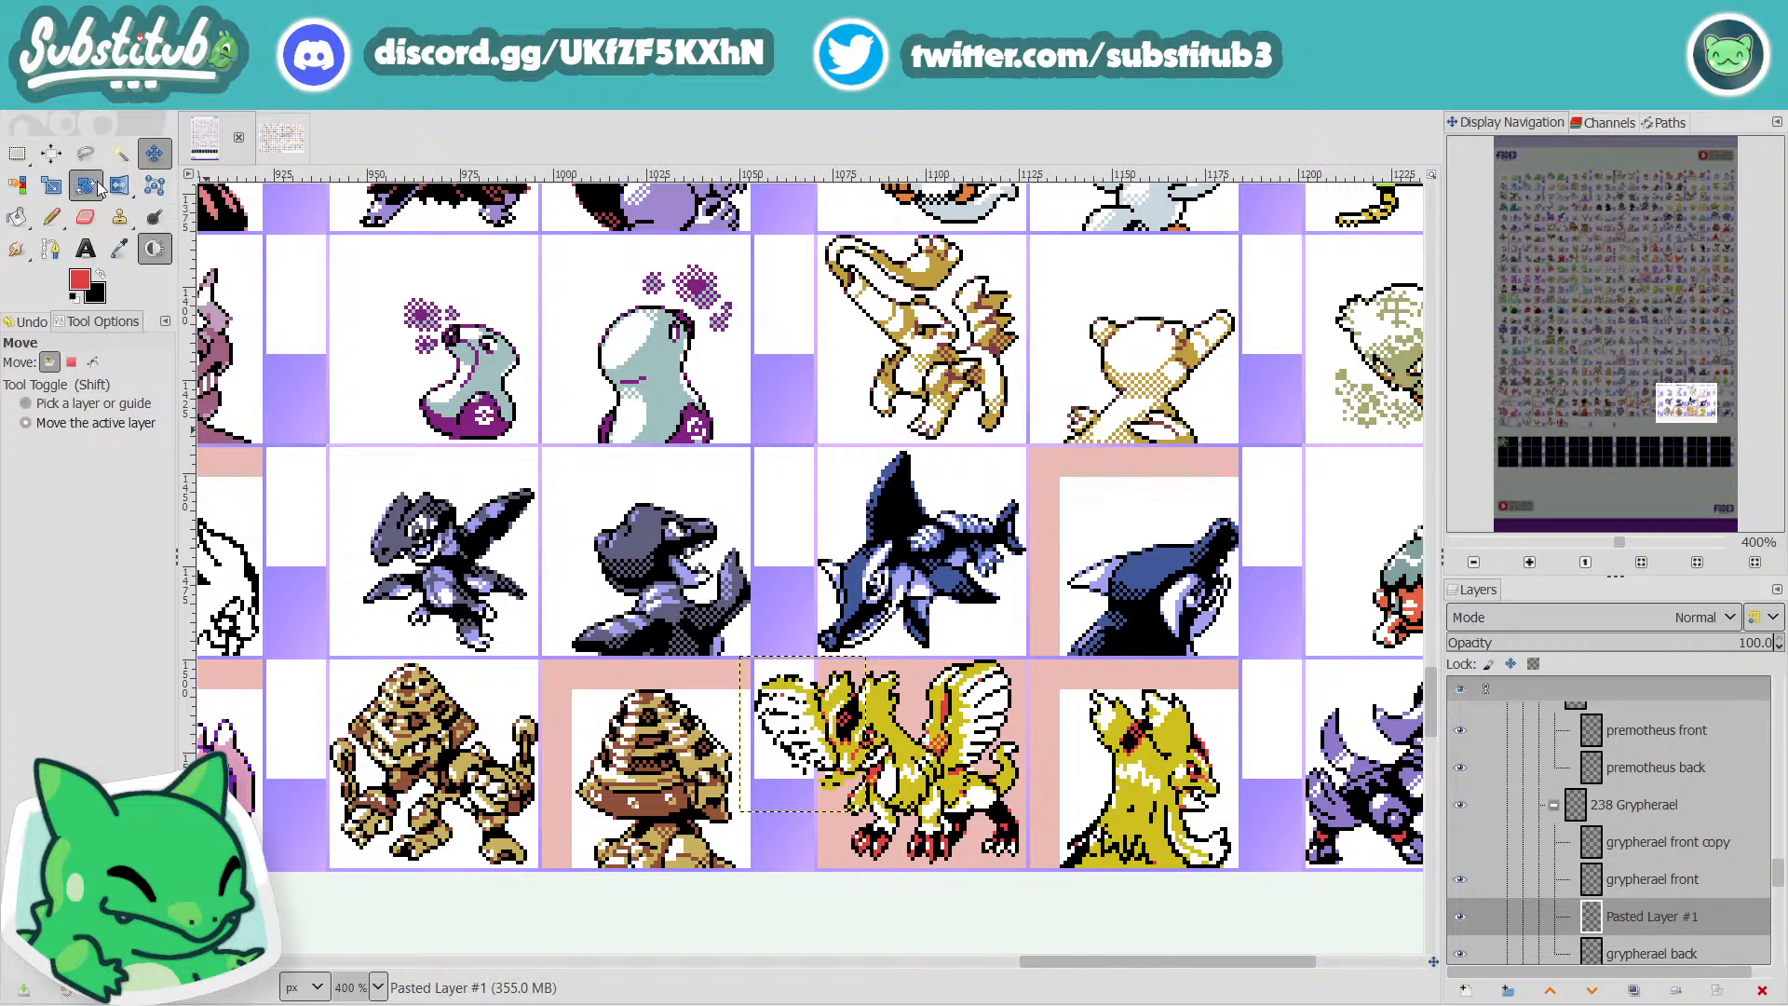
Scale the wing layer to 24 × 42 px with the aspect ratio unlinked and nudge it toward the head.
mouse_move(115, 187)
click(51, 185)
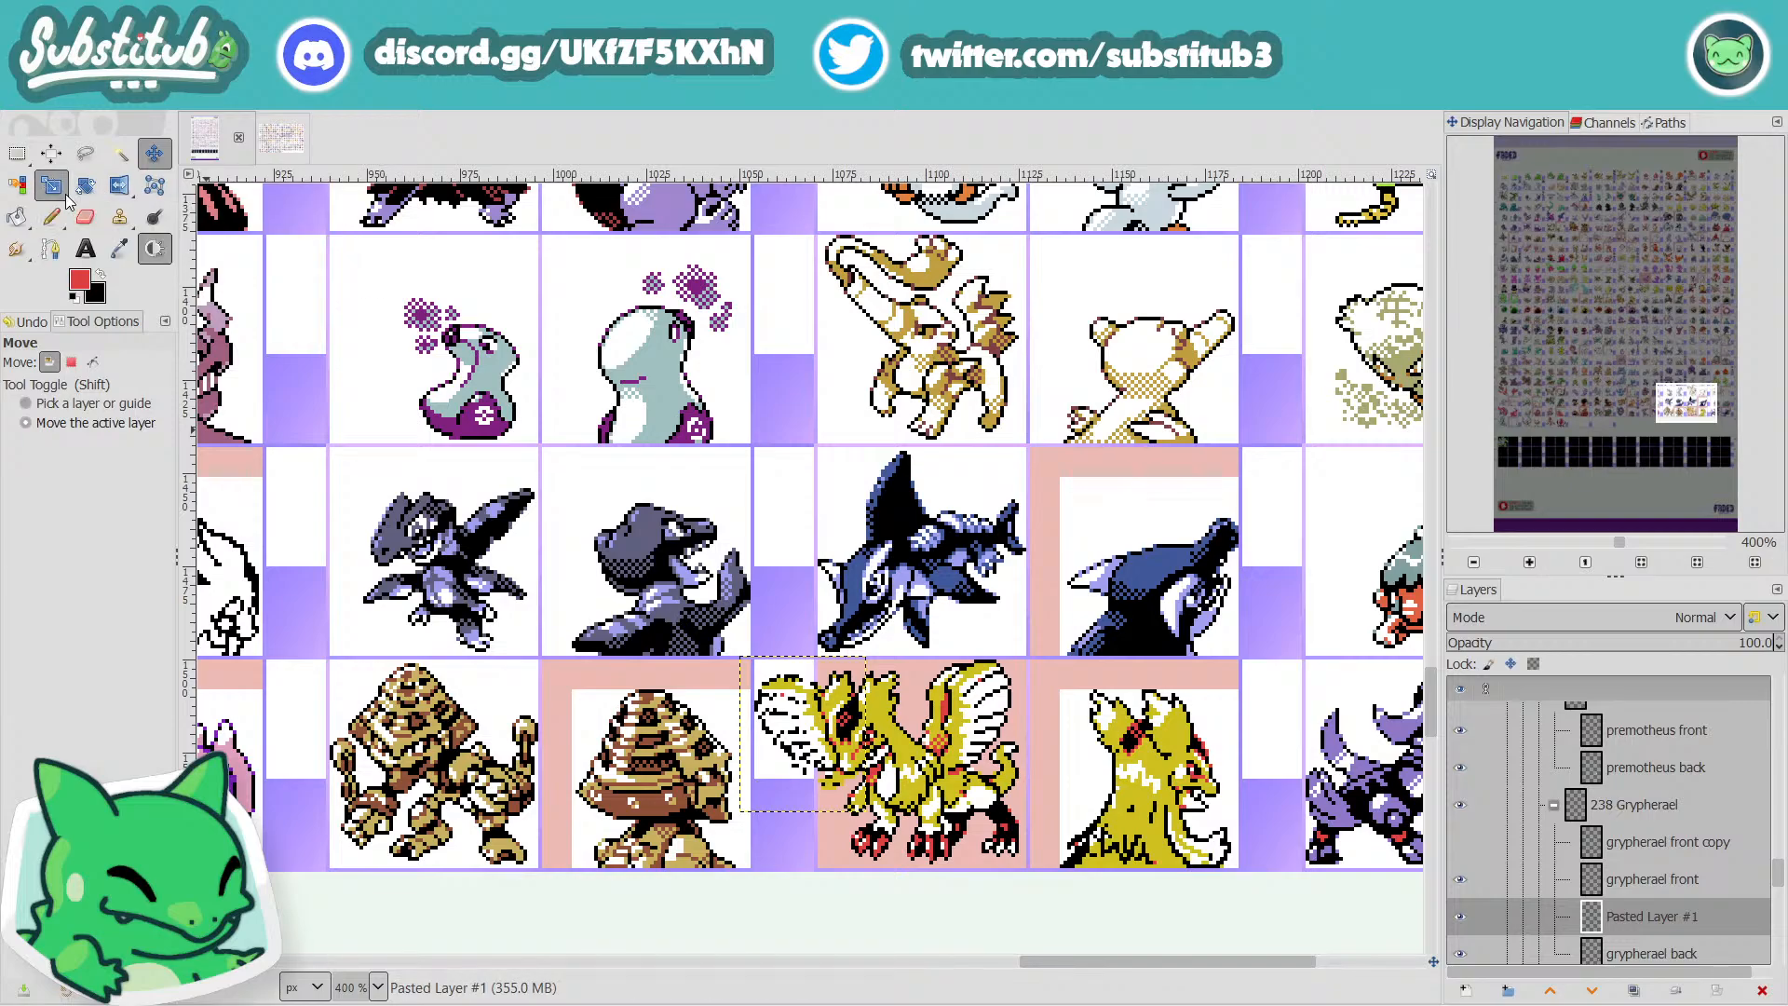
click(826, 722)
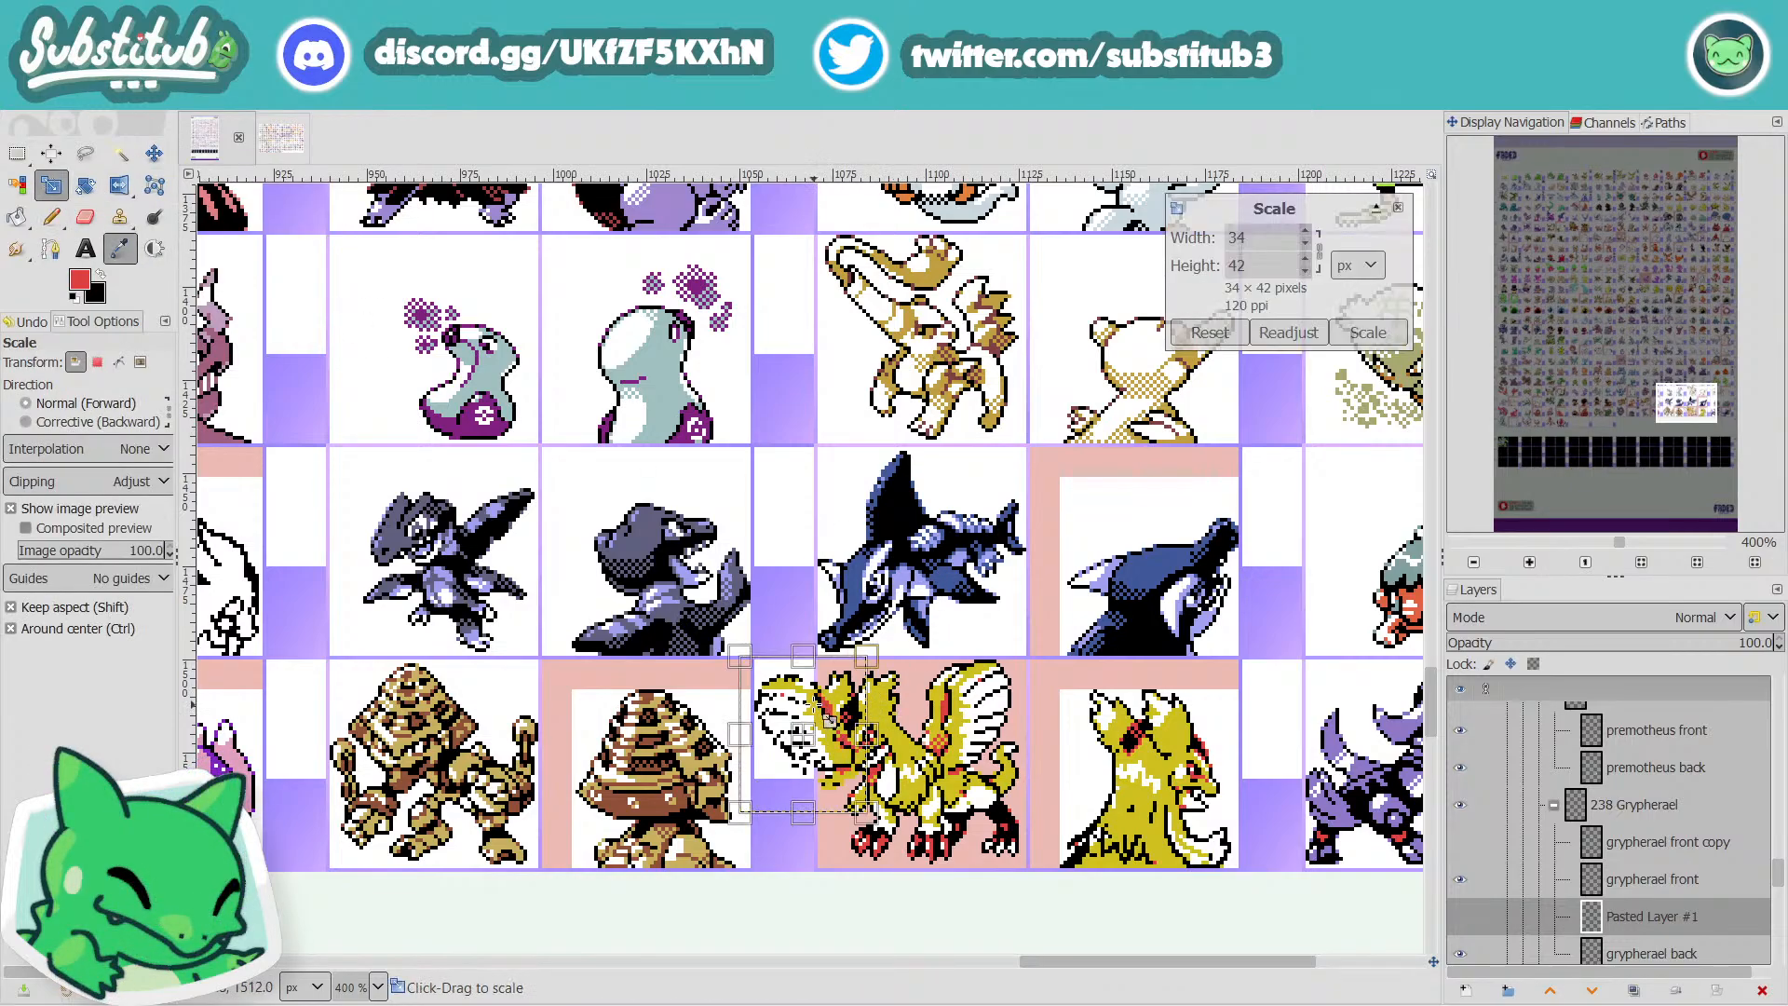
click(1318, 248)
drag(766, 735, 781, 731)
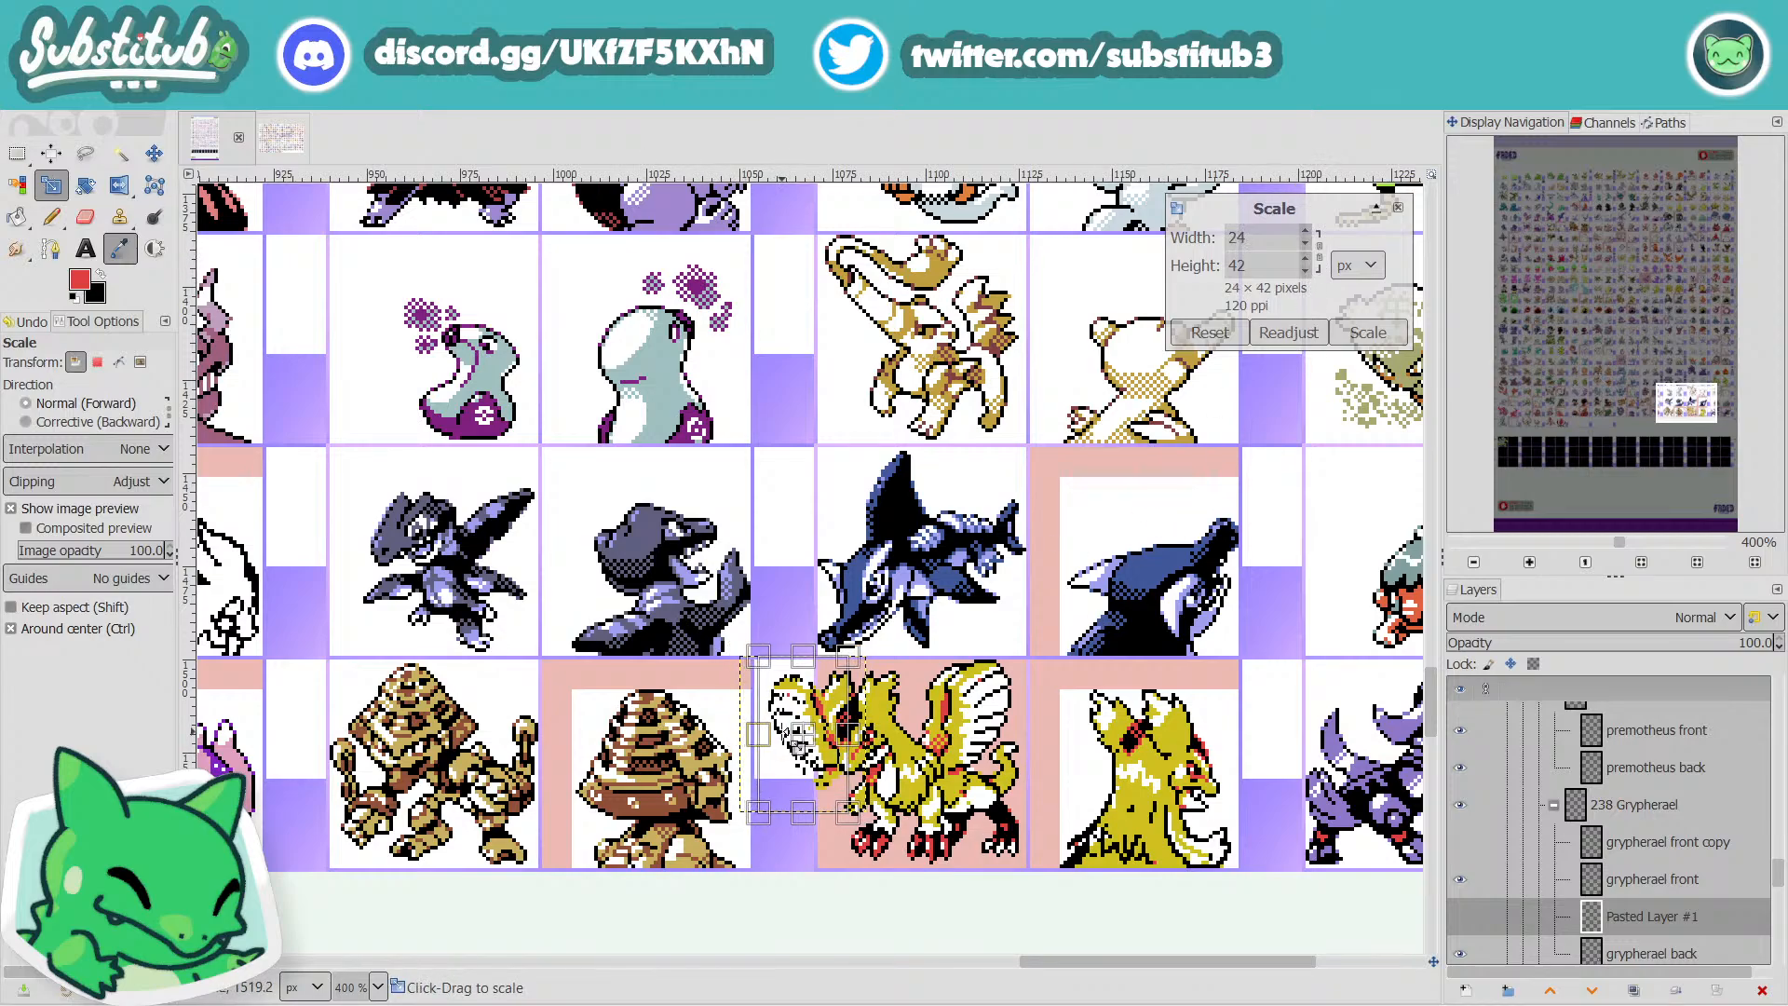
click(1369, 333)
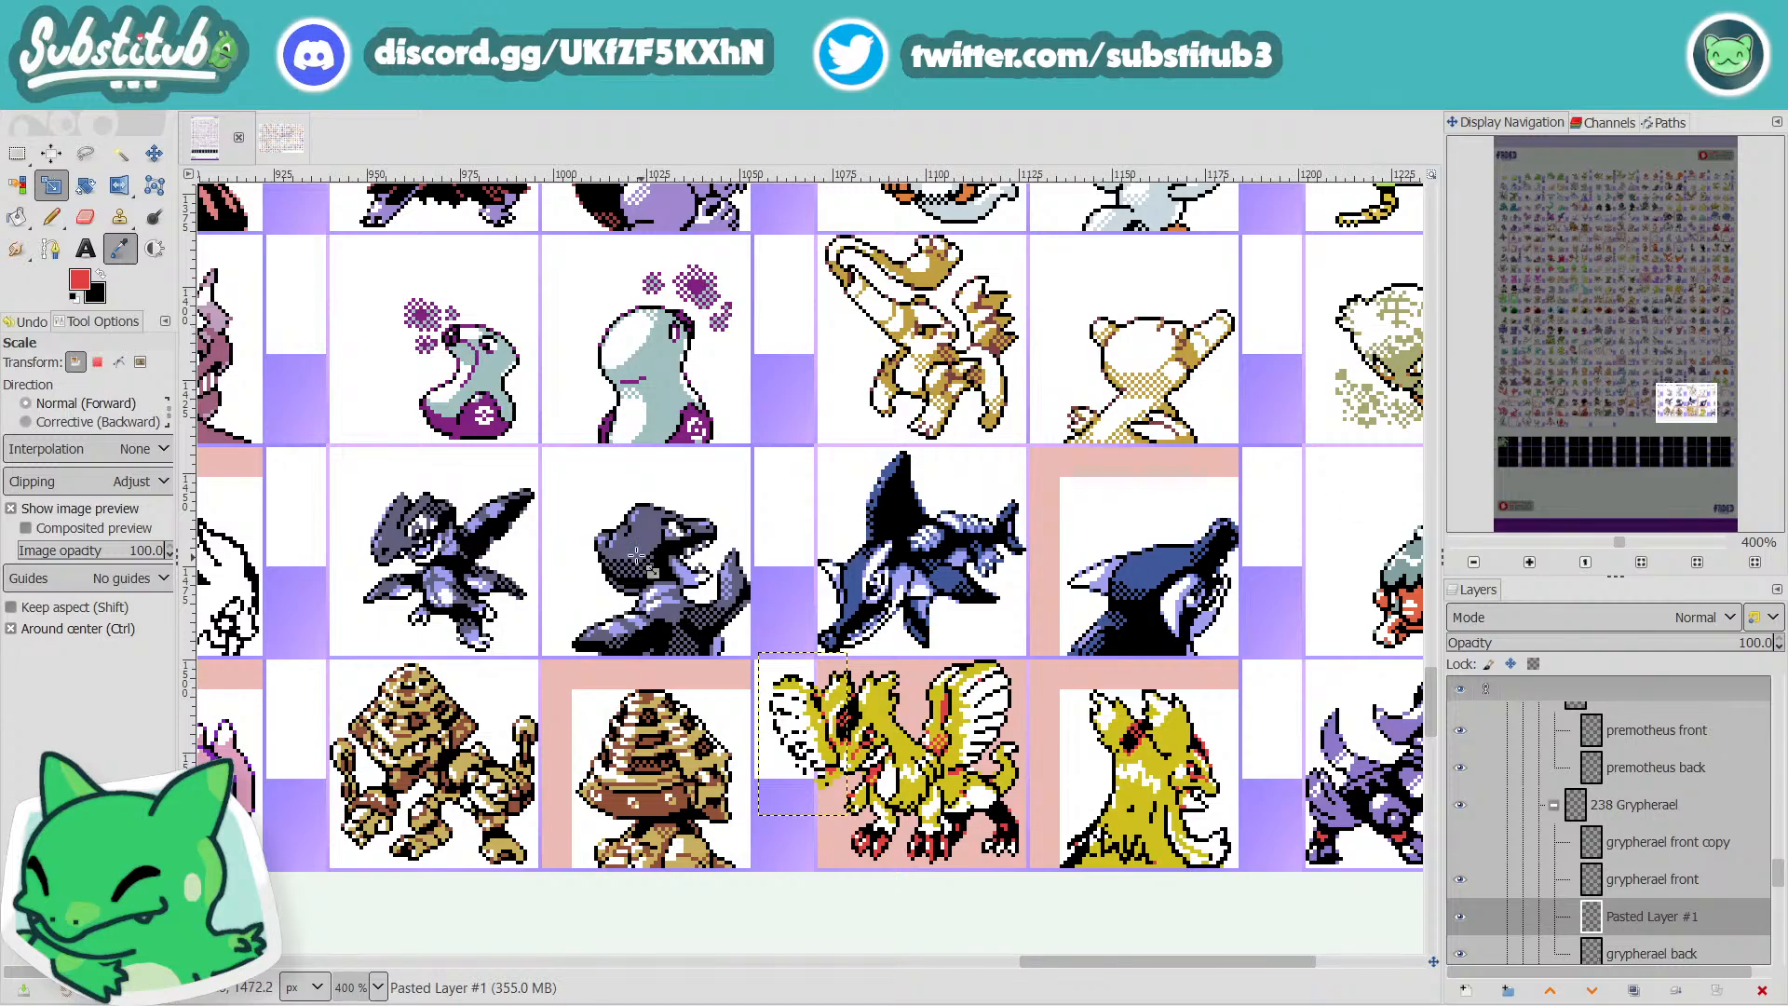
click(154, 154)
drag(831, 733, 836, 732)
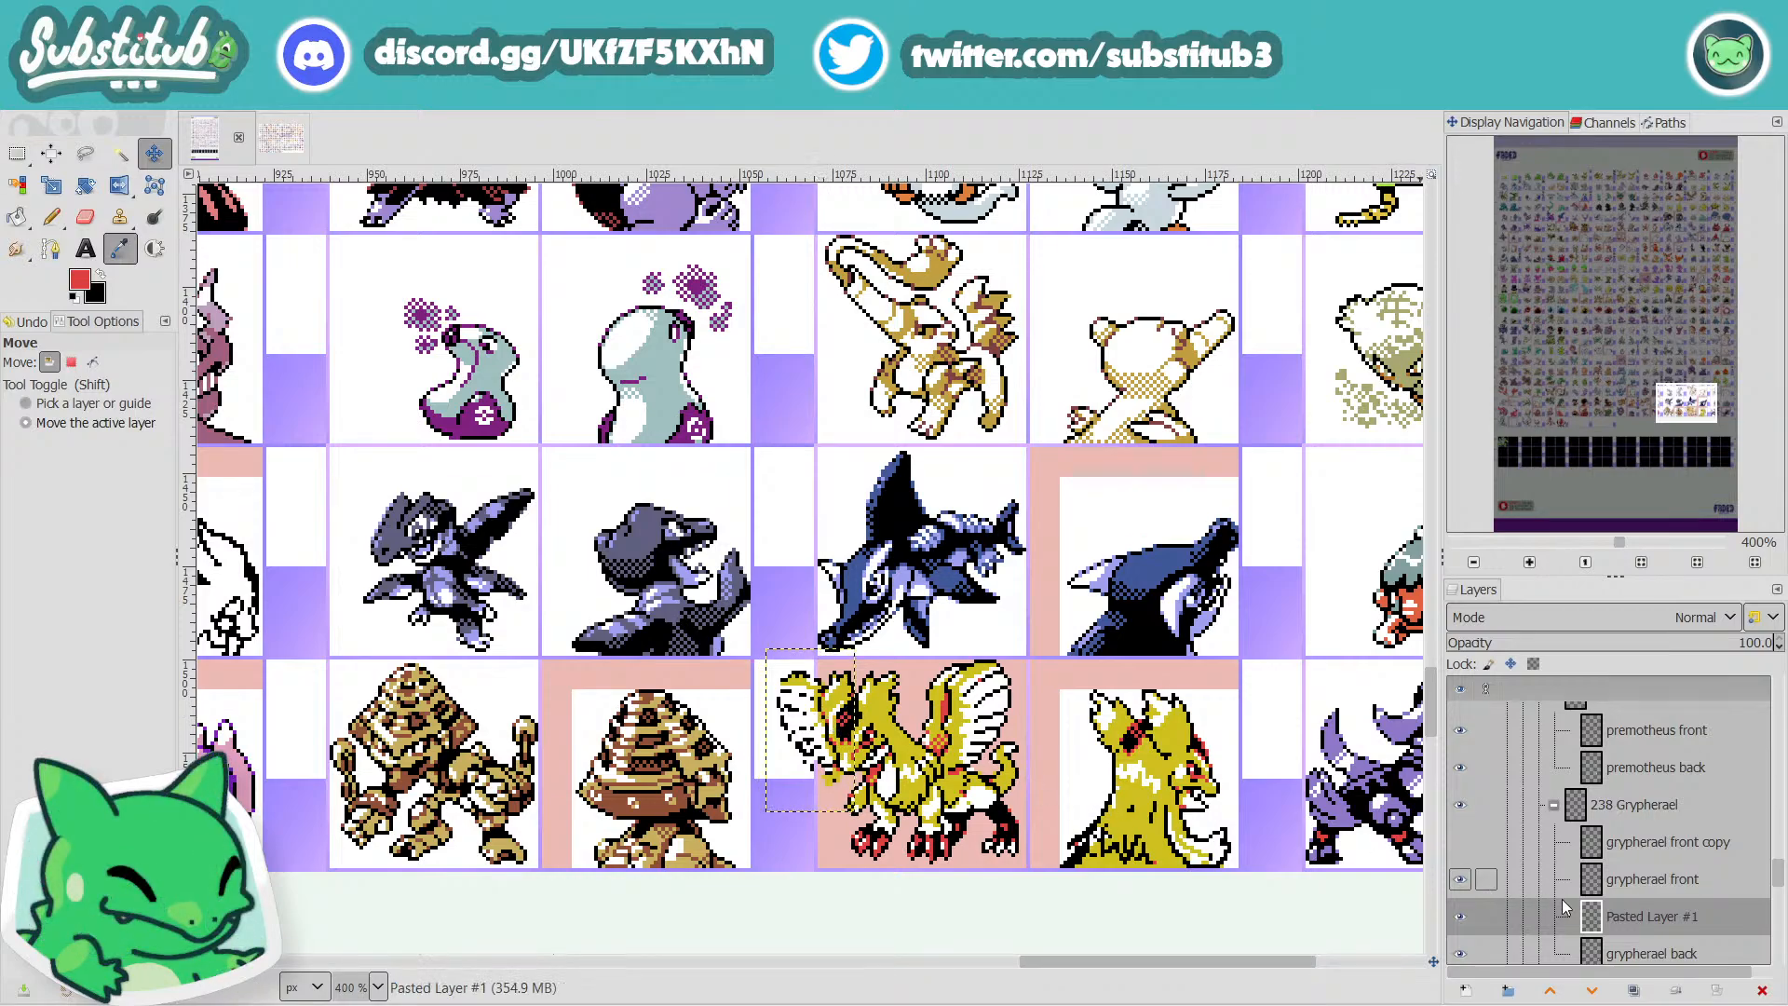
Rename the pasted wing layer "chicken wing".
double_click(1625, 918)
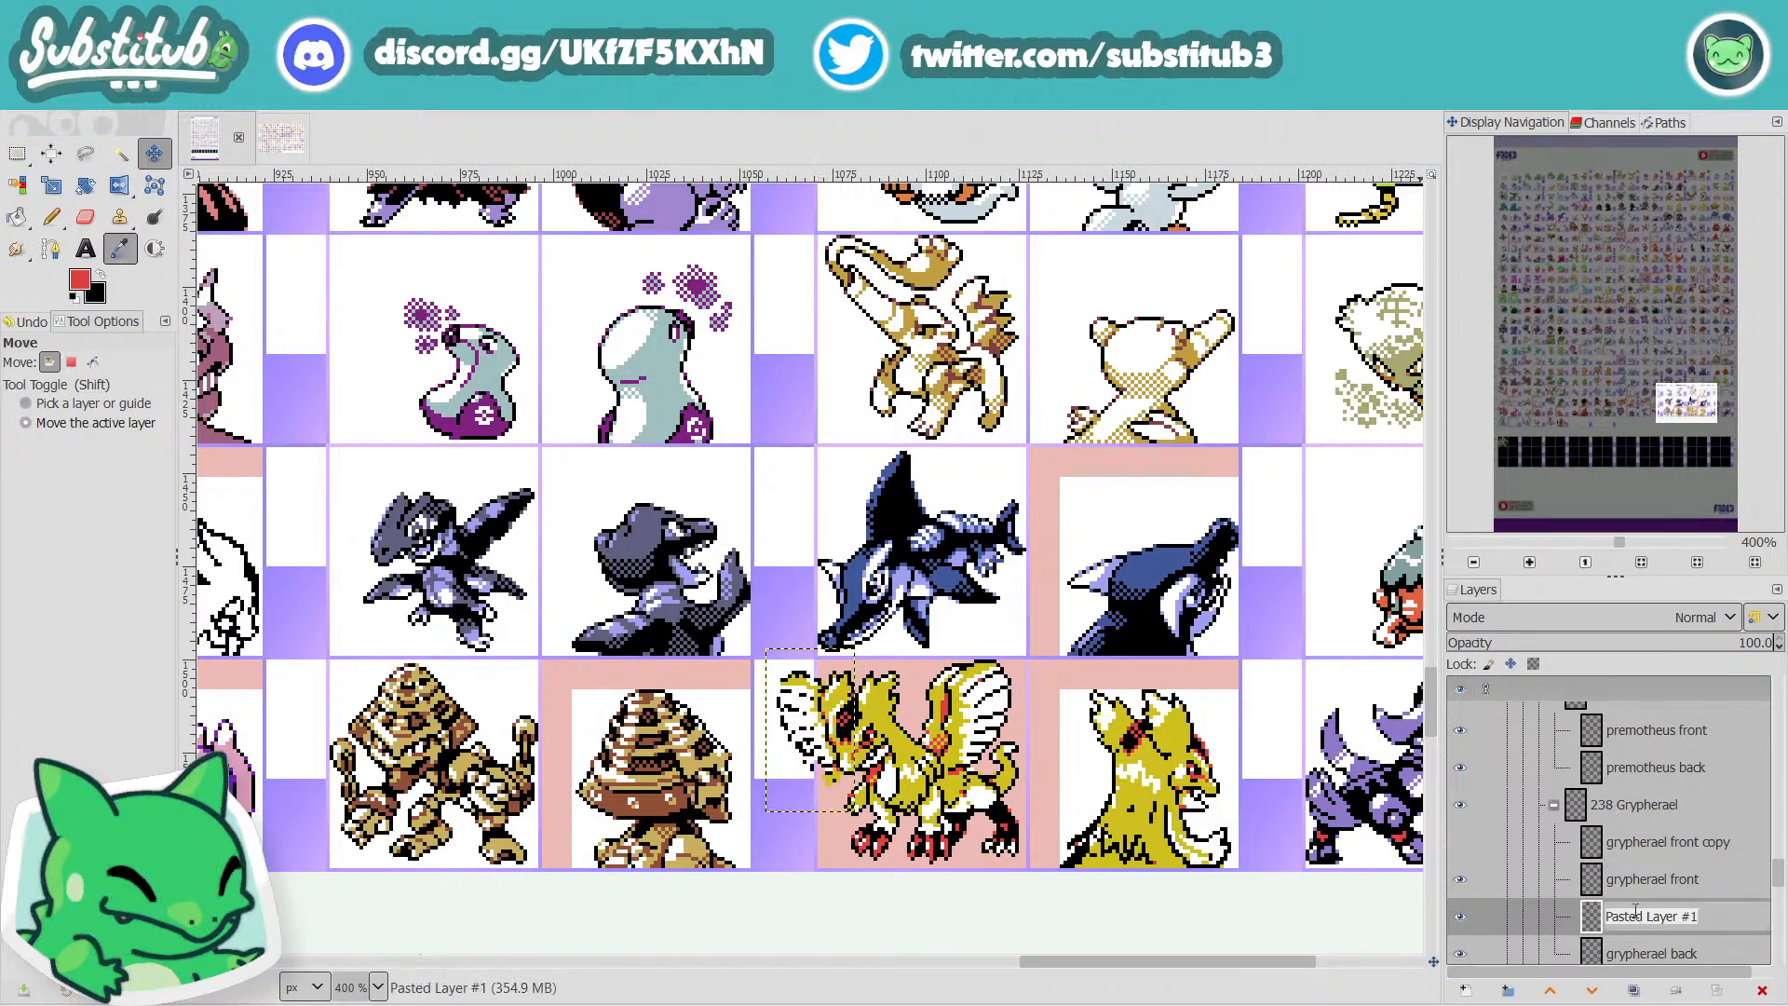
text(chicken wing)
key(Return)
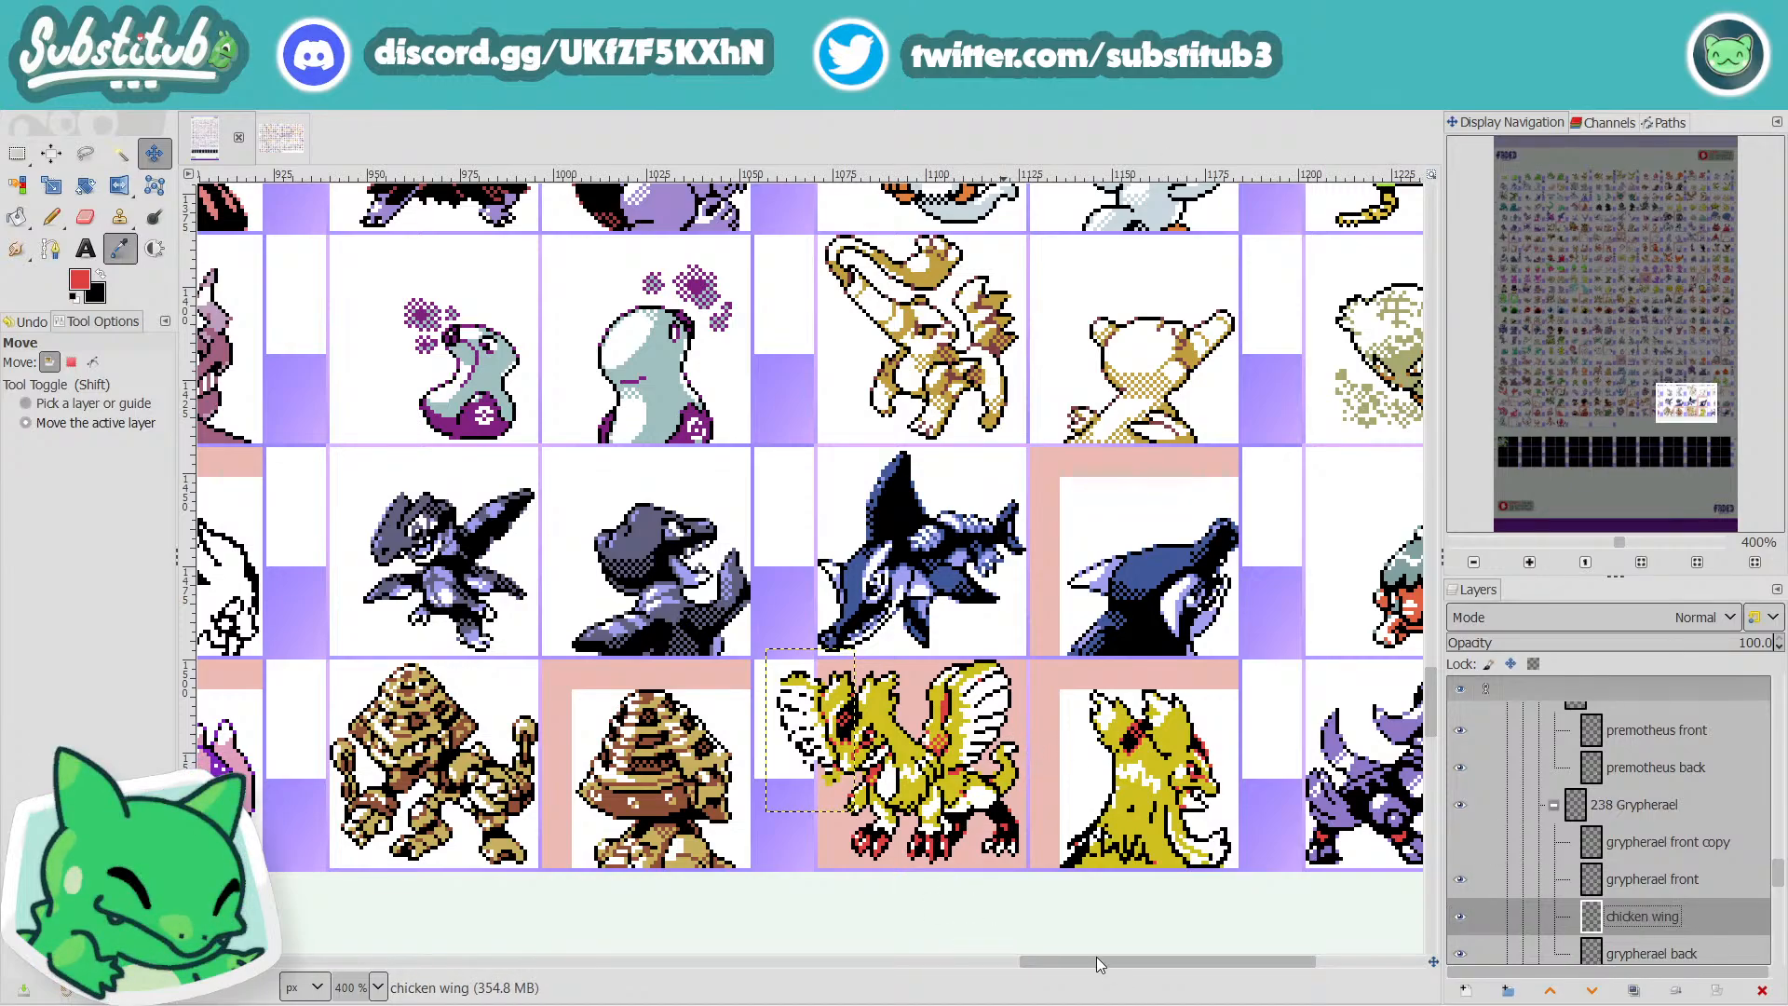
Nudge the chicken wing layer right, closer to the head, and toggle its visibility to compare, leaving it hidden.
drag(1097, 961, 1186, 978)
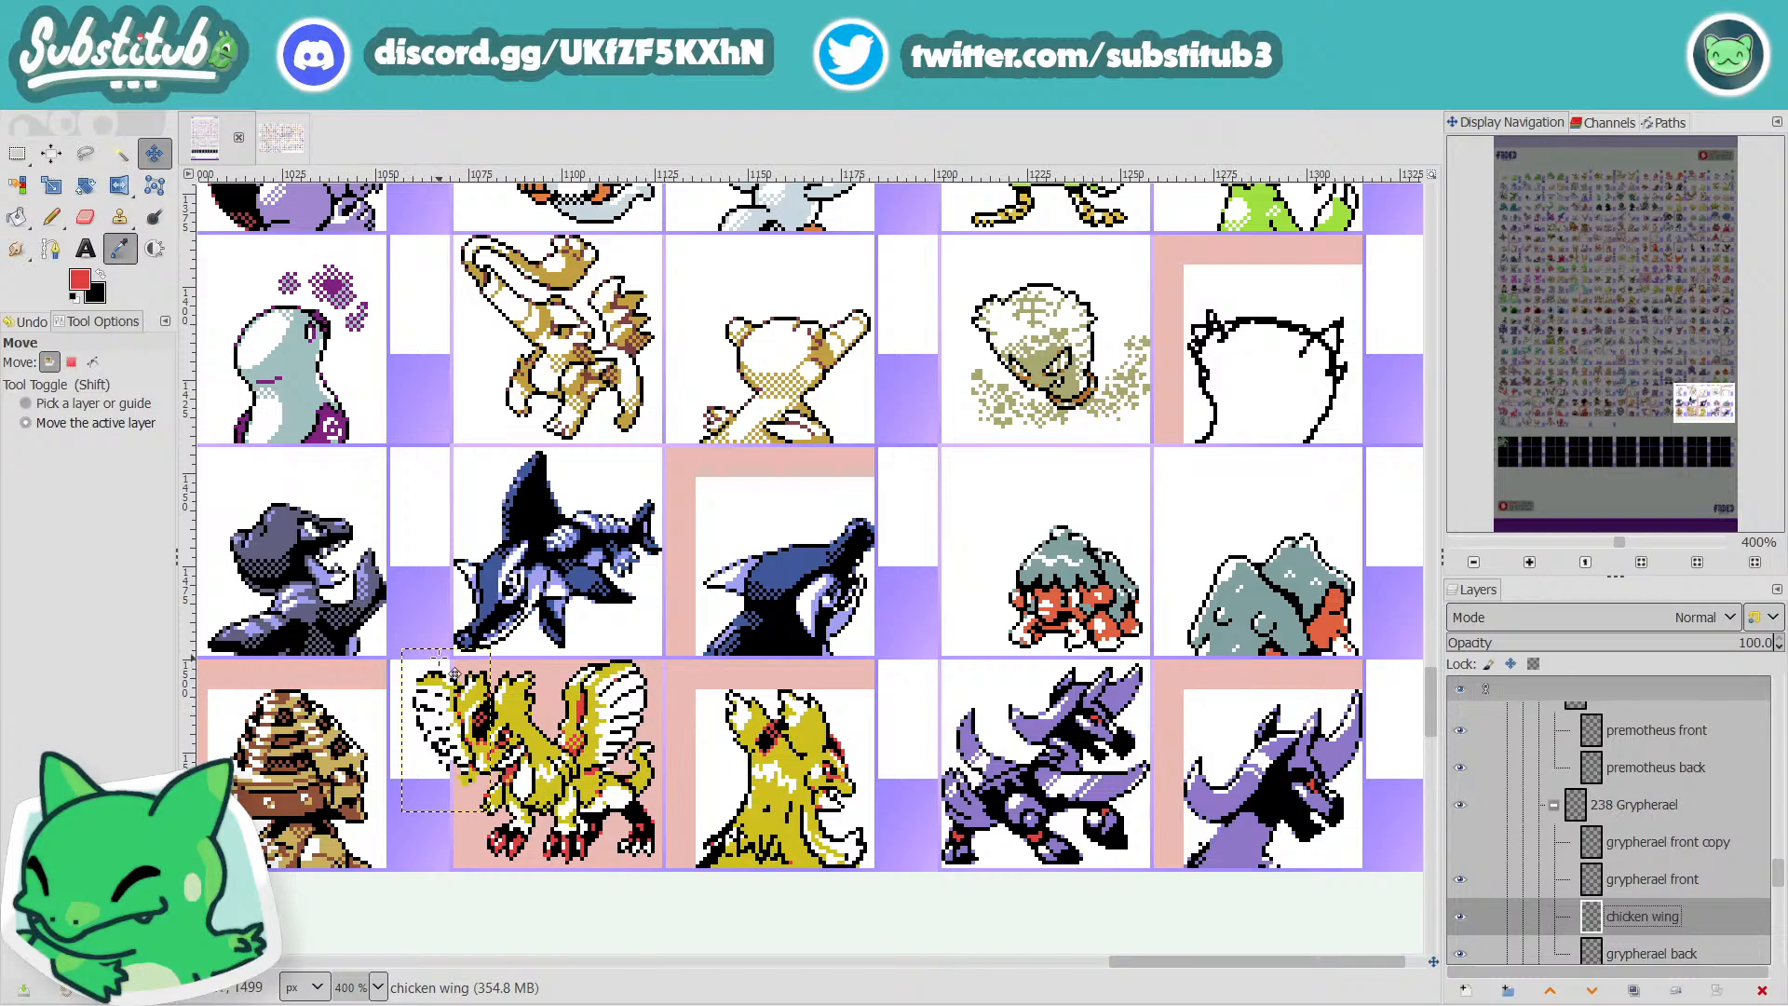
mouse_move(713, 688)
mouse_down()
mouse_move(676, 785)
mouse_move(717, 642)
mouse_move(740, 690)
mouse_up()
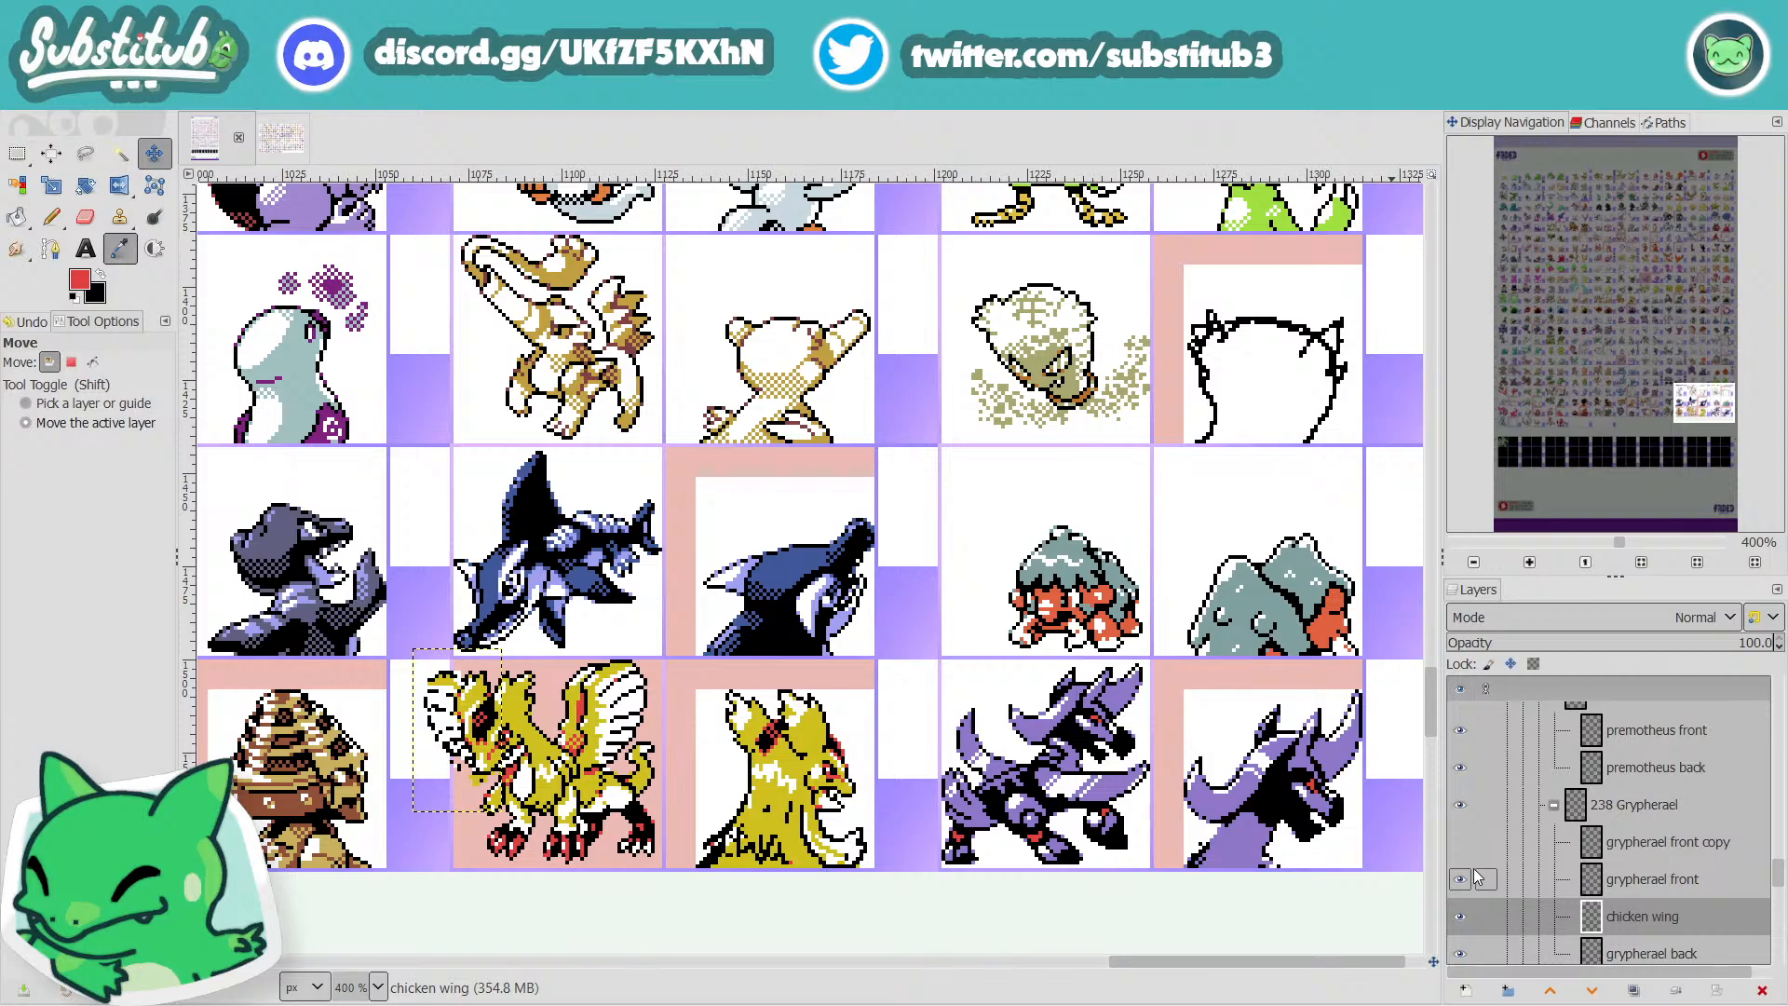
click(1459, 917)
click(1459, 918)
click(1460, 917)
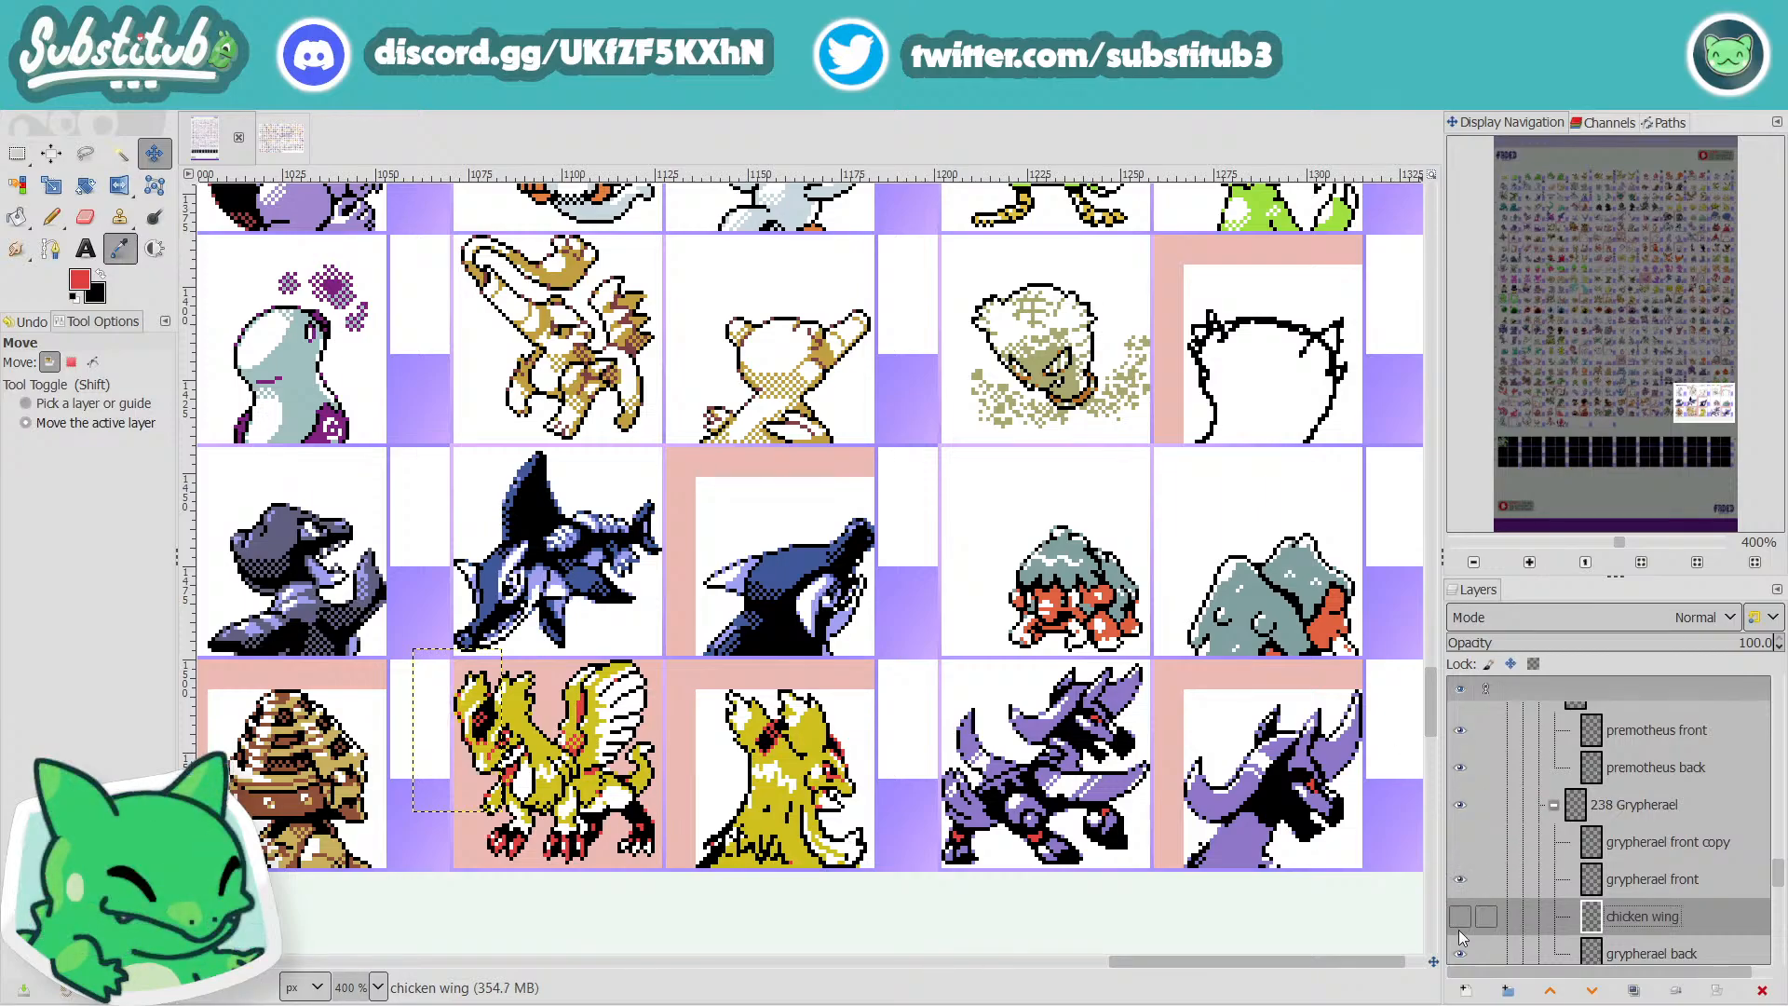
Make grypherael back in the 238 Grypherael group the active layer and view both Grypherael sprites at 800% zoom.
click(1552, 805)
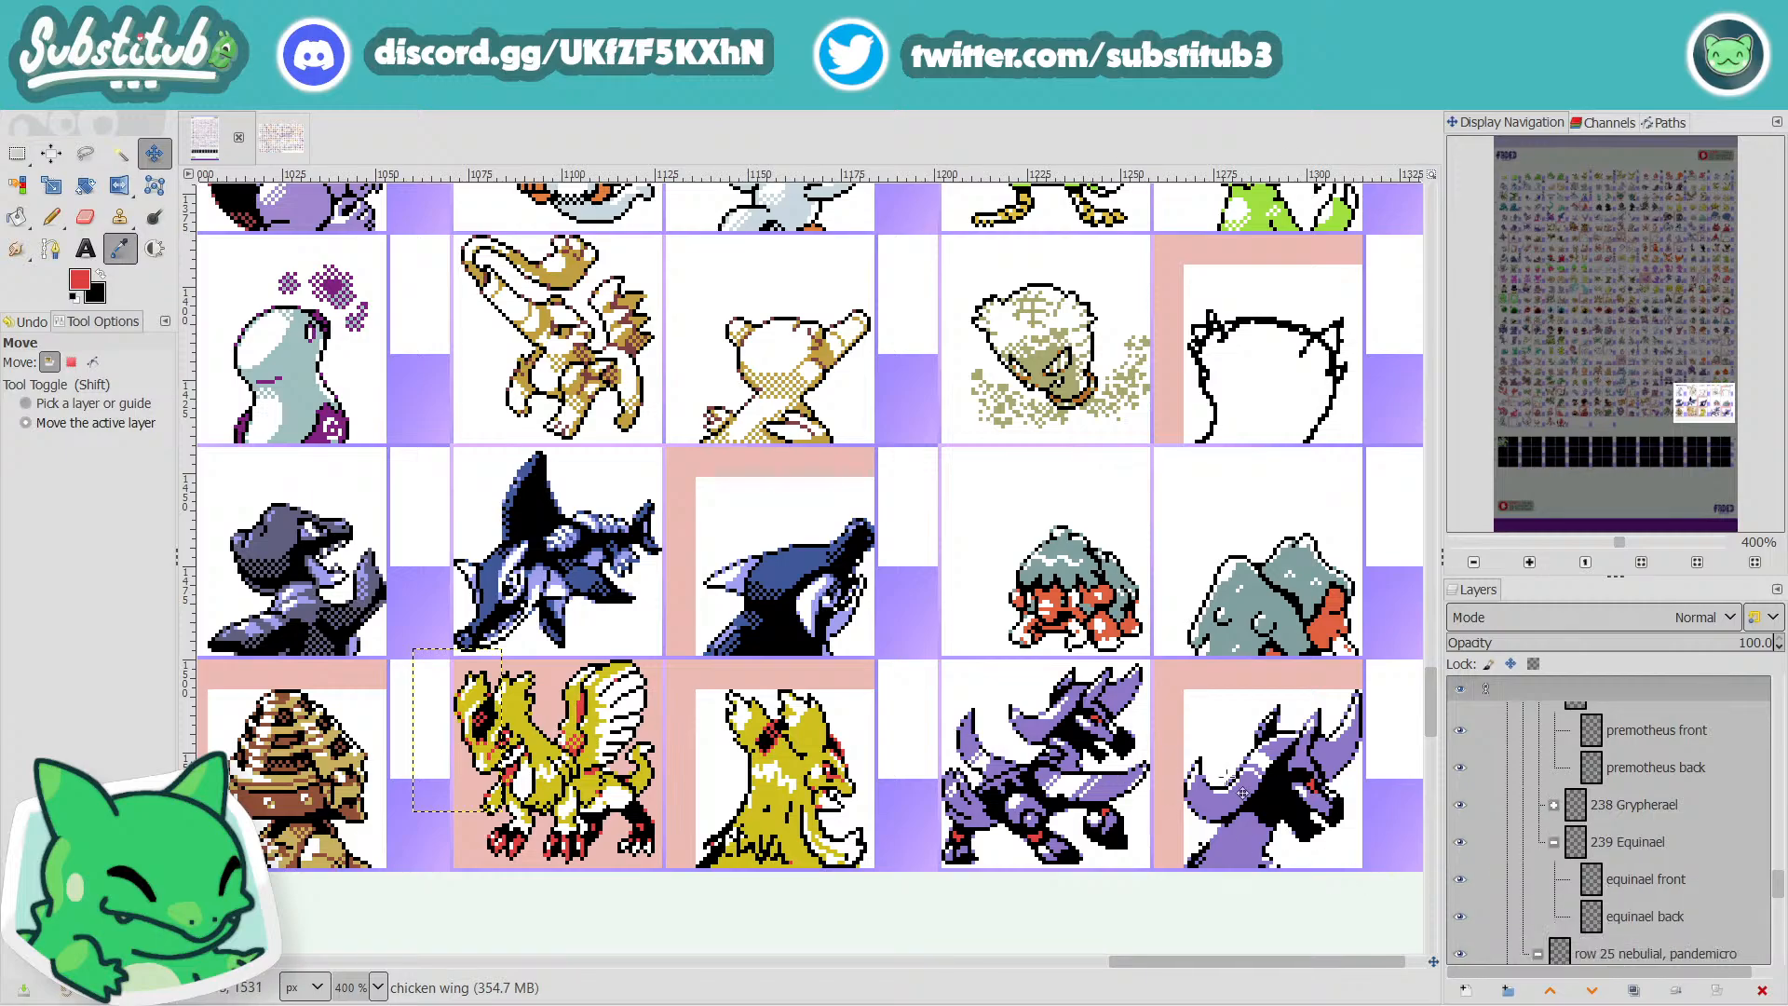
scroll(1620, 824, down, 2)
click(1614, 849)
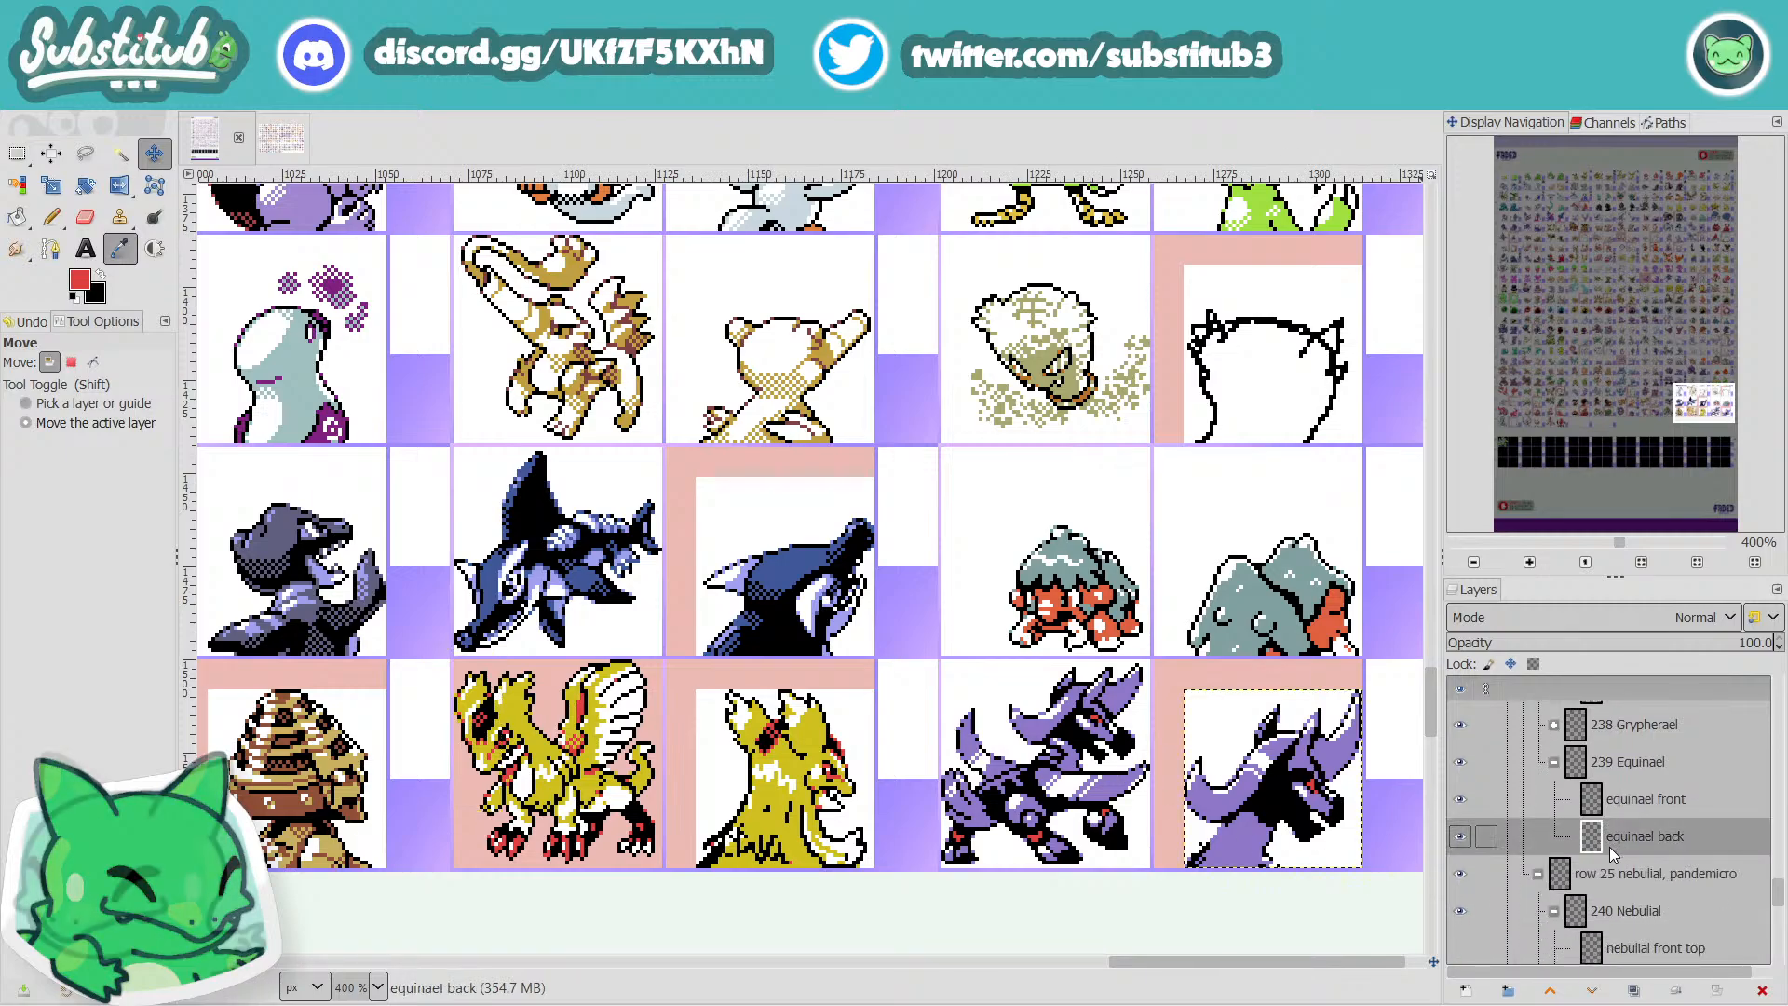
scroll(1610, 847, up, 1)
click(1554, 765)
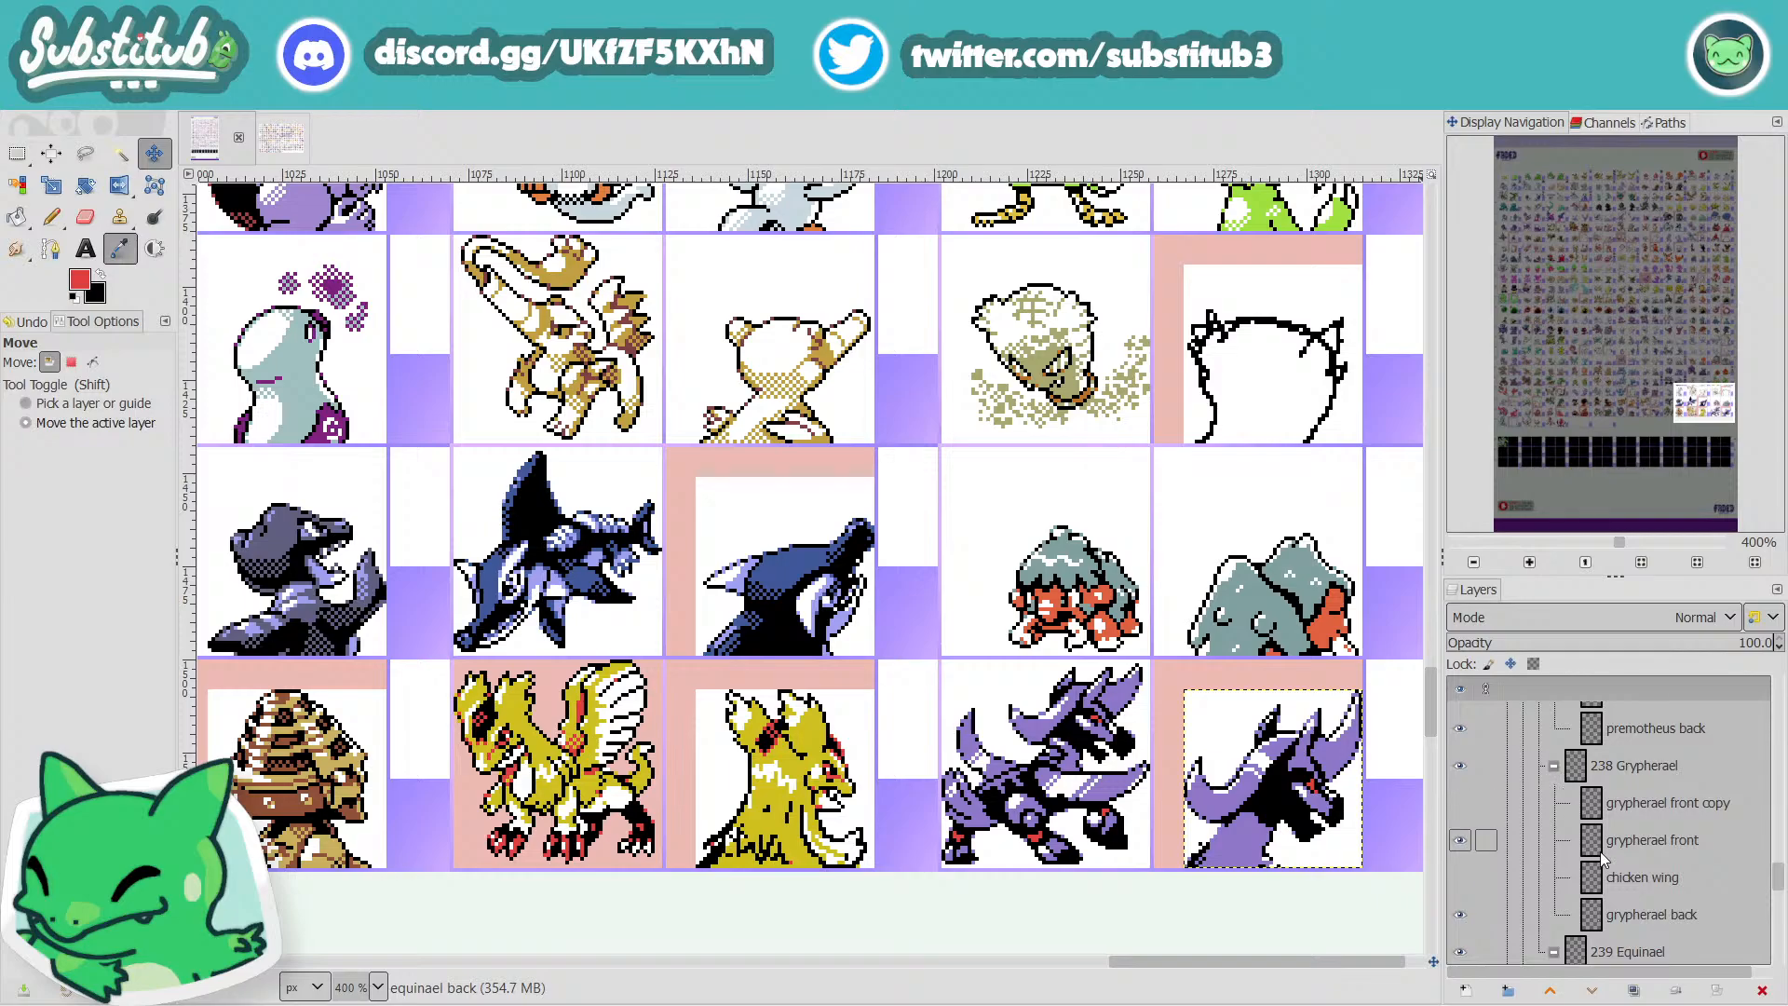
click(1648, 915)
scroll(1183, 771, down, 2)
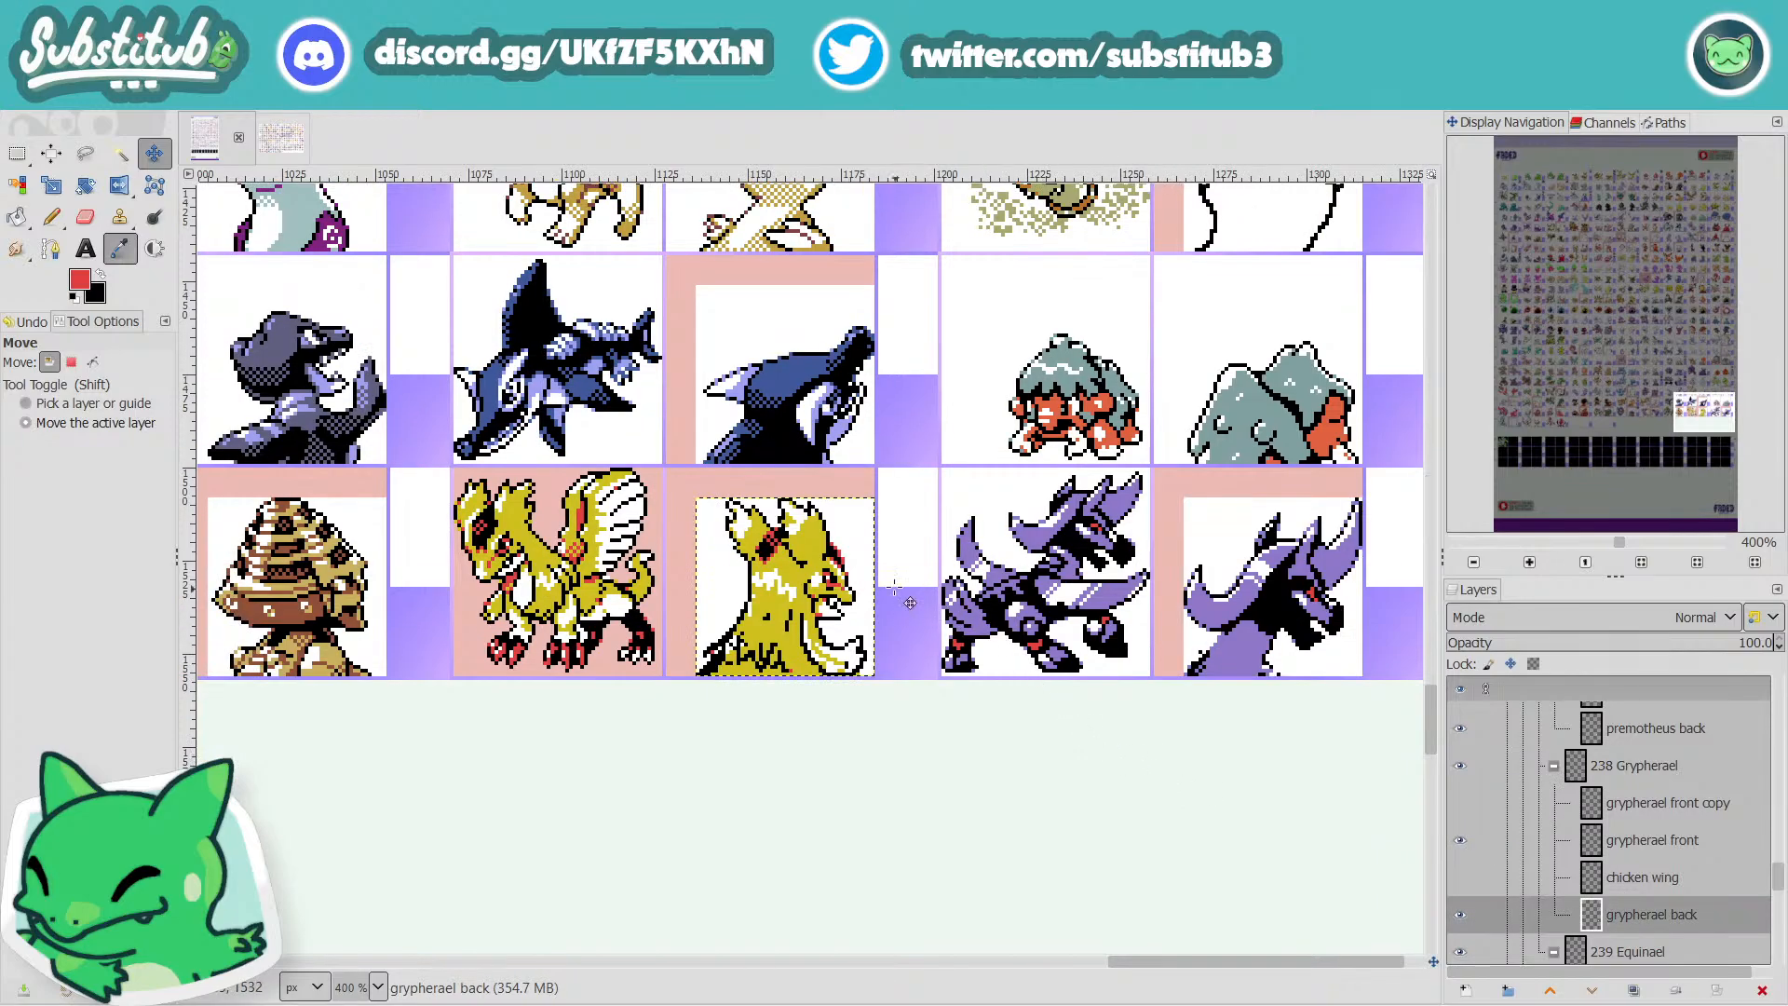
key(4)
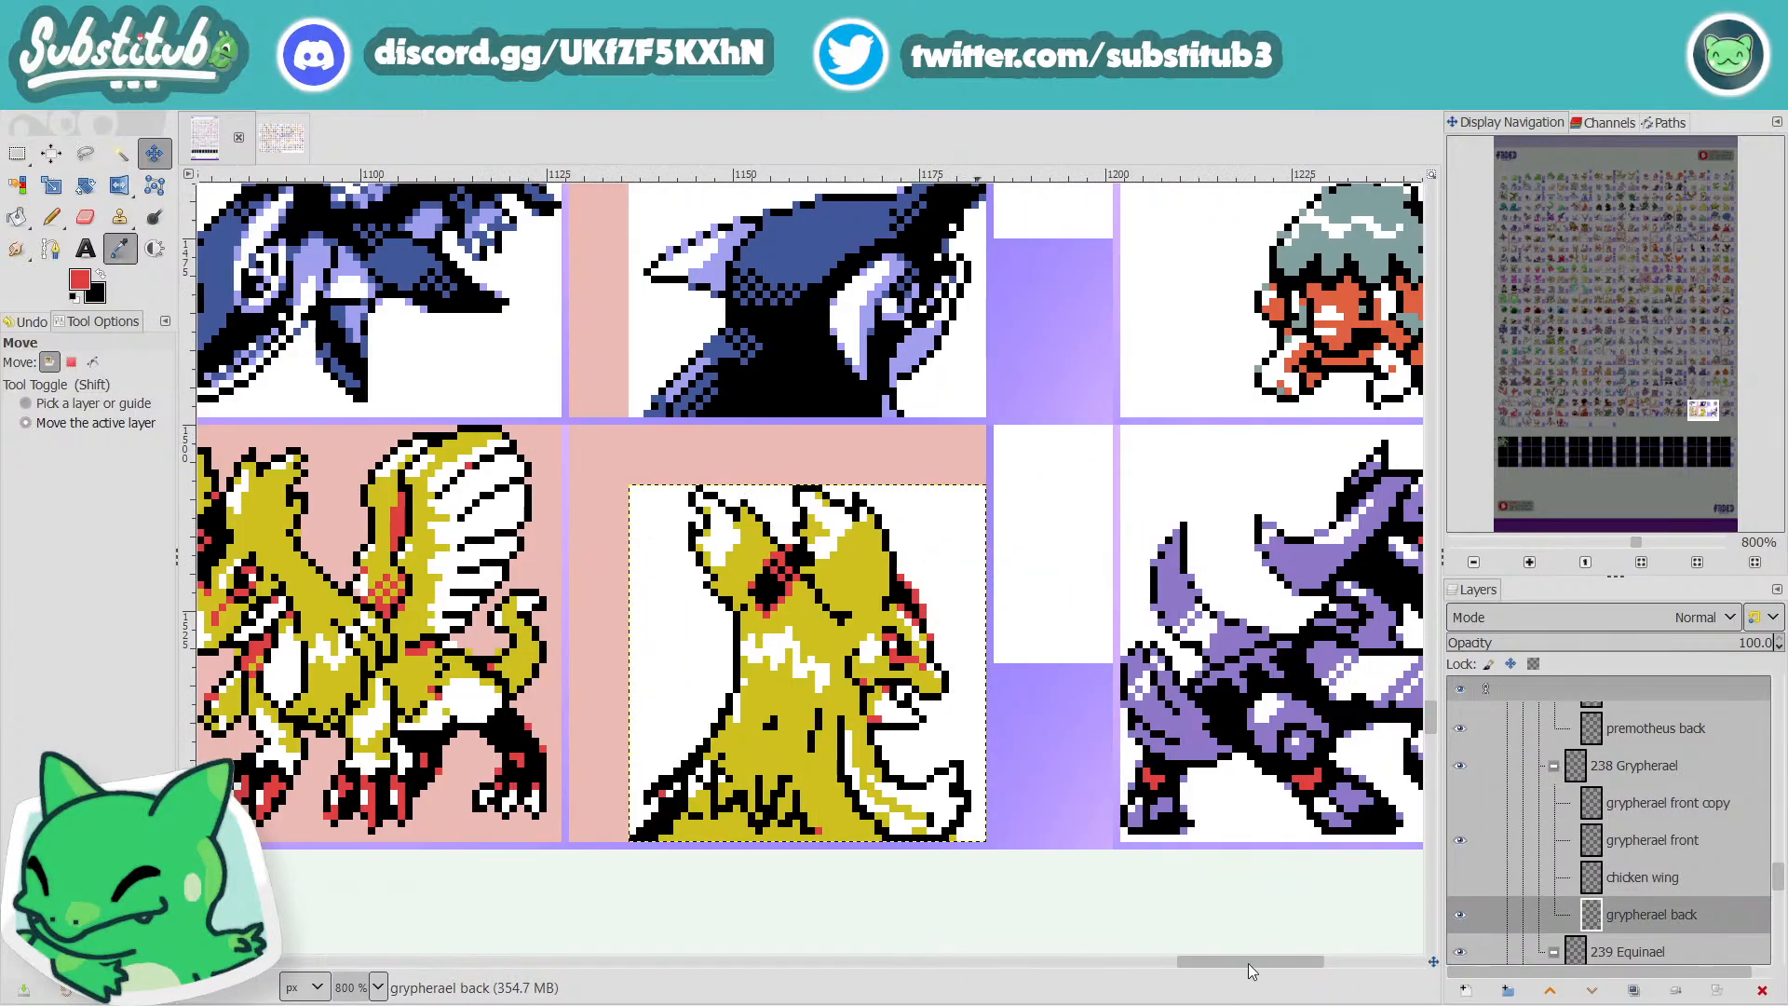
drag(1248, 963, 1238, 963)
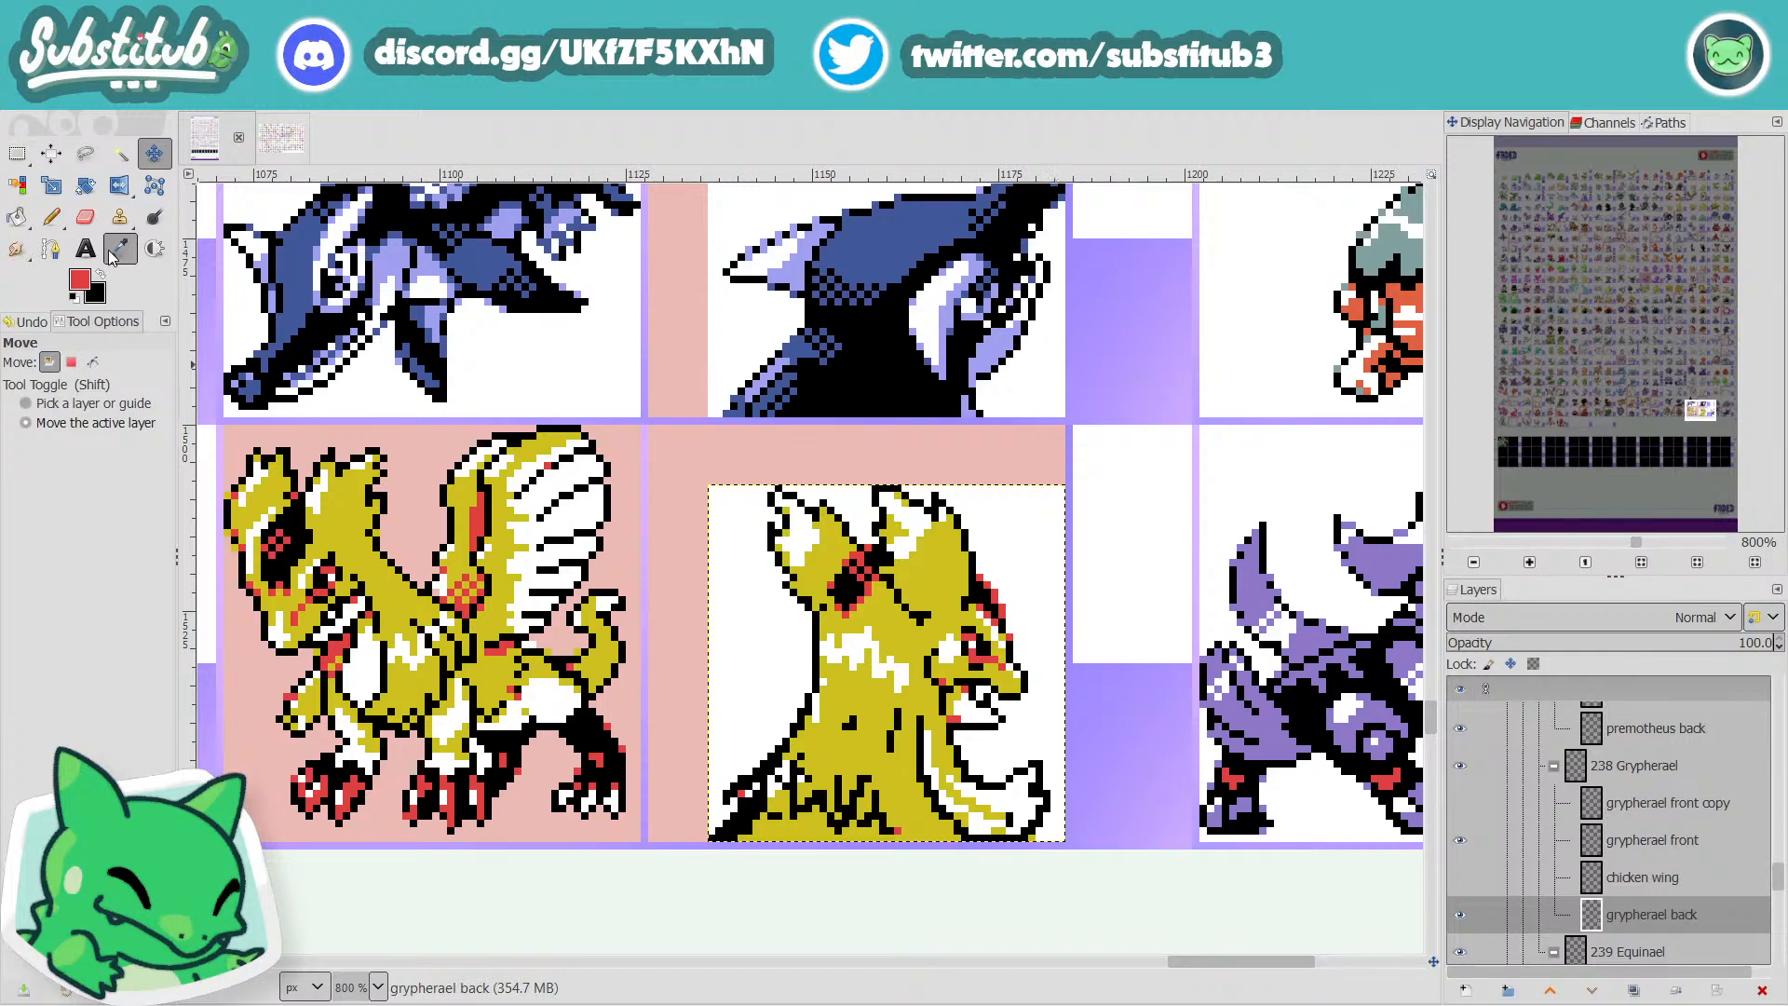
Reset the foreground and background colours to black and white and show the chicken wing layer again.
key(d)
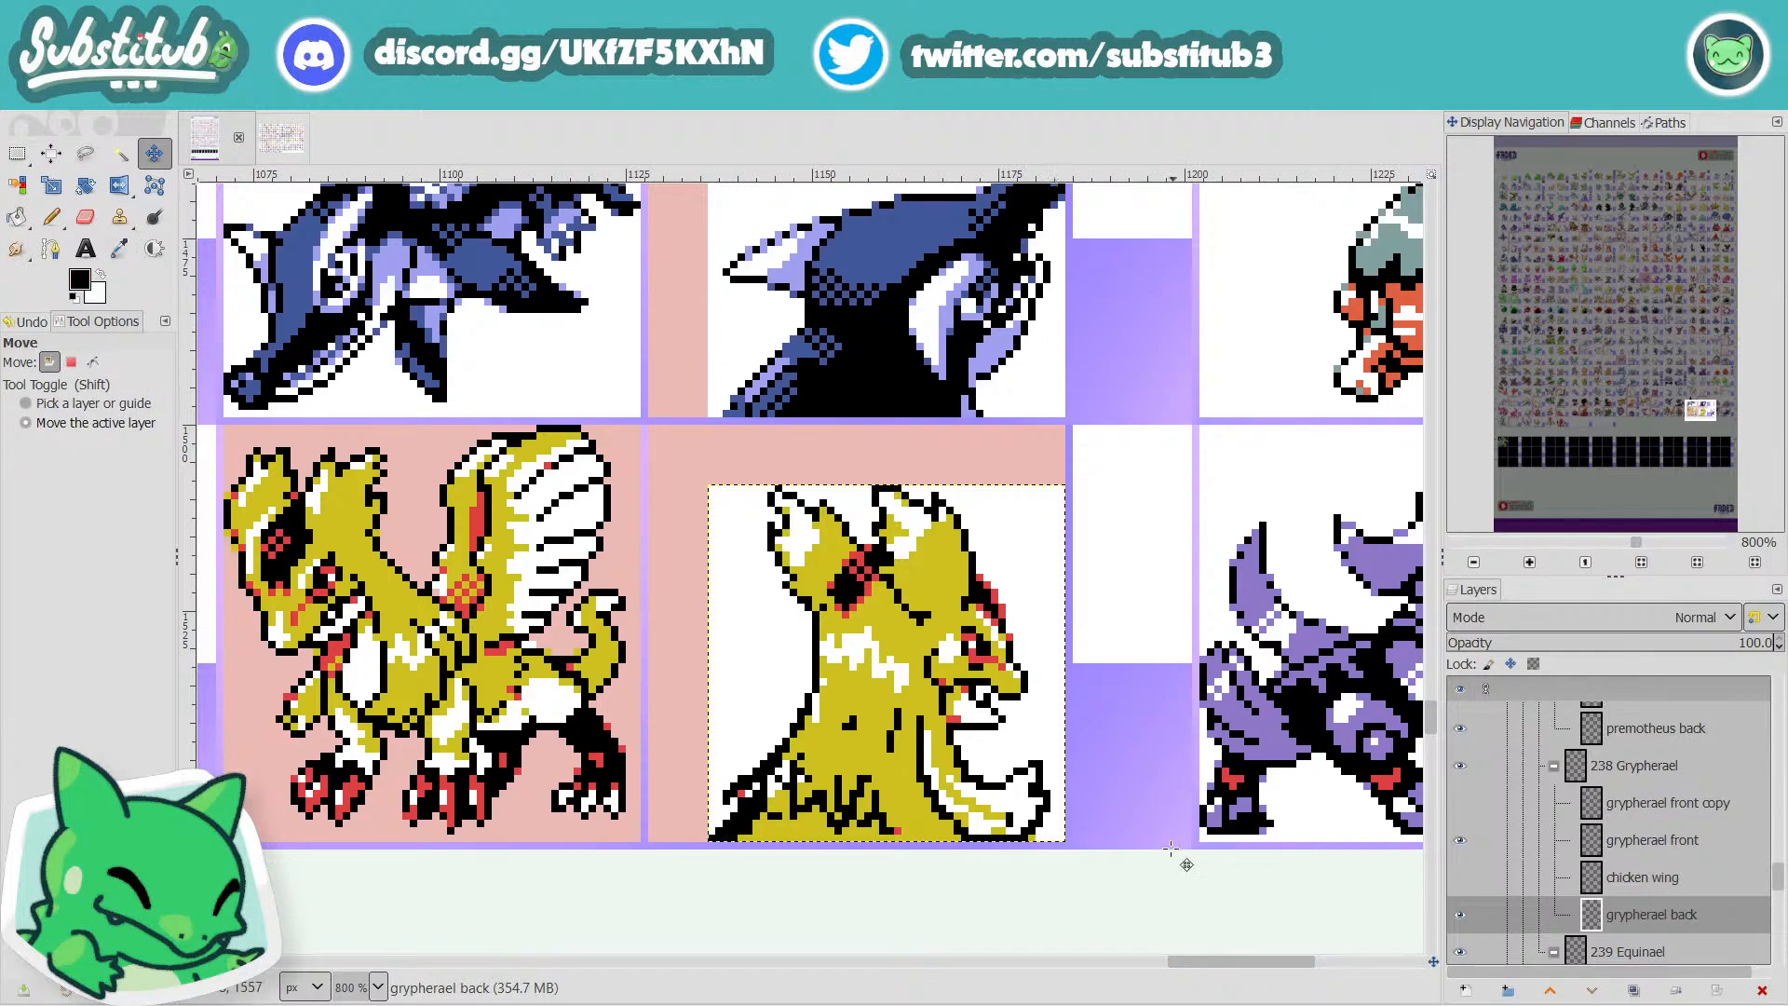
scroll(1549, 840, up, 1)
scroll(1550, 840, down, 1)
click(1459, 877)
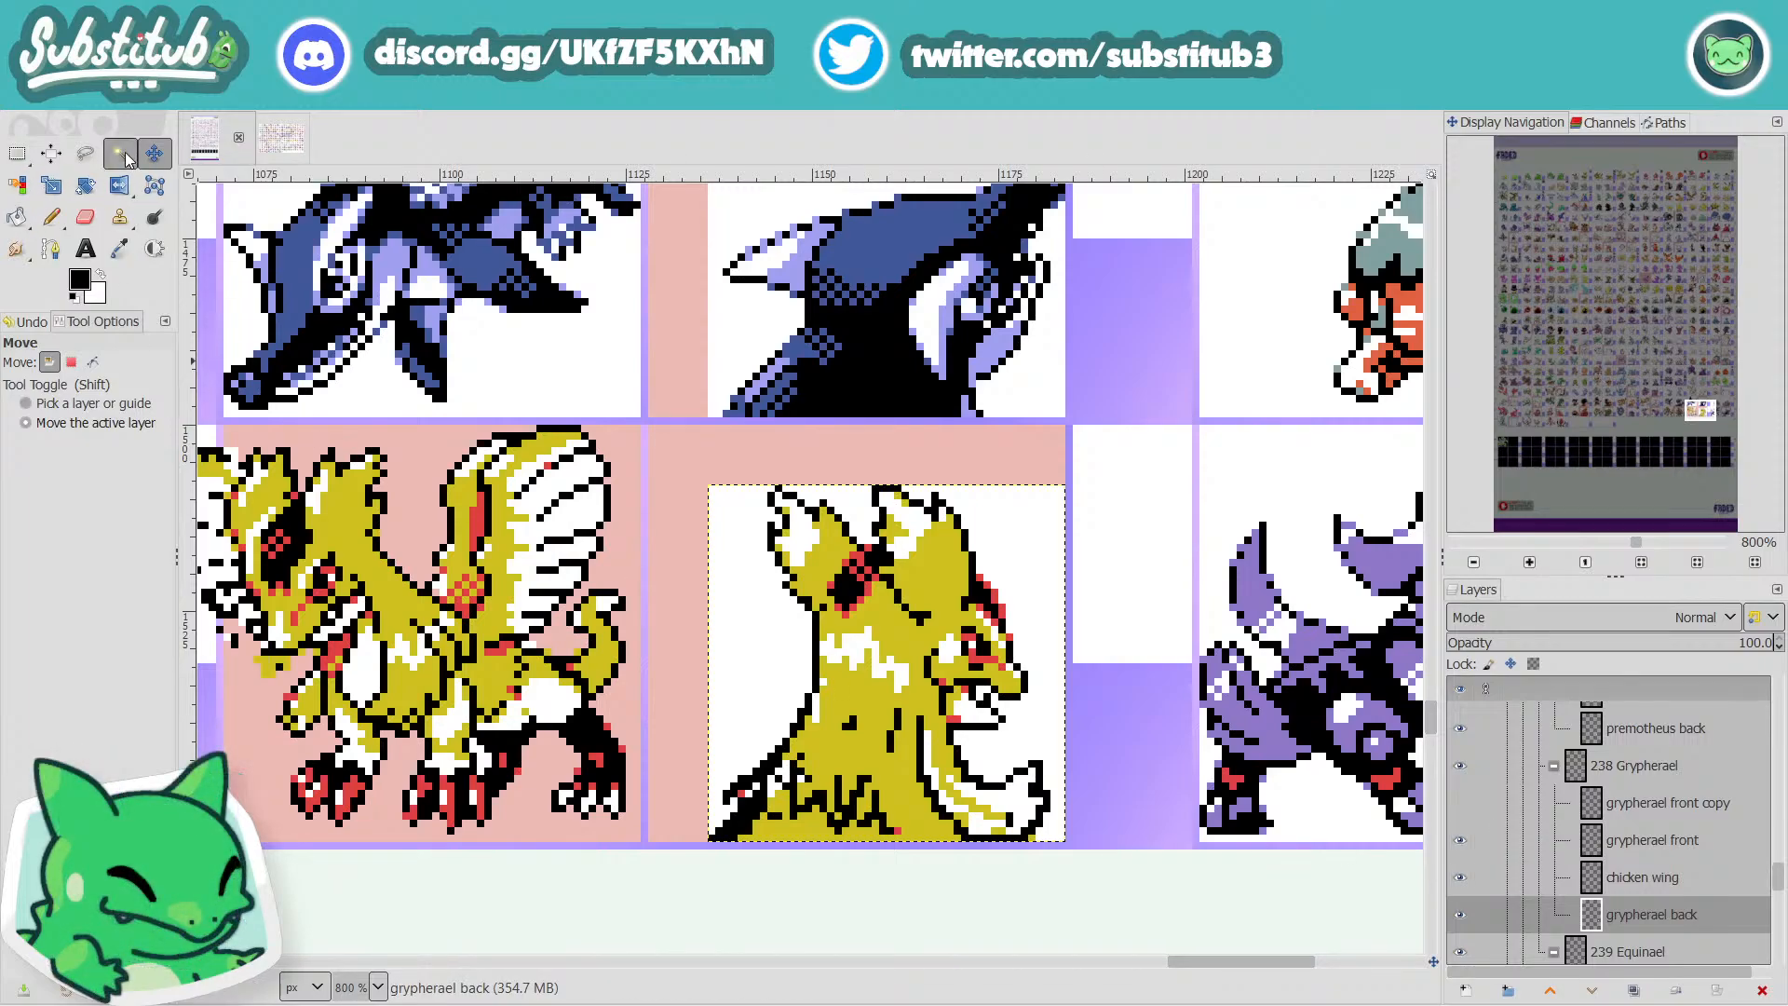
drag(1171, 715, 1178, 700)
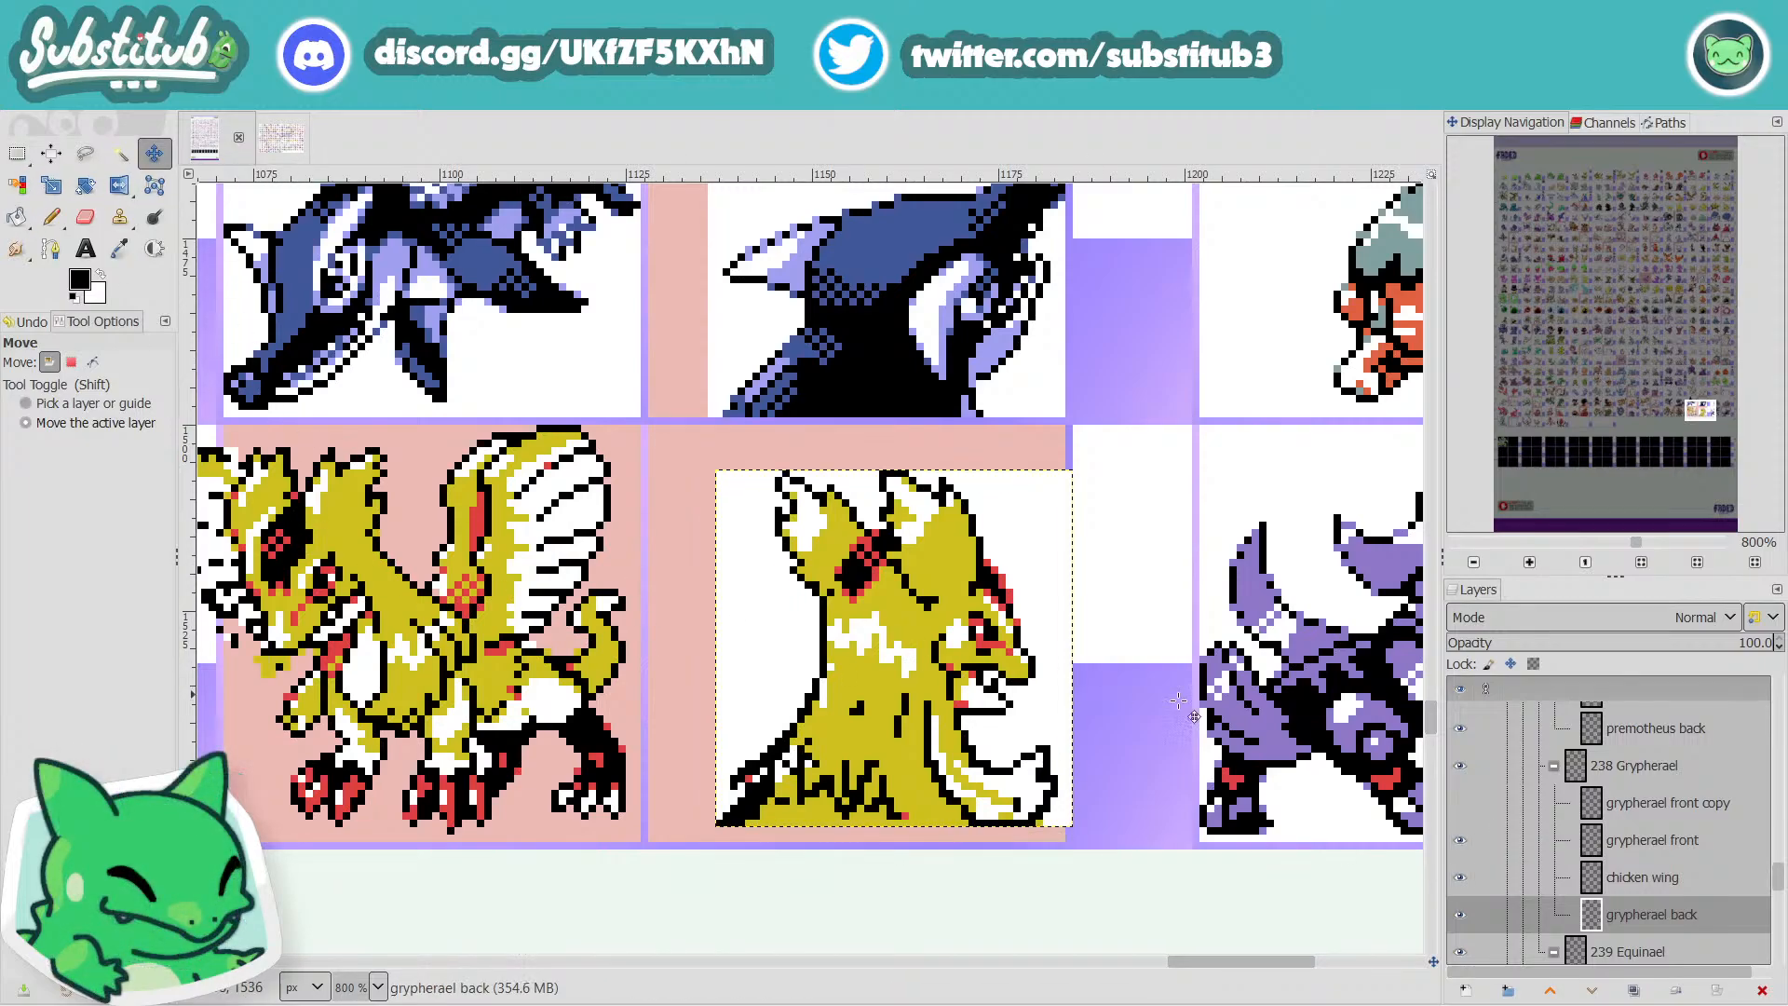
key(ctrl+z)
click(1635, 843)
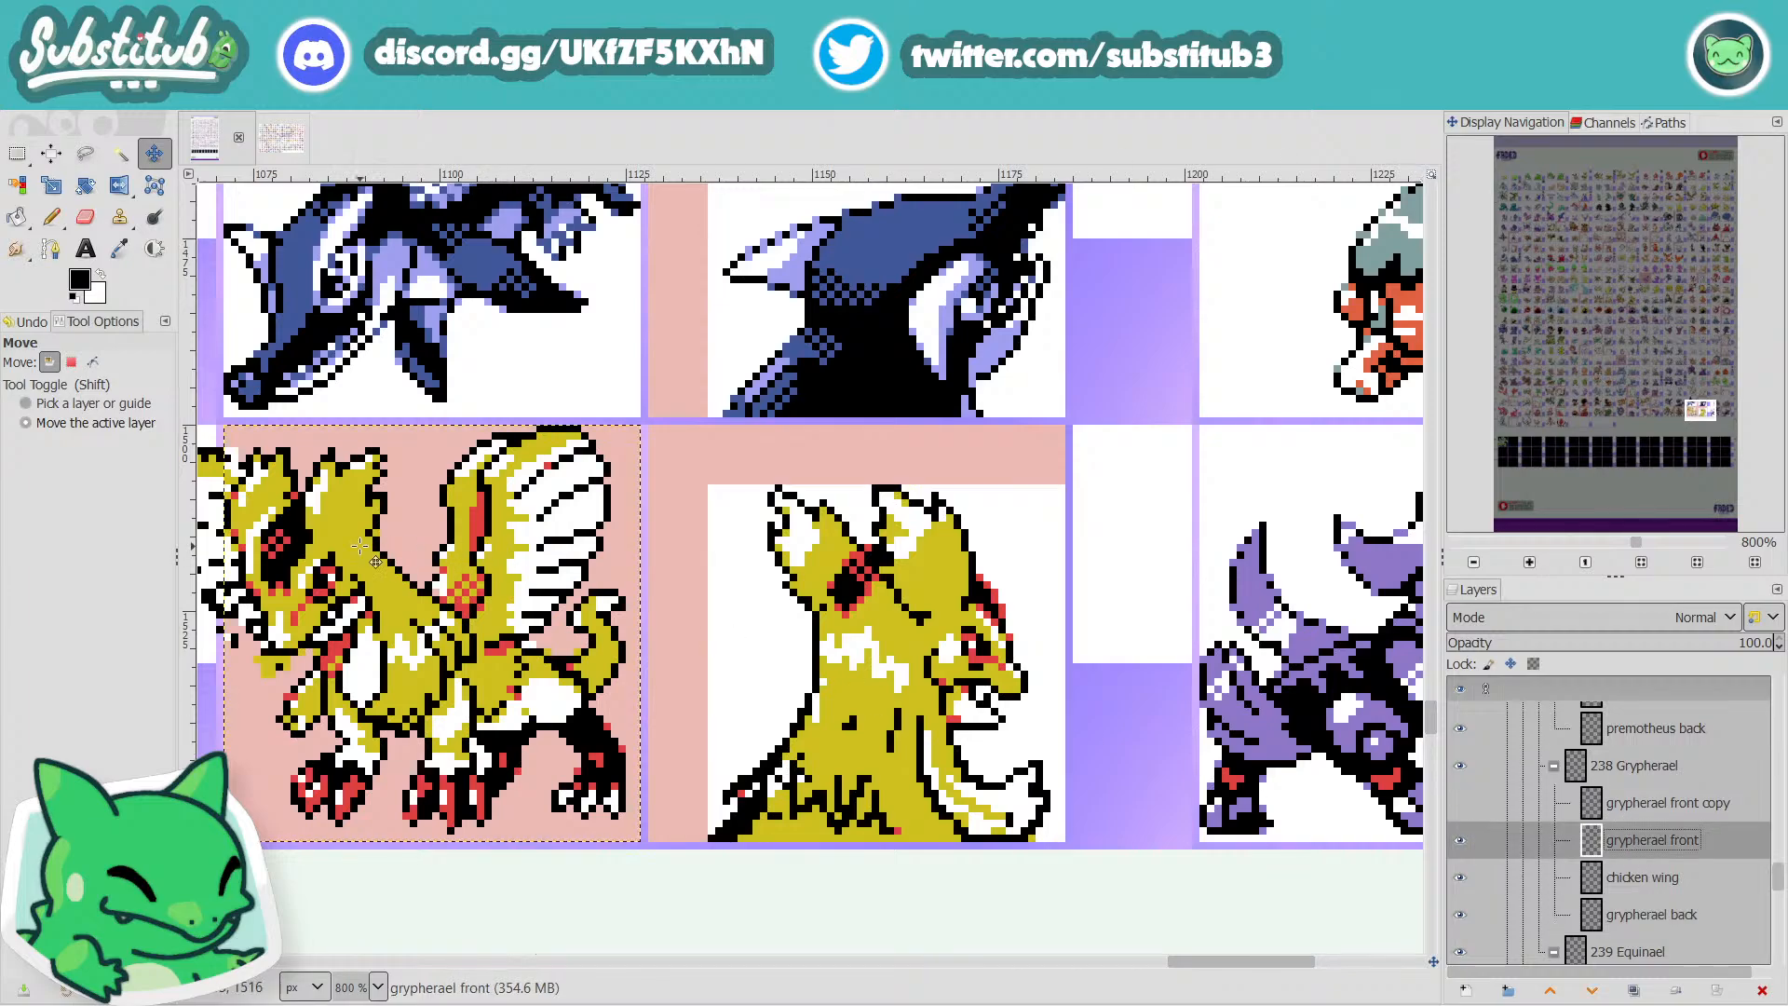
drag(360, 546, 367, 531)
key(ctrl+z)
Activate the chicken wing layer and shift the wing slightly up and right behind the Grypherael's head.
click(1613, 801)
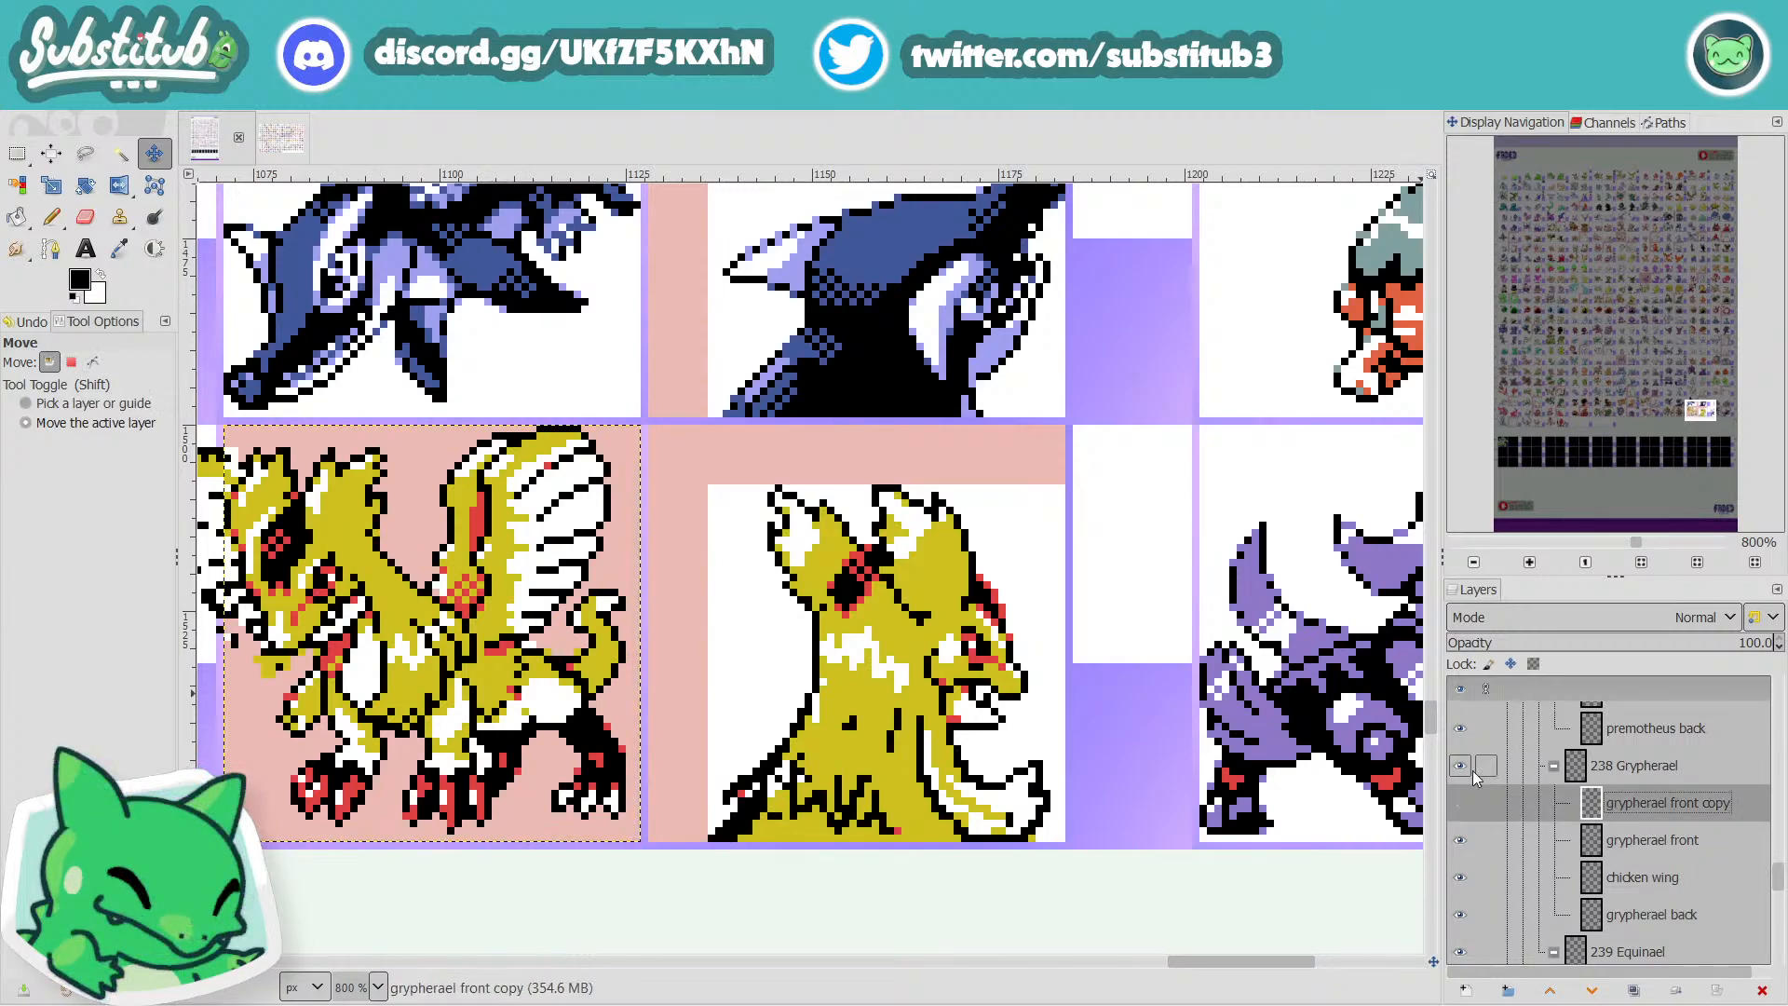
click(458, 579)
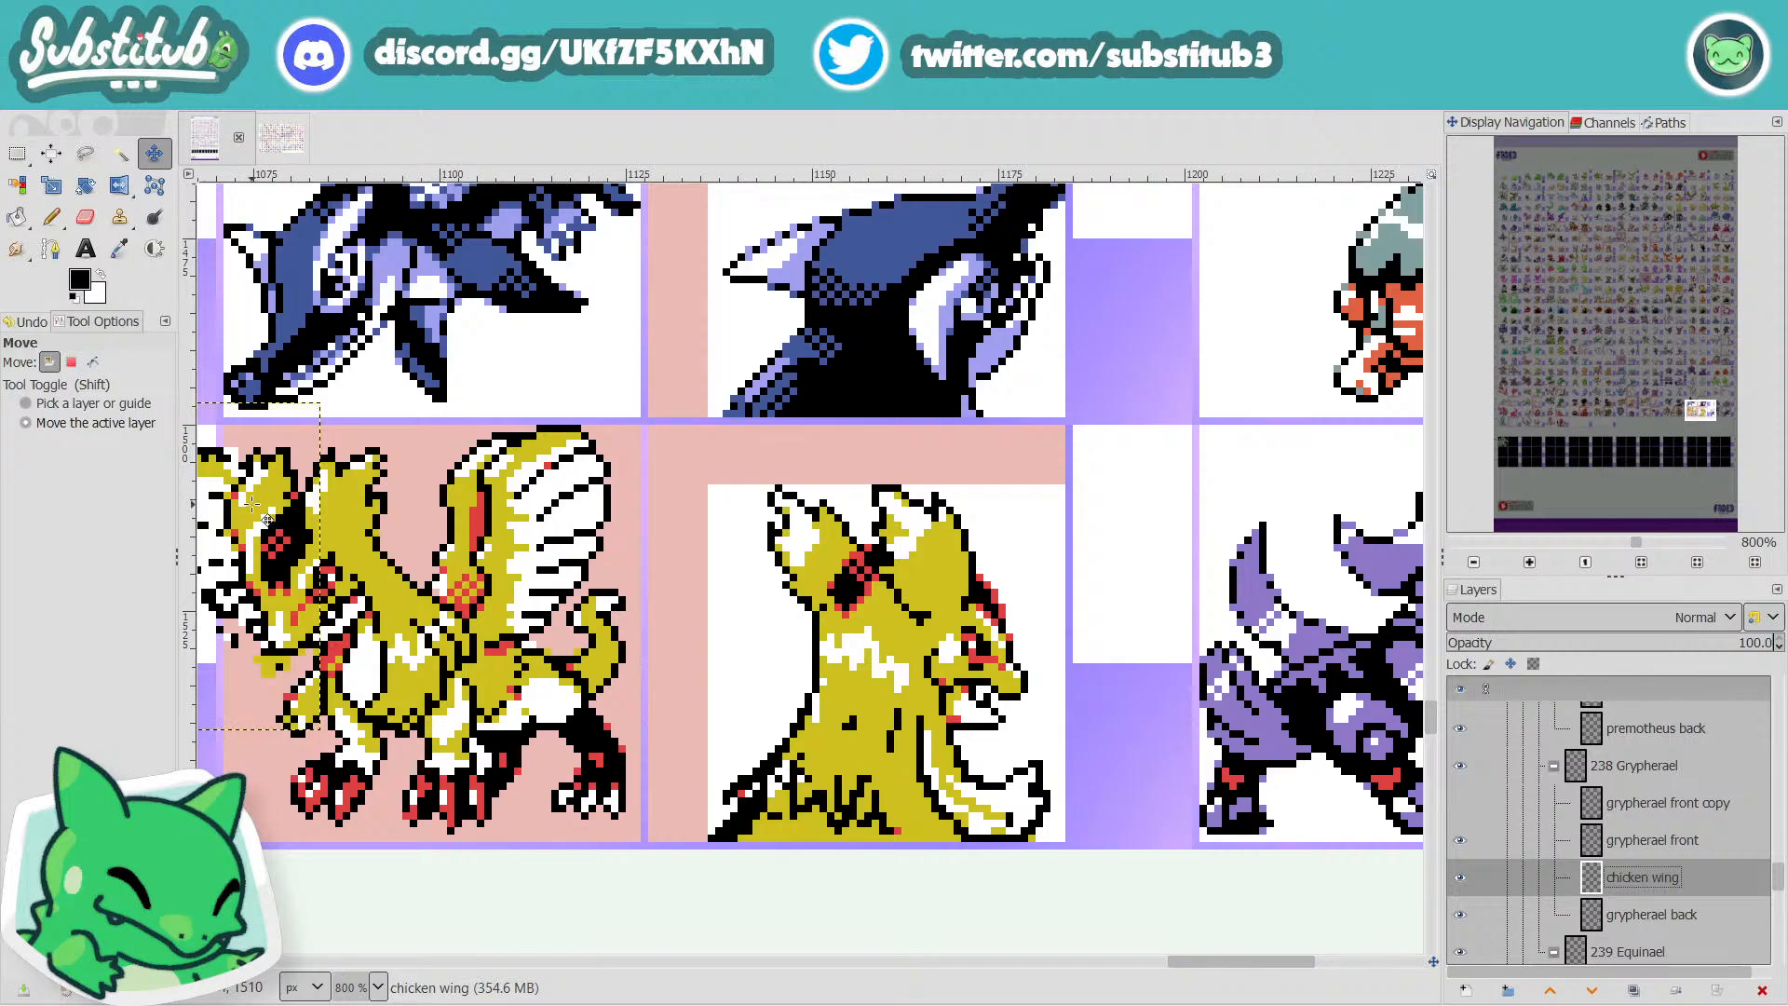
mouse_move(267, 519)
mouse_down()
mouse_move(294, 512)
mouse_move(263, 490)
mouse_up()
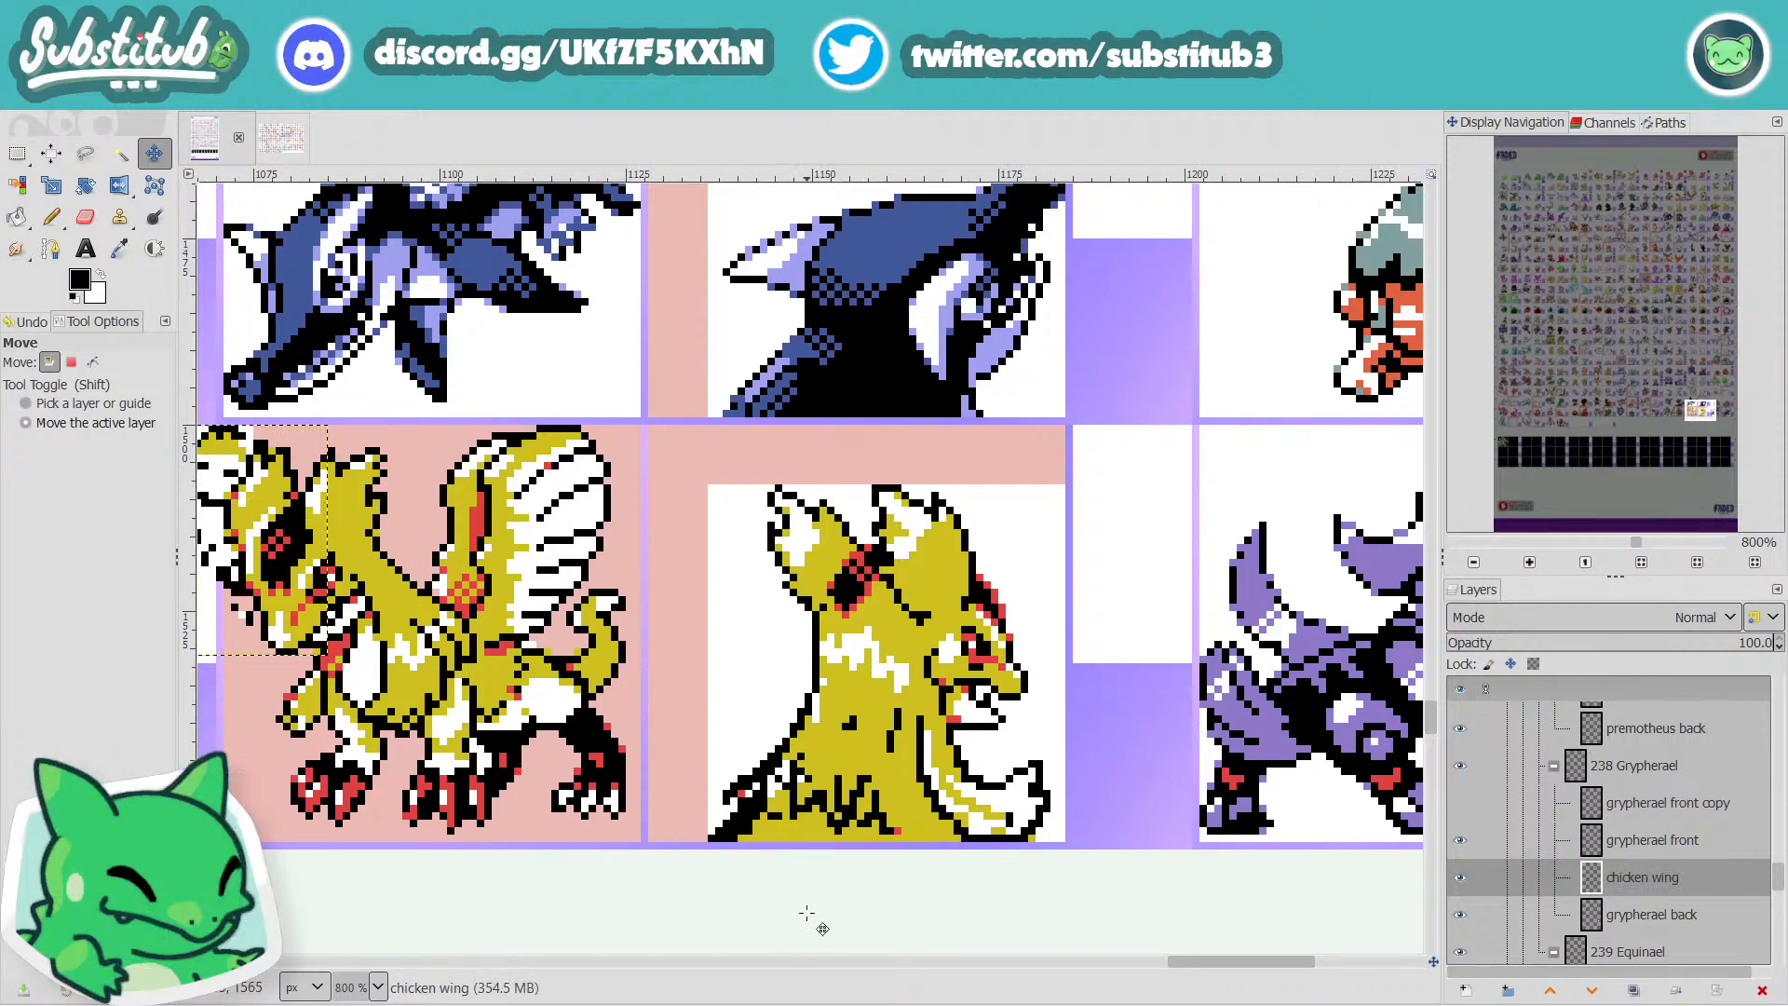
Activate the grypherael front layer and draw black pixels between the teeth in its open mouth with the Pencil.
scroll(1210, 961, left, 3)
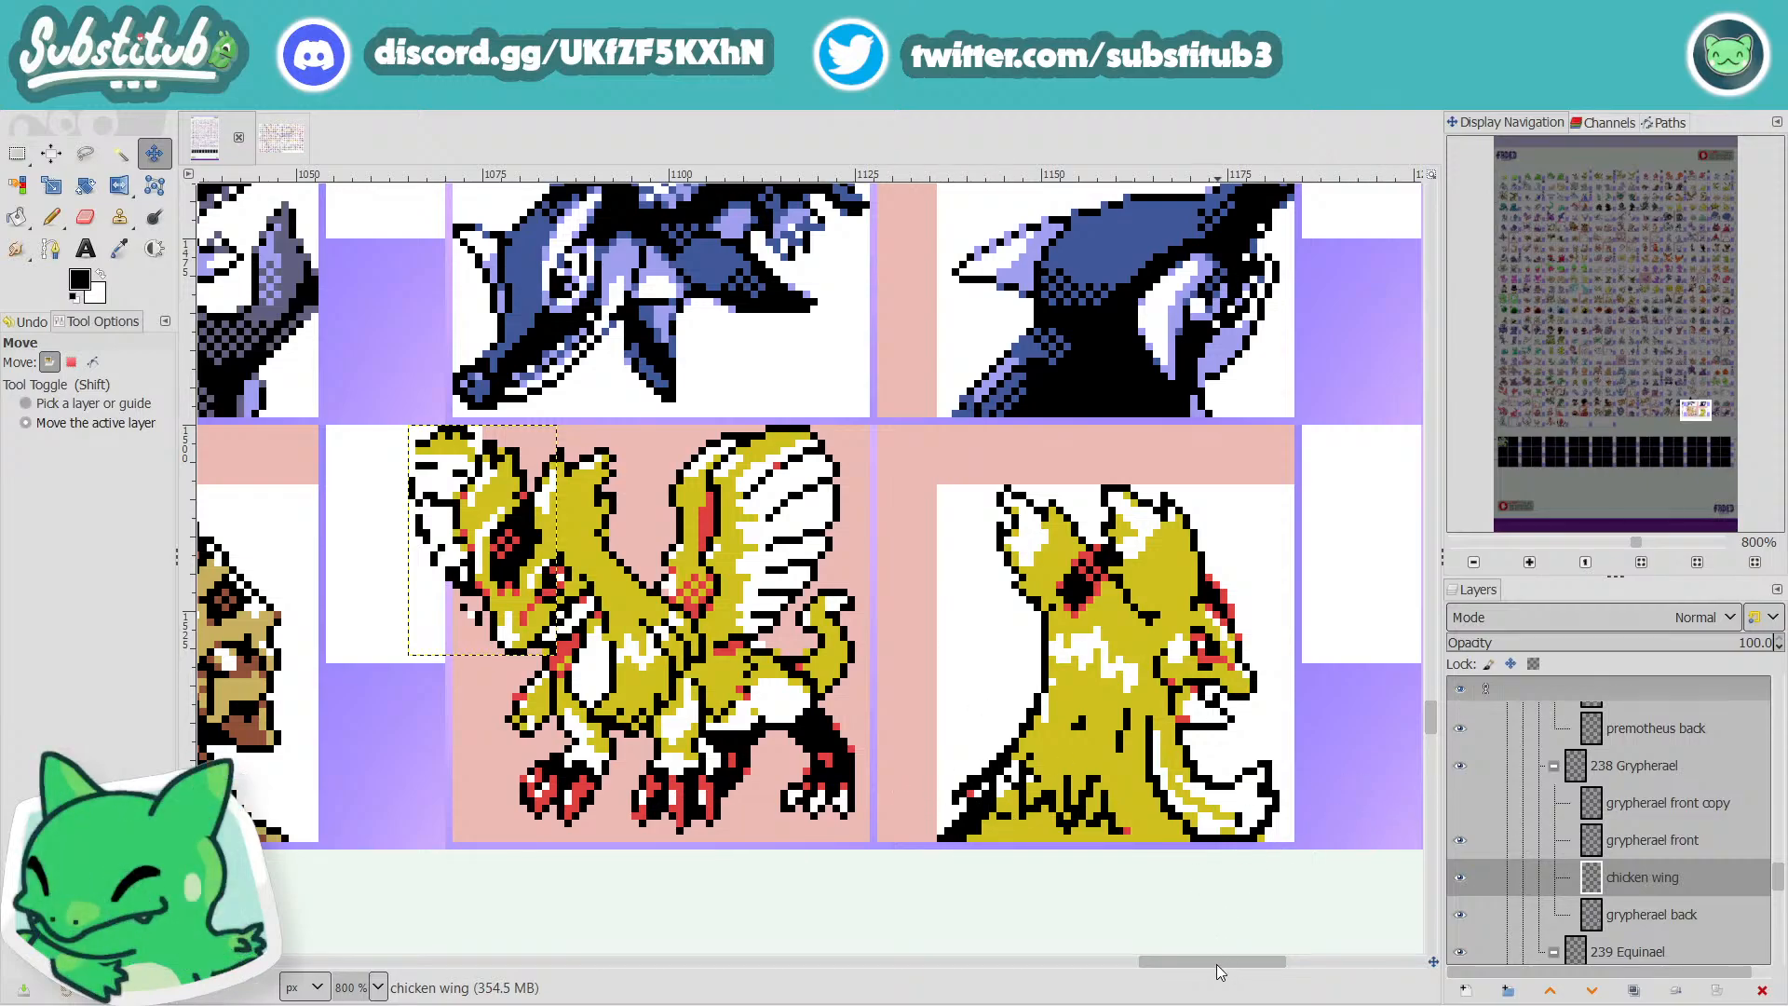
mouse_move(1155, 967)
mouse_down()
mouse_move(1100, 968)
mouse_move(1225, 971)
mouse_move(1176, 971)
mouse_move(1164, 995)
mouse_move(1125, 971)
mouse_move(1130, 985)
mouse_move(1197, 973)
mouse_move(1161, 980)
mouse_move(1175, 993)
mouse_up()
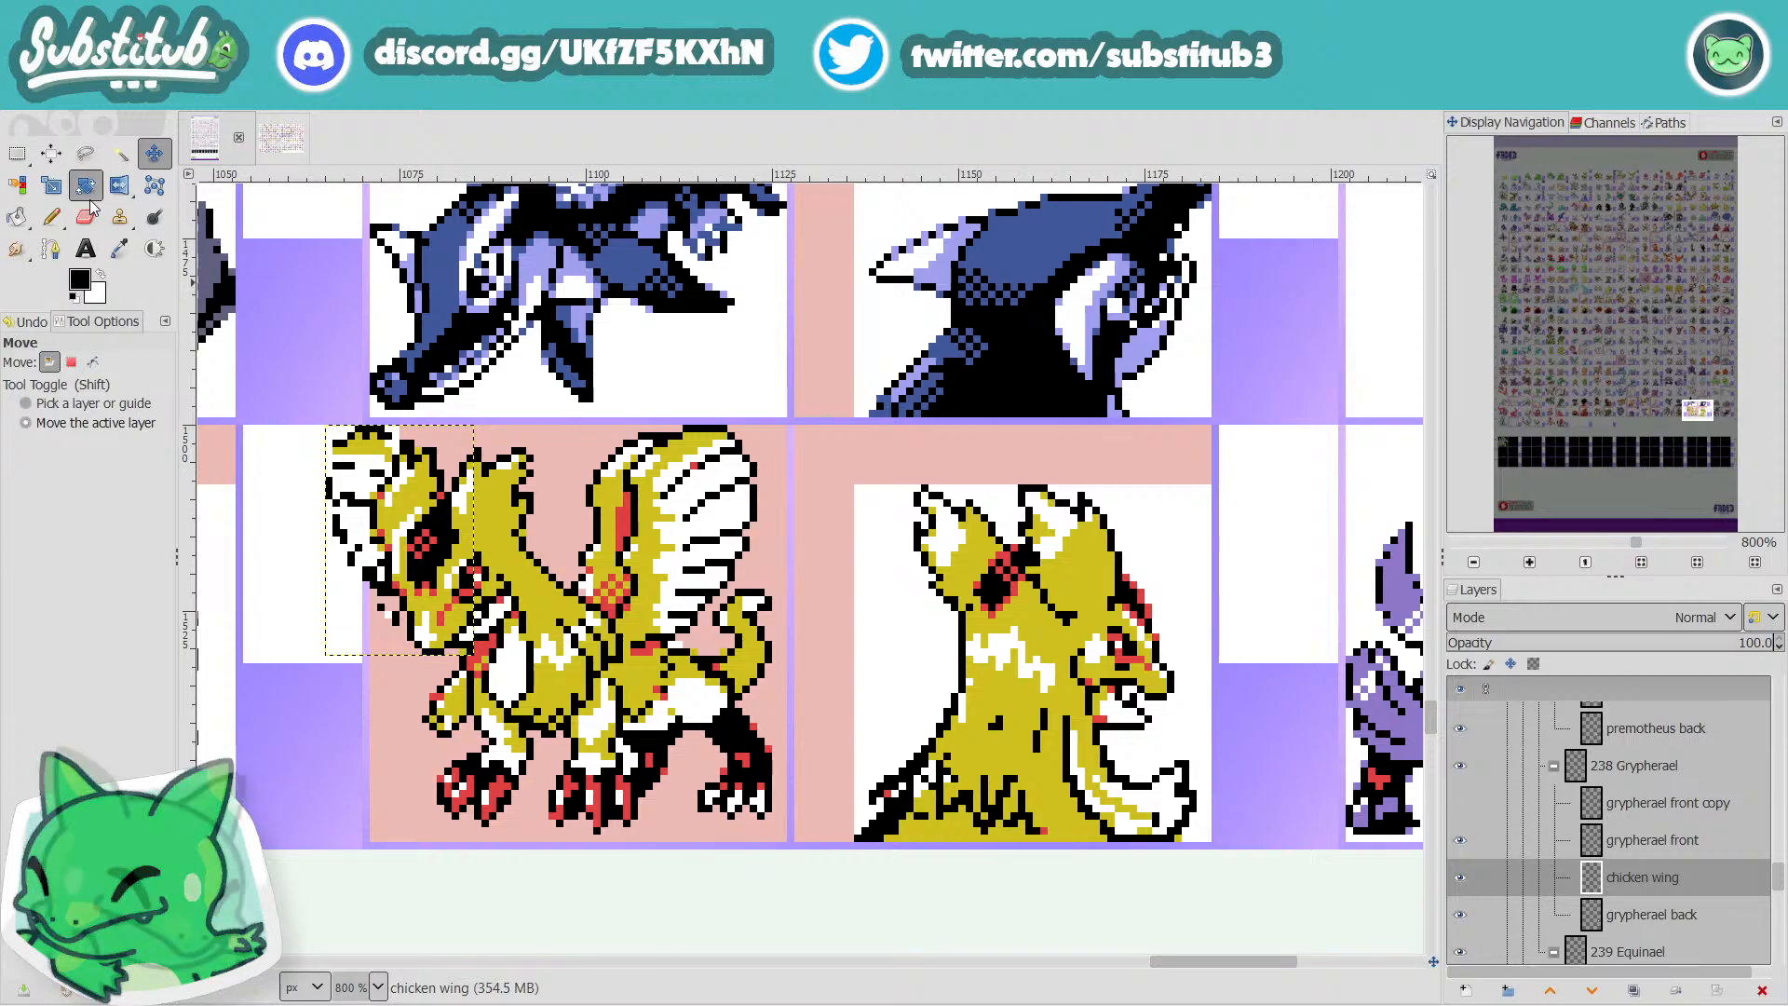
click(51, 216)
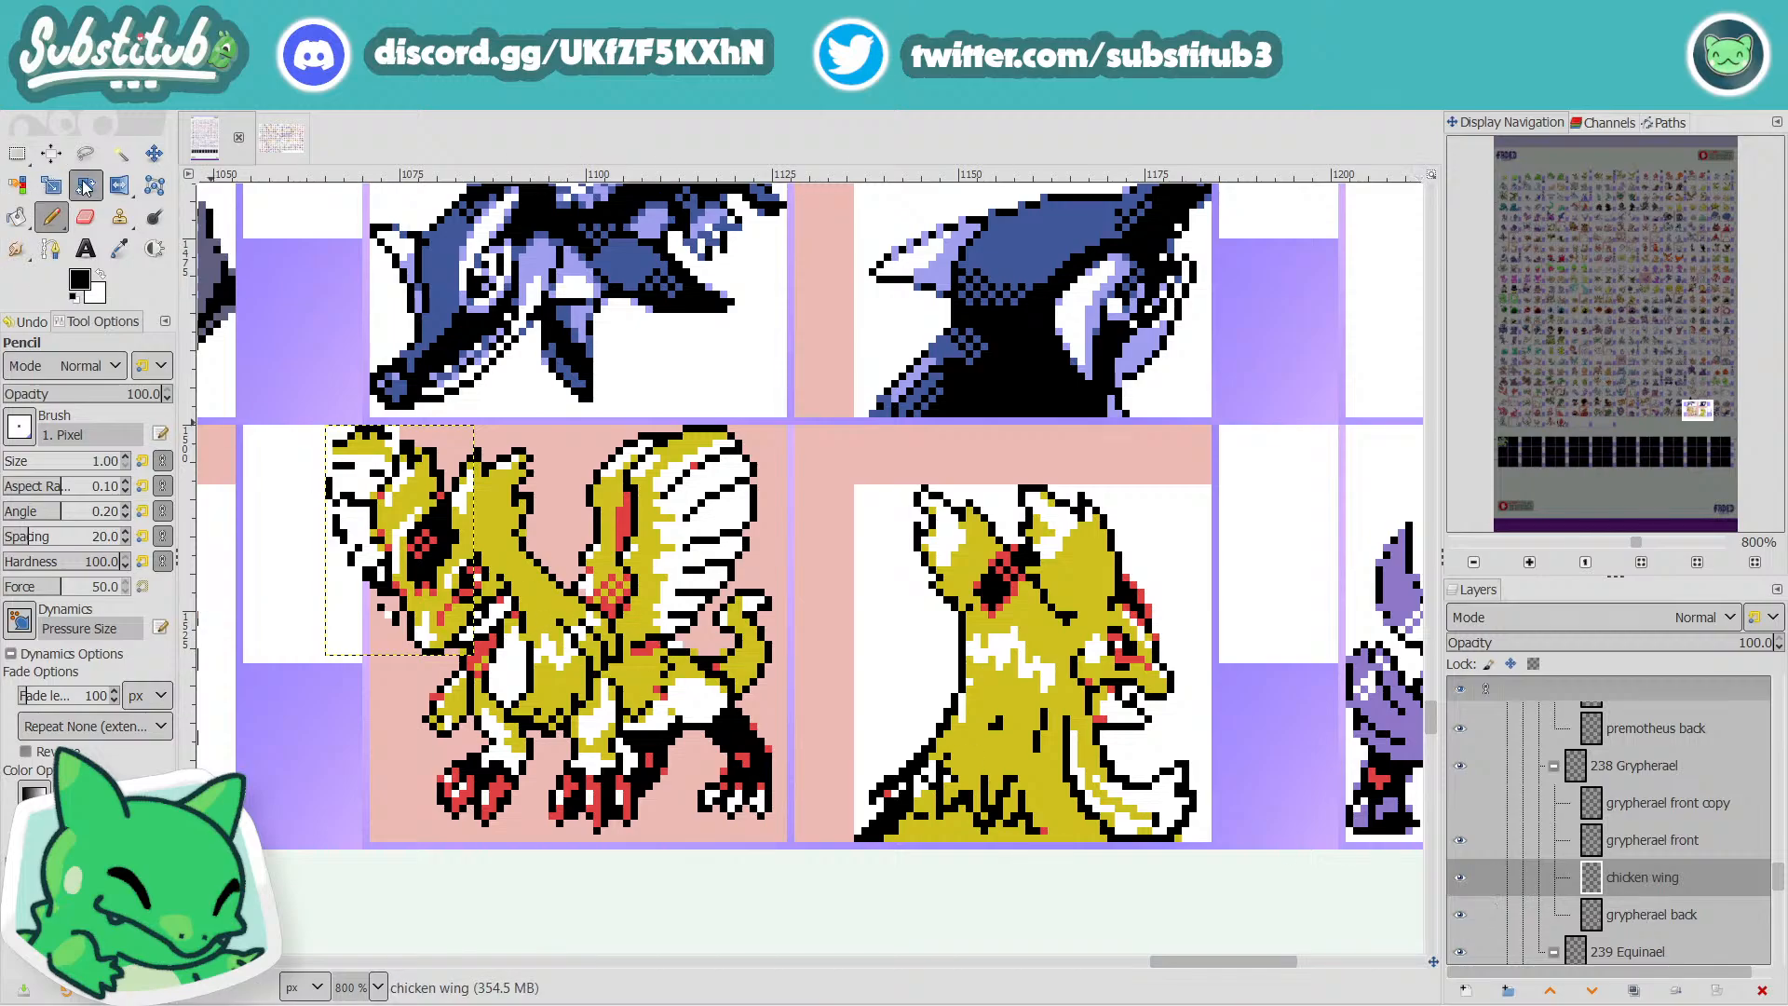
click(1648, 840)
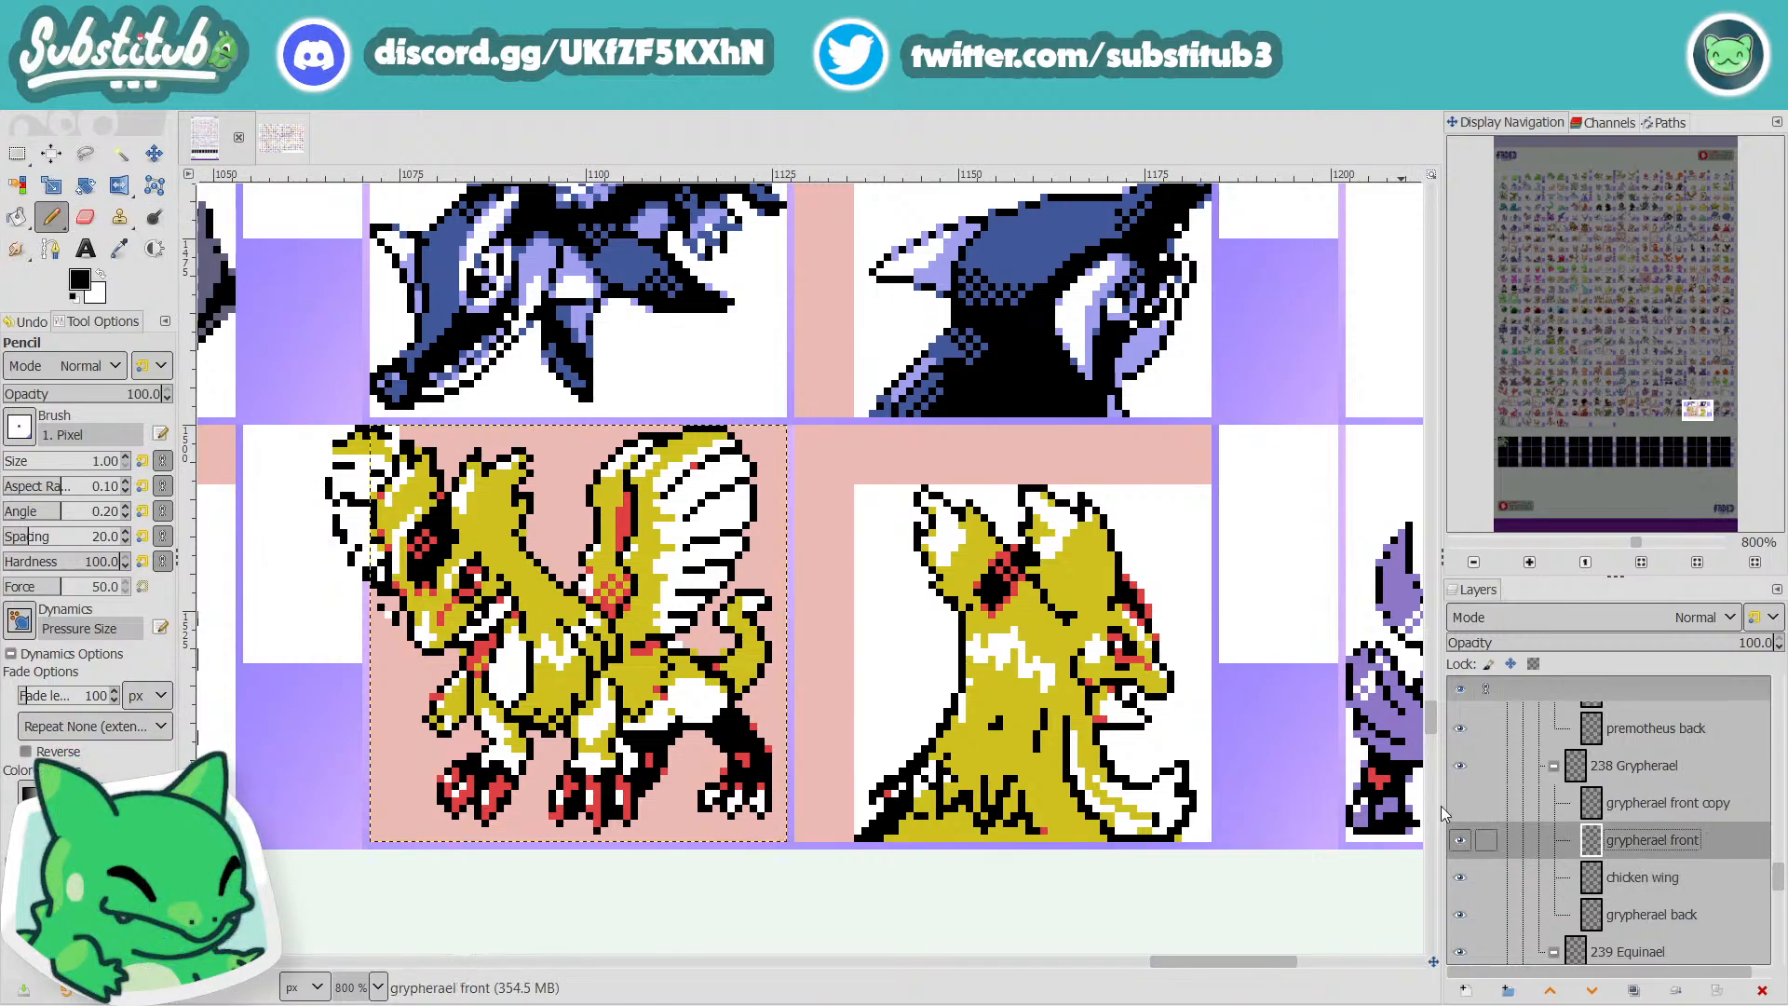
click(477, 626)
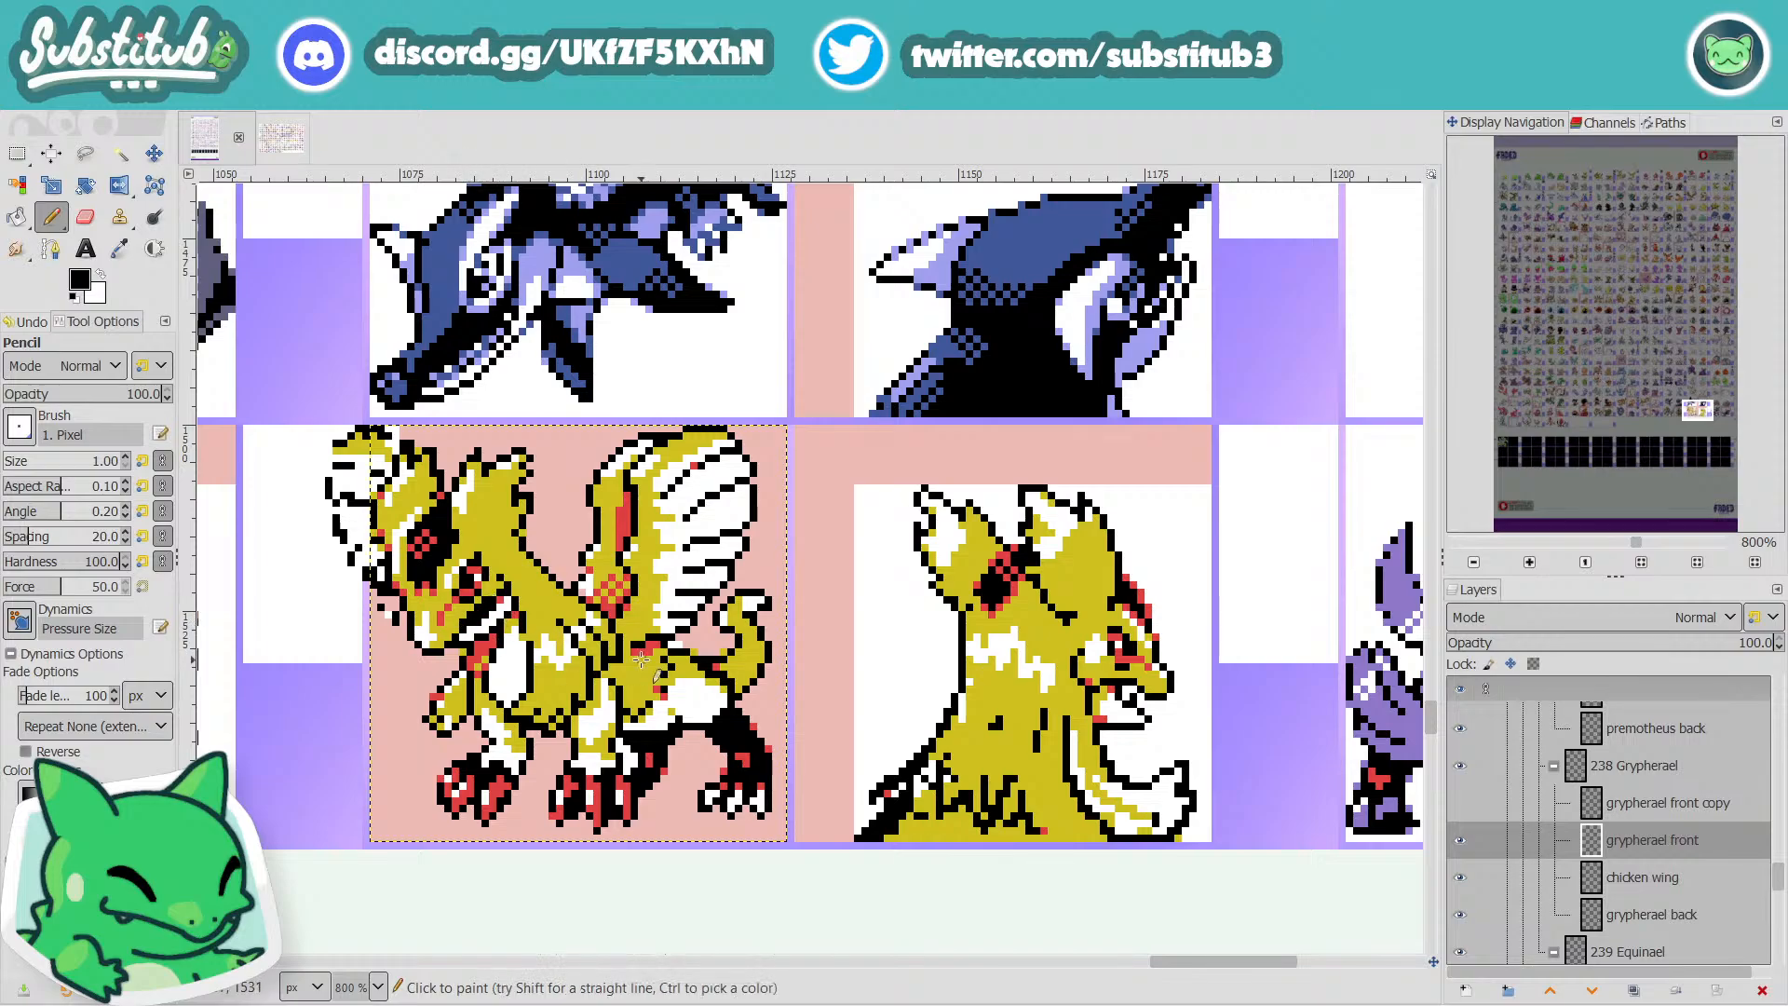
scroll(641, 659, down, 2)
scroll(615, 659, up, 4)
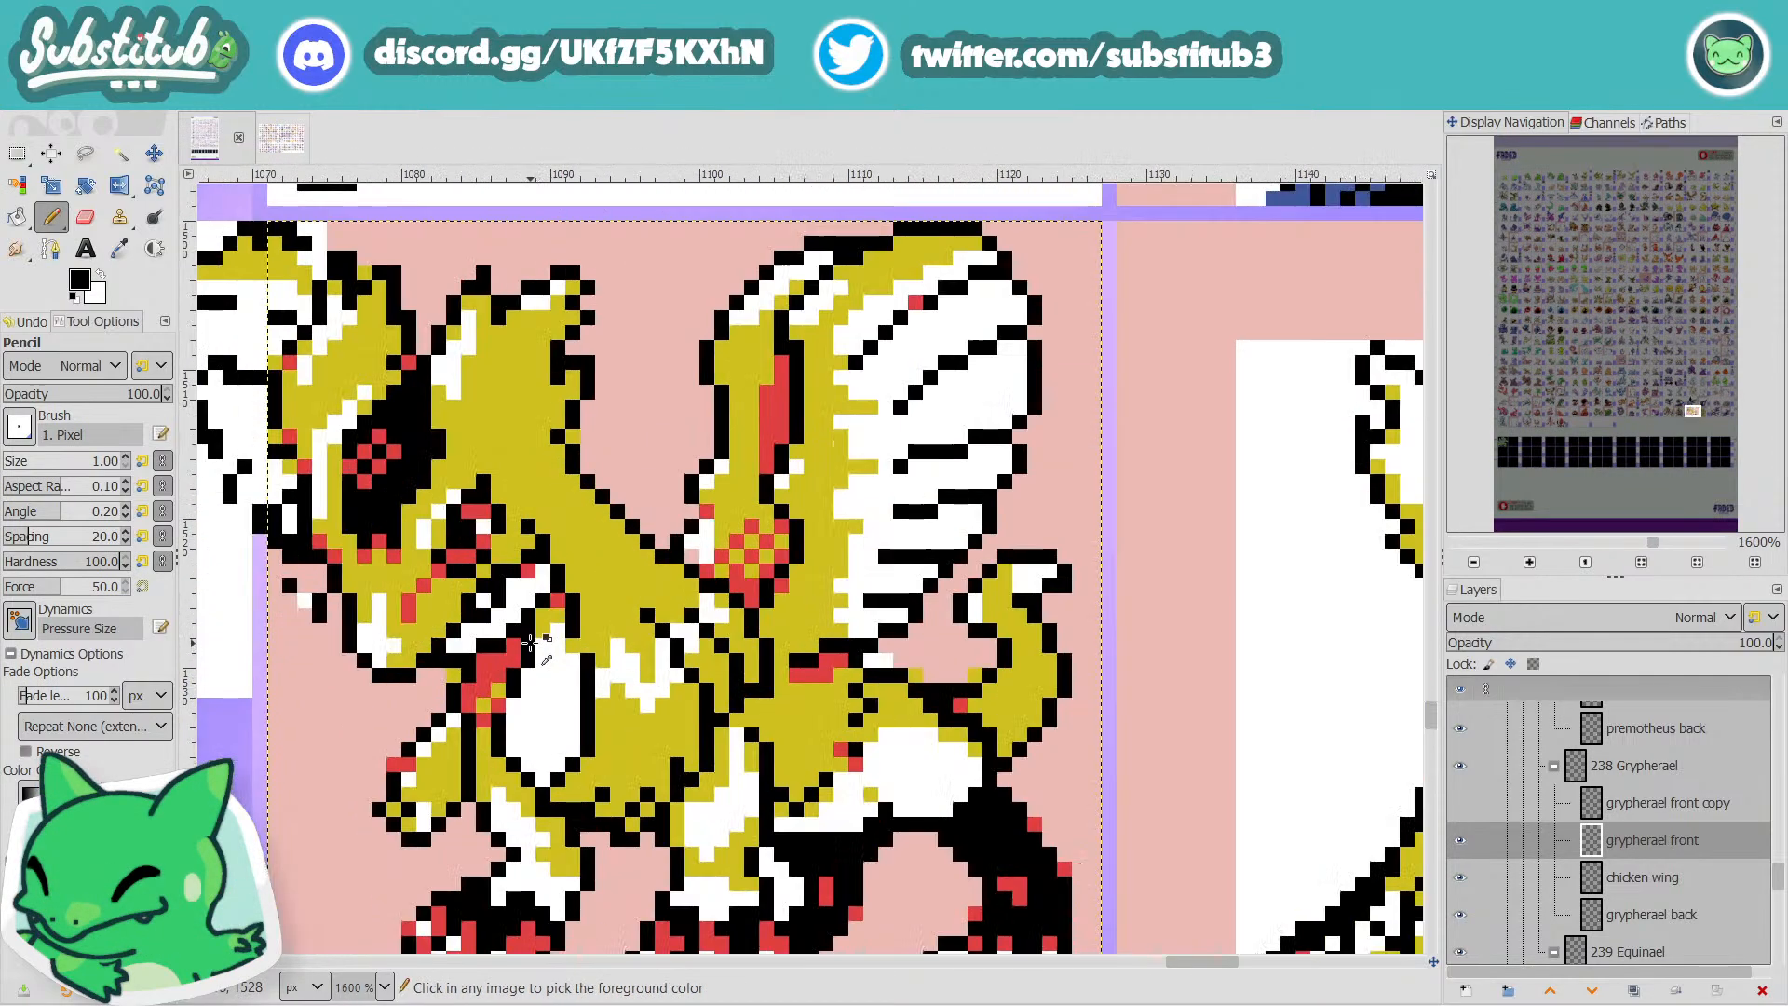
mouse_move(465, 650)
mouse_down()
mouse_move(521, 585)
mouse_move(540, 590)
mouse_up()
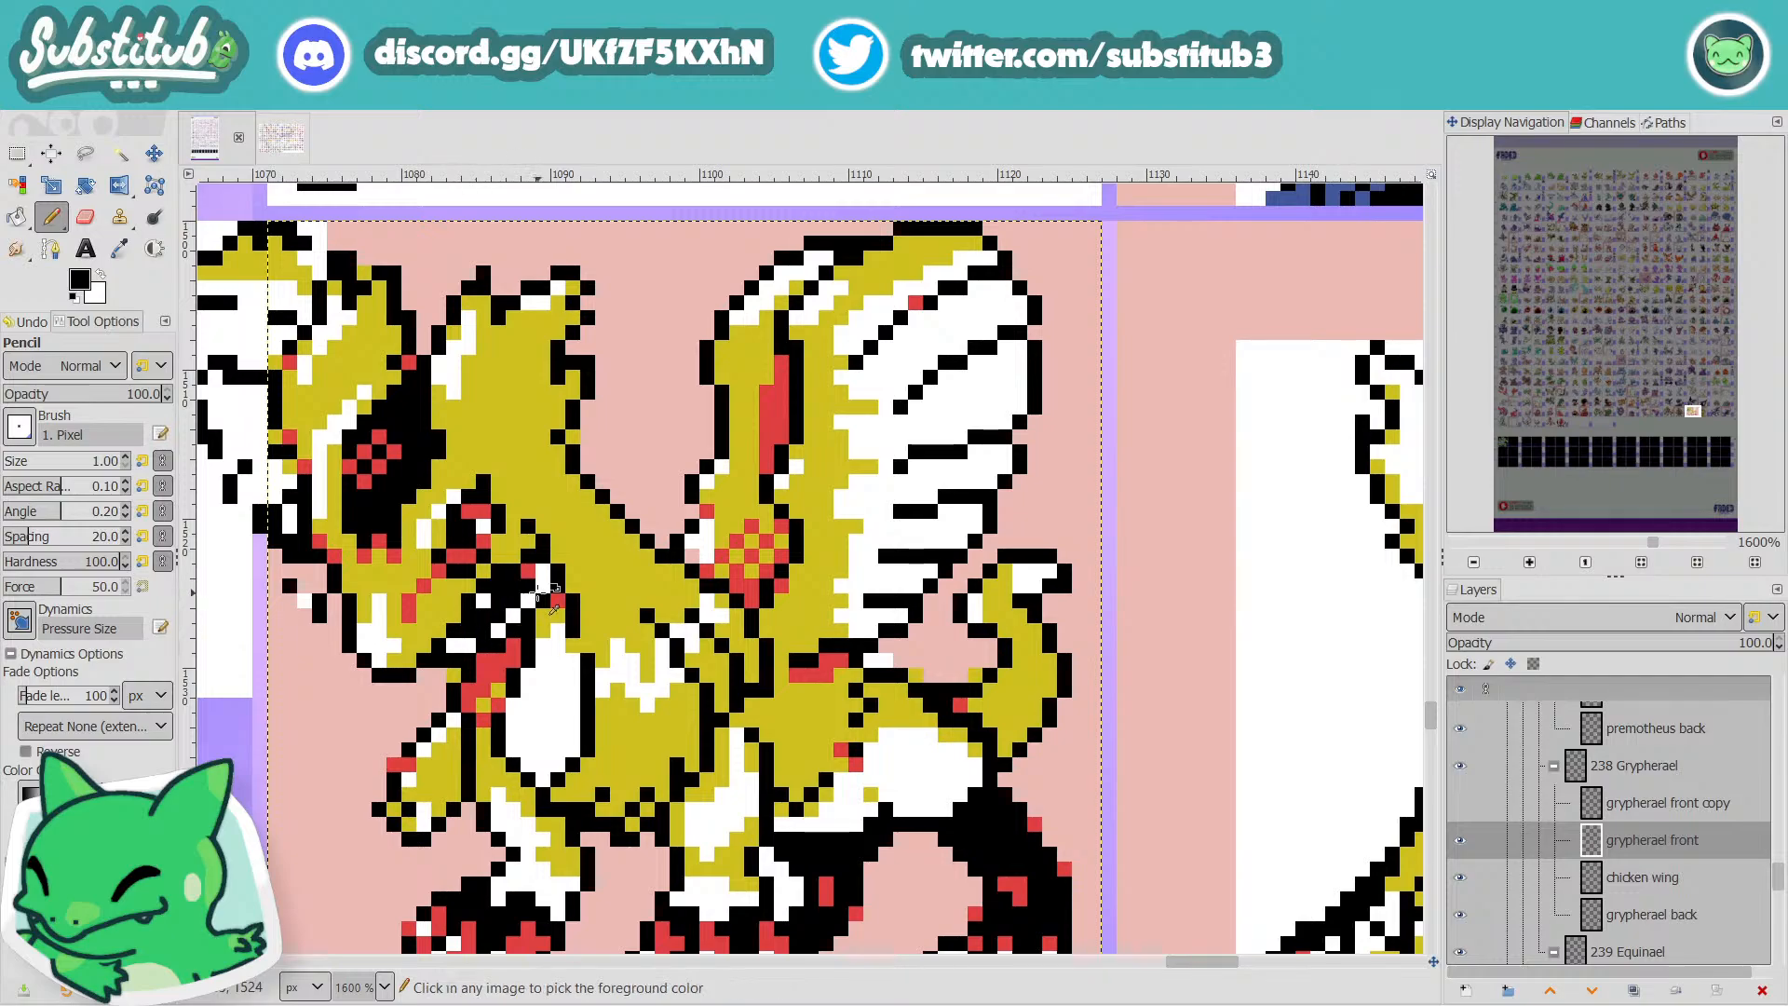
scroll(540, 590, down, 4)
scroll(903, 836, up, 2)
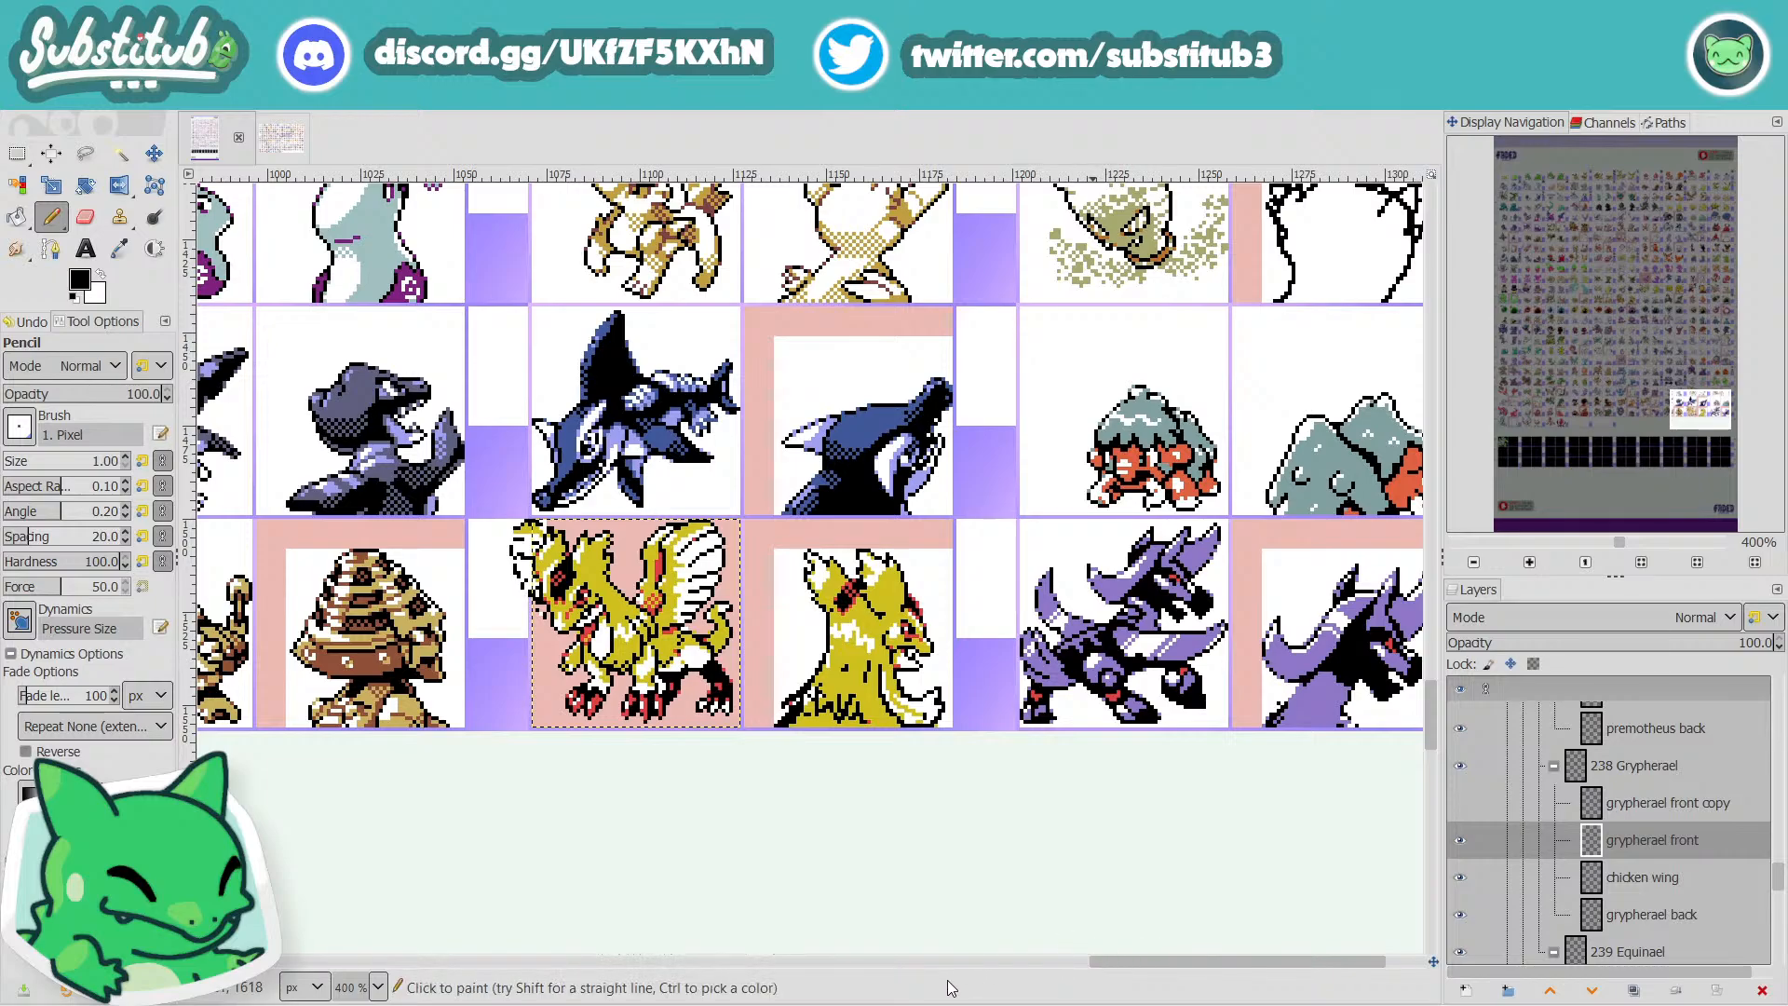
Examine the other creature sprites in the rows above Grypherael, up to row 10, and return to row 24.
drag(1129, 971, 1168, 1000)
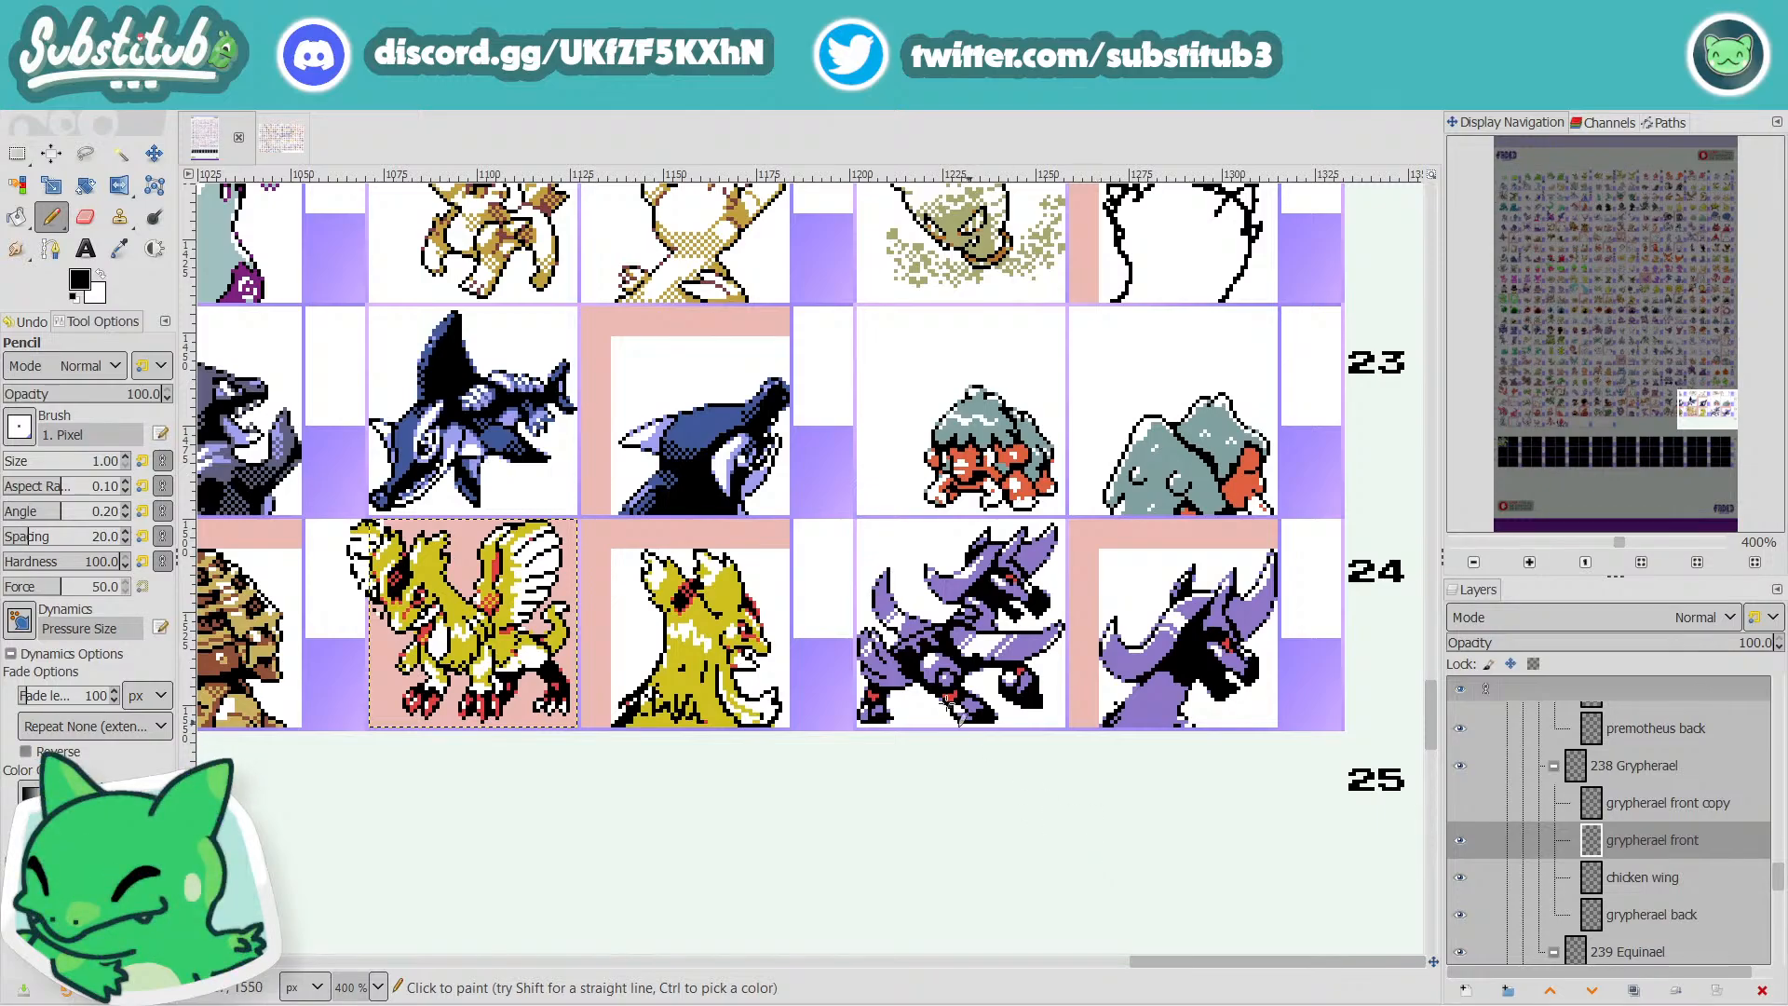
scroll(854, 822, up, 4)
scroll(854, 822, up, 4)
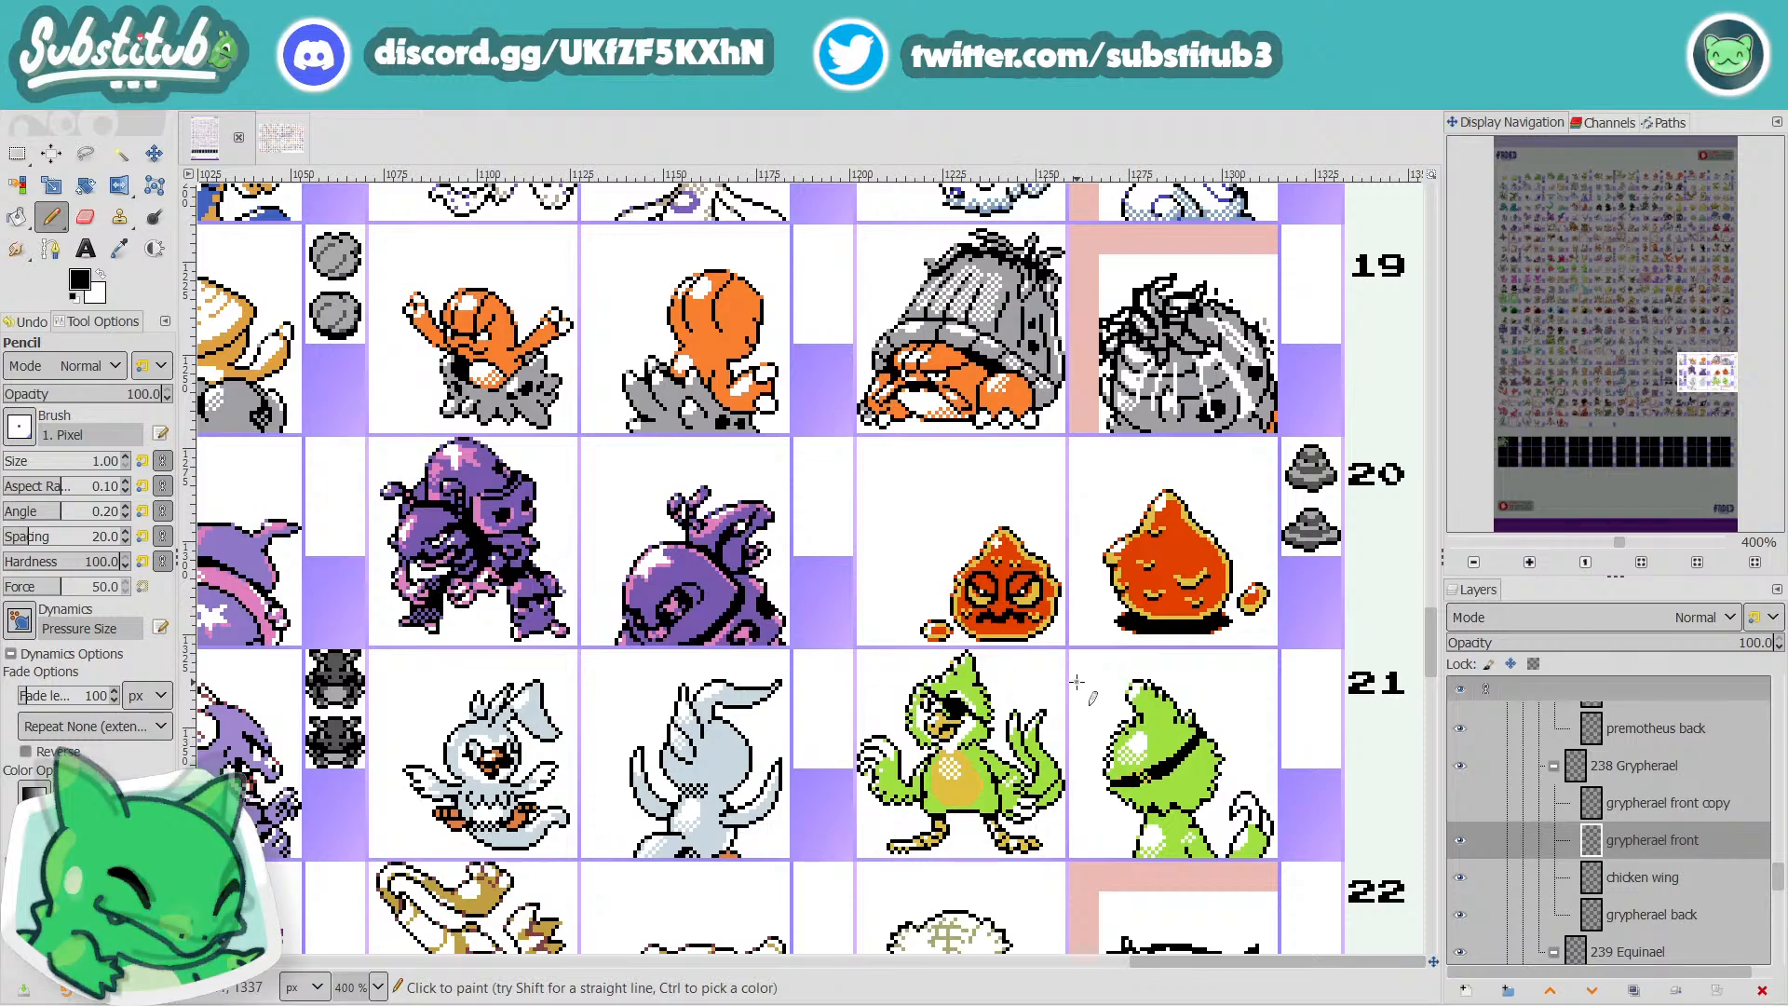
scroll(1014, 705, down, 4)
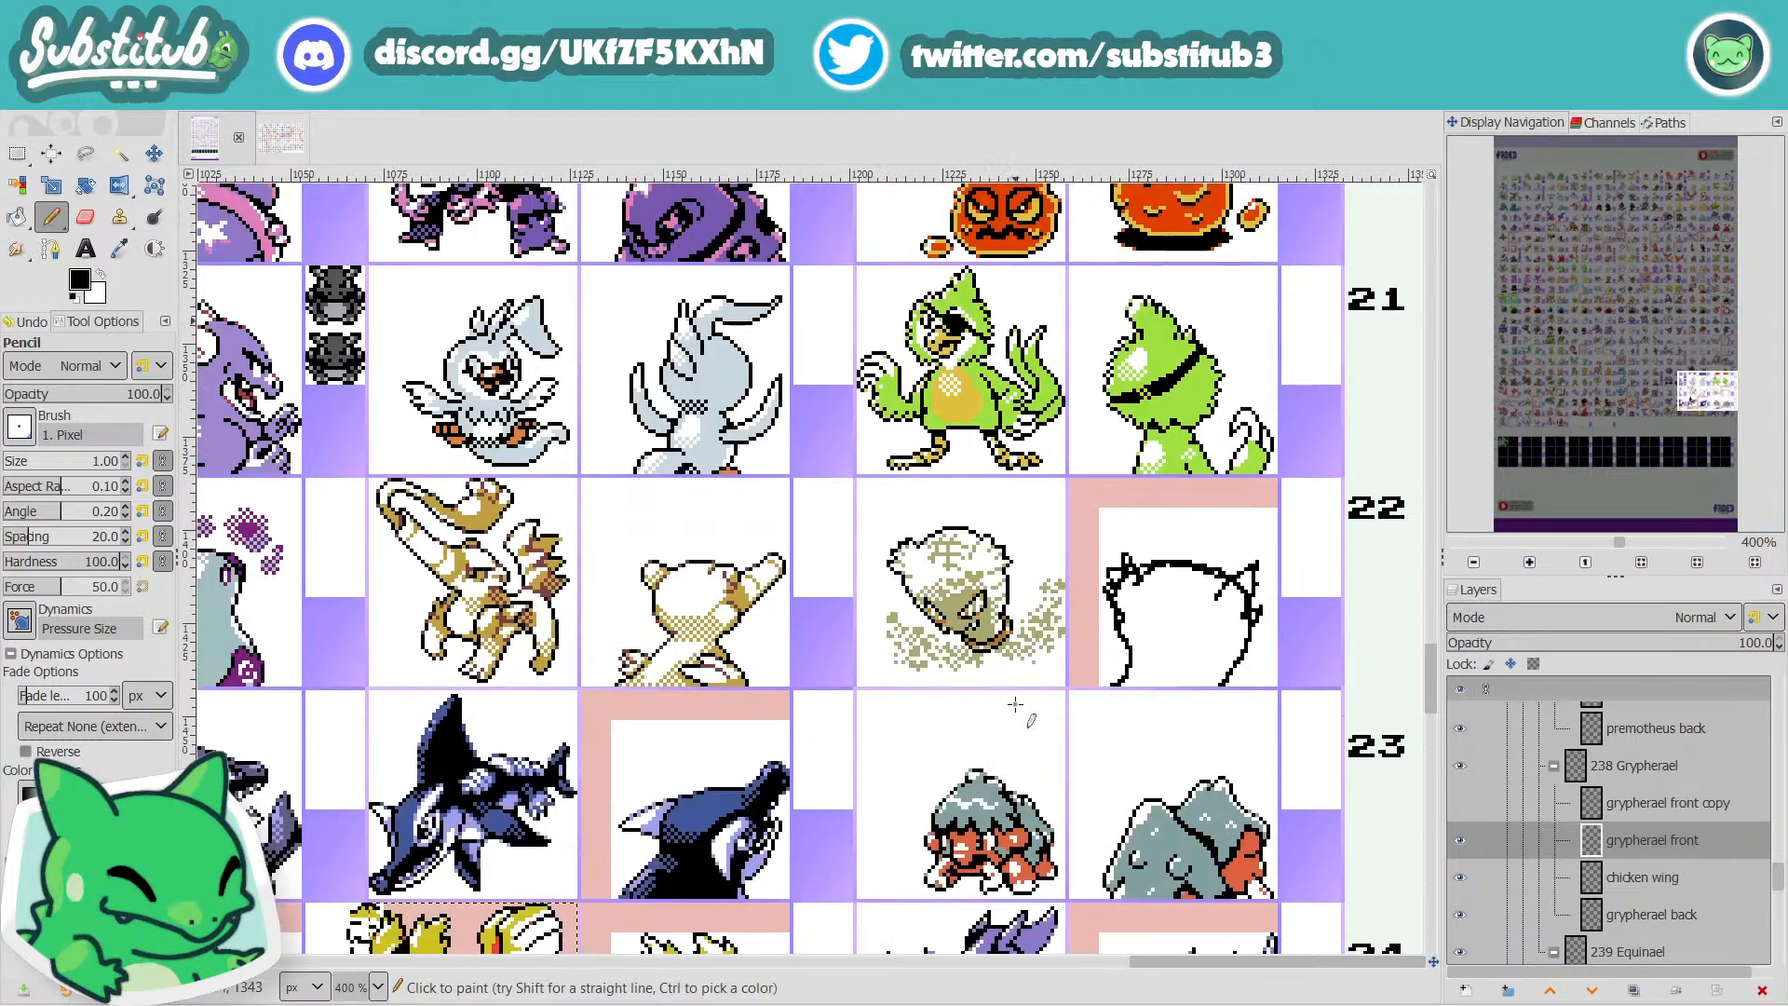
scroll(1013, 704, up, 8)
scroll(1011, 710, up, 4)
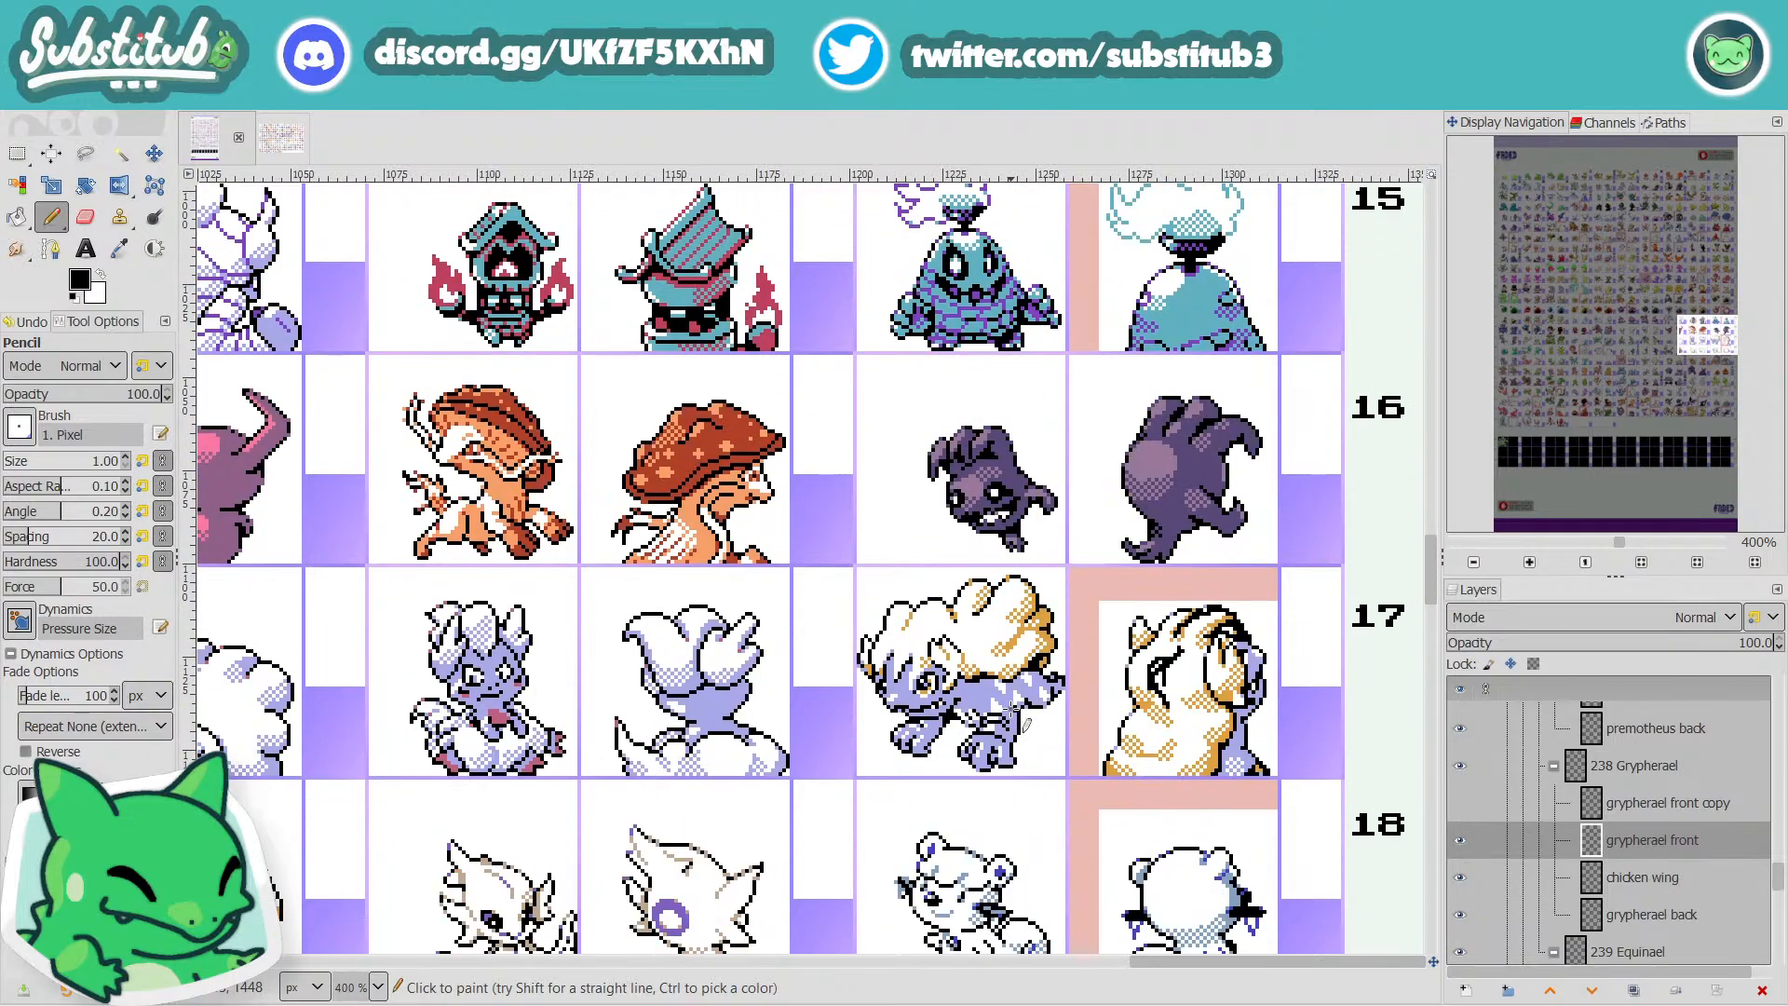
scroll(1024, 723, up, 10)
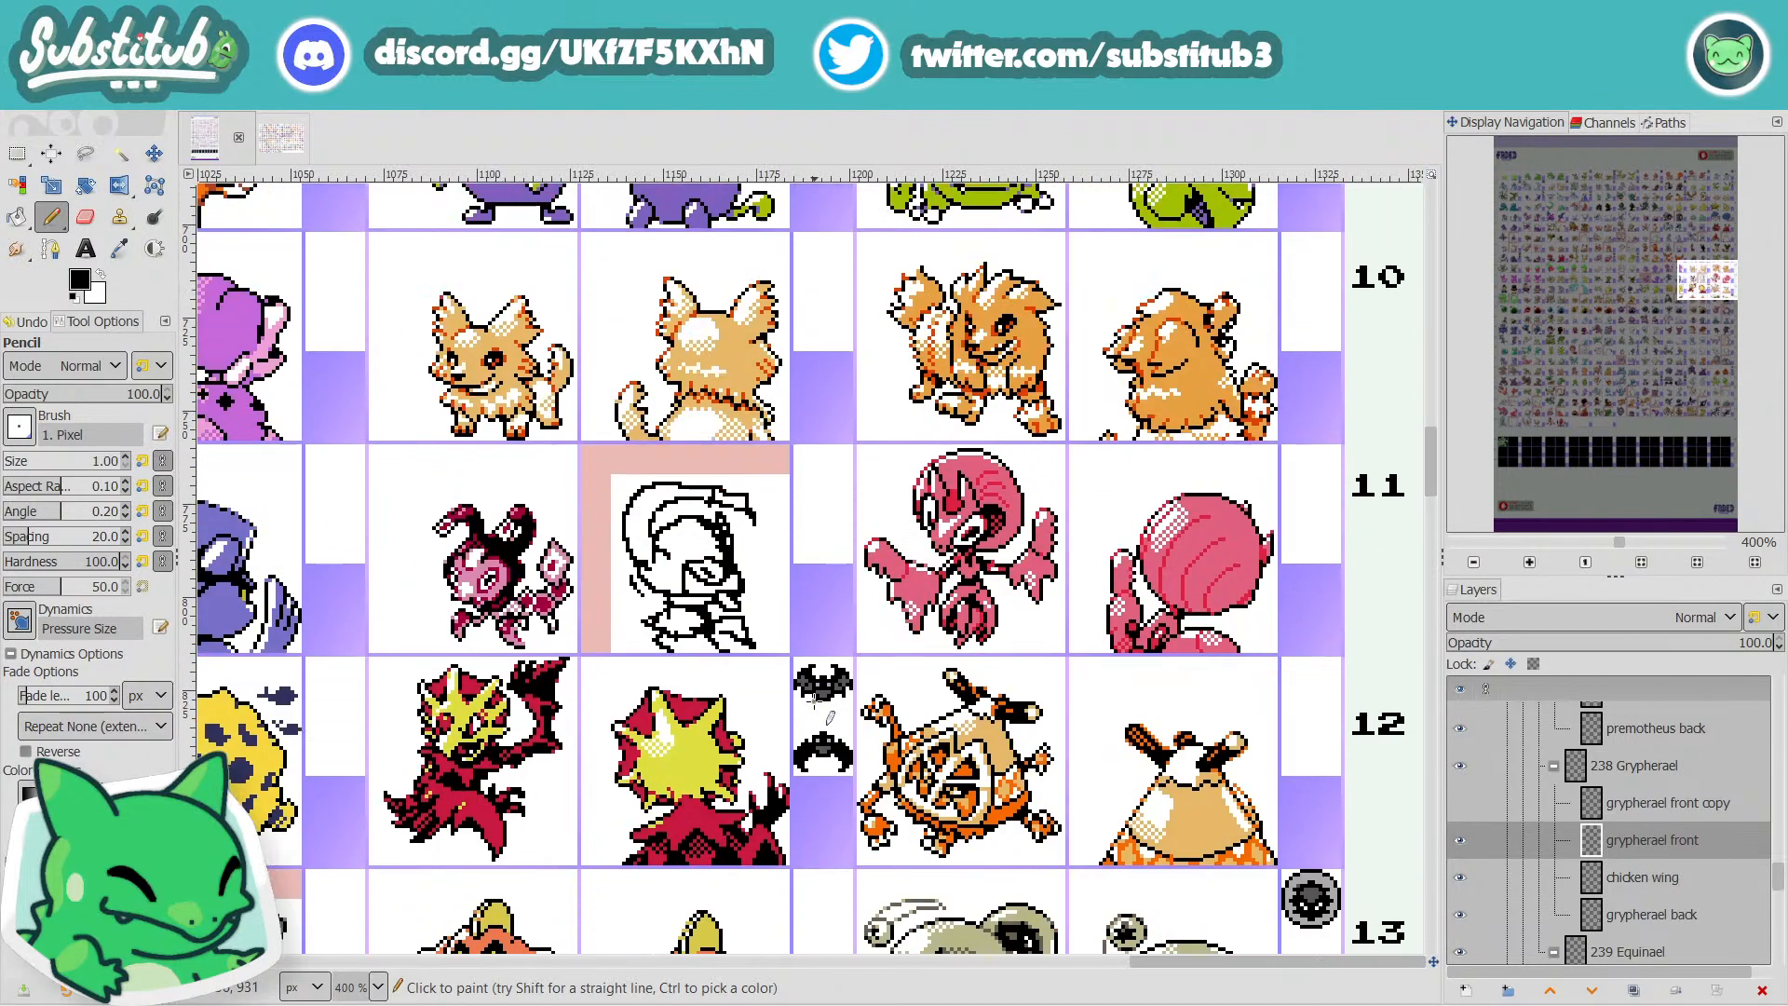
scroll(820, 708, down, 20)
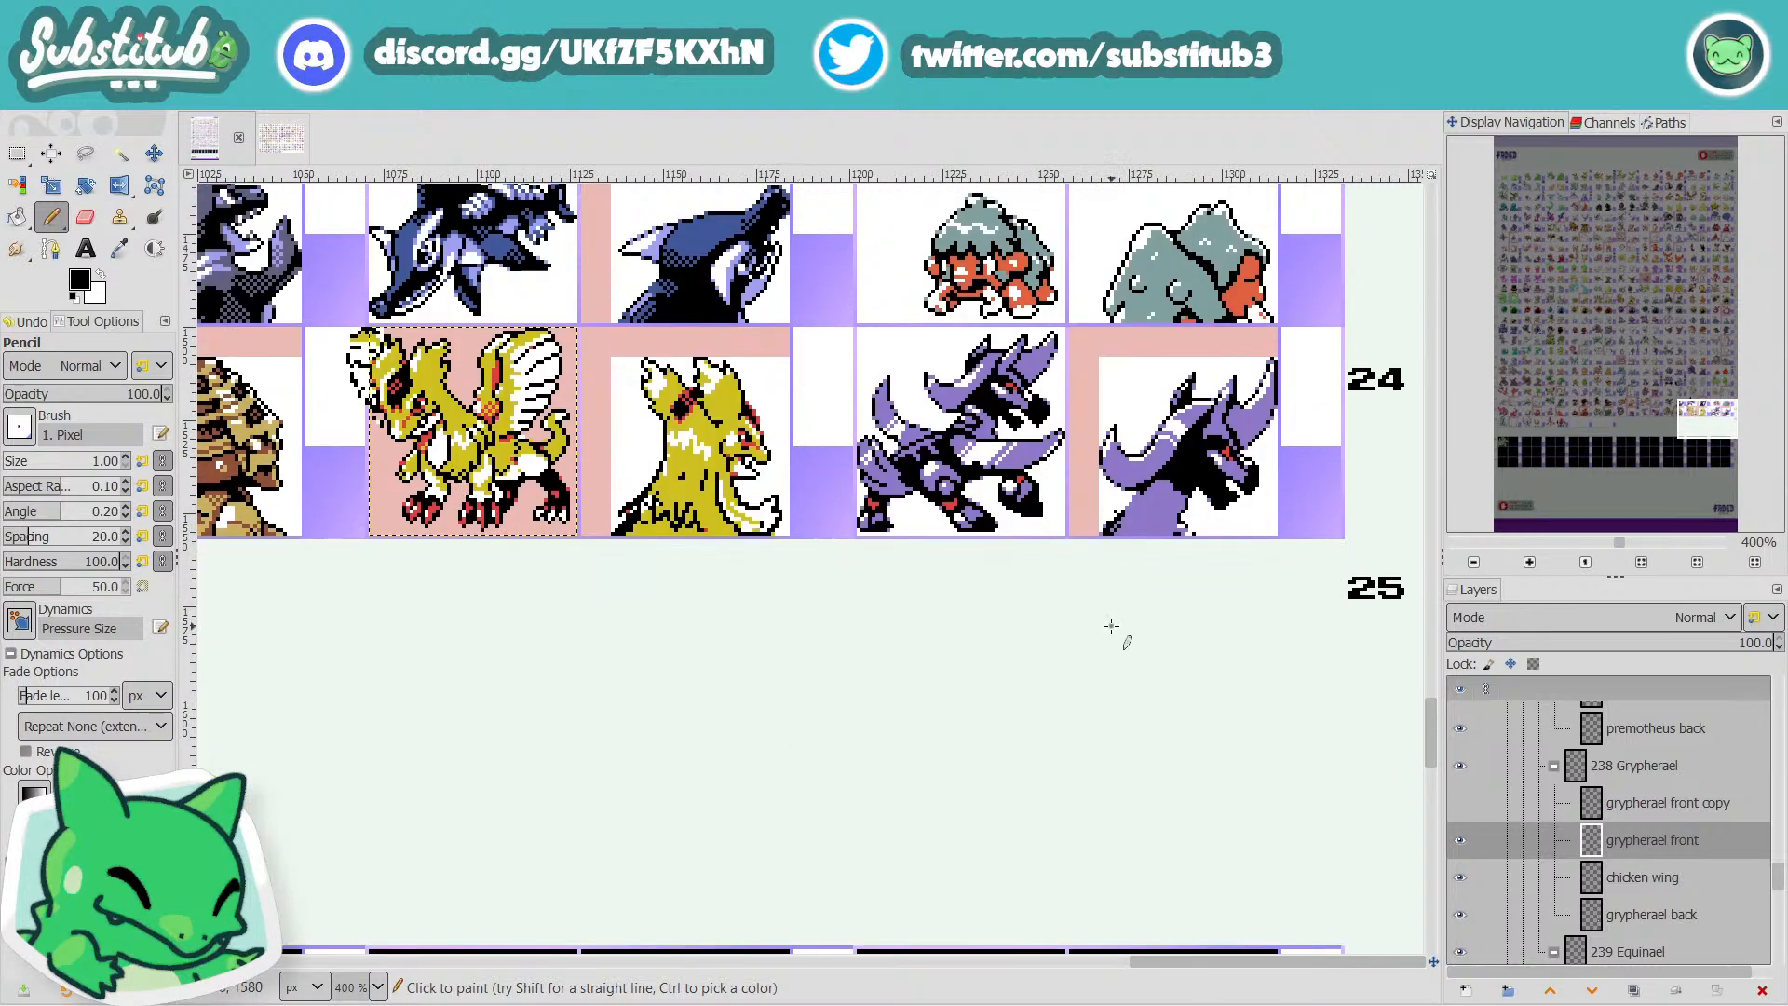
scroll(1625, 849, down, 2)
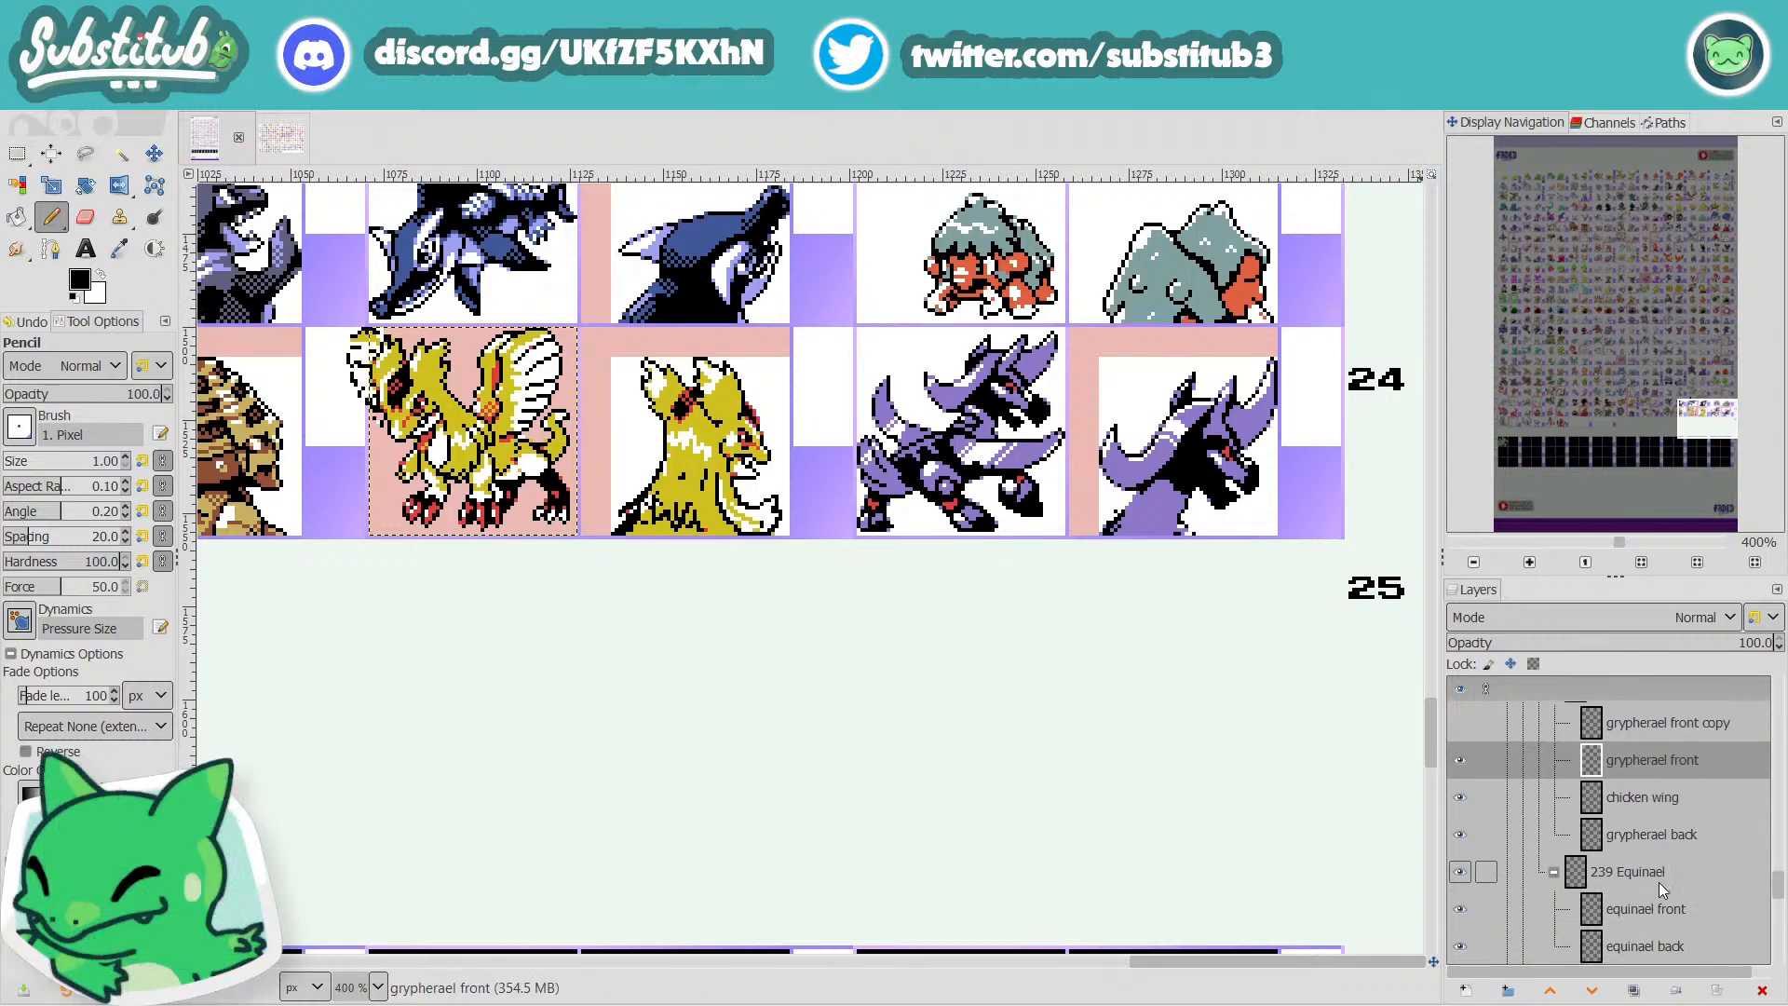
Activate the grypherael back layer and touch up the outline around the eye with black Pencil pixels.
click(1632, 800)
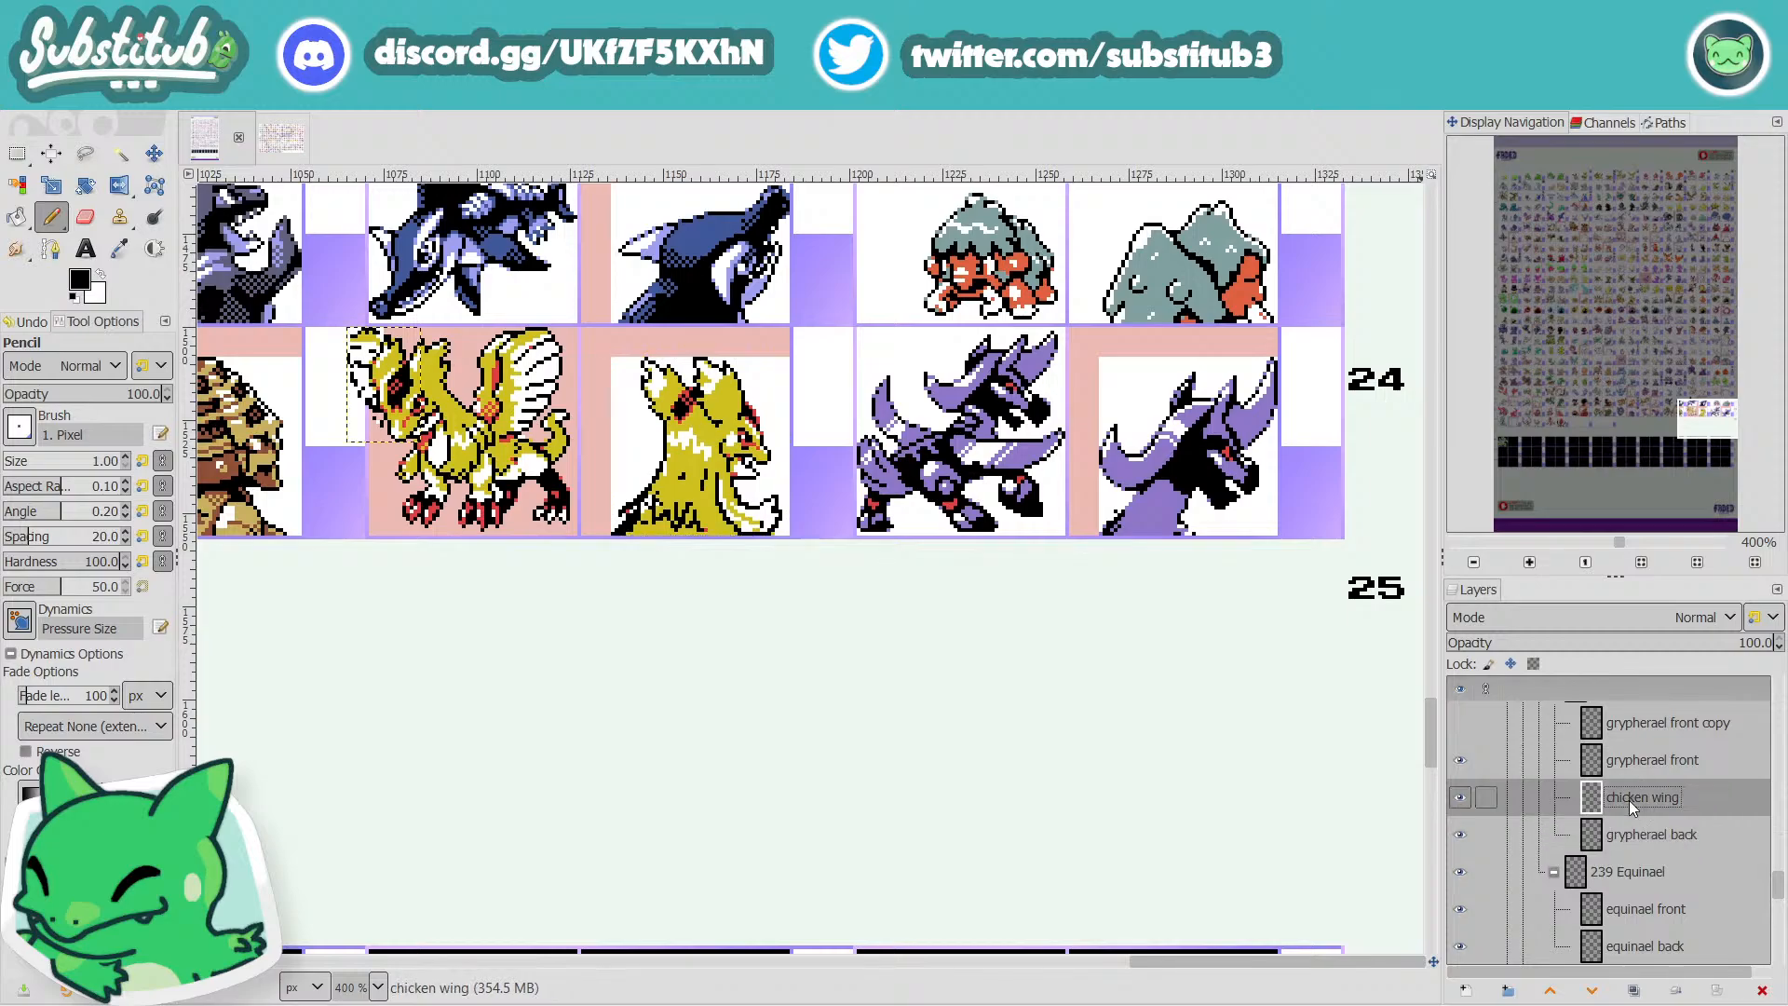
click(1637, 829)
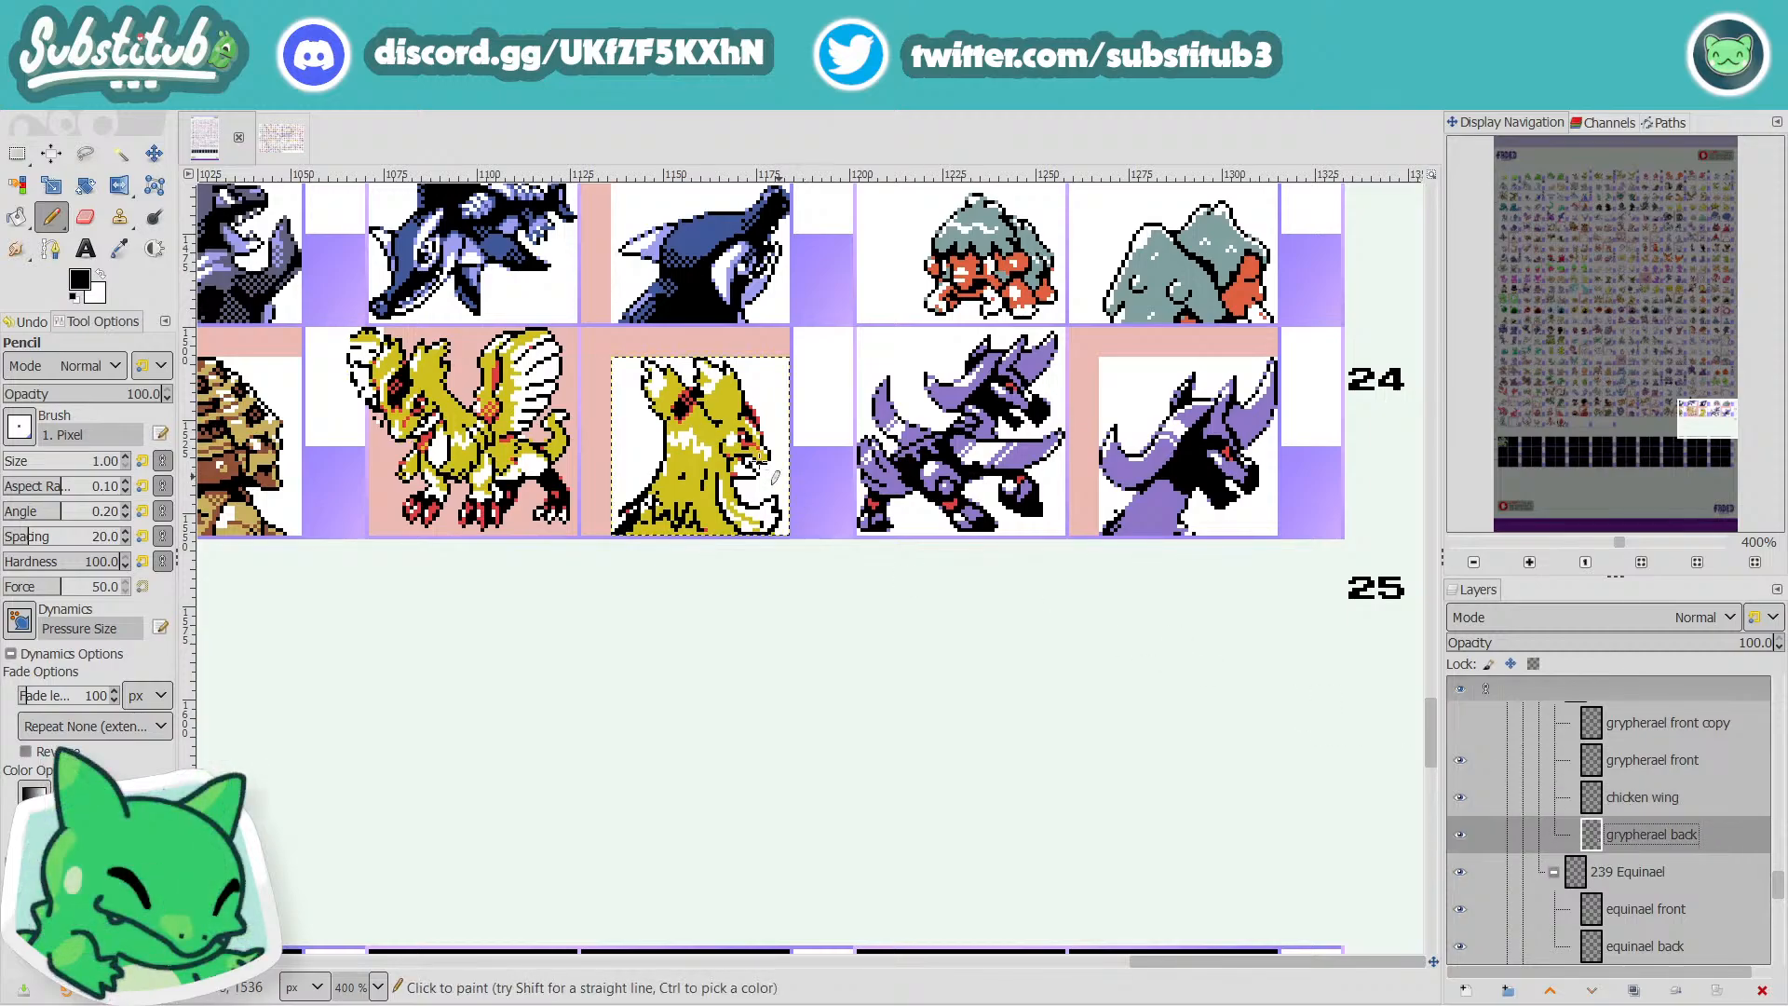
scroll(641, 384, up, 2)
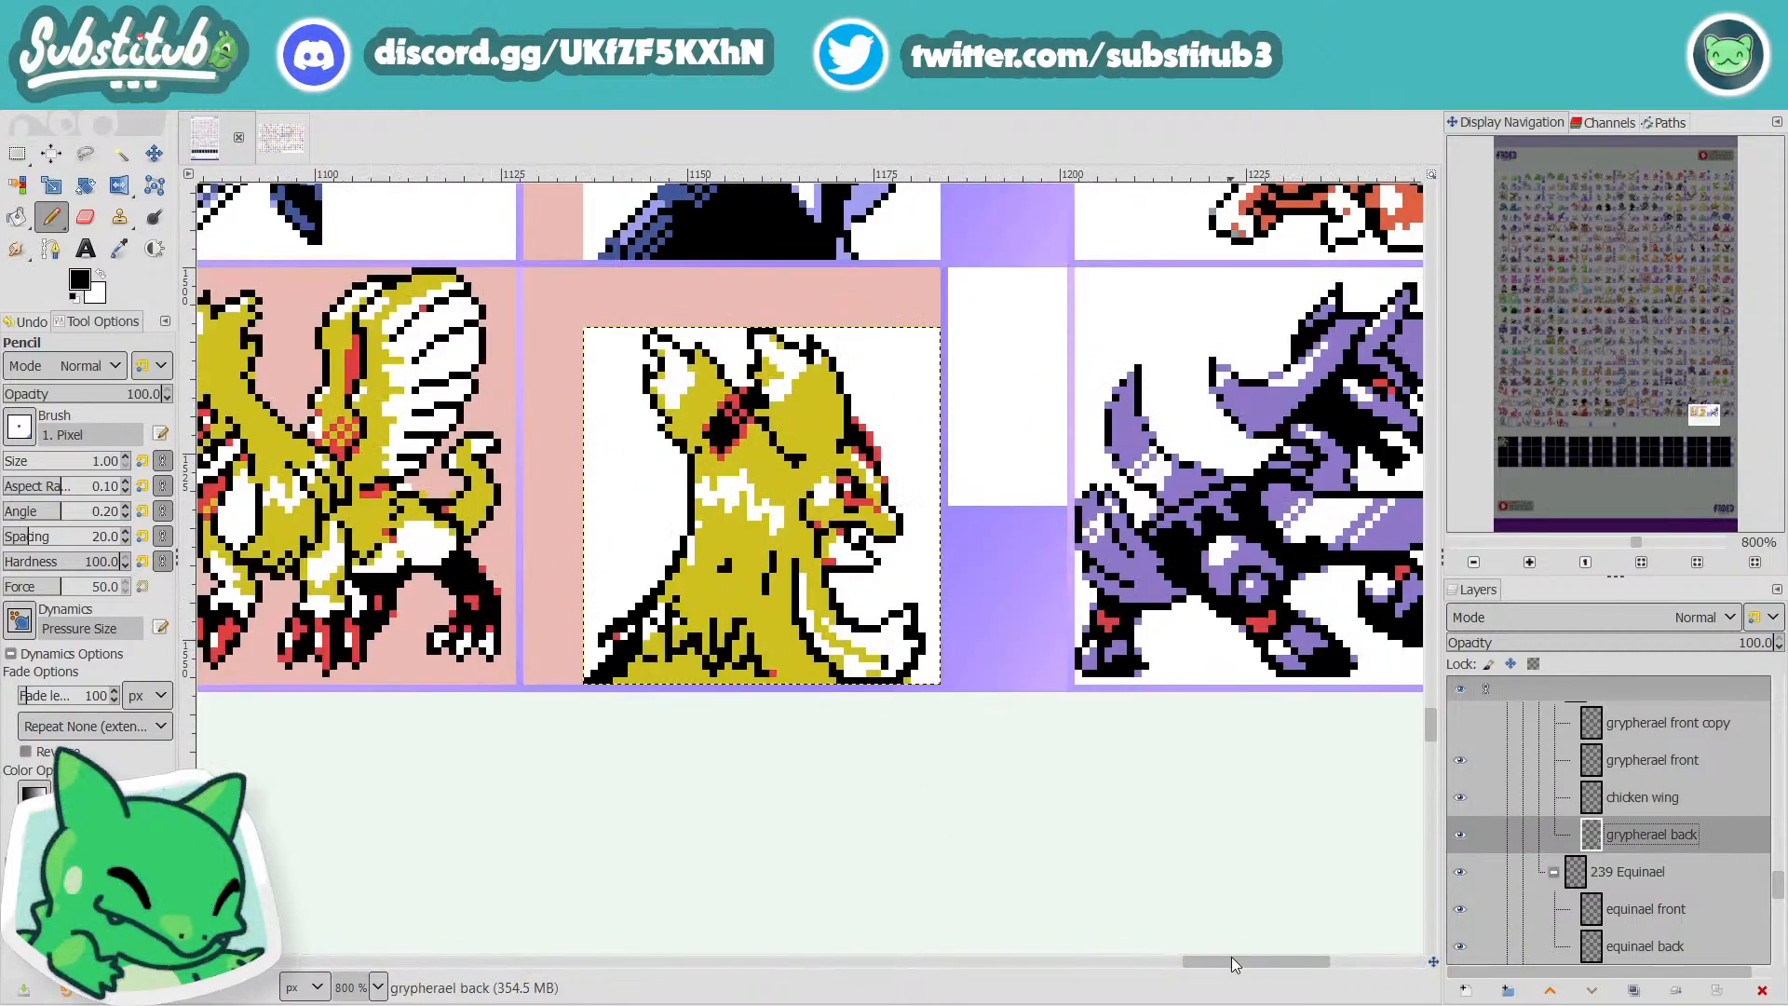
drag(1231, 958, 1205, 954)
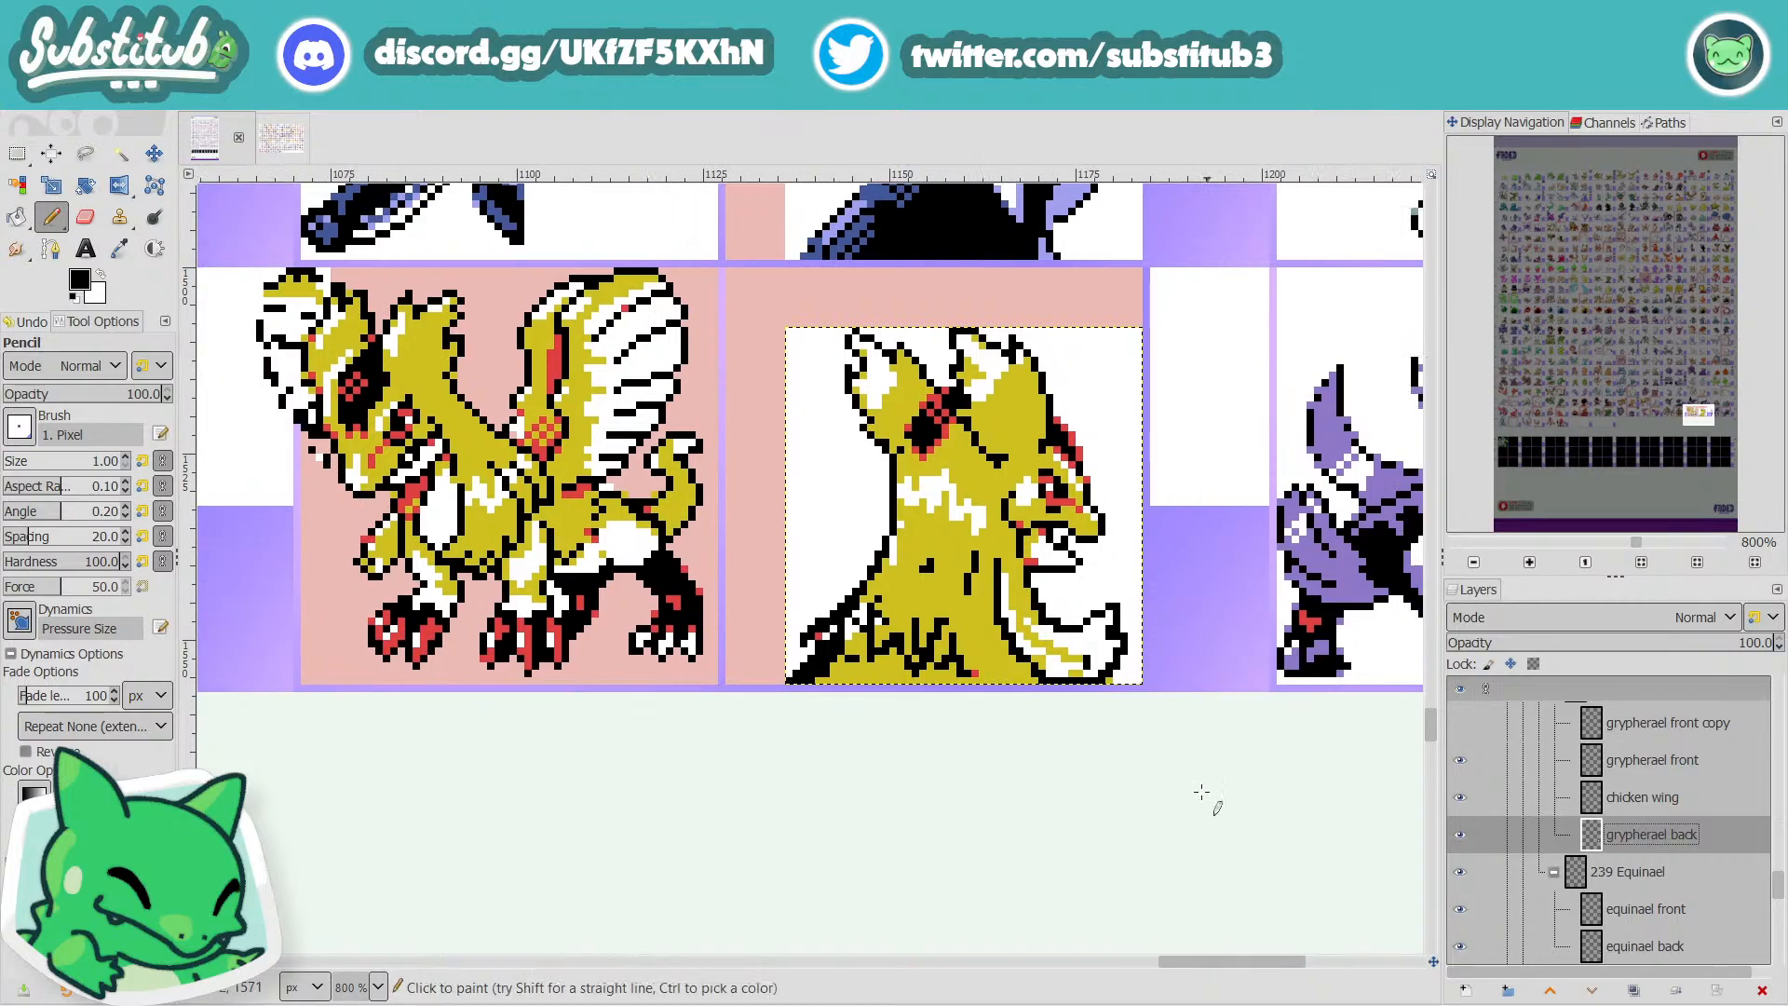
click(1041, 462)
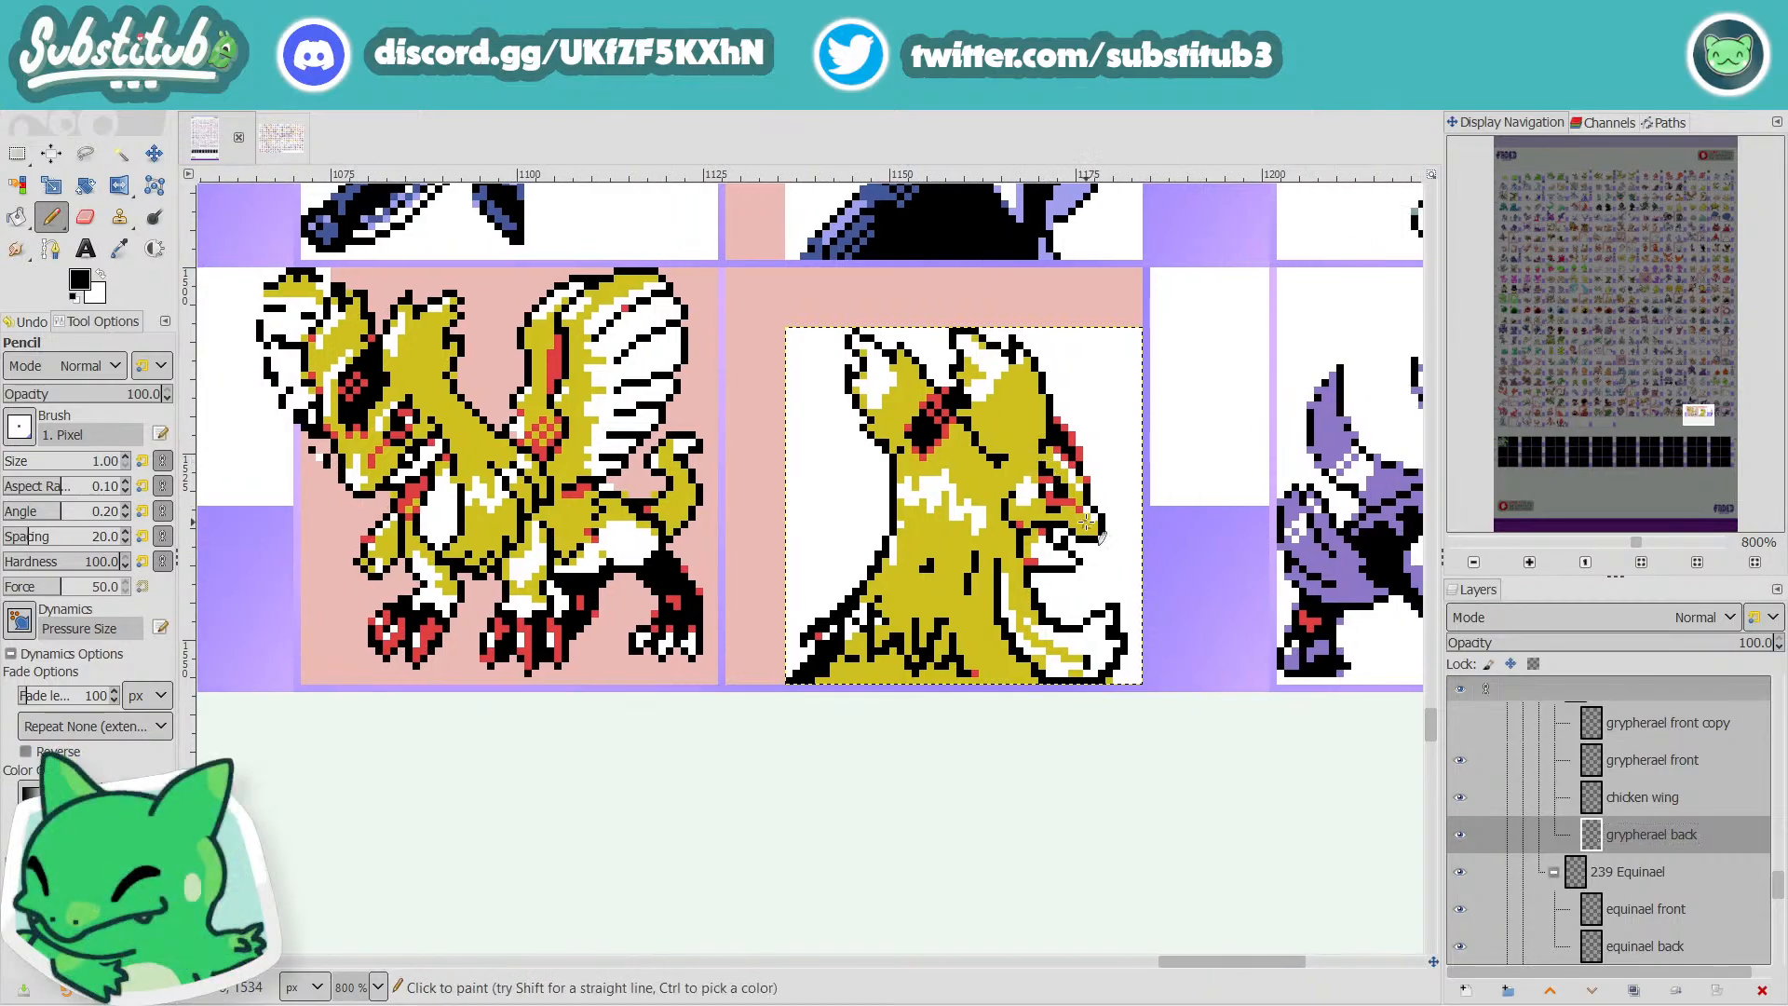
scroll(1086, 524, down, 3)
scroll(1052, 480, up, 3)
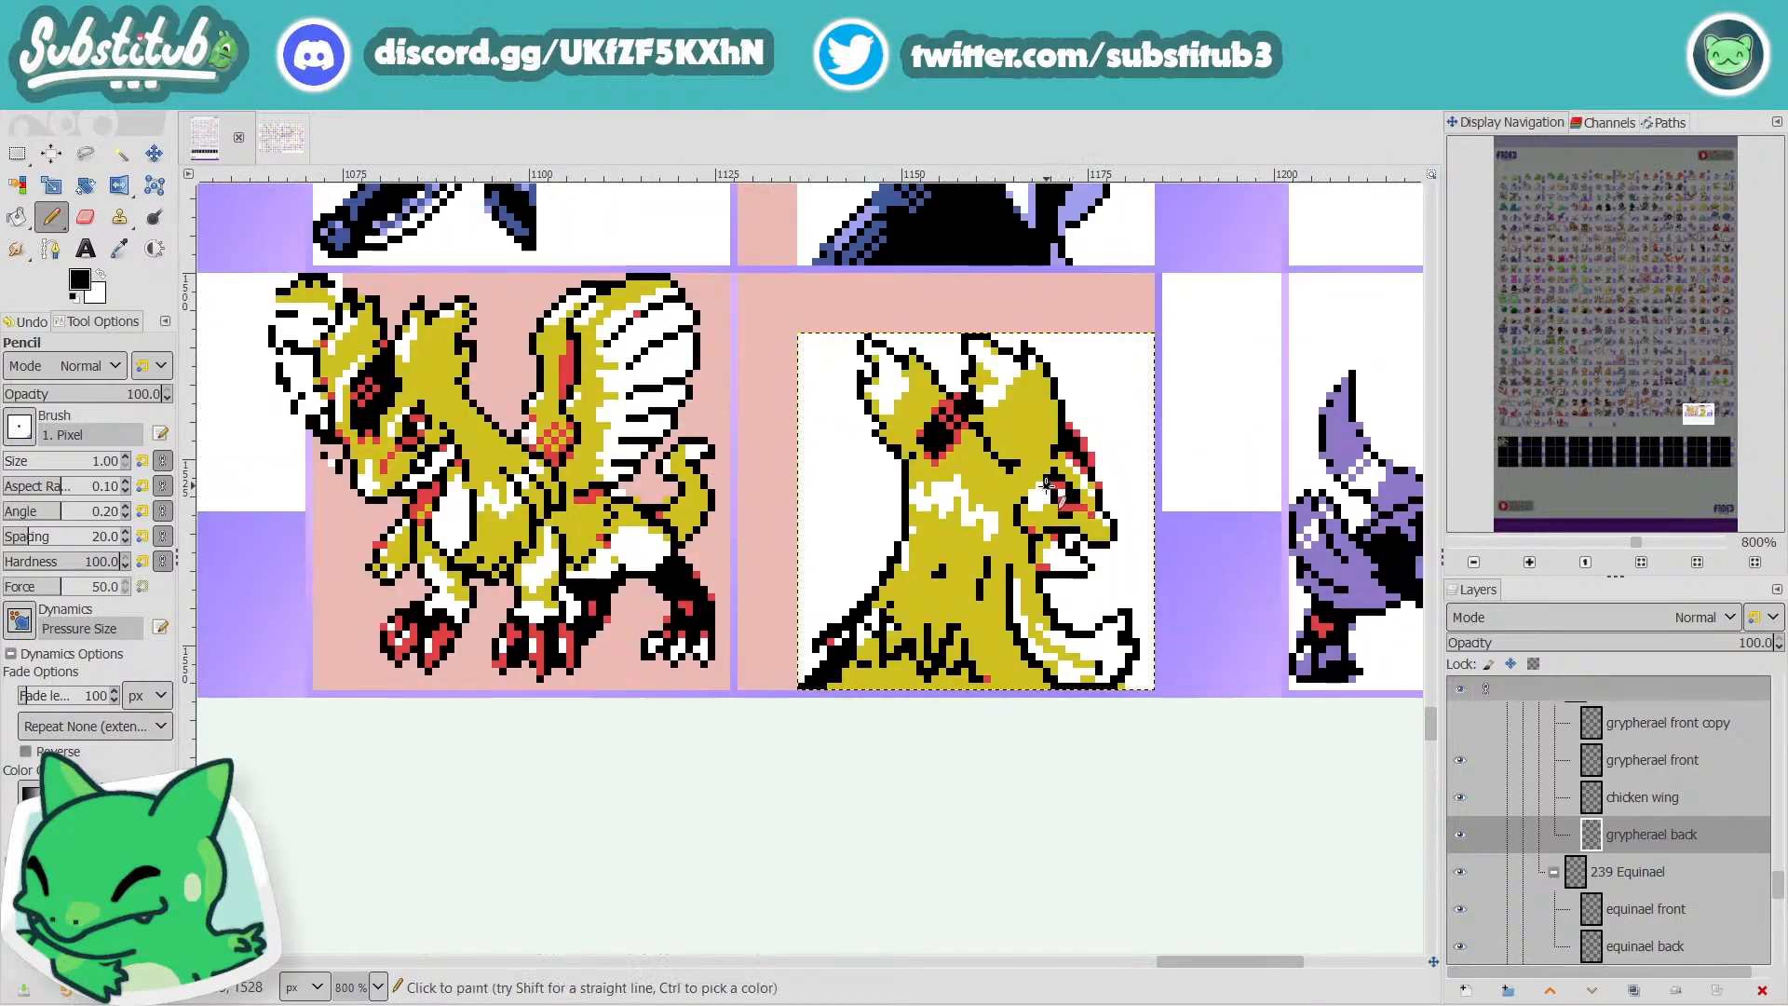
scroll(1083, 538, down, 2)
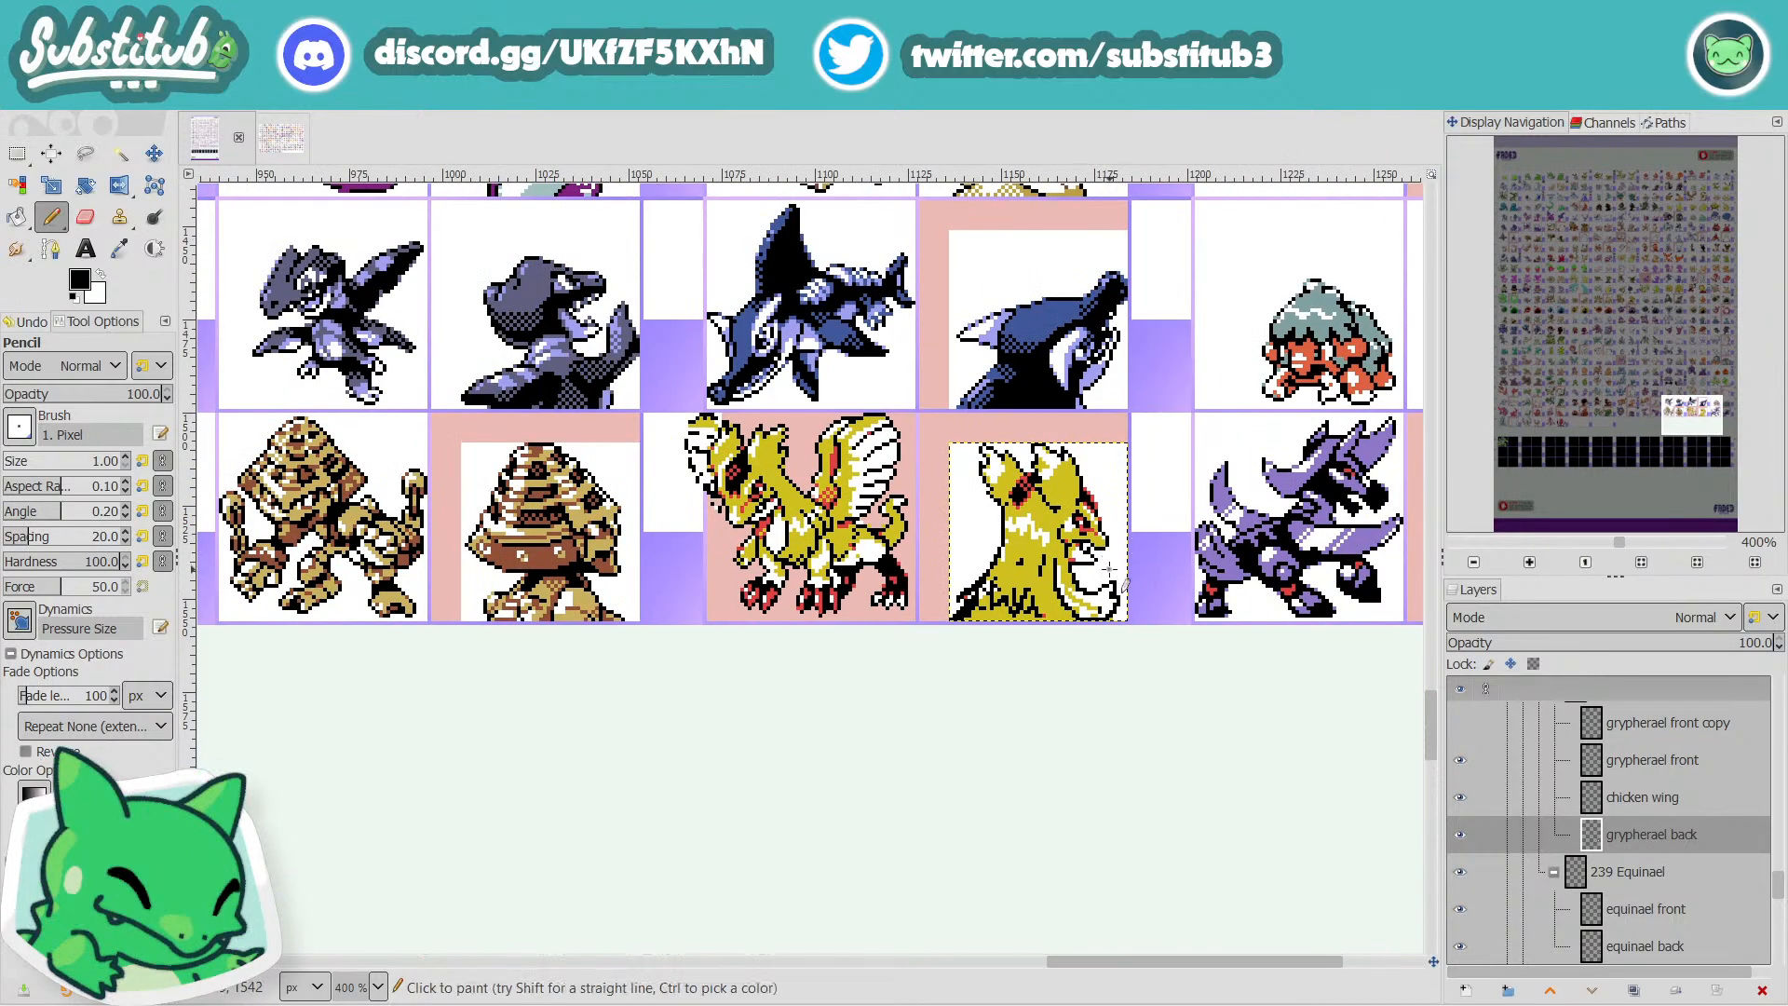
scroll(1108, 567, up, 3)
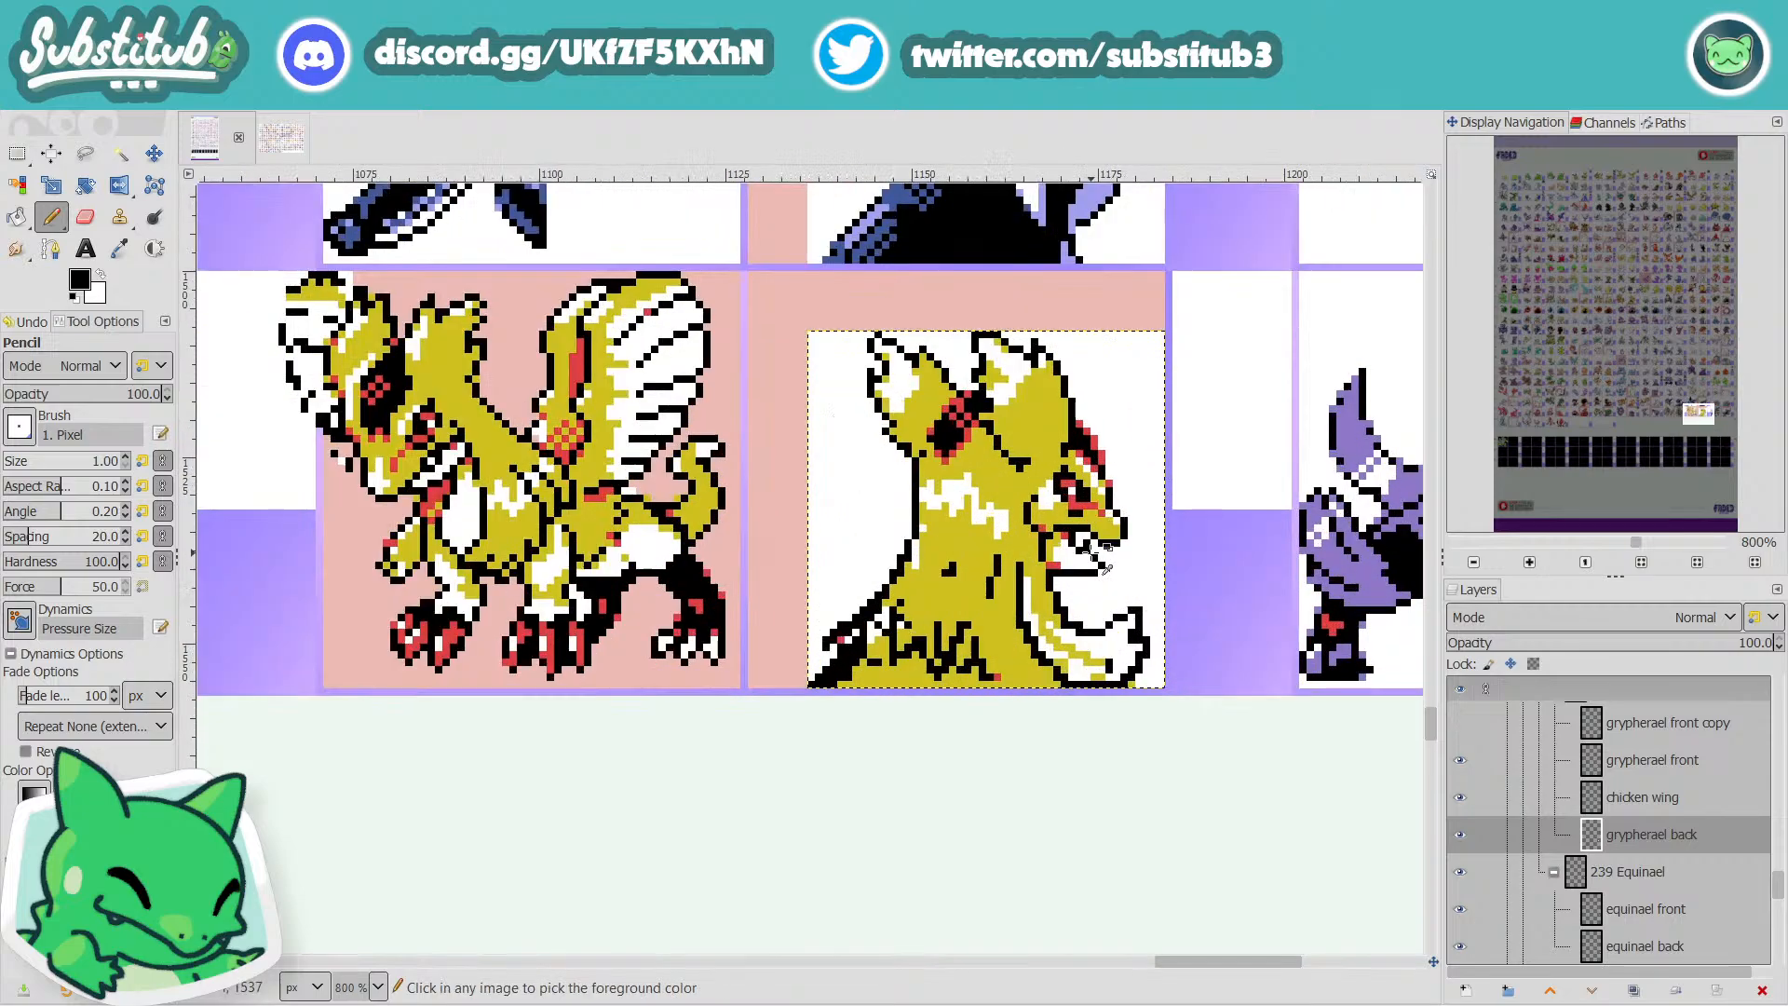
Sample the sprite's red, repaint the back sprite's eye pixels with it using the Pencil, and save the image.
key(o)
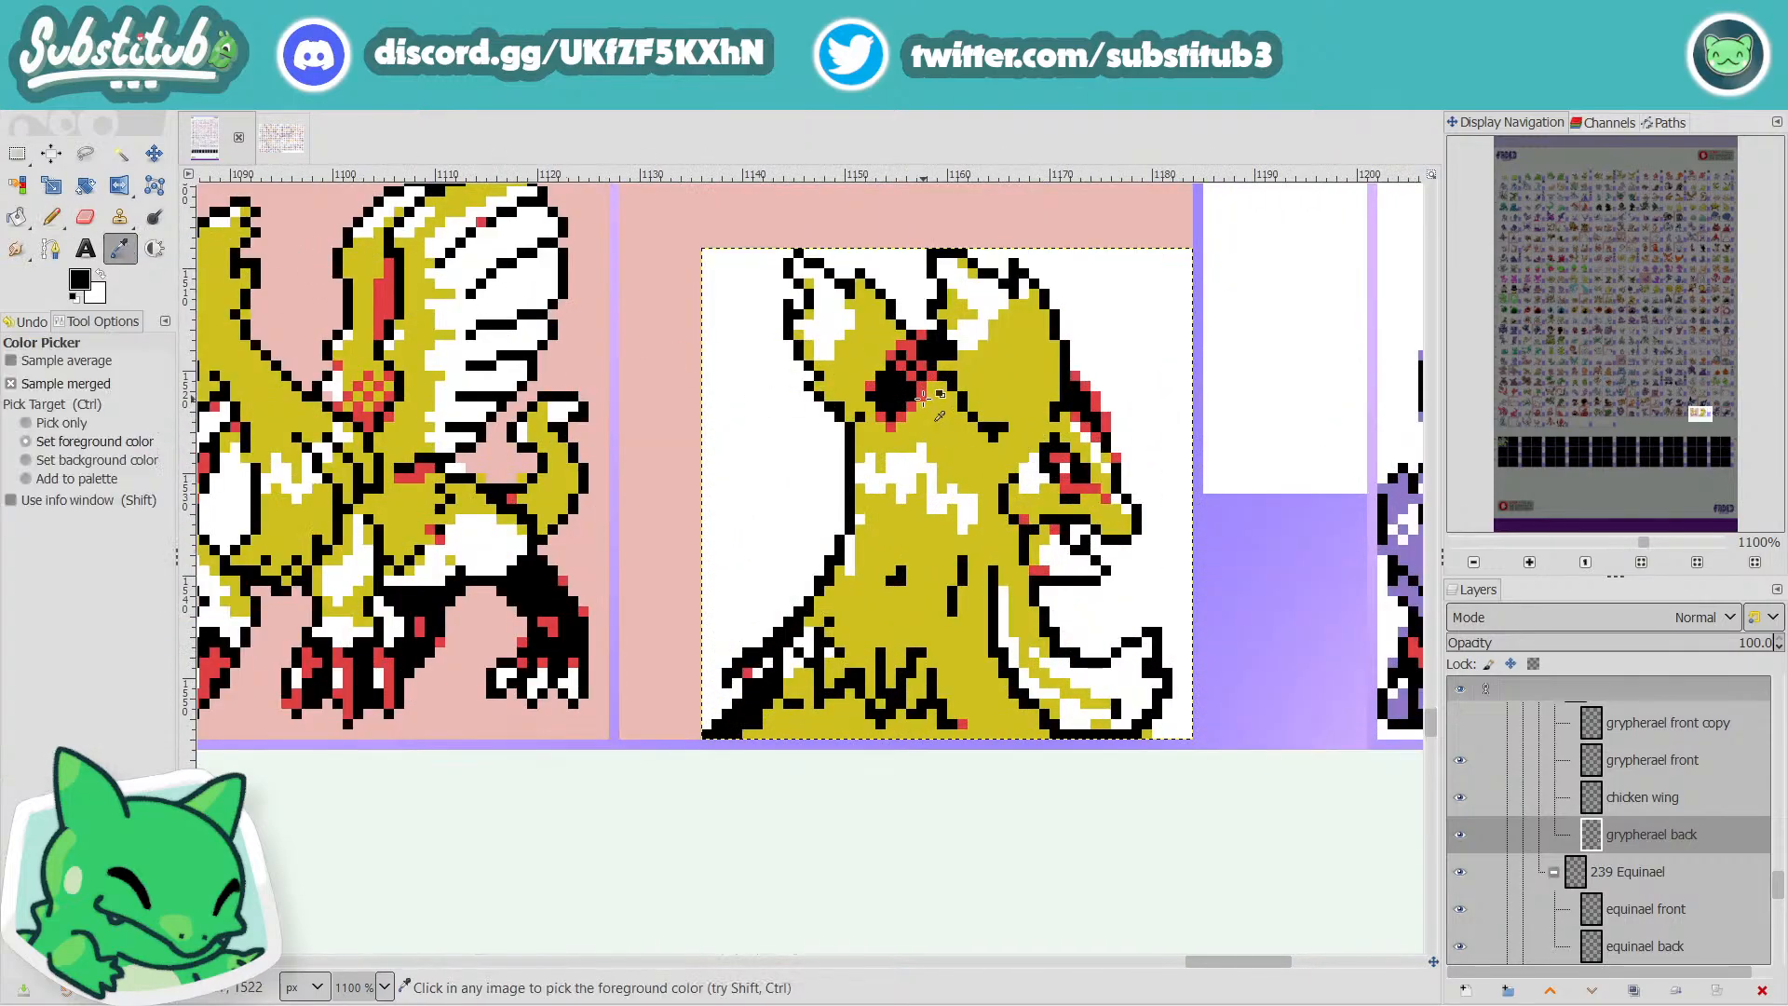
click(1062, 463)
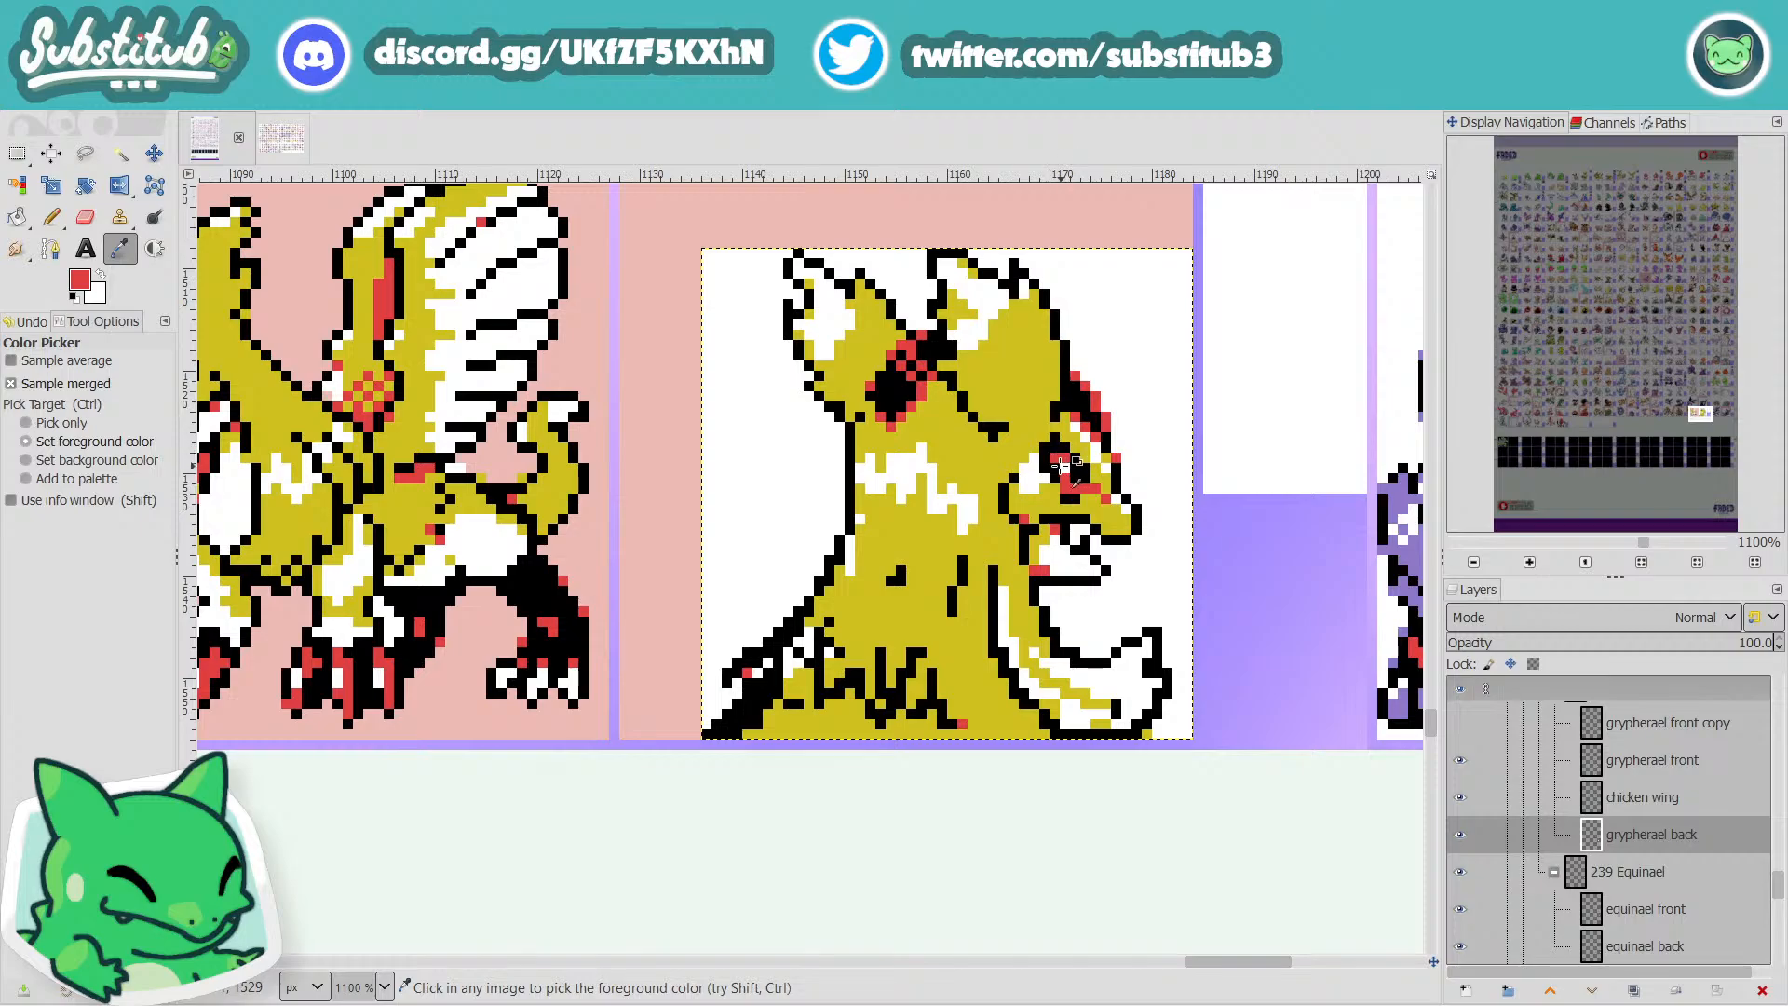
click(1063, 463)
click(1080, 428)
key(n)
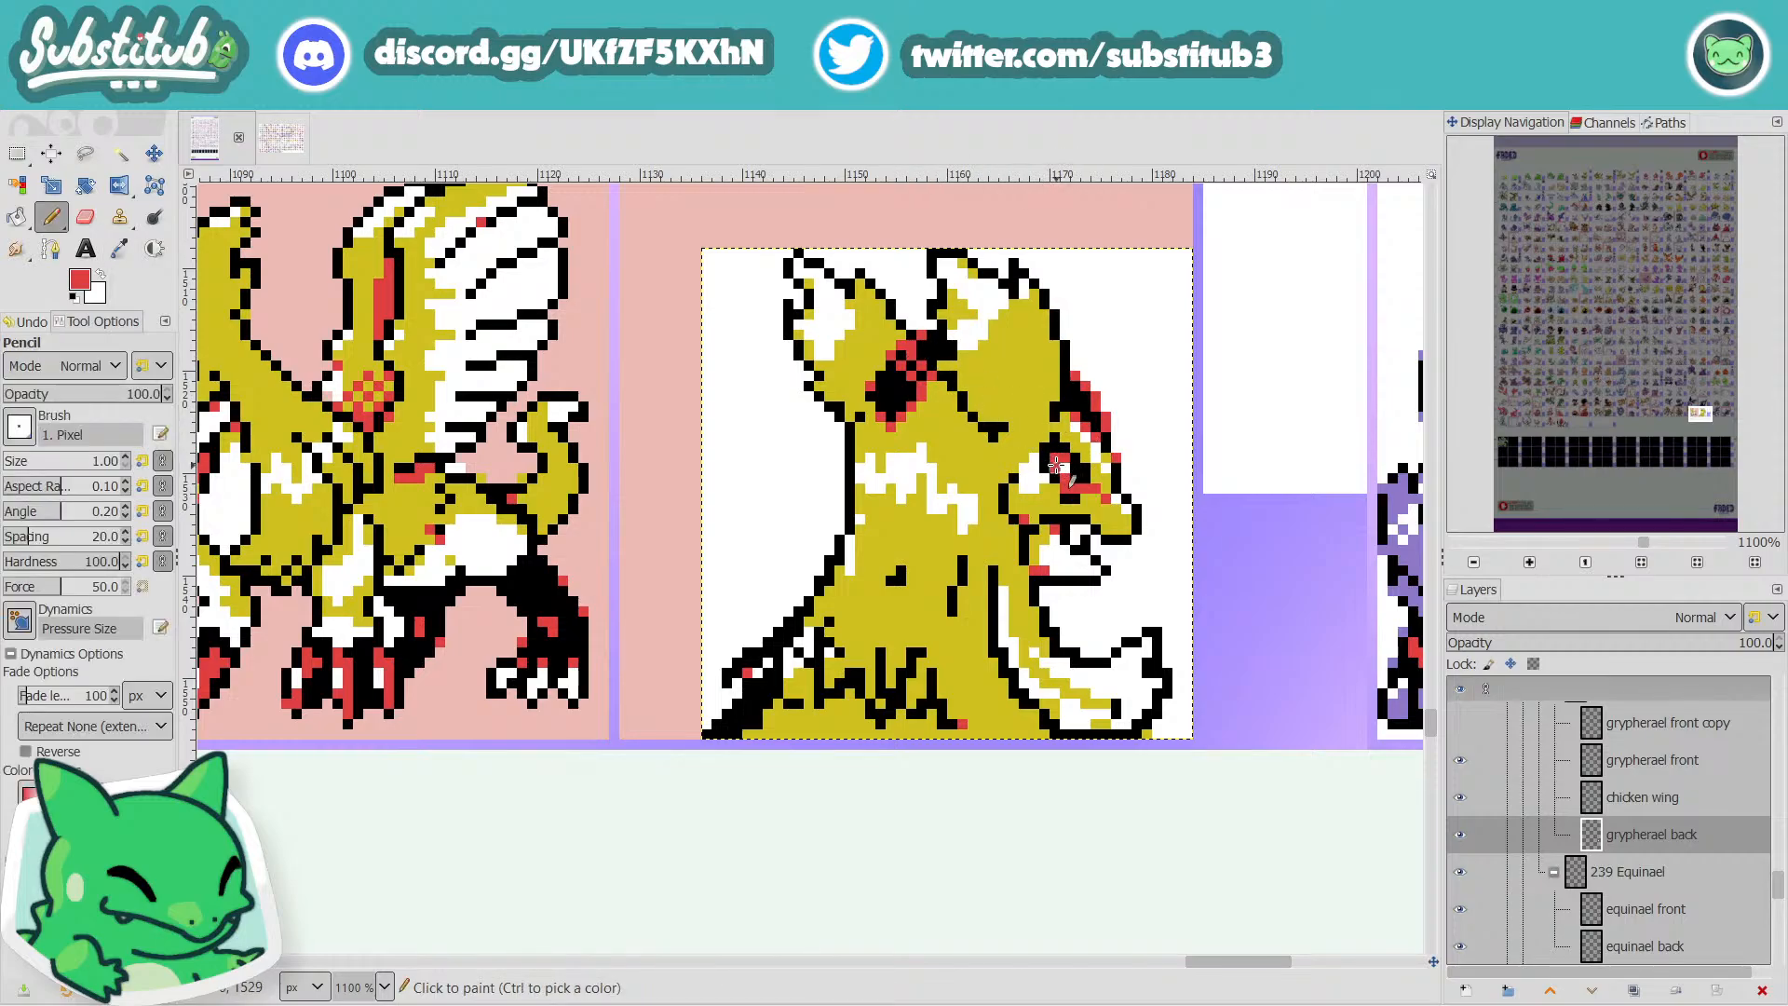
scroll(1088, 516, down, 3)
key(ctrl+s)
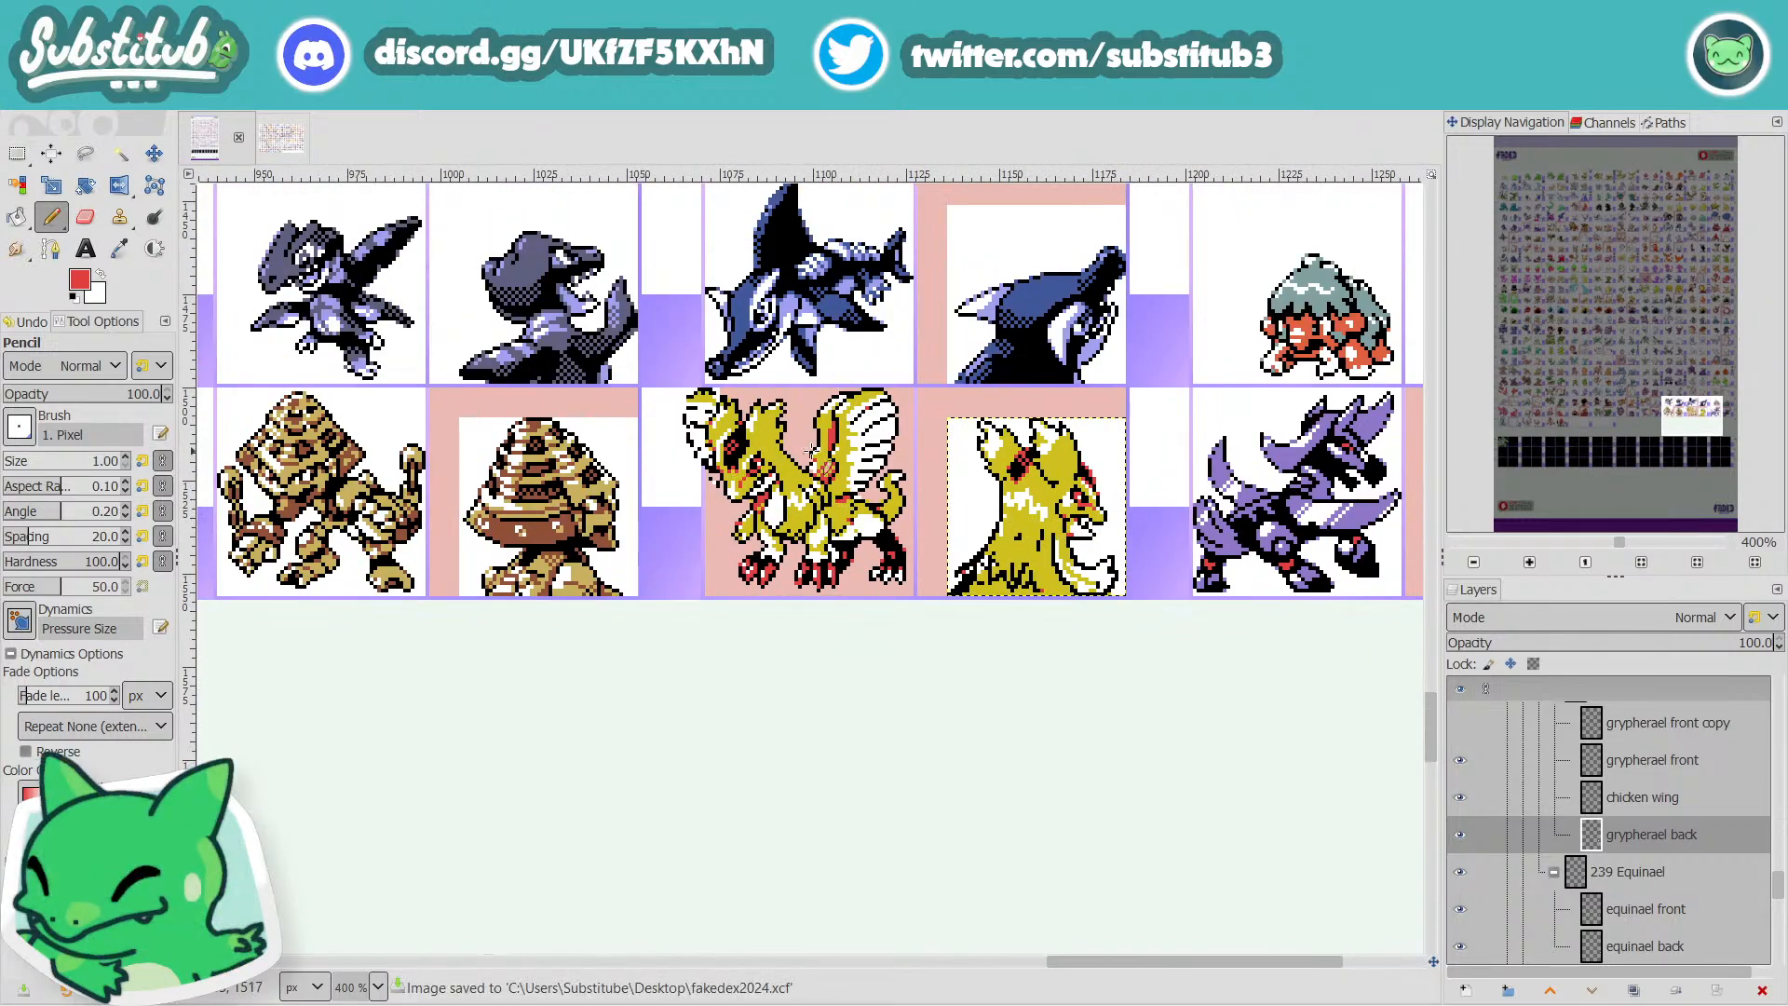
Paint red Pencil pixels inside the back sprite's open mouth and save the image.
scroll(823, 489, up, 3)
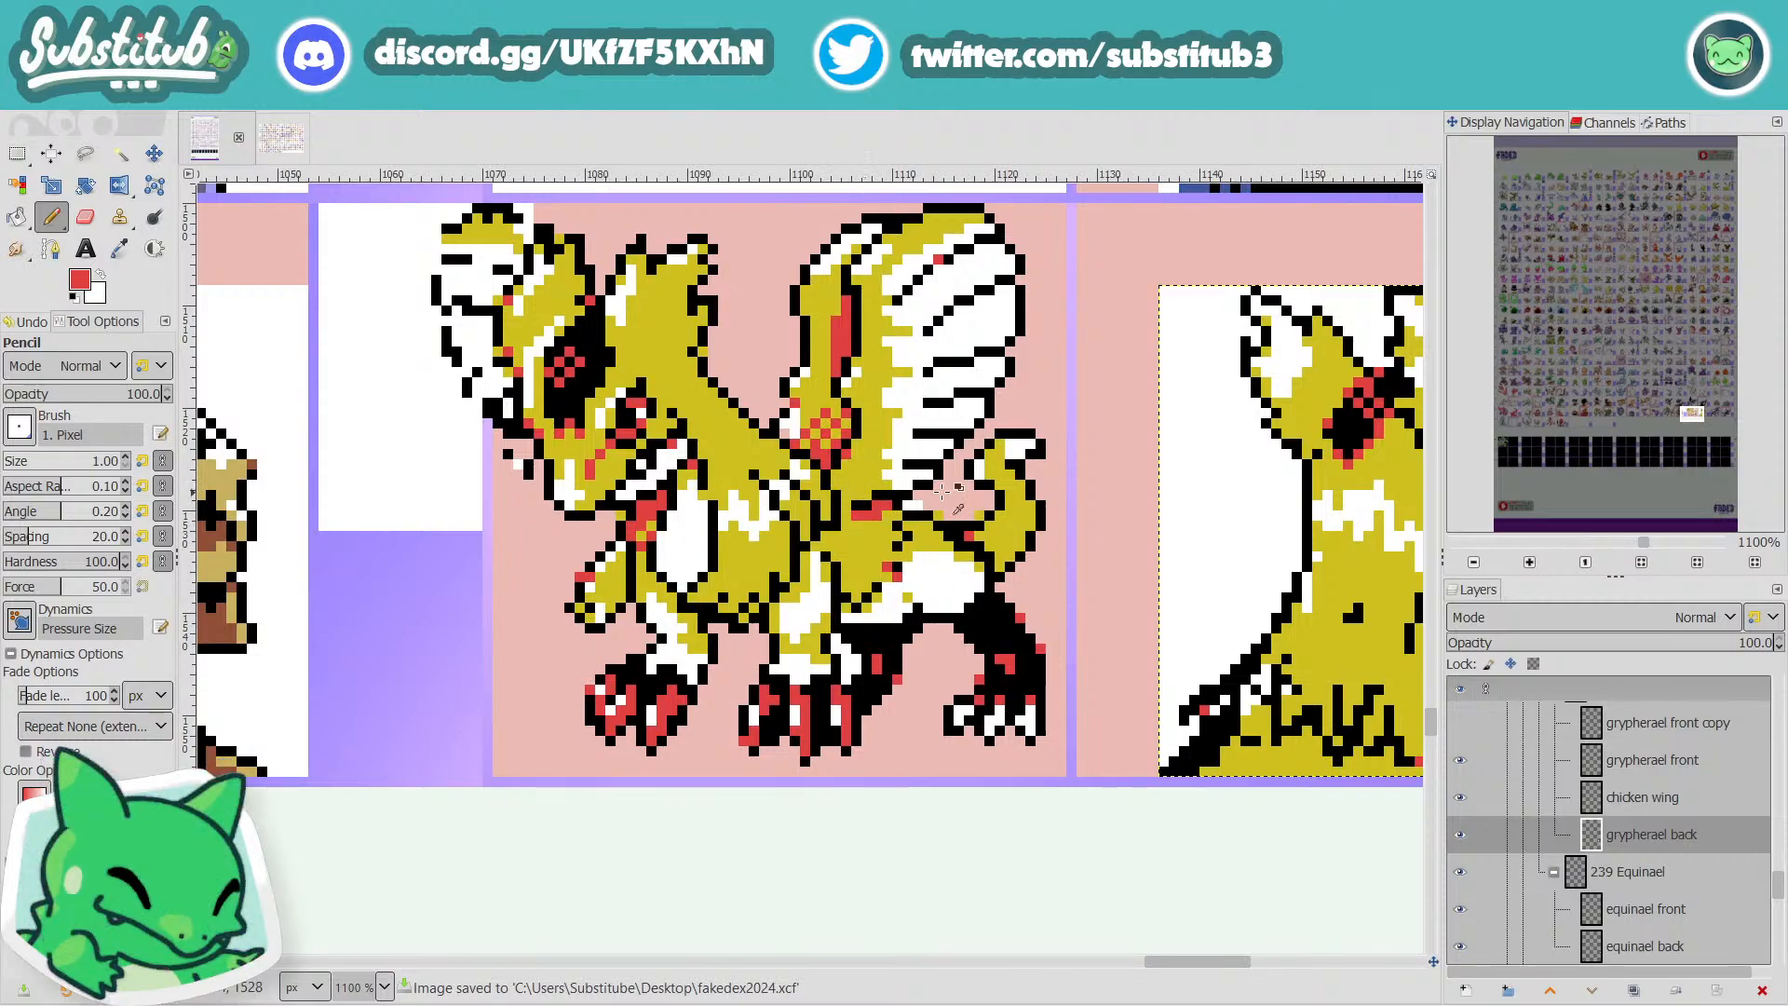
scroll(1079, 503, down, 2)
scroll(1158, 538, up, 2)
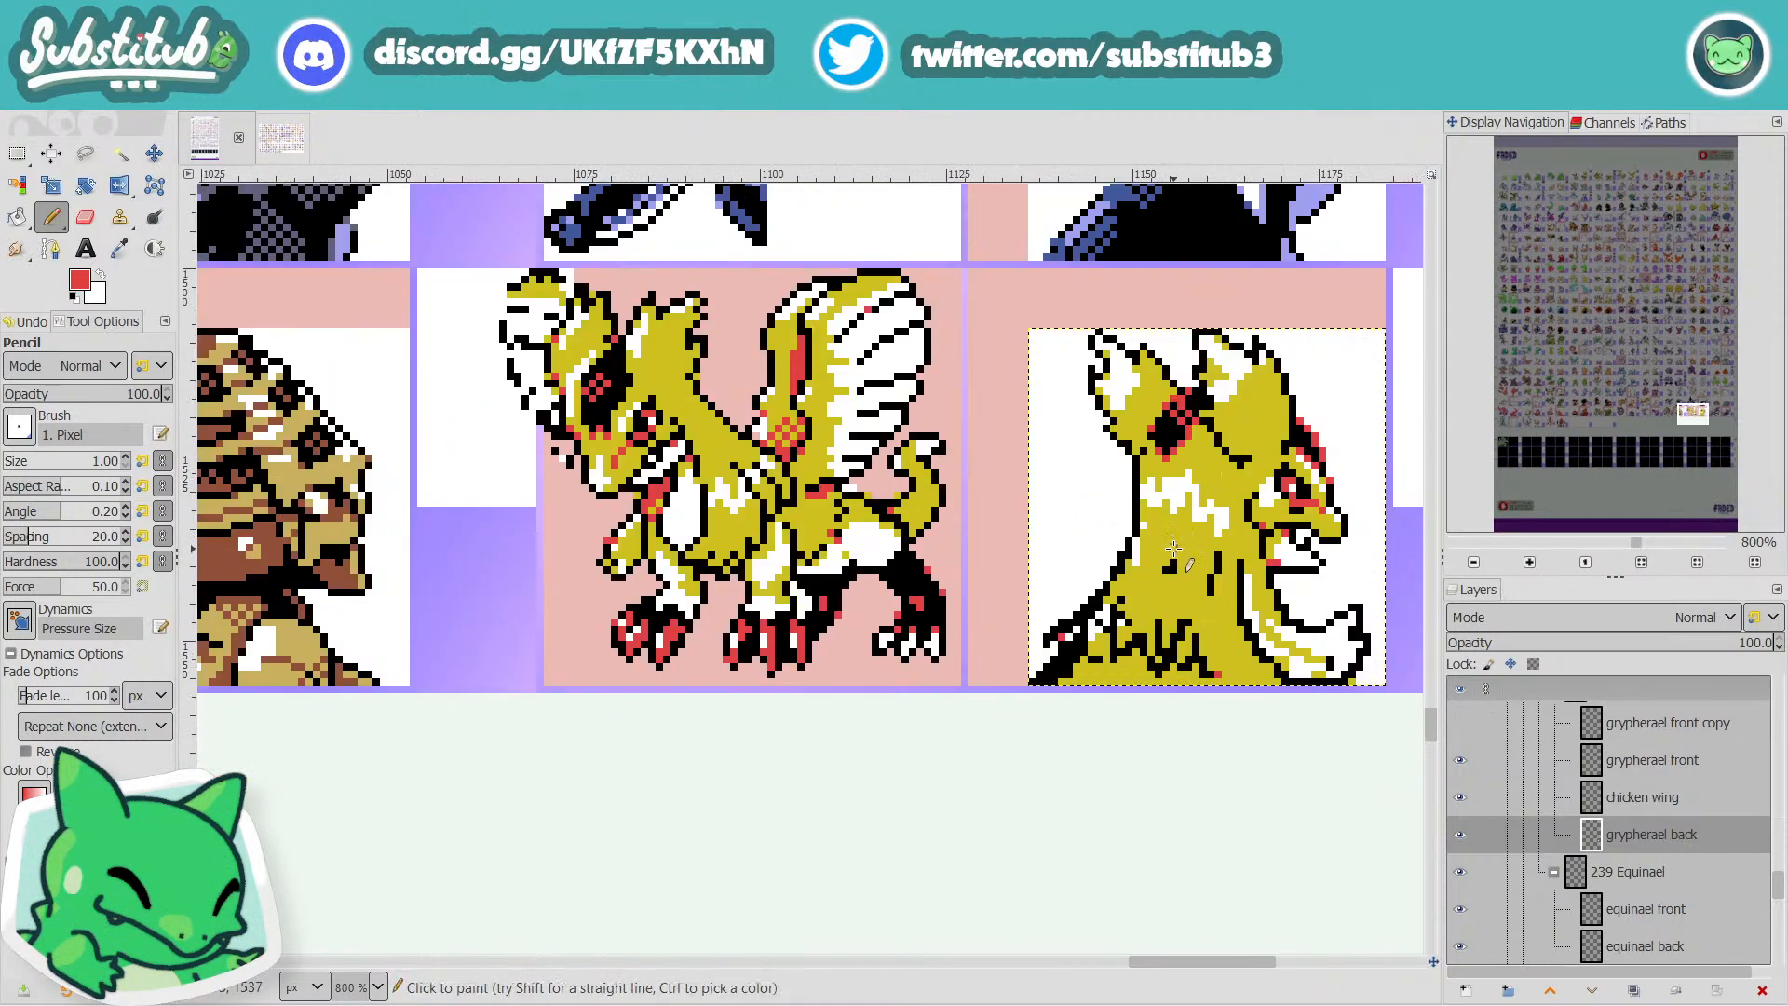
drag(1174, 959, 1204, 958)
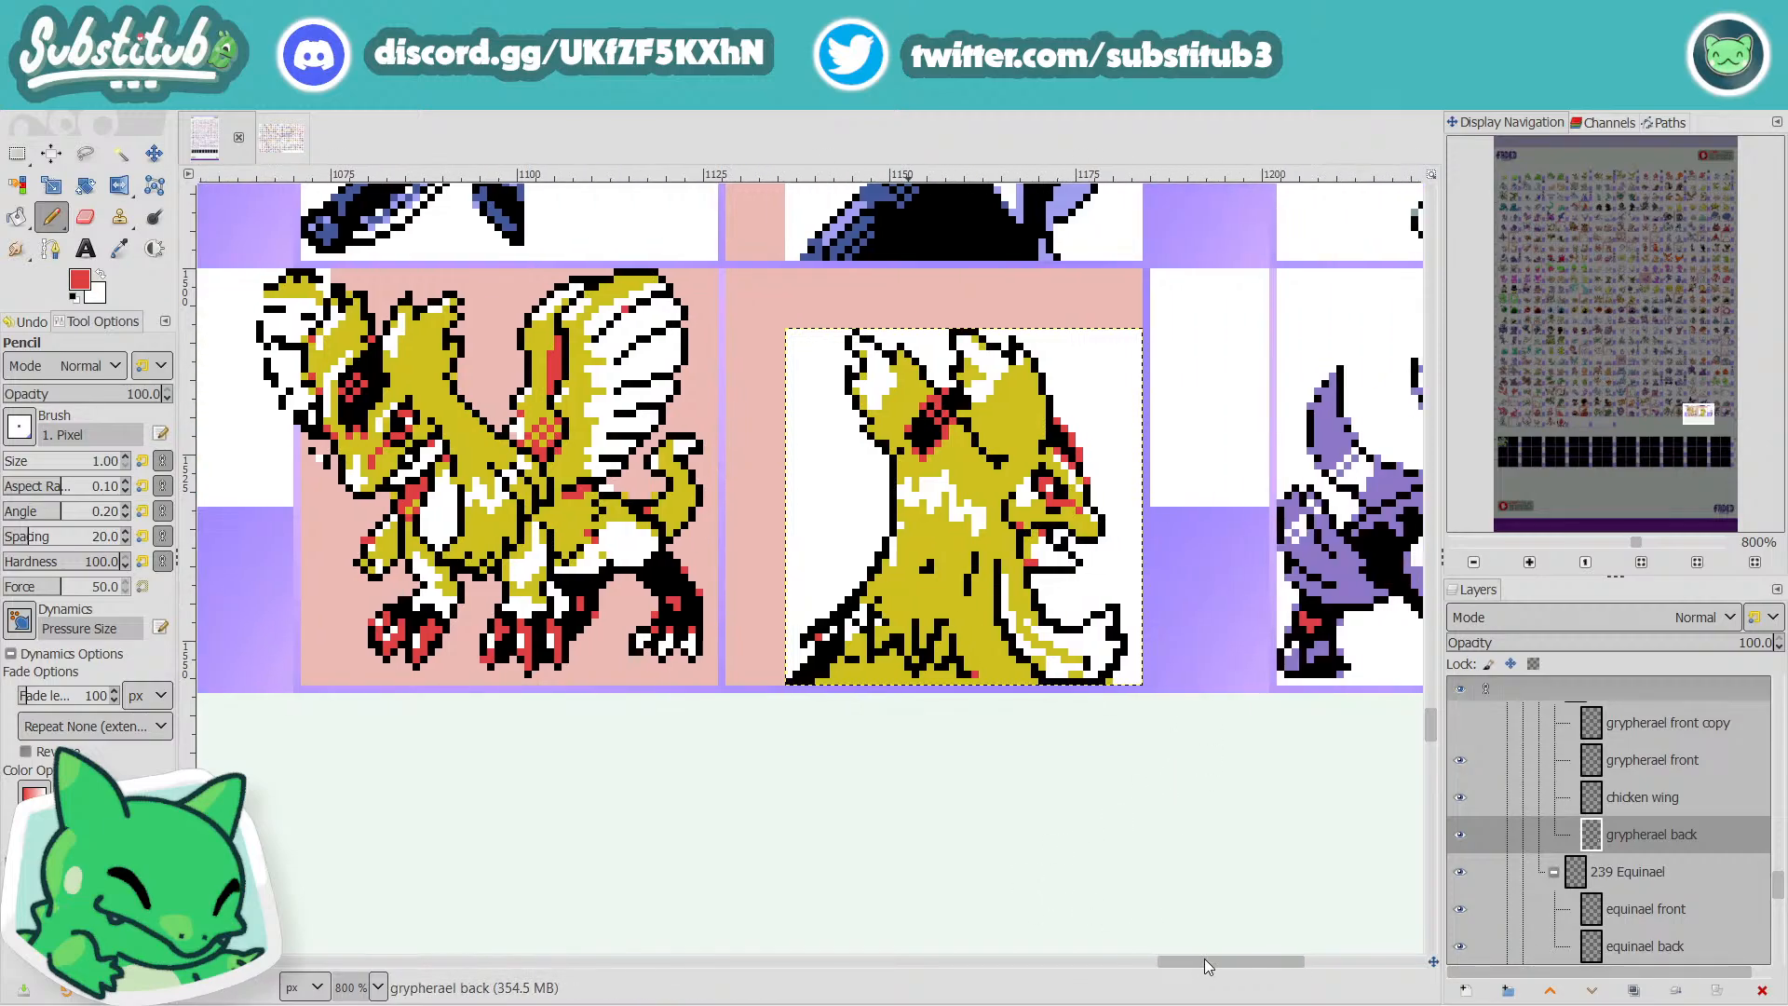
scroll(964, 453, up, 3)
scroll(964, 453, down, 1)
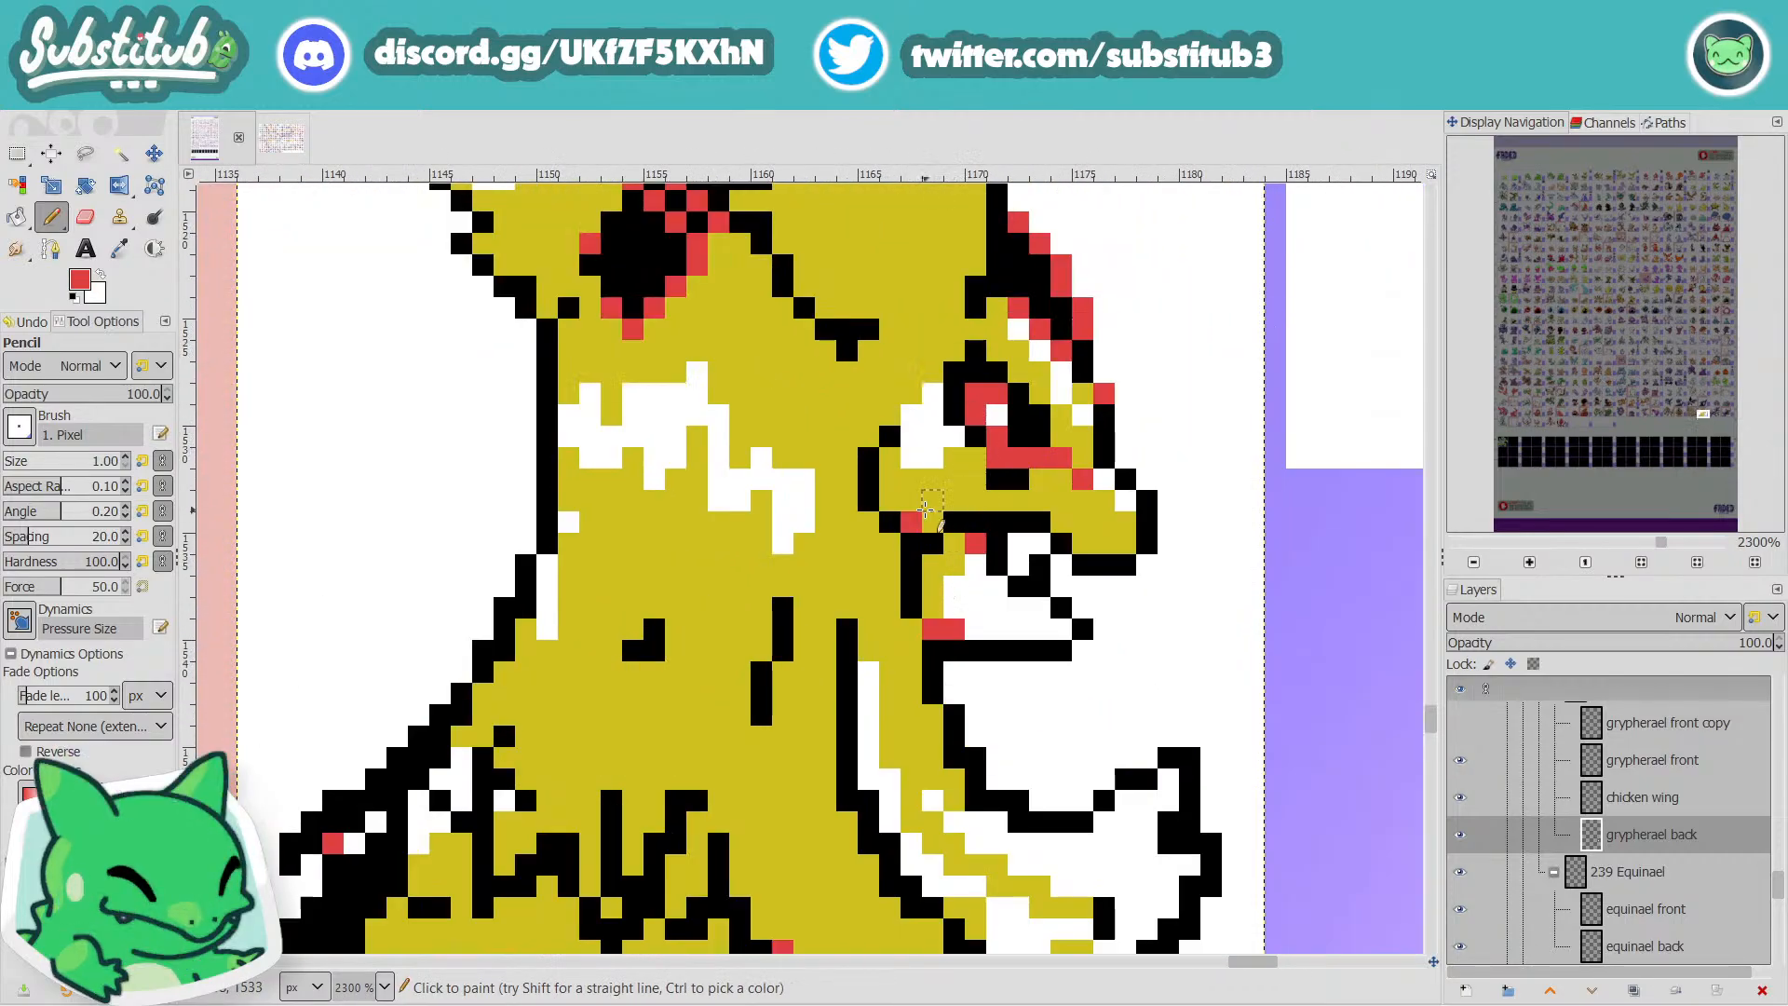
scroll(998, 550, down, 3)
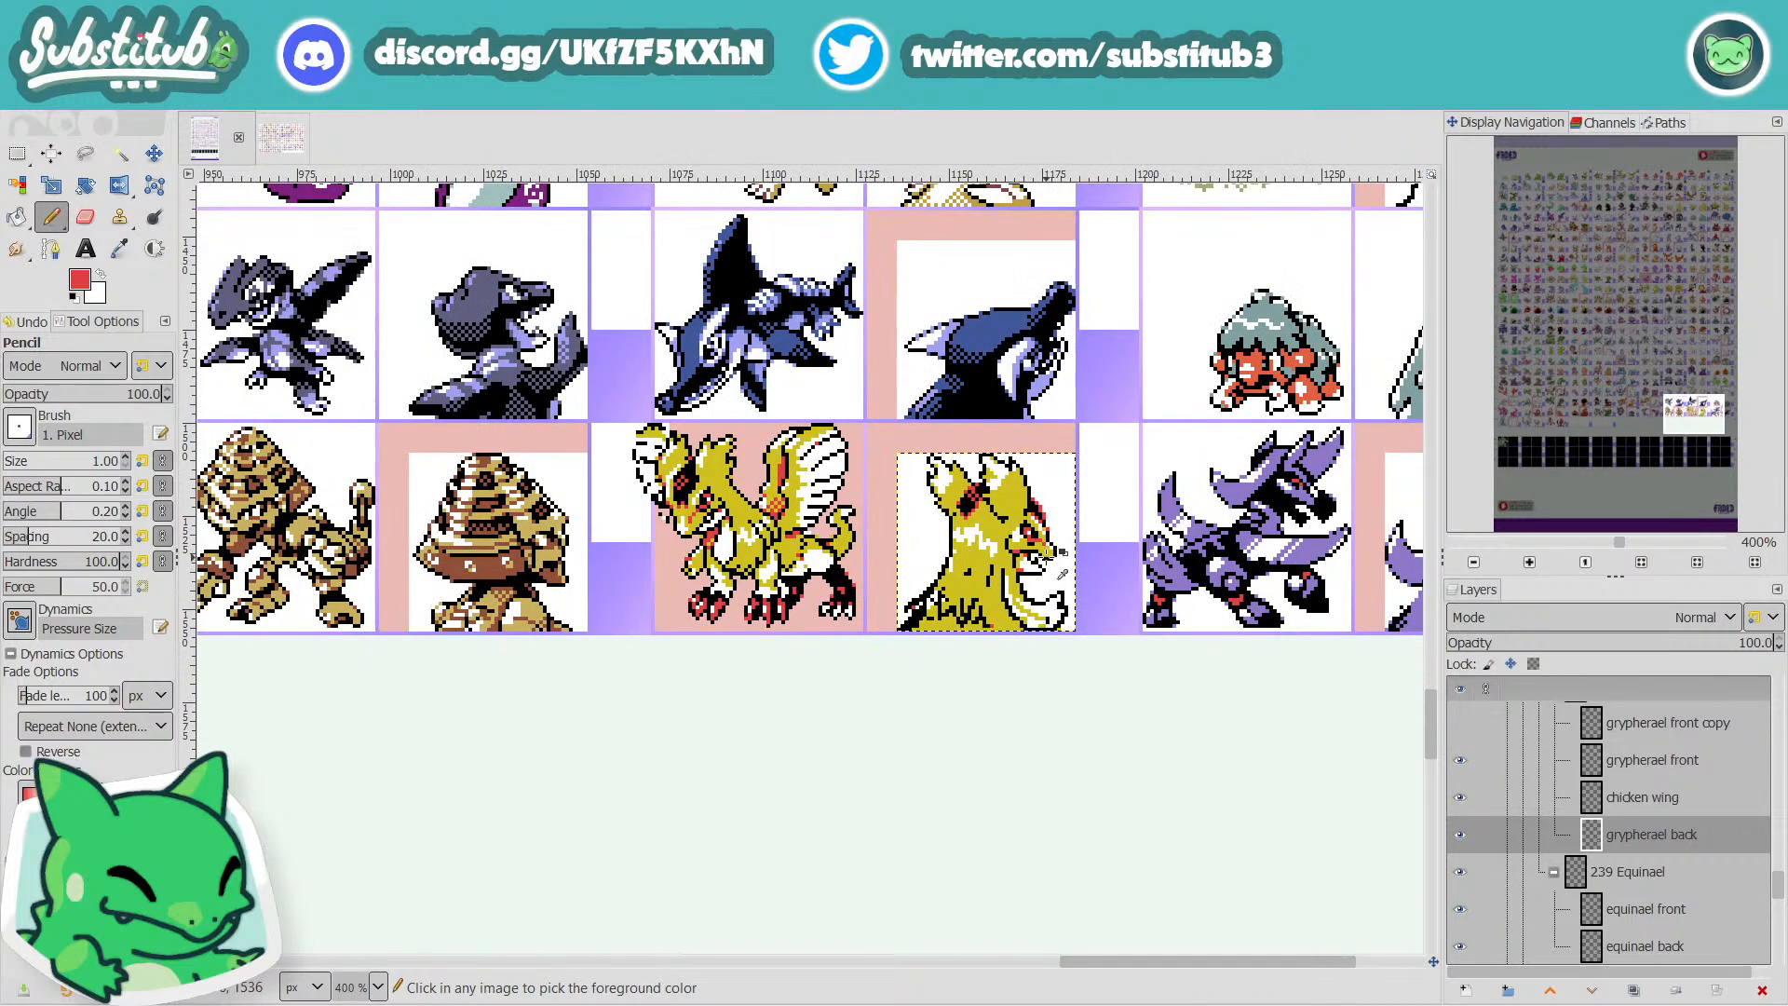
scroll(1034, 551, up, 4)
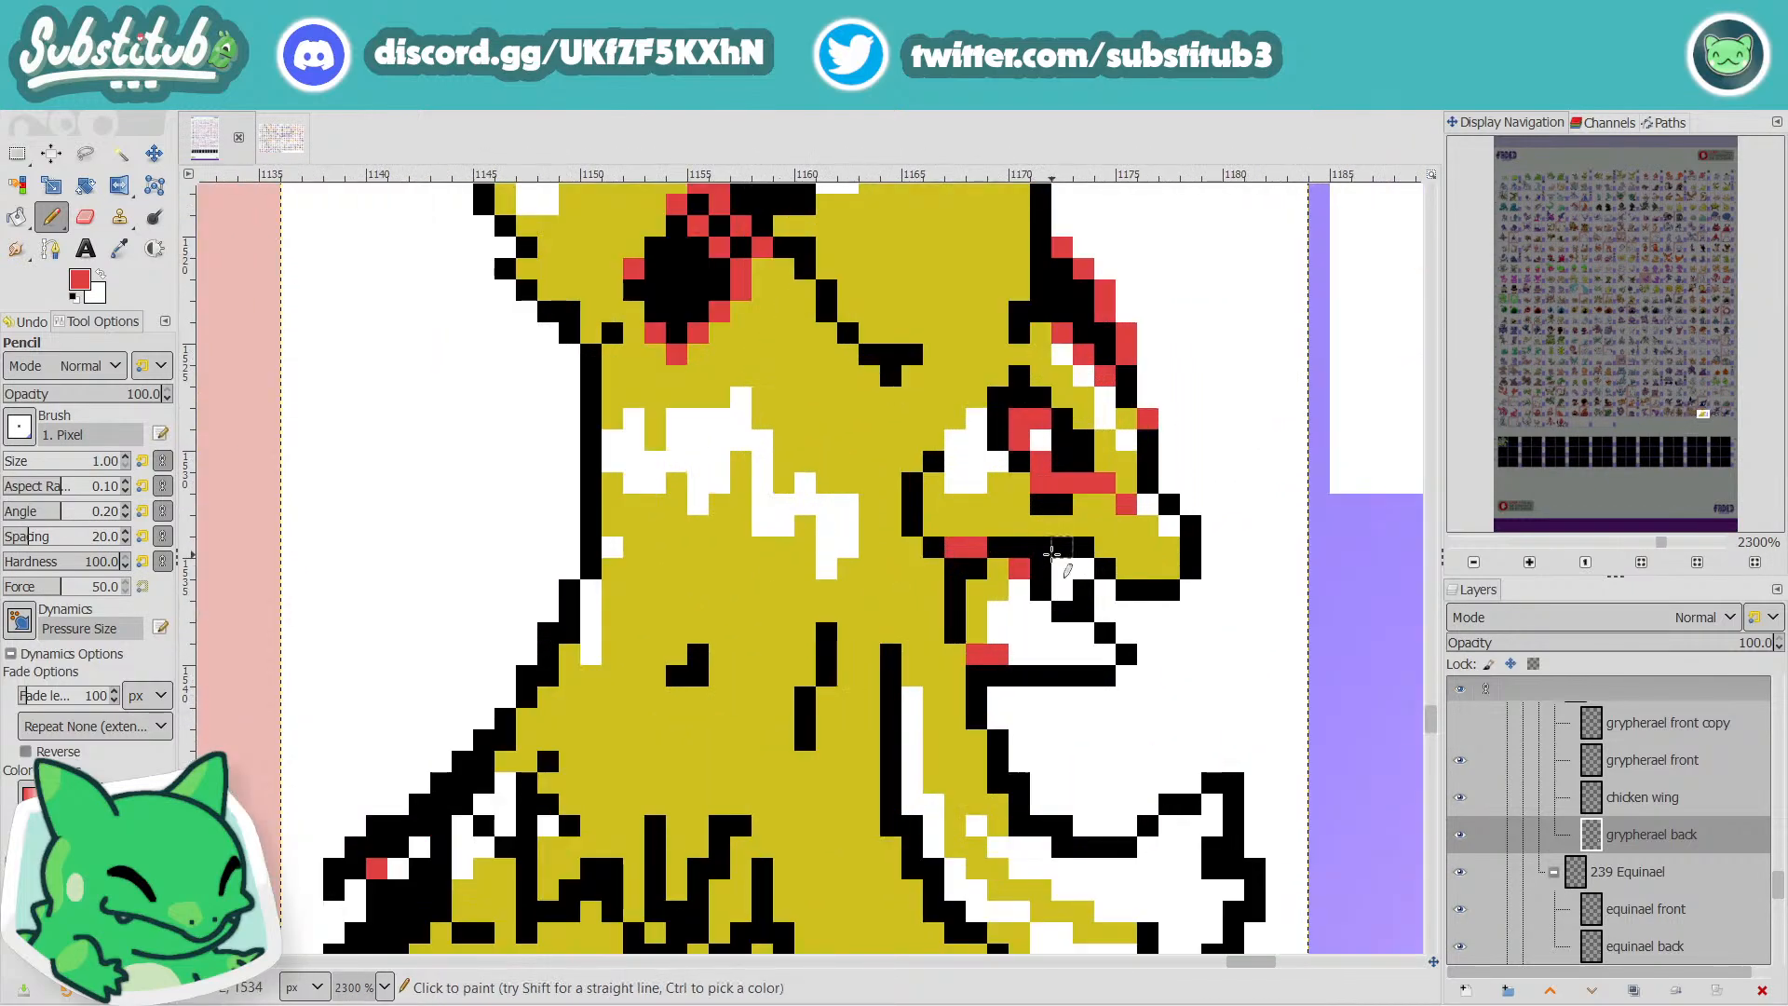
scroll(1052, 554, down, 4)
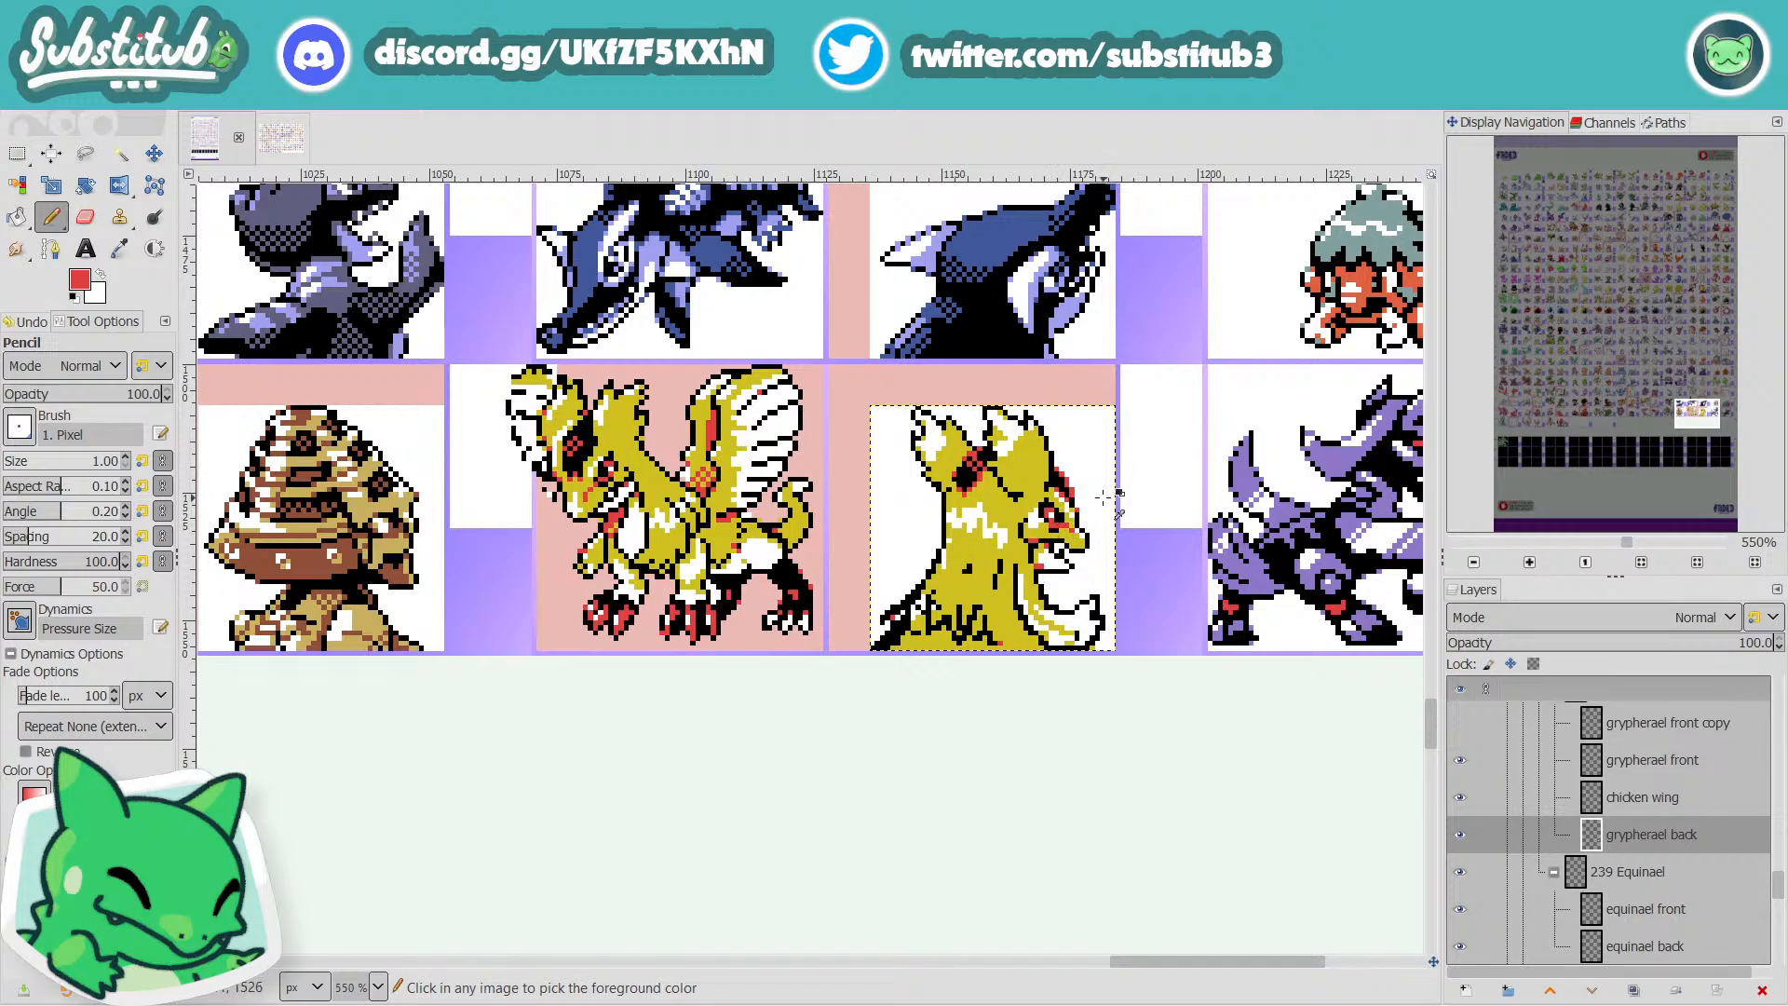
scroll(1071, 549, up, 3)
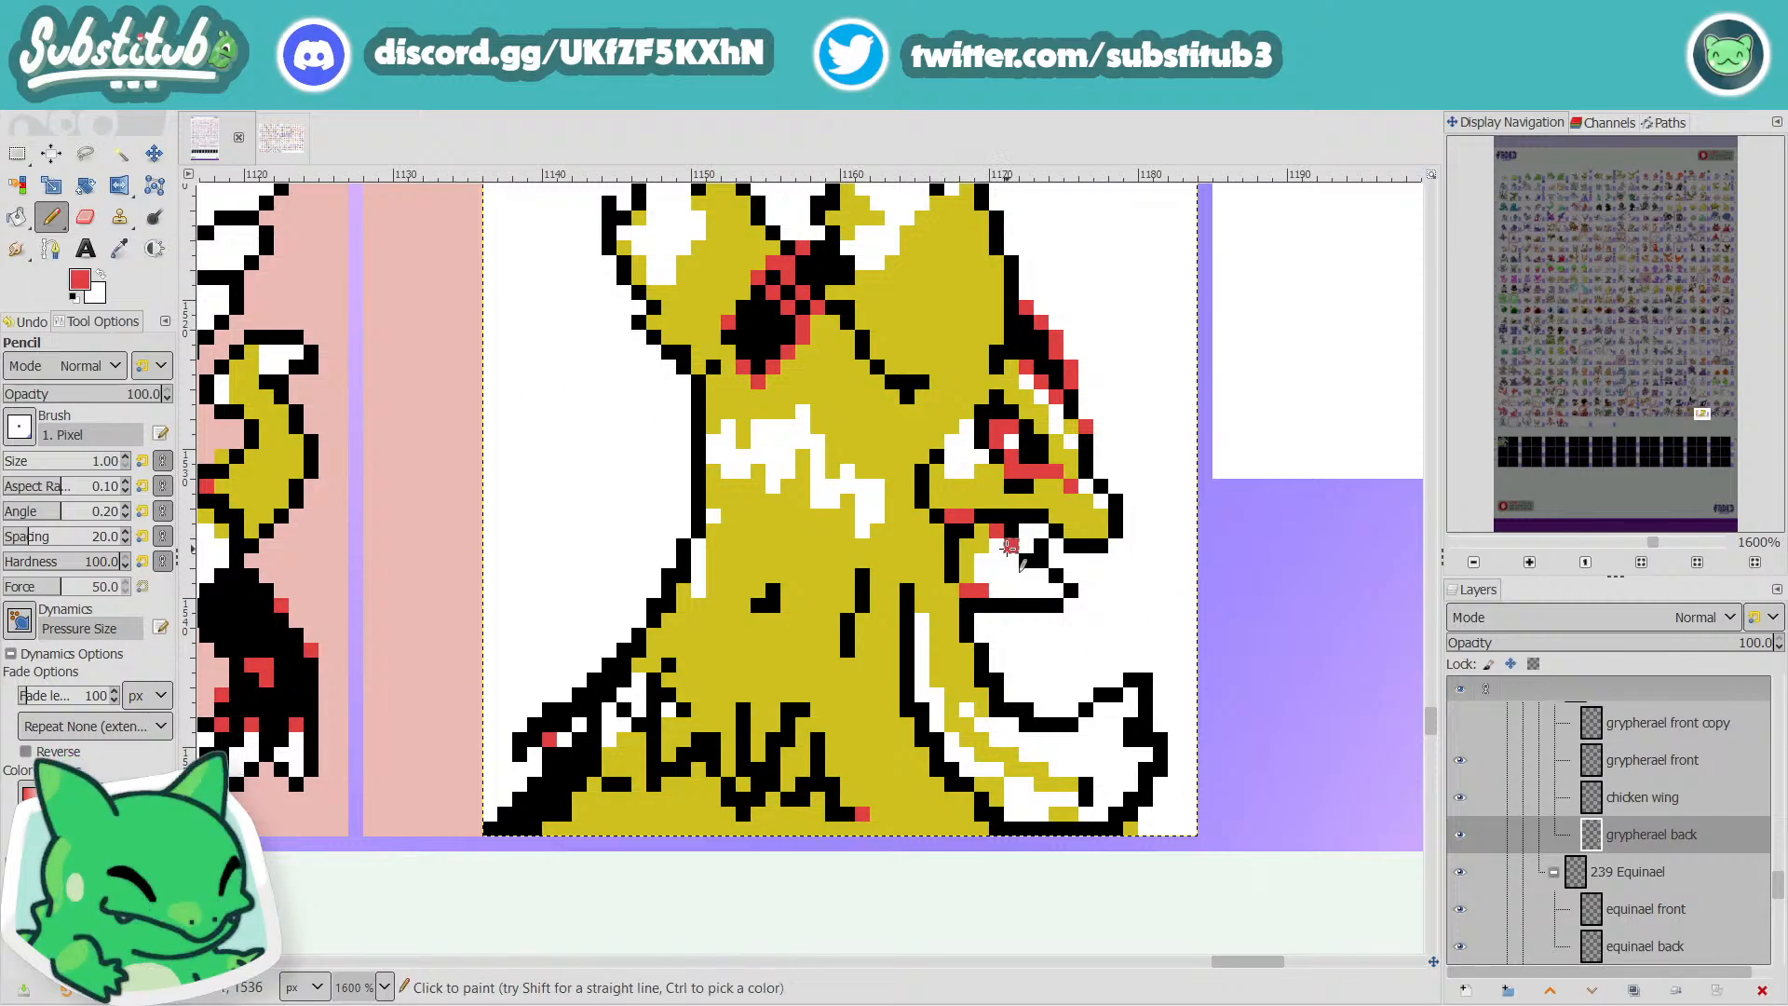
scroll(1034, 559, down, 3)
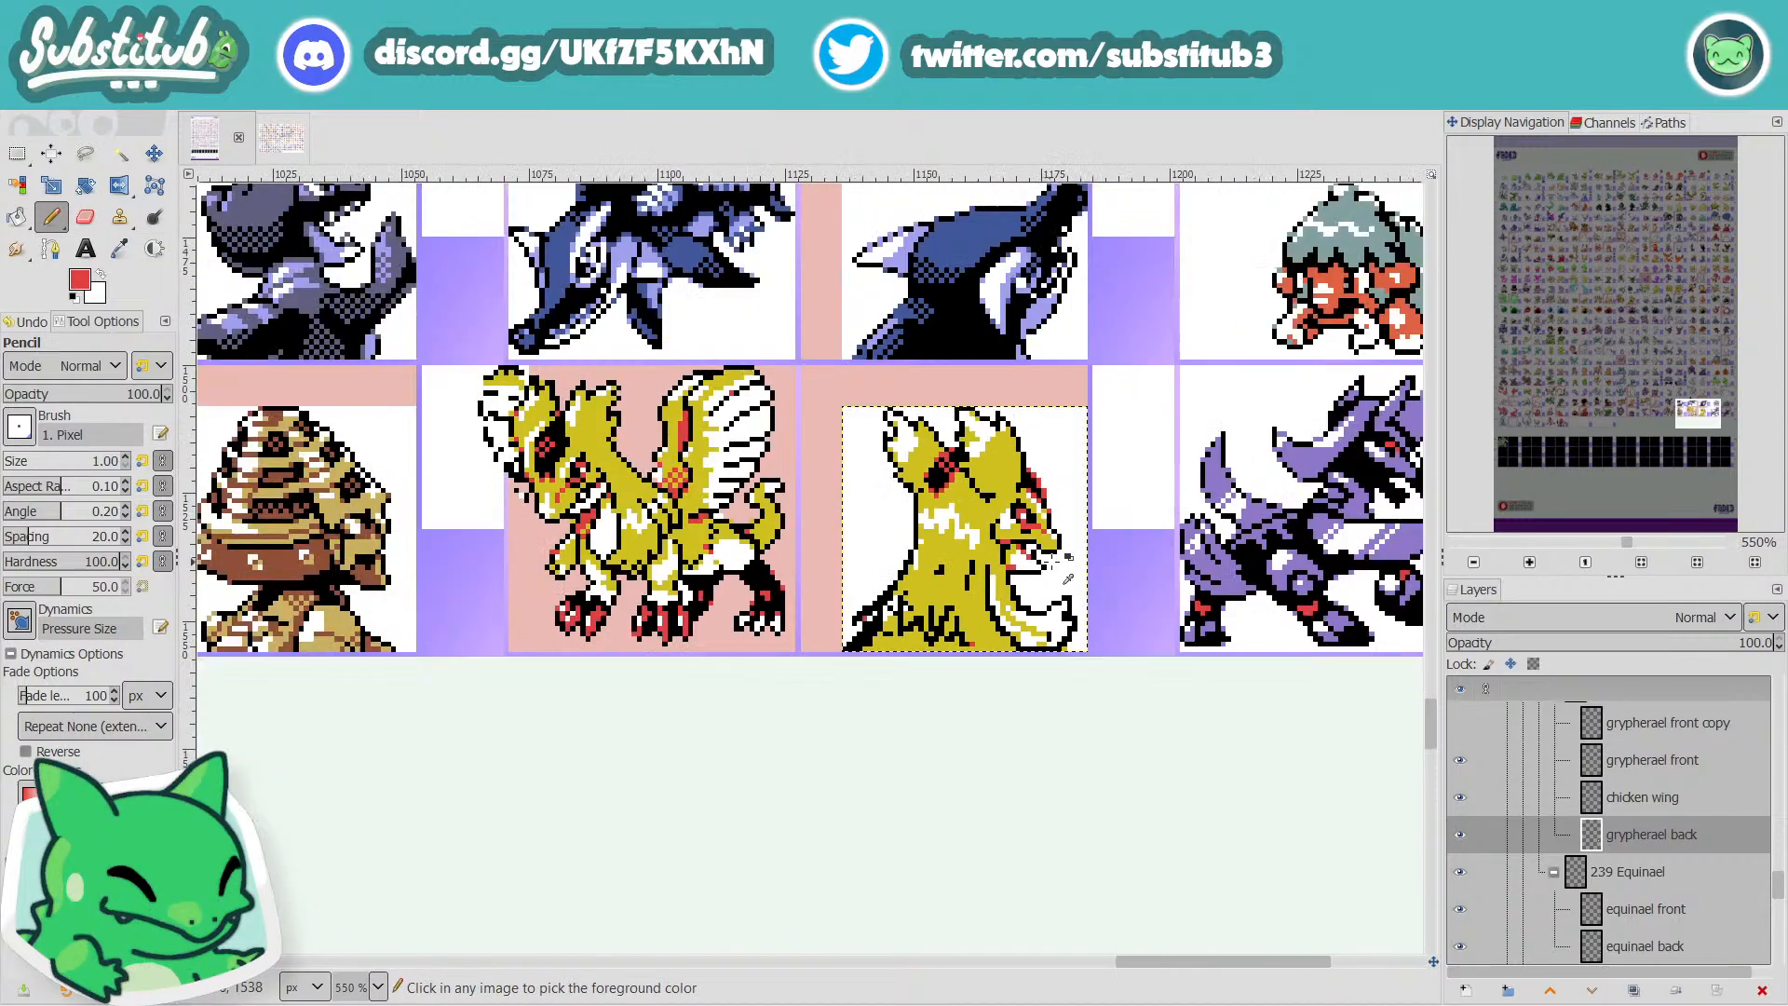
key(ctrl+s)
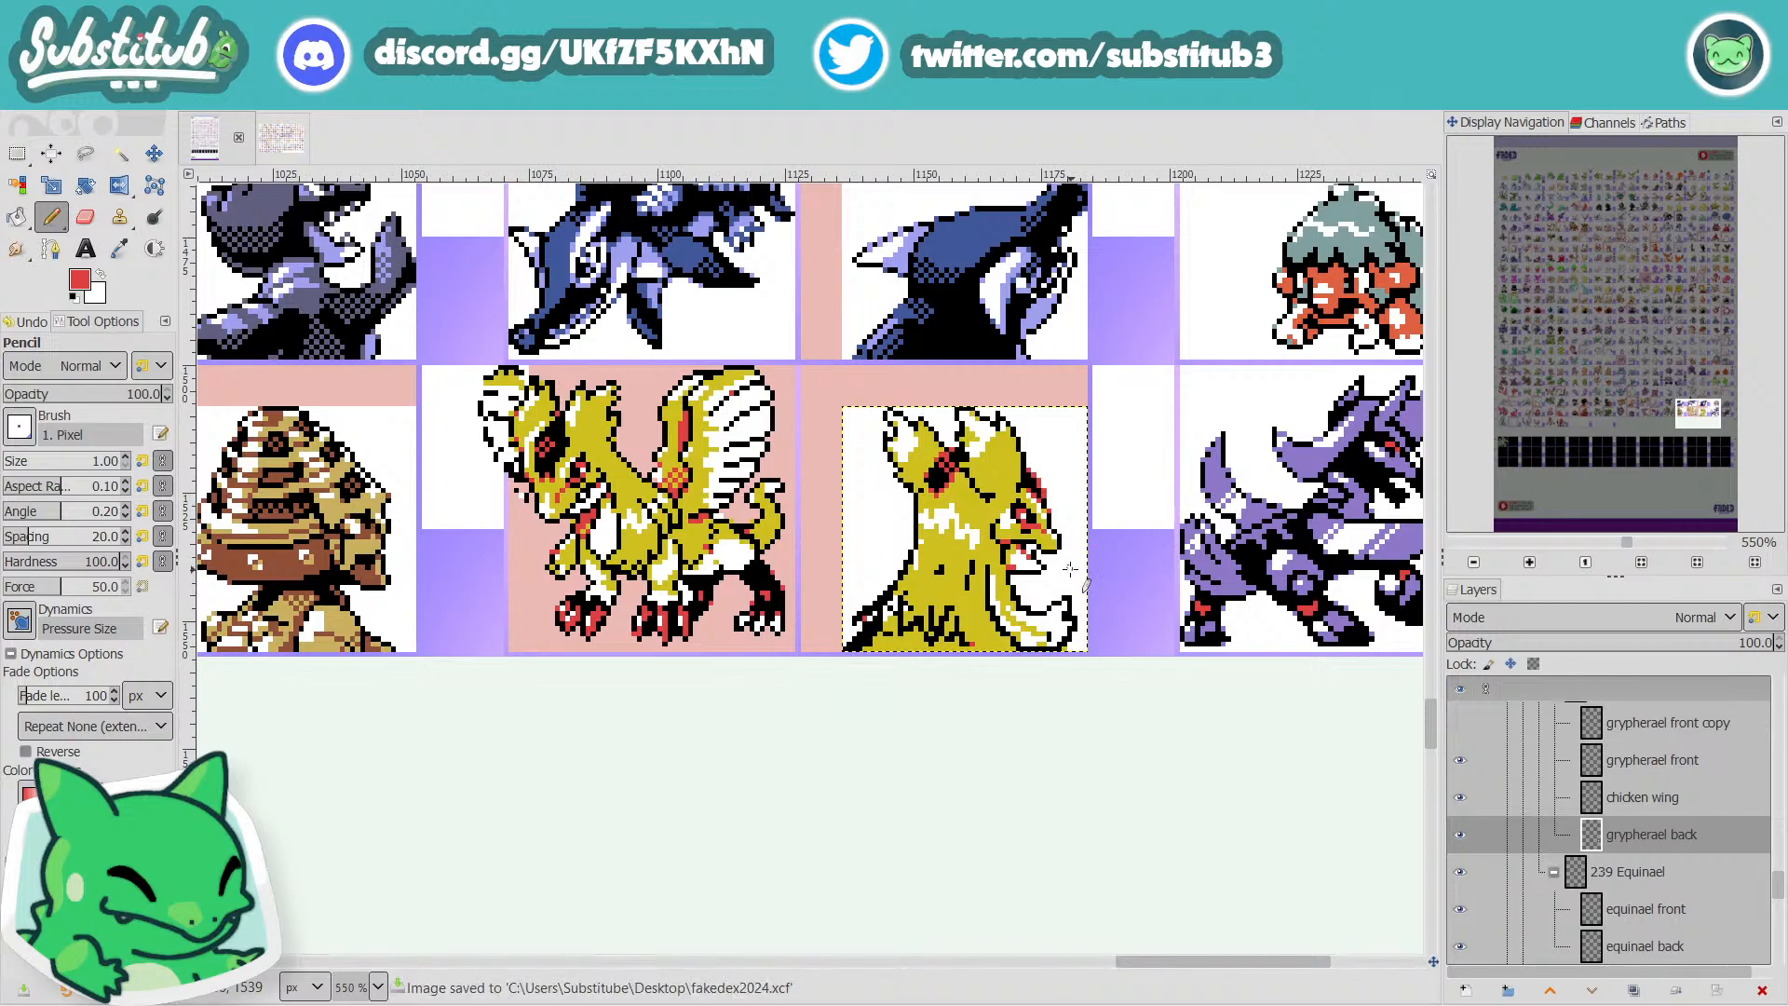
Sample black, touch up the lower edge of the back sprite's eye with Pencil pixels, and save the image.
scroll(1070, 570, down, 1)
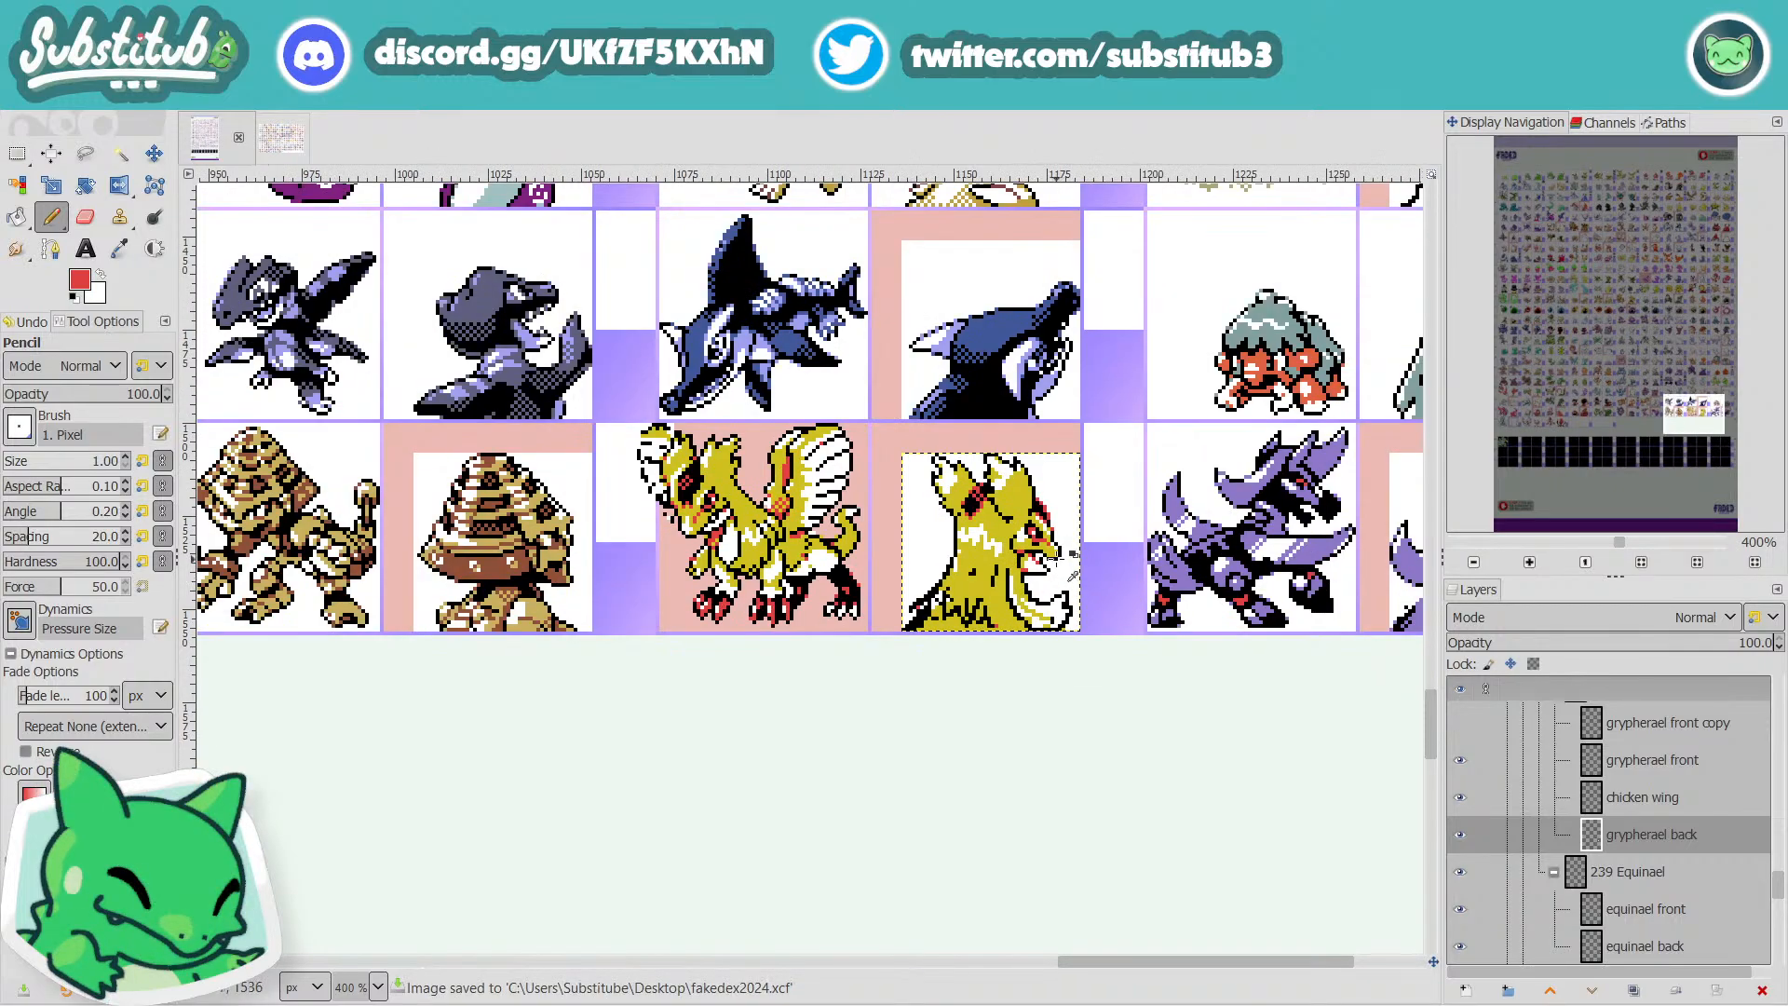
scroll(1073, 574, up, 4)
ctrl+click(897, 494)
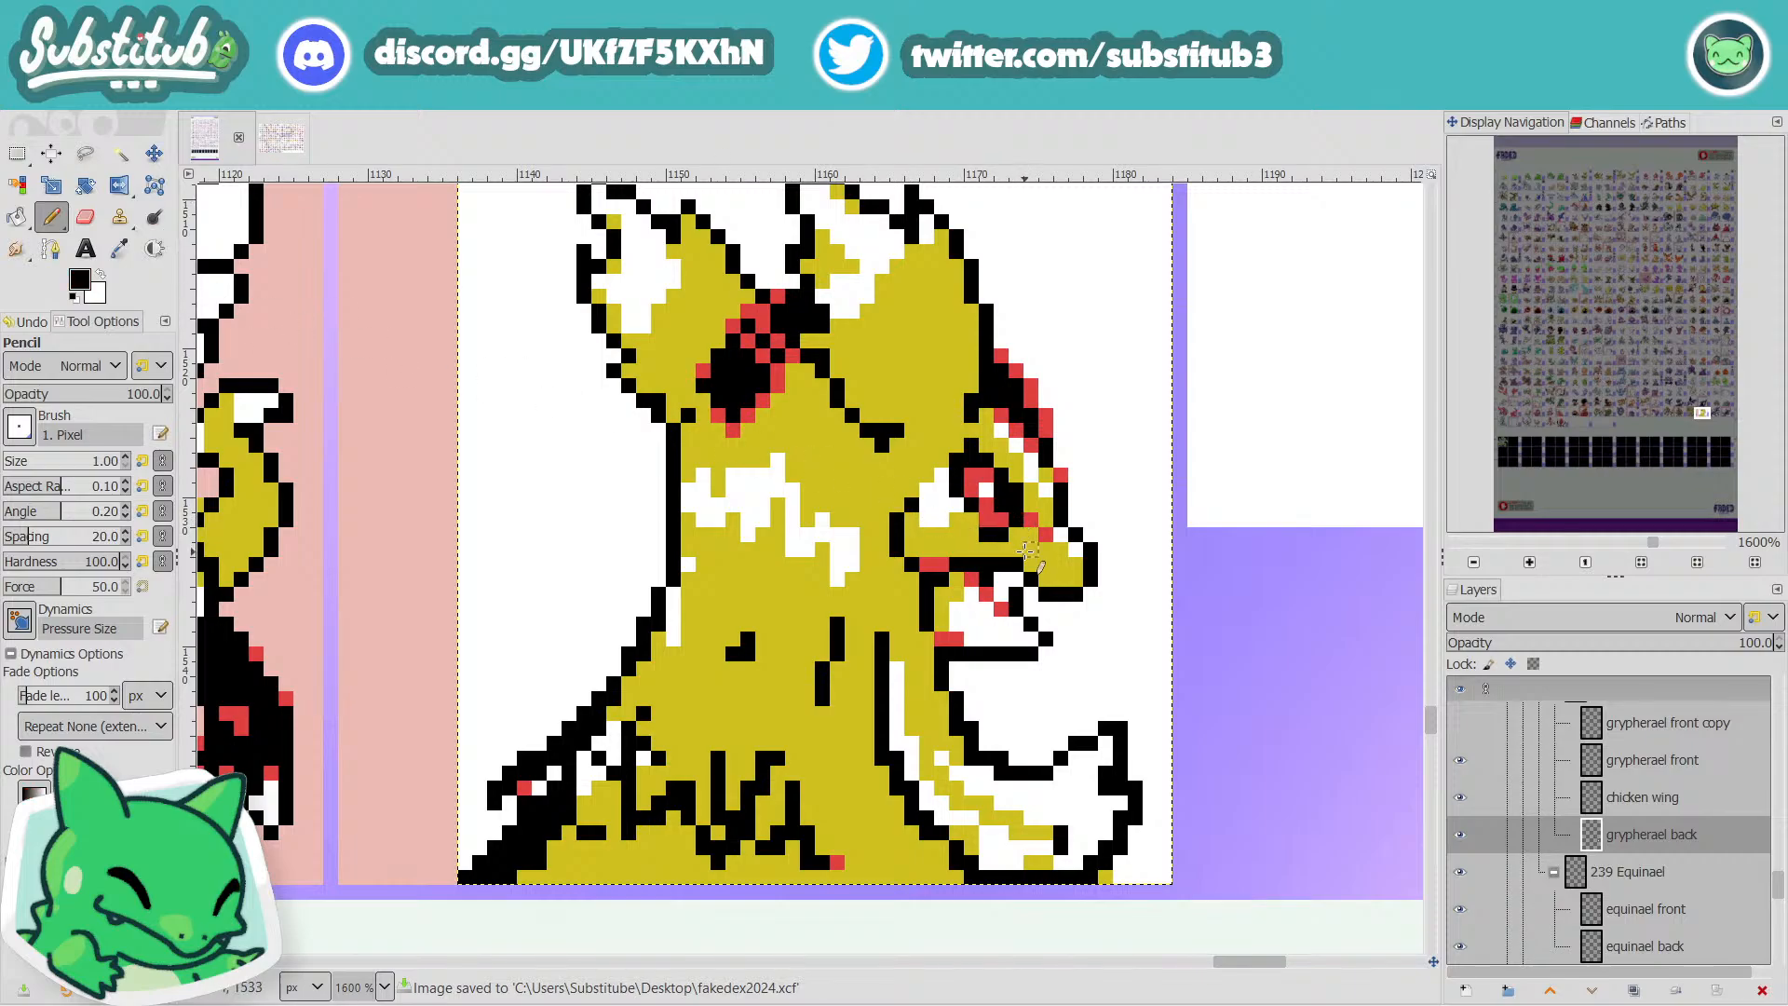
scroll(1042, 559, down, 3)
scroll(1062, 563, up, 4)
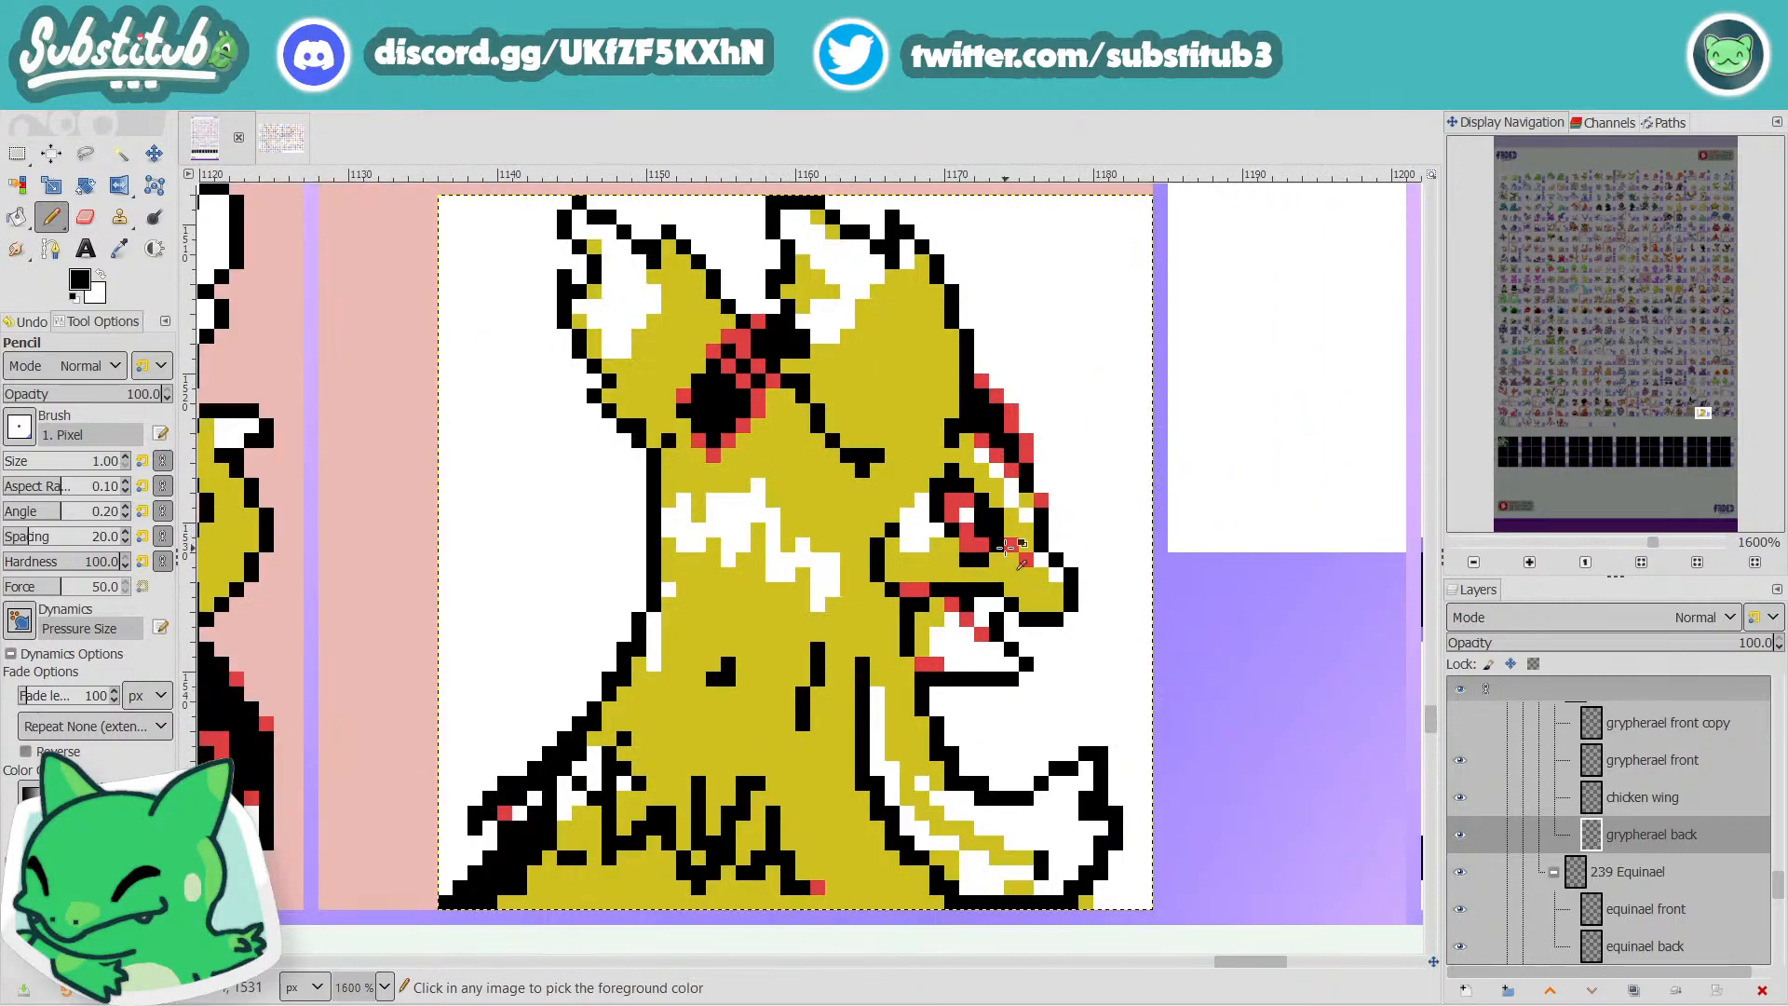
scroll(1001, 558, down, 2)
scroll(1004, 561, down, 1)
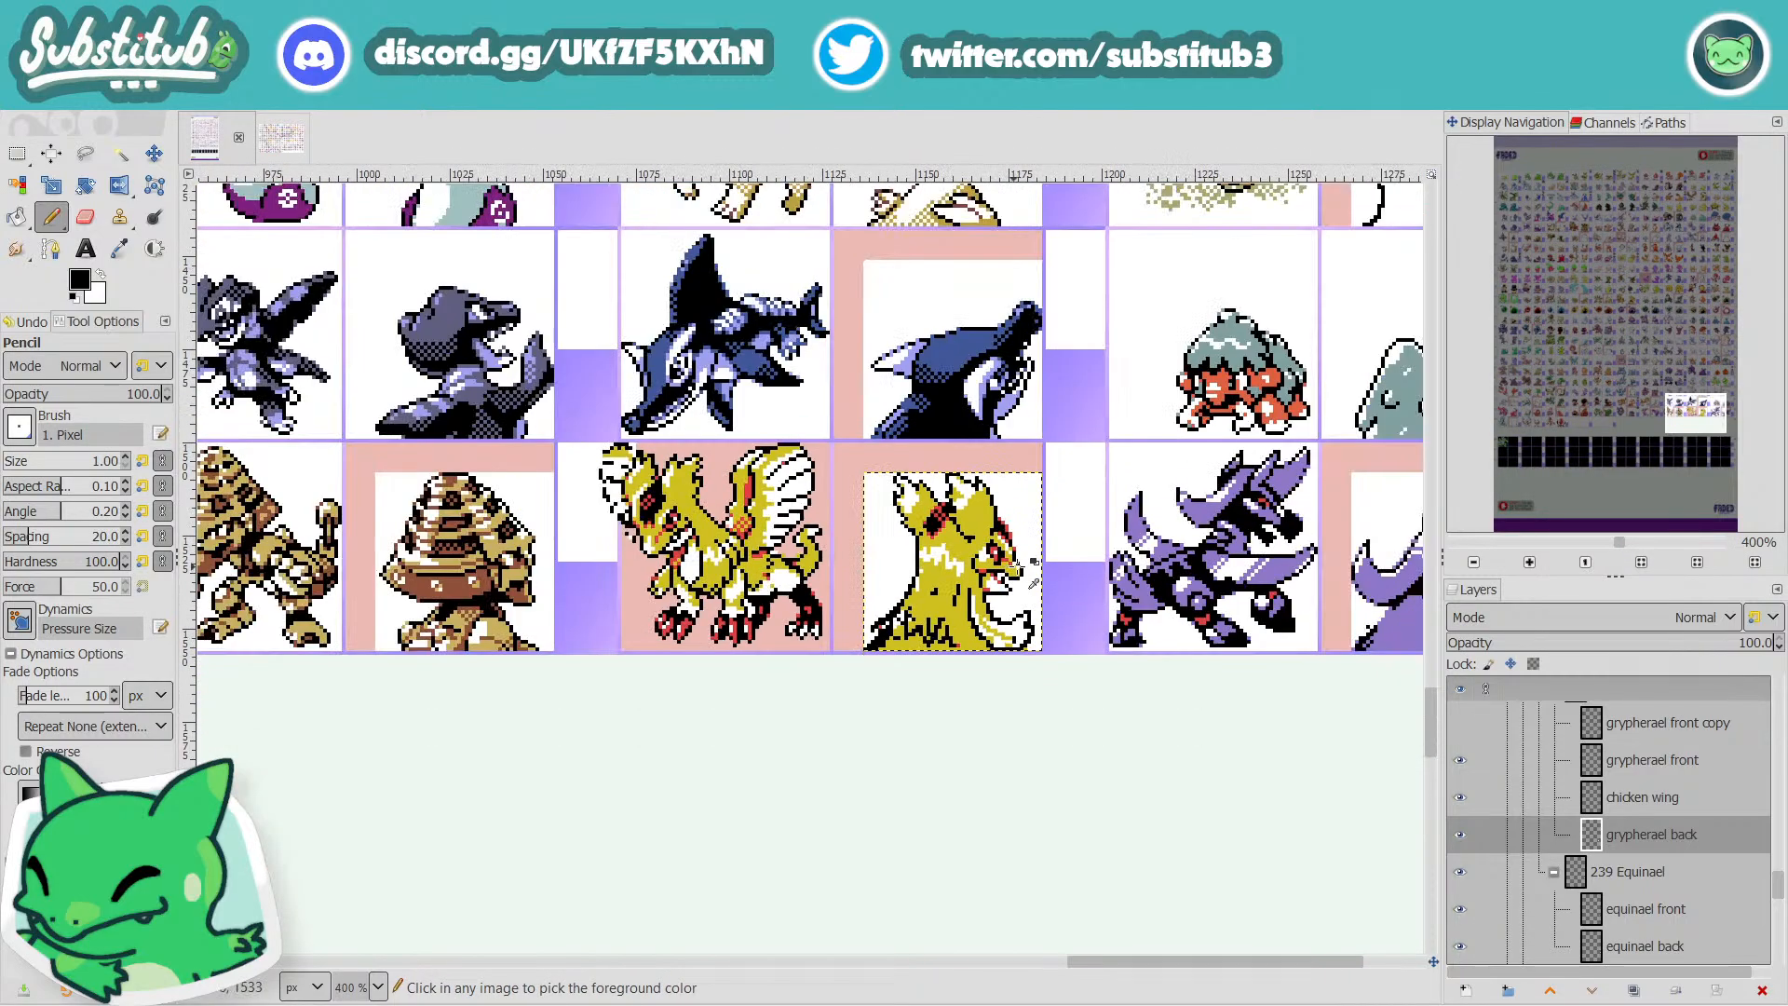
key(ctrl+s)
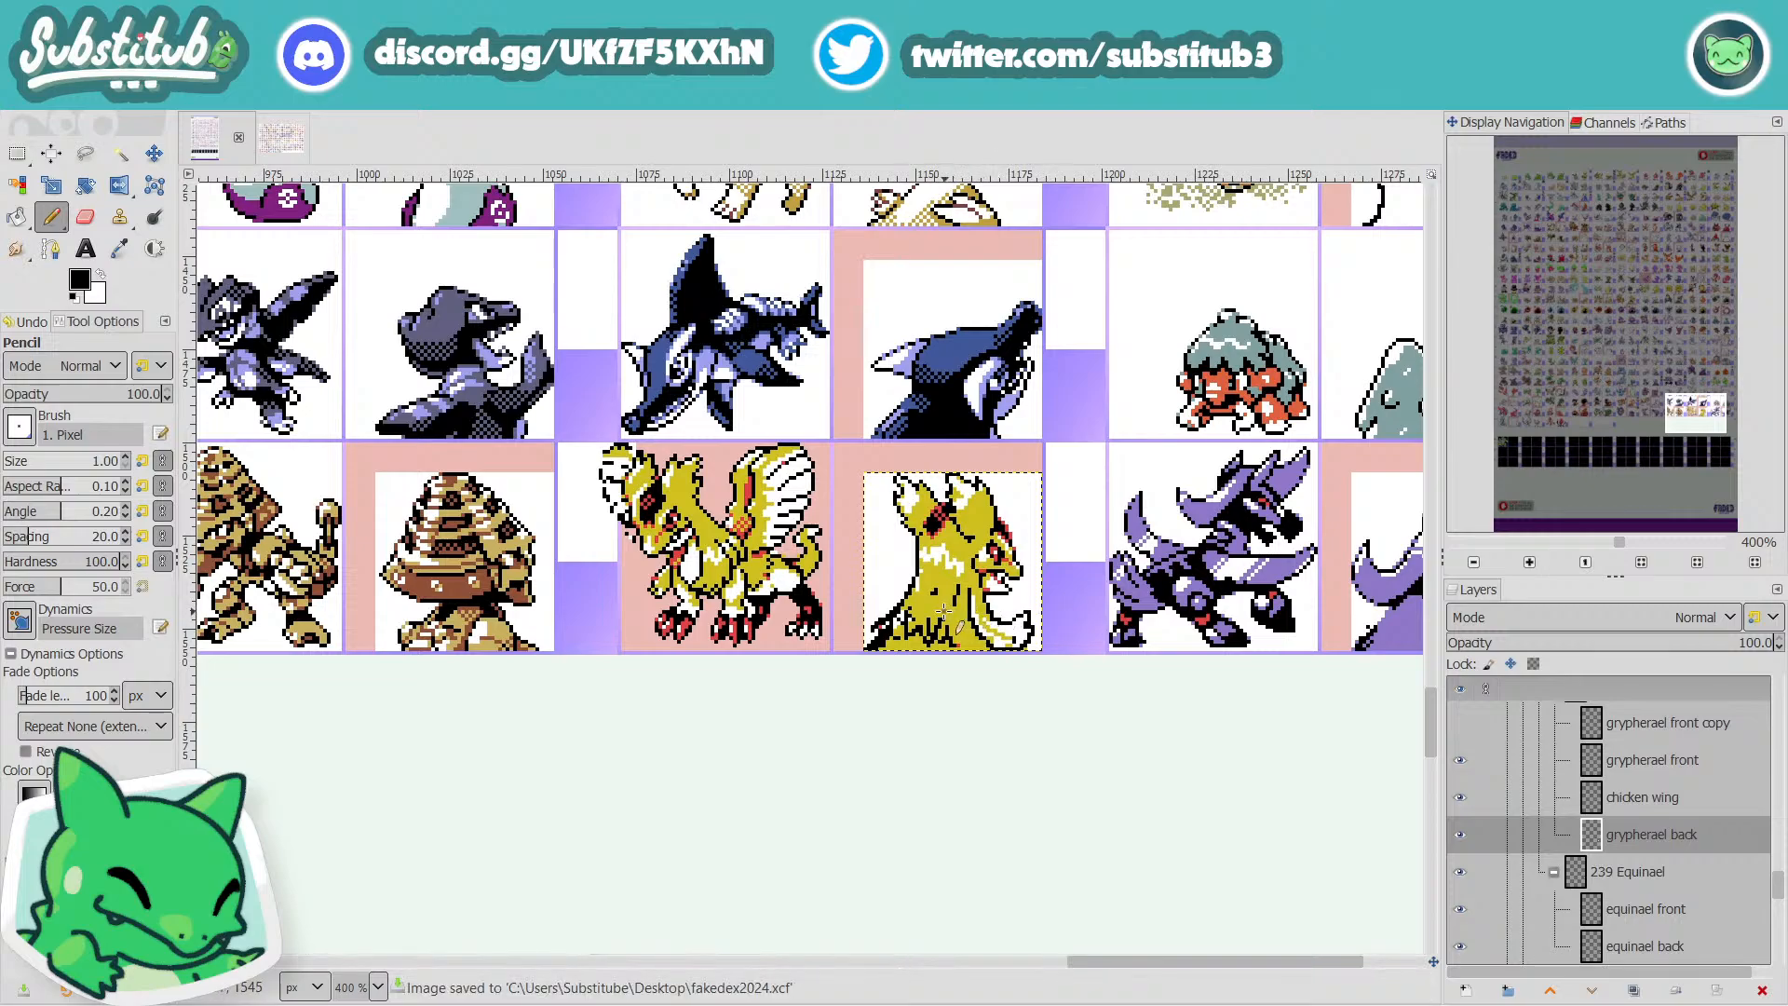
key(ctrl+s)
Sample the sprite's yellow and repaint the black shoulder area at the back sprite's lower left with the Pencil.
scroll(931, 551, up, 2)
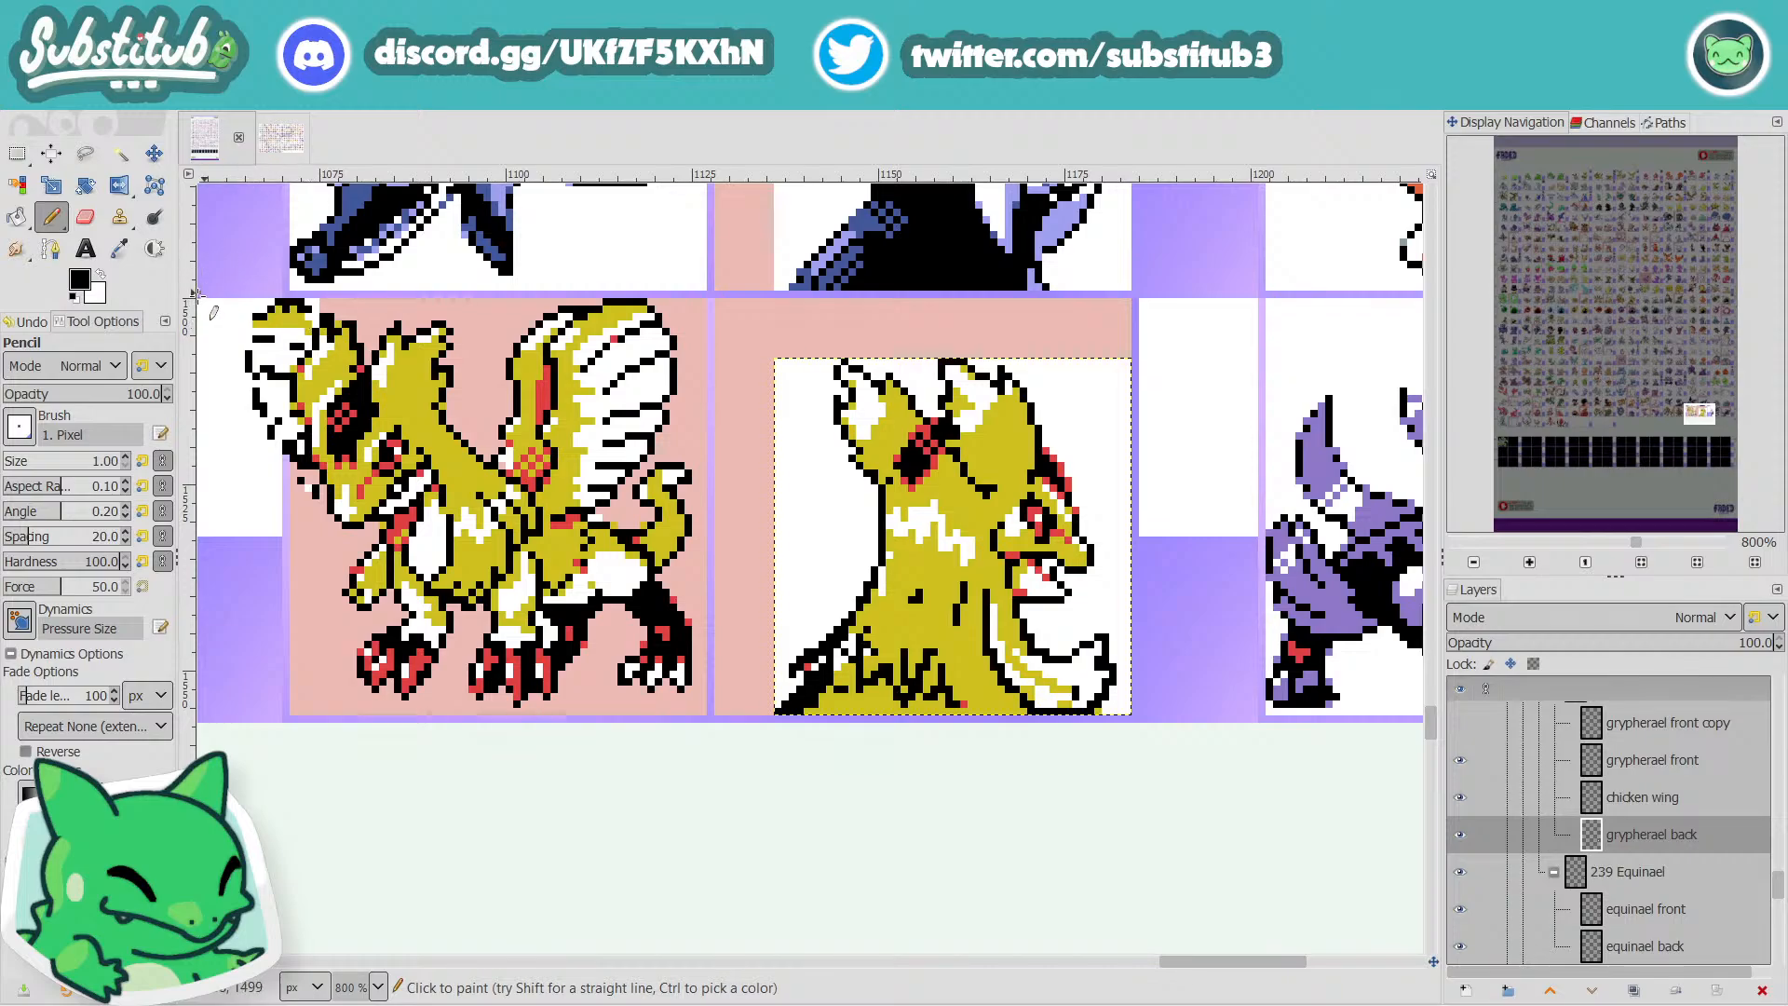
click(120, 247)
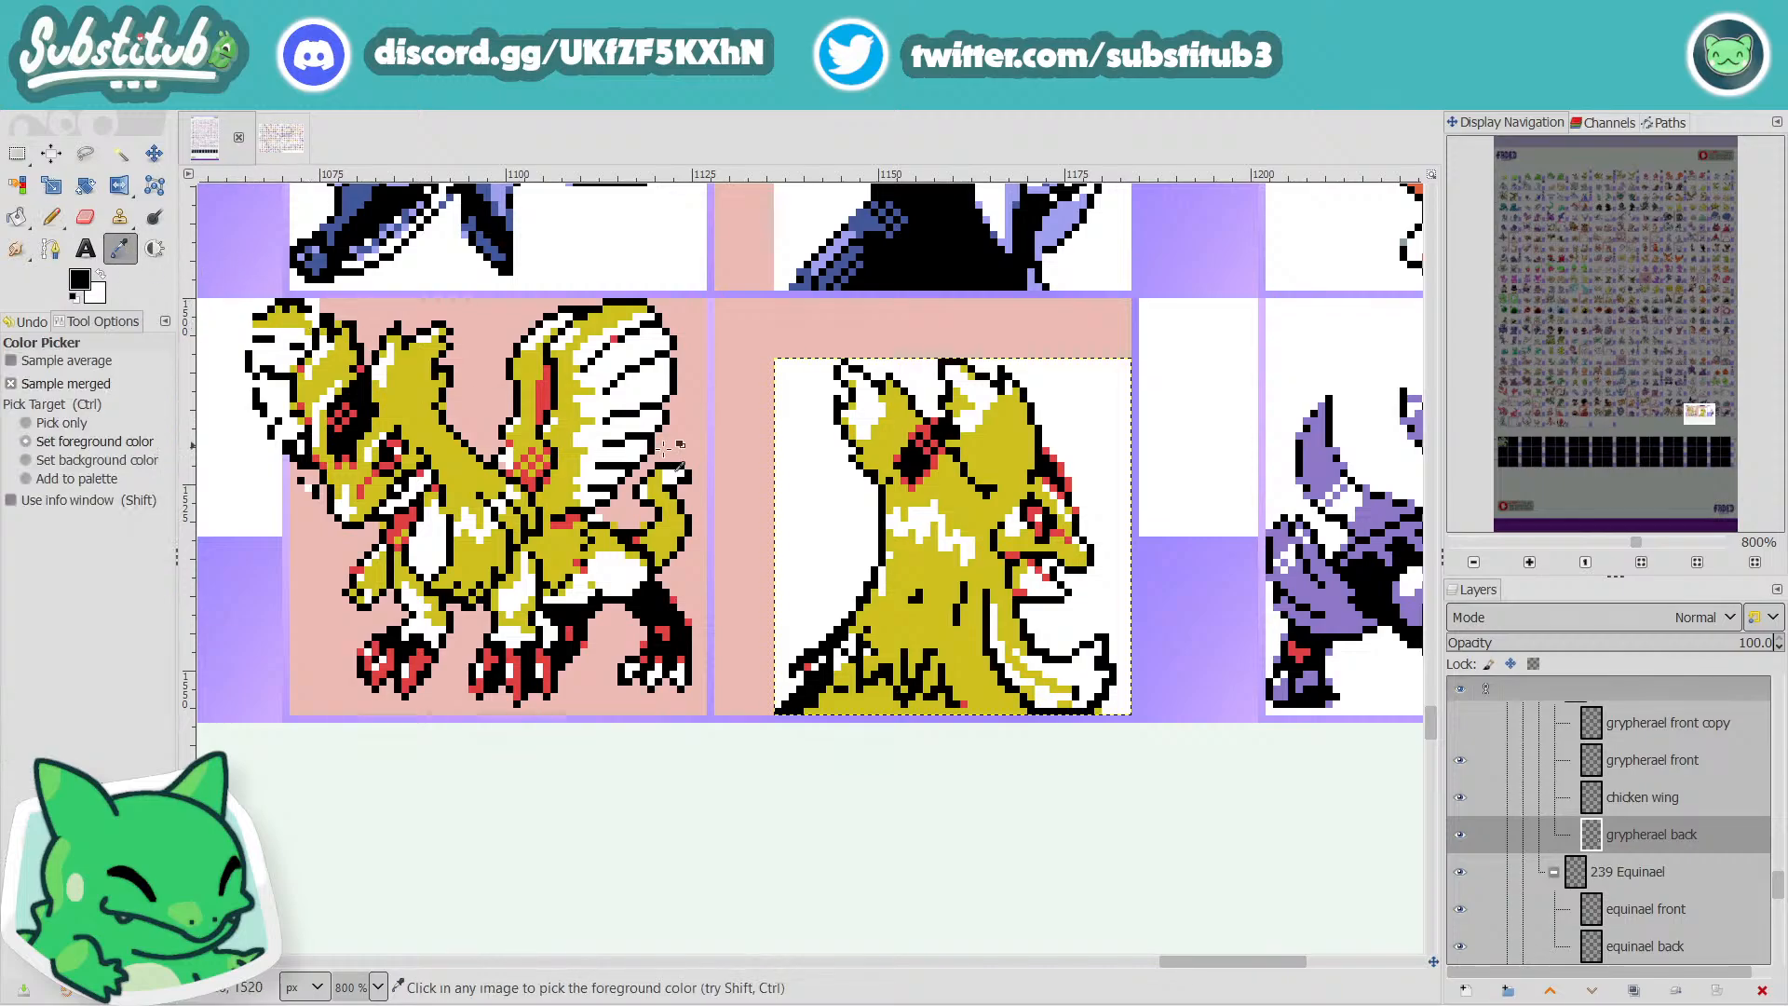
click(904, 557)
key(n)
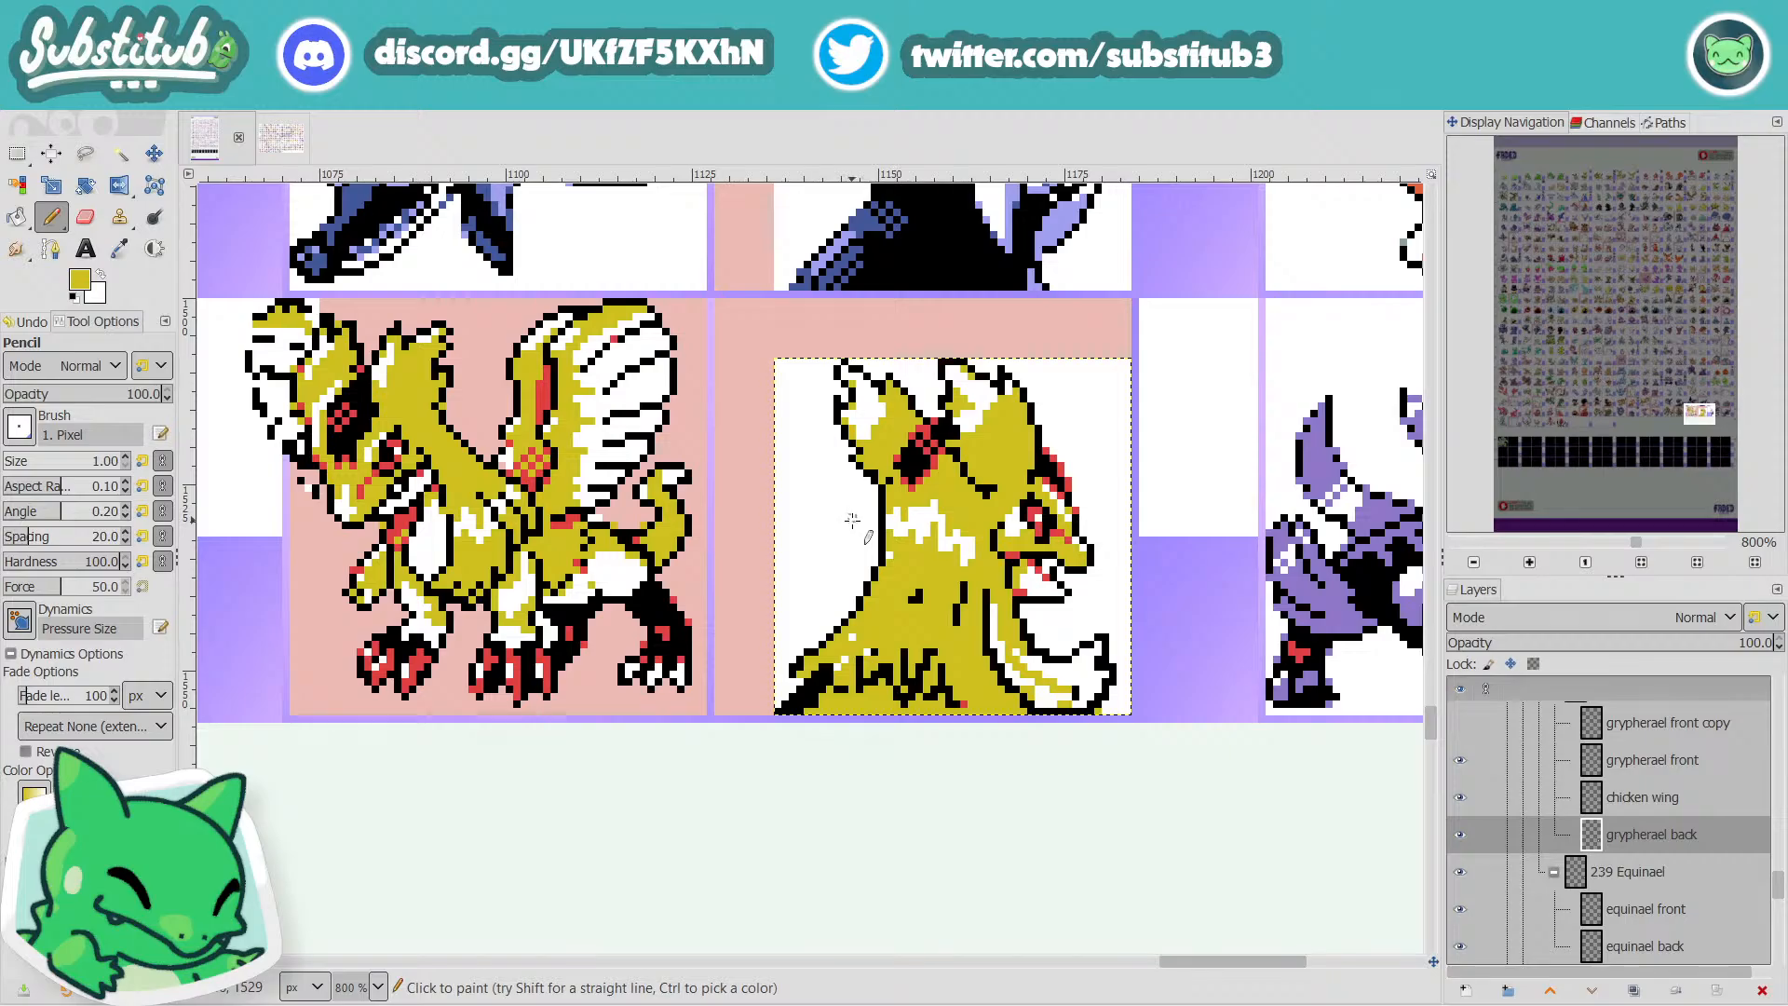
Look over the sprite rows of the whole sheet and save the image.
scroll(1434, 459, down, 5)
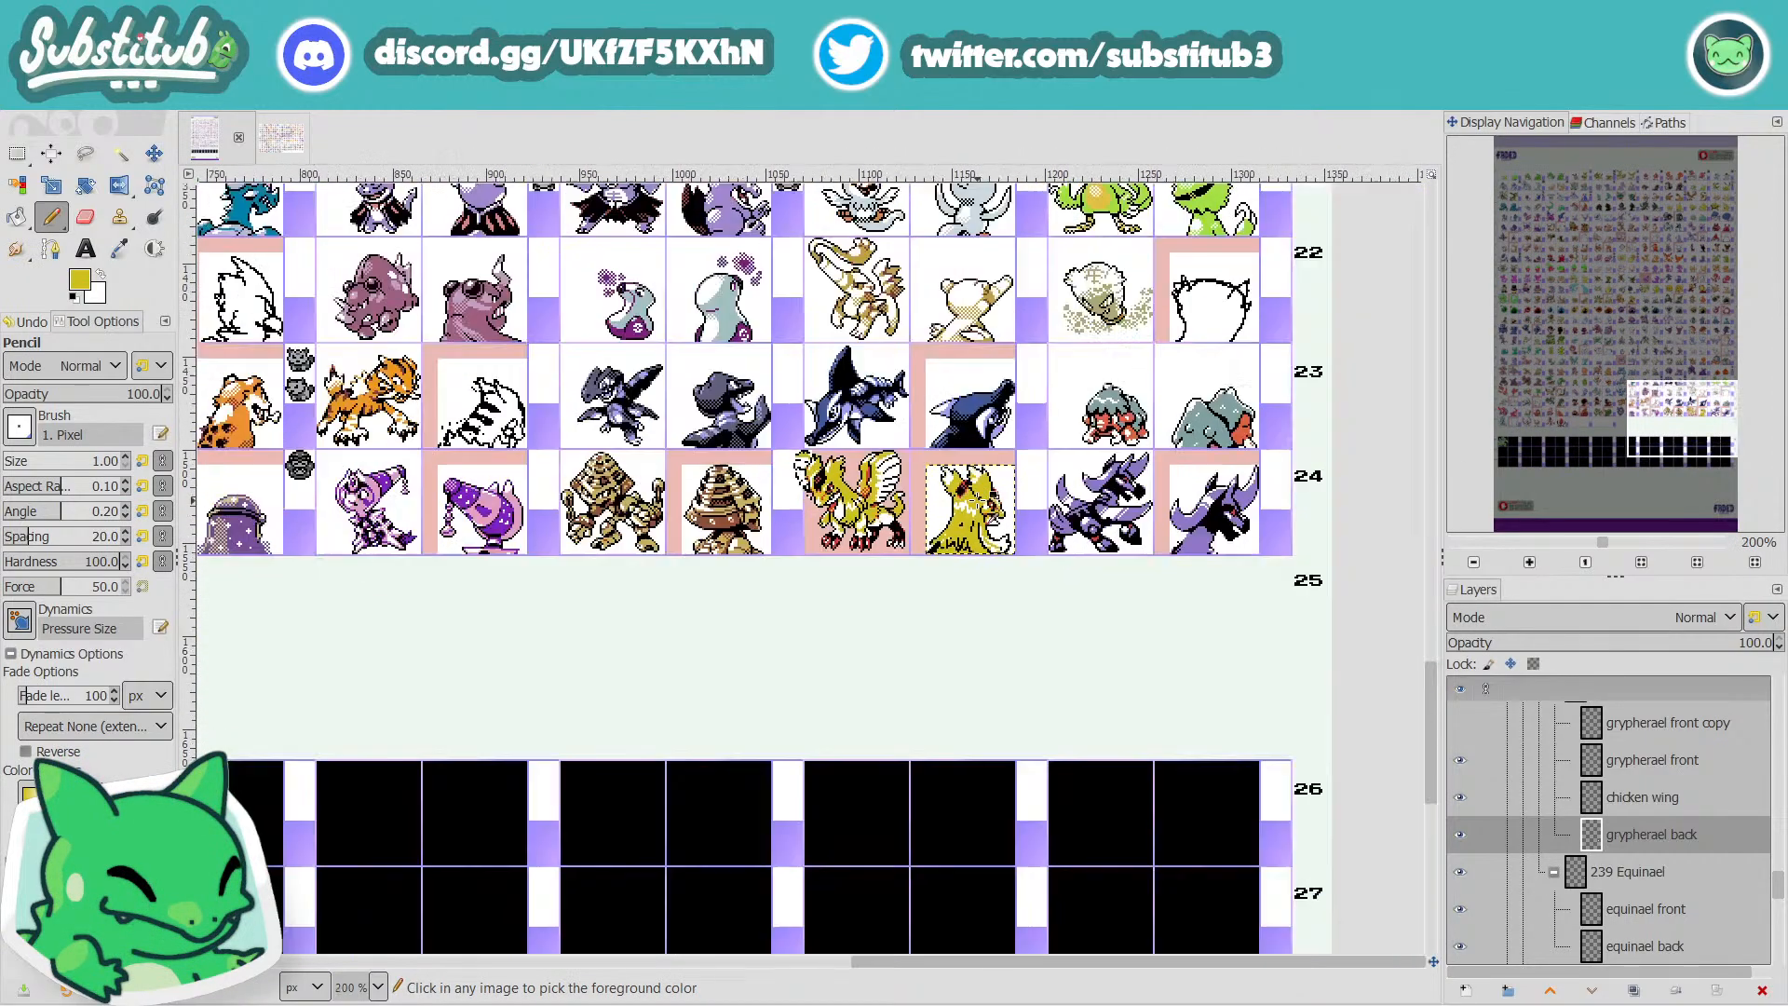
scroll(971, 506, down, 2)
scroll(884, 545, up, 1)
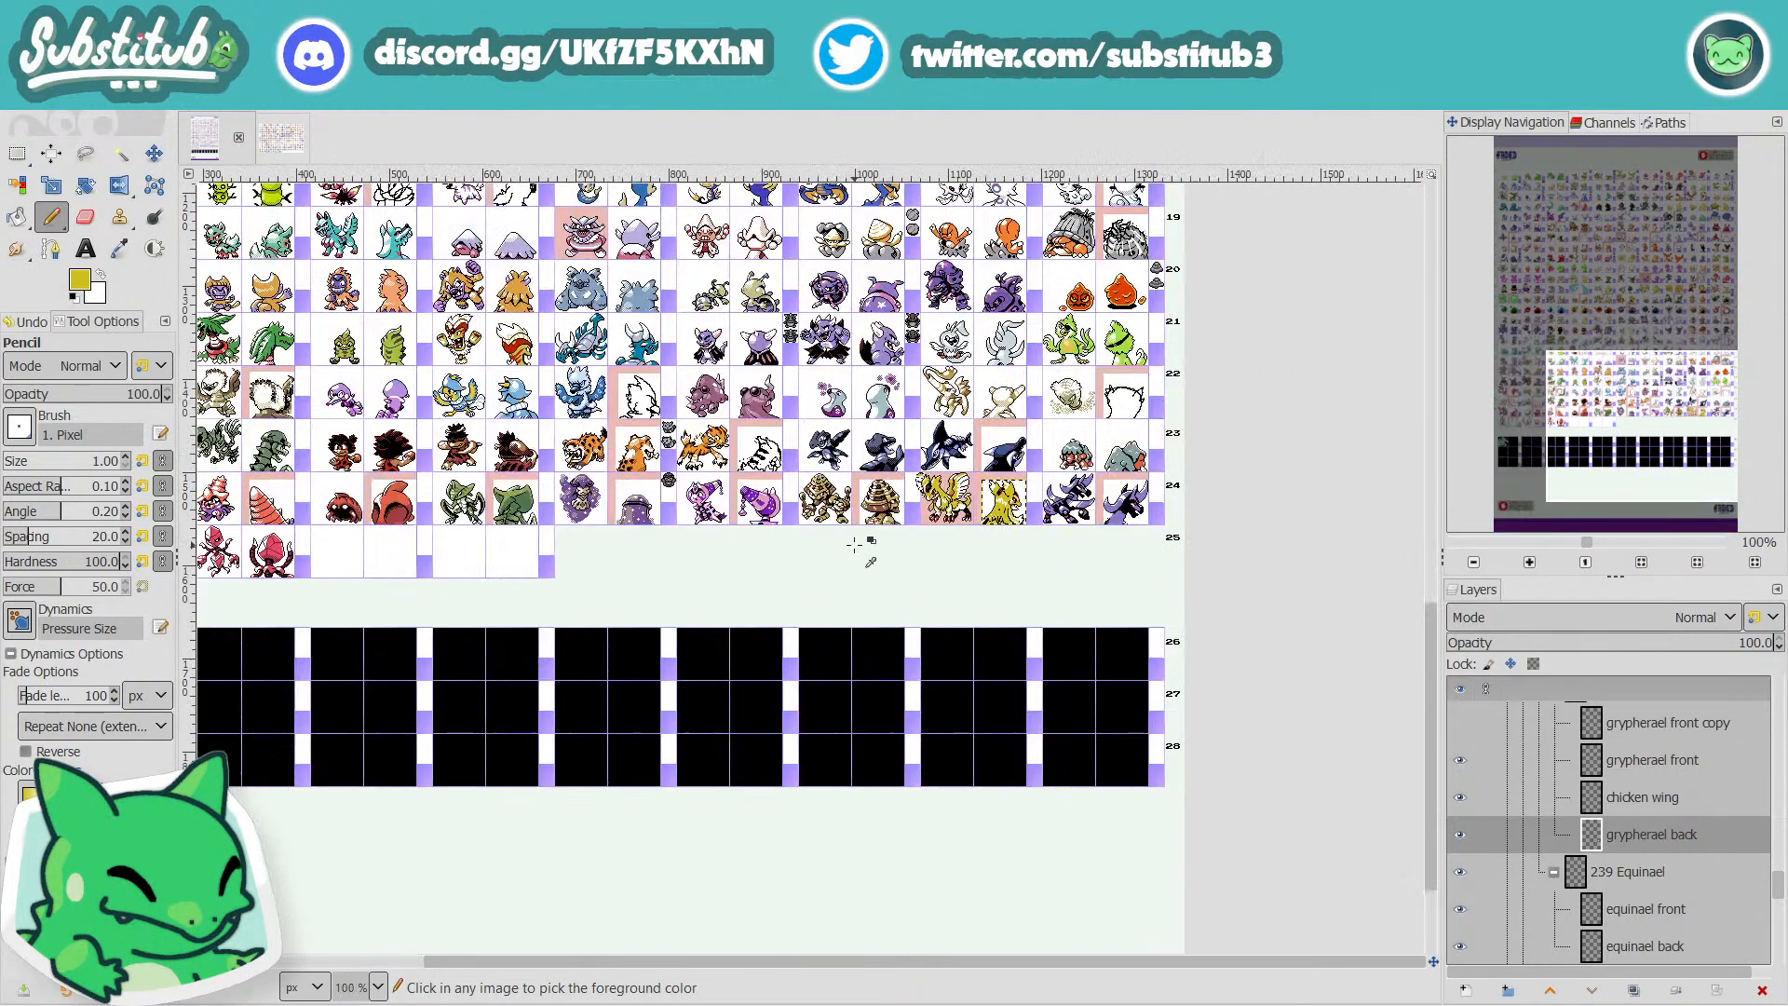
scroll(847, 586, up, 5)
scroll(843, 596, up, 10)
scroll(845, 605, down, 7)
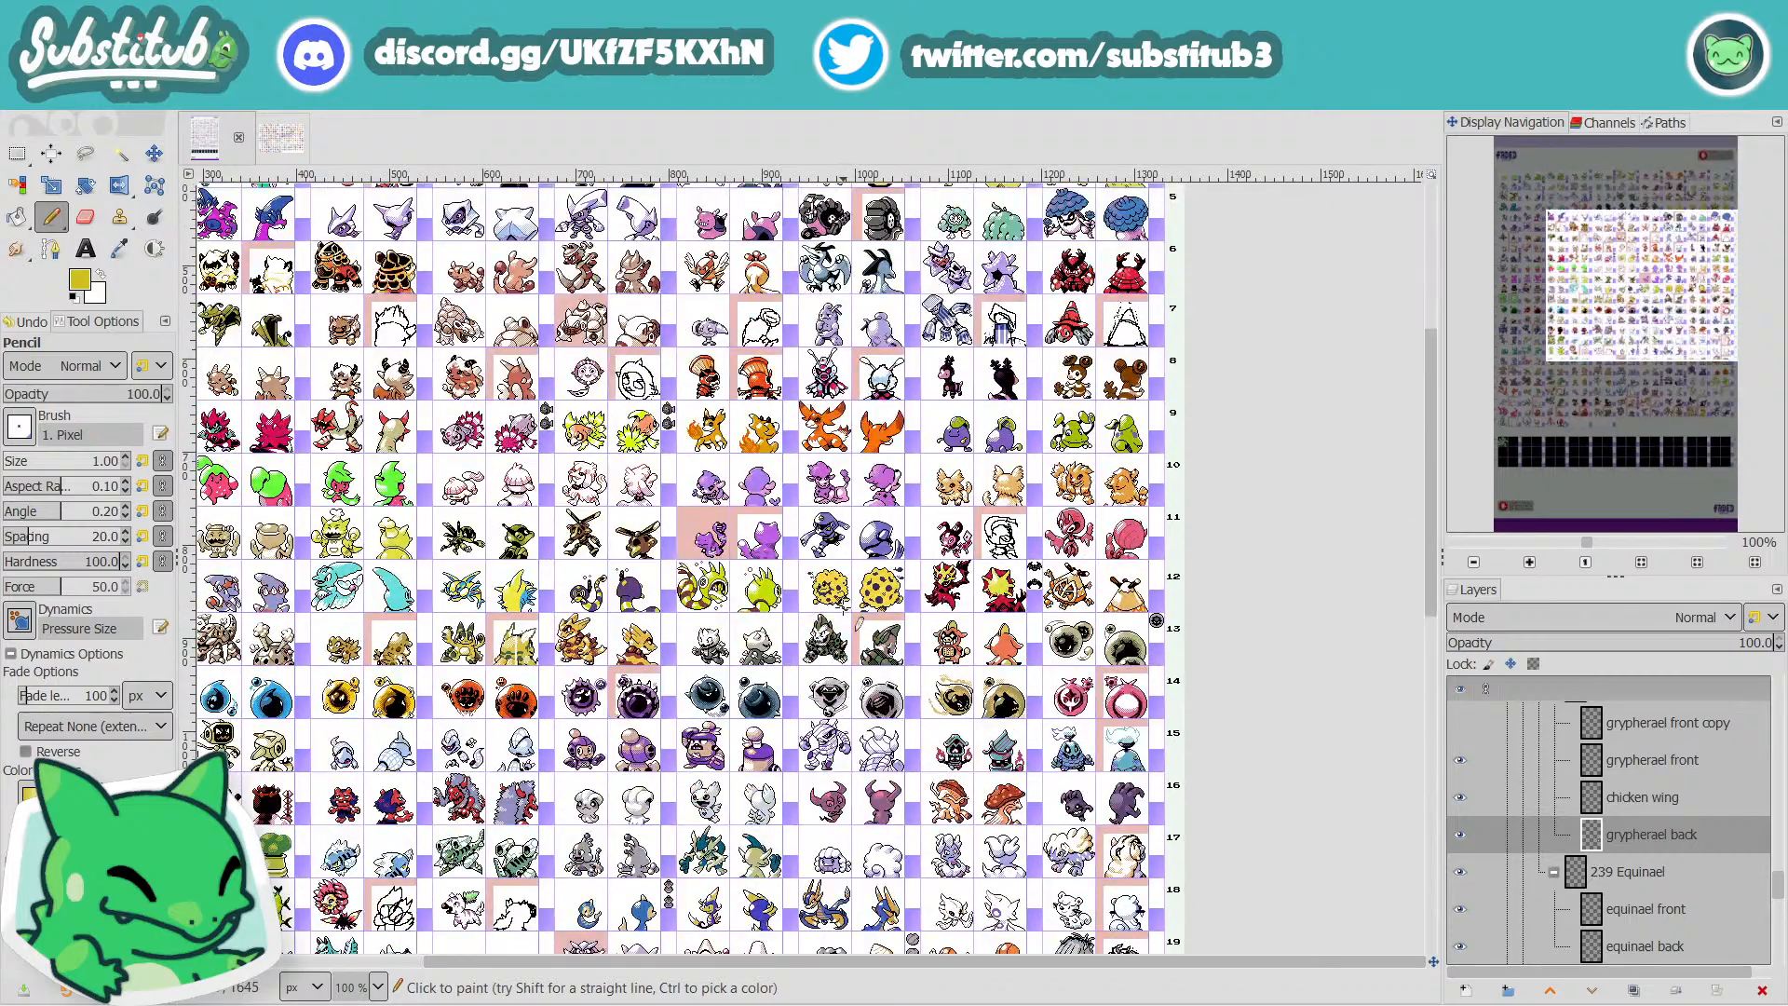
scroll(847, 605, down, 4)
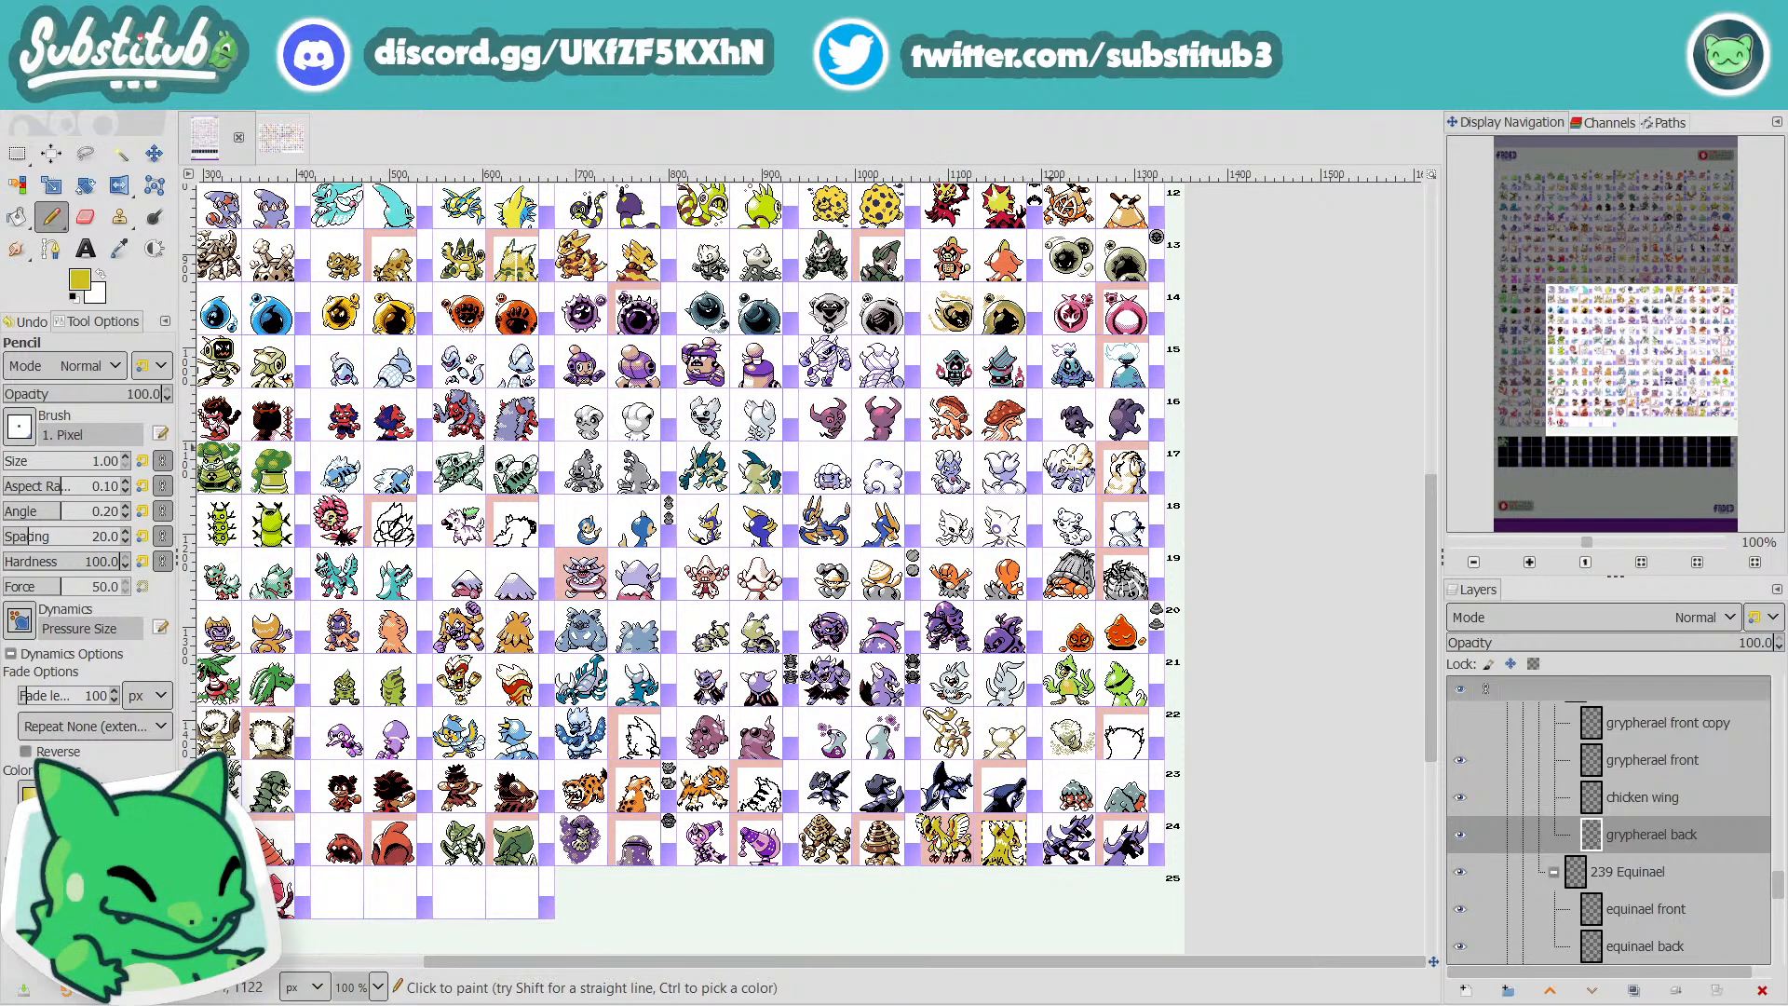
key(ctrl+s)
scroll(1155, 732, up, 4)
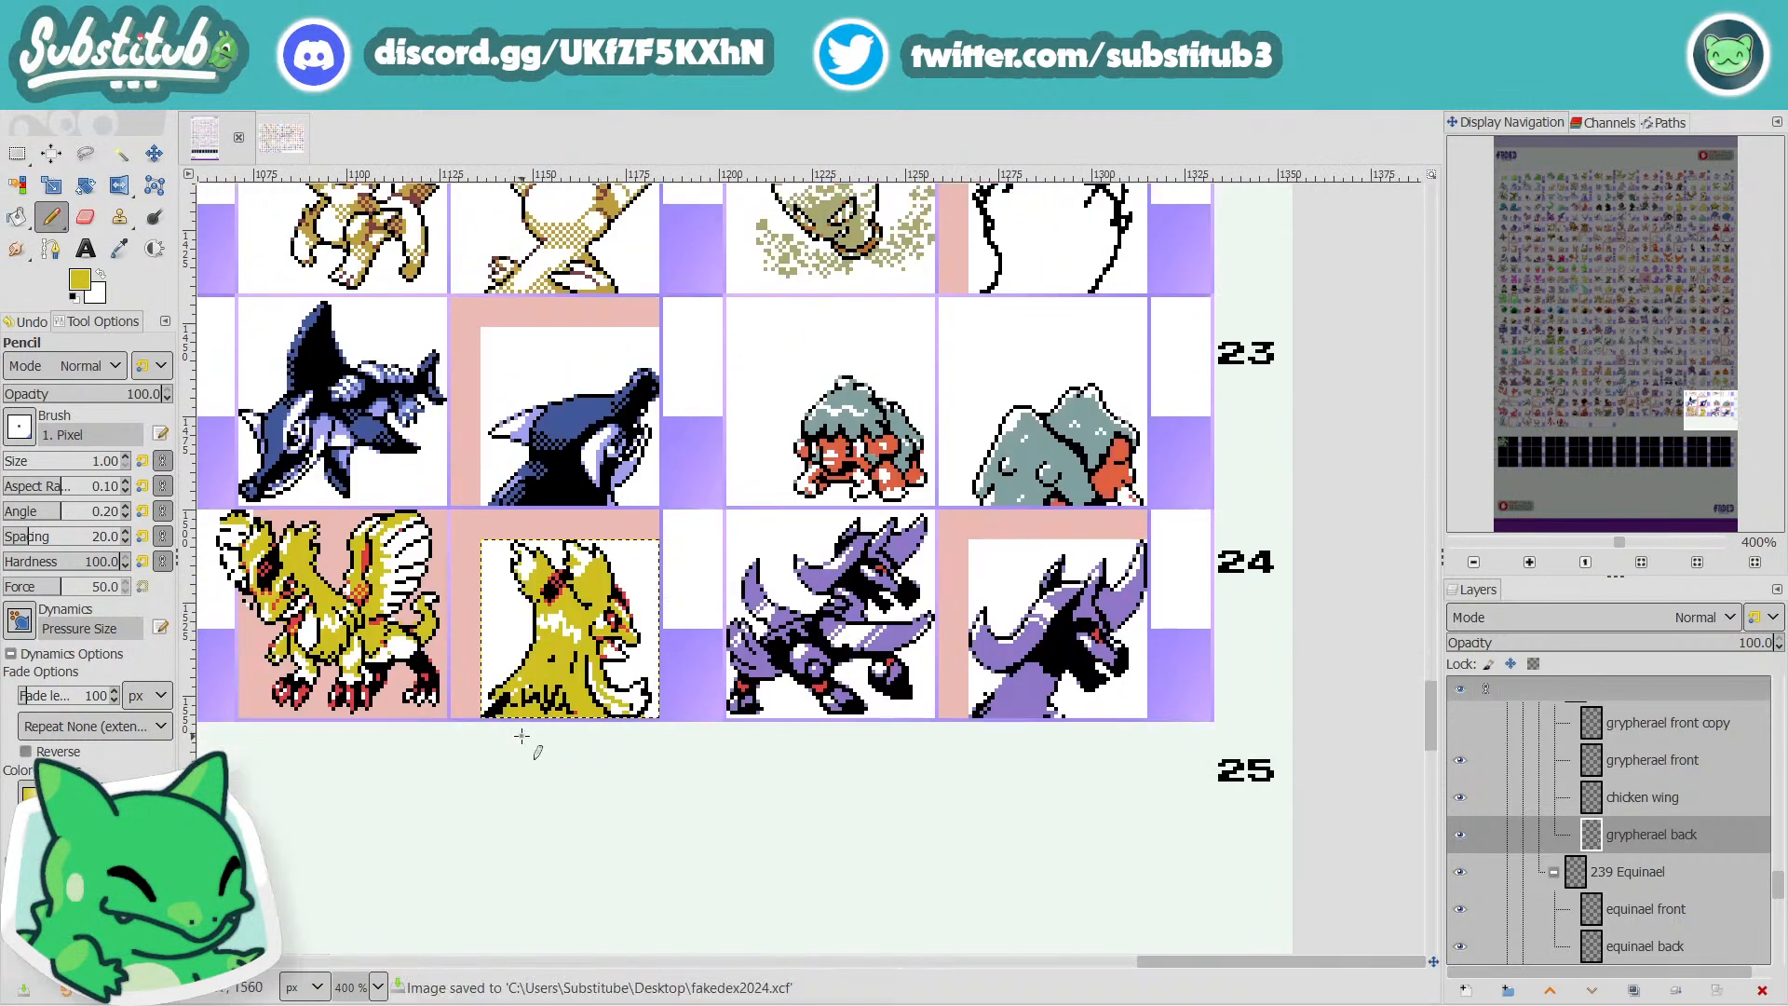
scroll(523, 736, up, 2)
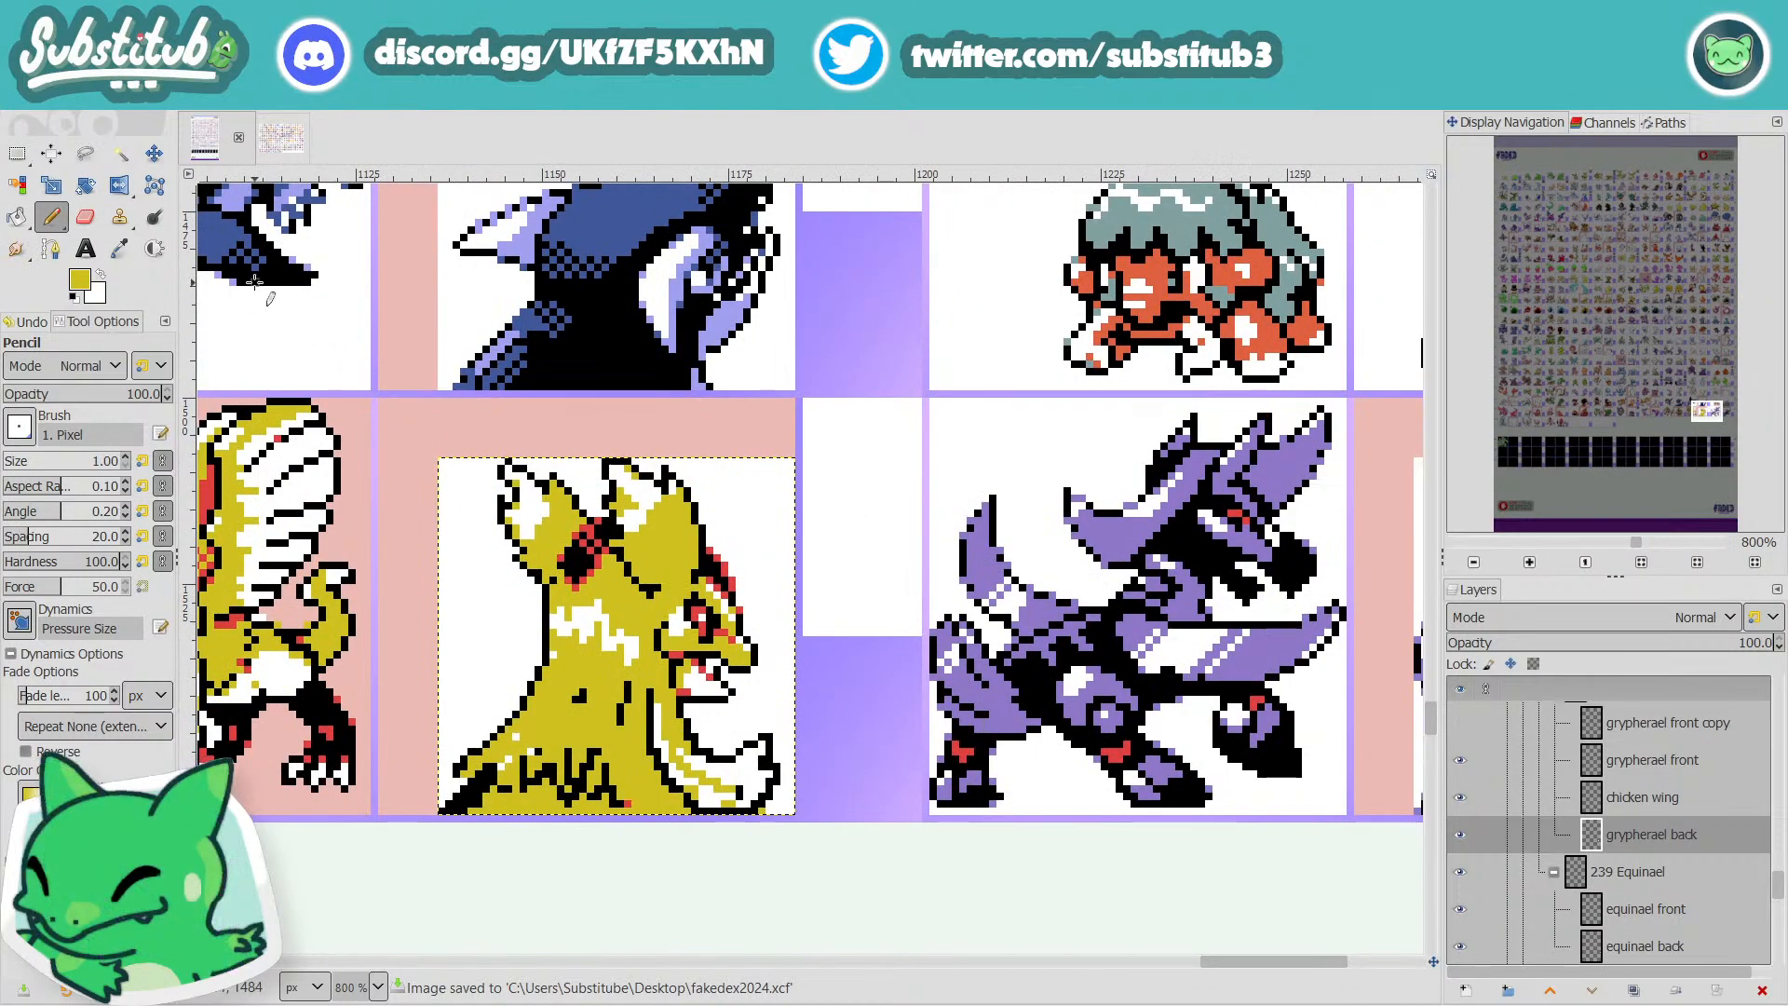
click(119, 260)
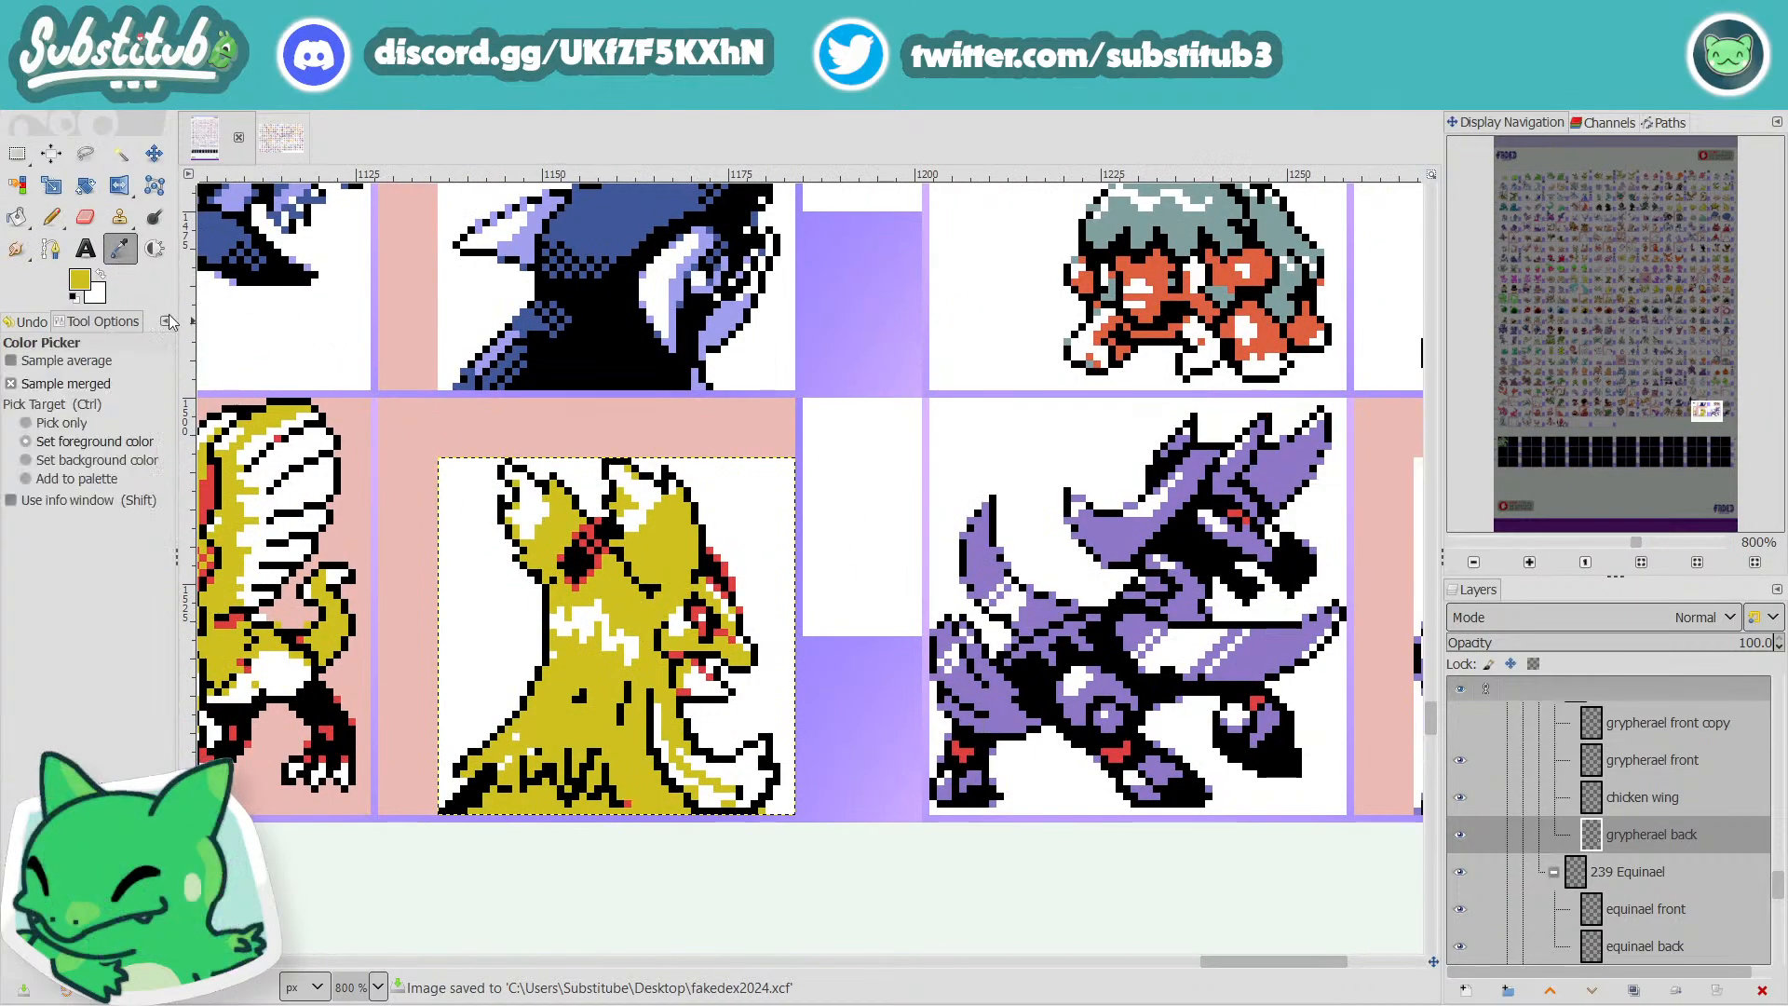
click(51, 216)
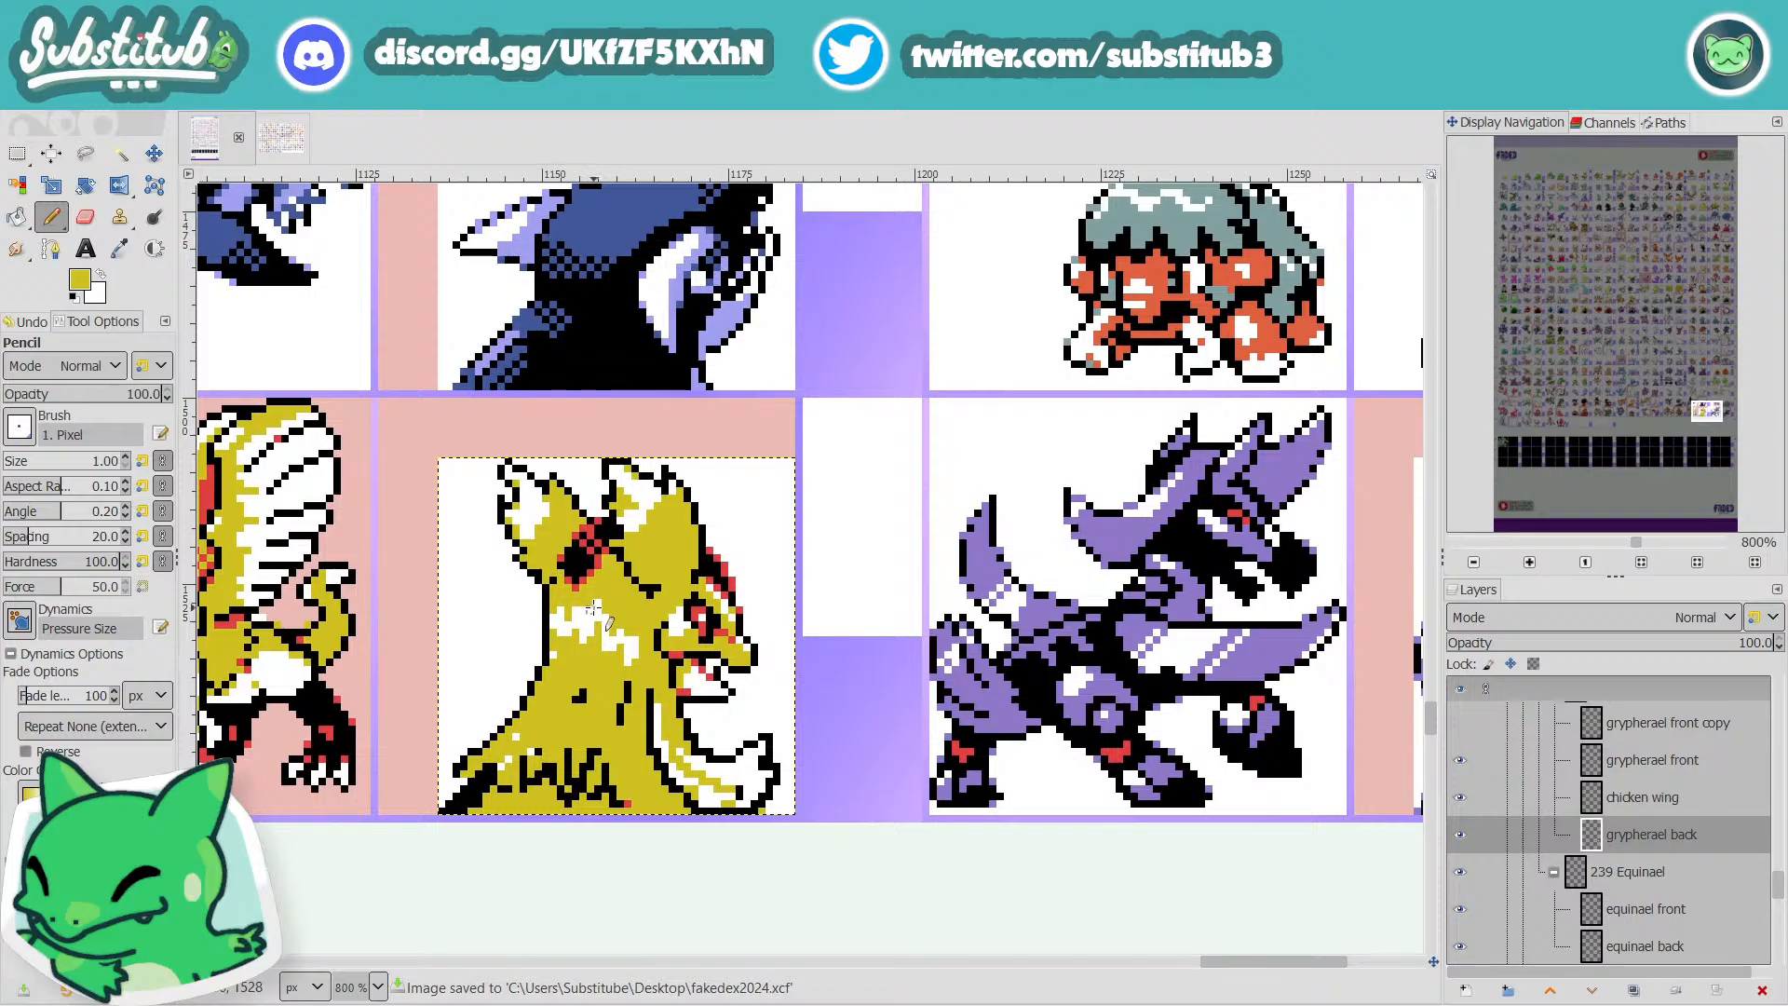
Examine the whole sprite sheet from the top, concentrating on rows 20 to 28 and their unfinished back sprites and empty cells.
scroll(594, 607, down, 5)
scroll(607, 628, up, 1)
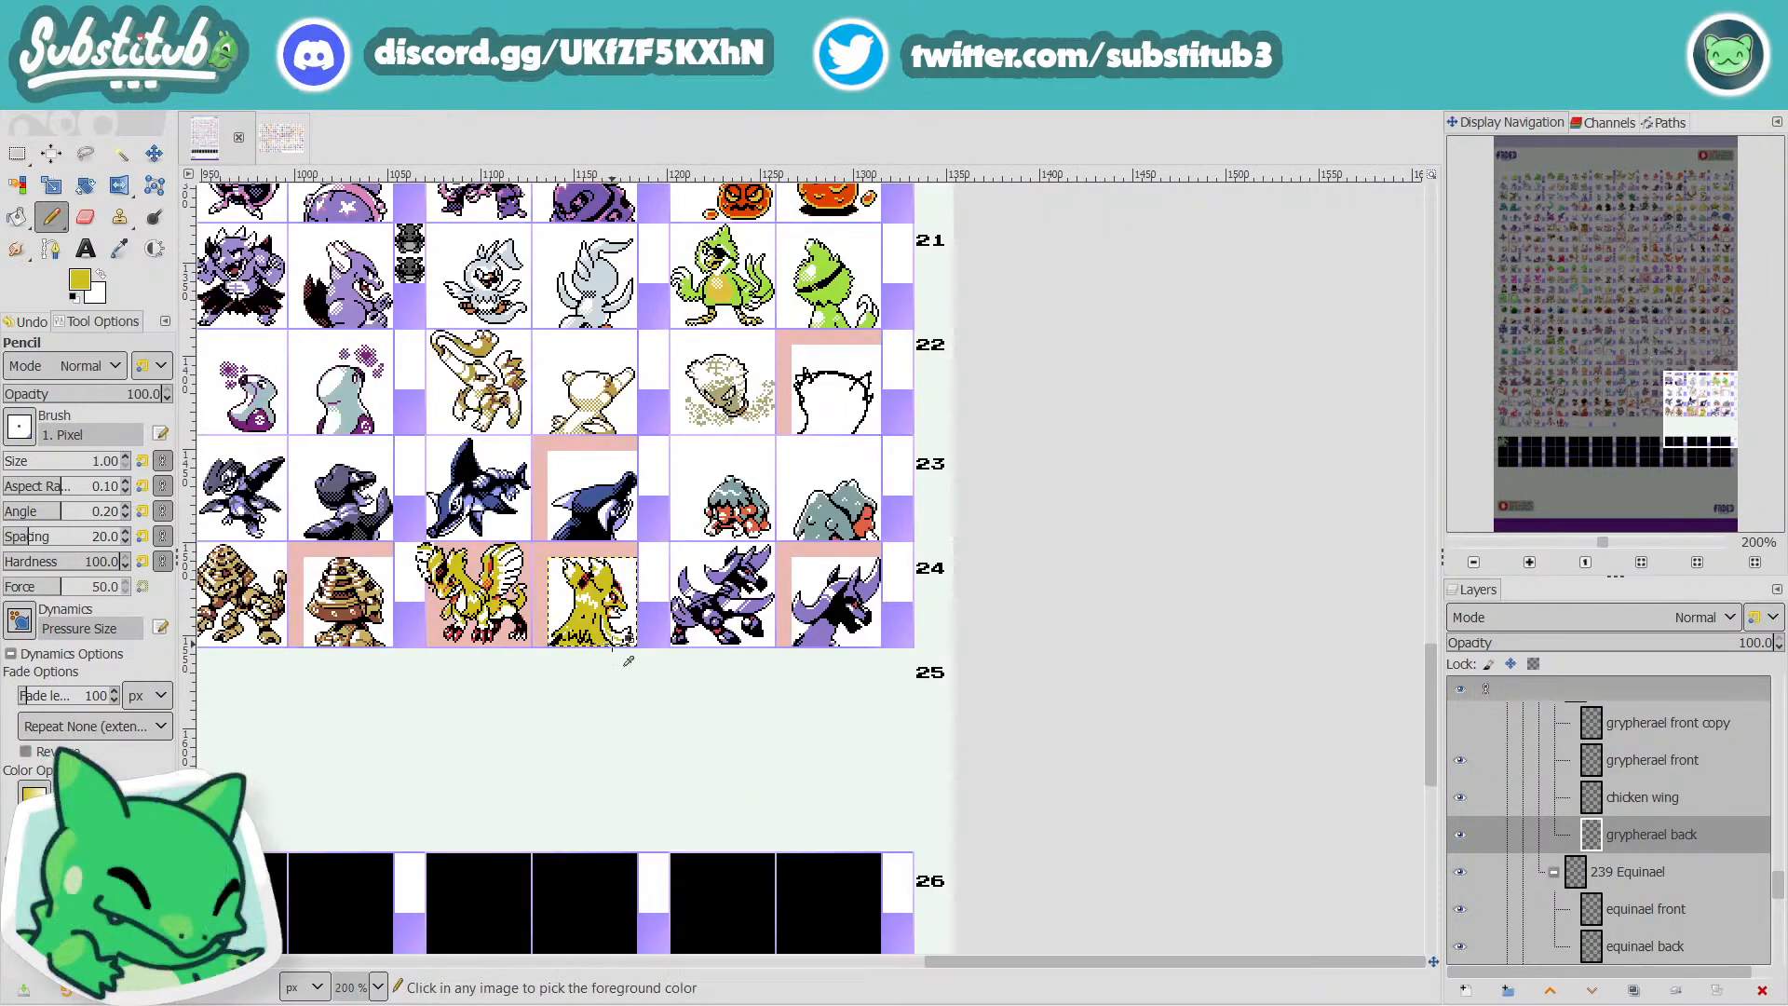
drag(1035, 959, 673, 958)
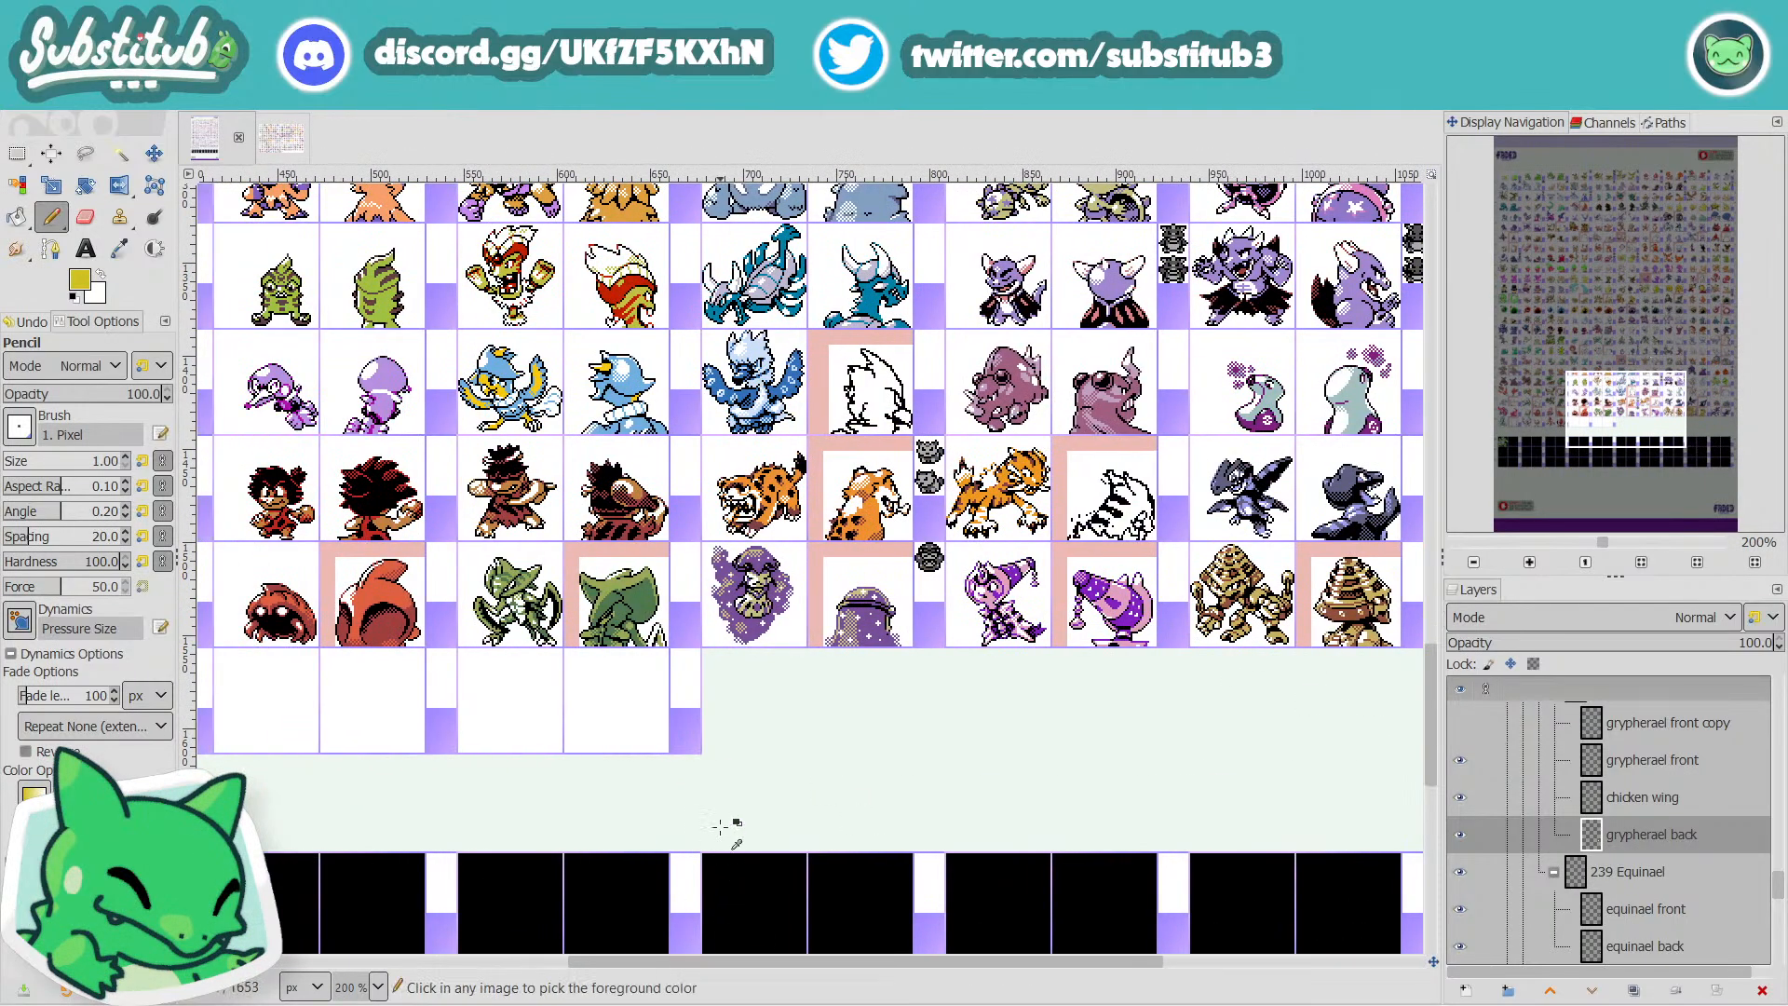
scroll(725, 825, down, 4)
scroll(717, 823, up, 1)
scroll(559, 596, up, 5)
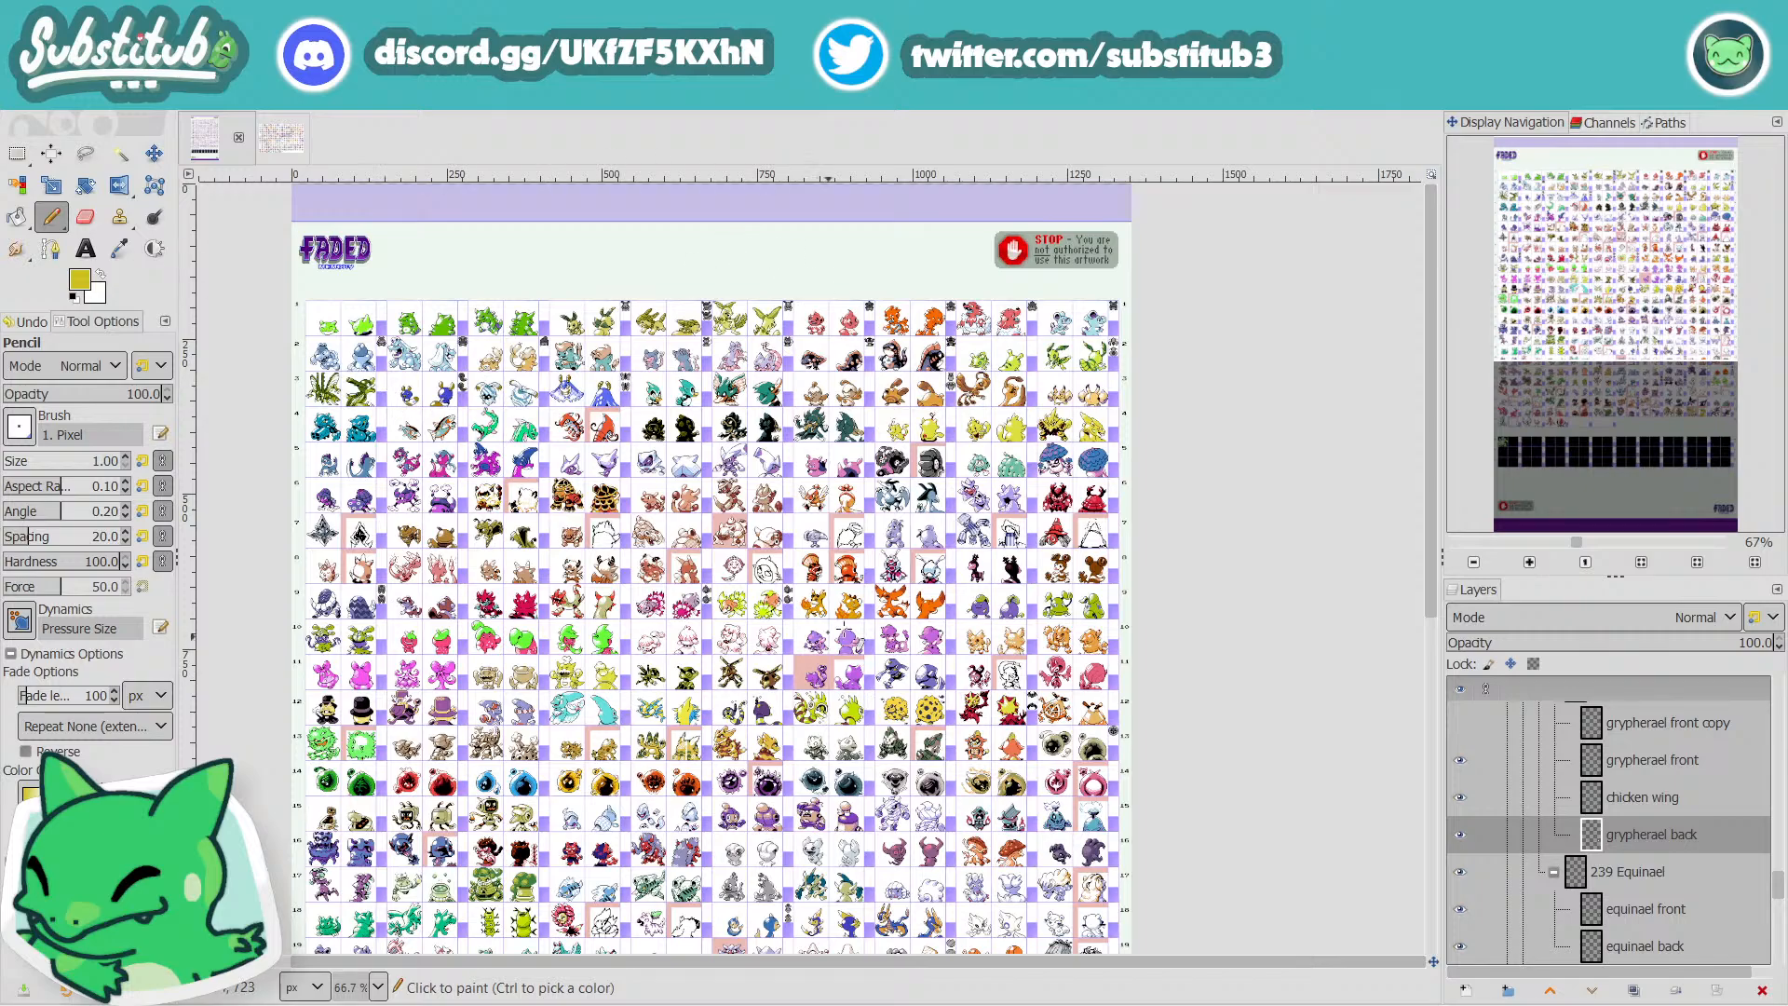
scroll(908, 708, down, 8)
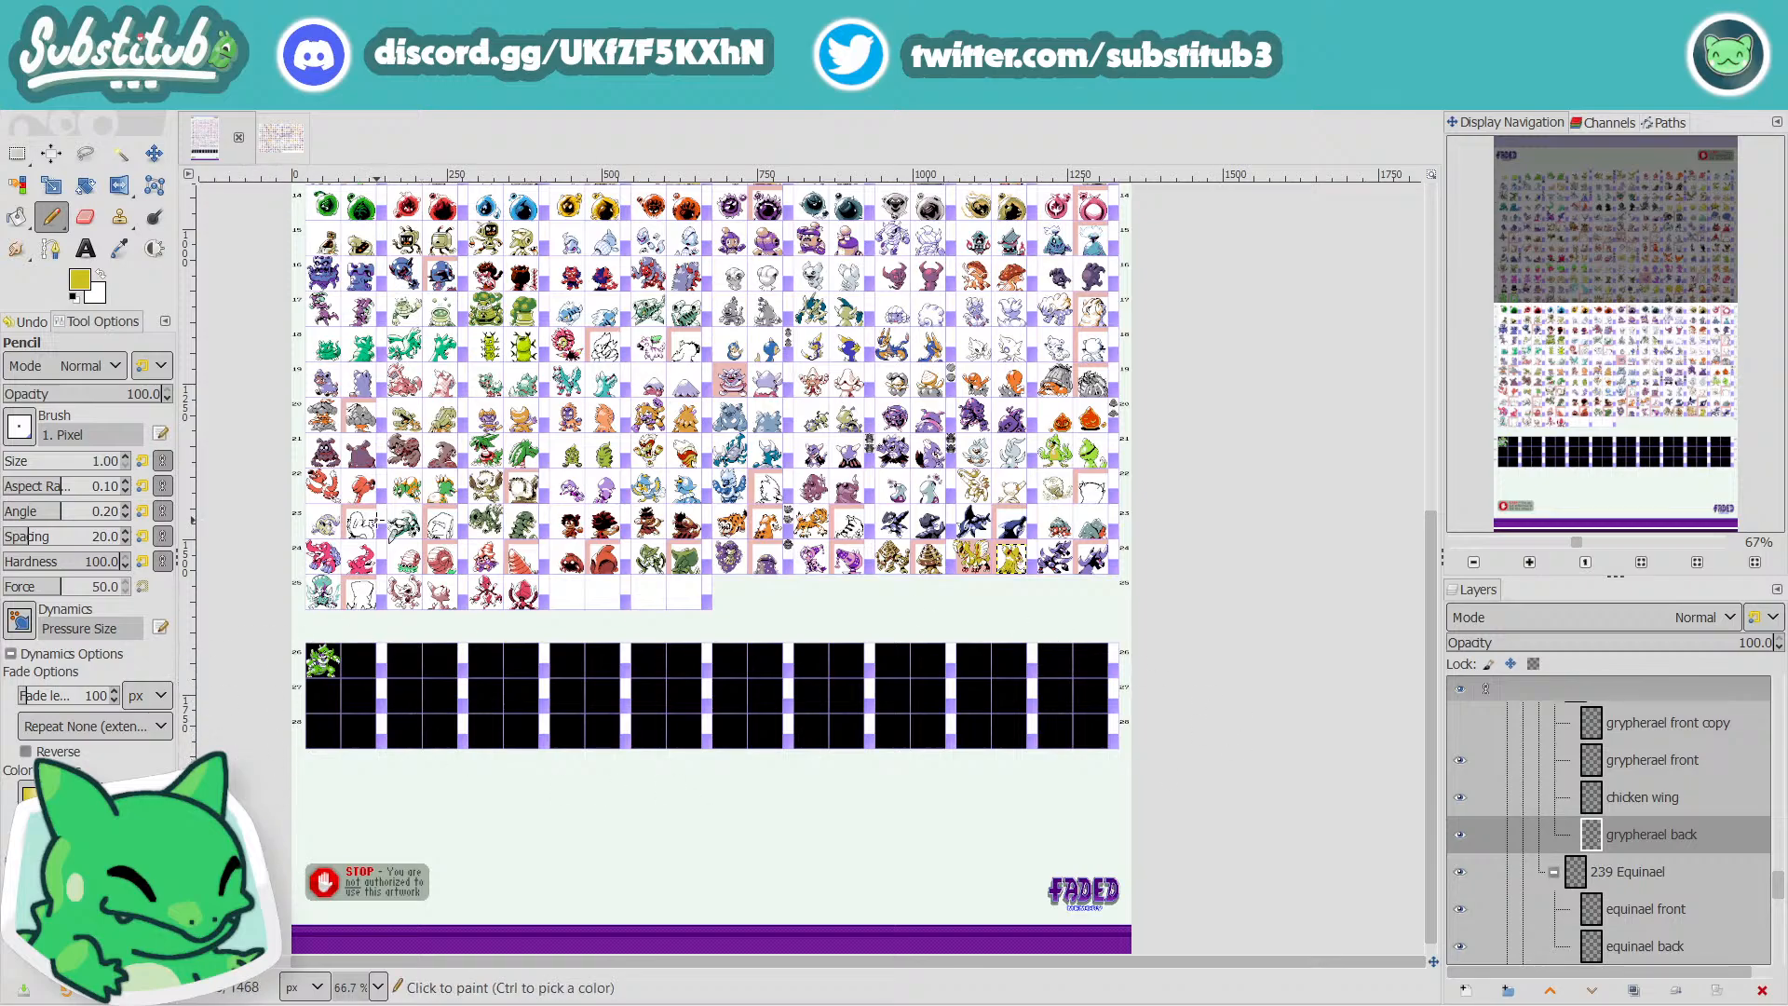
scroll(260, 583, up, 1)
scroll(260, 584, up, 1)
scroll(323, 600, up, 1)
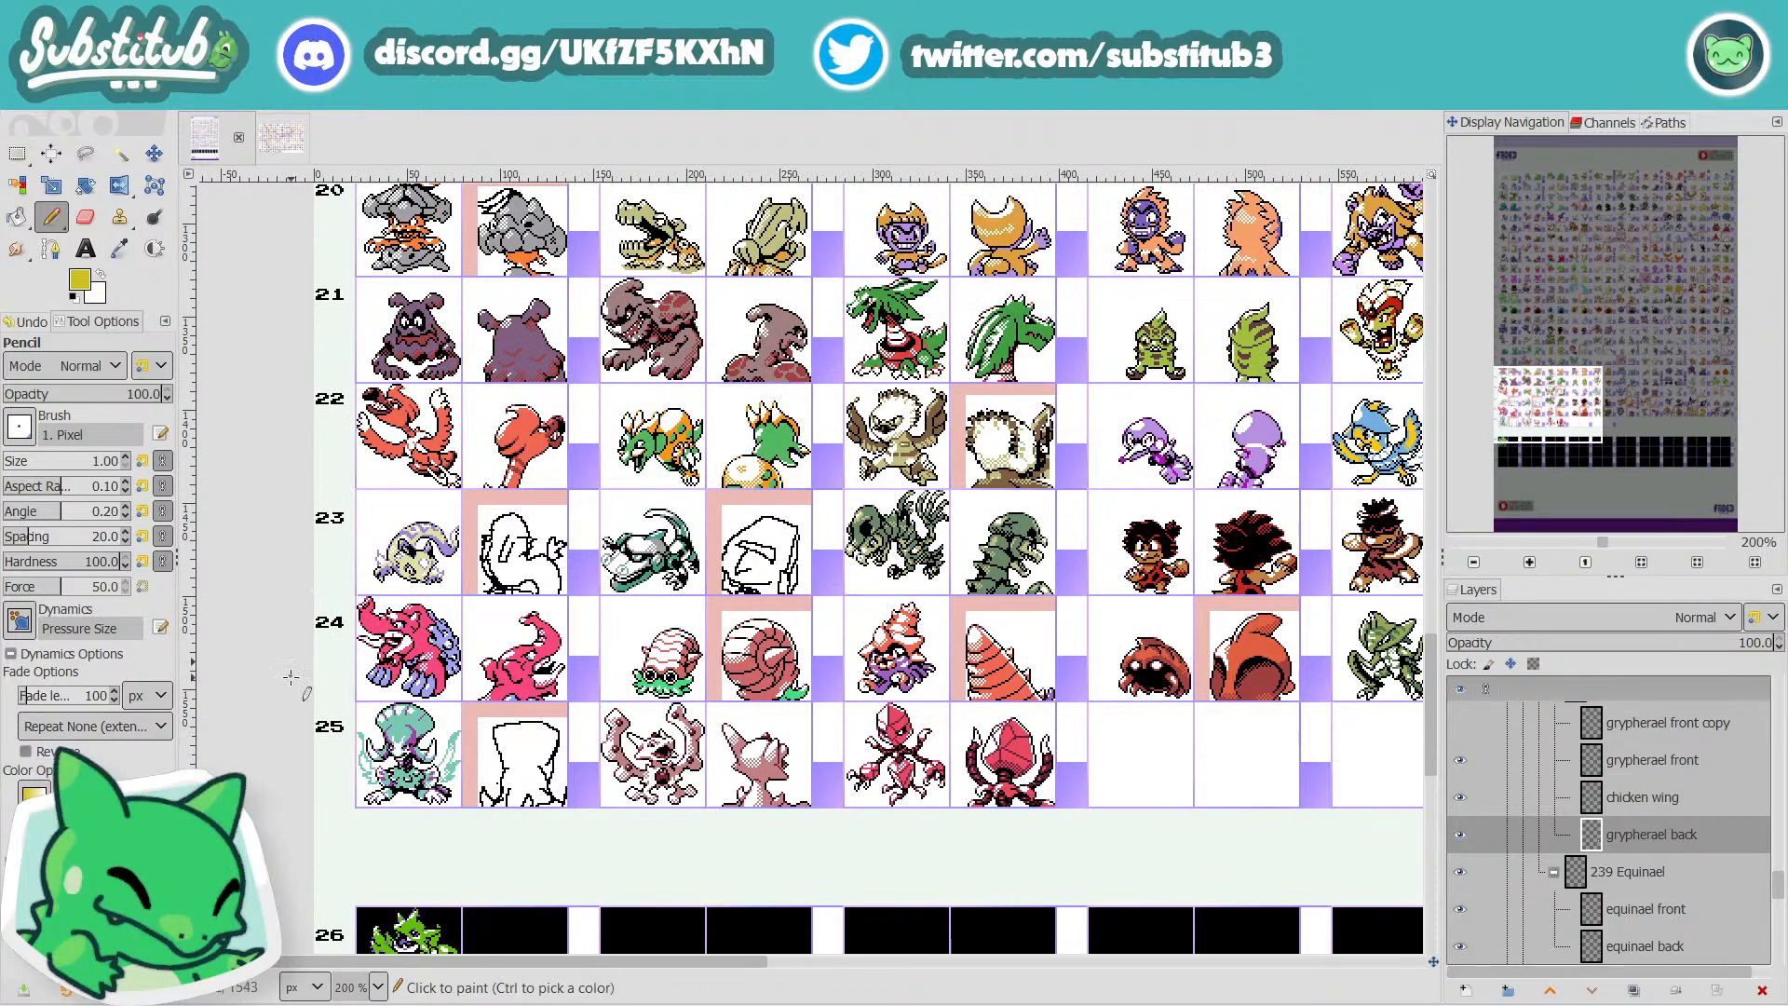
scroll(304, 747, down, 3)
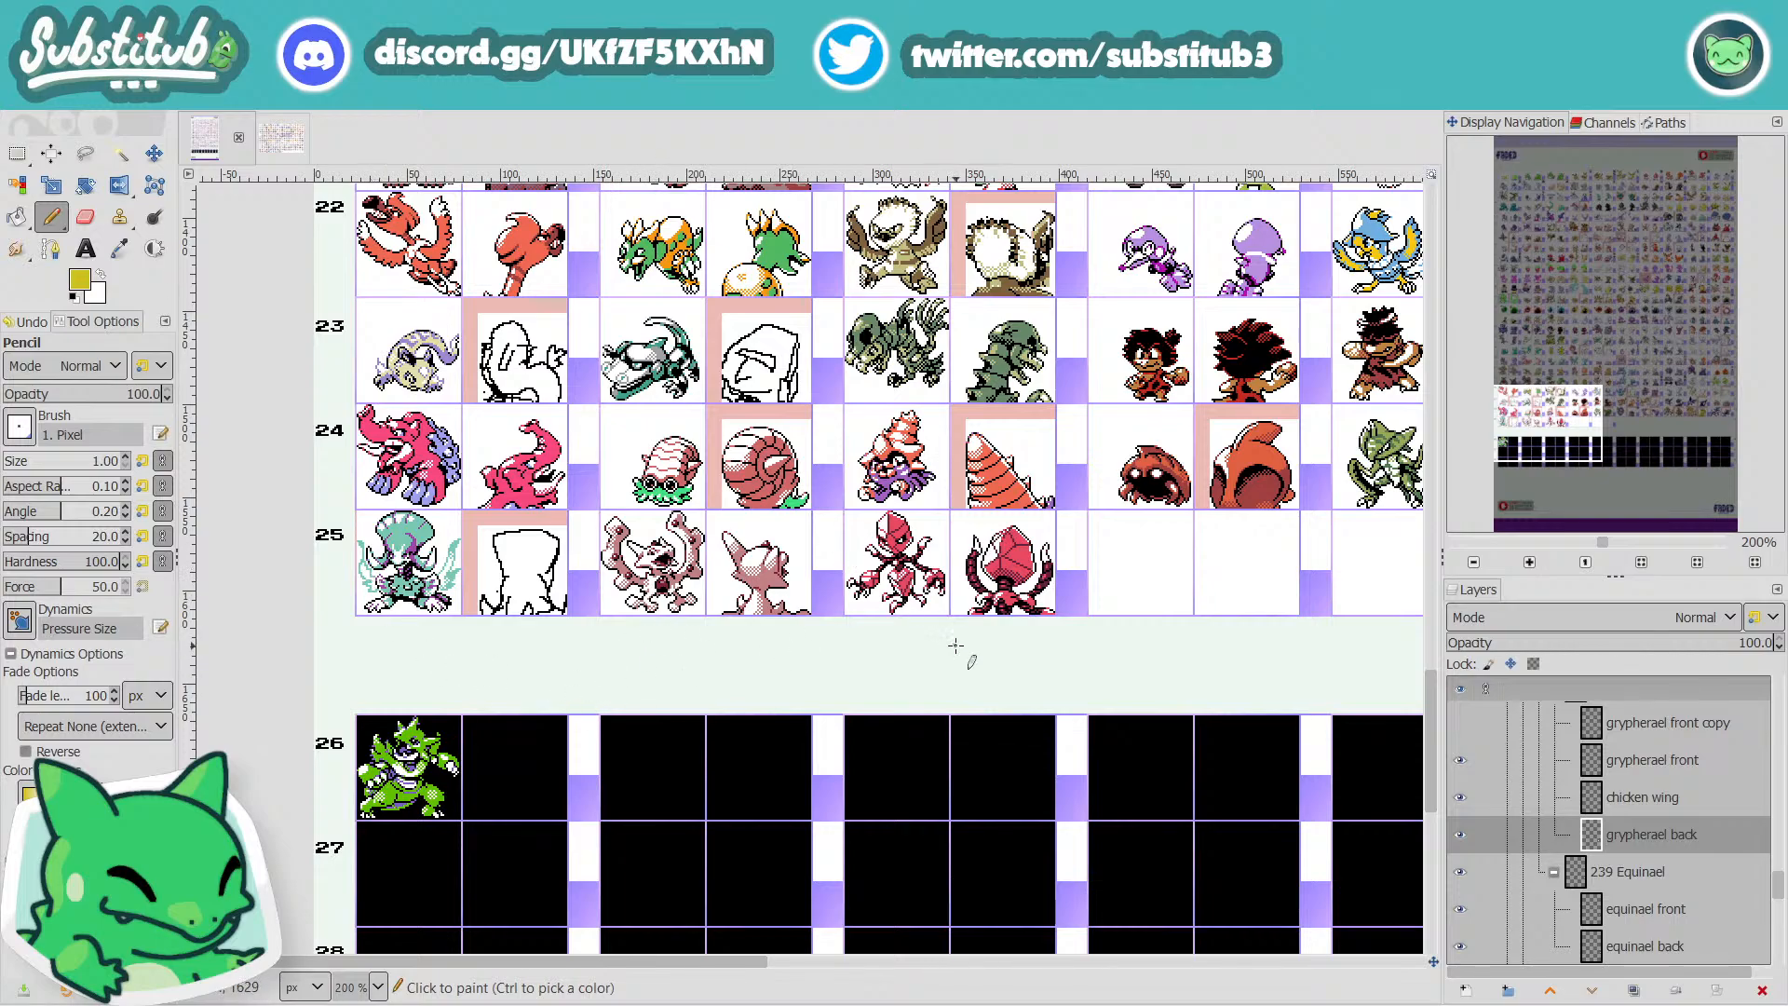
scroll(1080, 652, down, 2)
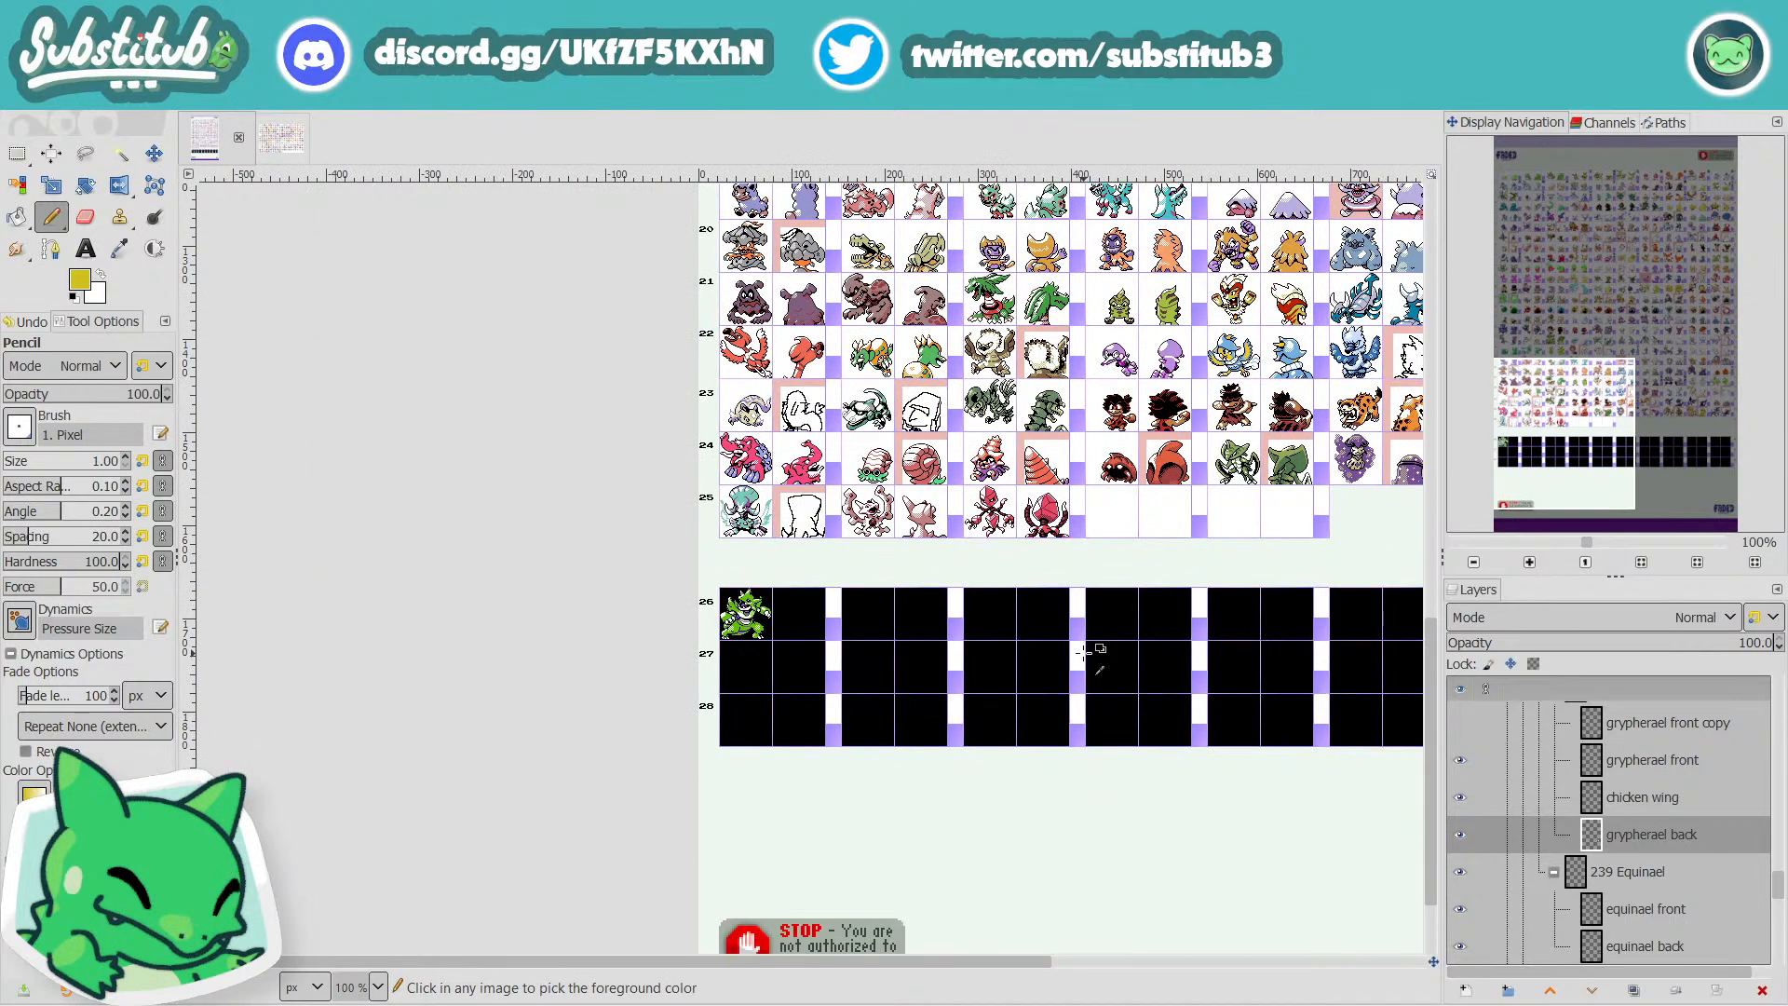
scroll(1217, 528, up, 1)
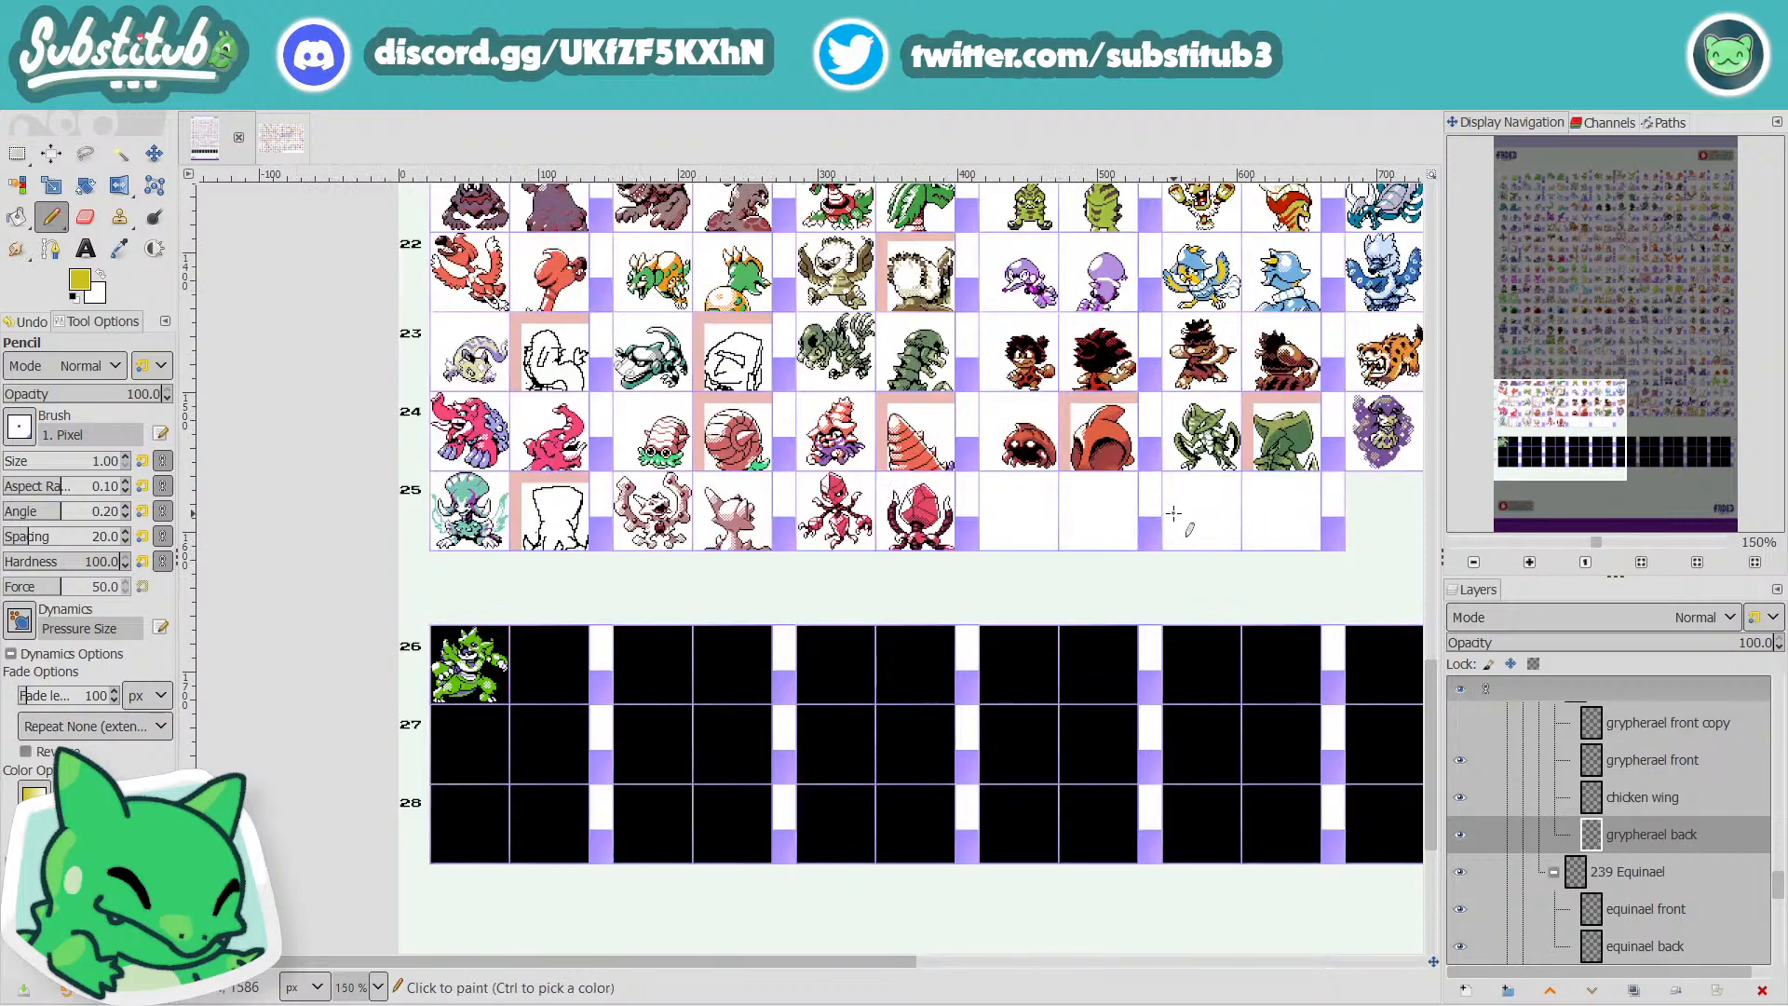
scroll(1174, 513, up, 5)
scroll(1091, 628, down, 5)
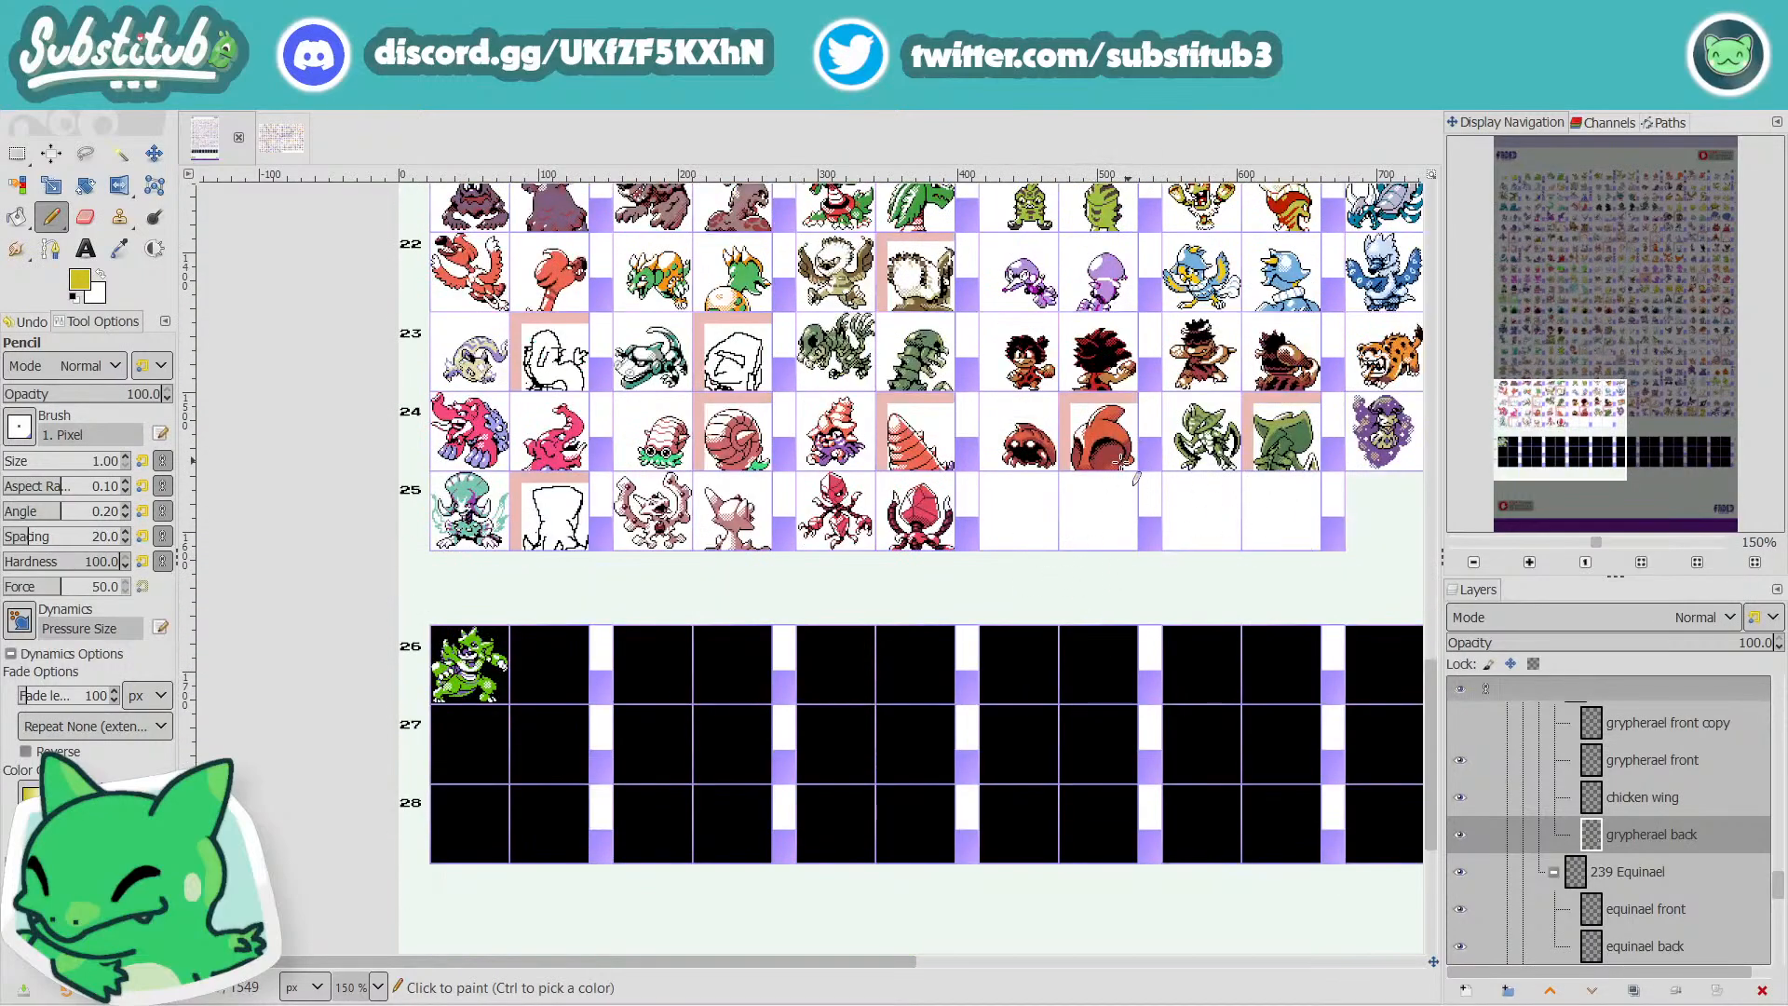
Look over the sheet's rows 14 to 28, checking the pink-marked unfinished back sprites and the empty cells.
scroll(1087, 562, up, 3)
scroll(838, 615, up, 17)
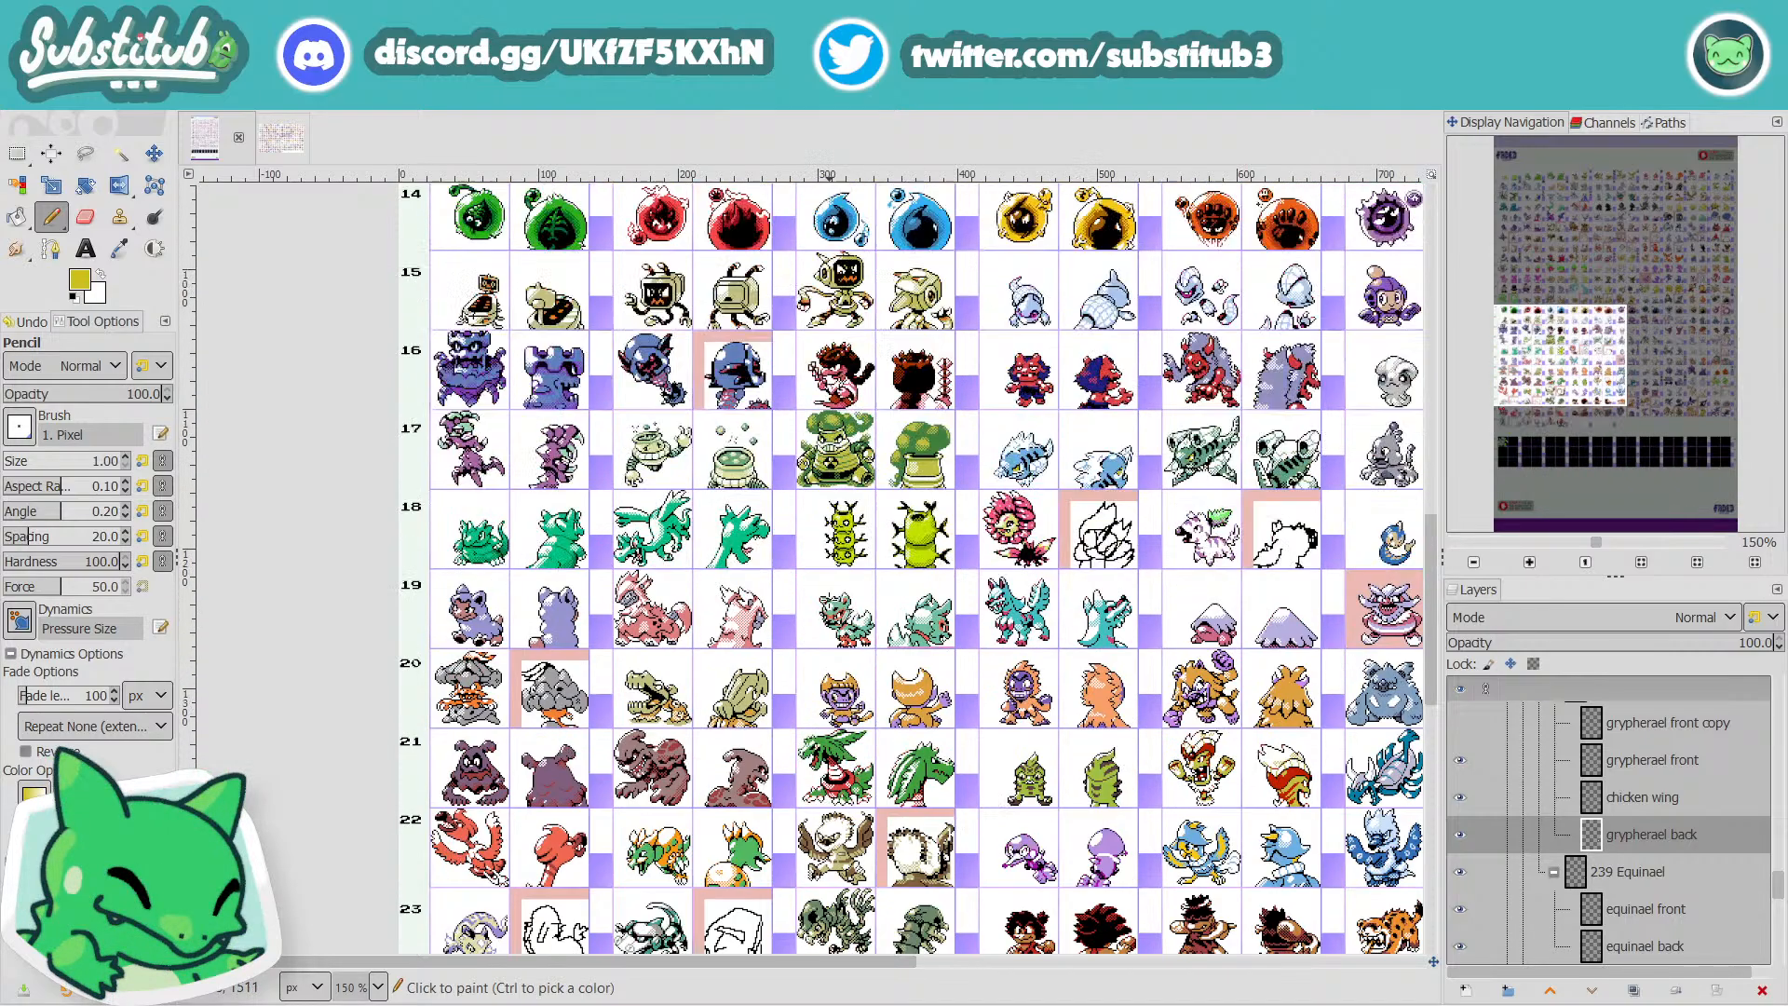
scroll(912, 568, down, 17)
scroll(757, 509, down, 3)
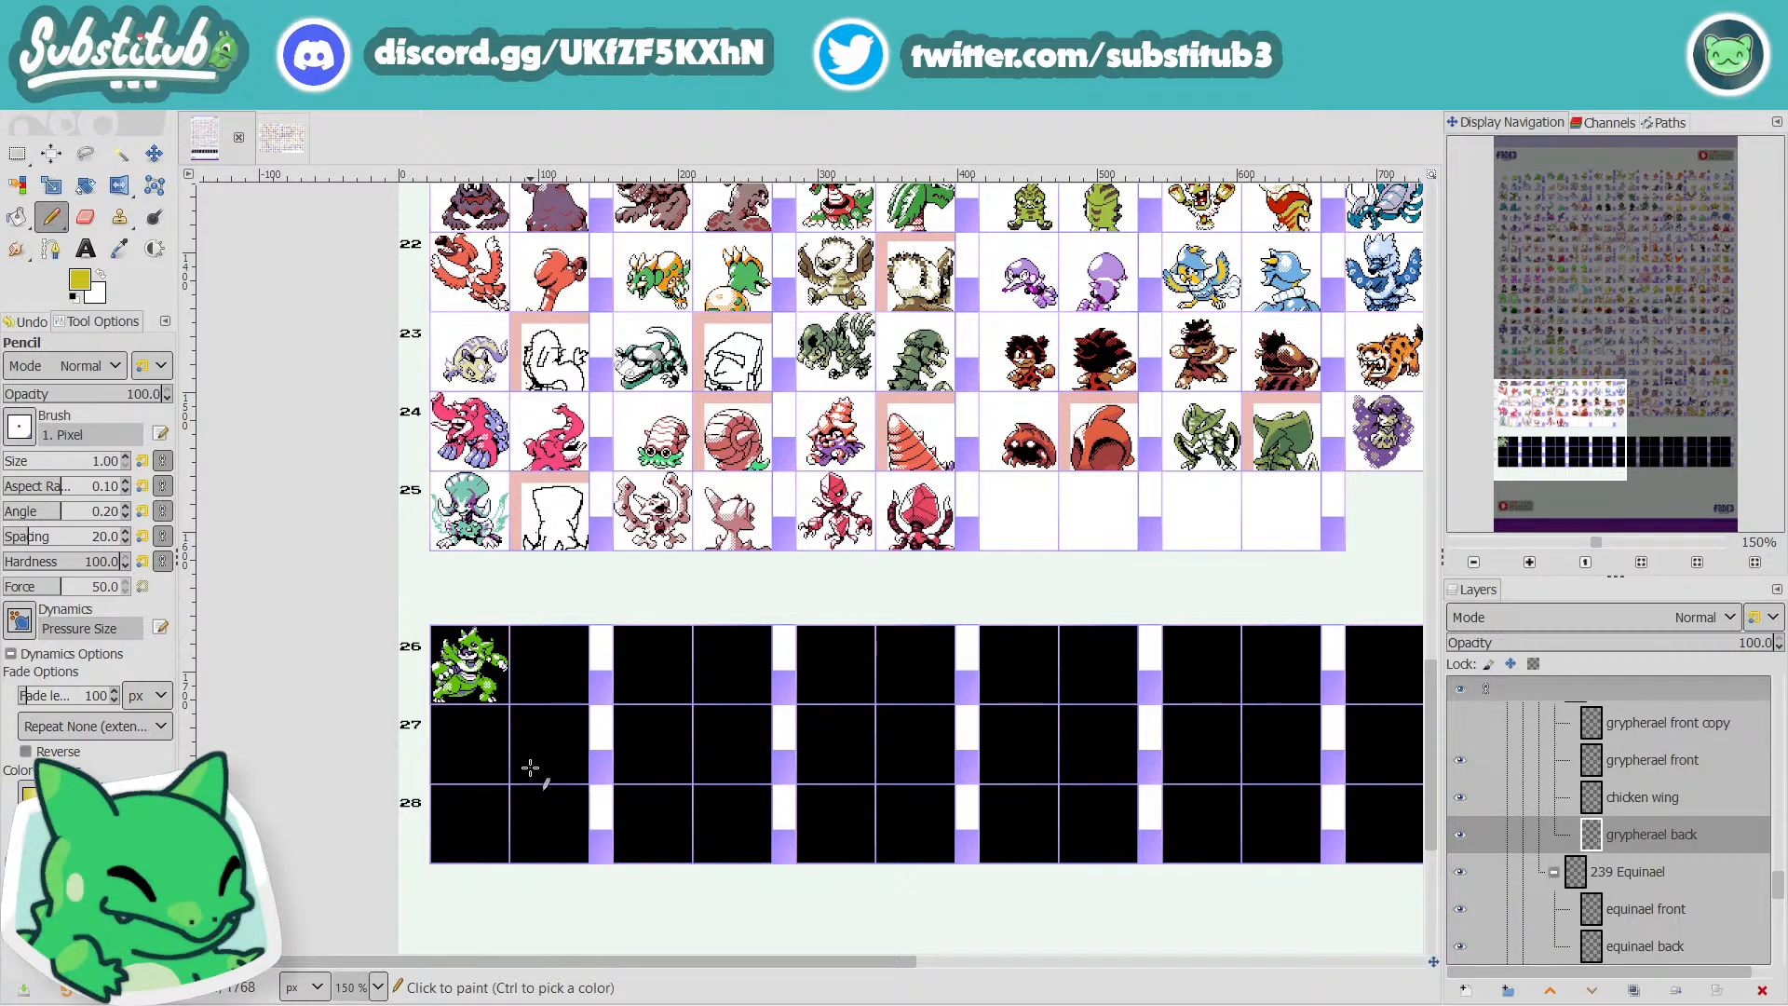
drag(729, 959, 668, 966)
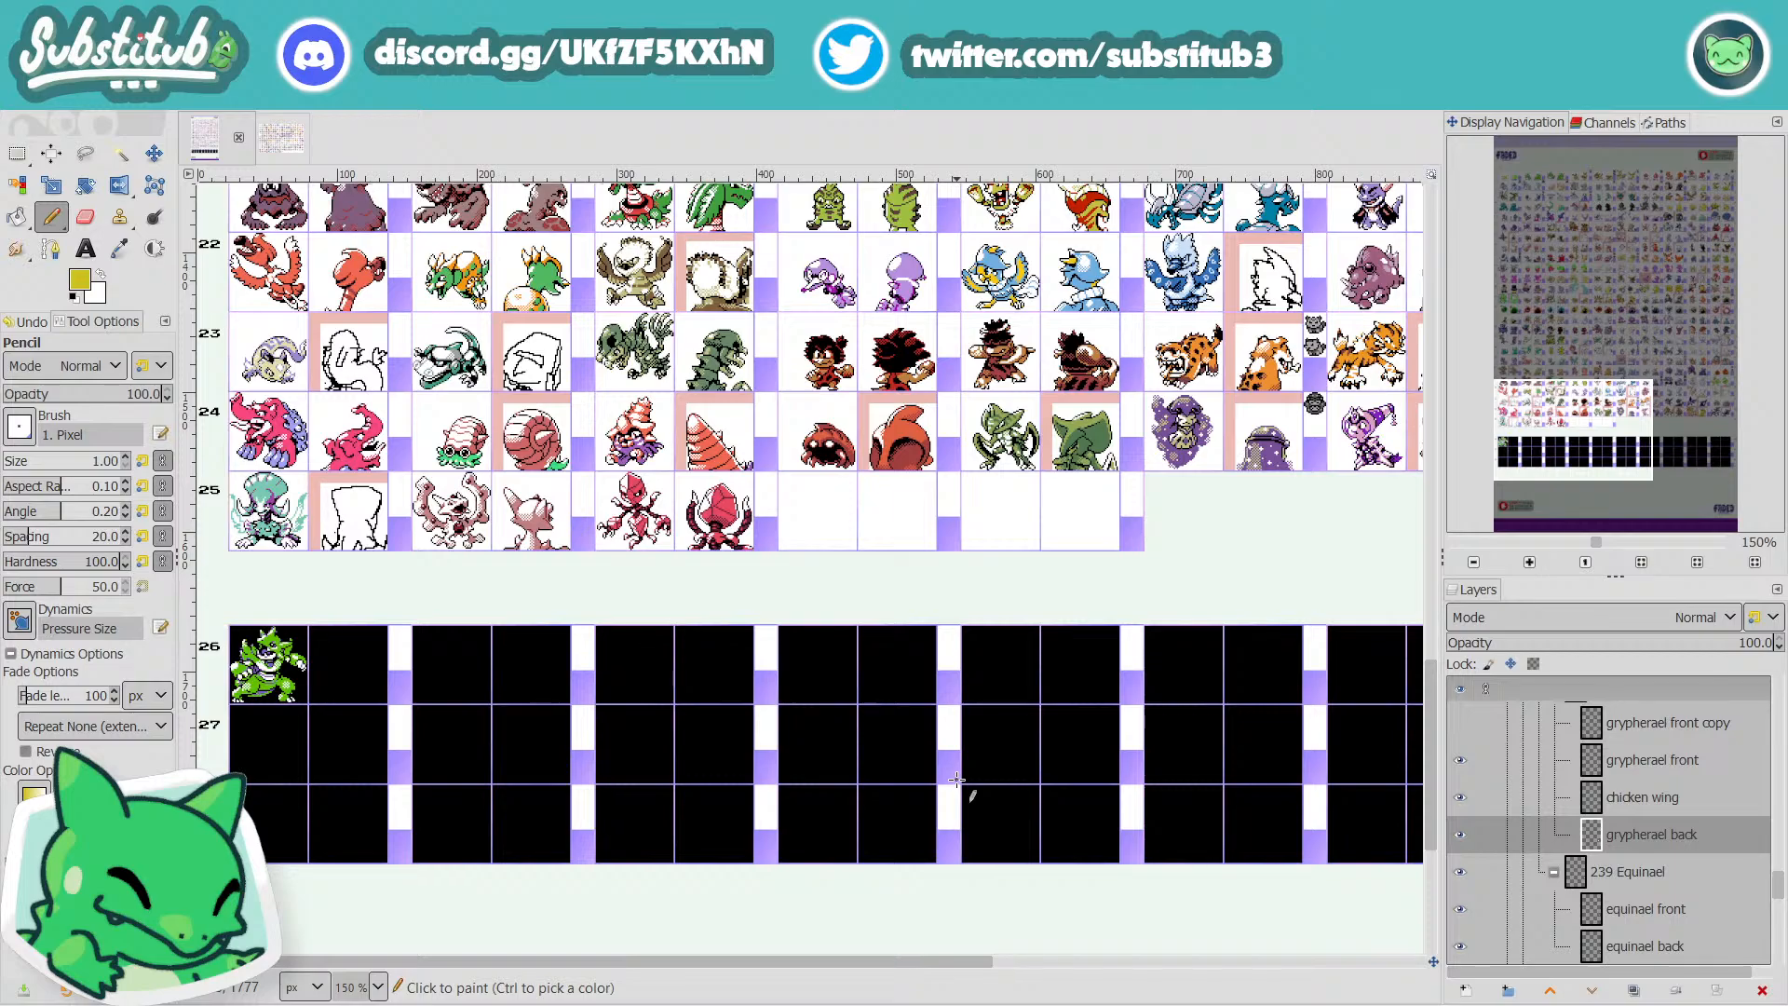
scroll(650, 569, up, 8)
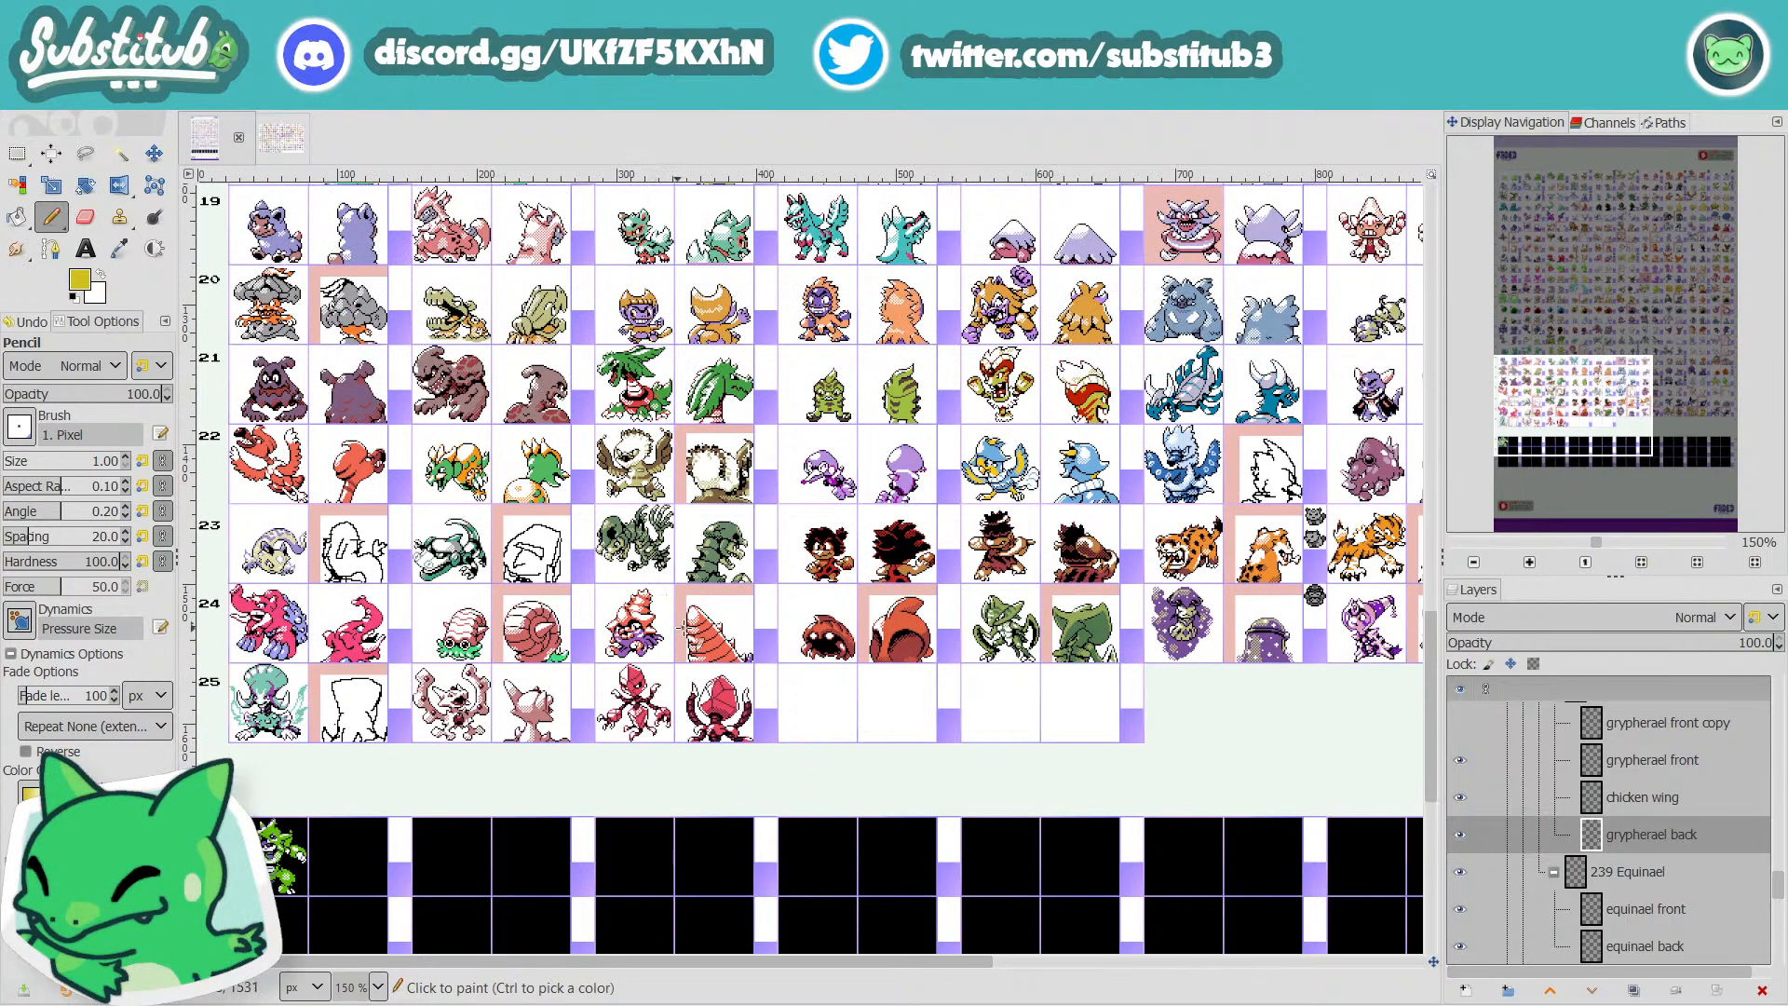
scroll(724, 687, up, 2)
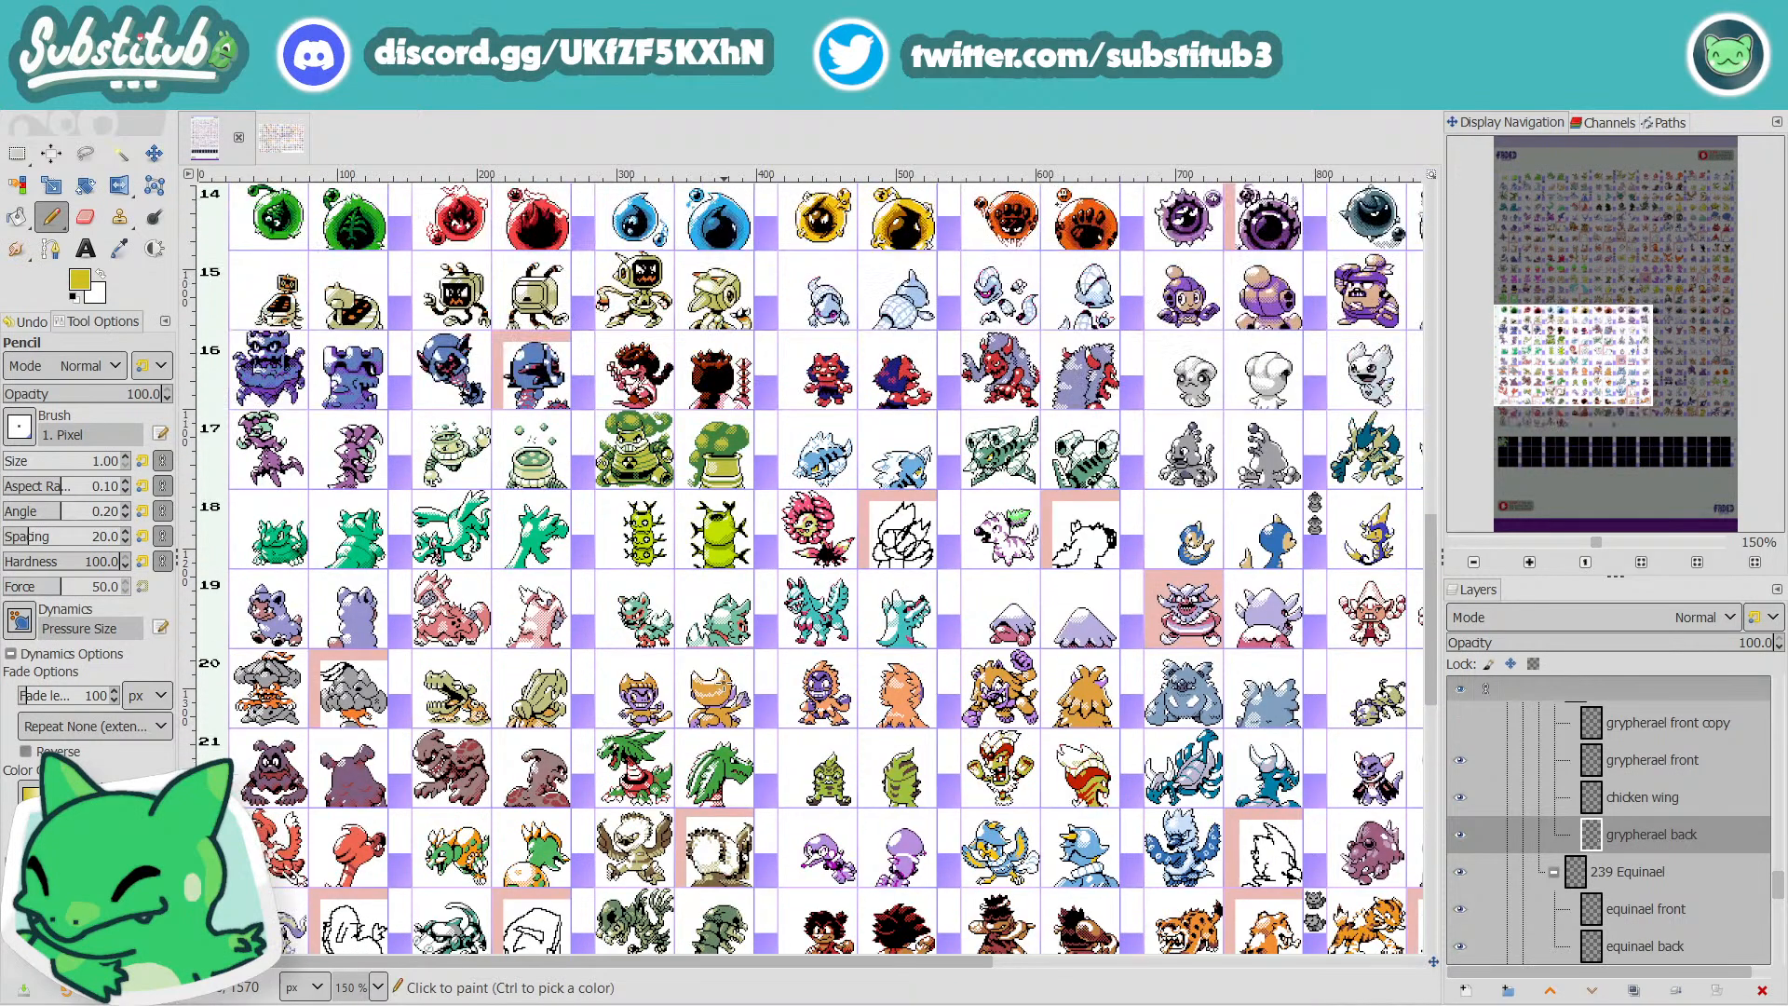
scroll(725, 700, down, 2)
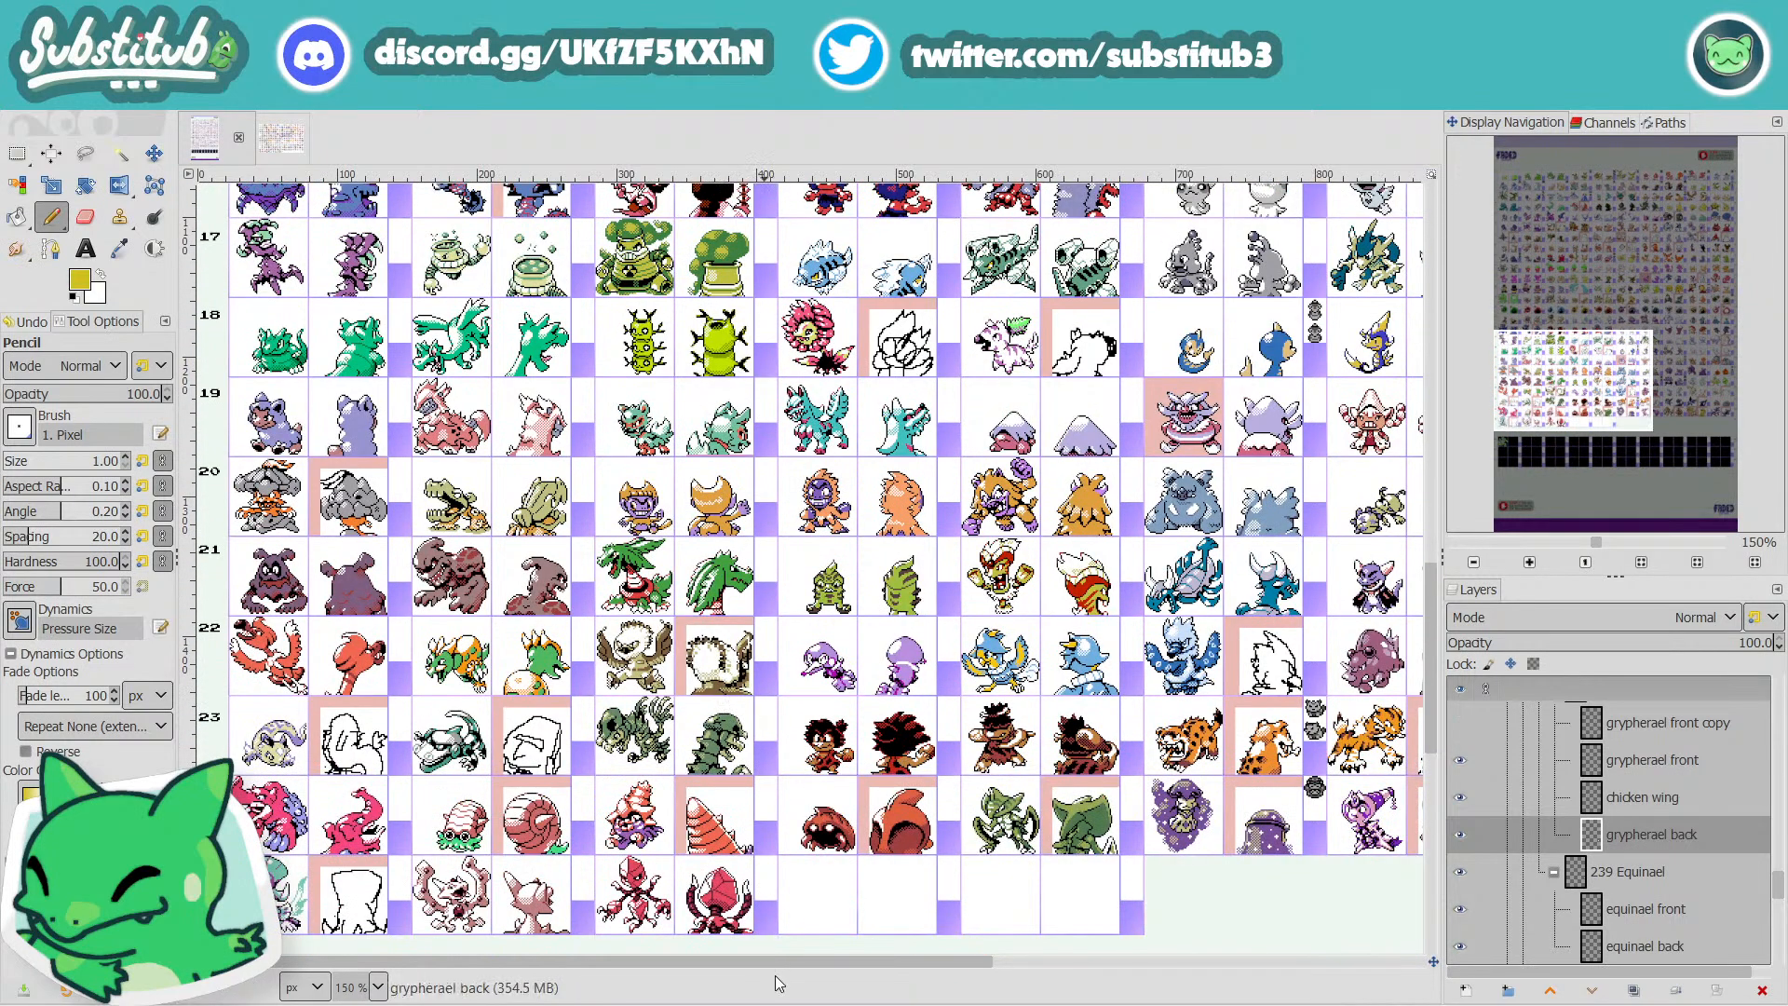
drag(779, 959, 261, 979)
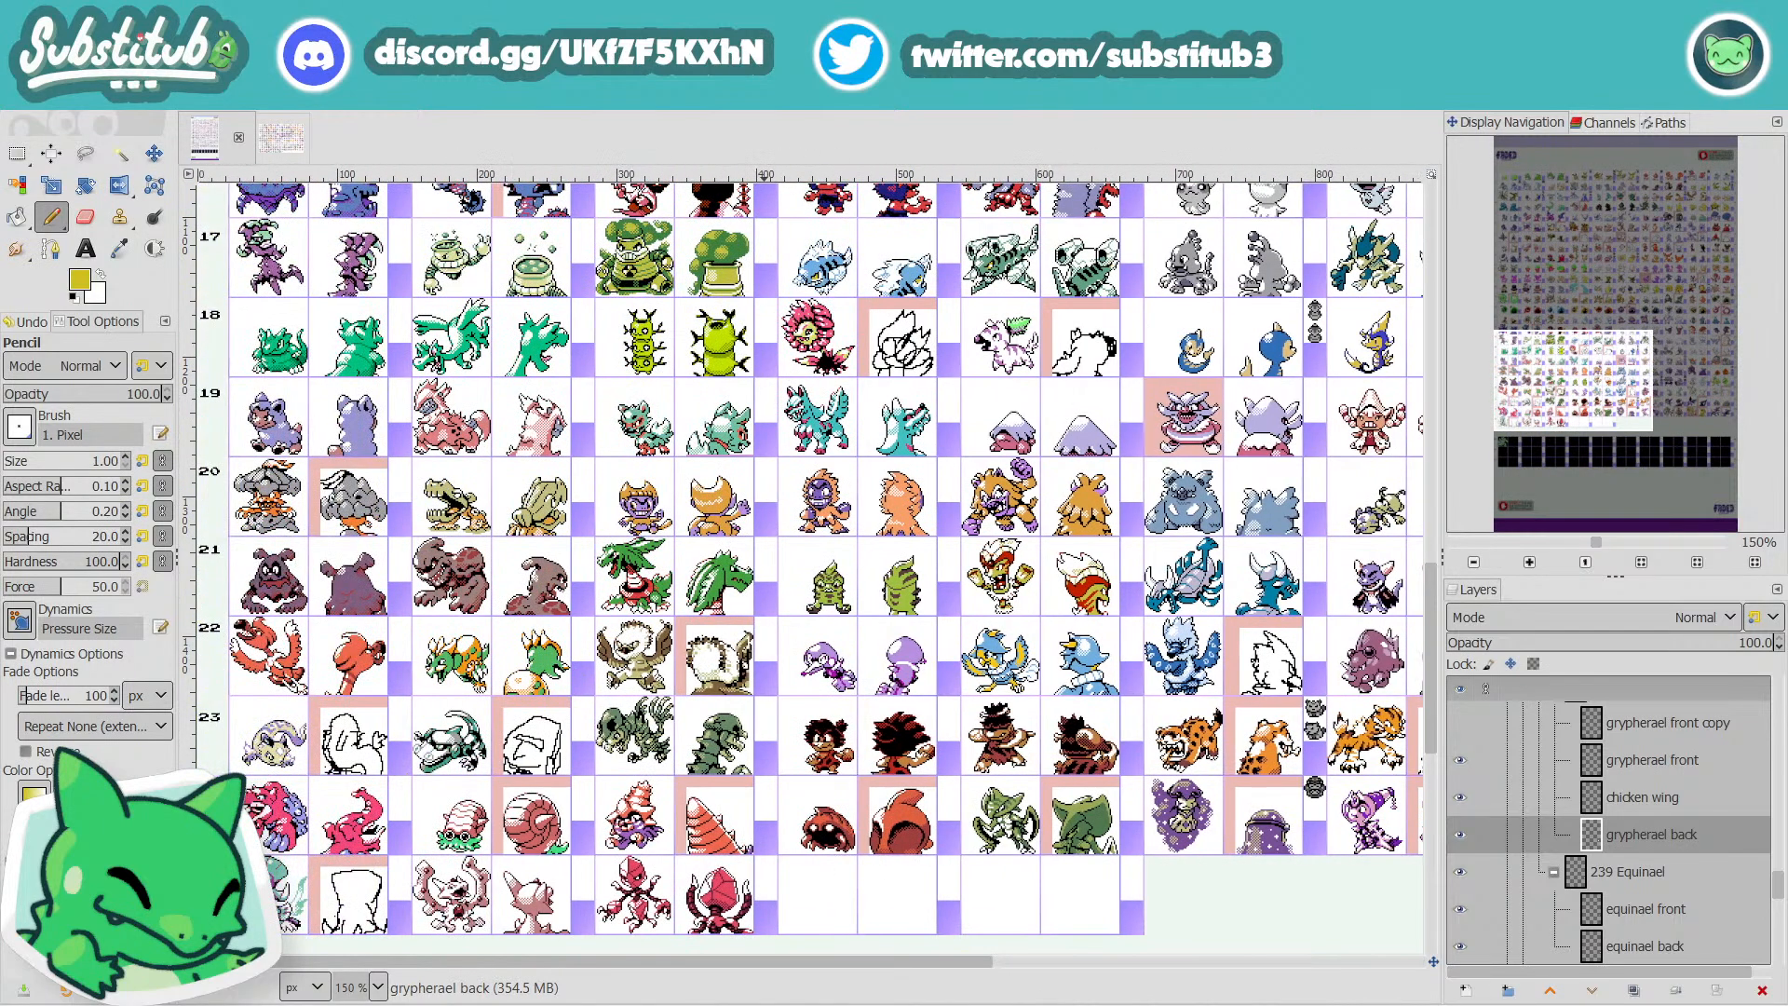
scroll(819, 559, down, 8)
scroll(819, 558, up, 6)
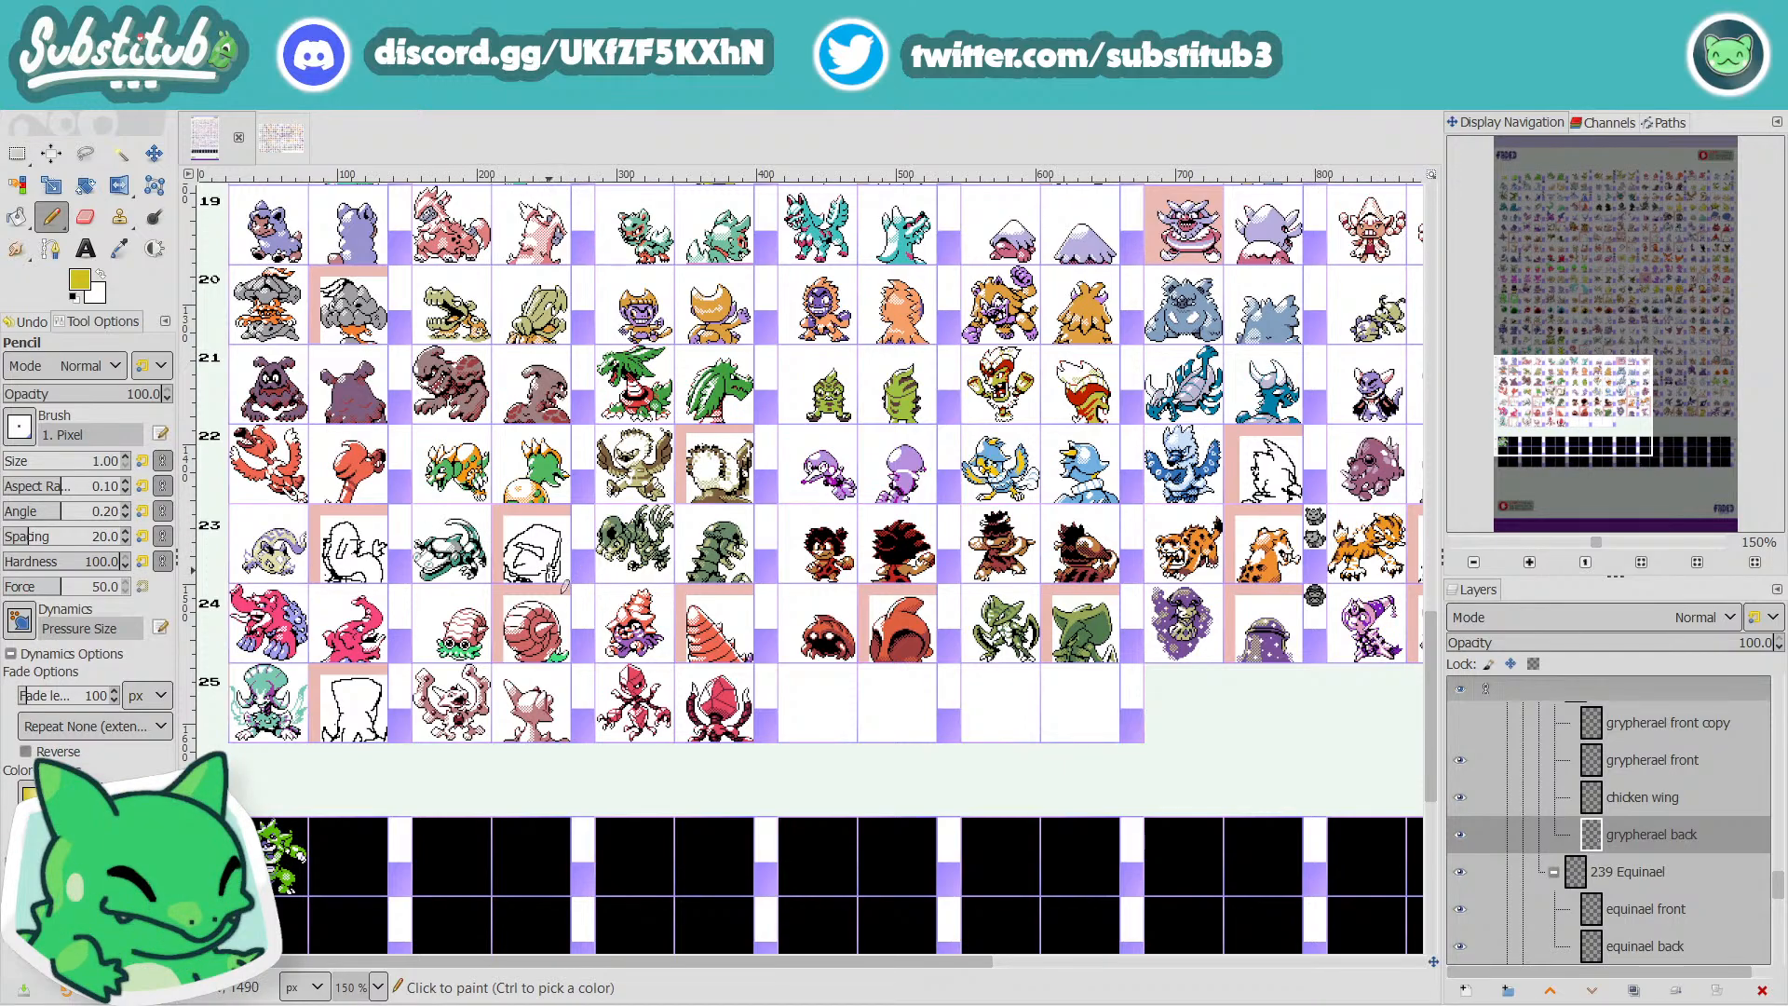
scroll(564, 586, up, 2)
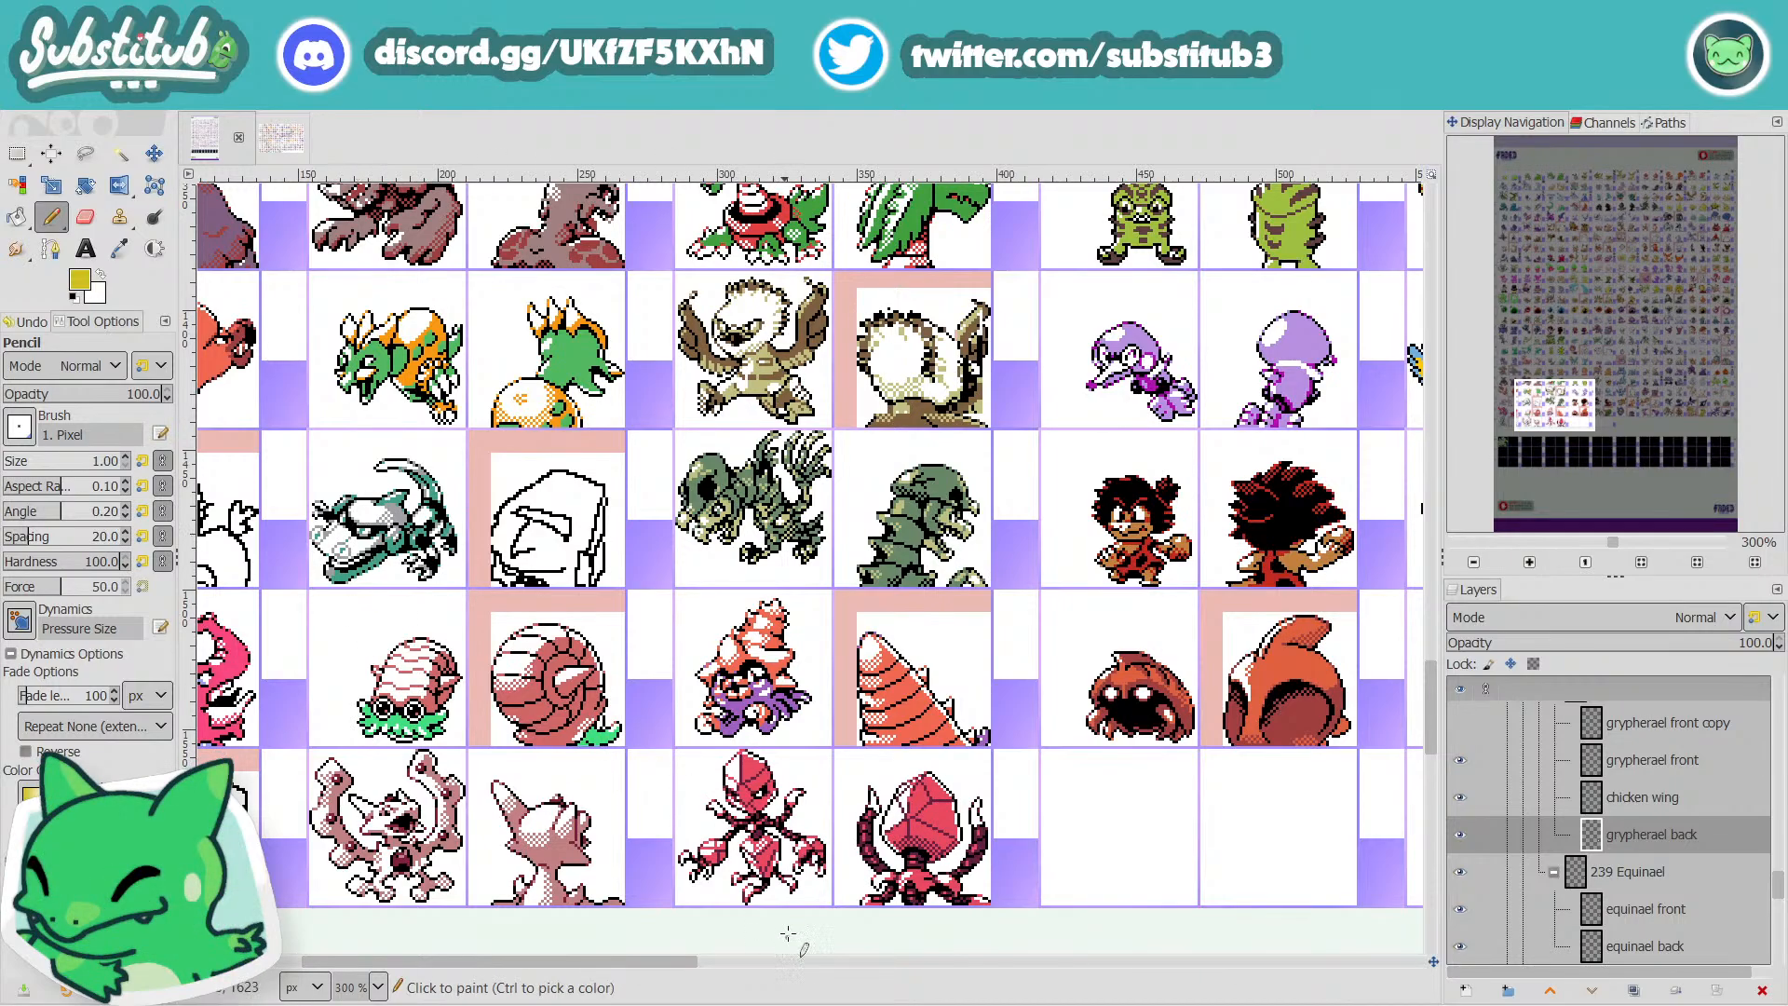
Examine the sprites in rows 22 to 25 up close across the sheet's width, and save the image.
drag(684, 965, 560, 985)
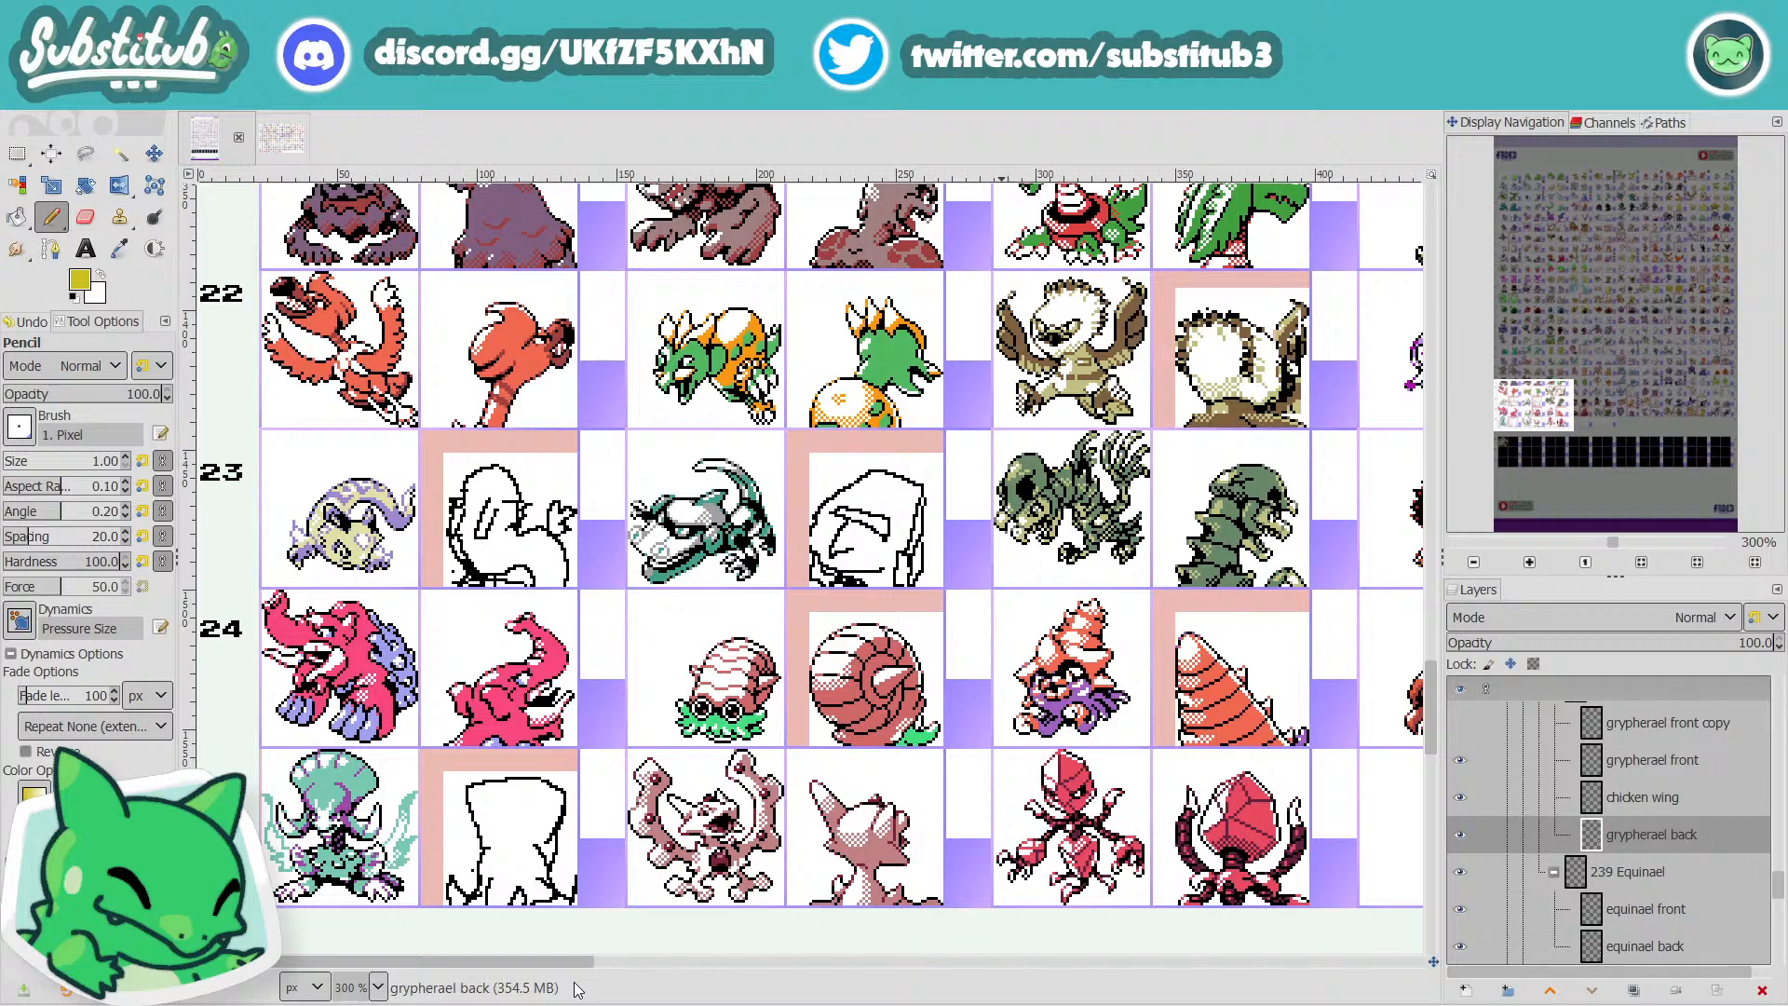
drag(575, 984, 583, 983)
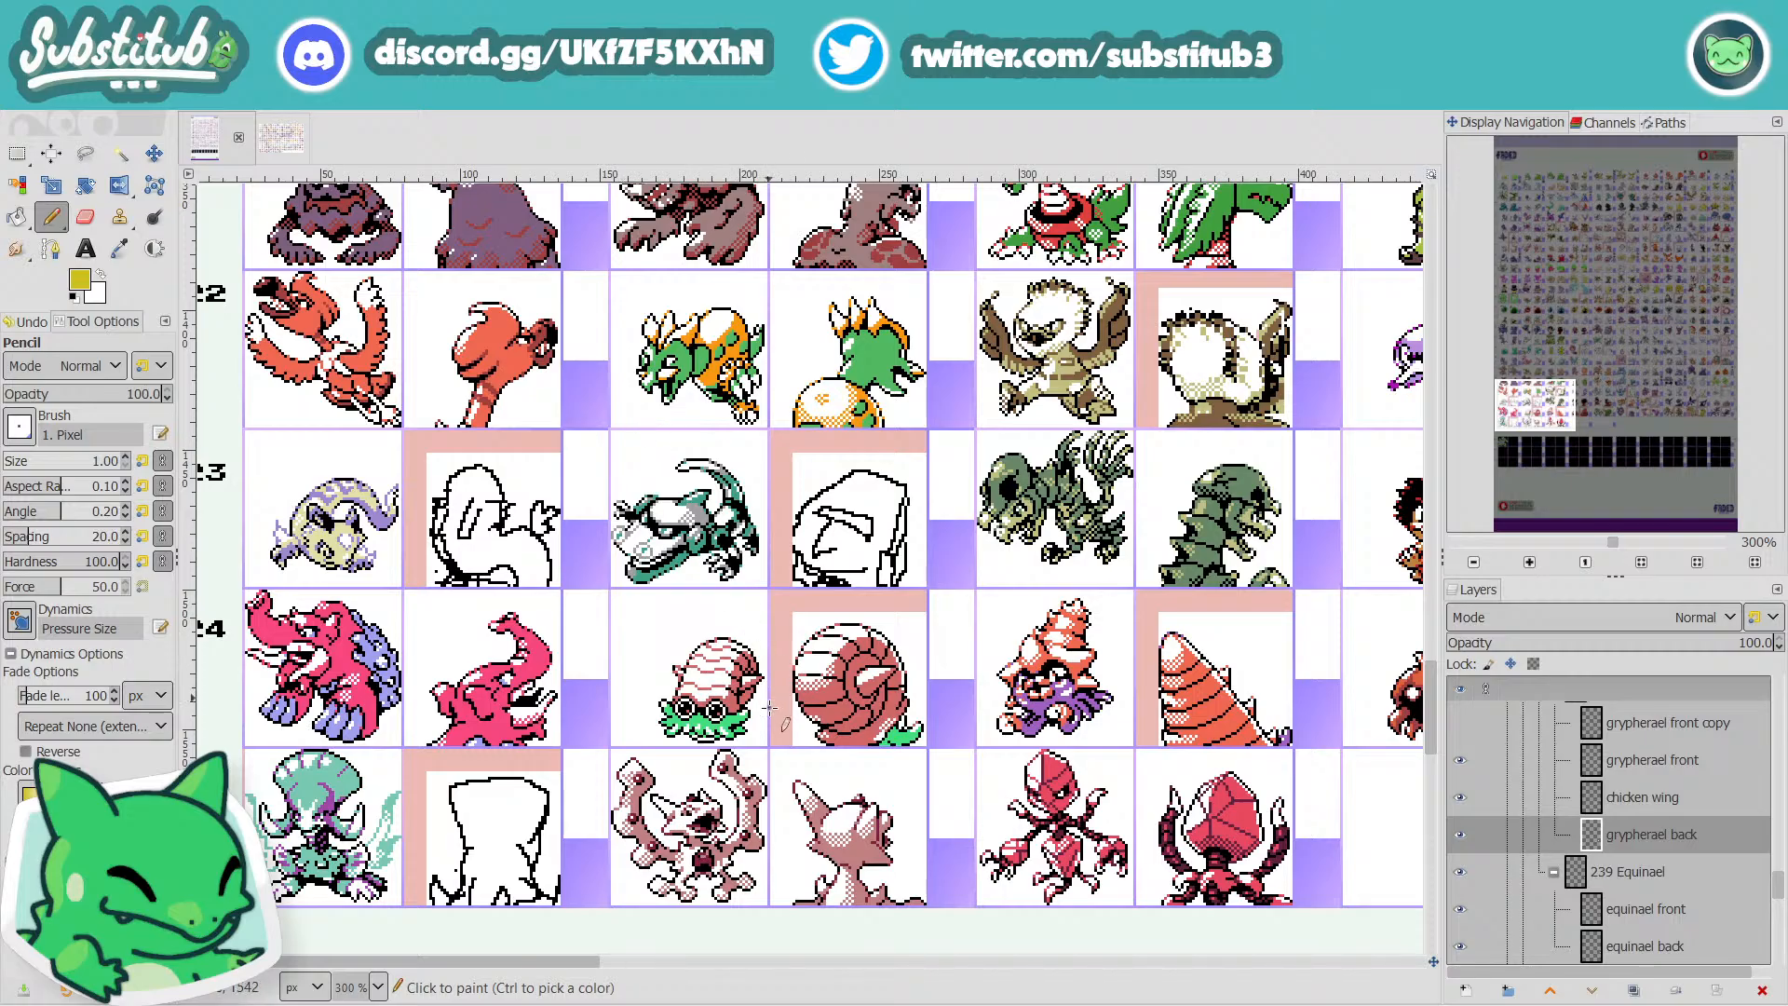
scroll(755, 886, down, 3)
scroll(756, 885, up, 3)
scroll(651, 735, down, 11)
scroll(652, 749, up, 11)
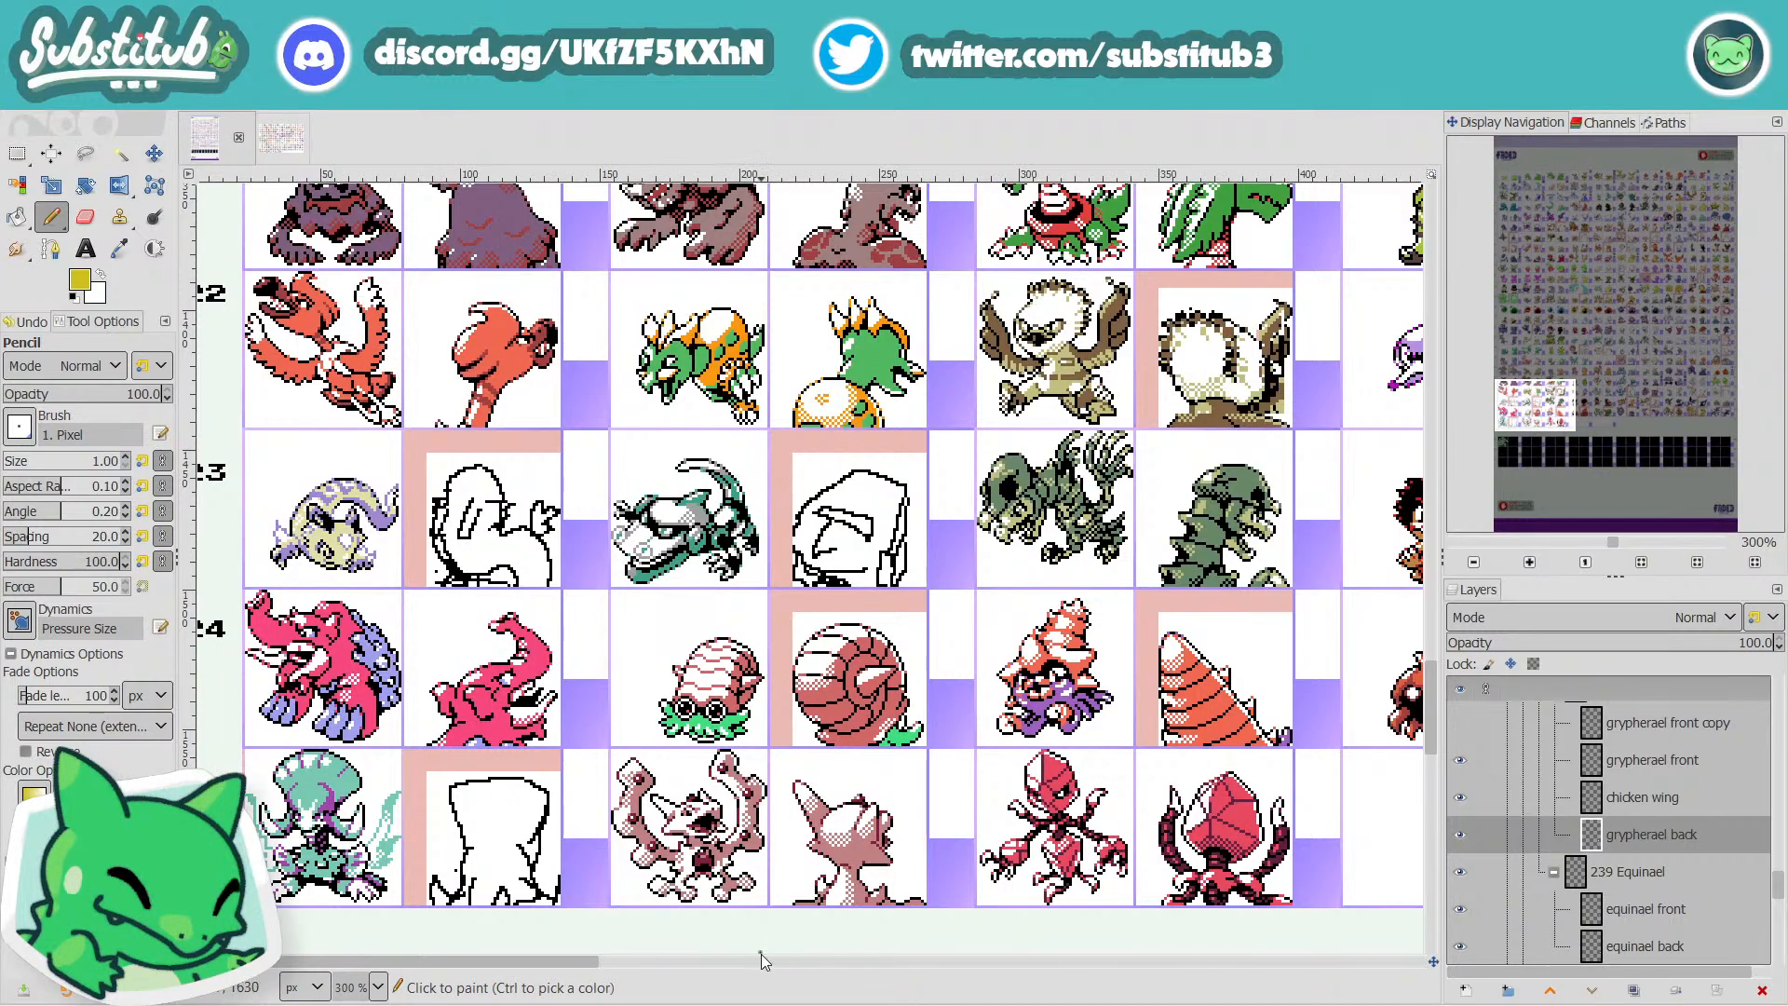
drag(566, 967, 1183, 965)
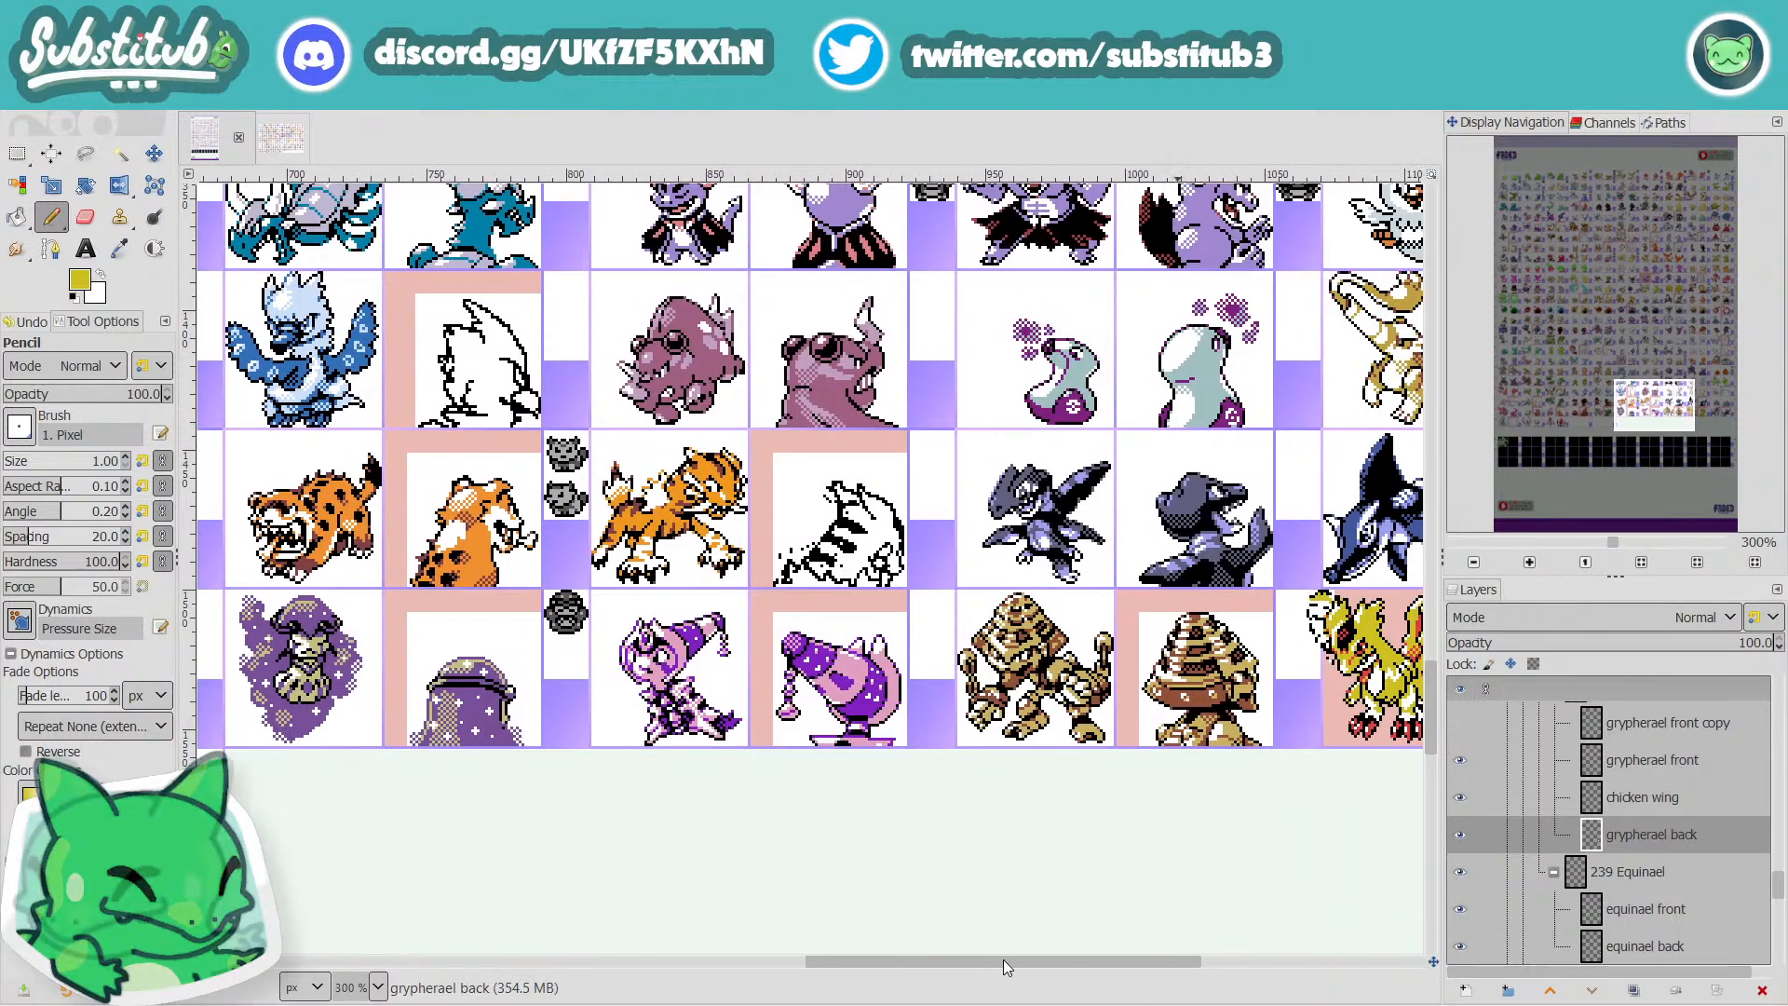
drag(1006, 961, 1230, 960)
scroll(940, 637, down, 3)
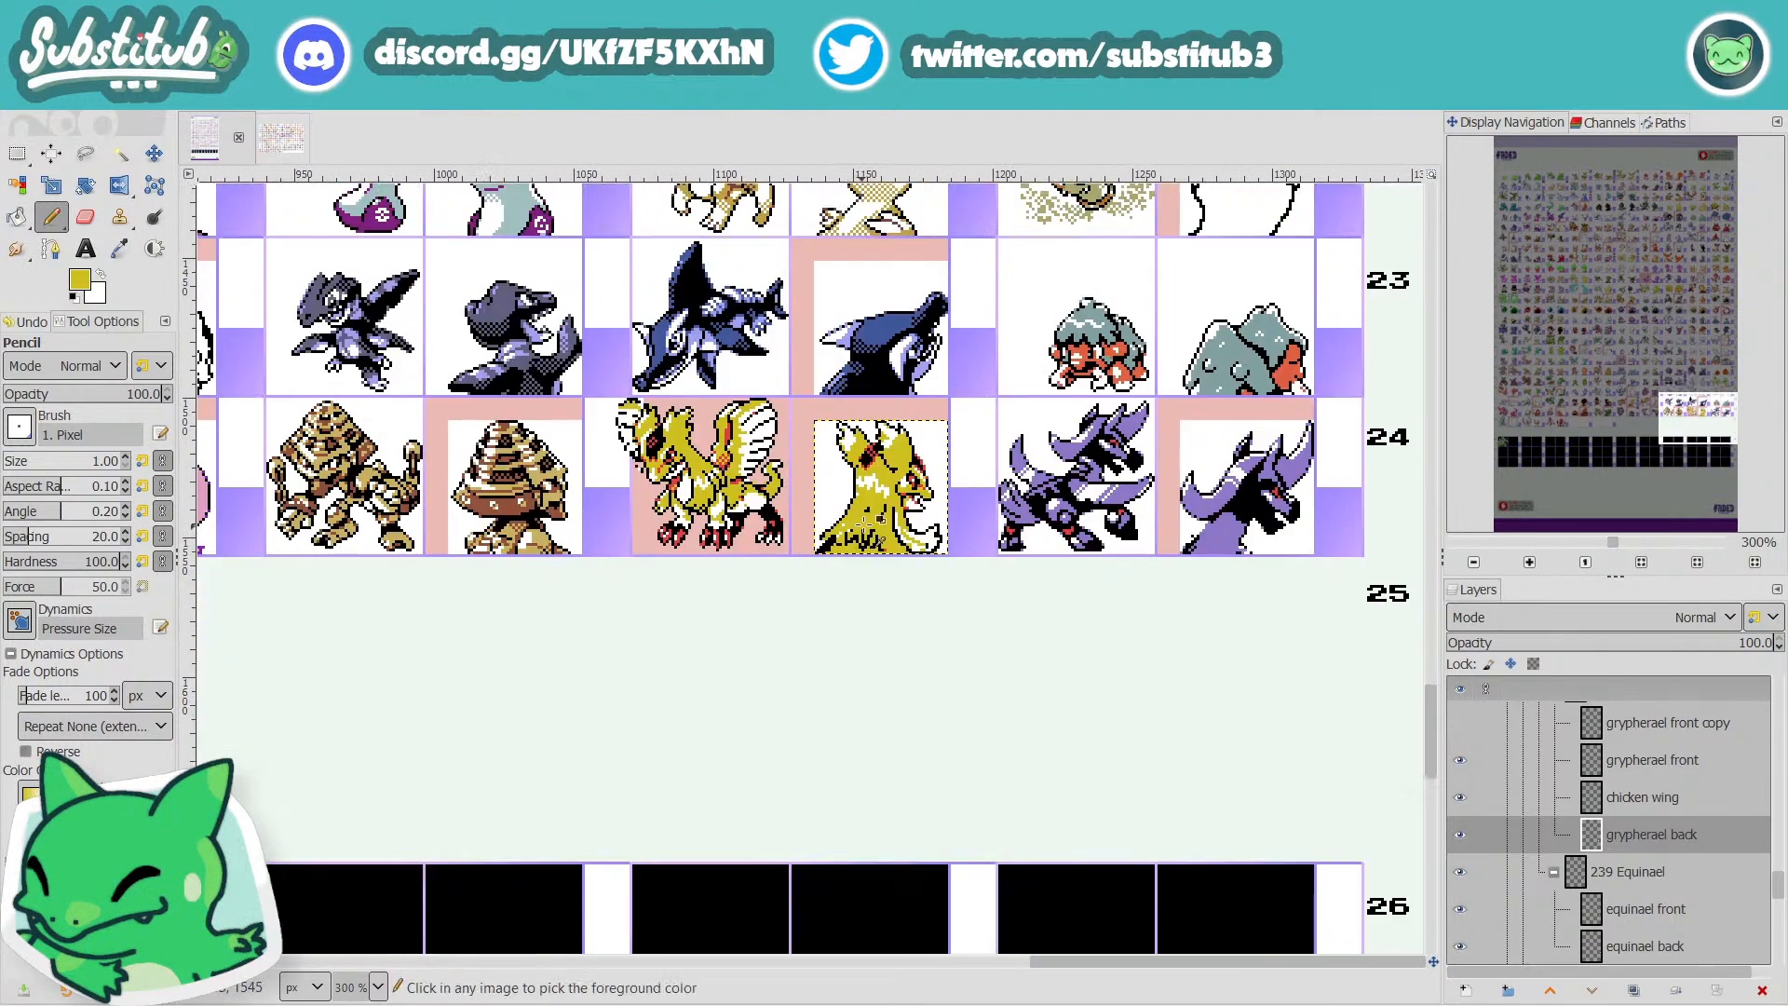
key(ctrl+s)
Examine the white highlight on the Grypherael back sprite's neck and compare the sprite with its front version.
scroll(875, 472, up, 2)
scroll(889, 484, up, 1)
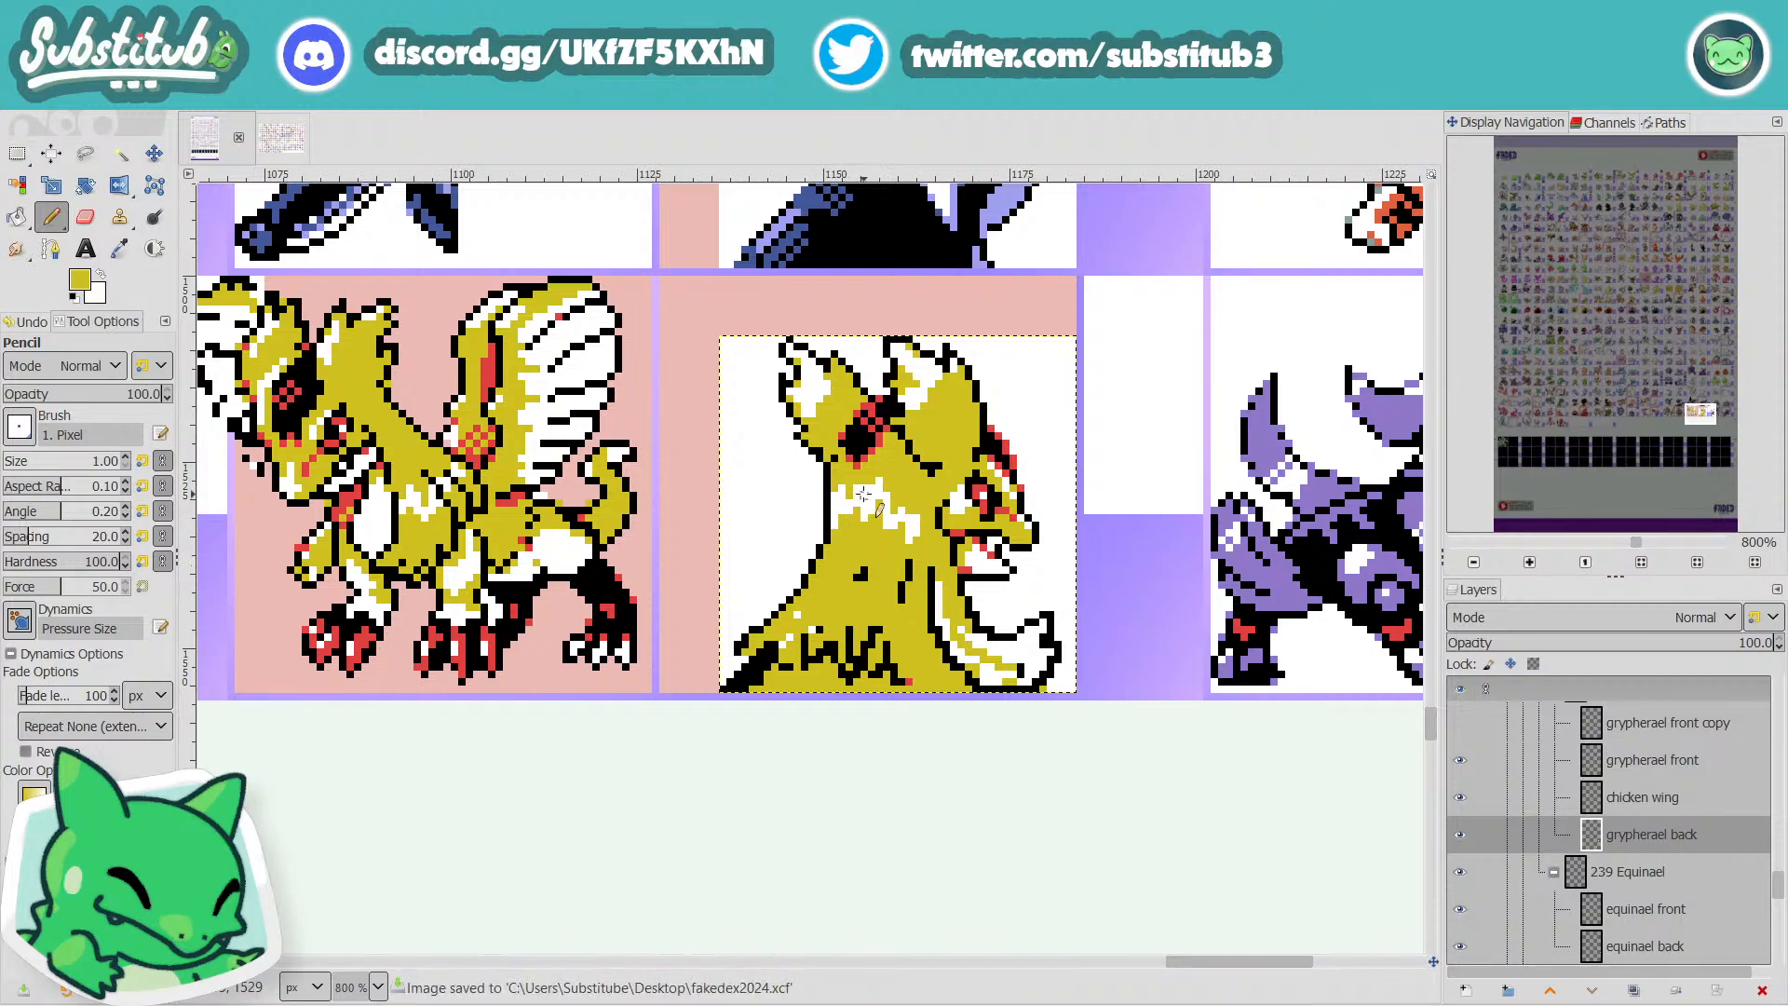
scroll(903, 527, down, 2)
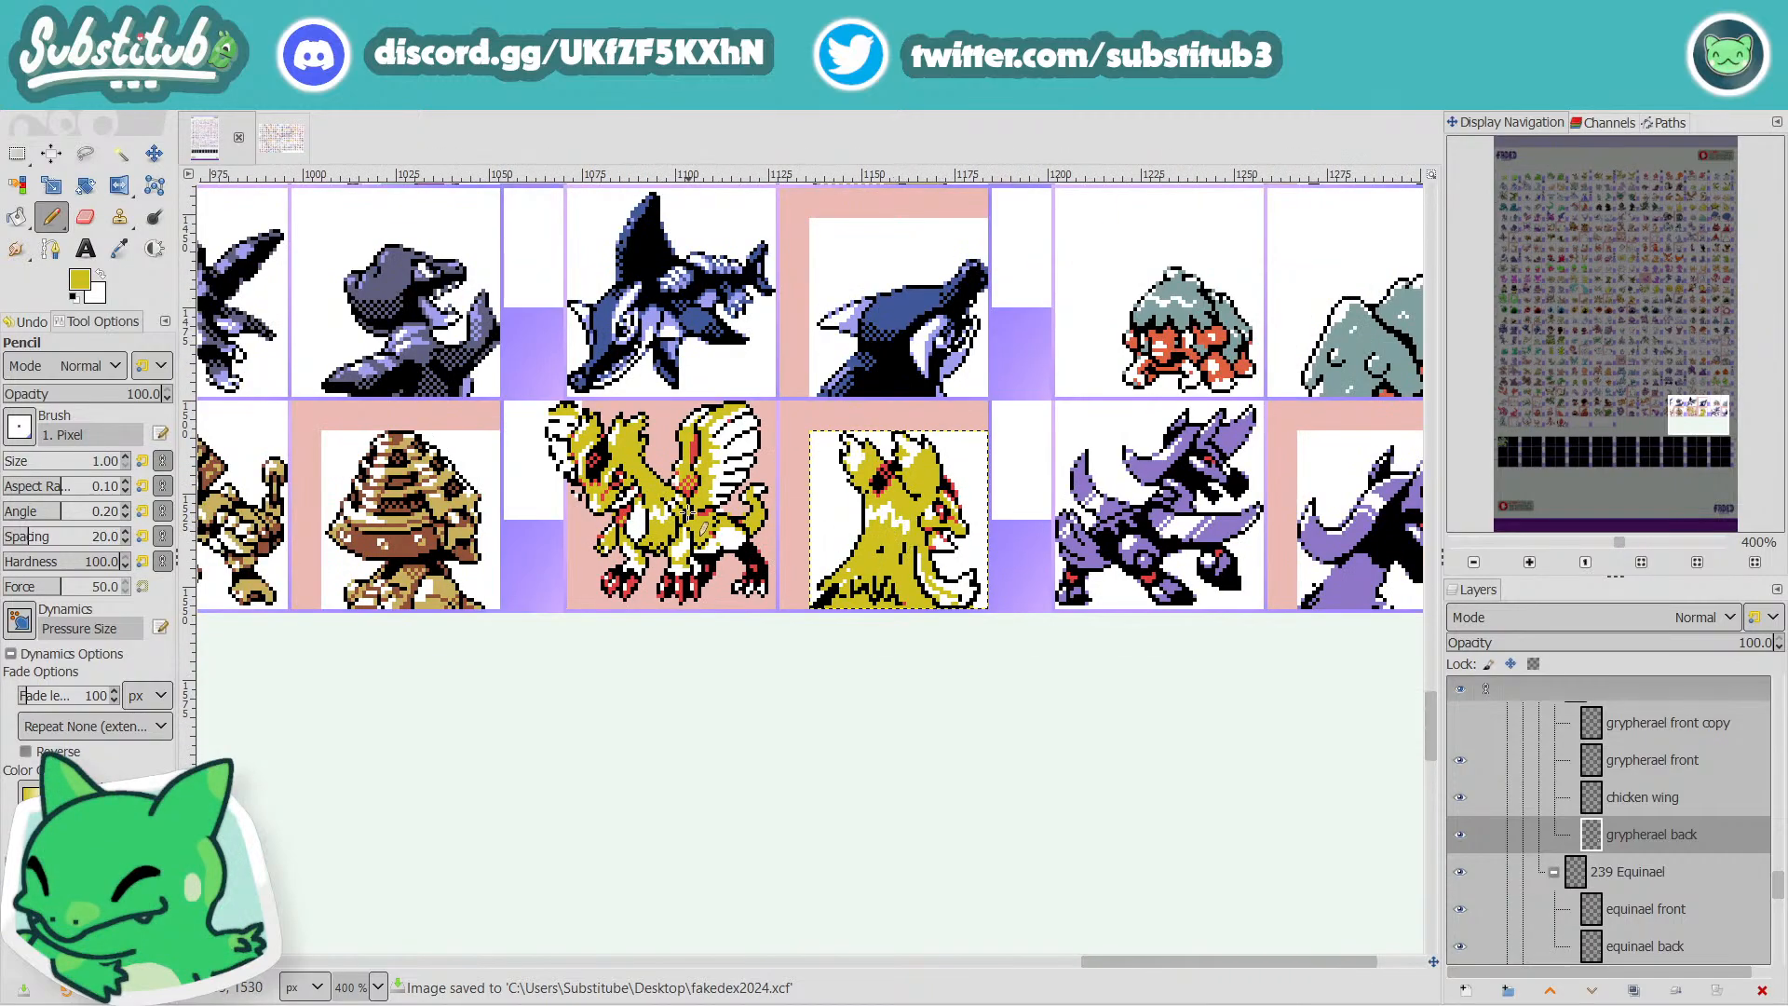
scroll(916, 583, up, 3)
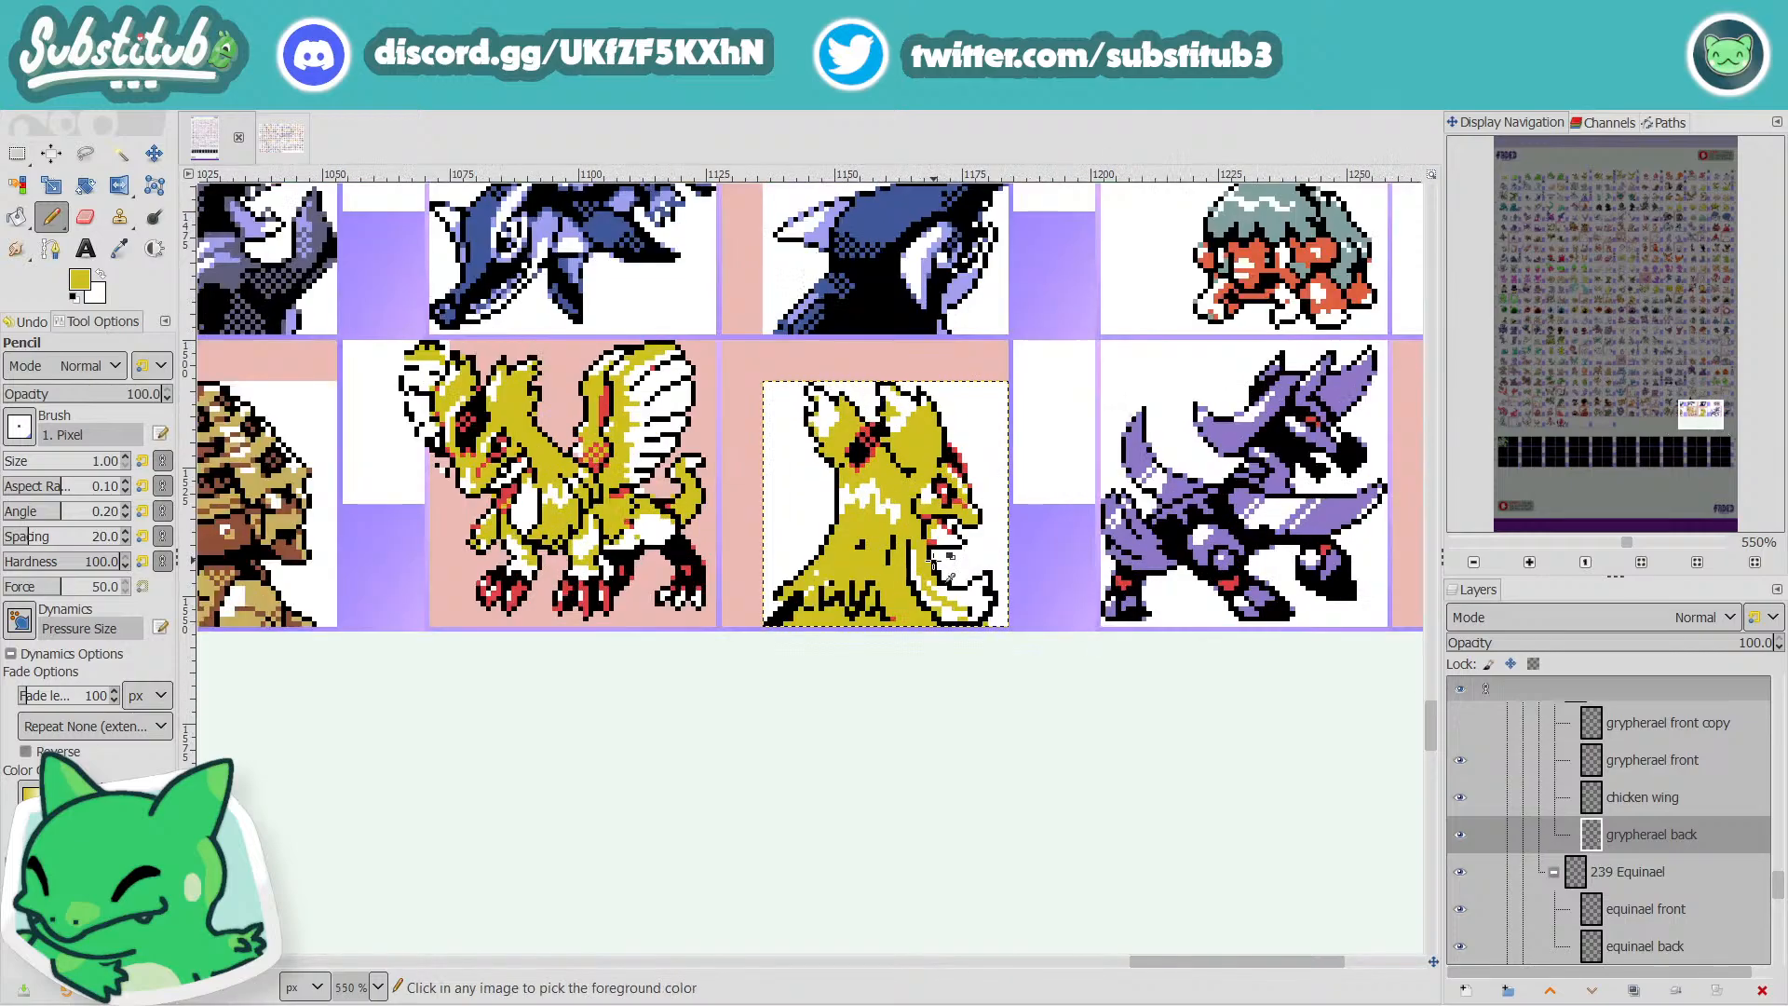
key(x)
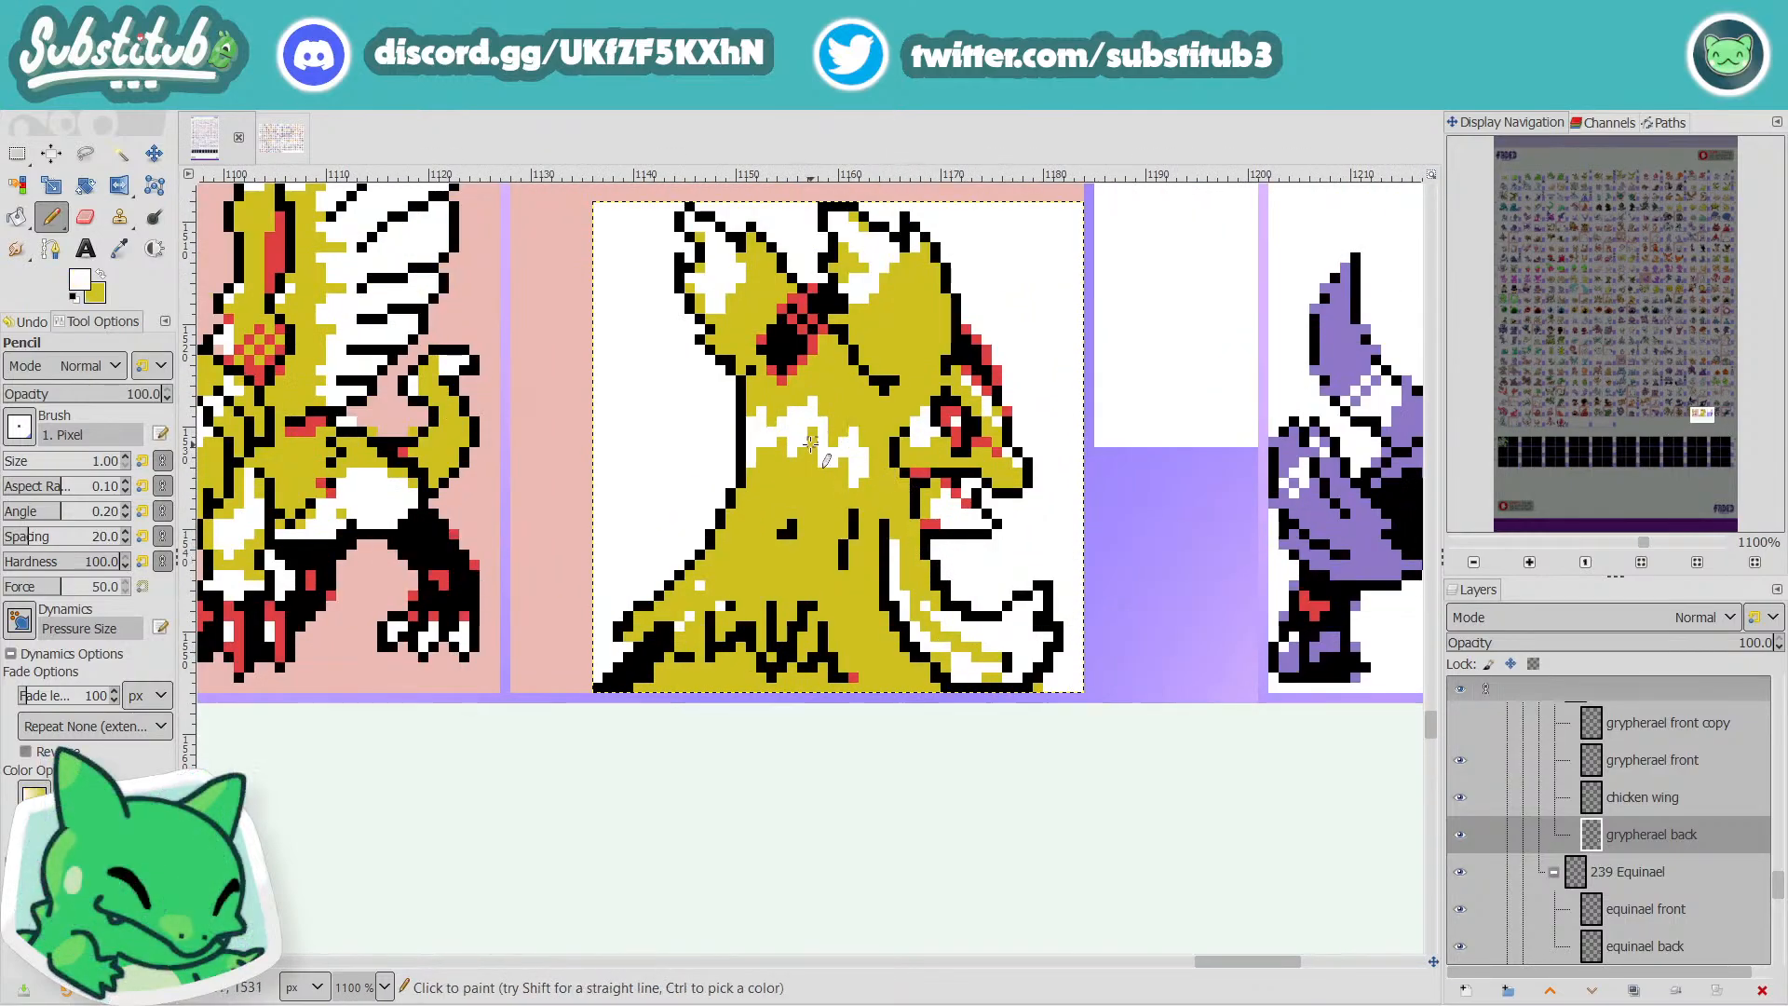
key(x)
scroll(830, 470, down, 3)
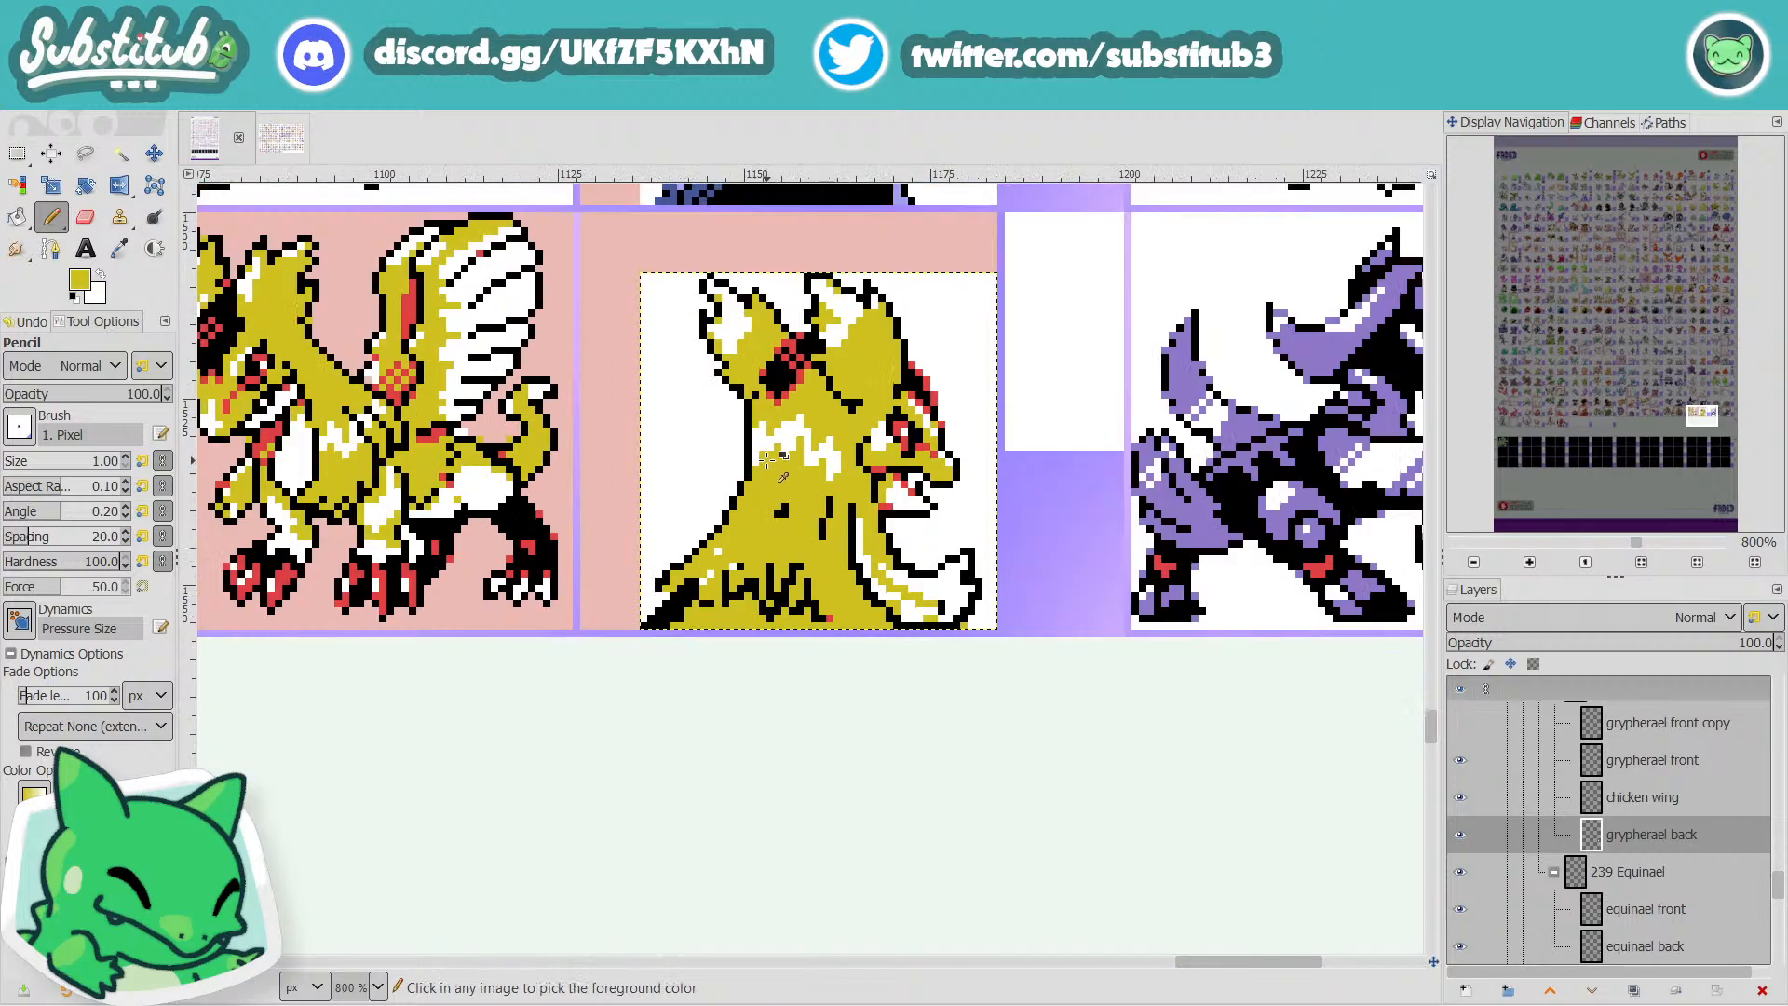
scroll(798, 432, up, 4)
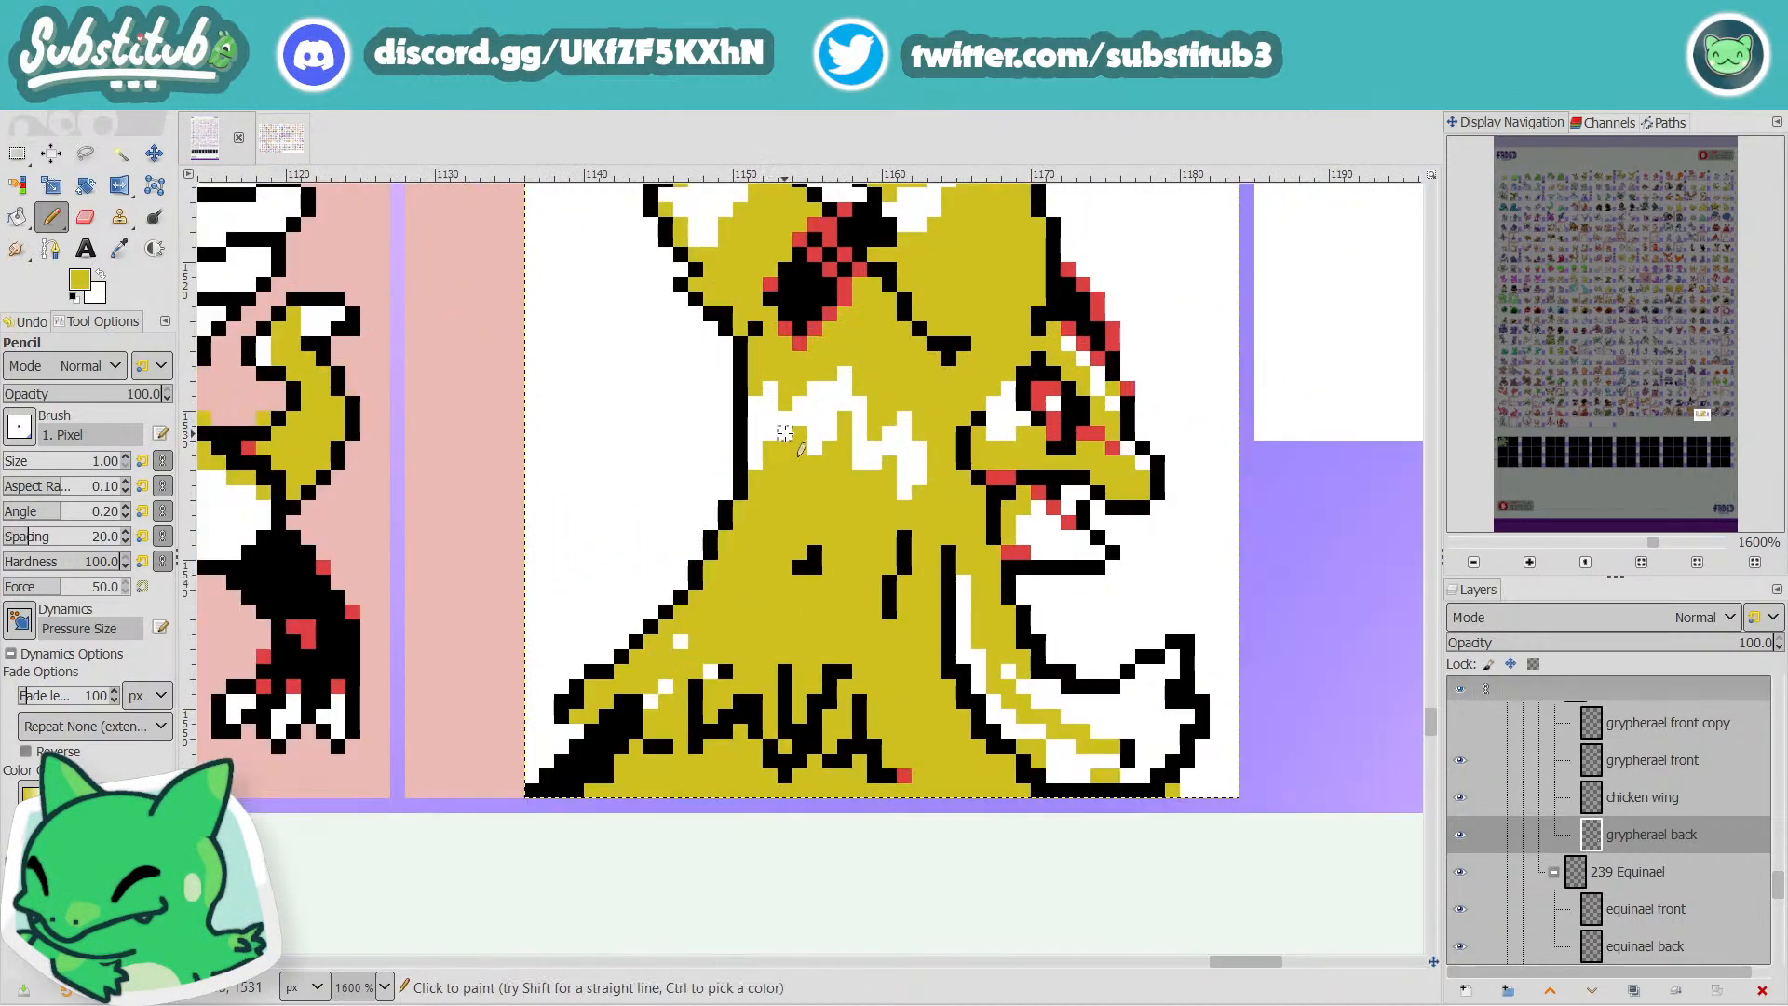
scroll(842, 465, down, 4)
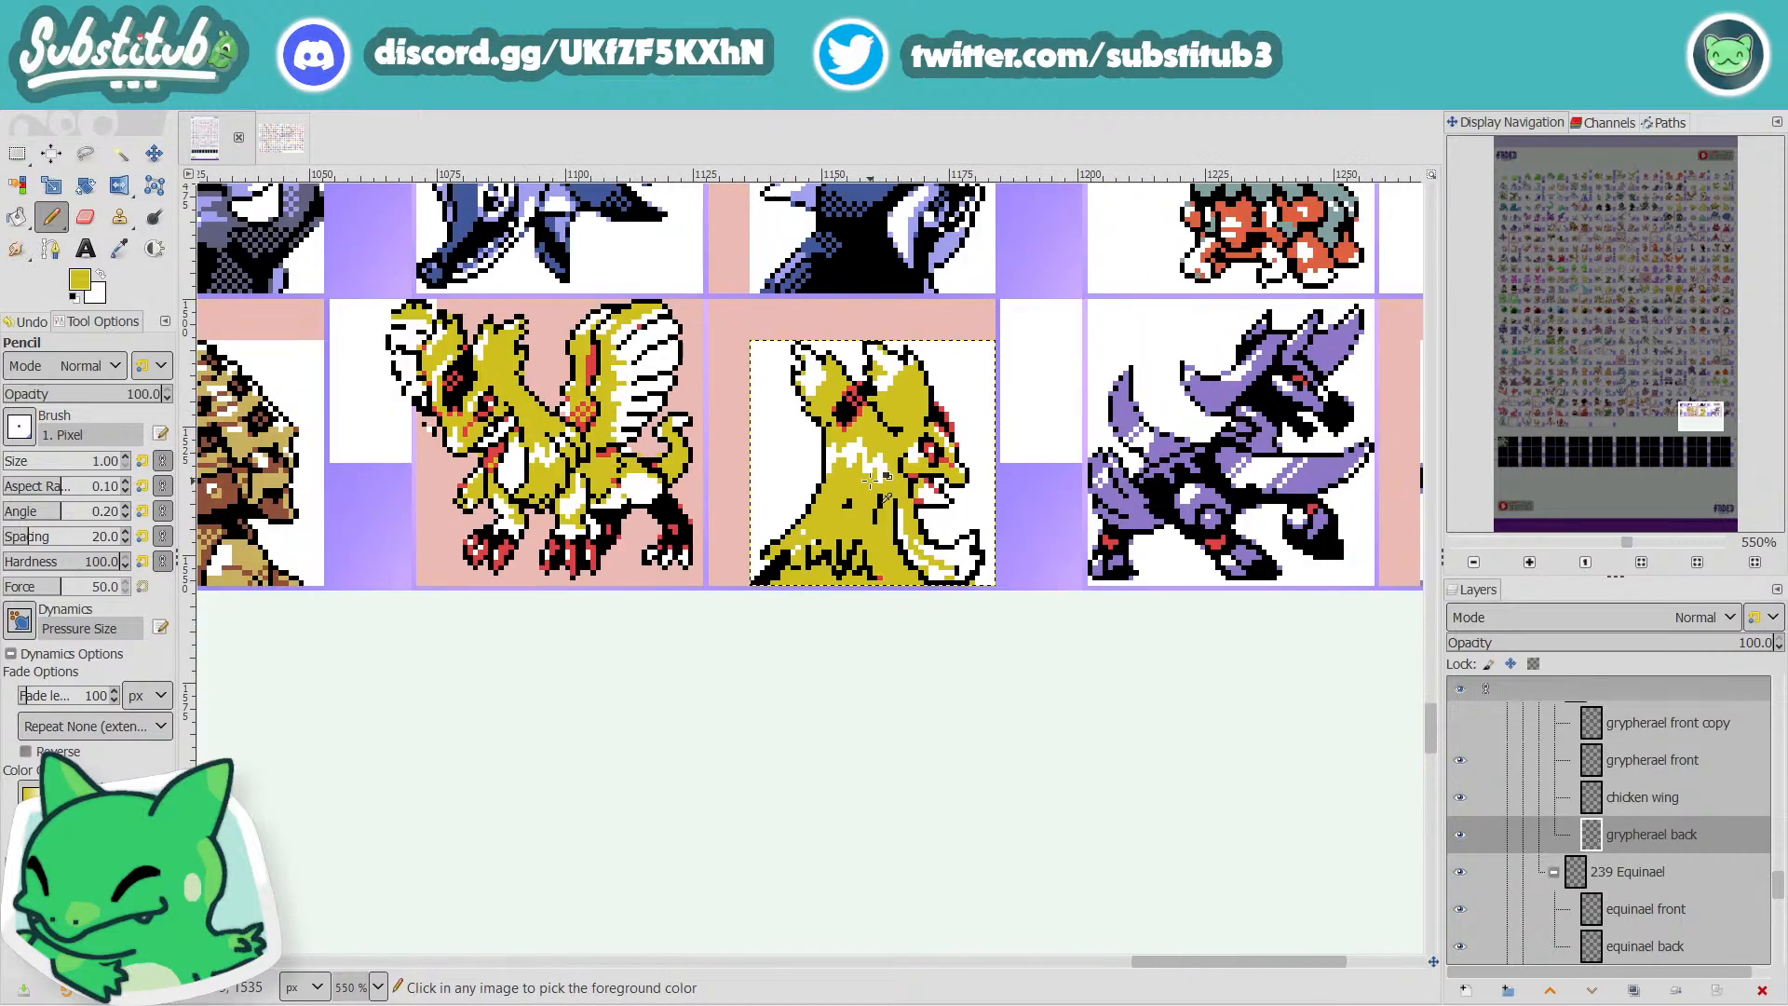
scroll(881, 501, up, 2)
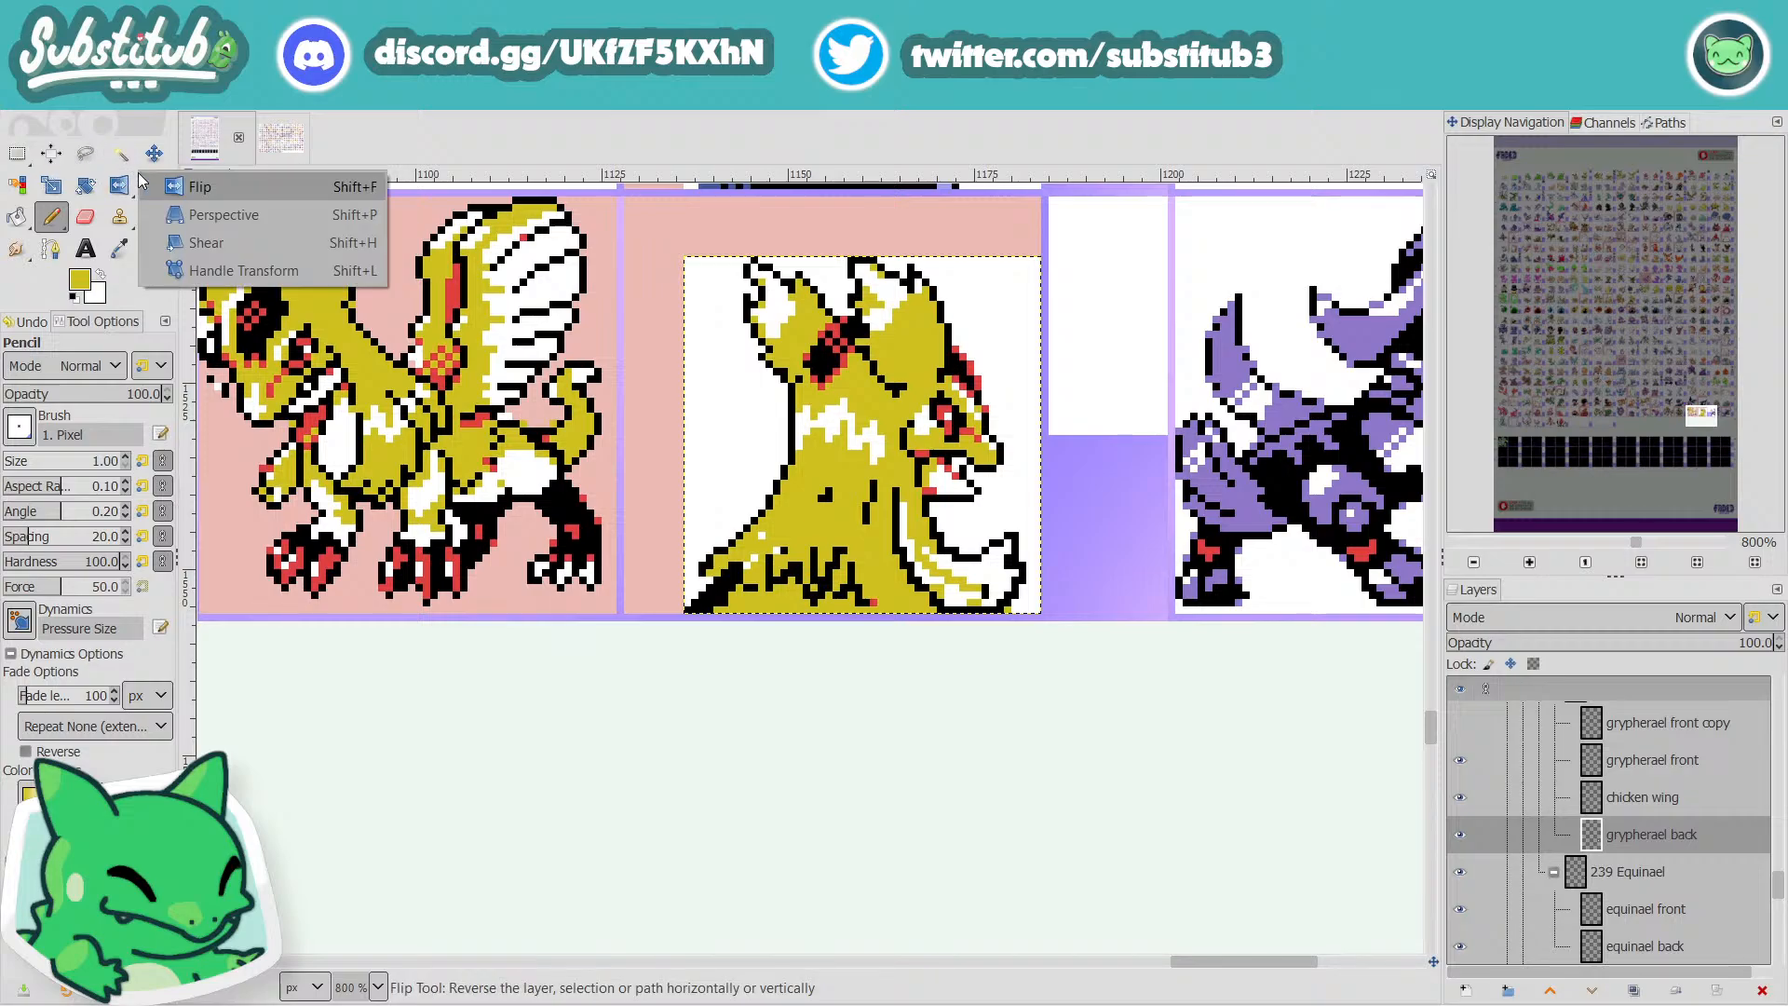
Outline the white neck highlight of the Grypherael back sprite with Free Select, cut it and paste it as a floating selection.
click(84, 158)
click(798, 399)
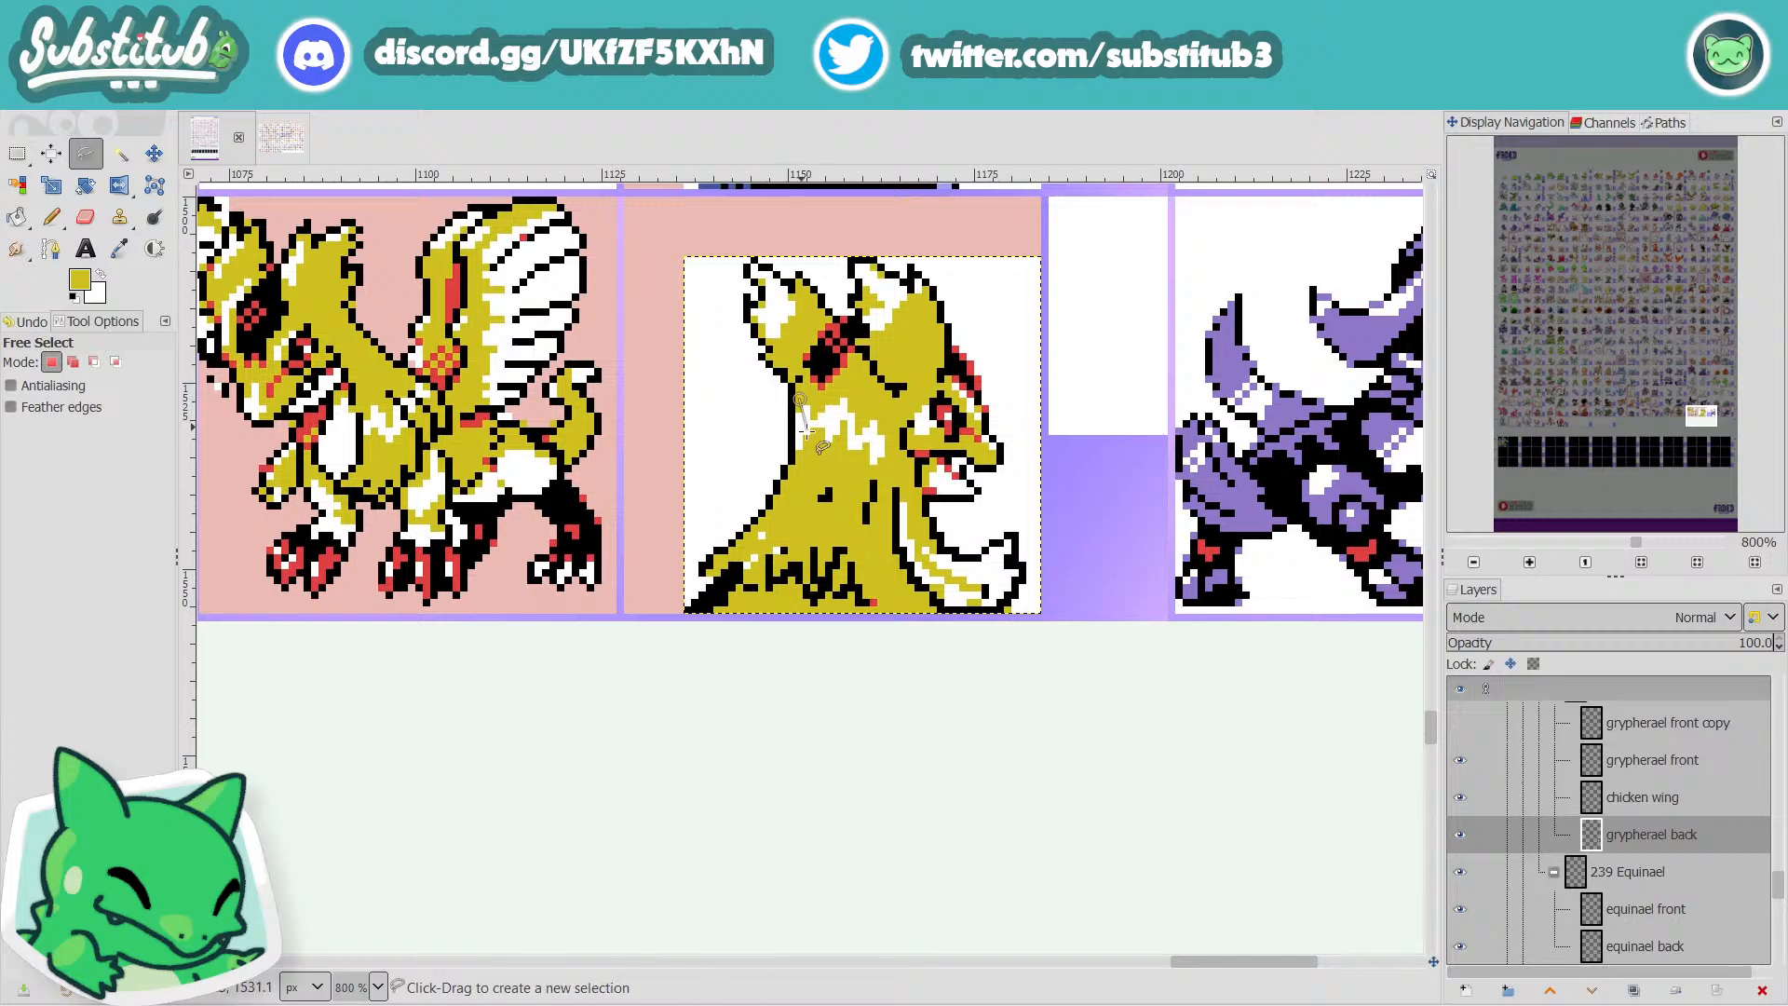
click(796, 474)
click(891, 466)
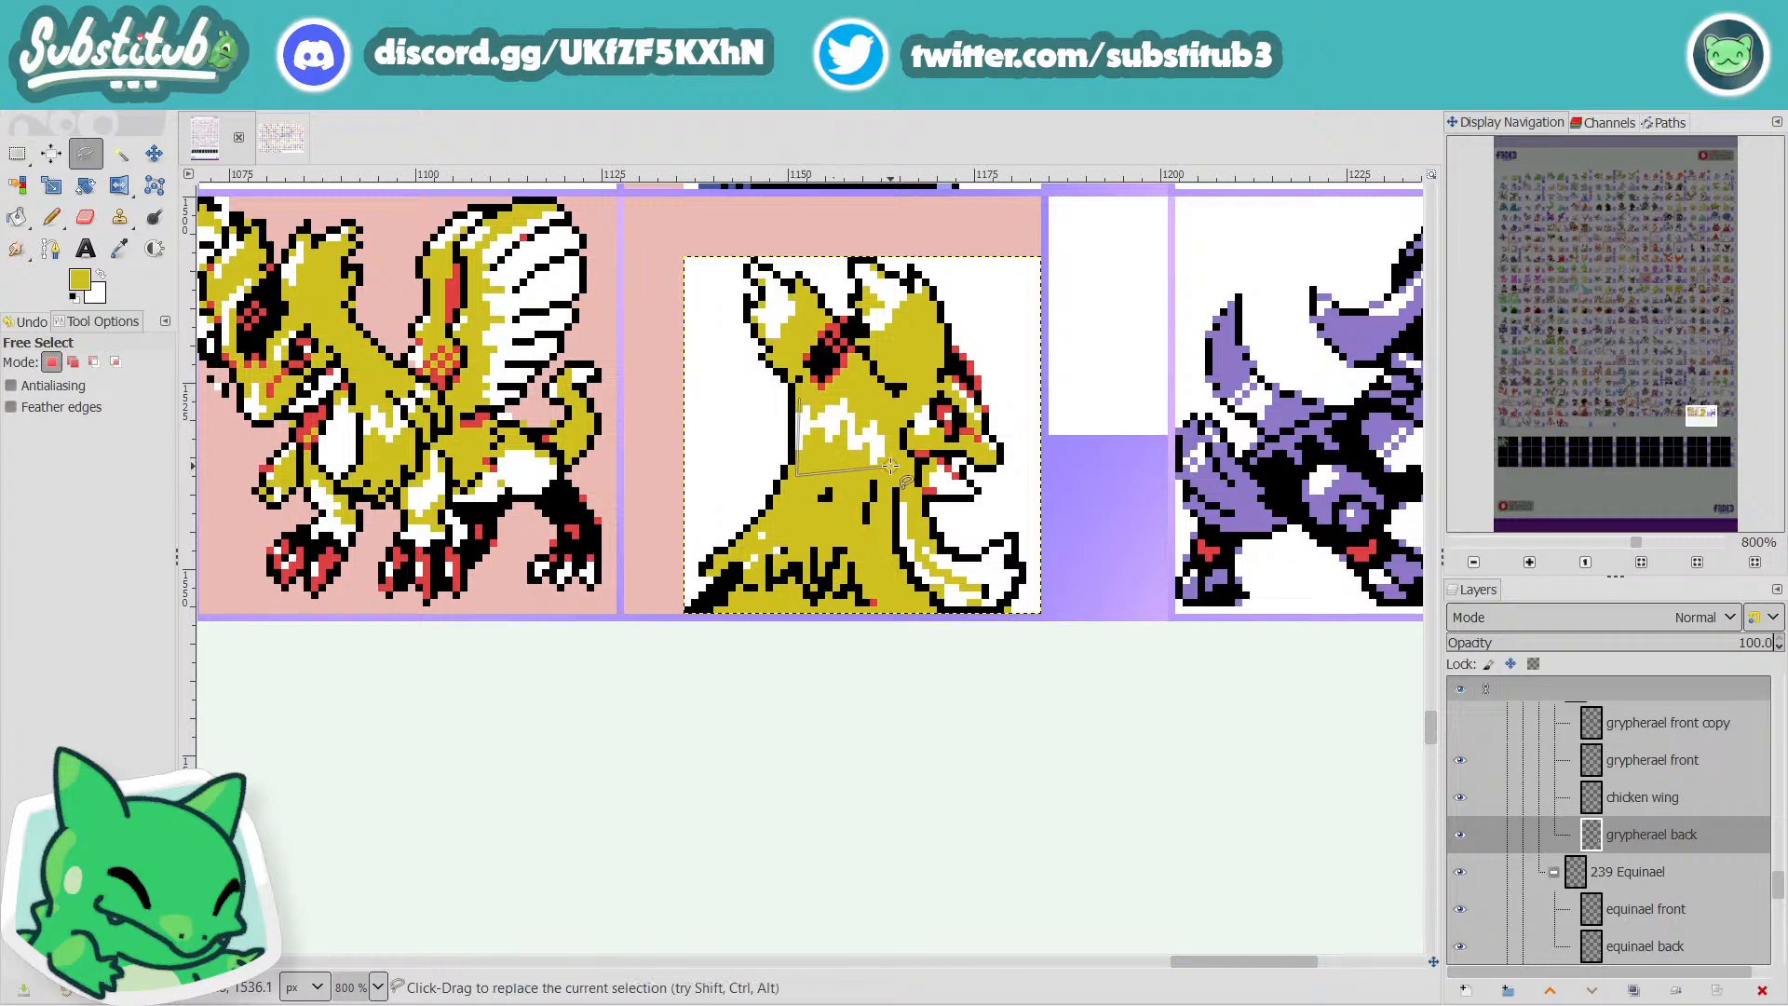
click(799, 399)
key(Return)
key(ctrl+x)
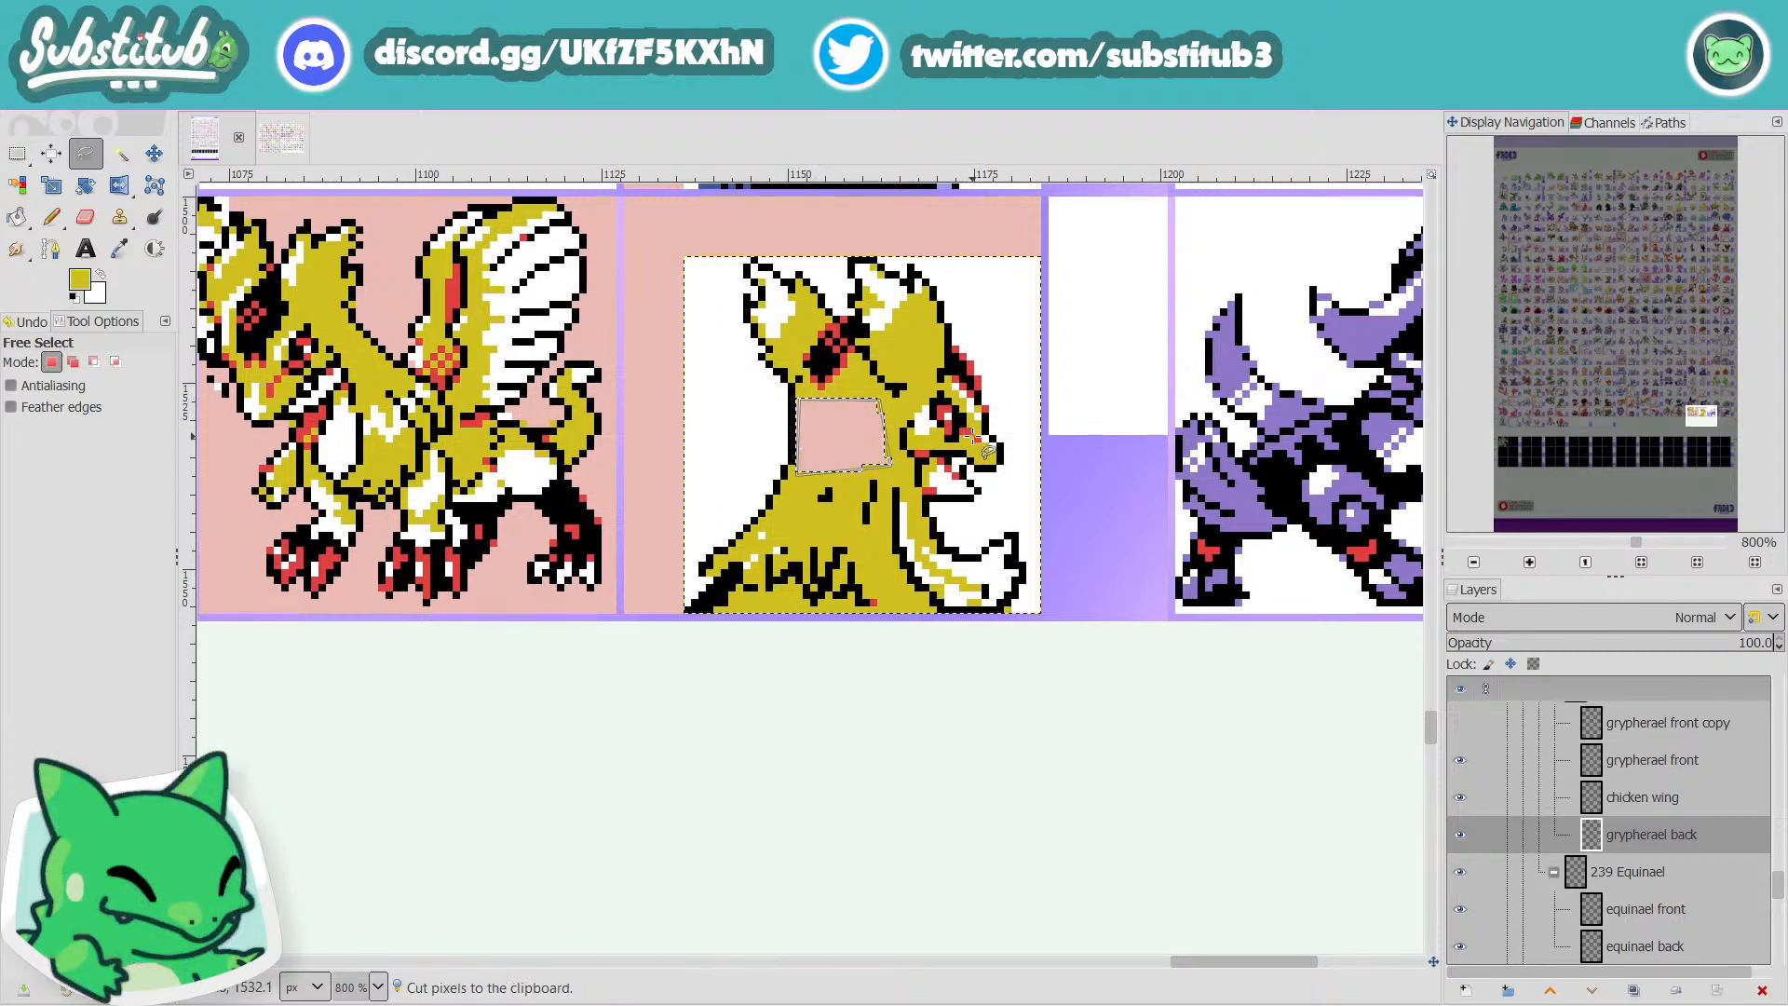
key(ctrl+v)
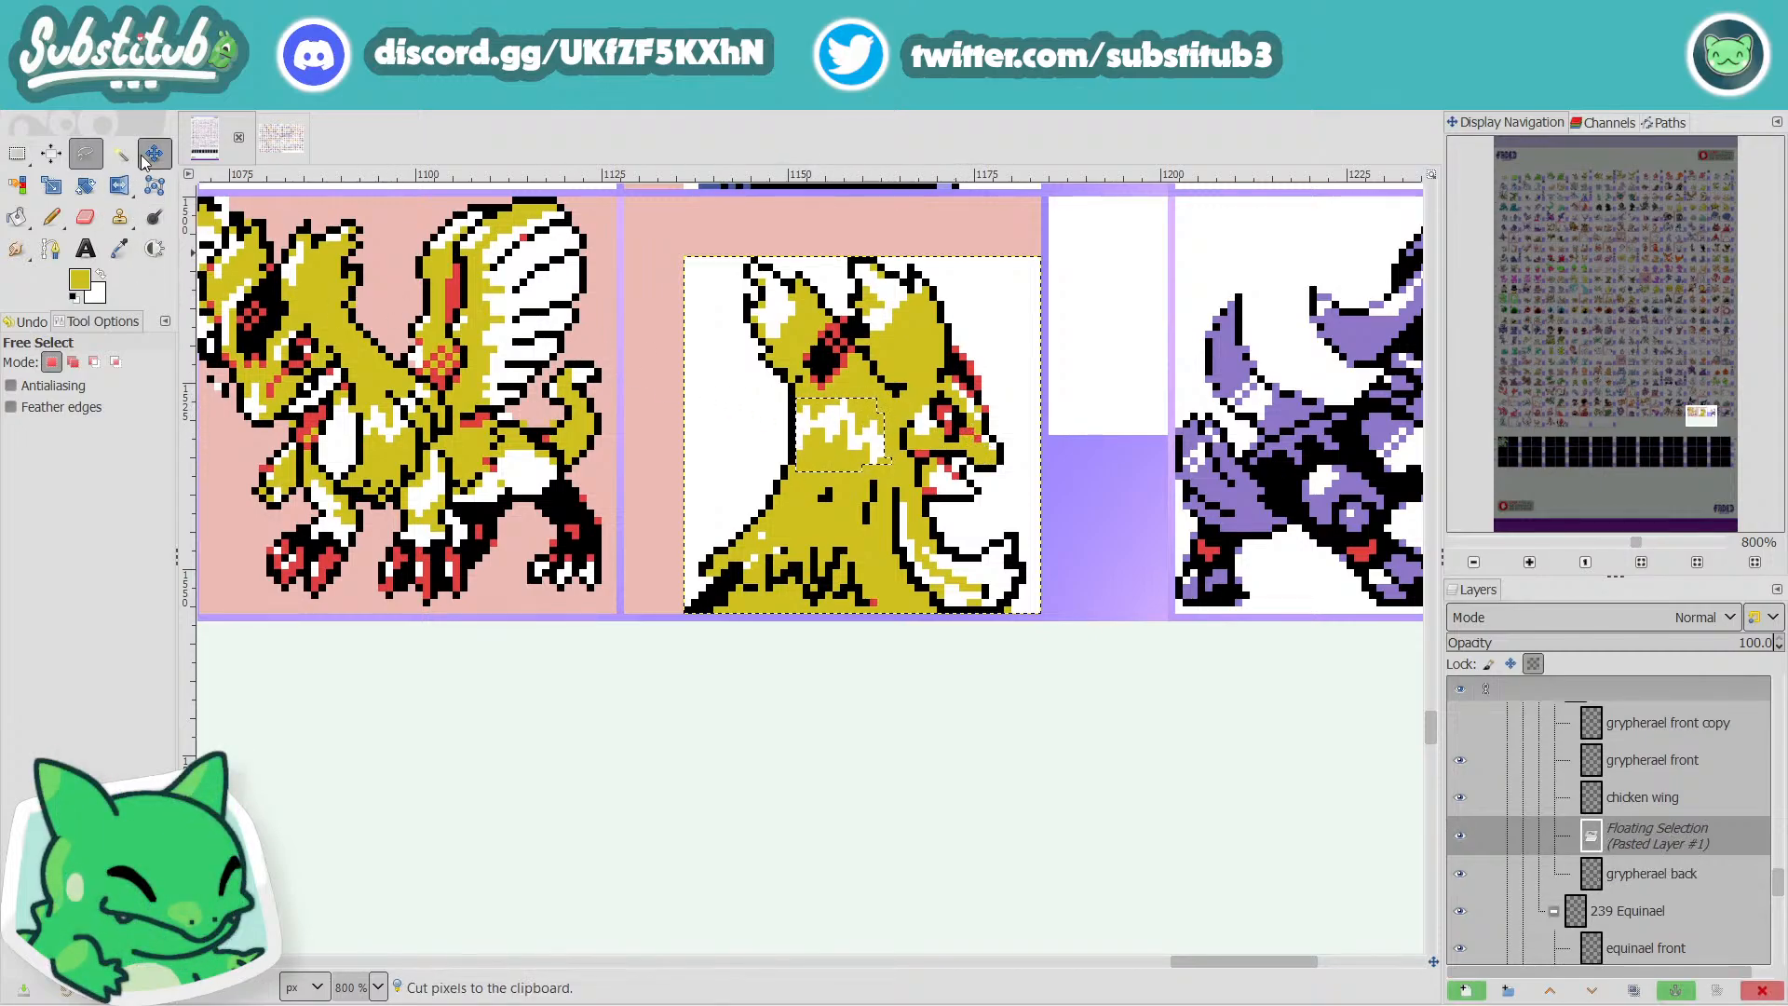
Move the pasted highlight patch slightly lower on the back sprite's neck and anchor it to the layer.
click(149, 157)
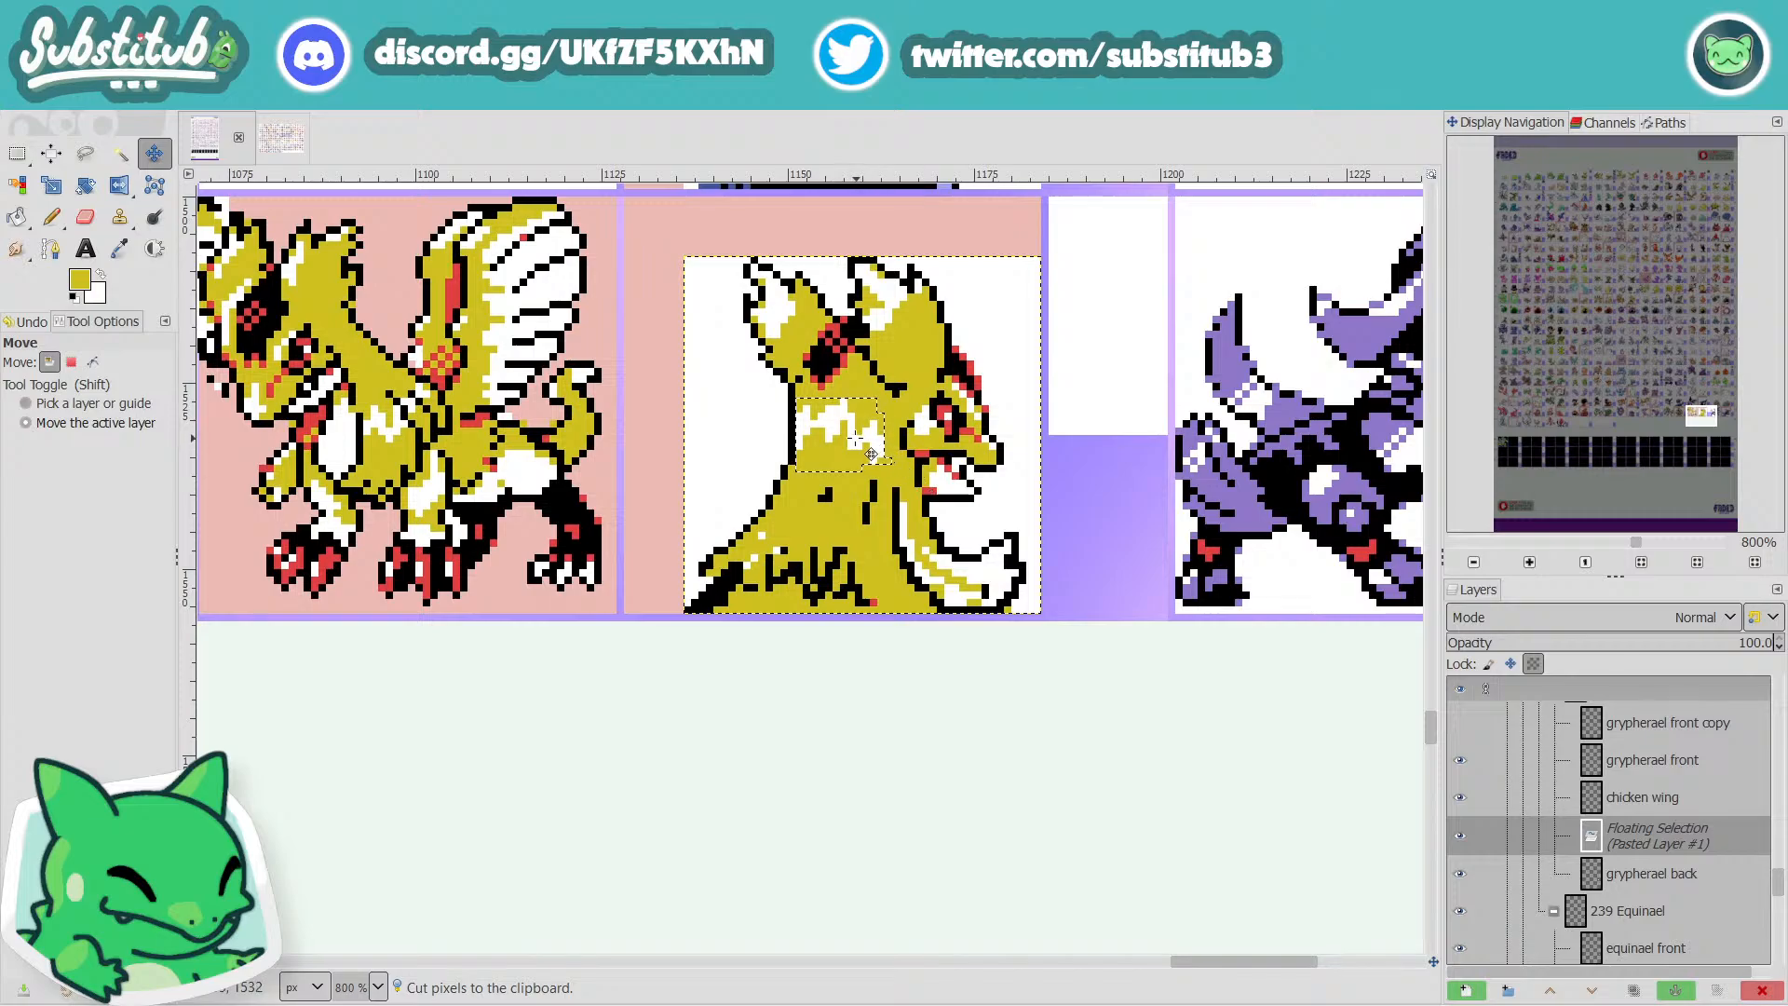
drag(852, 440, 864, 486)
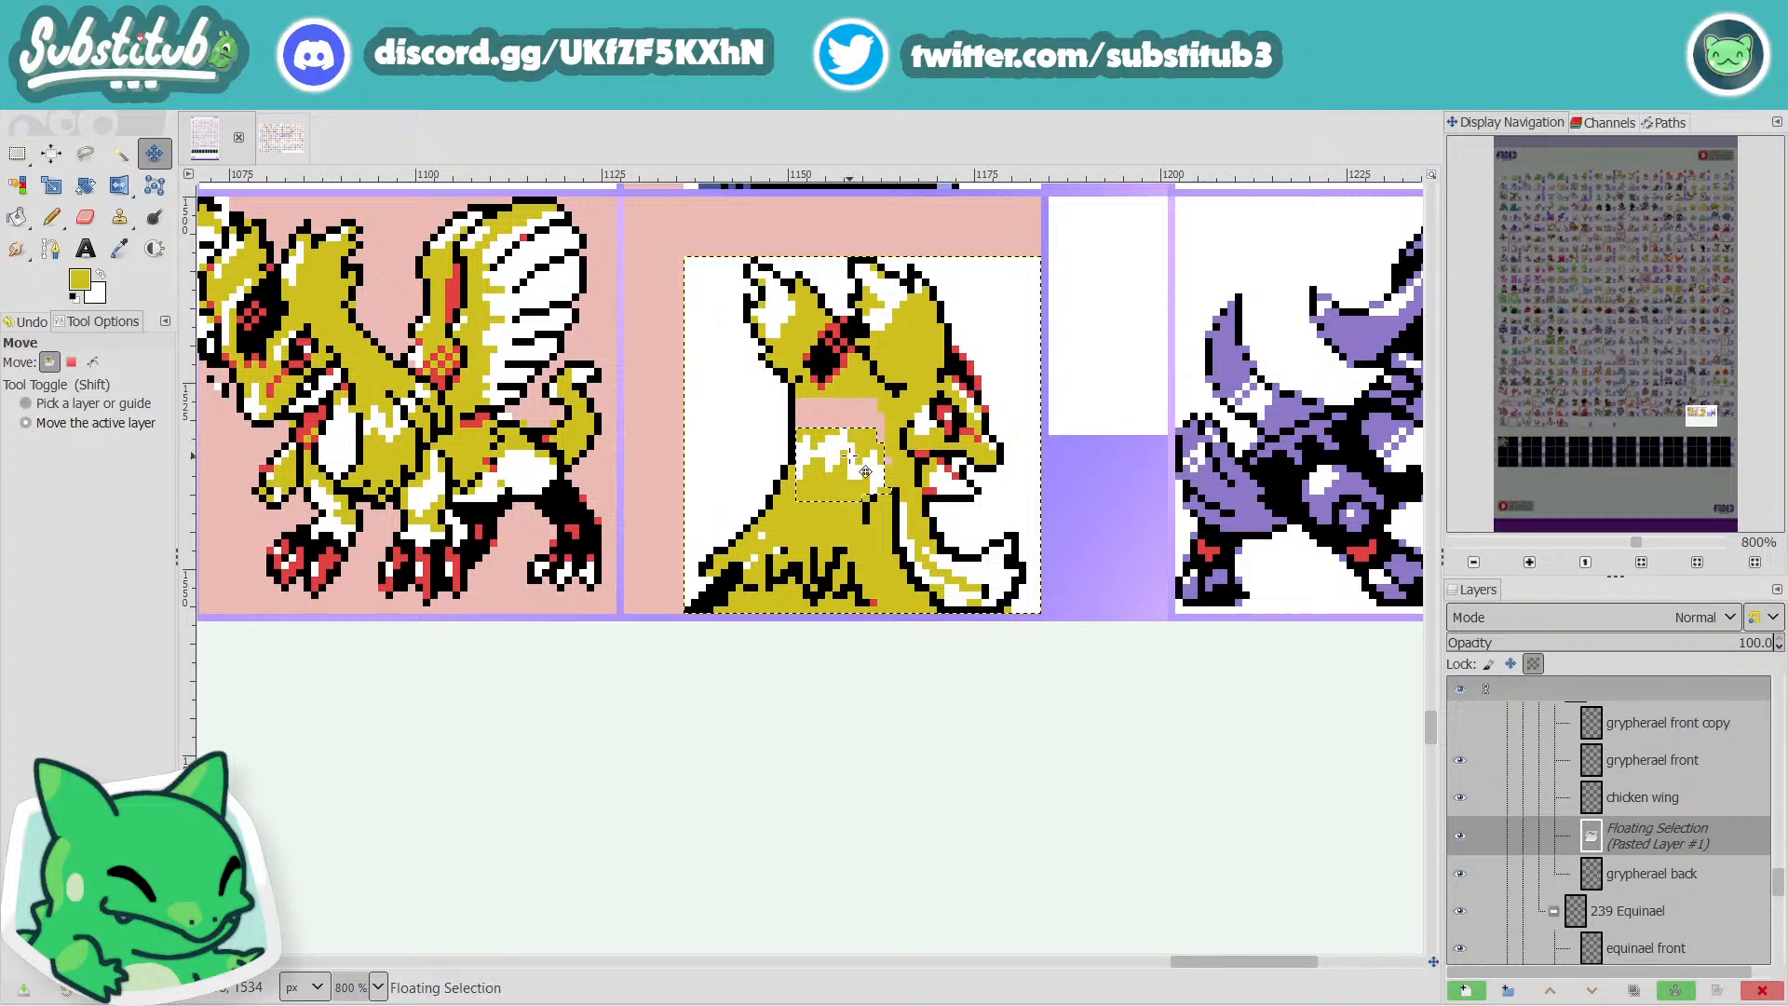
scroll(835, 437, up, 3)
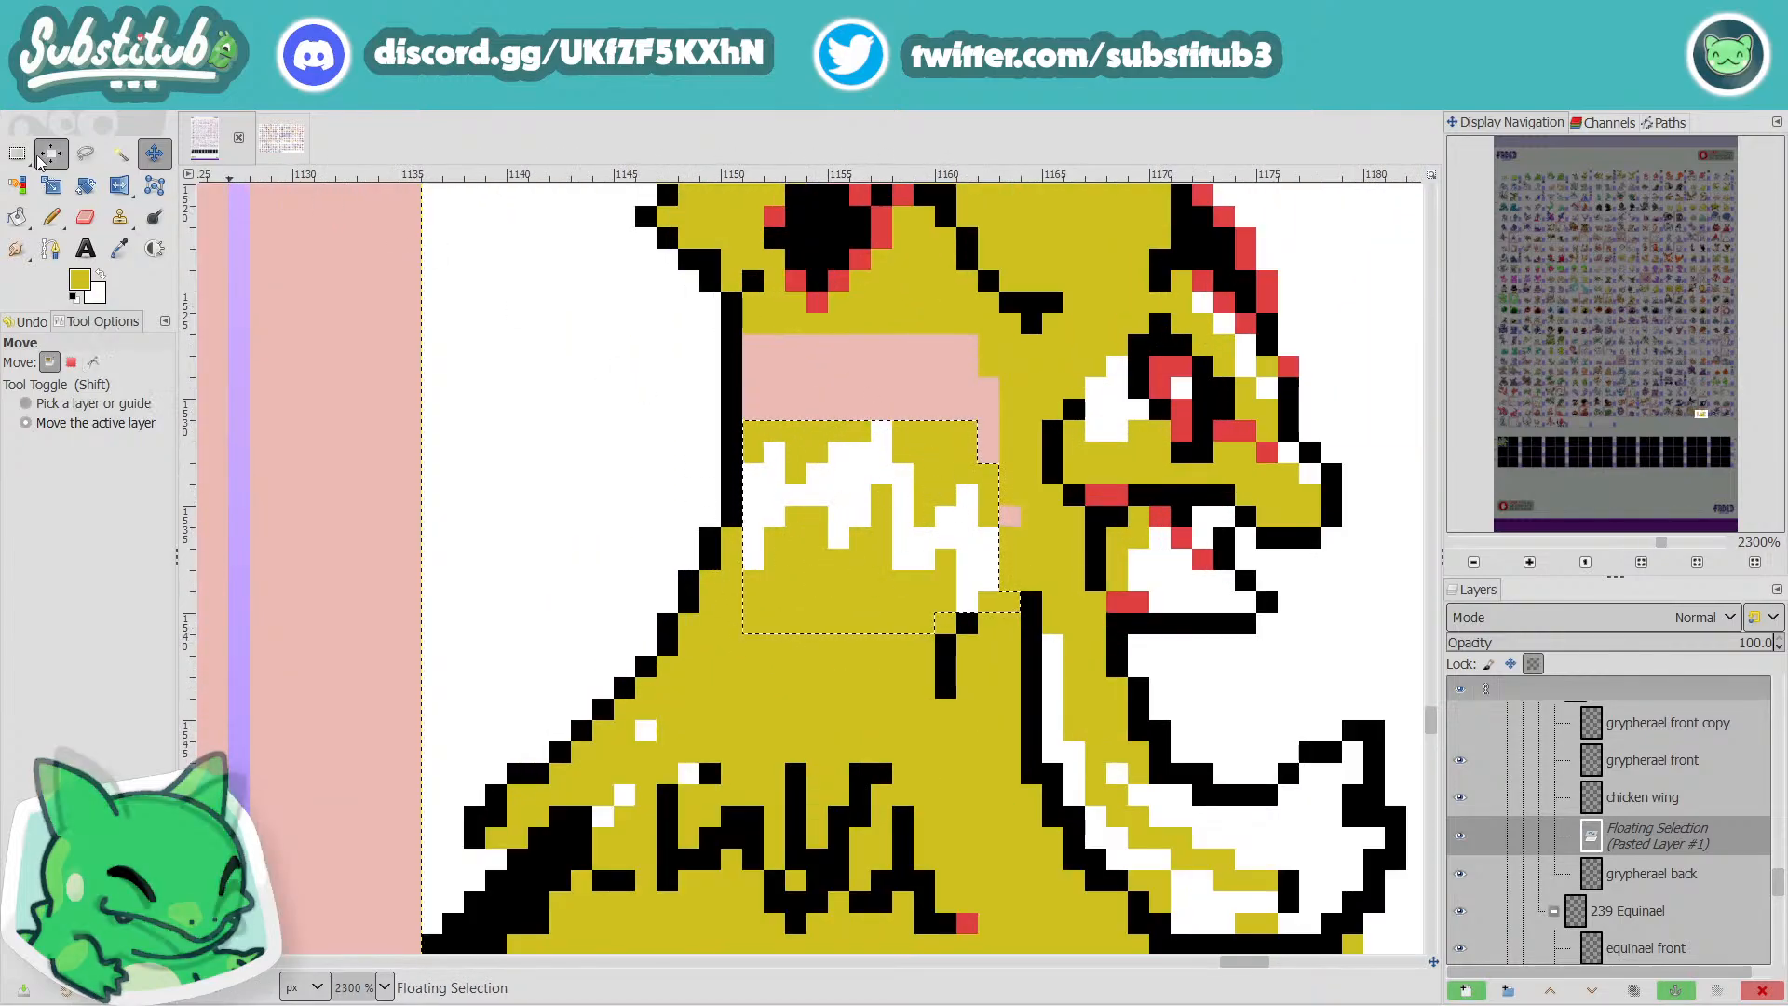
key(r)
click(582, 363)
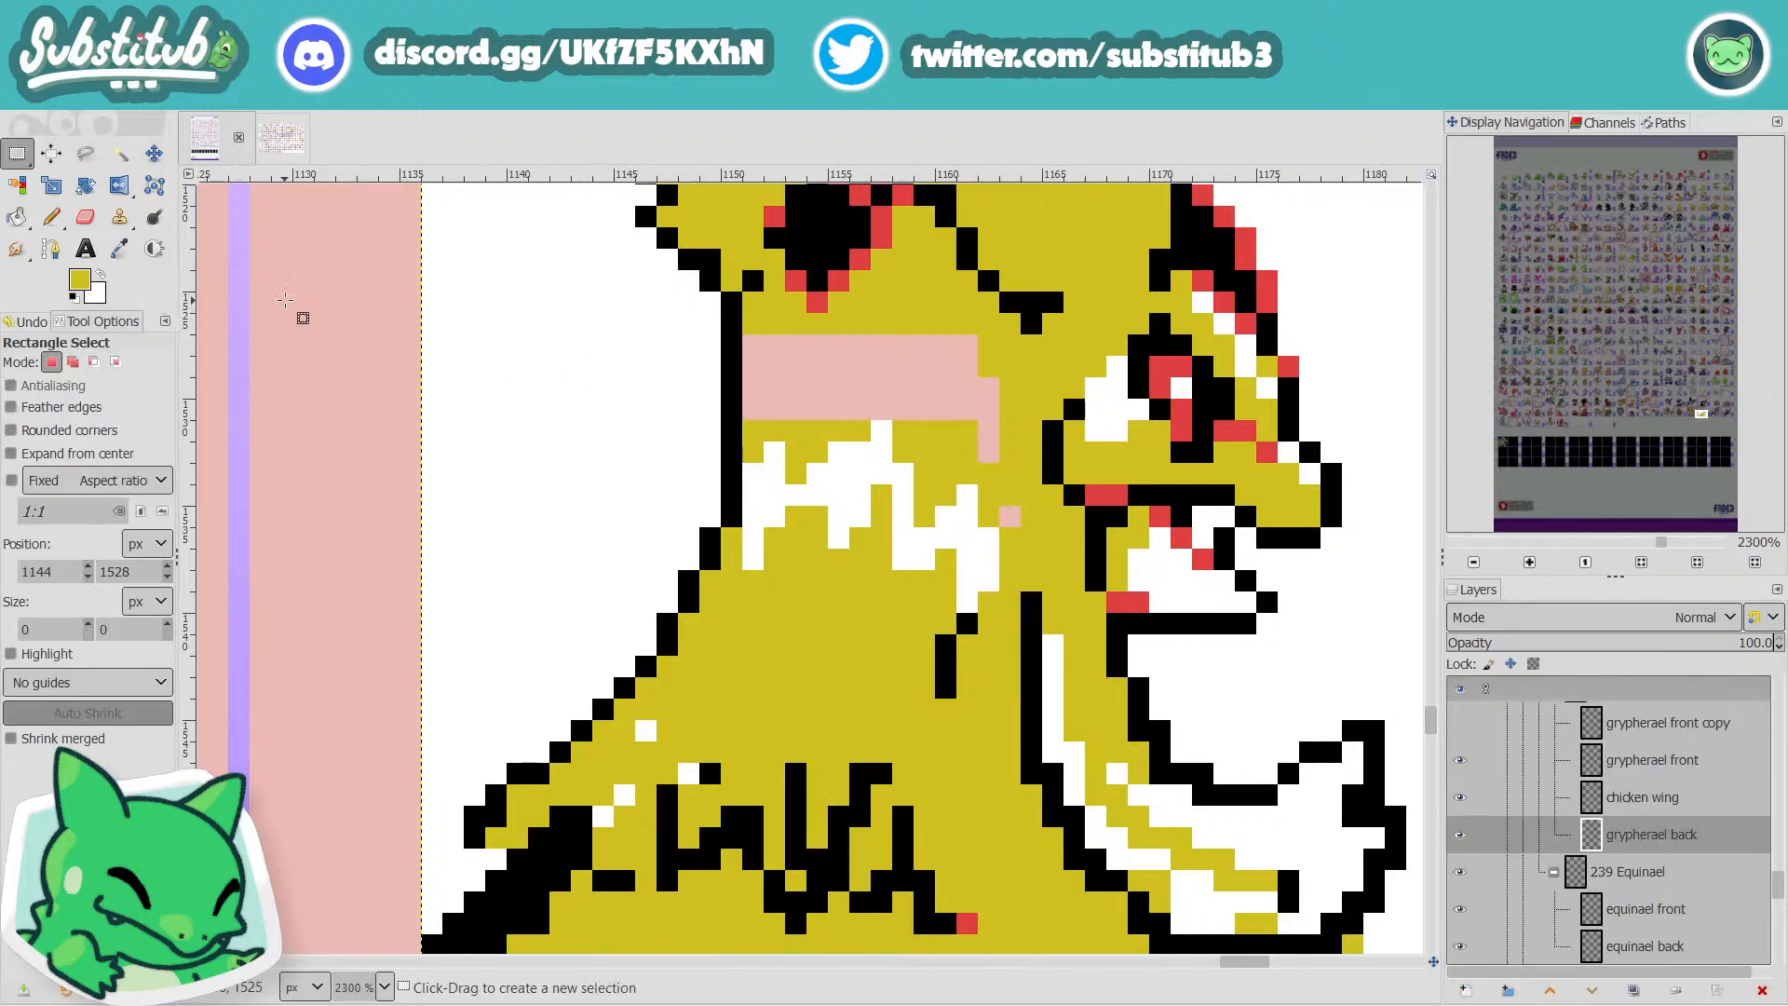
Fill the transparent gap above the moved neck highlight with white using Bucket Fill in Behind mode.
key(shift+b)
click(835, 375)
key(ctrl+z)
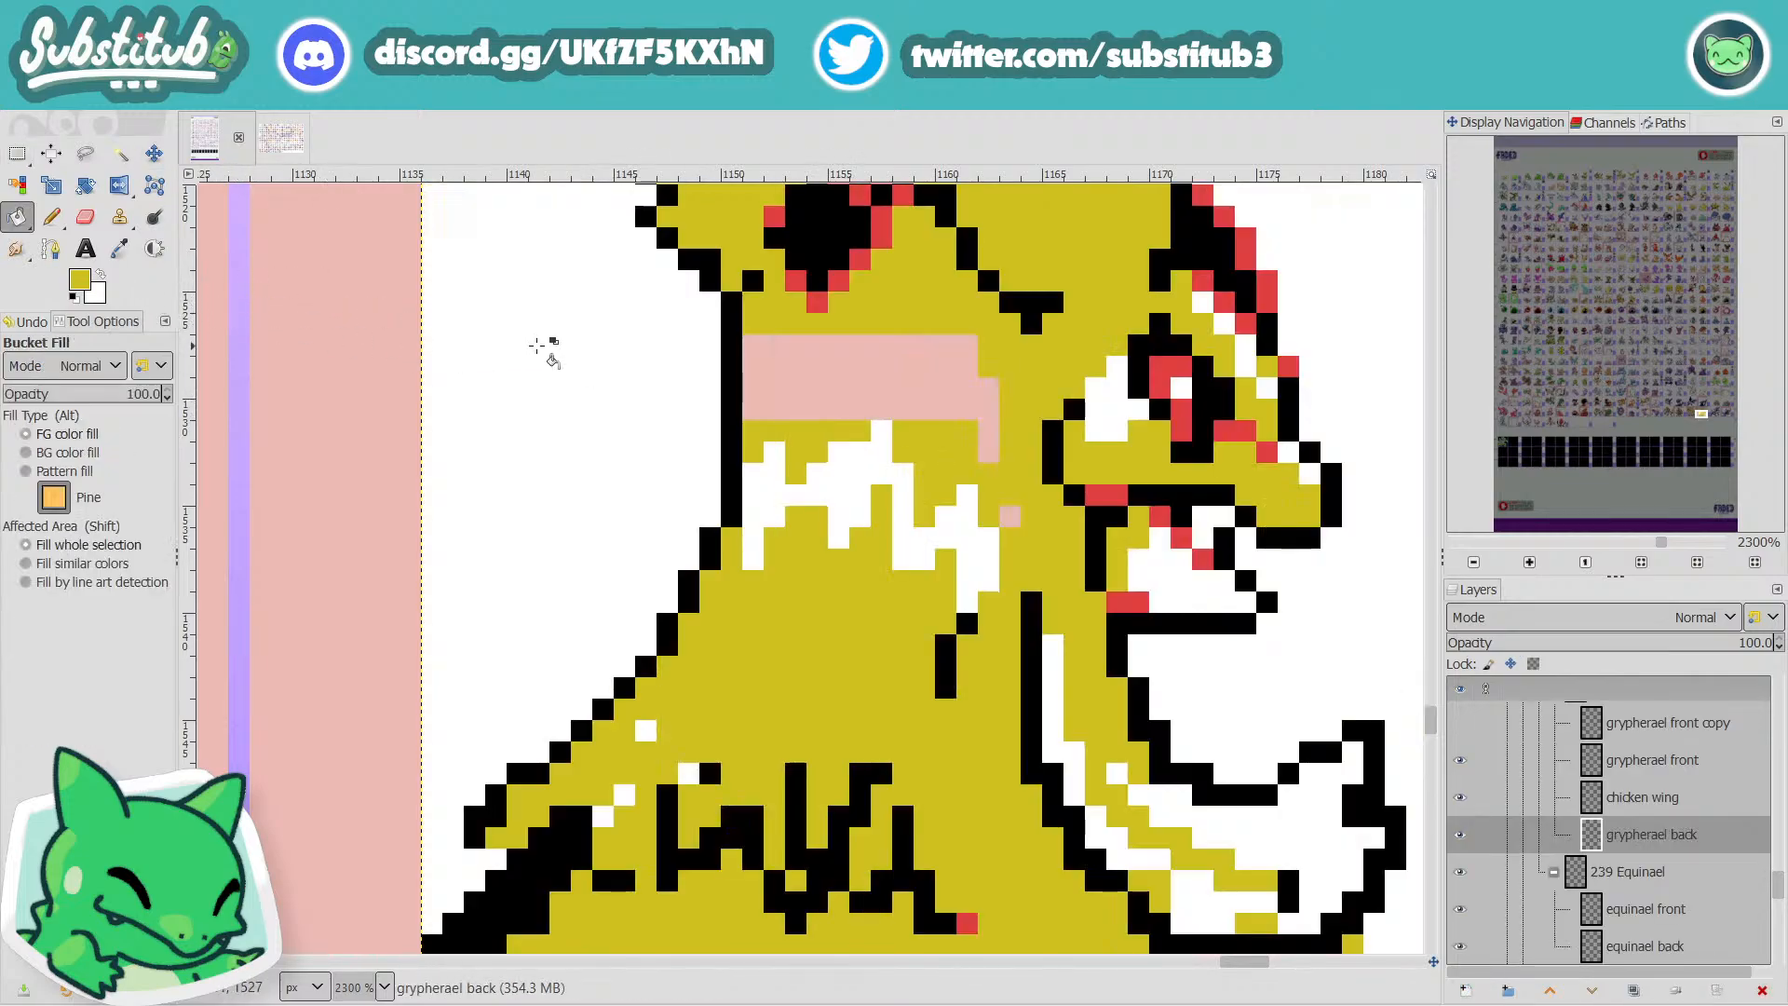
key(x)
click(115, 365)
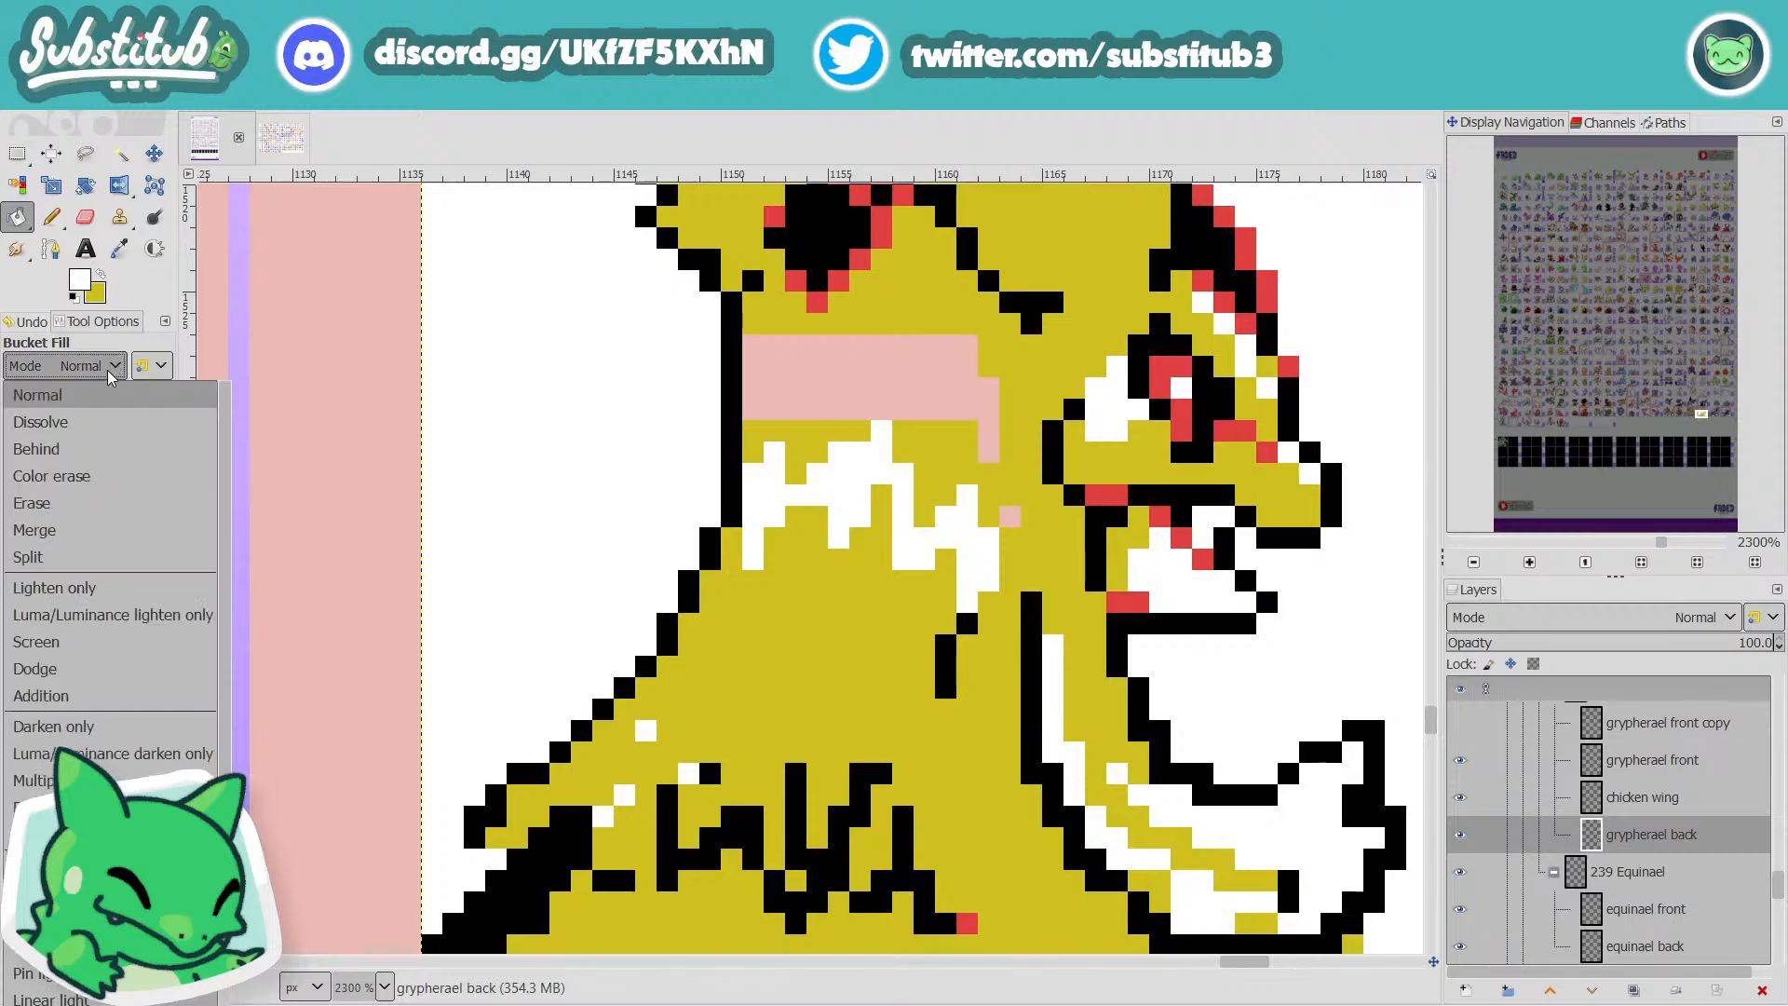
click(69, 449)
click(819, 369)
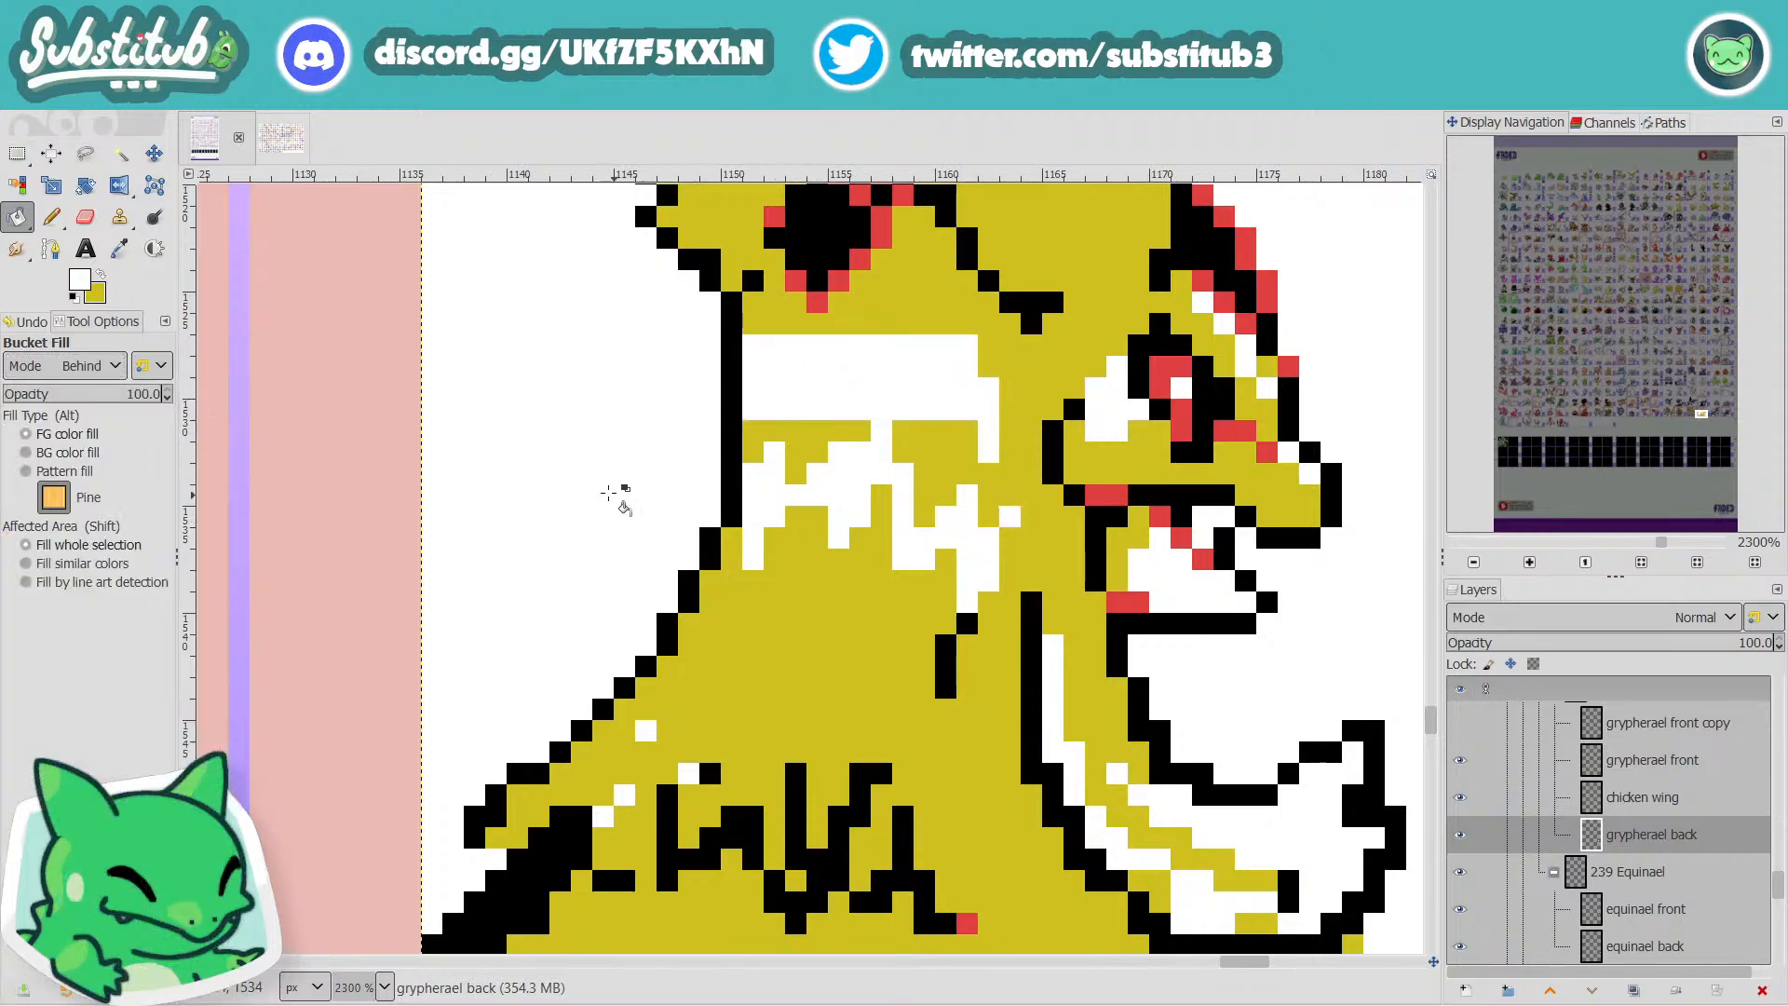
Paint over the white block above the Grypherael back sprite's neck highlight in gold with the 1-pixel Pencil, keeping the jagged highlight.
key(r)
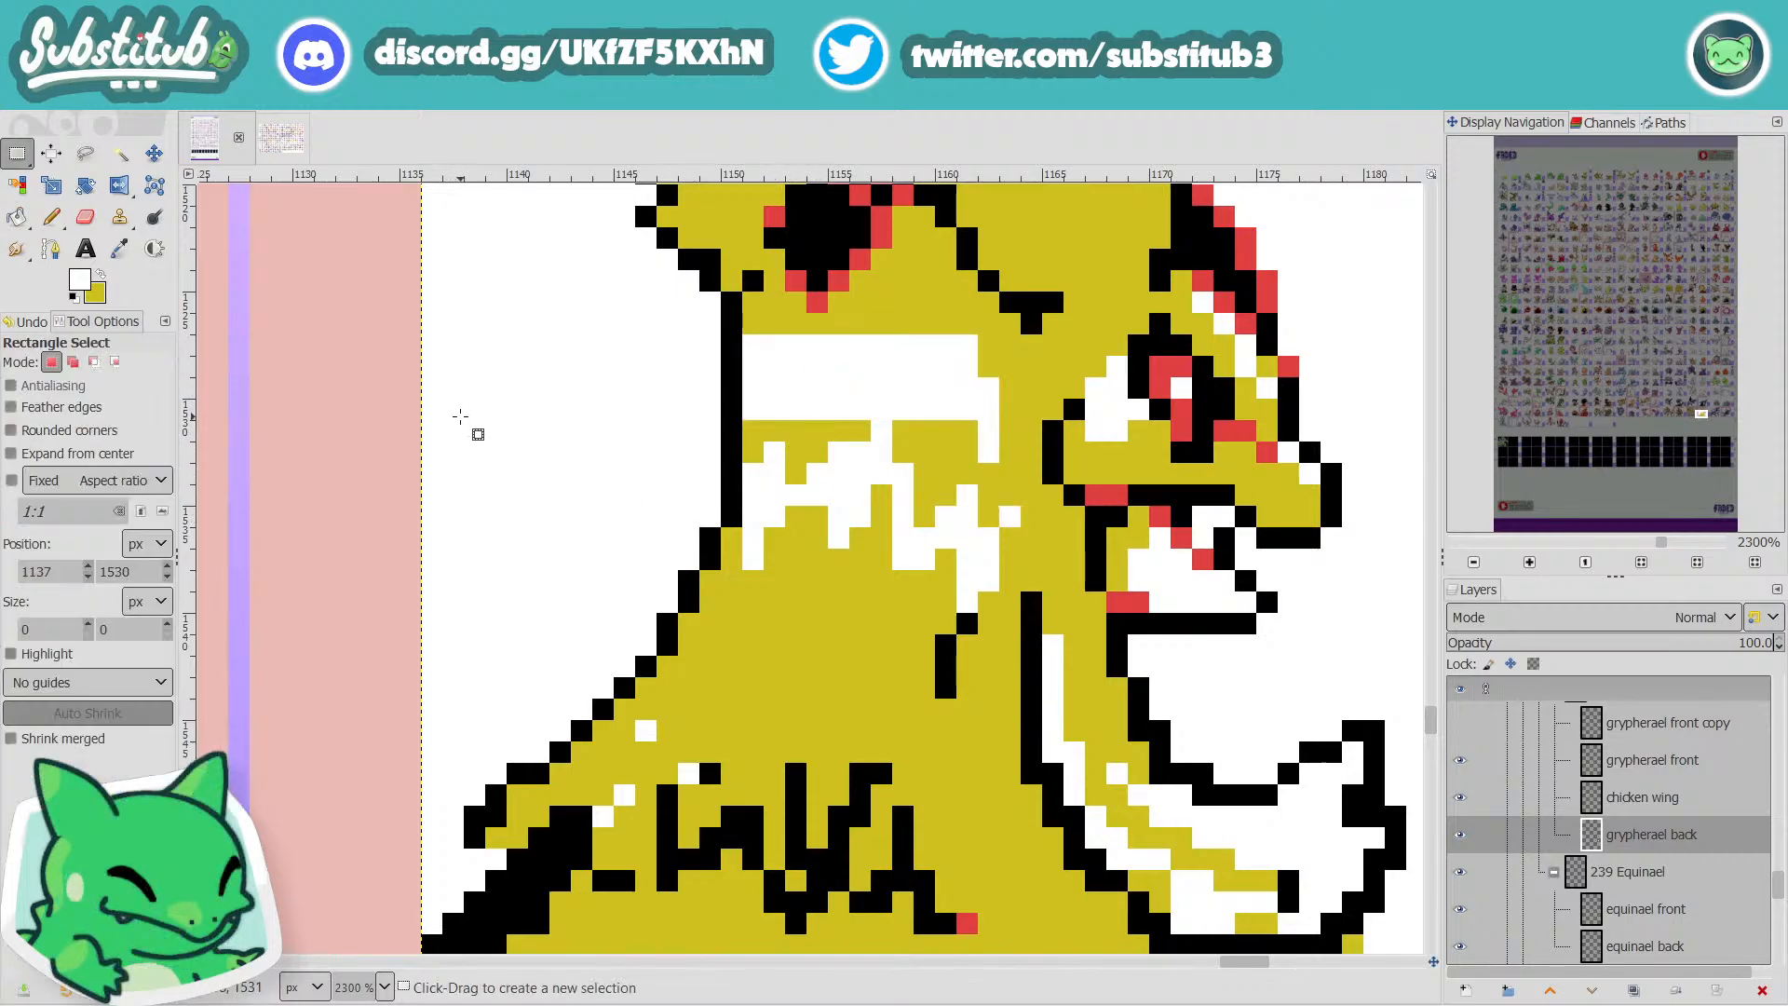
click(101, 272)
click(120, 191)
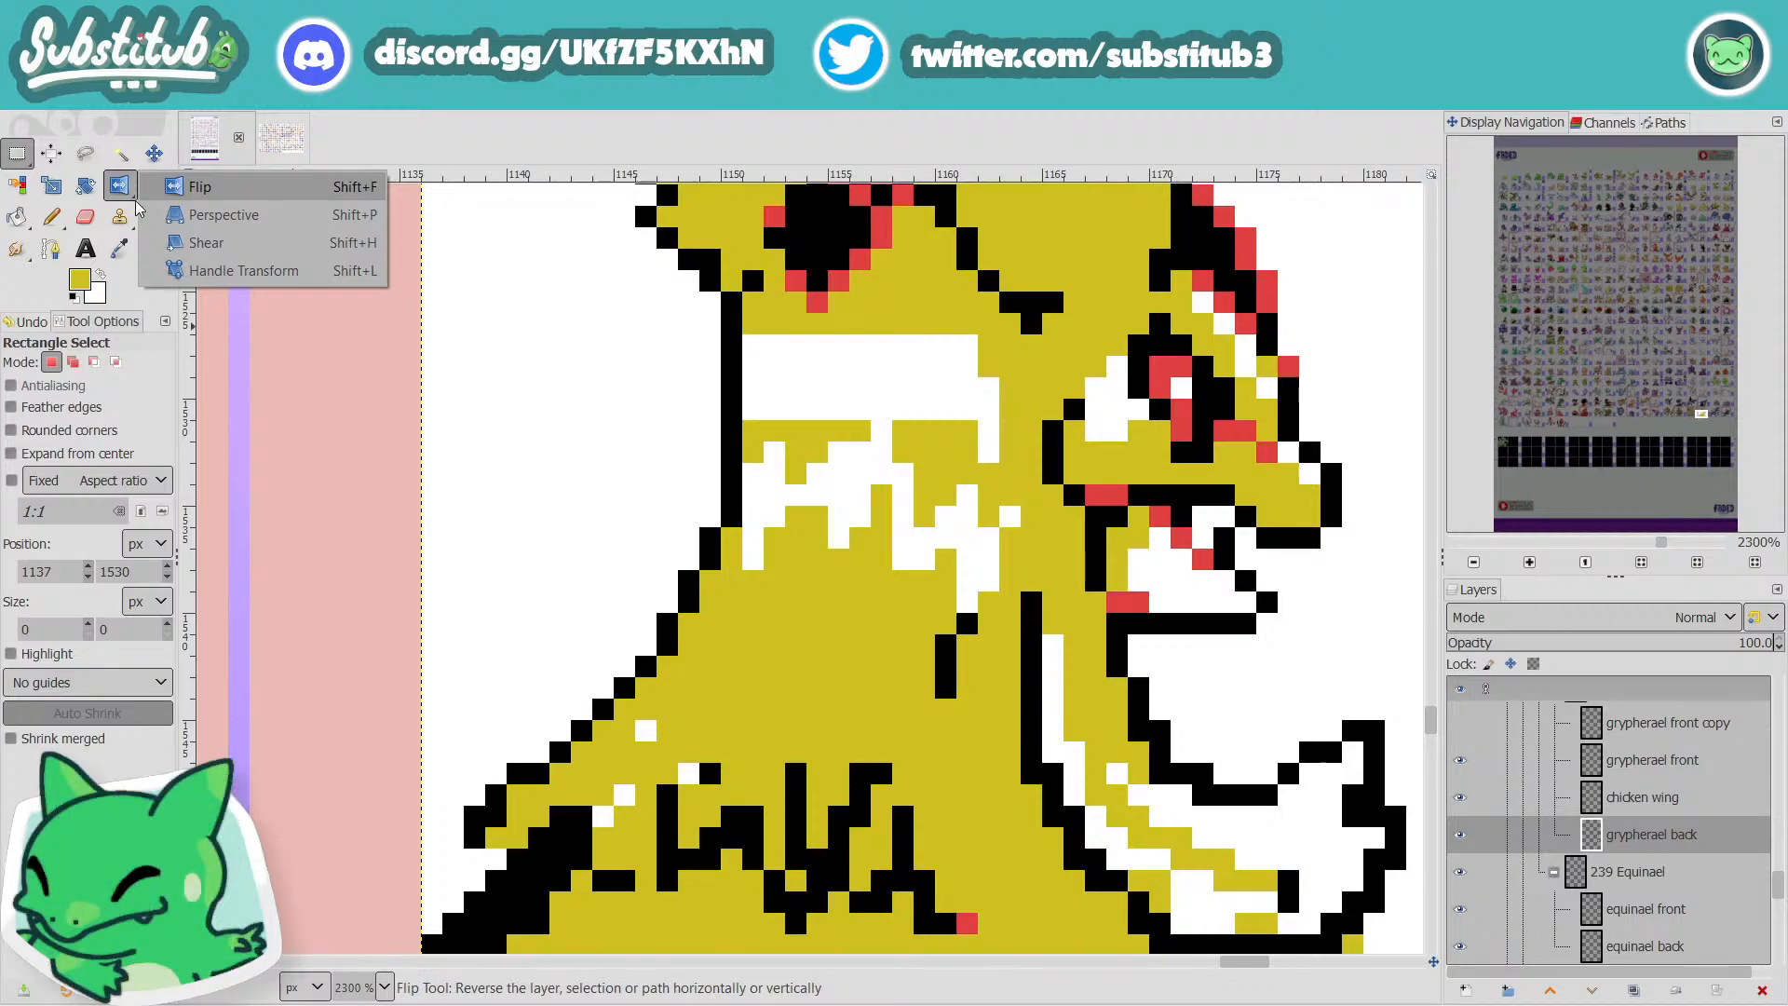
click(49, 222)
click(138, 246)
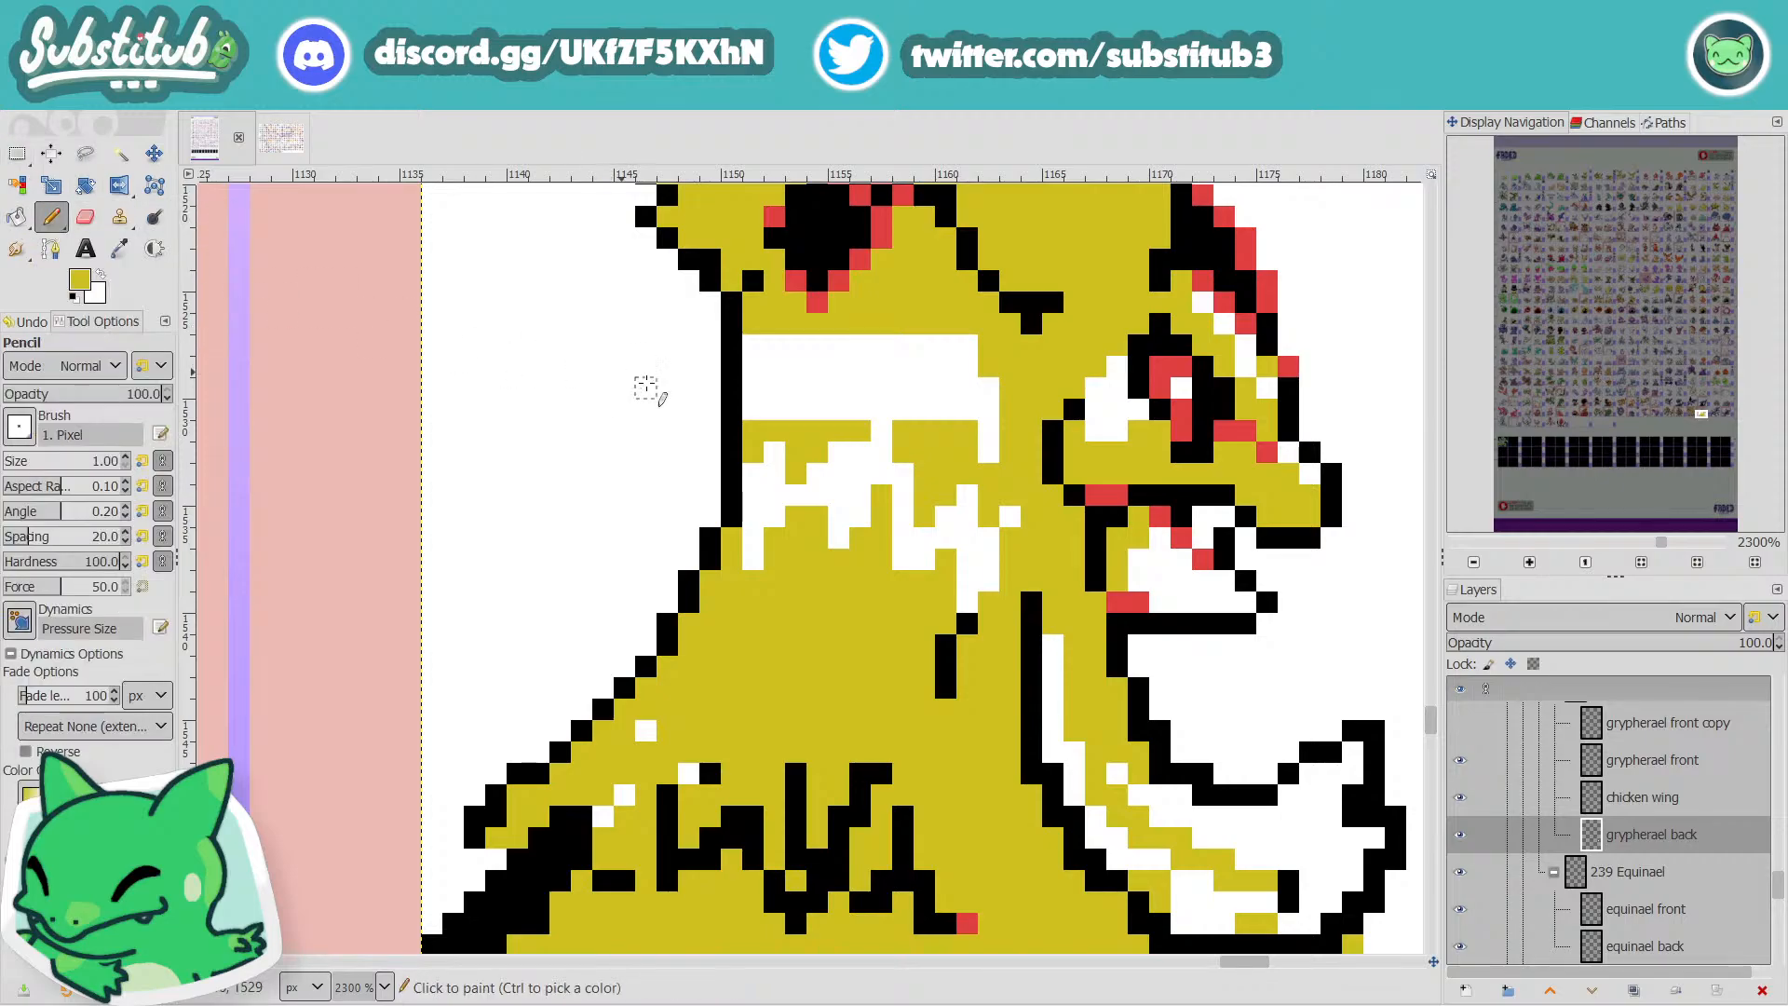
mouse_move(854, 406)
mouse_down()
mouse_move(967, 410)
mouse_move(1011, 512)
mouse_move(994, 387)
mouse_move(971, 349)
mouse_move(963, 387)
mouse_move(914, 348)
mouse_move(964, 355)
mouse_move(950, 327)
mouse_move(745, 353)
mouse_move(838, 345)
mouse_up()
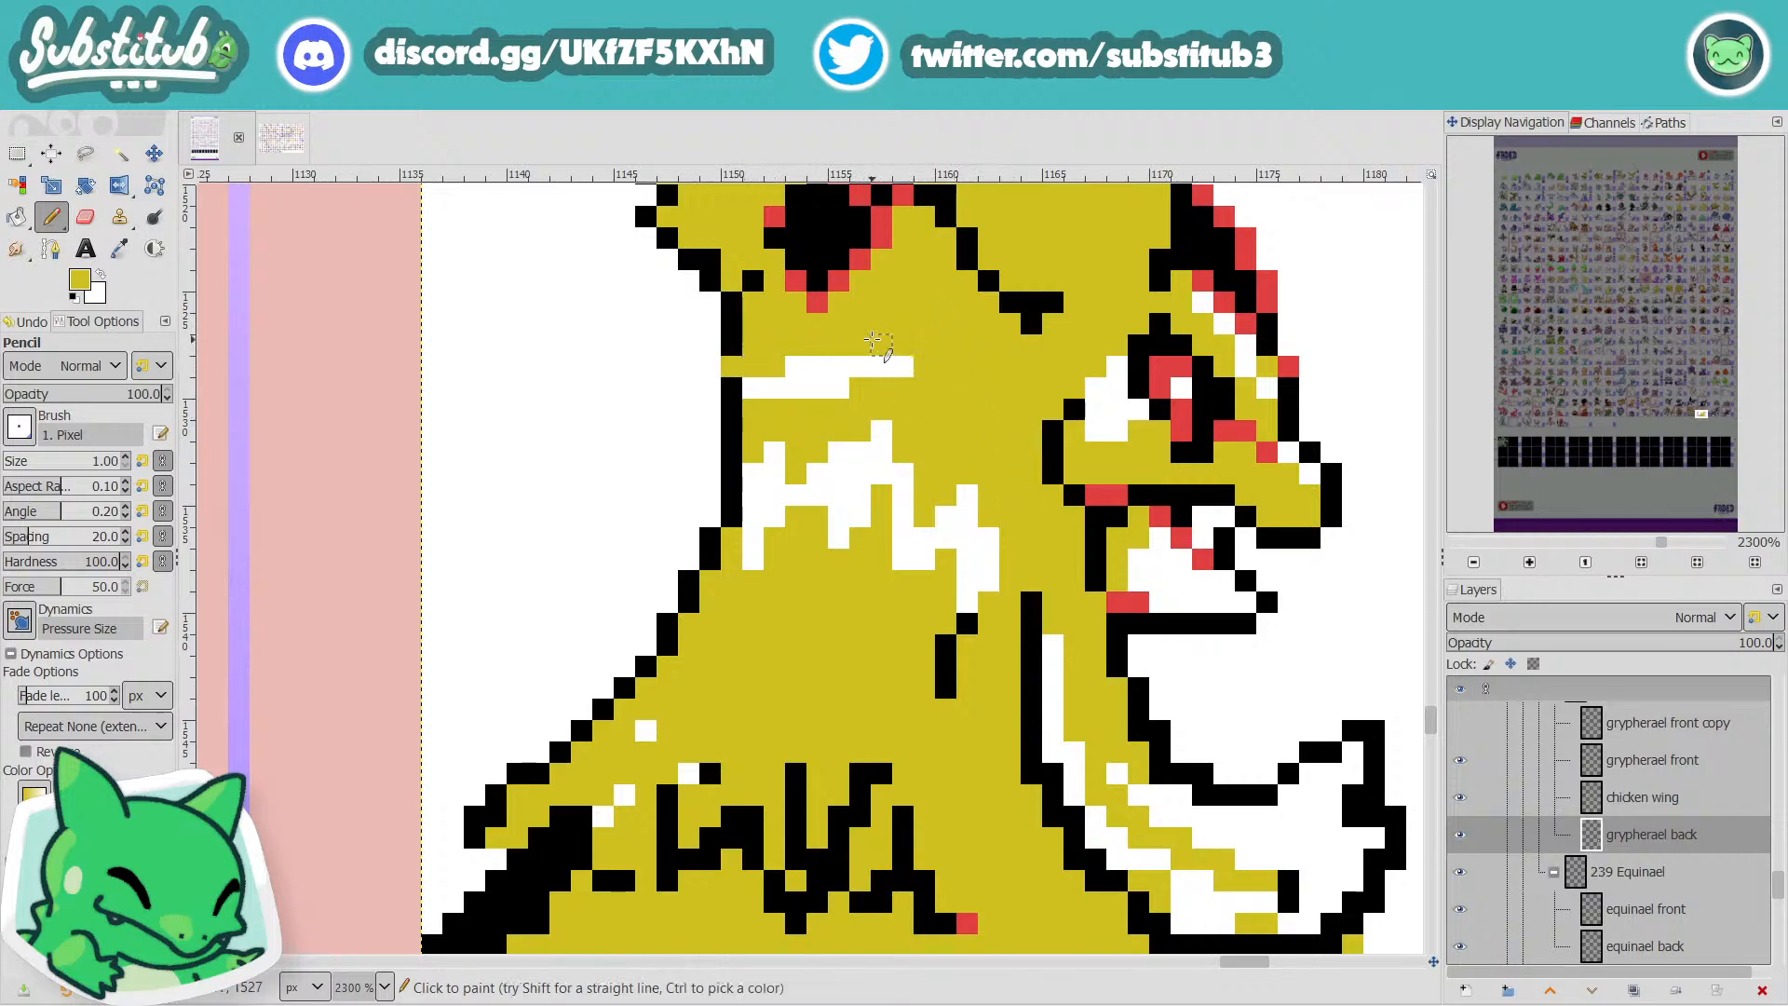
key(ctrl+z)
mouse_move(1013, 503)
mouse_down()
mouse_move(993, 441)
mouse_move(902, 389)
mouse_move(894, 419)
mouse_move(753, 409)
mouse_move(766, 347)
mouse_move(966, 345)
mouse_move(858, 348)
mouse_move(923, 356)
mouse_move(946, 390)
mouse_up()
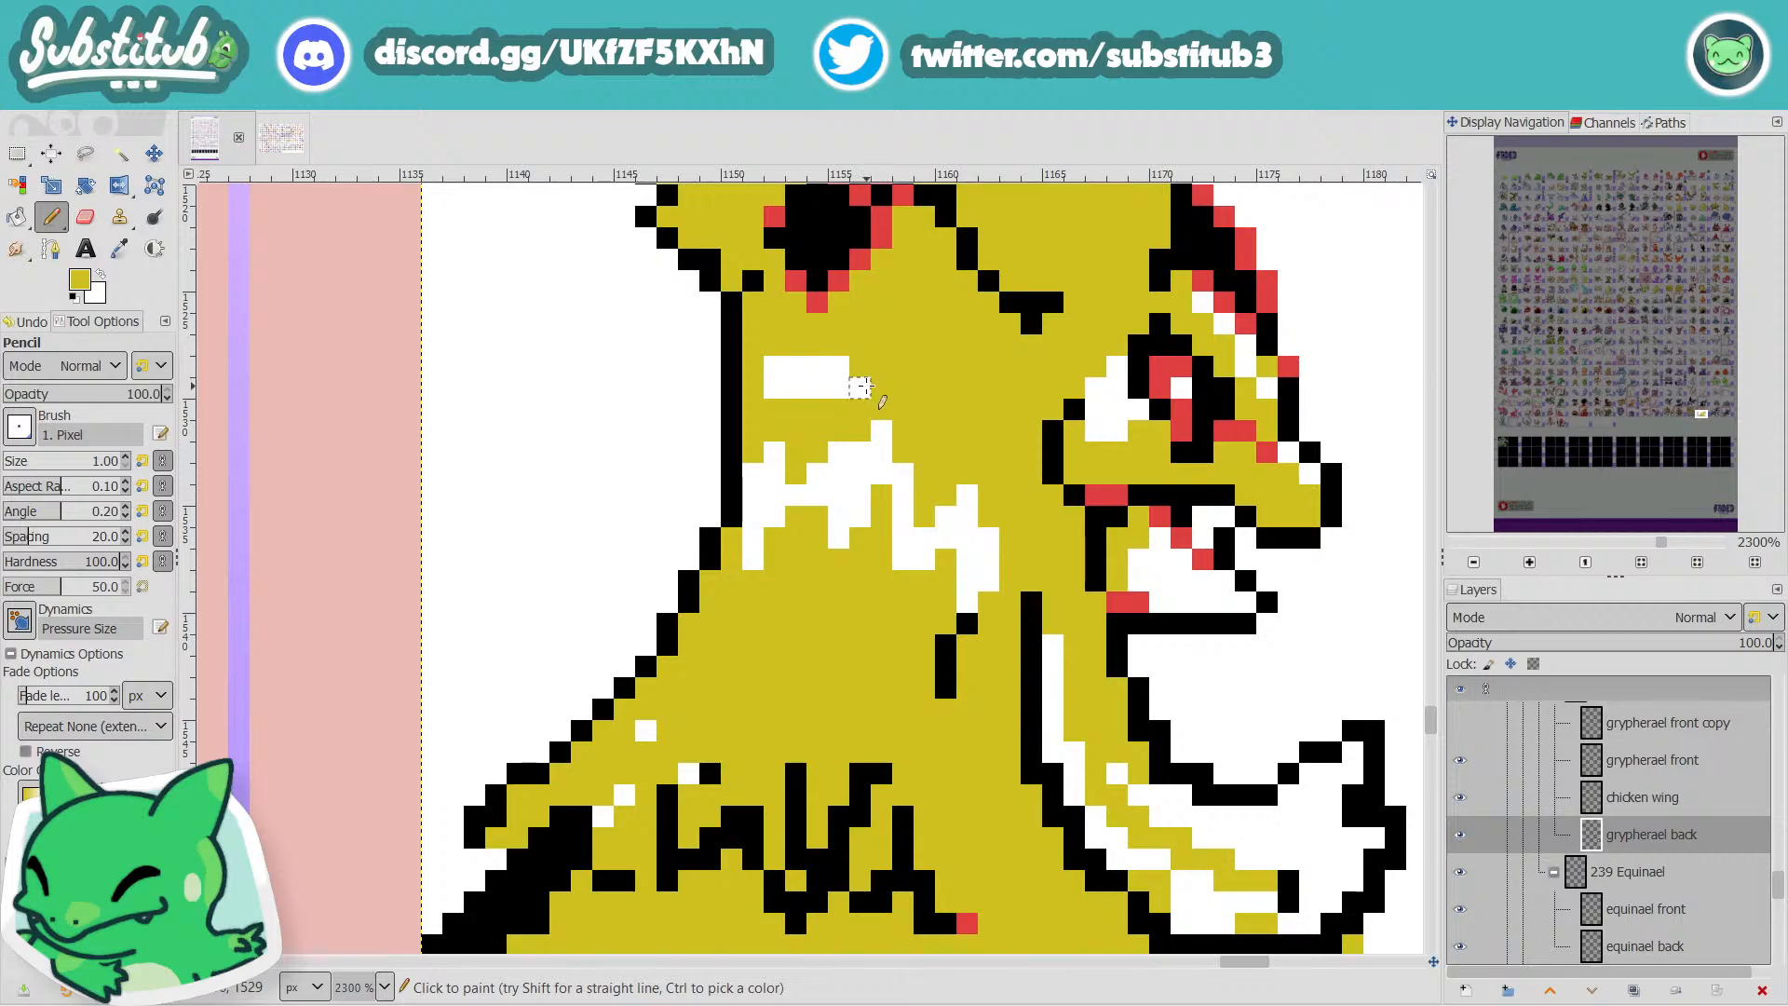
mouse_move(875, 390)
mouse_down()
mouse_move(774, 389)
mouse_move(770, 372)
mouse_move(816, 365)
mouse_up()
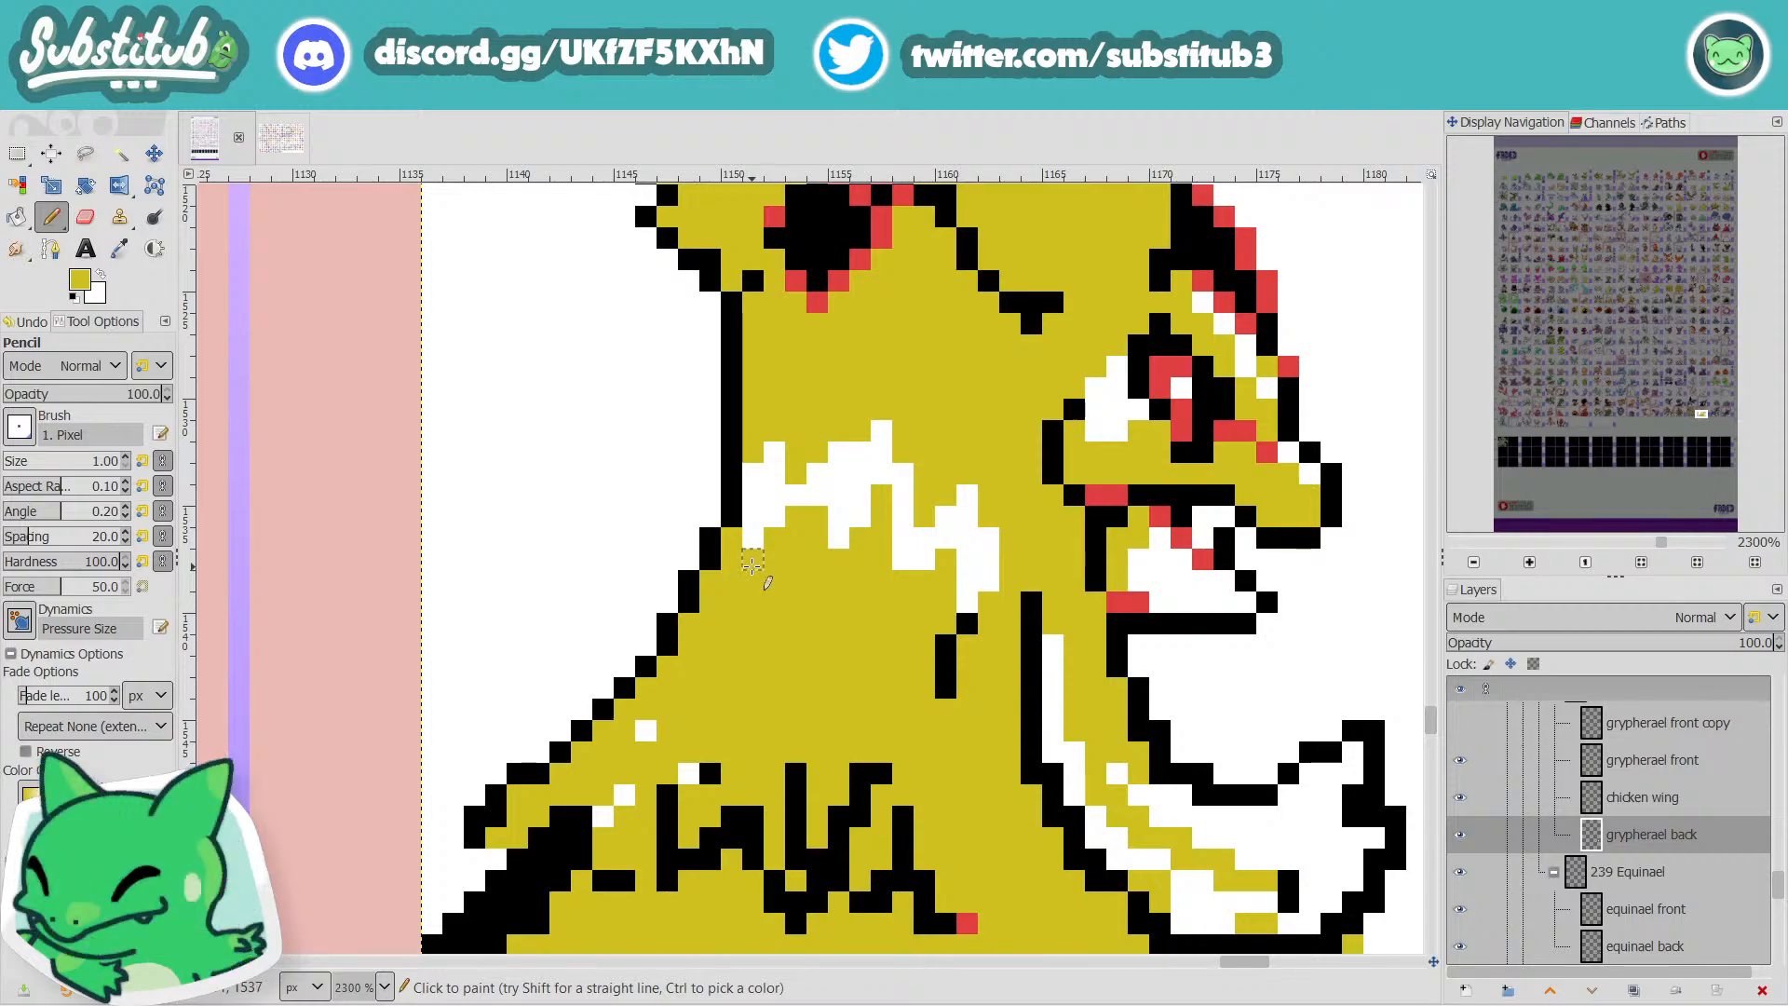
Paint the stray white highlight pixels and nearby black tuft pixels on the back sprite's shoulder gold.
click(688, 773)
click(645, 729)
click(624, 794)
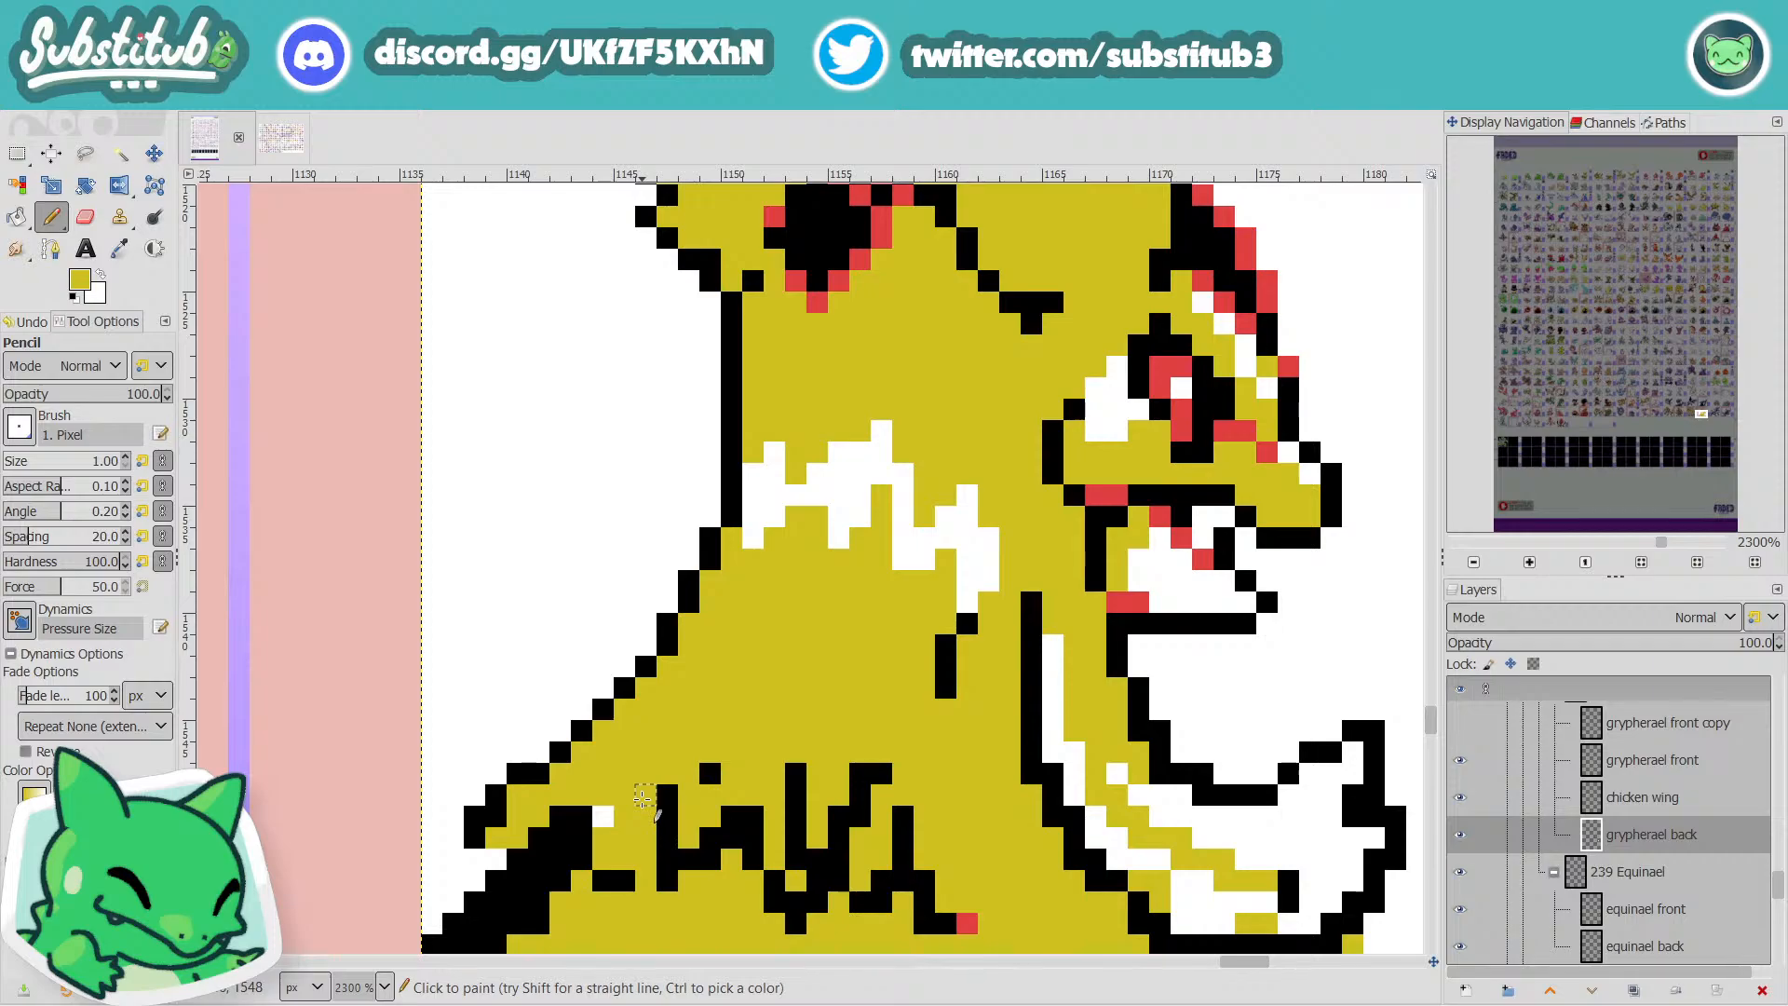
click(605, 817)
click(577, 845)
click(709, 774)
drag(667, 816, 668, 796)
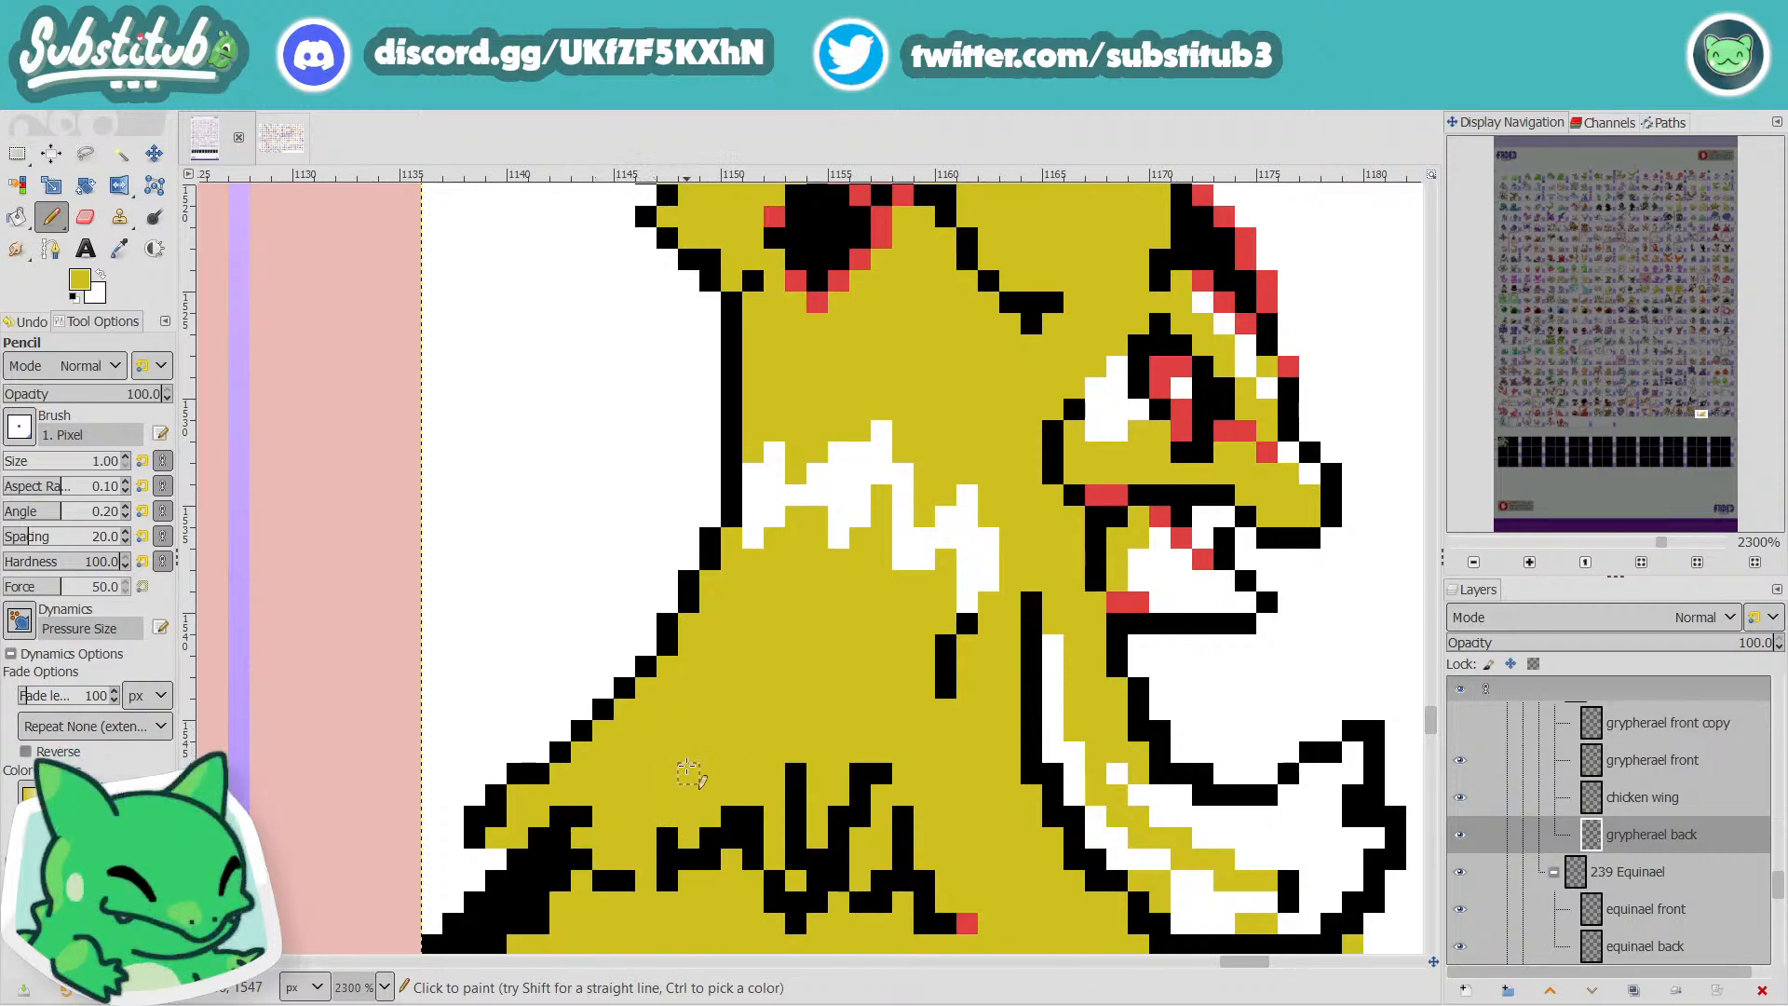
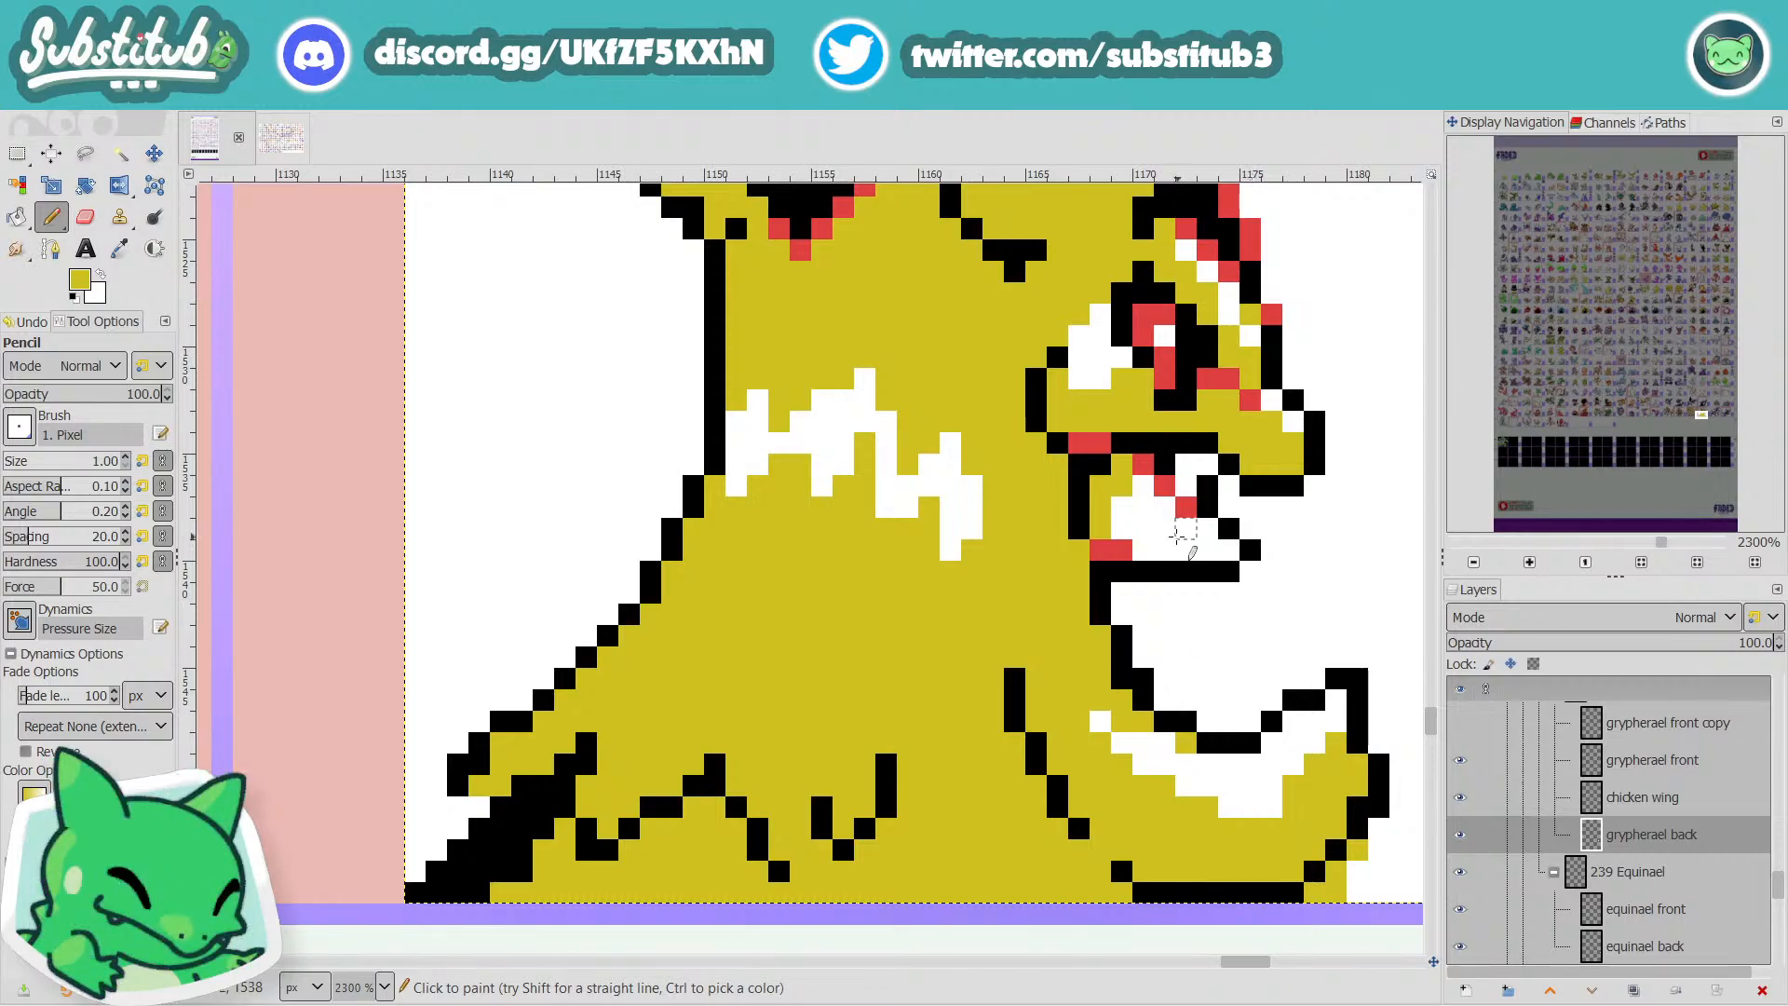
Switch to the LibreWolf browser, search the web for mightyena and open its Bulbapedia article.
mouse_move(555, 1004)
scroll(1052, 610, down, 4)
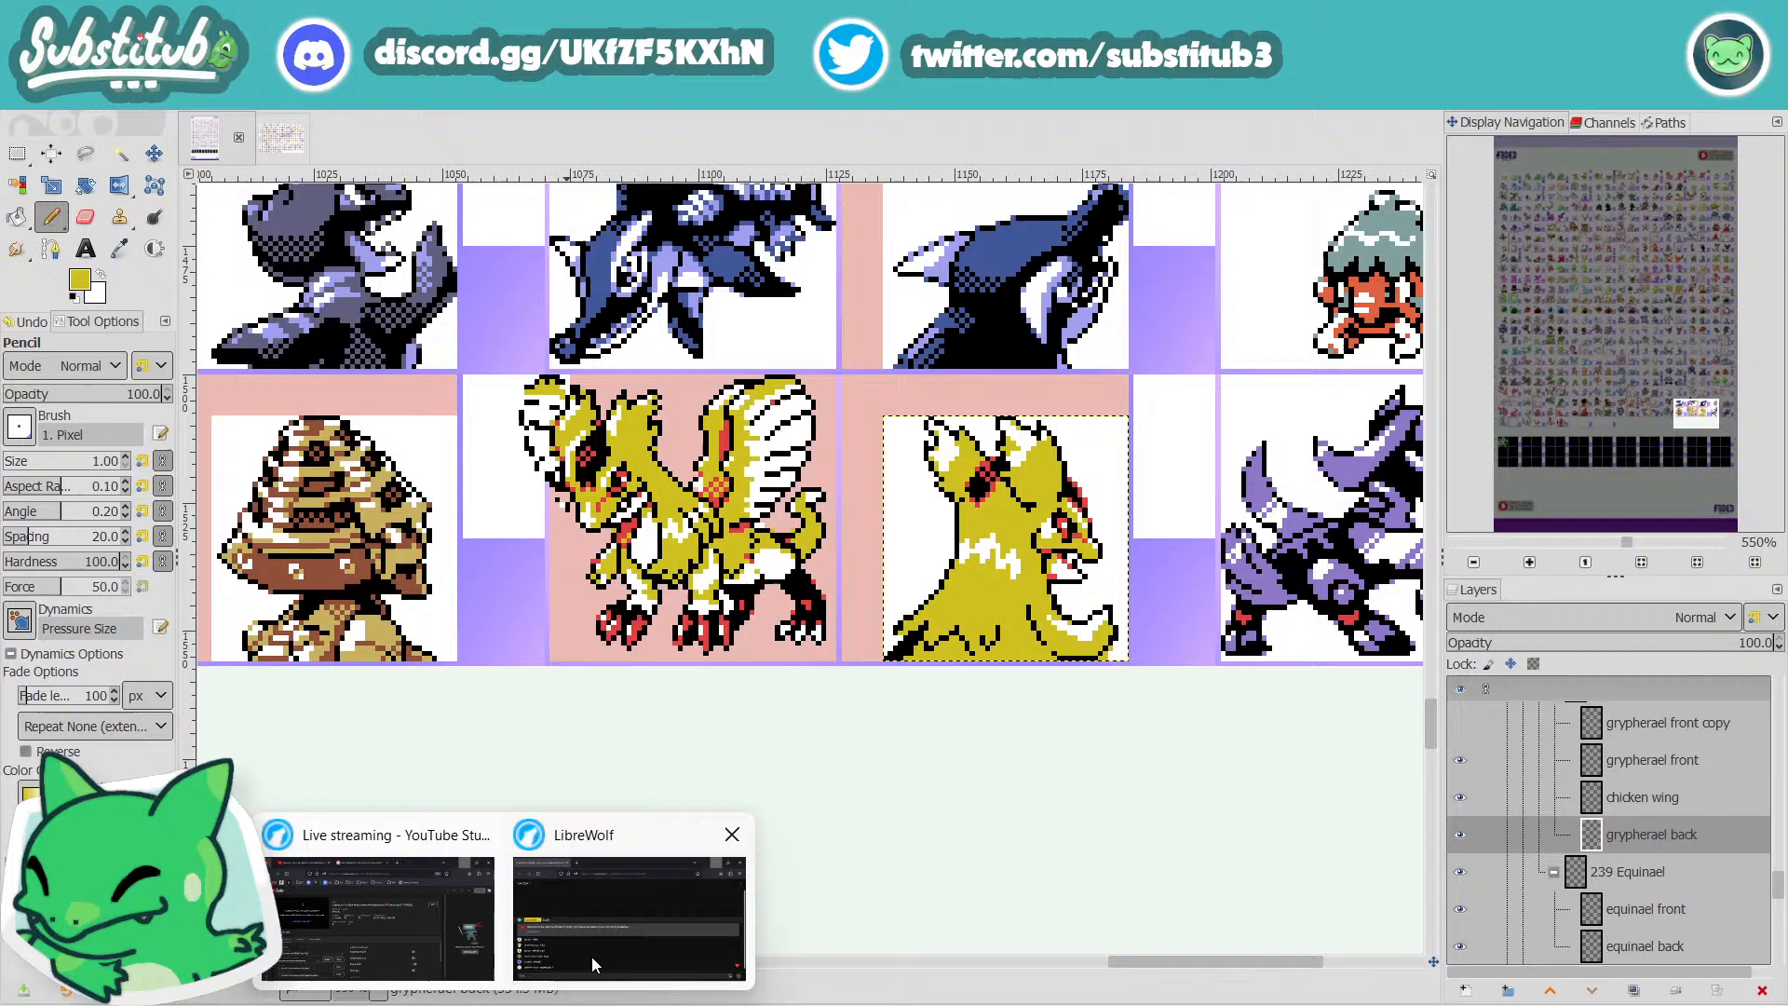
click(592, 963)
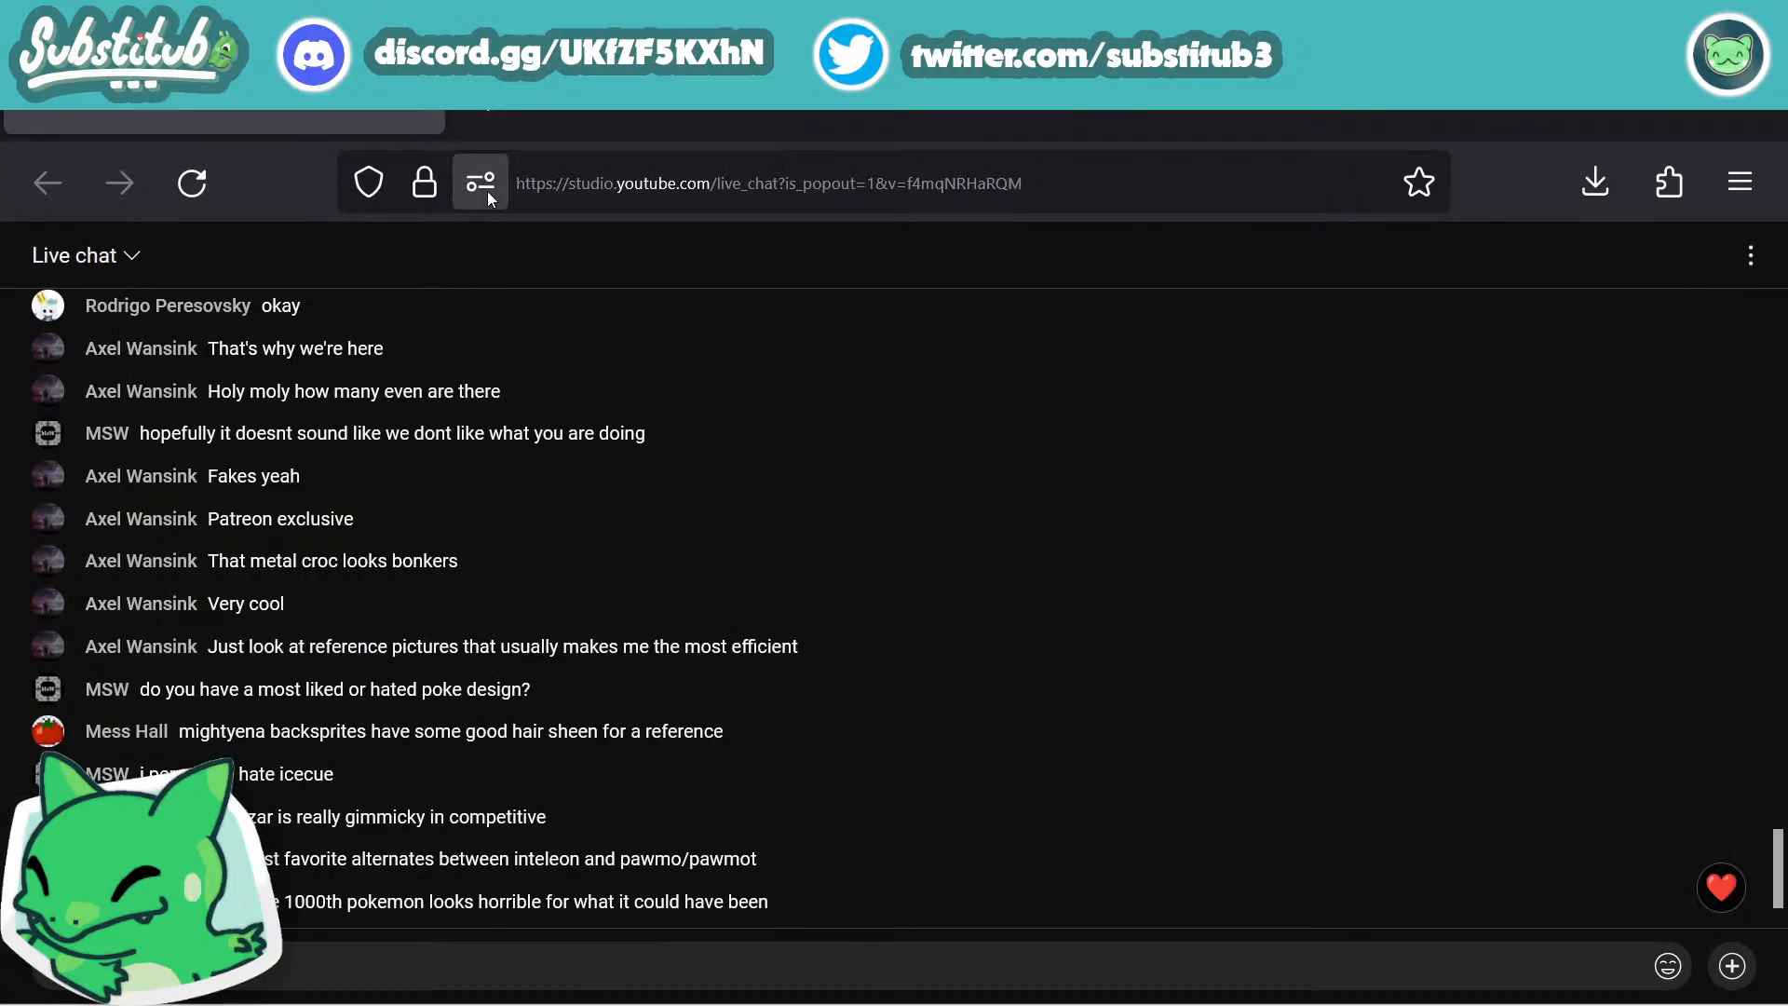
click(484, 120)
text(mightyena)
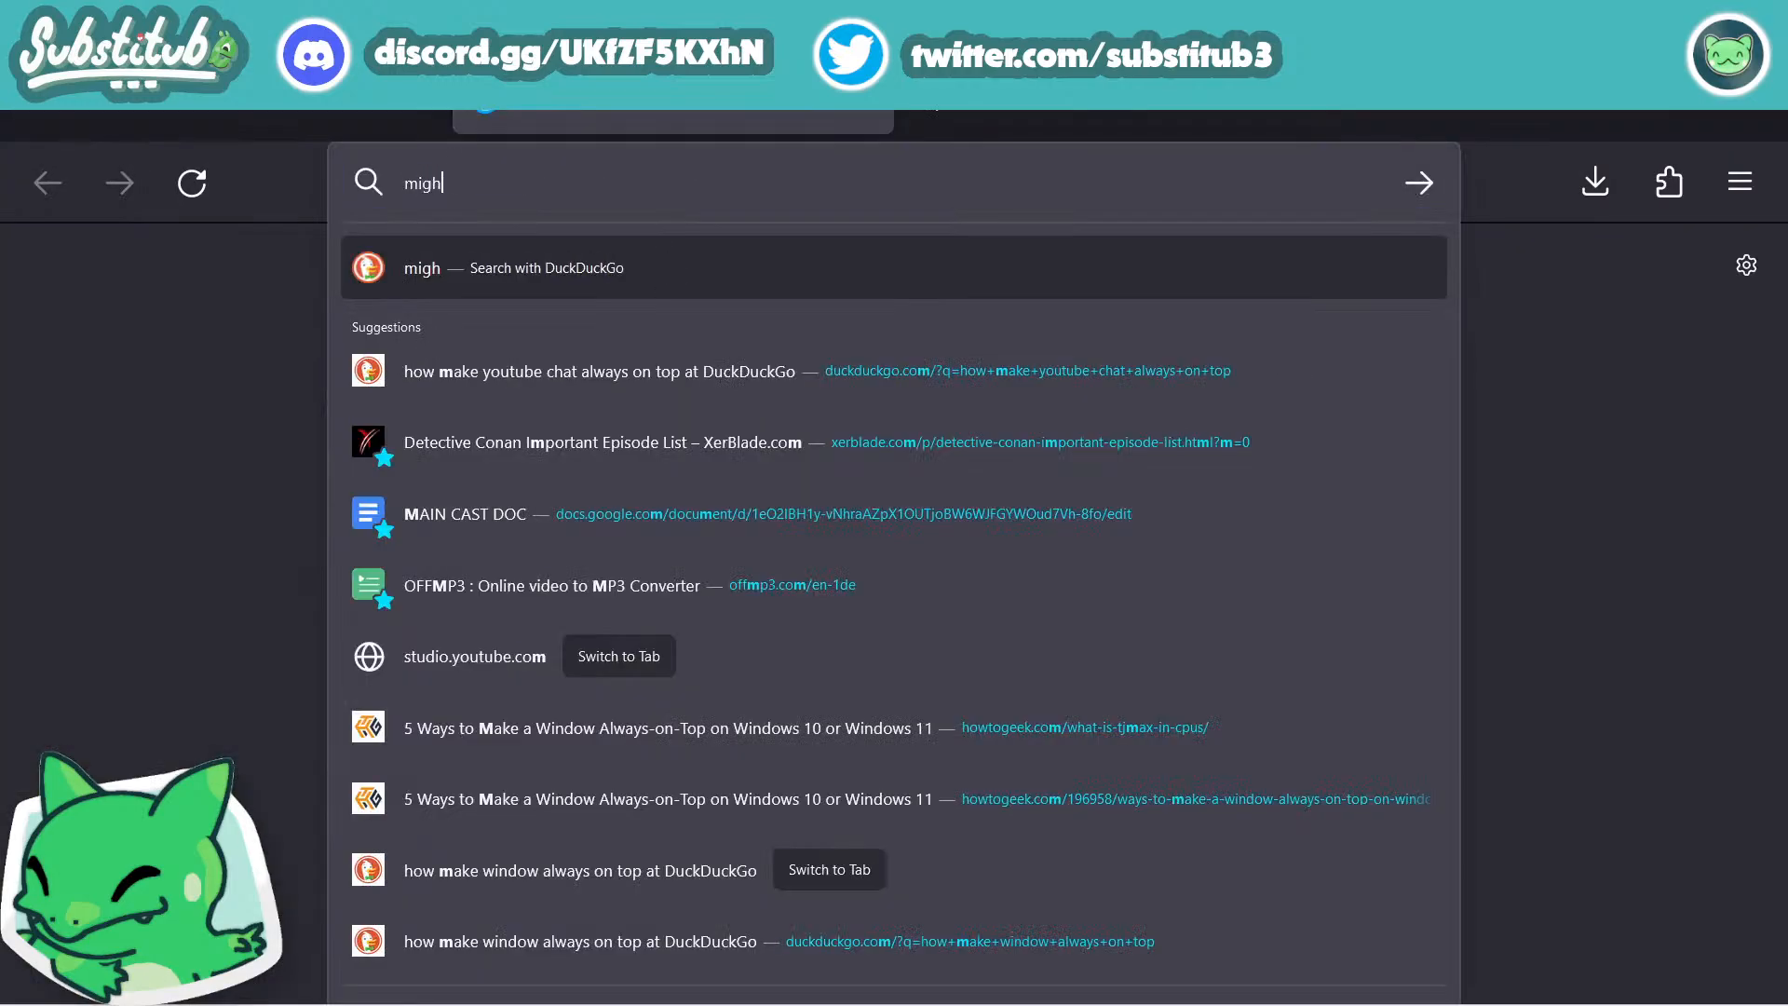
key(Return)
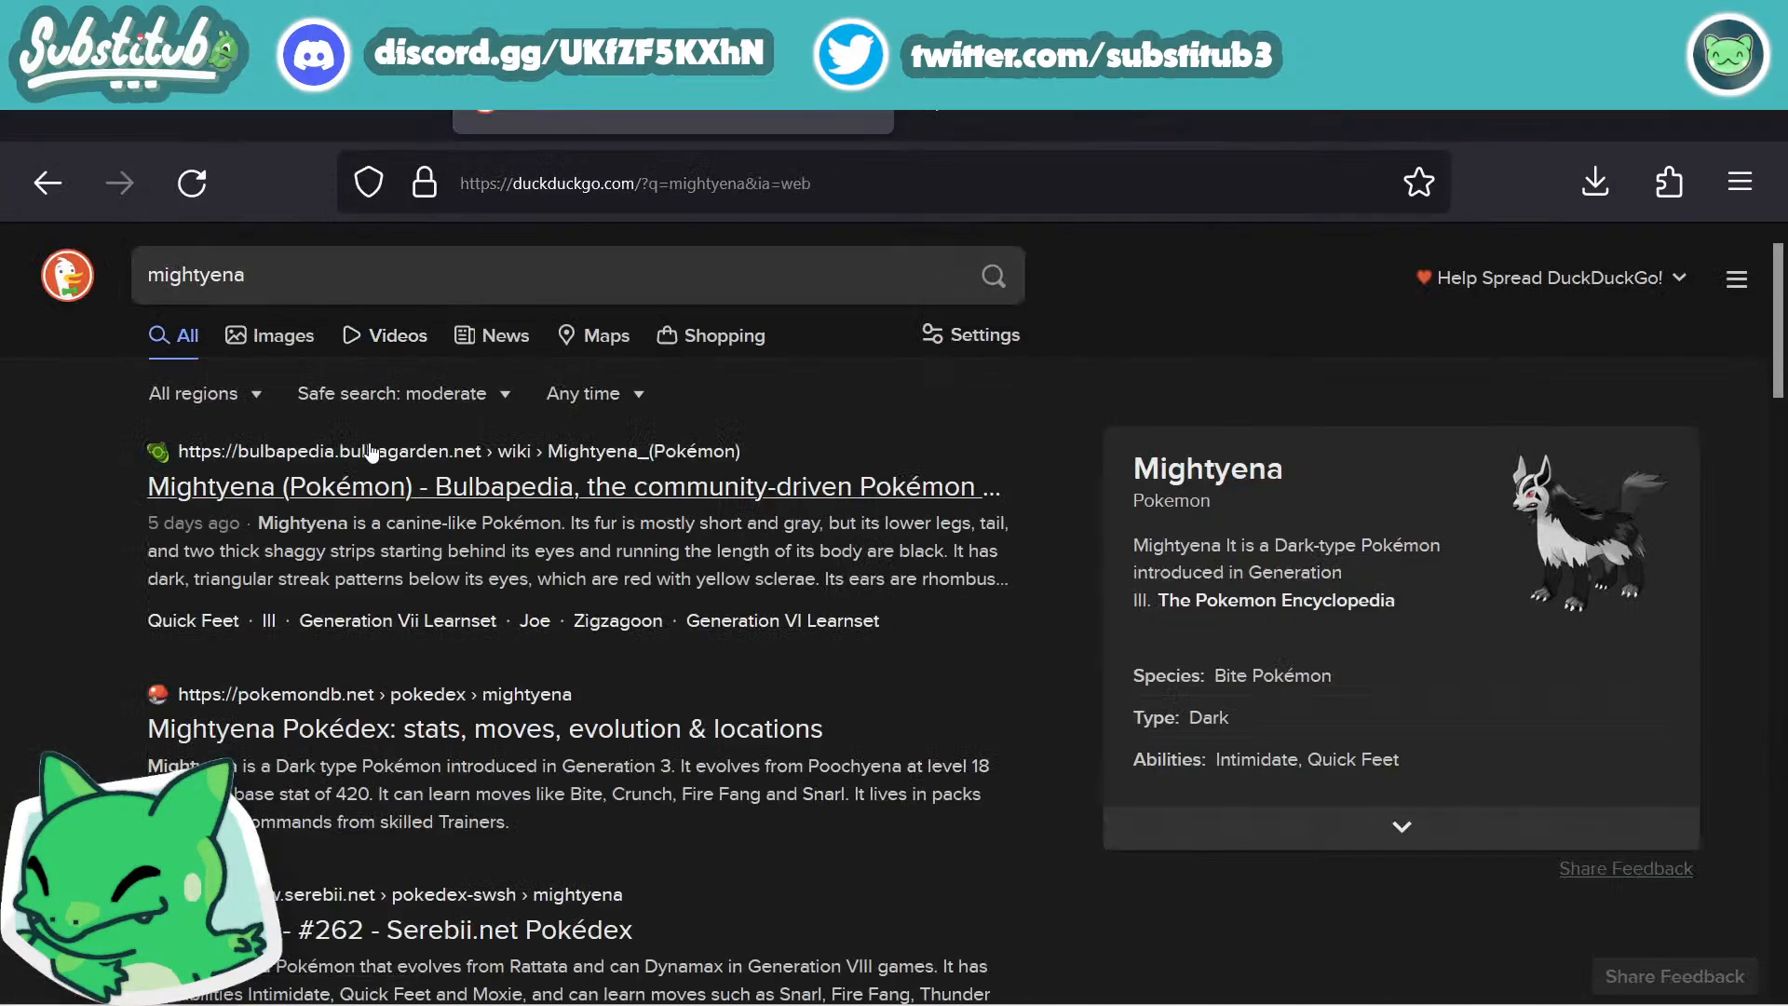
click(328, 483)
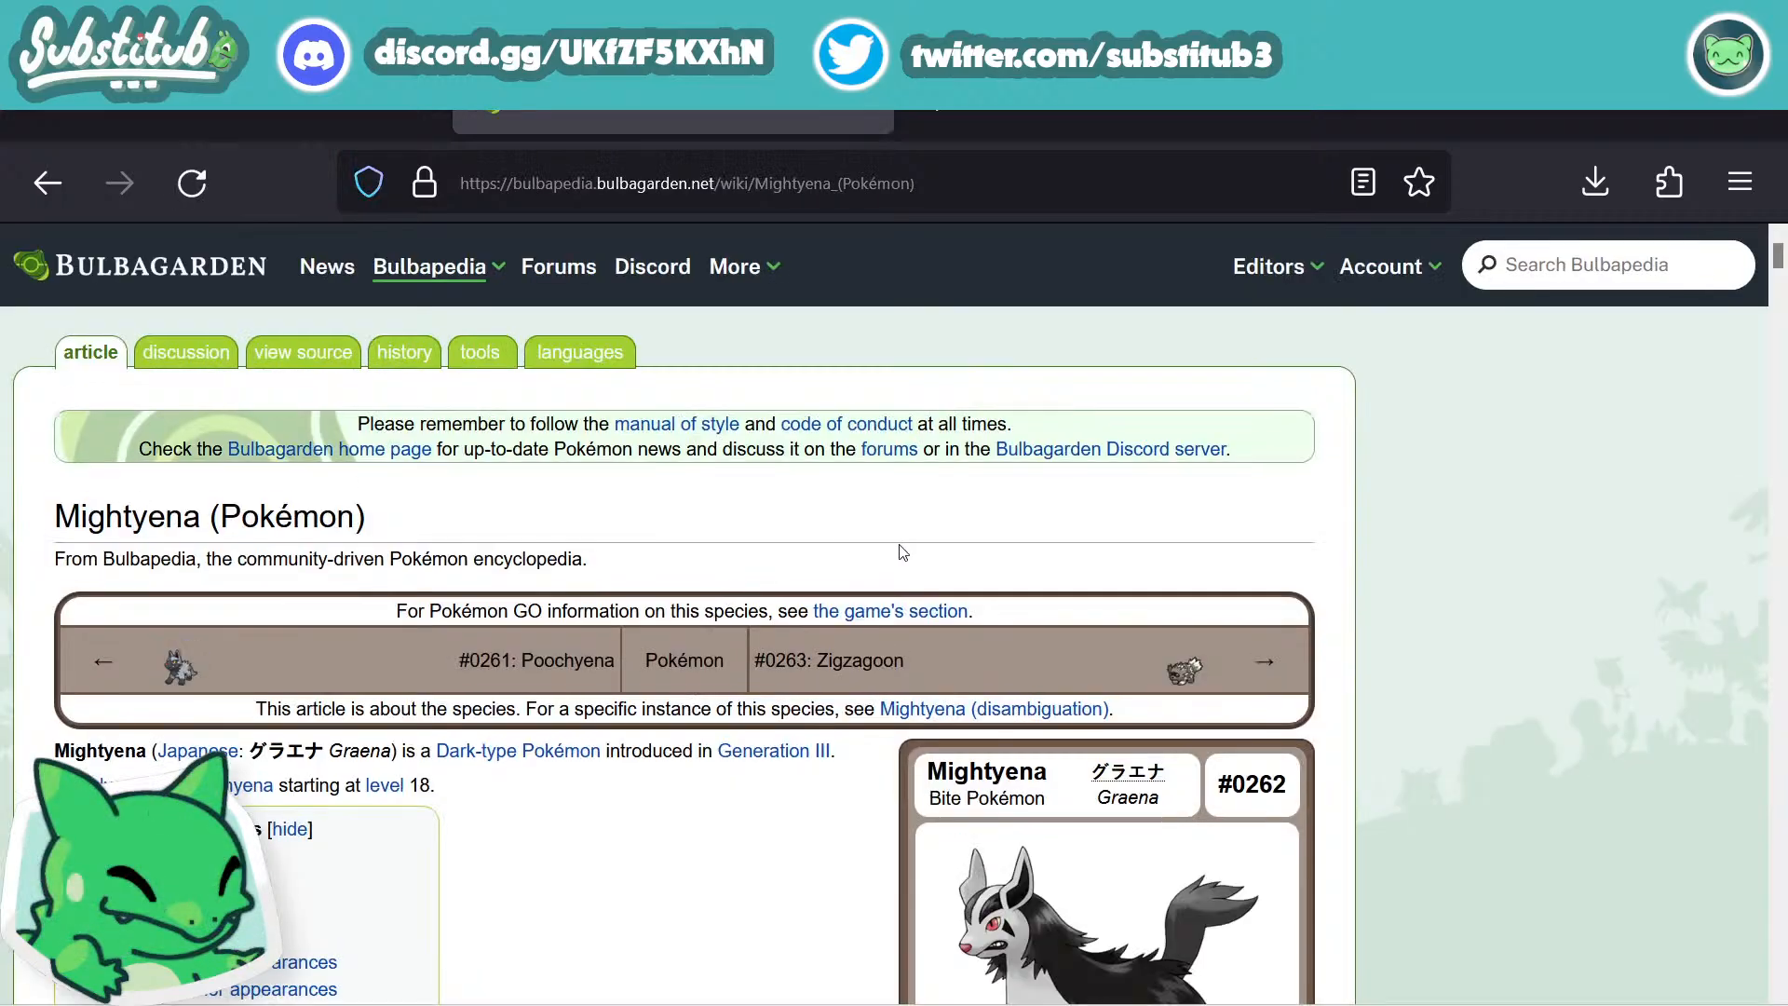
Find Mightyena's HeartGold/SoulSilver back sprite in the article's Sprites section, open the full-size image and copy it.
scroll(801, 596, down, 20)
scroll(811, 604, up, 20)
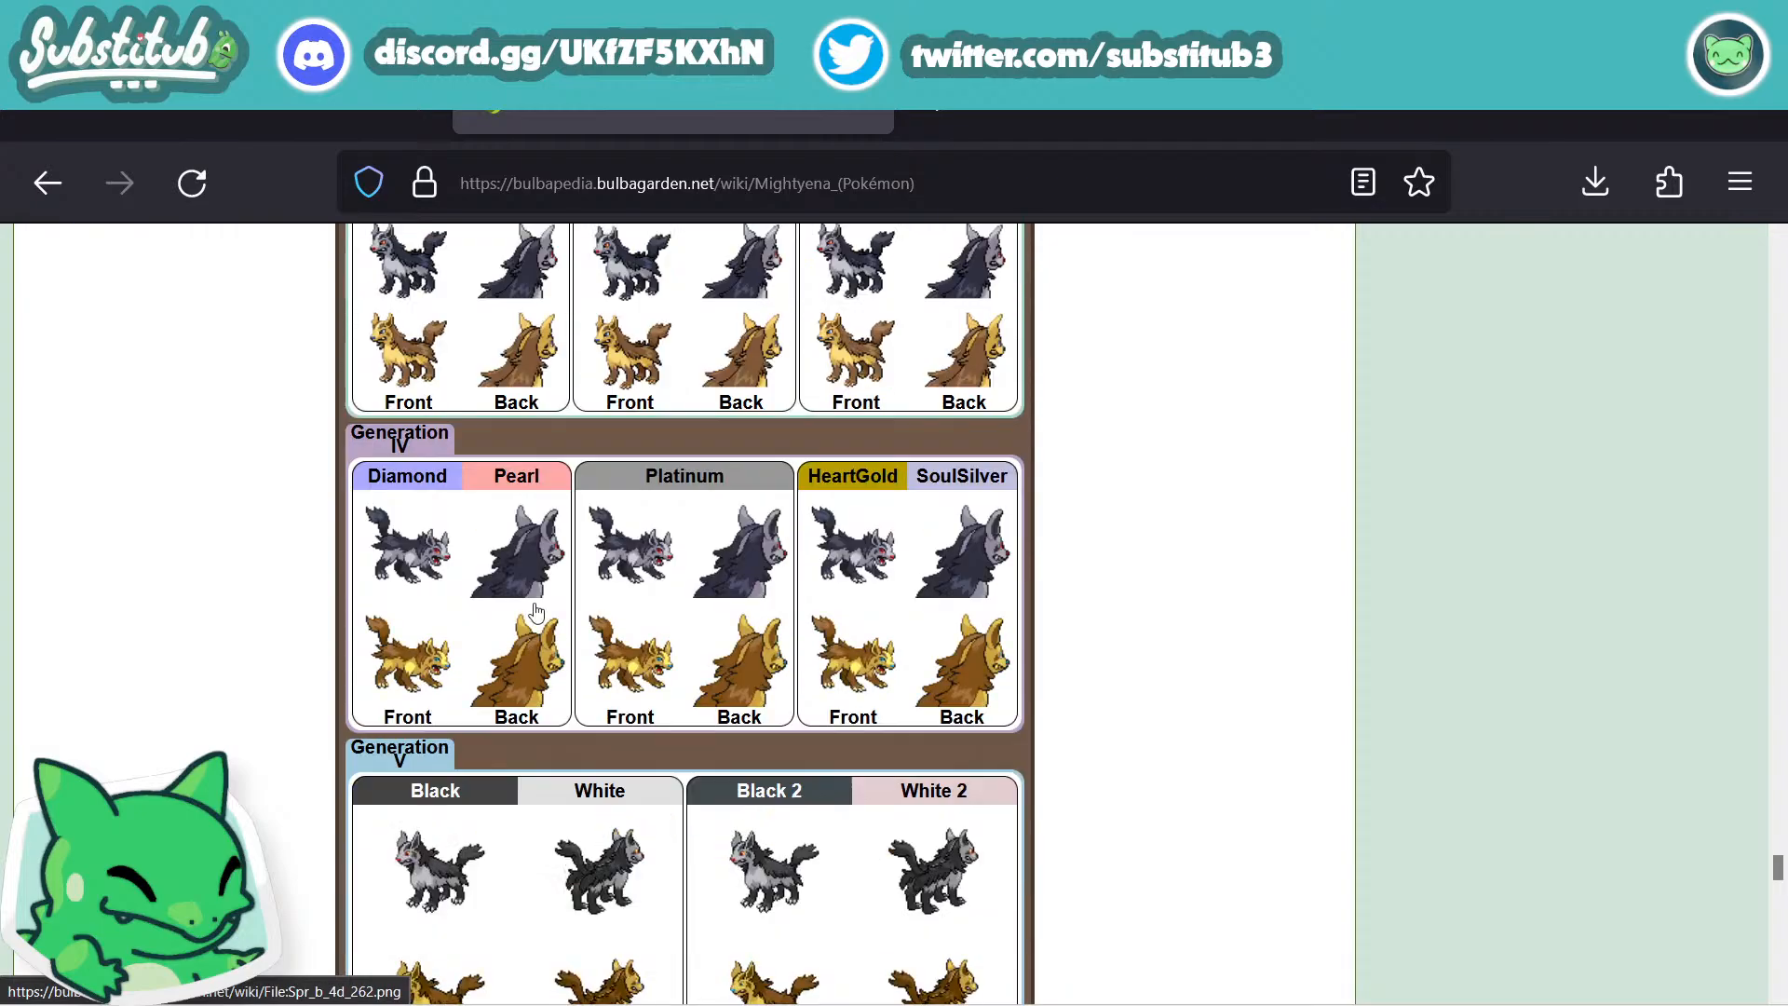
scroll(523, 578, up, 2)
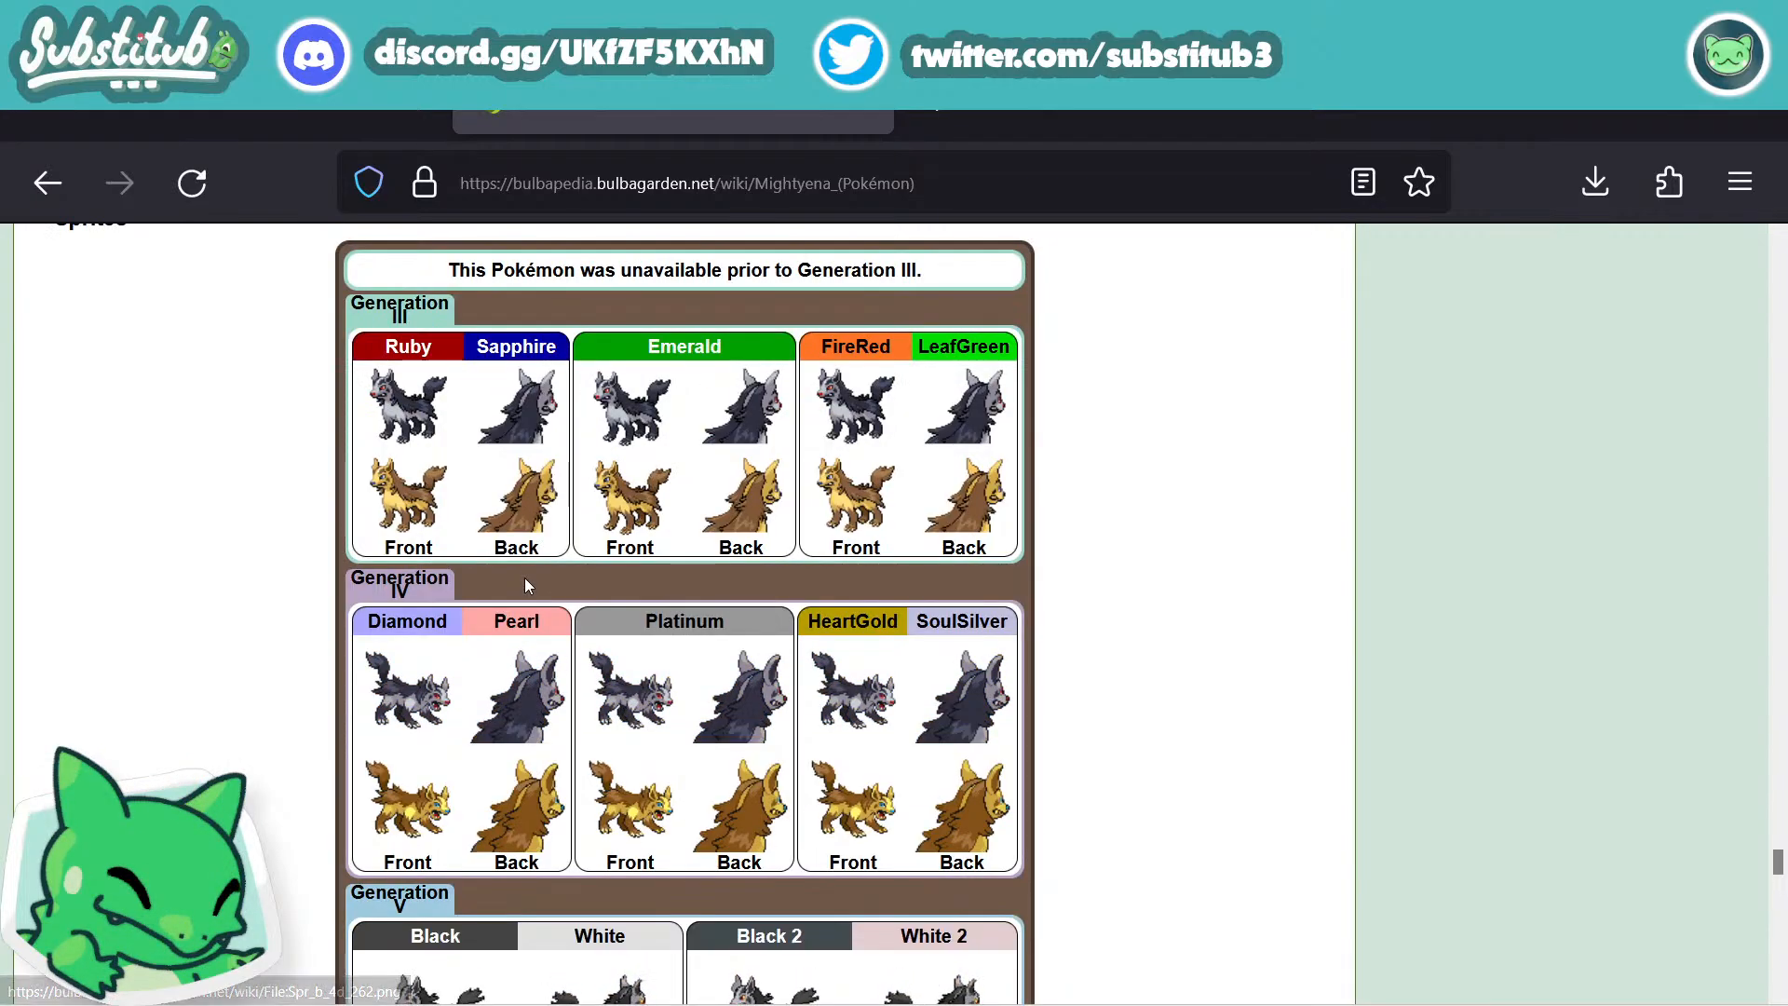
scroll(523, 578, down, 2)
scroll(520, 569, down, 4)
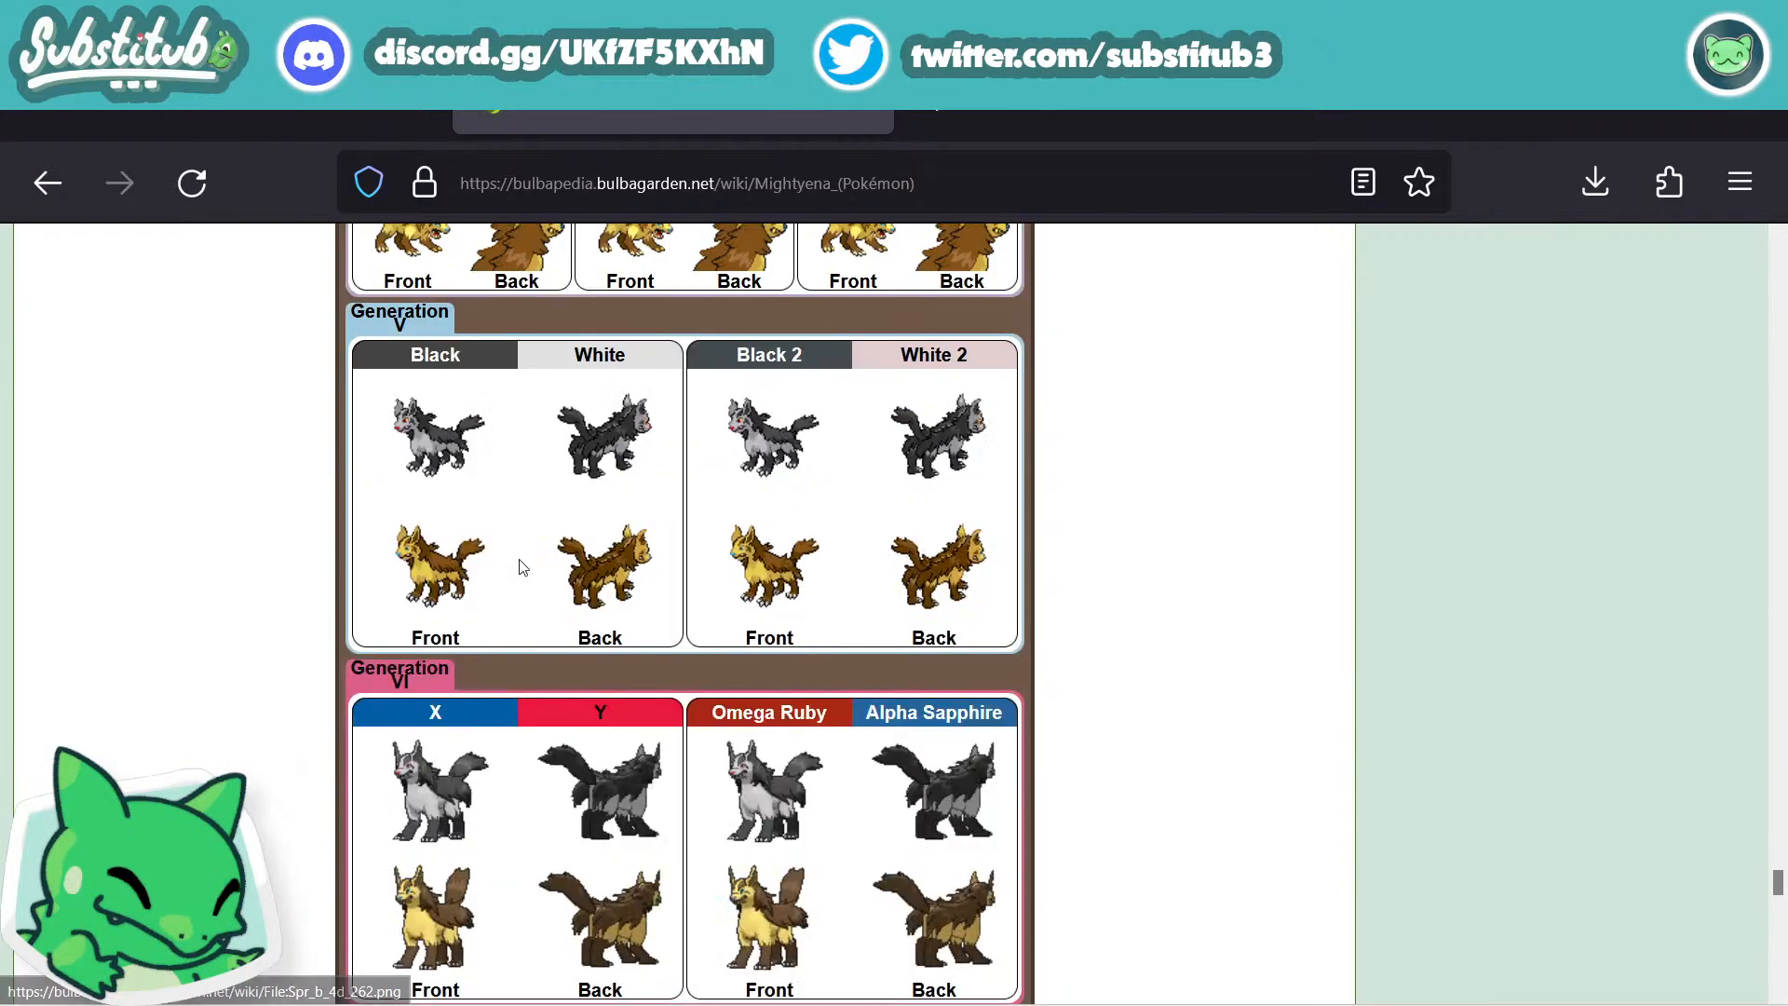
scroll(518, 571, up, 7)
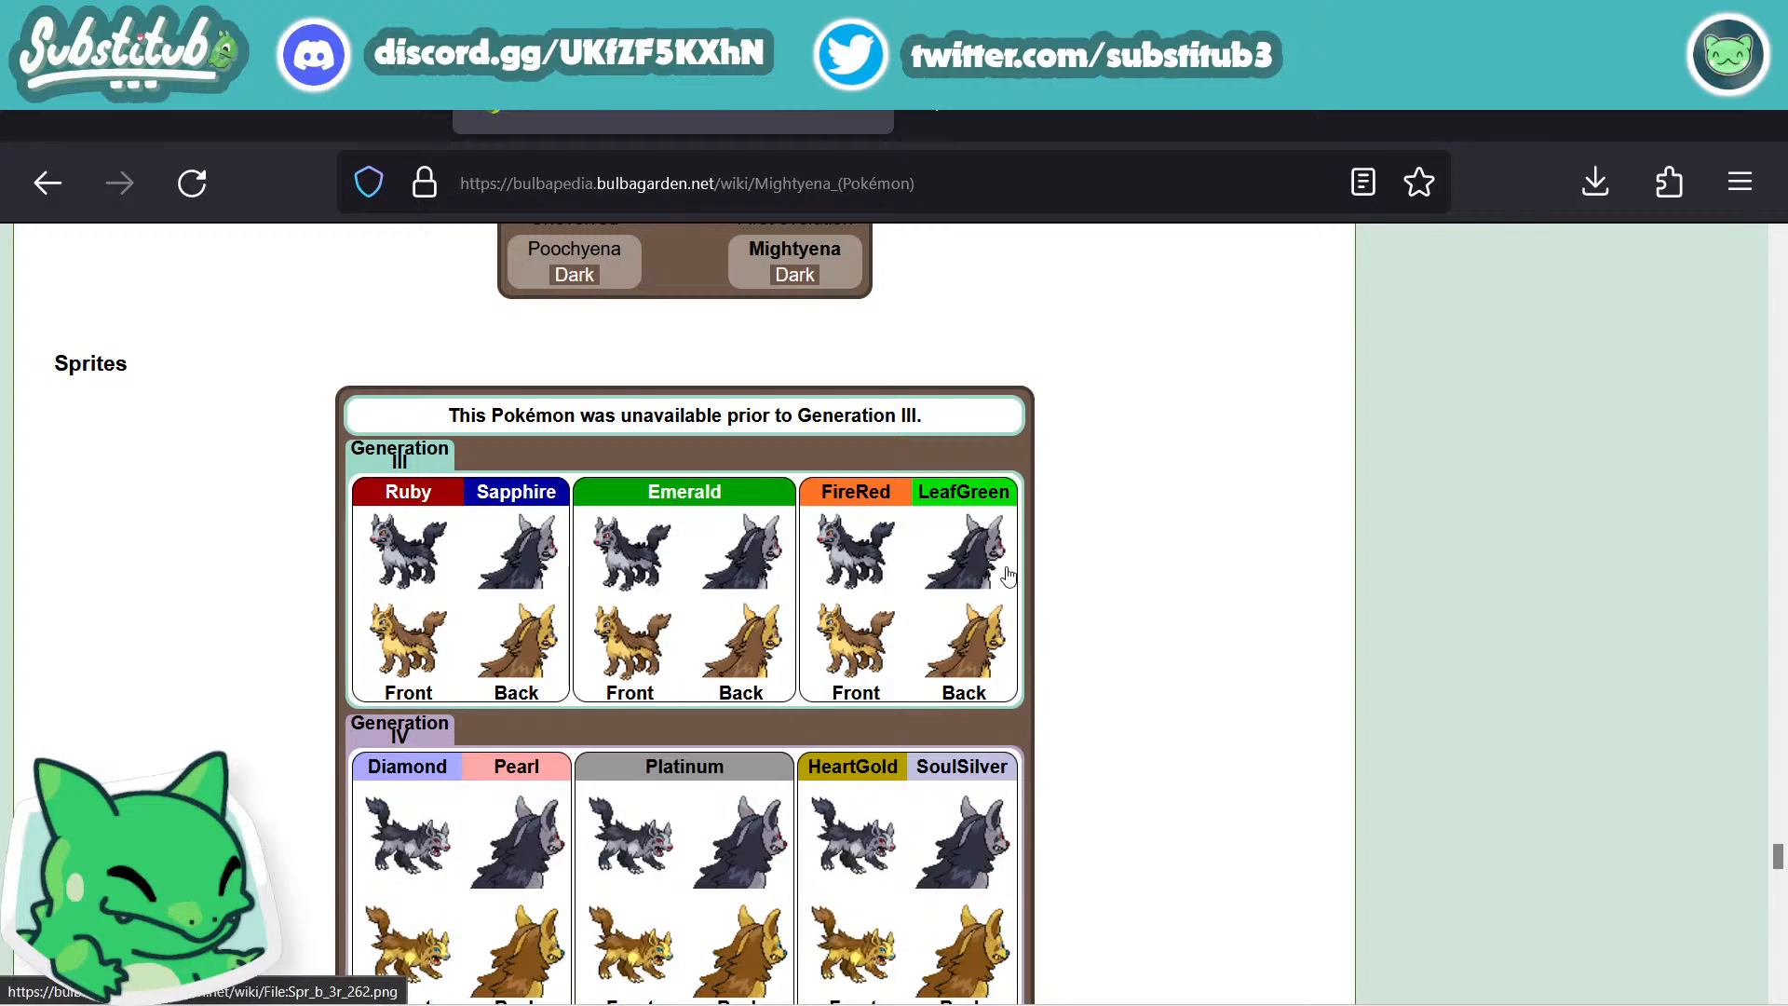
click(980, 940)
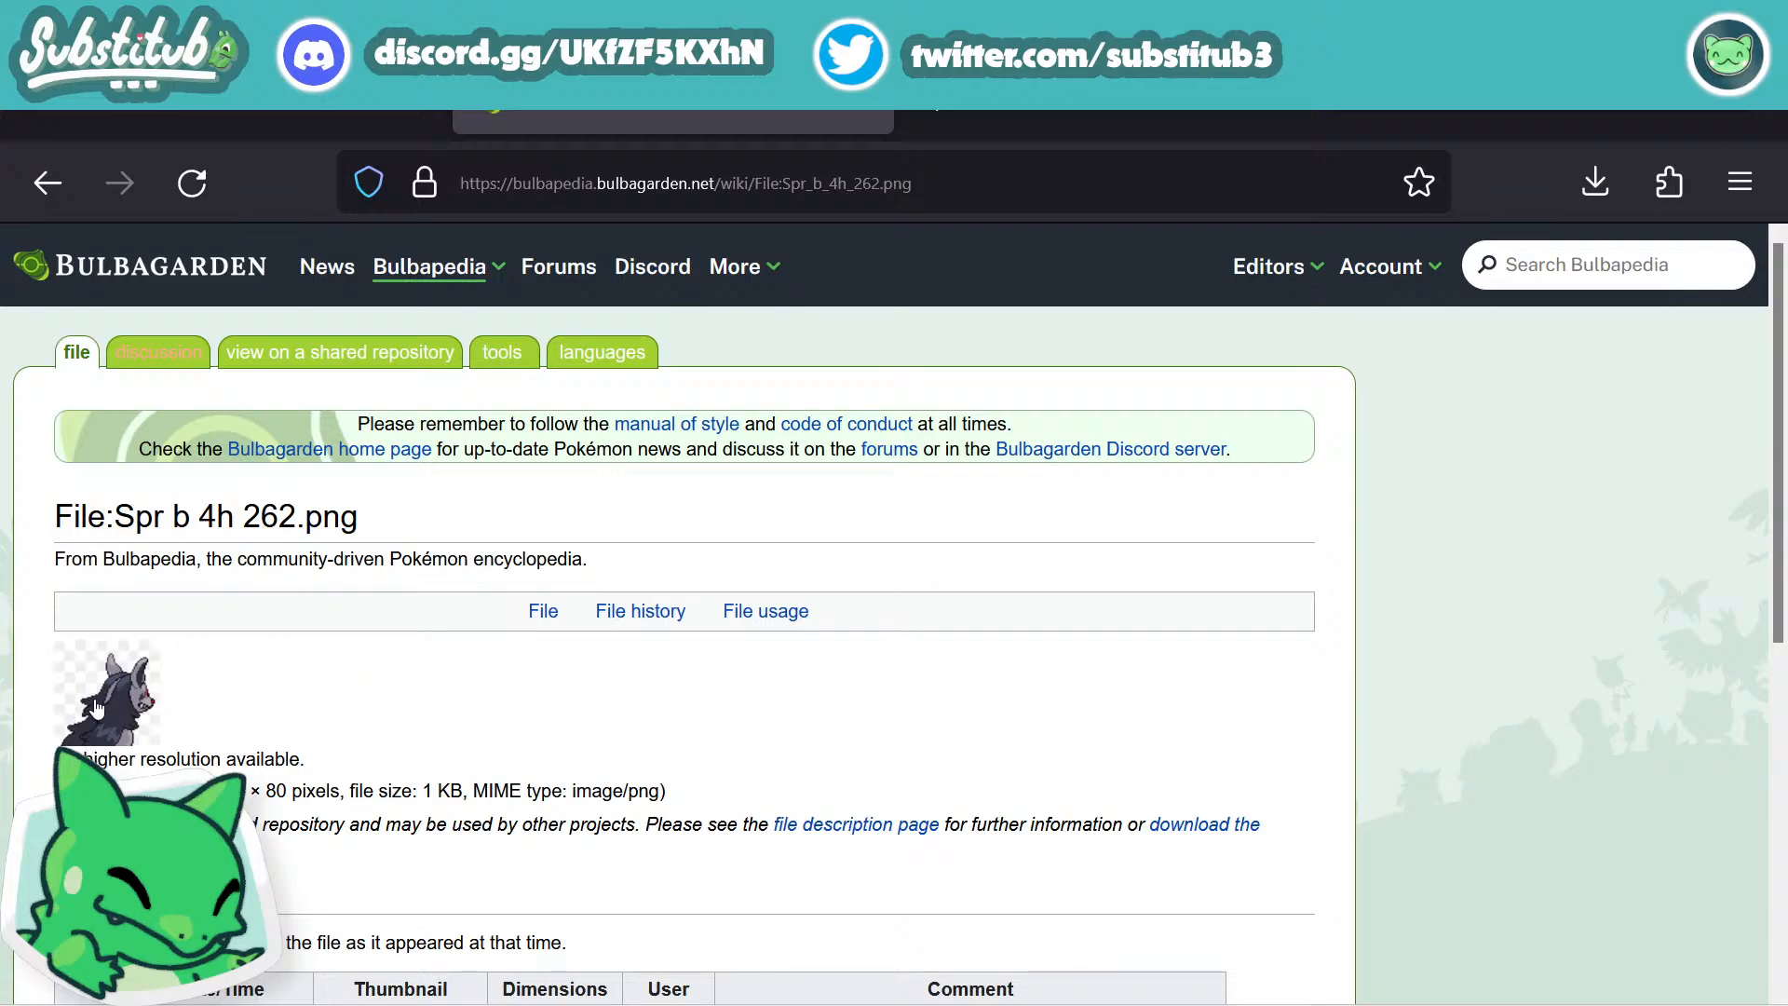
click(119, 694)
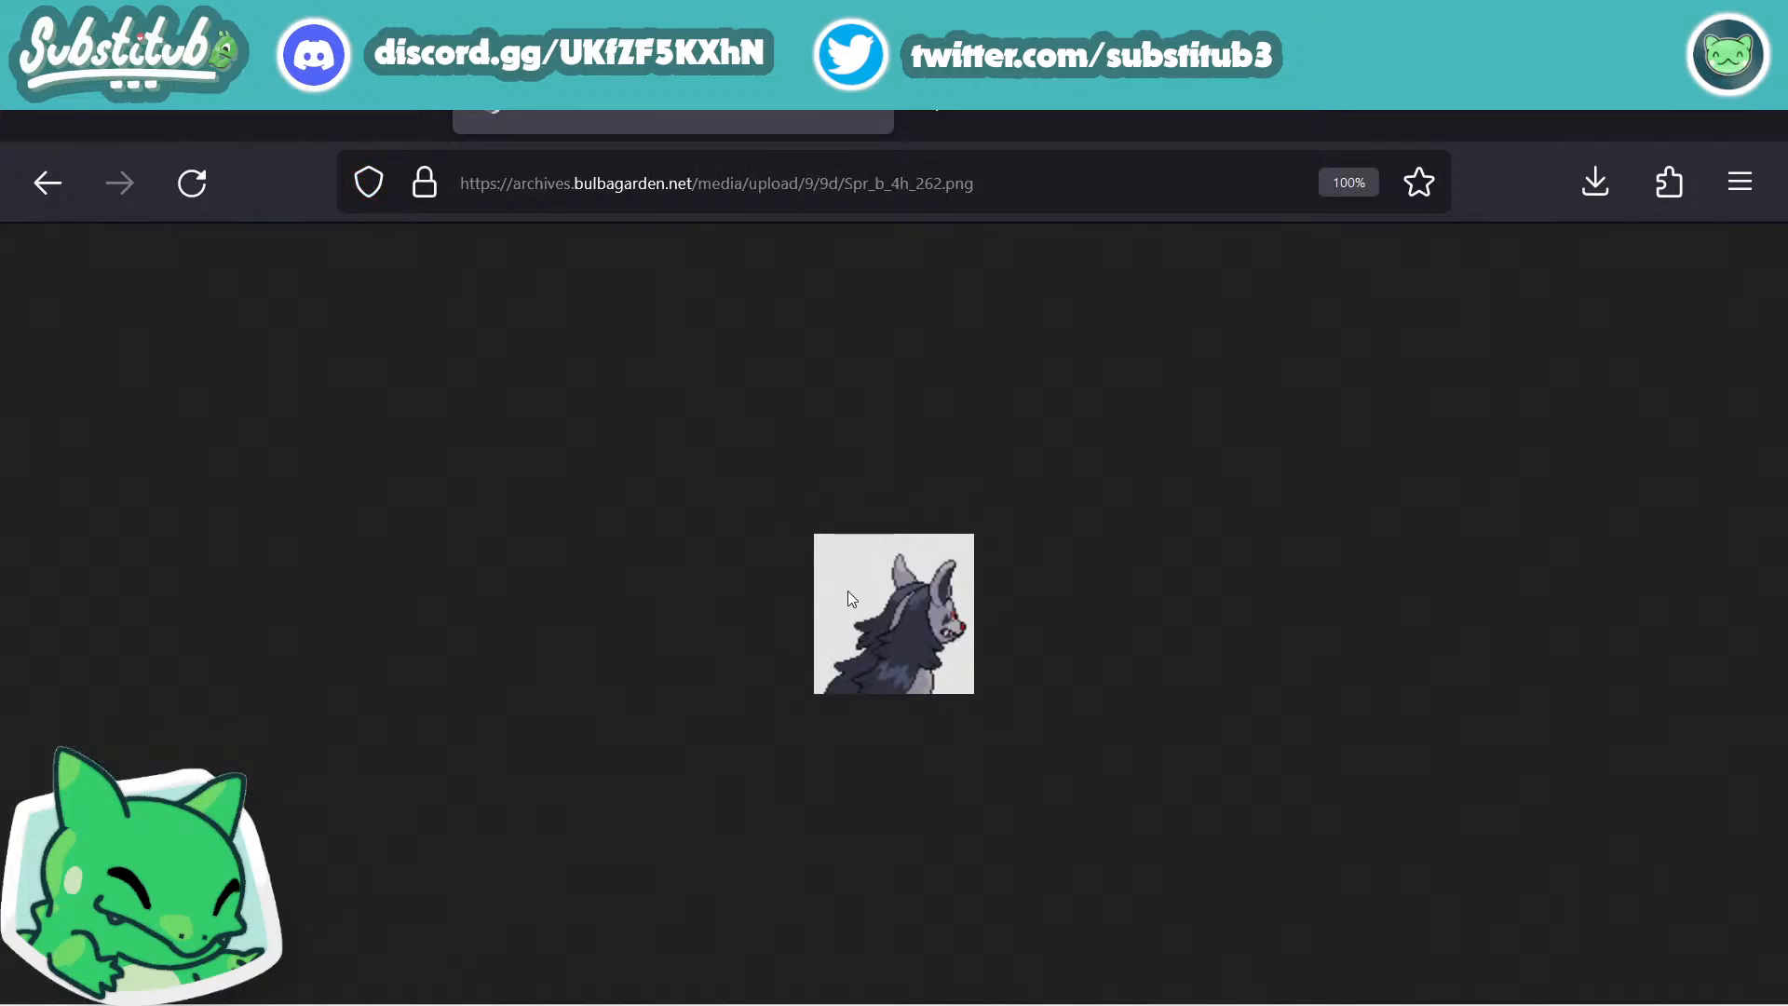
right_click(928, 595)
click(997, 668)
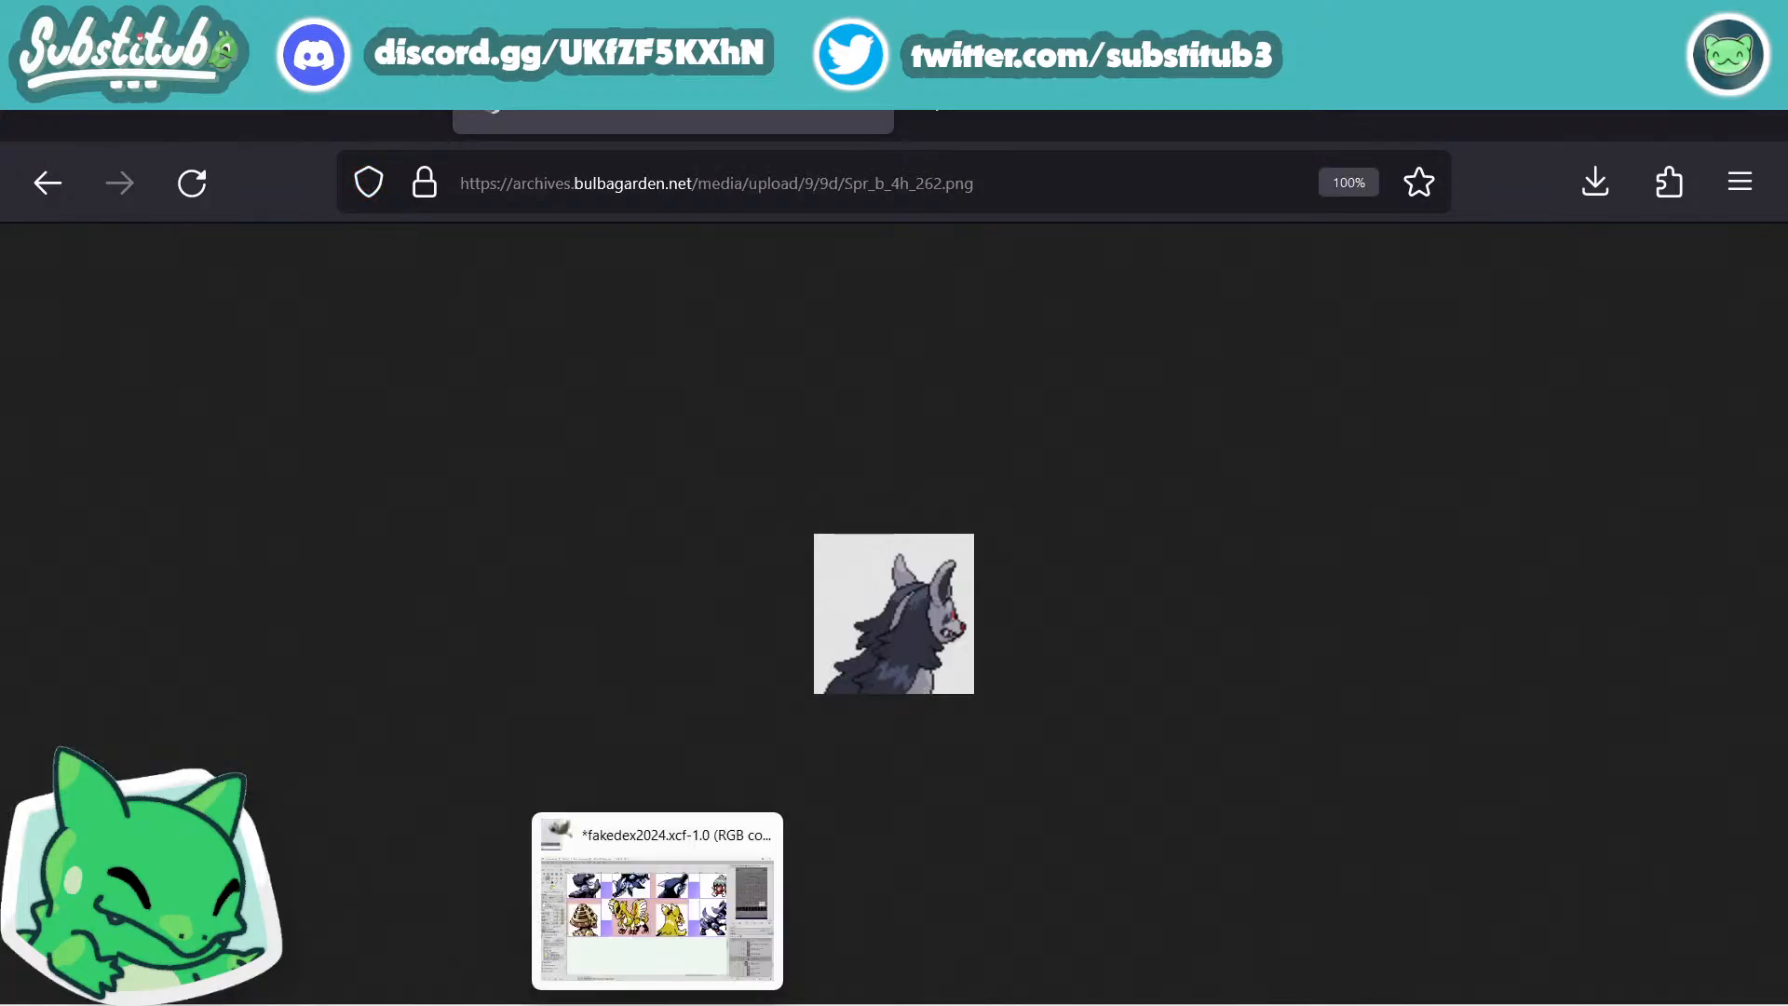
Switch to GIMP, paste the Mightyena sprite, raise its layer above grypherael front copy and place it beside the Grypherael back sprite.
click(657, 1004)
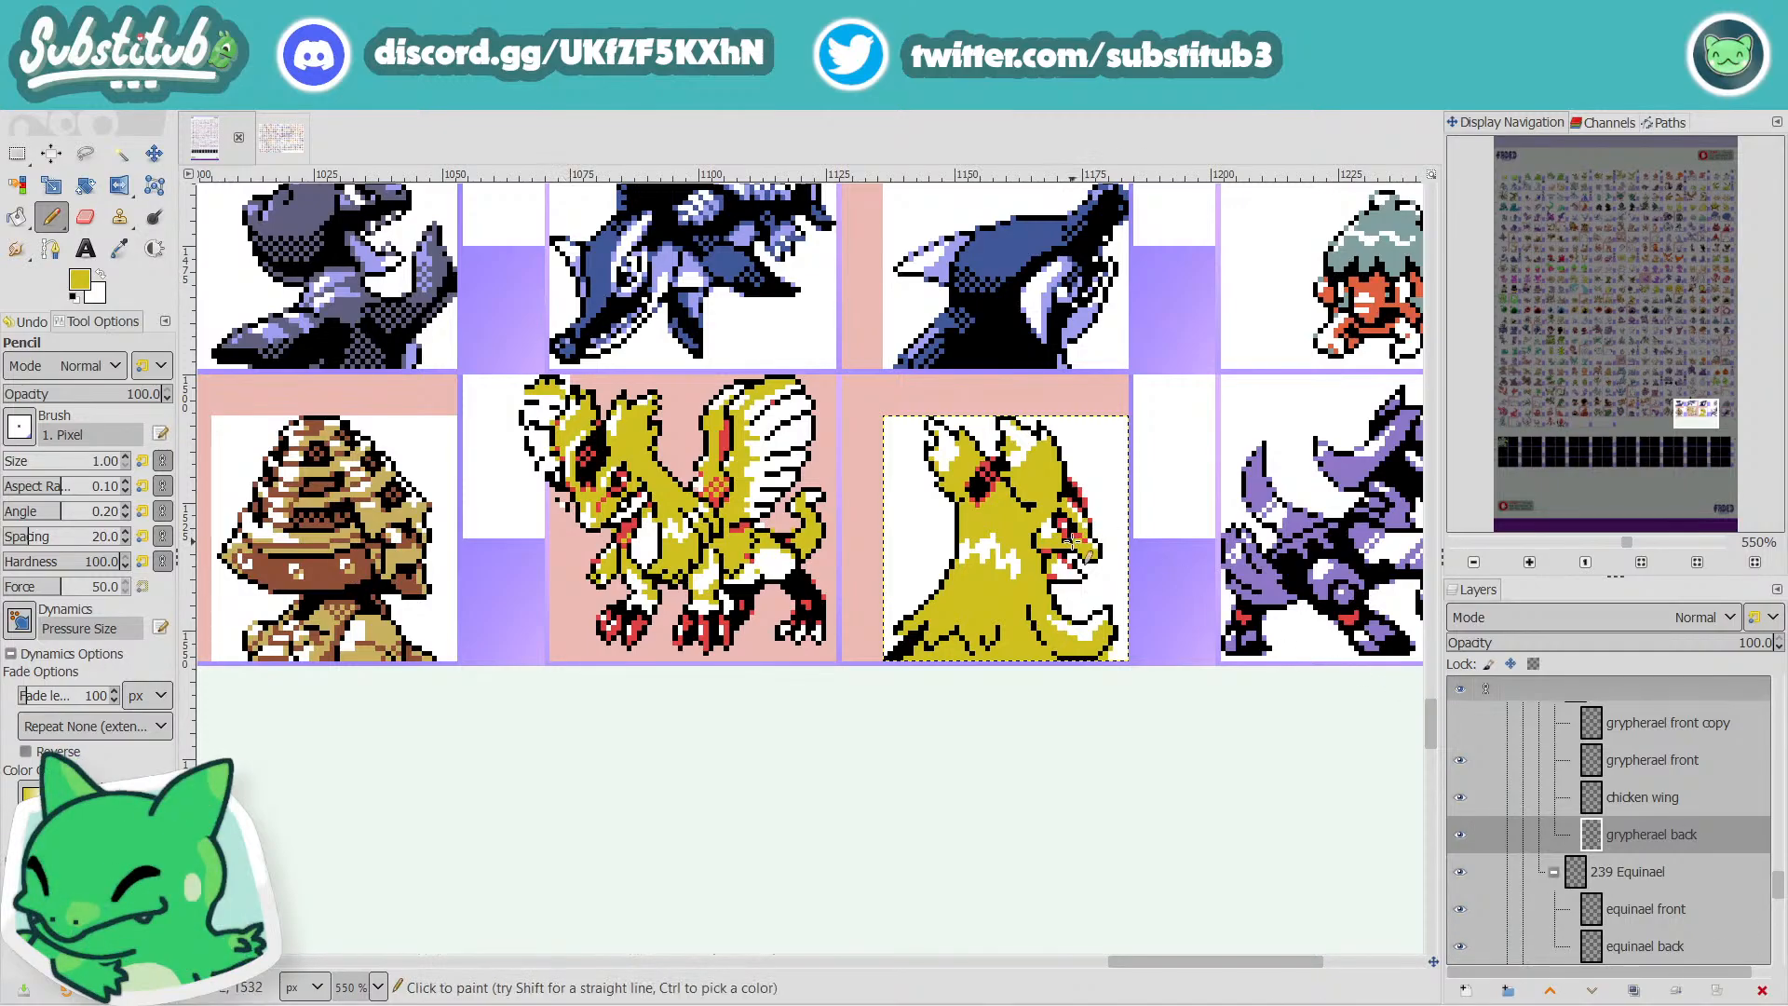
key(ctrl+v)
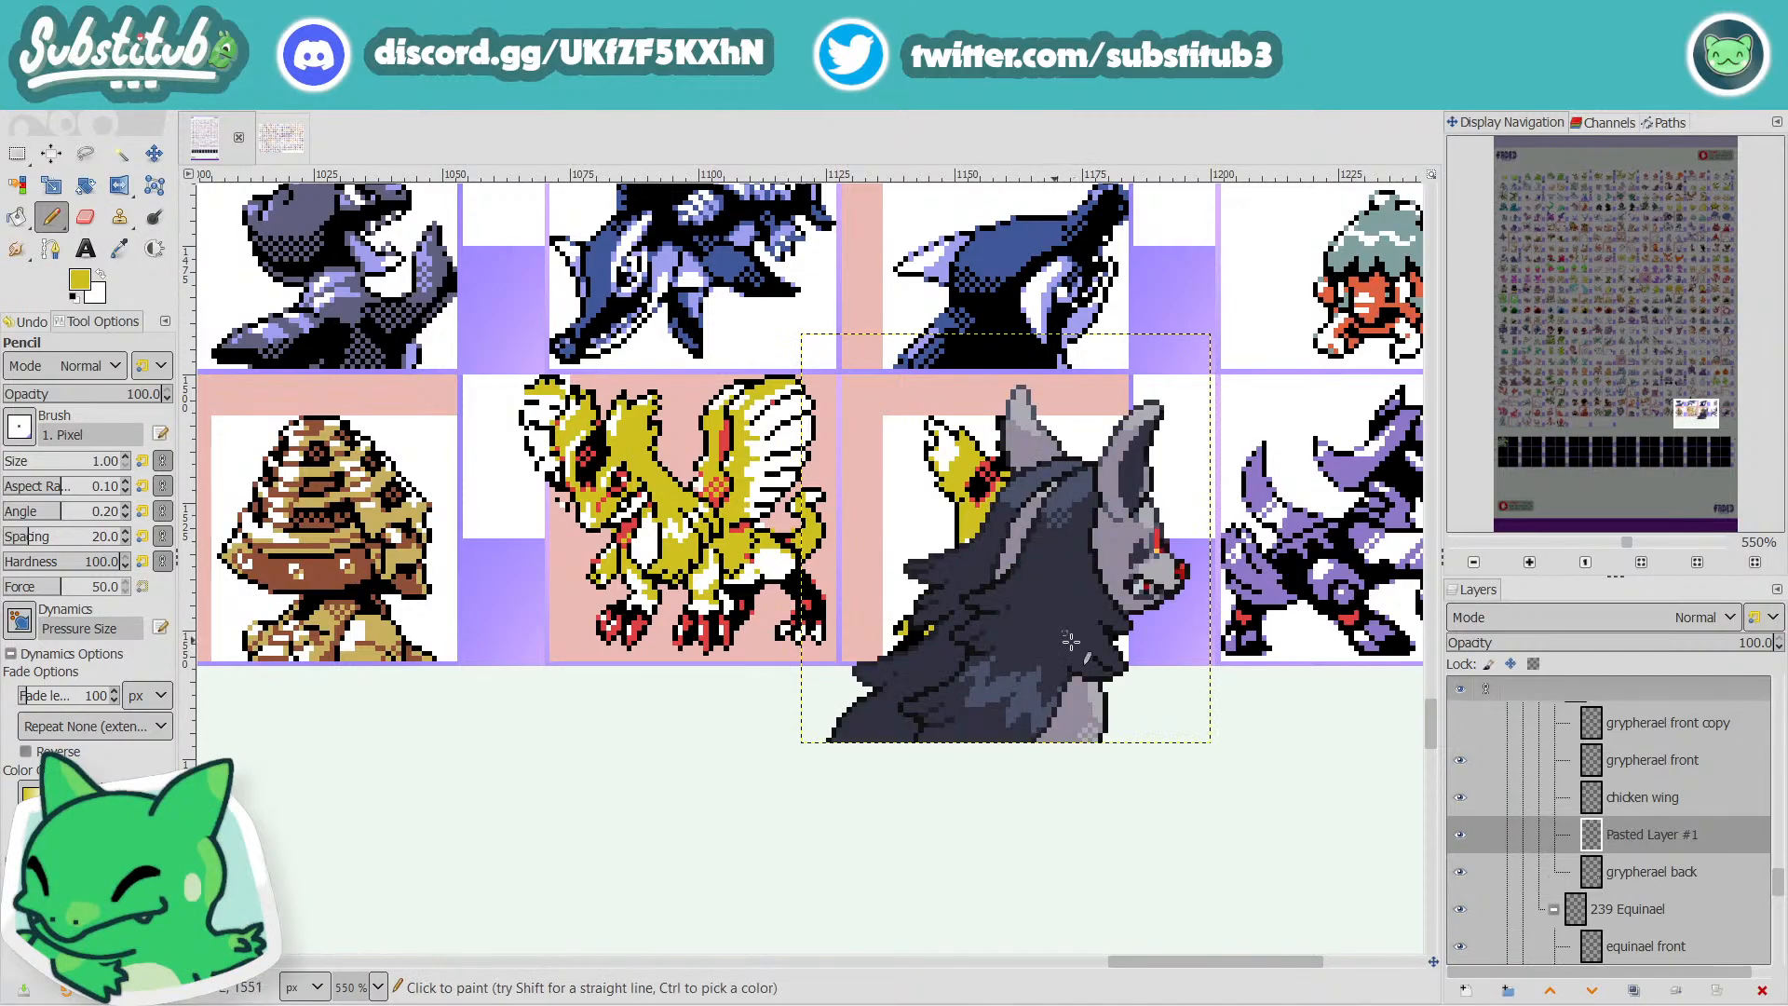
key(m)
mouse_move(1062, 668)
mouse_down()
mouse_move(1327, 668)
mouse_move(735, 621)
mouse_move(745, 401)
mouse_move(1062, 457)
mouse_move(1078, 878)
mouse_move(833, 849)
mouse_move(772, 786)
mouse_move(778, 765)
mouse_up()
drag(1616, 839, 1620, 717)
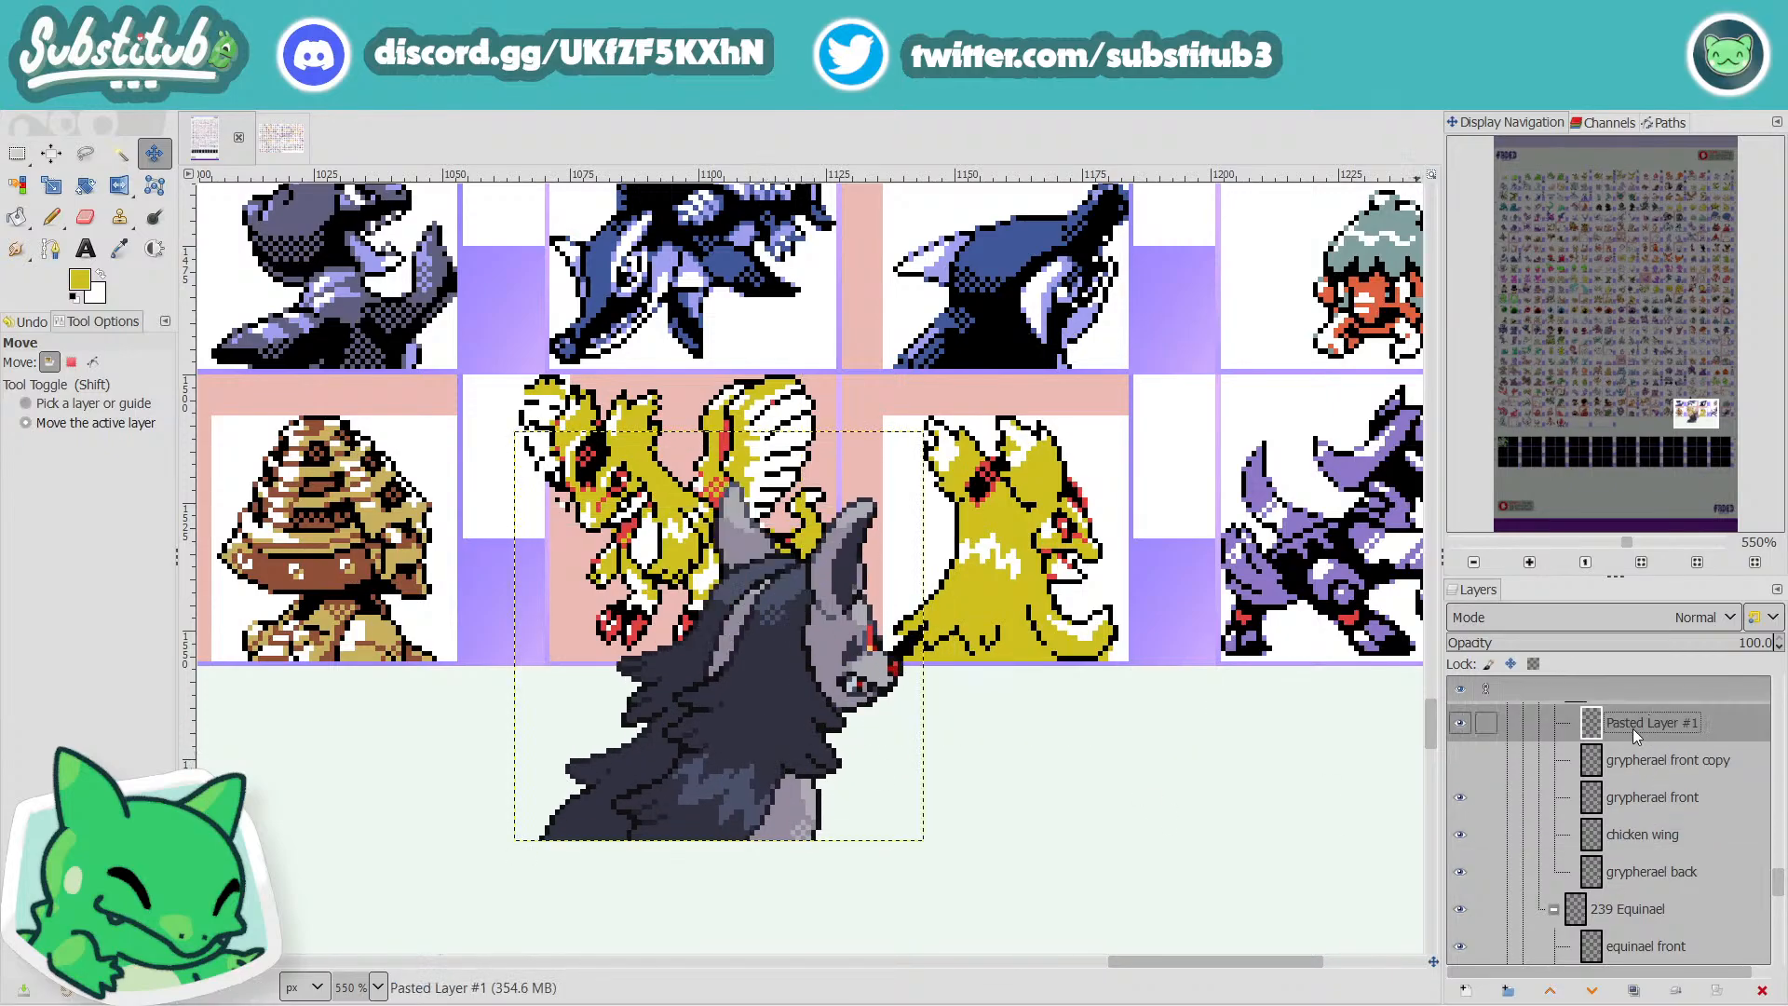
drag(770, 704, 745, 580)
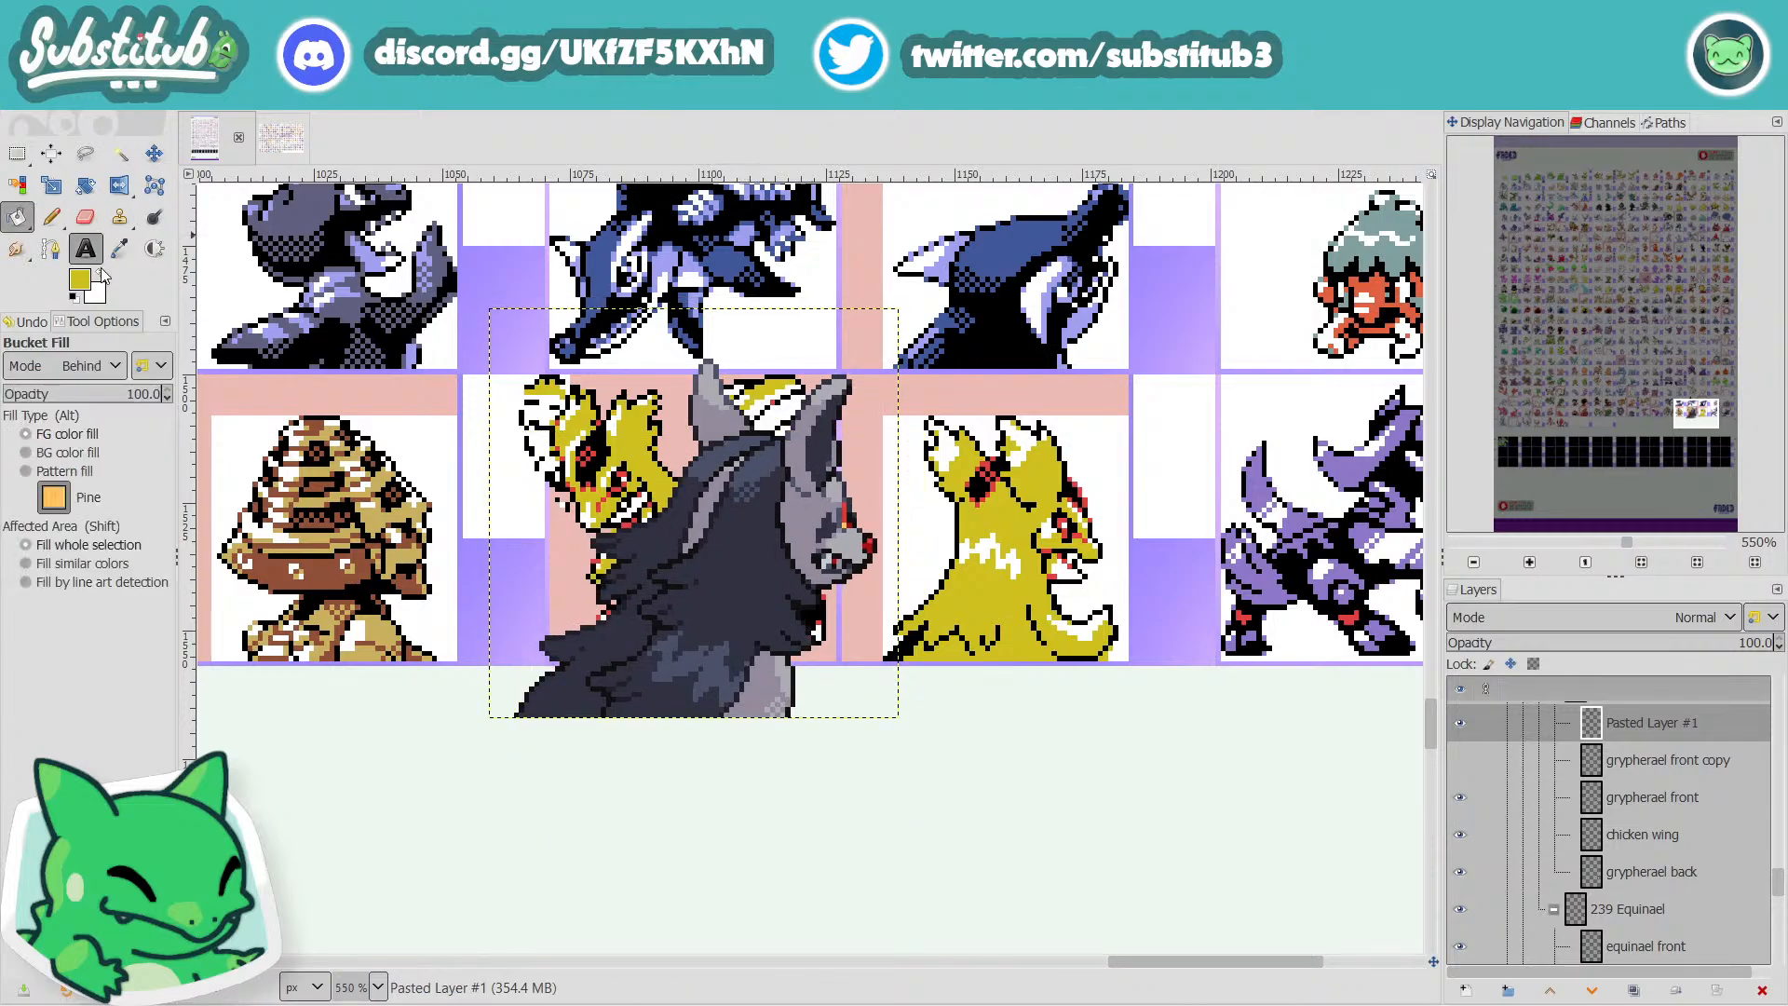
Fill the pasted Mightyena layer's transparent background with white using Bucket Fill in Behind mode, and save the file.
key(shift+b)
click(640, 435)
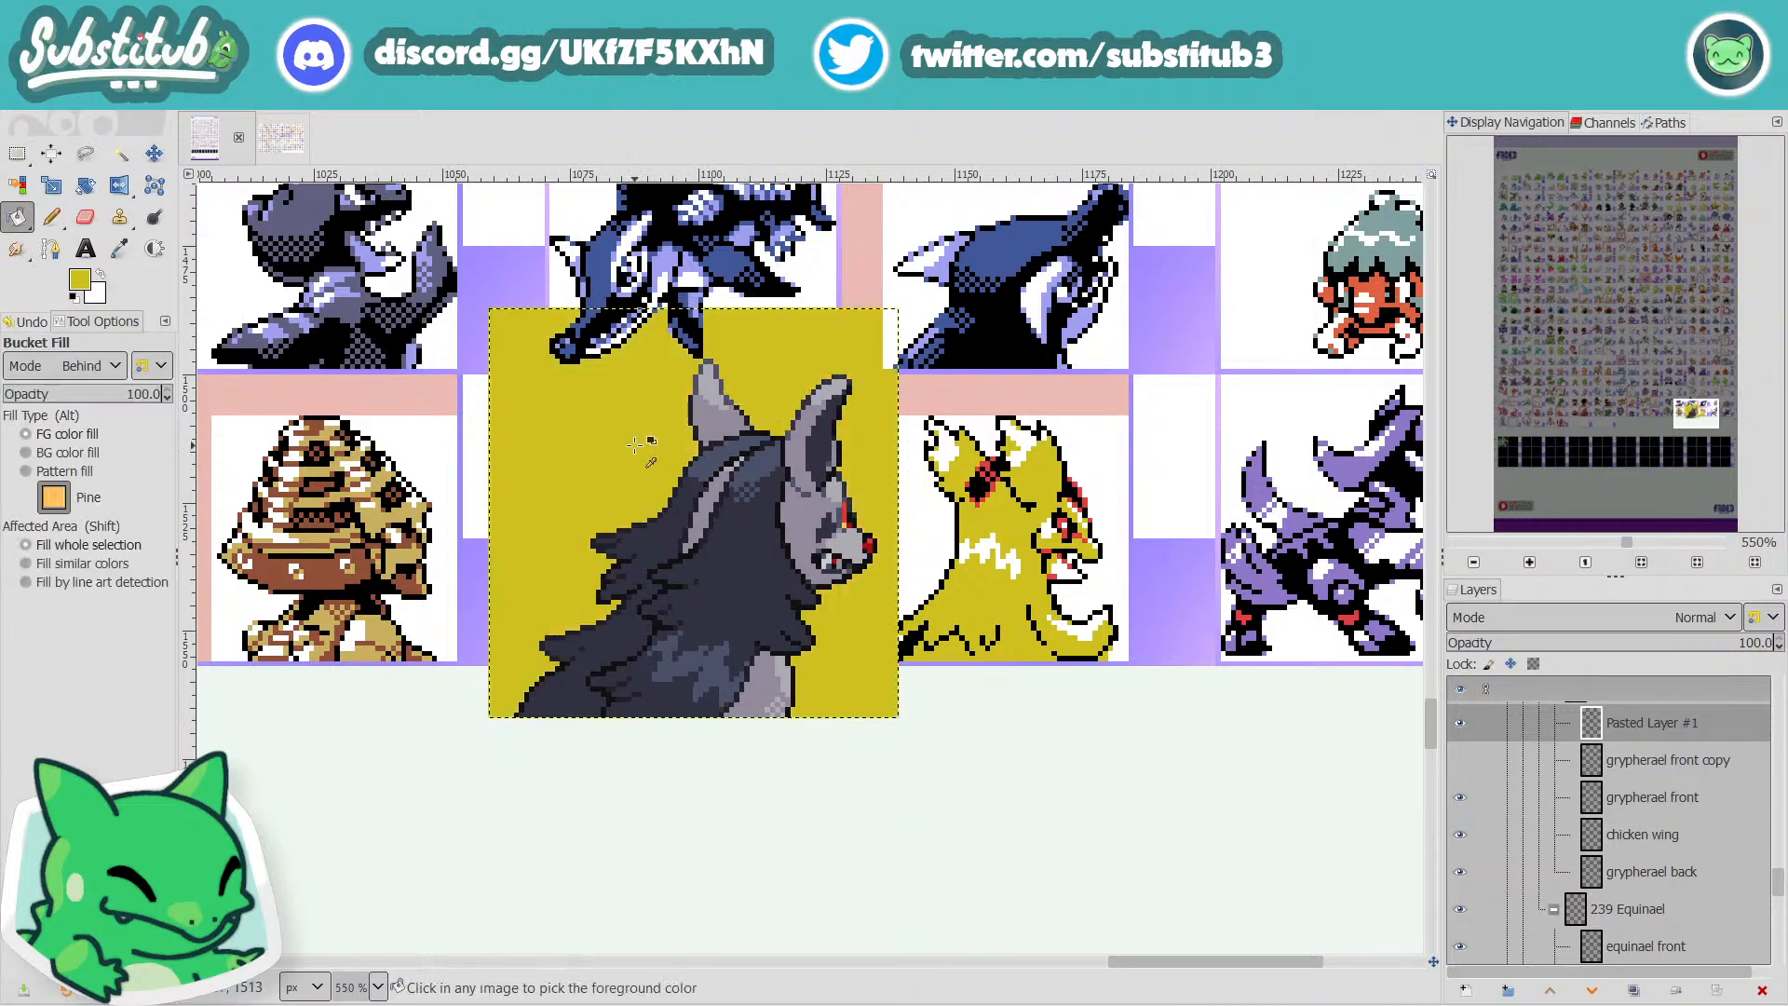
key(ctrl+z)
right_click(604, 456)
click(101, 275)
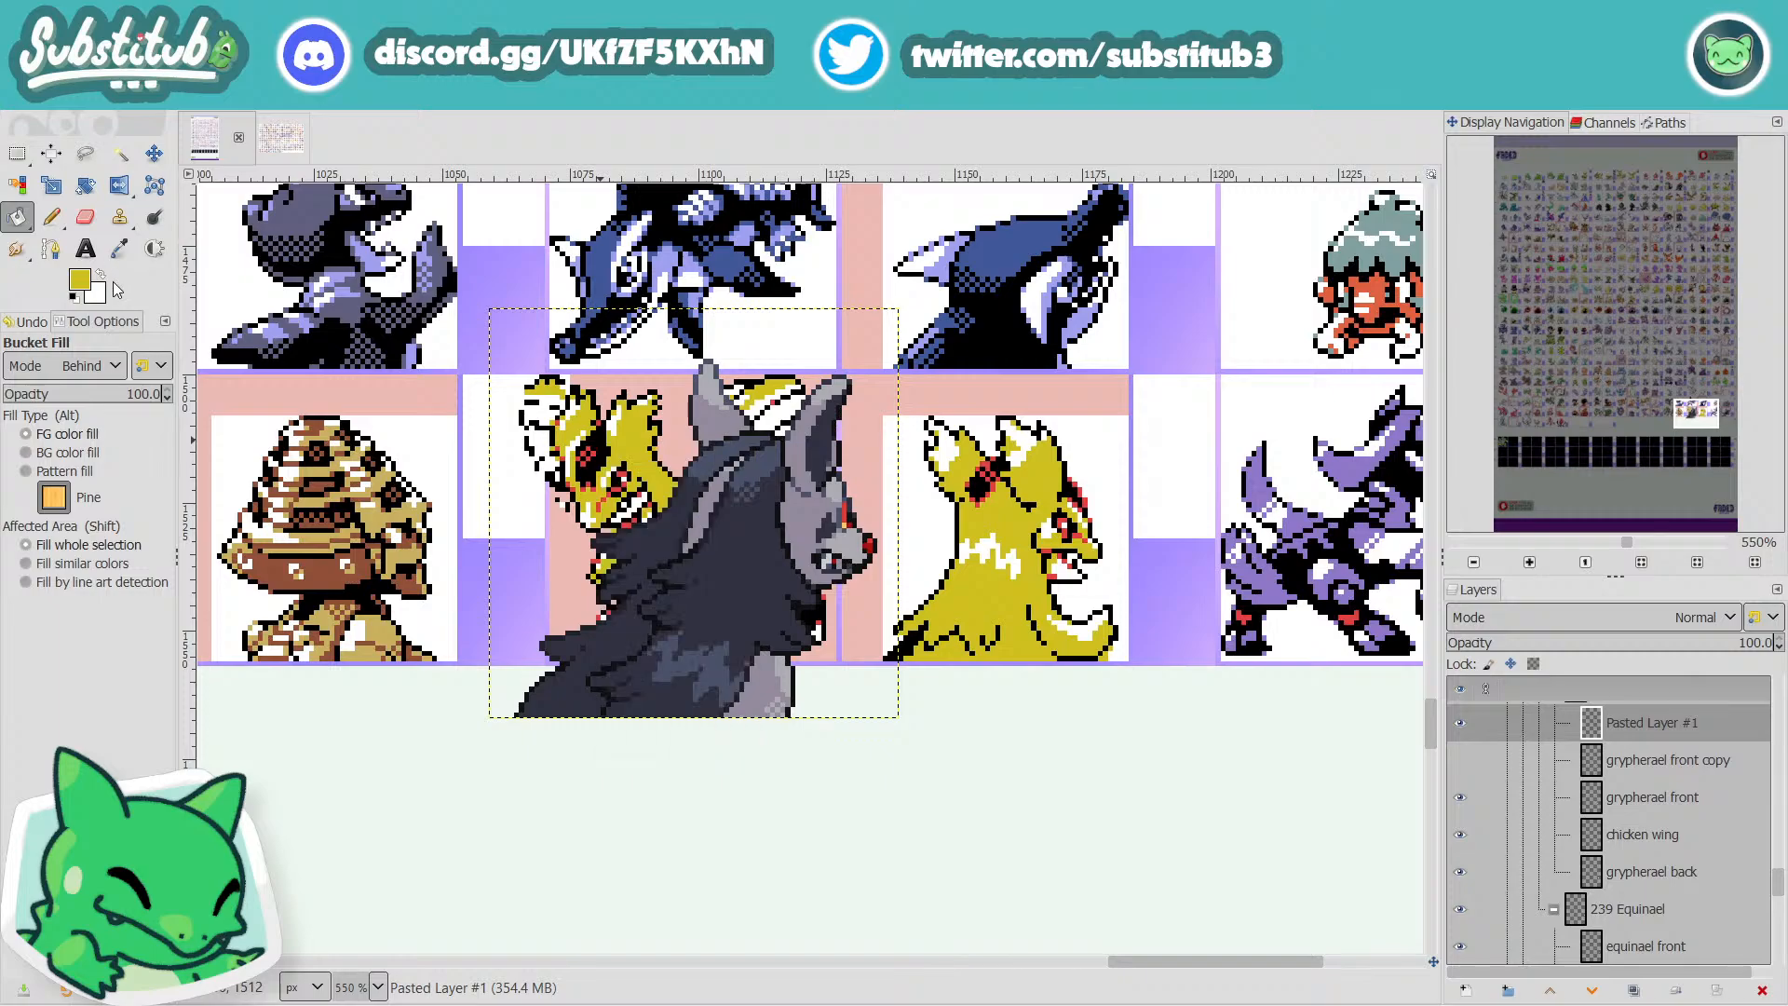
click(100, 276)
click(572, 455)
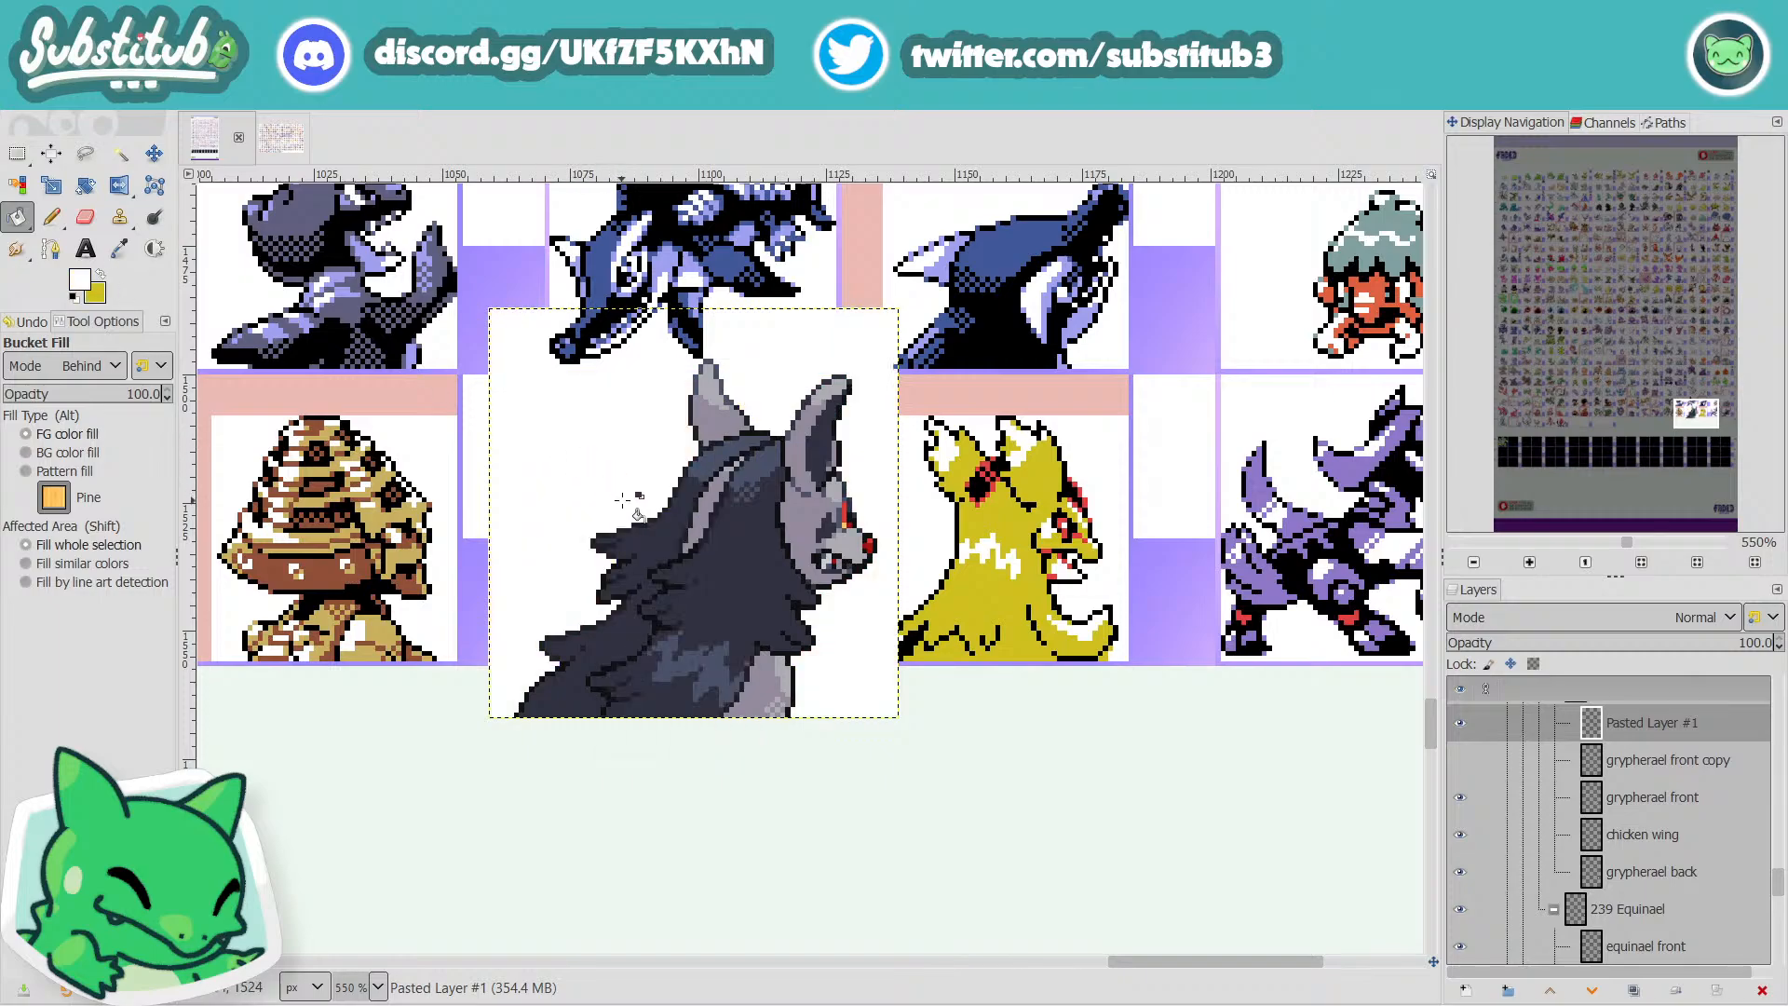
key(ctrl+s)
On the grypherael back layer, outline the neck highlight with Free Select, cut it and paste it as a floating selection.
click(85, 153)
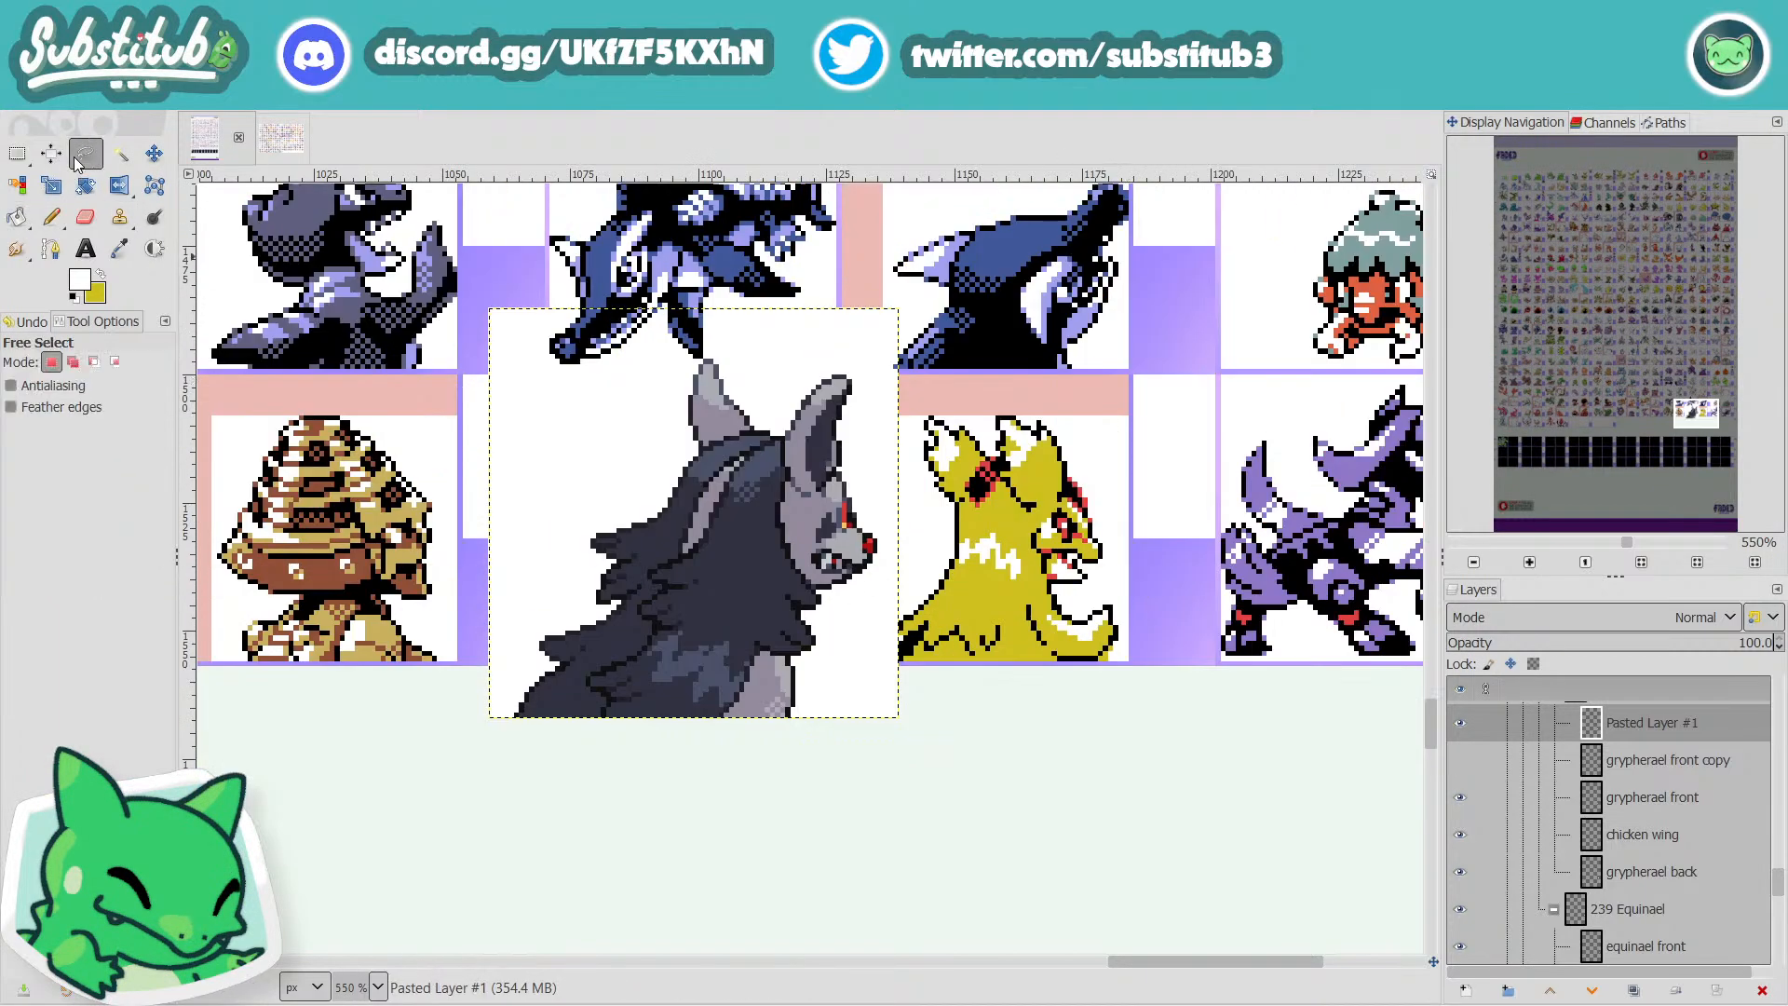
click(1642, 876)
scroll(1208, 700, up, 2)
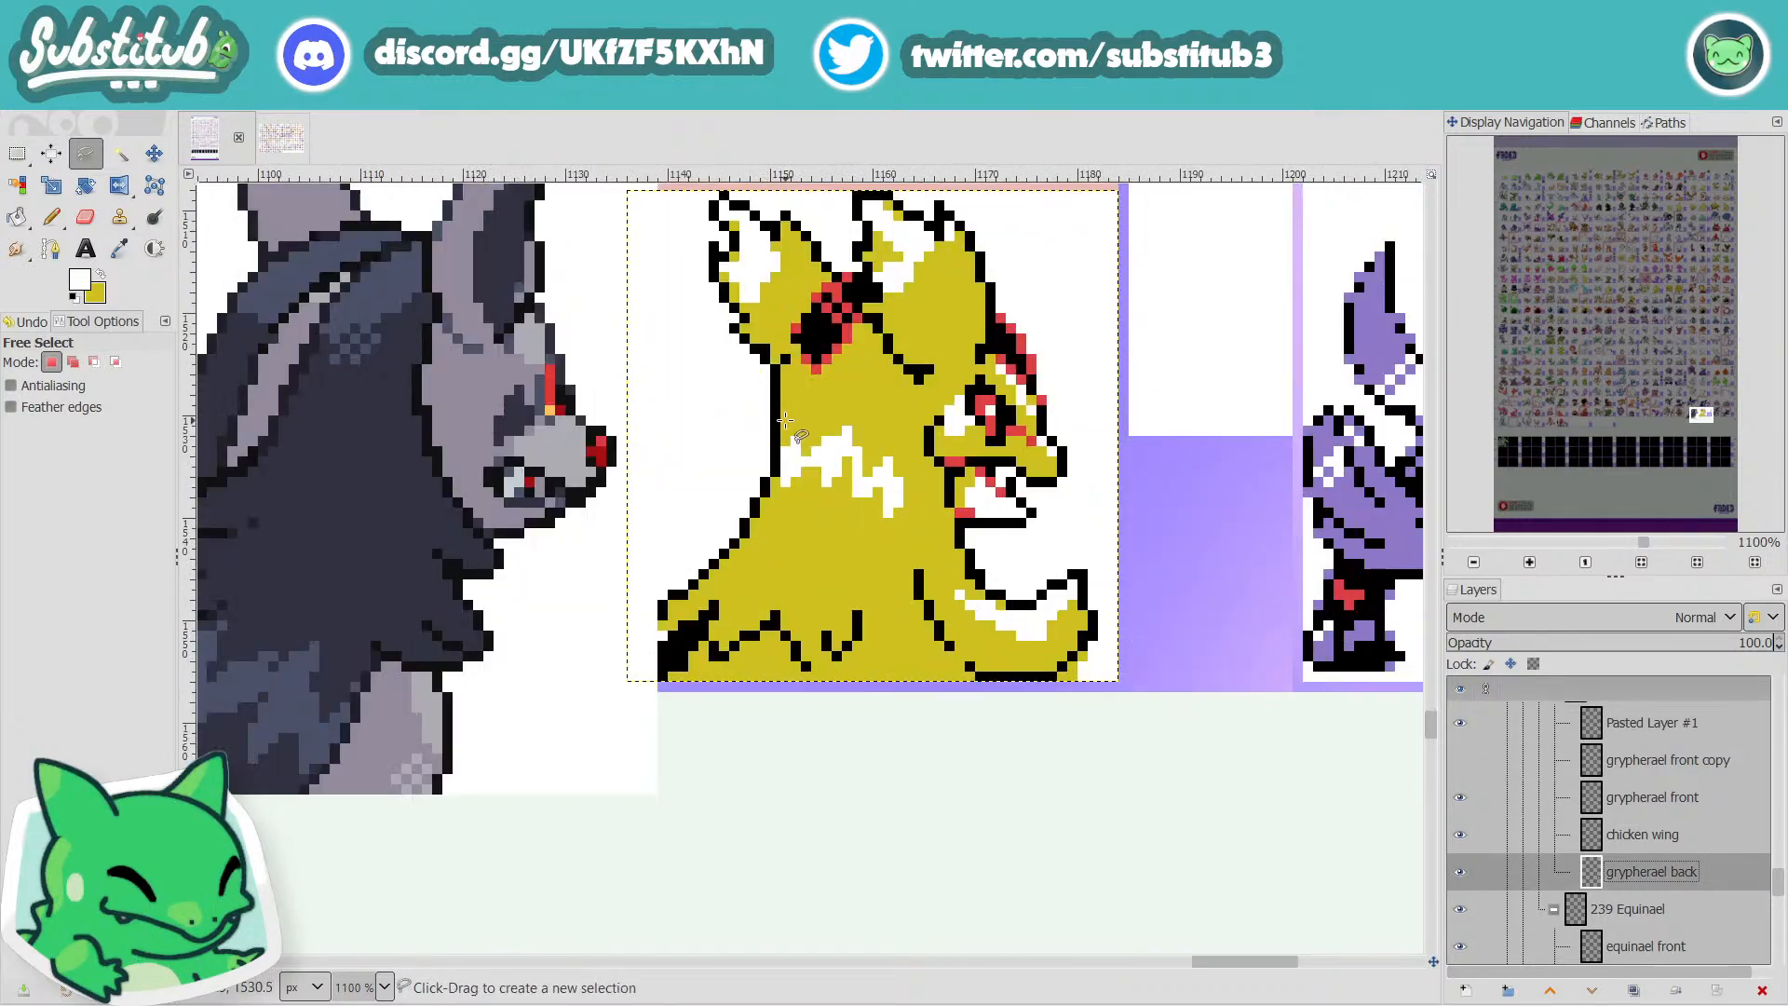
click(785, 421)
click(782, 557)
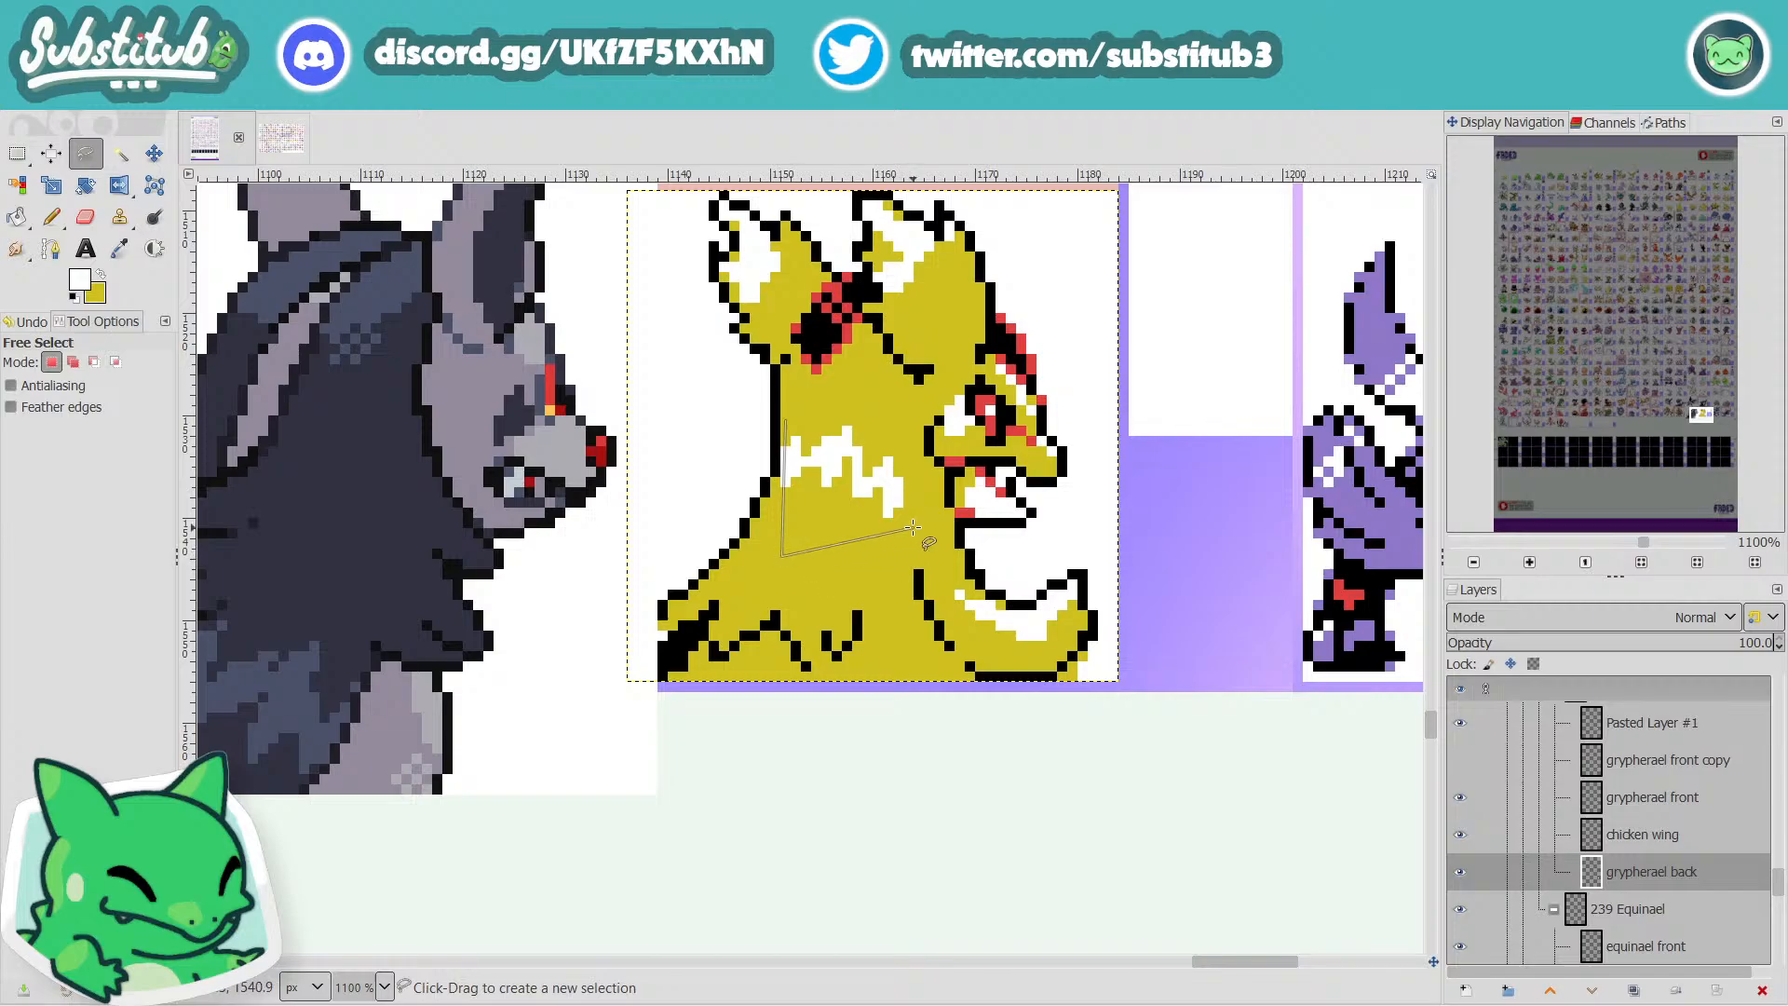
click(920, 534)
click(908, 421)
click(786, 420)
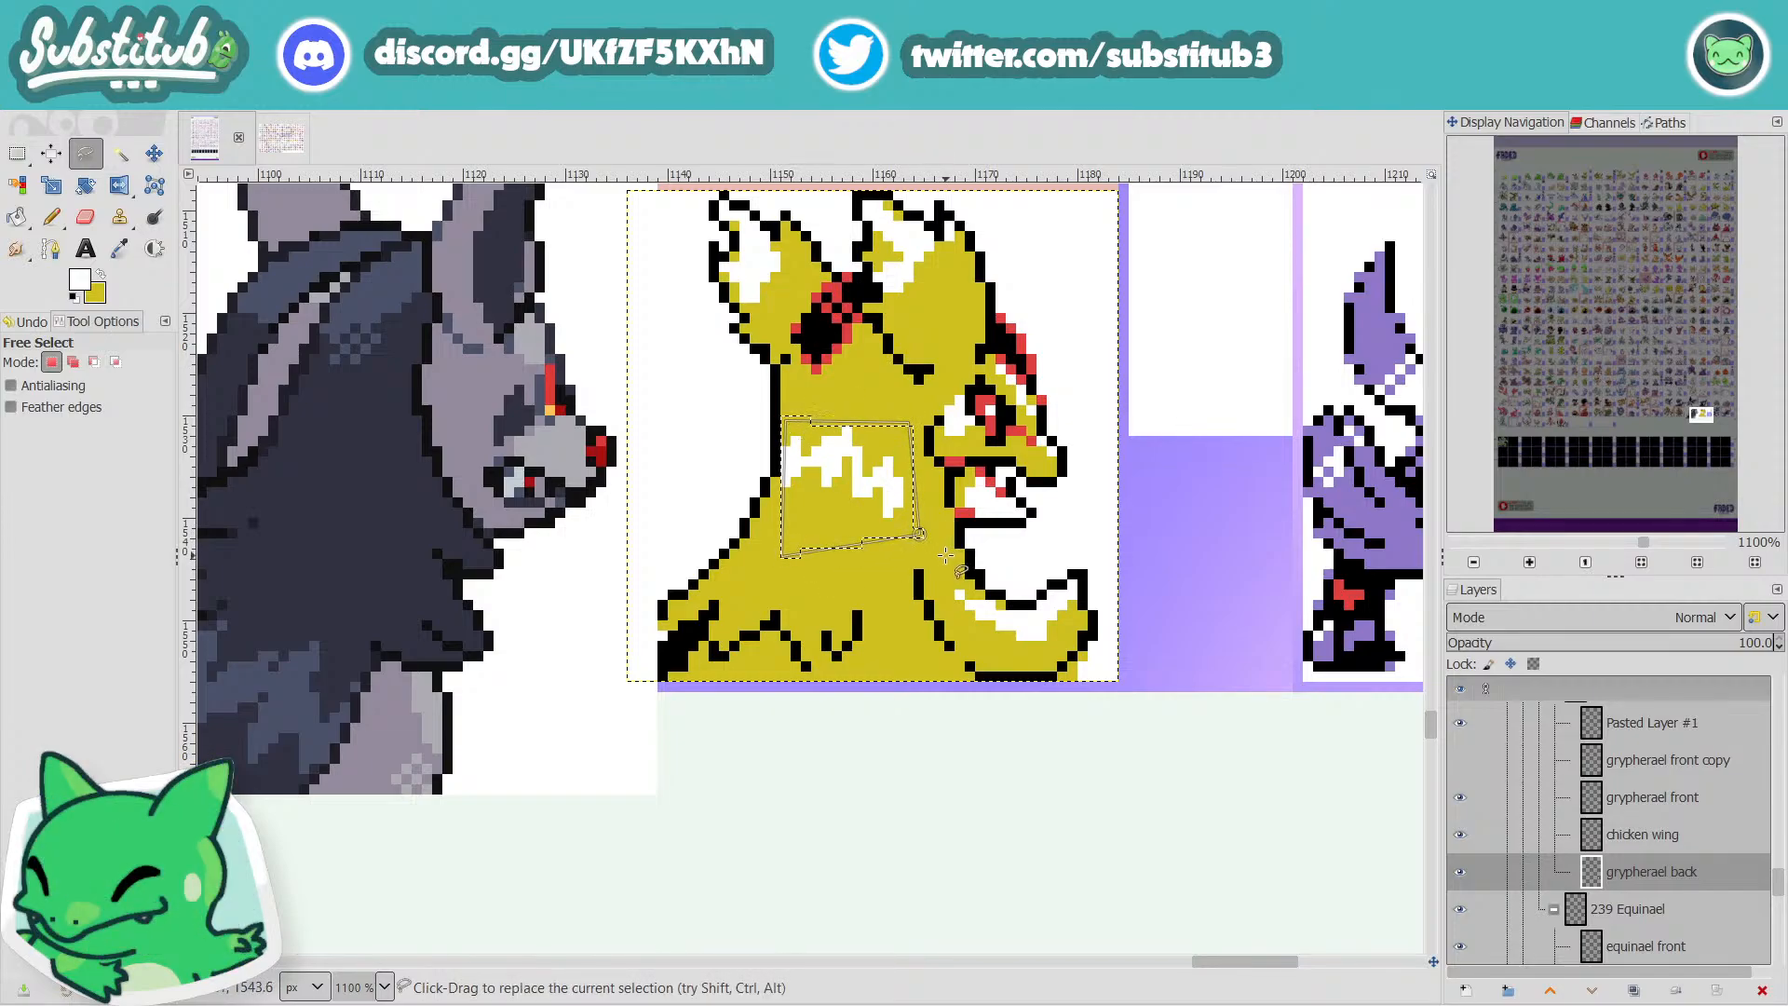
key(ctrl+x)
key(p)
key(ctrl+v)
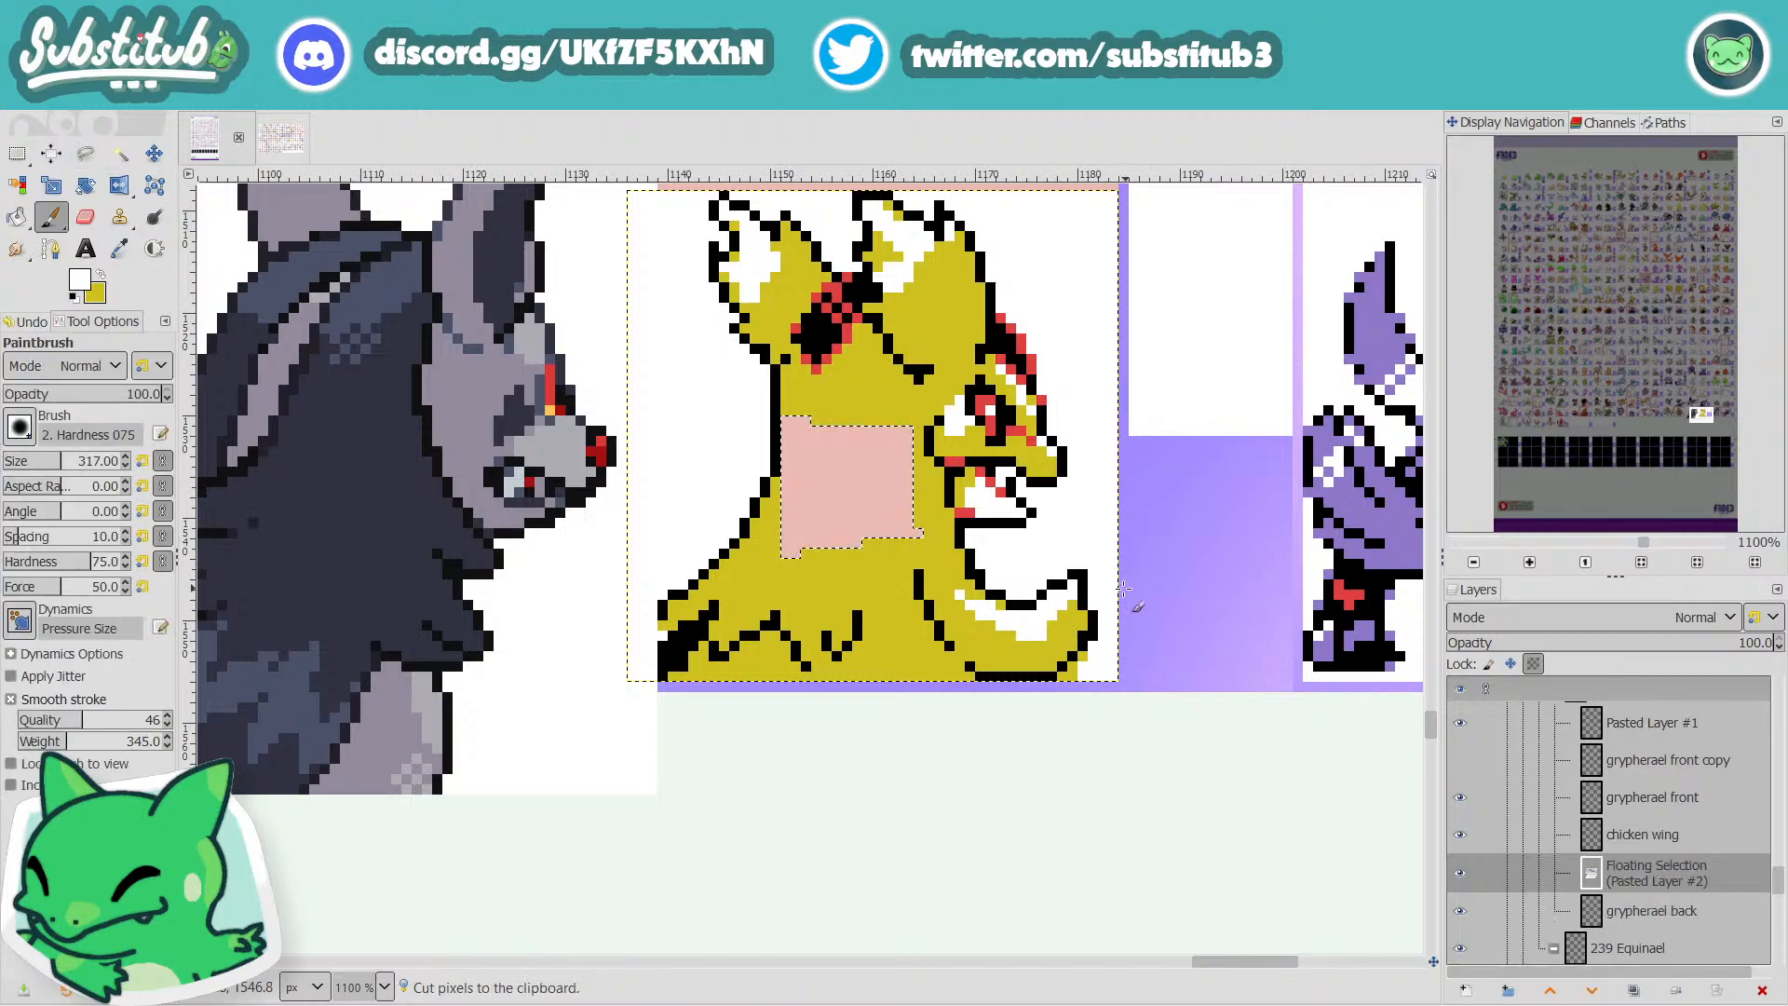
Move the floating neck highlight down onto the Grypherael back sprite's shoulder, offset by -4, 9 pixels.
key(m)
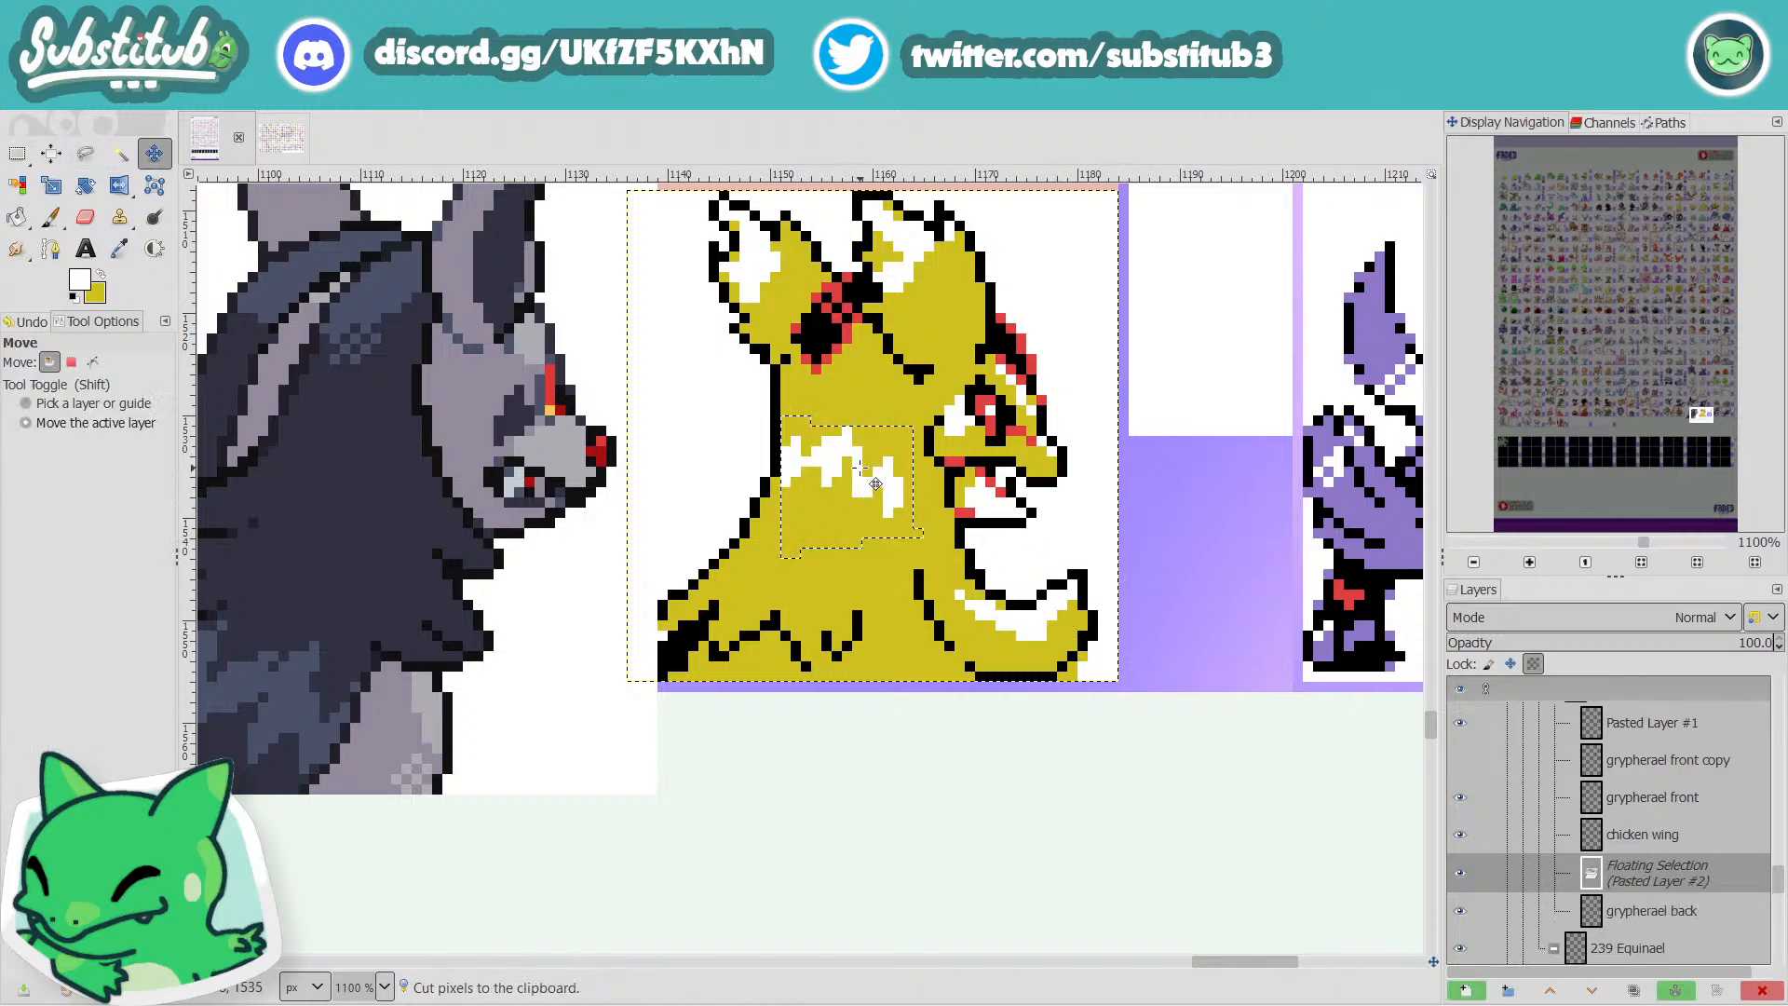
drag(834, 498, 836, 581)
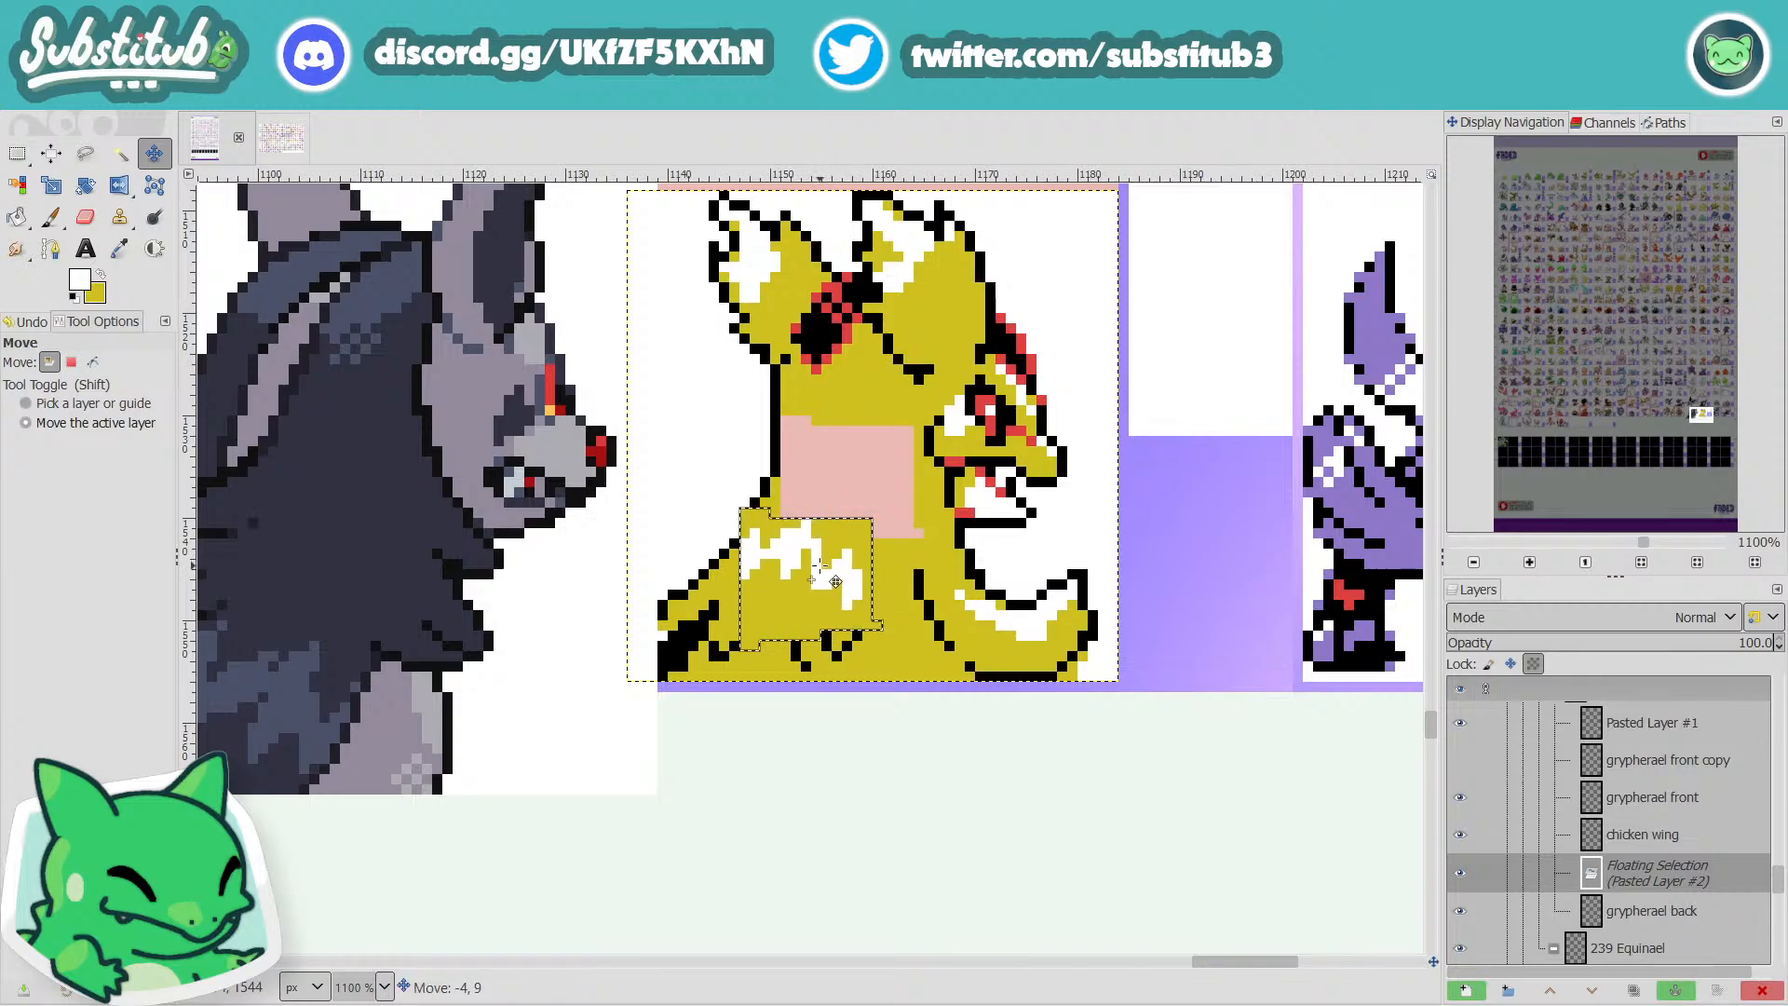
scroll(1025, 544, down, 3)
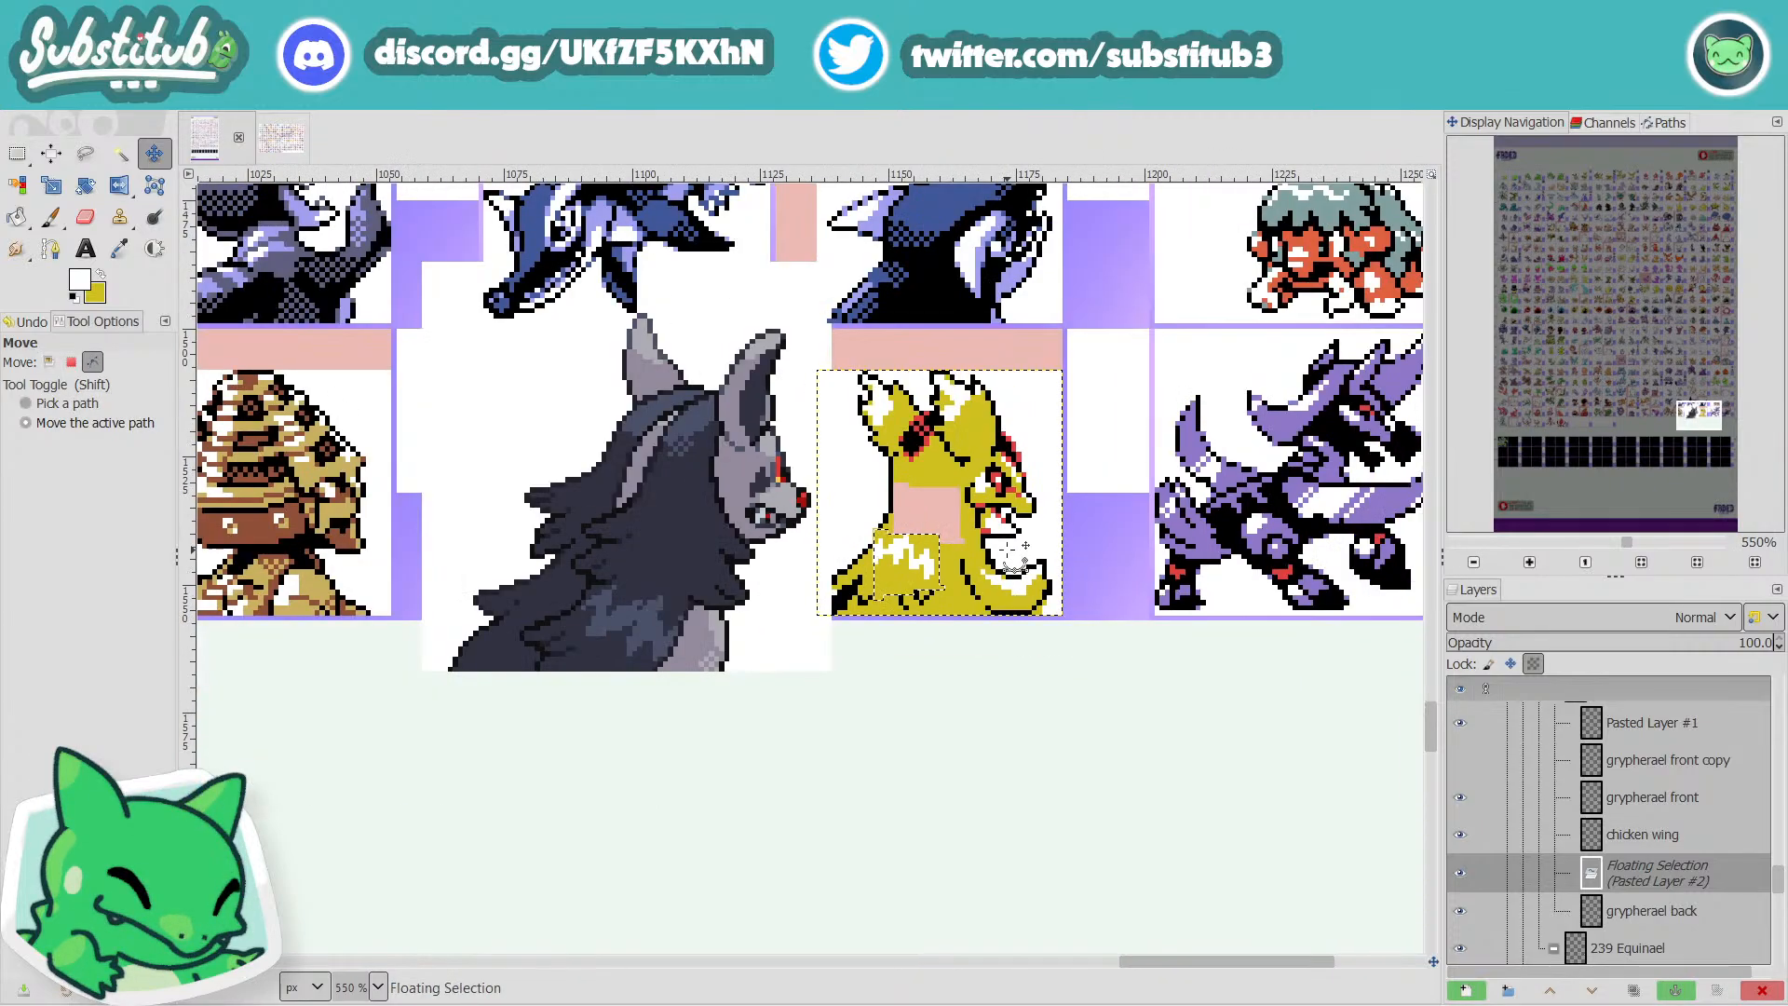
scroll(1025, 545, up, 2)
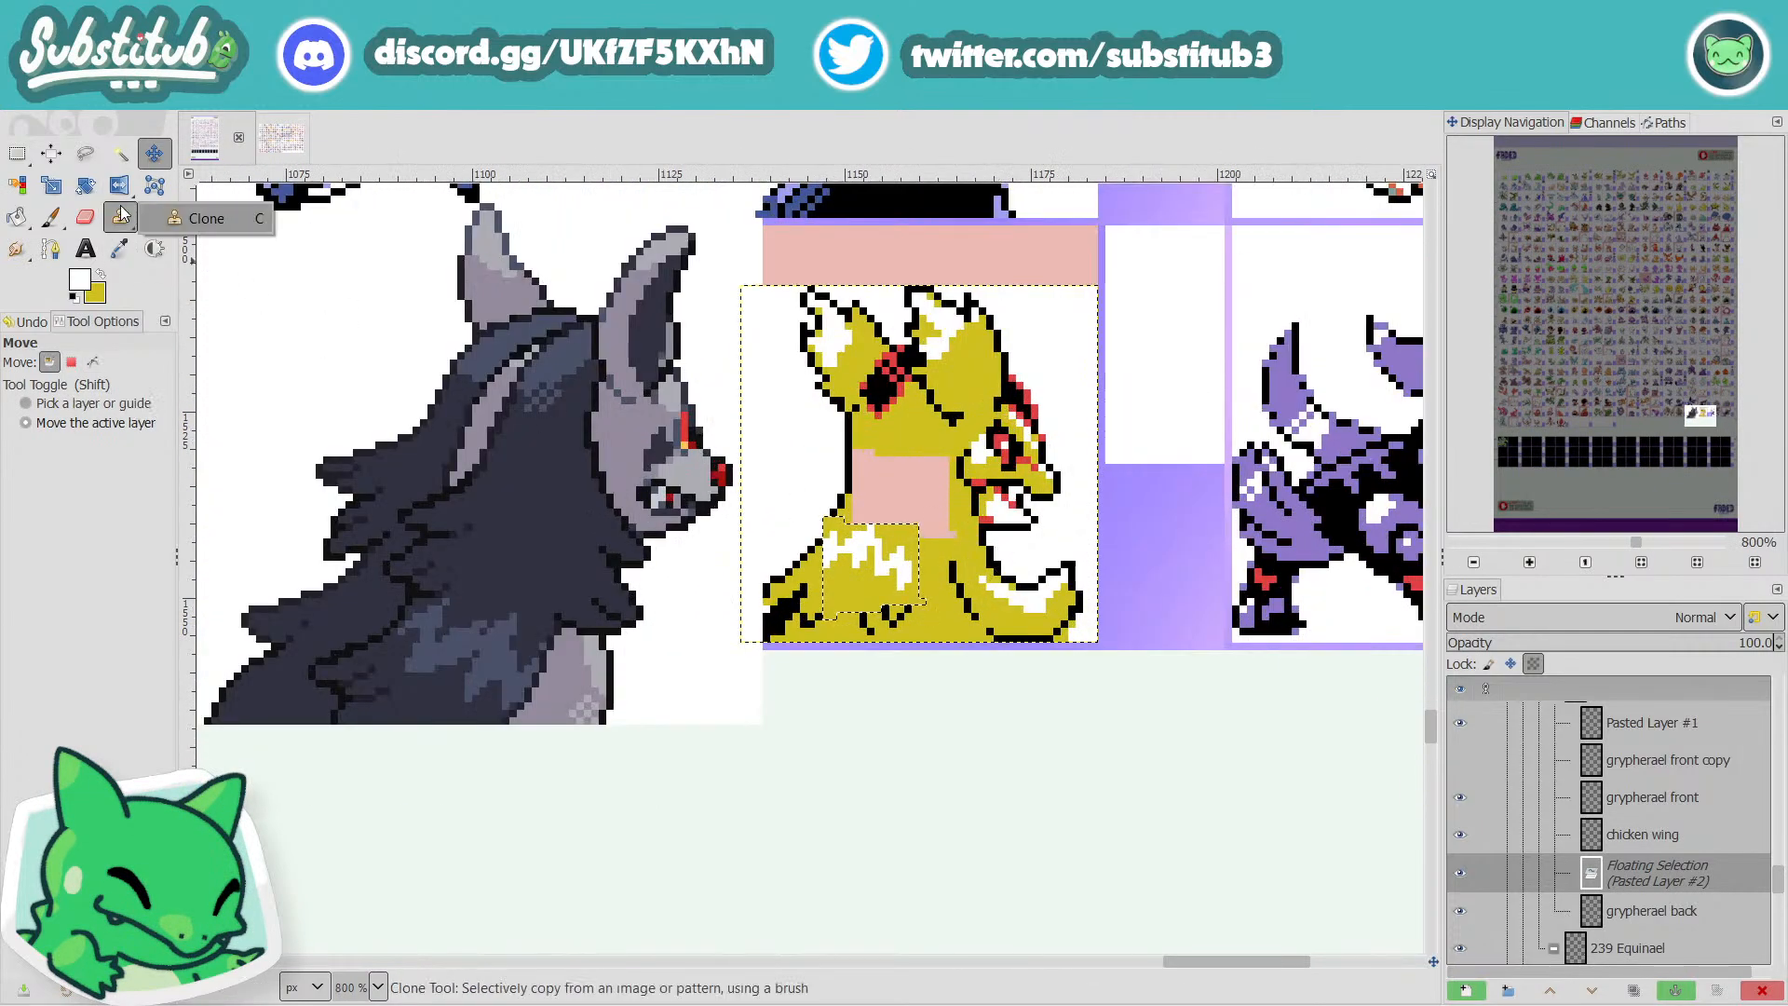
Try rotating the floating highlight 24.83 degrees and nudging it along the shoulder, and undo these changes.
click(85, 185)
mouse_move(885, 596)
mouse_down()
mouse_move(895, 610)
mouse_move(906, 594)
mouse_up()
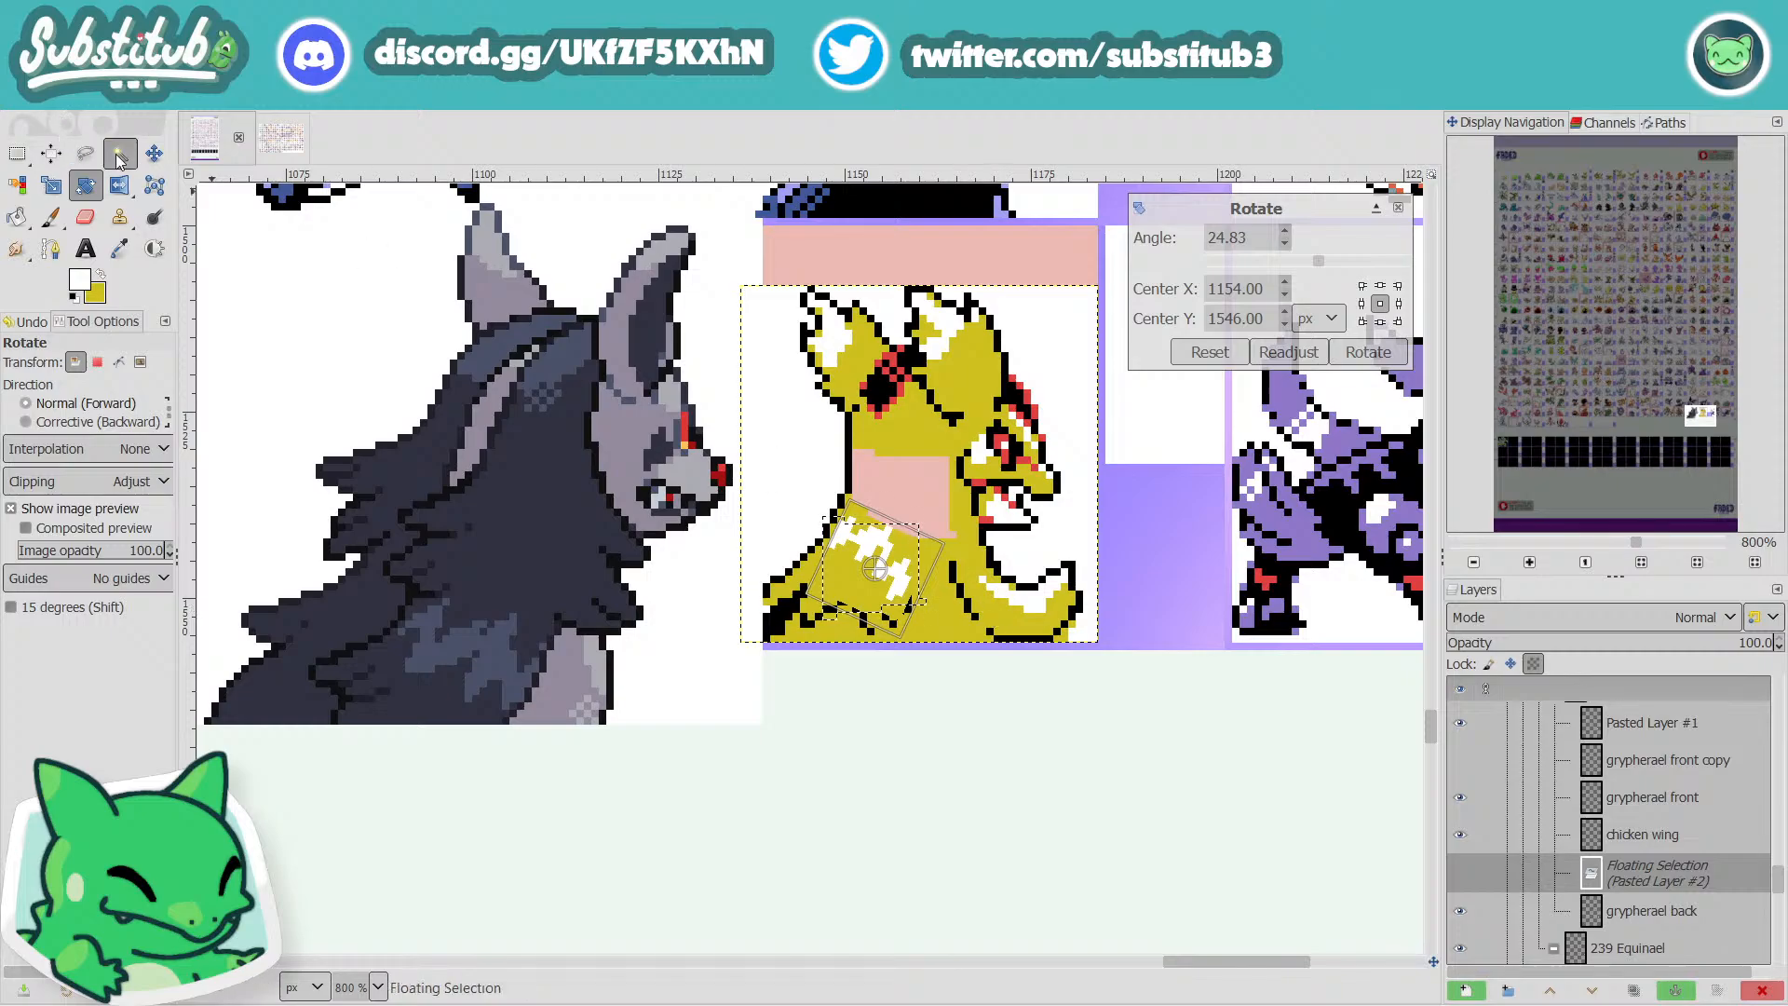
click(154, 154)
drag(891, 579, 884, 578)
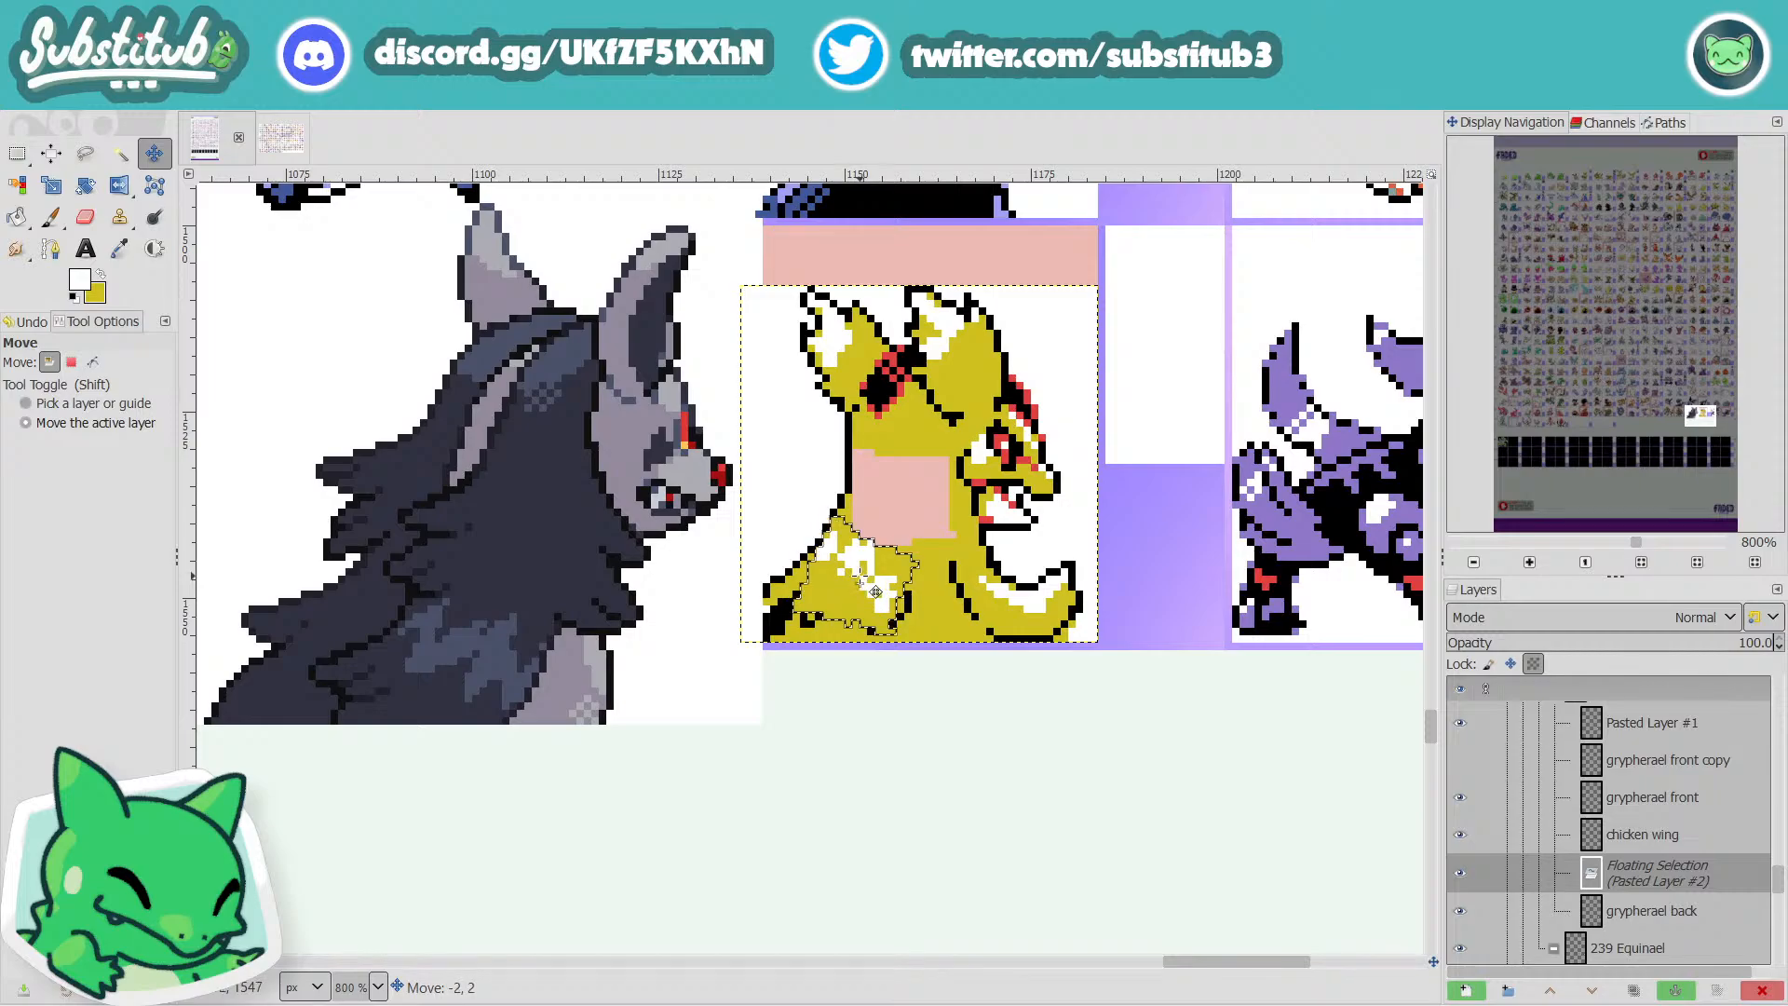
drag(877, 590, 877, 589)
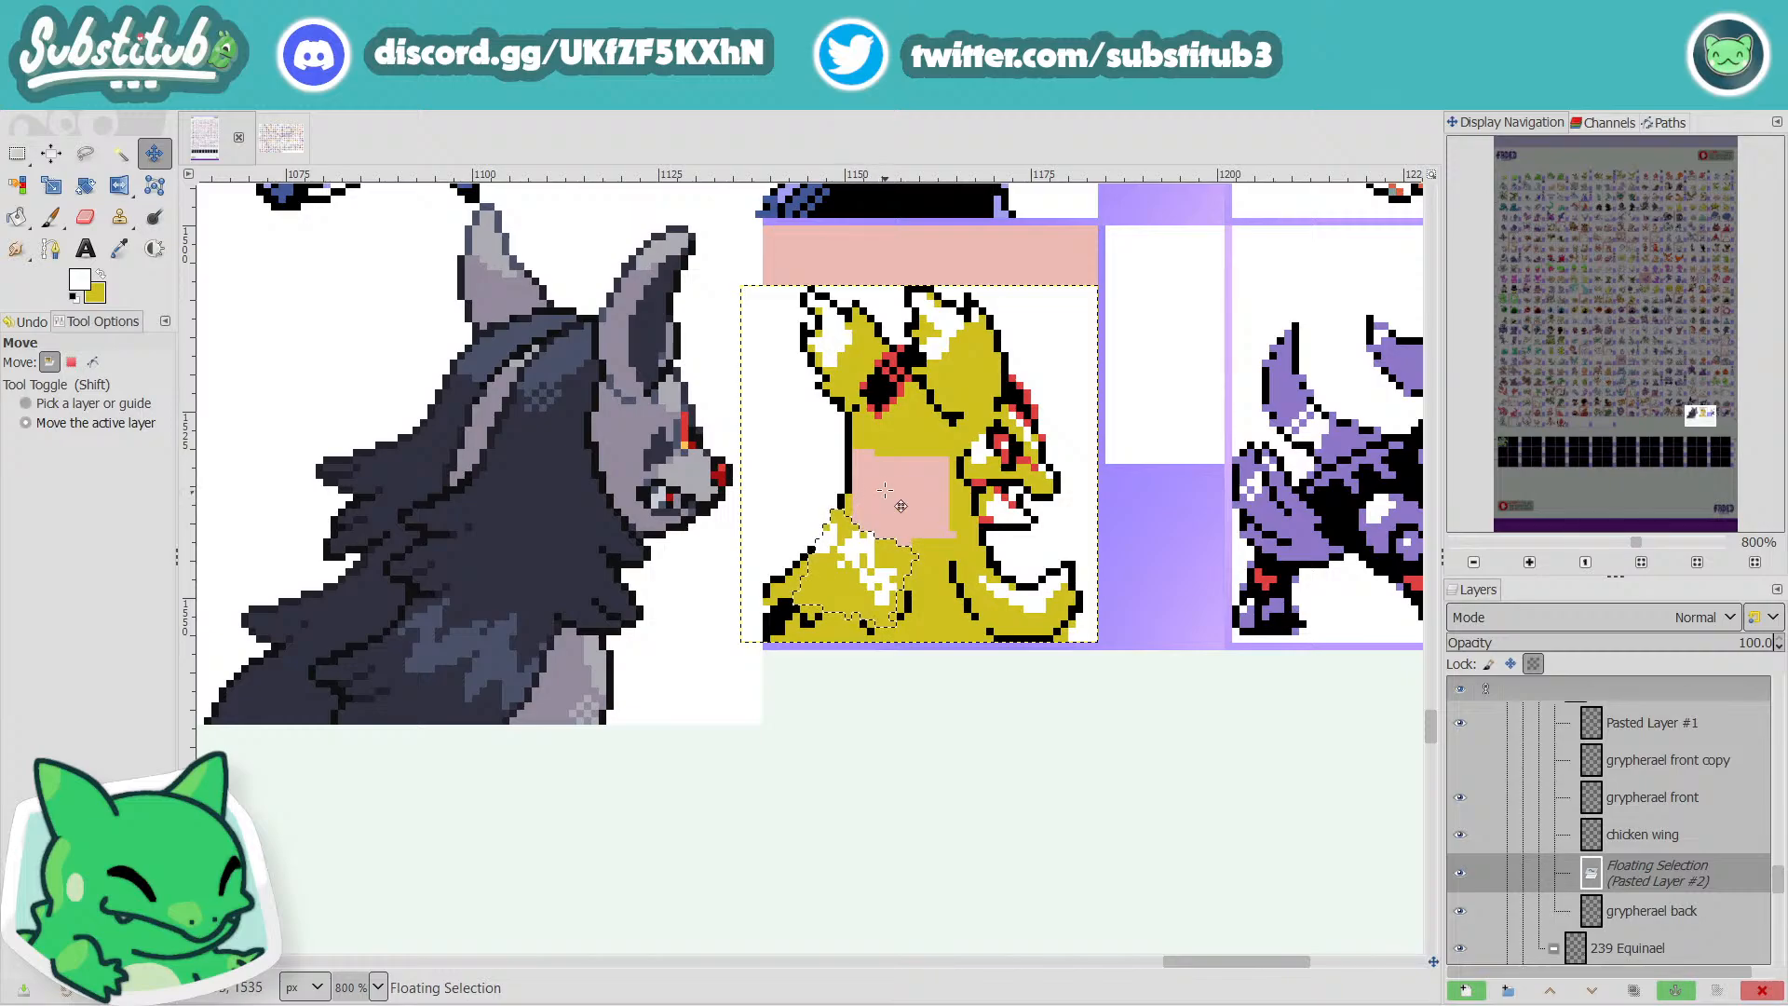
scroll(965, 507, down, 2)
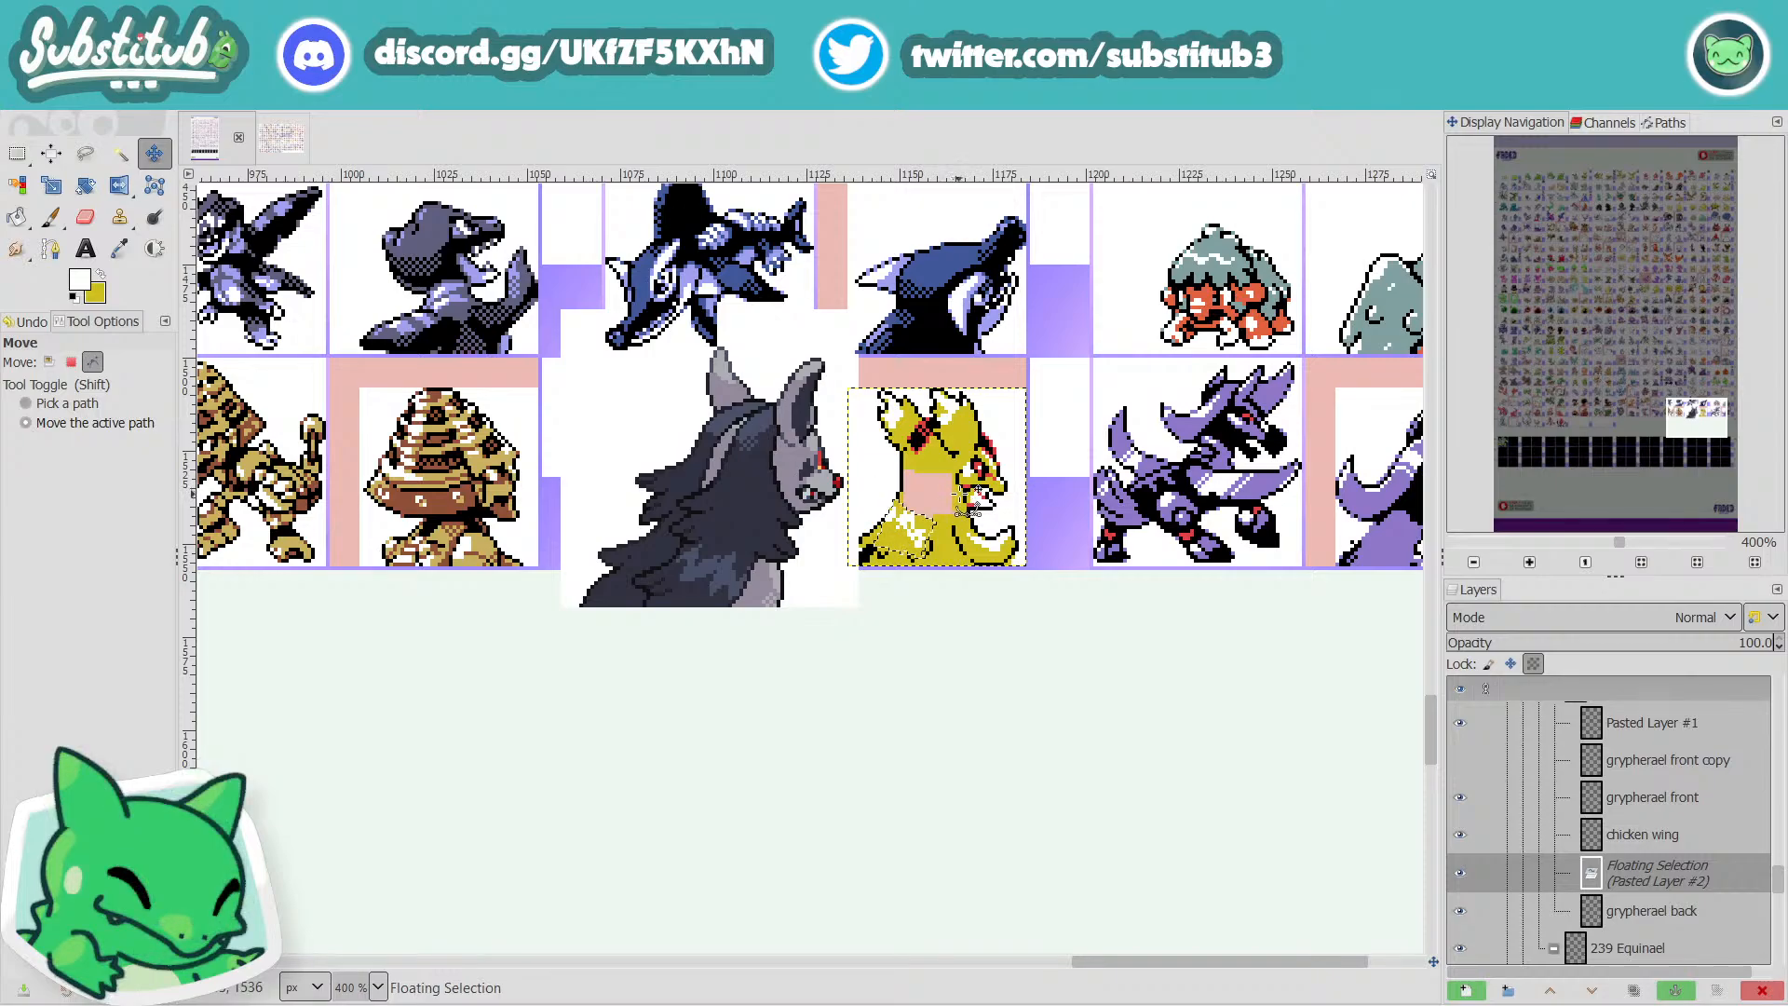
key(ctrl+z)
key(ctrl+z)
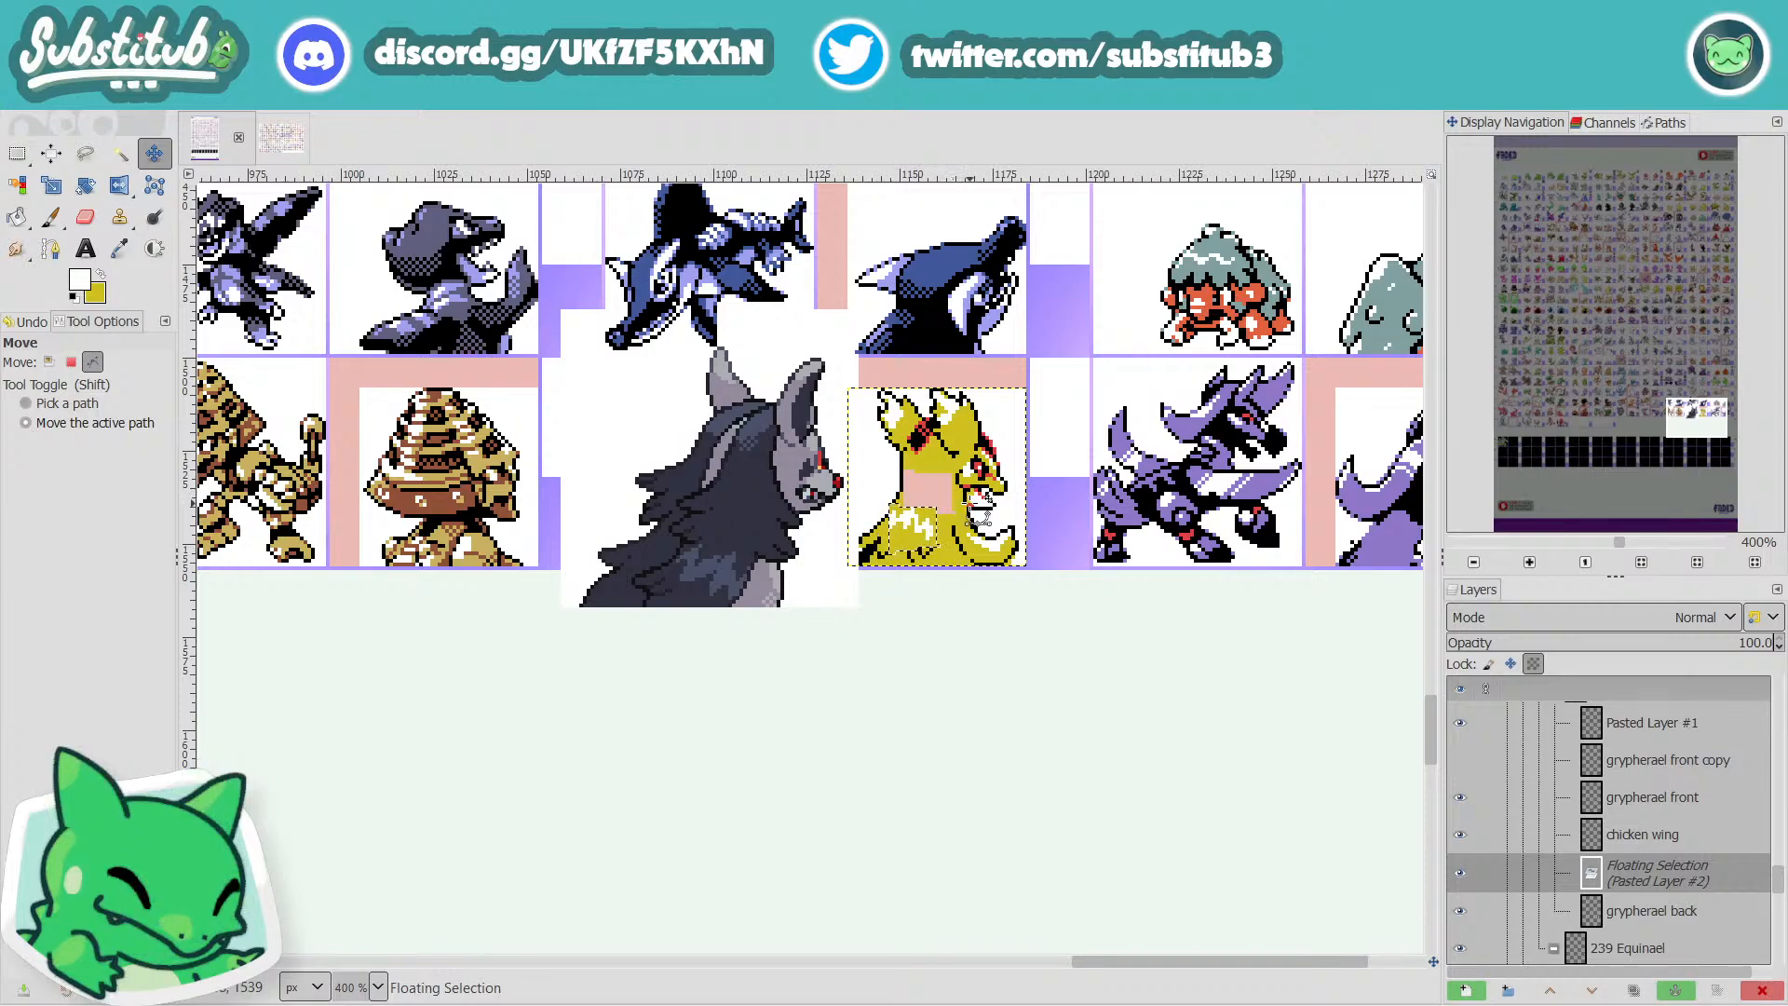
Anchor the highlight to grypherael back, fill the neck gap with body yellow using Bucket Fill in Behind mode, and save the file.
key(ctrl+h)
key(r)
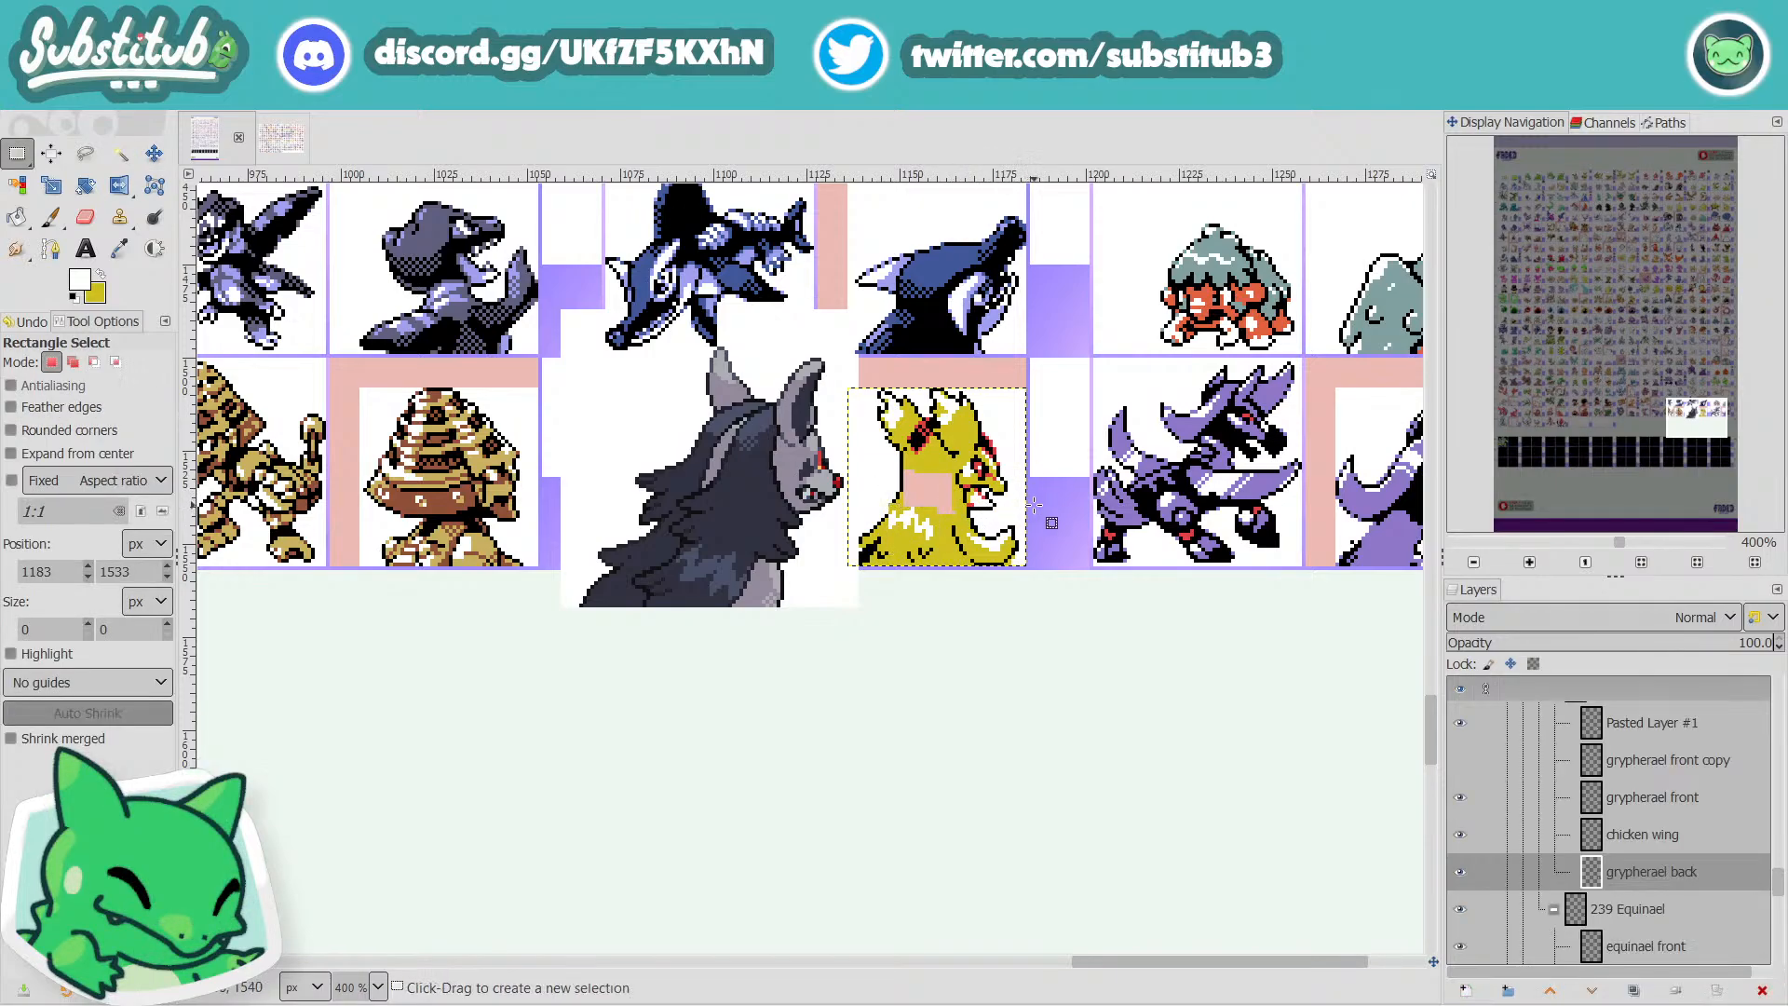
scroll(1022, 496, up, 1)
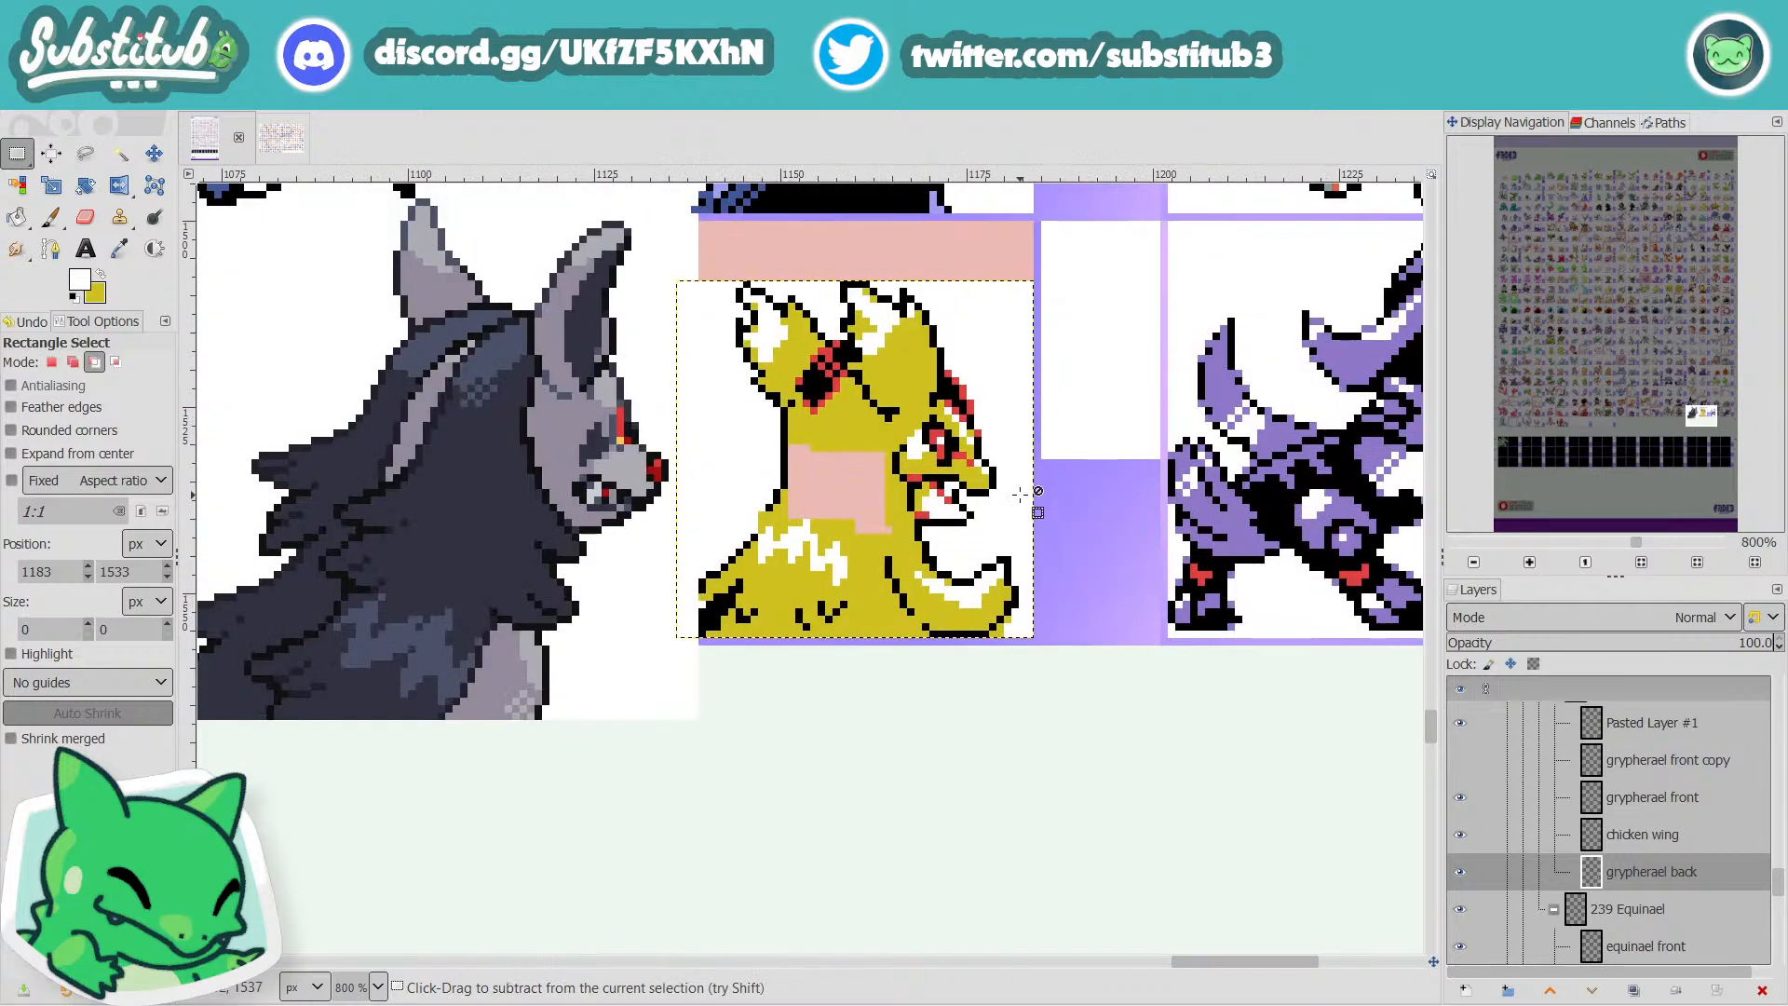
key(shift+b)
click(102, 273)
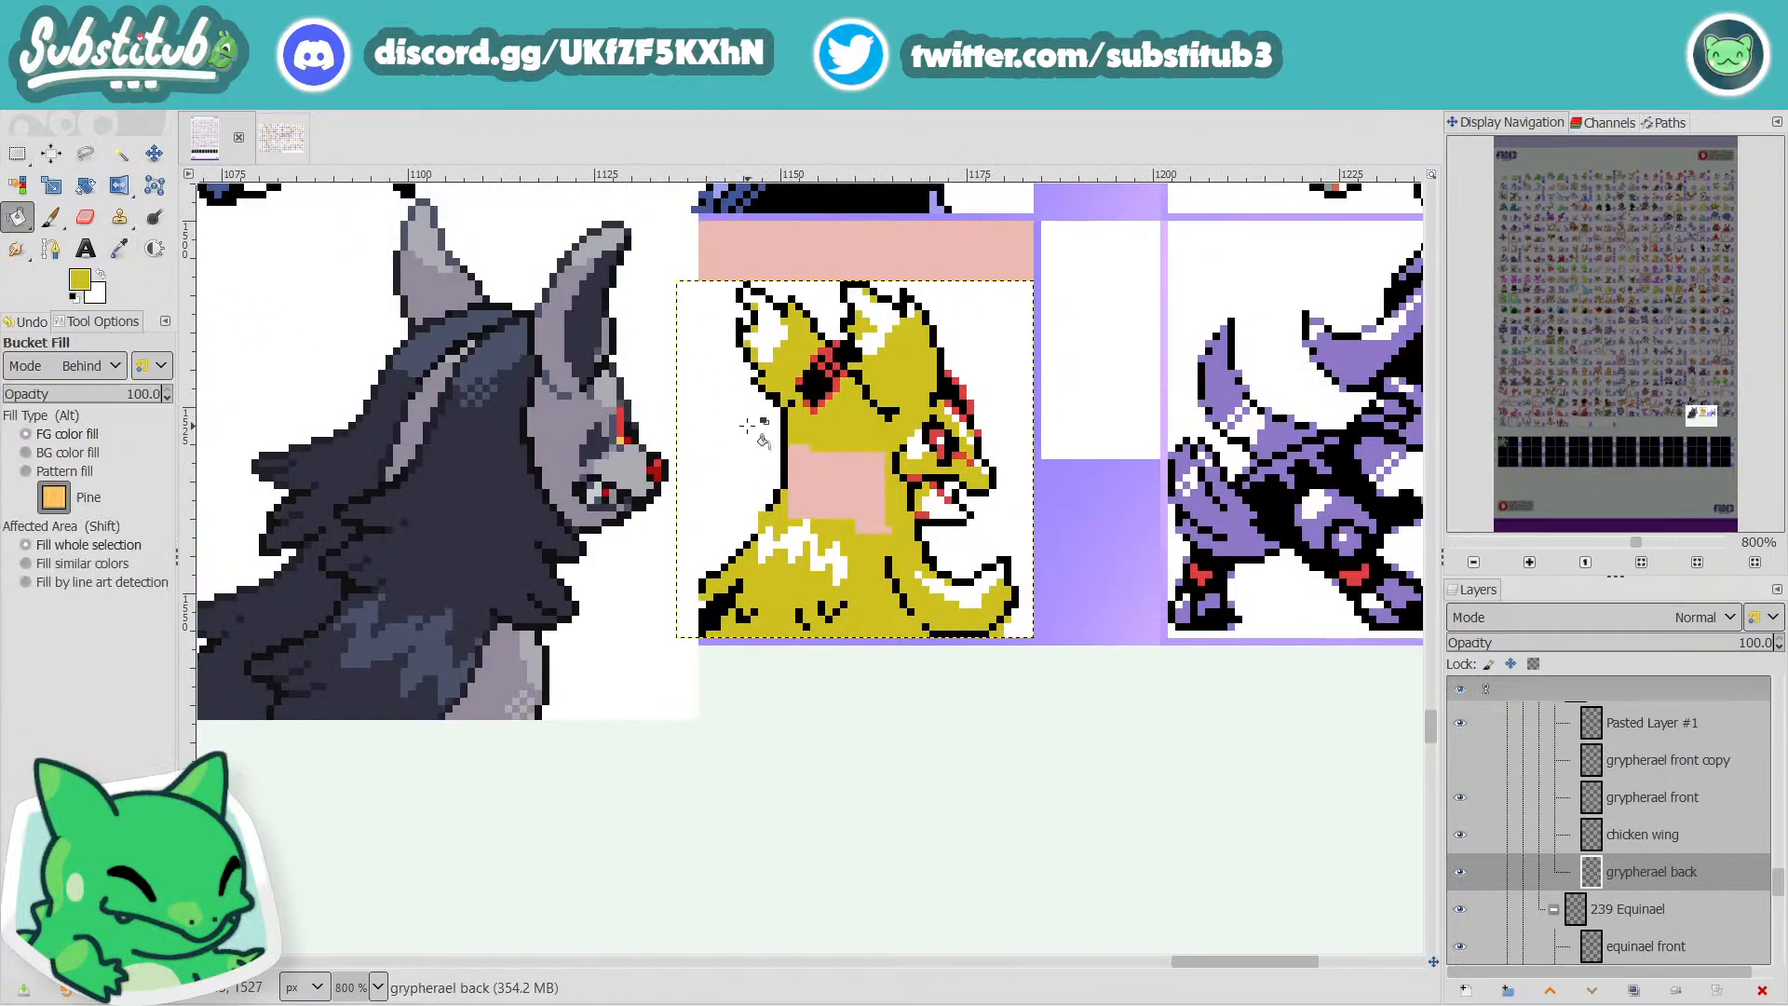
key(r)
scroll(961, 543, down, 3)
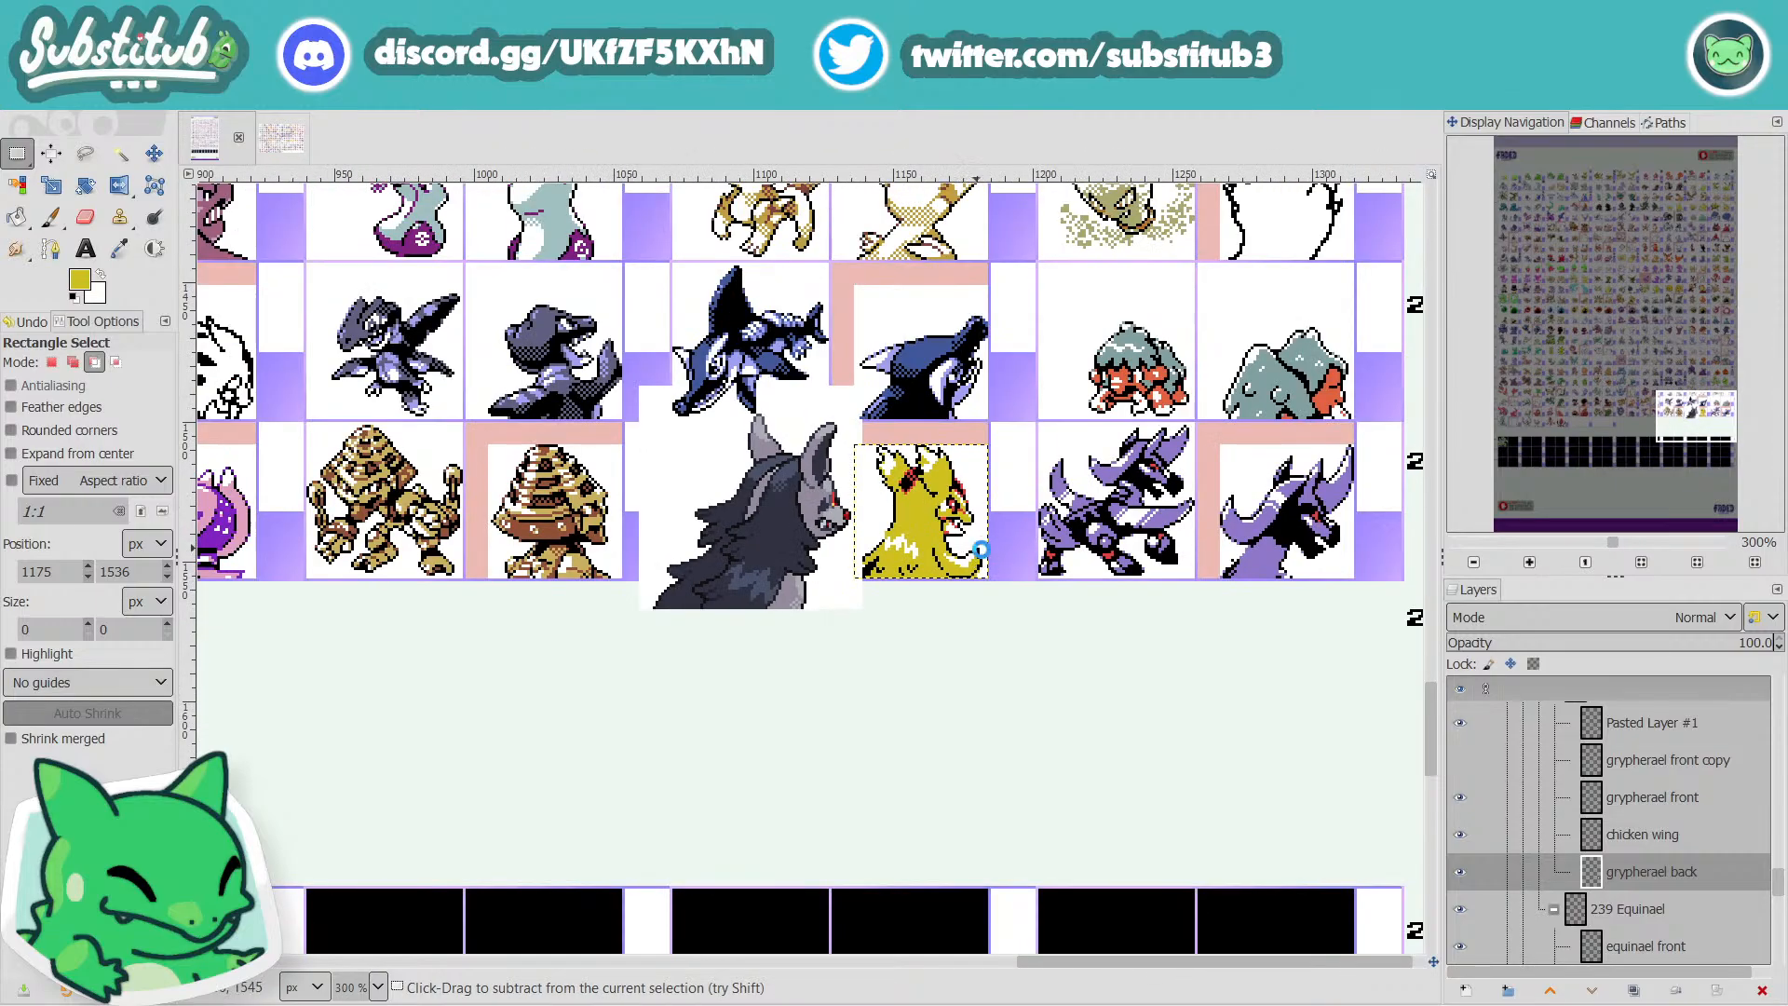
key(ctrl+s)
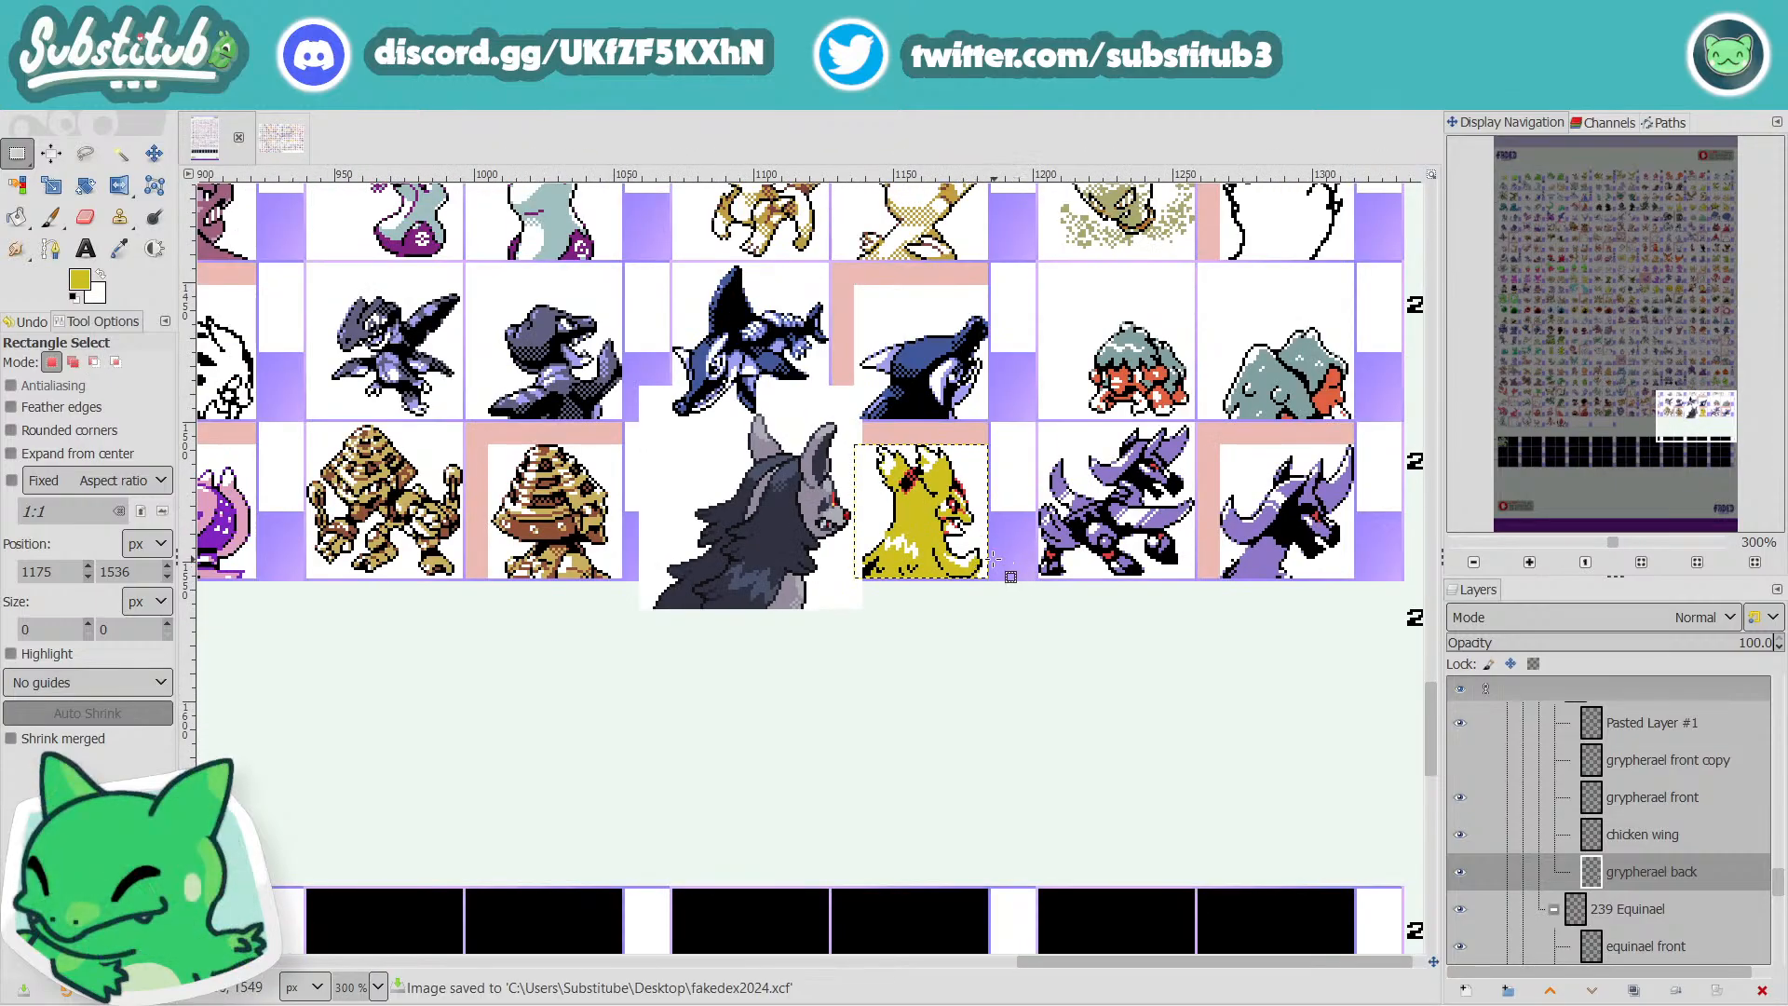
With the 1-pixel Pencil, draw a black vertical line on the back sprite's lower chest and paint a white patch beside it.
scroll(1015, 570, up, 4)
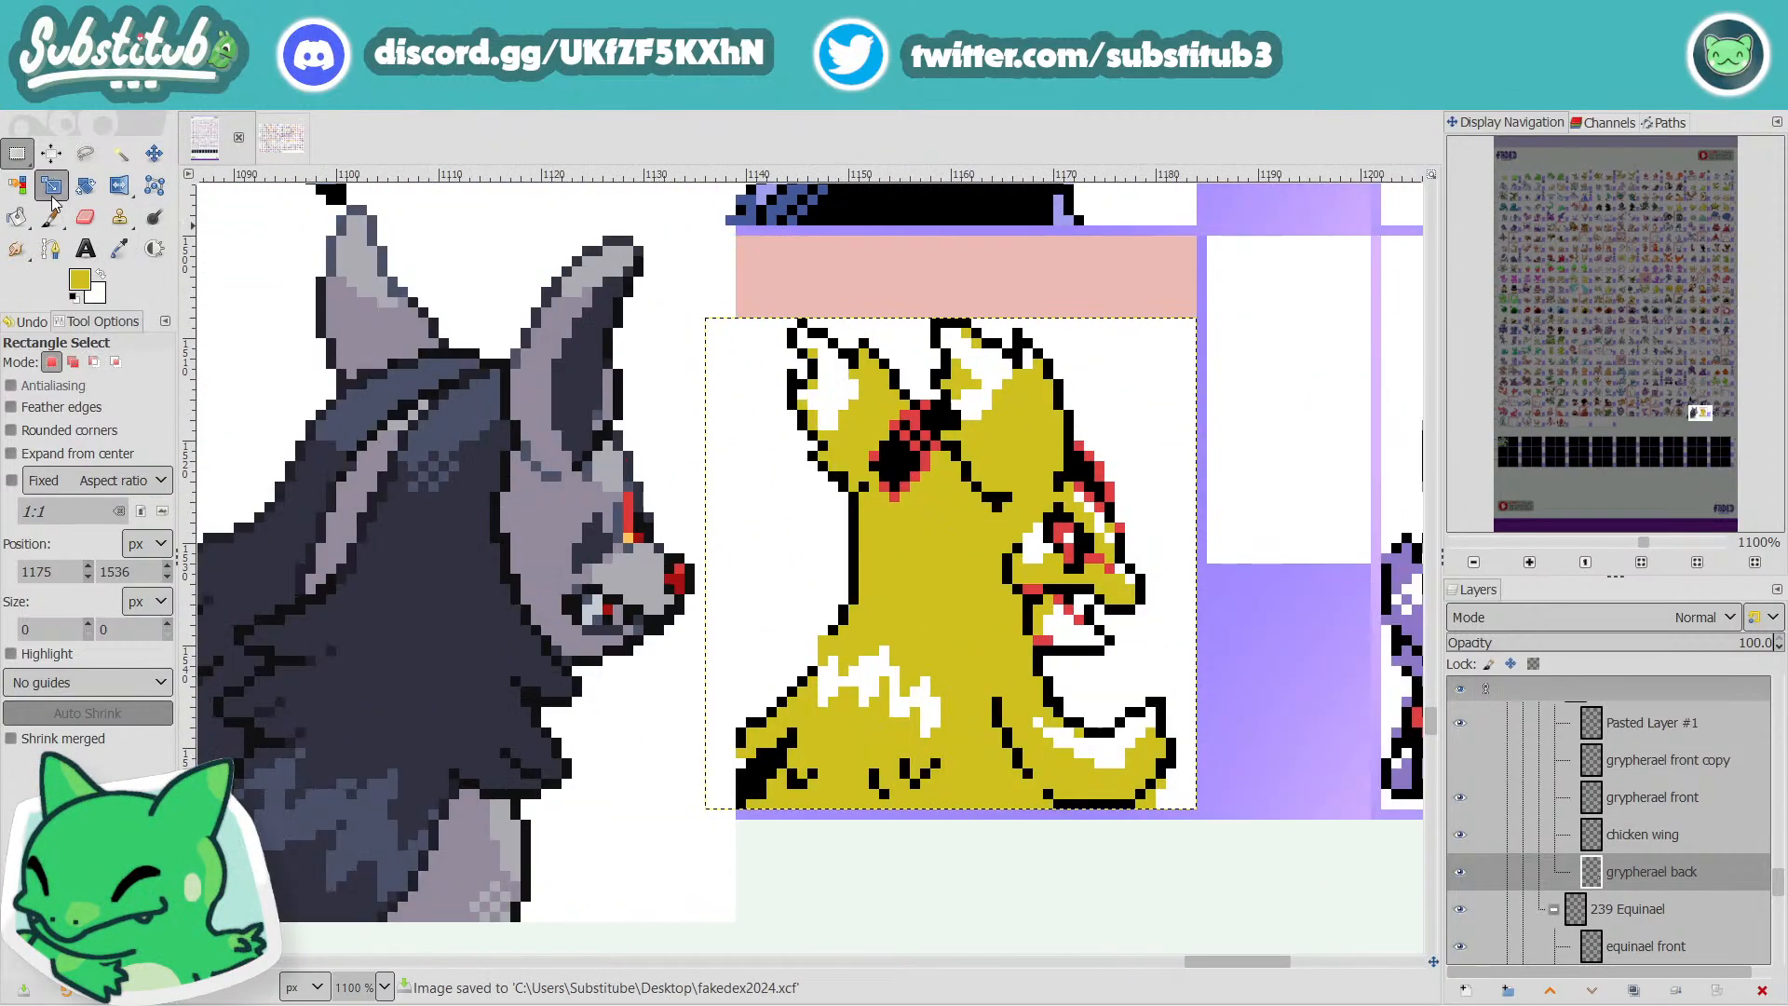
key(d)
key(n)
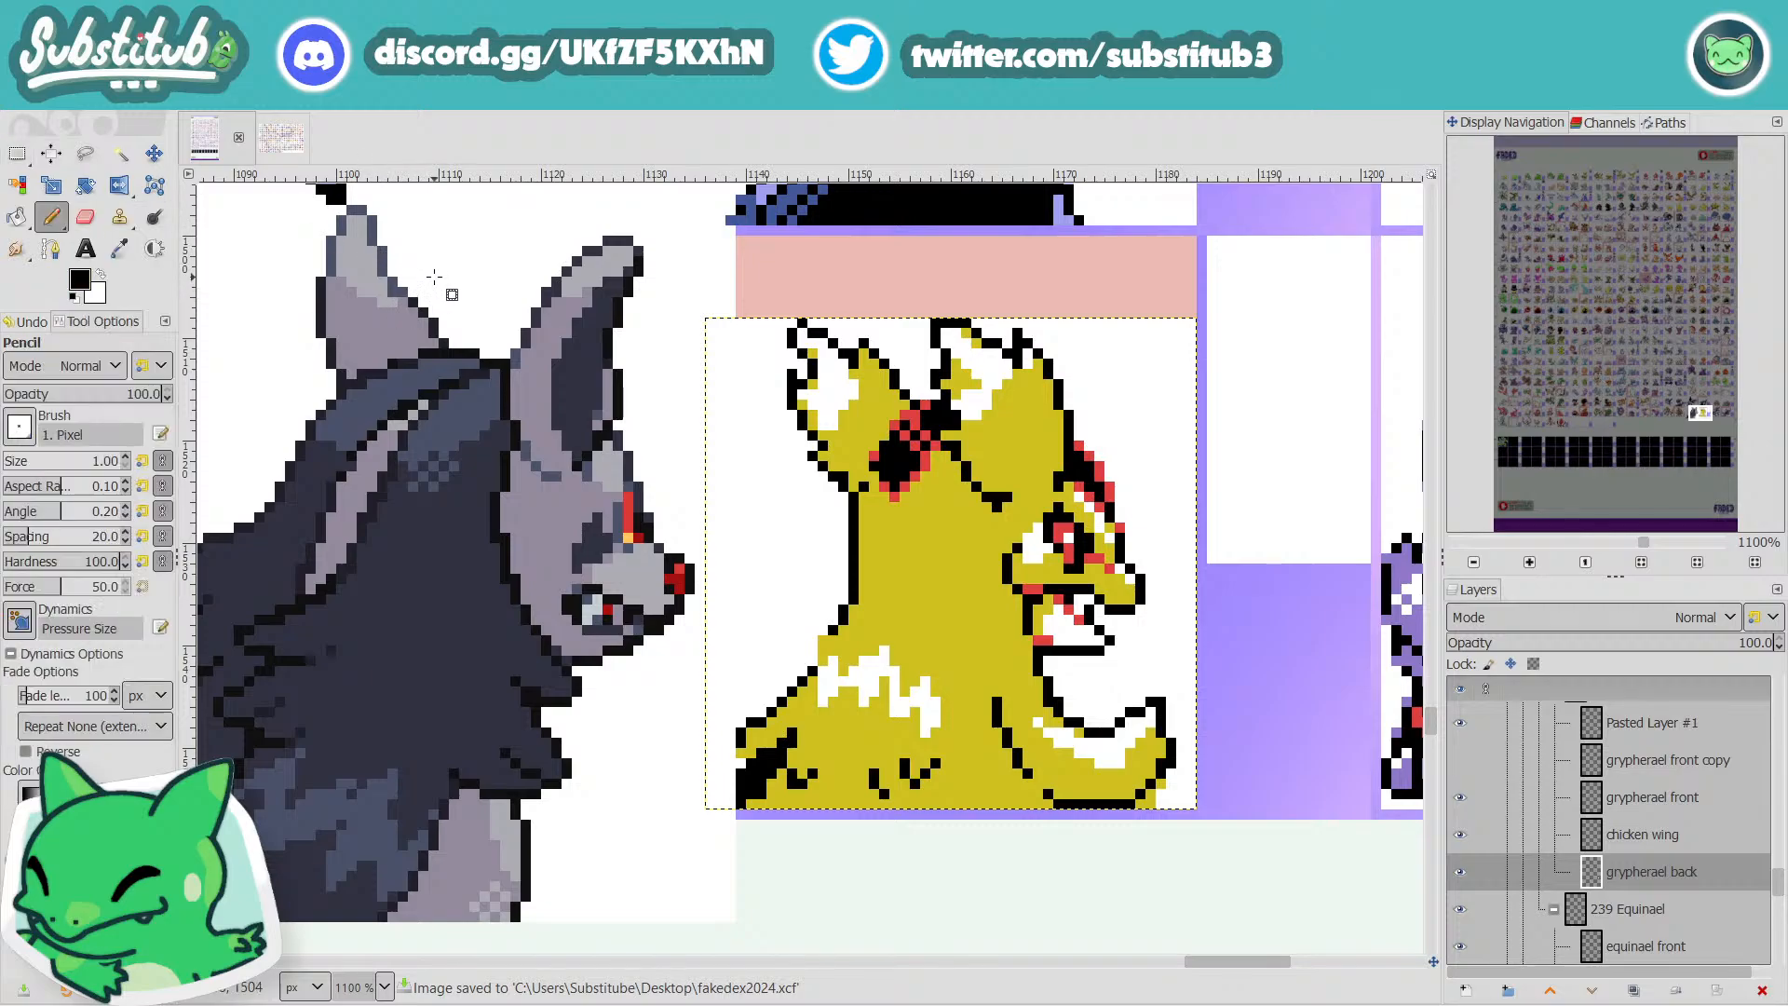
key(x)
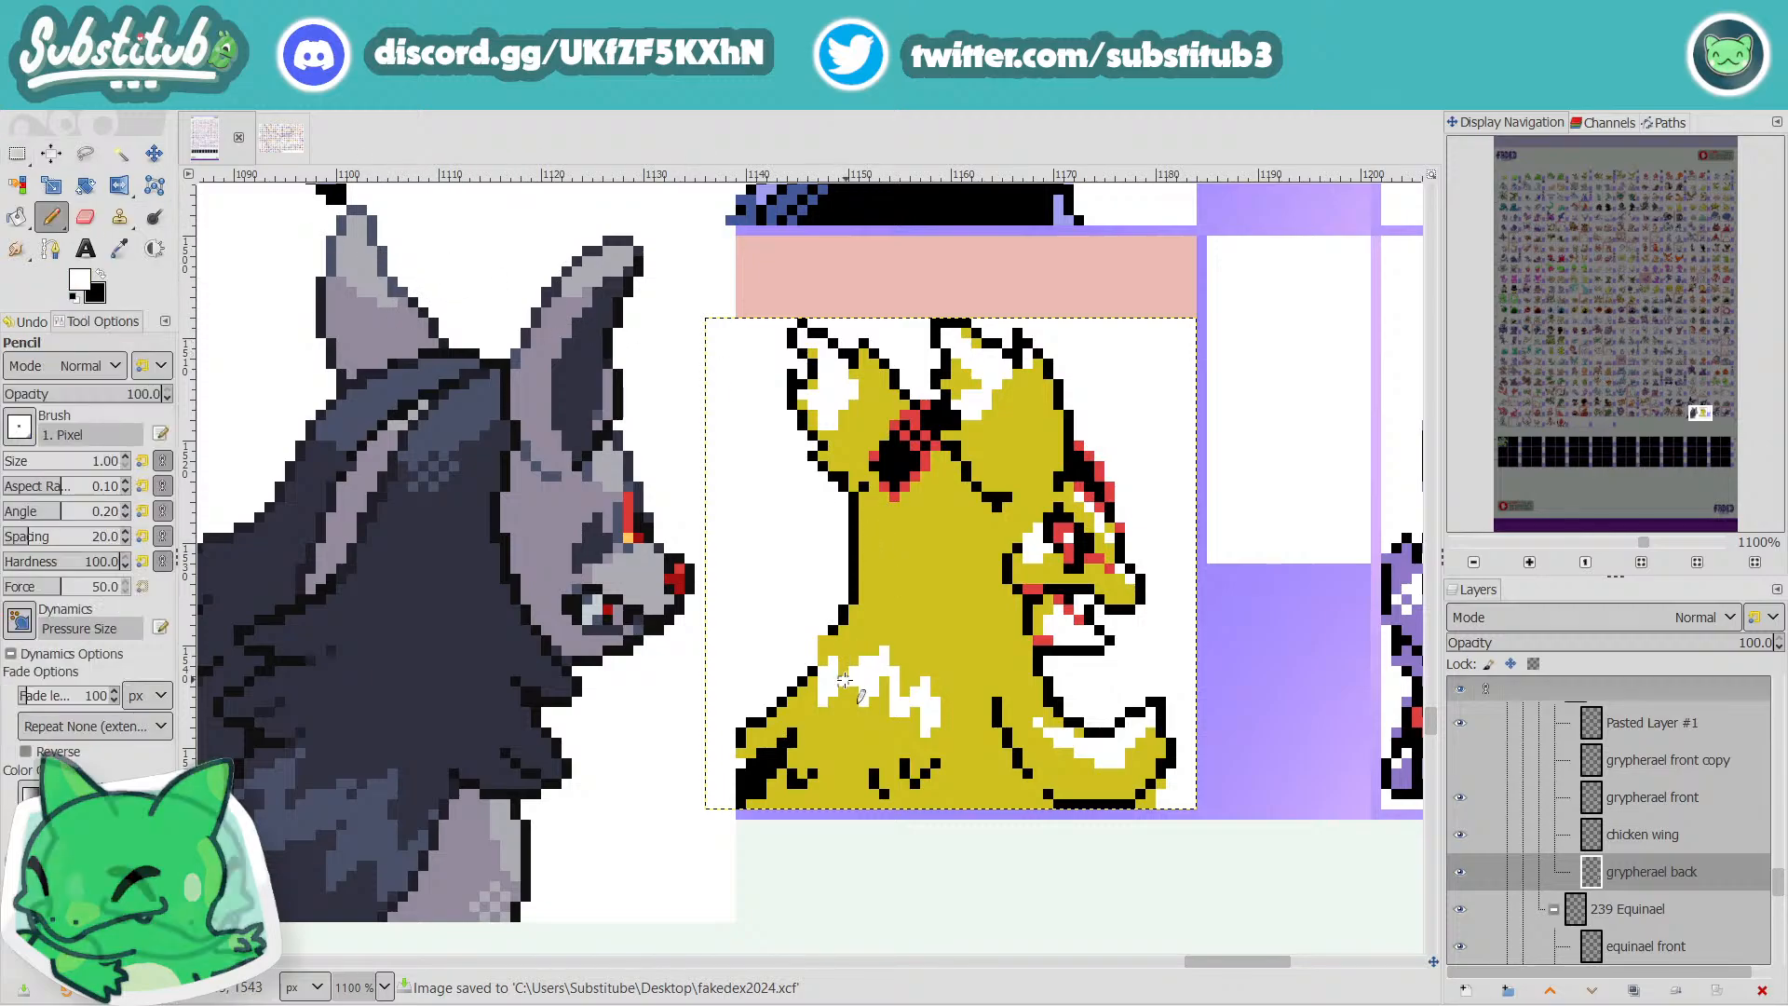
scroll(928, 676, down, 3)
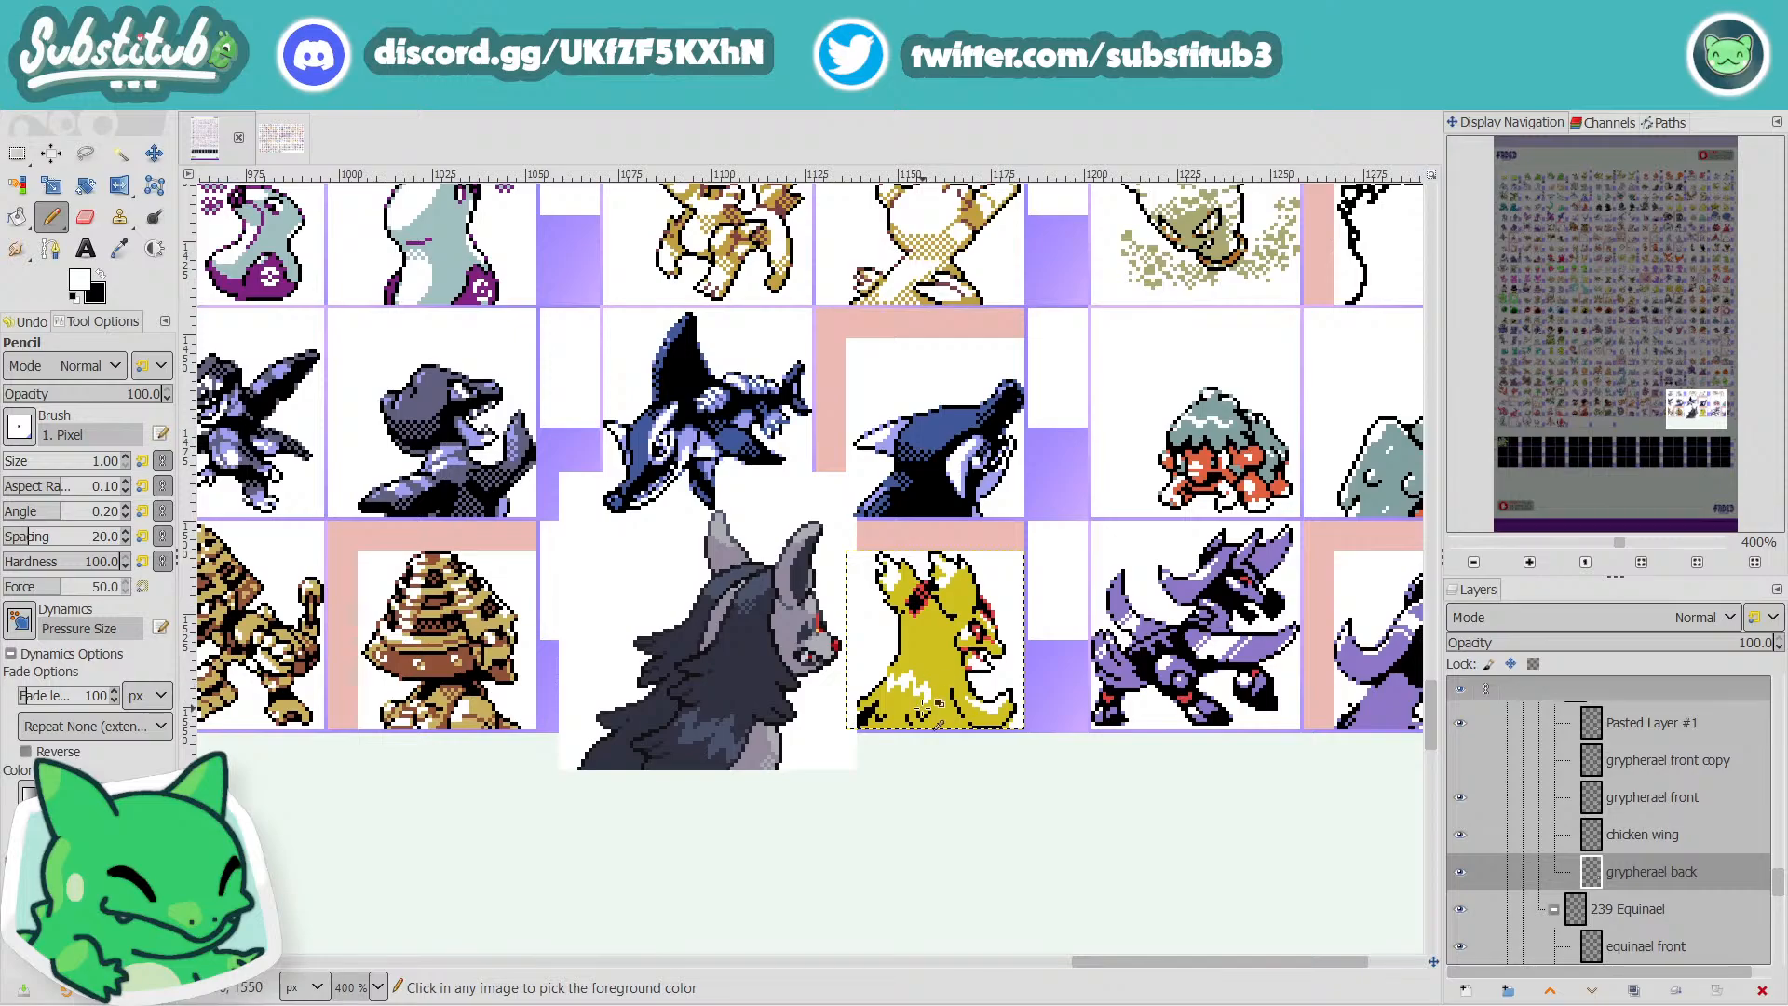
scroll(923, 711, up, 2)
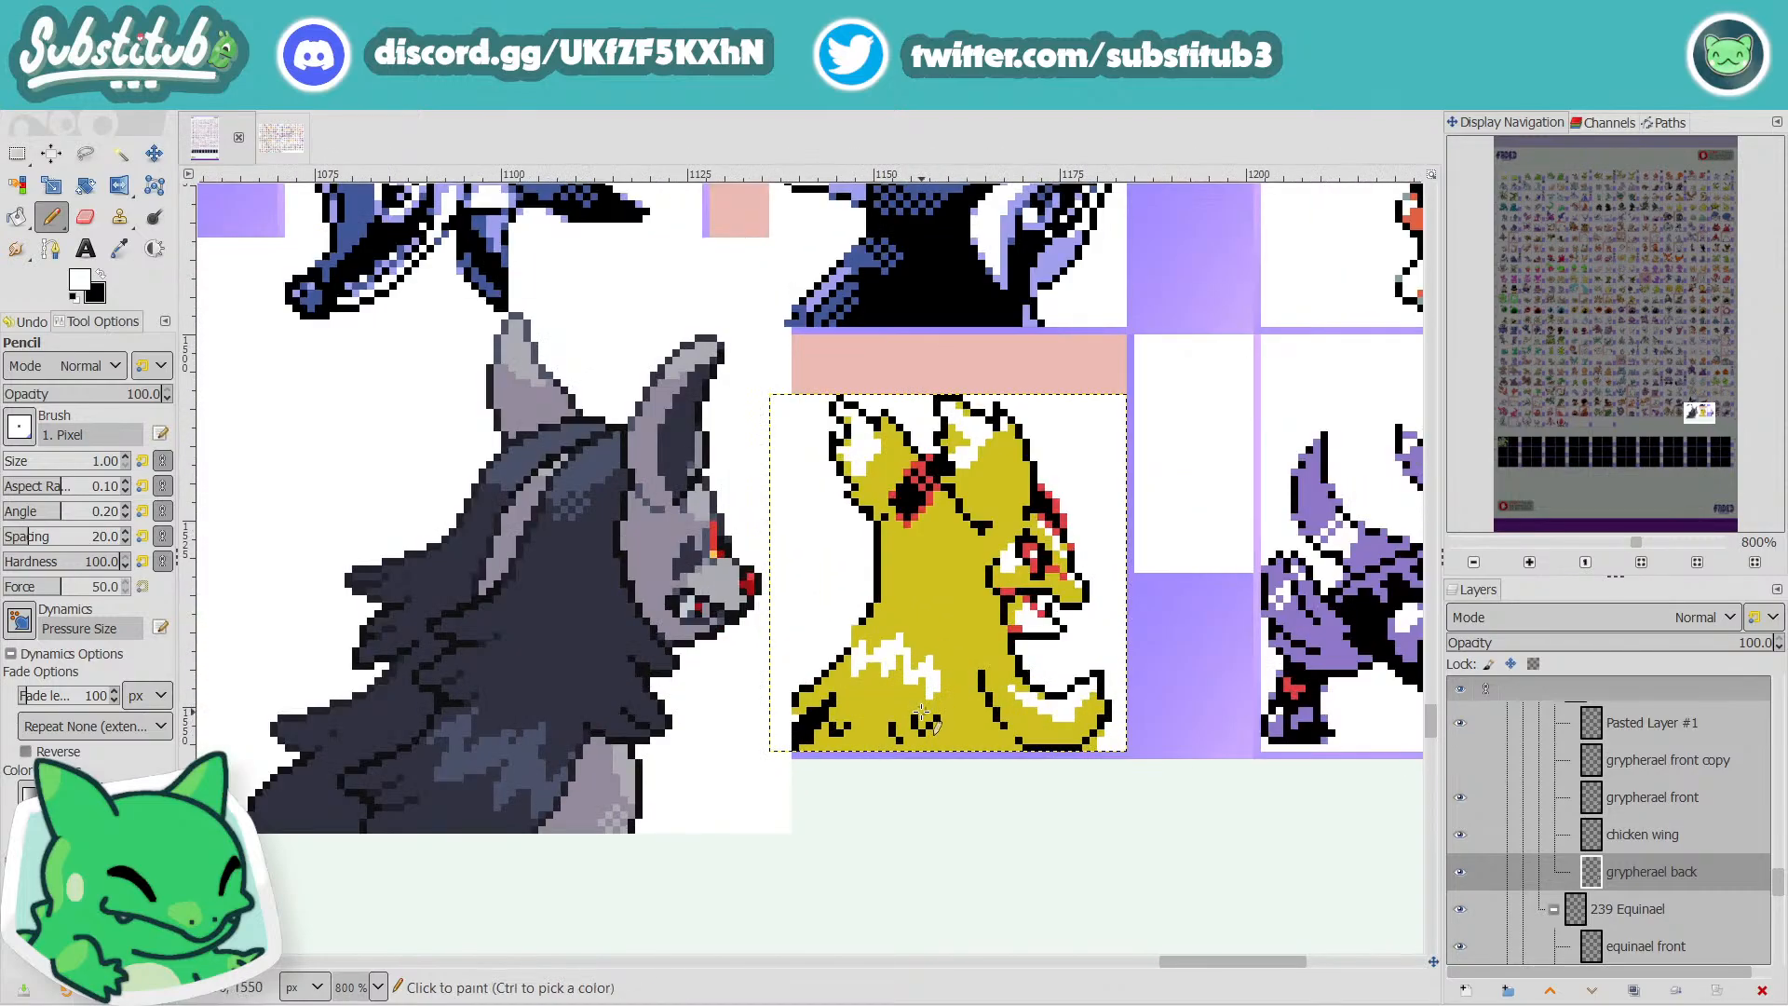
key(x)
mouse_move(952, 677)
mouse_down()
mouse_move(976, 756)
mouse_move(910, 715)
mouse_move(901, 750)
mouse_move(936, 735)
mouse_up()
key(x)
key(x)
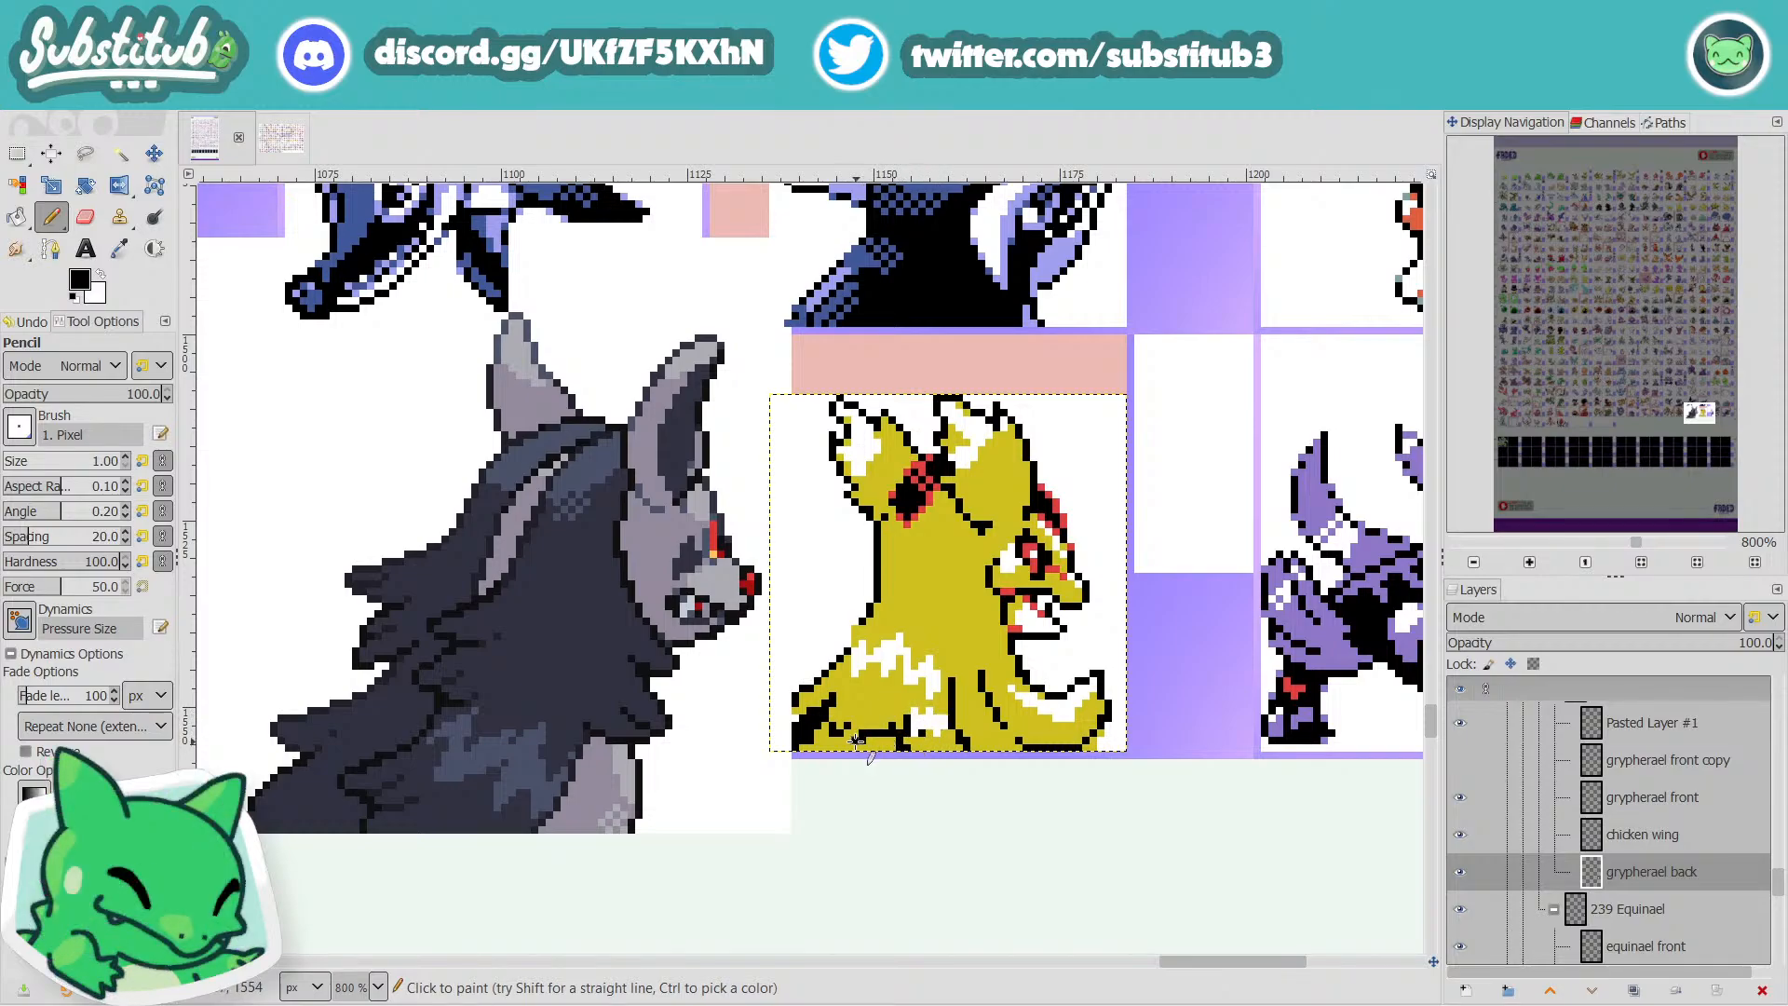
Pencil black jagged fur lines along the lower shoulder of the back sprite and save the file.
mouse_move(879, 728)
mouse_down()
mouse_move(838, 743)
mouse_move(887, 701)
mouse_up()
ctrl+scroll(952, 771, down, 3)
key(ctrl+s)
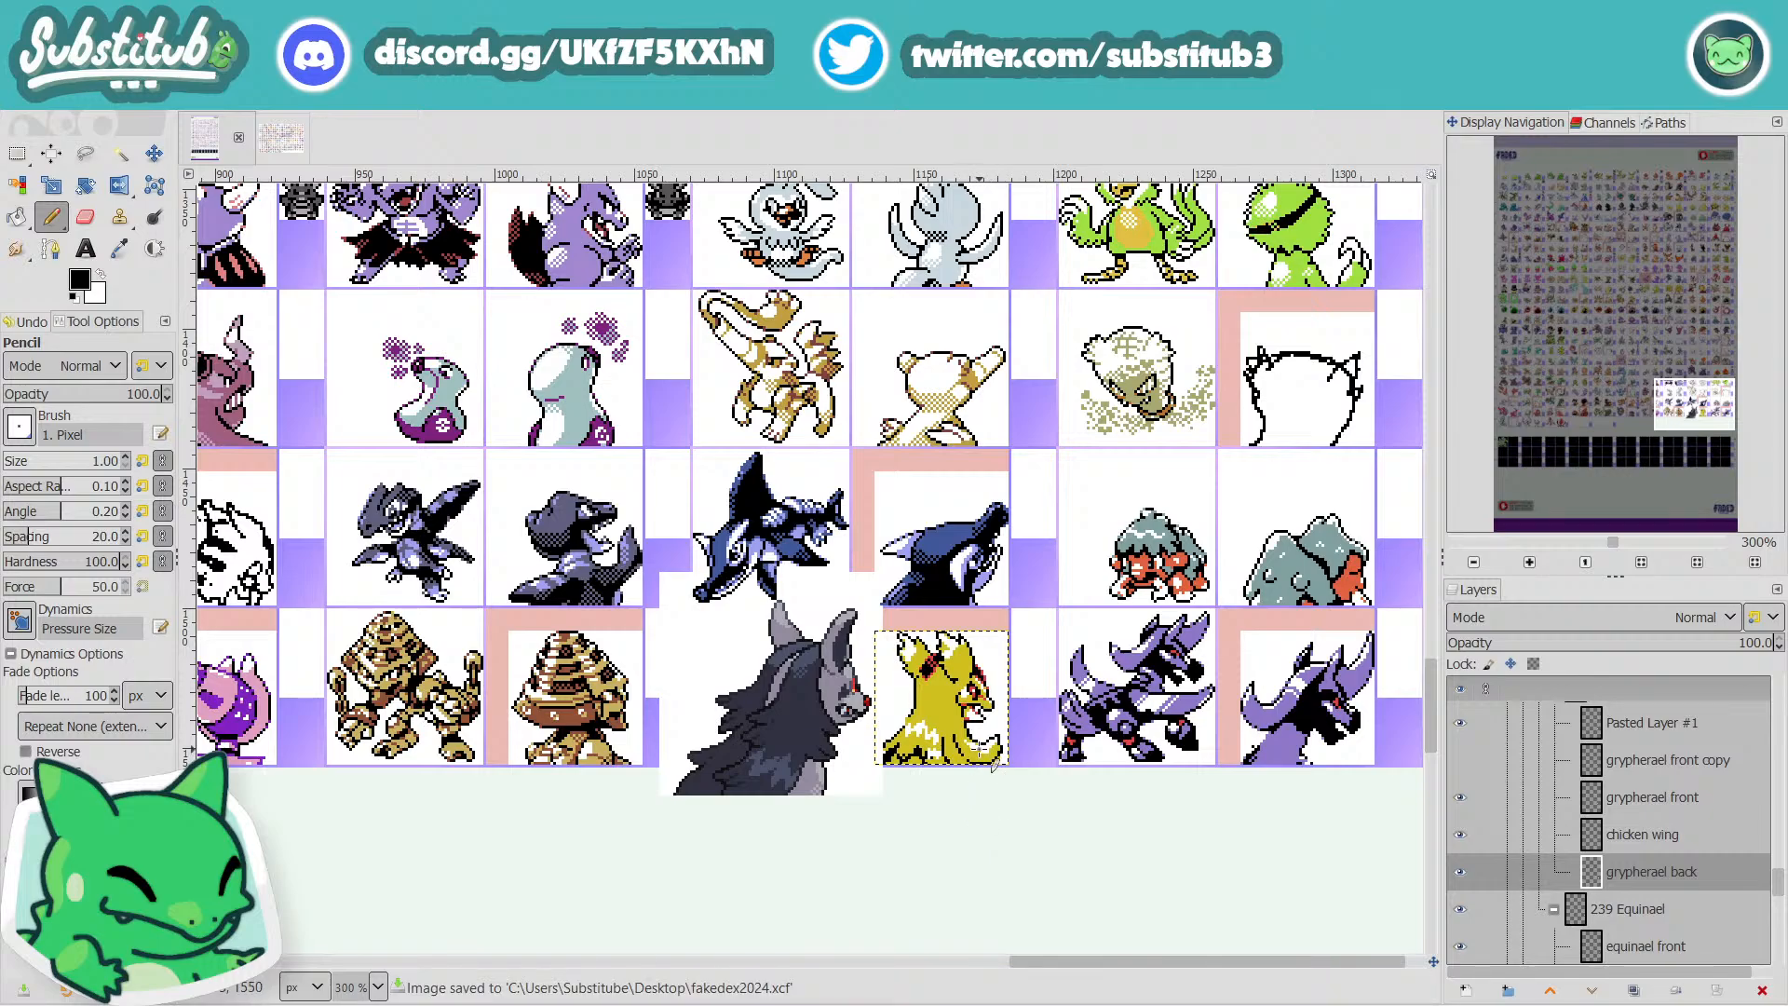
Clean up the outline and solid black shading at the lower rear corner of the back sprite's shoulder, and save the file.
scroll(968, 757, up, 3)
scroll(861, 738, up, 1)
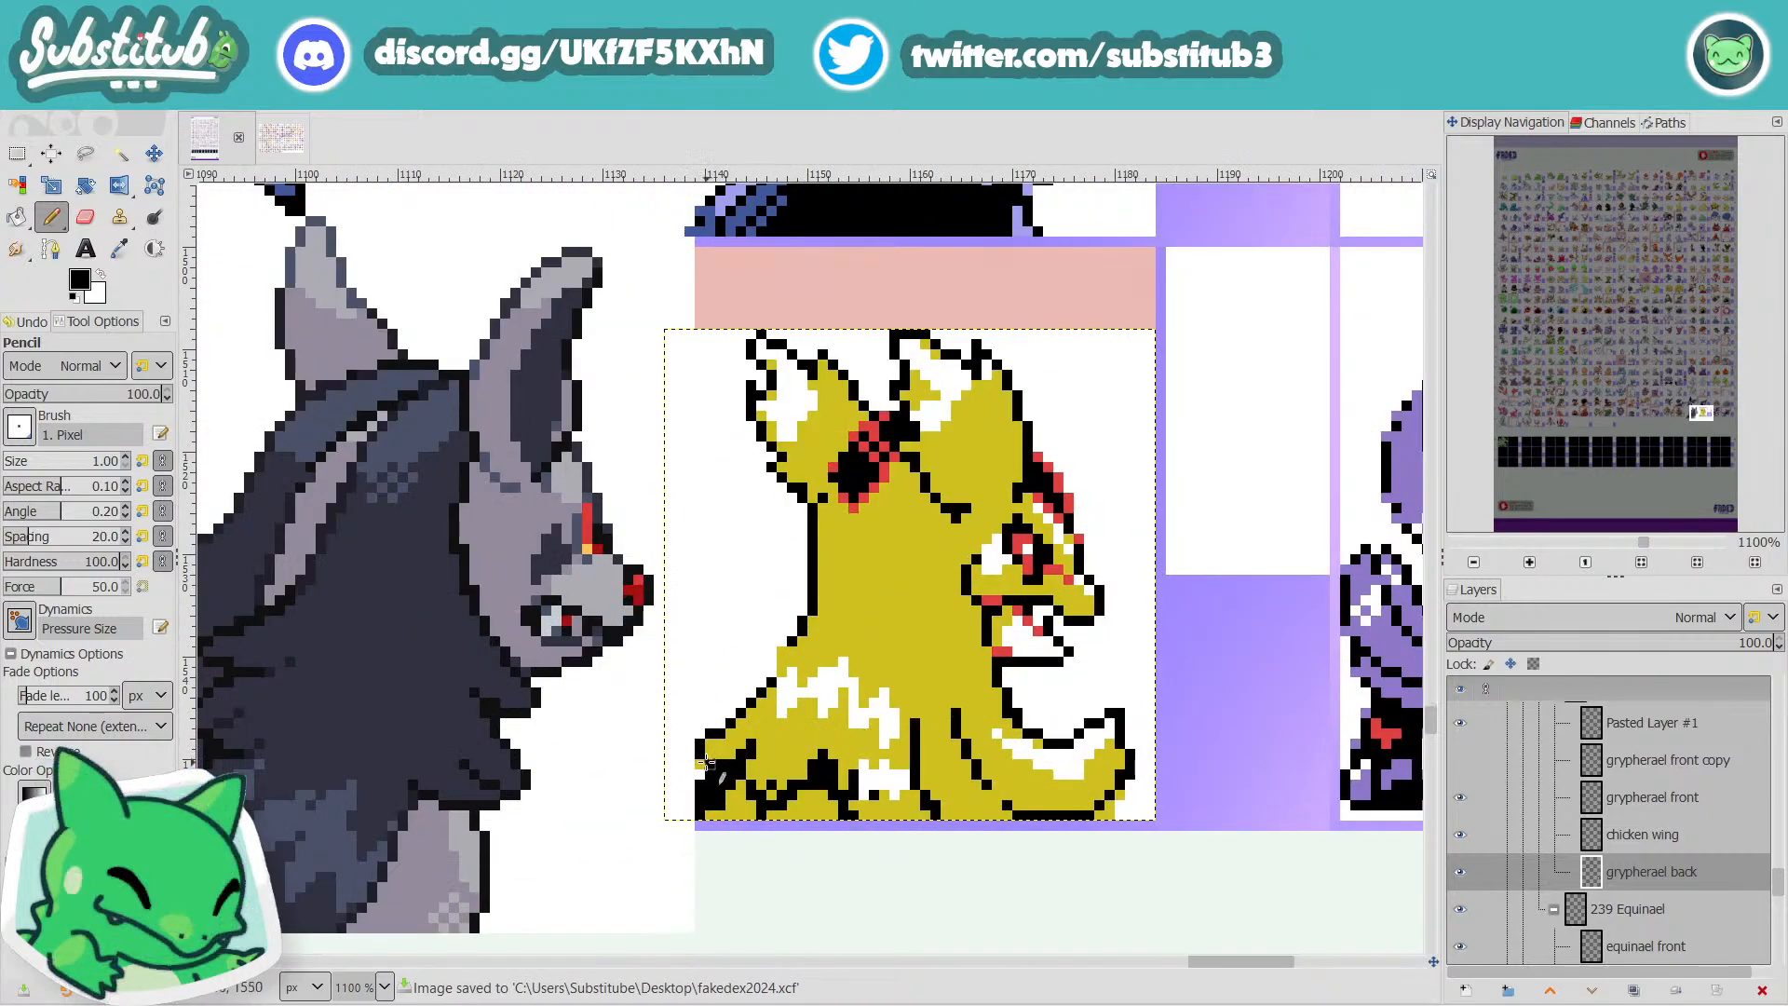
key(x)
key(x)
click(709, 755)
key(x)
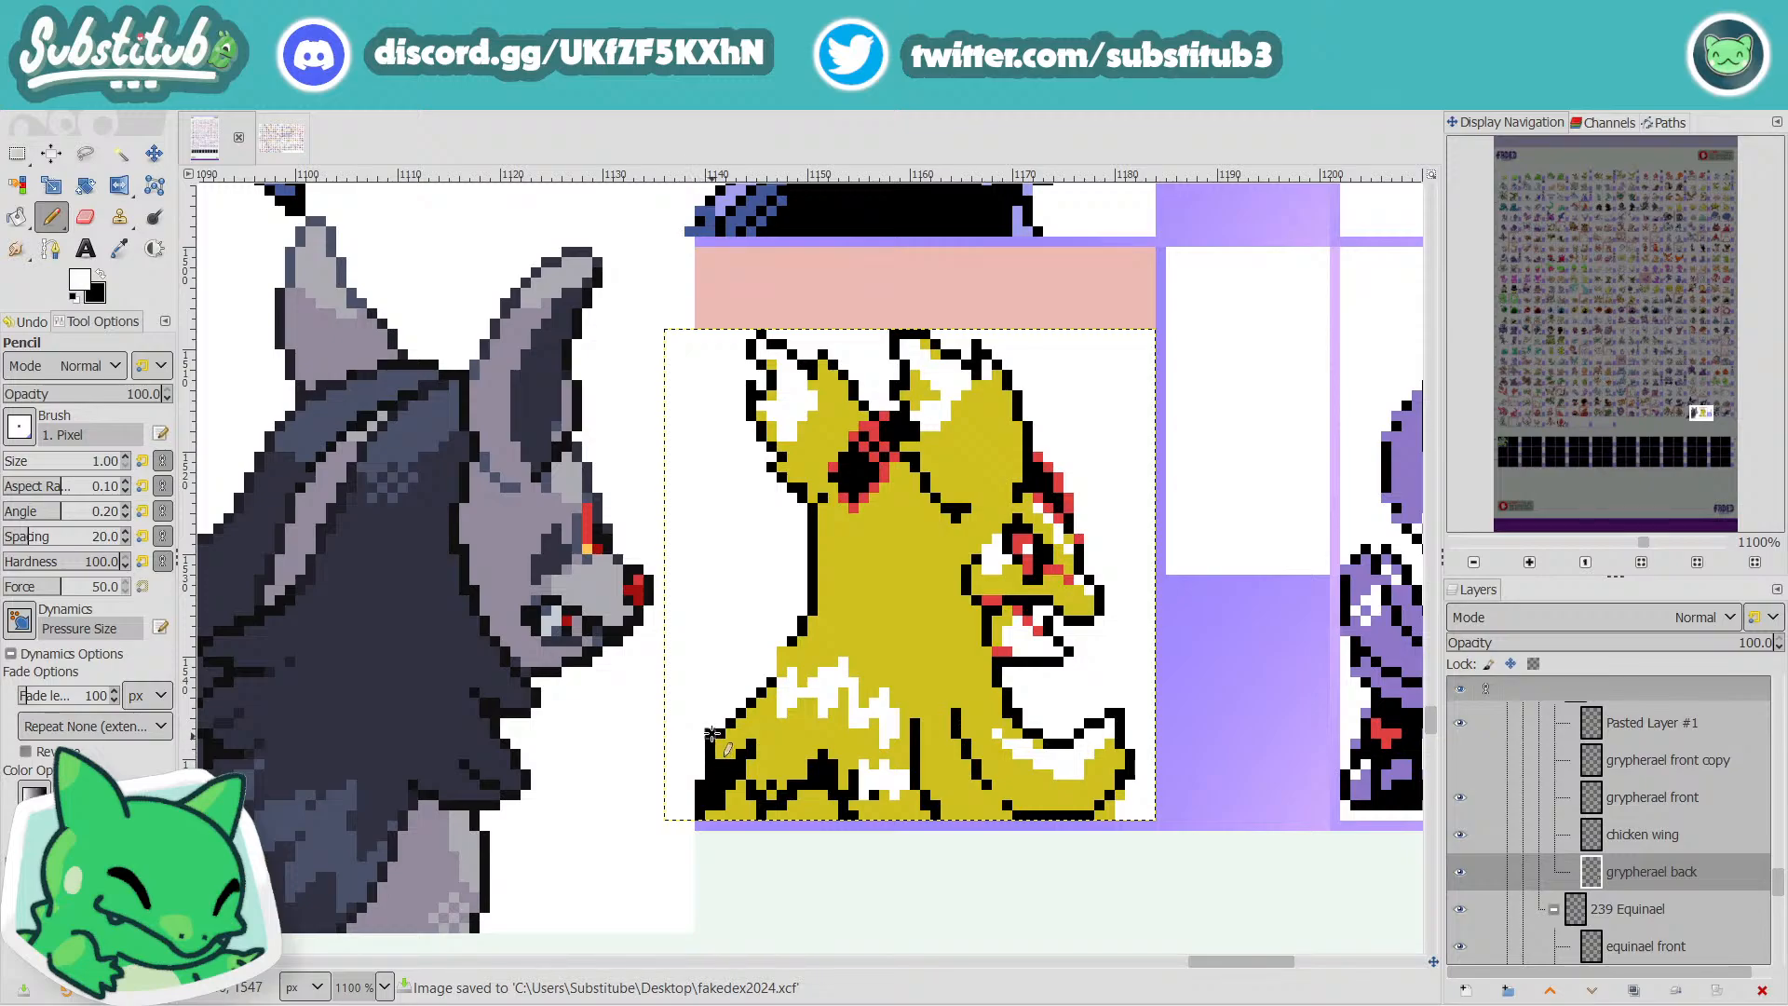
key(x)
key(x)
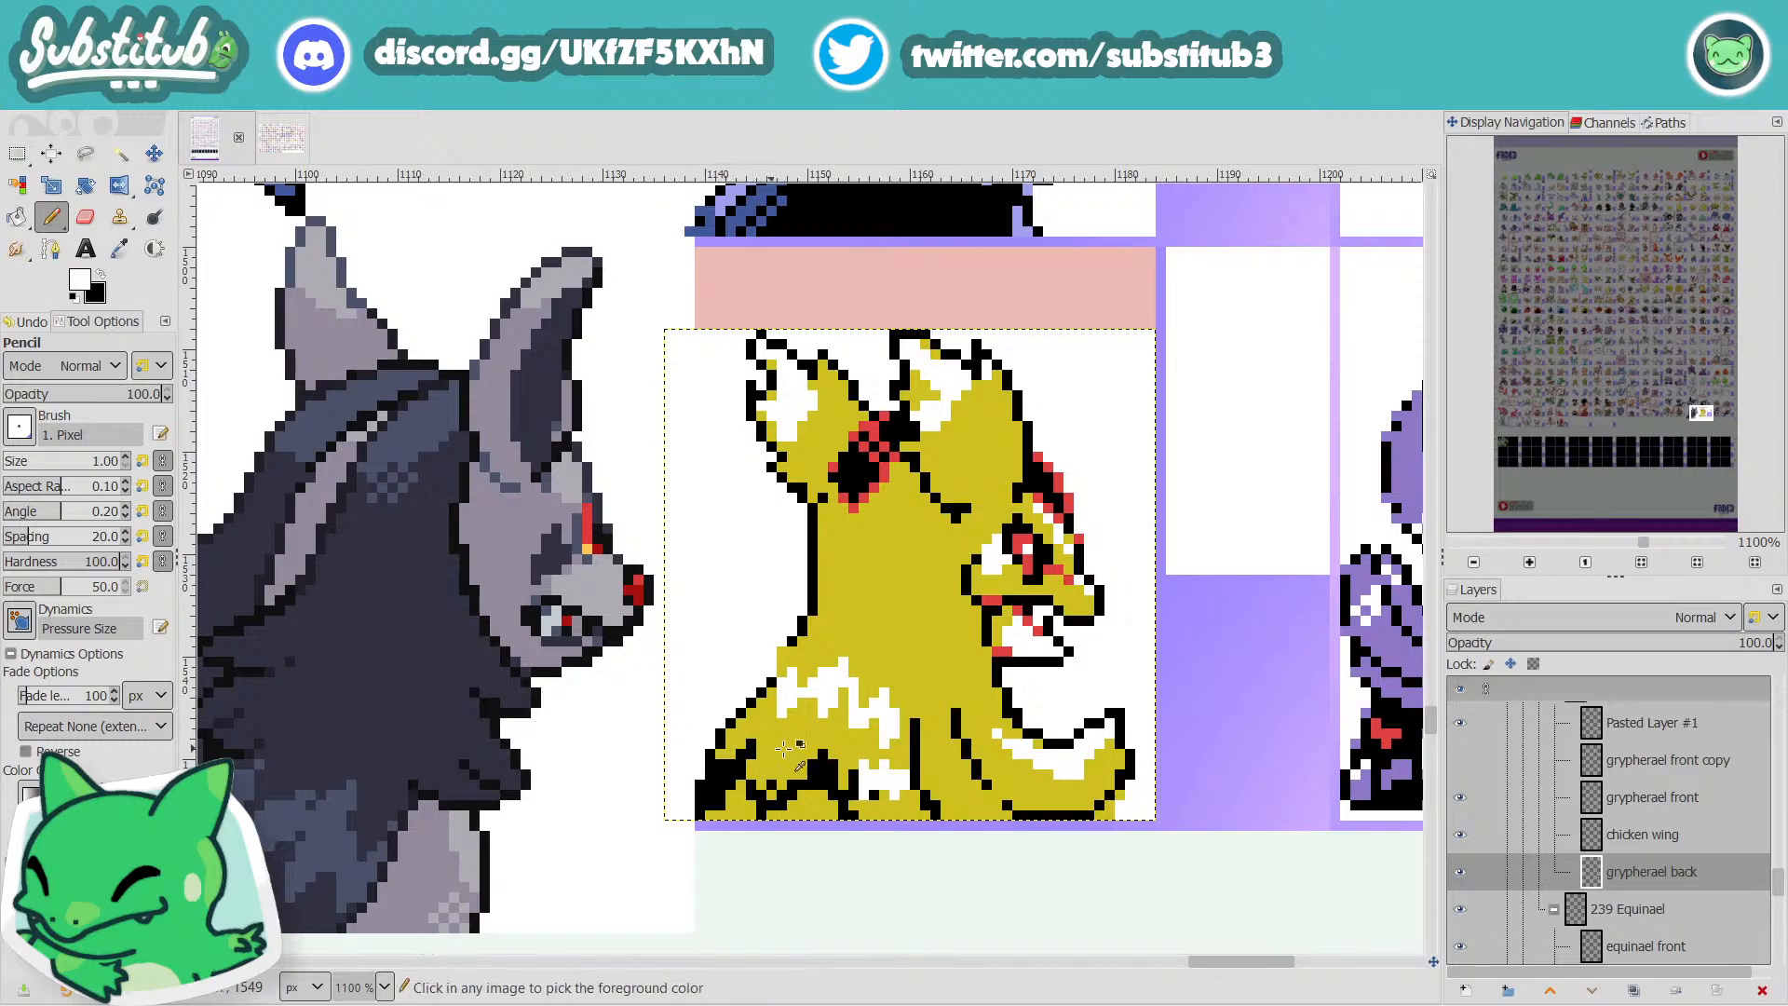
scroll(710, 745, down, 4)
key(ctrl+s)
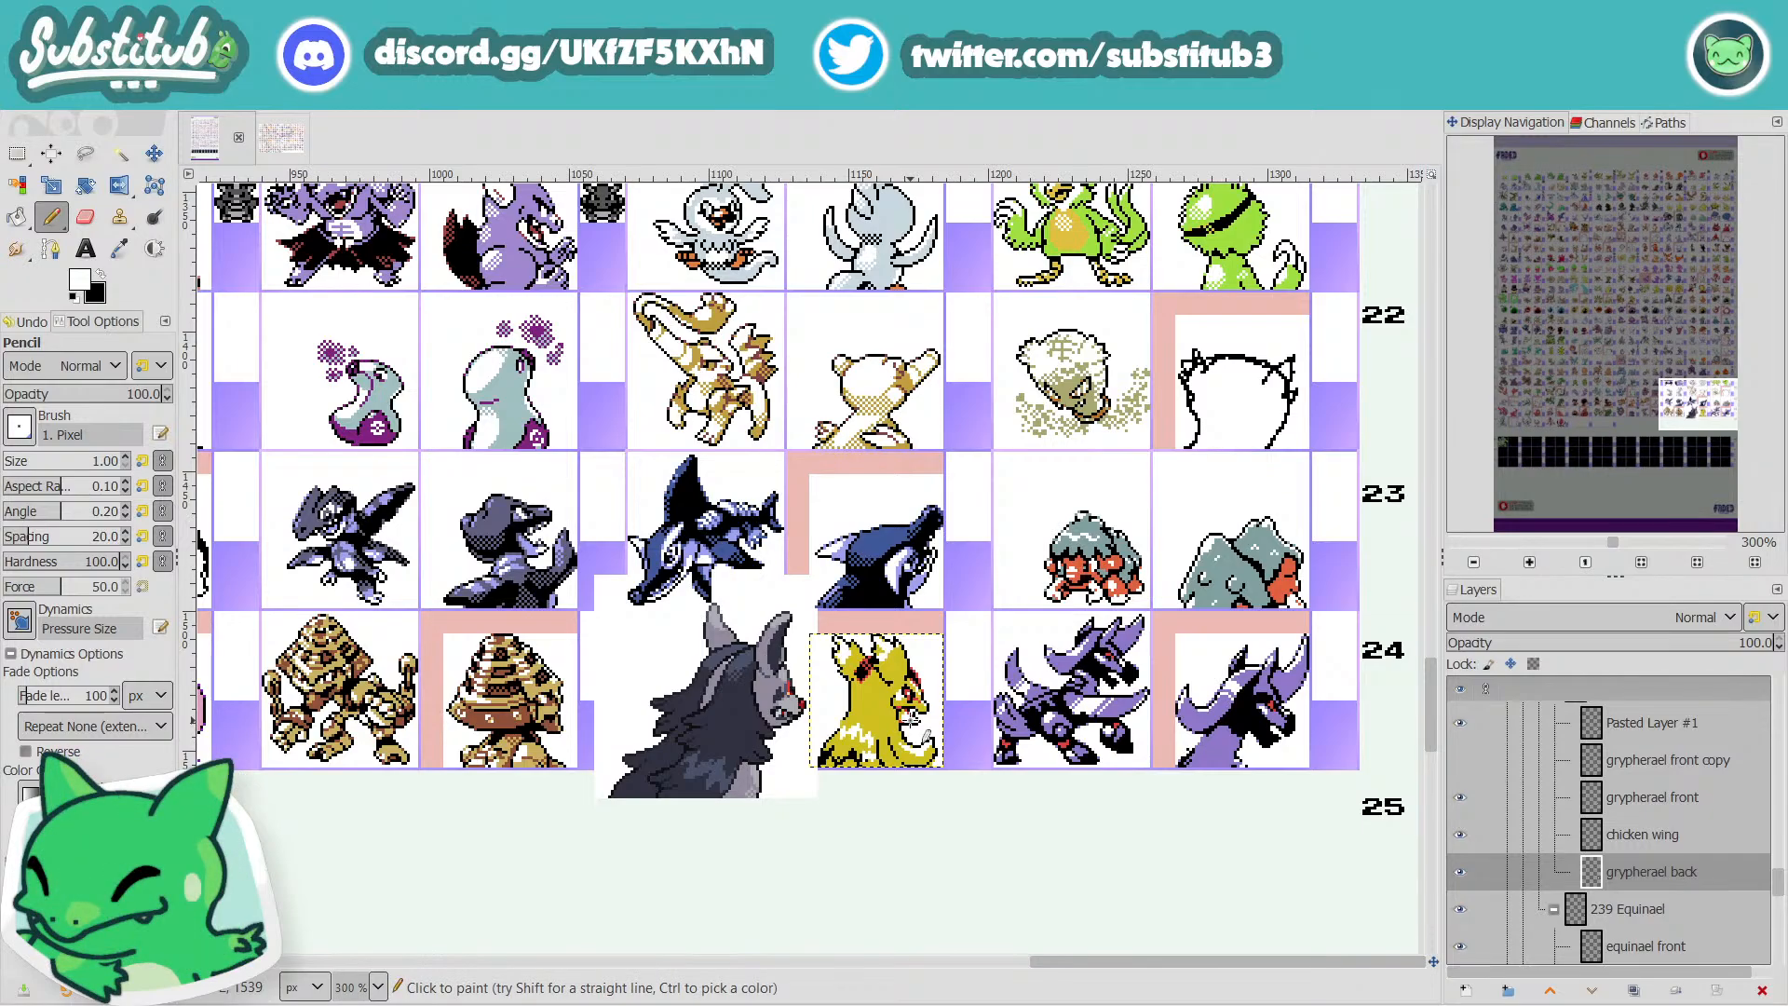
key(ctrl+s)
Refine the black outline pixels where the back sprite's neck meets its shoulder.
scroll(836, 736, up, 5)
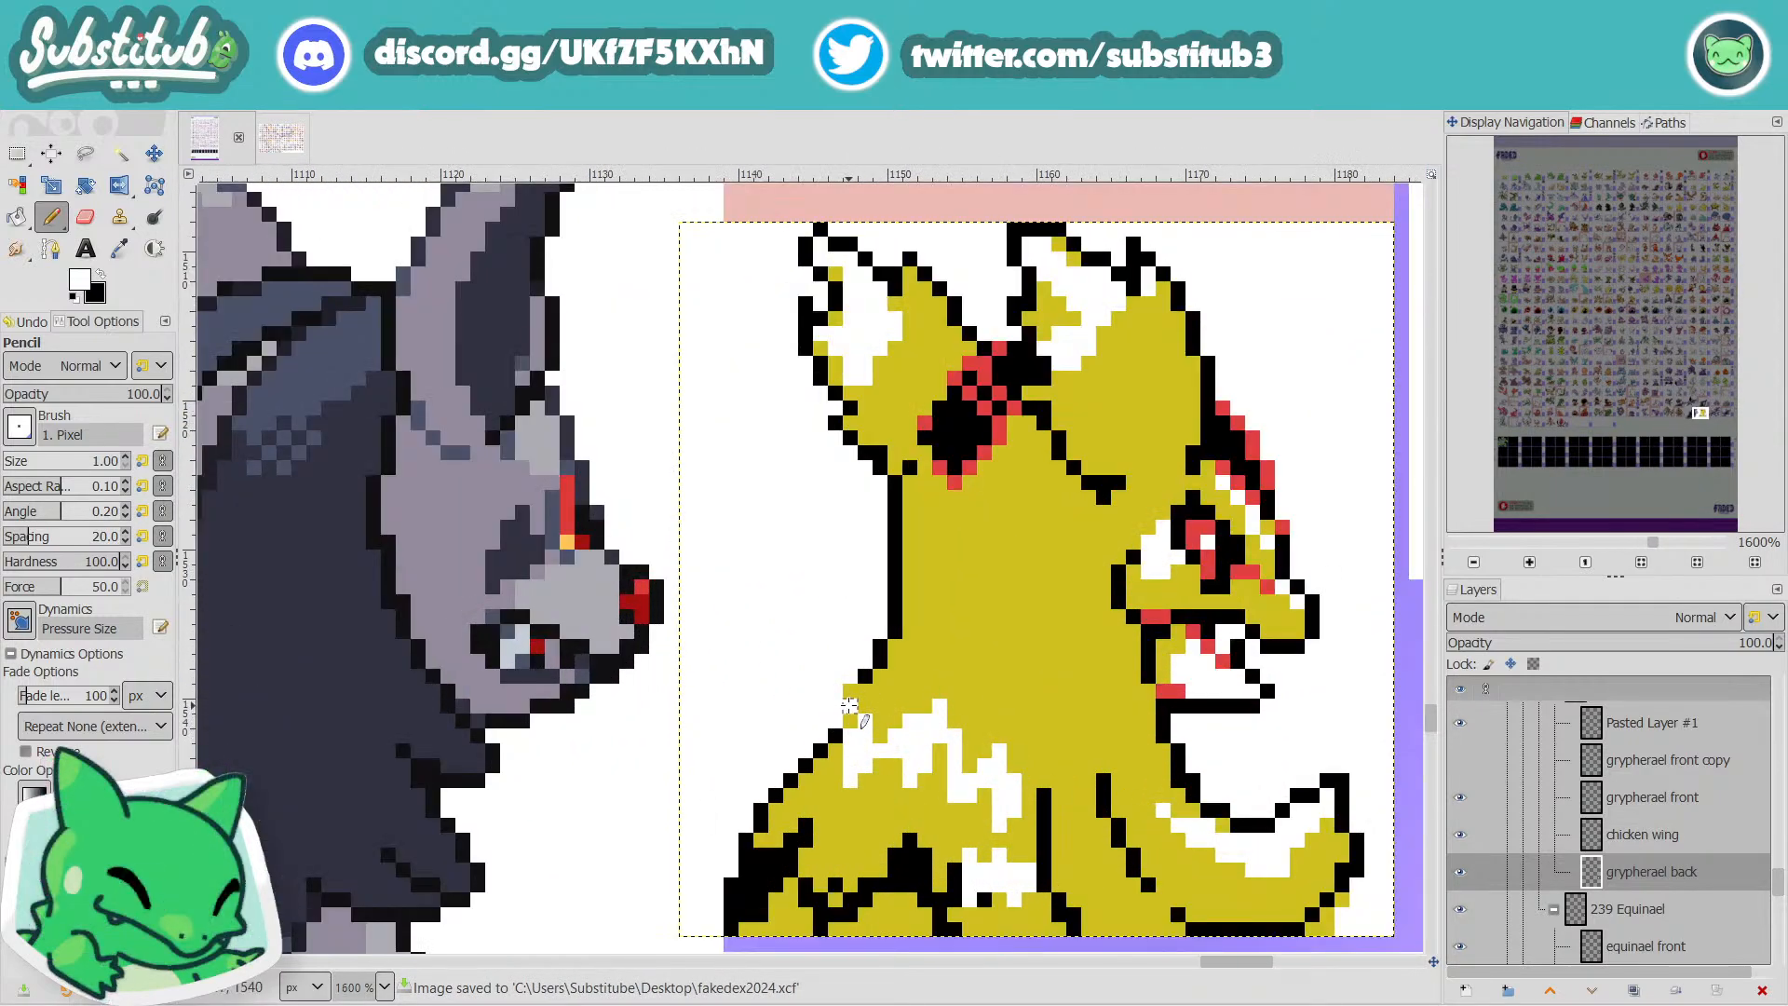
key(x)
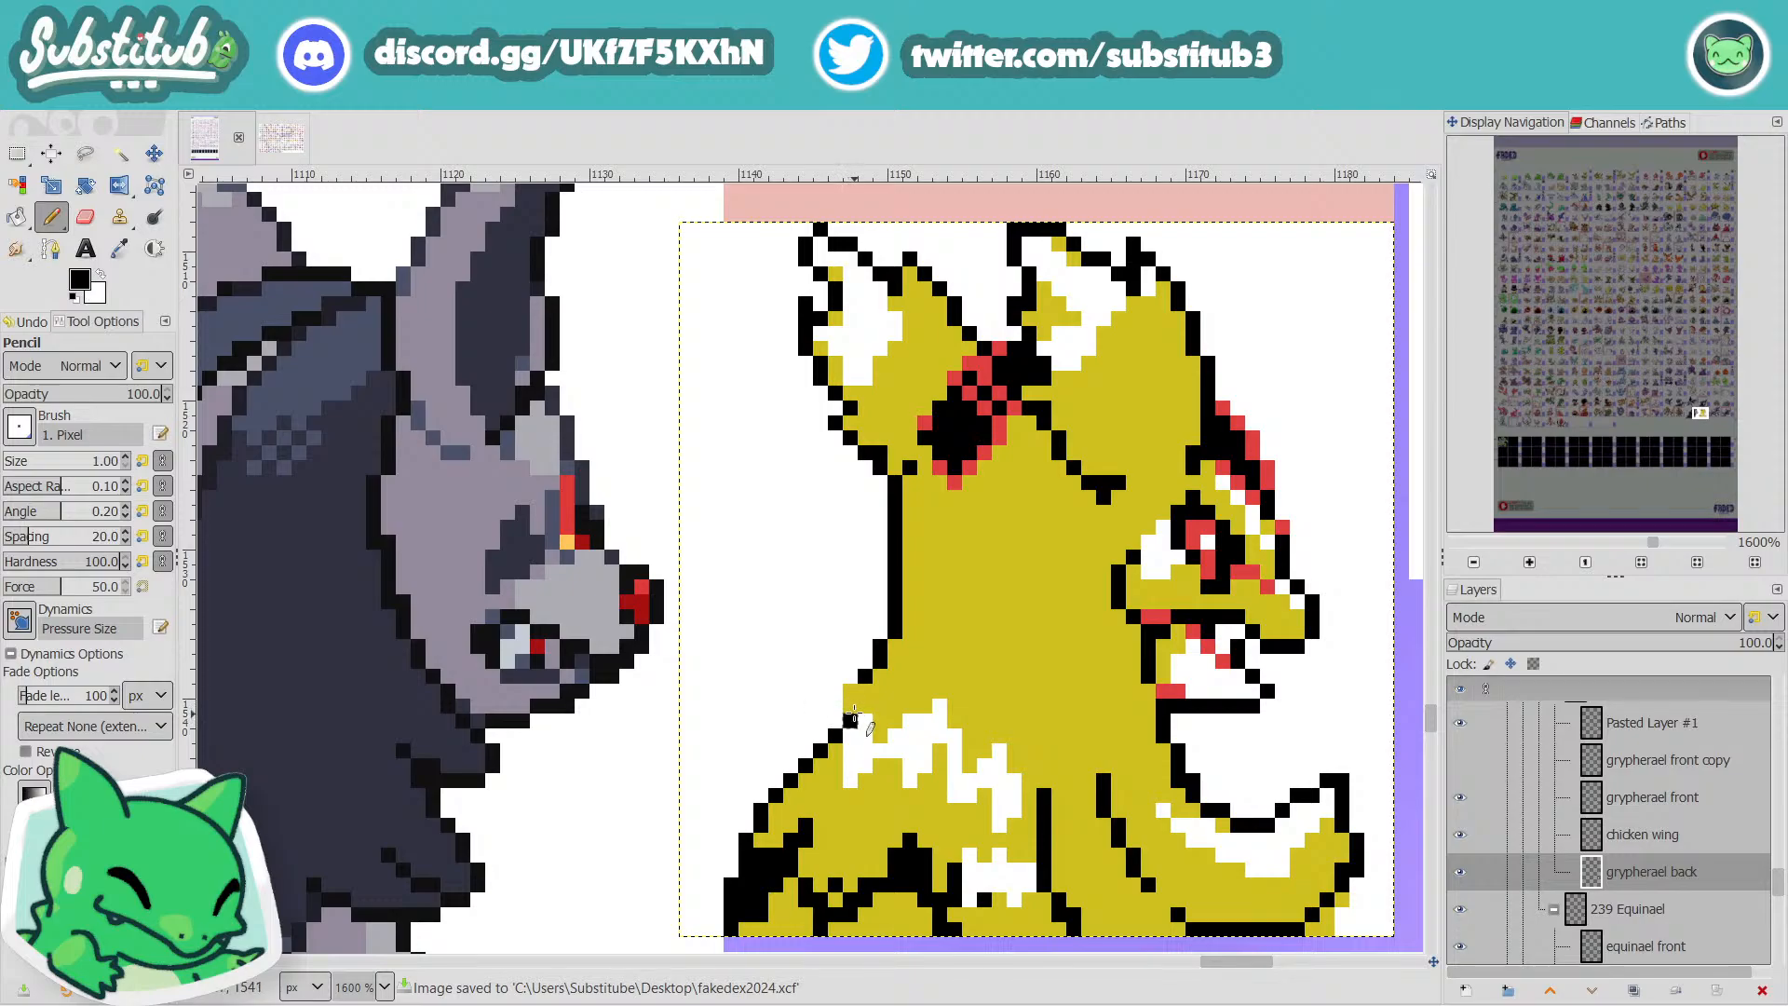
key(x)
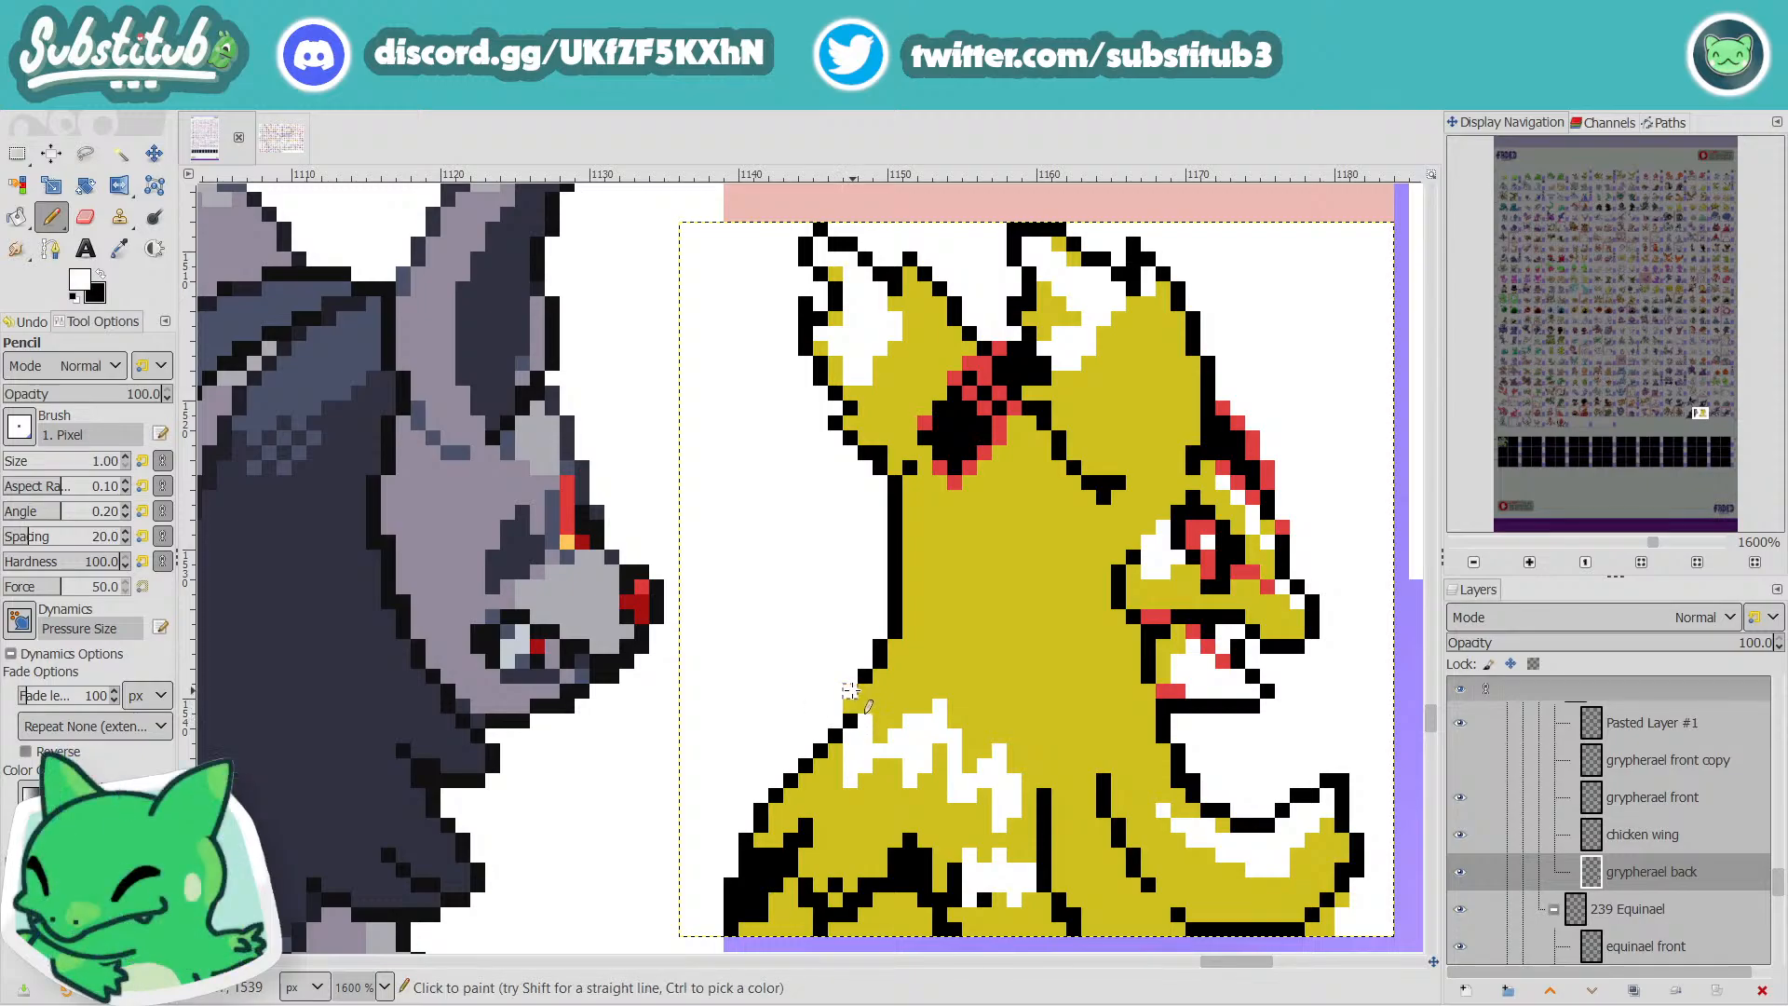
key(x)
click(864, 689)
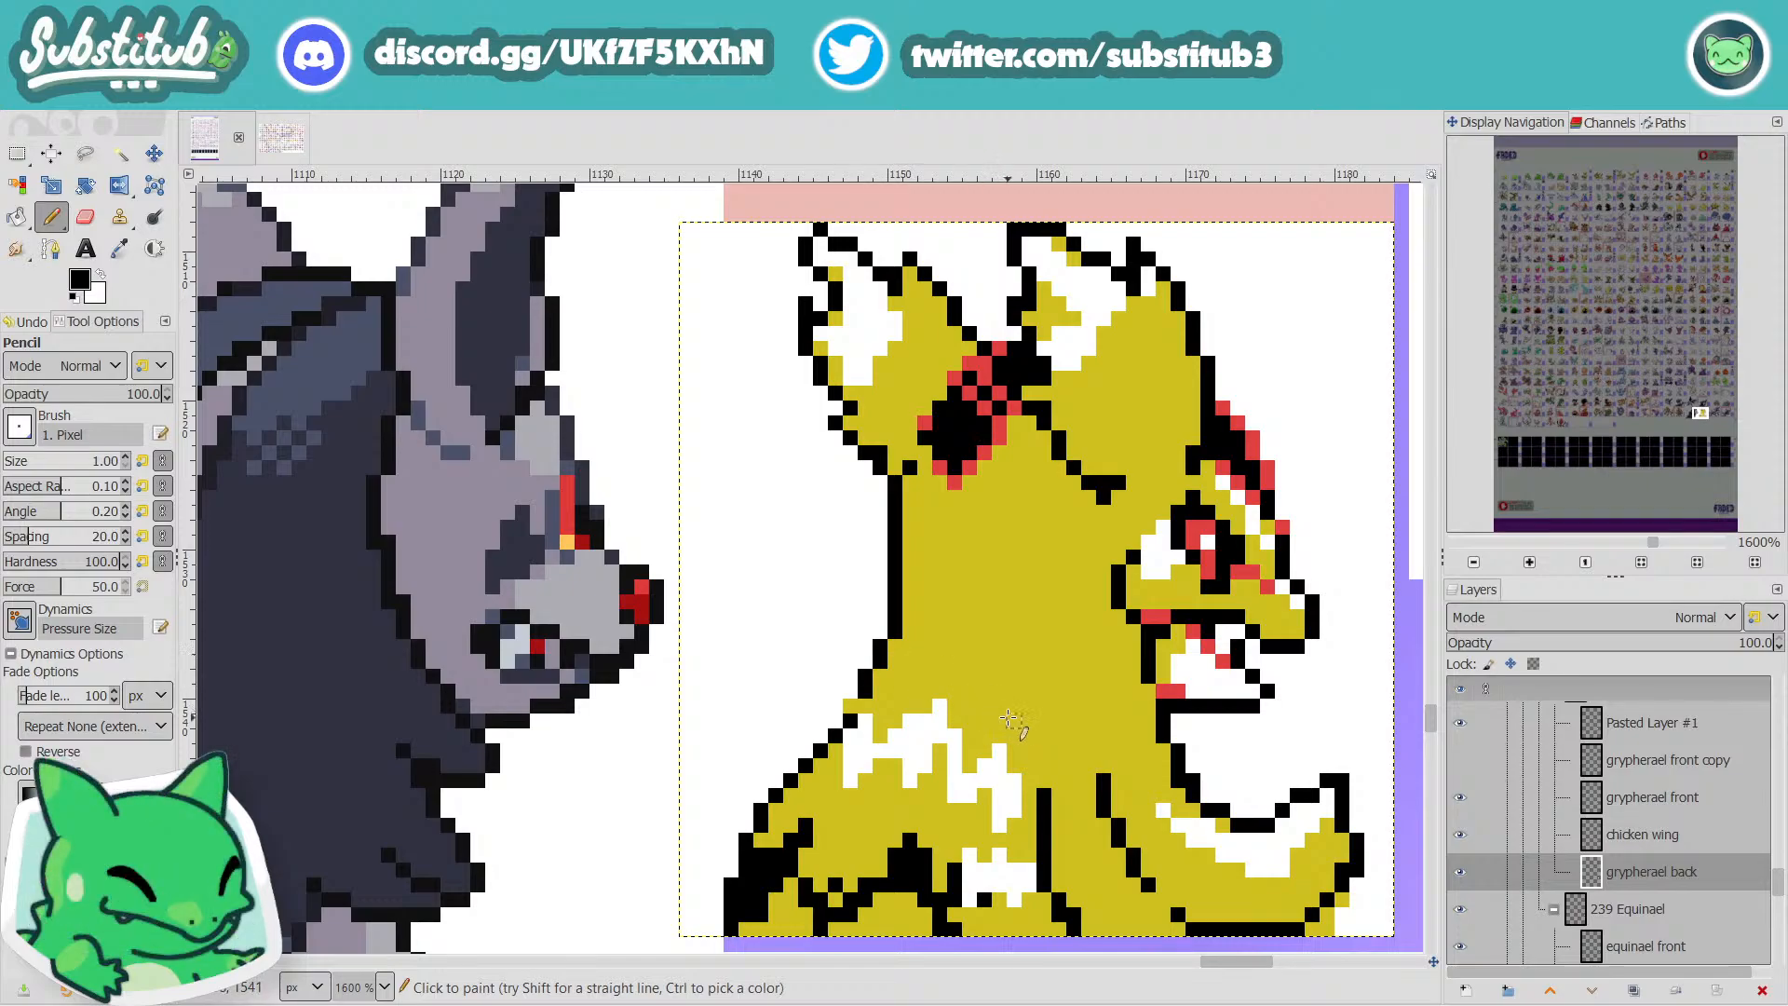
Extend the white jagged shoulder highlight across to the black vertical chest line, undoing a stray stroke.
scroll(808, 699, down, 2)
scroll(819, 698, up, 2)
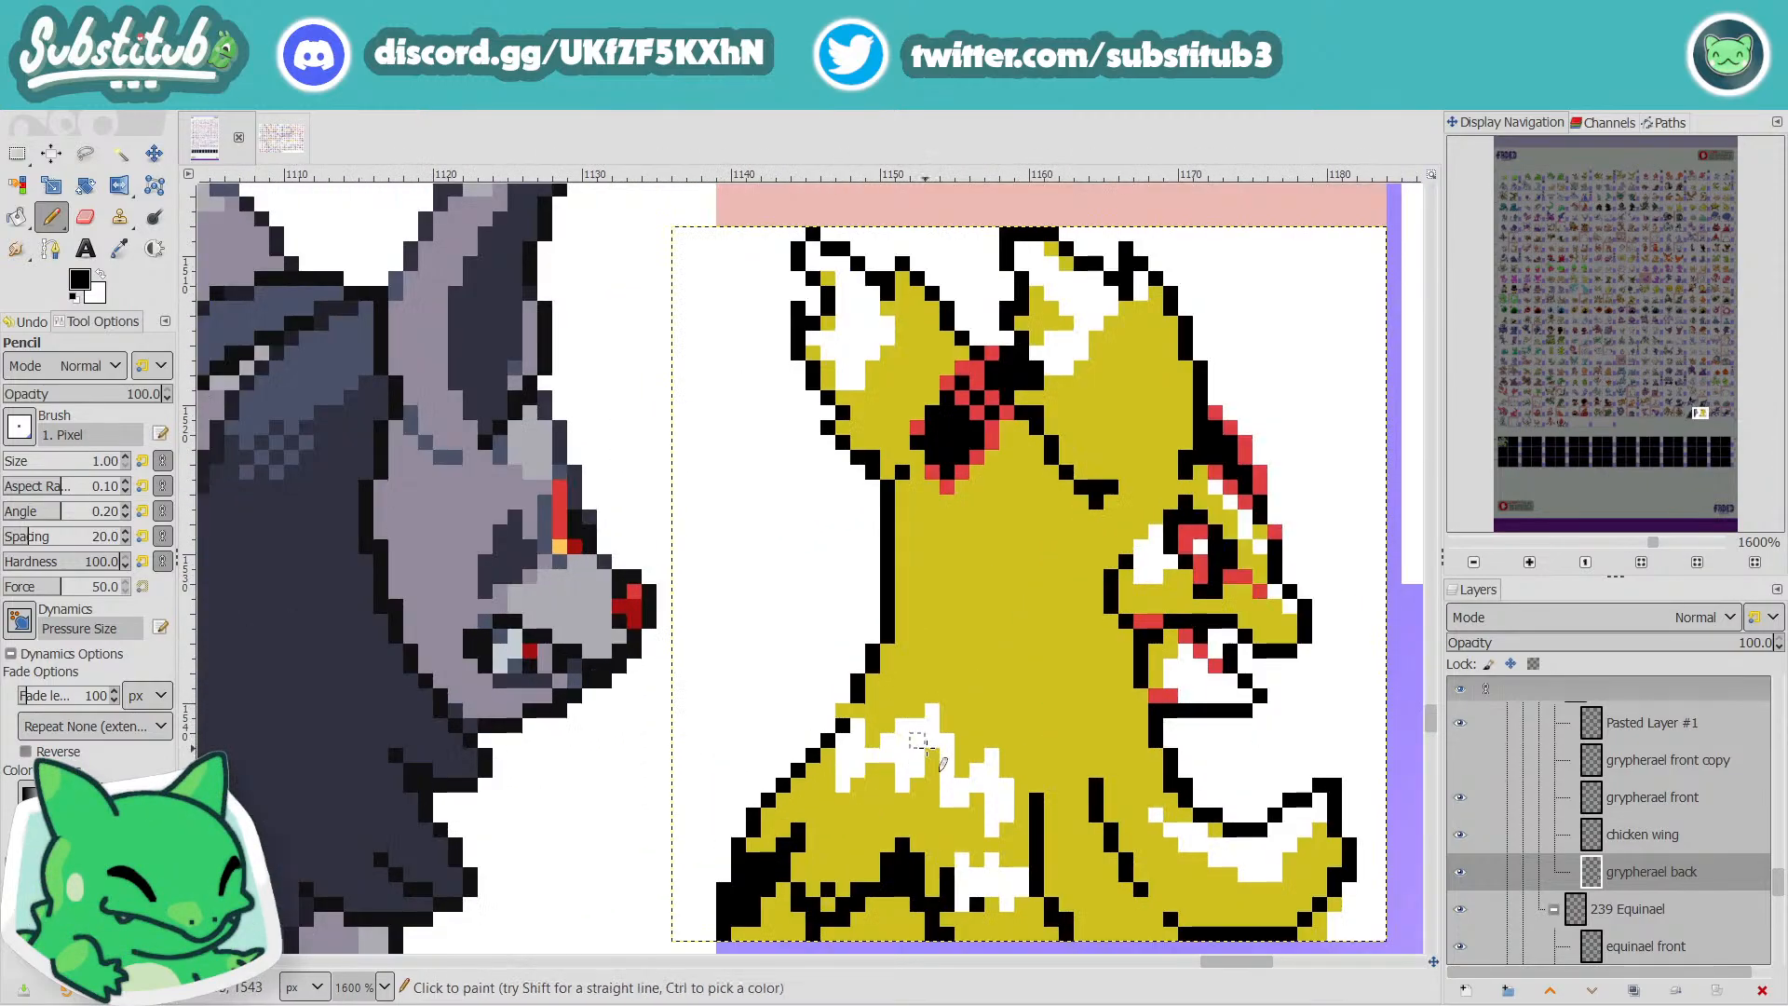
key(x)
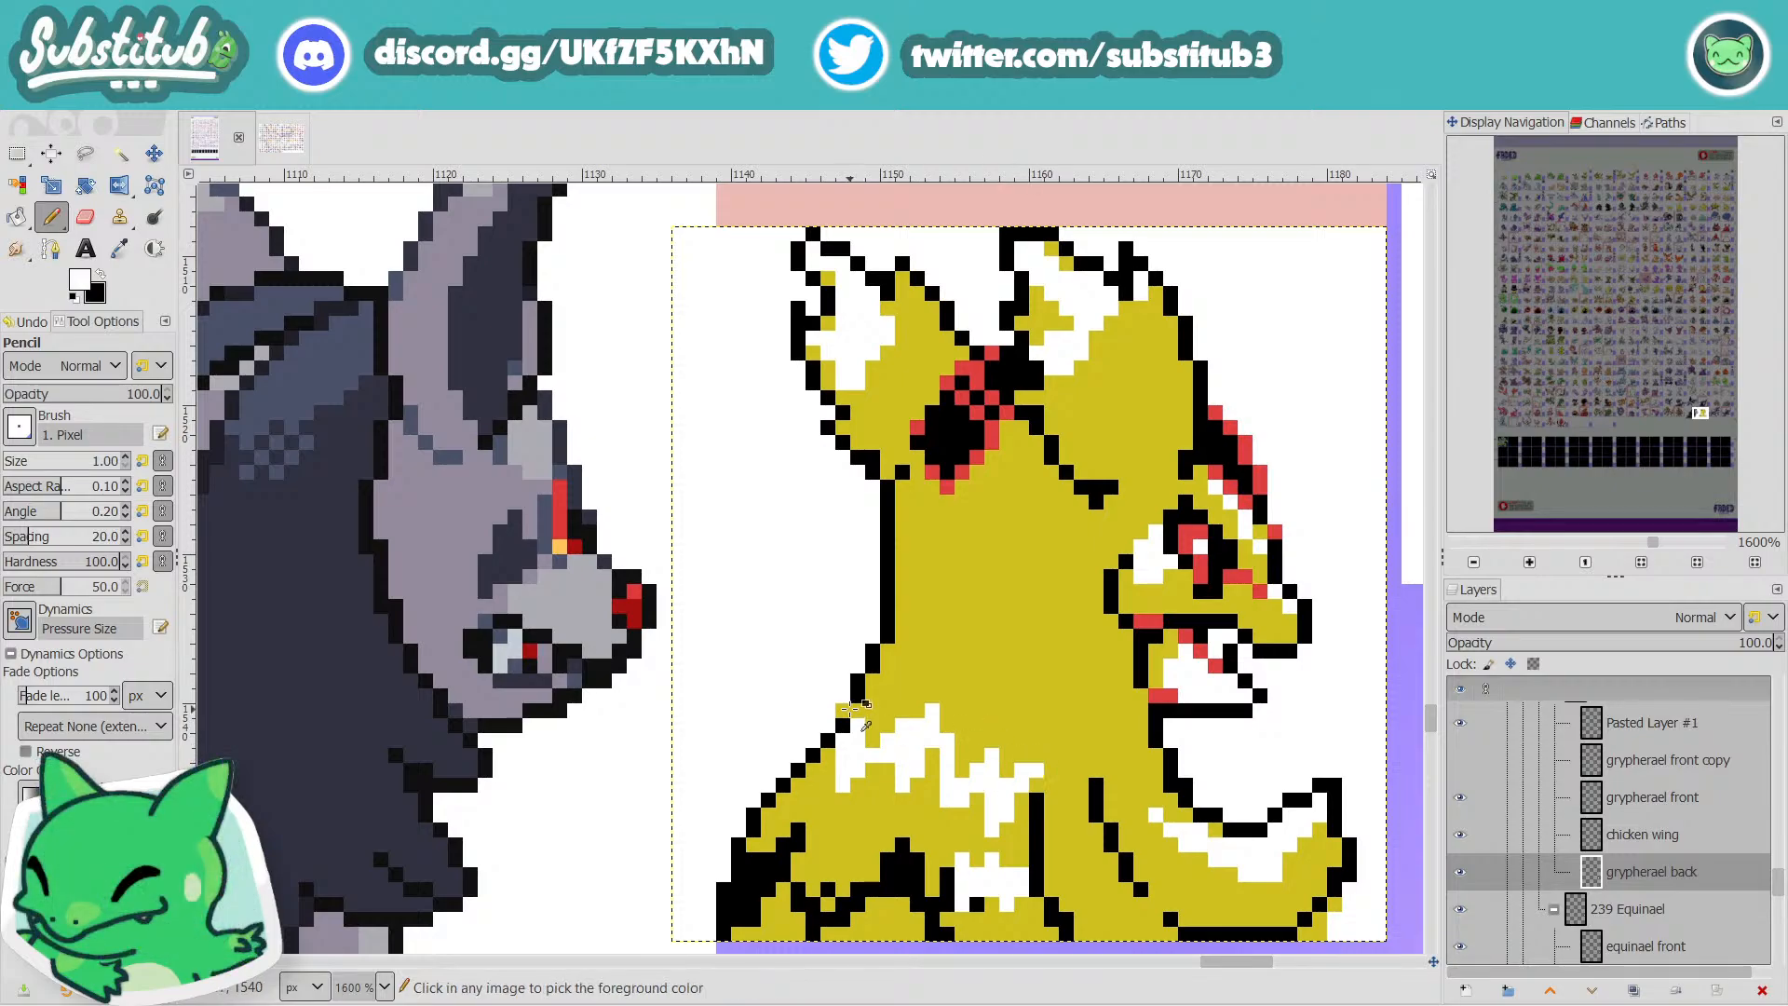
scroll(1029, 768, down, 2)
scroll(924, 735, up, 2)
scroll(925, 735, up, 1)
key(ctrl+z)
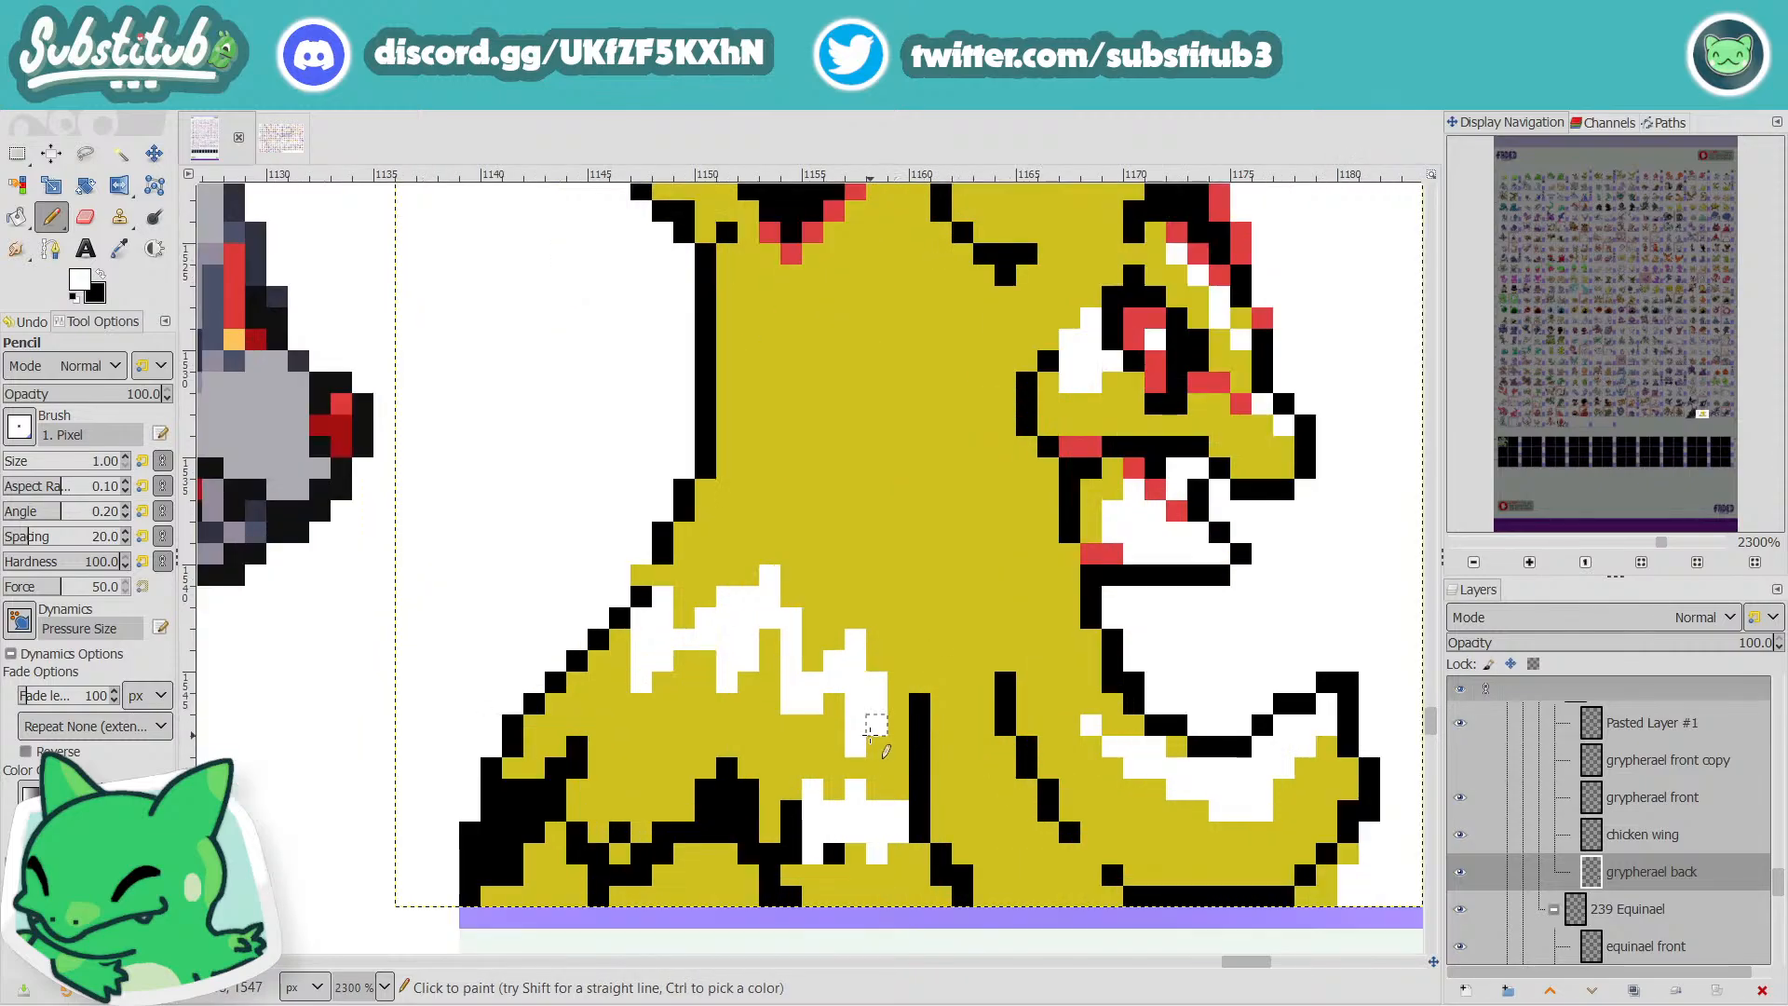
drag(870, 741, 920, 641)
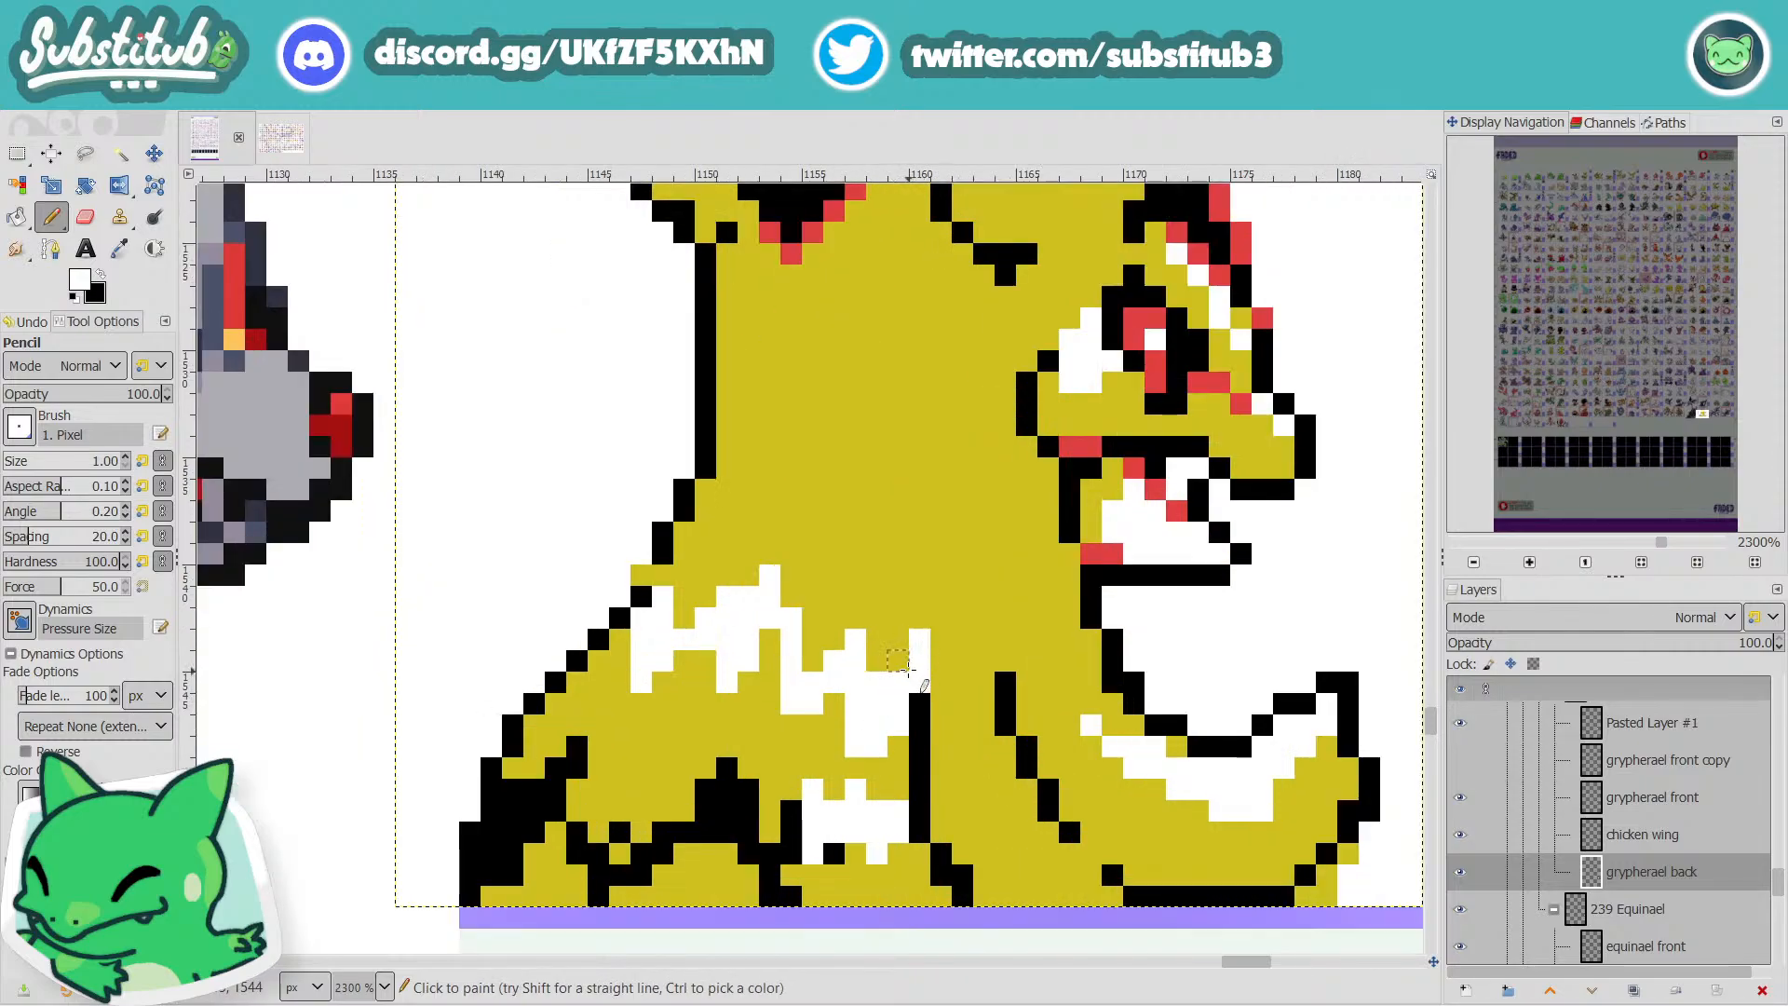
Sample the yellow fur colour, touch up the edge of the back sprite's white shoulder highlight with it, and save the file.
key(x)
key(o)
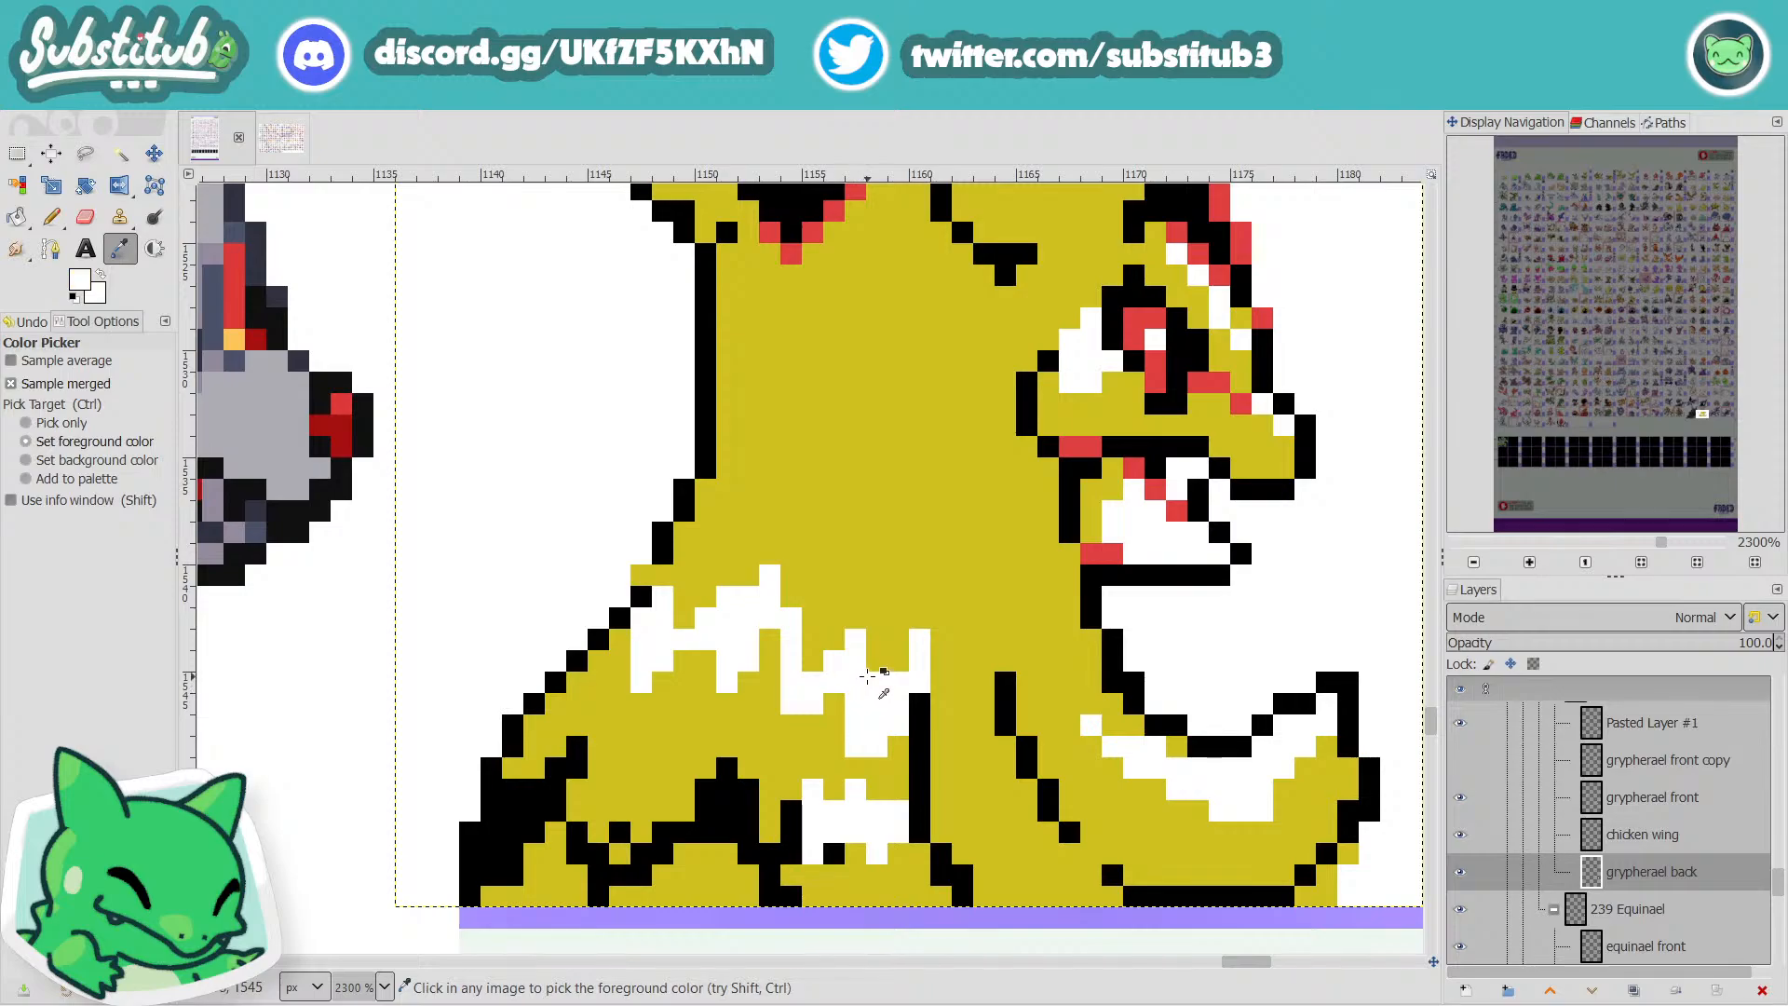
click(905, 619)
key(n)
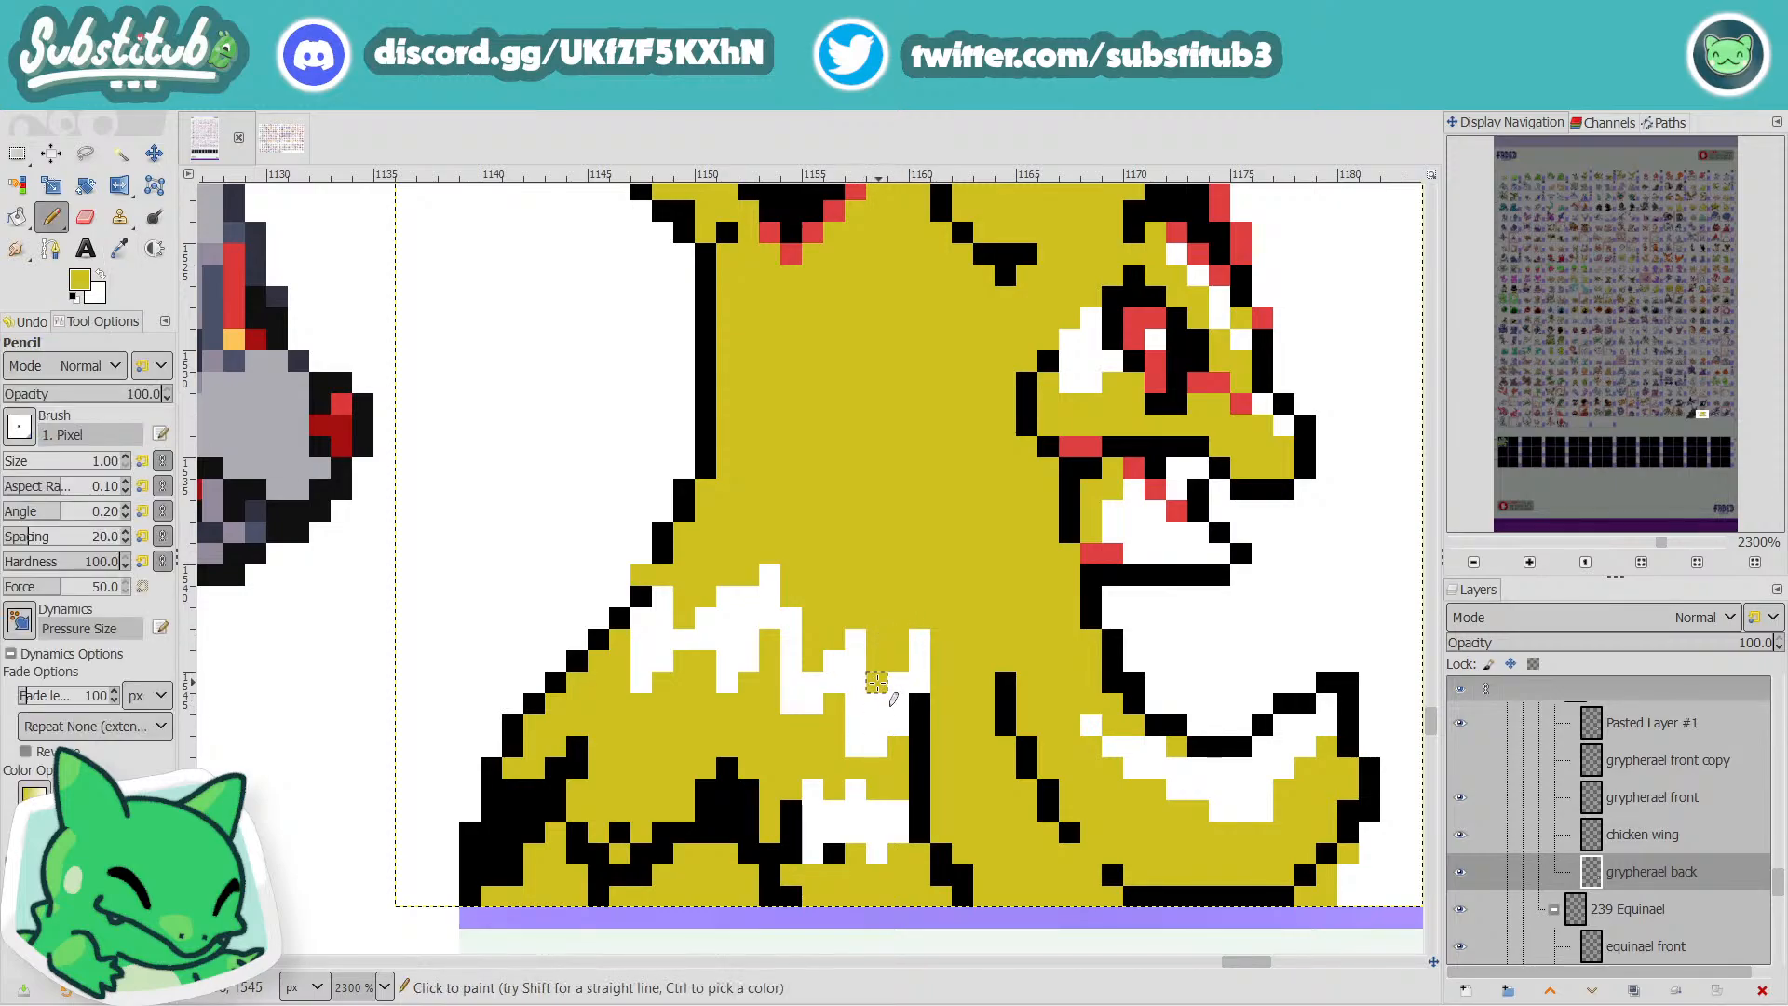
scroll(913, 719, down, 4)
key(ctrl+s)
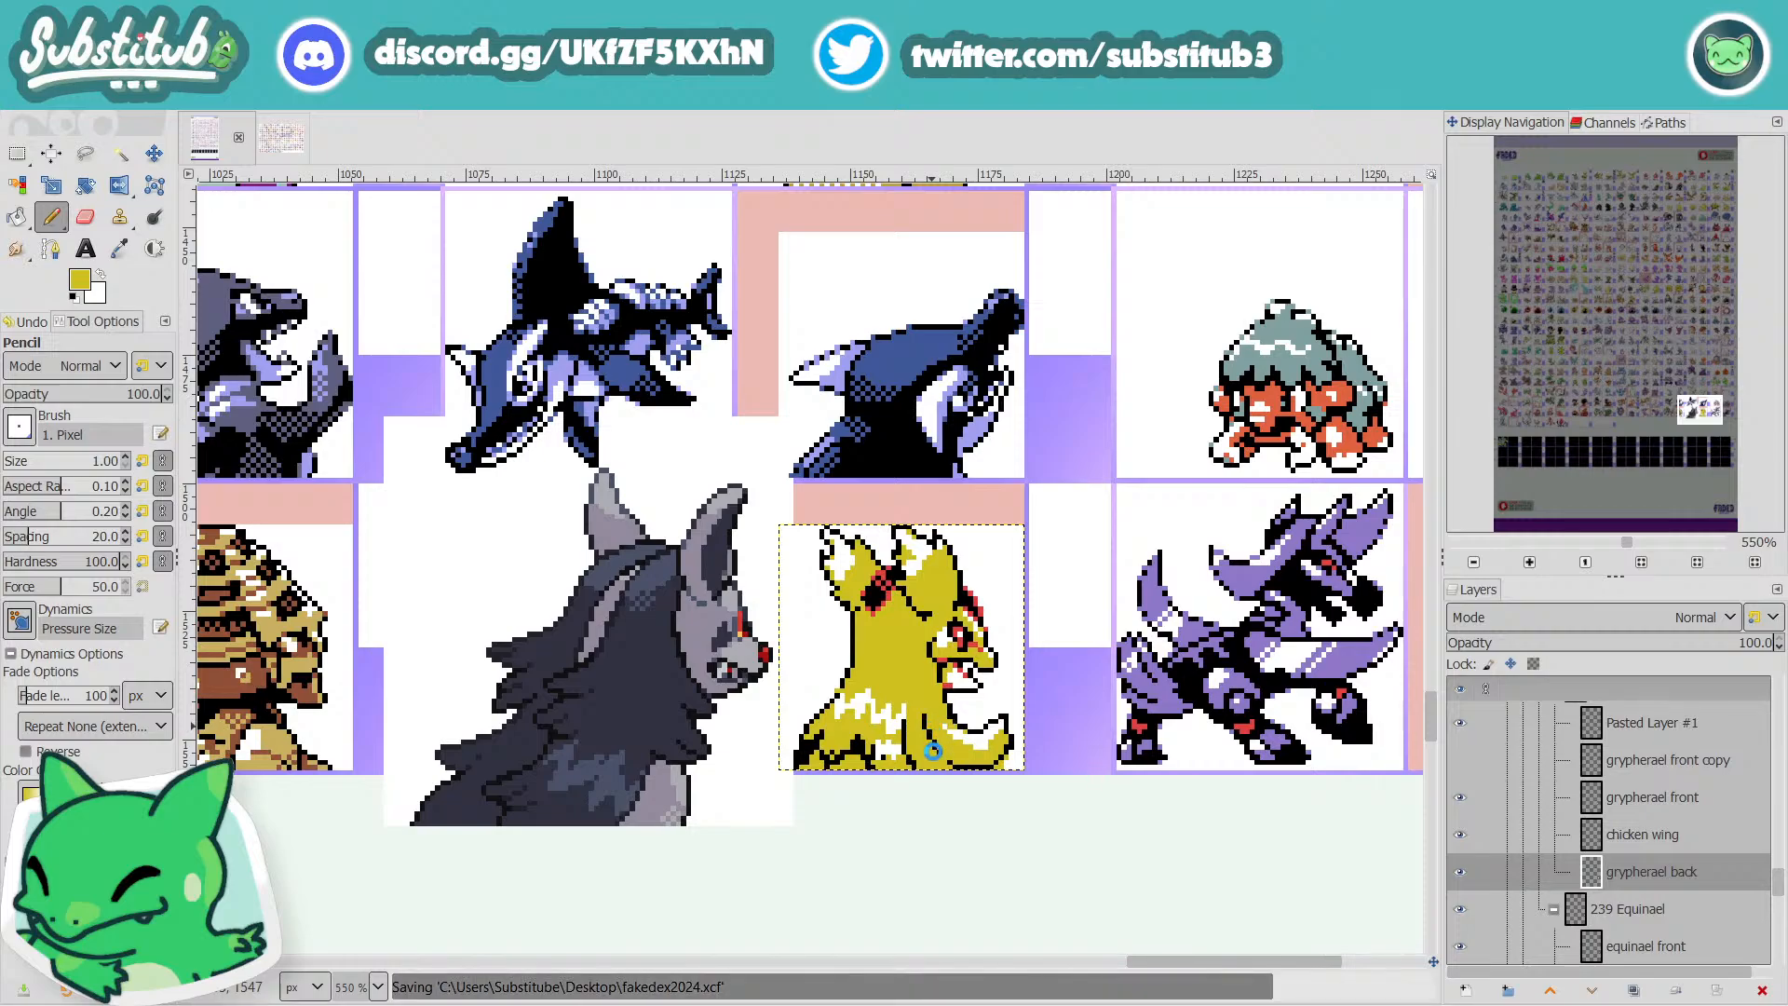
Pencil a white checkered dither highlight on the back sprite's neck, just below the red-edged black marking between the ears.
scroll(881, 740, up, 4)
key(x)
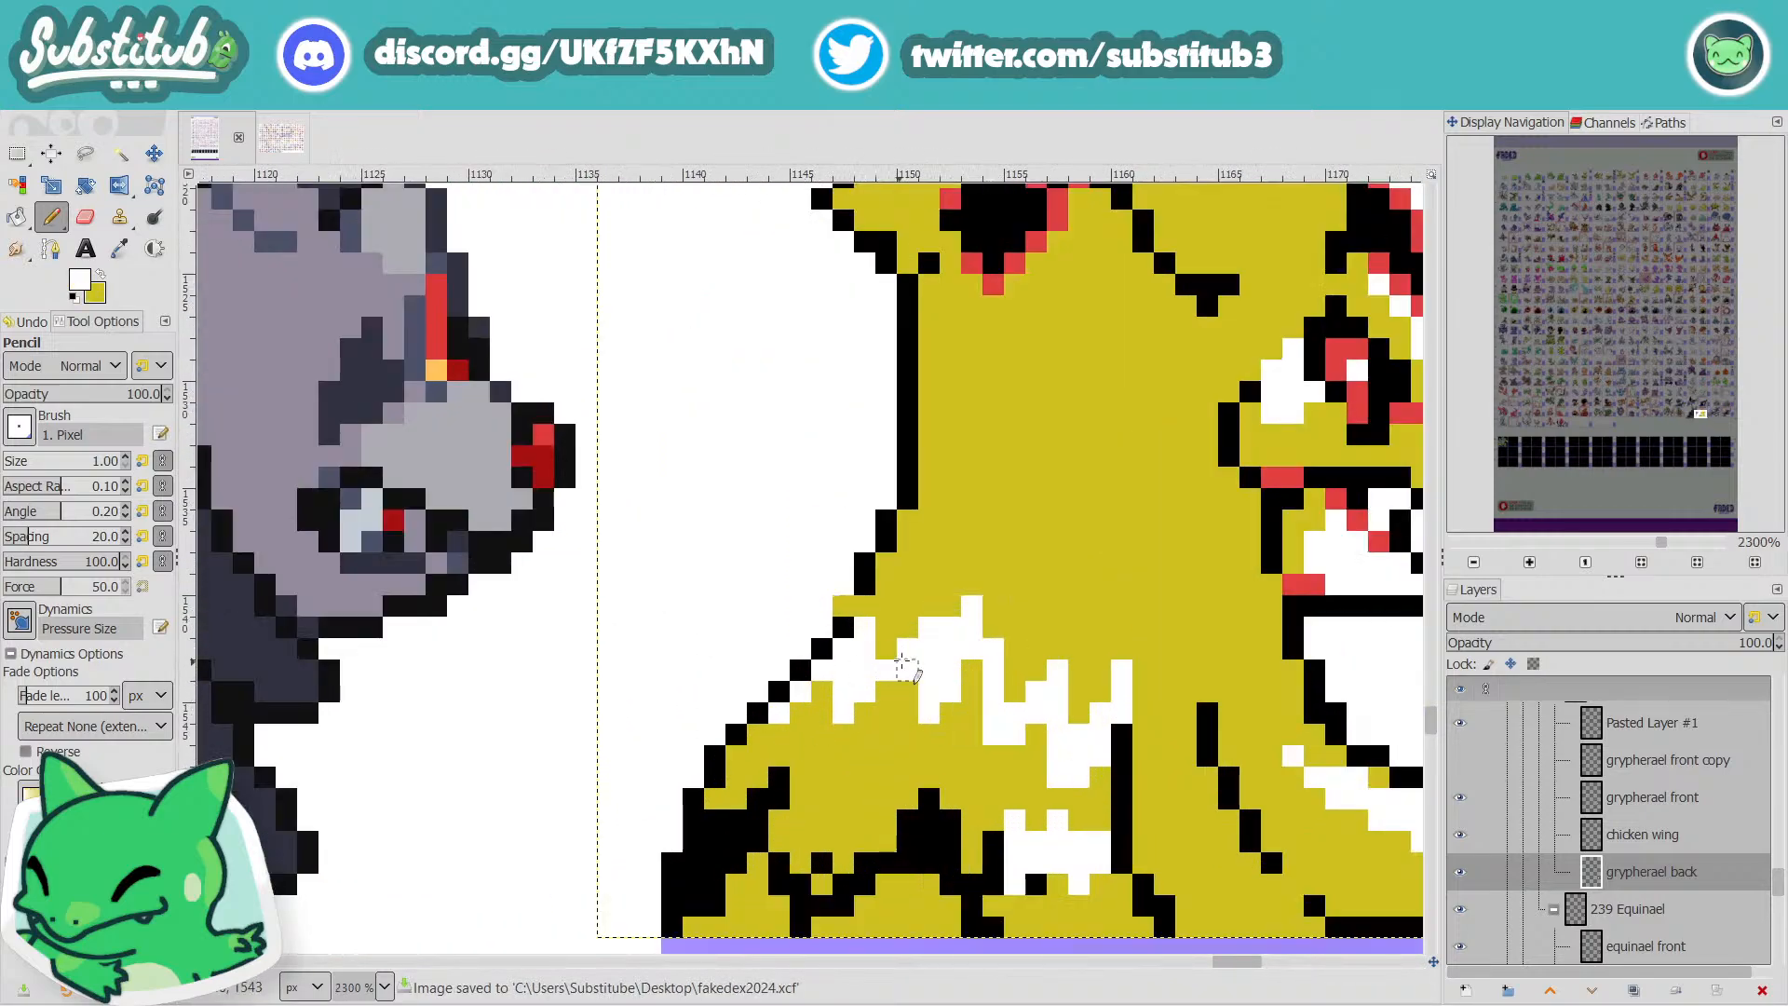
scroll(907, 669, down, 5)
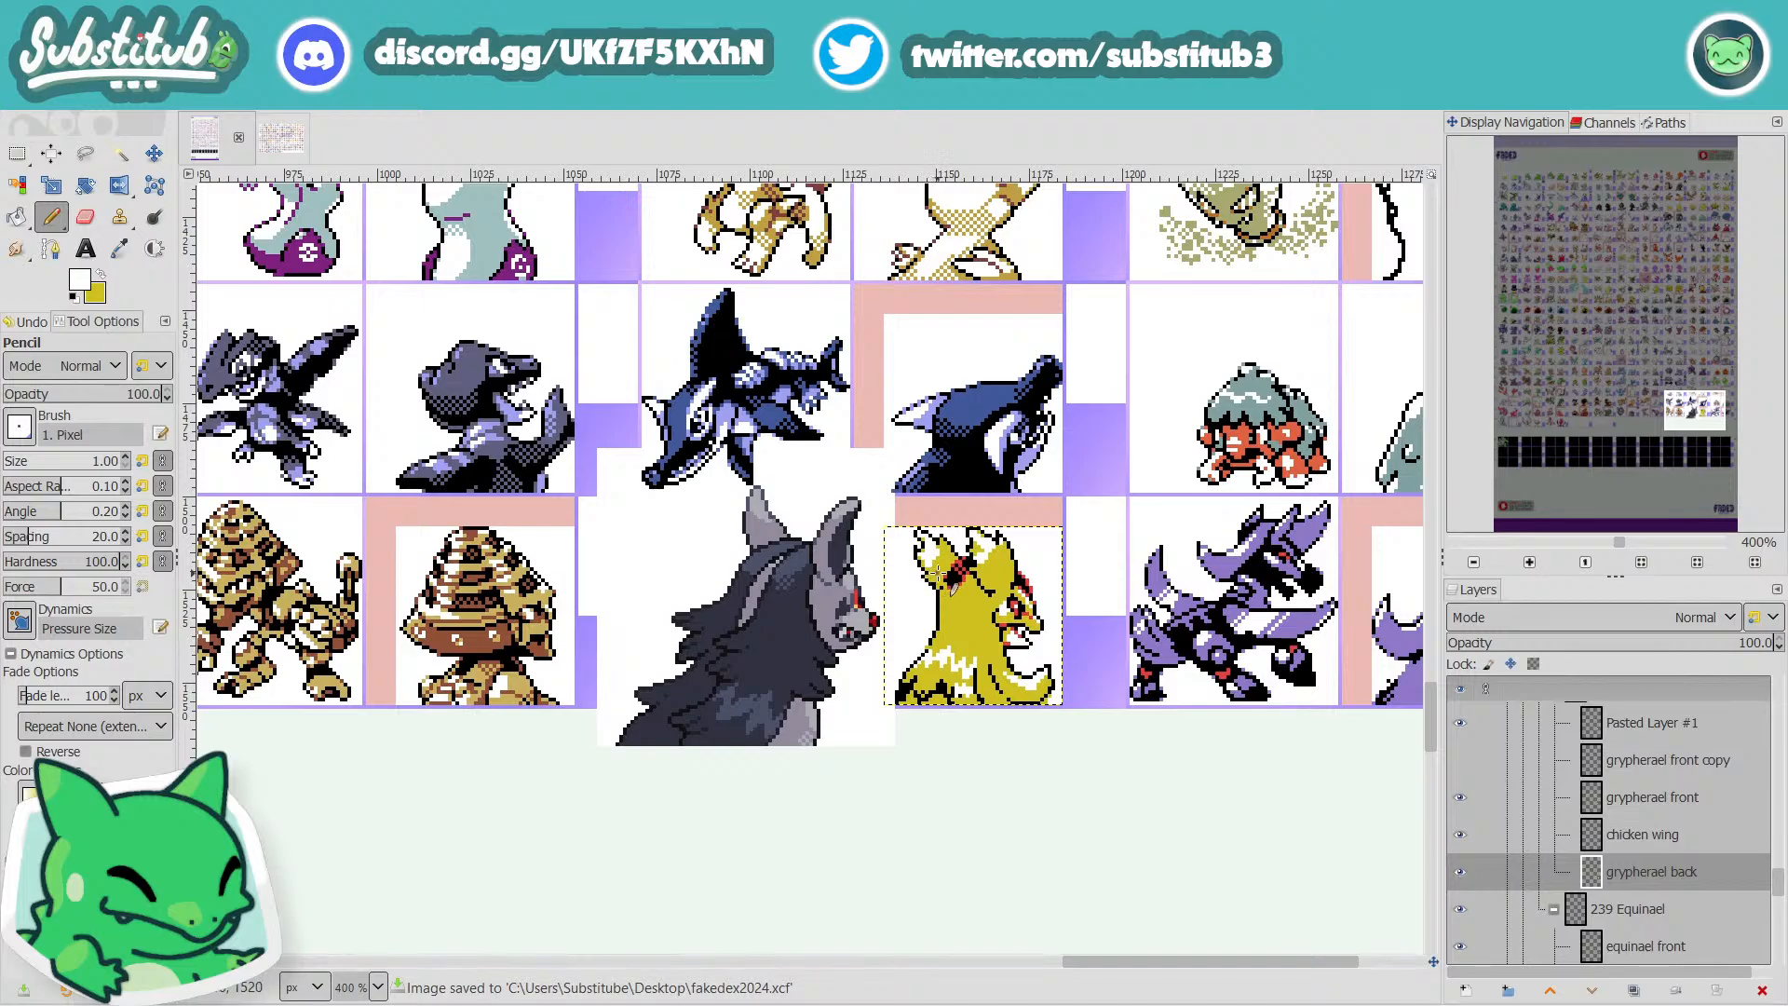
key(5)
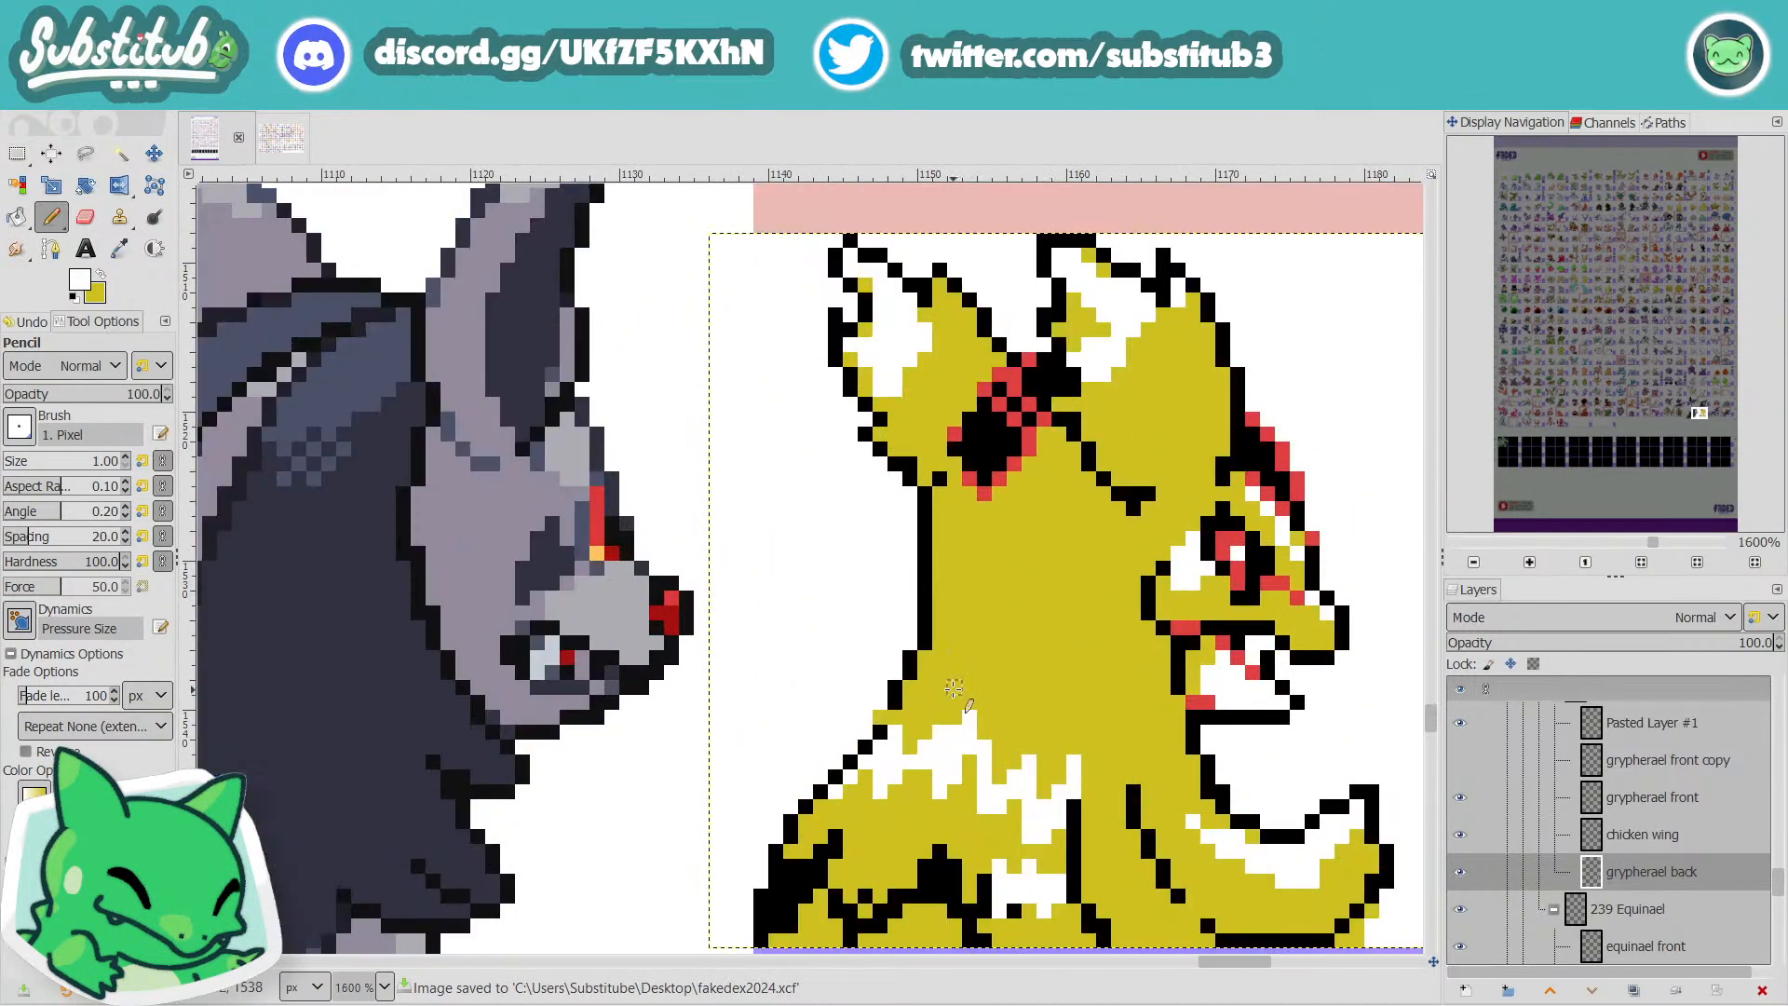
key(d)
key(4)
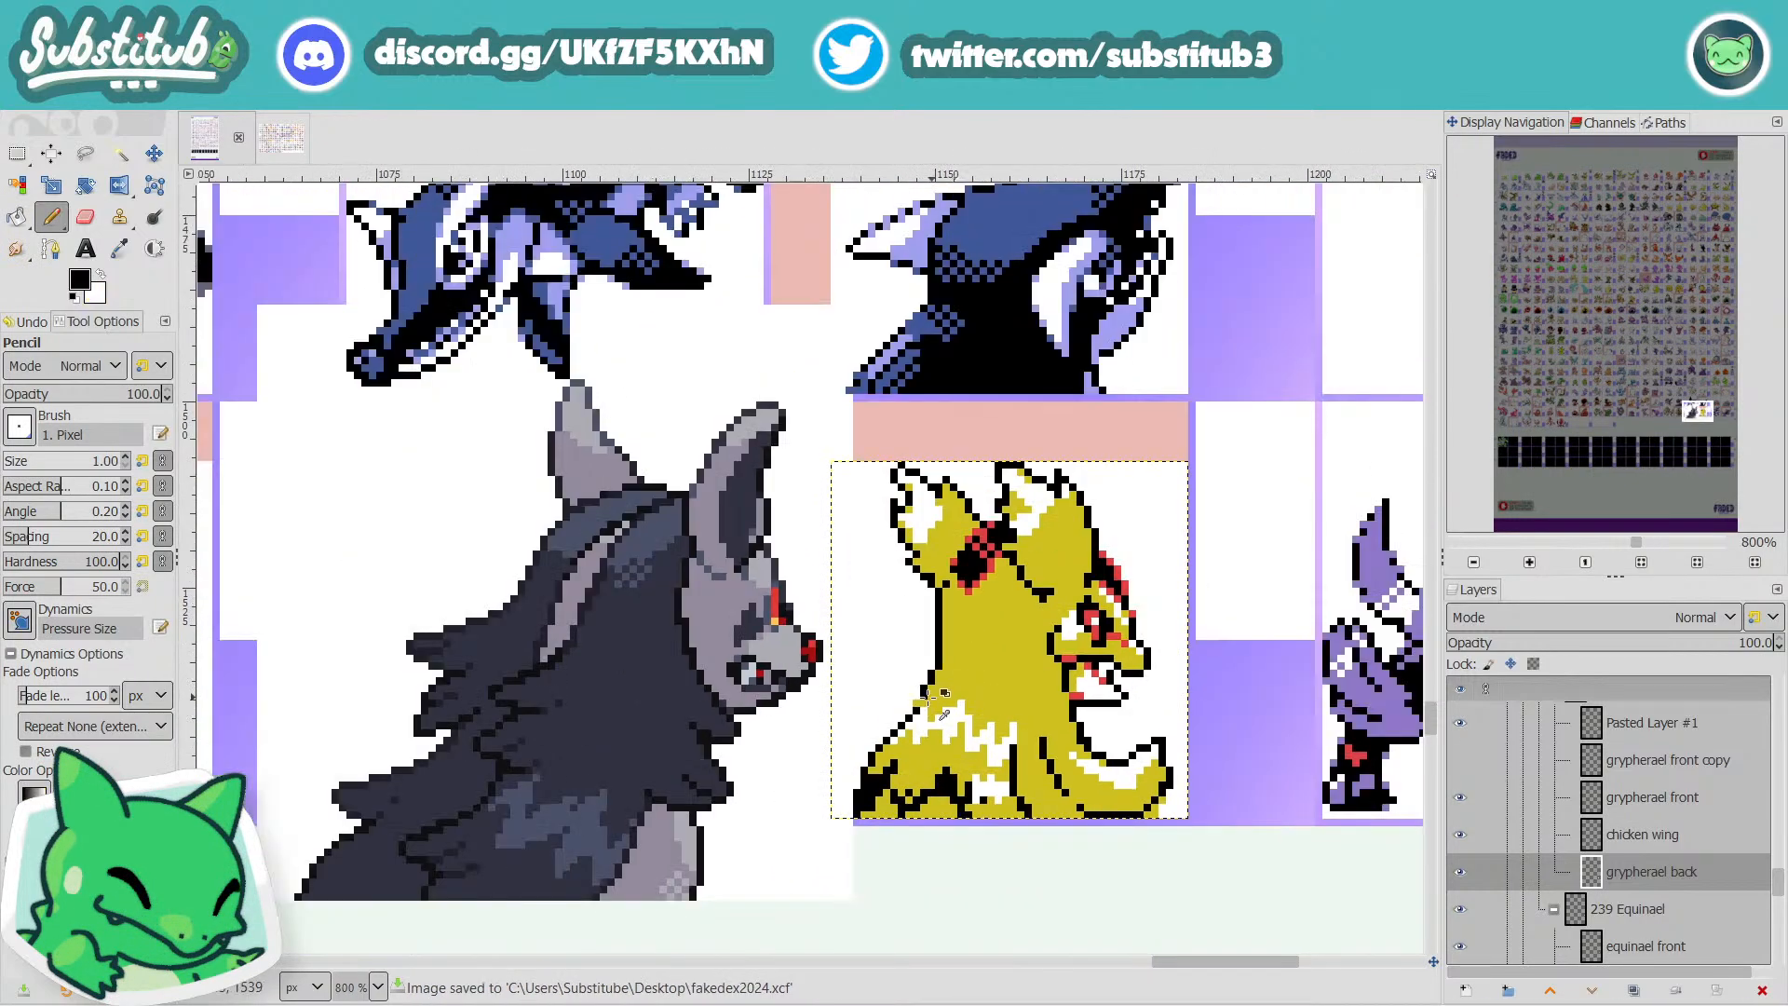
key(5)
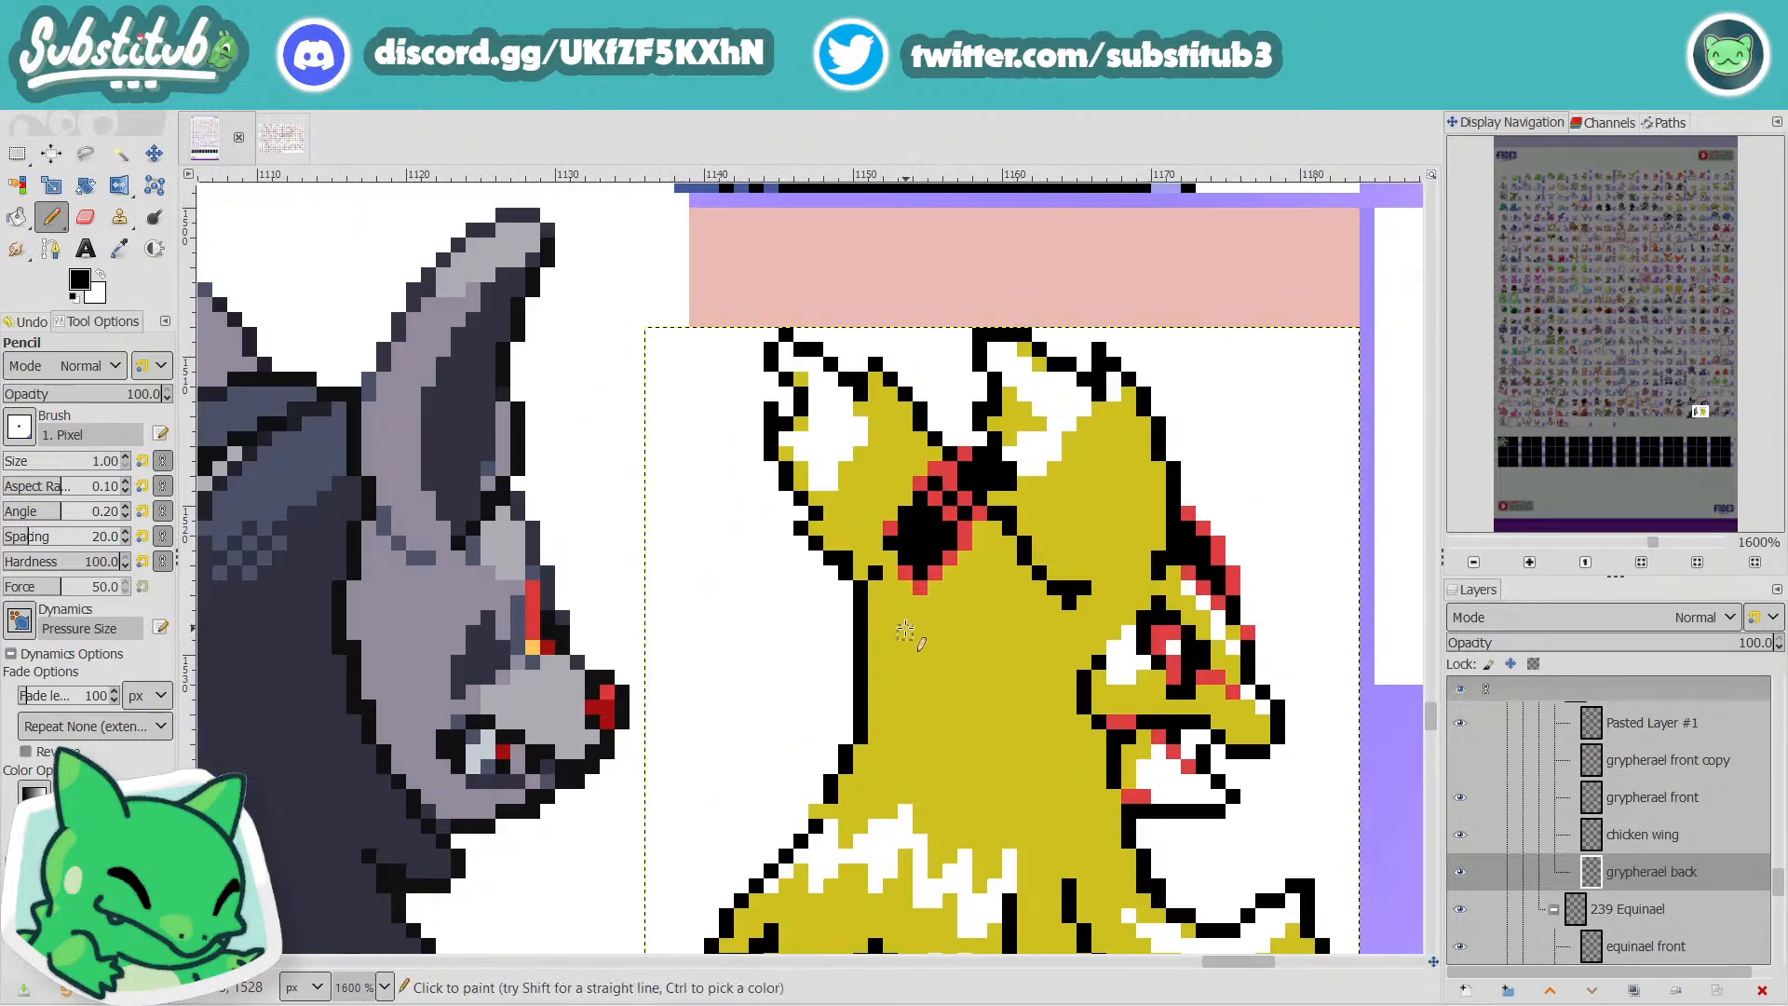
key(x)
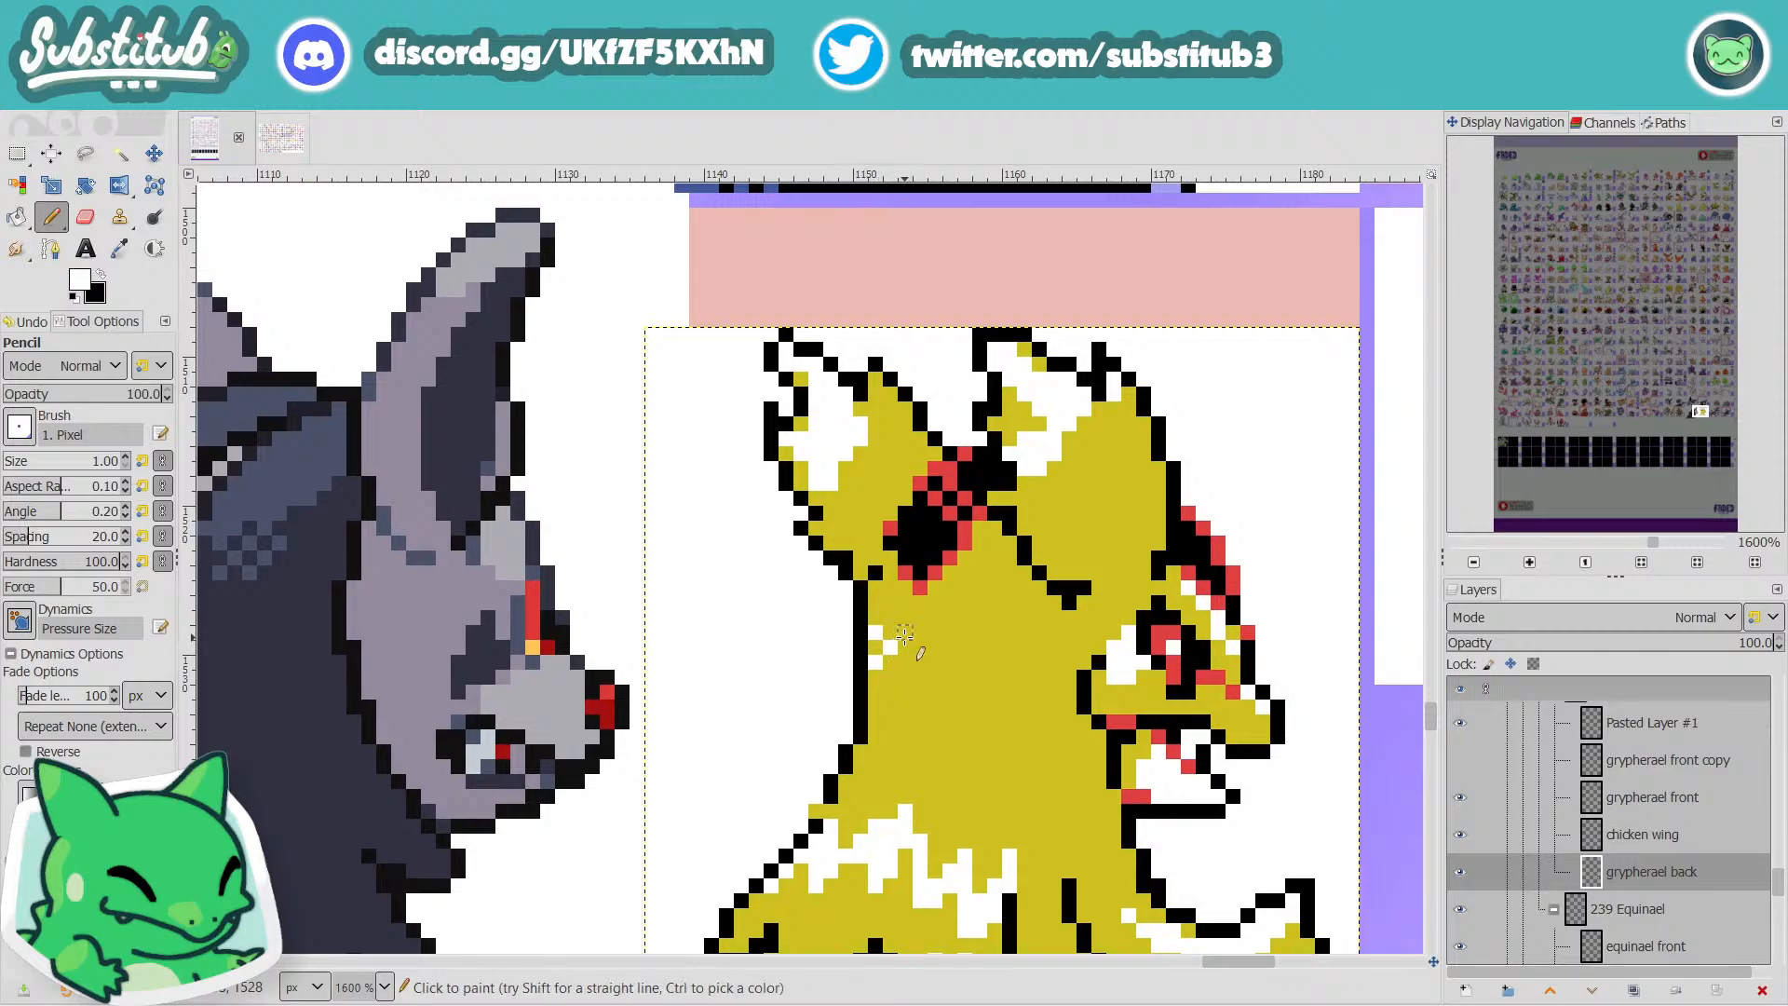
click(889, 617)
click(920, 617)
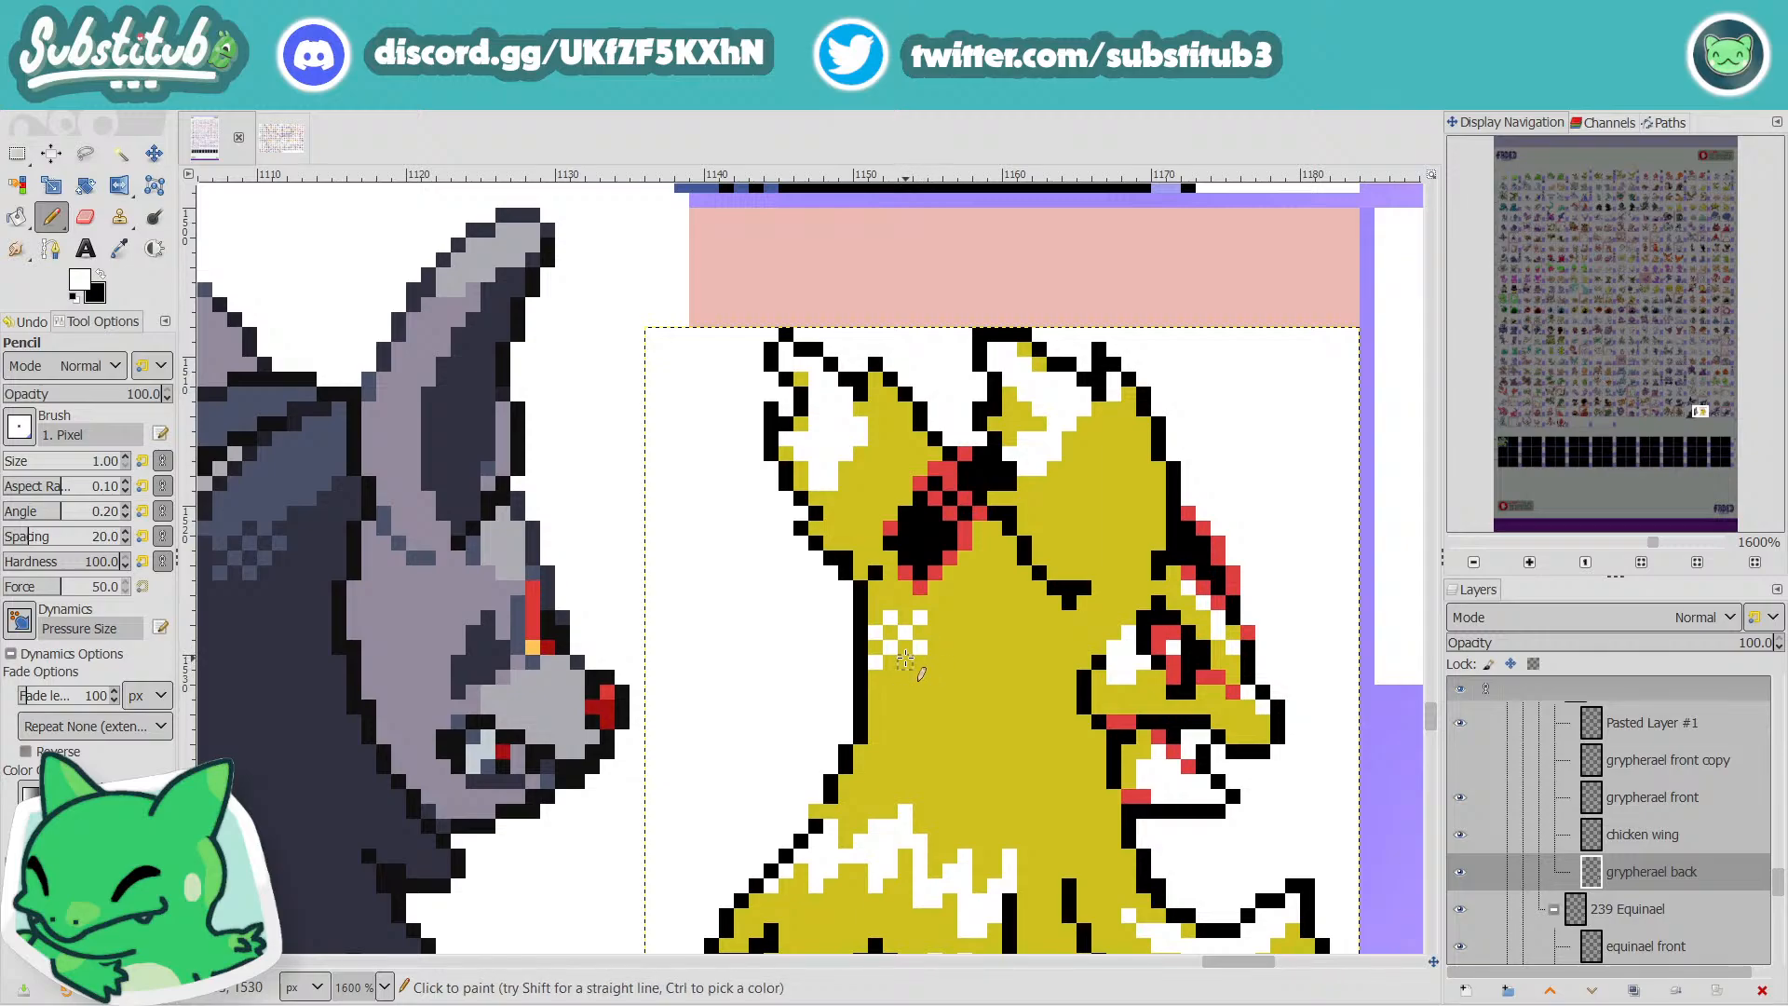
mouse_move(887, 616)
mouse_down()
mouse_move(883, 596)
mouse_move(948, 586)
mouse_up()
Refine the white dithered neck highlight below the black ear marking, compare it with the surrounding sprites, and save the file.
ctrl+scroll(950, 585, down, 1)
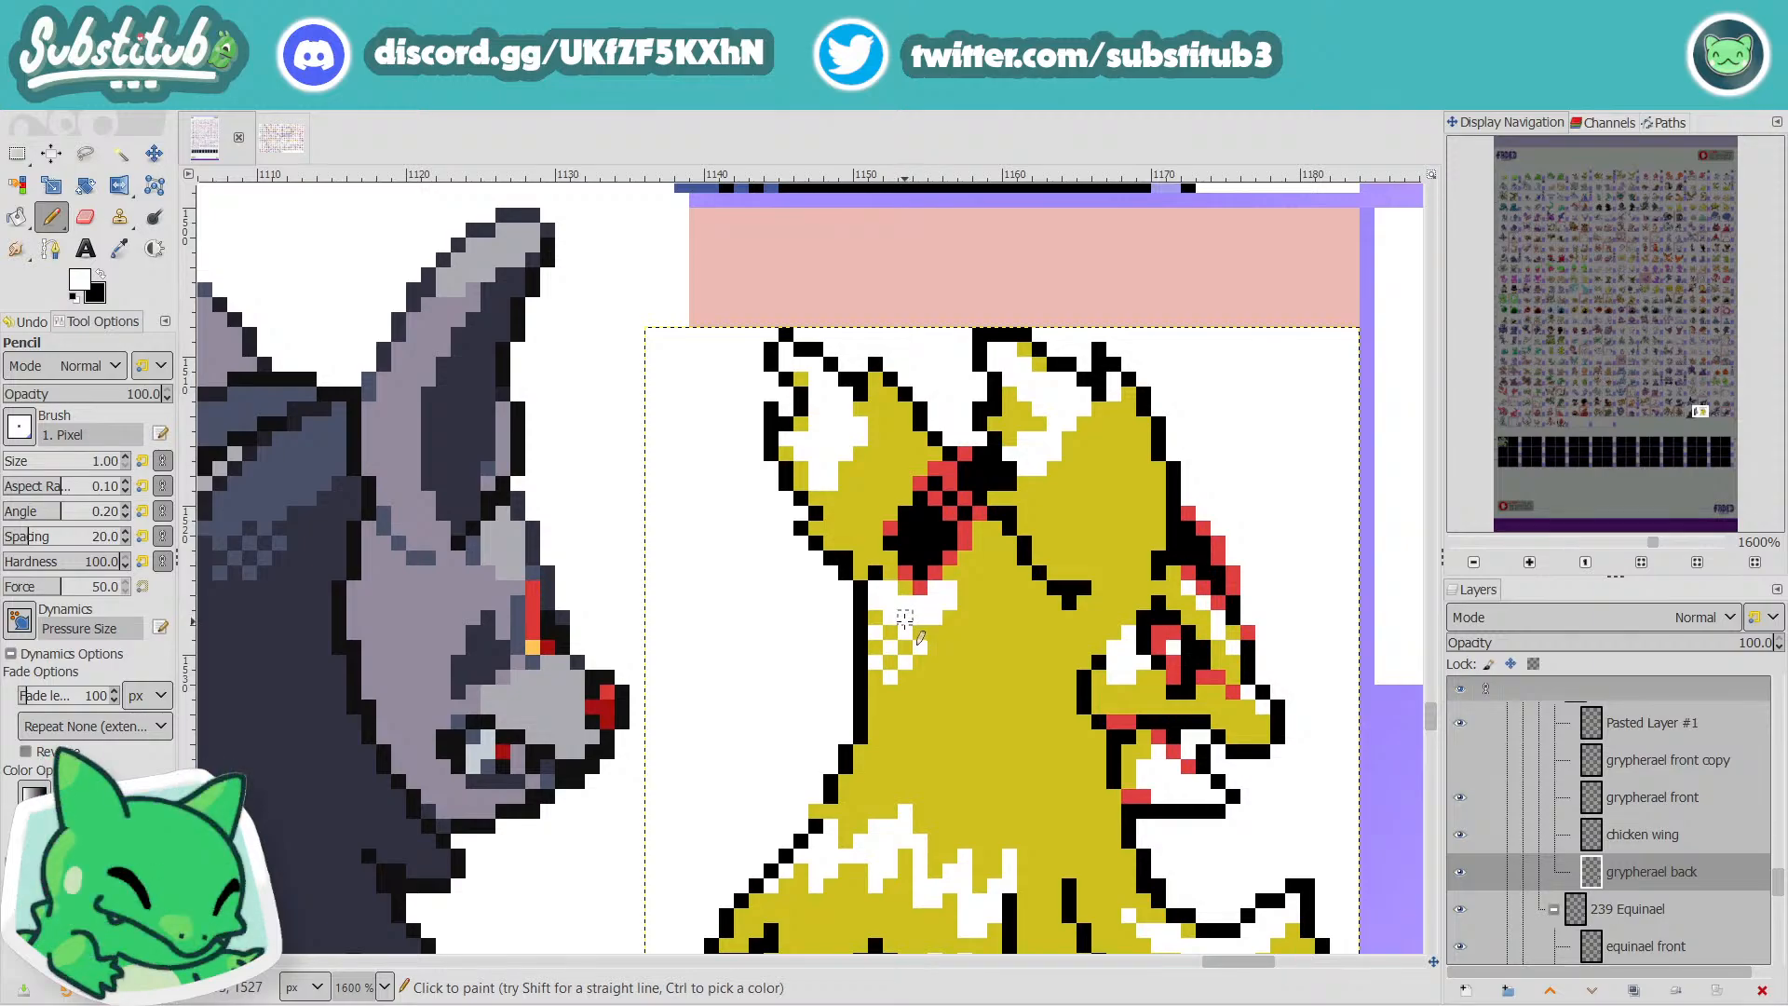
ctrl+scroll(969, 651, down, 2)
ctrl+scroll(971, 670, down, 1)
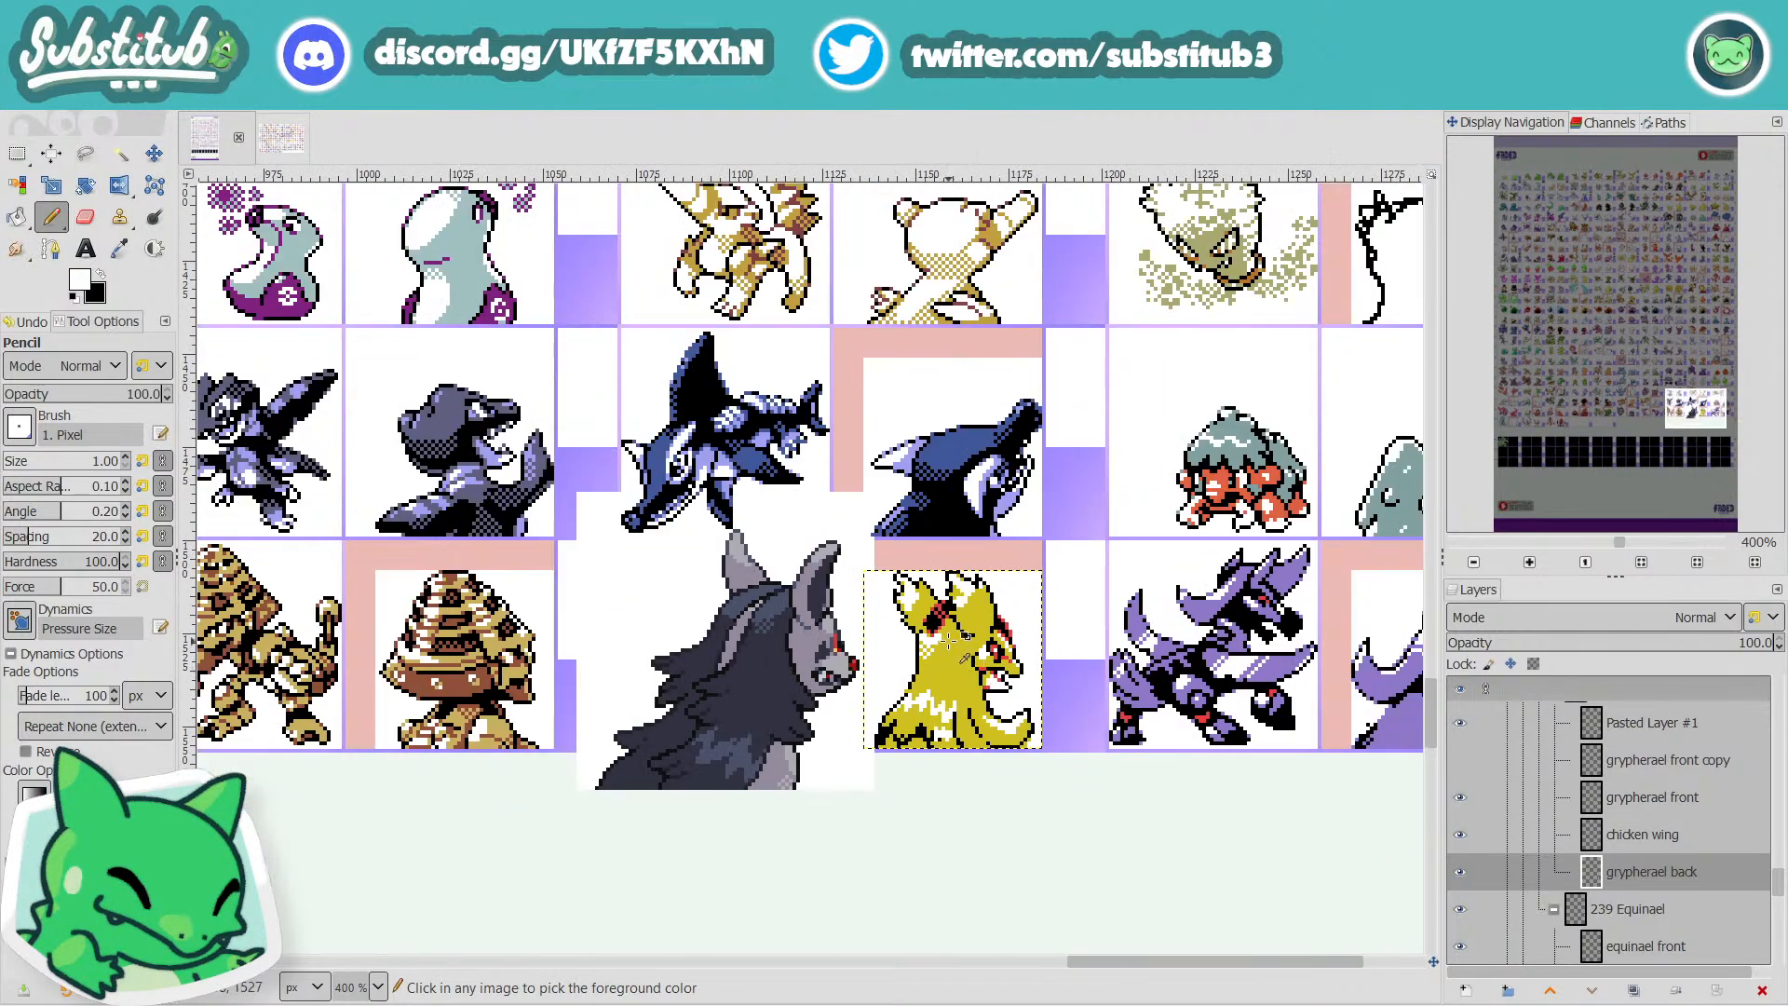
ctrl+scroll(950, 642, up, 5)
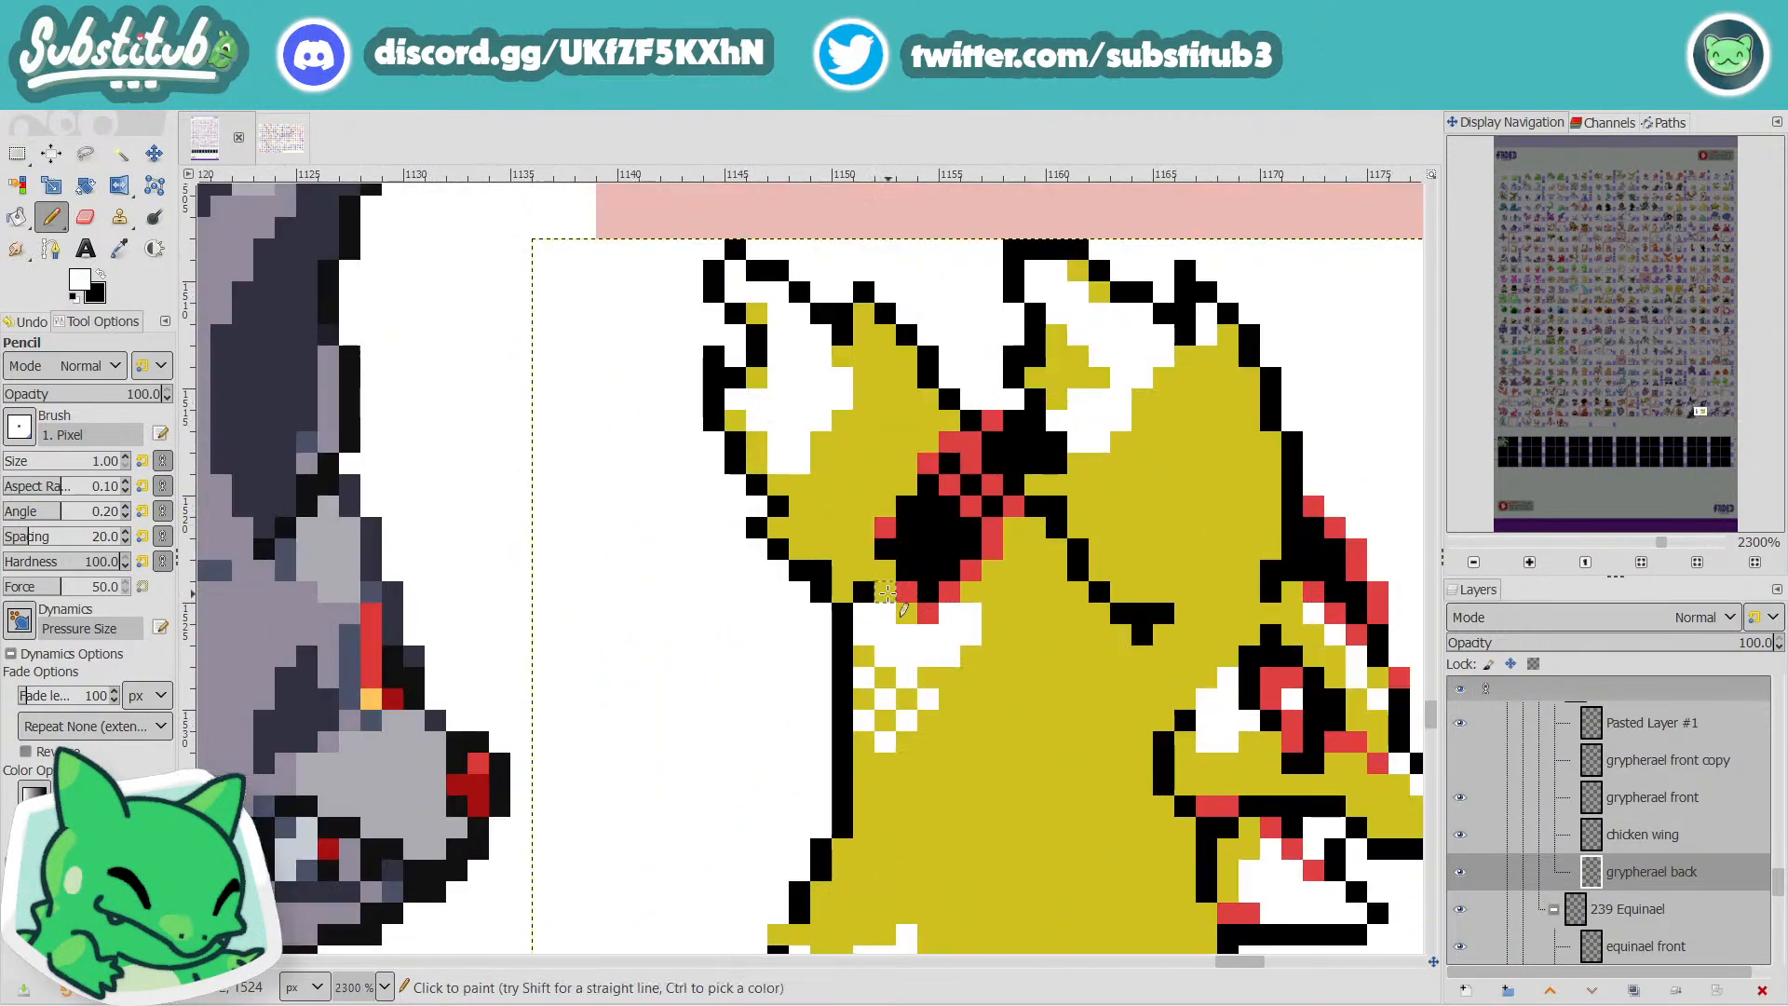
ctrl+scroll(889, 594, down, 4)
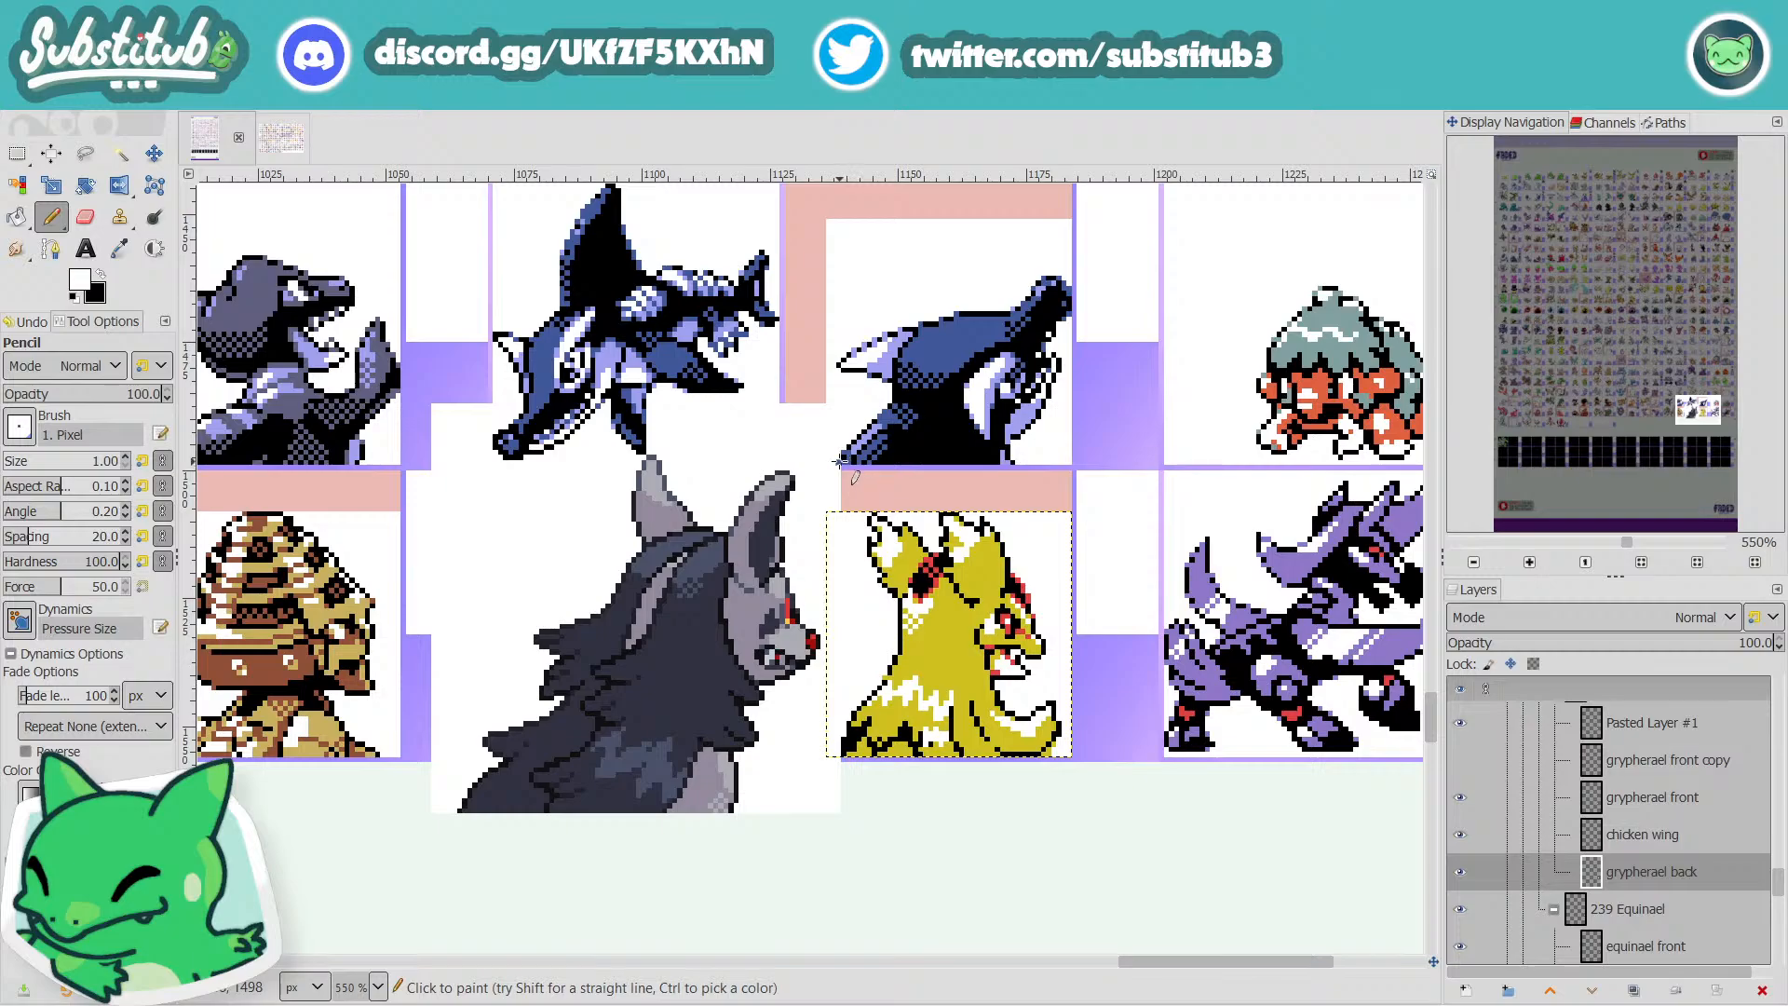
ctrl+scroll(817, 538, up, 3)
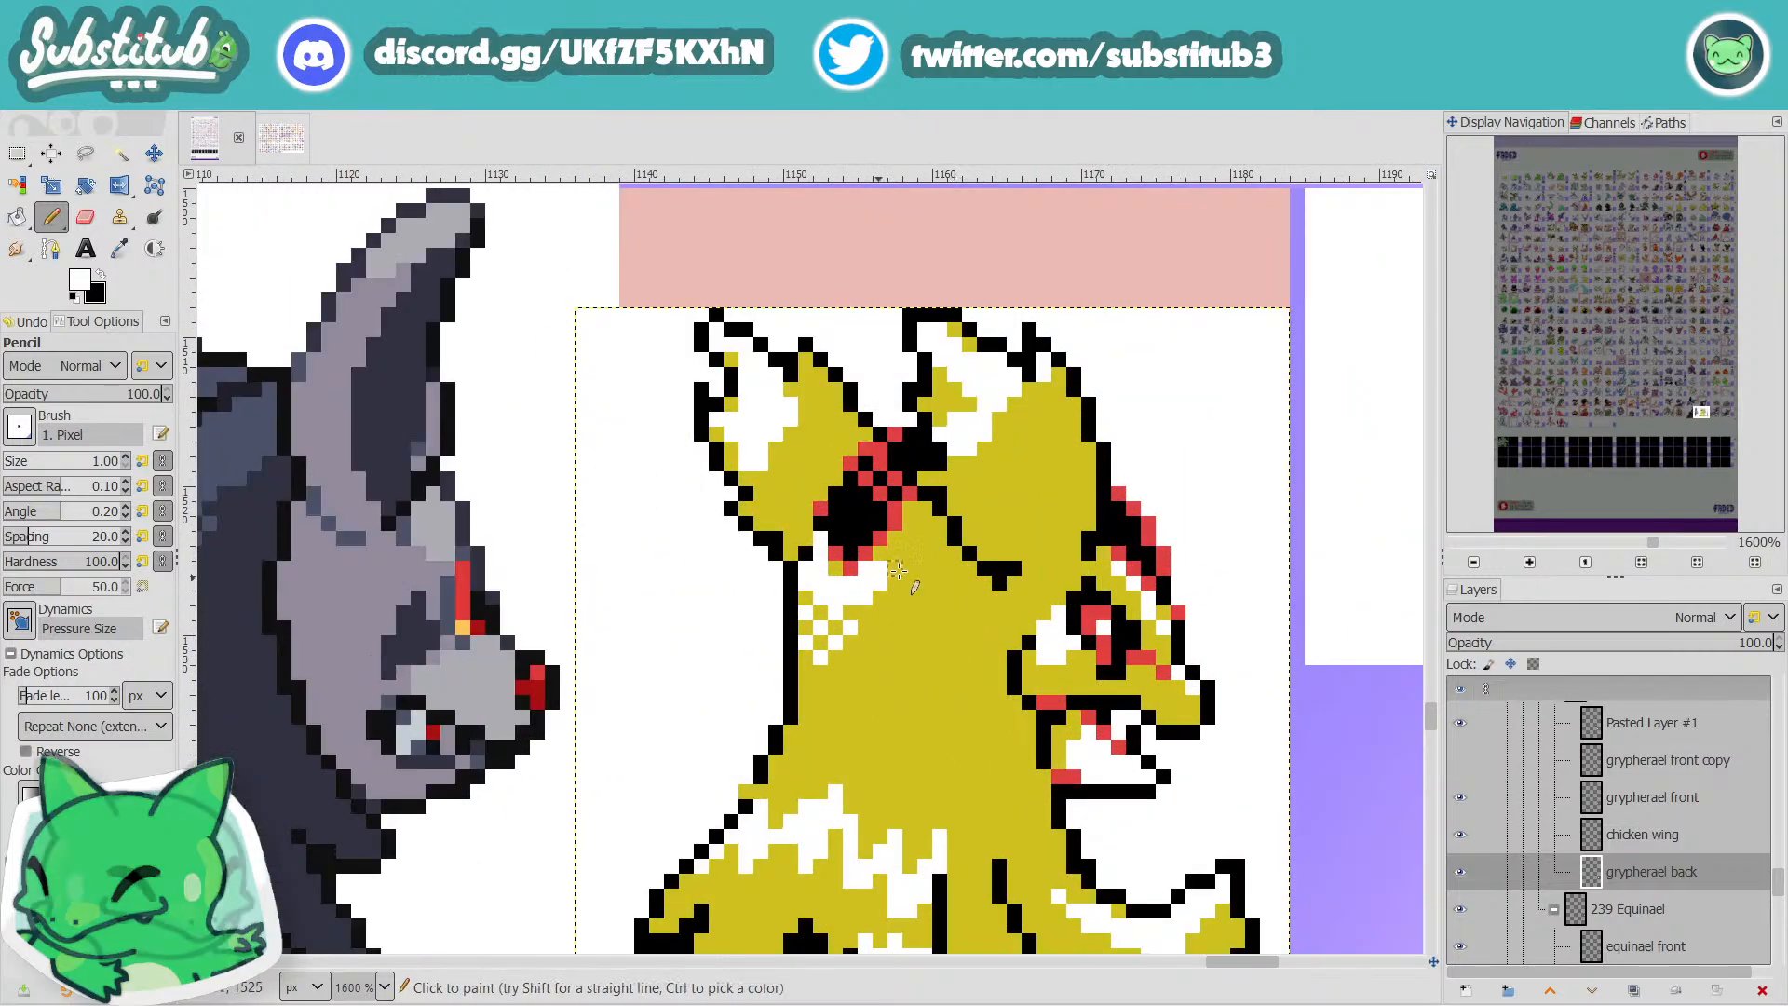
ctrl+scroll(816, 539, down, 4)
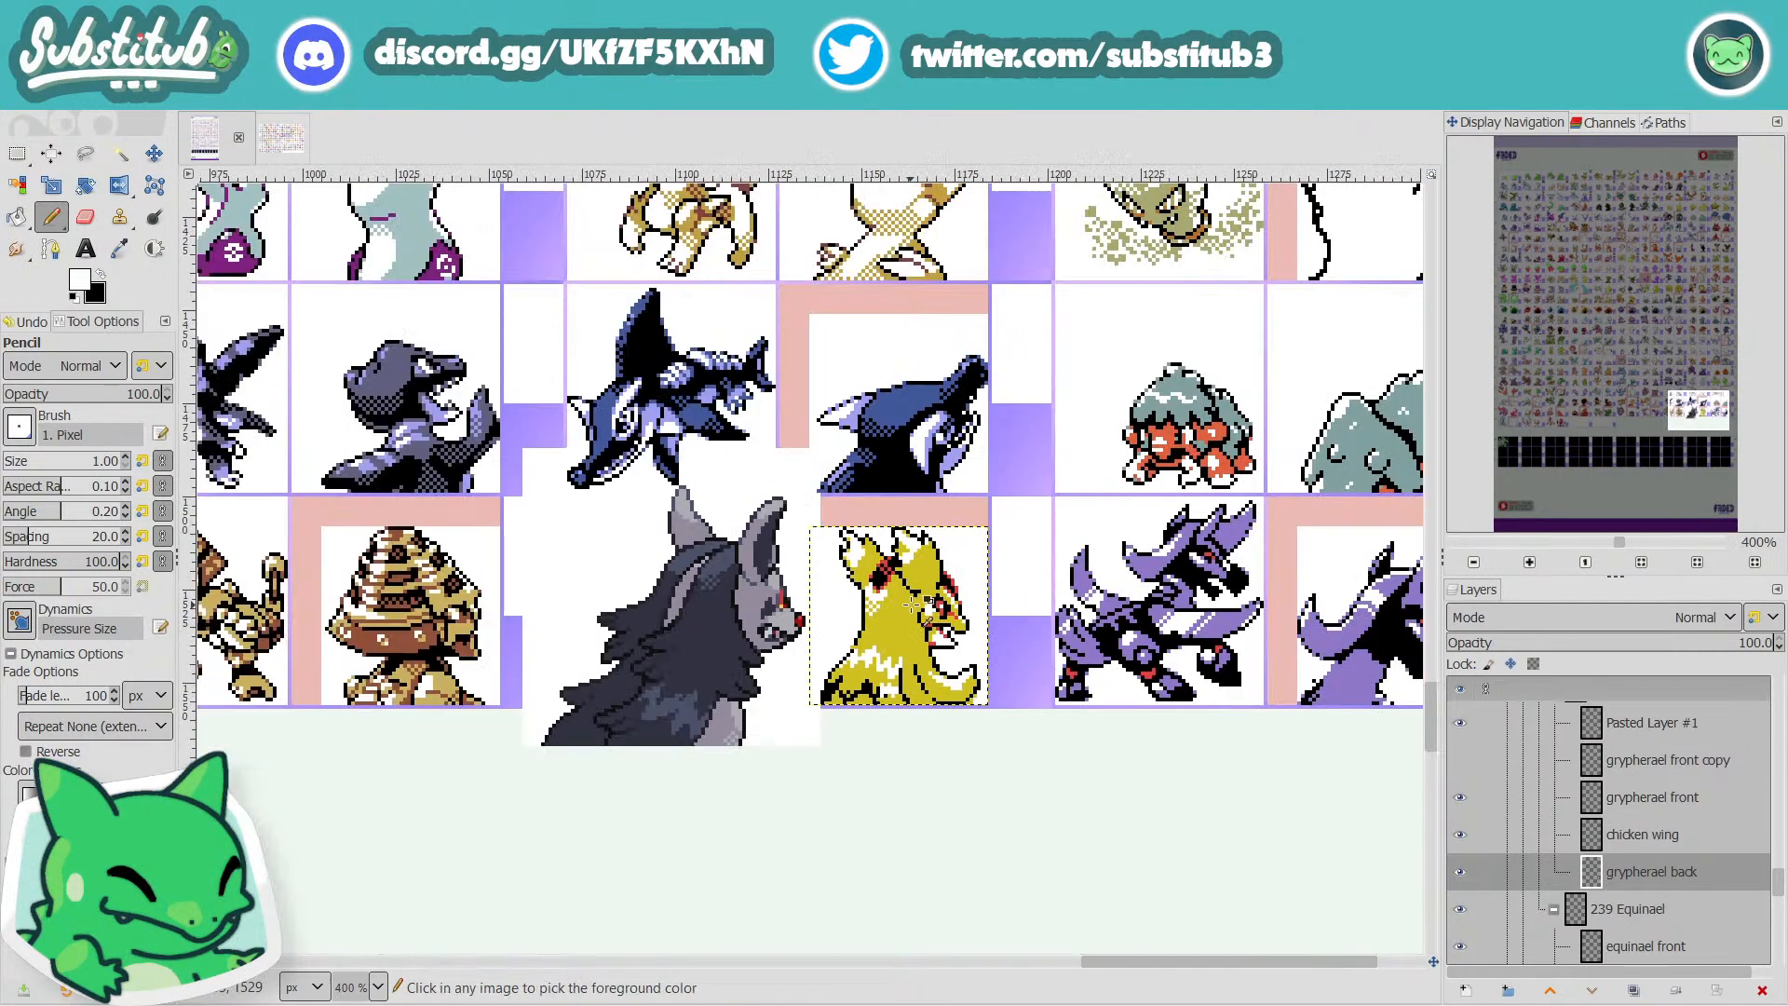
key(ctrl+s)
ctrl+scroll(881, 575, up, 4)
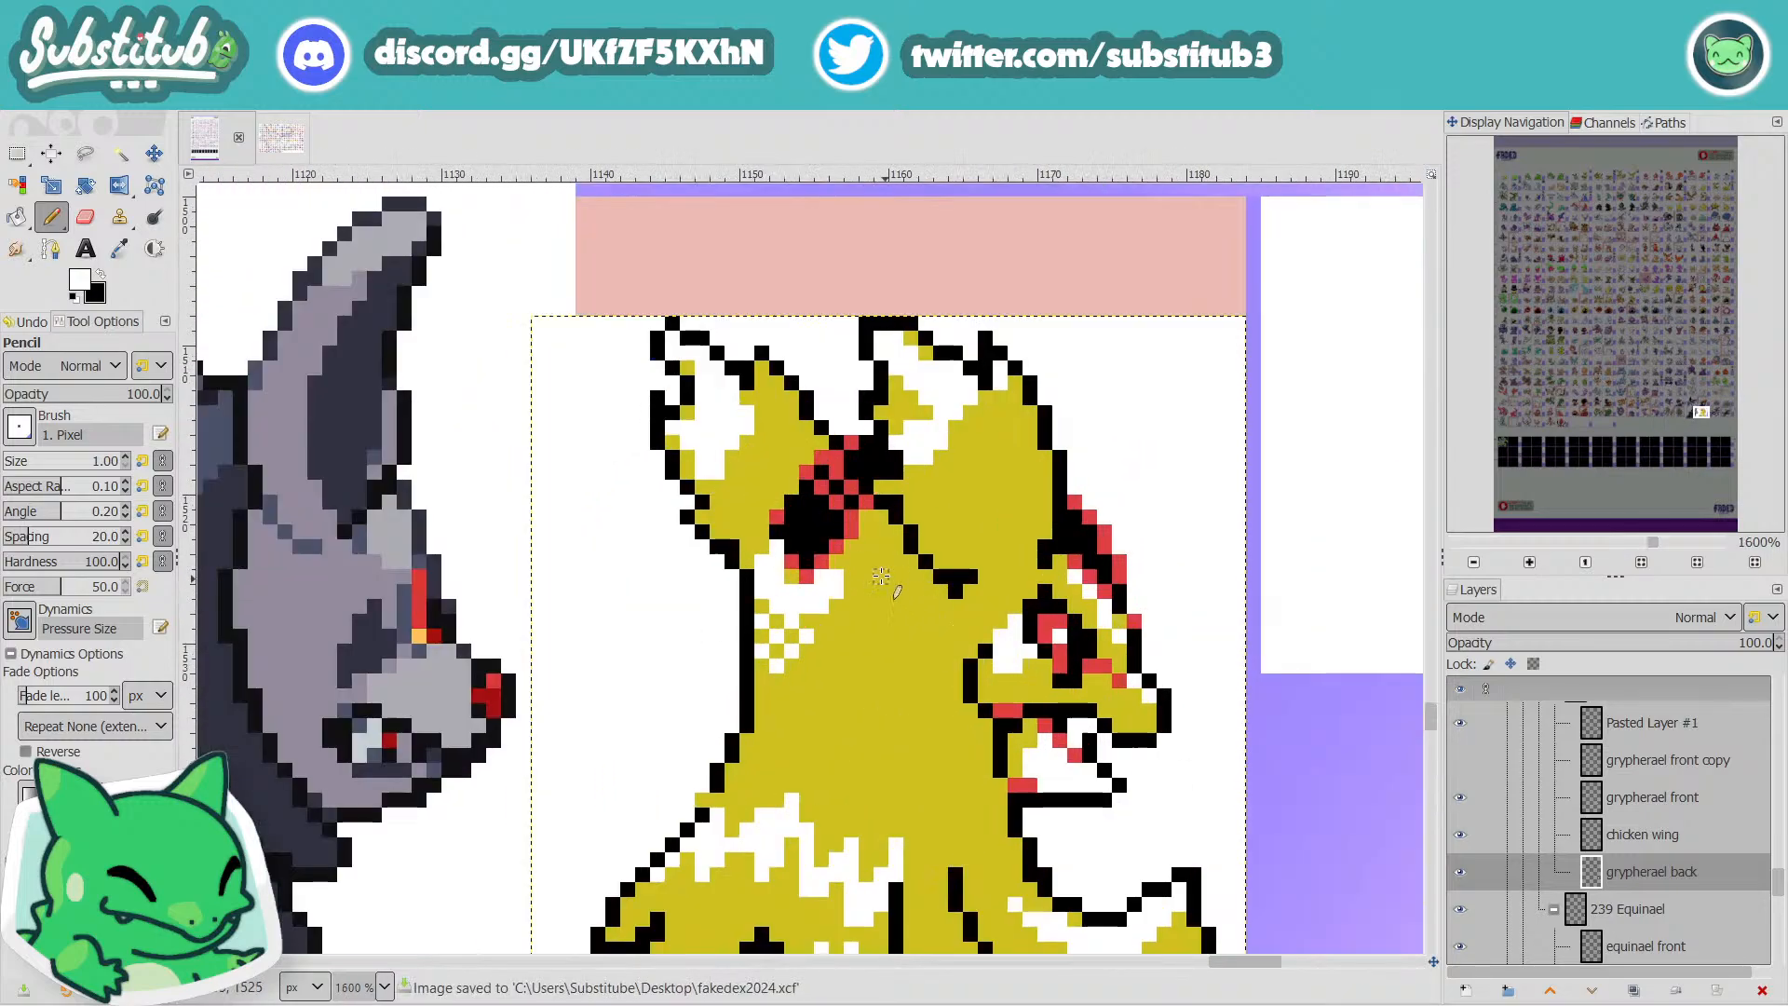
ctrl+scroll(866, 570, down, 4)
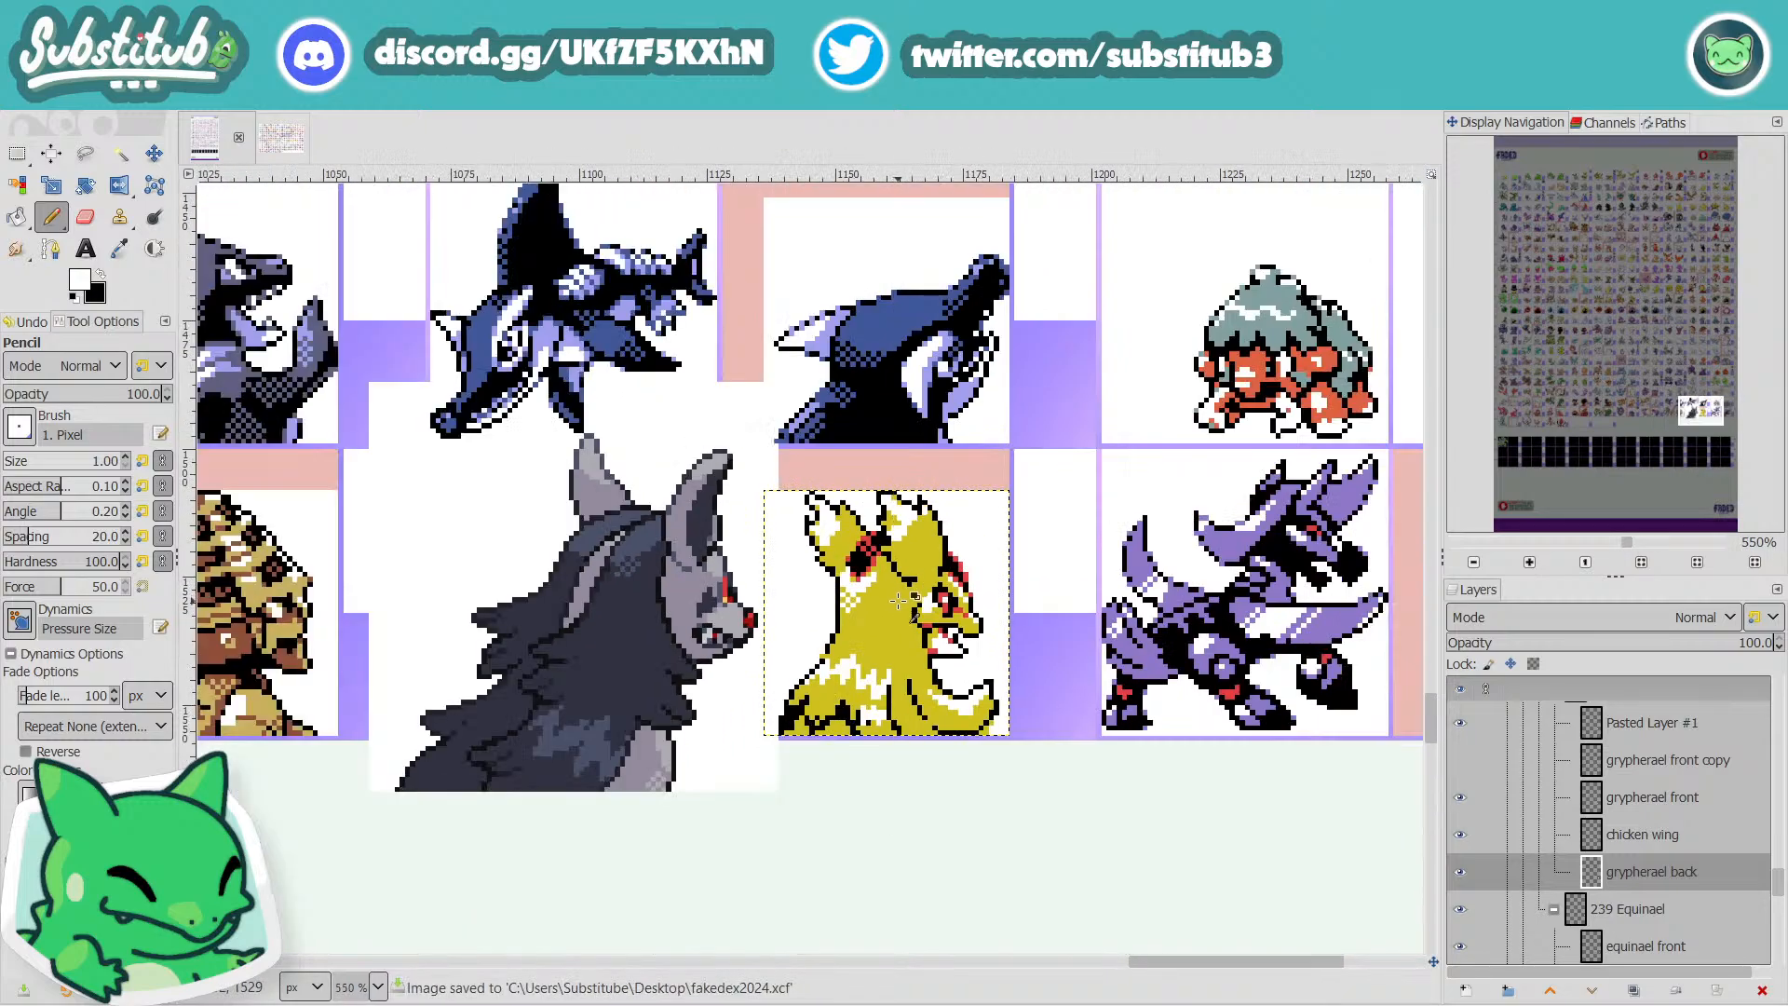
ctrl+scroll(896, 635, up, 5)
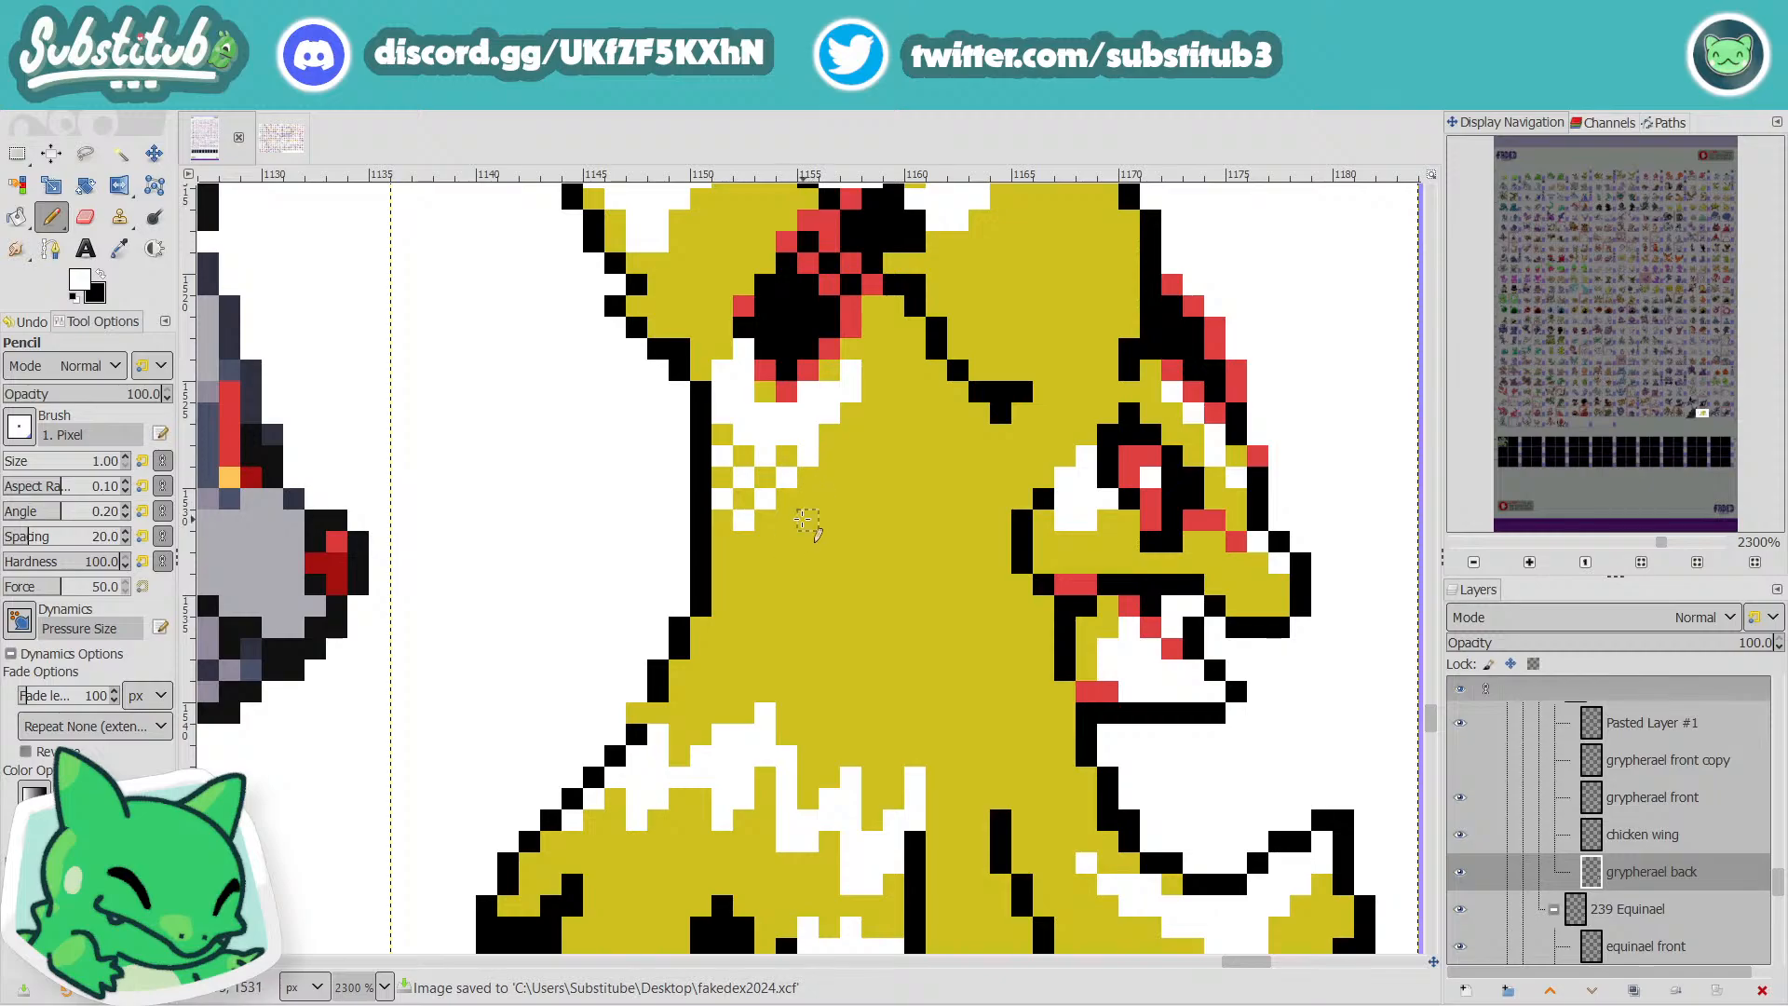
ctrl+scroll(794, 520, down, 5)
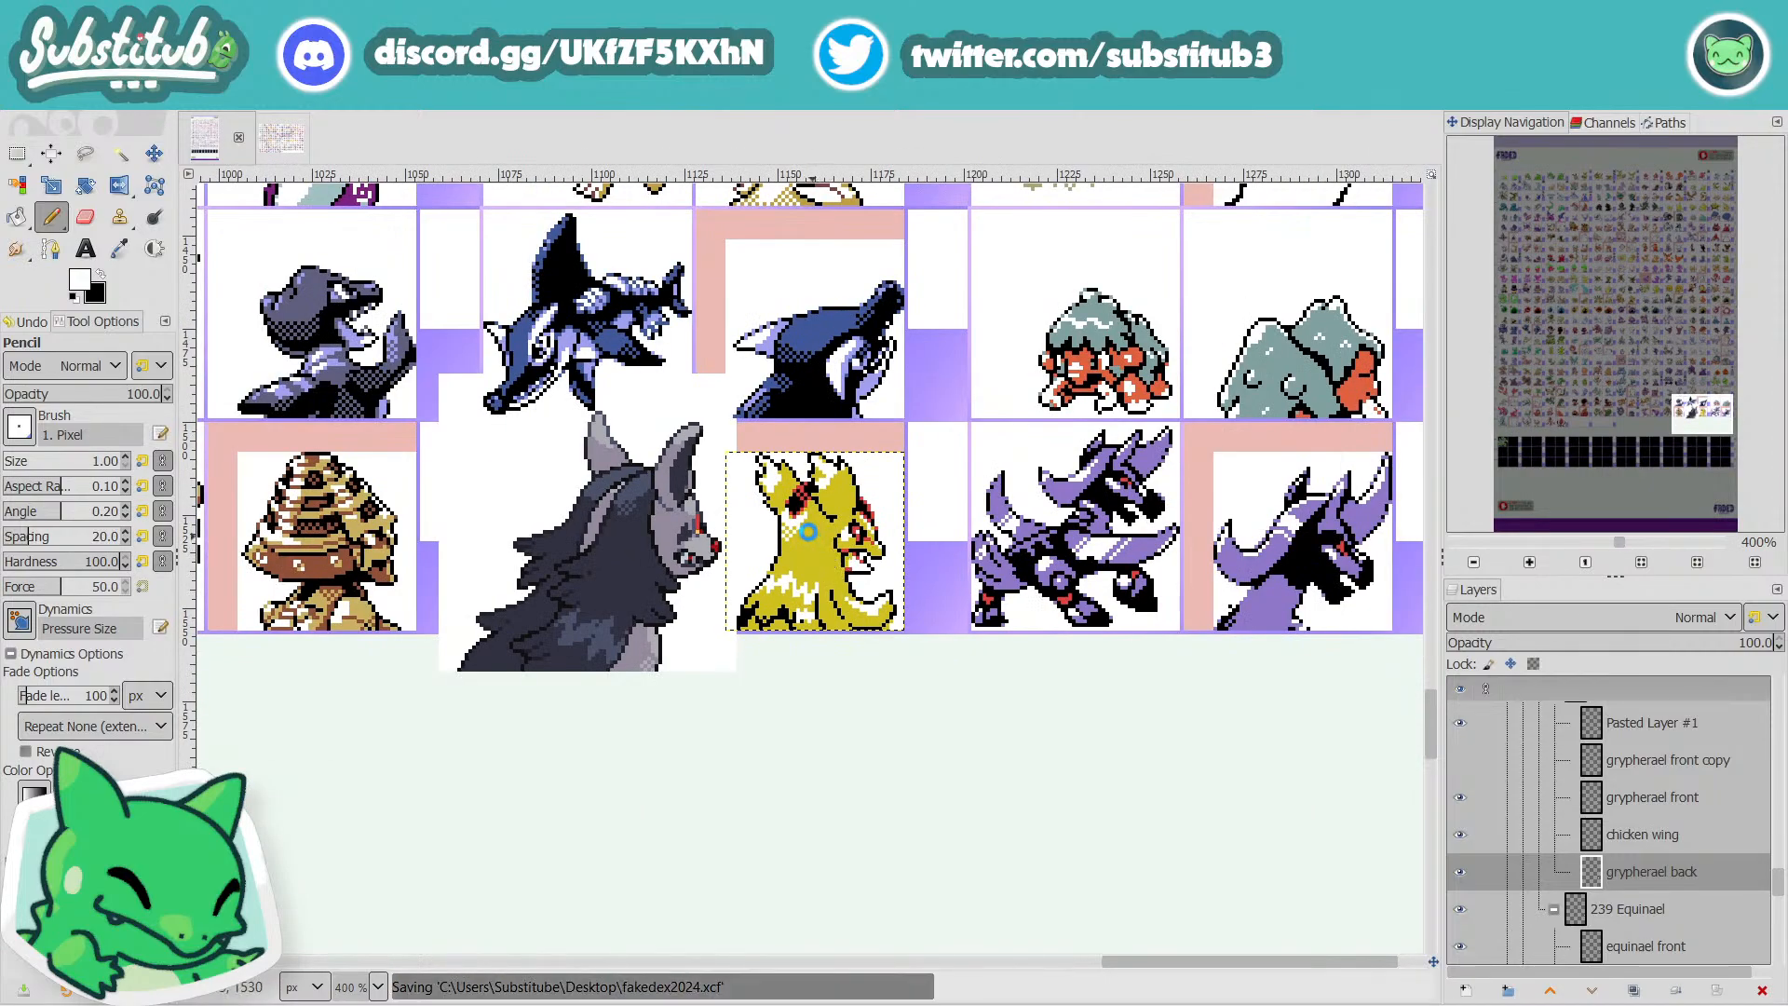
ctrl+scroll(801, 543, up, 3)
ctrl+scroll(801, 543, down, 3)
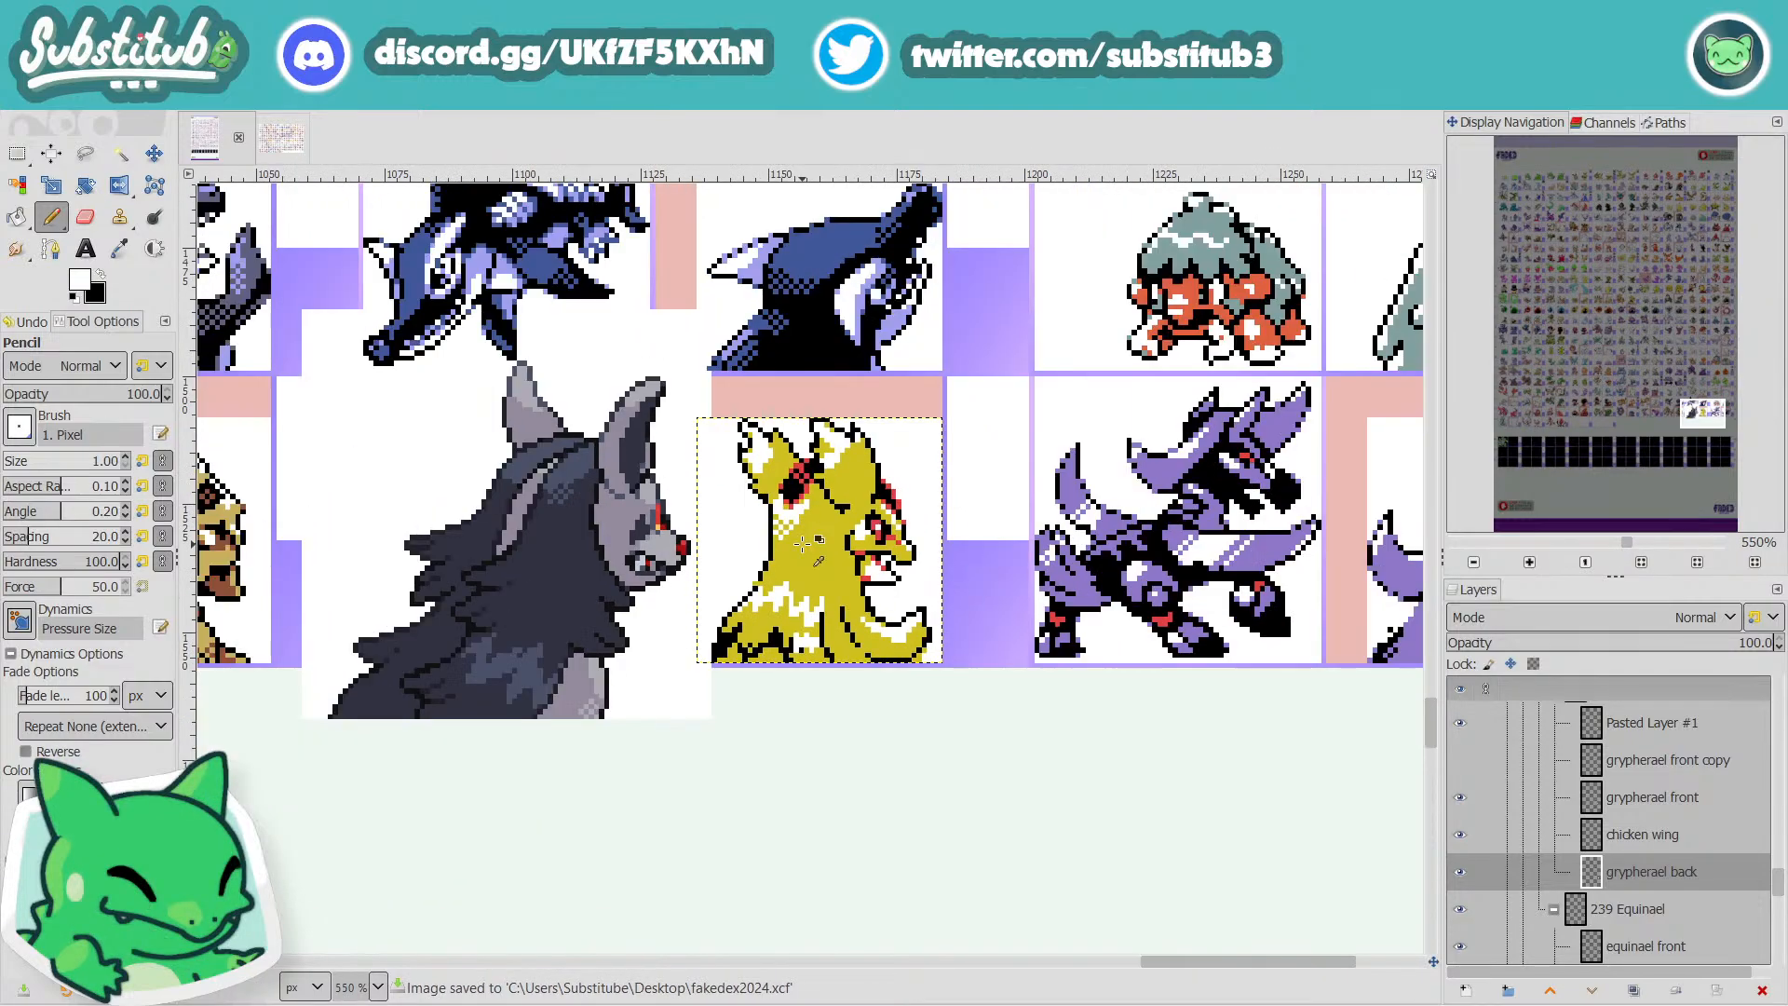
ctrl+scroll(787, 572, up, 3)
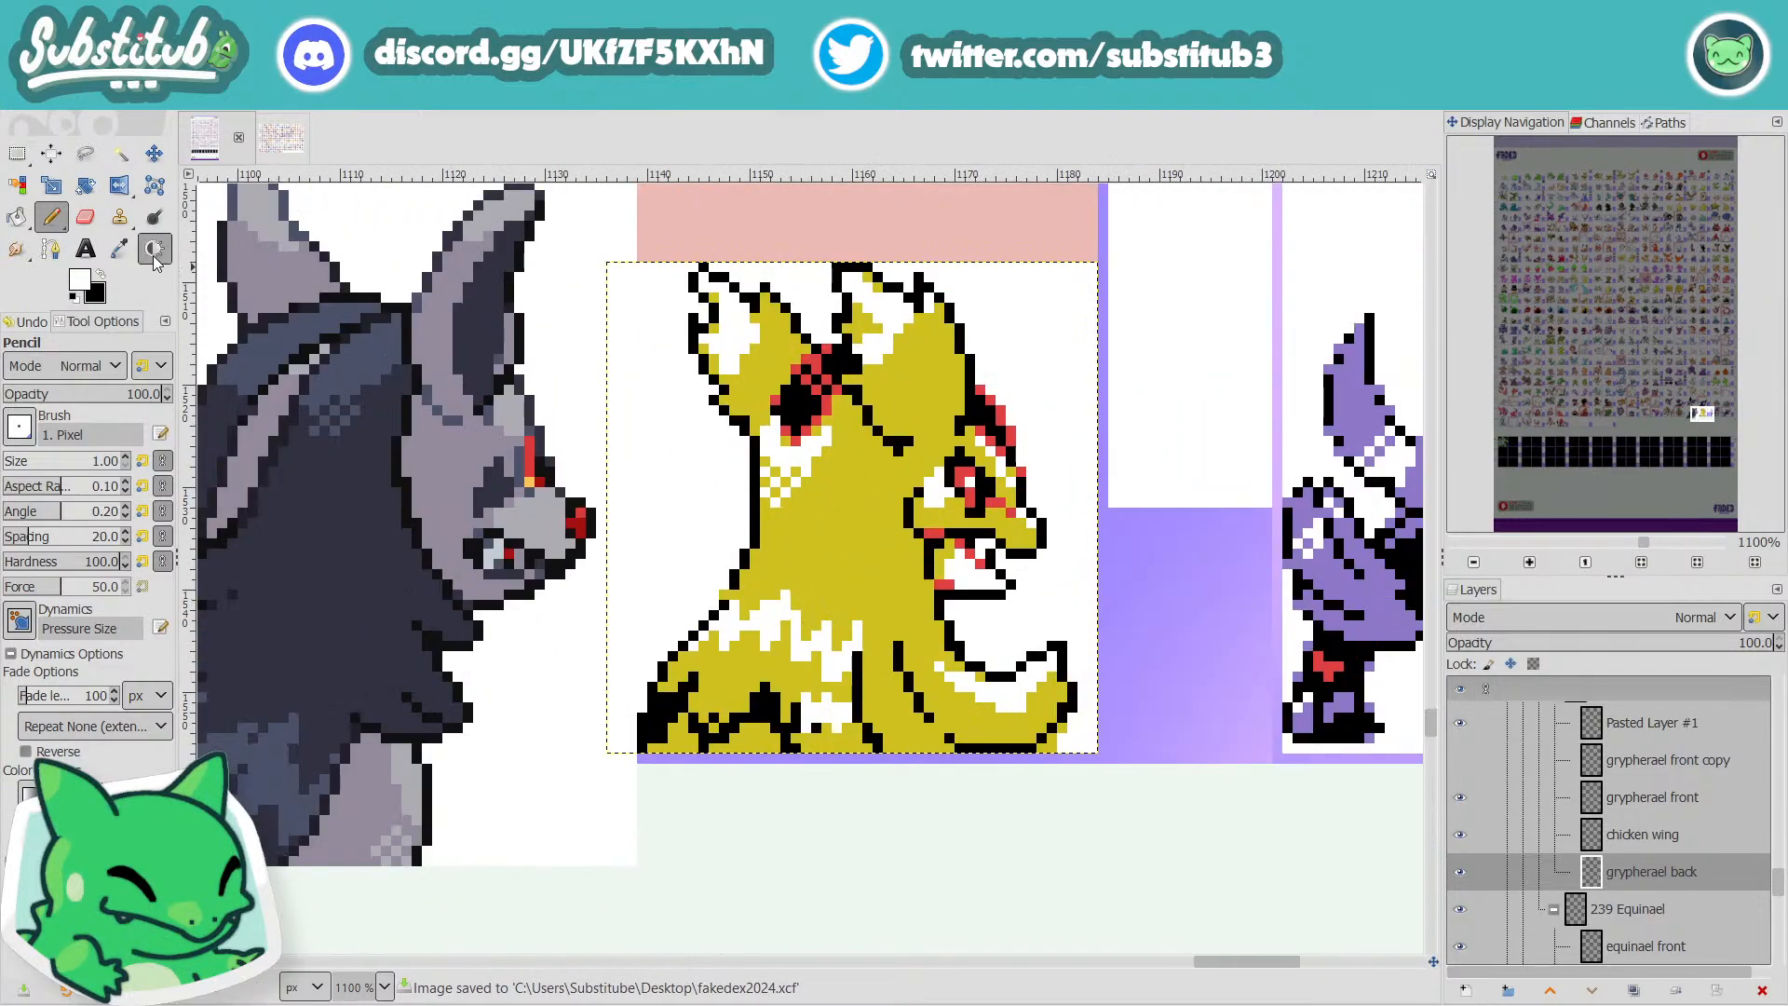
Paint over the white patch behind the vertical chest line of the back sprite with the sampled yellow.
ctrl+click(842, 538)
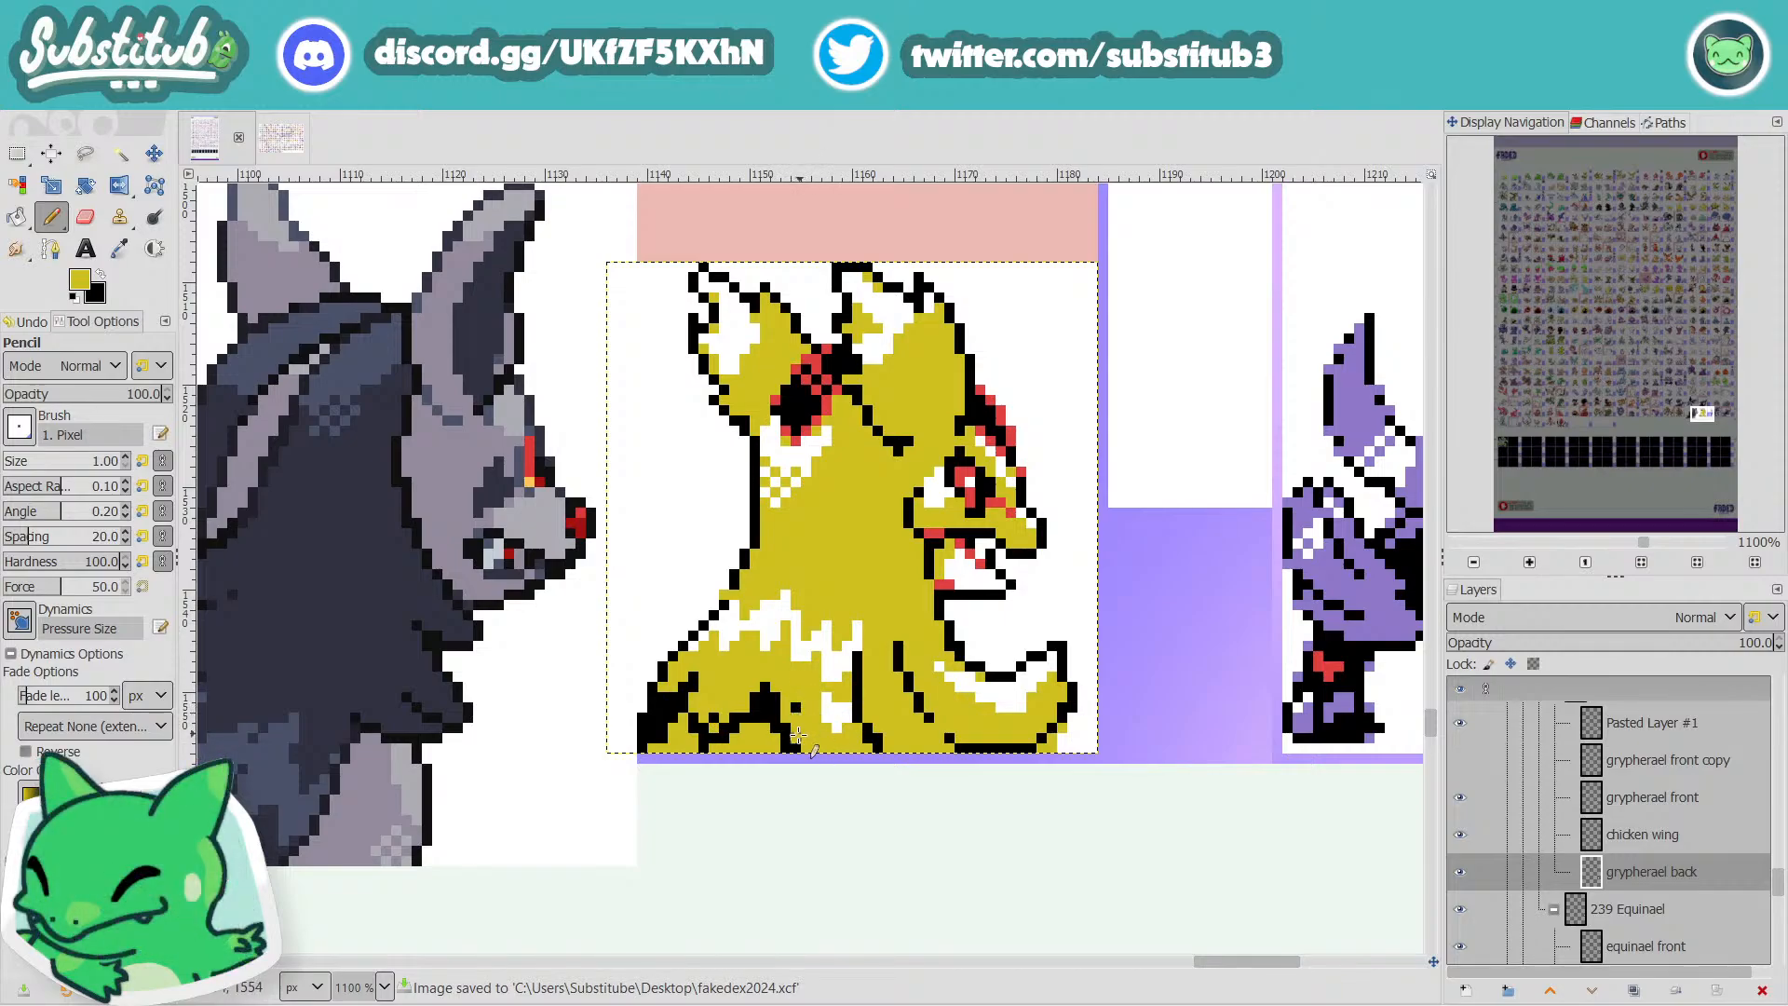
drag(817, 713, 832, 729)
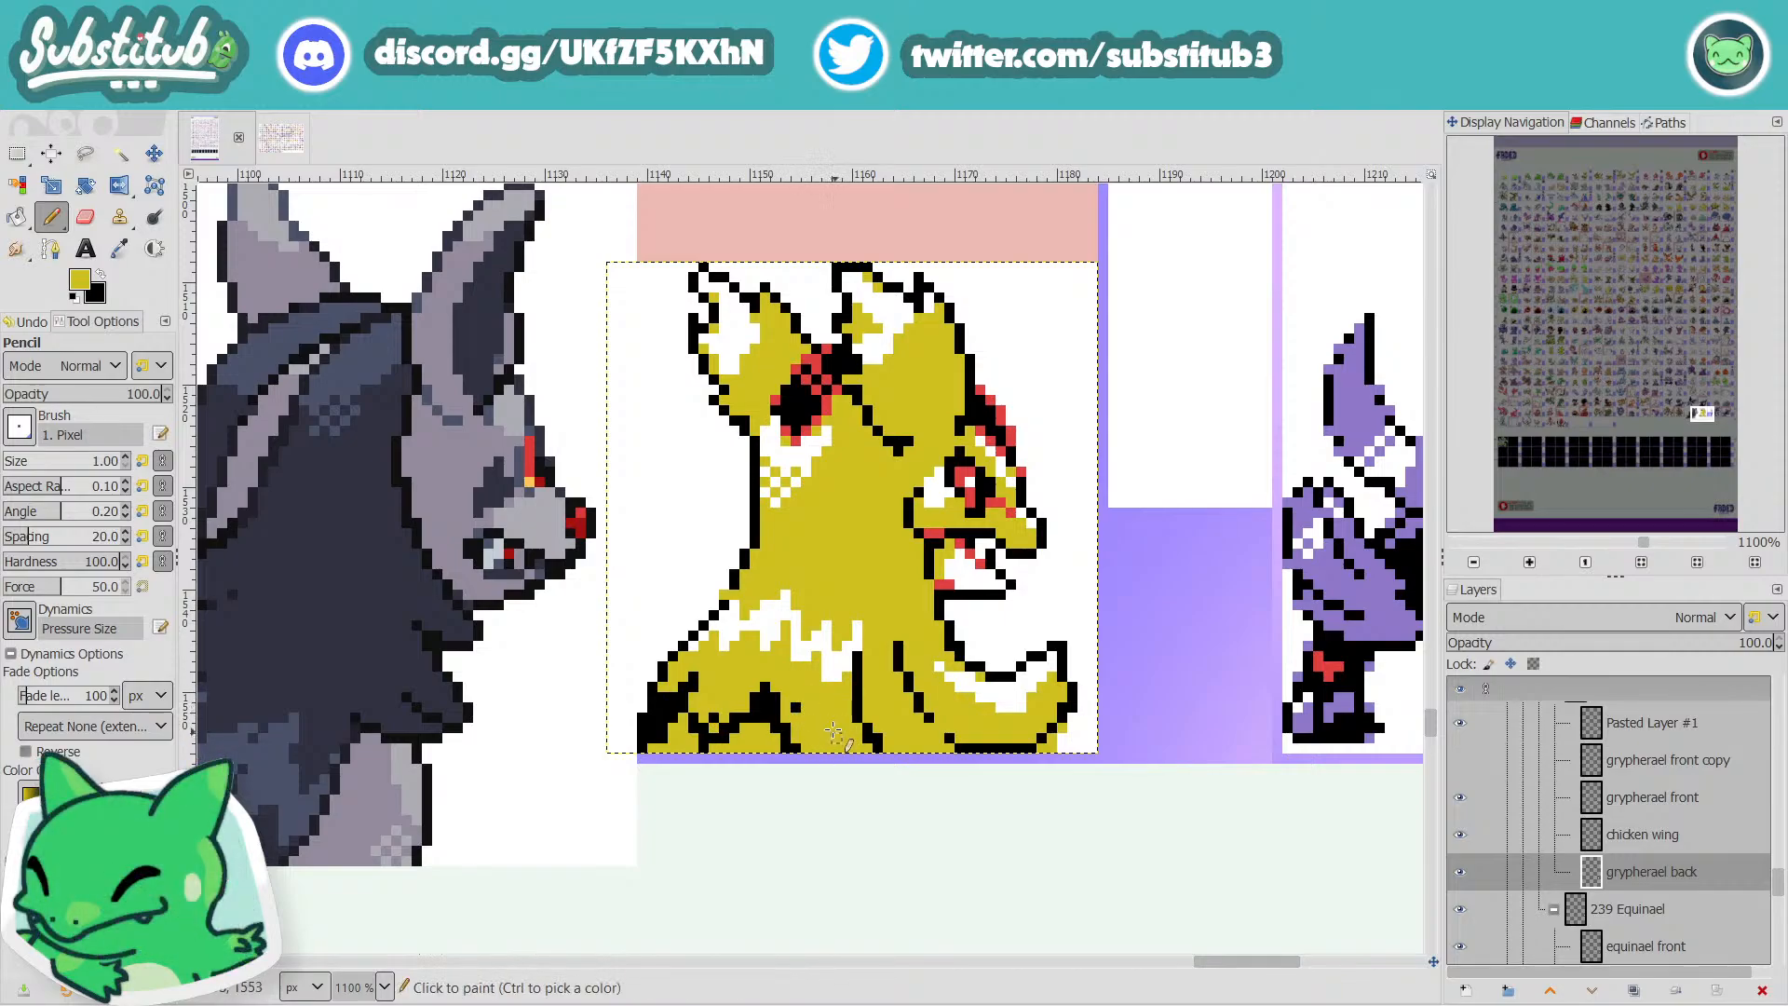
scroll(780, 697, down, 3)
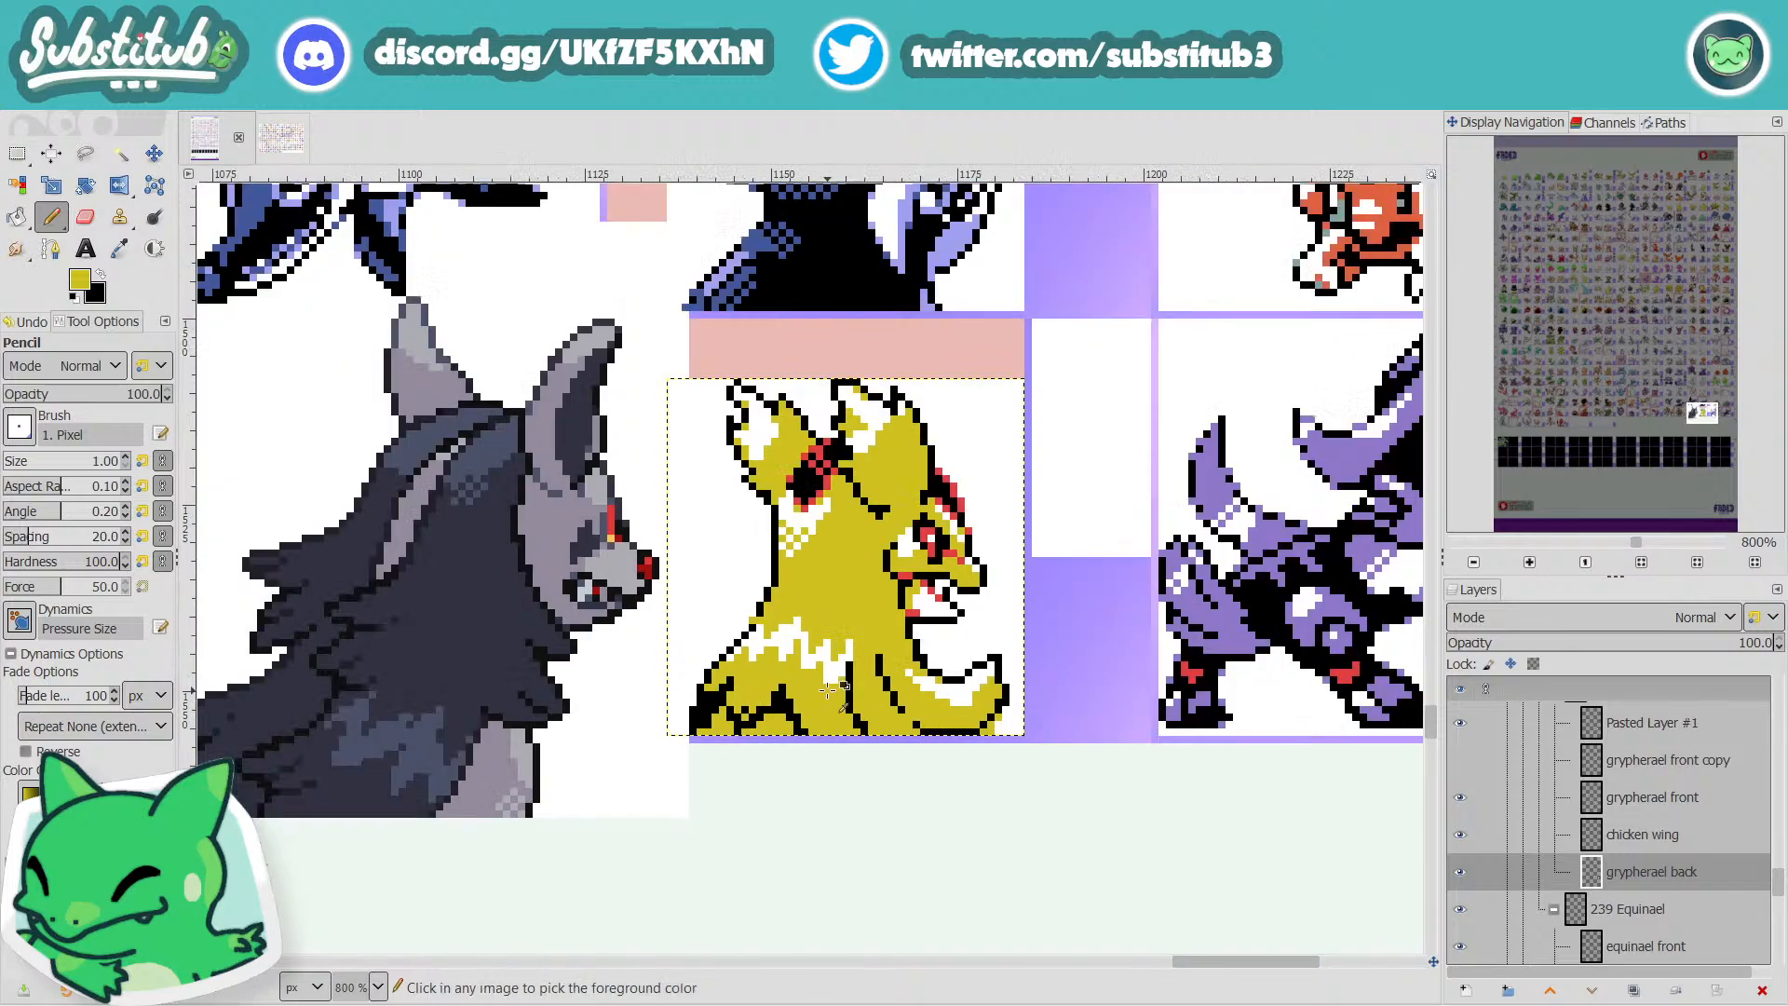
Erase the stray black jagged fur pixels along the back sprite's lower shoulder with yellow, and save the file.
scroll(824, 680, up, 4)
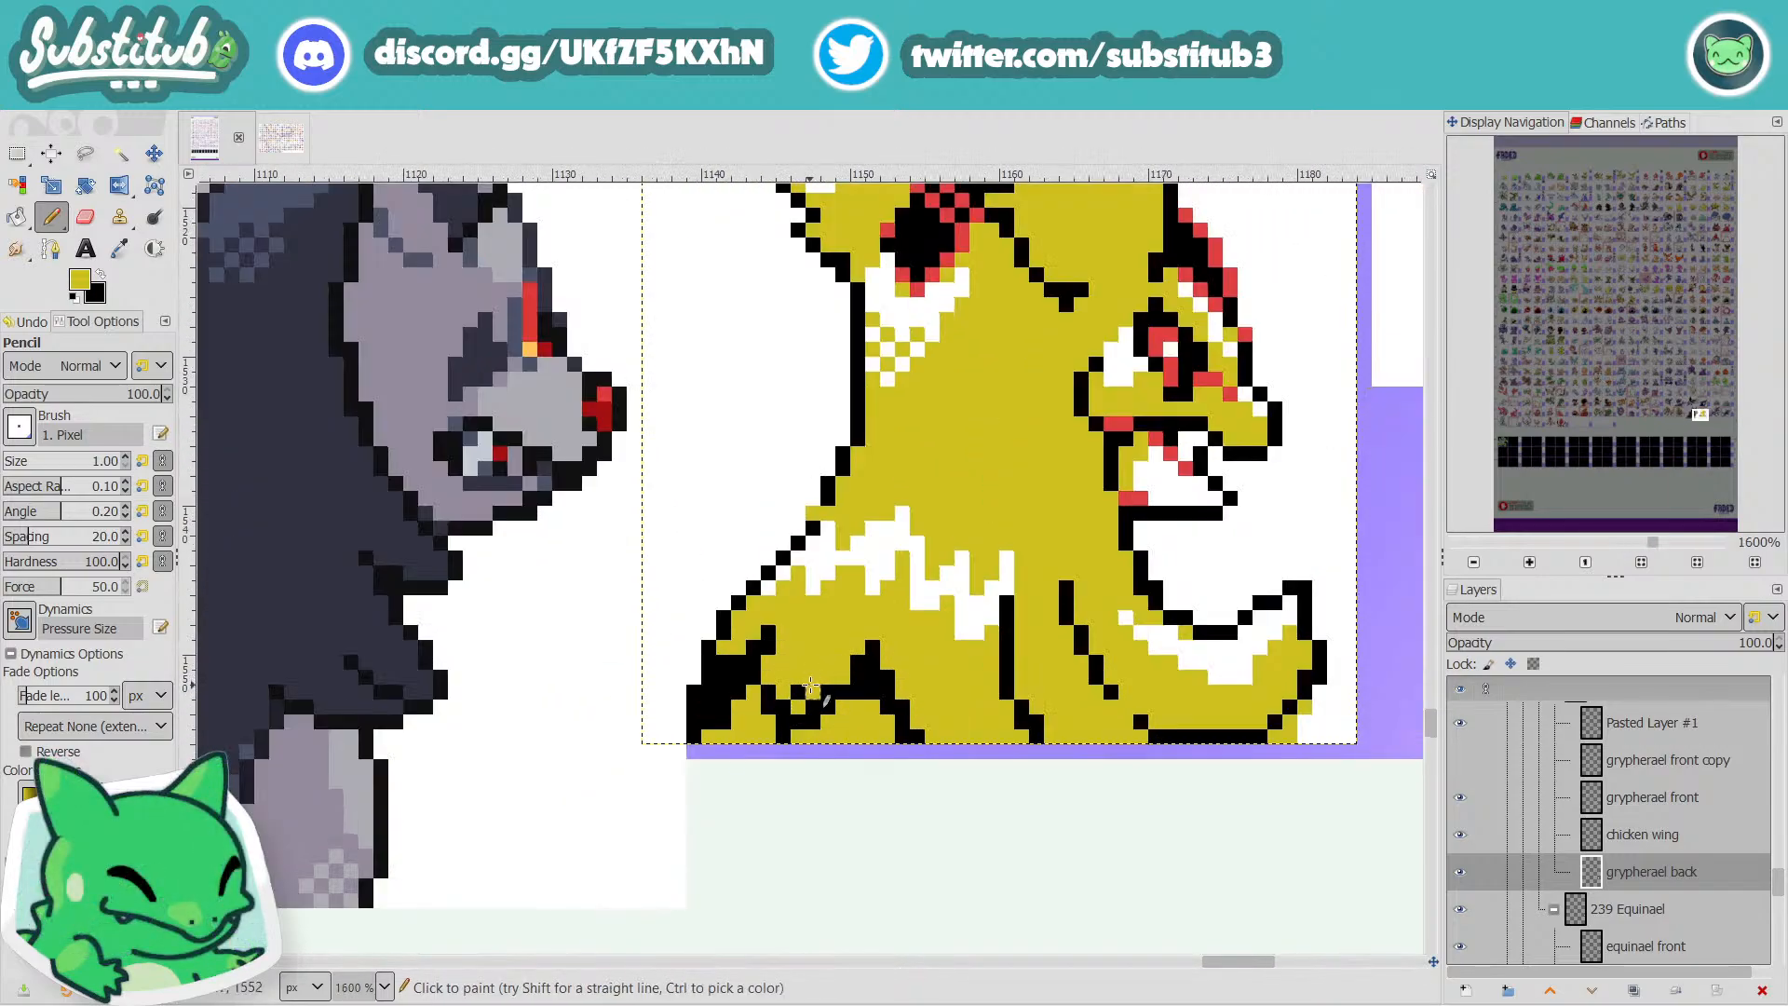
click(812, 706)
click(783, 720)
scroll(817, 715, down, 4)
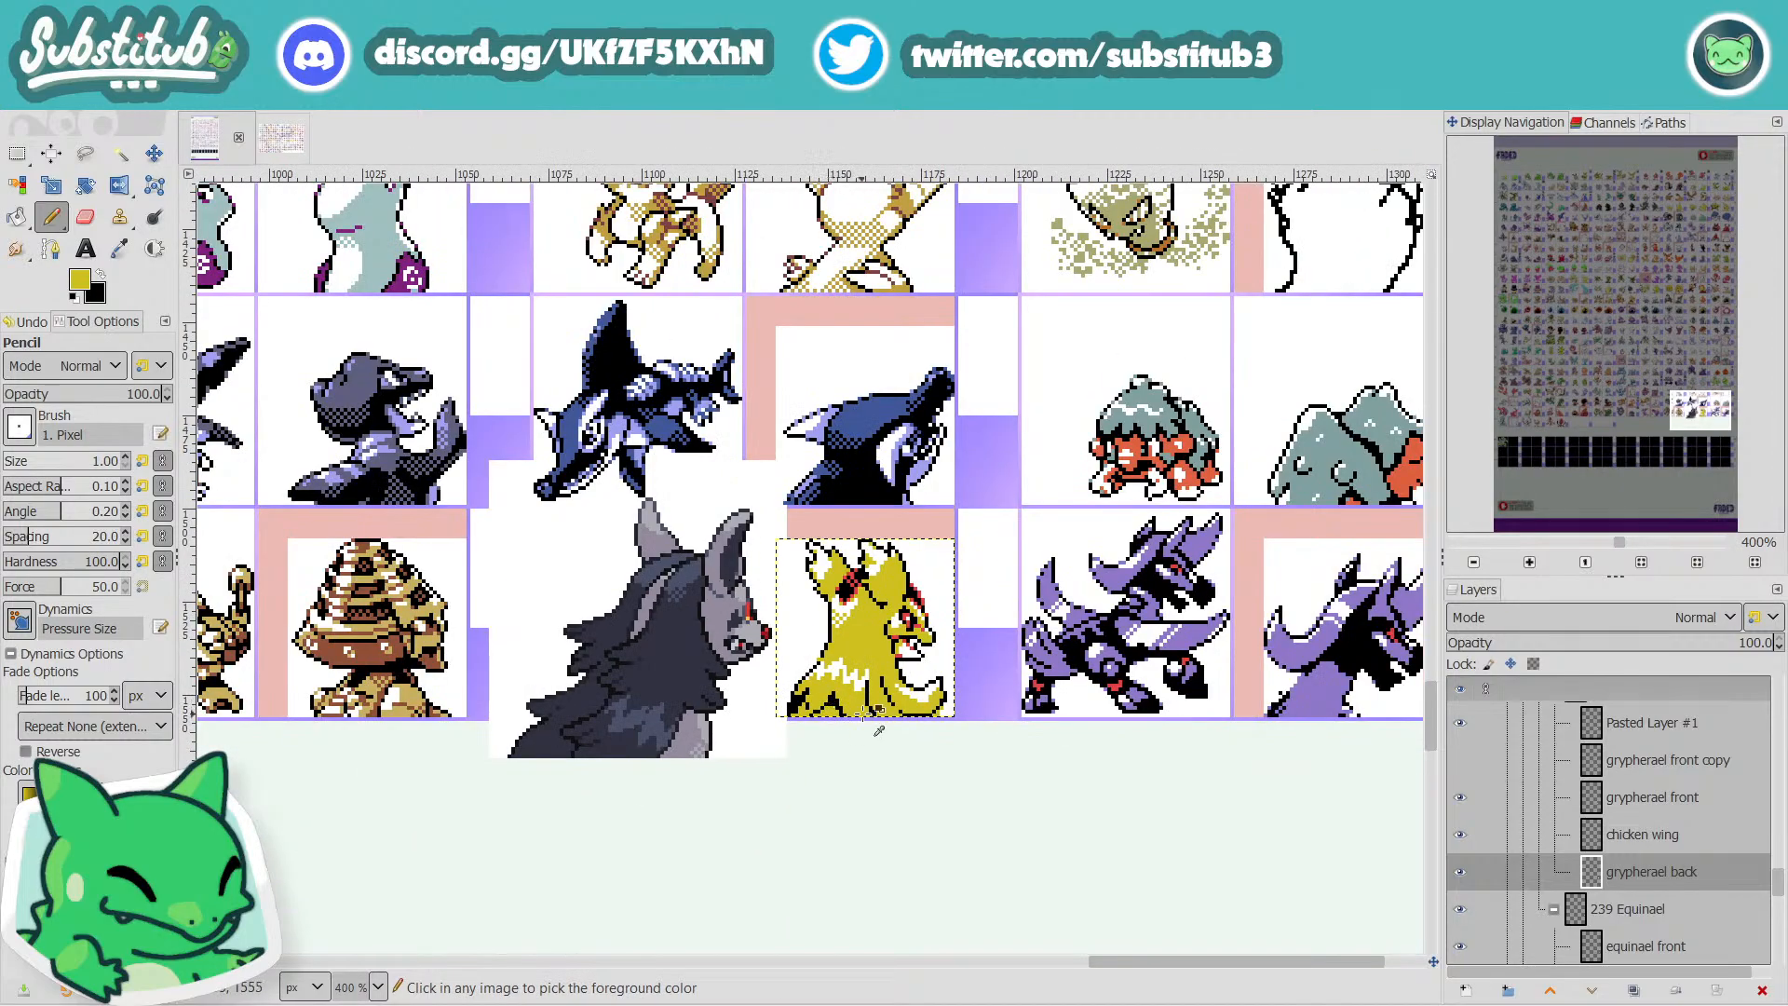
key(ctrl+s)
Paint yellow over the solid black shading at the lower rear corner of the back sprite's shoulder, leaving thin fur lines.
scroll(859, 716, up, 5)
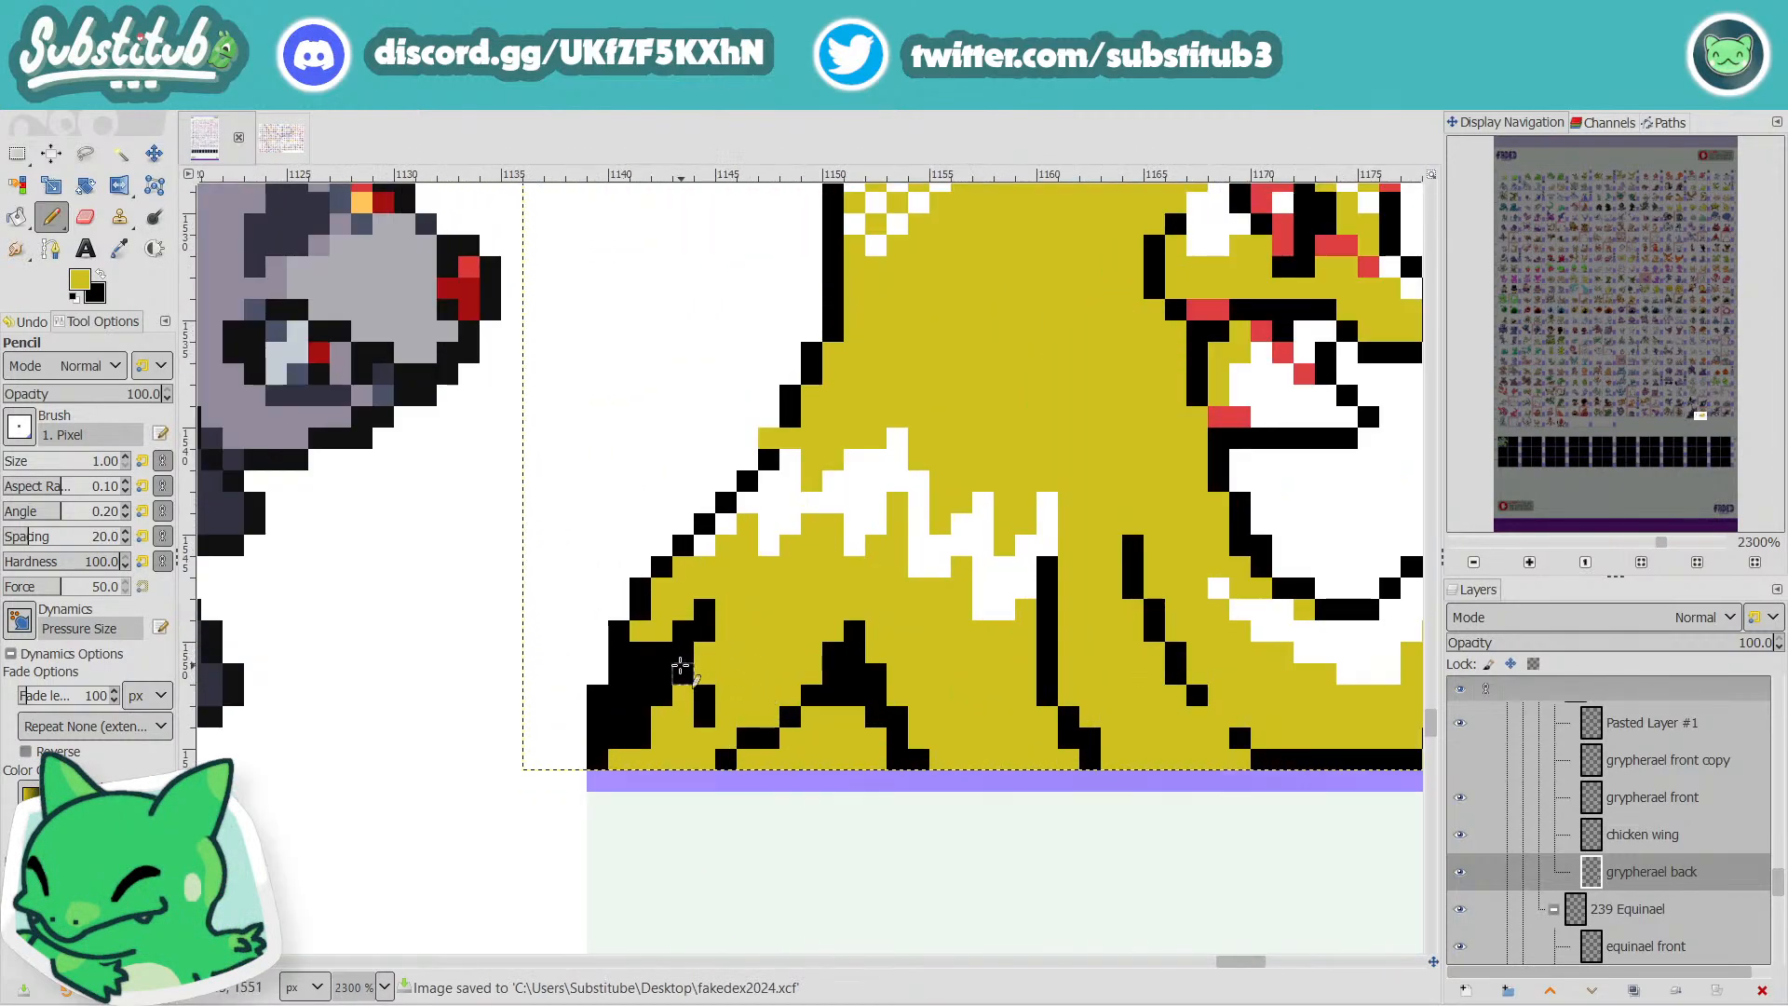
scroll(626, 710, down, 6)
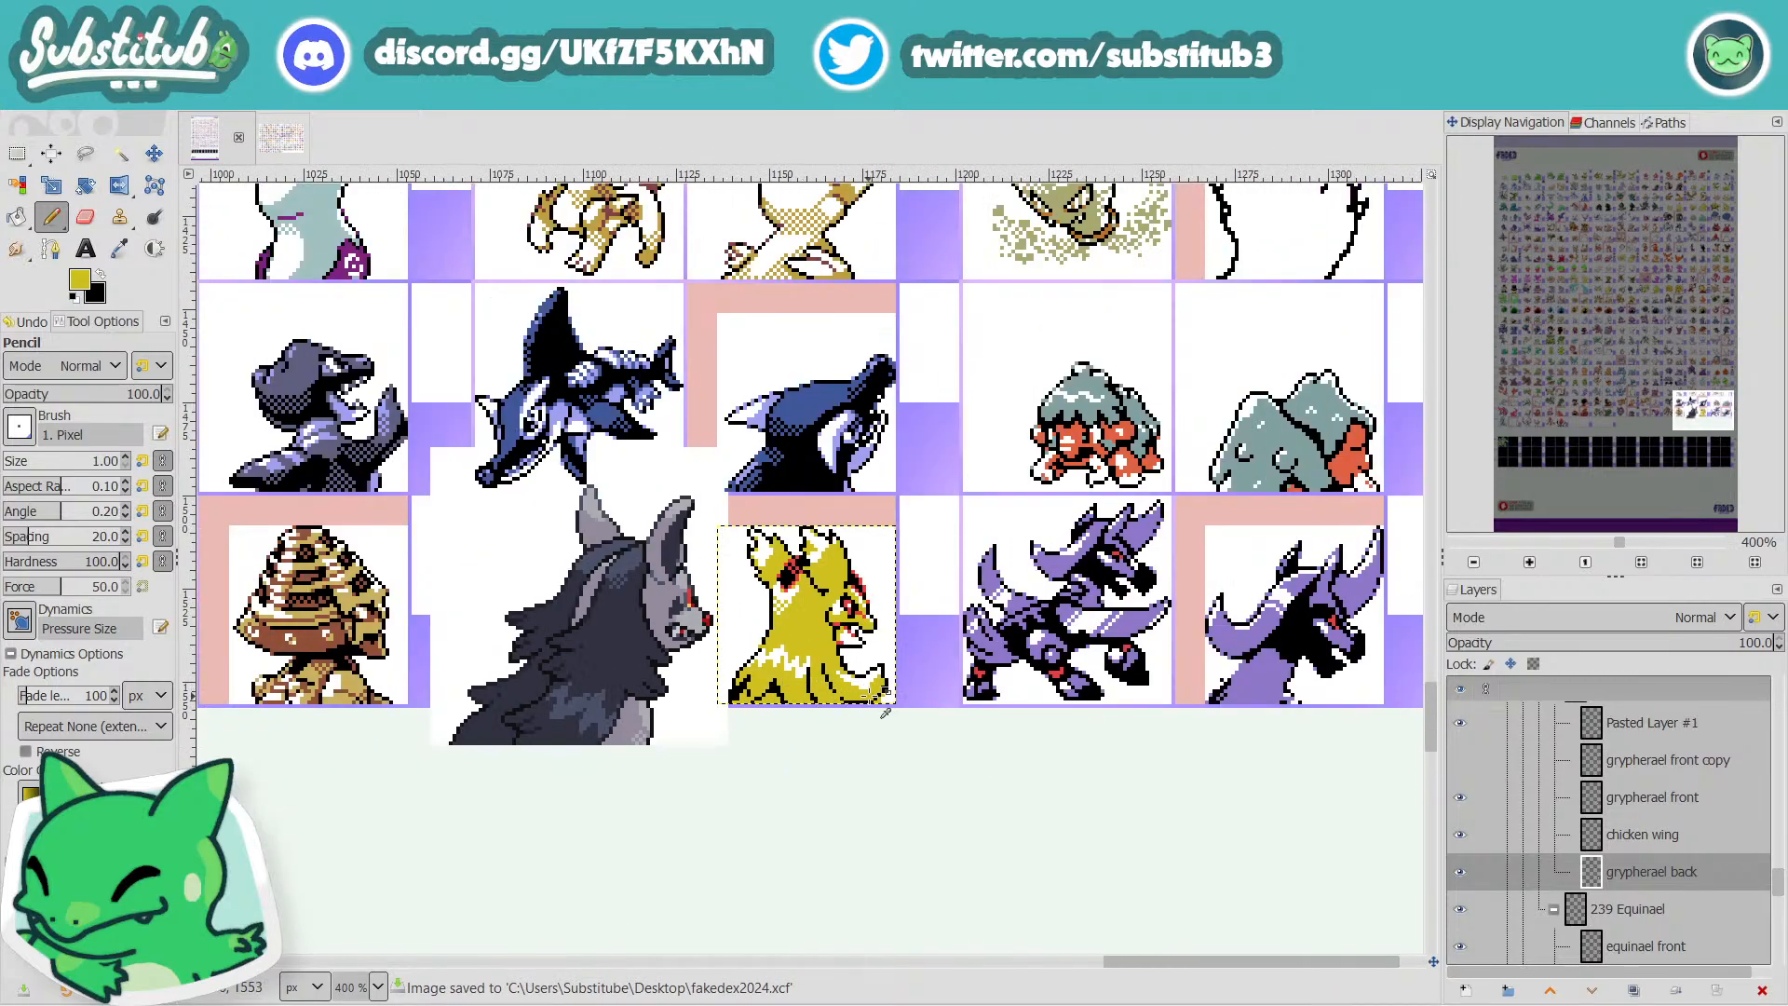
scroll(736, 686, up, 4)
scroll(735, 686, up, 2)
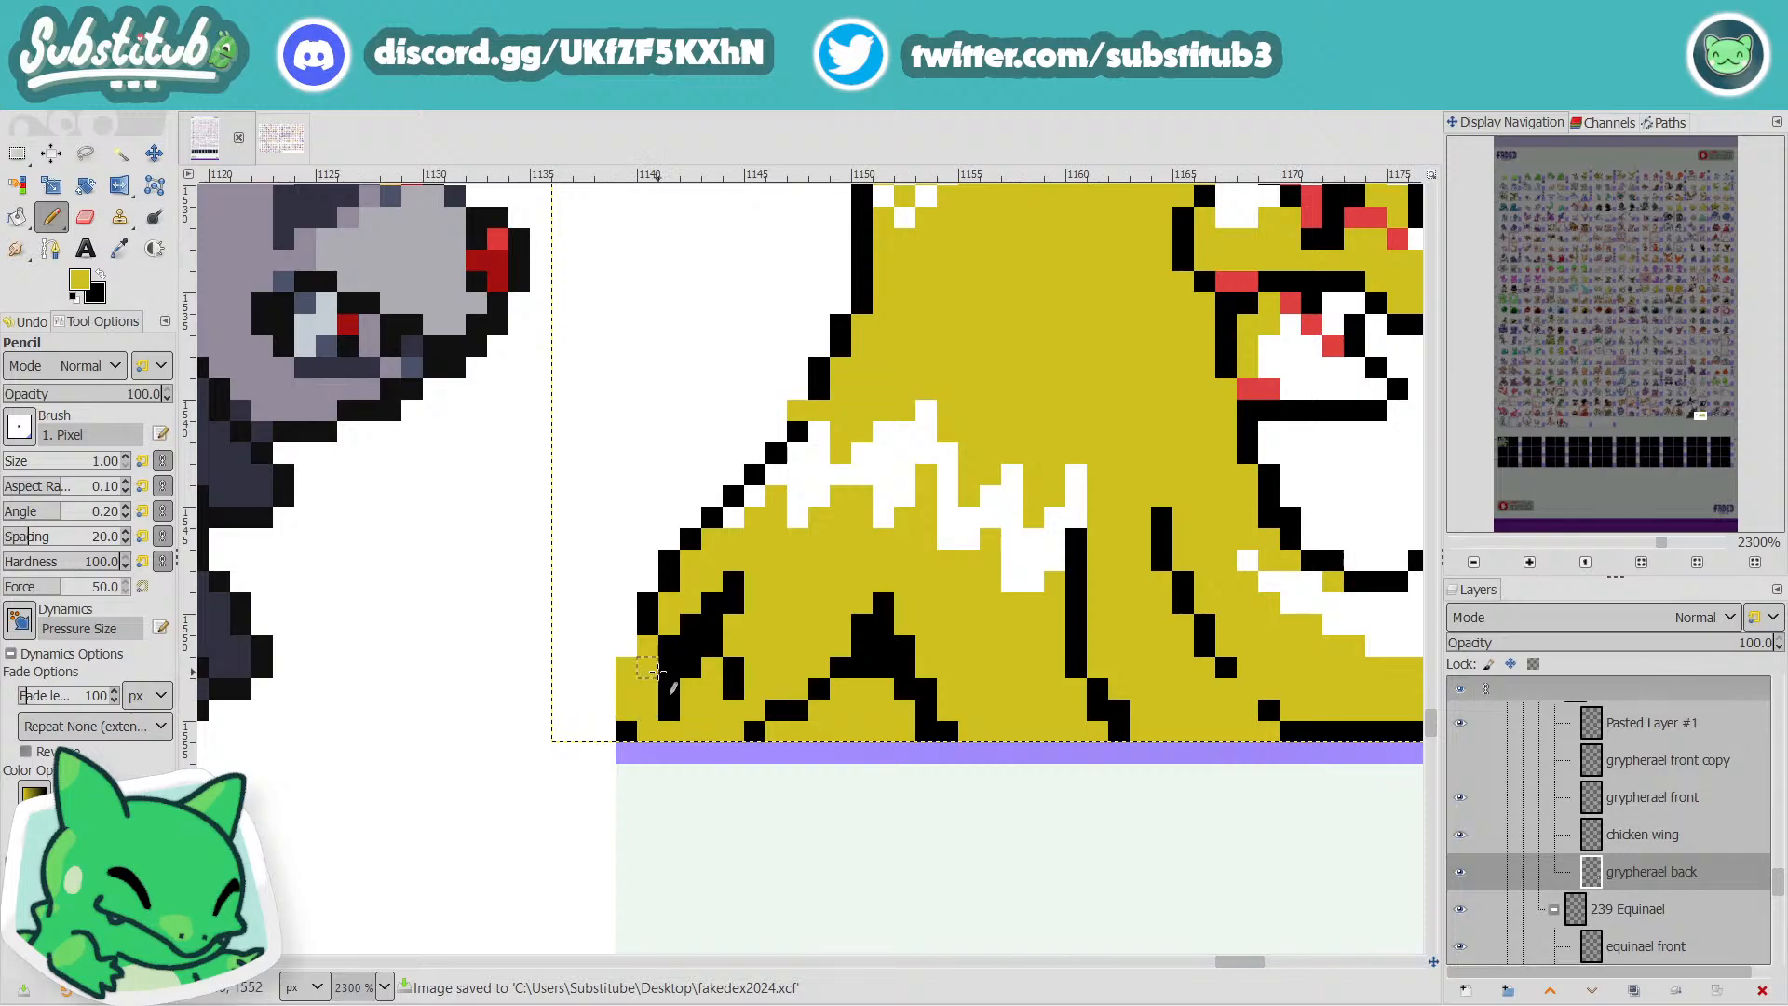
scroll(703, 696, down, 2)
scroll(702, 695, down, 2)
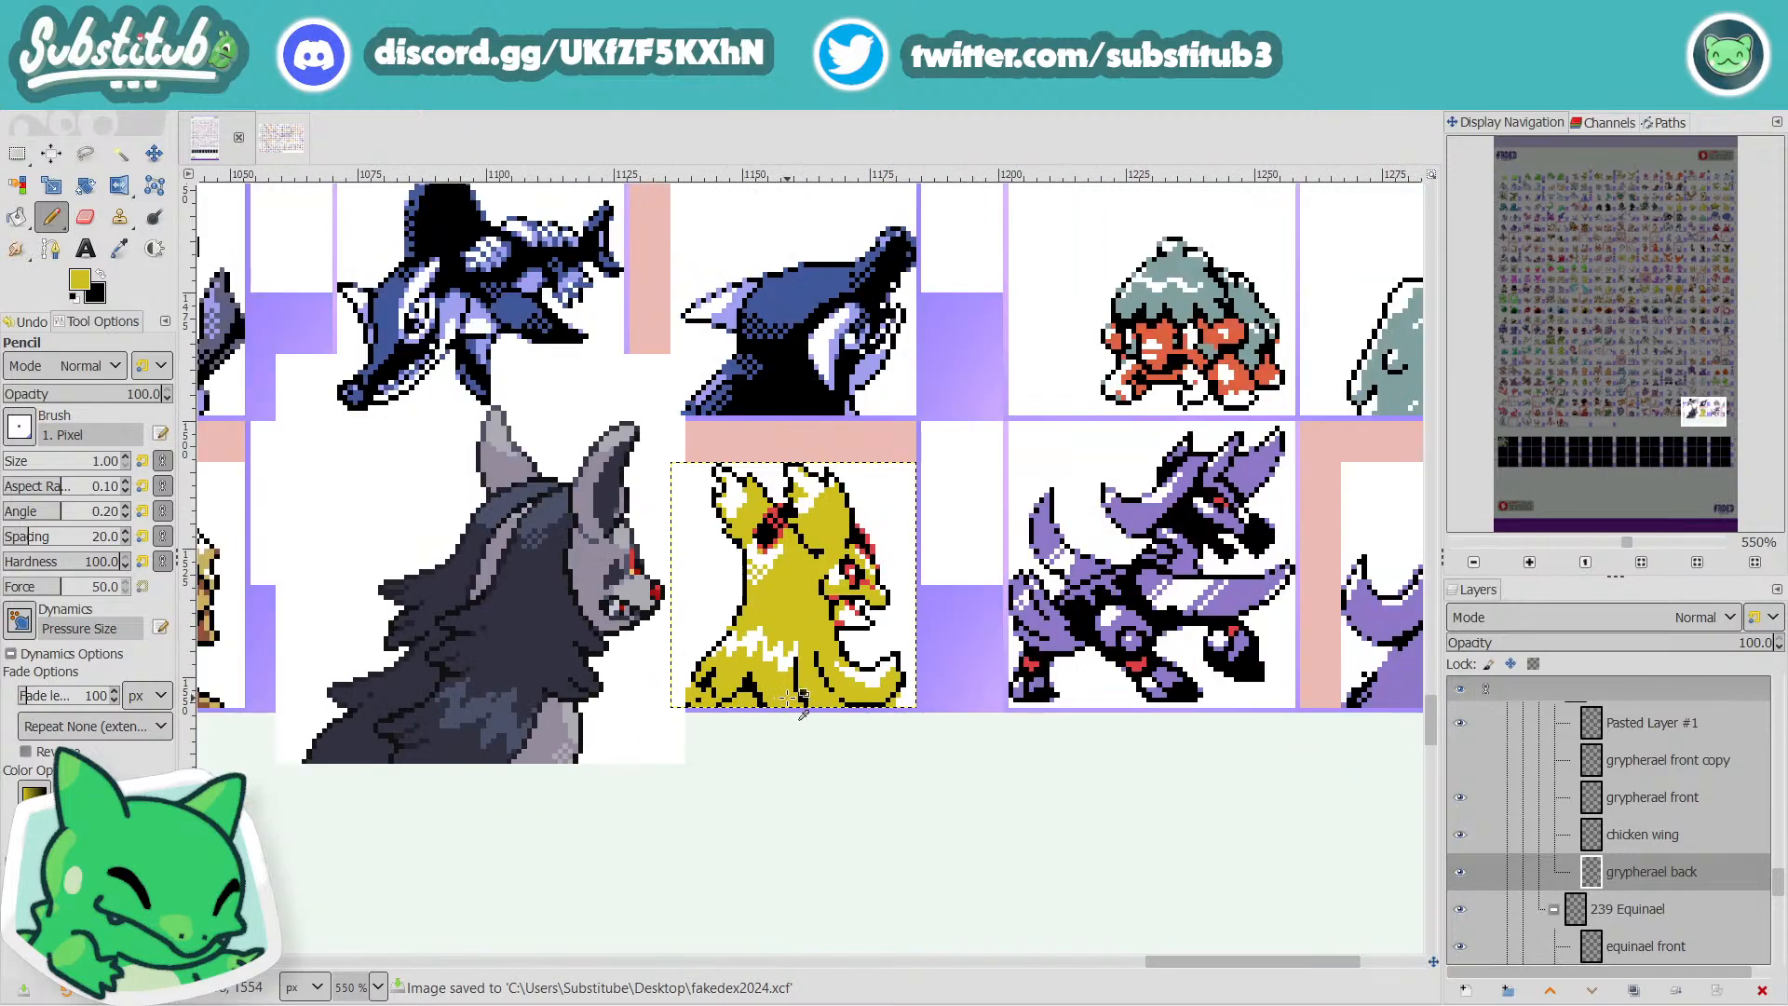
scroll(790, 698, up, 4)
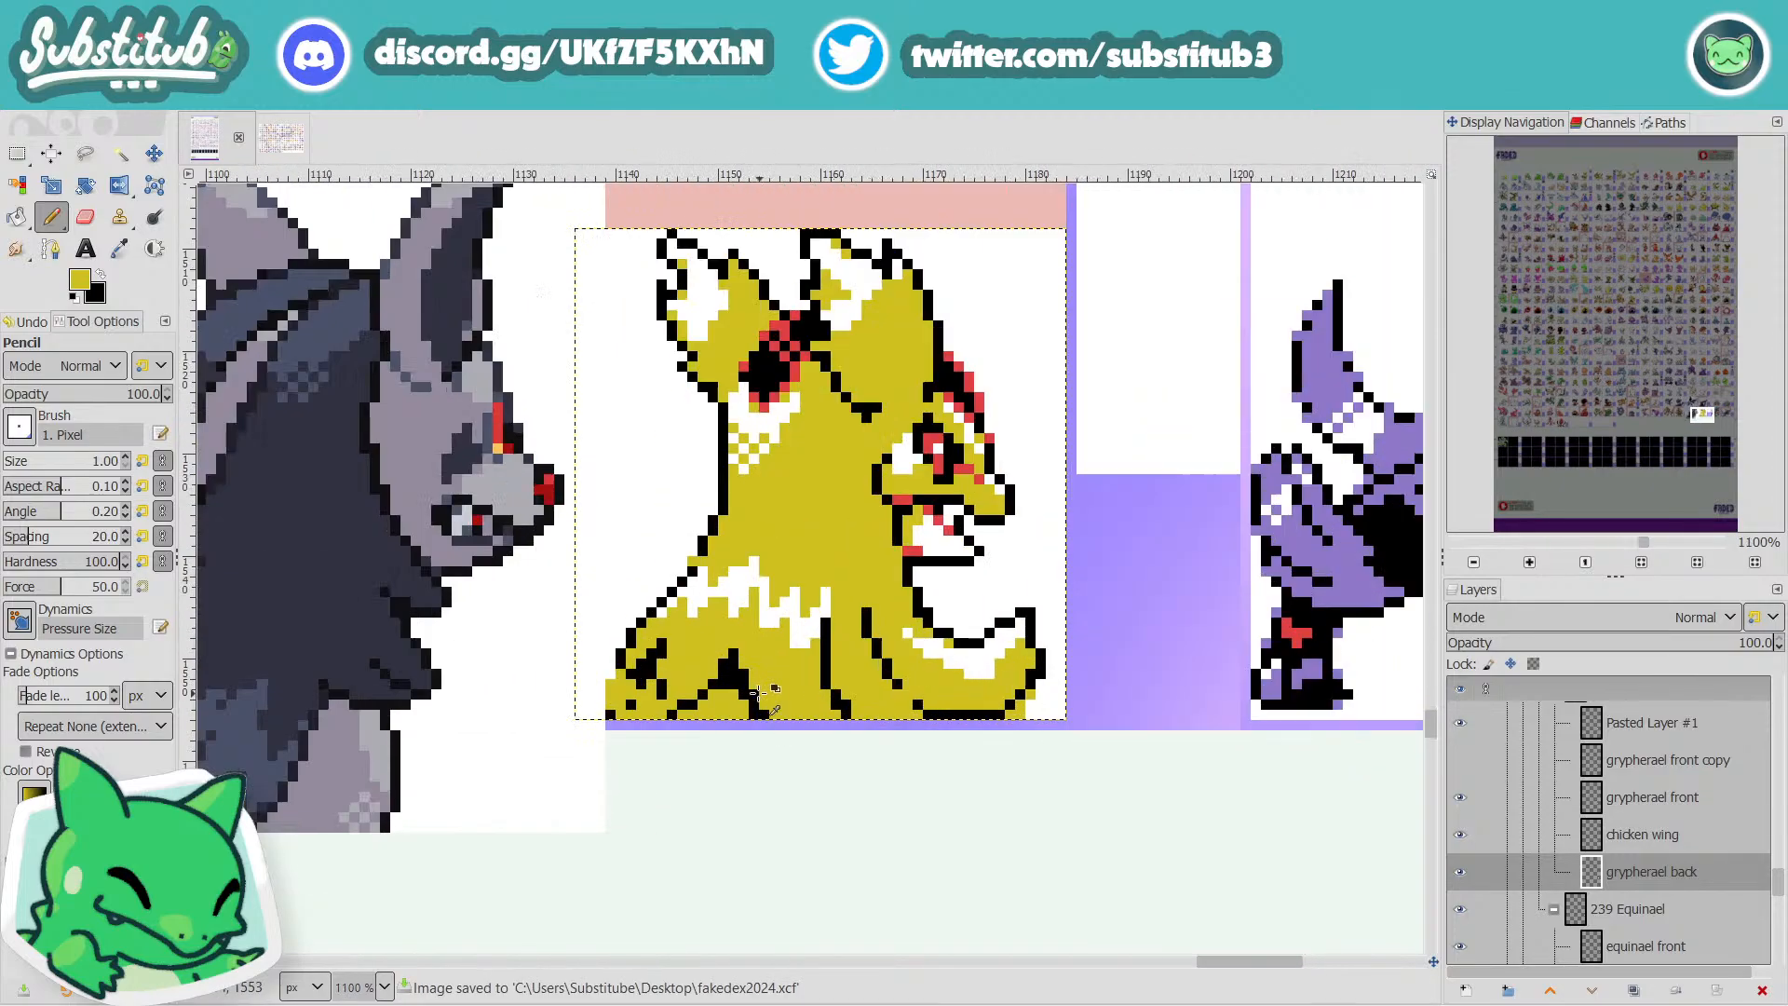
Redraw the black outline at the back sprite's lower rear corner and clear the yellow outside it with white.
key(d)
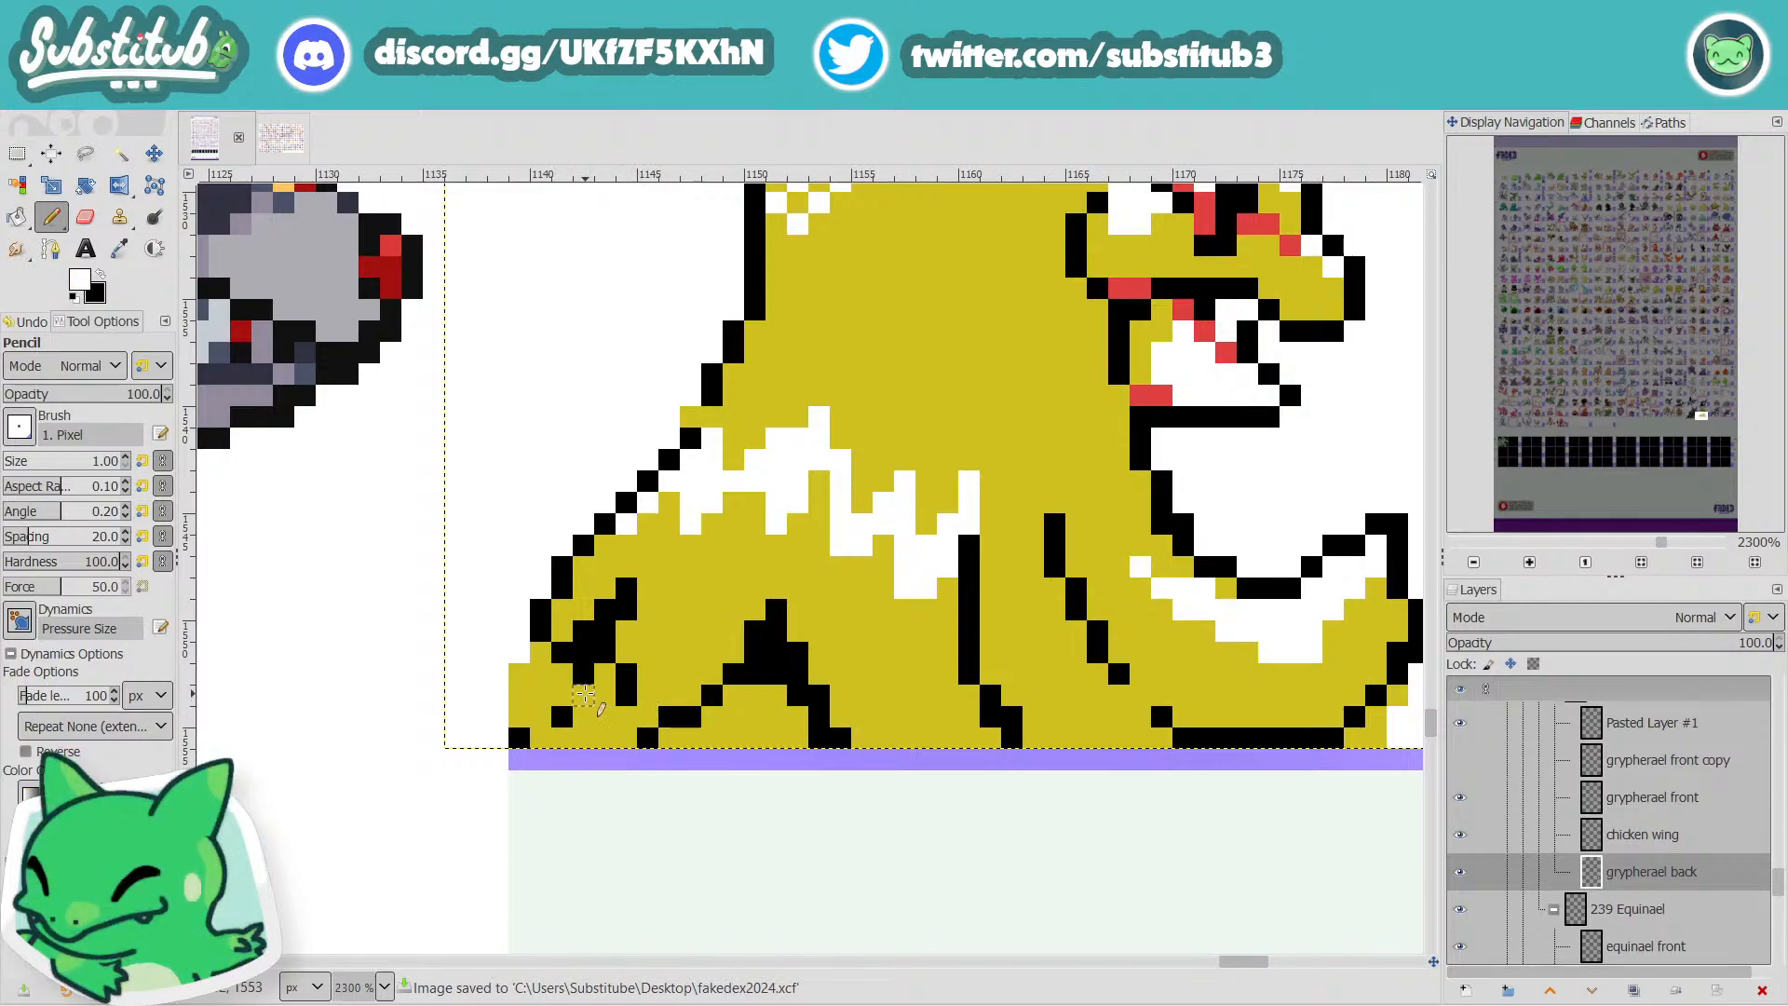
click(583, 694)
click(542, 737)
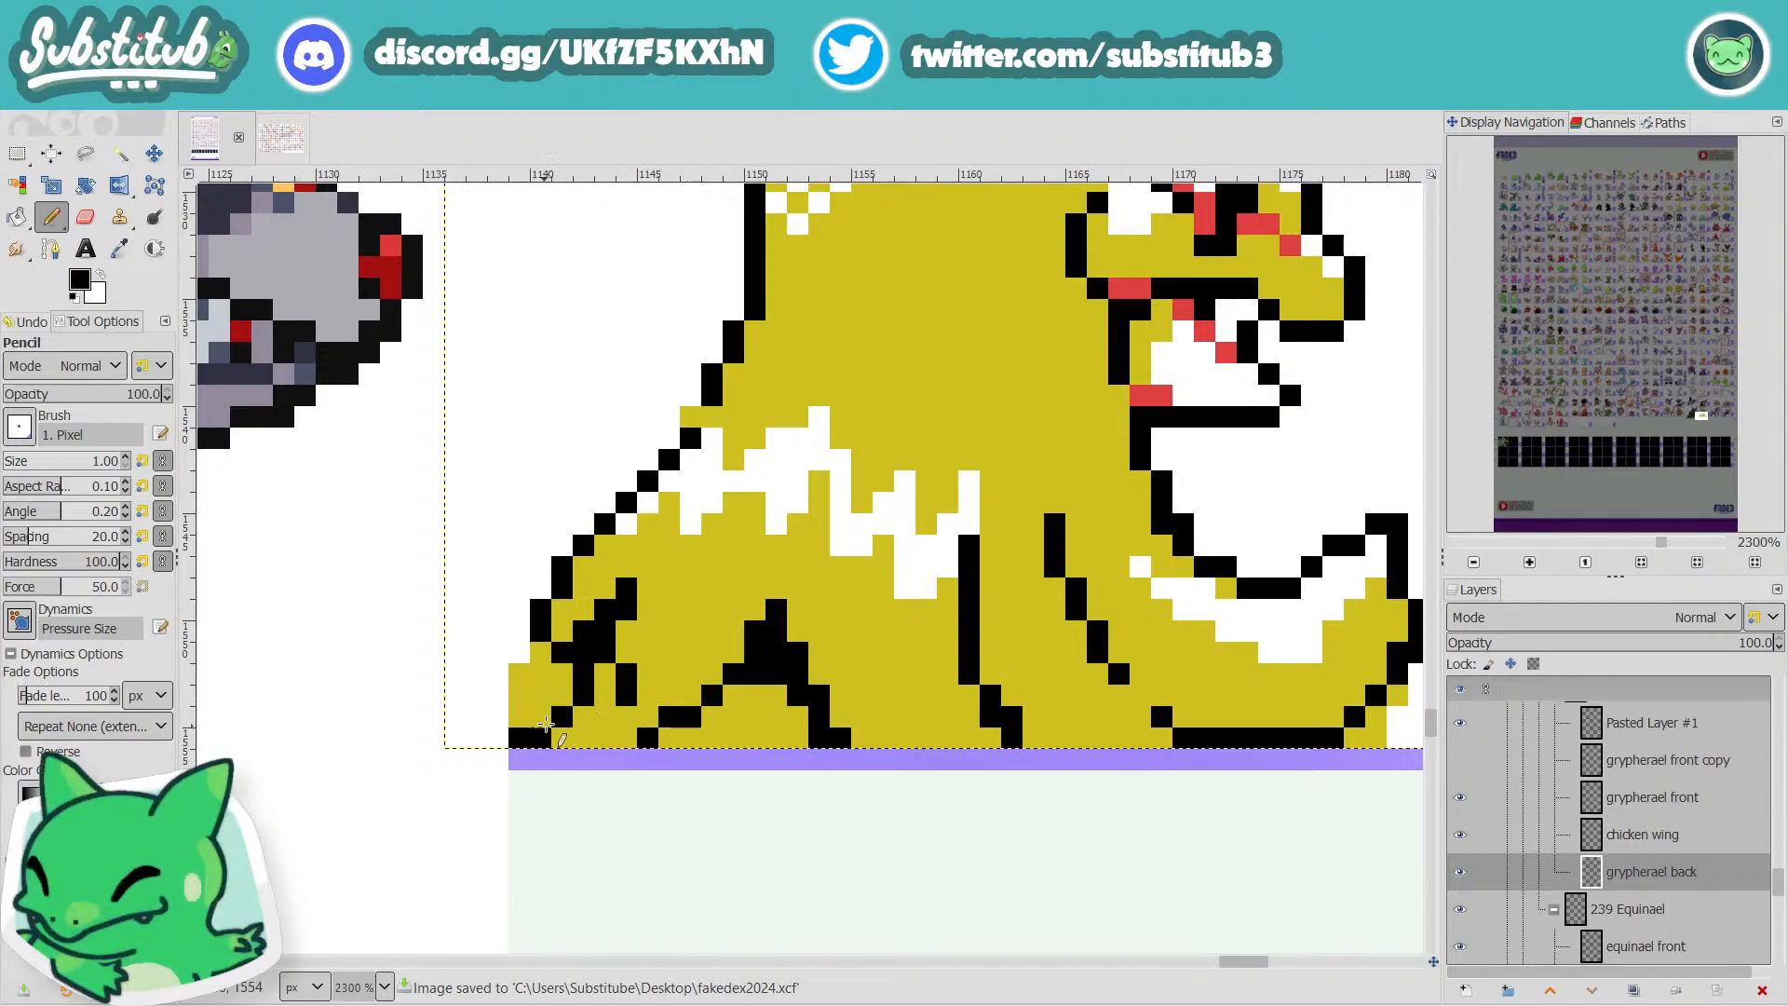
key(x)
mouse_move(538, 660)
mouse_down()
mouse_move(553, 687)
mouse_move(519, 679)
mouse_move(530, 715)
mouse_up()
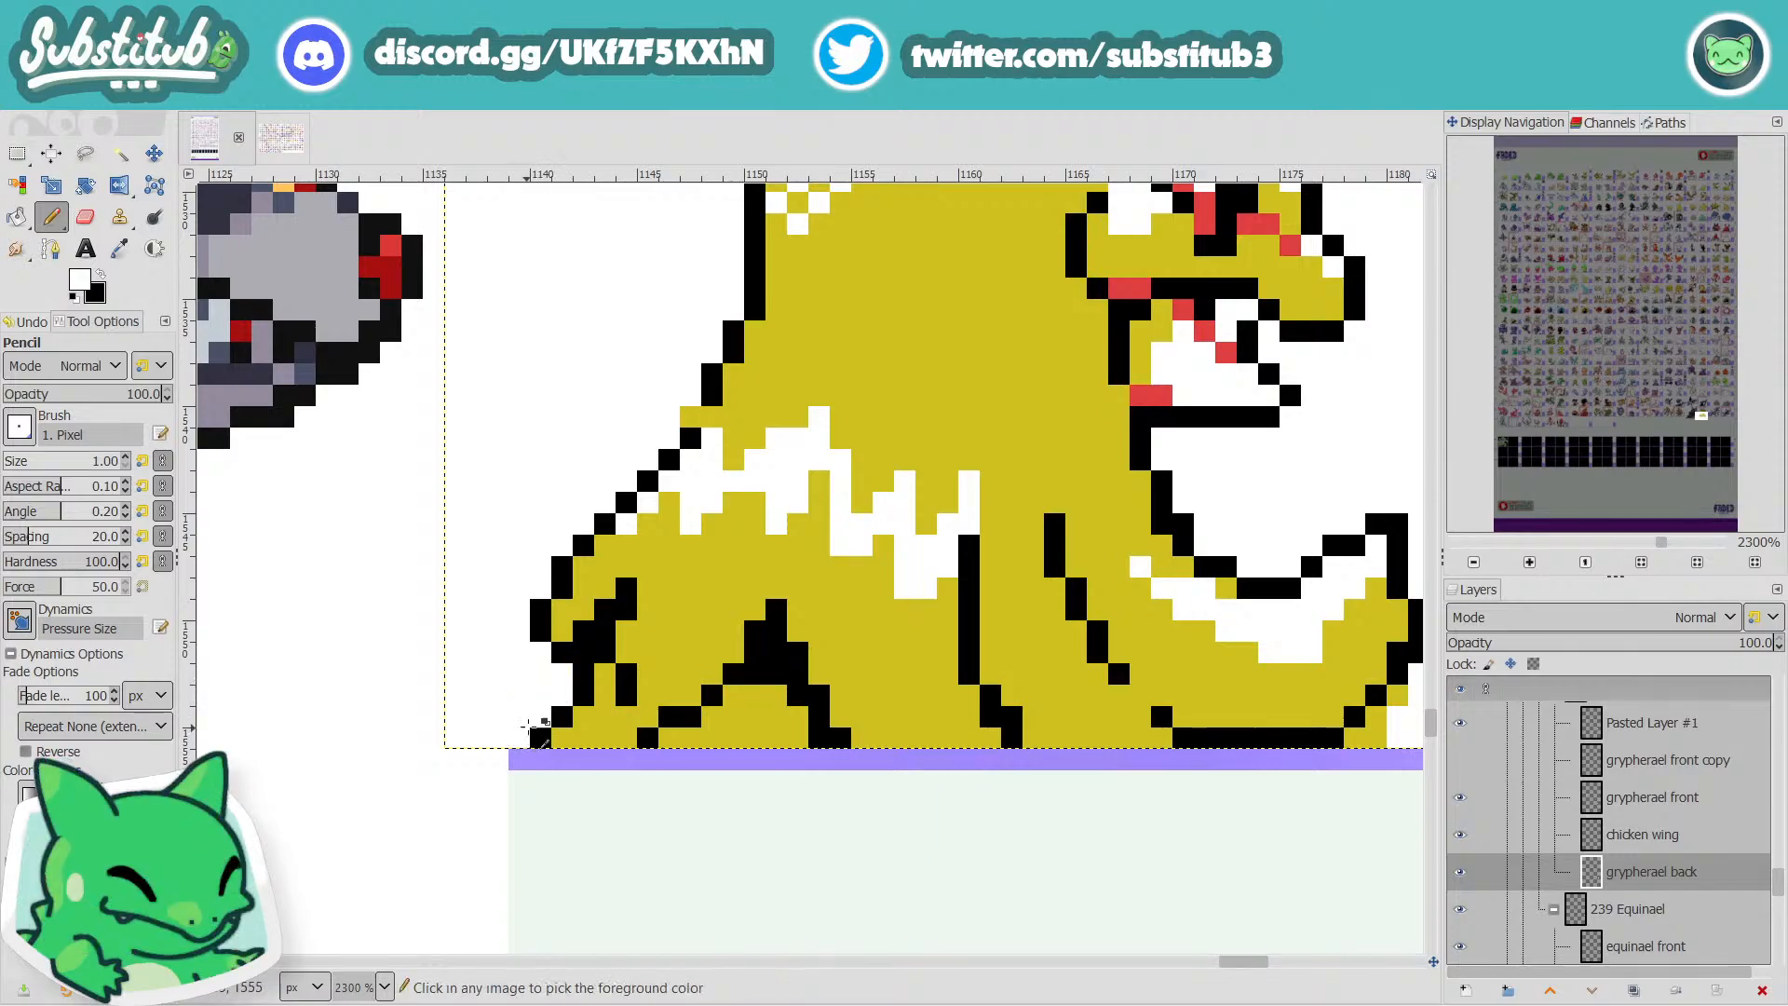
Add a black pixel joining the short fur lines on the back sprite's lower rear shoulder, and save the file.
ctrl+scroll(784, 688, down, 5)
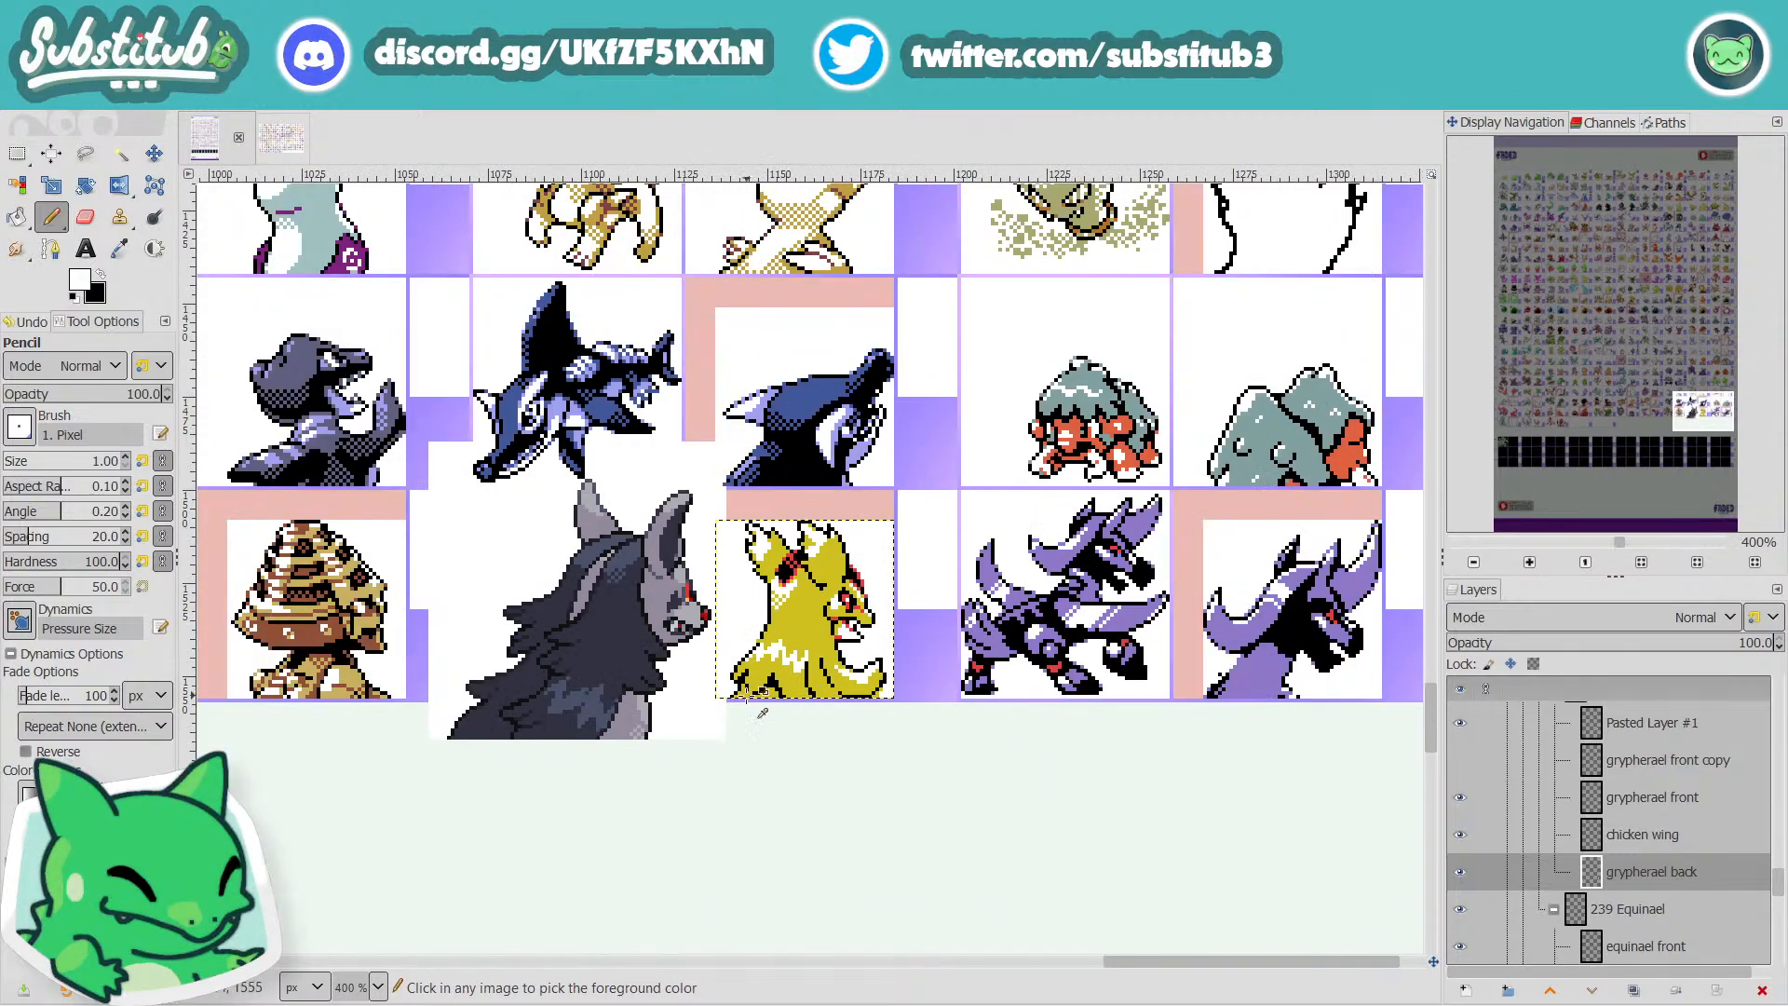
ctrl+scroll(762, 692, up, 5)
key(x)
click(749, 659)
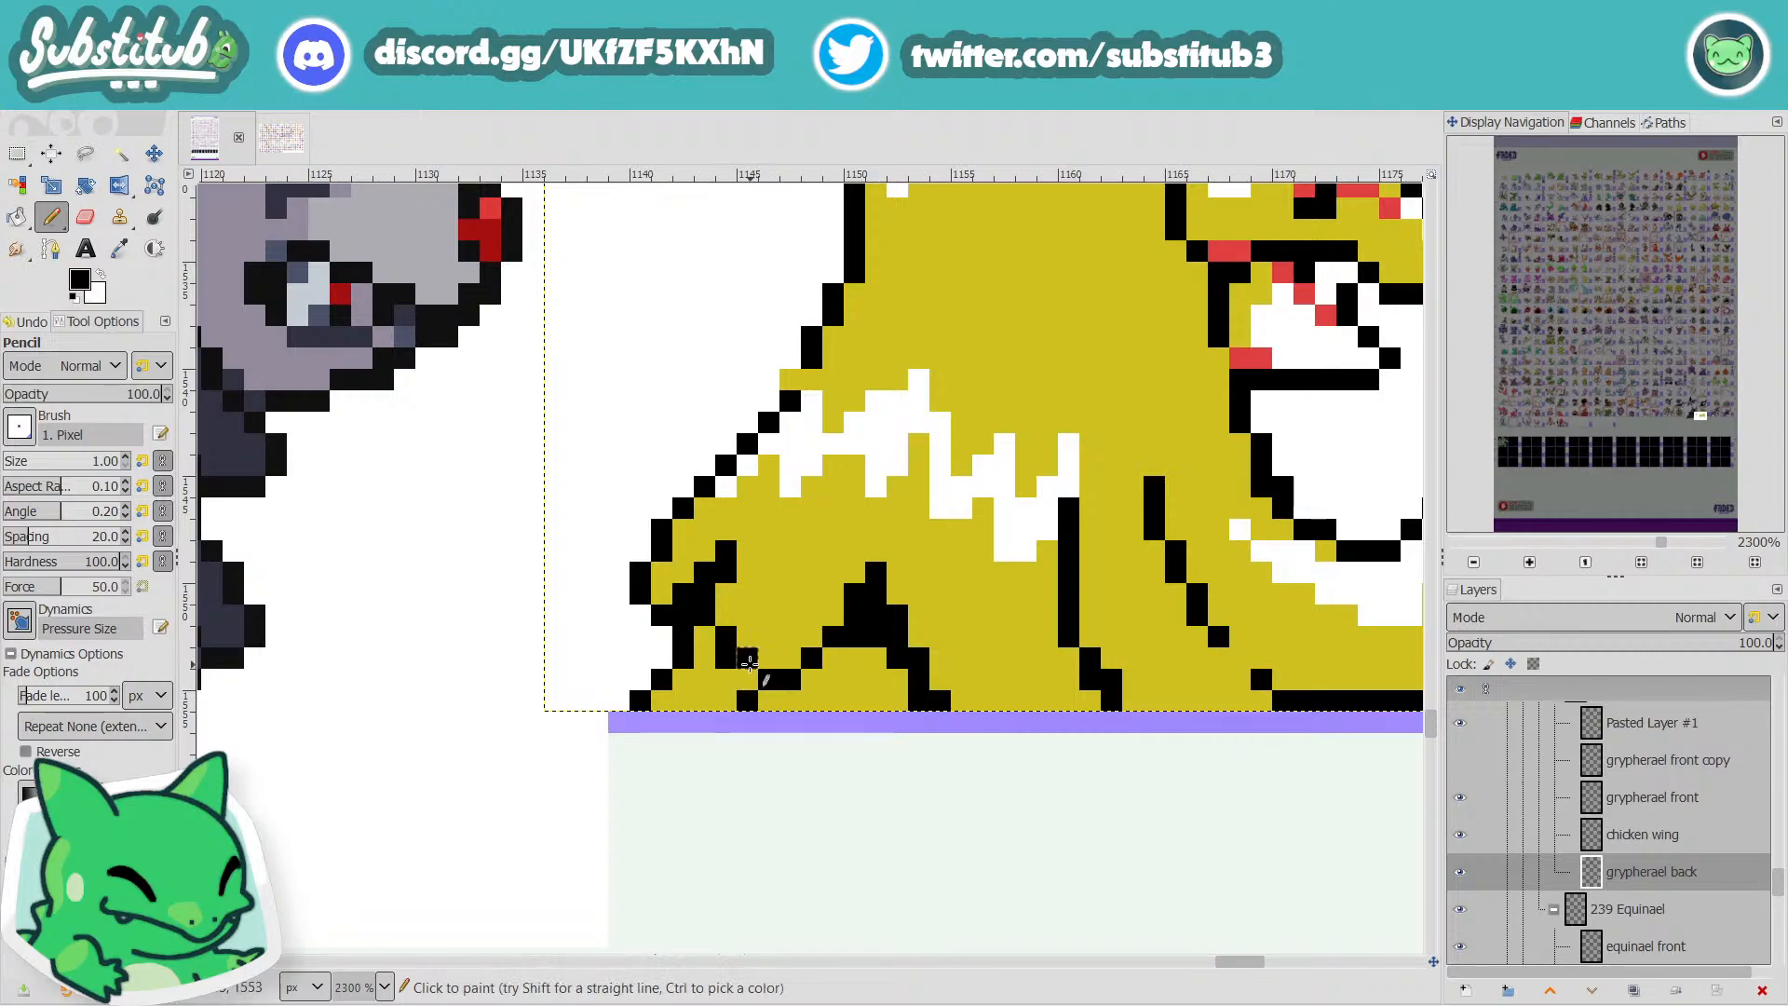
key(x)
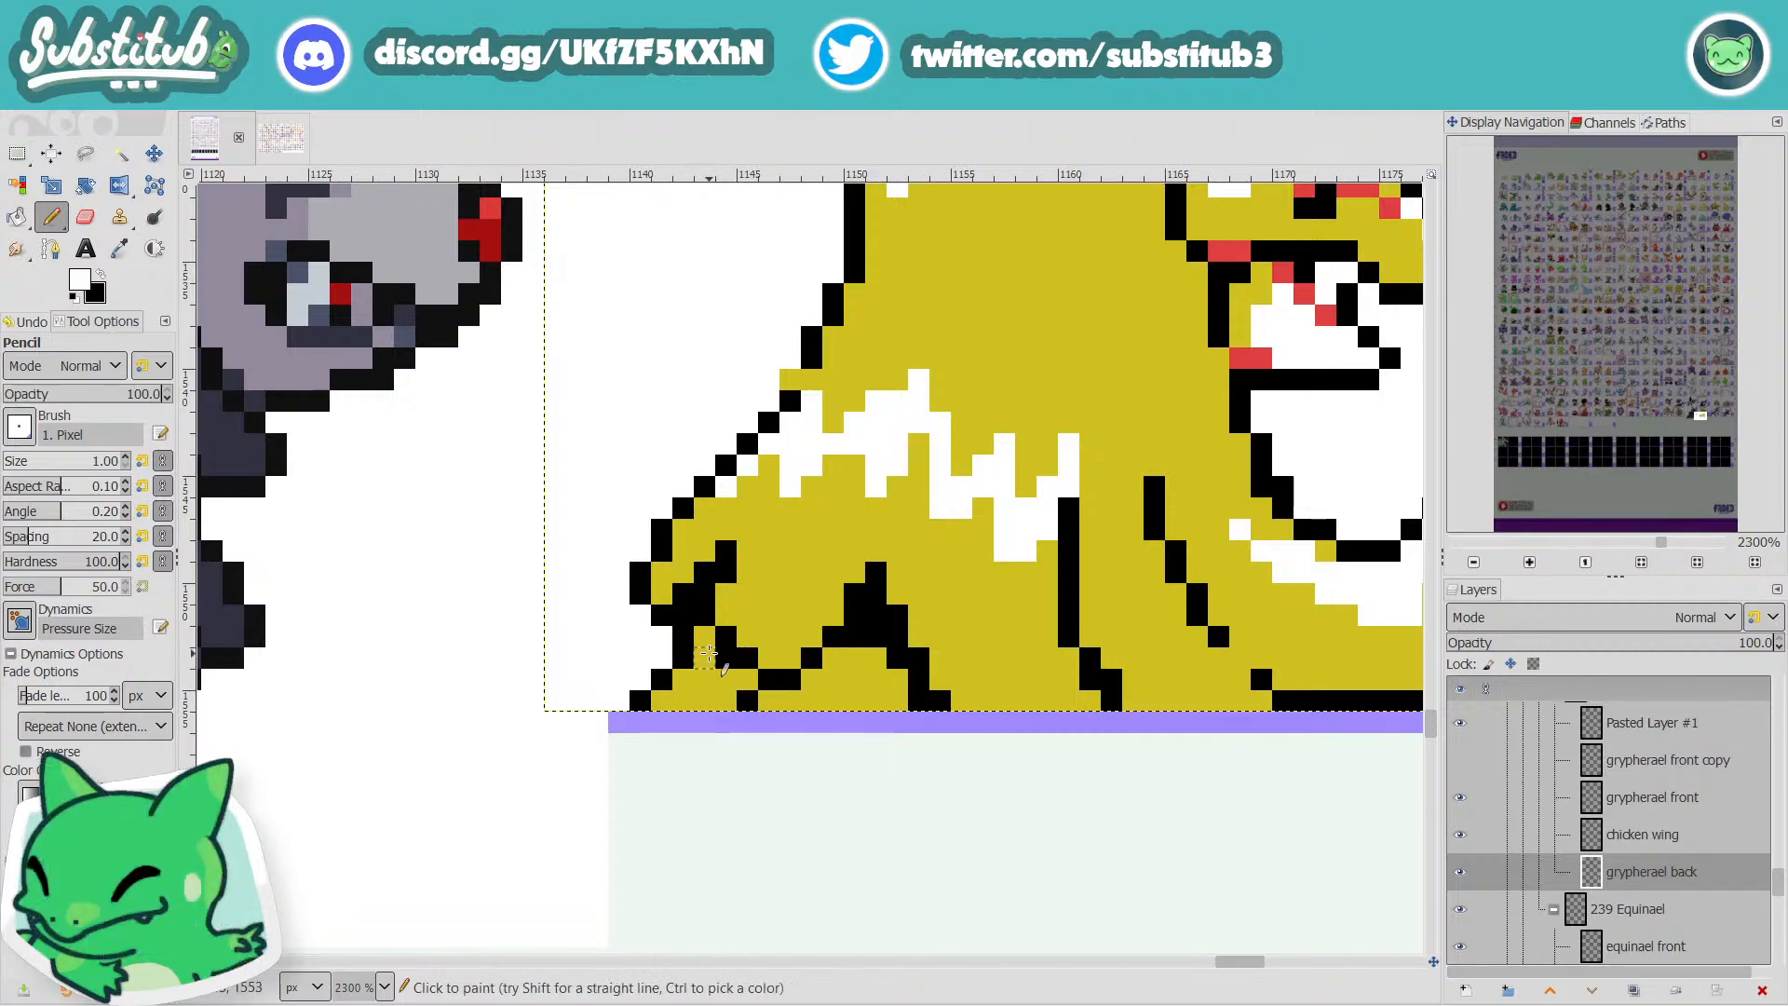
key(x)
ctrl+scroll(773, 645, down, 5)
key(ctrl+s)
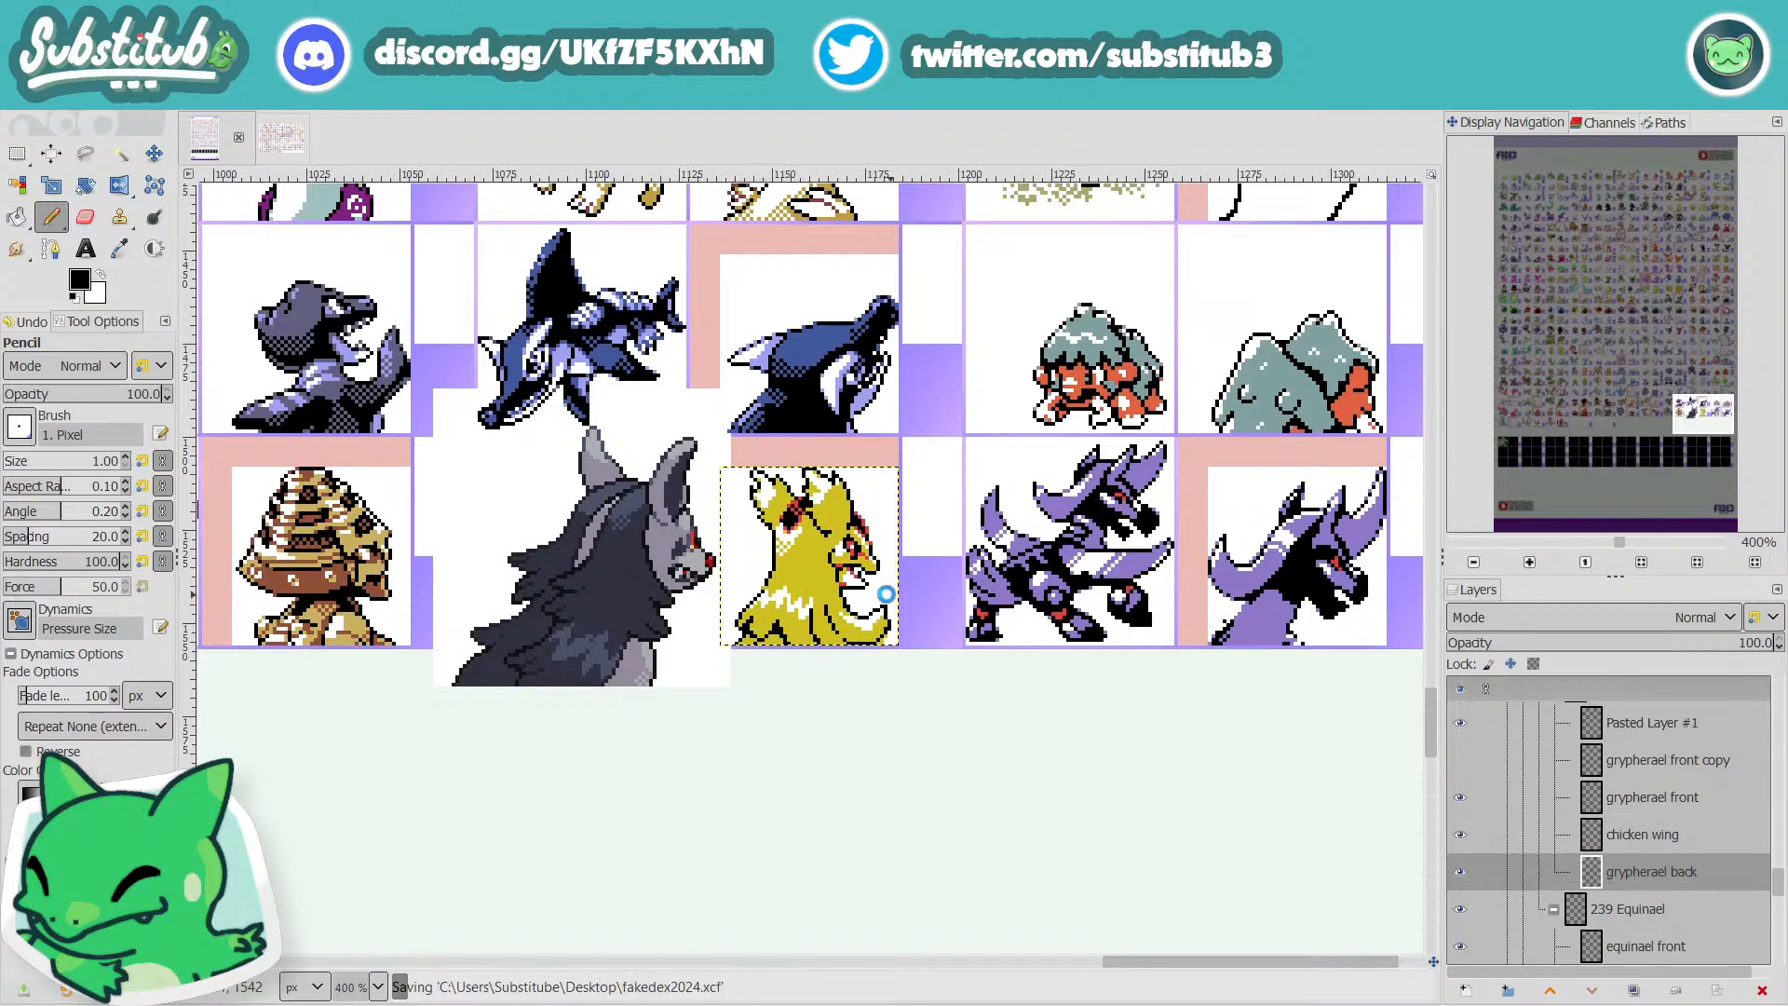
Fill the lower rear corner of the back sprite's shoulder with solid black shading and trim its outer edge with white.
ctrl+scroll(764, 642, up, 3)
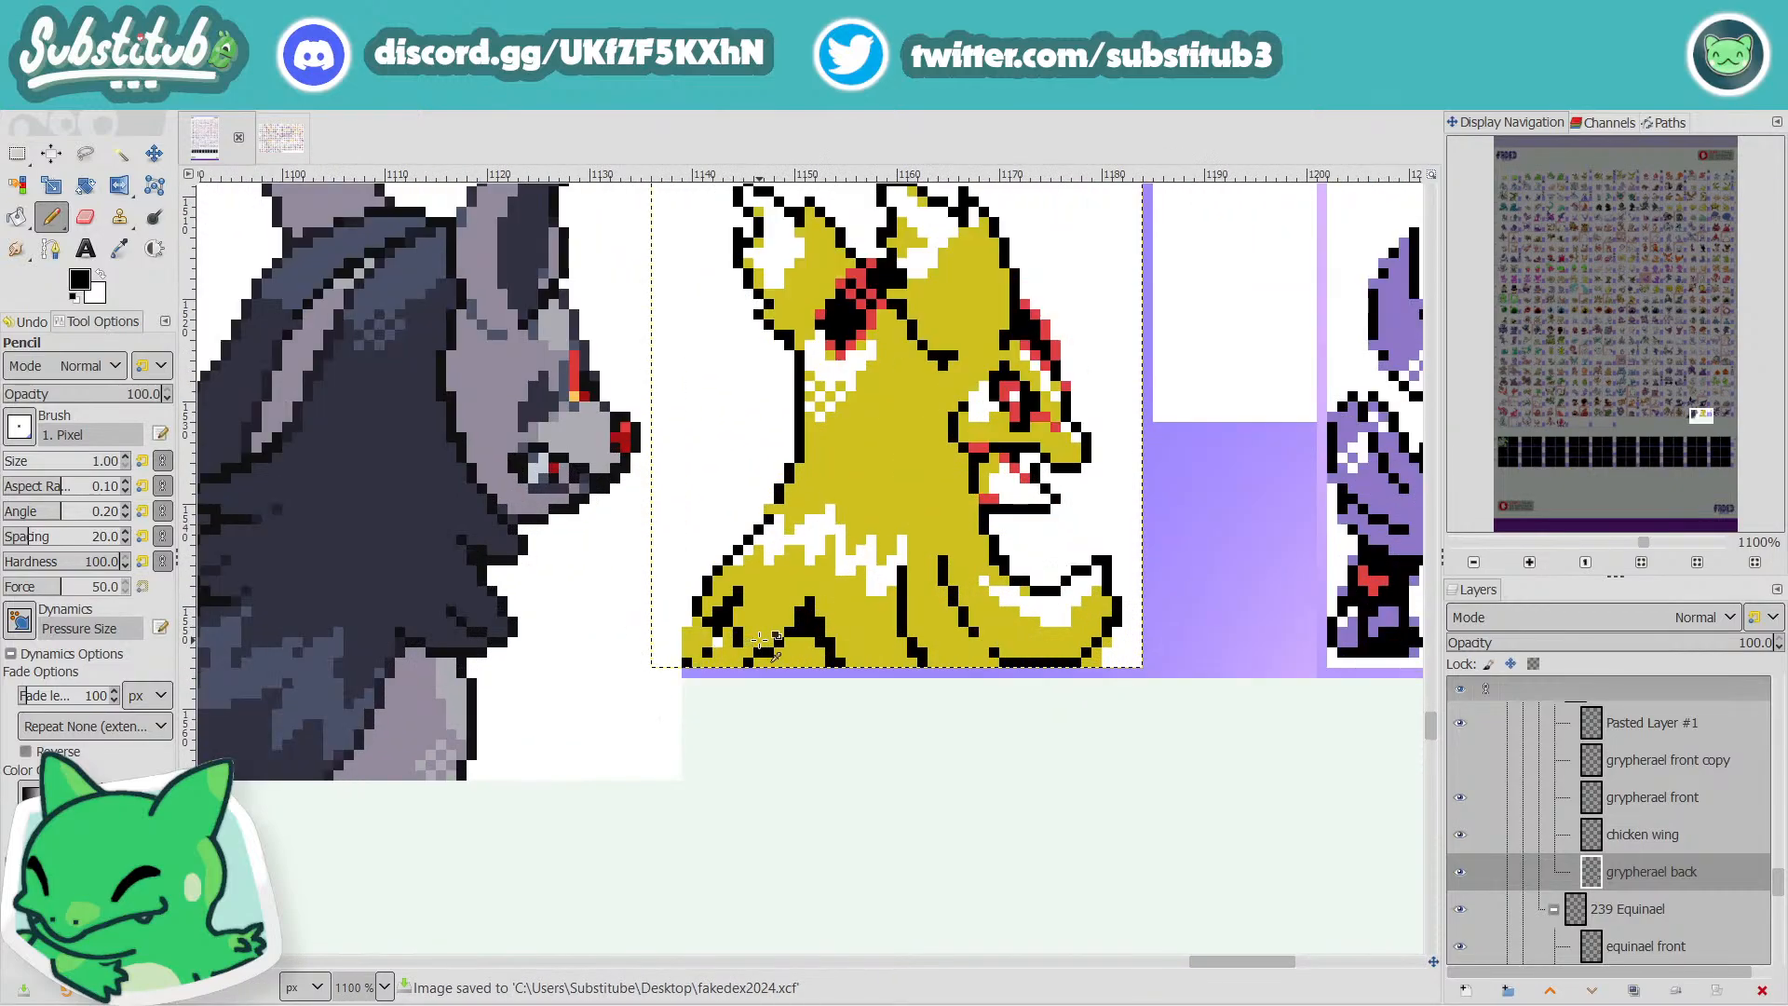
key(ctrl+y)
key(ctrl+y)
scroll(787, 647, down, 3)
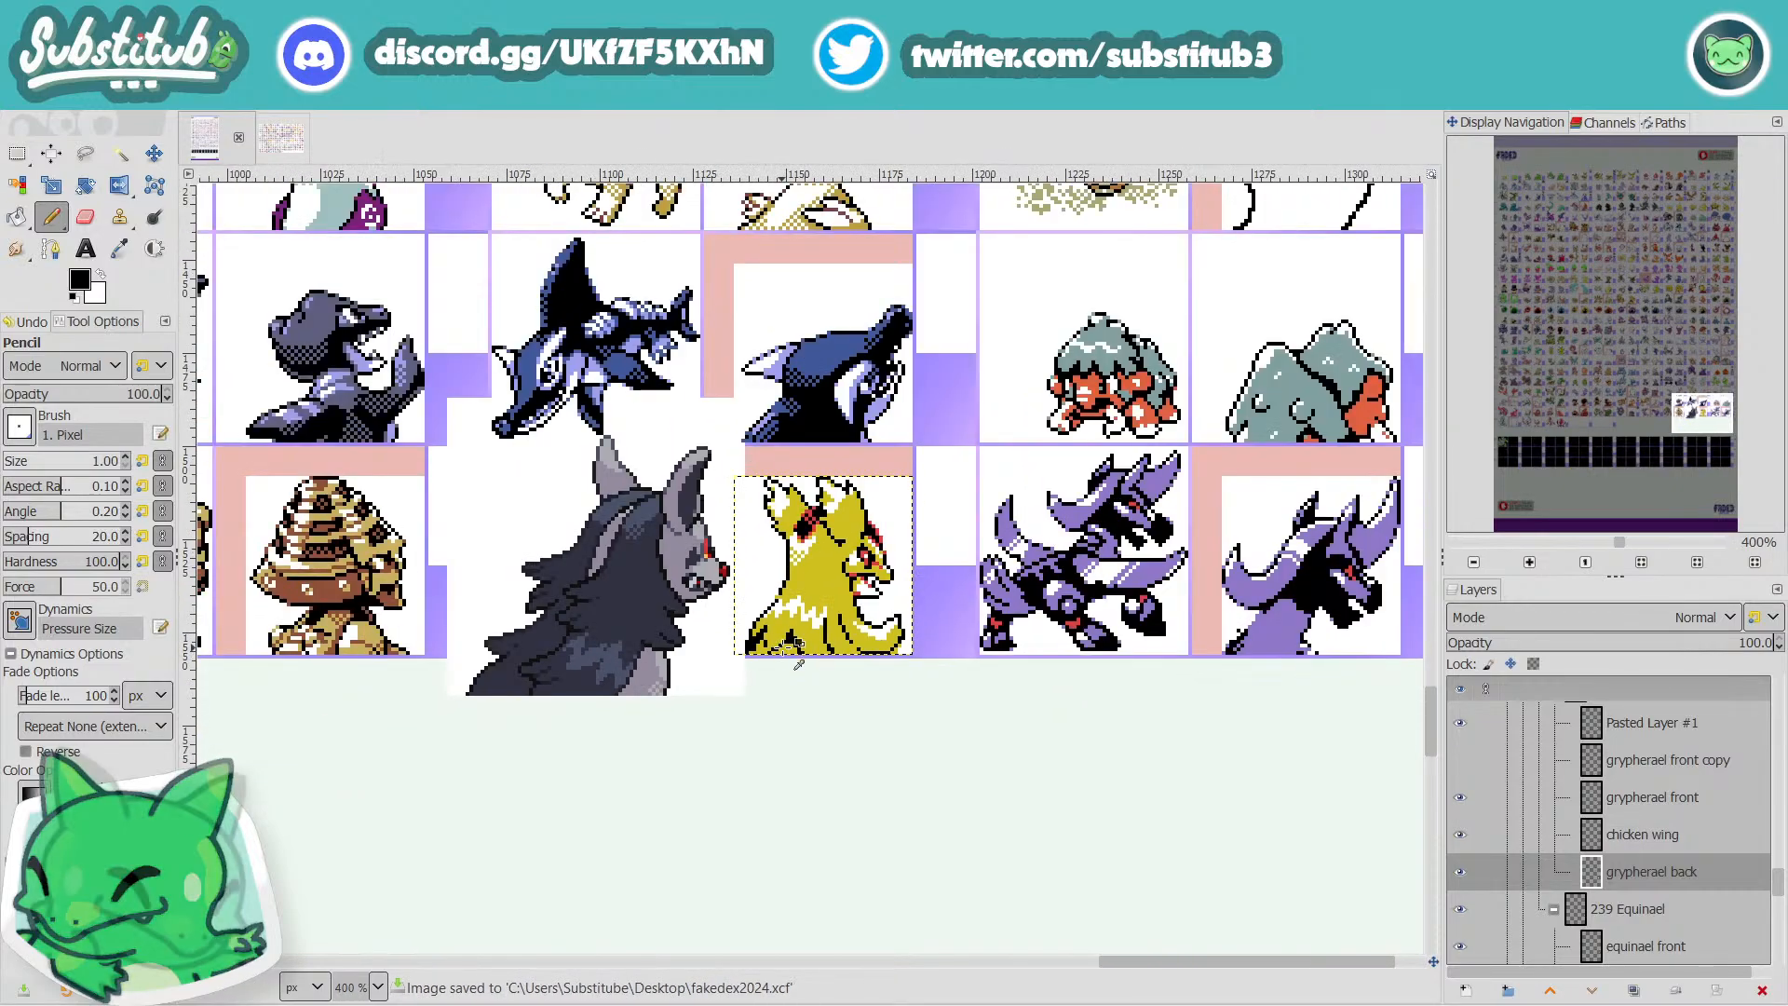
scroll(773, 647, up, 4)
key(x)
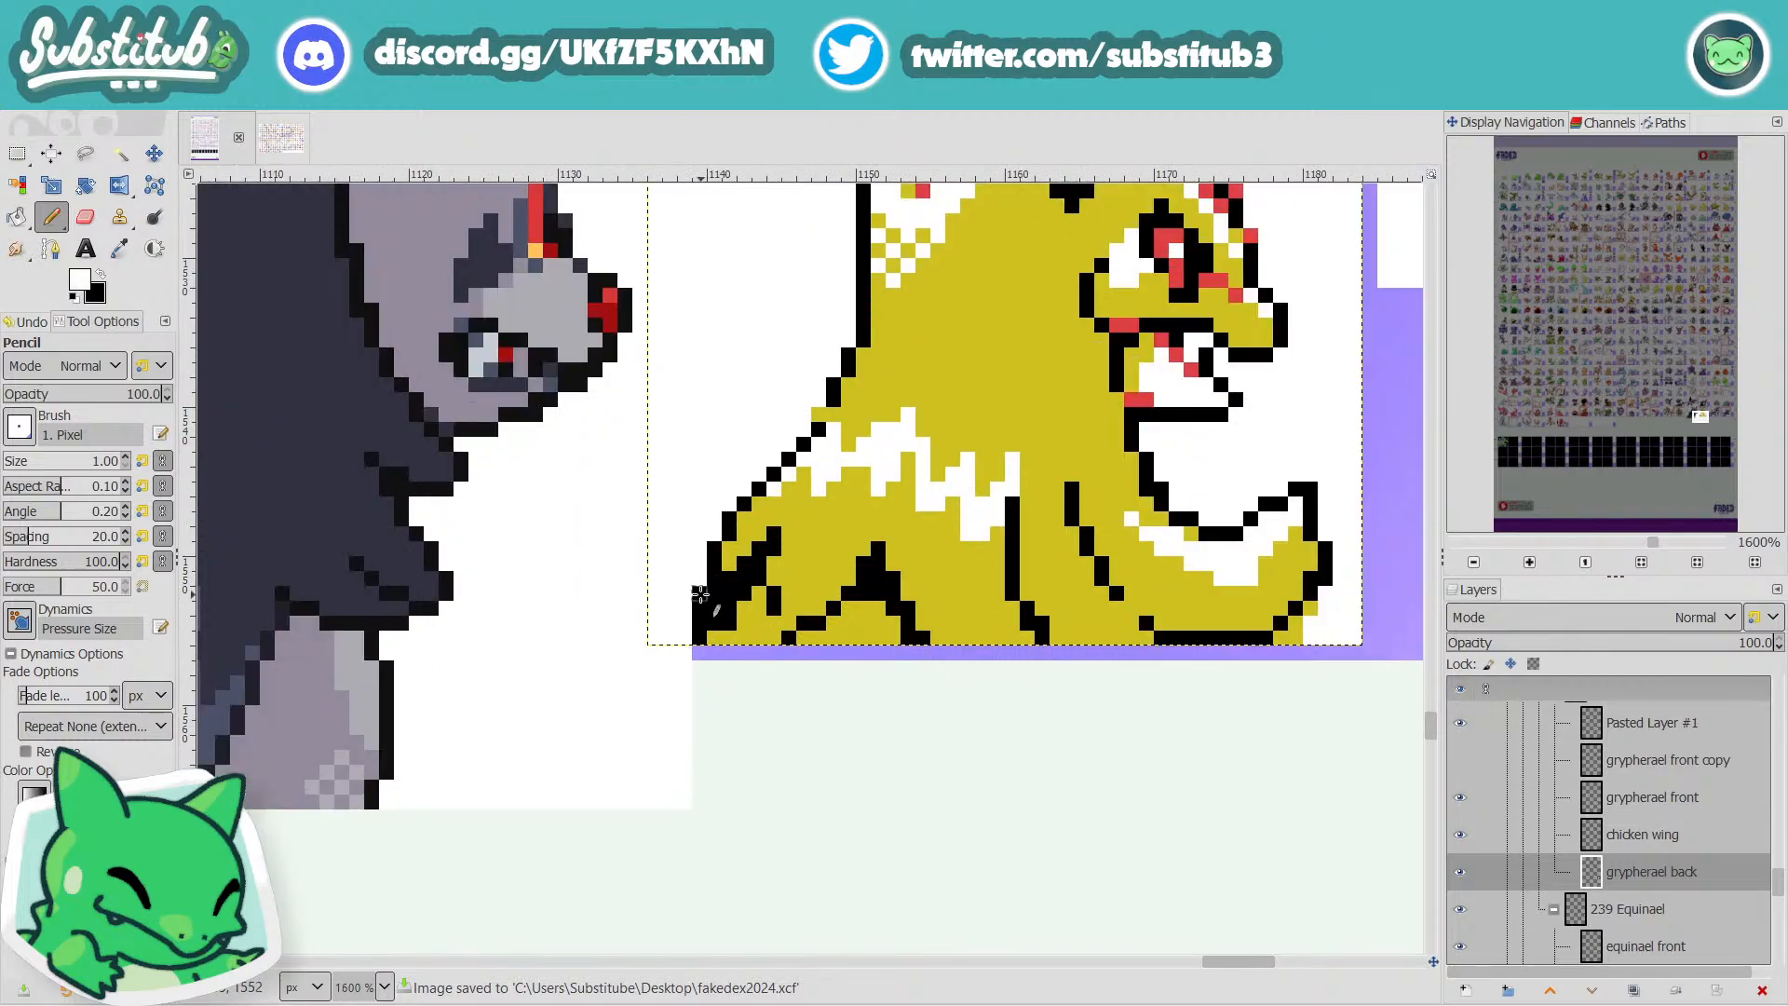
click(699, 593)
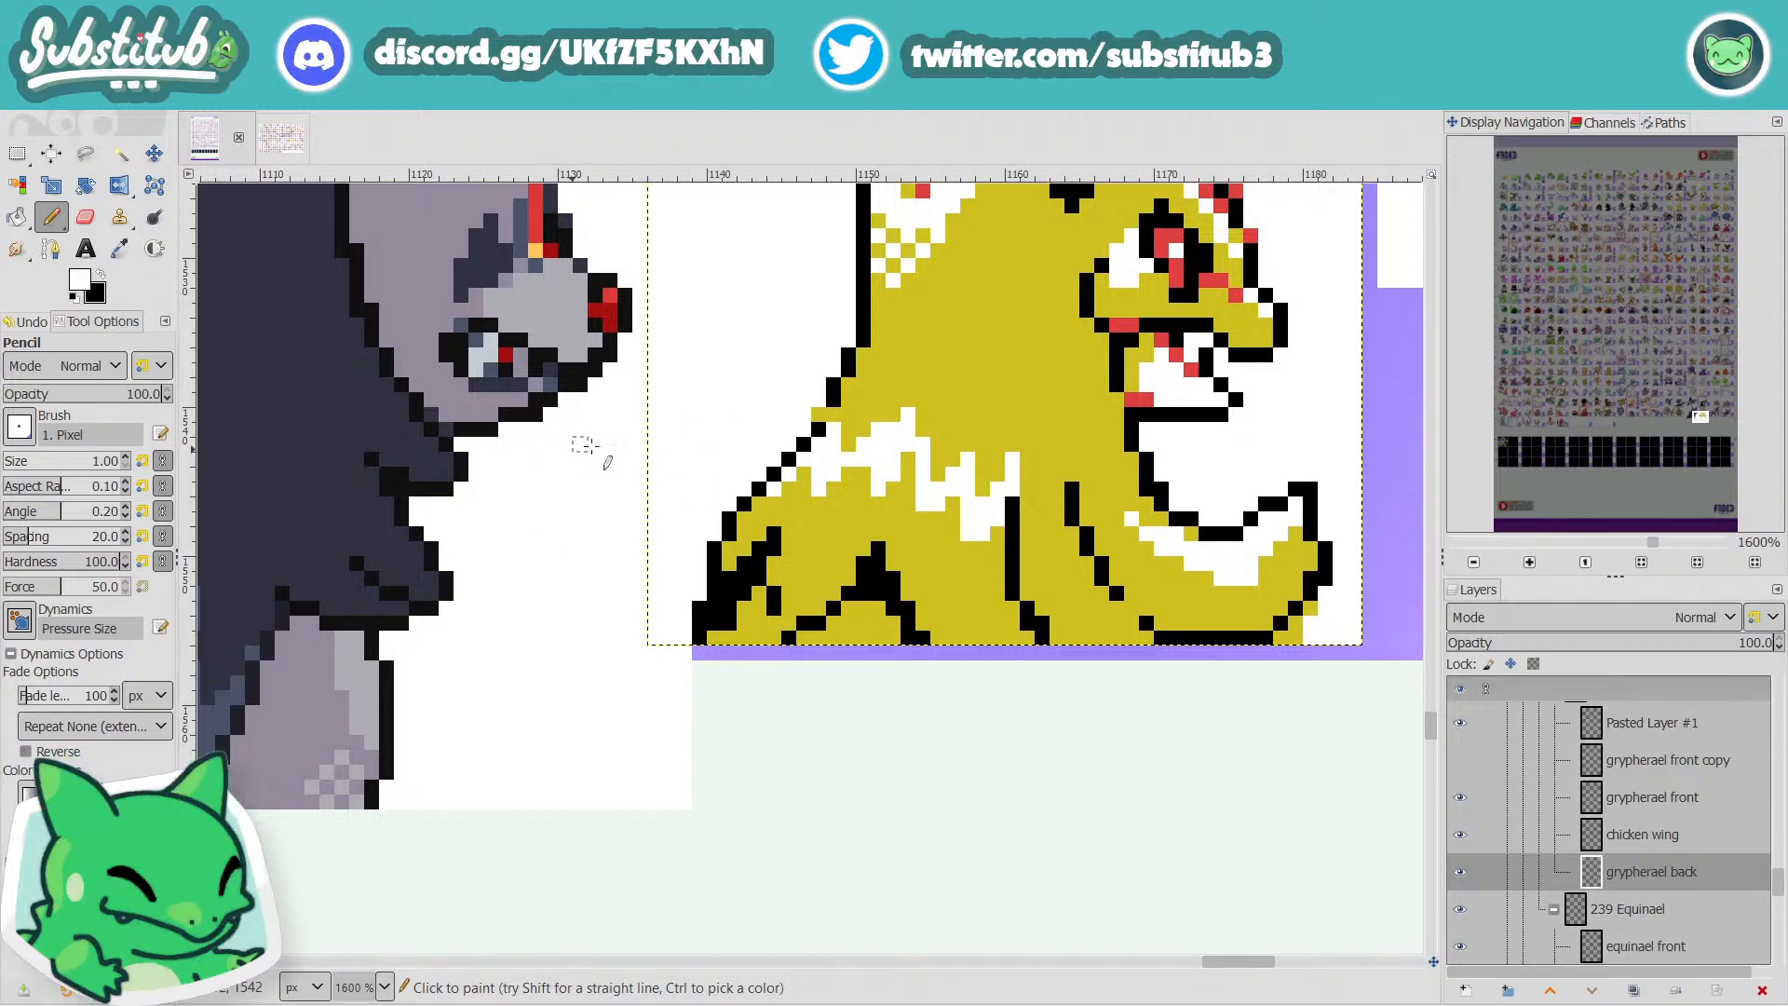
scroll(585, 444, down, 3)
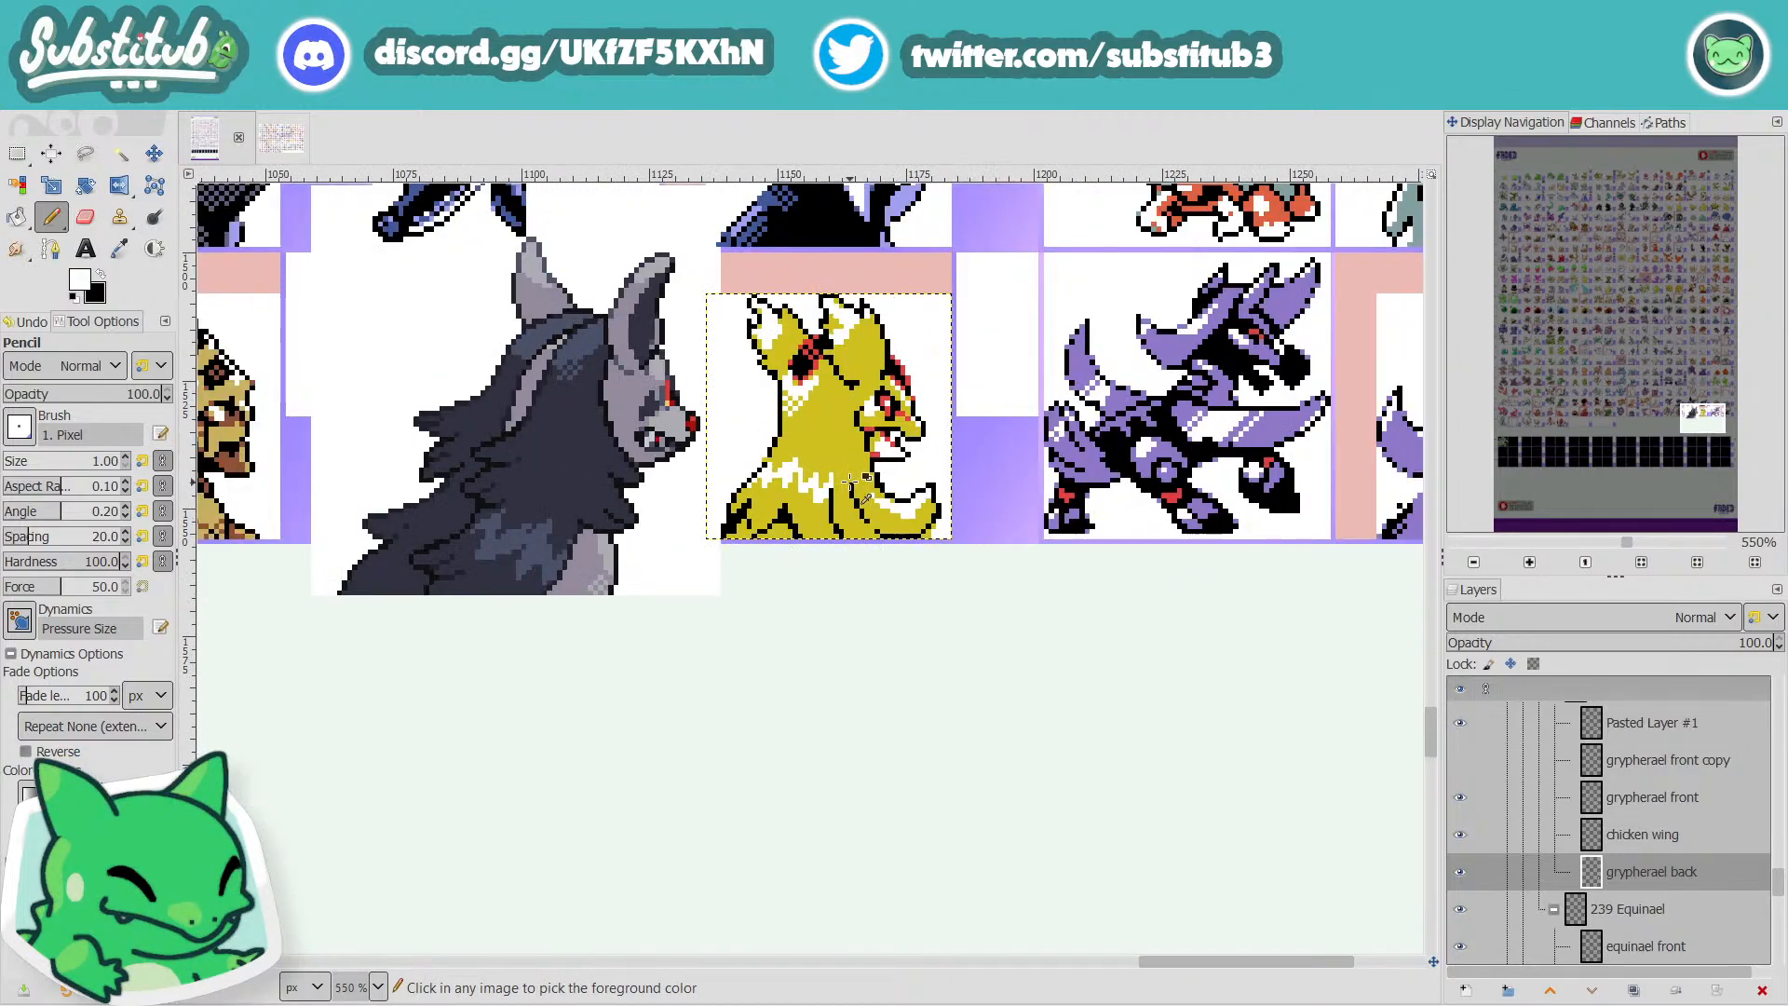
Toggle the Pasted Layer #1 reference off and on to compare the Grypherael front sprite with the back sprite's head.
click(1630, 799)
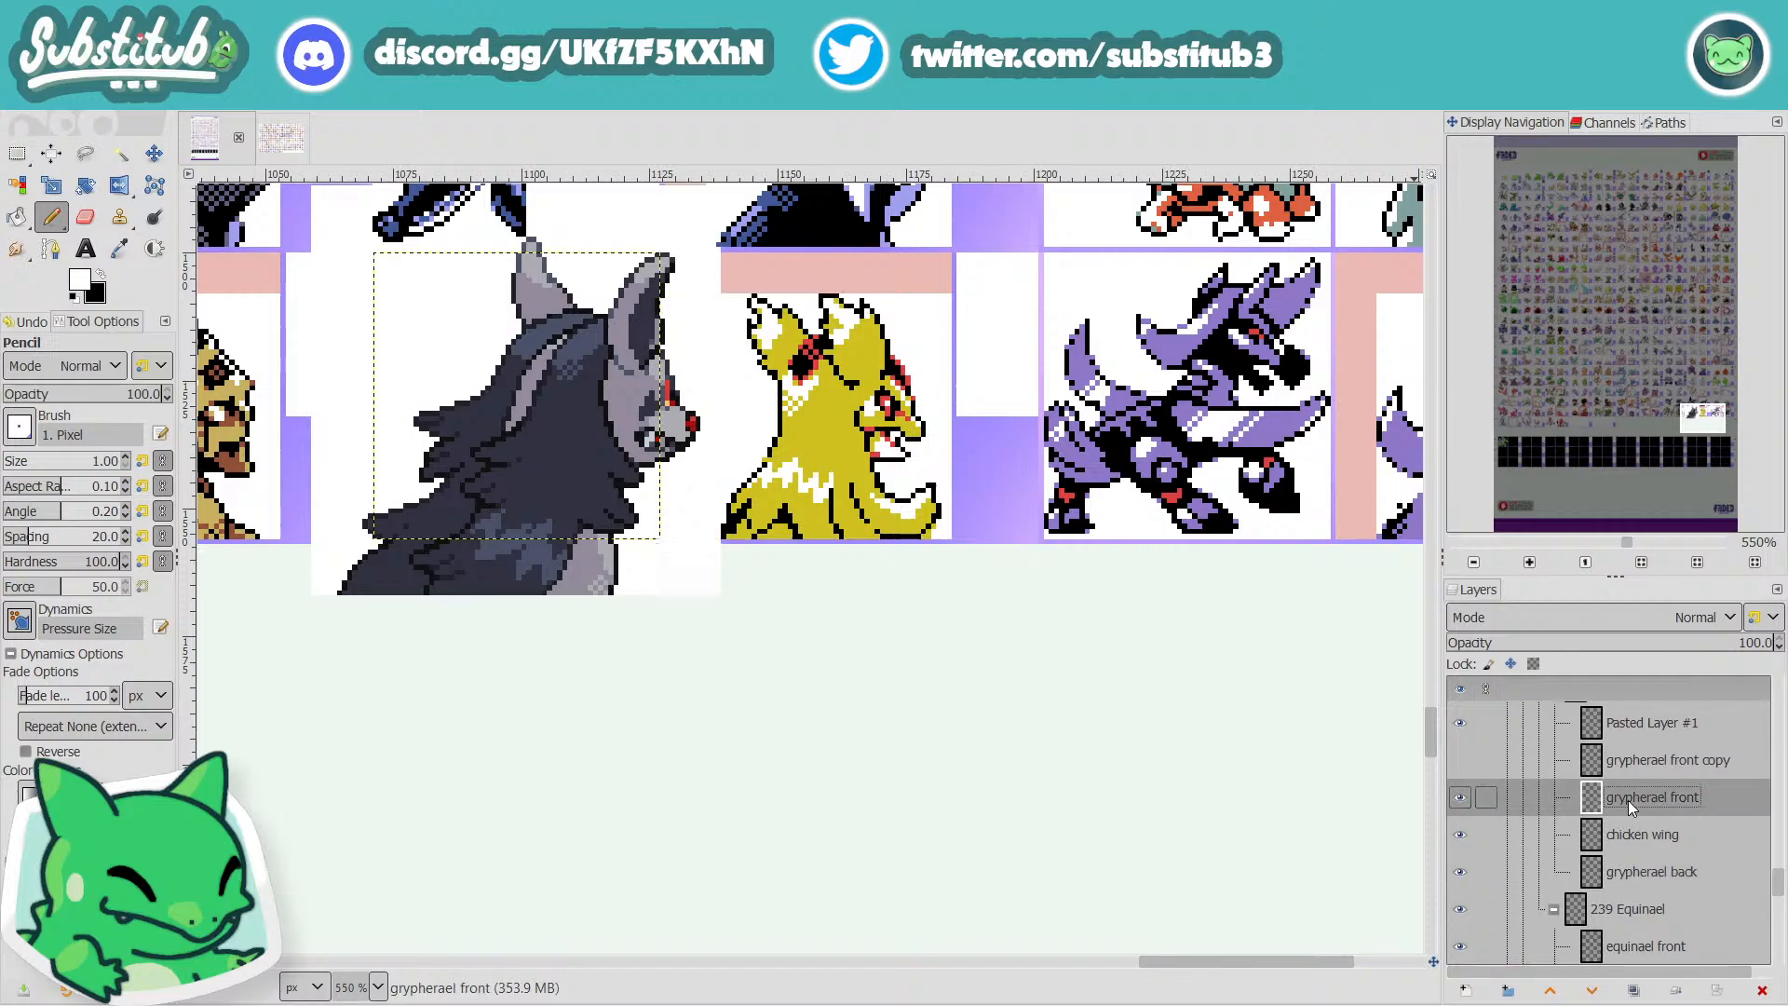
scroll(1488, 803, up, 1)
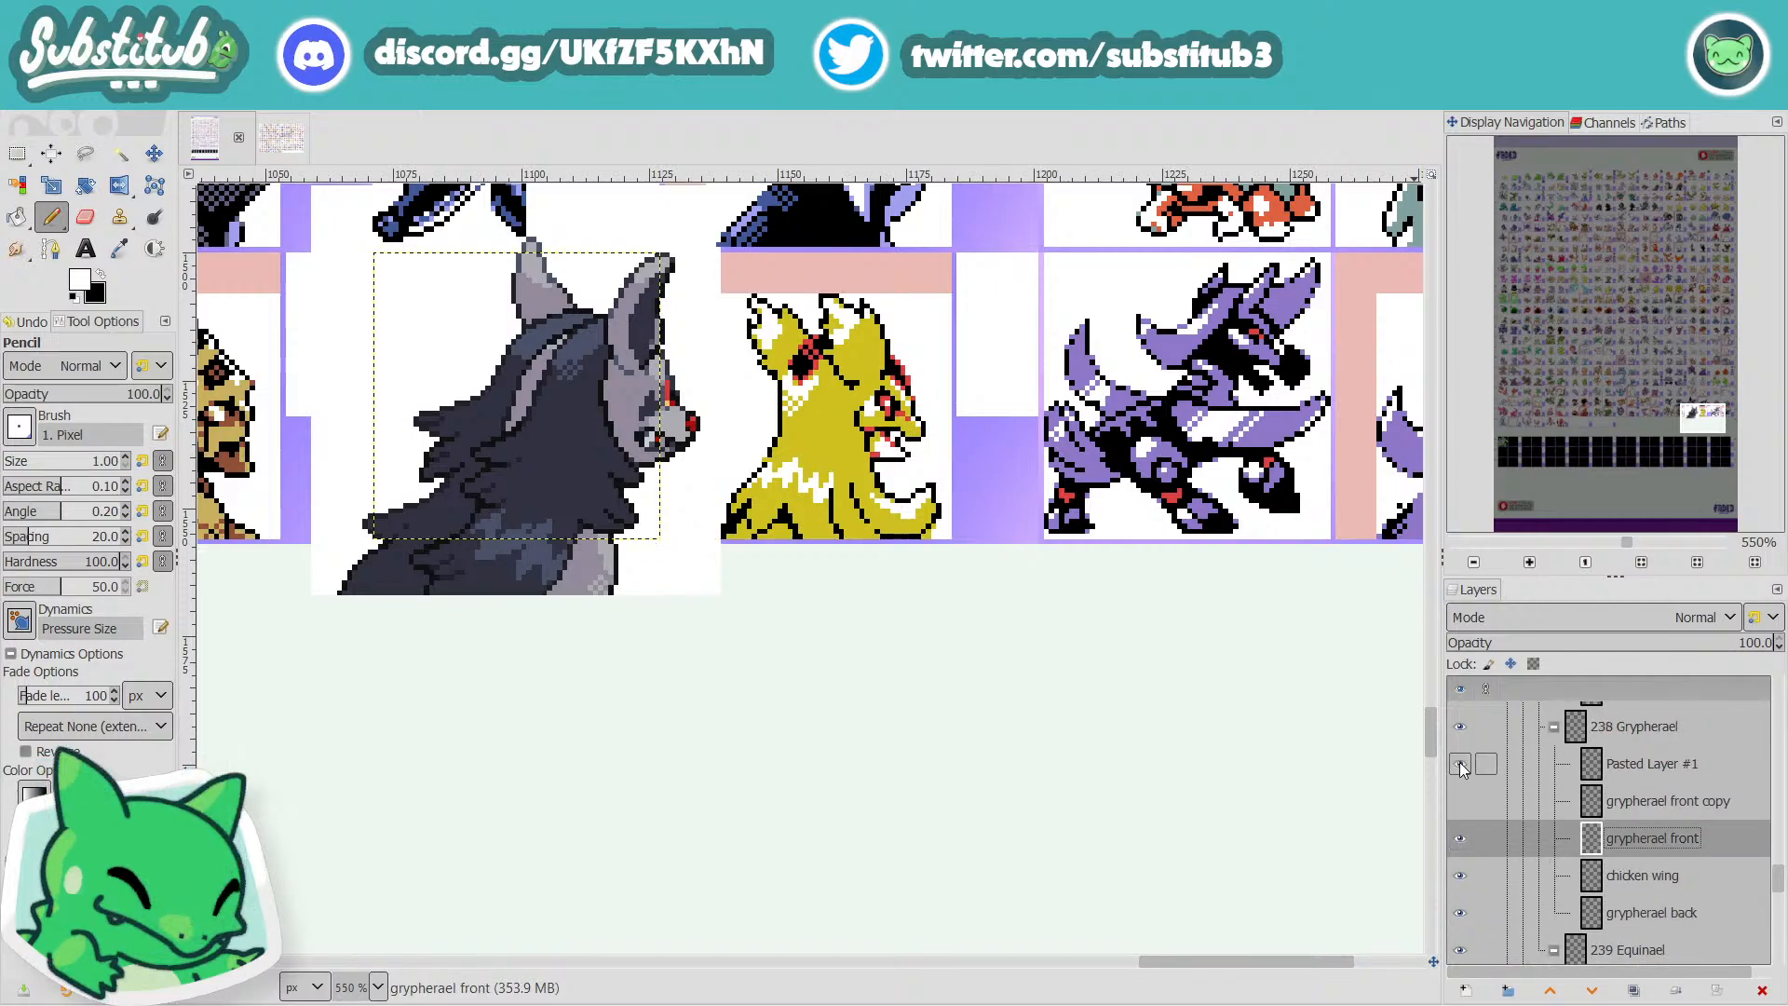
click(1460, 765)
click(1460, 765)
click(1460, 766)
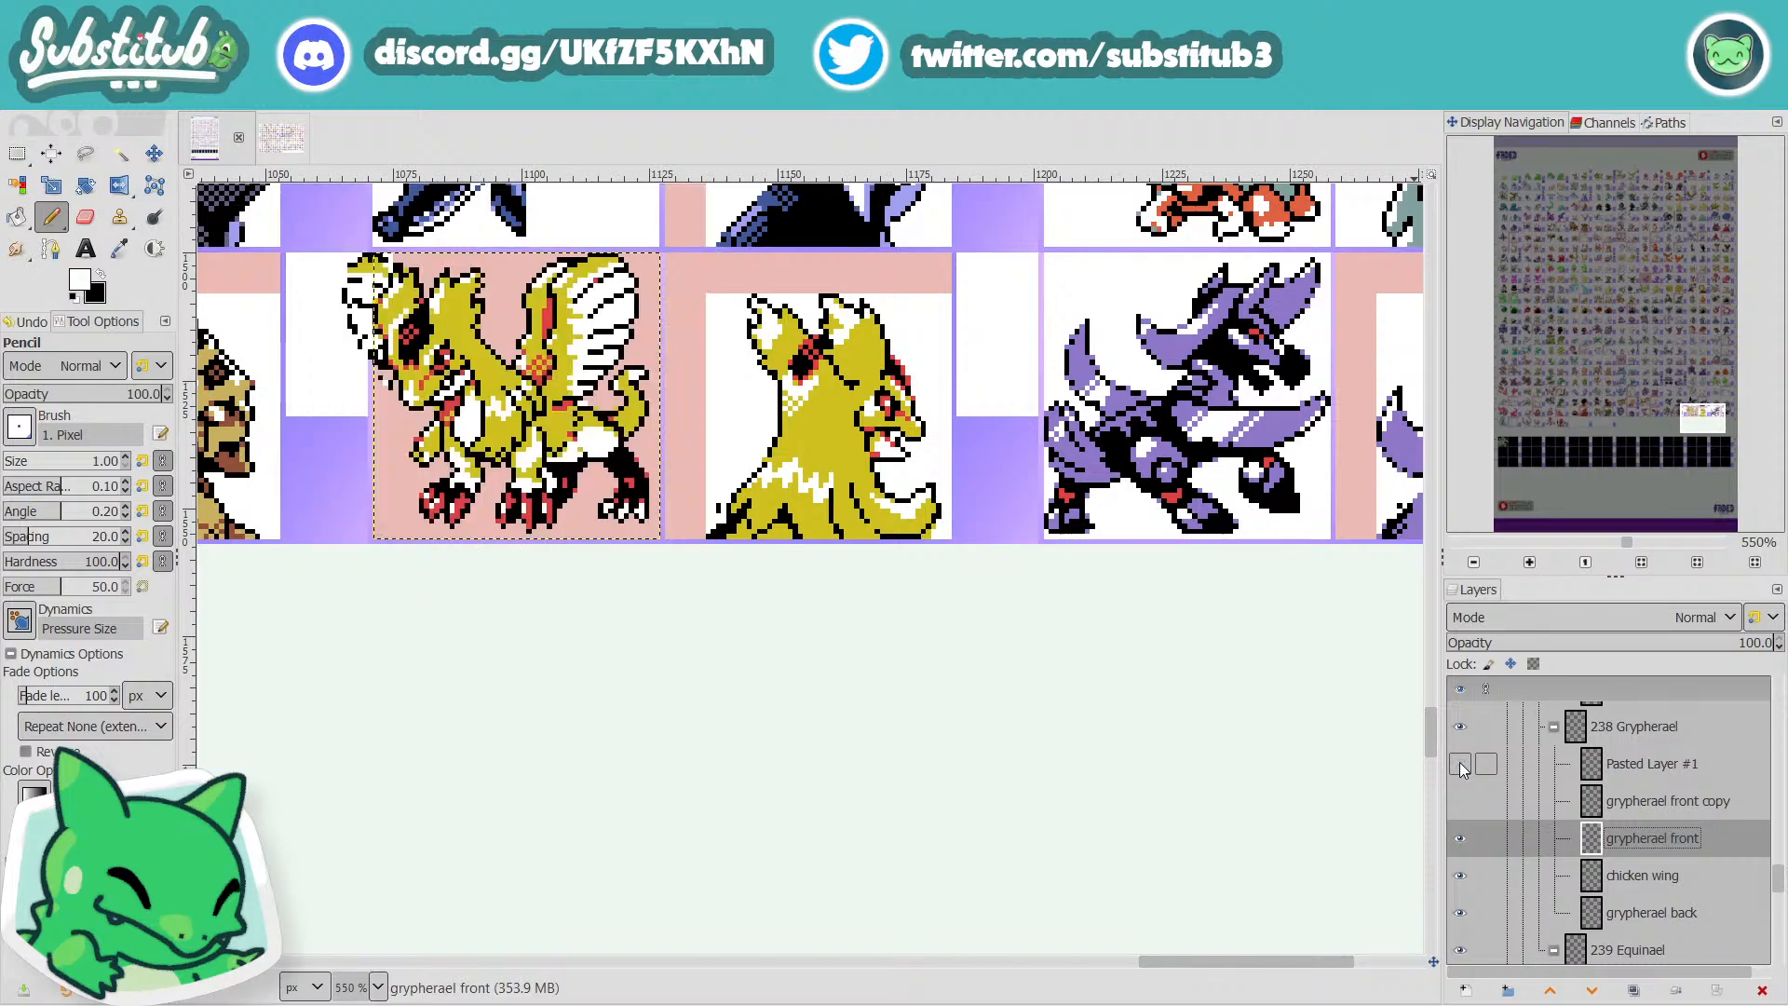
click(1459, 765)
scroll(738, 244, up, 1)
scroll(783, 317, up, 2)
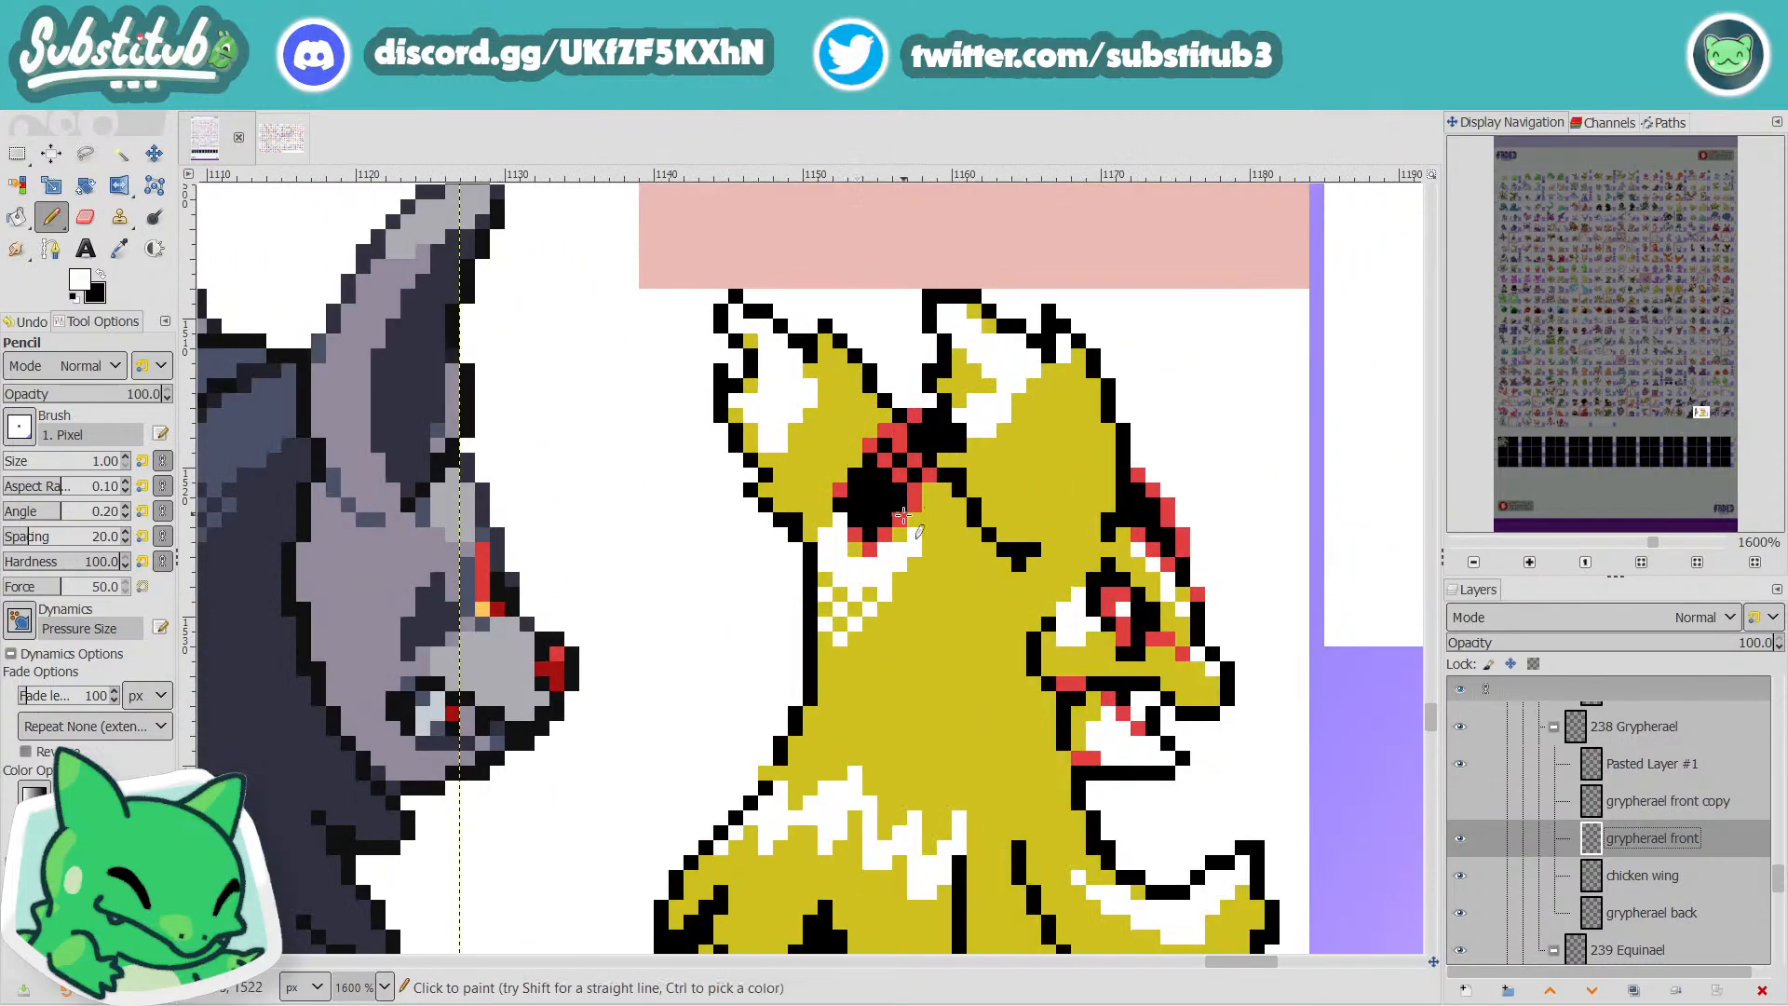
scroll(885, 565, down, 1)
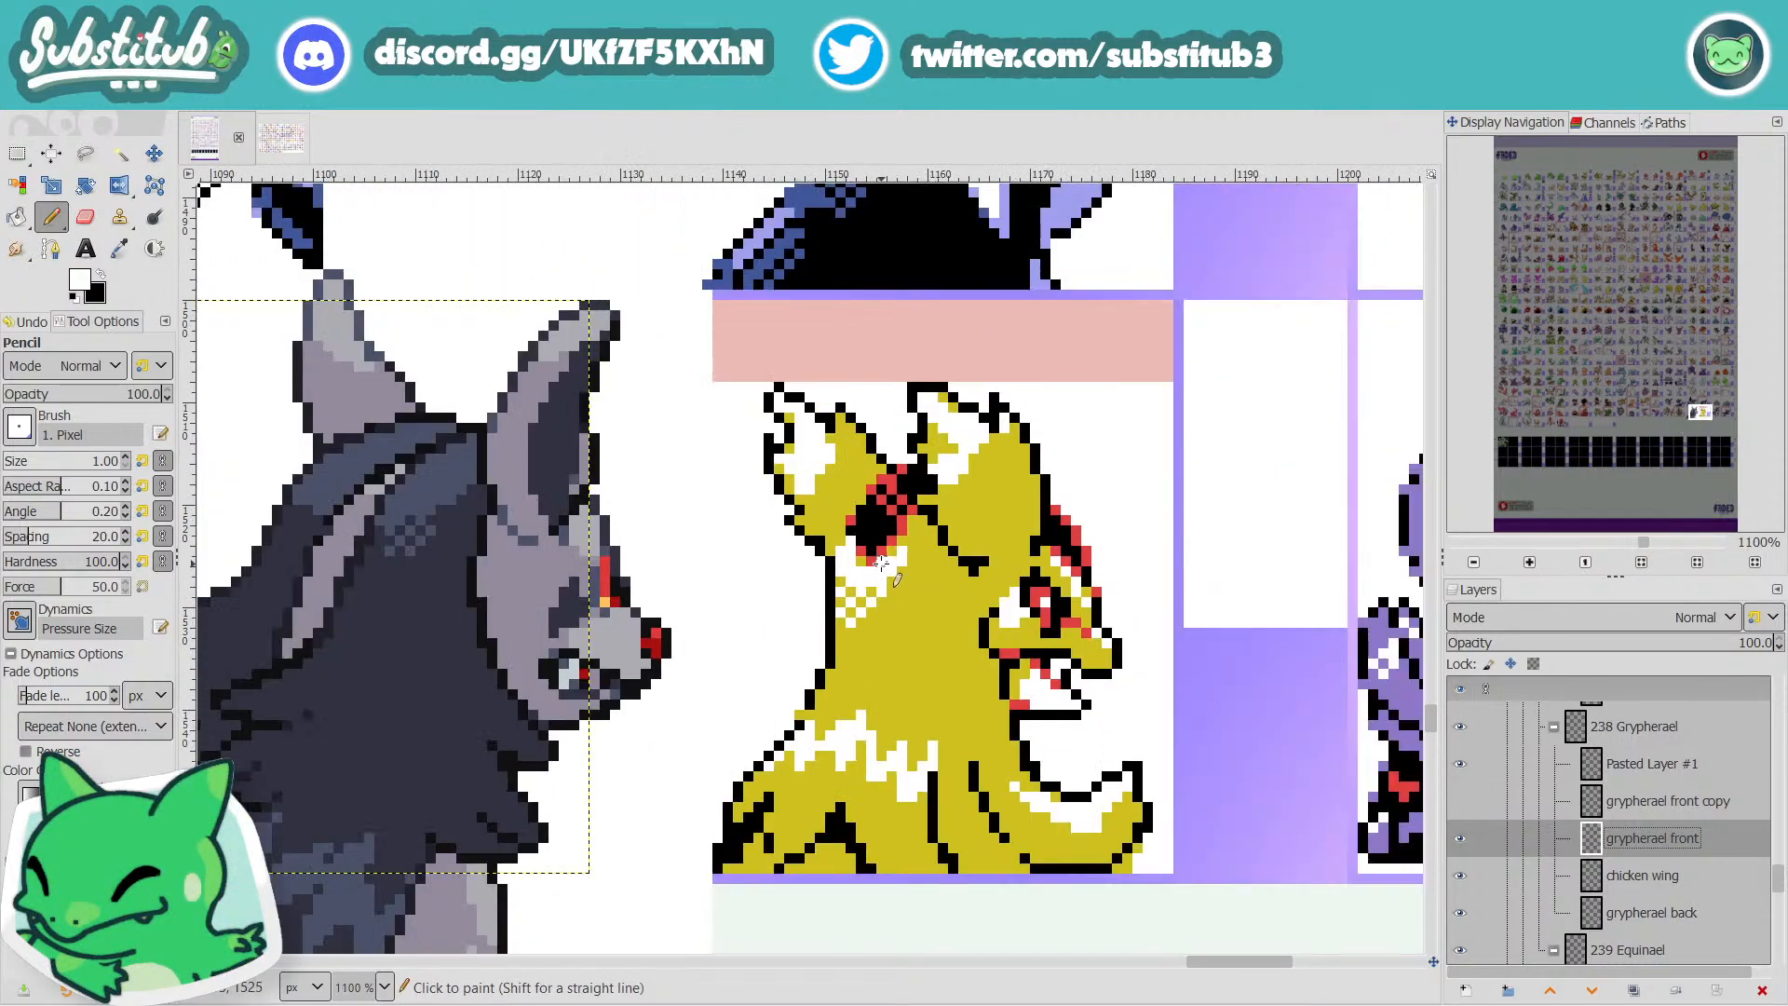
scroll(881, 562, up, 1)
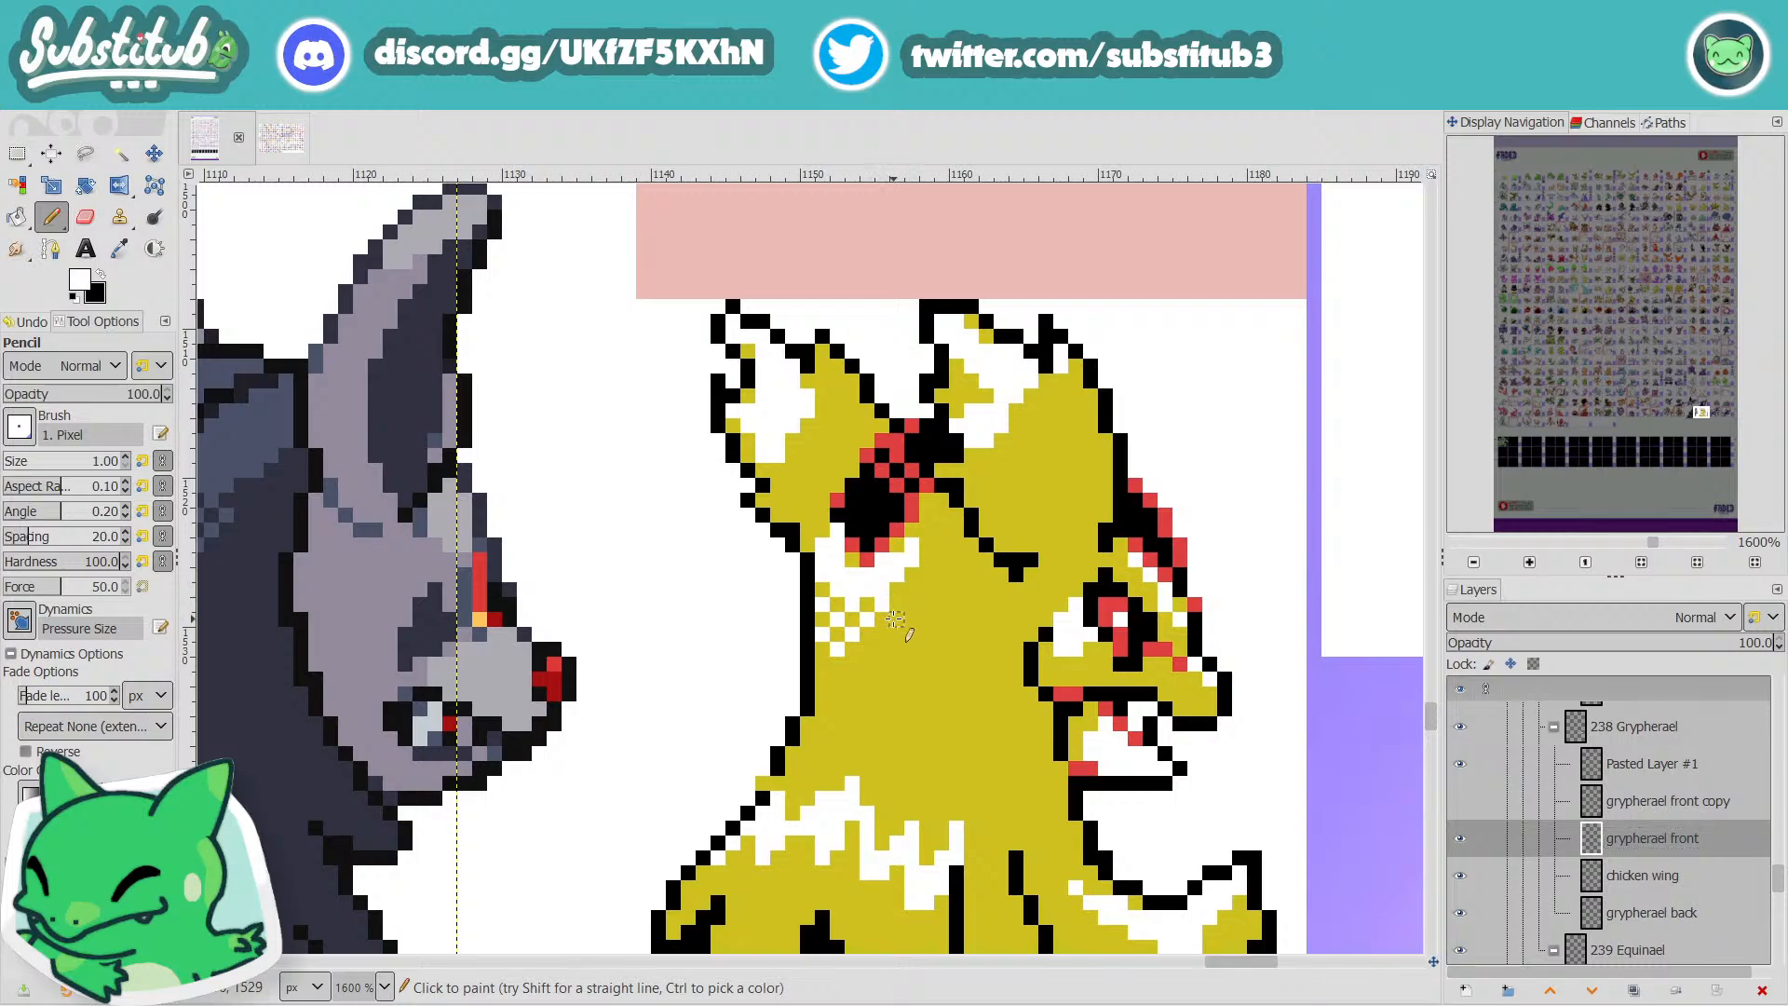
On the grypherael back layer, extend the white dithered highlight on the neck below the rear ear.
key(x)
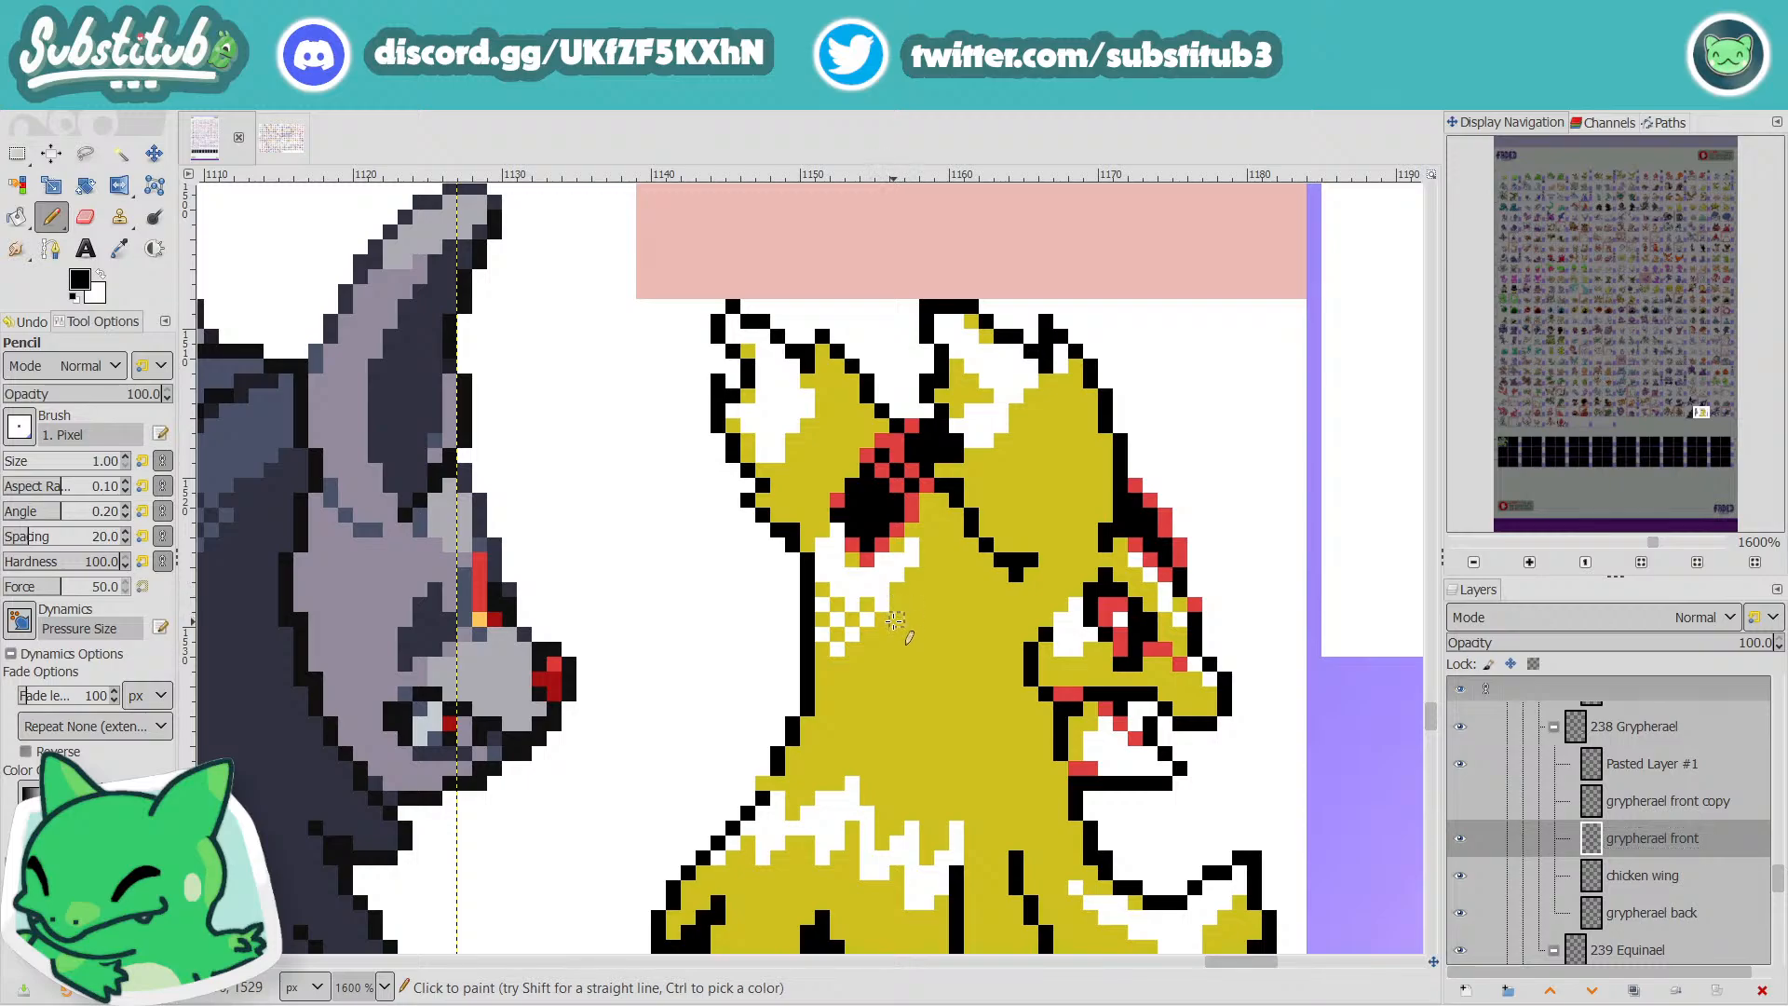
click(1648, 911)
click(896, 619)
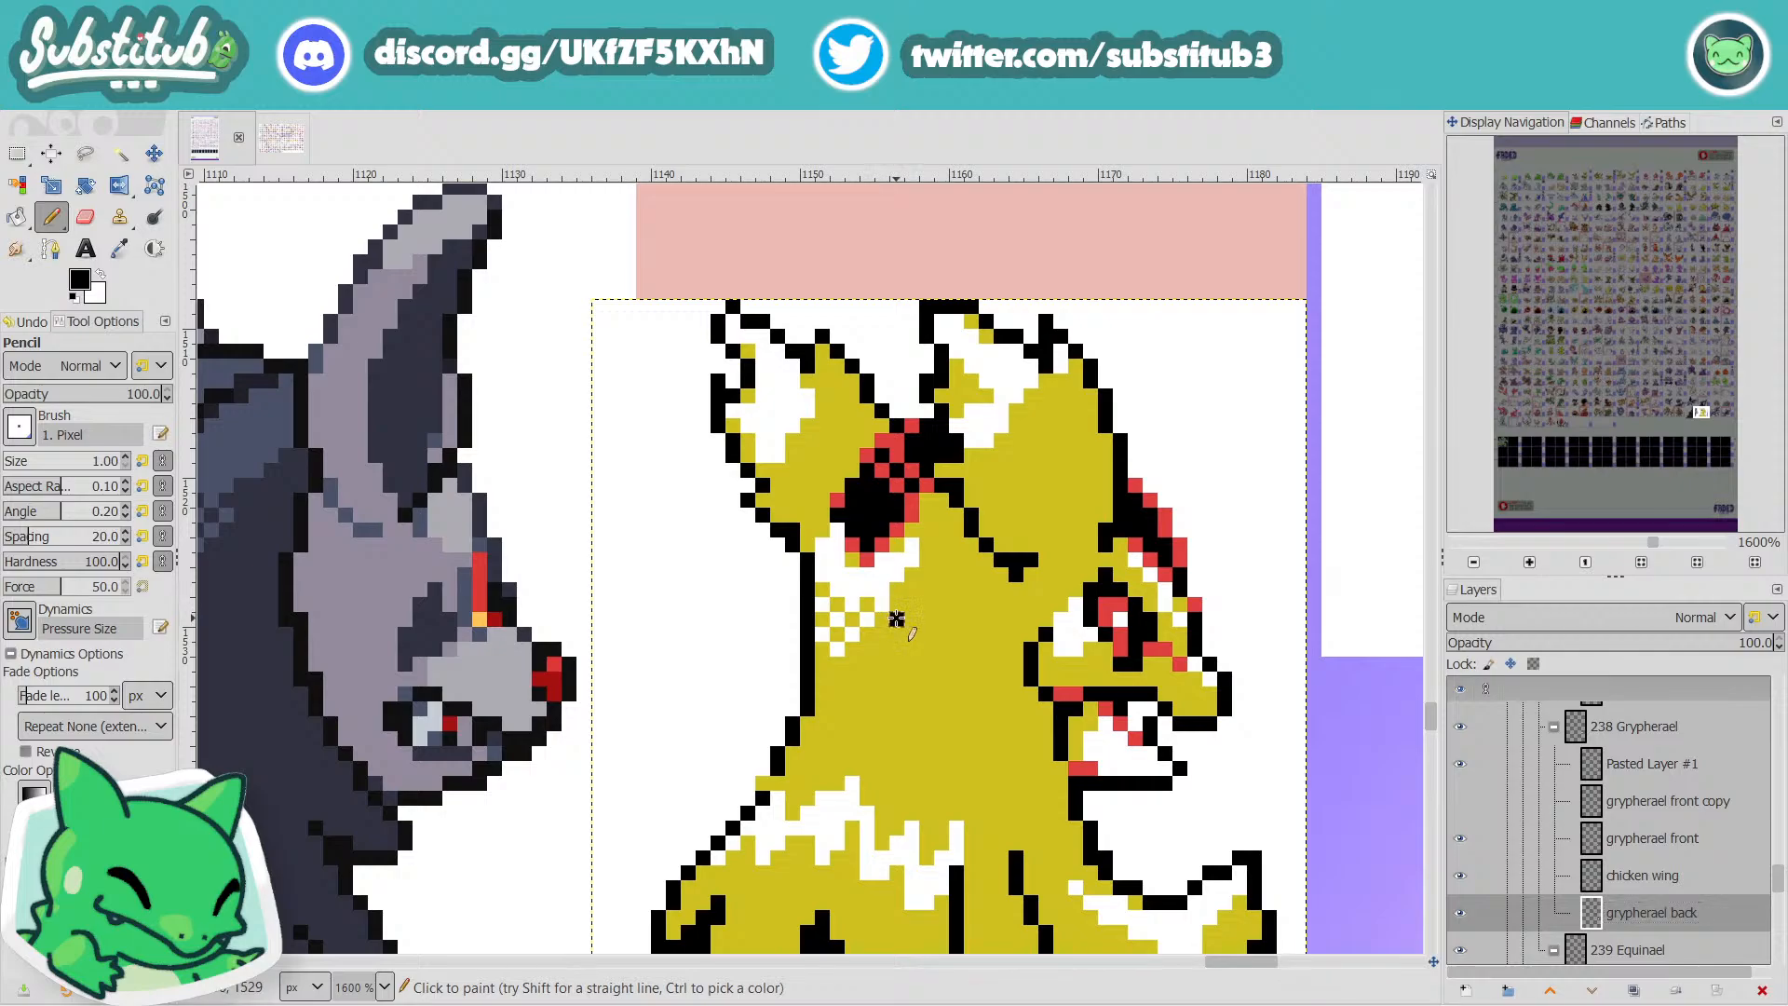
key(x)
scroll(943, 667, down, 3)
scroll(944, 667, down, 2)
scroll(940, 663, up, 5)
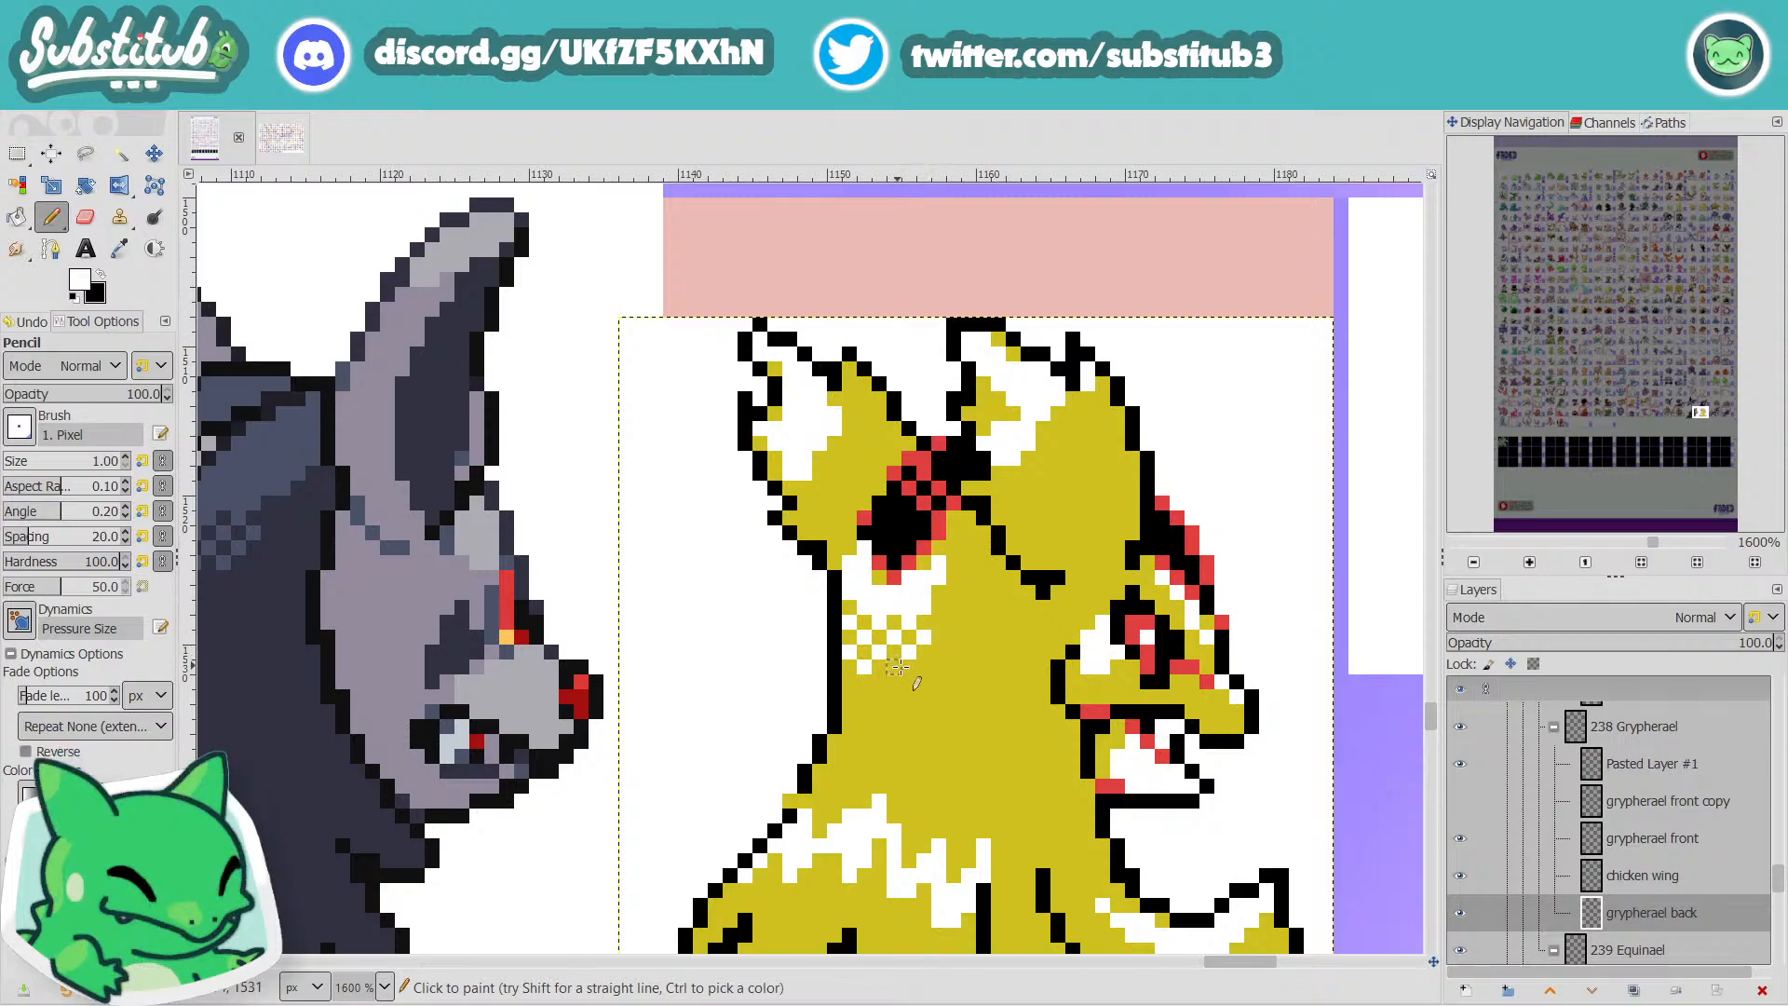
Sample the body yellow to touch up the lower edge of the dithered neck highlight, and save the file.
key(o)
click(943, 677)
key(n)
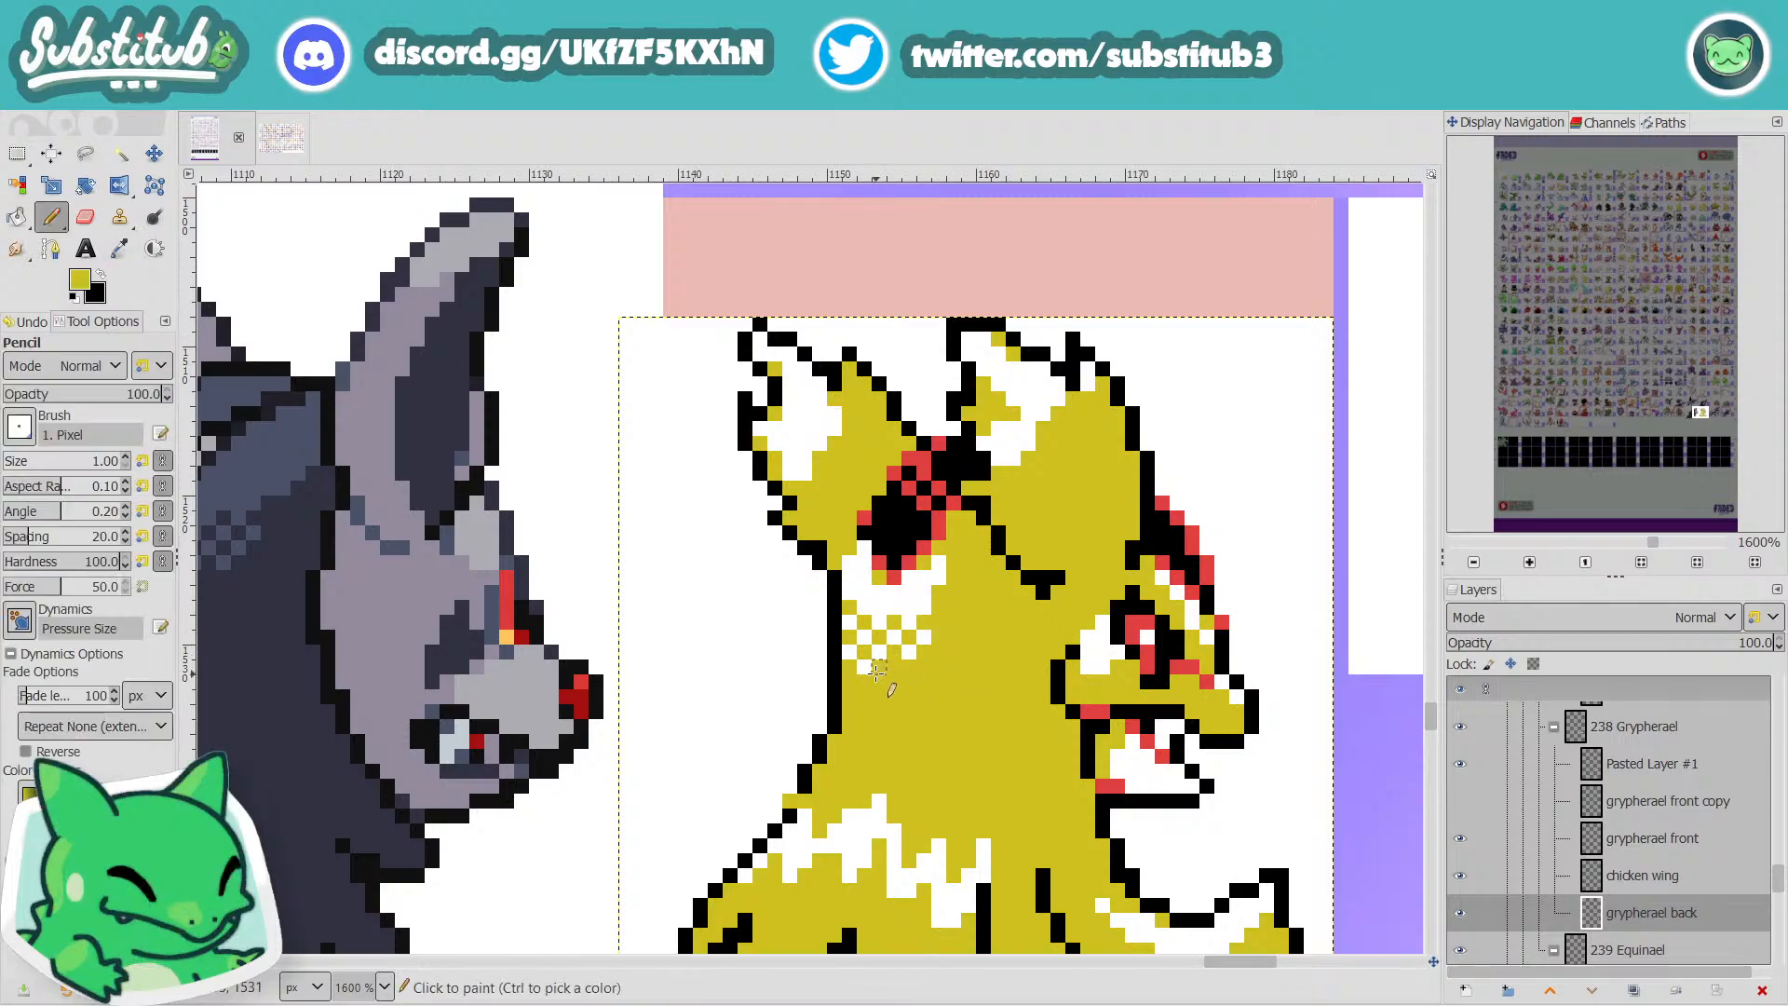
scroll(936, 659, down, 3)
scroll(1035, 669, down, 1)
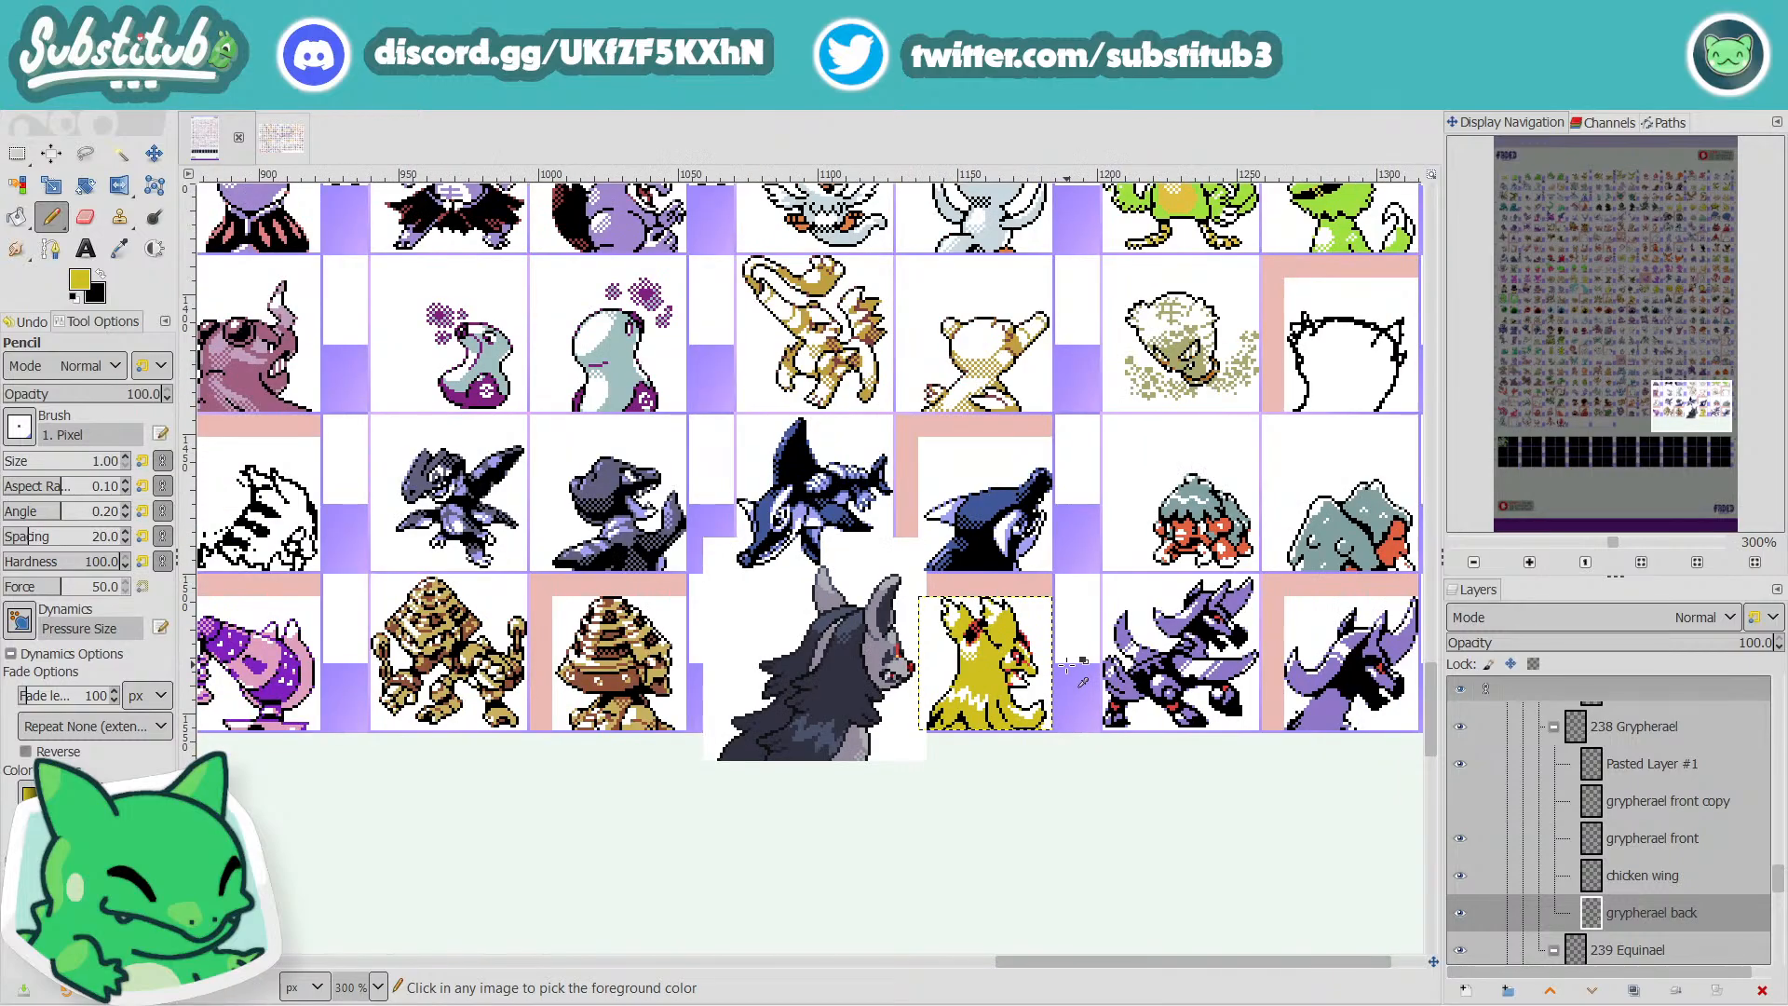
key(ctrl+s)
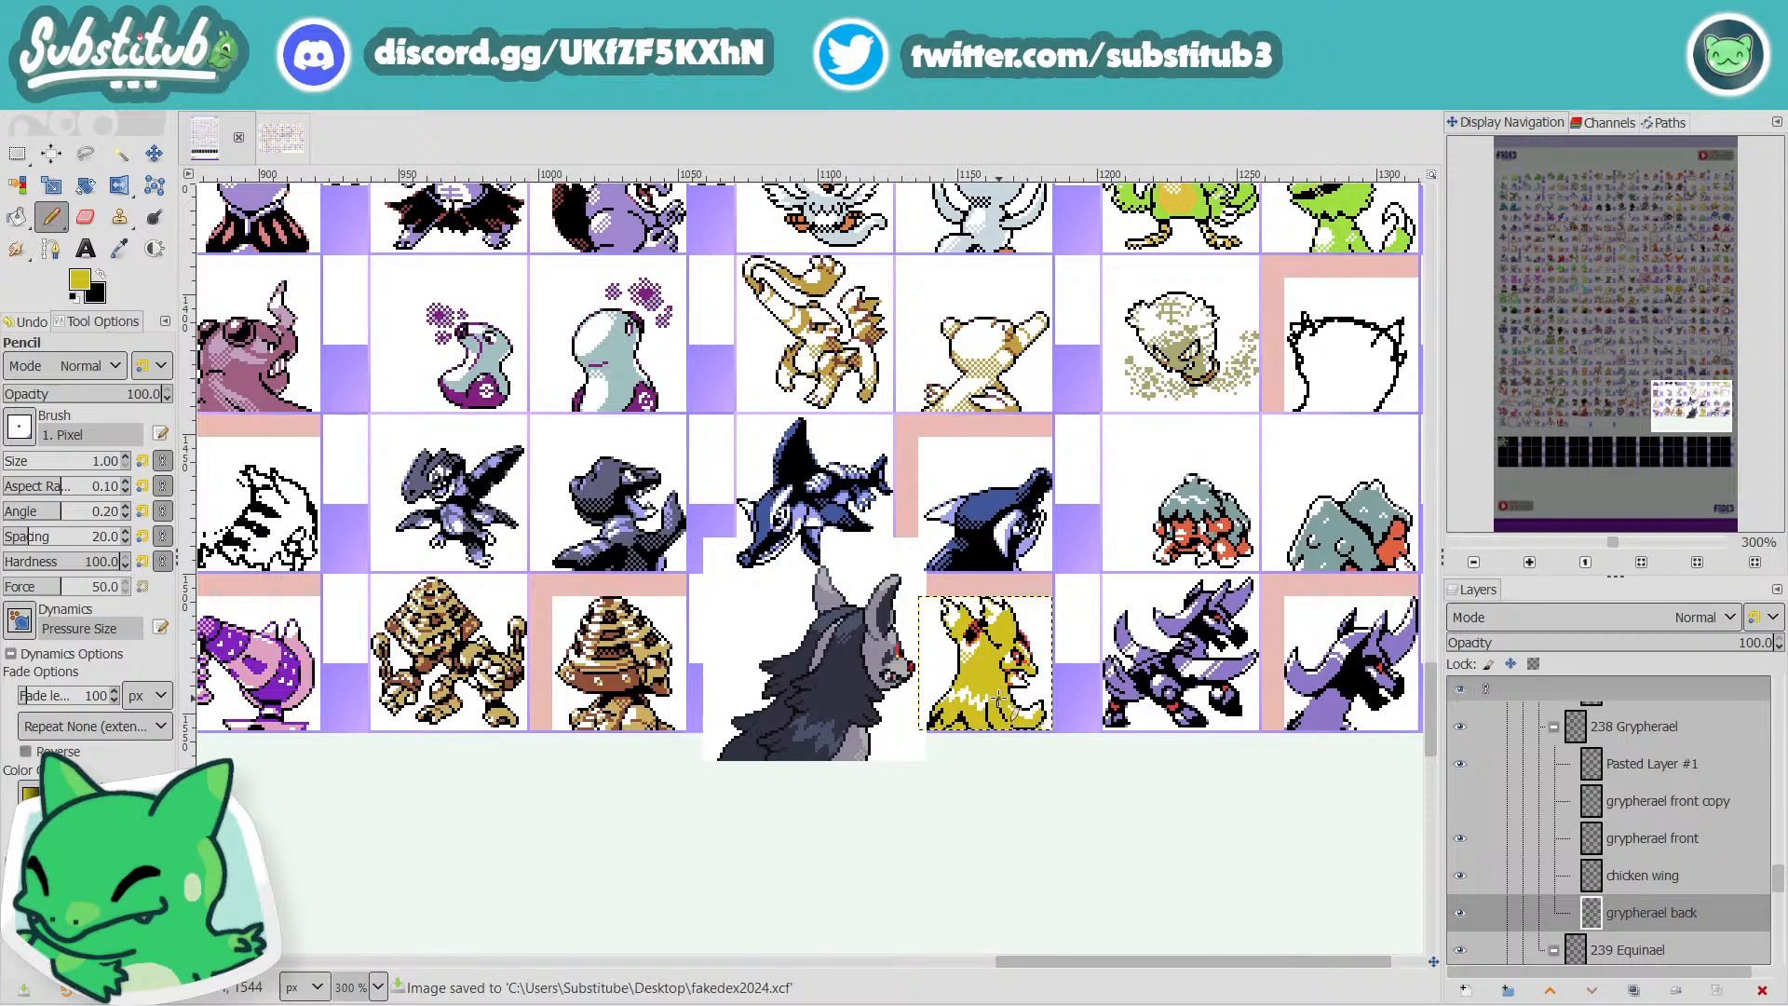
Dither the lower edge of the white patch on the back sprite's rear ear with yellow pixels, and save the file.
scroll(1014, 712, up, 6)
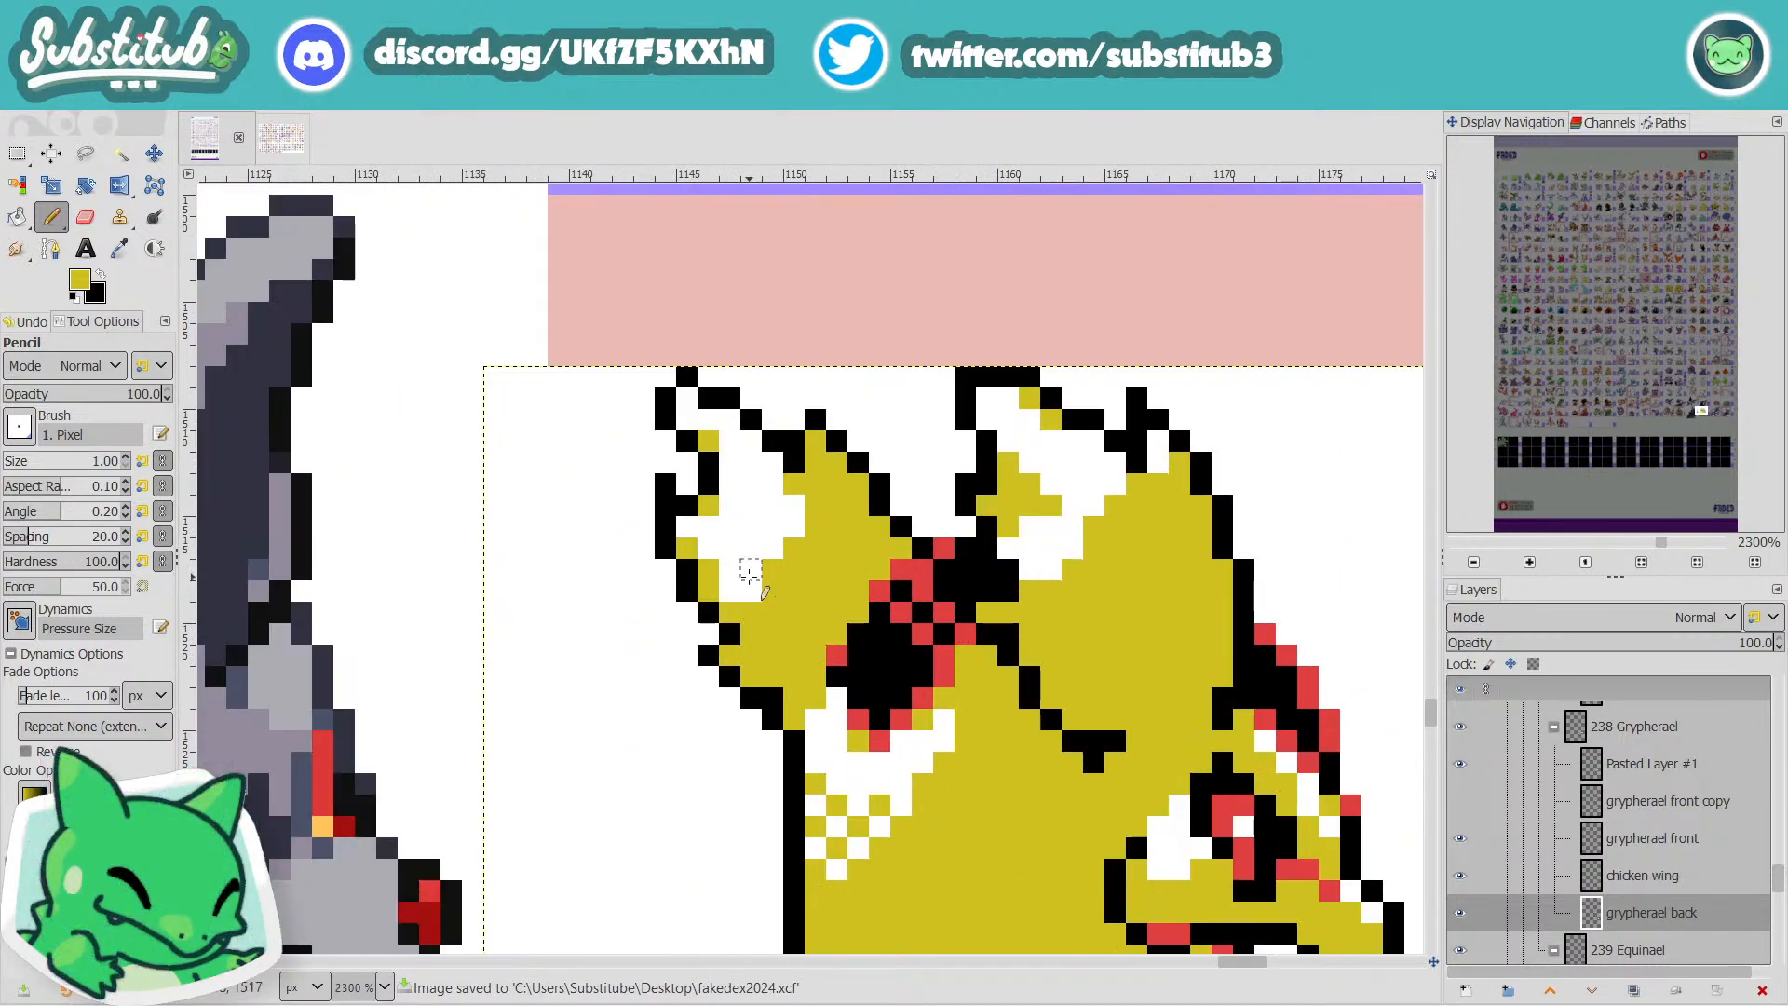
click(749, 594)
key(x)
click(751, 591)
key(x)
key(ctrl+z)
click(730, 571)
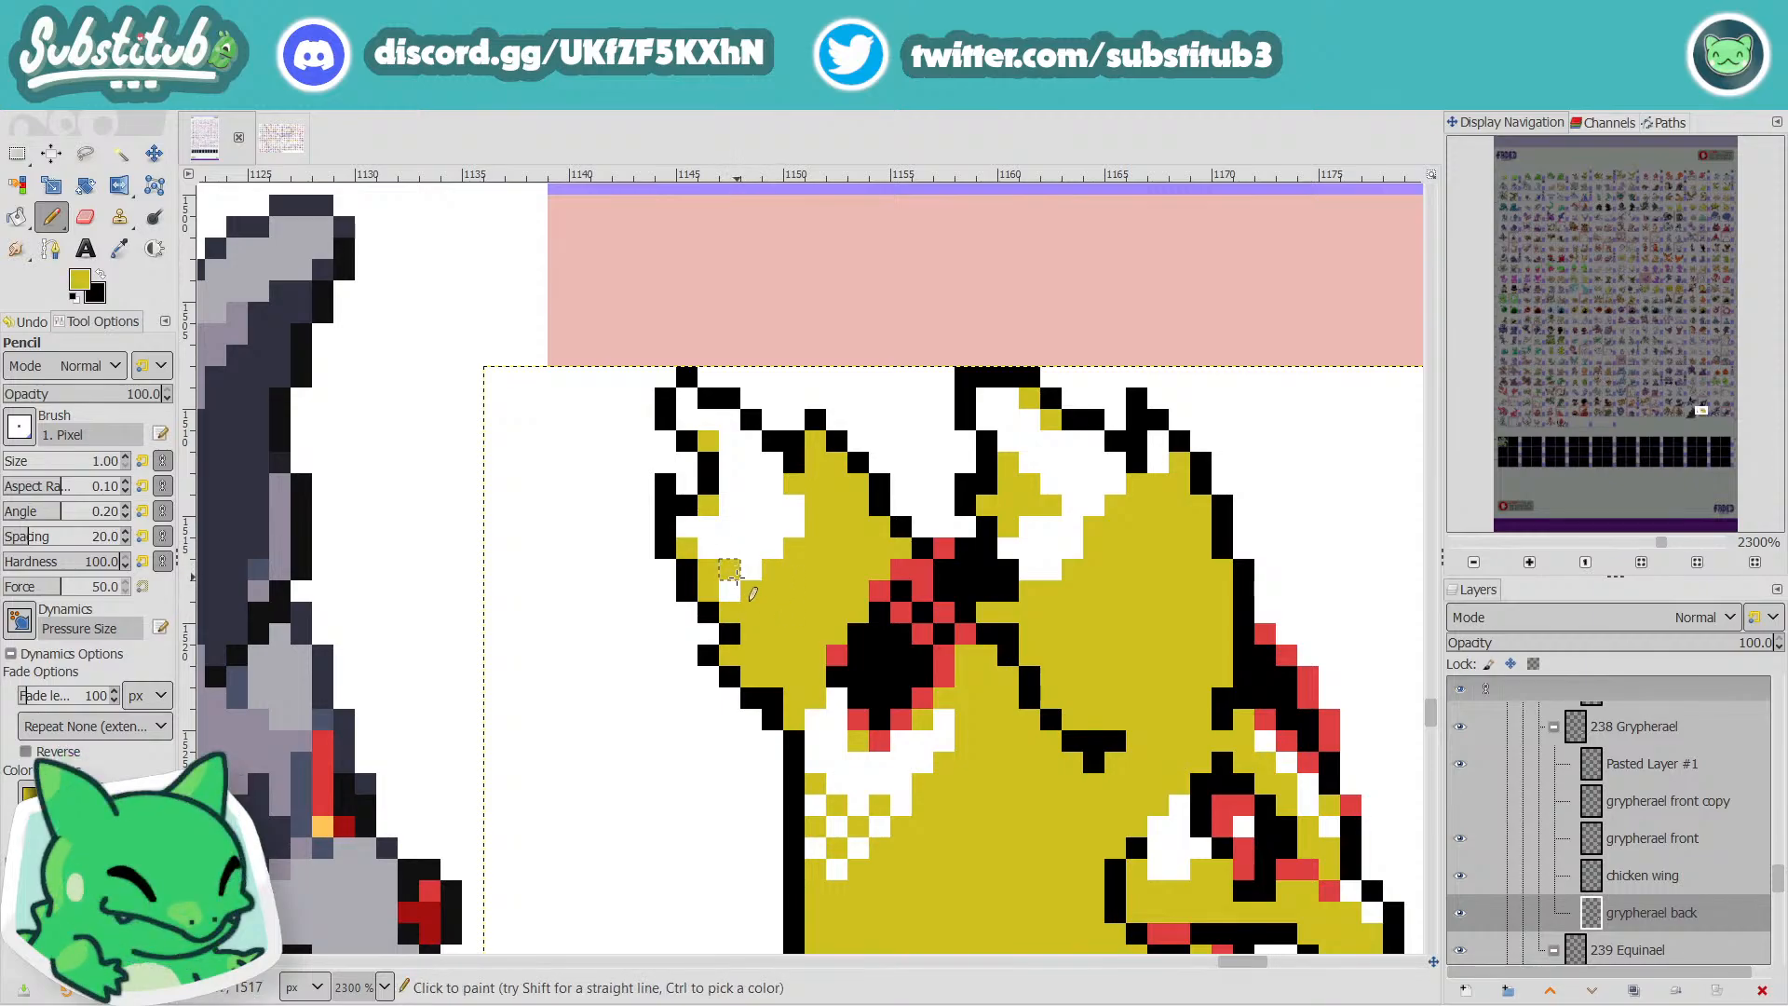
click(751, 549)
click(707, 546)
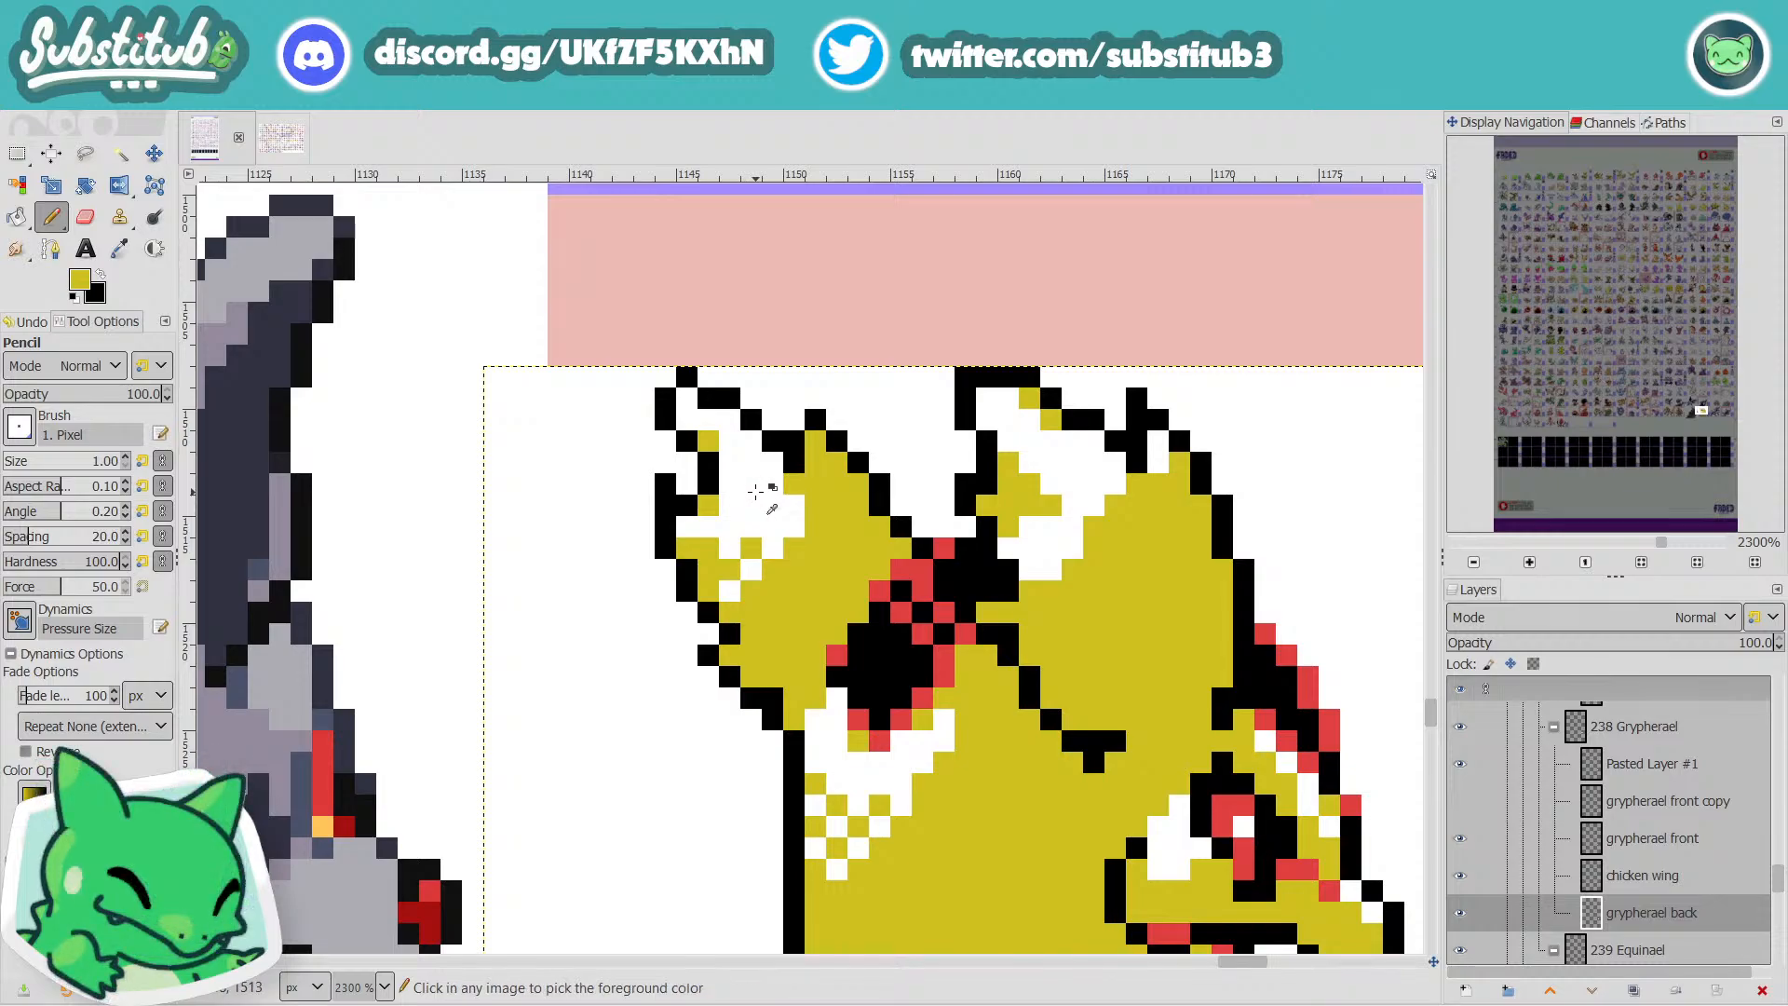
key(ctrl+s)
key(3)
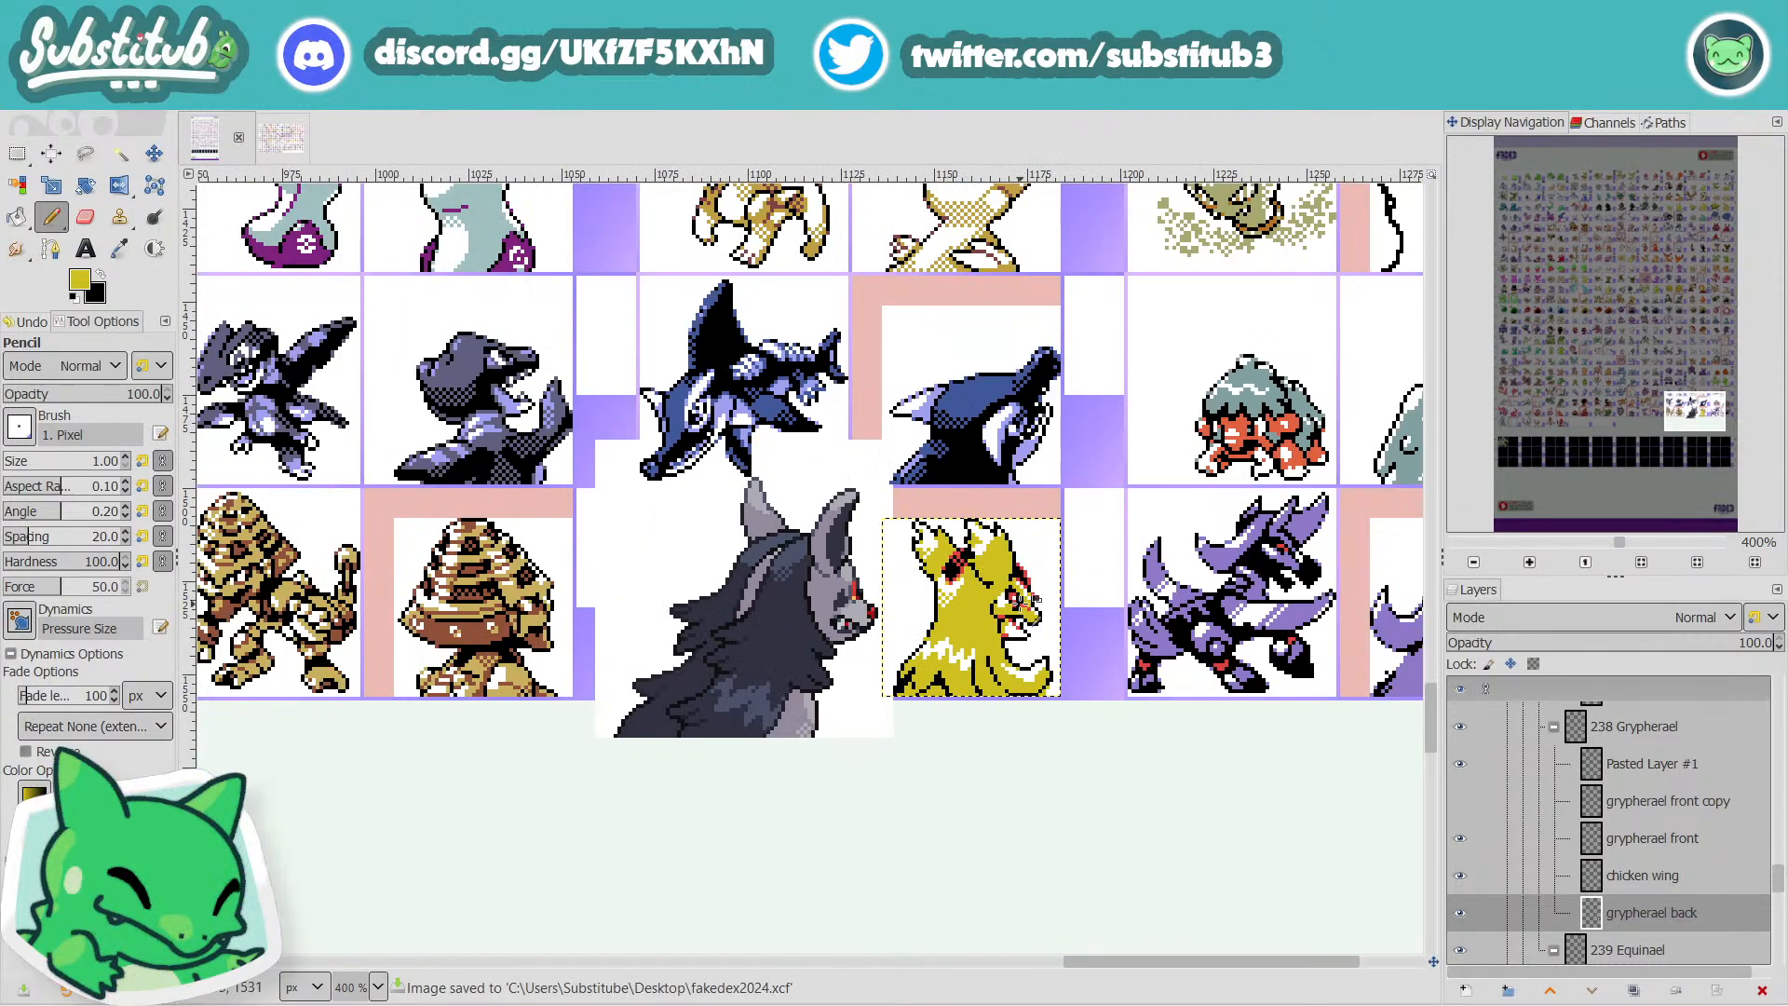
Break up the solid black shading at the back sprite's lower rear corner with yellow pixels, keeping black fur lines.
scroll(954, 633, up, 3)
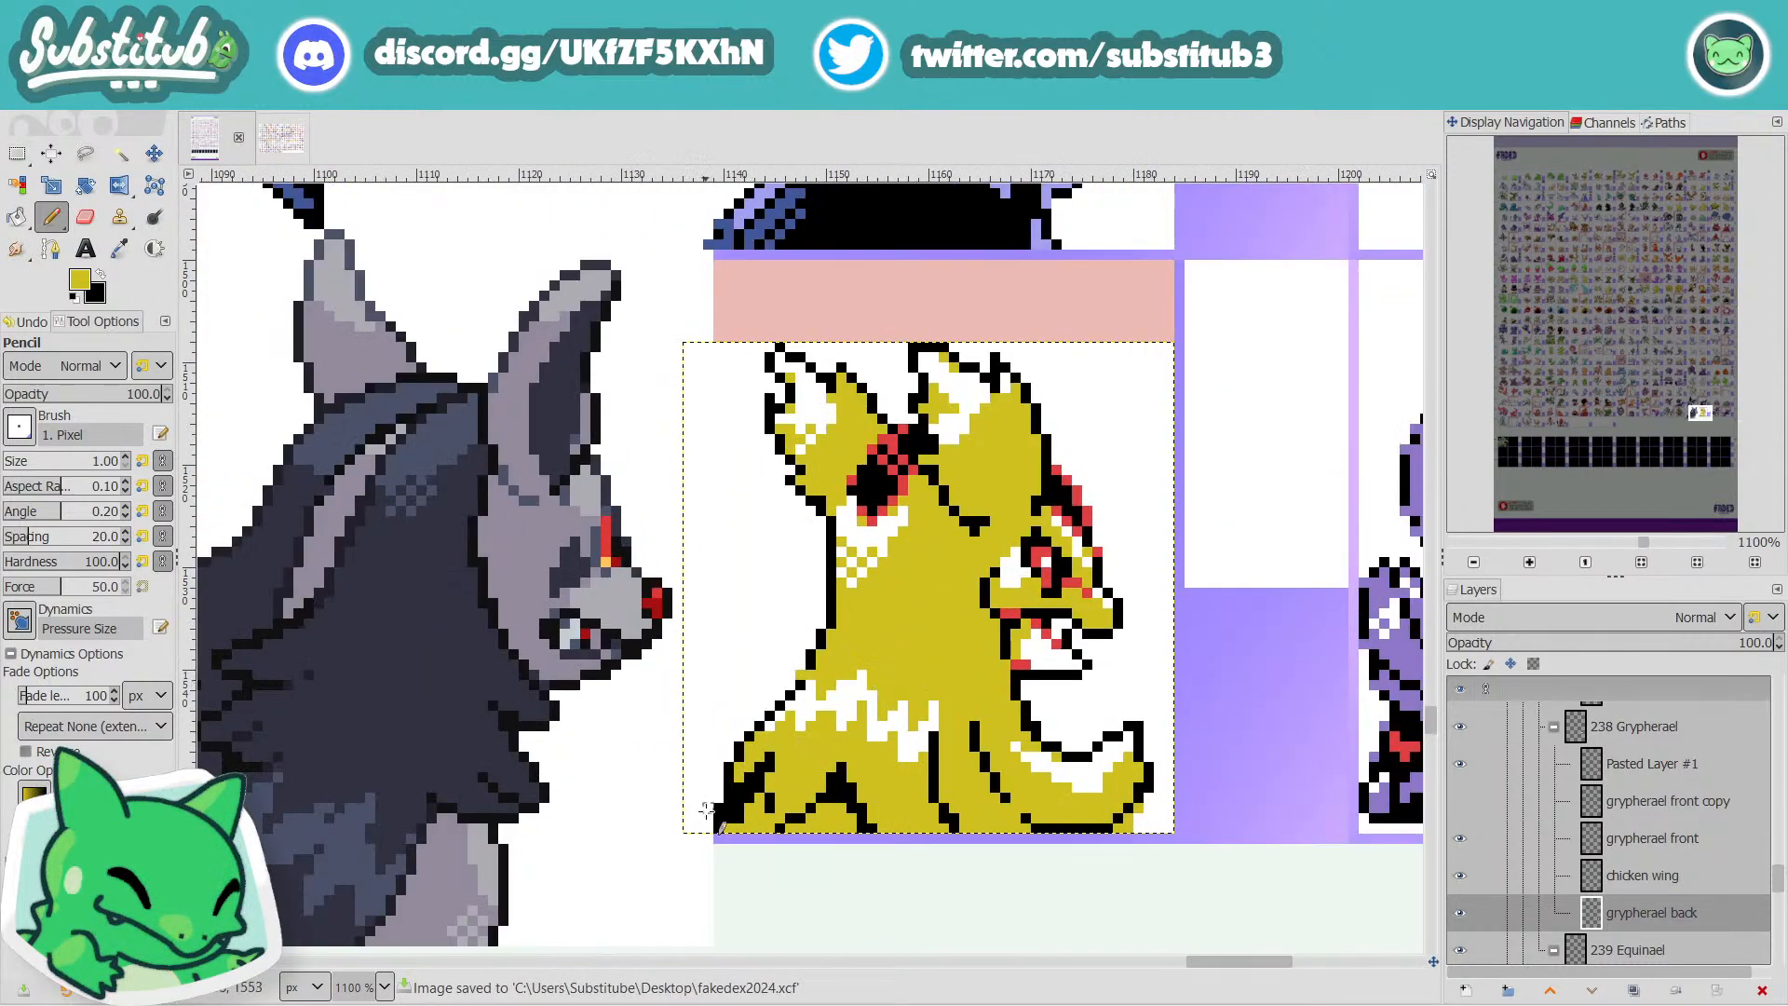
key(x)
scroll(759, 764, up, 2)
click(775, 773)
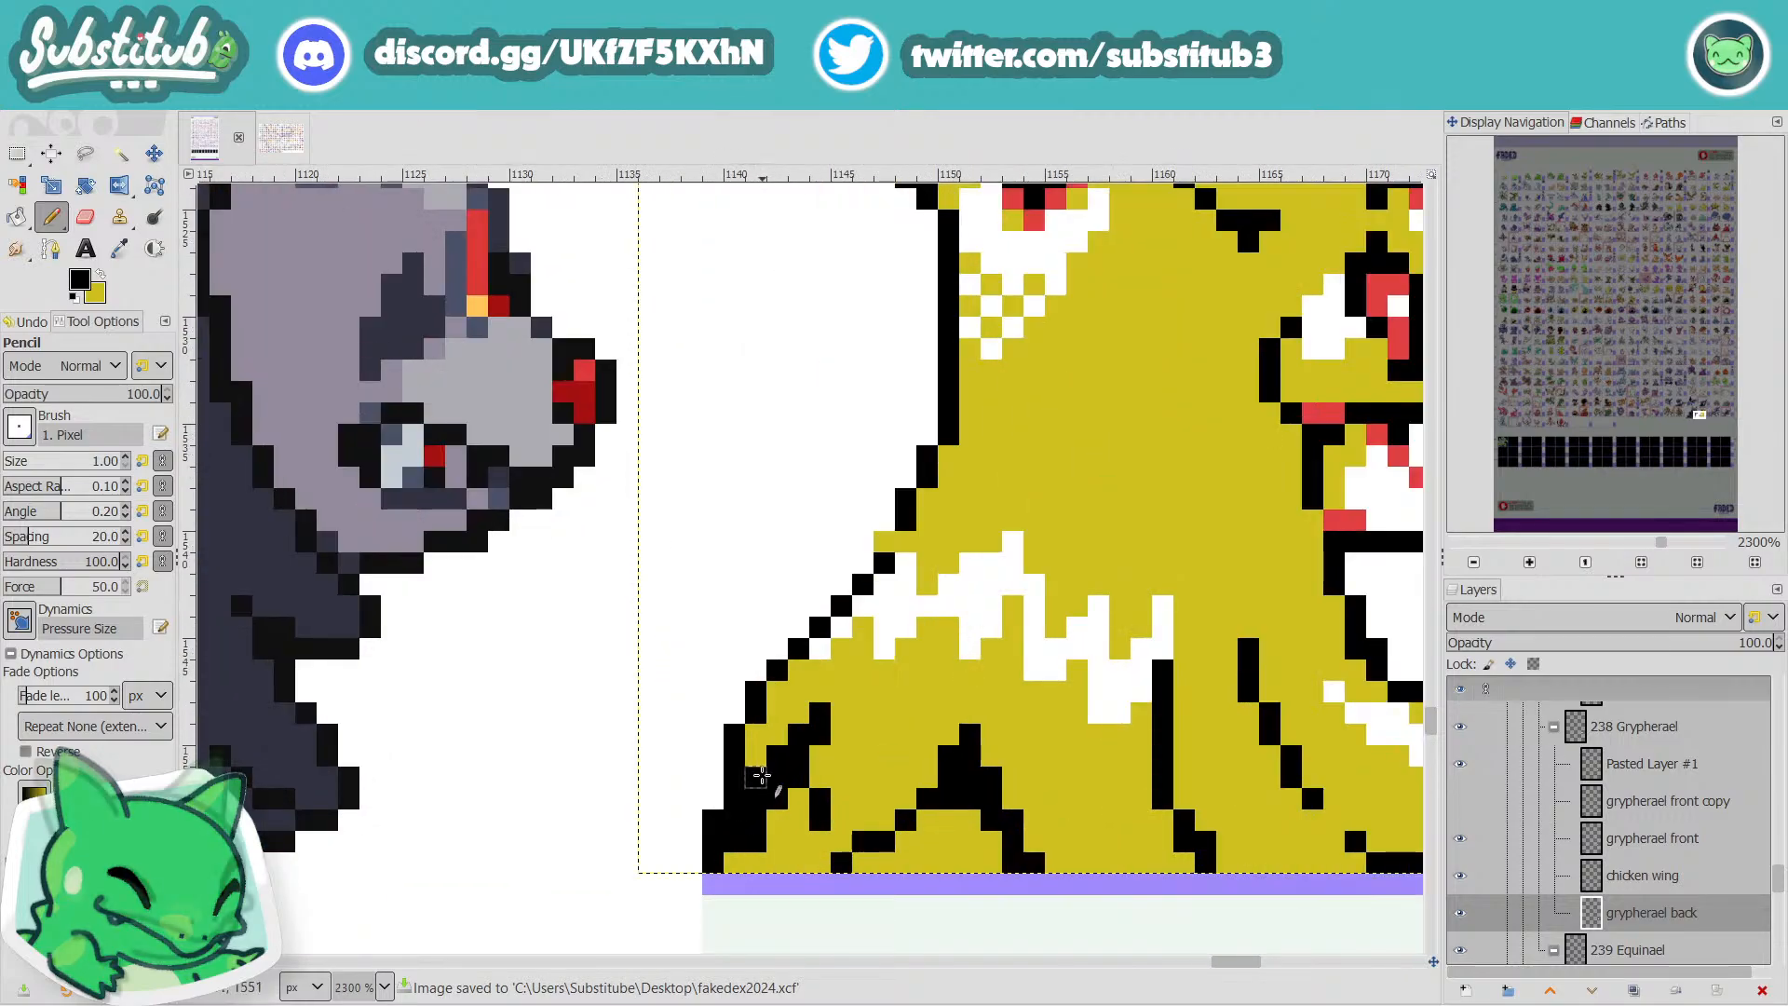
key(x)
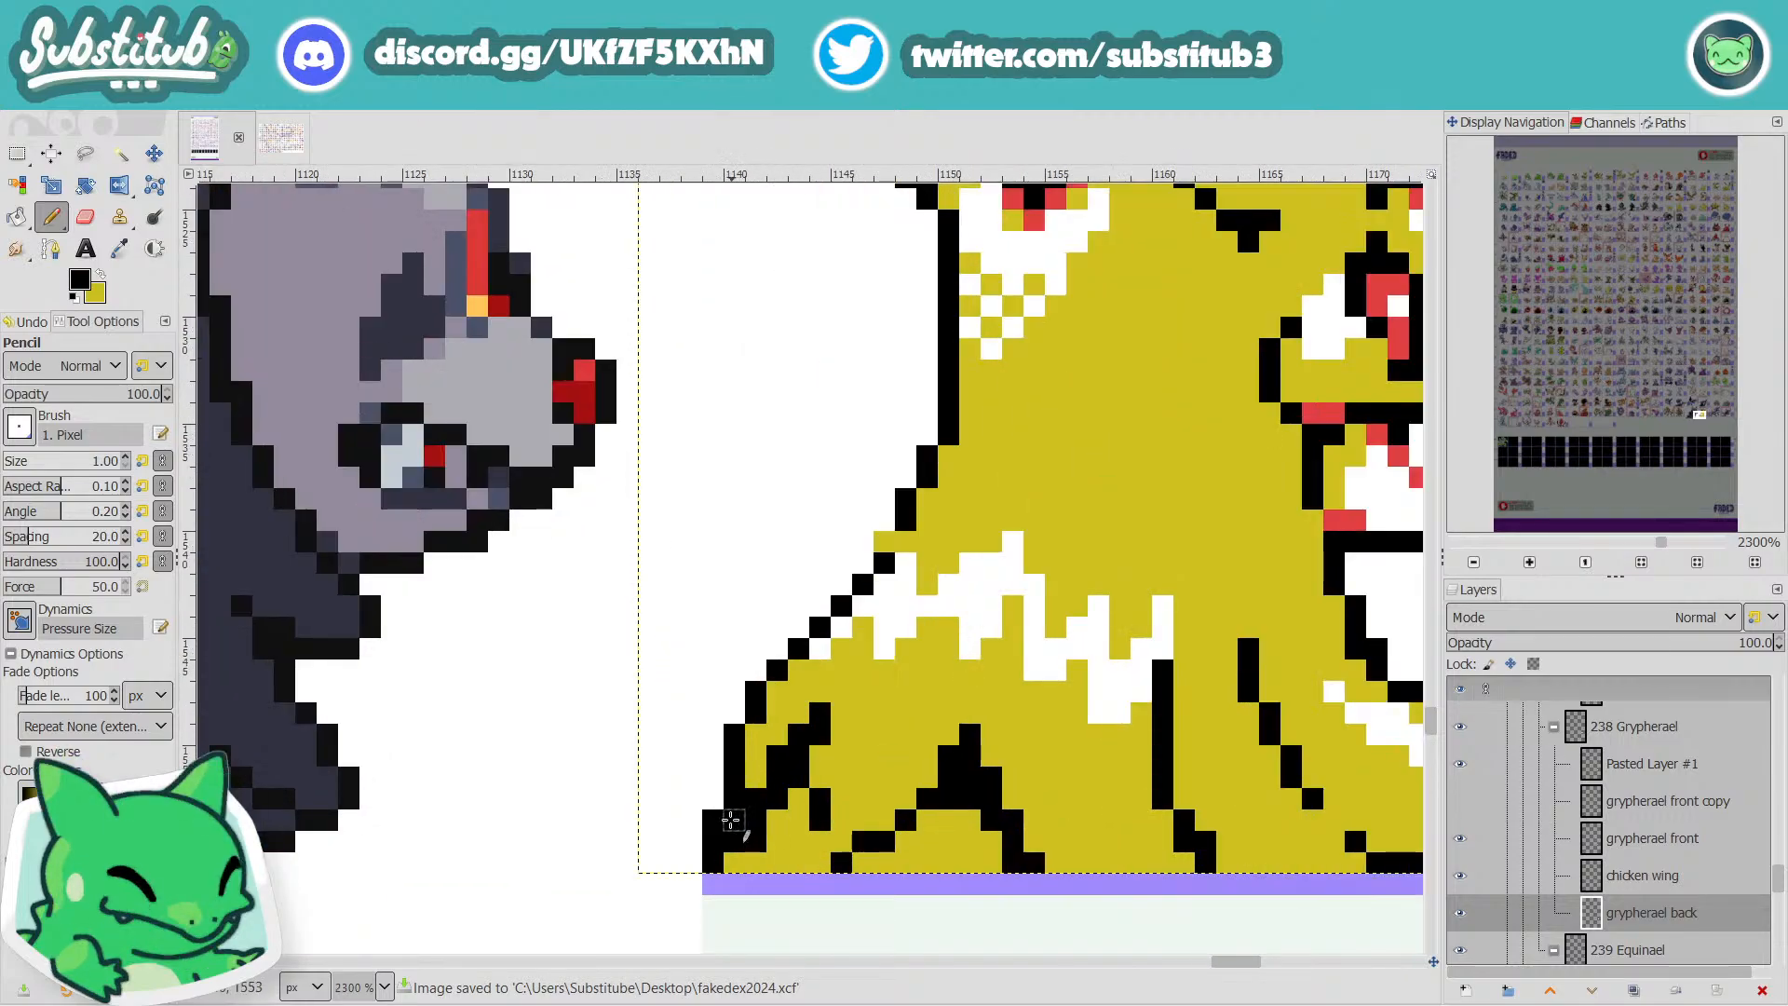
click(755, 840)
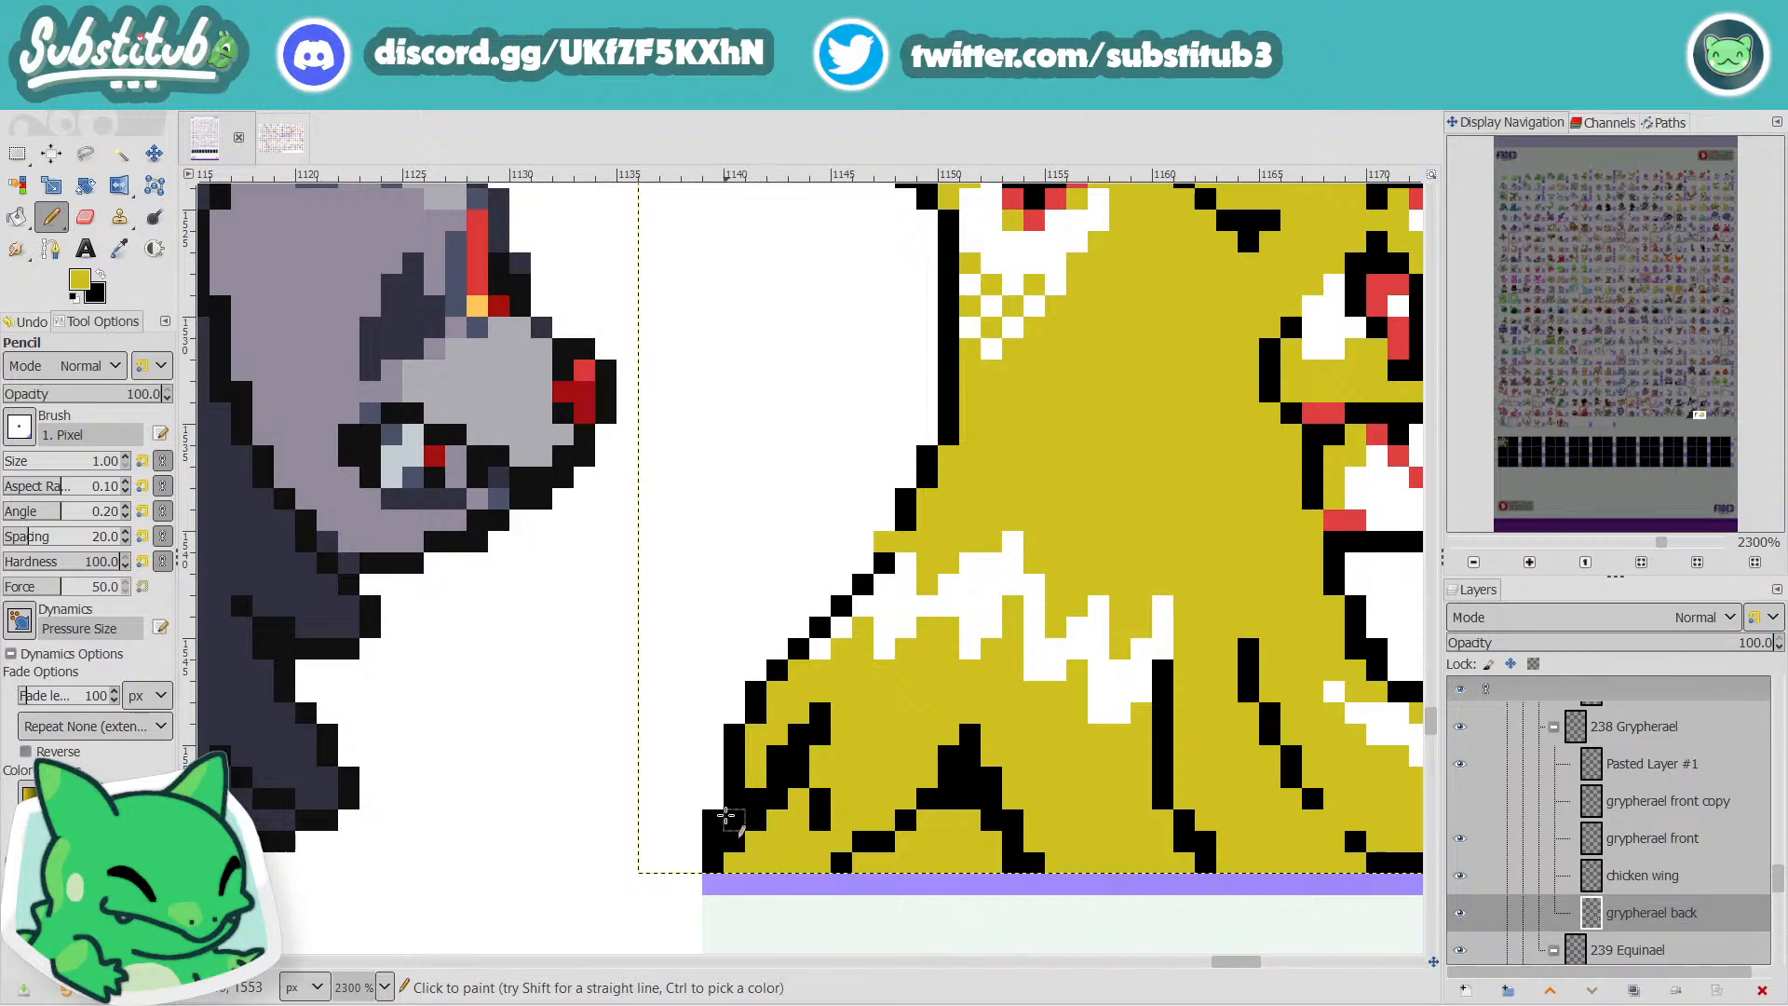
click(725, 816)
Clean up the black outline at the back sprite's lower rear corner, clear the protruding pixel with white, and save the file.
key(x)
click(726, 817)
key(x)
key(d)
key(x)
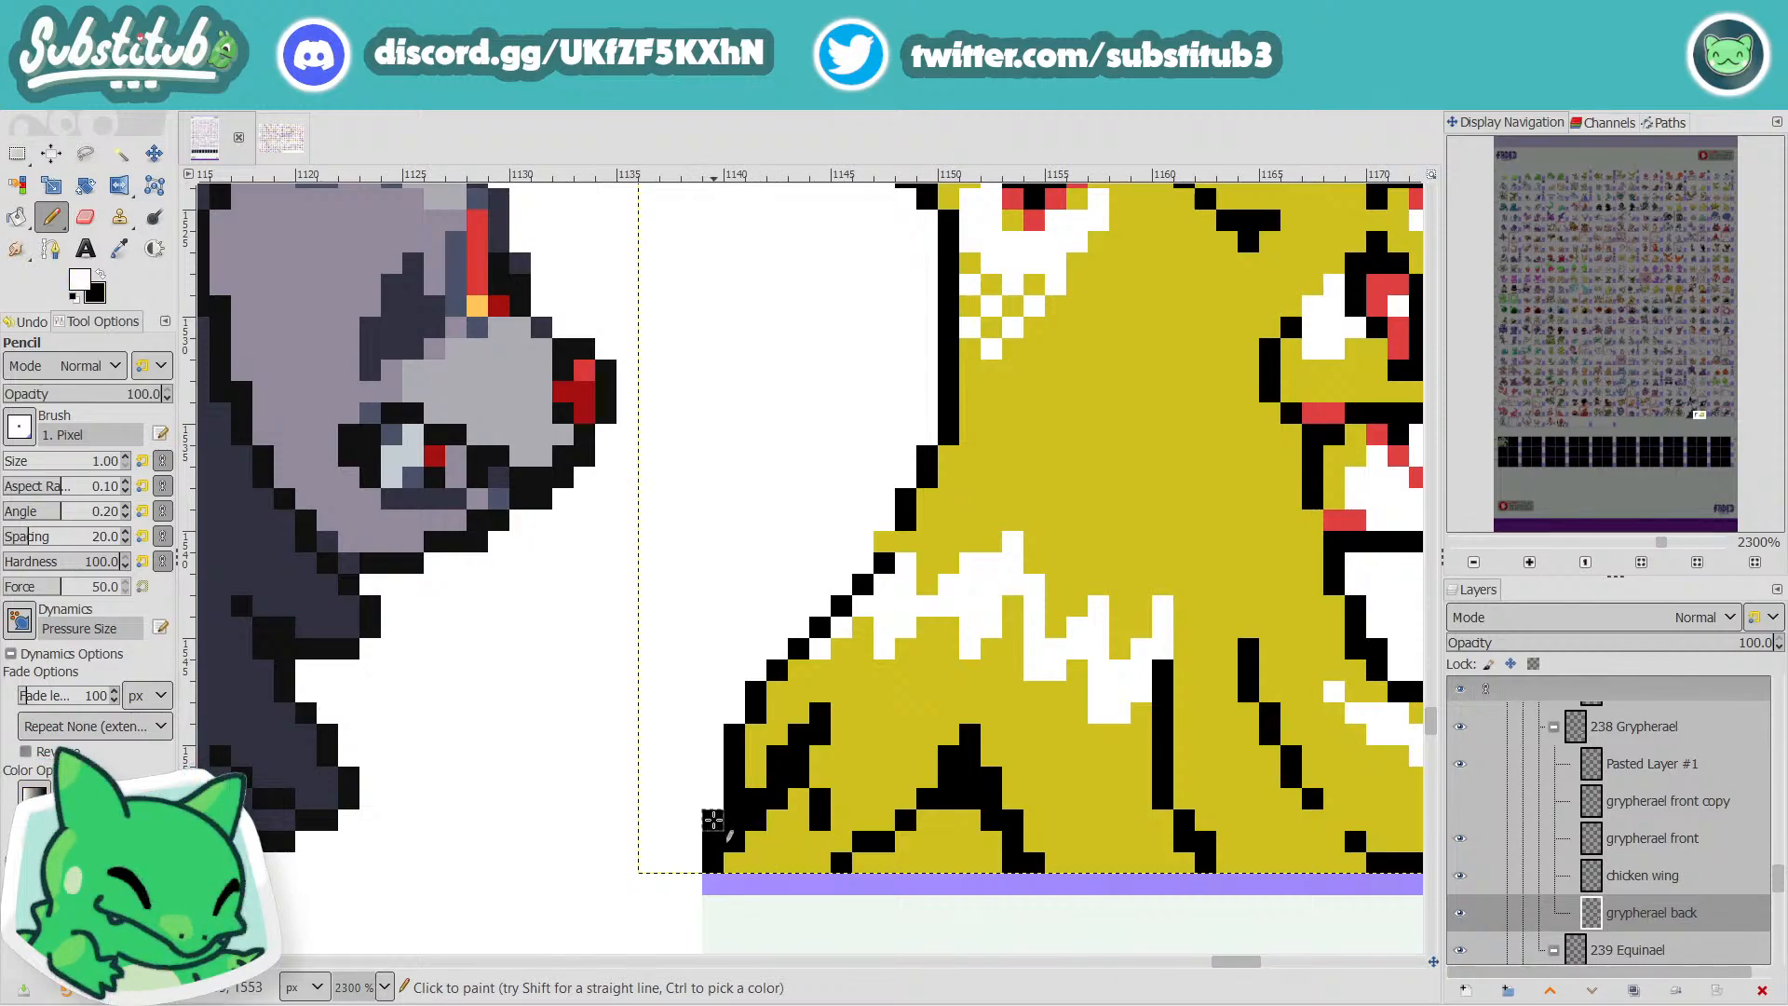
click(713, 819)
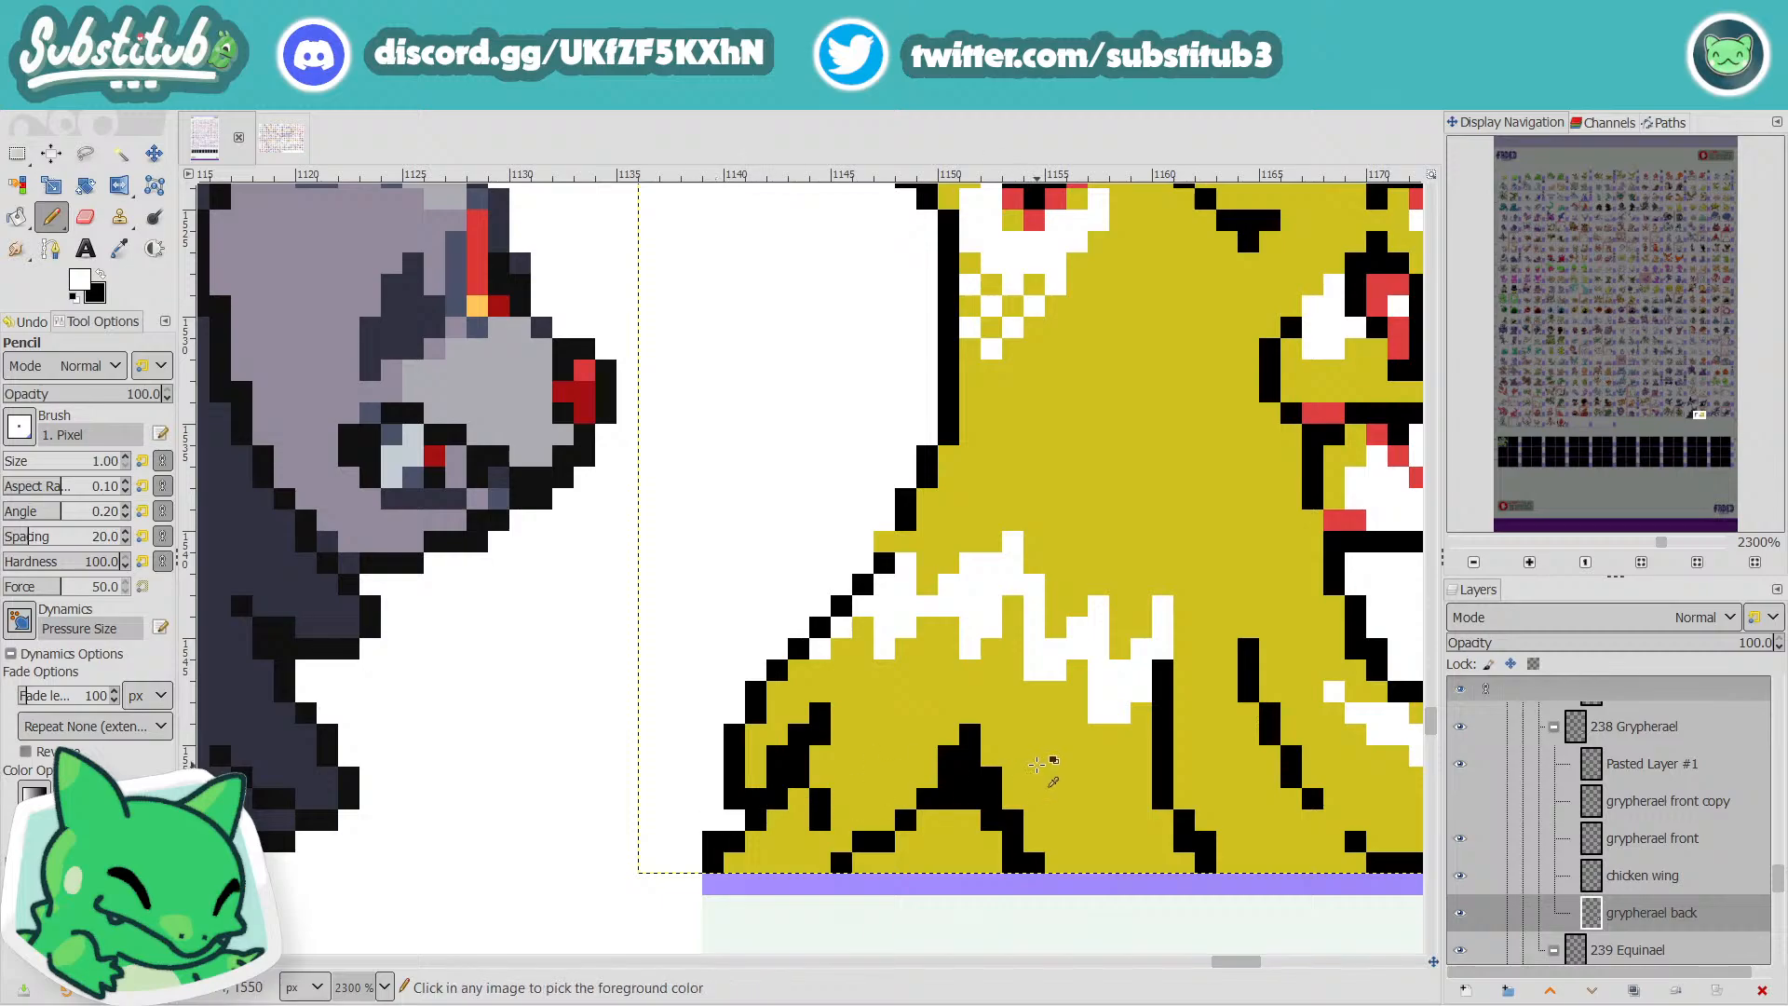
scroll(736, 820, down, 5)
key(ctrl+s)
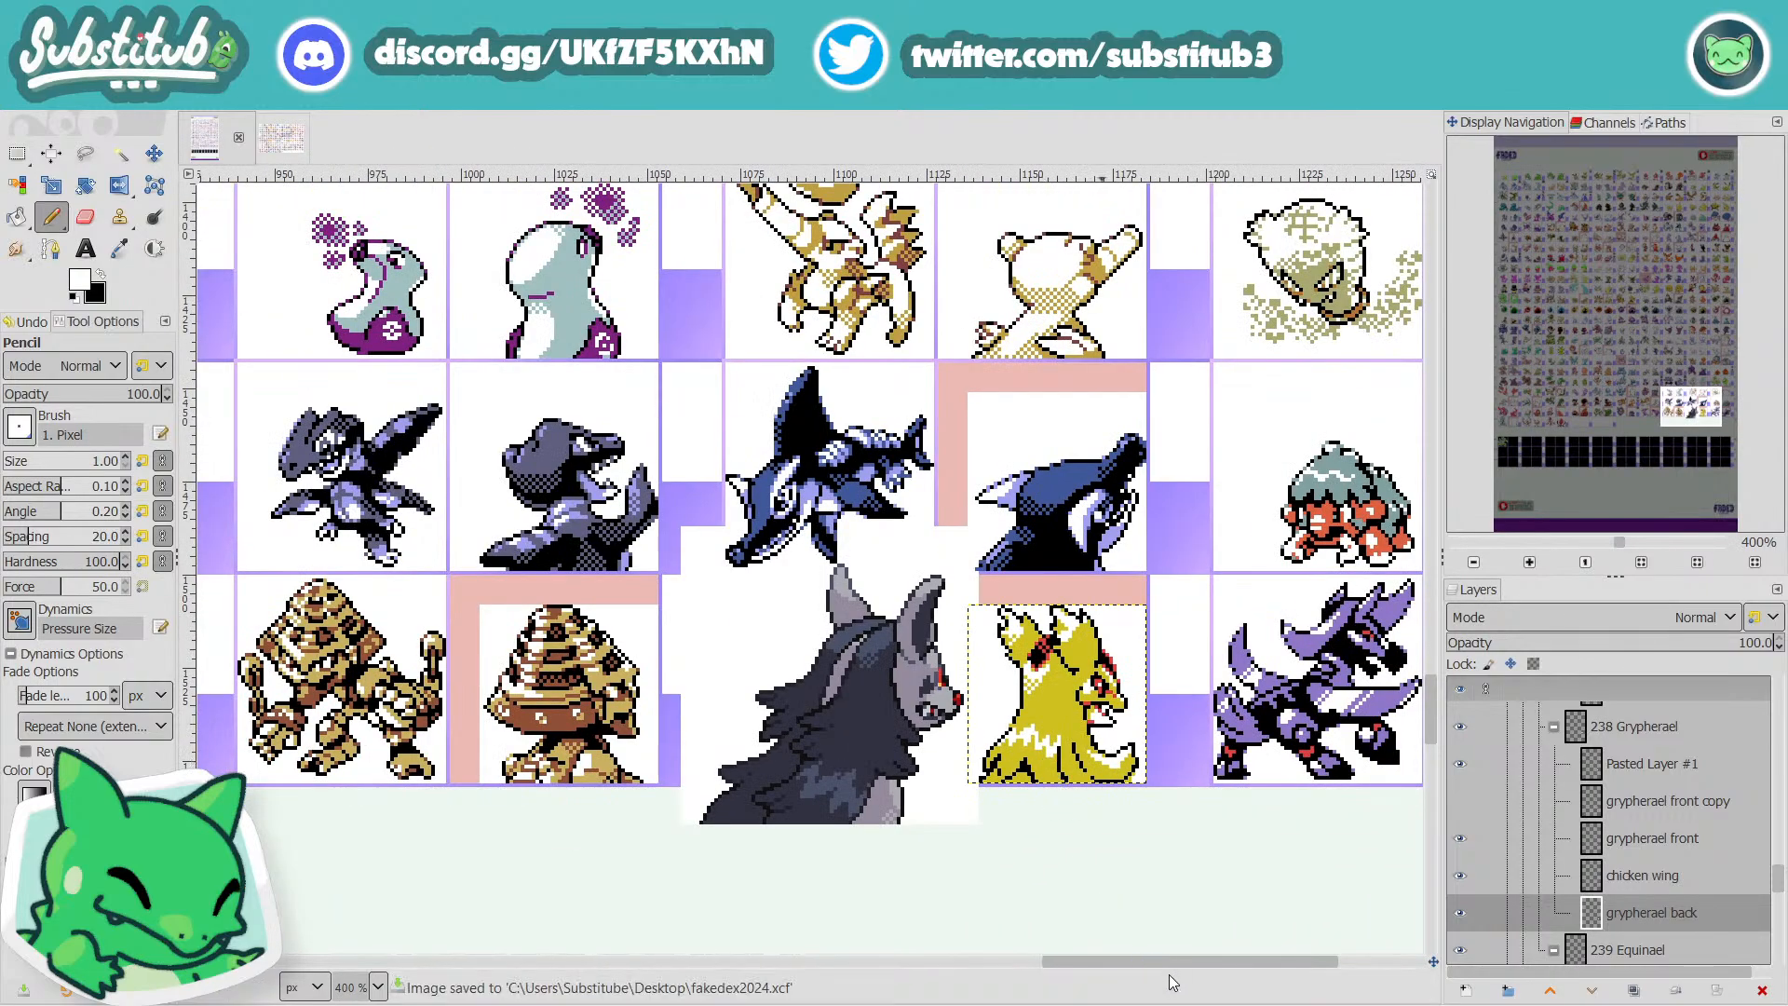
Sample the body yellow, touch up the black line where it meets the back sprite's ear base, and save the file.
scroll(1043, 652, up, 4)
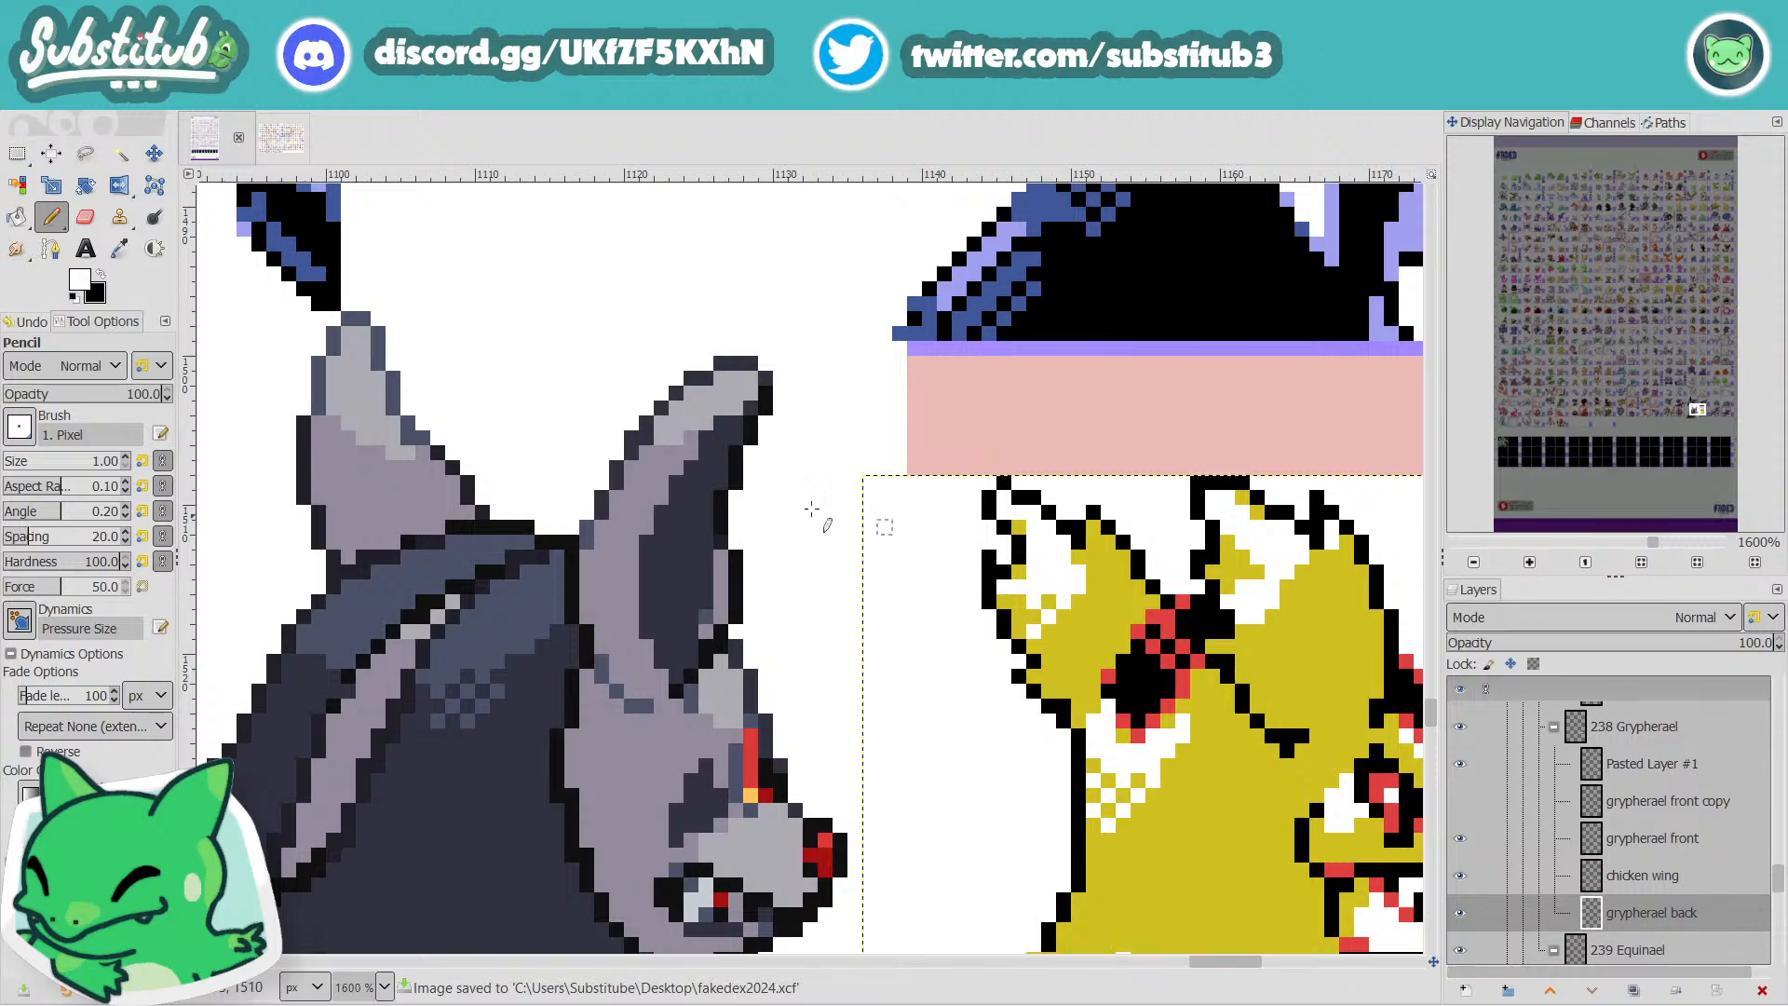
click(132, 263)
click(1308, 669)
key(x)
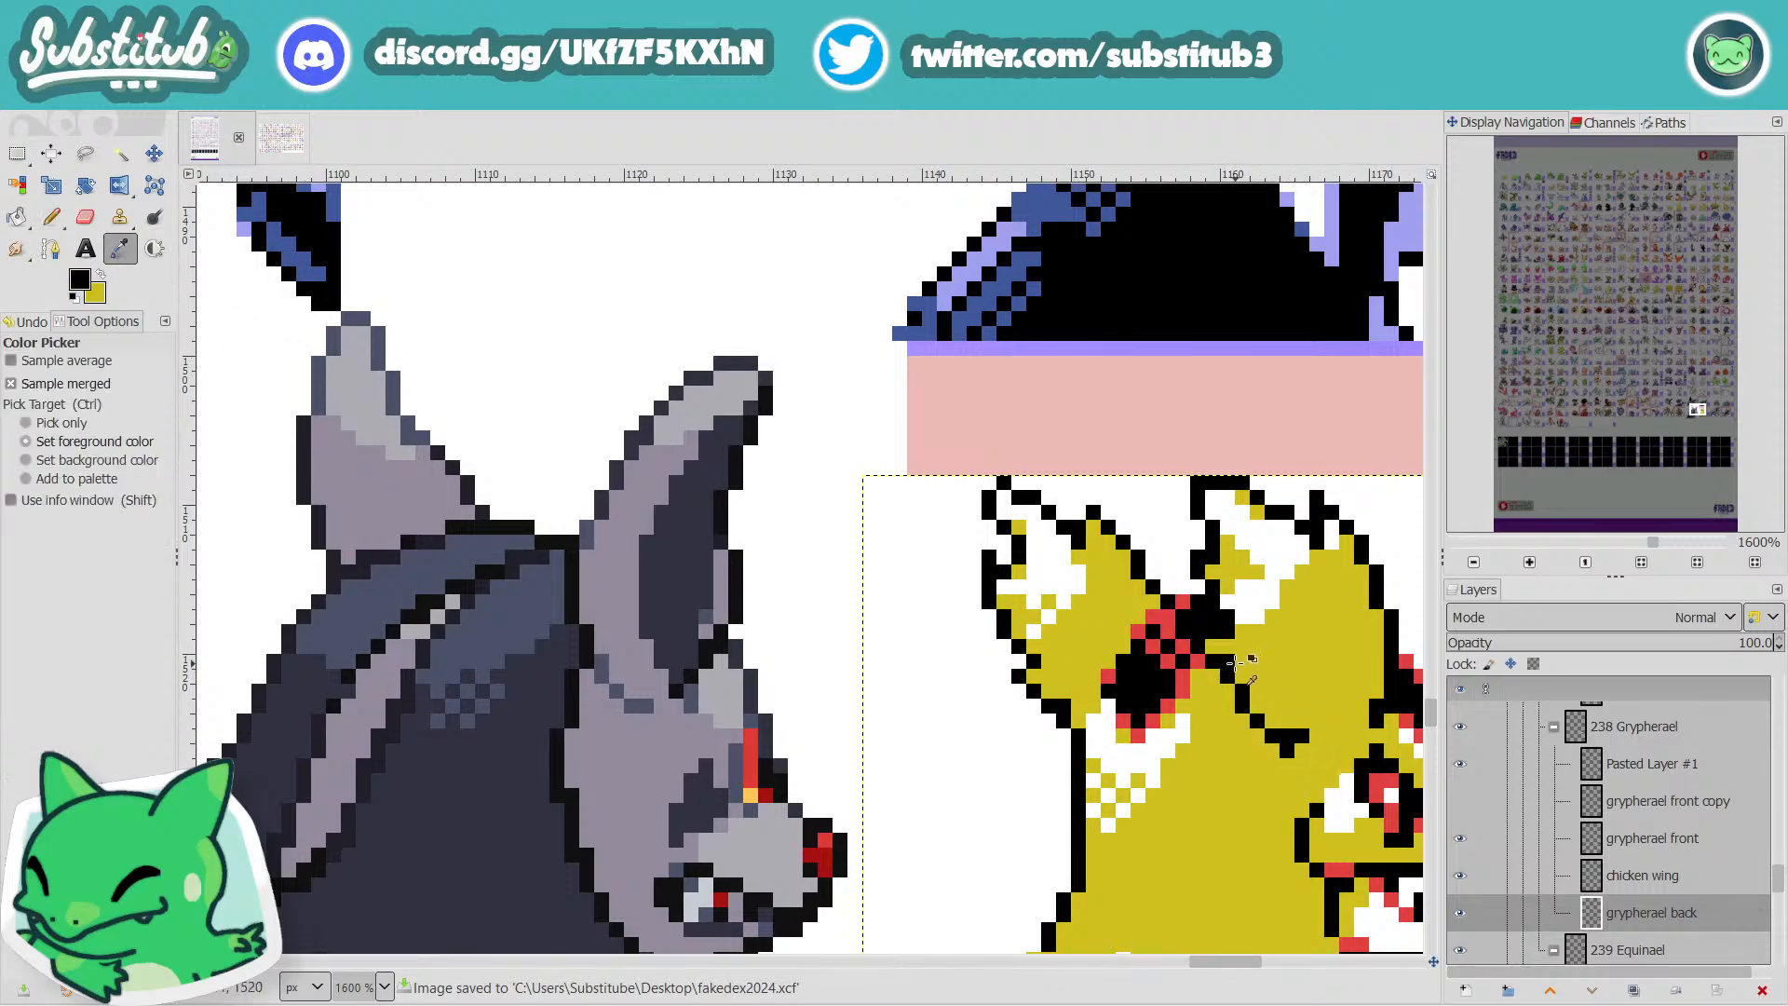
key(n)
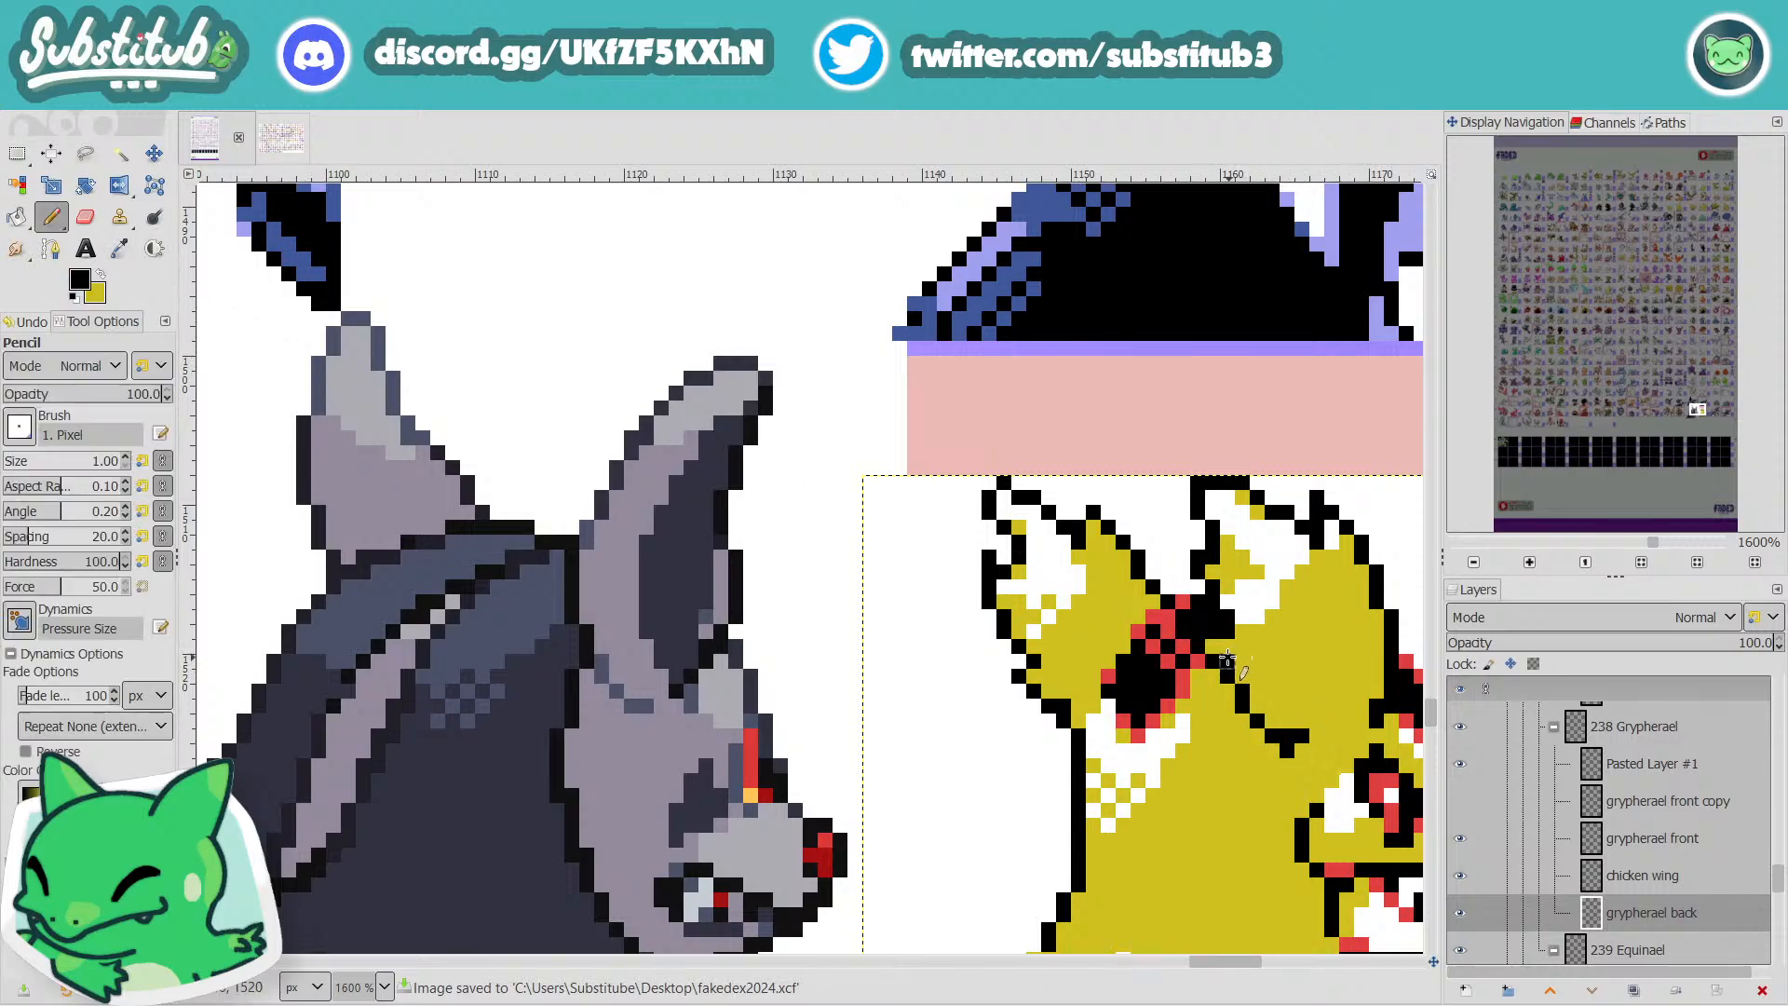
key(x)
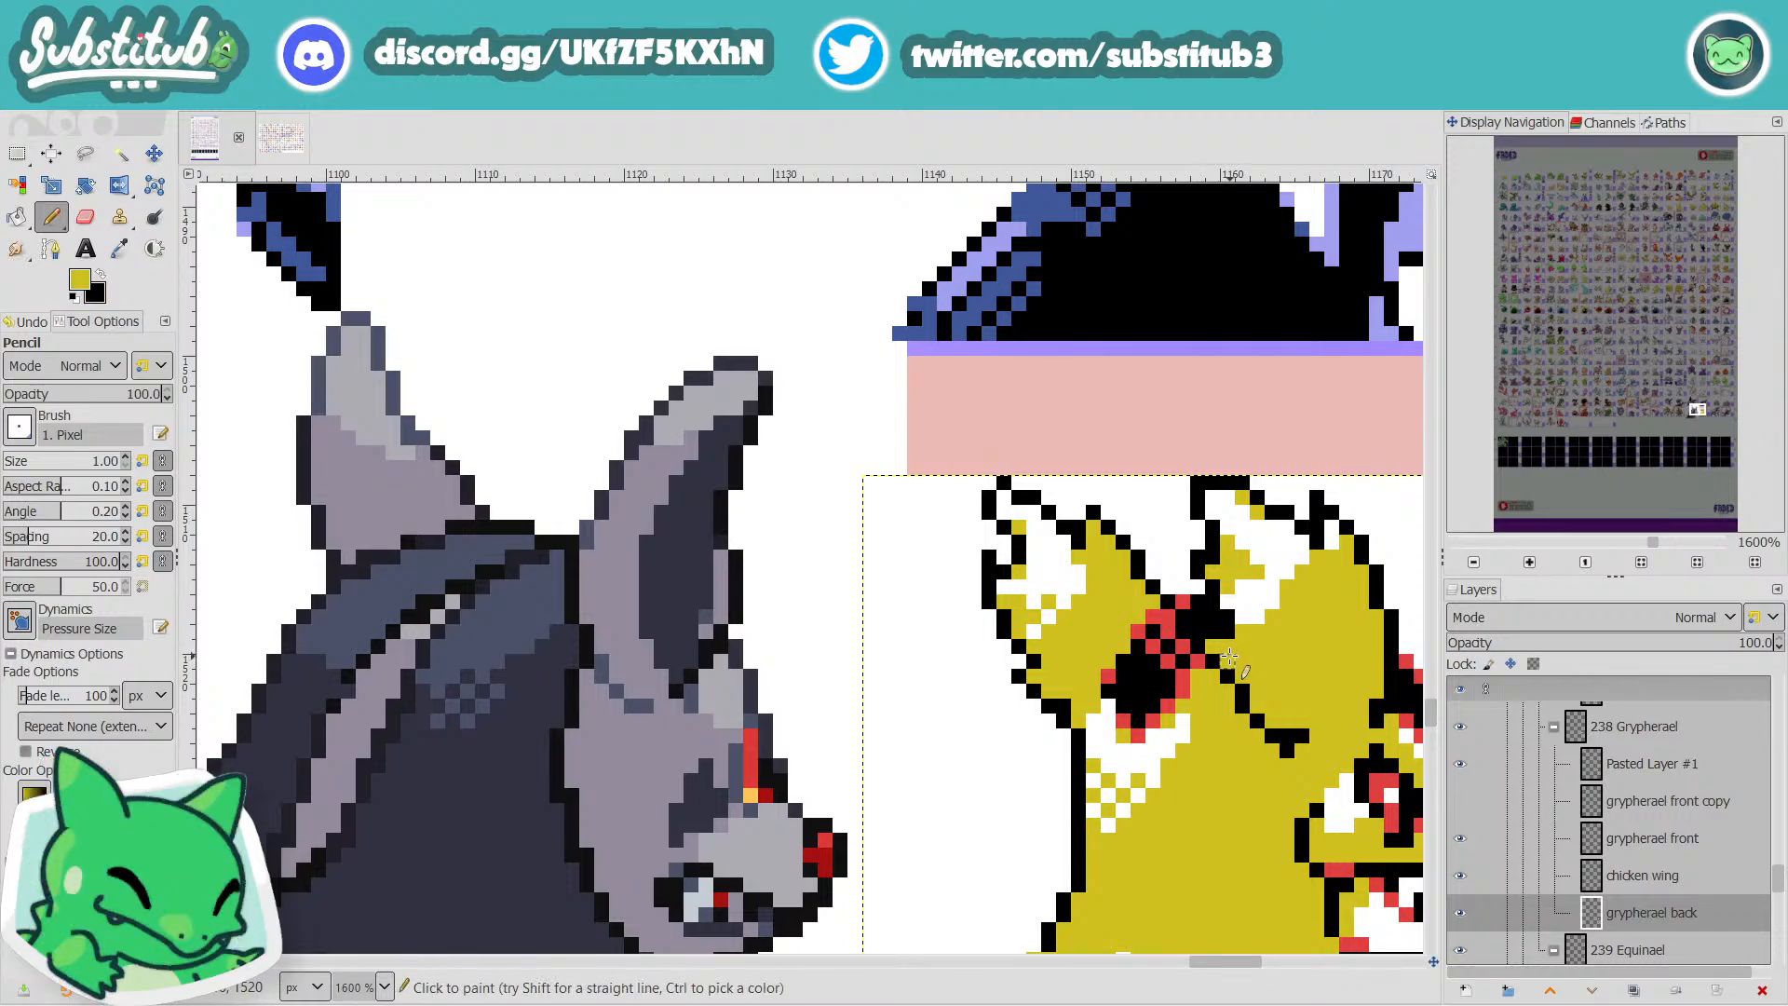
scroll(1229, 657, down, 3)
key(ctrl+s)
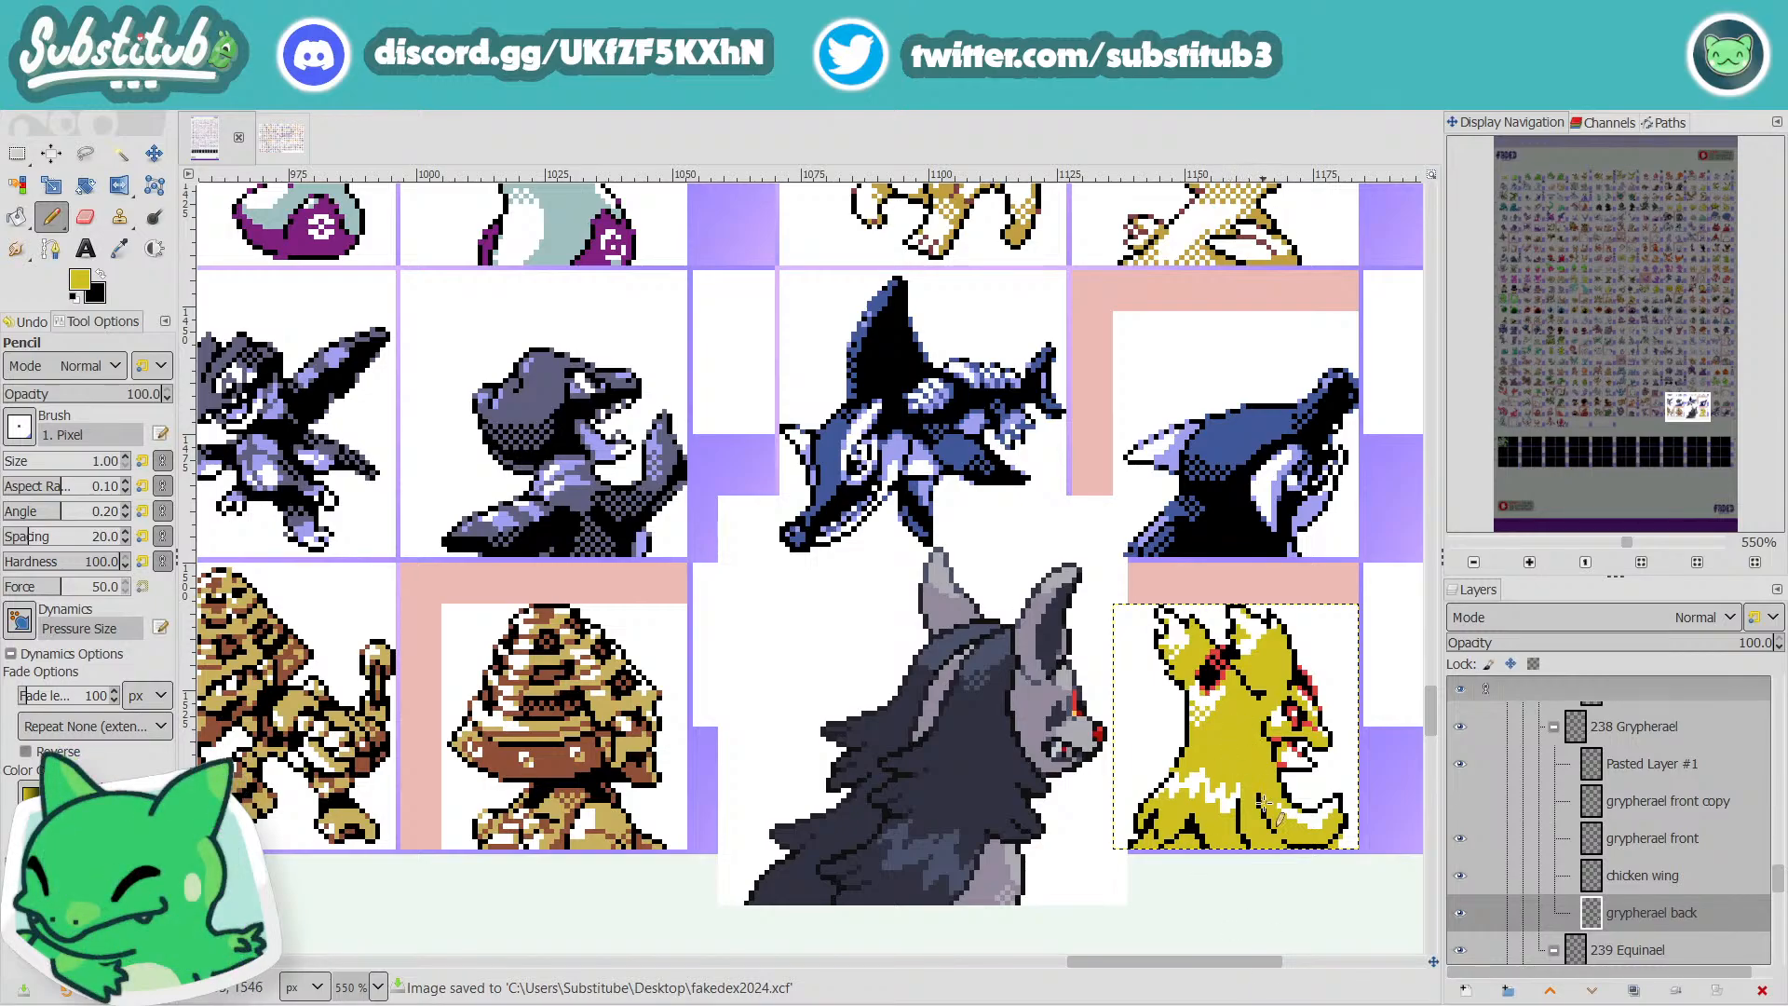
Extend the black fur line at the base of the back sprite's tail-like curl to the bottom outline, and save the file.
drag(1243, 961, 1366, 966)
scroll(777, 687, up, 2)
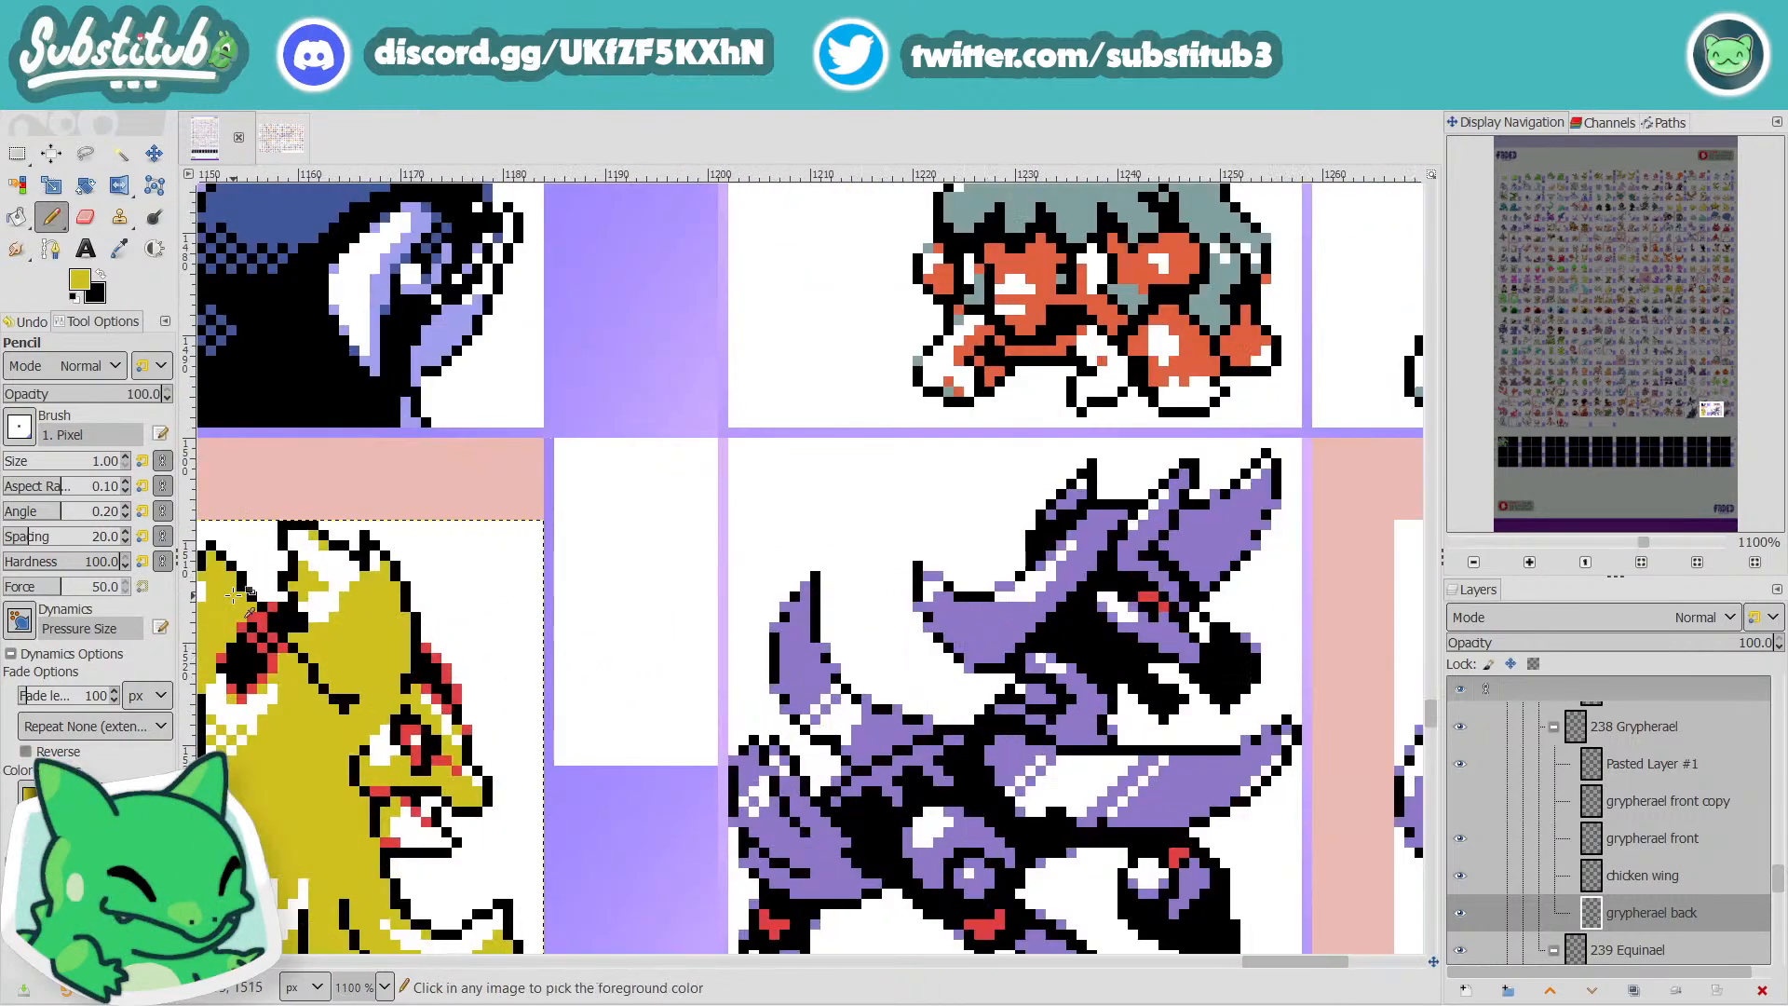
scroll(280, 615, down, 3)
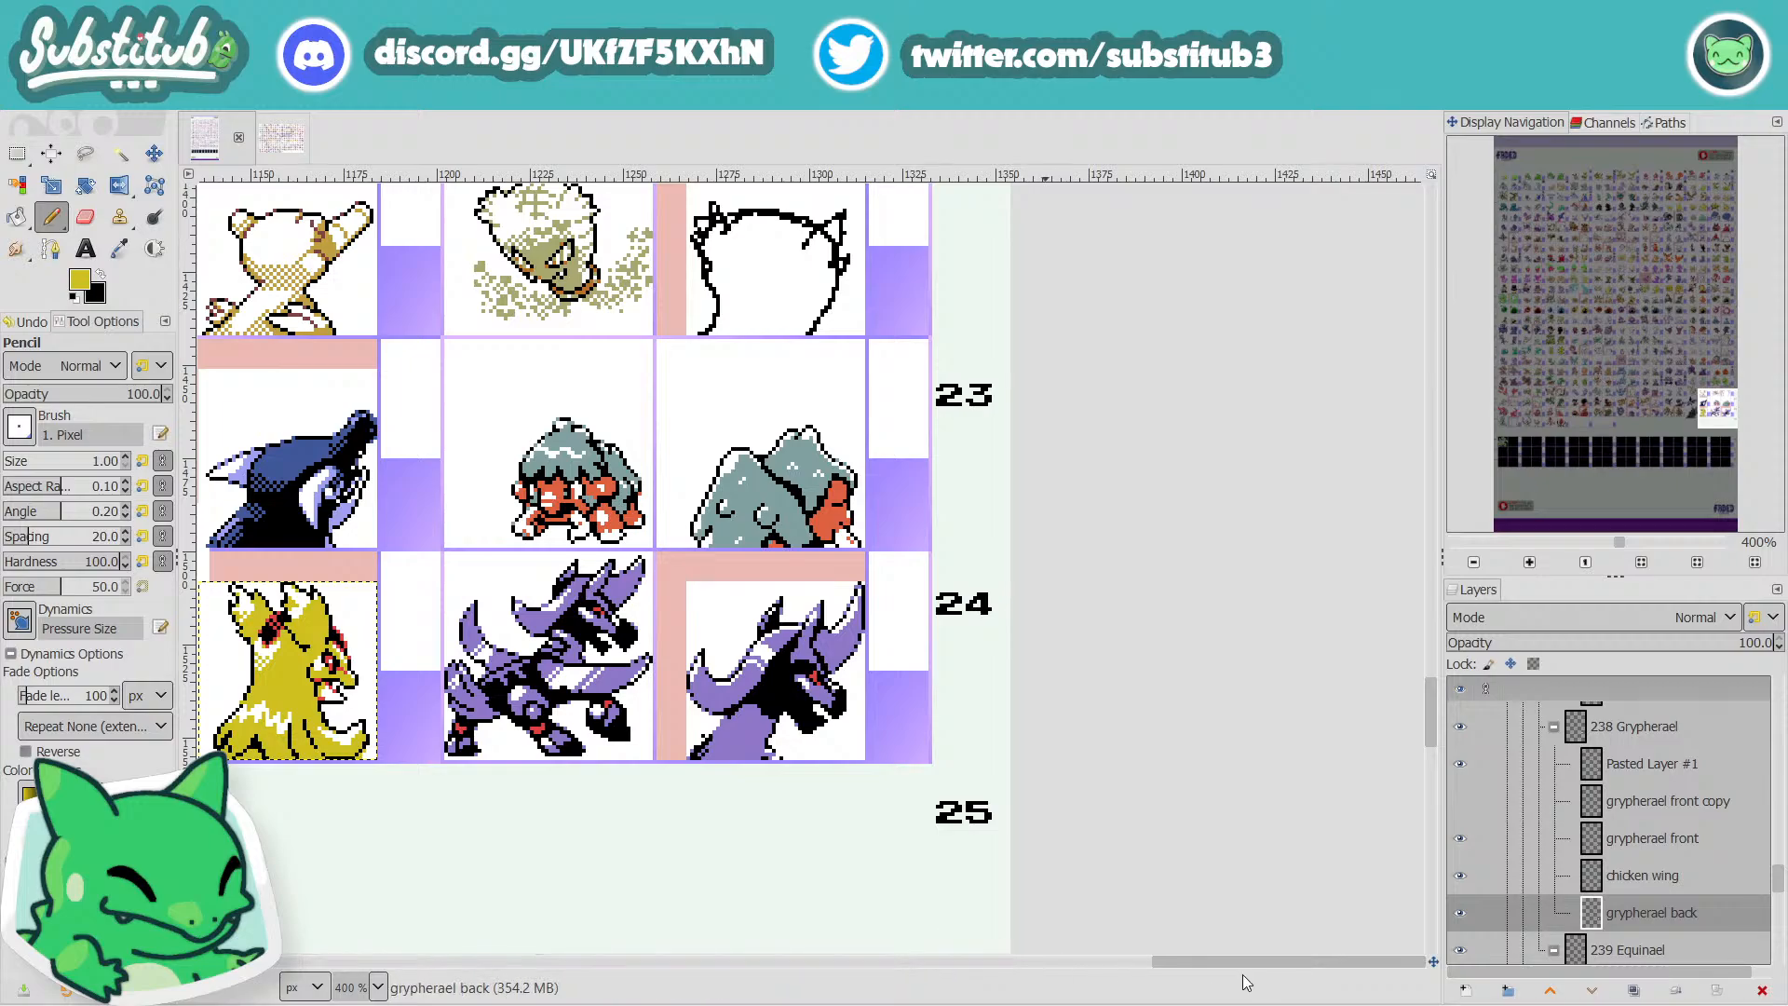
drag(1215, 959, 1149, 962)
scroll(894, 699, up, 4)
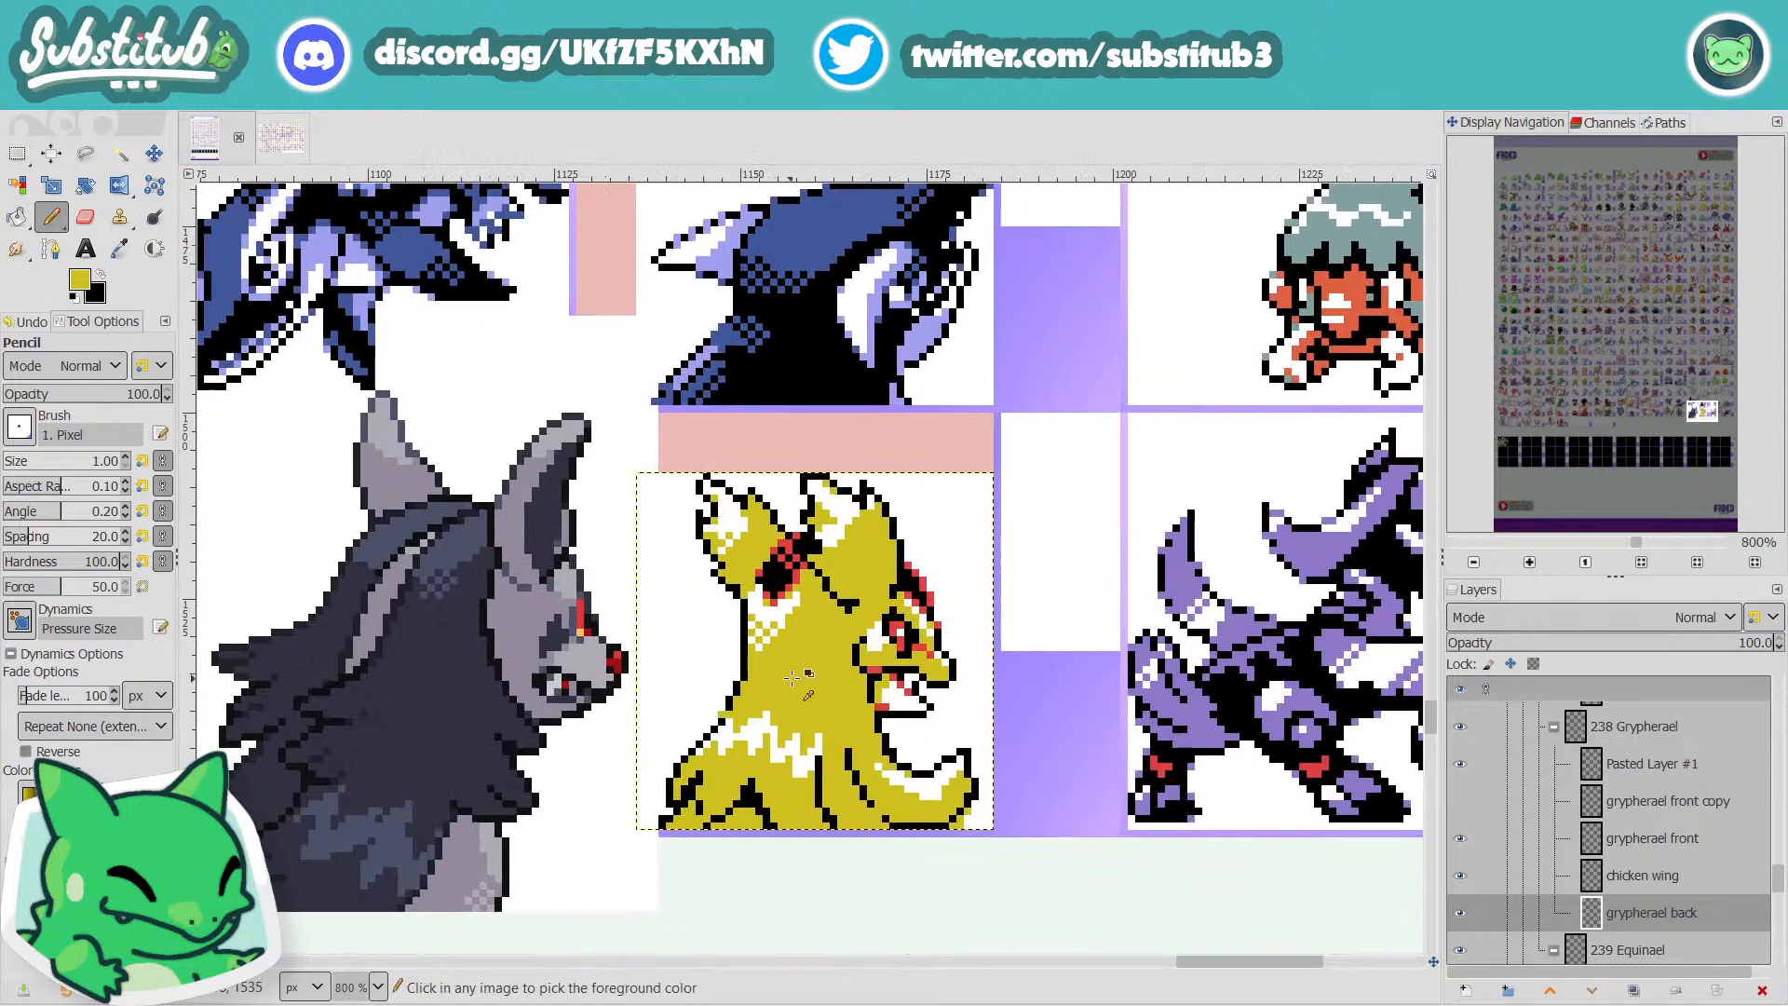
key(d)
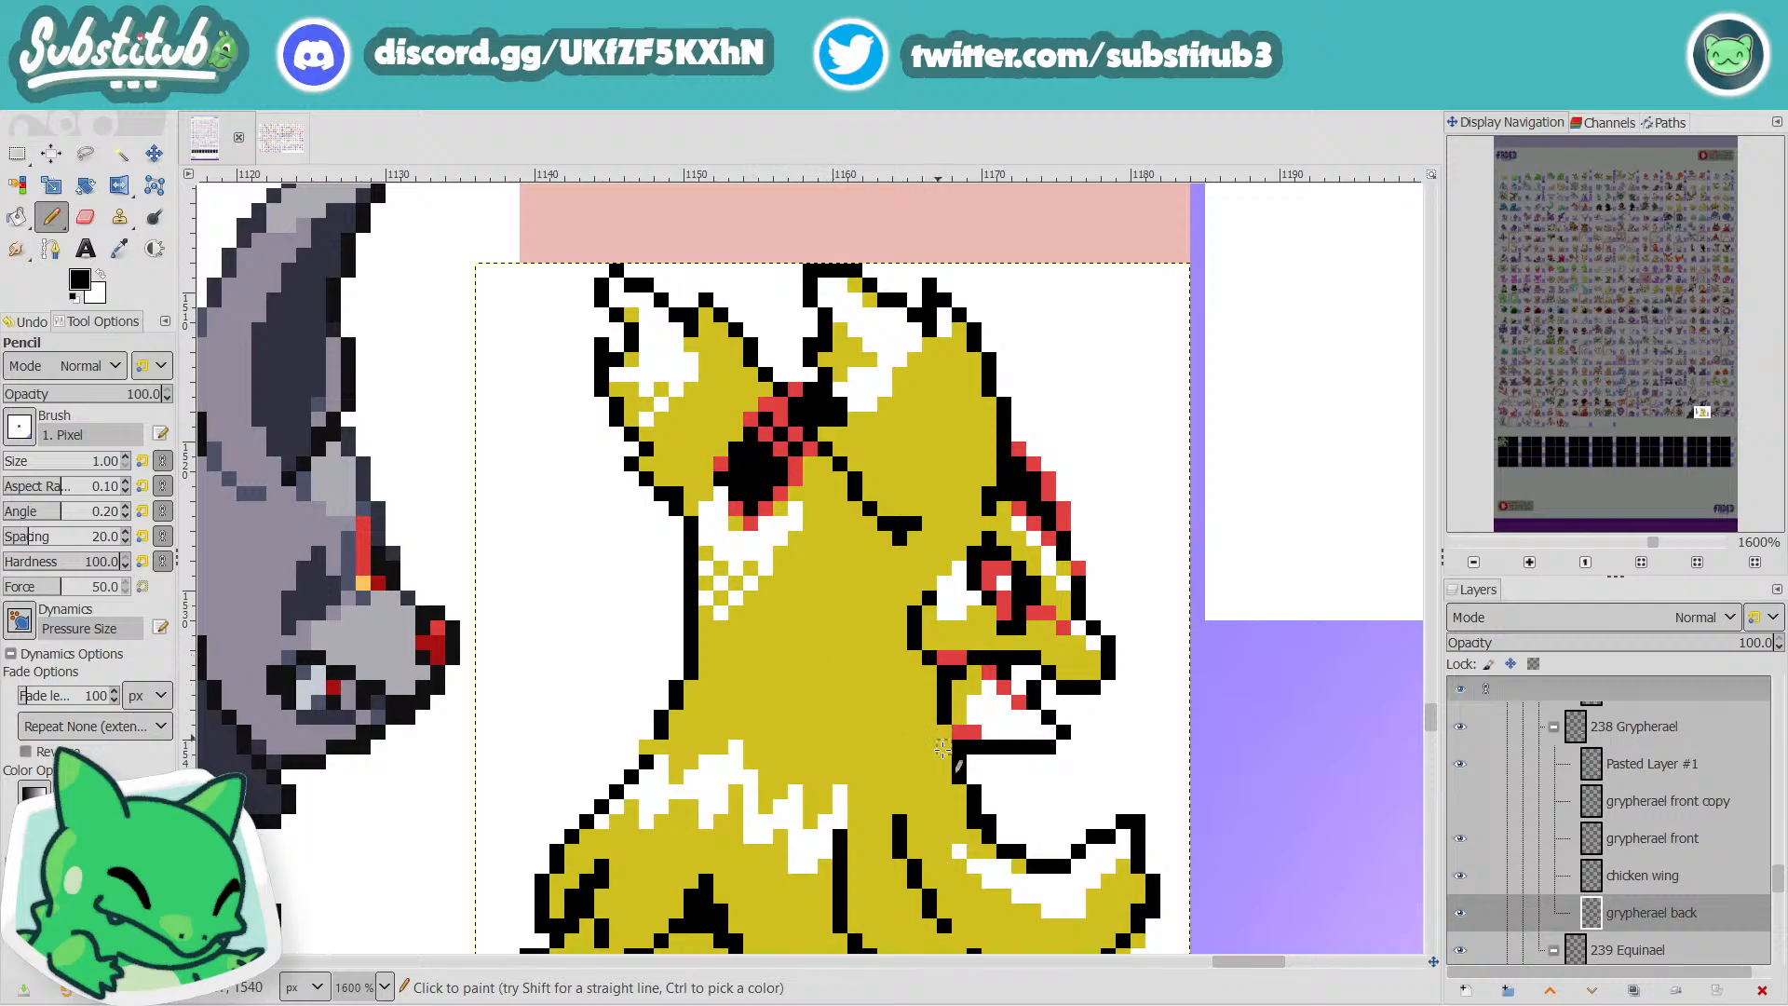
scroll(917, 762, down, 3)
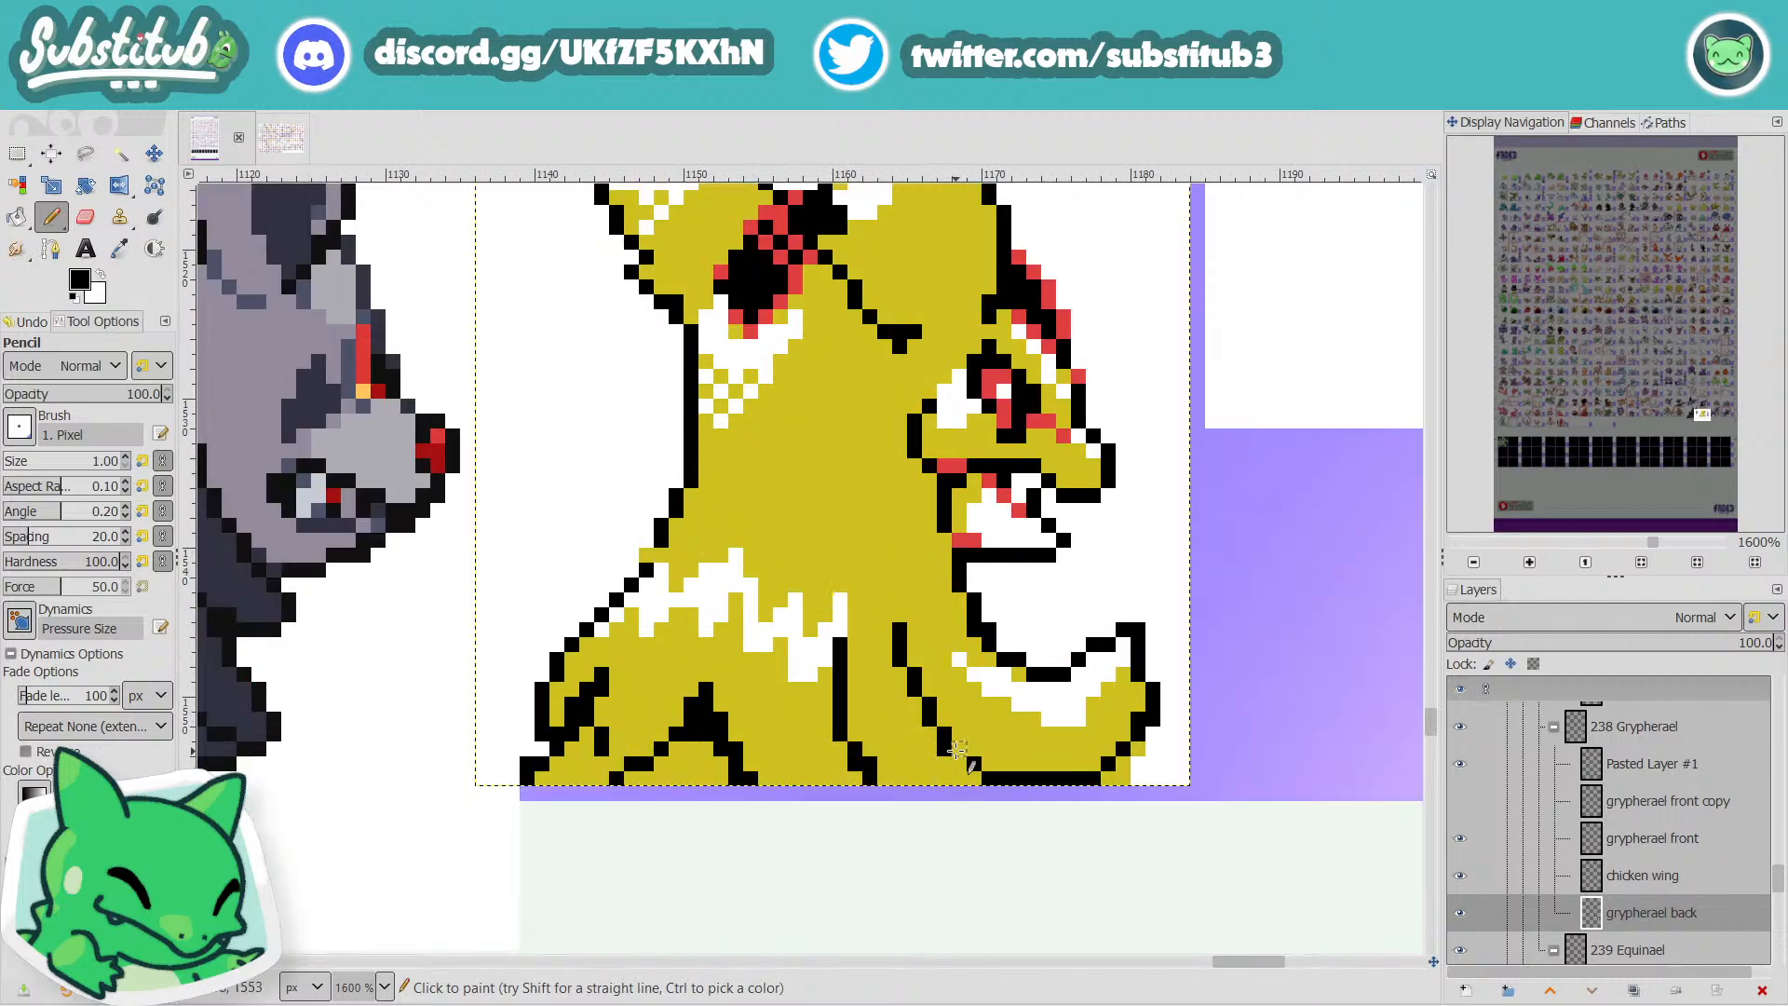
key(ctrl+s)
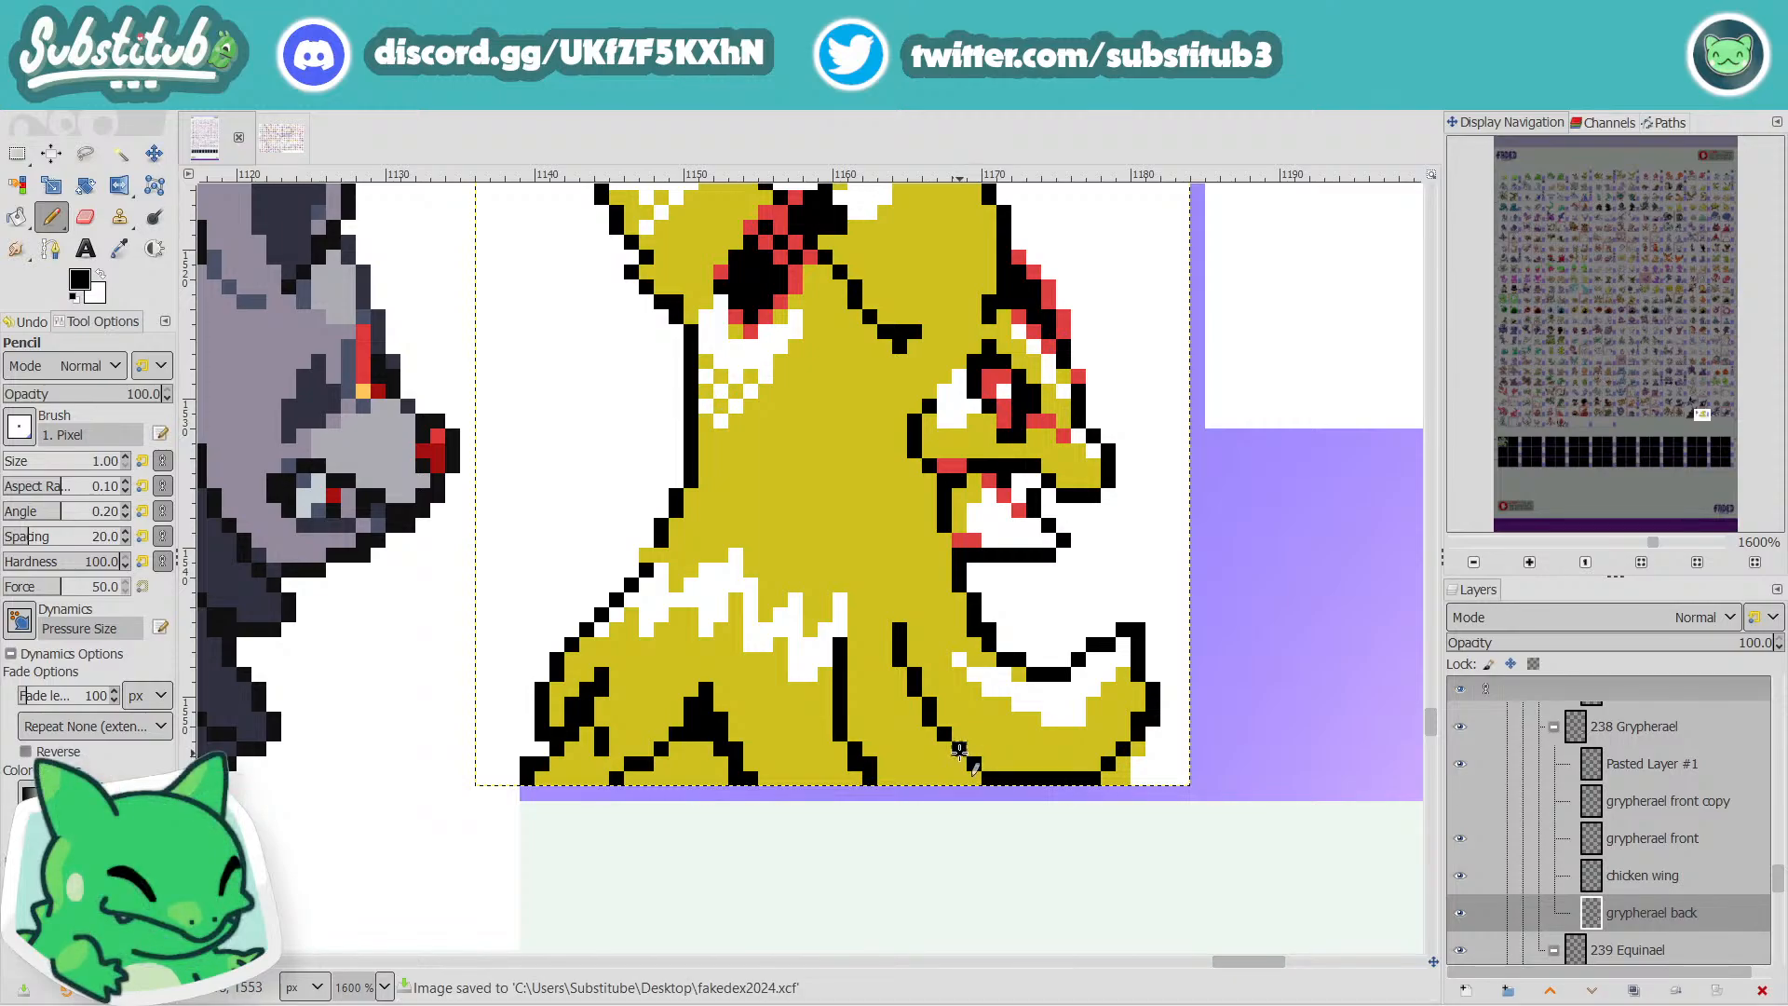
Examine the Grypherael back sprite at different zoom levels and compare it with other finished sprites across the sheet.
scroll(959, 750, down, 6)
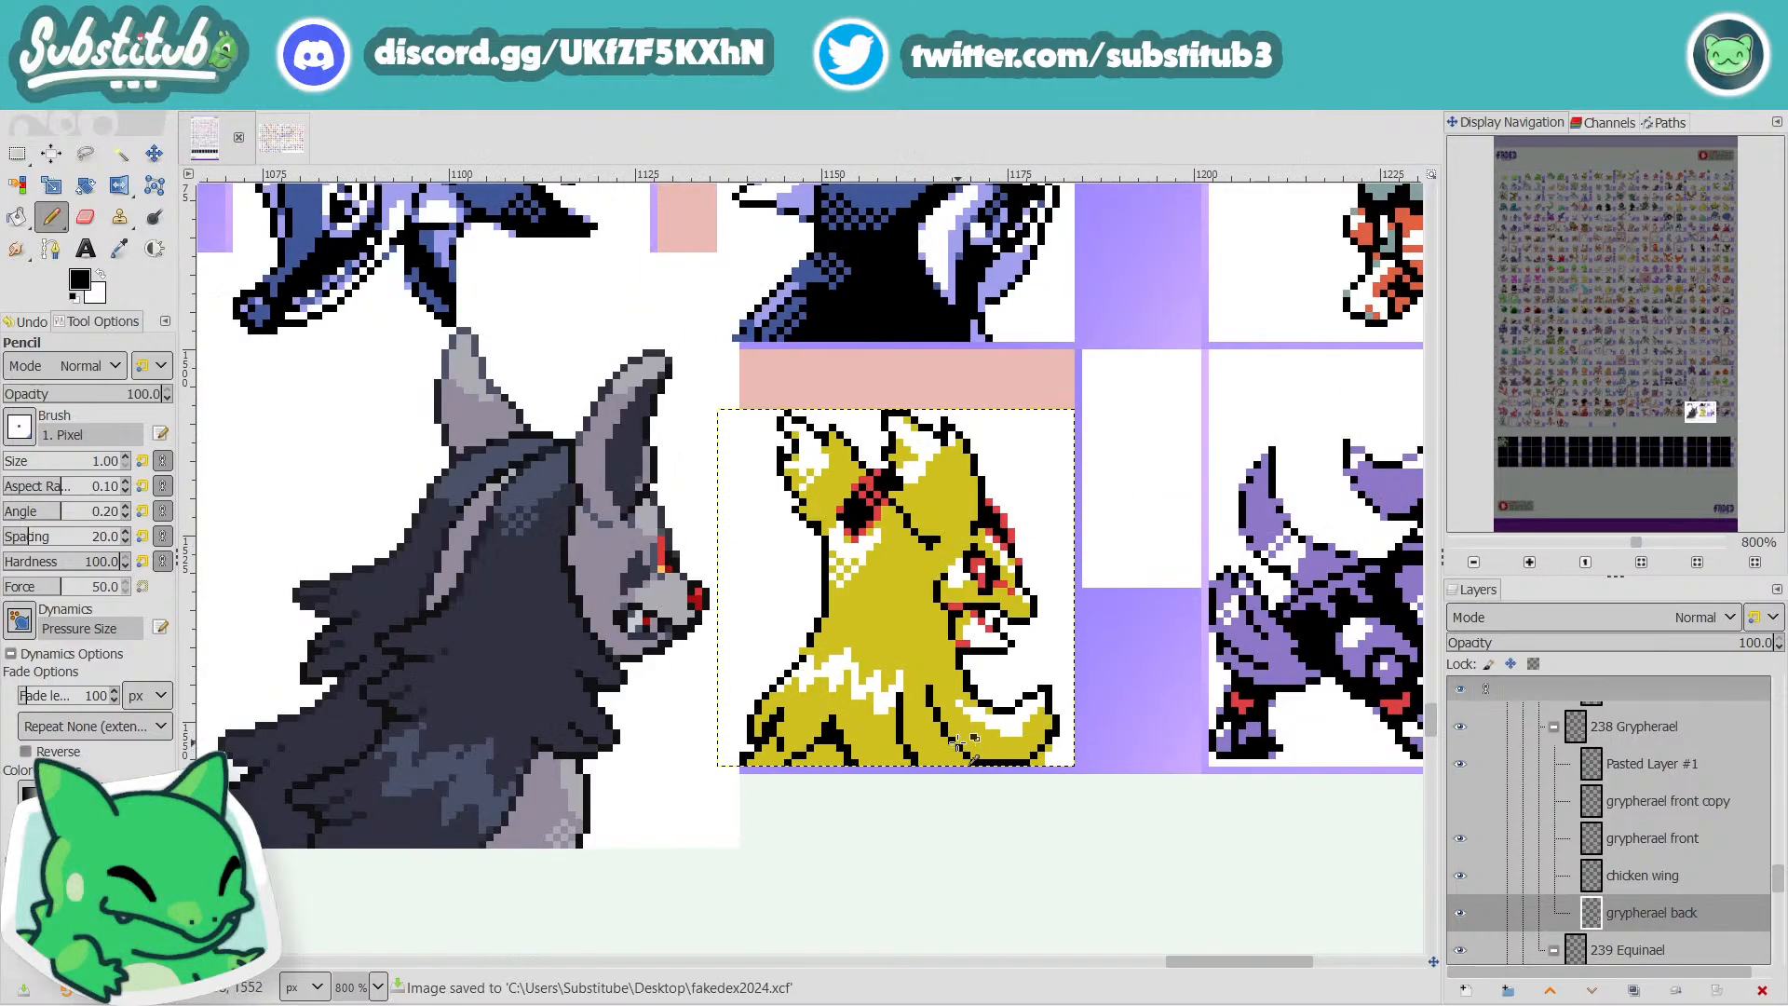
scroll(968, 713, up, 5)
scroll(968, 712, down, 5)
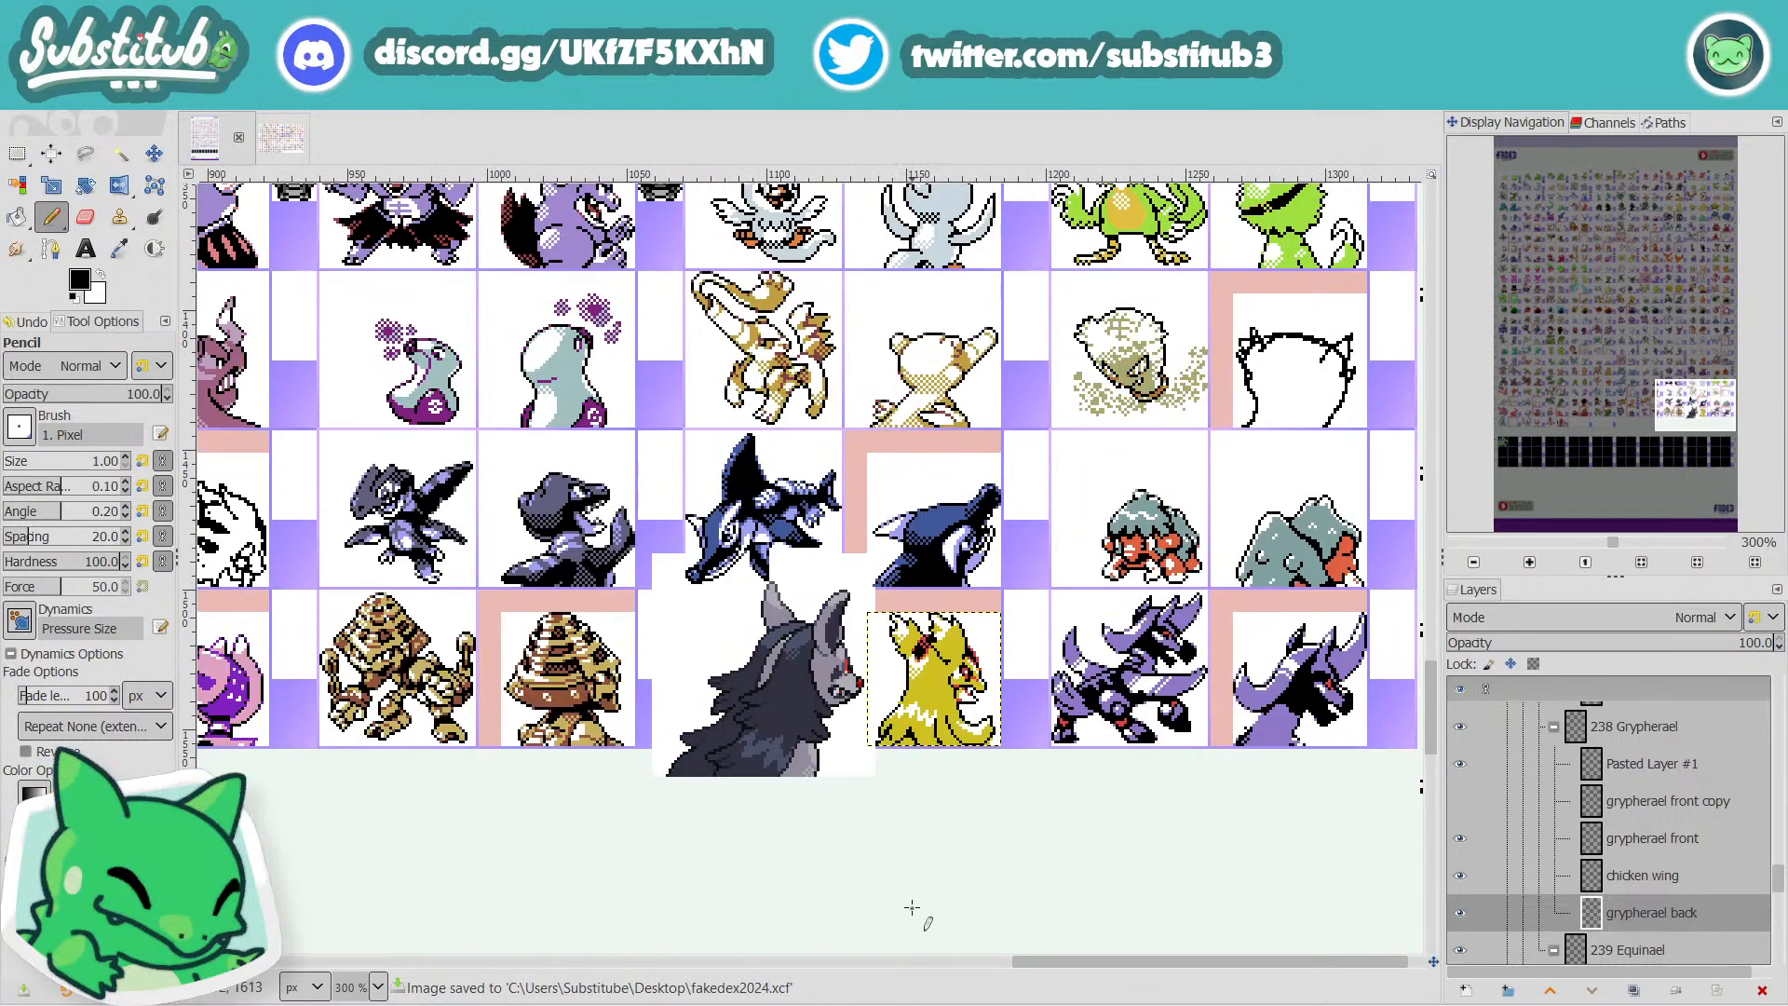
drag(1116, 959, 435, 1004)
scroll(667, 571, up, 3)
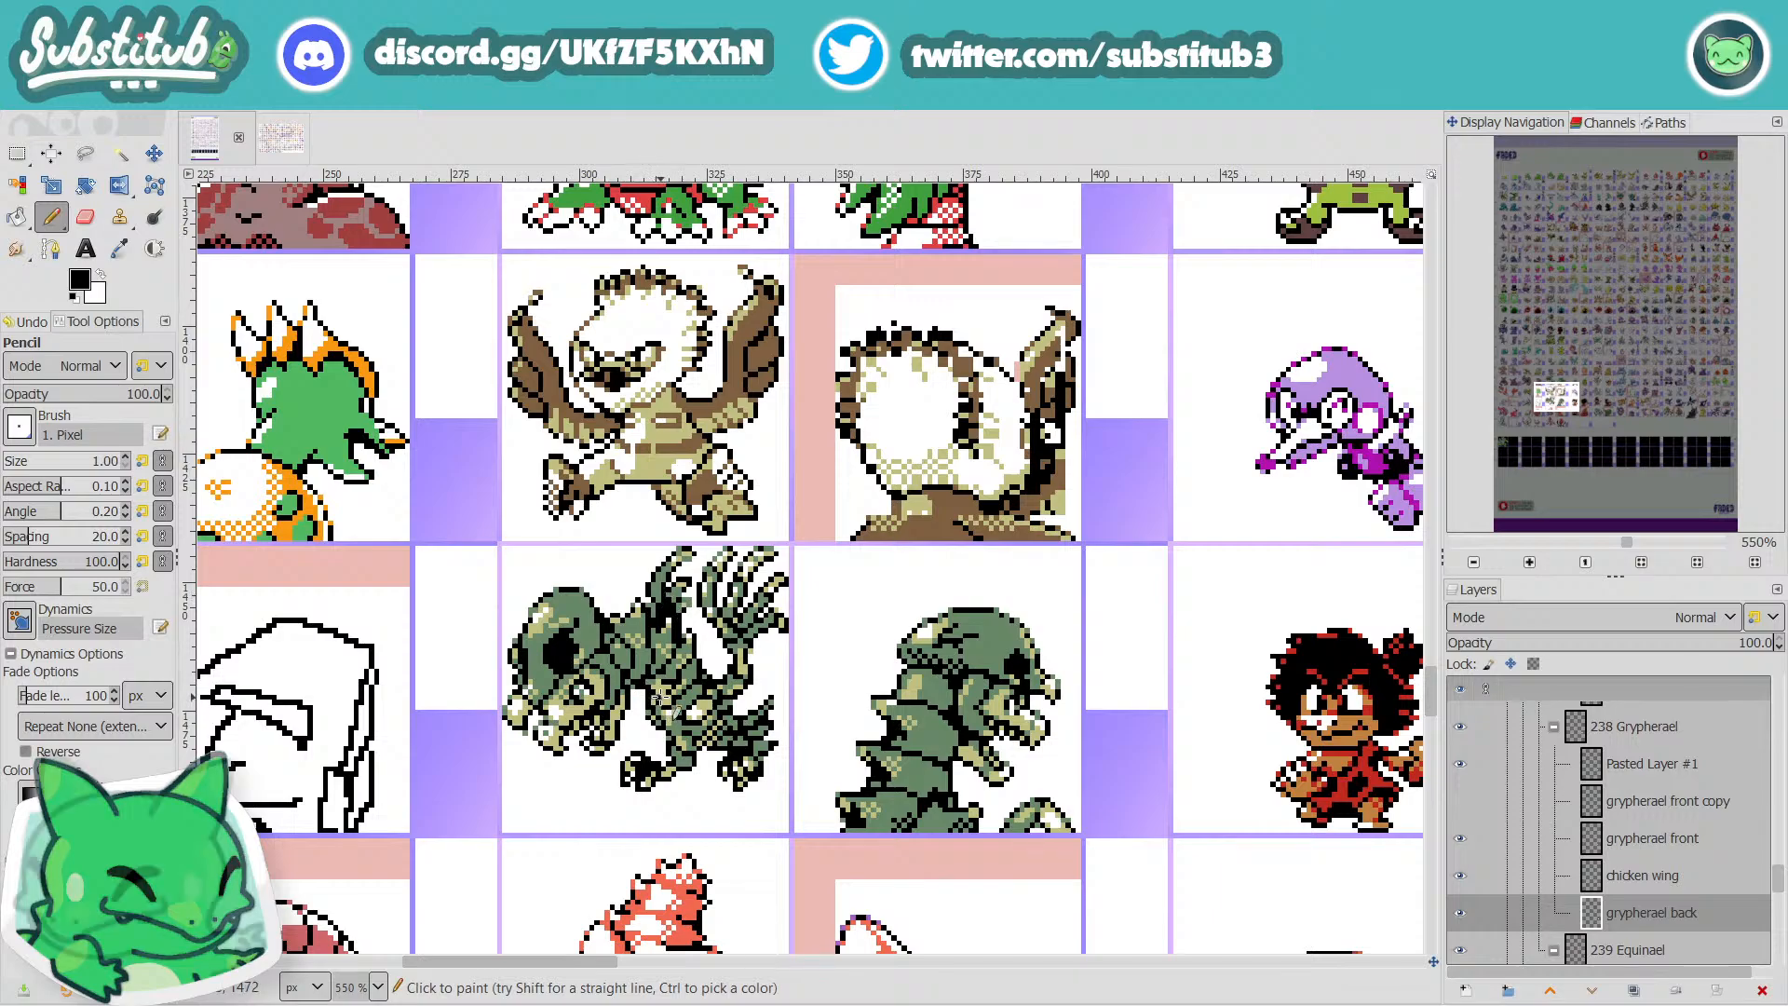
scroll(665, 732, down, 3)
drag(573, 969, 1347, 970)
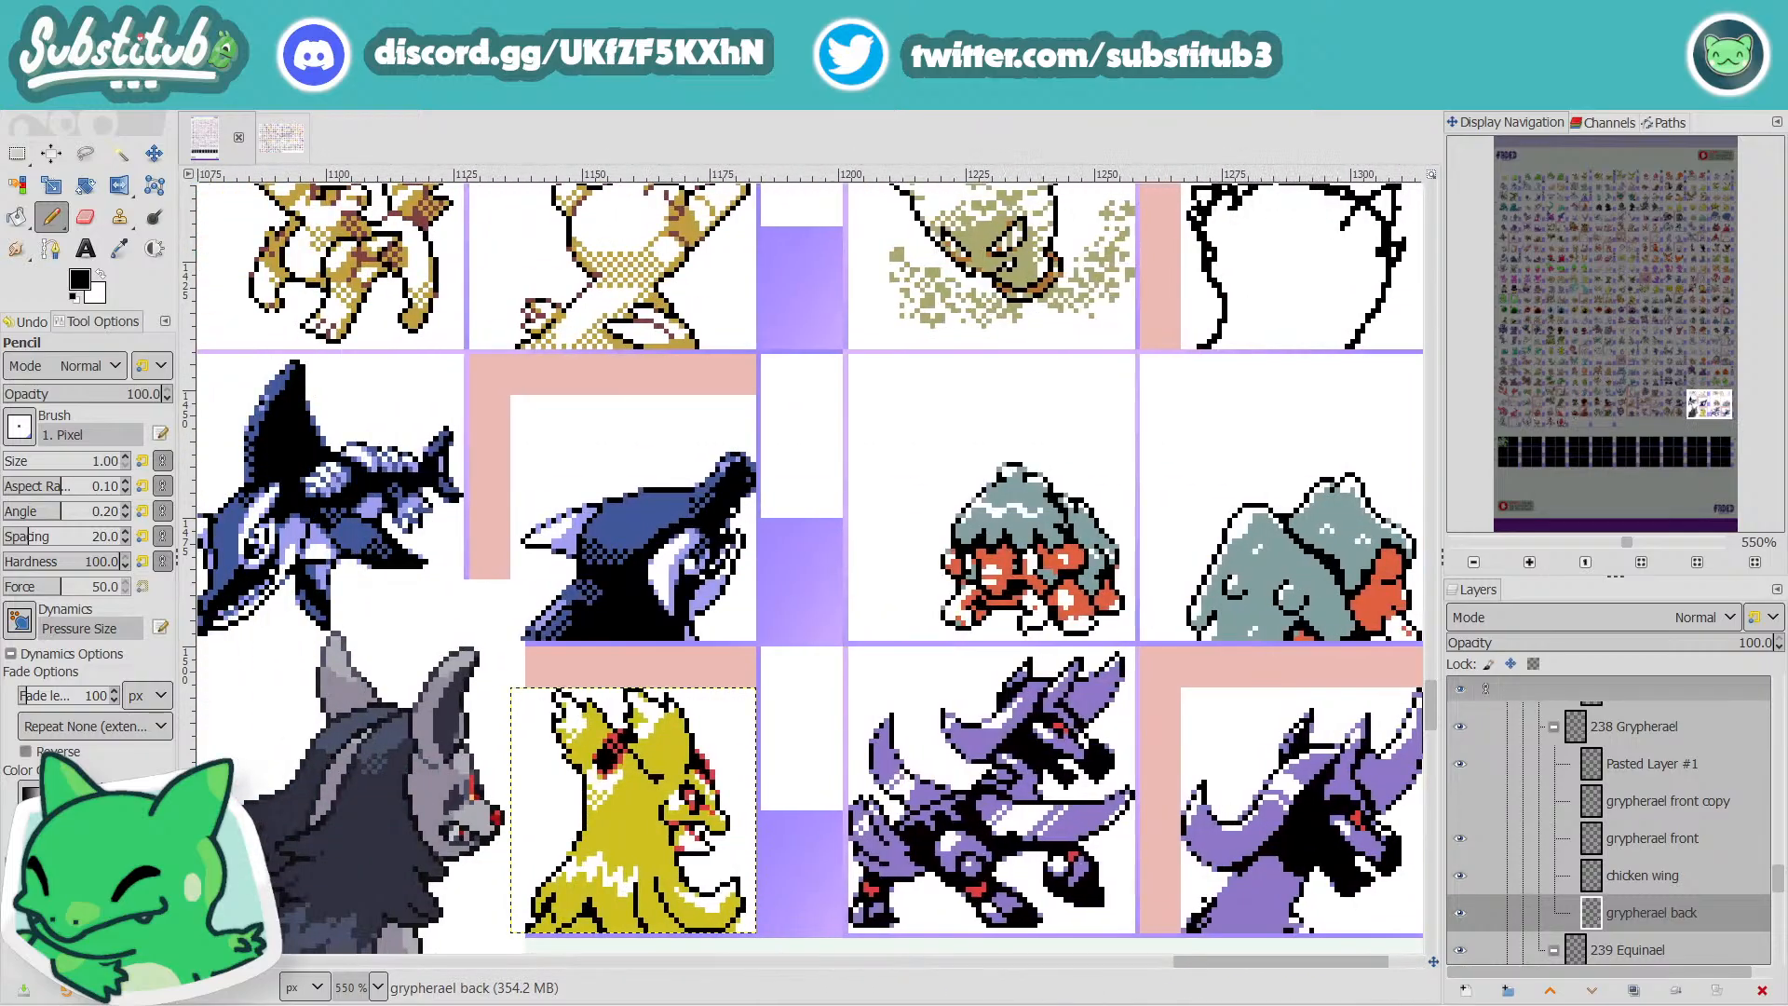
scroll(1046, 766, down, 1)
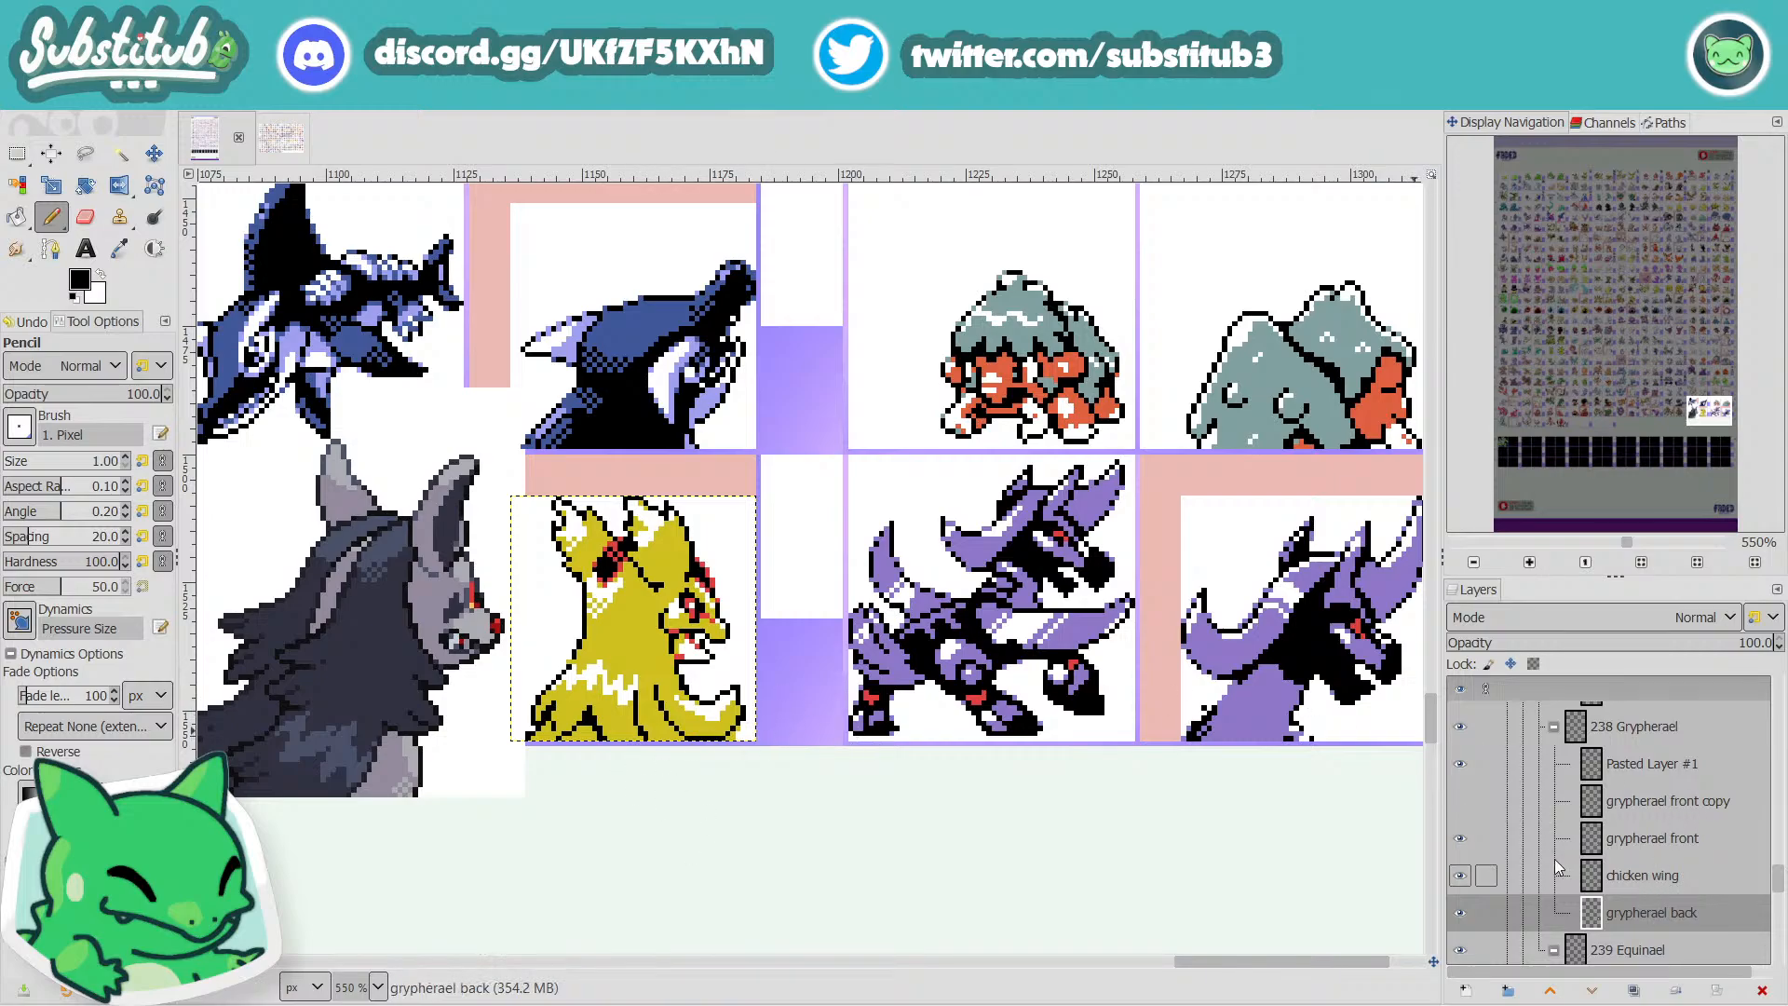
scroll(1494, 851, up, 1)
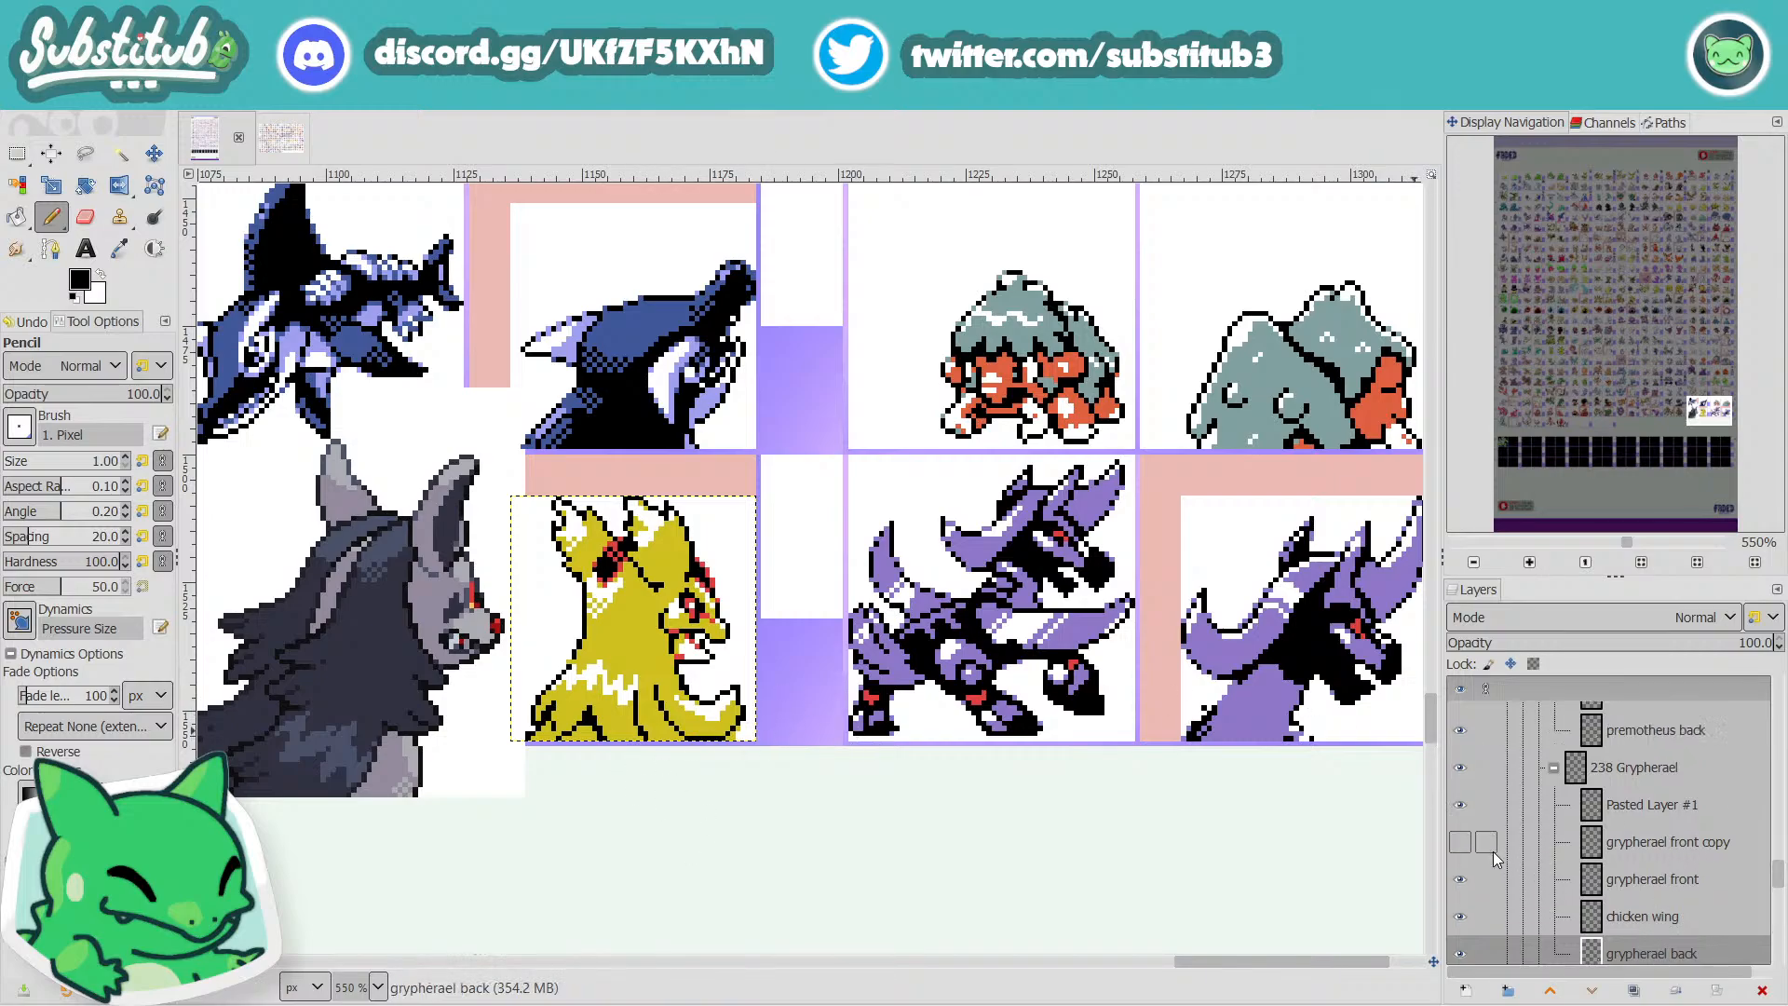
scroll(1494, 851, down, 1)
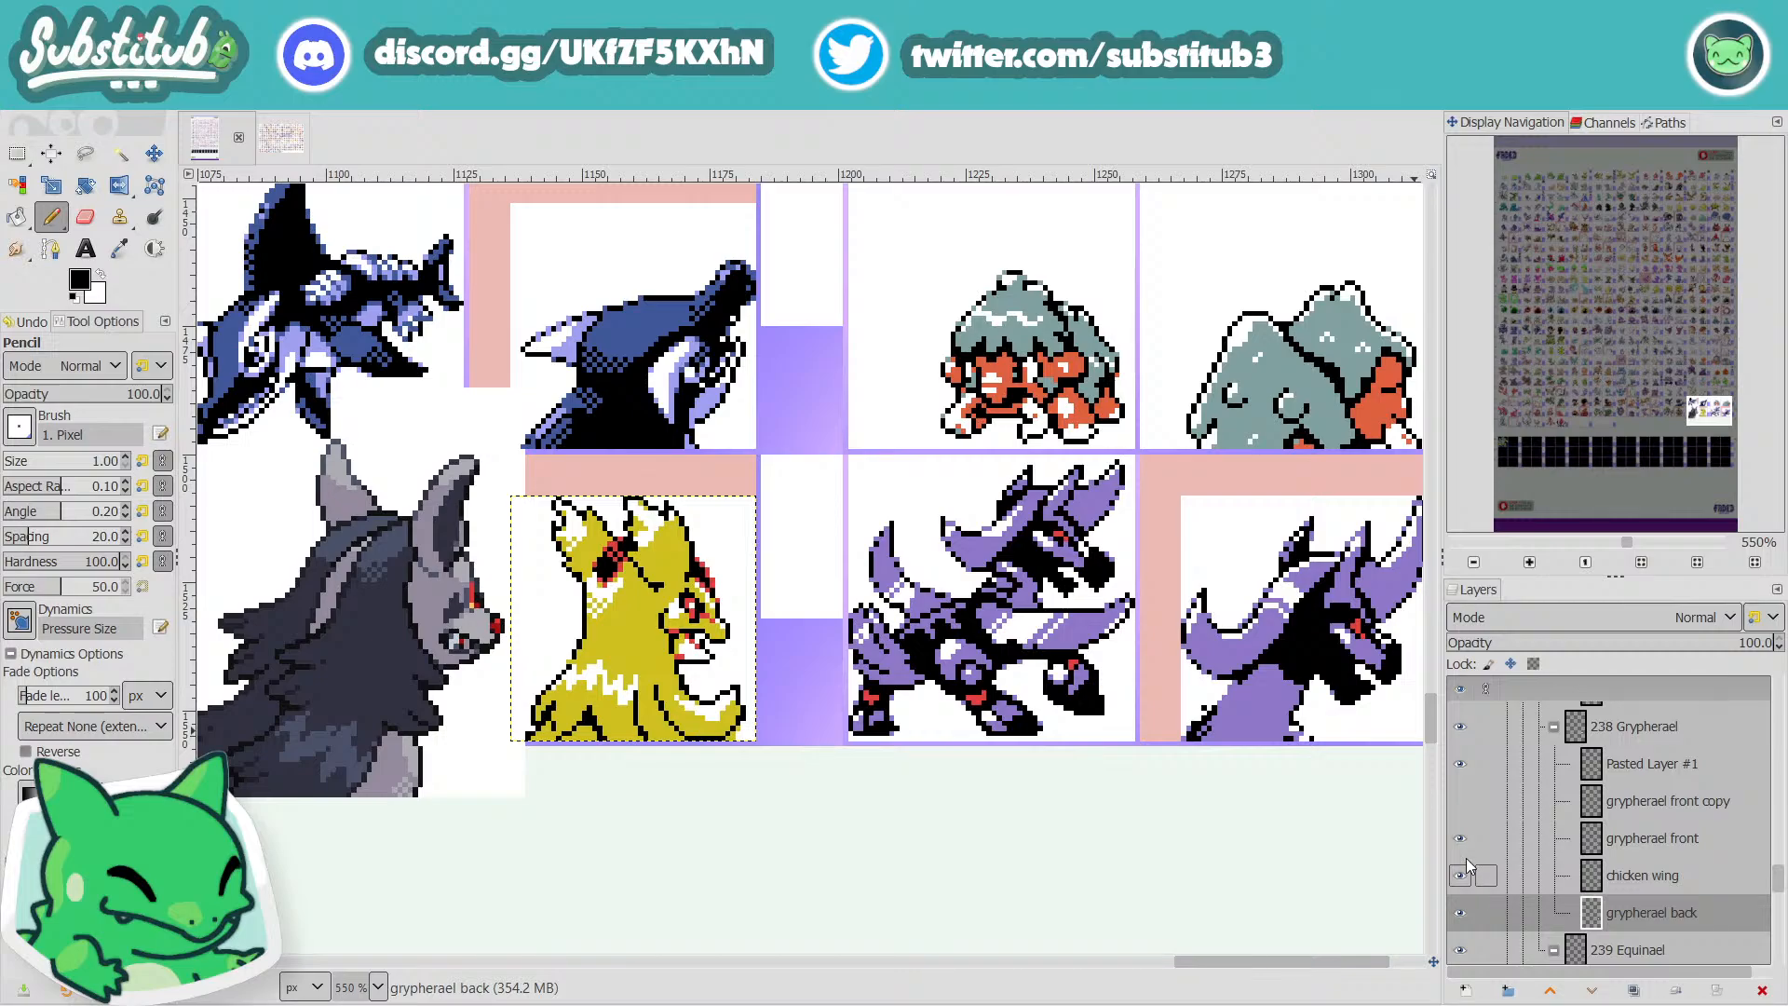
Hide the Mightyena reference layer, Pasted Layer #1, so the front and back sprites can be viewed side by side.
click(1459, 763)
drag(1199, 962, 1177, 961)
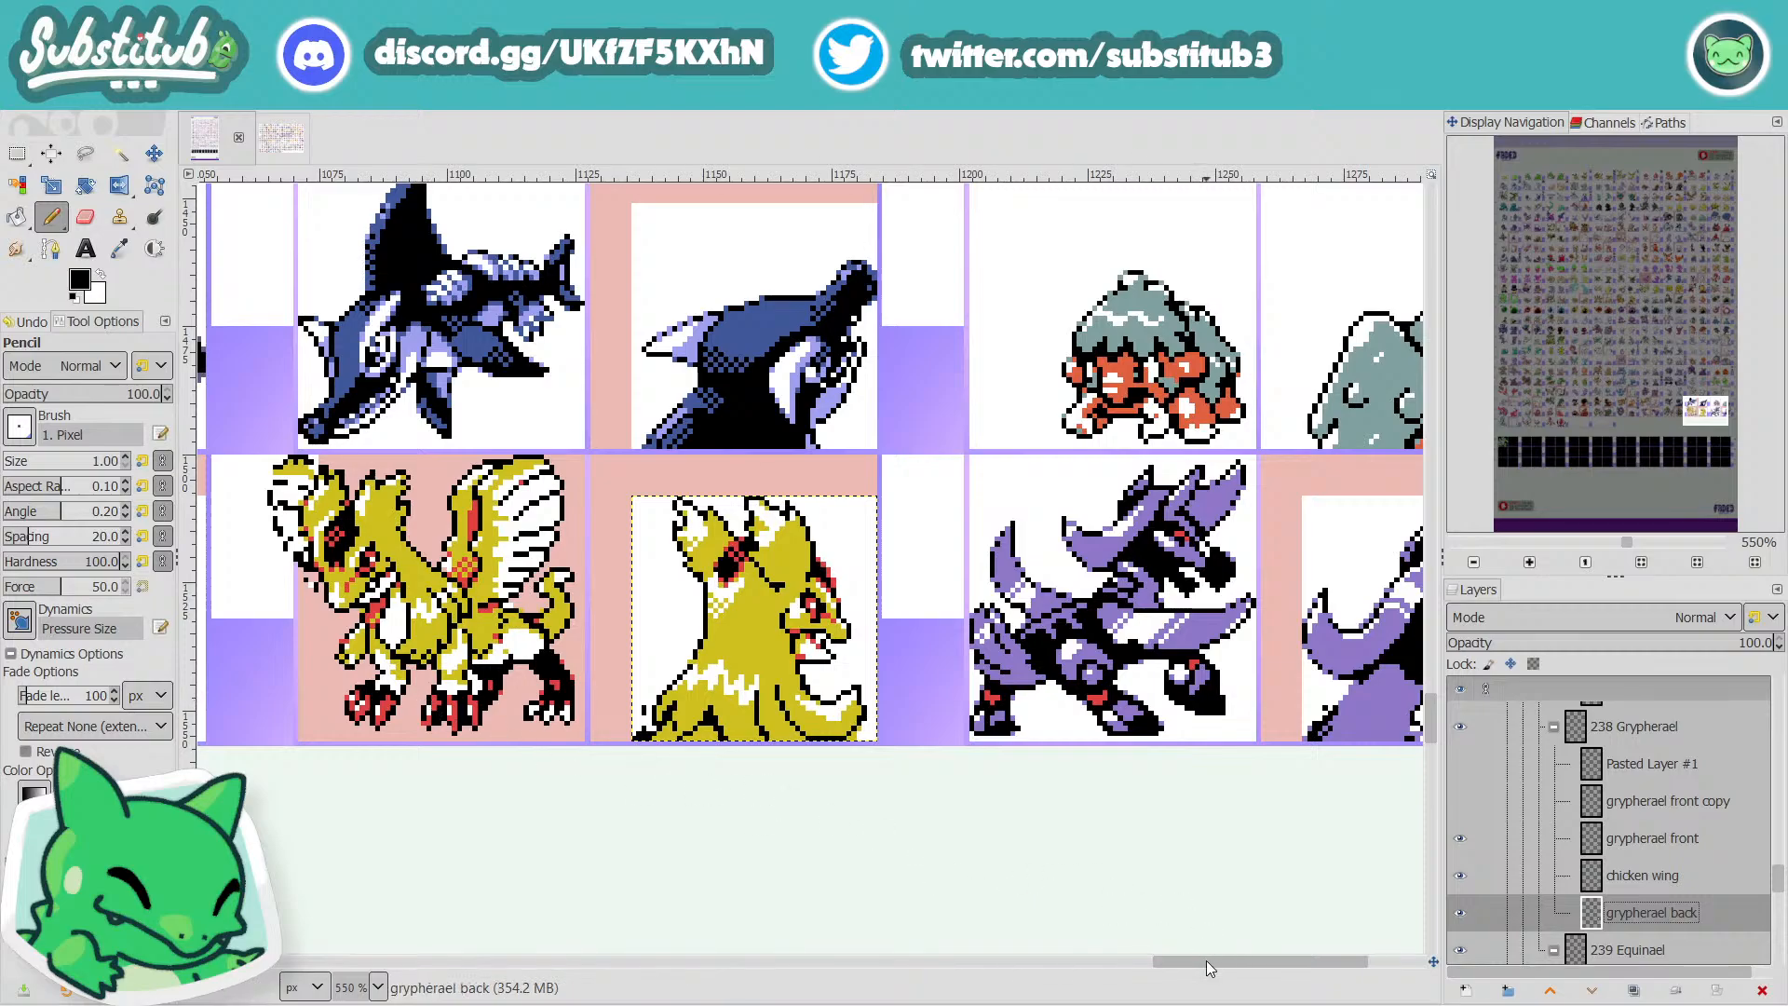
drag(1206, 965, 1235, 960)
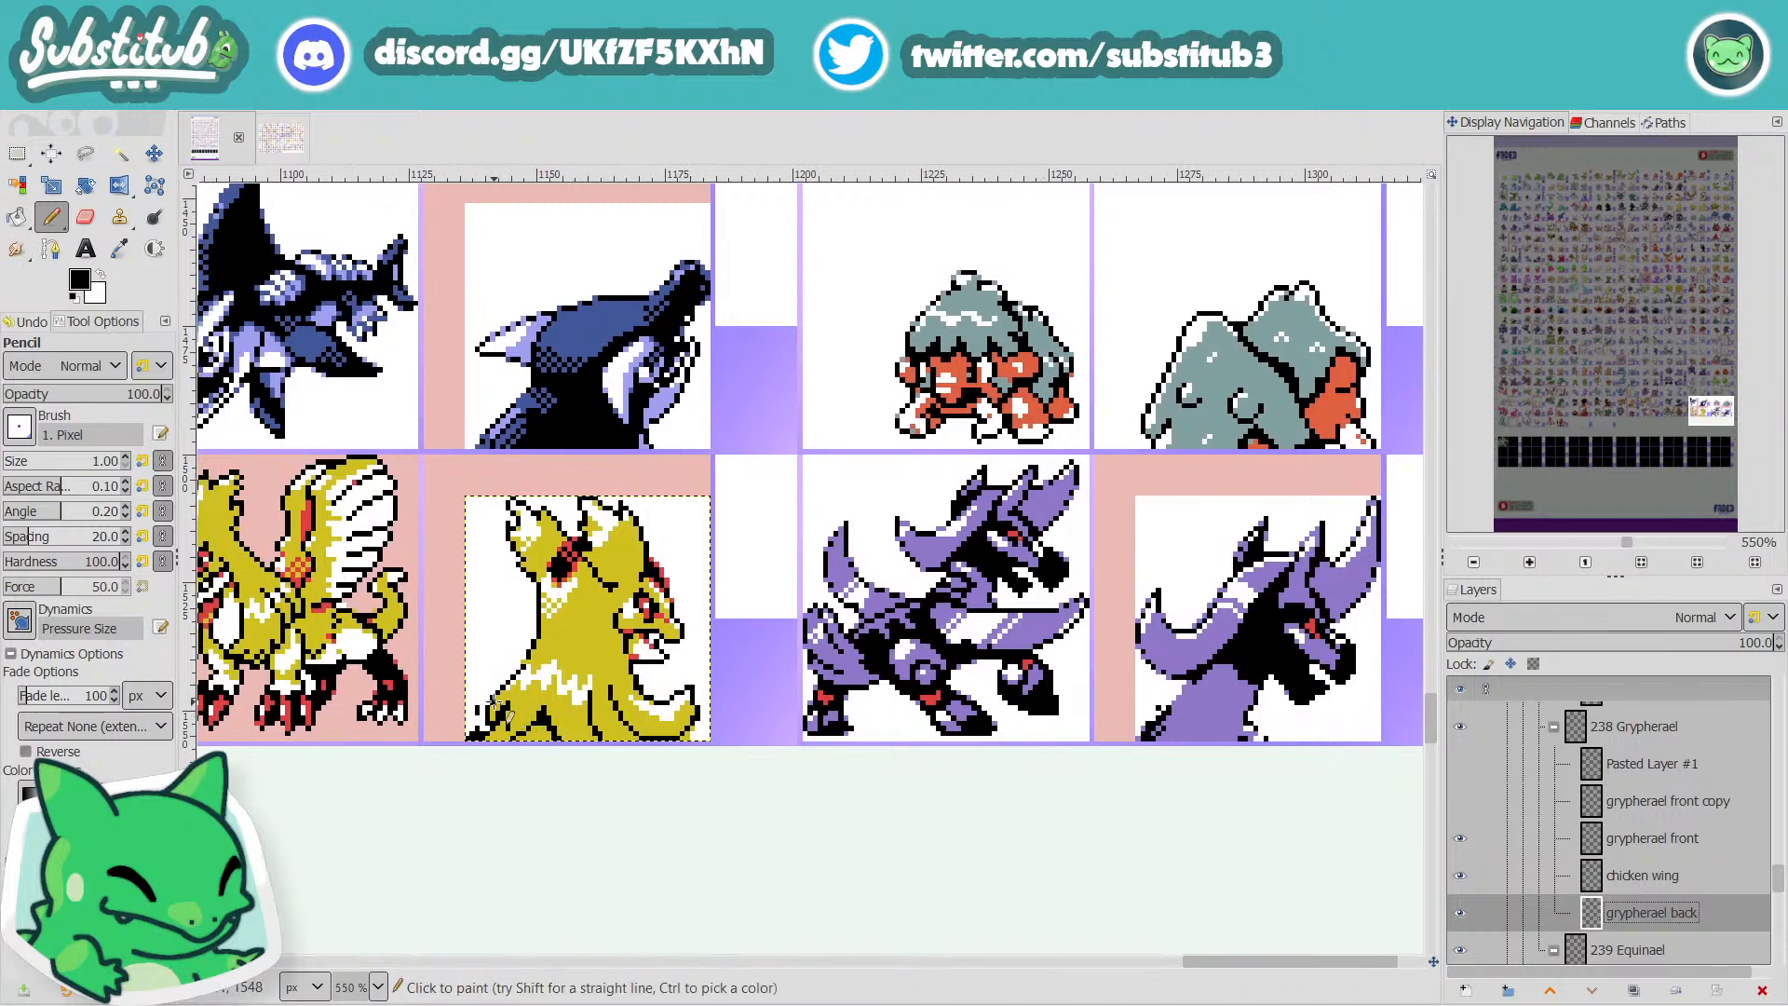
Clear the stray black pixels outside the back sprite's lower rear corner with white, tidy the black outline there, and save the file.
key(x)
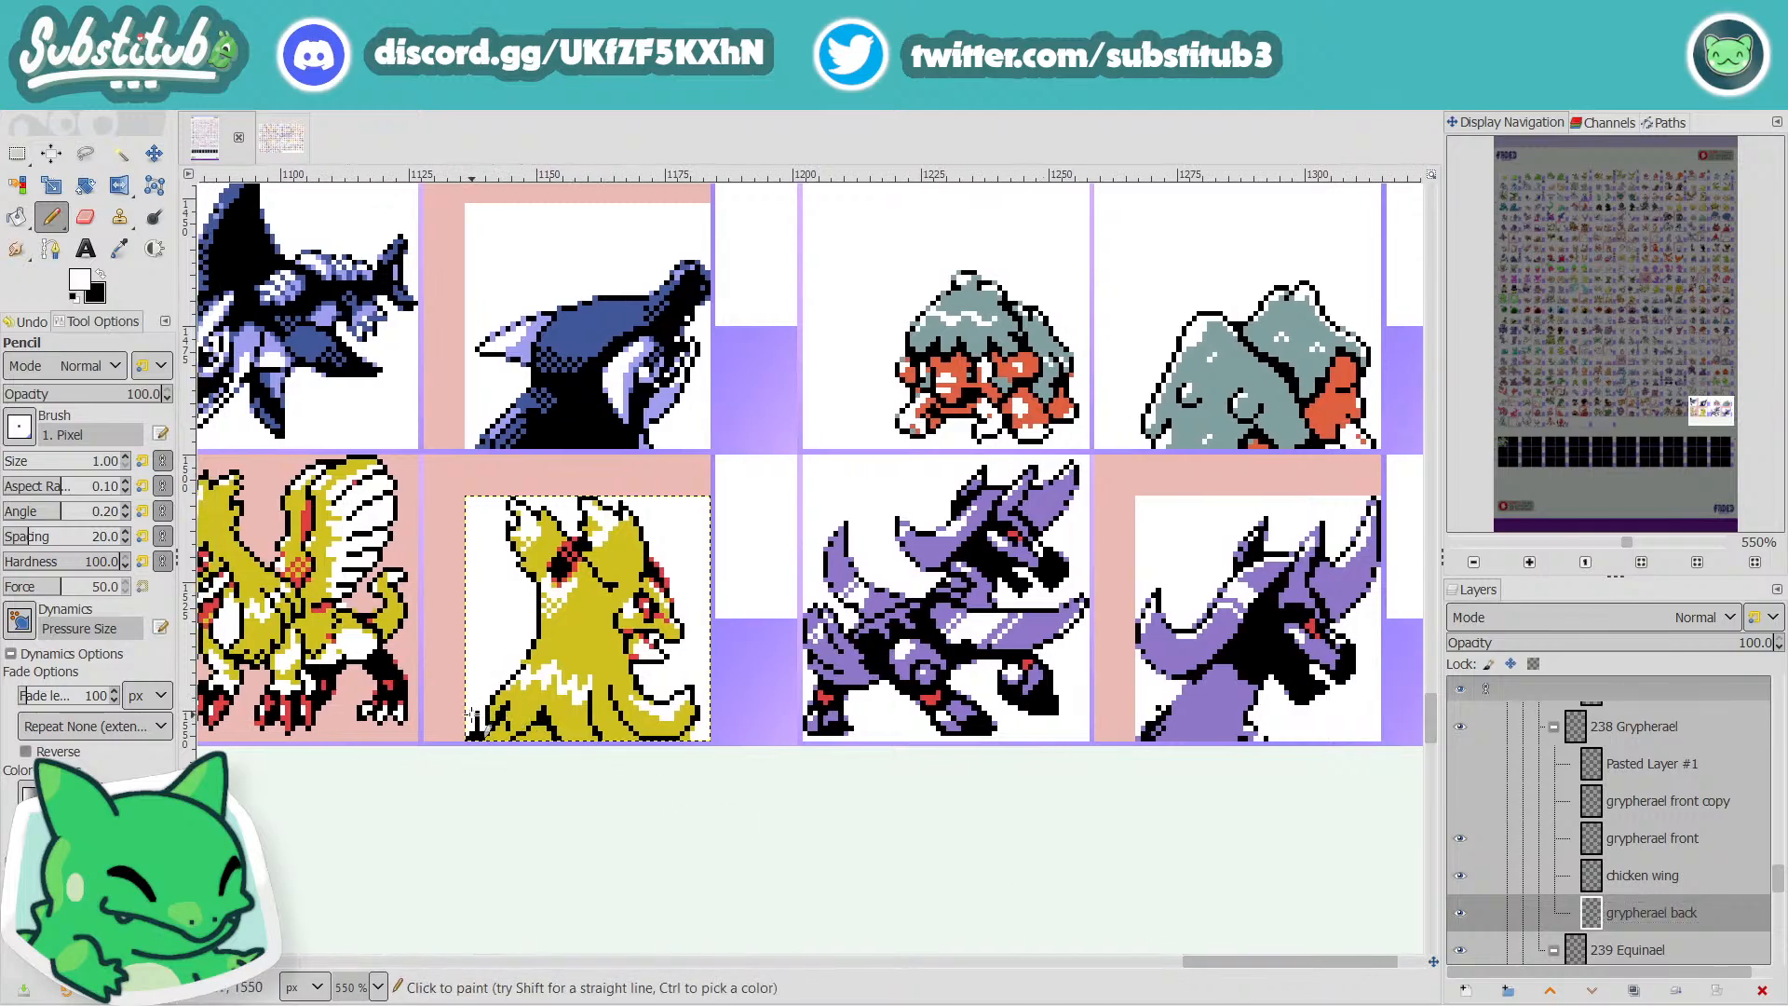
scroll(480, 725, up, 3)
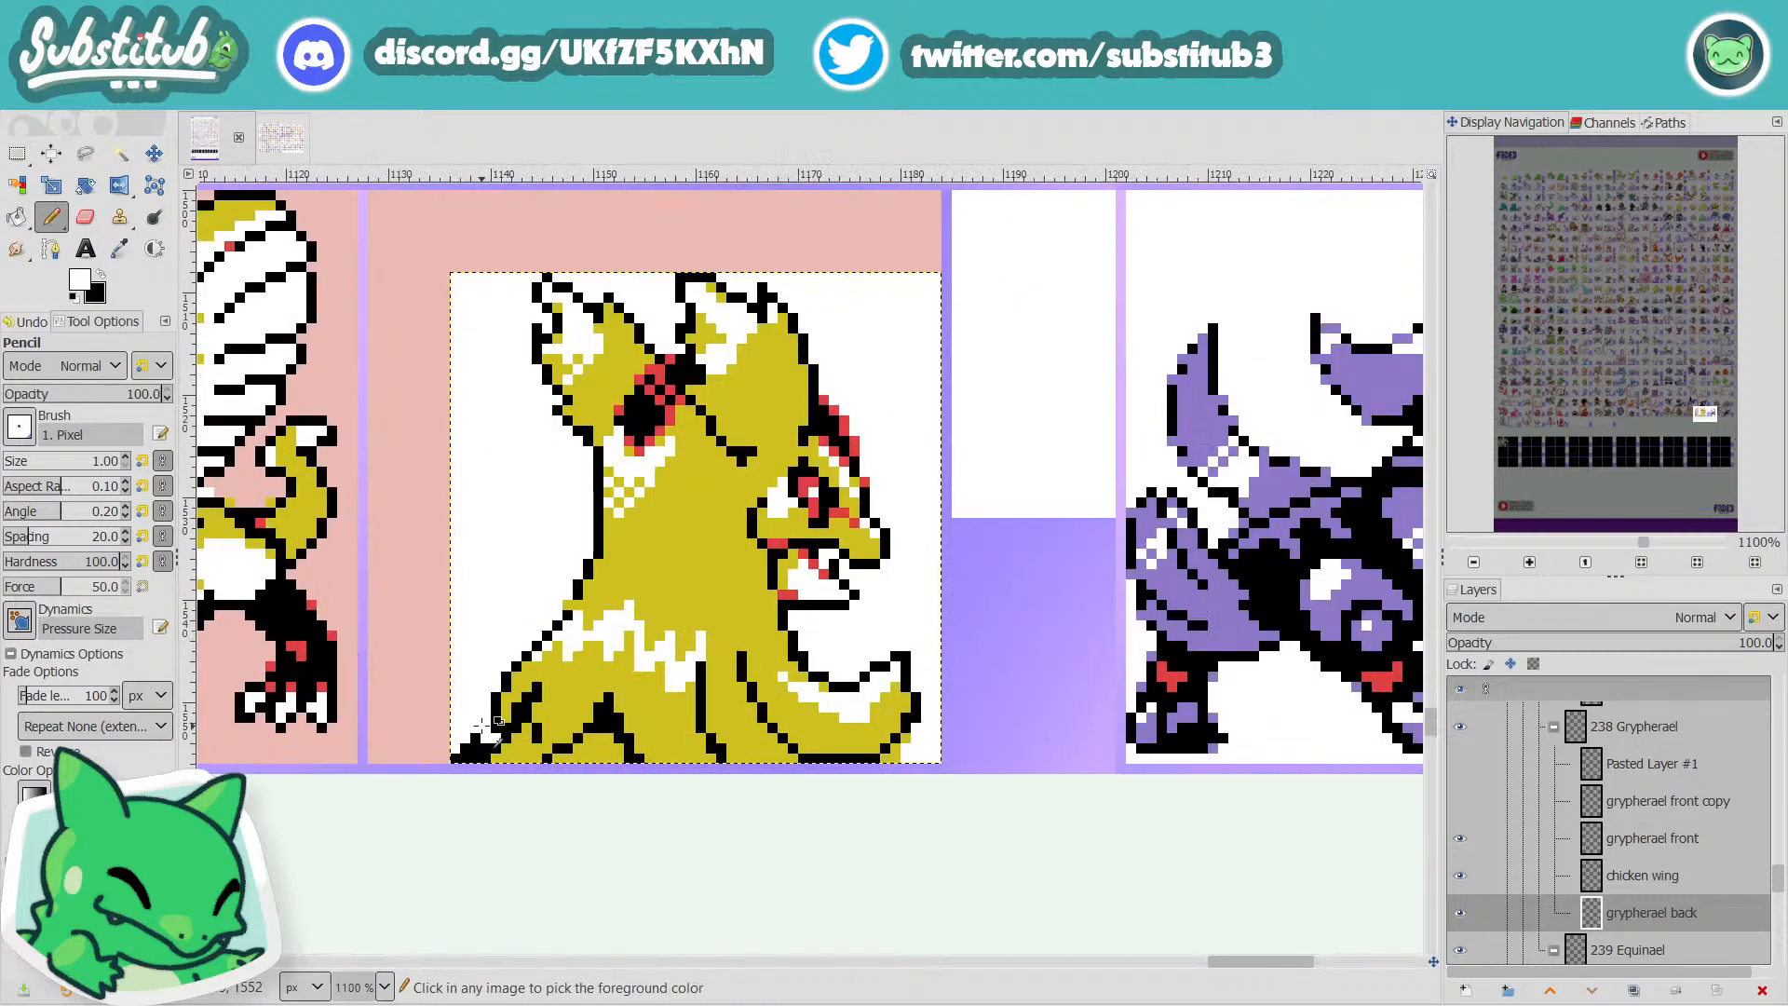
key(x)
click(503, 744)
key(x)
click(472, 743)
click(457, 756)
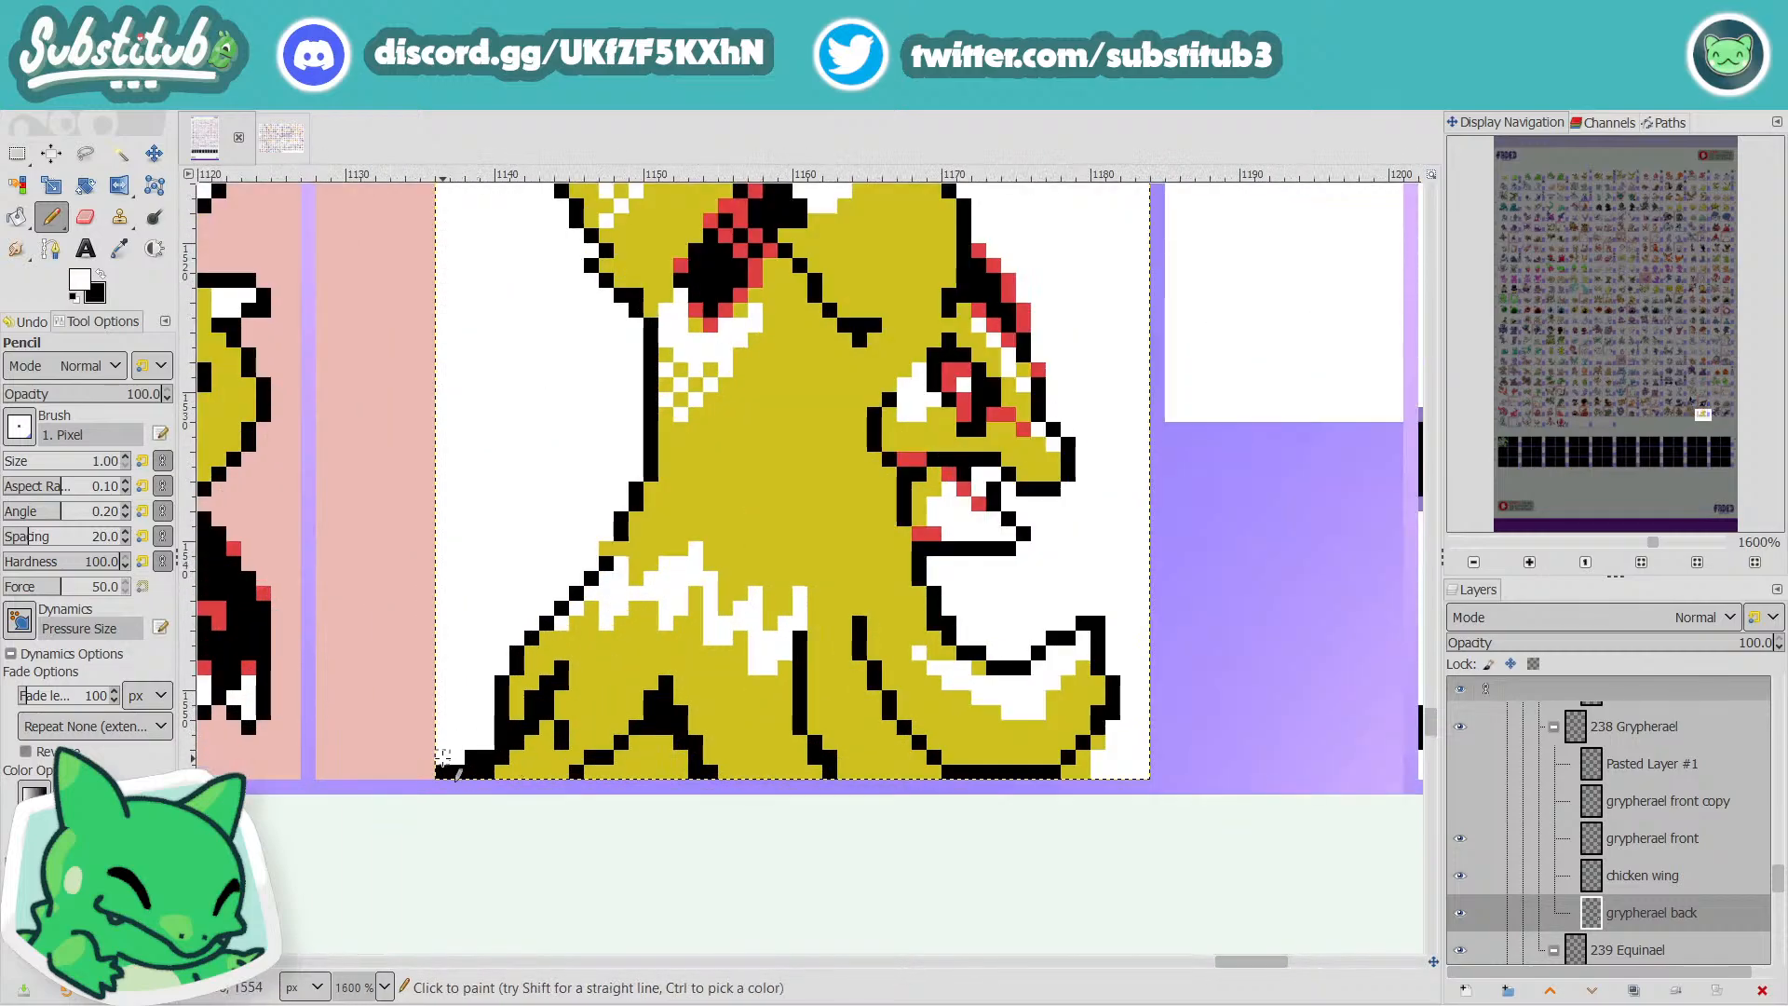
click(468, 755)
key(ctrl+s)
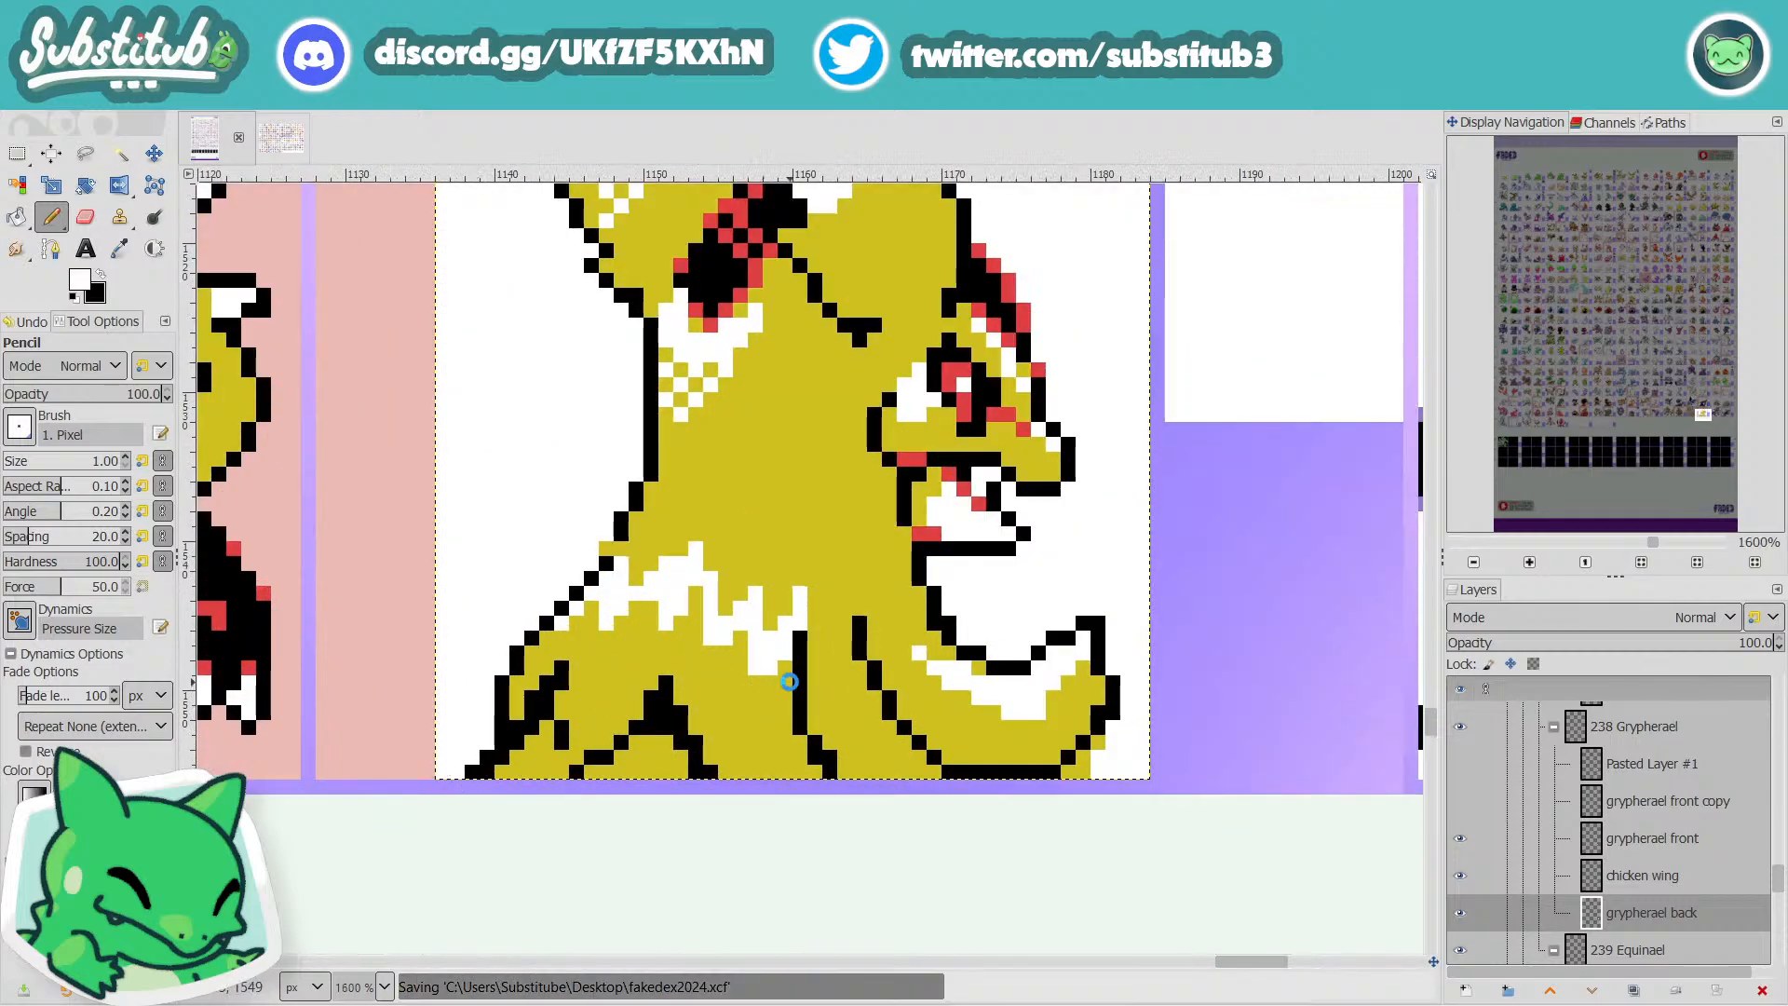
Touch up the fur tuft at the back sprite's lower rear corner with white highlight pixels.
scroll(791, 680, down, 1)
scroll(790, 681, down, 2)
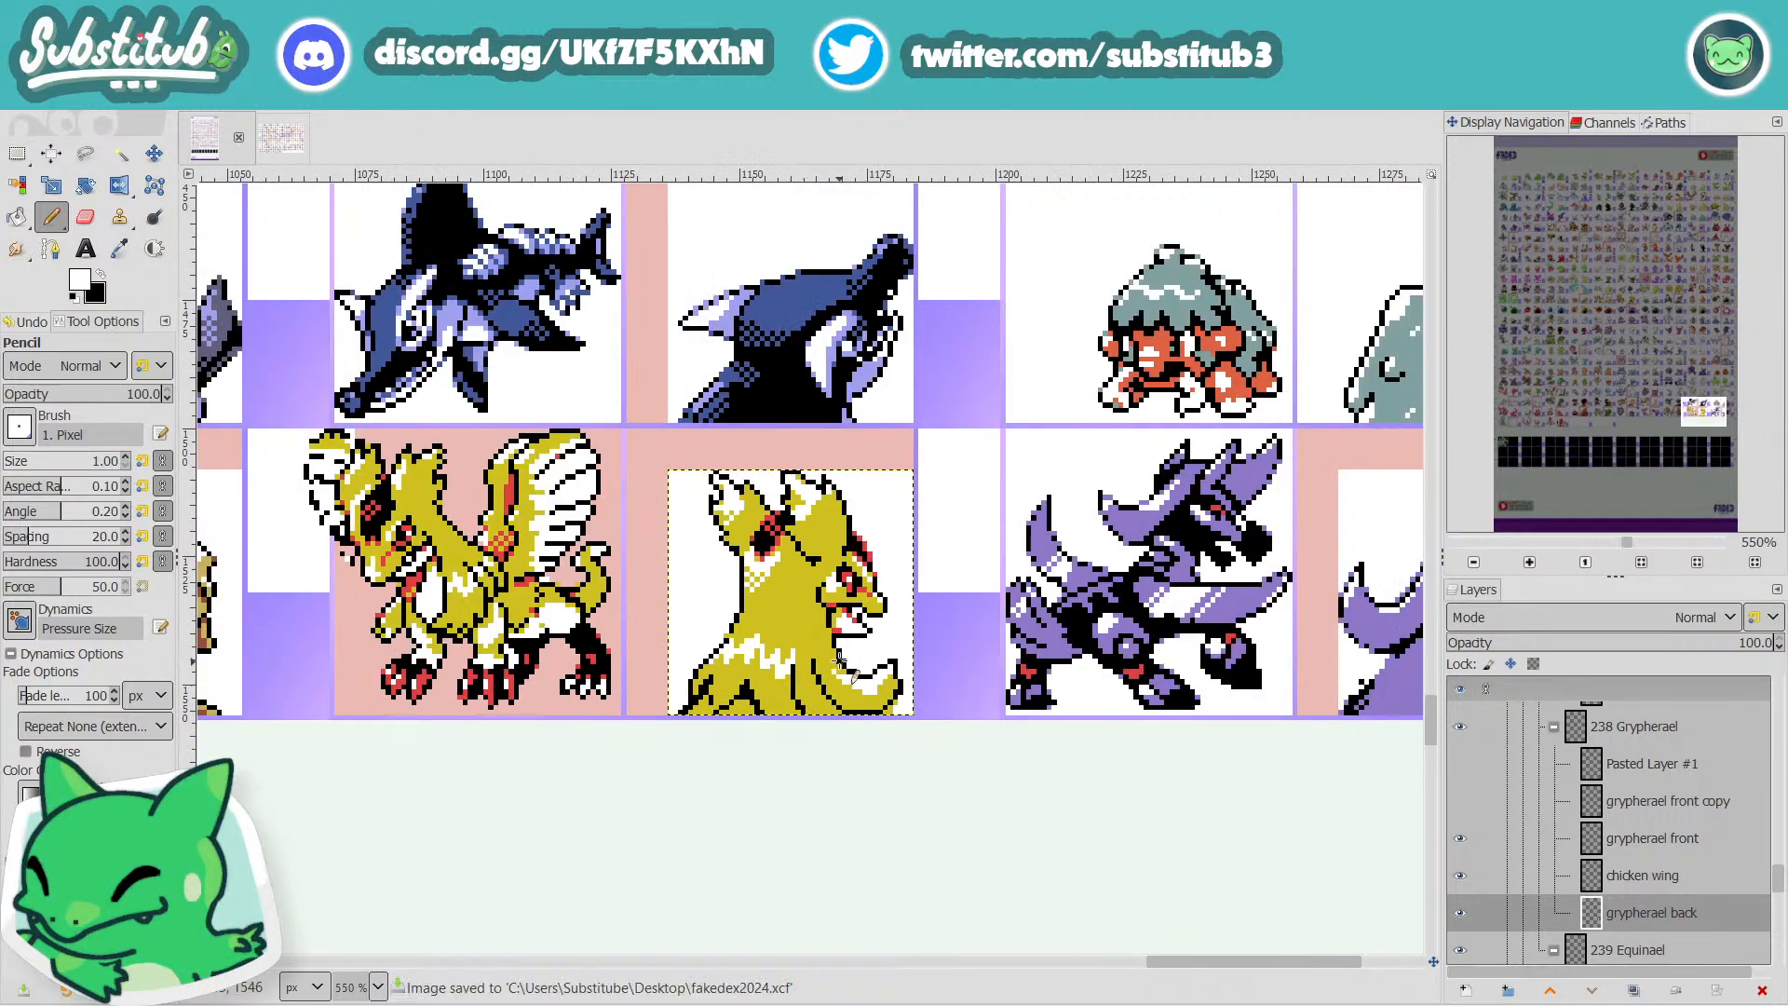
scroll(829, 582, down, 2)
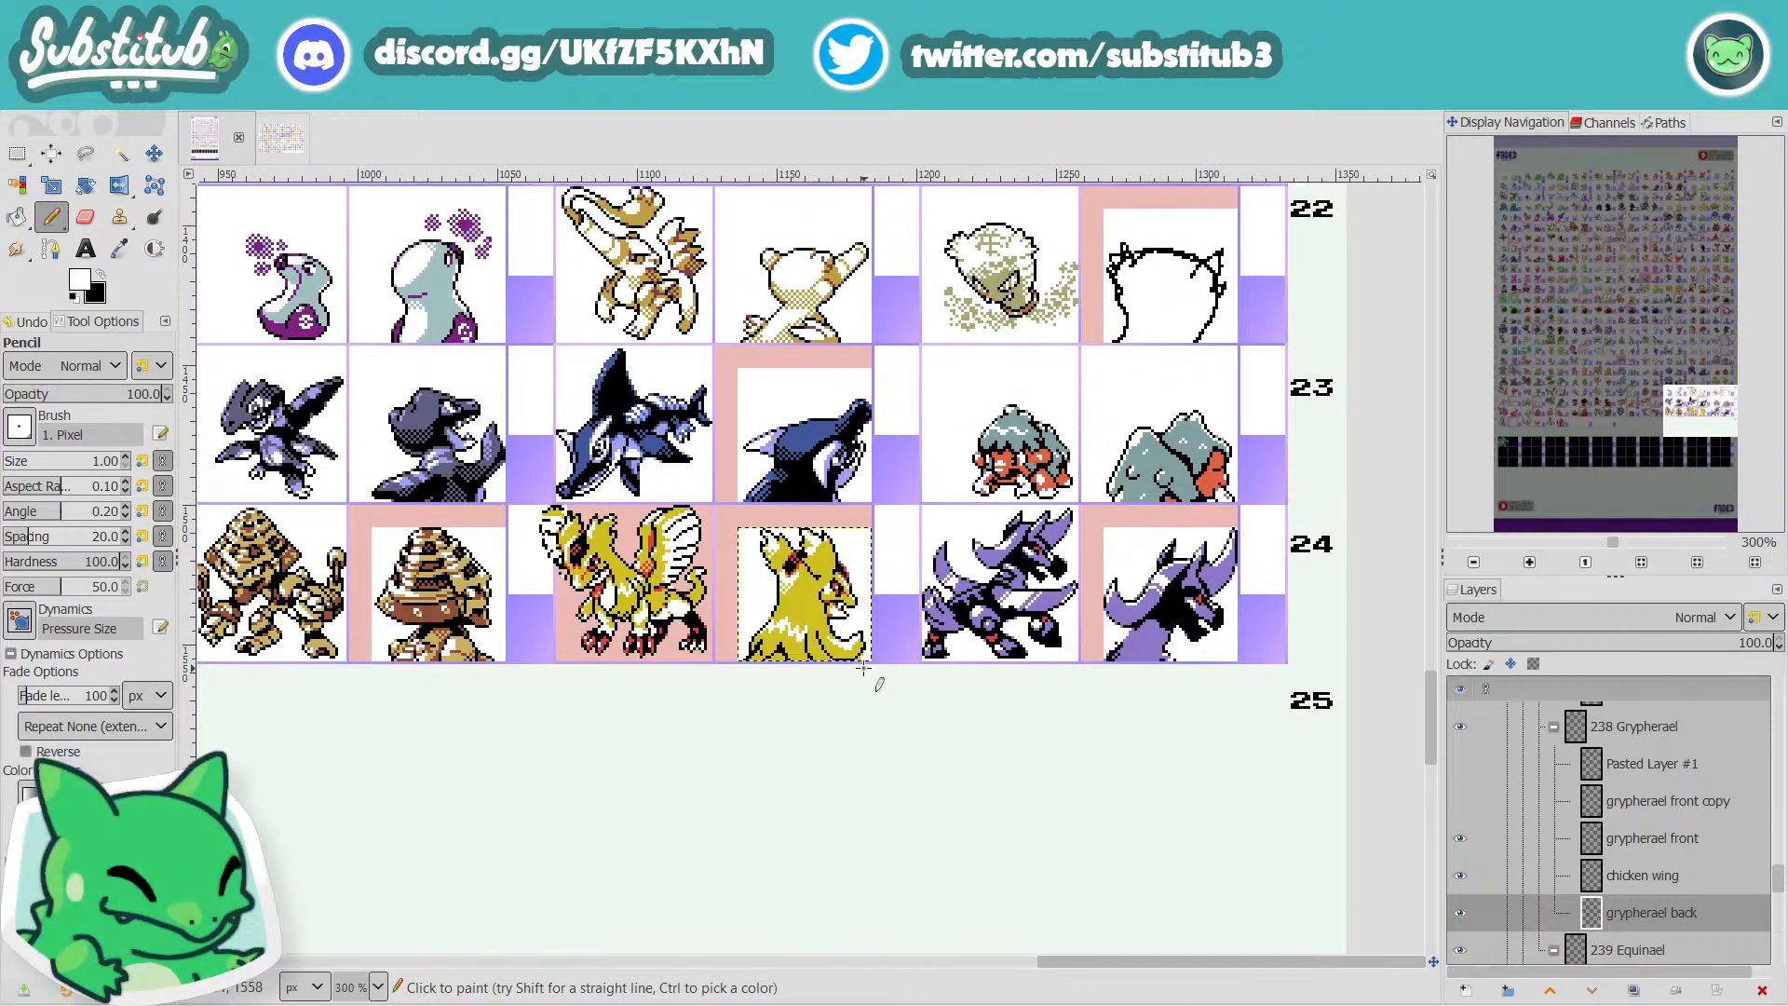
scroll(837, 662, up, 4)
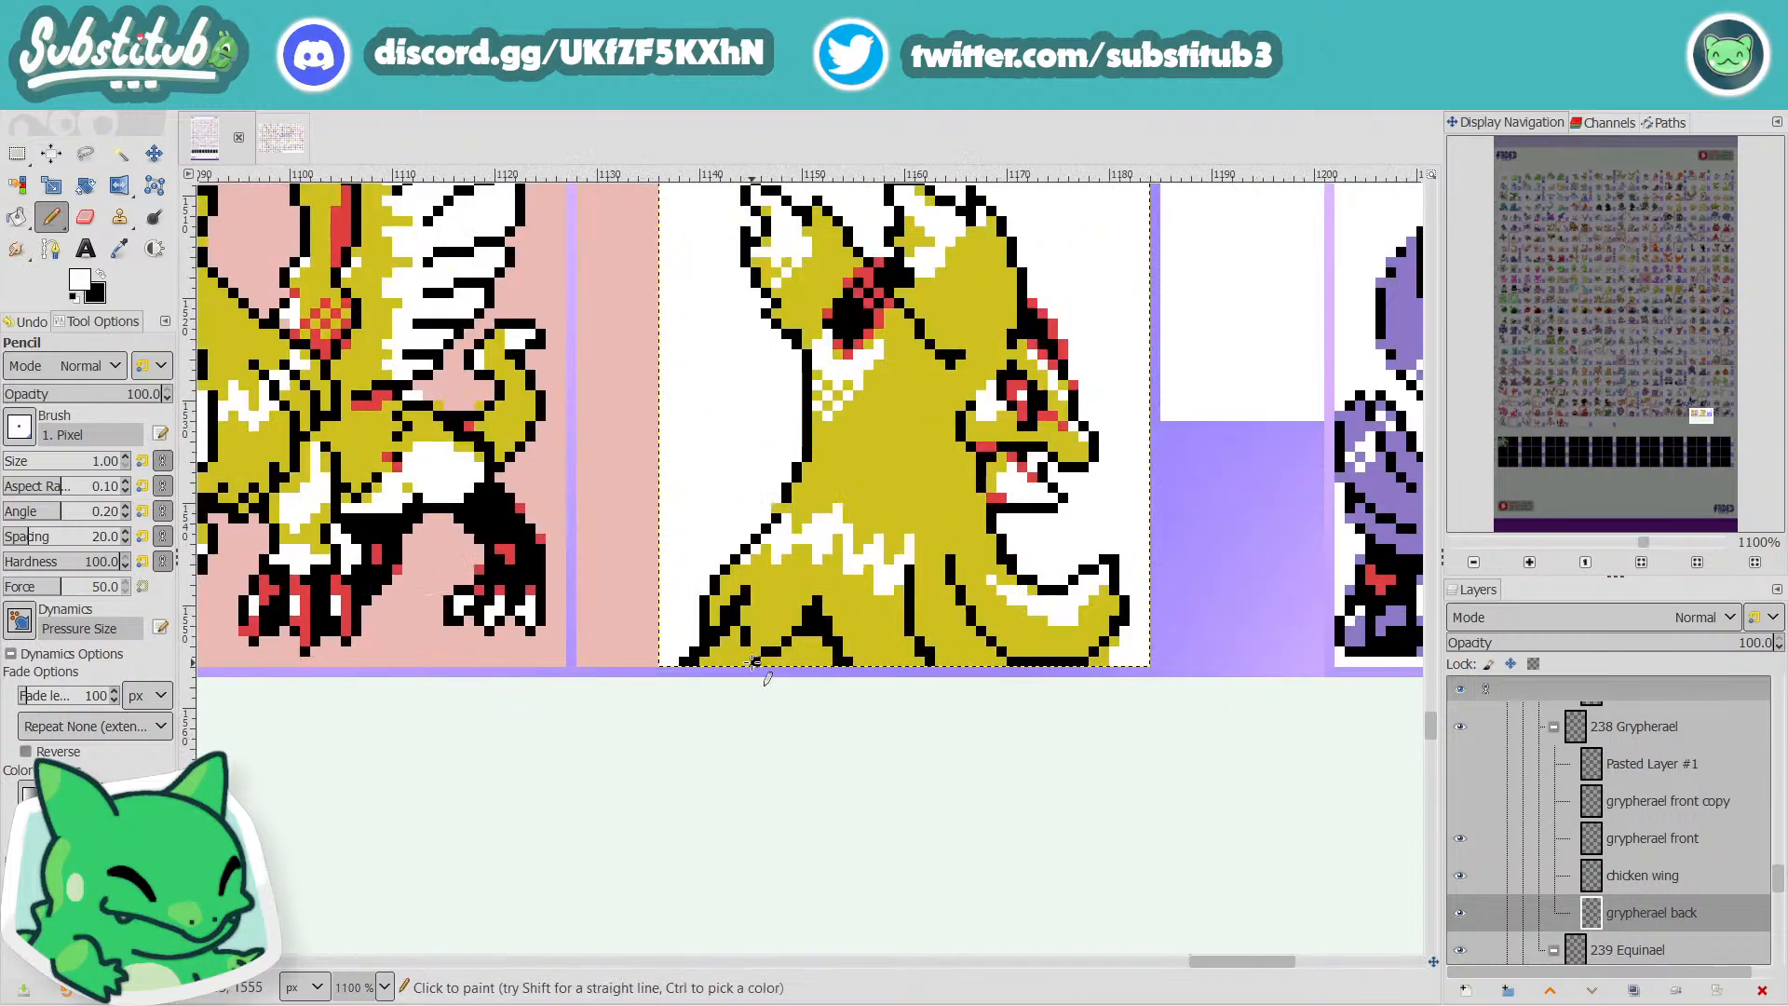
key(x)
key(x)
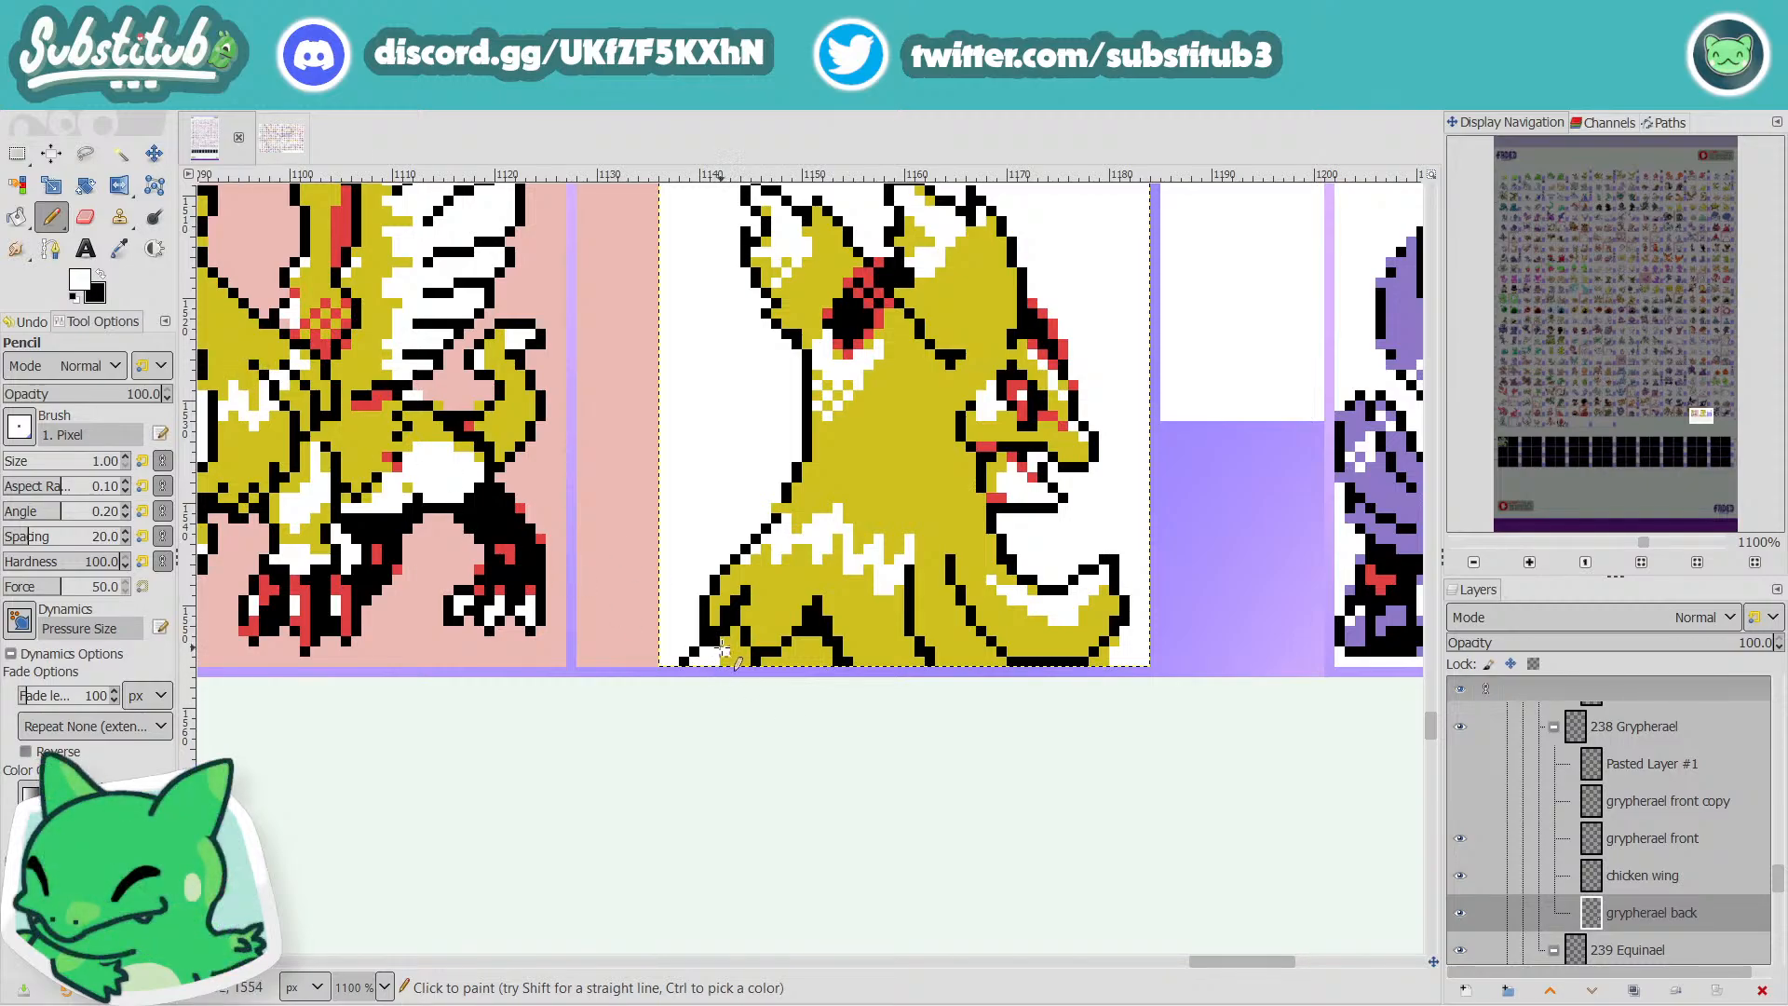
Sample the ear's red, add red accent pixels to the tips of the lower black fur markings, and save the file.
click(119, 249)
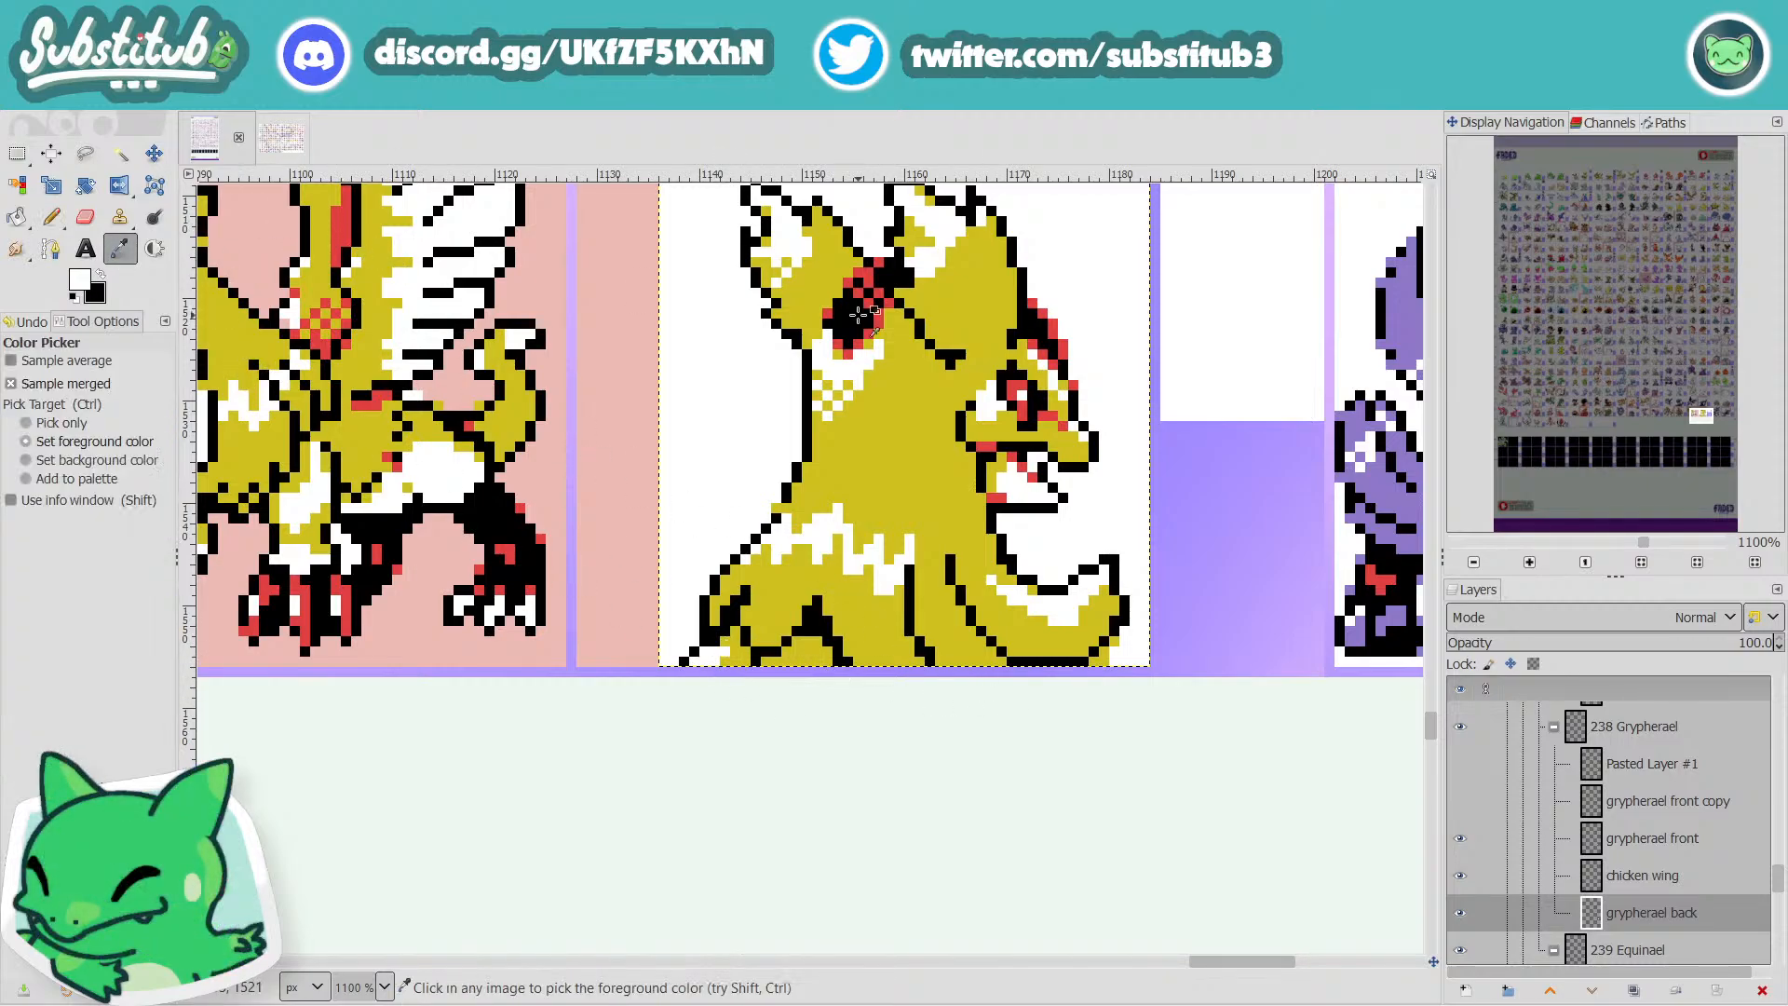
click(866, 277)
key(n)
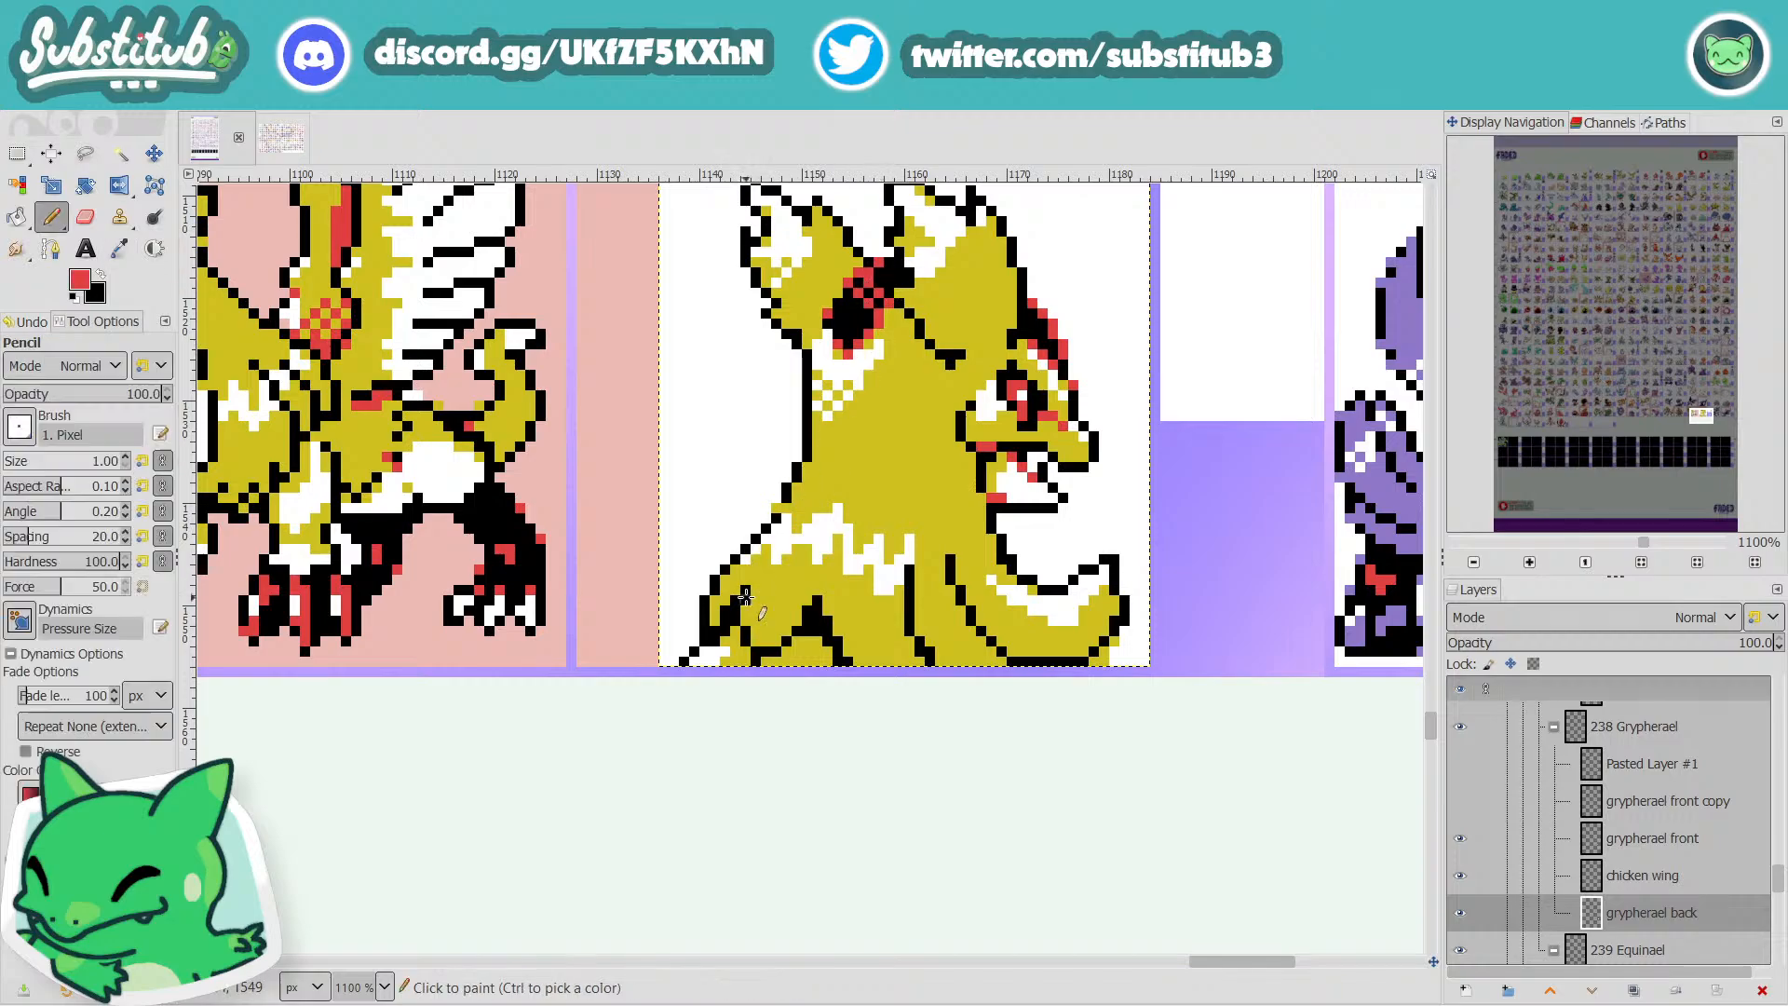
click(726, 610)
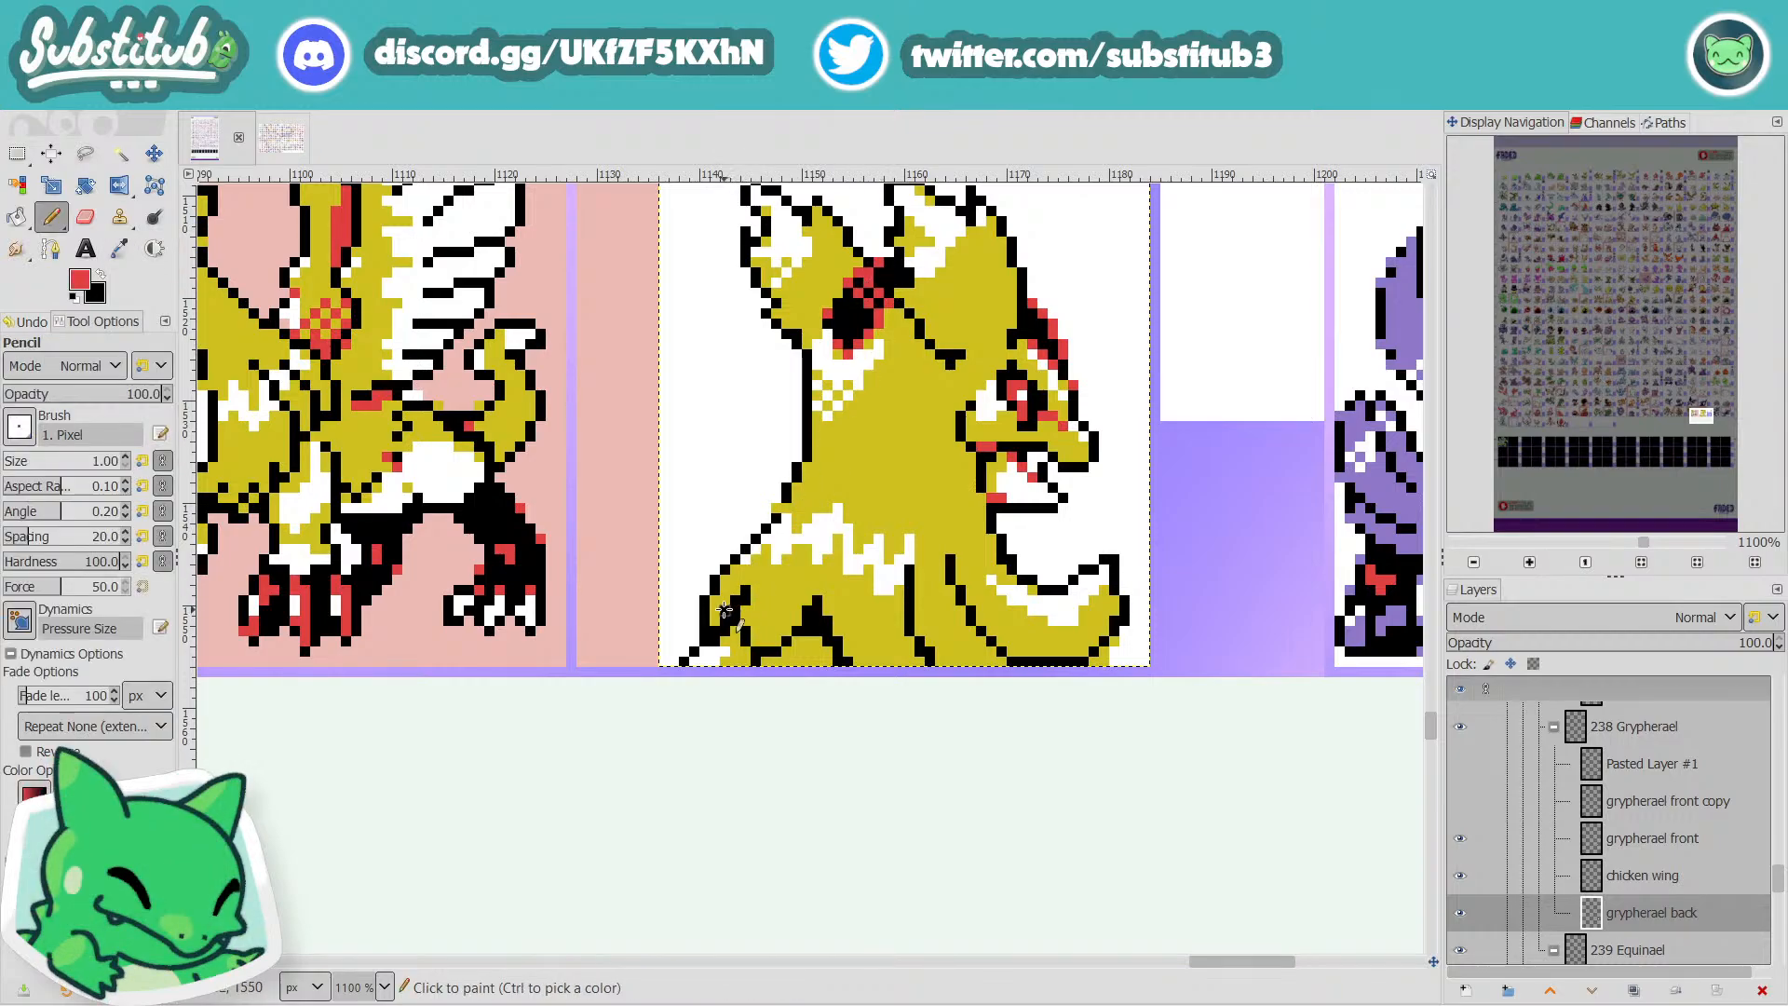
click(808, 608)
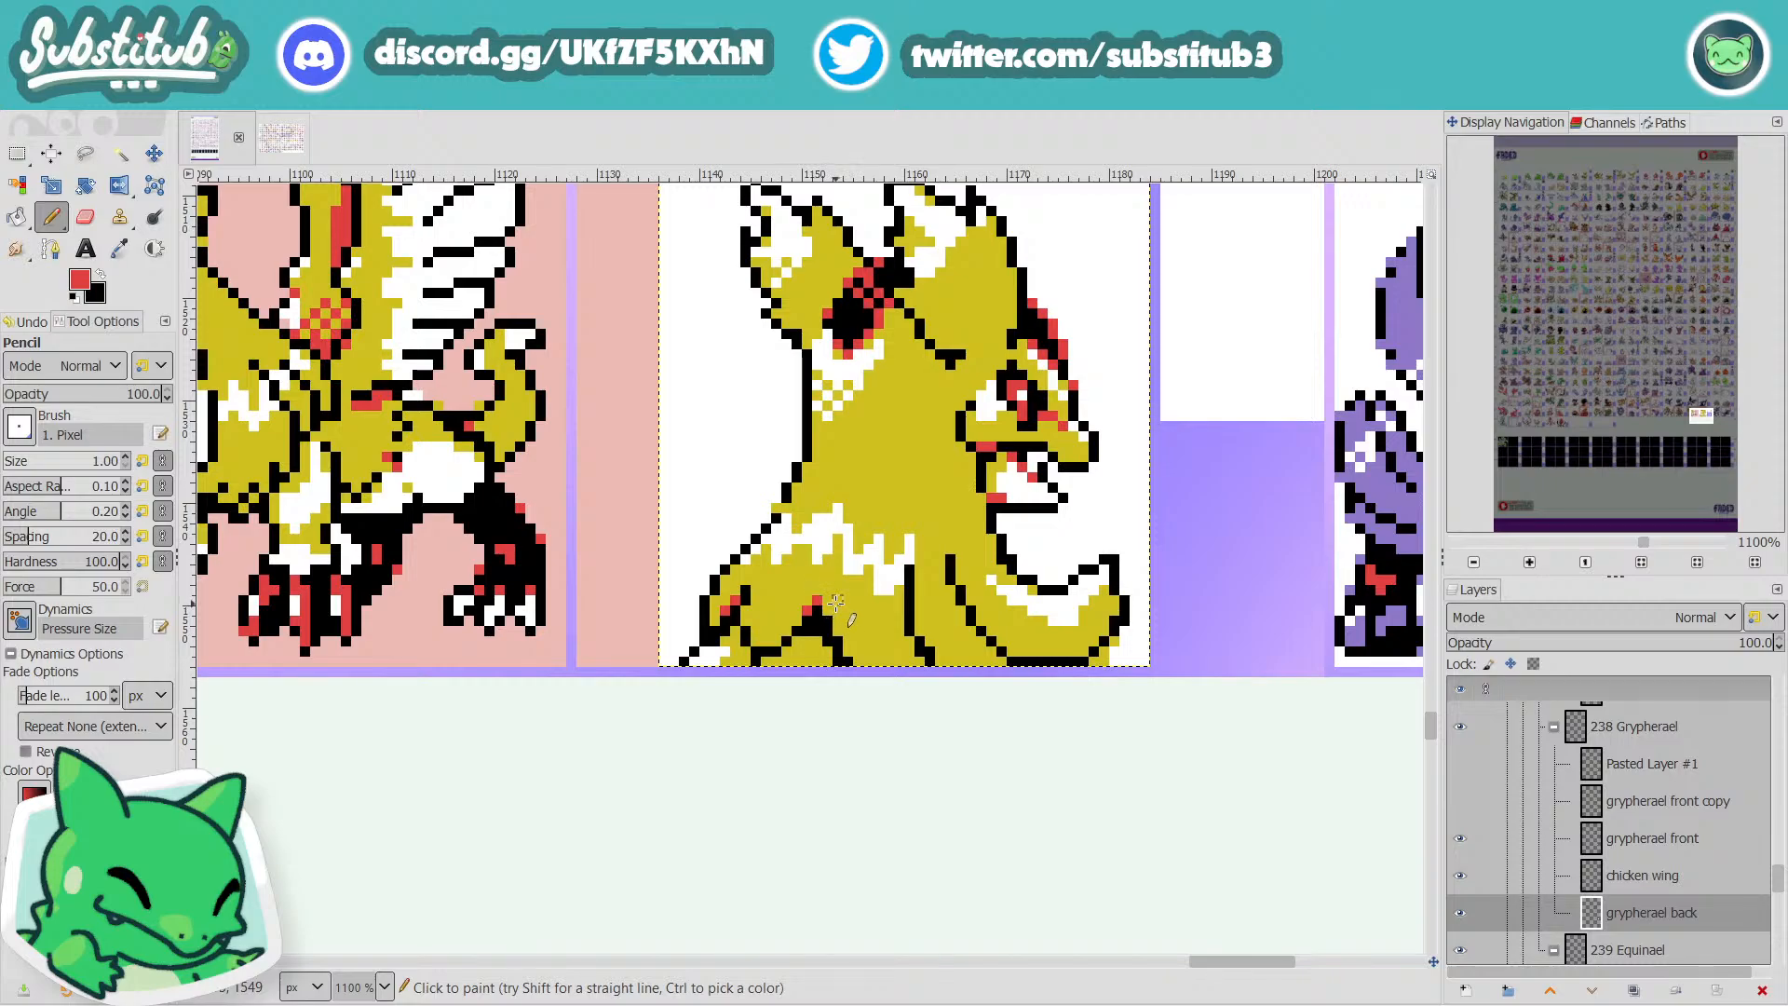
key(ctrl+s)
ctrl+scroll(1005, 575, down, 3)
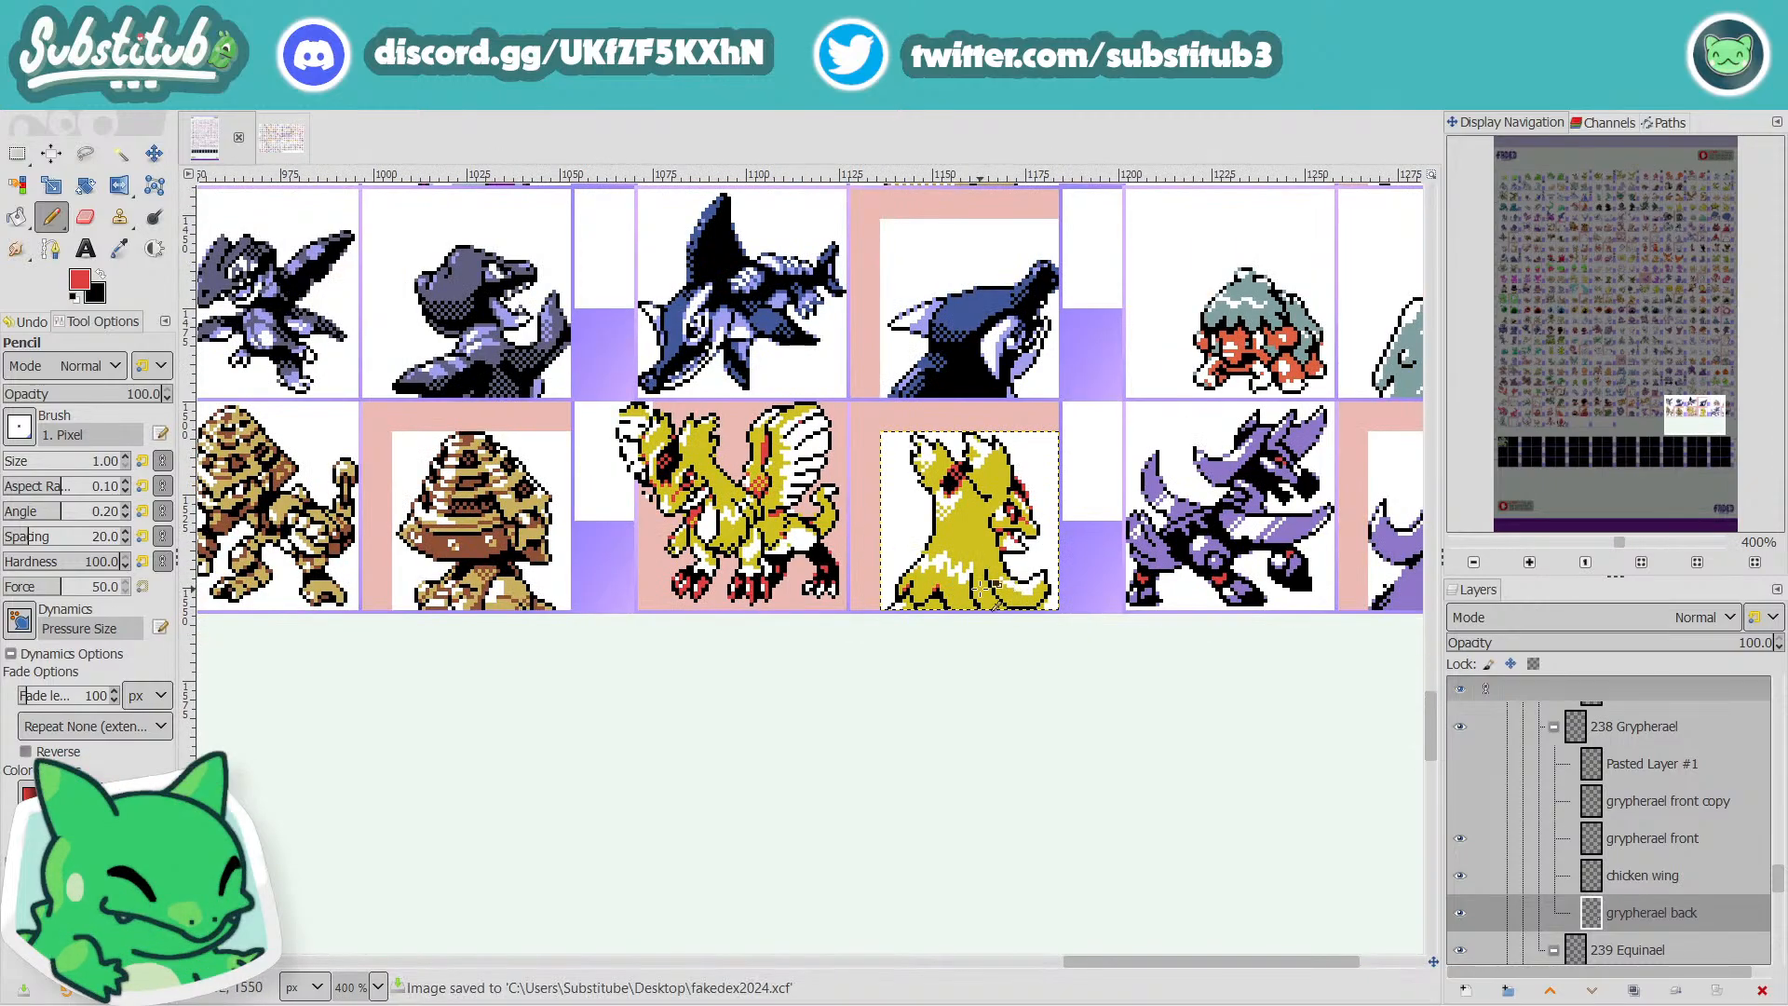
ctrl+scroll(982, 586, up, 3)
ctrl+scroll(876, 579, down, 2)
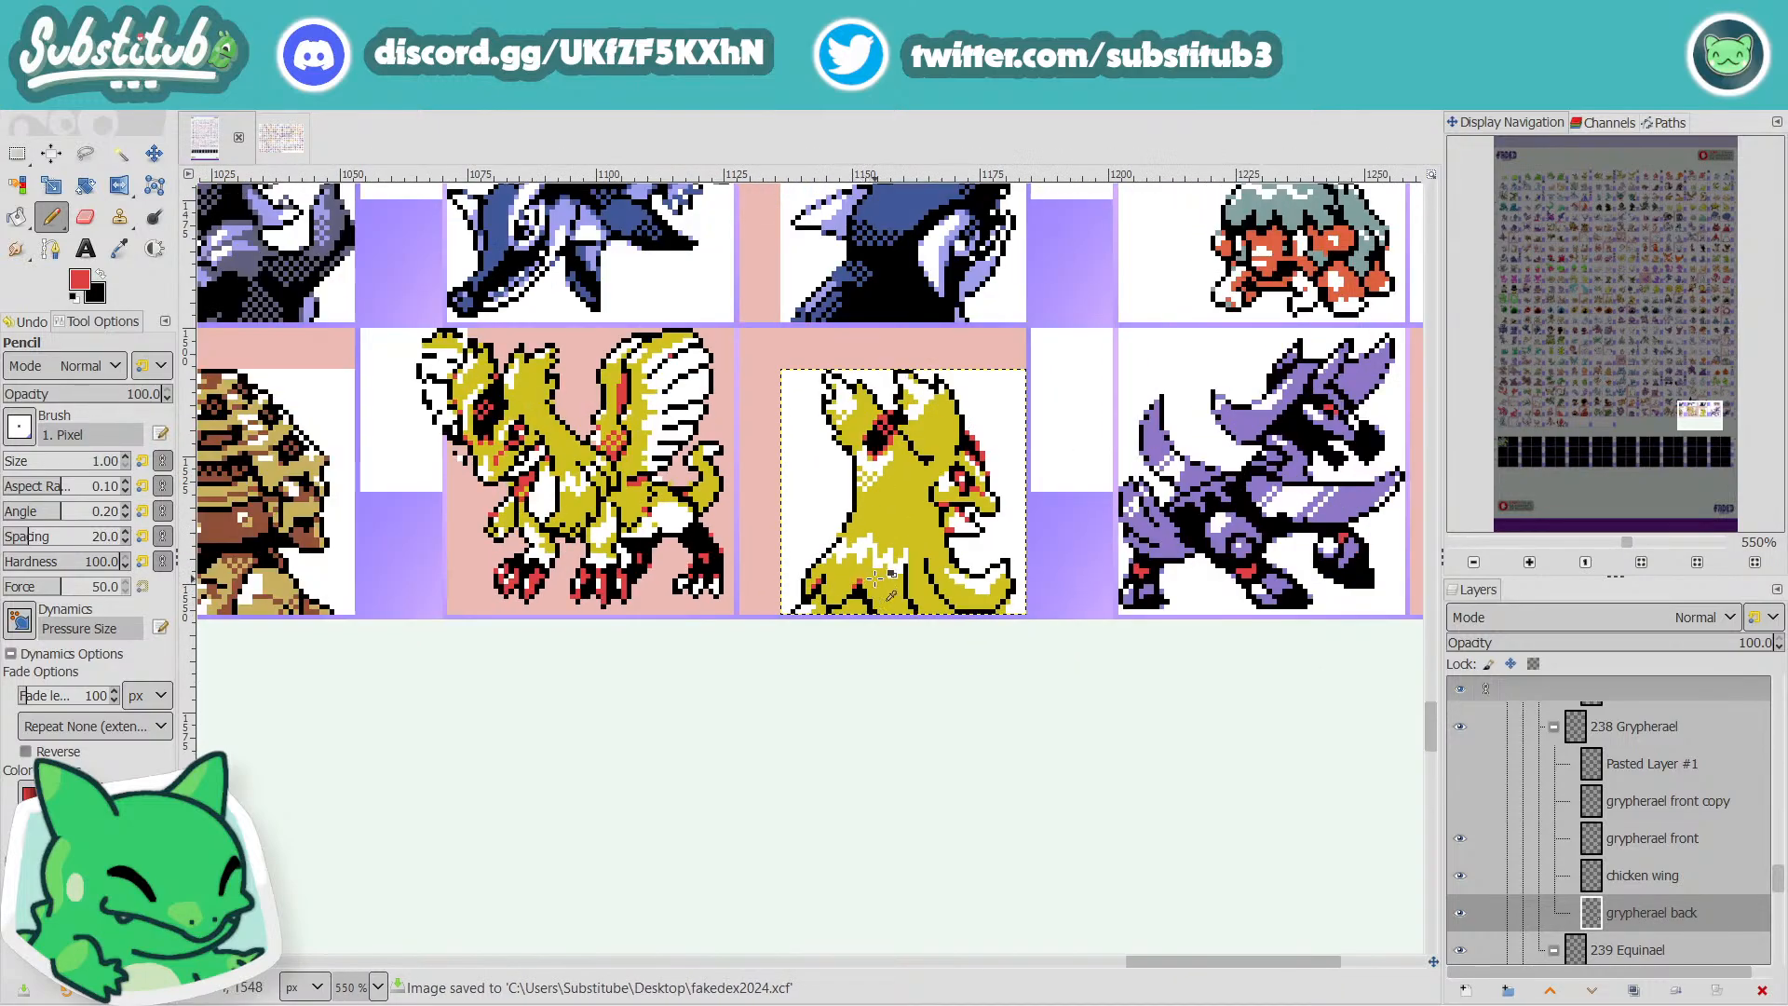
ctrl+scroll(906, 591, up, 3)
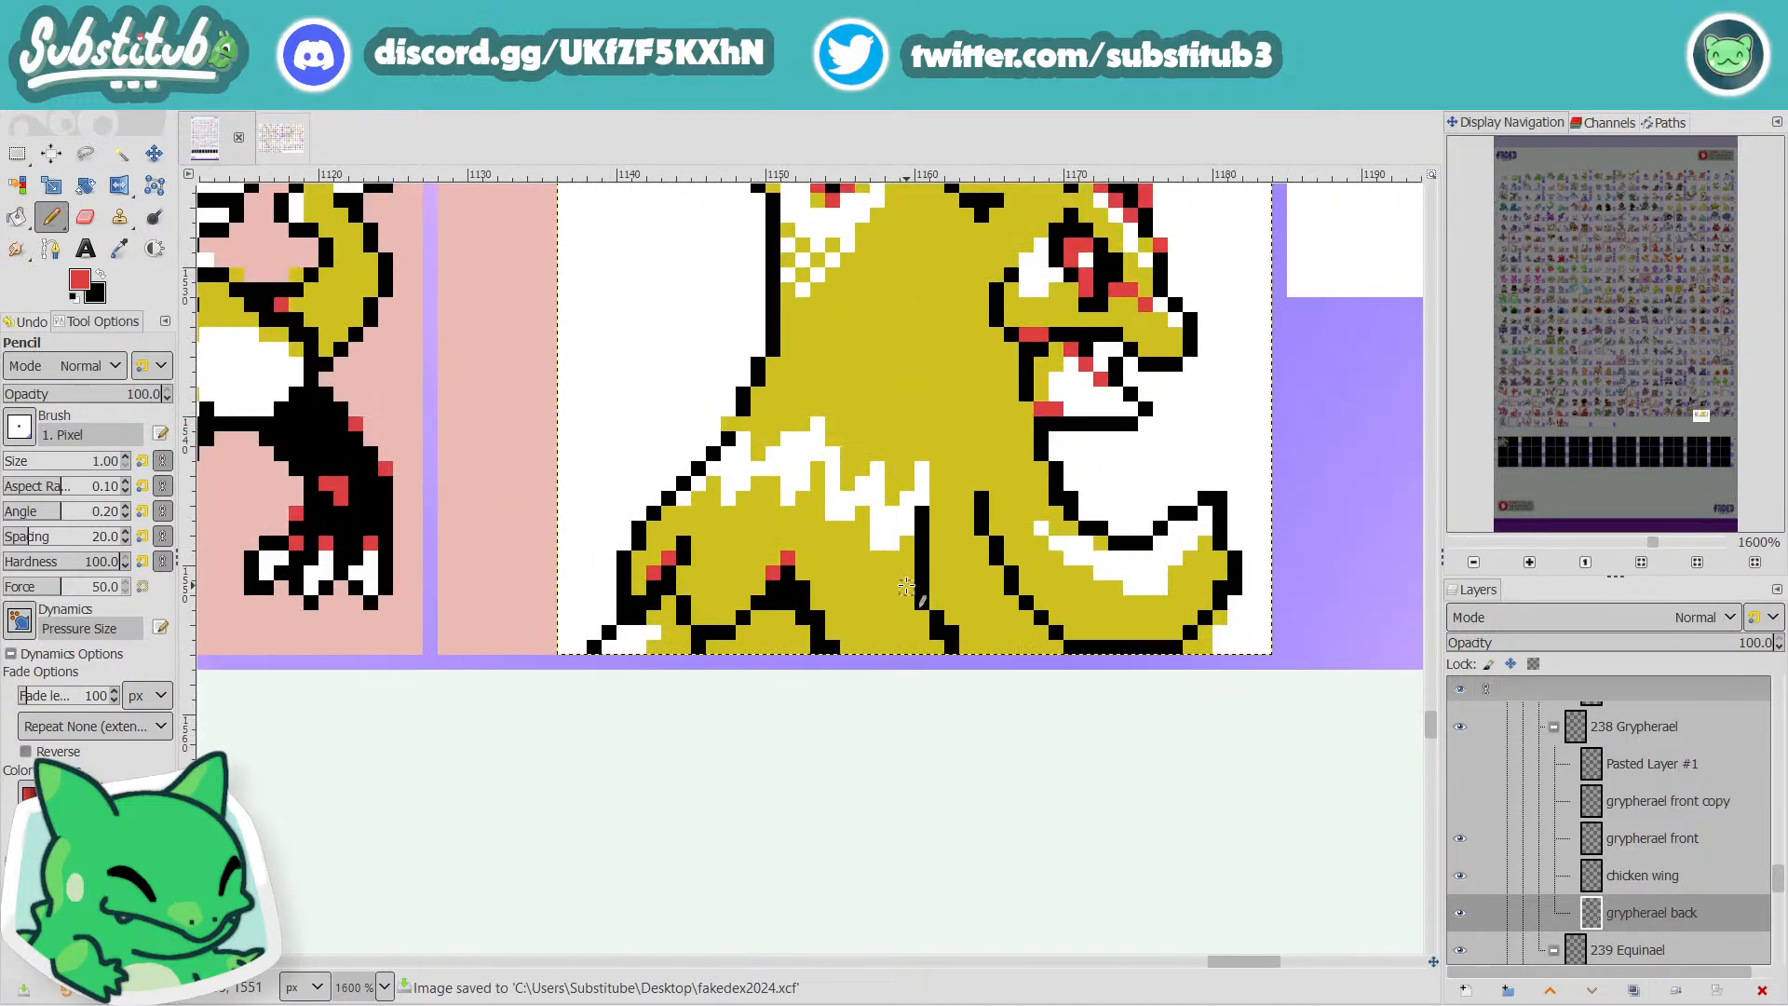
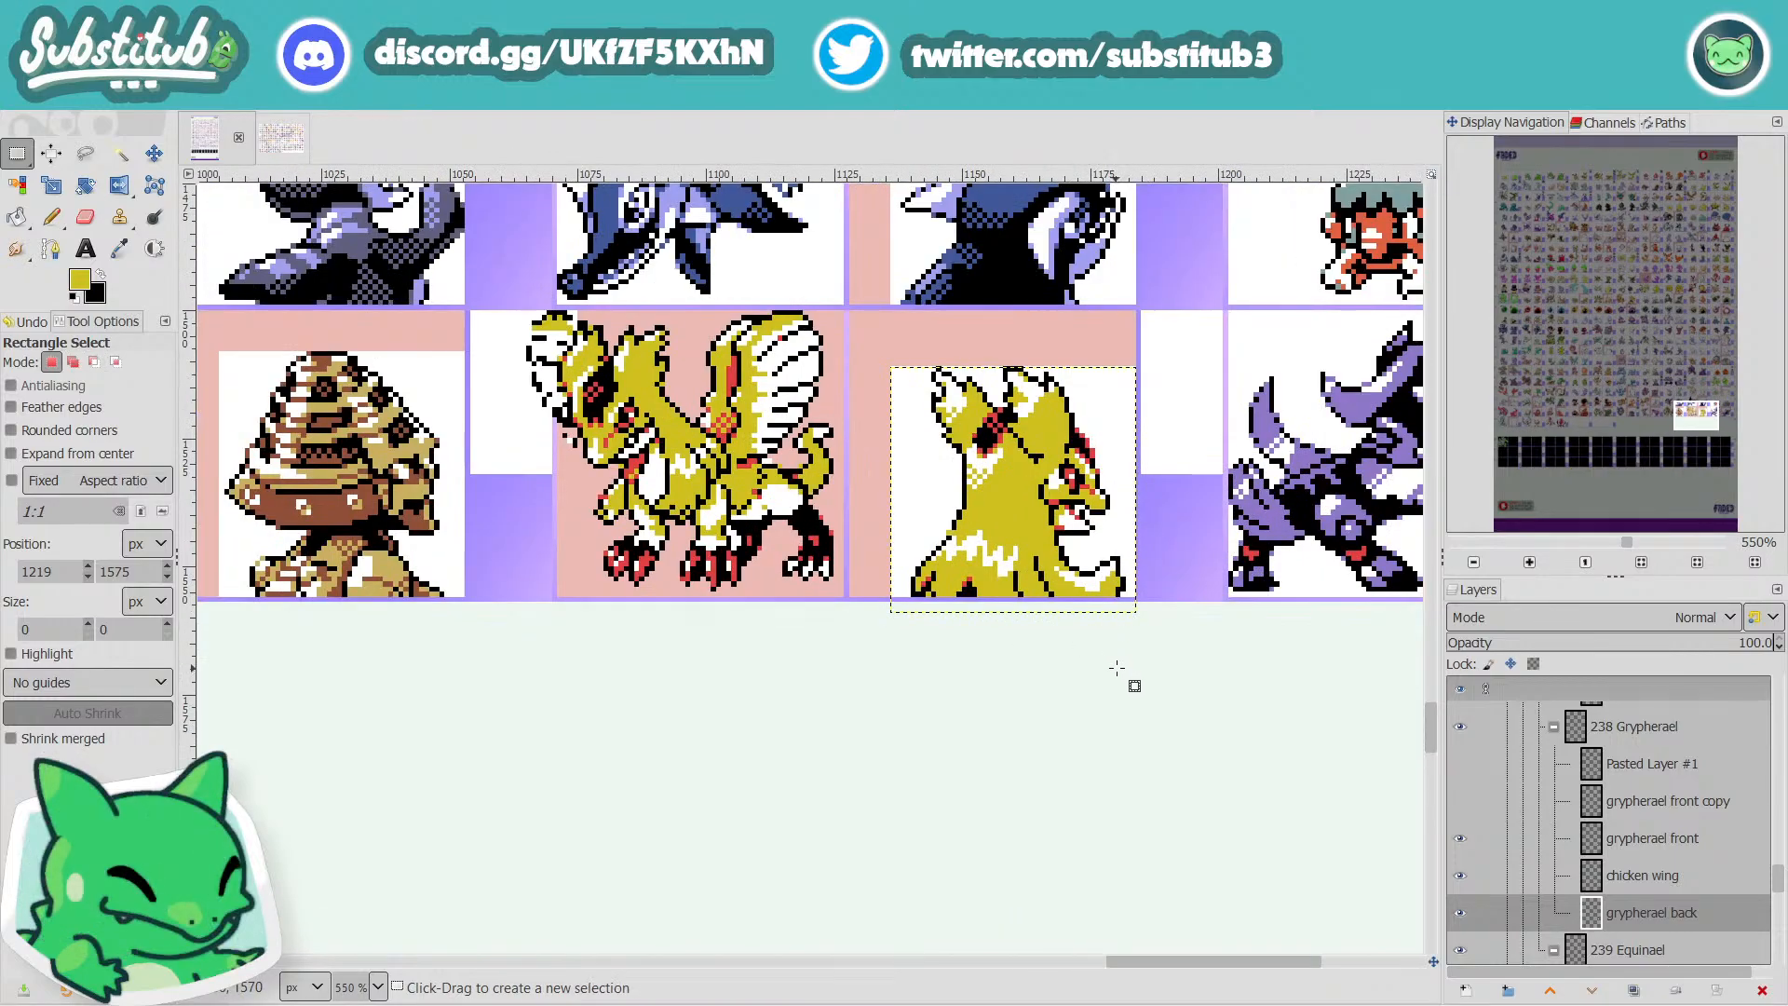
Select a 50 × 16 px rectangle covering the bottom strip of the back sprite that overhangs its cell.
drag(1135, 663, 880, 584)
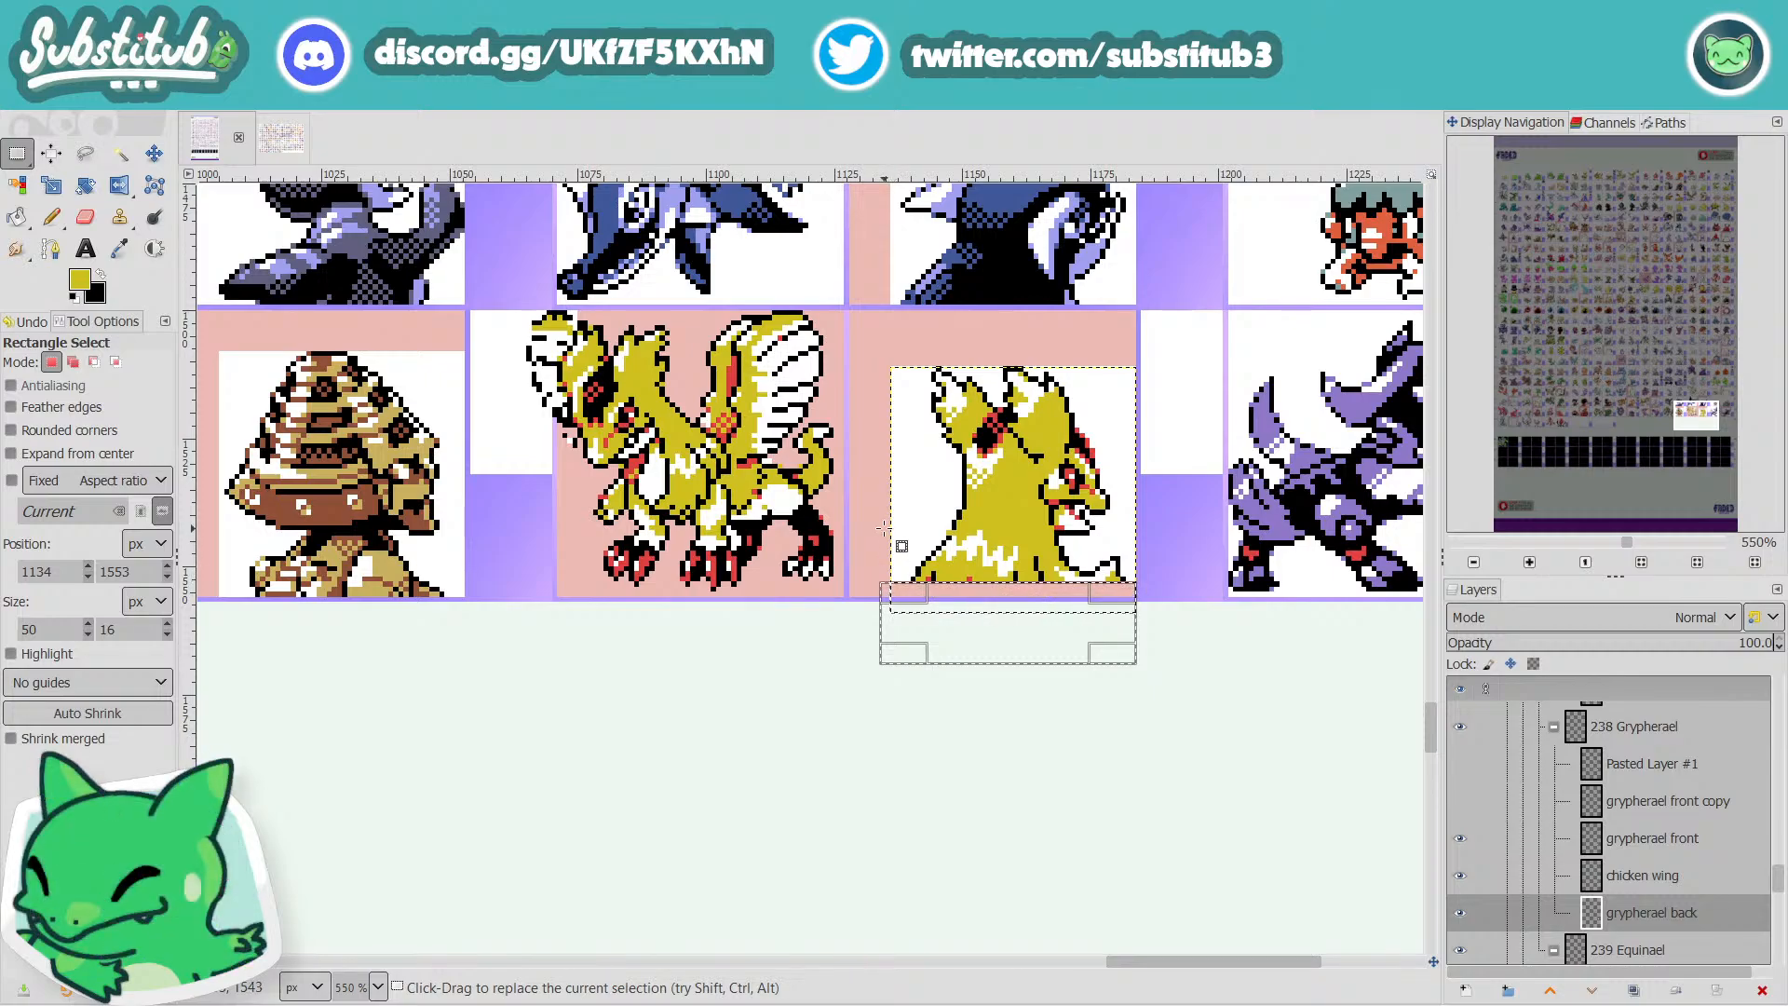
drag(1022, 485, 1053, 505)
key(m)
scroll(1118, 566, down, 2)
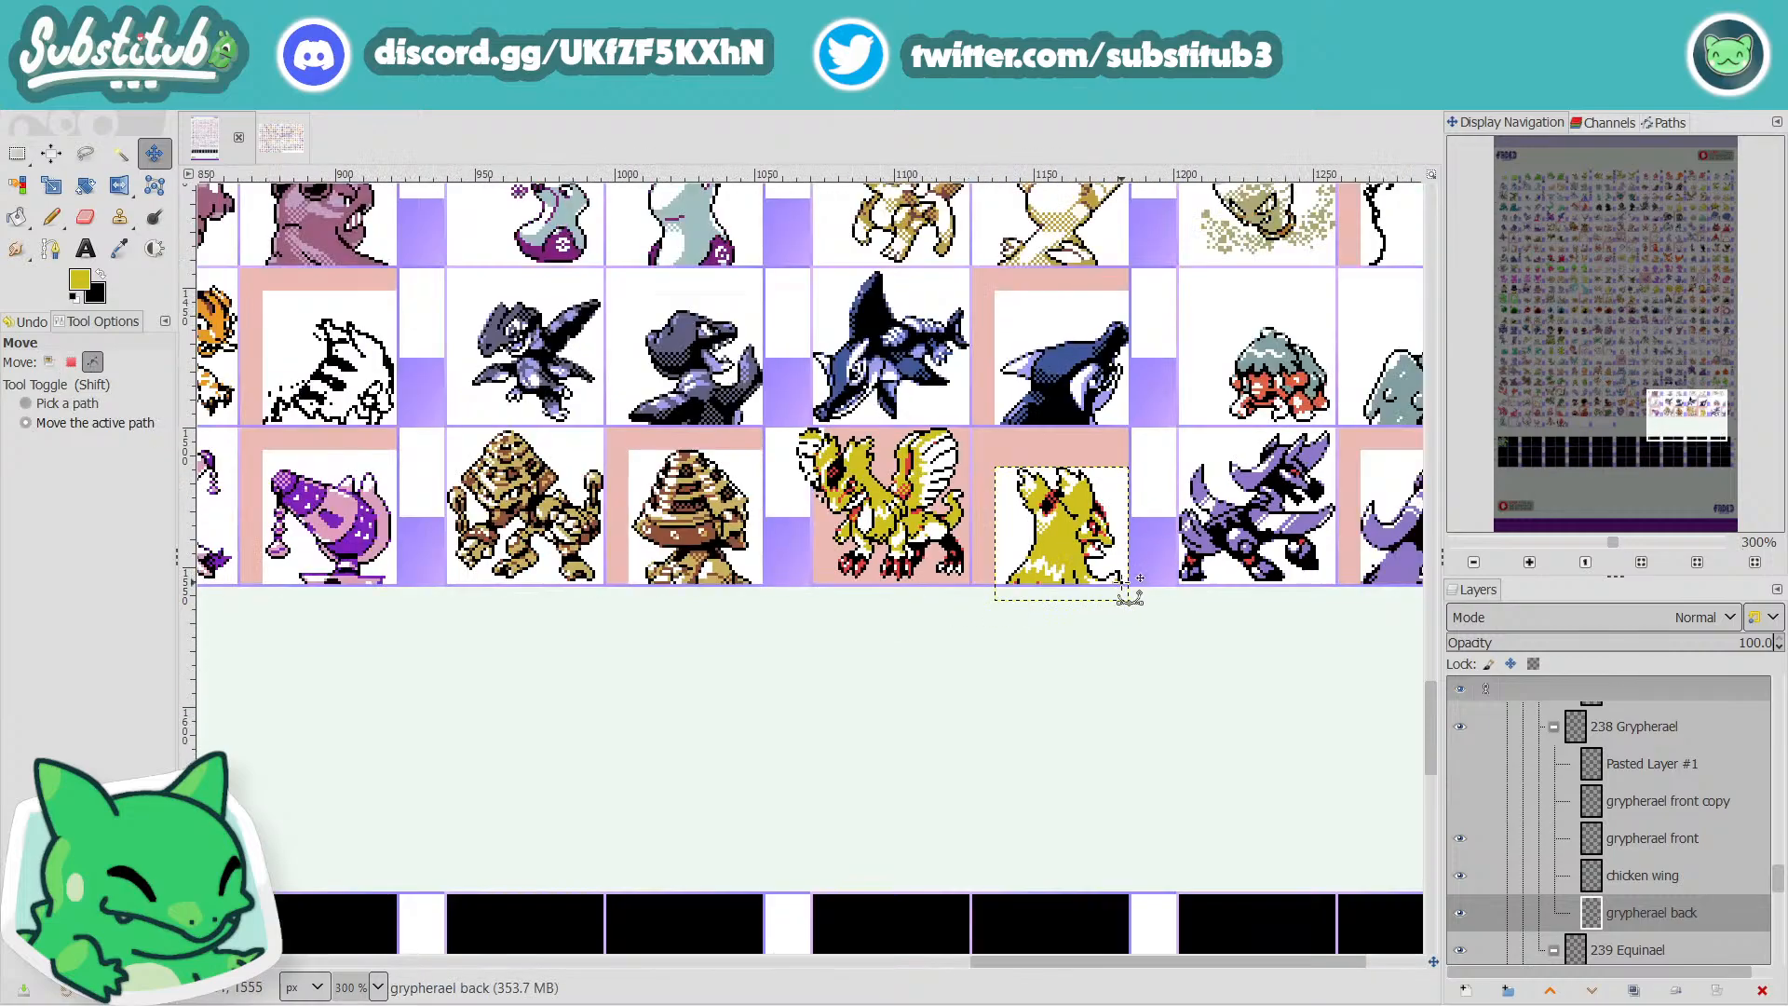
scroll(1127, 587, down, 1)
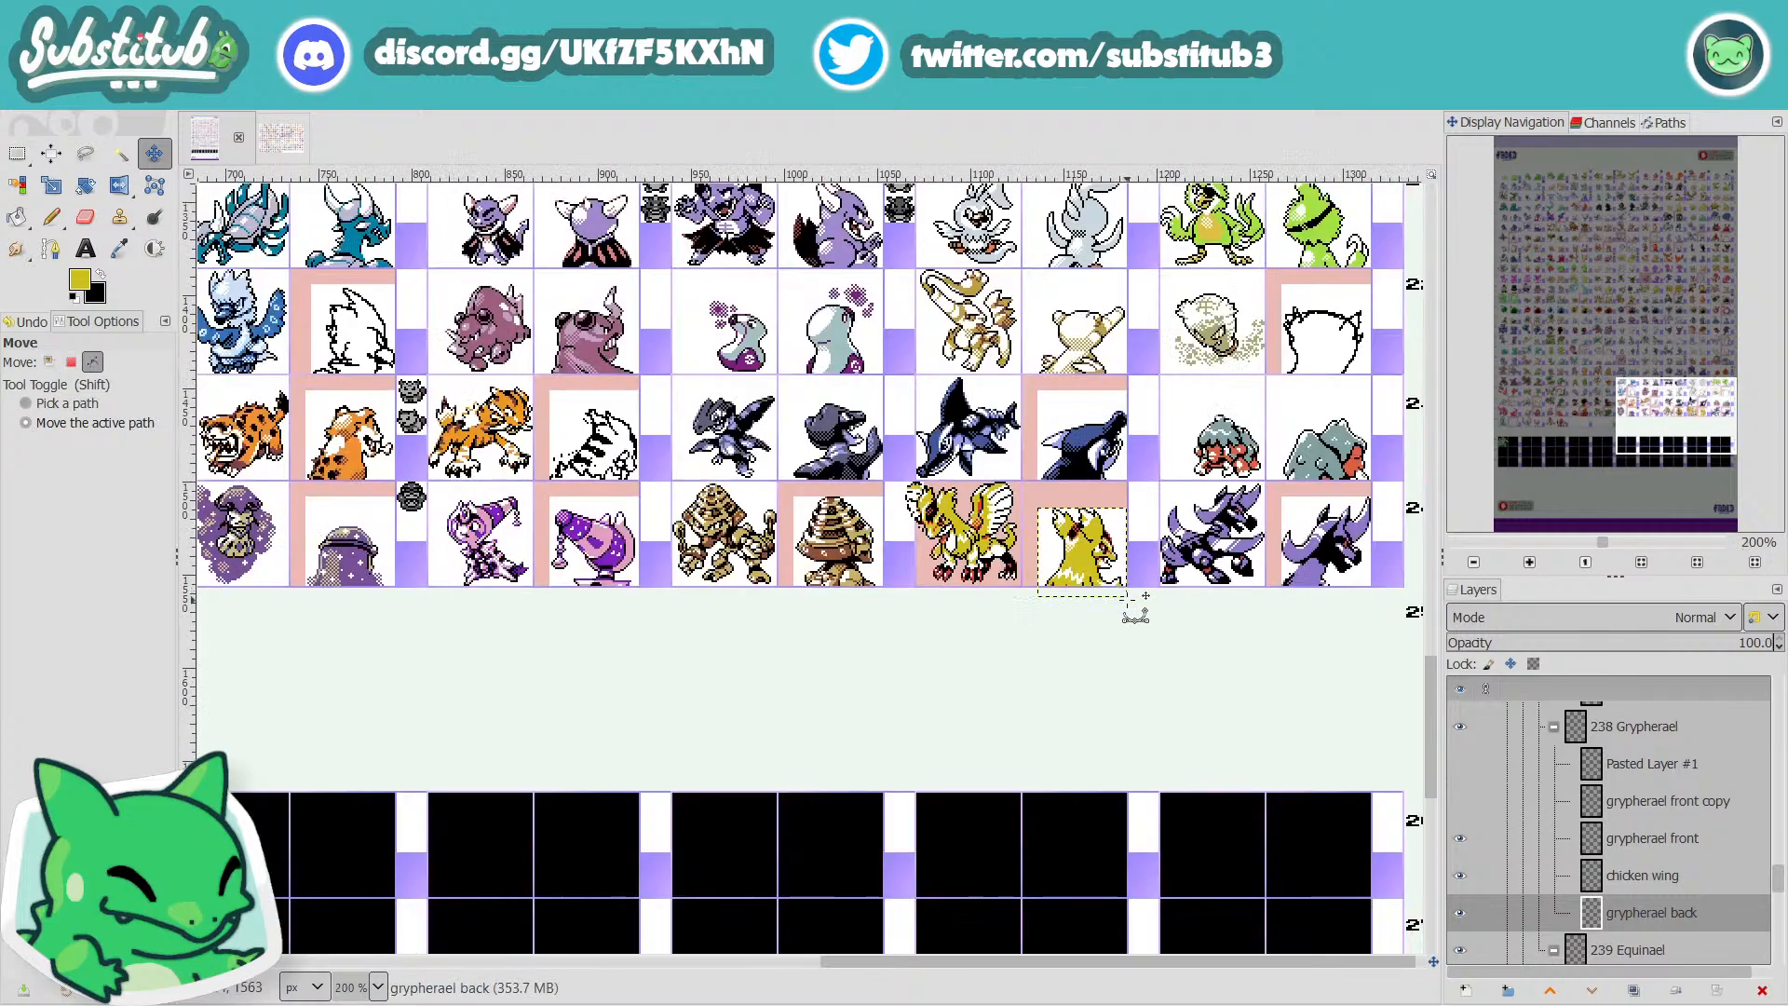
Undo the recent edits to the grypherael back layer and move it up to rest on its frame's bottom edge.
key(ctrl+z)
key(ctrl+z)
key(ctrl+z)
scroll(1136, 614, up, 4)
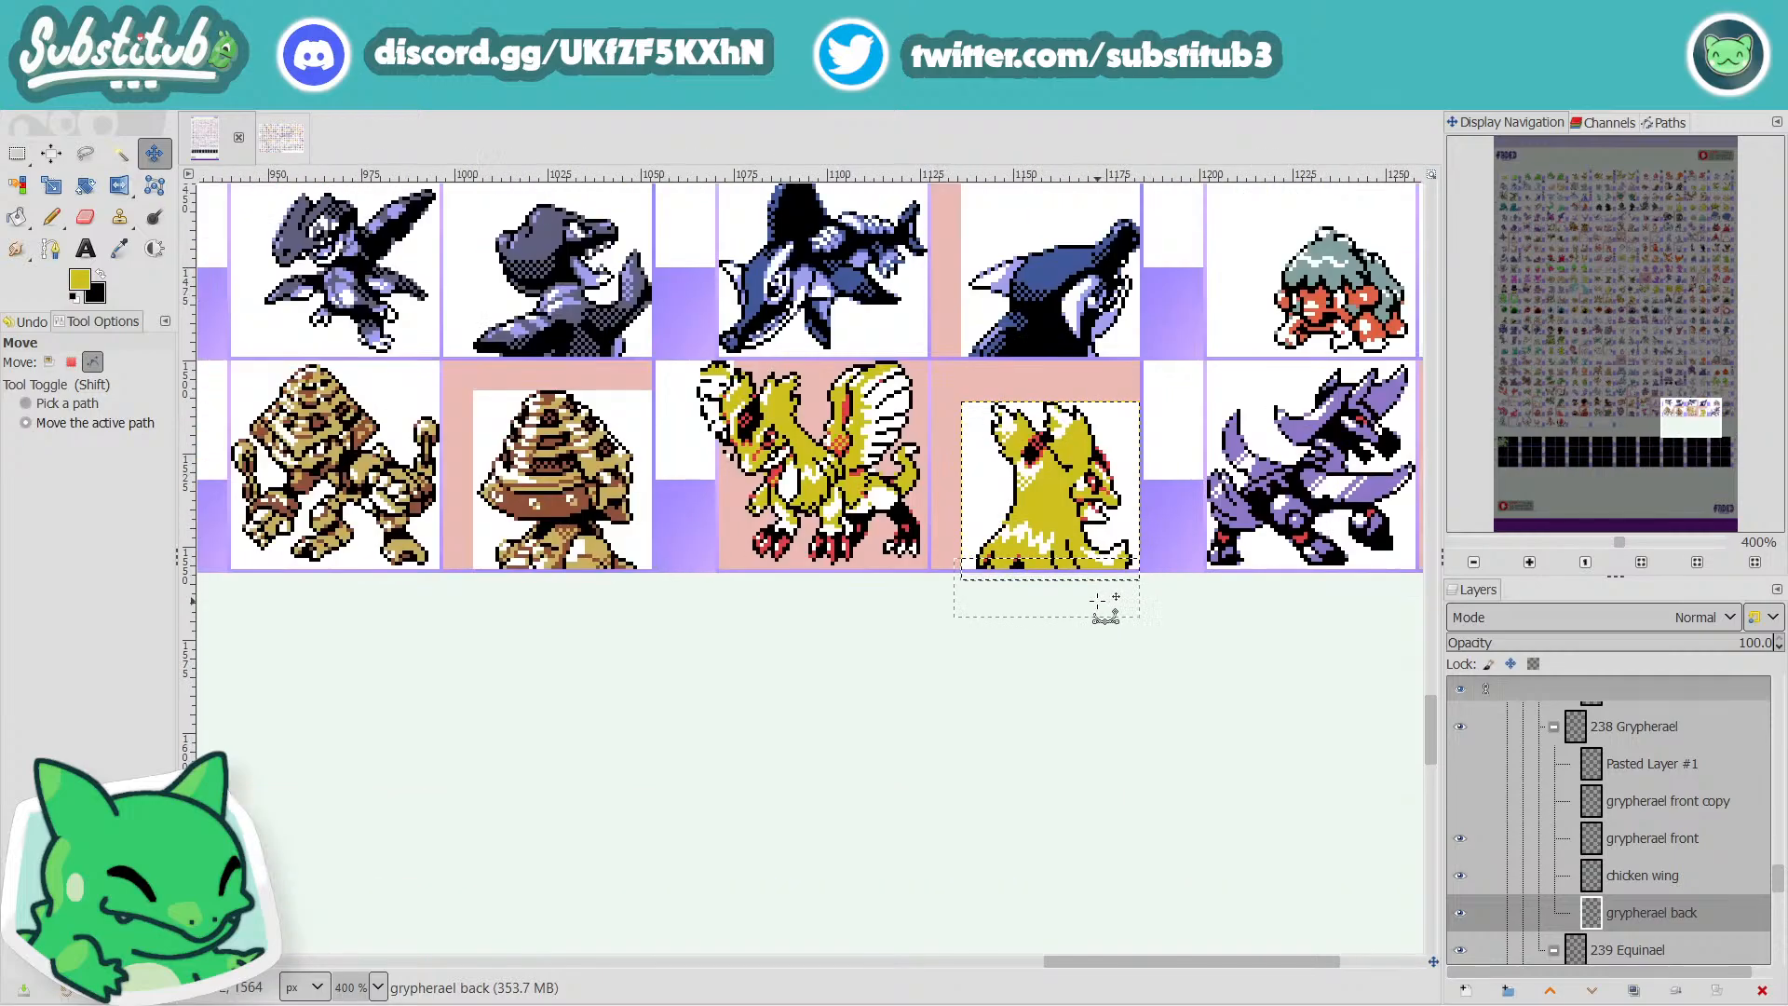
key(ctrl+z)
key(ctrl+z)
key(ctrl+z)
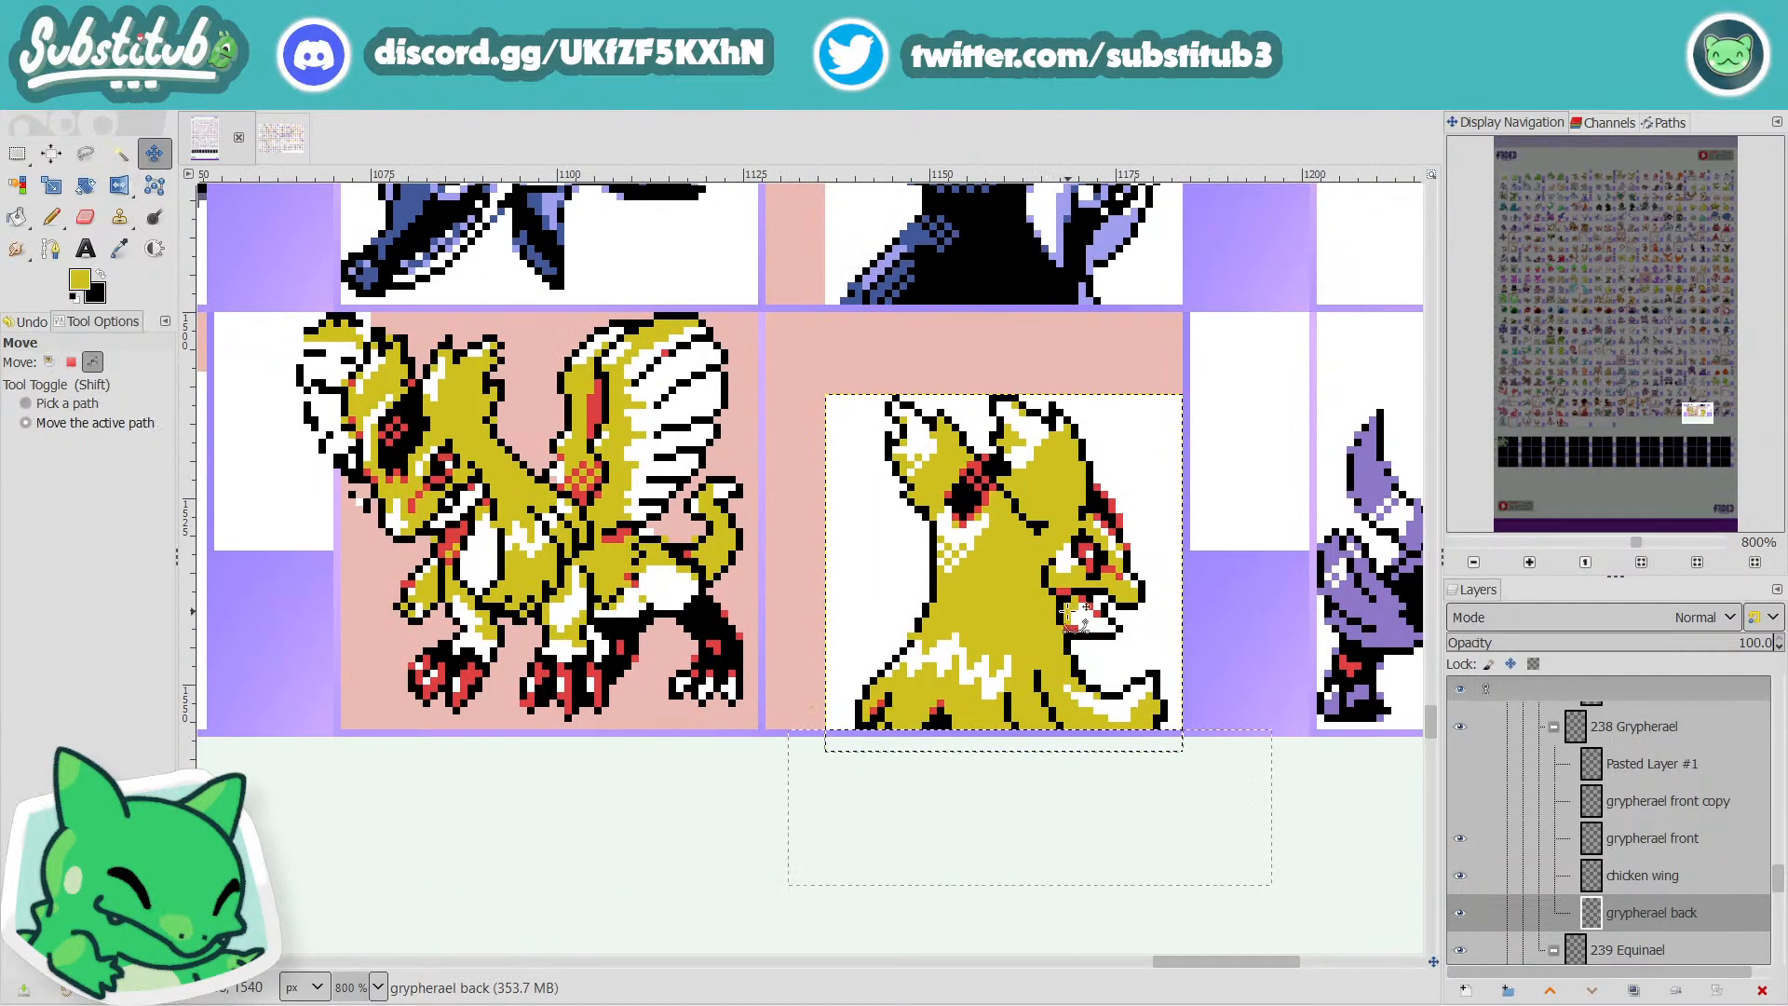
key(ctrl+z)
key(ctrl+z)
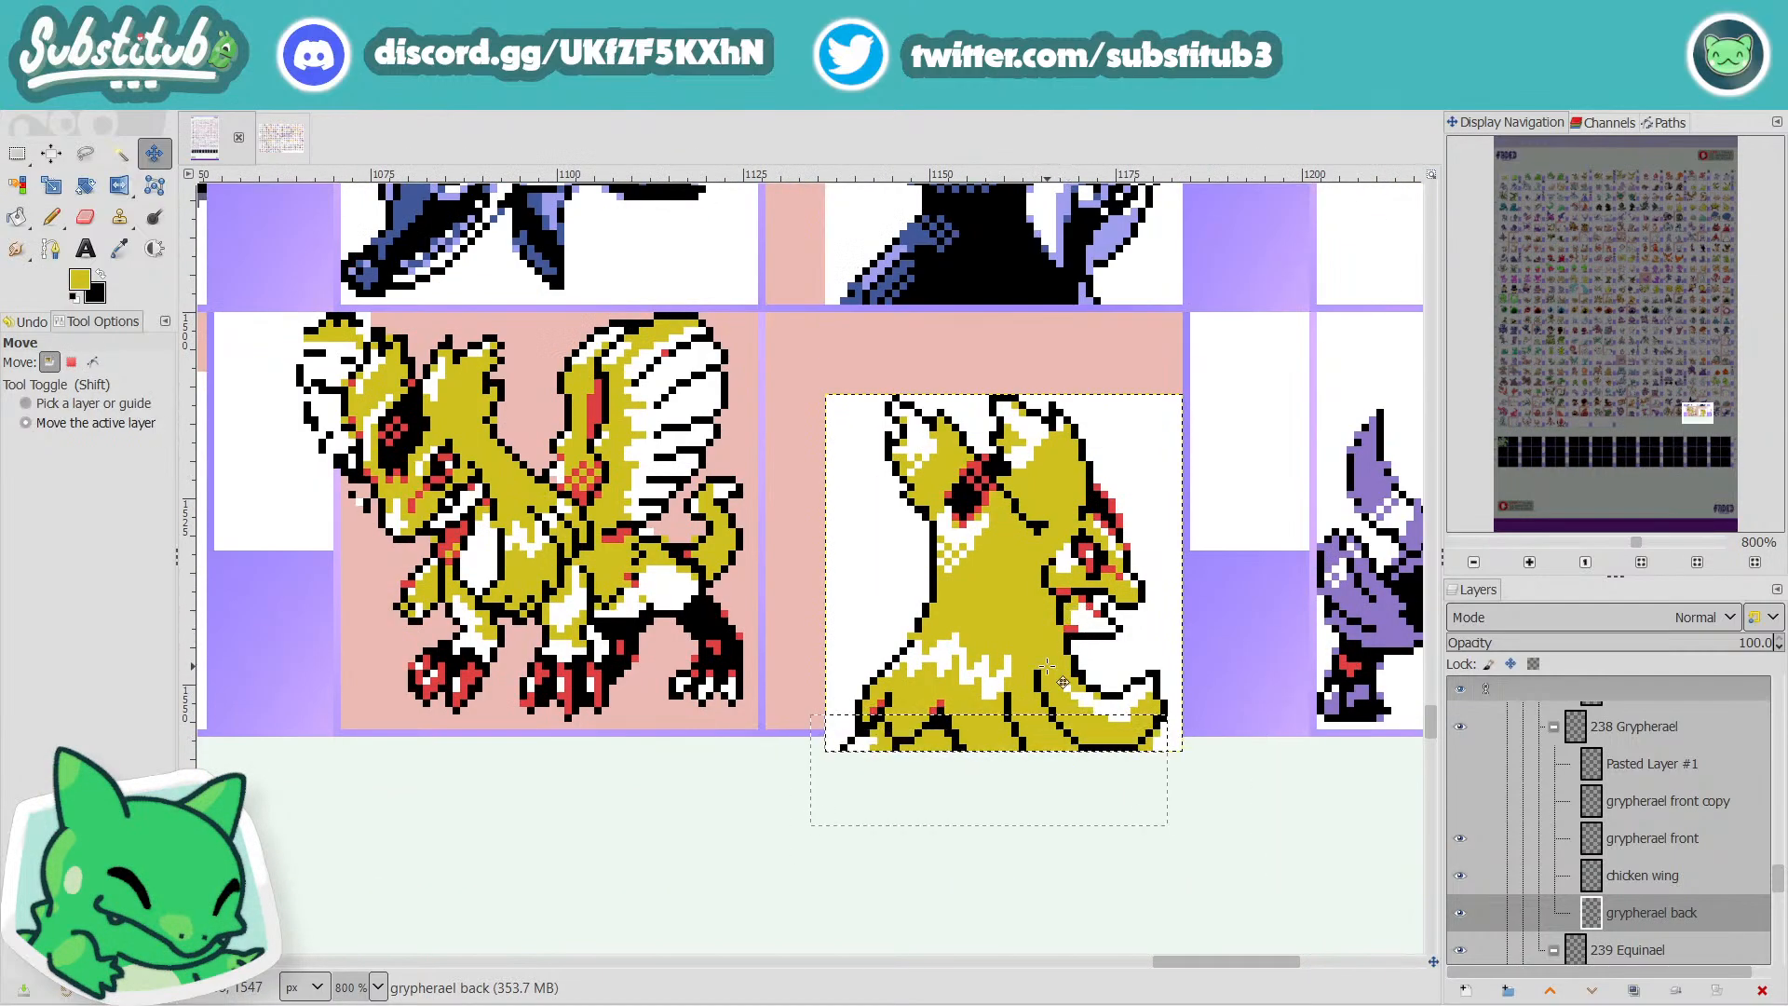
scroll(1048, 722, down, 2)
scroll(1039, 735, down, 2)
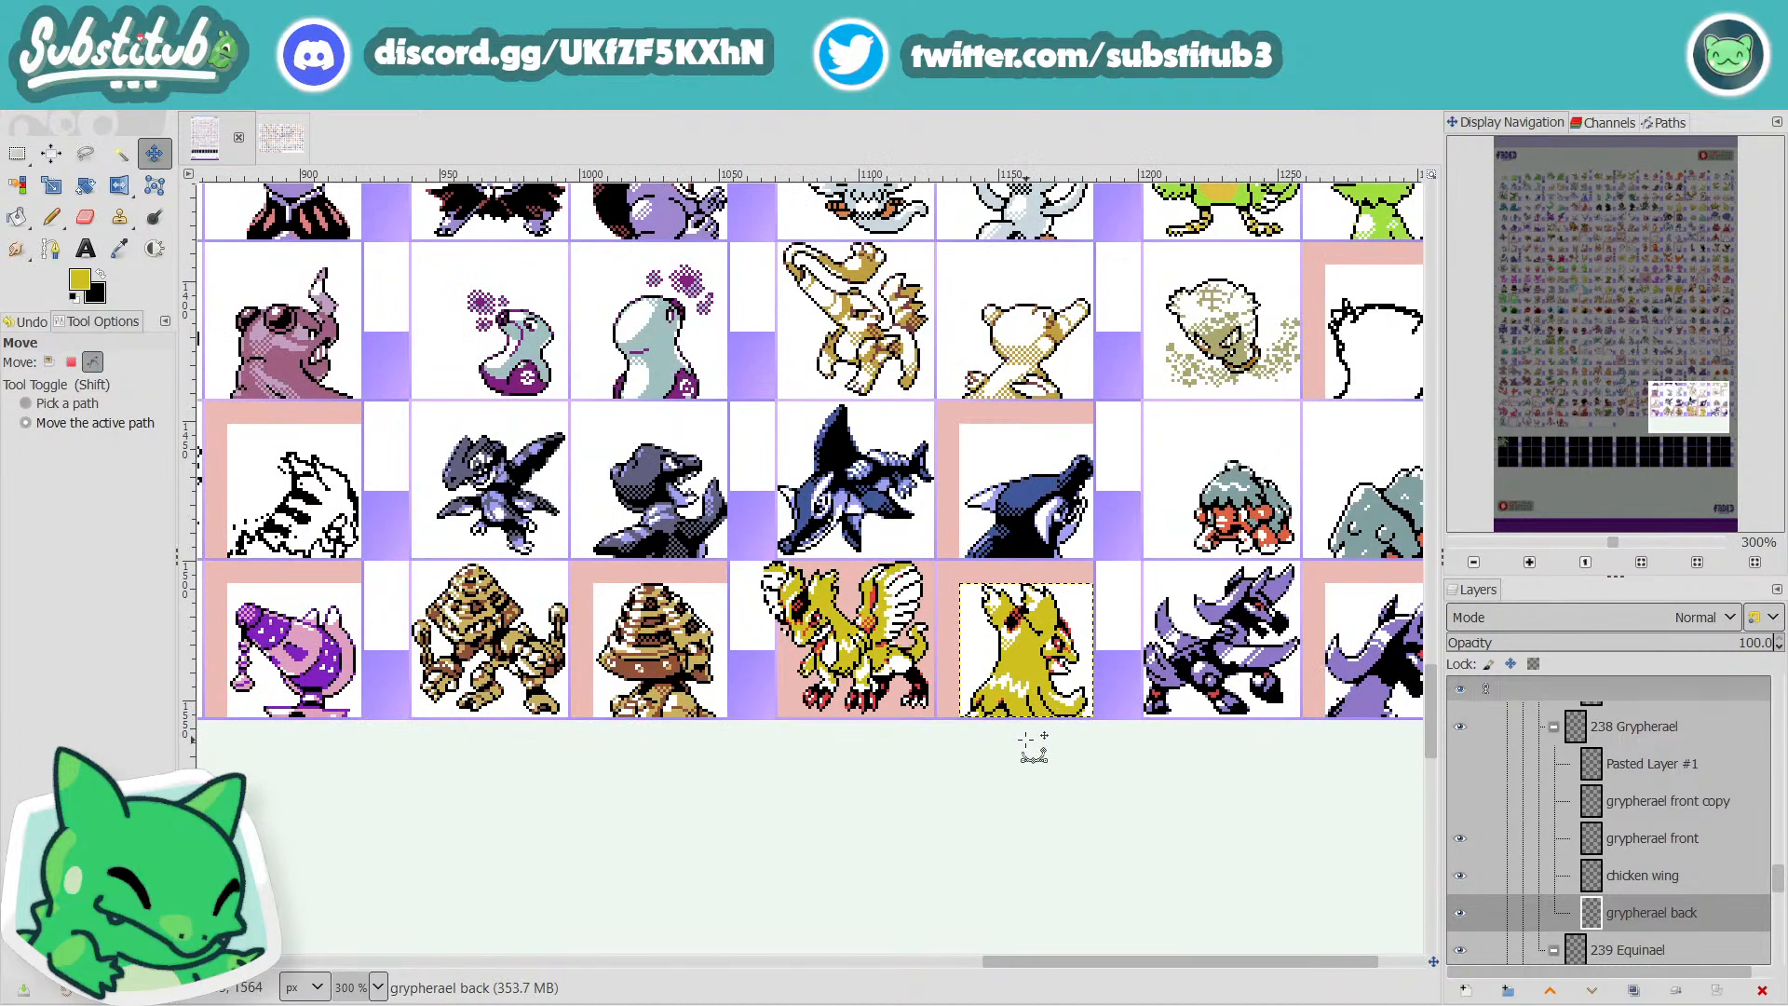
Touch up the left shoulder outline of the grypherael back sprite with the 1-pixel Pencil in black and white, and save the image.
scroll(1025, 731, up, 4)
key(d)
scroll(940, 641, up, 1)
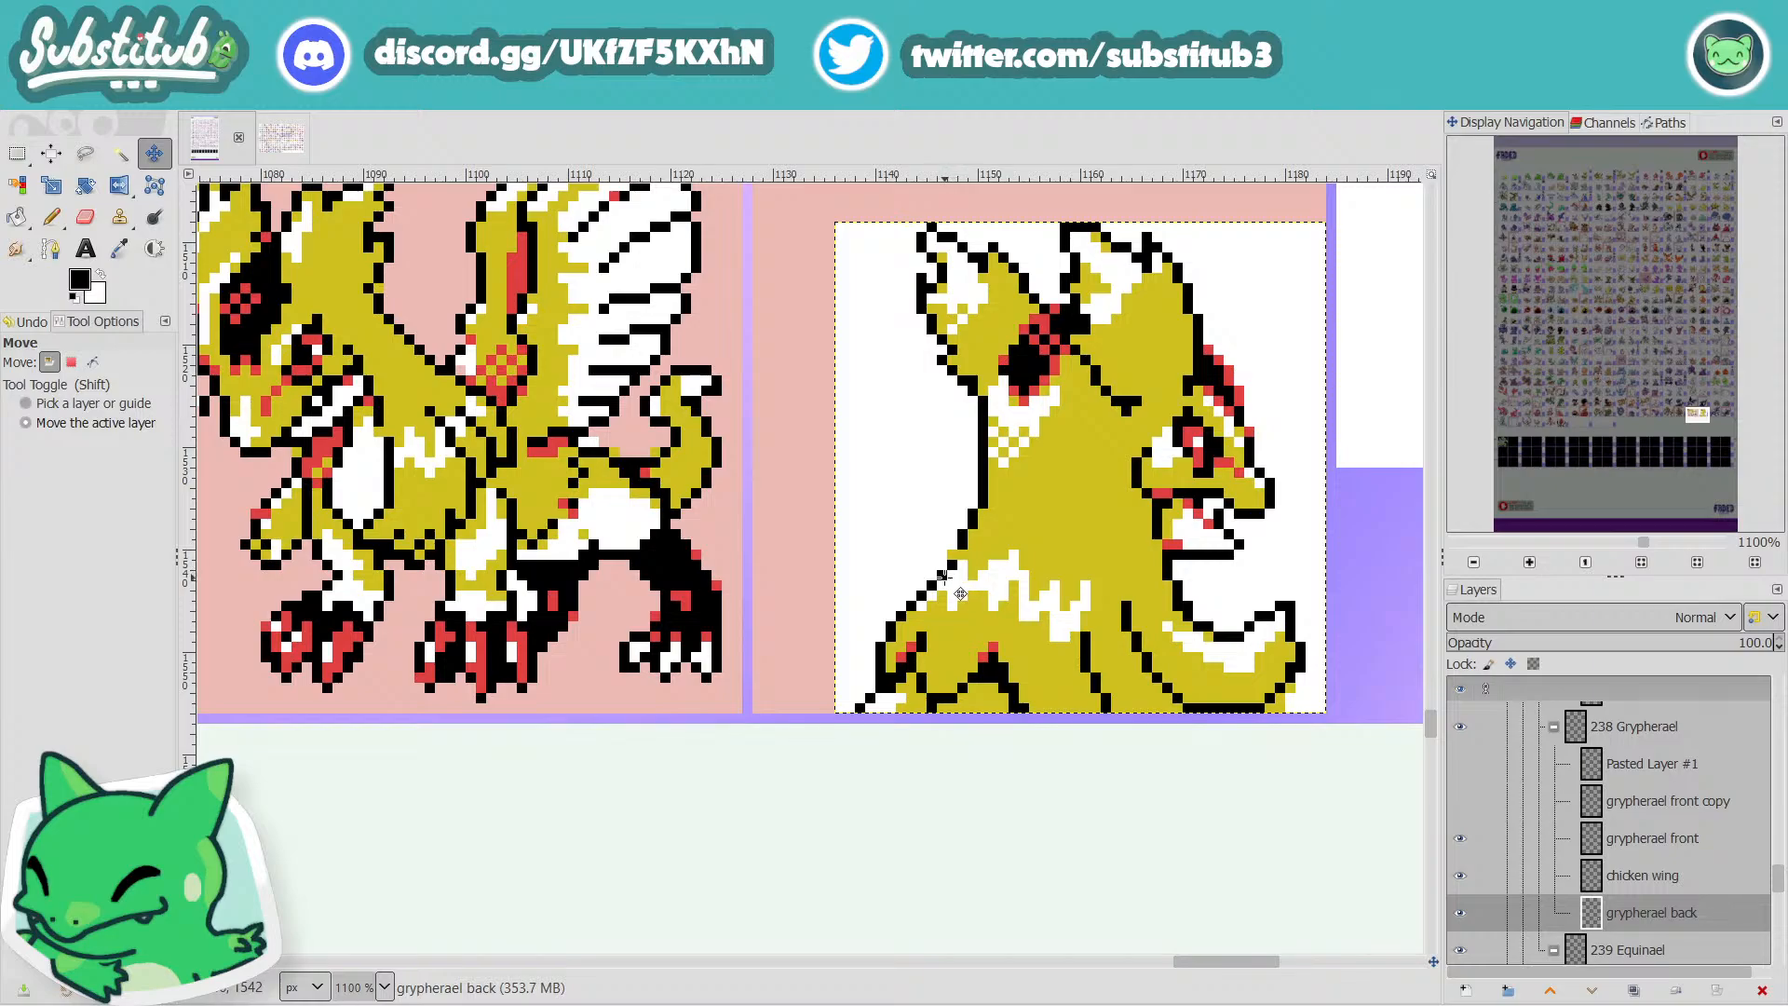
key(x)
key(n)
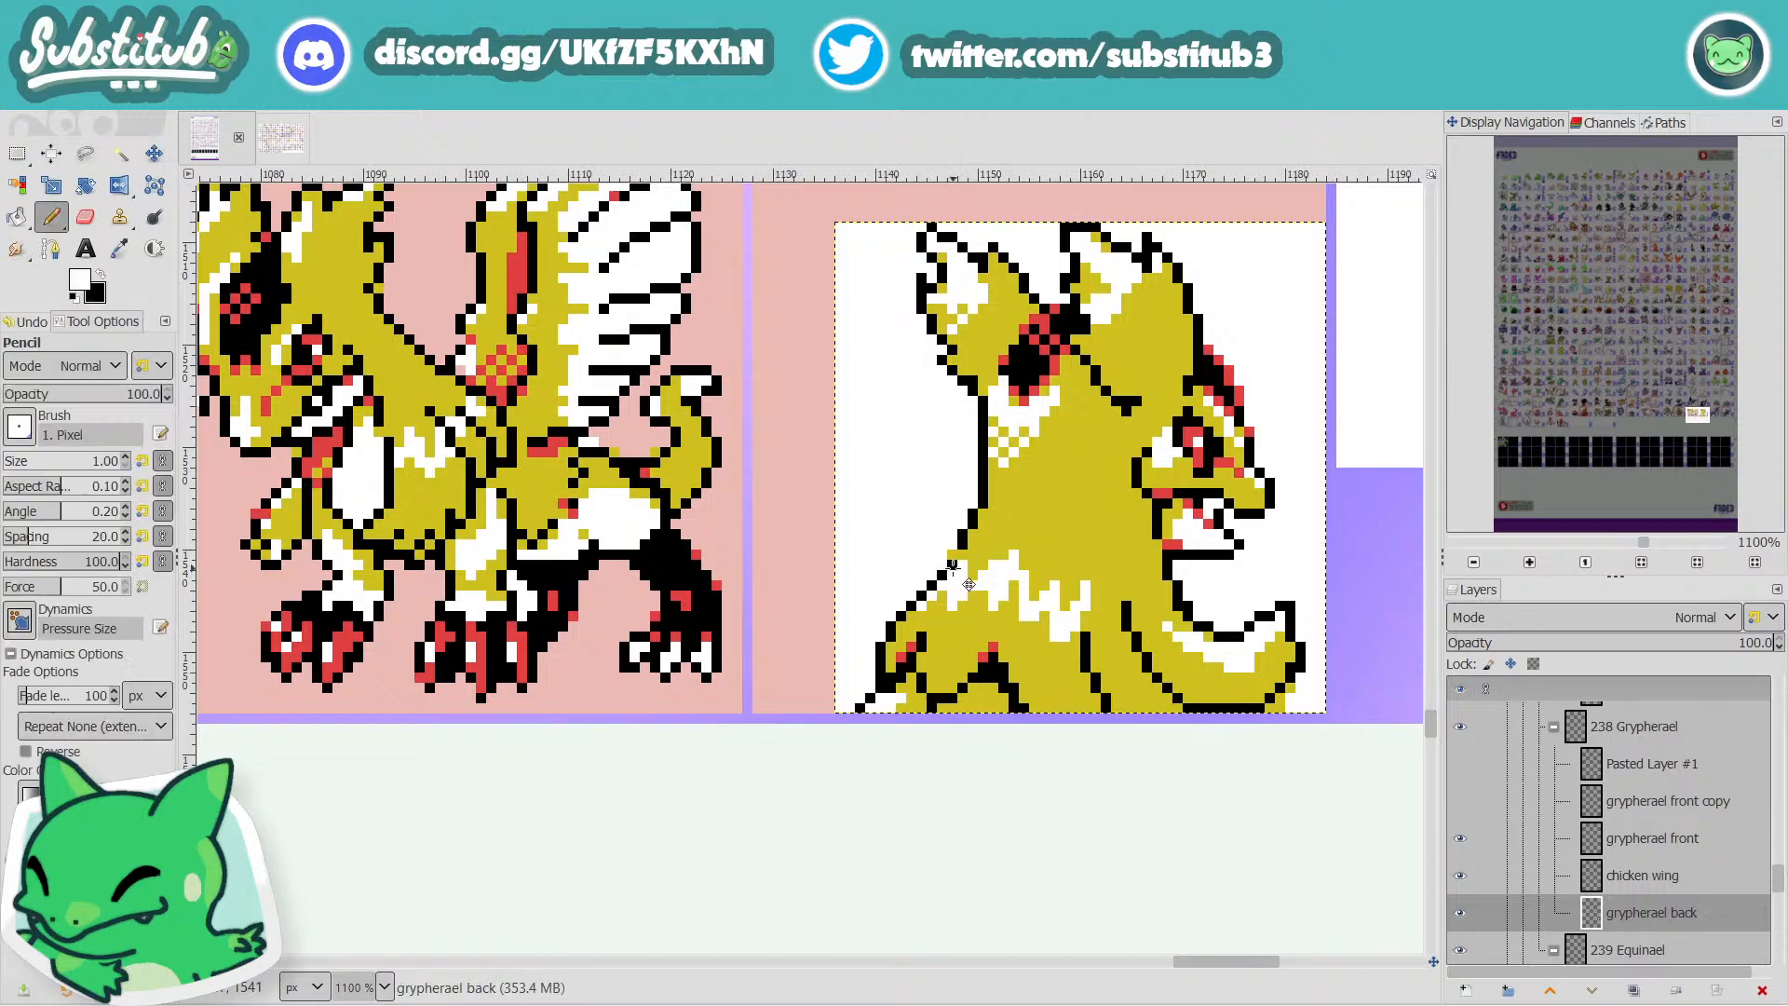
click(910, 617)
key(x)
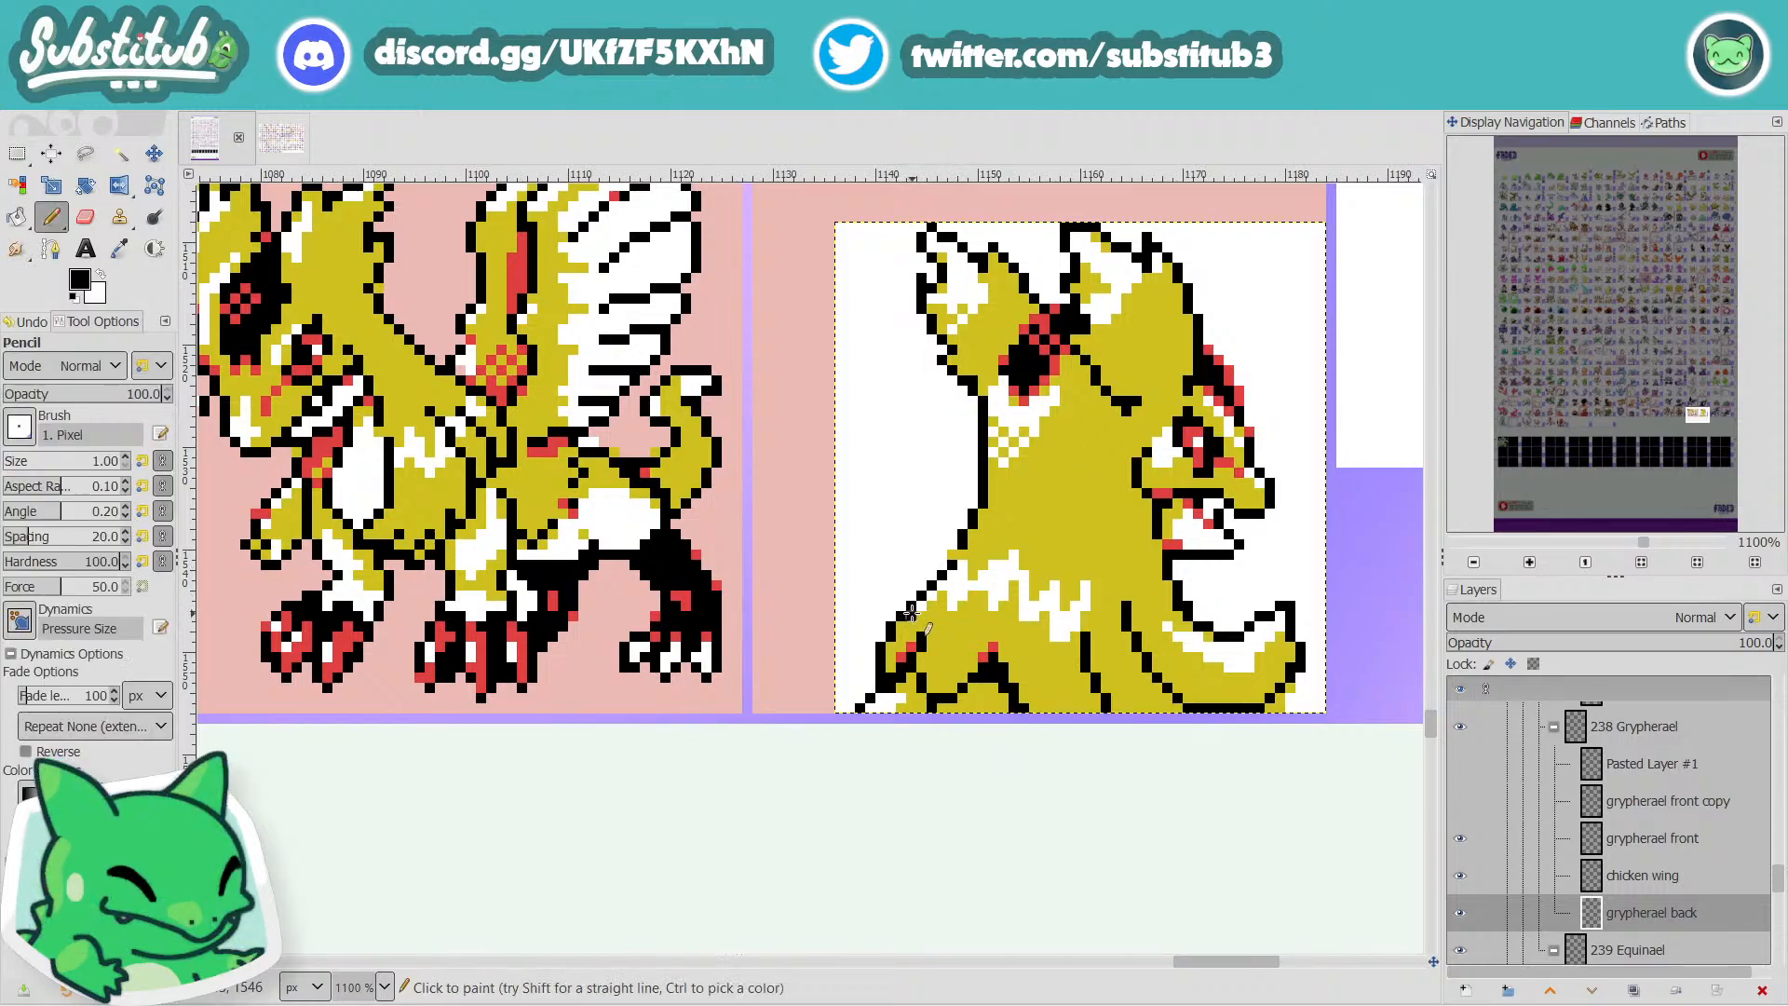
key(x)
key(x)
key(x)
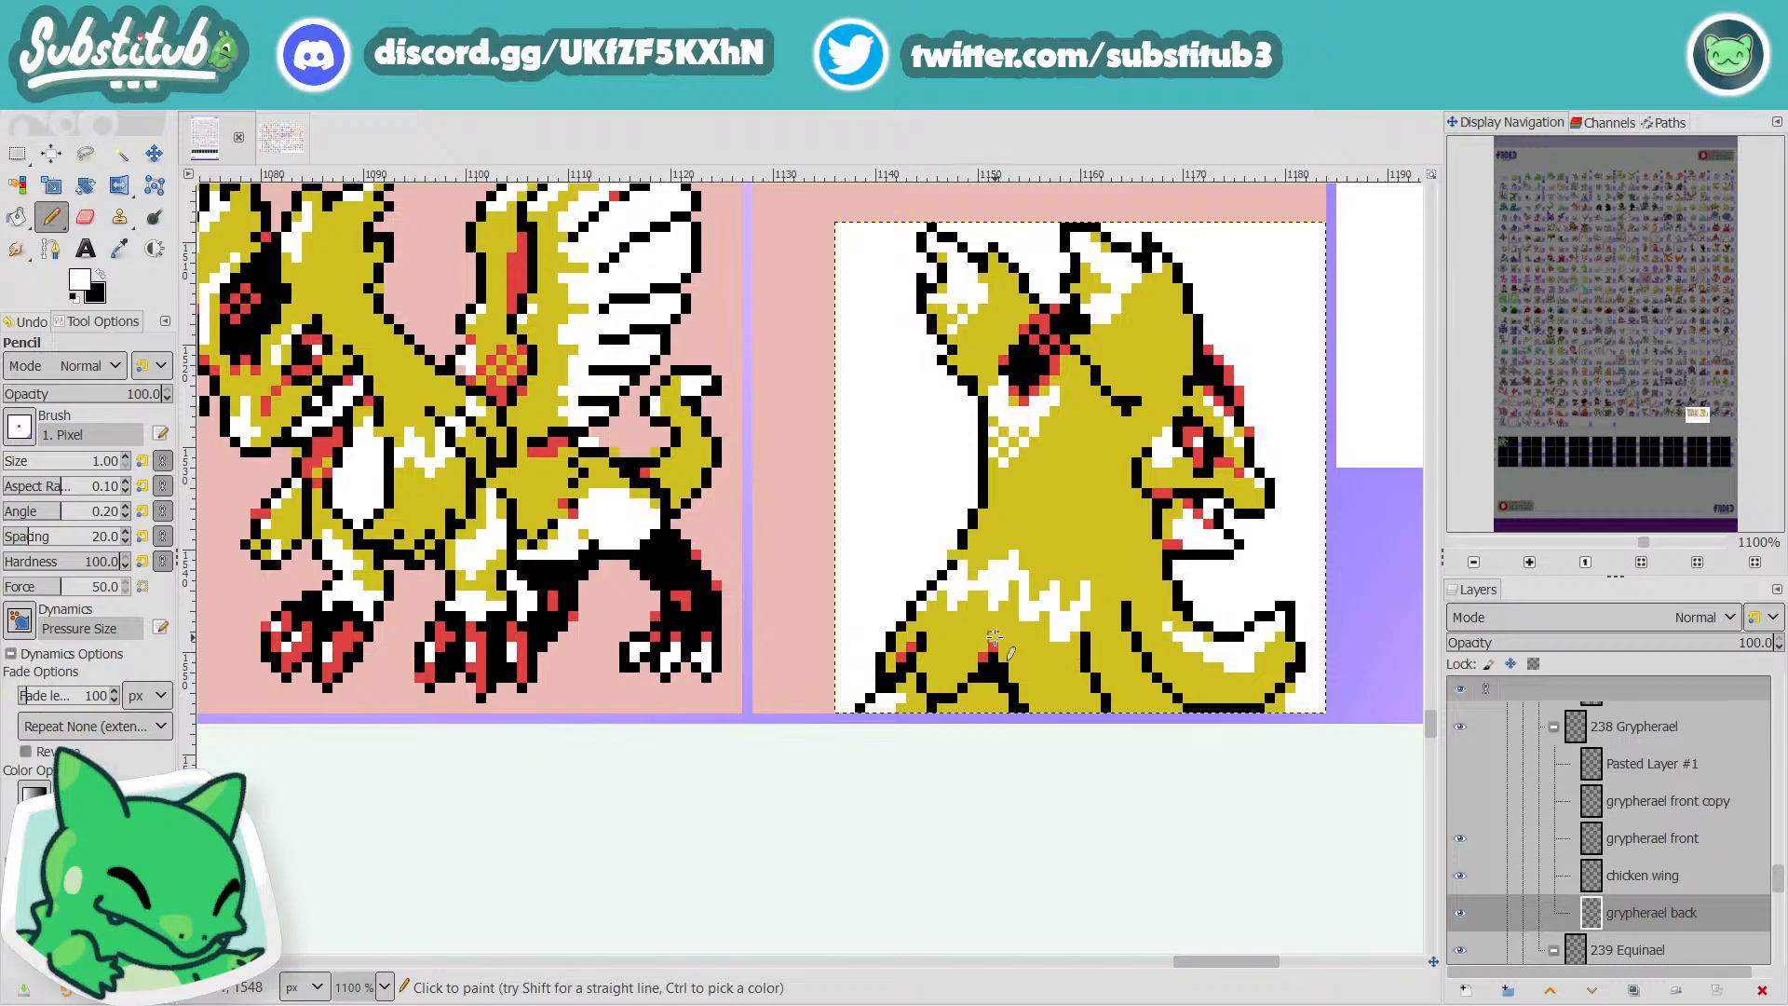
scroll(1015, 637, down, 3)
scroll(1017, 634, down, 1)
key(ctrl+s)
Replace the black lines inside the back sprite's lower-left limb with white highlights using the 1-pixel Pencil.
scroll(1006, 652, up, 5)
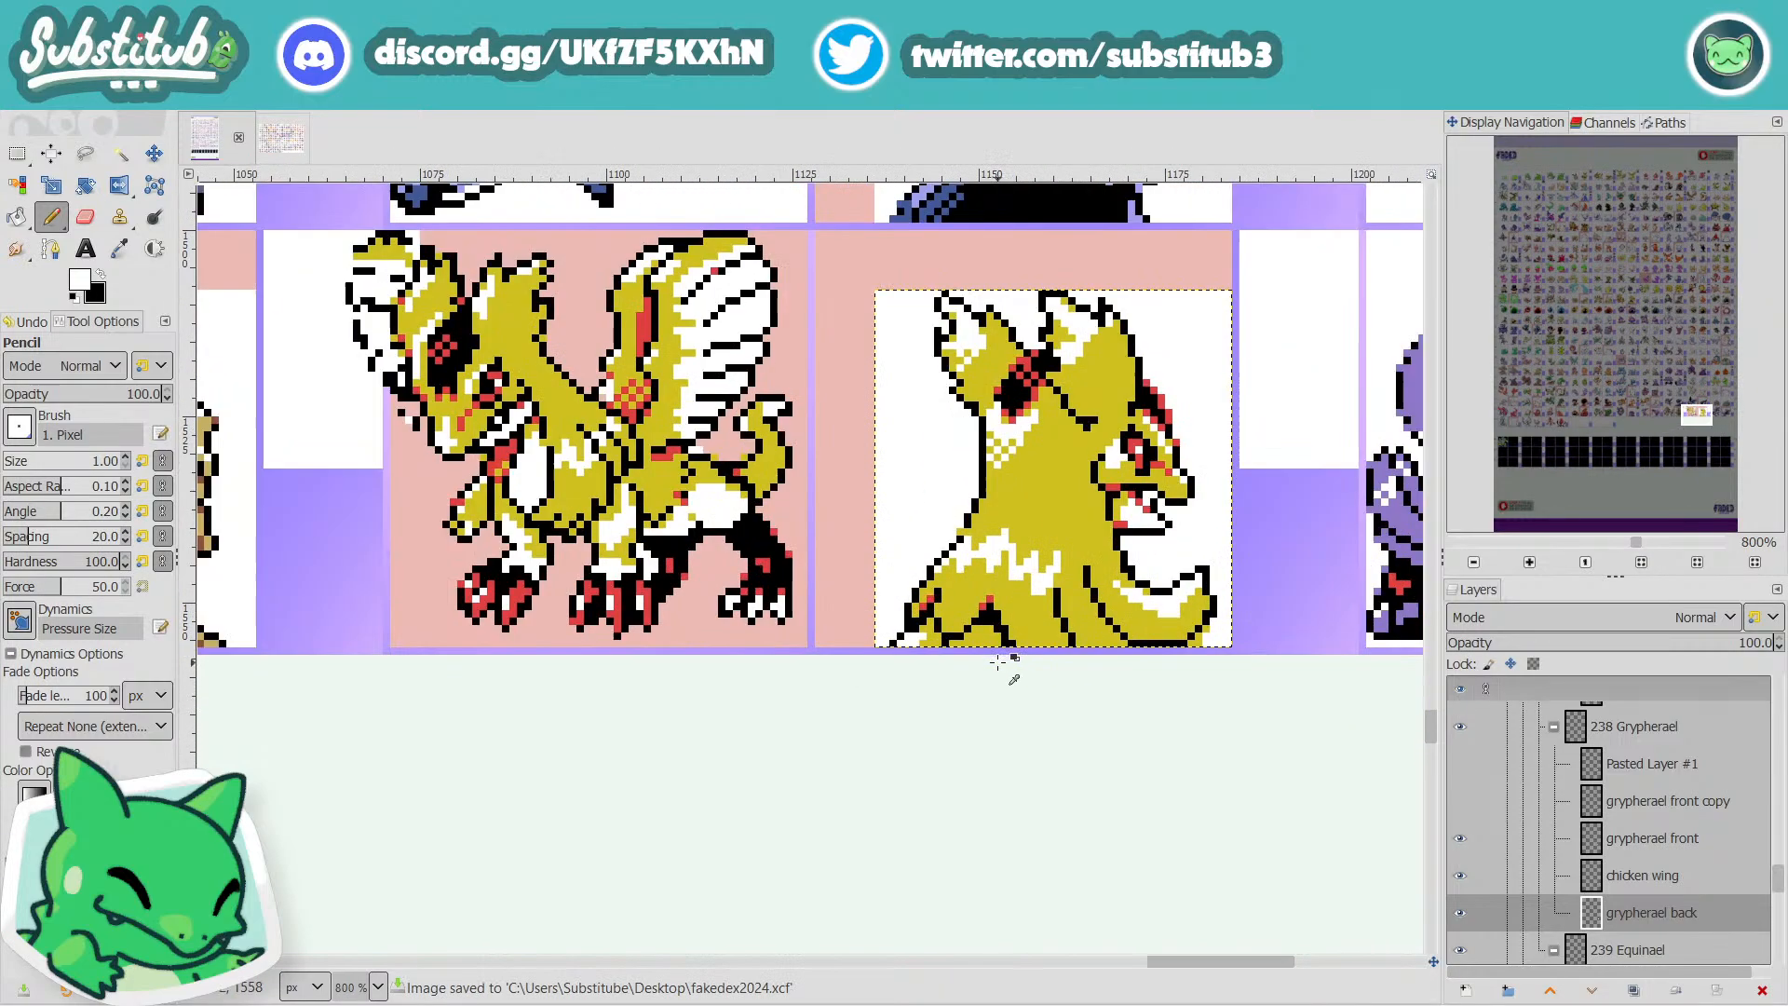
key(x)
click(865, 610)
key(x)
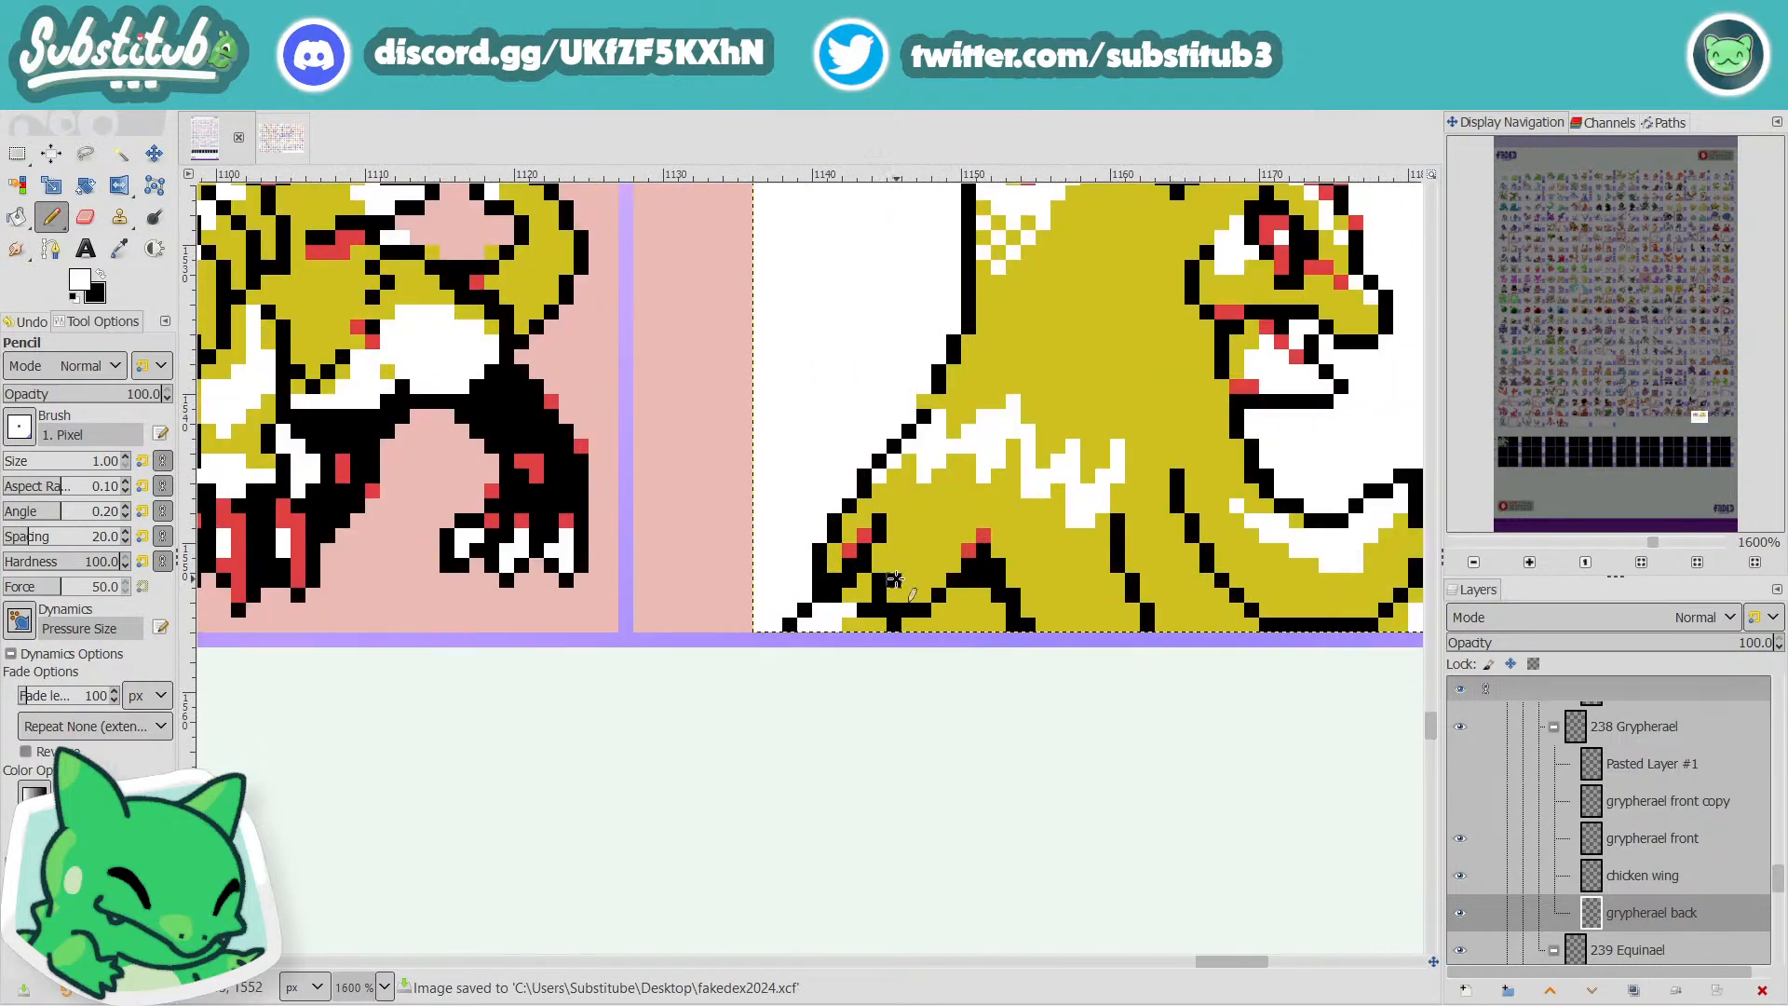
mouse_move(894, 577)
mouse_down()
mouse_move(879, 610)
mouse_move(881, 566)
mouse_move(893, 595)
mouse_up()
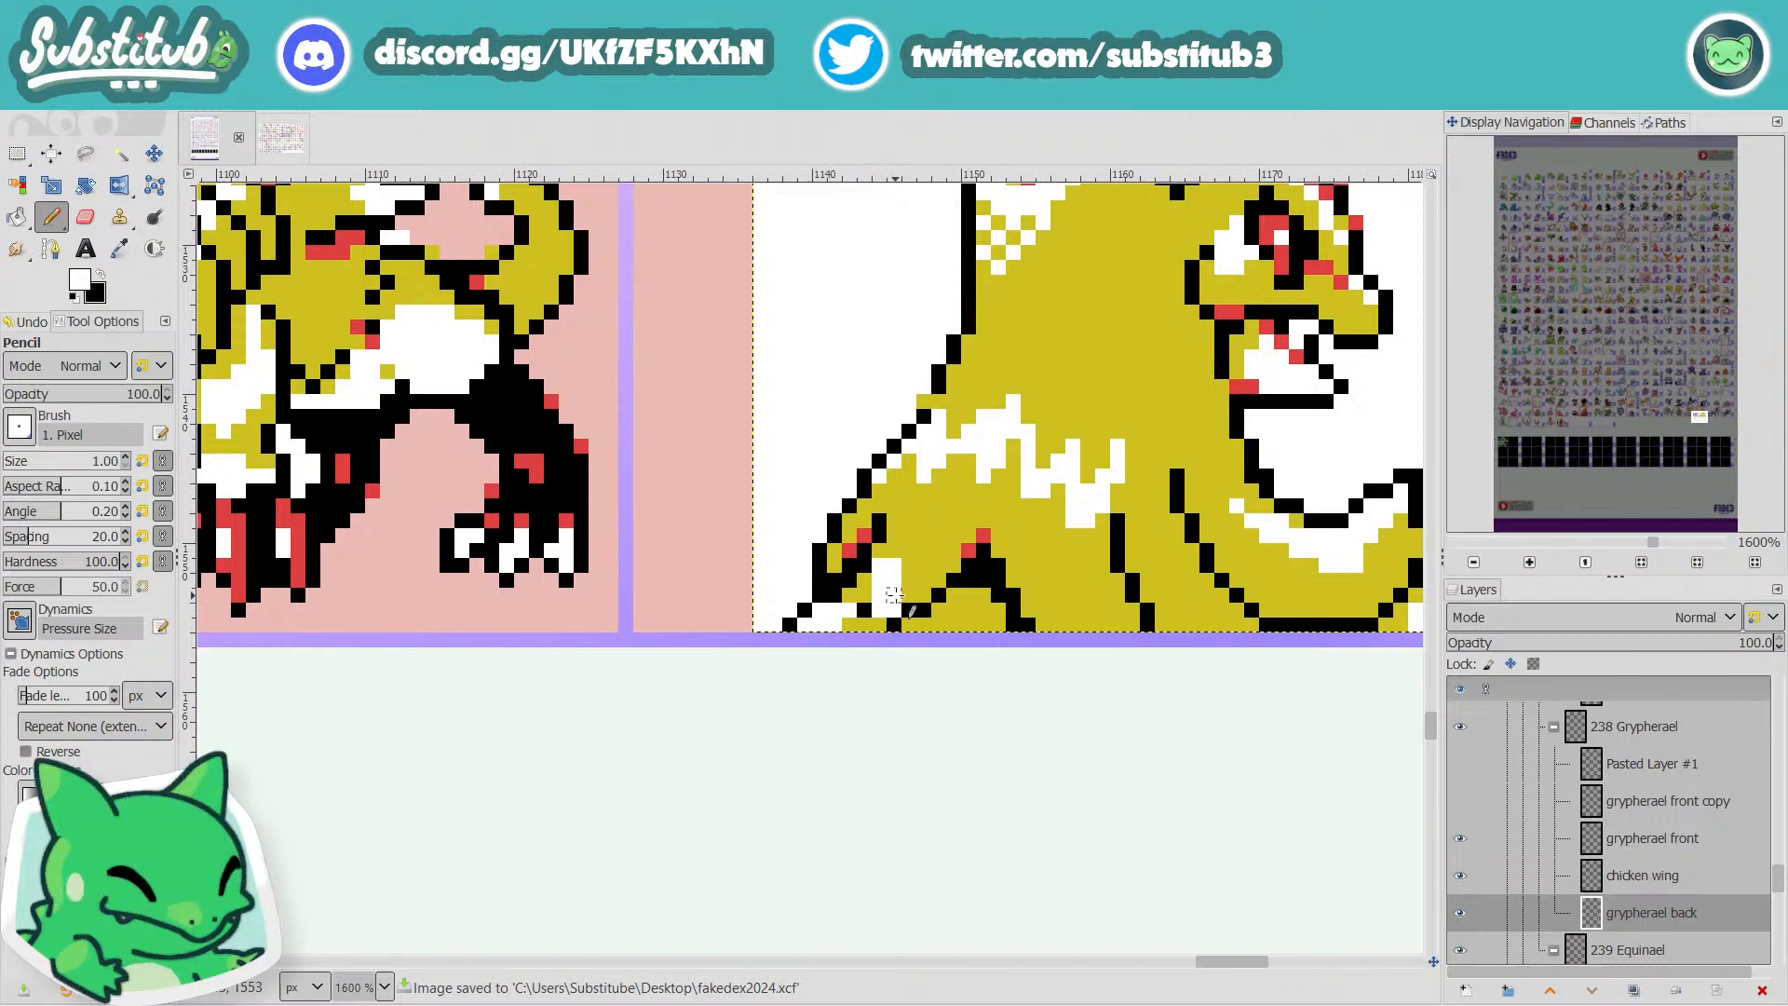
click(864, 610)
scroll(911, 615, down, 4)
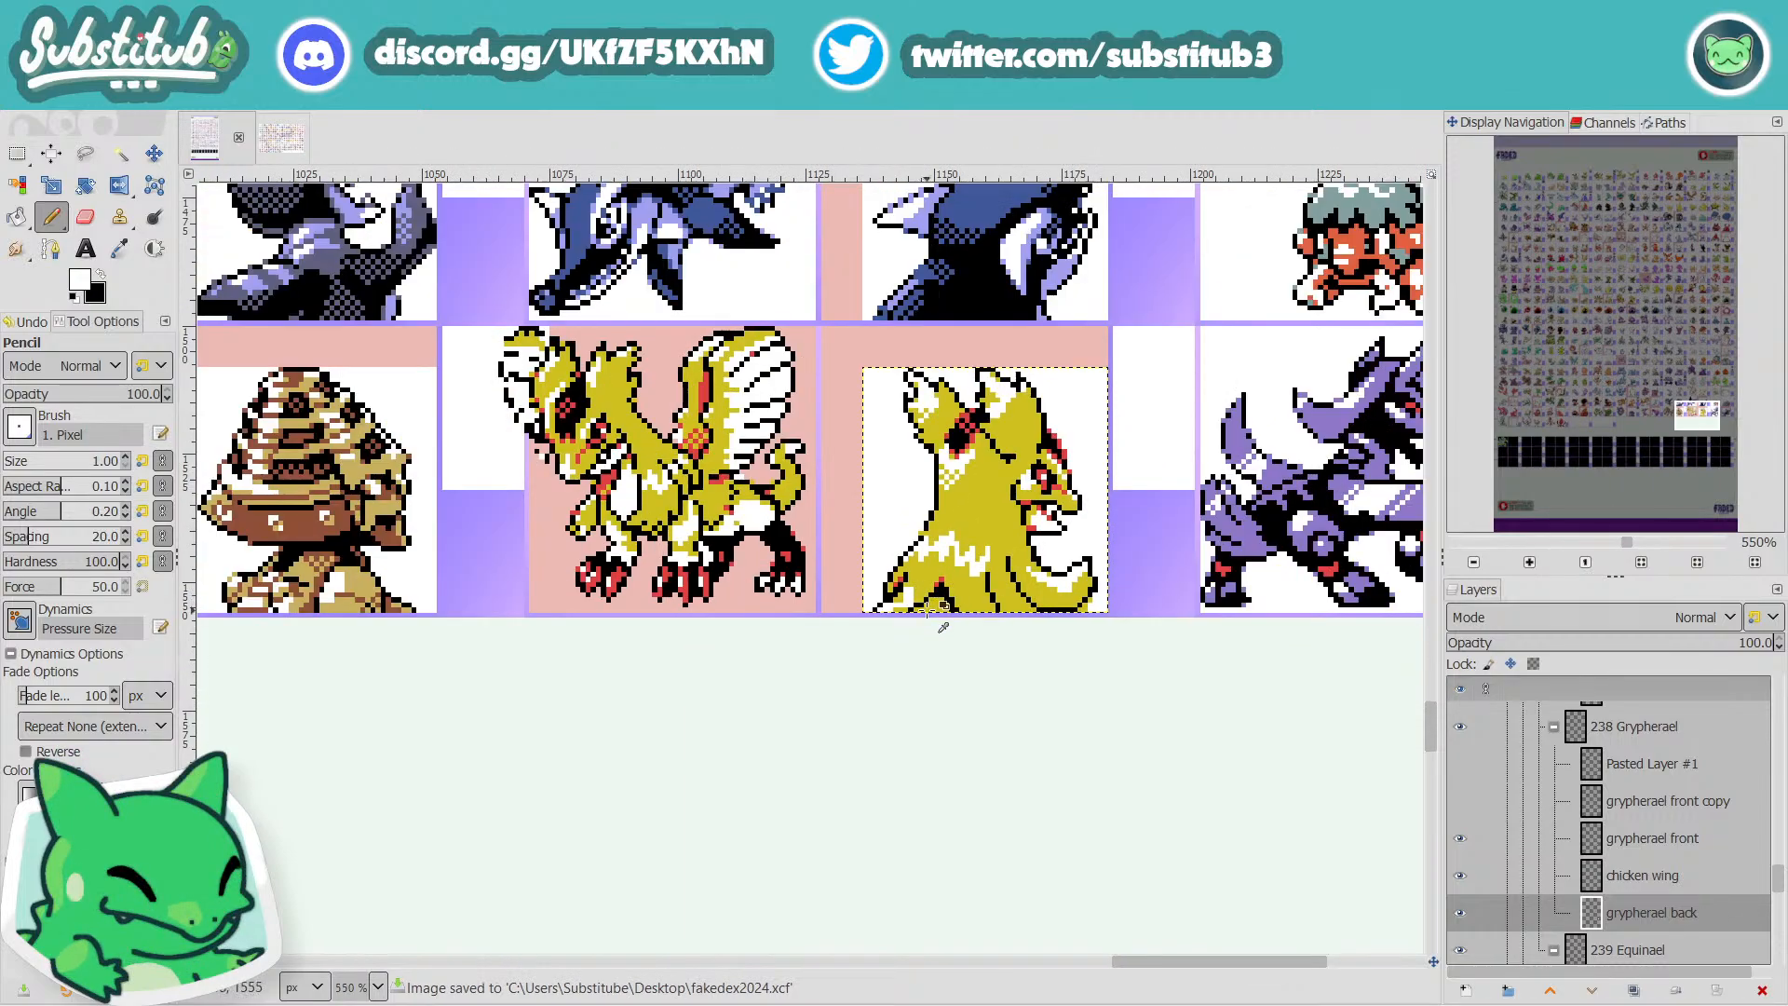
scroll(929, 606, up, 4)
key(x)
drag(954, 578, 896, 611)
key(x)
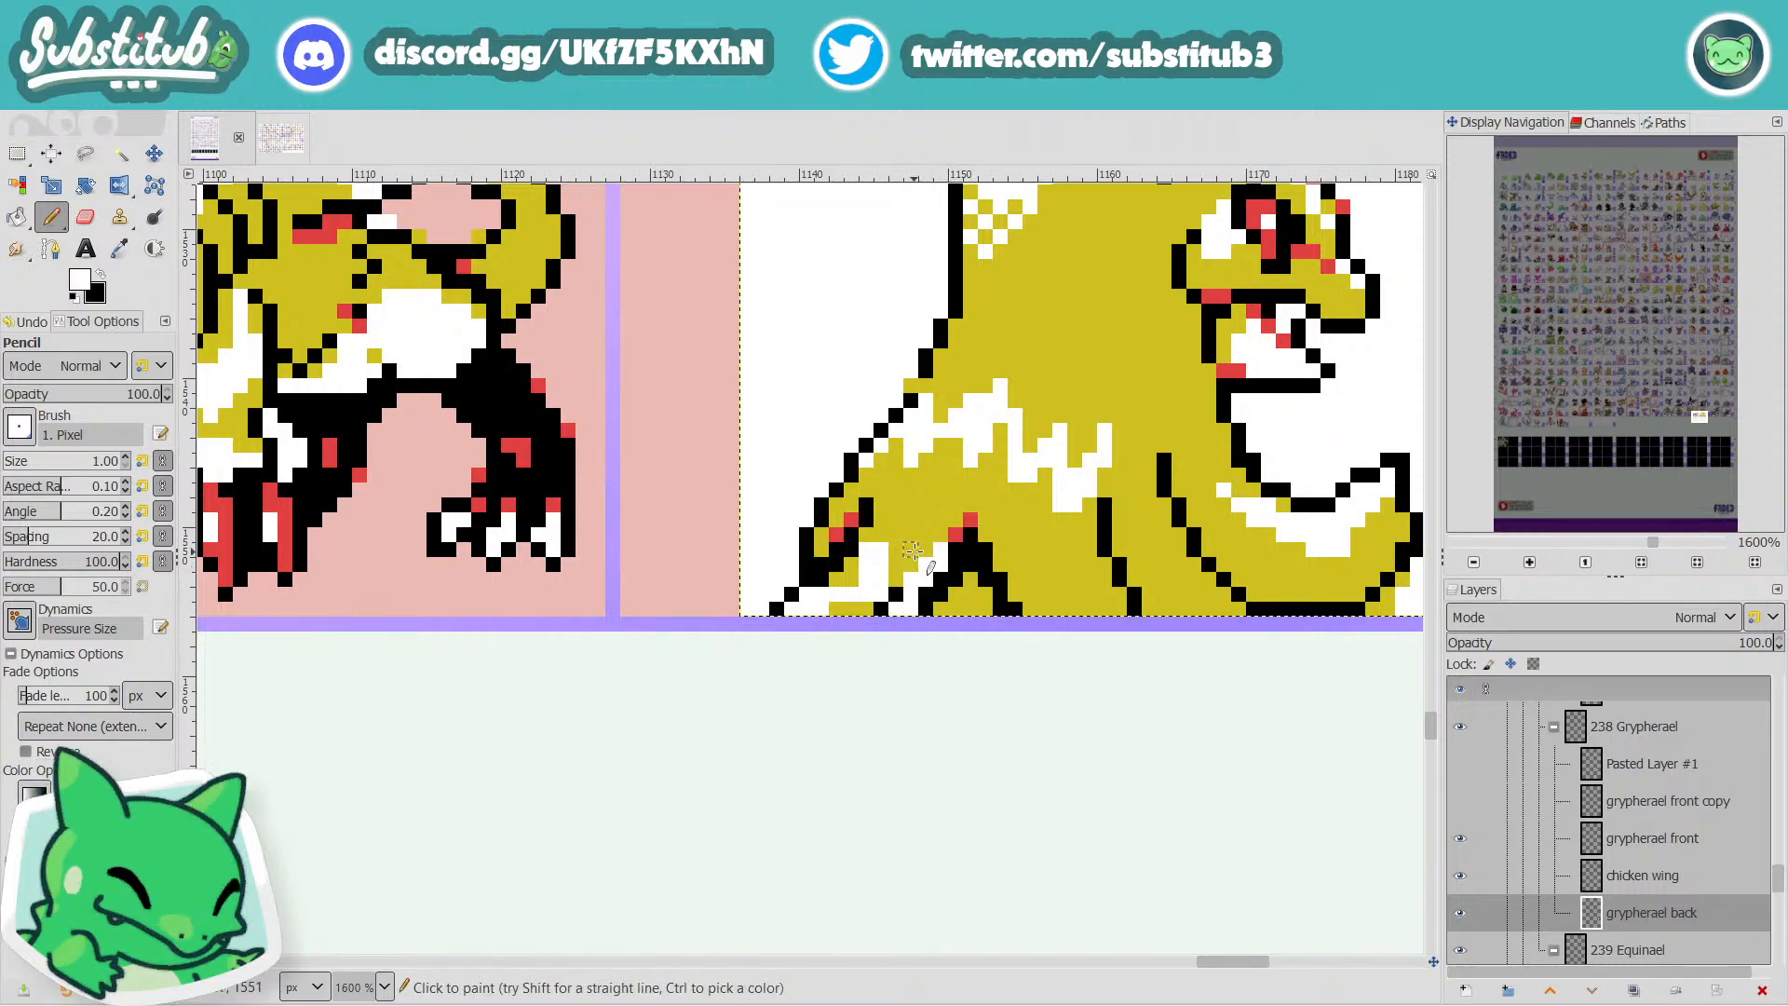
scroll(931, 559, down, 3)
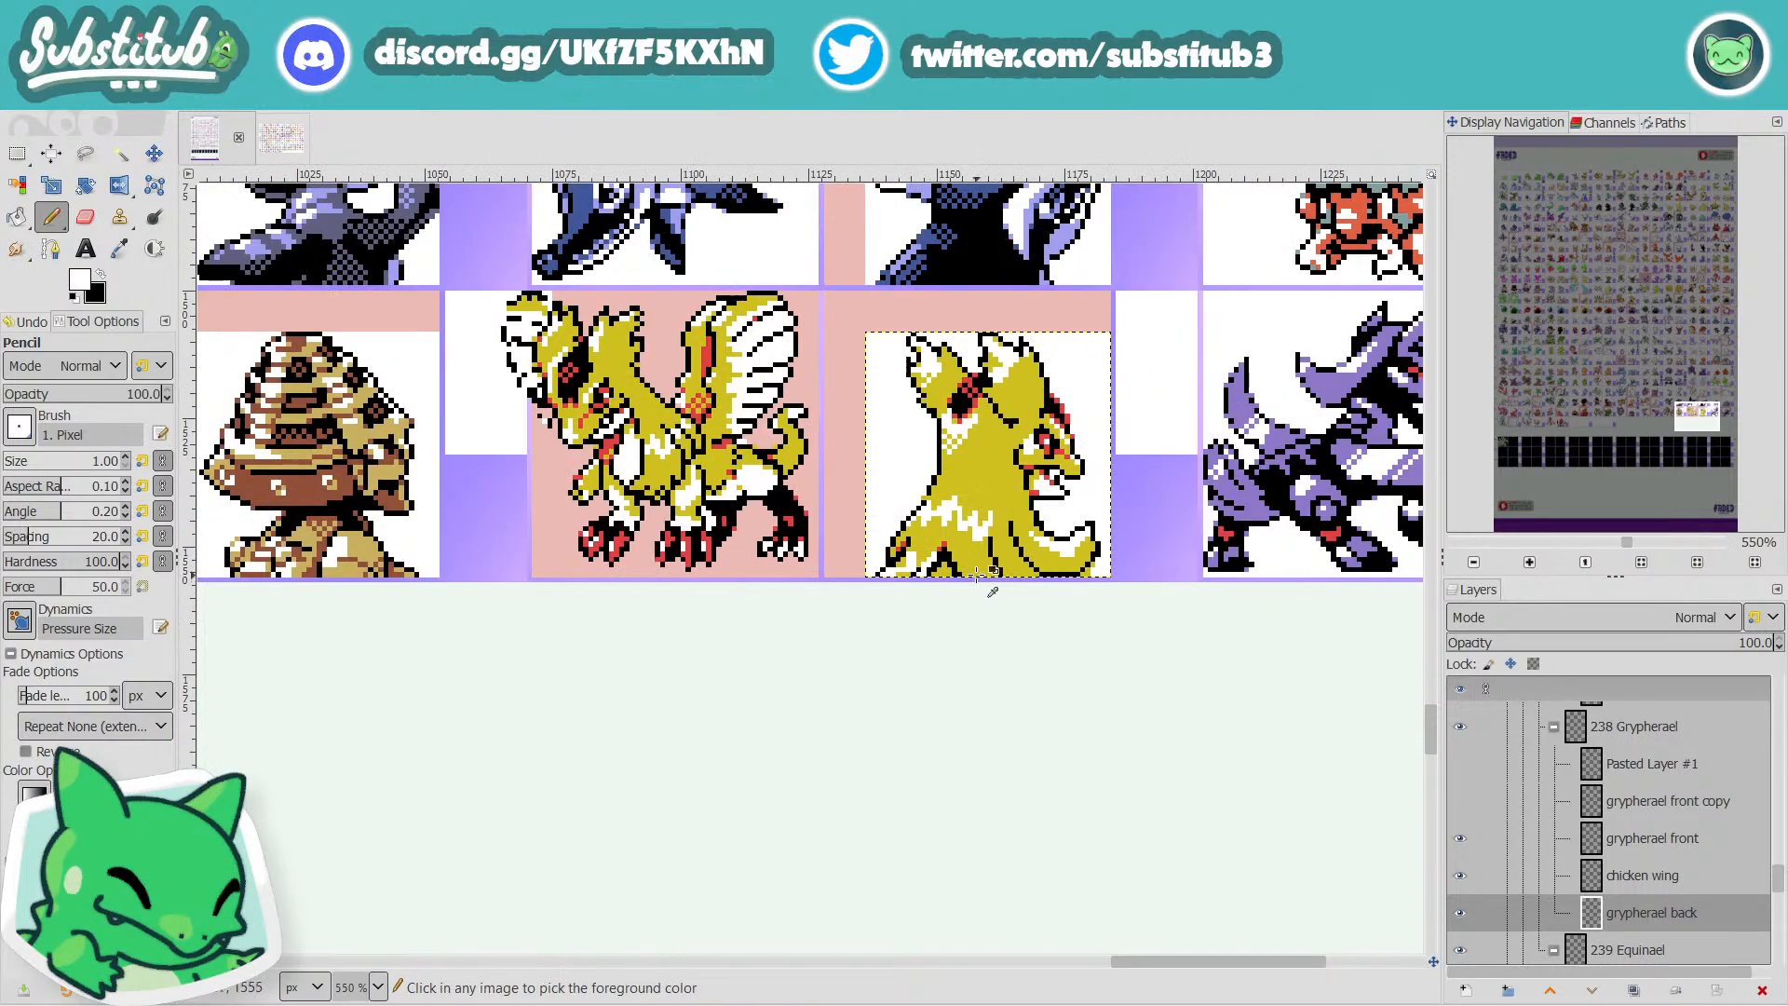
Draw a black Pencil outline from the back sprite's left shoulder diagonally down to the lower-left corner of its layer.
scroll(1001, 579, up, 3)
key(x)
drag(789, 416, 659, 578)
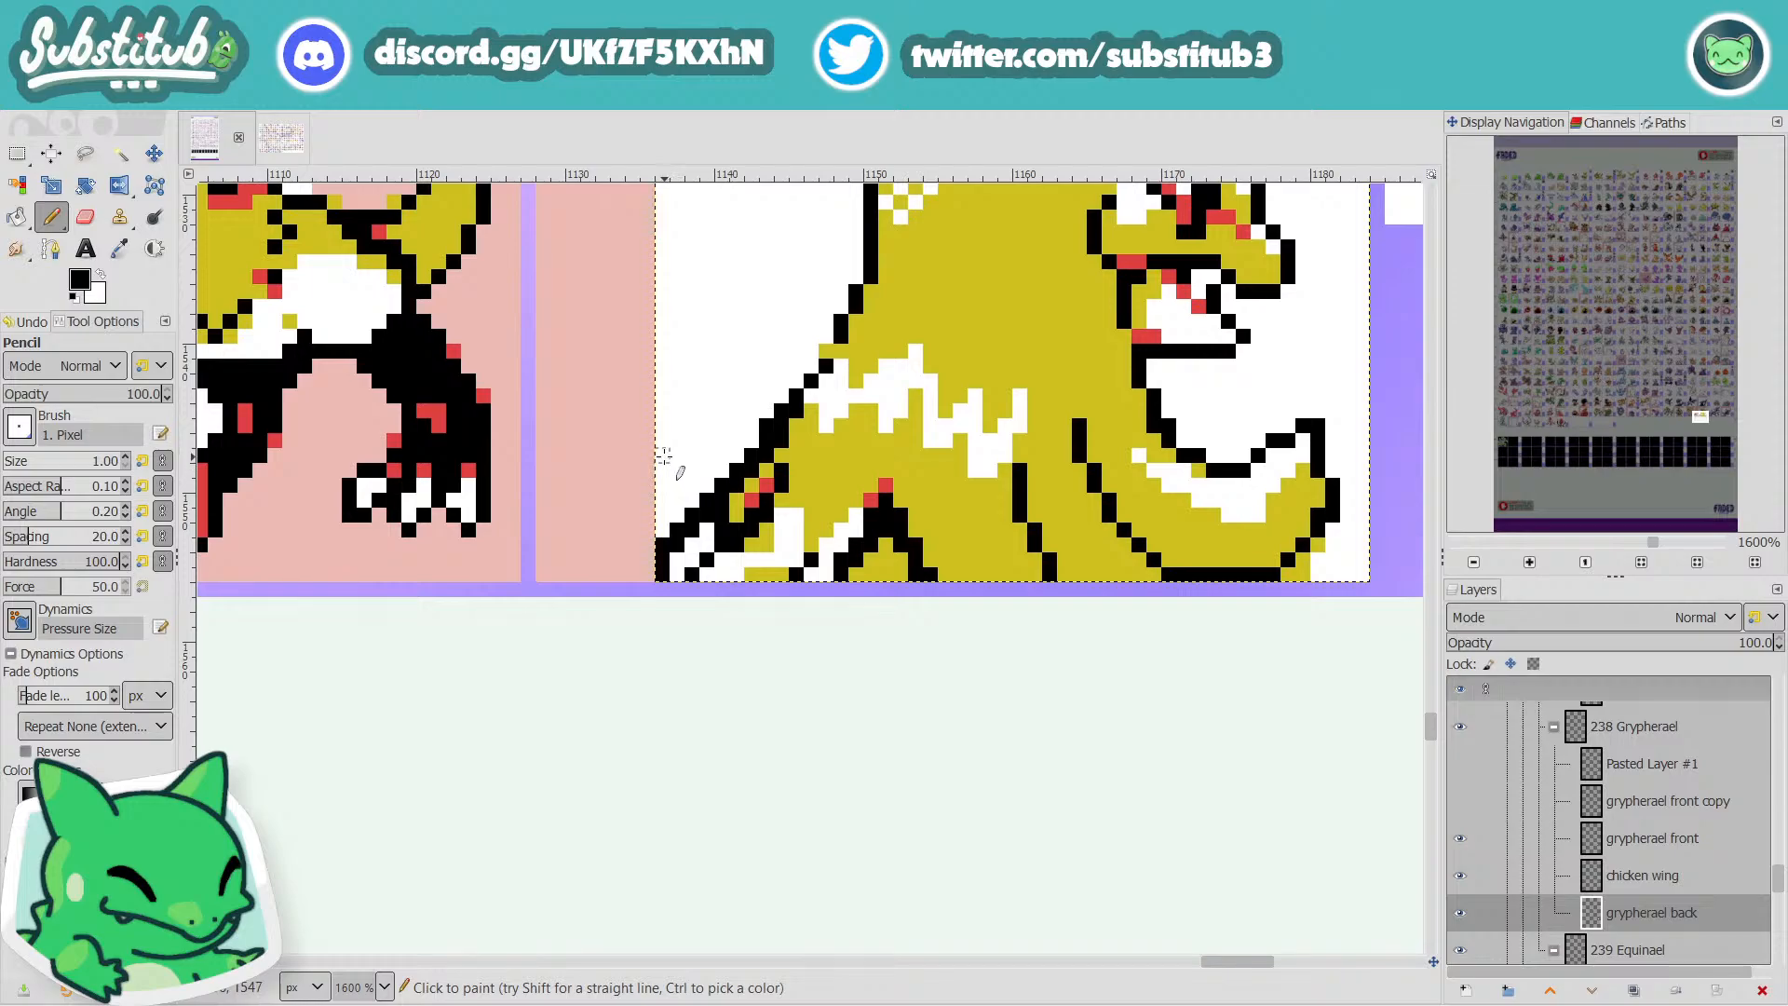
scroll(959, 424, down, 5)
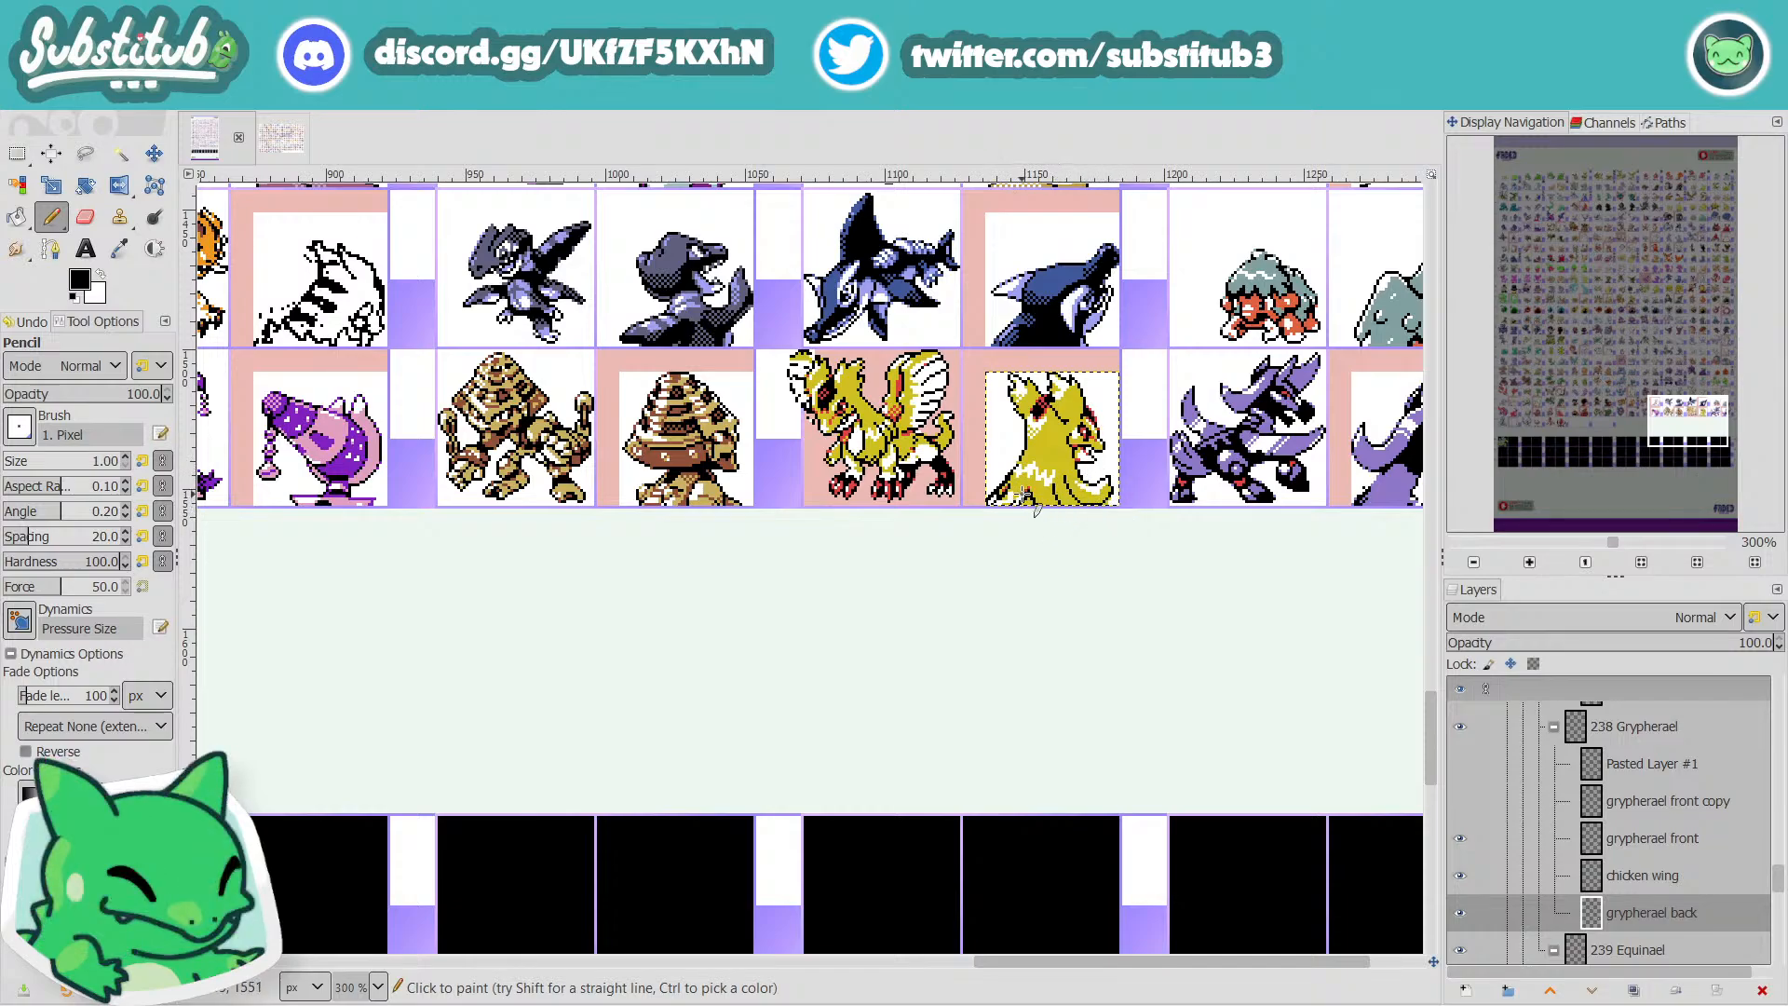
Try a black Pencil stroke rising beside the tail of the grypherael back sprite.
scroll(1029, 512, up, 3)
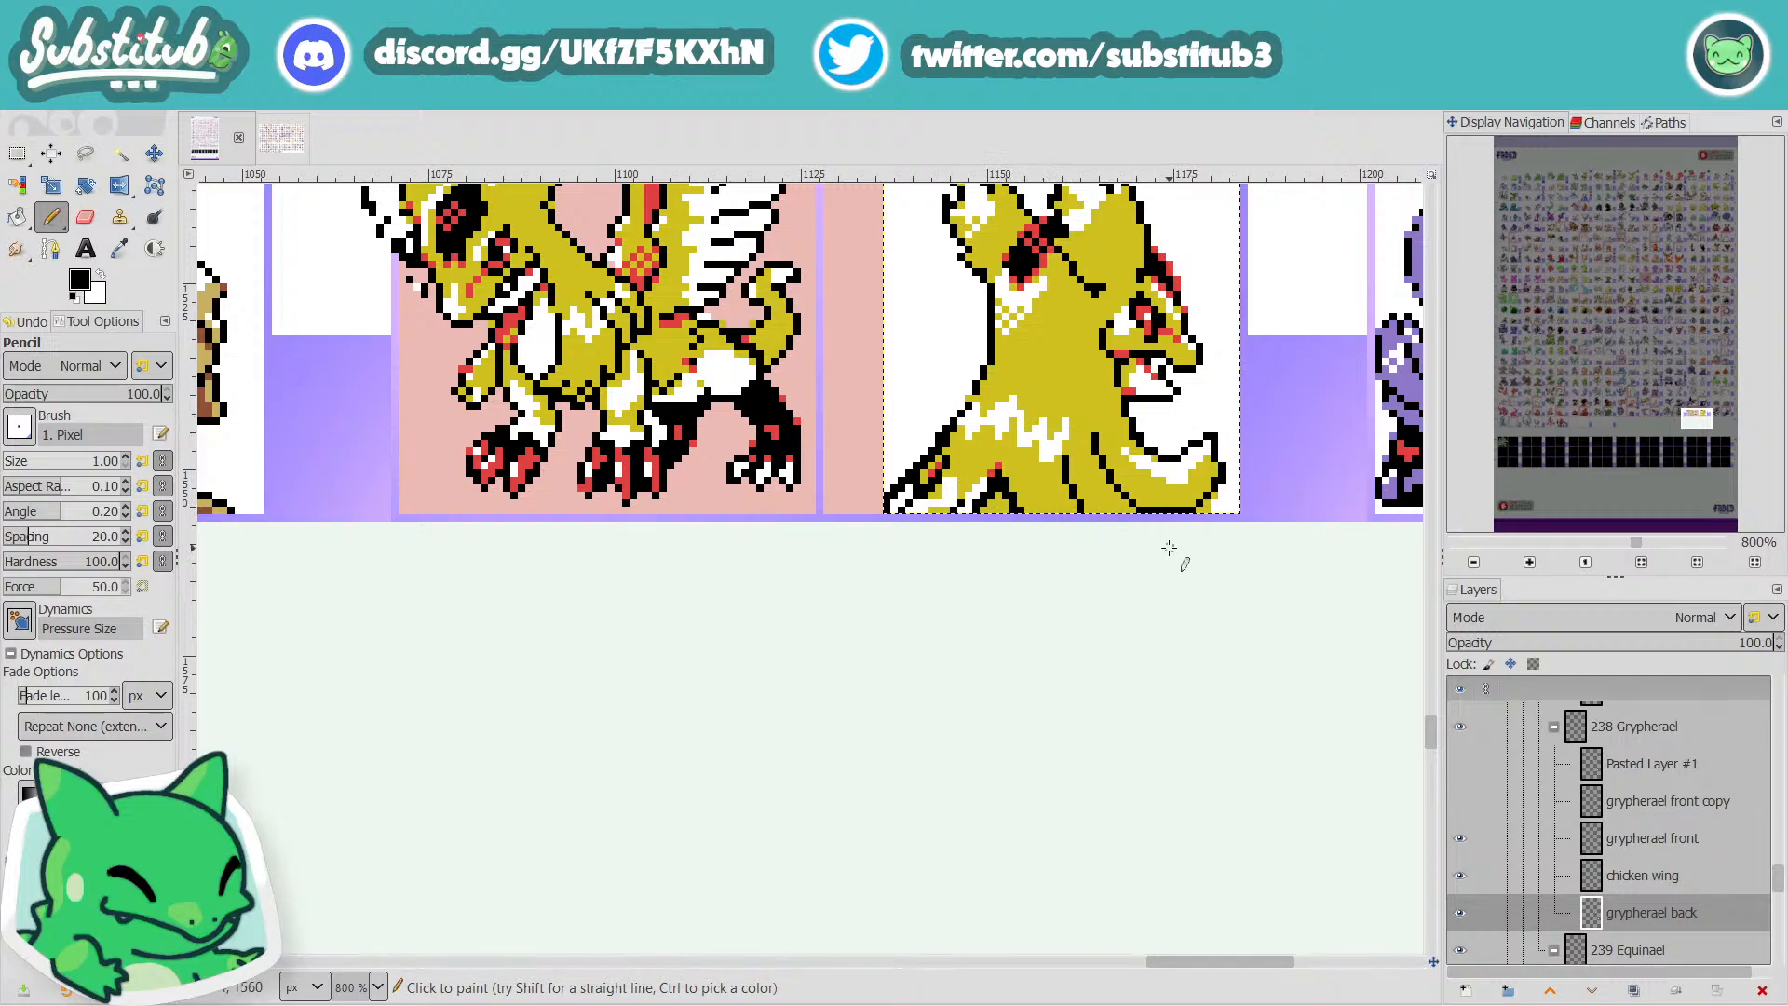
scroll(1169, 547, down, 2)
scroll(1281, 470, up, 1)
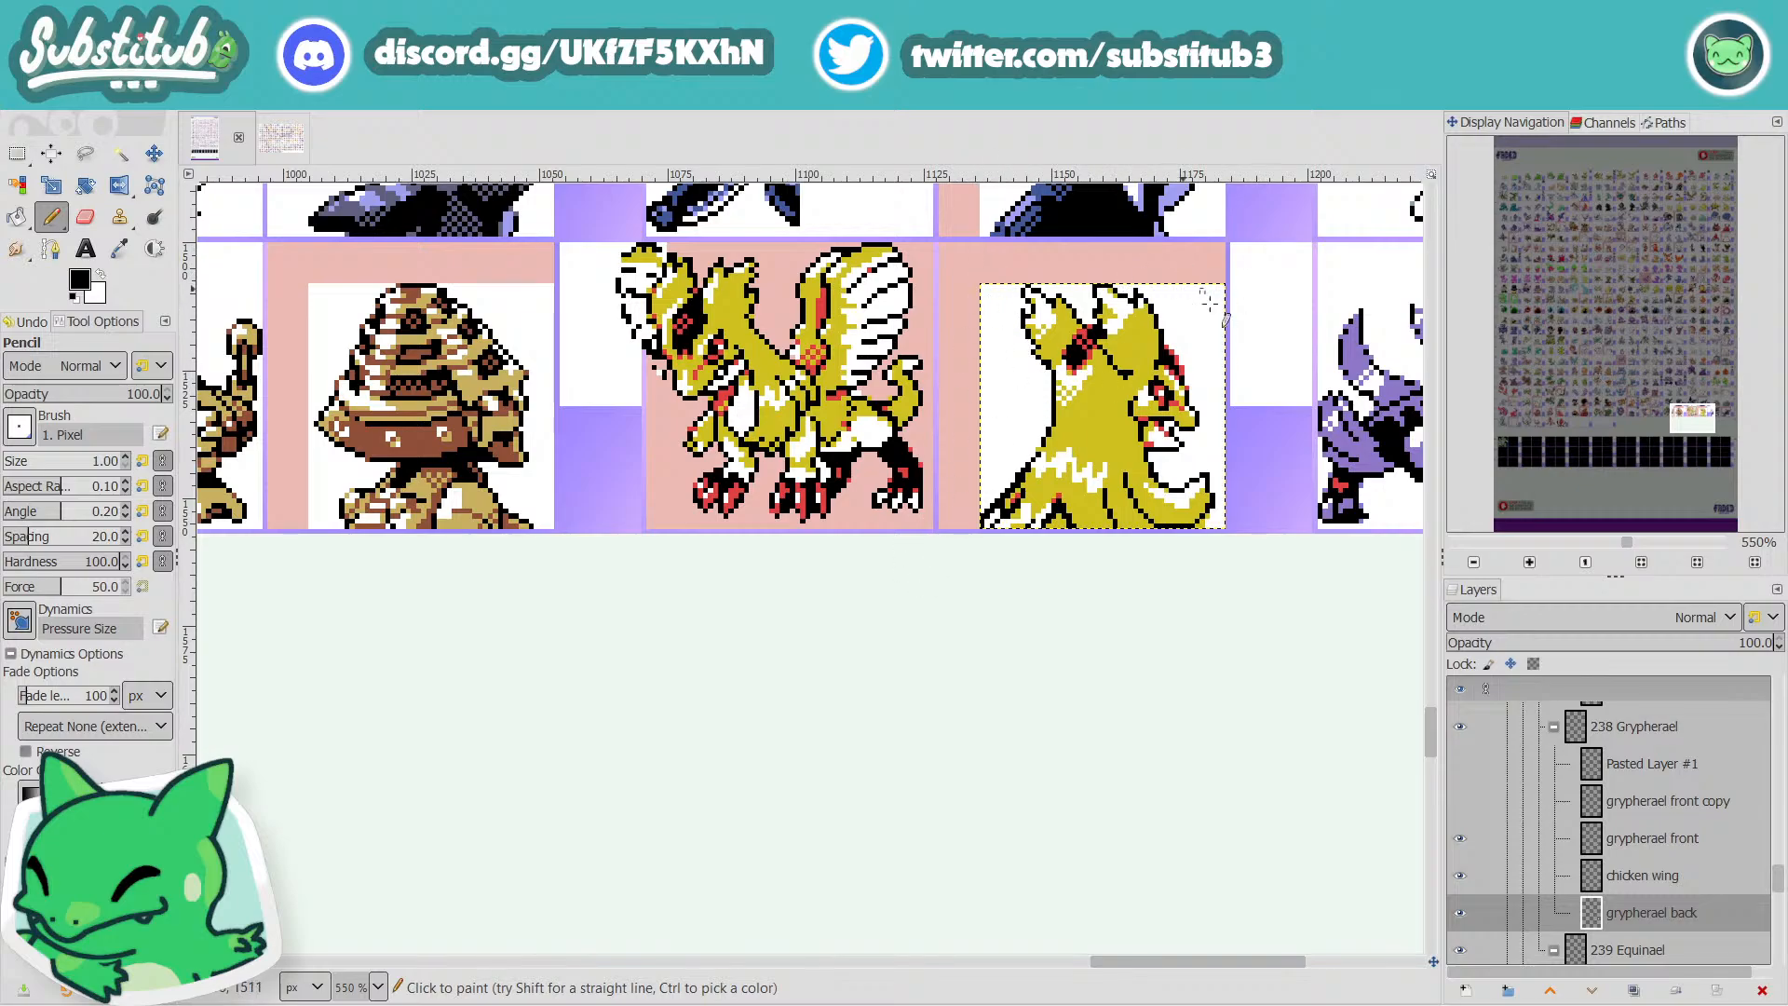
mouse_move(1128, 528)
mouse_down()
mouse_move(1187, 449)
mouse_move(1241, 328)
mouse_up()
scroll(1303, 617, down, 2)
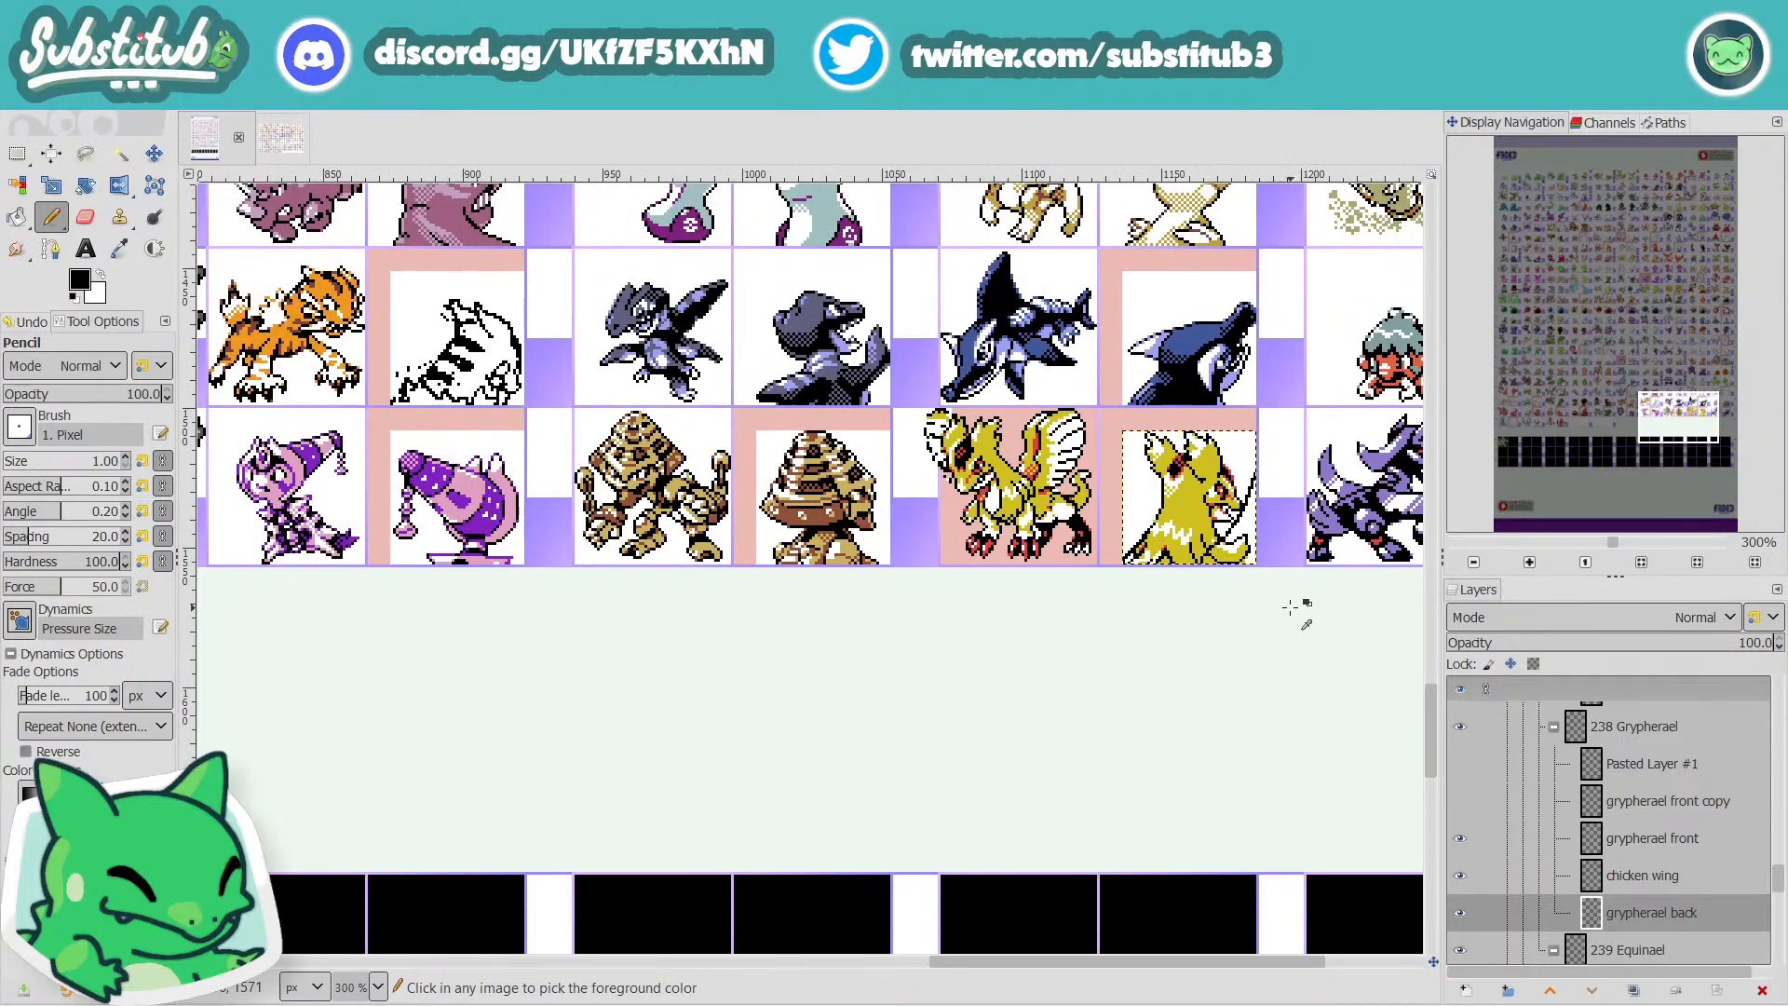
scroll(1569, 820, down, 5)
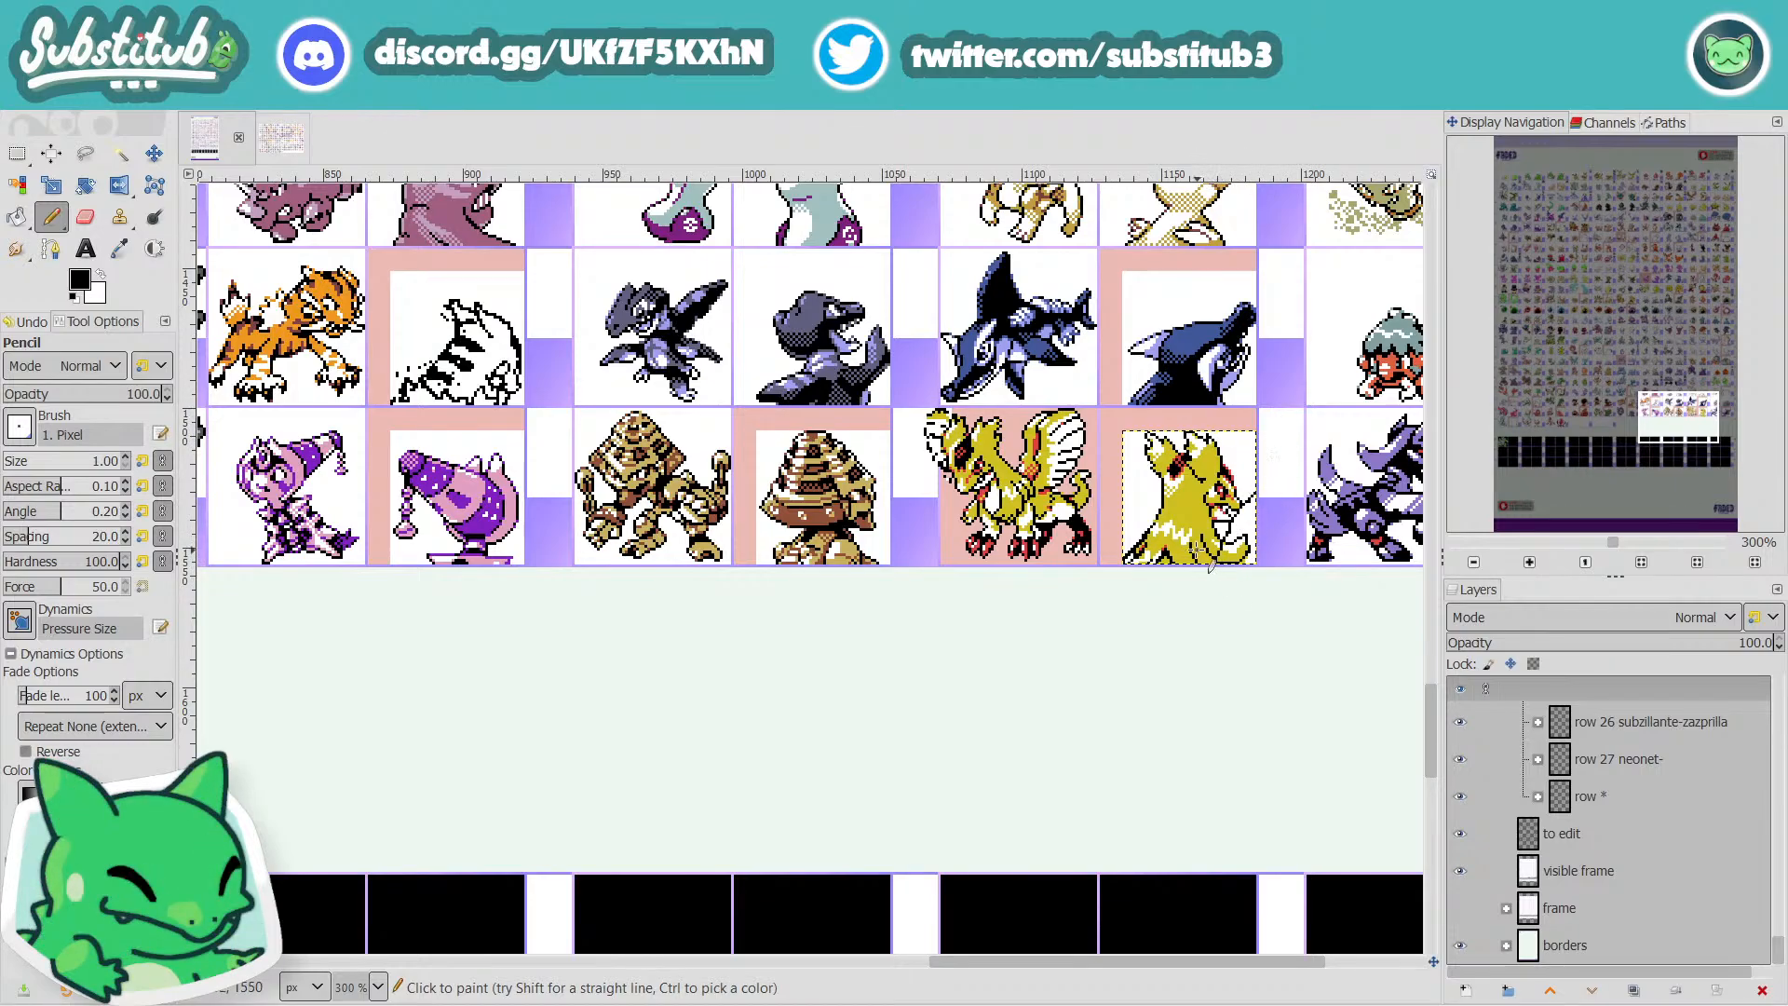
Save fakedex2024.xcf and look over the sprite rows around Grypherael.
key(ctrl+s)
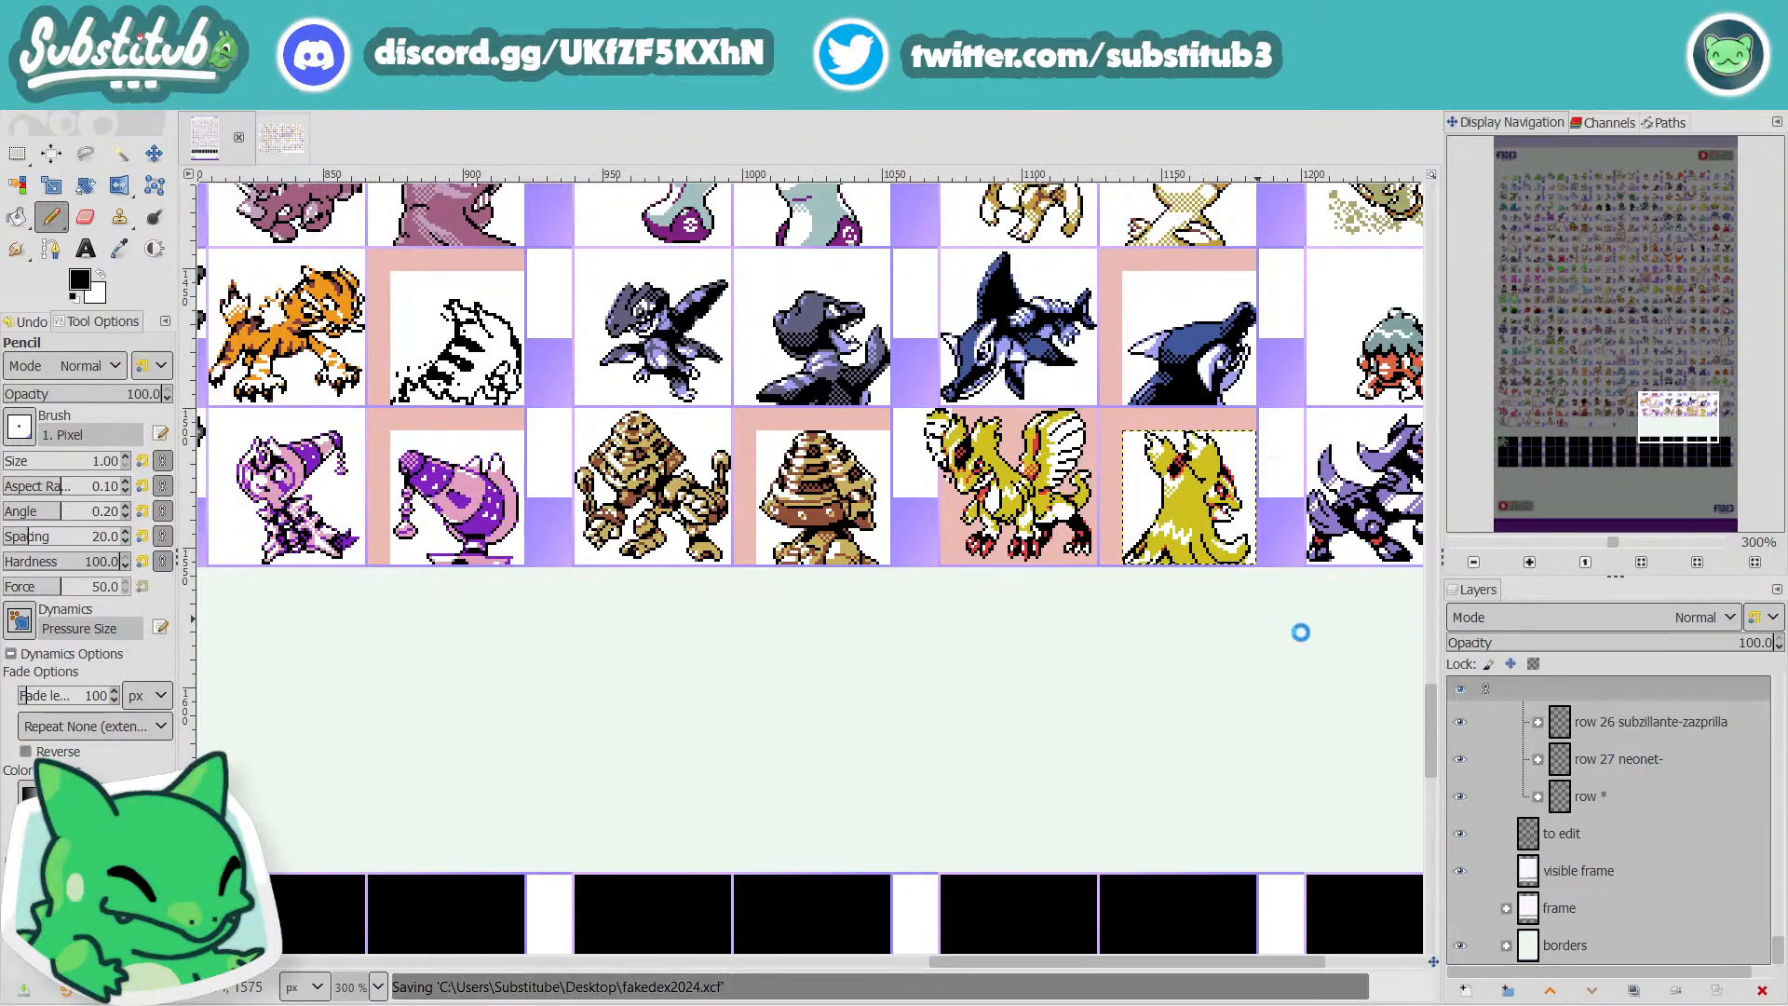
scroll(1293, 608, up, 2)
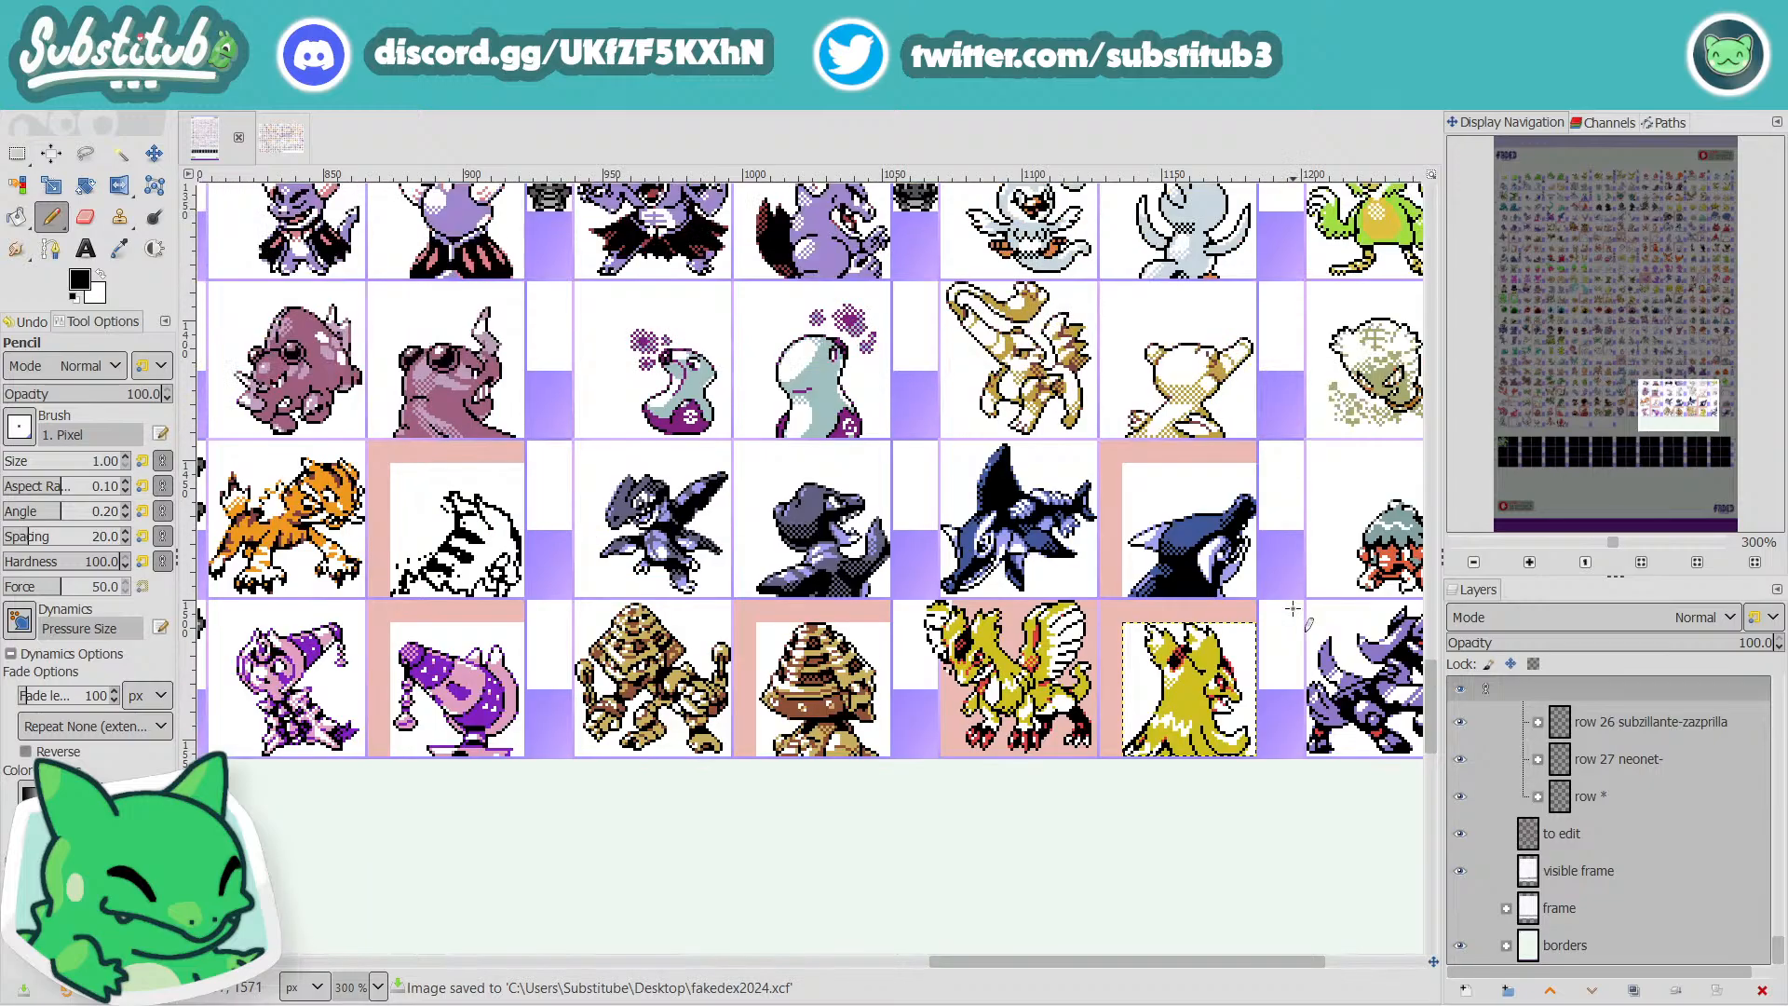
scroll(1292, 608, down, 4)
scroll(1293, 608, up, 10)
scroll(1293, 608, down, 2)
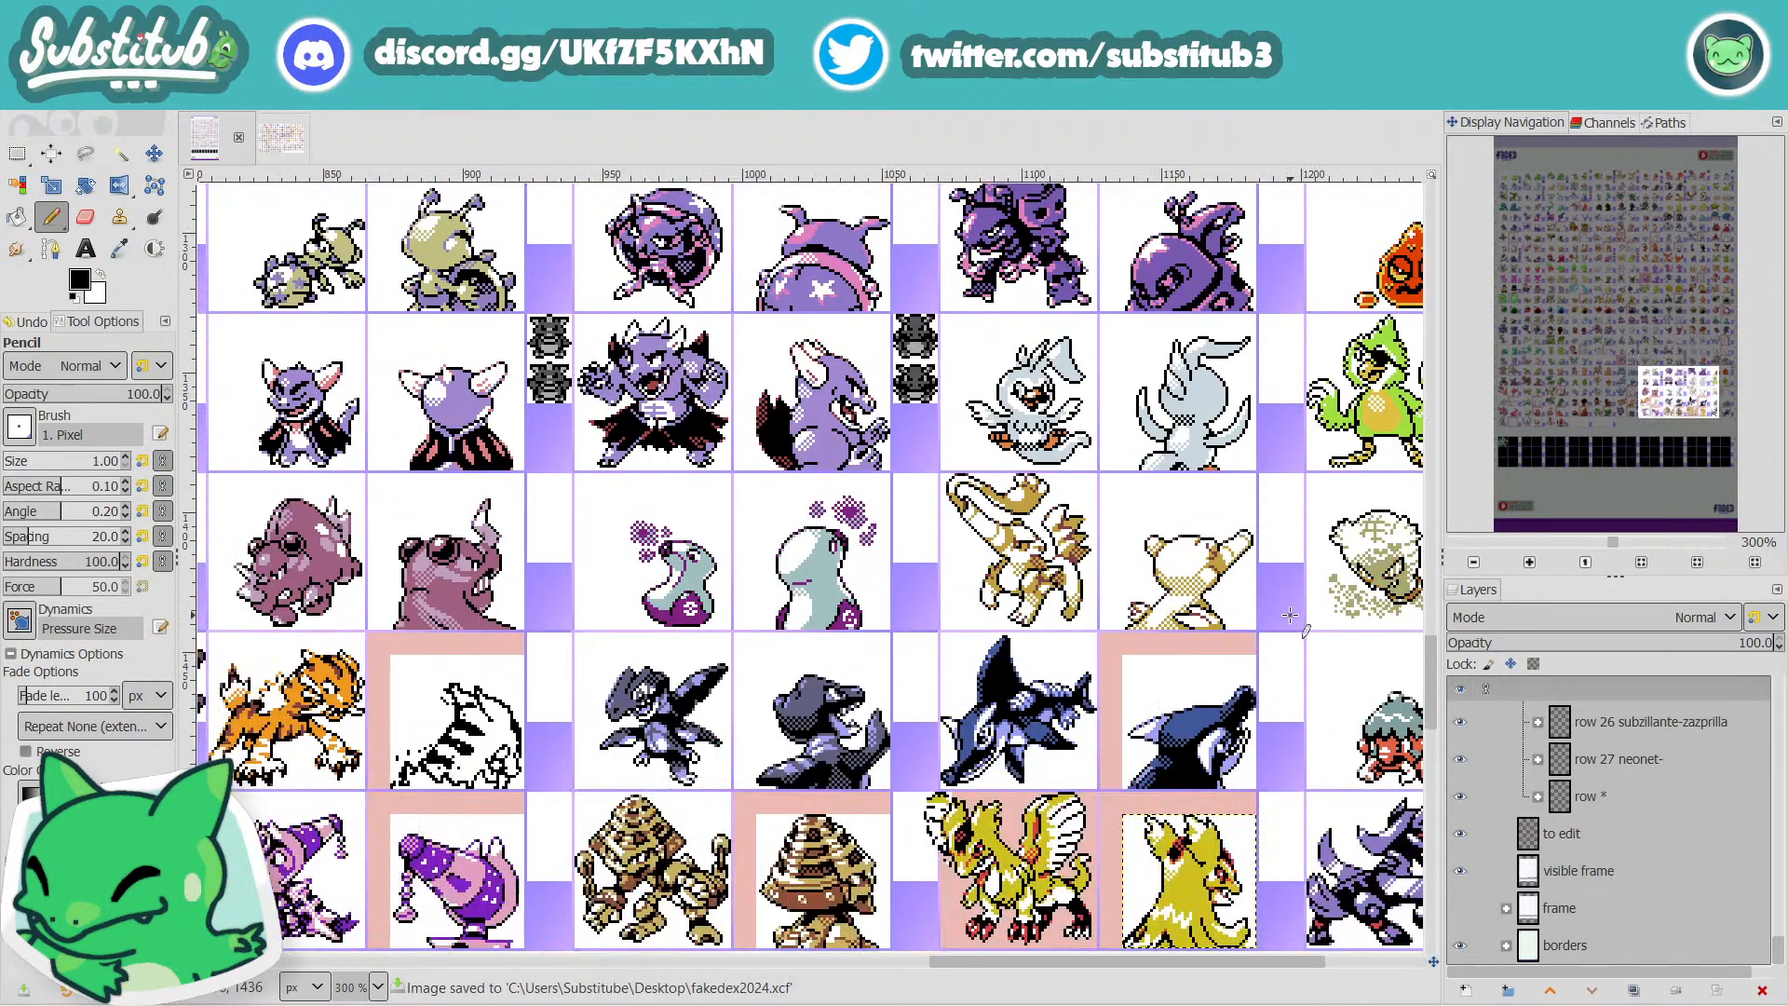
Look at the crystal.png sprites for reference, return to the fakedex image and save it.
click(283, 141)
scroll(518, 384, down, 2)
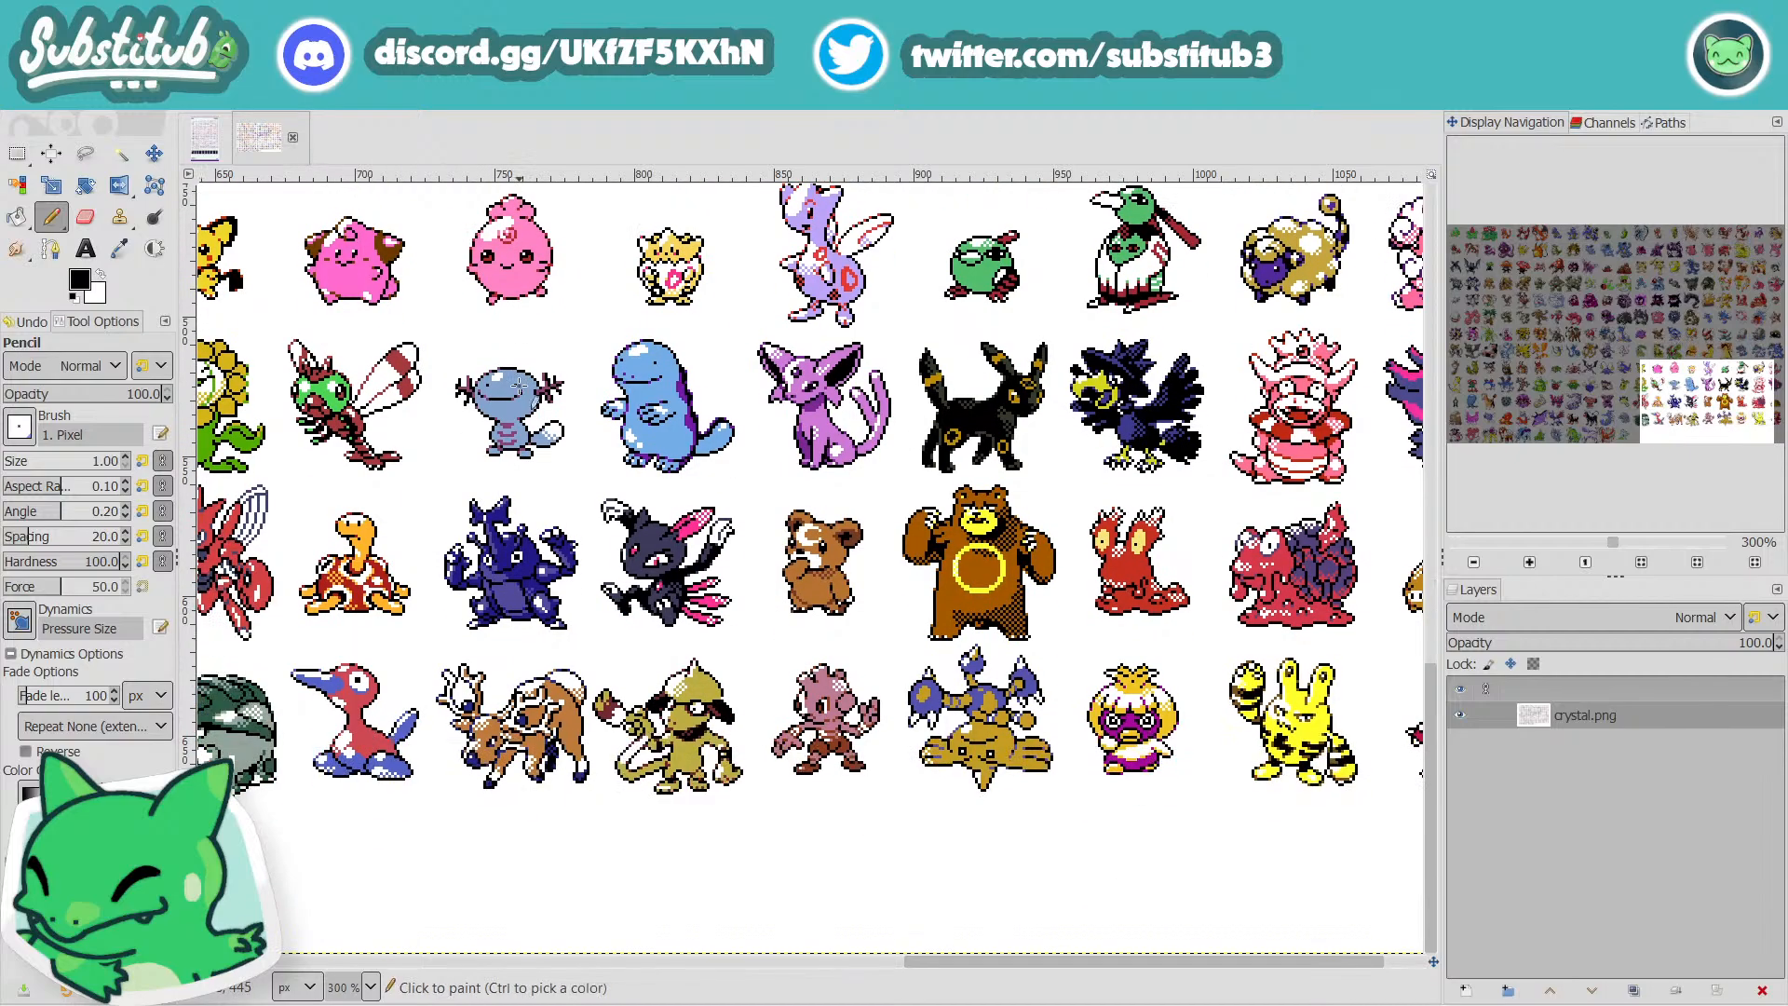
click(195, 136)
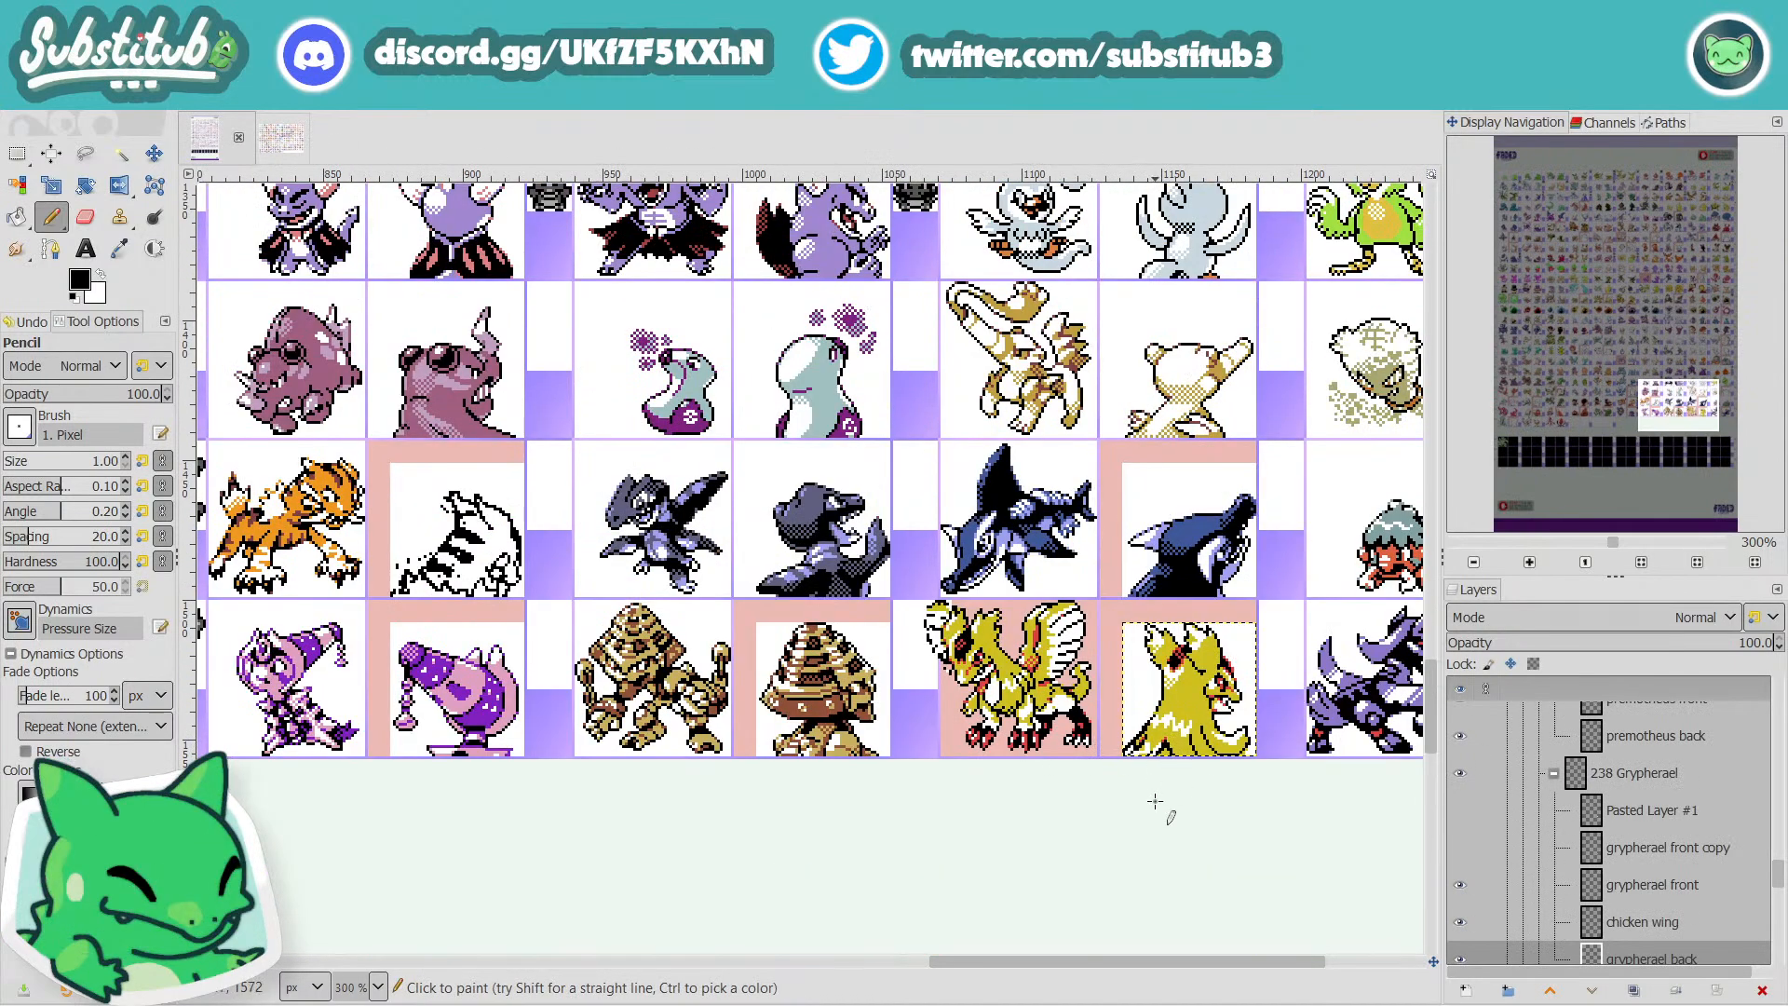
key(ctrl+s)
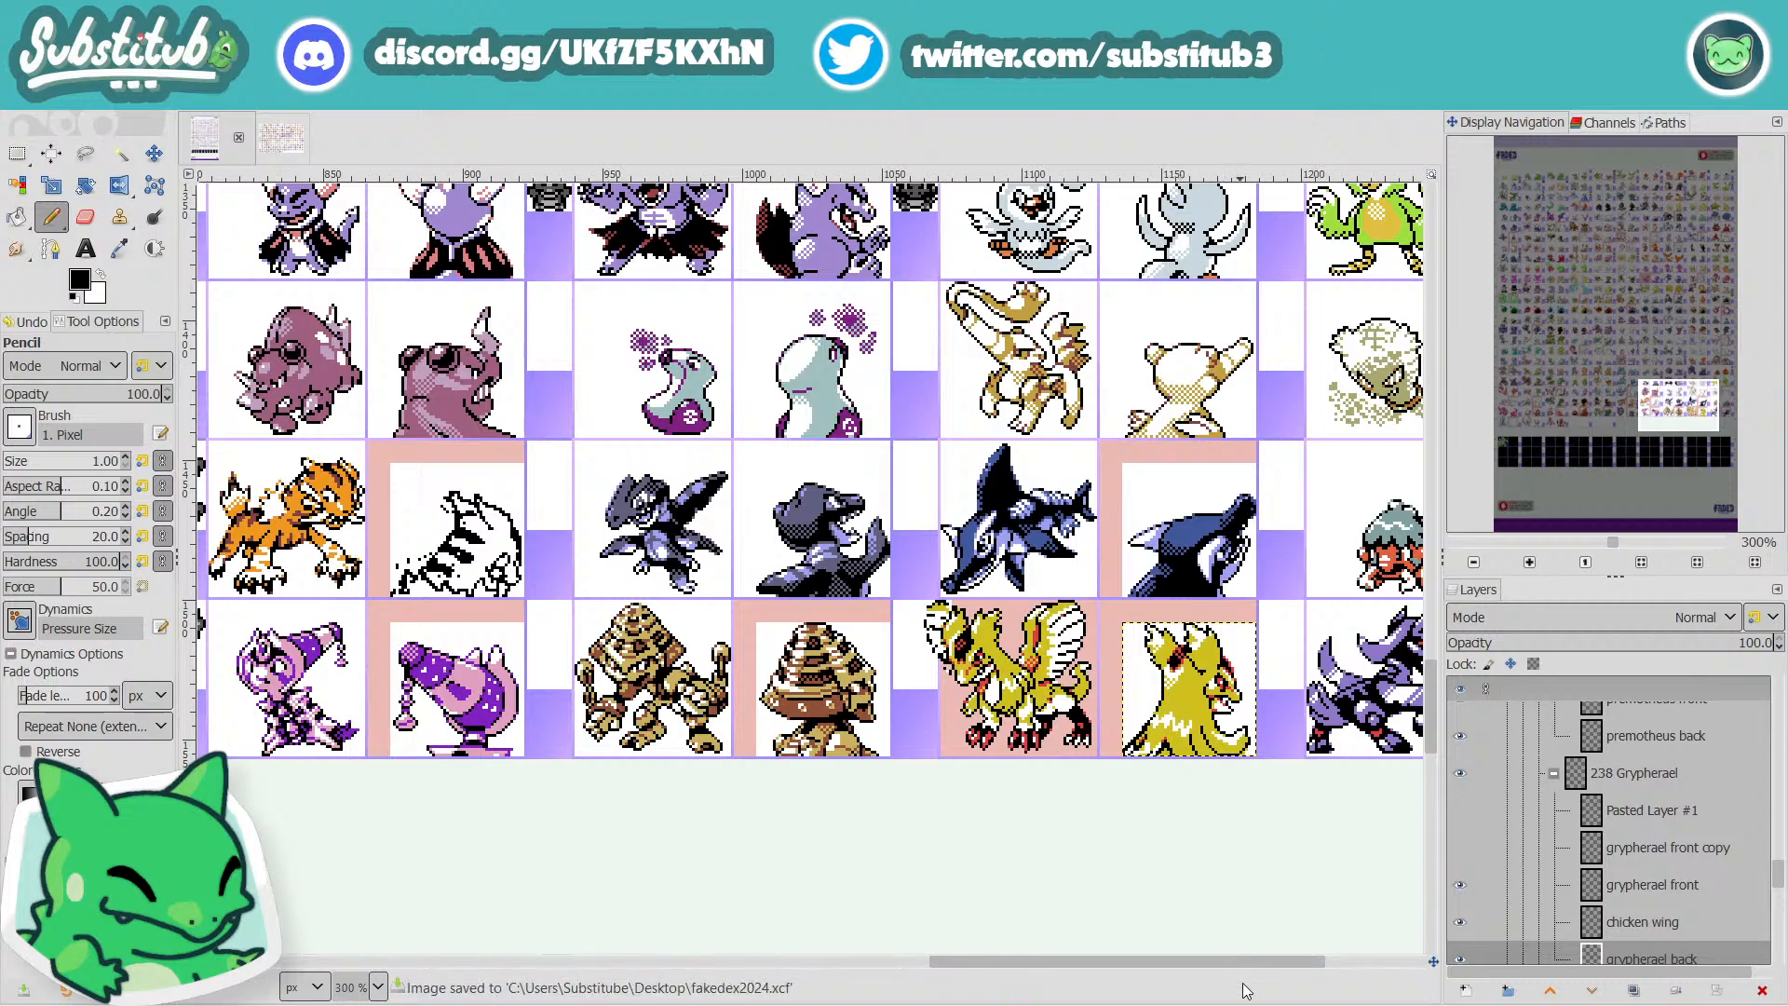
Pick the back sprite's yellow body colour as the foreground colour for the Pencil.
drag(1254, 962, 1382, 959)
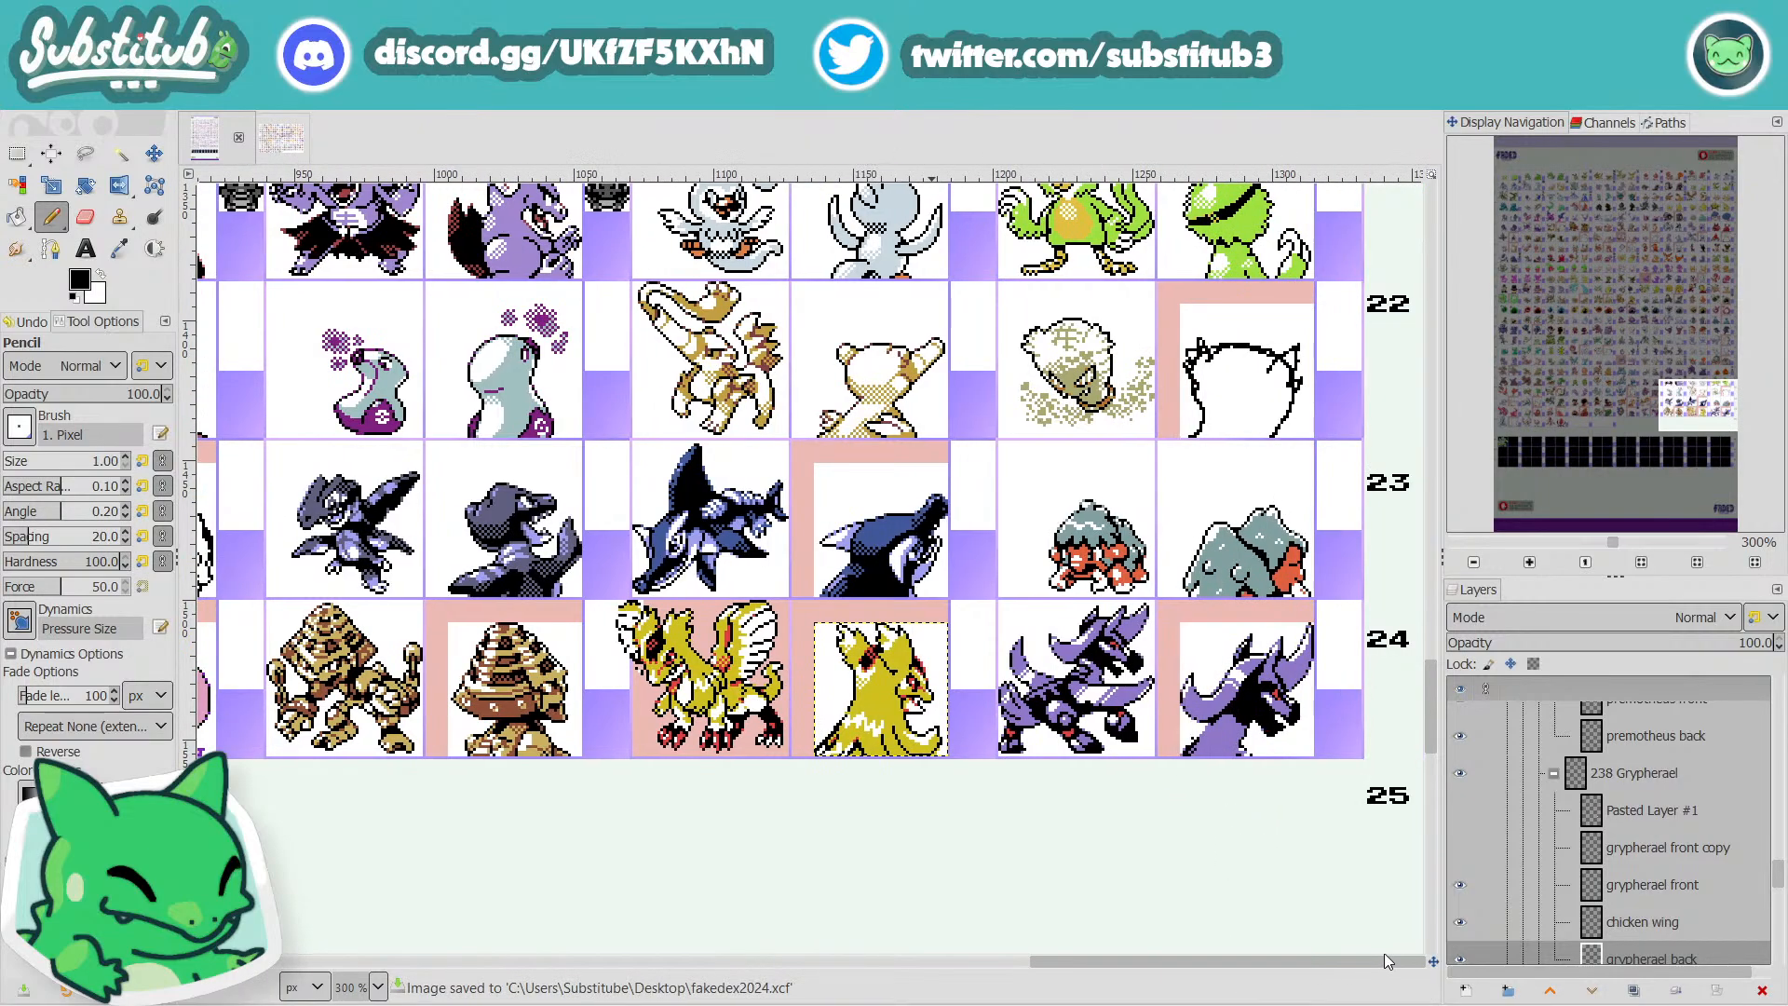
key(5)
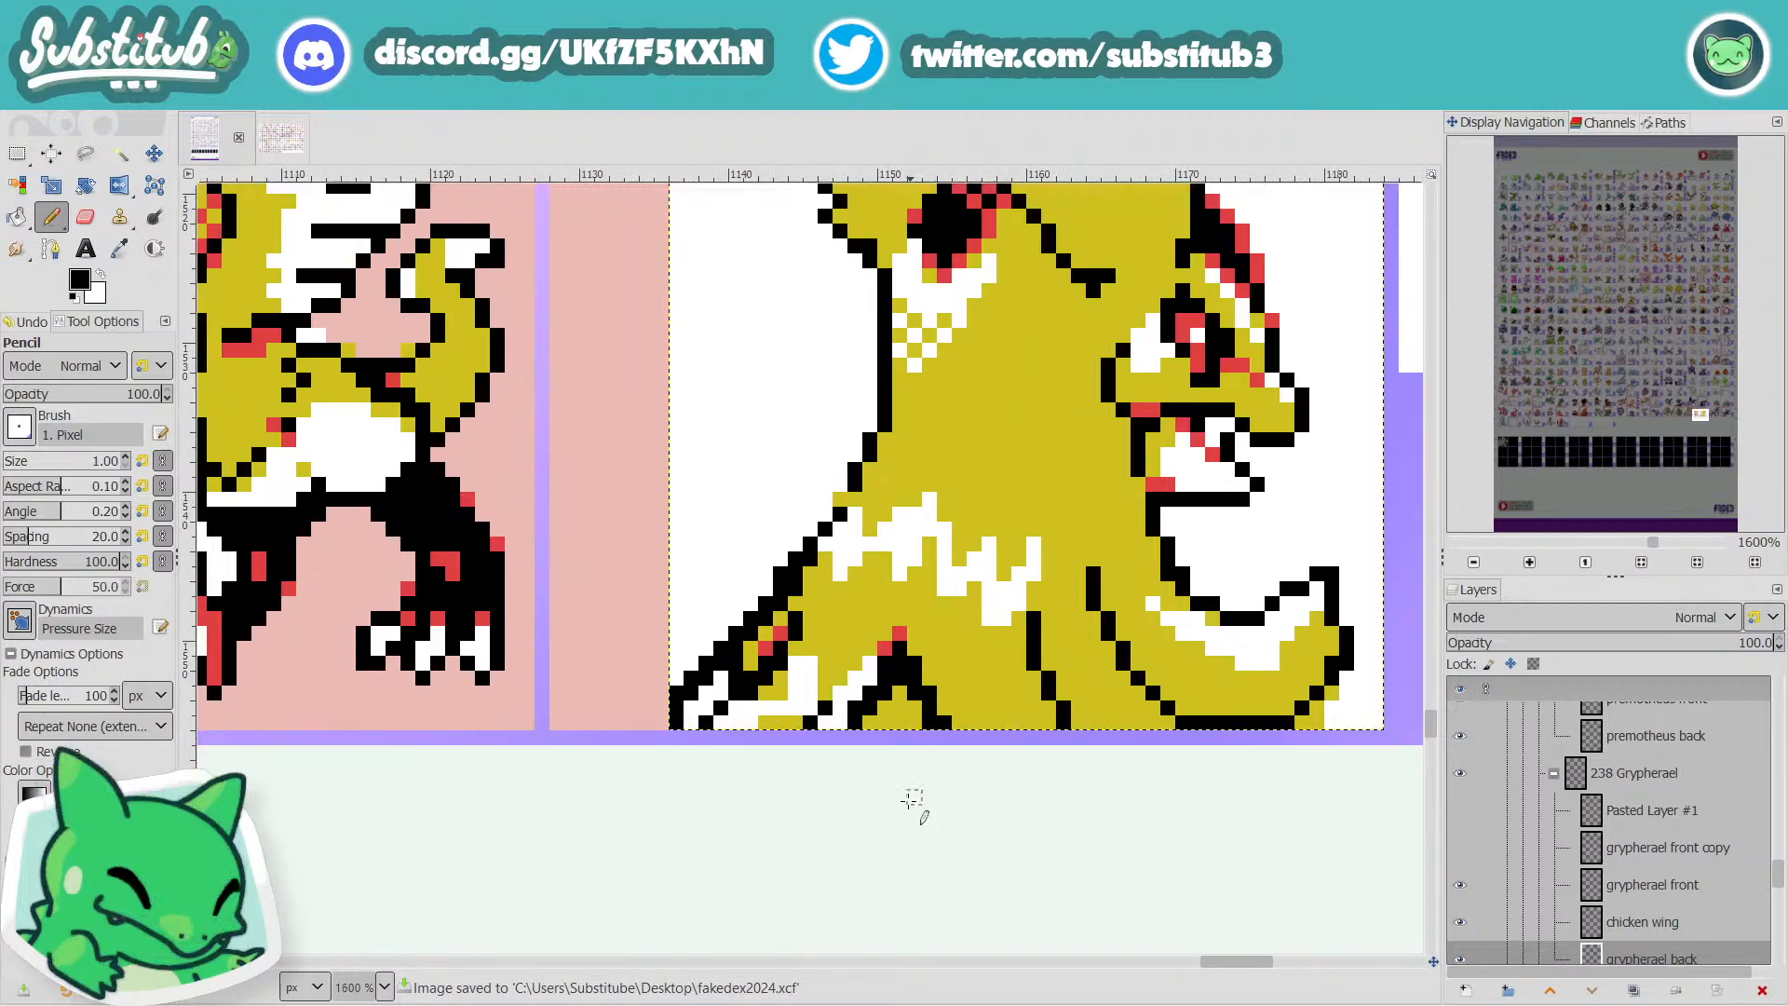
key(o)
click(851, 599)
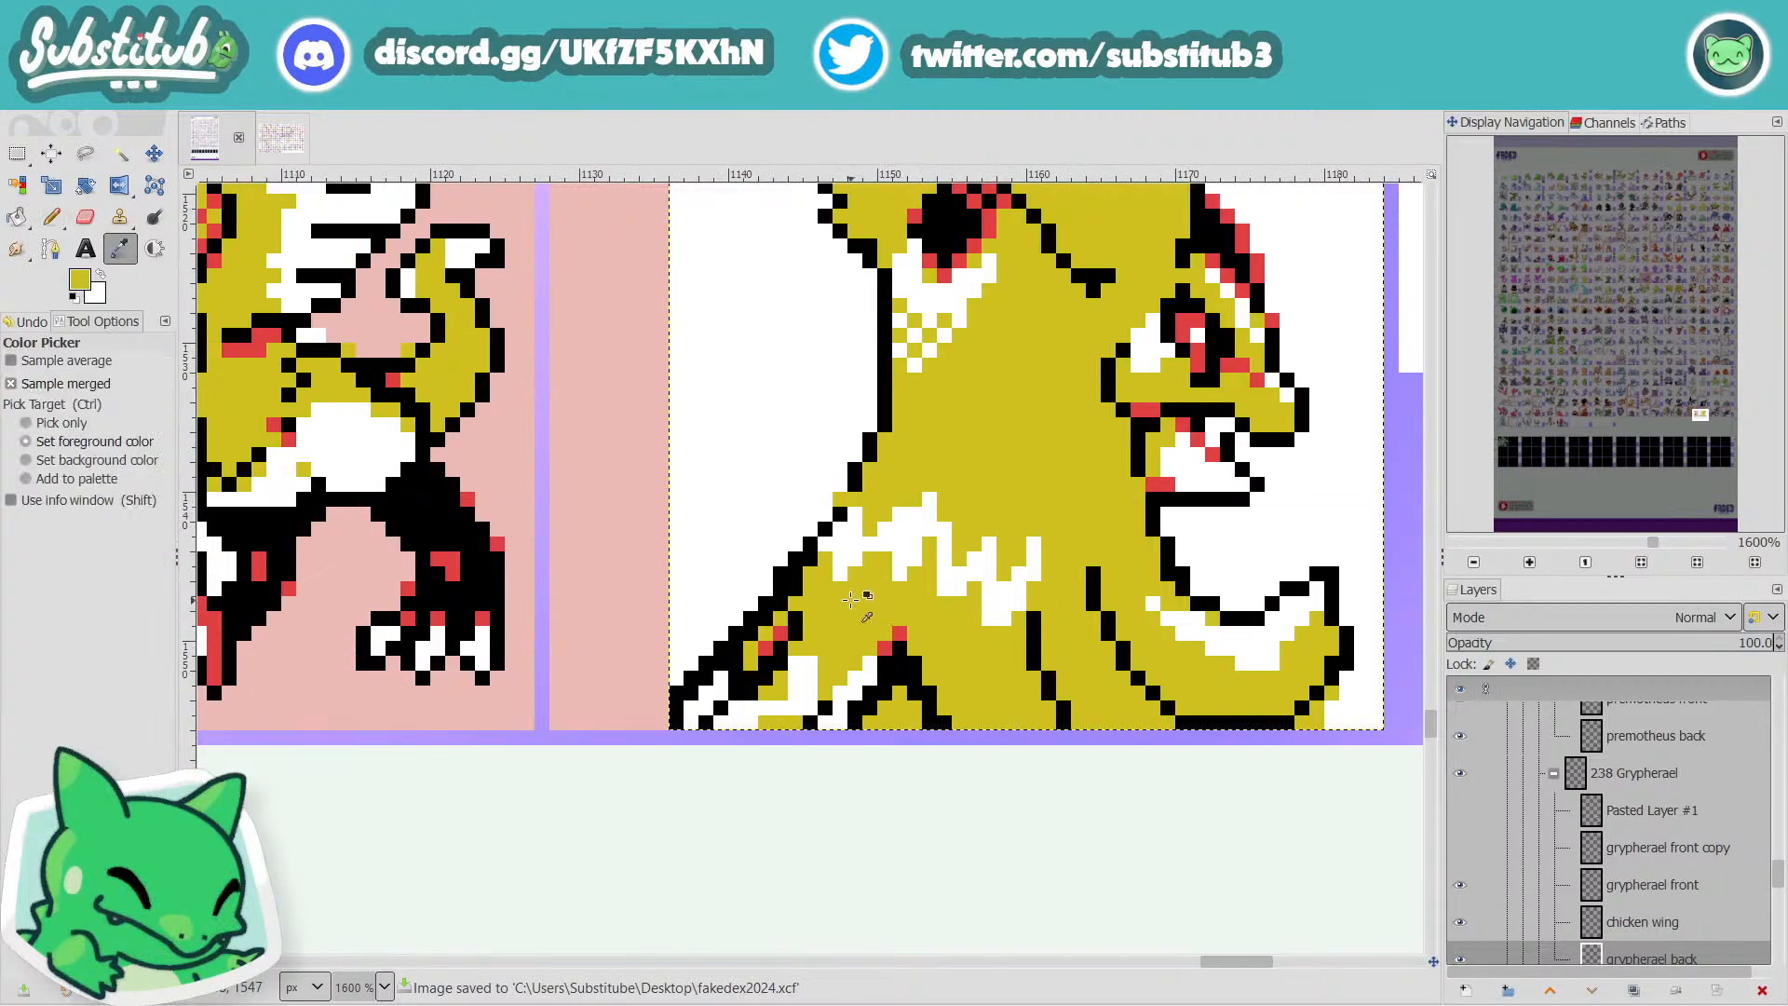
key(n)
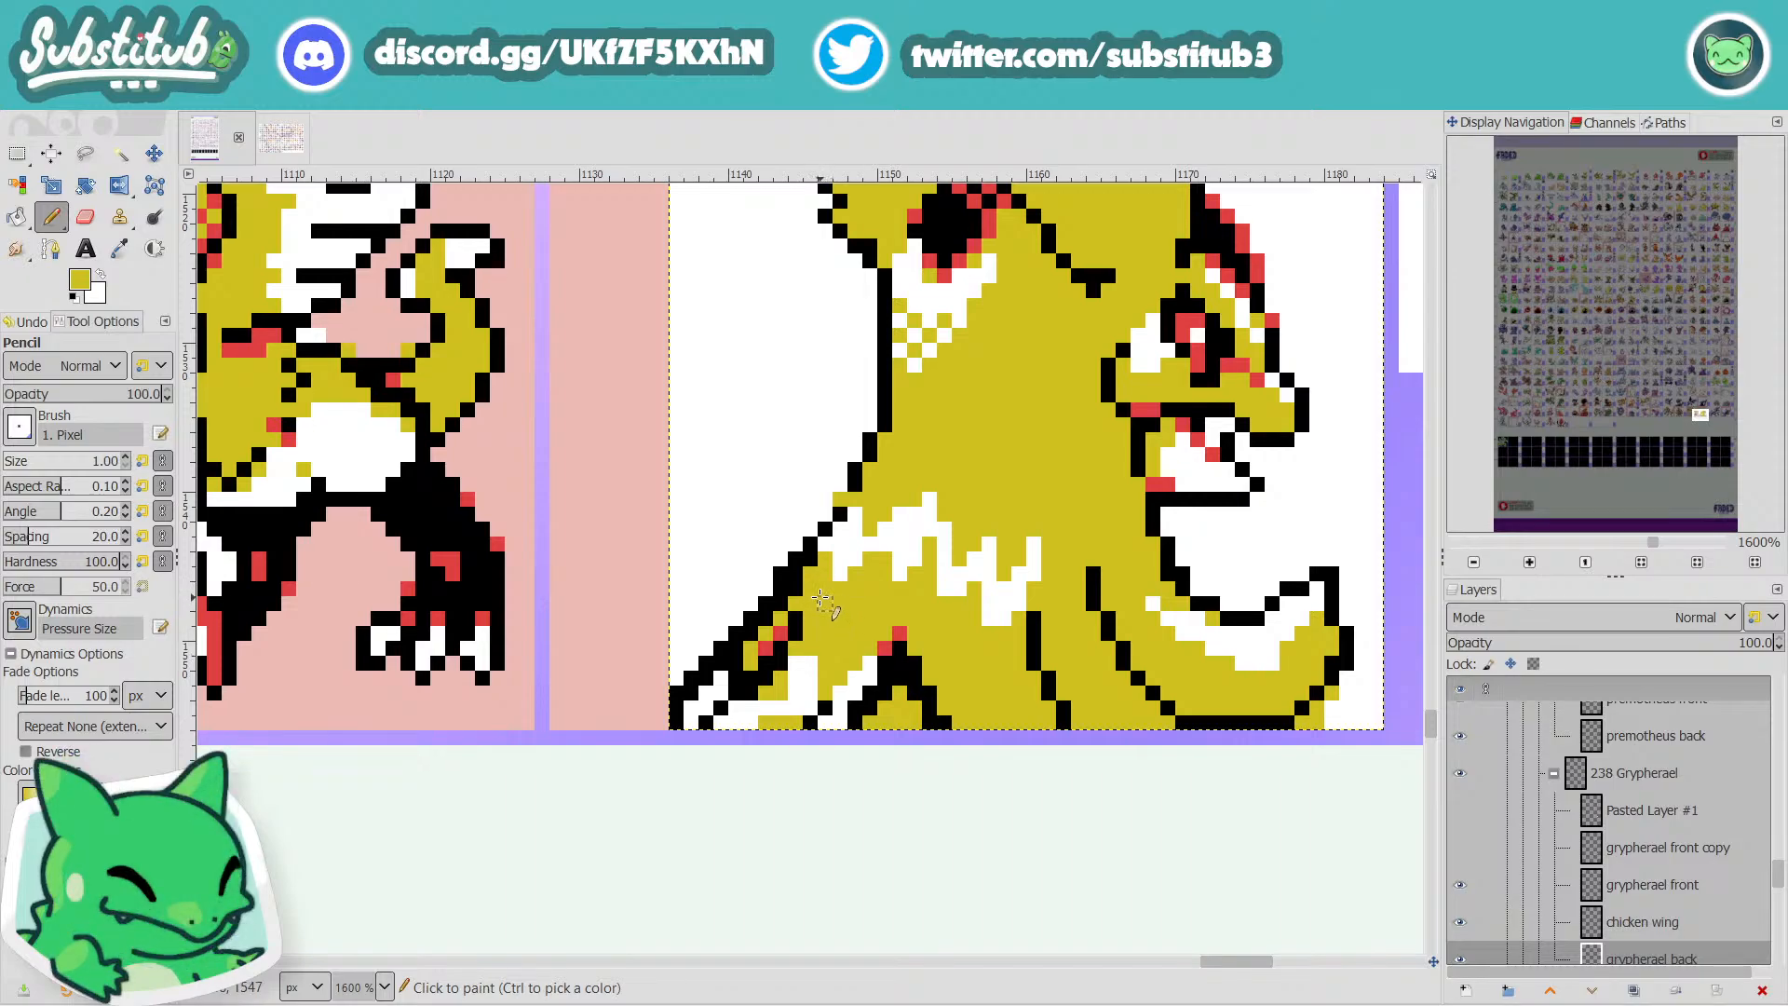
Examine the grypherael front sprite beside the back sprite, including its legs and tail.
scroll(389, 558, down, 3)
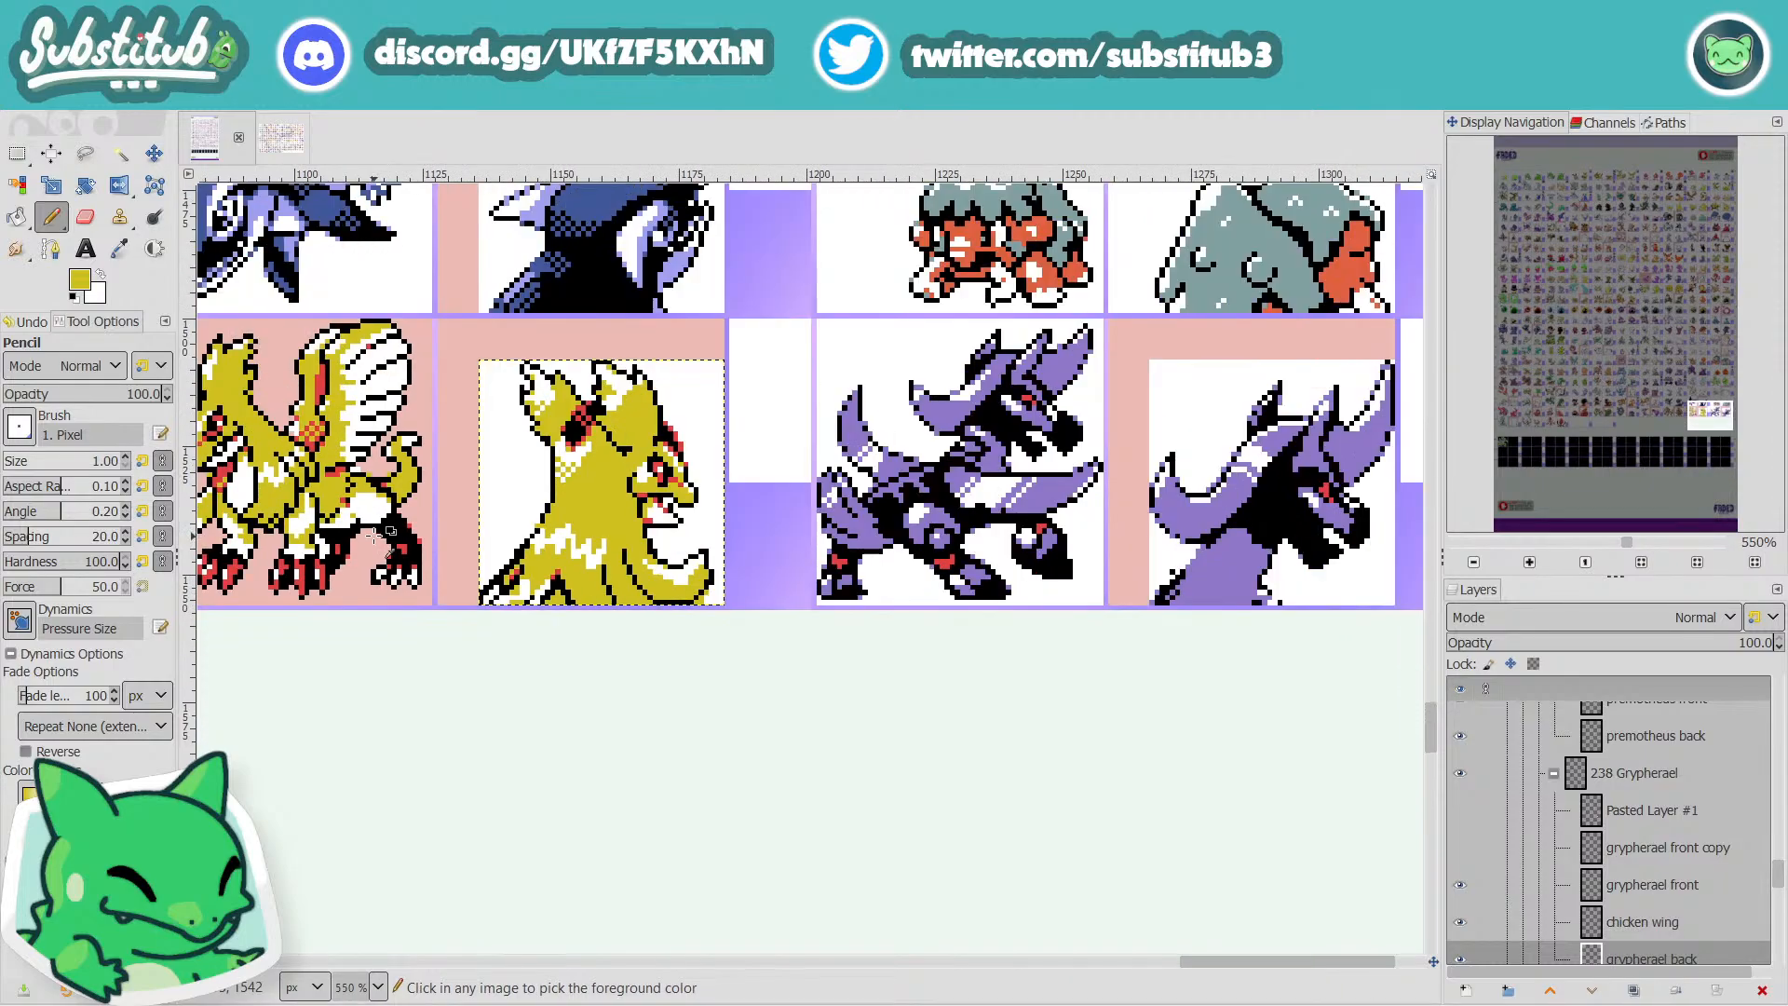
scroll(389, 535, down, 1)
drag(1259, 963, 1204, 970)
scroll(619, 563, up, 3)
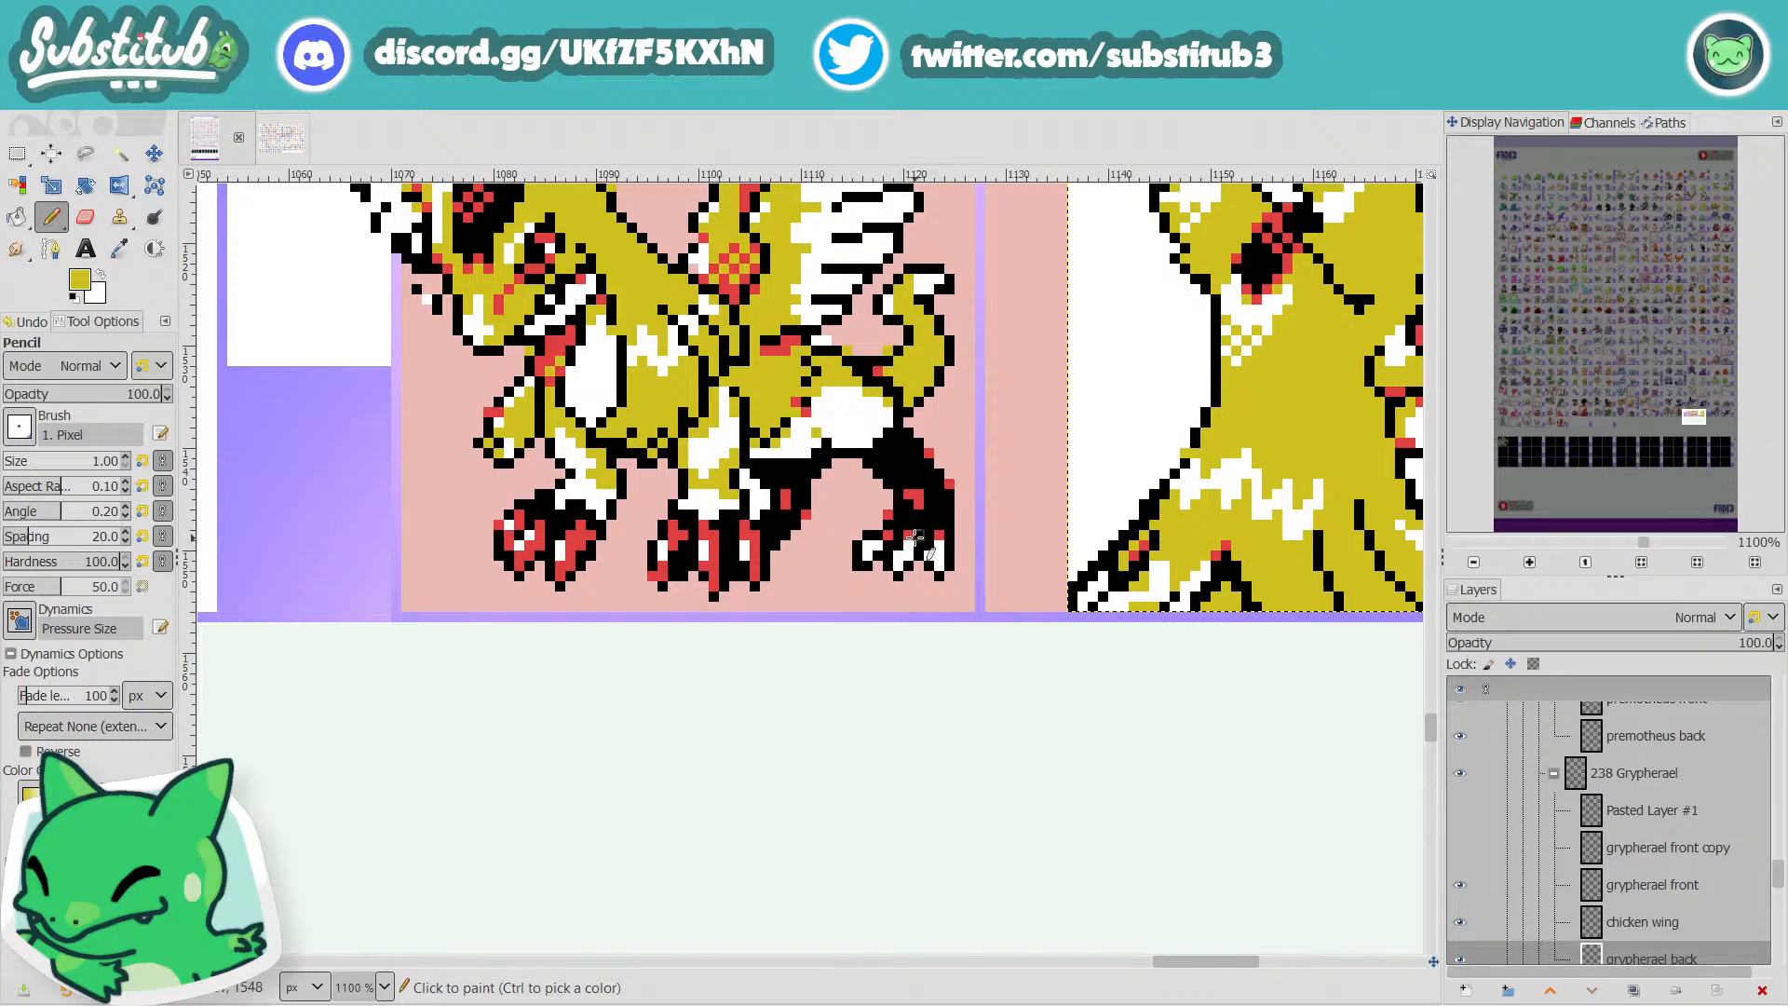
scroll(939, 543, up, 3)
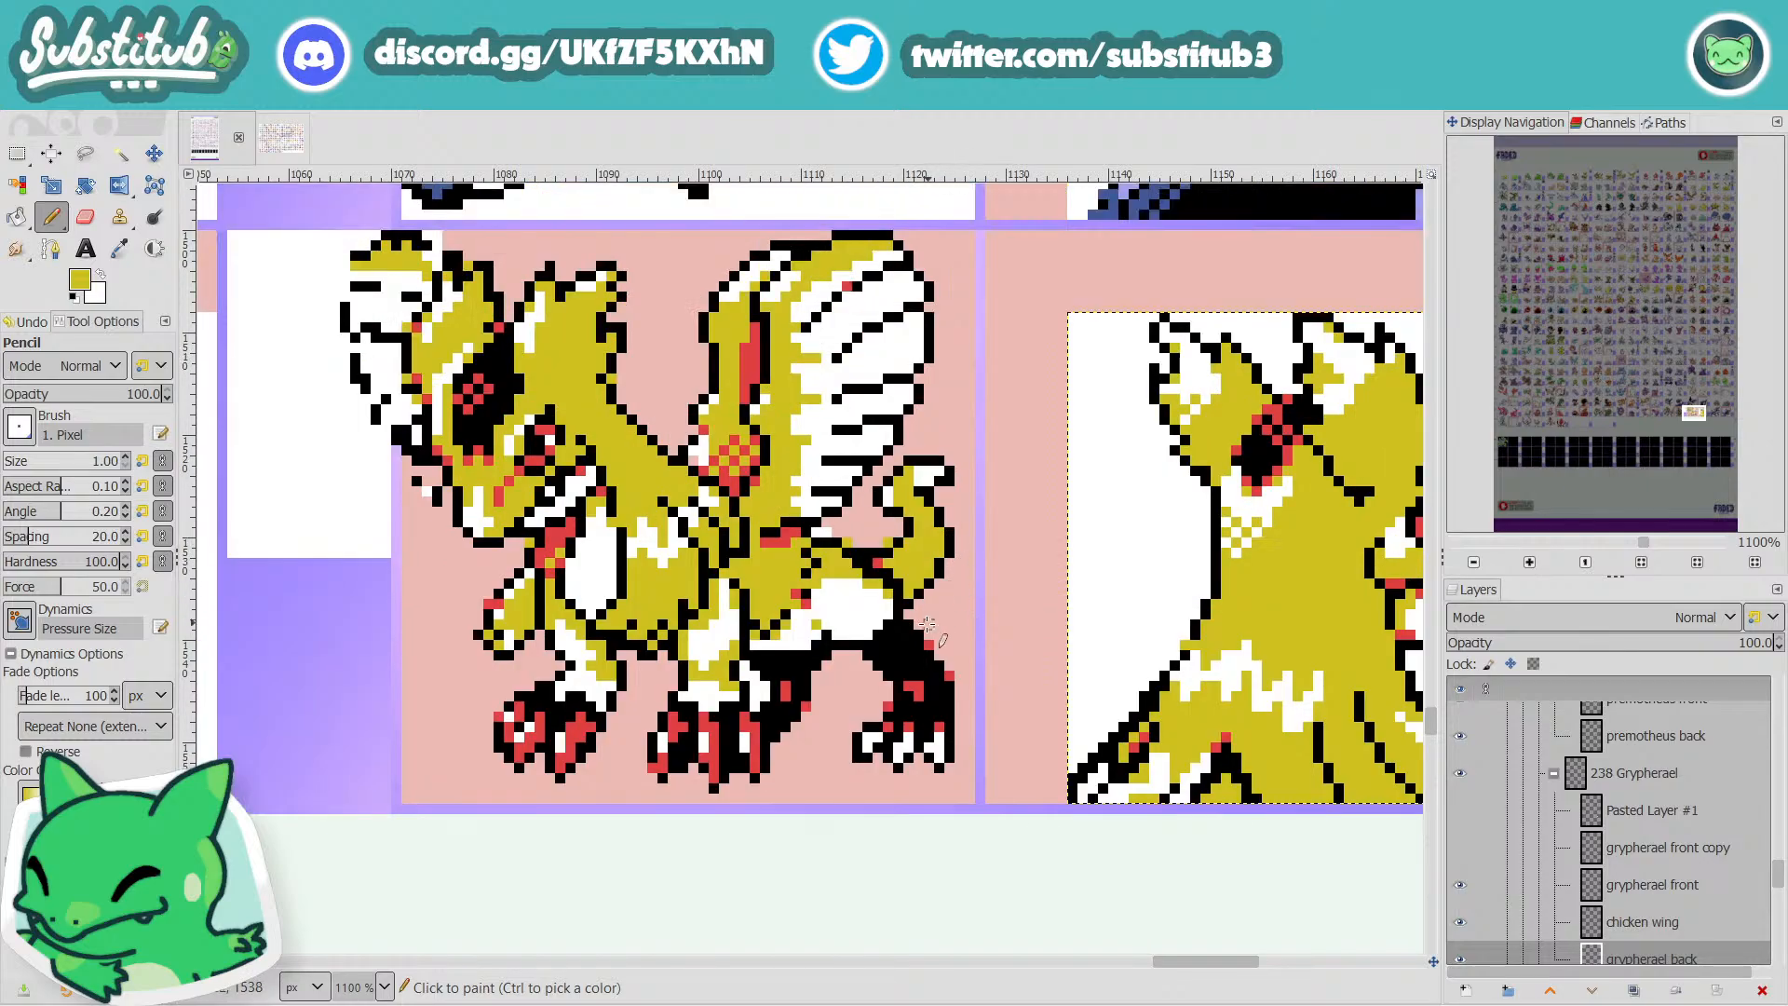
Save fakedex2024.xcf and compare the Grypherael sprites with the other sprites in the surrounding rows.
scroll(928, 624, down, 4)
key(ctrl+s)
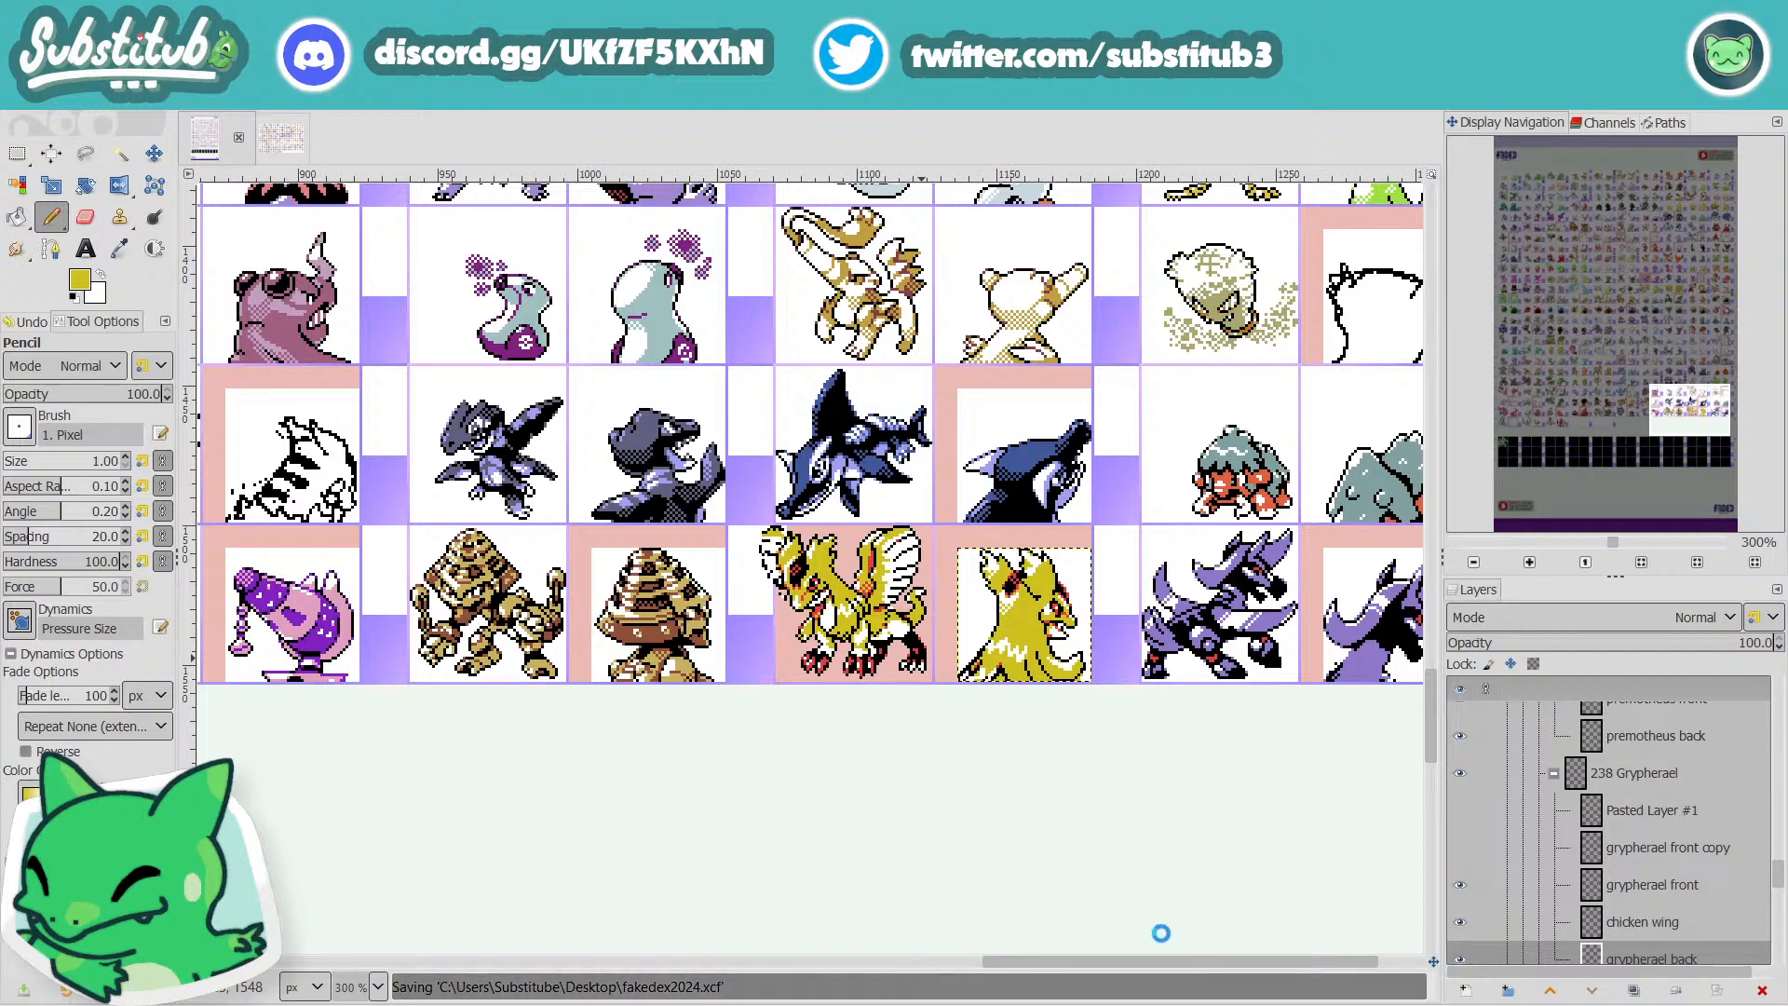
drag(1078, 964, 1137, 954)
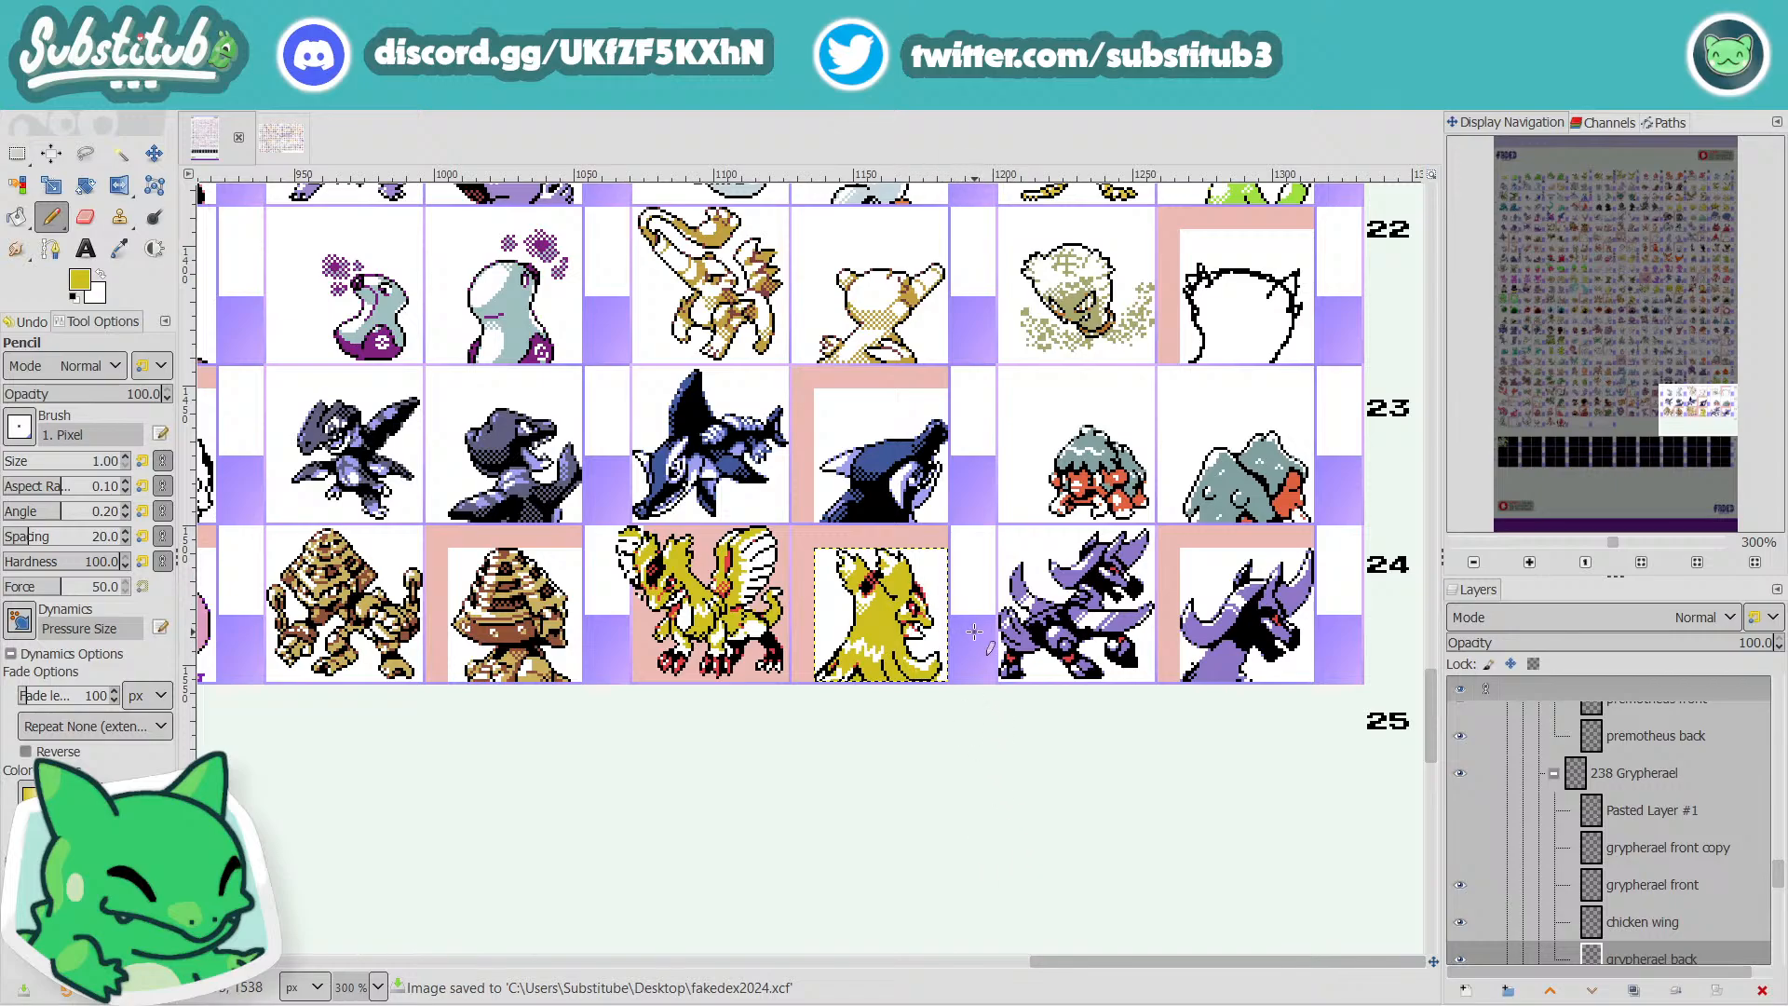
Paint yellow over the white highlight beside the dark gap at the back sprite's base and check the result against neighbouring sprites.
scroll(949, 663, up, 5)
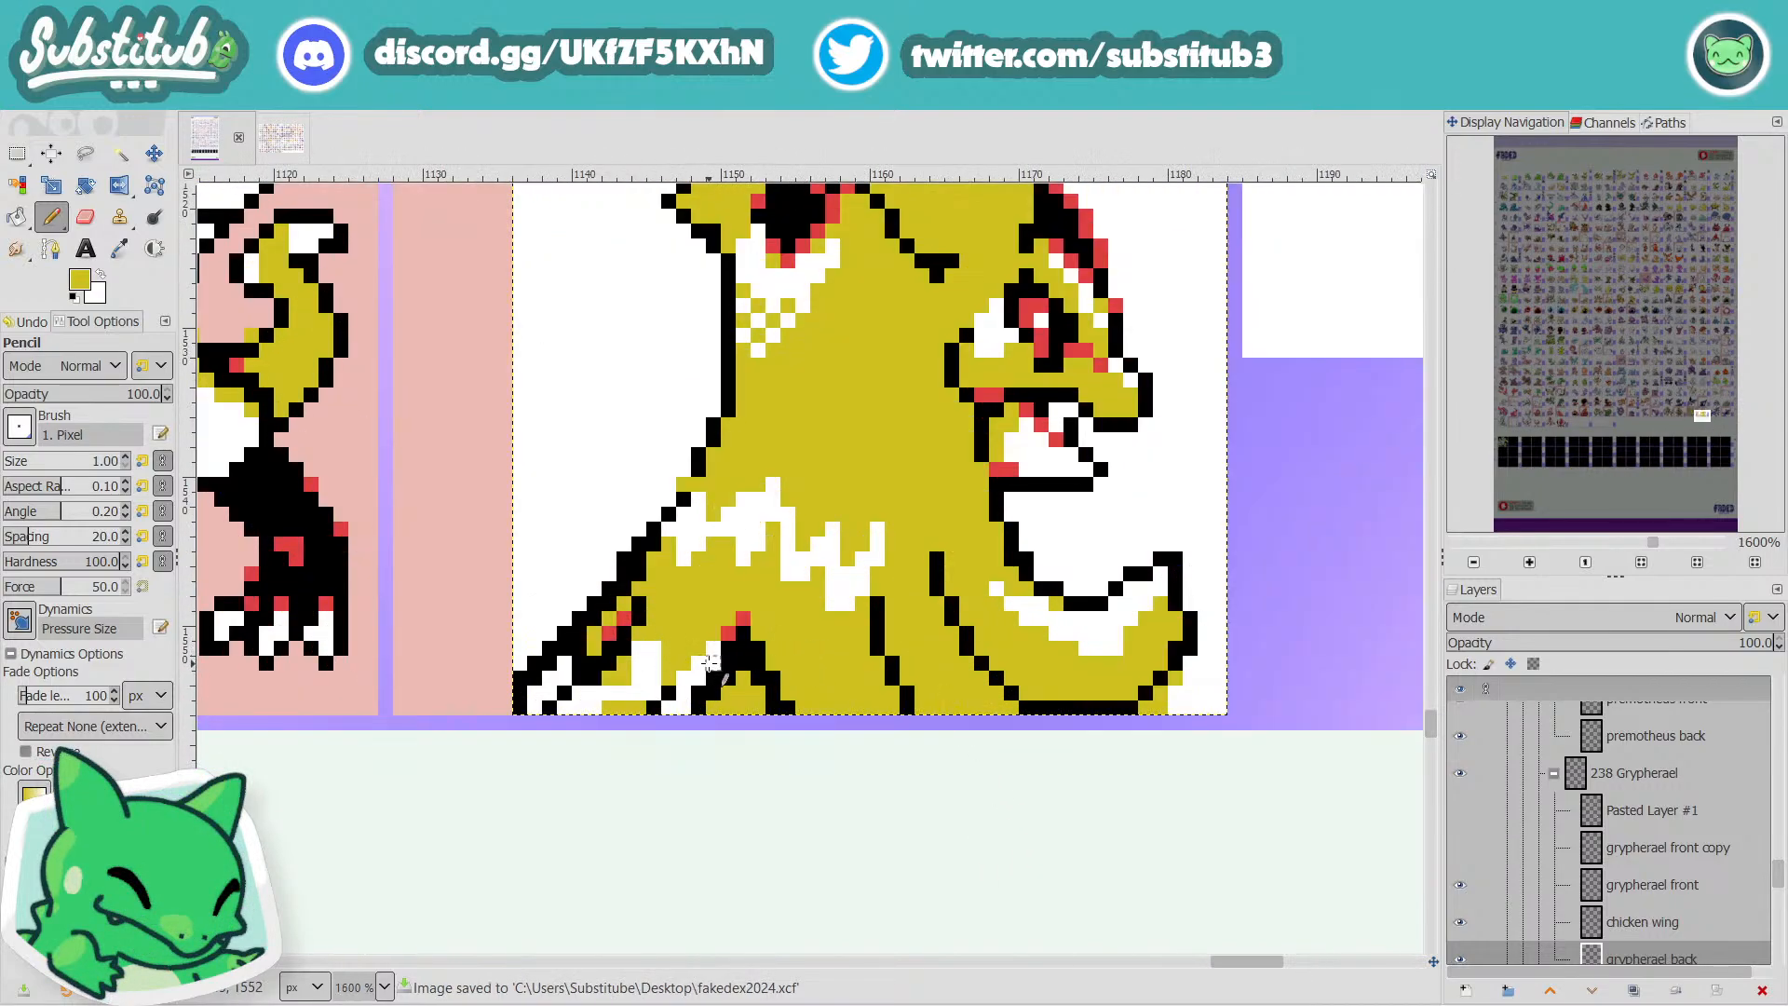
mouse_move(698, 689)
mouse_down()
mouse_move(695, 659)
mouse_move(654, 645)
mouse_move(595, 678)
mouse_move(670, 664)
mouse_move(635, 692)
mouse_move(650, 692)
mouse_move(593, 705)
mouse_move(608, 666)
mouse_move(656, 634)
mouse_up()
key(x)
ctrl+scroll(655, 633, down, 3)
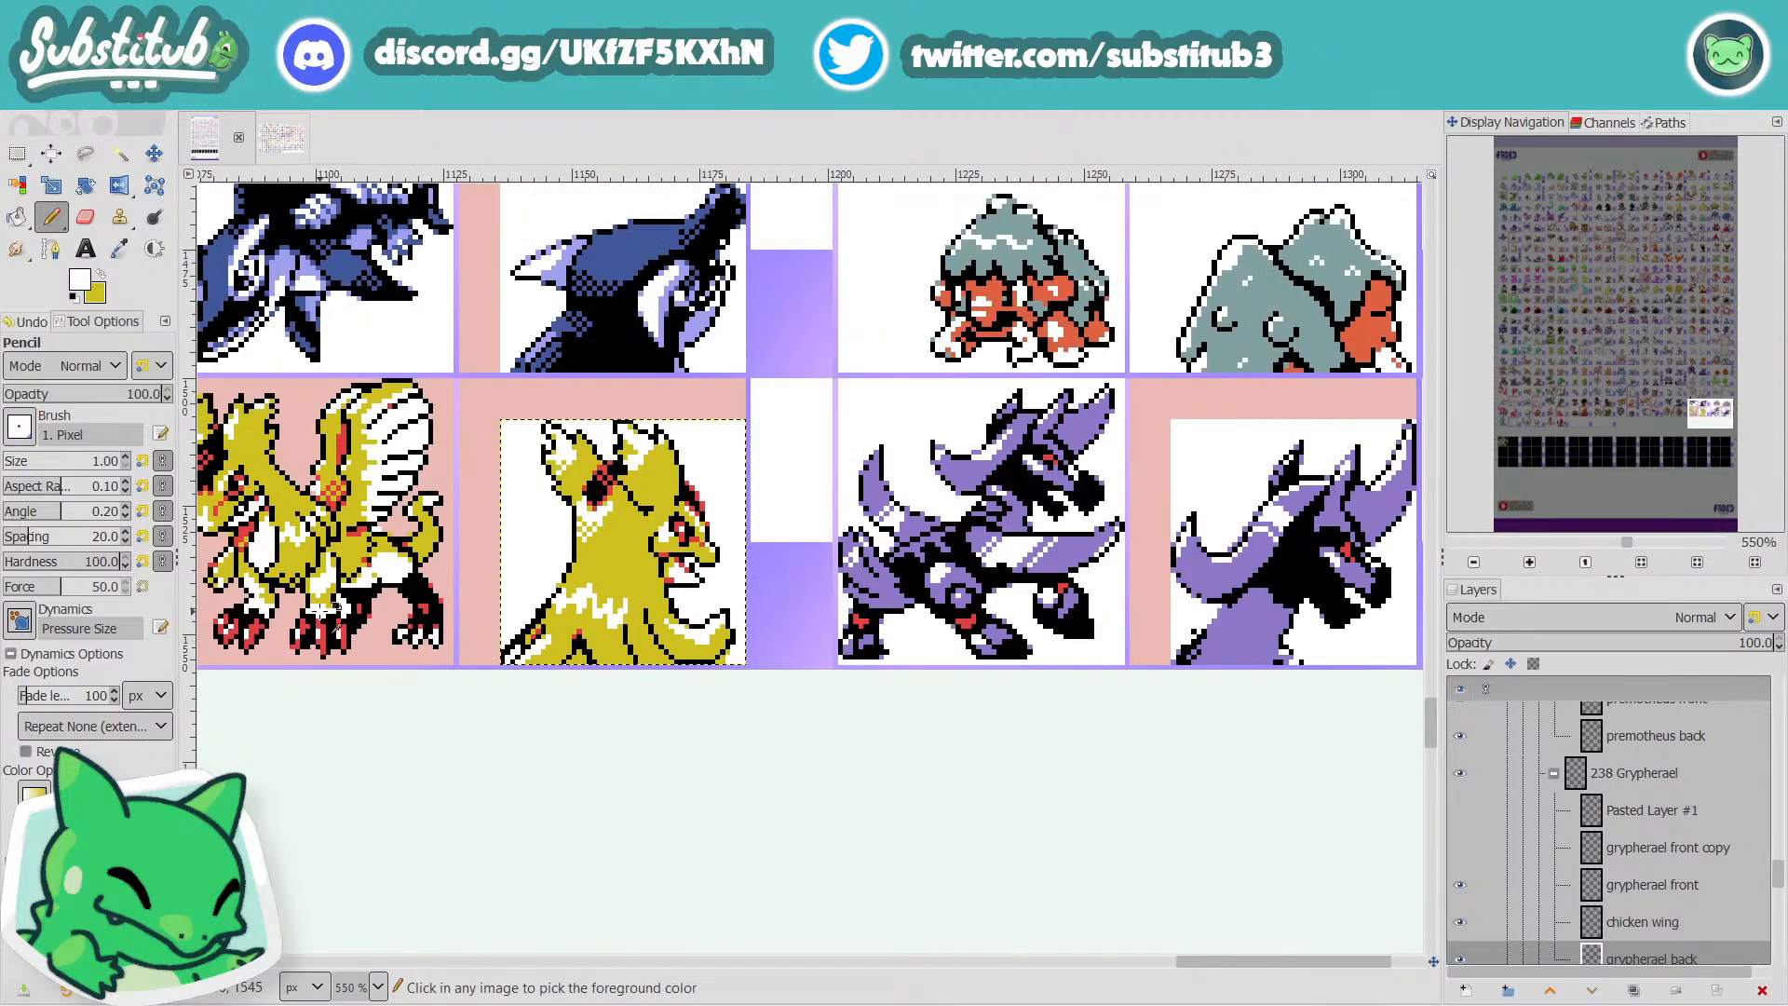
ctrl+scroll(321, 610, down, 2)
ctrl+scroll(336, 596, up, 4)
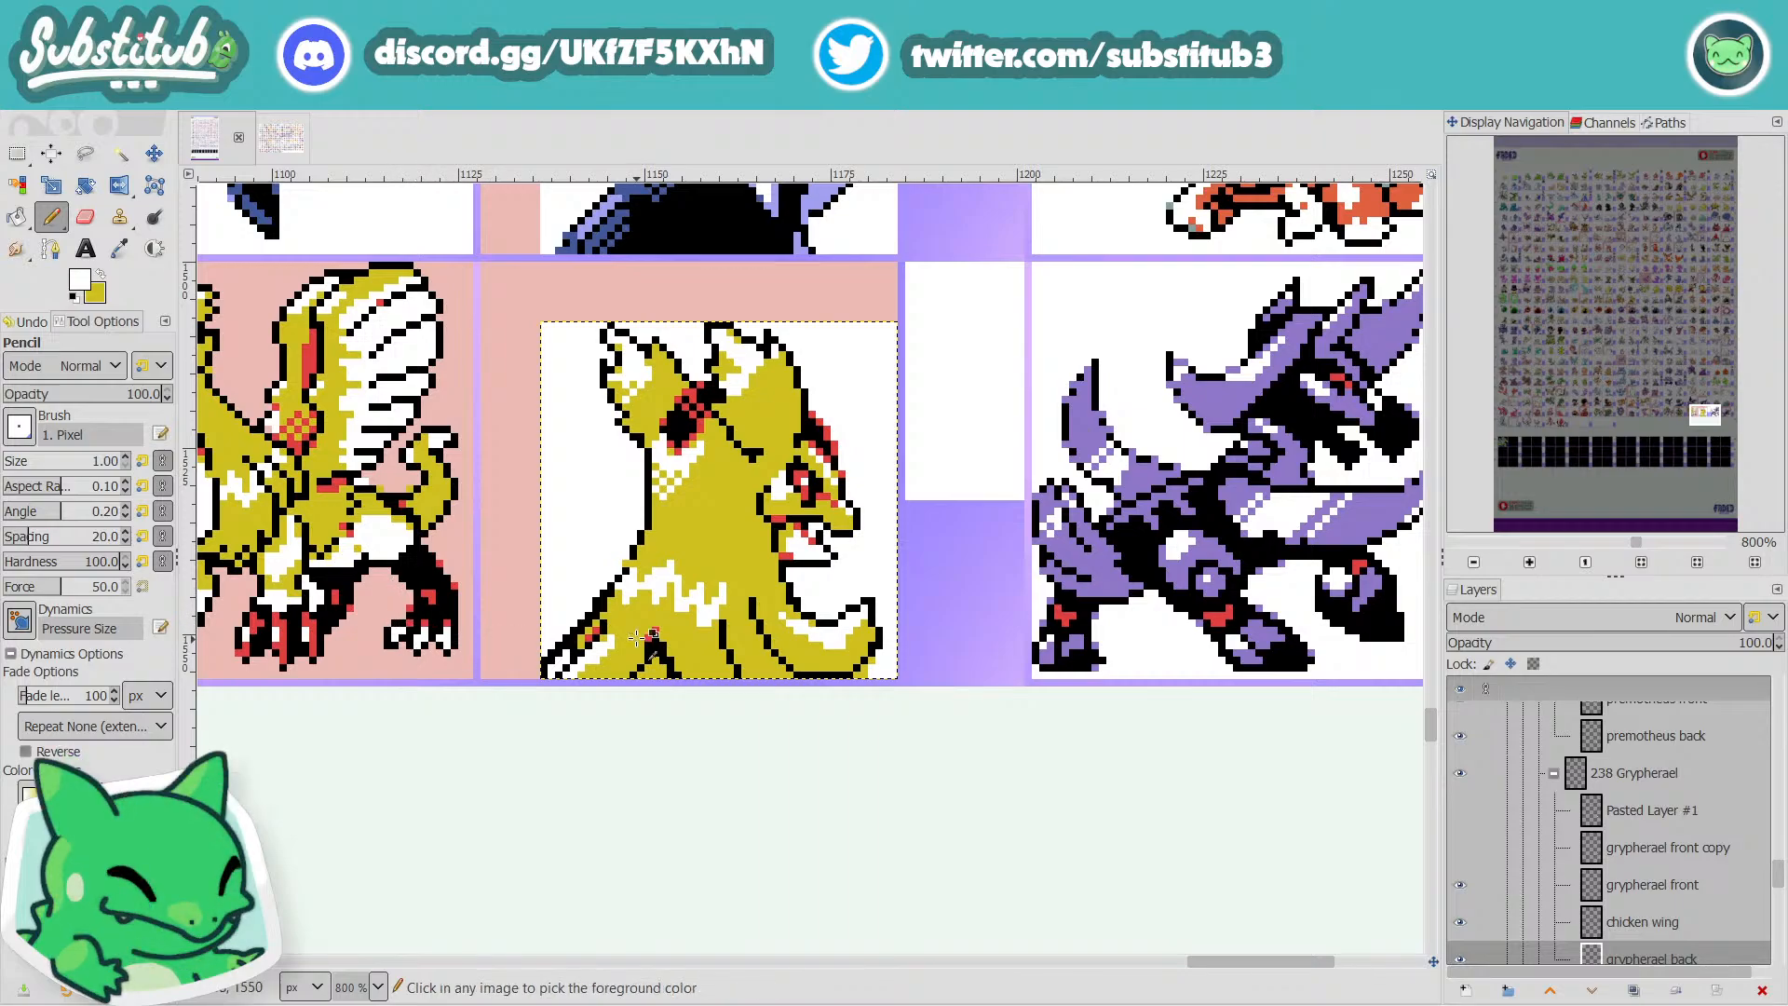
ctrl+scroll(638, 637, down, 2)
ctrl+scroll(709, 629, up, 4)
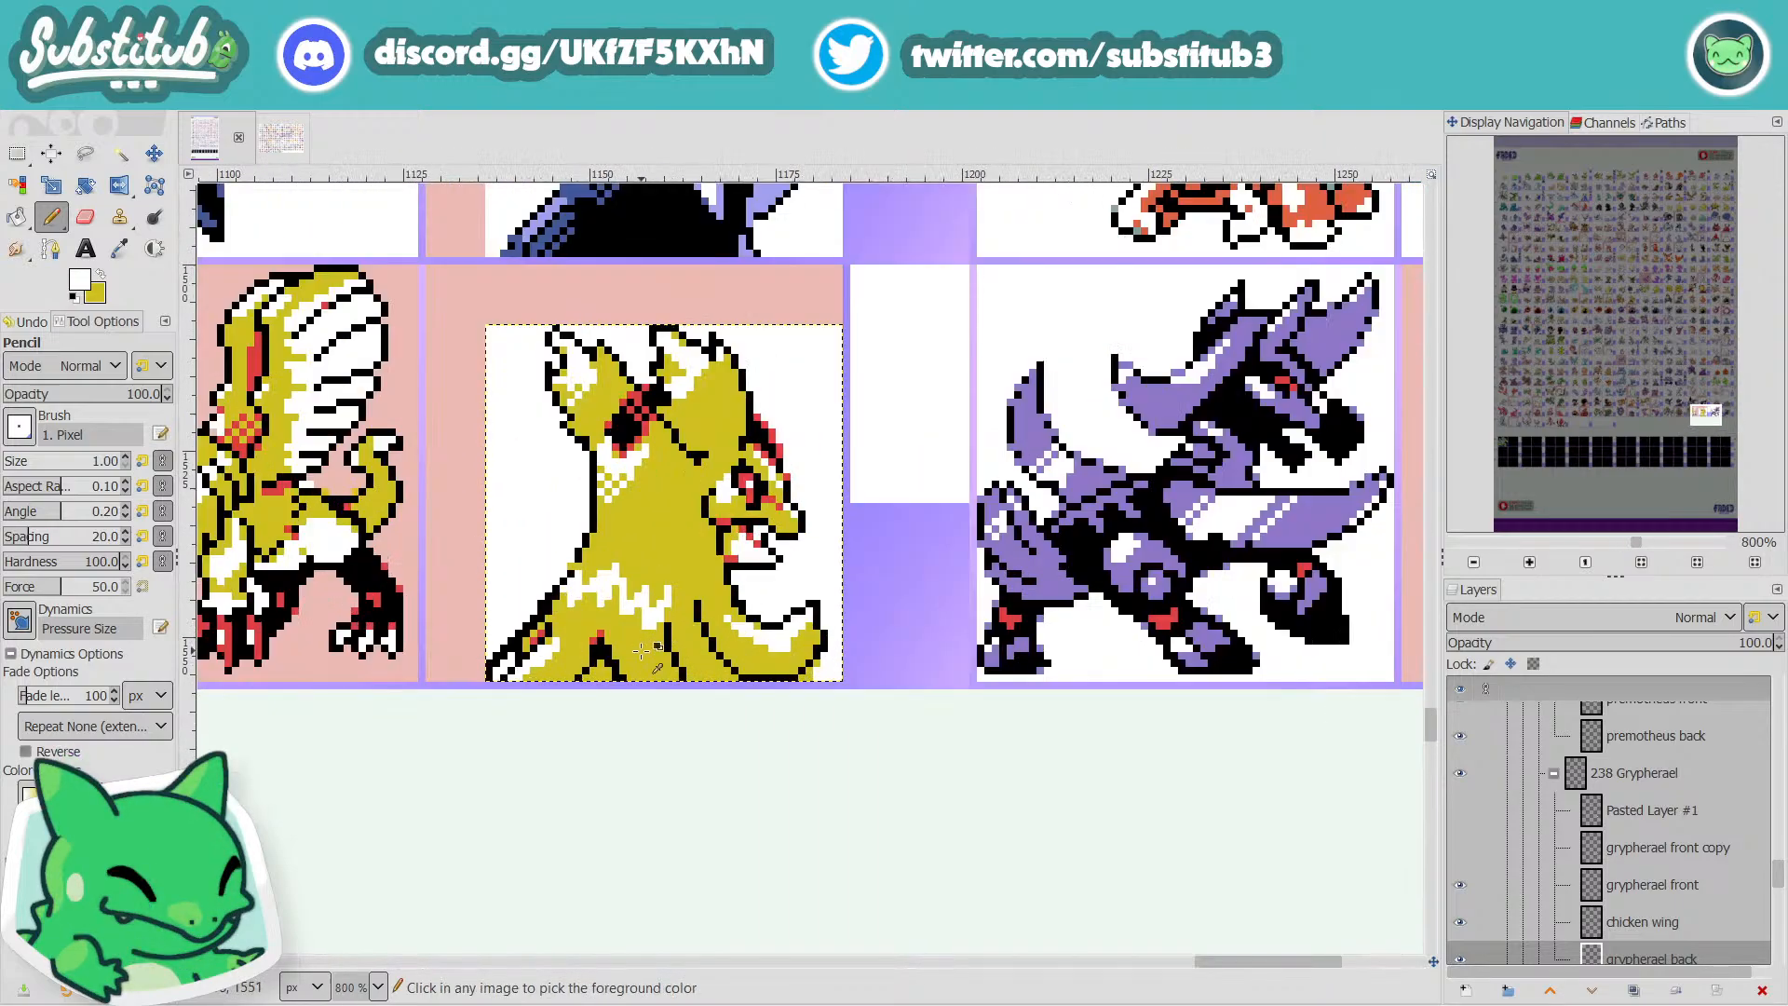
Pick the yellow body colour and fill the white strip inside the back sprite's outermost lower limb with it.
key(x)
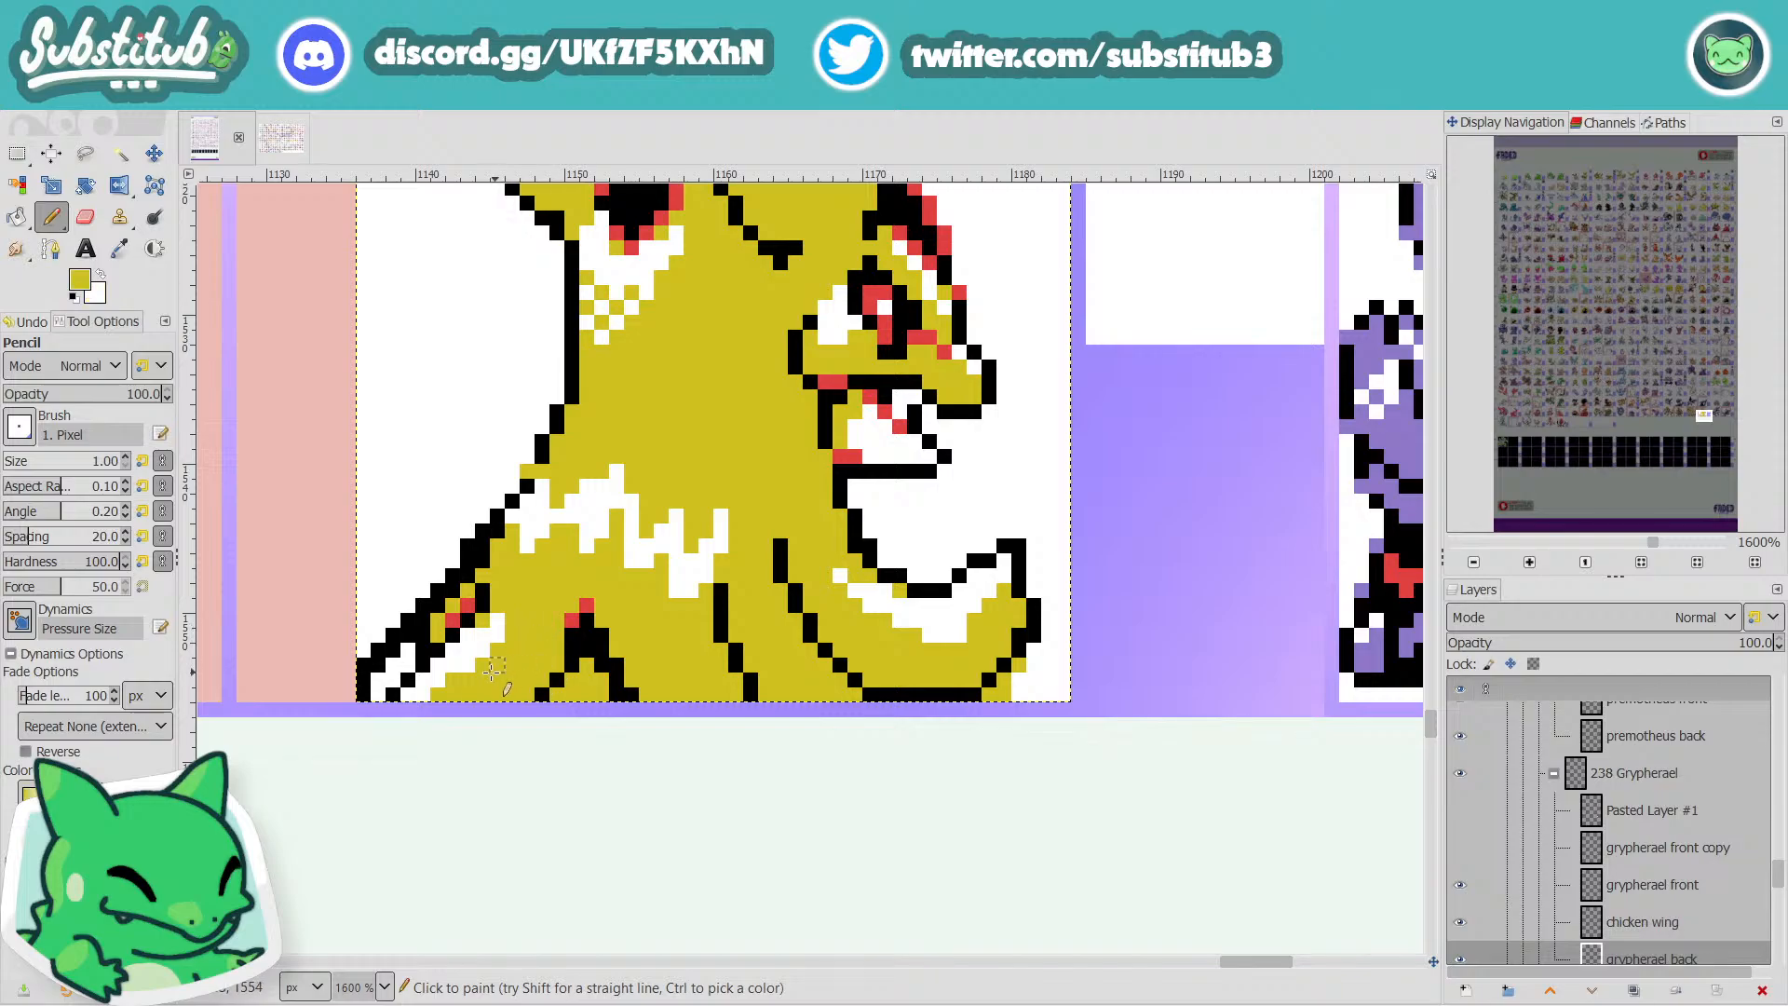
key(x)
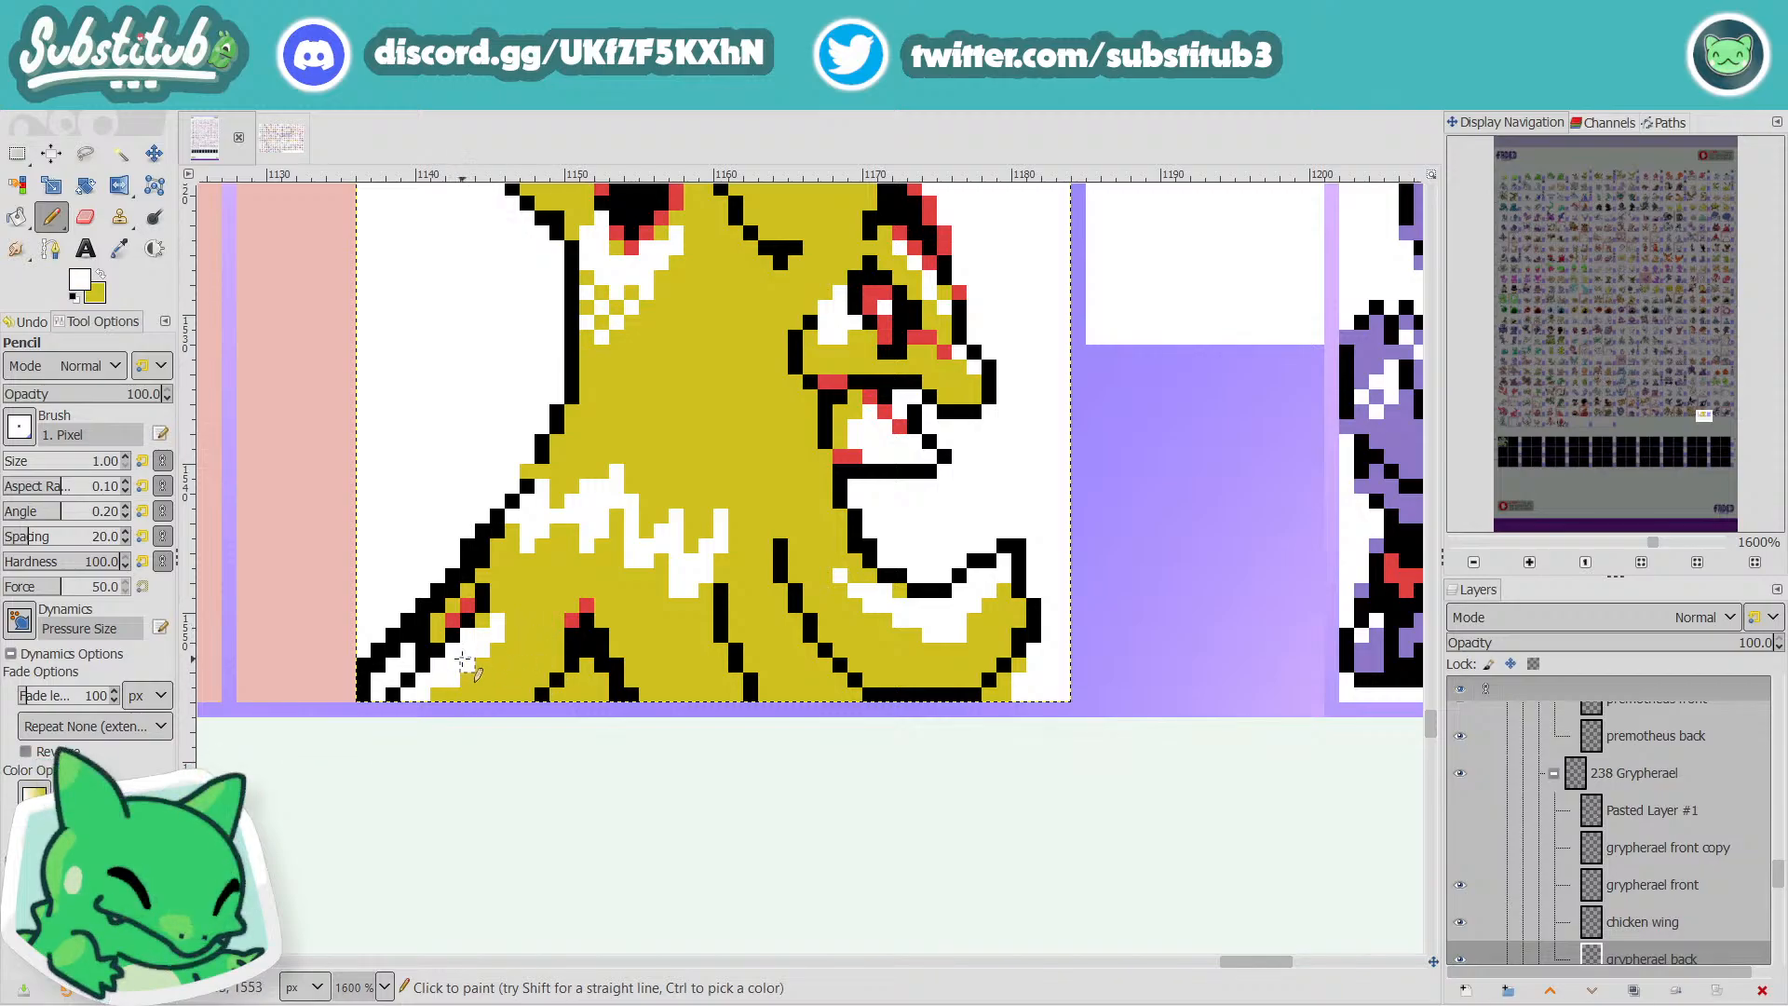
ctrl+click(507, 596)
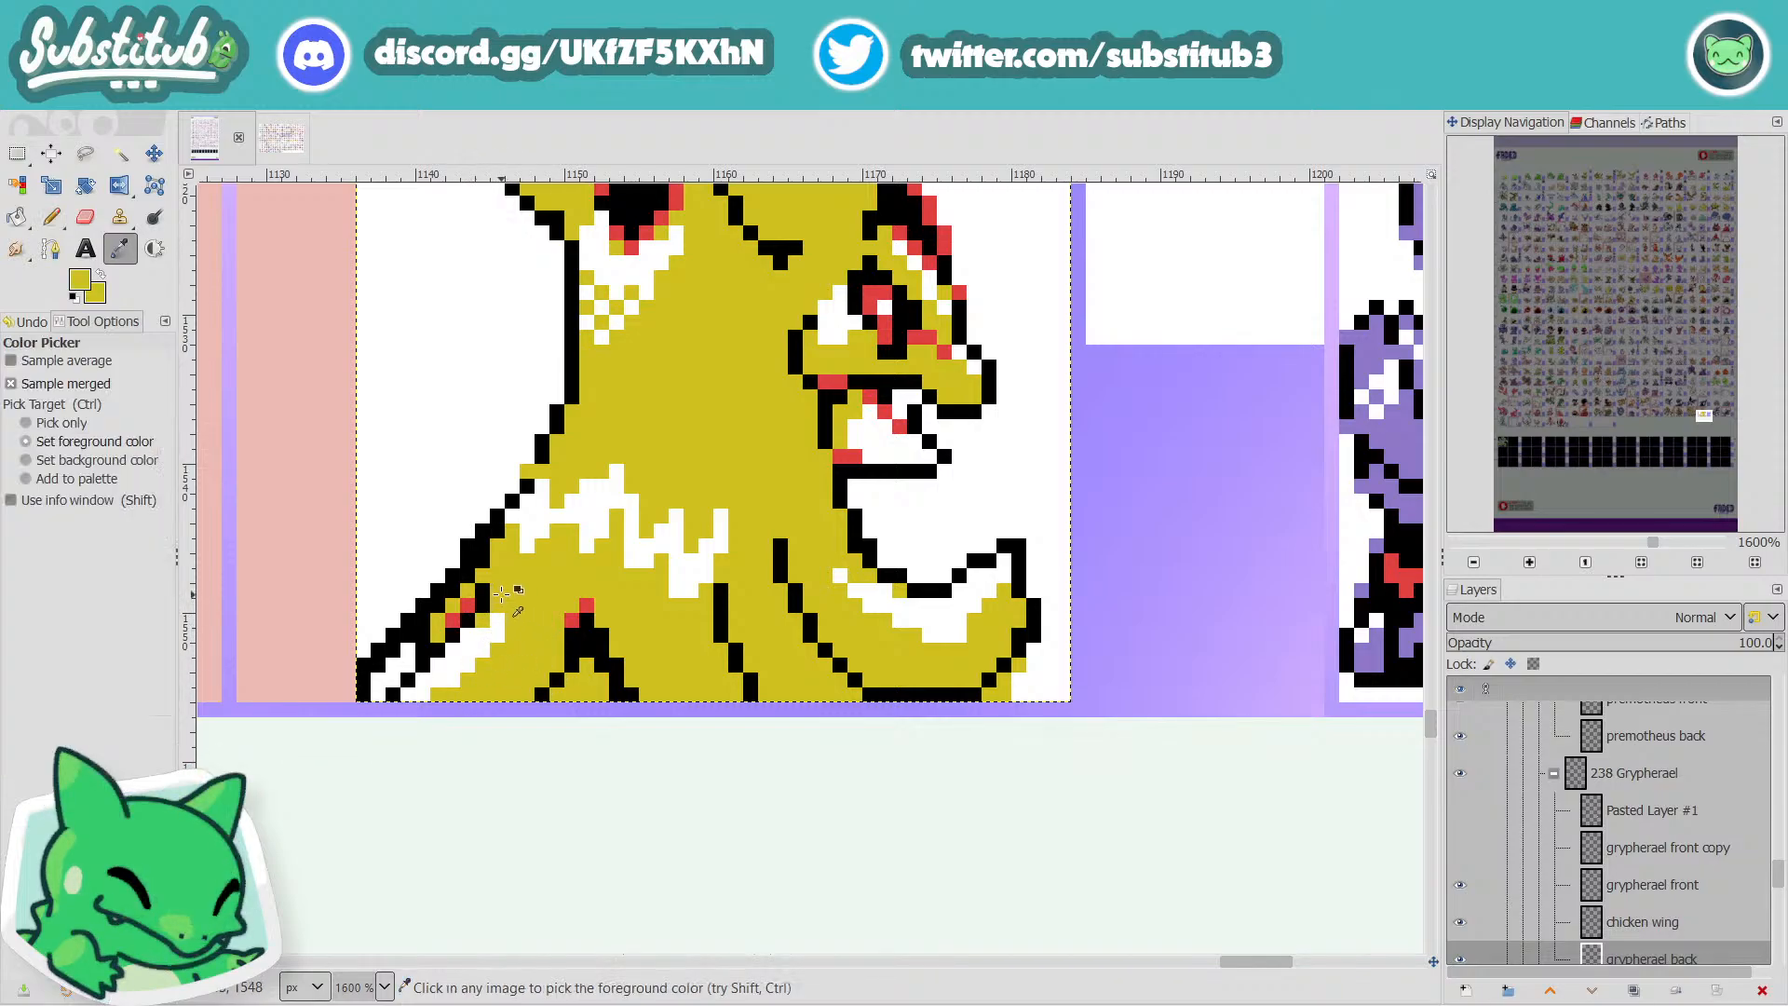
drag(425, 634, 396, 660)
ctrl+scroll(499, 660, down, 4)
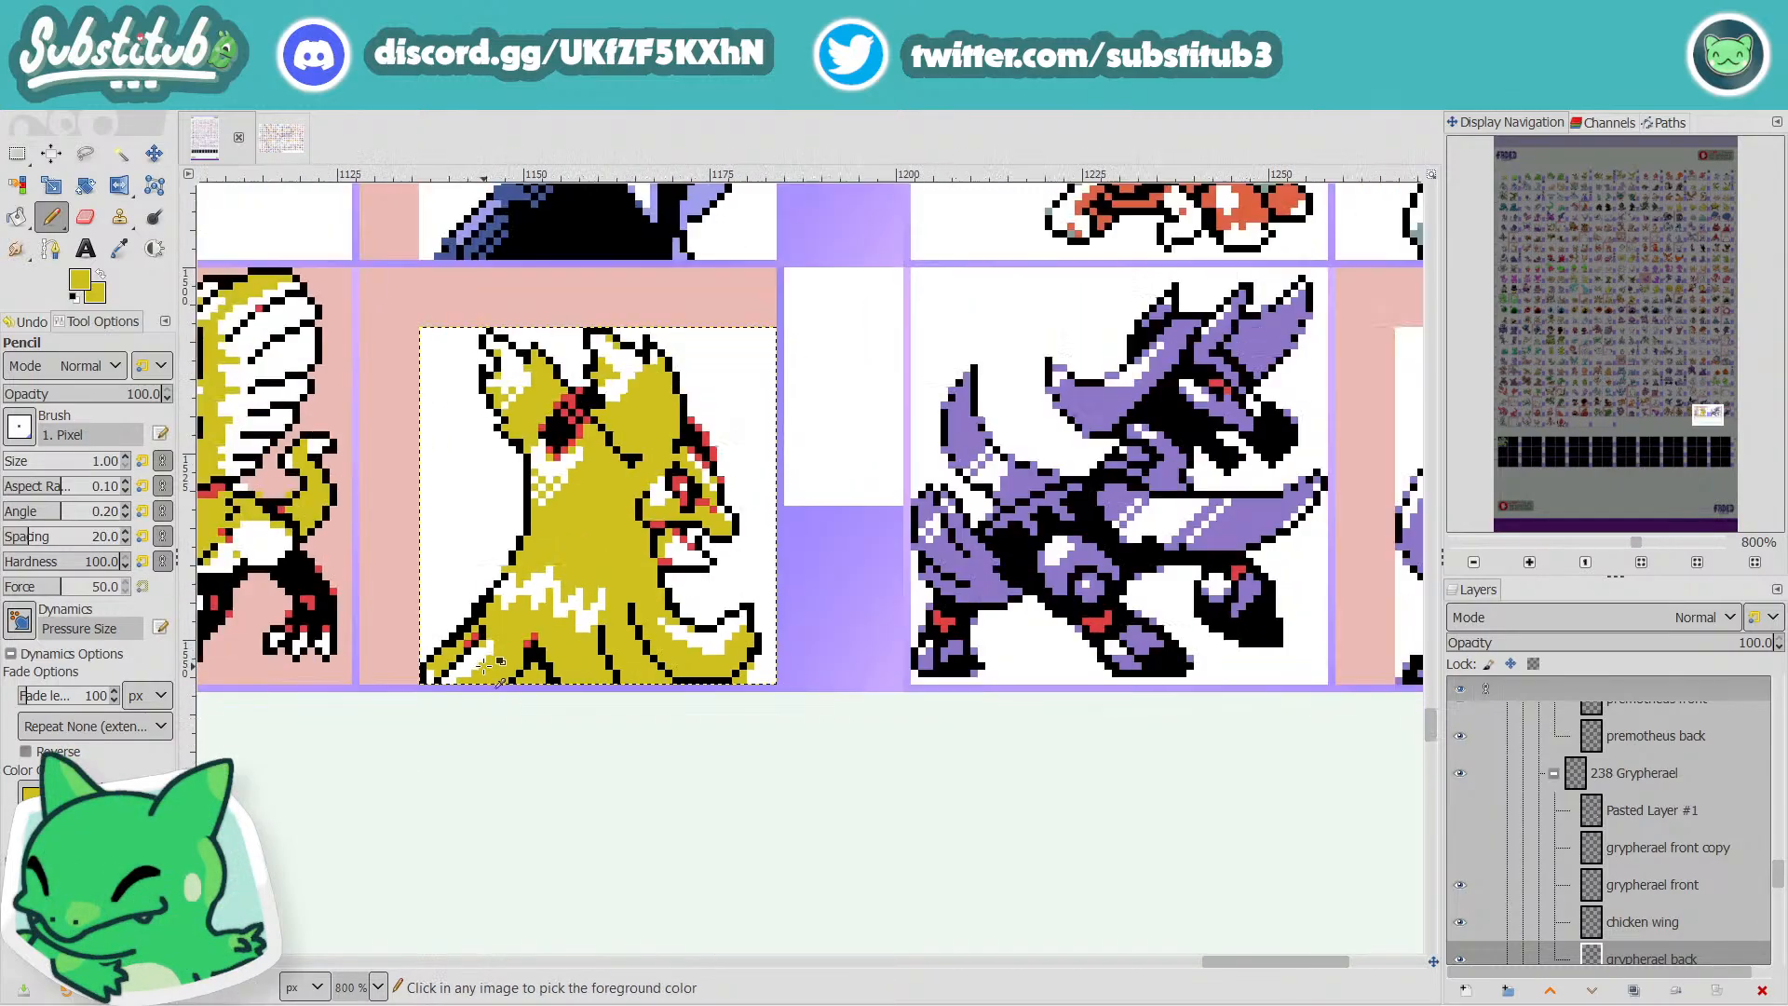
ctrl+scroll(502, 665, up, 4)
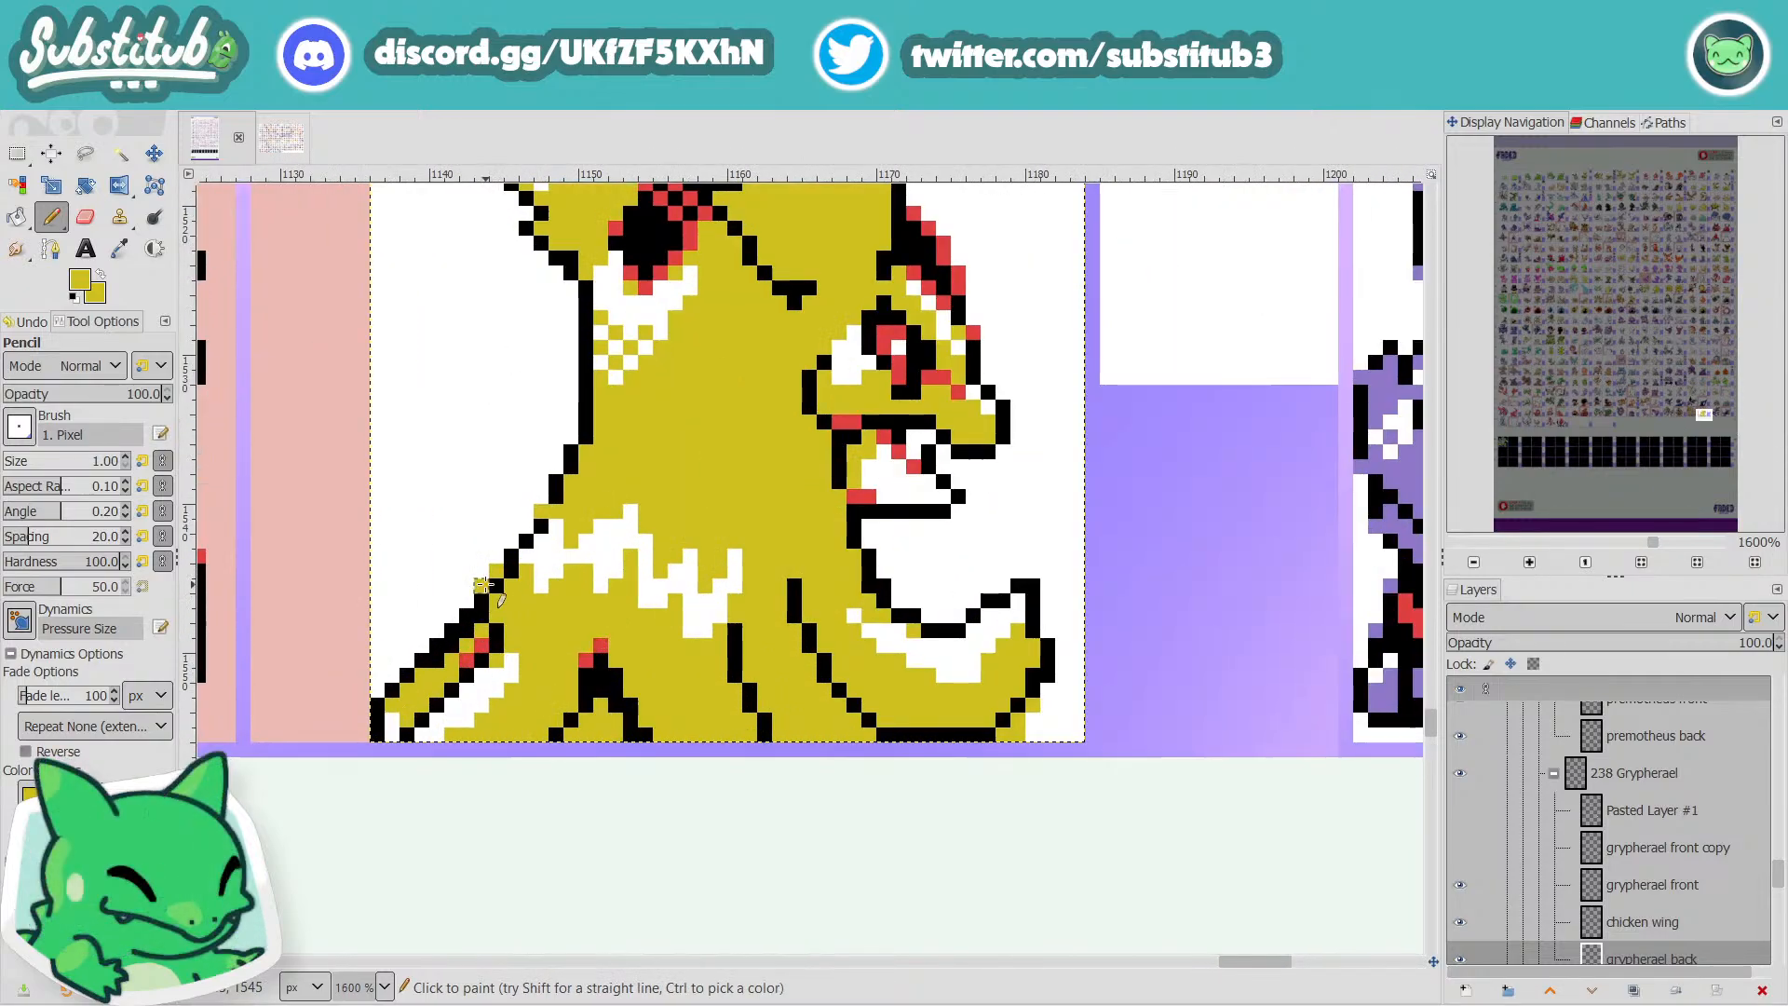
Reset the colours to black and white and paint the stray yellow pixel outside the back outline white.
key(d)
key(x)
click(496, 572)
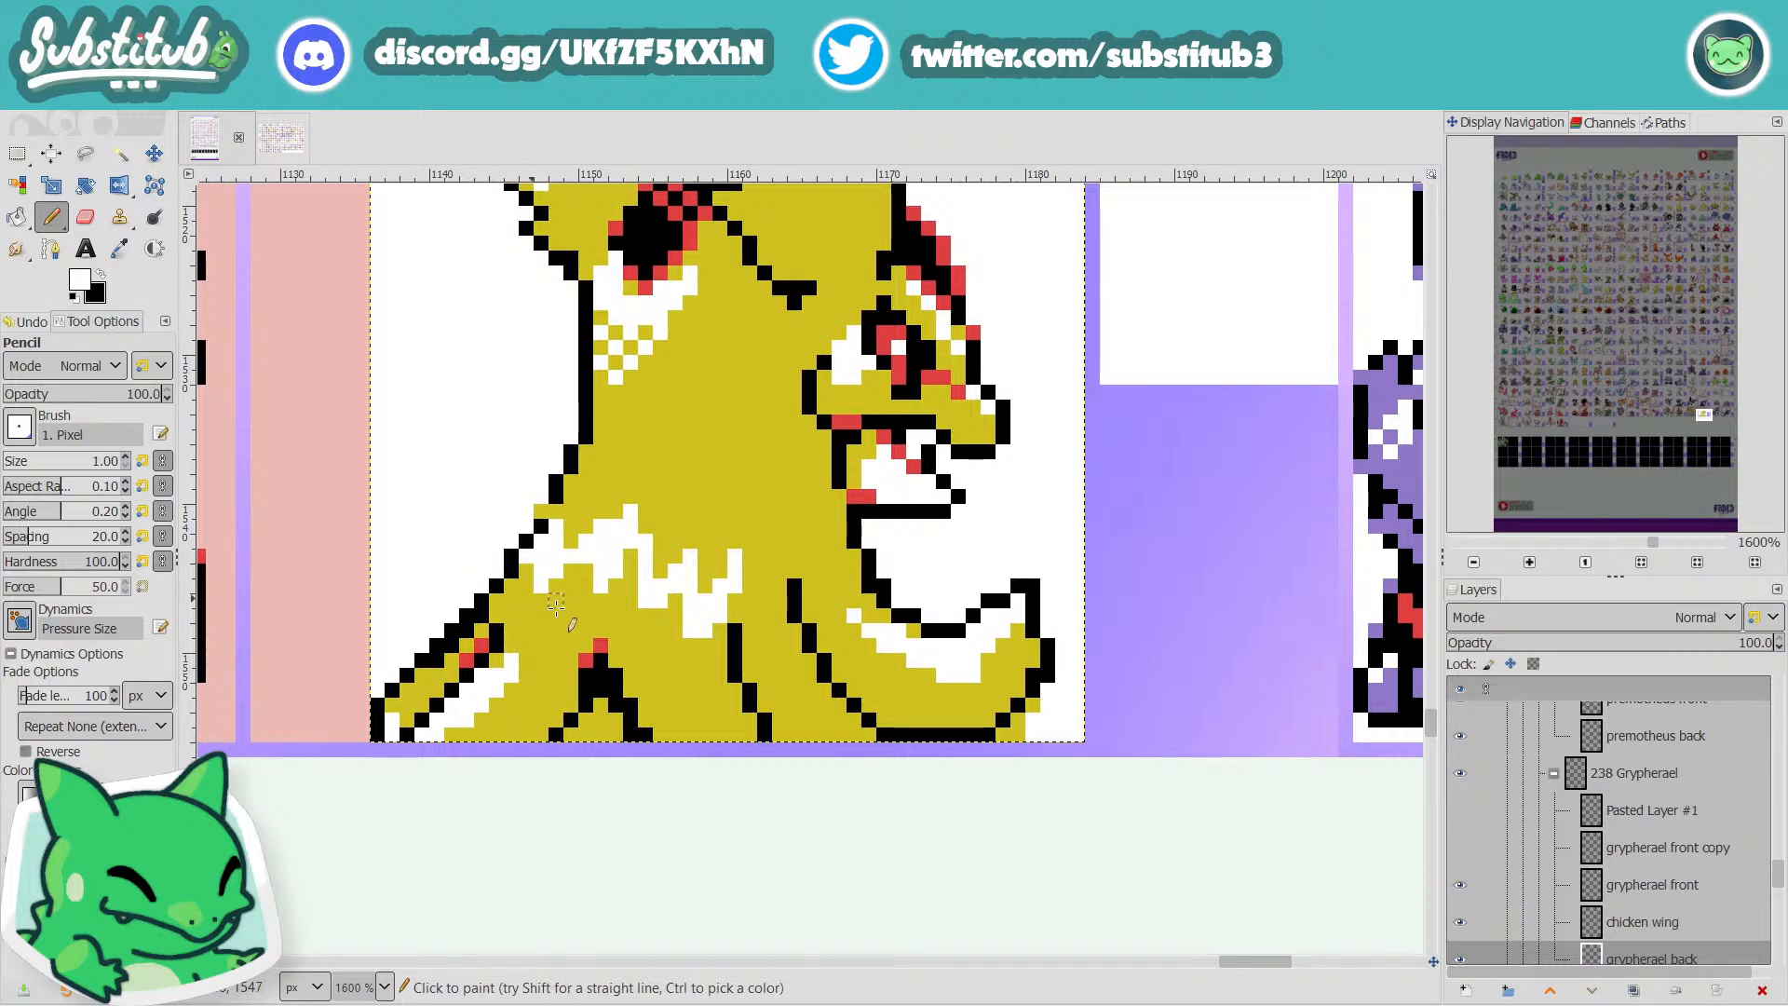
ctrl+scroll(556, 606, down, 4)
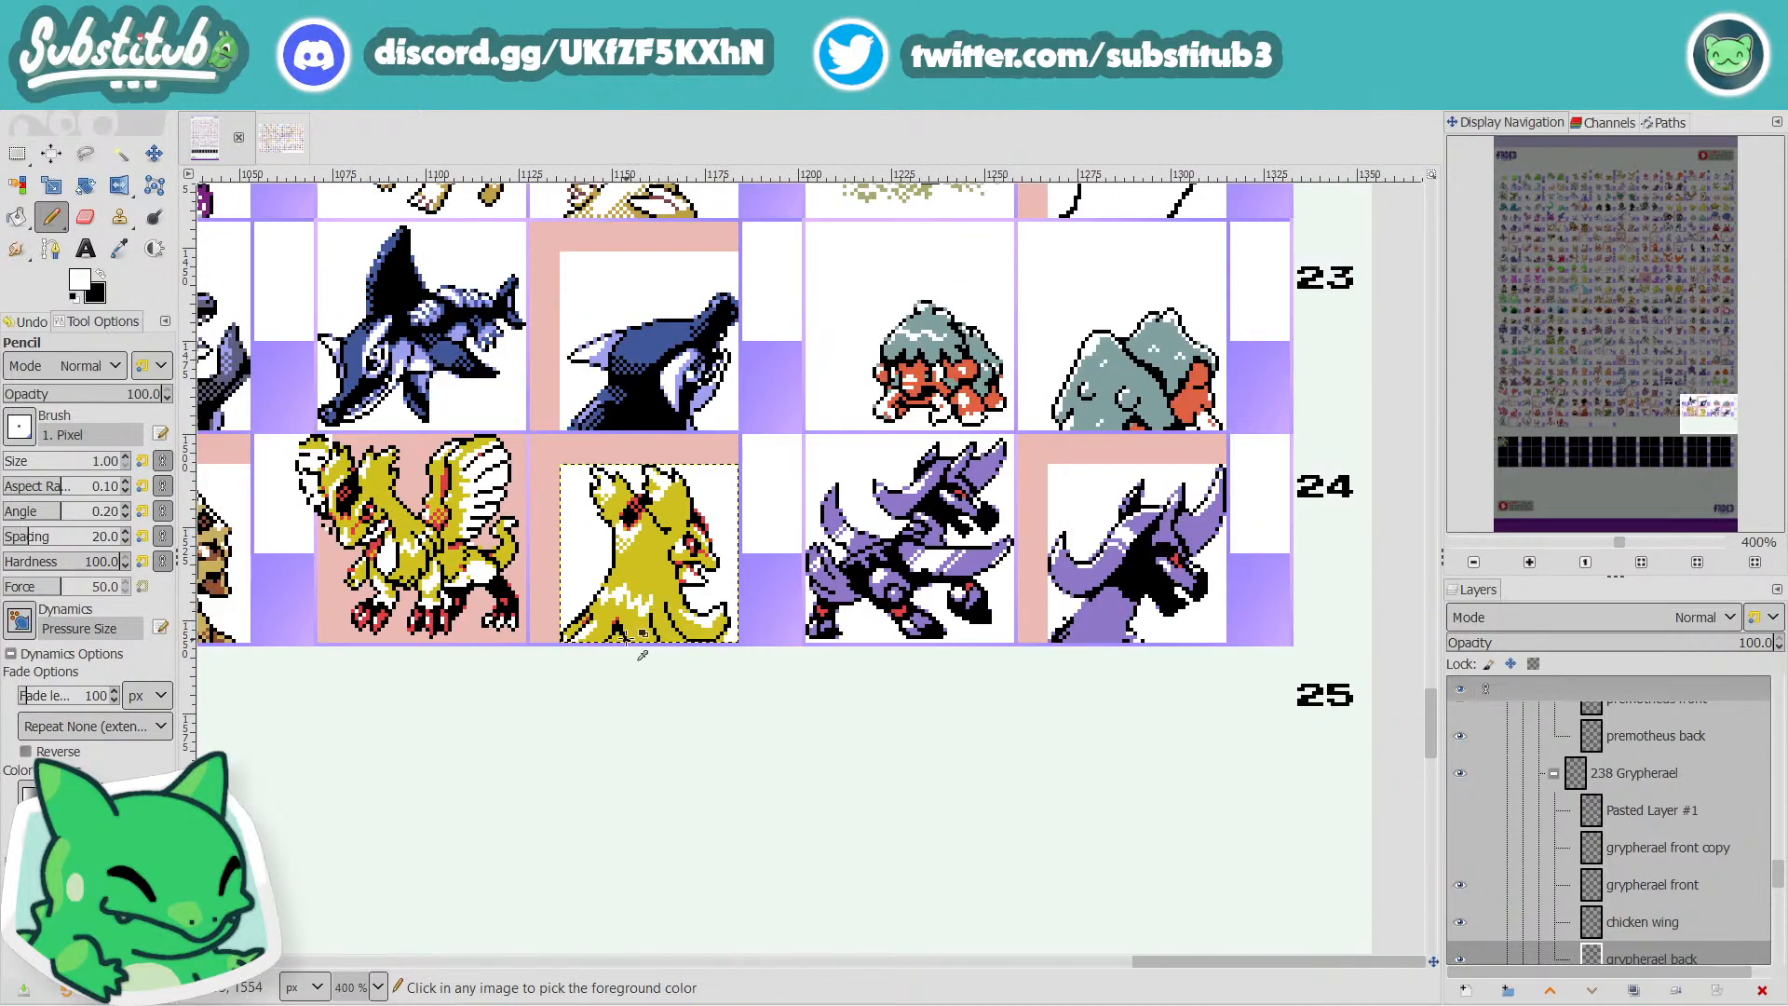
Pick black from the sprite and thicken the top of the dark gap at the back sprite's base with the Pencil.
scroll(626, 637, up, 2)
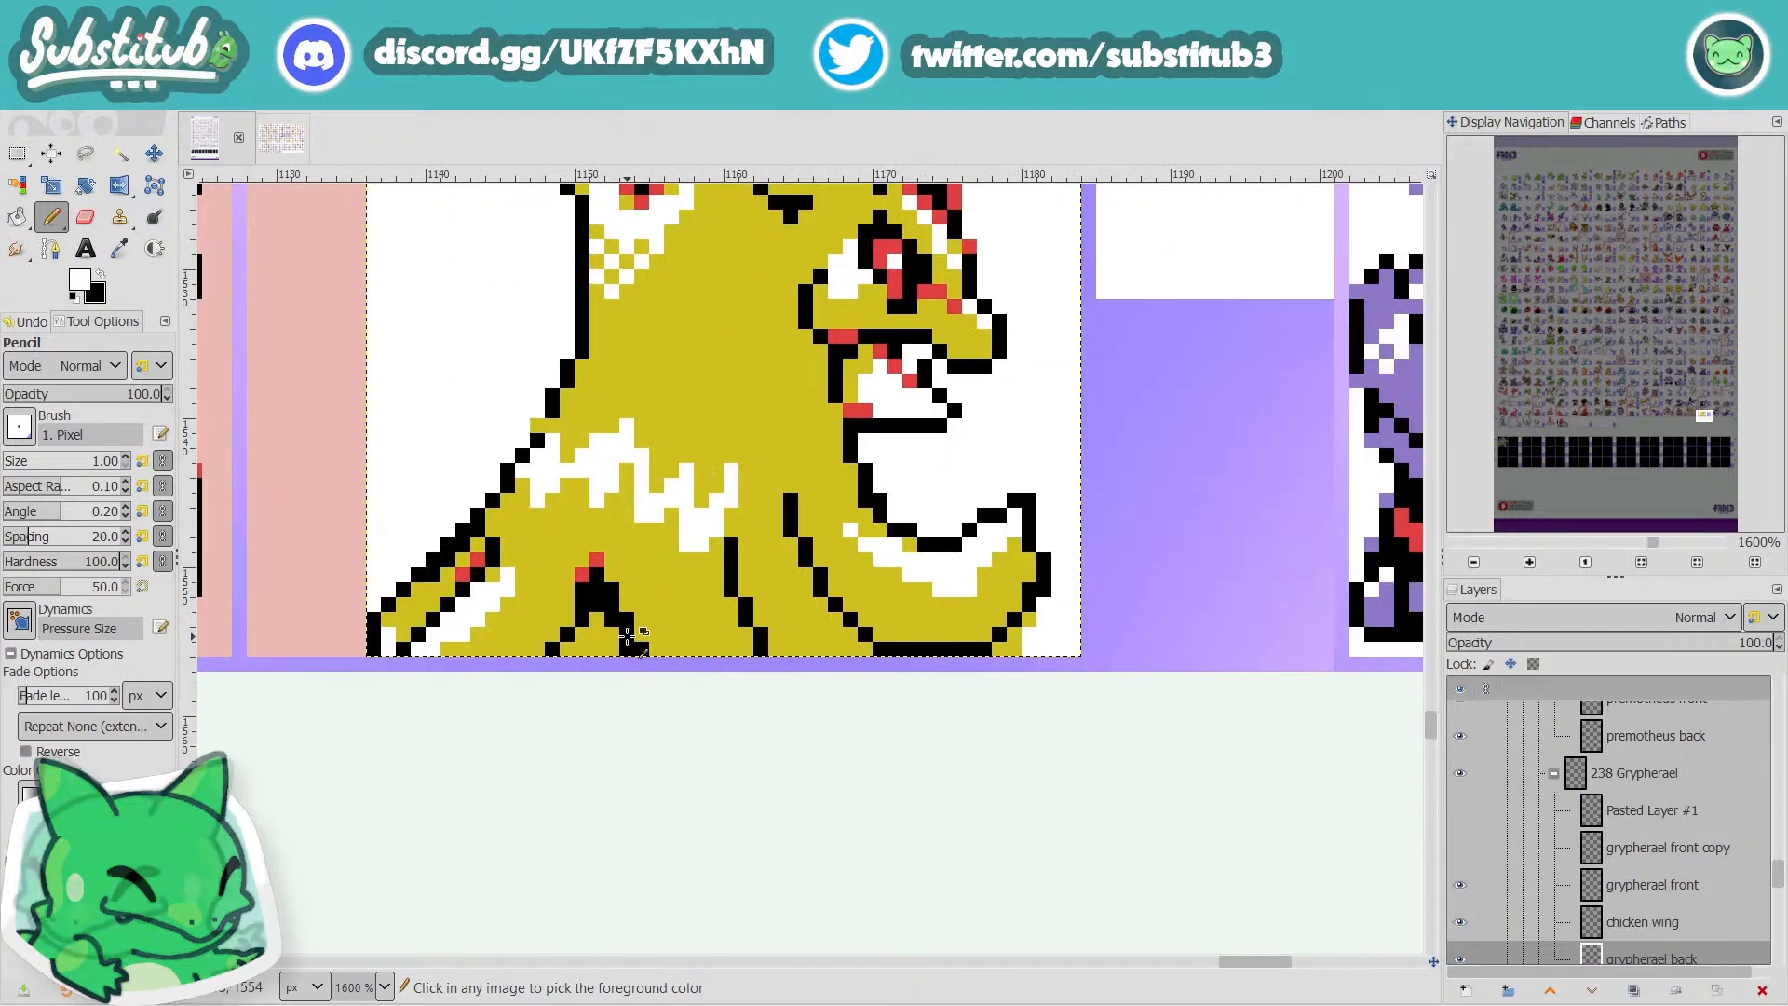
scroll(630, 633, down, 3)
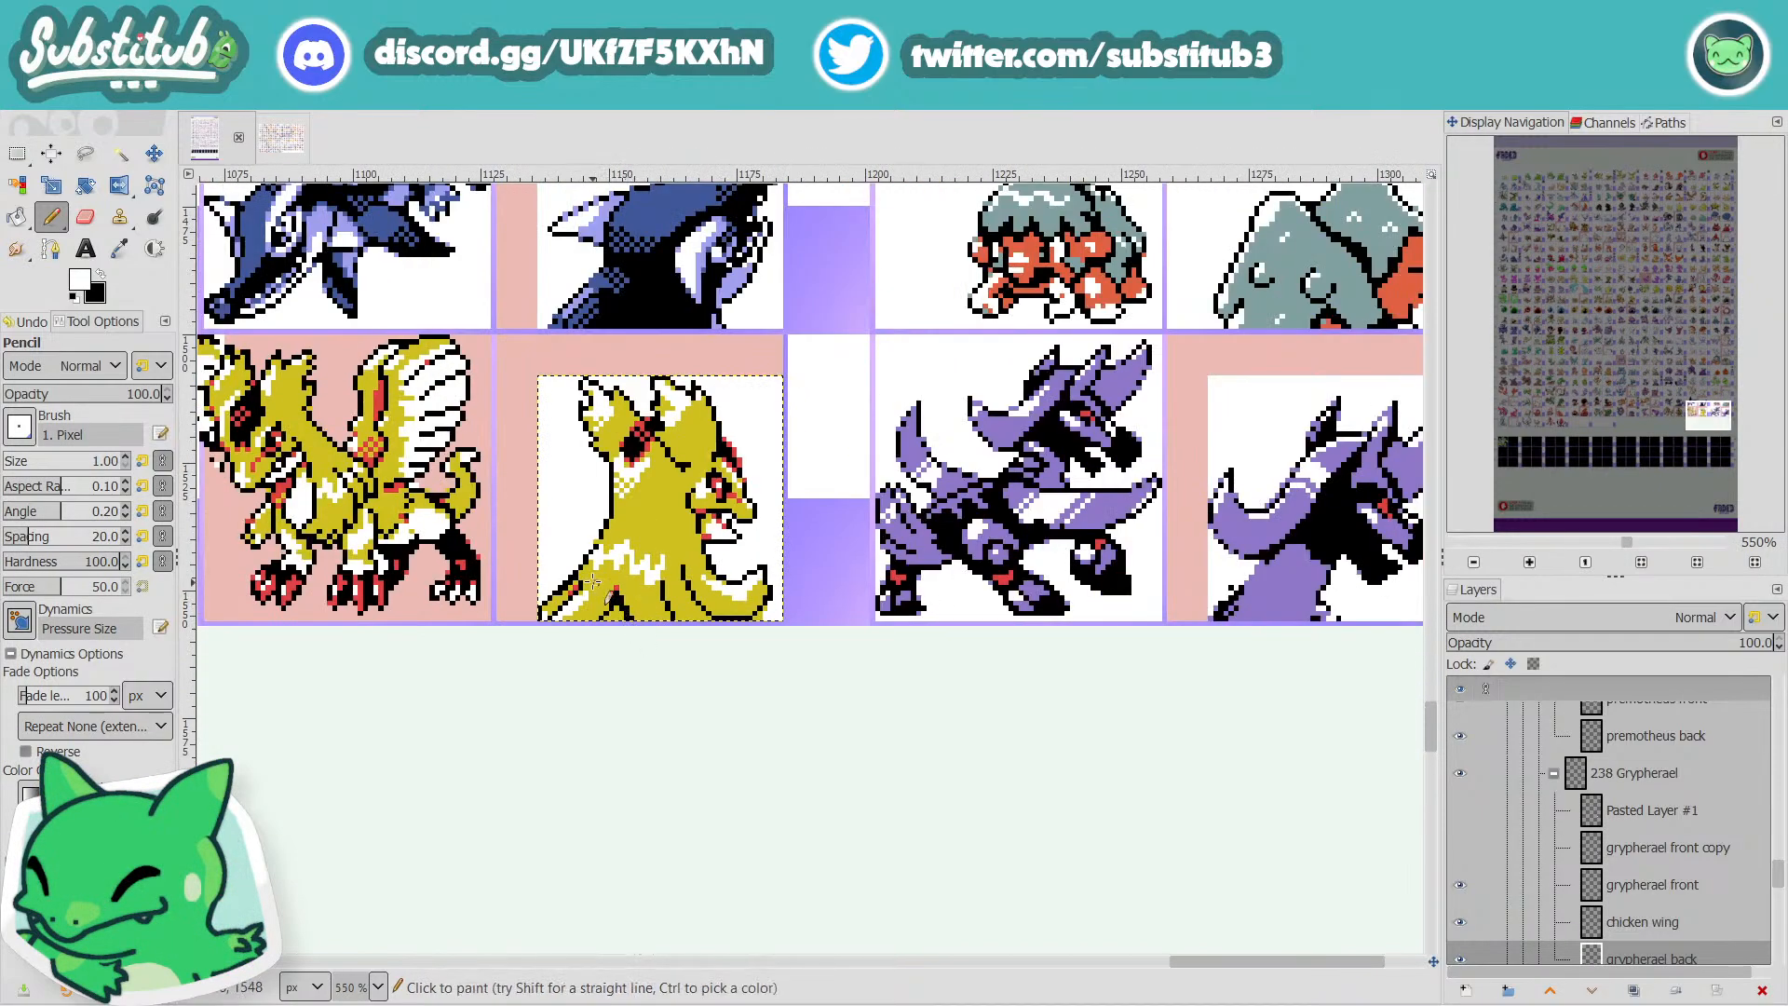
scroll(629, 616, up, 2)
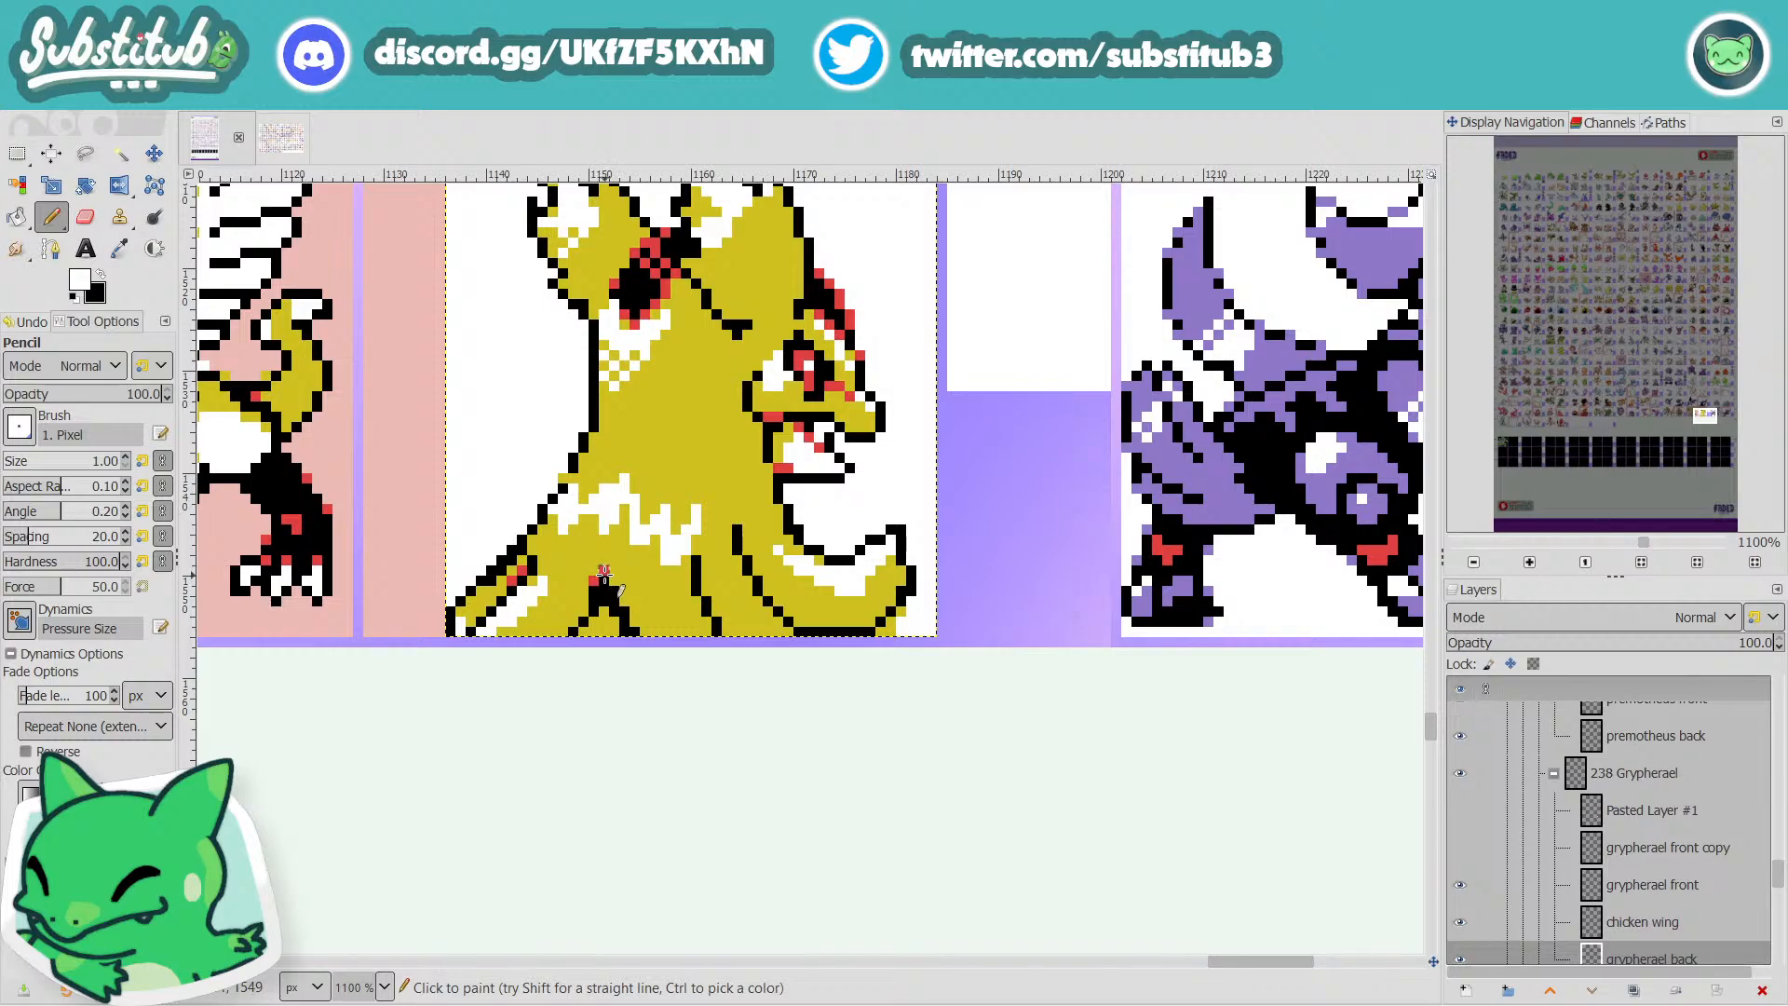
key(o)
click(601, 570)
click(598, 605)
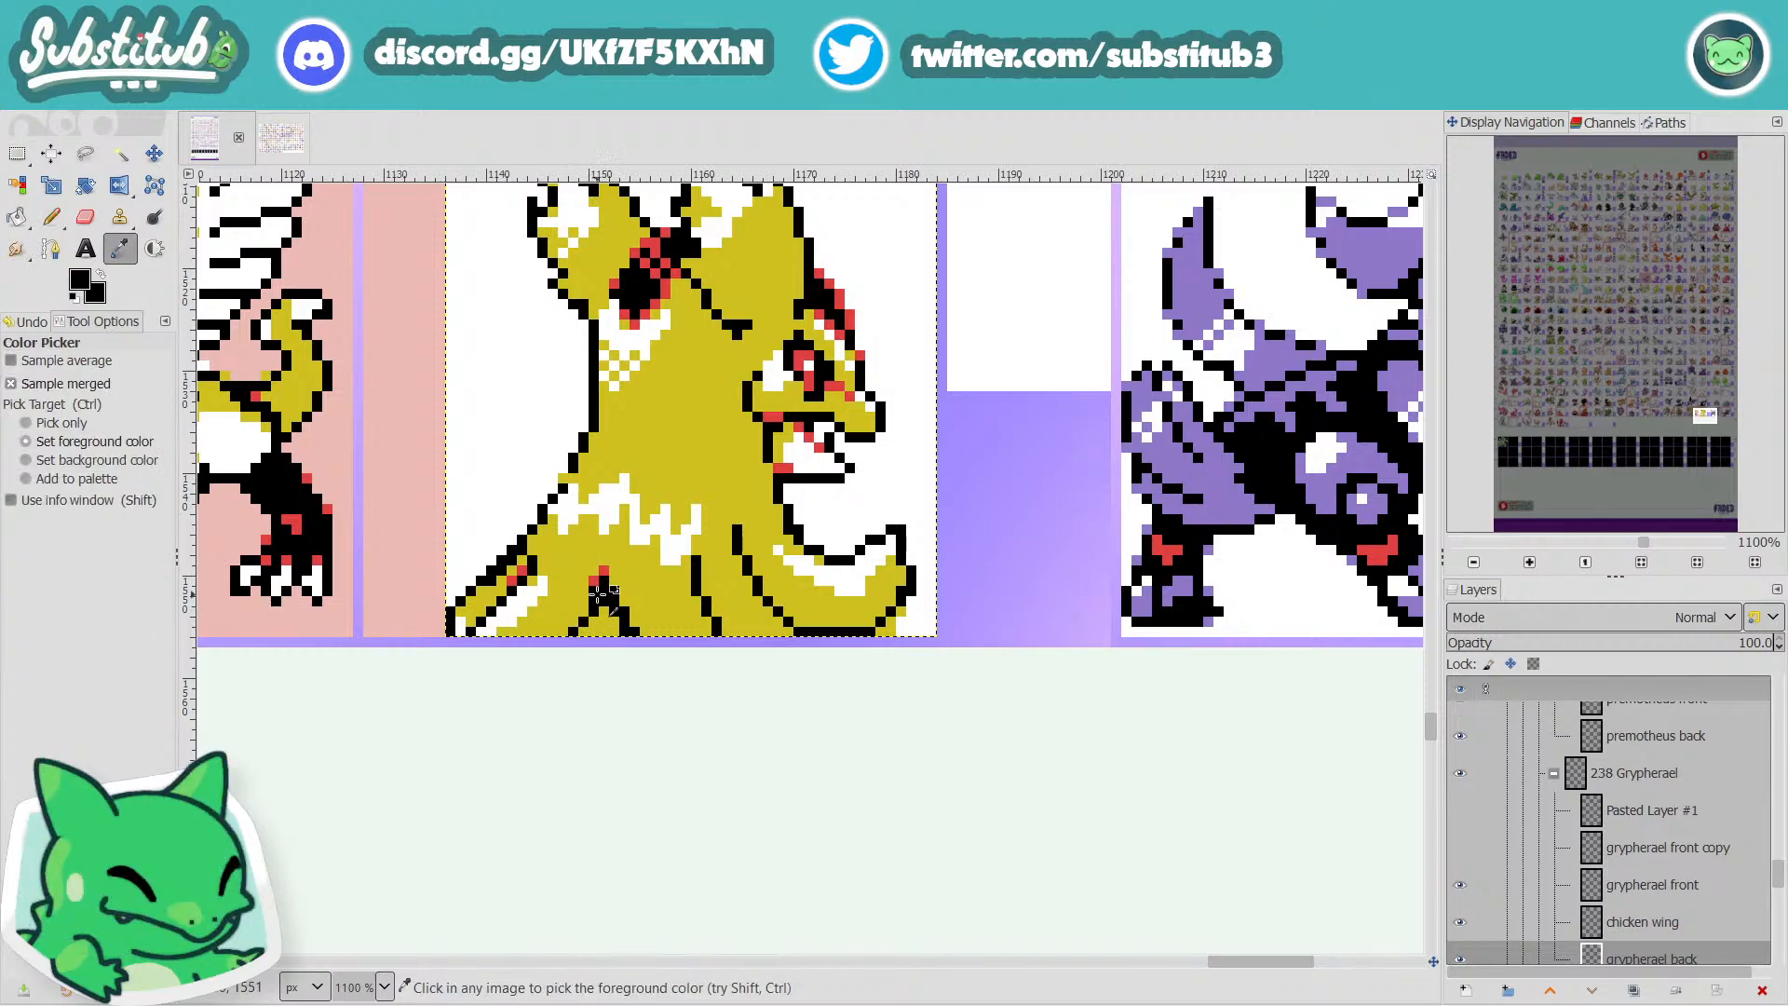
key(n)
mouse_move(594, 581)
mouse_down()
mouse_move(607, 622)
mouse_move(613, 585)
mouse_up()
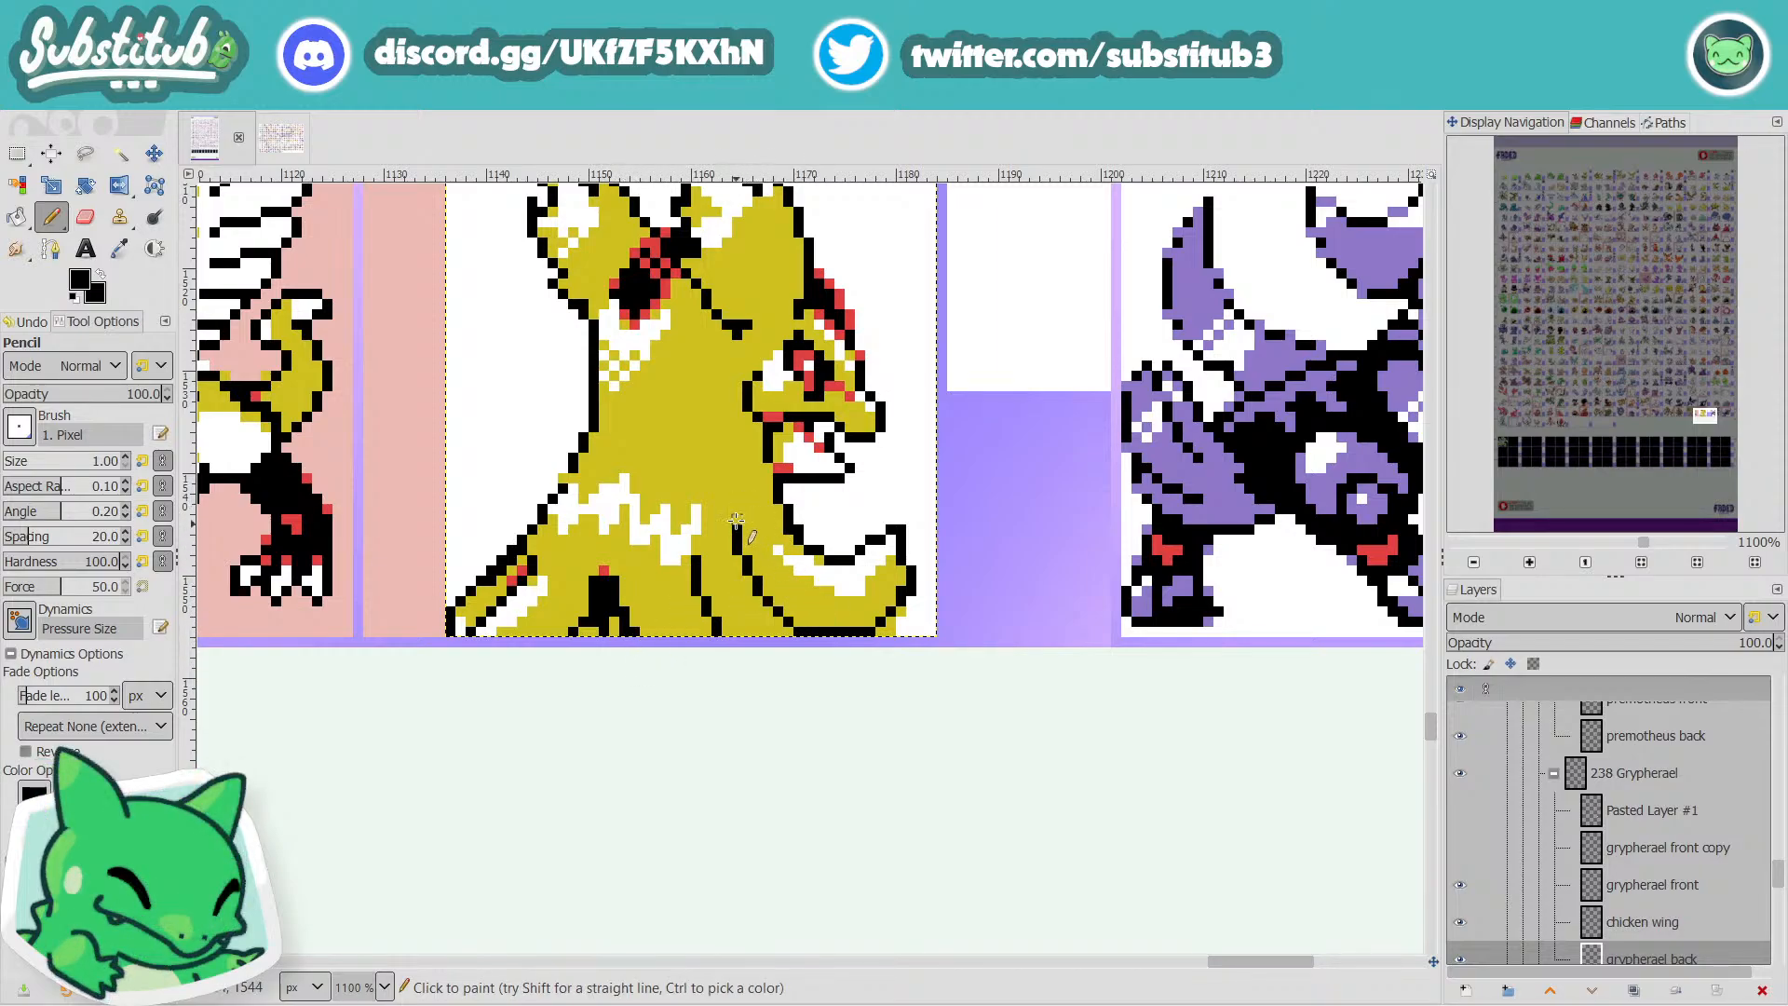
Redraw the tail's inner outline in black closer to its outer edge and paint the old line over in white.
mouse_move(735, 520)
mouse_down()
mouse_move(759, 503)
mouse_move(801, 601)
mouse_up()
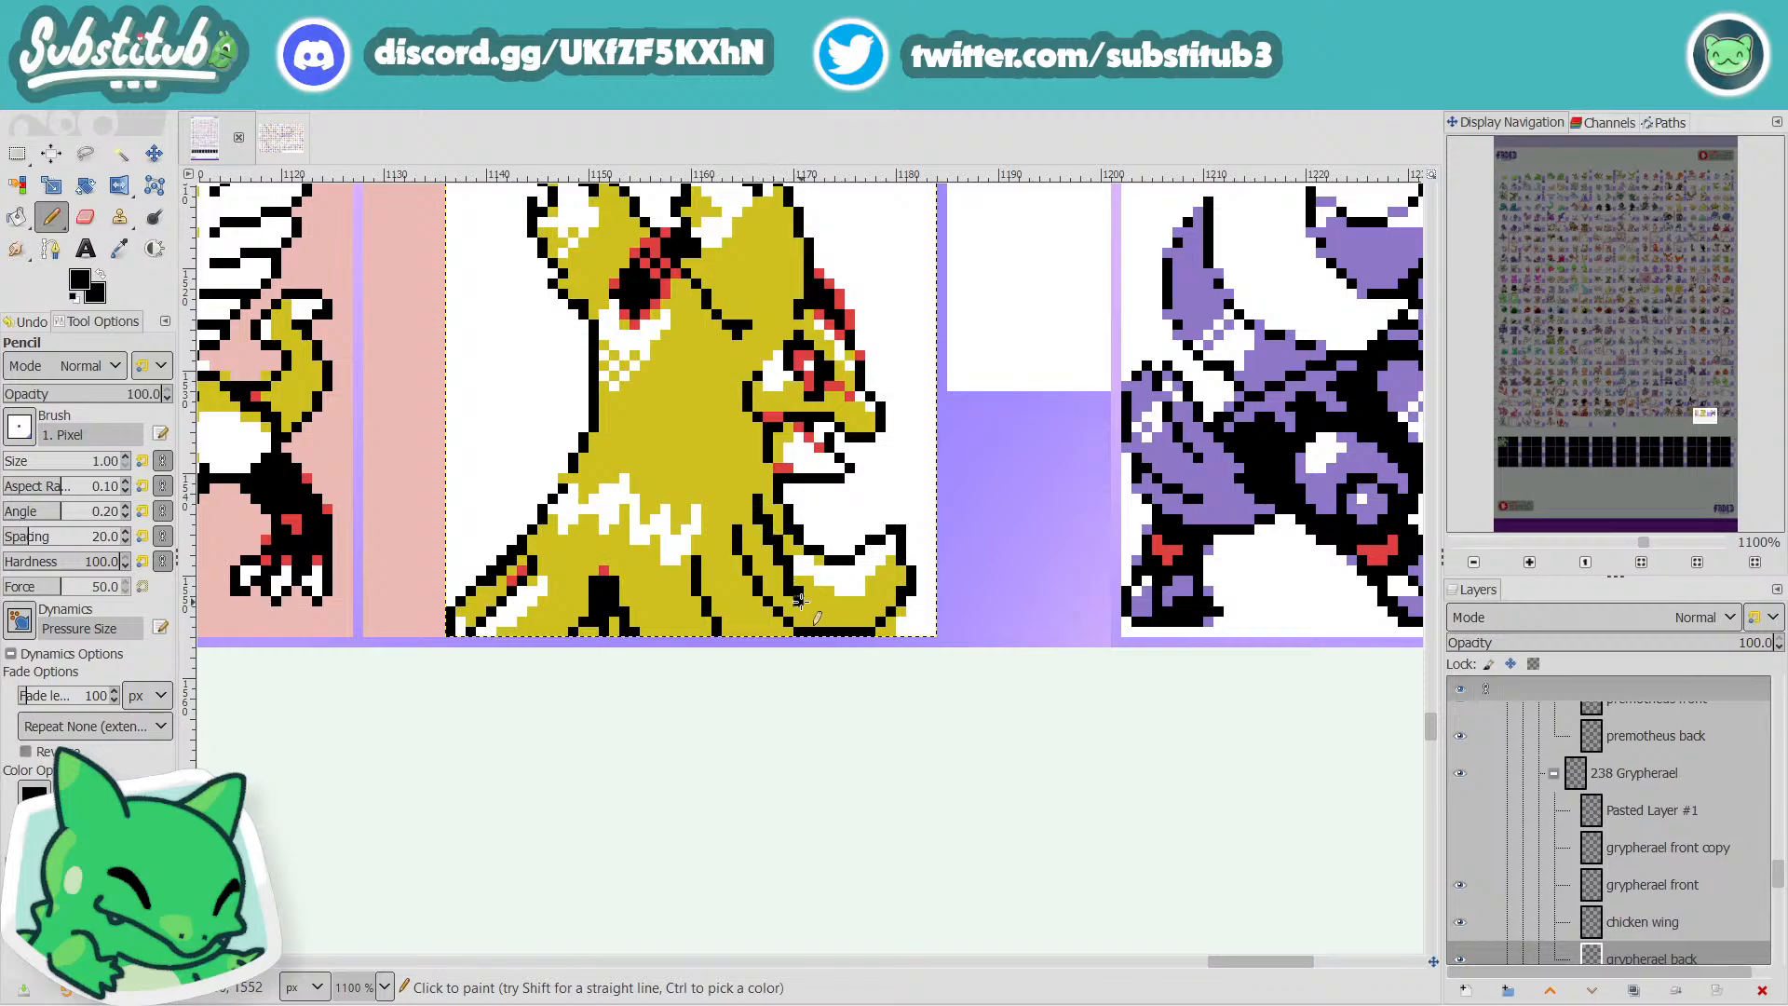
key(ctrl+z)
drag(733, 505, 877, 643)
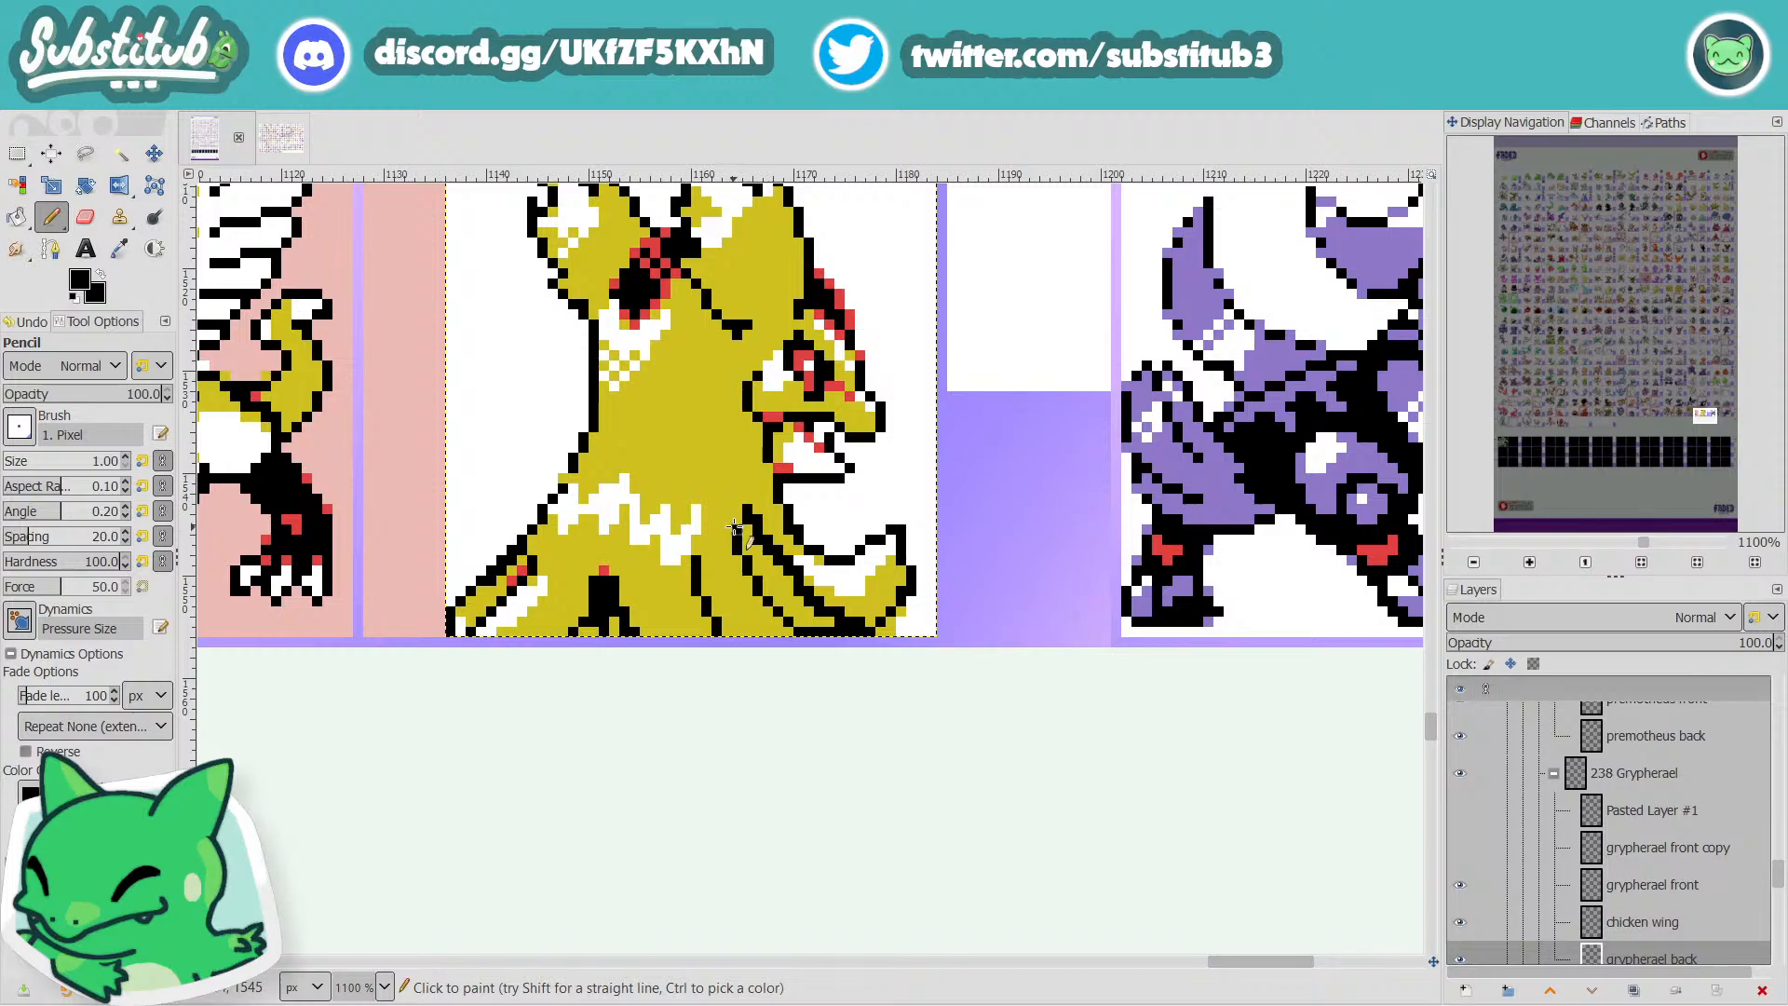
key(x)
drag(734, 527, 808, 636)
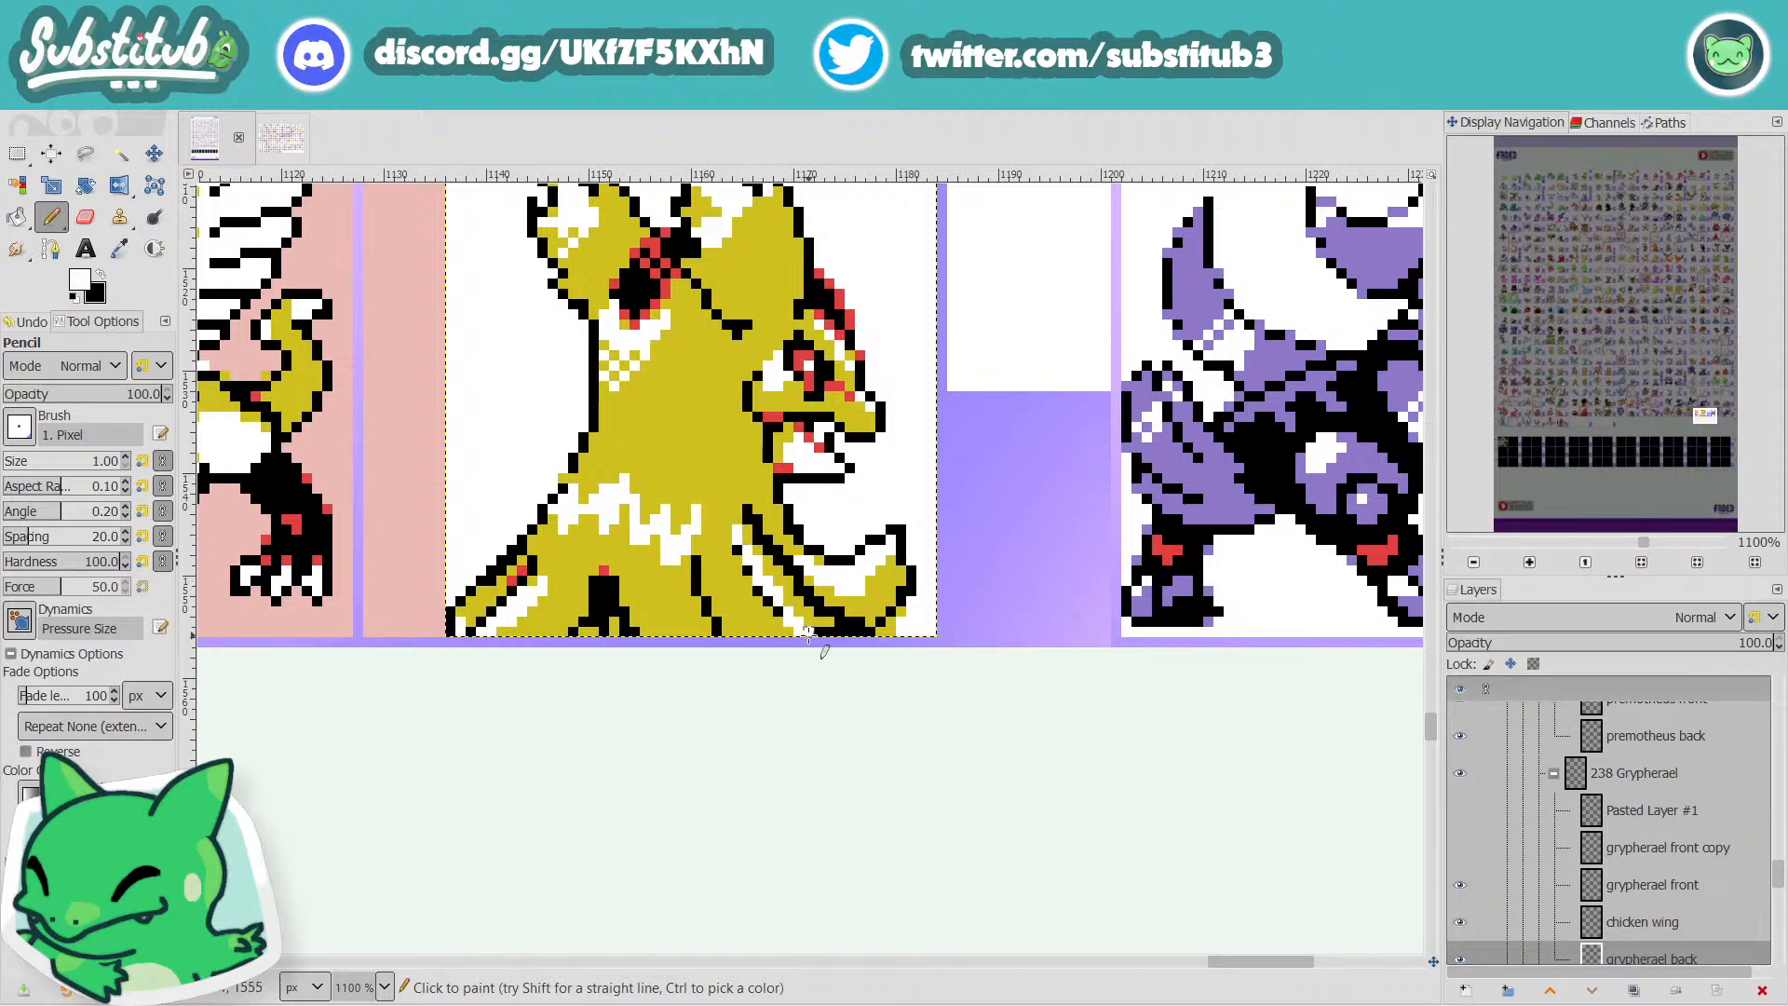
Draw a new curved black line on the lower body beside the tail and paint white around the older line next to it.
drag(700, 527, 771, 609)
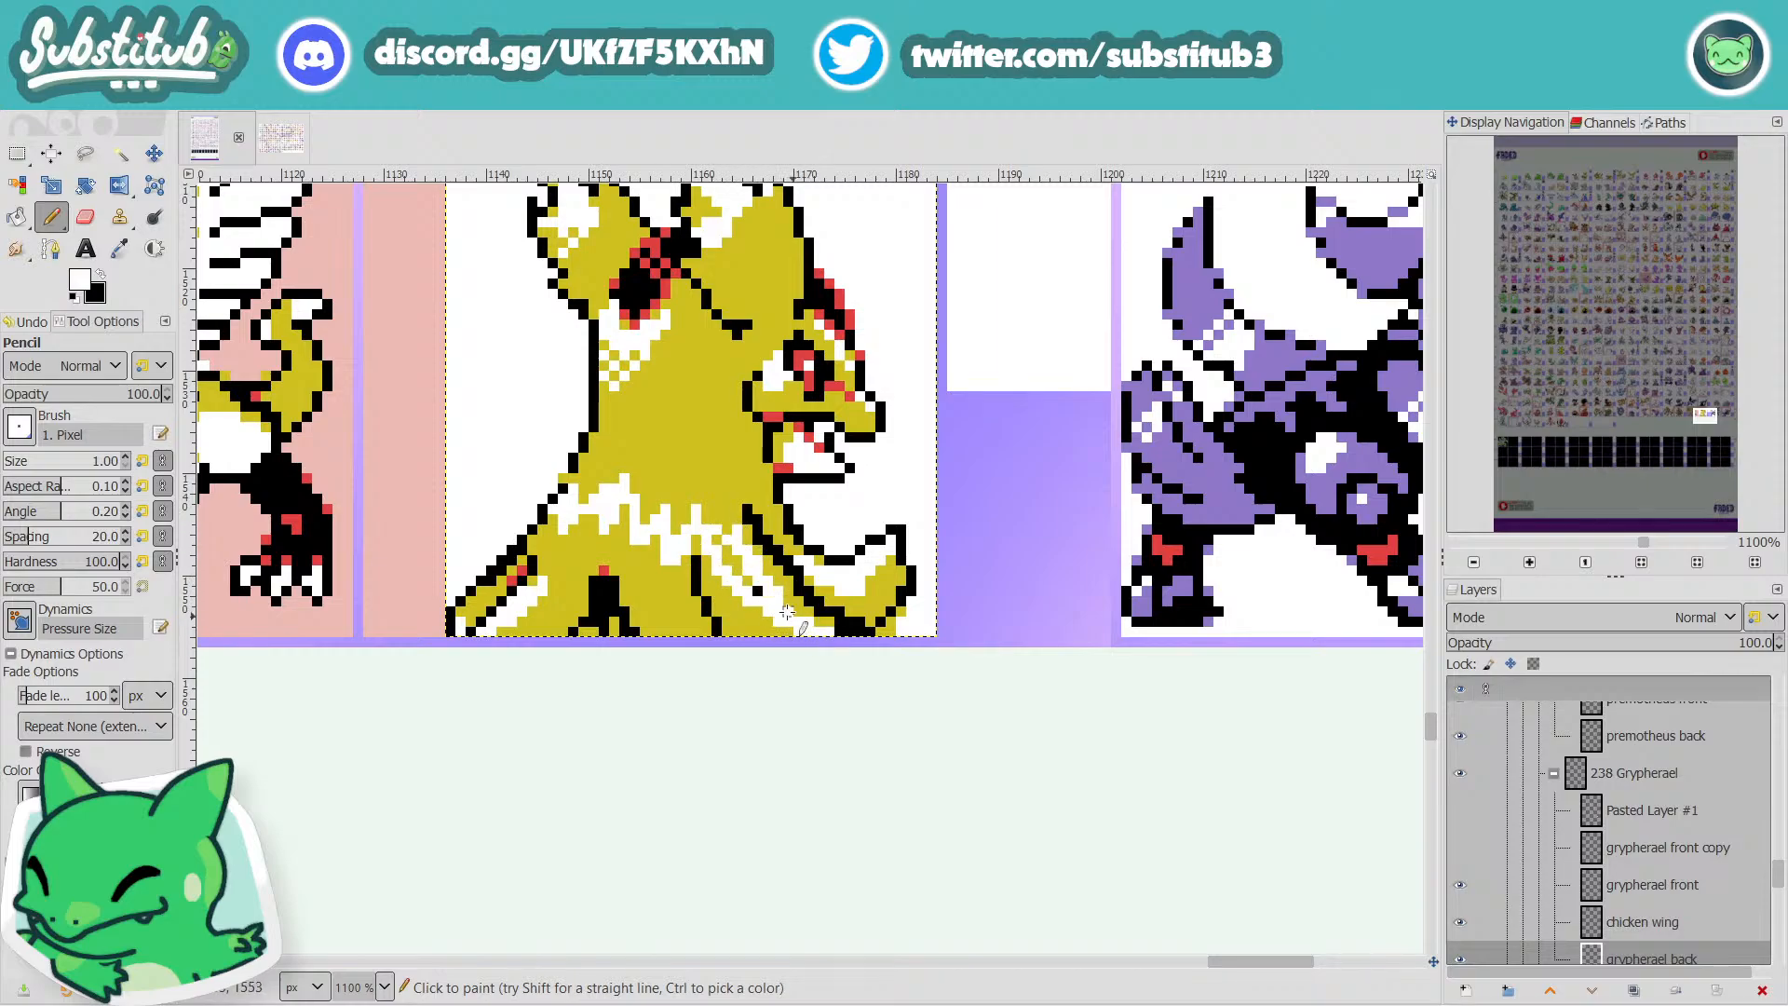
key(x)
drag(705, 527, 752, 633)
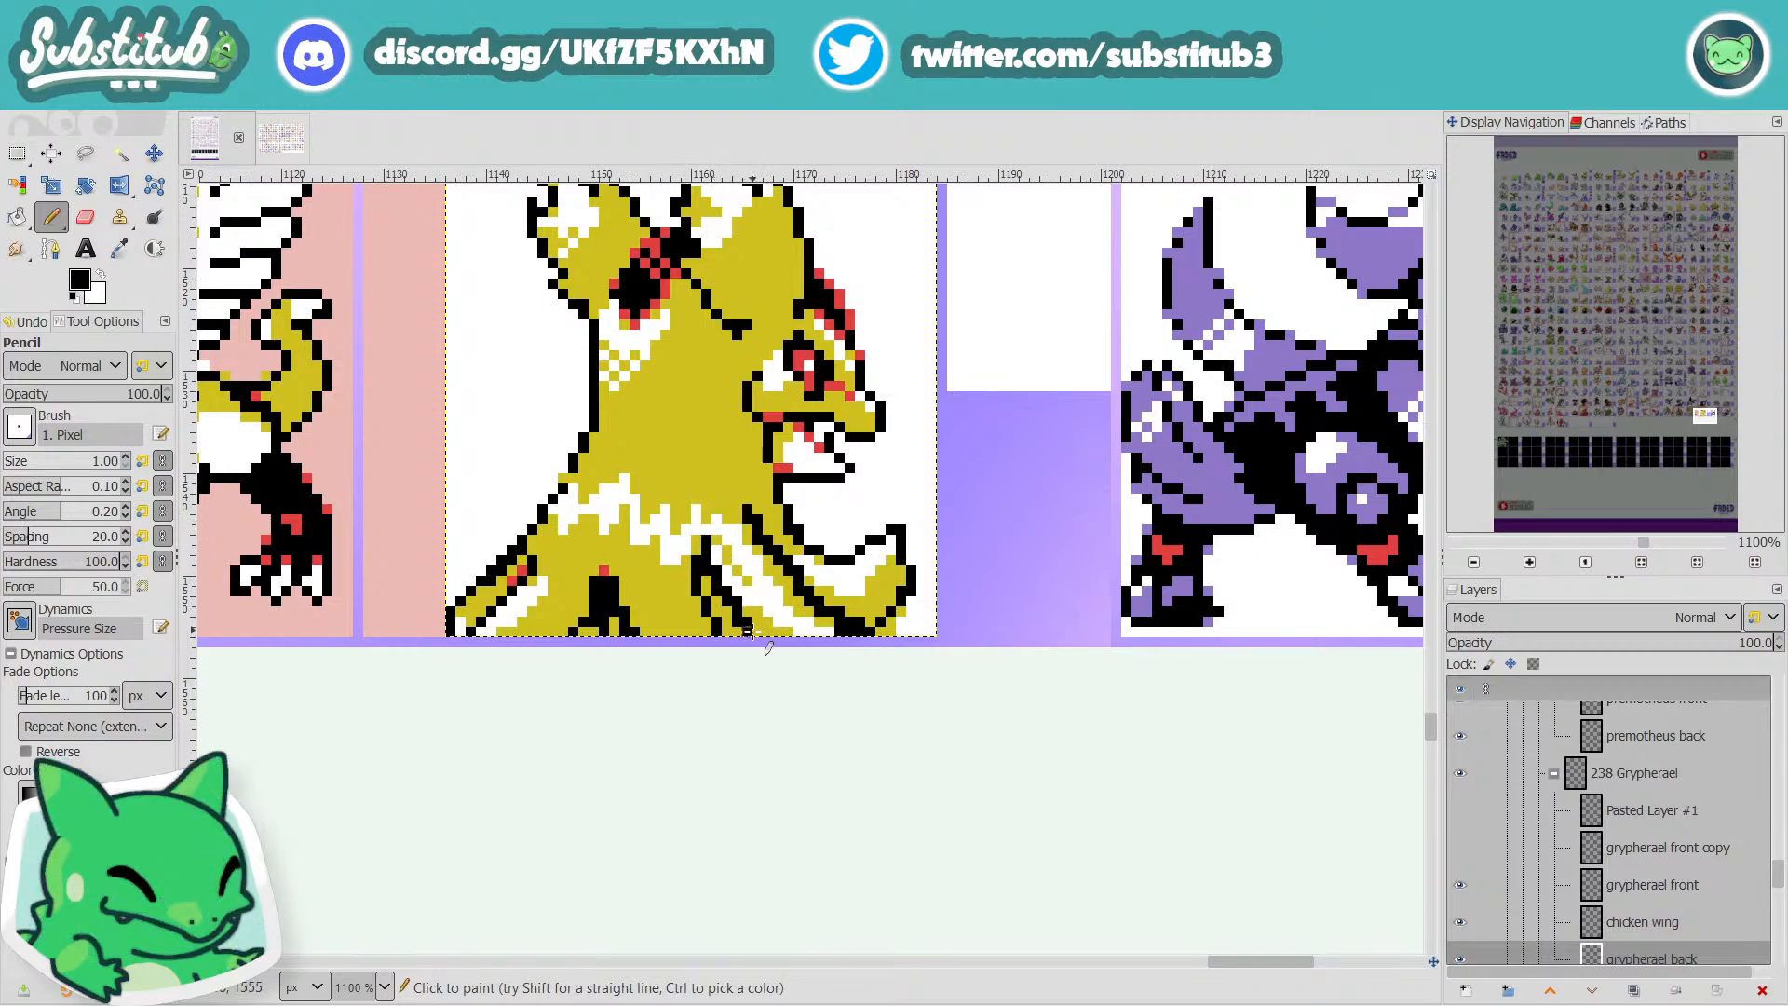
key(x)
mouse_move(710, 556)
mouse_down()
mouse_move(758, 628)
mouse_move(727, 608)
mouse_move(691, 628)
mouse_up()
key(x)
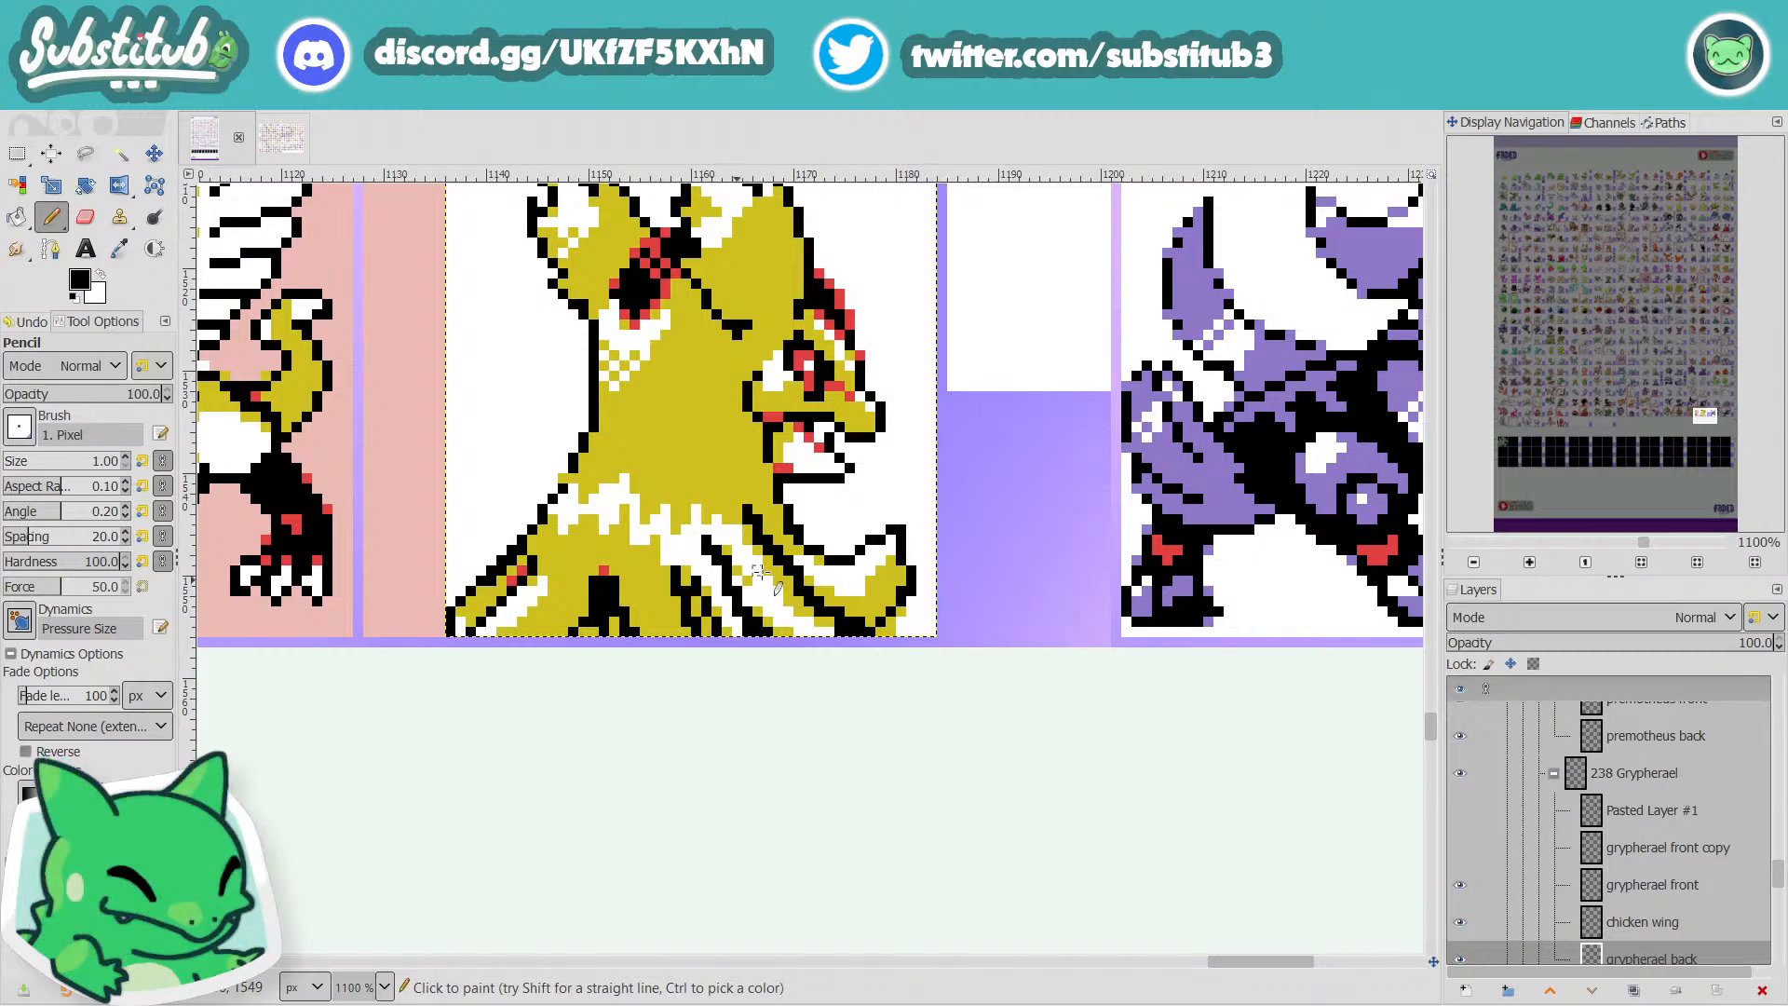
Shorten the new curved line beside the tail by painting its upper end white.
key(x)
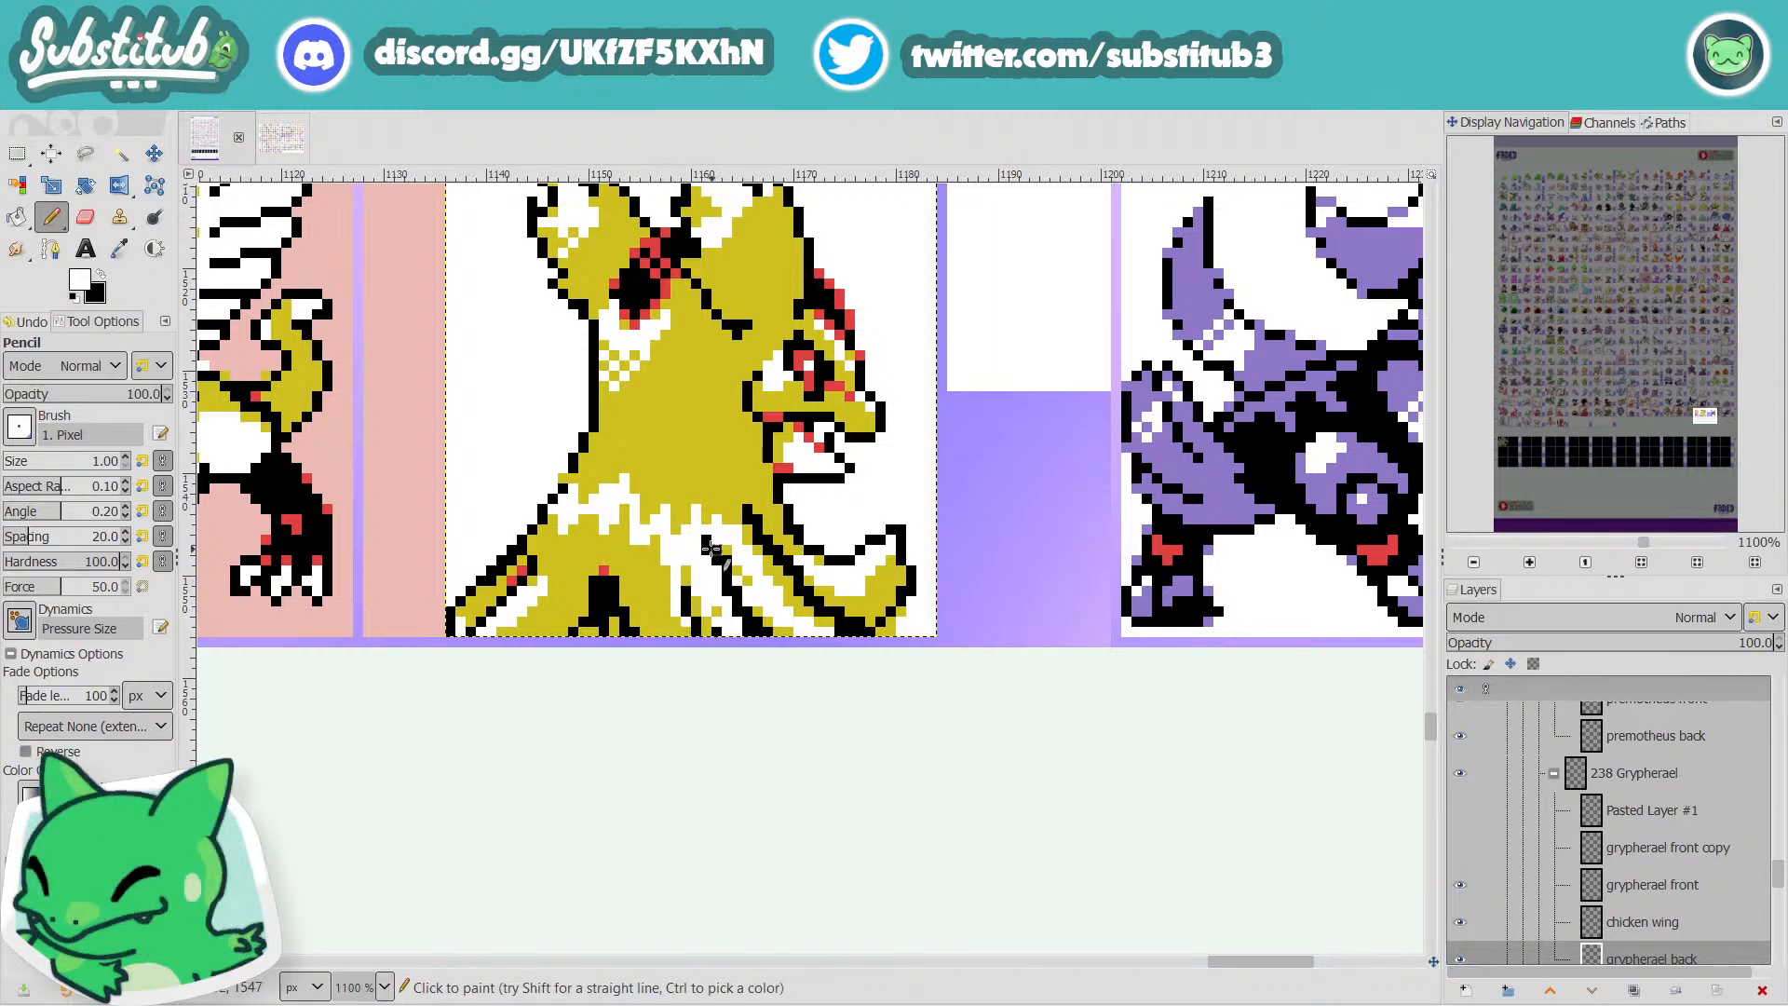
key(x)
key(x)
mouse_move(704, 529)
mouse_down()
mouse_move(713, 587)
mouse_move(737, 620)
mouse_move(756, 614)
mouse_move(738, 567)
mouse_up()
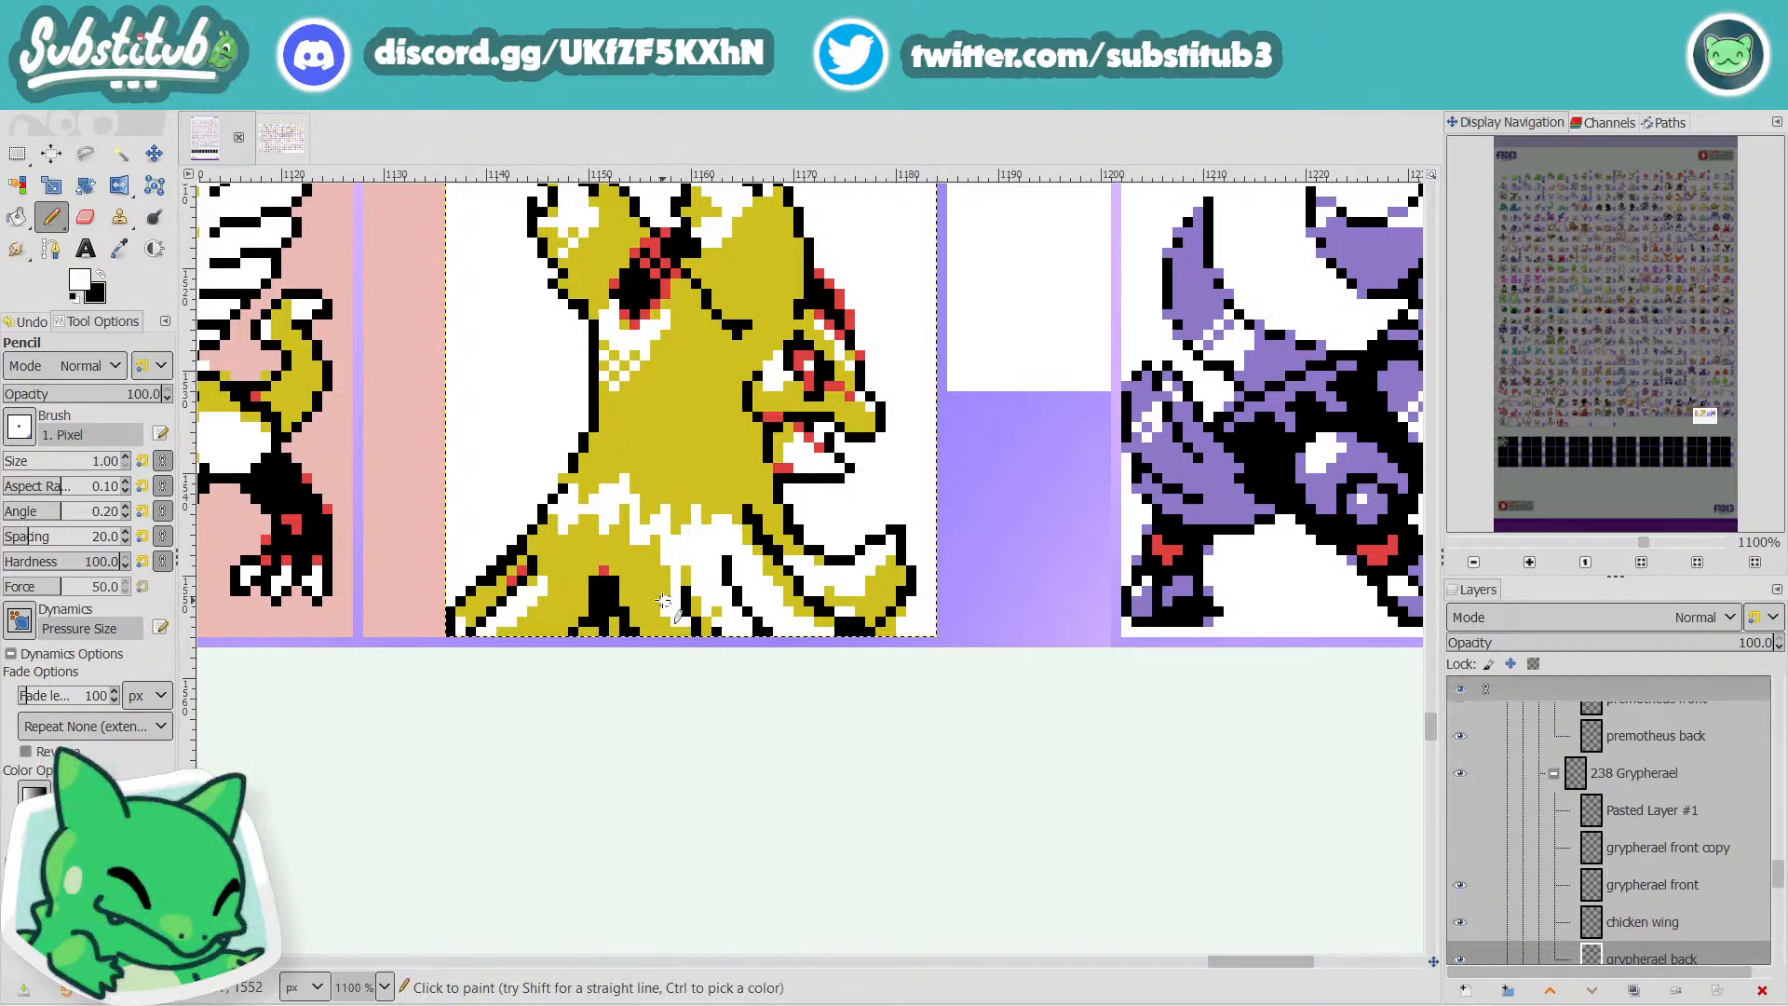
Pick the yellow body colour and fill the white areas between the black lines beside the tail with the Pencil.
click(116, 258)
click(689, 408)
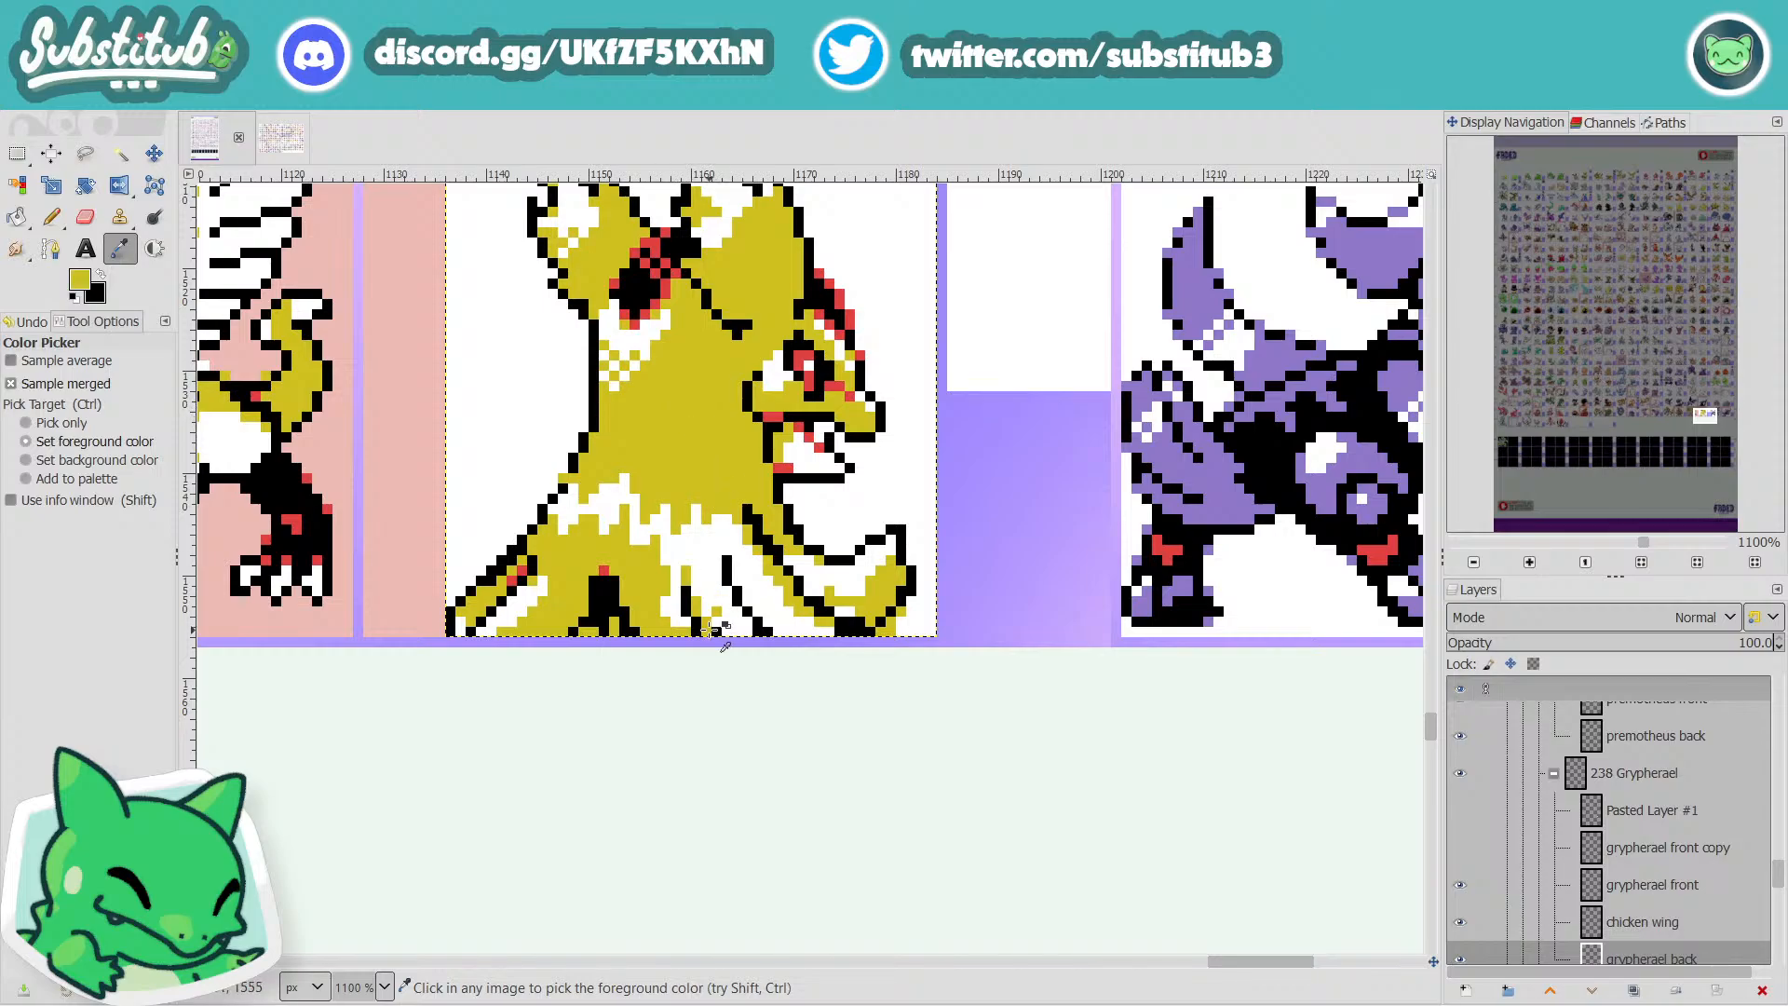
click(52, 216)
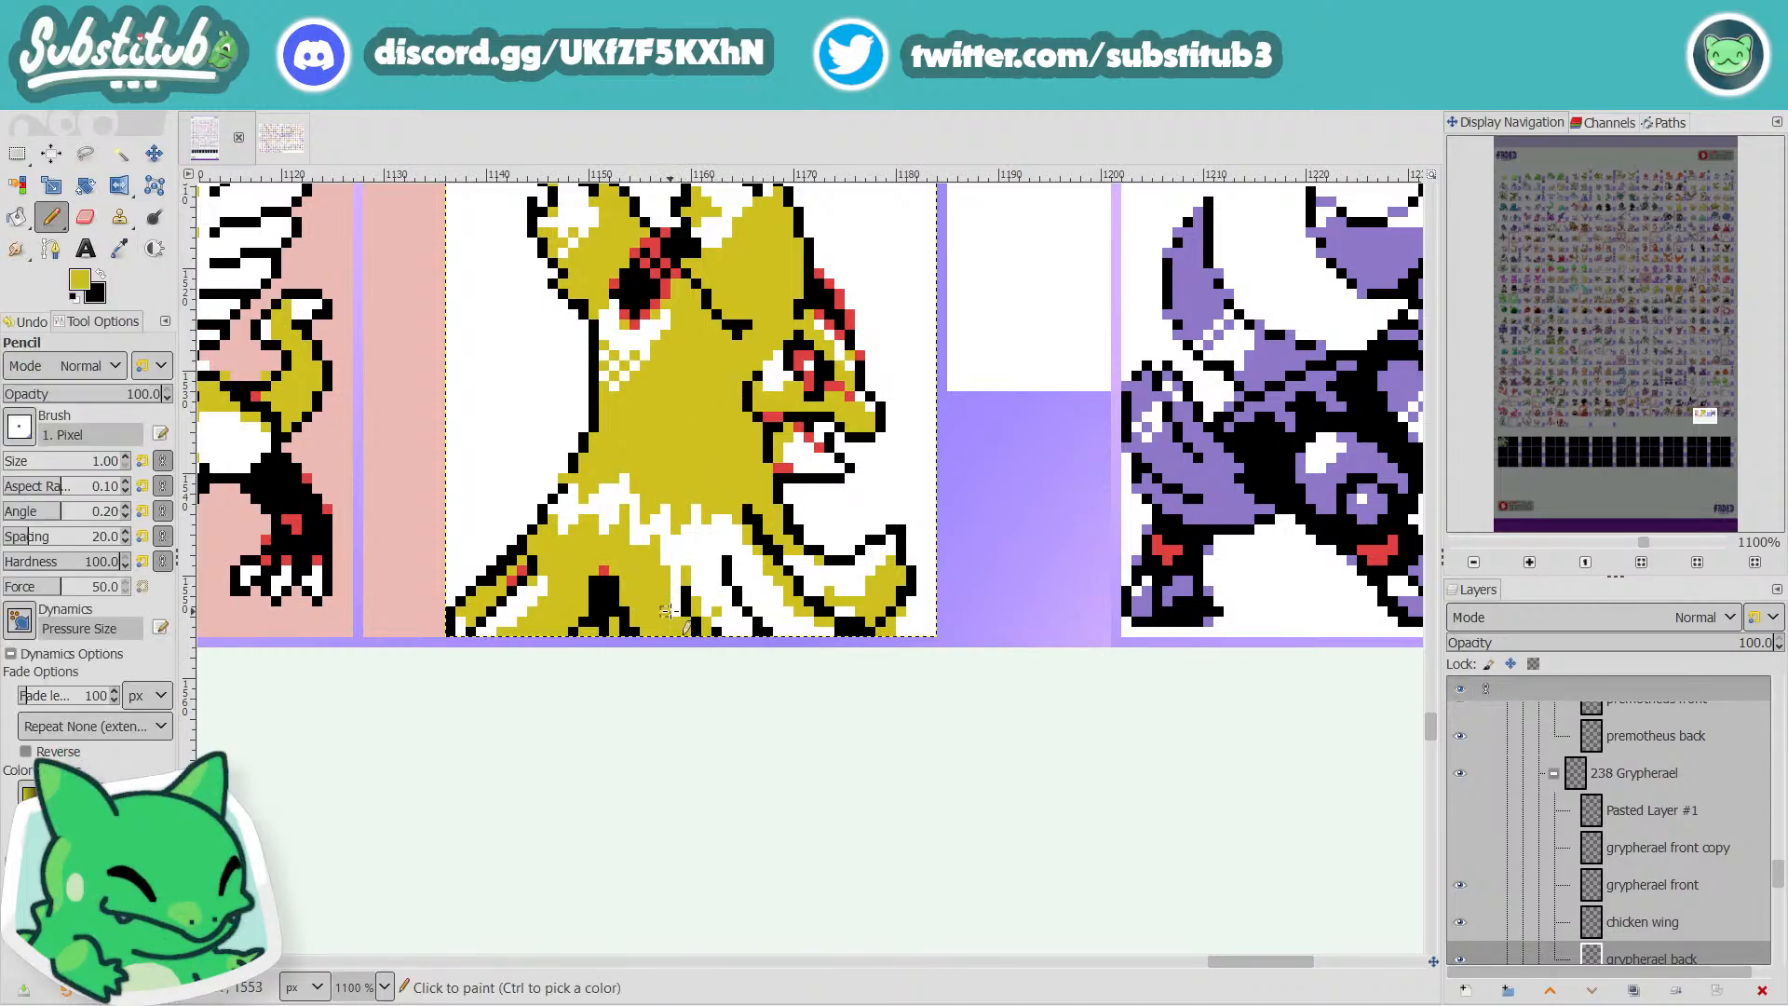
click(713, 545)
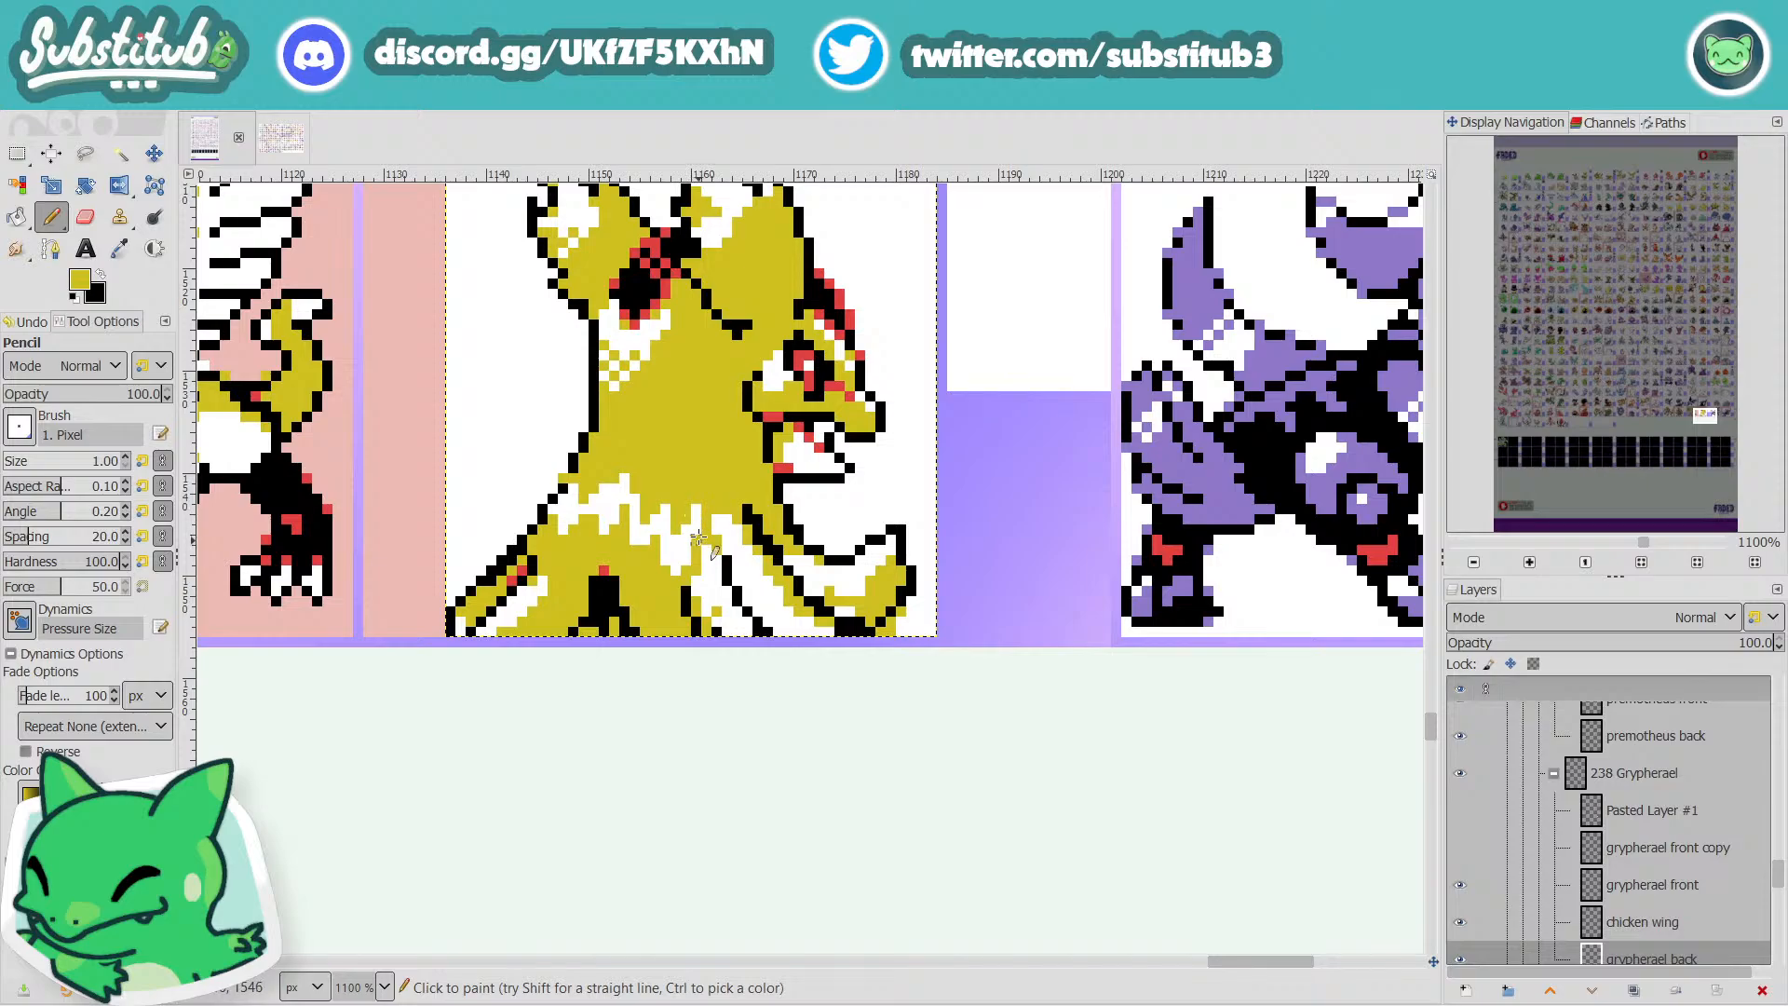
scroll(698, 538, up, 2)
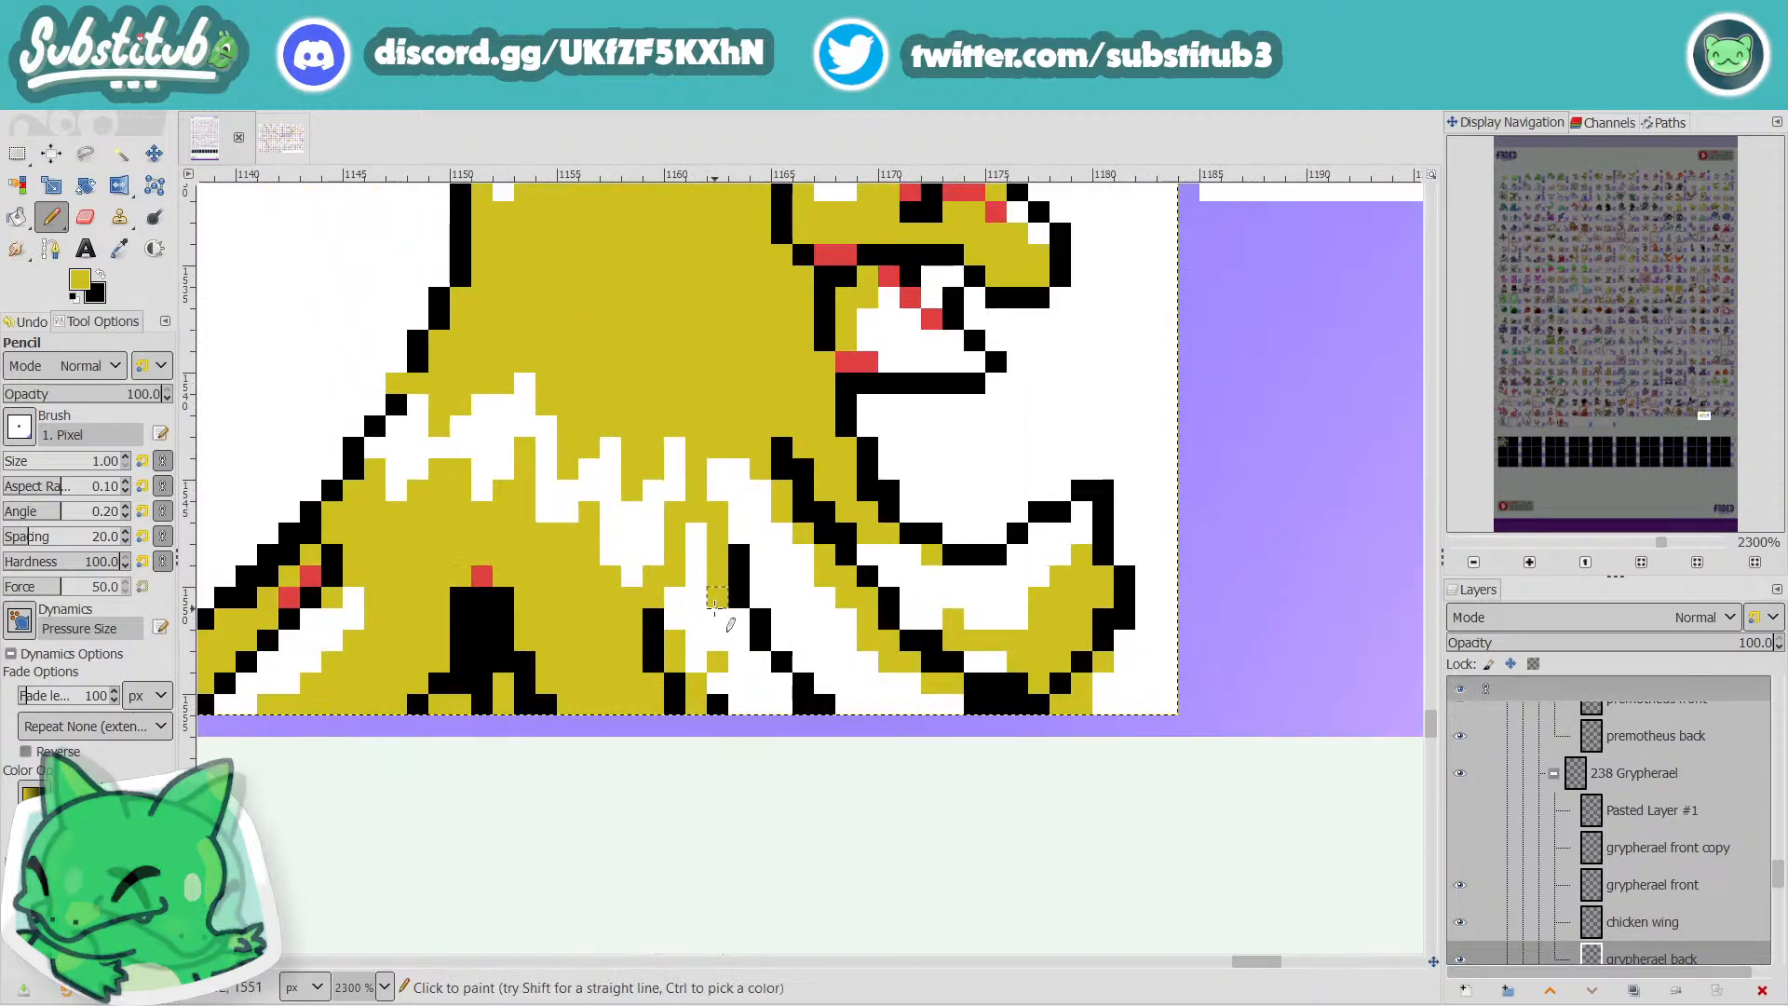
mouse_move(717, 598)
mouse_down()
mouse_move(716, 639)
mouse_move(705, 541)
mouse_move(689, 543)
mouse_move(675, 613)
mouse_move(722, 701)
mouse_move(764, 704)
mouse_up()
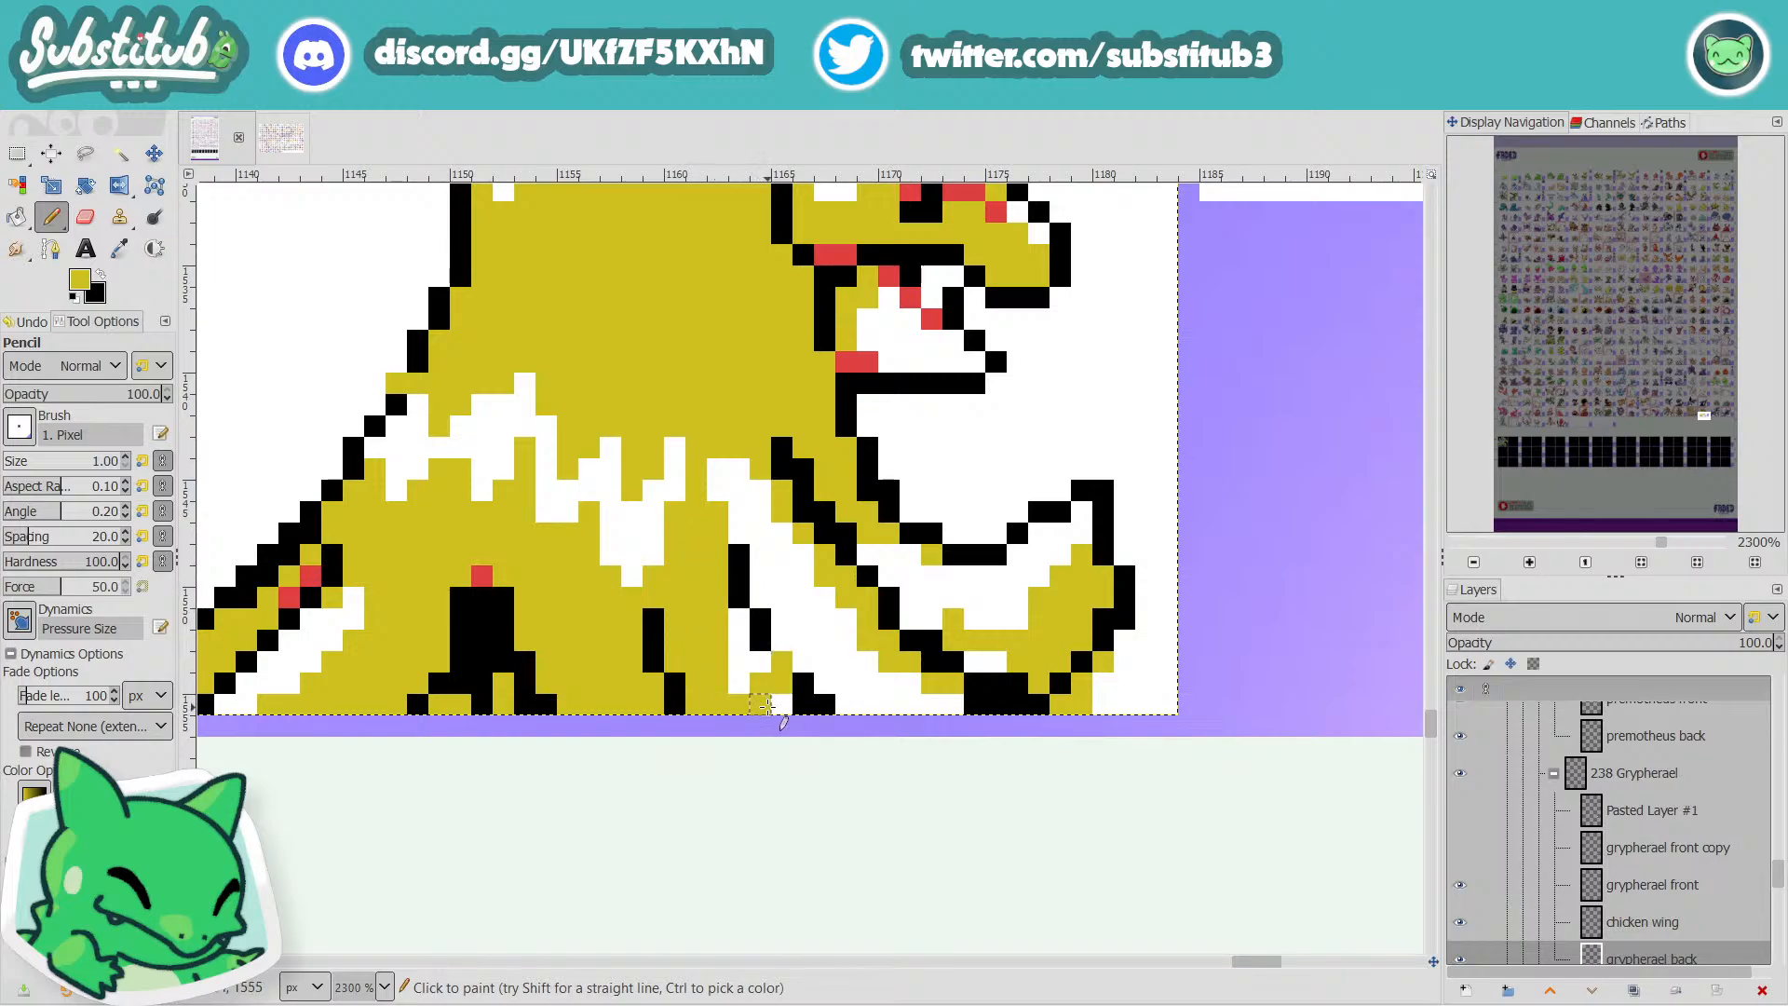
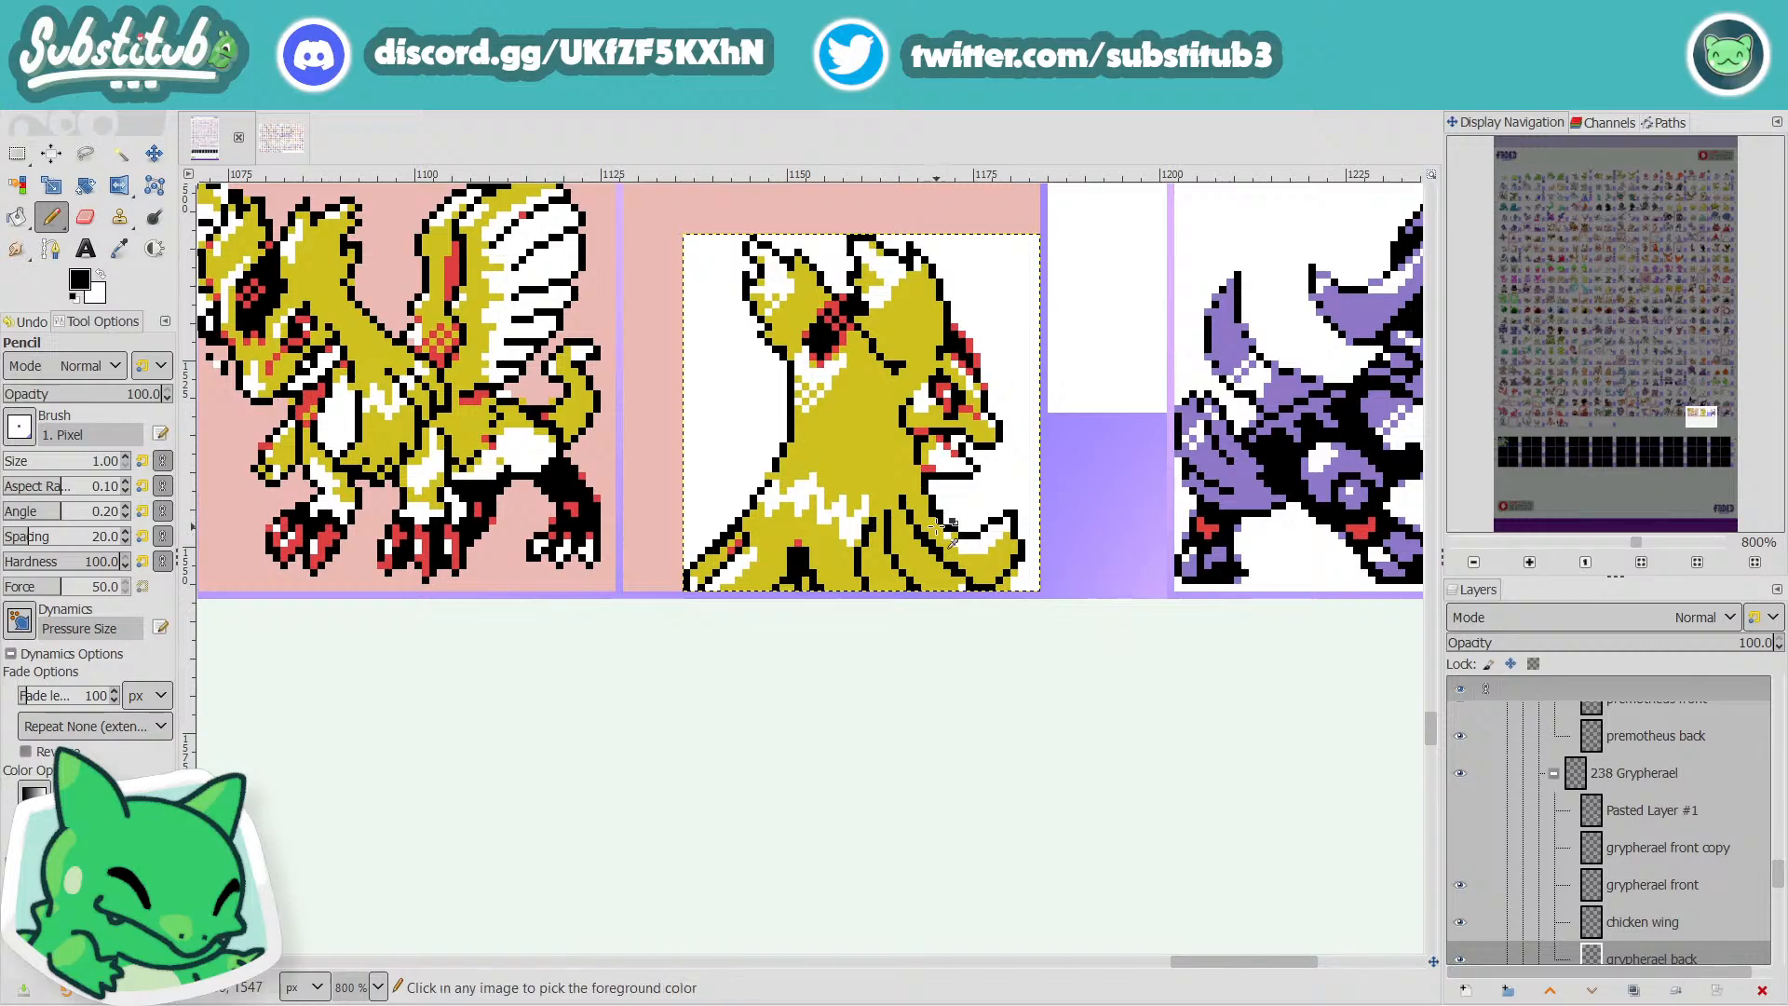
Compare the reworked back sprite with its neighbours and pick its yellow body colour for the Pencil.
ctrl+scroll(872, 522, down, 2)
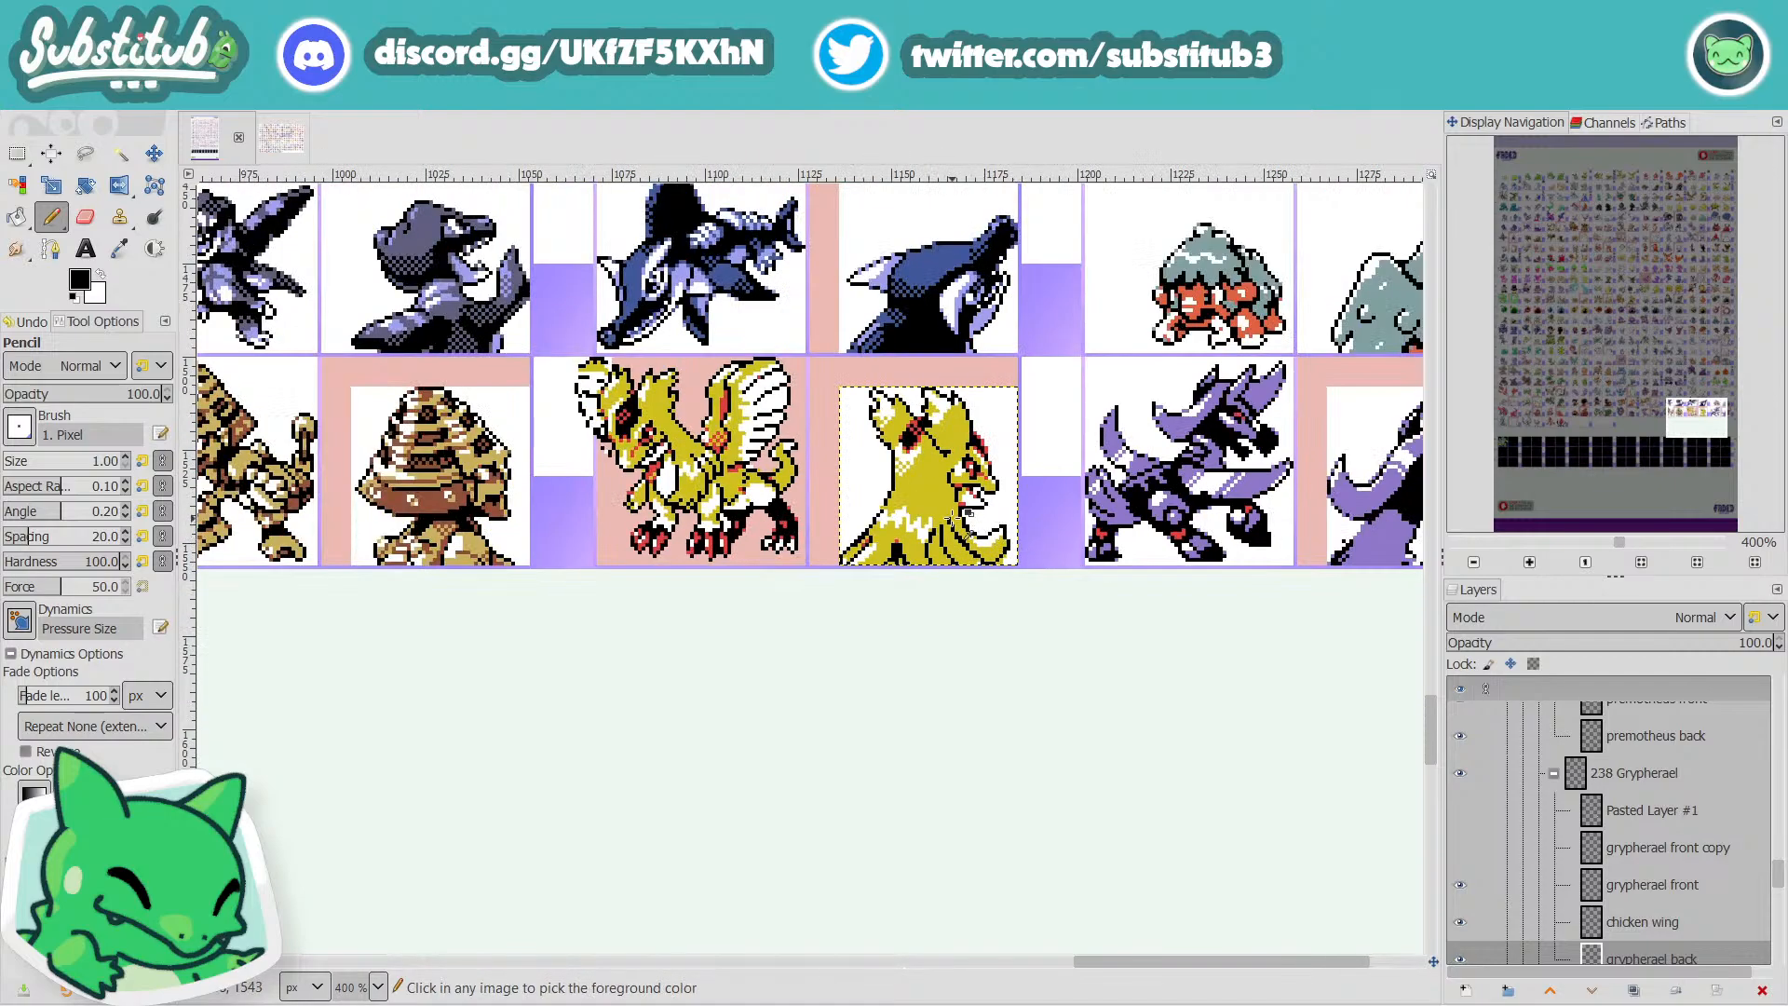
ctrl+scroll(954, 517, up, 3)
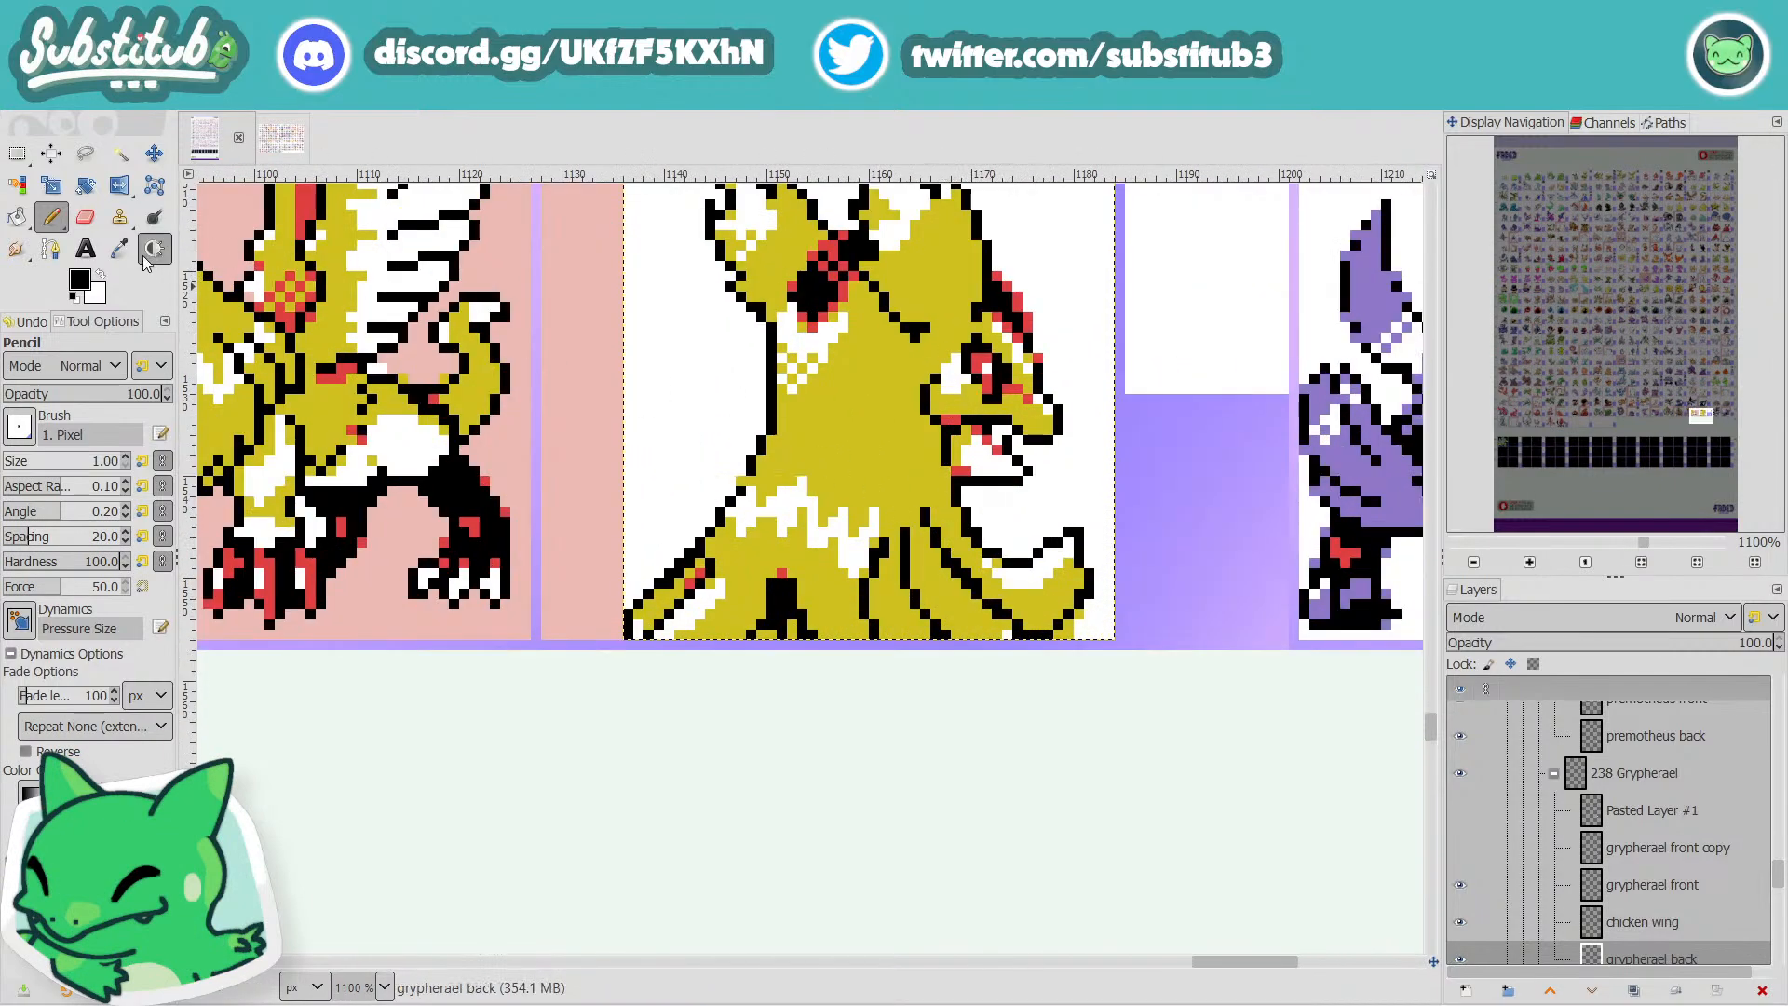
click(119, 248)
click(894, 460)
key(n)
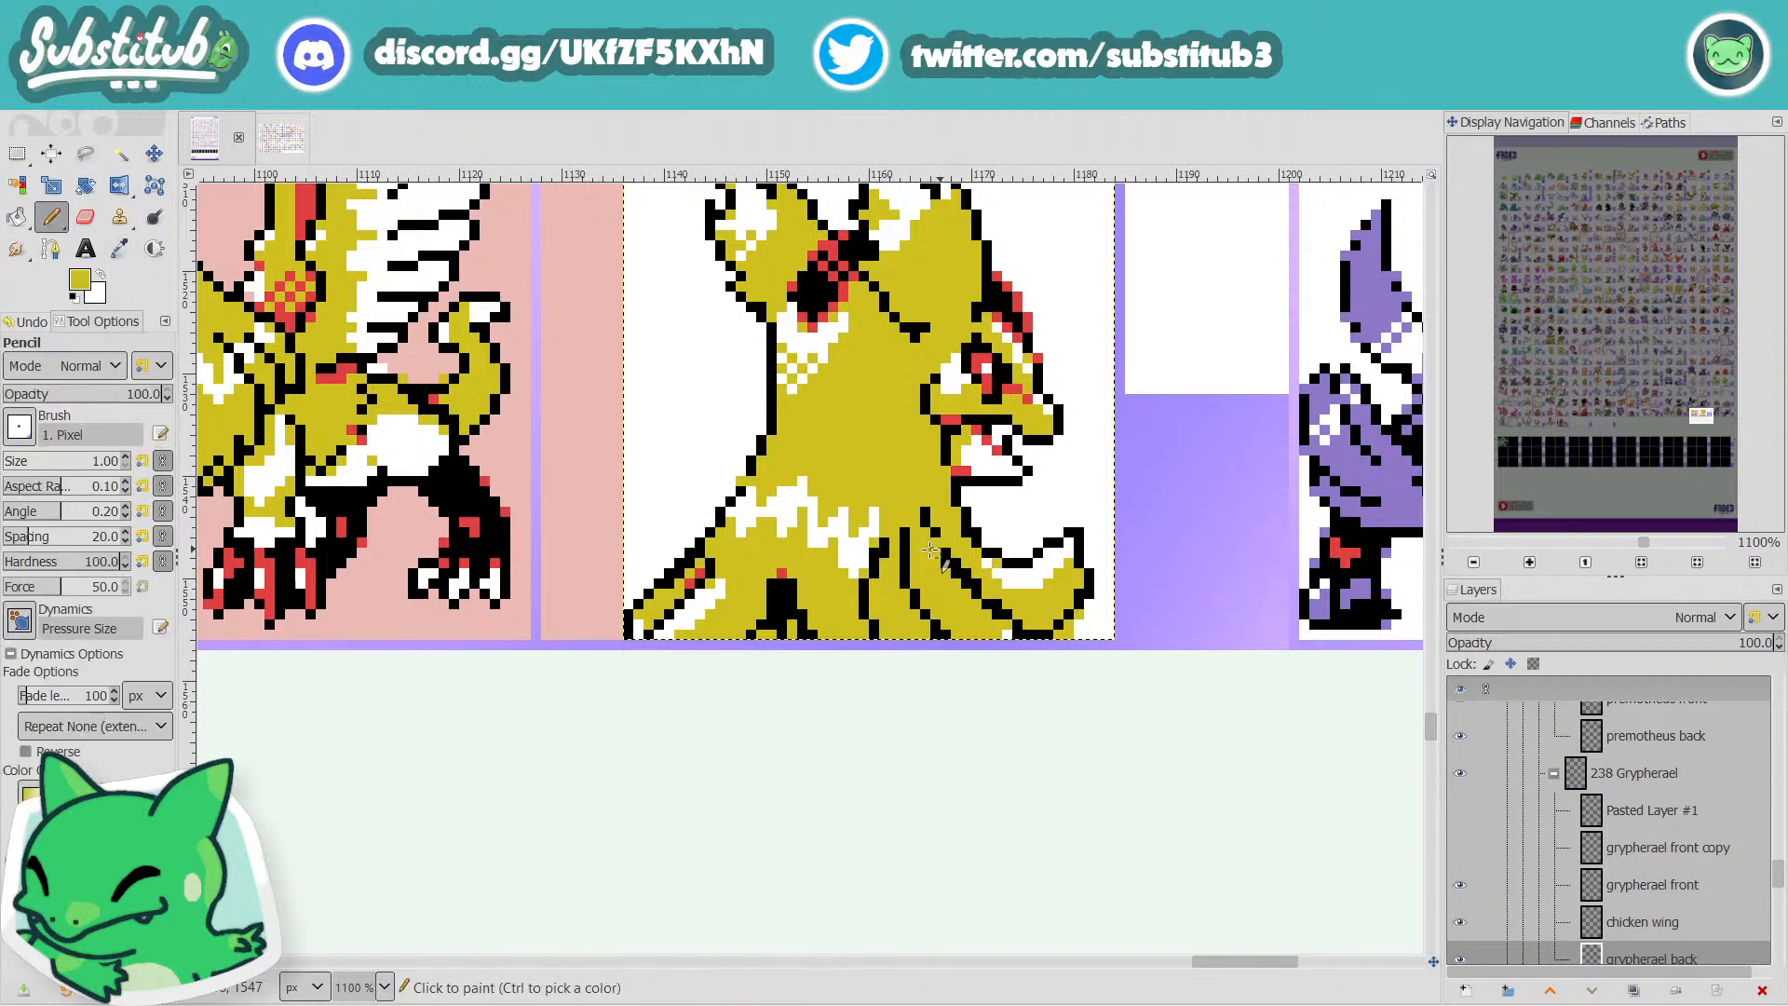
Shorten the upper ends of the black lines beside the tail with yellow and save the file.
drag(904, 542, 923, 509)
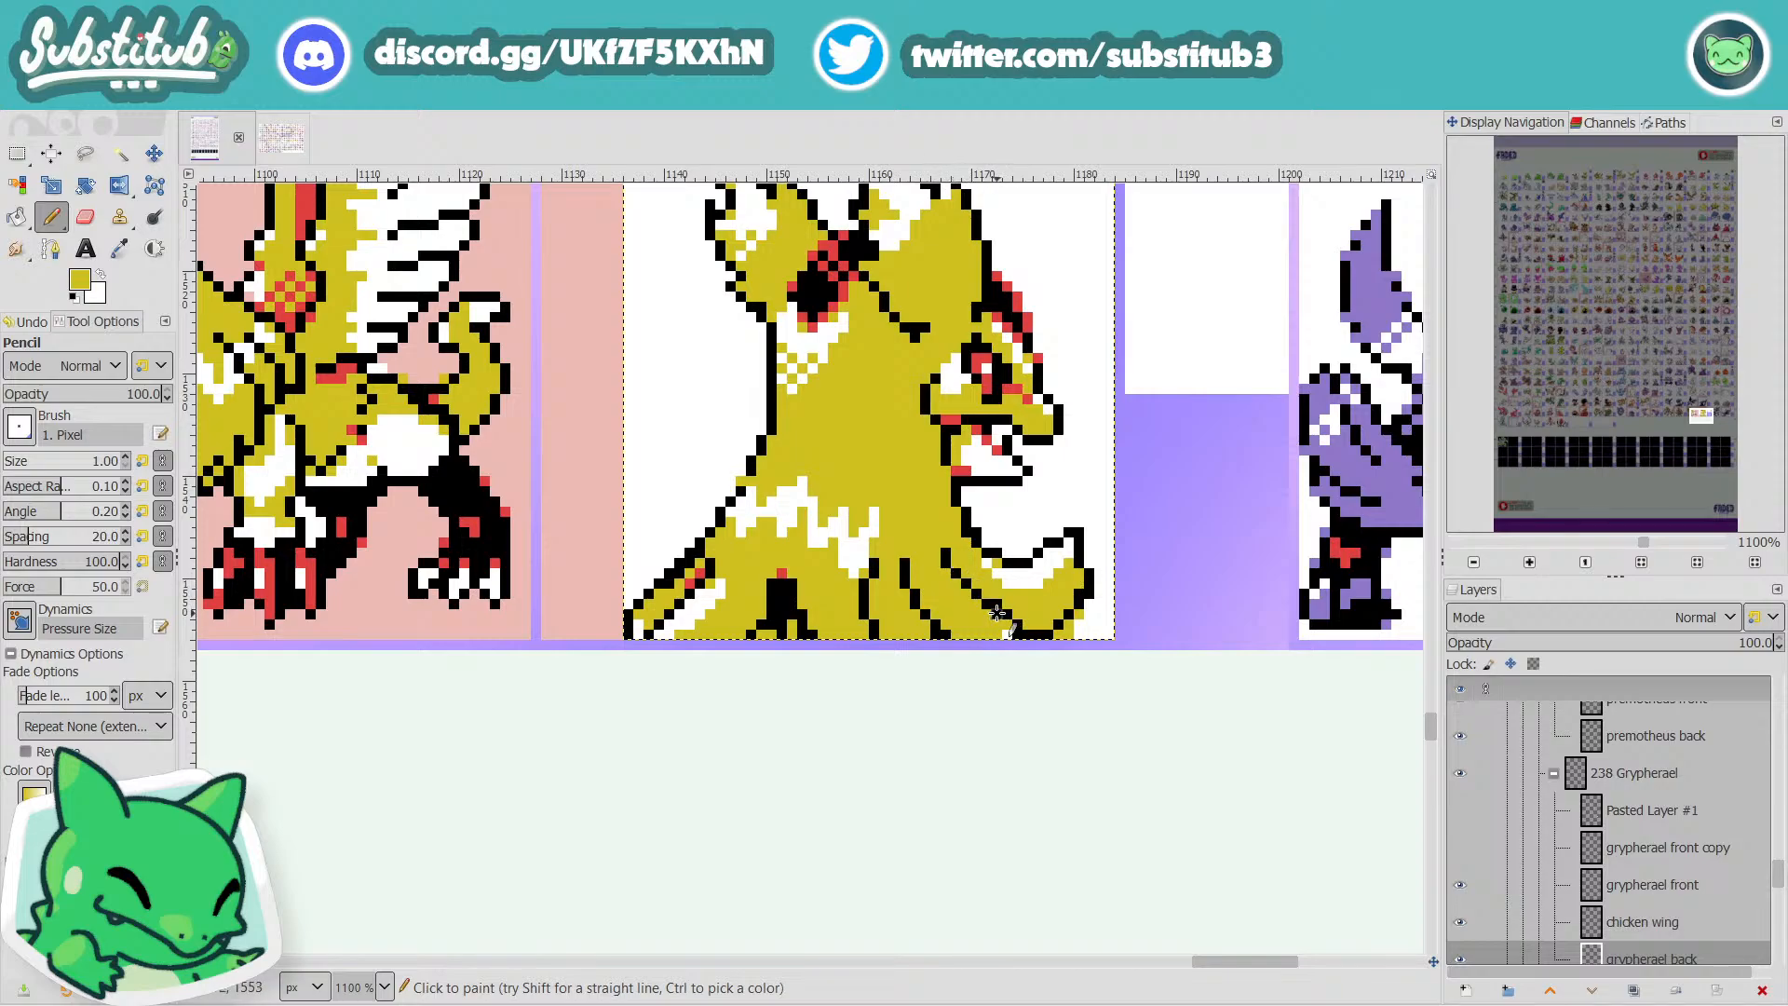
key(ctrl+s)
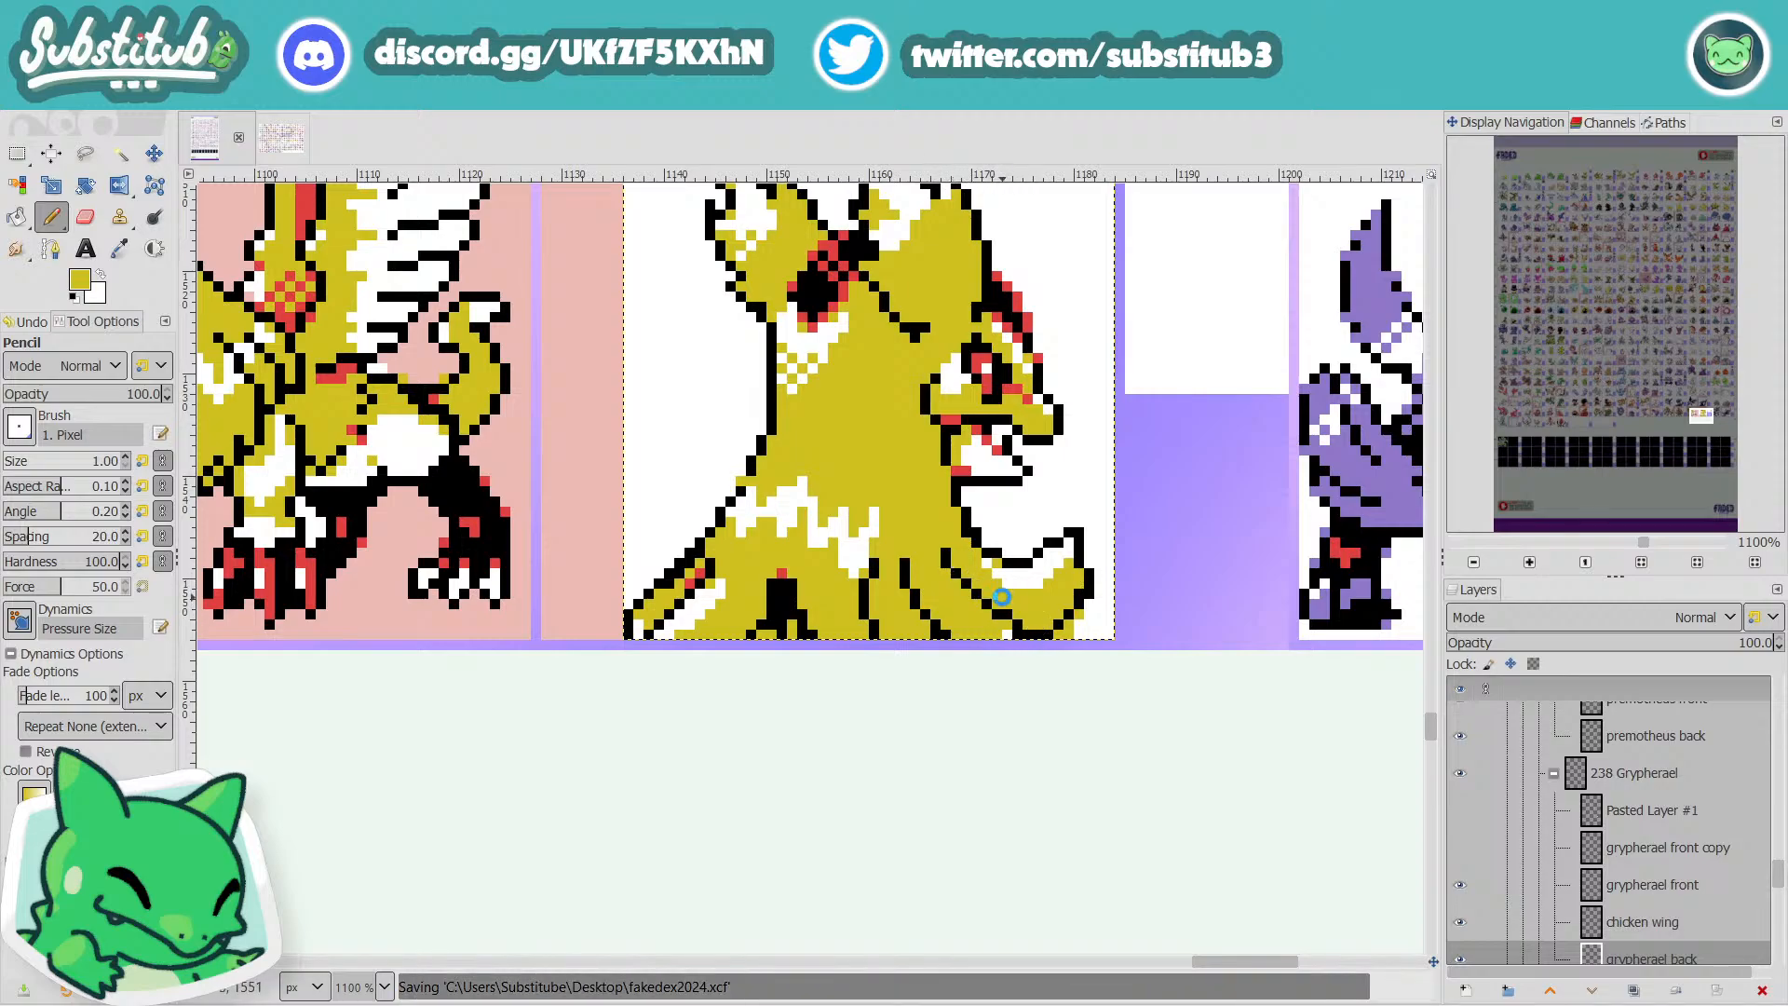
scroll(1001, 597, down, 4)
scroll(969, 626, up, 1)
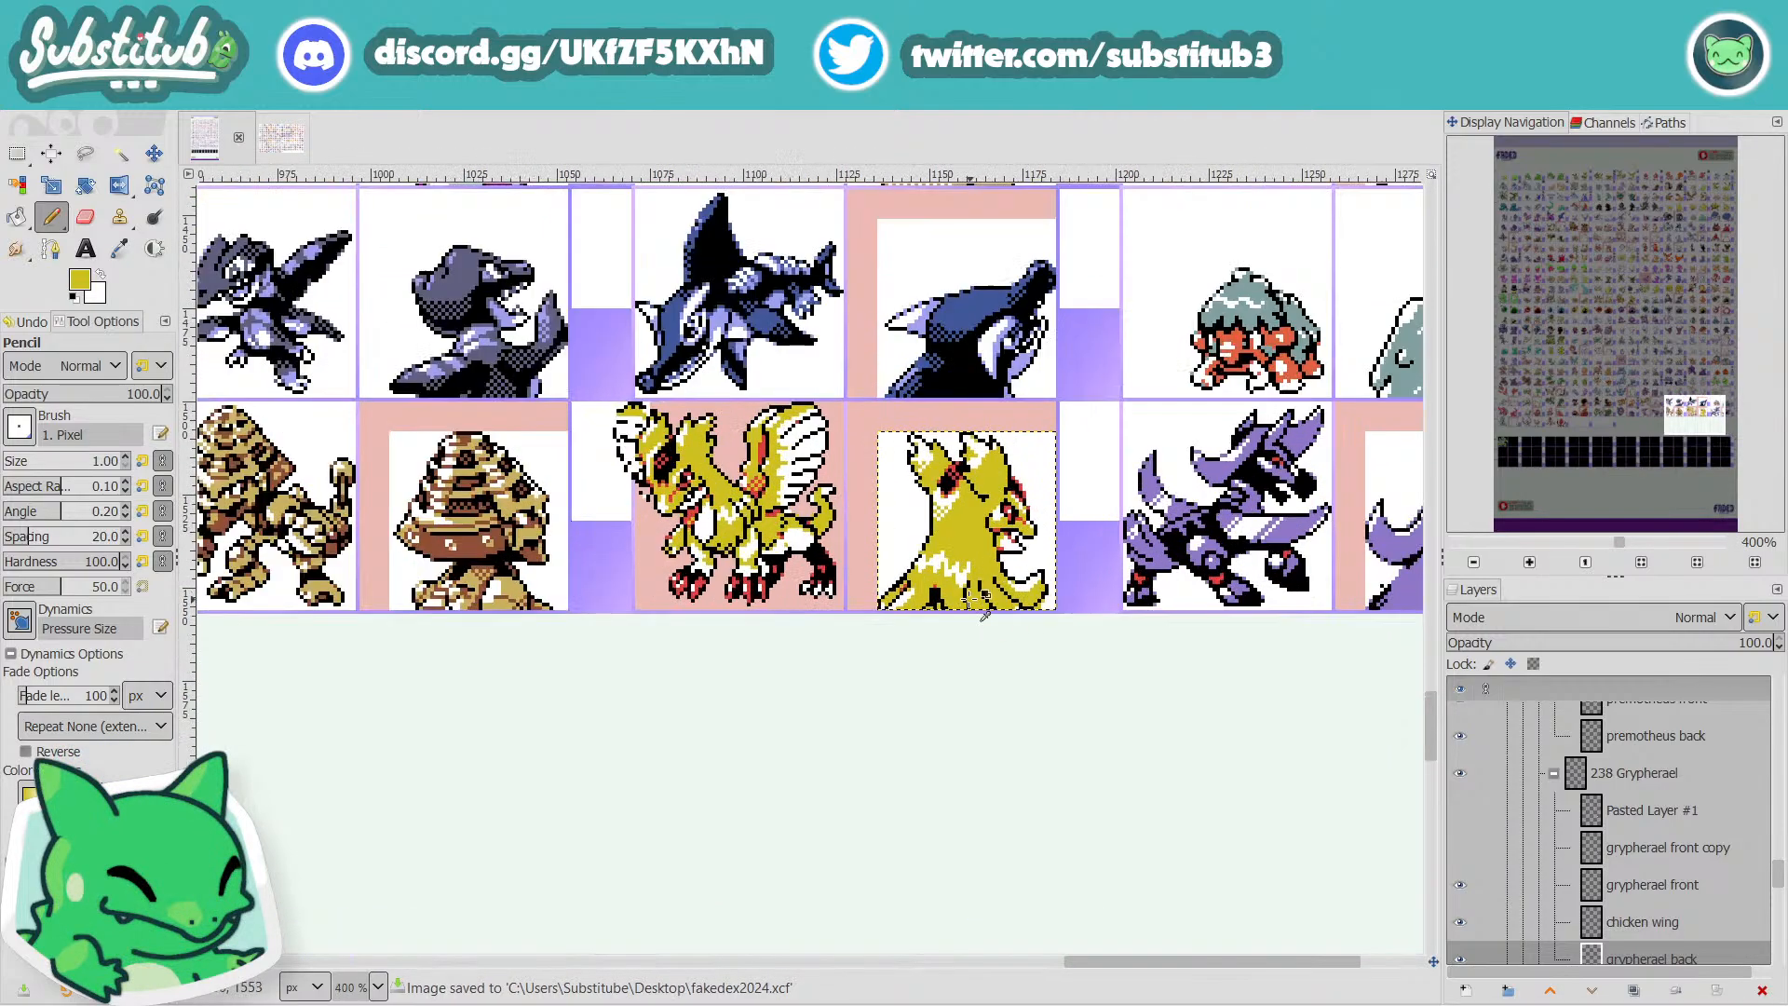
Paint yellow over parts of the black shape at the sprite's bottom edge, opening it into two thin lines.
scroll(973, 597, up, 3)
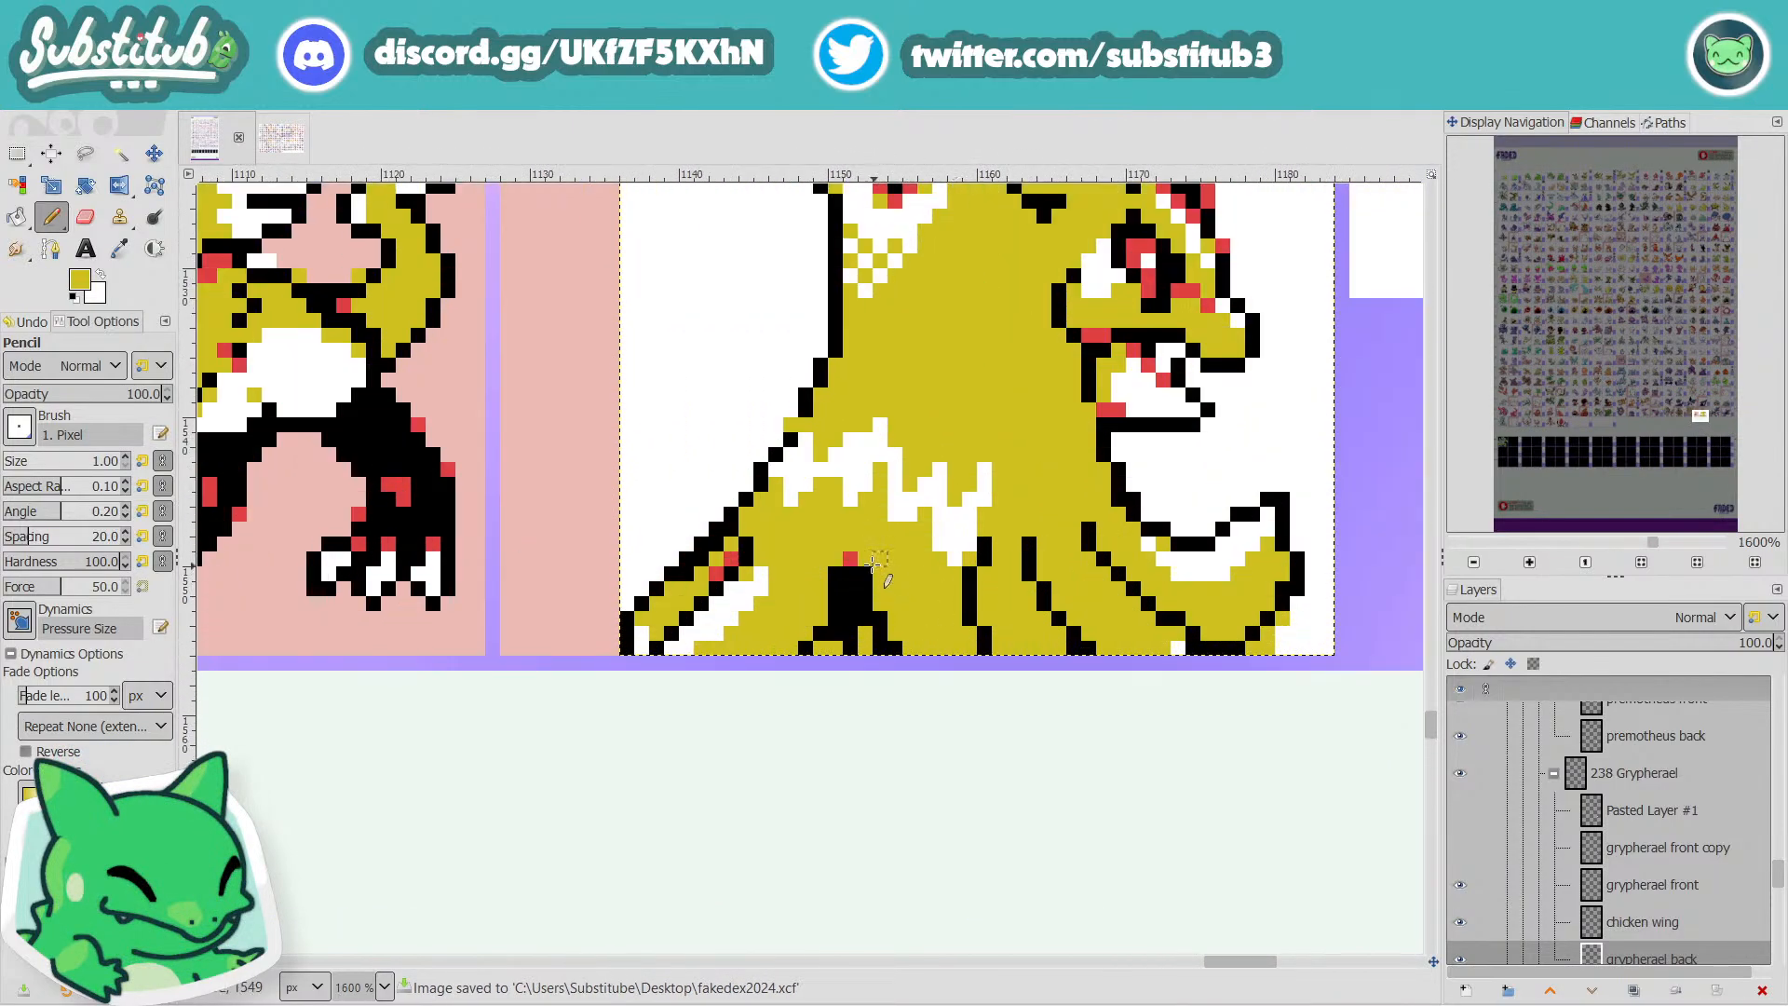
mouse_move(867, 571)
mouse_down()
mouse_move(866, 589)
mouse_move(828, 588)
mouse_up()
click(849, 645)
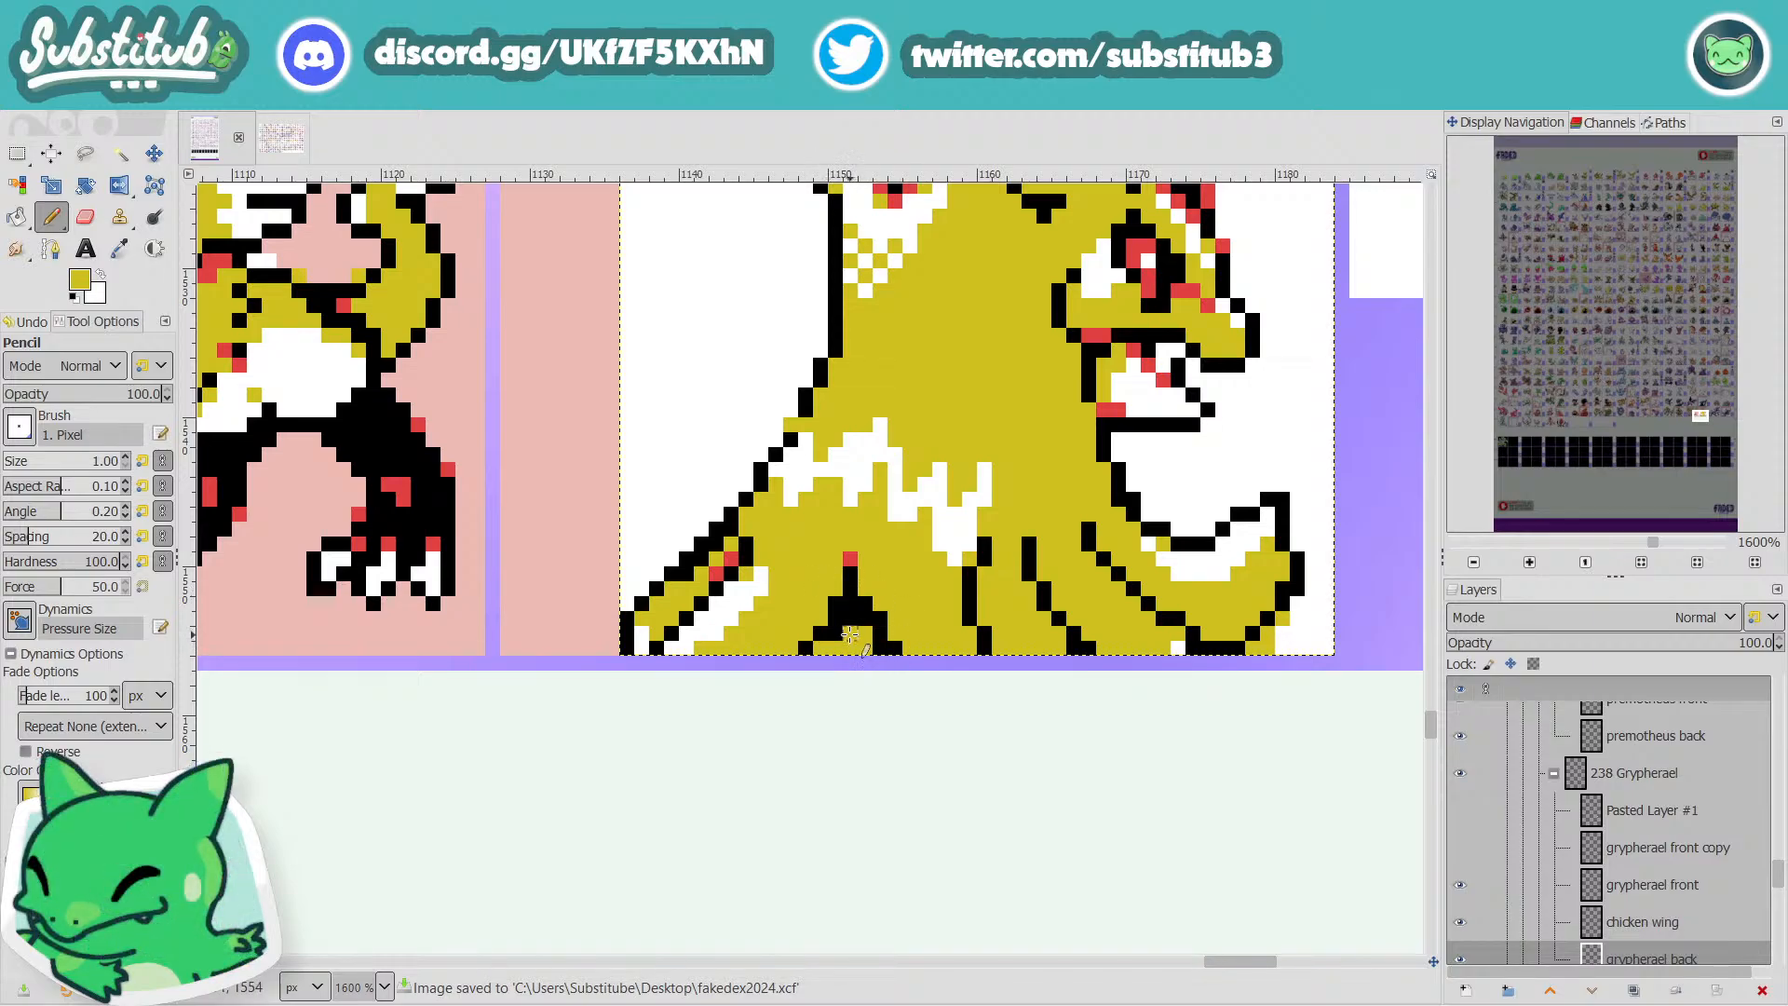
scroll(849, 643, down, 3)
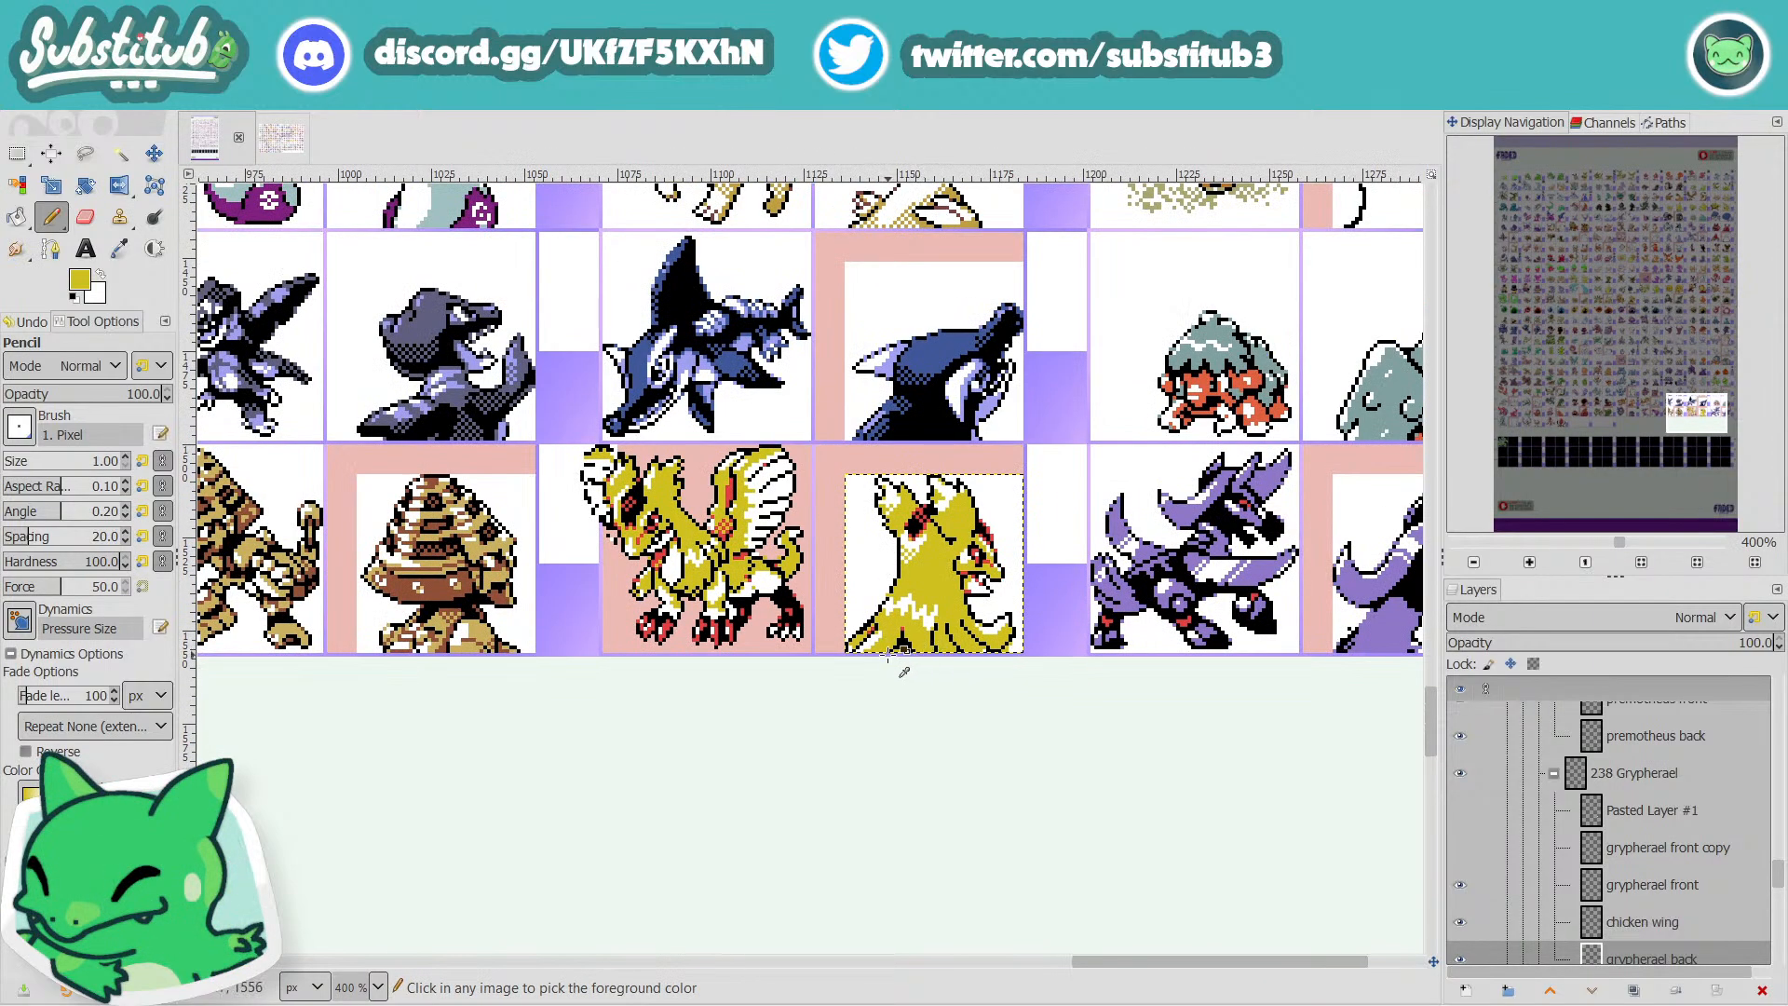
scroll(903, 669, up, 5)
click(986, 569)
drag(965, 501, 966, 551)
click(970, 590)
Restore the default colours, extend the small left line at the bottom edge with black pixels, and save the file.
key(d)
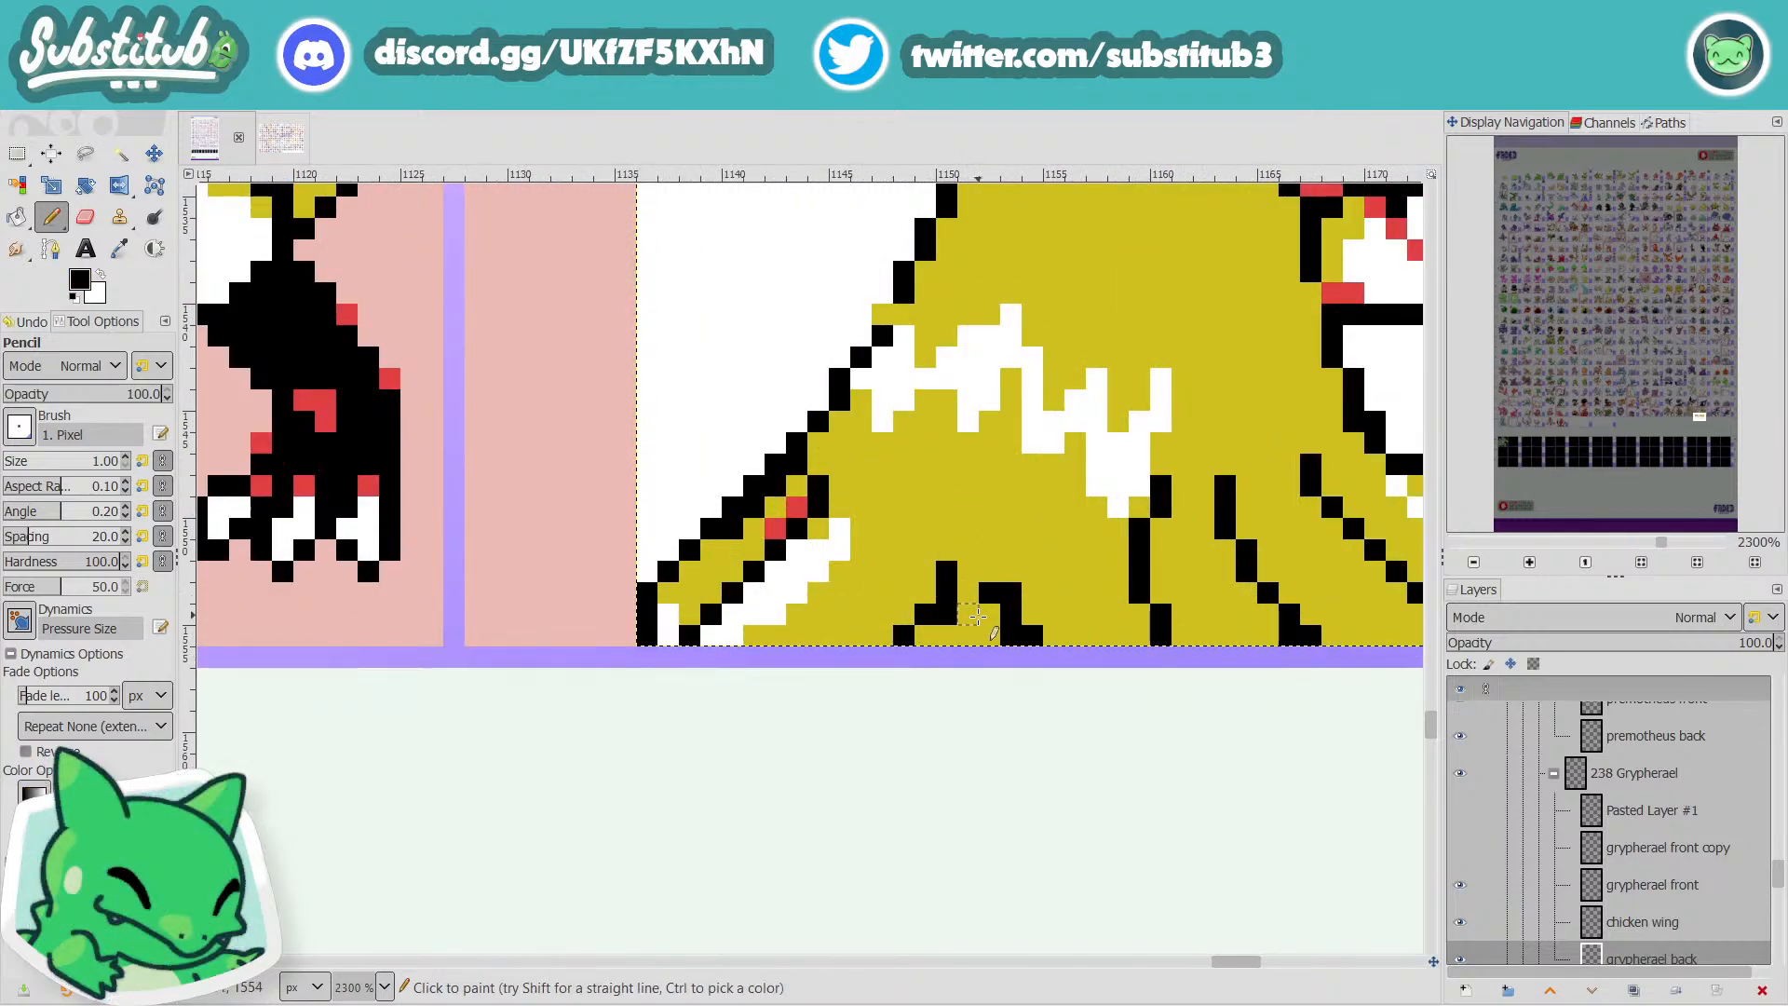
key(x)
click(962, 613)
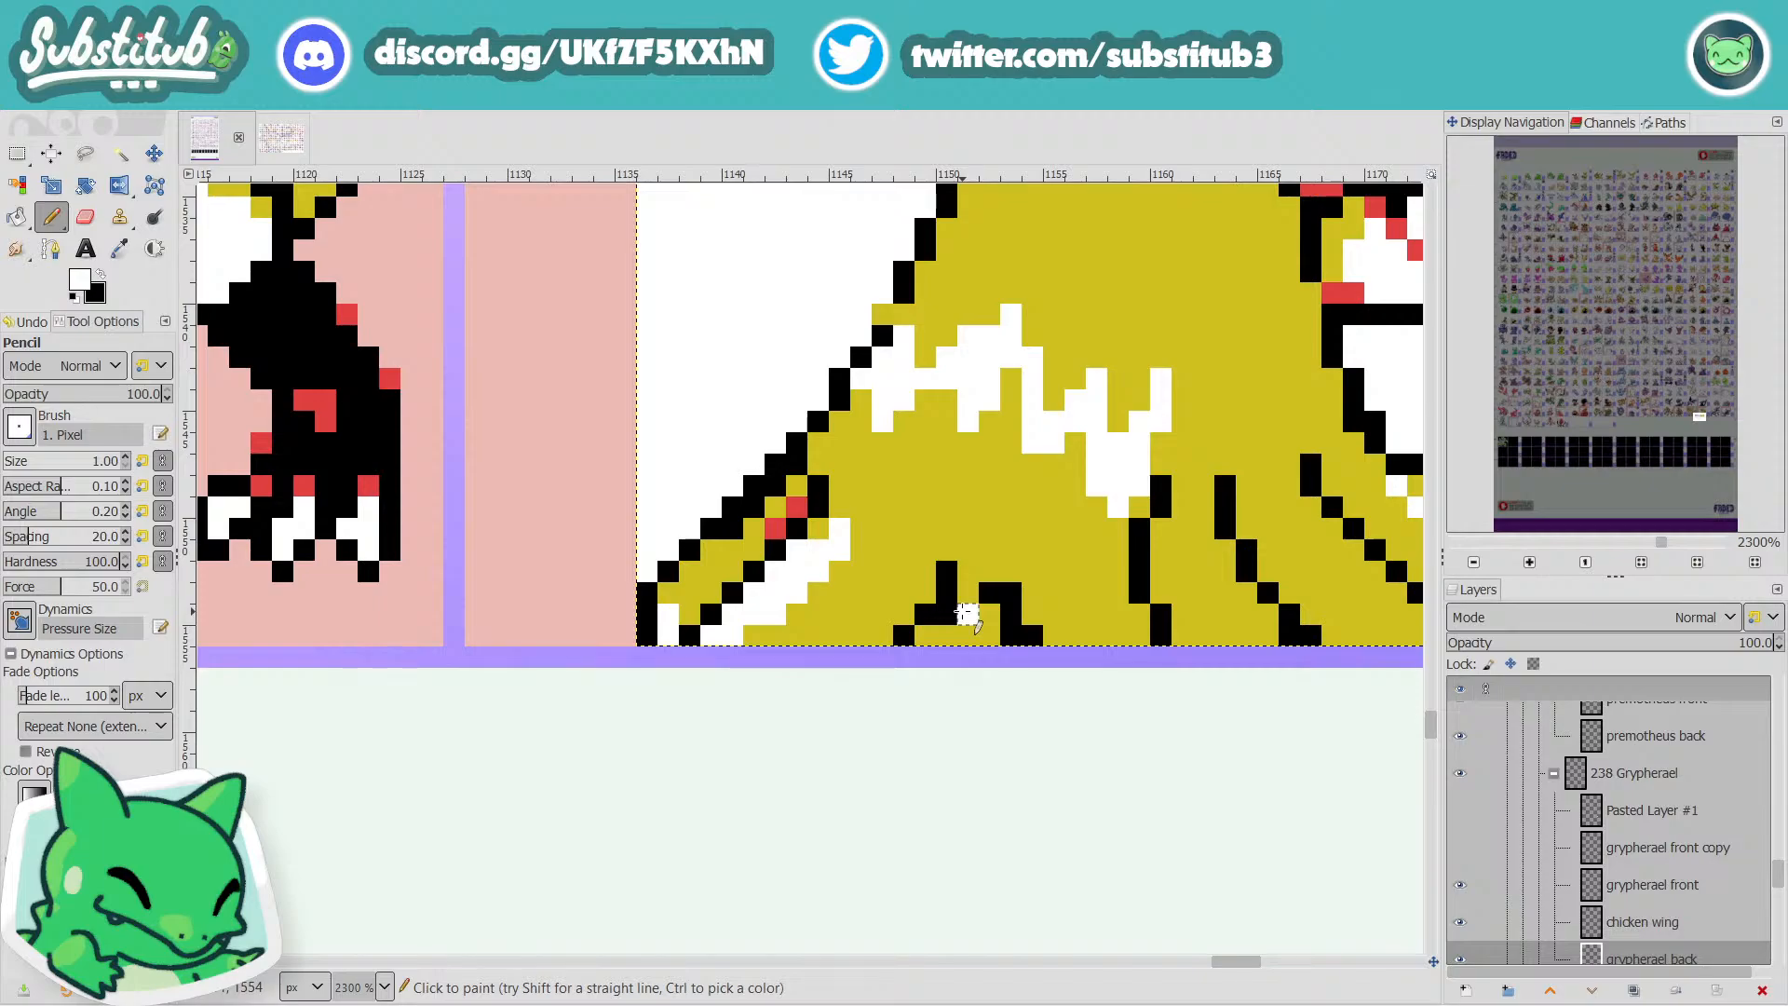
key(x)
click(967, 614)
click(966, 635)
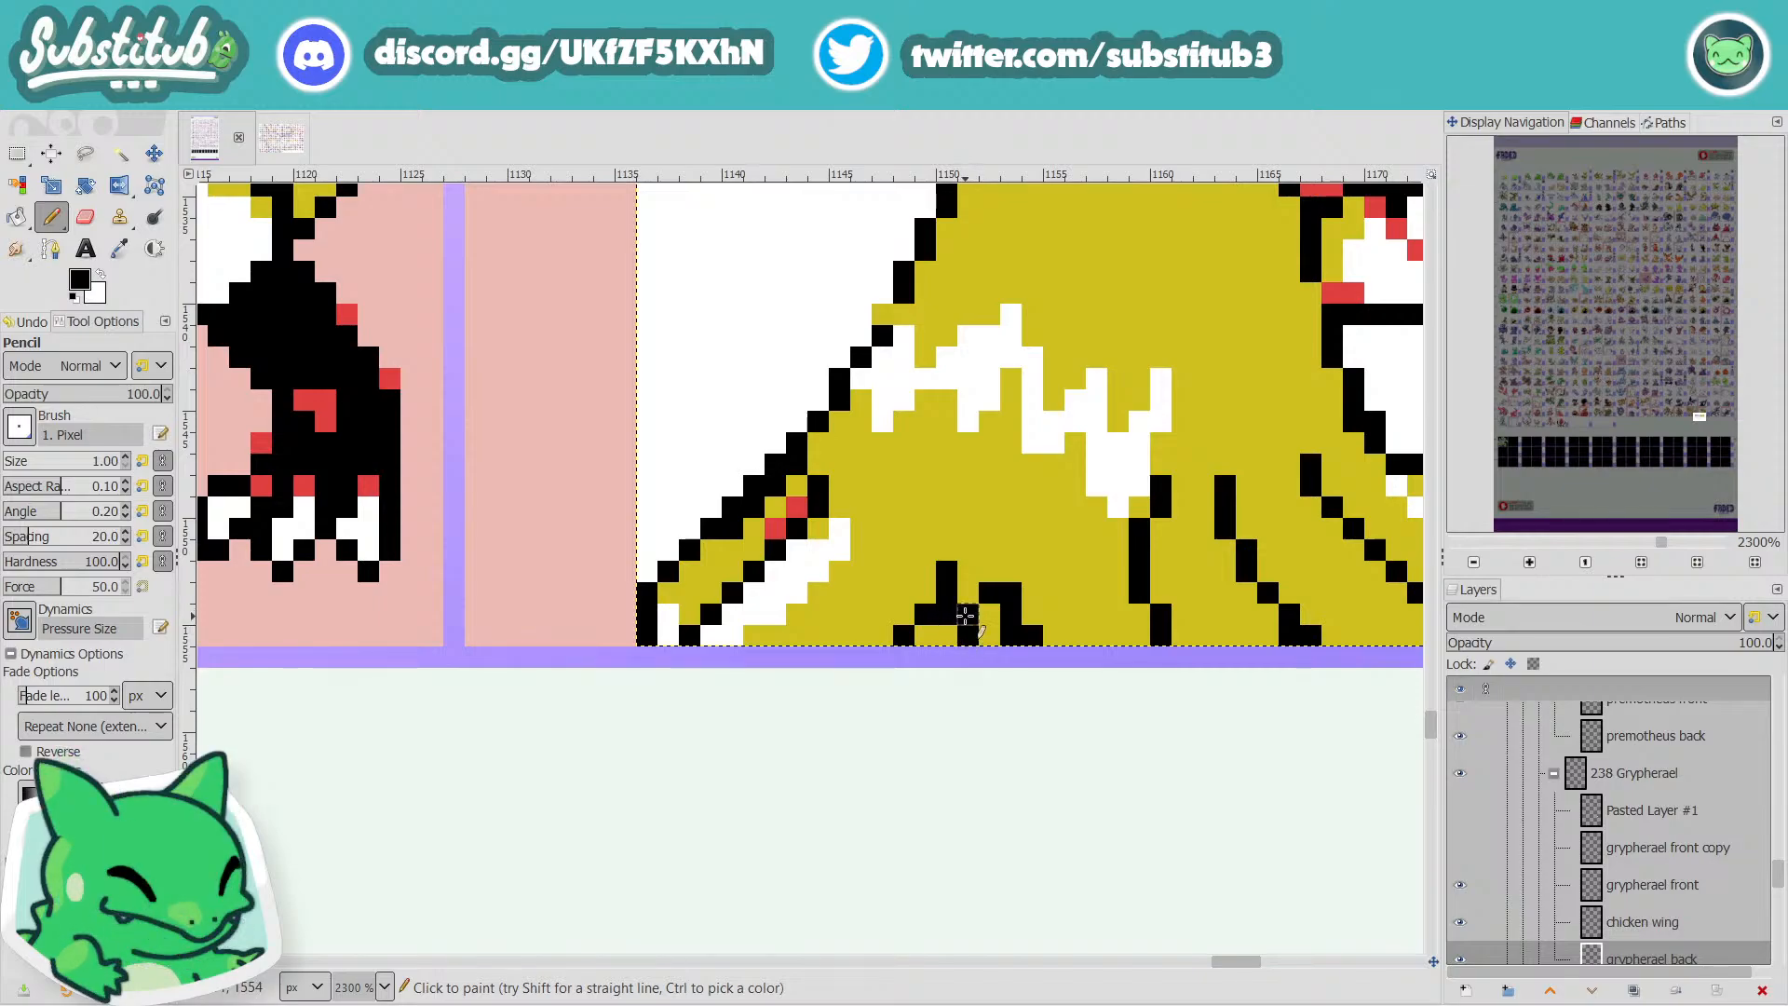
key(ctrl+s)
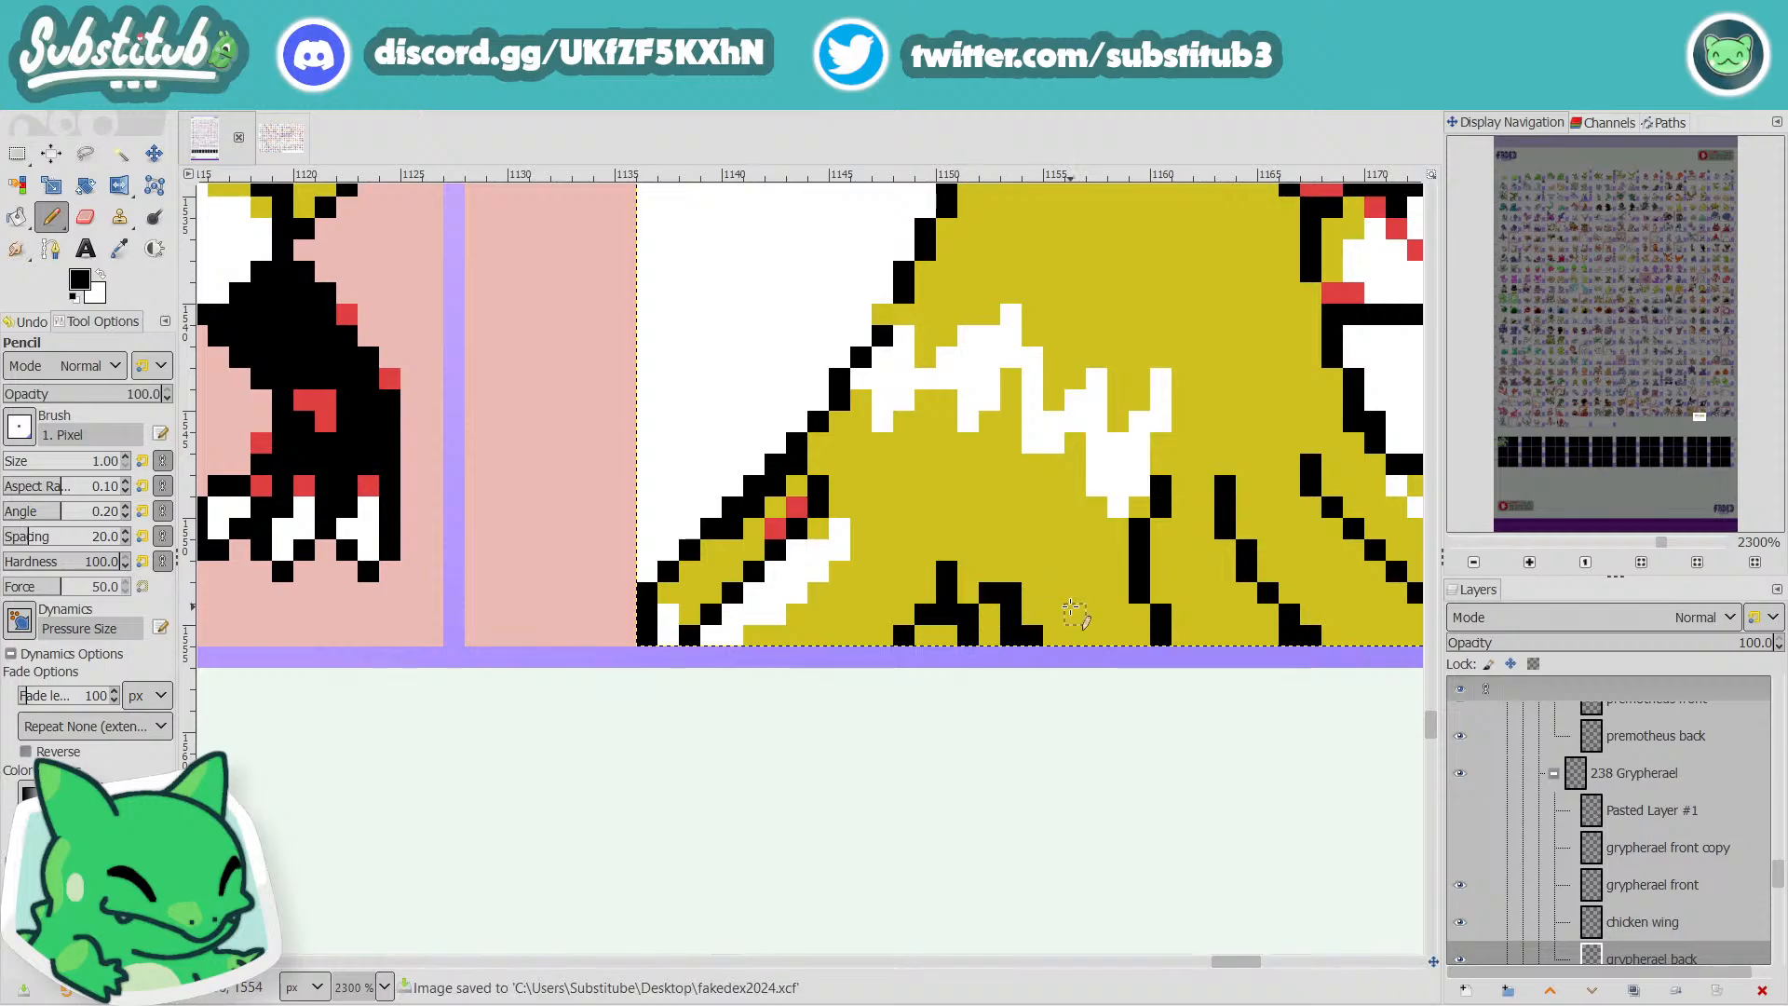
Thicken the right-hand small line at the sprite's bottom edge into a solid black block.
scroll(1062, 605, down, 4)
scroll(1084, 630, up, 5)
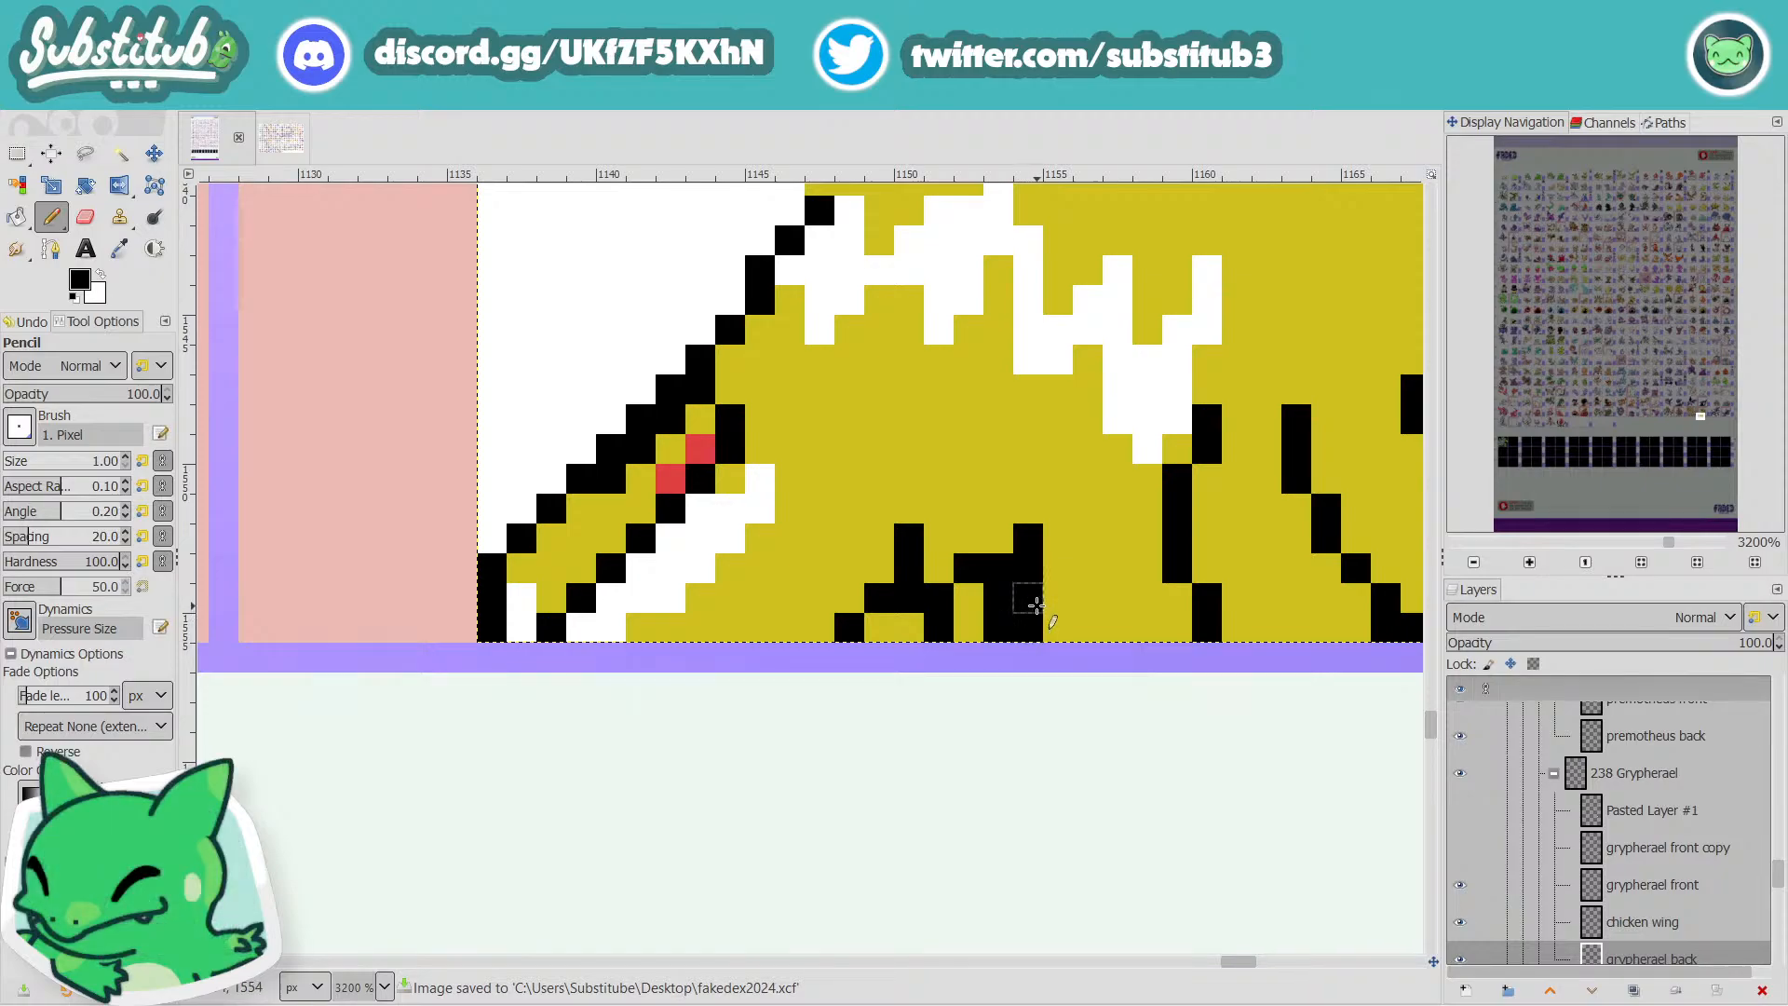
scroll(1043, 624, down, 5)
scroll(1106, 620, up, 4)
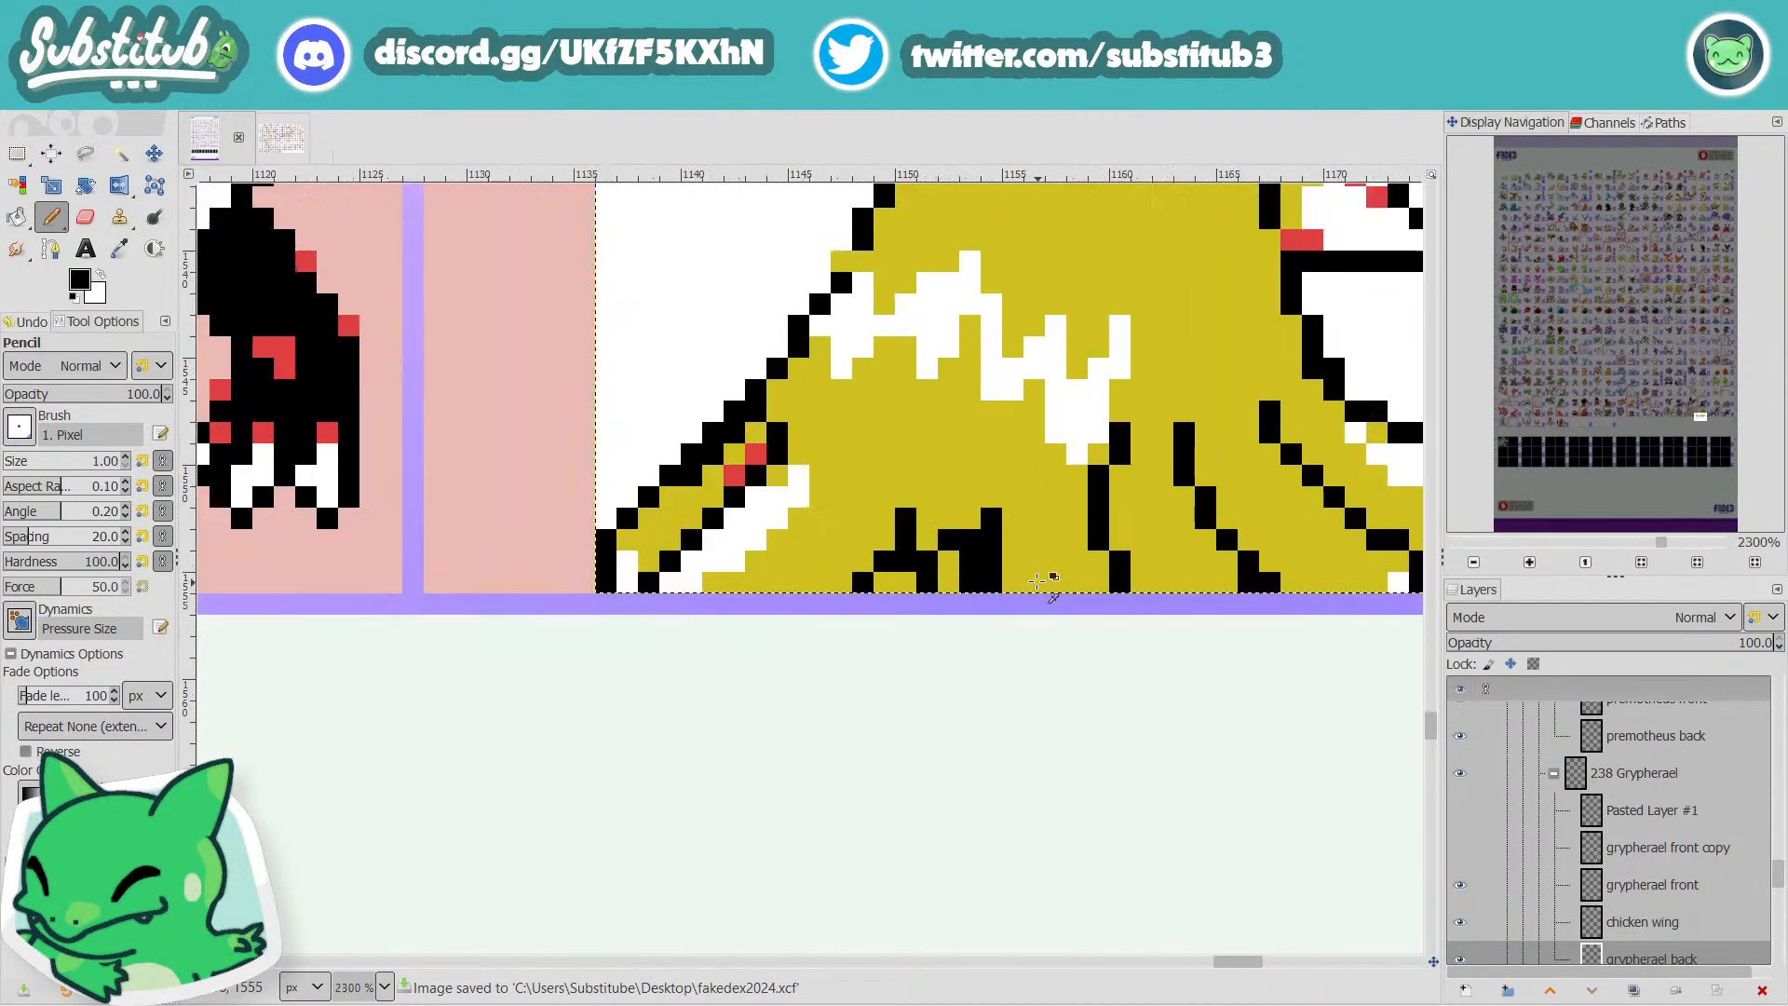
Pick the yellow body colour and paint over the thin black lines left of the black block with the Pencil.
click(119, 249)
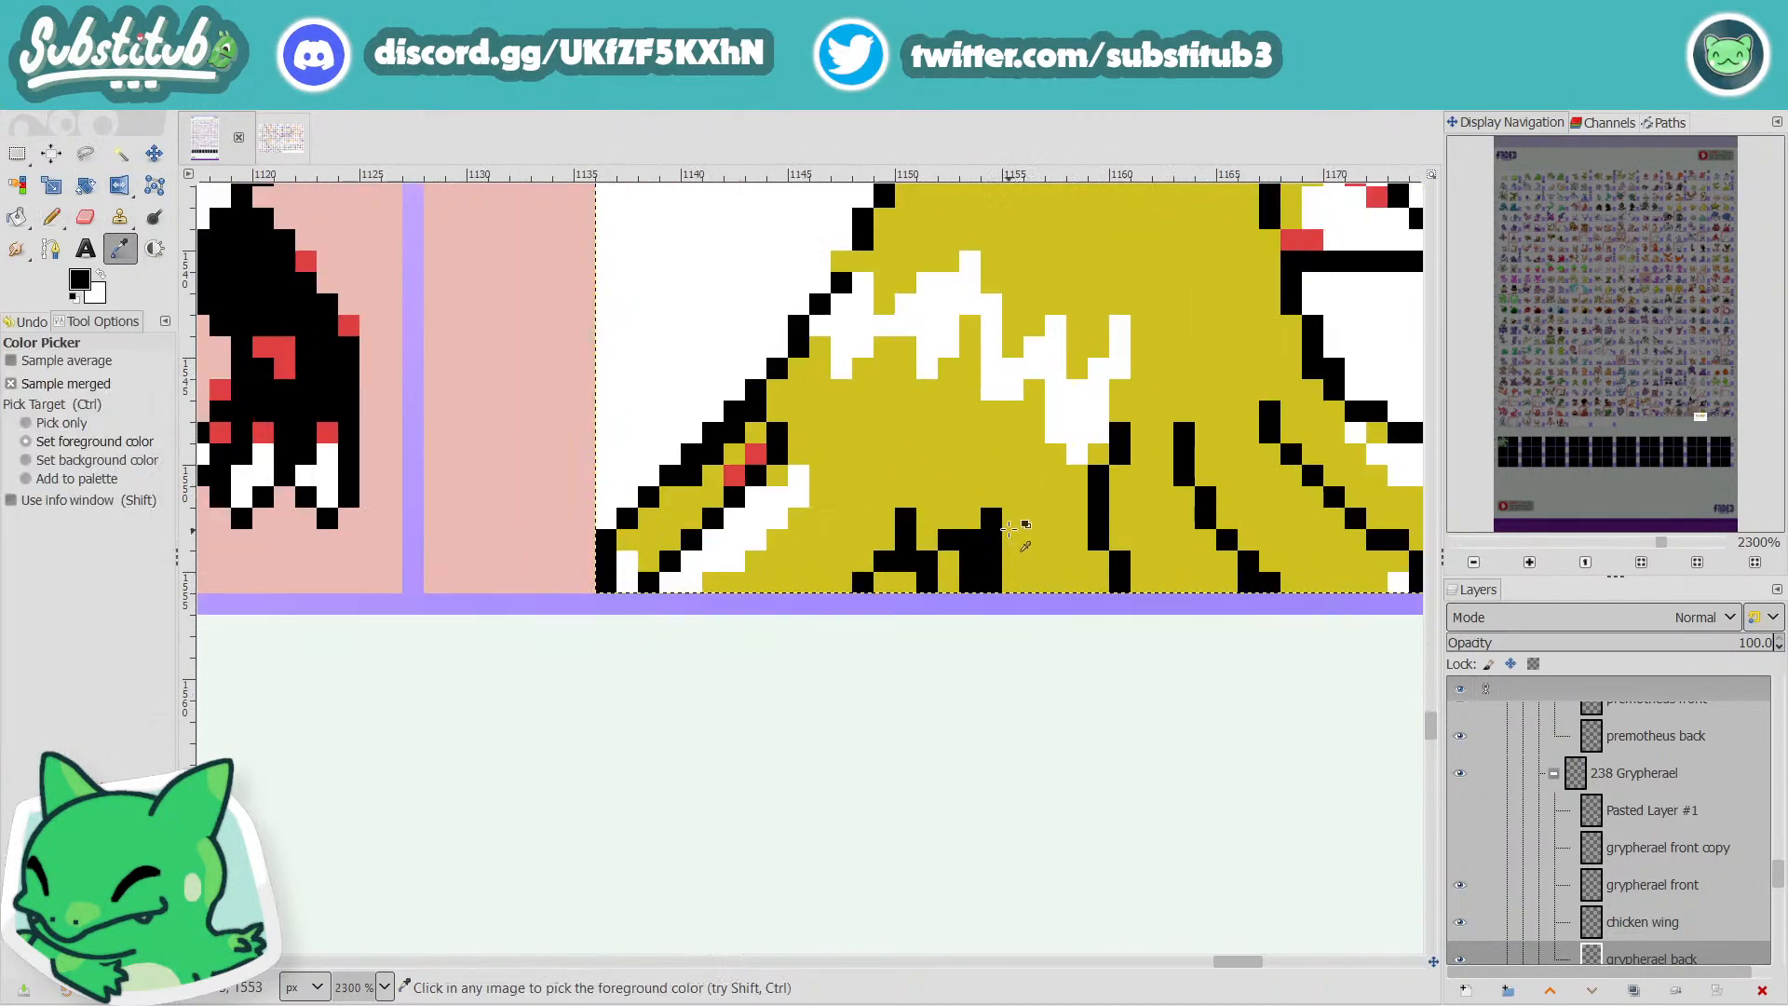
click(1024, 522)
key(n)
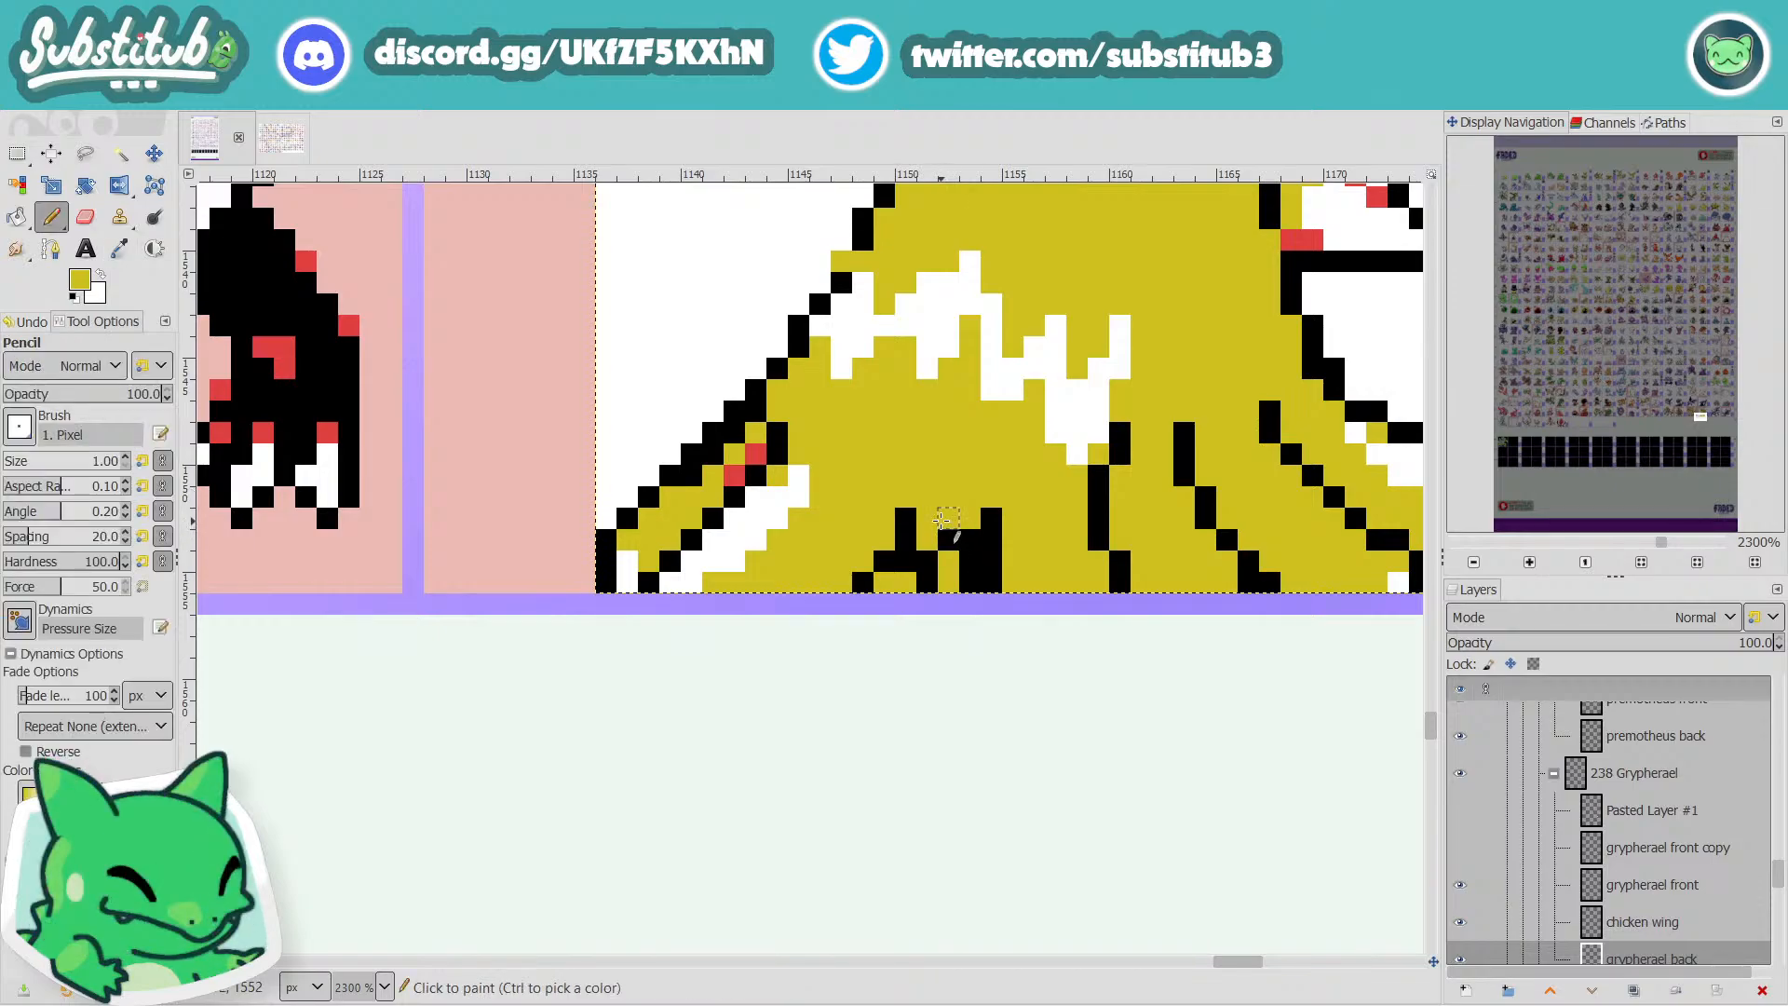
mouse_move(912, 515)
mouse_down()
mouse_move(908, 557)
mouse_move(862, 585)
mouse_up()
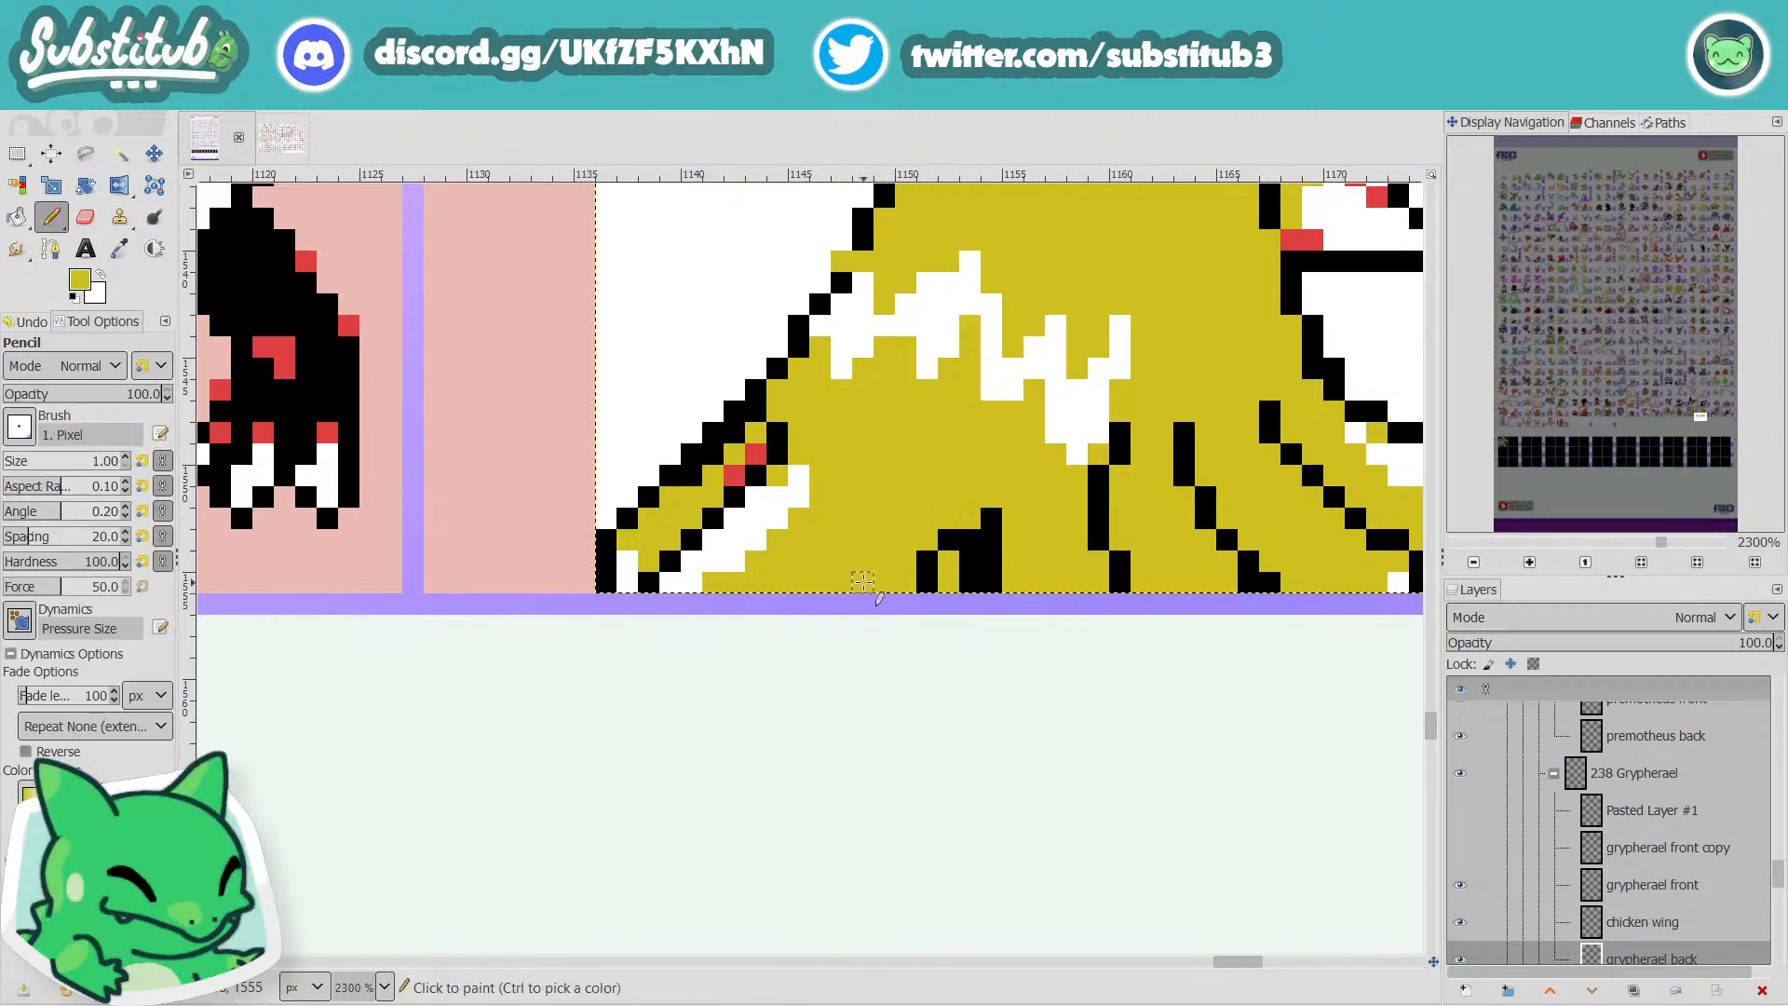
scroll(997, 564, down, 5)
scroll(1053, 570, up, 5)
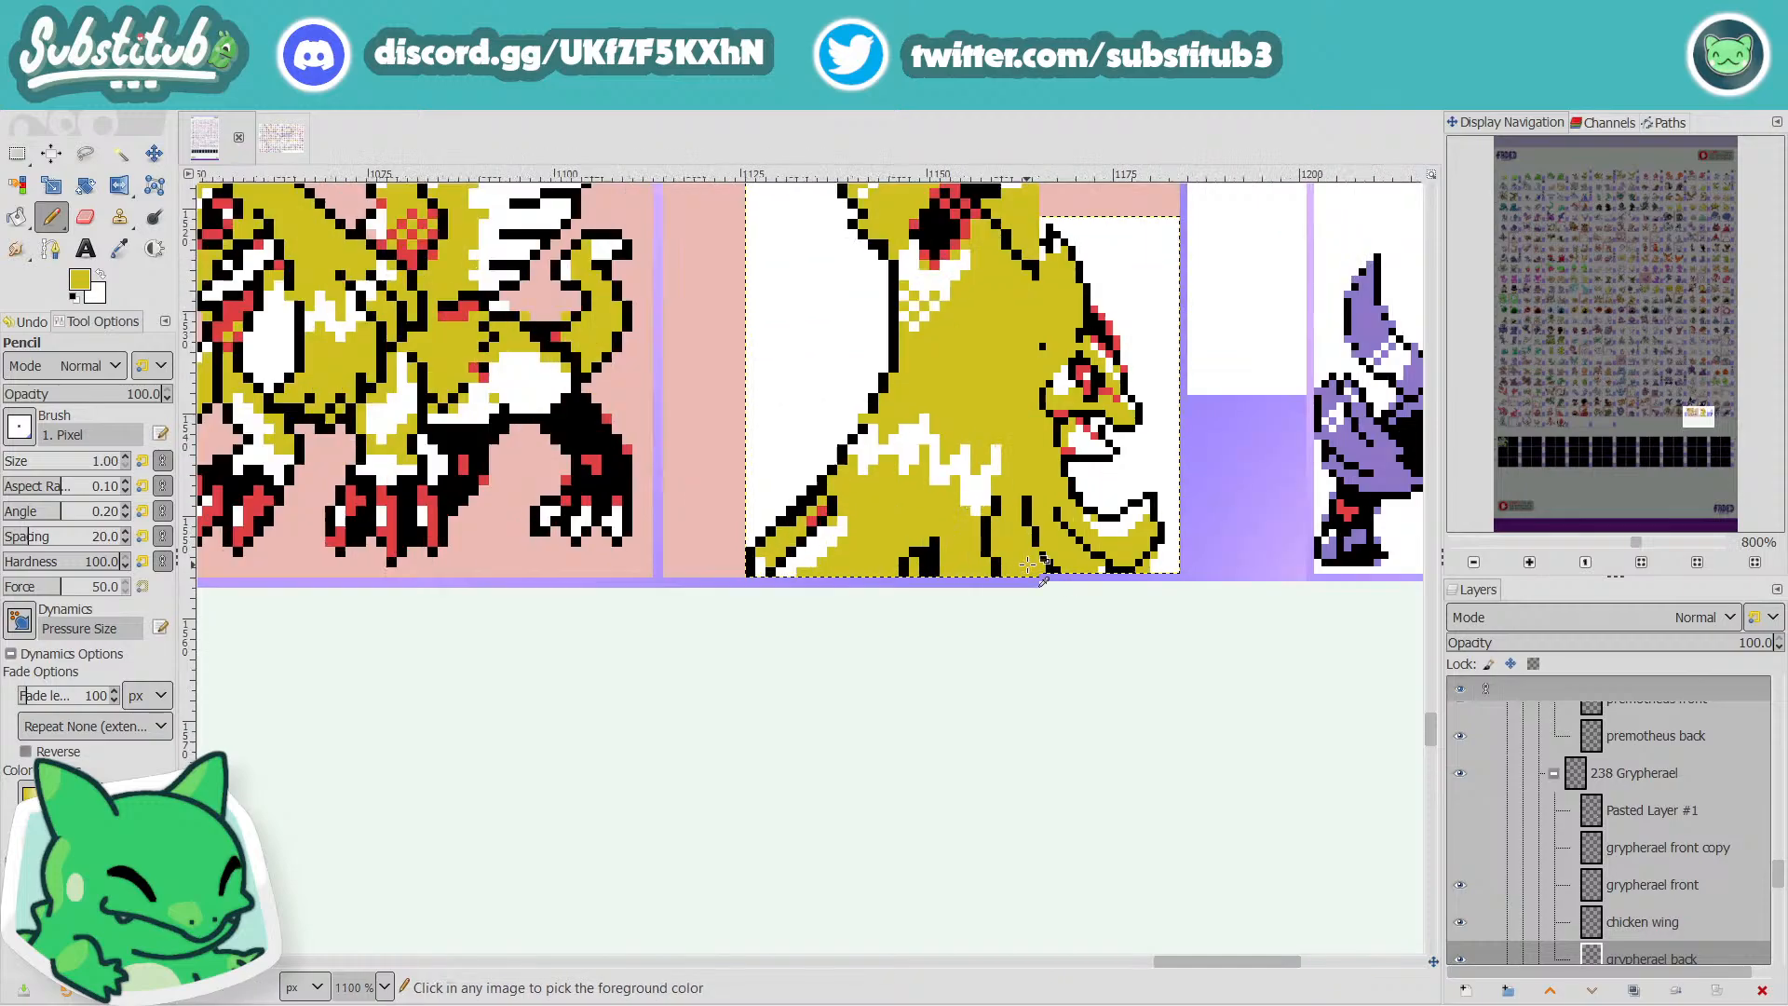
click(818, 555)
click(798, 577)
Extend the black block at the bottom edge leftward with black pixels to form a stepped wedge.
key(x)
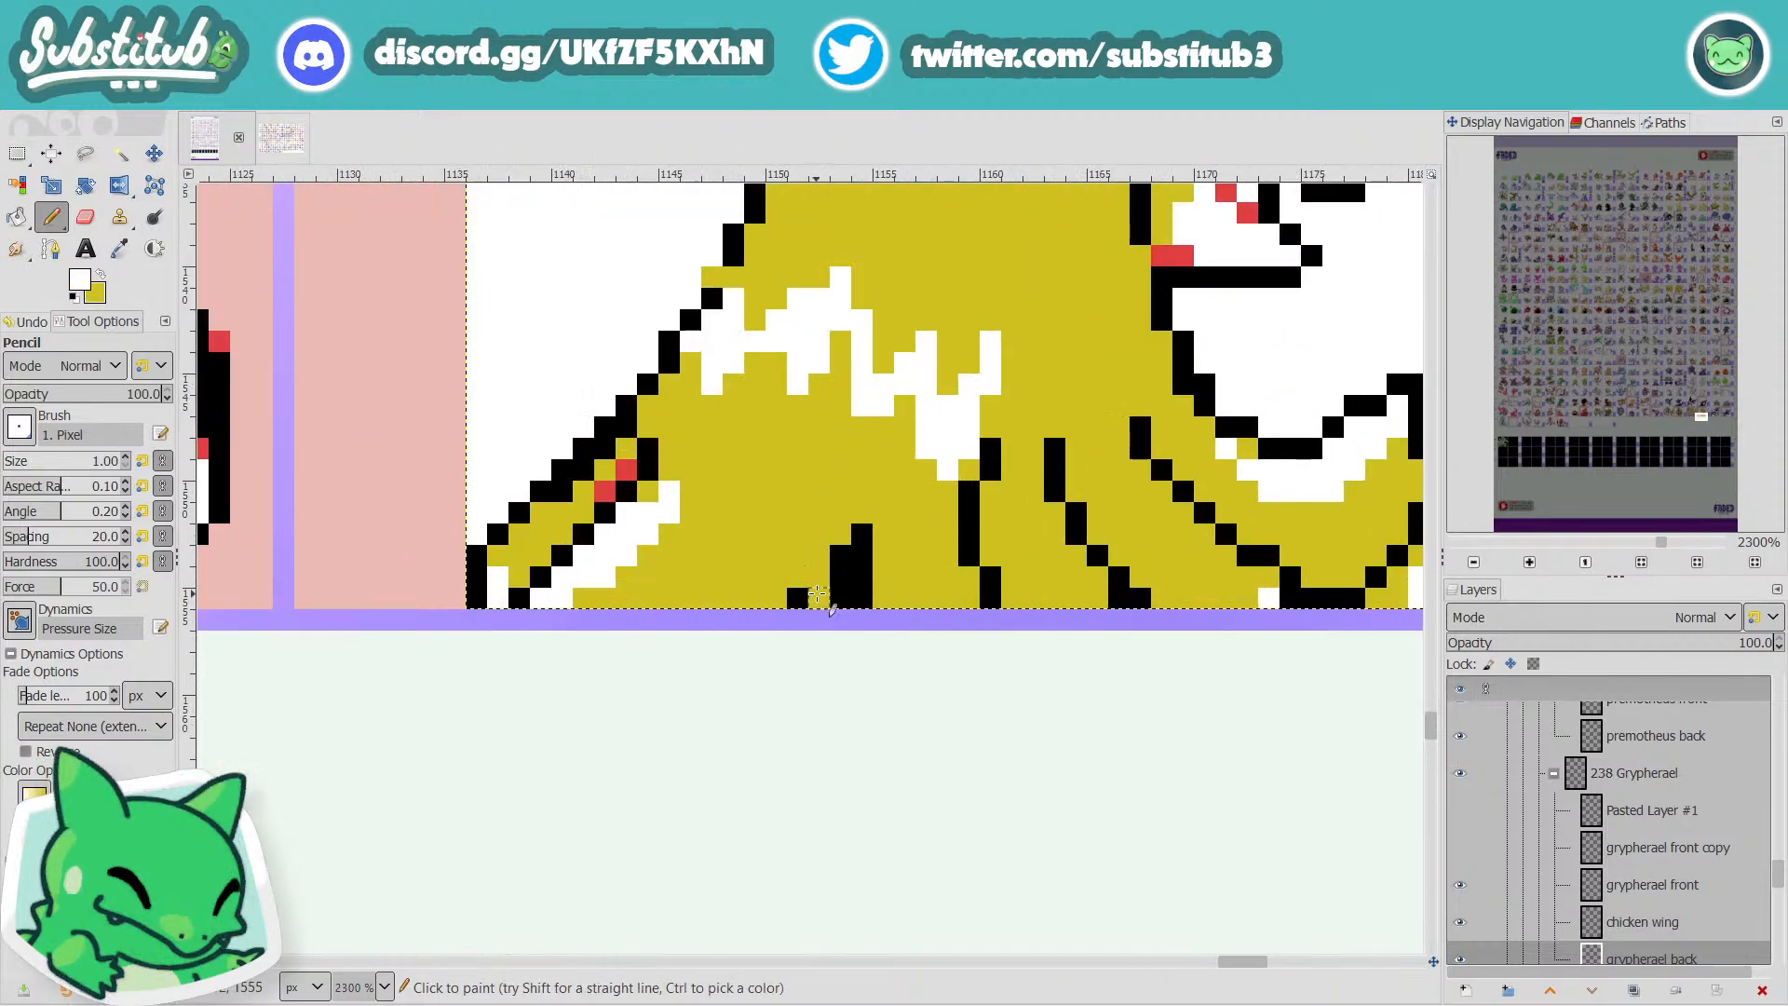
click(817, 596)
key(d)
key(x)
click(819, 577)
key(x)
Draw a short diagonal black mark beside the white stripe at the body's lower left and compare it with the front sprite.
scroll(884, 593, down, 5)
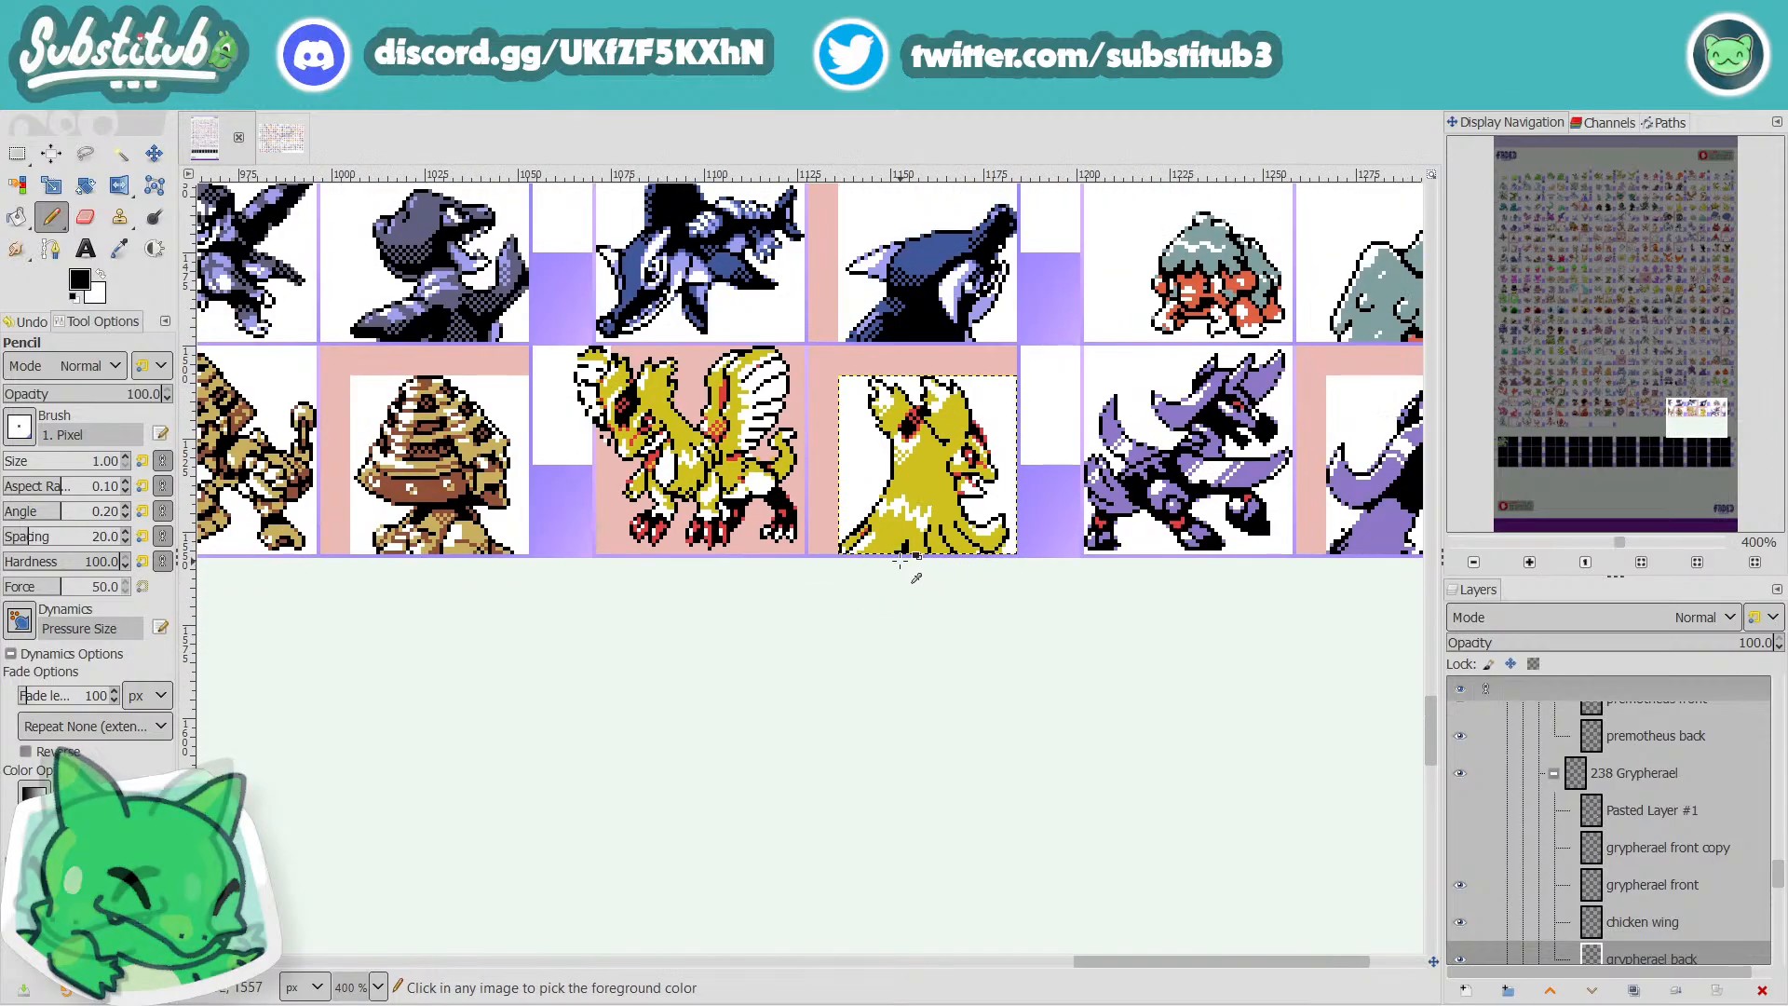
scroll(922, 570, up, 2)
scroll(885, 542, down, 1)
scroll(942, 559, up, 3)
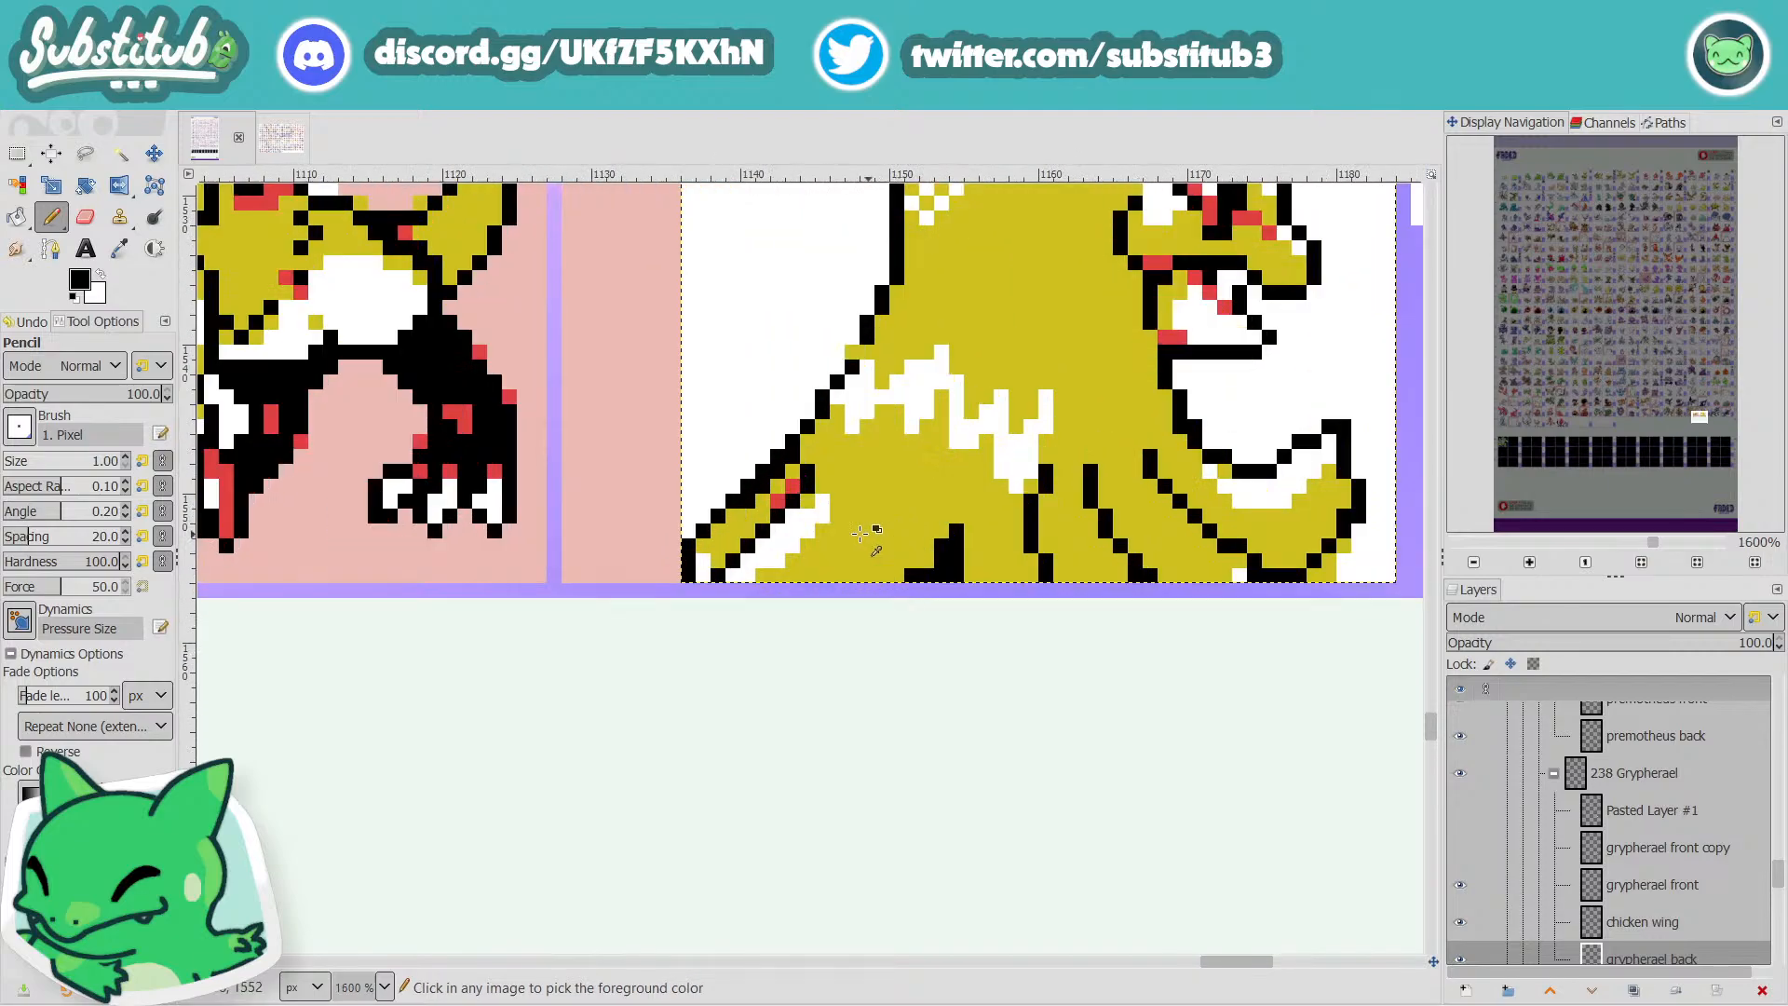
key(x)
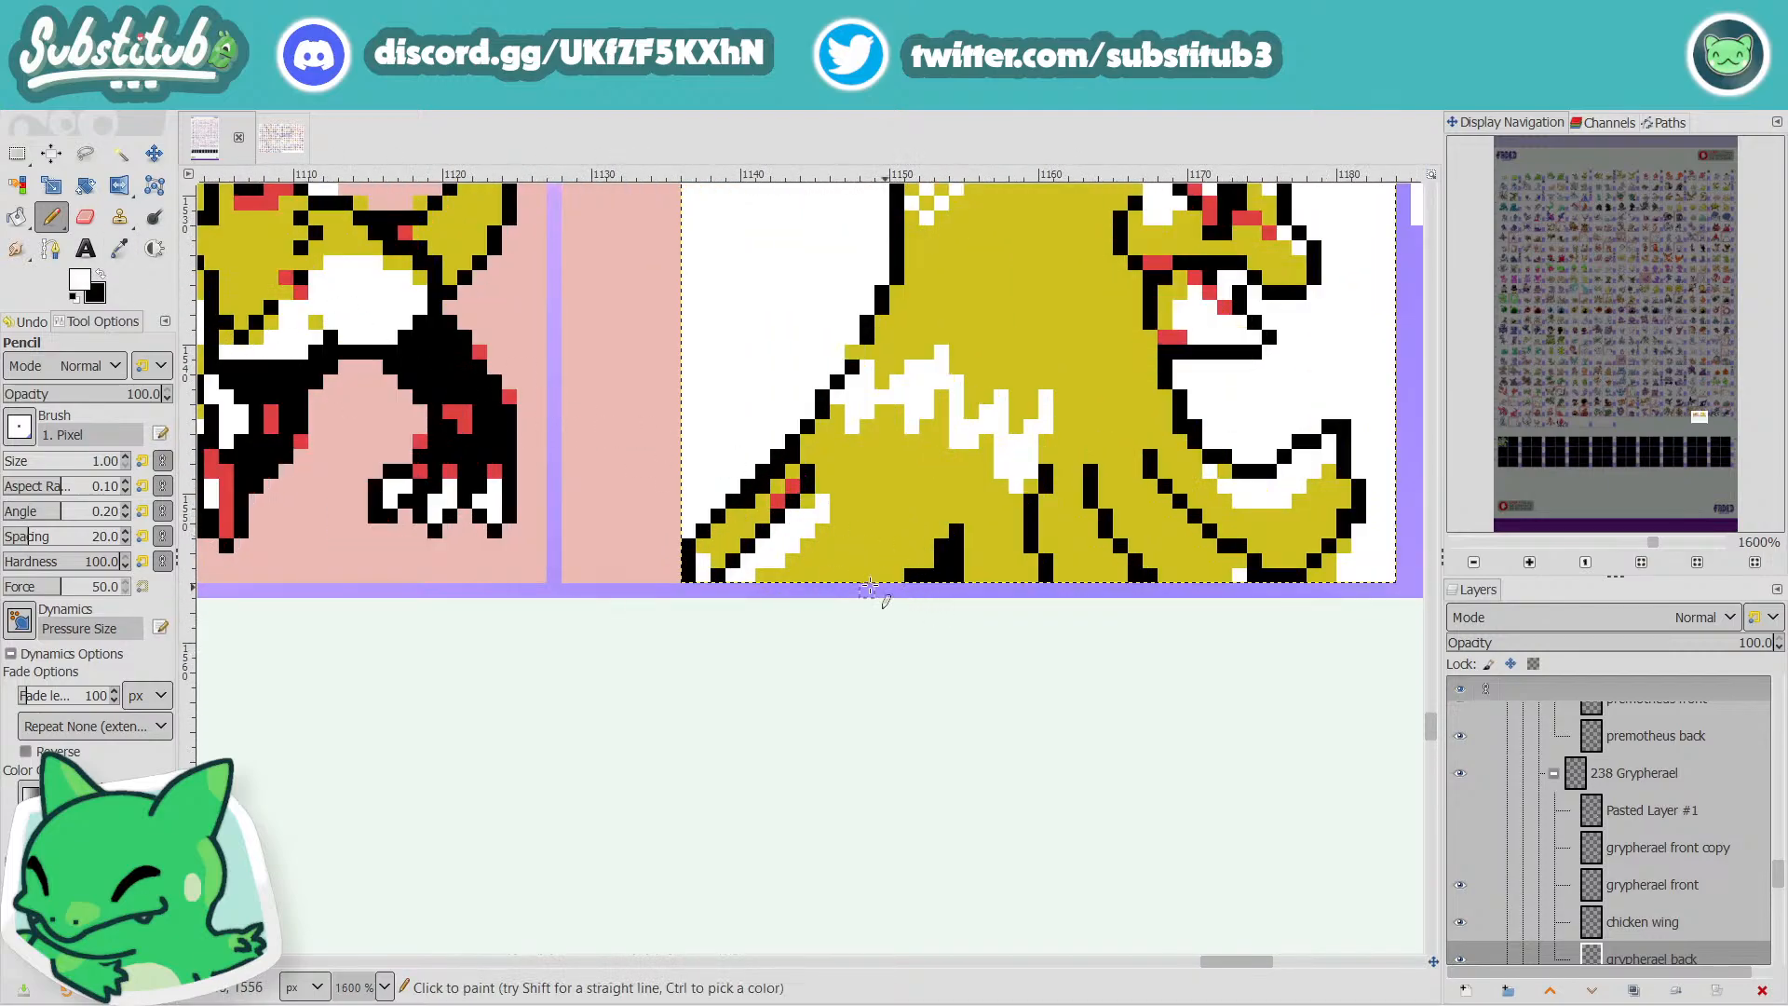
key(x)
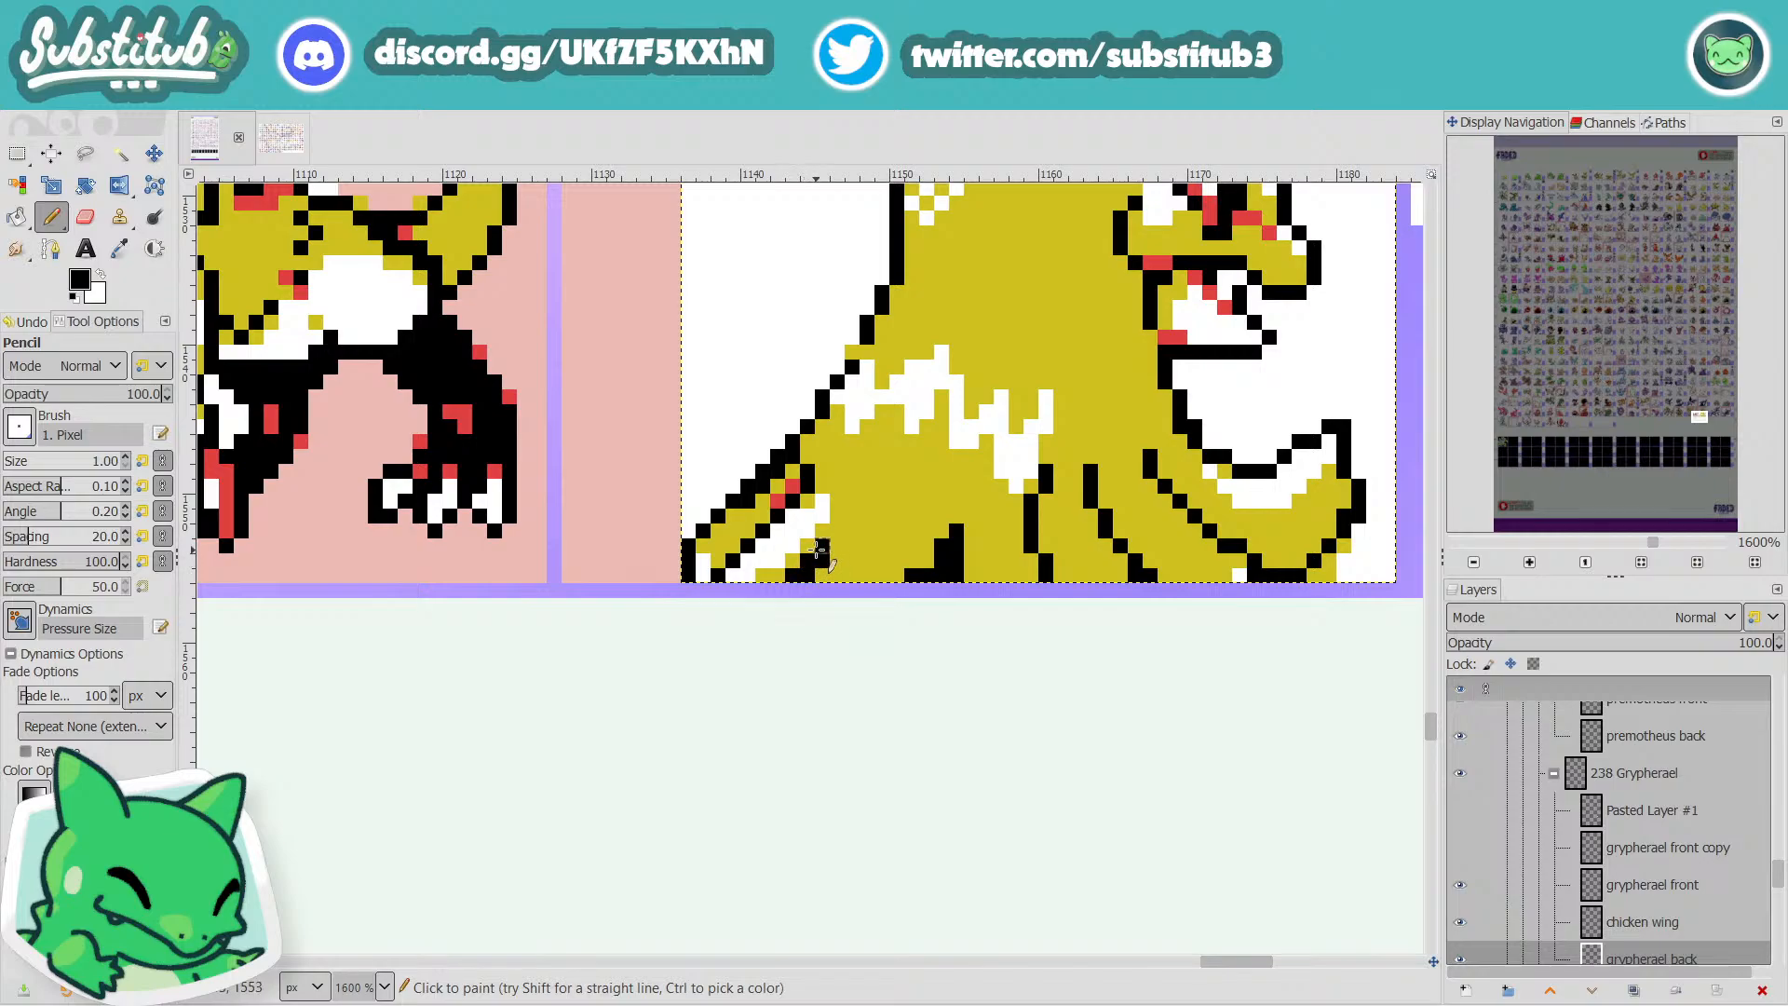
scroll(910, 615, down, 3)
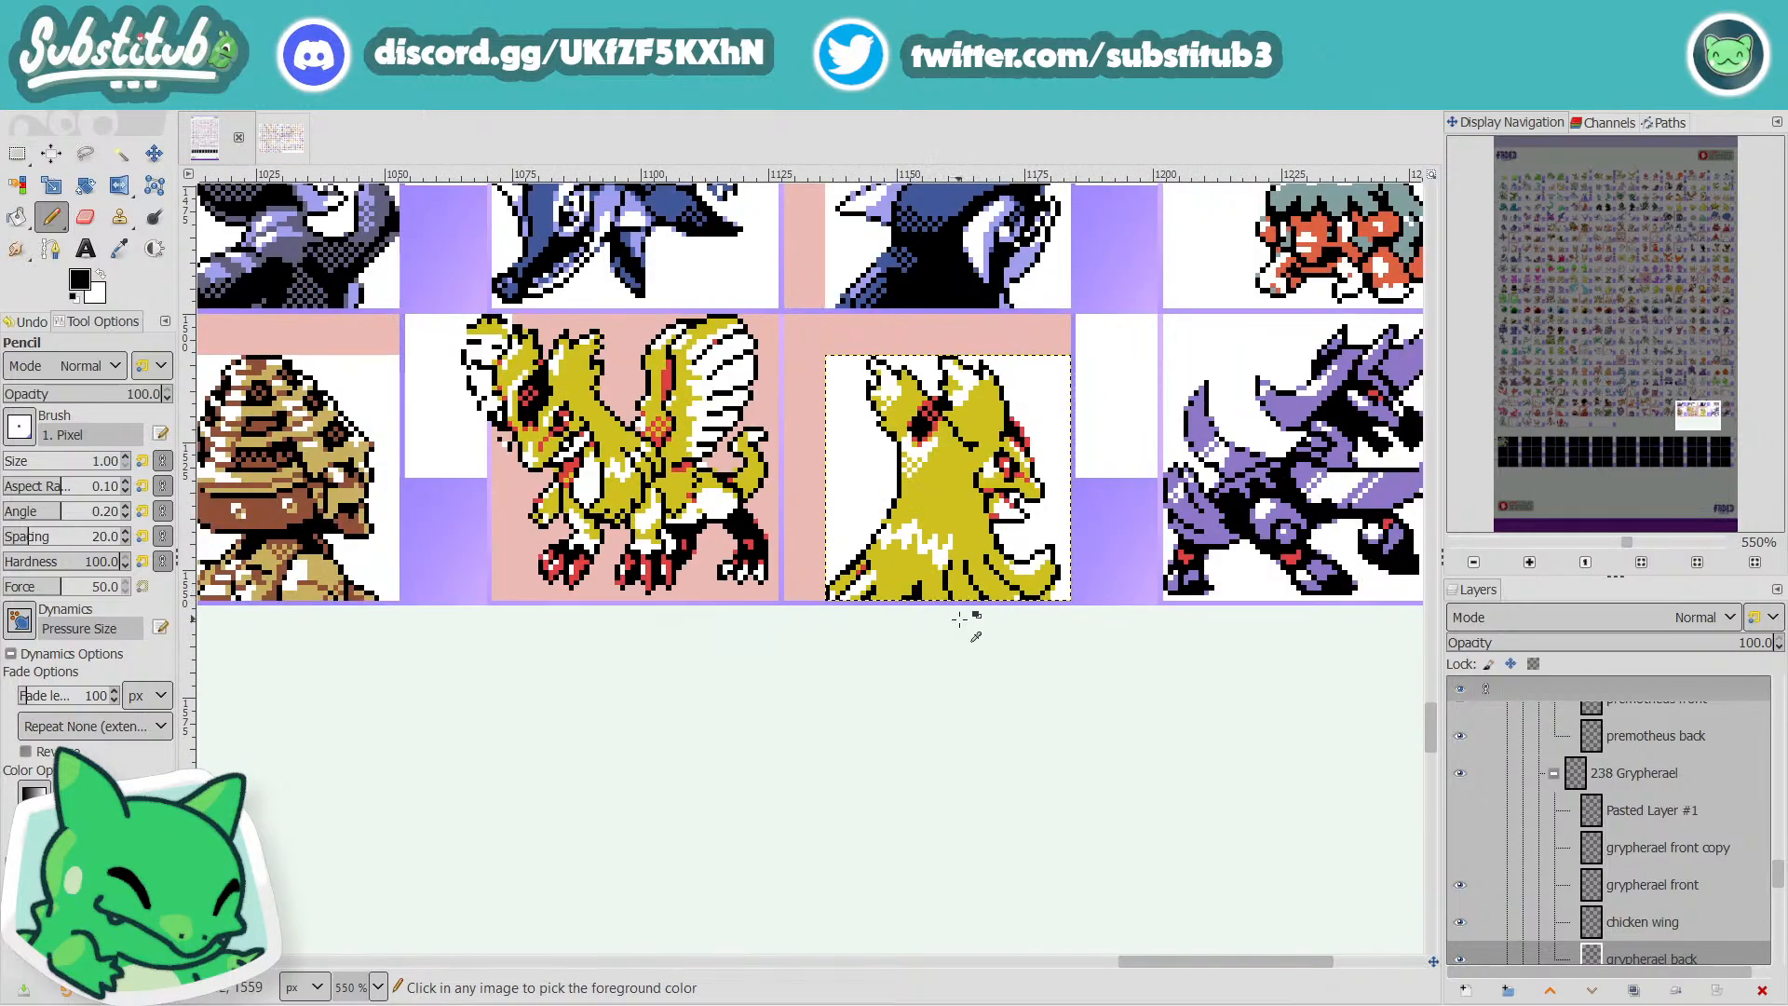
scroll(931, 601, up, 3)
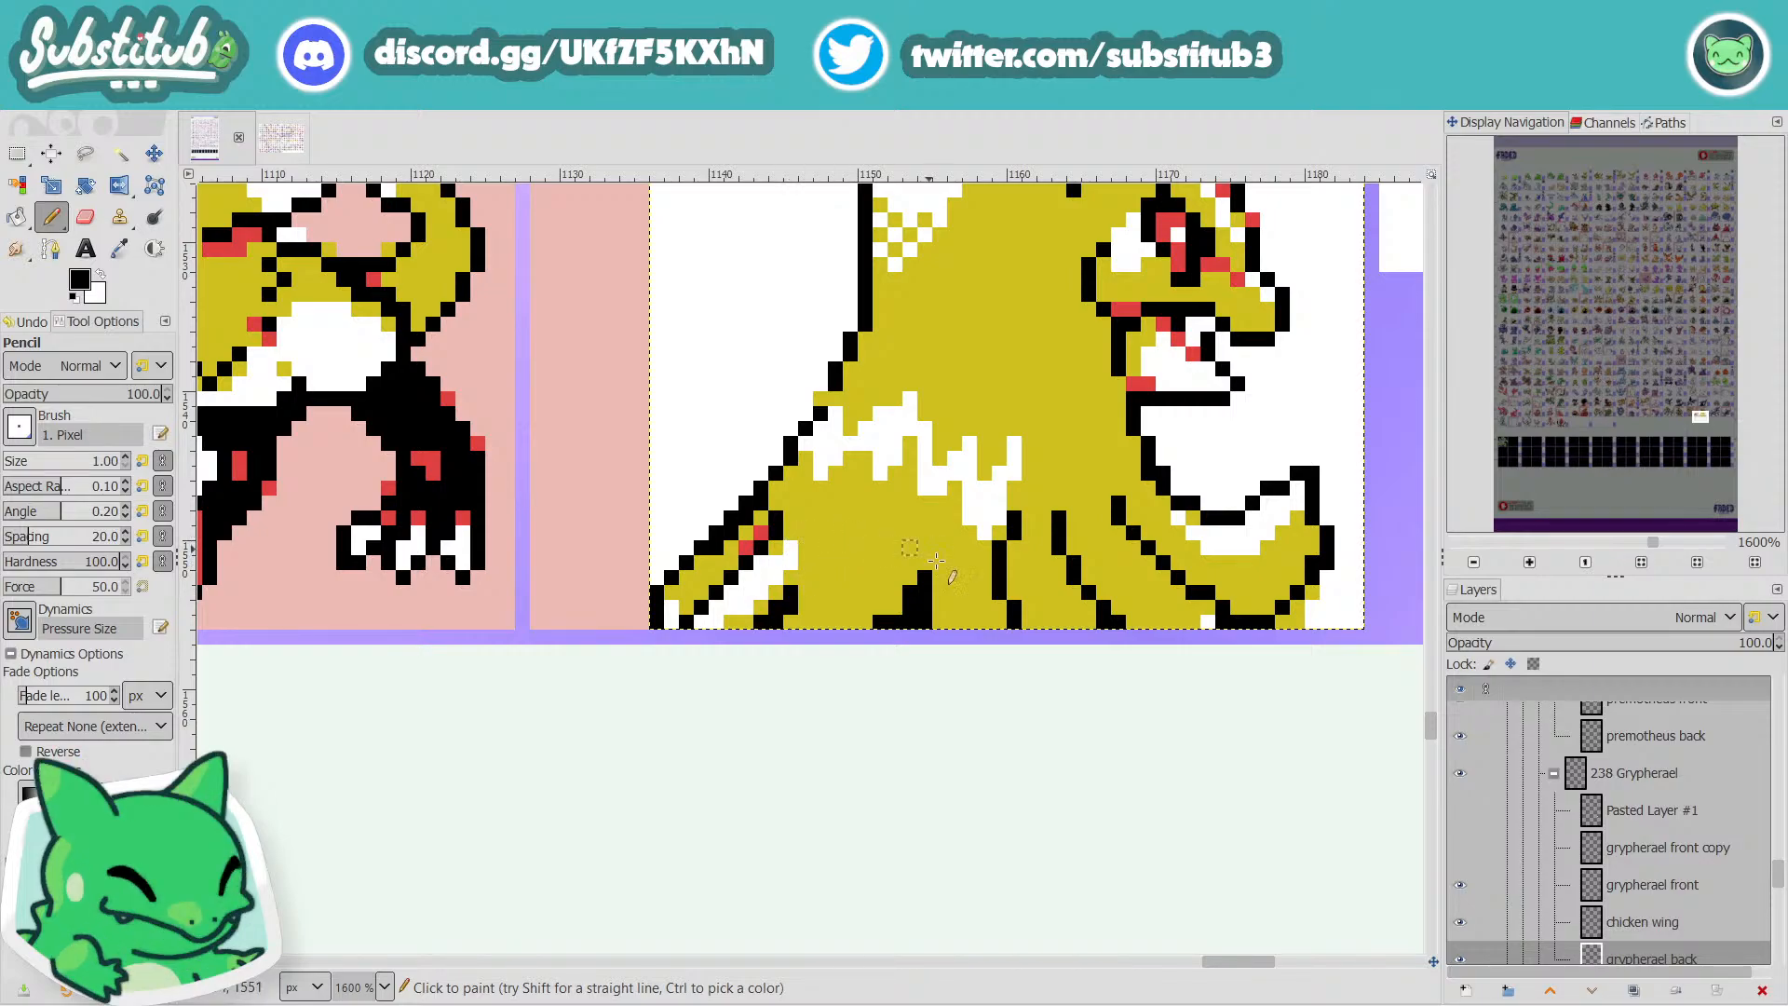
Pick the yellow body colour, paint over the red pixels at the body's lower left, and save the file.
key(o)
click(928, 521)
key(n)
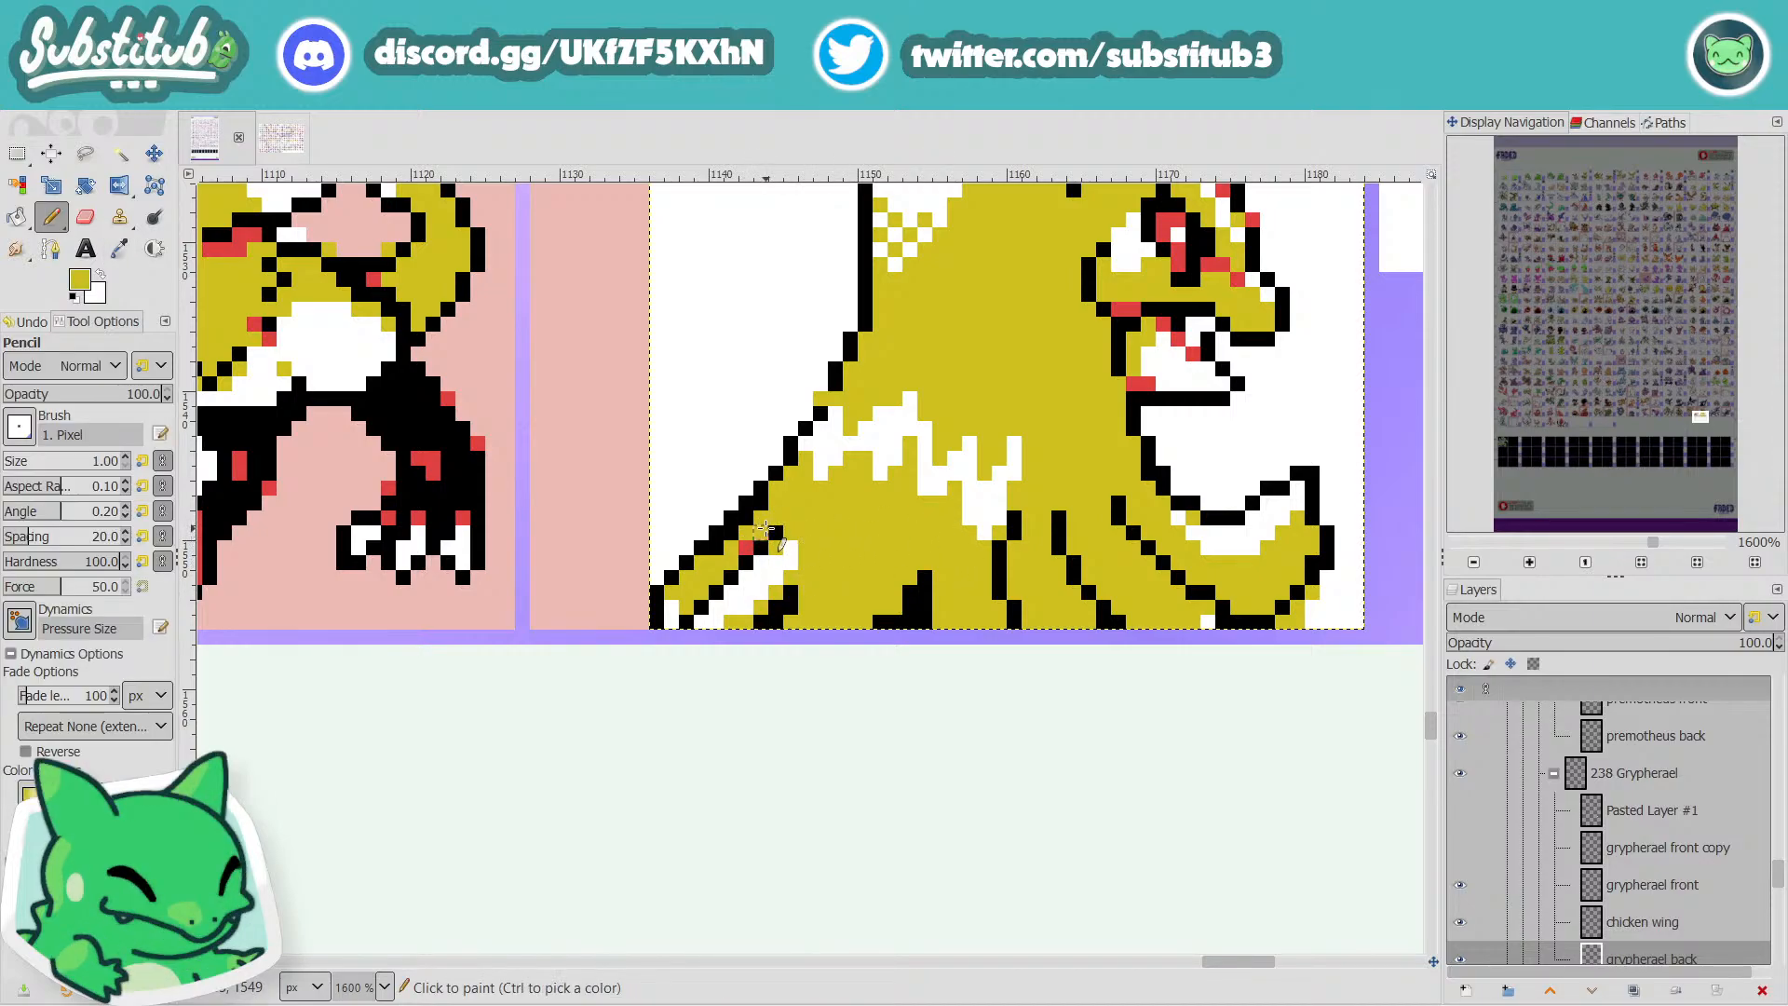
ctrl+scroll(759, 545, down, 3)
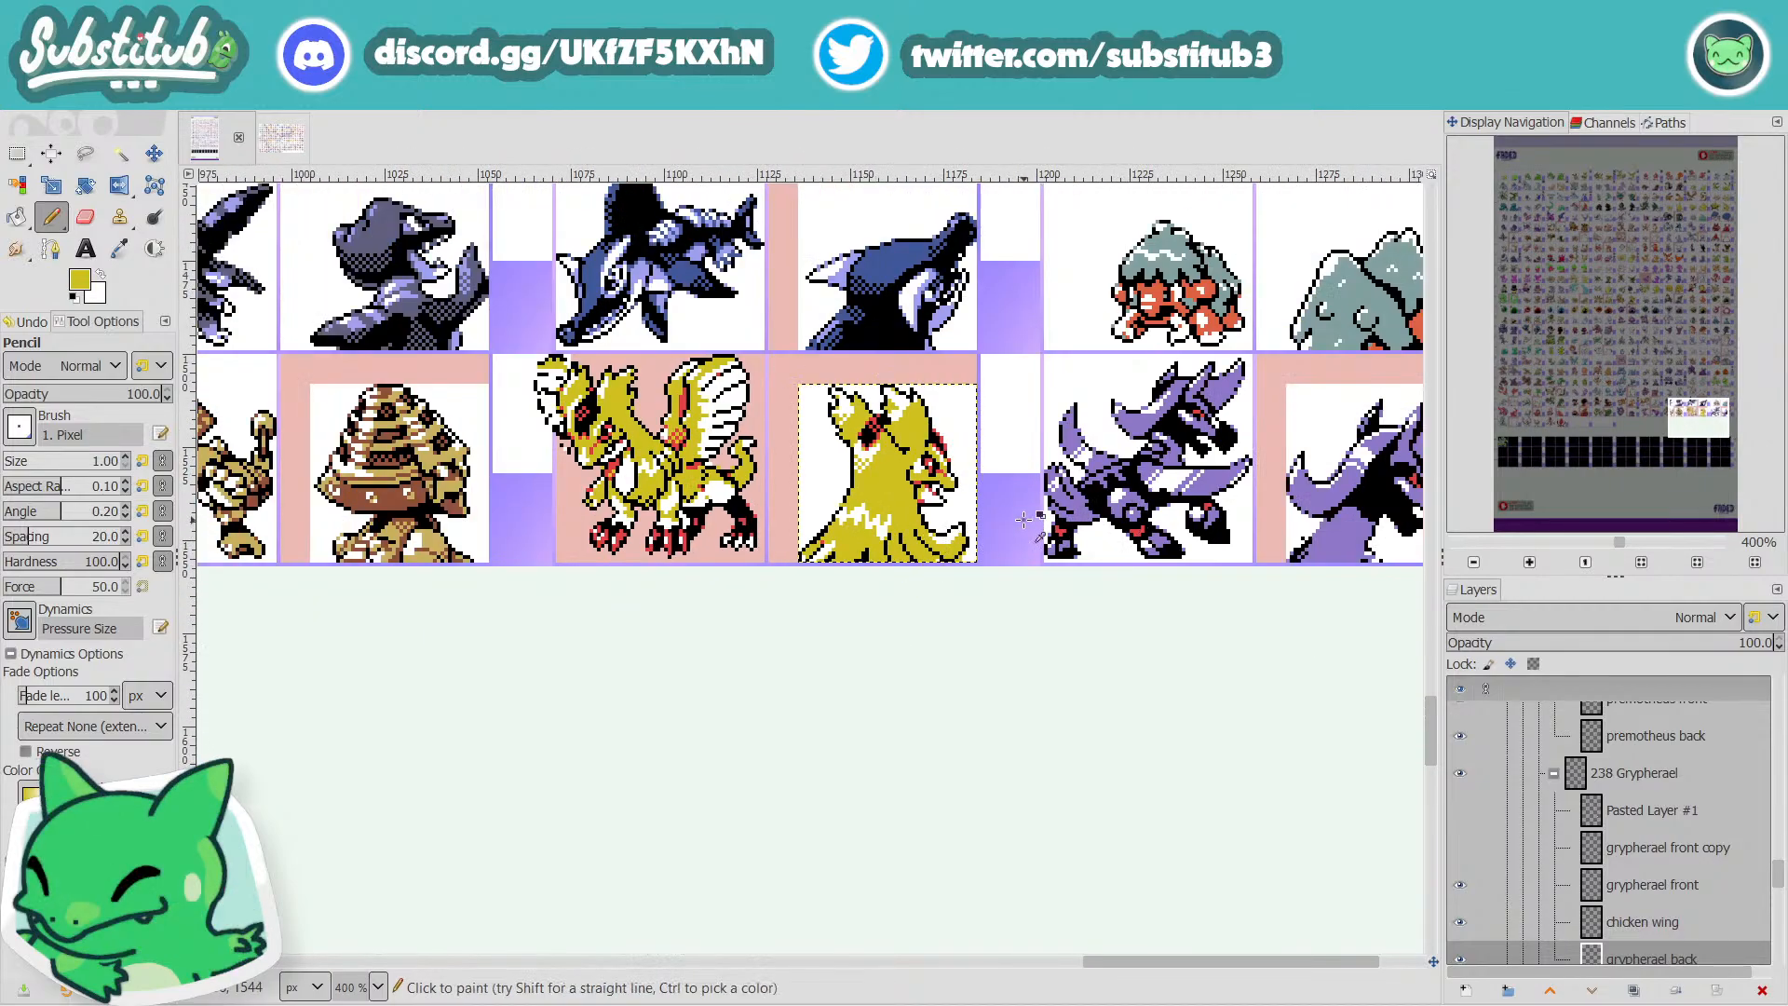
key(ctrl+s)
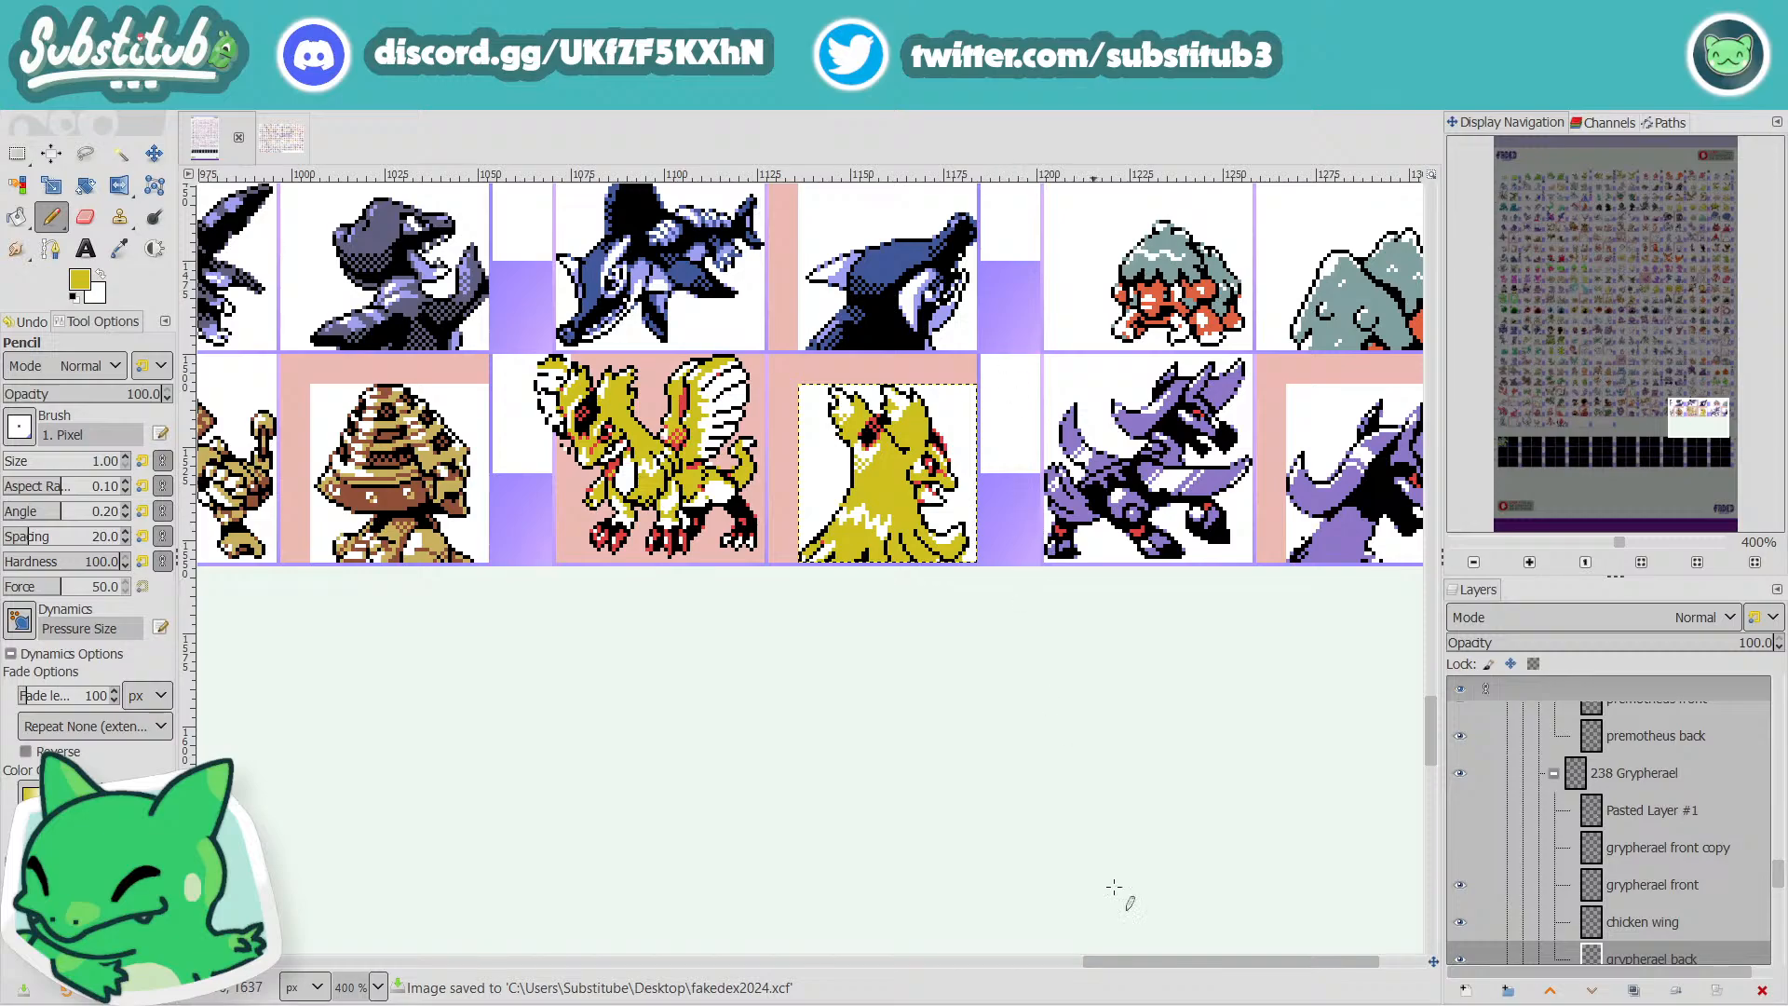
Go to the Equinael sprites, collapse the 238 Grypherael layer group and select the equinael back layer.
ctrl+scroll(875, 474, up, 2)
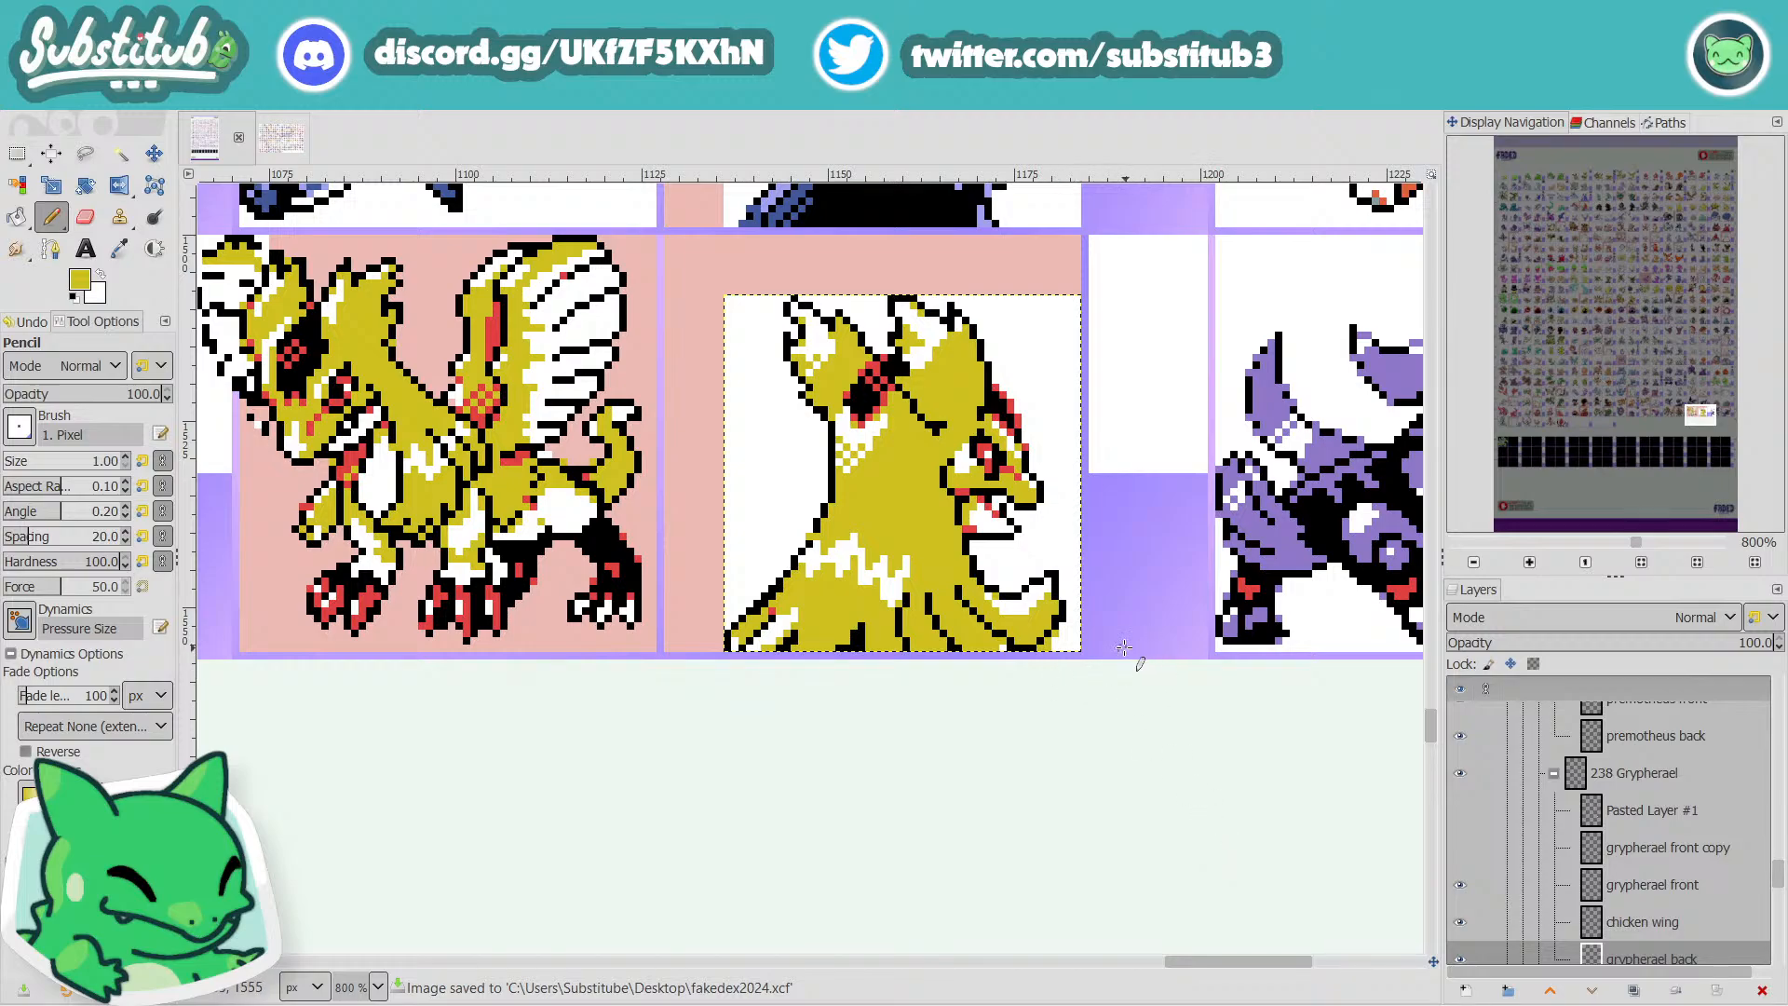
drag(1237, 963, 1360, 998)
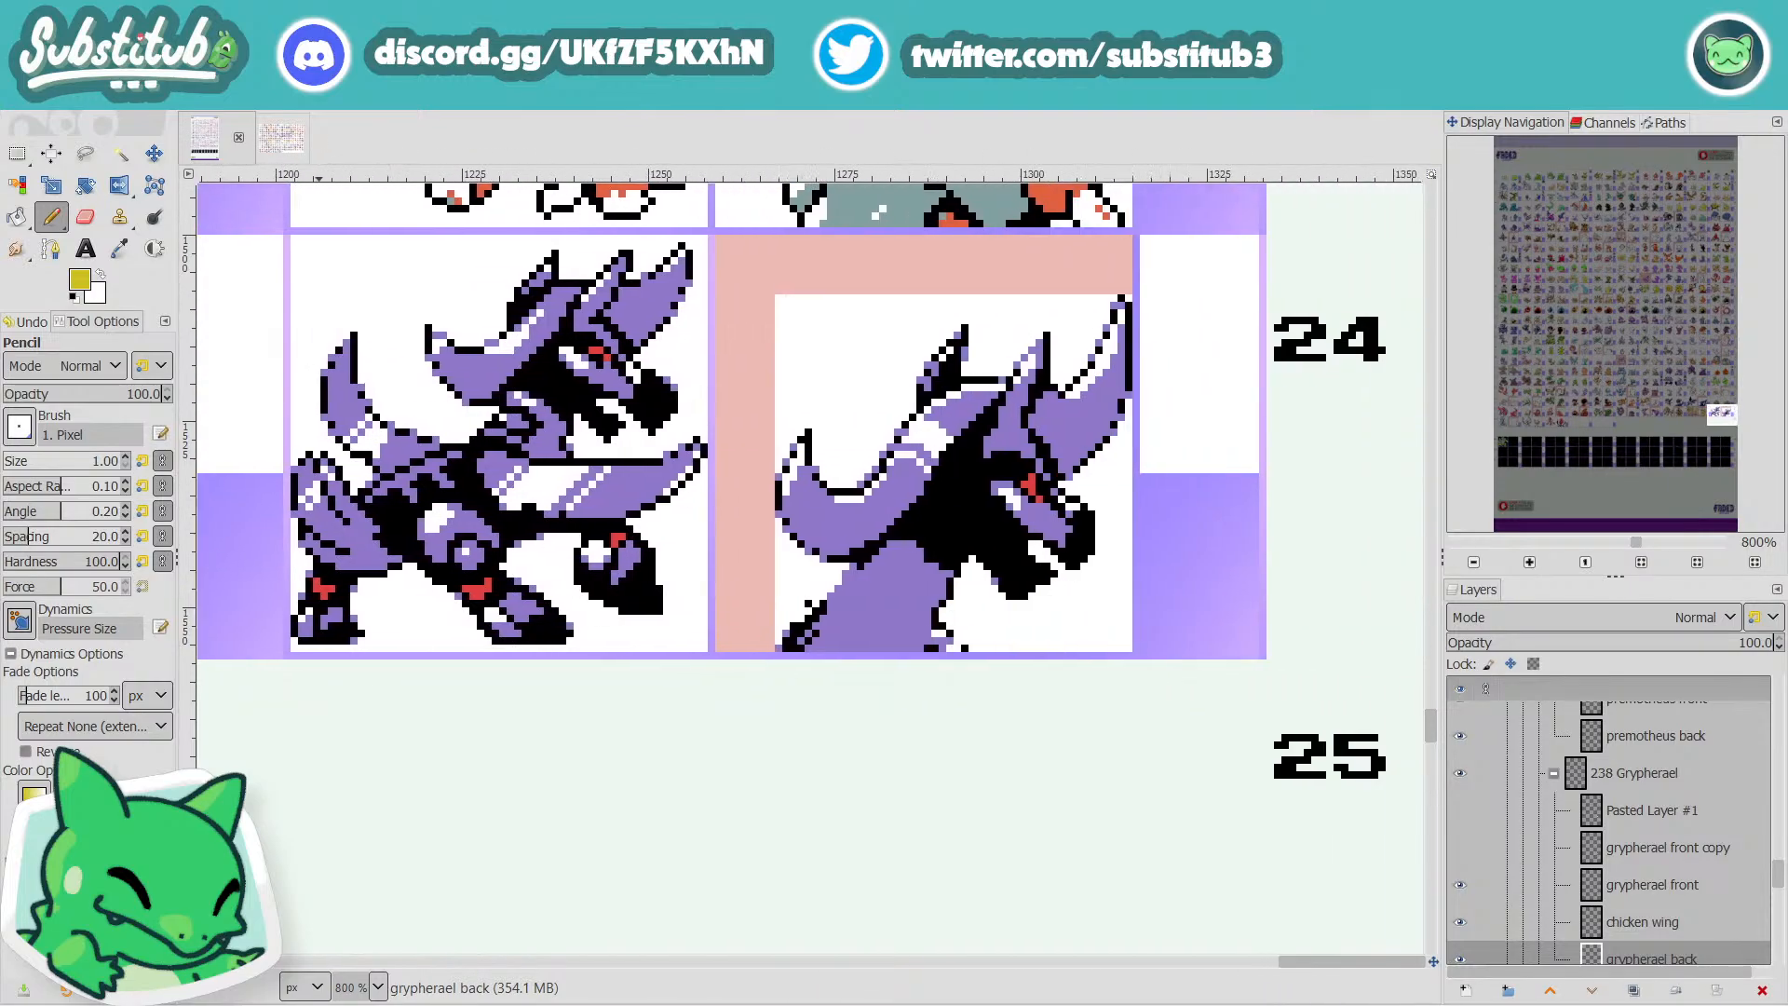
click(1553, 772)
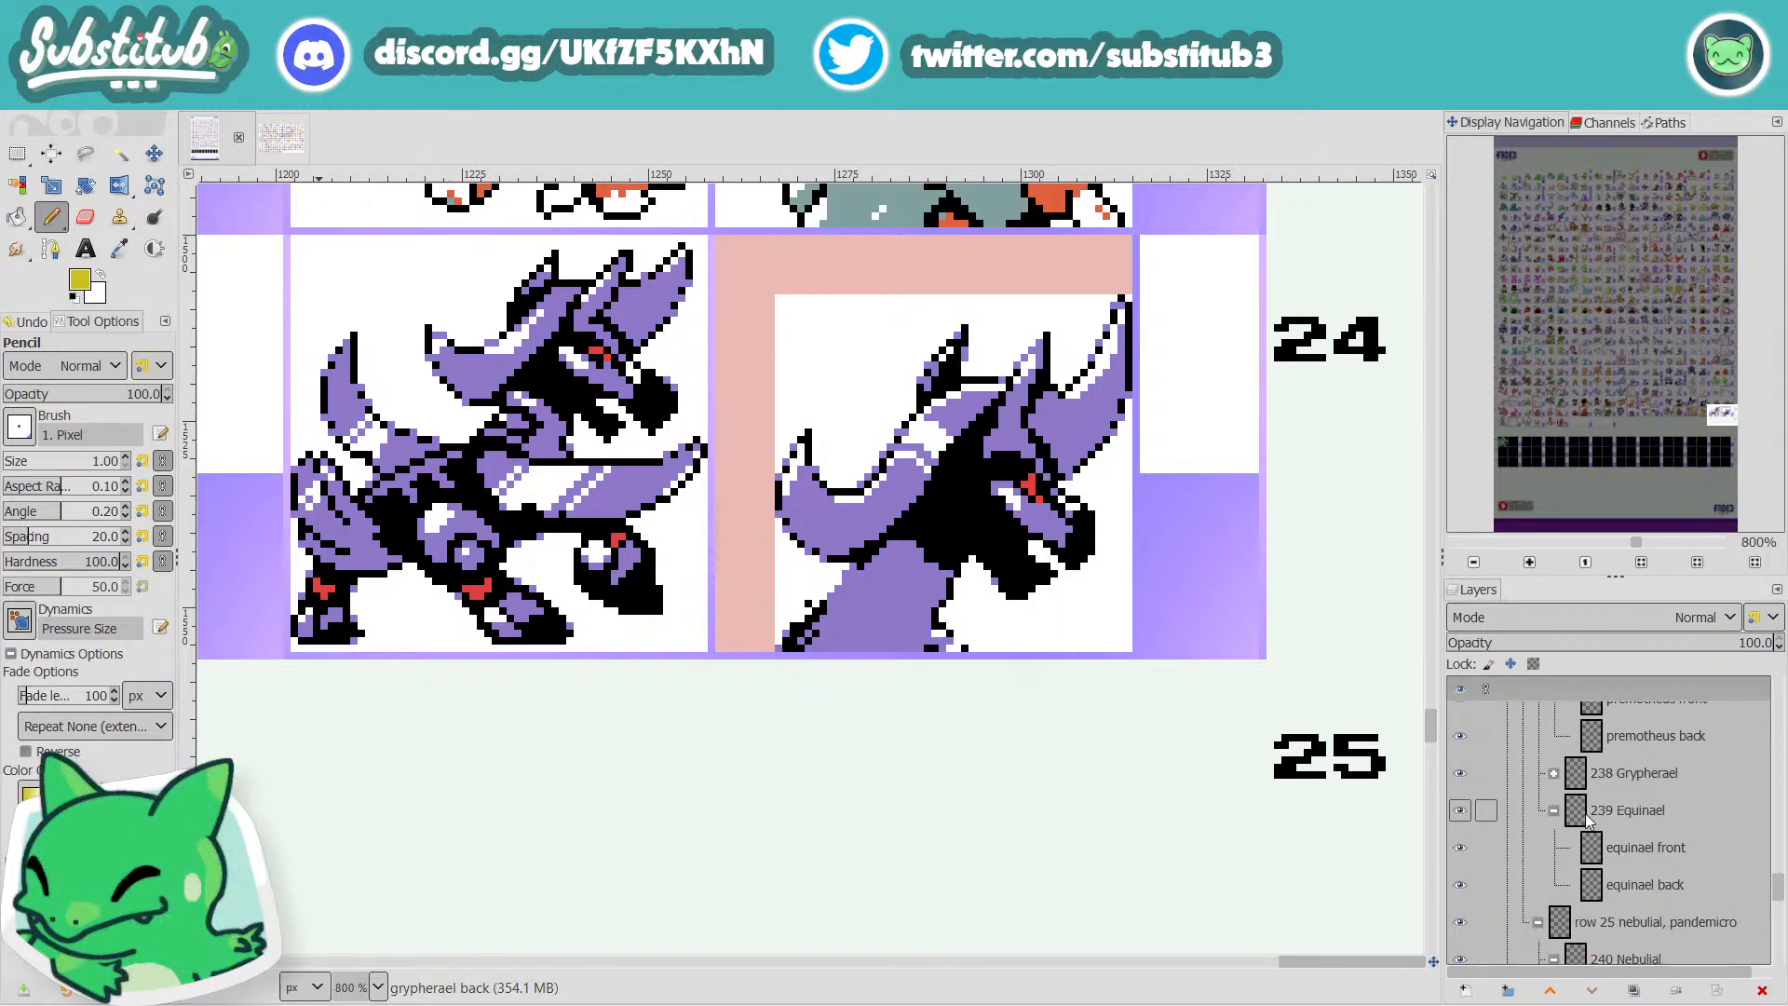
scroll(1623, 889, down, 1)
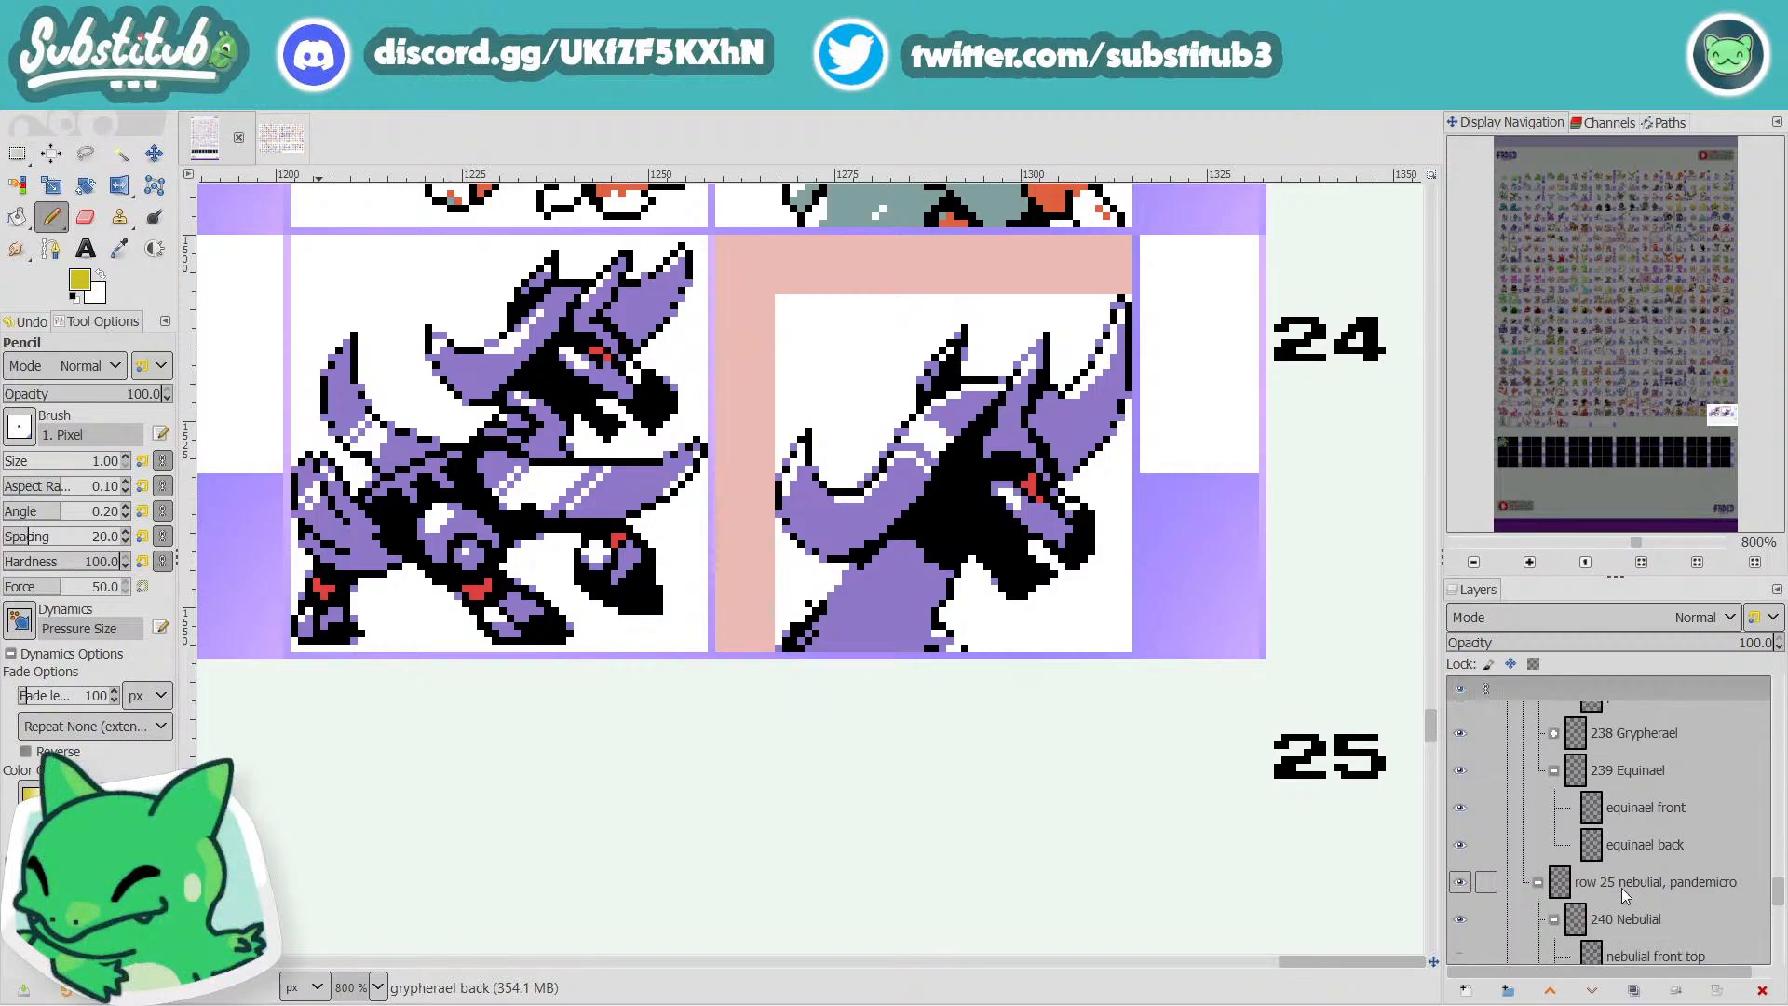
click(1680, 854)
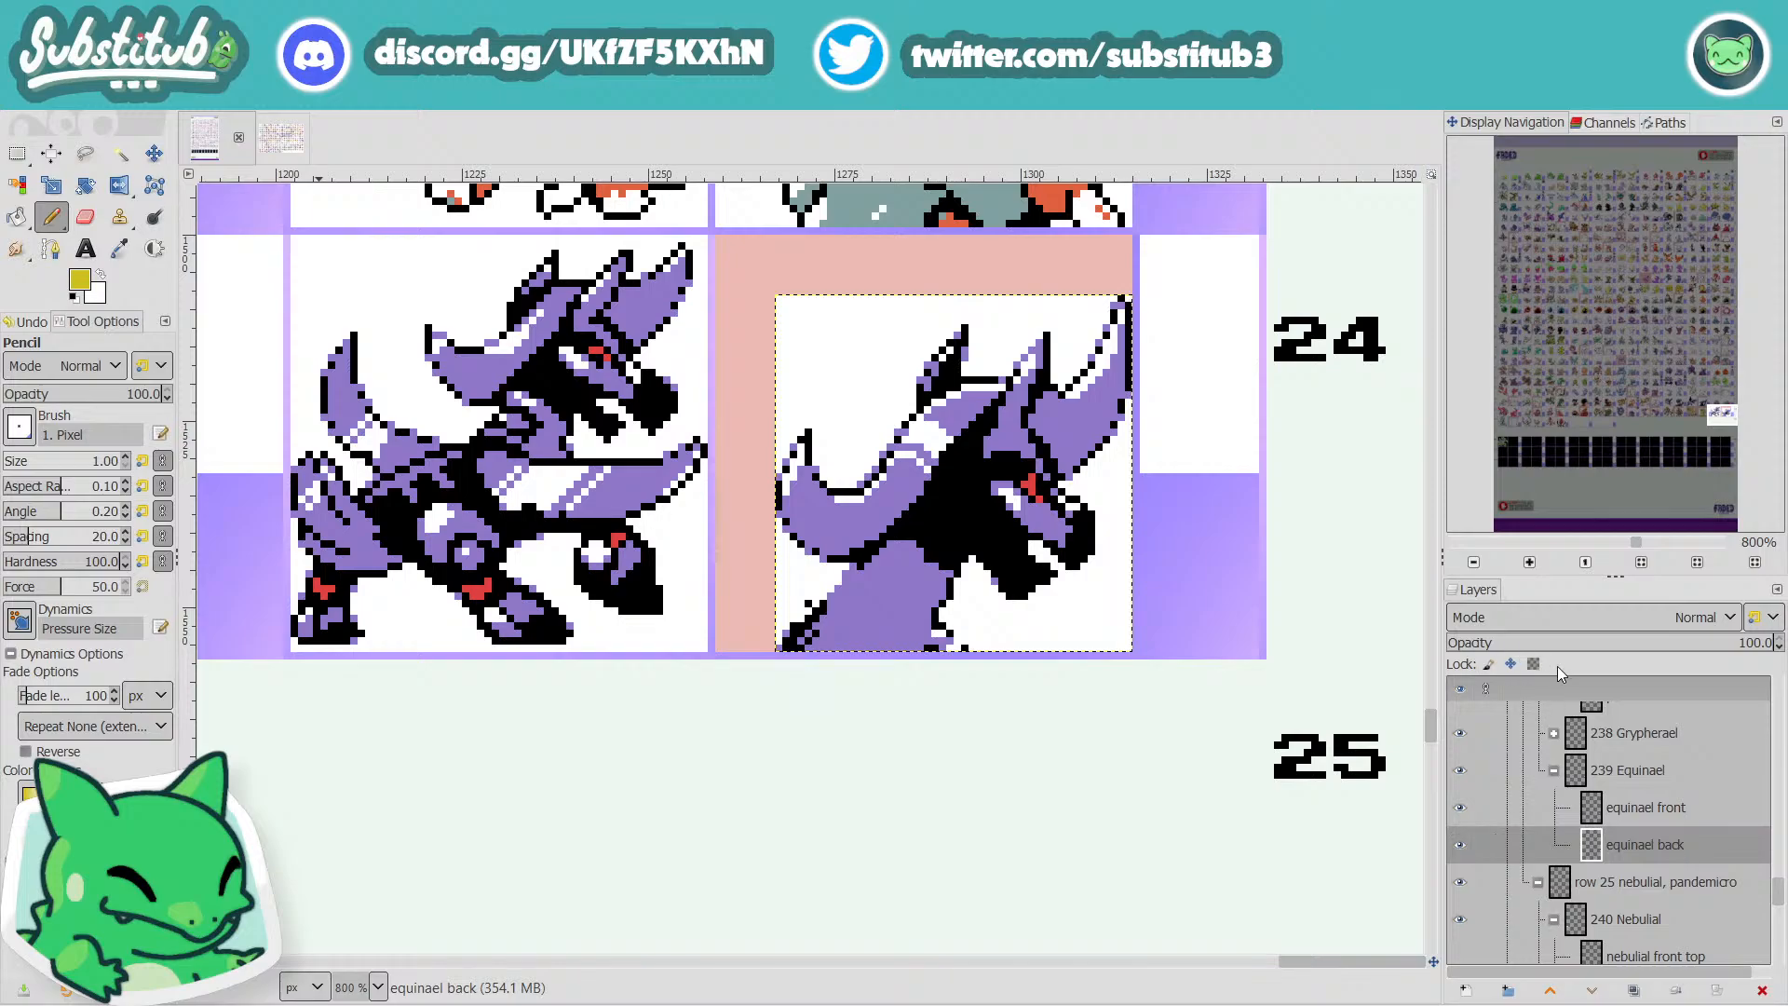
Pick black and draw the missing outline along the left edge of the Equinael back sprite's neck with the Pencil.
key(o)
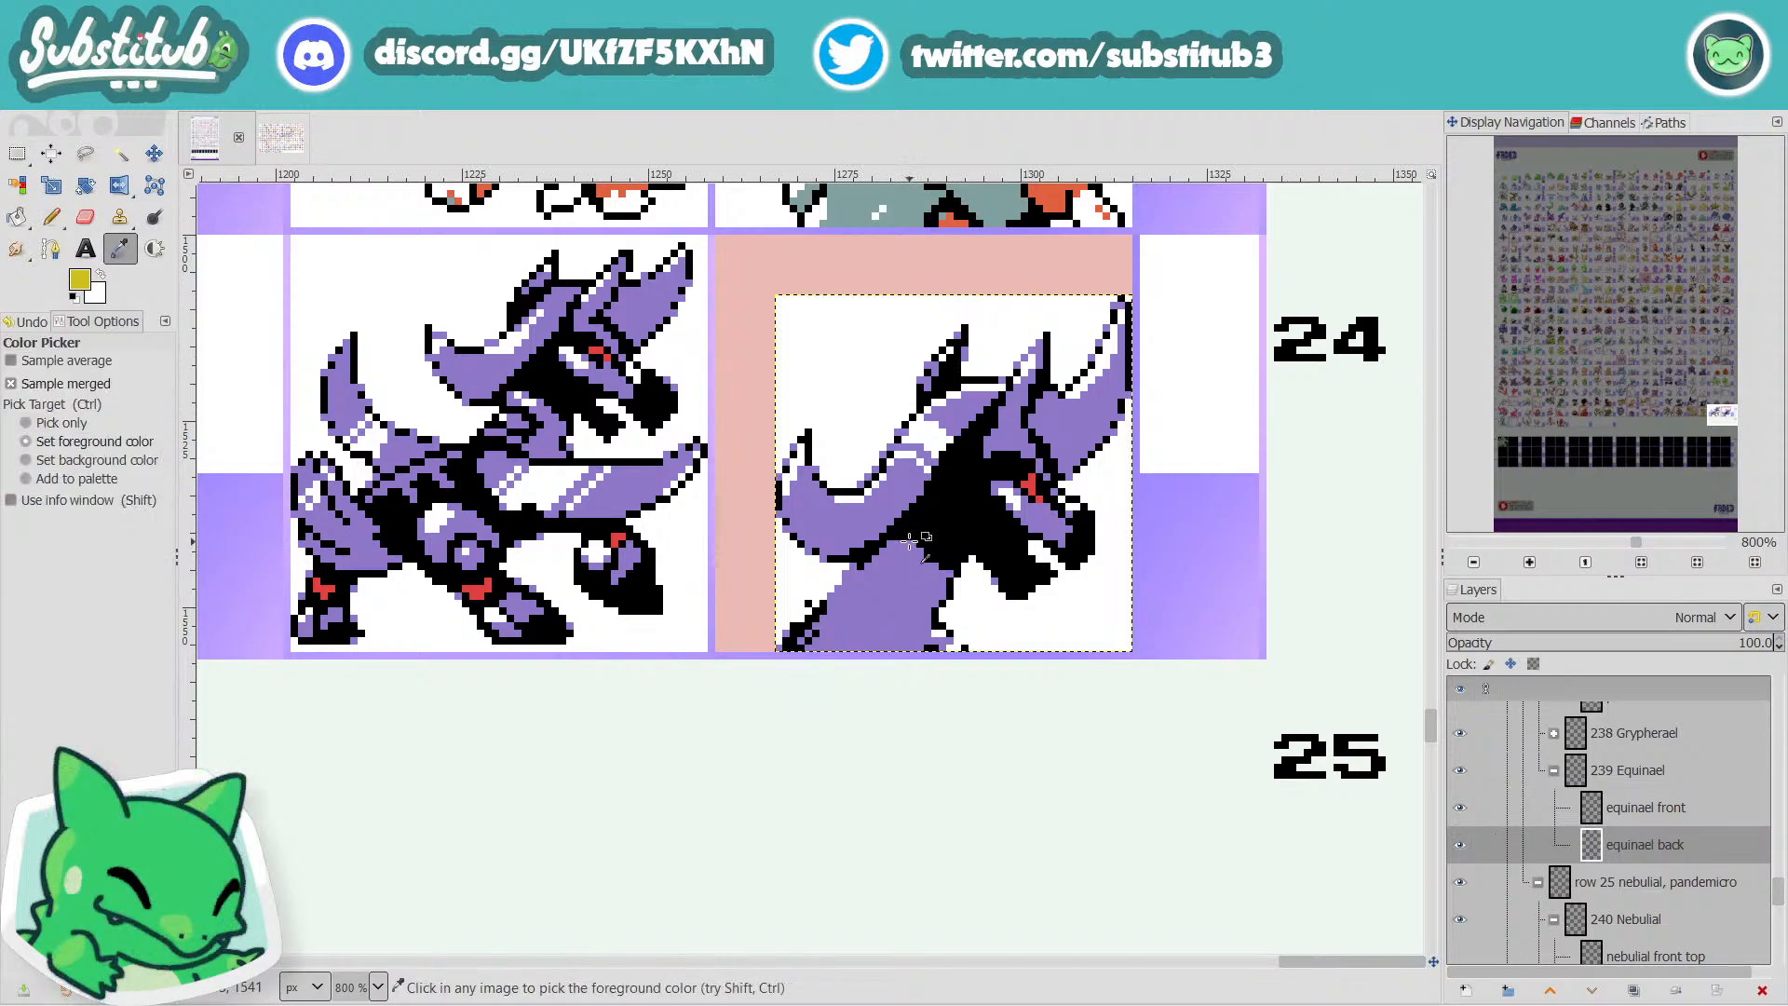
click(982, 517)
key(n)
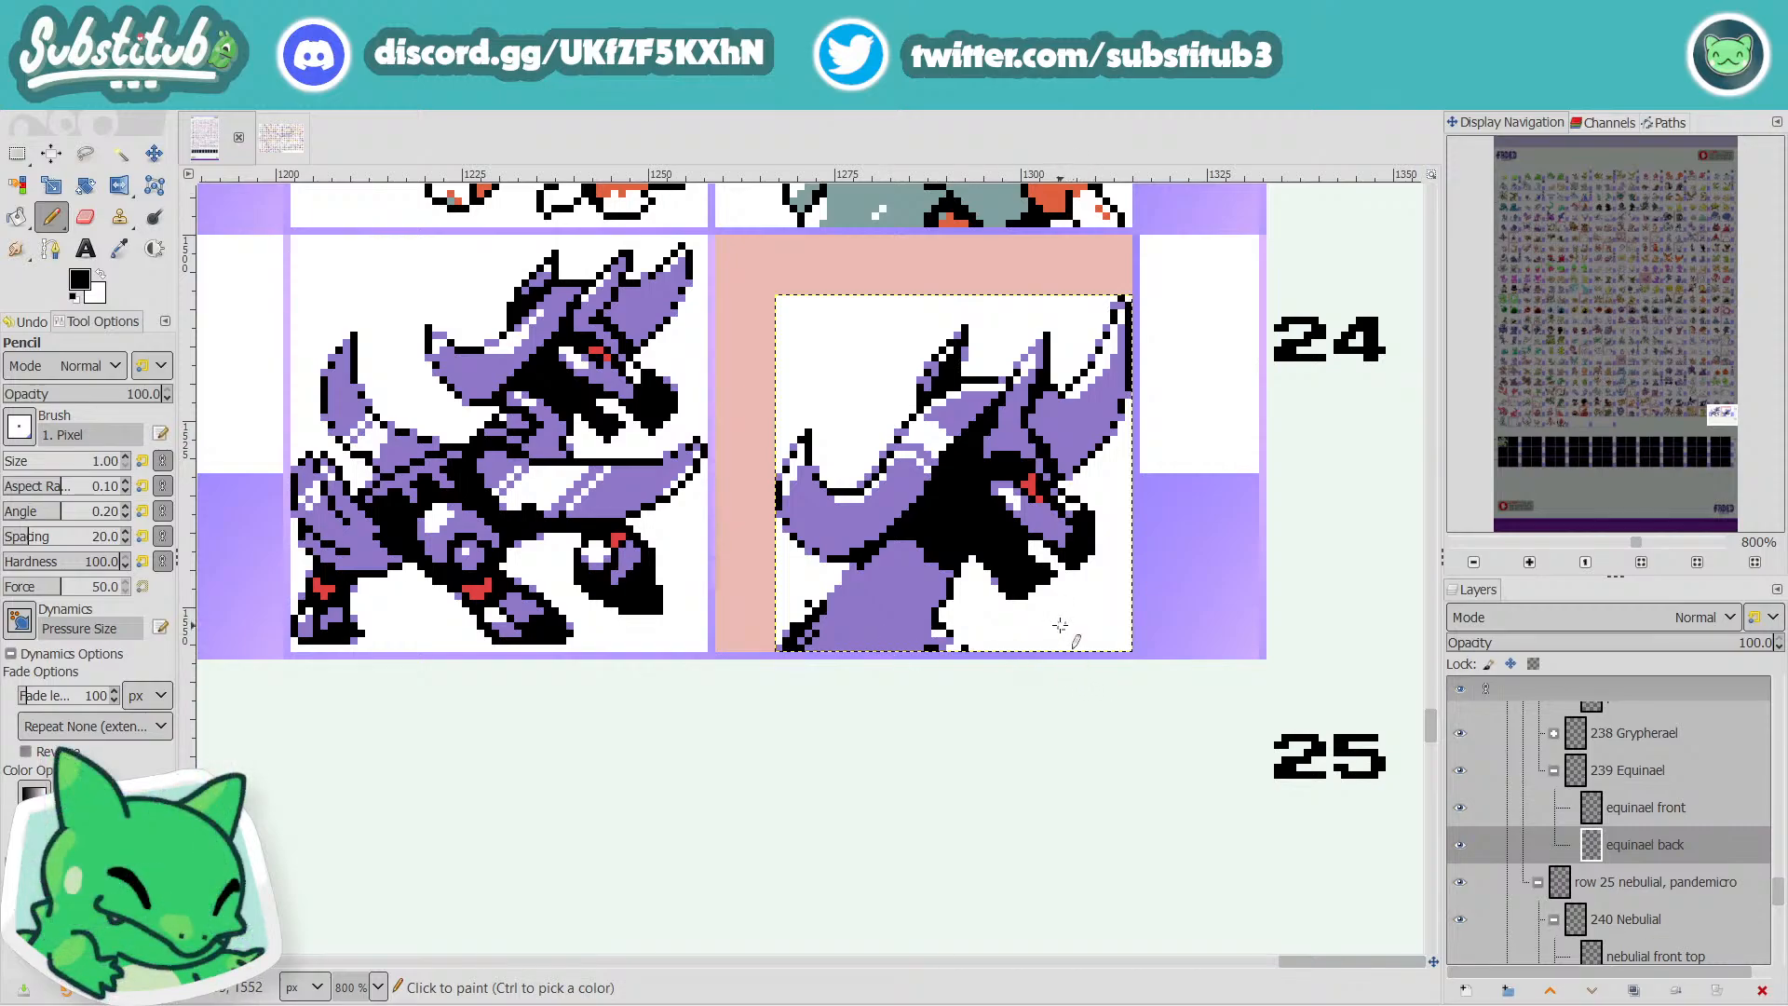
scroll(829, 610, up, 3)
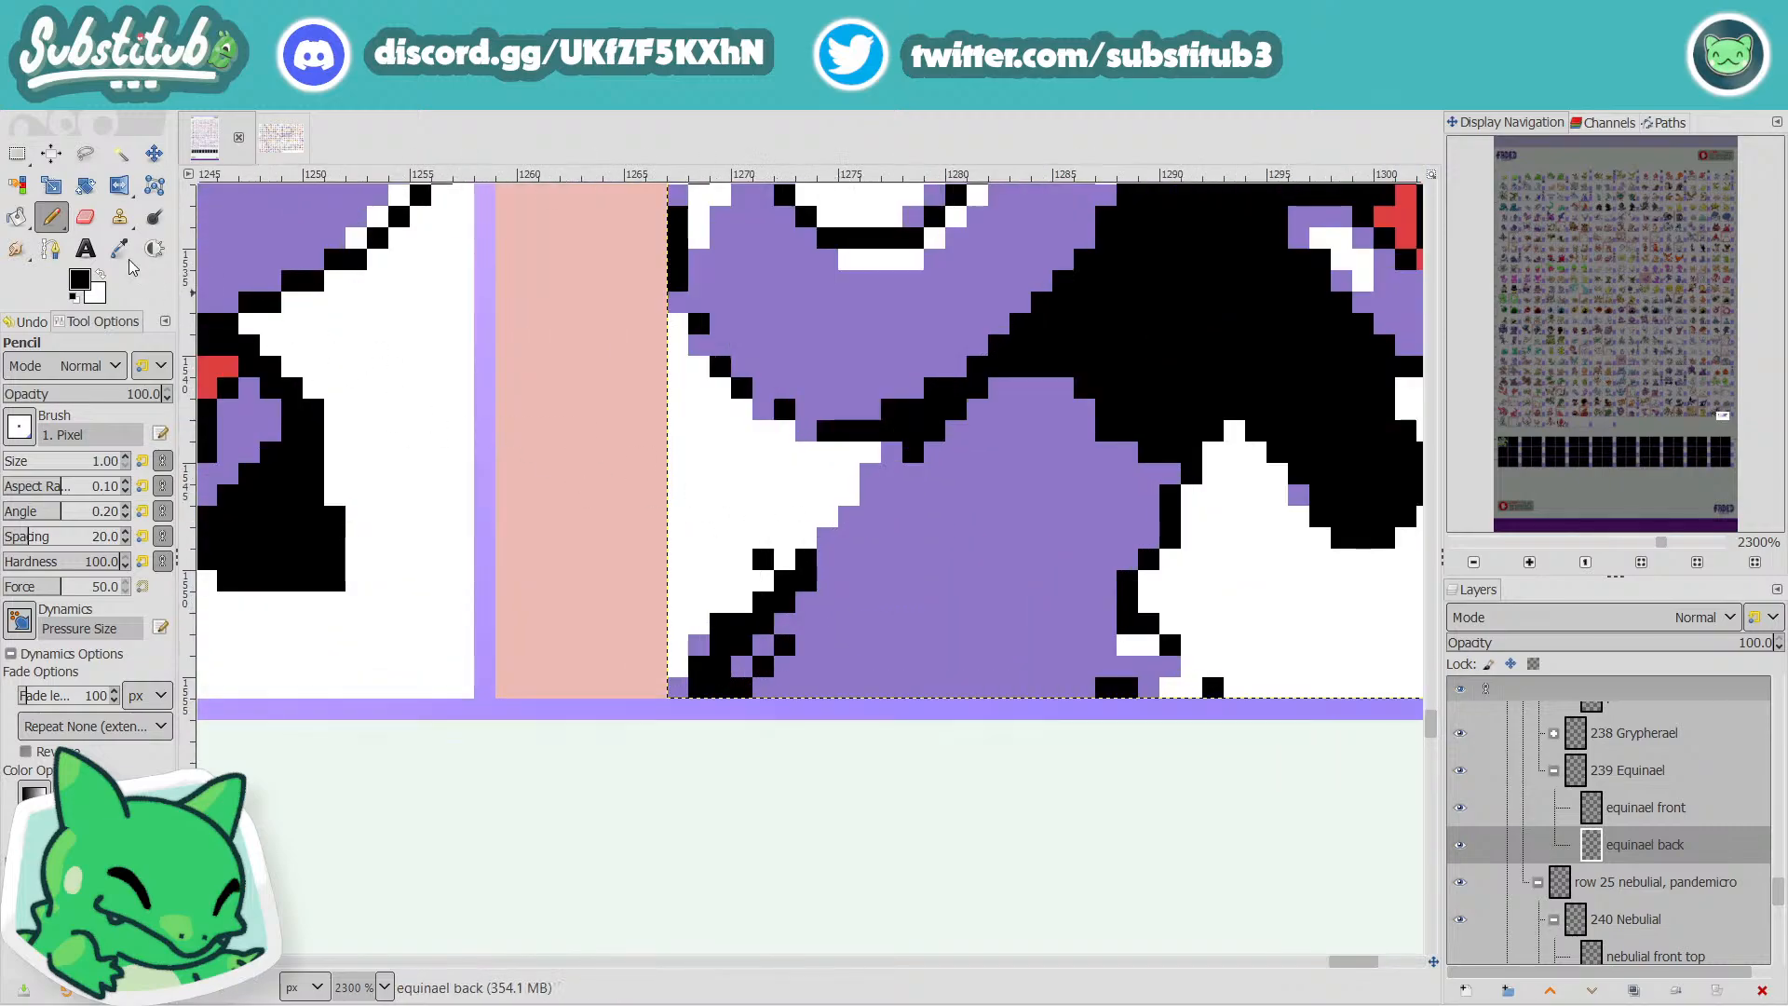
drag(819, 538, 864, 488)
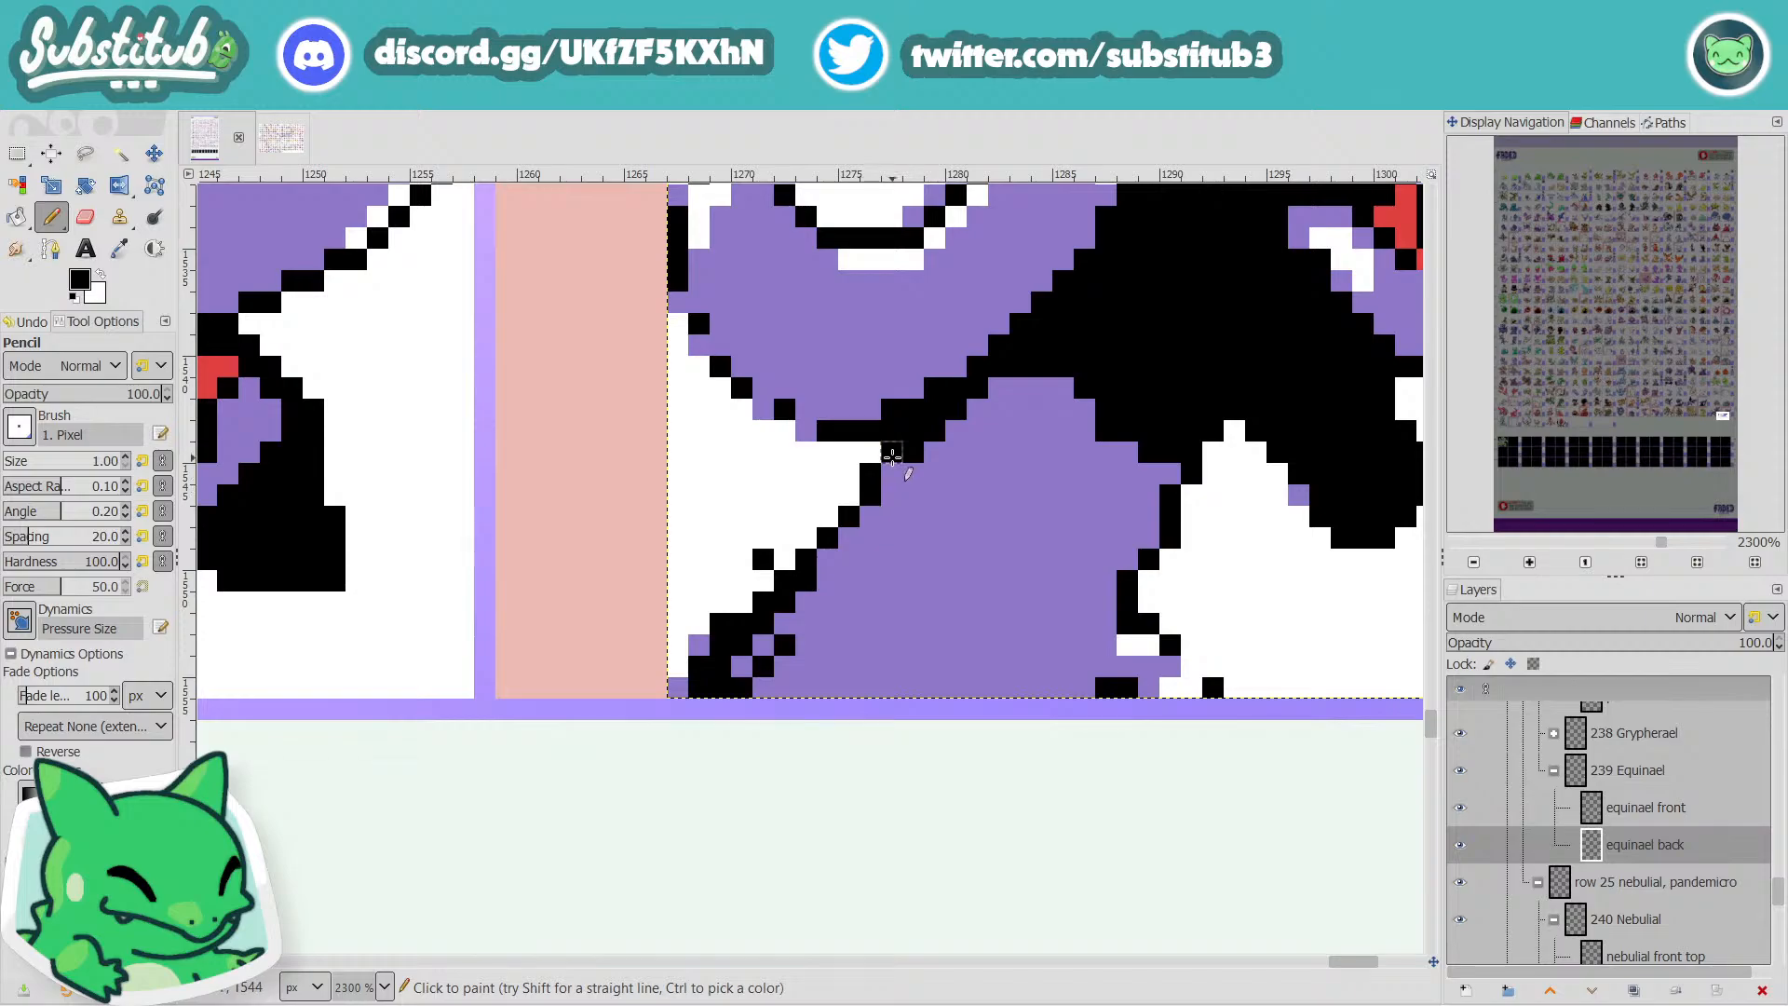
Pick the purple body colour, touch up the right edge of the Equinael back sprite's neck with the Pencil, and save the file.
scroll(922, 538, down, 5)
scroll(978, 556, up, 3)
scroll(977, 555, up, 2)
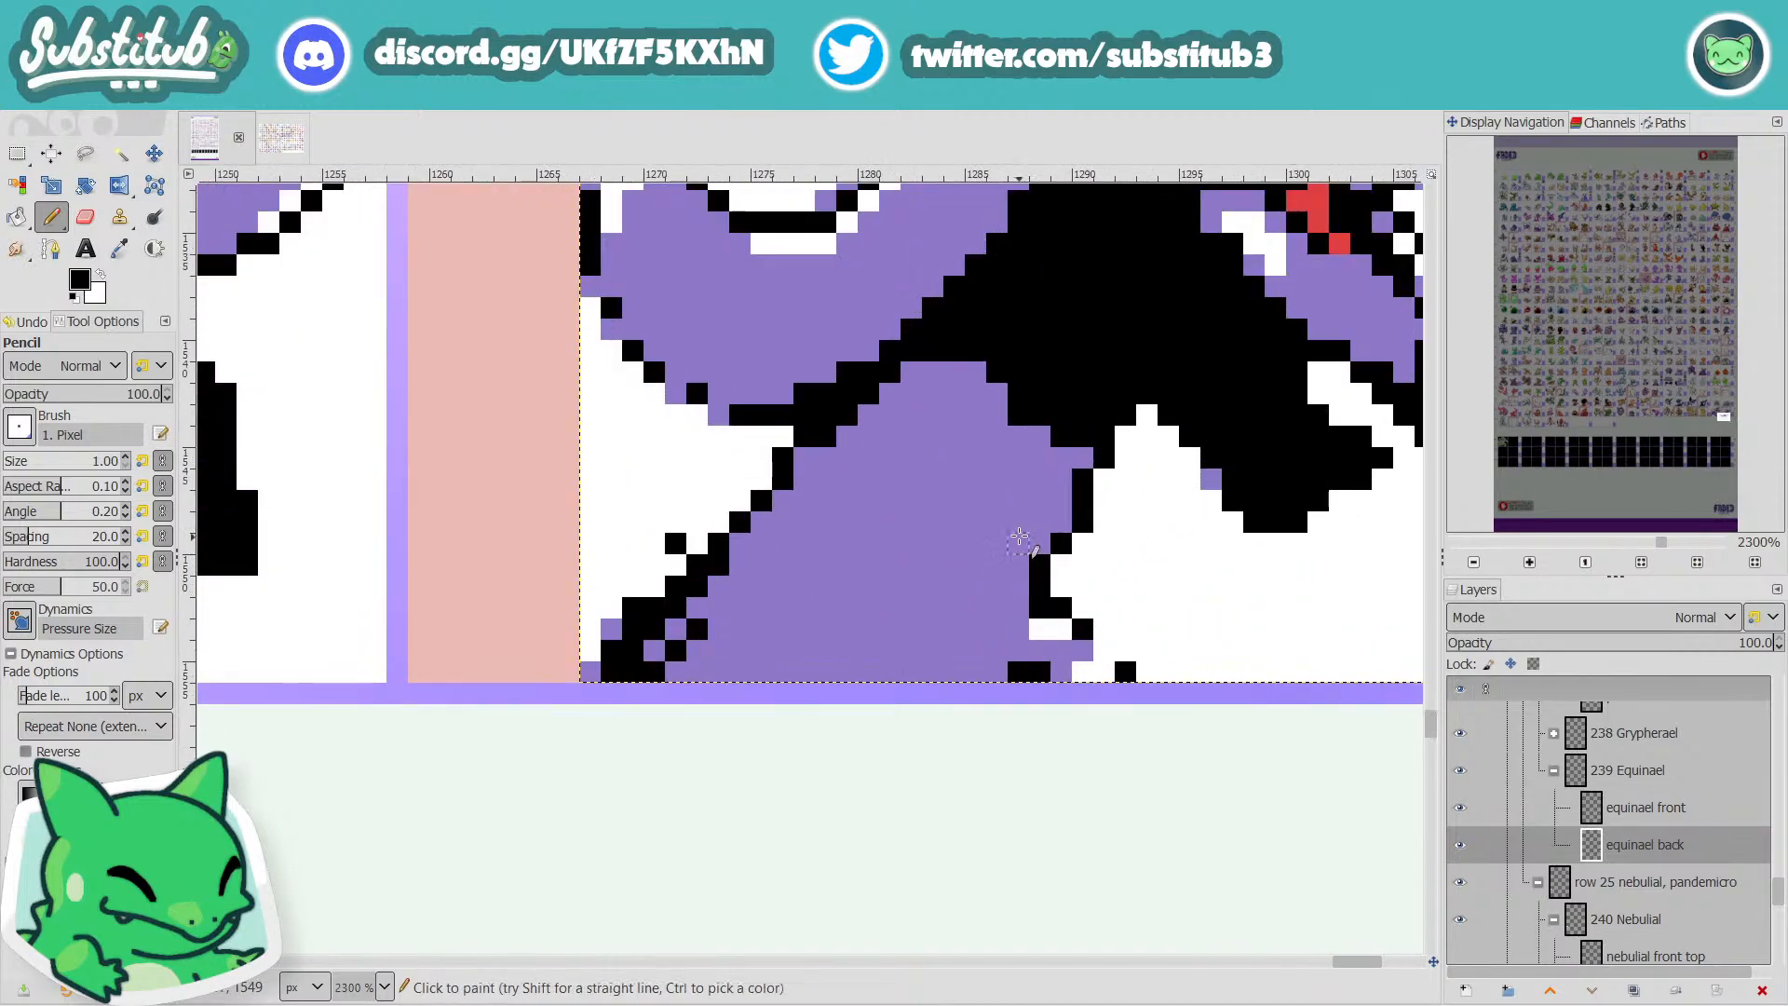
key(o)
click(877, 492)
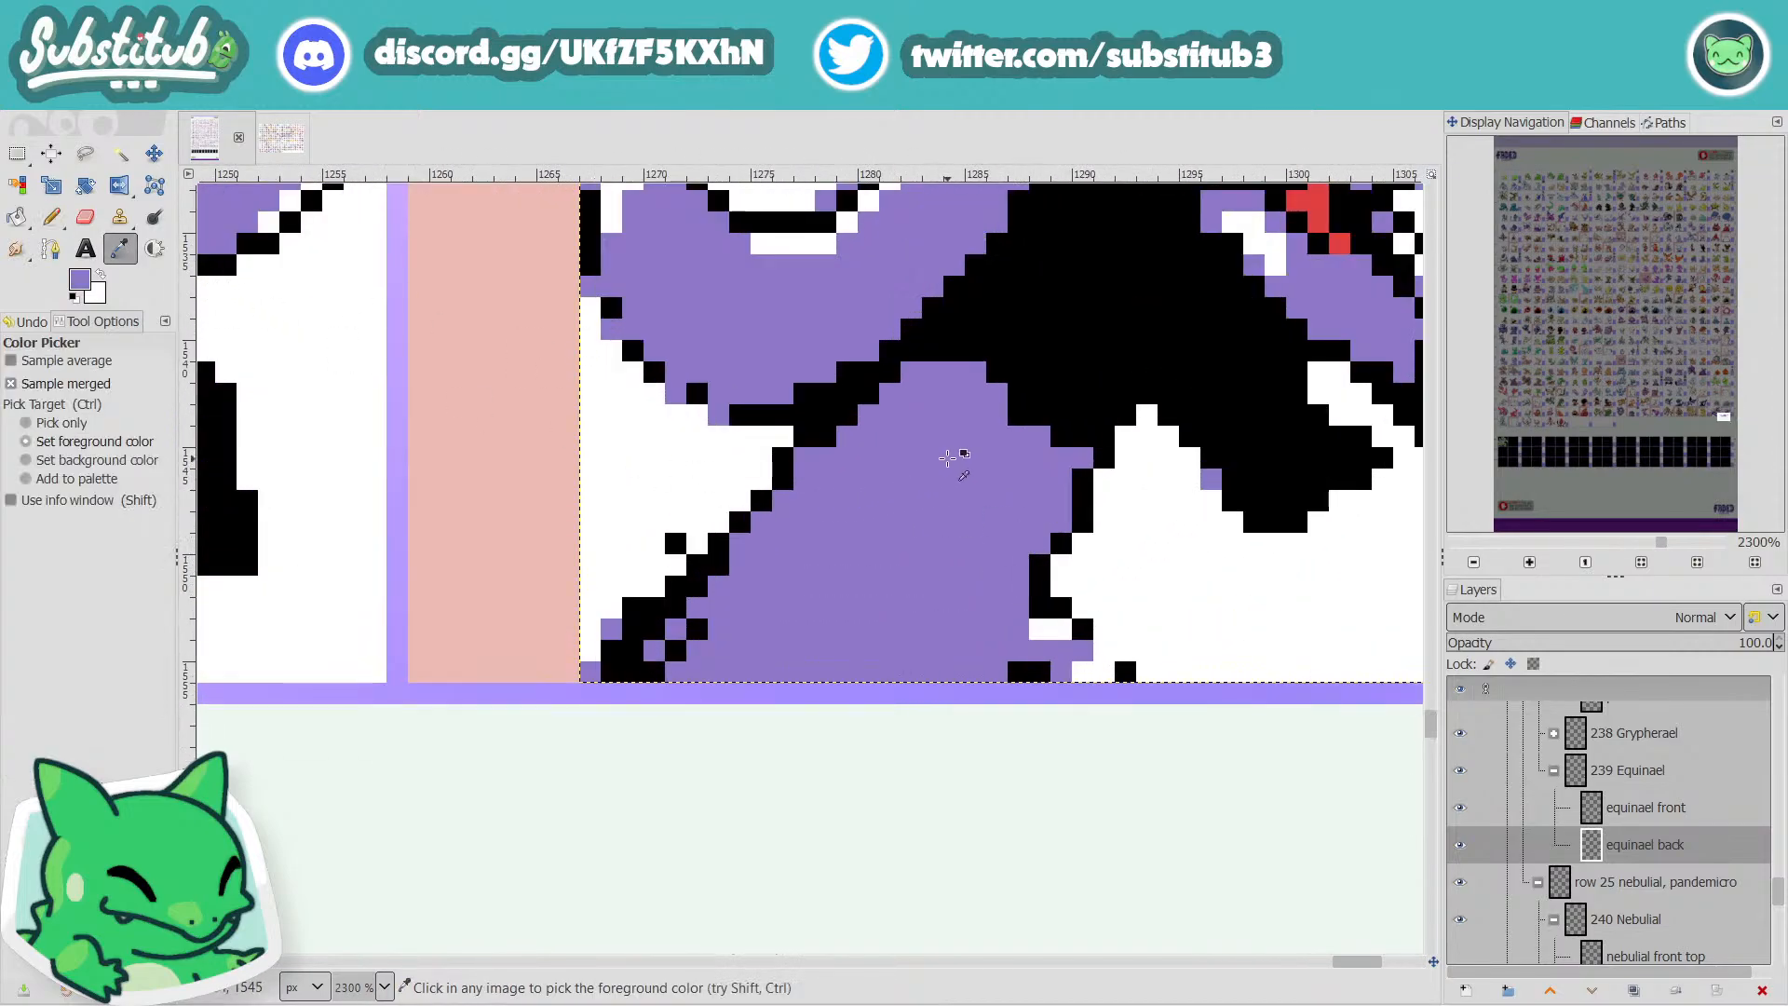
key(n)
mouse_move(1104, 409)
mouse_down()
mouse_move(1017, 413)
mouse_move(1069, 485)
mouse_up()
scroll(1080, 482, down, 5)
key(ctrl+s)
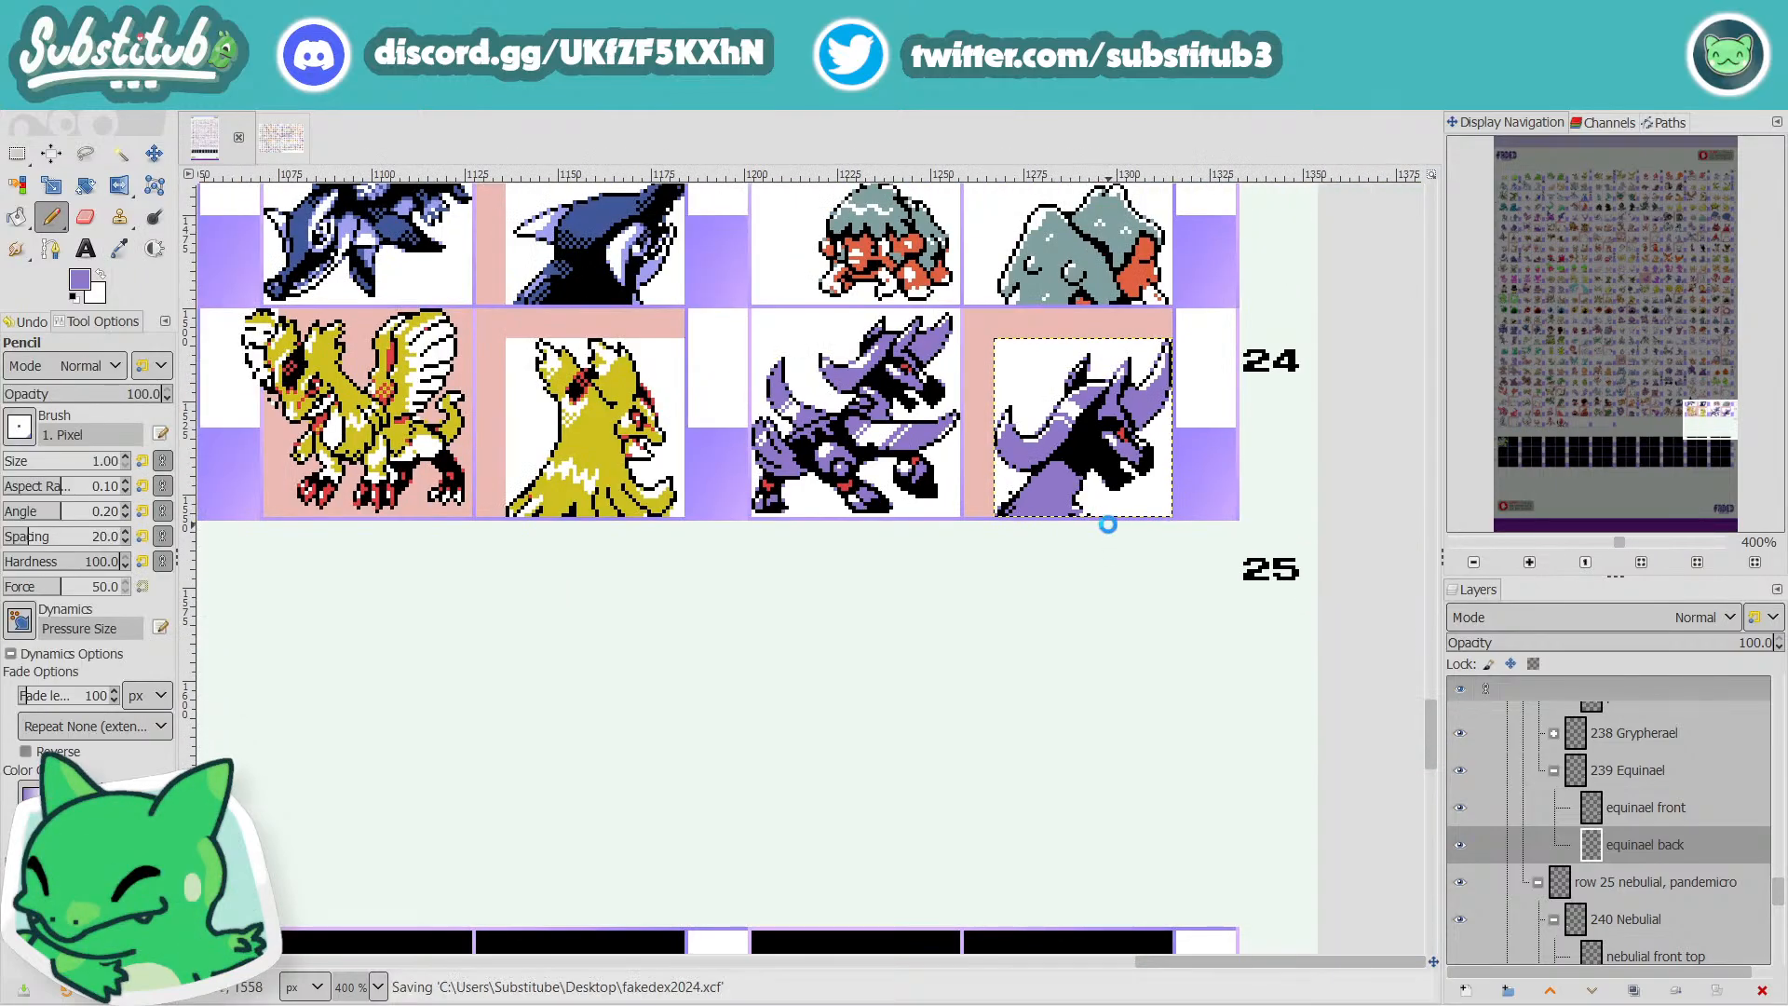
Pick black and draw a short stepped line with the Pencil across the upper neck, inward from its left outline, using the front sprite as reference.
scroll(1105, 533, up, 1)
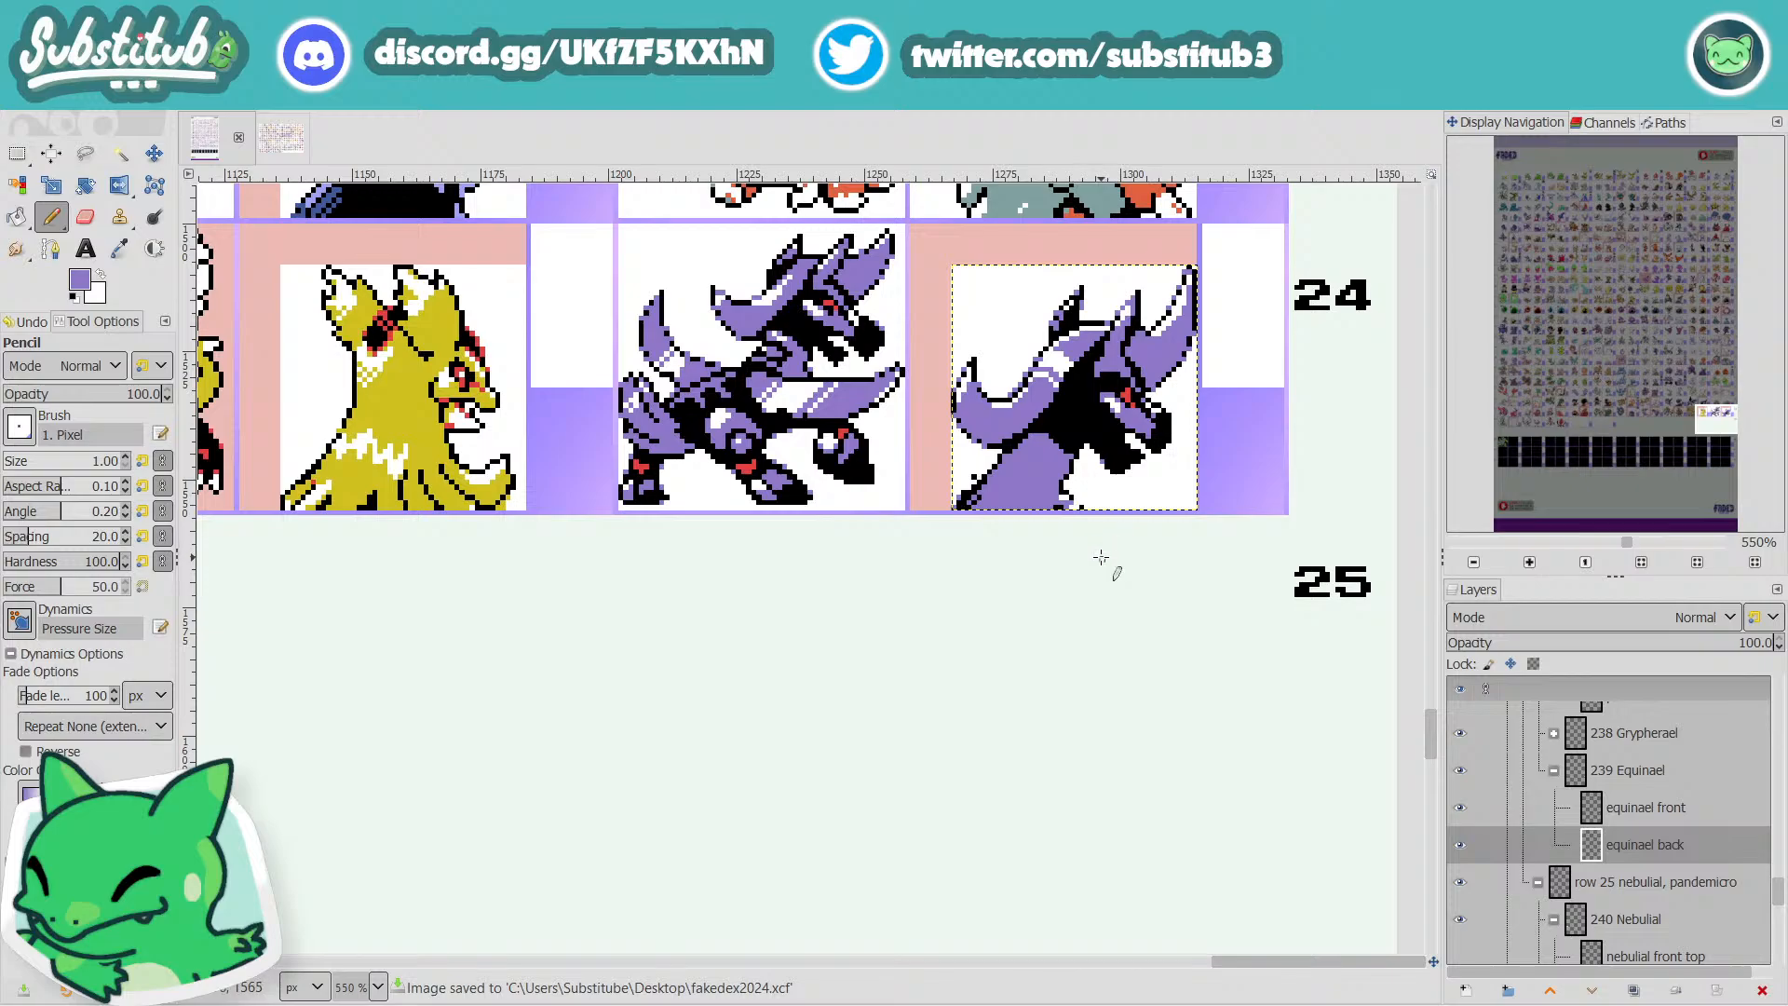
scroll(1083, 449, up, 2)
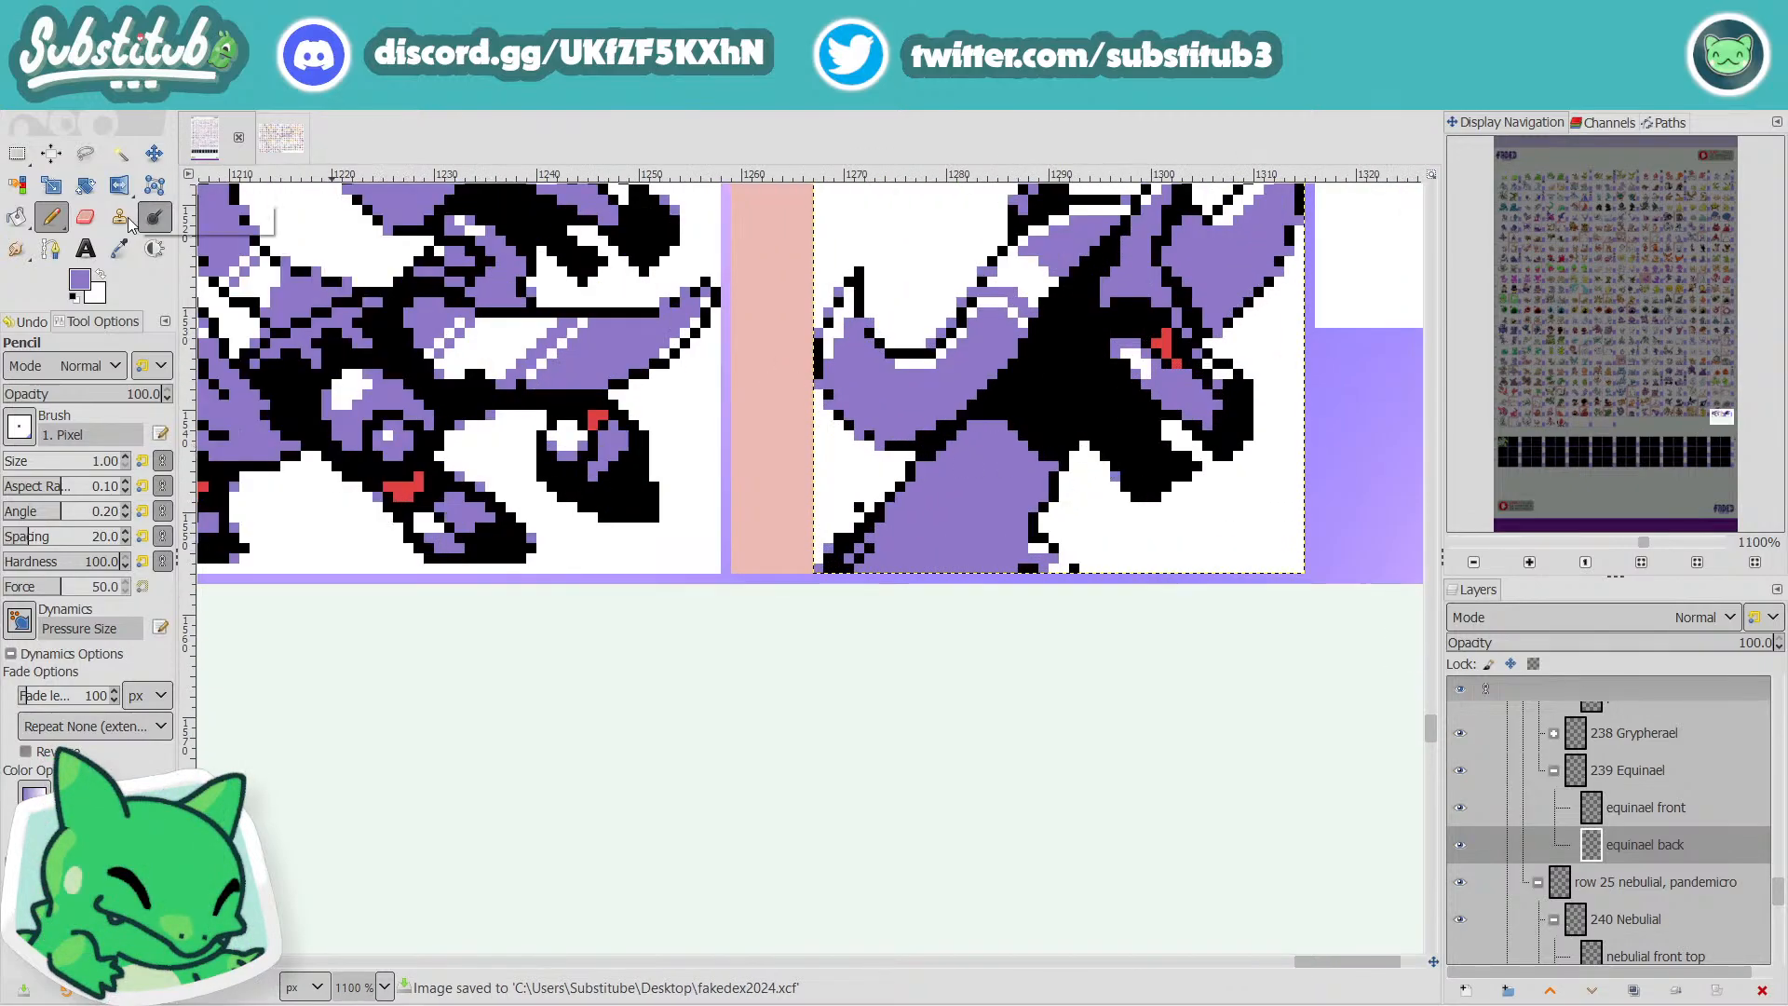
click(119, 249)
click(1091, 385)
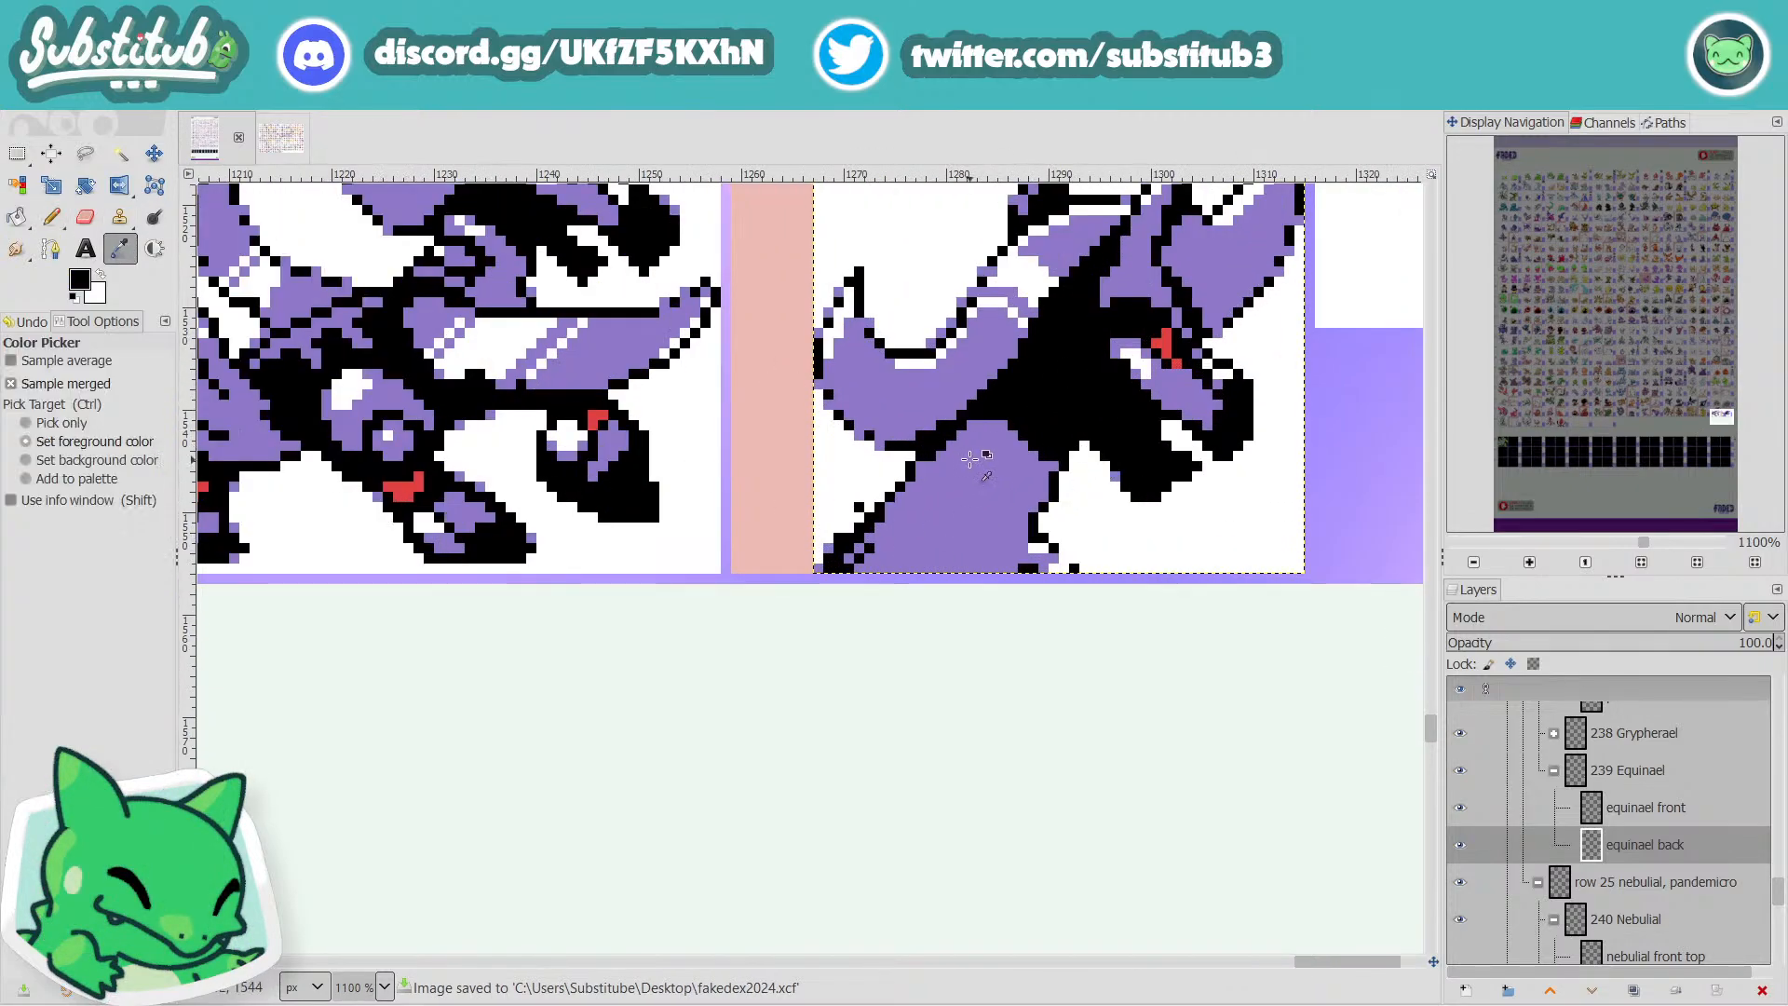
key(n)
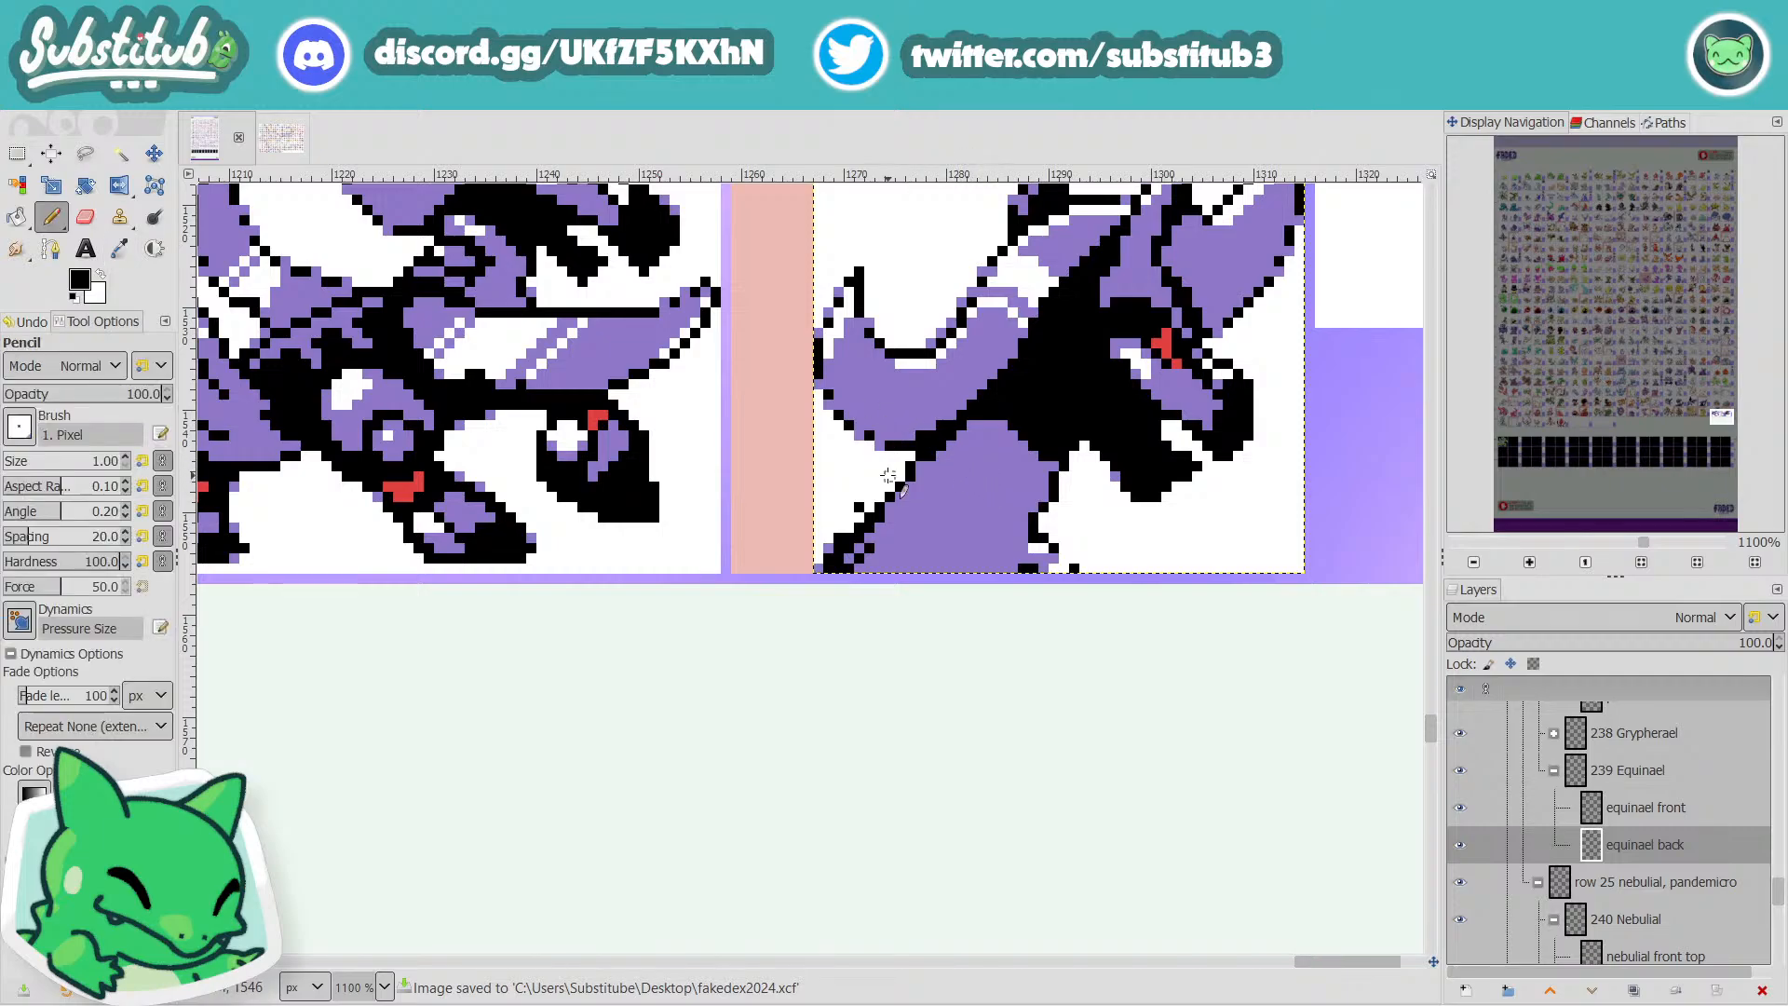
scroll(889, 476, up, 1)
scroll(950, 487, down, 2)
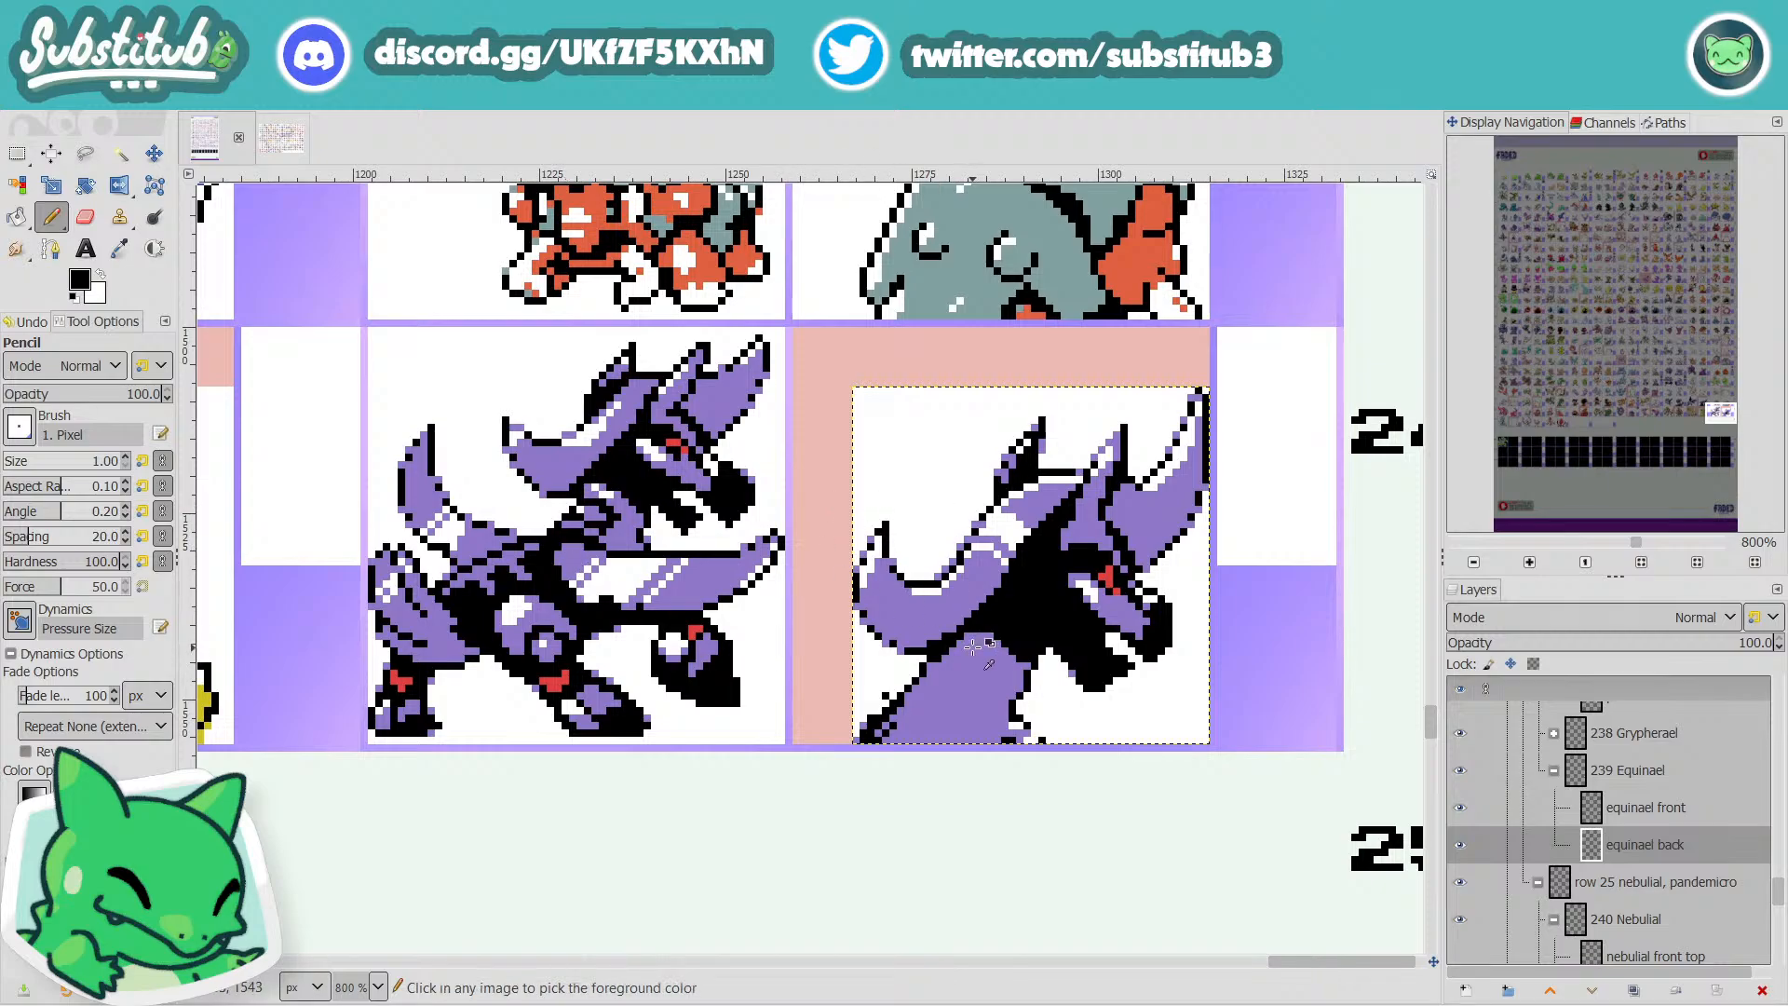
ctrl+scroll(969, 610, up, 3)
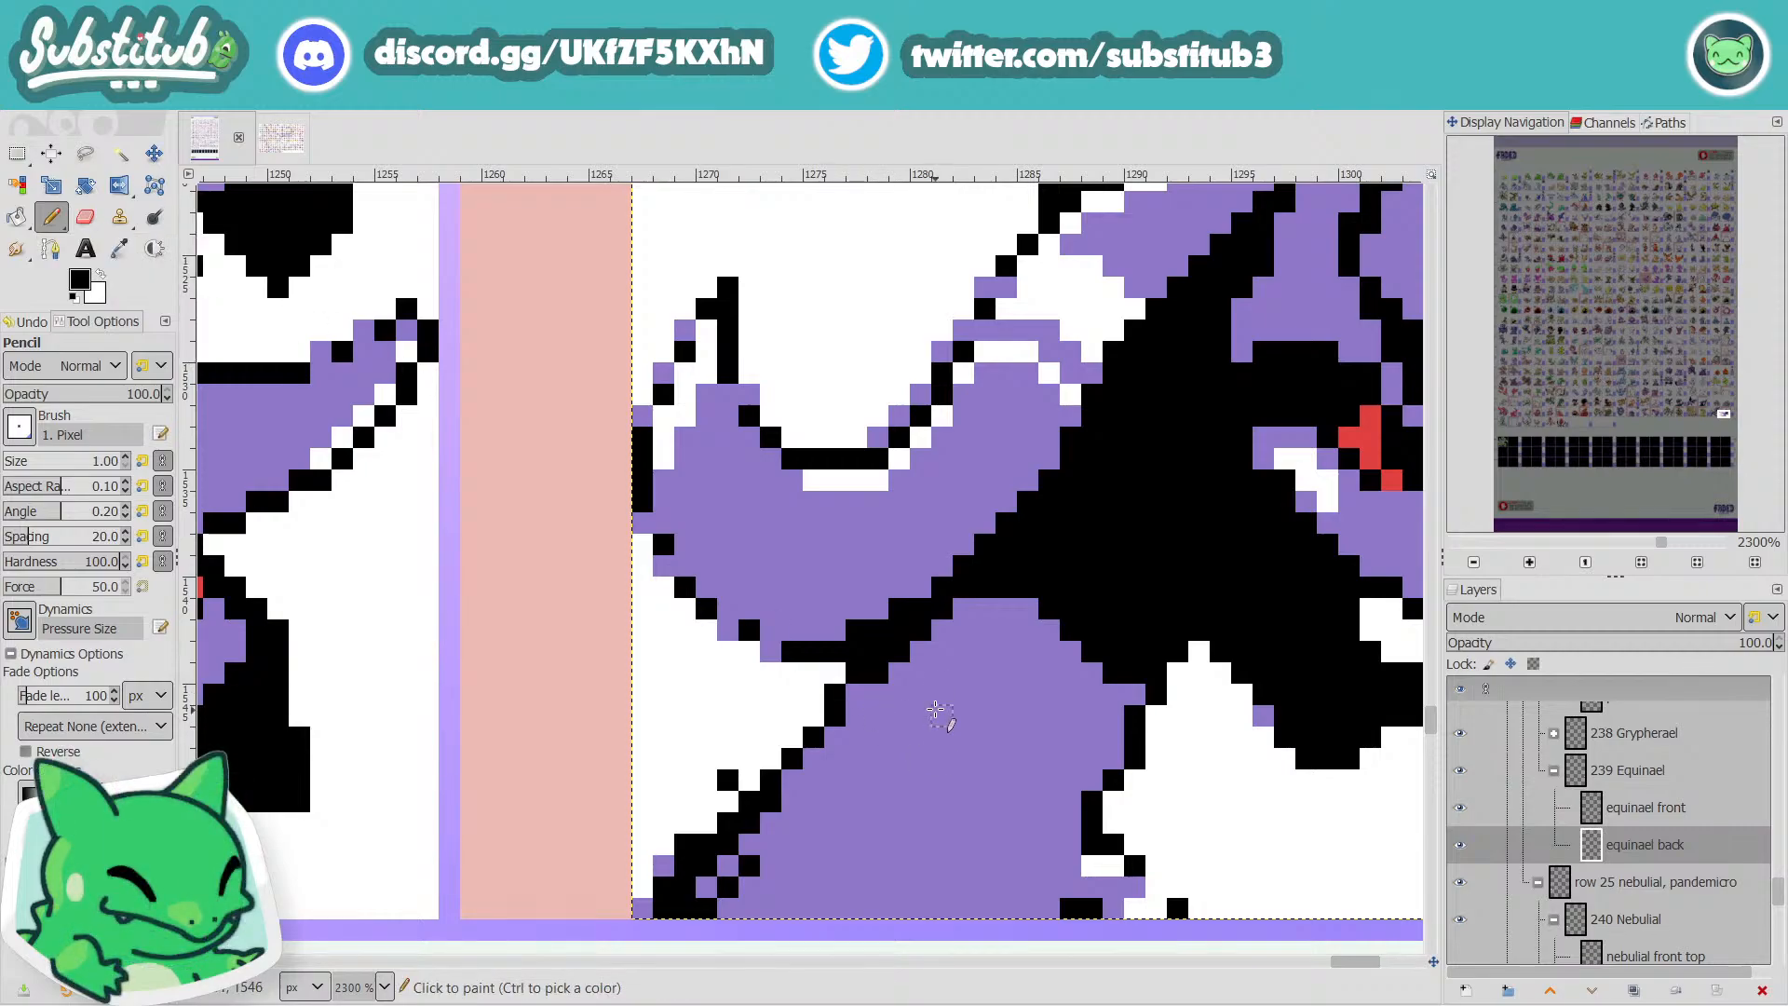
ctrl+scroll(926, 698, down, 2)
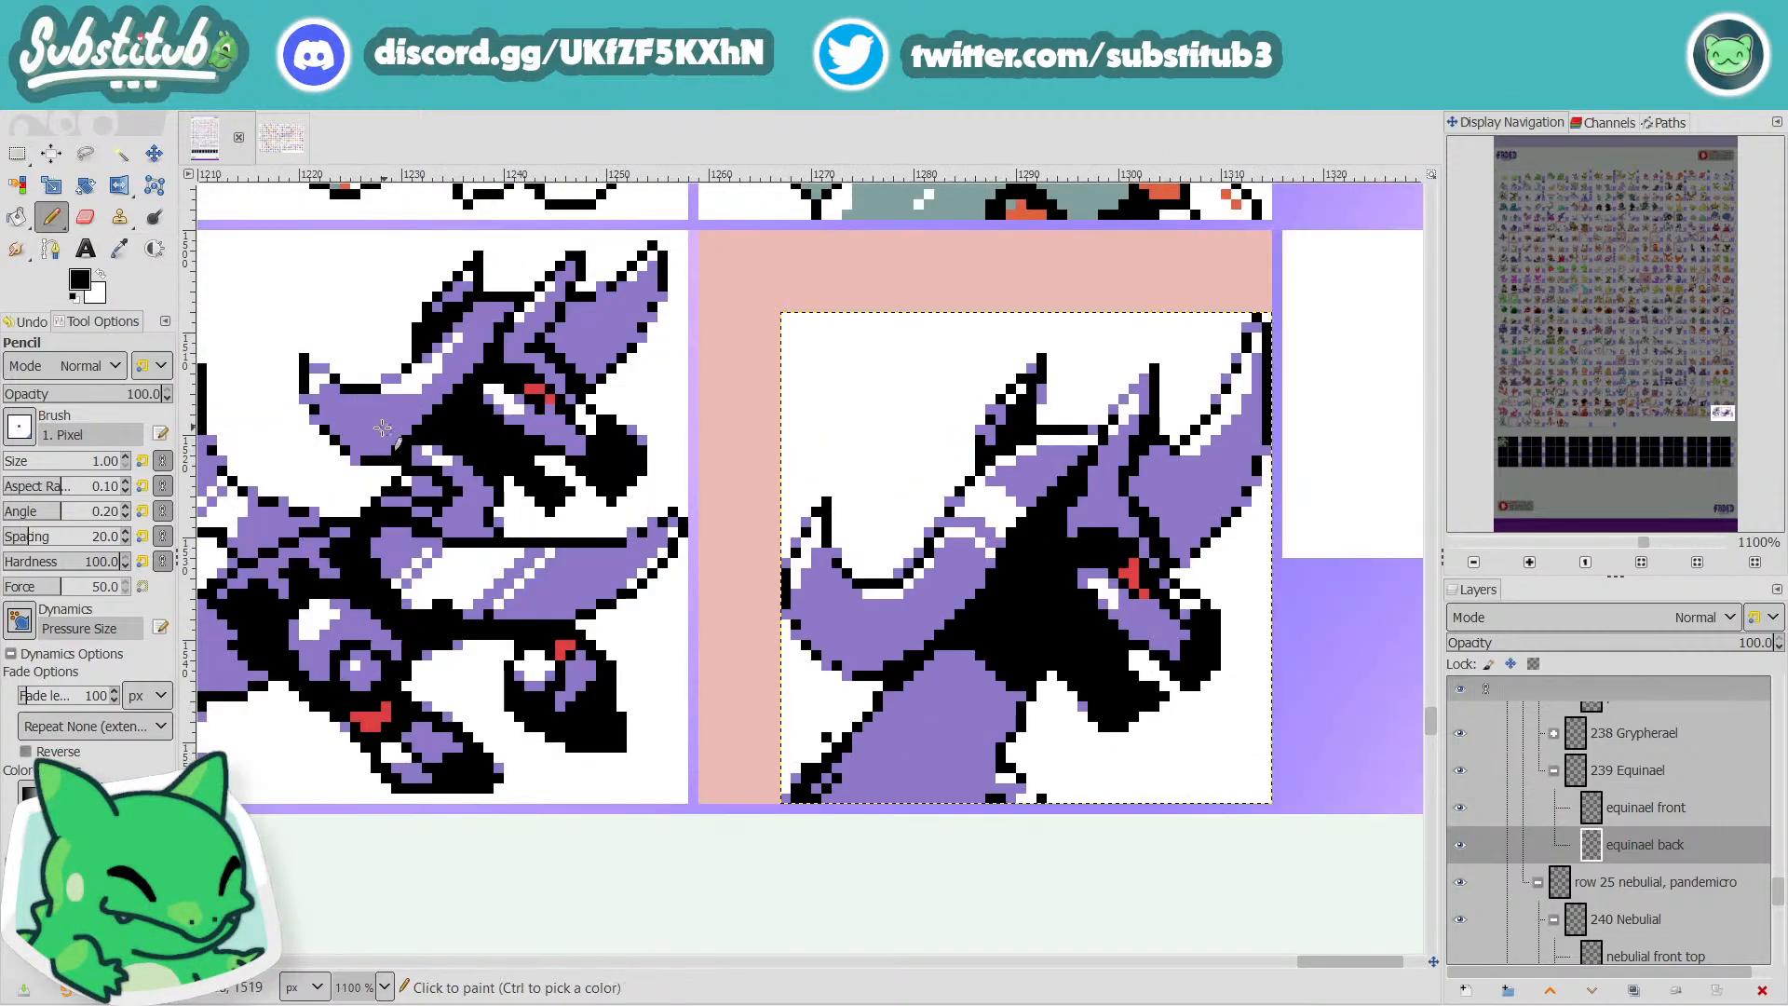
ctrl+scroll(949, 691, up, 2)
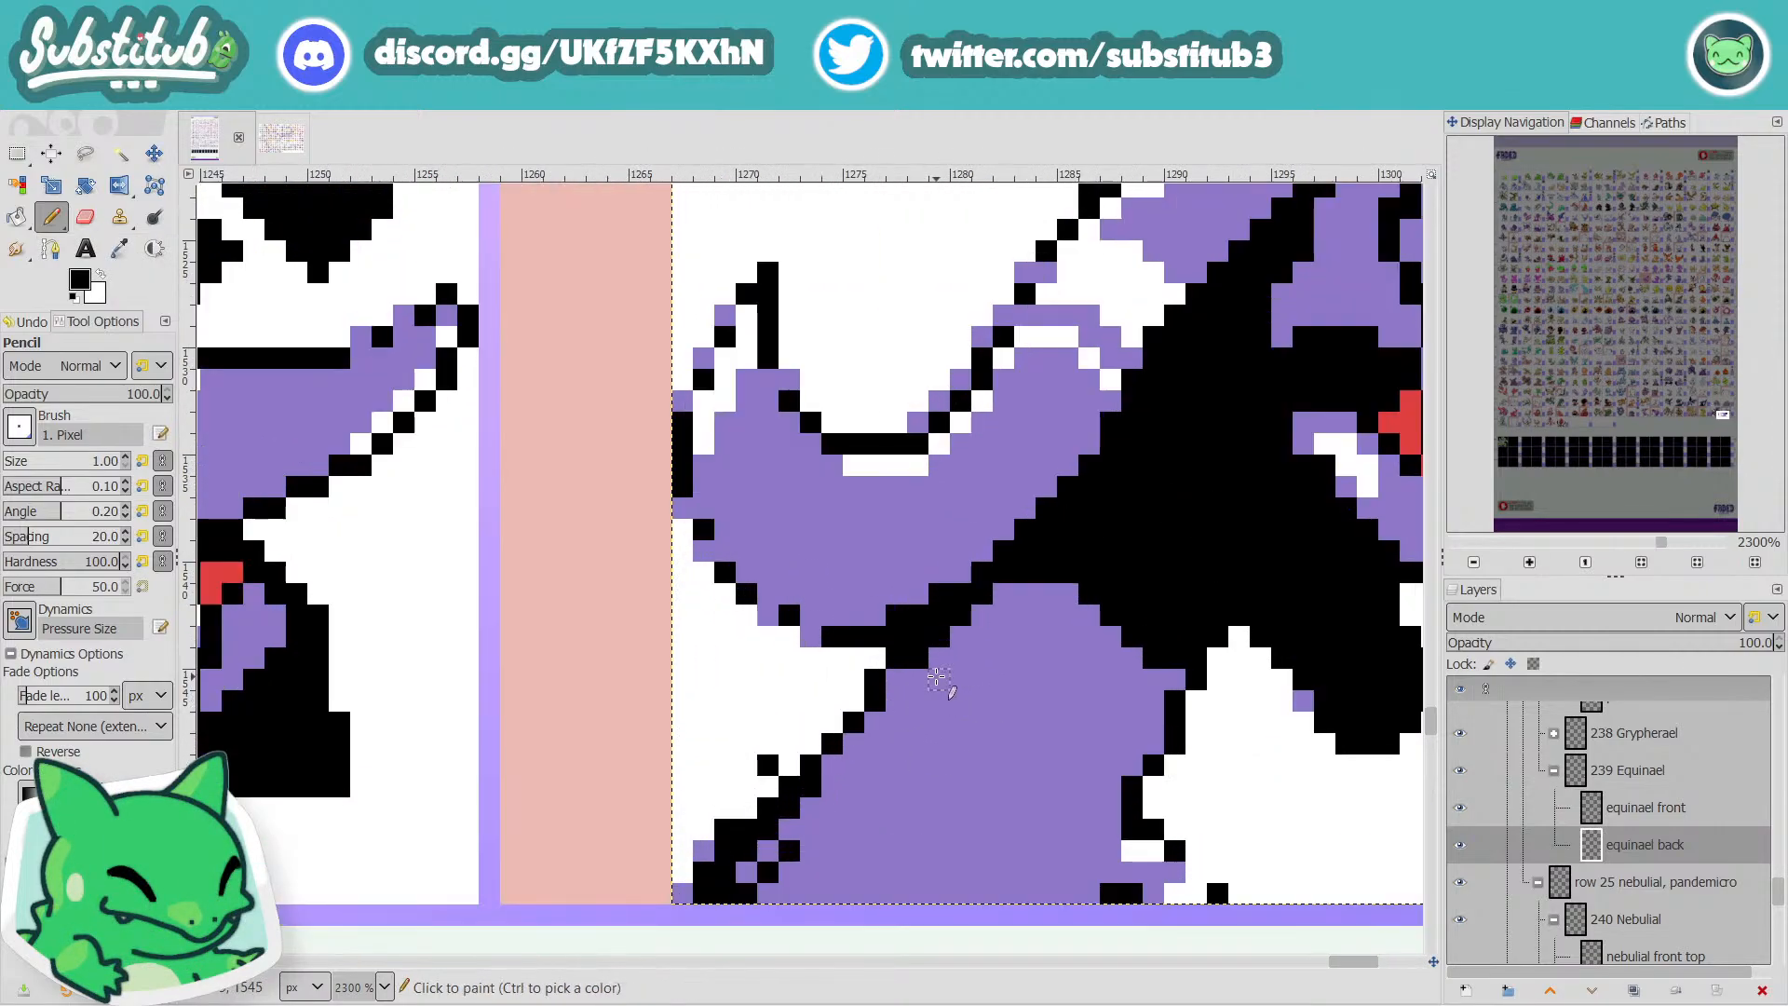
click(939, 678)
click(957, 679)
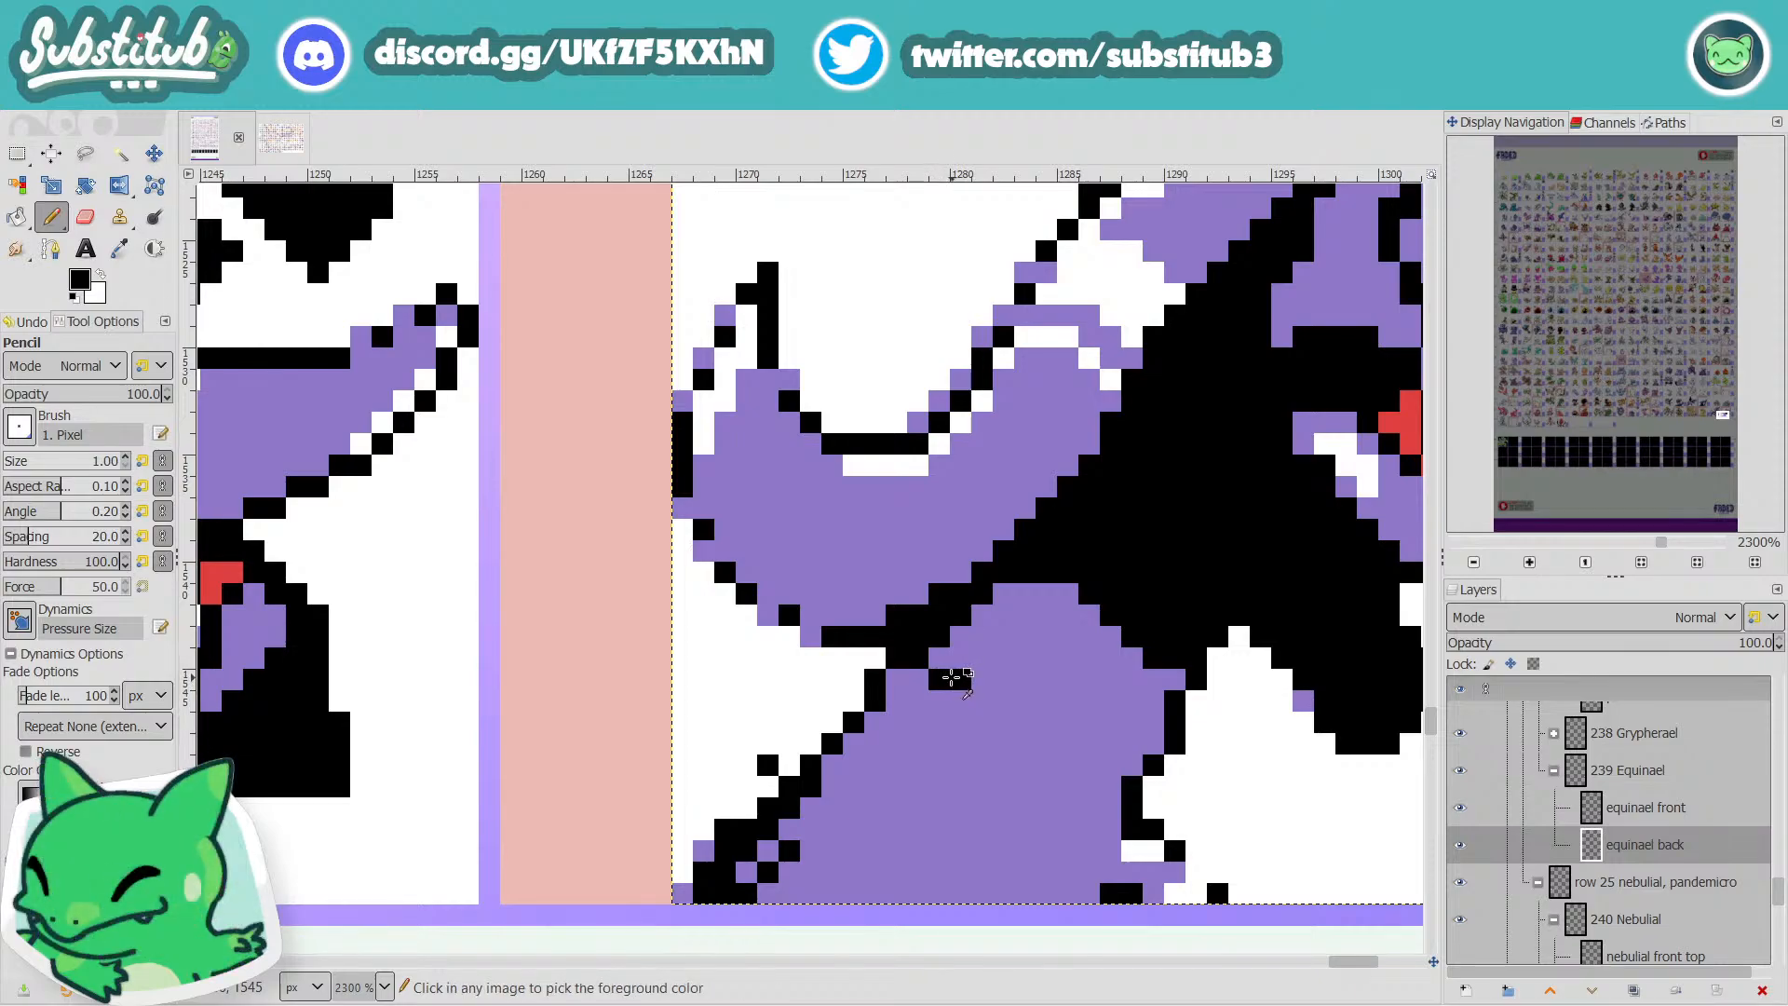
key(ctrl+z)
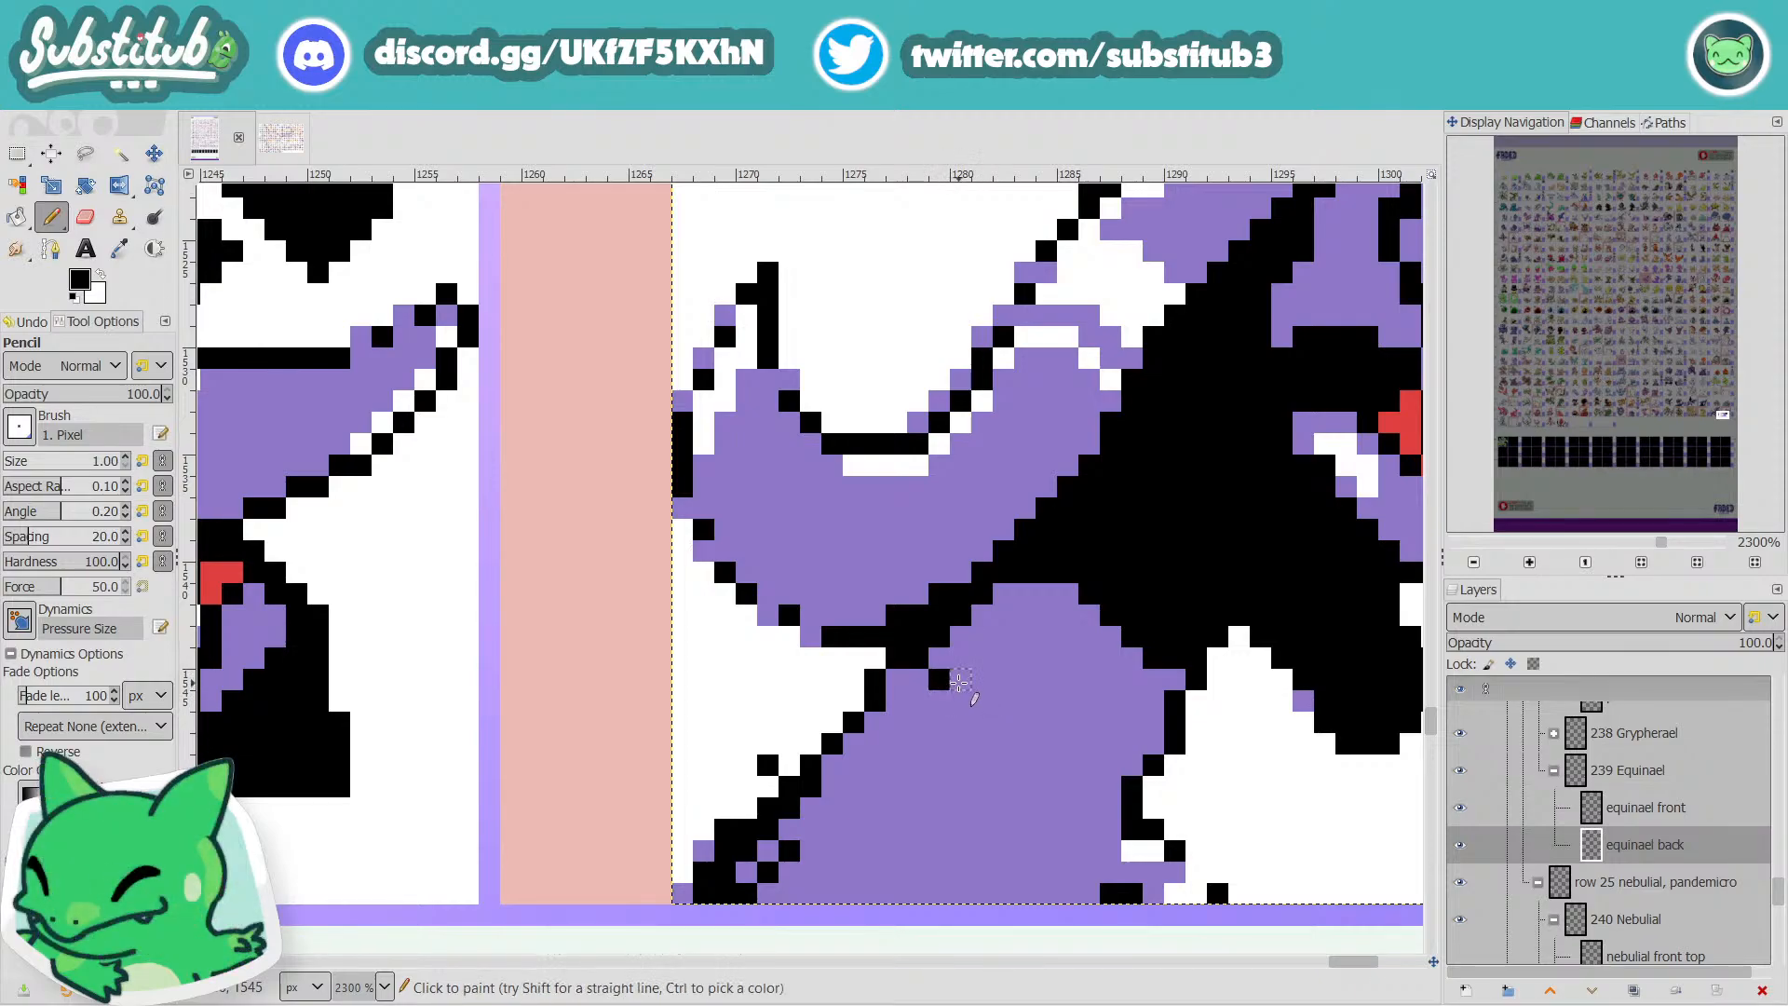
click(959, 681)
click(982, 701)
click(1004, 700)
ctrl+scroll(1025, 735, down, 2)
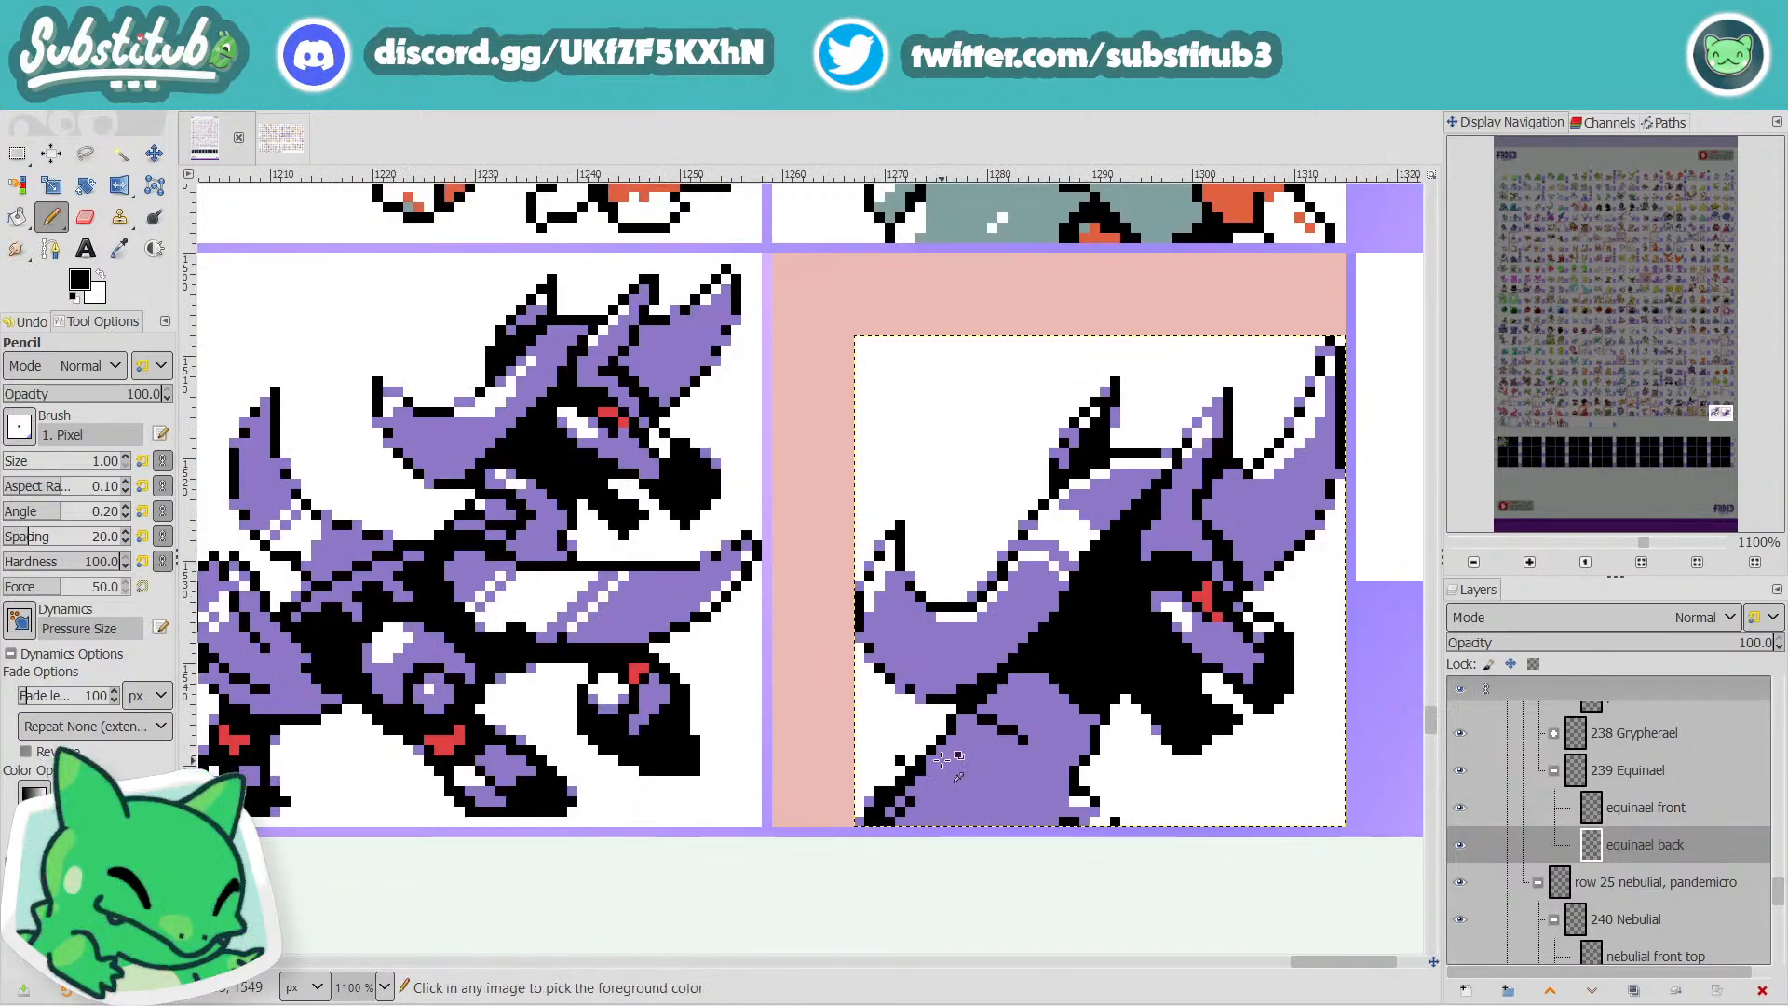
Continue the black neck line around a corner and diagonally down-left toward the sprite's bottom edge.
ctrl+scroll(1025, 740, up, 2)
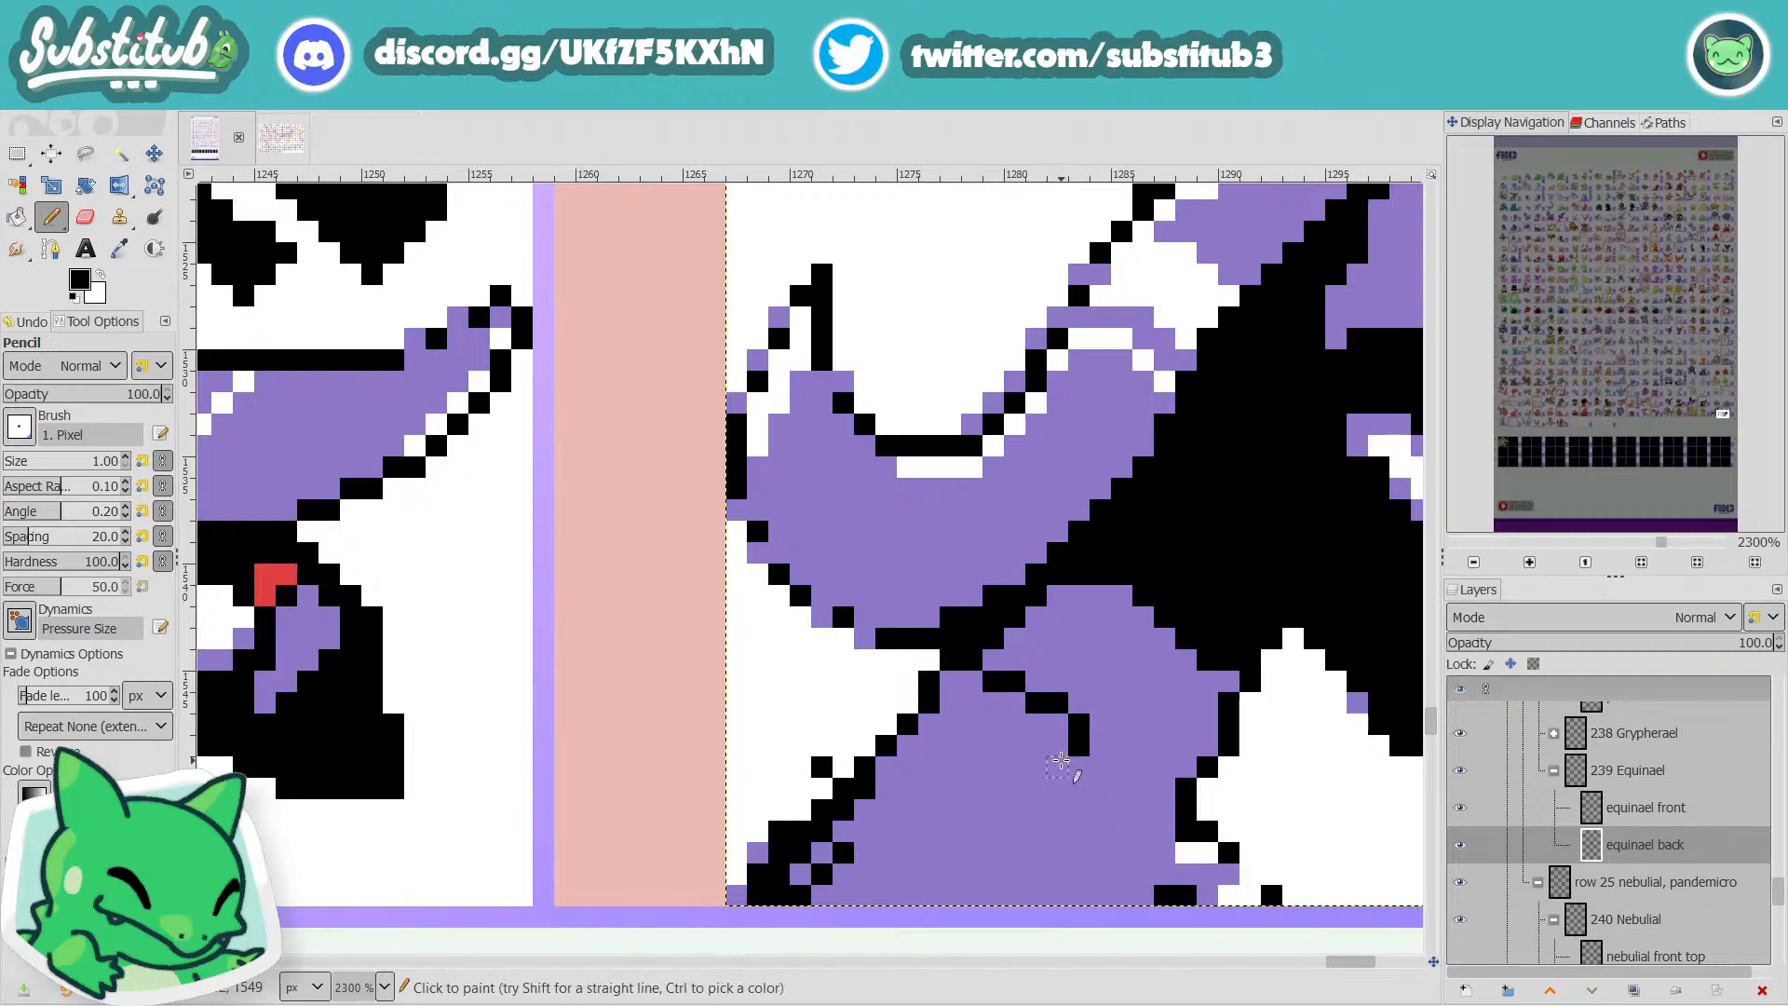
click(1056, 768)
click(1034, 789)
click(1014, 808)
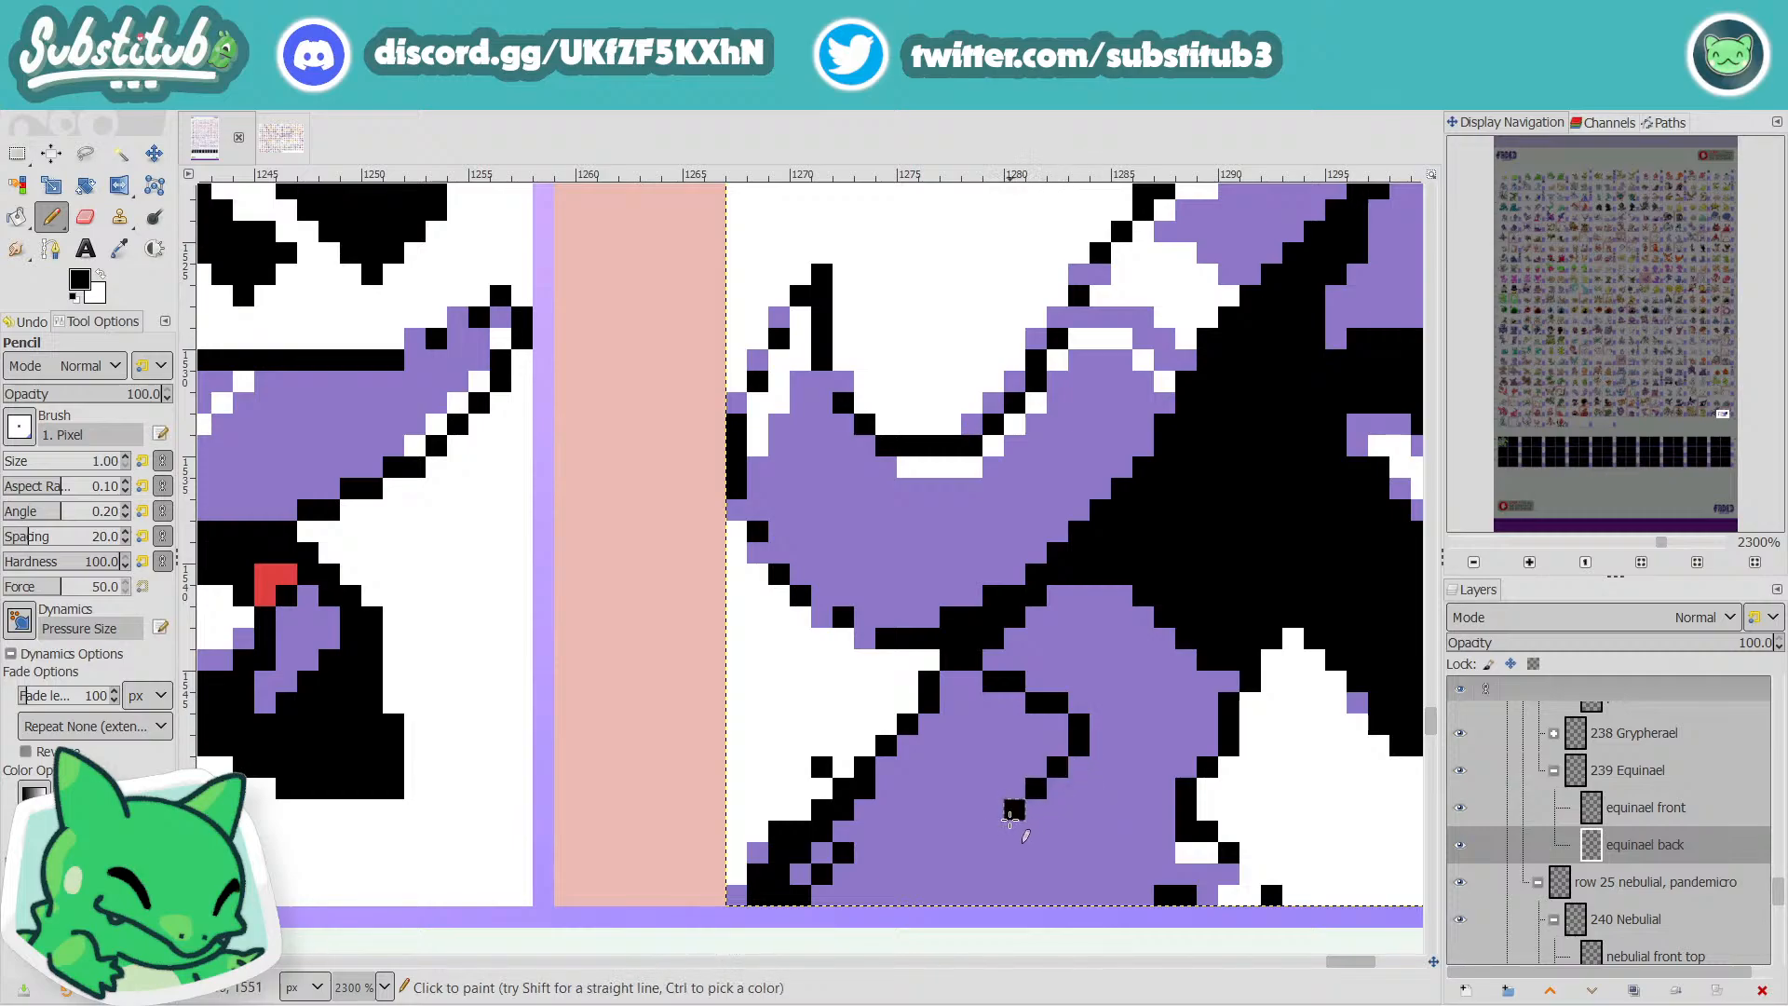
ctrl+scroll(1014, 808, down, 2)
ctrl+scroll(1009, 843, up, 2)
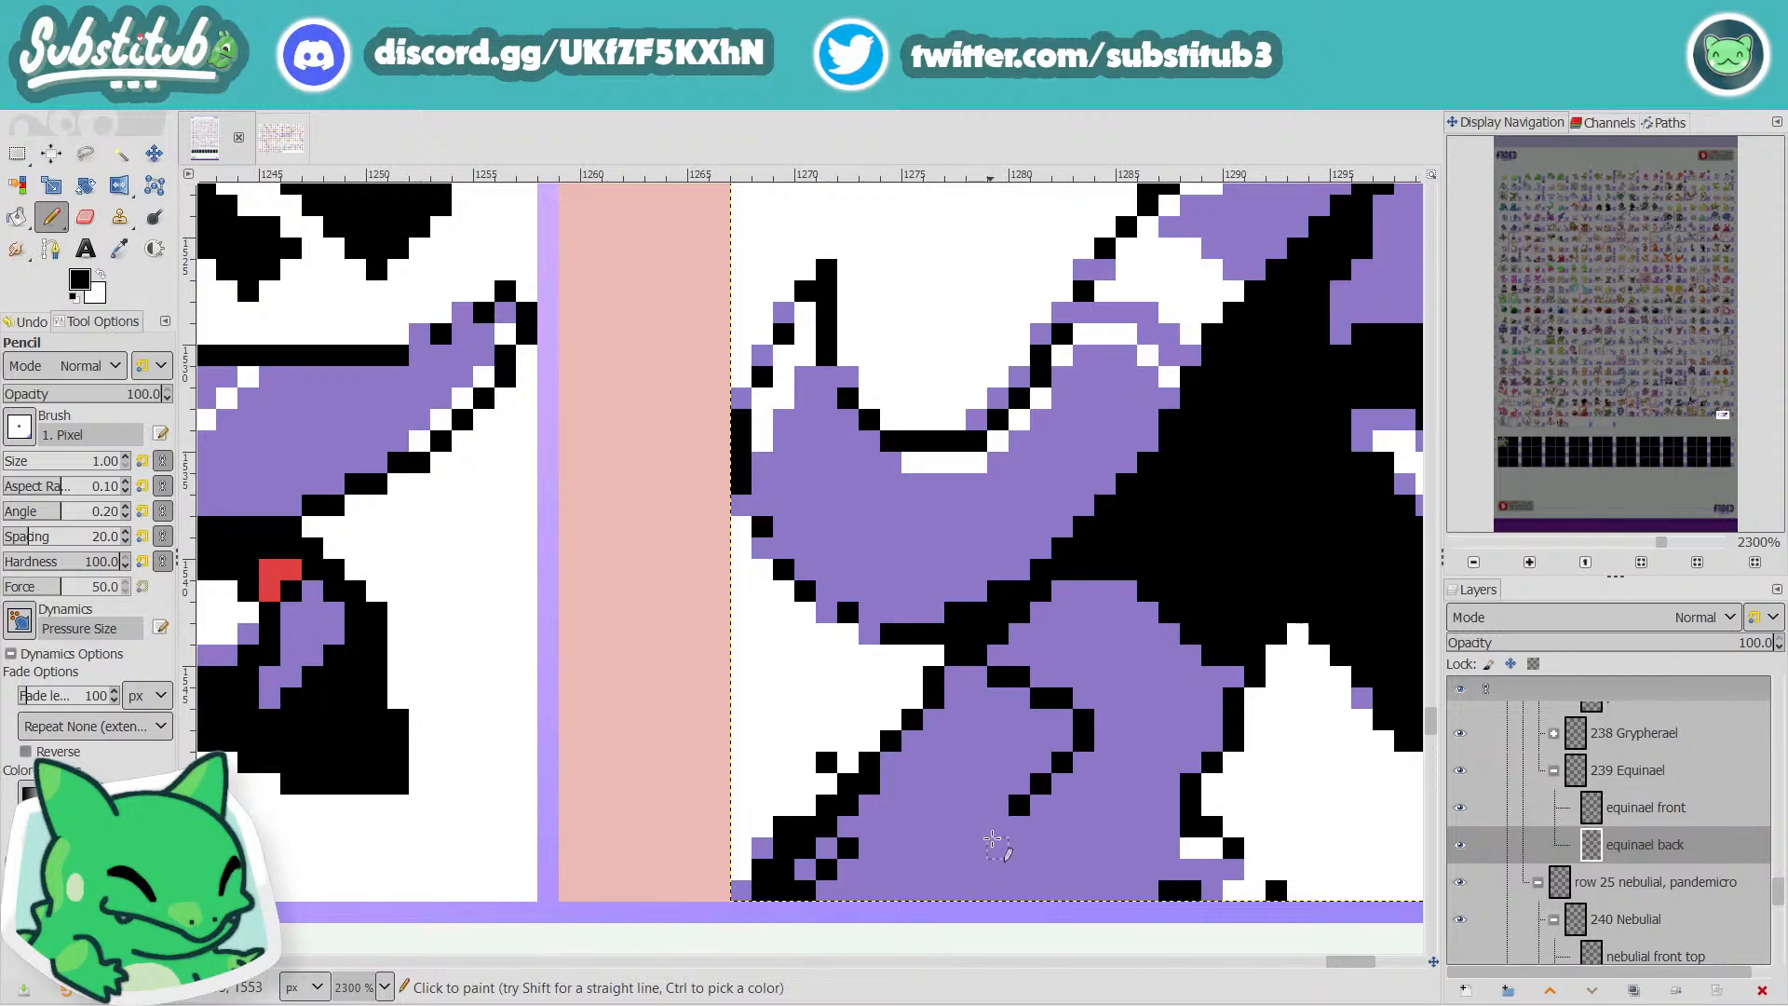
click(997, 828)
click(976, 849)
click(954, 870)
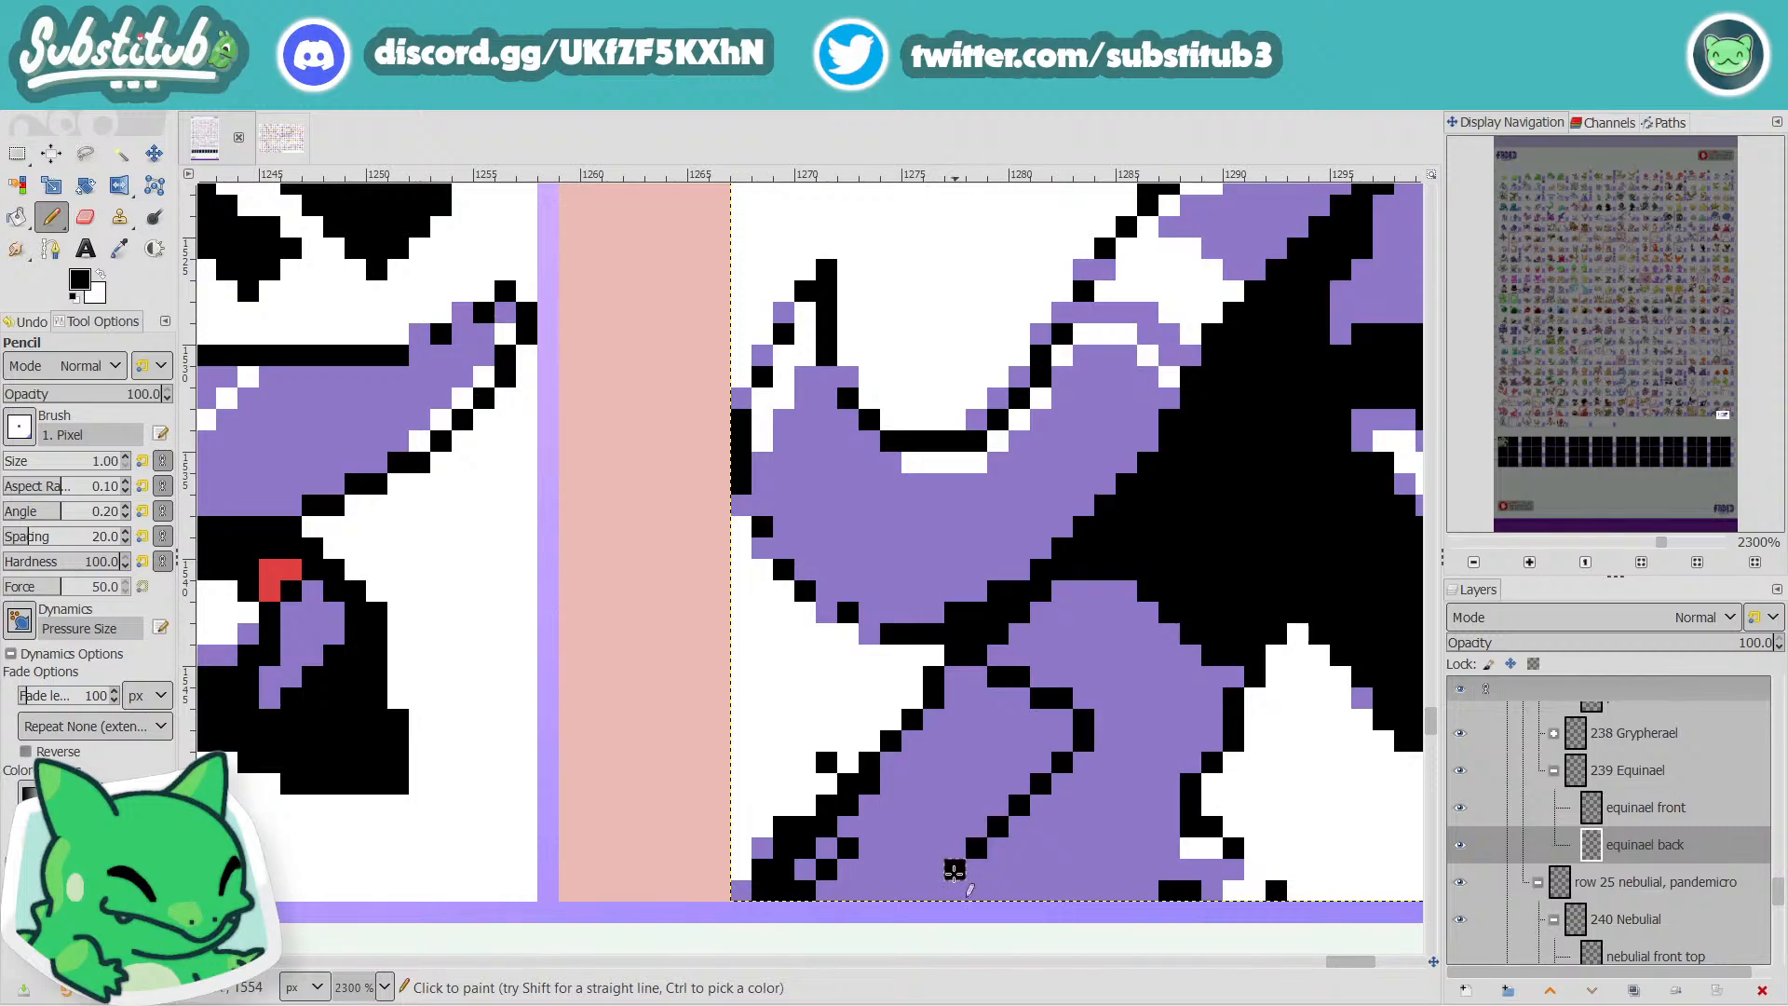
Join the diagonal line to the bottom edge and fill the purple gaps in the neck's lower-left corner with black.
click(934, 887)
mouse_move(917, 887)
mouse_down()
mouse_move(828, 854)
mouse_move(803, 882)
mouse_move(886, 898)
mouse_move(864, 865)
mouse_move(913, 876)
mouse_up()
click(870, 849)
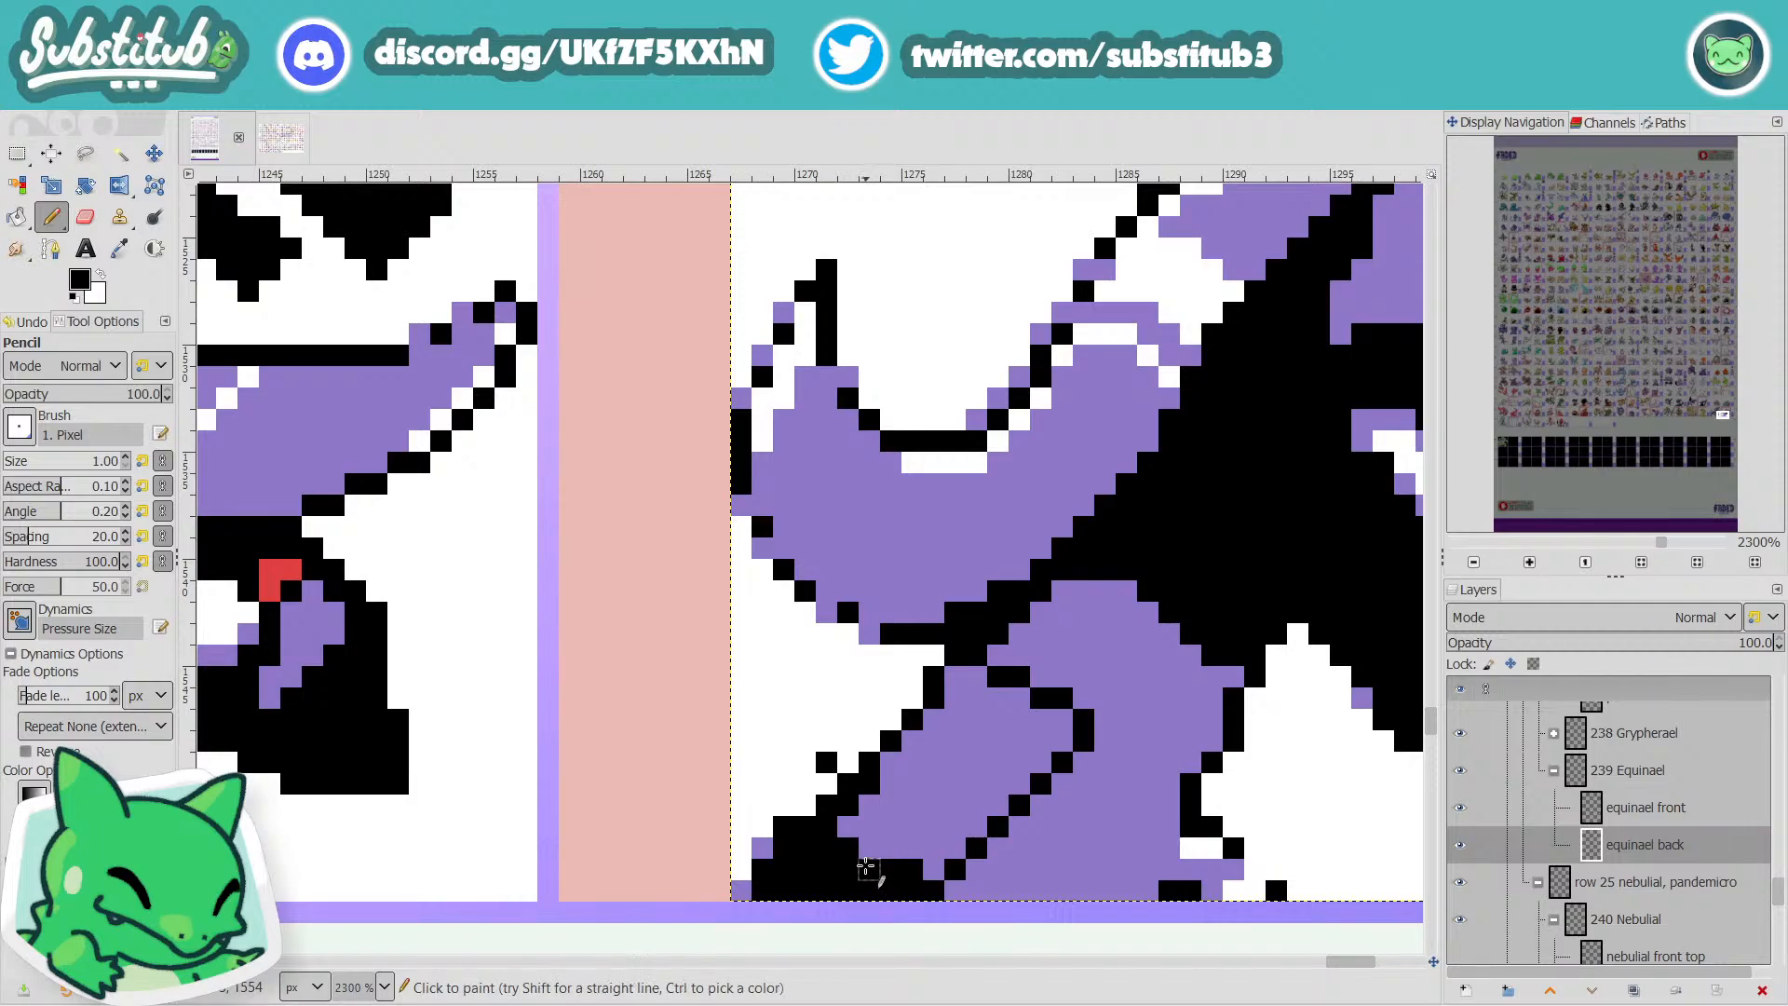
ctrl+scroll(983, 852, down, 3)
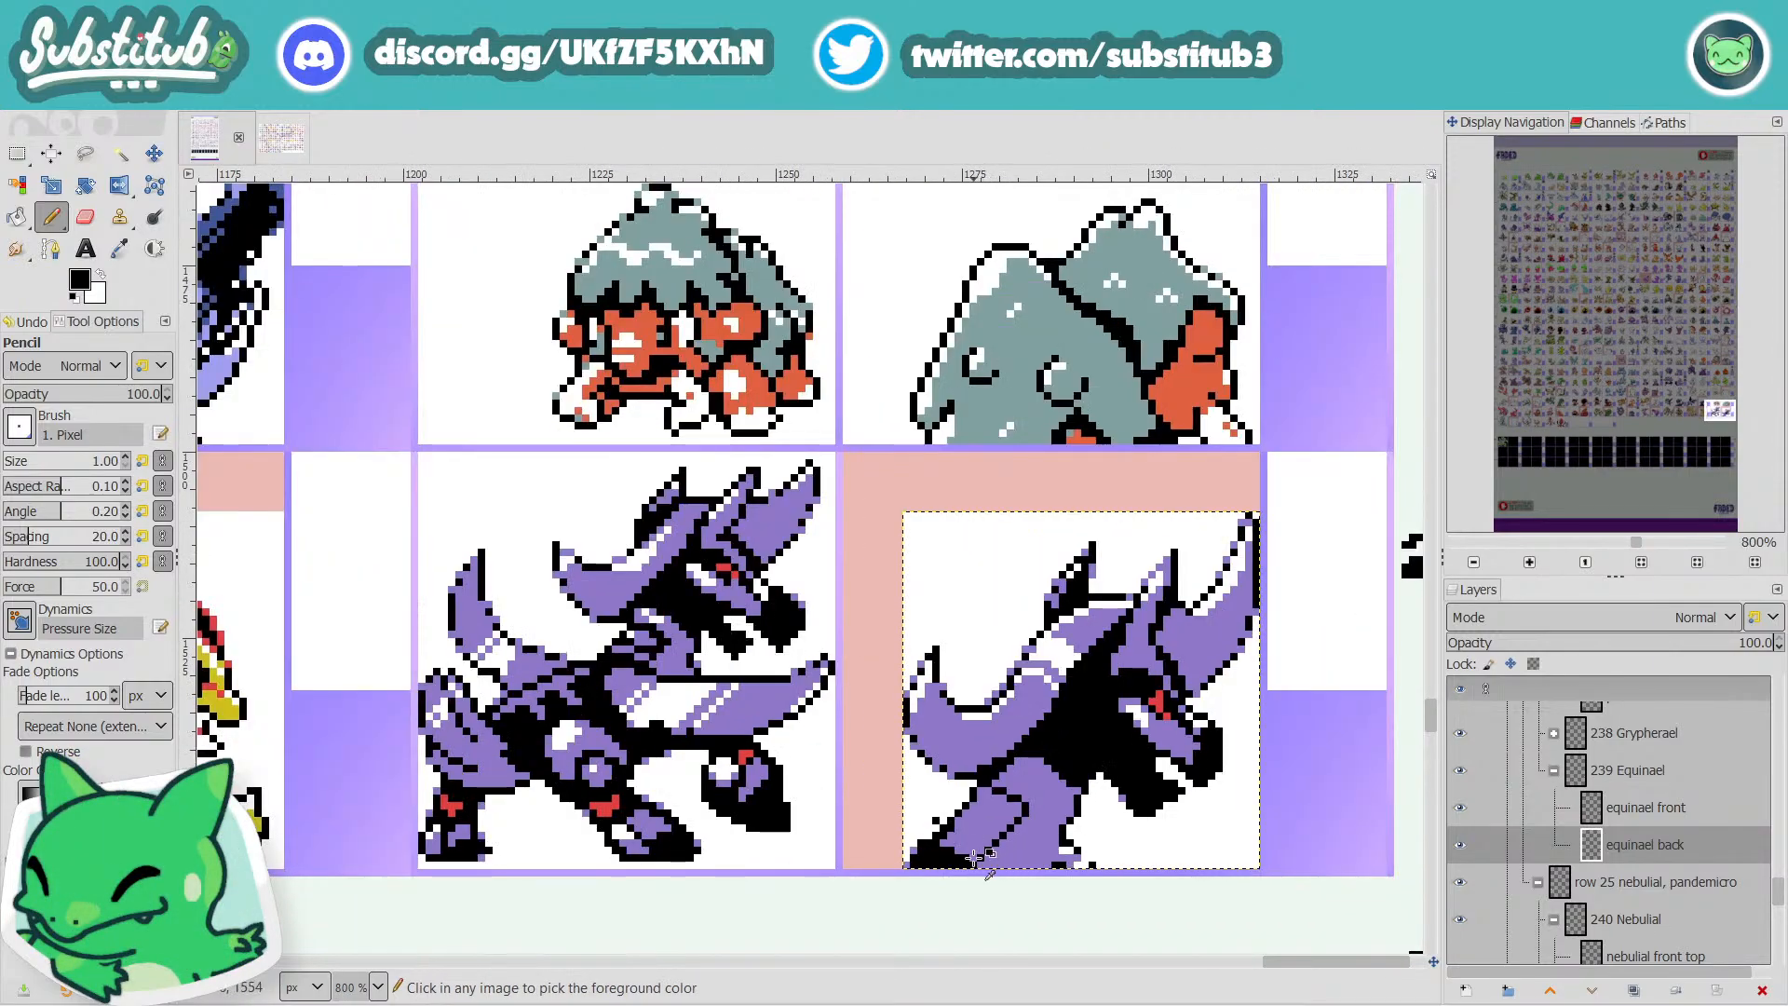
Draw a black dividing line across the middle of the outlined neck section, down to the diagonal line, and save the file.
ctrl+scroll(975, 857, up, 3)
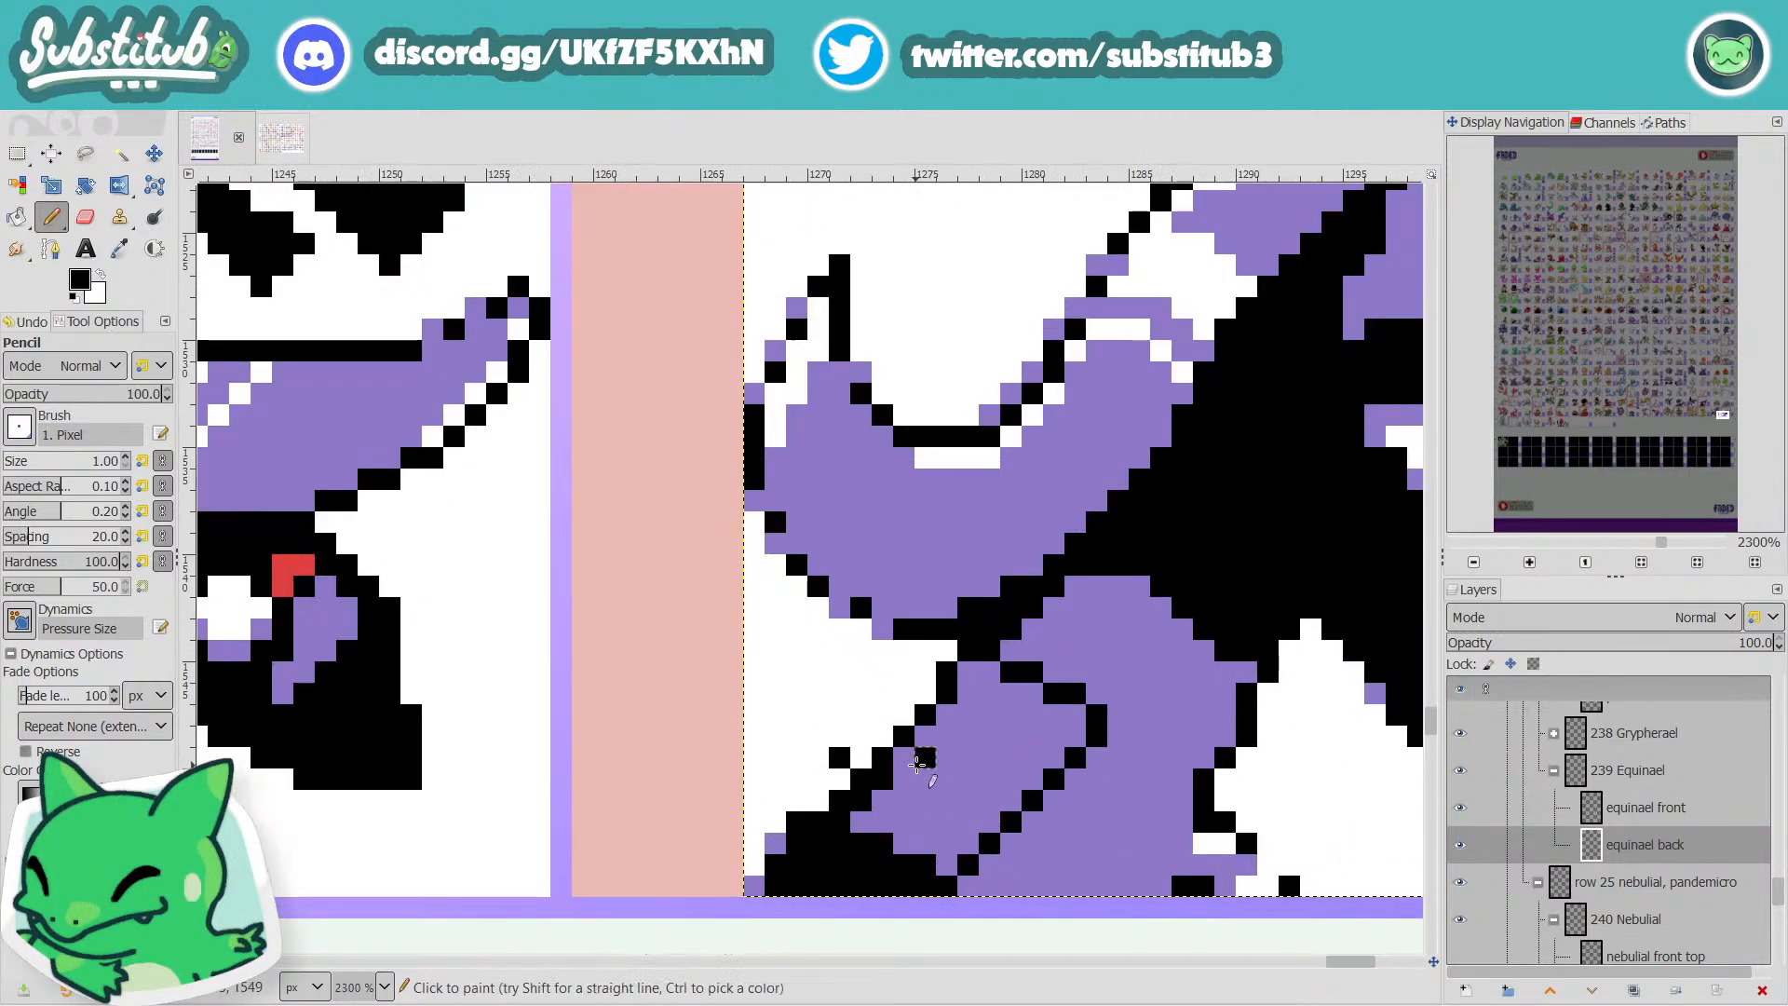
click(946, 772)
key(ctrl+z)
click(947, 760)
click(973, 775)
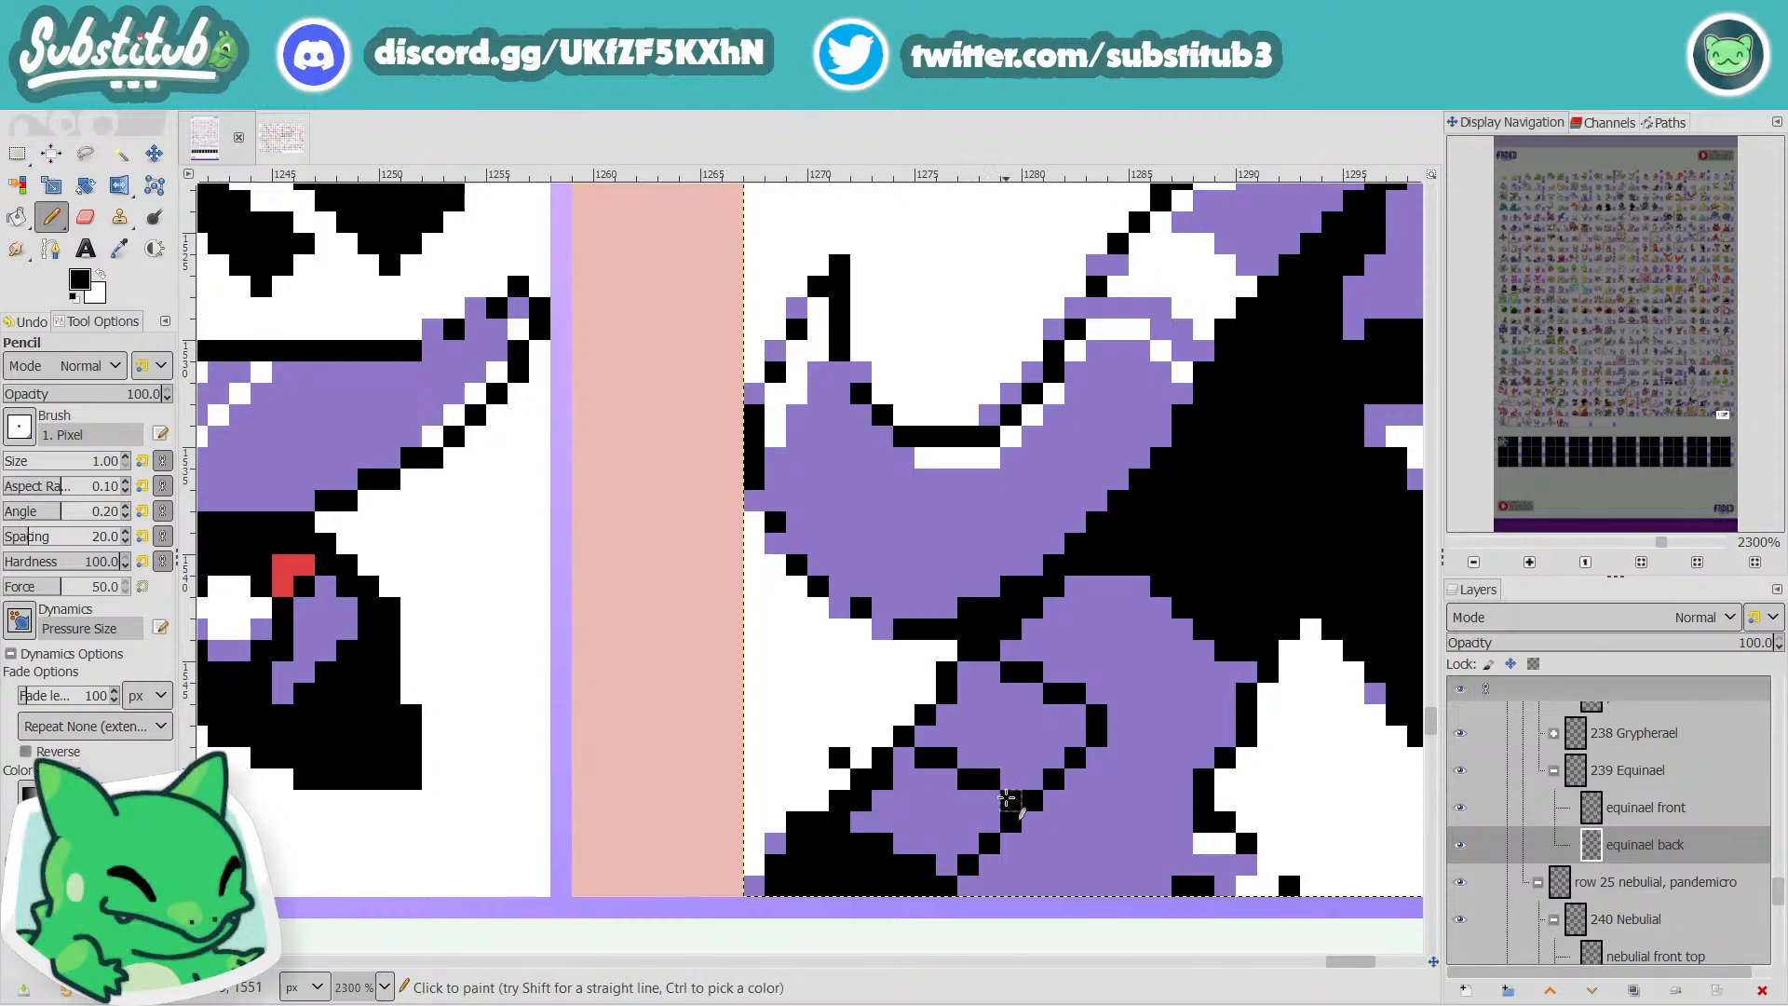
ctrl+scroll(1043, 838, down, 3)
ctrl+scroll(1060, 850, down, 3)
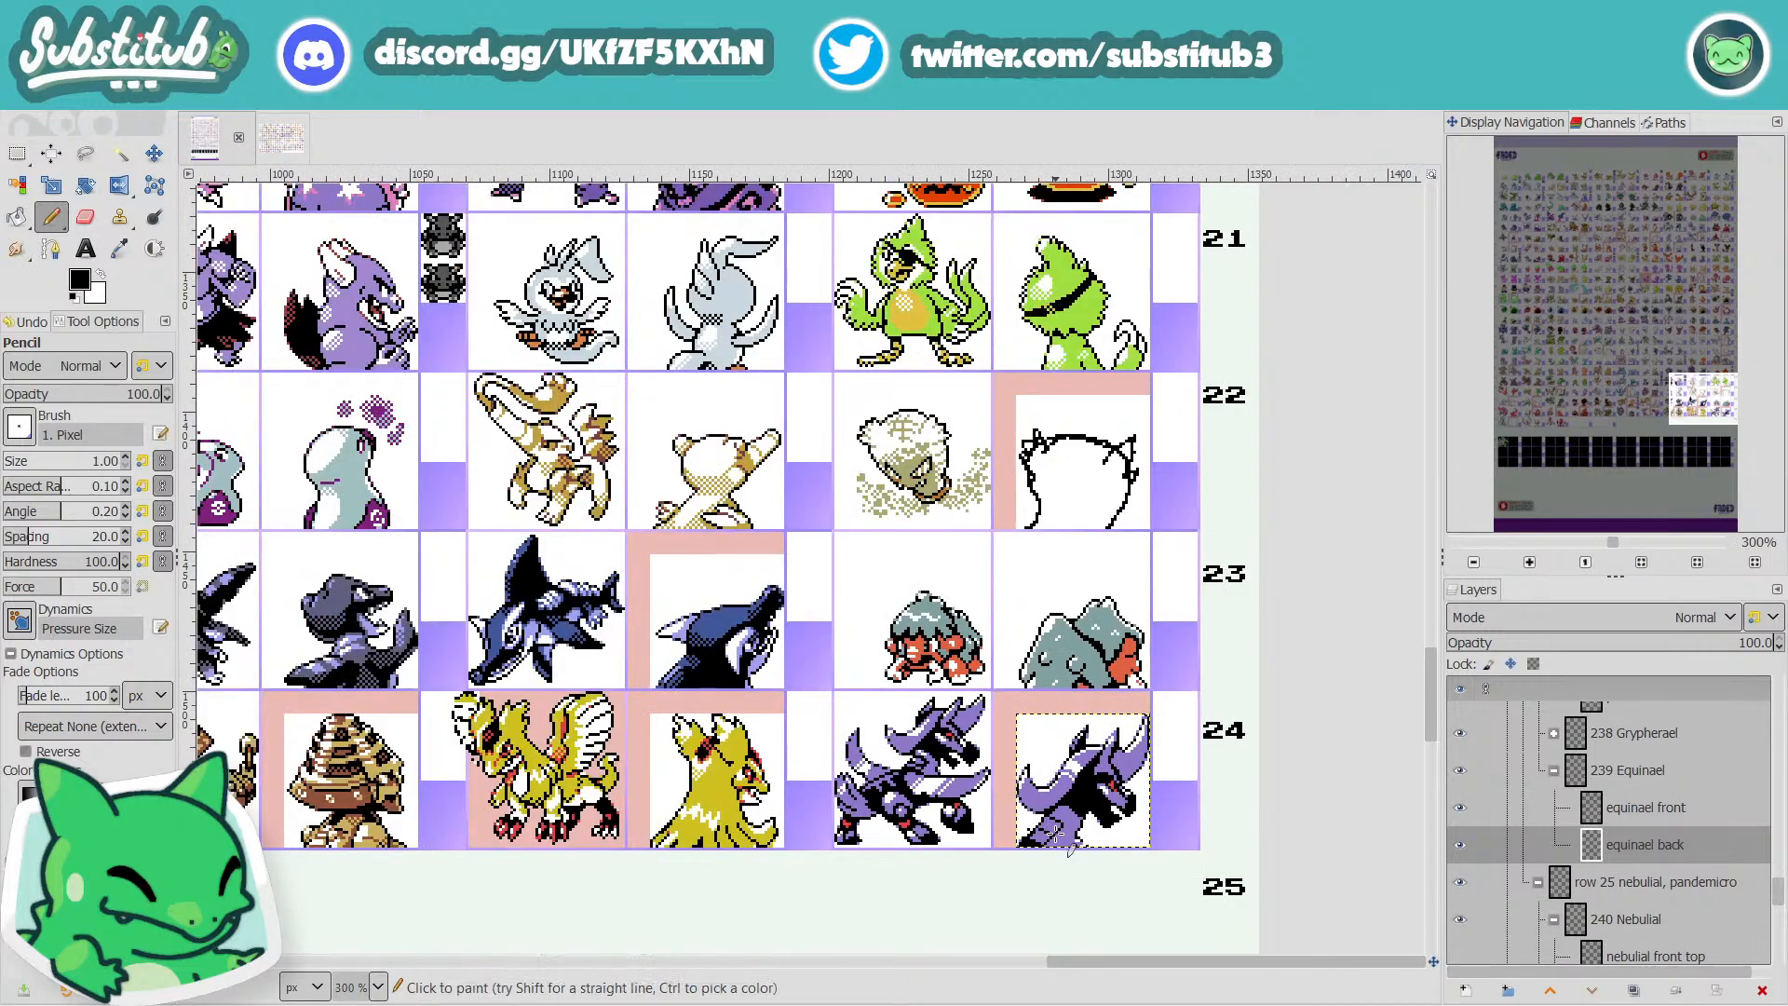
key(ctrl+s)
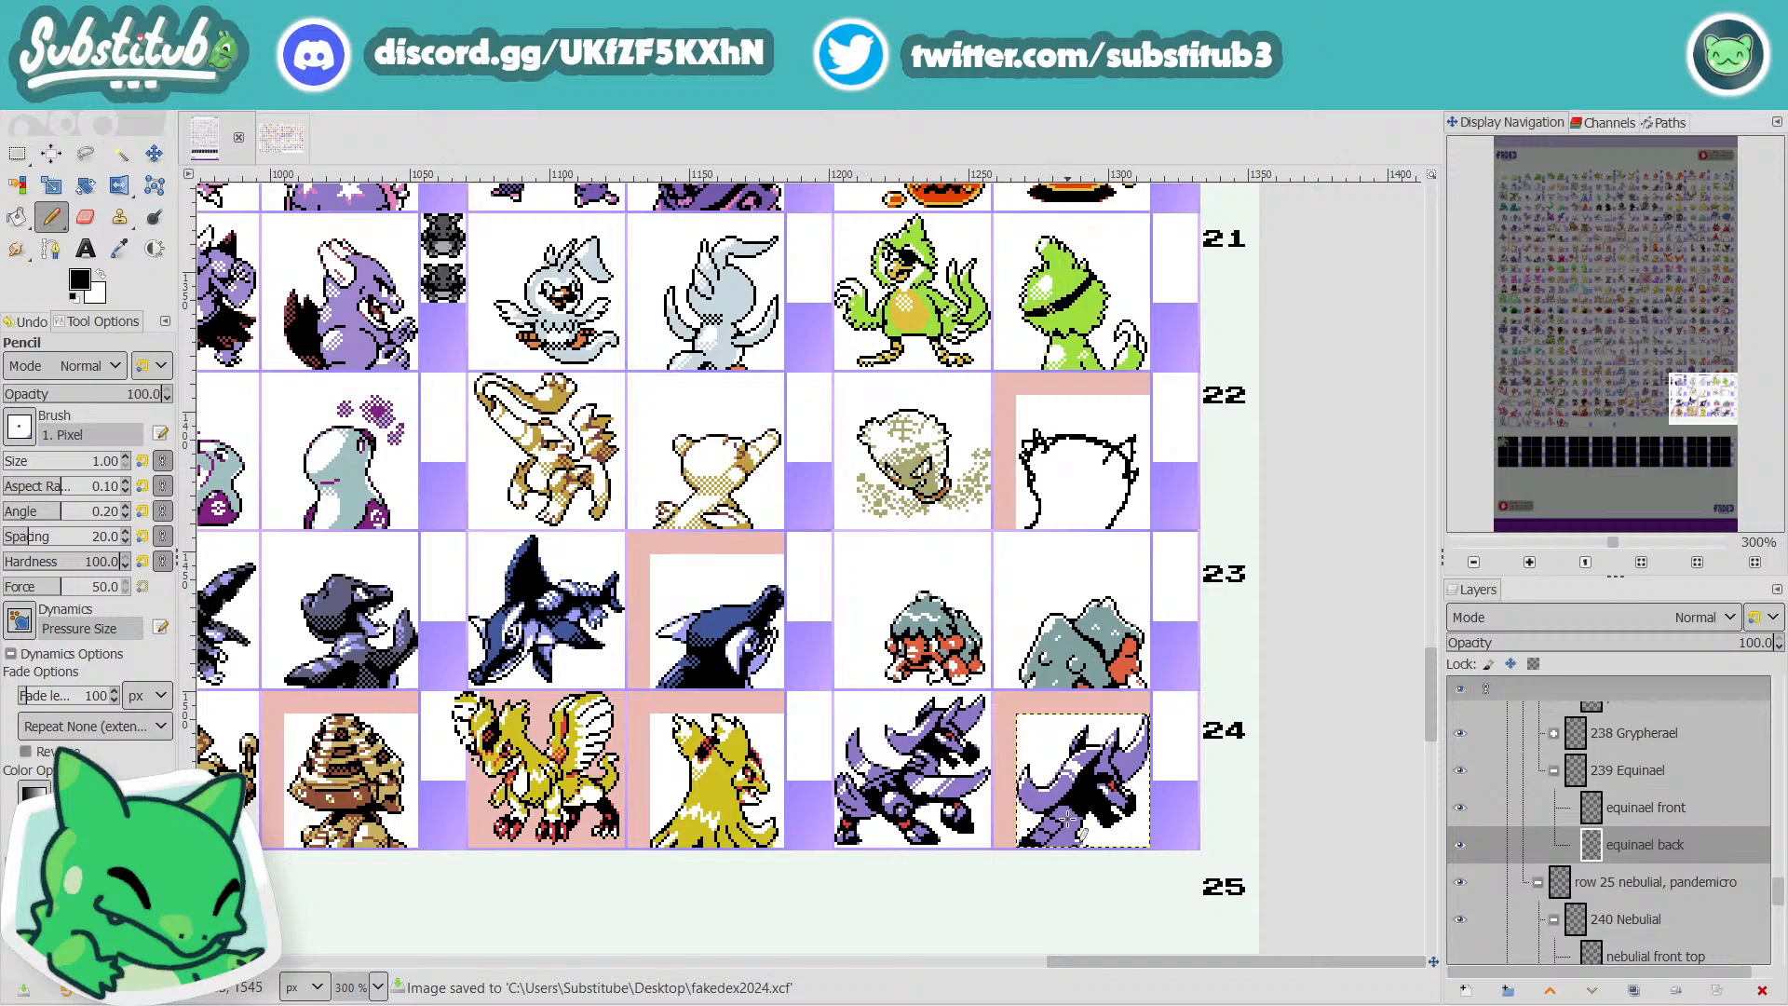
Thicken the neck's dividing line with black where it meets the diagonal, compare the sprite with its neighbours, and save the file.
ctrl+scroll(1071, 810, up, 5)
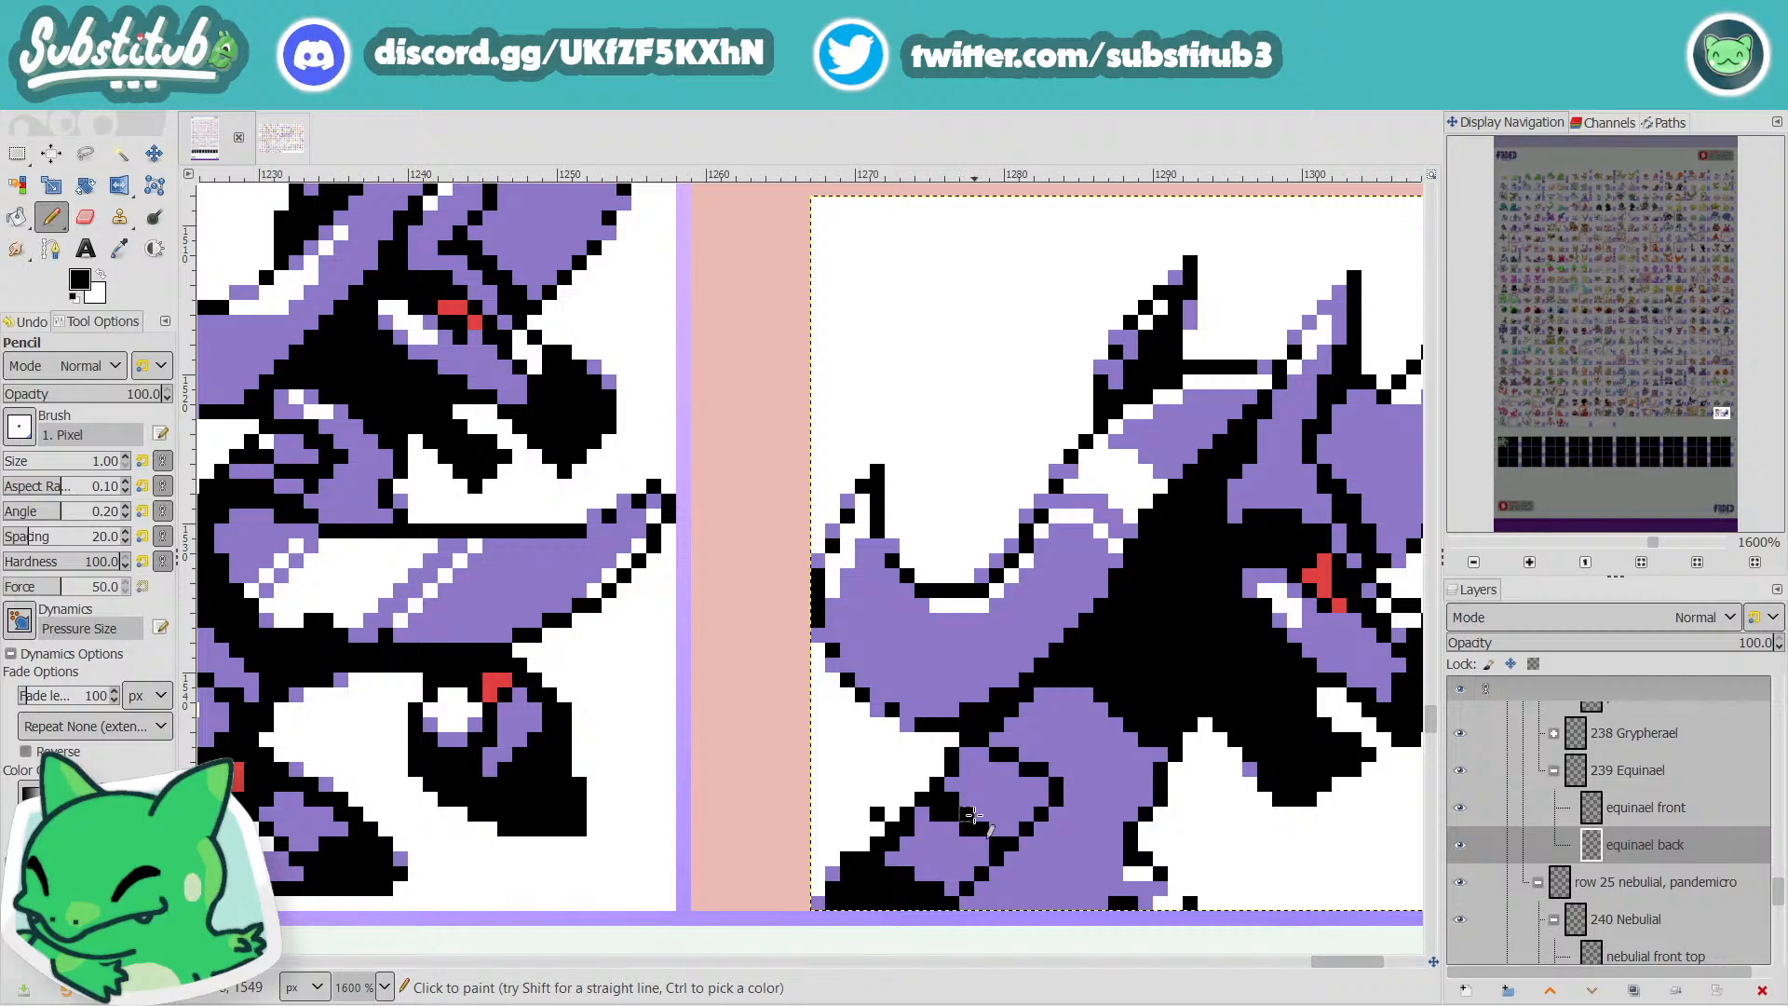
click(994, 829)
ctrl+scroll(1006, 834, down, 3)
ctrl+scroll(1066, 847, up, 4)
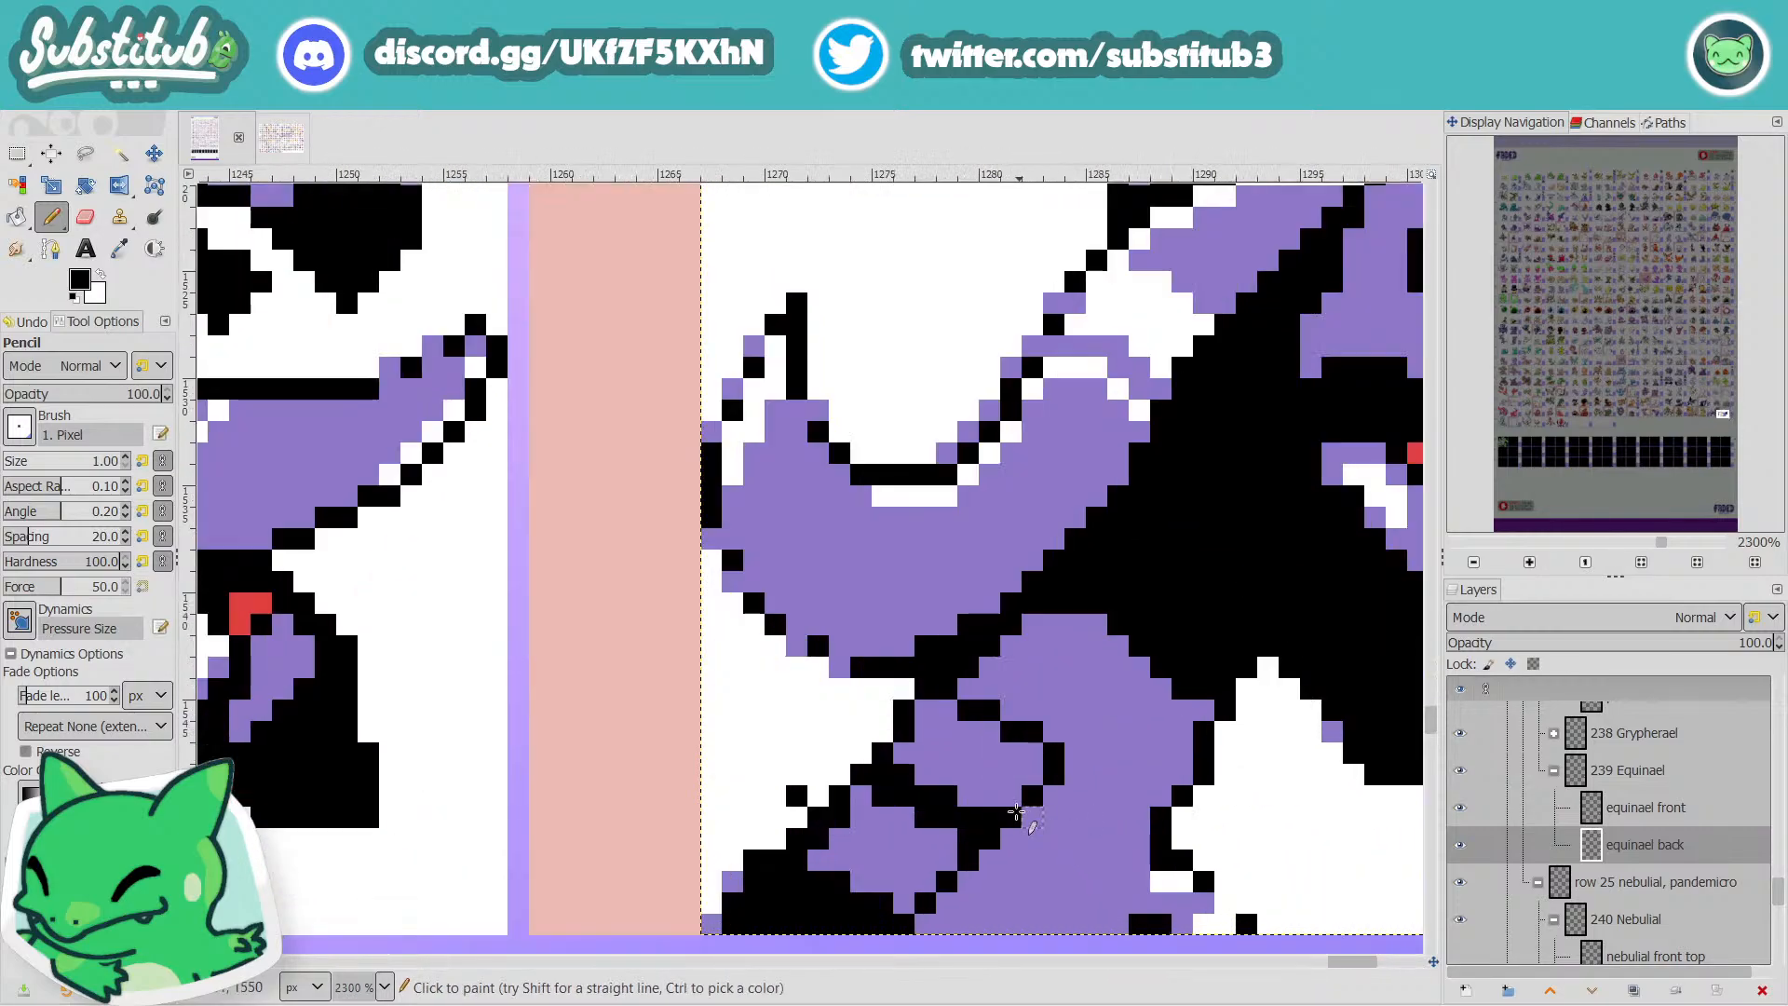
ctrl+scroll(955, 708, down, 5)
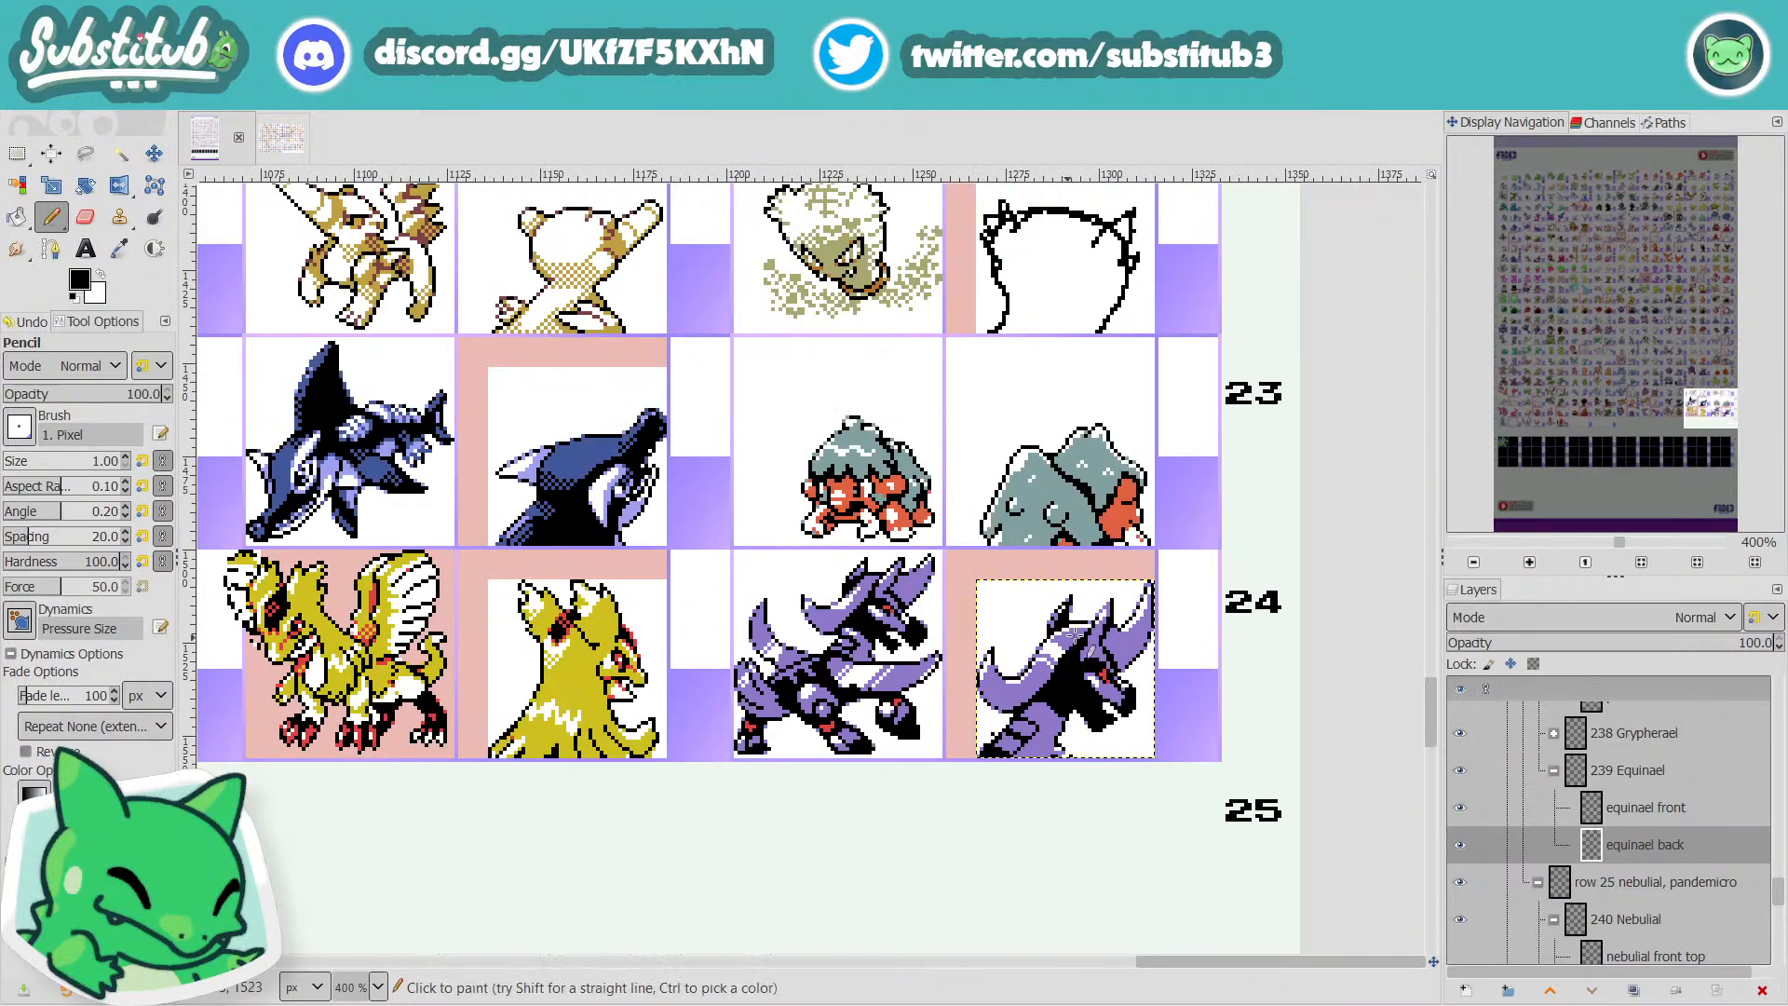
ctrl+scroll(1194, 701, up, 1)
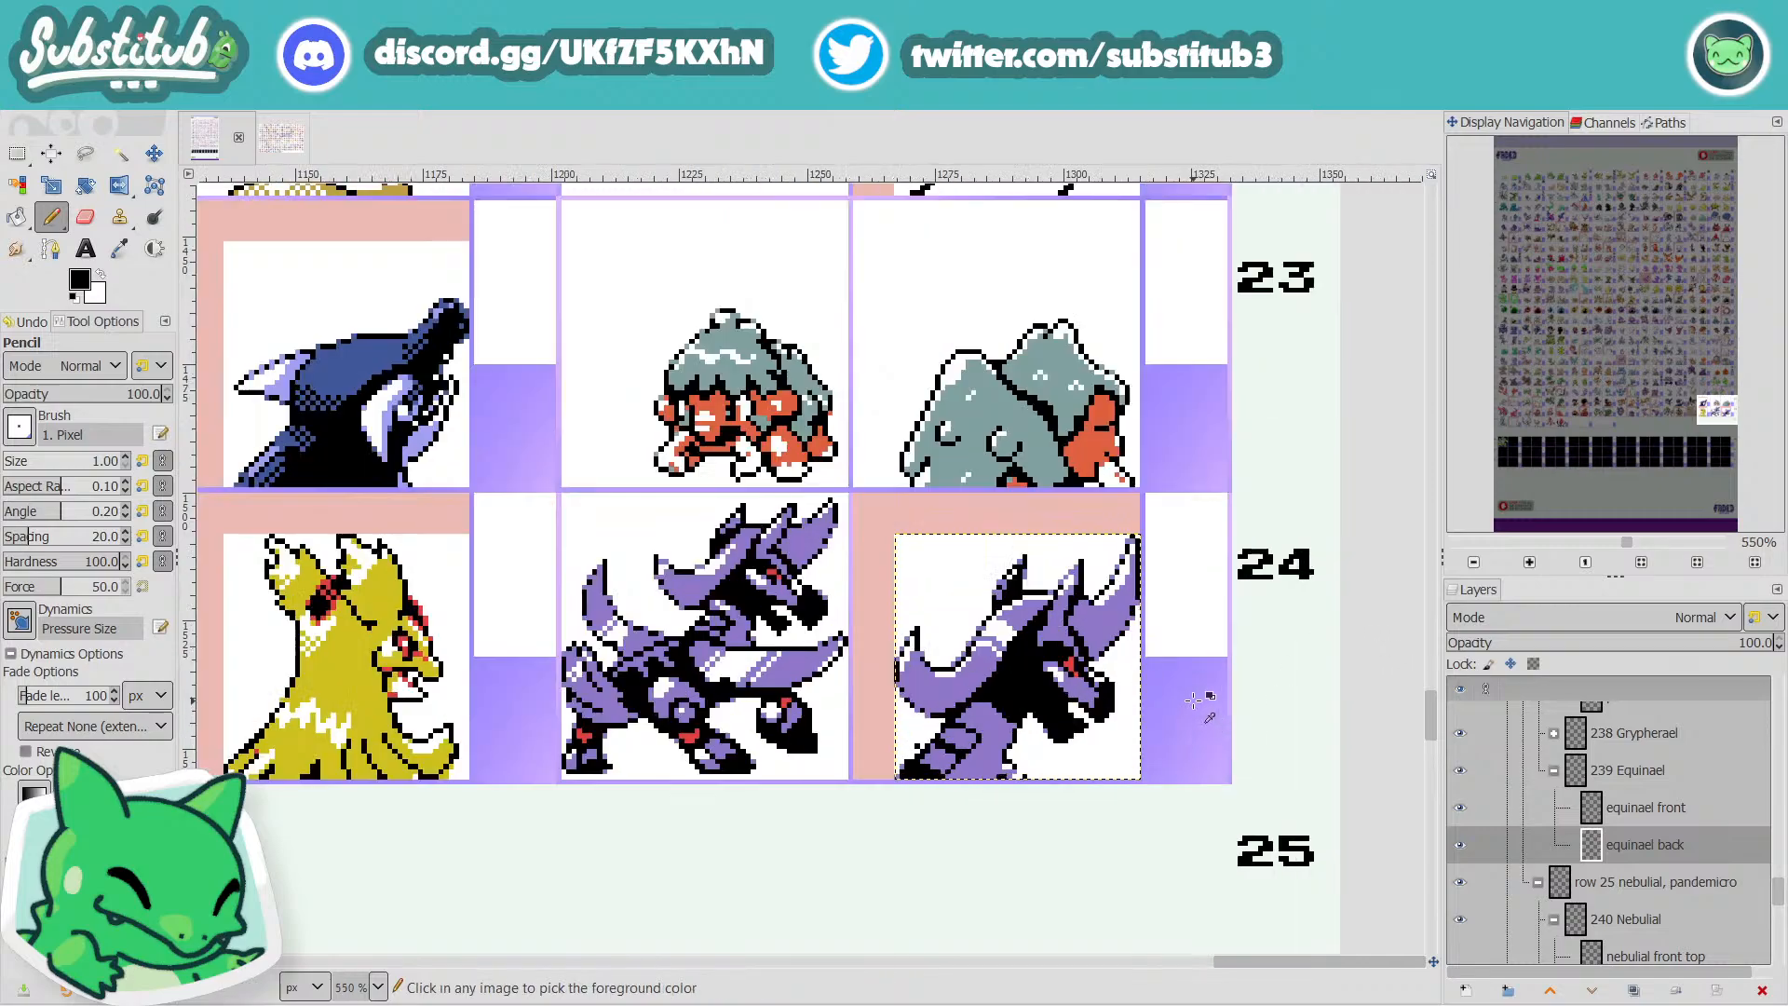
ctrl+scroll(1108, 651, up, 3)
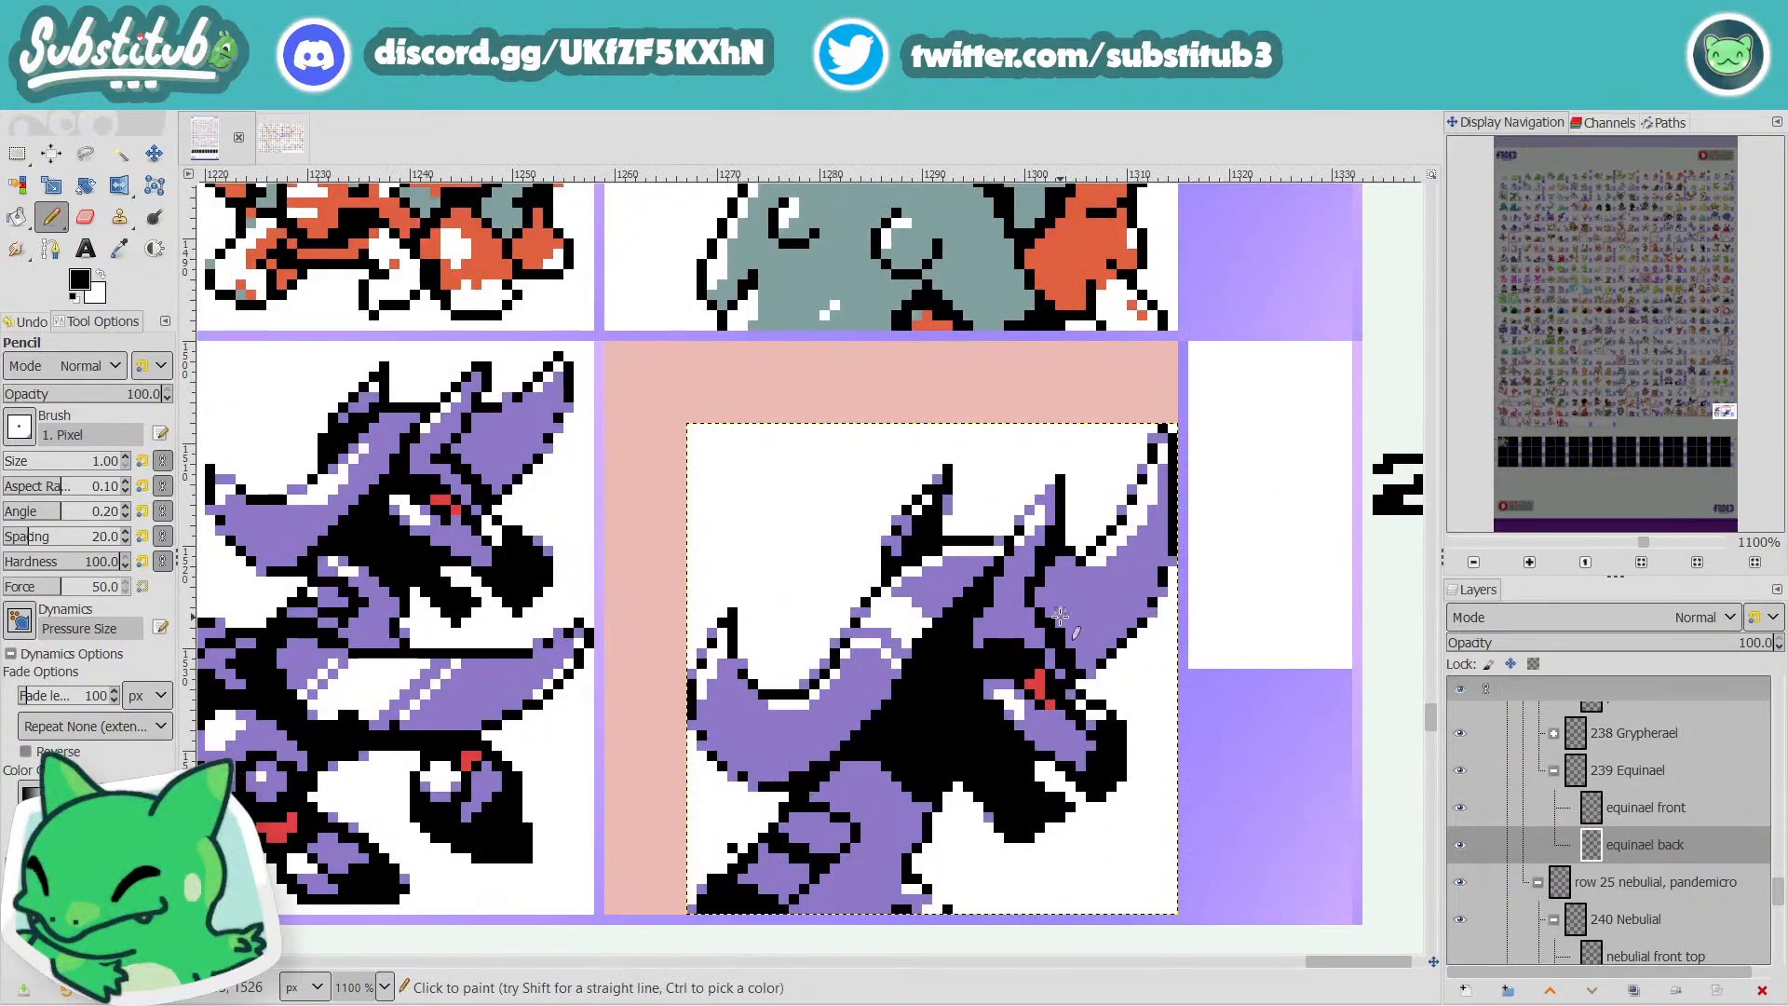
ctrl+scroll(1062, 624, down, 3)
key(ctrl+s)
Pick the purple body colour for the Pencil, review the Equinael back sprite among its neighbours, and save the file.
ctrl+scroll(1015, 684, up, 3)
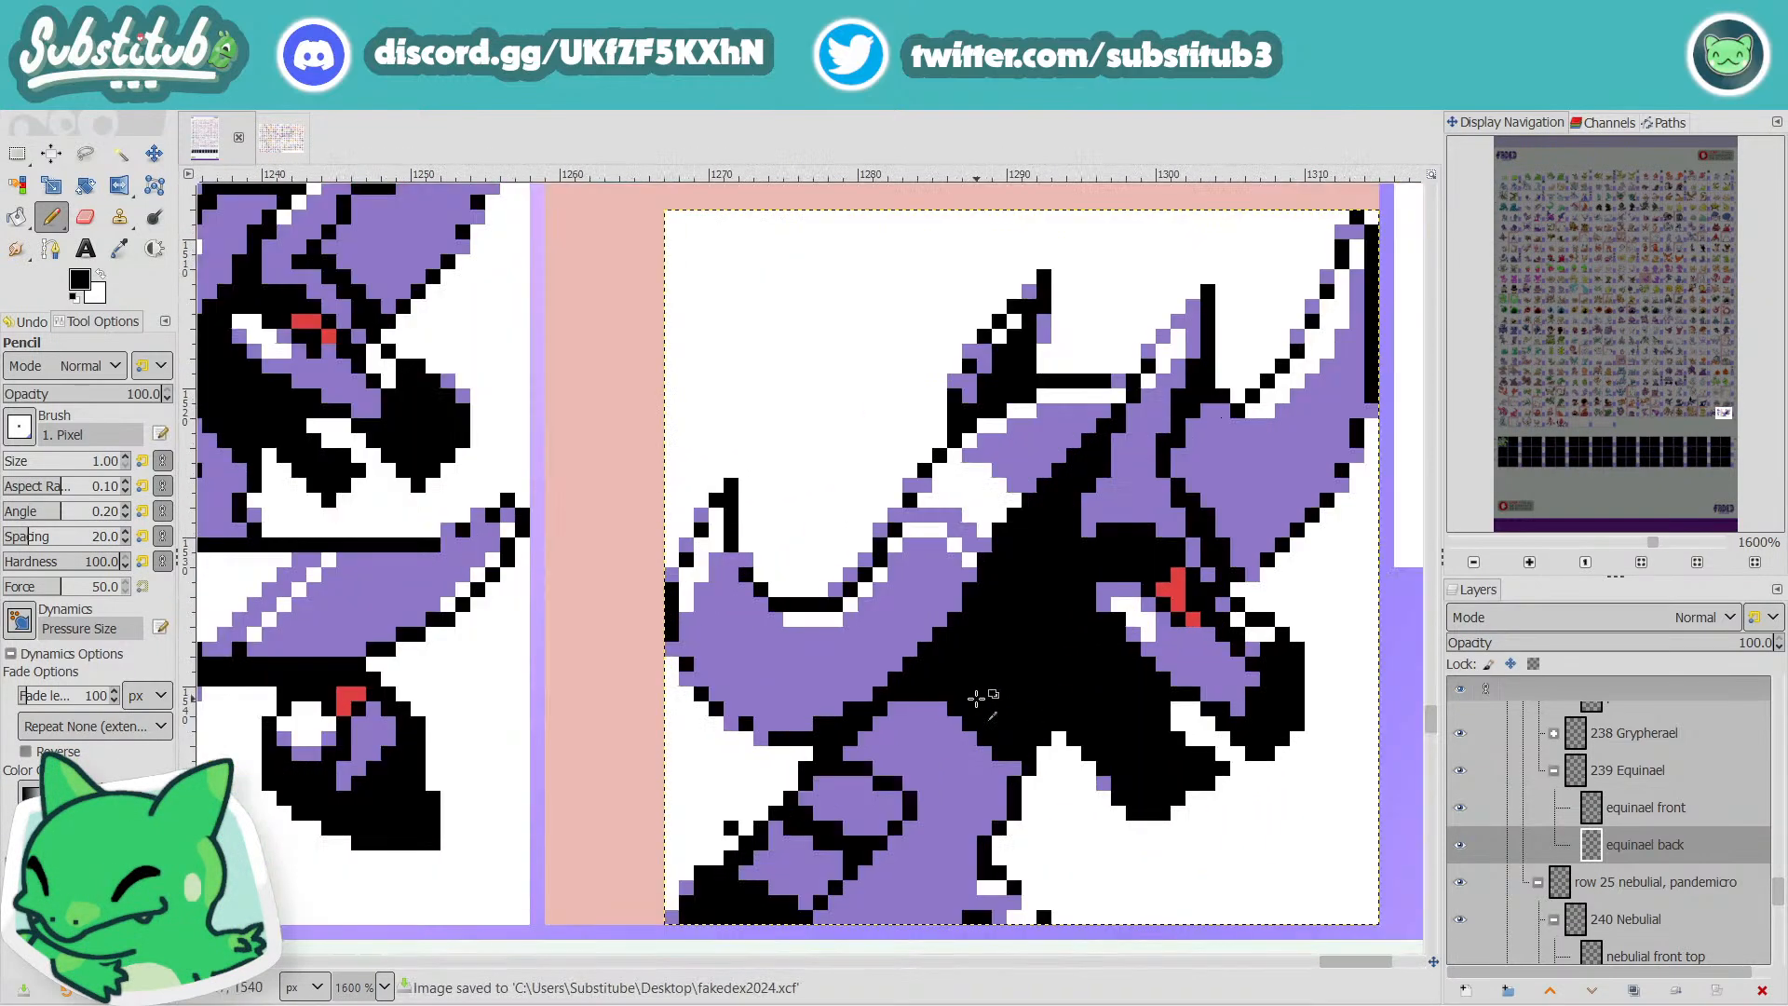
key(o)
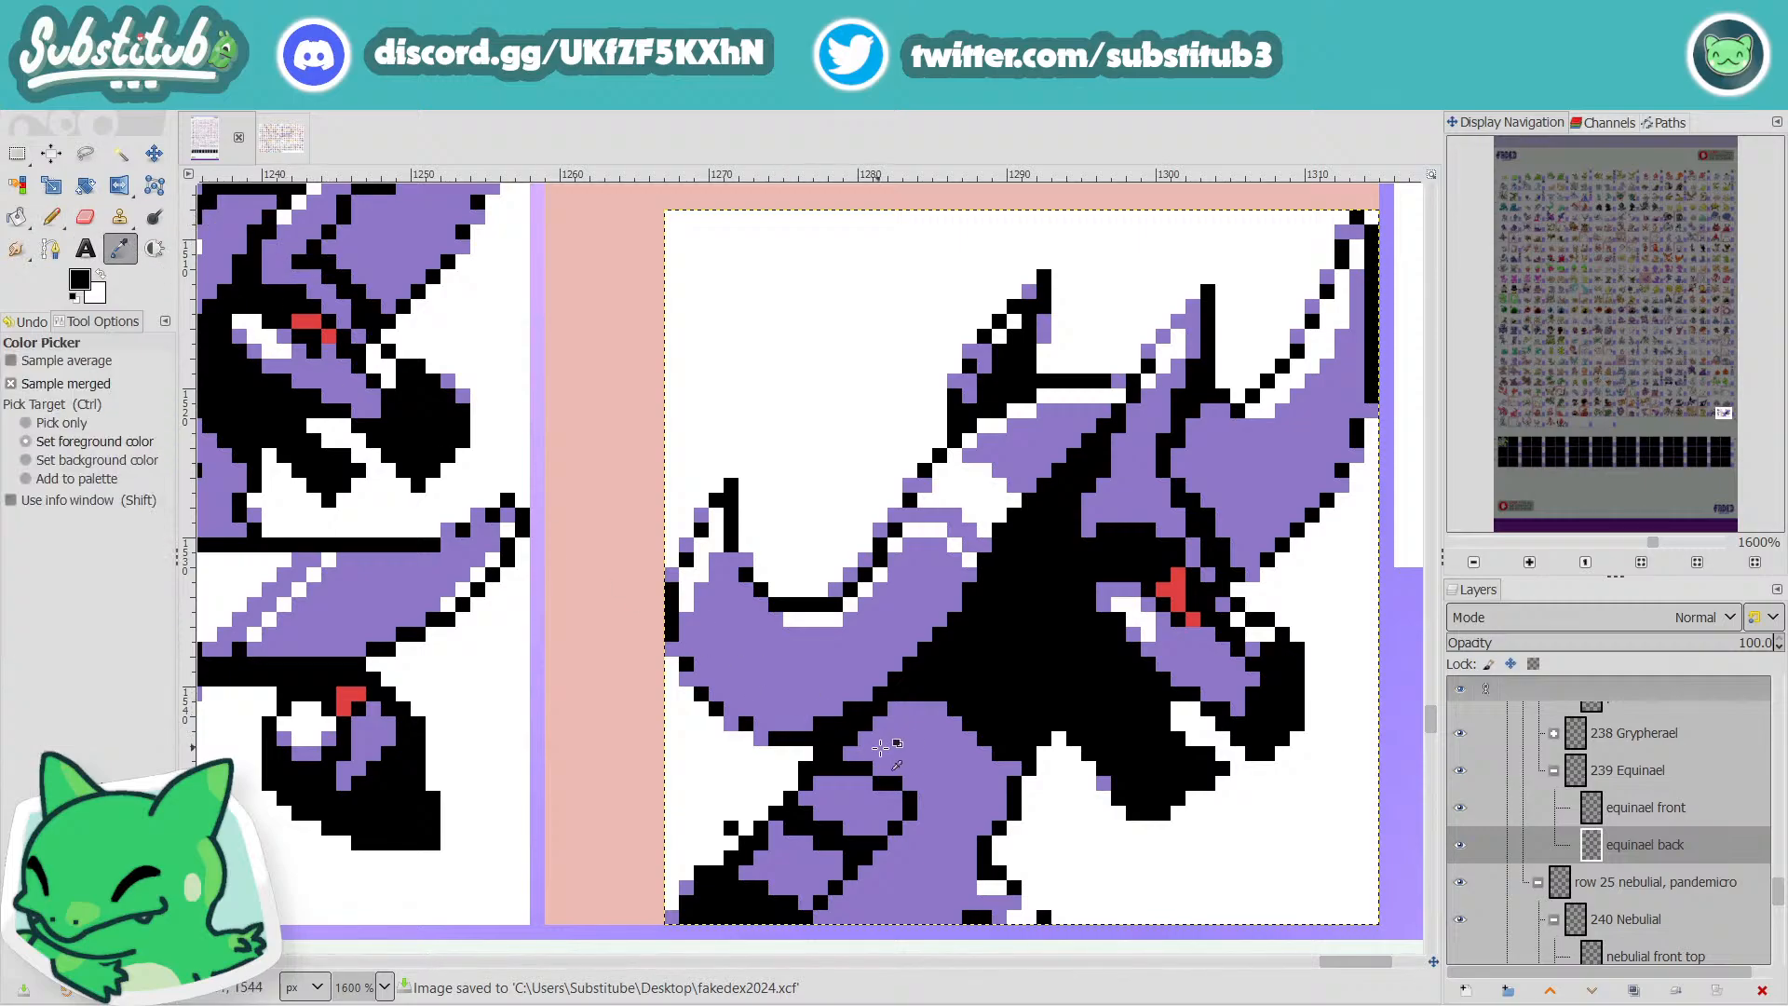
click(917, 748)
key(n)
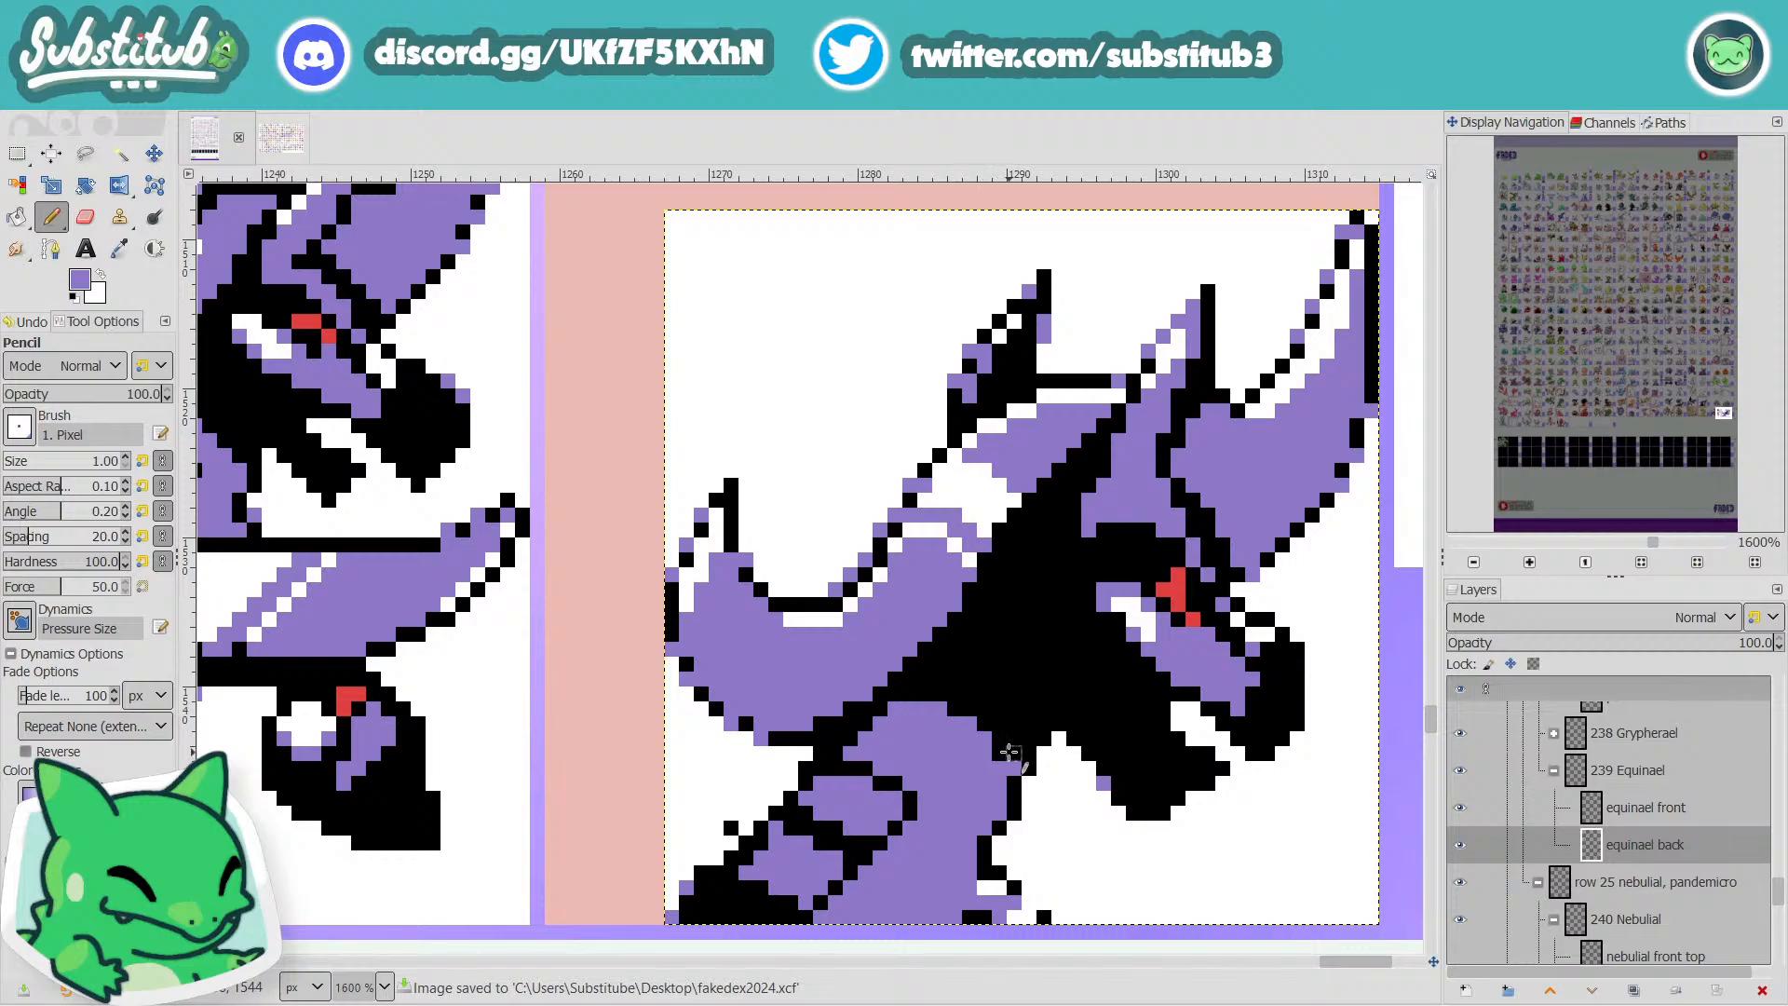
scroll(1000, 752, down, 5)
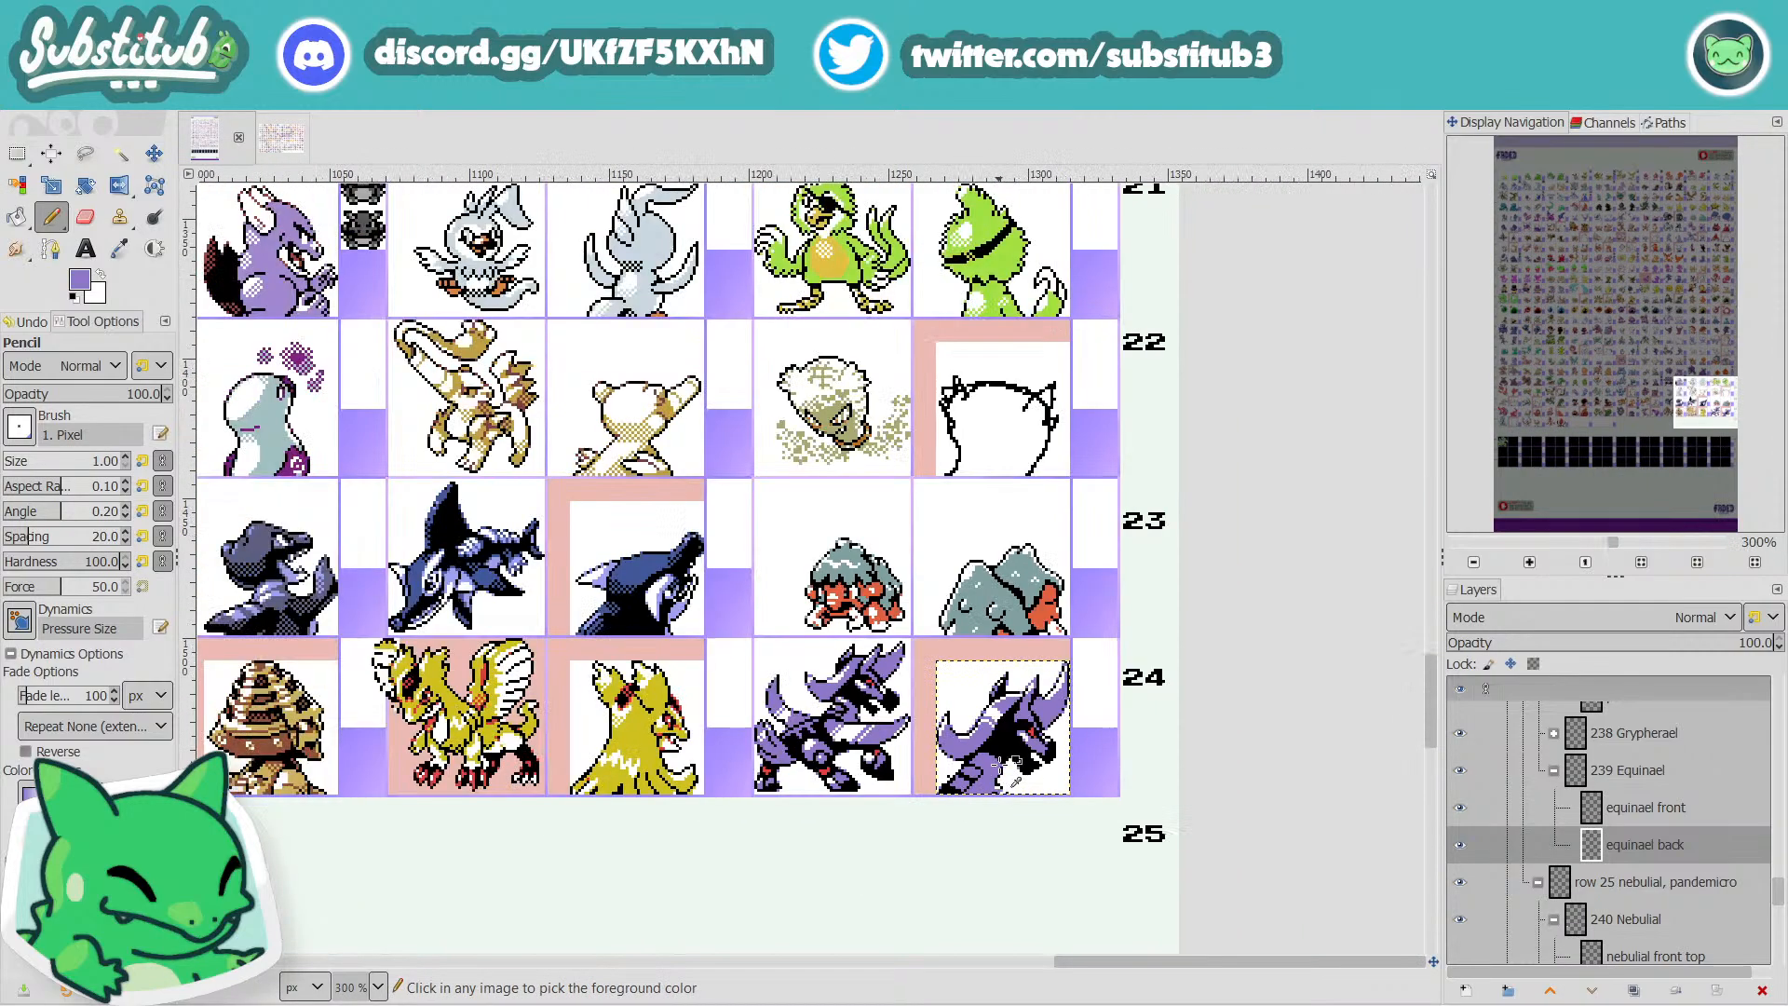
scroll(985, 793, up, 5)
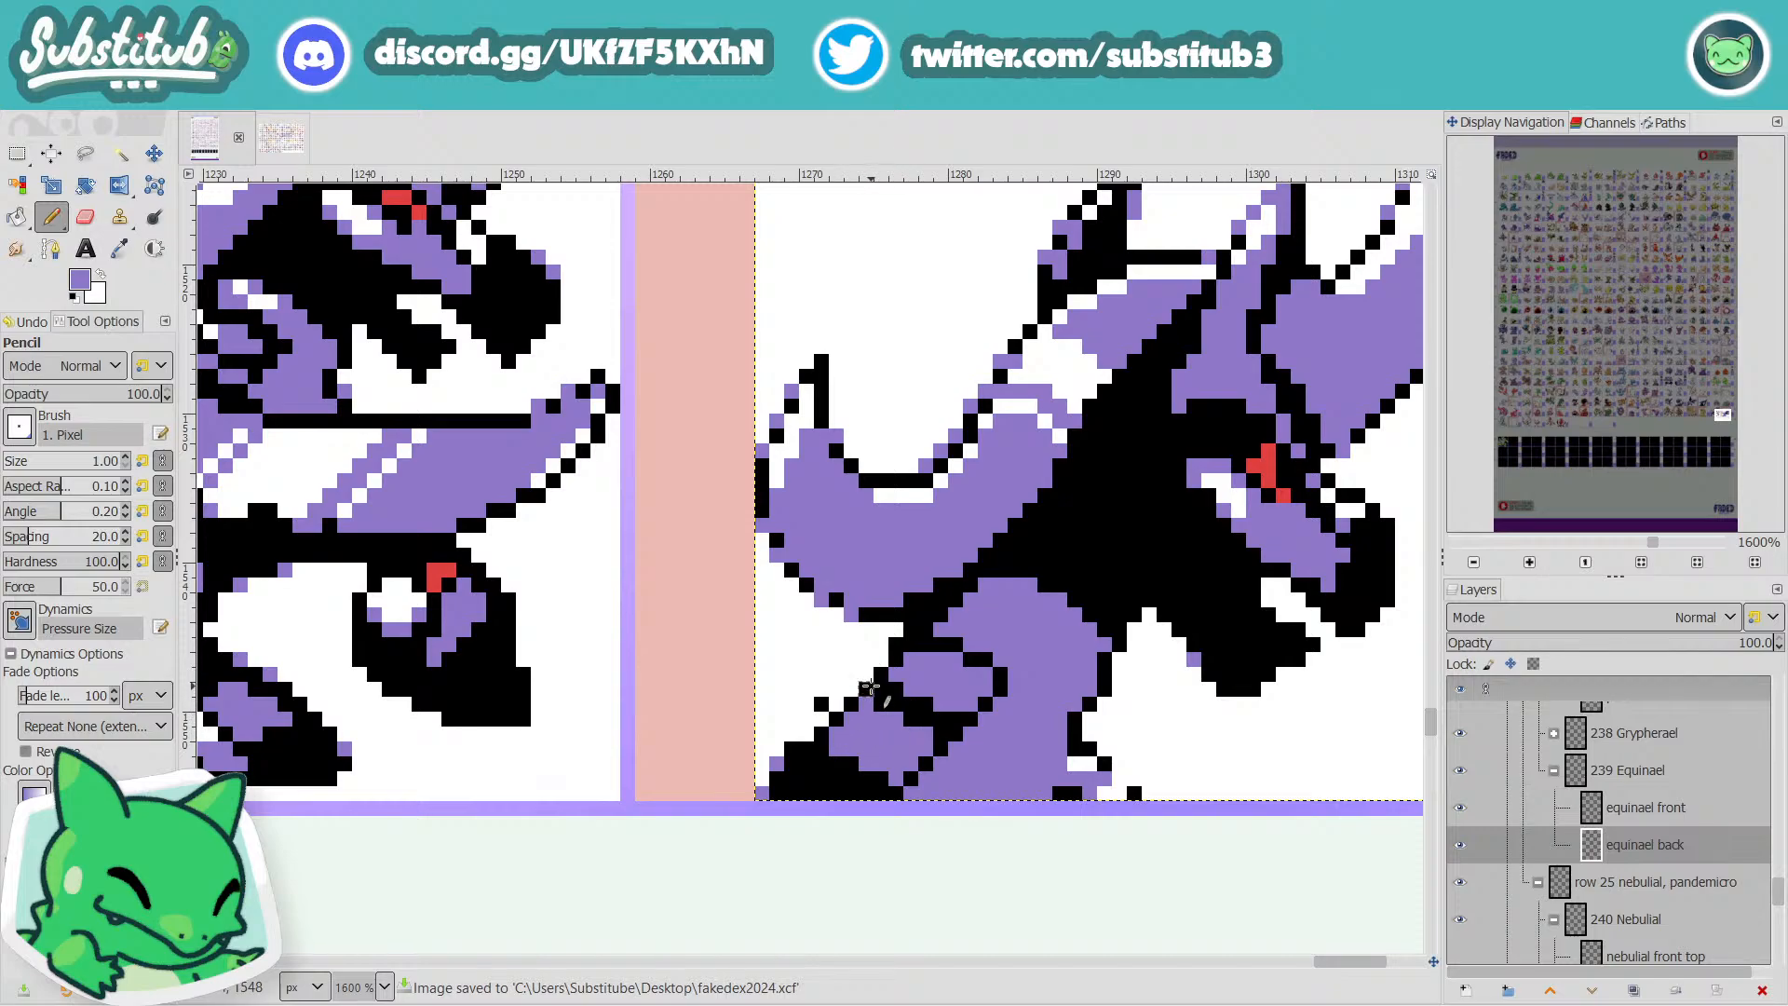
Compare the neck segments of the Equinael back sprite with those on the front sprite.
key(d)
key(x)
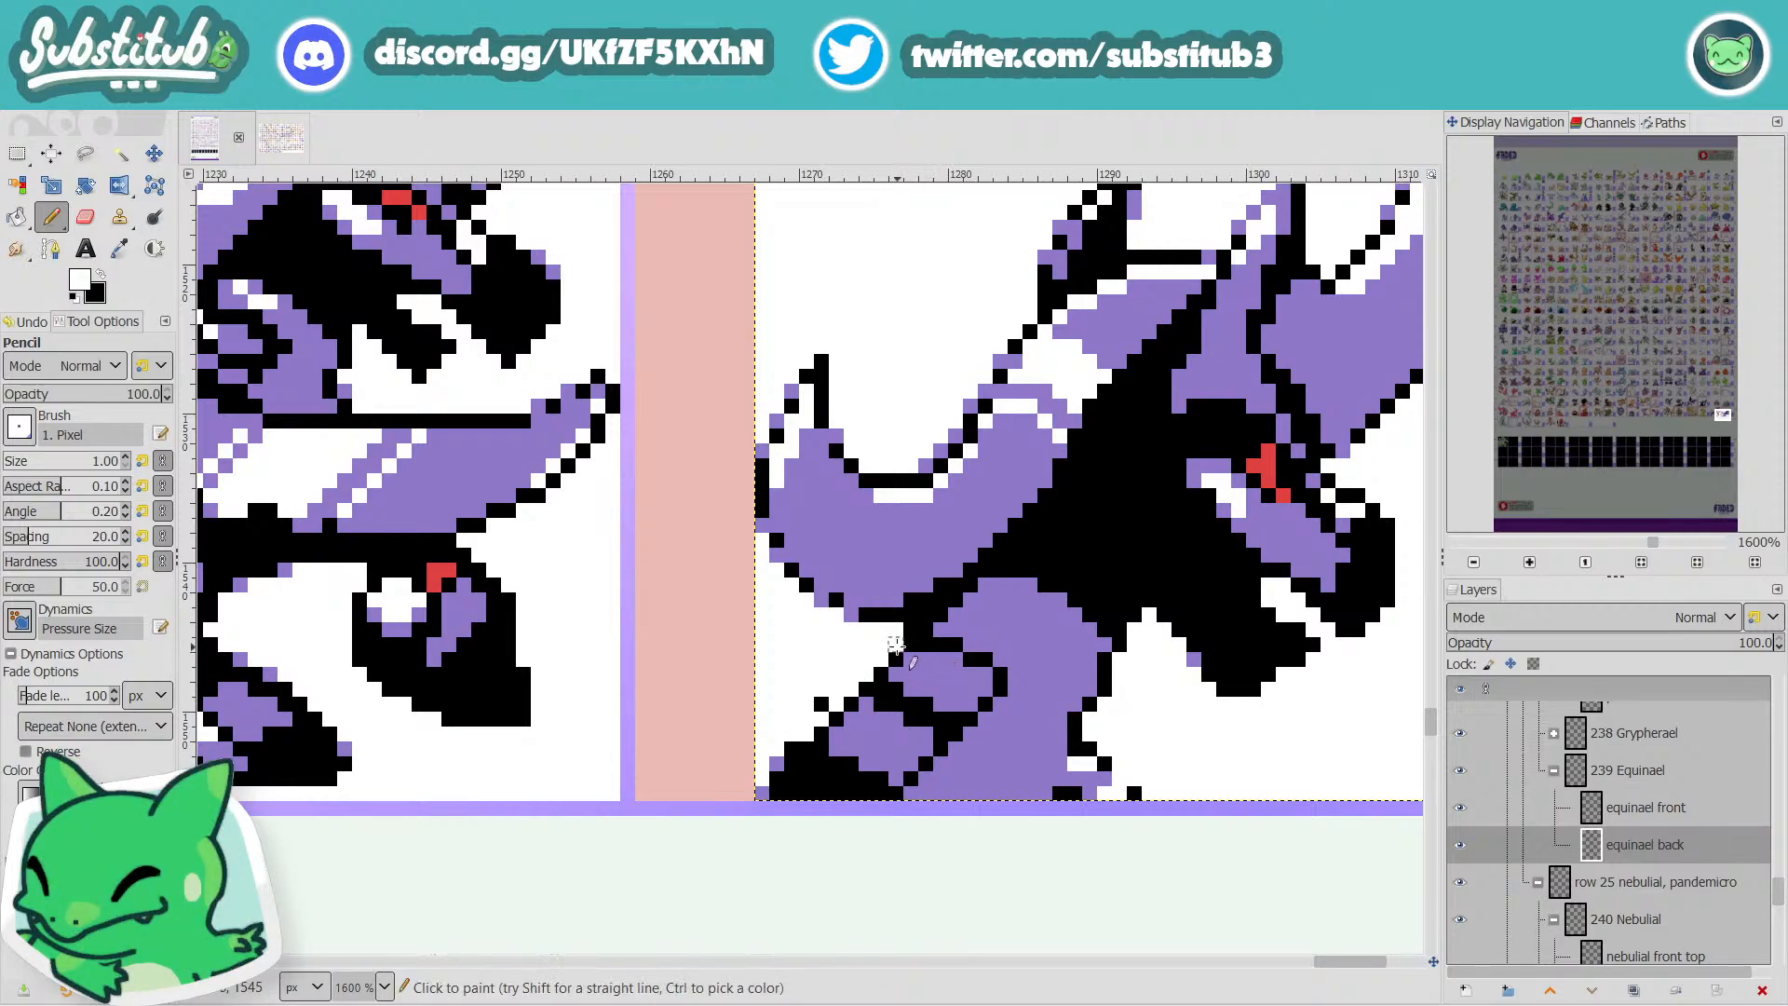
scroll(820, 702, down, 3)
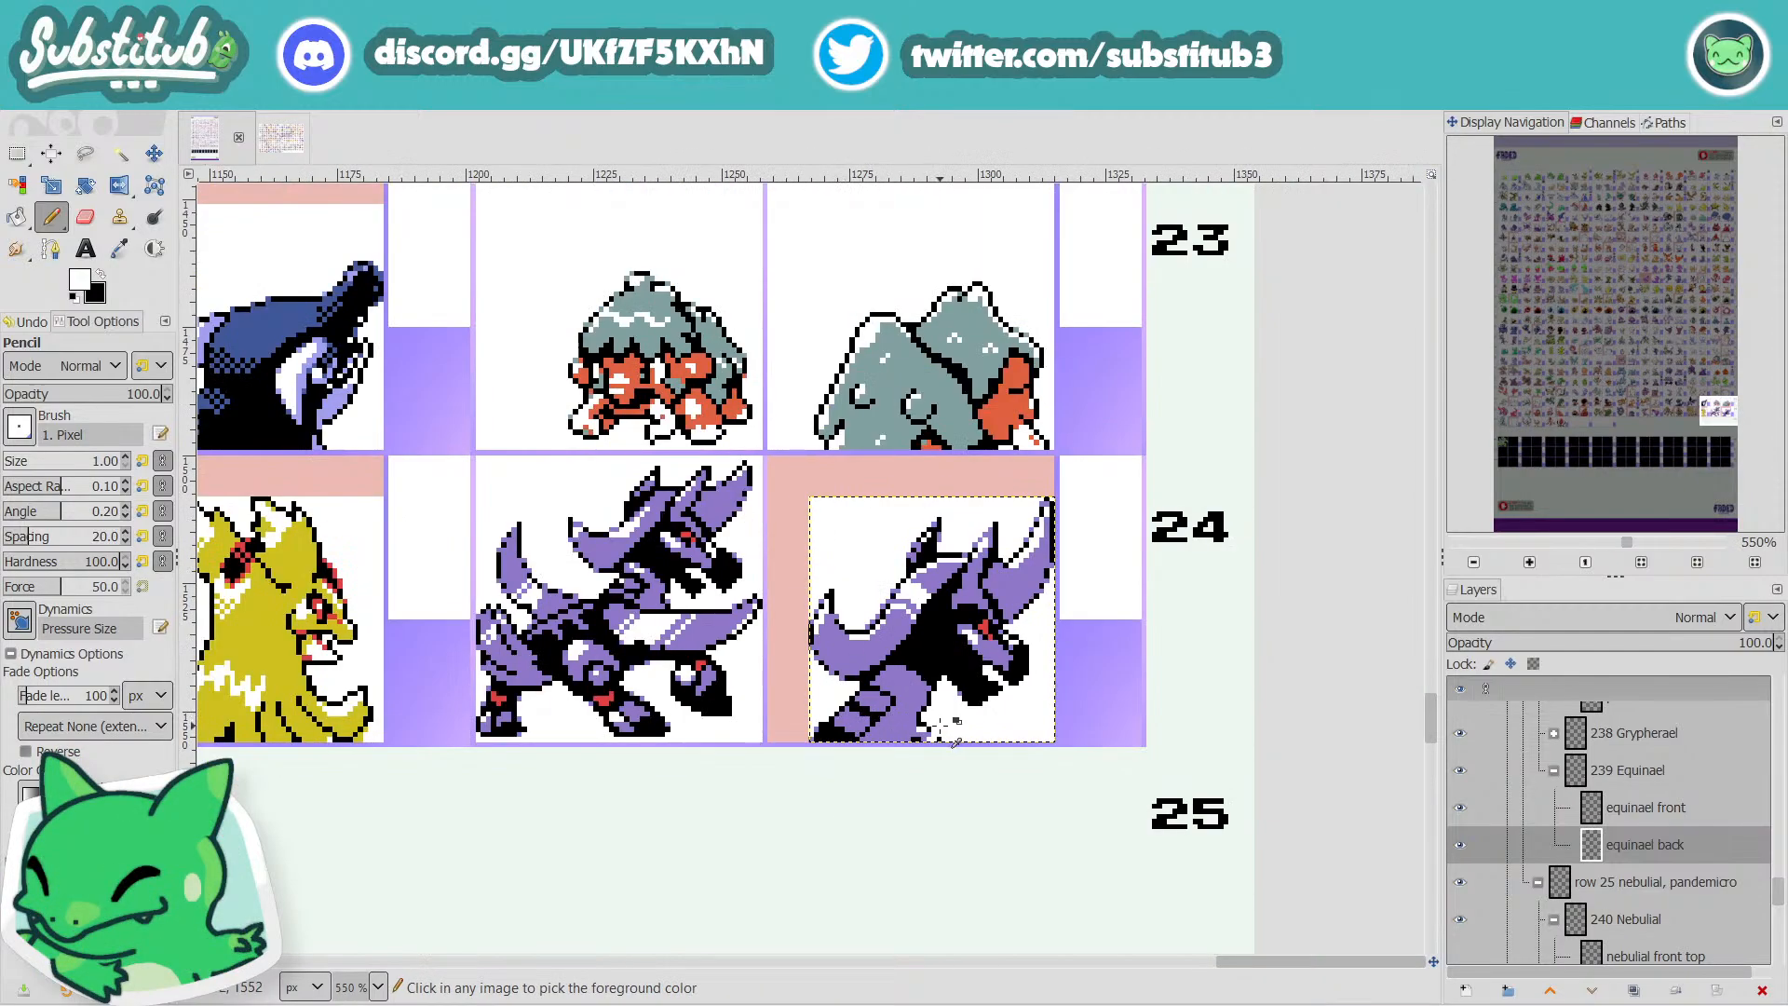
scroll(917, 750, up, 3)
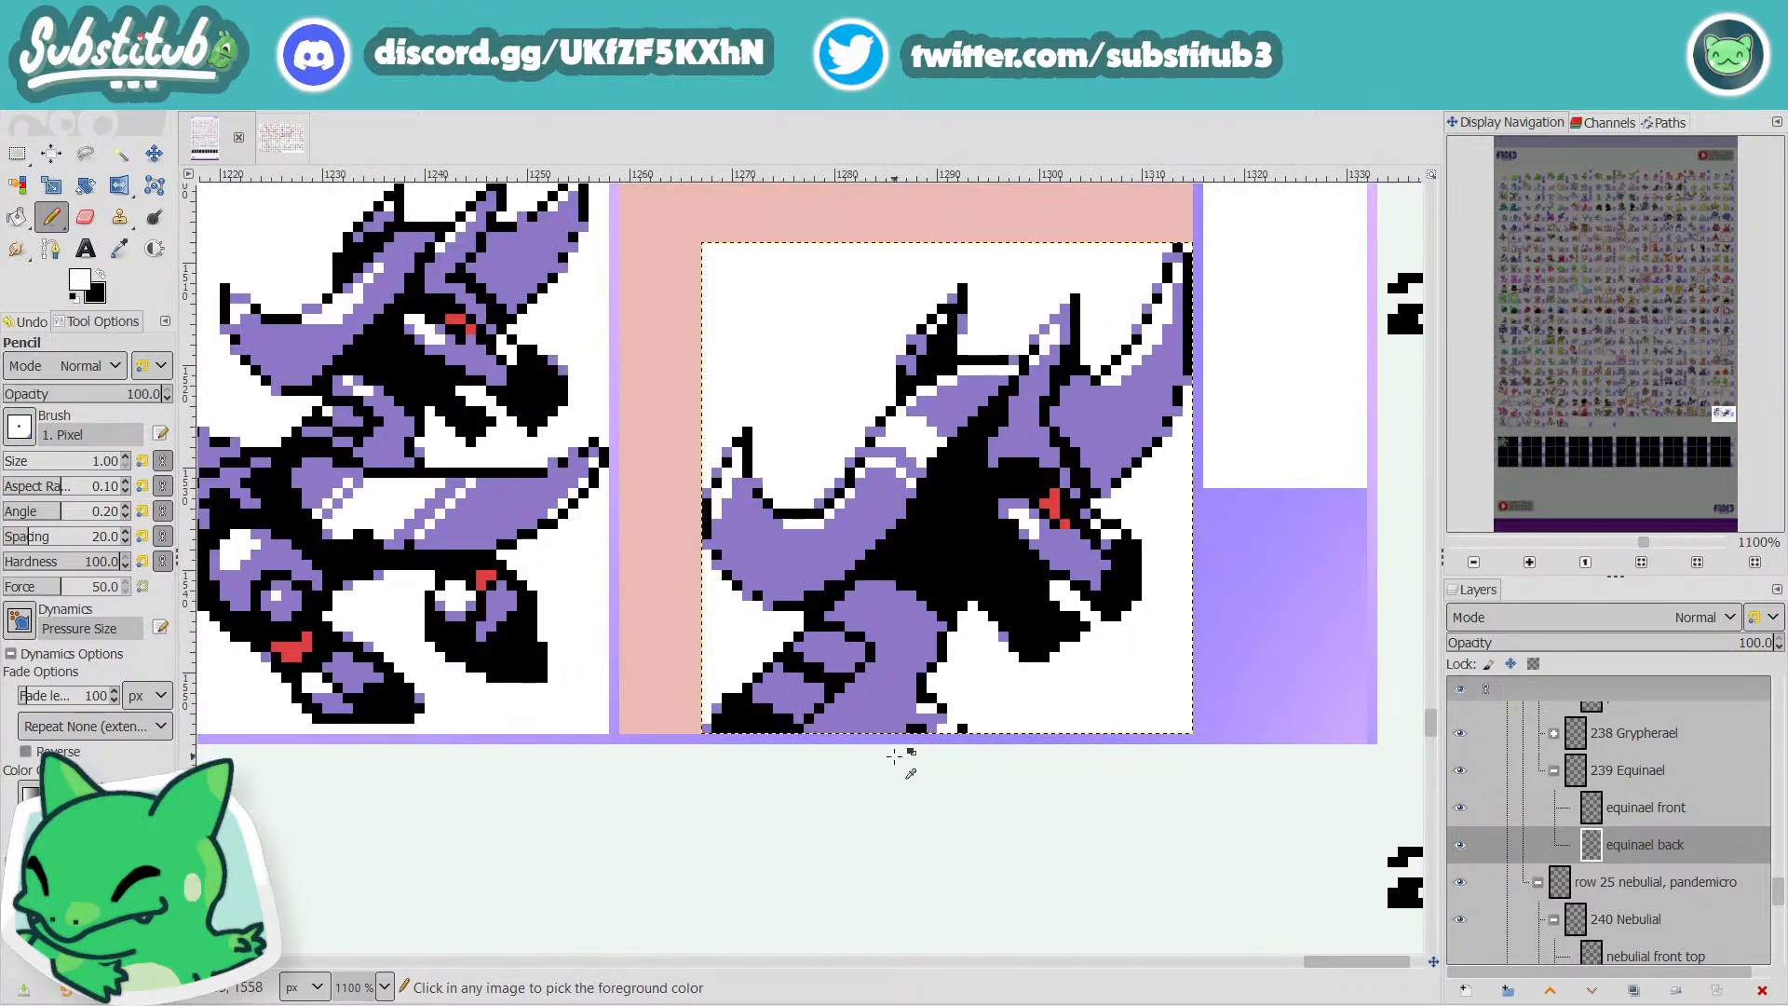
scroll(909, 748, down, 2)
scroll(494, 505, up, 2)
scroll(542, 560, up, 1)
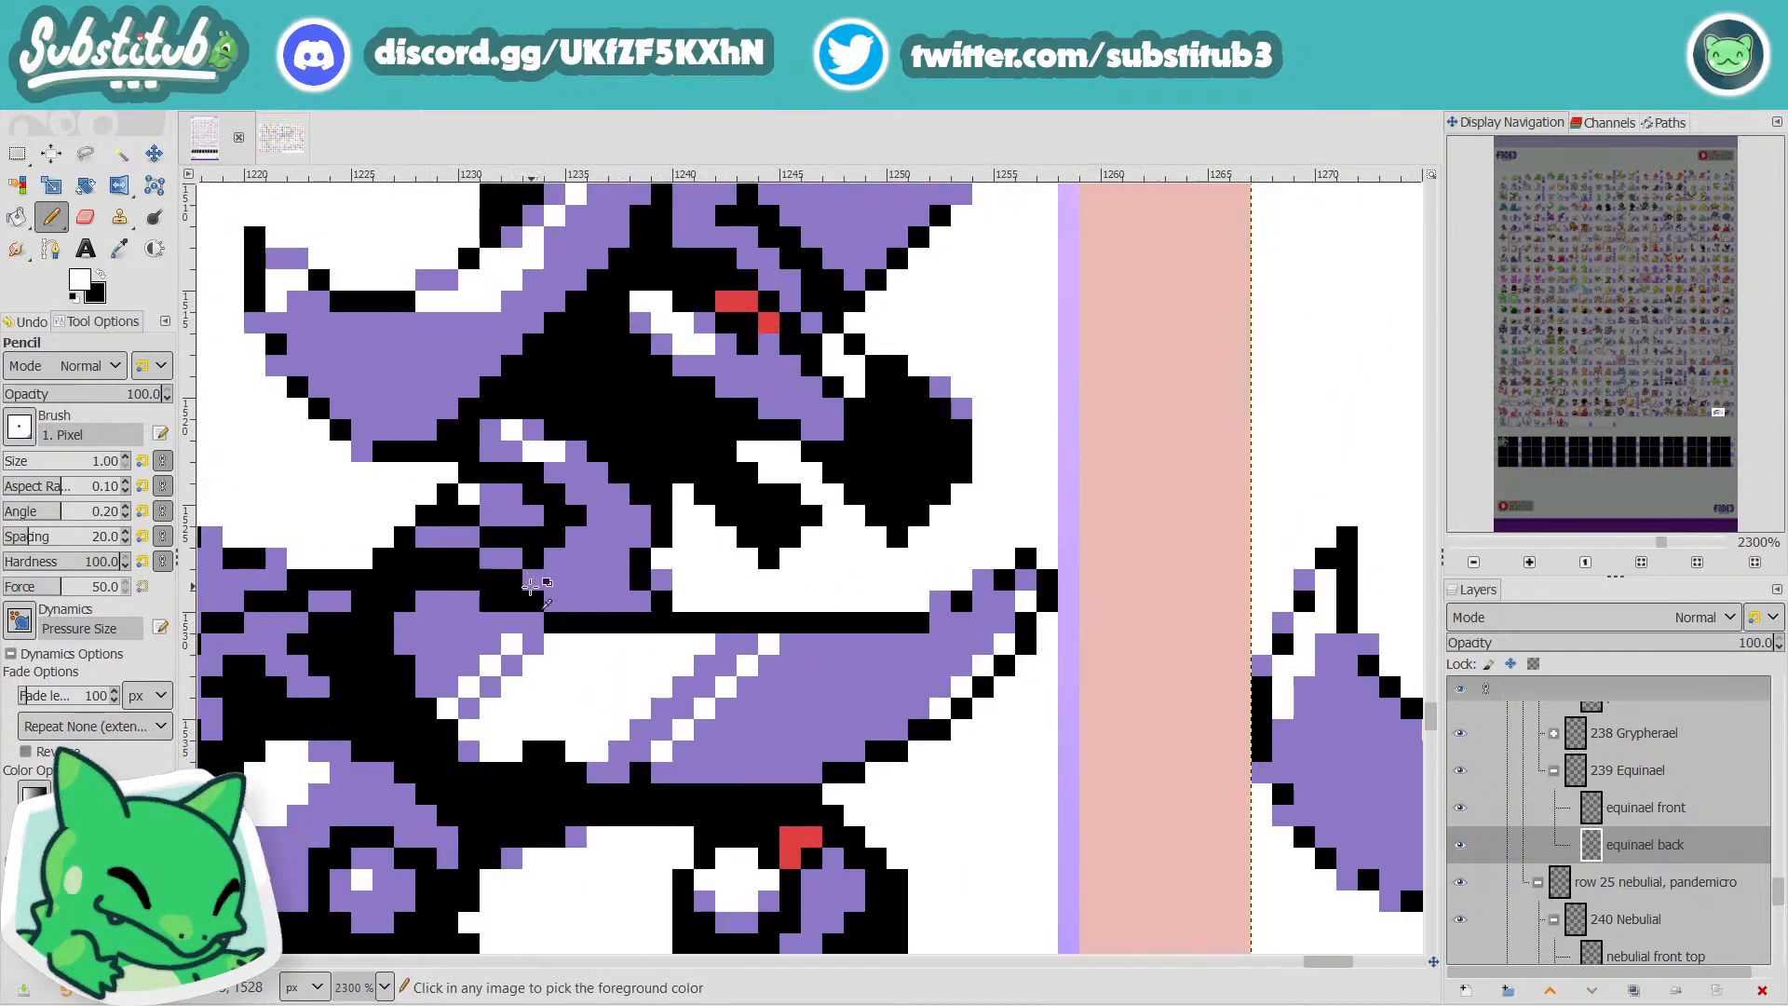
scroll(819, 624, down, 2)
scroll(1221, 793, down, 1)
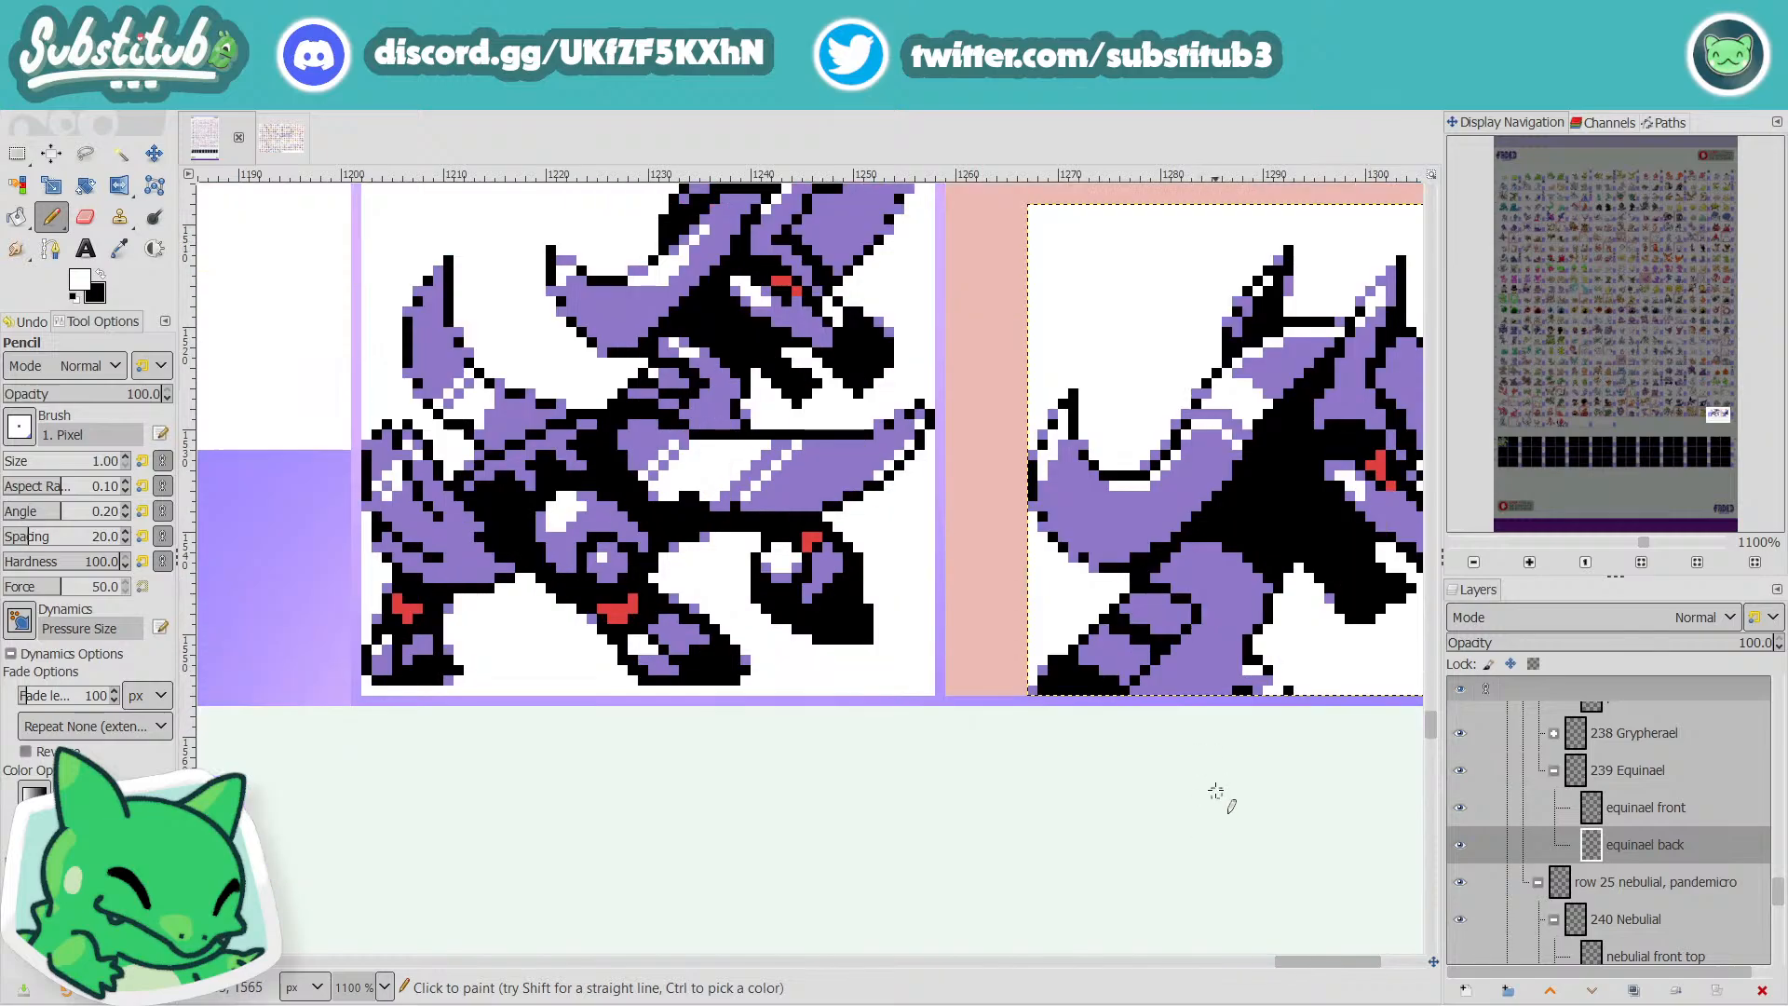
Pick the purple body colour and paint over the diagonal line just below the neck's dividing line.
scroll(1237, 730, up, 4)
key(x)
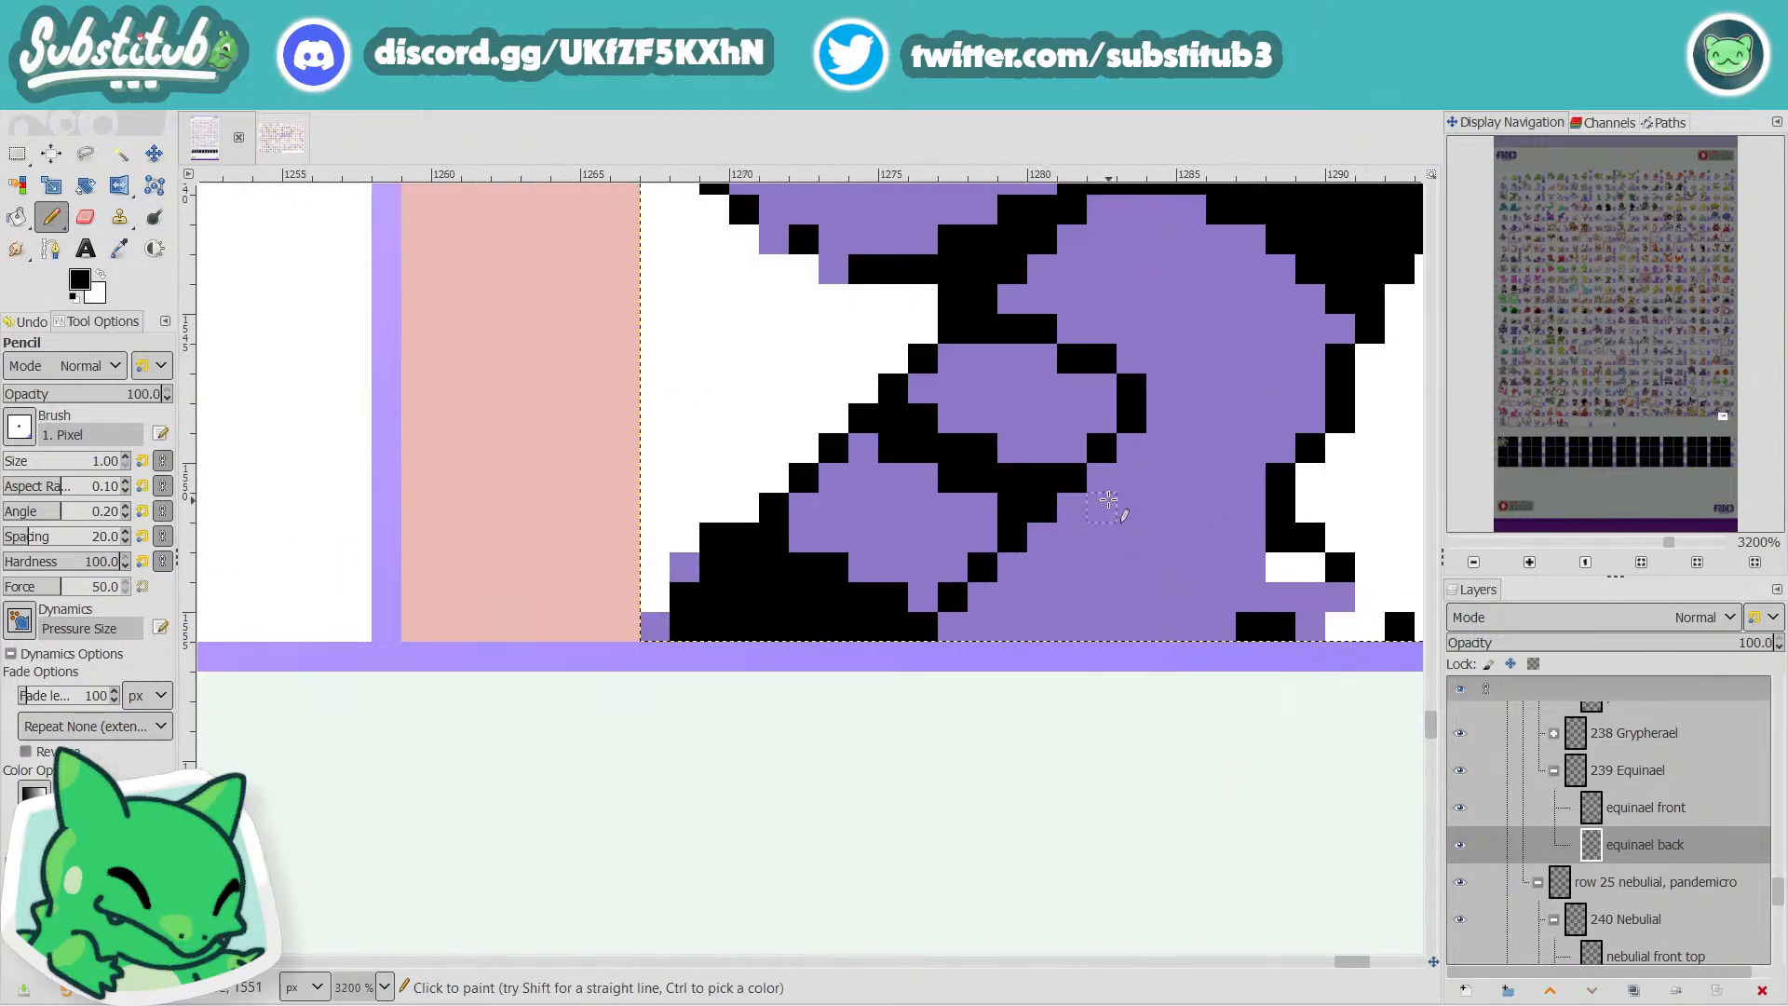
ctrl+click(1117, 531)
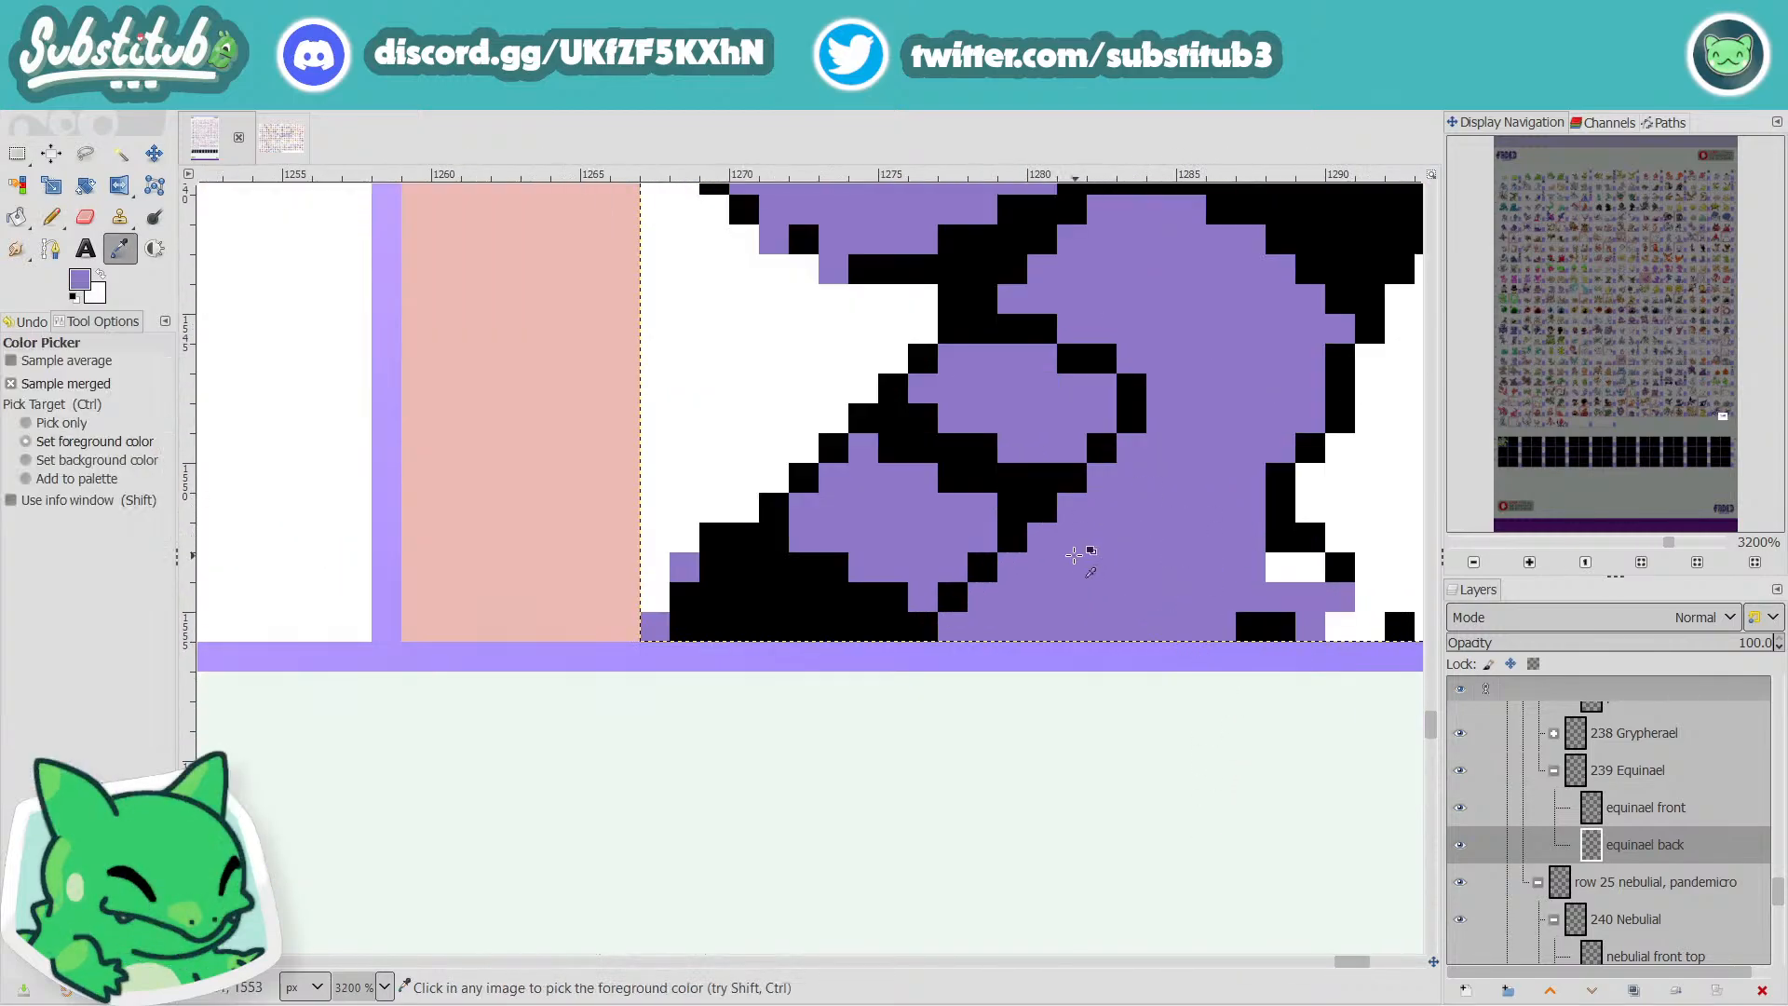
drag(1010, 538, 1002, 515)
key(ctrl+z)
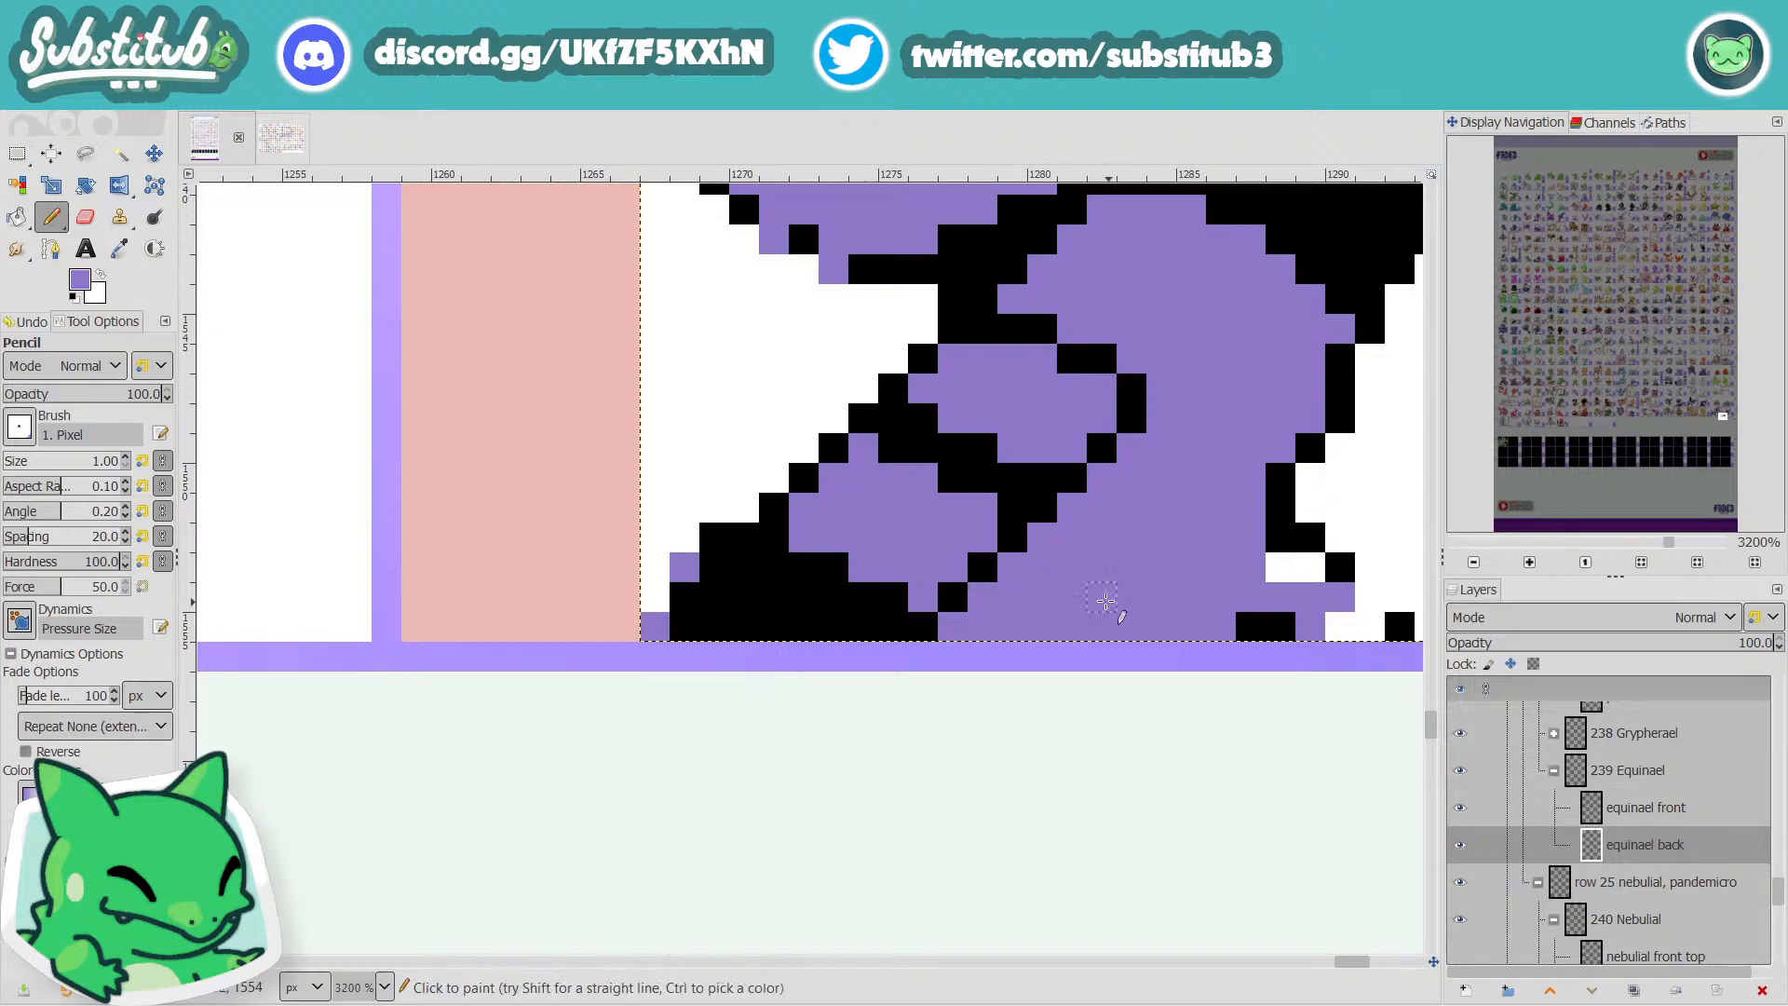
click(1003, 540)
Pick black and fill the lower neck section, leaving a purple band under the dividing line, and compare the result with the front sprite.
ctrl+click(738, 545)
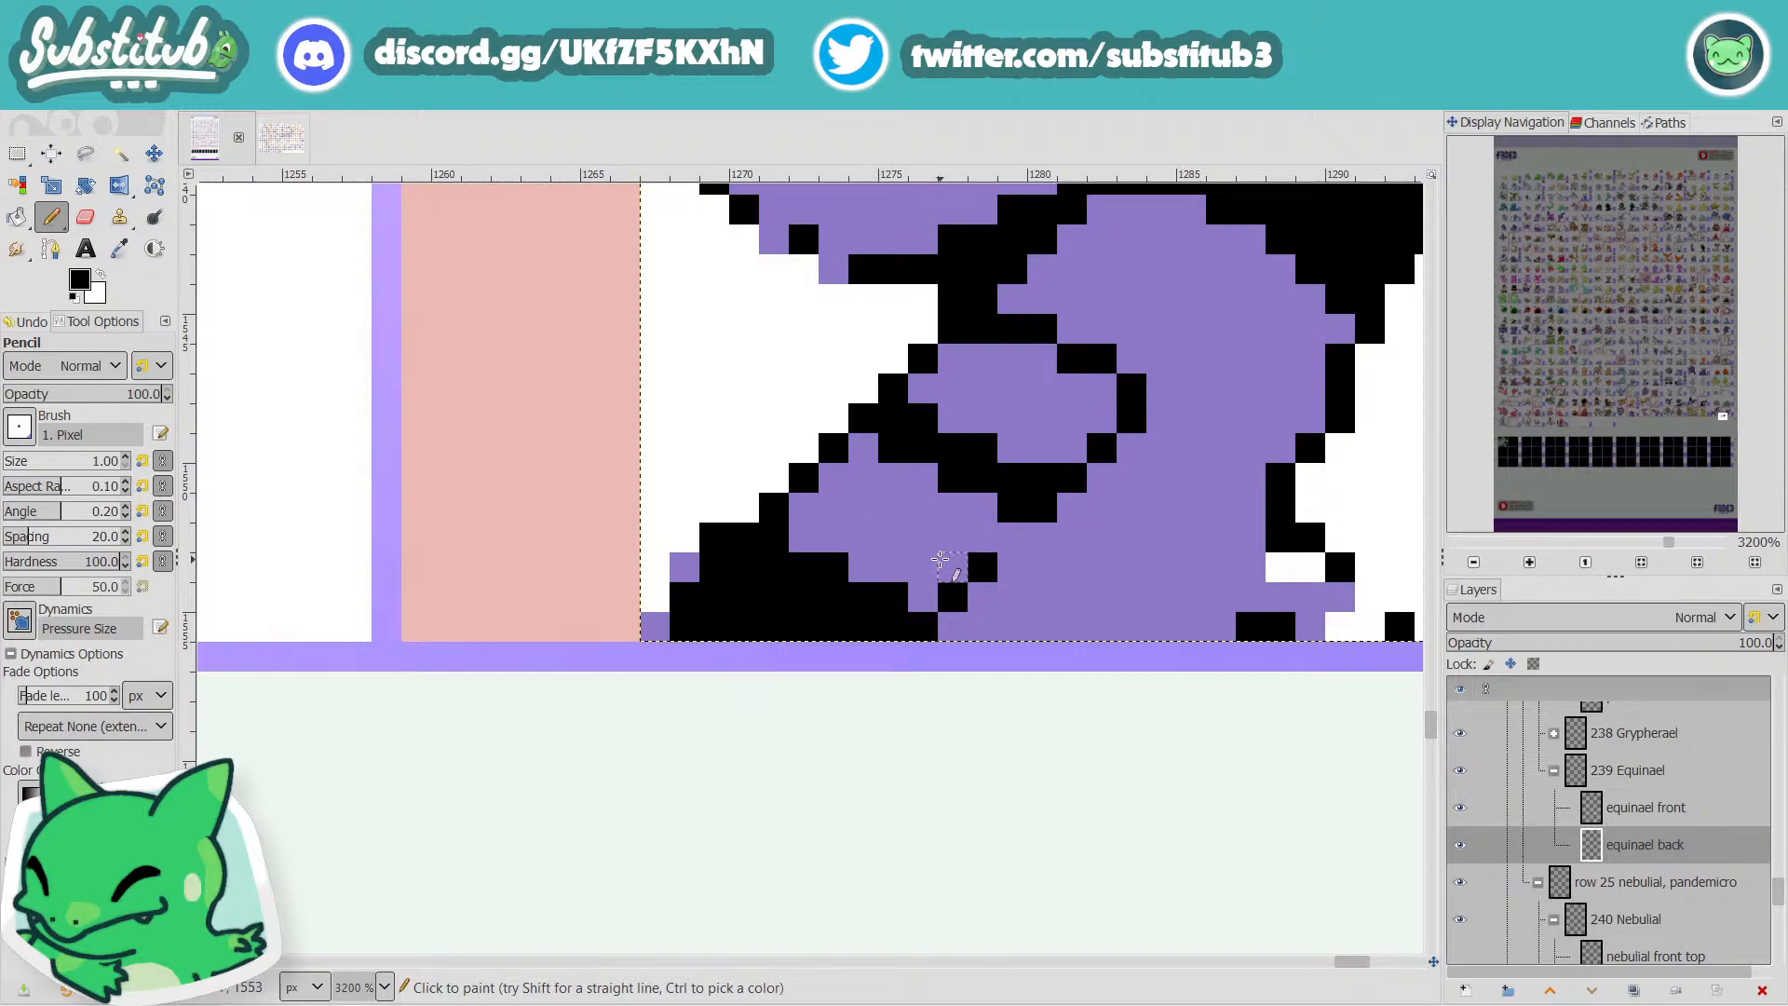
mouse_move(940, 559)
mouse_down()
mouse_move(958, 572)
mouse_move(870, 511)
mouse_move(830, 512)
mouse_move(812, 538)
mouse_move(898, 560)
mouse_move(836, 511)
mouse_move(838, 477)
mouse_up()
scroll(1089, 580, down, 3)
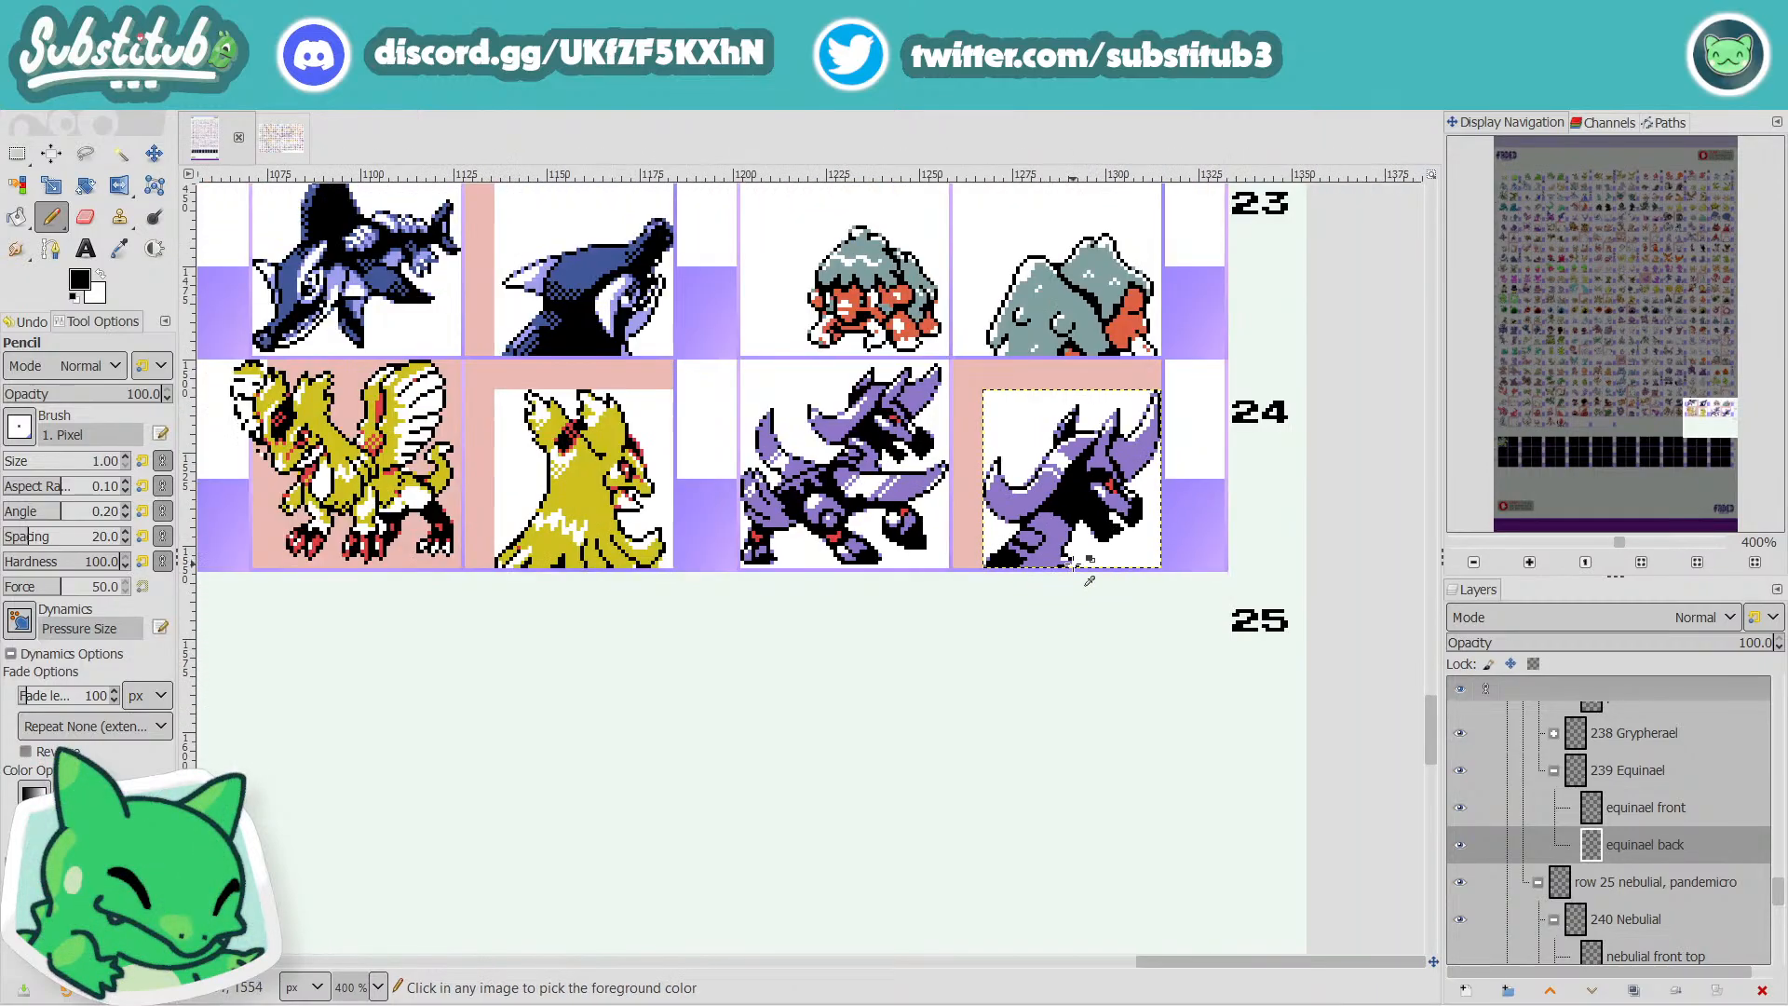
scroll(870, 460, up, 3)
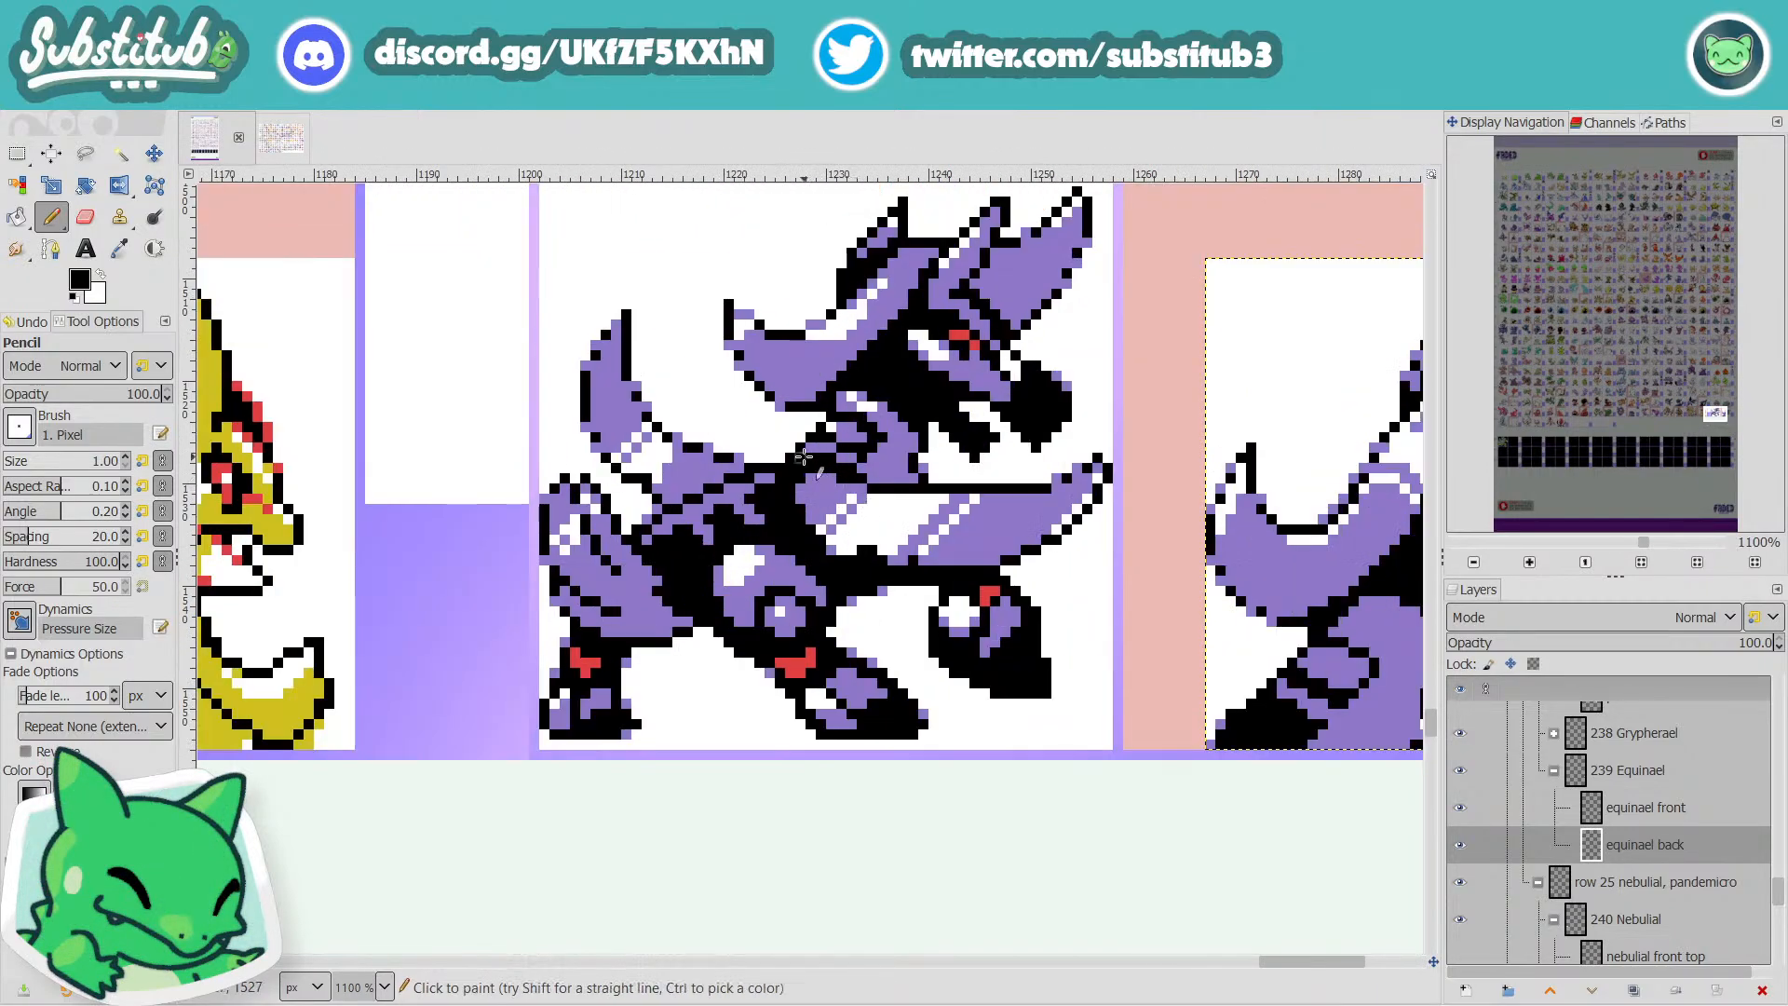
scroll(1322, 603, down, 2)
scroll(1378, 726, up, 3)
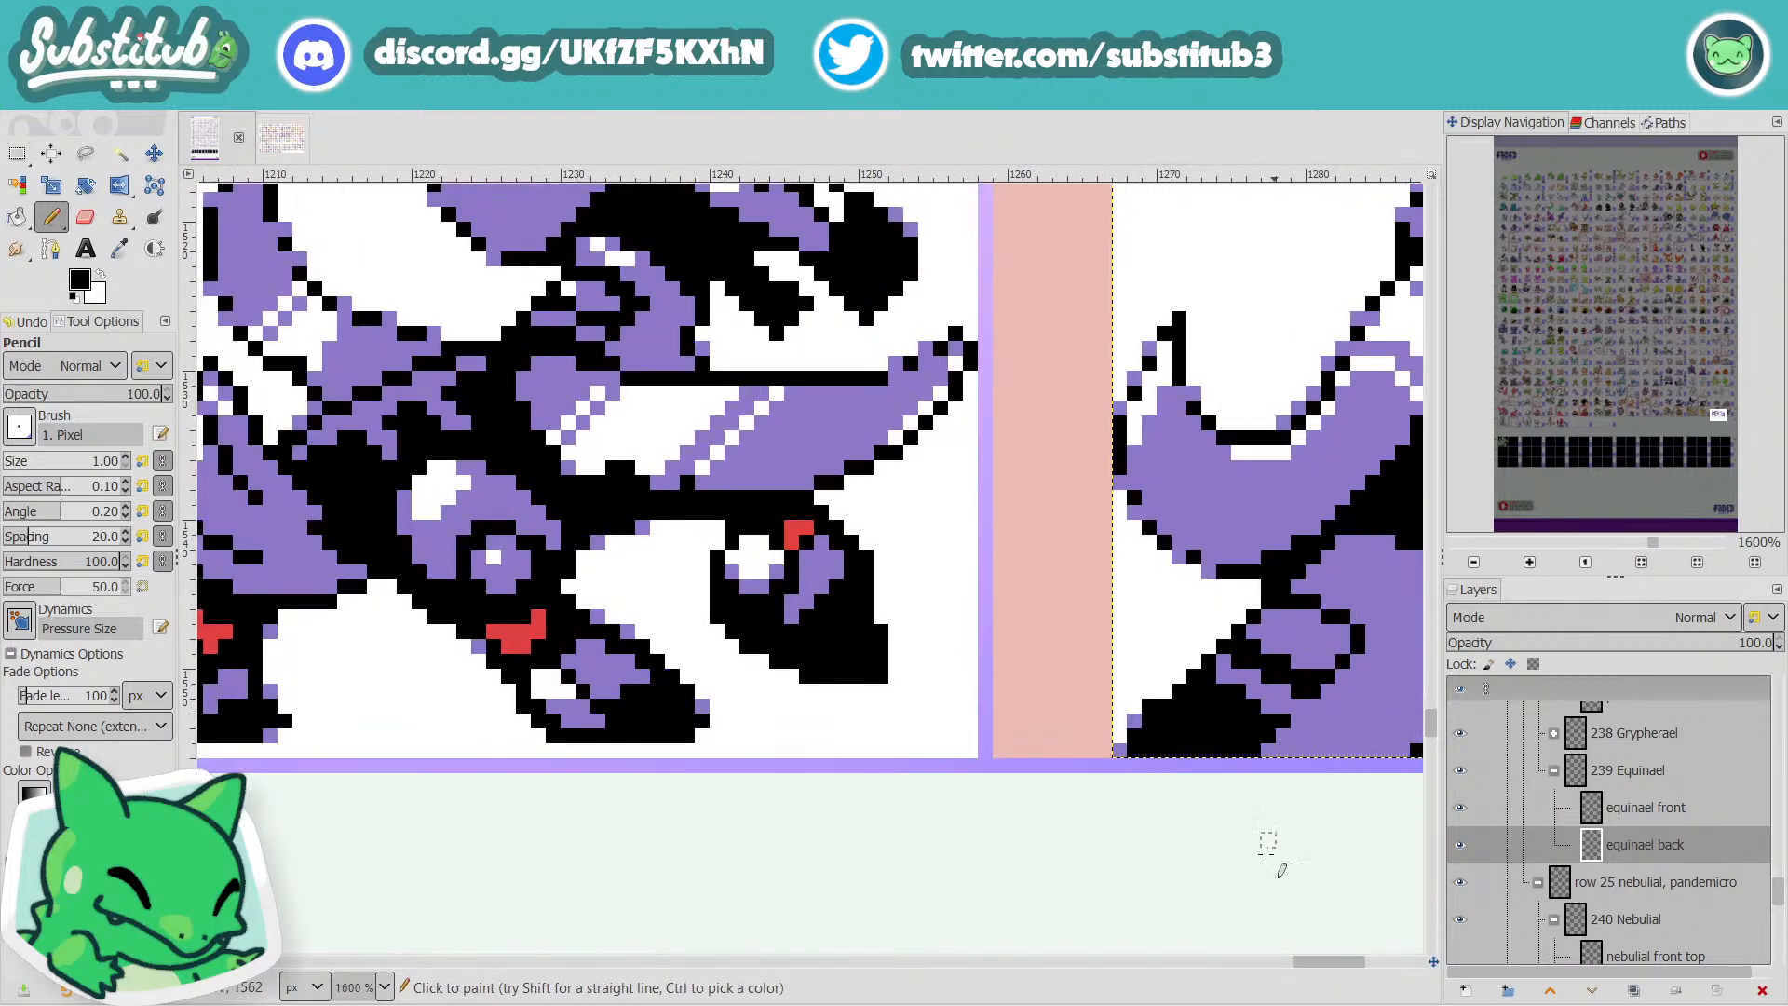
scroll(900, 651, right, 3)
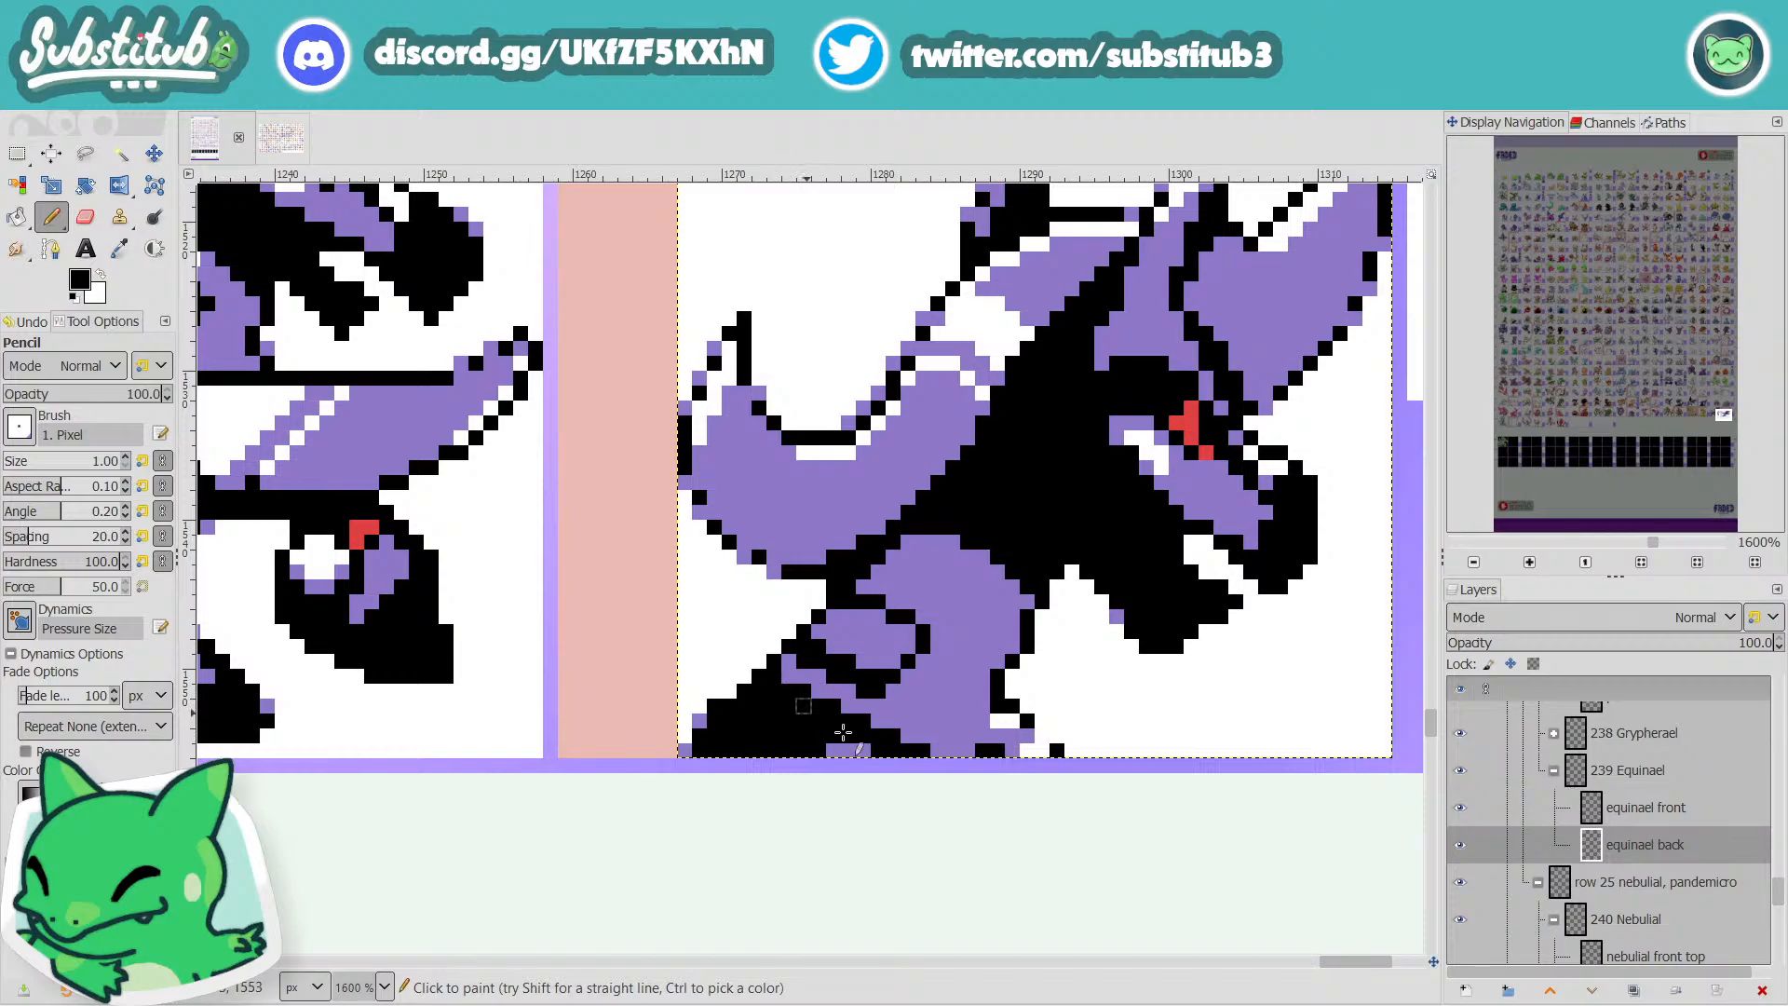
scroll(1083, 761, down, 3)
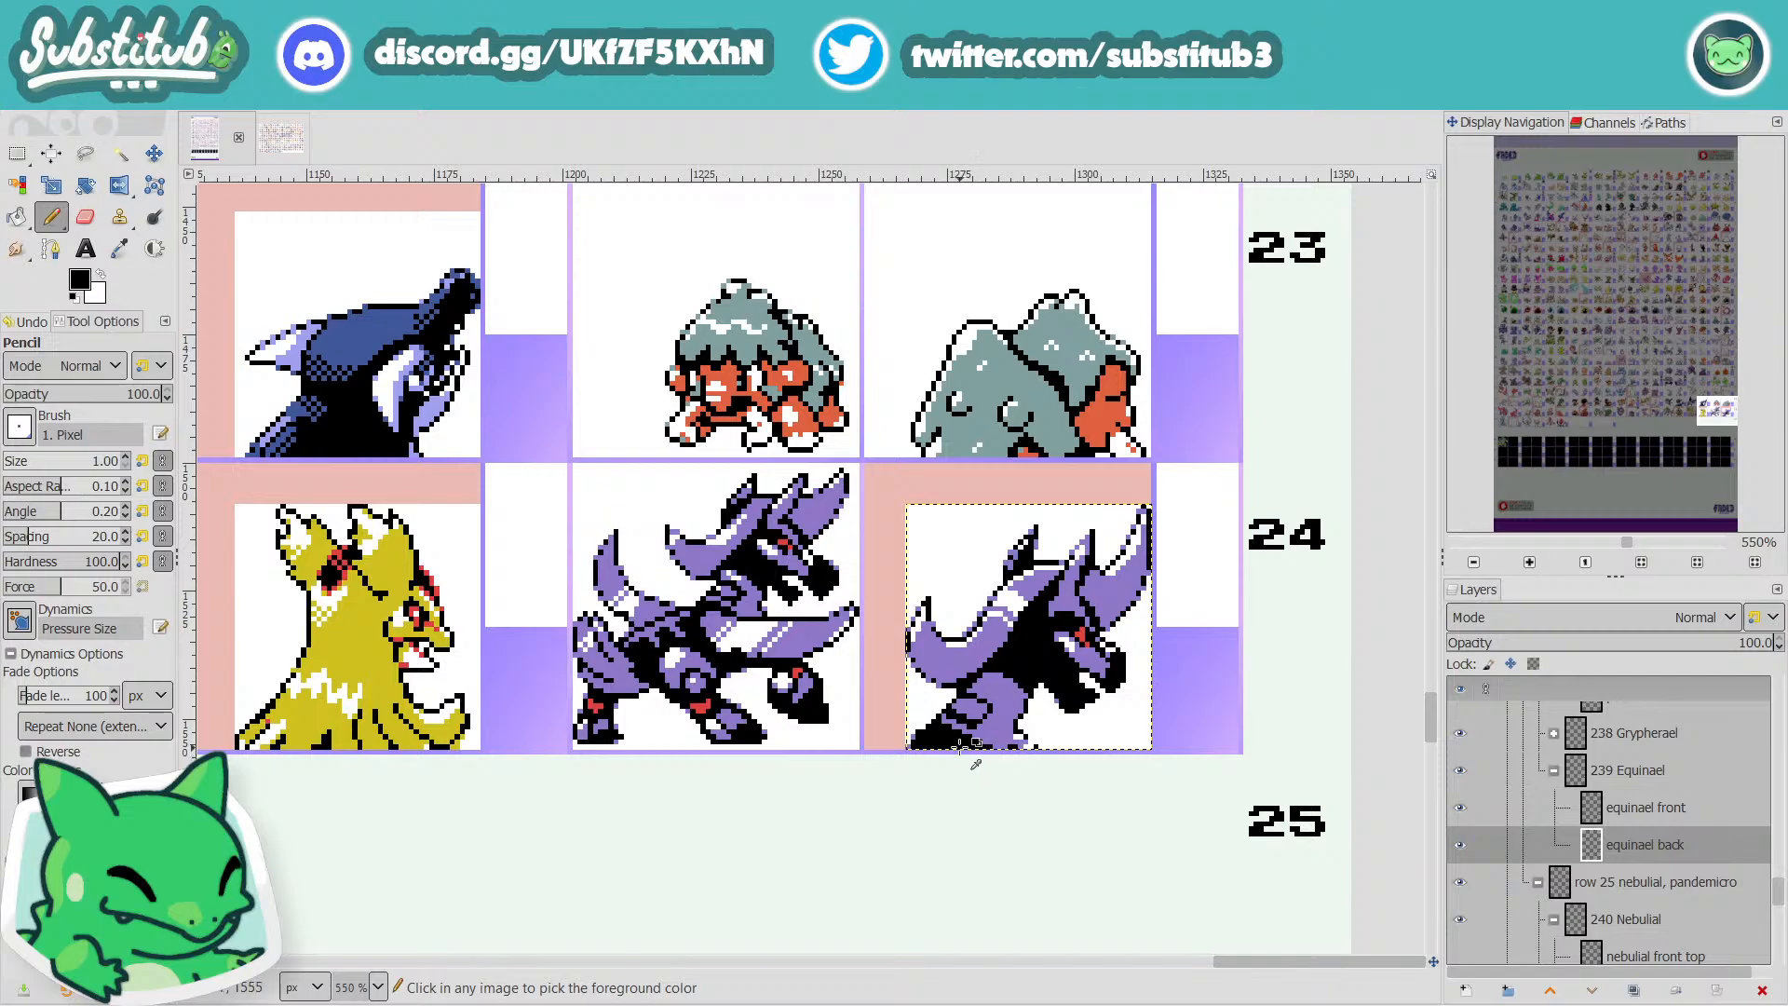
scroll(975, 763, up, 3)
key(shift+o)
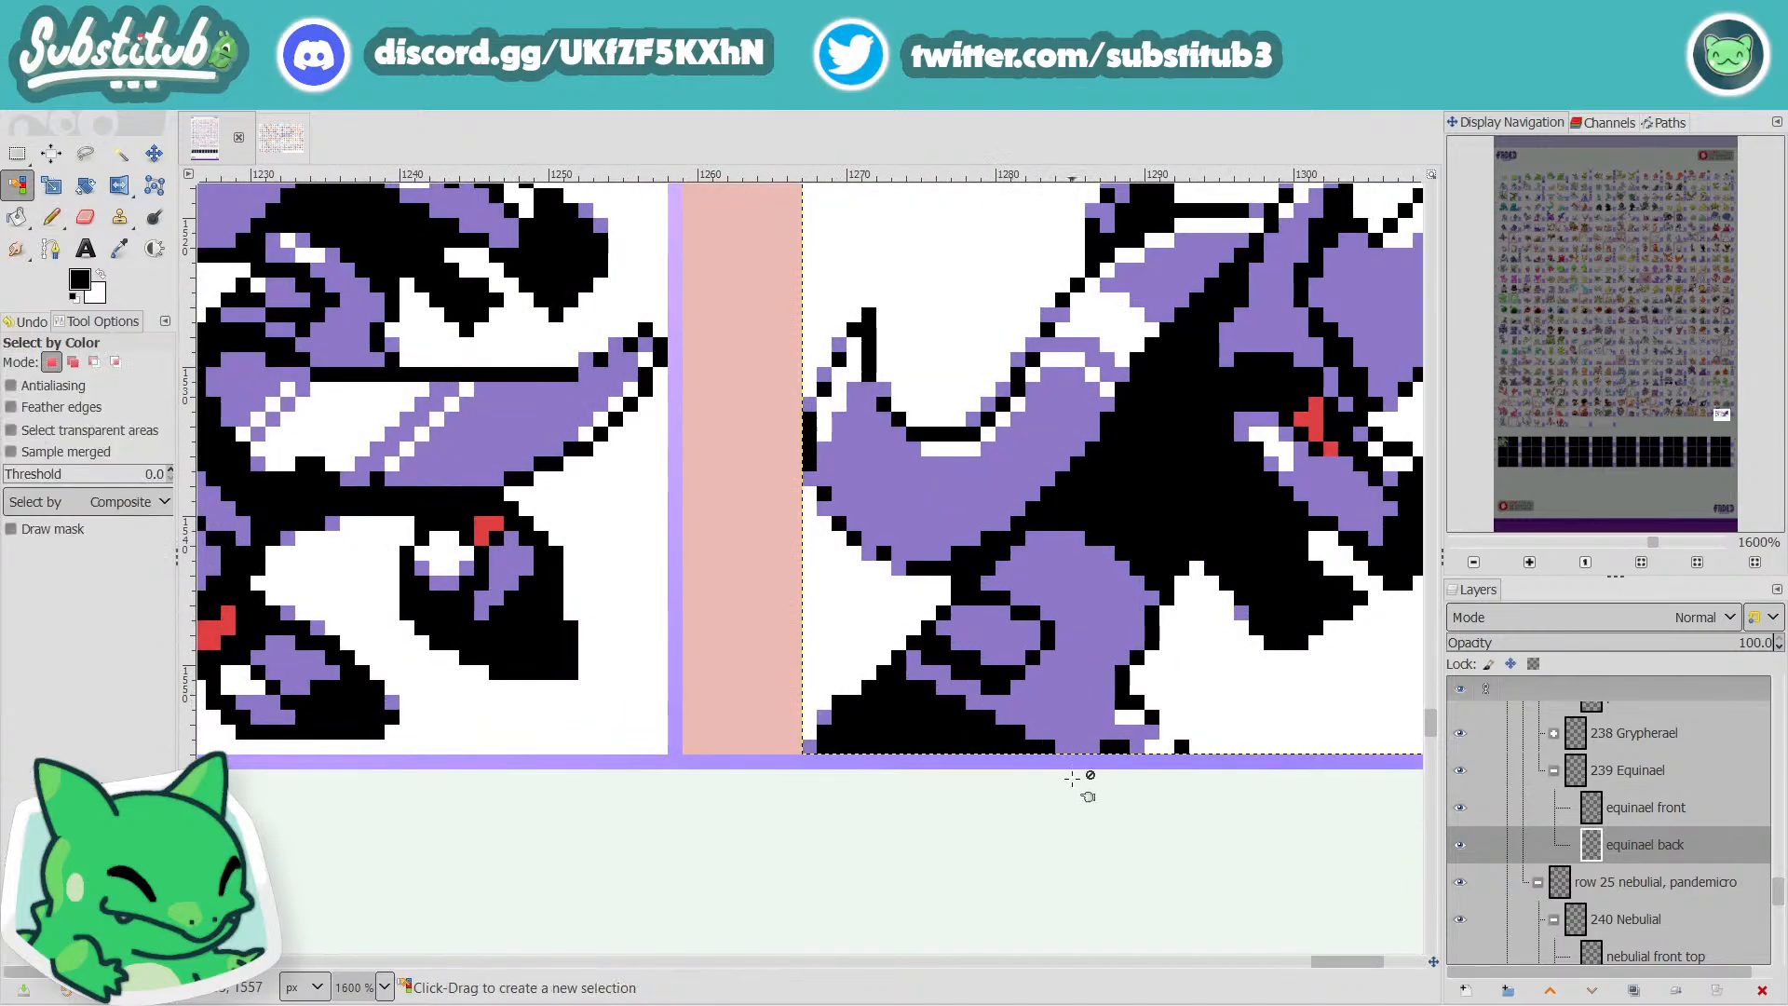
click(1066, 695)
key(n)
key(r)
click(1355, 693)
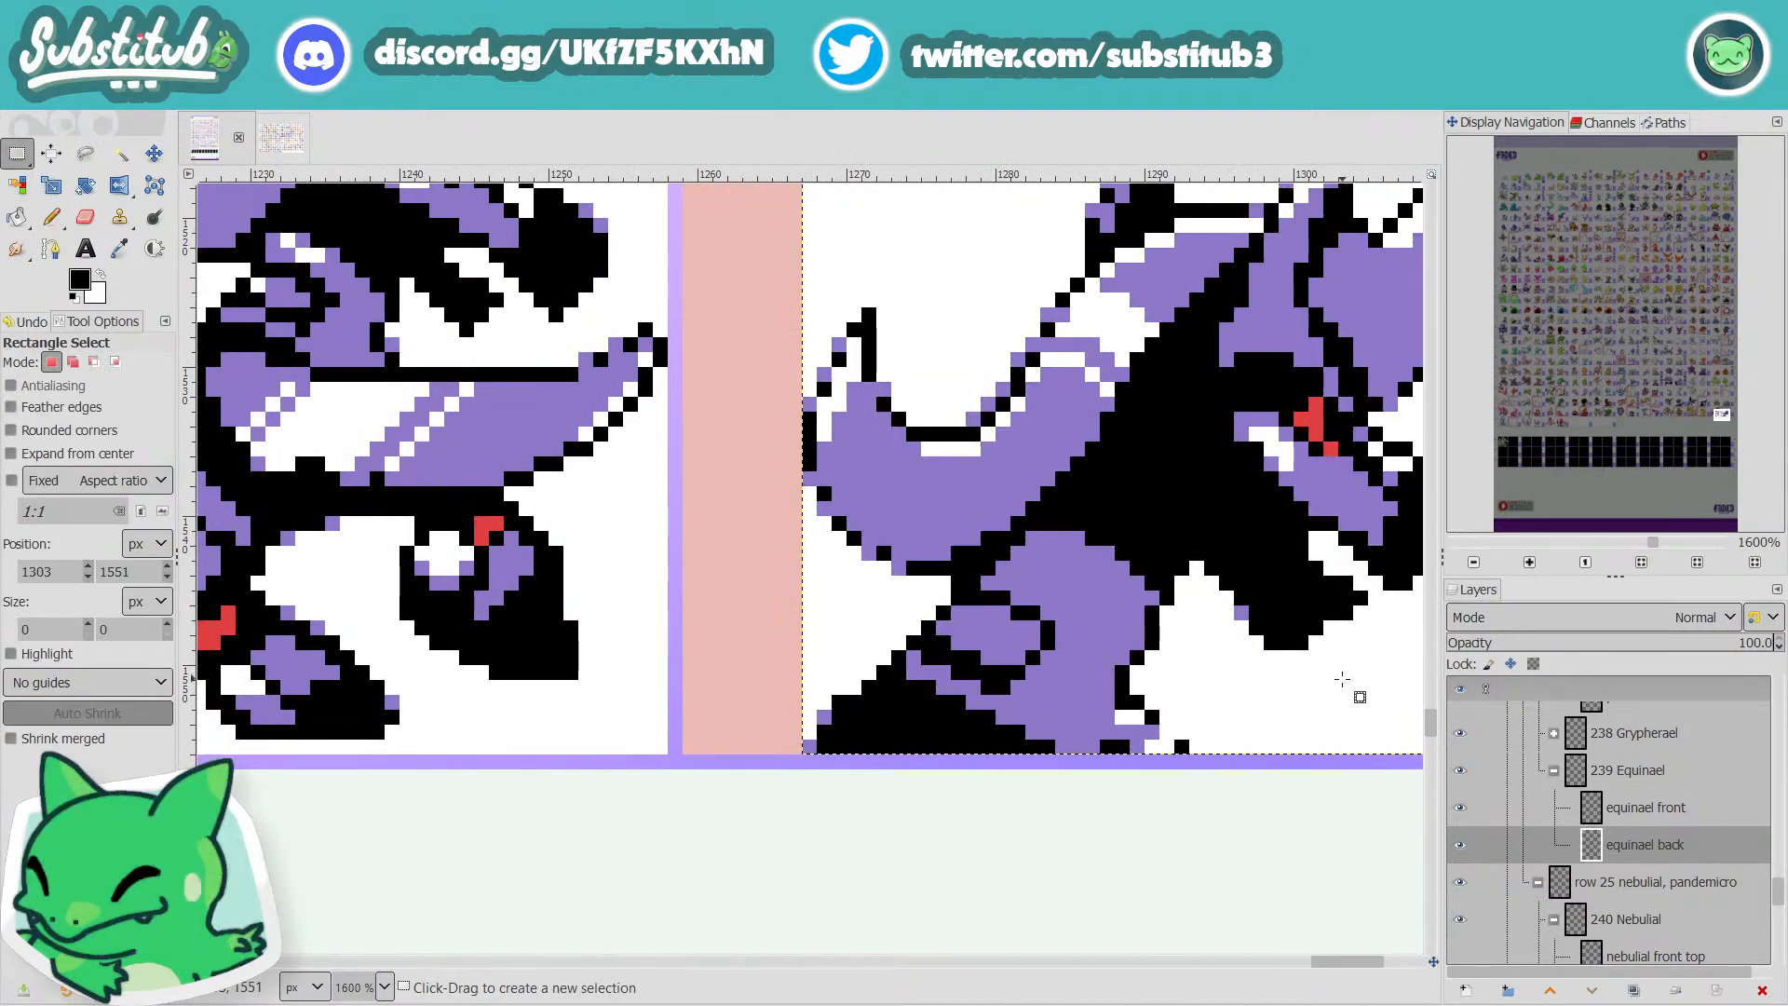
key(shift+o)
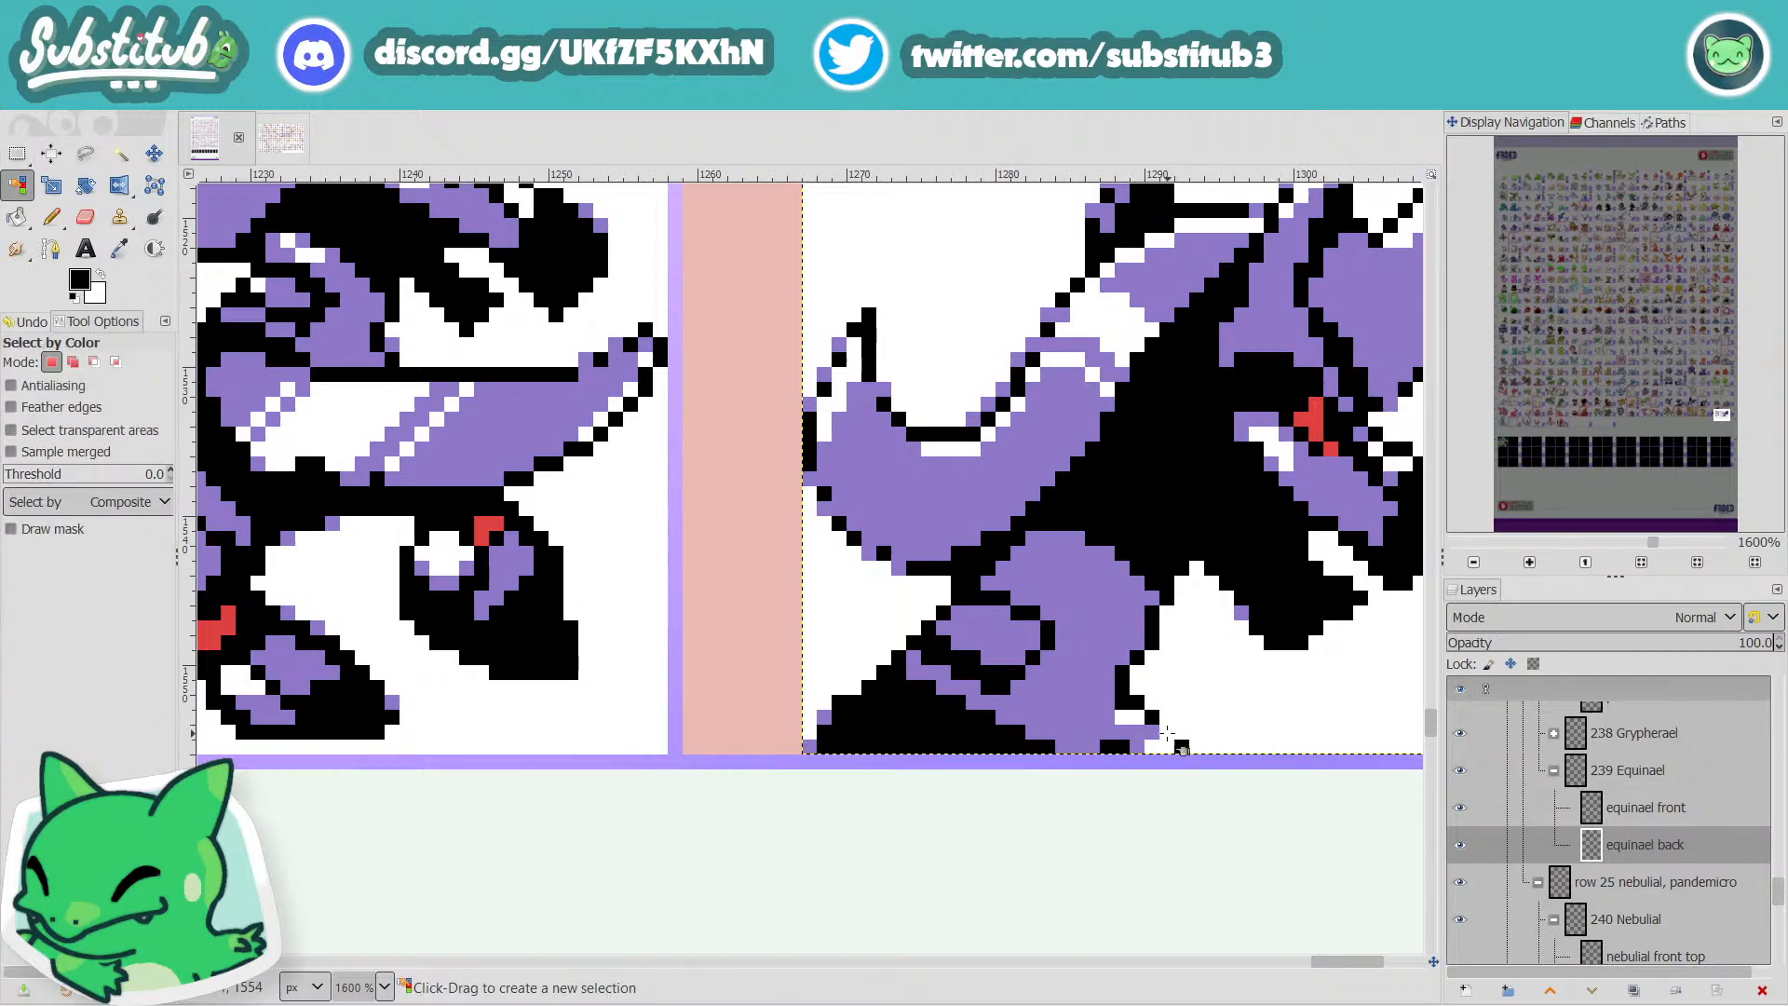
Pick the body purple, extend the neck's purple band over its left outline, soften the black area's right corner, and save the file.
key(o)
click(1089, 681)
key(n)
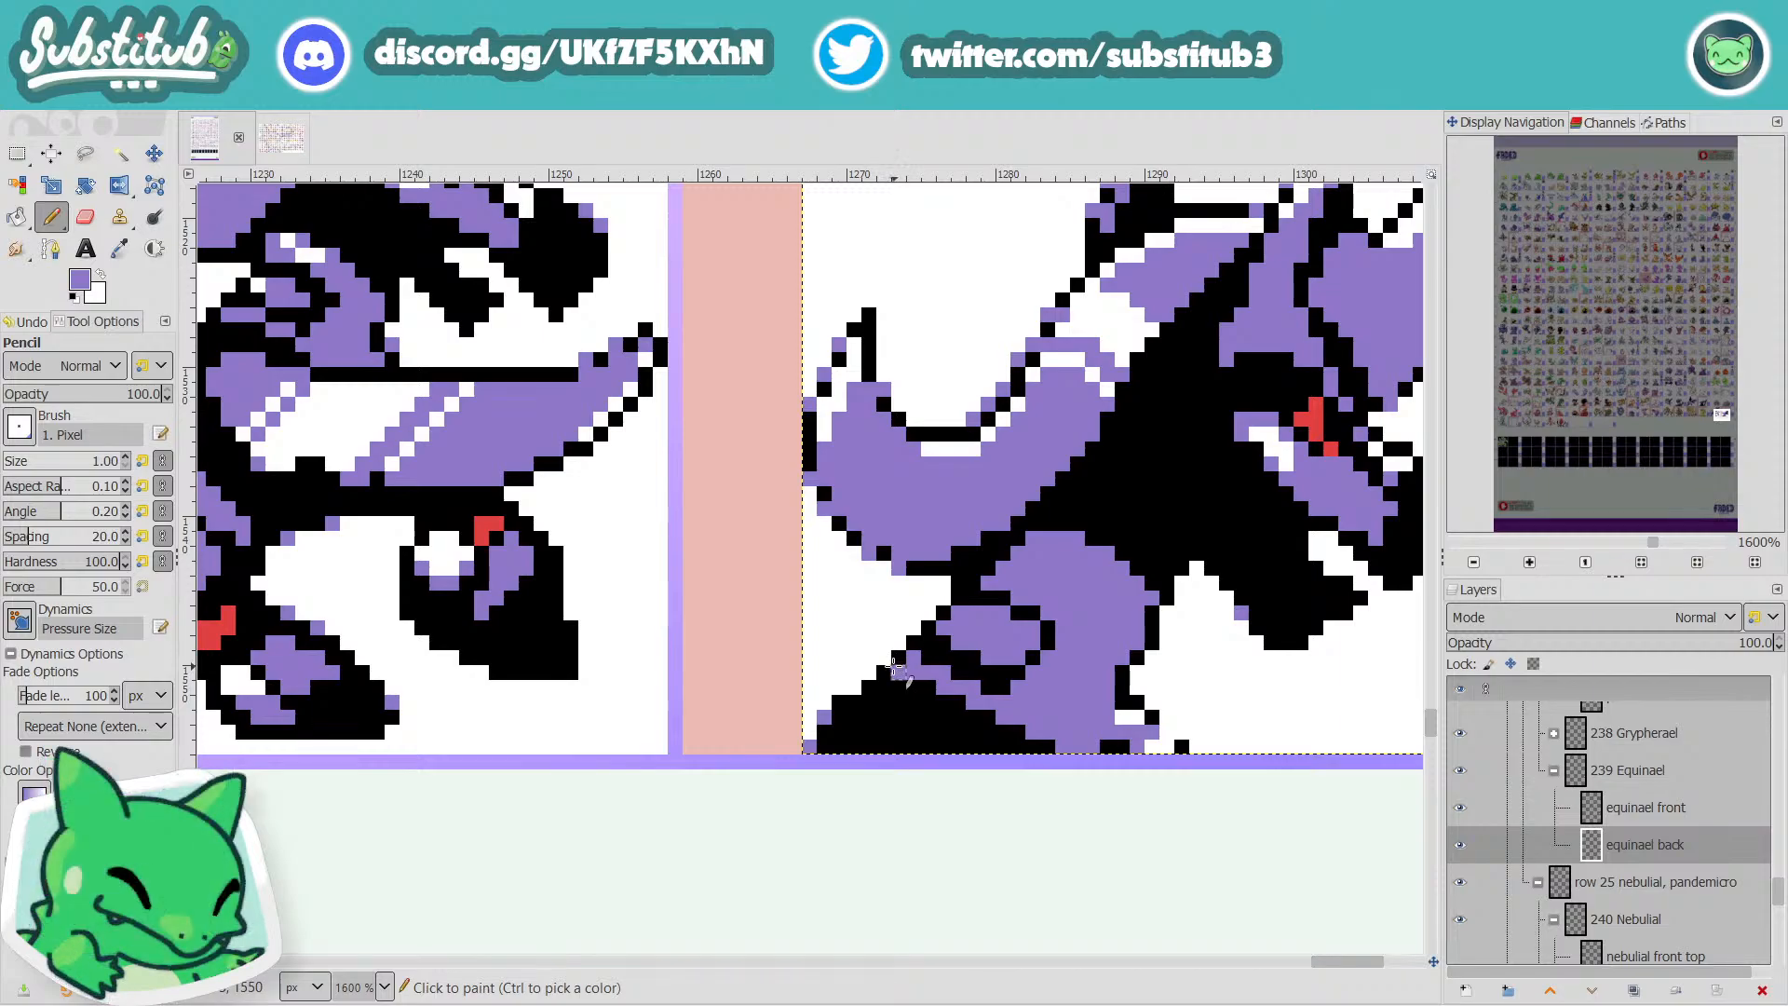
click(927, 673)
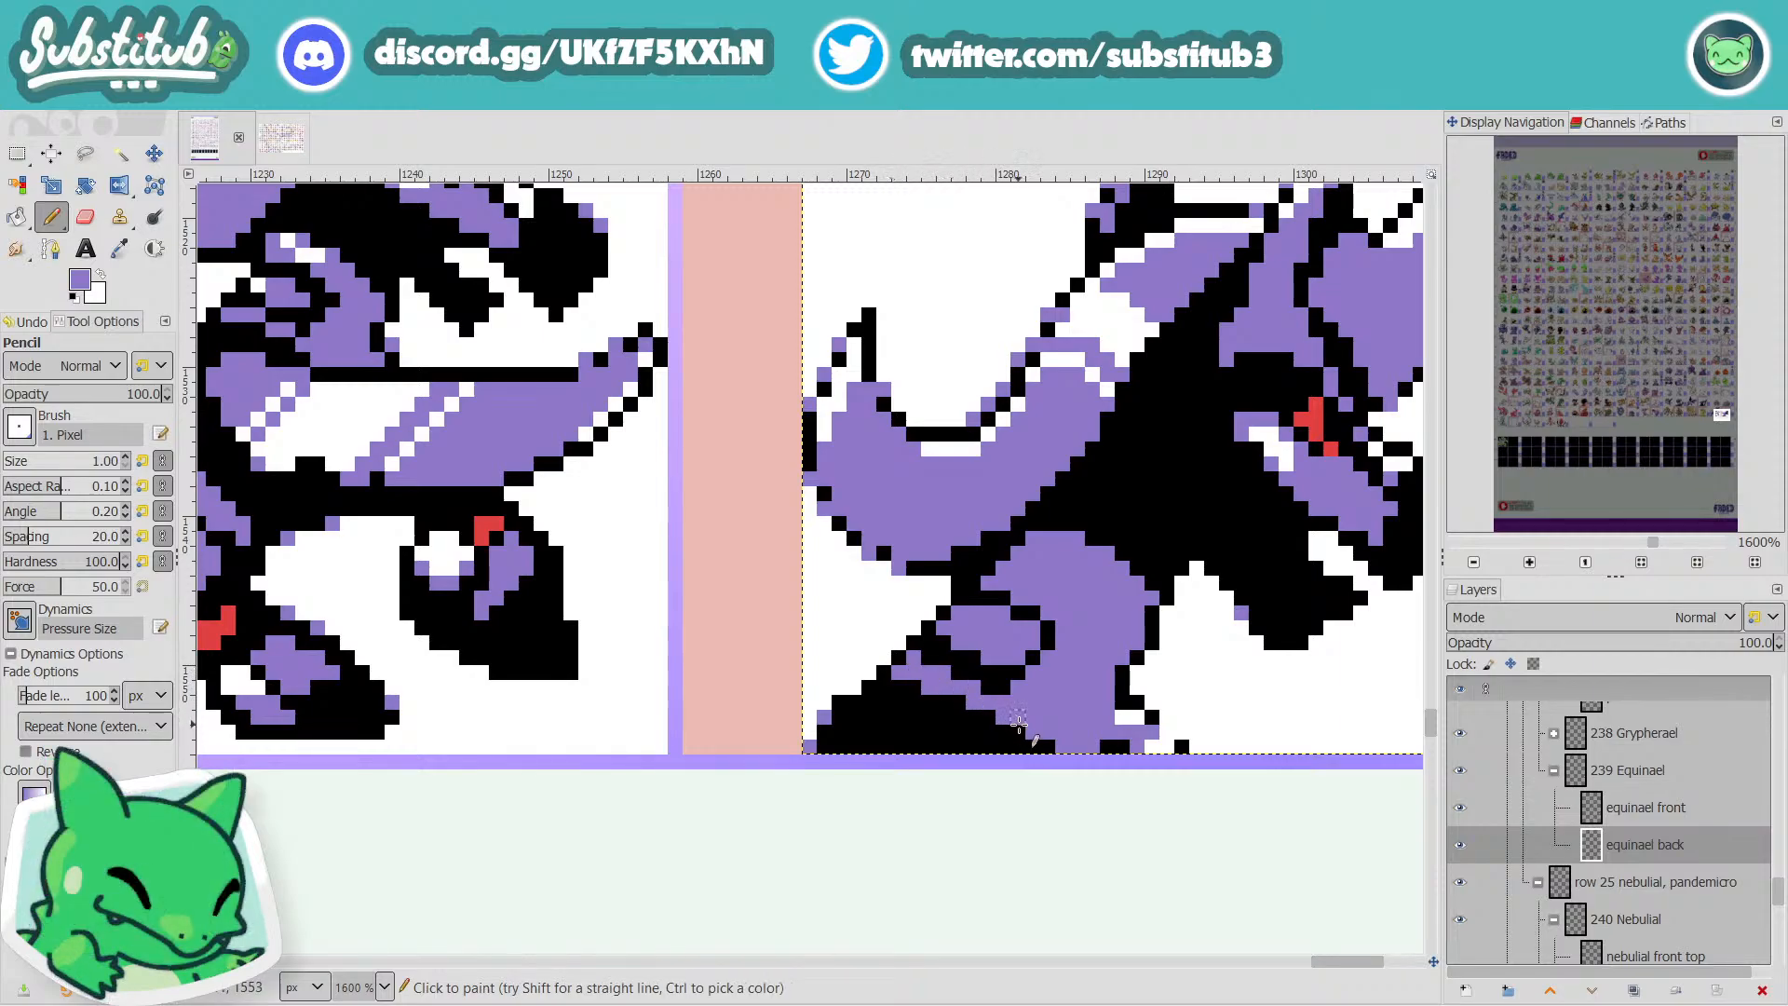
drag(1019, 725, 1045, 748)
scroll(1045, 748, down, 3)
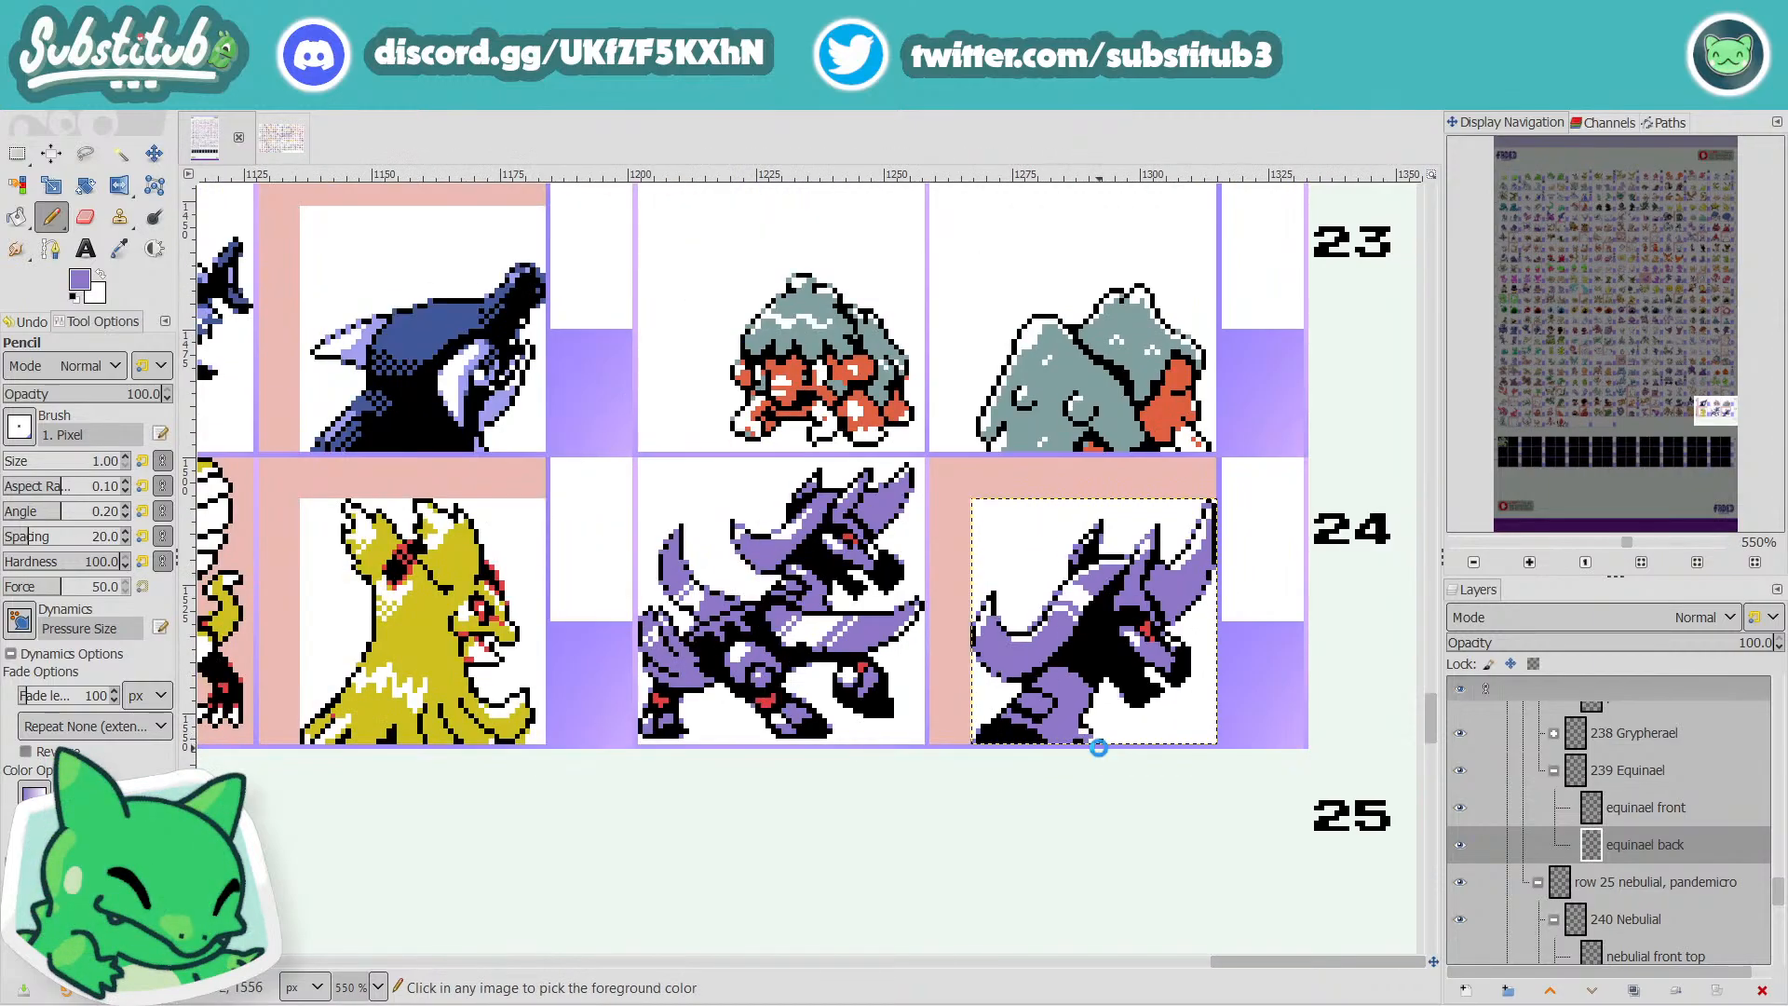
key(ctrl+s)
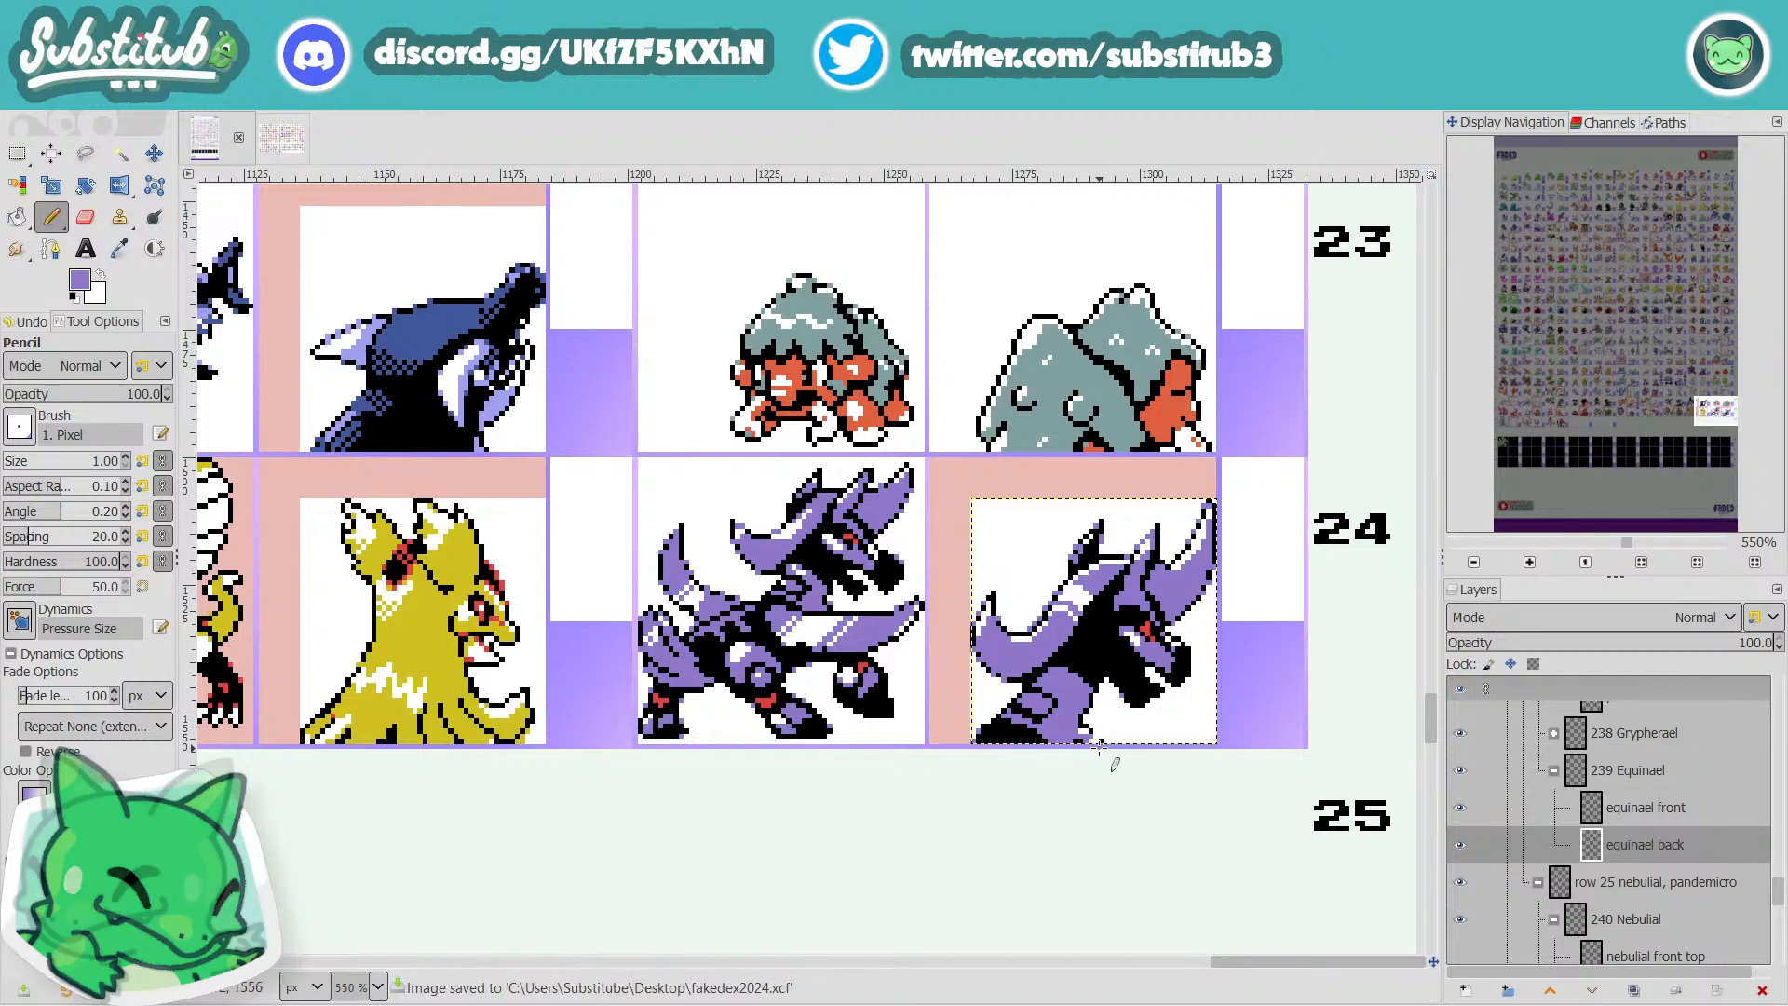
Add black outline pixels to the upper and lower bulges of the neck's right edge, and save the file.
scroll(1101, 743, up, 3)
key(d)
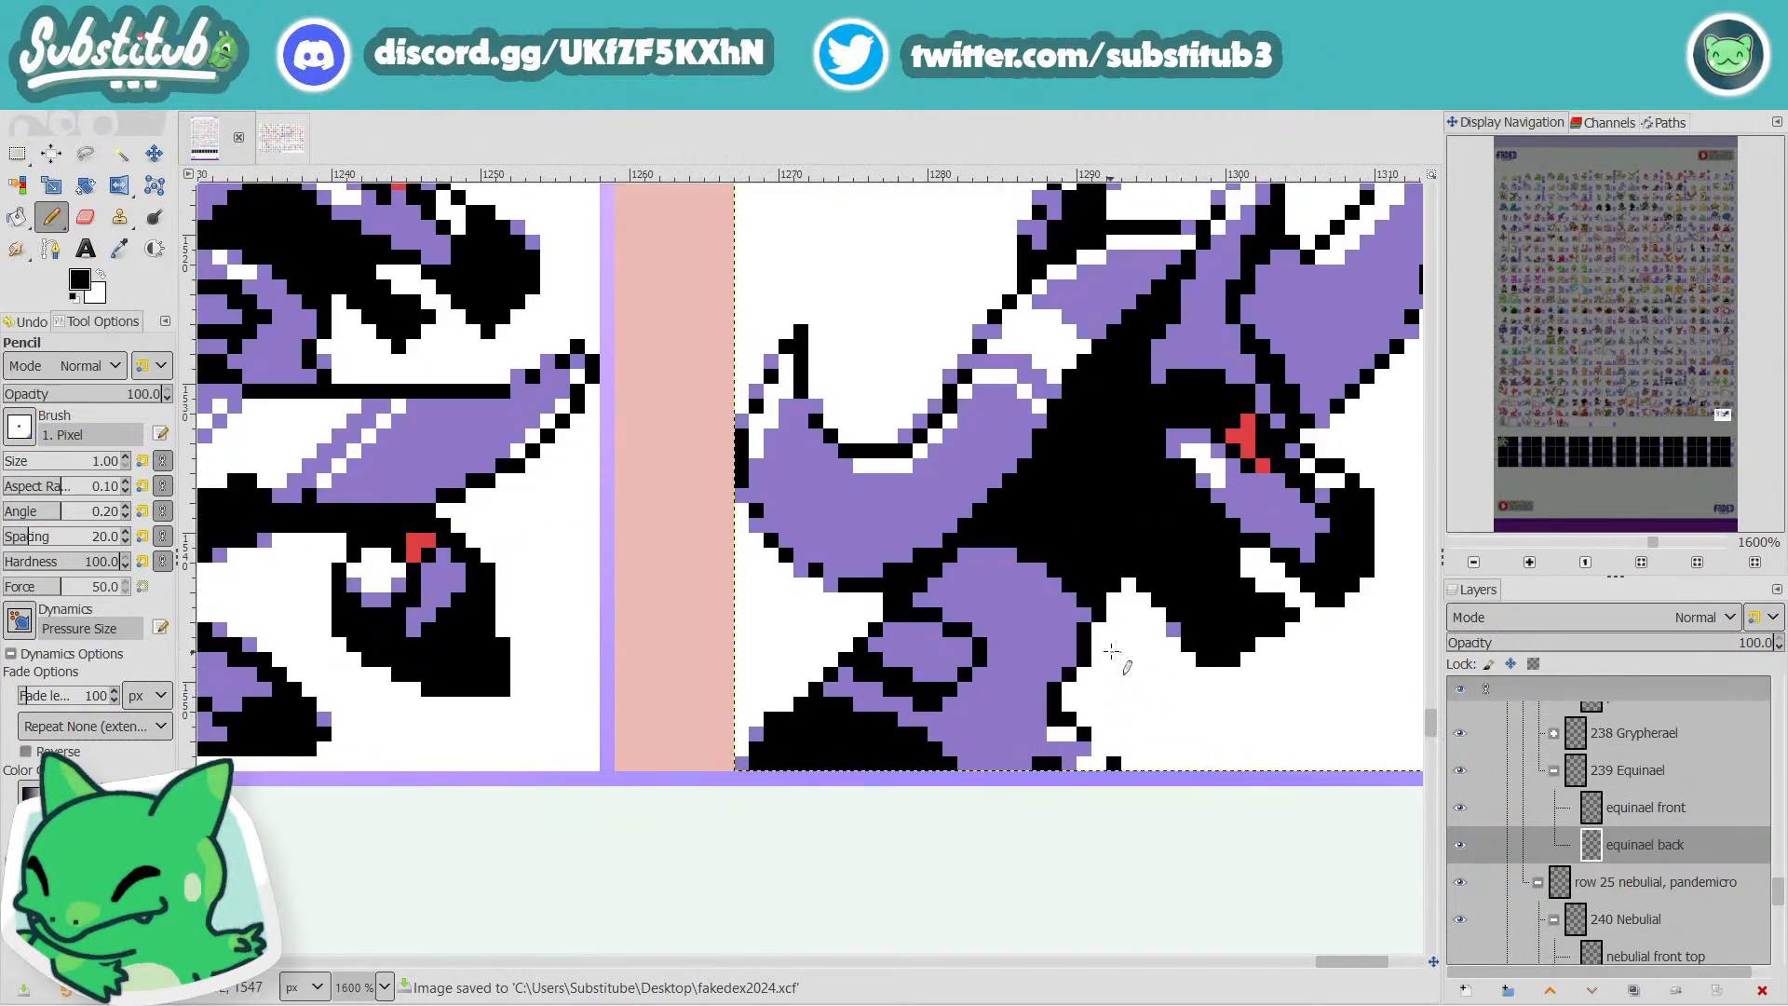
drag(1113, 633, 1099, 656)
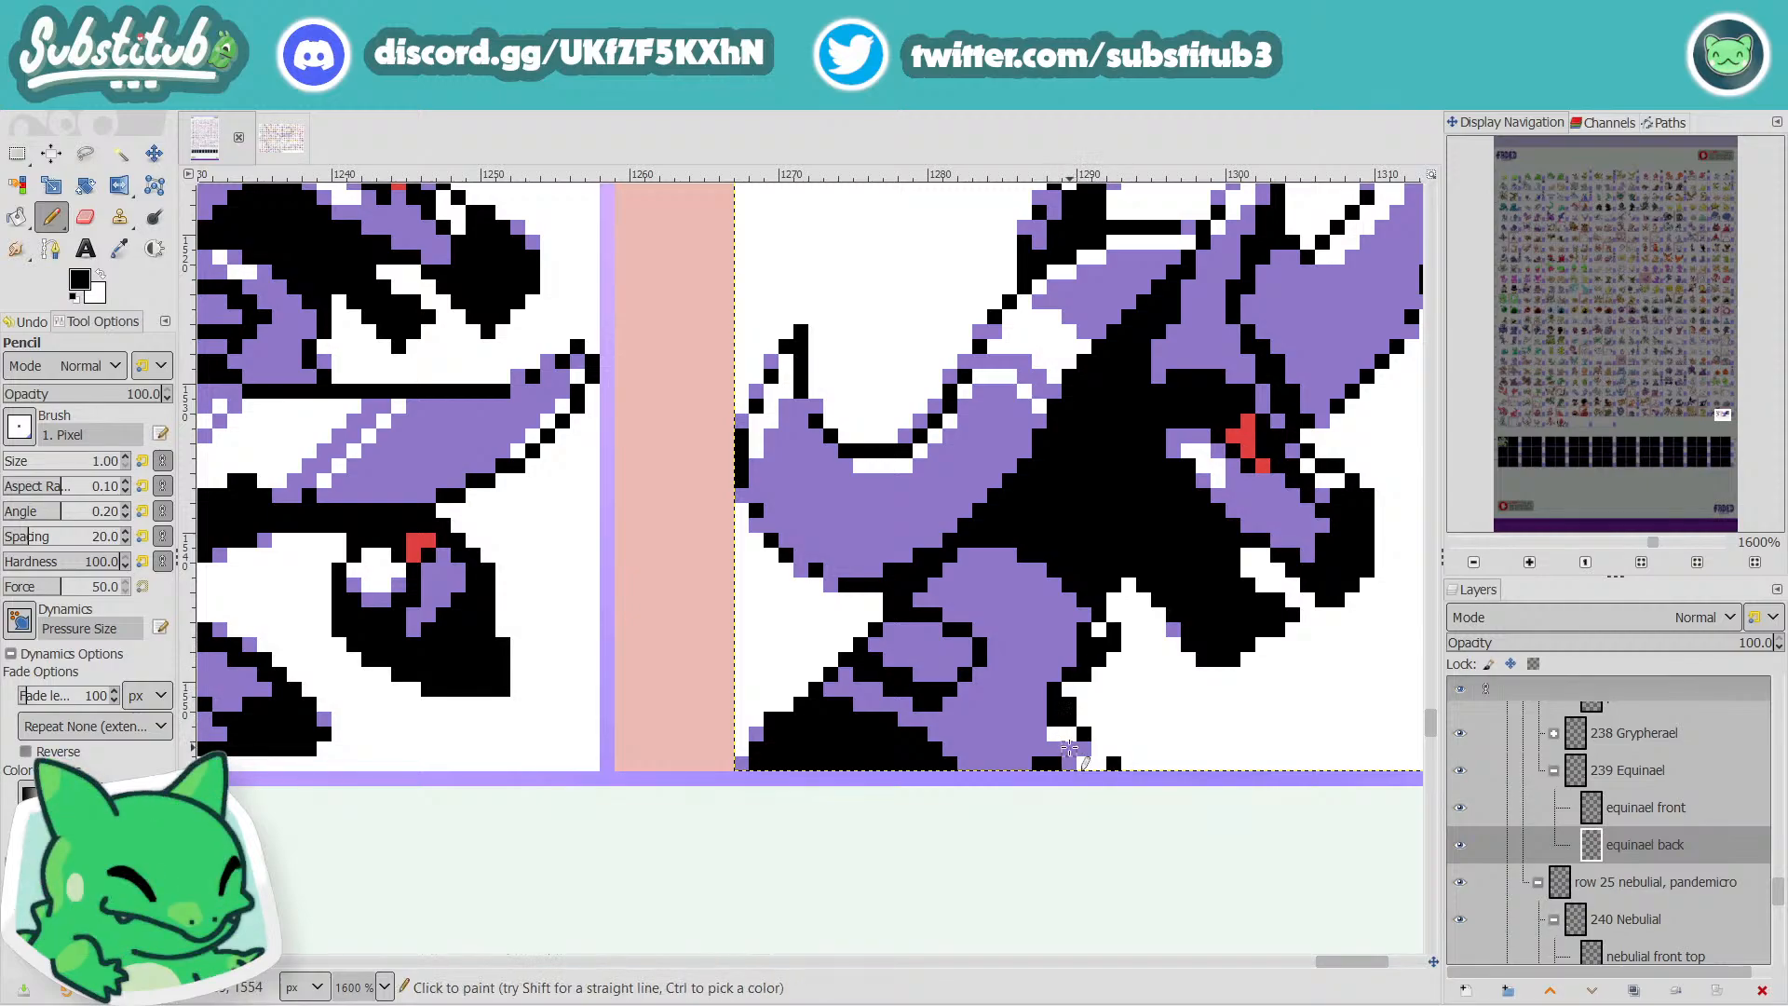
drag(1080, 750, 1086, 764)
key(x)
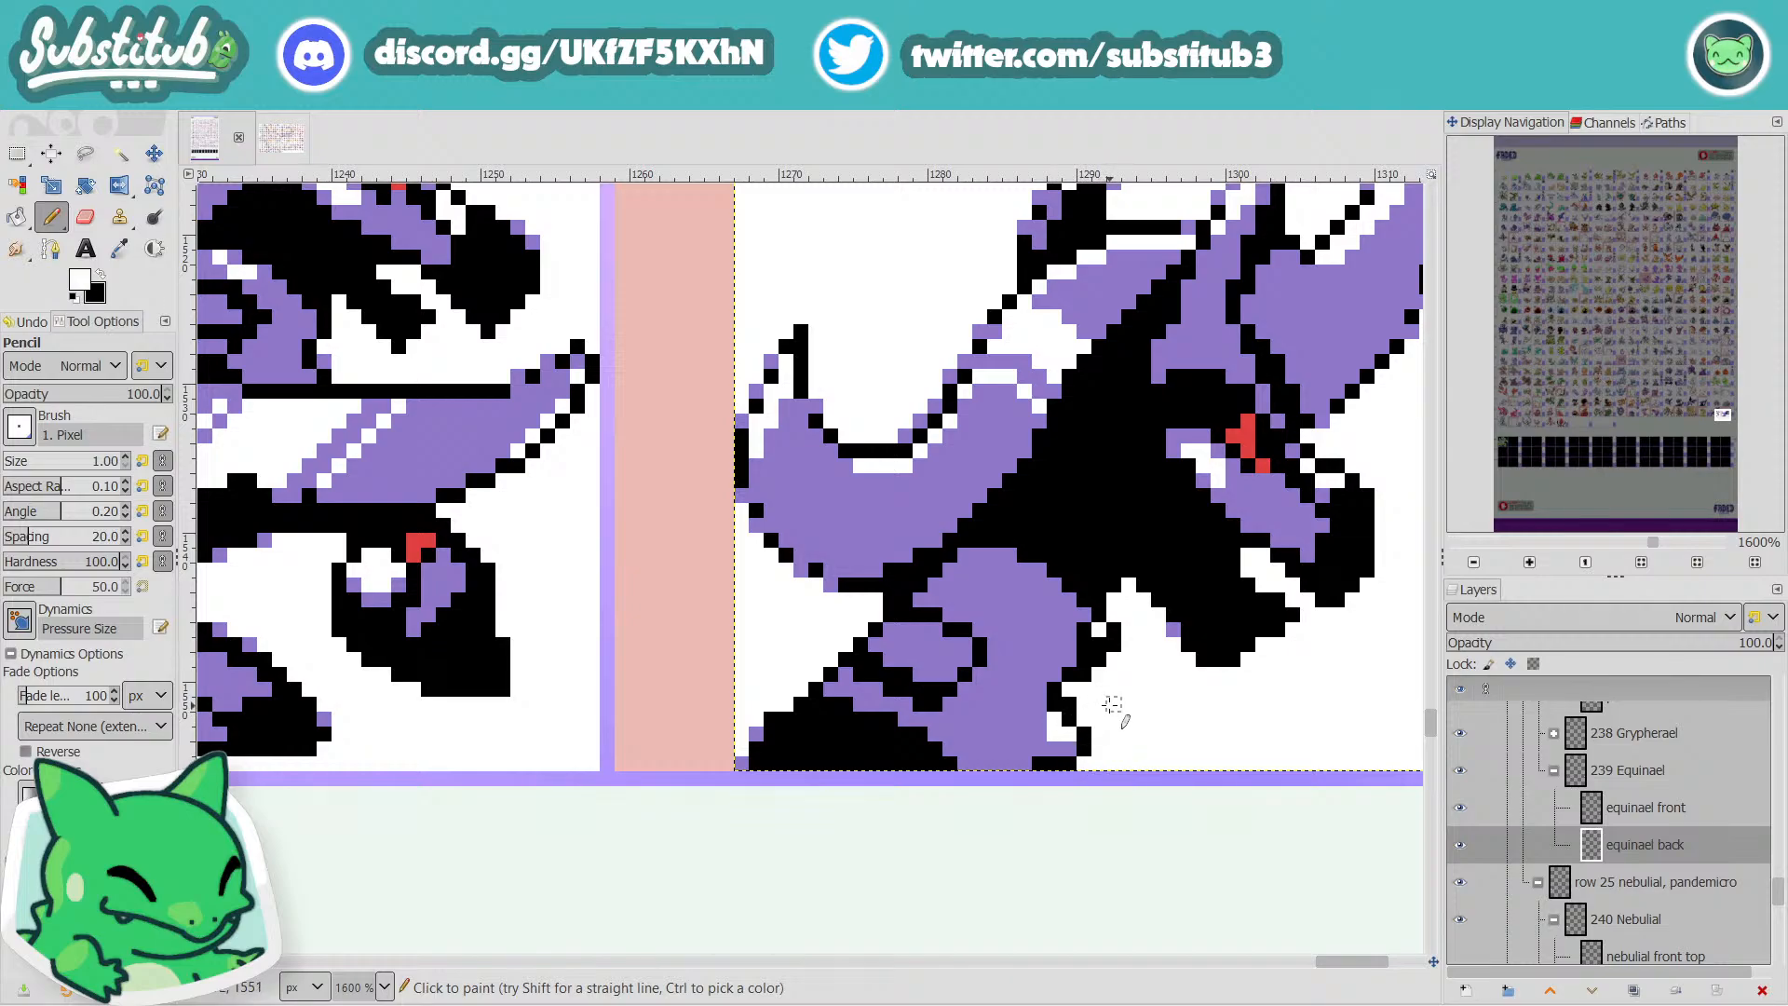
ctrl+scroll(1112, 705, down, 4)
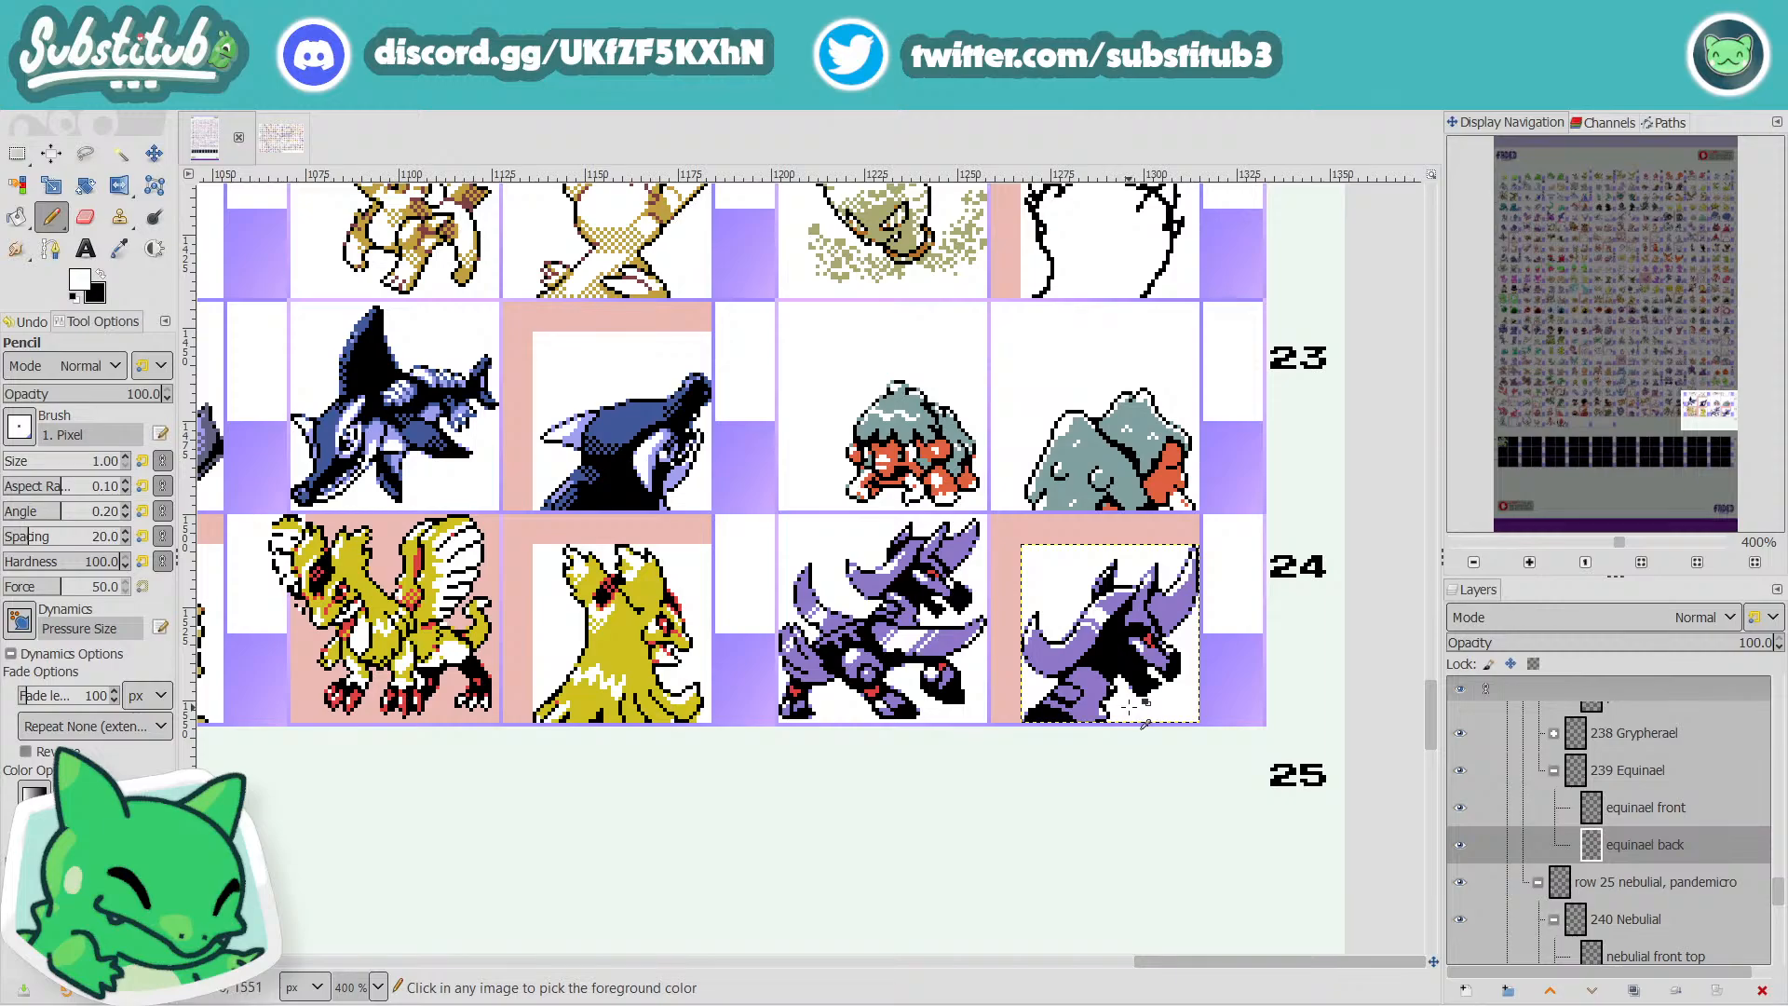
key(ctrl+s)
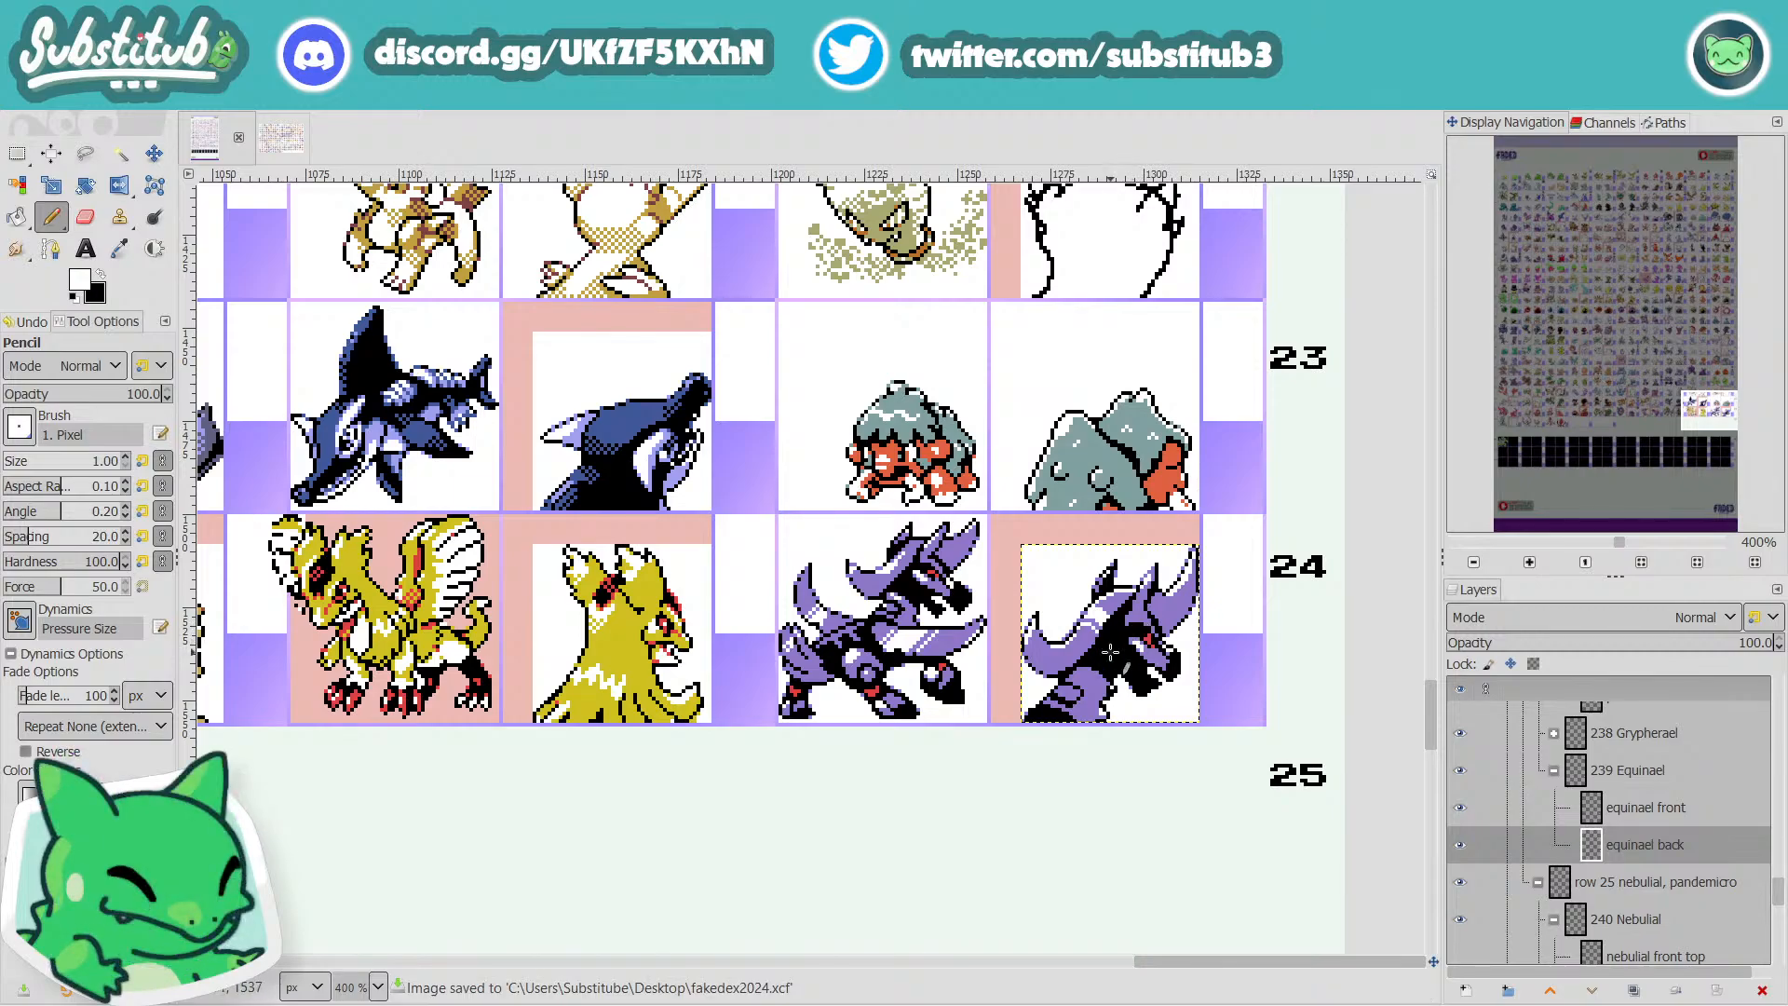
Pick the body purple, fill the gaps inside the neck's right-edge bulges, and touch up the left end of the purple band.
mouse_move(1242, 969)
mouse_down()
mouse_move(396, 965)
mouse_move(1240, 978)
mouse_up()
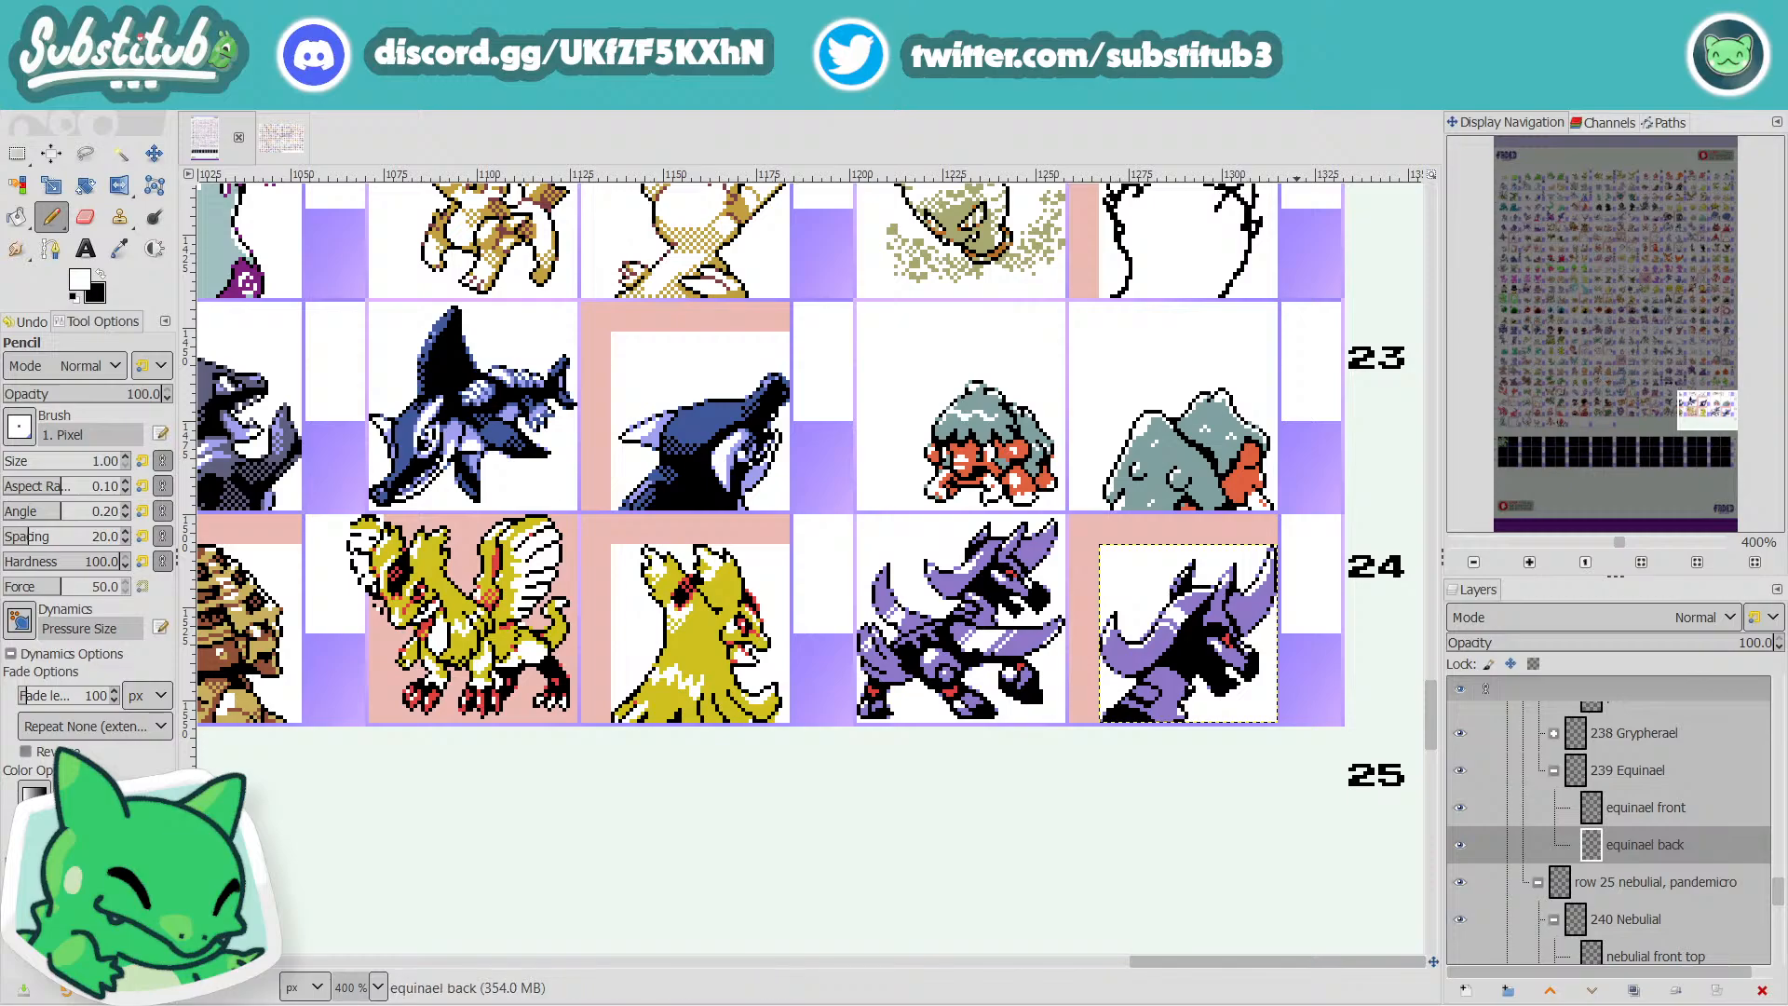
scroll(1231, 694, up, 3)
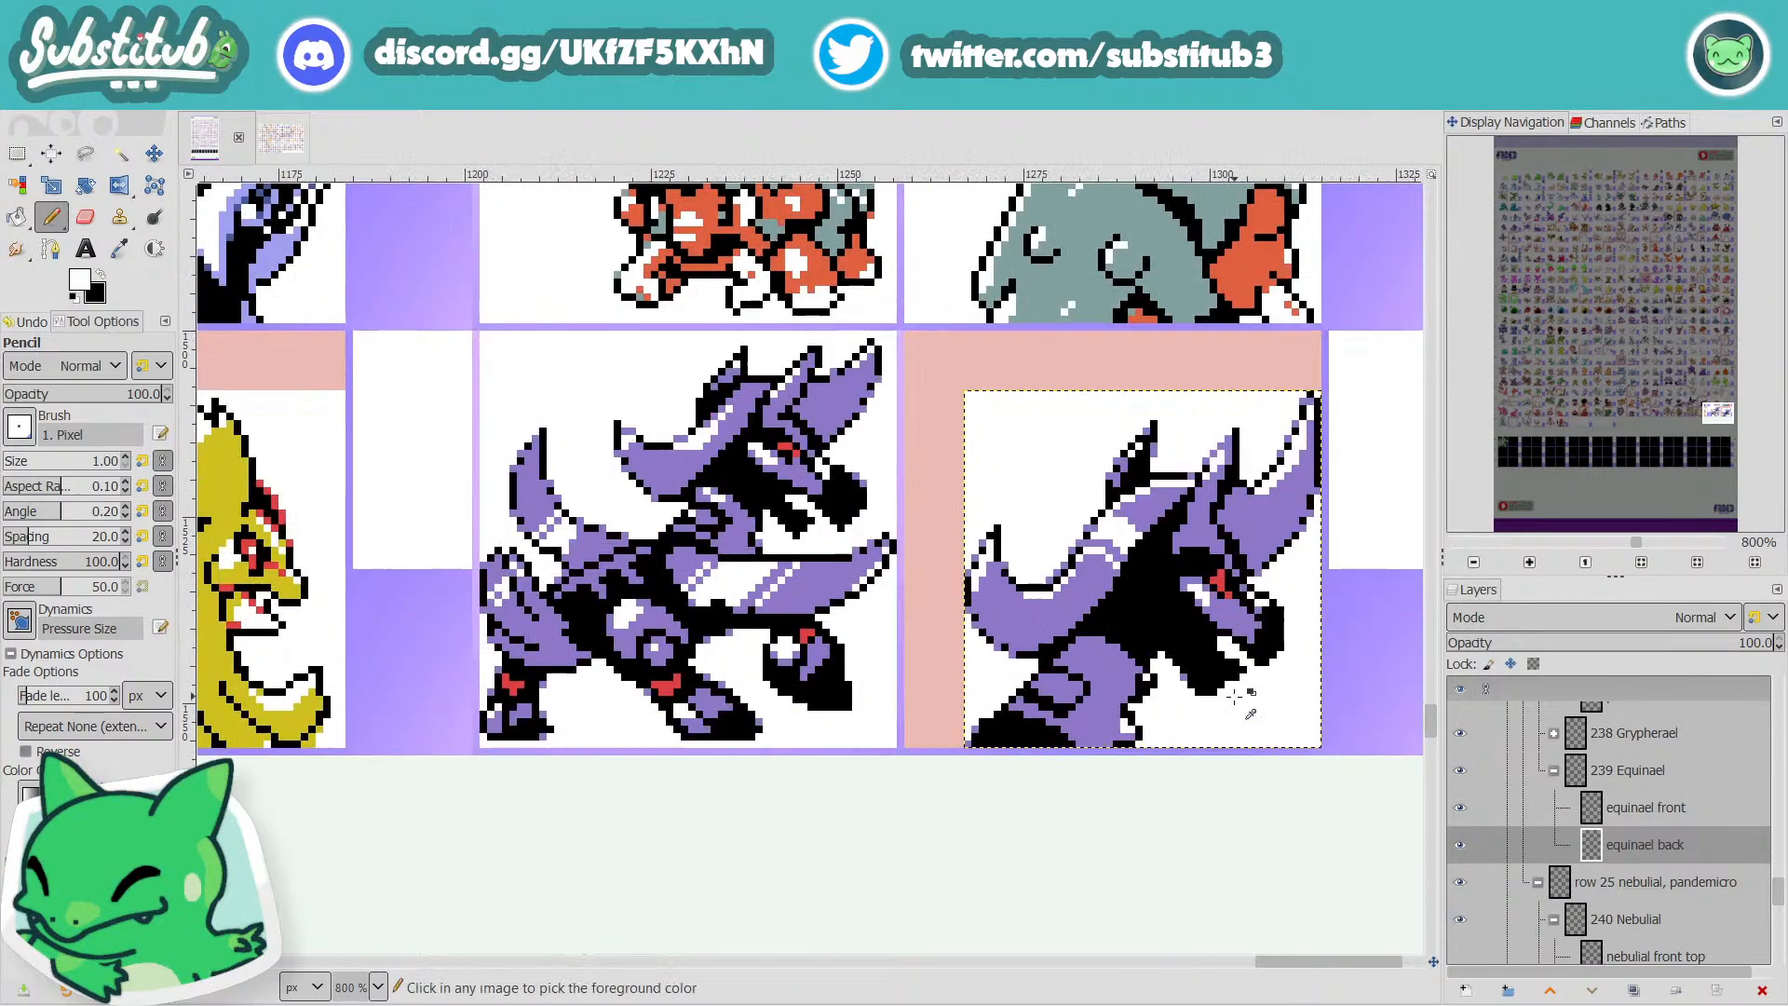
scroll(1211, 689, up, 1)
key(o)
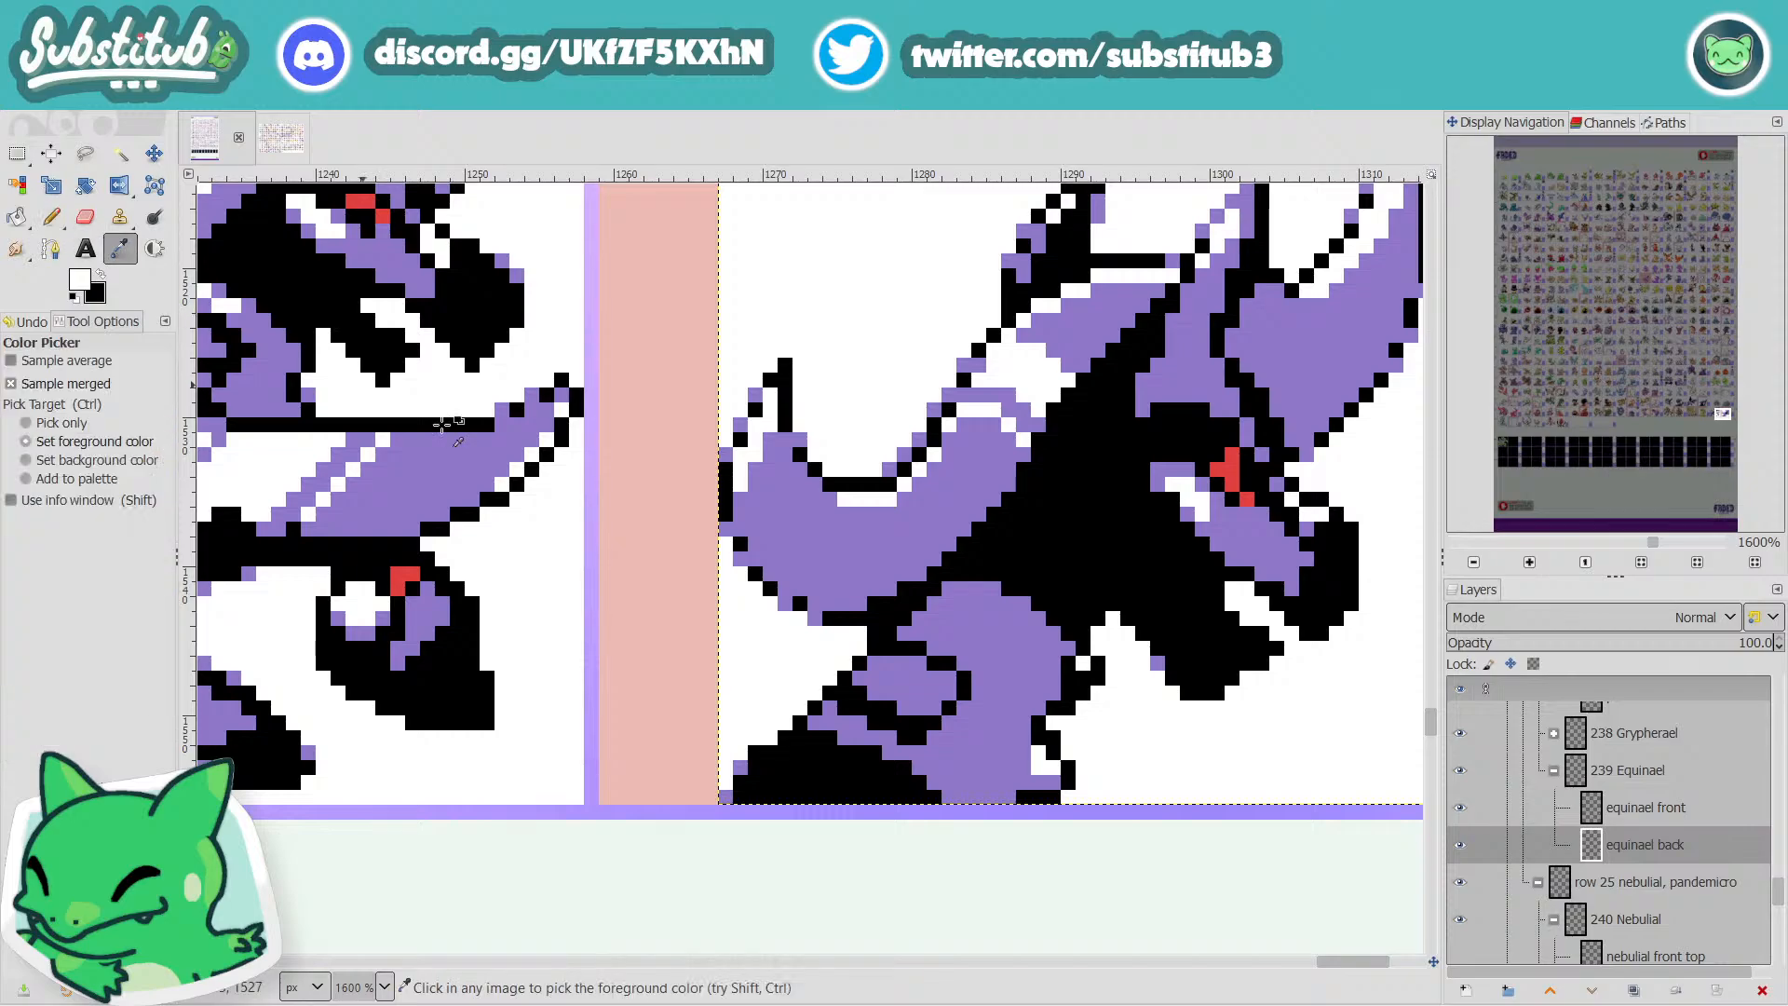
click(1015, 638)
key(n)
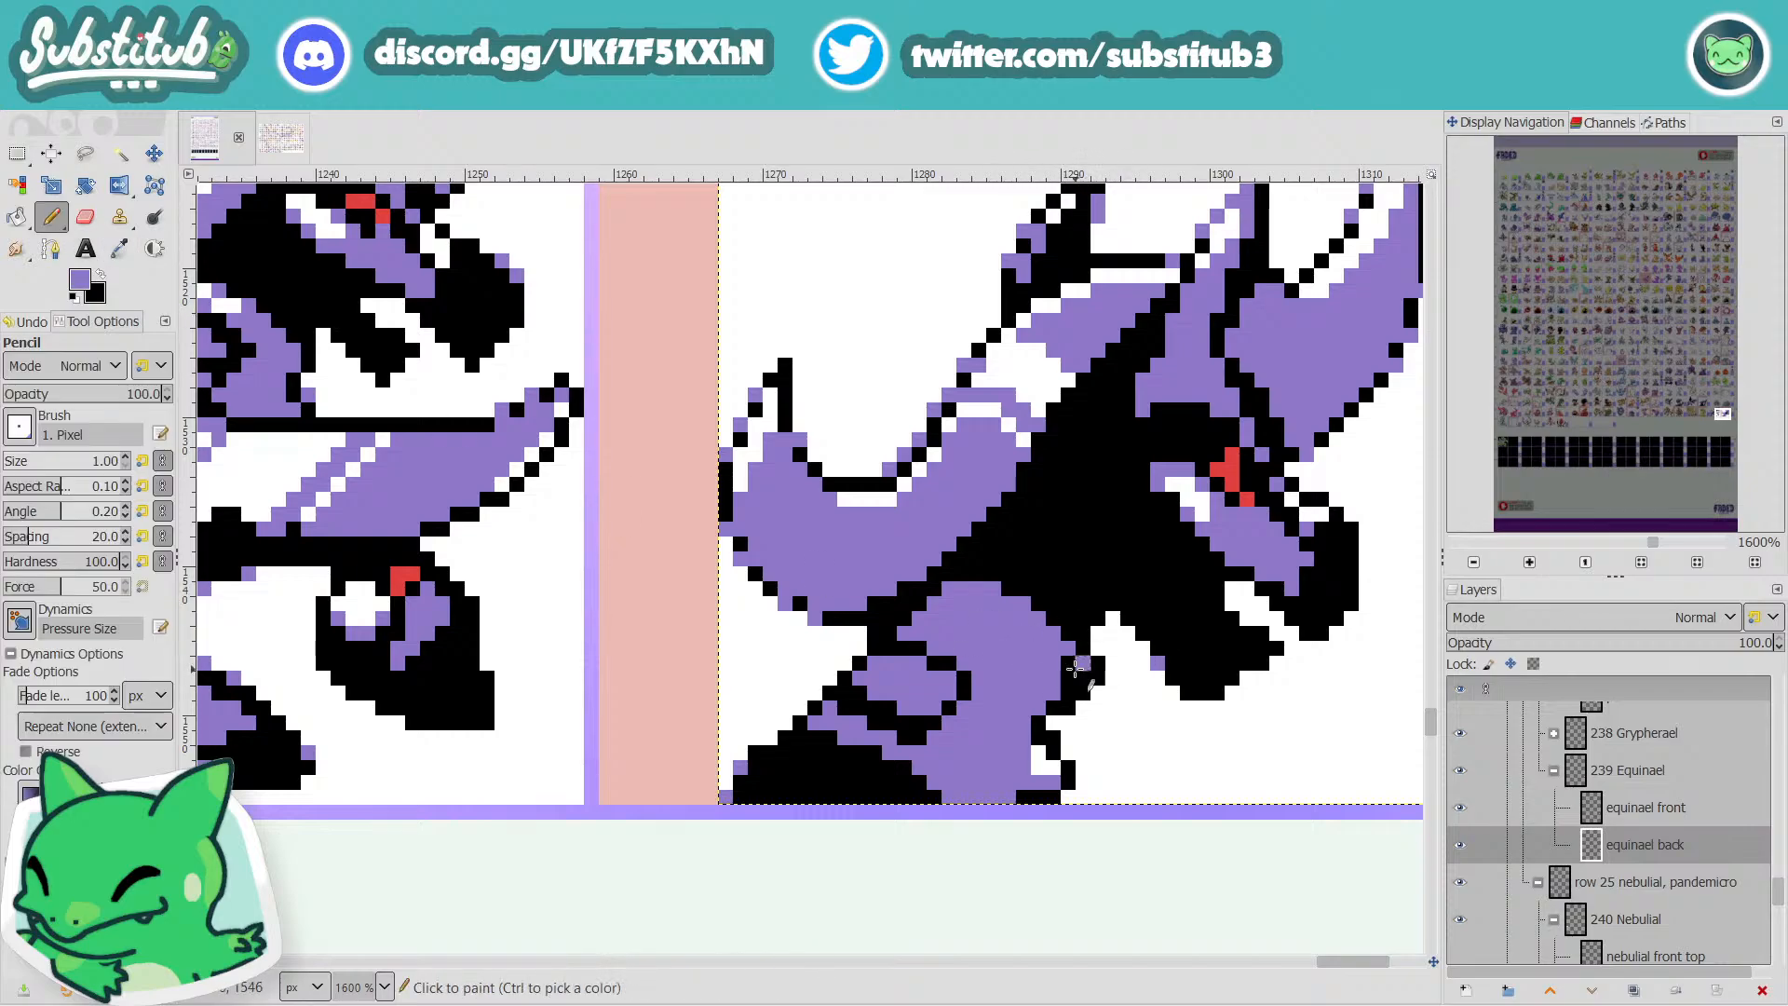
click(1073, 677)
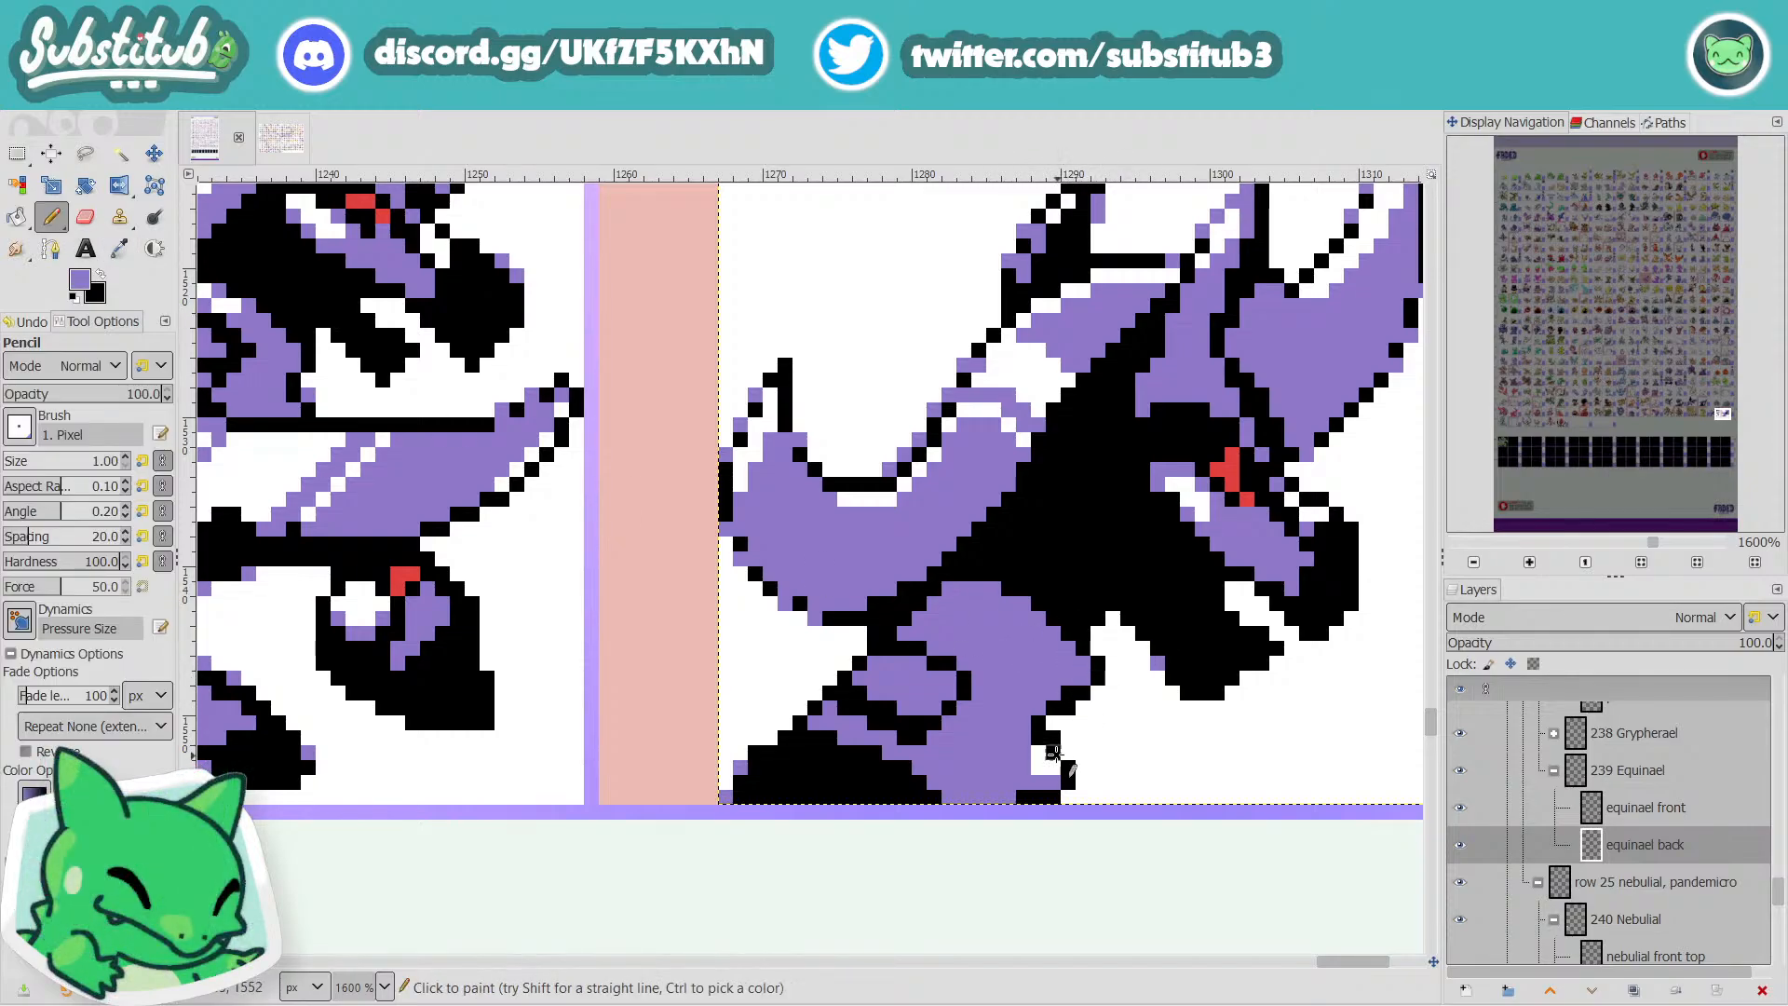
click(1055, 772)
ctrl+scroll(1048, 772, down, 3)
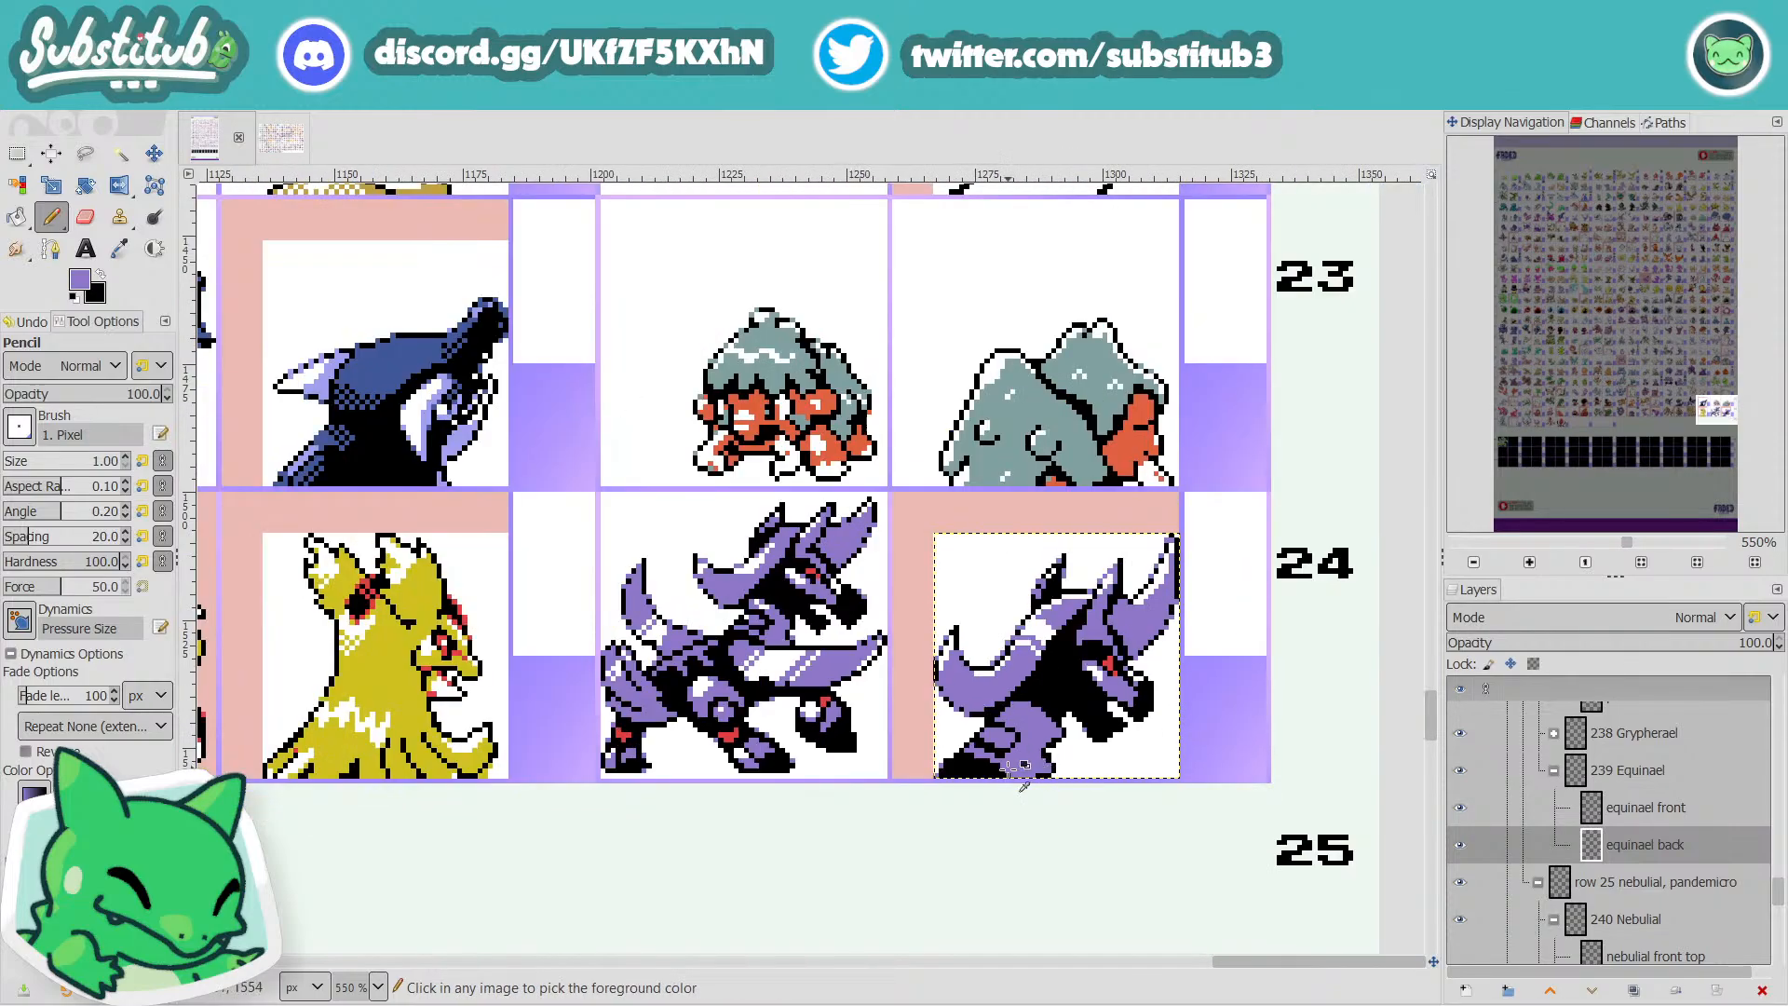
scroll(1023, 787, up, 4)
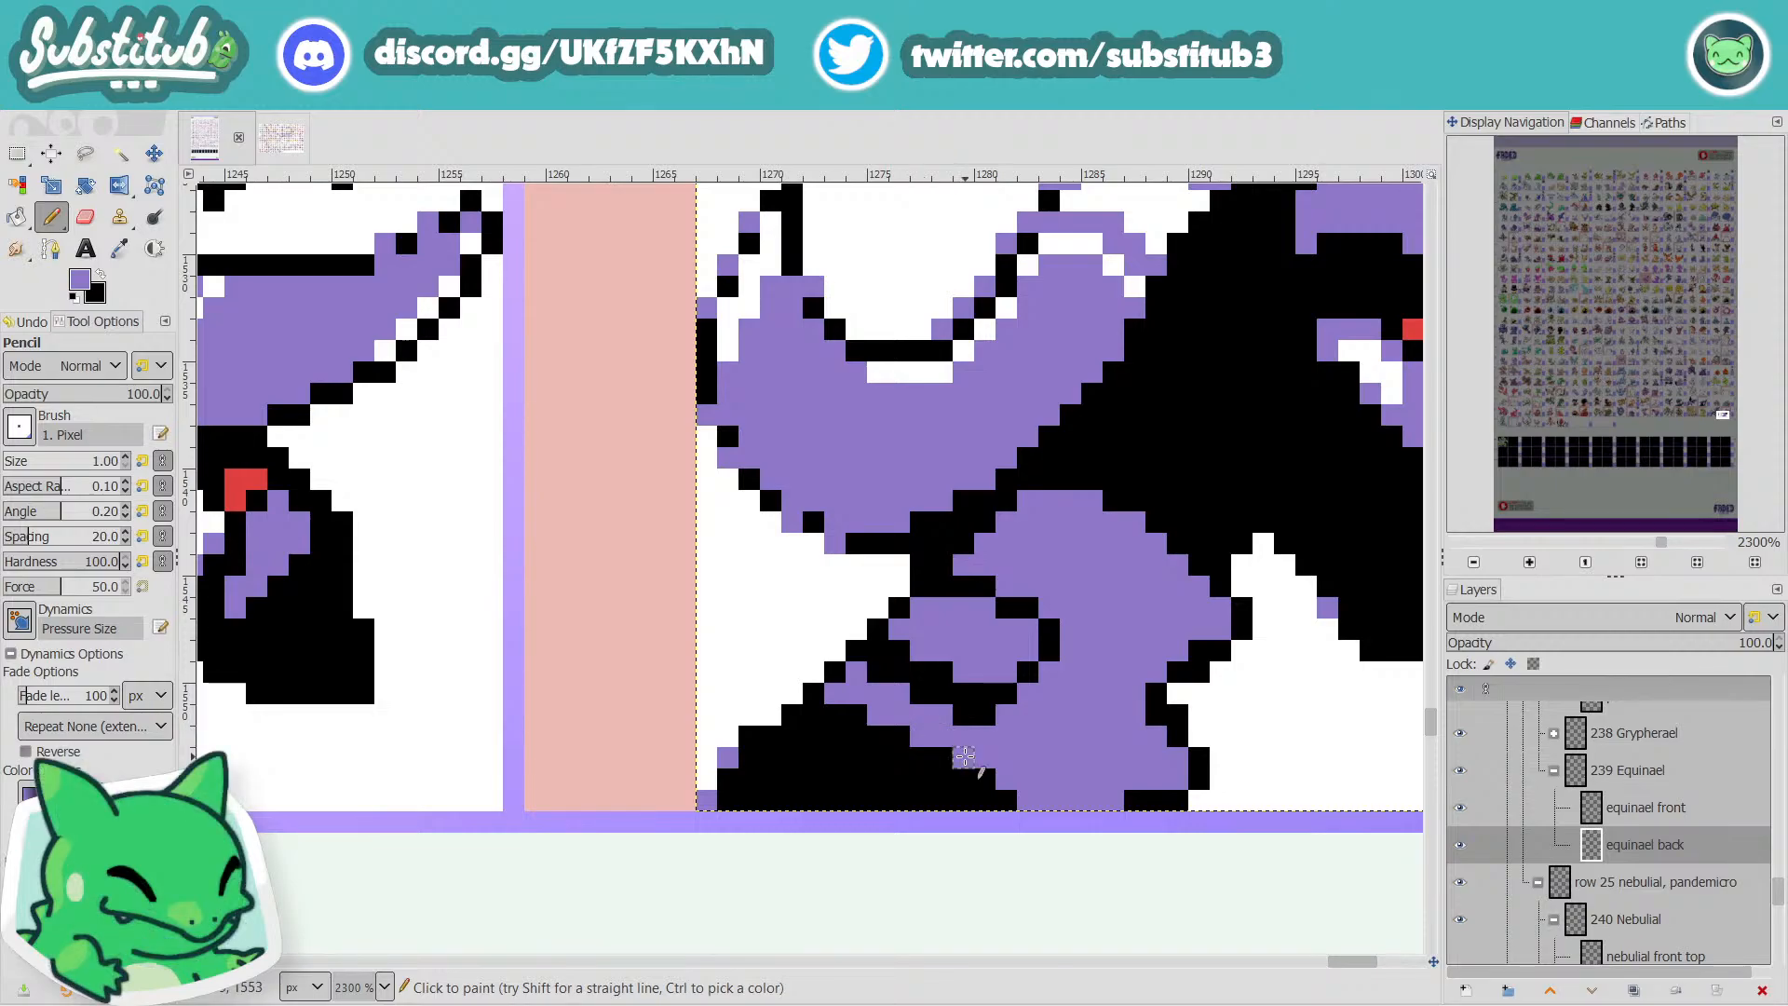
click(836, 672)
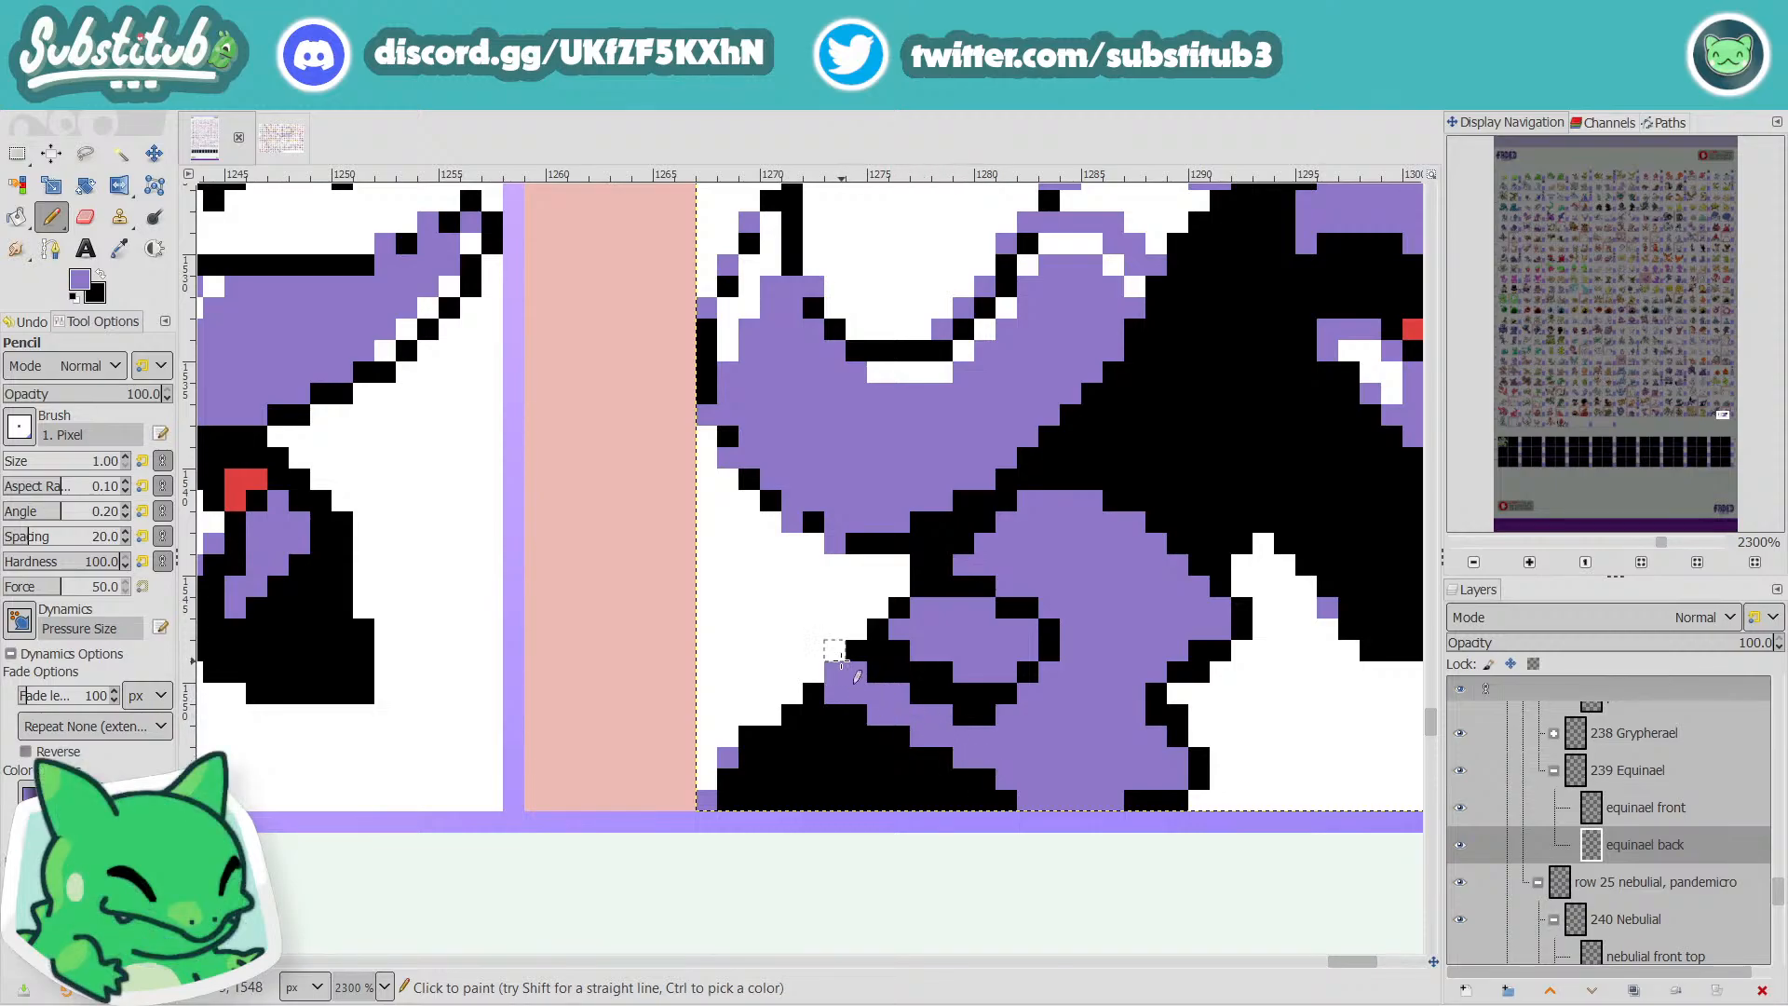
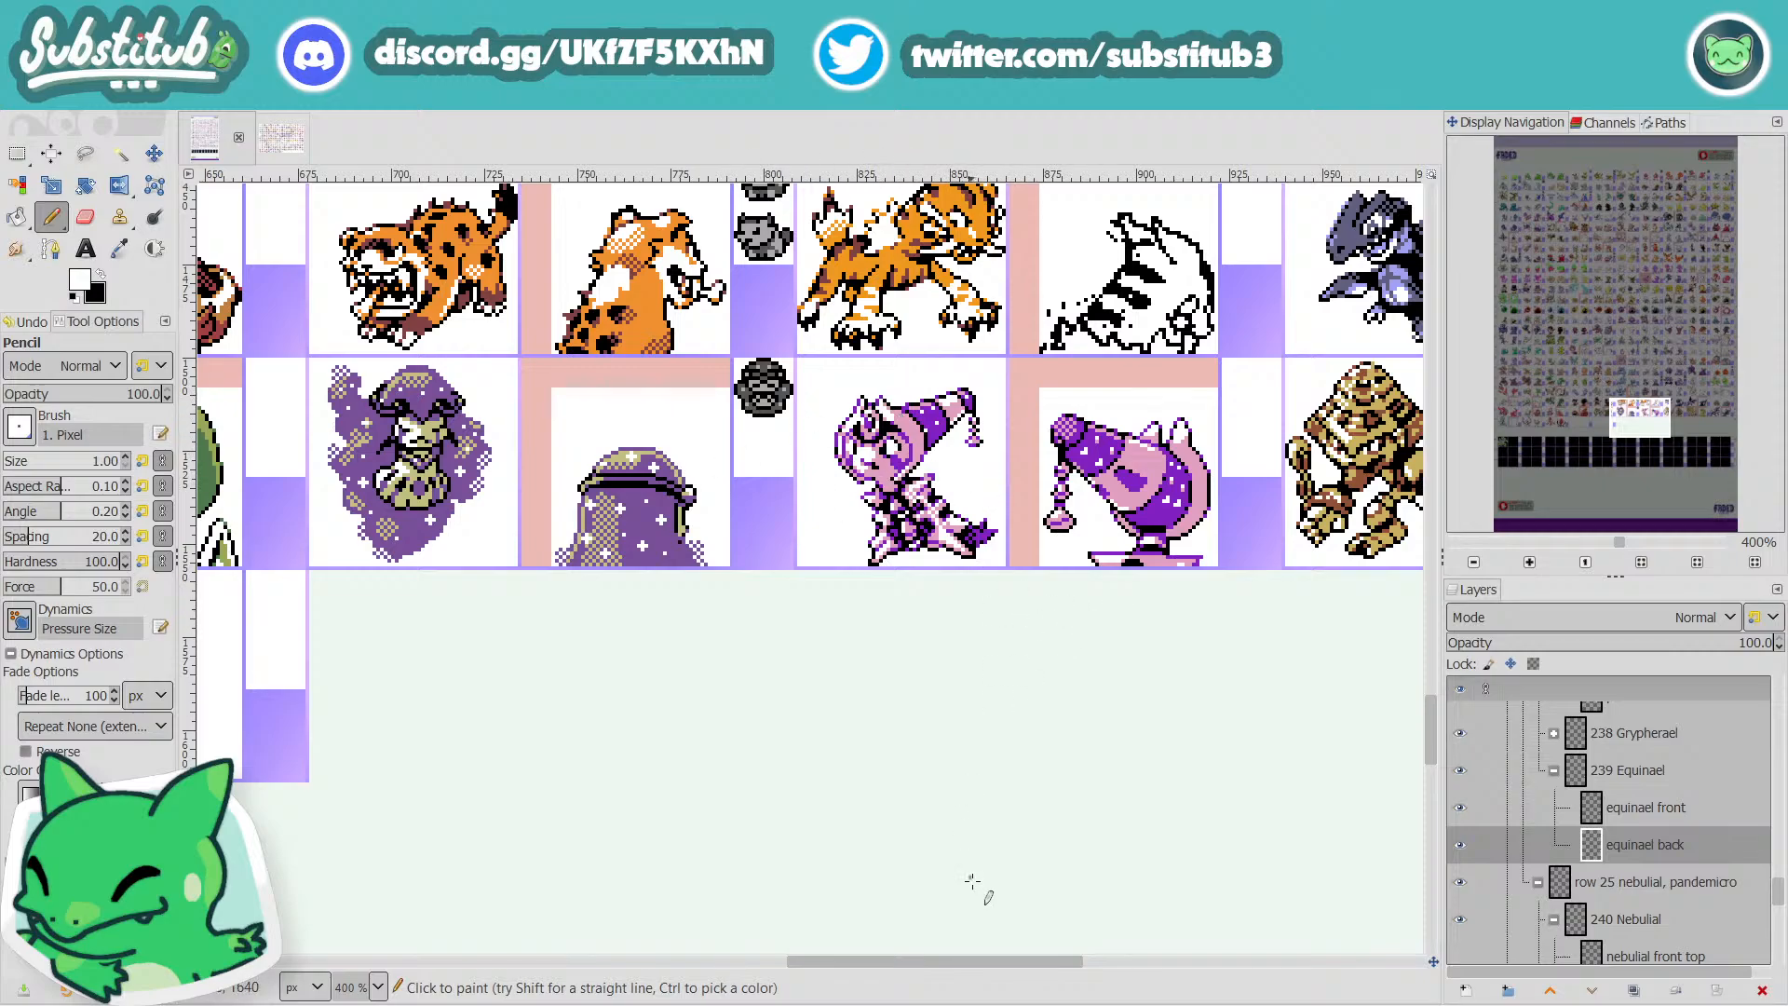
Go to row 25 of the sprite sheet, collapse the Equinael layer group, and select the nebulial front bott layer.
drag(1003, 964, 1106, 953)
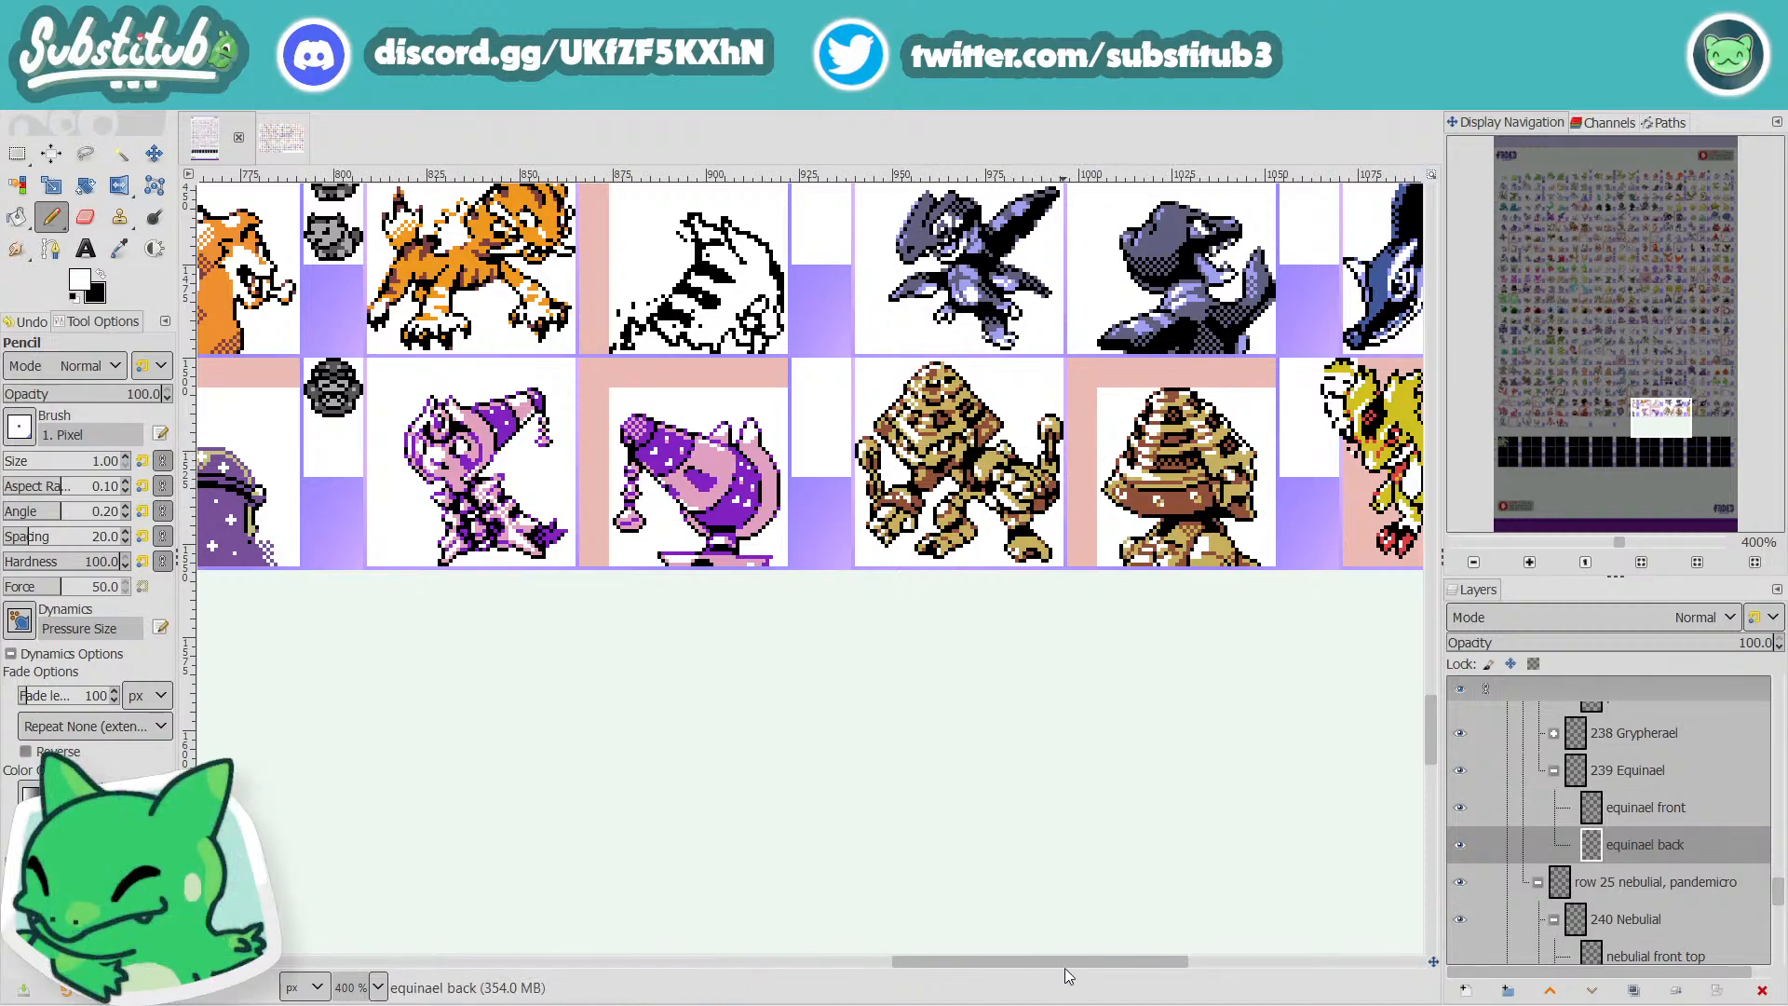
drag(1065, 969, 347, 941)
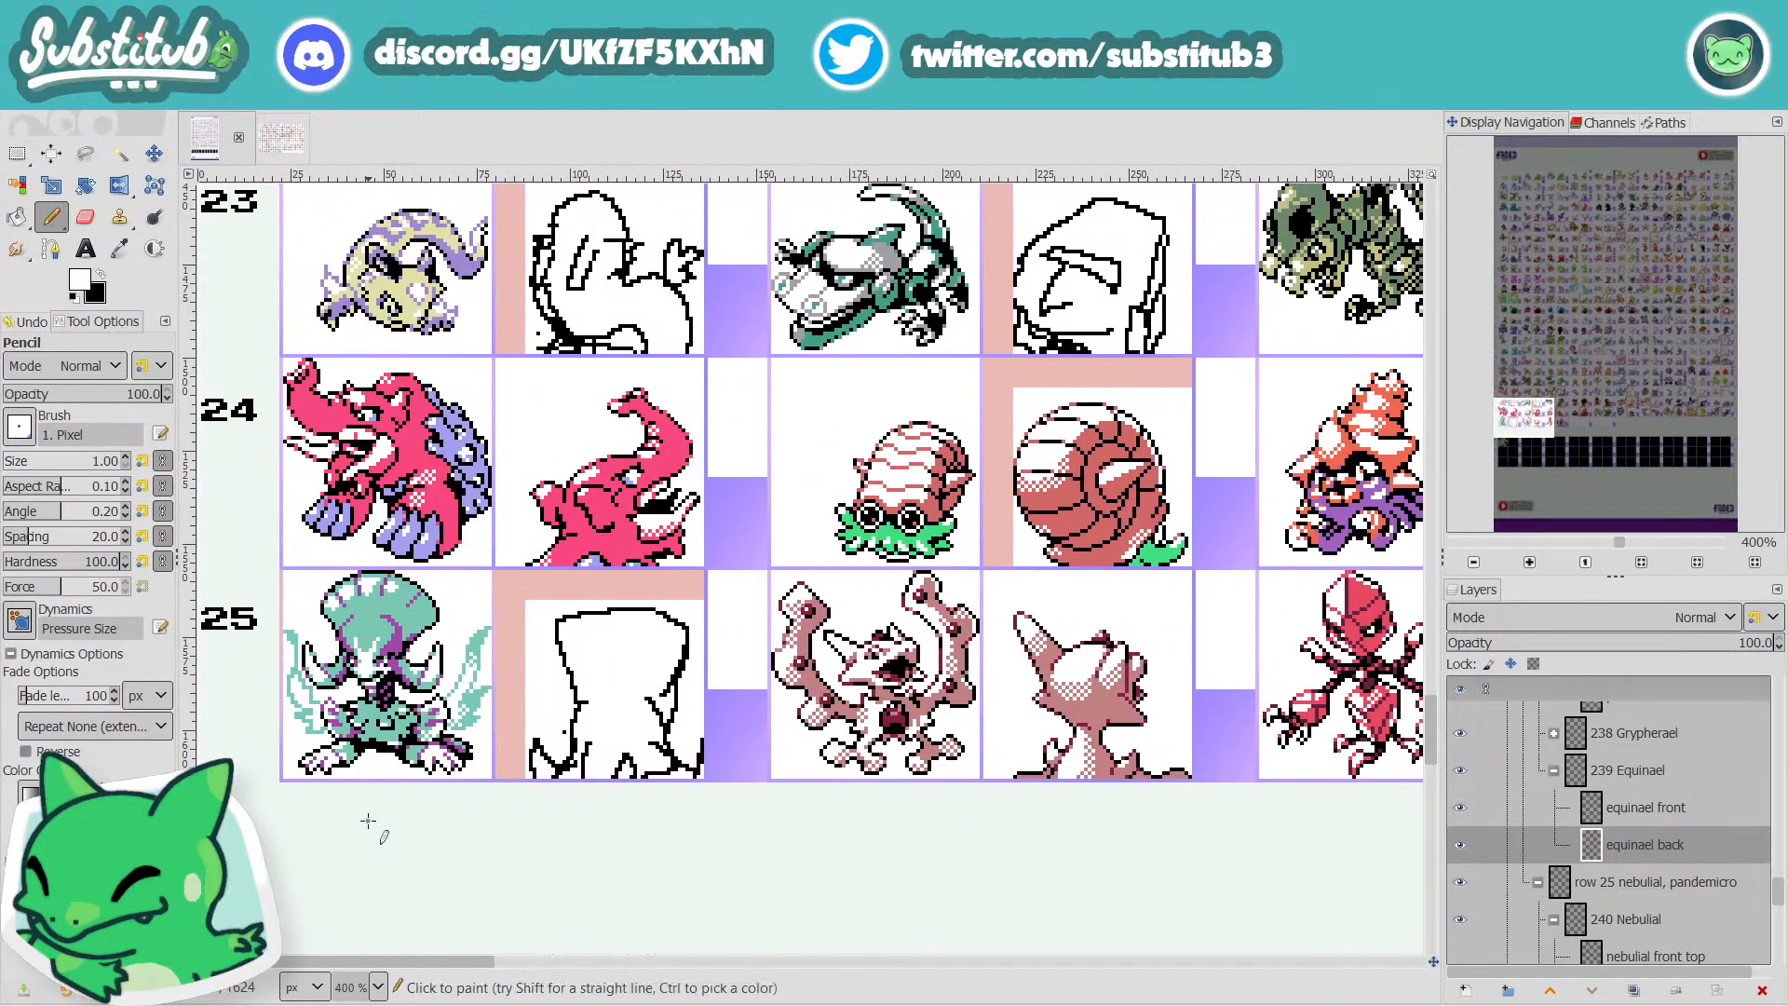
scroll(372, 819, down, 3)
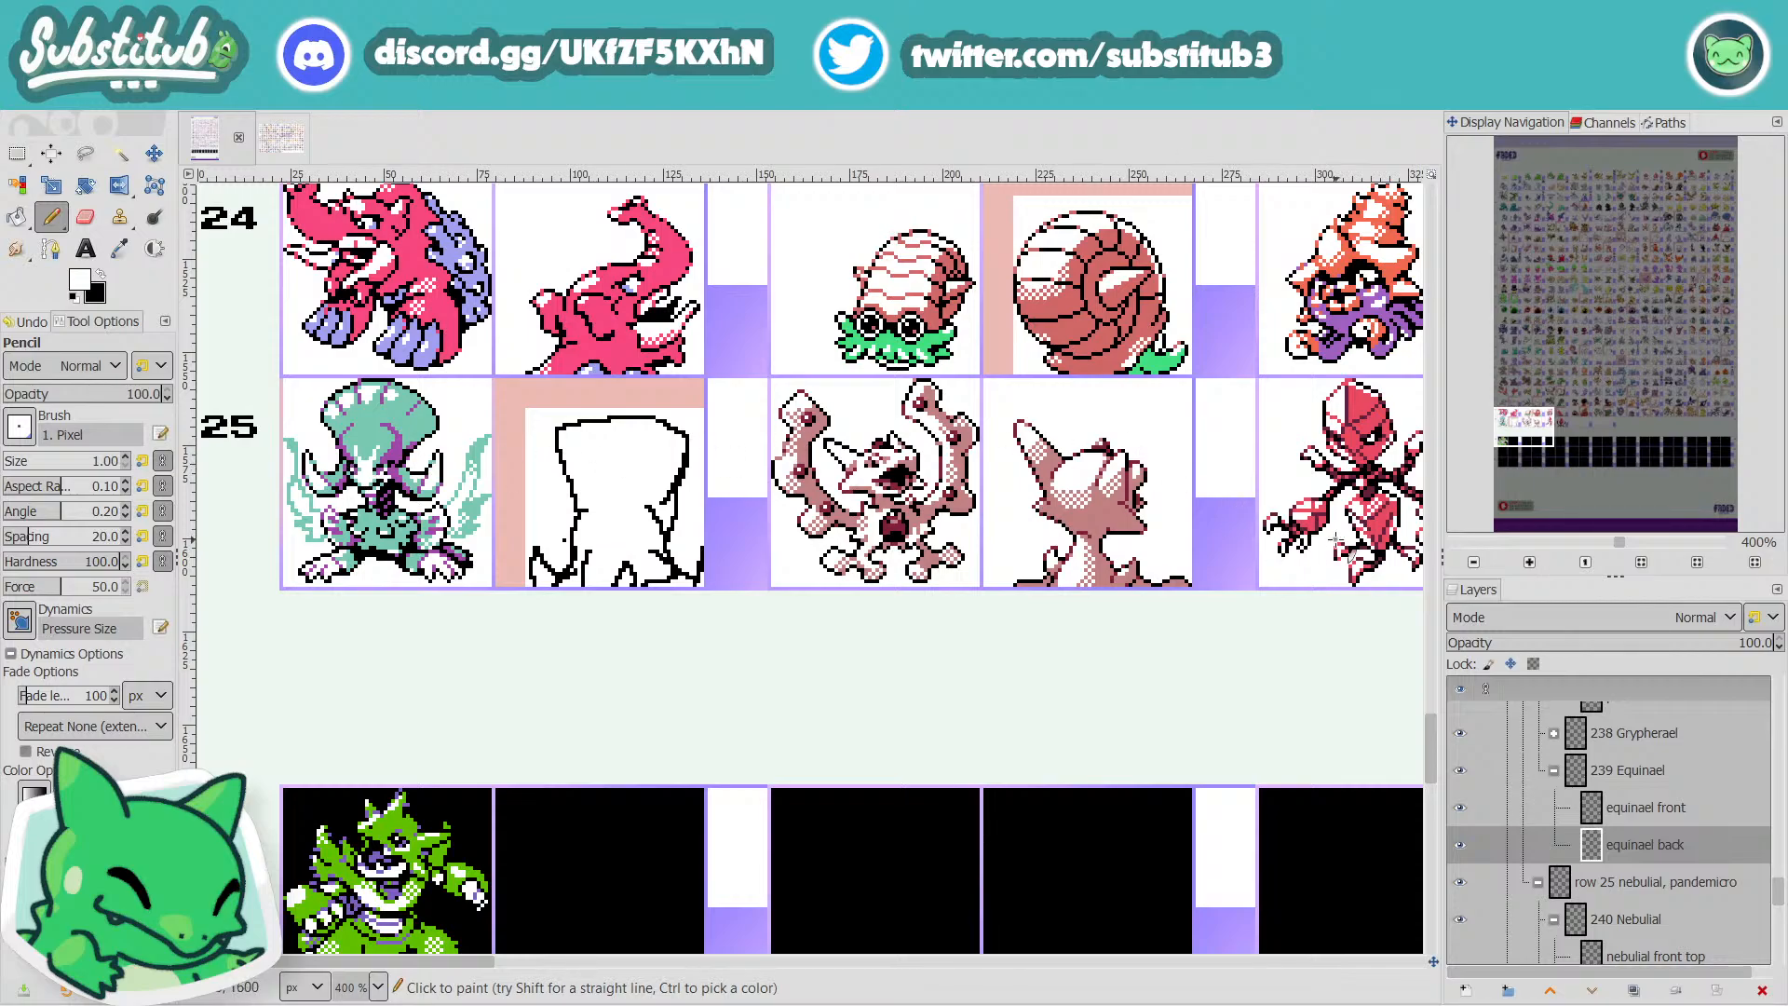
click(1551, 778)
click(1608, 892)
click(1629, 922)
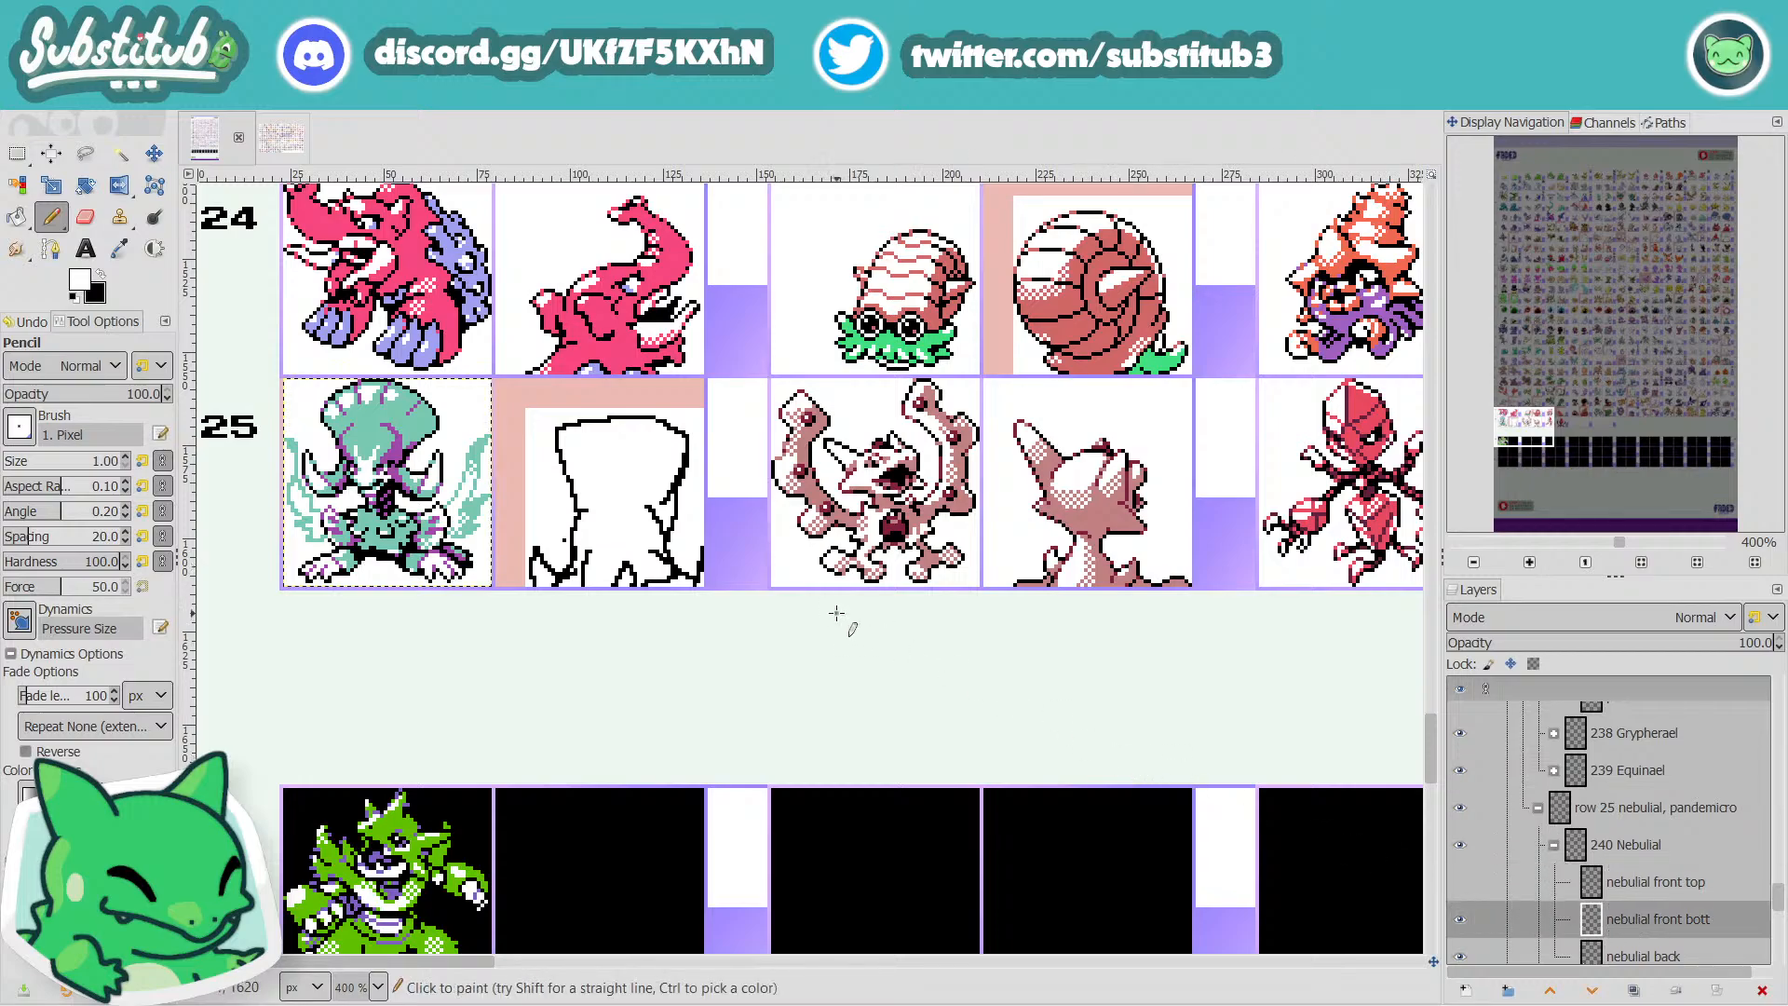
Review the row 25 sprites and save the file.
scroll(834, 617, up, 3)
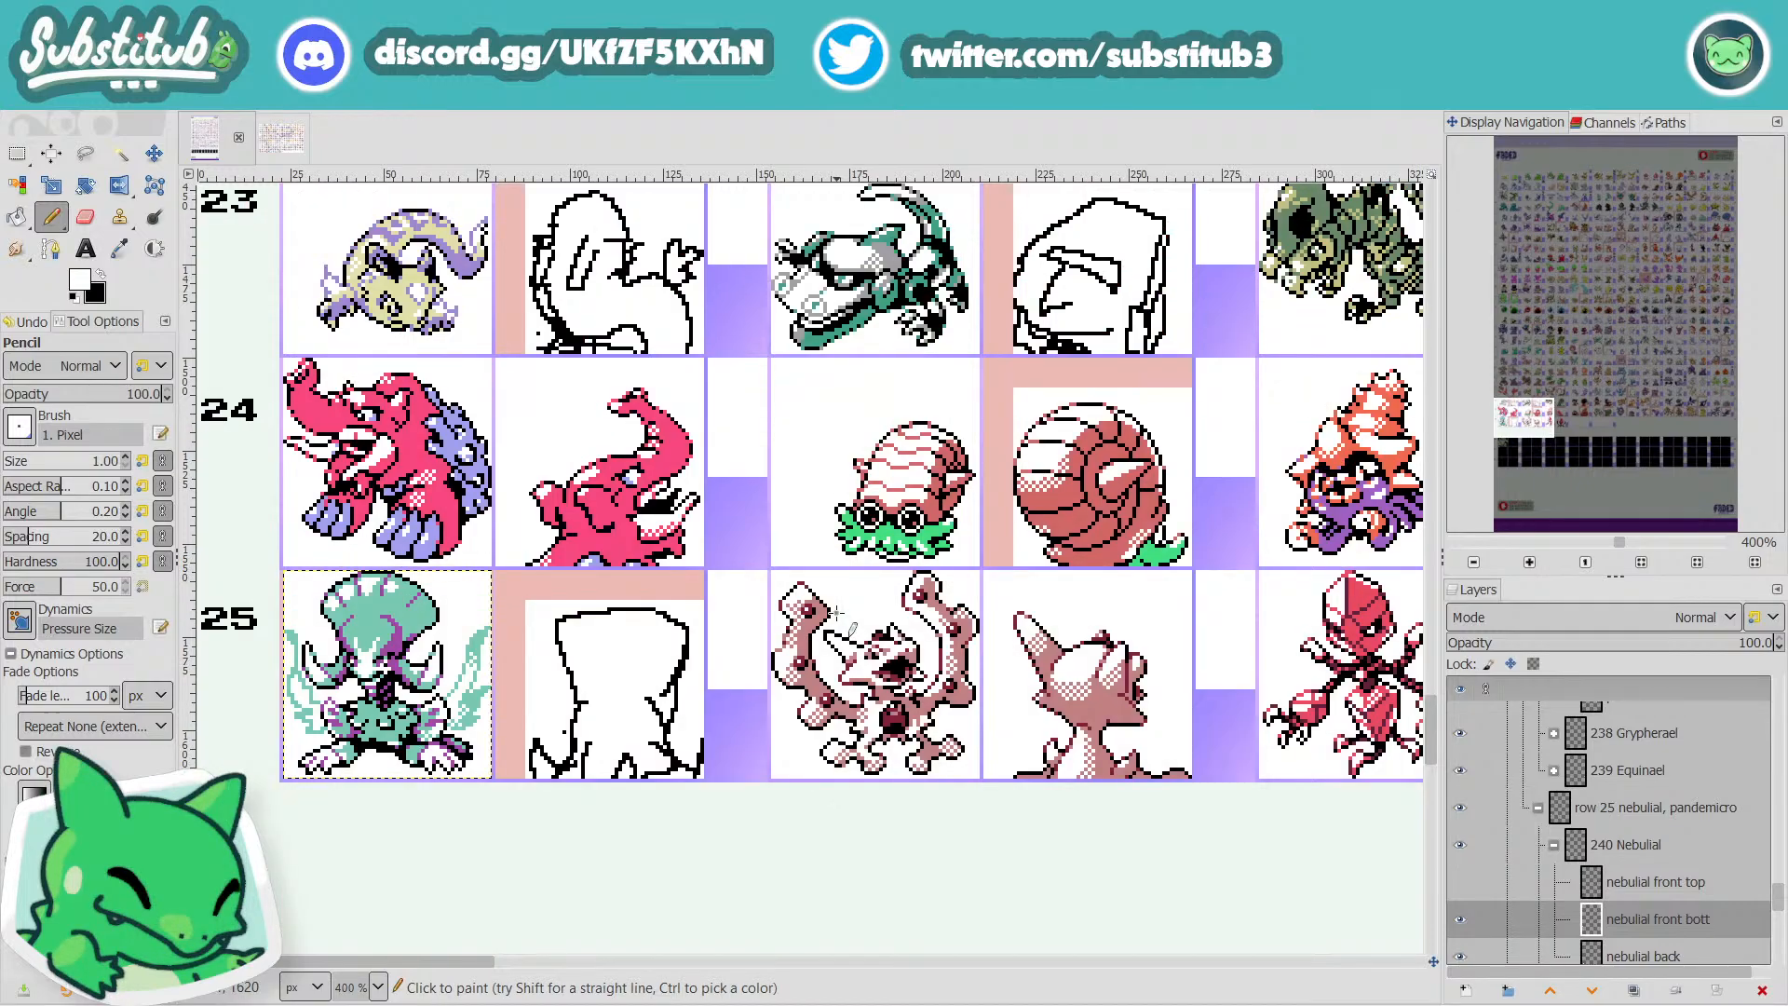
scroll(805, 619, down, 3)
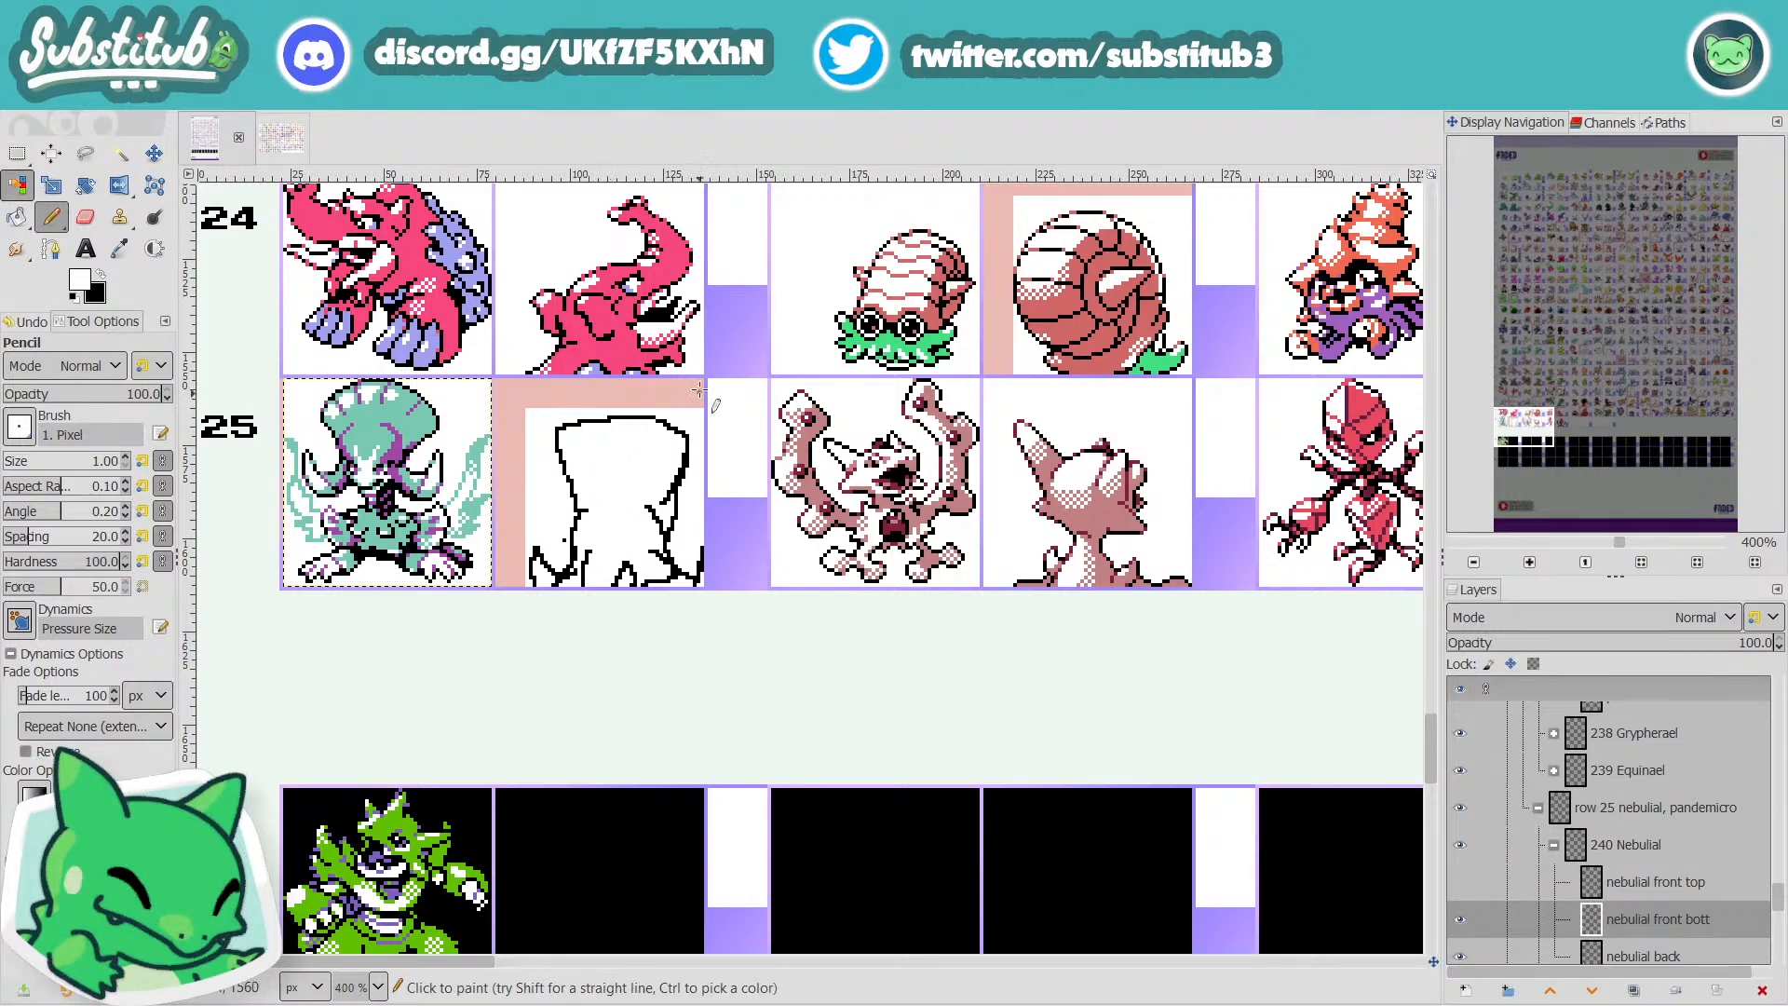
scroll(583, 421, up, 1)
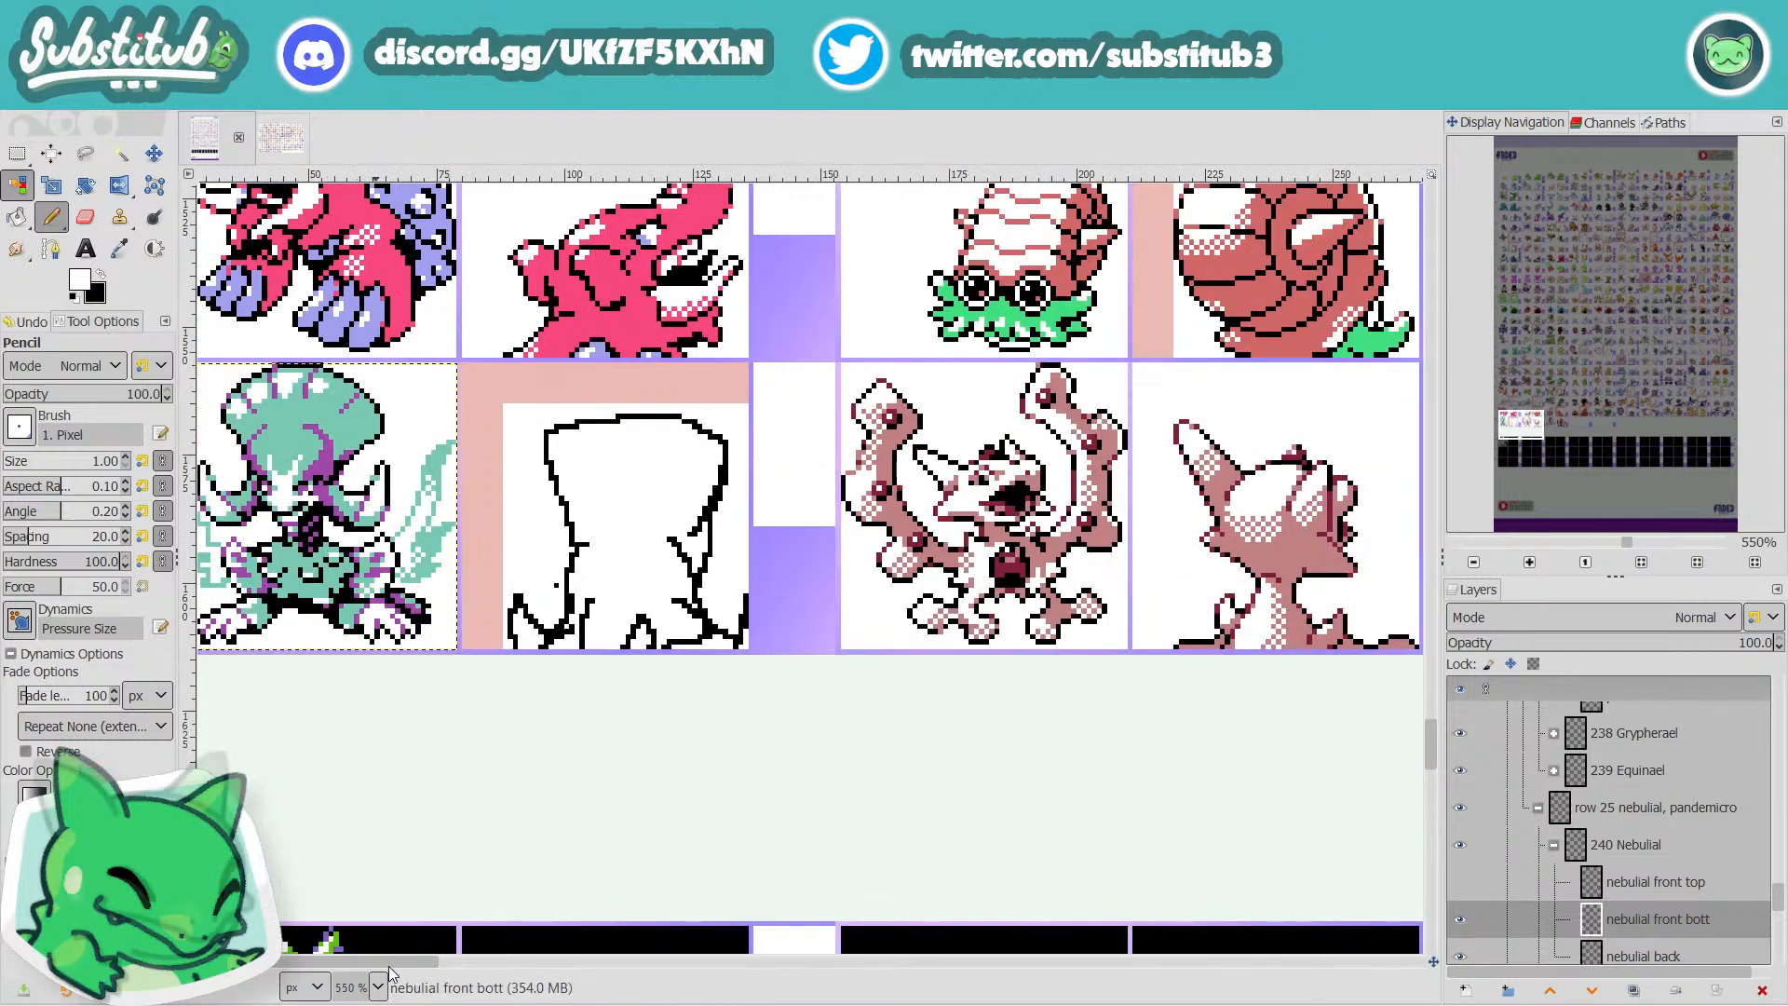
scroll(377, 829, left, 3)
key(ctrl+s)
Activate the Pencil with black as the foreground colour and select the nebulial back layer.
key(o)
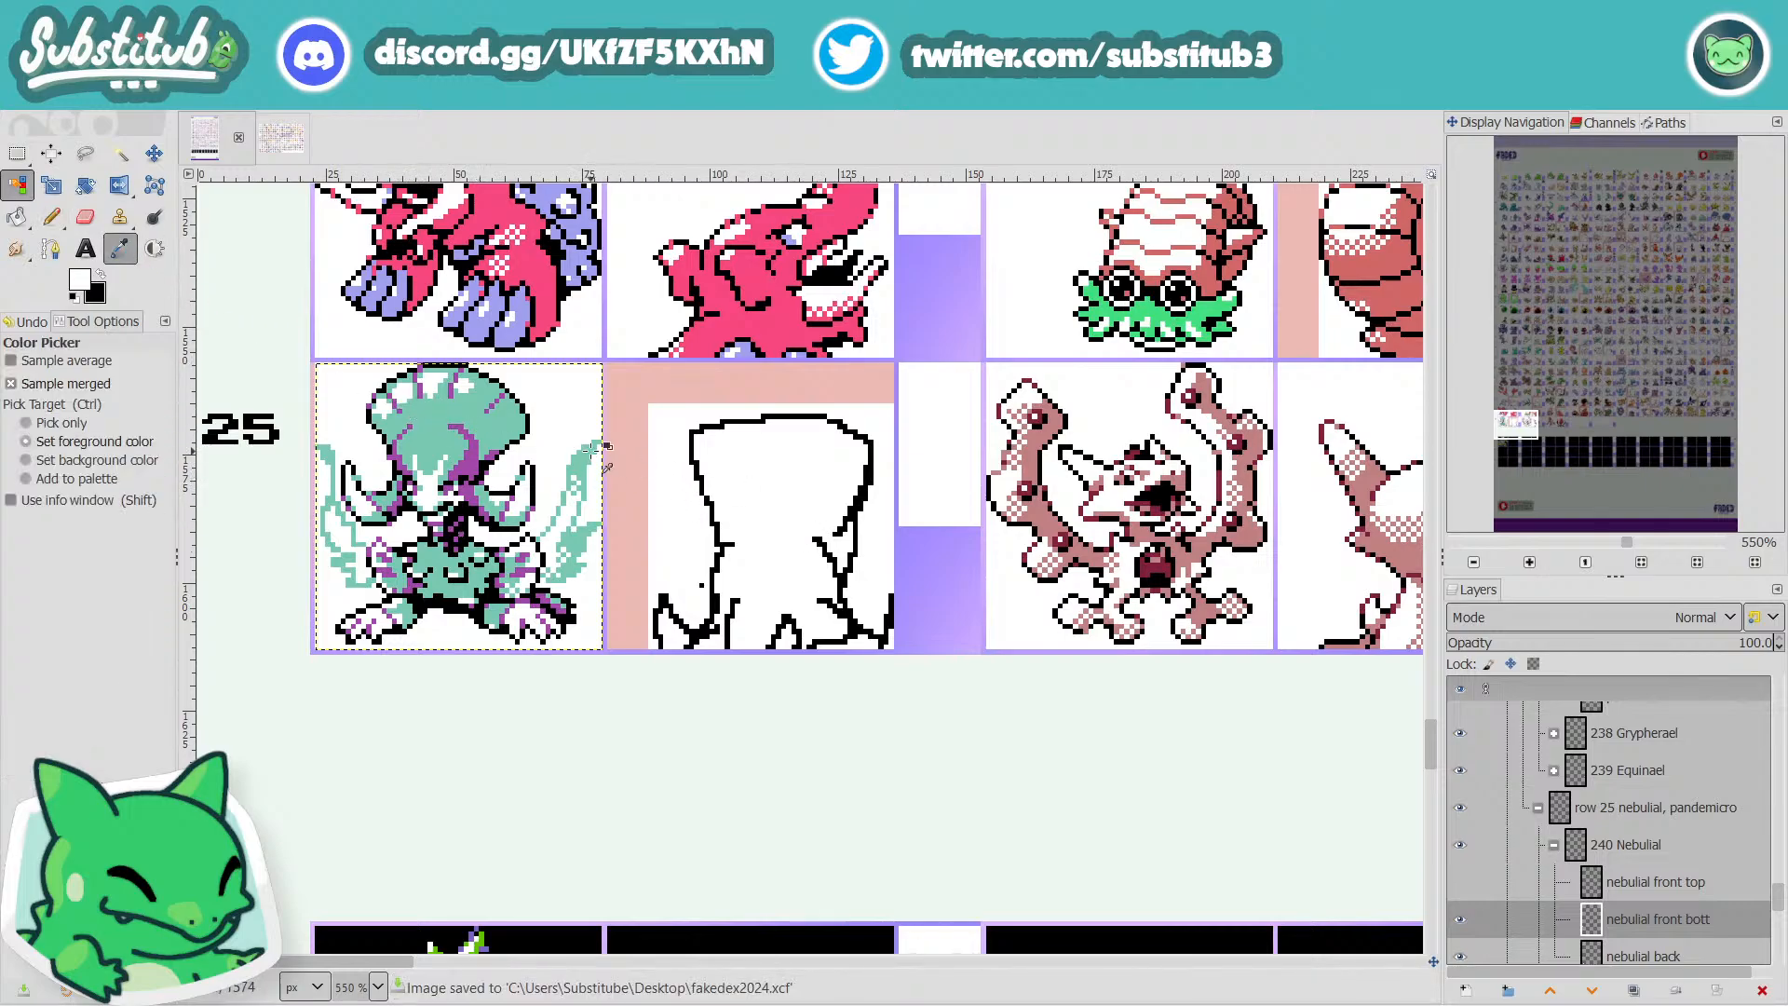
scroll(668, 500, up, 1)
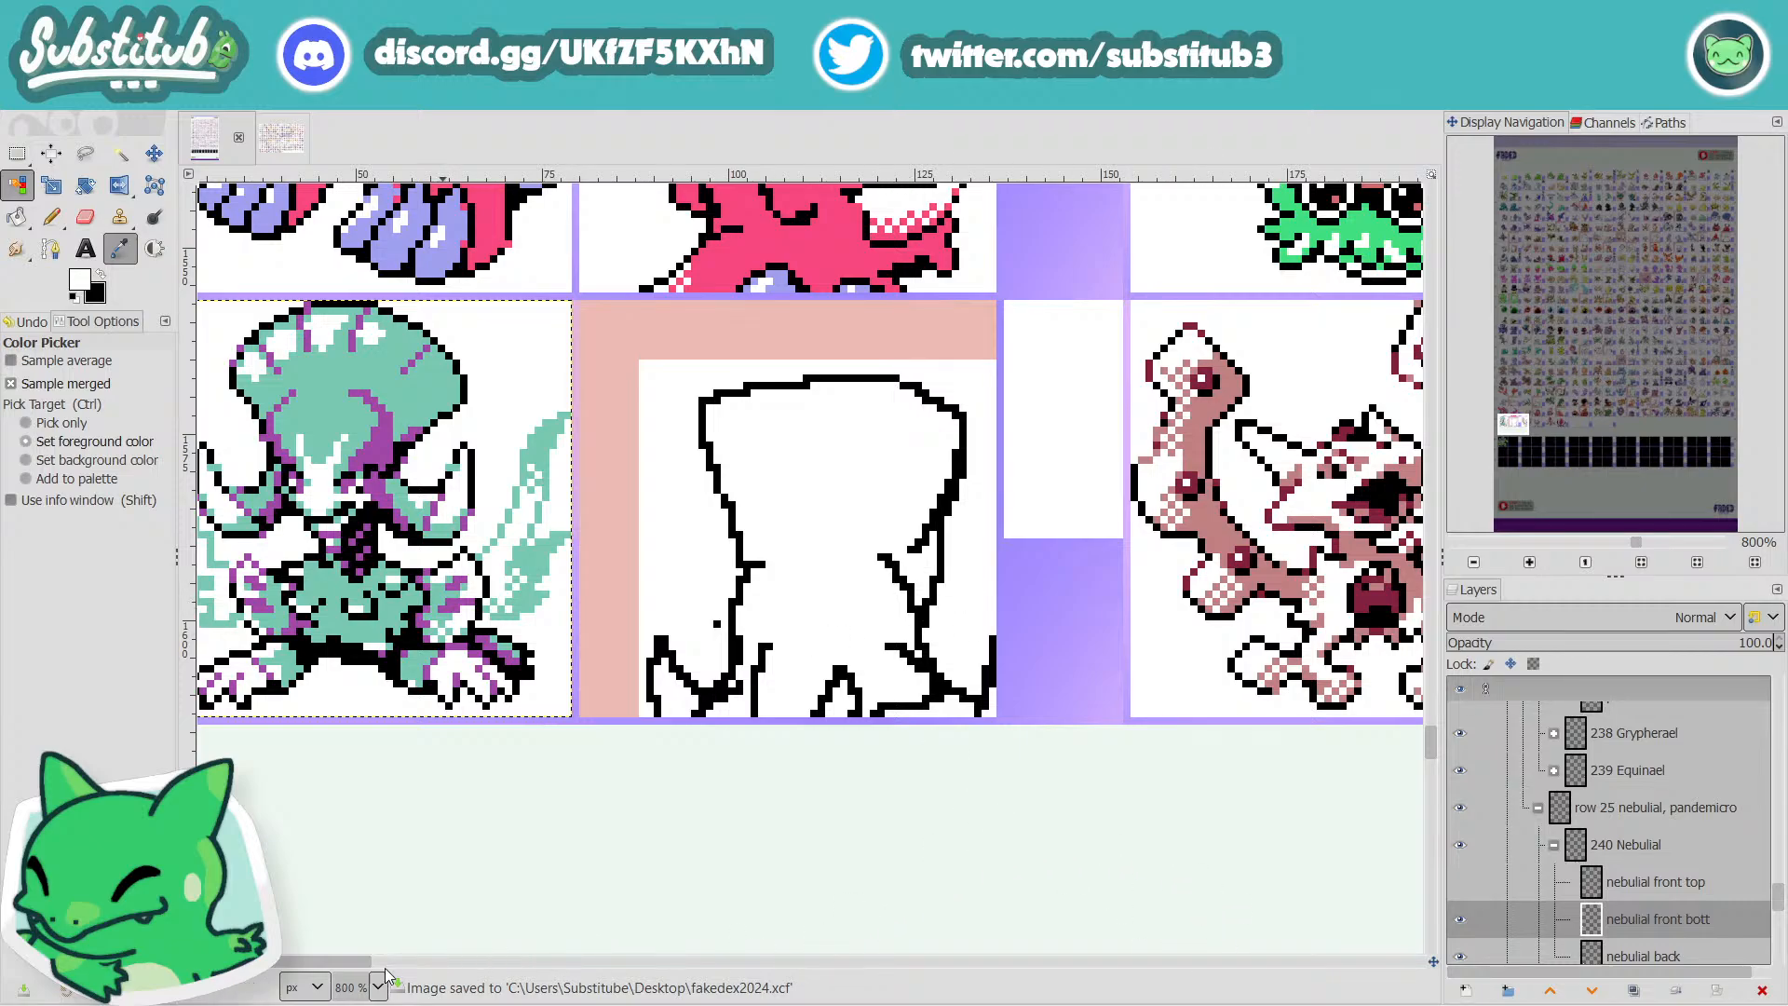
scroll(332, 964, left, 3)
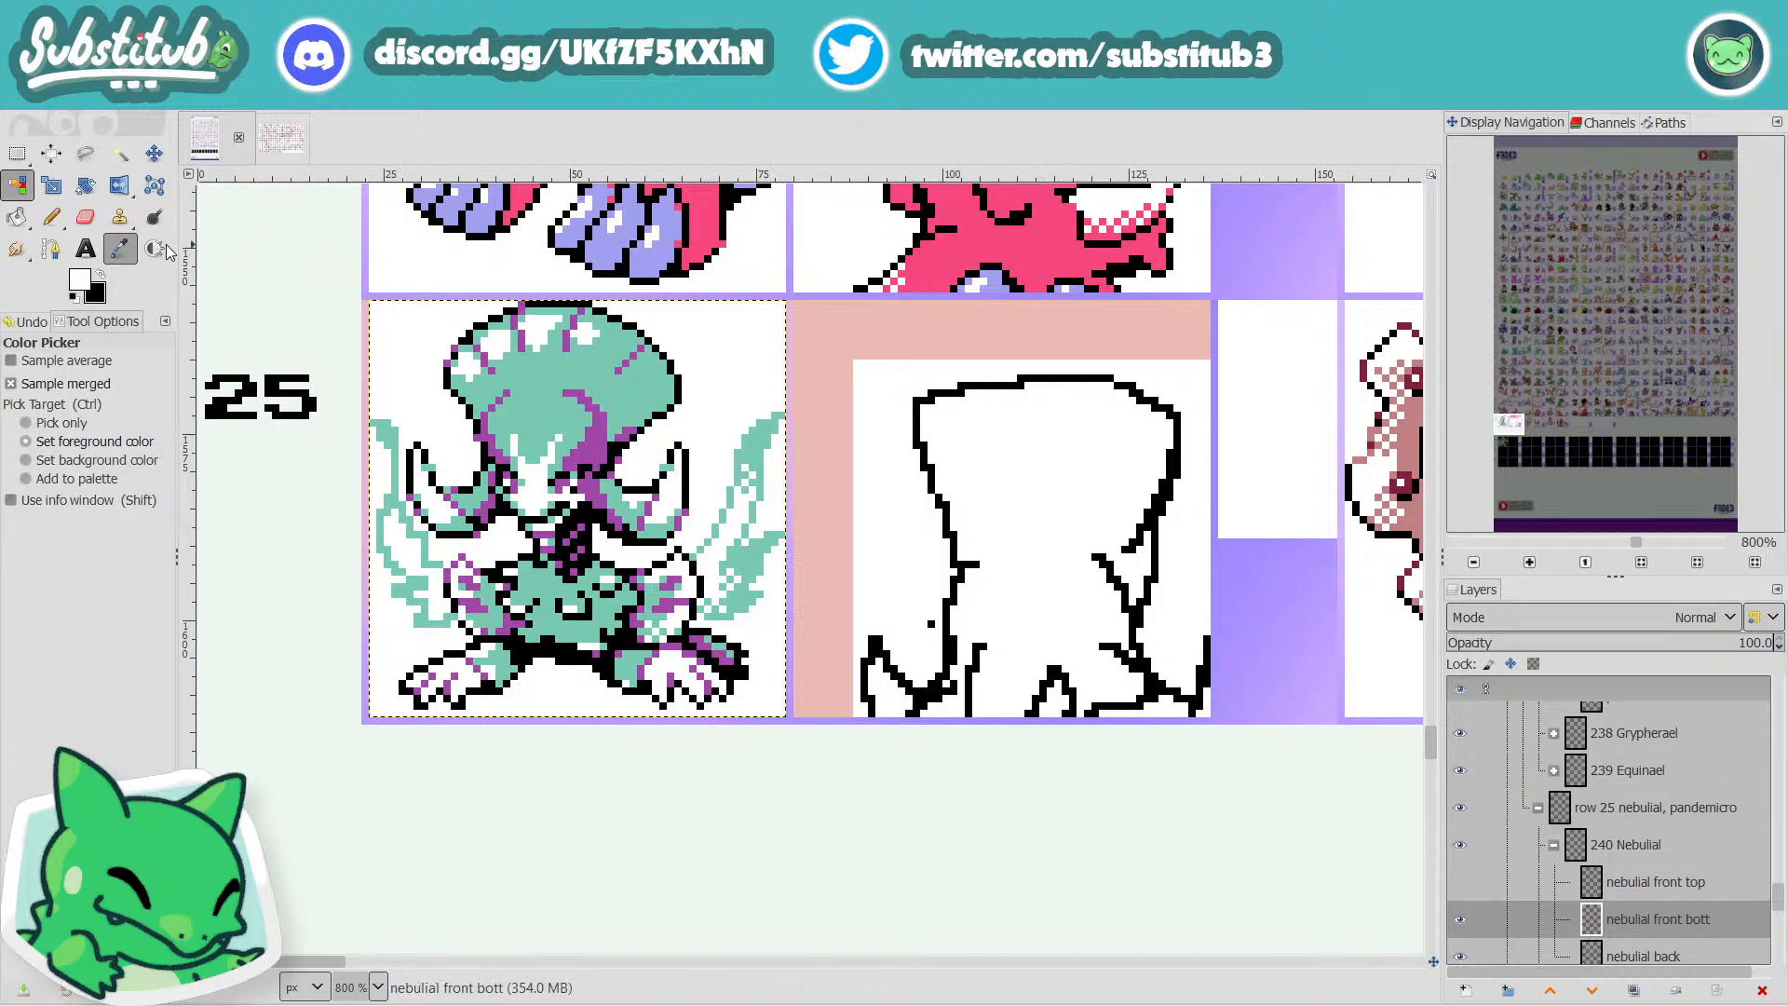
click(52, 217)
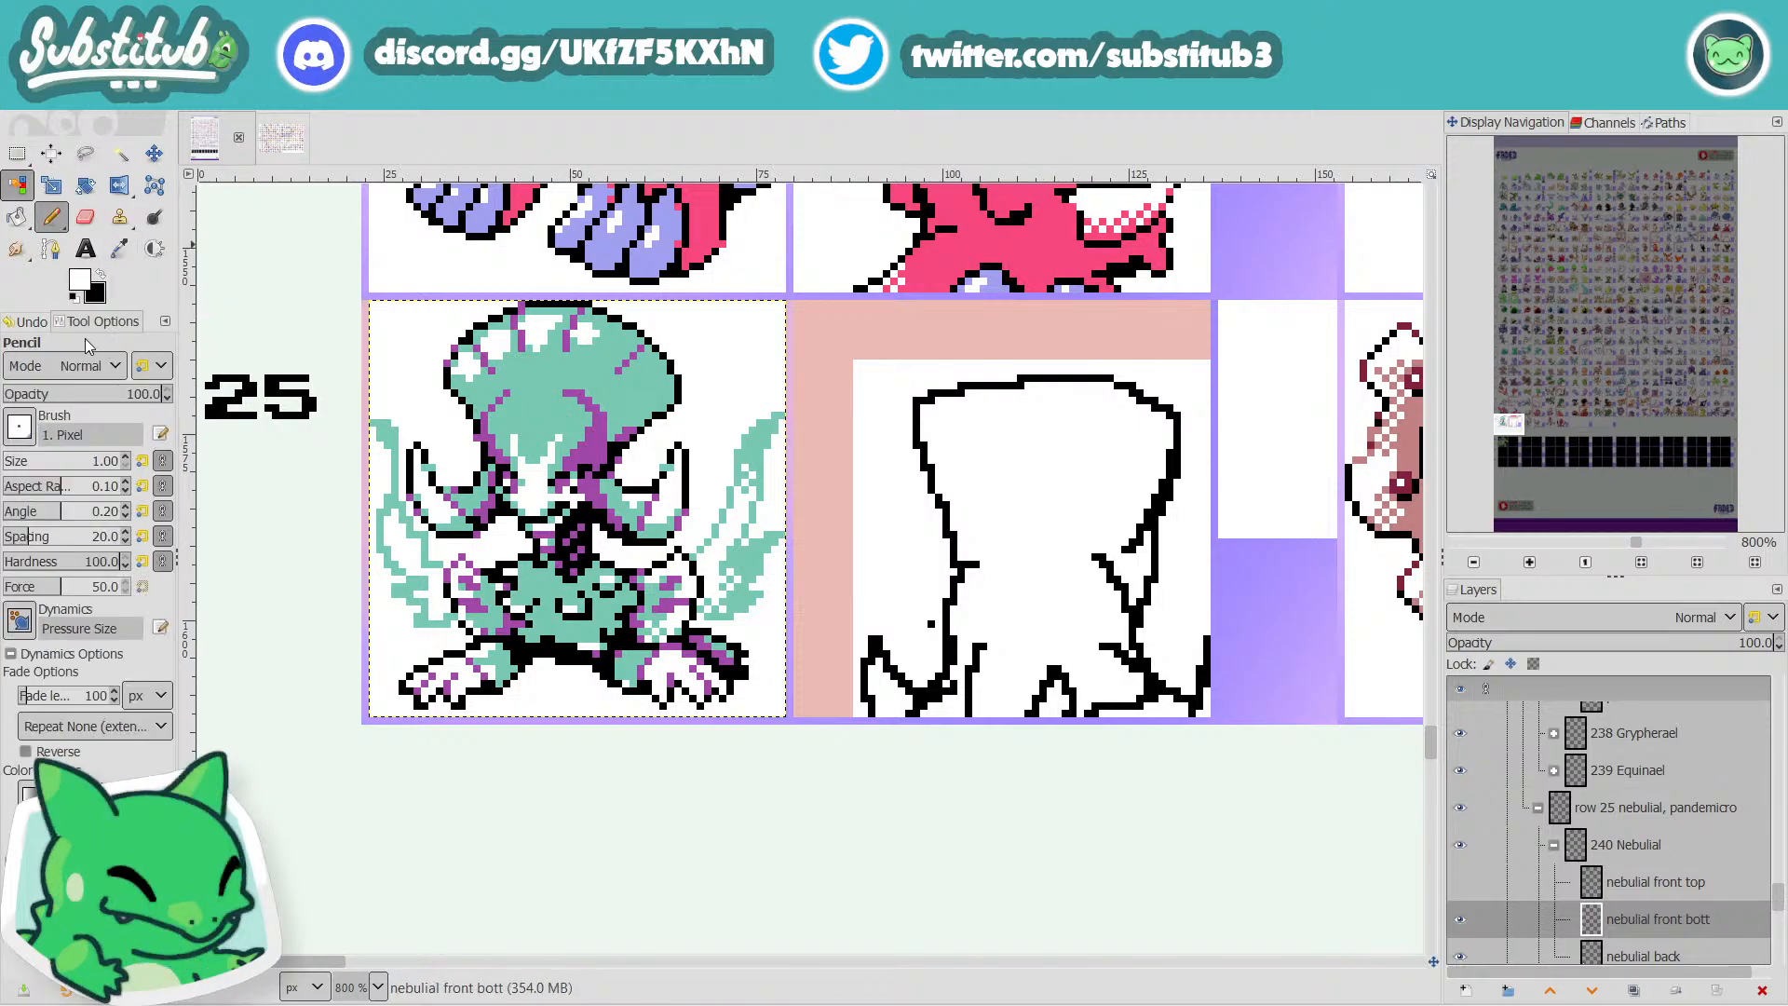
click(99, 277)
click(1649, 945)
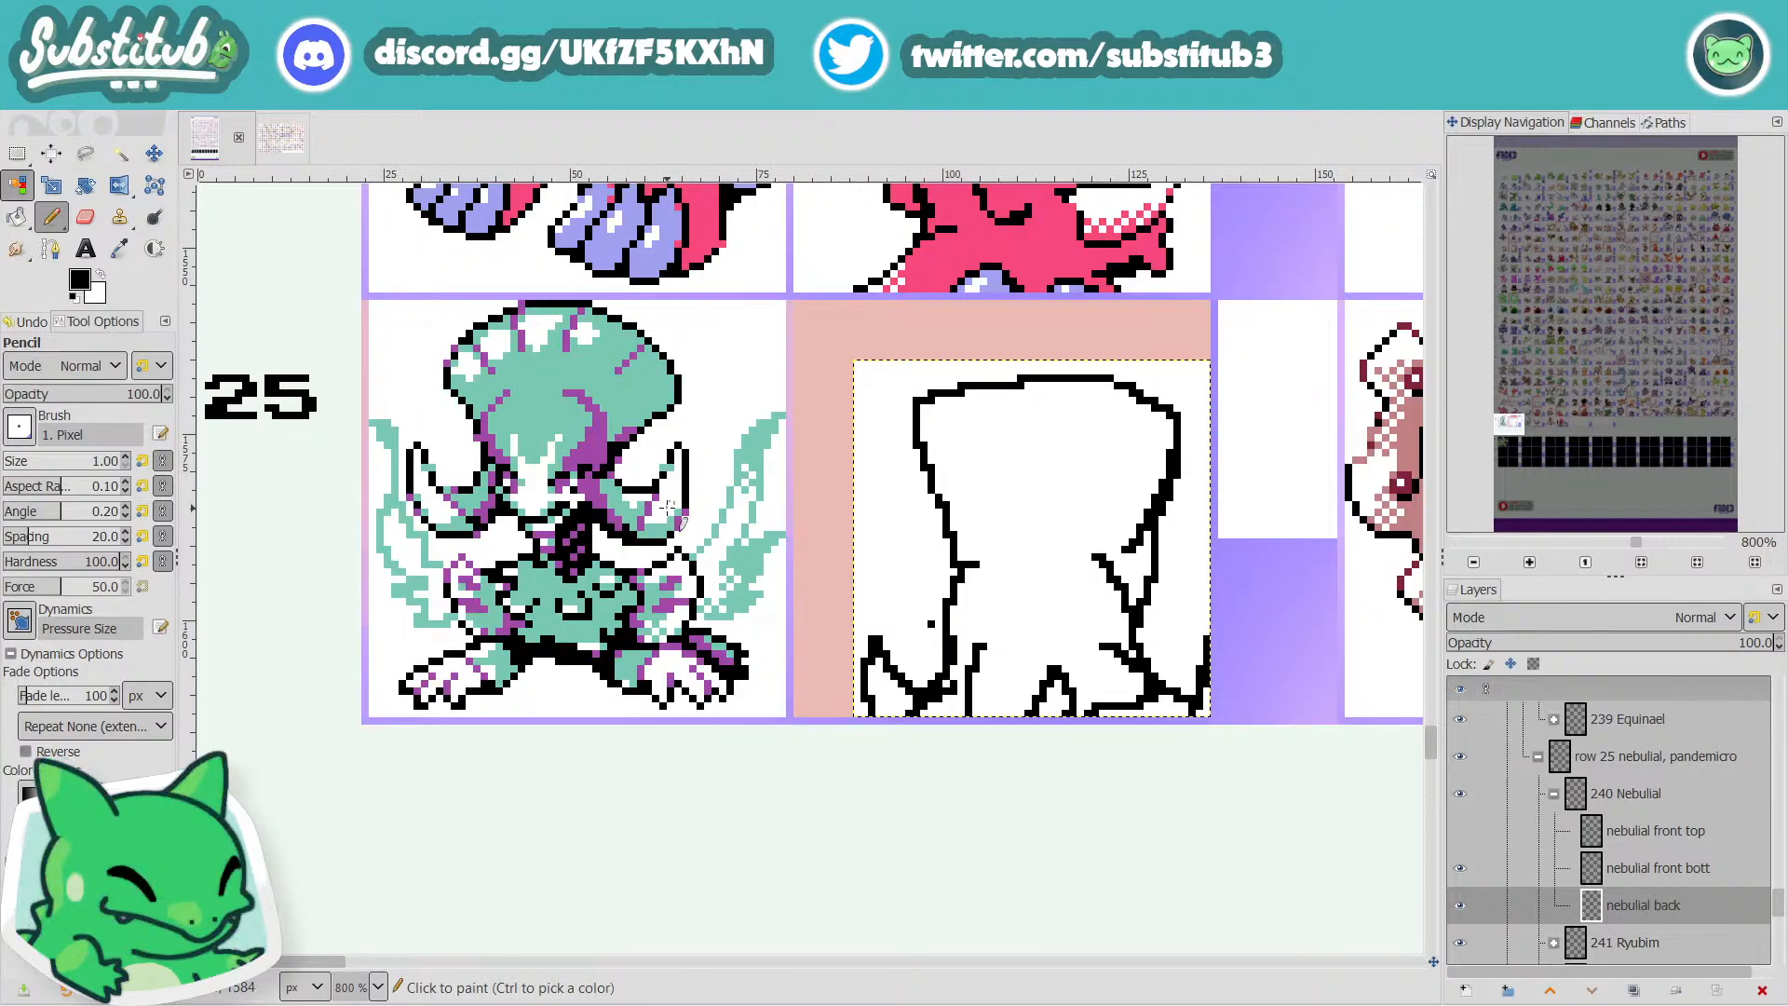
Show and hide the nebulial front top layer to compare the wings on the front sprite, and reselect the nebulial back layer.
scroll(740, 526, down, 3)
scroll(744, 534, up, 3)
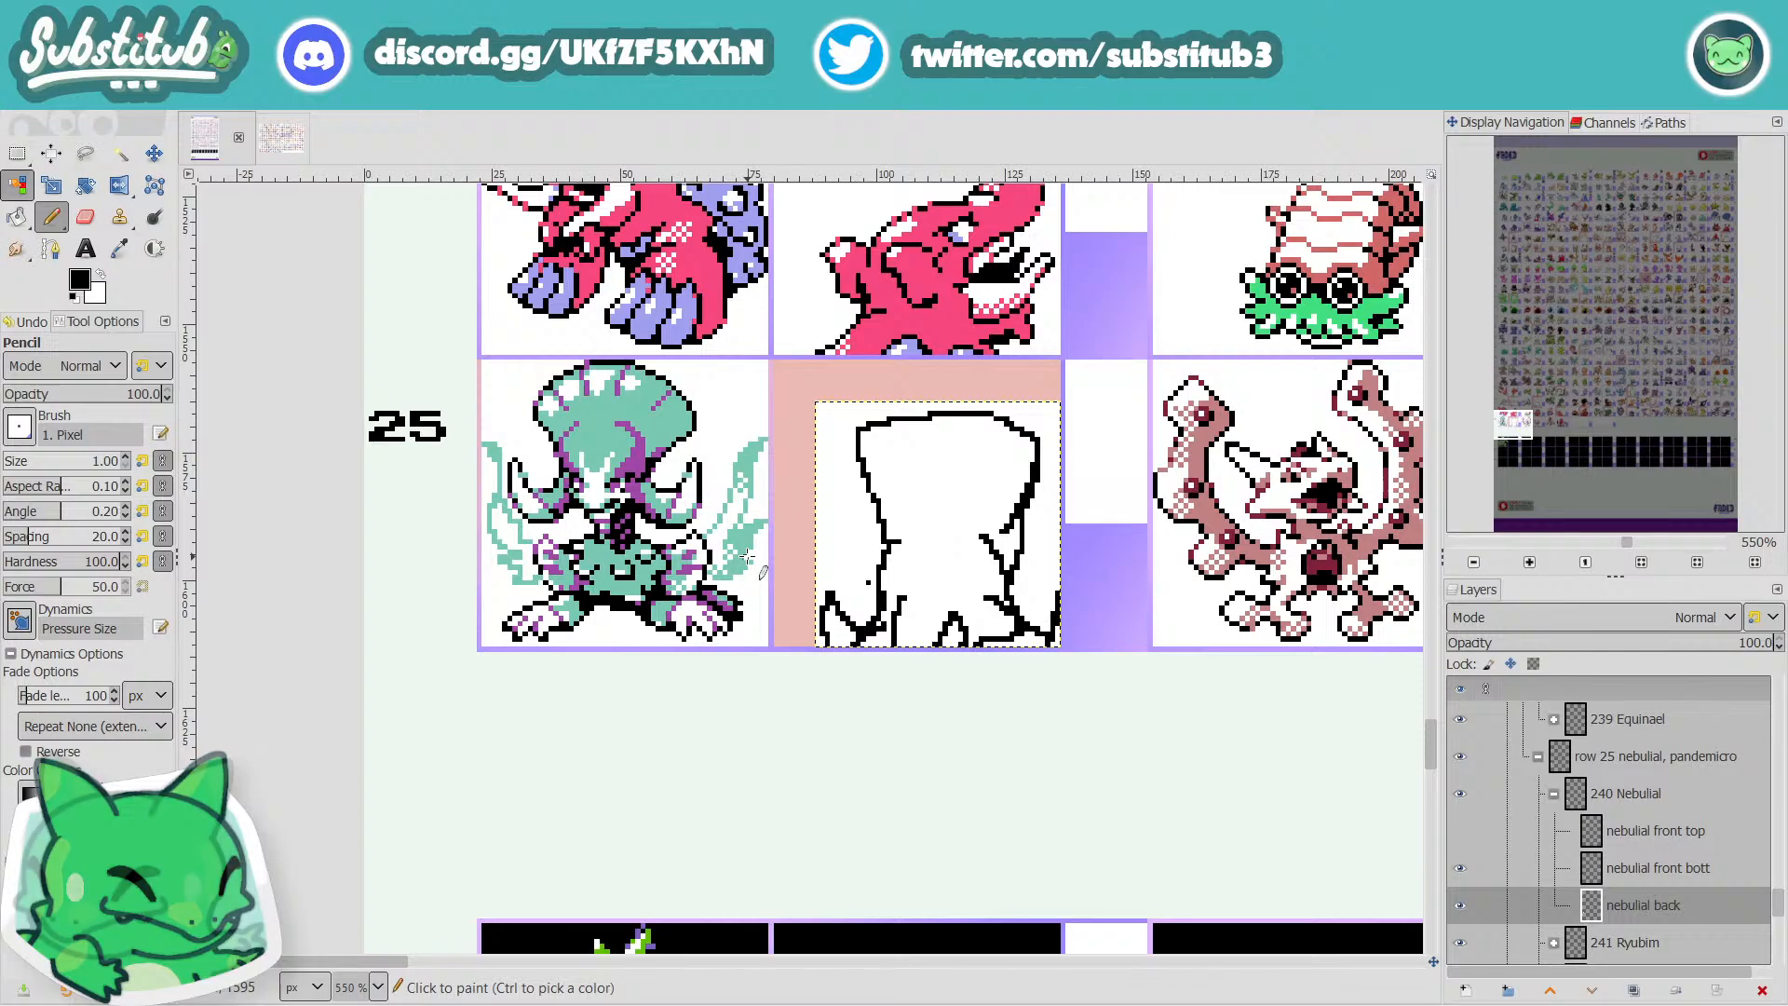
scroll(917, 569, up, 2)
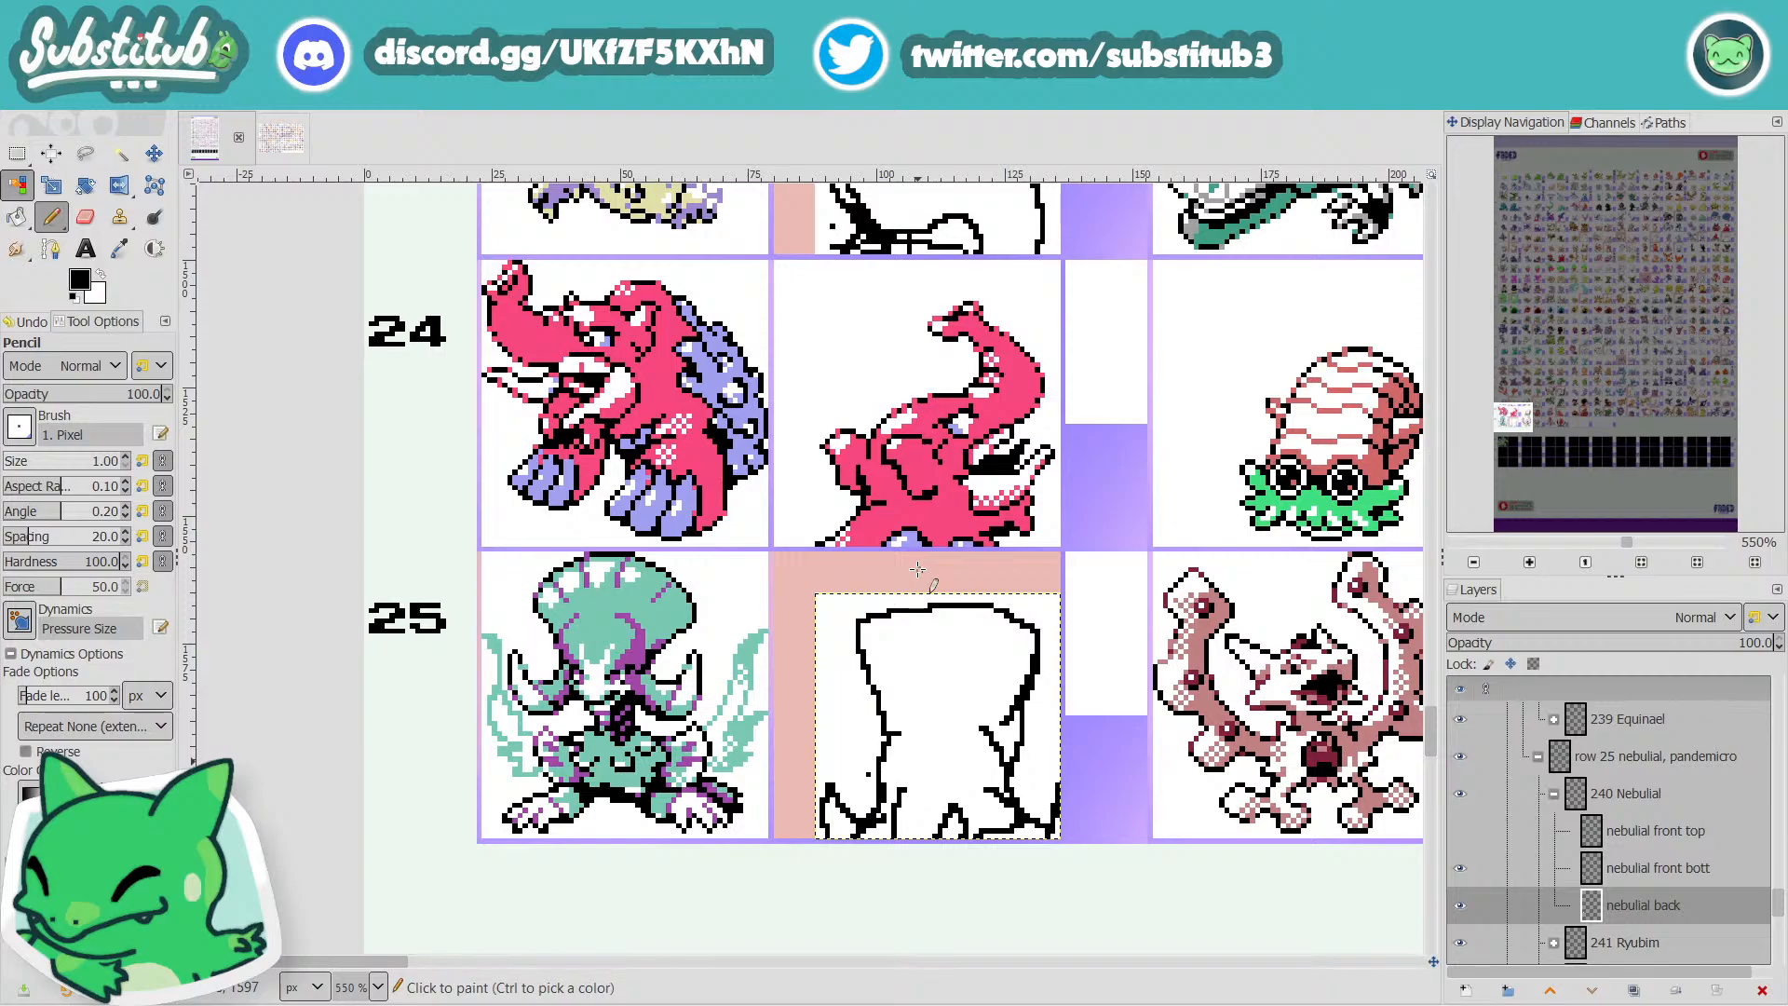
click(1640, 867)
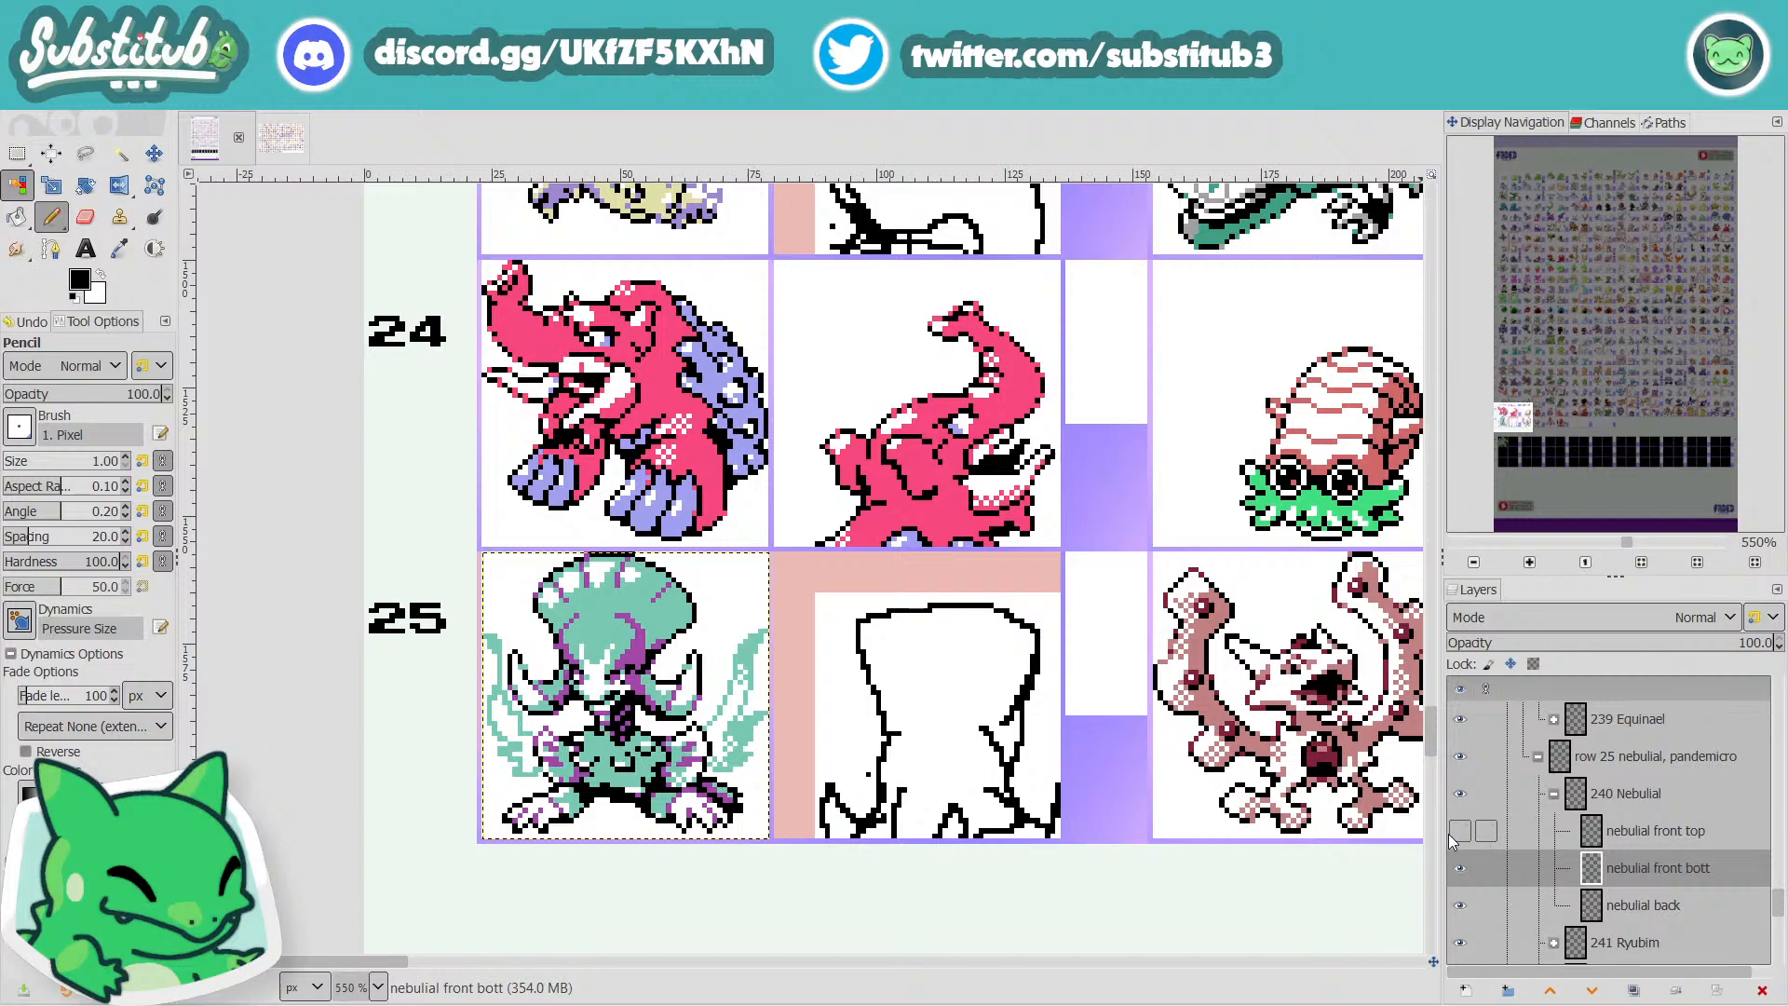
click(1449, 832)
click(1449, 833)
click(1449, 832)
click(1449, 832)
click(1449, 833)
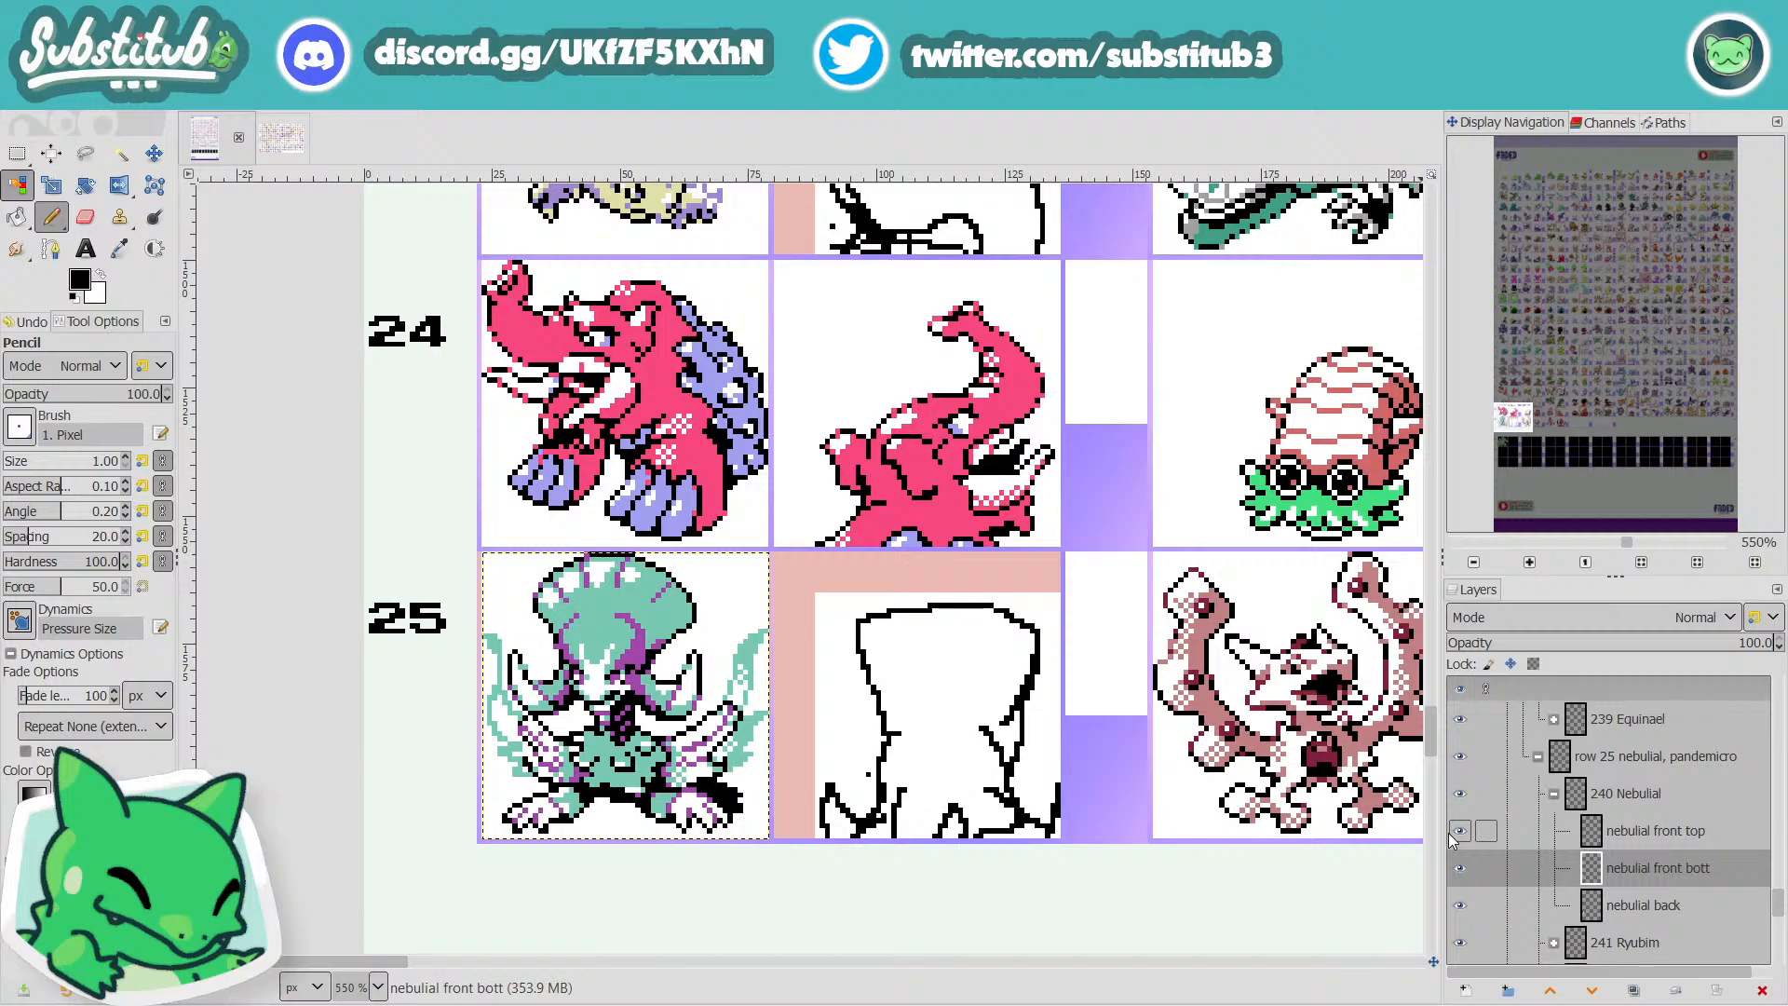
click(1449, 833)
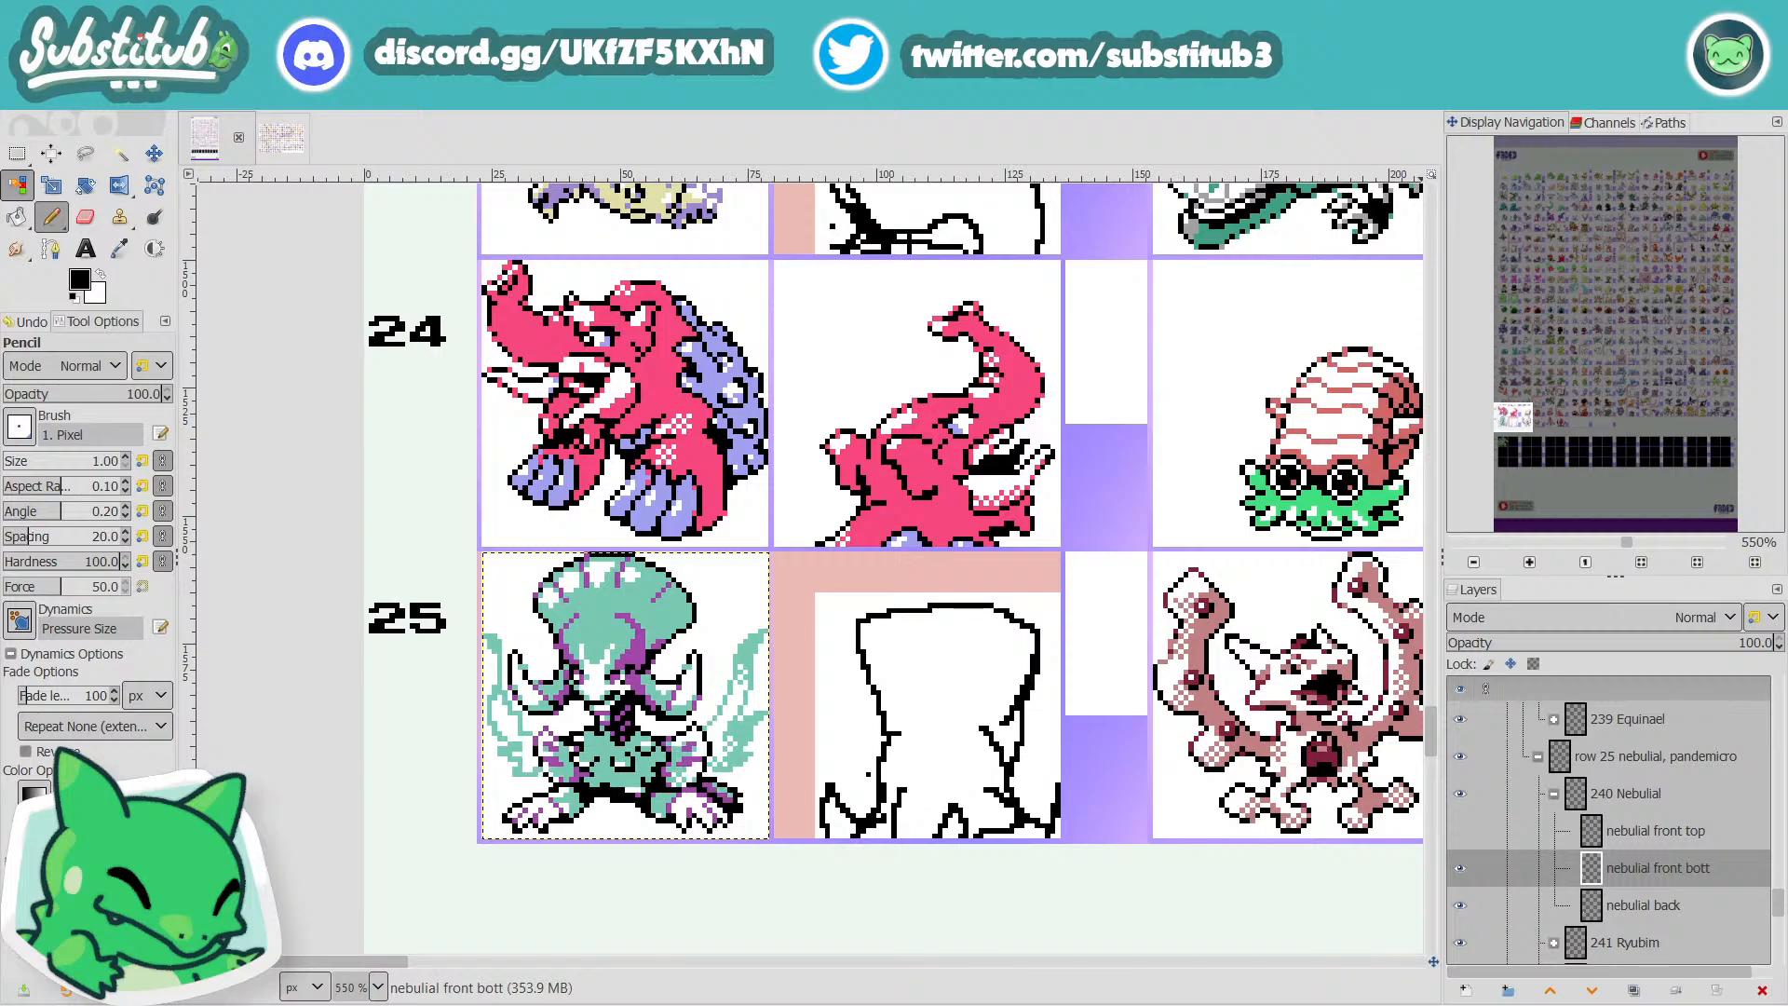
click(1643, 906)
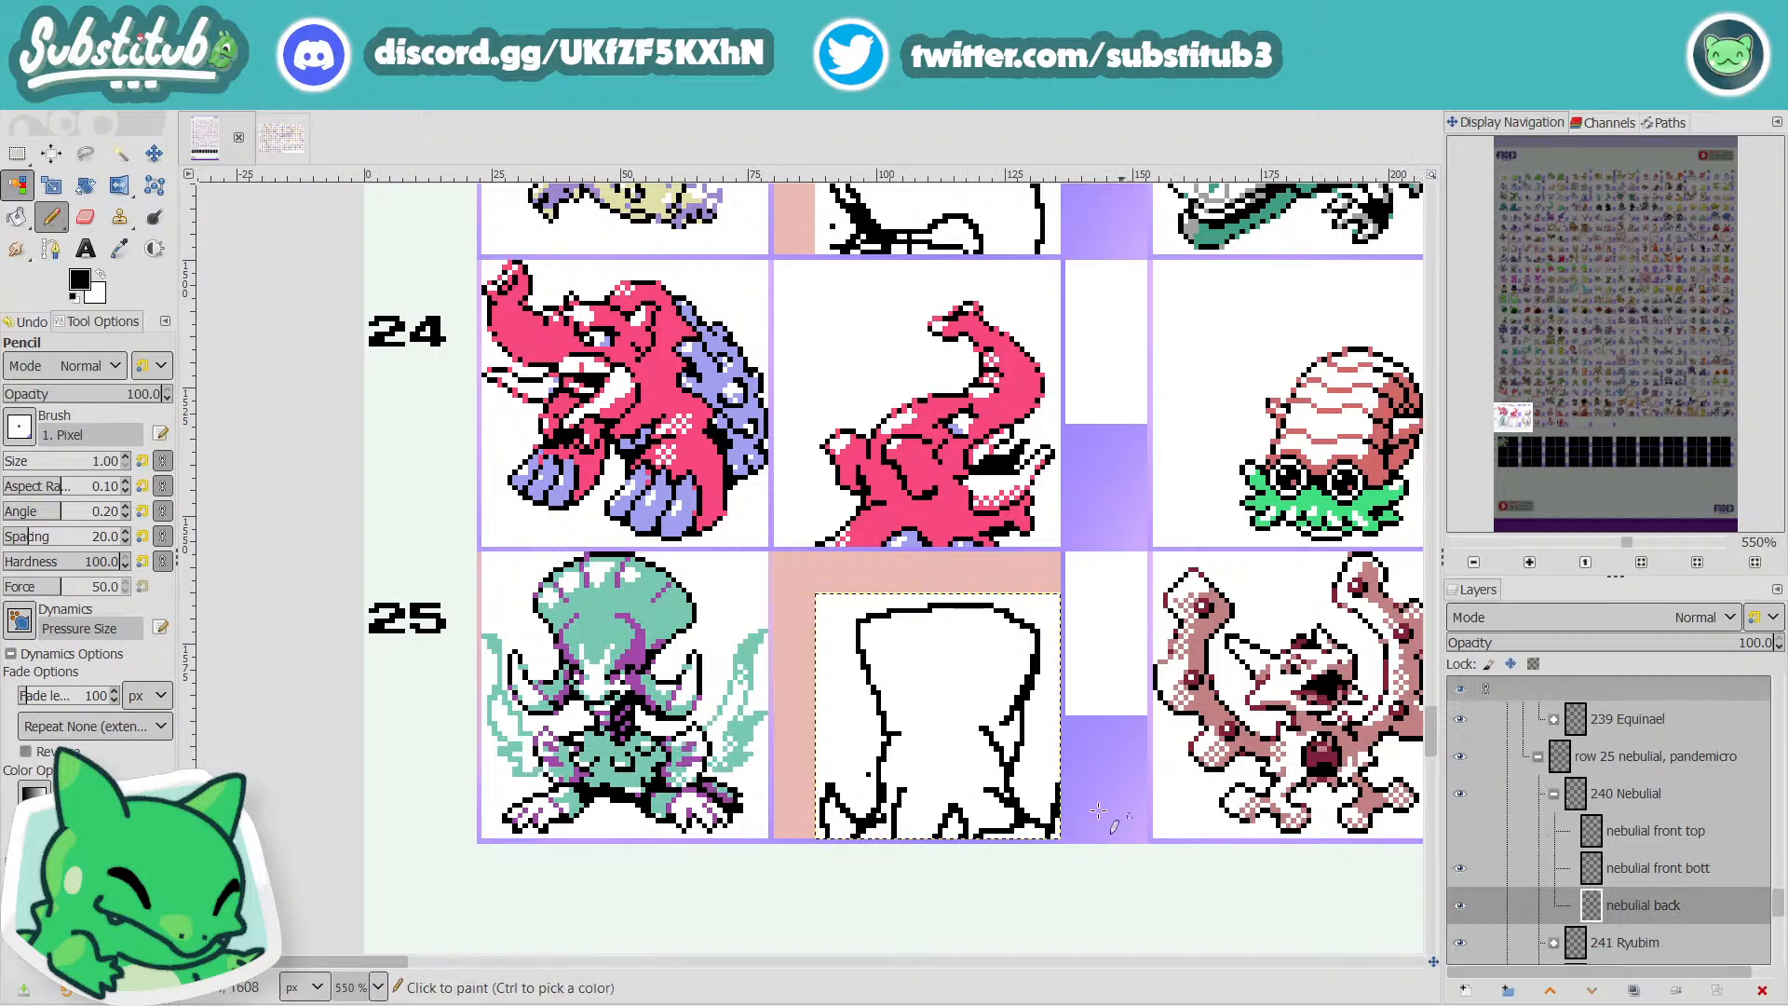
scroll(901, 717, up, 2)
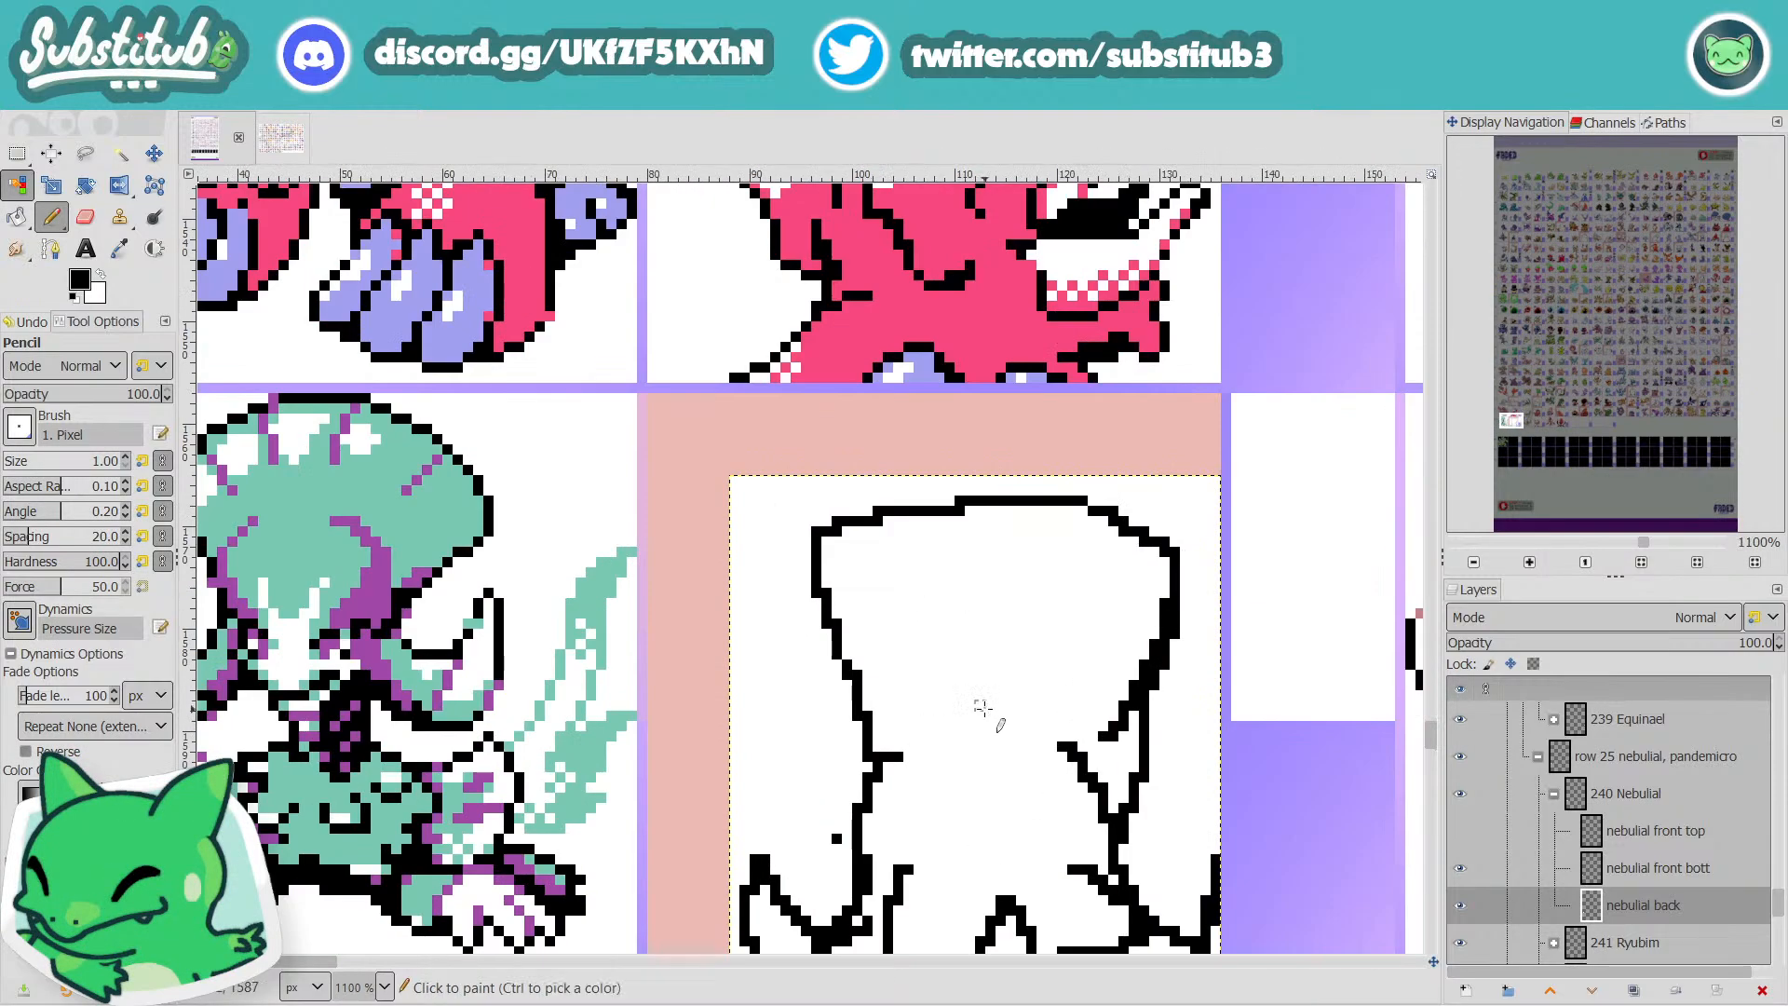
mouse_move(853, 768)
mouse_down()
mouse_move(775, 708)
mouse_move(736, 637)
mouse_up()
scroll(797, 645, down, 1)
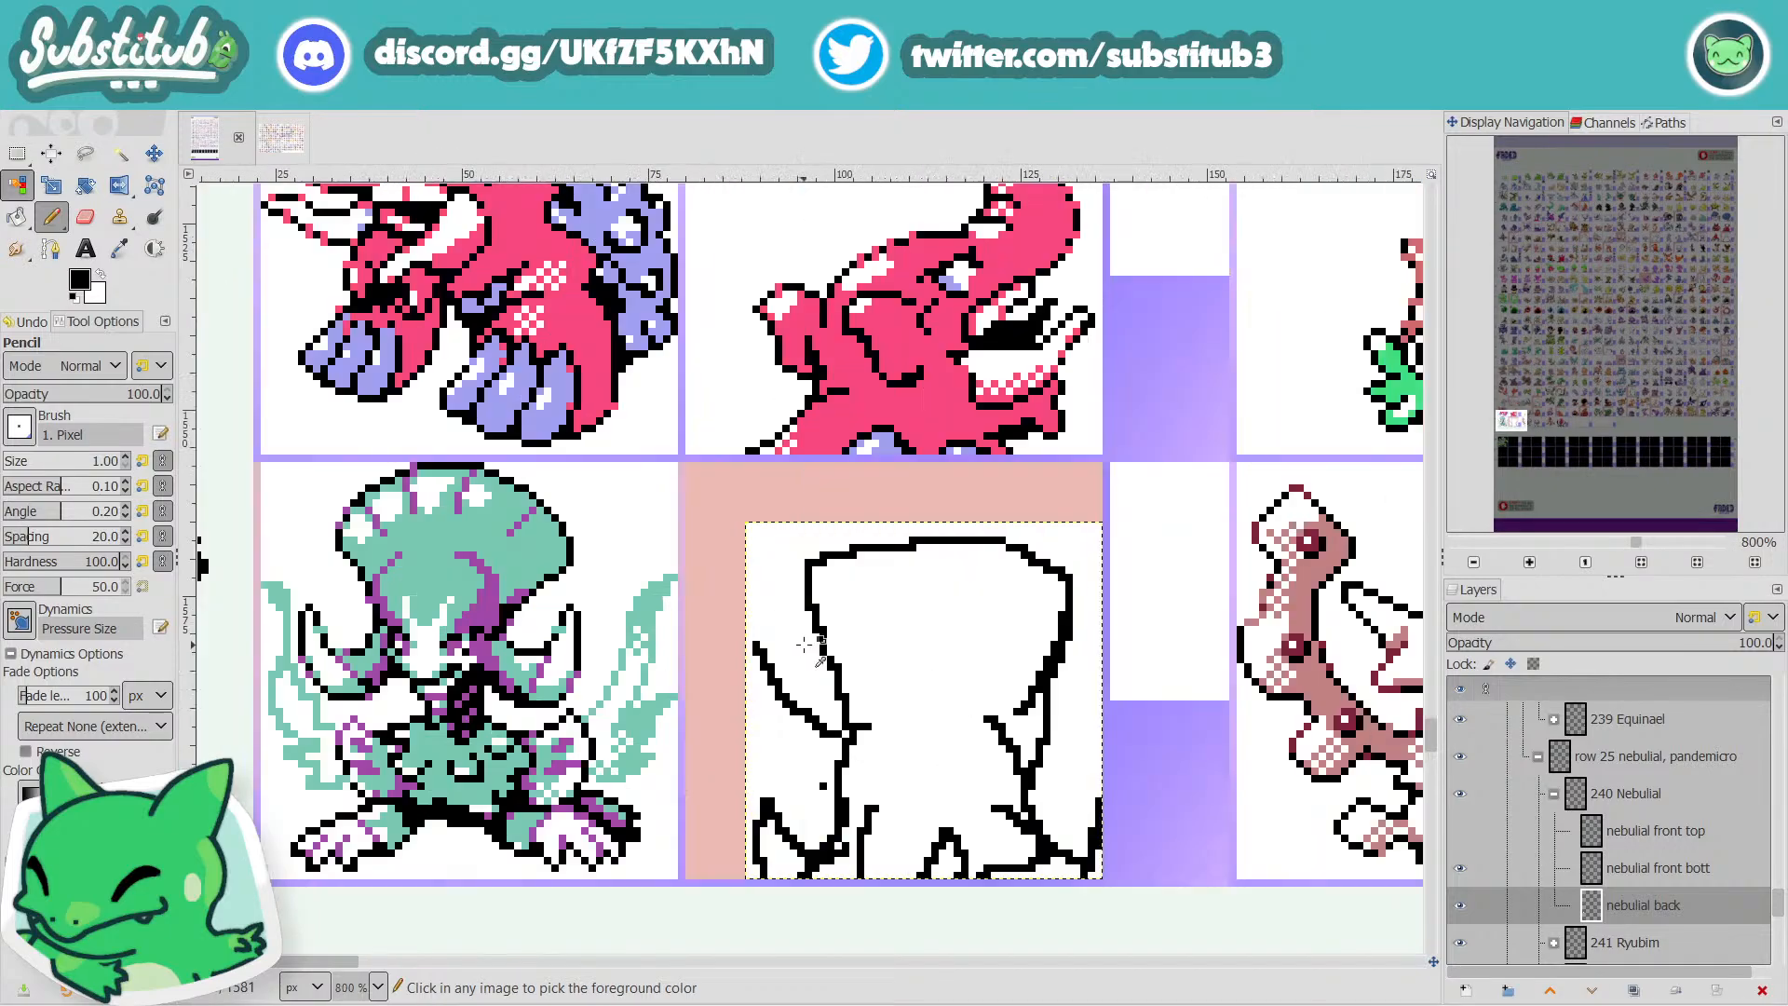
scroll(800, 651, up, 1)
key(ctrl+z)
drag(847, 742, 756, 639)
key(ctrl+z)
Draw a rounded black bulge outside the left edge of the Nebulial back sprite's head, from the neck to the top.
mouse_move(859, 774)
mouse_down()
mouse_move(738, 661)
mouse_move(747, 610)
mouse_move(826, 524)
mouse_up()
scroll(1023, 606, down, 2)
scroll(1023, 607, down, 1)
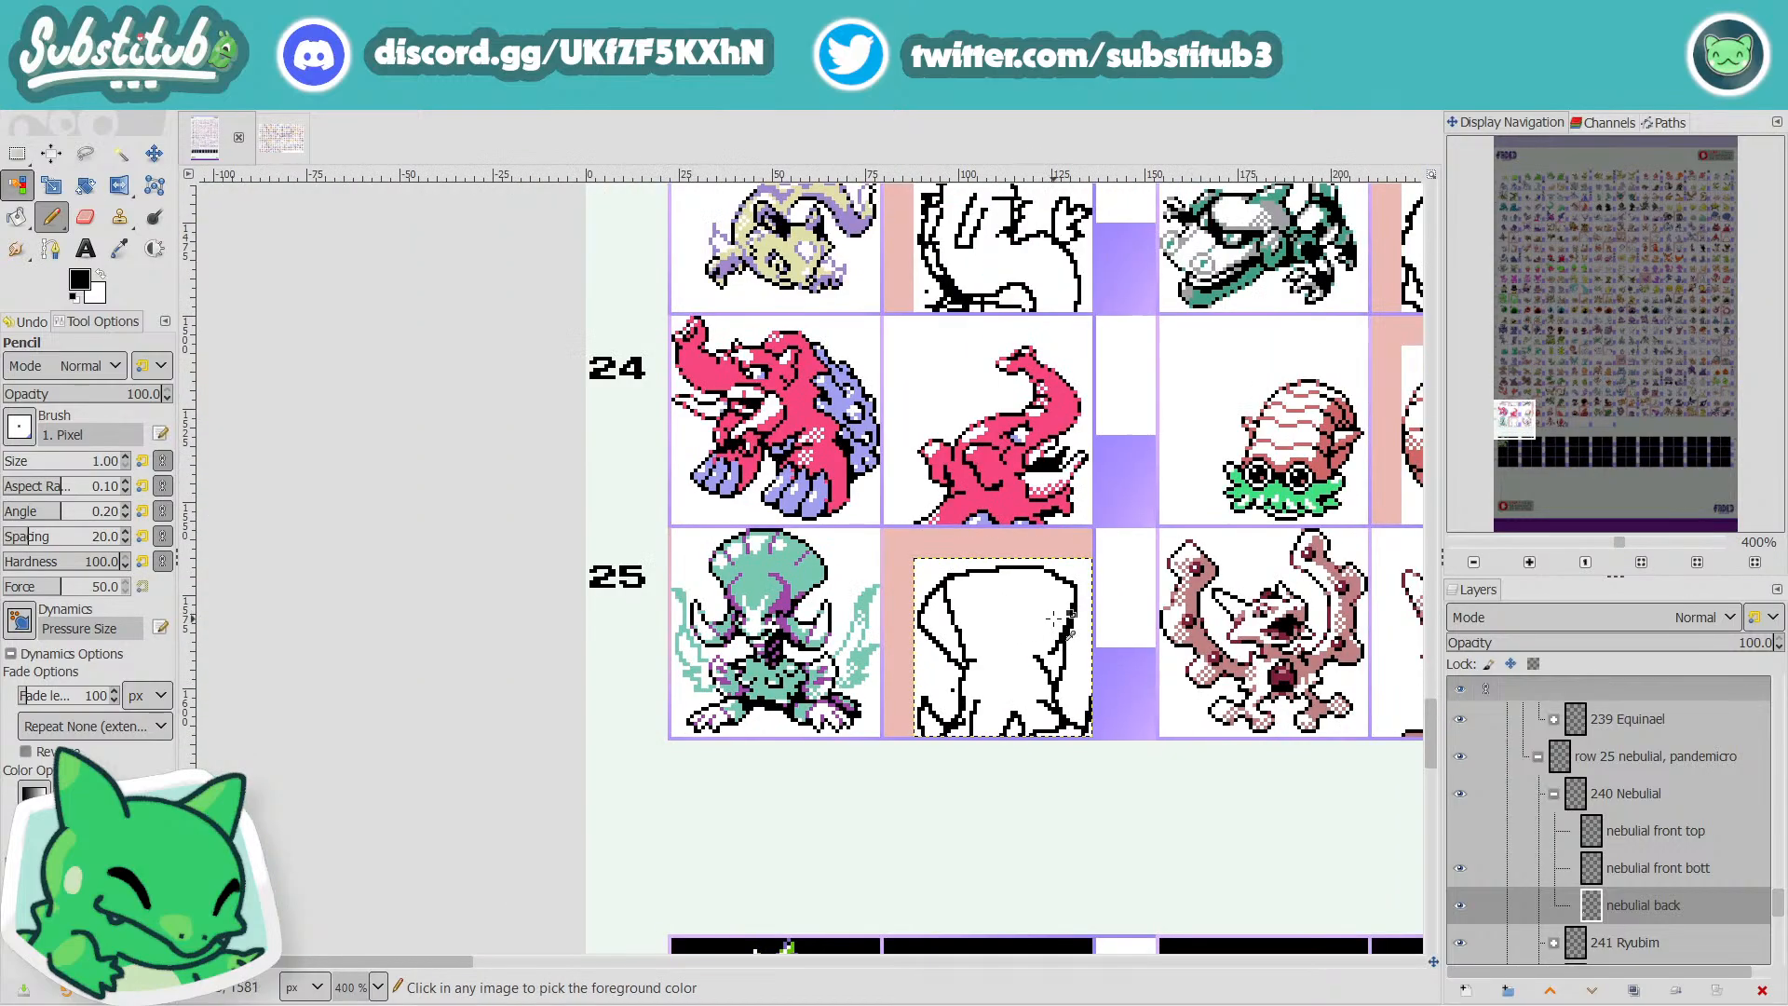
scroll(1071, 549, up, 2)
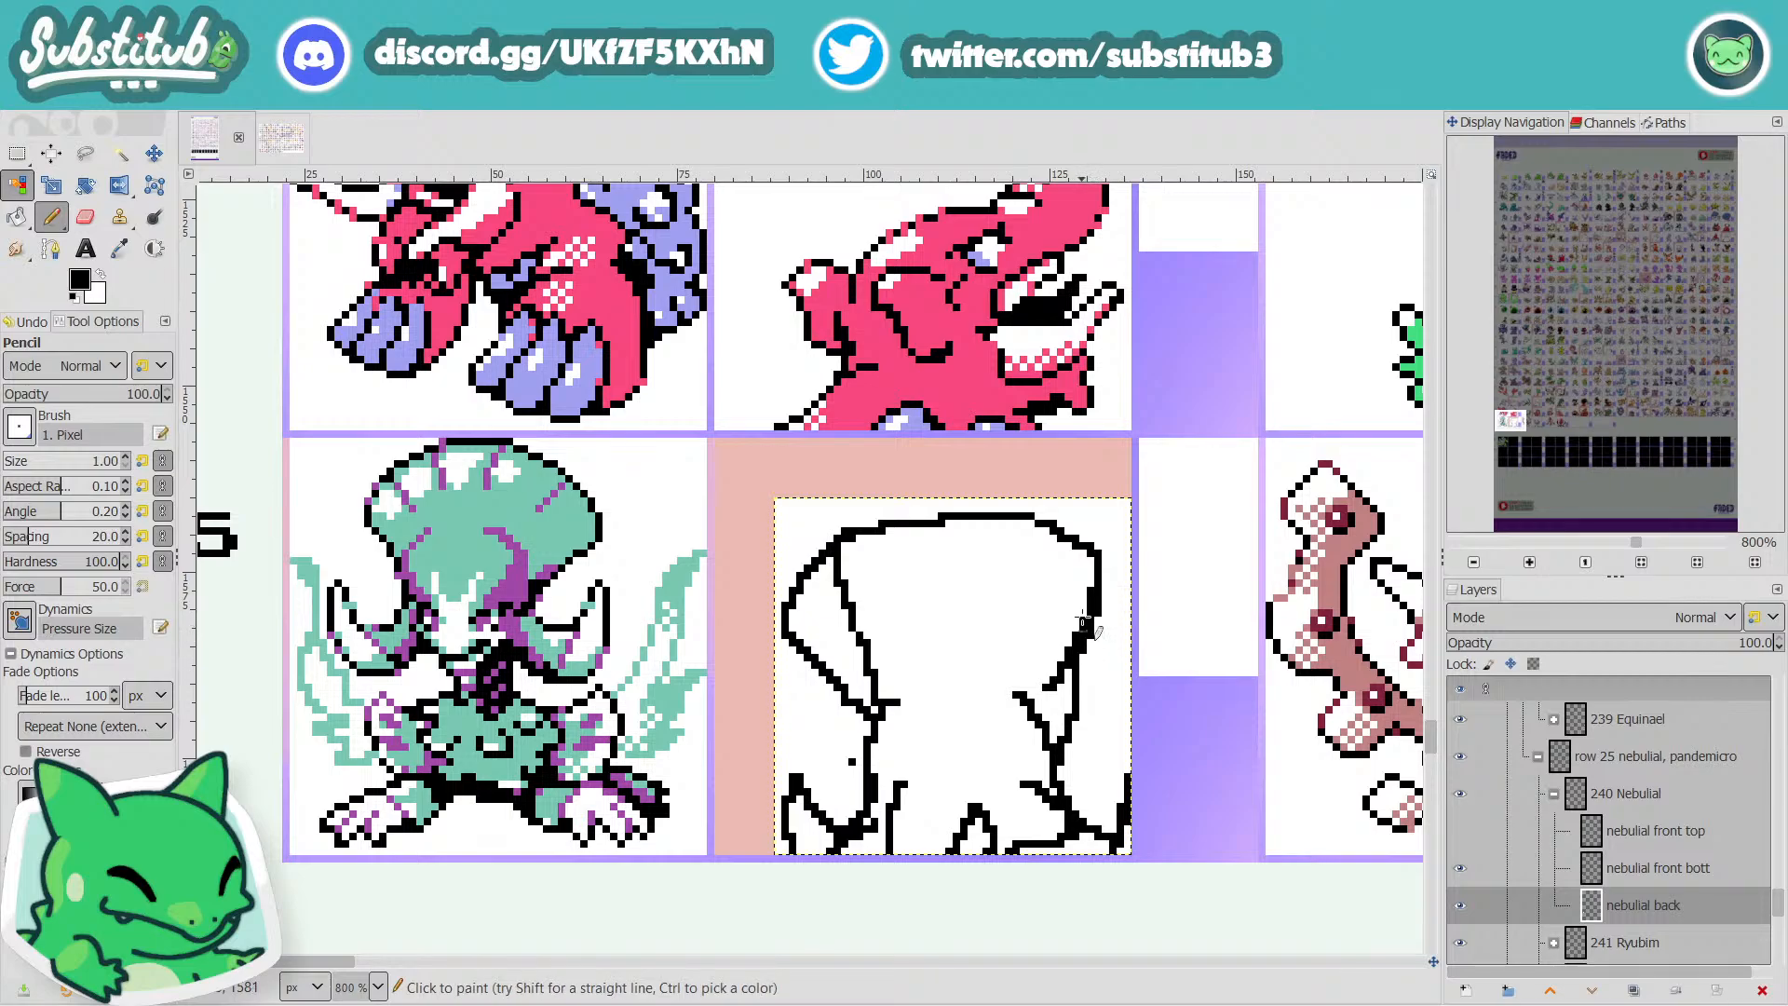
mouse_move(1064, 540)
mouse_down()
mouse_move(1116, 582)
mouse_move(1081, 644)
mouse_up()
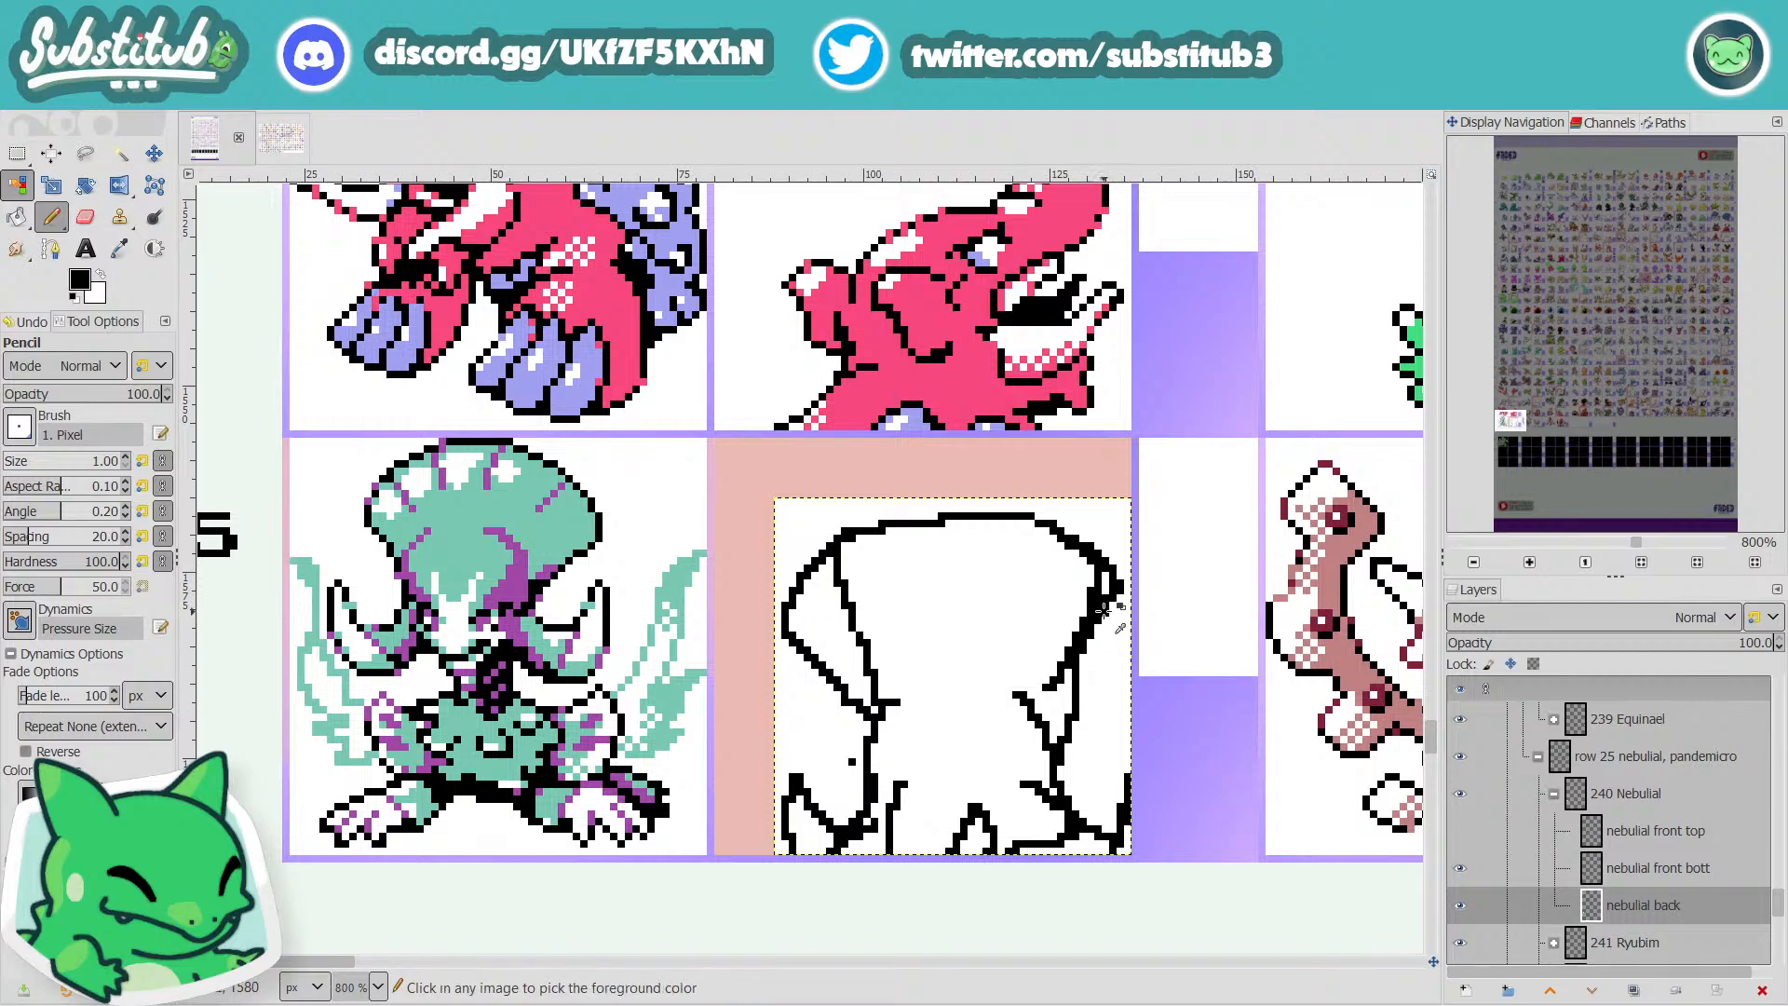
key(ctrl+z)
drag(1062, 749, 1110, 668)
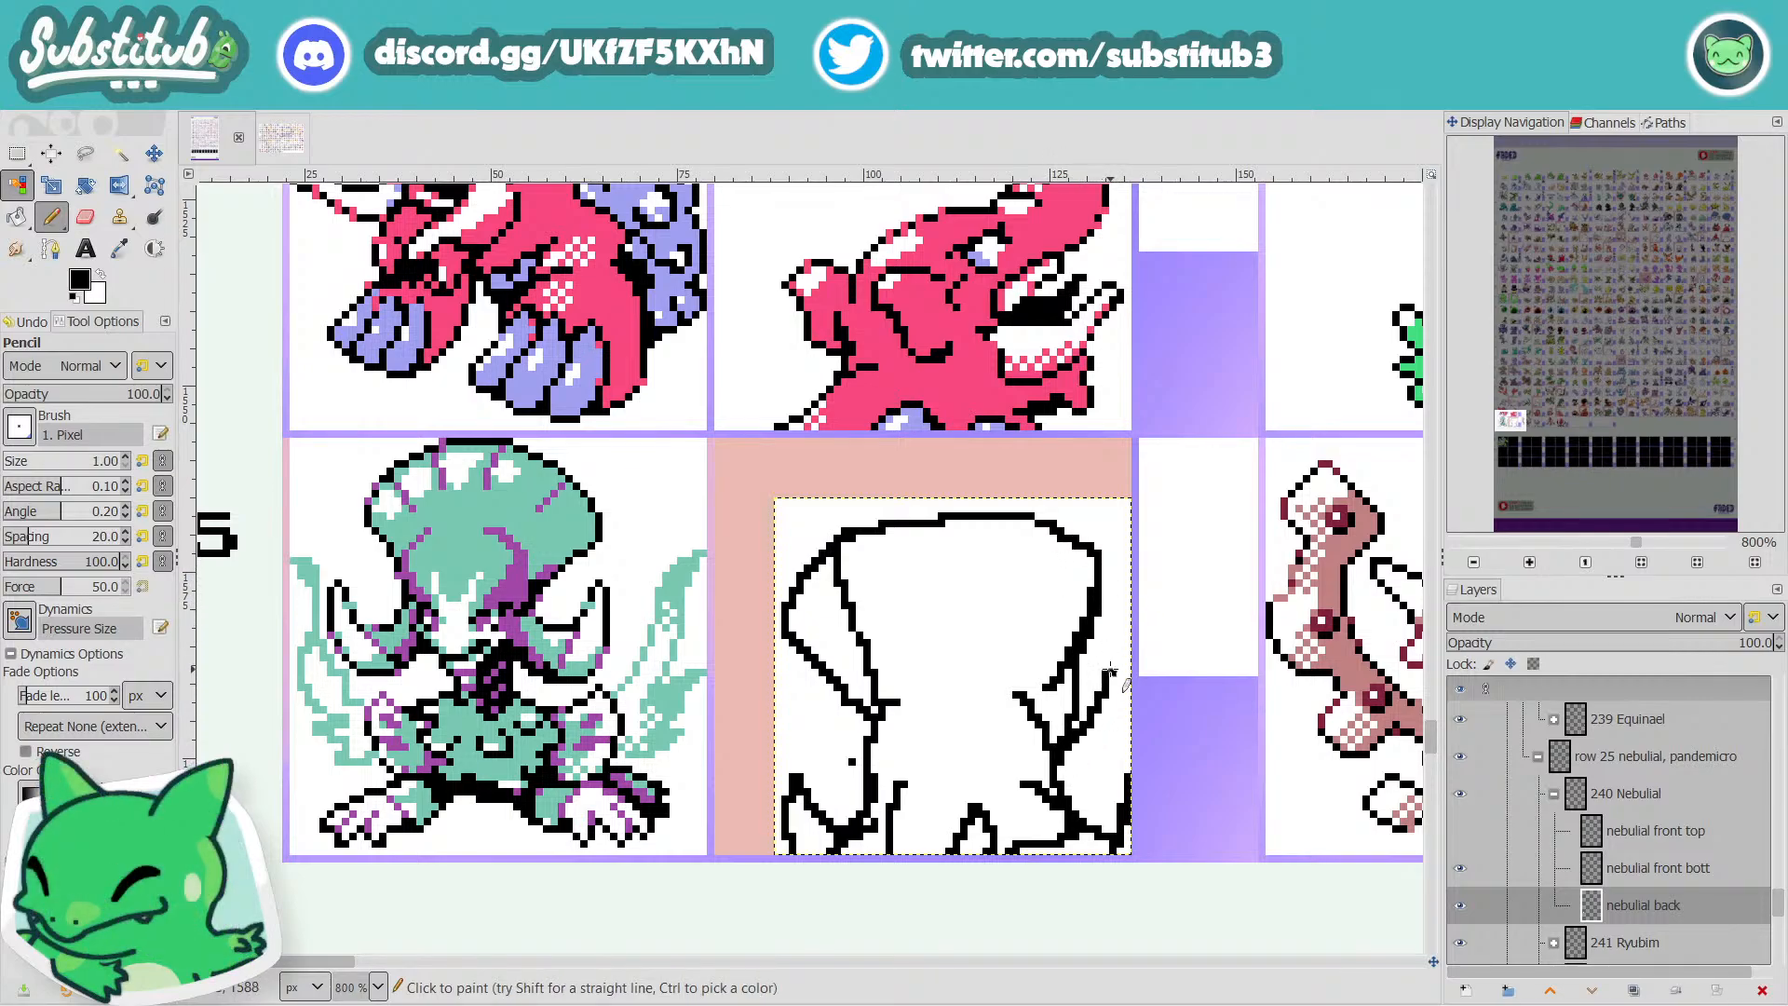
key(ctrl+z)
Draw a rounded black curve outside the right edge of the Nebulial back sprite's head, from the neck to the upper corner.
mouse_move(1061, 731)
mouse_down()
mouse_move(1088, 653)
mouse_move(1061, 724)
mouse_move(1111, 645)
mouse_up()
key(ctrl+z)
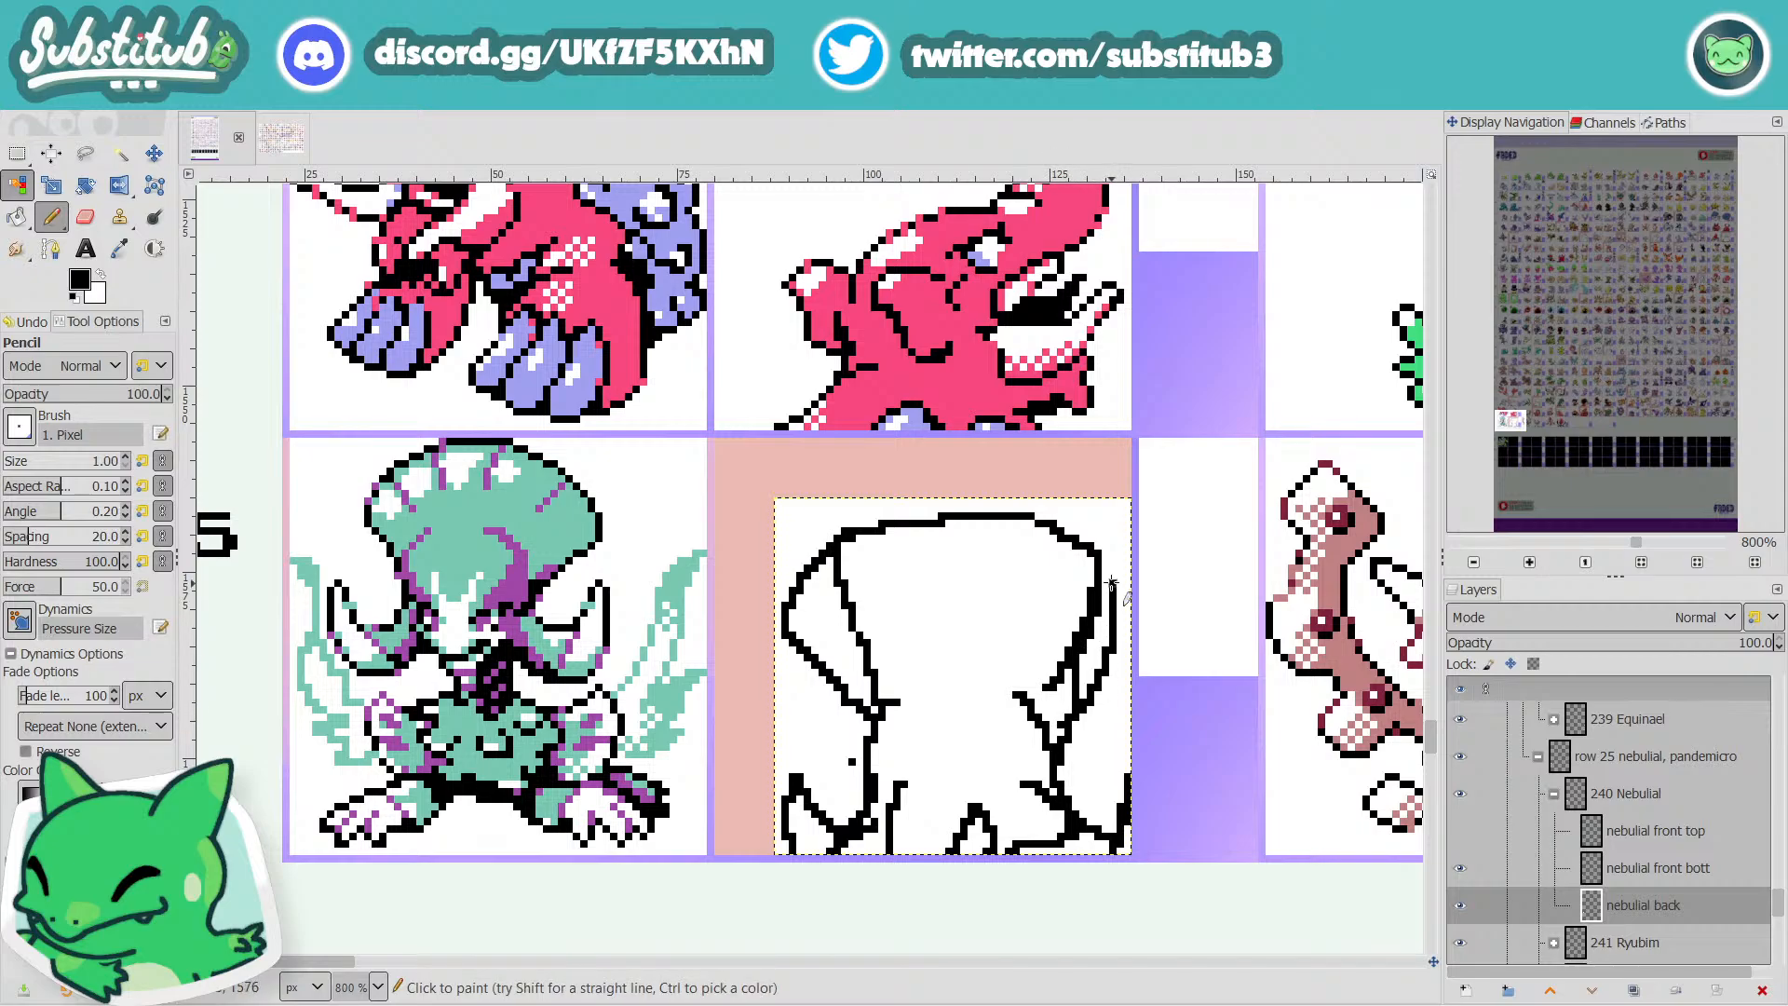
ctrl+scroll(1127, 585, down, 3)
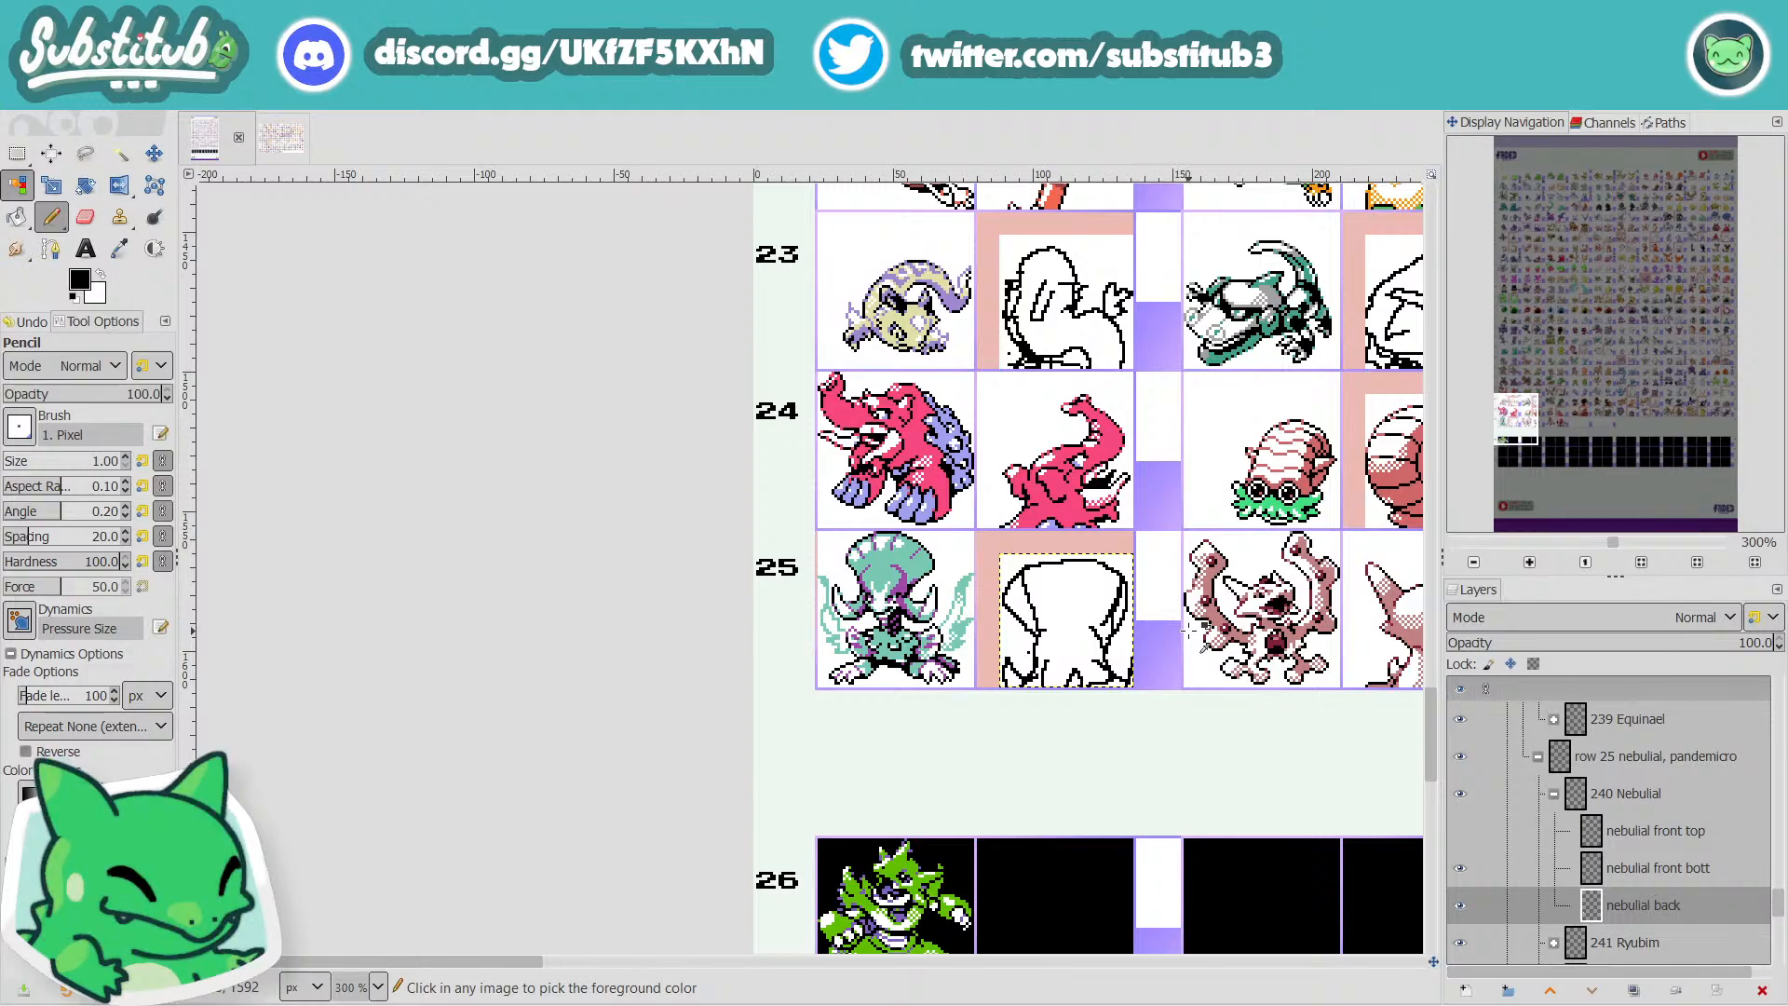
ctrl+scroll(1155, 626, up, 3)
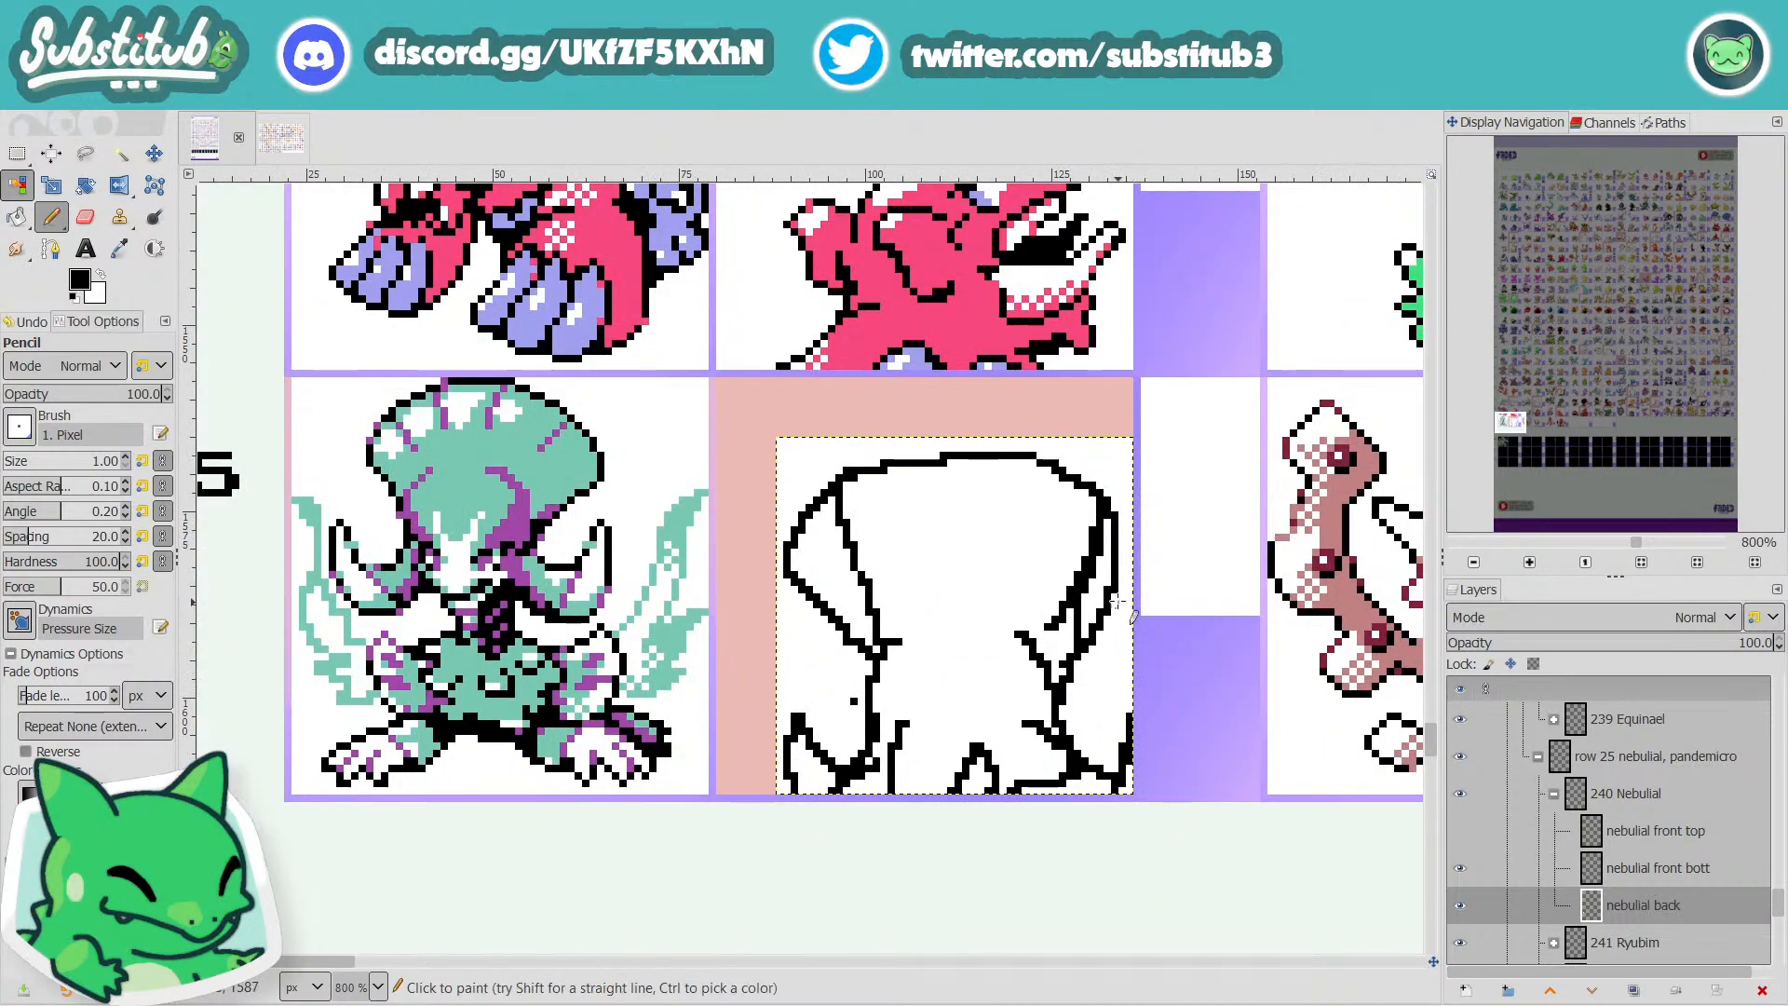
Paint over the old straight head lines inside both new curves with white.
key(x)
mouse_move(1091, 515)
mouse_down()
mouse_move(1075, 616)
mouse_move(1064, 578)
mouse_move(1052, 620)
mouse_move(1083, 628)
mouse_move(1074, 641)
mouse_move(1070, 596)
mouse_move(1100, 538)
mouse_move(1077, 623)
mouse_up()
click(1077, 634)
mouse_move(936, 637)
mouse_down()
mouse_move(879, 647)
mouse_move(839, 492)
mouse_move(877, 626)
mouse_up()
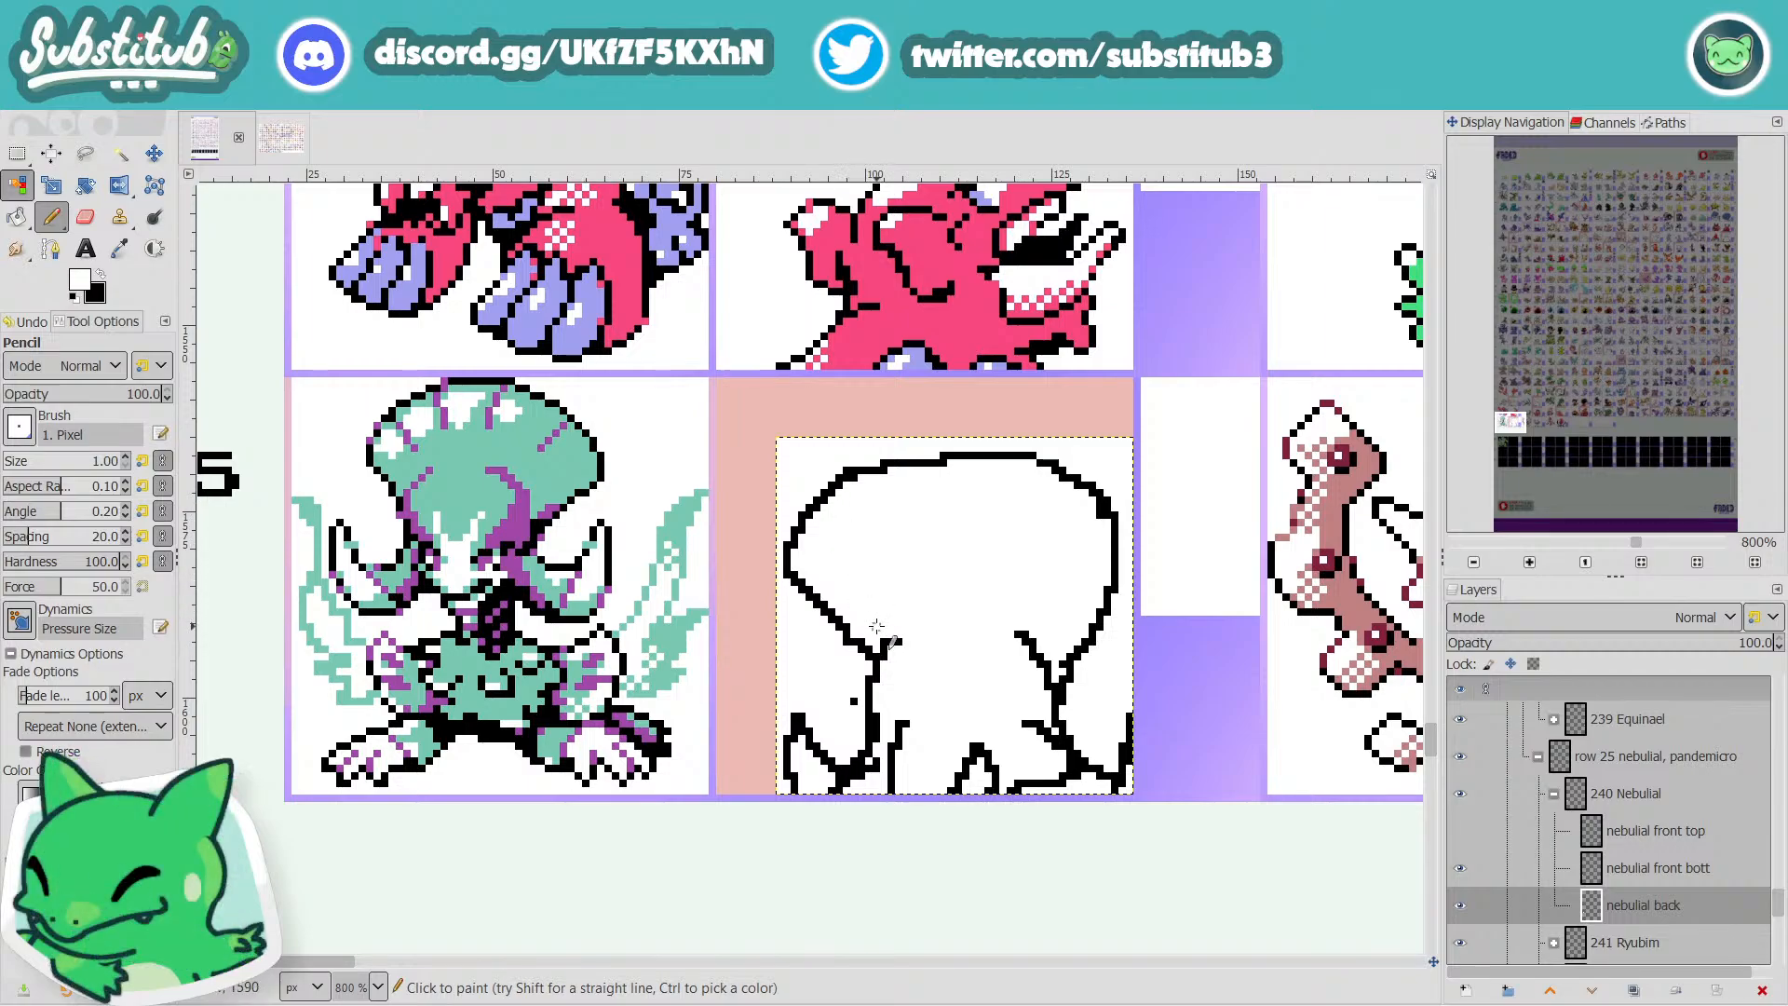
Alternate black and white pixels to smooth the head outline at its lower left end and along the top edge.
key(x)
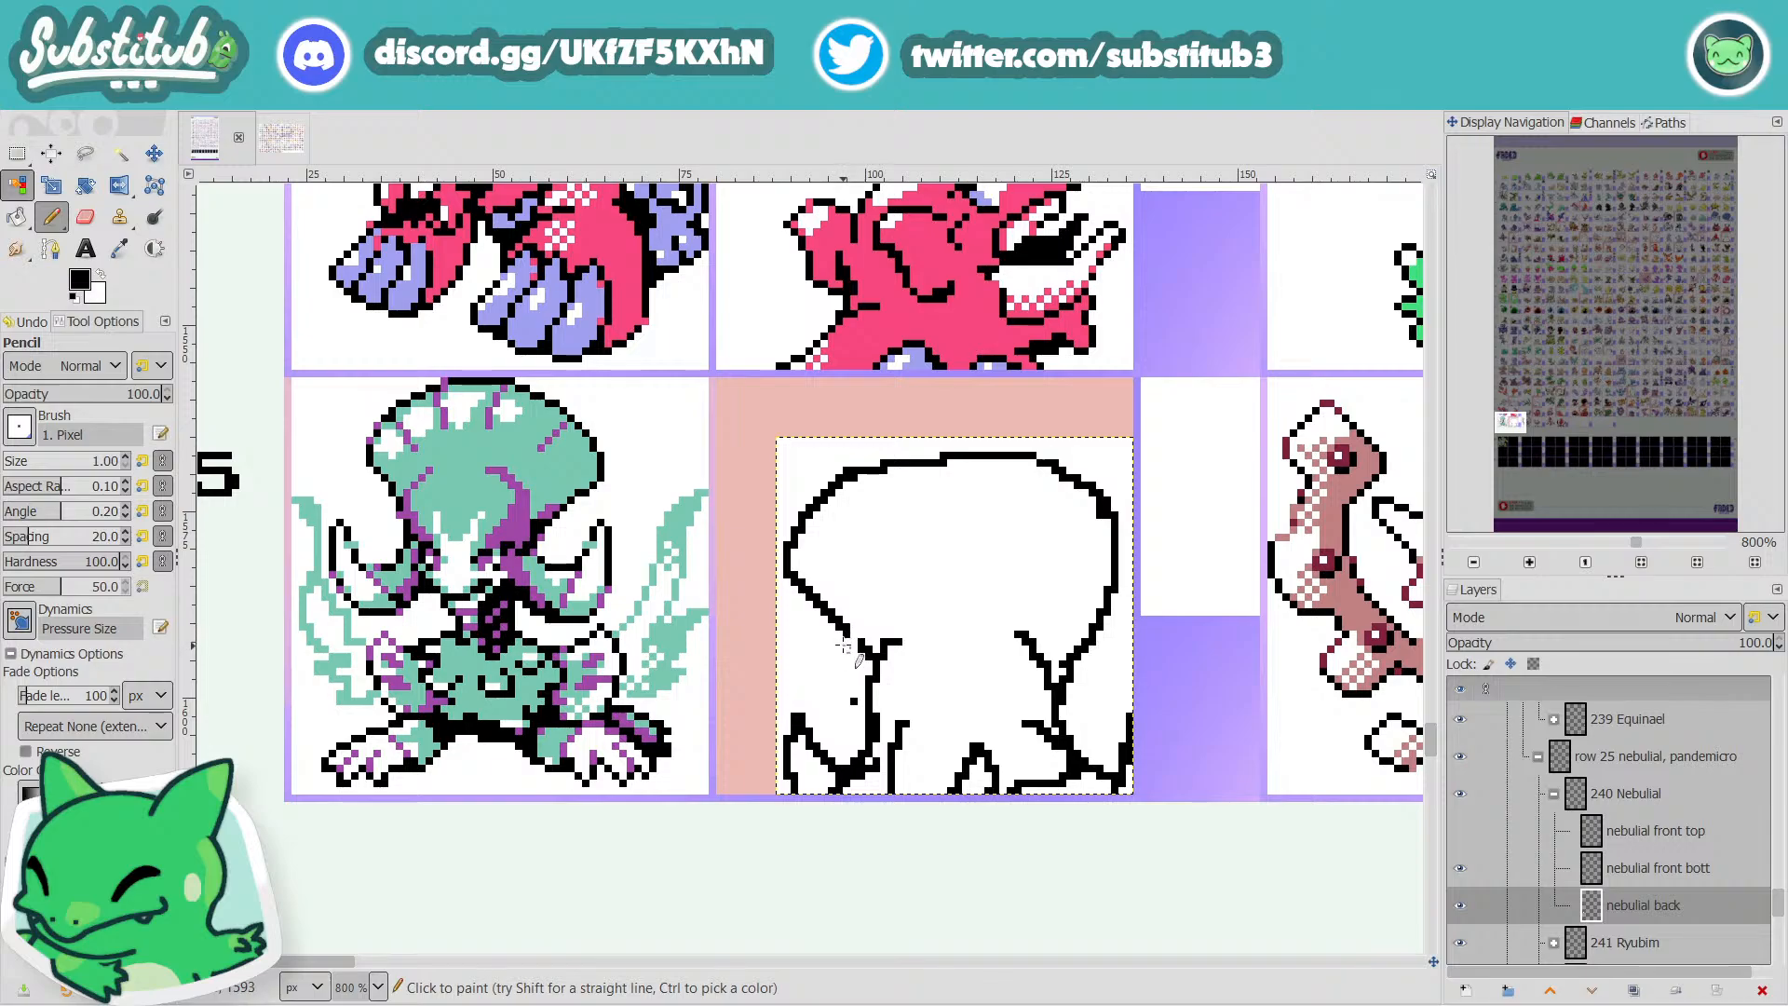
key(x)
key(x)
mouse_move(936, 455)
mouse_down()
mouse_move(907, 454)
mouse_move(922, 465)
mouse_up()
key(x)
key(x)
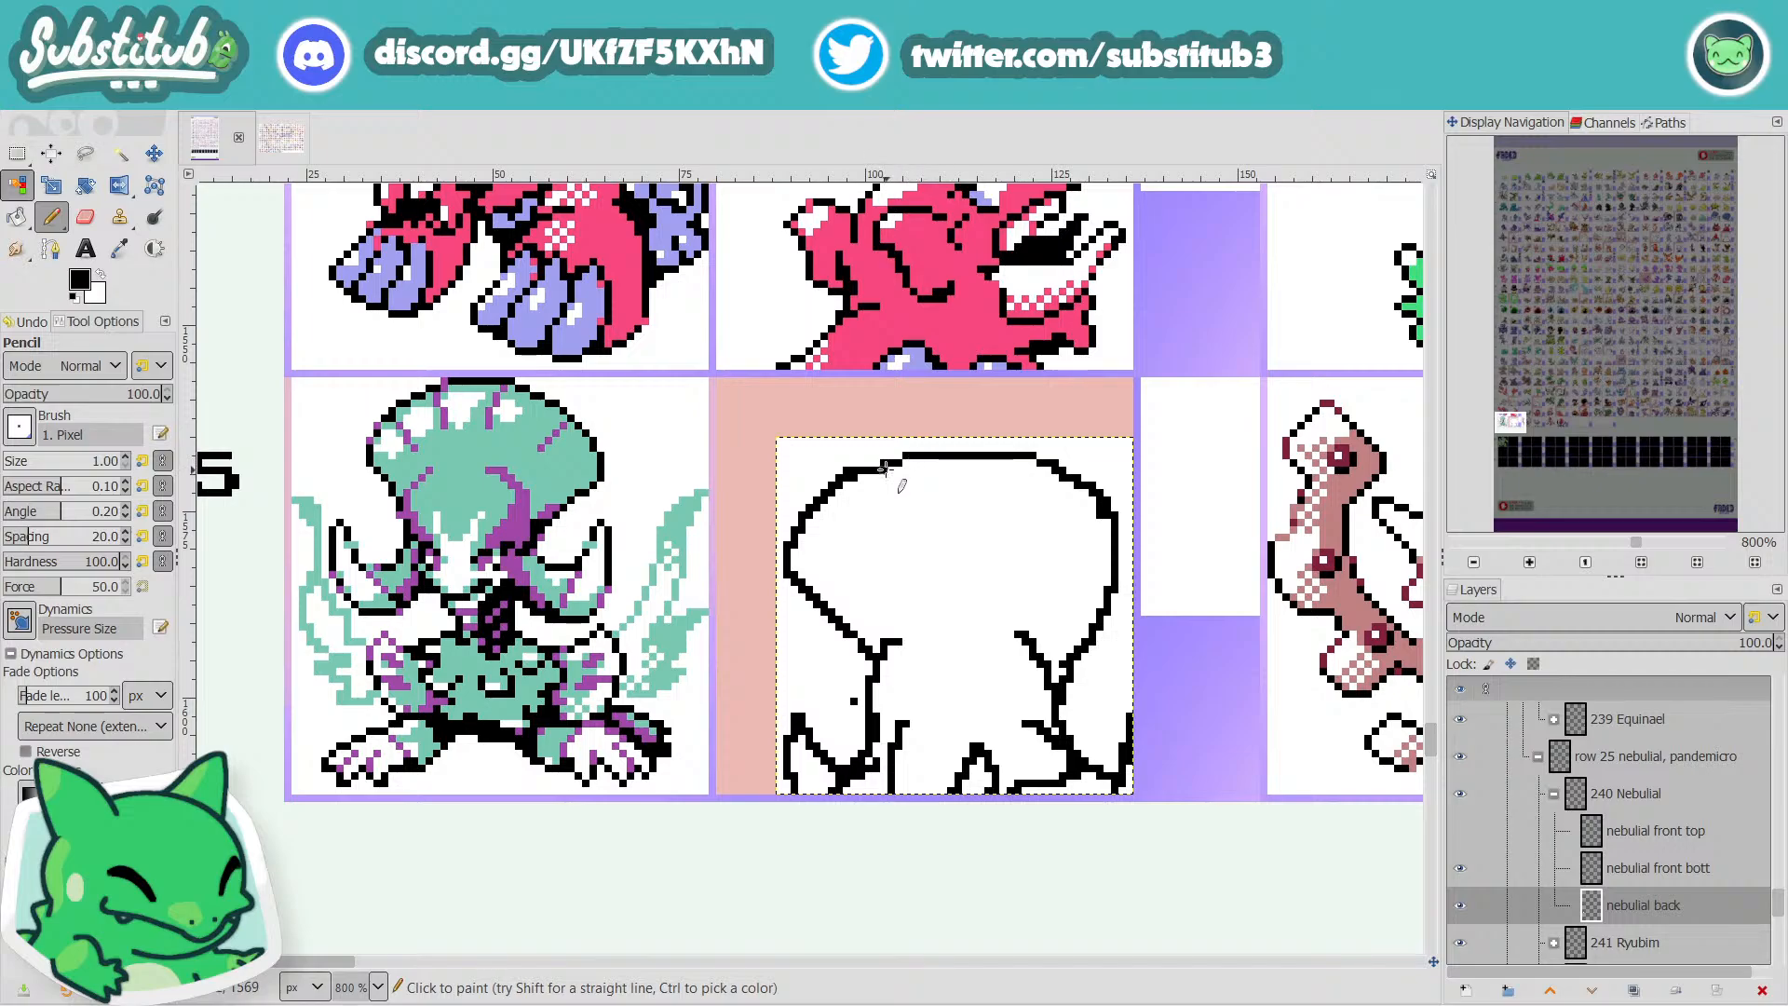
key(x)
key(x)
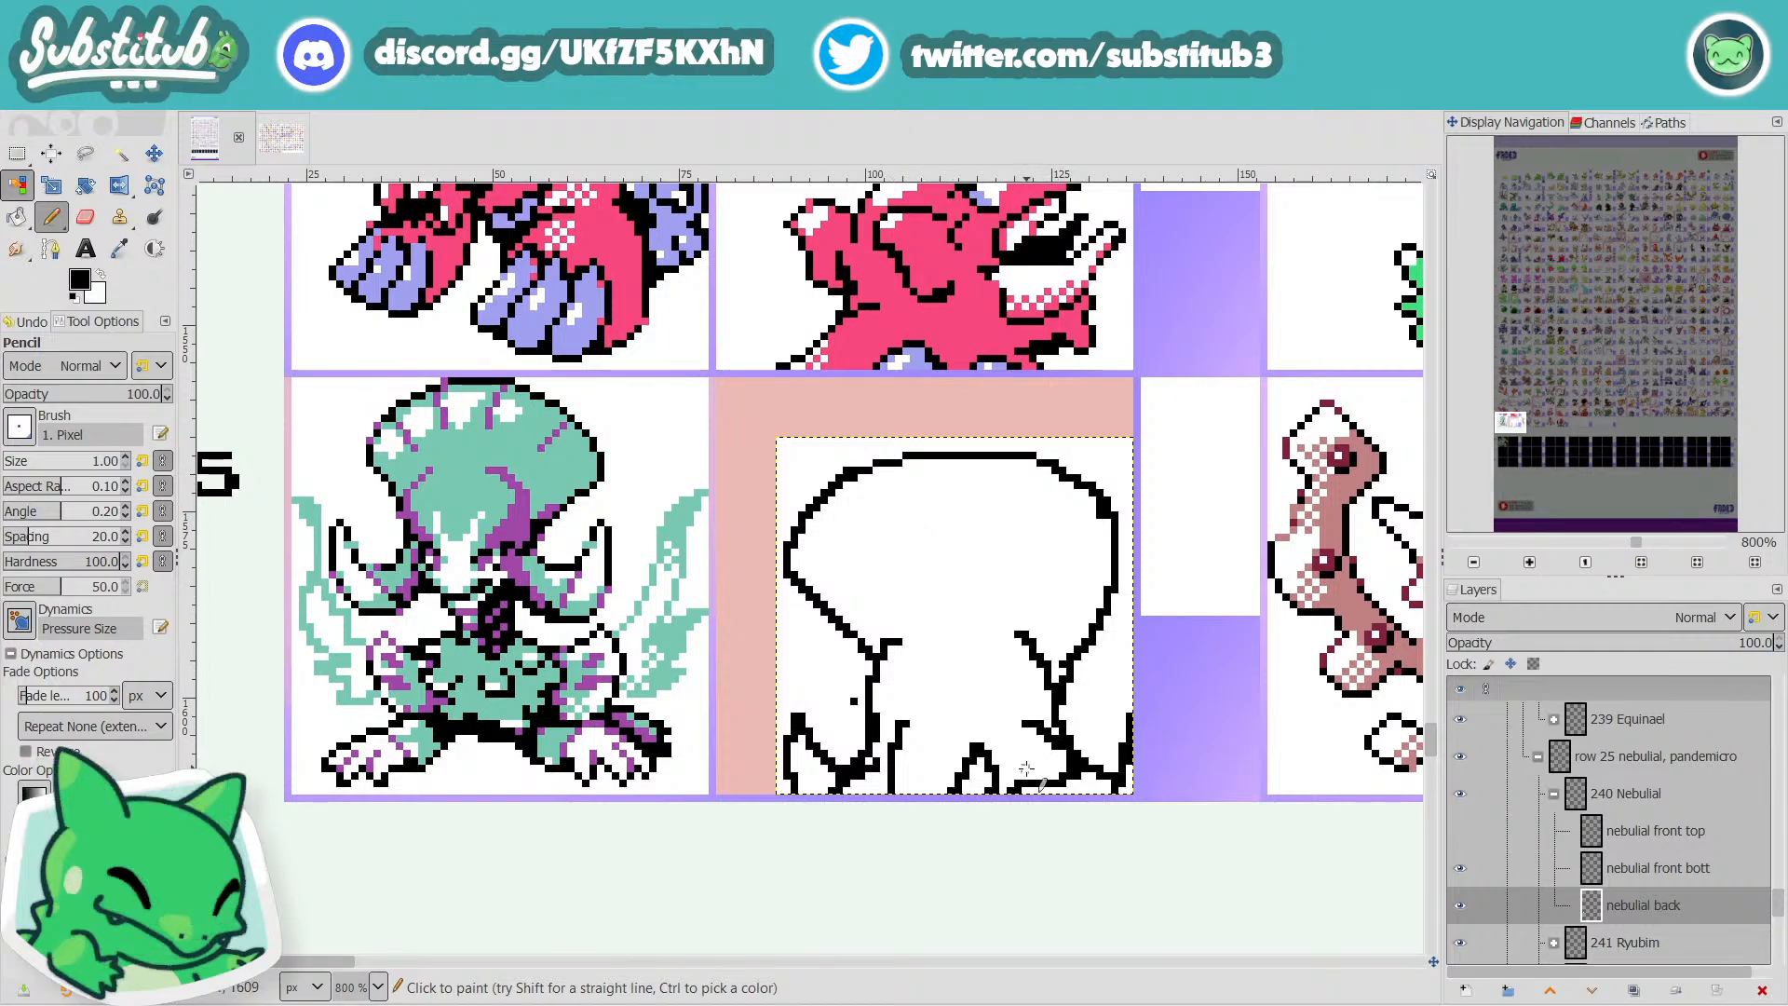
Extend the tip of the small spike at the lower right of the Nebulial back sprite in black, and paint over its left base with white.
key(x)
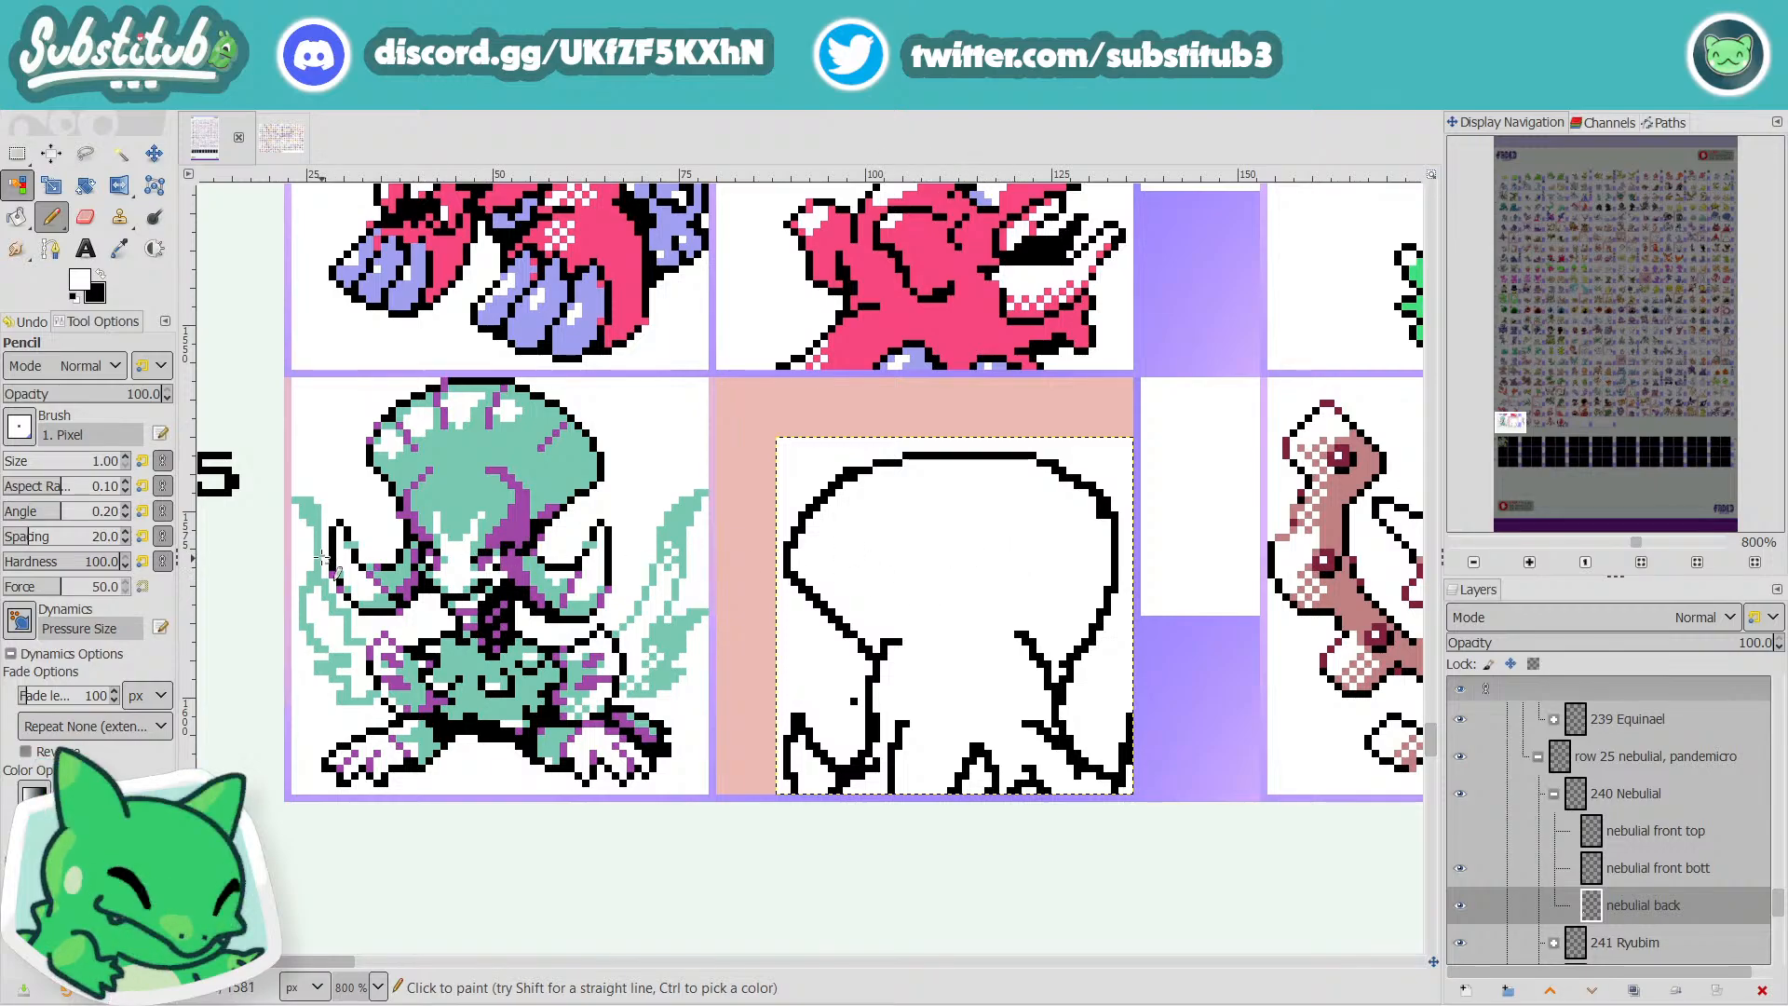
scroll(588, 642, down, 3)
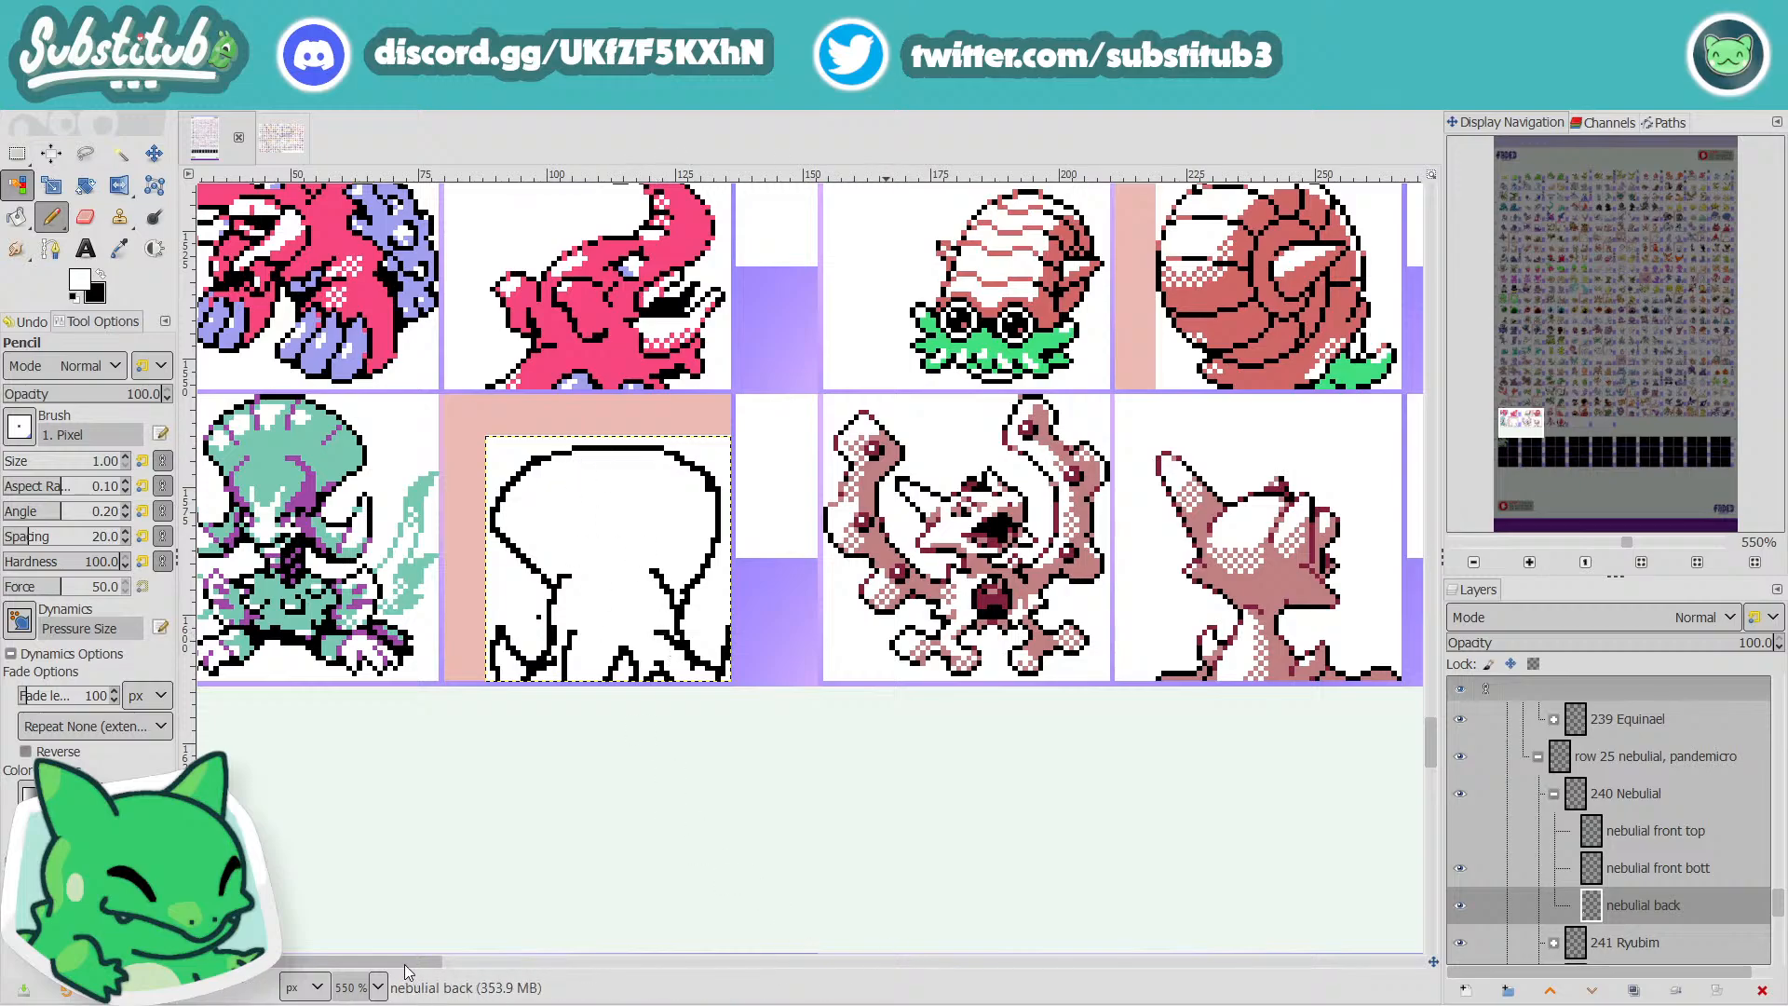
mouse_move(405, 971)
mouse_down()
mouse_move(343, 971)
mouse_move(406, 955)
mouse_up()
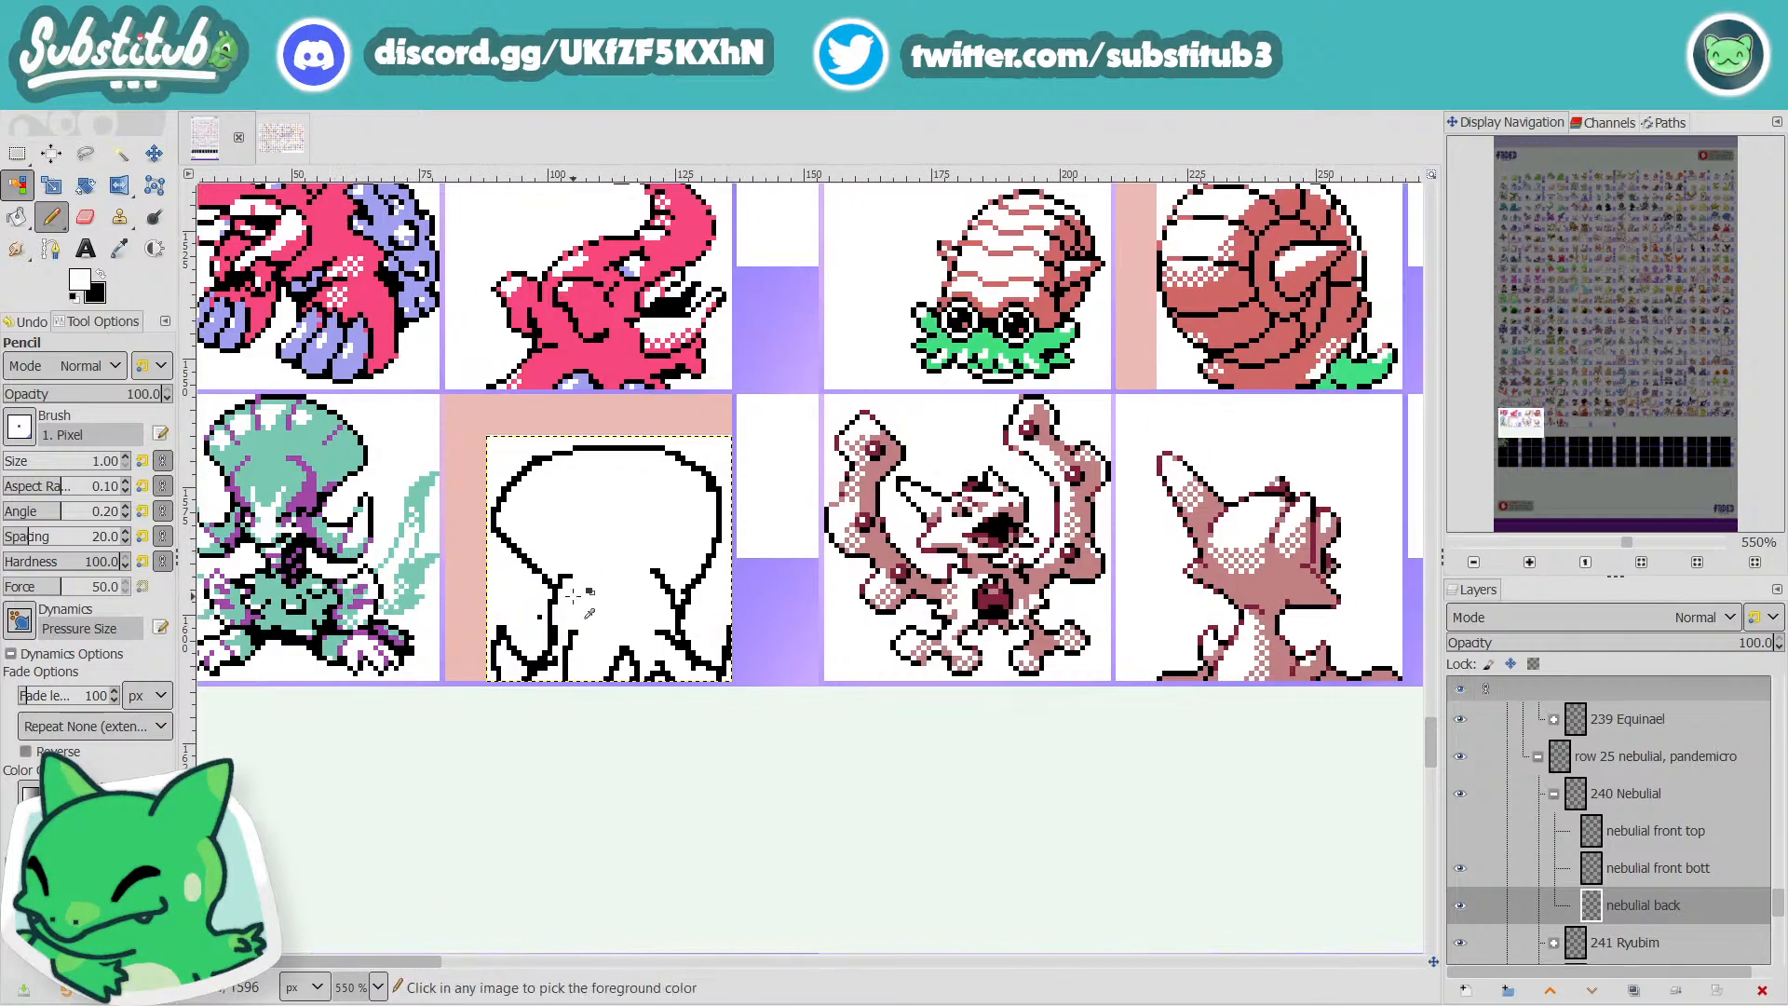
scroll(619, 642, up, 3)
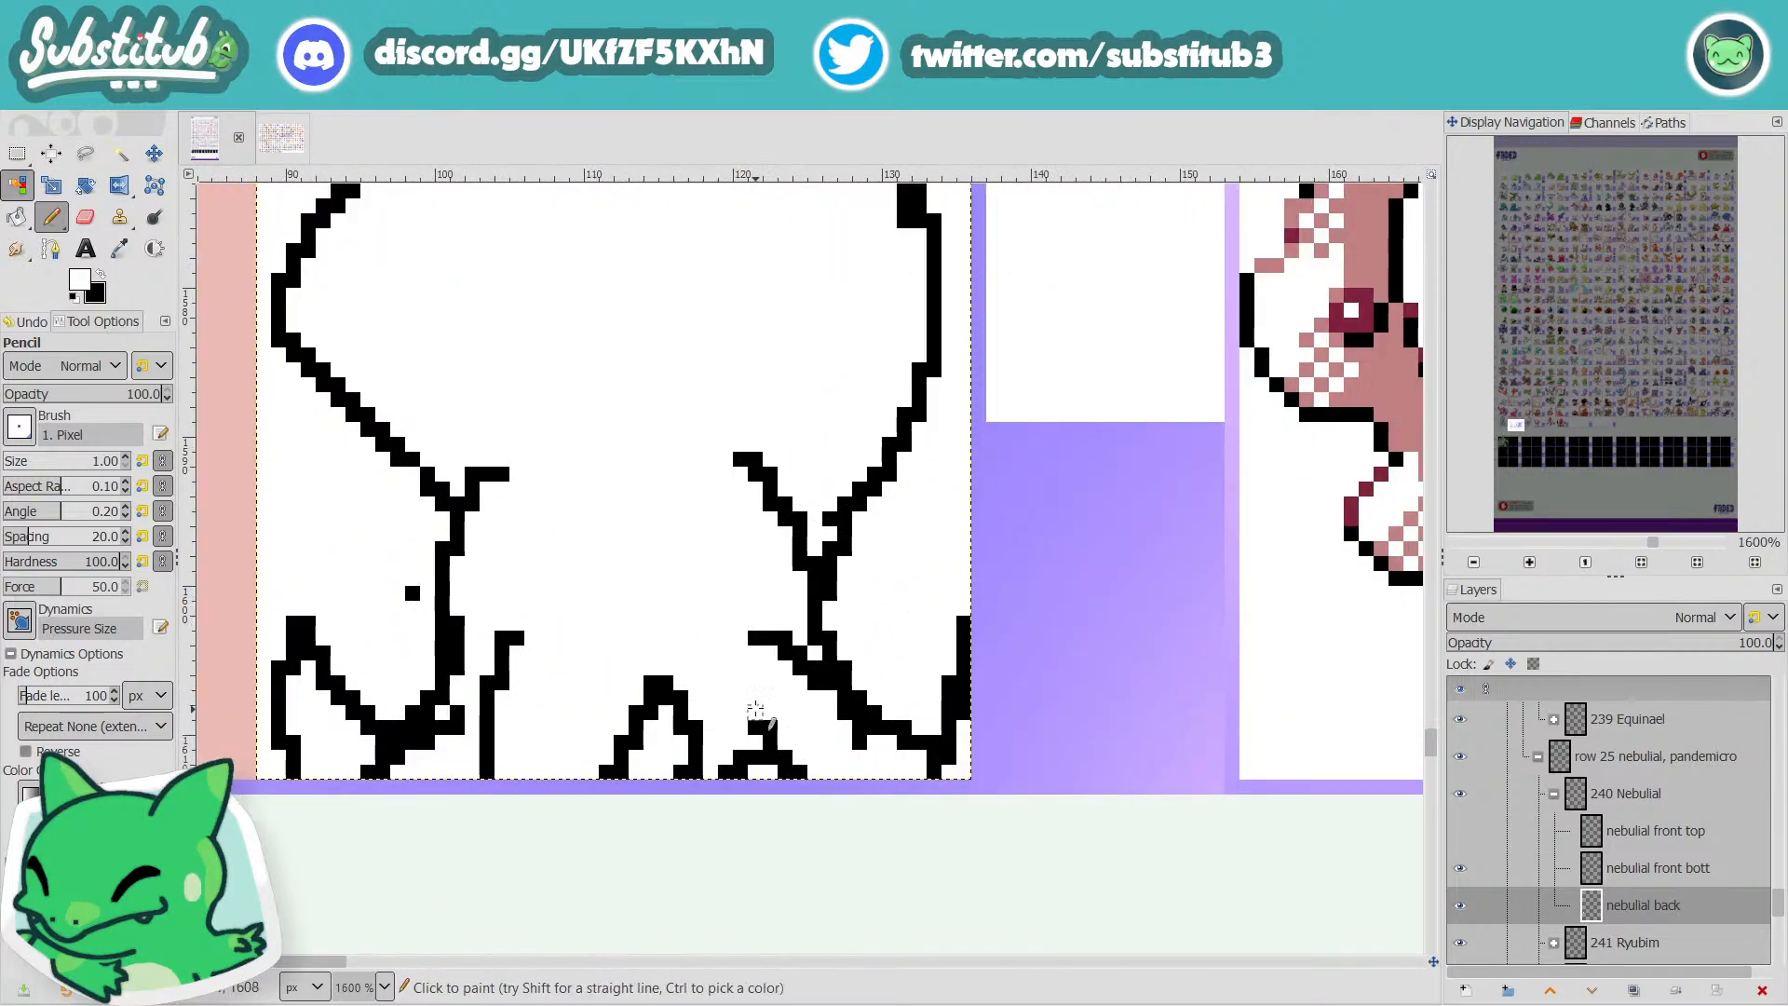
key(x)
click(752, 713)
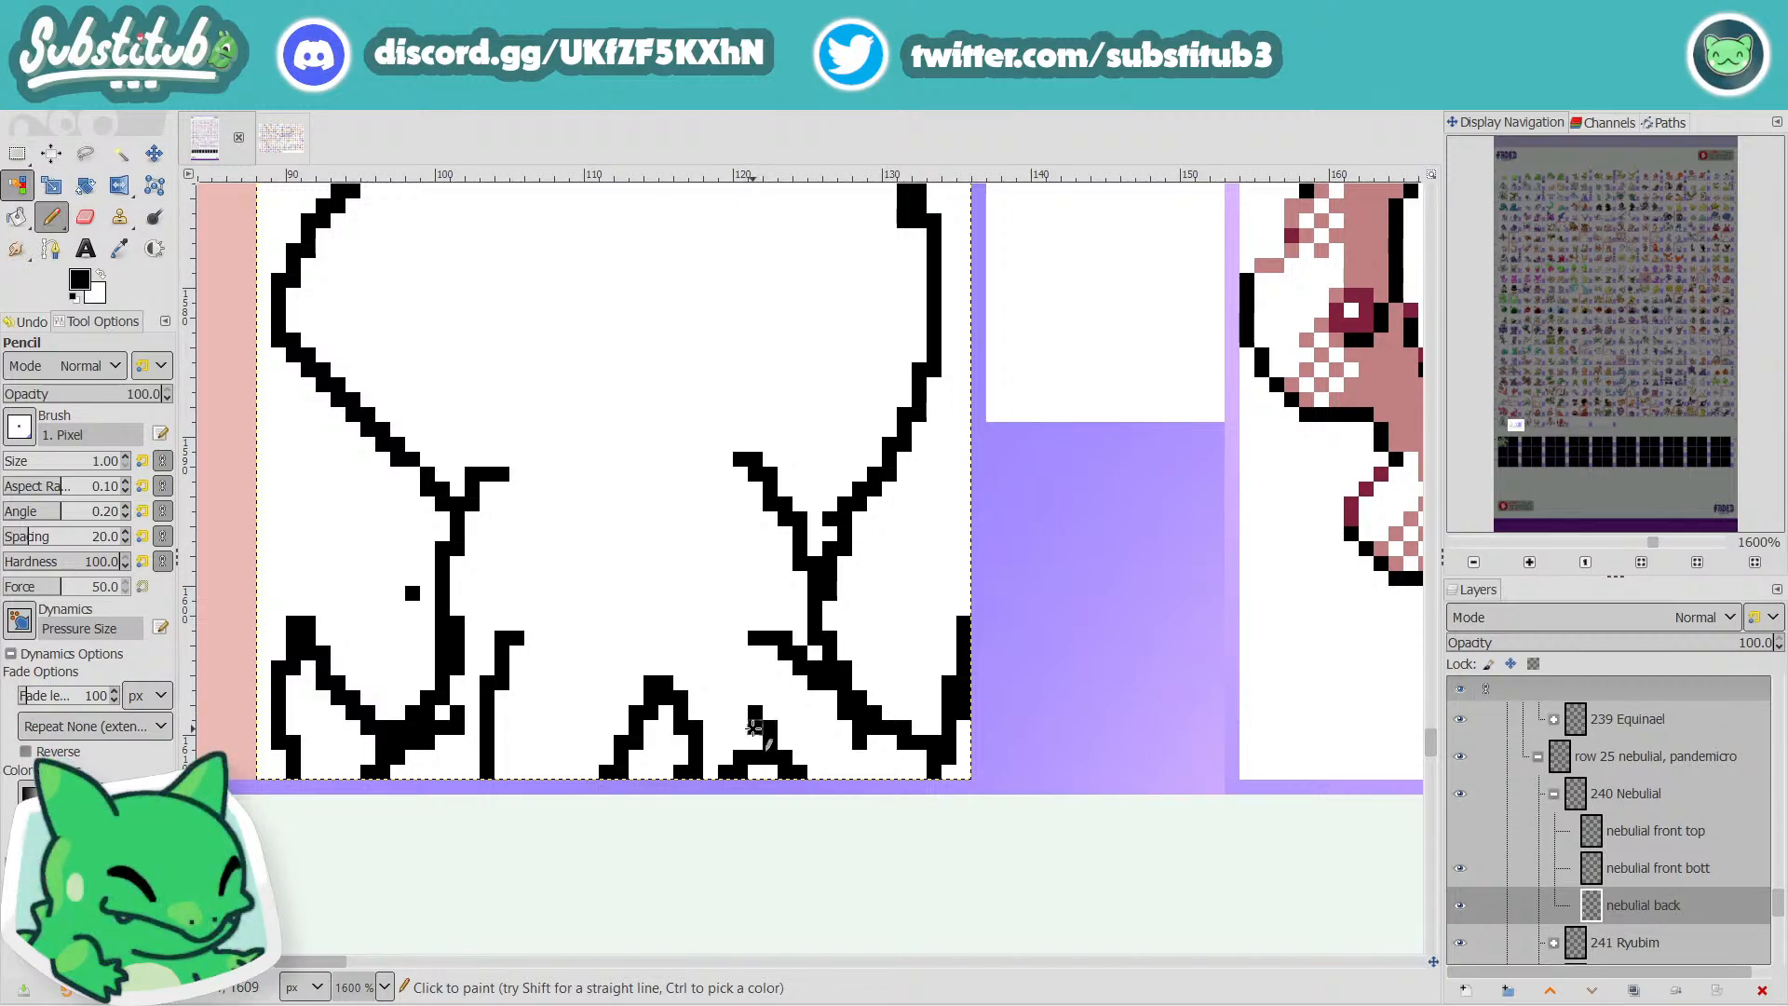
key(x)
drag(741, 757, 716, 770)
key(x)
Draw a wide rounded black arch at the bottom centre of the Nebulial back sprite in place of the narrow pointed shape.
scroll(643, 715, down, 3)
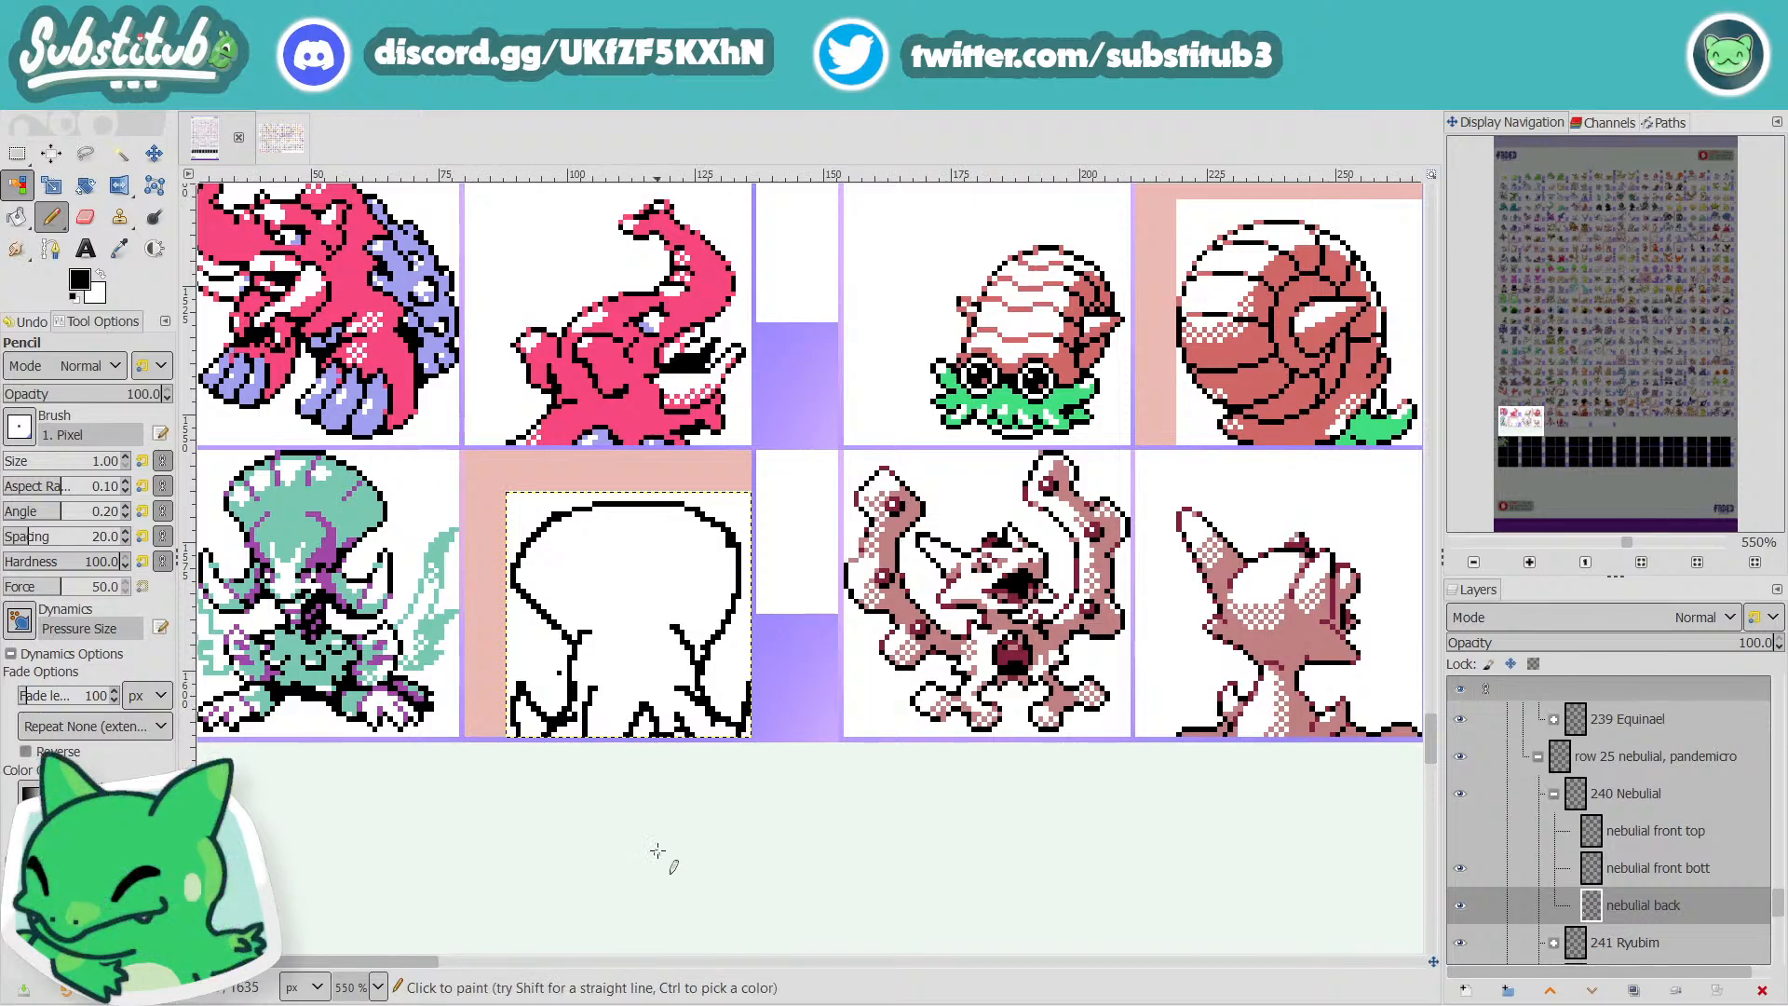
scroll(670, 829, down, 2)
scroll(678, 814, up, 2)
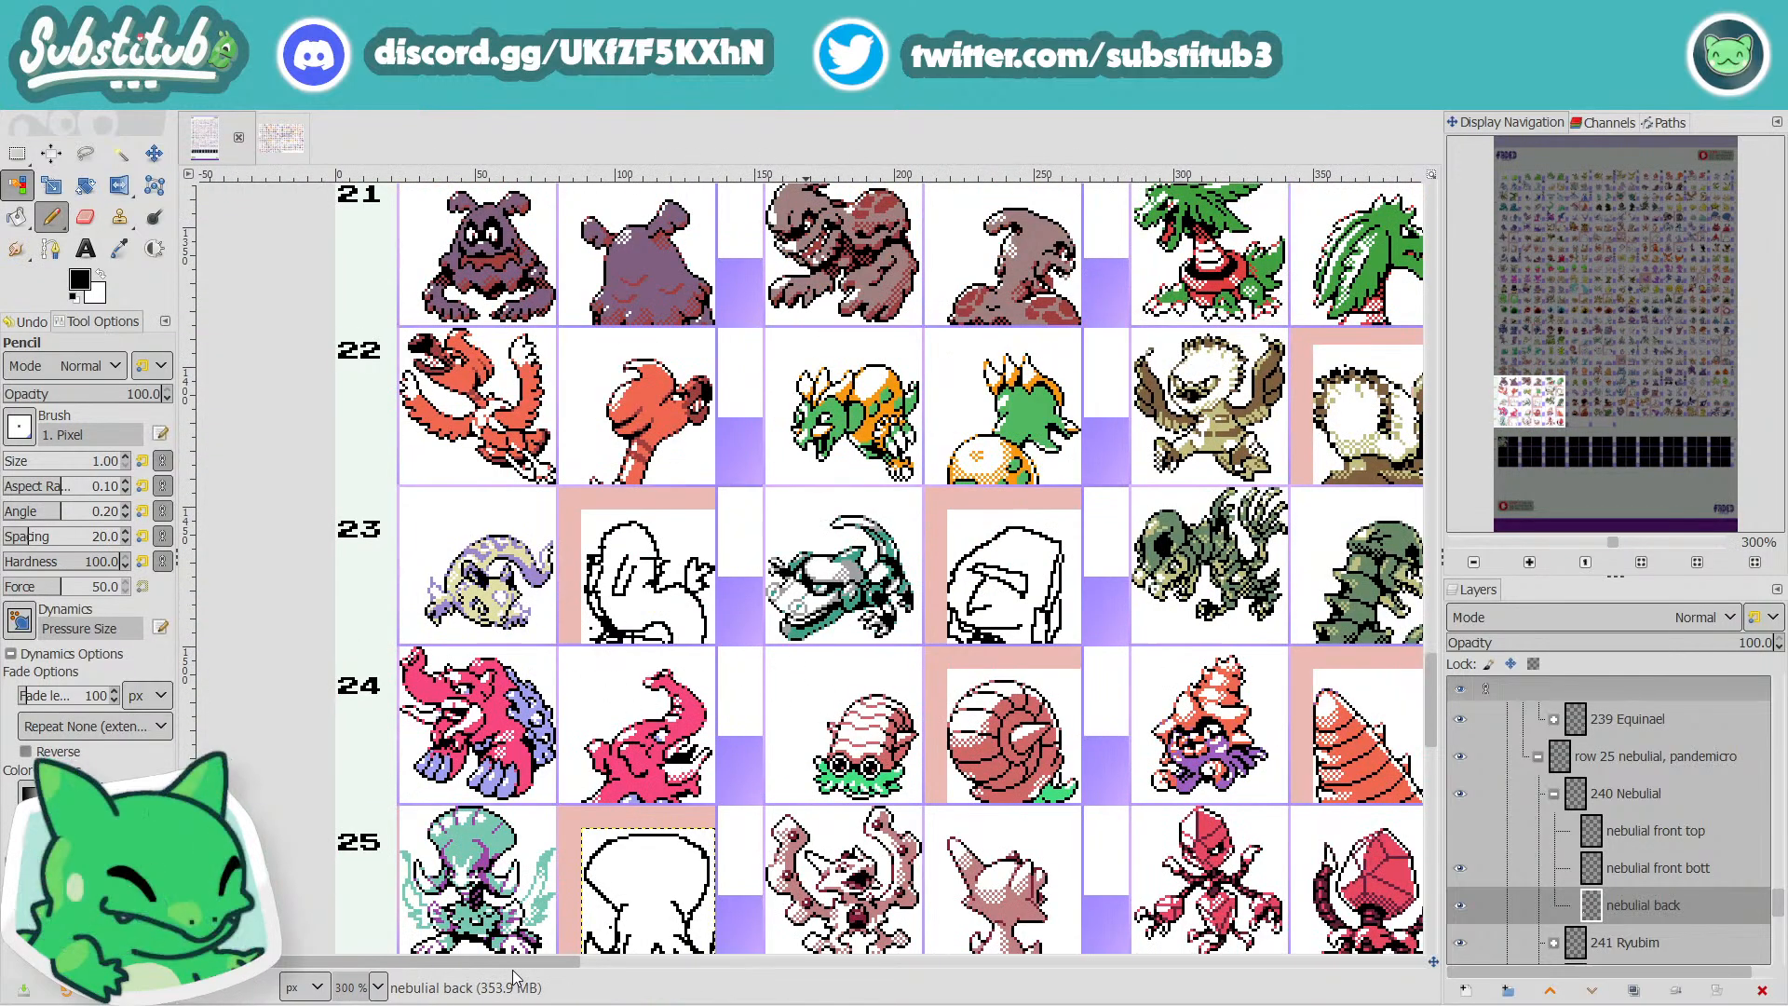
drag(513, 967, 263, 980)
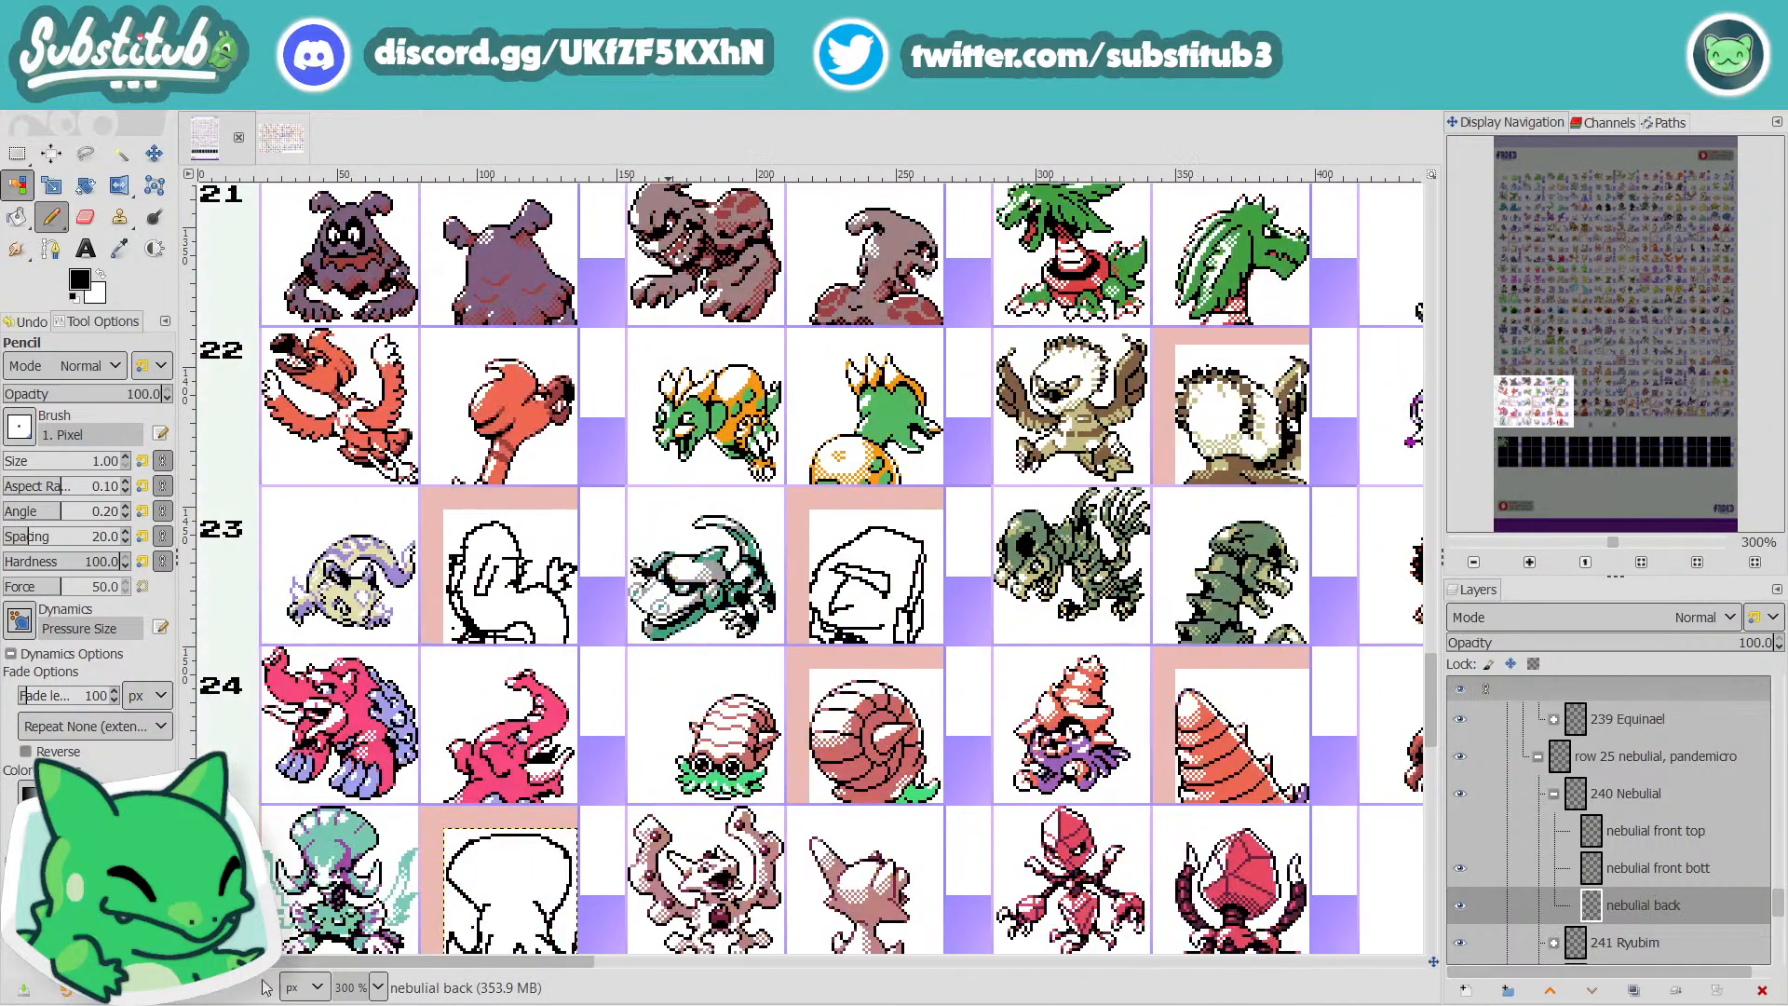
scroll(409, 617, down, 2)
scroll(409, 617, up, 3)
scroll(508, 511, up, 3)
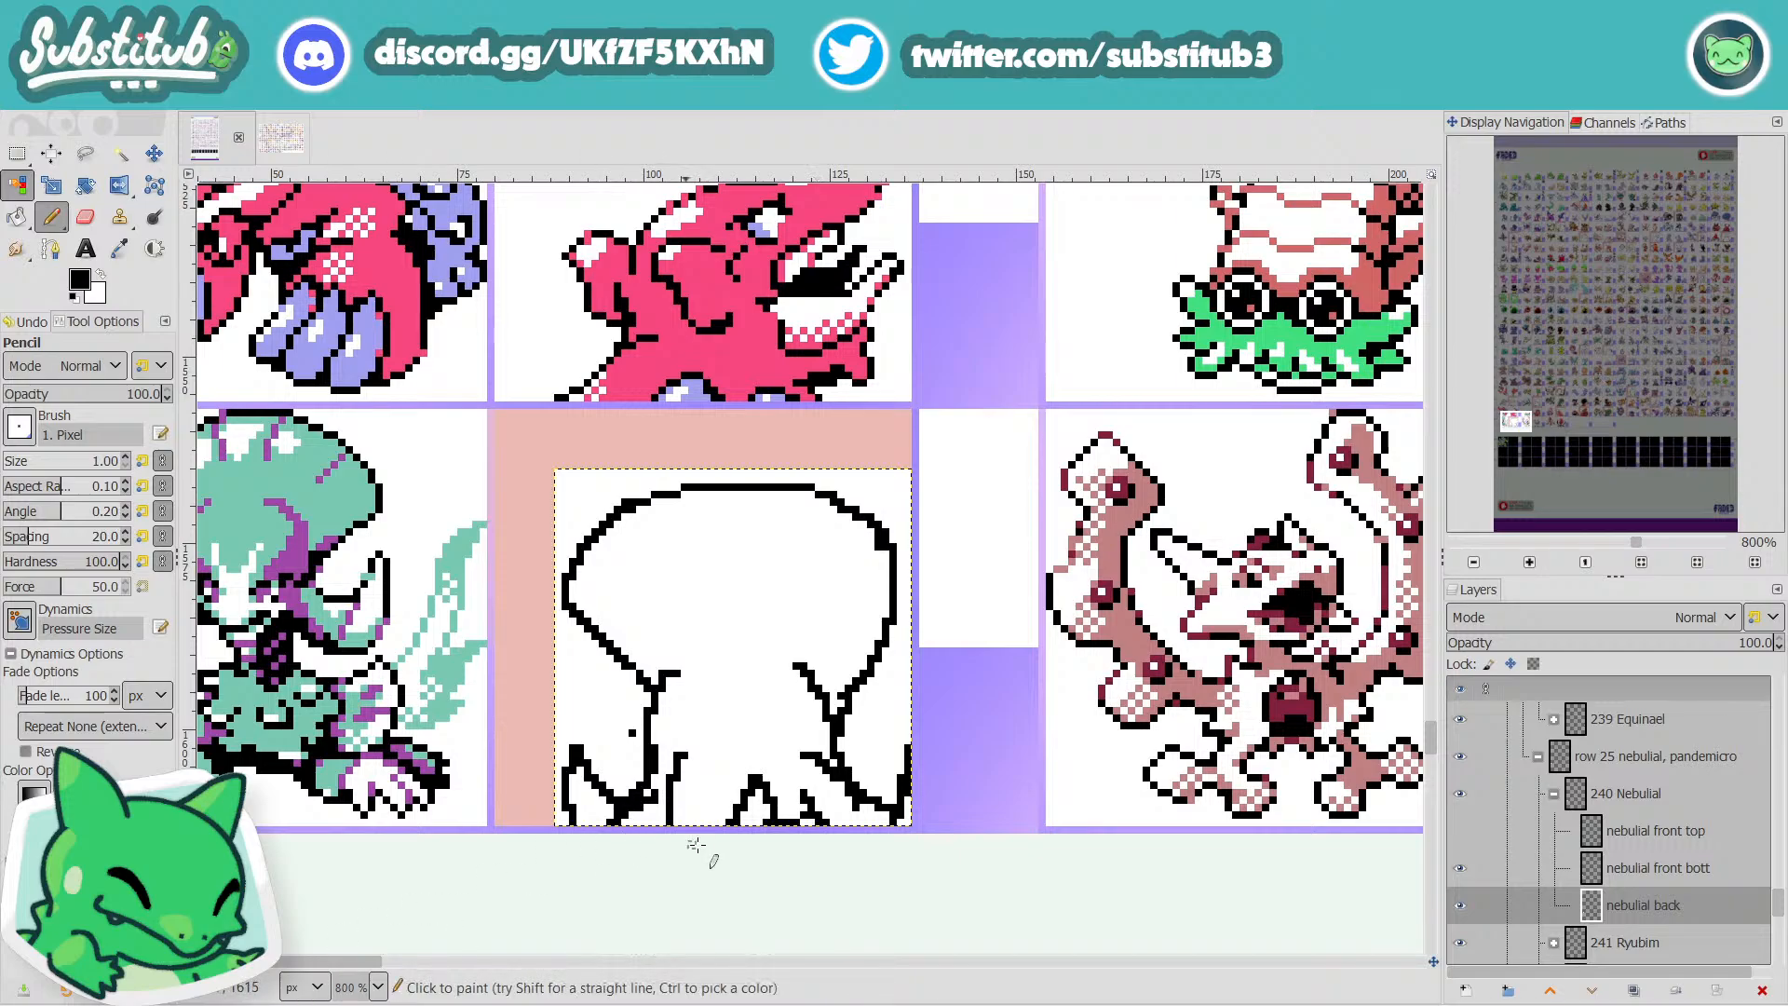
drag(373, 963, 341, 972)
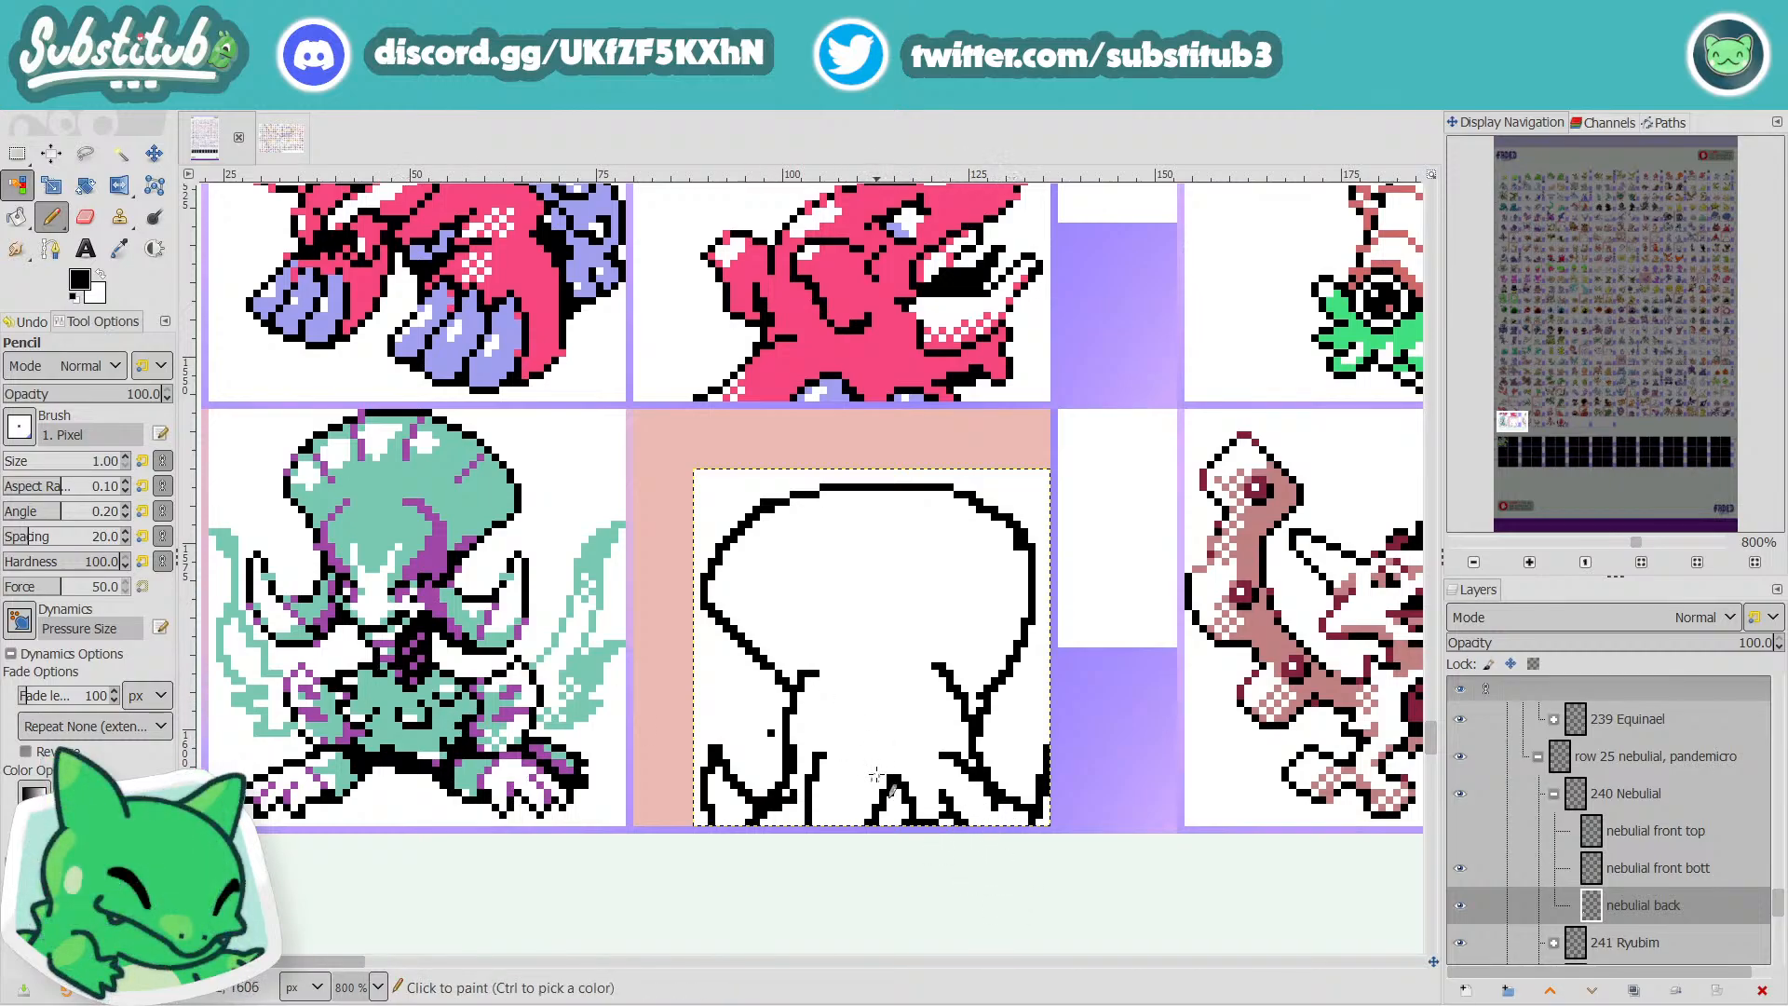
mouse_move(880, 769)
mouse_down()
mouse_move(824, 759)
mouse_move(801, 812)
mouse_up()
key(x)
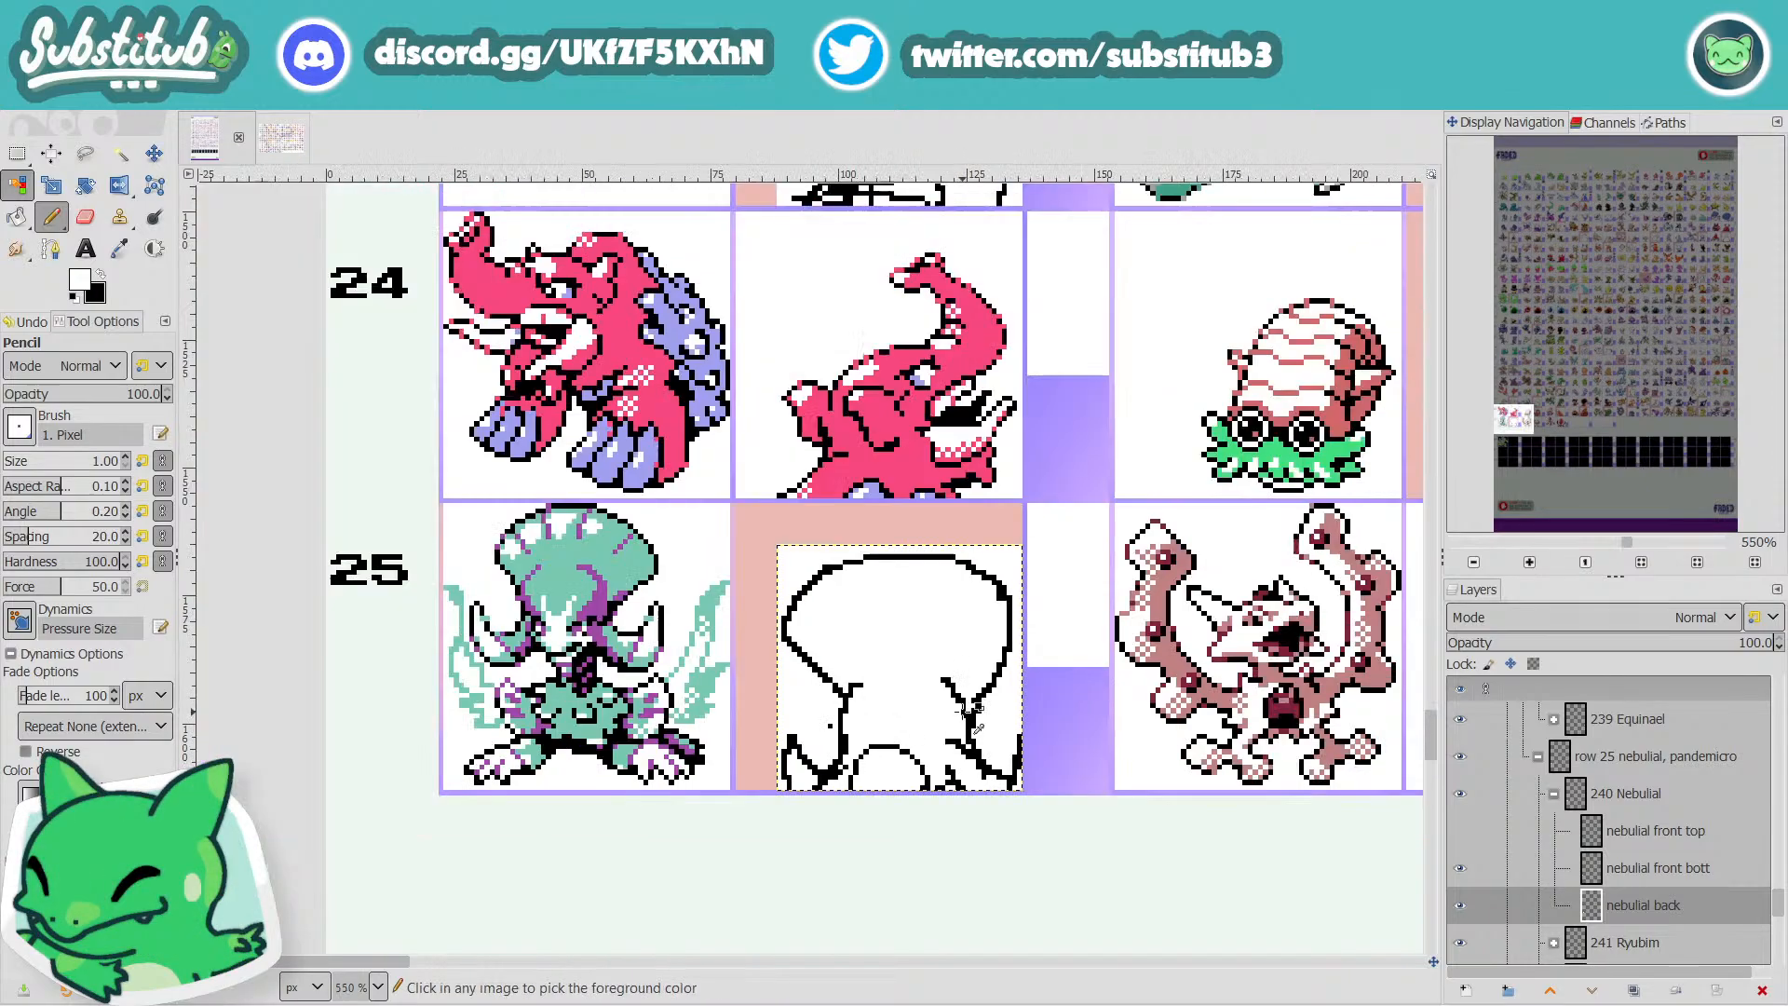
Fuzzy-select the cell behind the pale grey bird's back sprite in row 21 on the visible frame layer.
scroll(982, 749, down, 2)
scroll(1001, 792, up, 4)
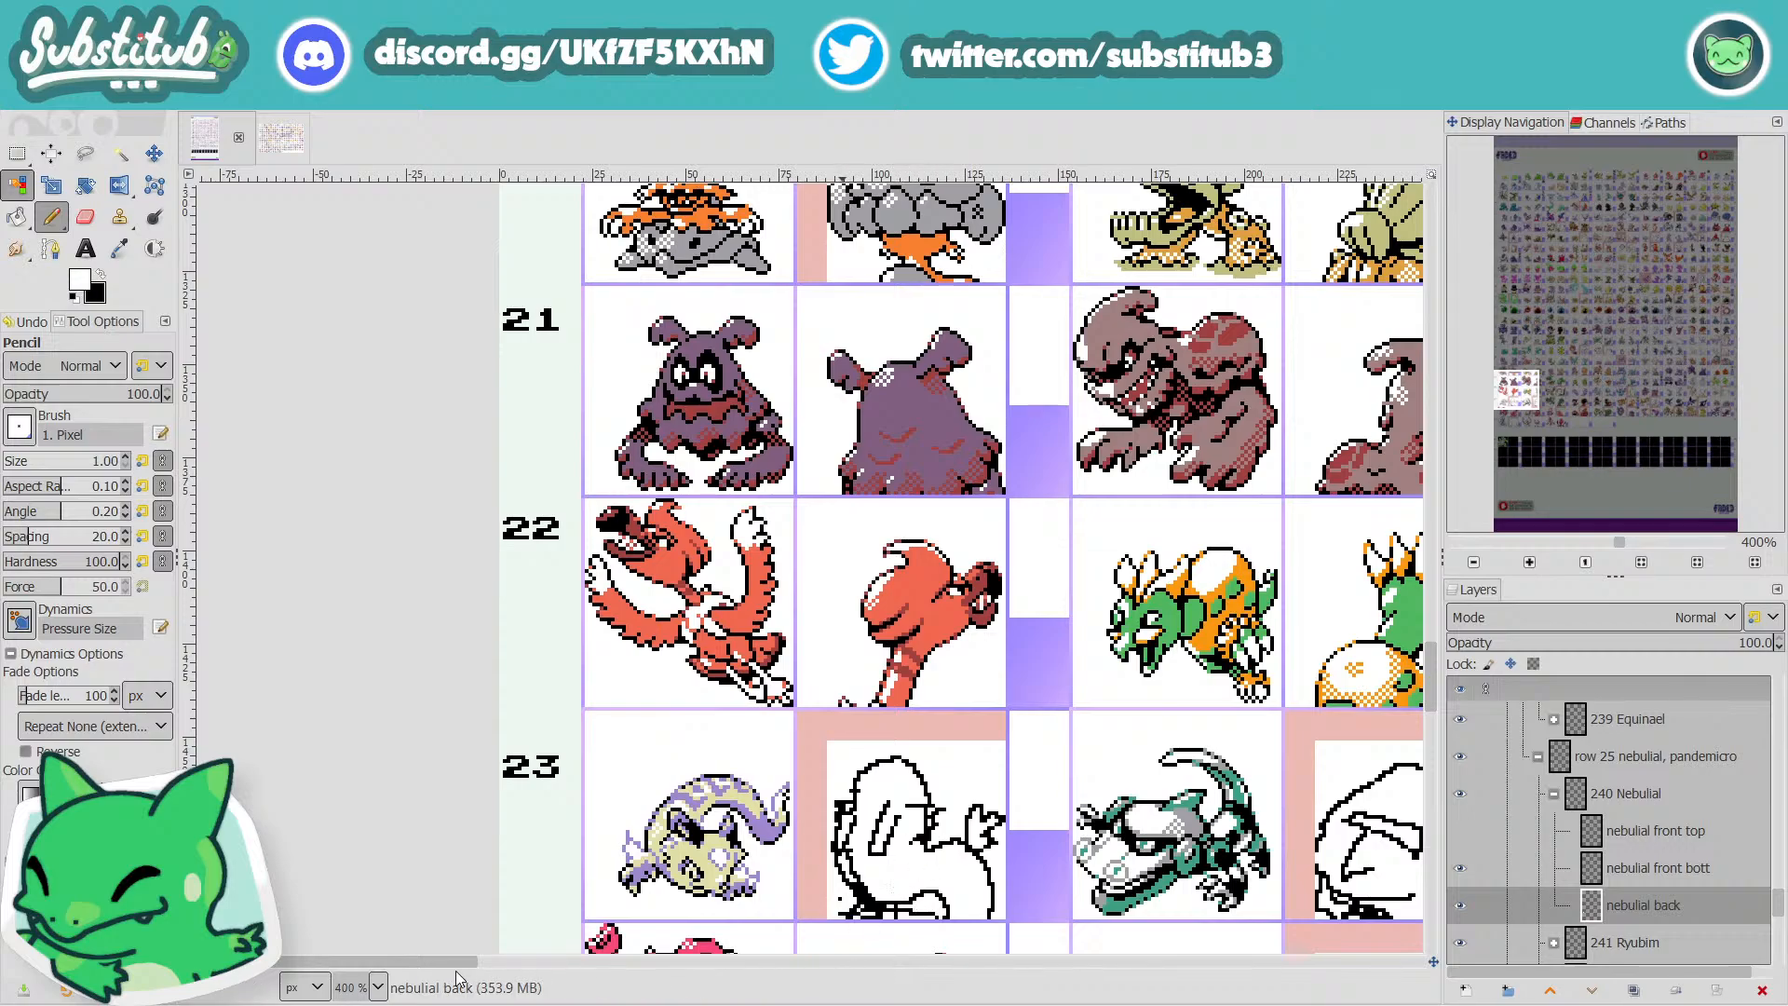
drag(456, 971, 1406, 943)
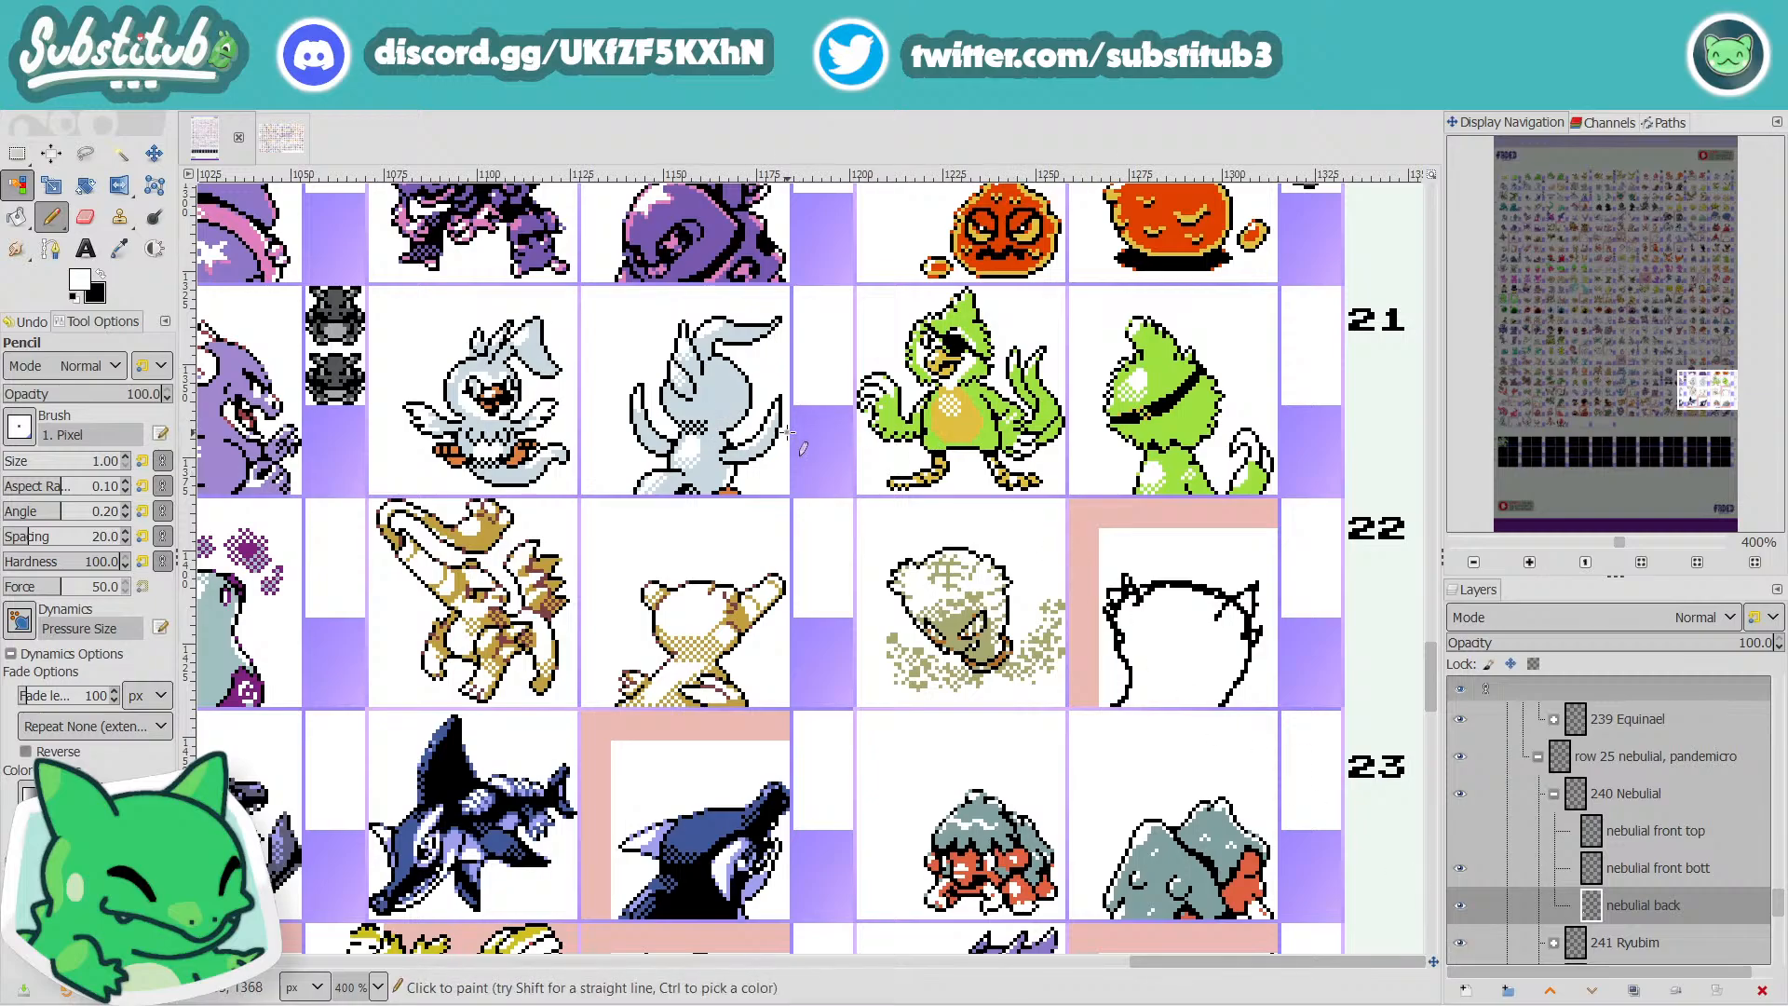
scroll(1652, 924, down, 5)
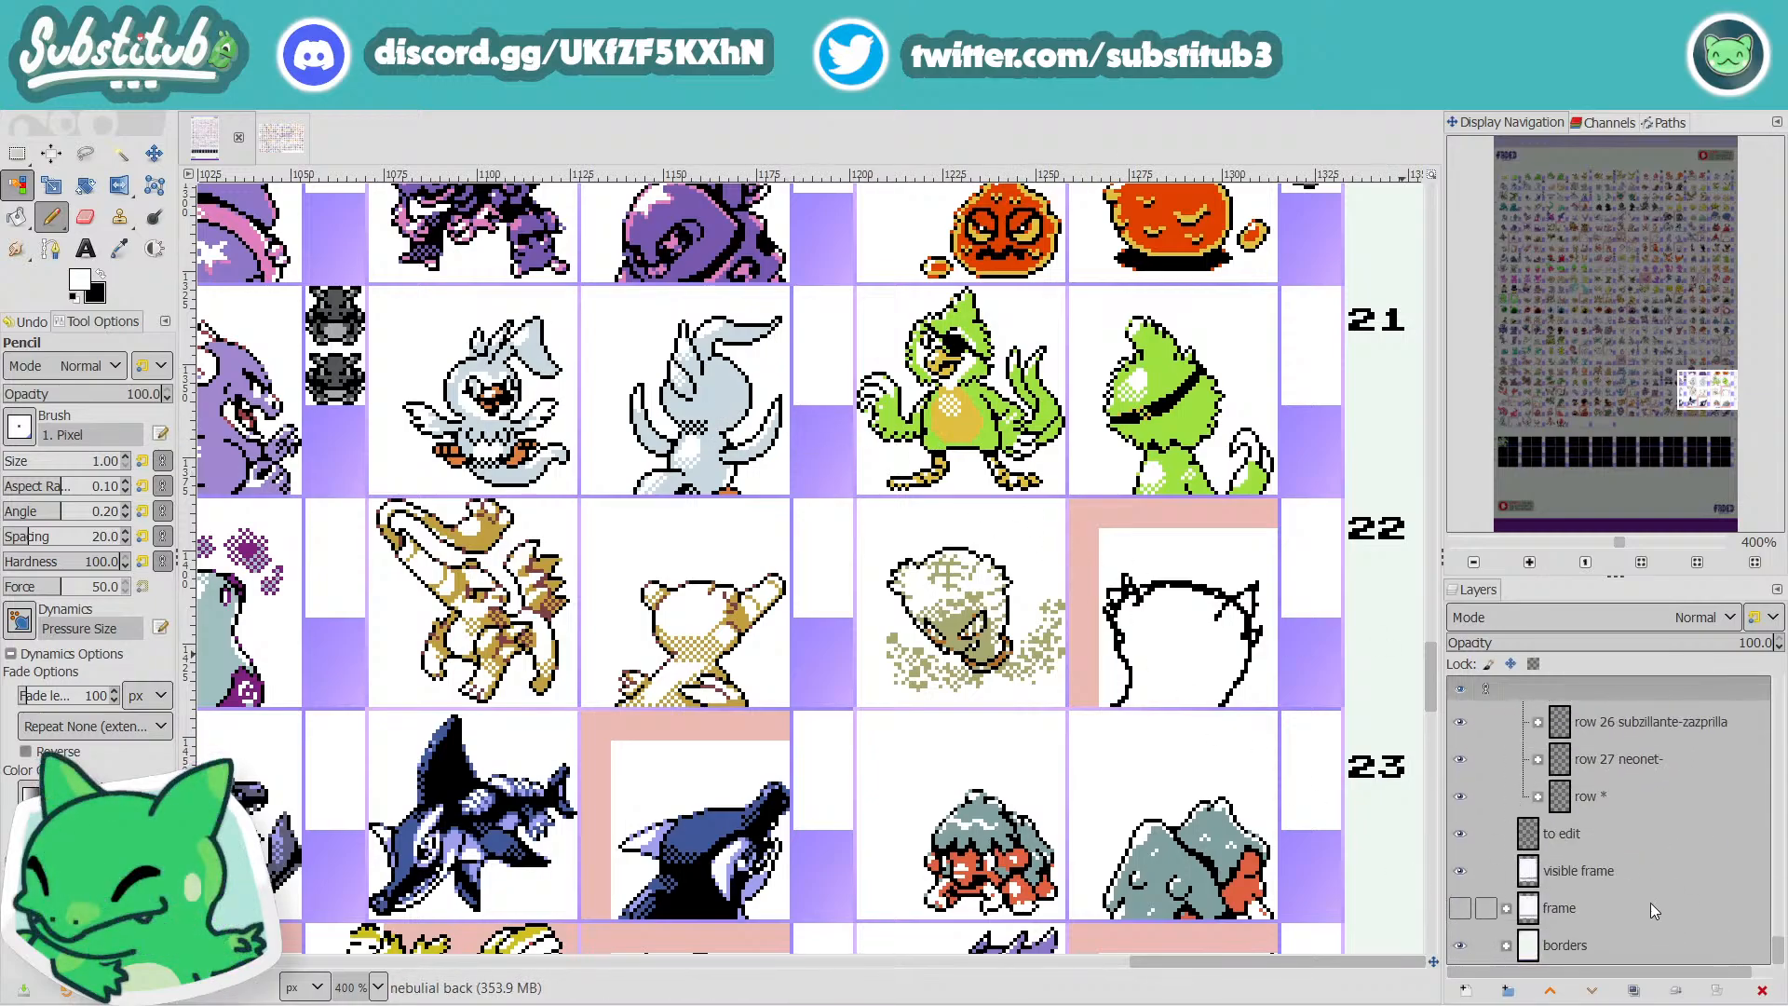
click(1596, 870)
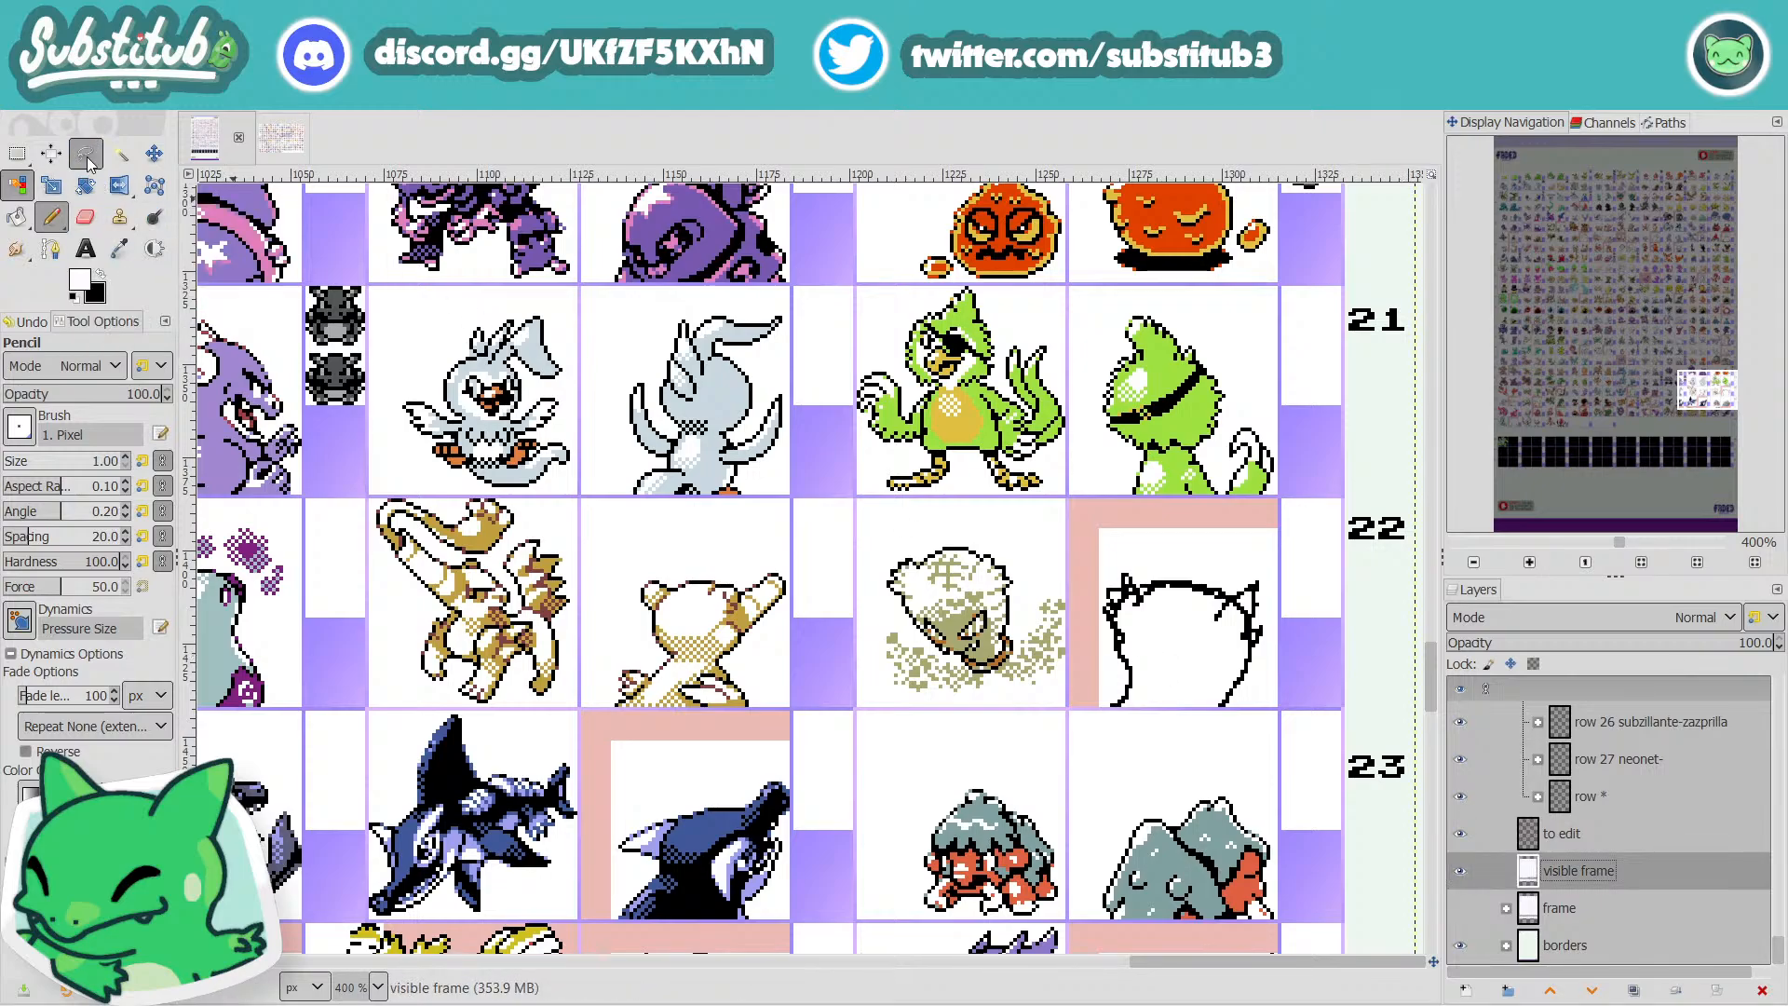
click(120, 153)
click(646, 319)
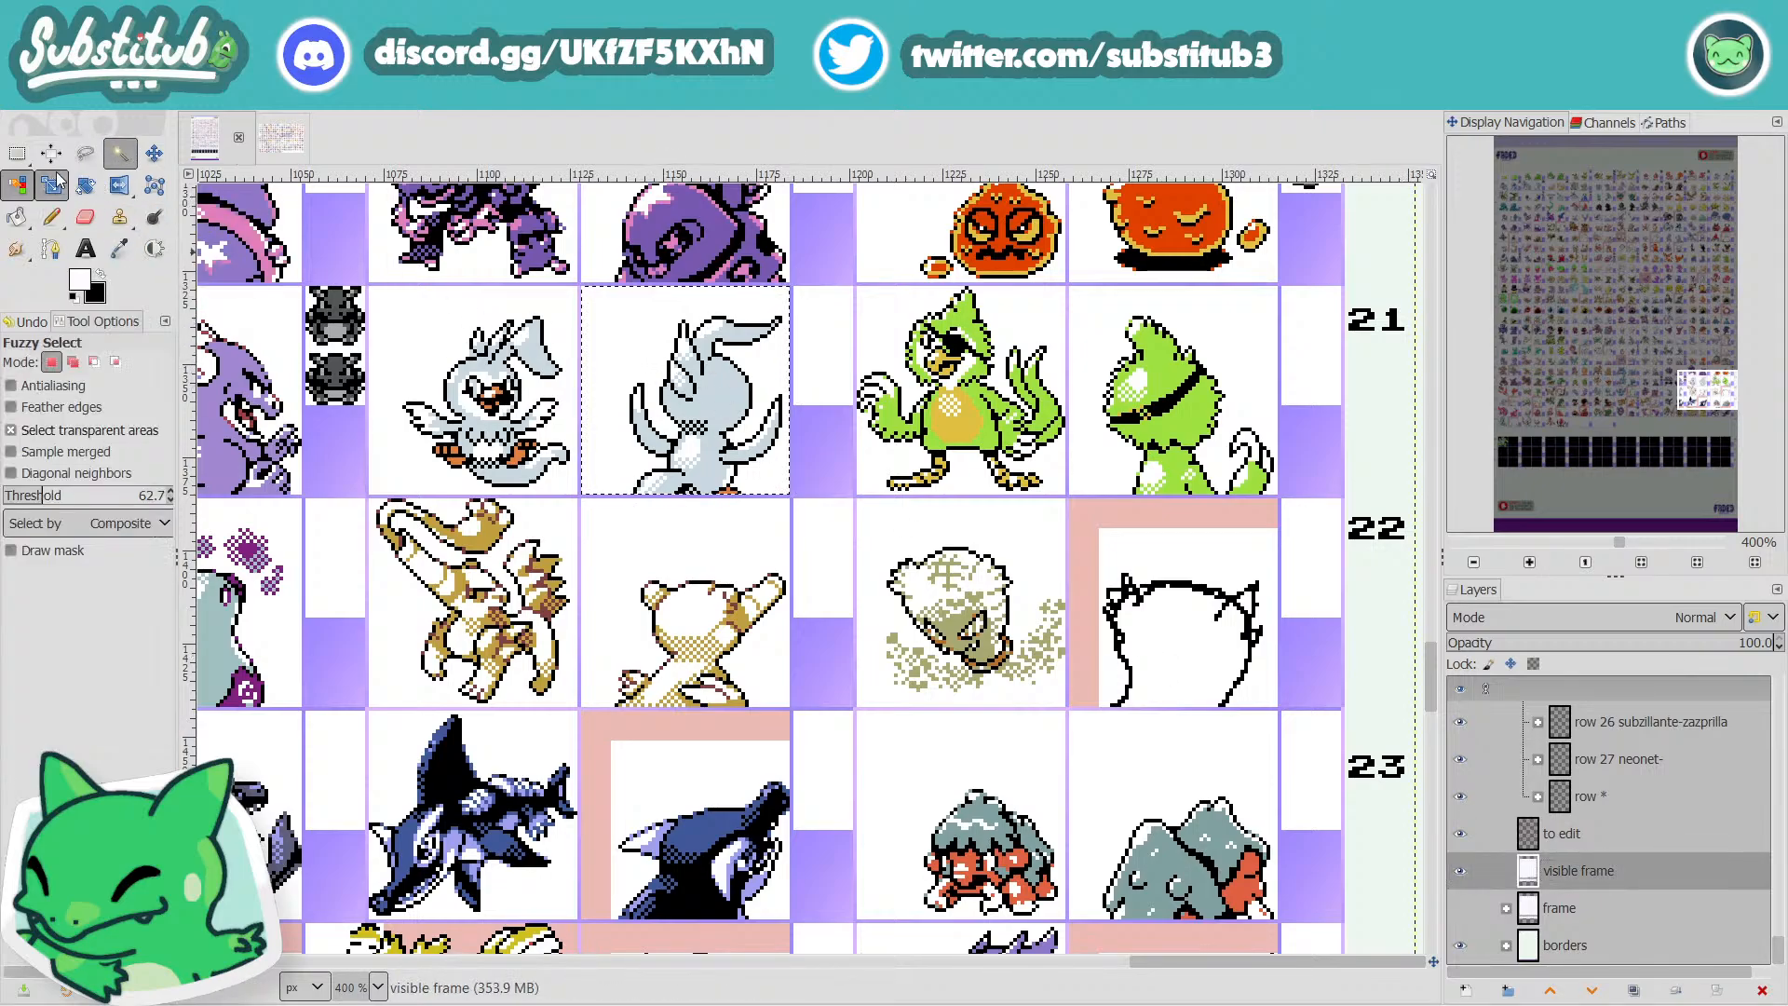
Fill the selected cell on the to edit layer with the pink sampled from an already marked cell, and clear the selection.
click(8, 216)
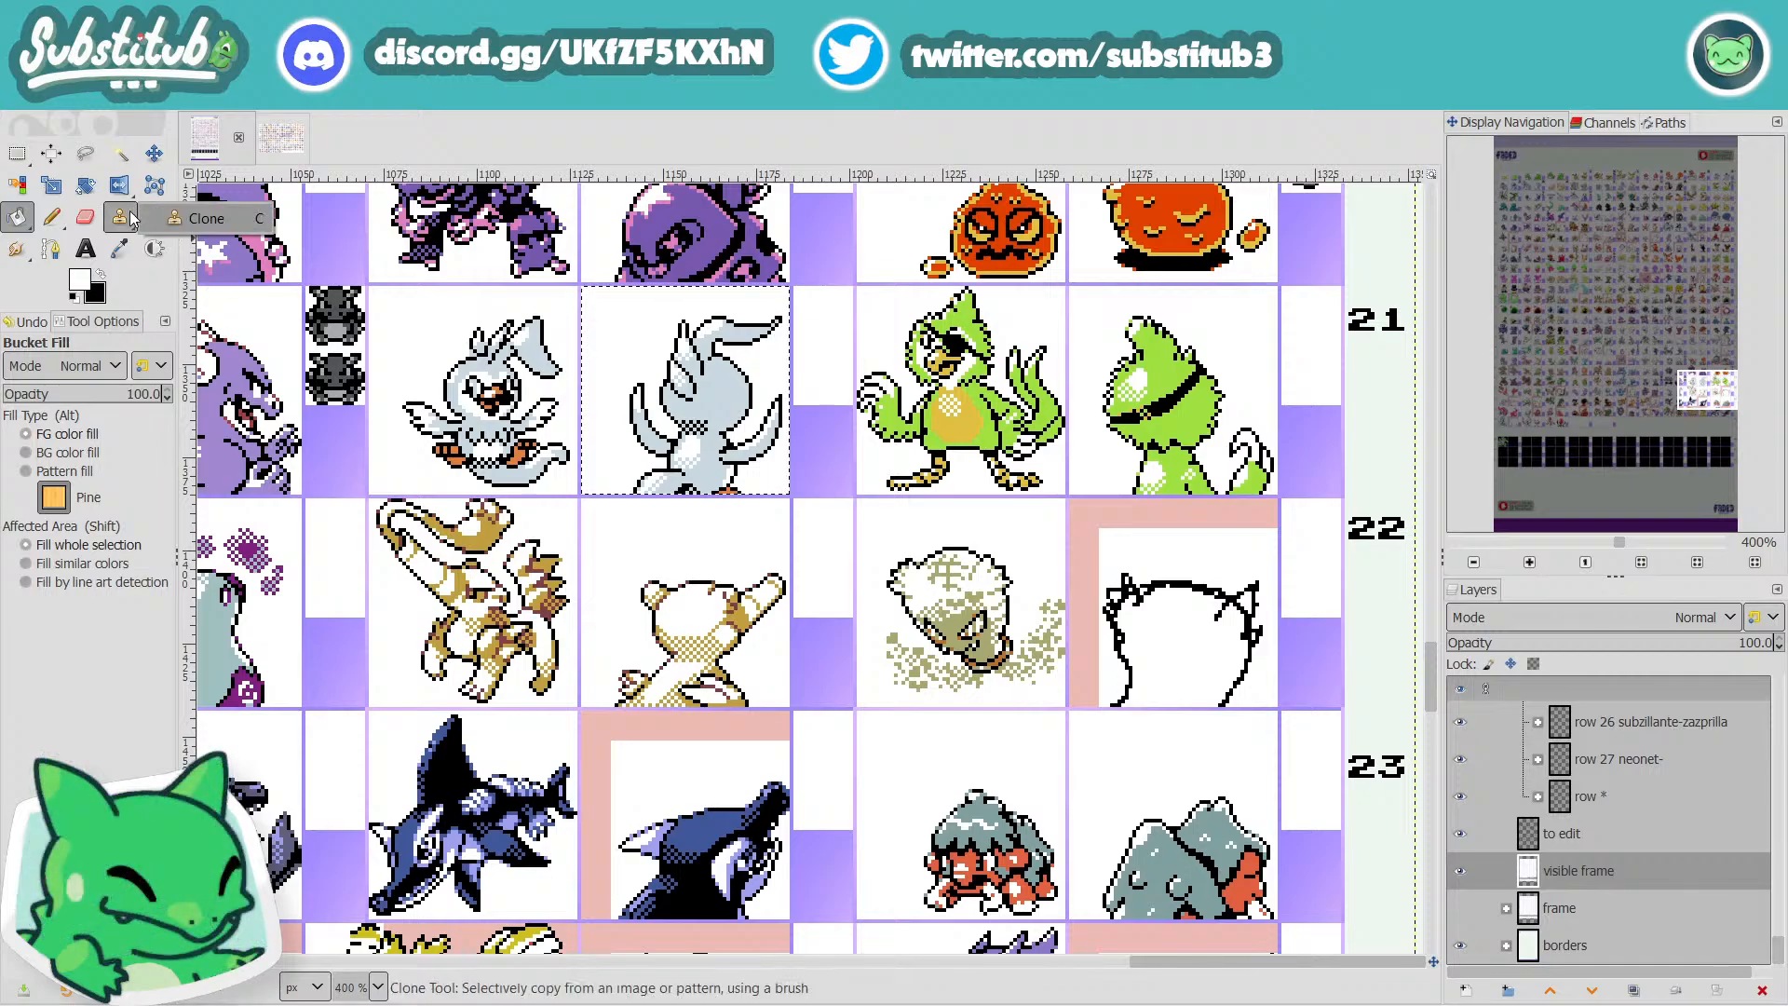
click(109, 256)
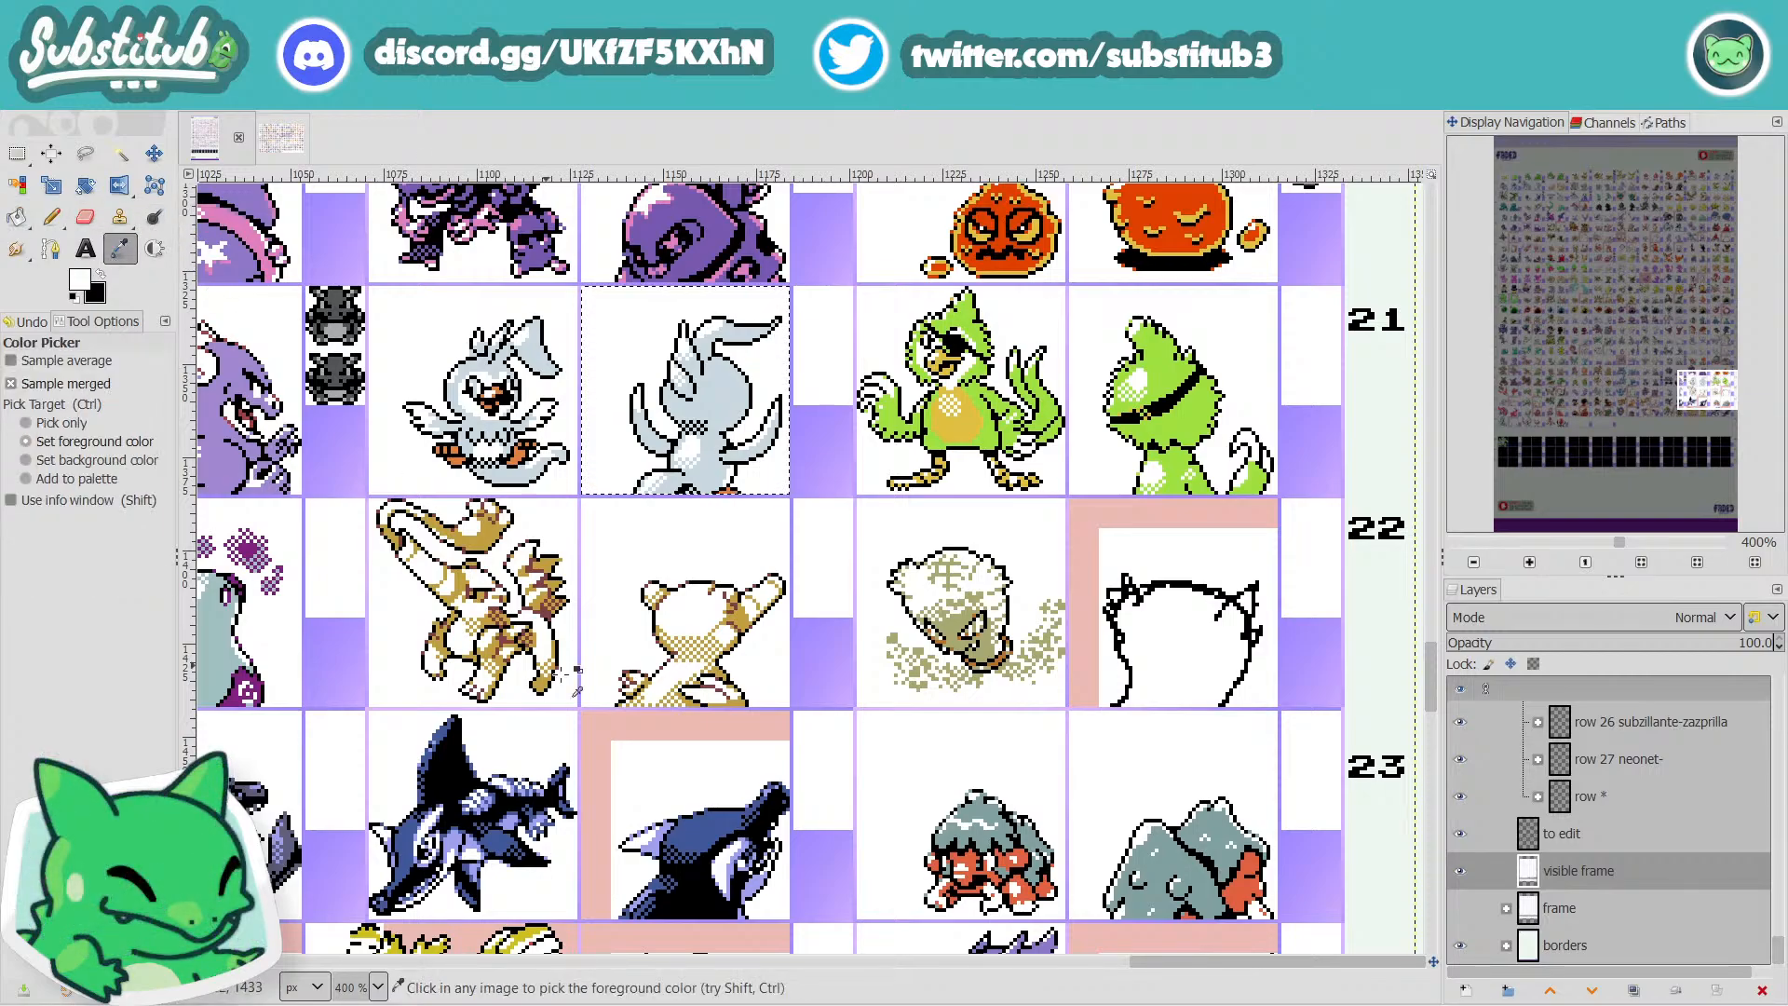
click(604, 725)
key(shift+b)
click(690, 324)
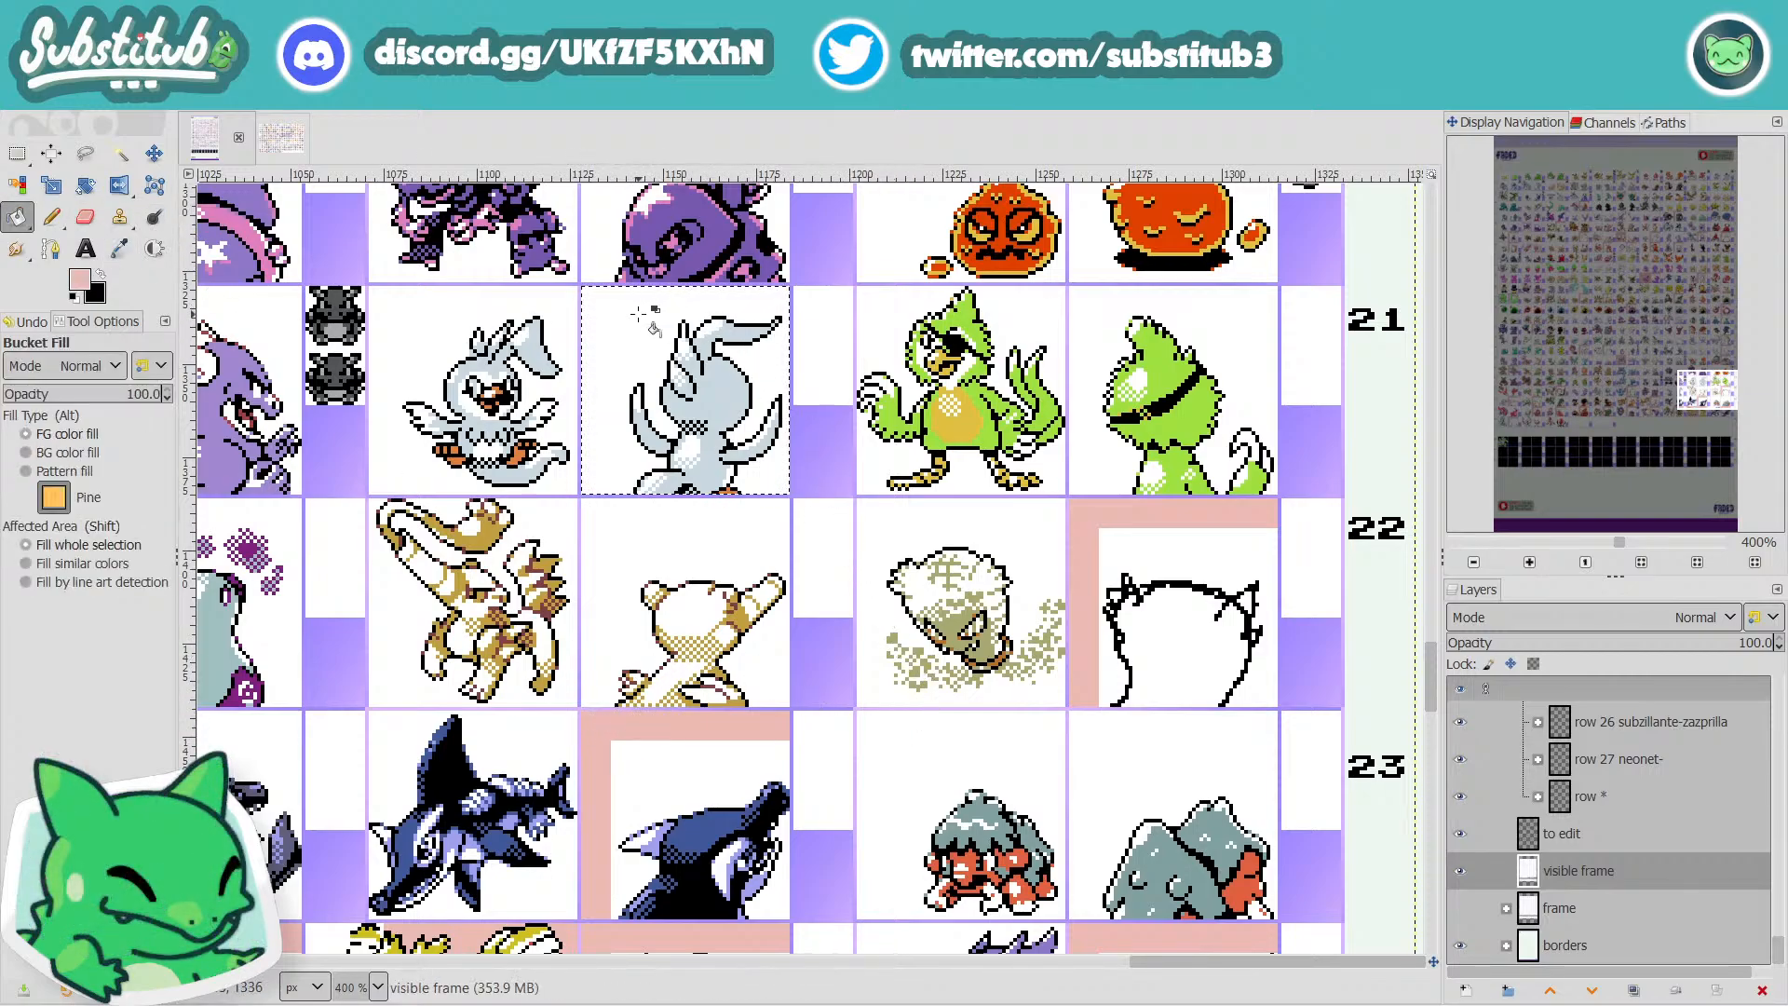
click(1589, 832)
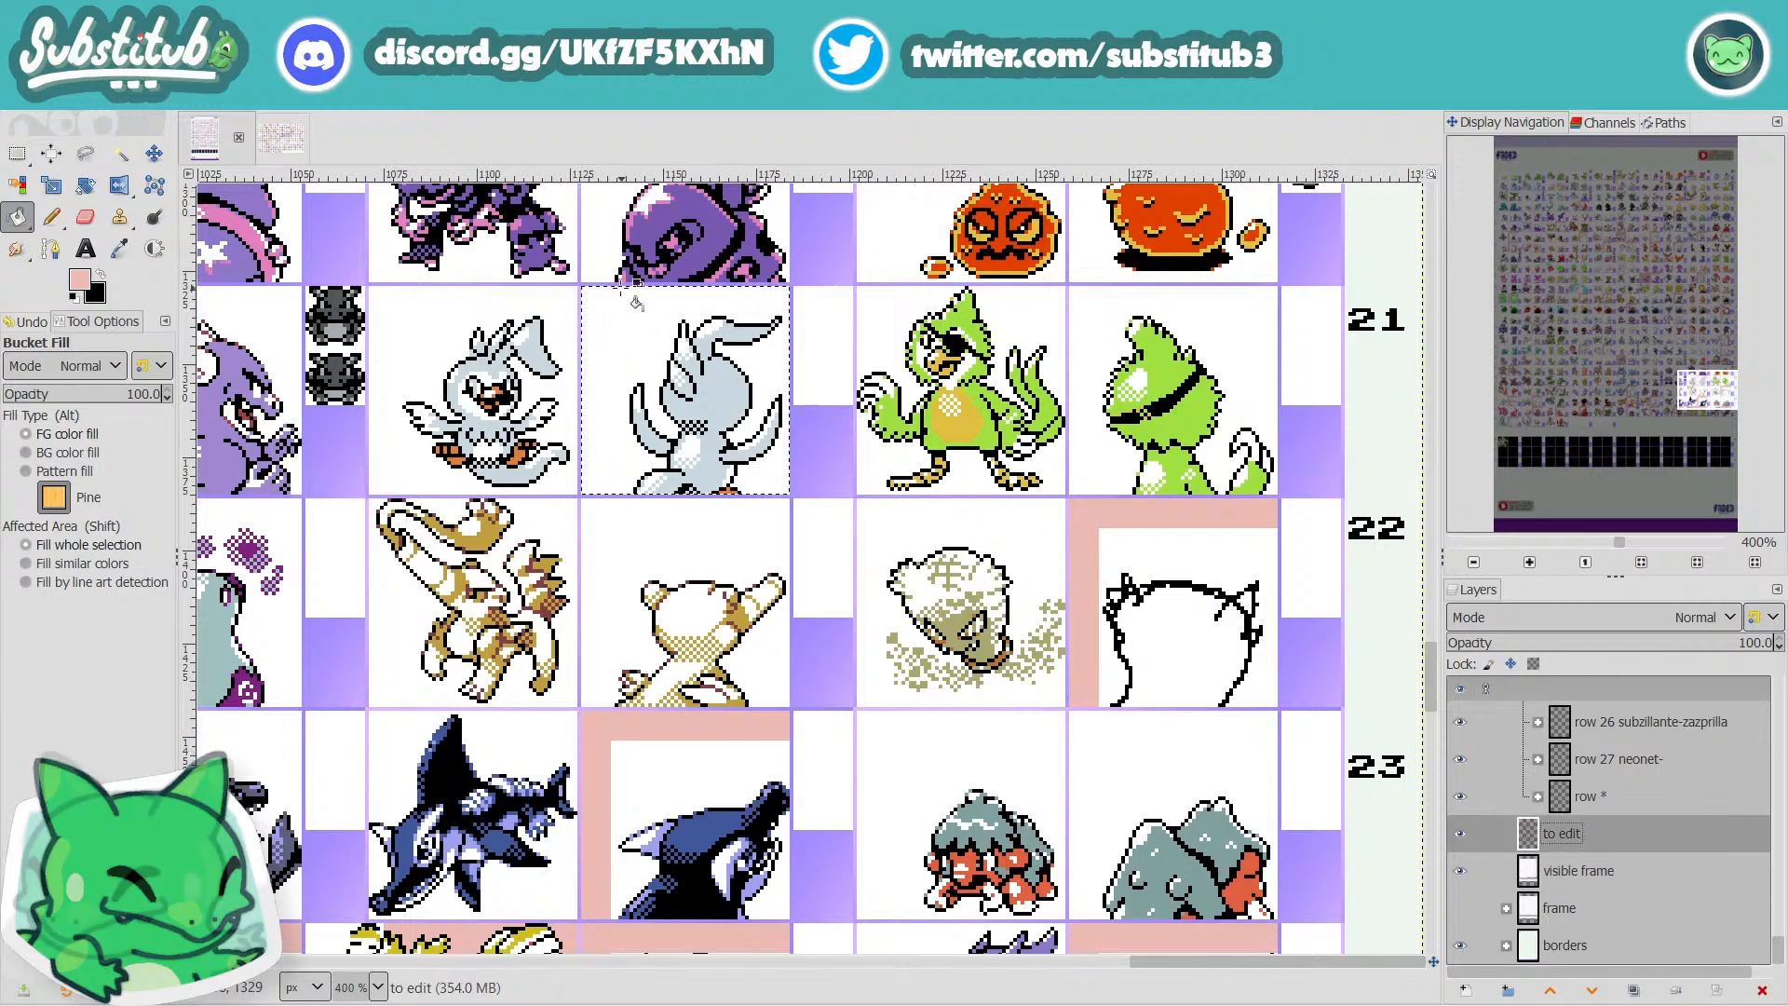
key(r)
click(1015, 514)
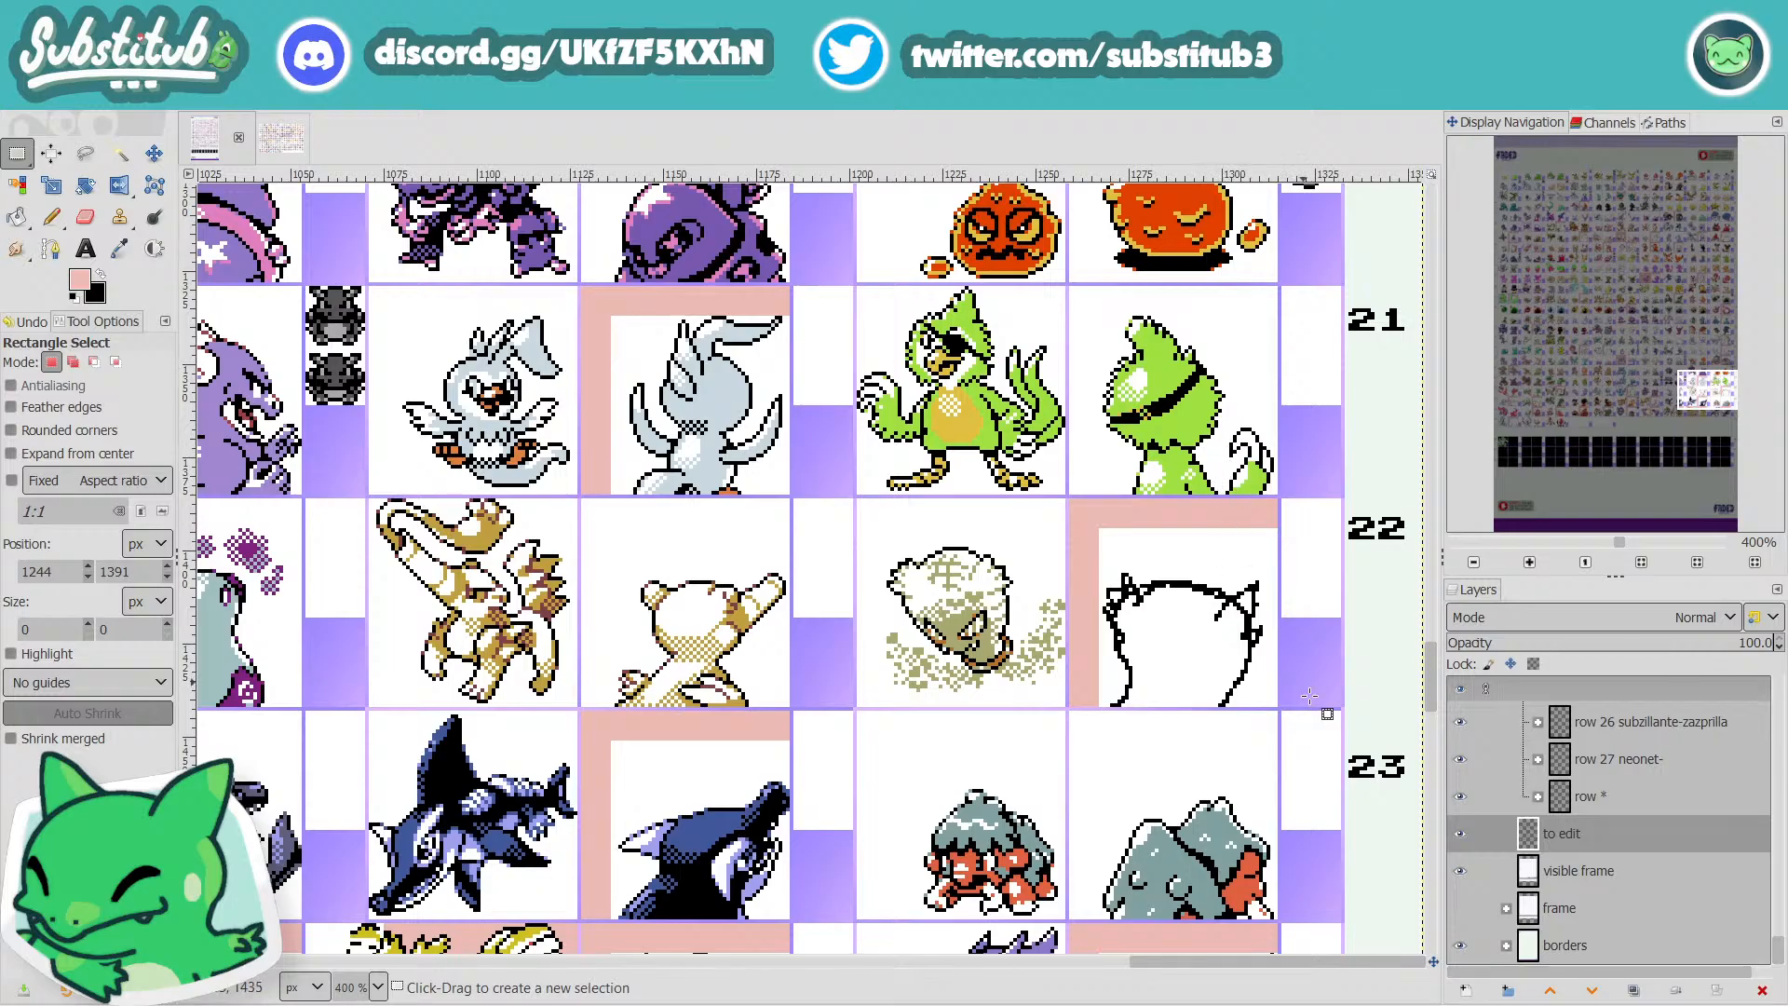
Look over the whole sprite sheet, comparing the pink-marked and unmarked back sprites across its rows.
drag(1354, 962, 592, 966)
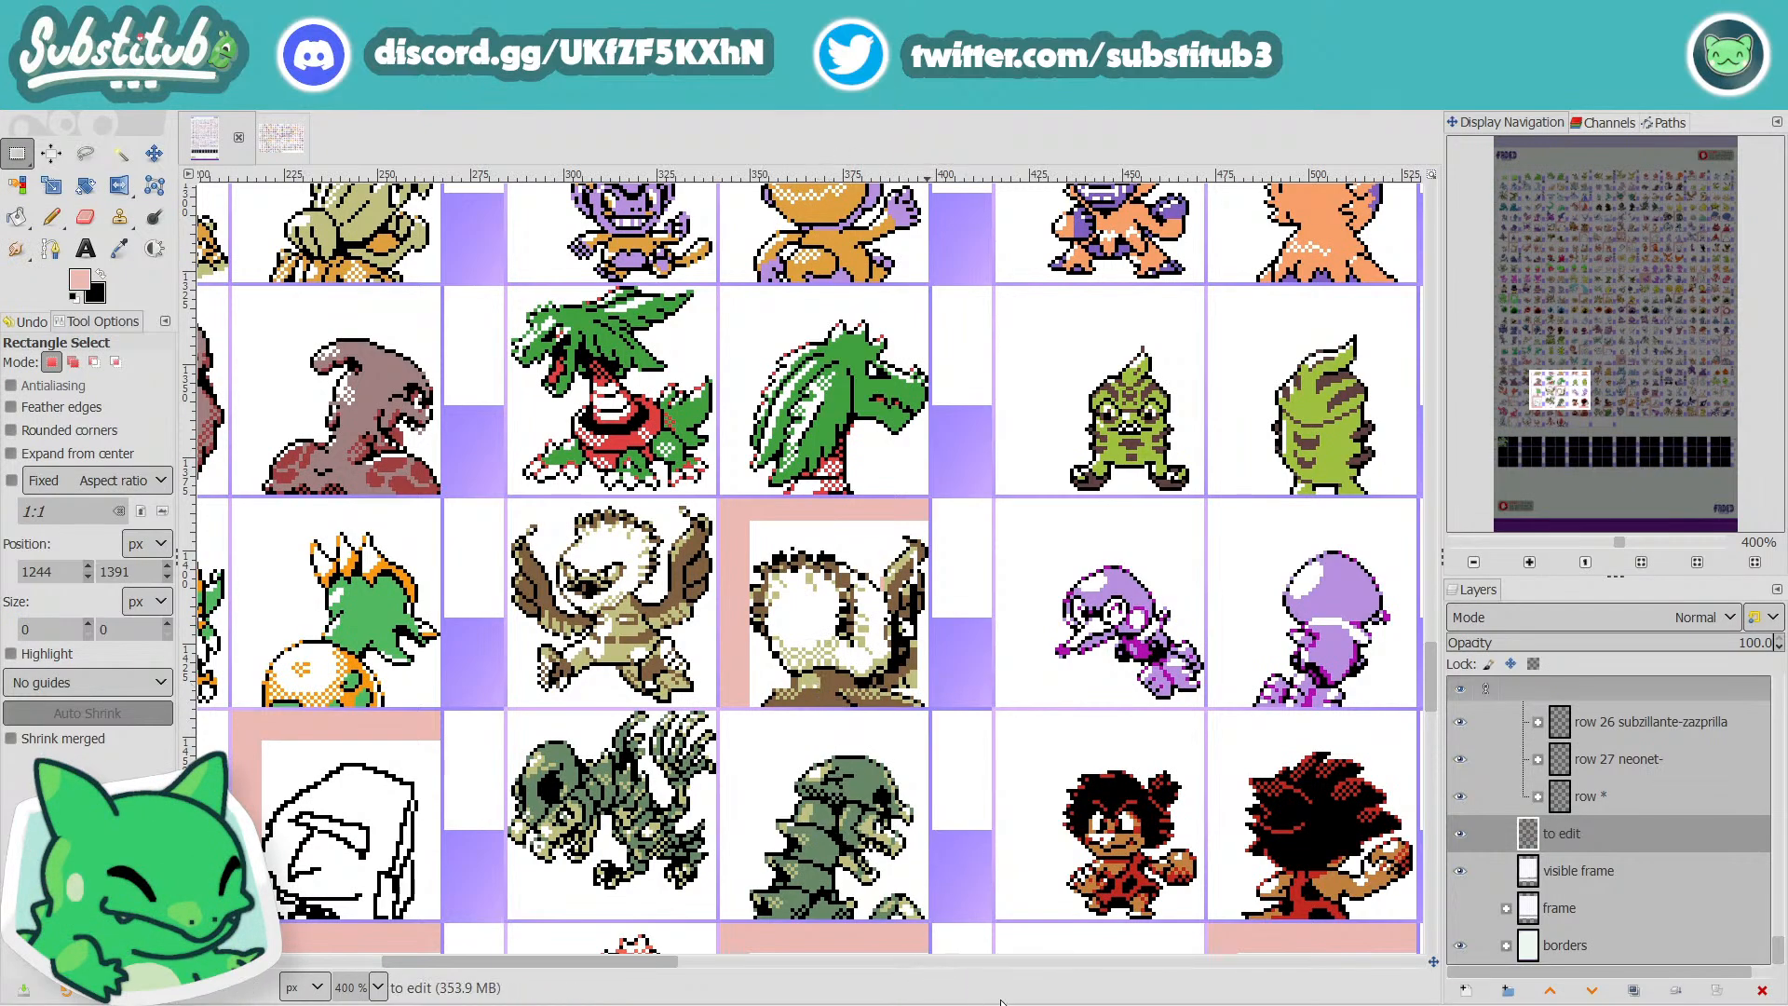
drag(616, 962, 1179, 962)
scroll(1136, 841, up, 20)
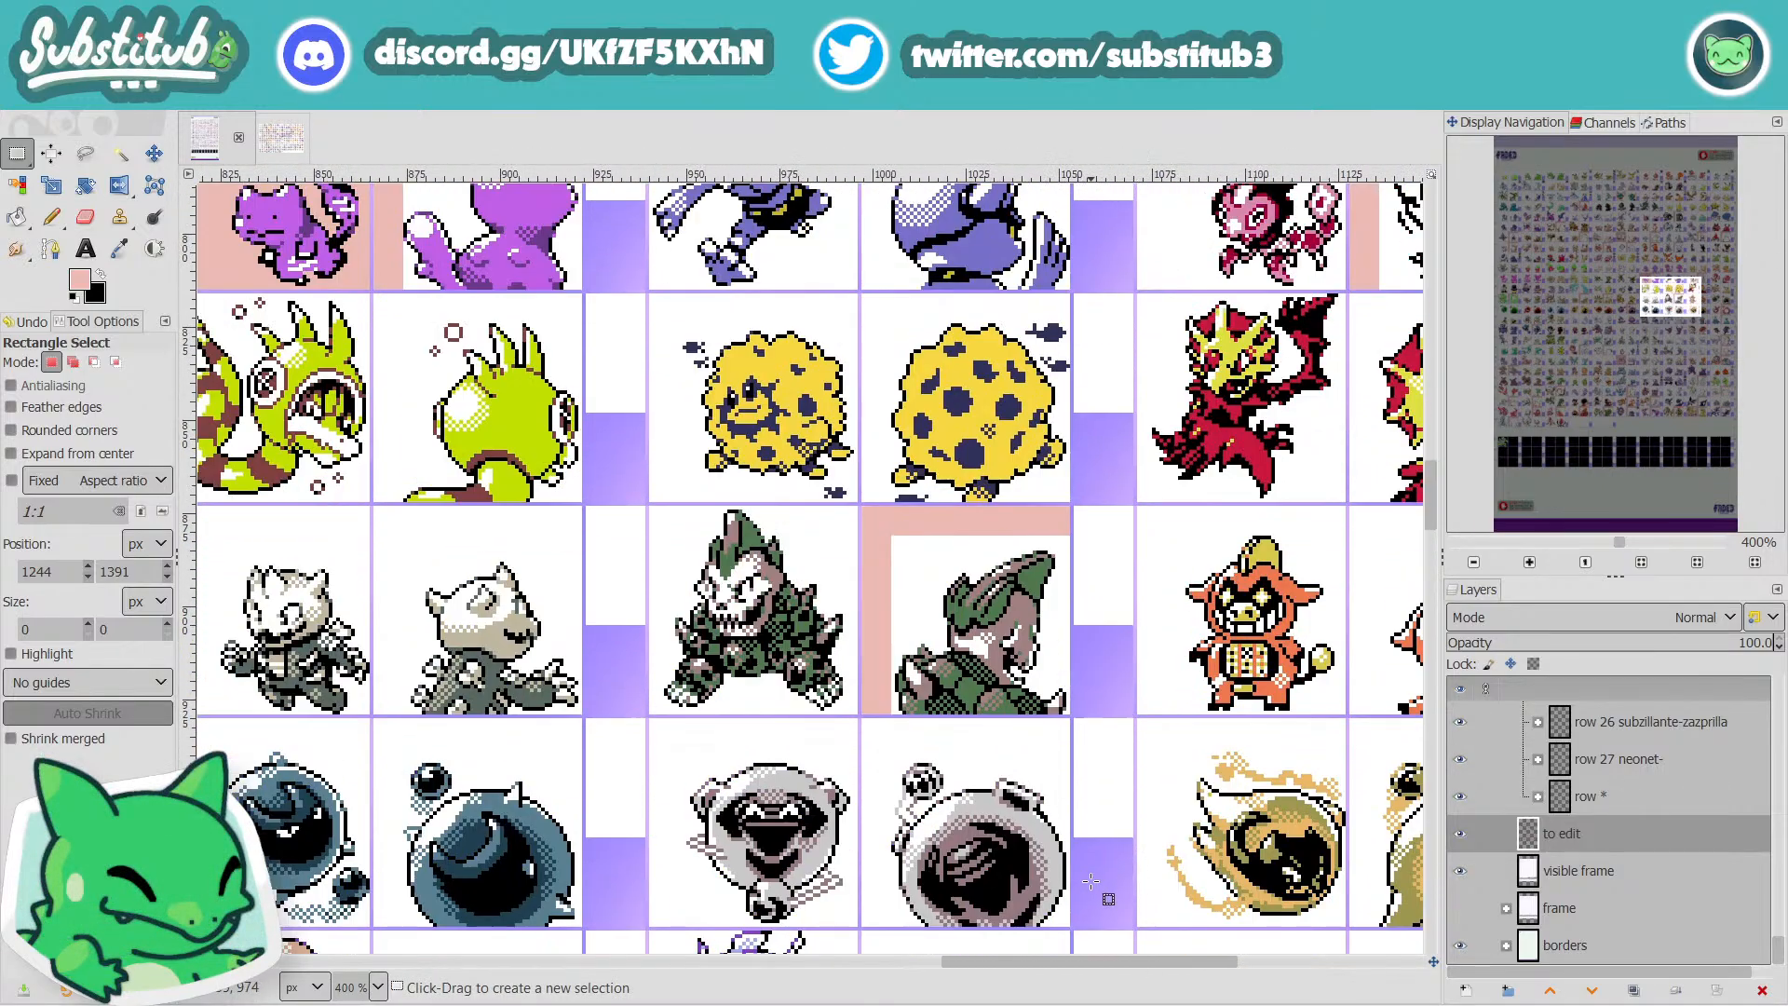
scroll(1091, 880, up, 5)
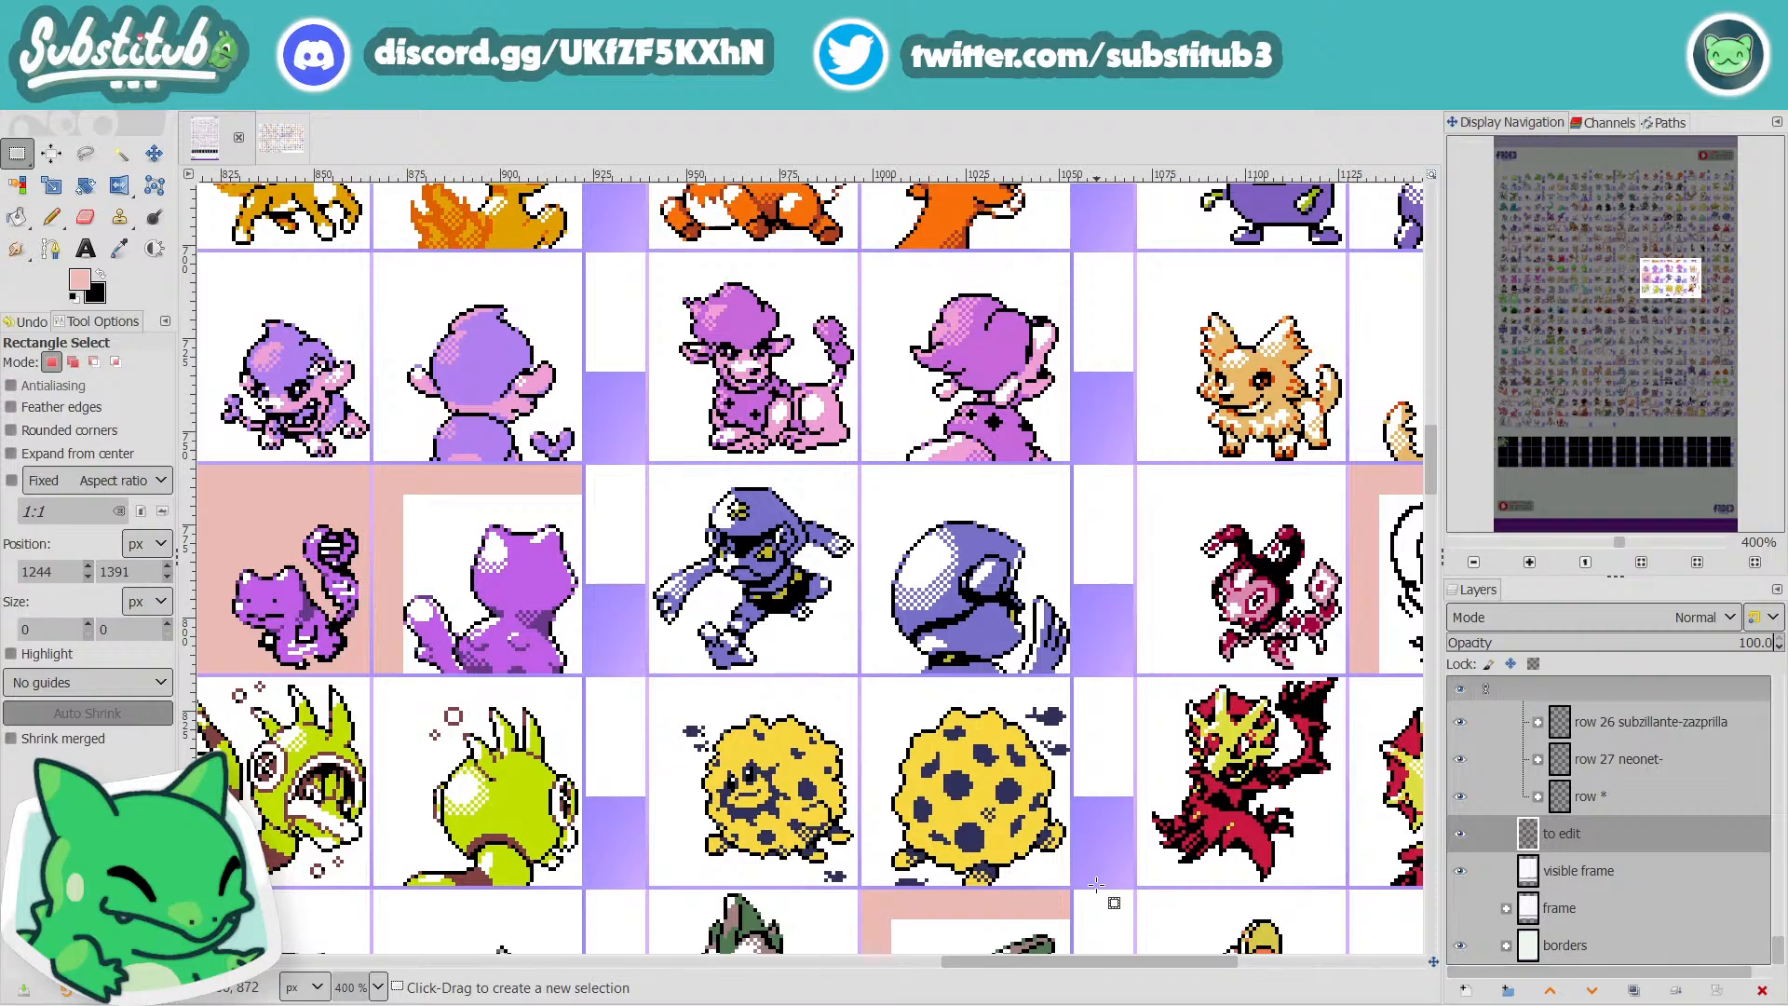
scroll(1096, 883, up, 3)
scroll(1039, 857, up, 20)
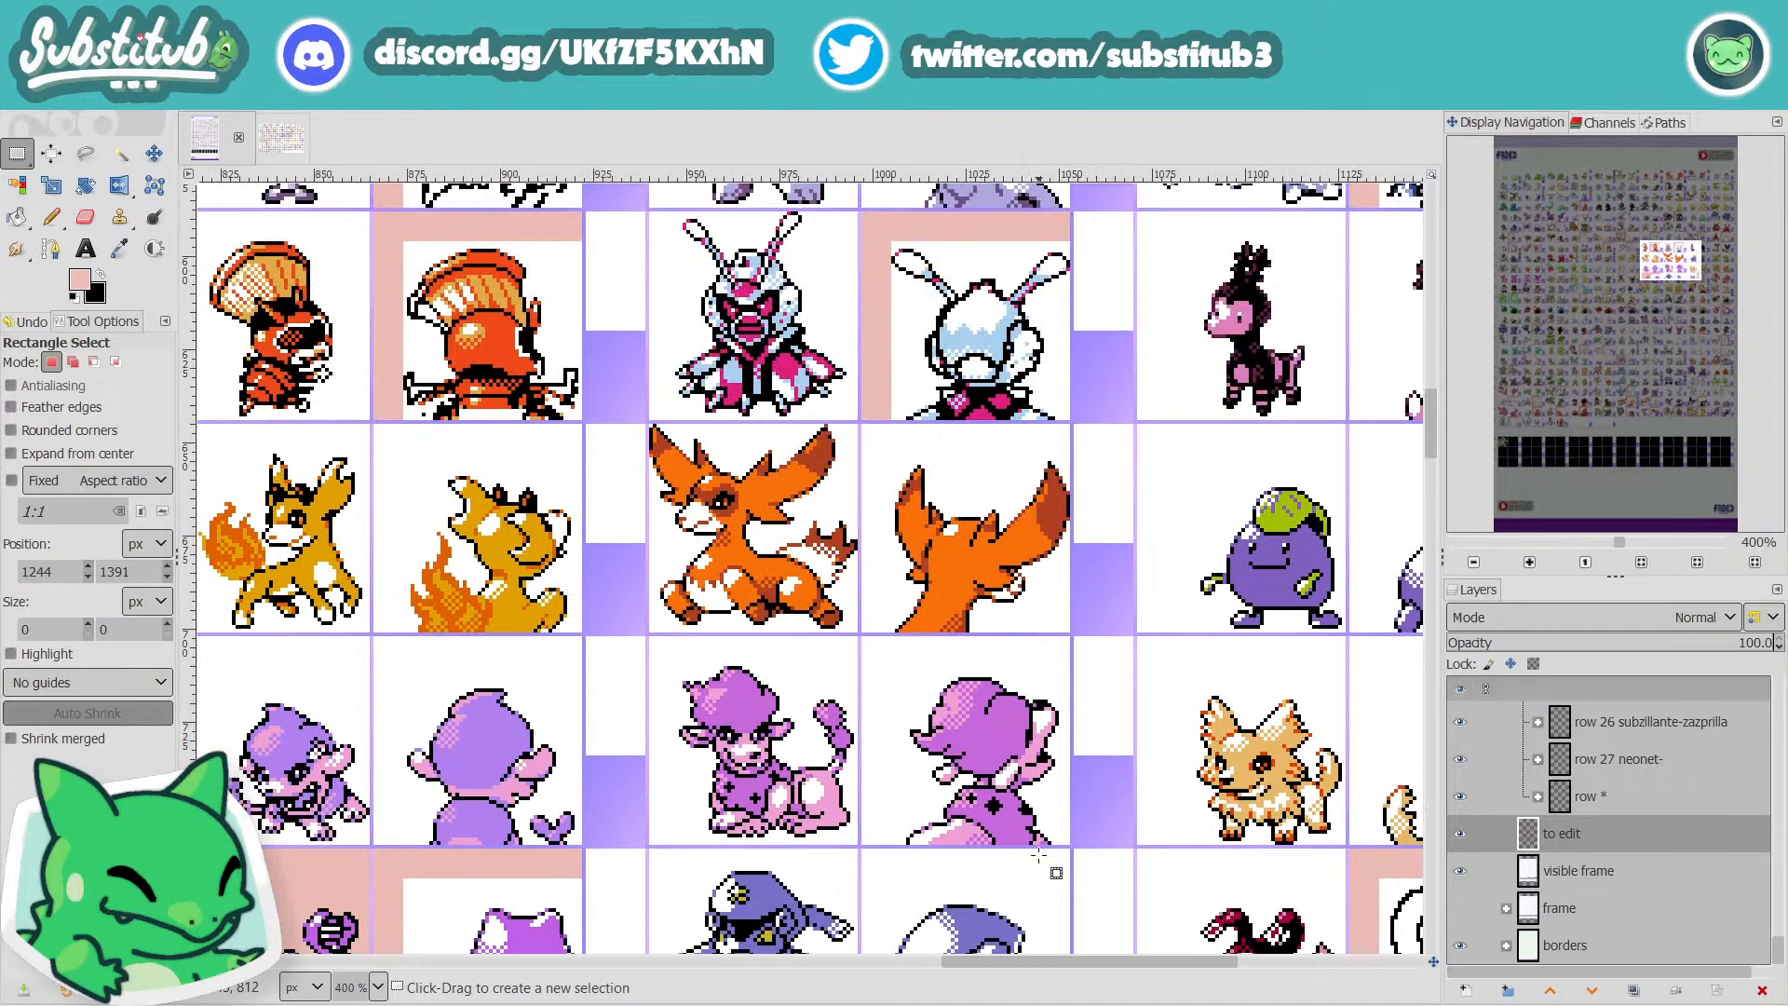
scroll(1038, 866, down, 3)
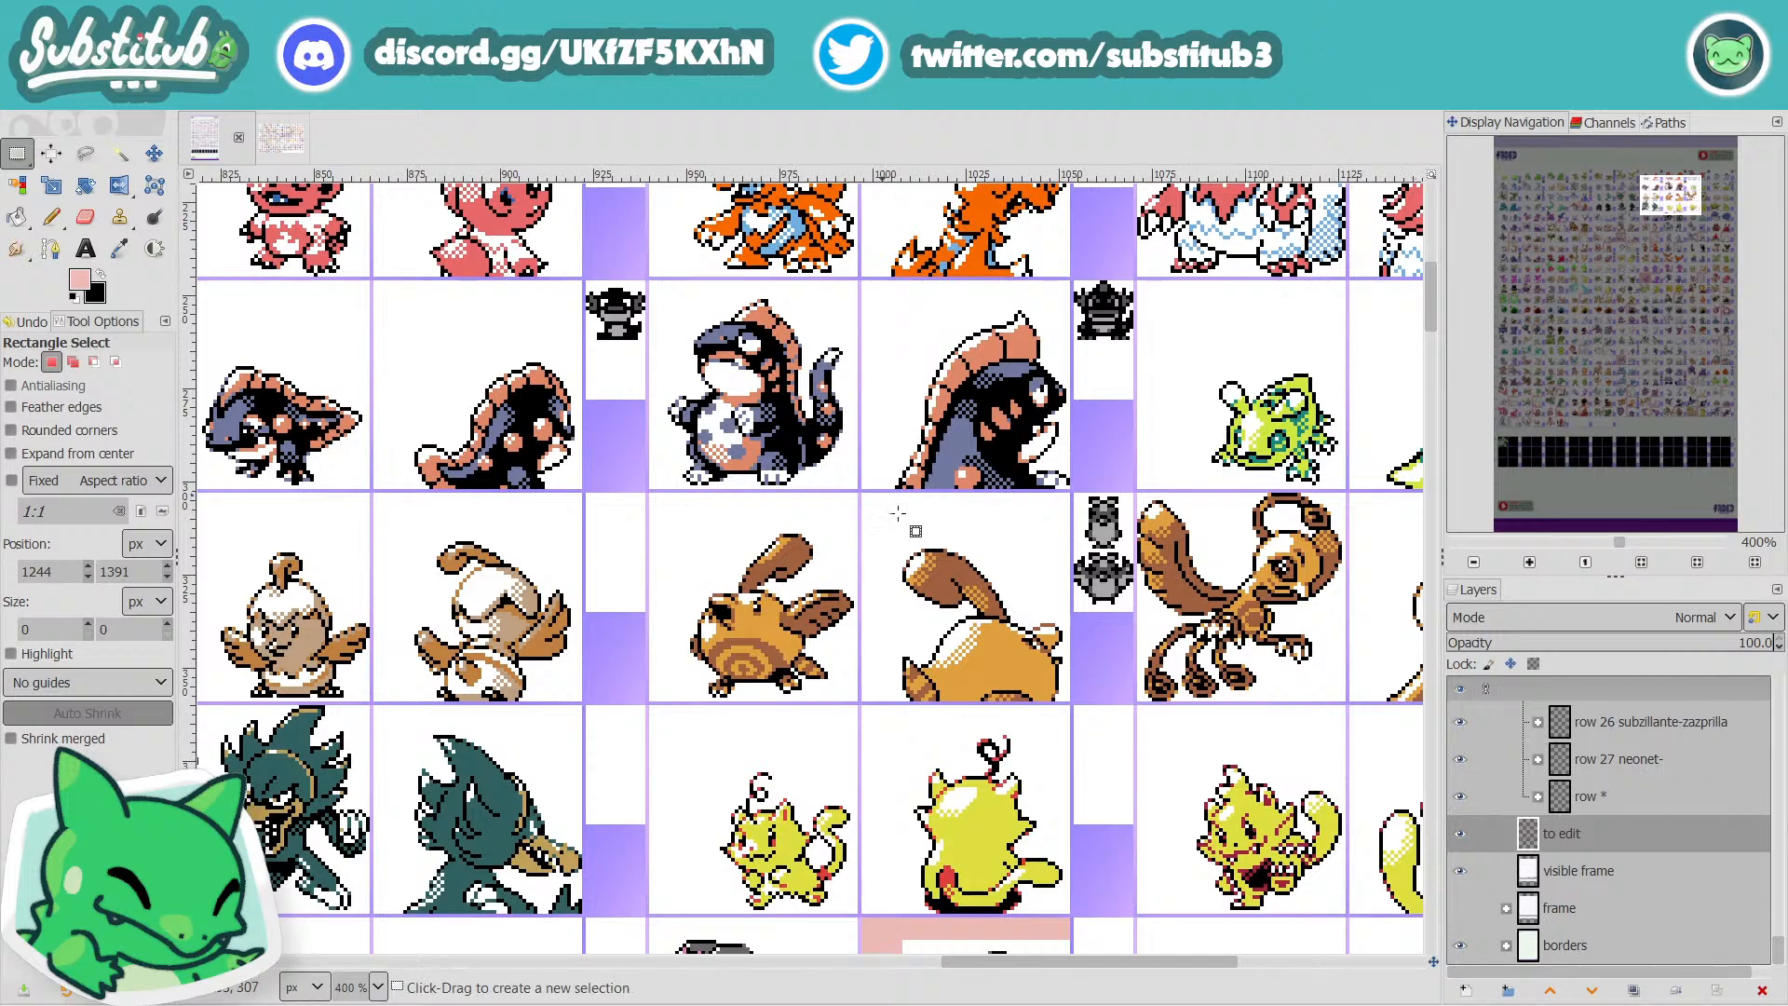
scroll(788, 638, down, 6)
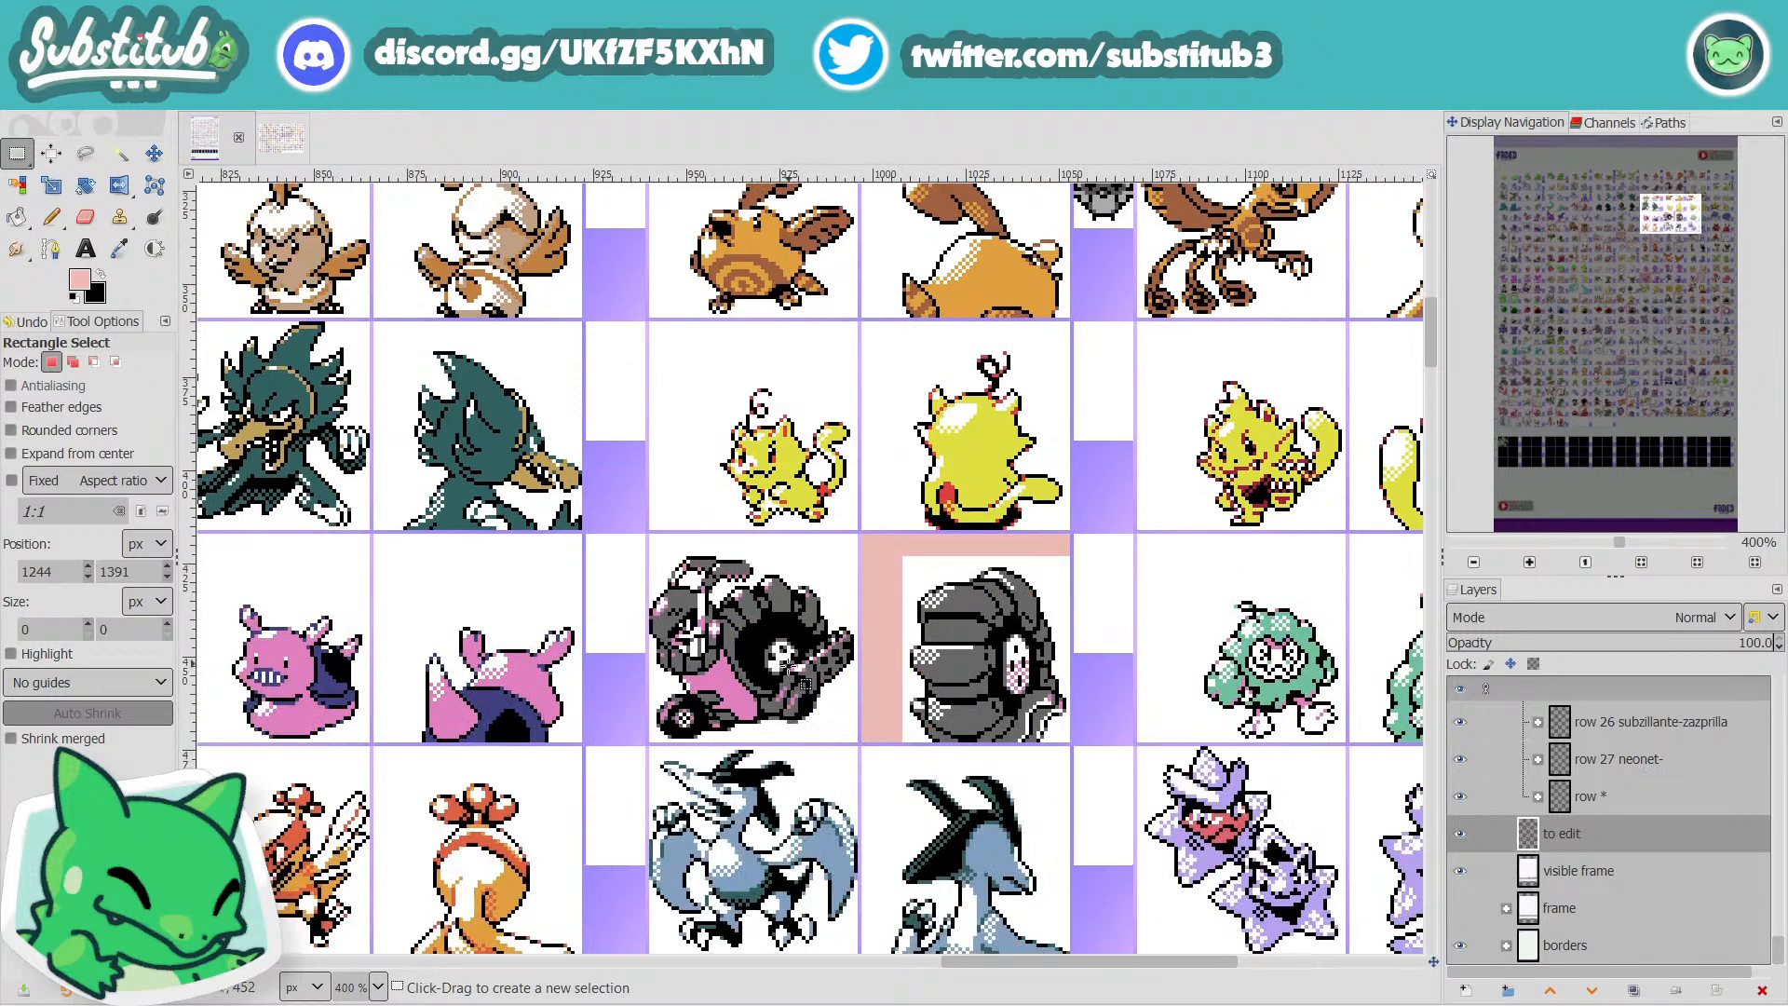
scroll(1177, 965, right, 9)
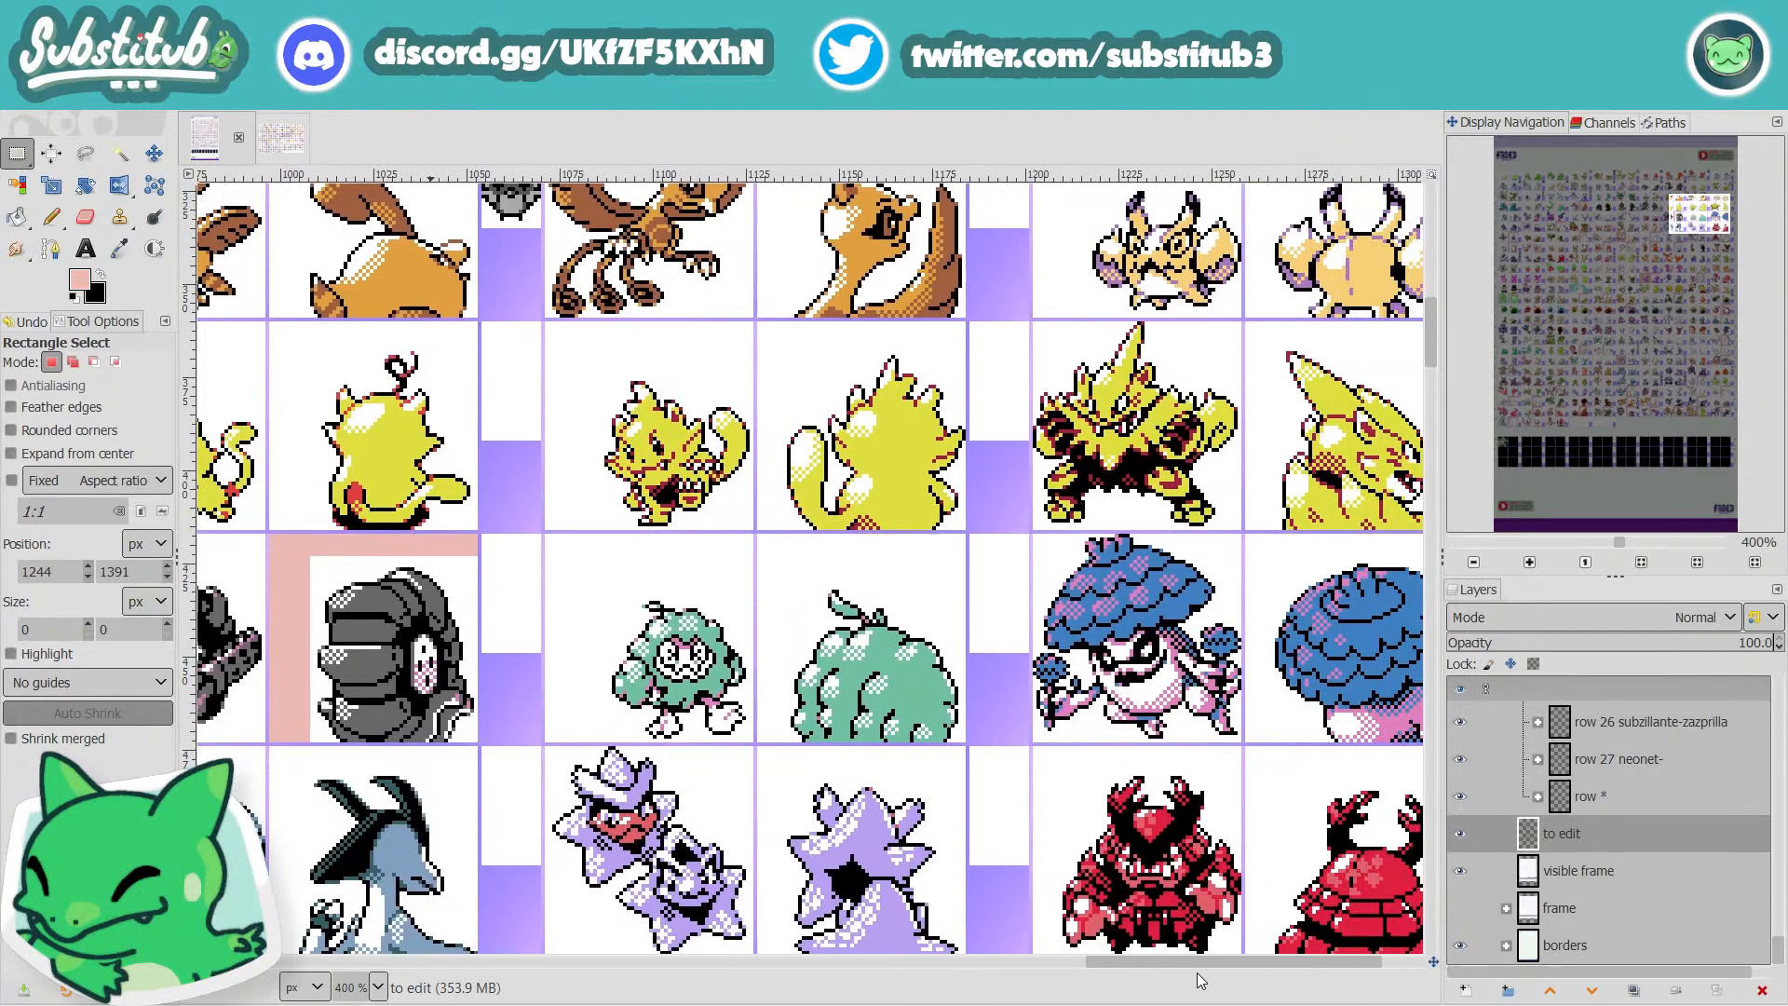
drag(1199, 974, 1112, 966)
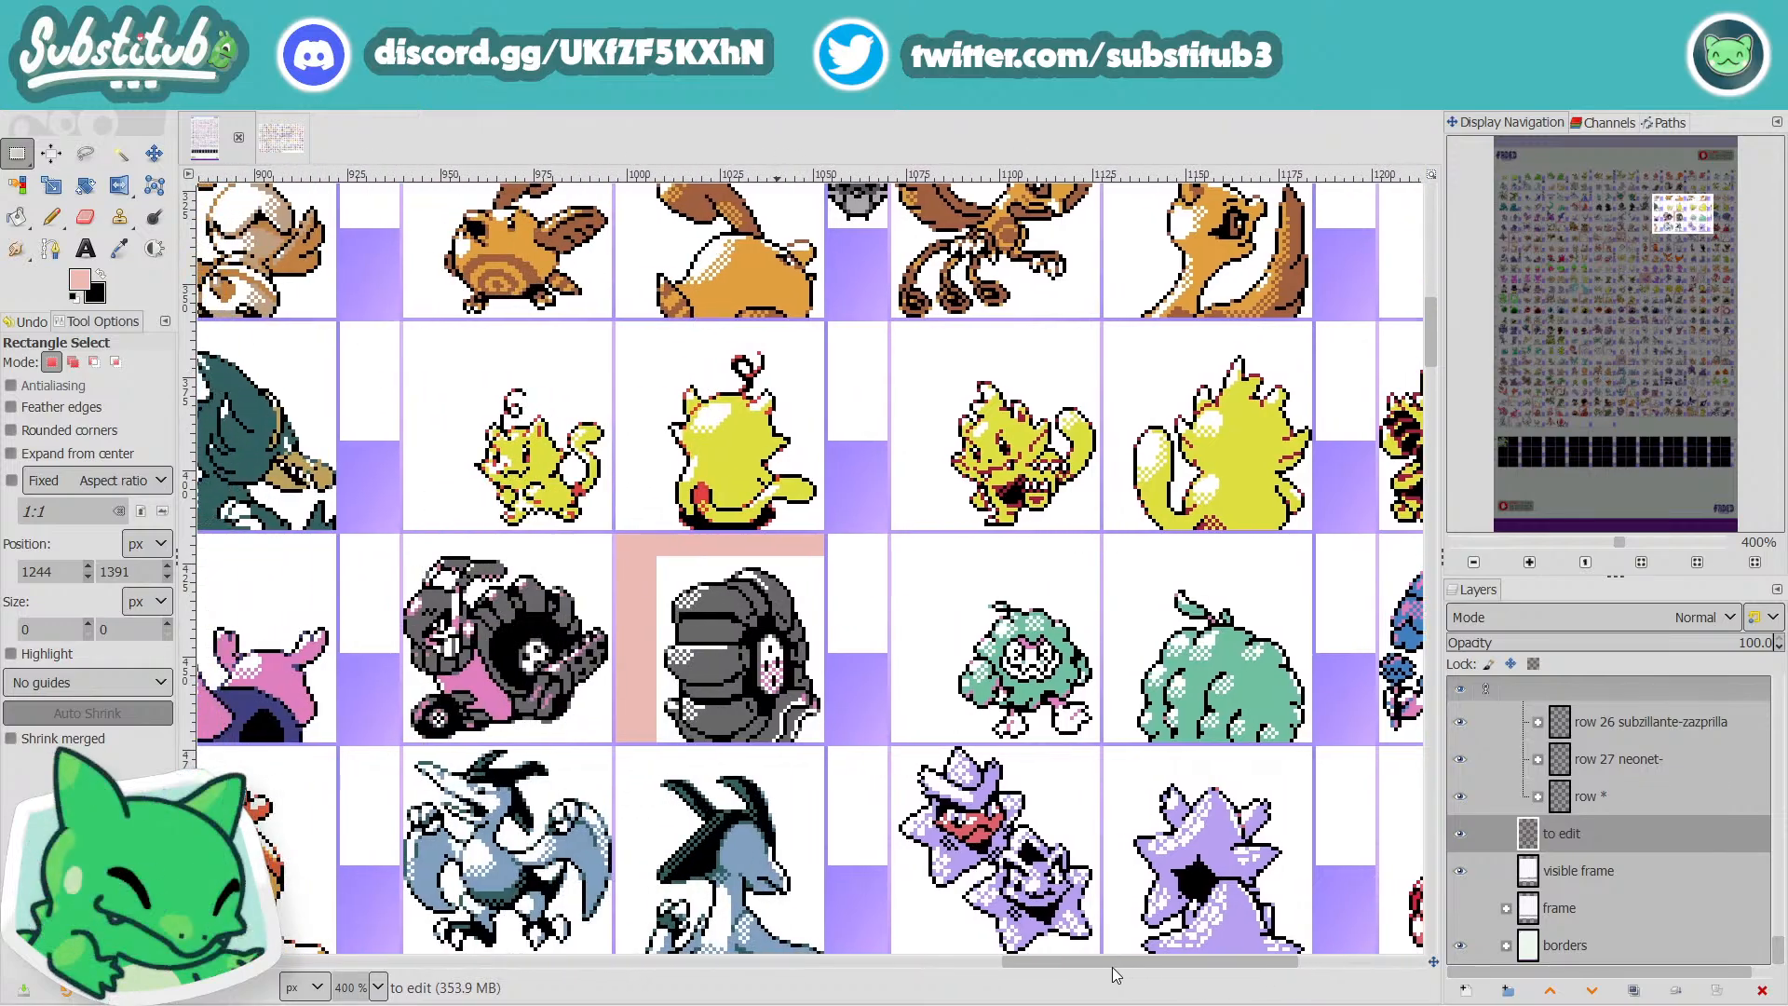
scroll(1044, 745, down, 4)
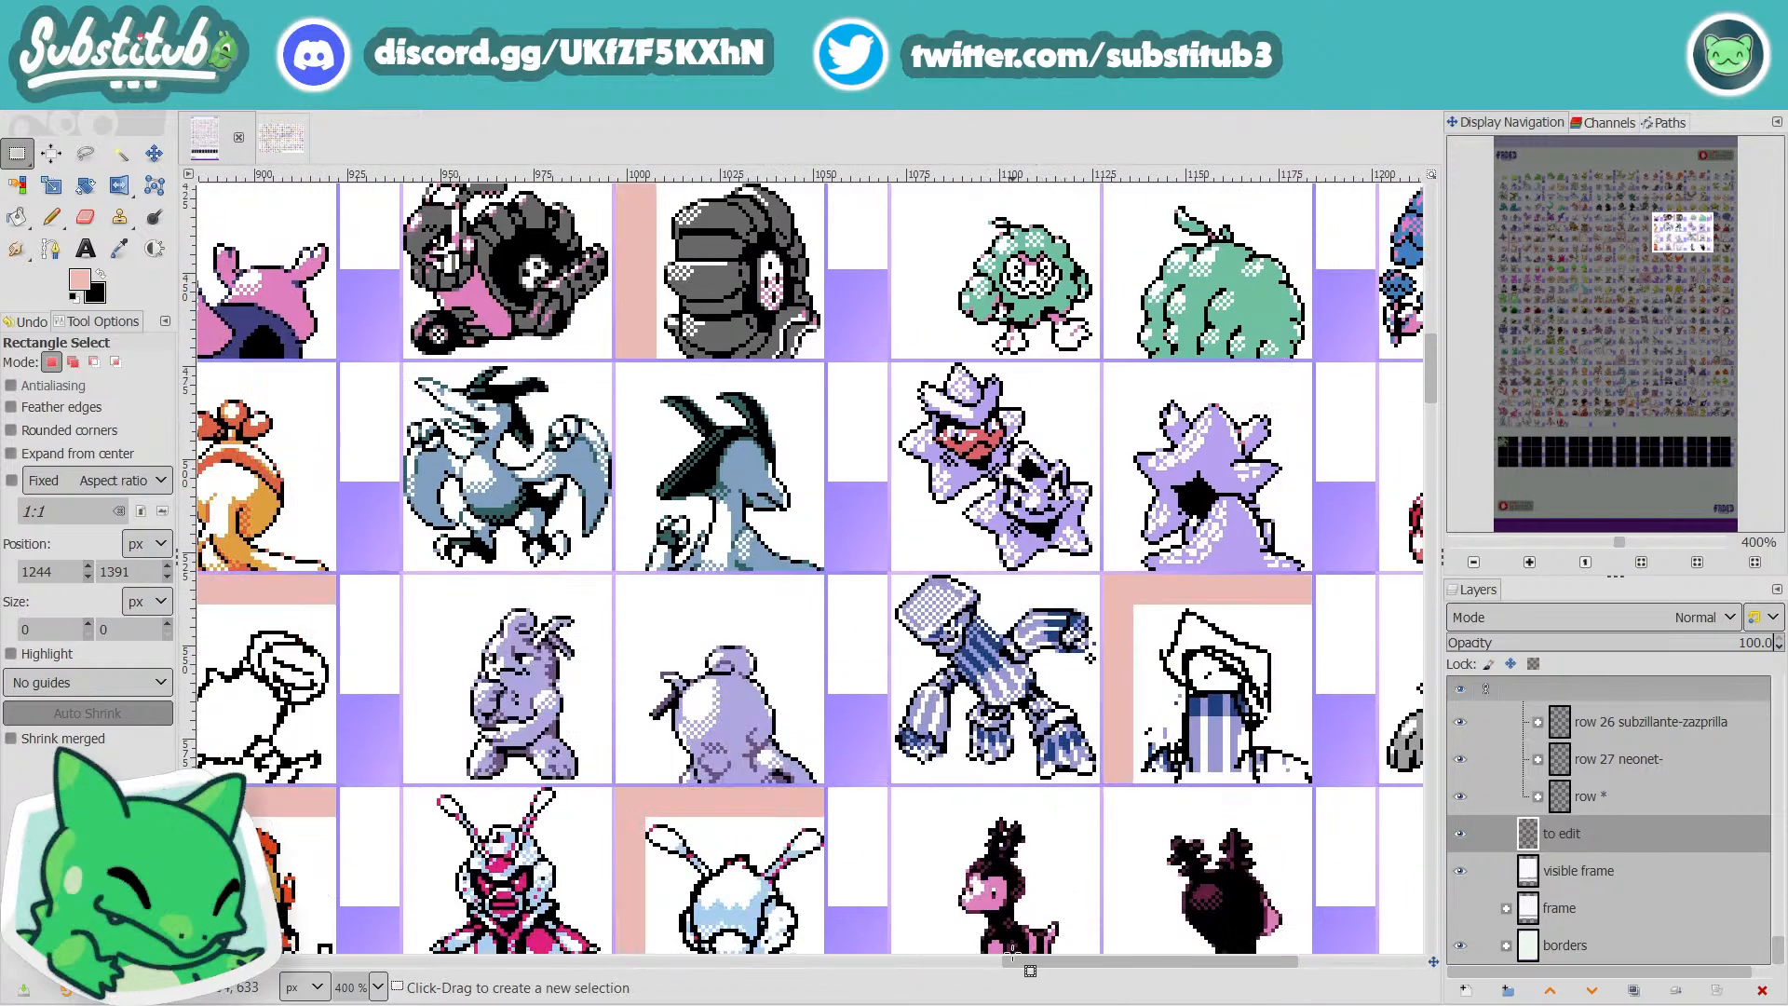
drag(1027, 969, 942, 967)
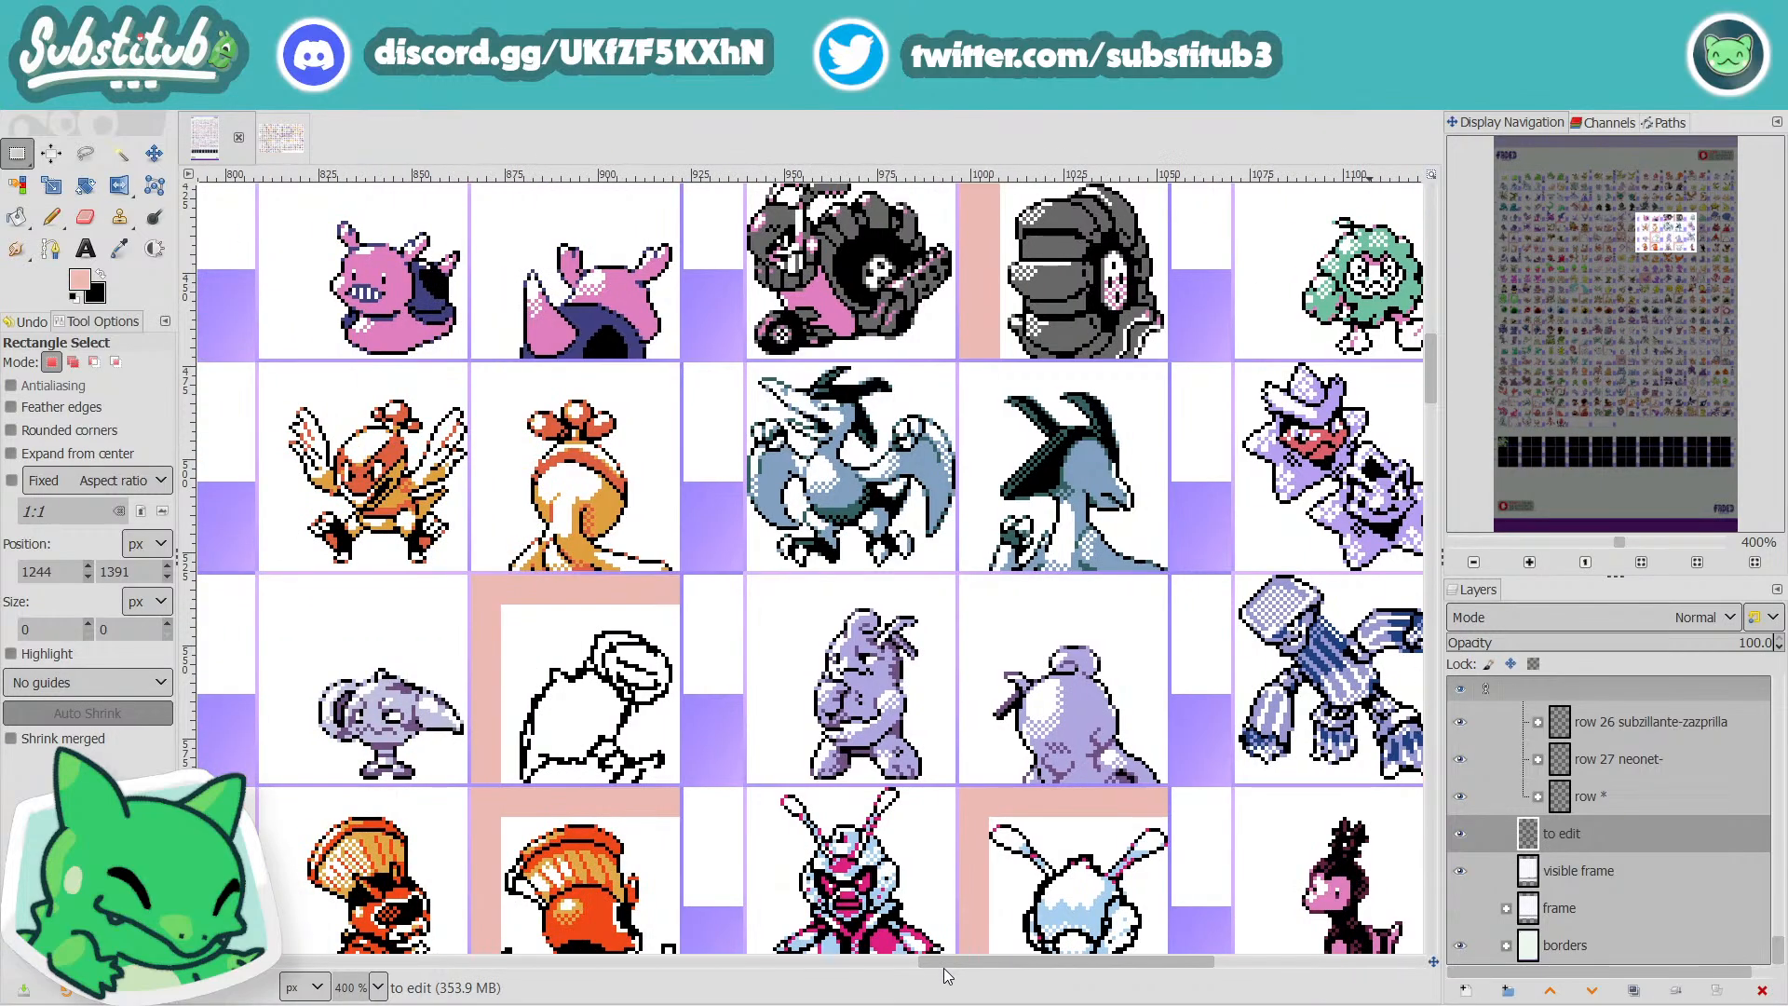
scroll(1006, 917, up, 10)
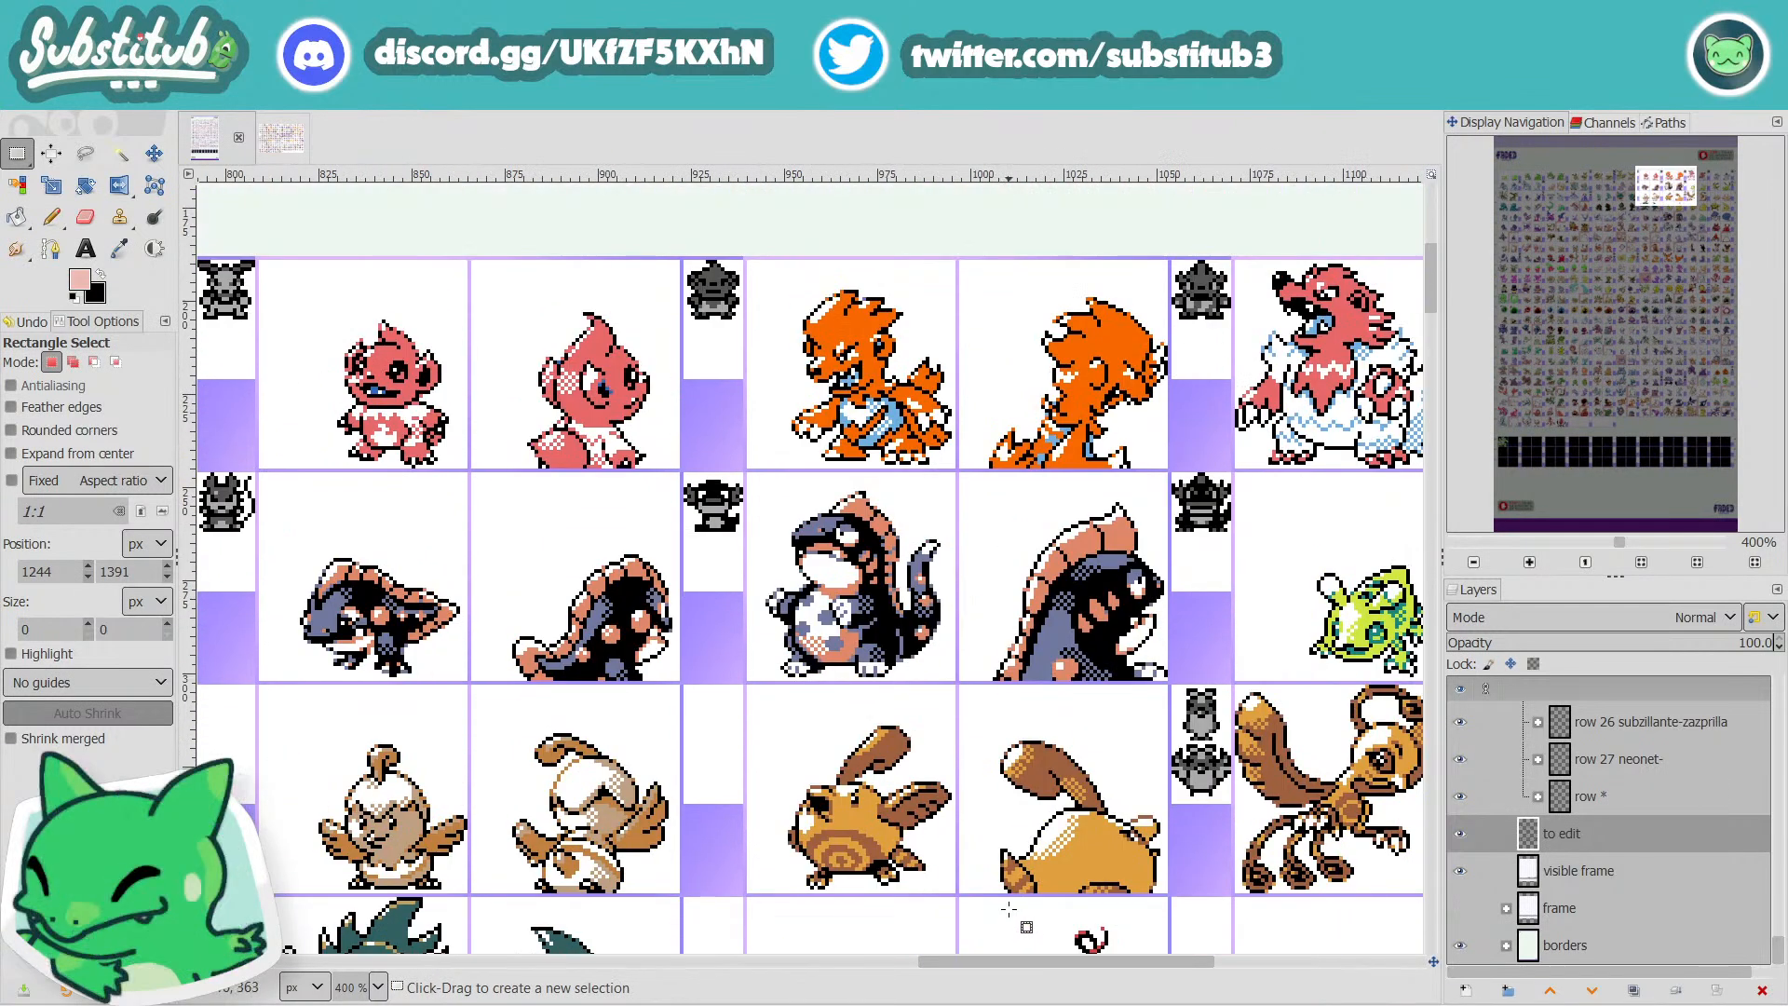
scroll(1005, 917, down, 2)
drag(1025, 963, 1252, 989)
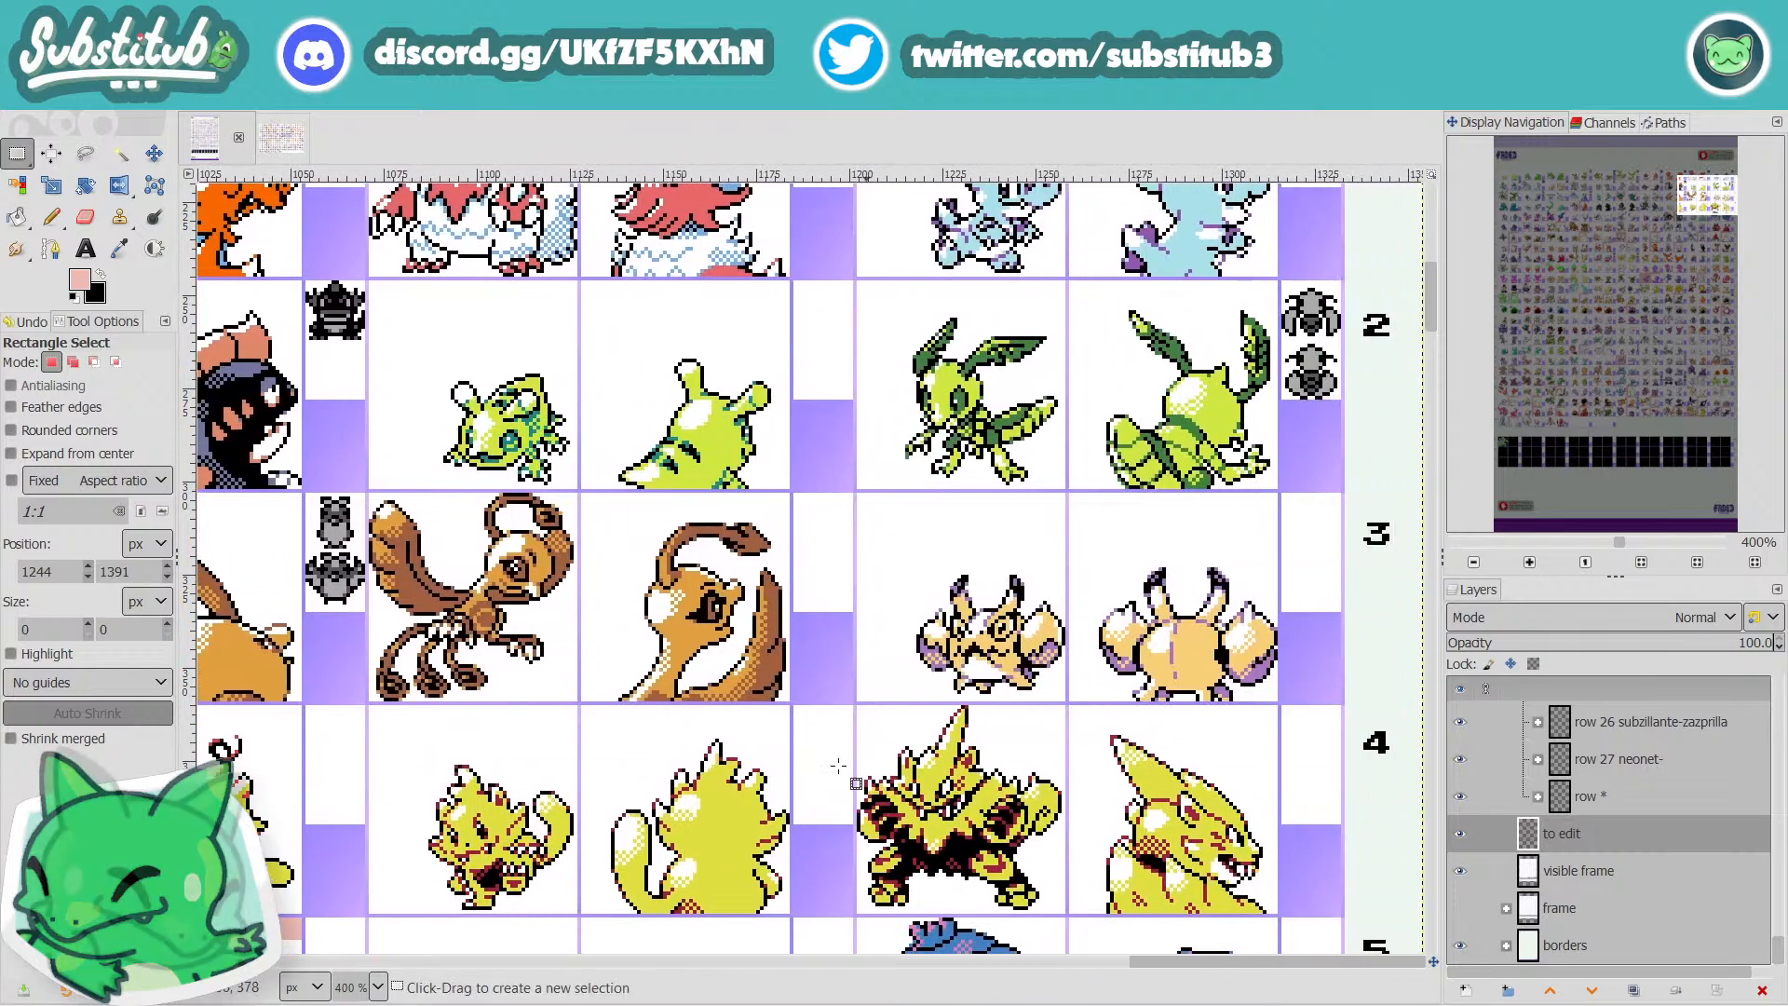
scroll(947, 765, down, 15)
scroll(947, 765, down, 12)
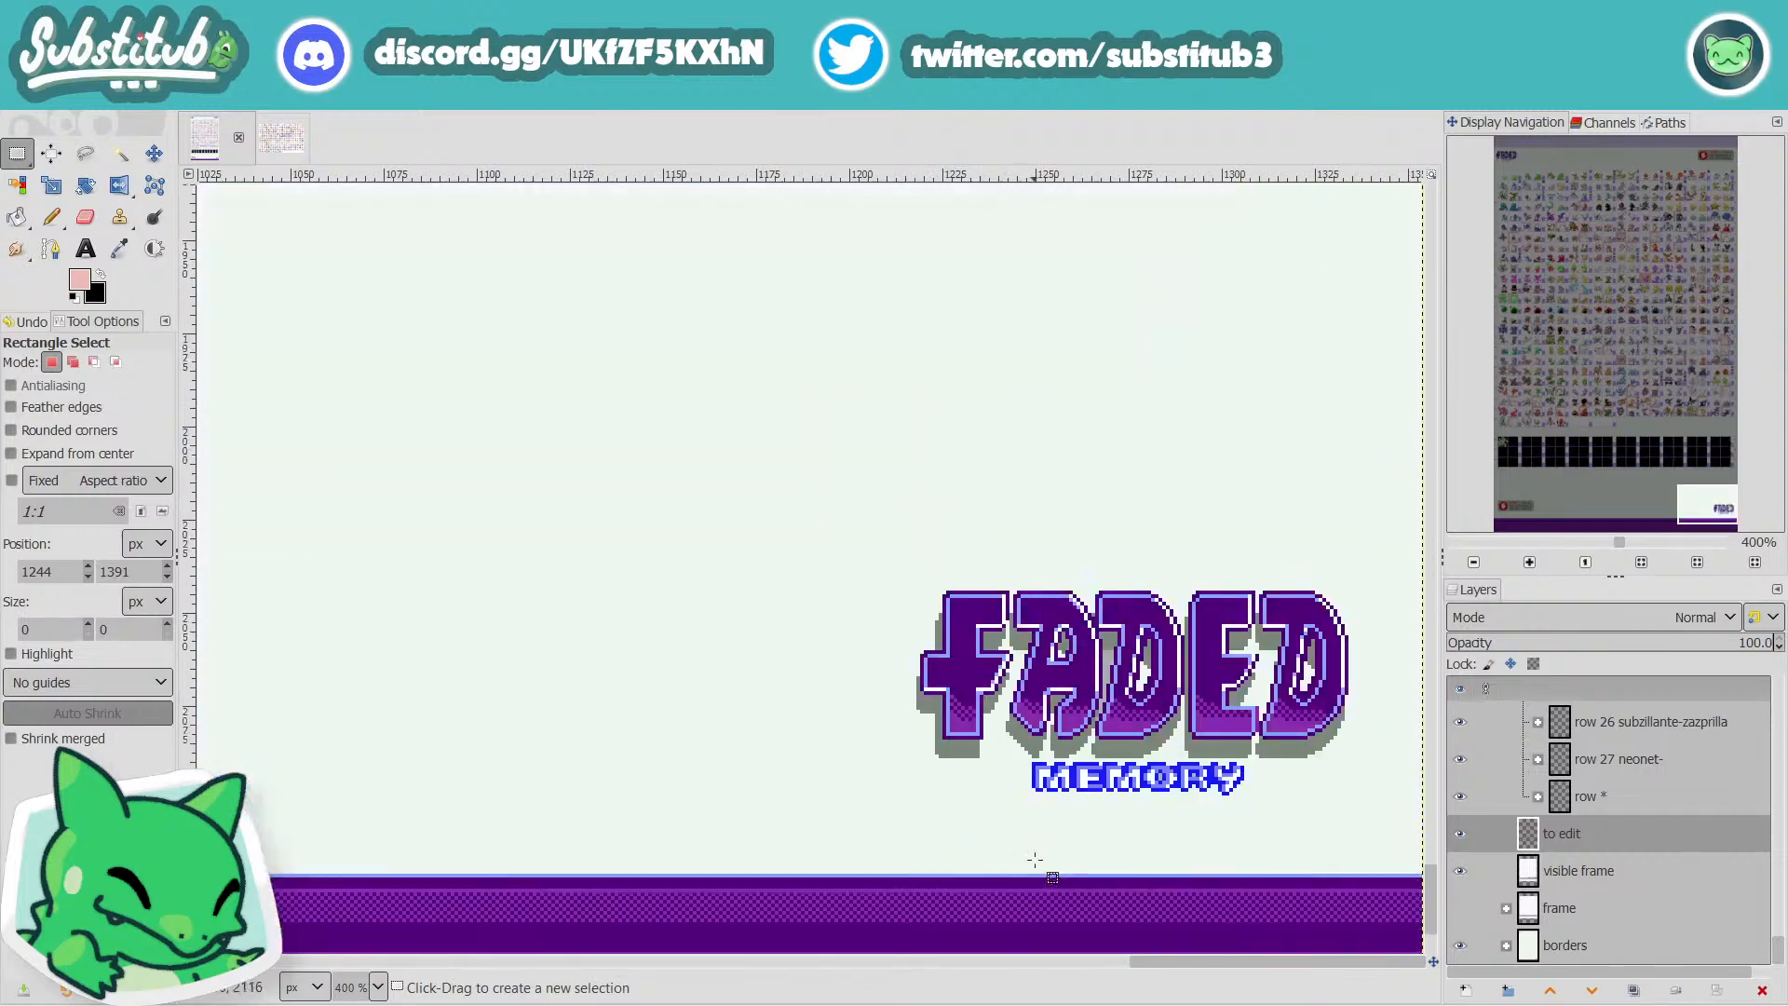
scroll(1057, 866, up, 7)
drag(1200, 970, 280, 993)
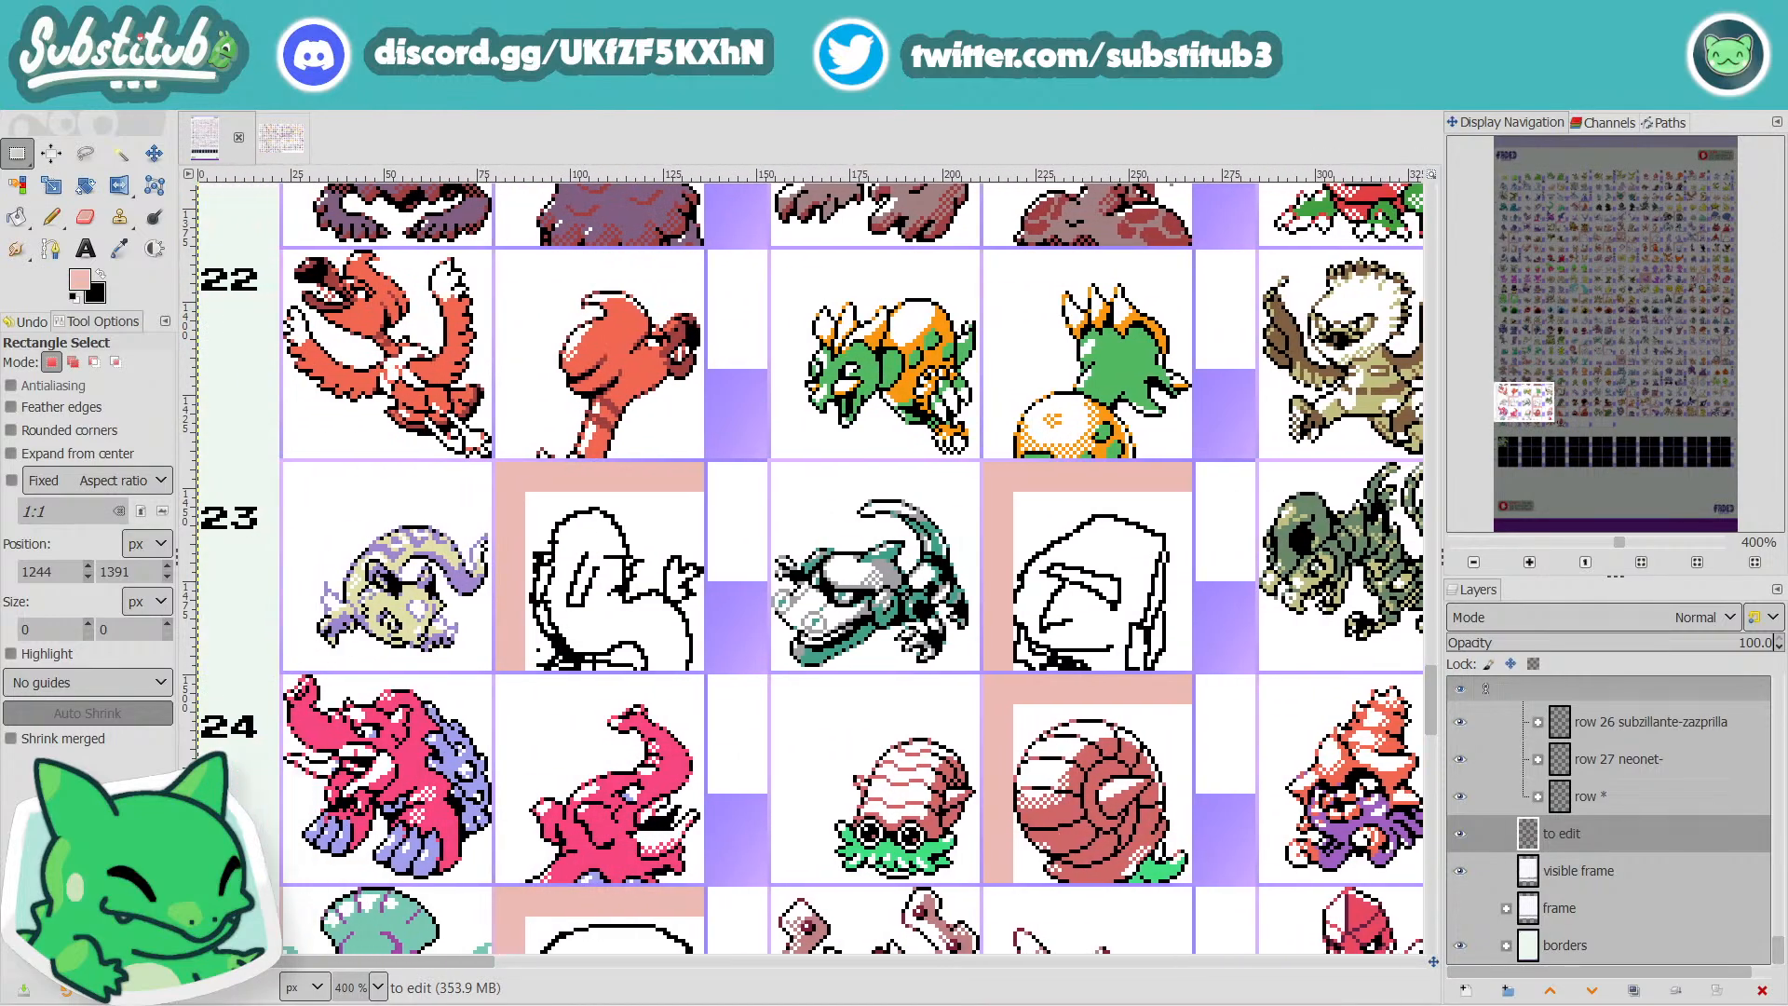
Make the nebulial back layer active for drawing with the Pencil in the default black.
scroll(801, 714, down, 5)
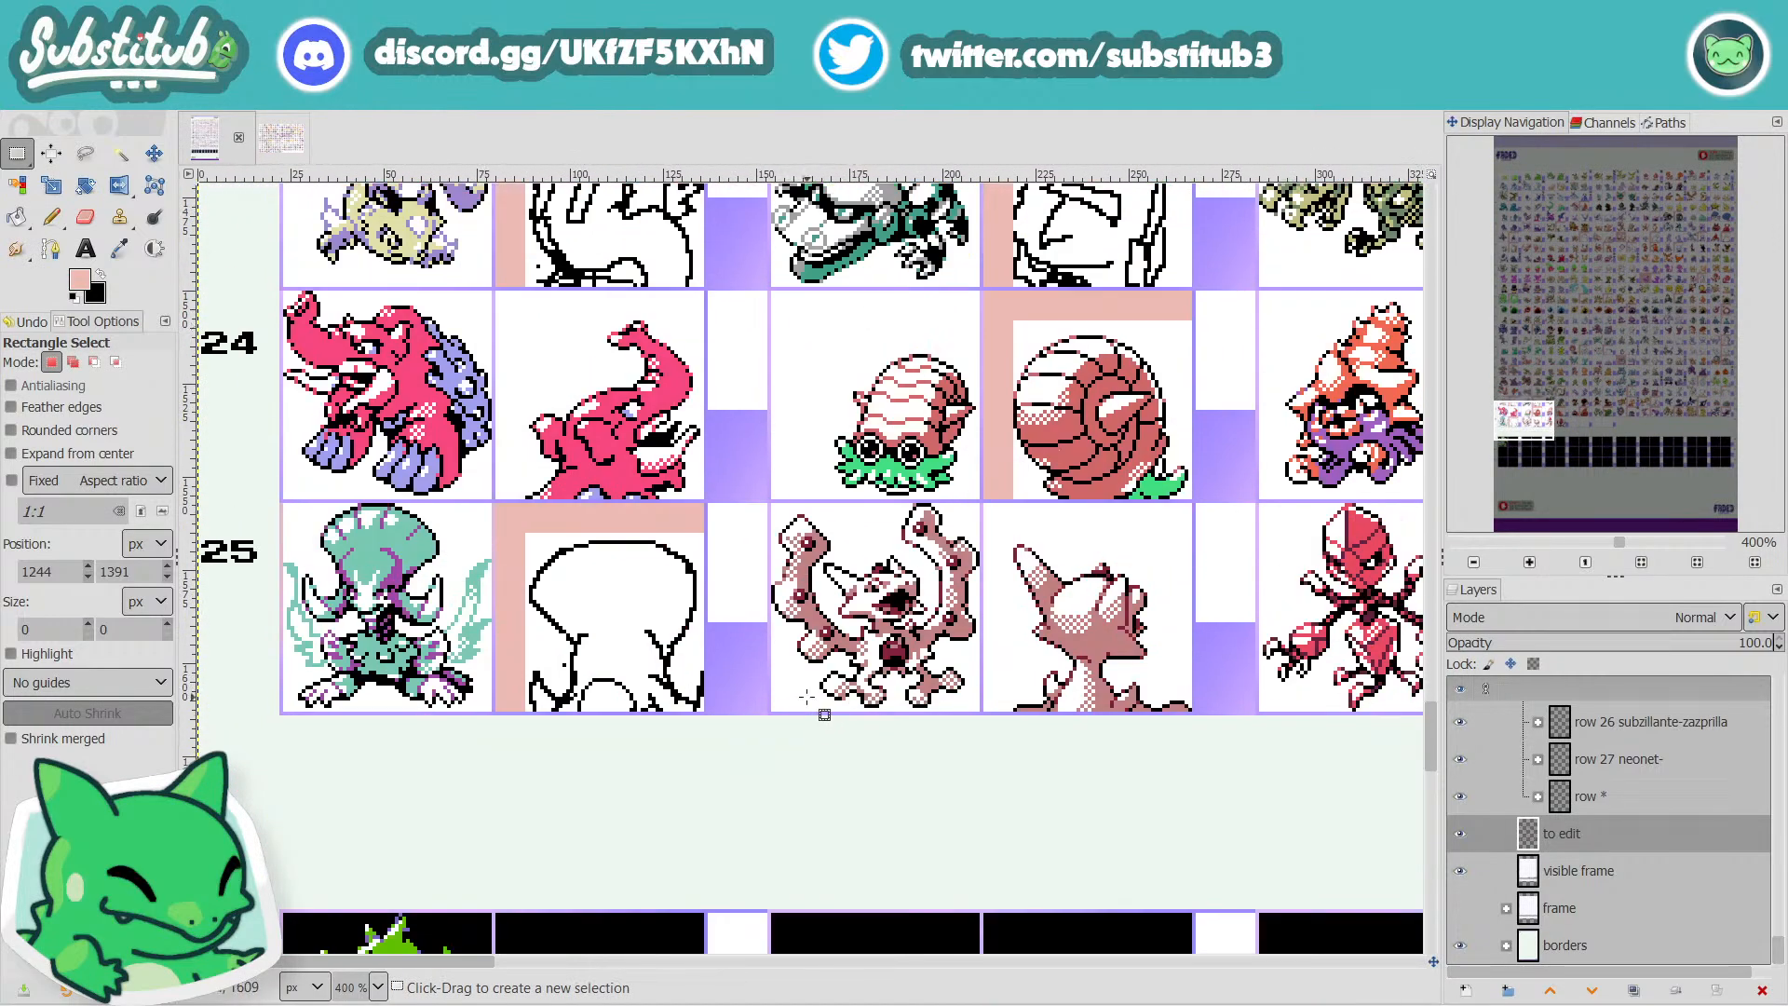
scroll(703, 689, up, 2)
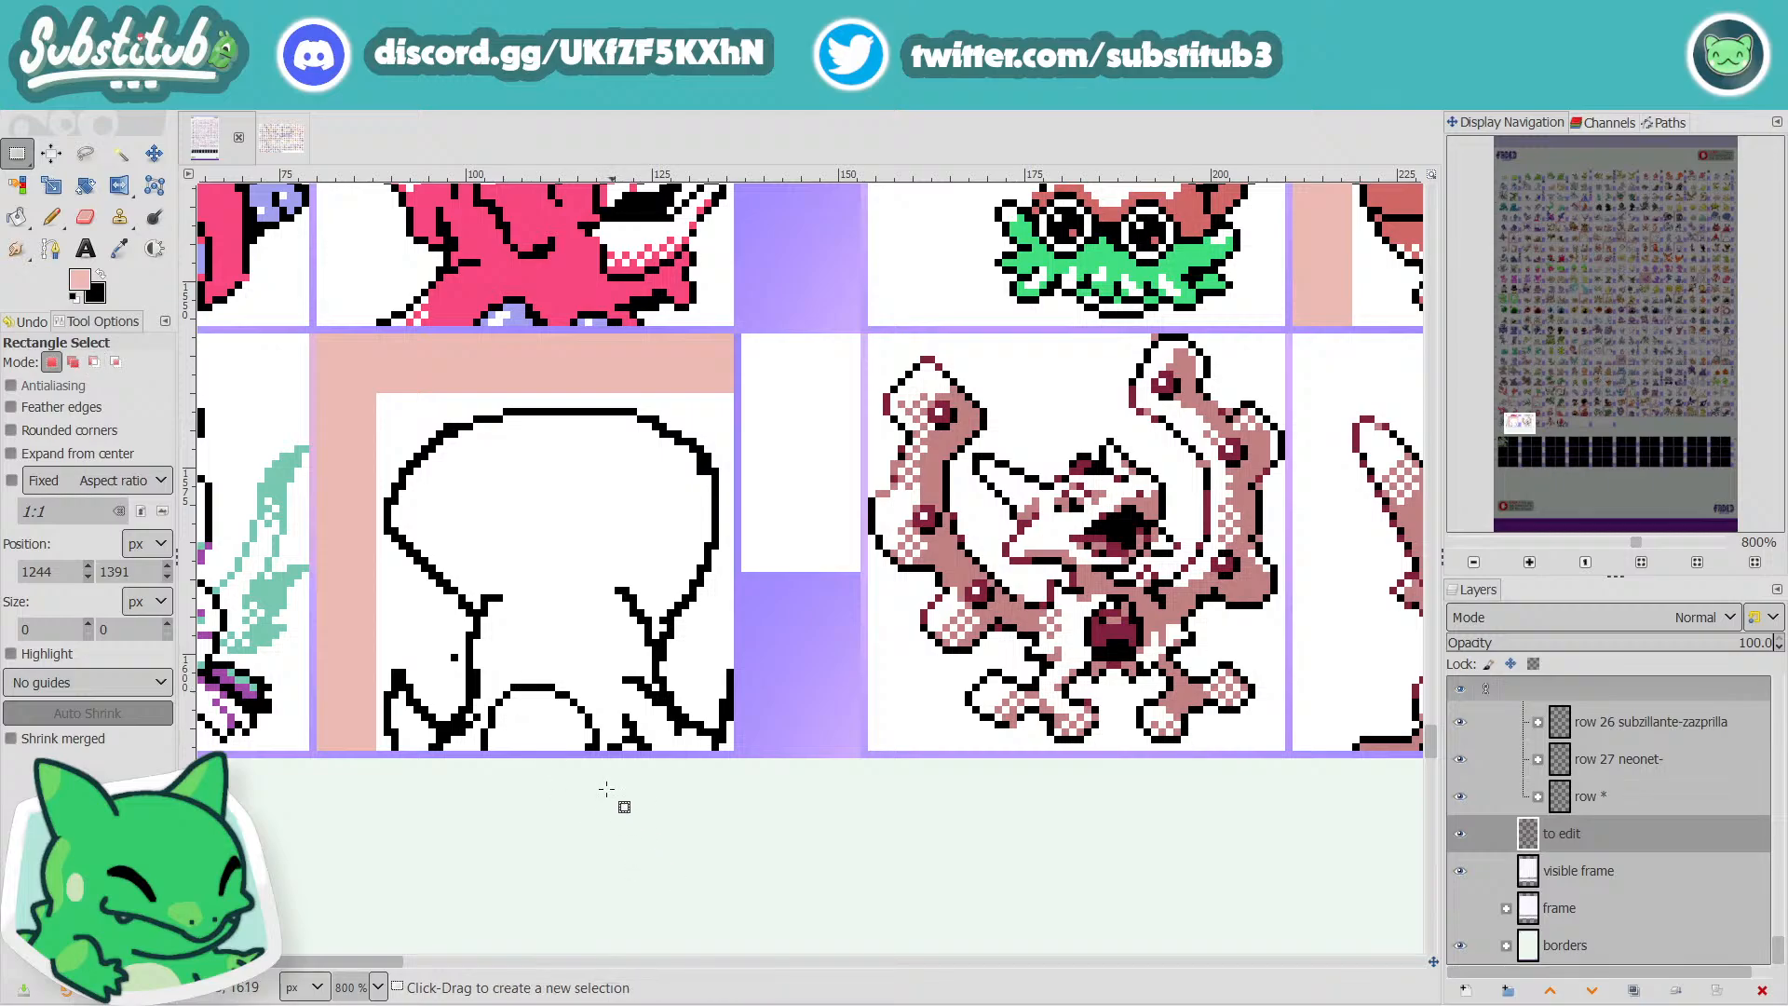
click(51, 217)
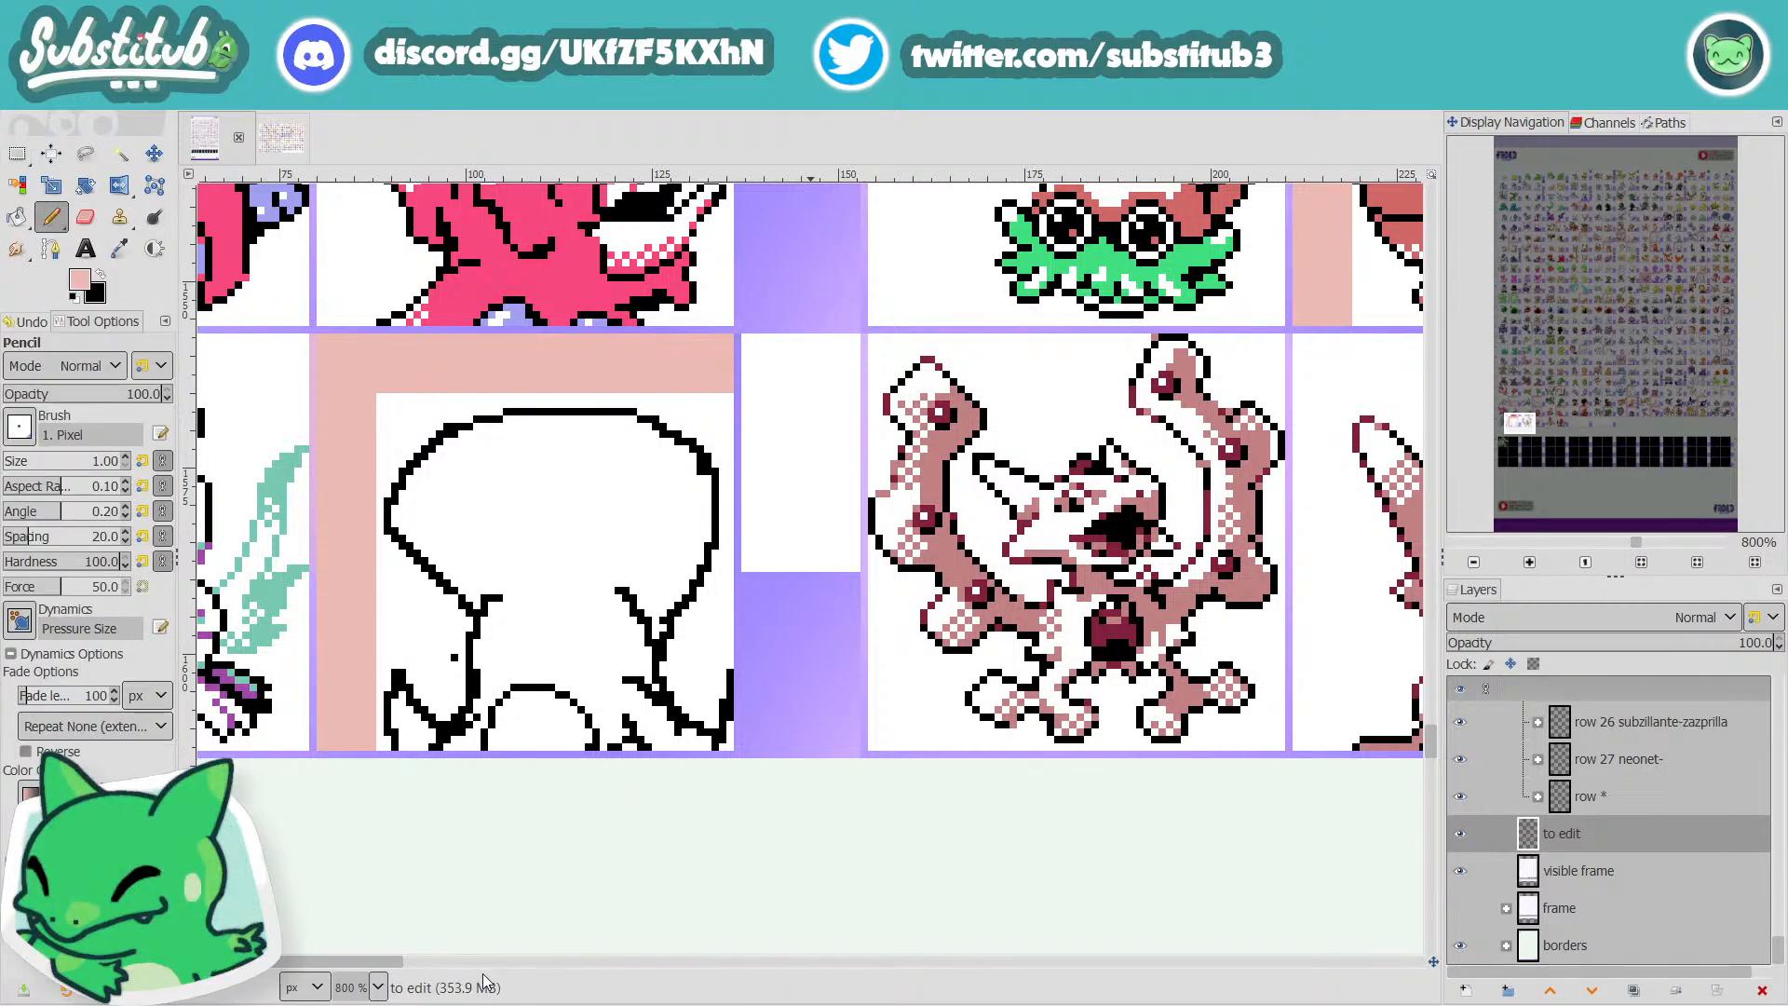
drag(387, 964, 369, 964)
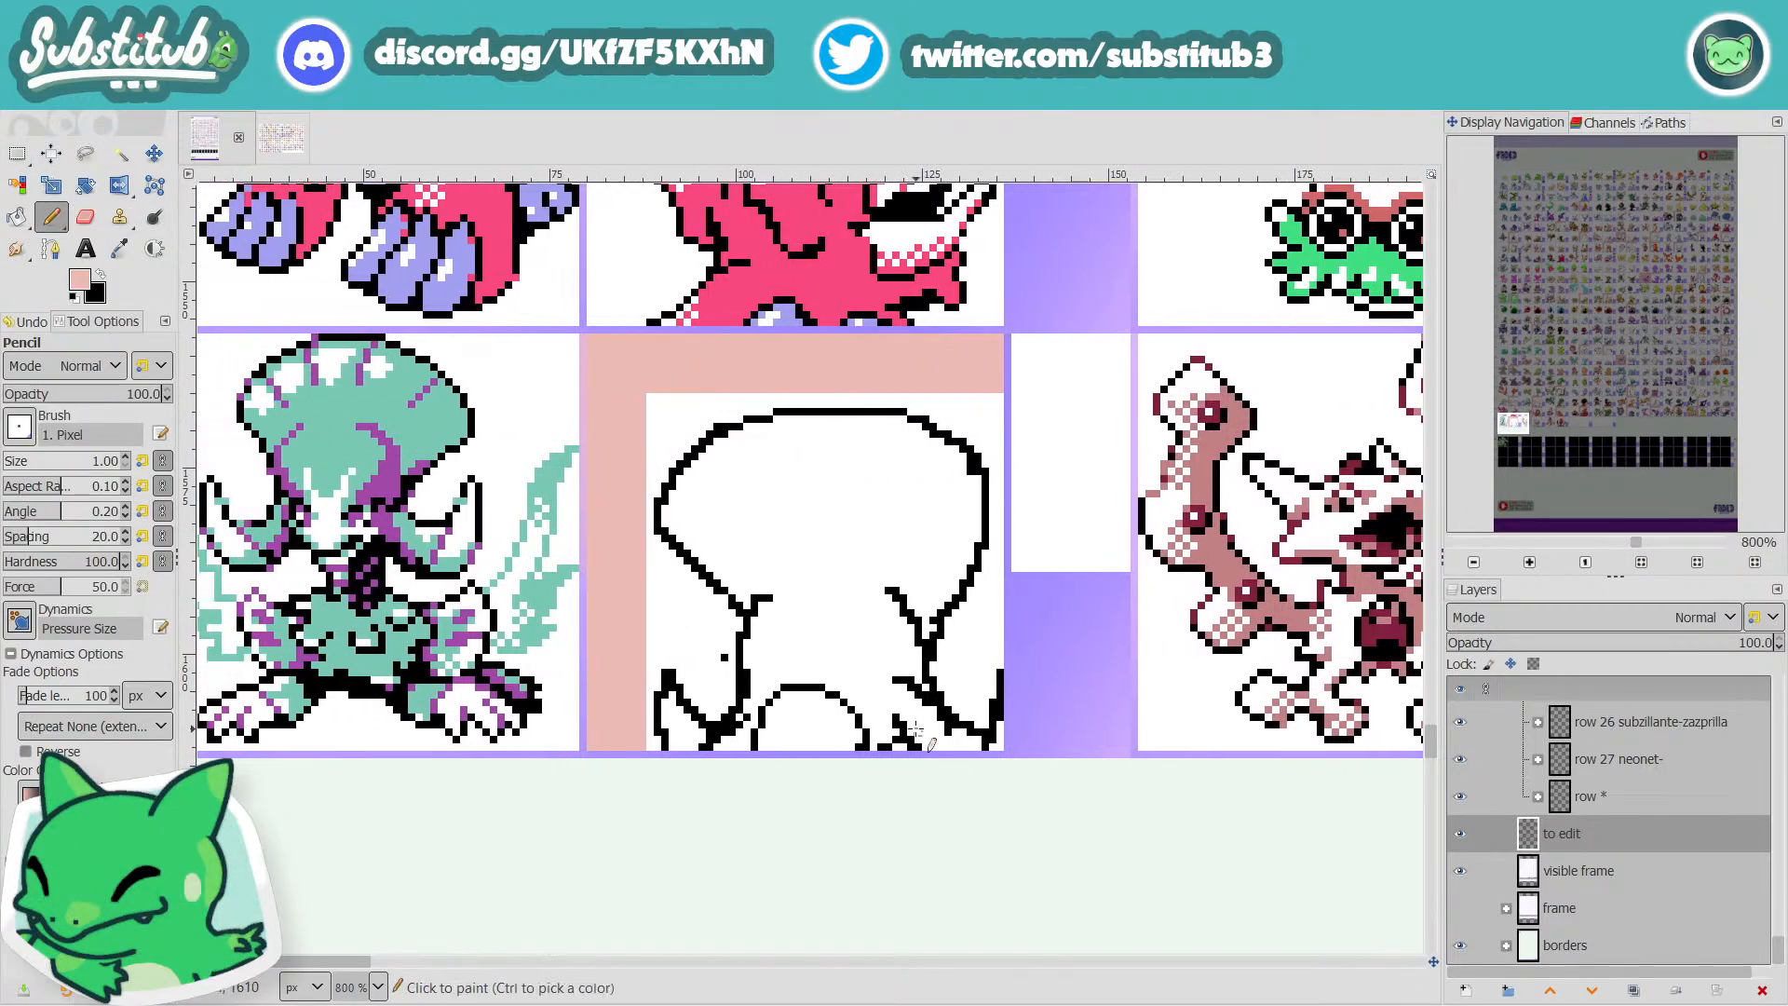
click(755, 739)
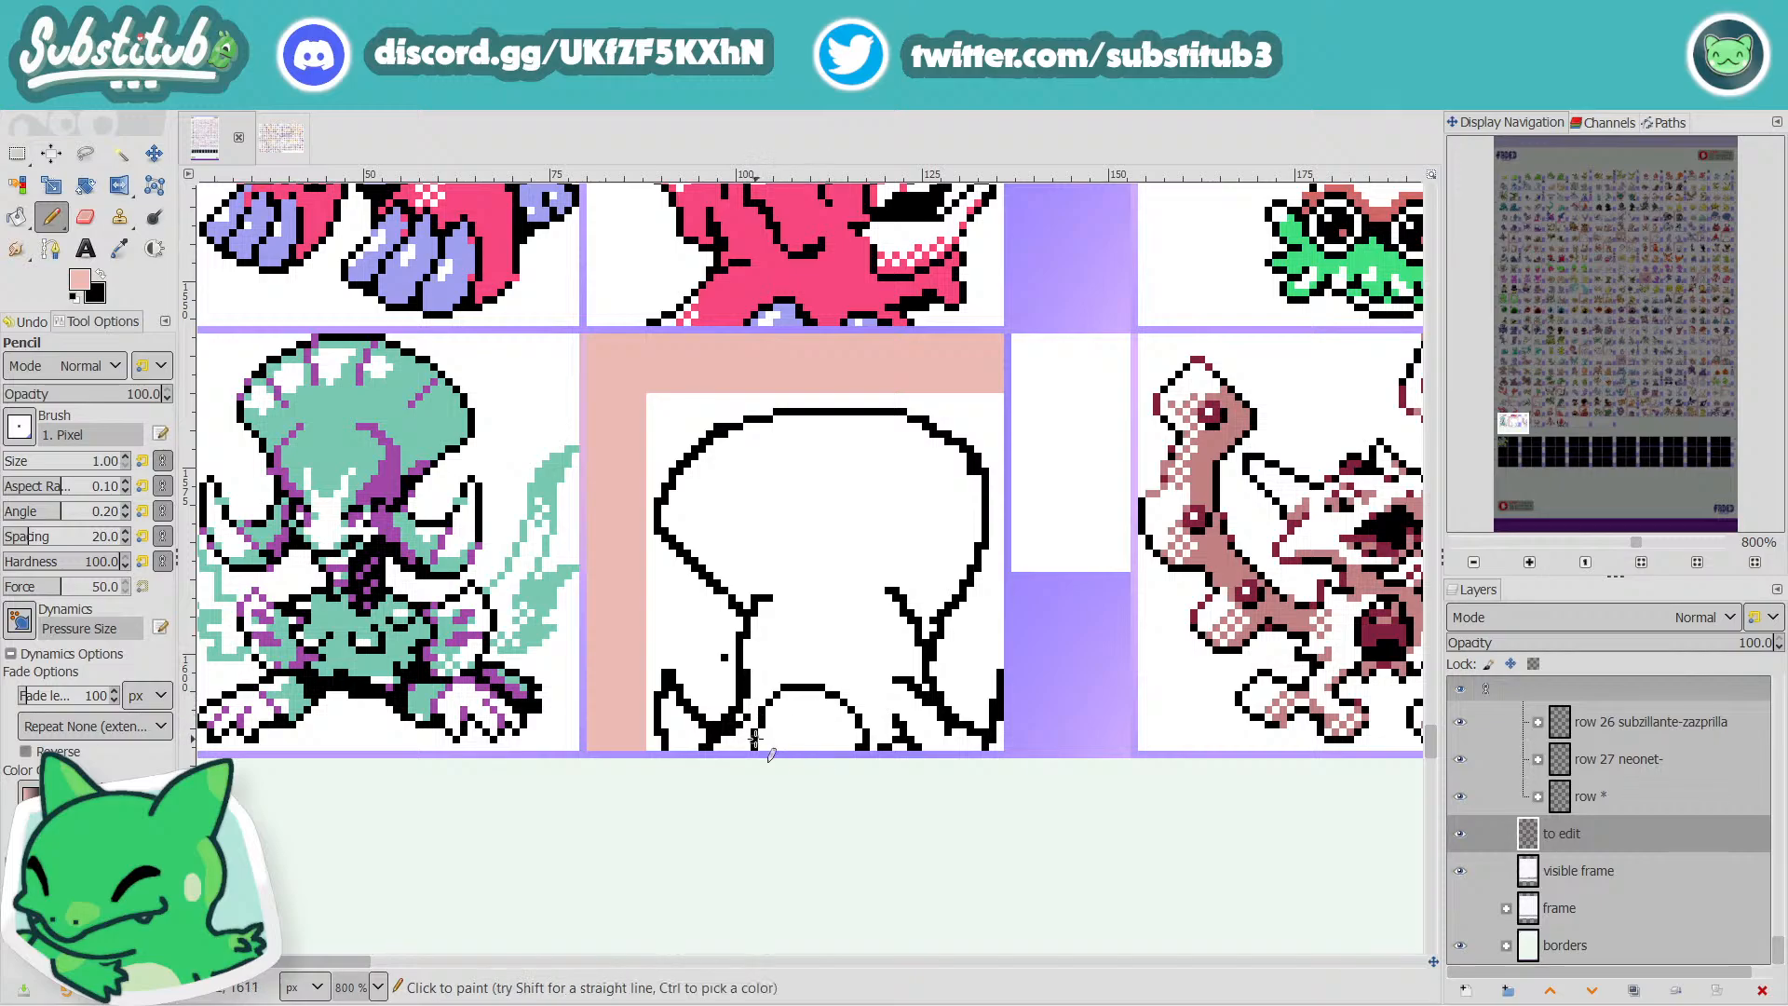
key(d)
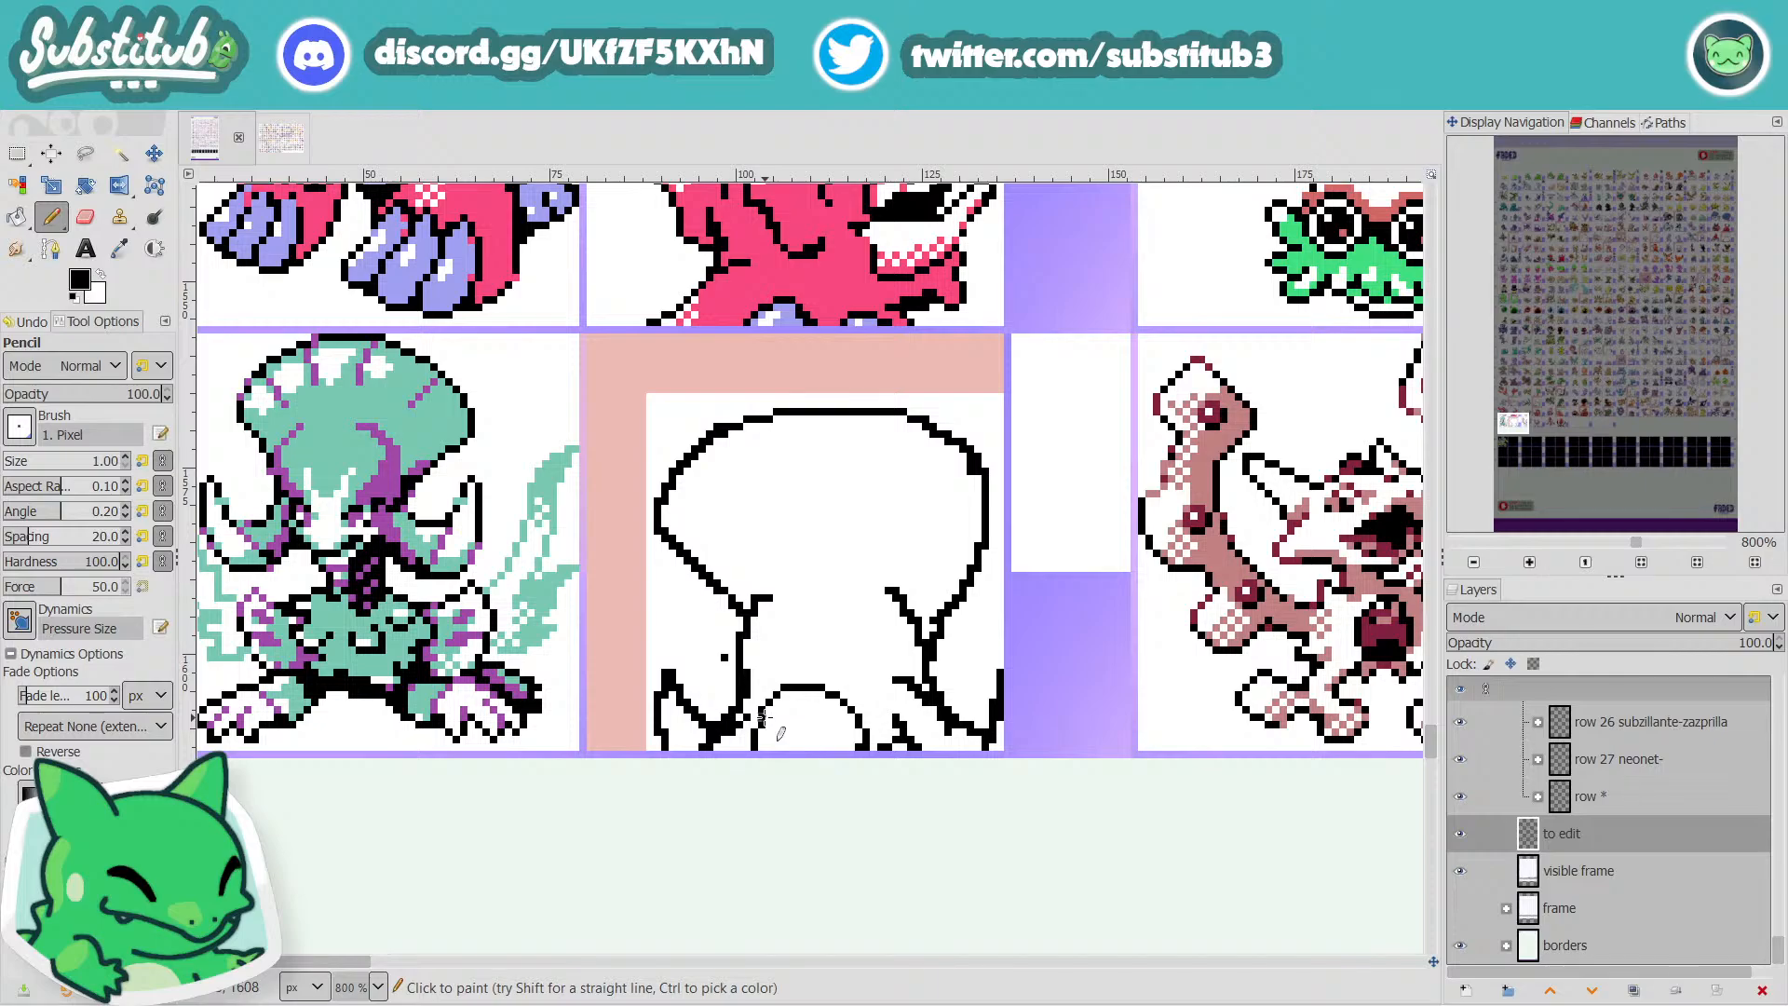
scroll(1650, 865, up, 6)
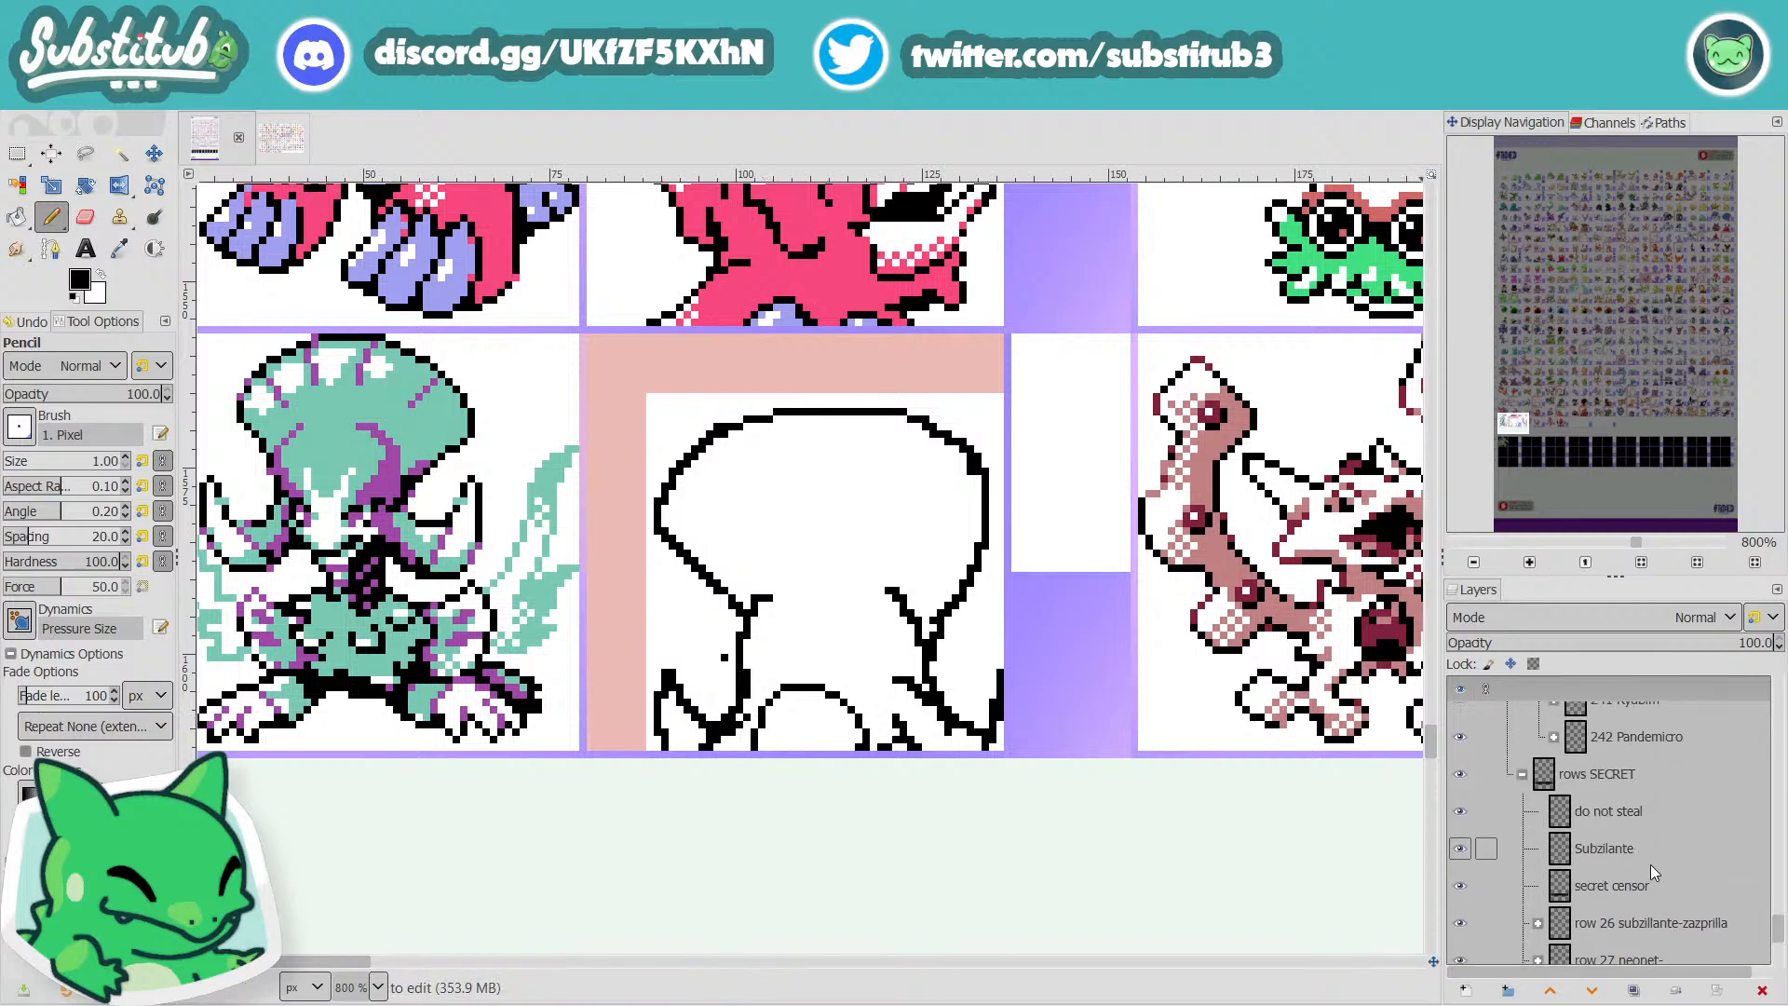
click(1672, 872)
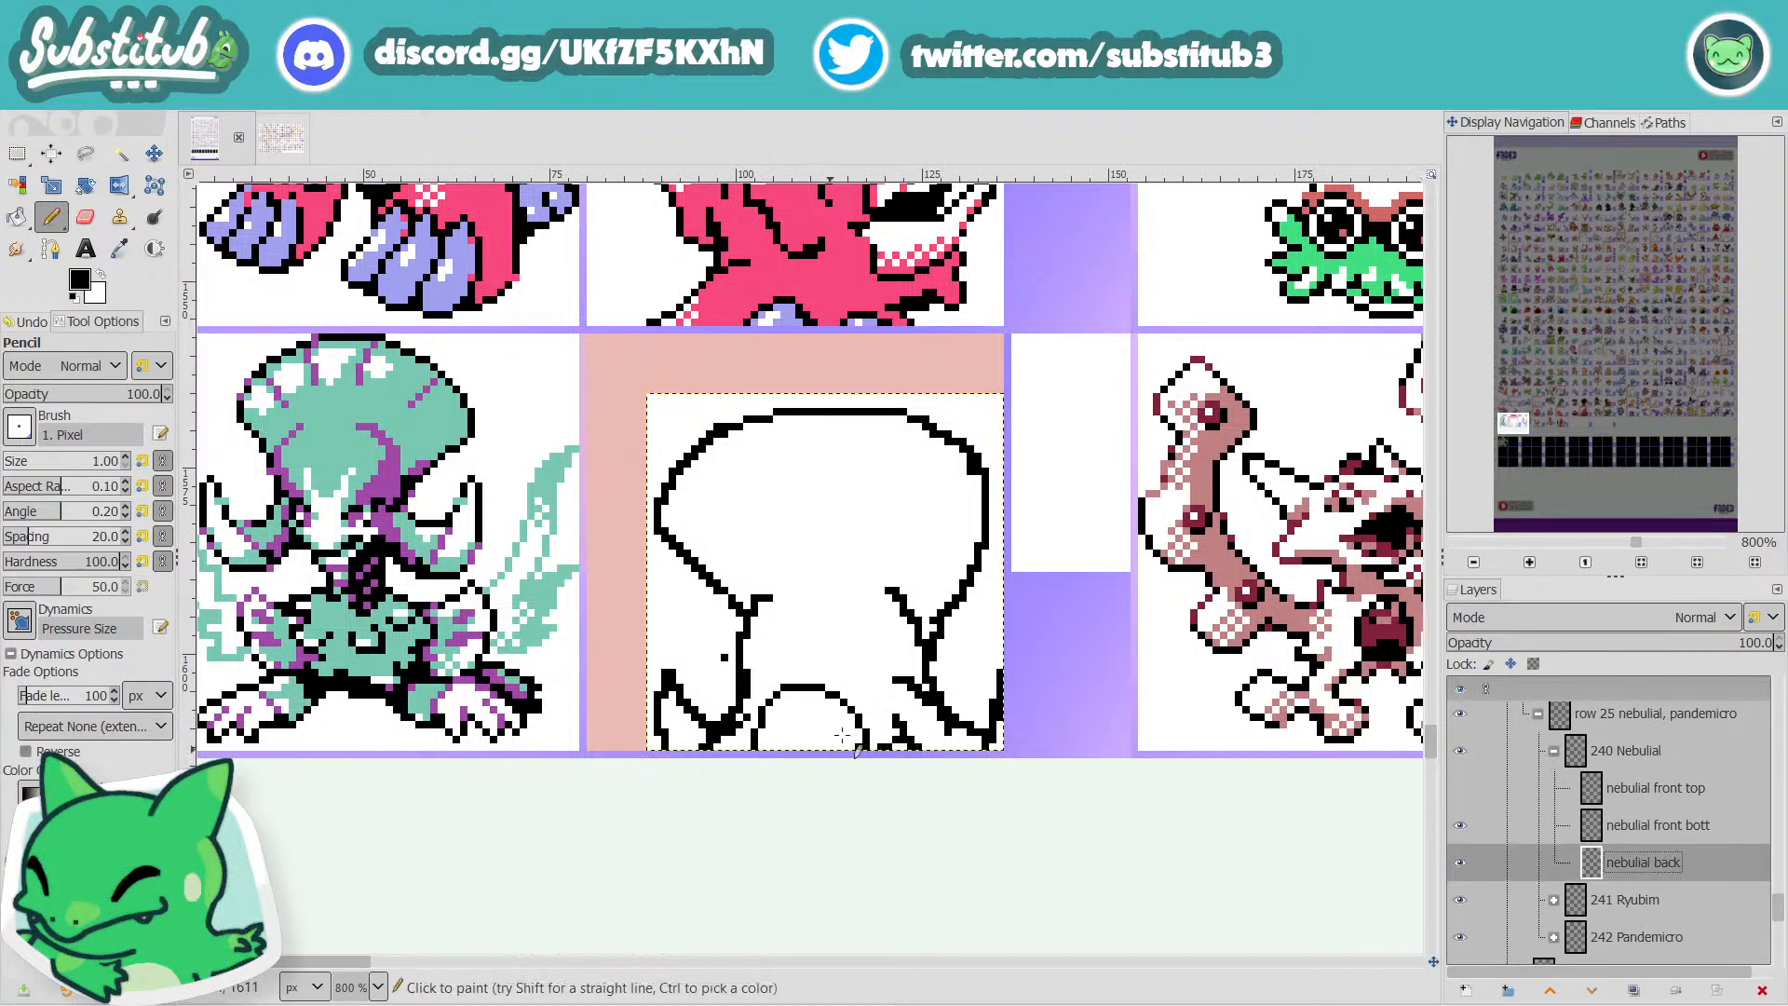
Draw black curved lines beside and inside the arch at the bottom of the Nebulial back sprite, and save the file.
drag(744, 733, 713, 746)
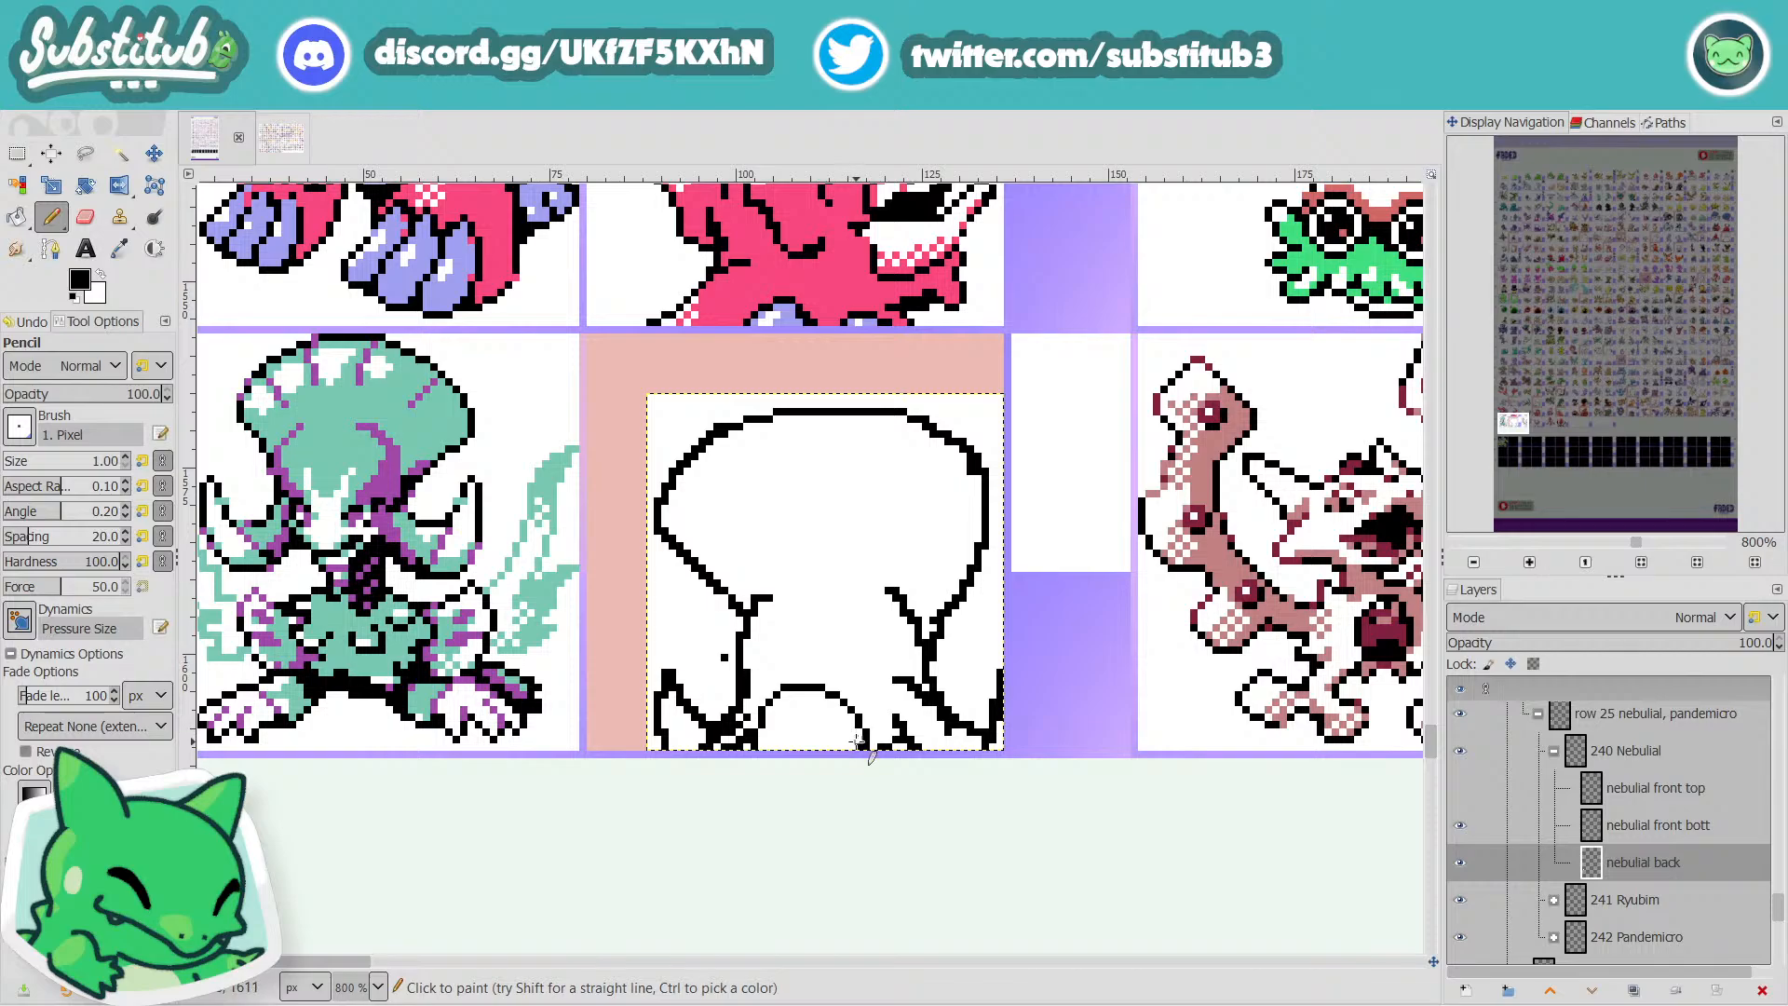
key(x)
key(x)
key(x)
key(x)
drag(777, 724, 848, 750)
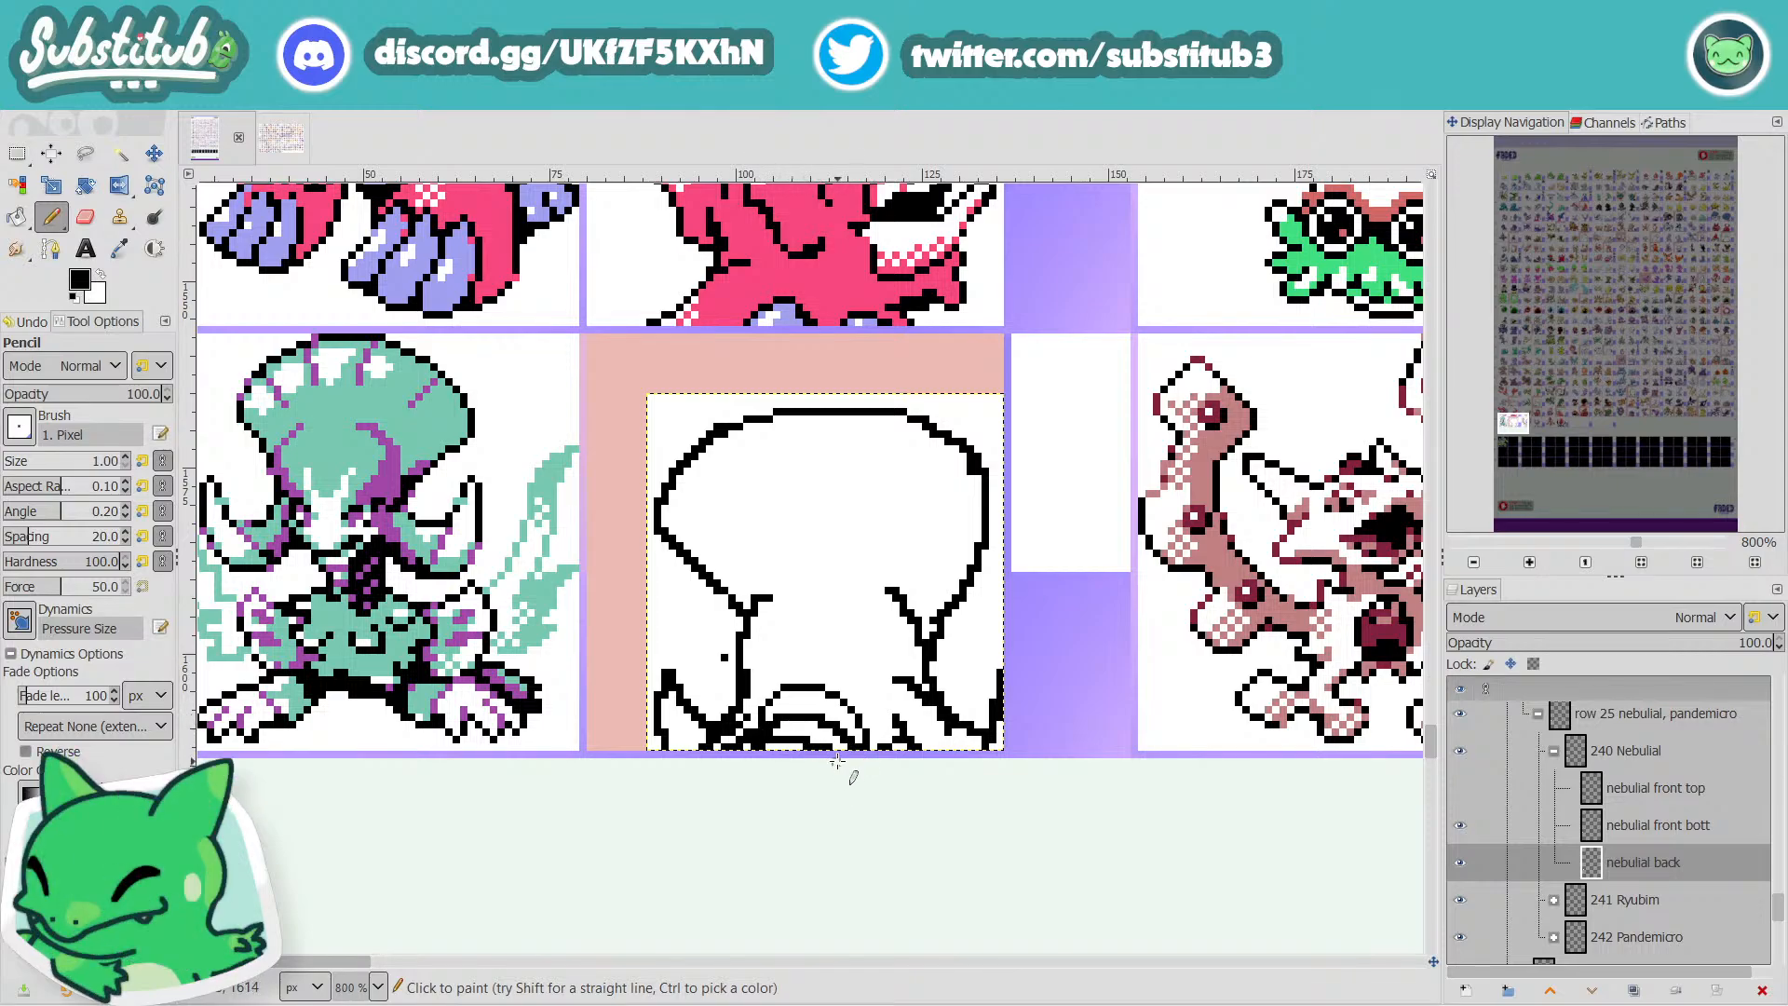
key(ctrl)
key(ctrl+s)
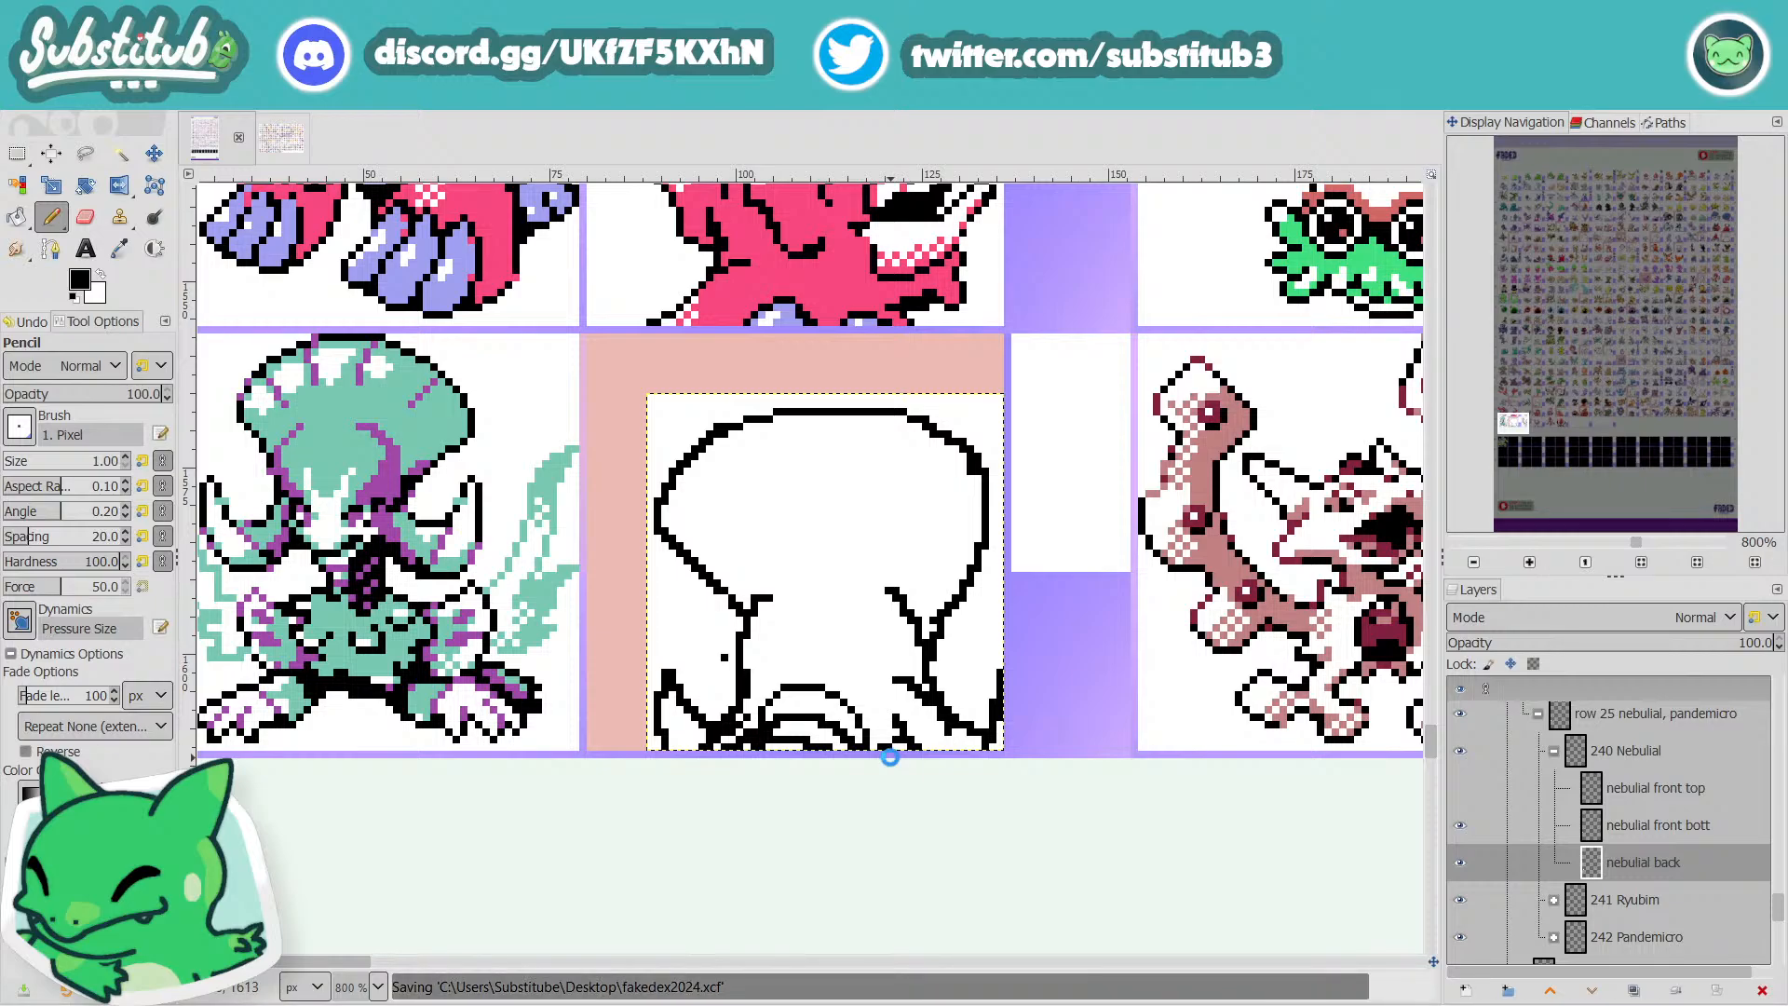
scroll(885, 746, down, 2)
scroll(869, 714, up, 2)
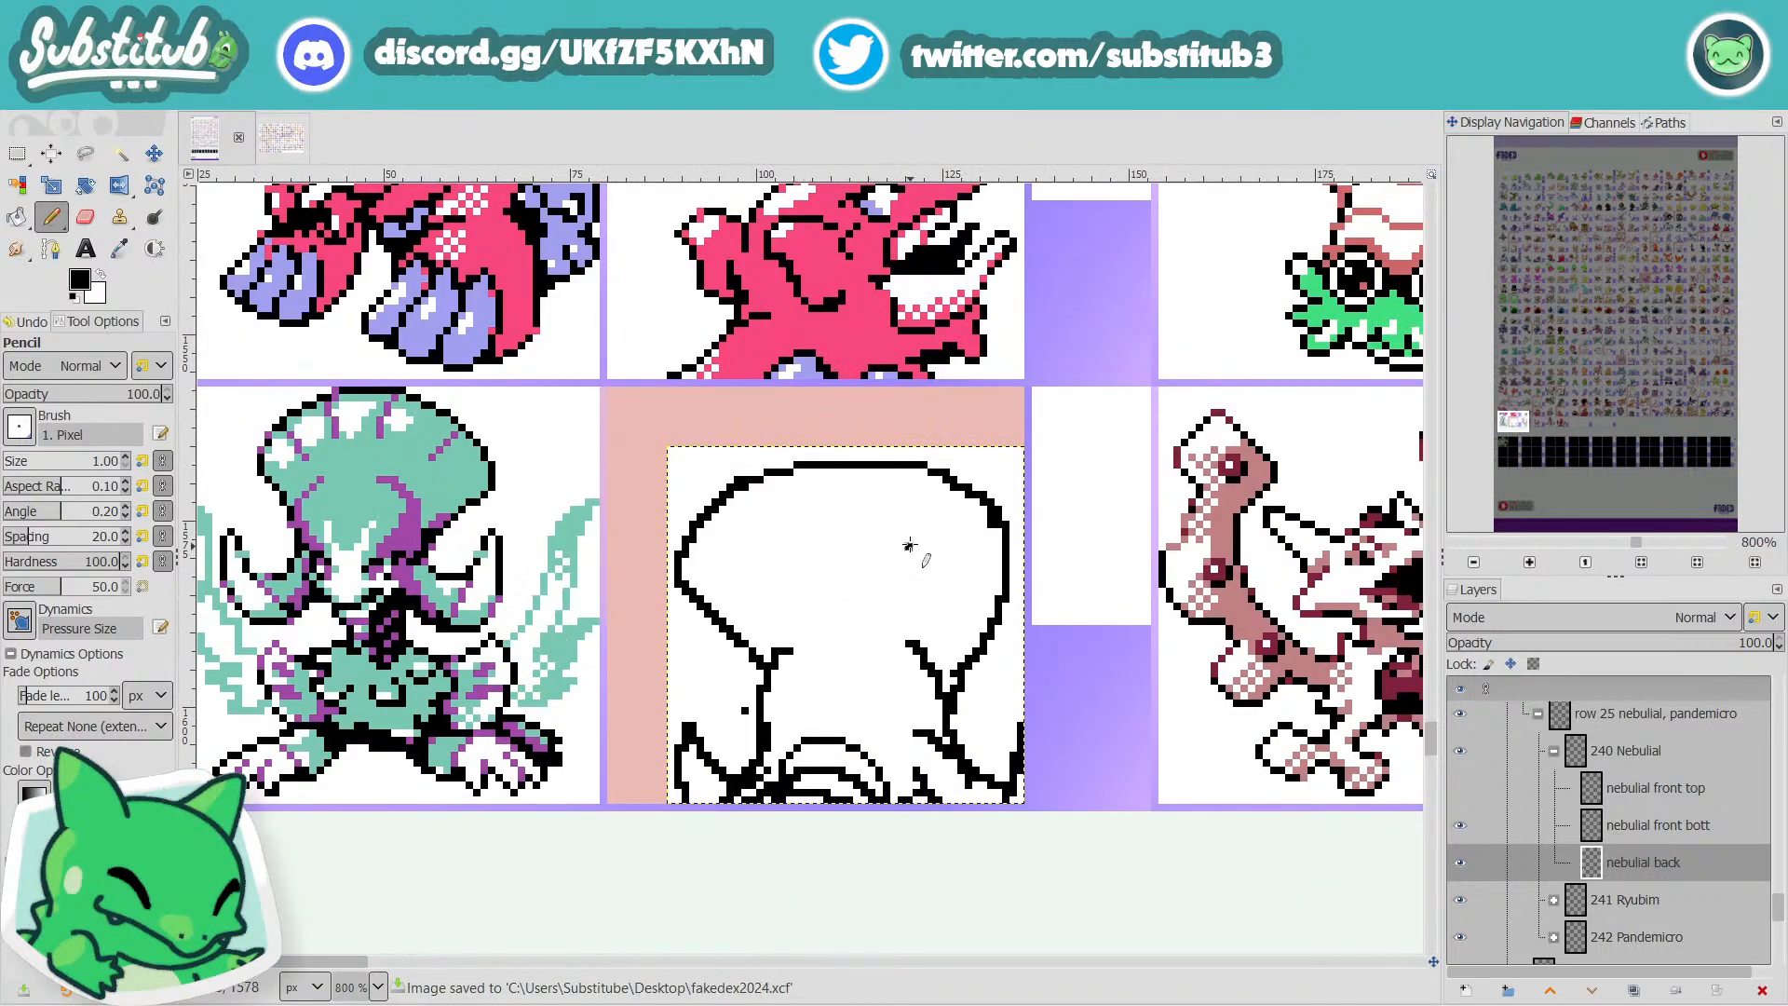
drag(908, 545, 888, 466)
drag(828, 541, 796, 479)
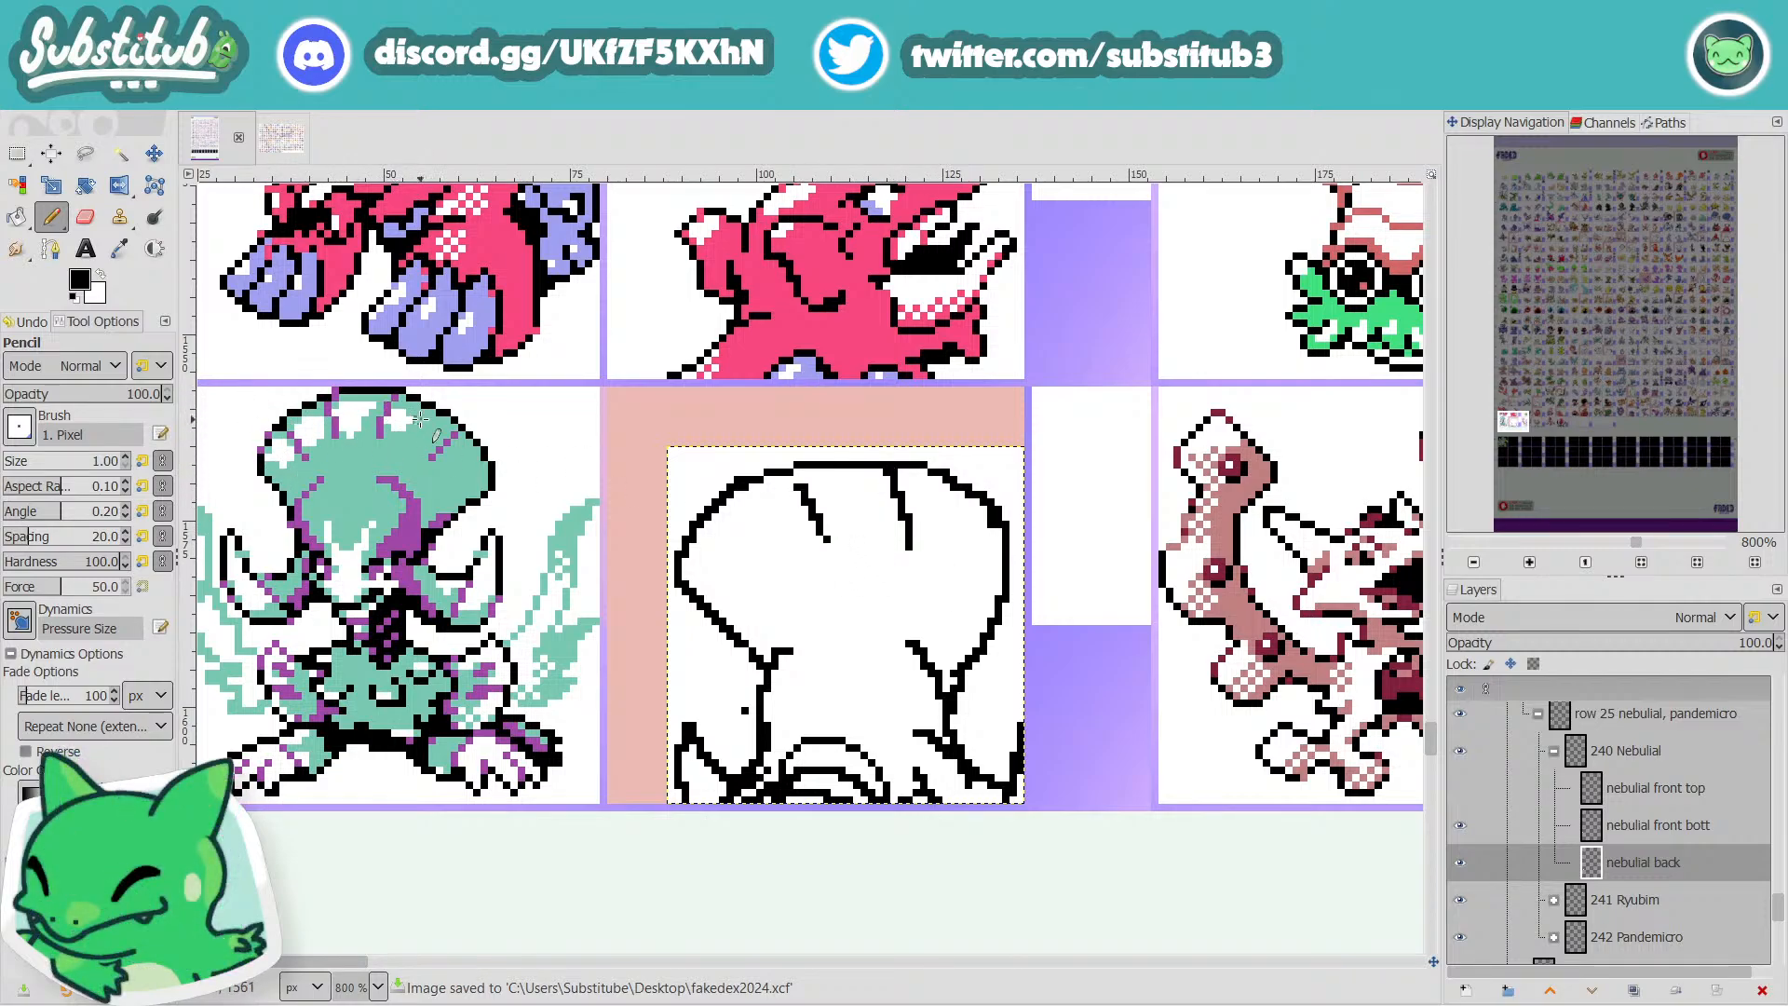
key(ctrl+z)
key(ctrl+z)
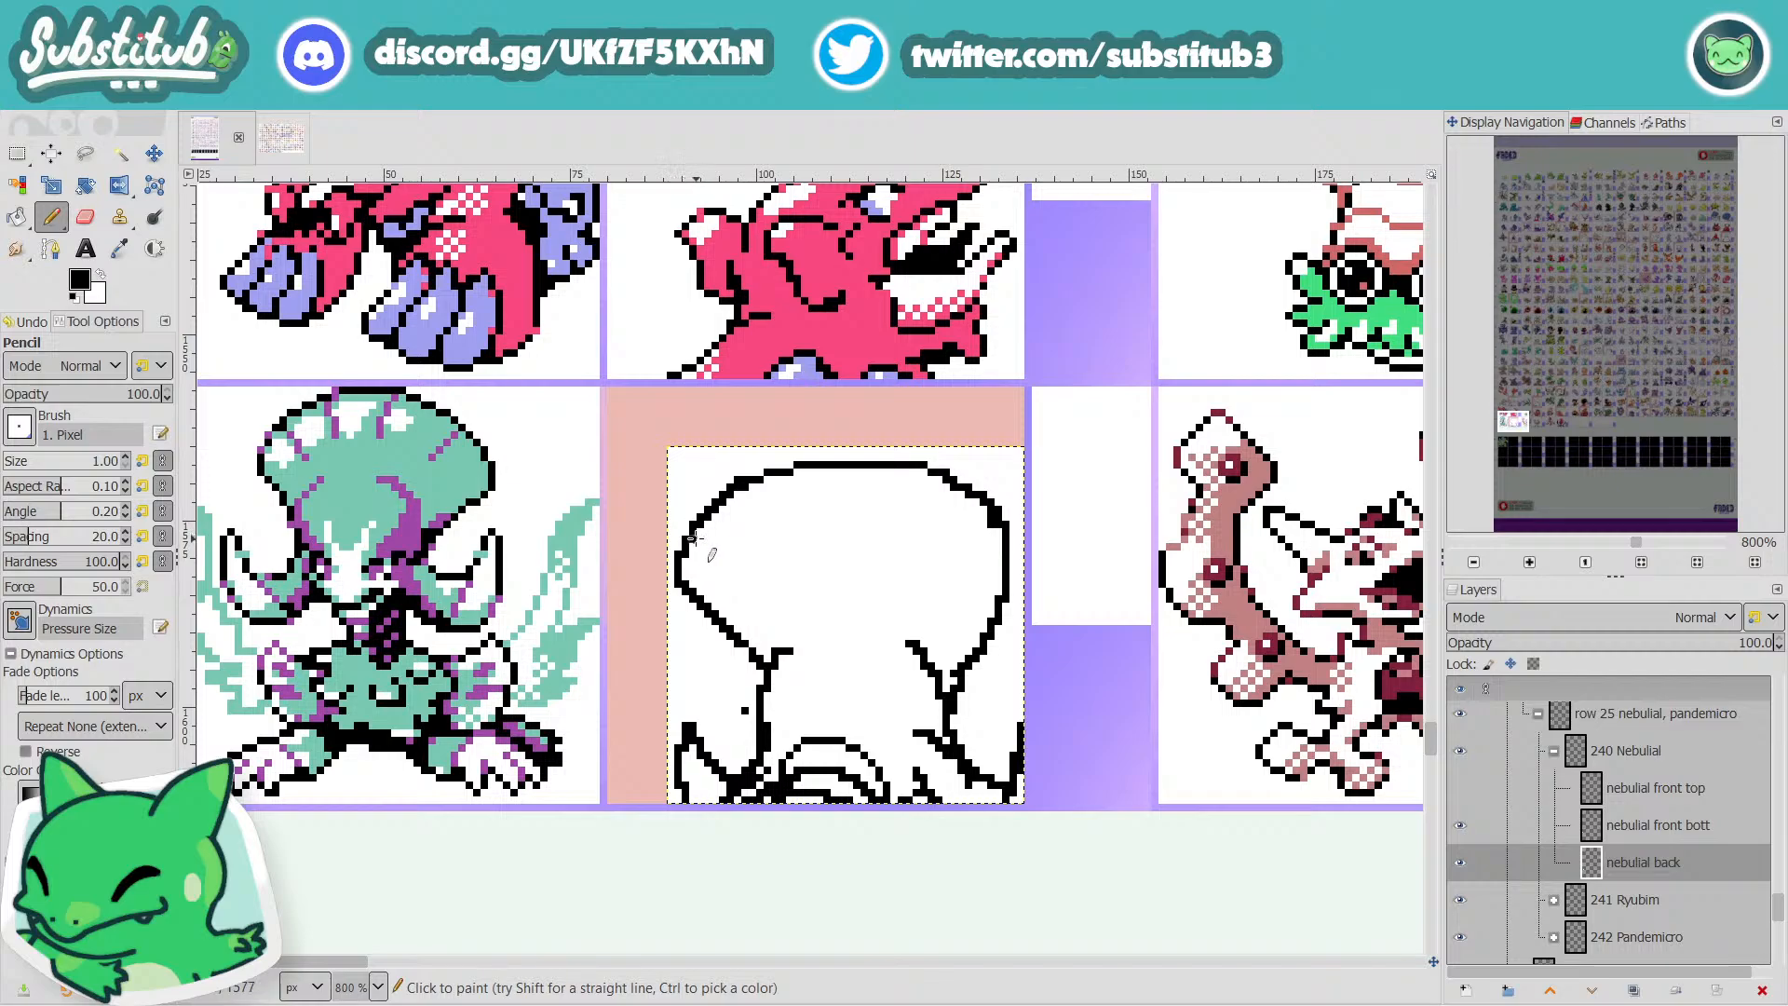
Draw four short black ridge lines running inward from the upper edge of Nebulial's crest on the back sprite.
drag(693, 537, 734, 570)
drag(917, 478, 909, 557)
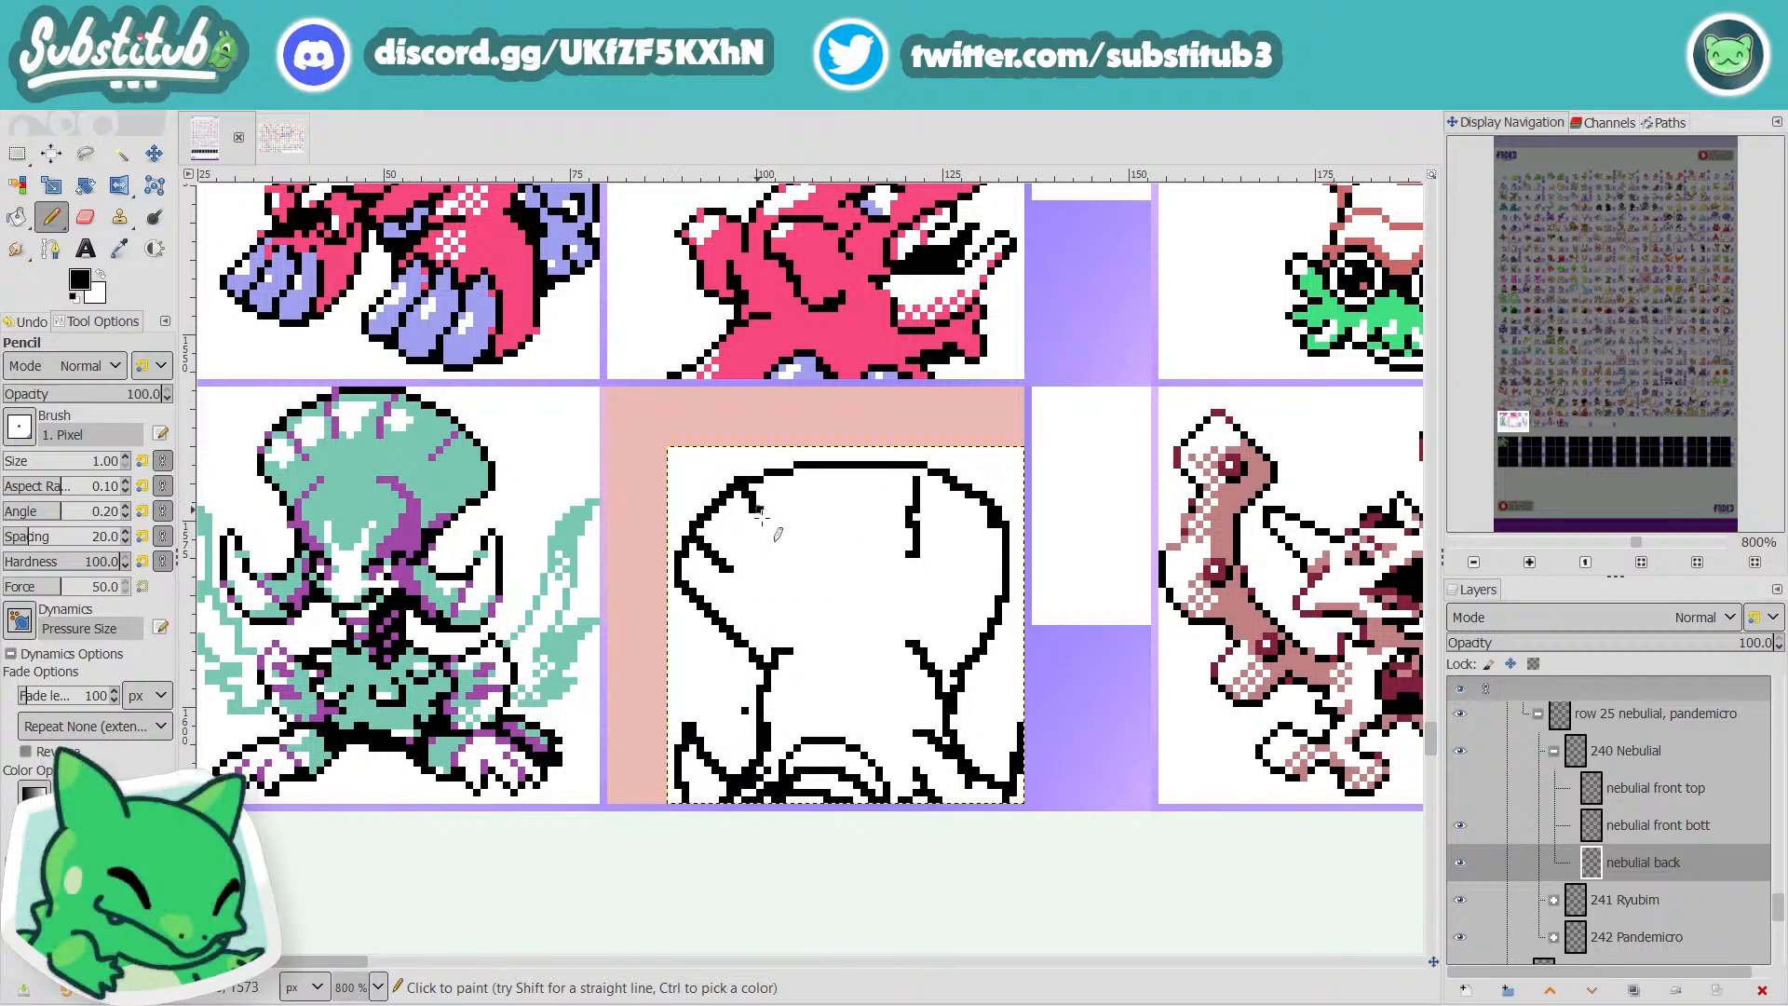
drag(761, 517, 765, 547)
drag(848, 477, 850, 519)
scroll(888, 547, down, 2)
scroll(905, 559, up, 3)
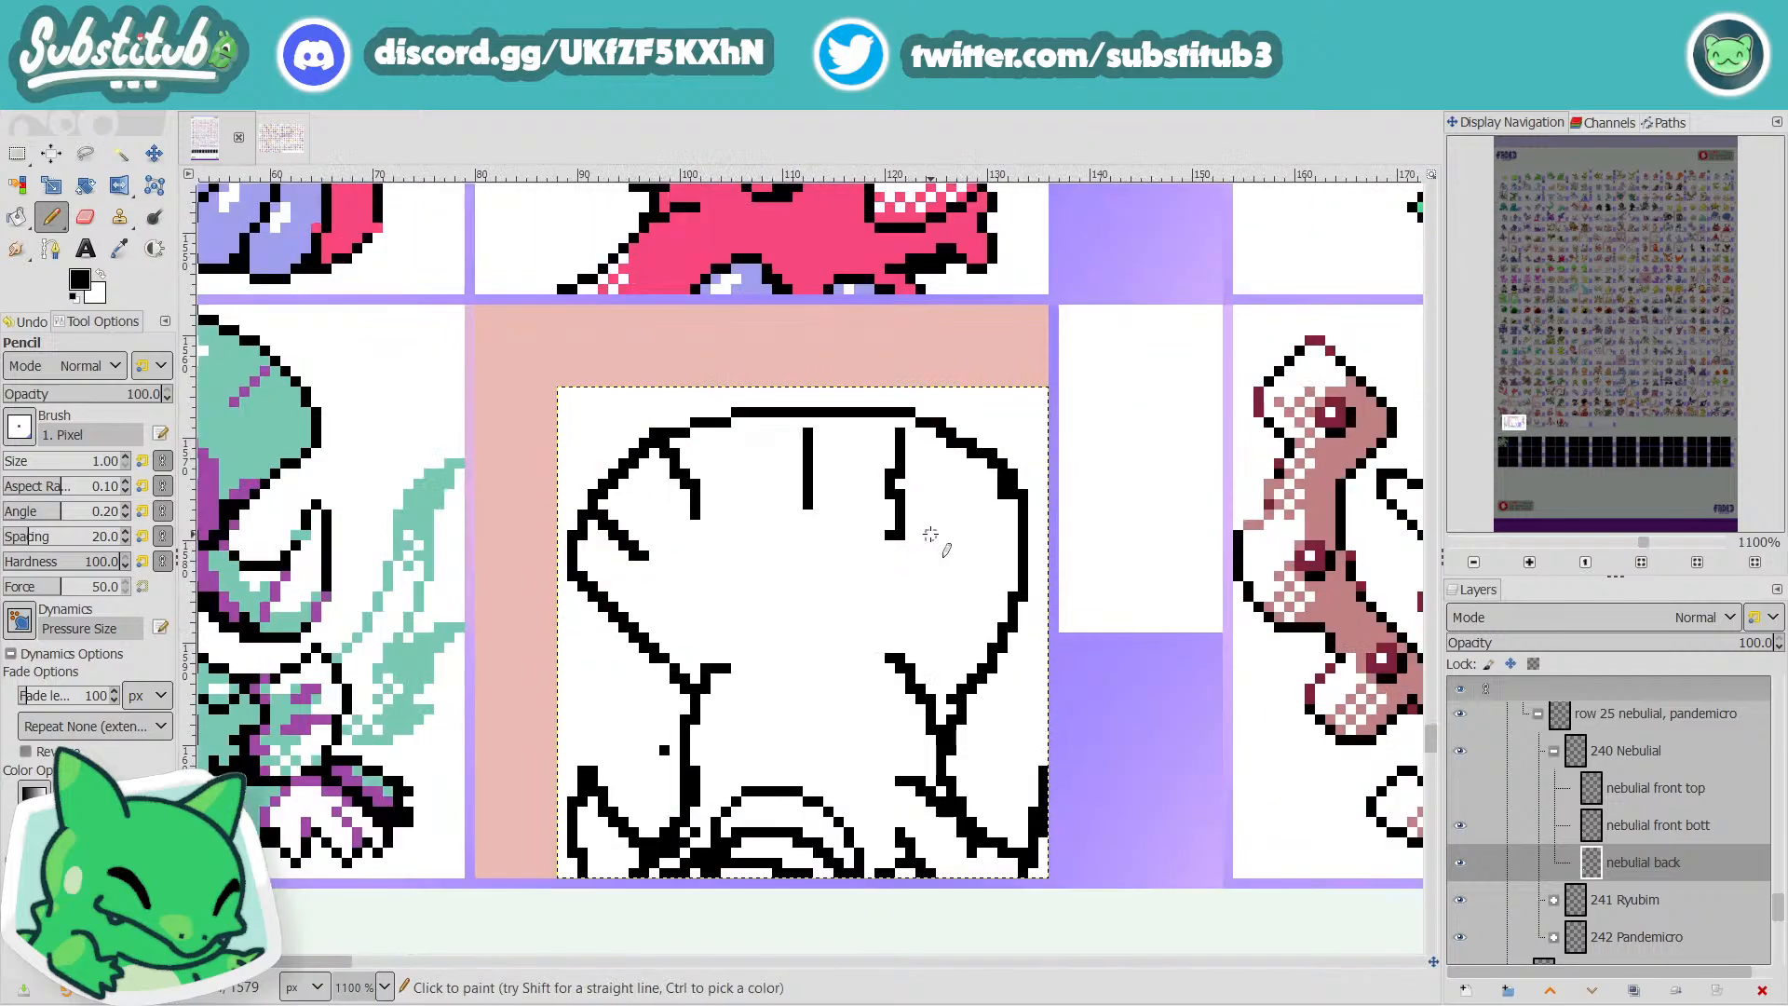
Draw a black inner arc parallel to the crest's top outline to form a rim band.
scroll(898, 554, down, 1)
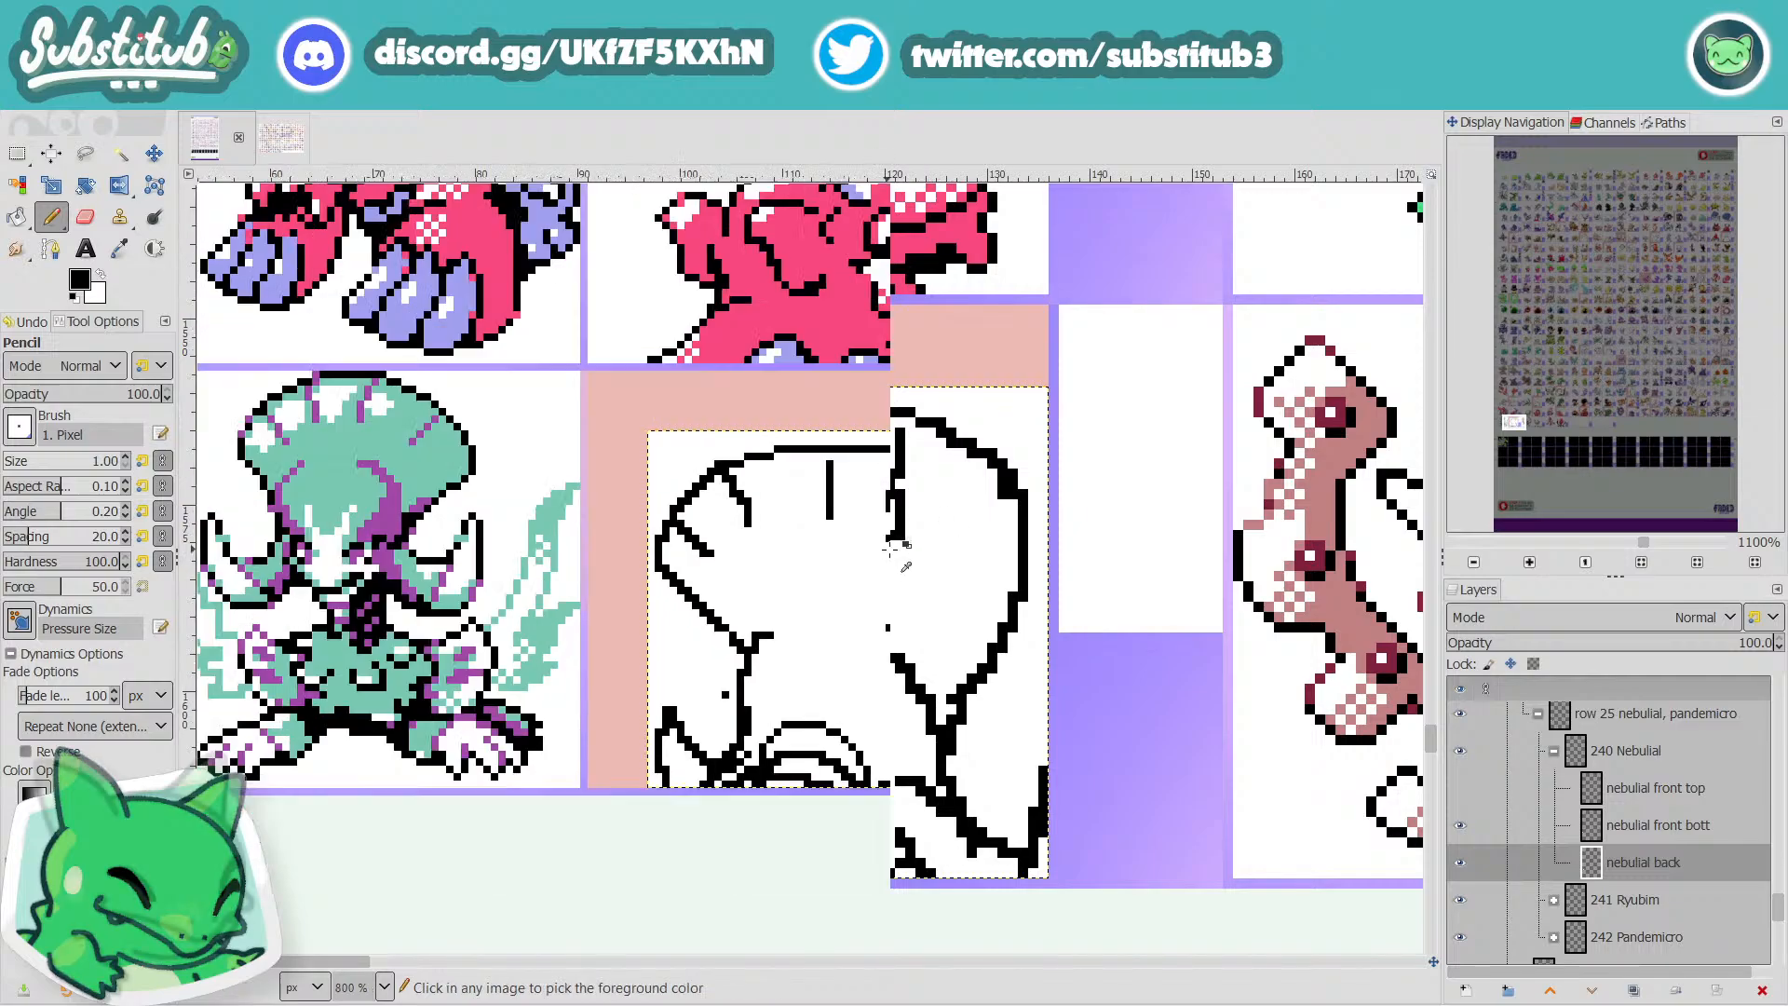
mouse_move(987, 600)
mouse_down()
mouse_move(937, 541)
mouse_move(857, 514)
mouse_move(761, 530)
mouse_move(693, 574)
mouse_move(706, 524)
mouse_move(742, 503)
mouse_move(873, 486)
mouse_move(935, 517)
mouse_move(985, 607)
mouse_up()
key(ctrl+z)
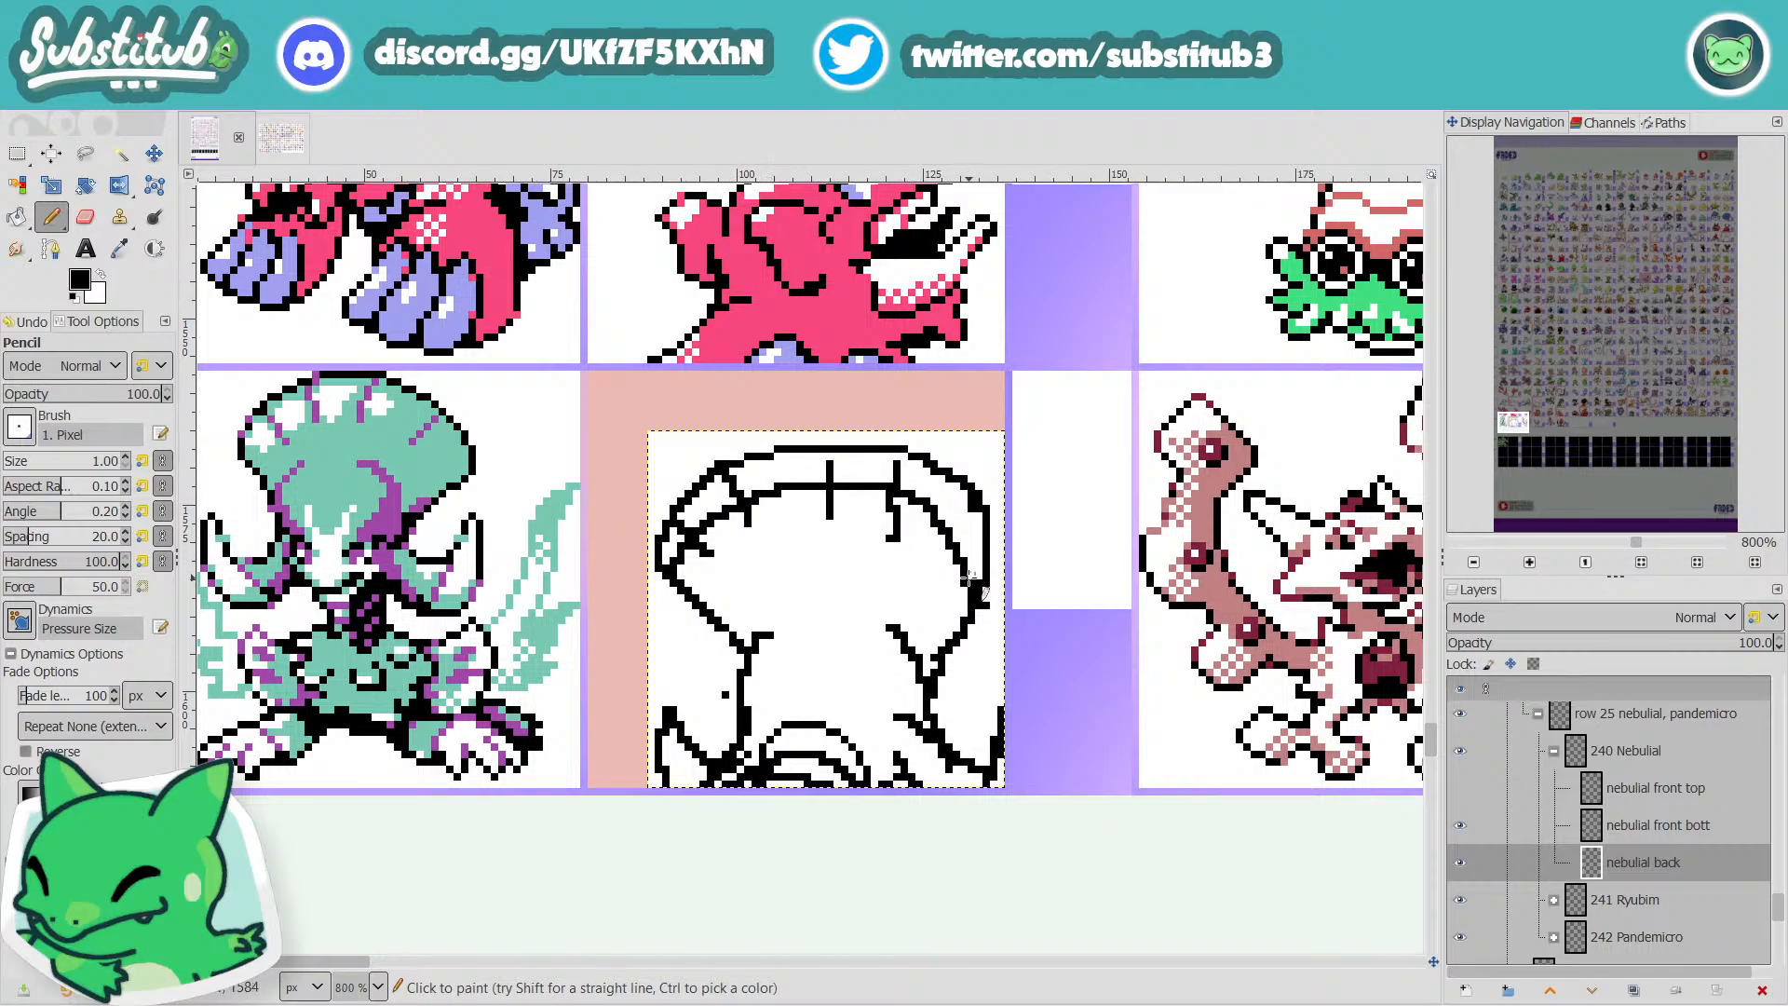
Rework the ridge segments inside the rim band, erasing strokes in white and redrawing the dividers in black.
key(x)
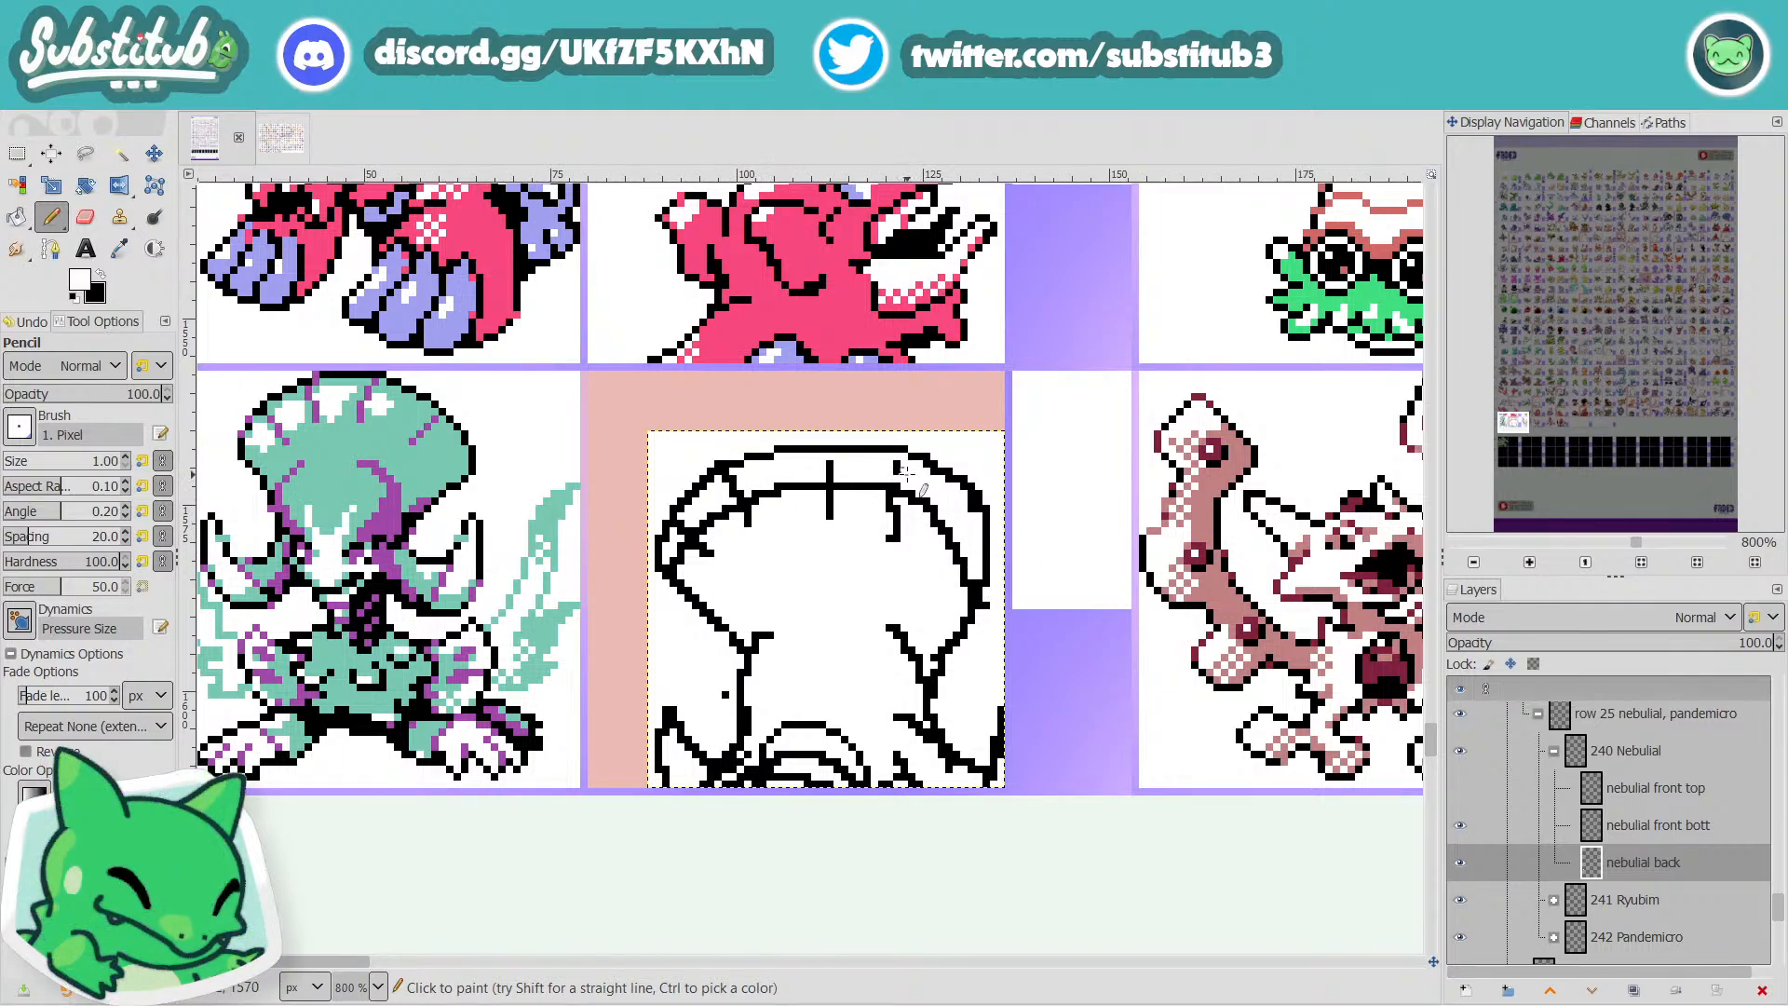
drag(843, 460, 831, 471)
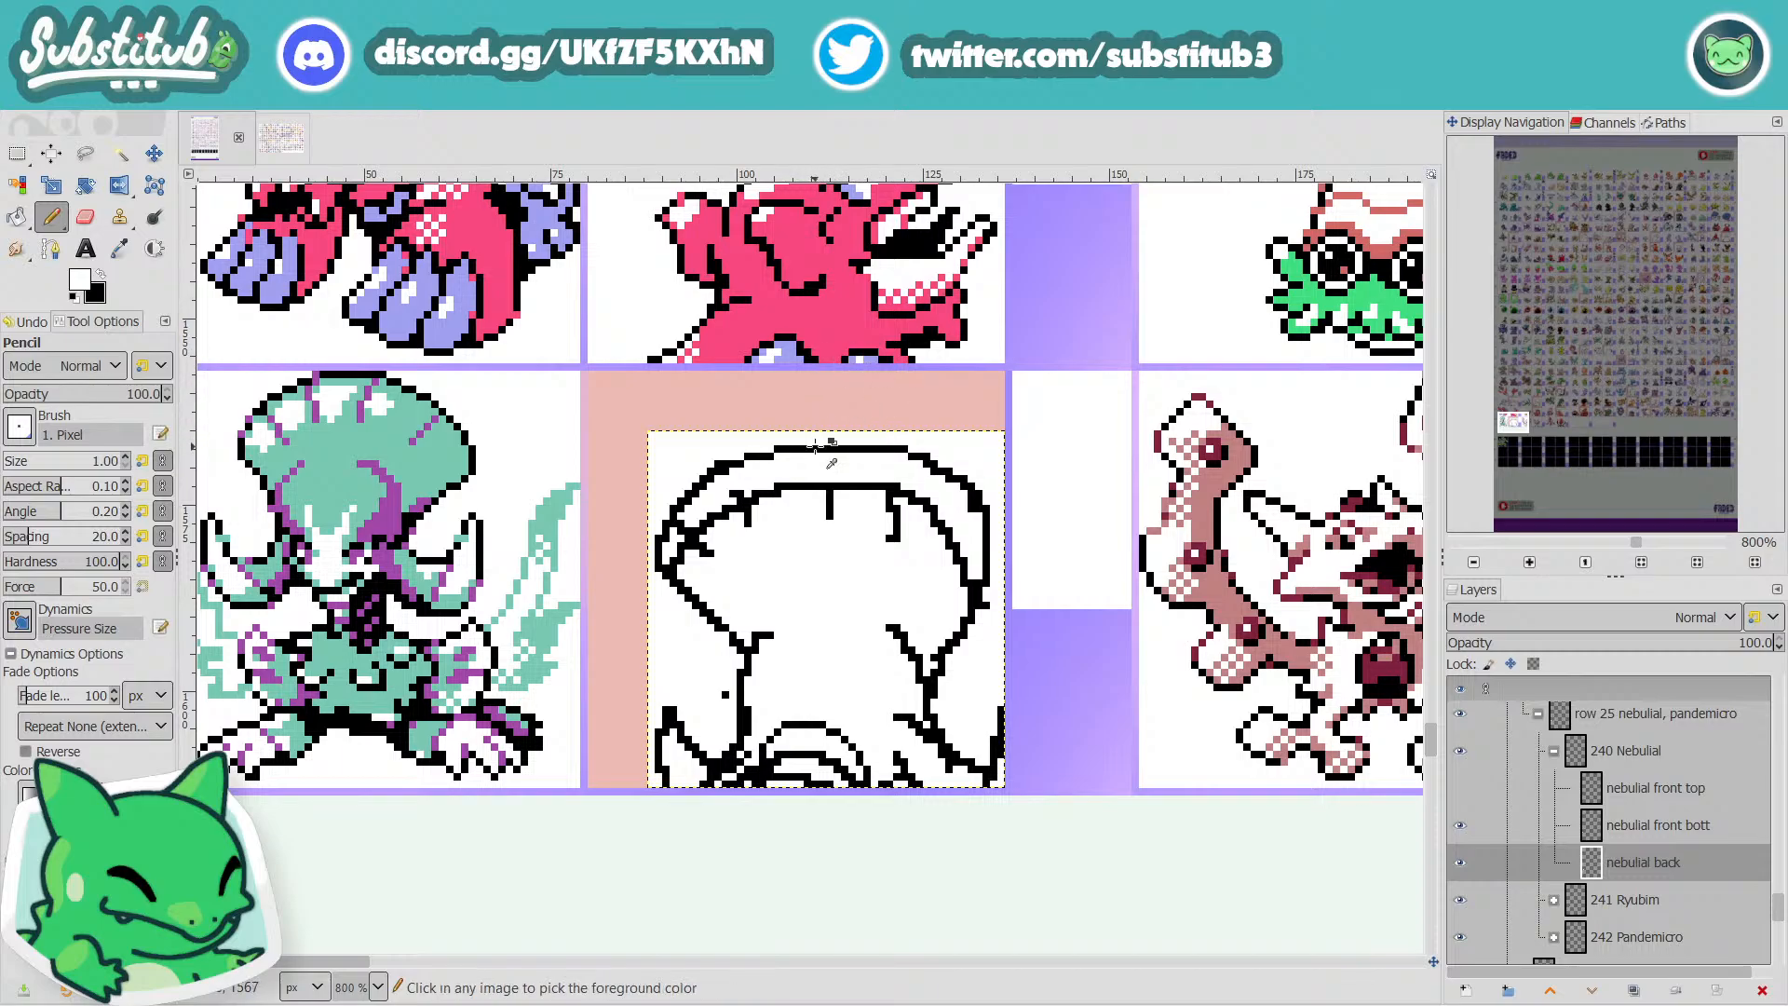
drag(830, 459, 830, 484)
drag(896, 459, 897, 484)
key(x)
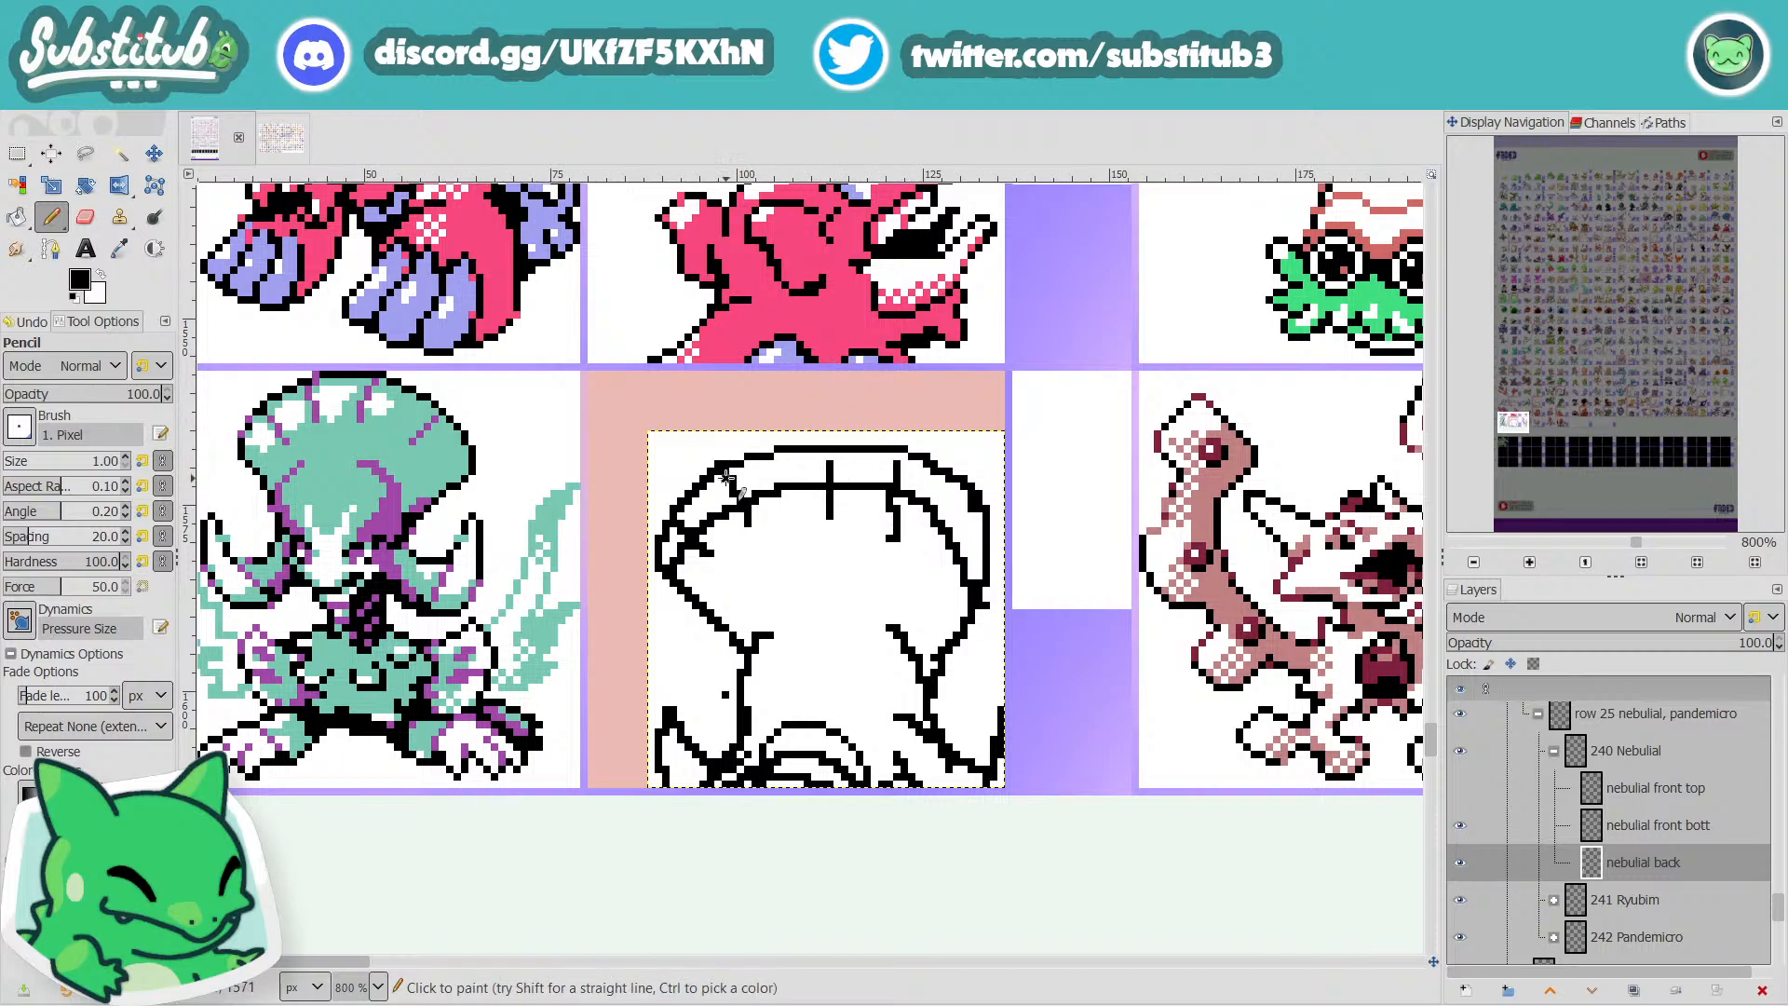
key(x)
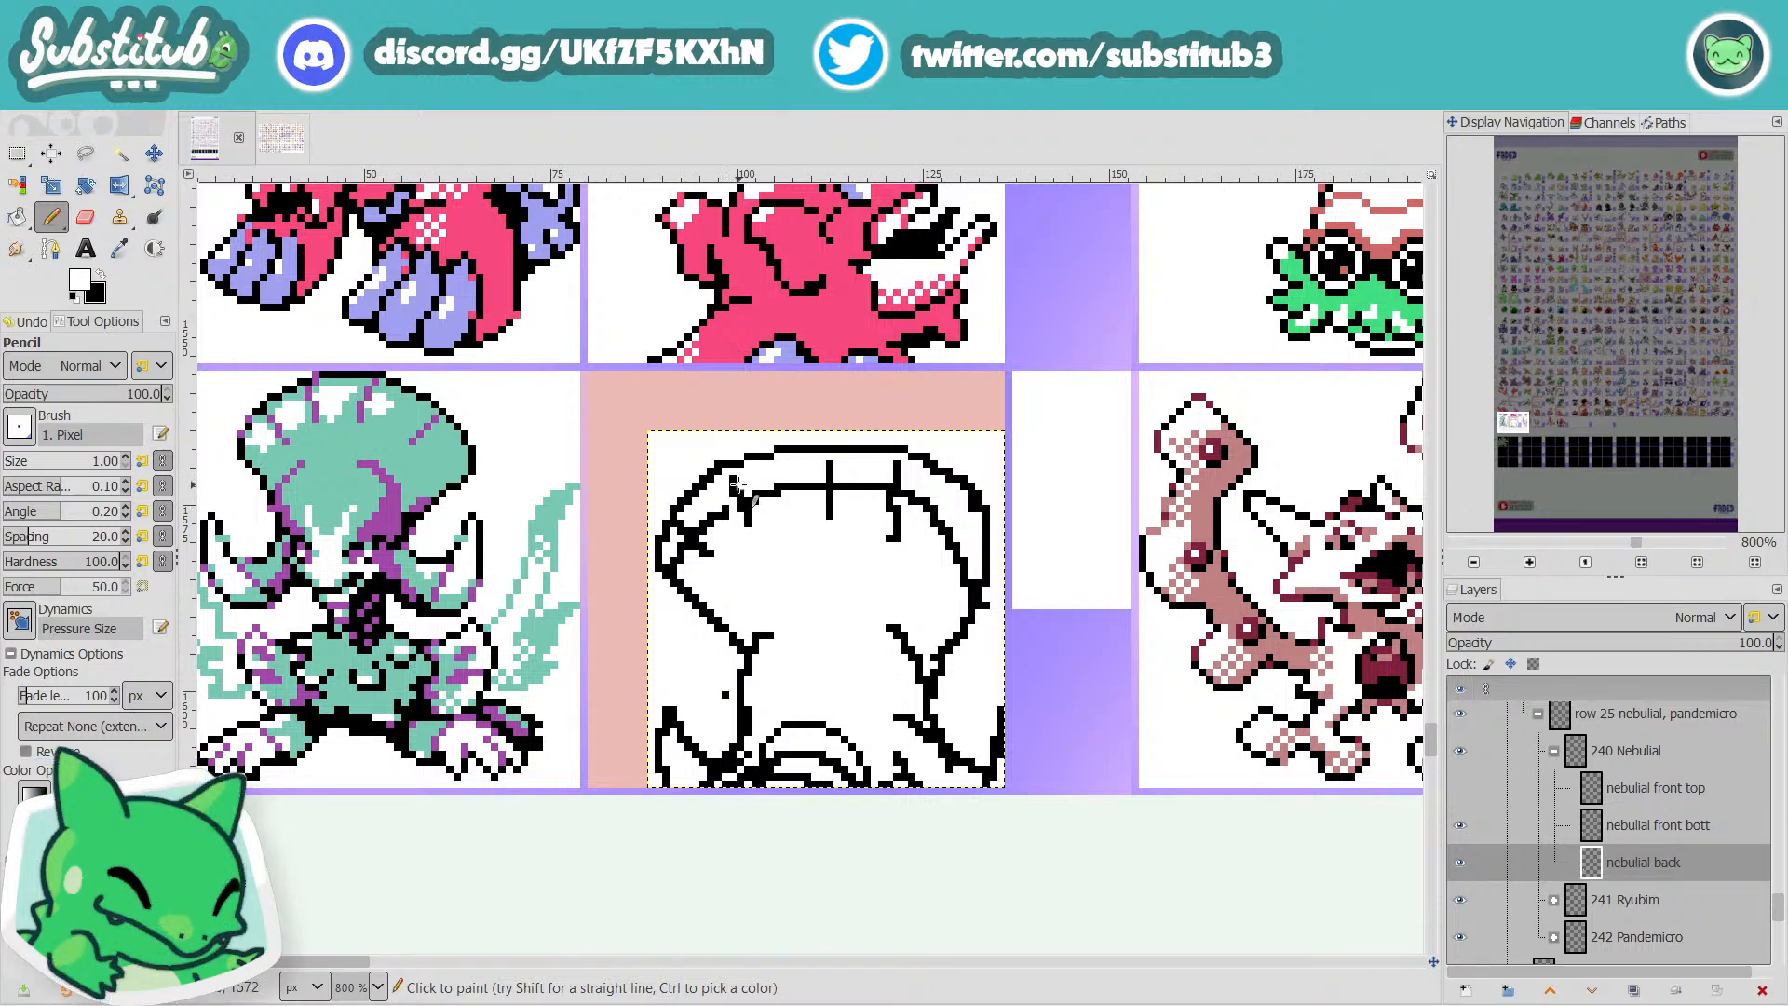
key(x)
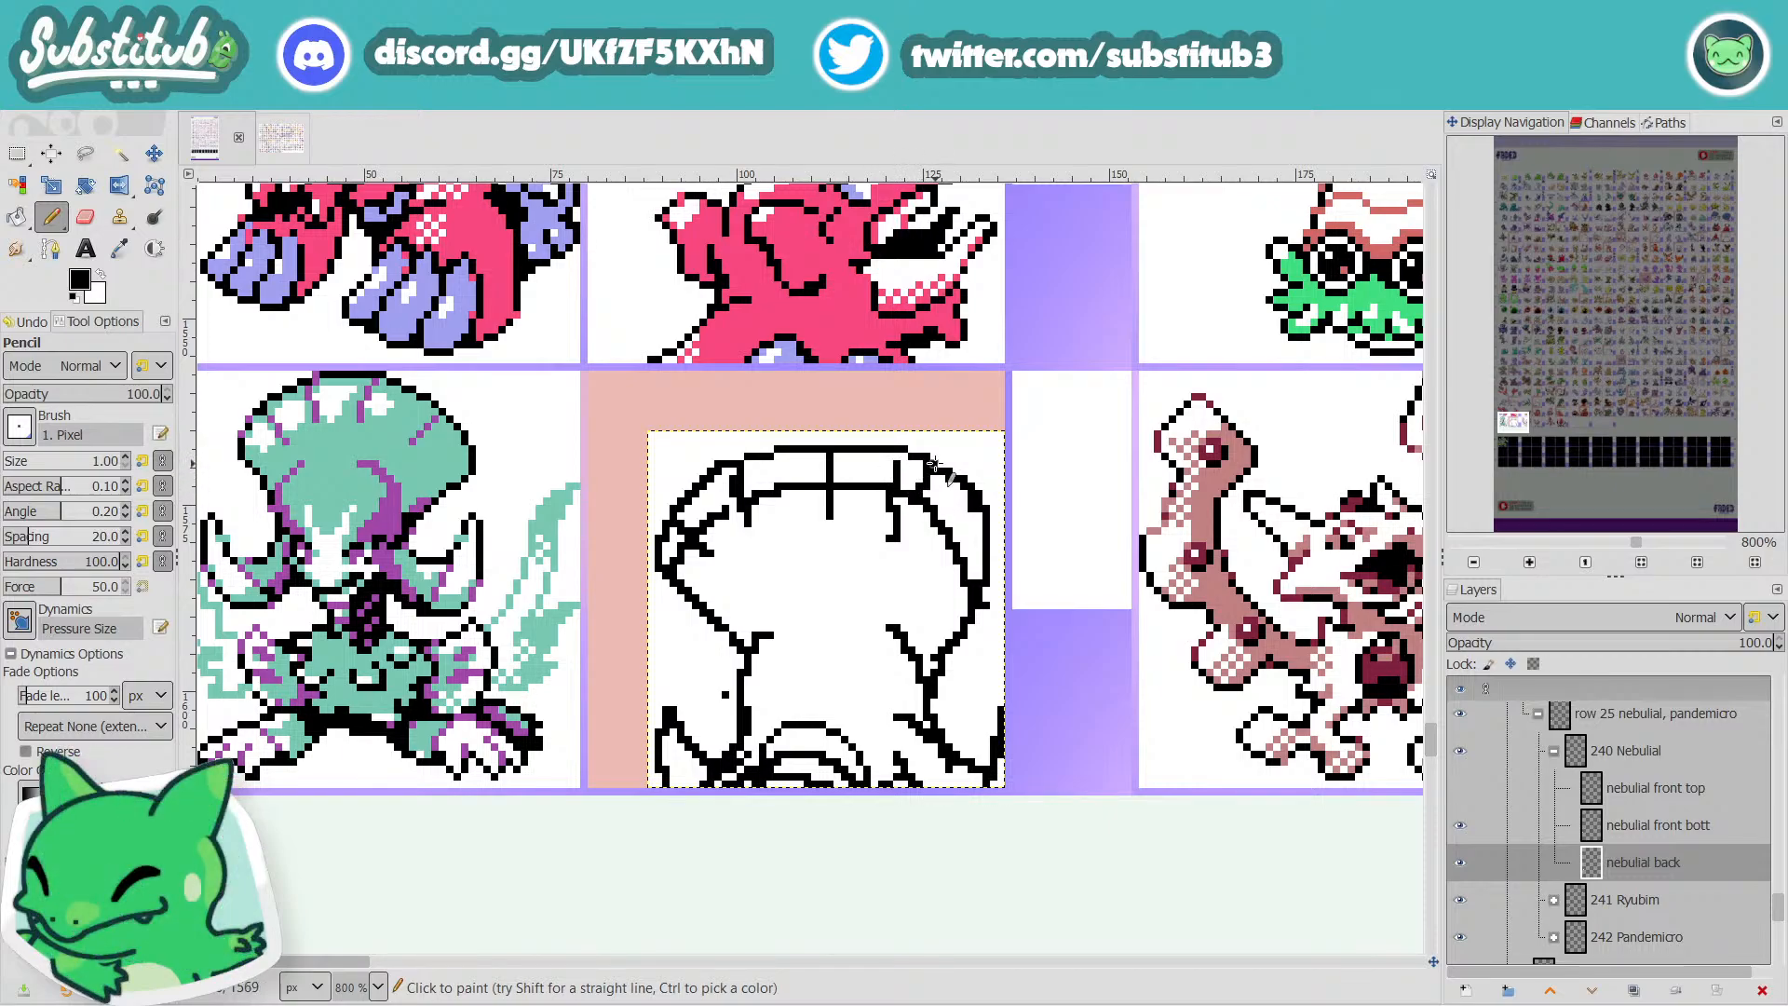
Shift the rim band's middle divider left and its right divider outward in black, covering the old strokes in white.
key(x)
key(x)
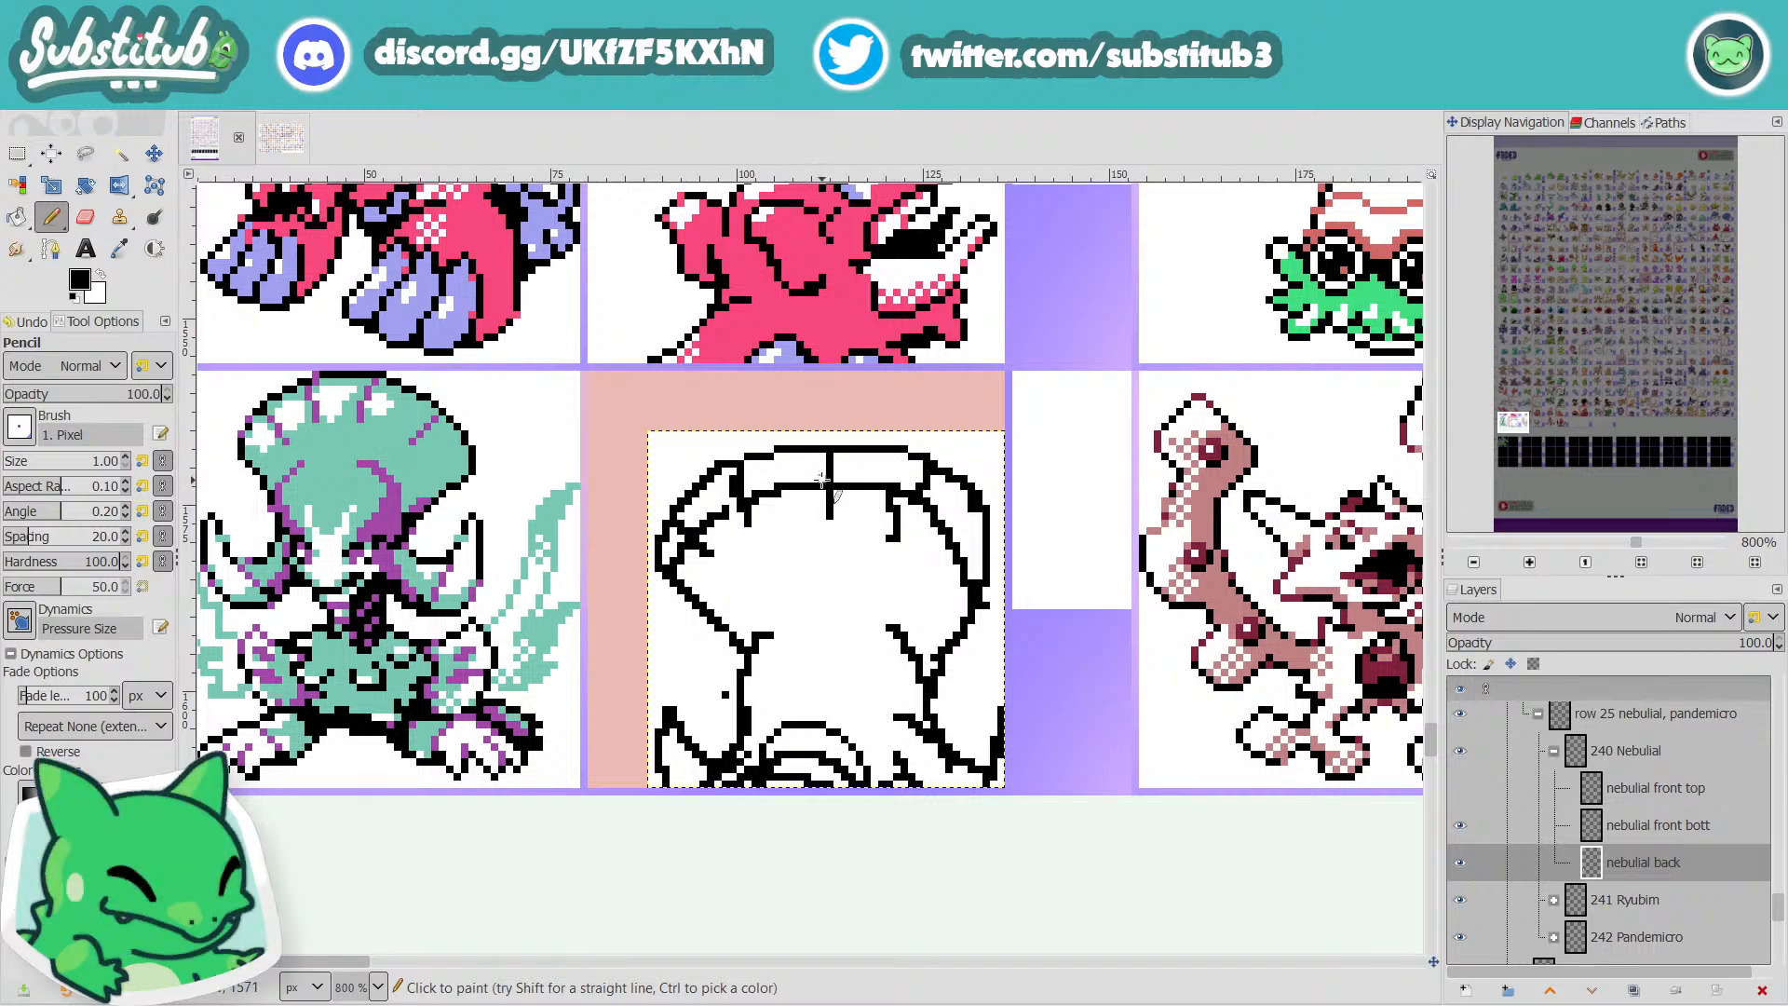
key(x)
key(x)
key(x)
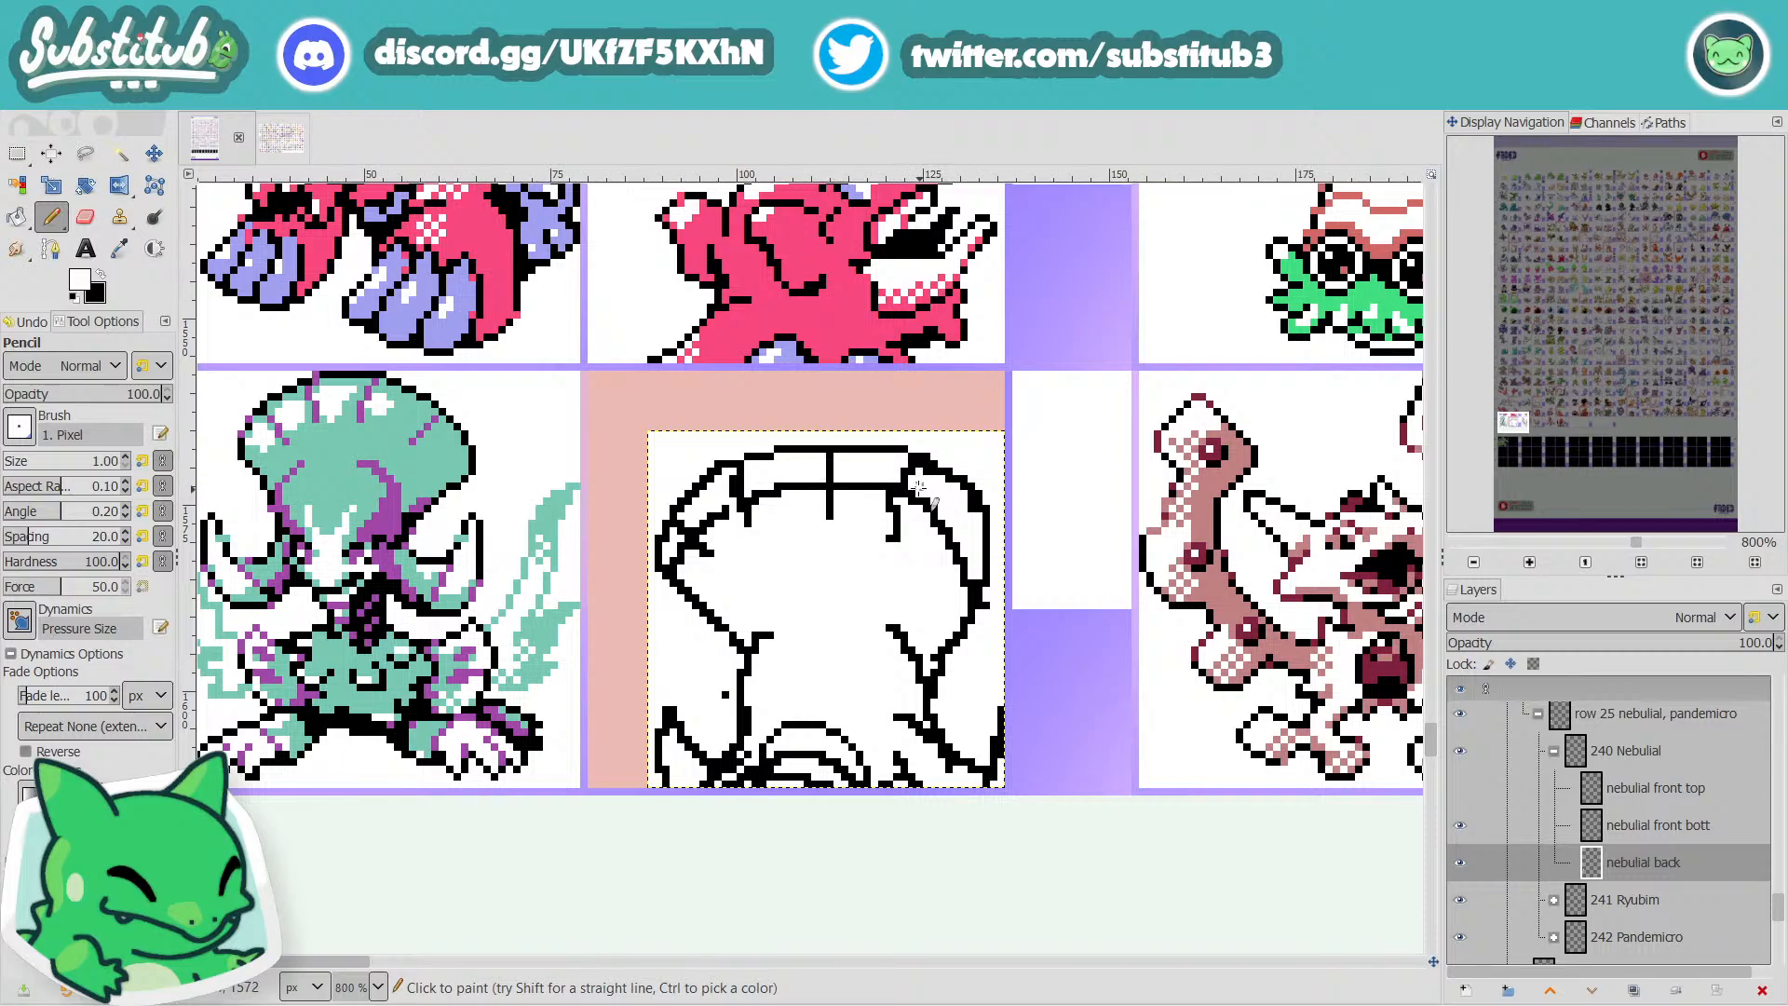
key(x)
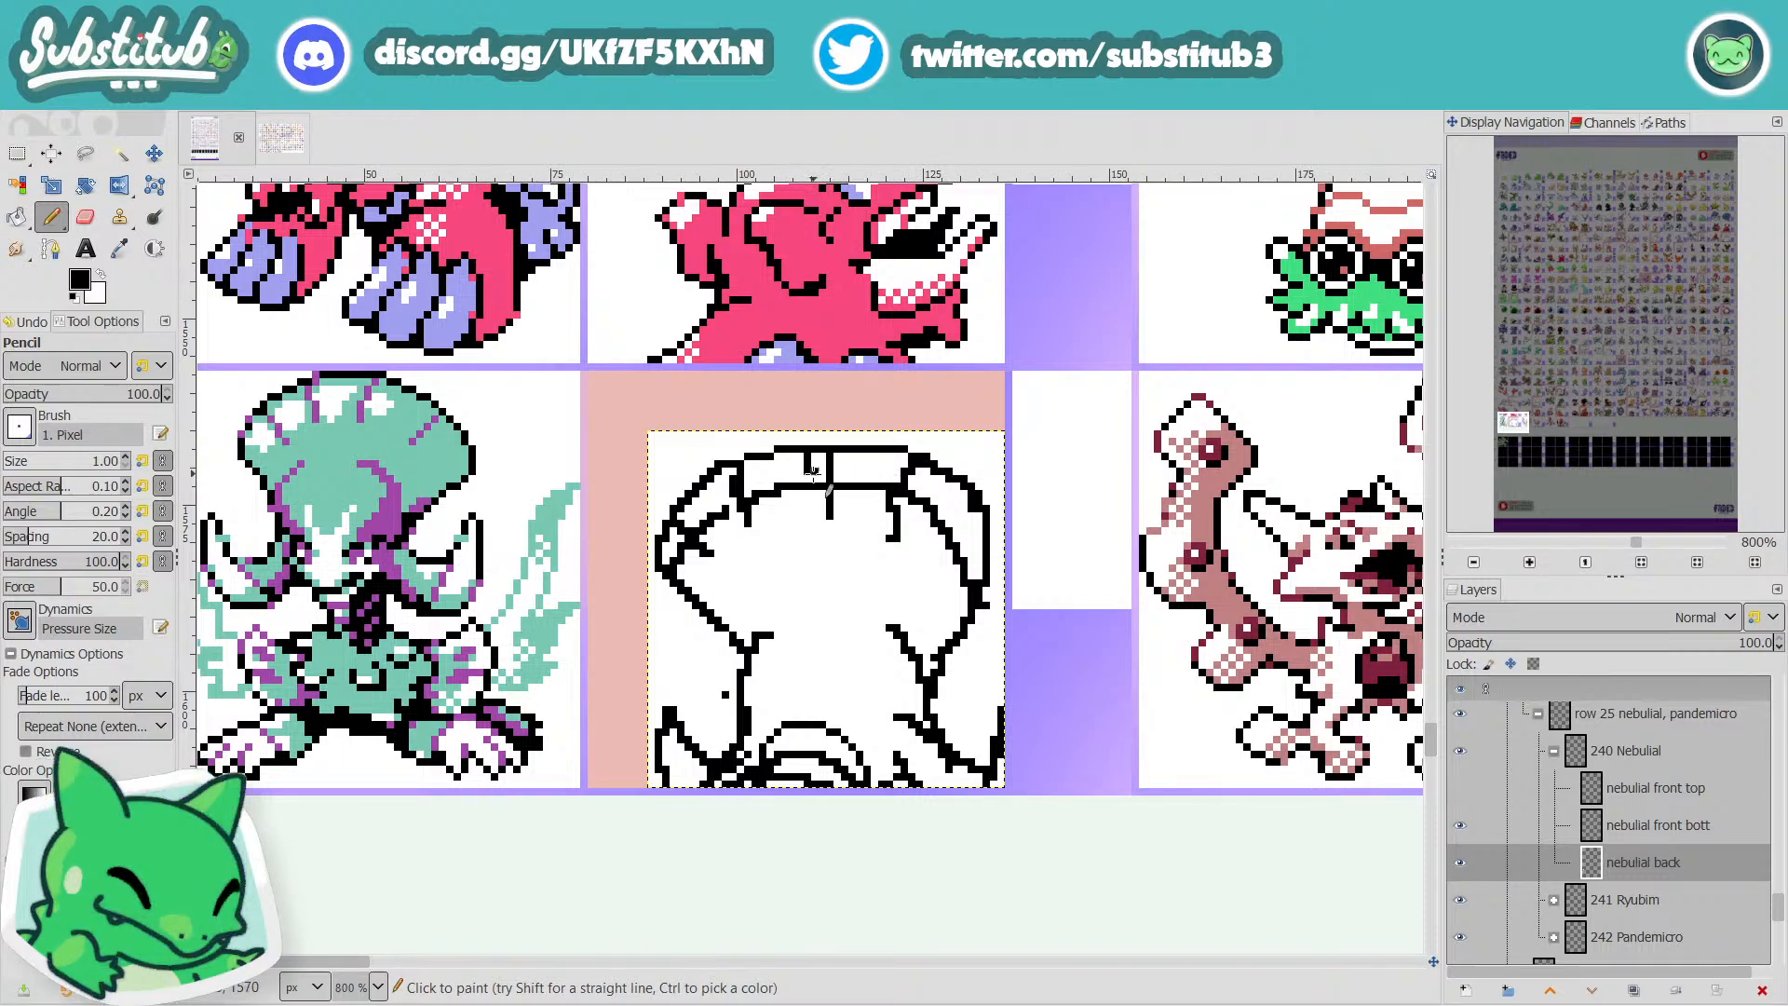
key(x)
drag(828, 475, 828, 458)
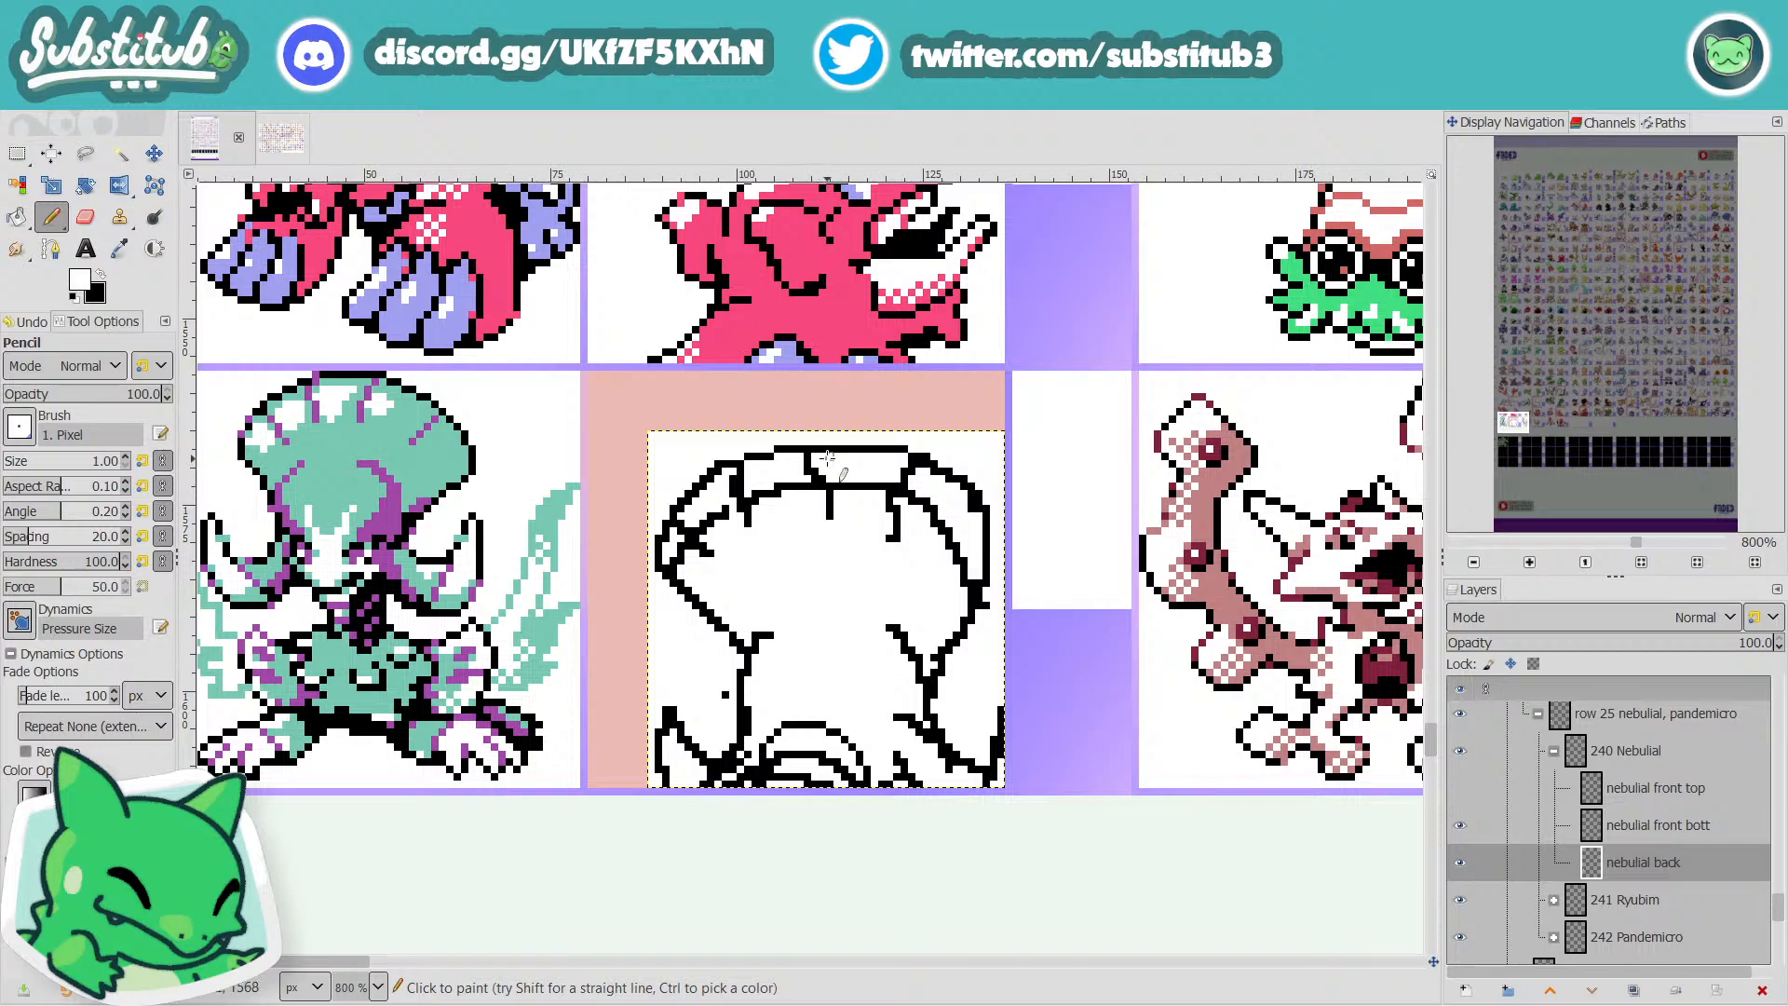
Draw longer curved black ridge lines from the inner arc down into the Nebulial crest.
ctrl+scroll(829, 527, down, 2)
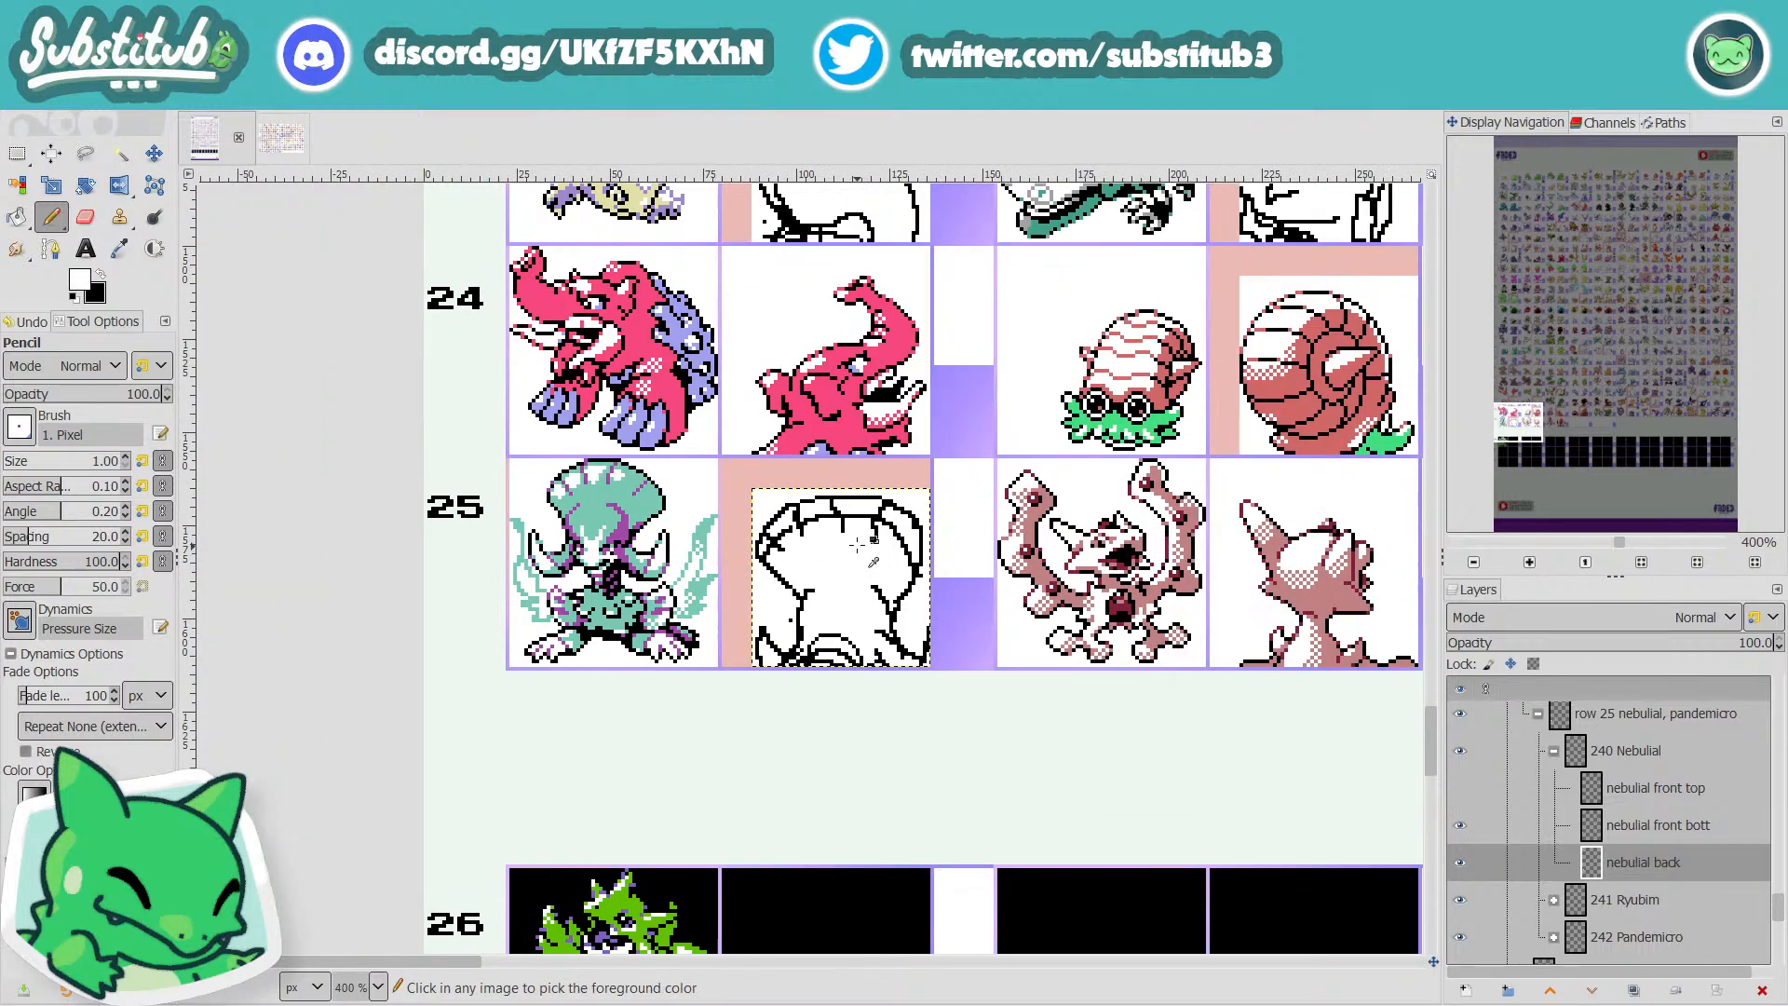
ctrl+scroll(817, 524, up, 2)
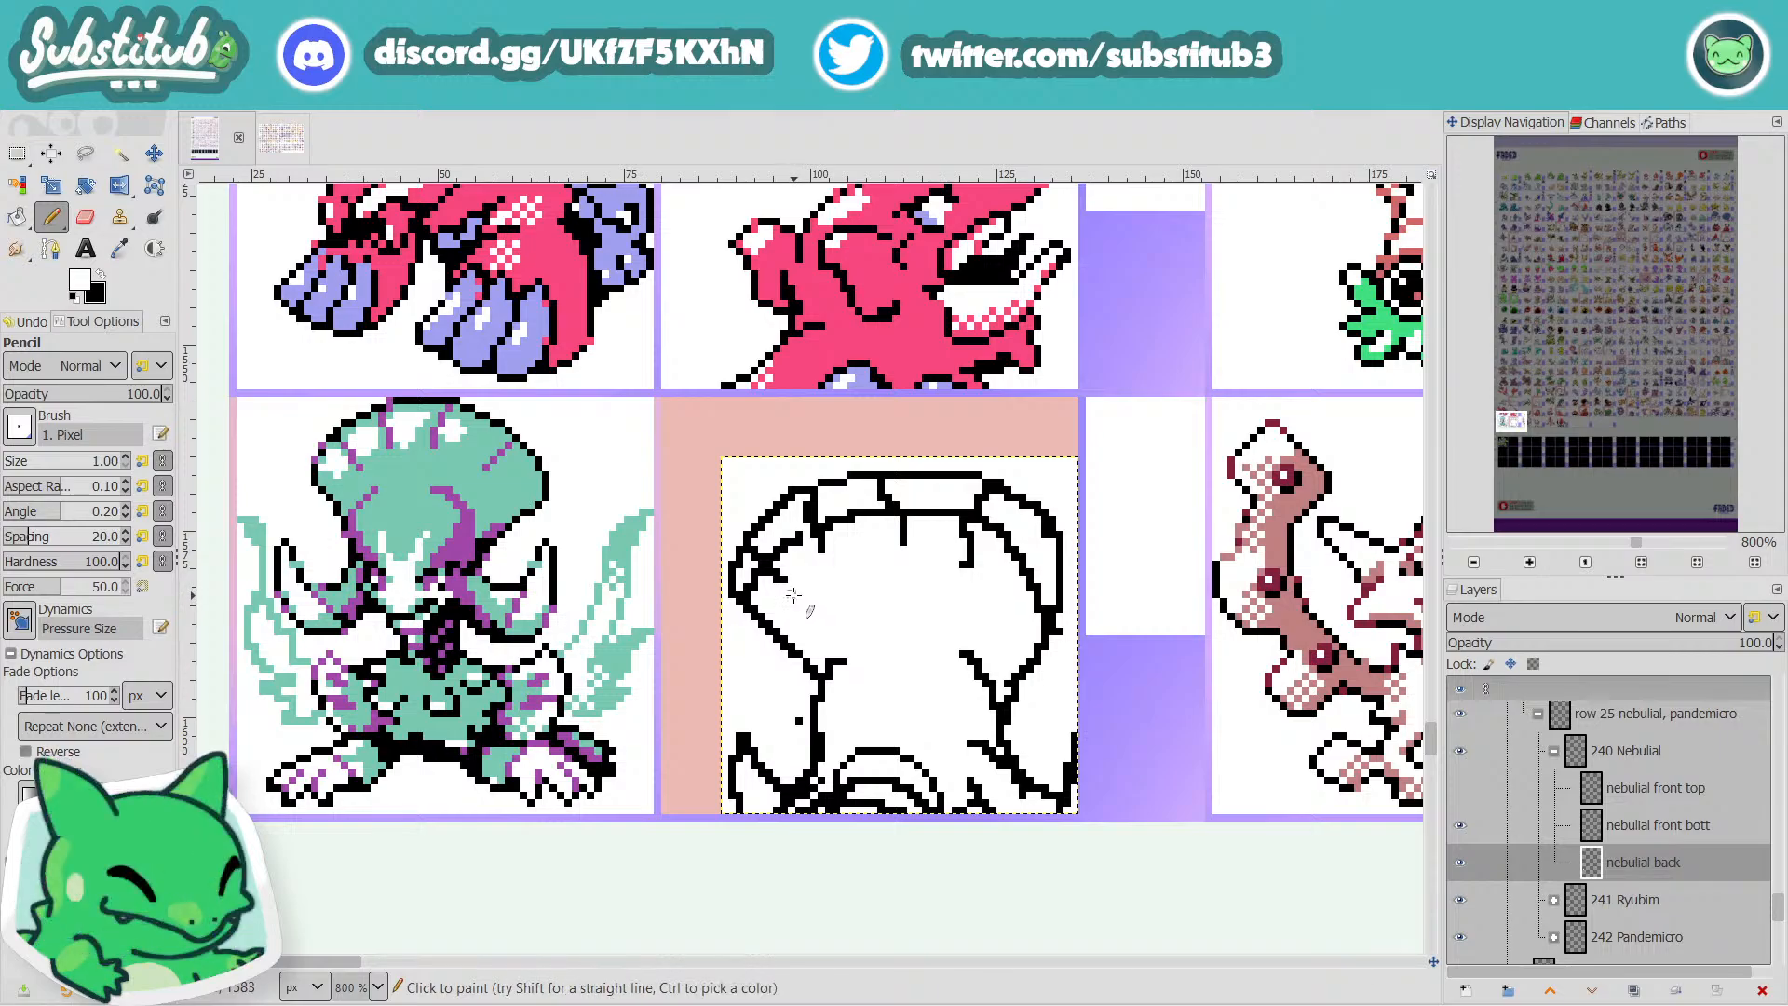
key(x)
drag(781, 578, 801, 607)
drag(825, 540, 853, 596)
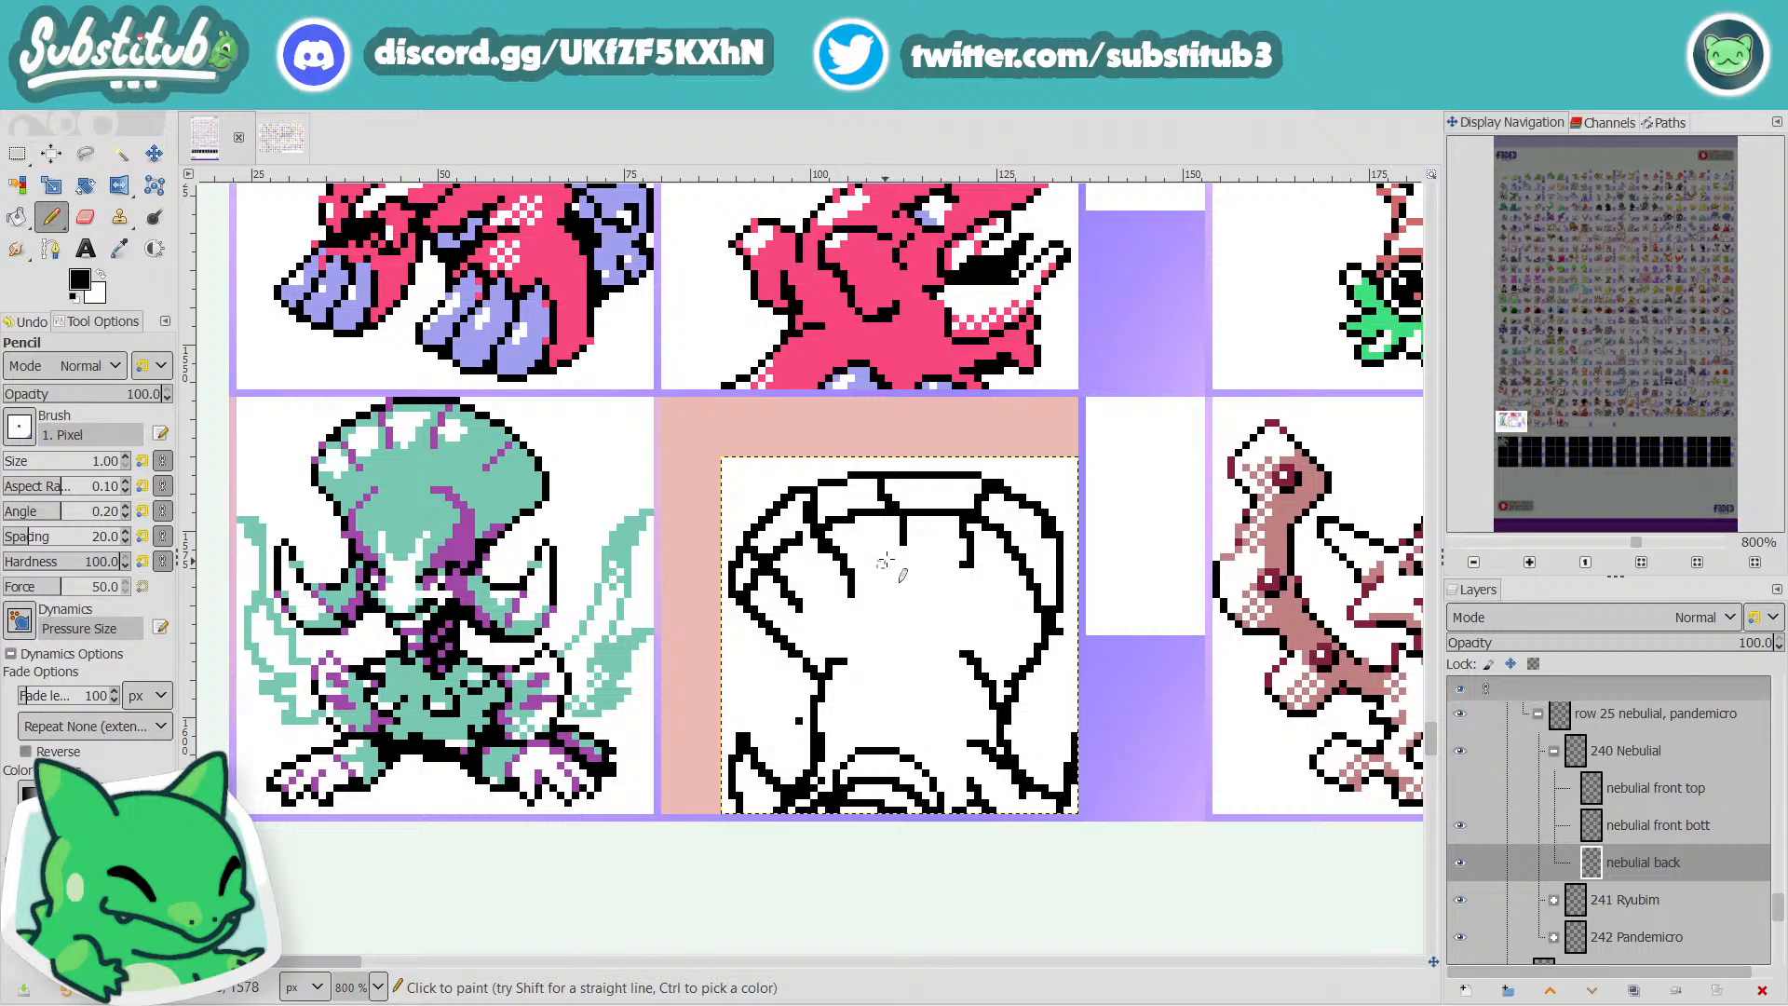
mouse_move(898, 526)
mouse_down()
mouse_move(923, 572)
mouse_move(964, 578)
mouse_up()
Thicken the lower right contour of the crest in black and save the file.
drag(1050, 624, 993, 714)
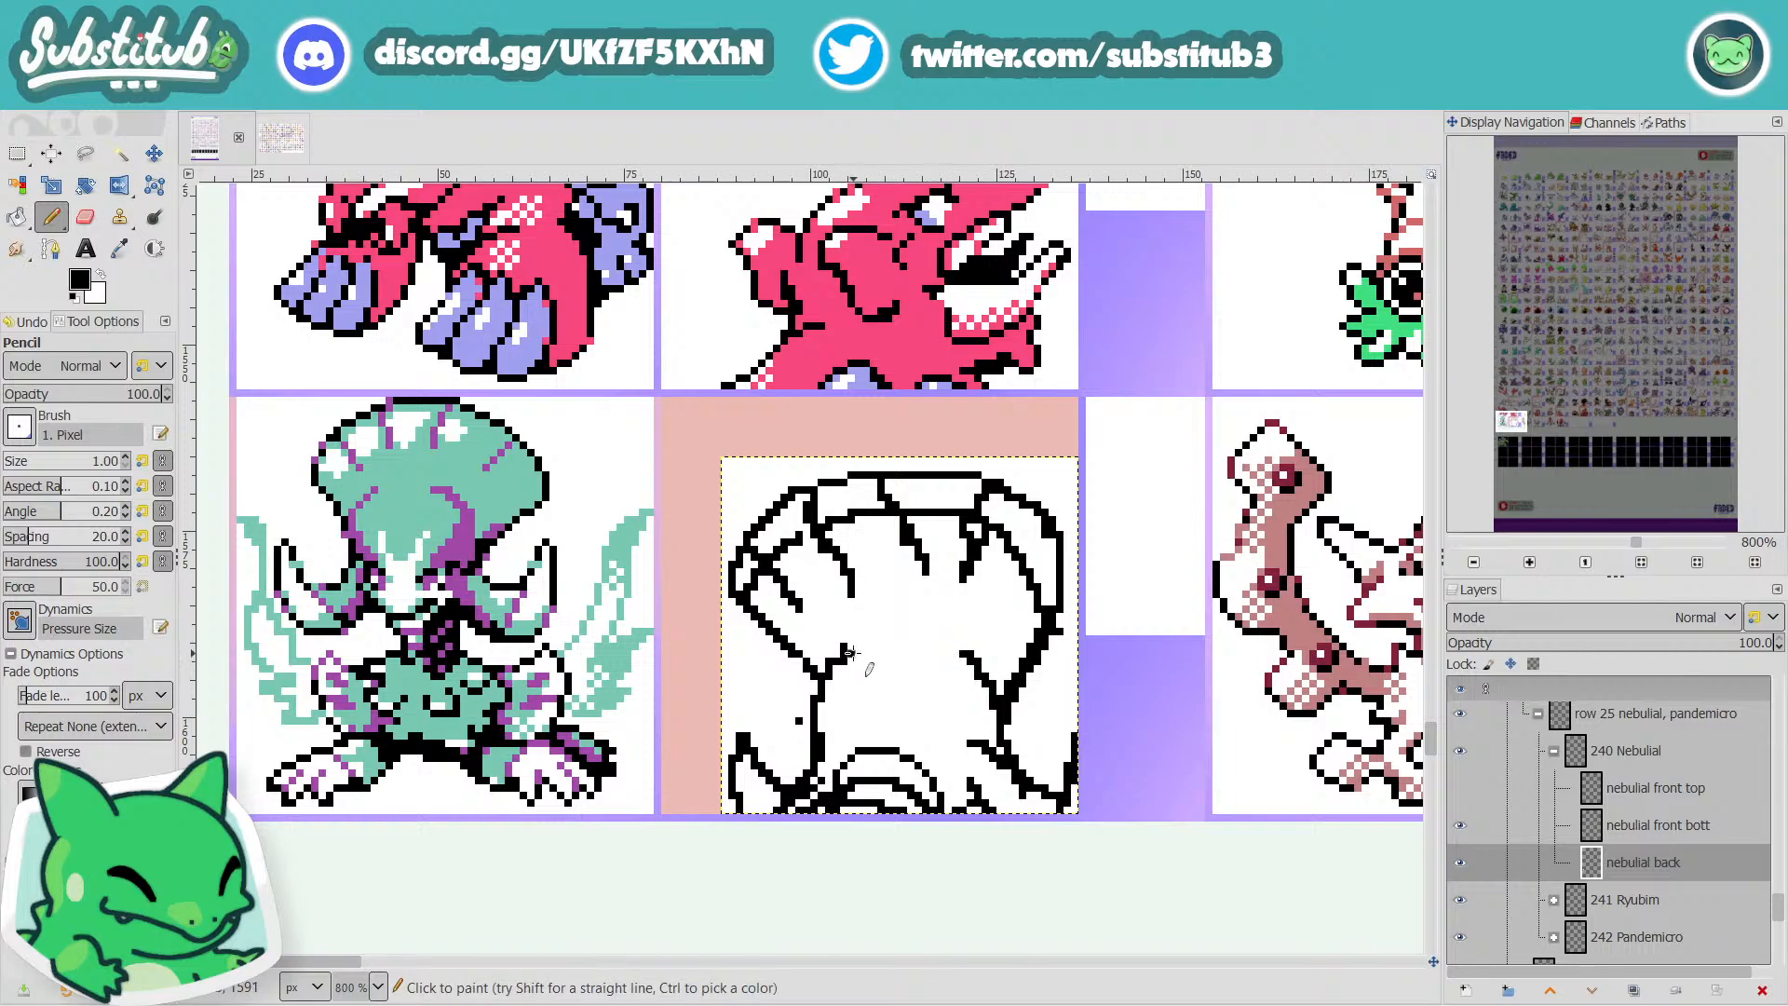
scroll(858, 647, down, 3)
key(ctrl+s)
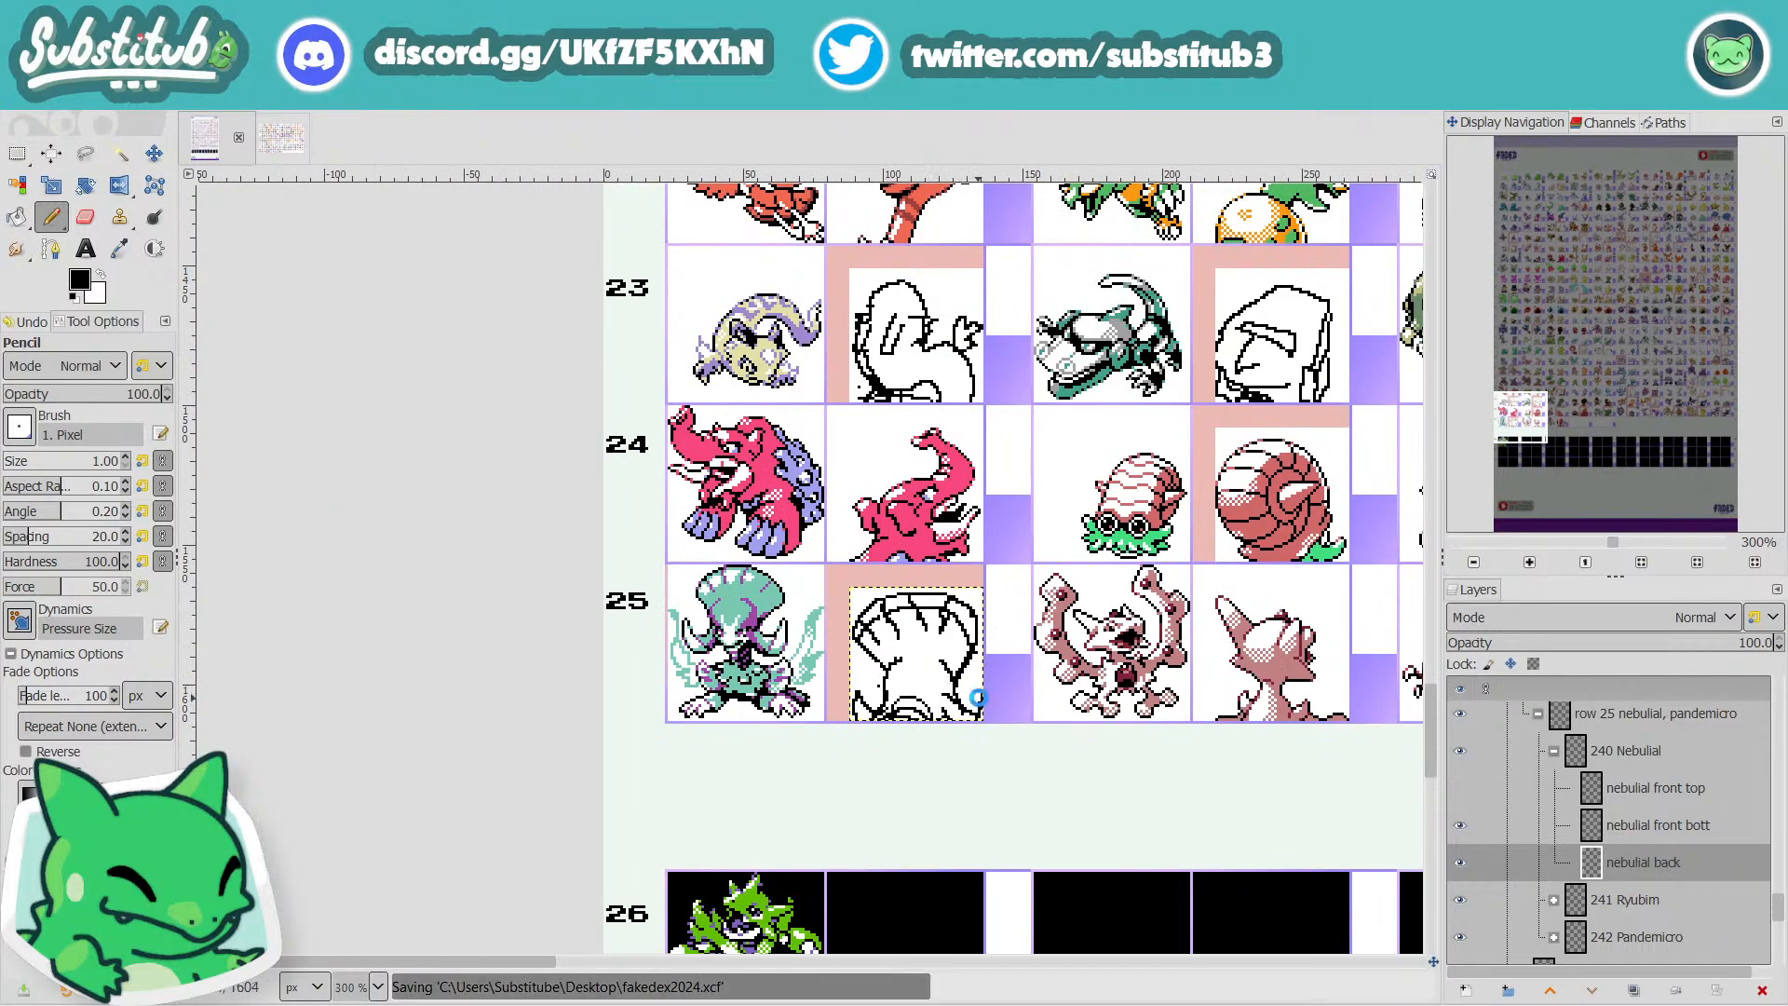
Redraw the crest's lower left contour in black and erase the old inner edge in white.
scroll(920, 698, up, 3)
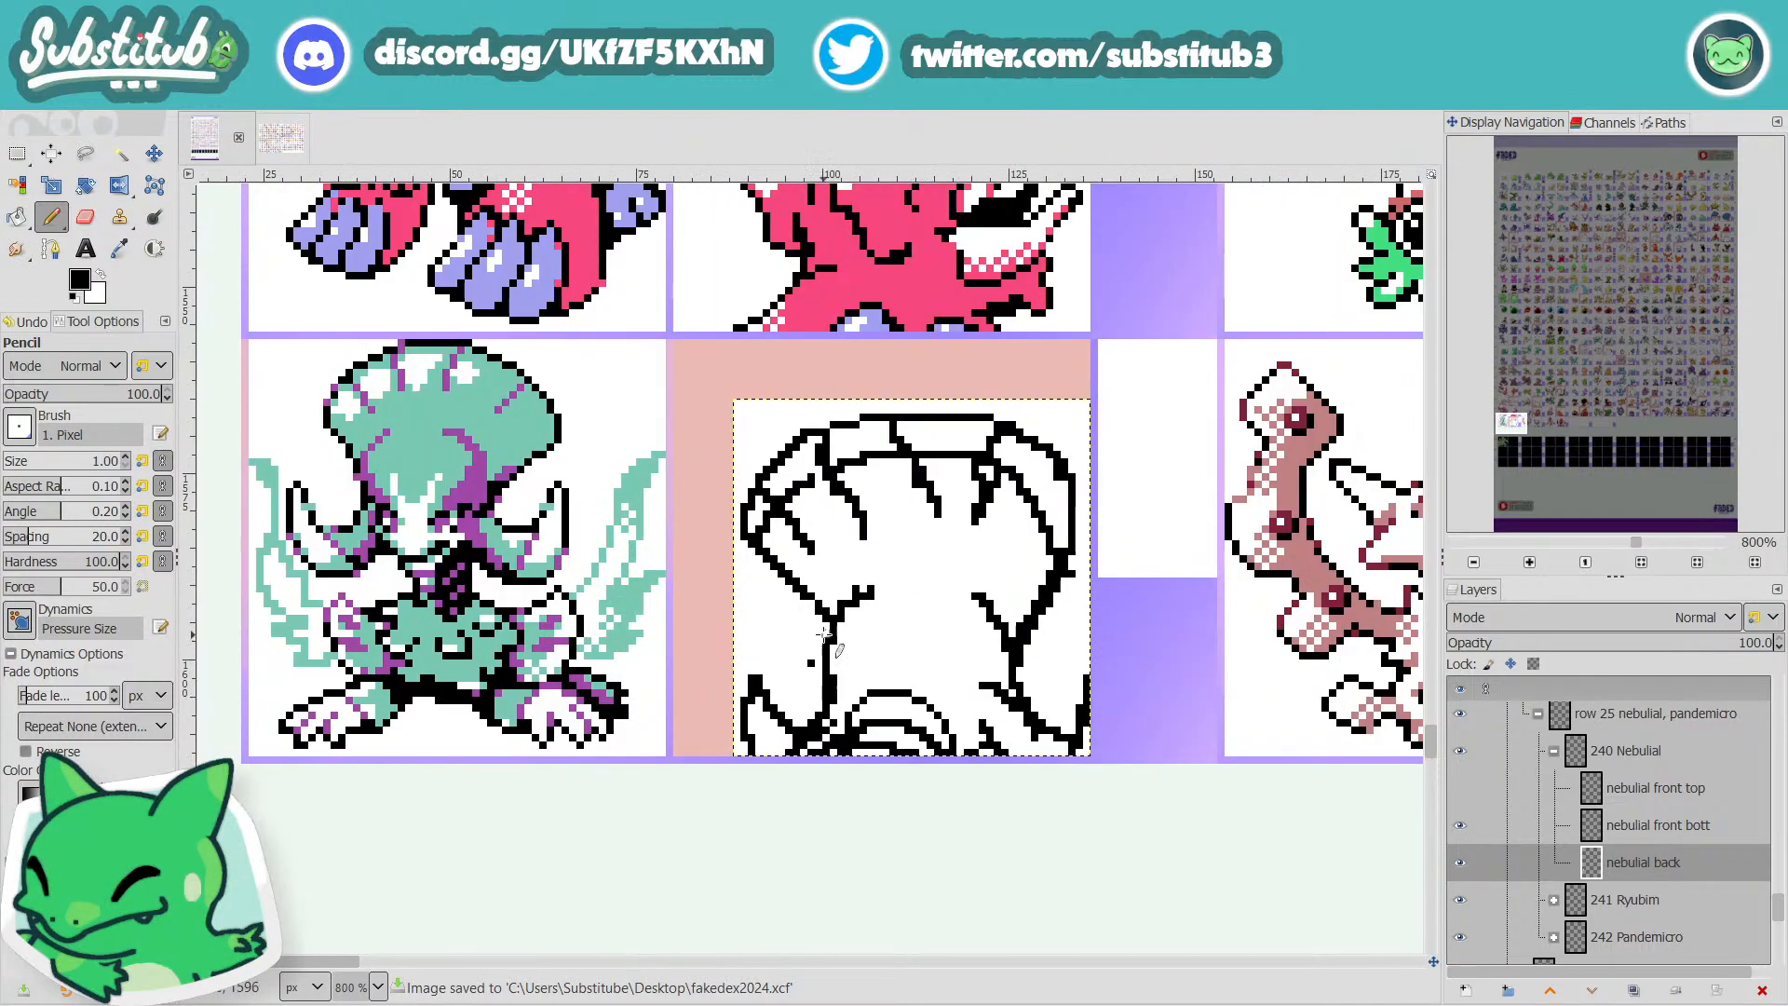
drag(818, 642, 752, 546)
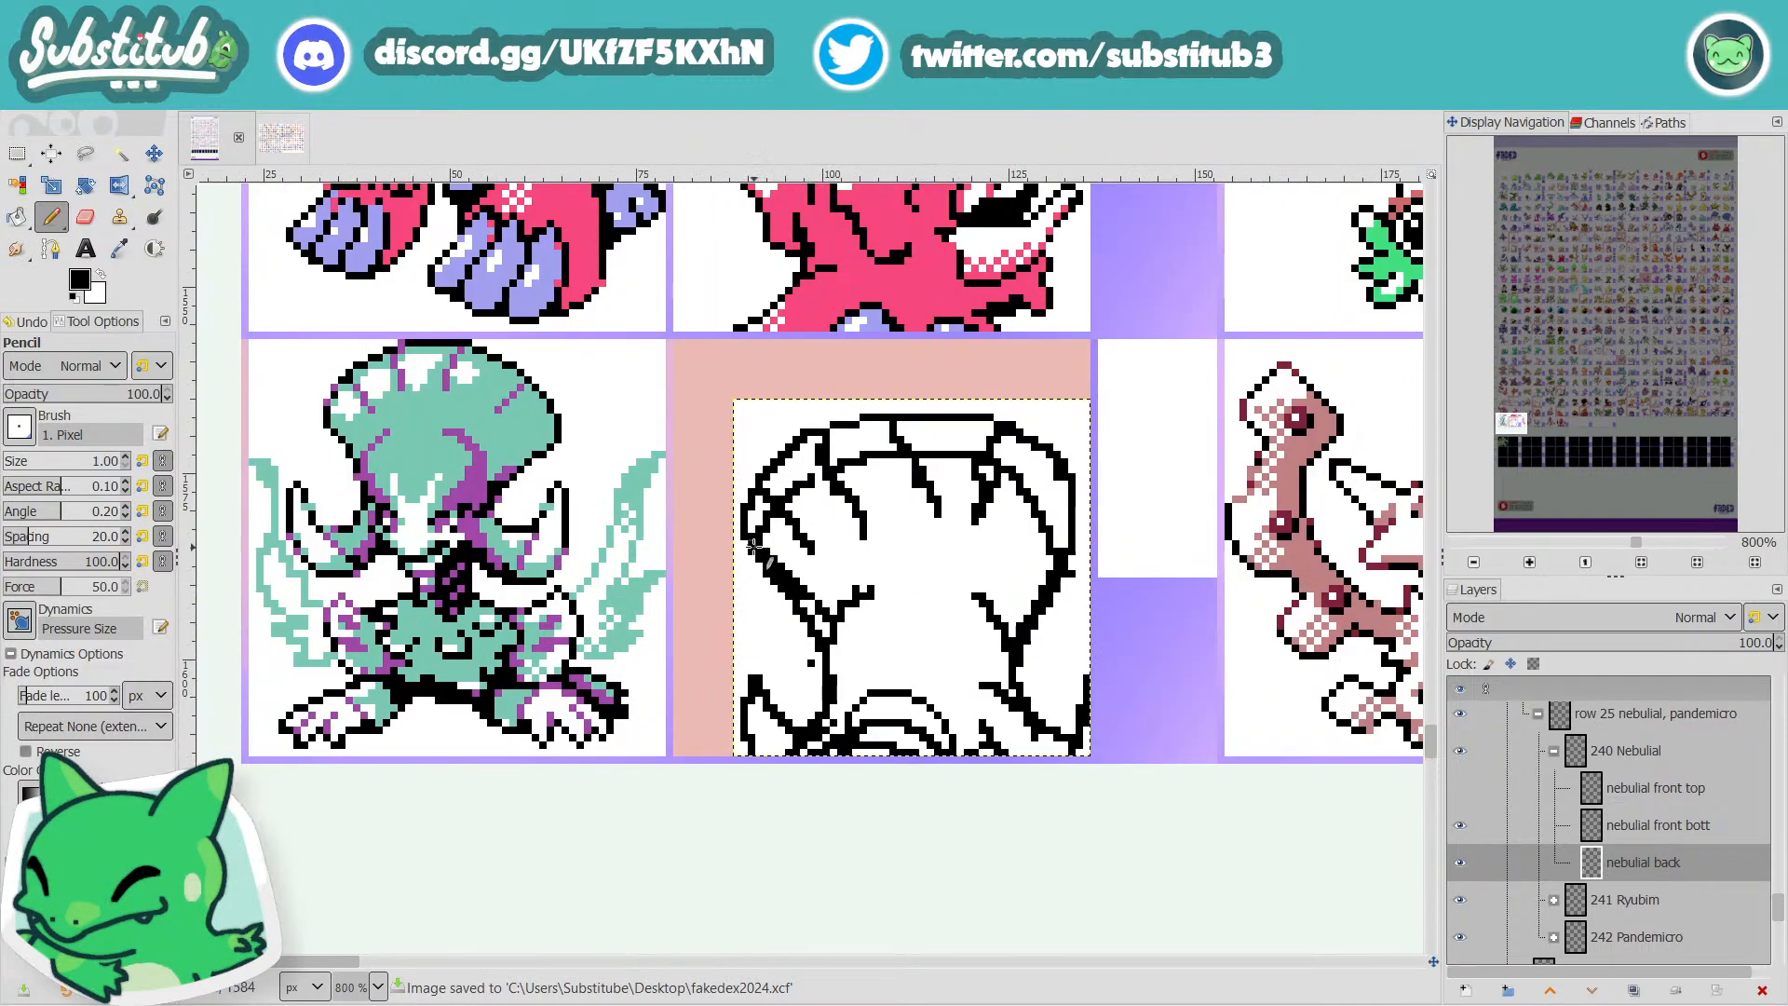
key(x)
drag(836, 617, 774, 556)
key(x)
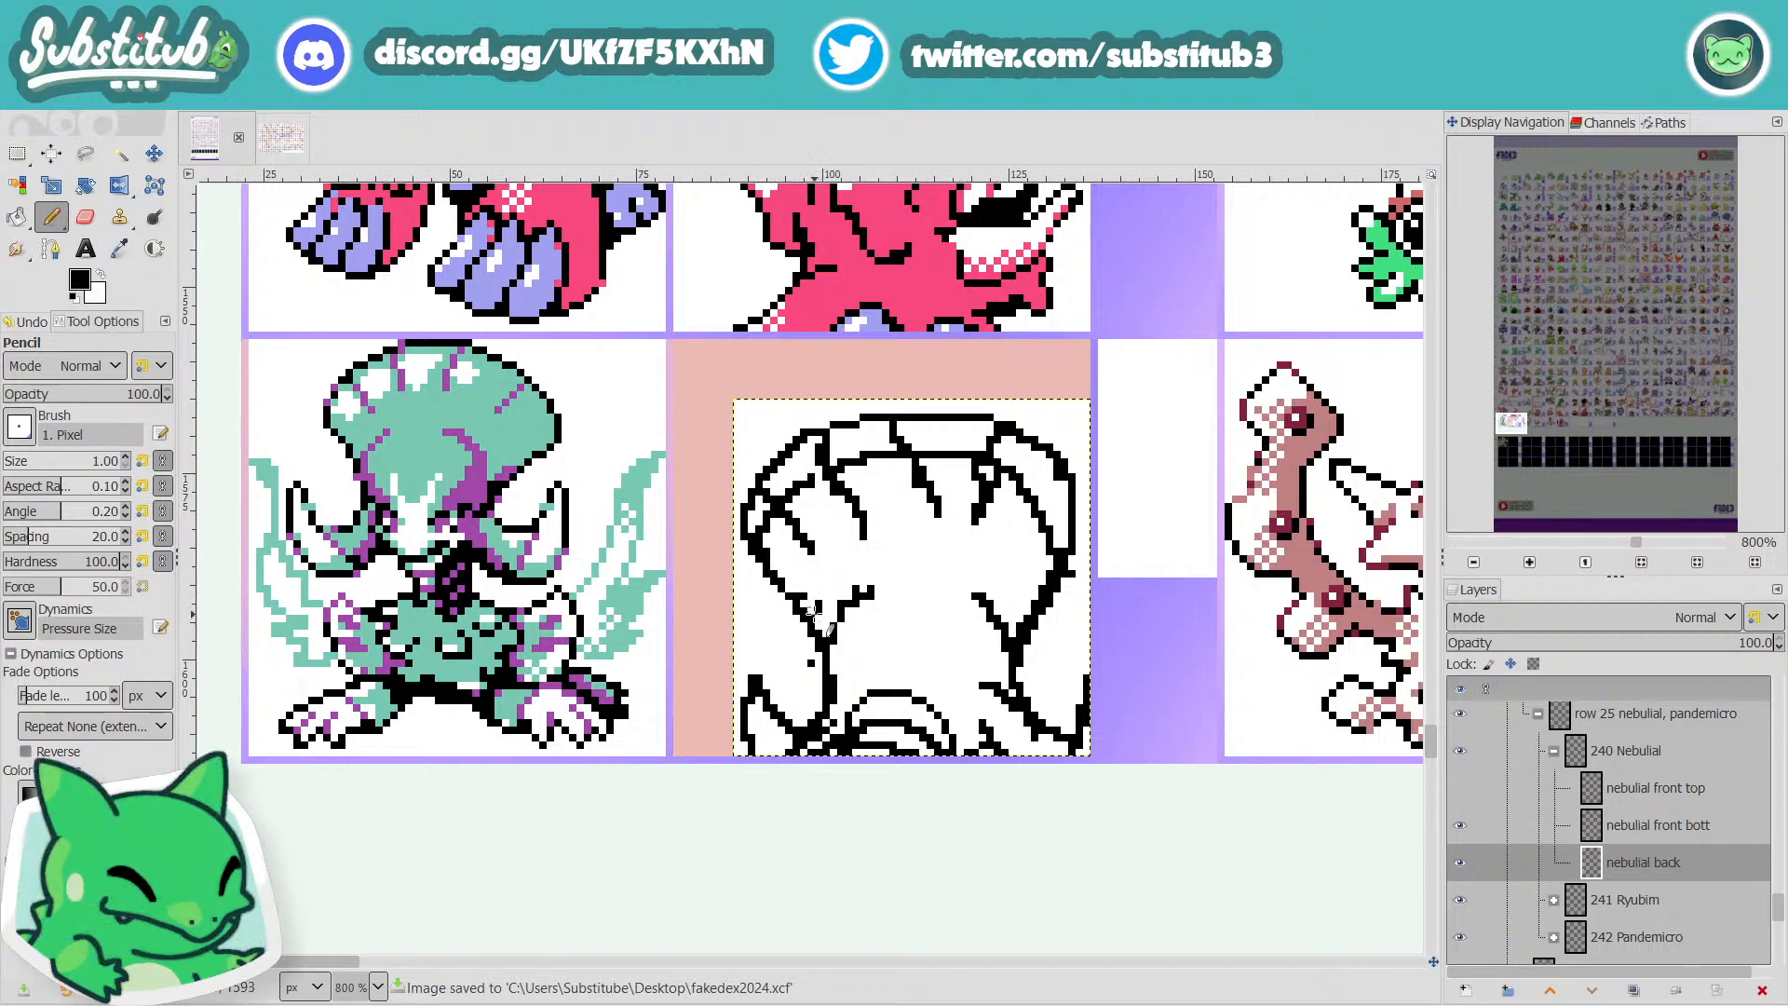
Touch up the crest's lower left contour in black where it meets the neck and save the file.
drag(814, 612, 825, 625)
key(x)
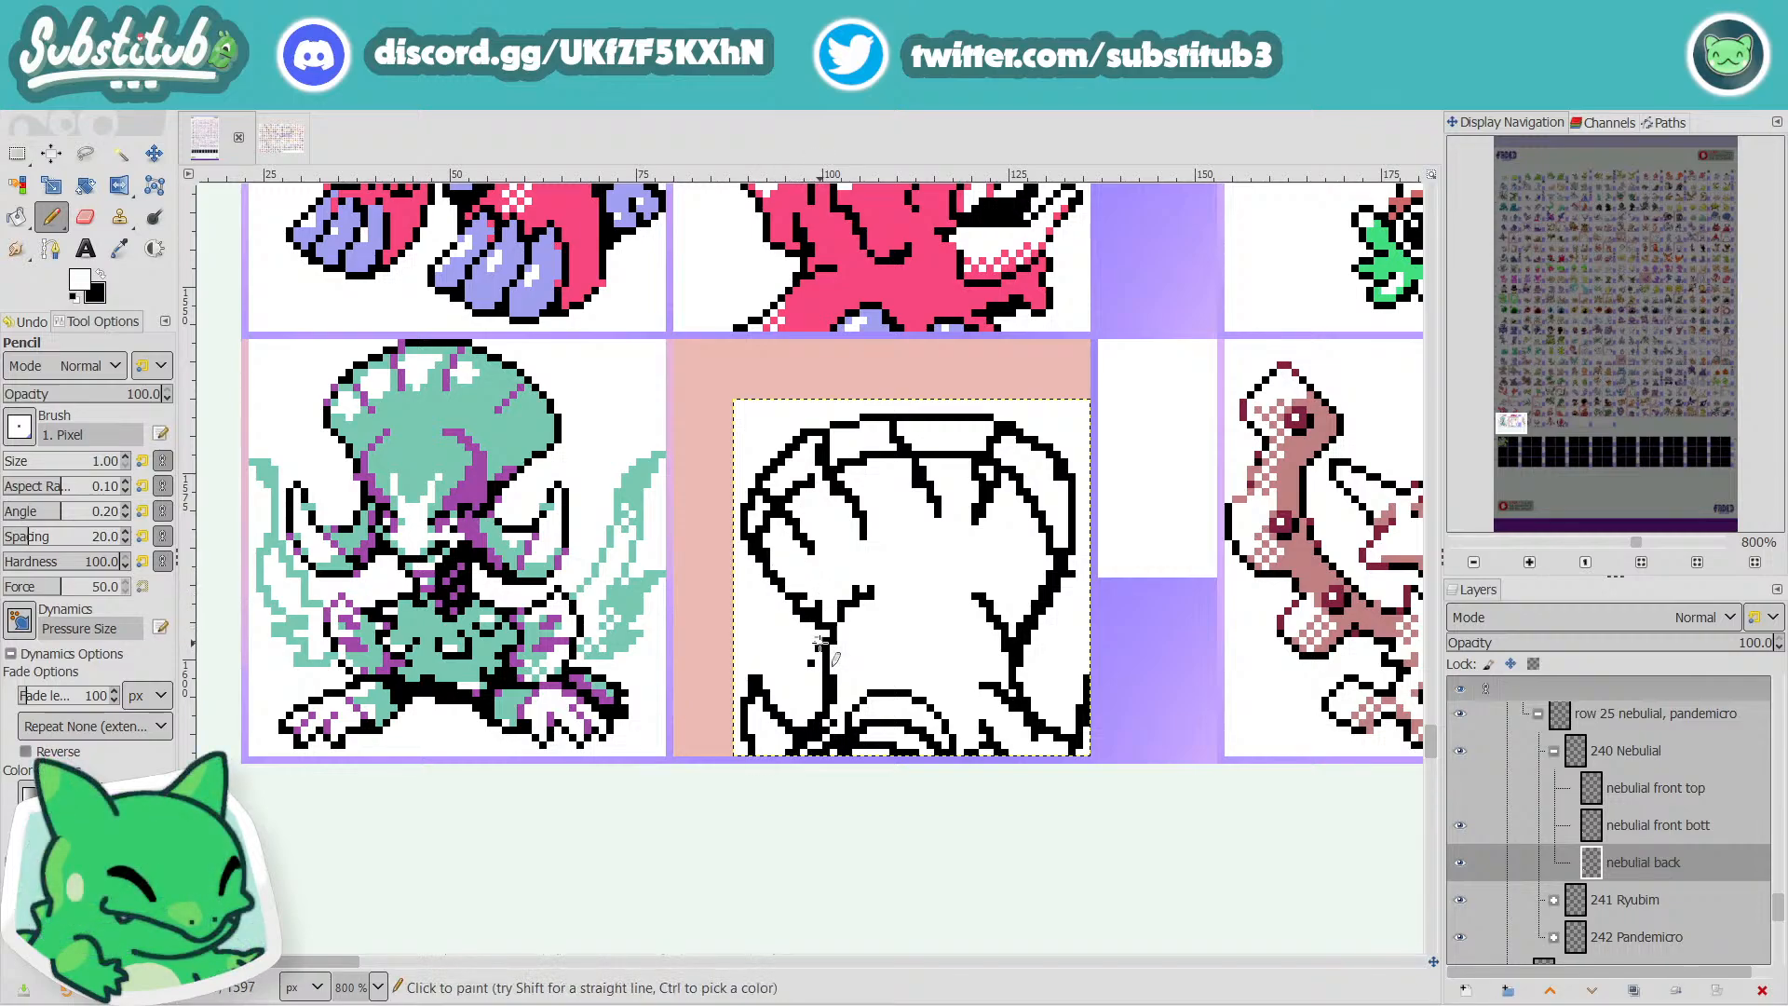
key(ctrl+s)
scroll(878, 670, down, 3)
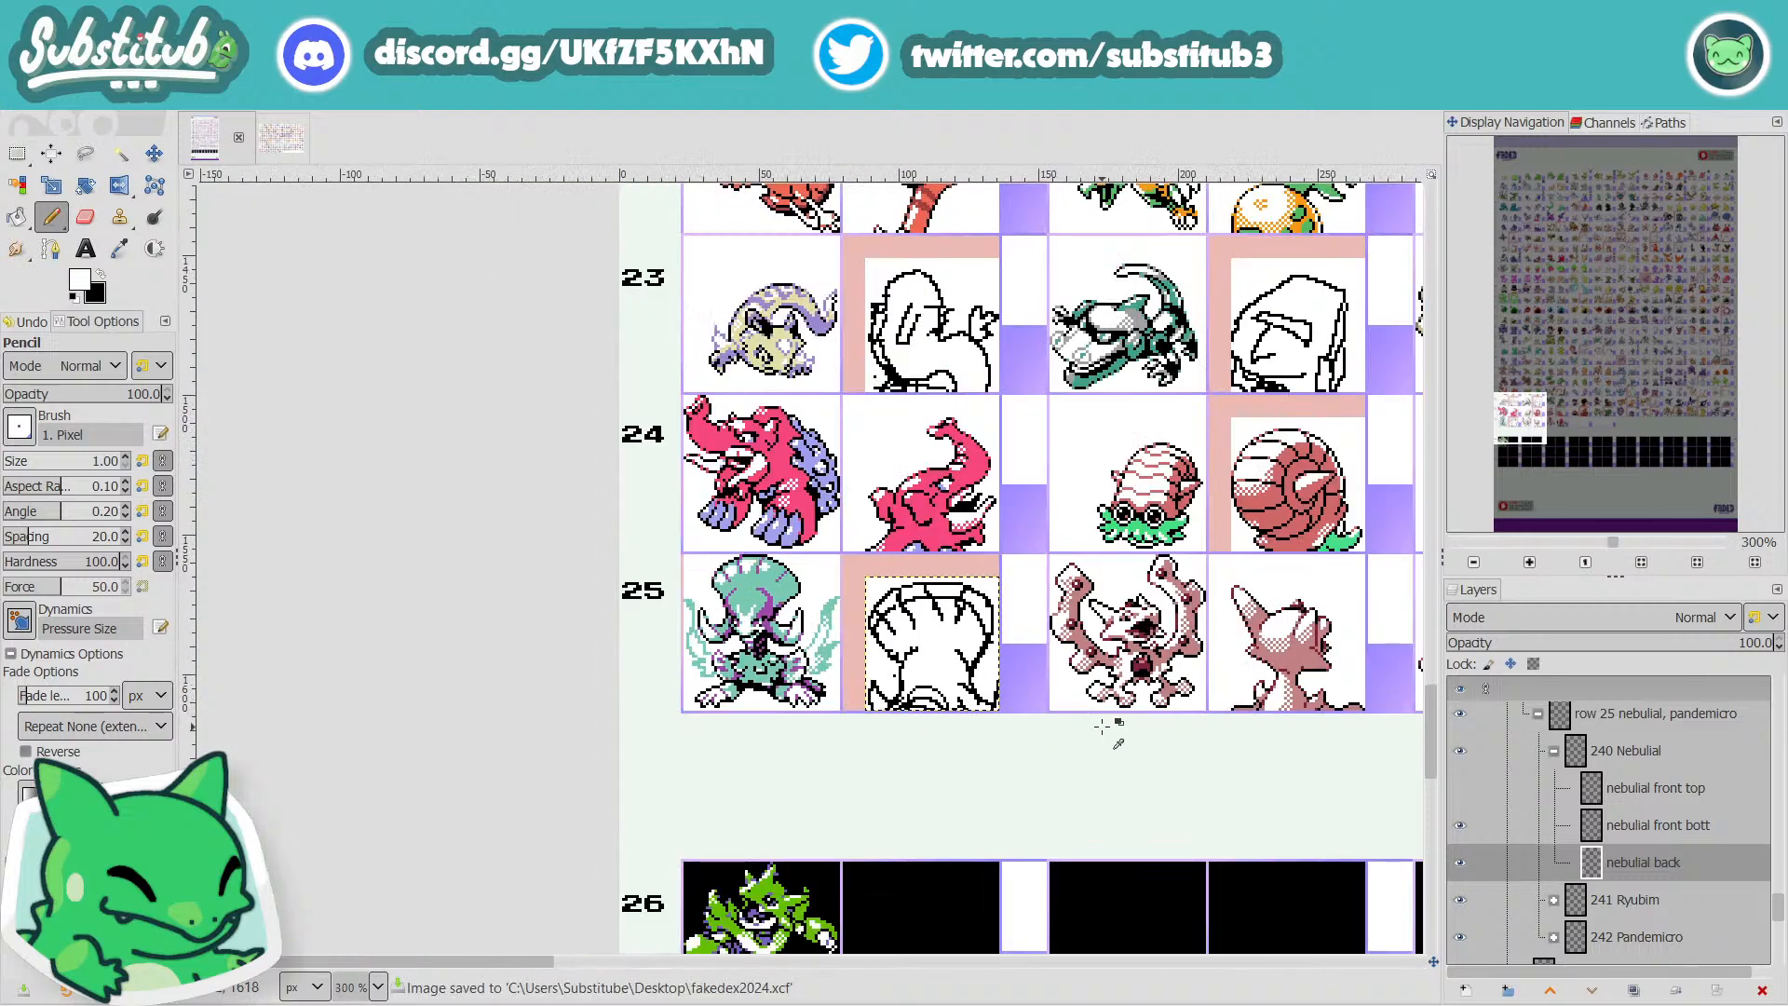
Redraw the crest's rightmost short ridge line in black below the inner arc and save the file.
scroll(1024, 633, up, 4)
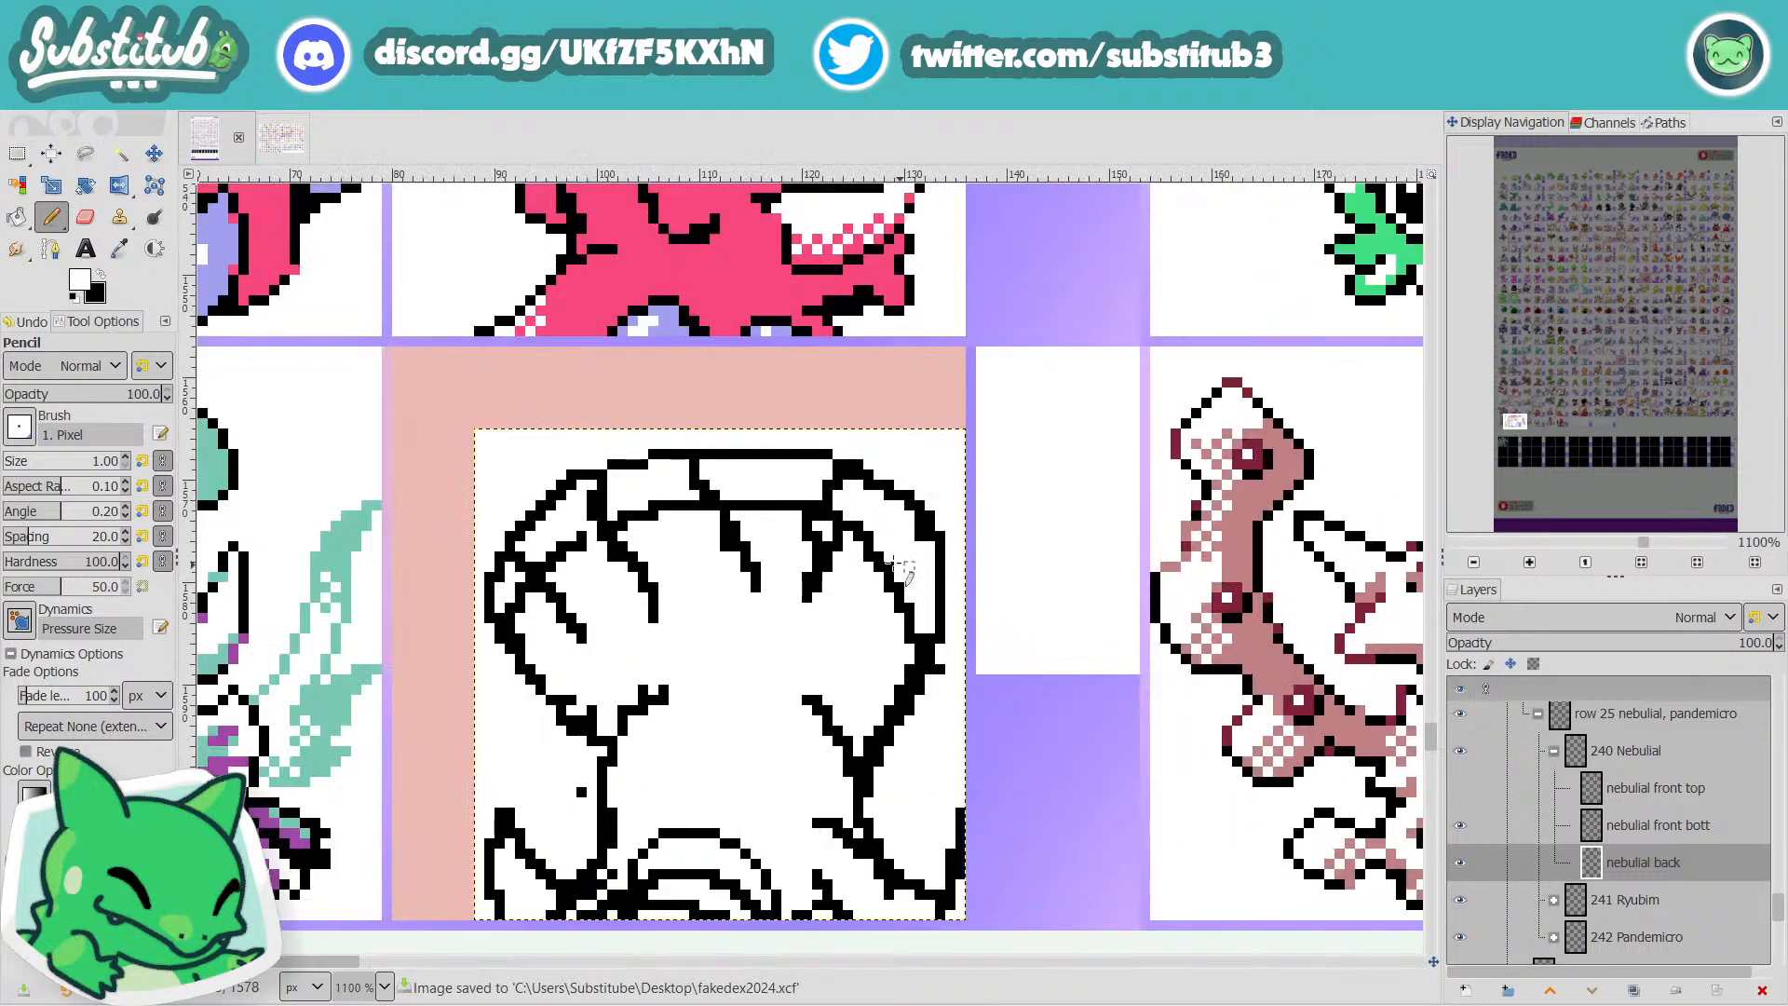
key(x)
mouse_move(838, 537)
mouse_down()
mouse_move(817, 555)
mouse_move(808, 536)
mouse_move(808, 597)
mouse_up()
key(x)
key(ctrl+s)
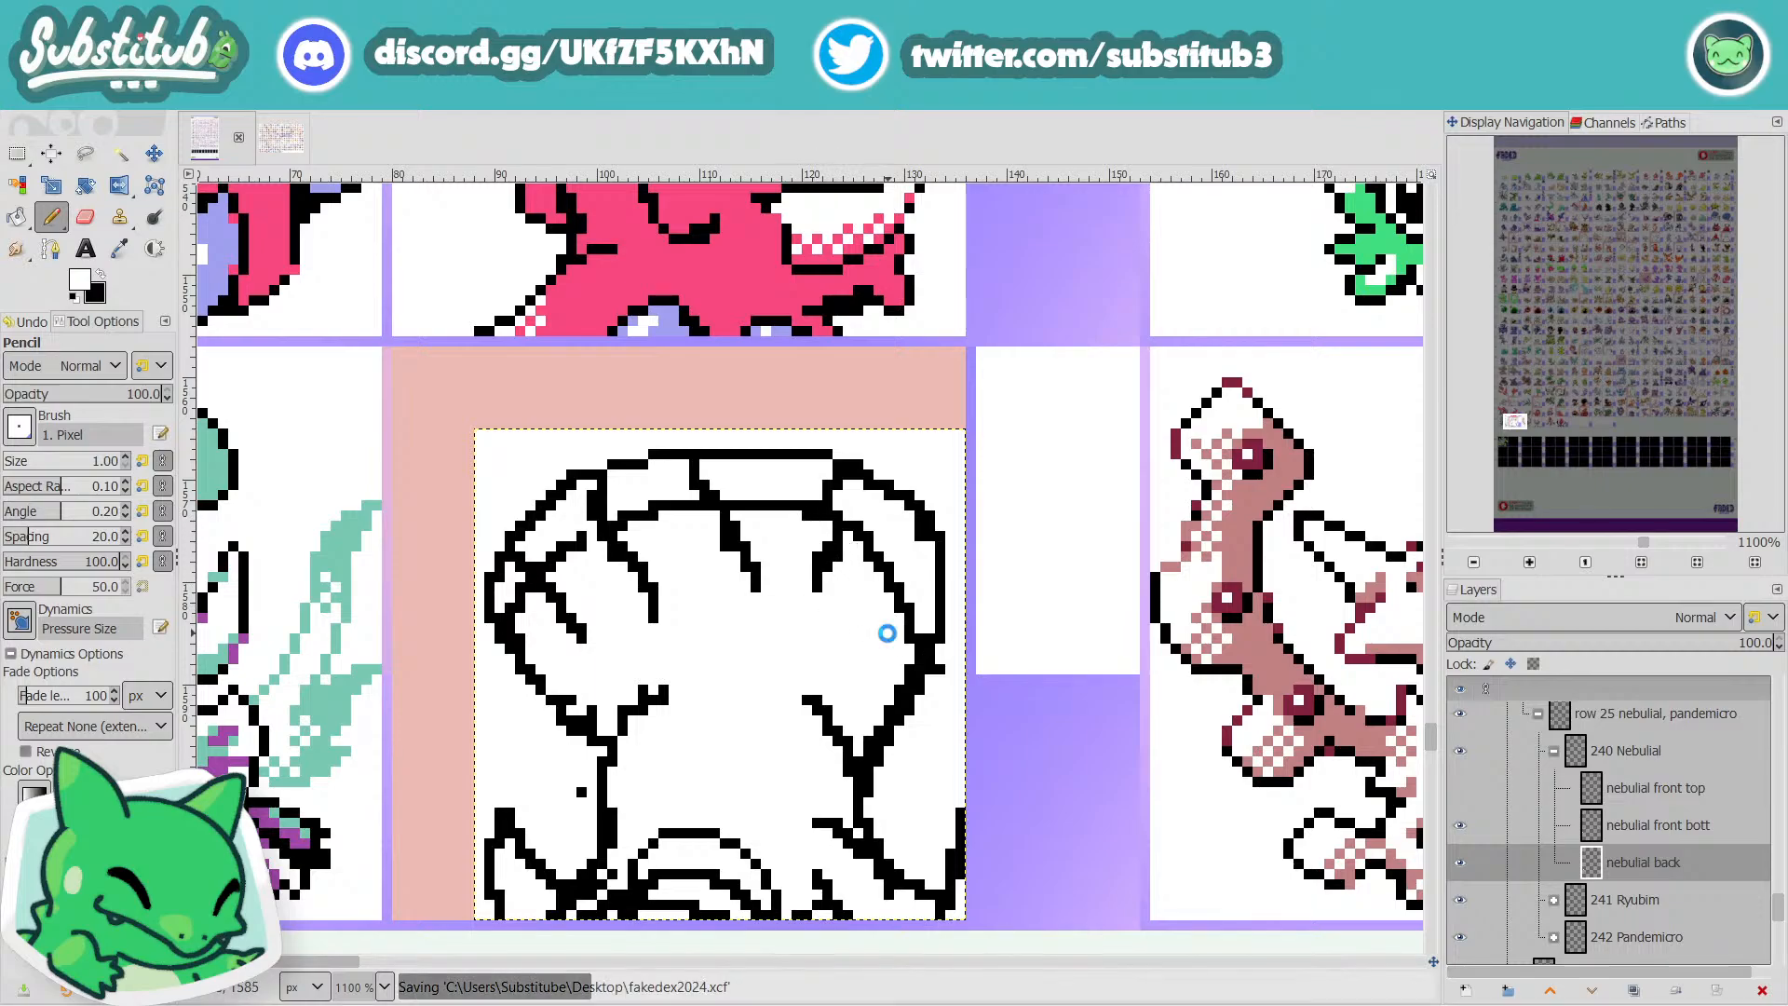
Examine the Nebulial back outline at sheet scale and up close against its front sprite.
scroll(843, 671, down, 3)
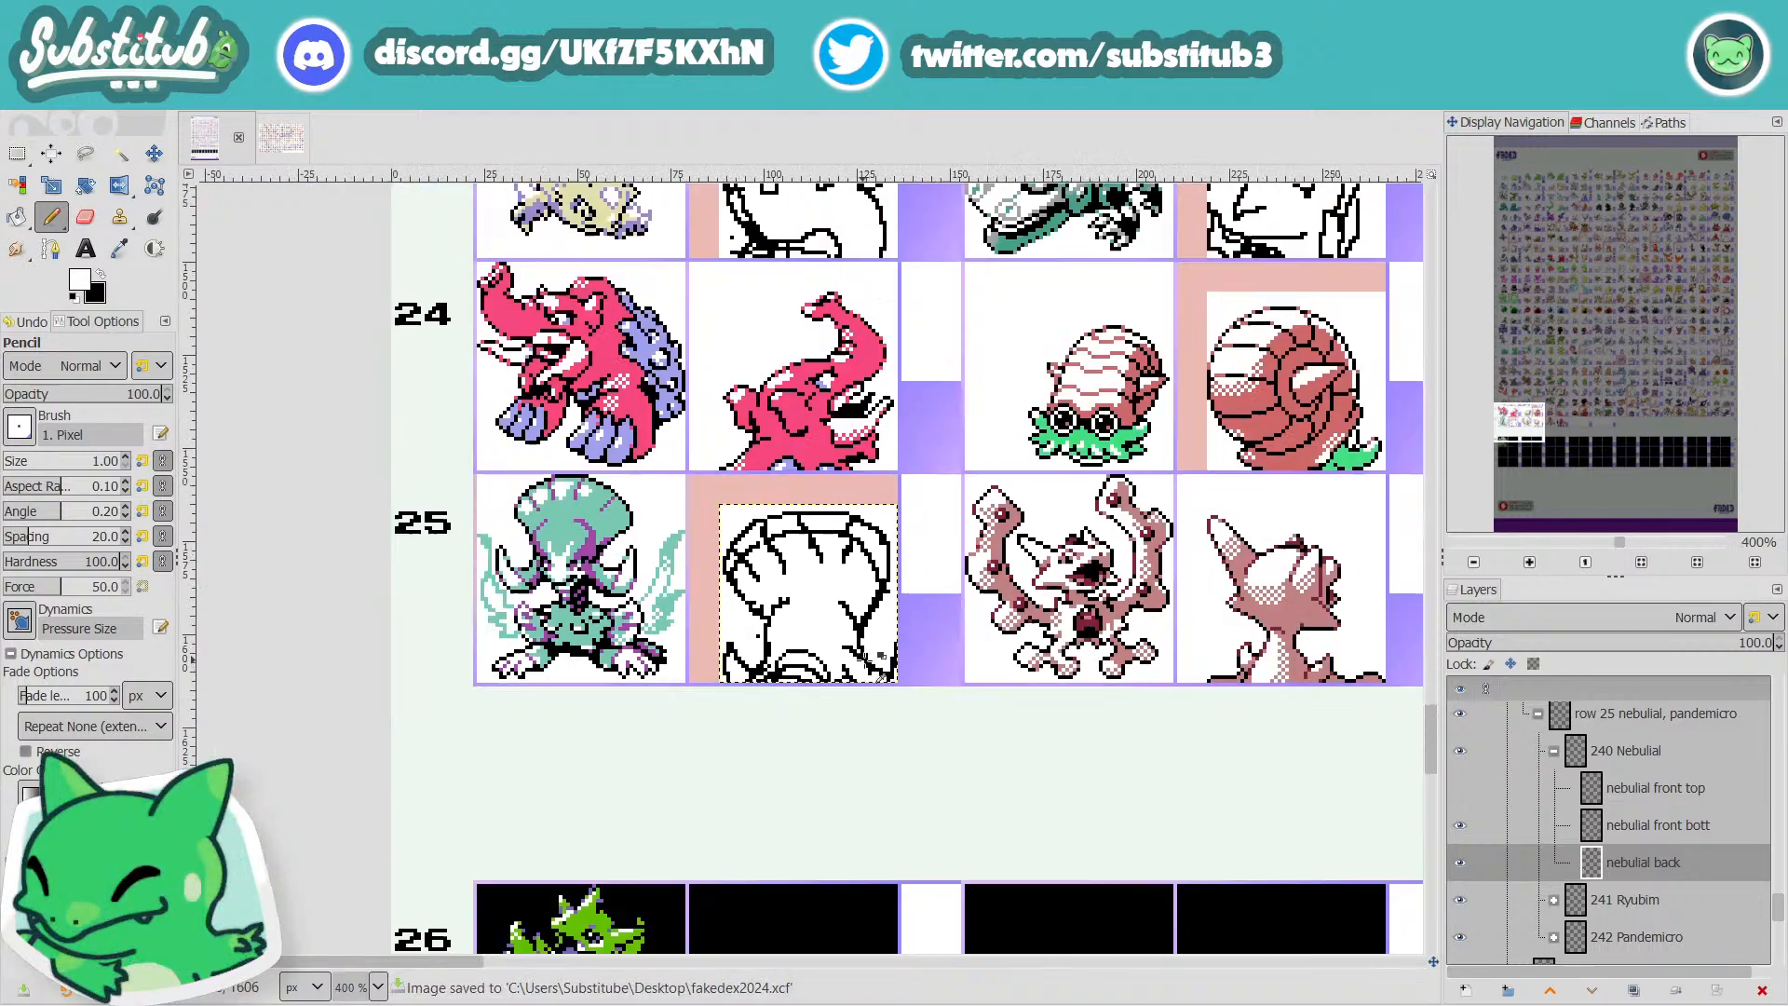
scroll(885, 663, down, 1)
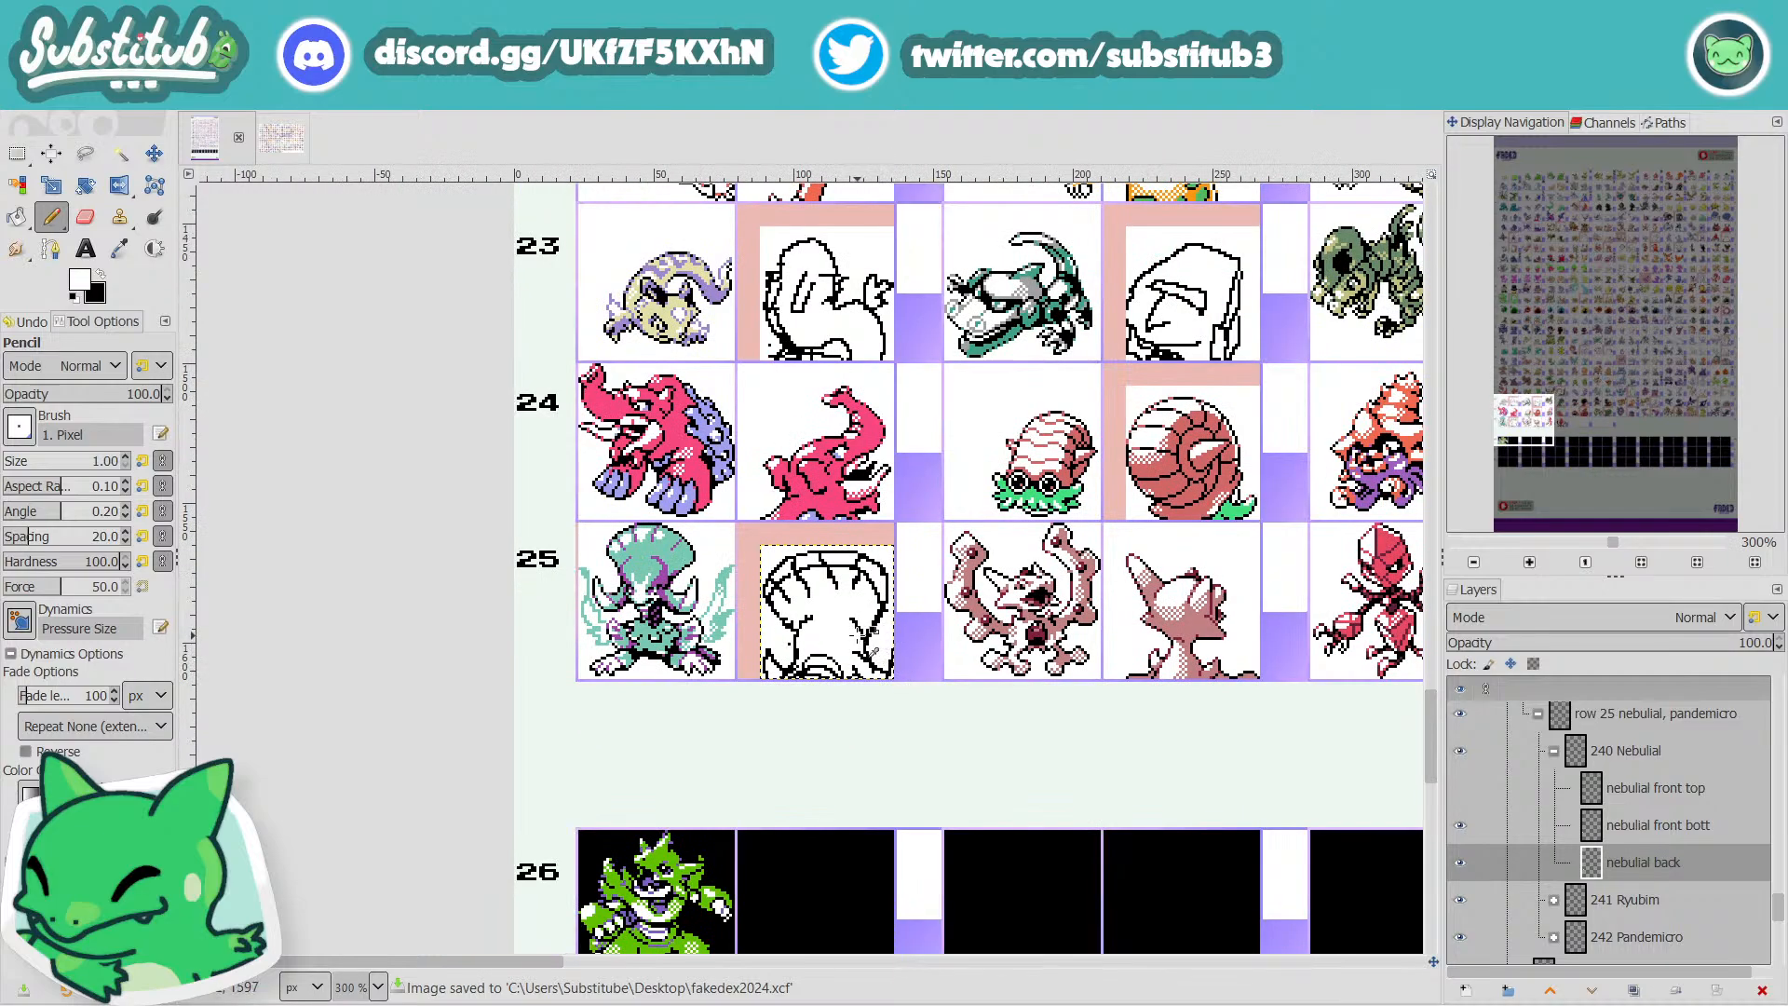
scroll(857, 633, up, 3)
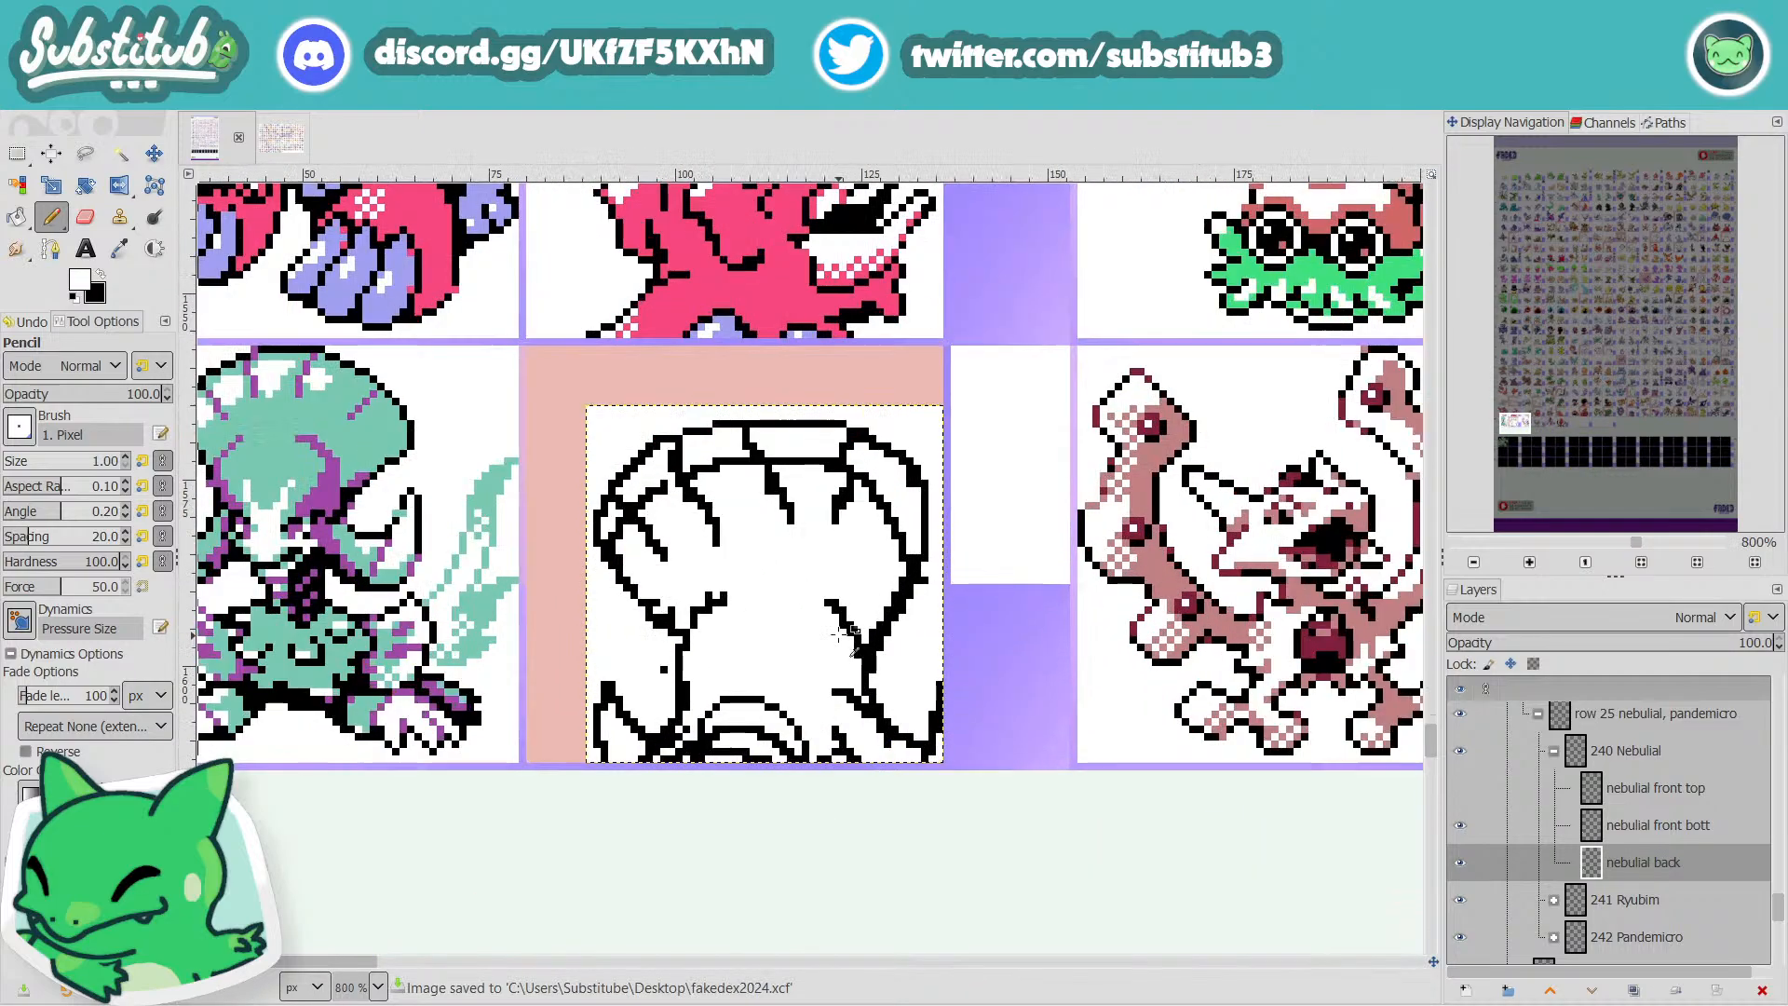
scroll(839, 633, up, 1)
key(x)
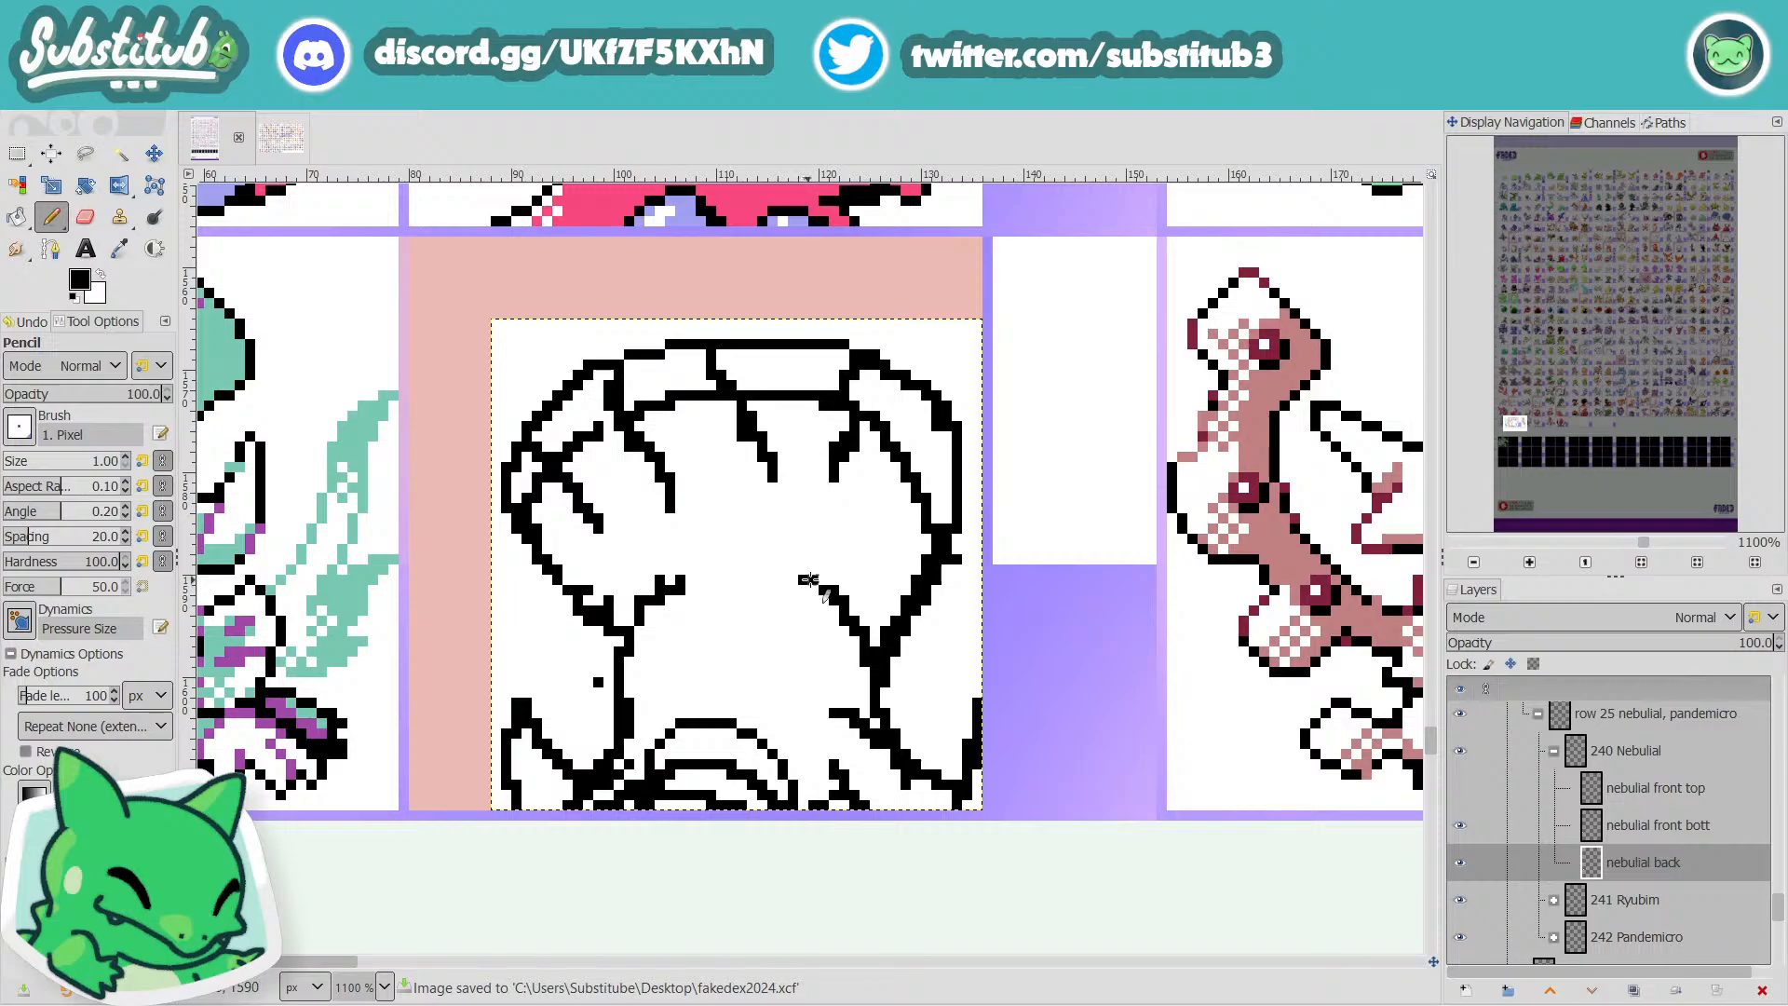
scroll(875, 684, down, 1)
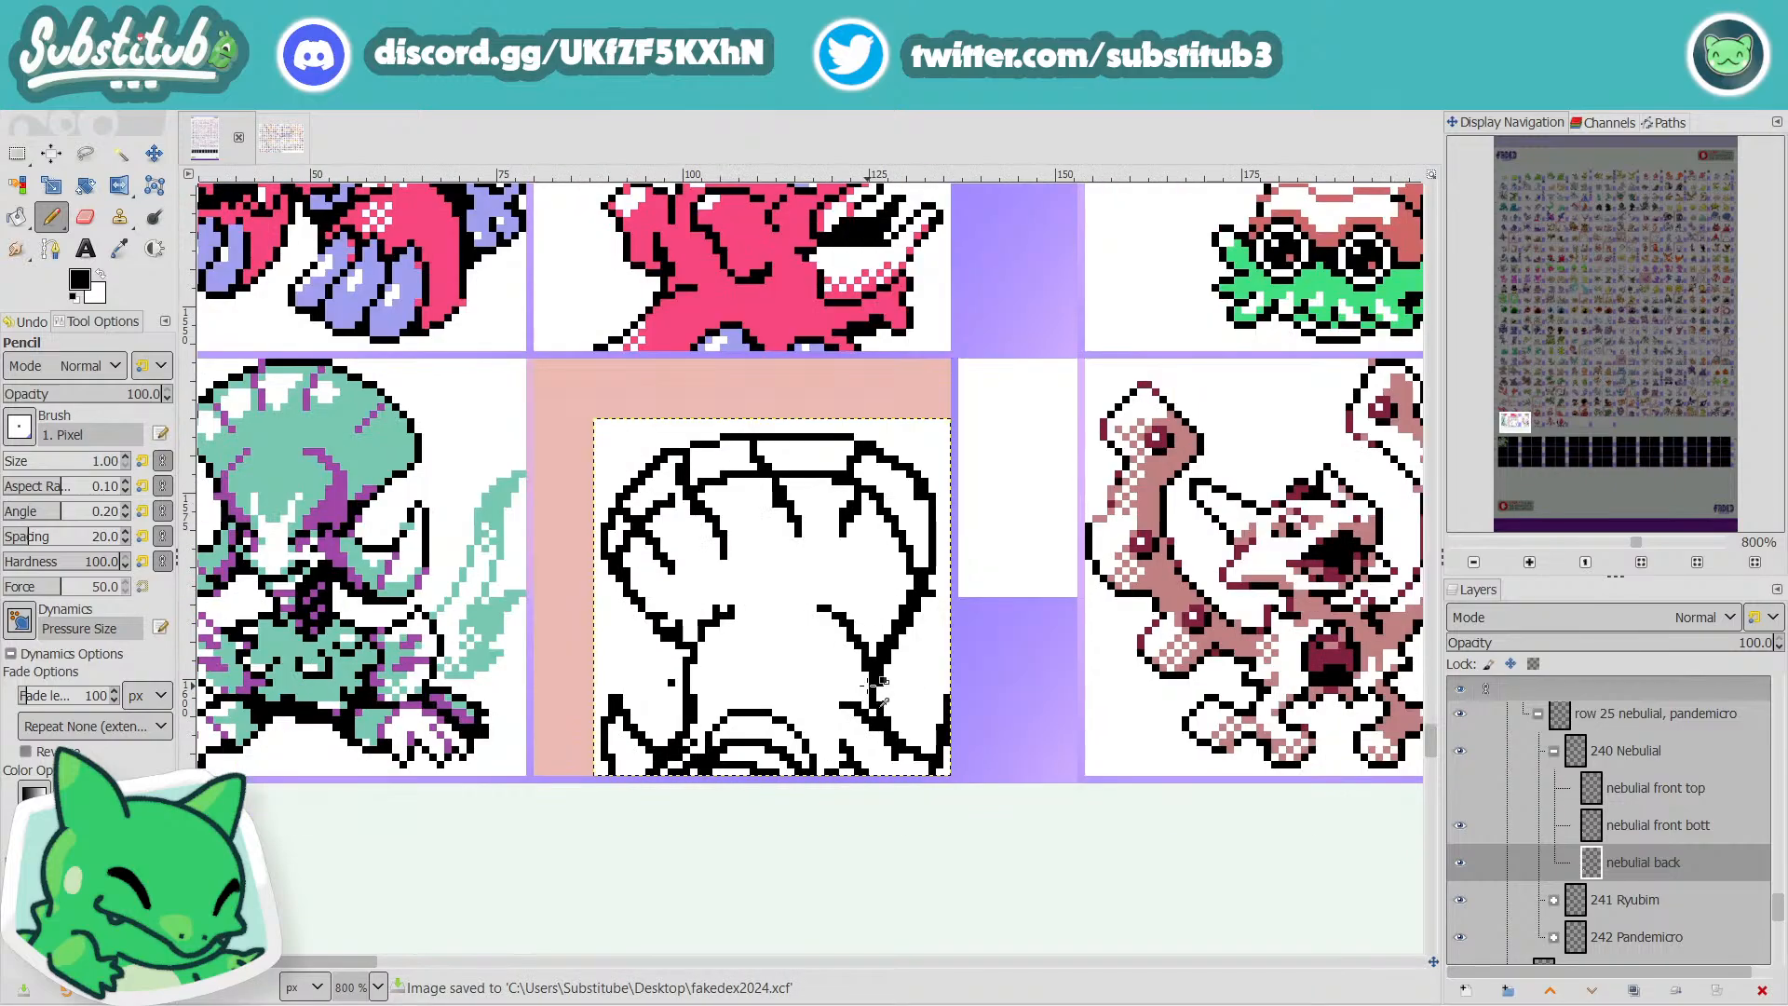
scroll(876, 684, down, 1)
scroll(875, 684, up, 2)
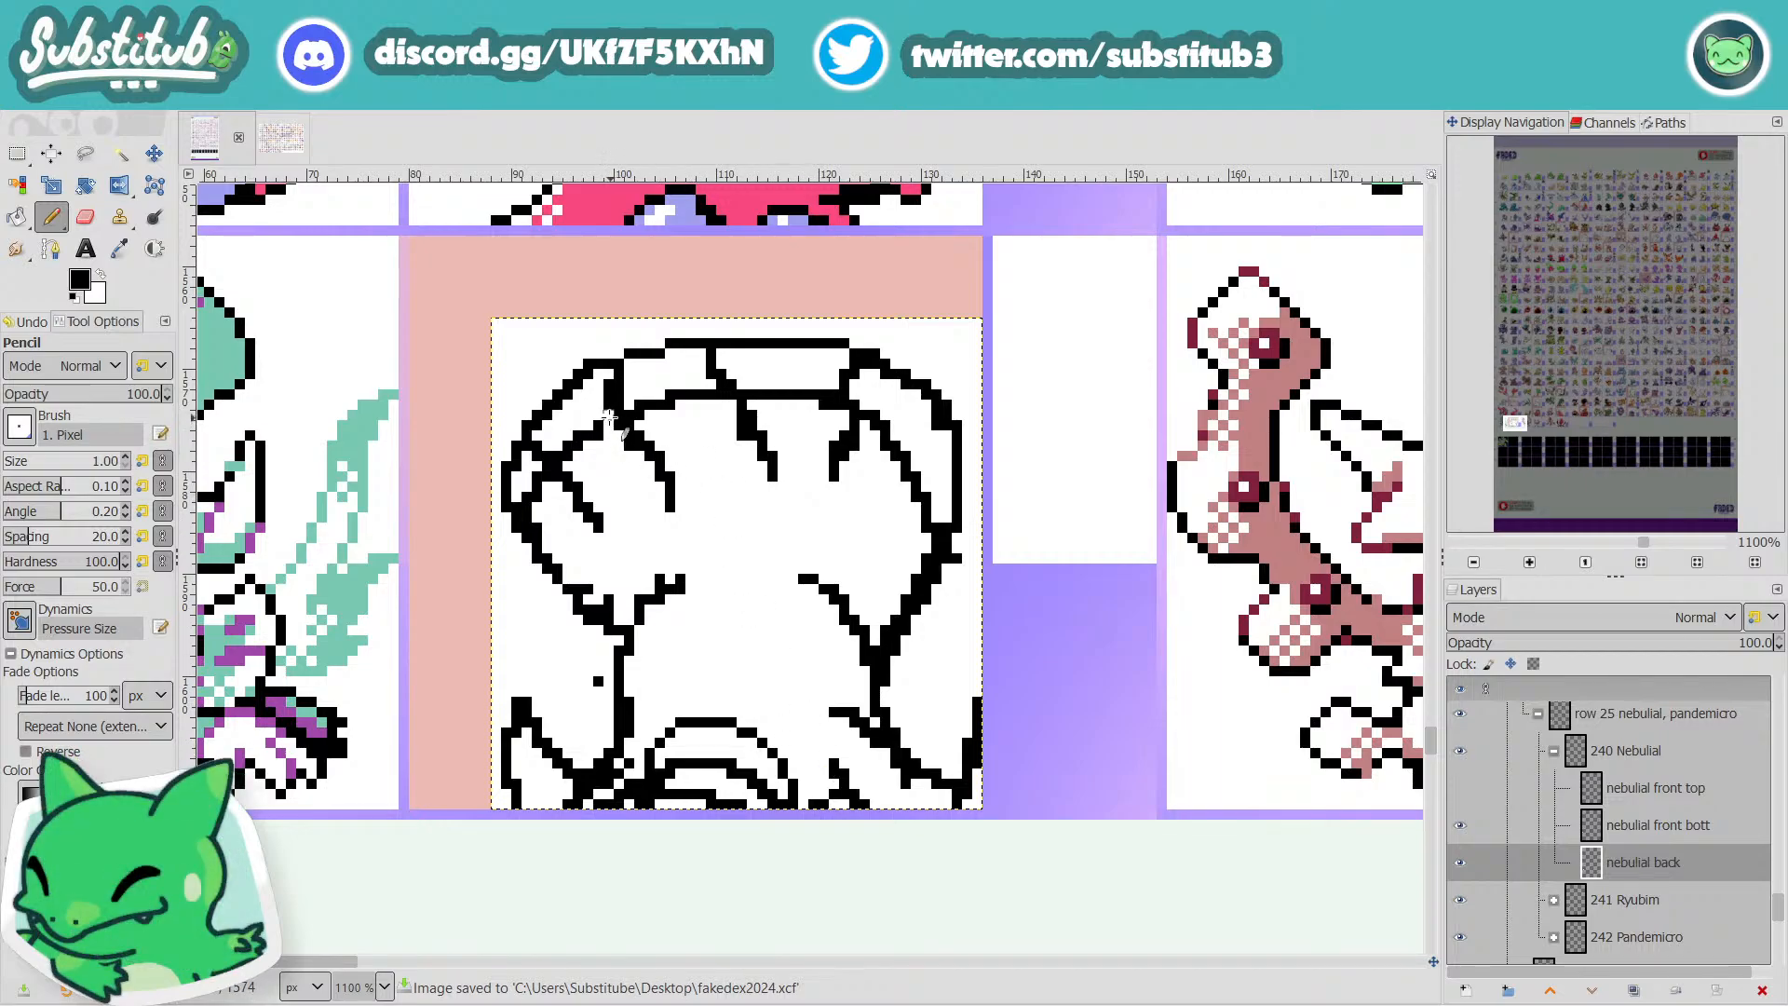
scroll(905, 710, down, 1)
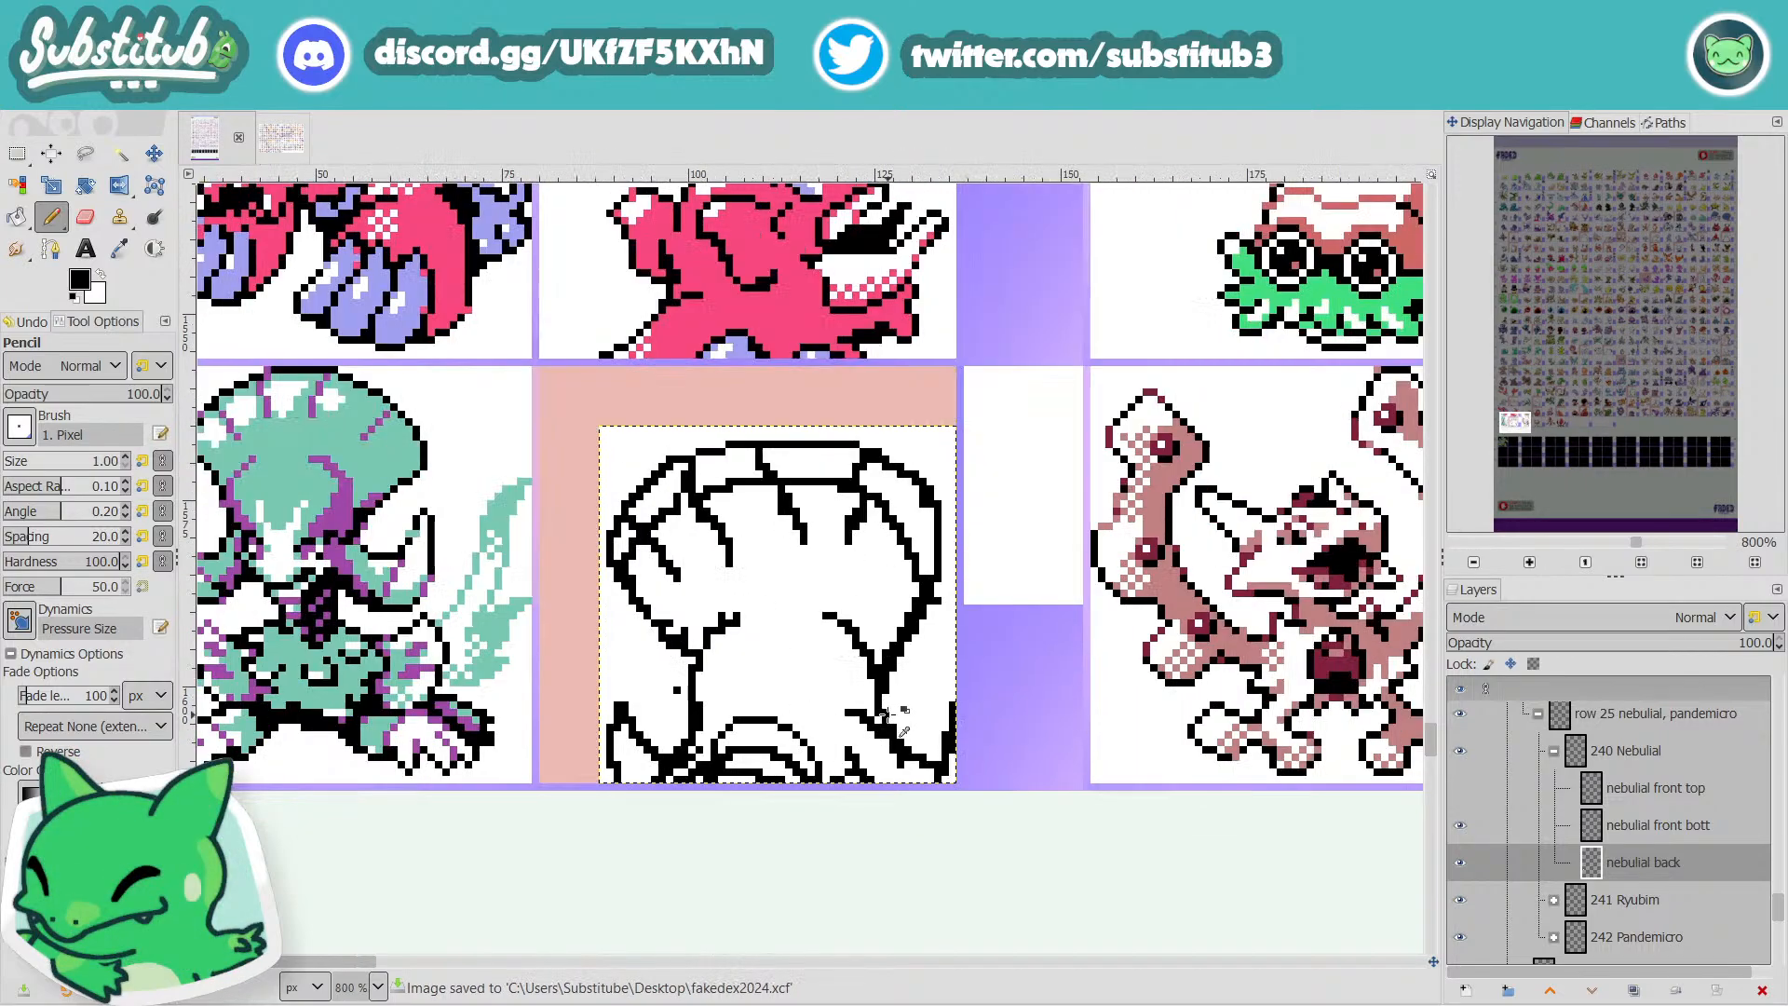
scroll(884, 713, up, 1)
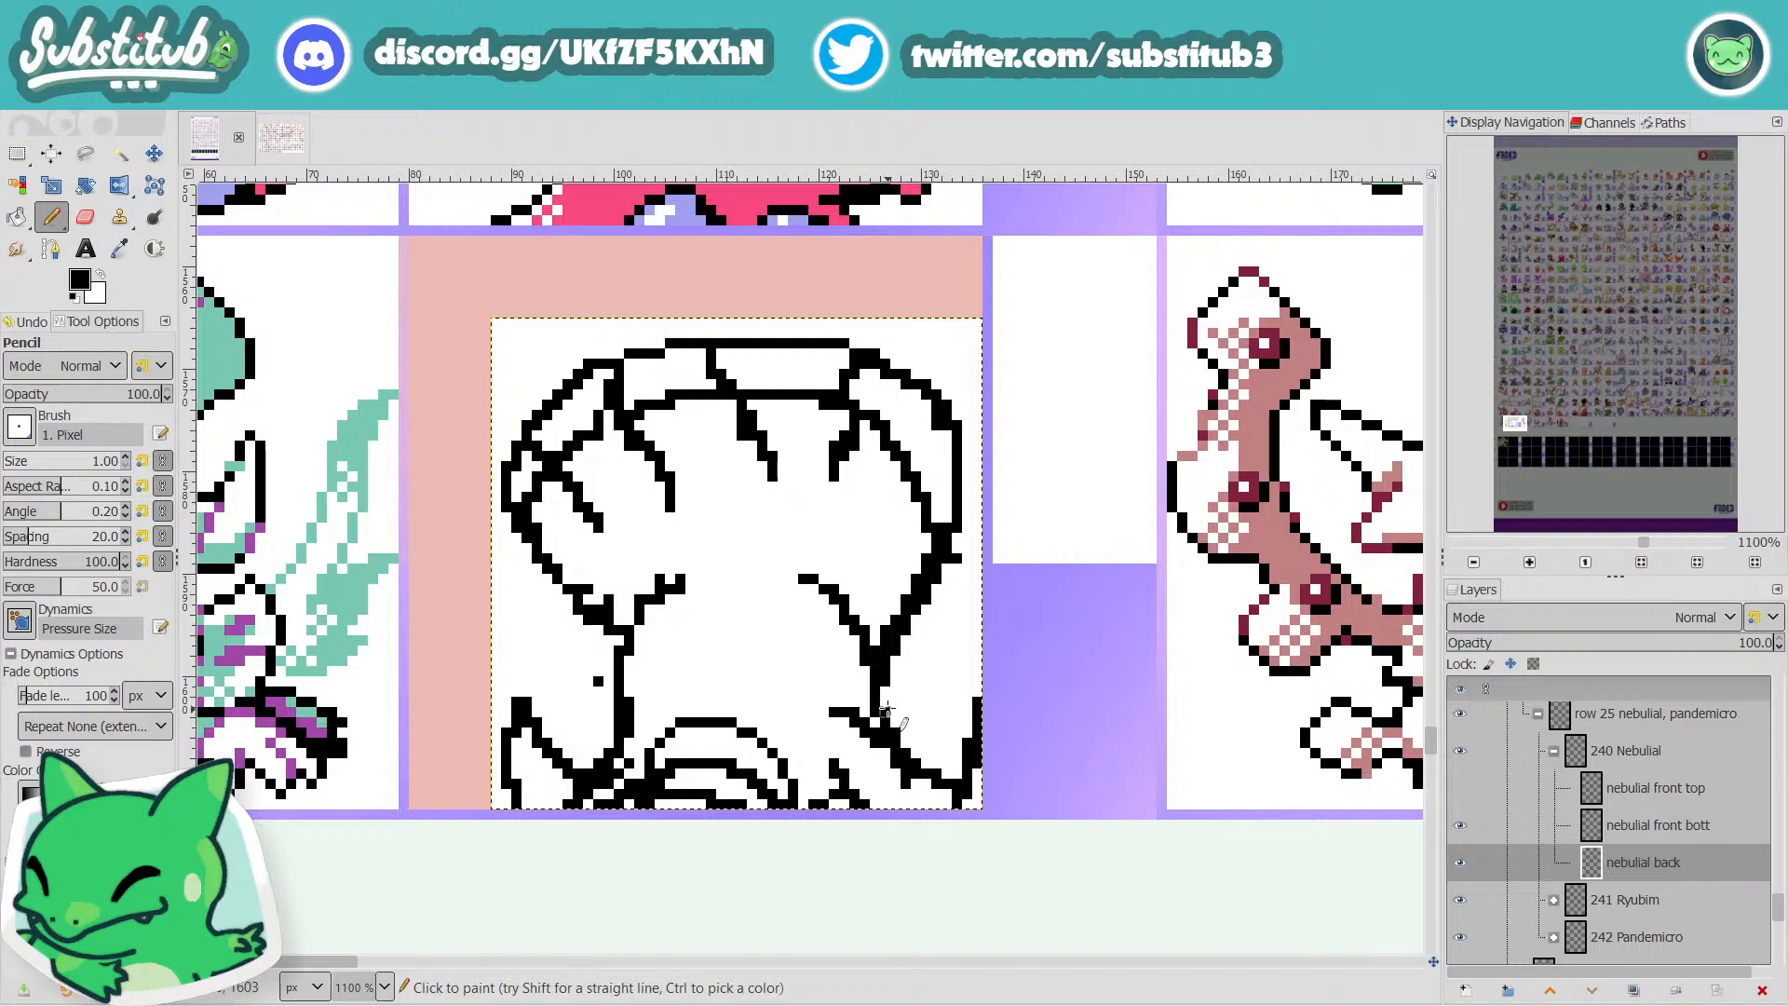
Thin the upper part of the right neck line by clearing its outer pixels in white.
key(x)
key(x)
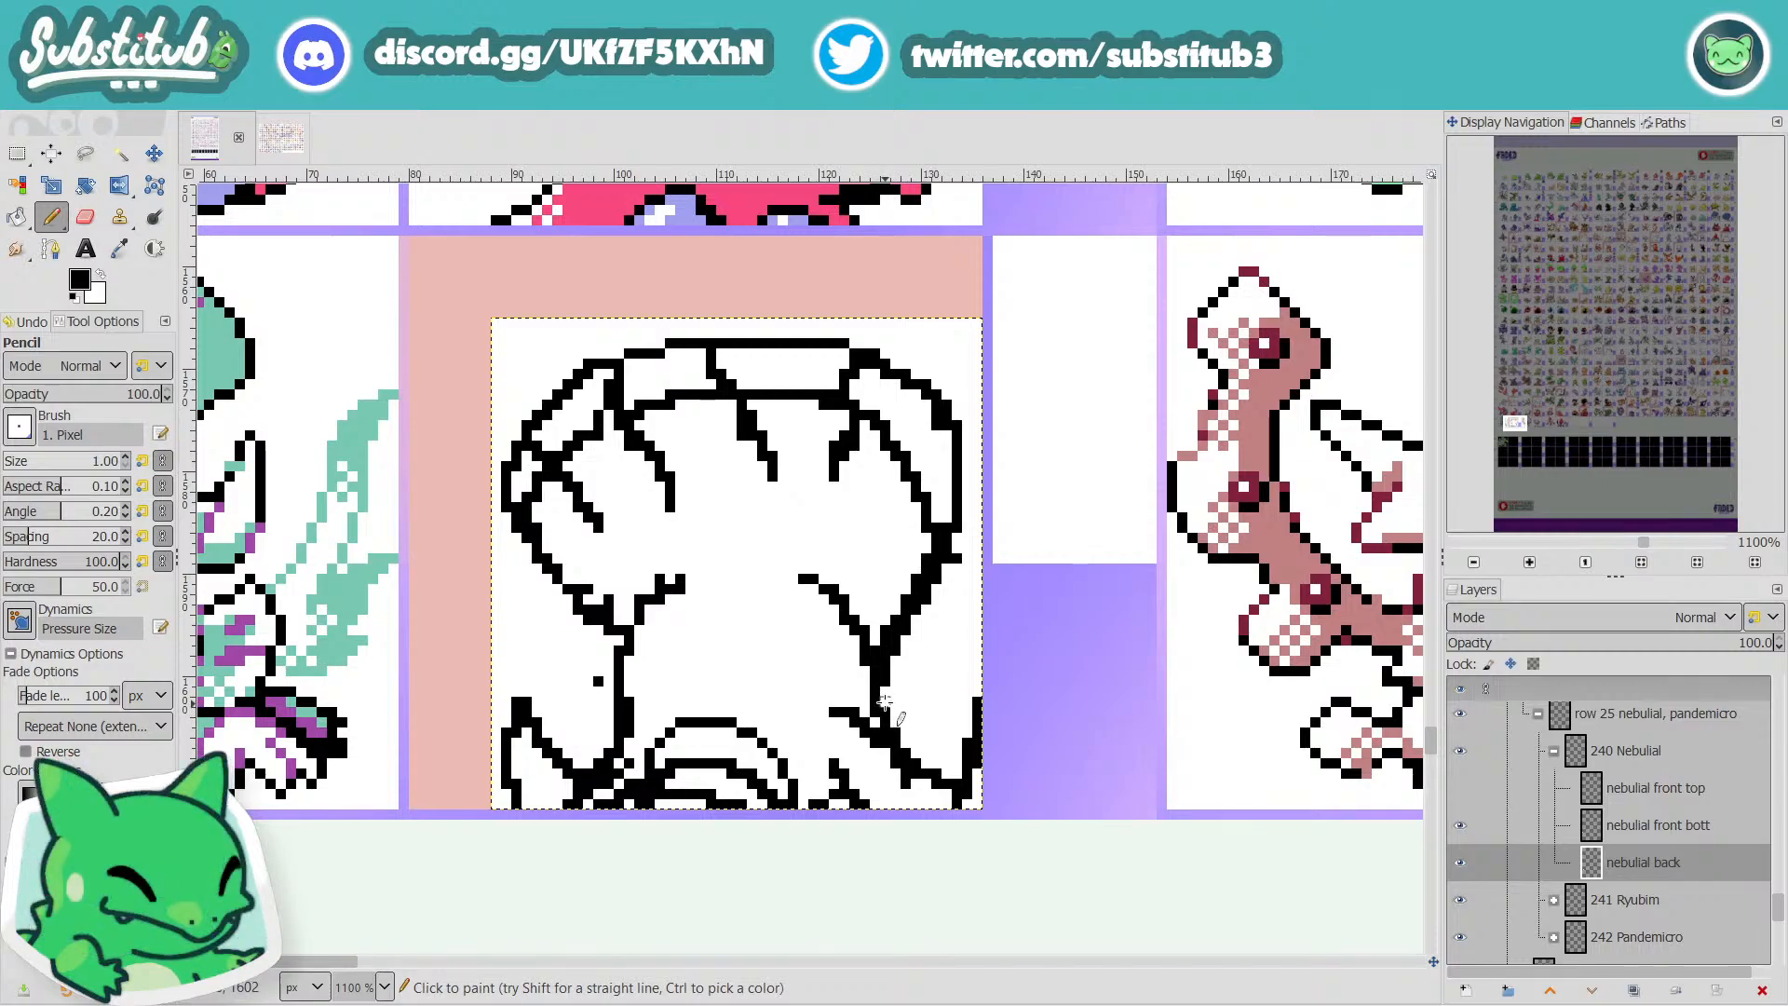
key(x)
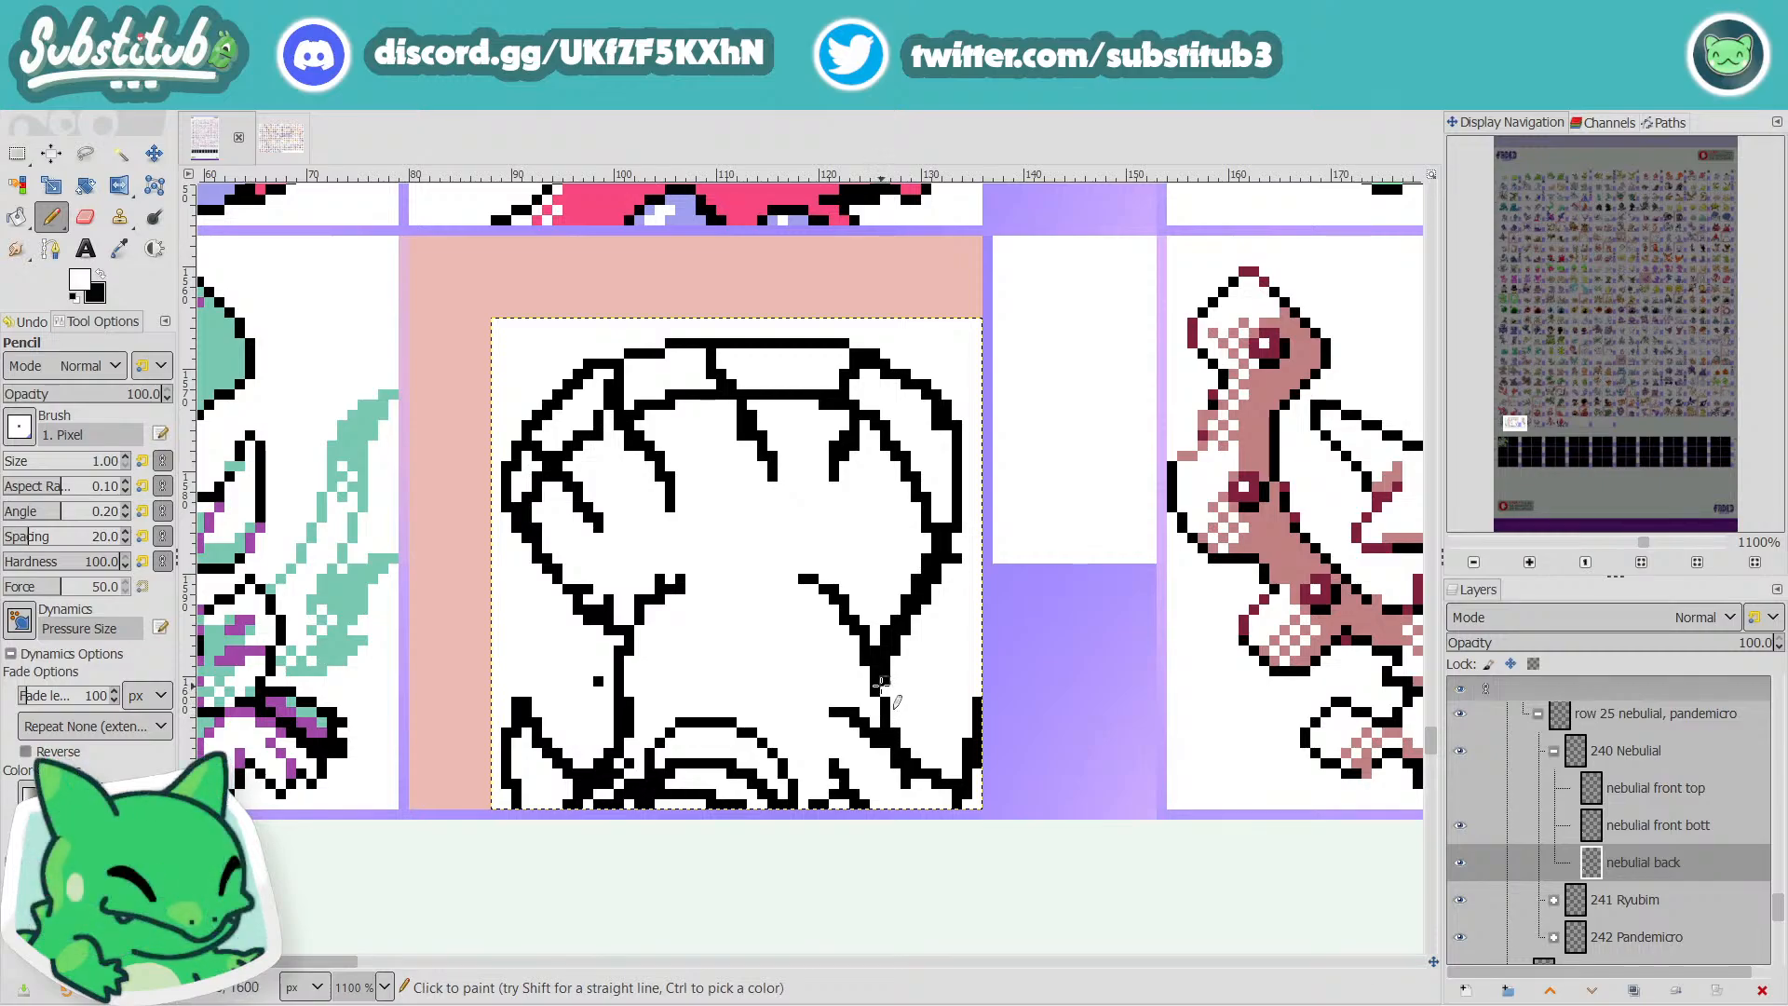
click(885, 683)
click(885, 661)
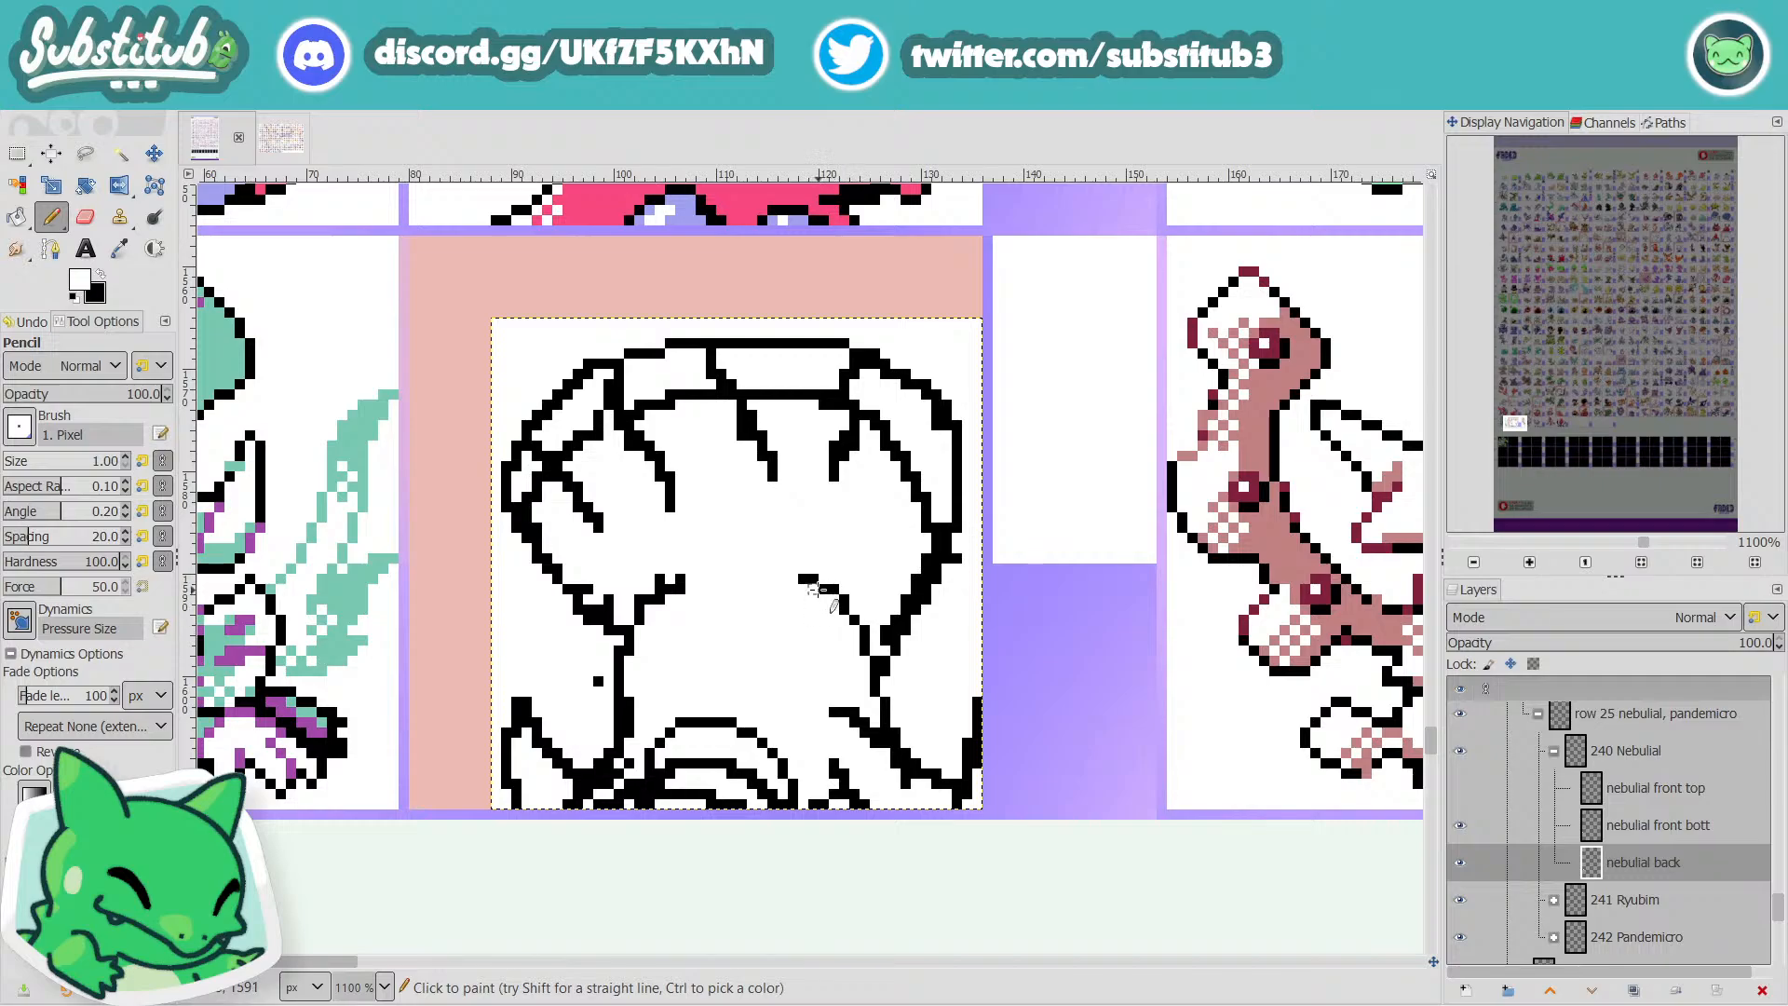
Smooth the right inner neck curve with a black pixel and clear the adjacent inner pixel in white.
key(x)
key(x)
key(x)
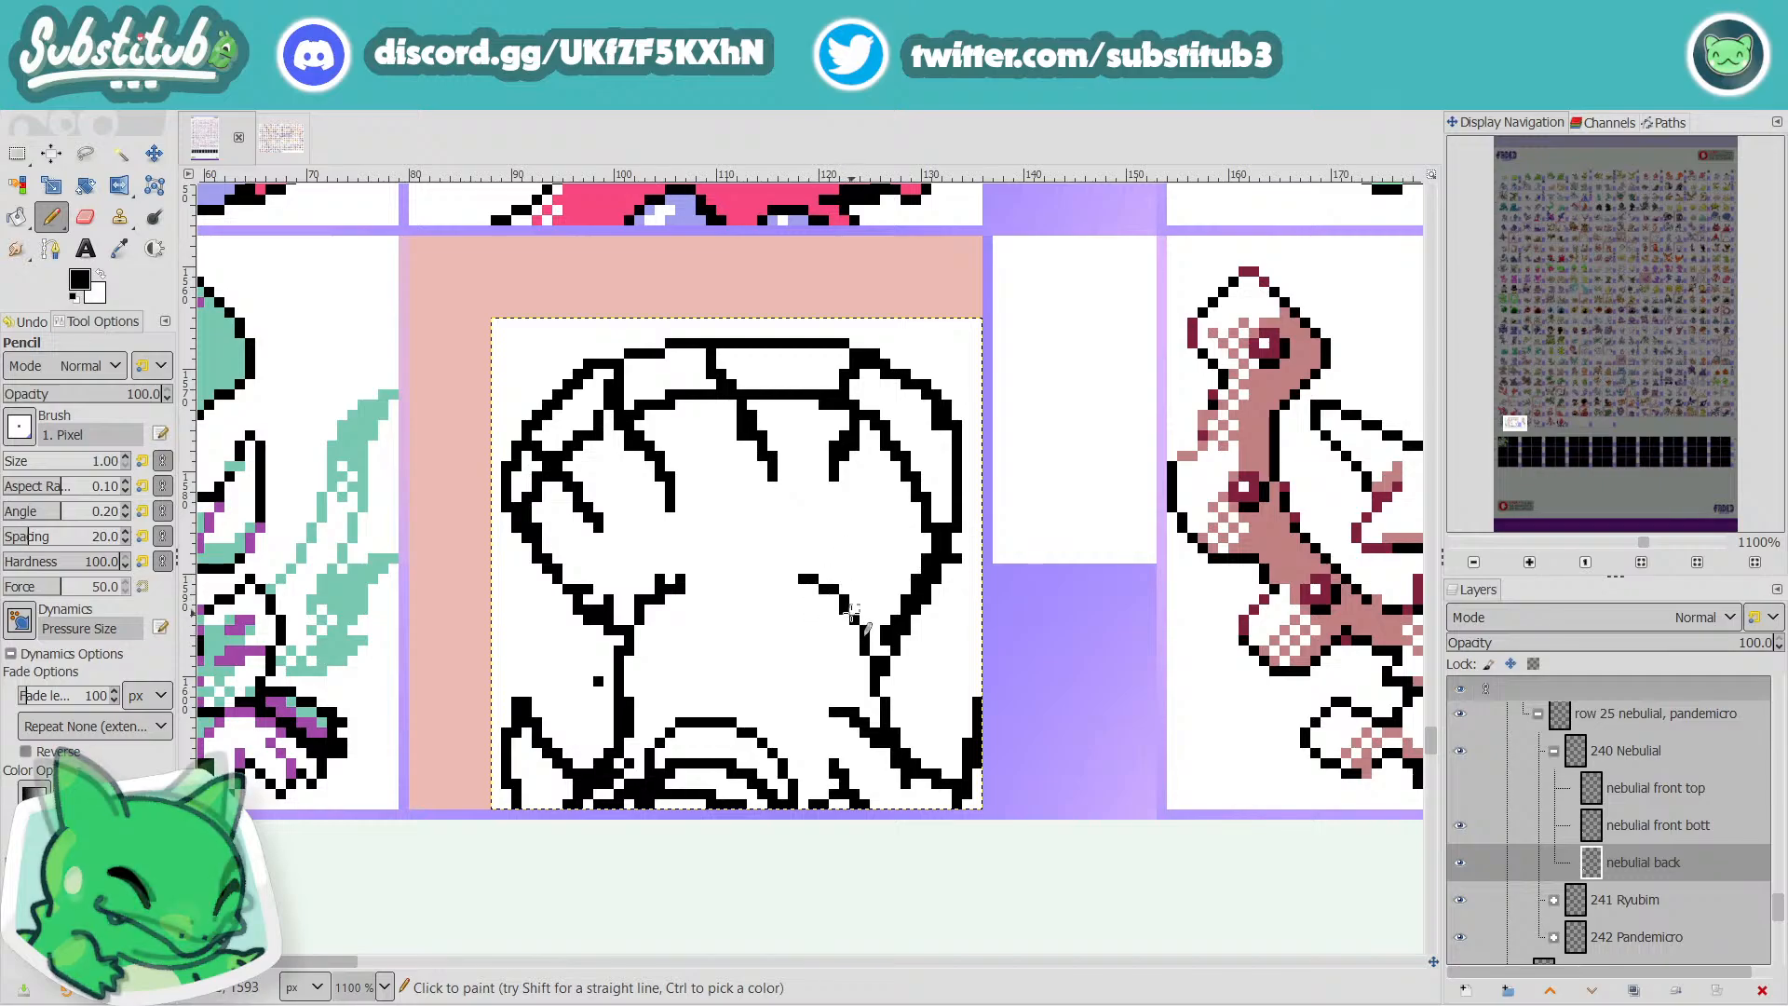
click(854, 610)
key(x)
click(844, 610)
Thin the crest's lower right contour in white and save the file.
click(905, 626)
key(x)
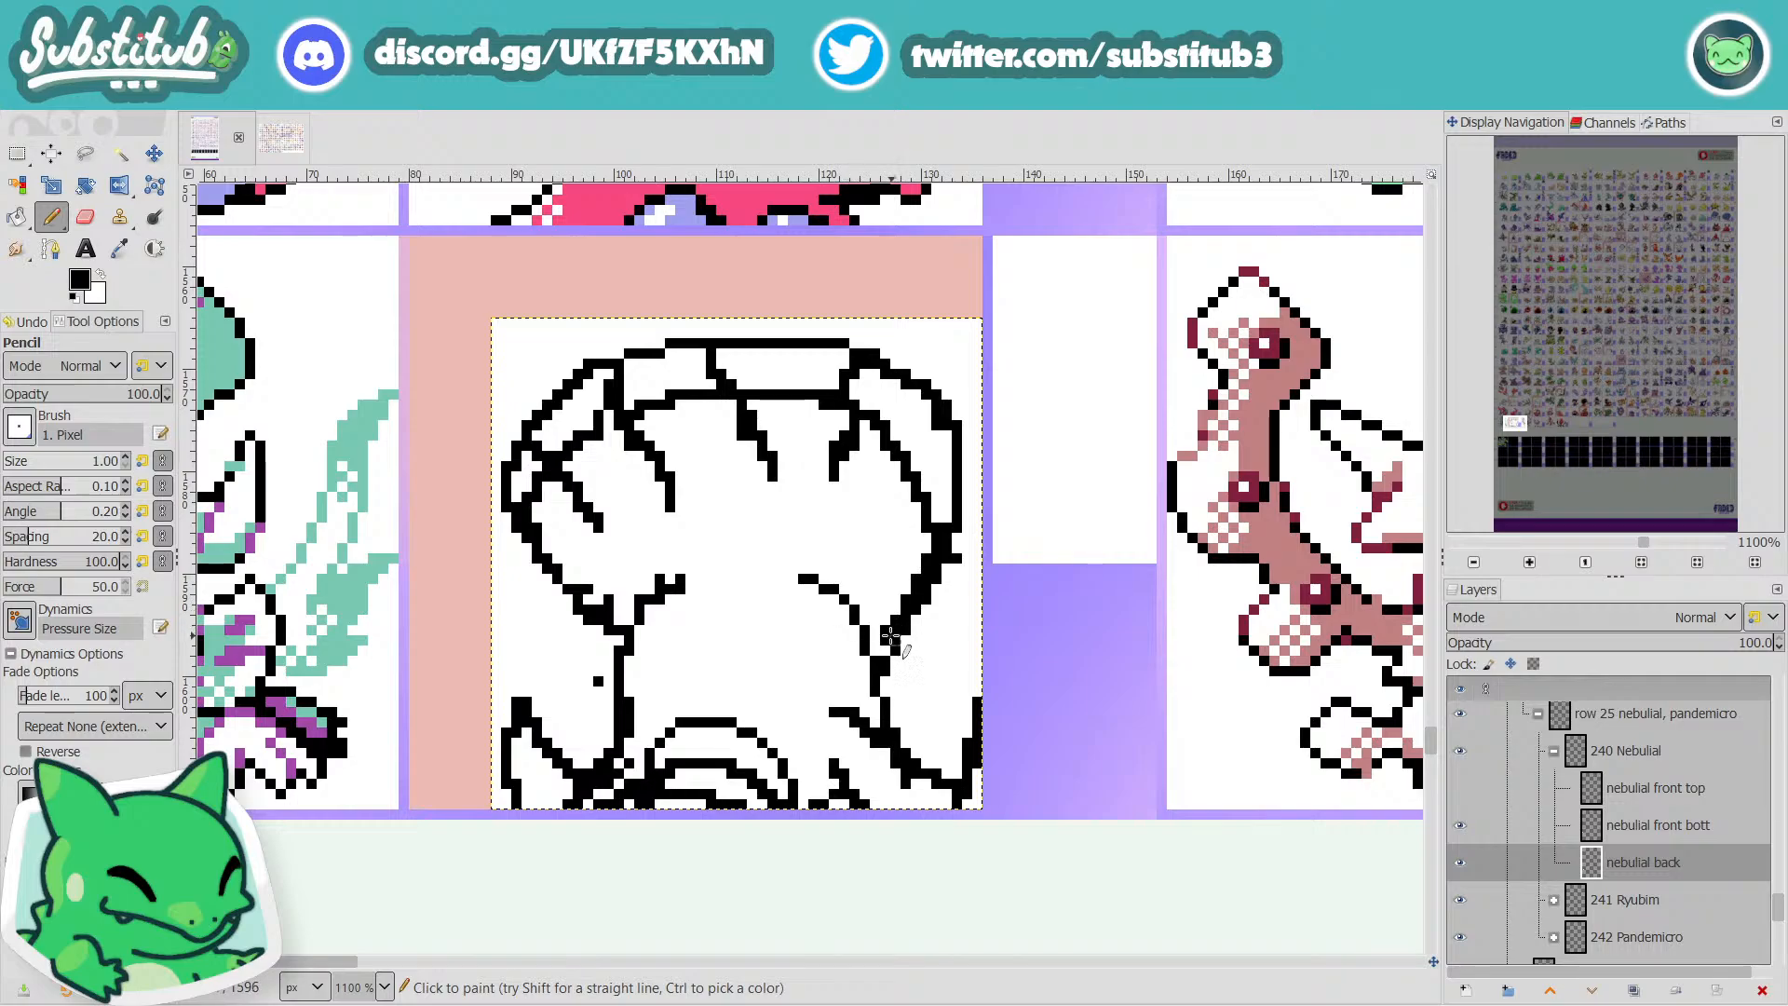
key(x)
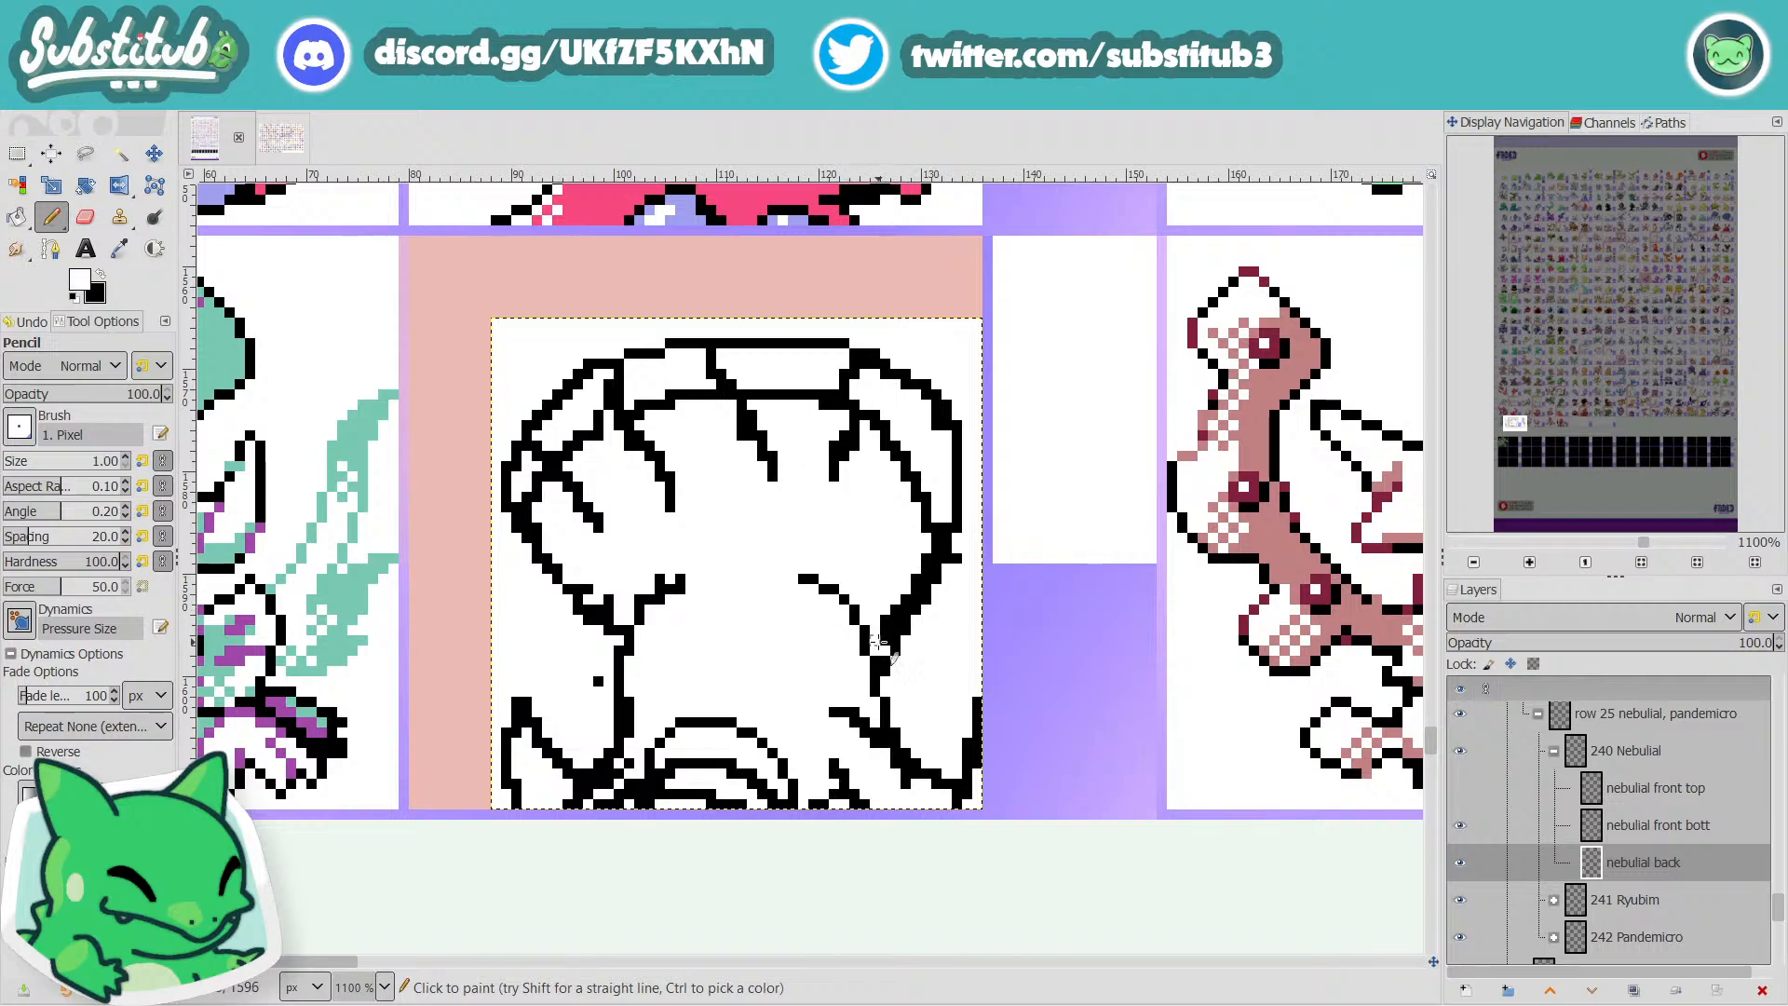
mouse_move(893, 626)
mouse_down()
mouse_move(927, 554)
mouse_move(931, 579)
mouse_move(956, 557)
mouse_up()
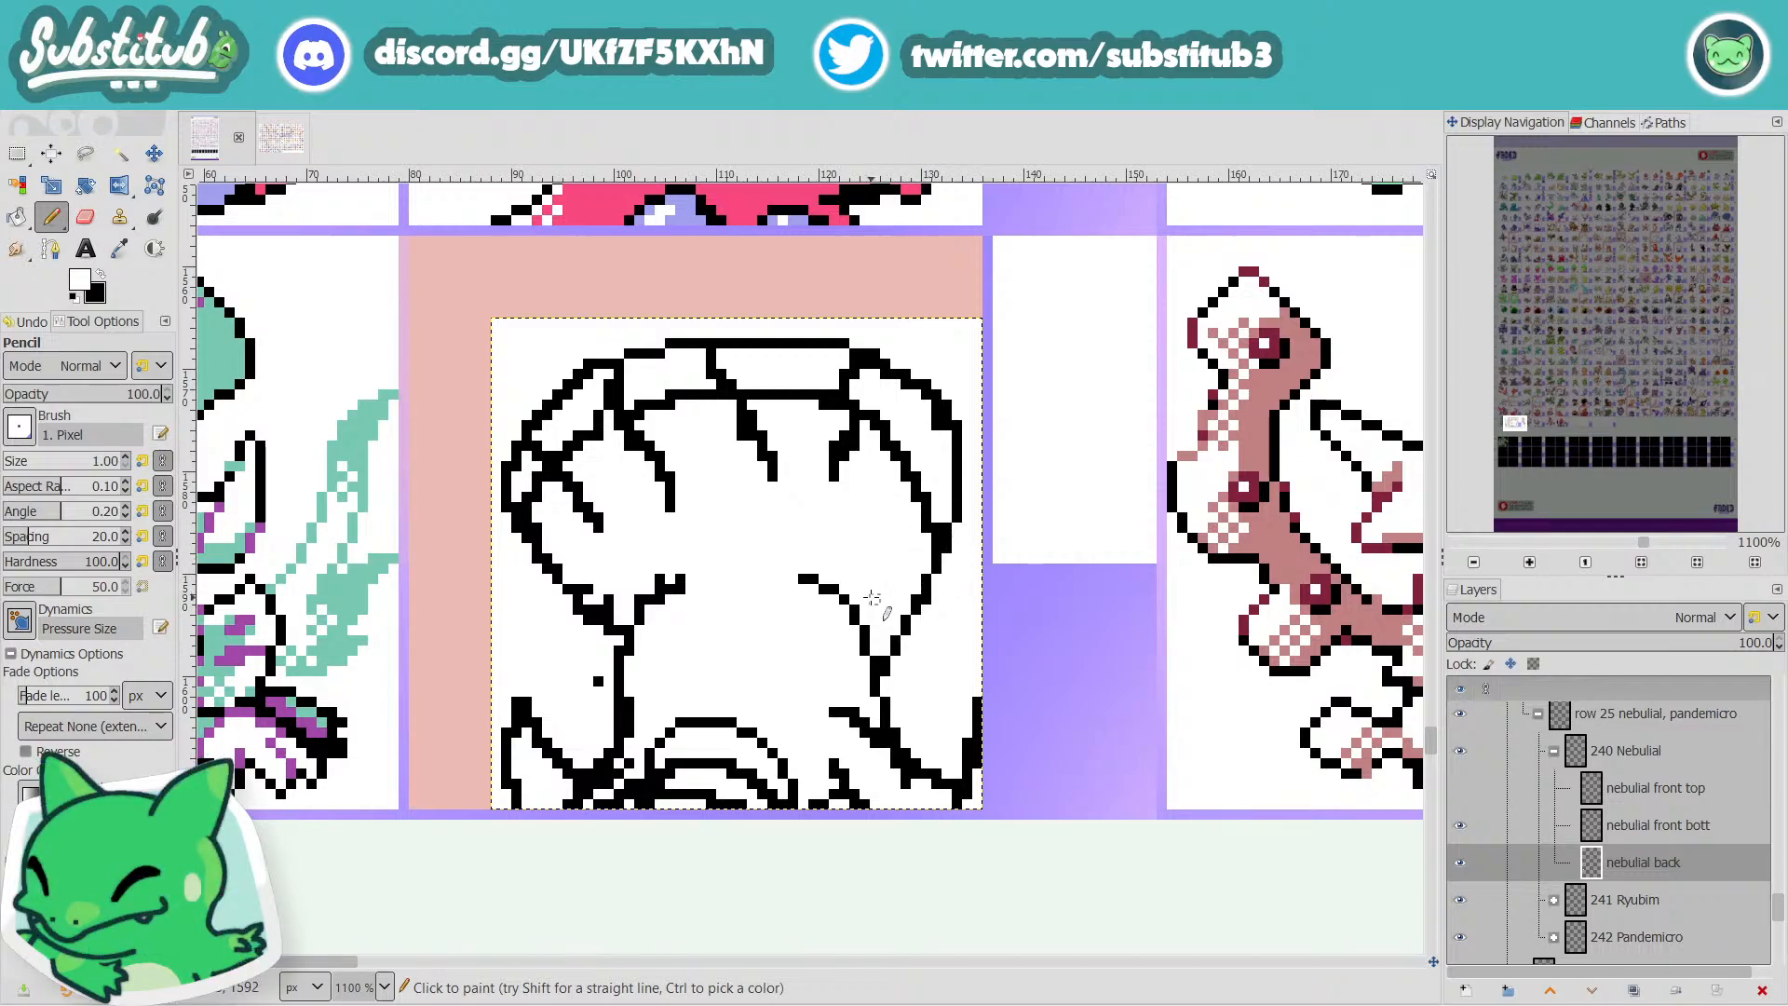
scroll(872, 598, down, 3)
key(ctrl+s)
scroll(876, 607, up, 2)
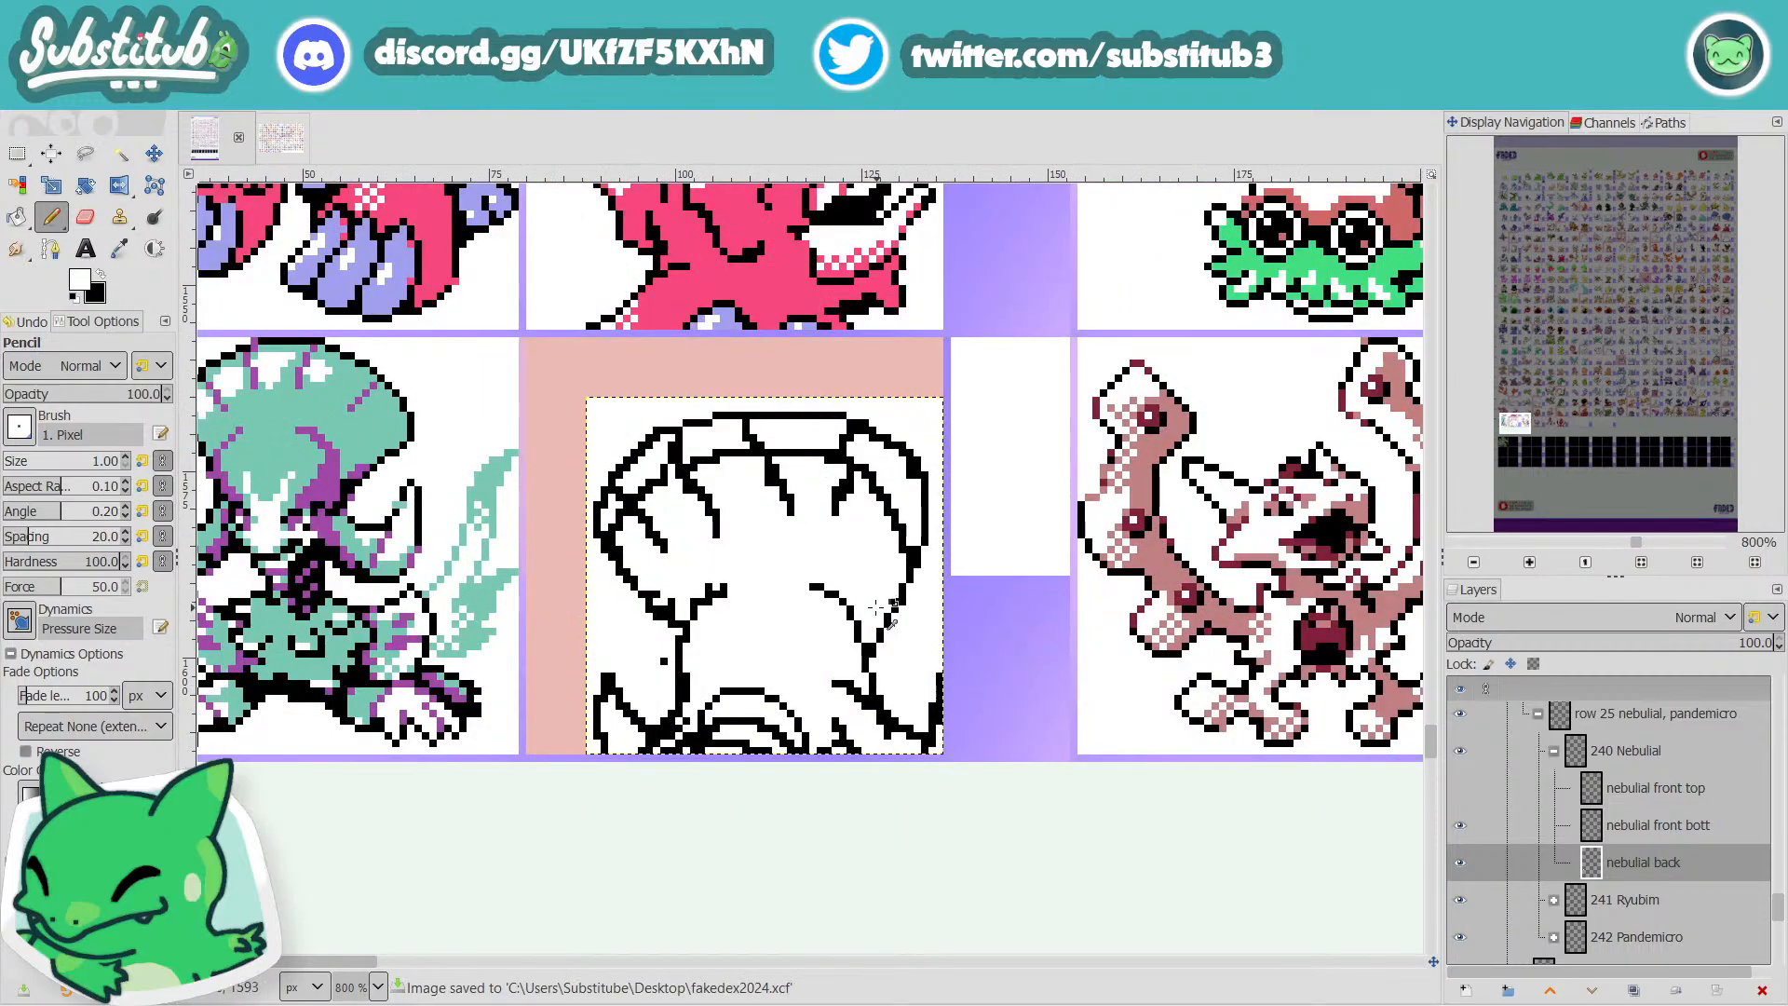
Add a black pixel outside the right neck line and clear the old pixel beside it in white.
scroll(876, 607, up, 2)
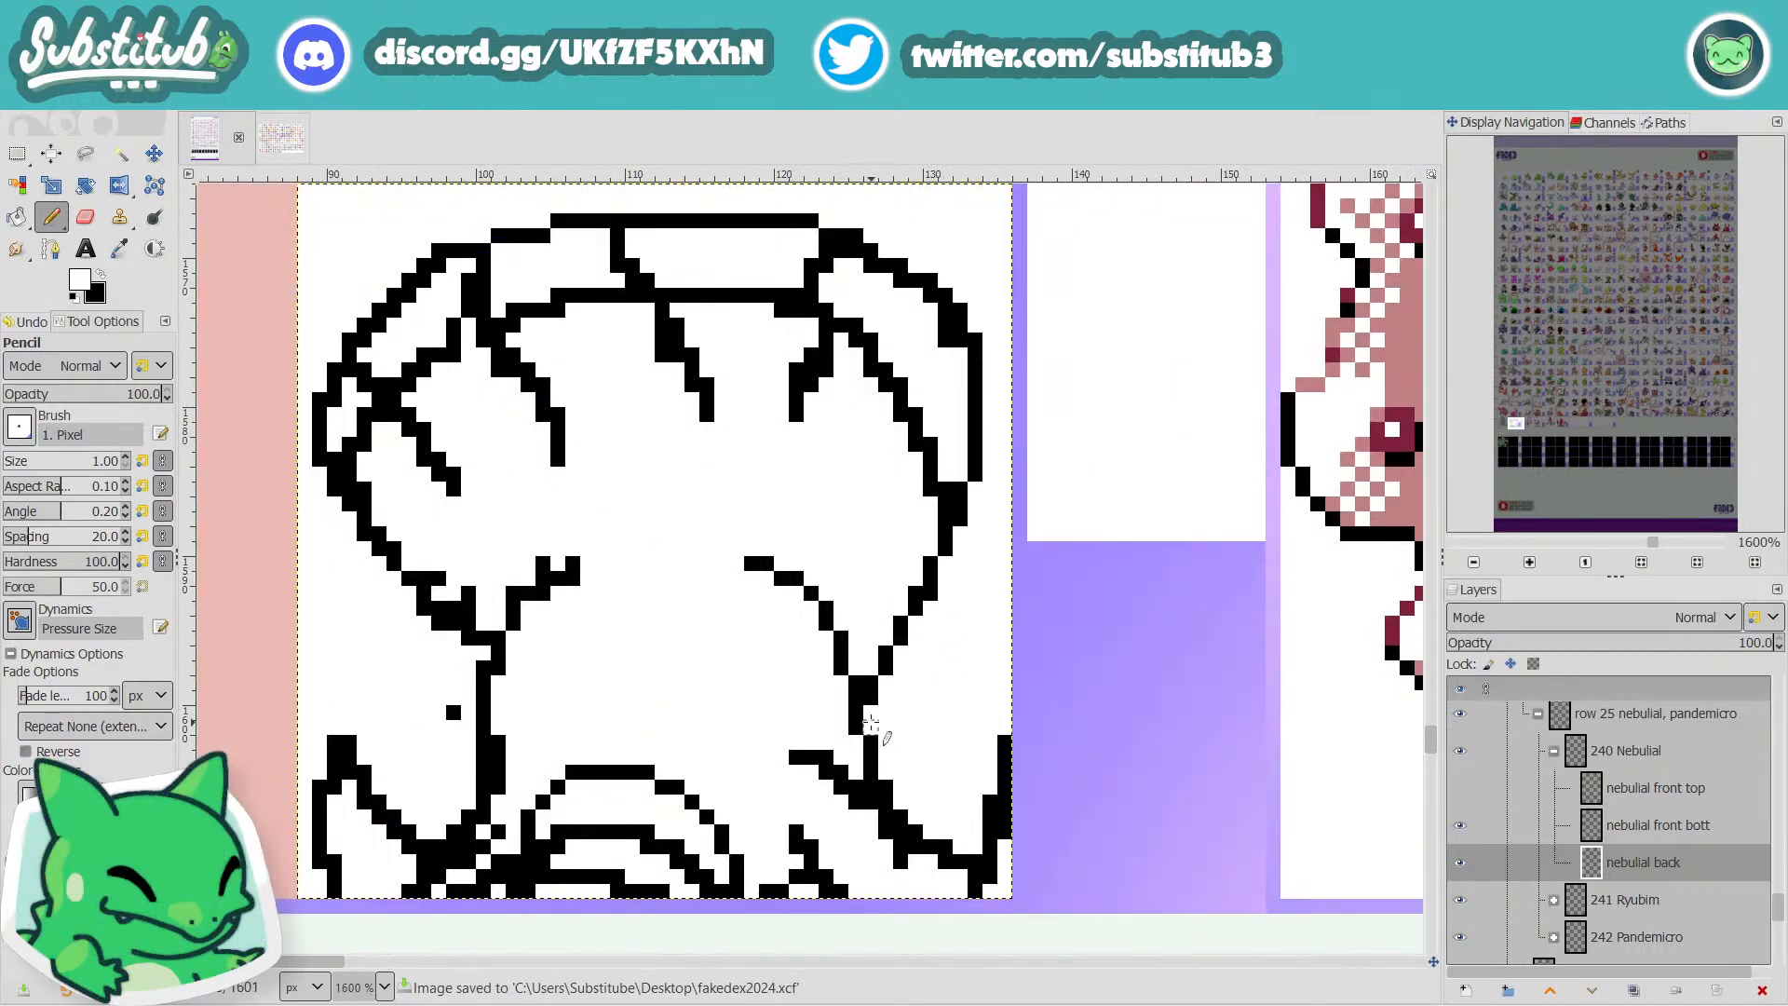
key(x)
click(870, 725)
key(x)
click(856, 727)
click(858, 710)
key(x)
click(857, 712)
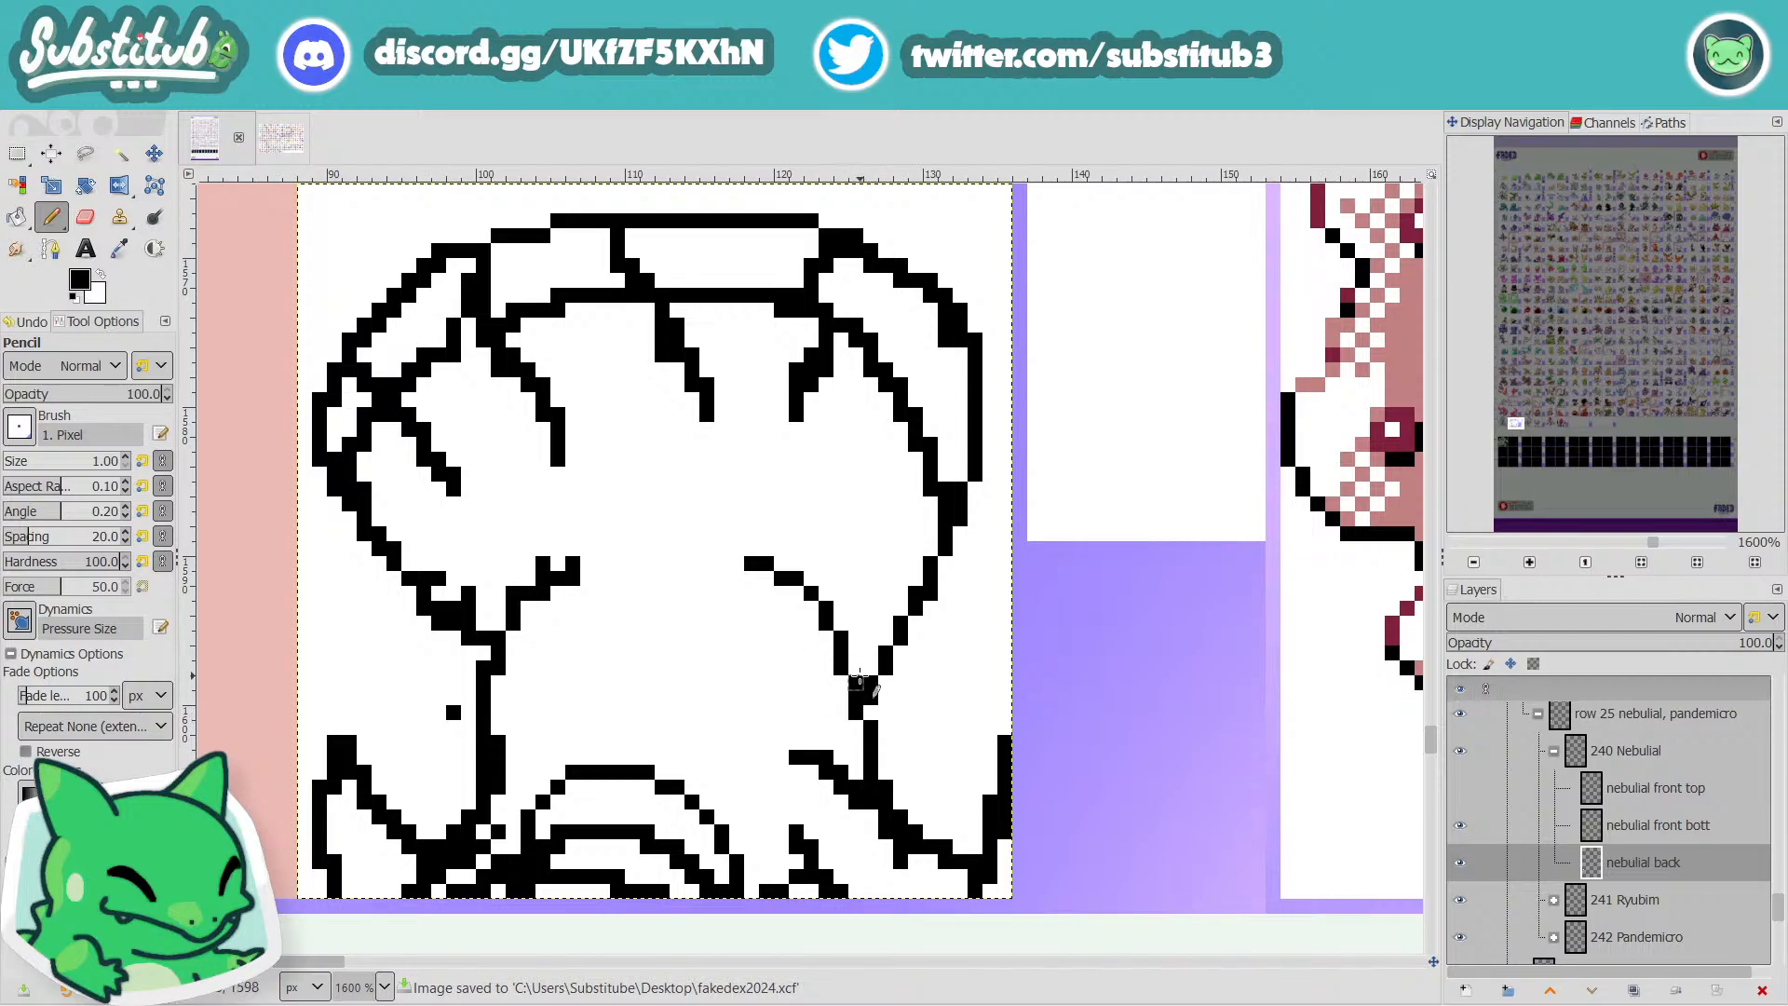
Straighten the right neck line in black and thicken its junction with the crest on the inner side.
key(x)
click(859, 684)
drag(858, 693, 857, 712)
key(x)
click(872, 713)
key(x)
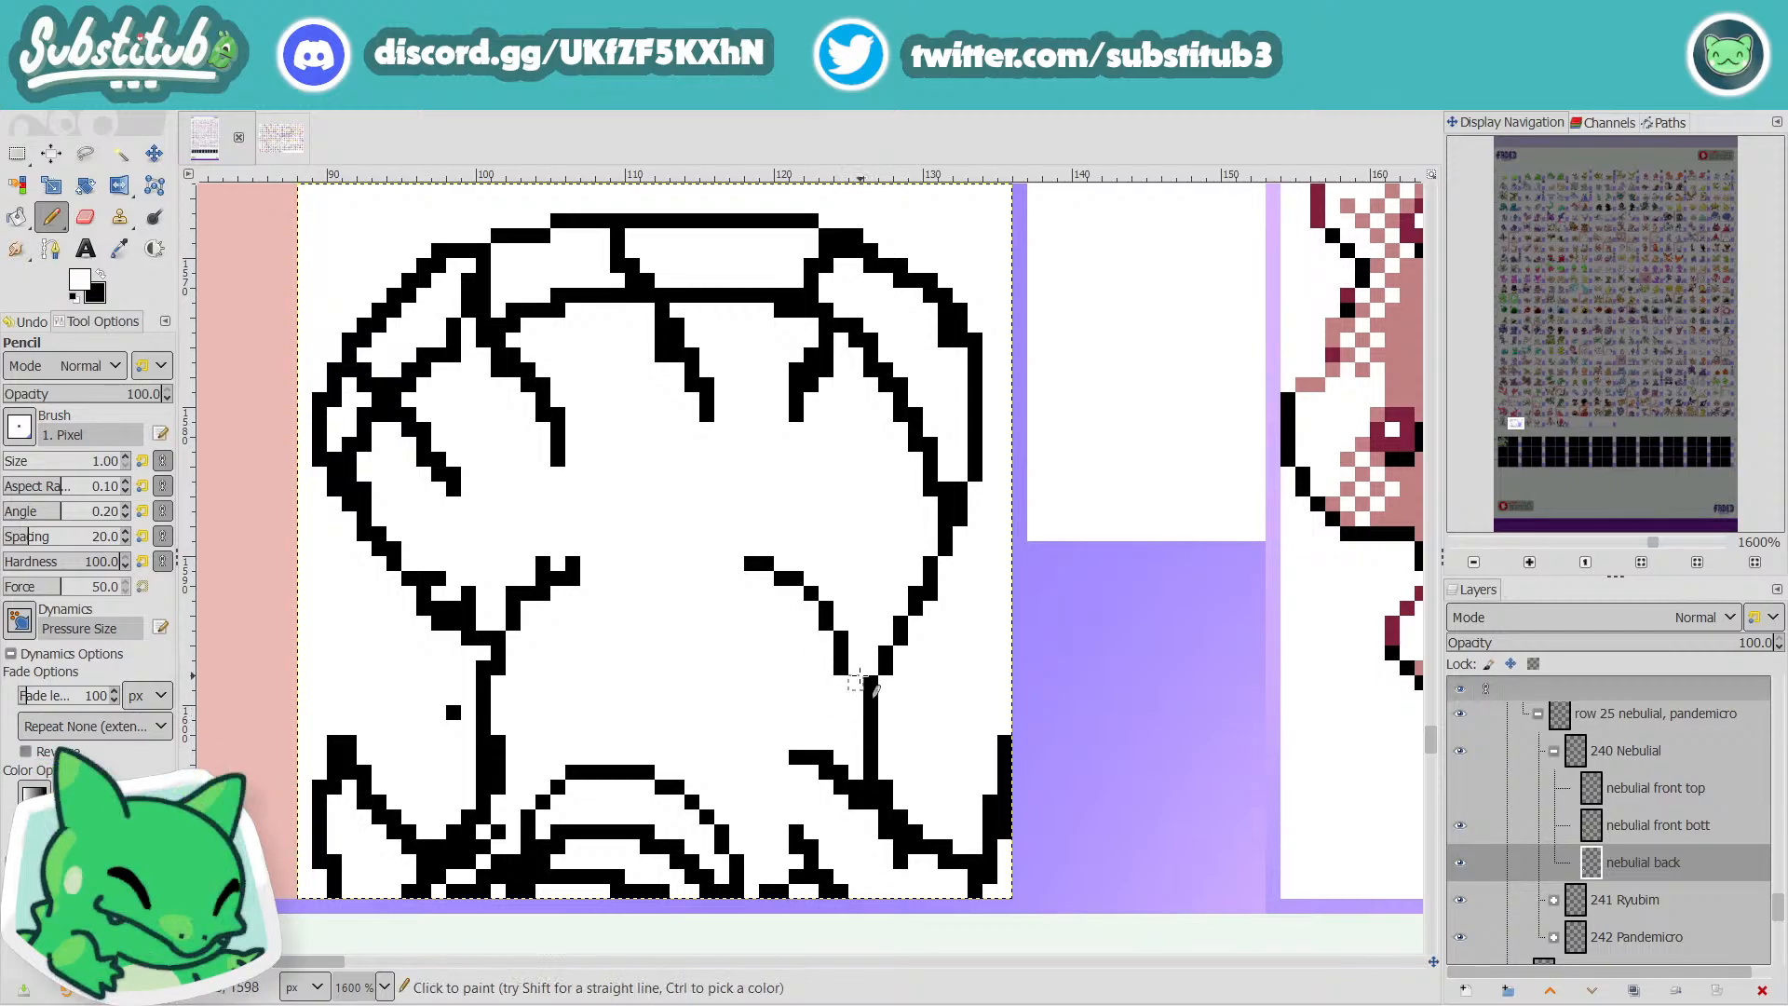
key(x)
click(855, 683)
click(855, 698)
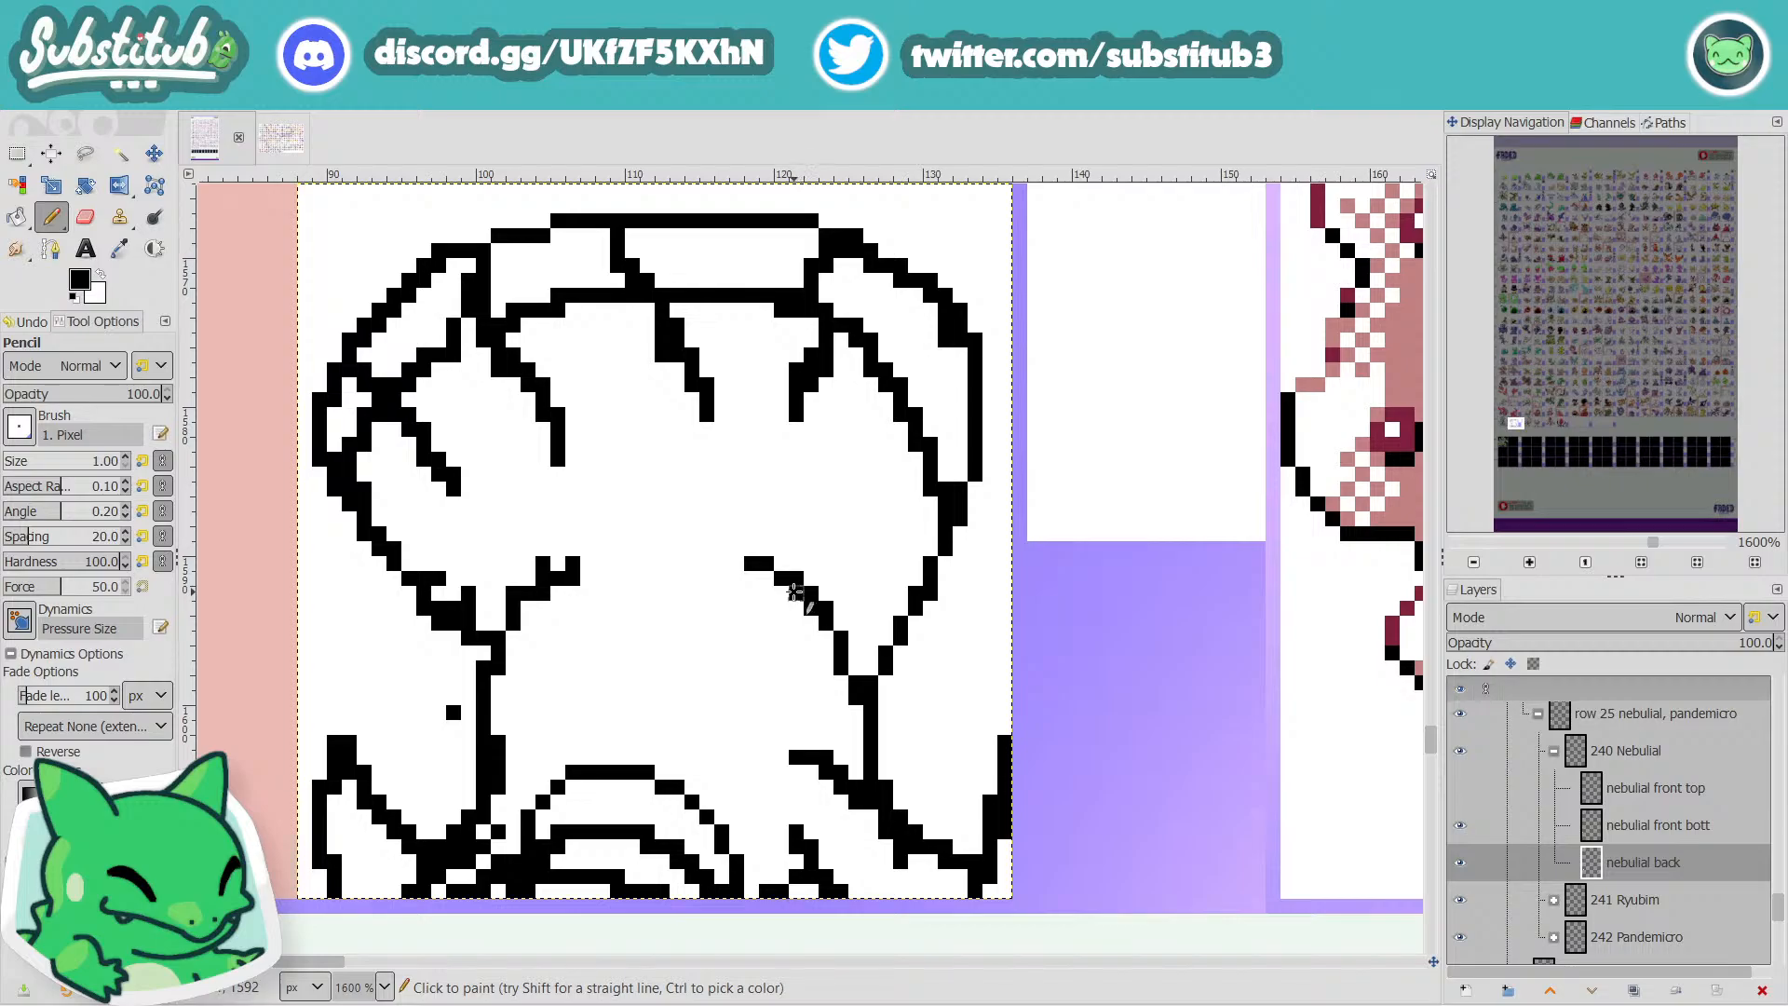
Extend the tip of the right inner neck curve by one black pixel and save the file.
click(736, 563)
key(x)
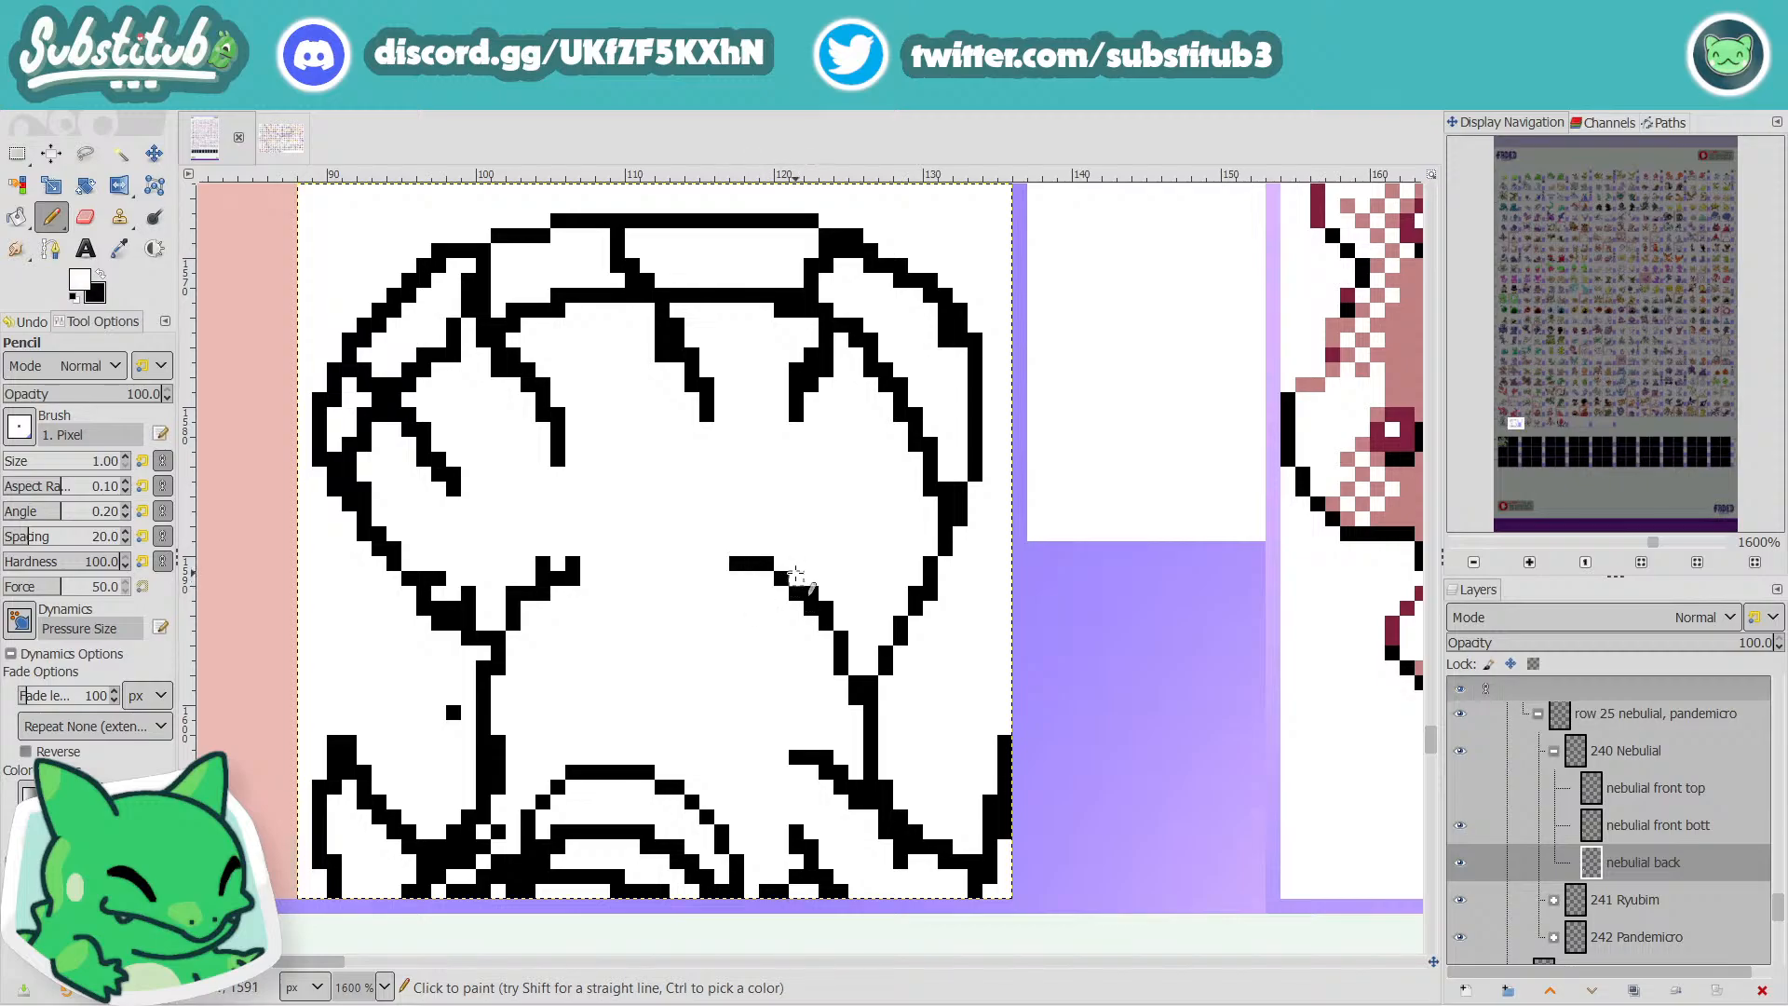
ctrl+scroll(850, 612, down, 3)
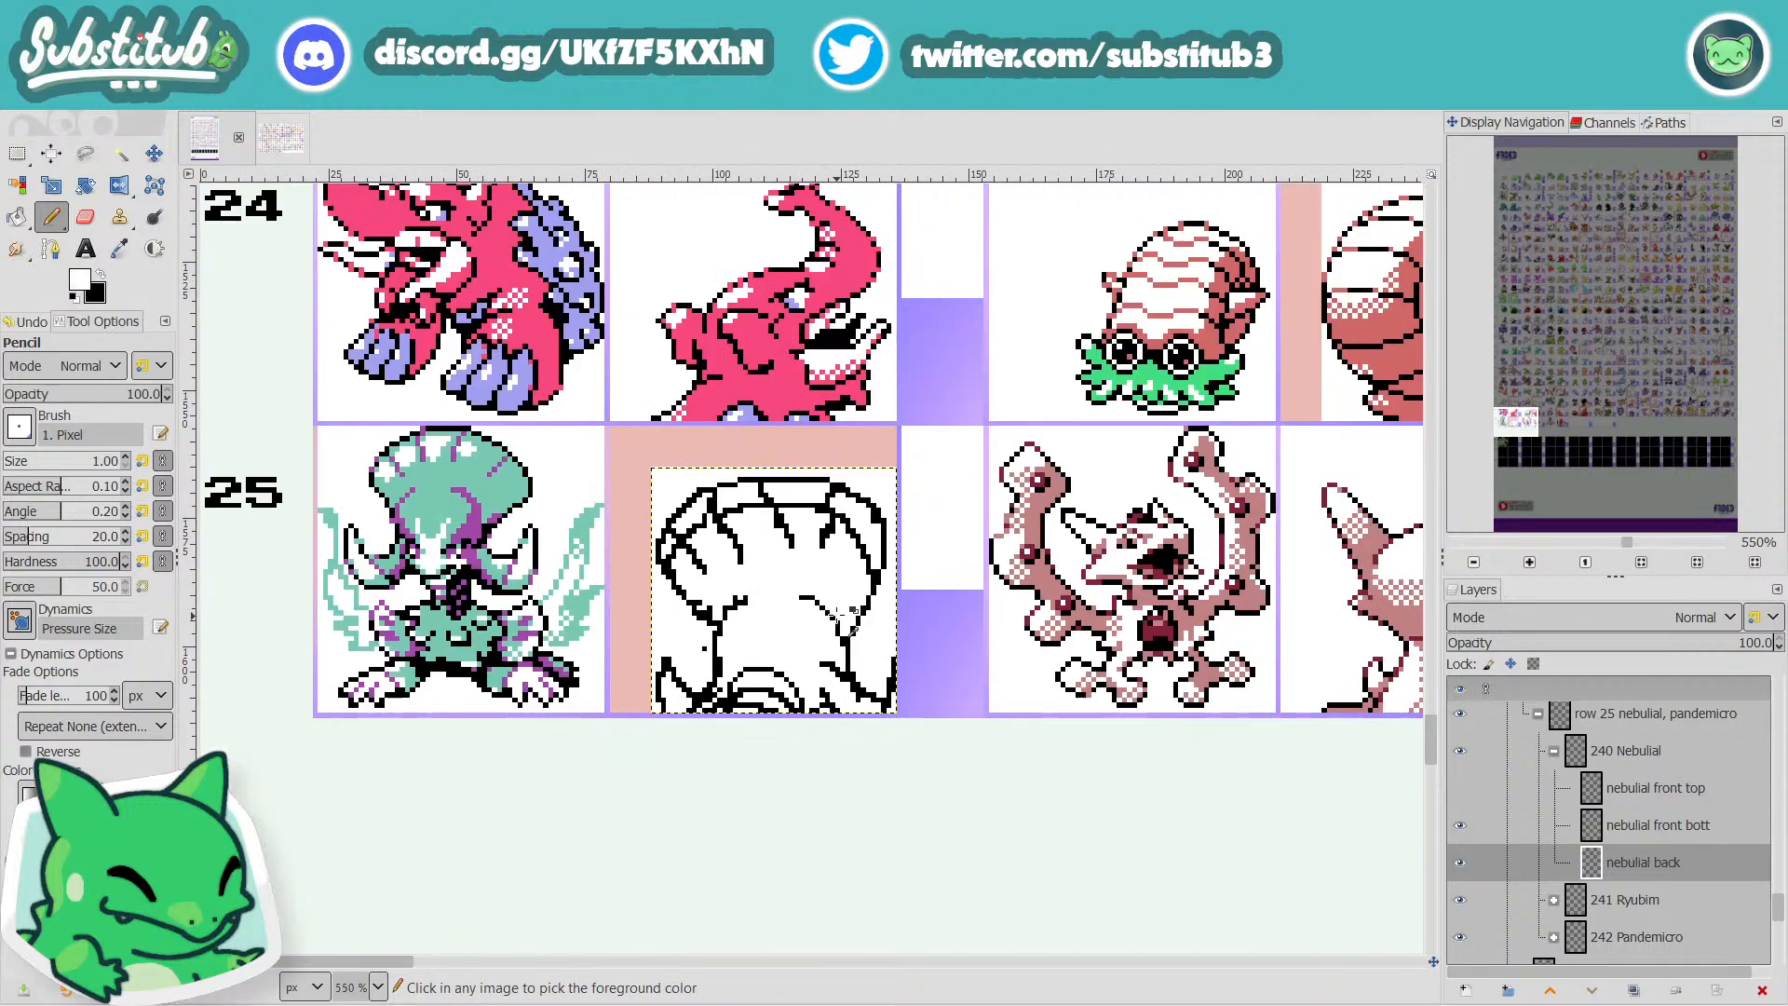
ctrl+scroll(842, 615, up, 3)
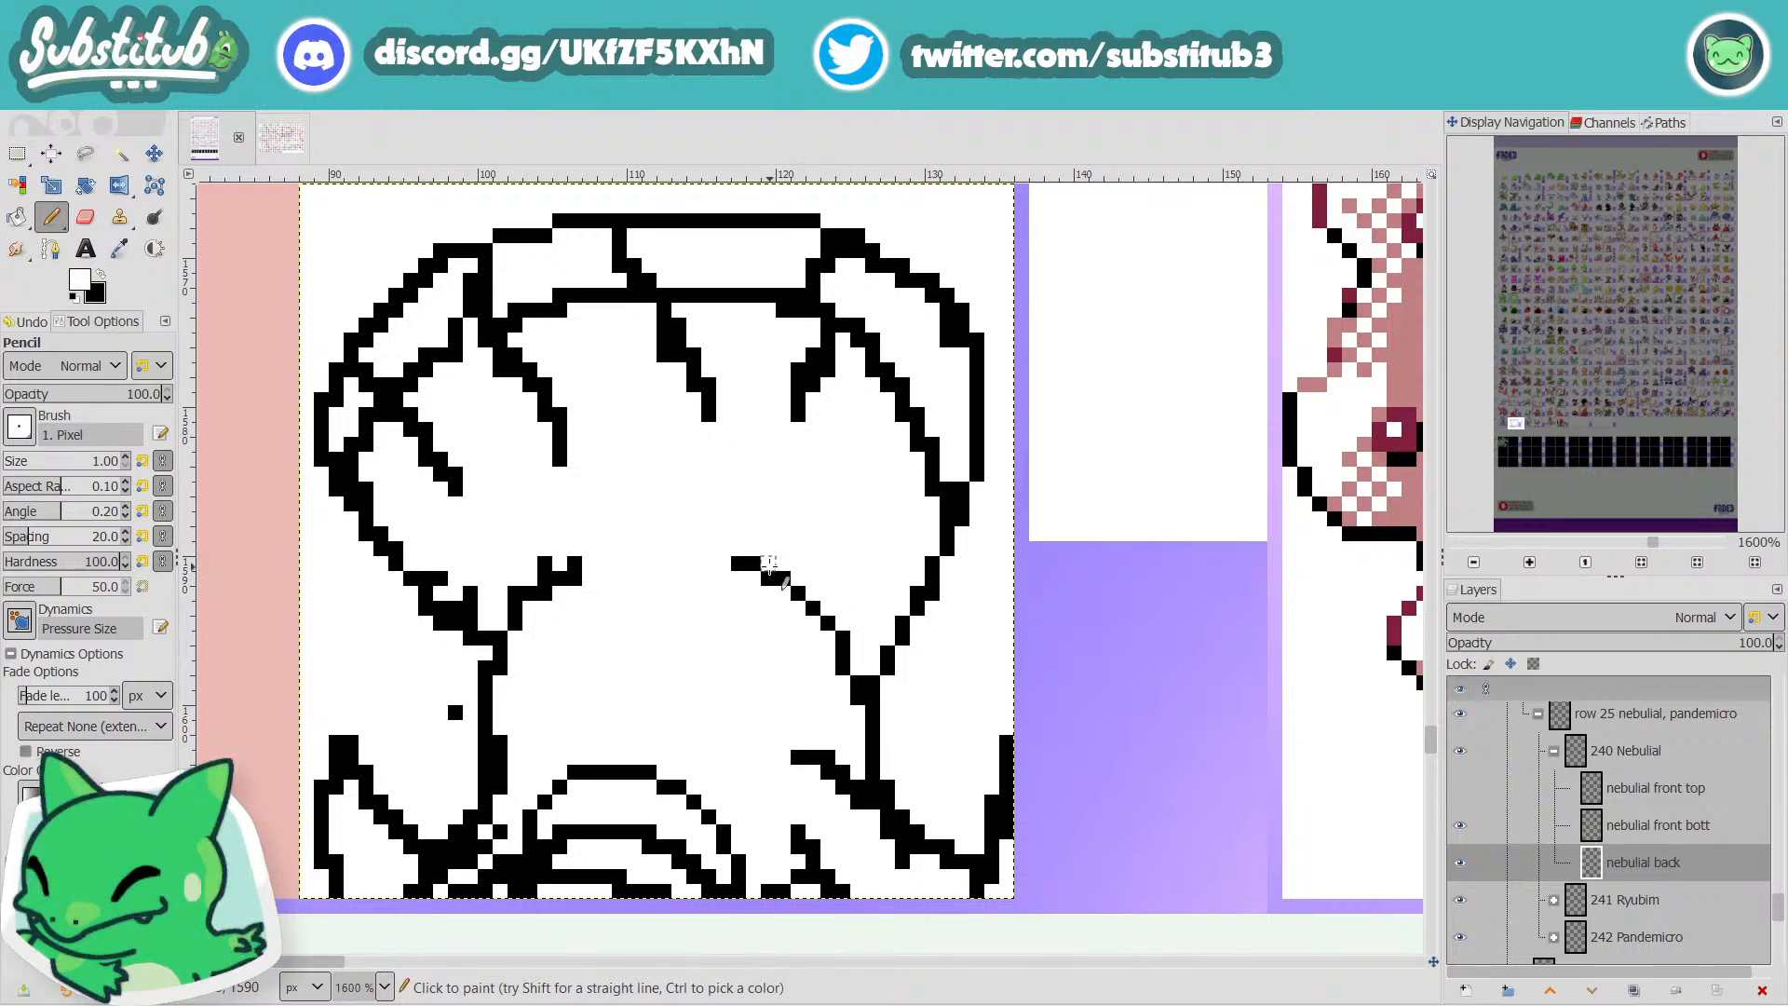
key(x)
key(x)
key(x)
ctrl+scroll(852, 676, down, 3)
ctrl+scroll(856, 683, down, 1)
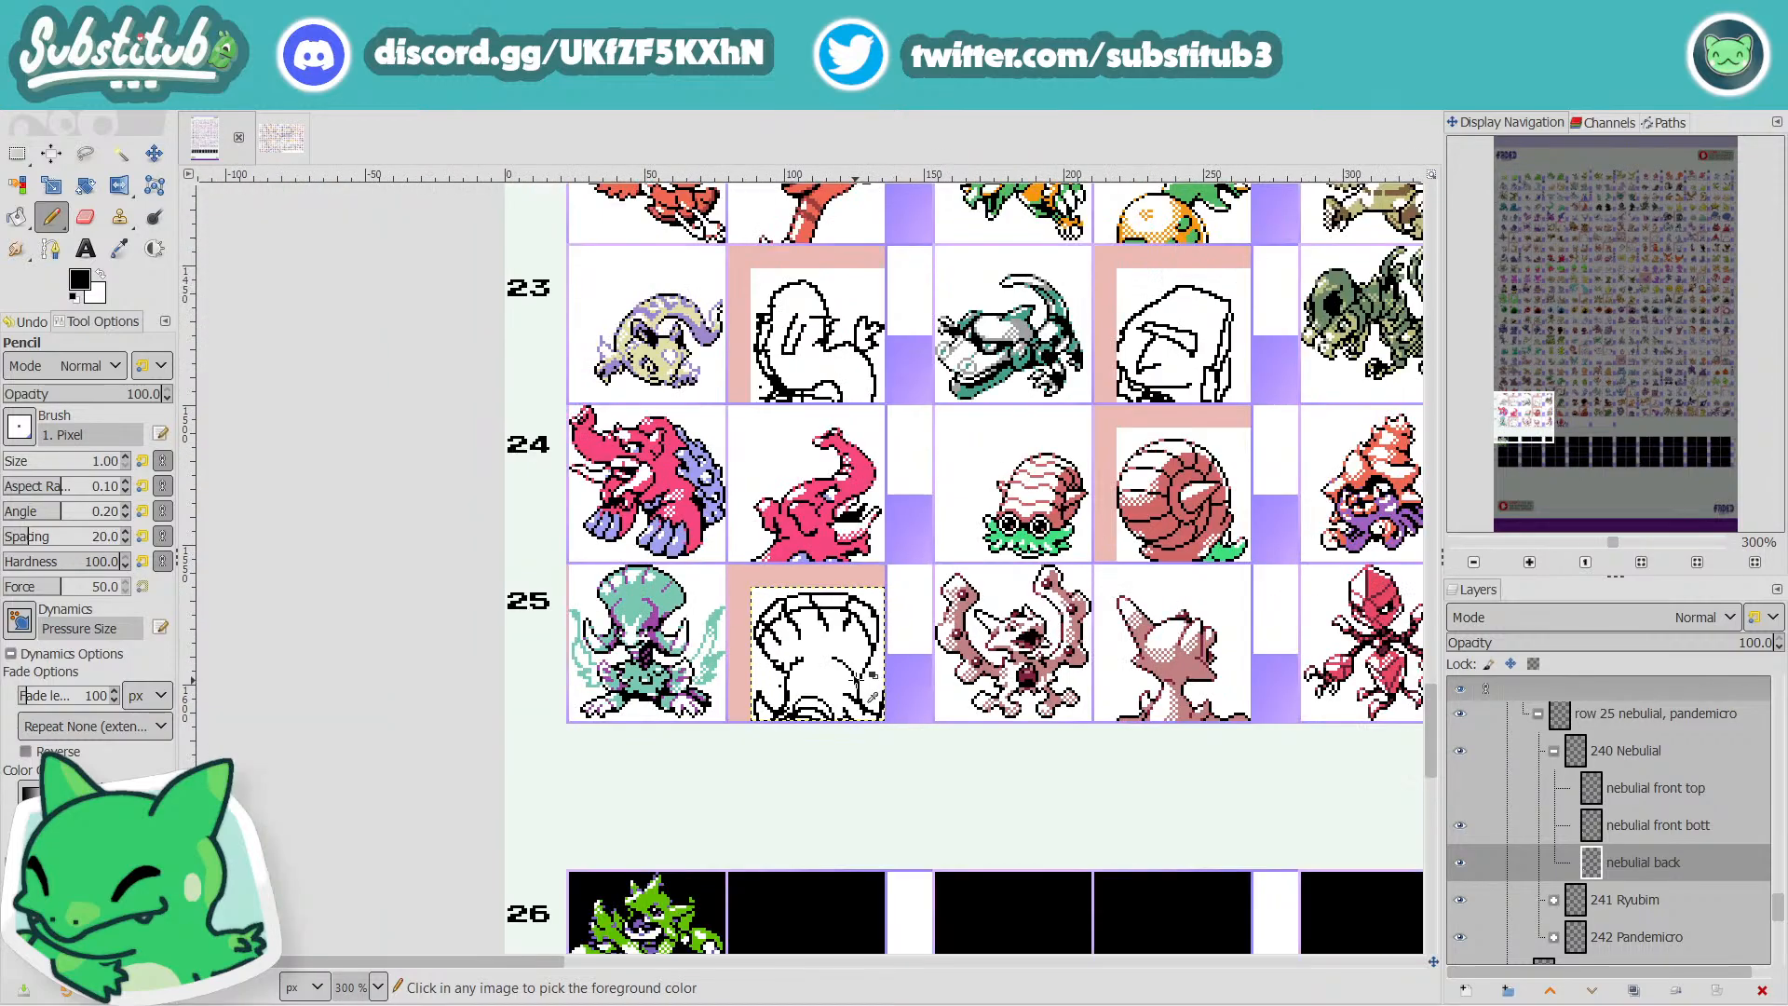
key(ctrl+s)
Thin the left inner neck curve to a clean single-pixel line using black and white pixels.
ctrl+scroll(804, 664, up, 3)
key(x)
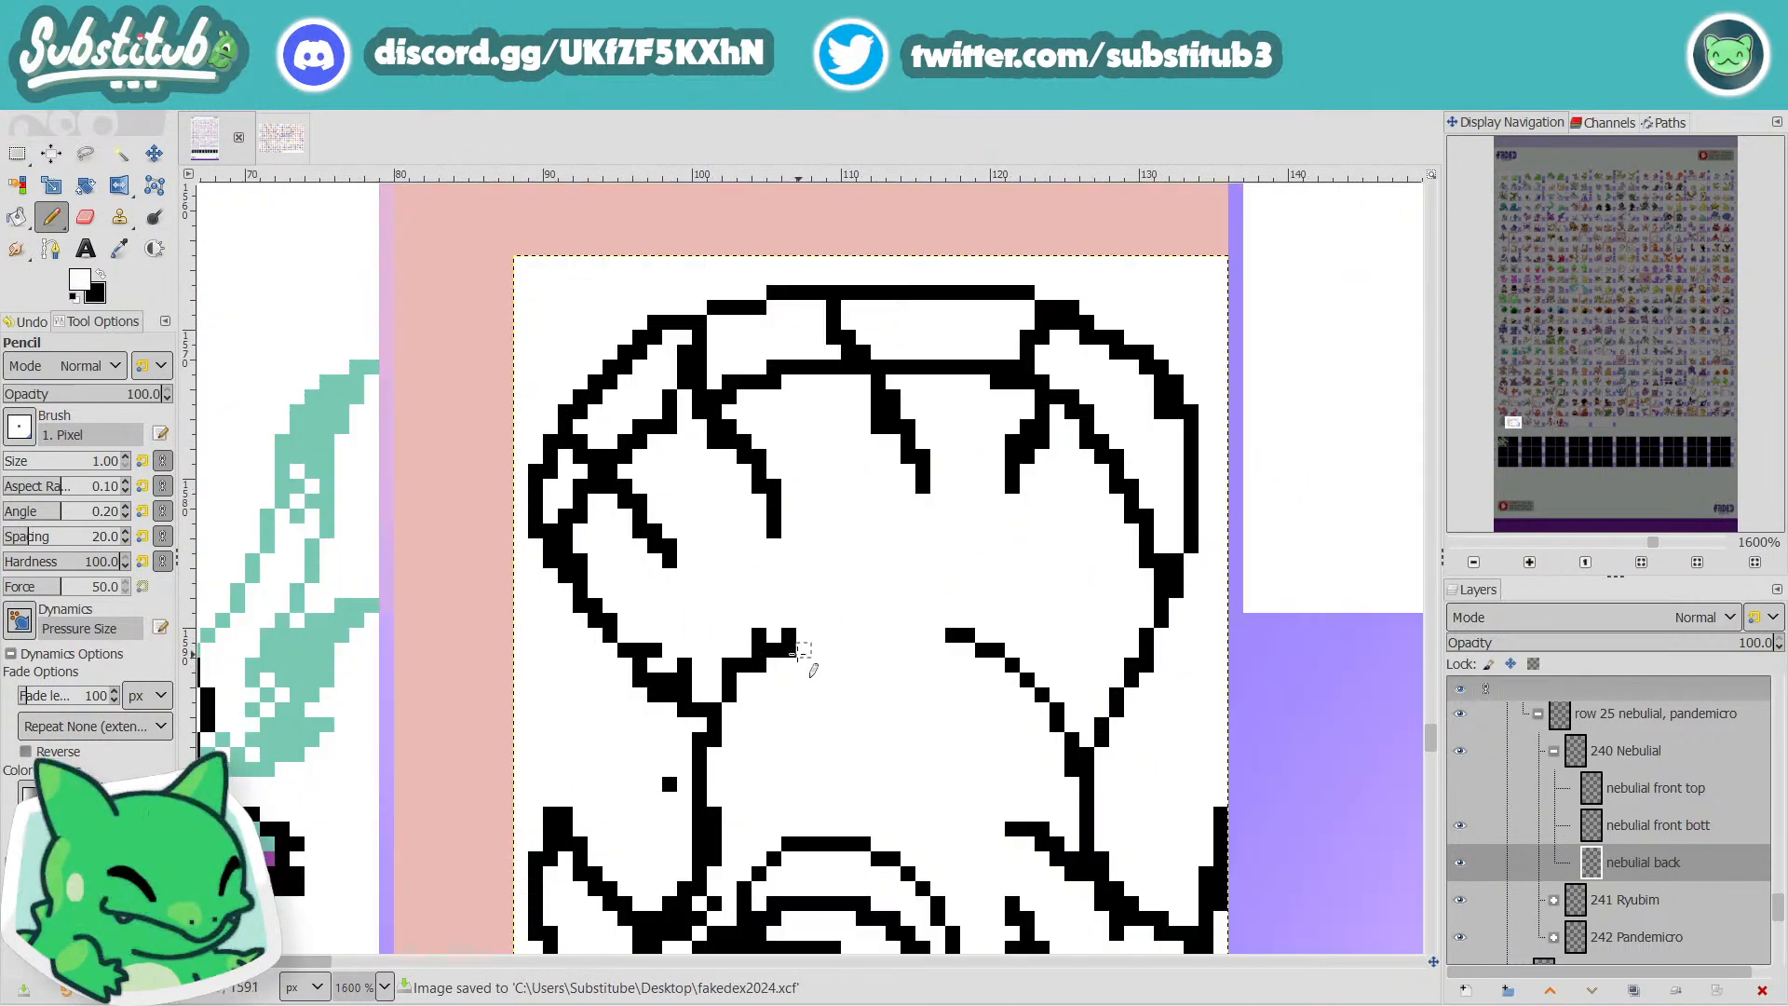
key(x)
key(x)
click(760, 664)
key(x)
key(x)
key(x)
key(x)
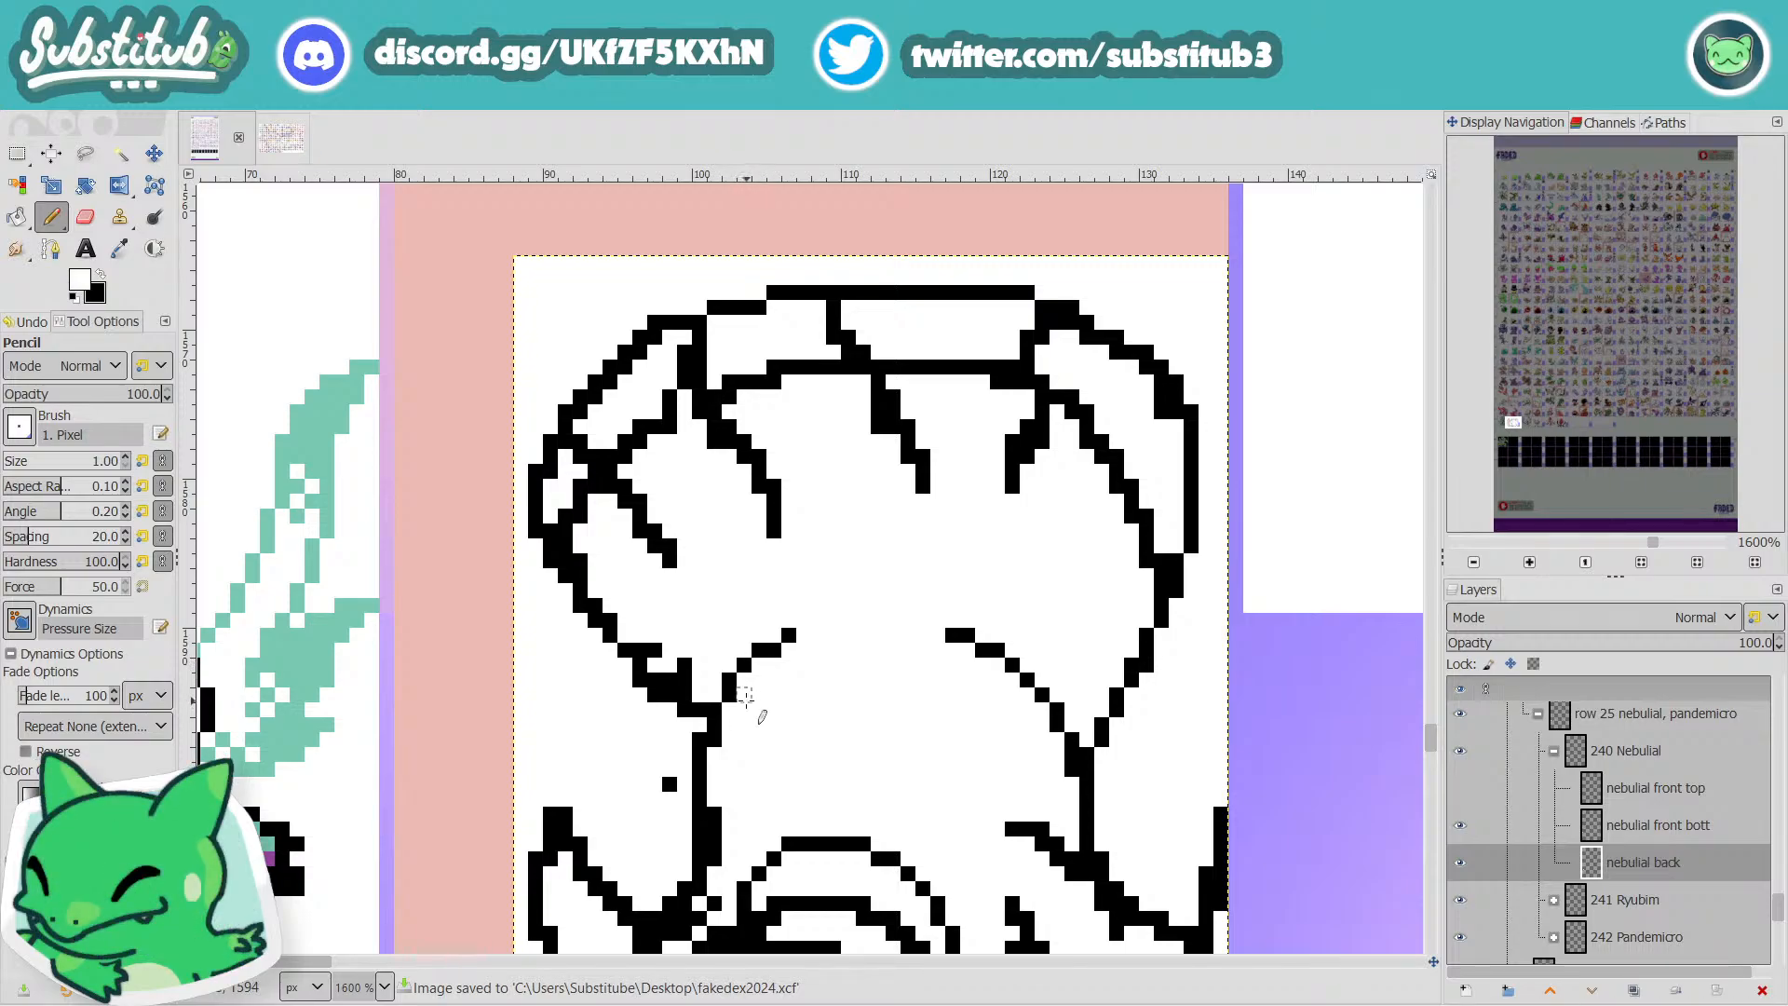
Thin the crest's lower left contour down to the neck in white and save the file.
key(x)
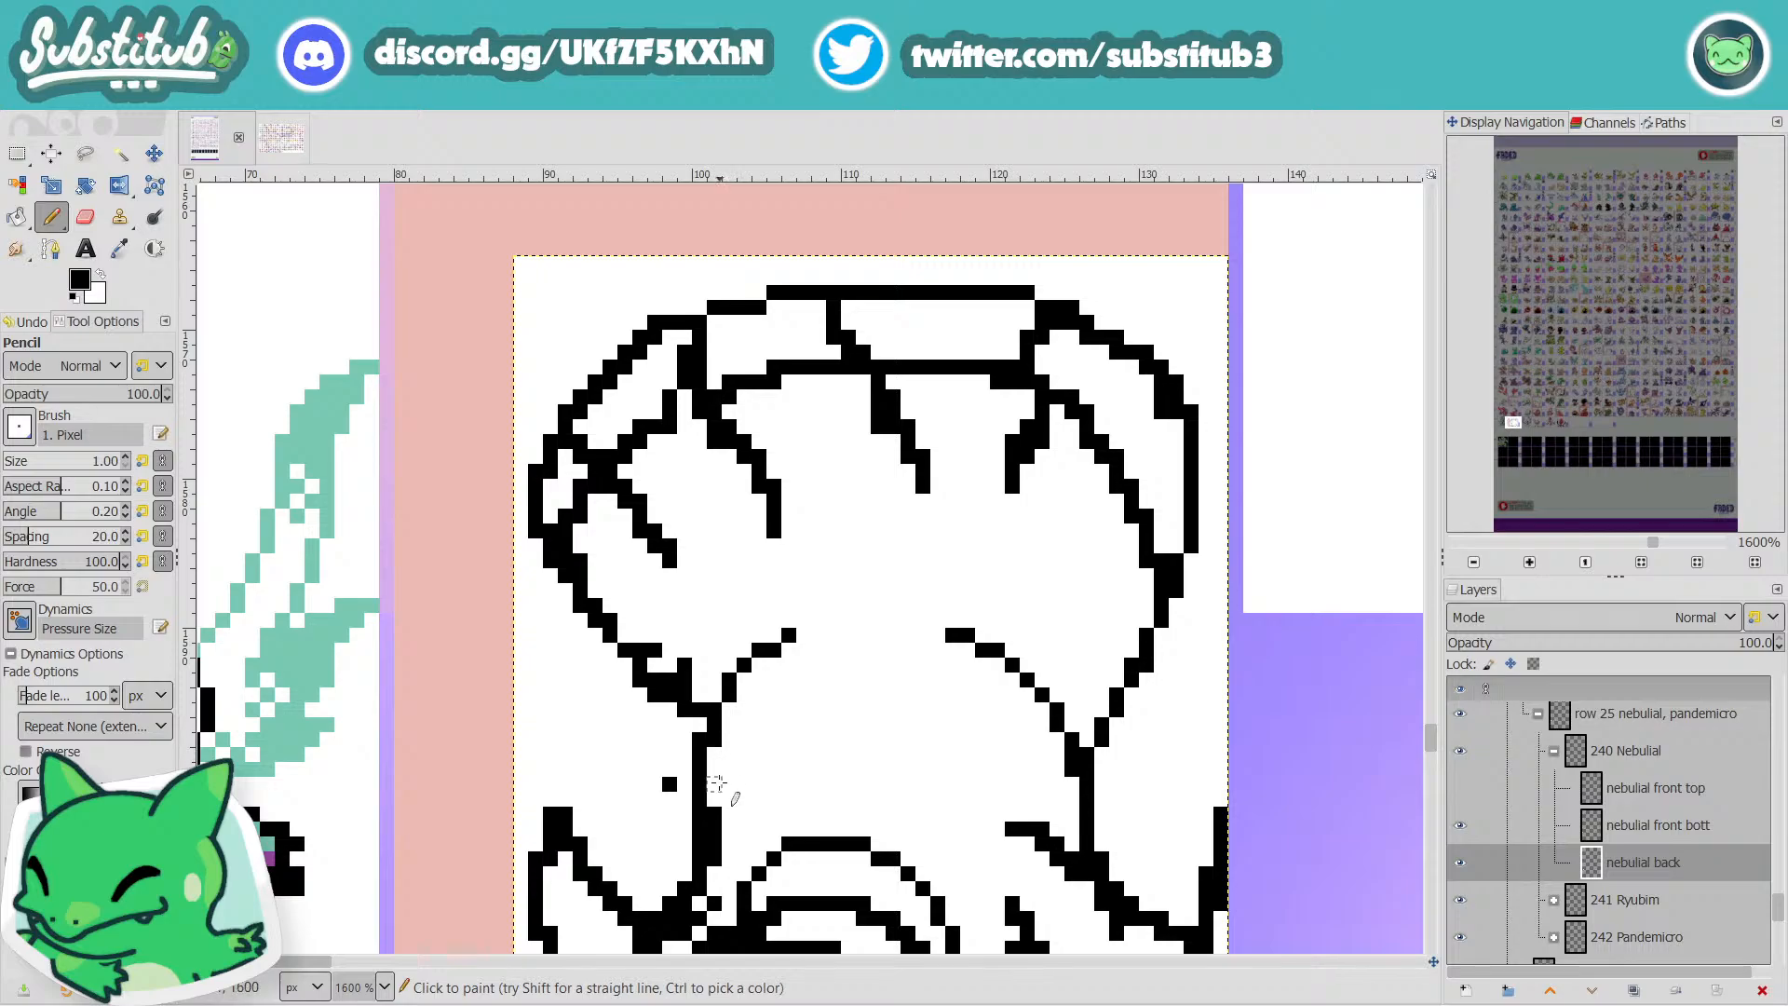
key(x)
key(x)
key(x)
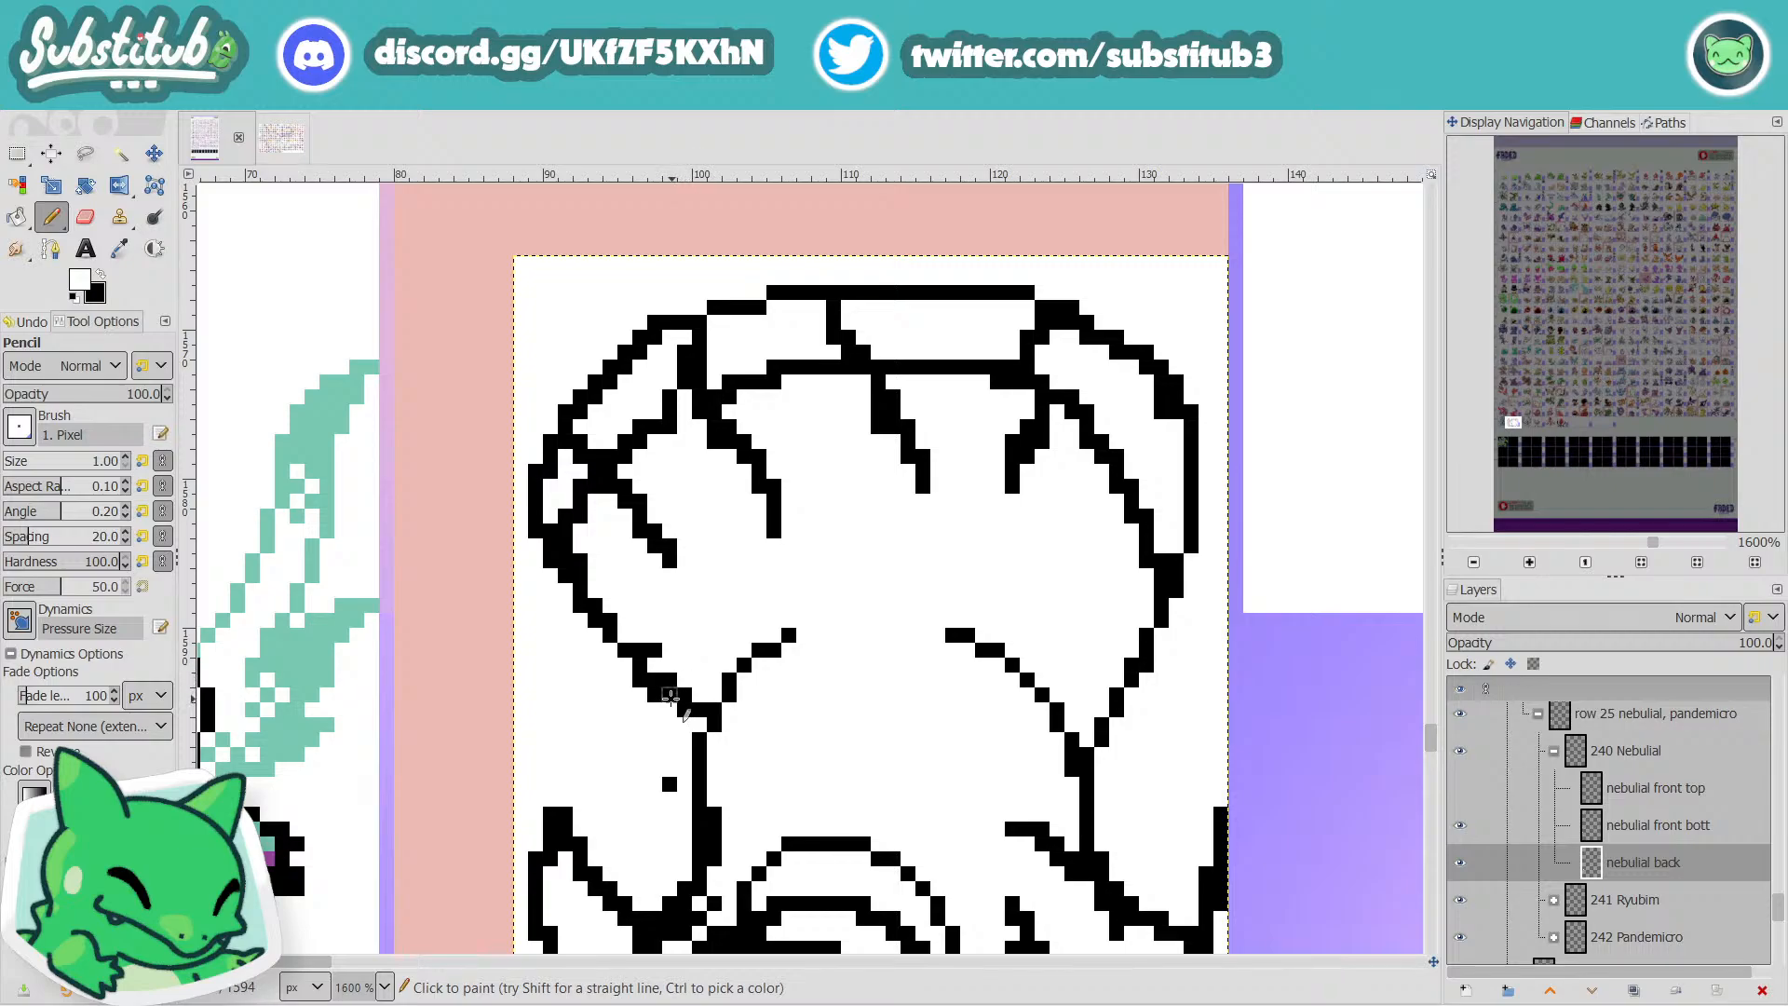
key(x)
key(x)
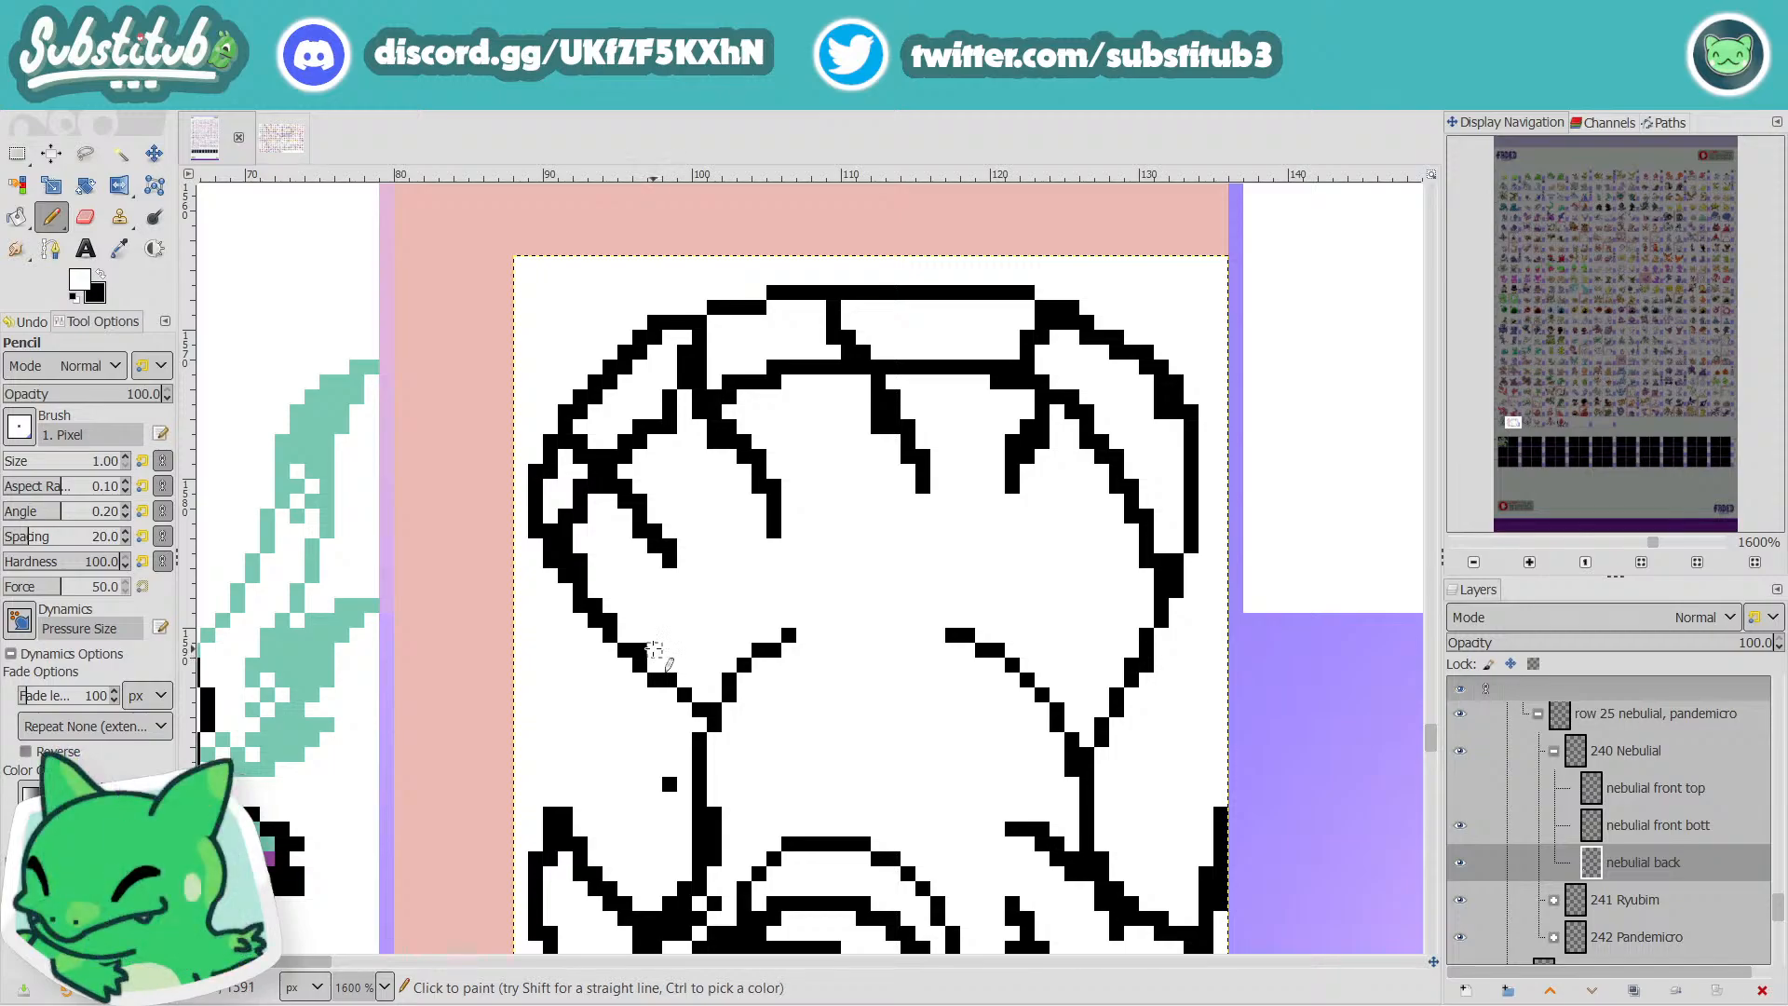
scroll(736, 639, down, 4)
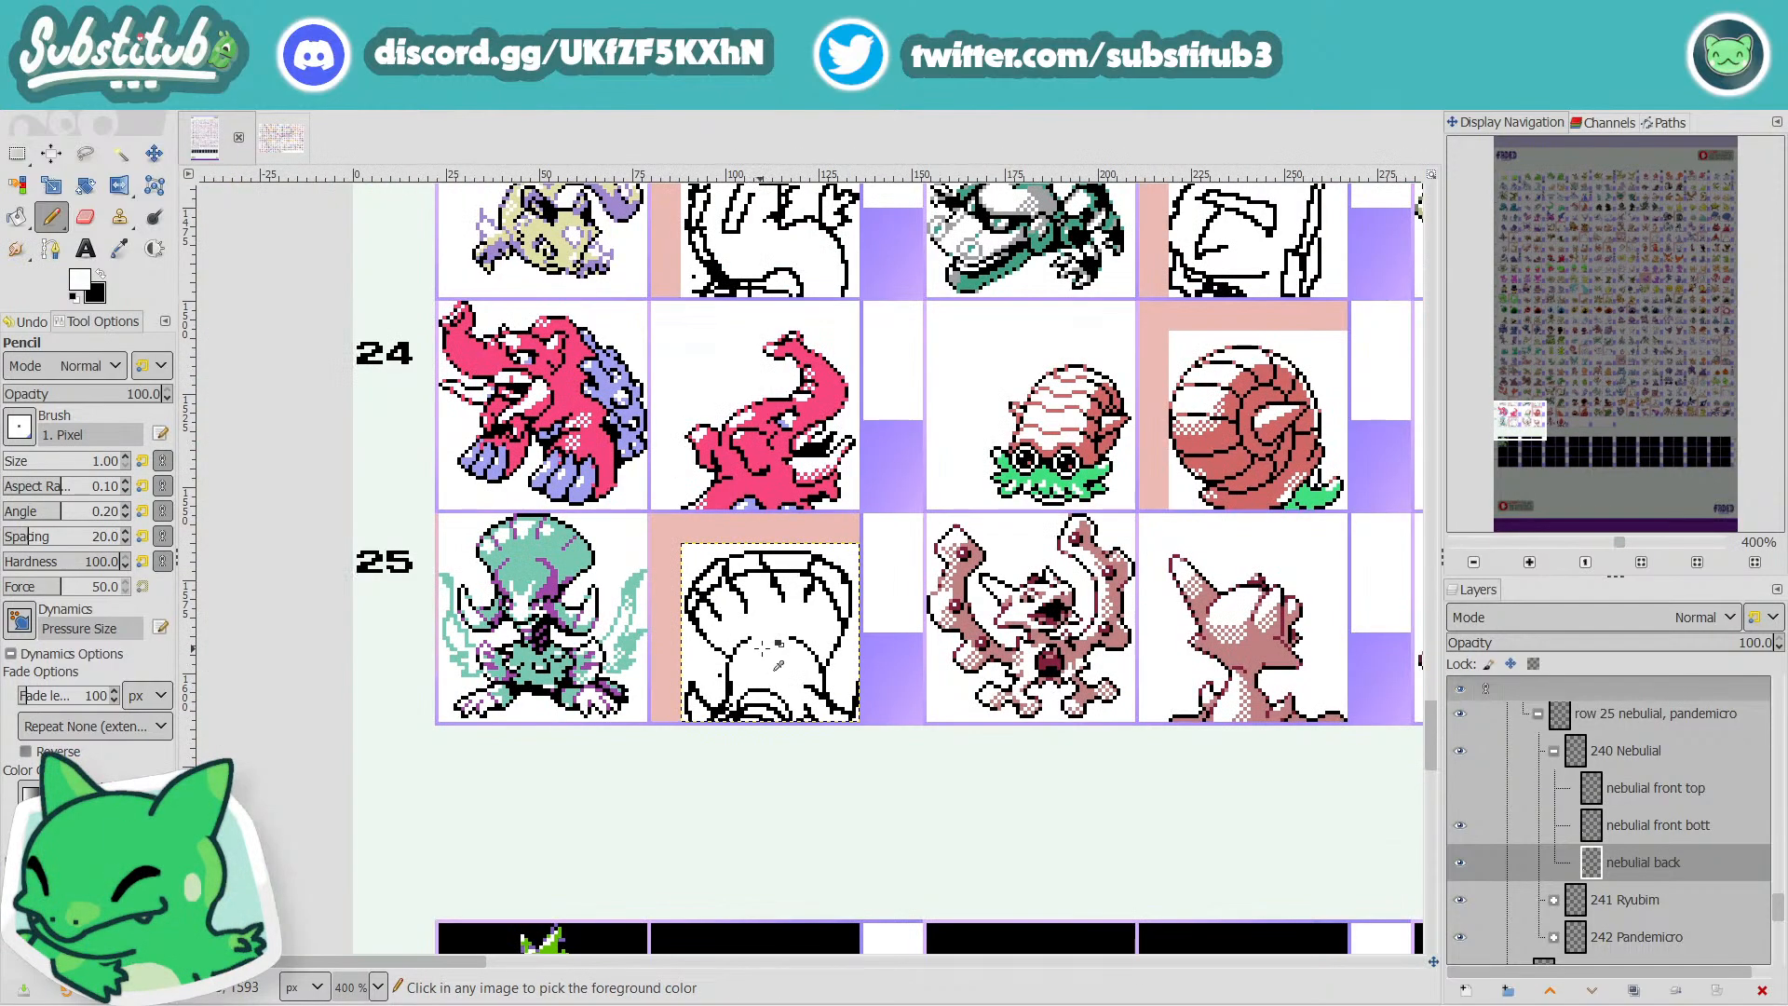
key(ctrl+s)
scroll(808, 658, up, 4)
key(x)
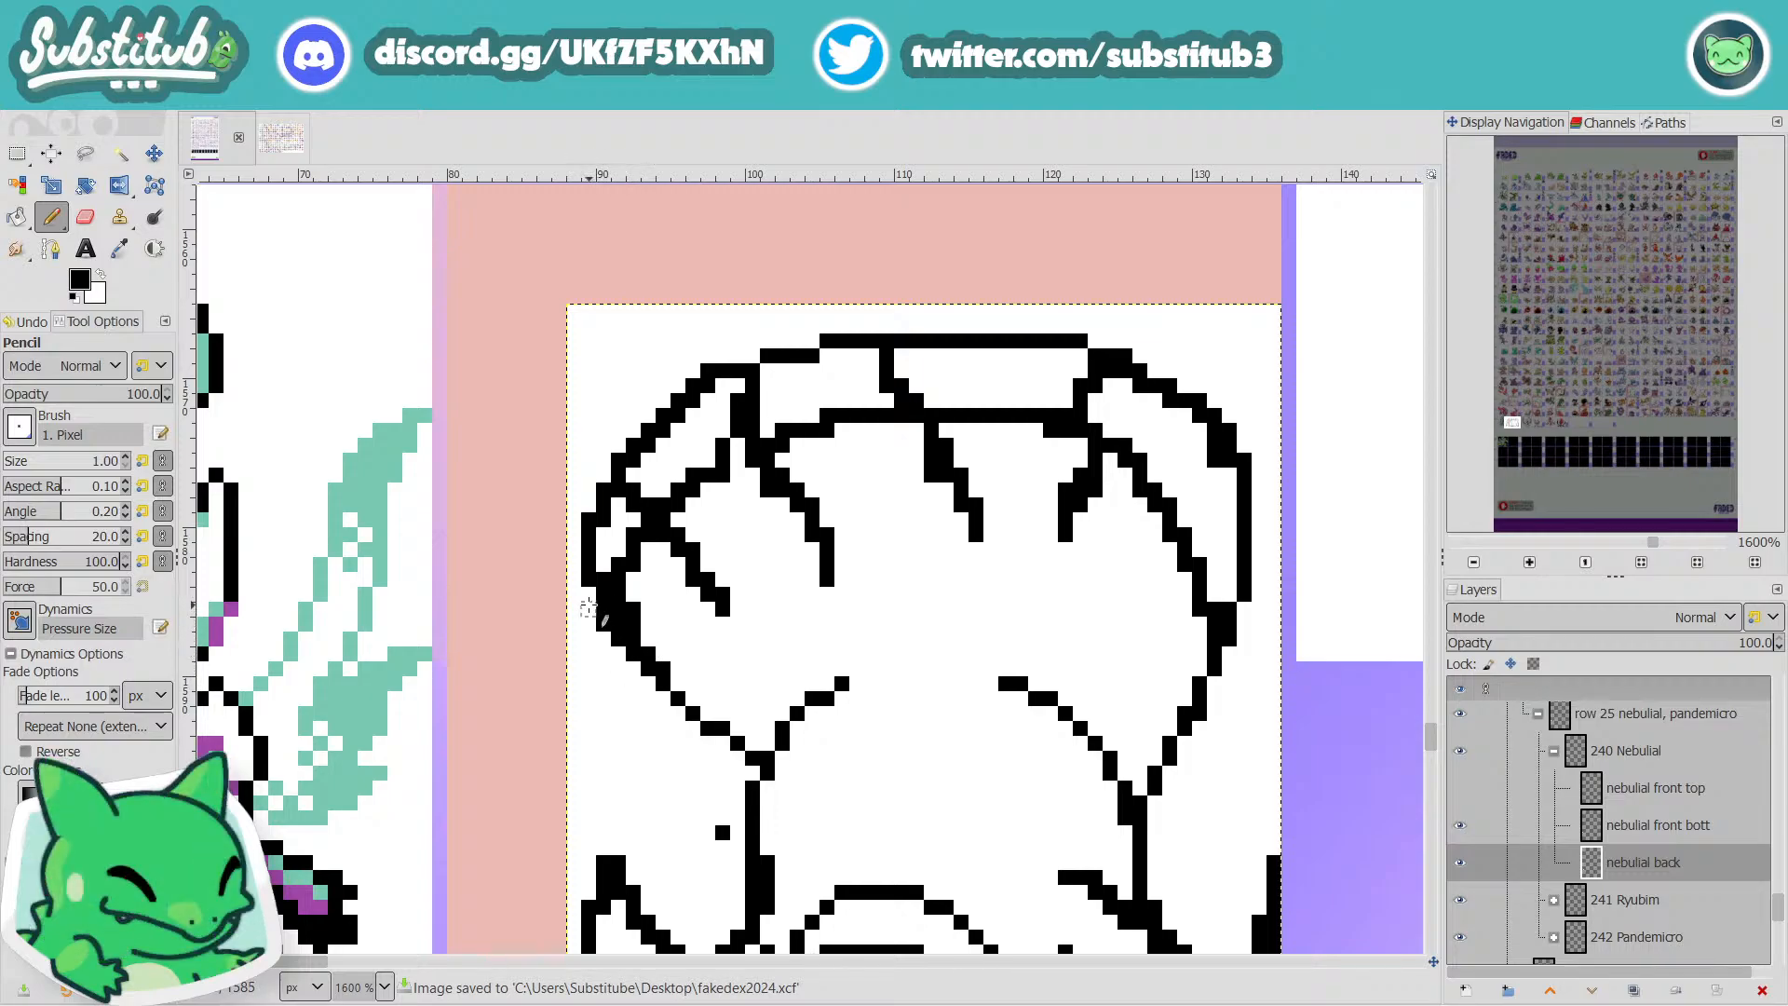
Thin the upper end of the crest's lower left contour to a single-pixel line in white.
mouse_move(588, 609)
mouse_down()
mouse_move(589, 594)
mouse_move(634, 623)
mouse_move(612, 606)
mouse_up()
key(x)
click(663, 668)
click(649, 652)
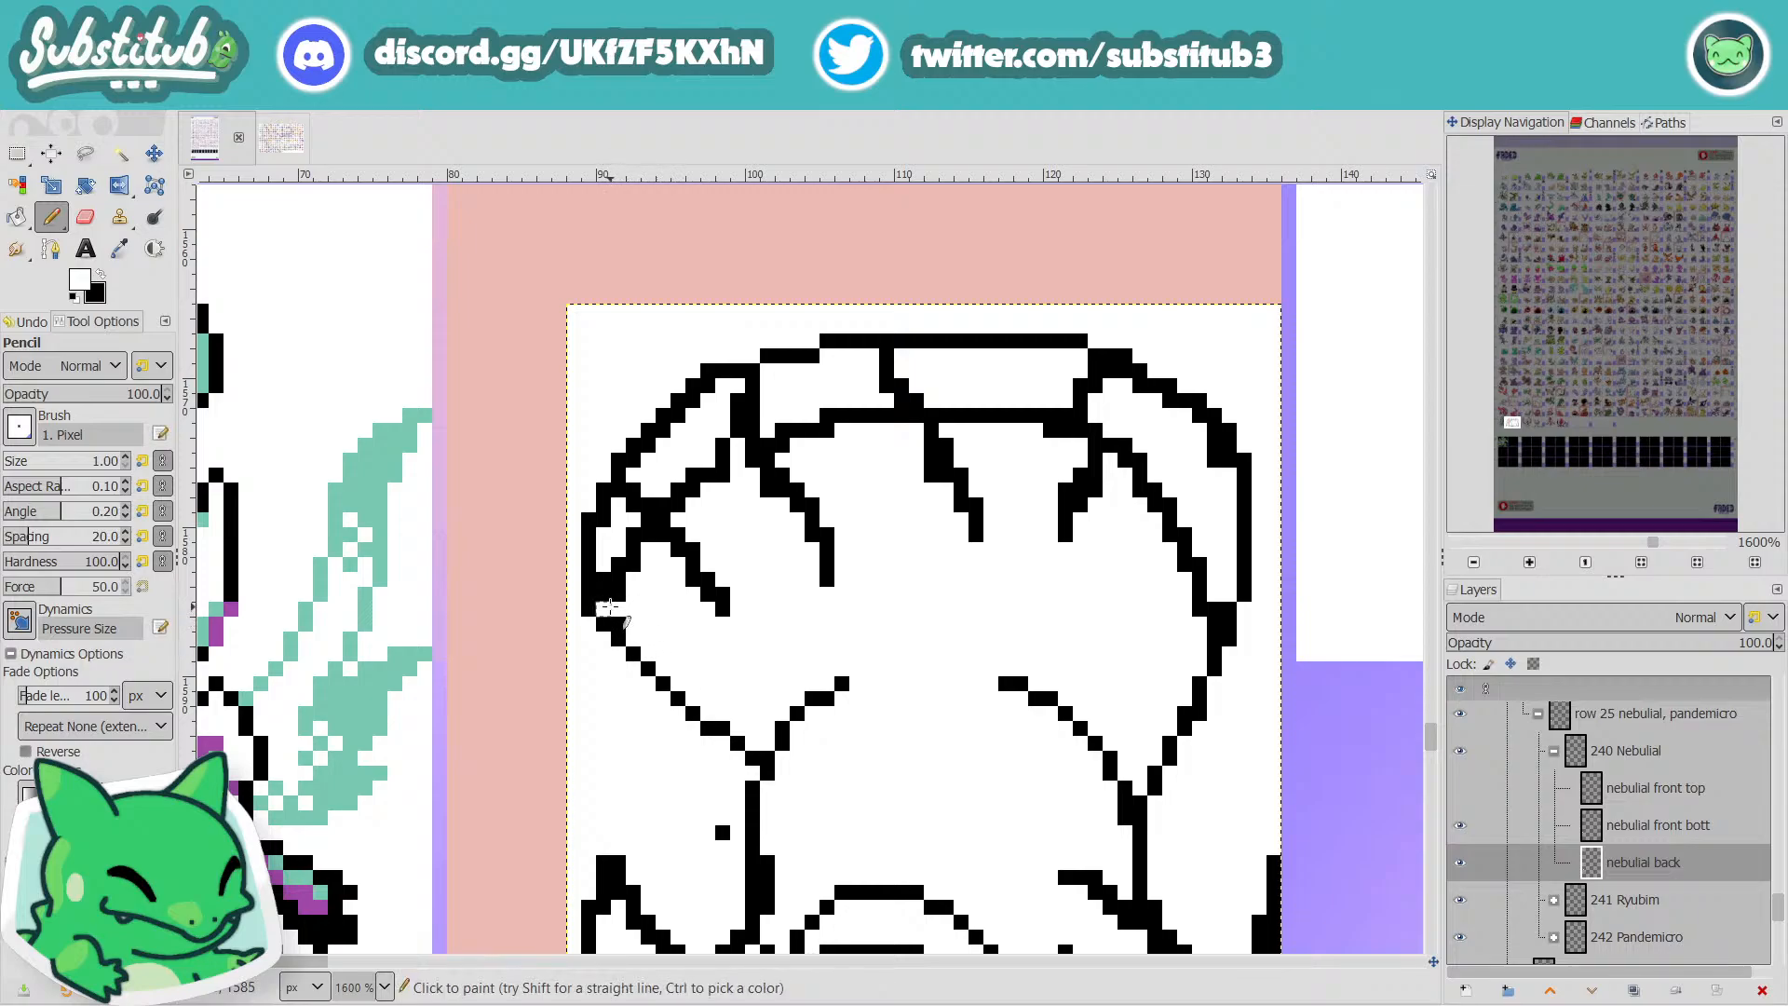
Clean up the crest's left corner with black and white pixels, thinning the inner fold line where it meets the outer edge.
key(x)
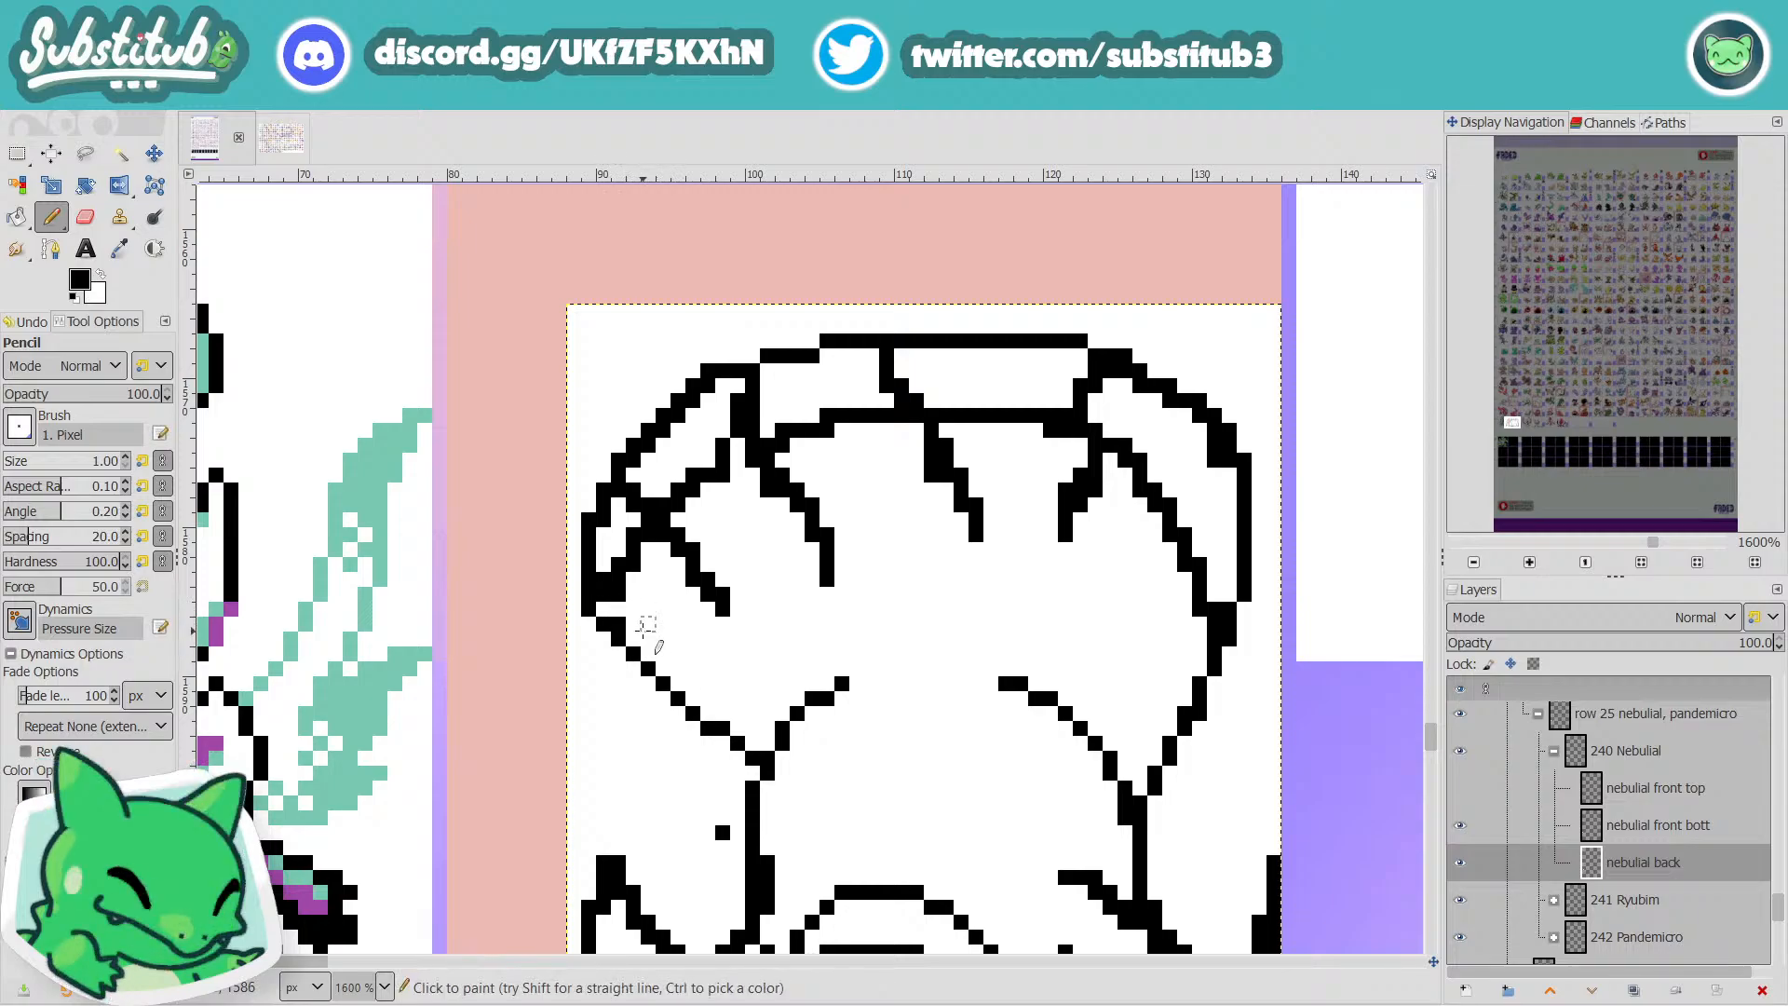
click(605, 568)
key(x)
drag(604, 569, 604, 594)
key(x)
key(x)
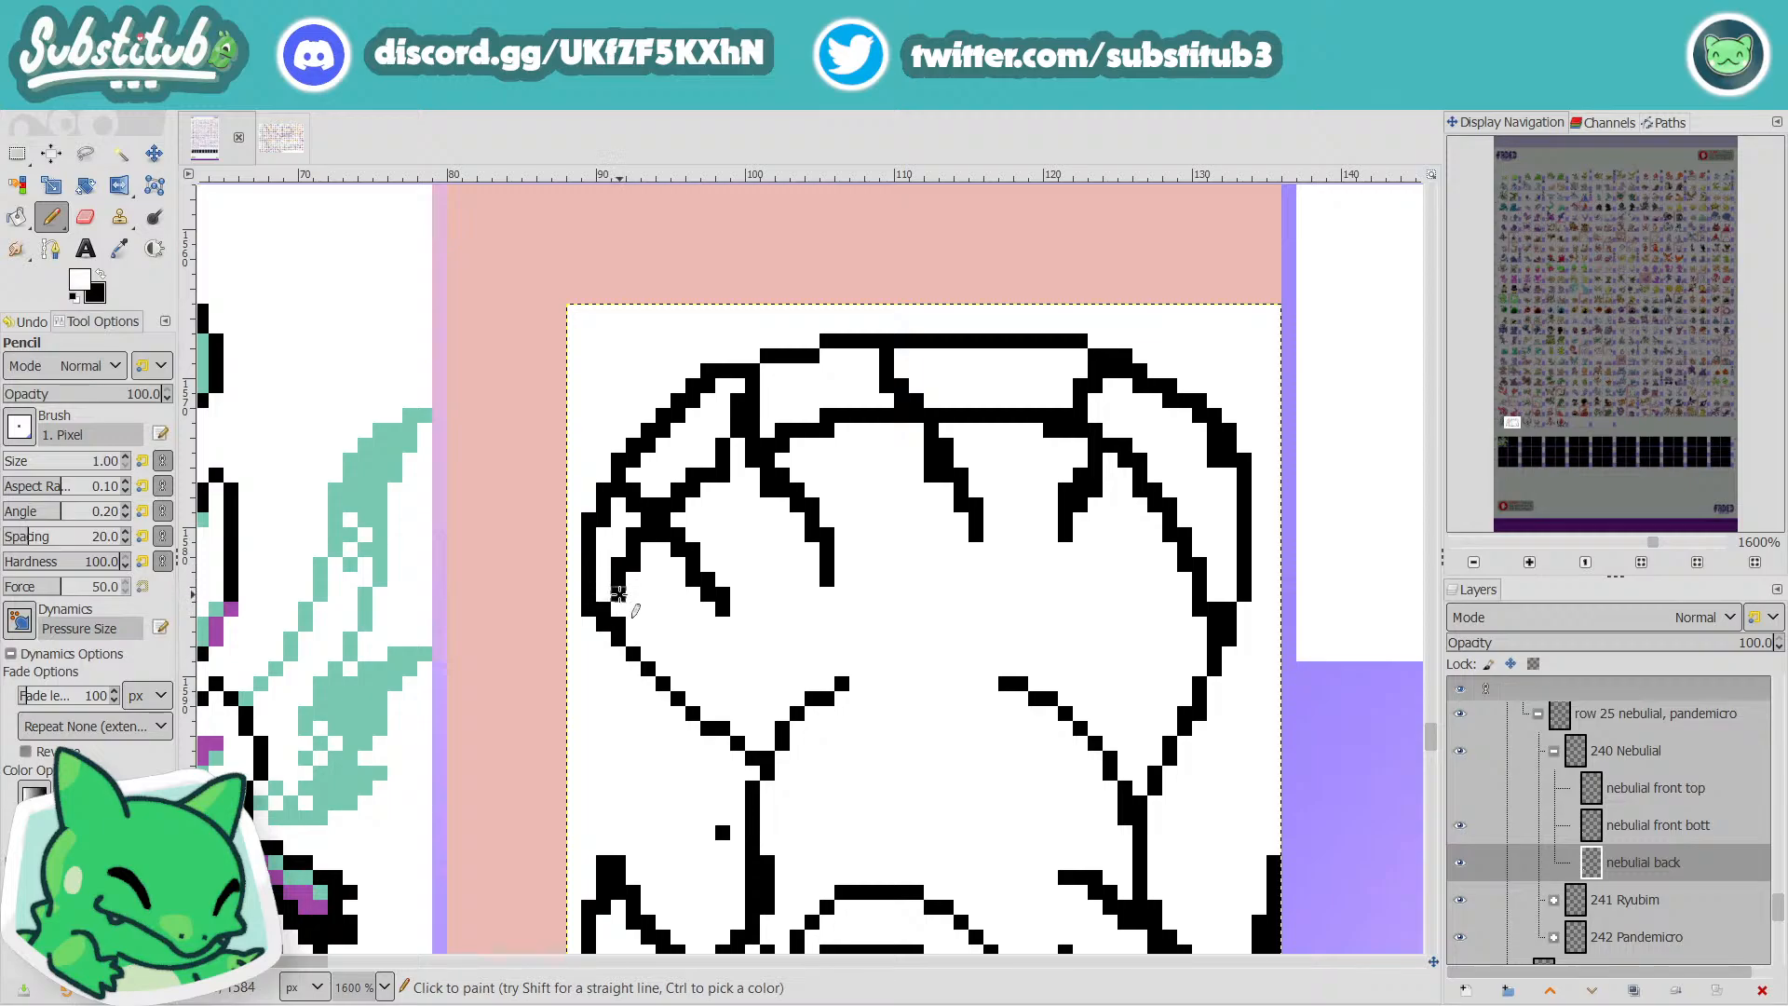
click(618, 564)
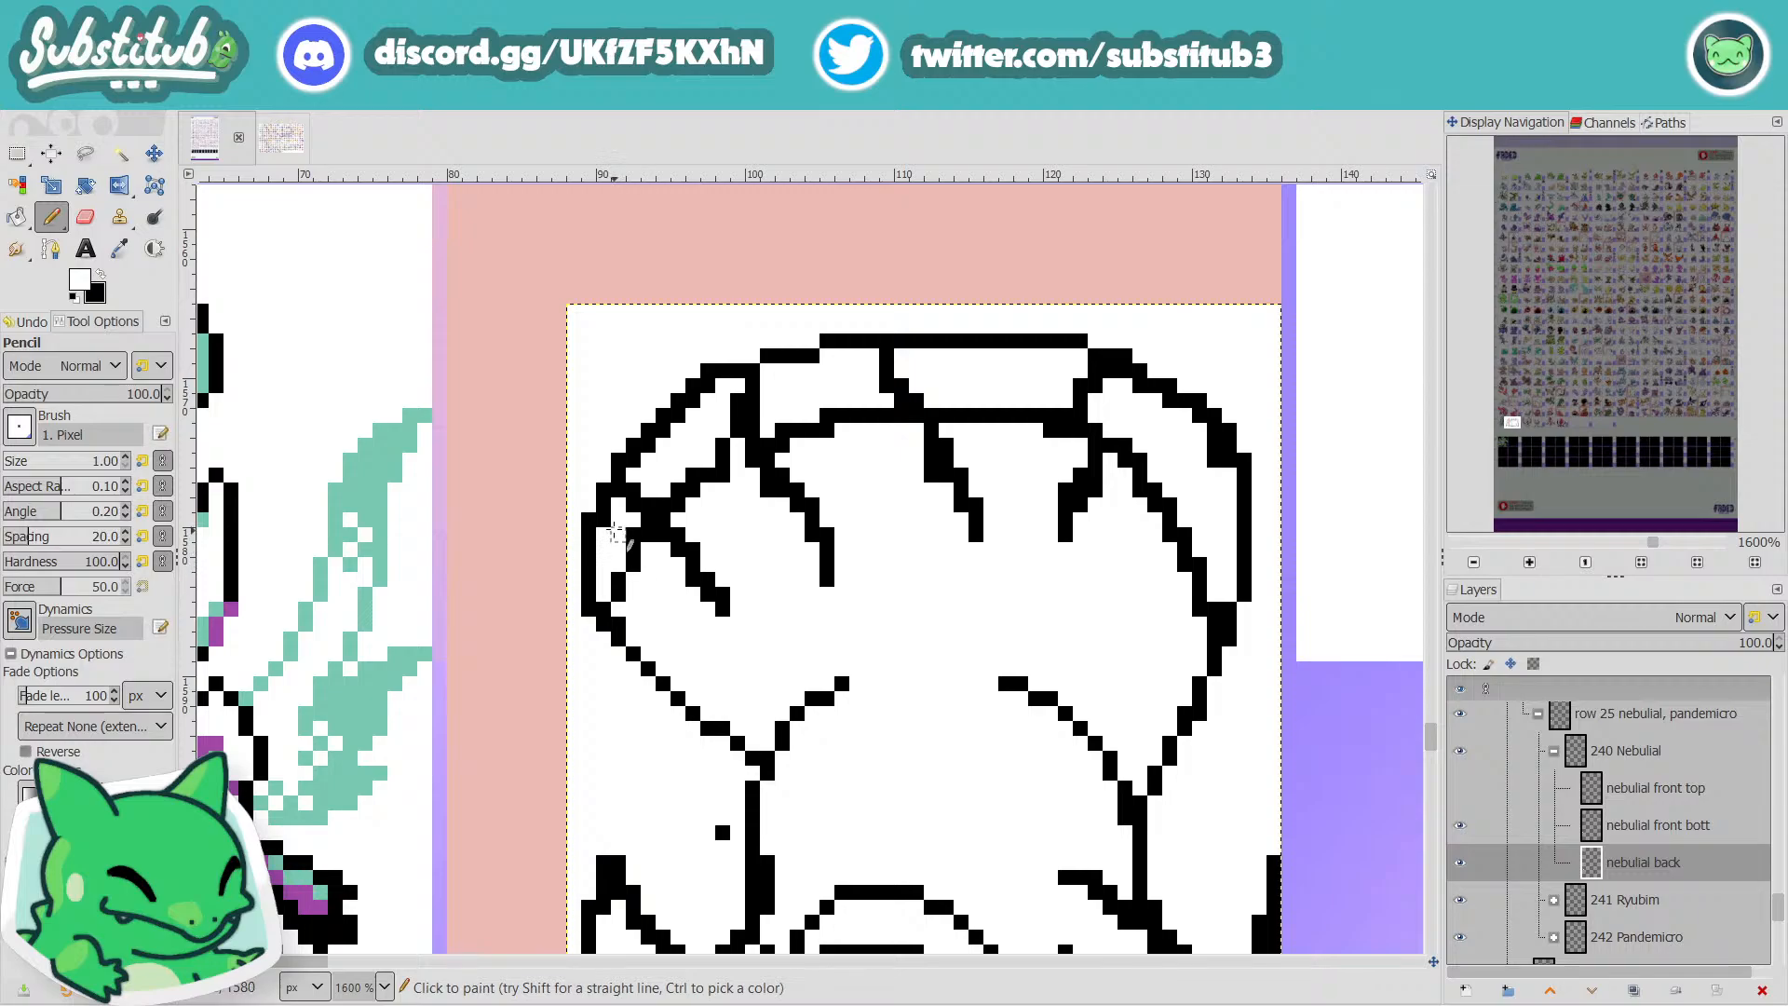
Smooth the crest's left outer edge above the corner and trim excess pixels at the nearby rim junction.
click(590, 519)
key(x)
click(603, 519)
key(x)
click(634, 505)
key(ctrl+z)
key(x)
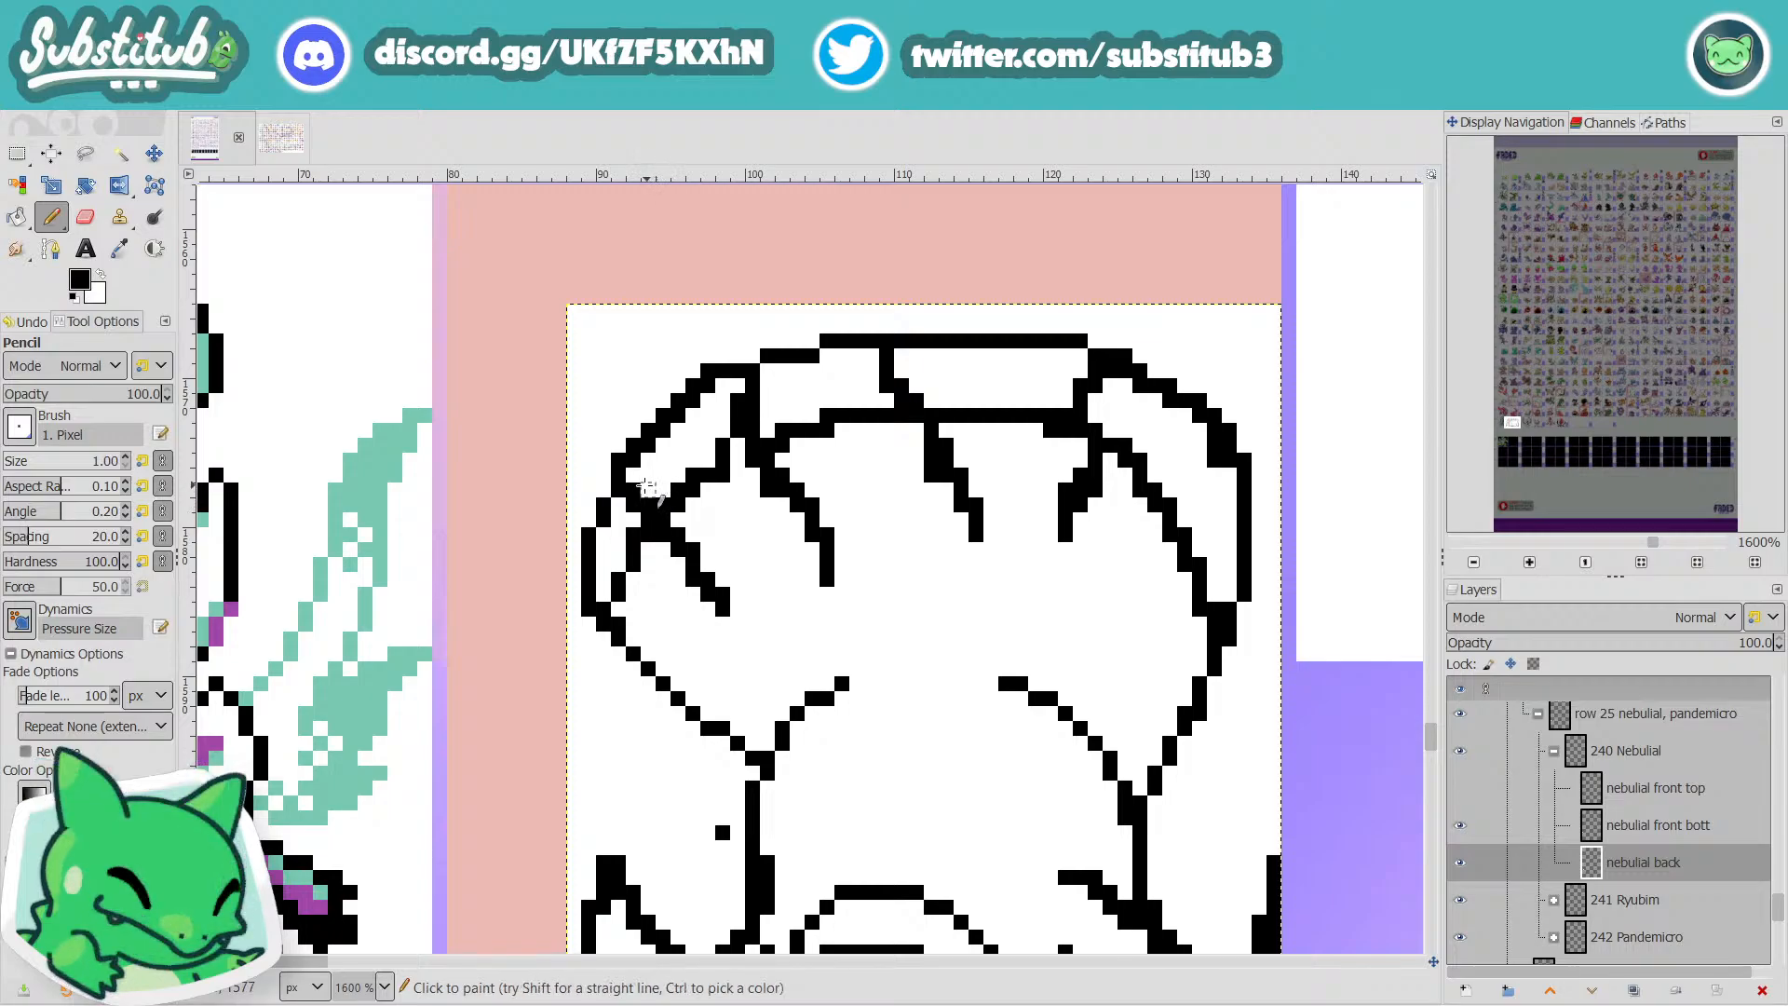
key(x)
click(647, 520)
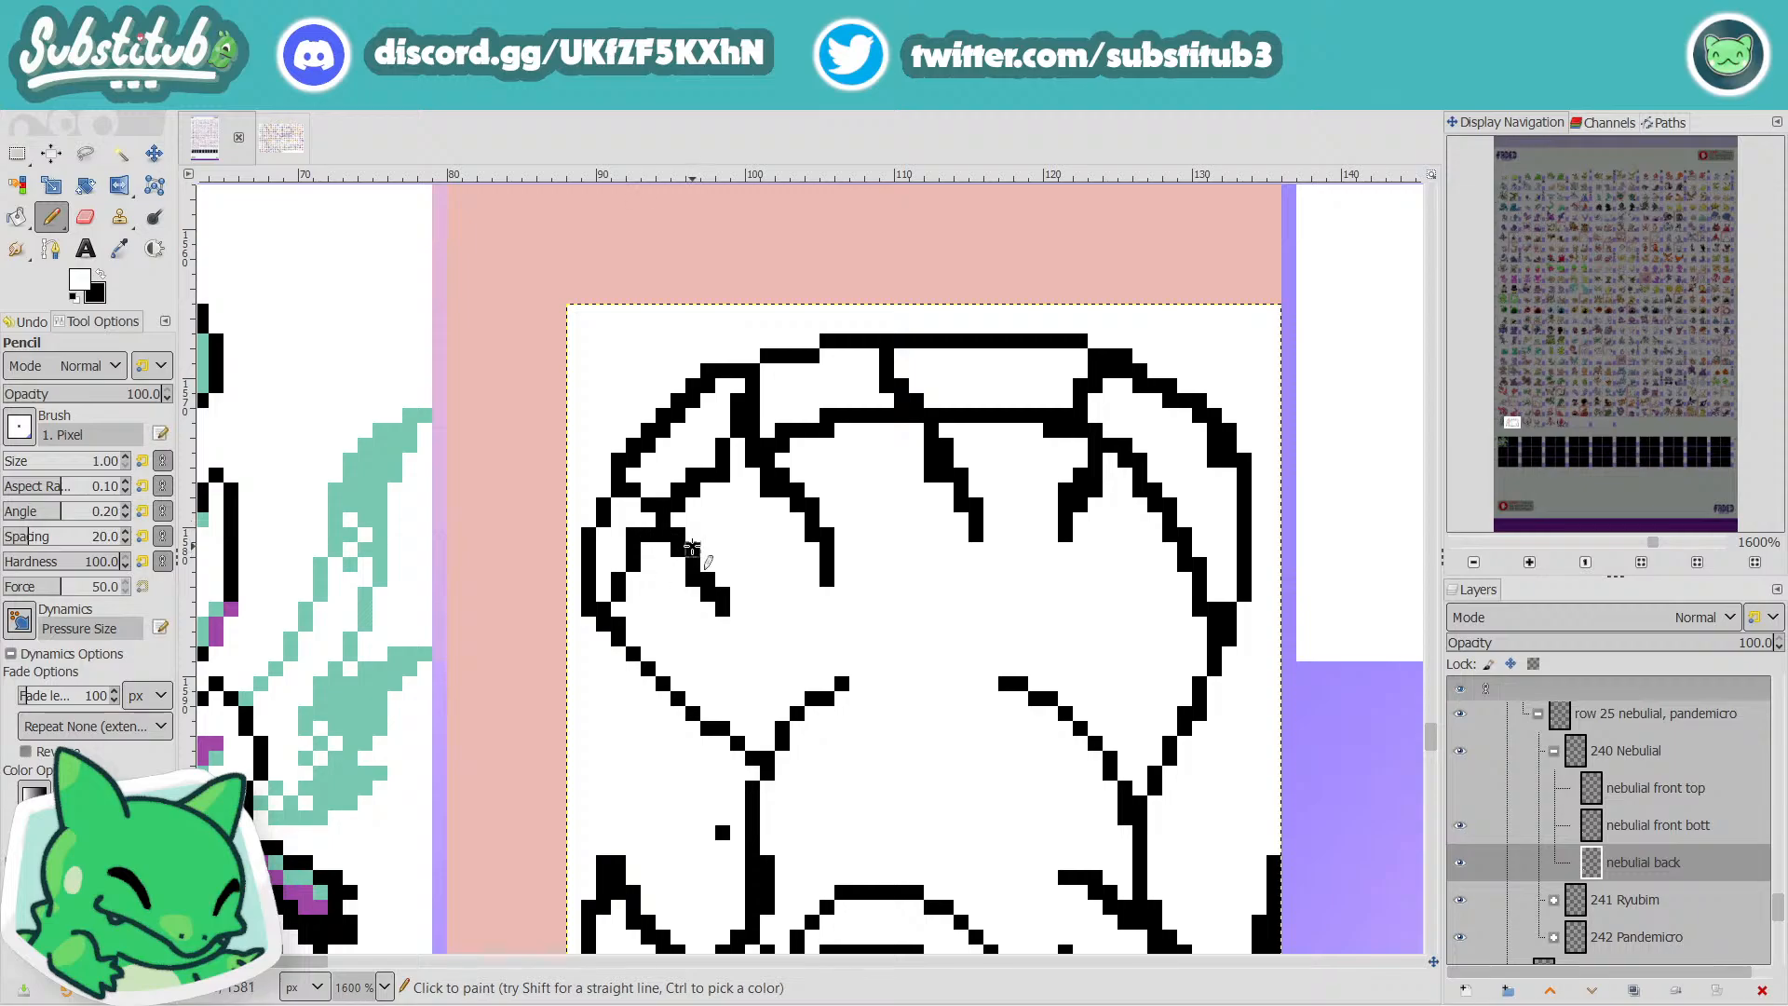
Thin the rim's inner left edge and the leftmost fold line, extend the fold's tip by one black pixel, and save the file.
key(x)
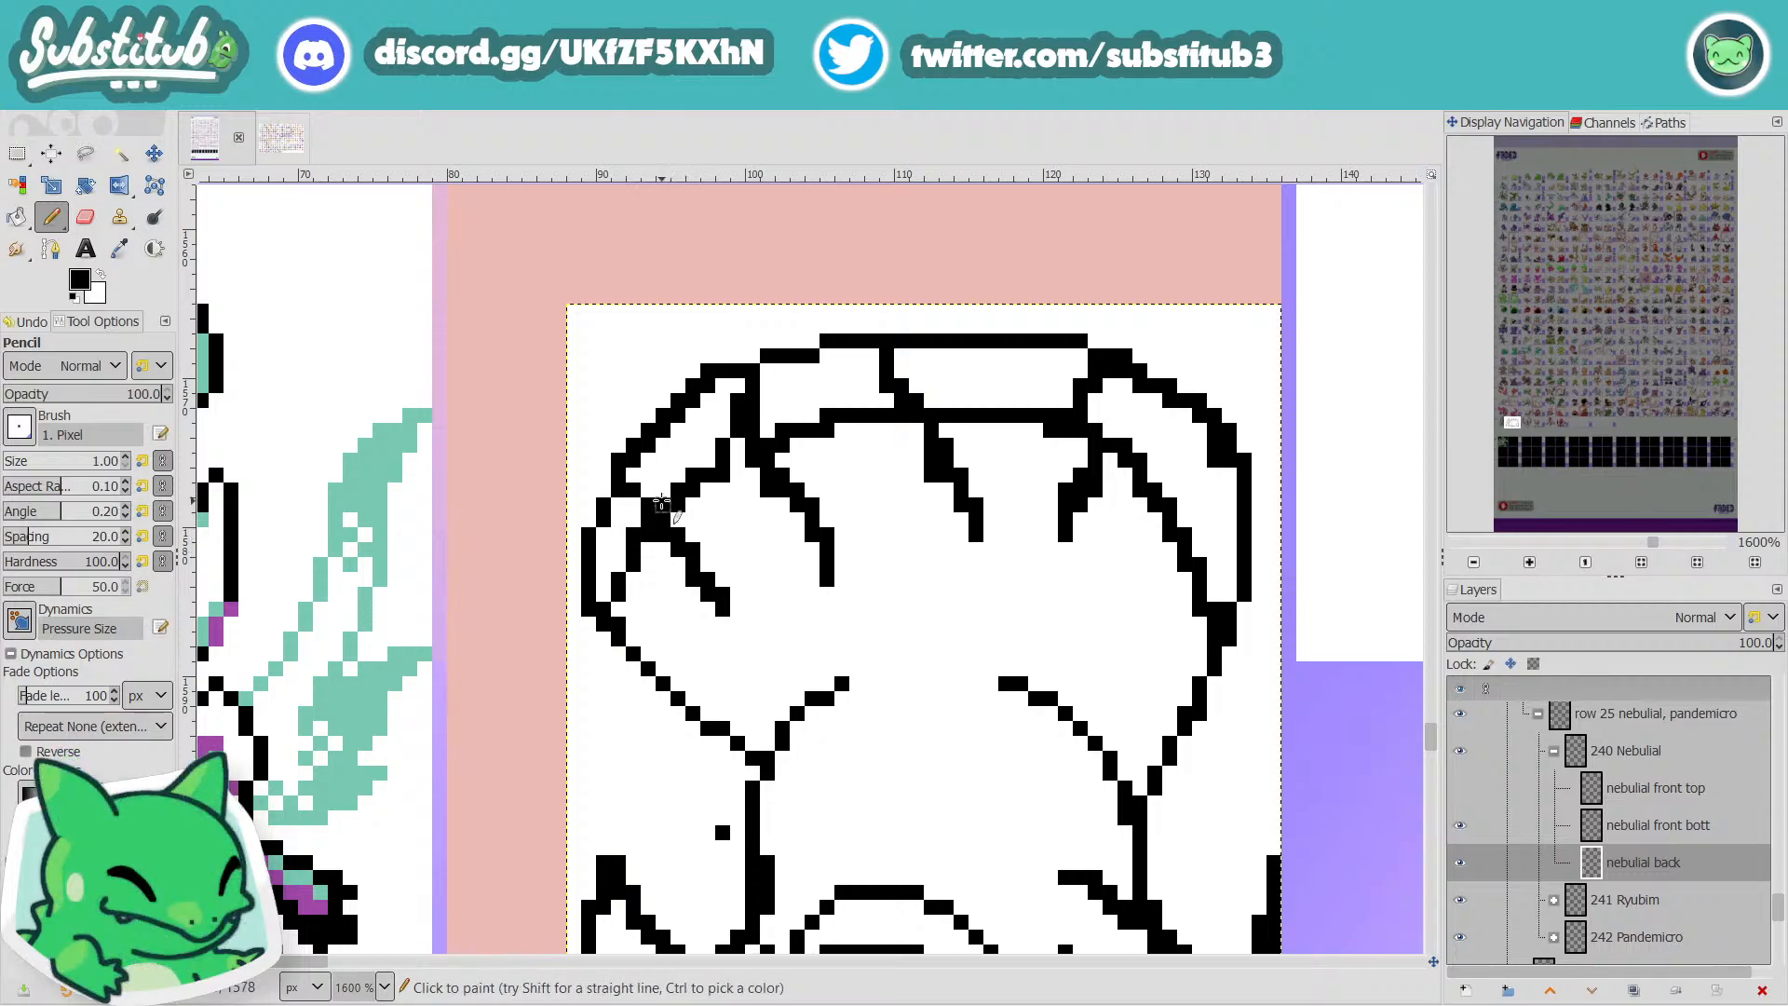
key(x)
click(677, 484)
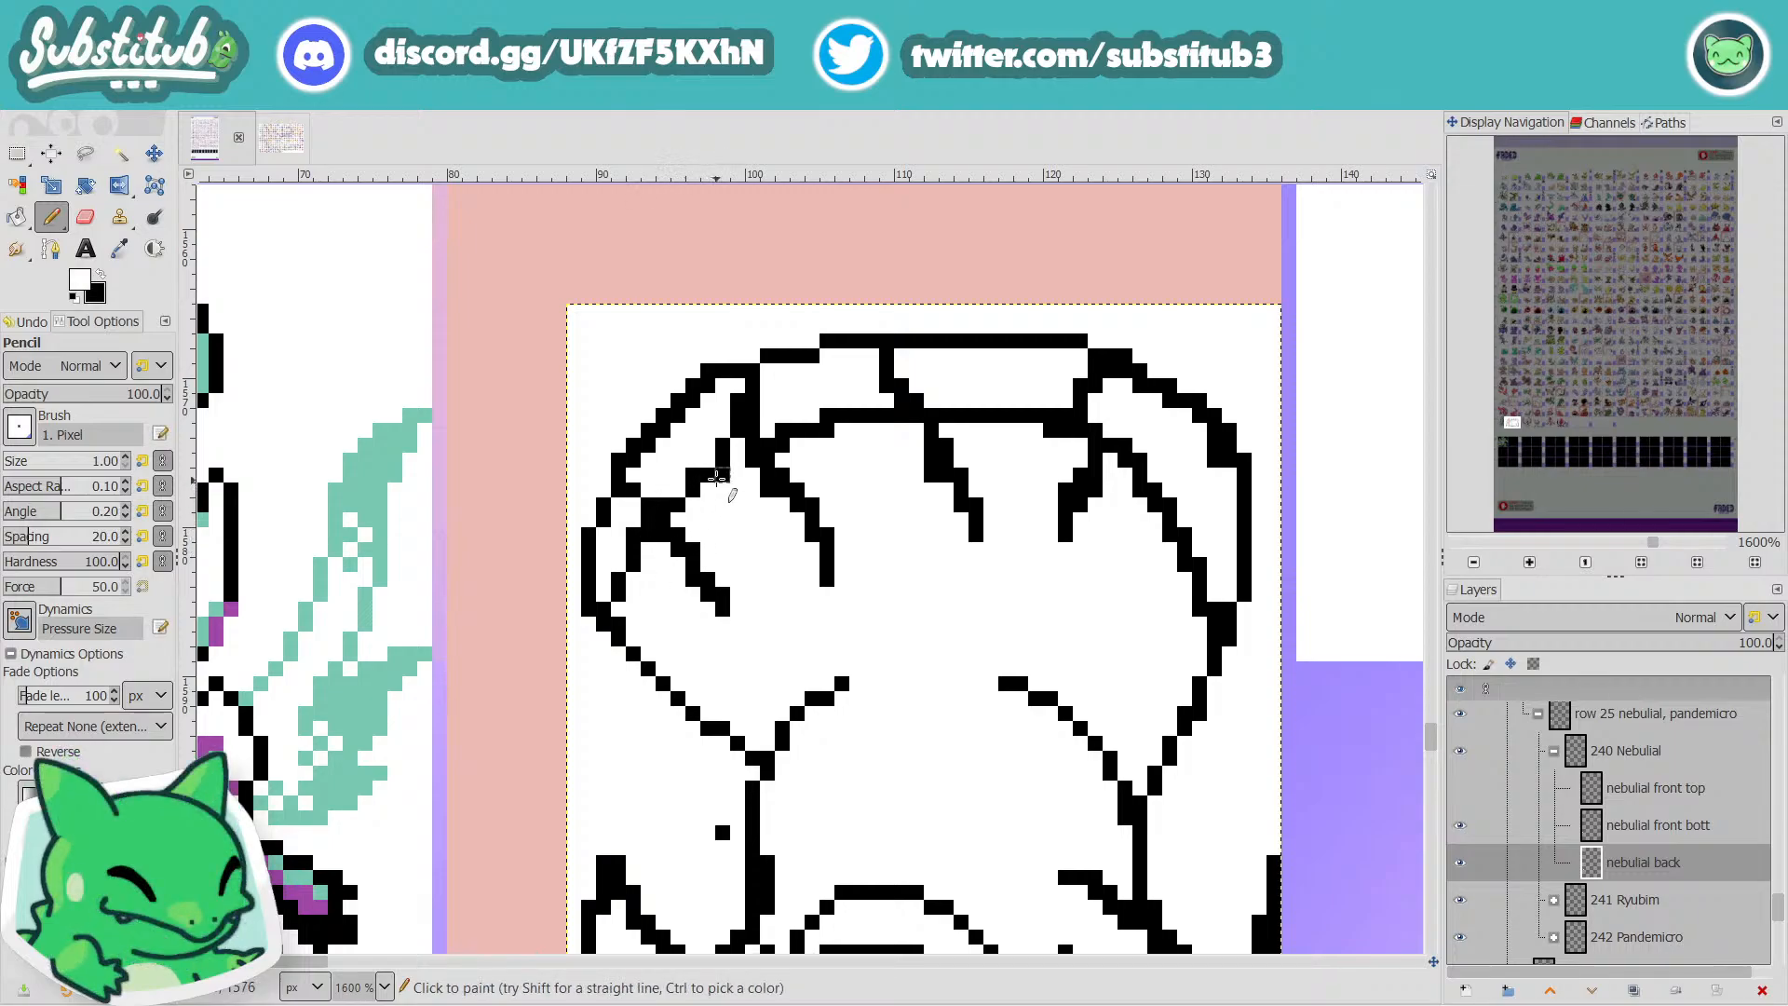
click(679, 535)
click(694, 549)
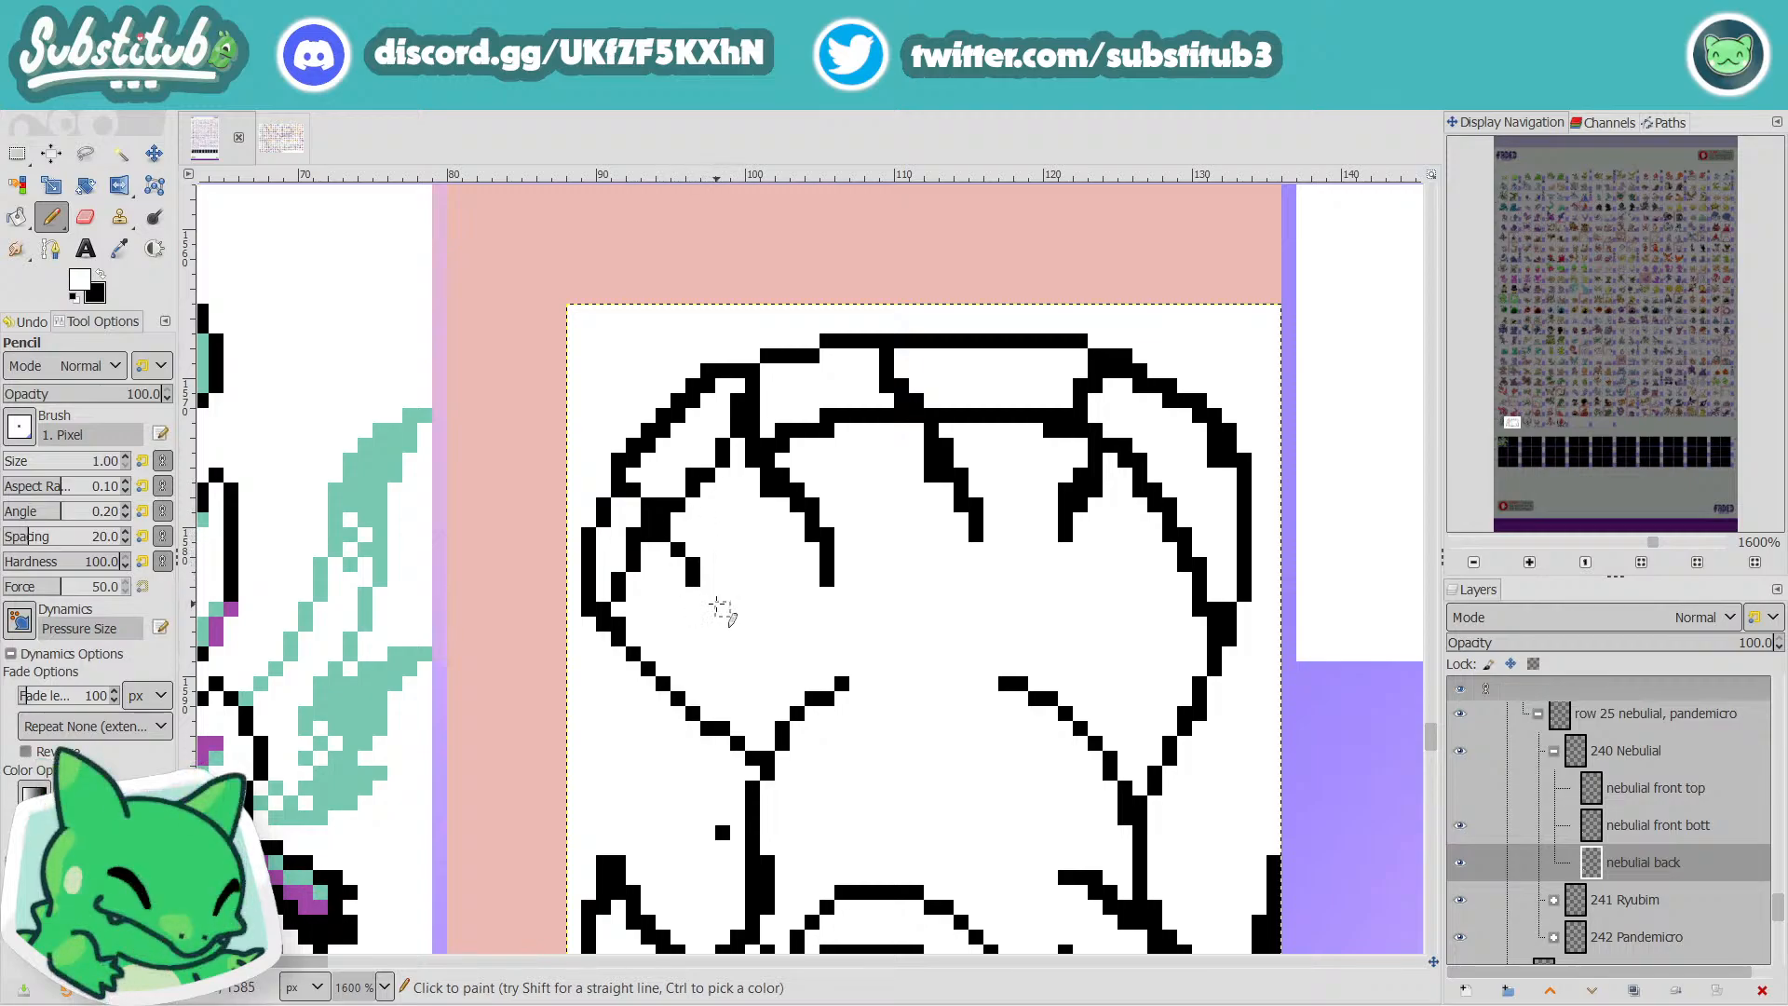
key(x)
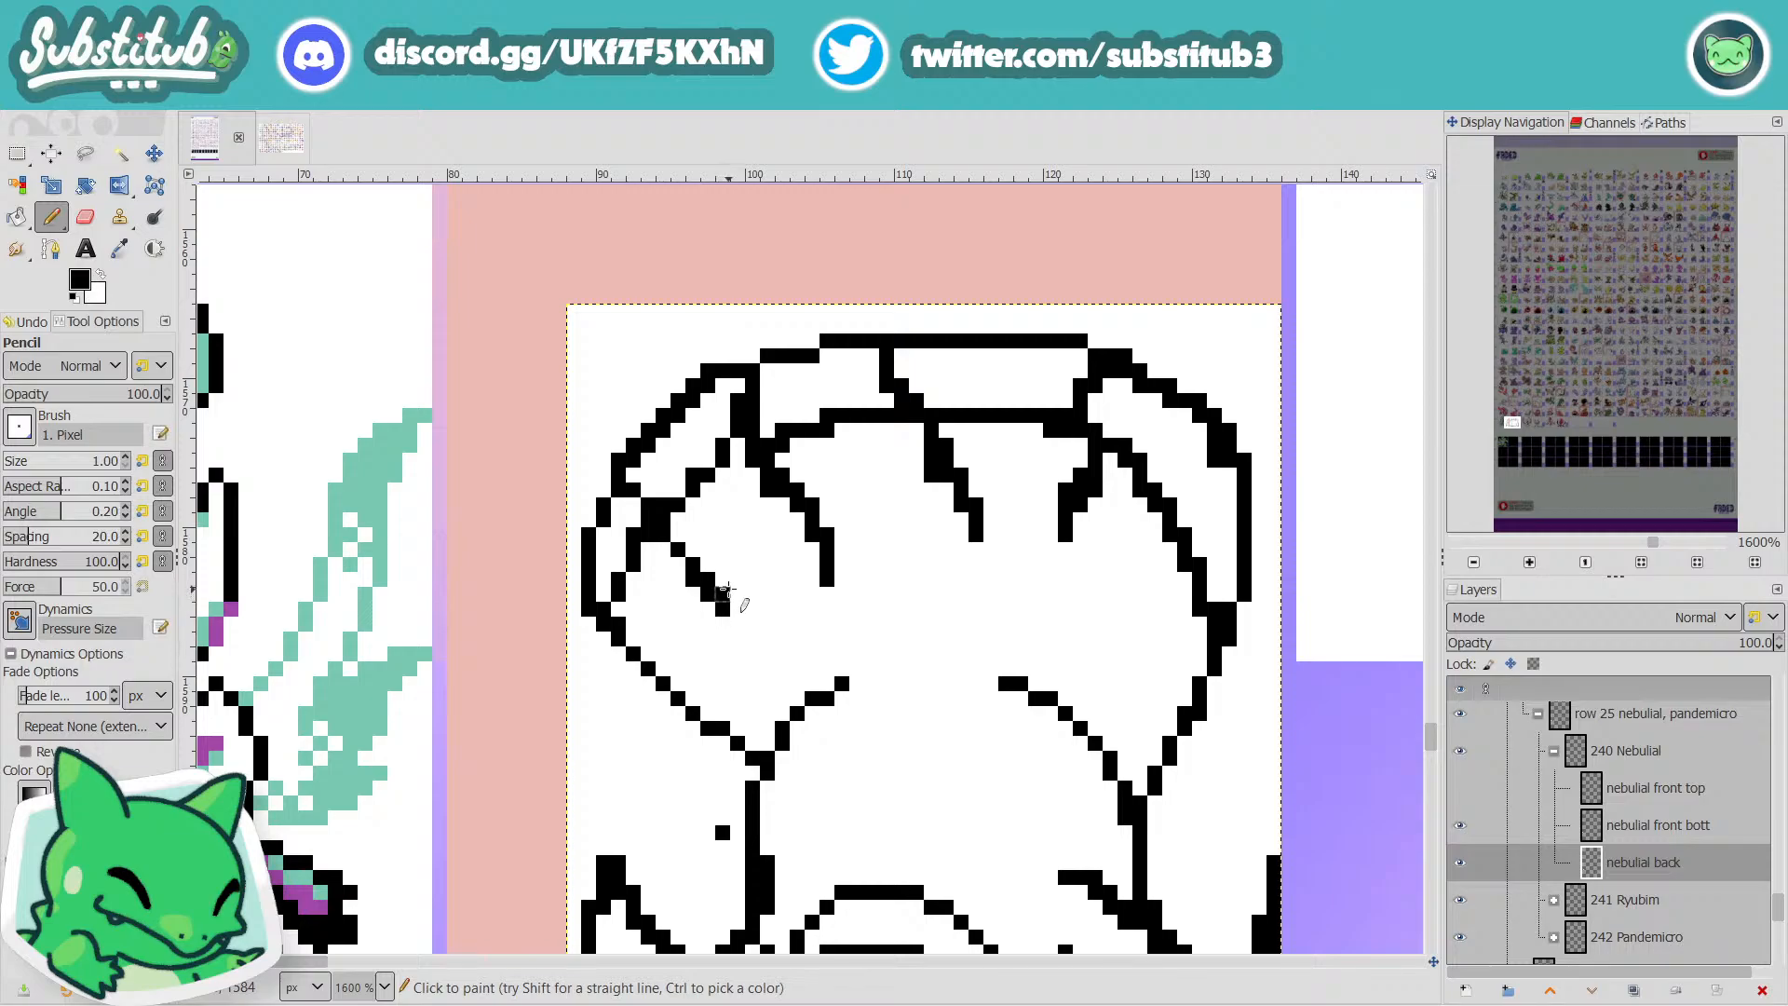
click(723, 623)
key(x)
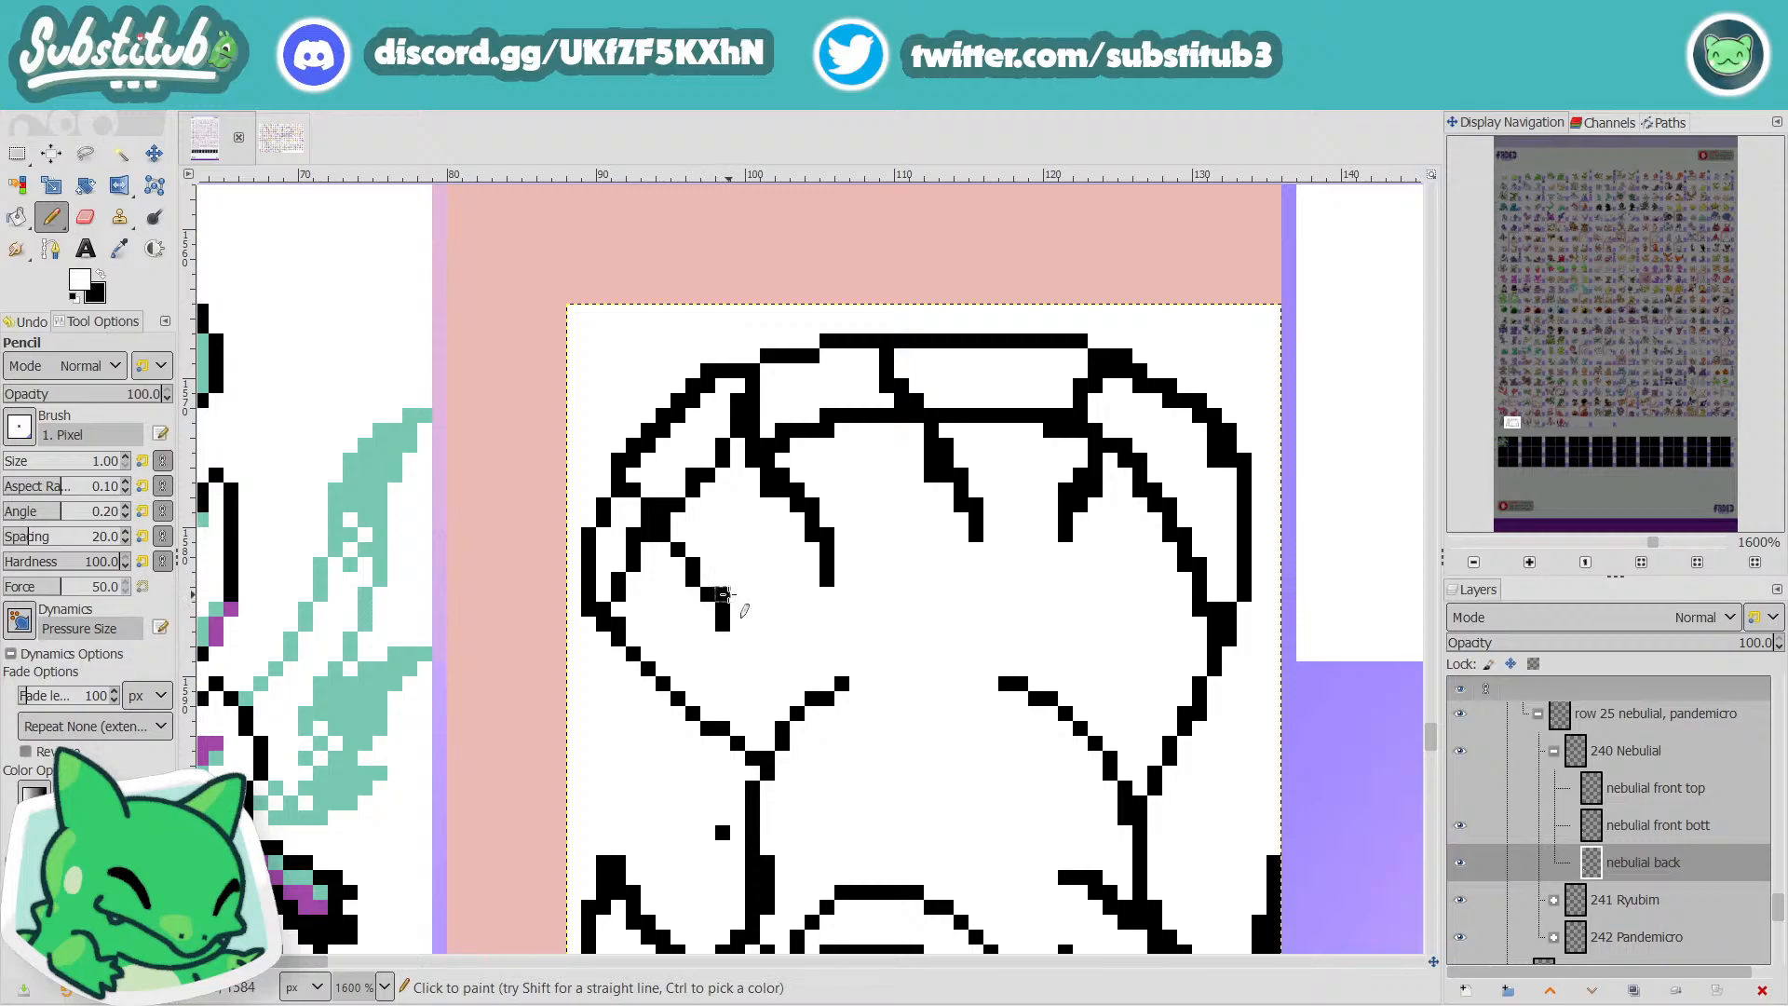
scroll(750, 631, down, 4)
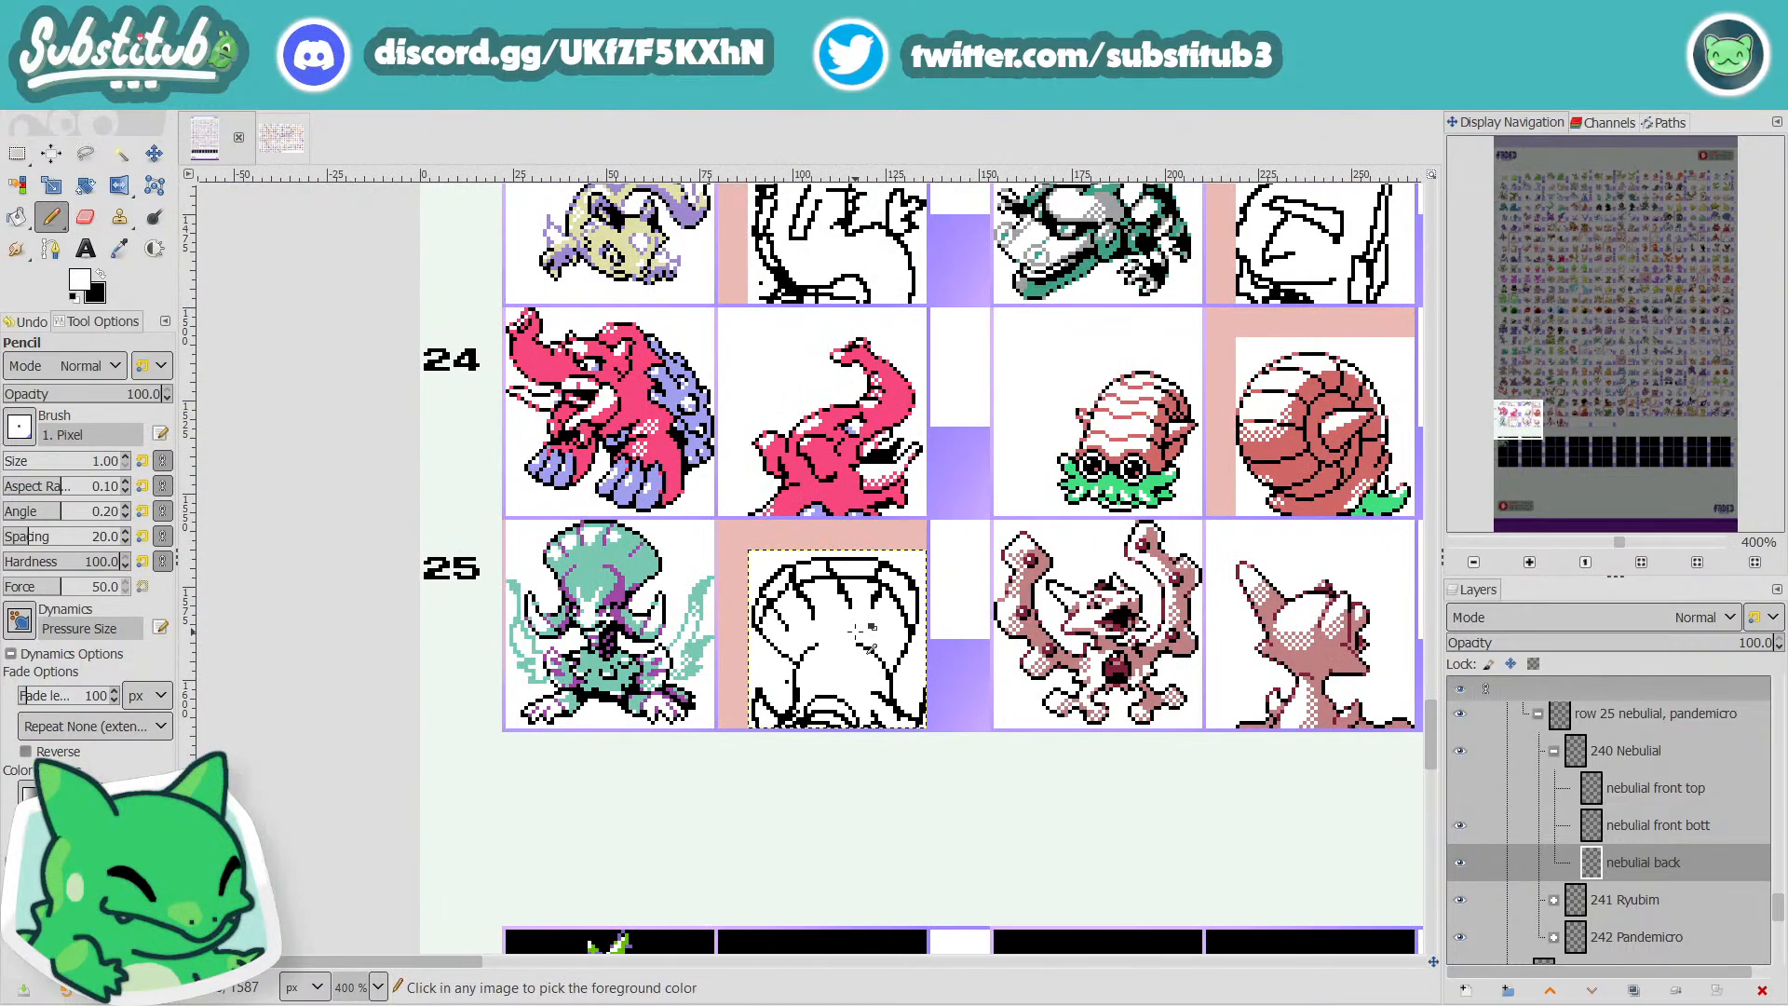
scroll(857, 629, down, 1)
key(ctrl+s)
scroll(761, 627, up, 3)
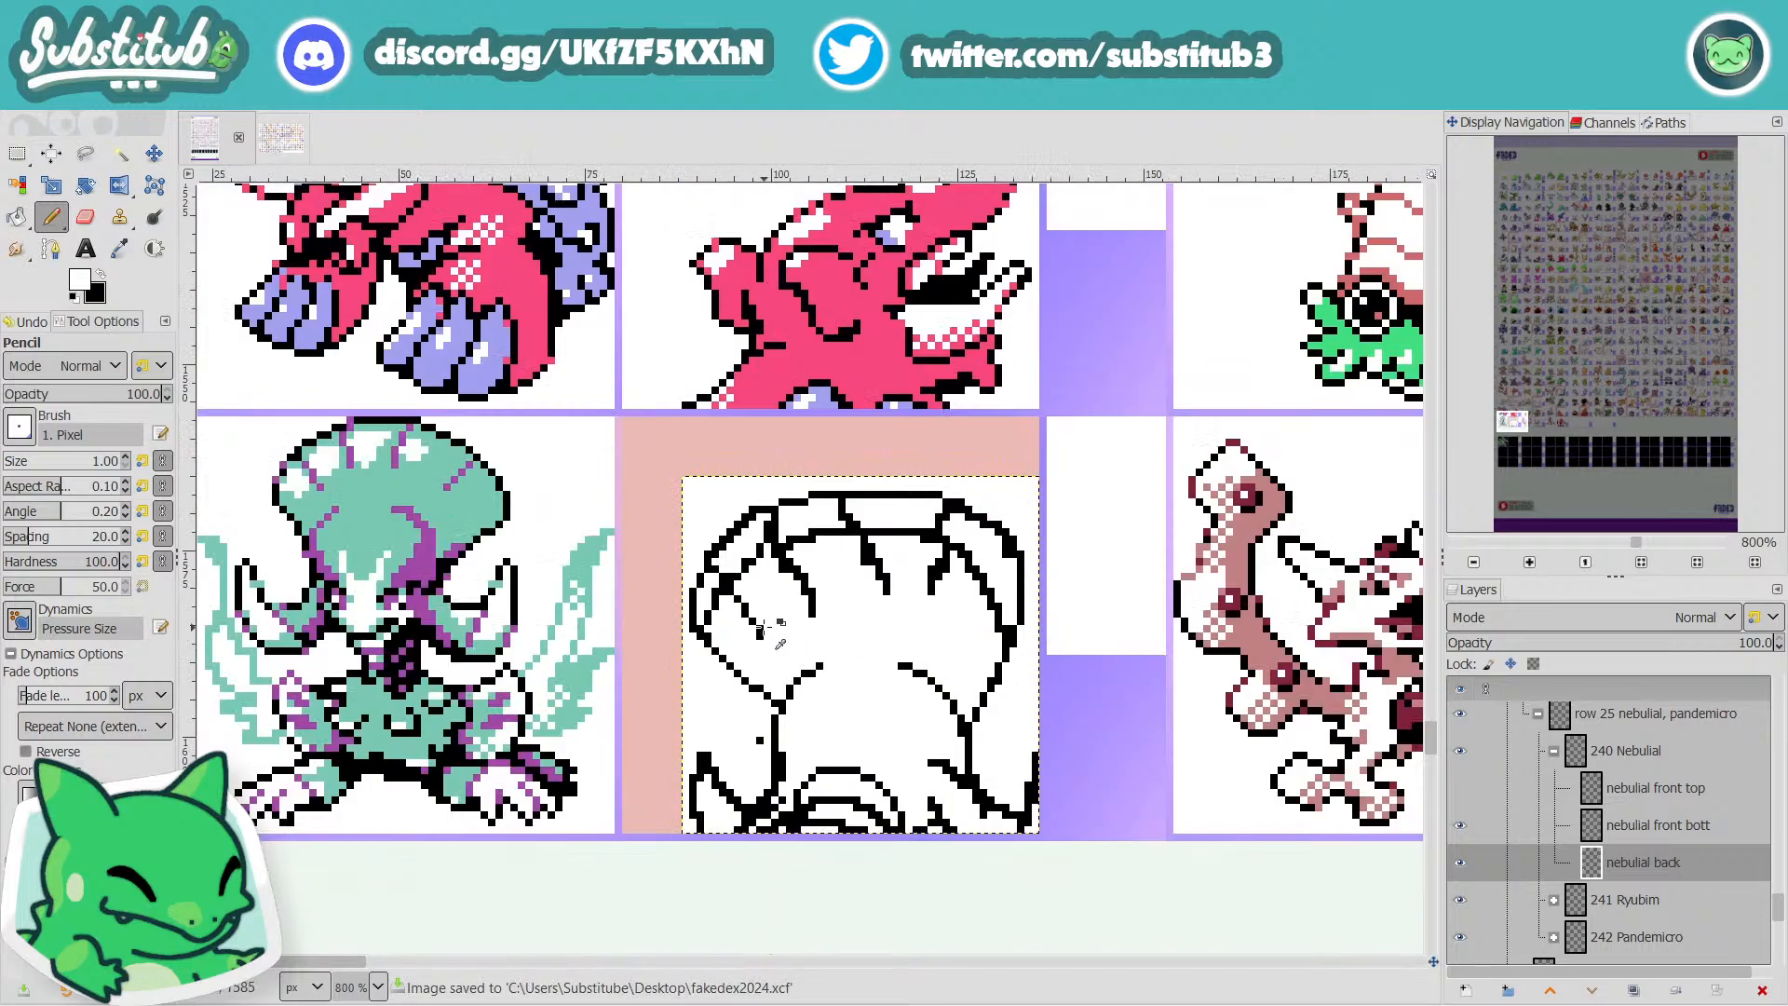
Even out the middle of the leftmost fold line into a smooth single-pixel curve.
scroll(764, 627, up, 2)
key(x)
click(727, 601)
key(x)
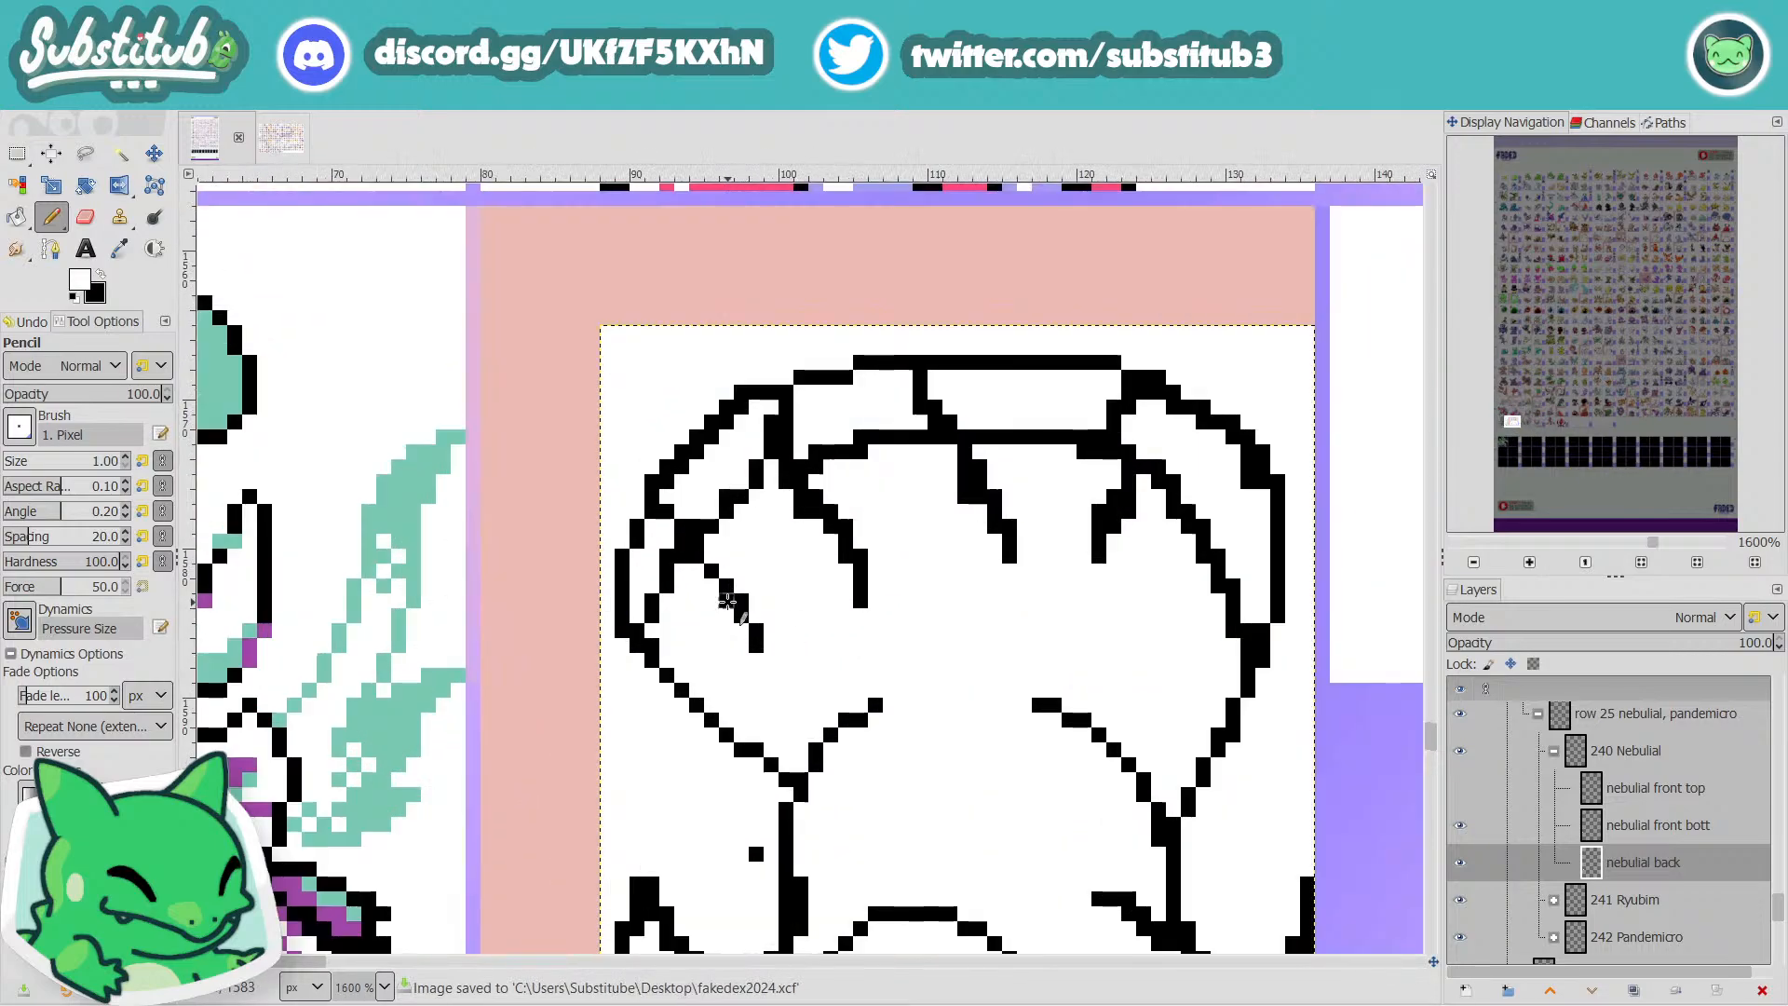
key(x)
click(740, 614)
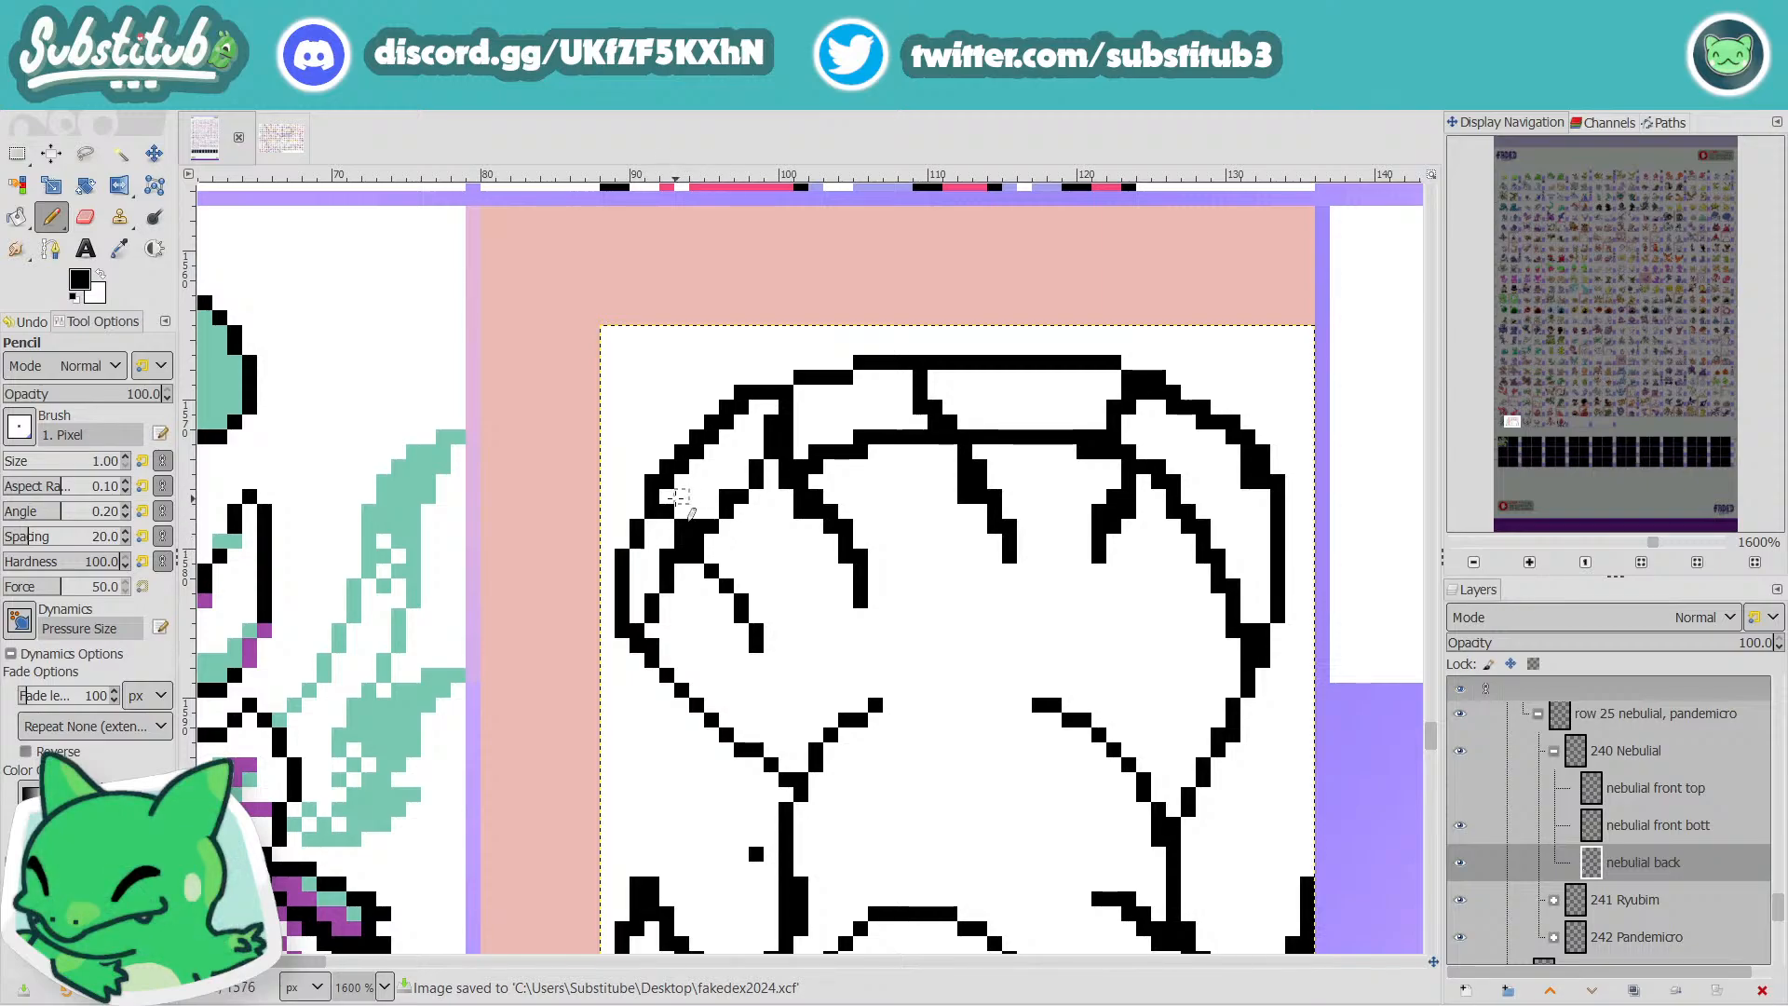
Thin the crest's upper left outer contour to a single-pixel diagonal in white.
key(x)
click(682, 467)
click(696, 451)
click(712, 436)
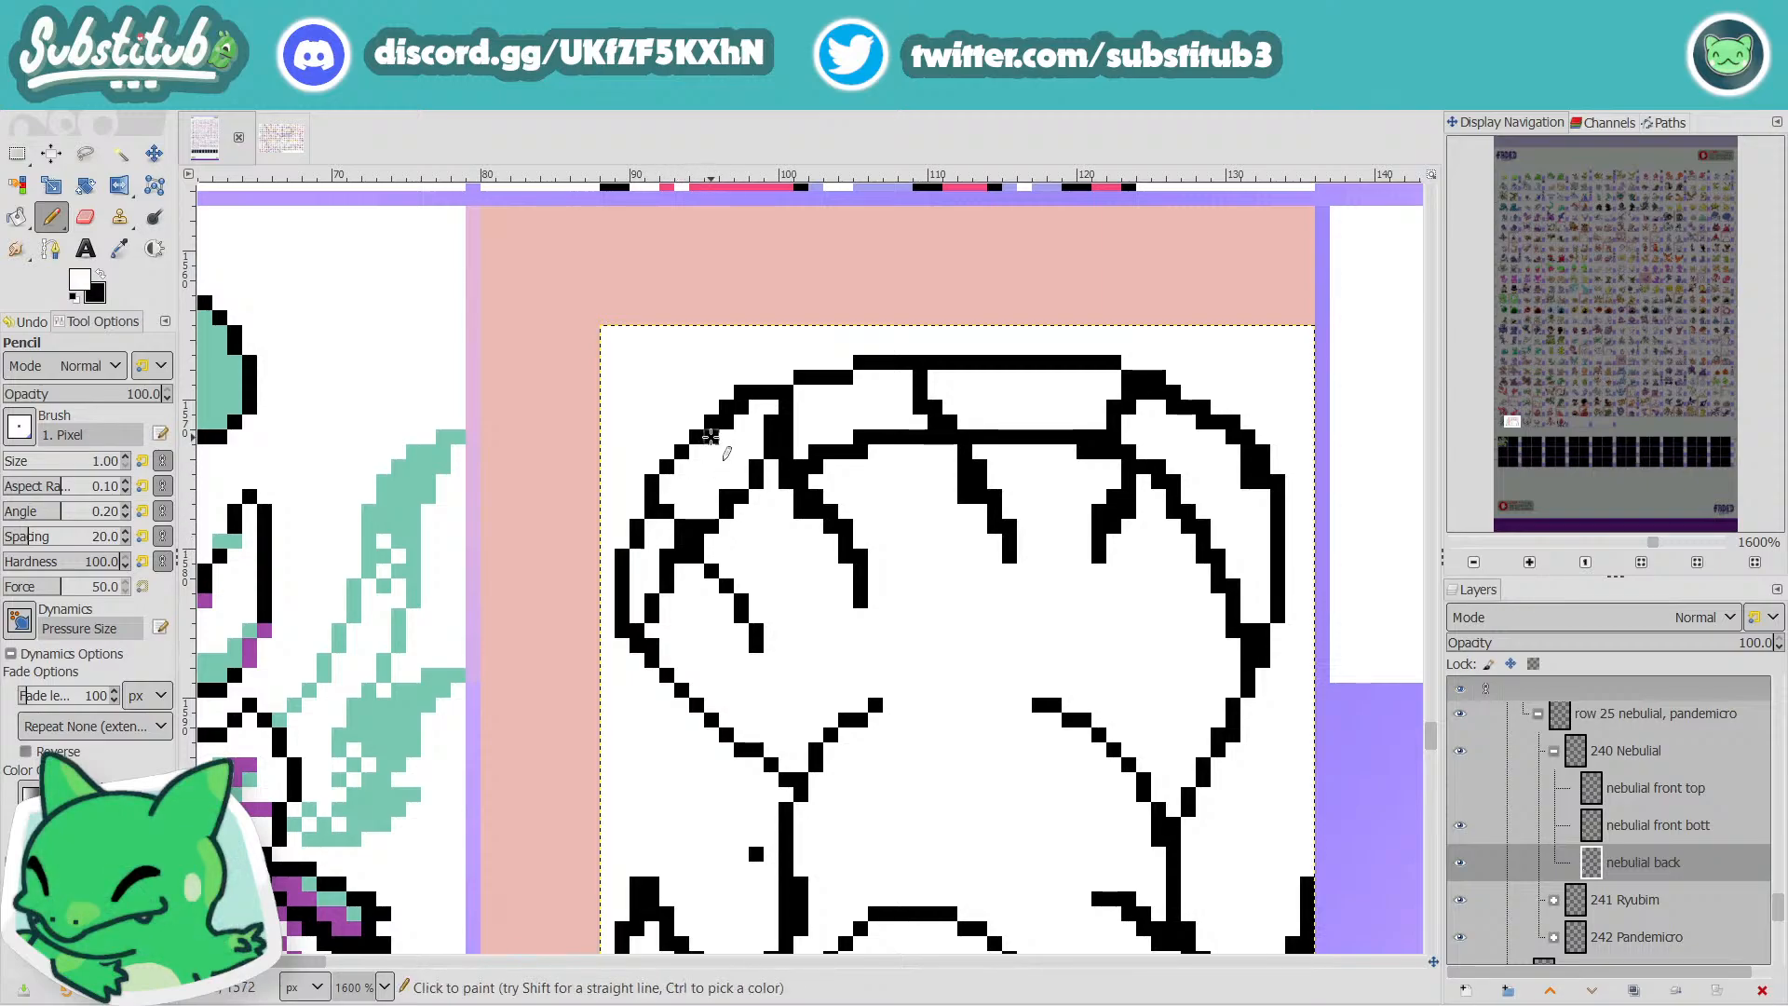
click(727, 421)
click(742, 392)
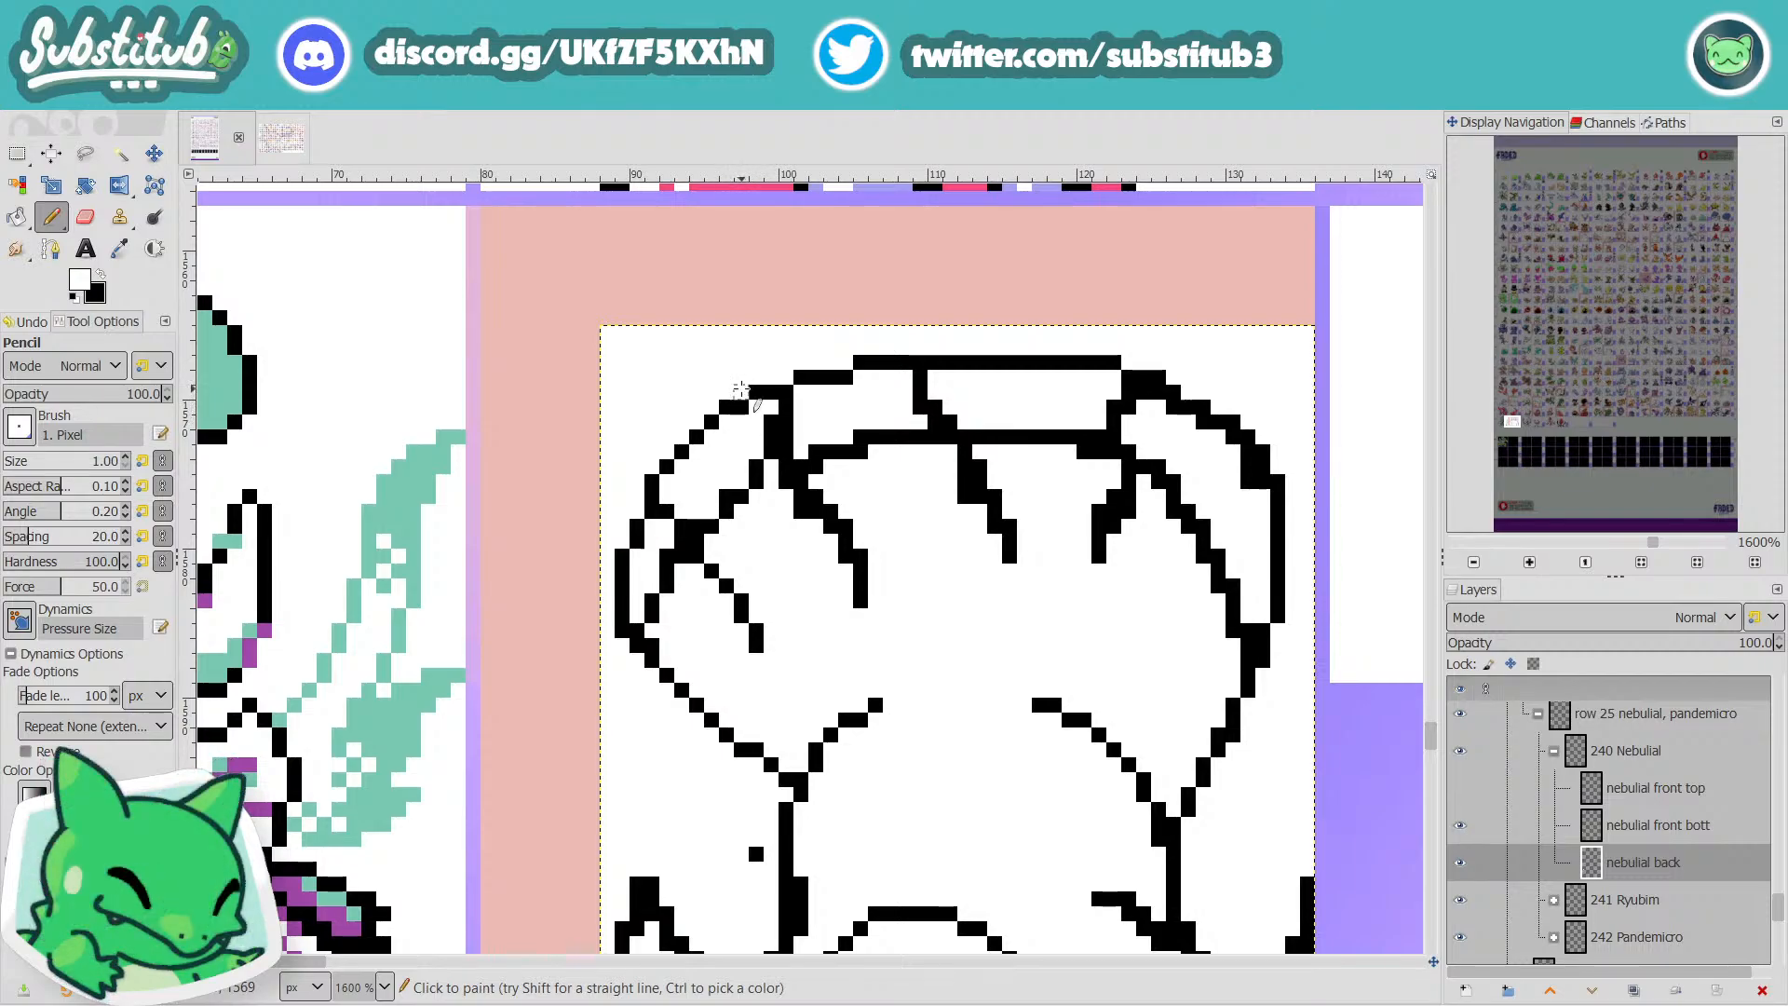
Replace the vertical left divider of the crest's rim with a diagonal black line running to the inner edge.
drag(771, 423, 771, 453)
key(x)
click(771, 467)
key(x)
key(x)
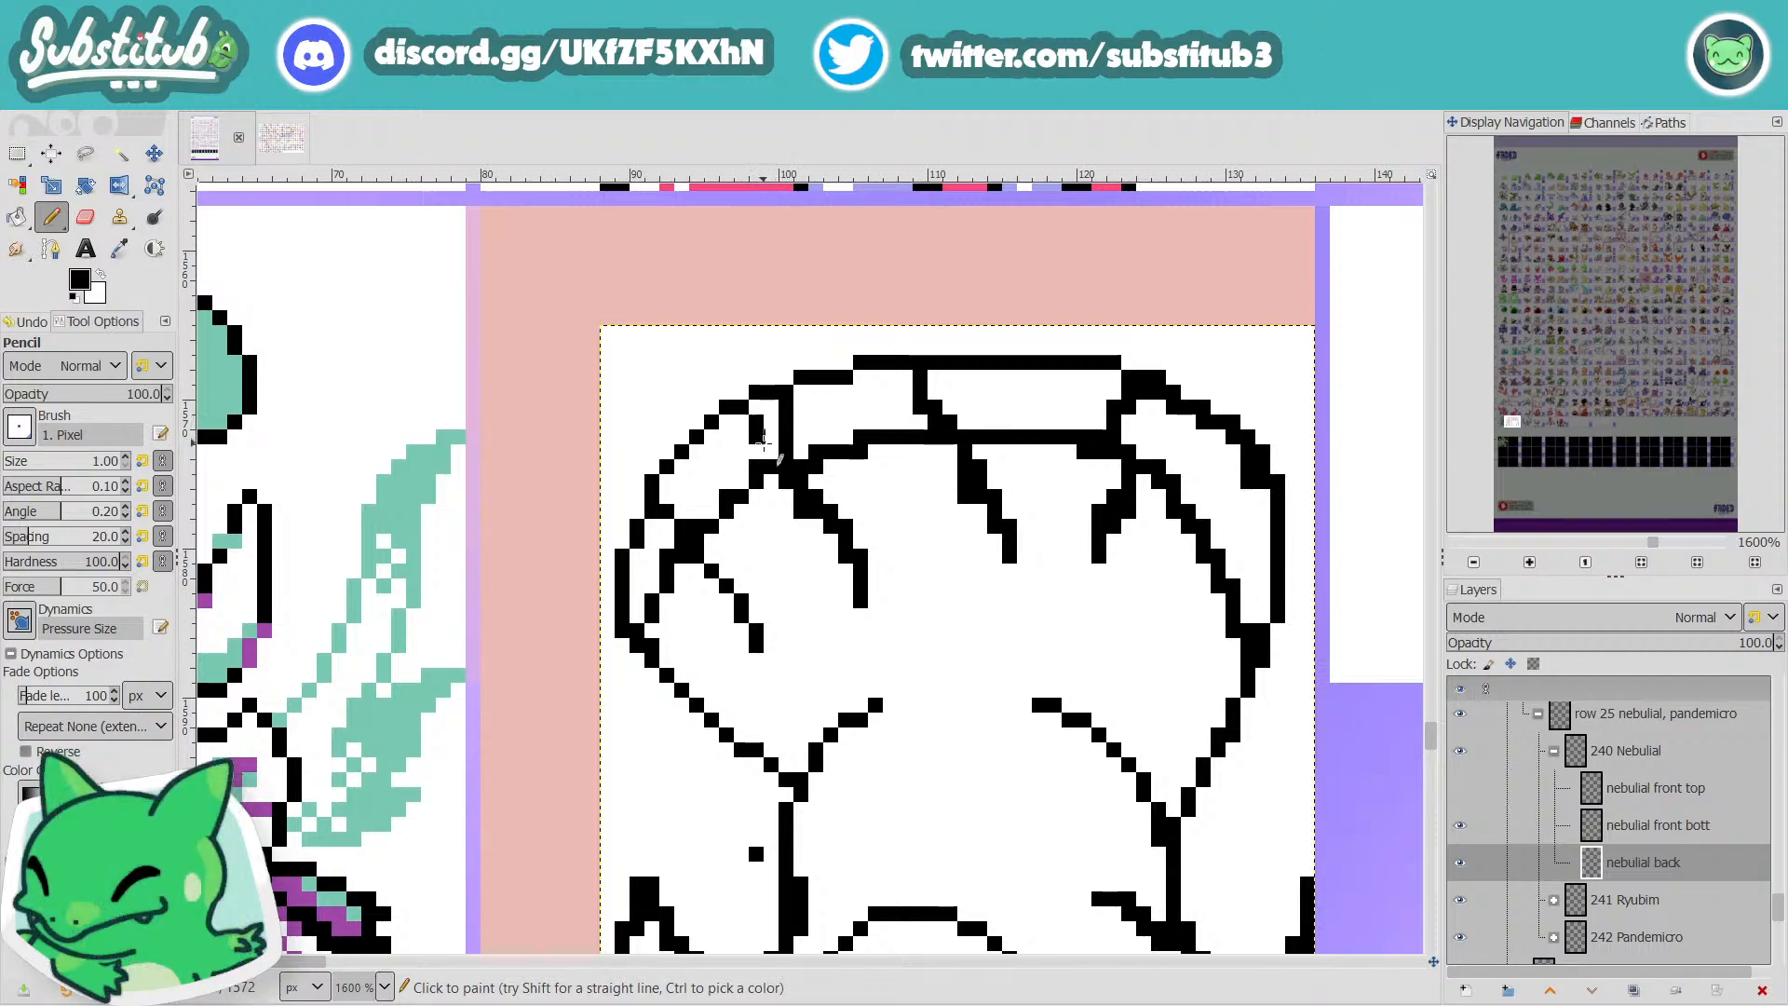
mouse_move(759, 426)
mouse_down()
mouse_move(775, 450)
mouse_move(786, 408)
mouse_up()
key(x)
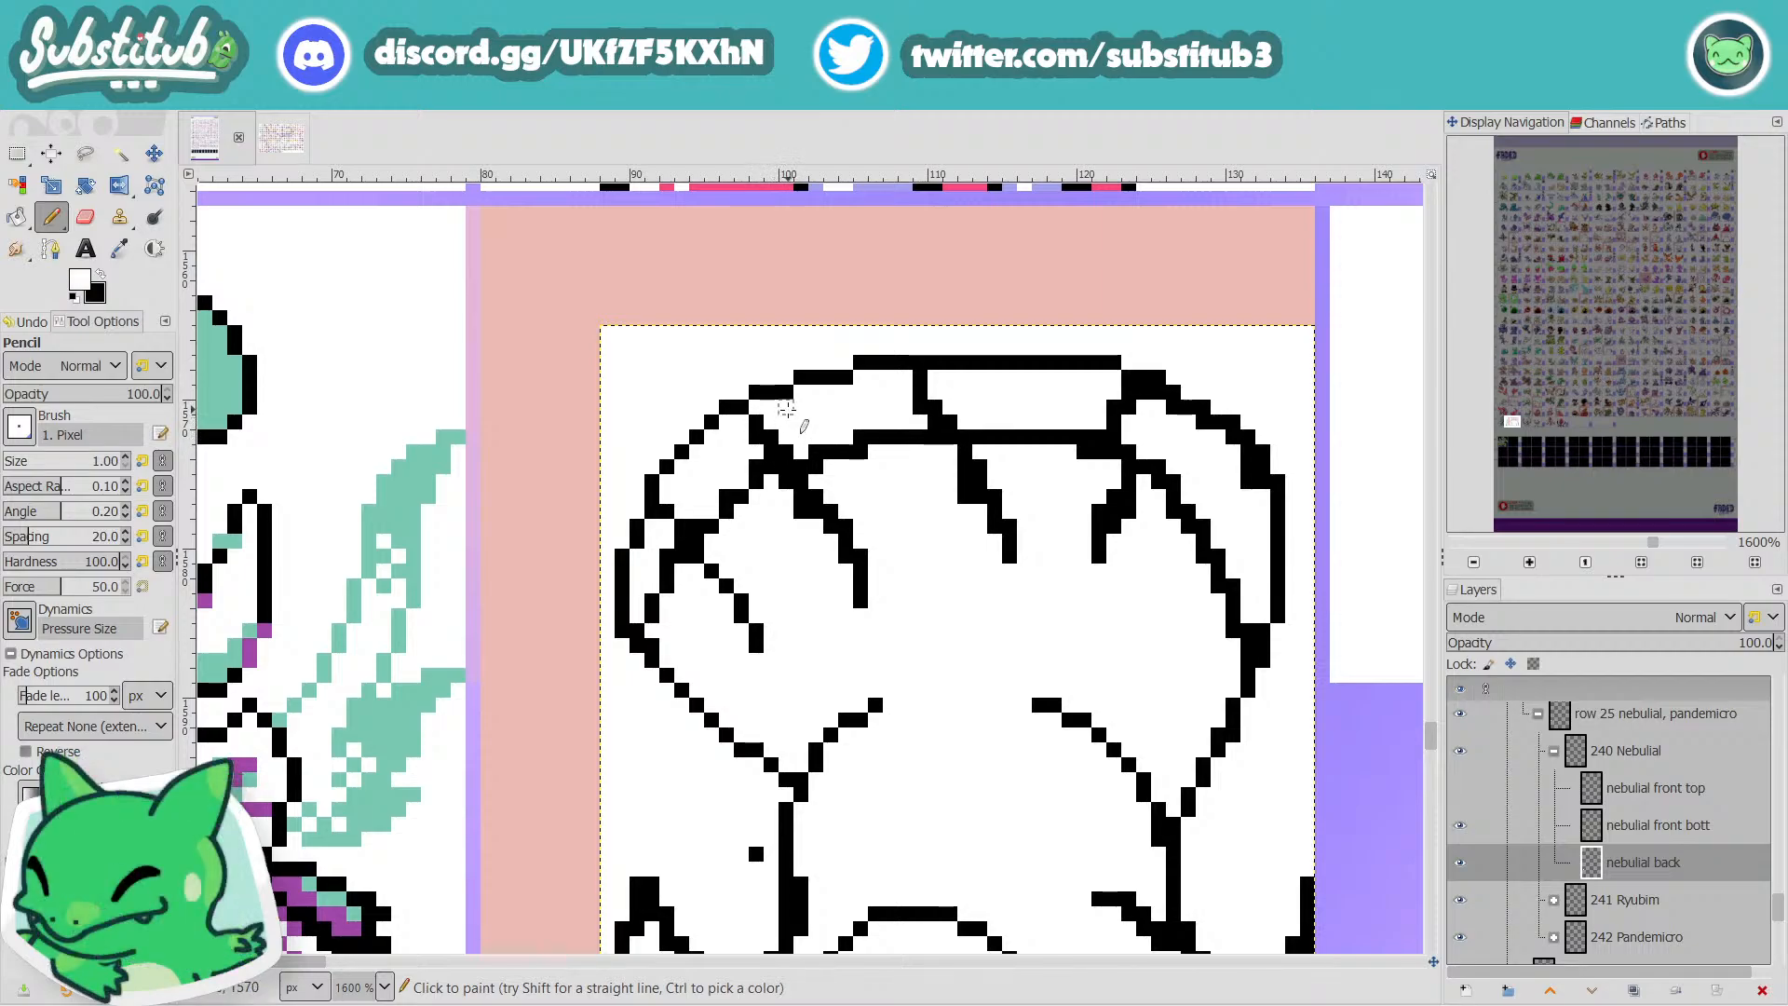
Thin the left divider and the rim's inner left edge in white, undo the last pixel at the junction, and save the file.
click(757, 437)
click(754, 465)
click(727, 496)
click(682, 525)
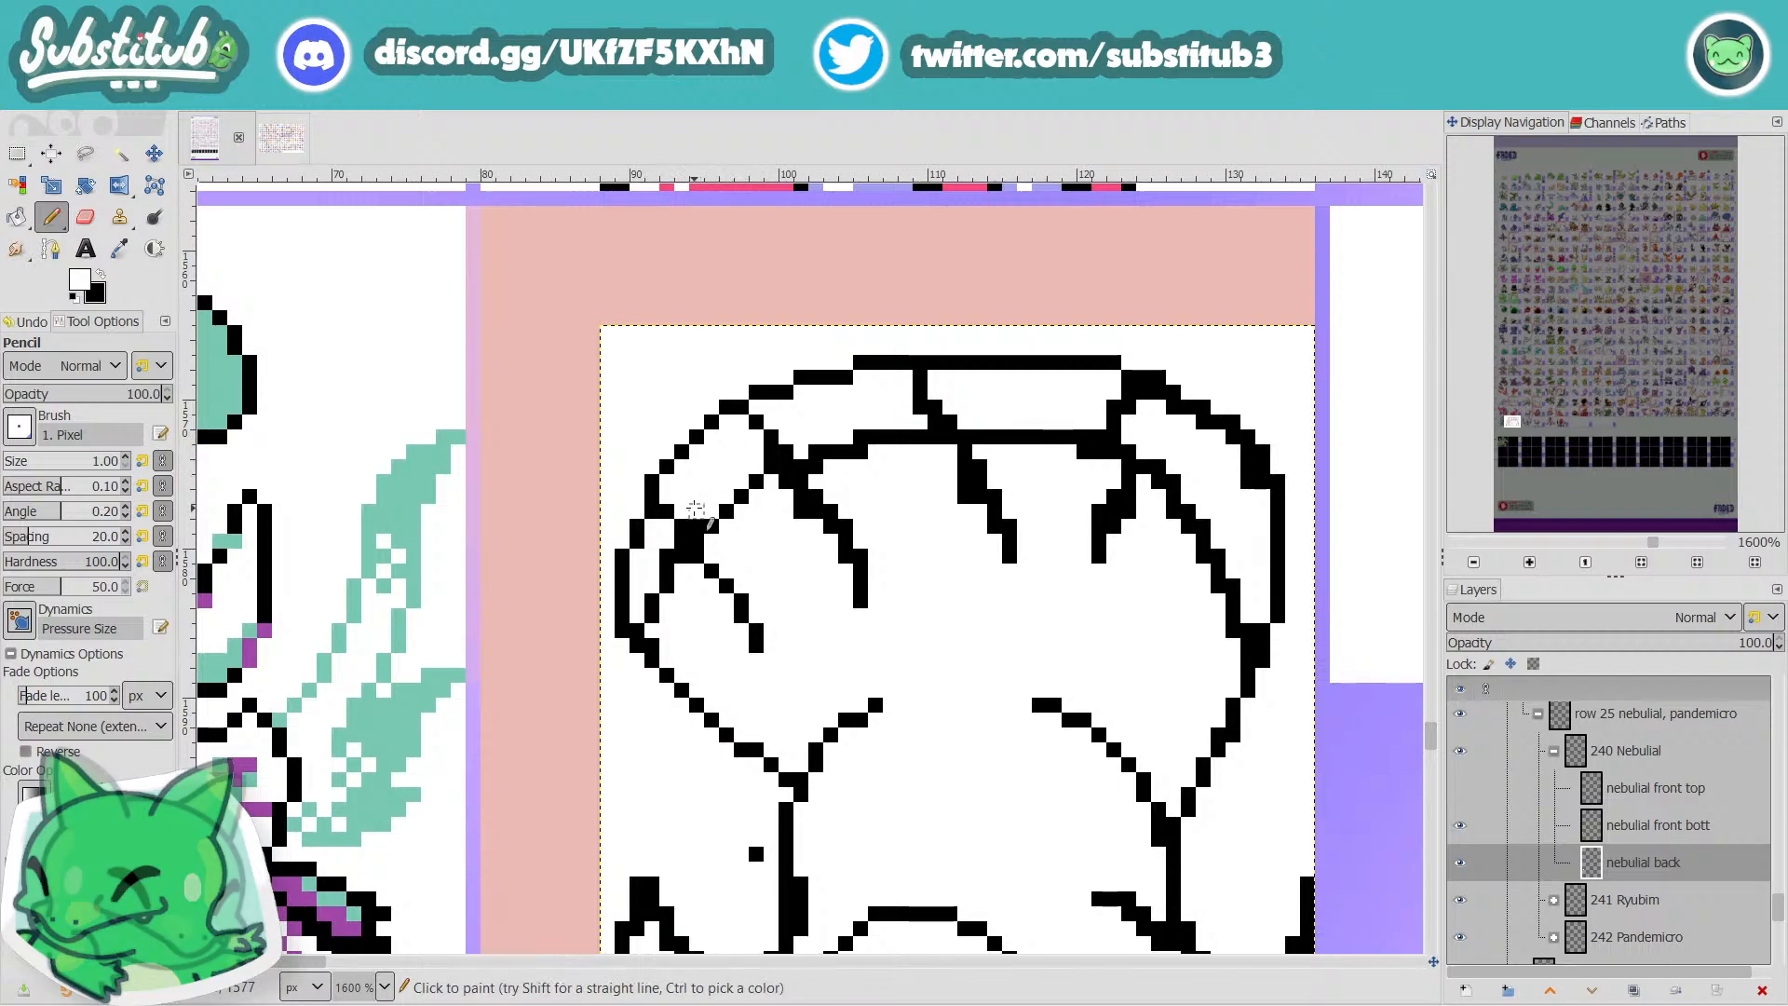
key(ctrl+z)
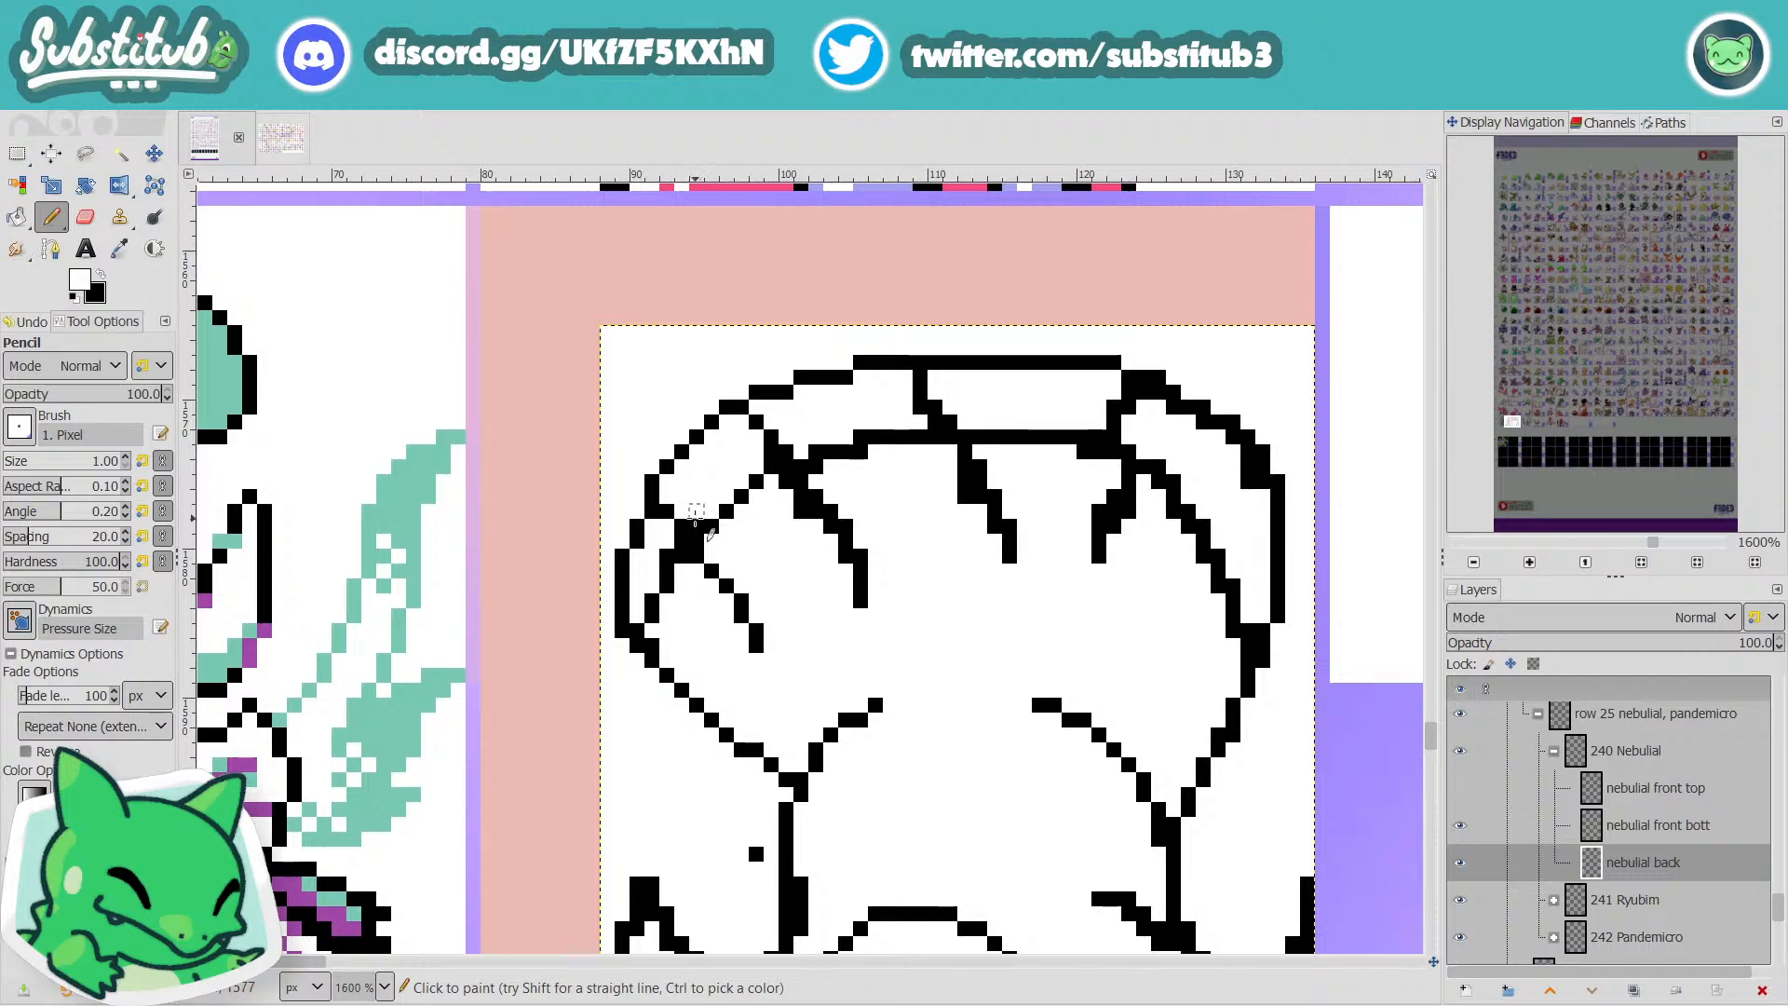
key(ctrl+s)
Shift the outer contour one pixel inward above the left rim junction and save the file.
scroll(802, 591, down, 2)
scroll(805, 589, down, 1)
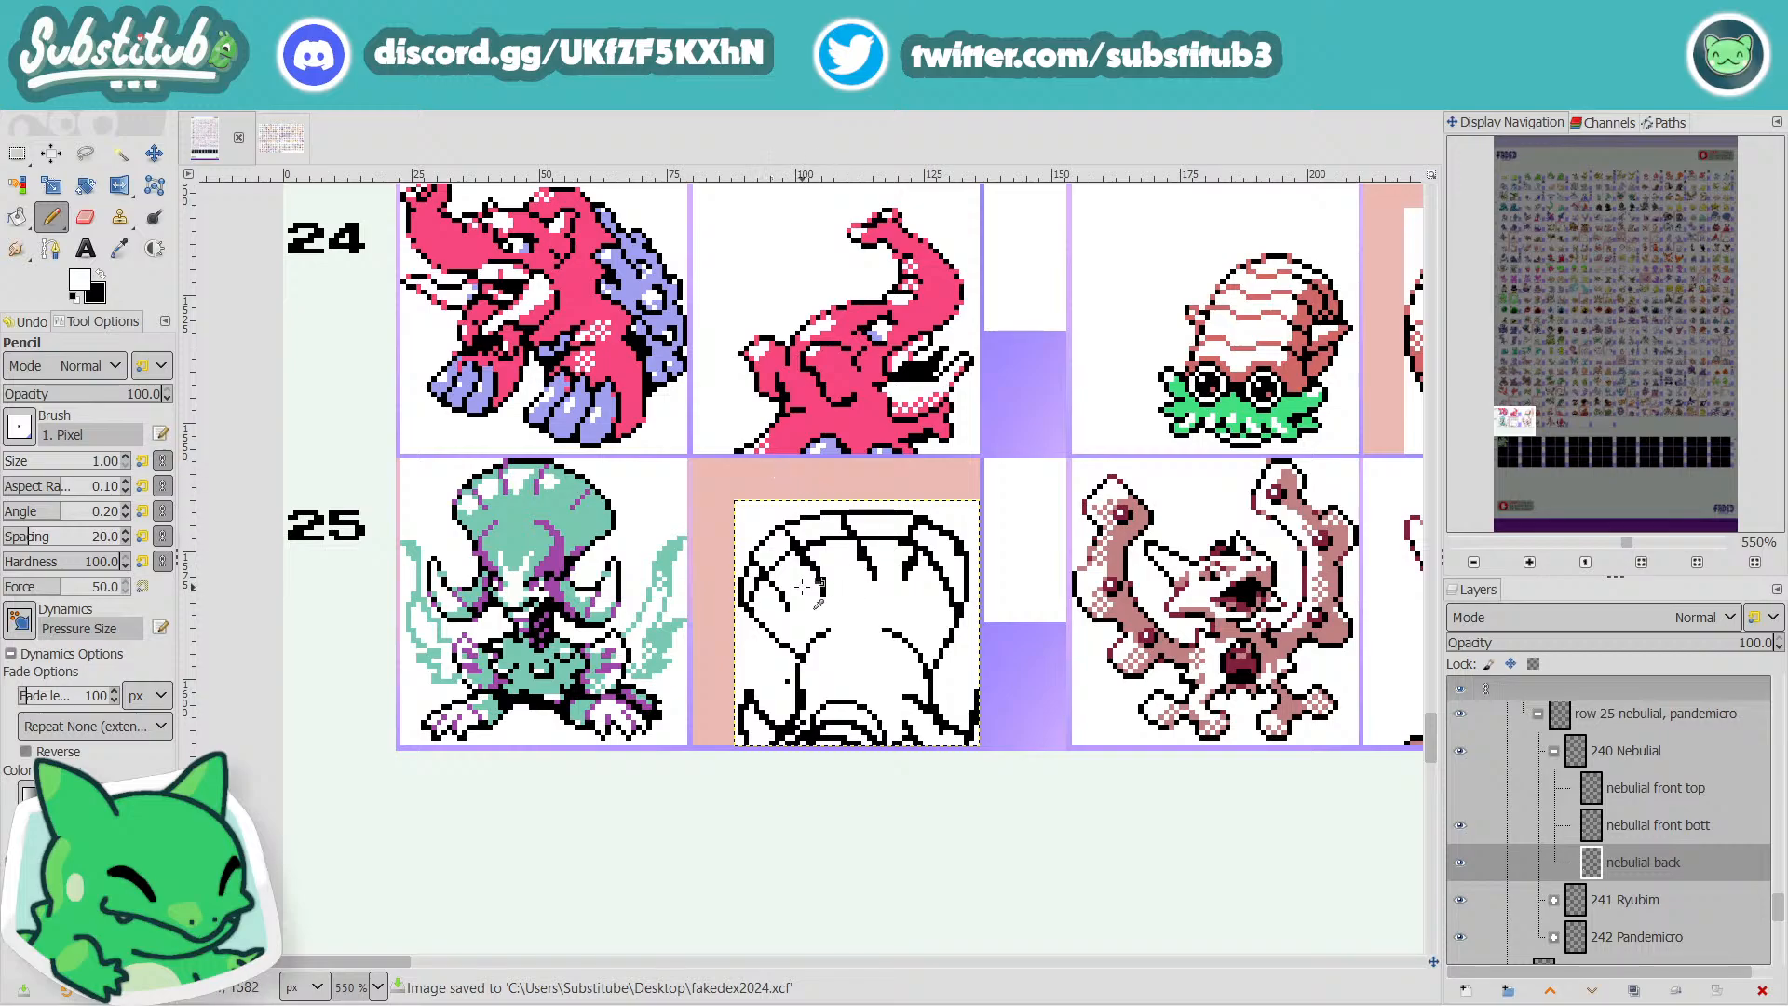
scroll(802, 587, up, 4)
click(635, 482)
key(x)
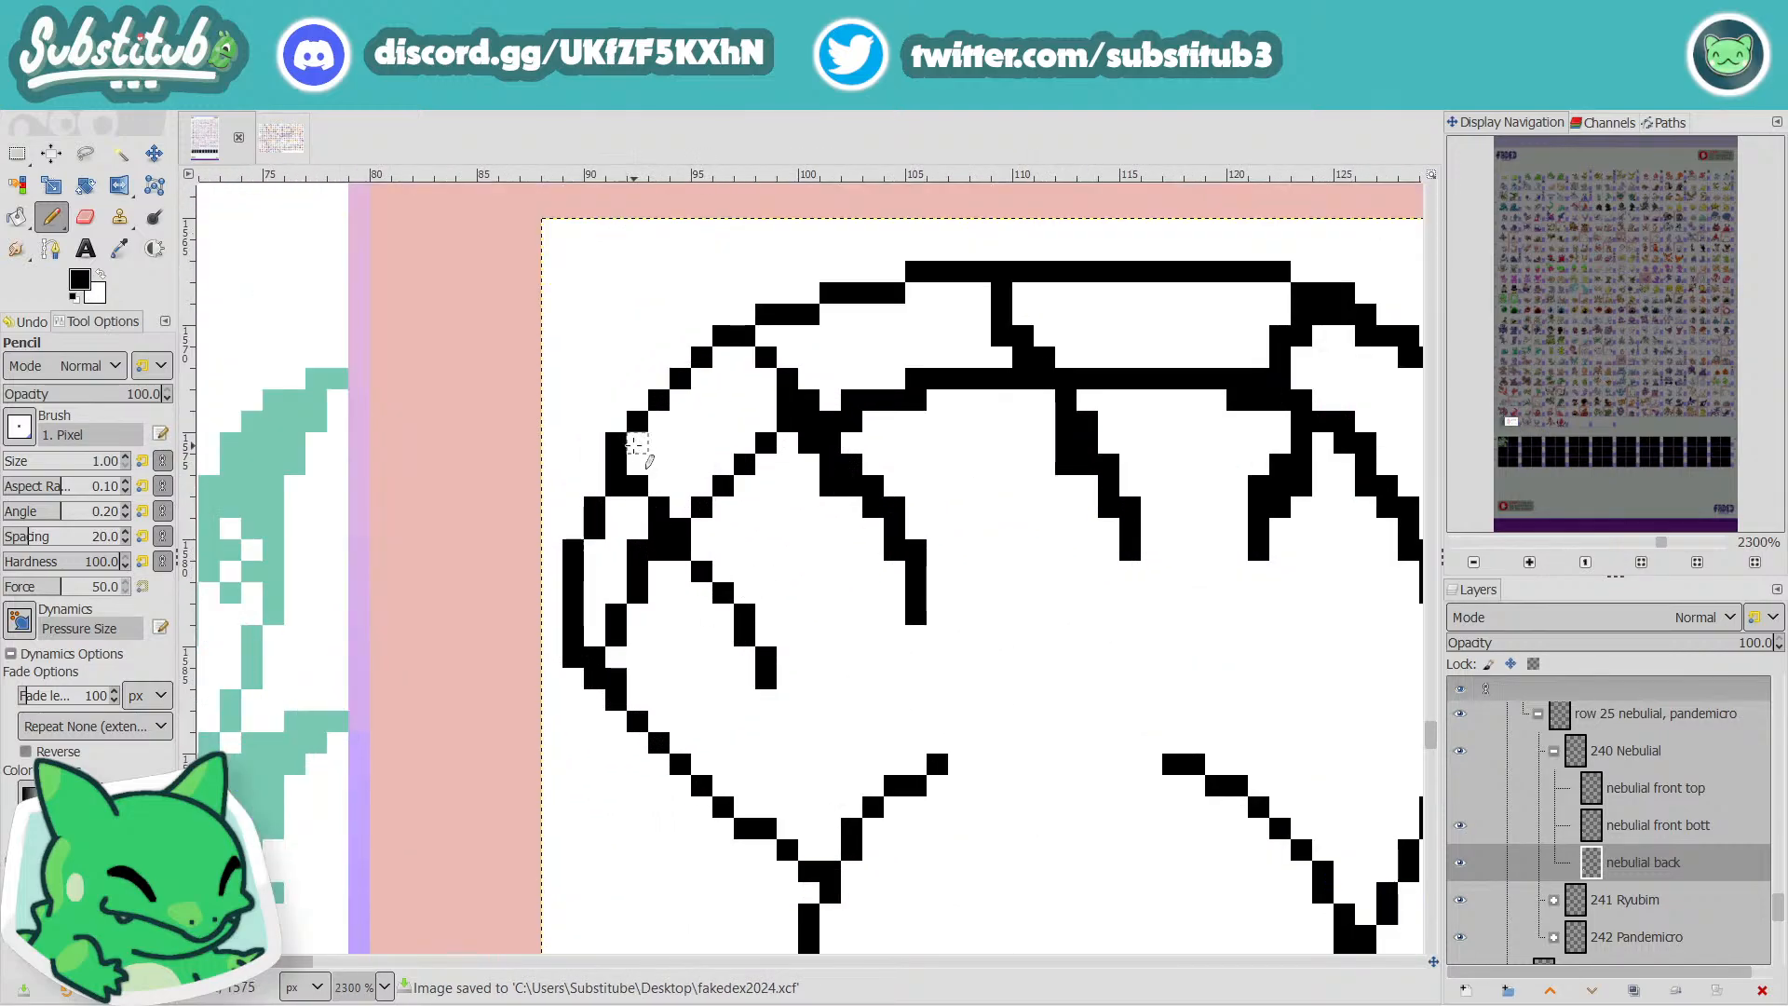
click(636, 443)
key(x)
click(620, 444)
scroll(717, 452, down, 5)
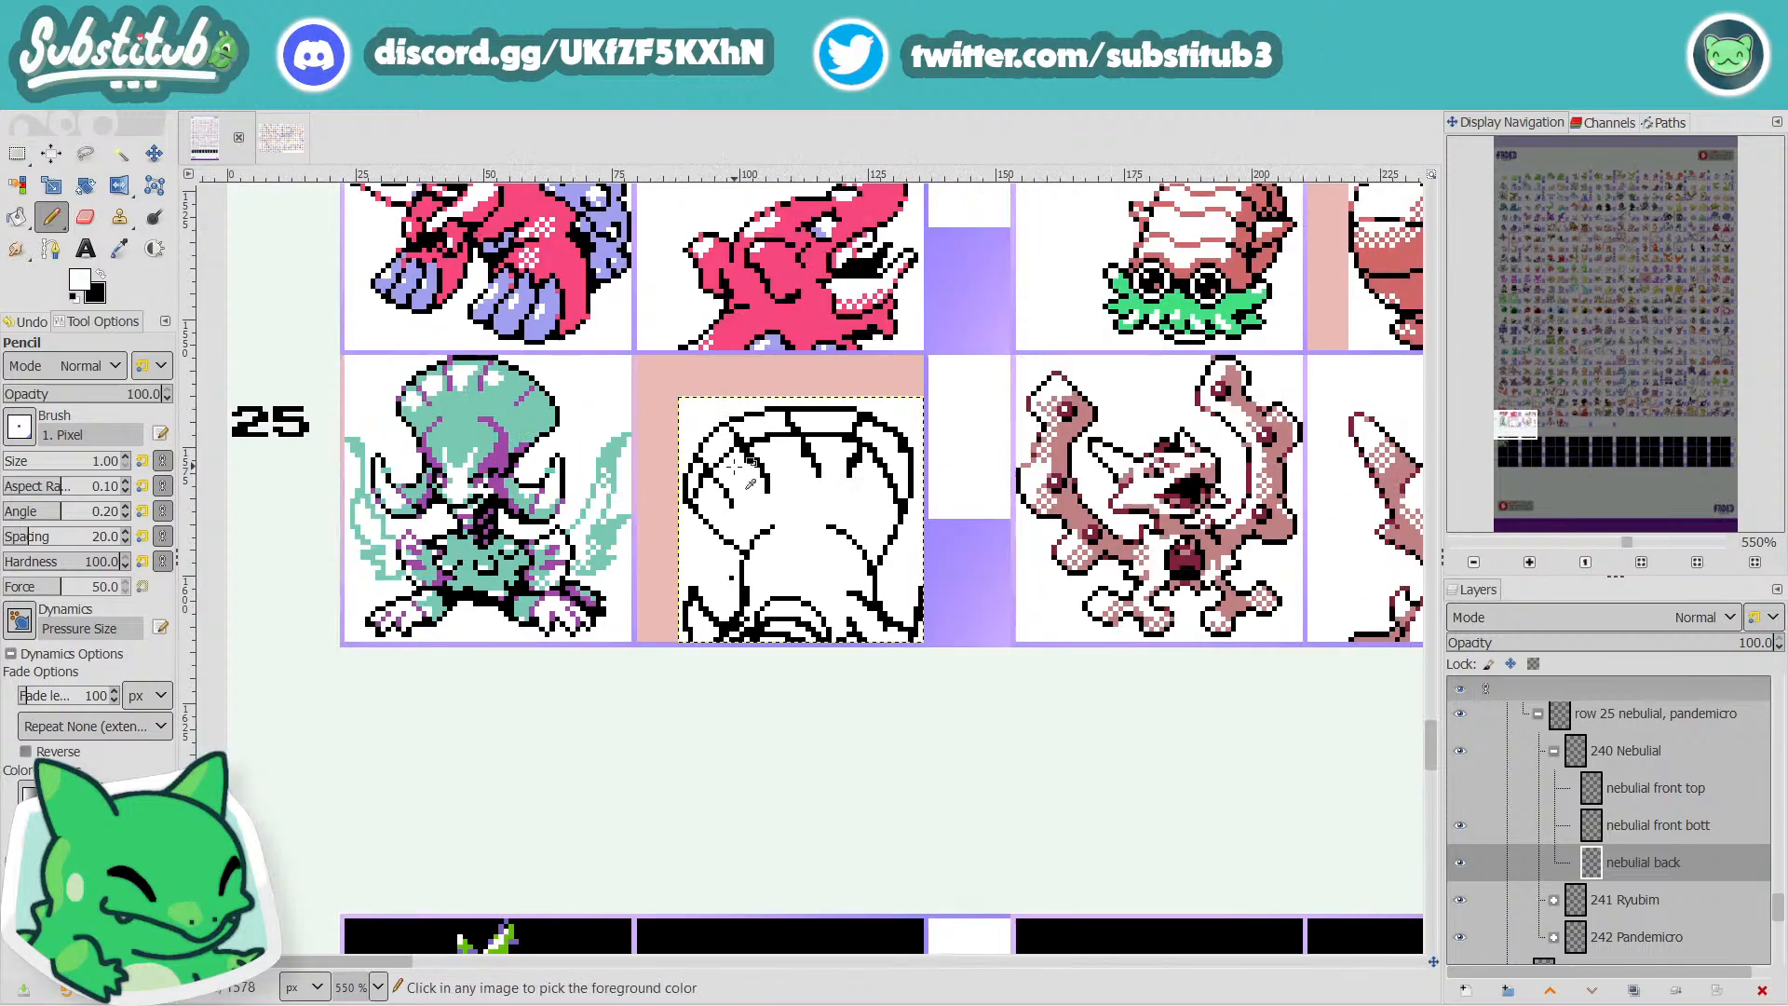
key(ctrl+s)
Reshape the left rim junction where the inner edge and leftmost fold meet, using black and white pixels.
scroll(717, 451, up, 3)
scroll(708, 481, up, 2)
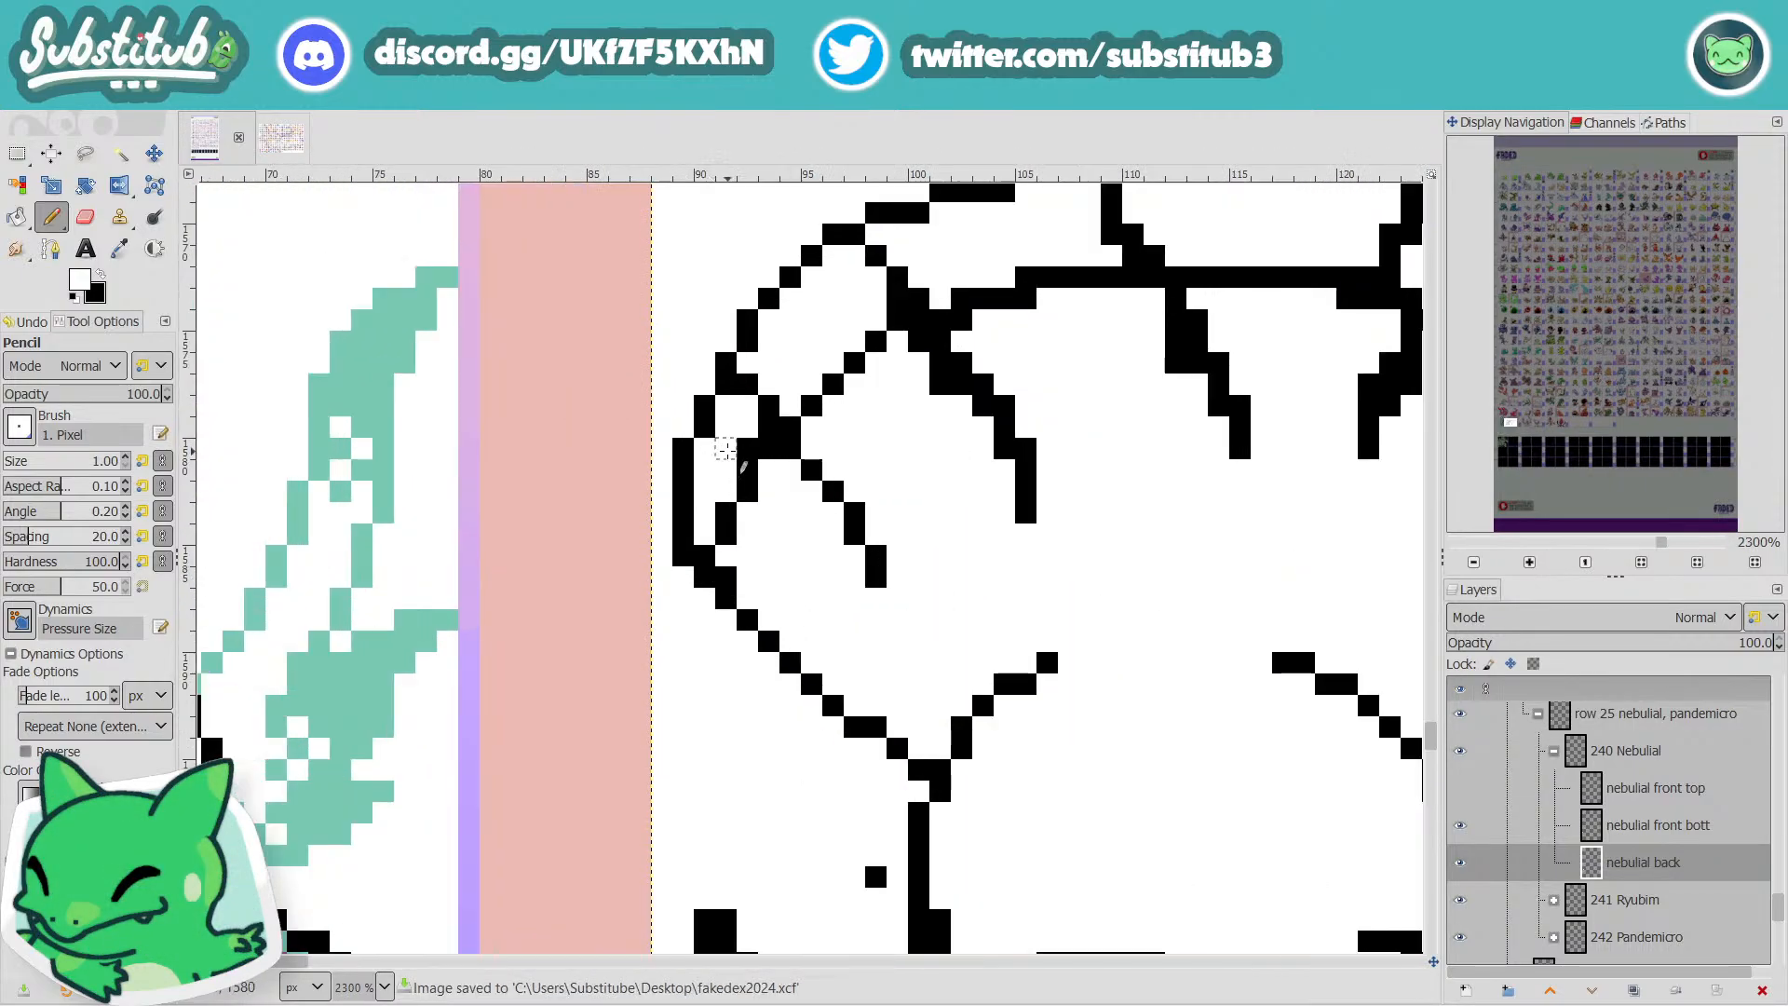
key(x)
key(x)
scroll(838, 494, down, 5)
scroll(854, 505, up, 5)
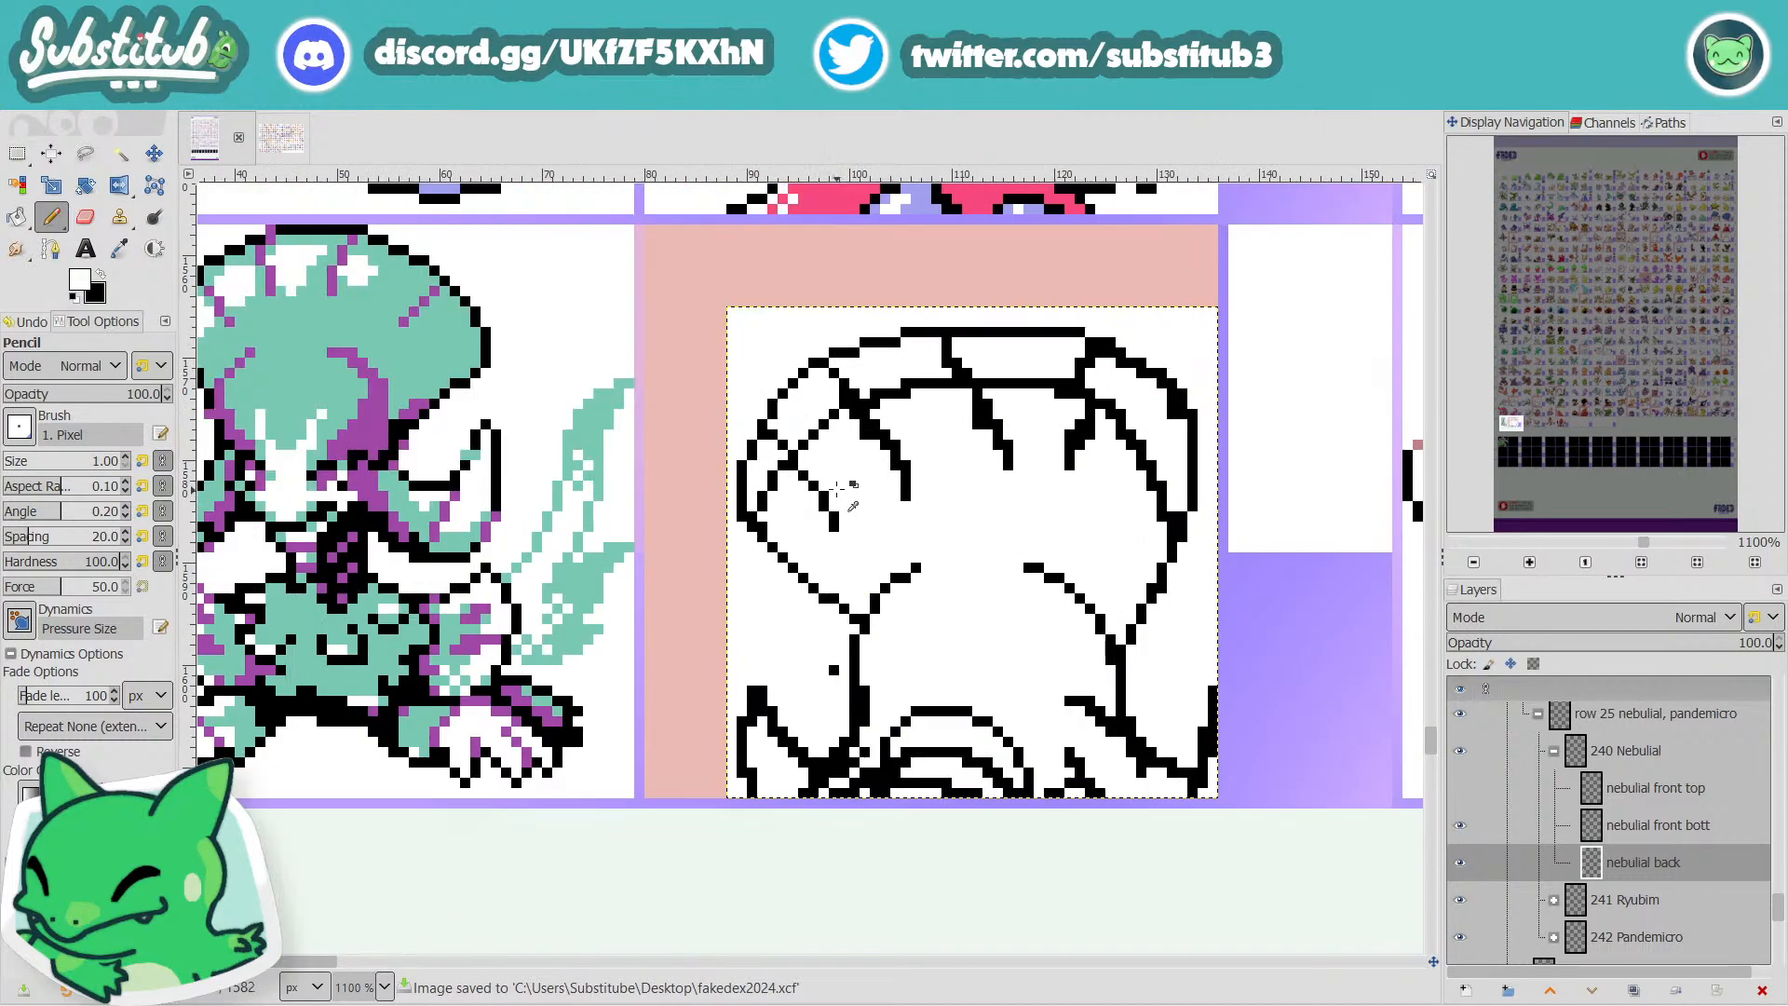
key(x)
key(x)
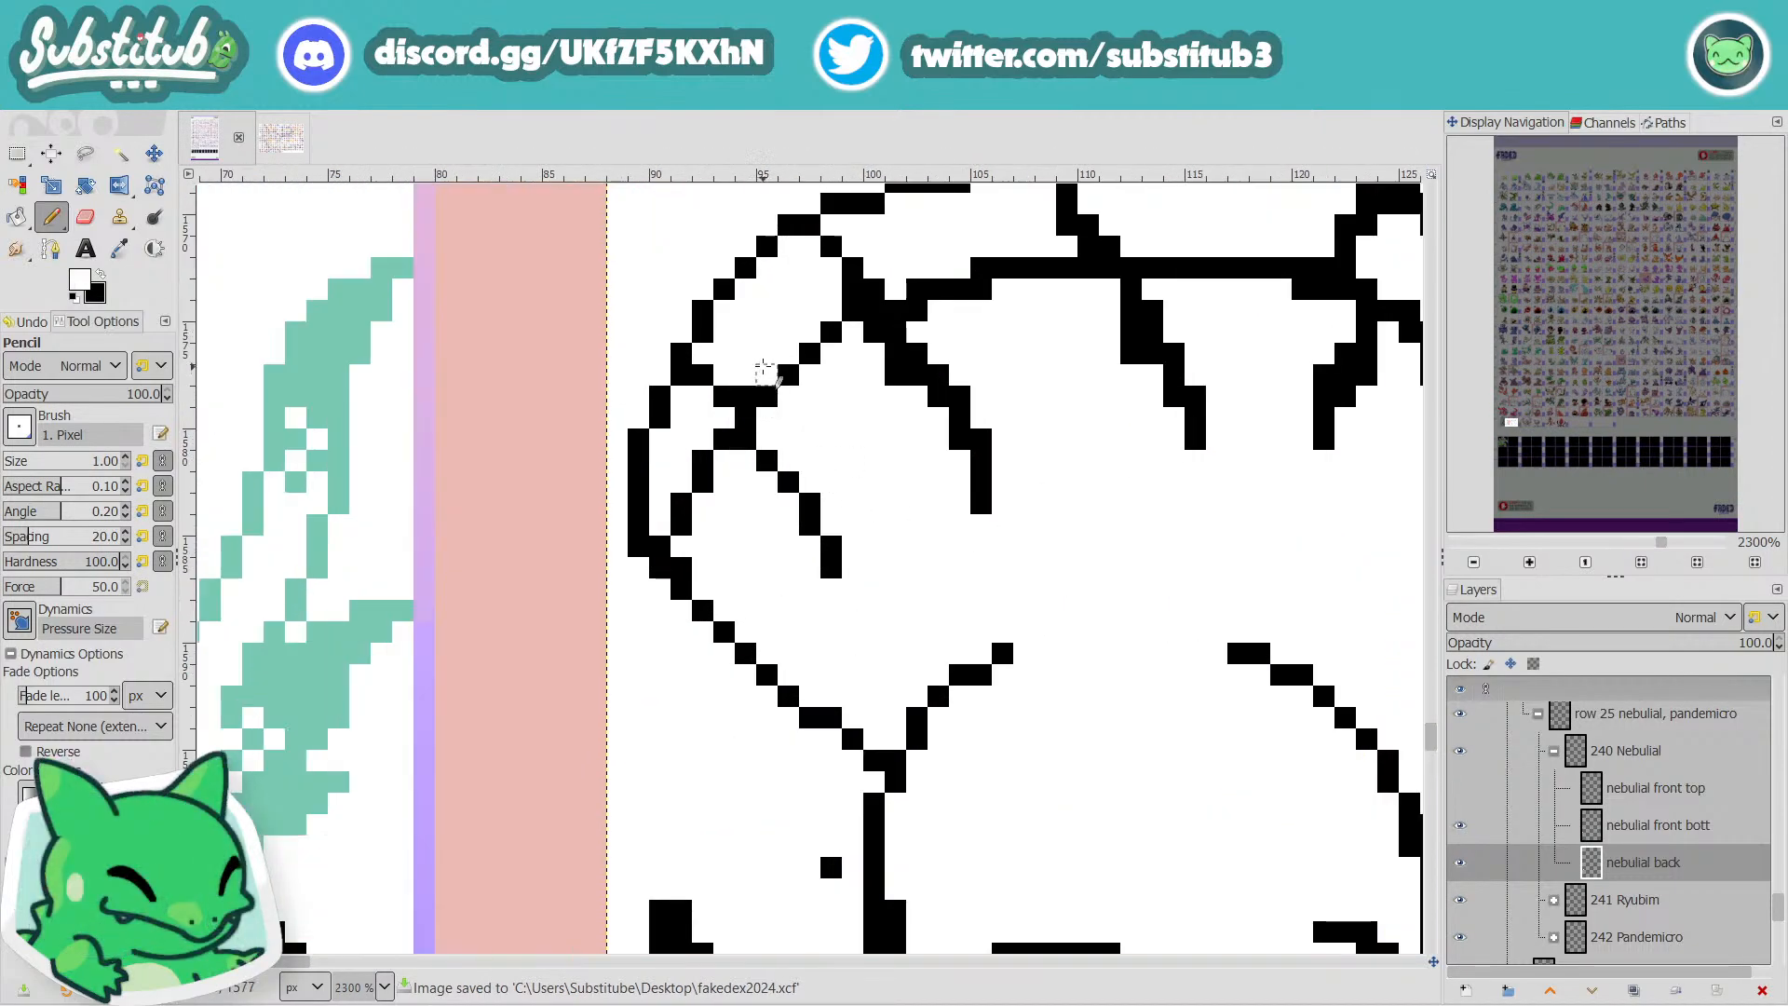
Add black pixels along the upper side of the rim's inner left edge.
key(x)
click(766, 374)
key(x)
key(x)
click(789, 353)
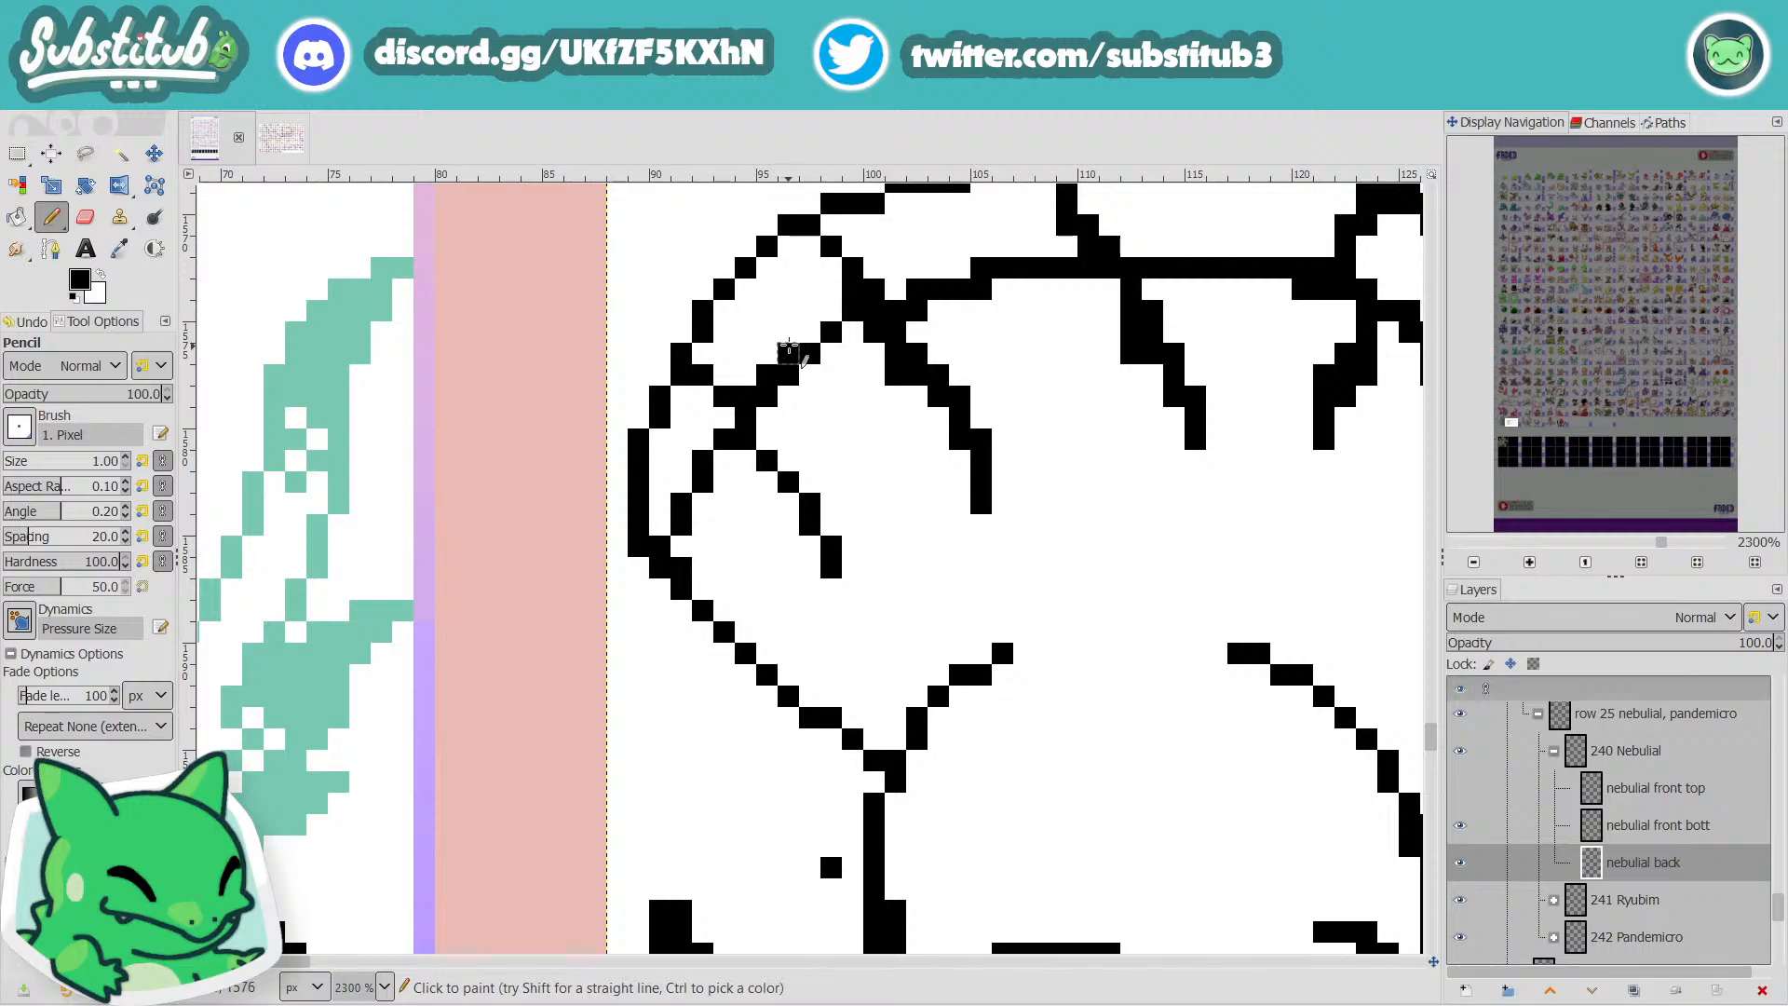
key(x)
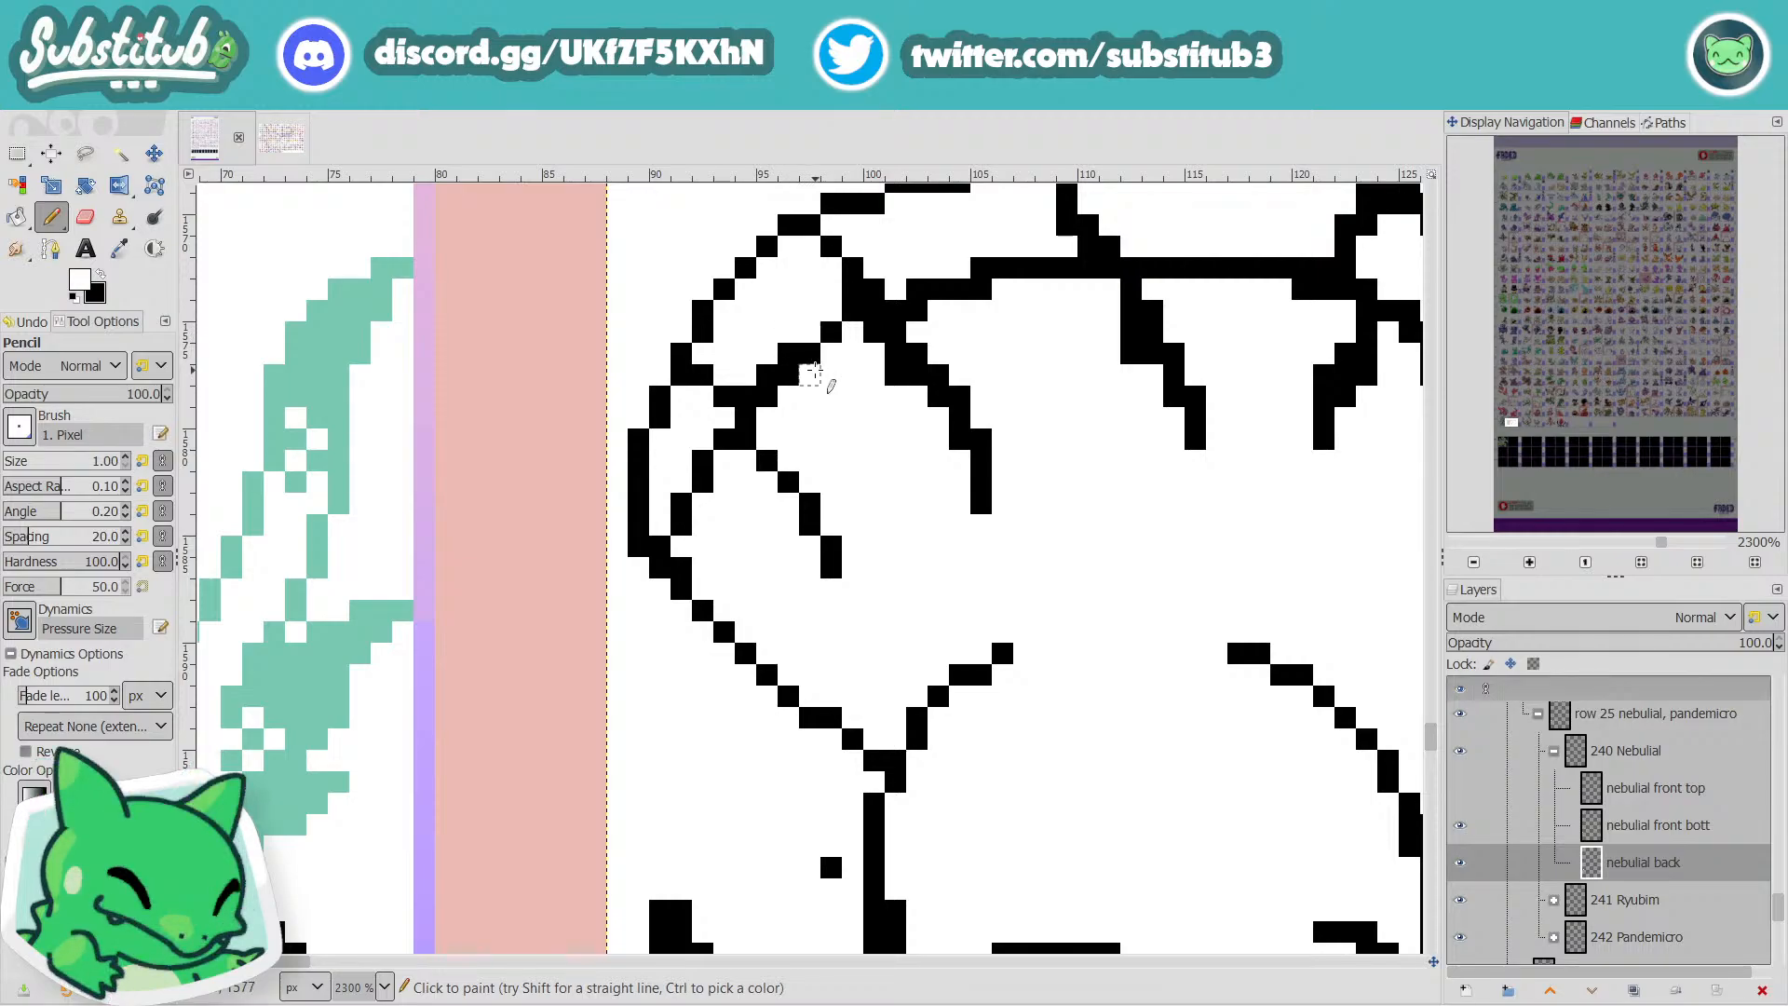
key(x)
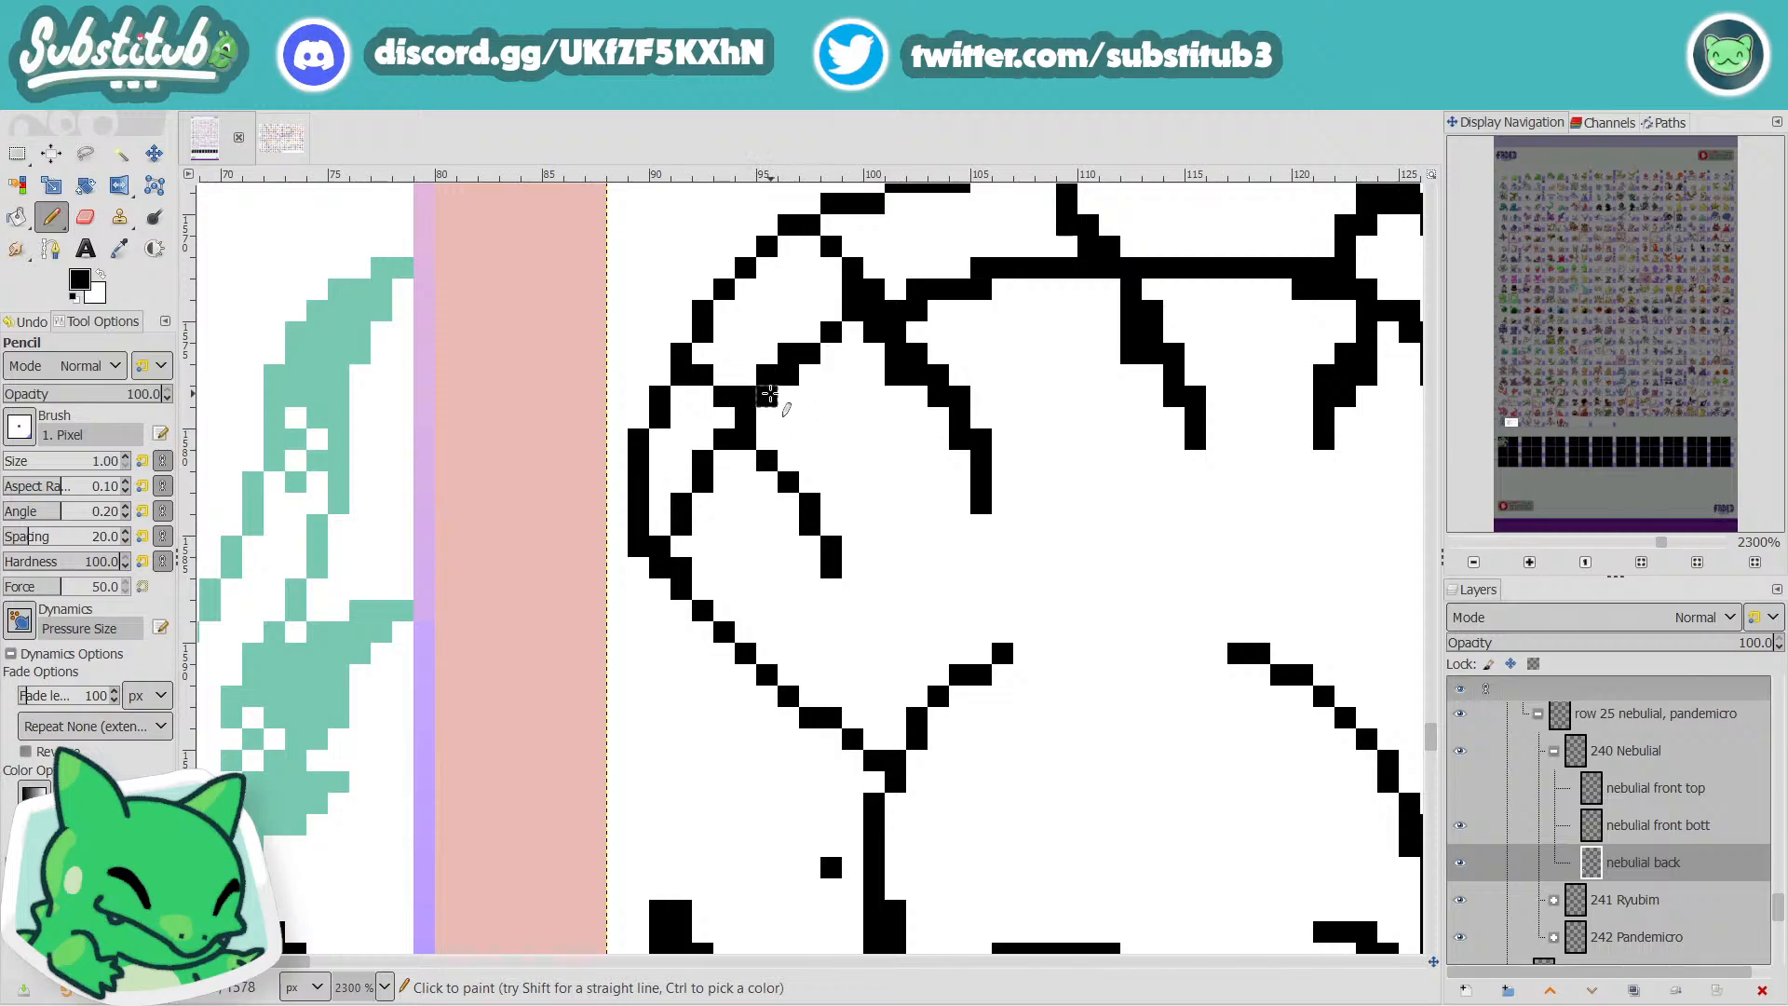
Erase the underside of the rim's inner left edge in white and continue its raised curve with a black pixel.
key(x)
click(768, 395)
key(x)
key(x)
click(788, 374)
key(x)
click(809, 333)
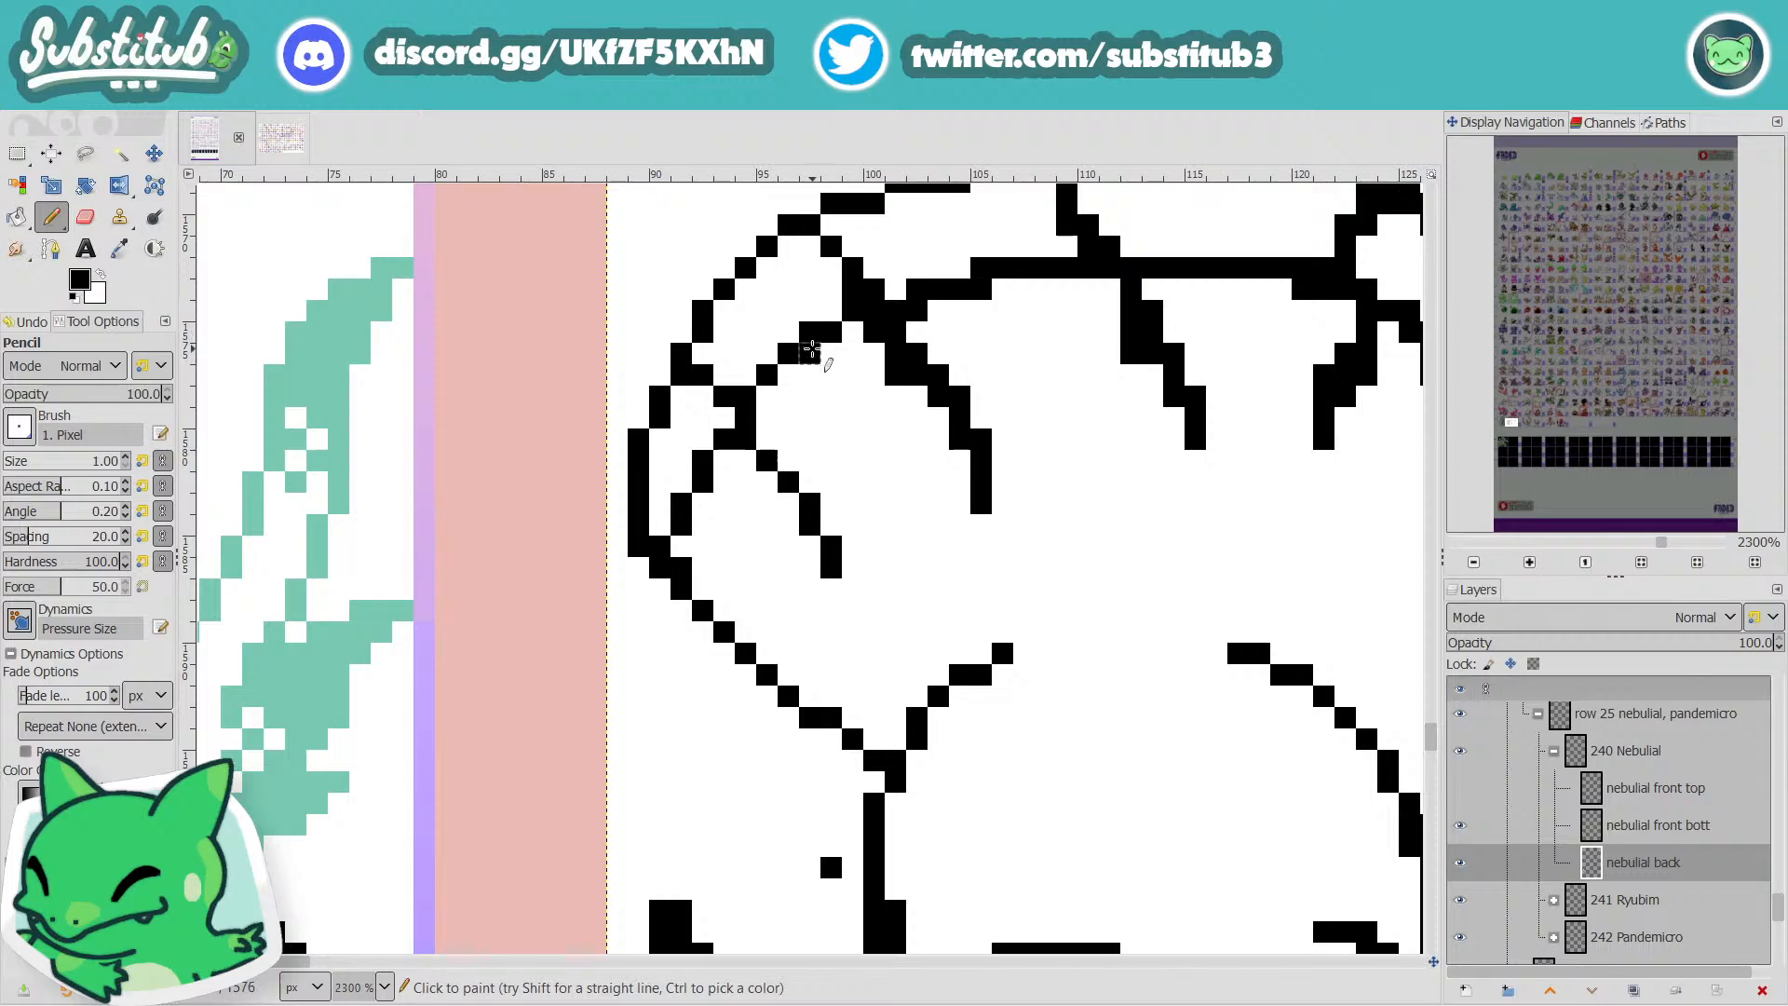
Trim the junction where the left divider meets the rim's inner edge using white and black pixels.
key(x)
click(851, 296)
key(x)
key(x)
click(885, 332)
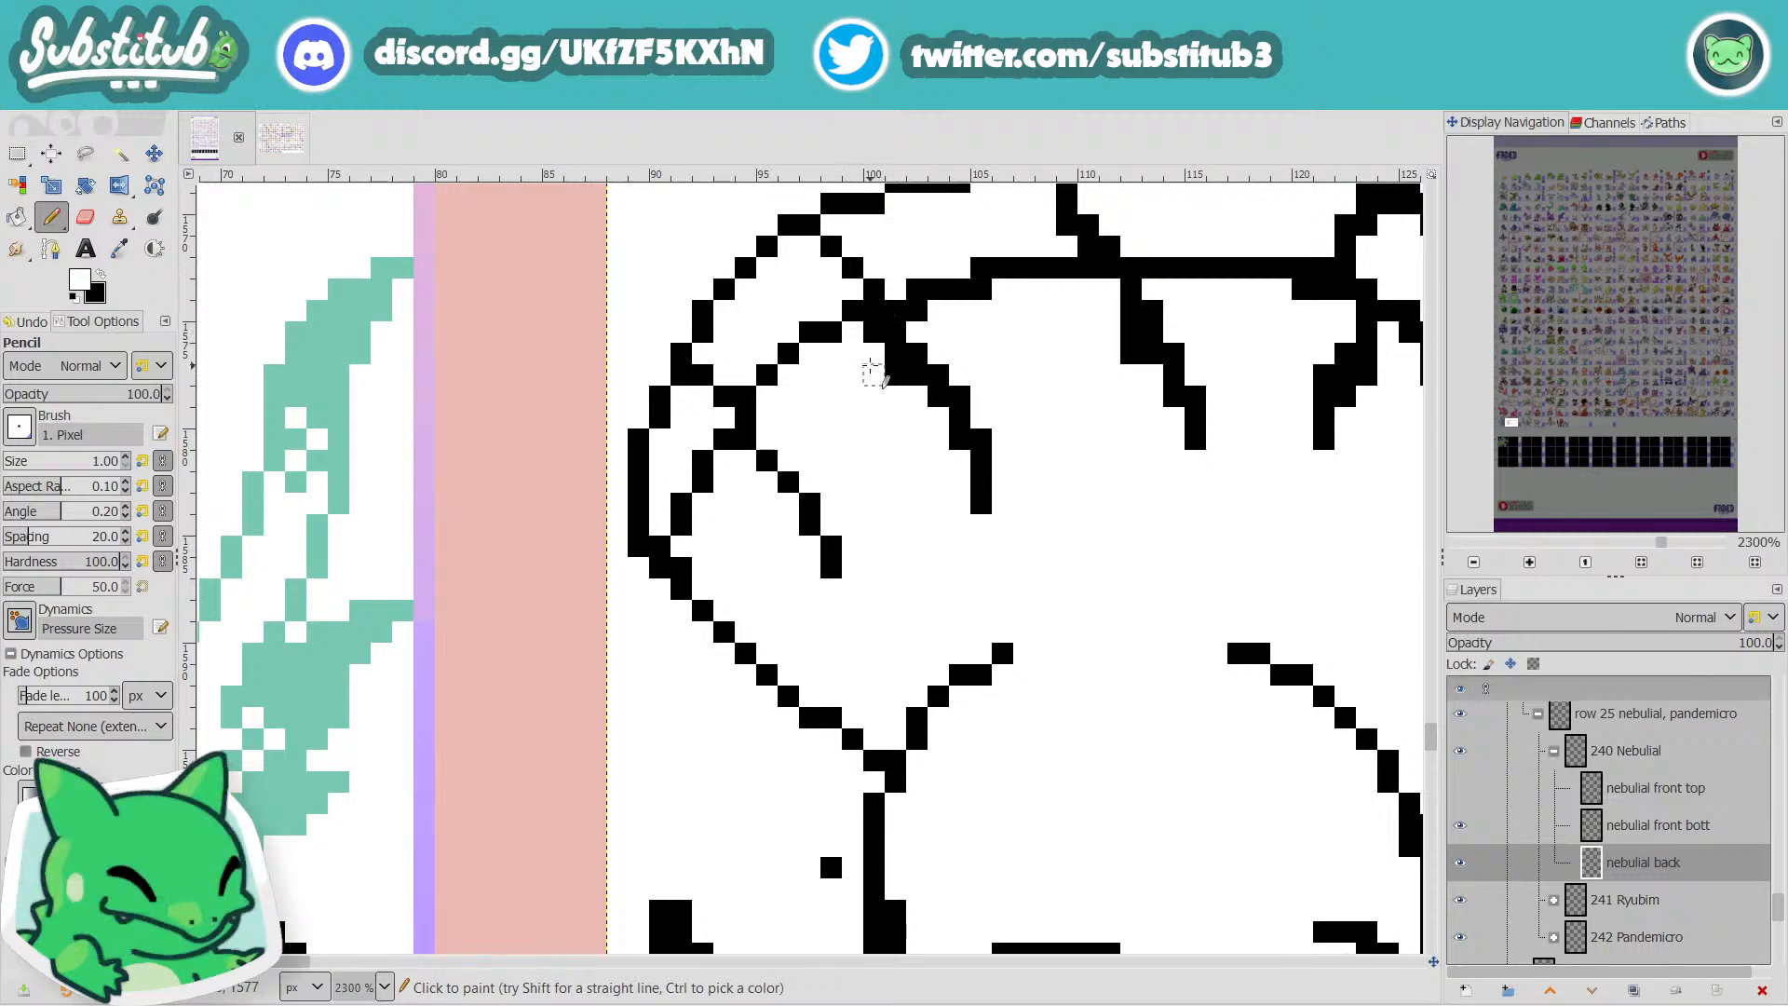
key(x)
click(875, 333)
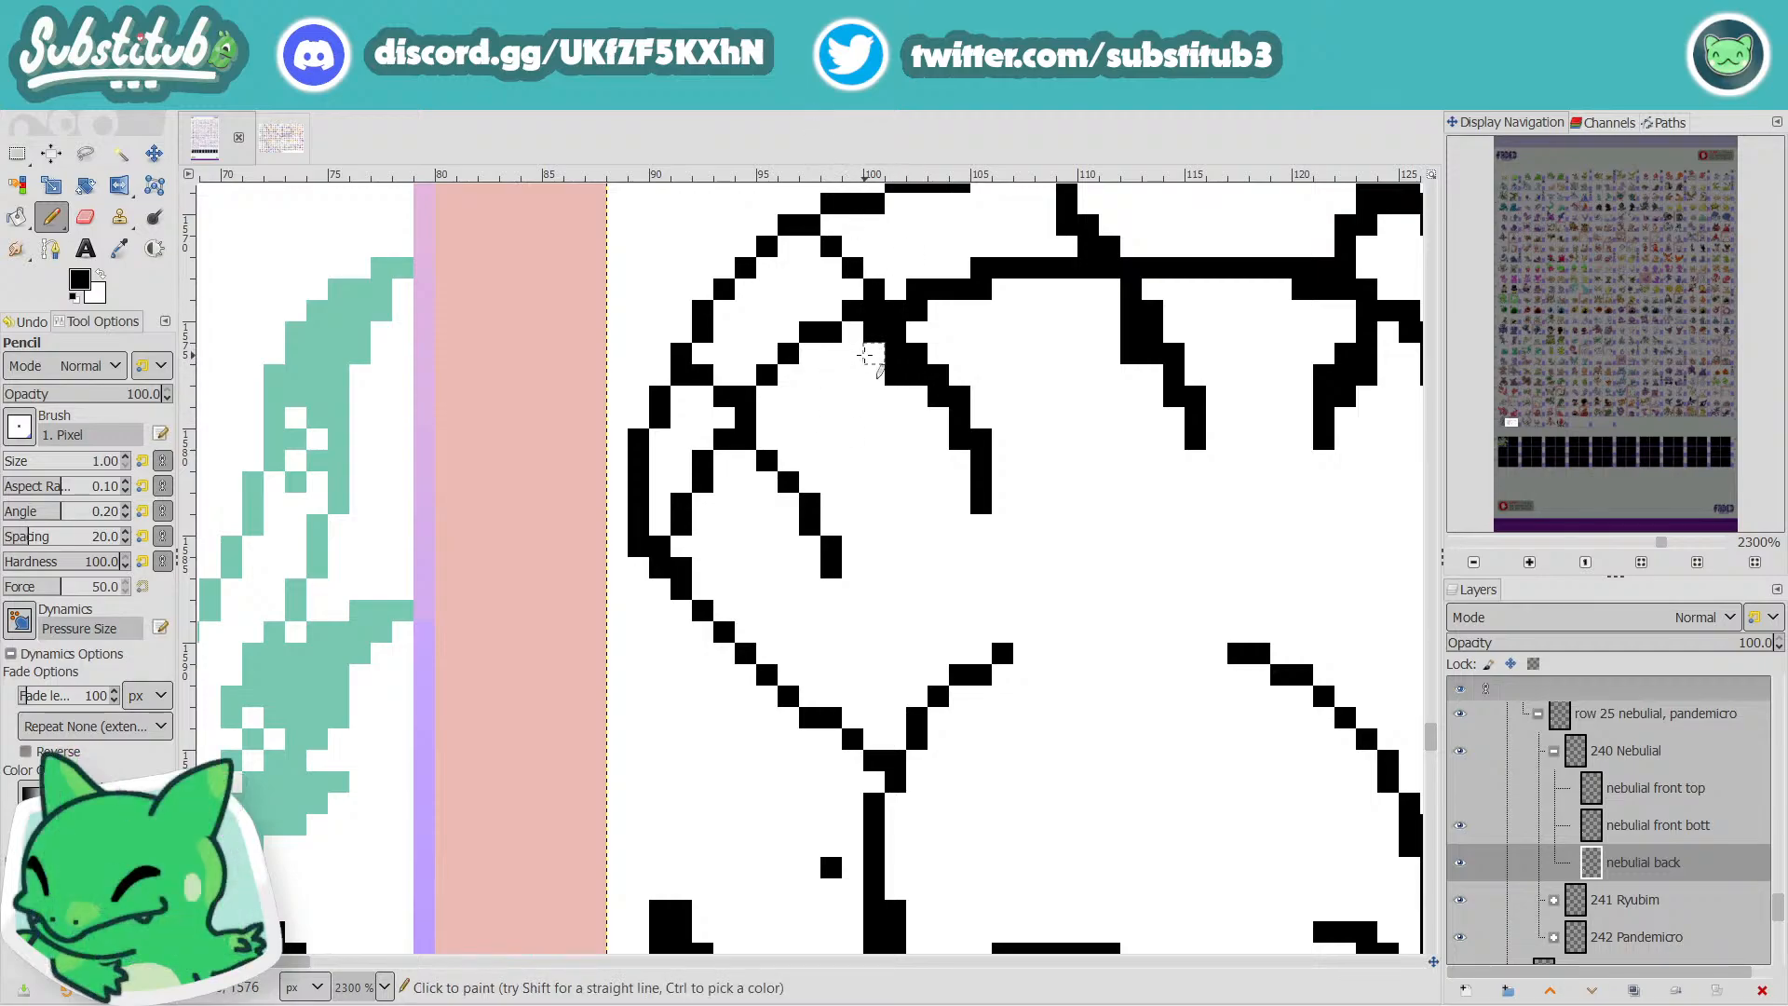
key(x)
click(874, 333)
Thin the fold line below the left divider by painting white pixels along its left side and lower end.
click(895, 355)
click(898, 376)
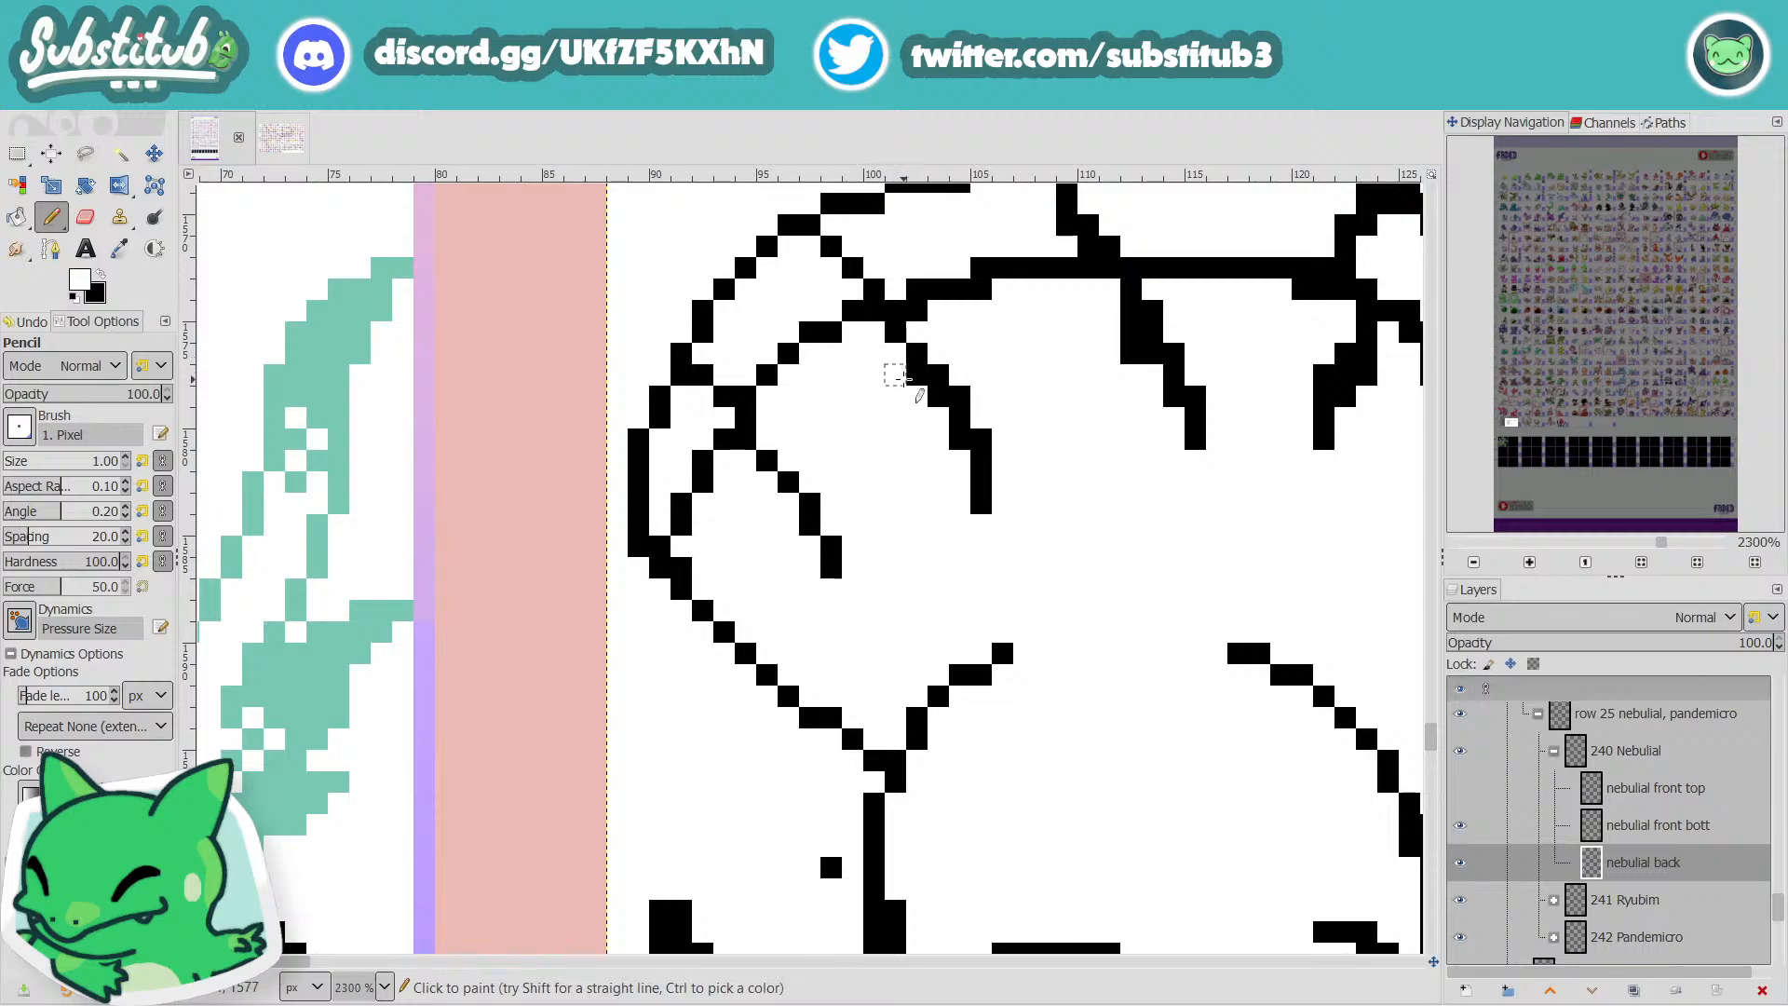
click(916, 375)
click(937, 397)
click(959, 438)
click(981, 460)
click(981, 482)
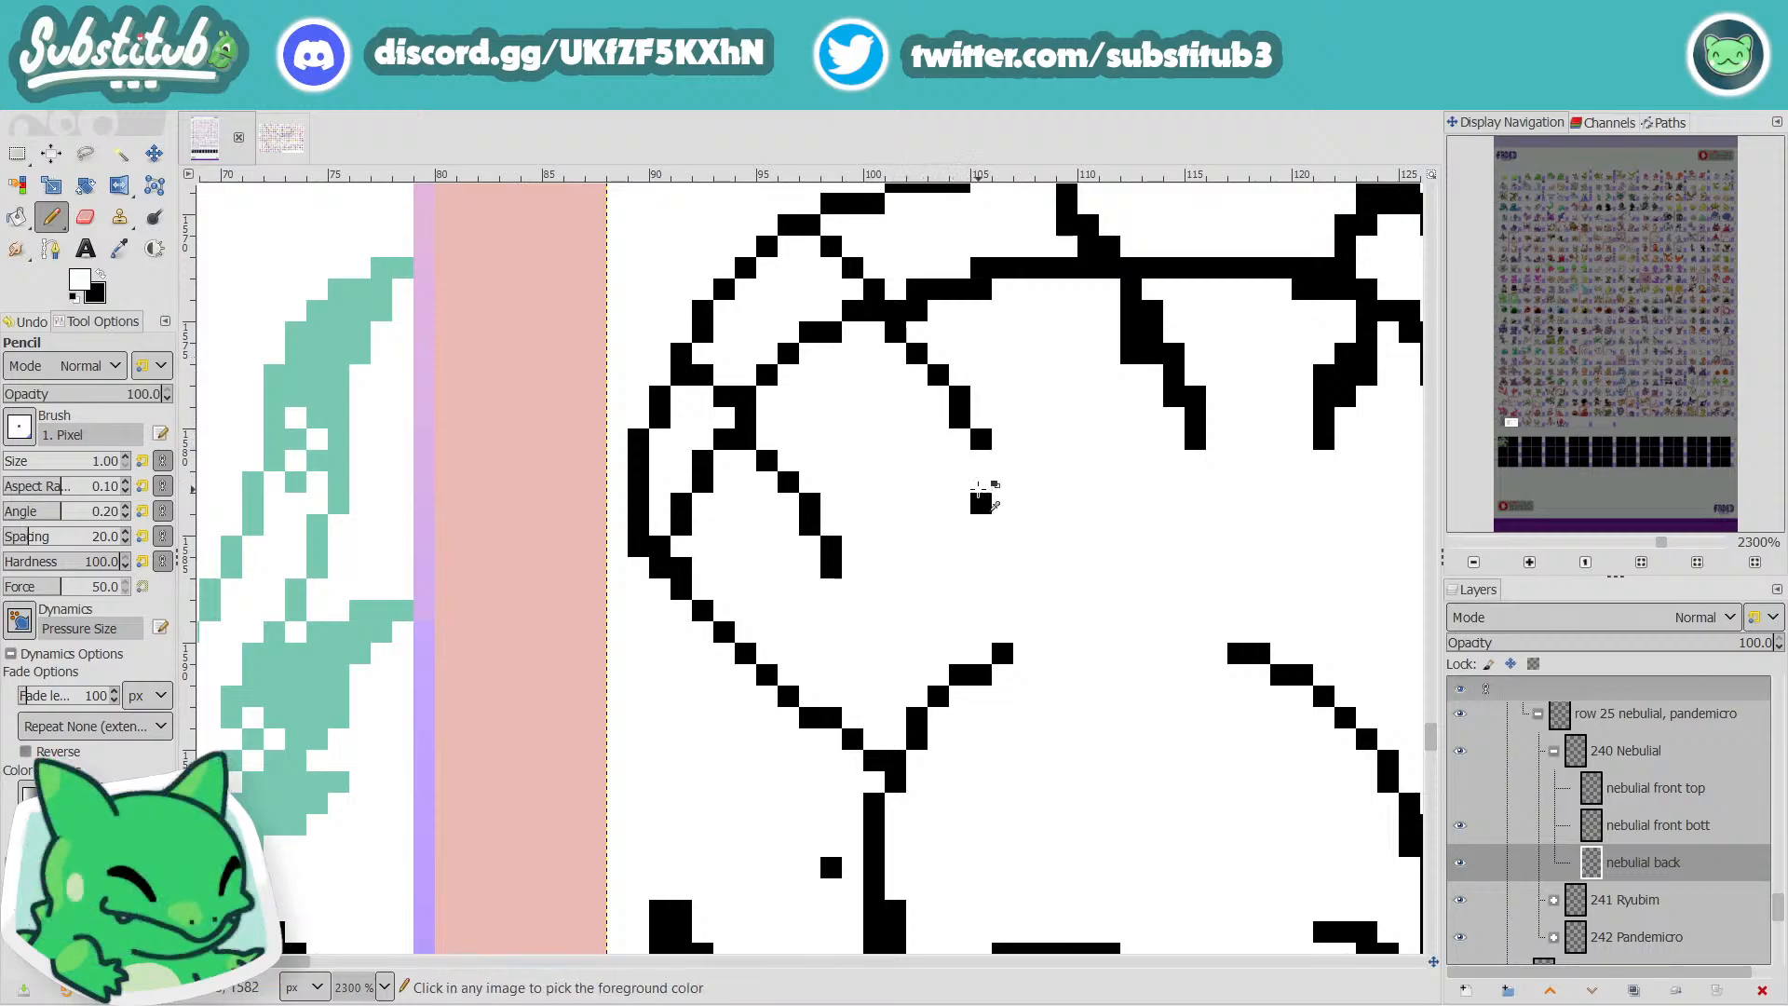
Undo the last erasures at that fold's lower tip and shorten the tip with two white pixels instead.
key(ctrl+z)
key(ctrl+z)
key(ctrl+y)
key(ctrl+y)
key(ctrl+z)
key(ctrl+z)
click(982, 503)
click(982, 484)
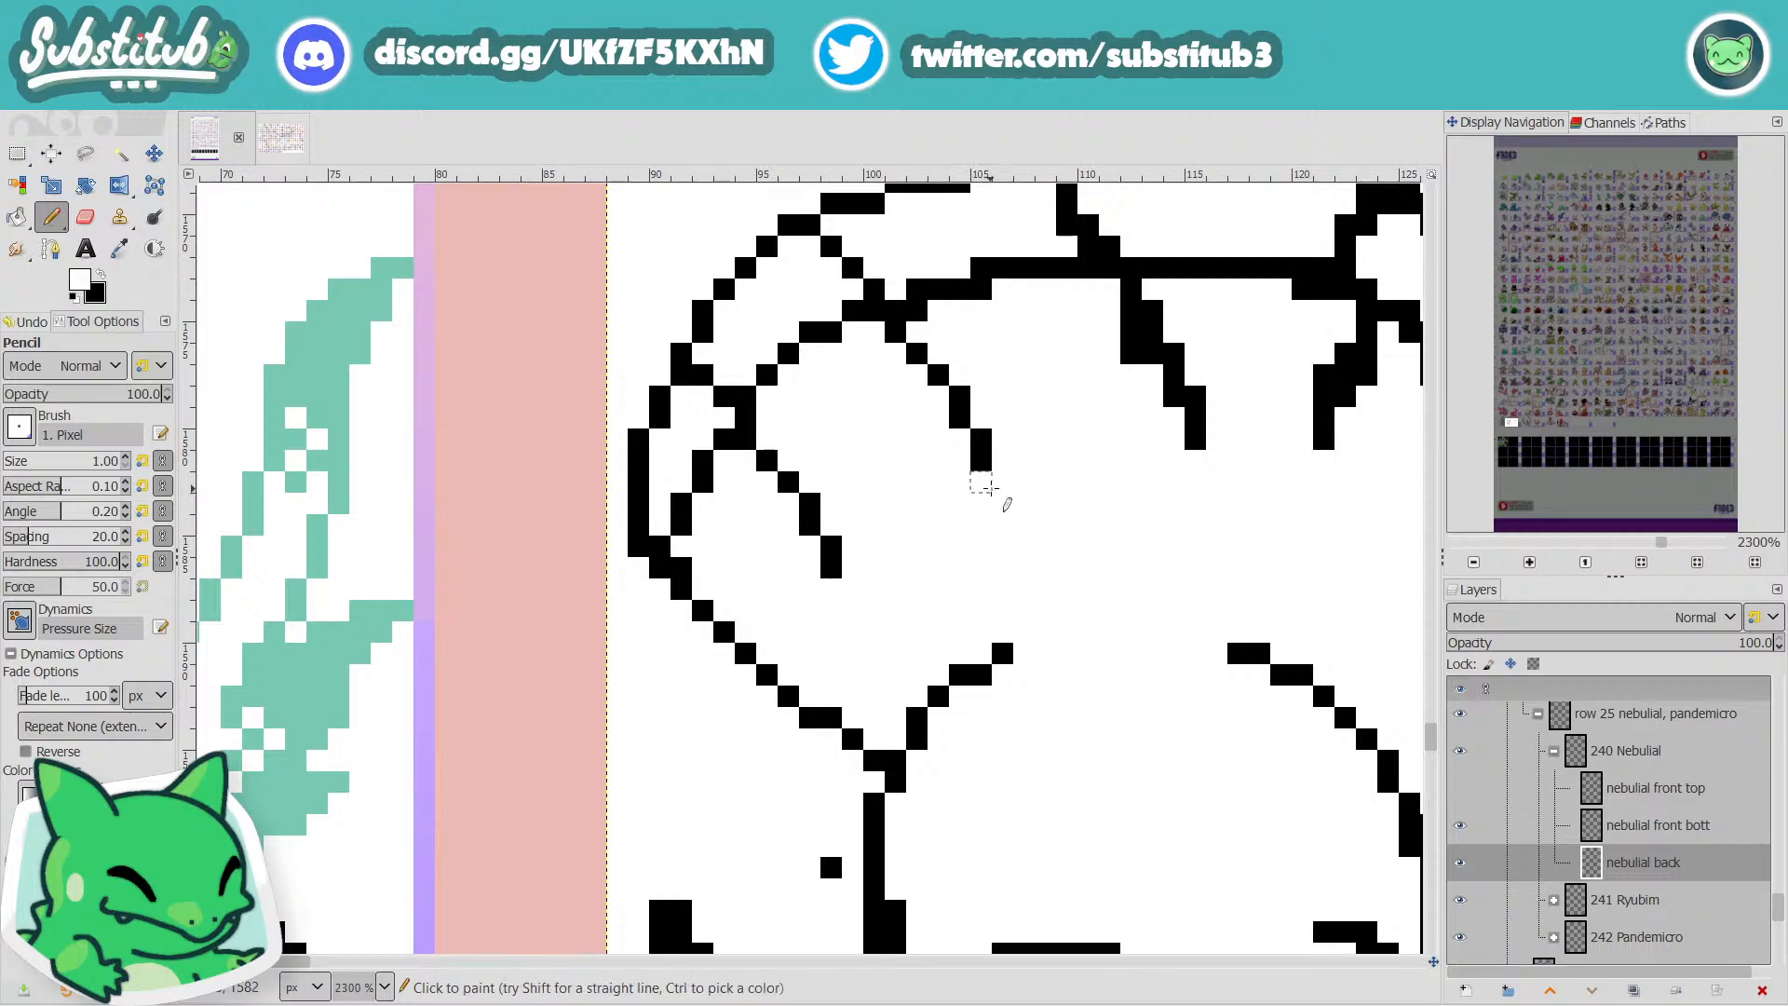
Erase the doubled pixel under the left end of the rim's straight inner edge in white.
scroll(982, 485, down, 4)
scroll(1061, 472, up, 2)
scroll(1062, 472, up, 2)
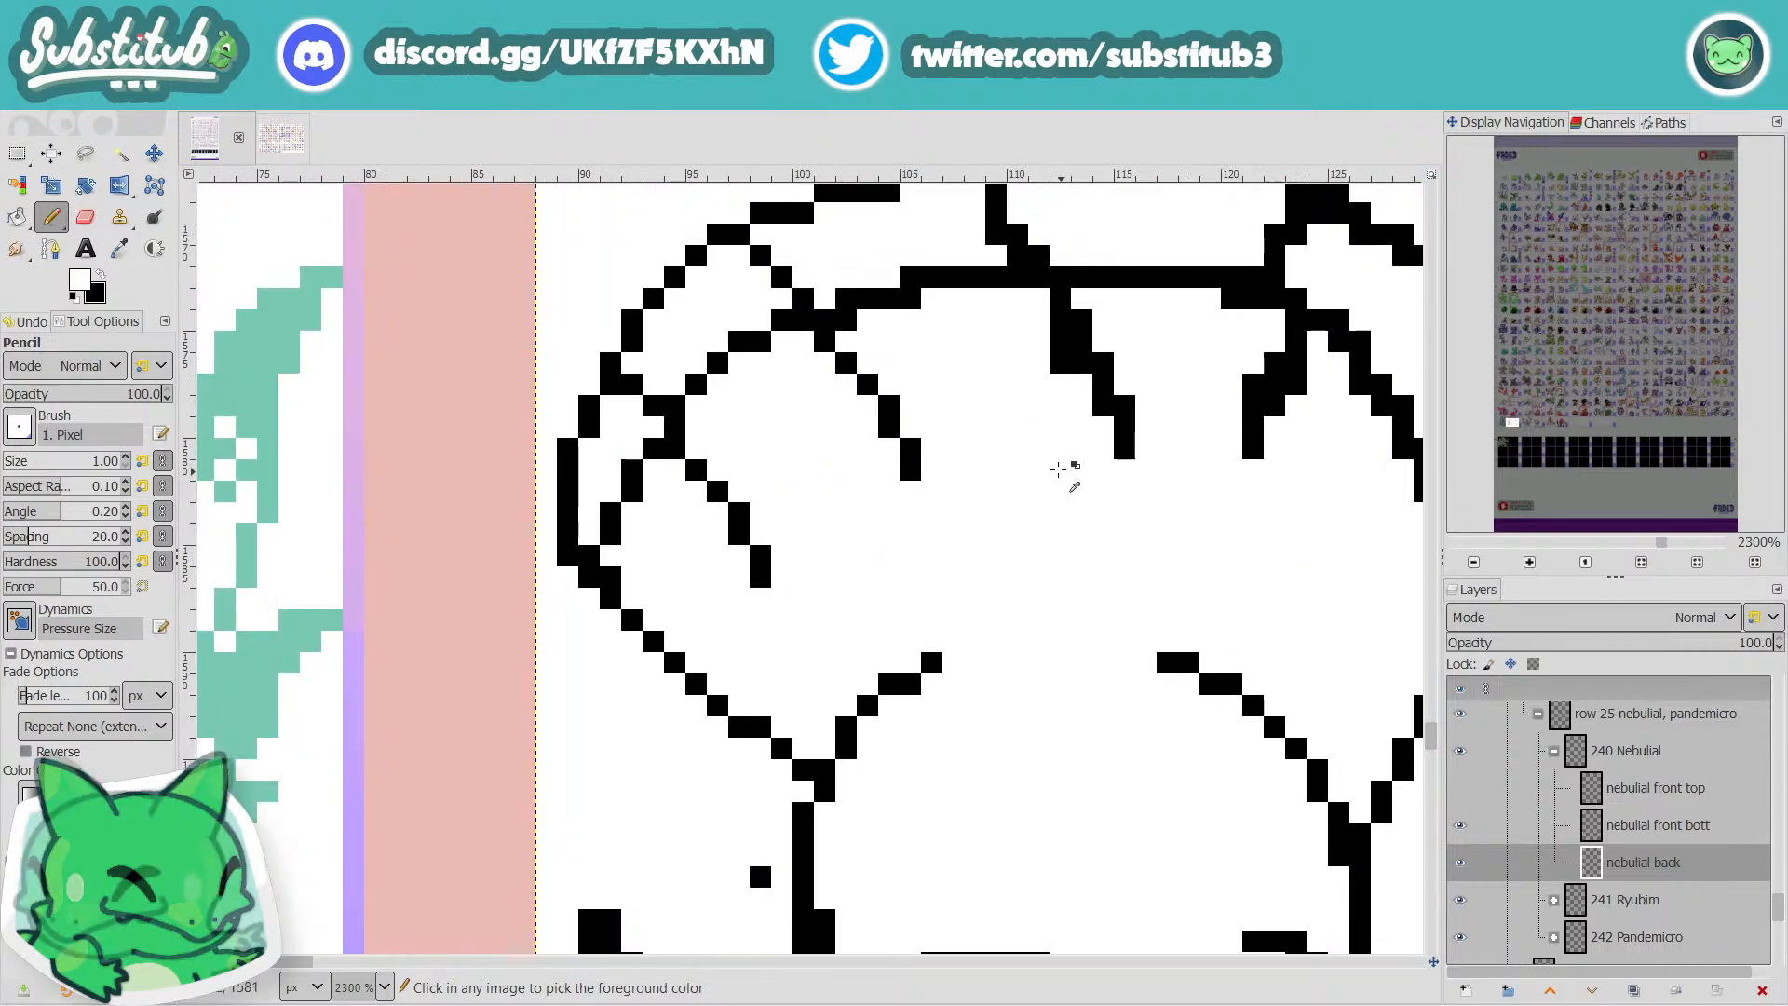
click(906, 301)
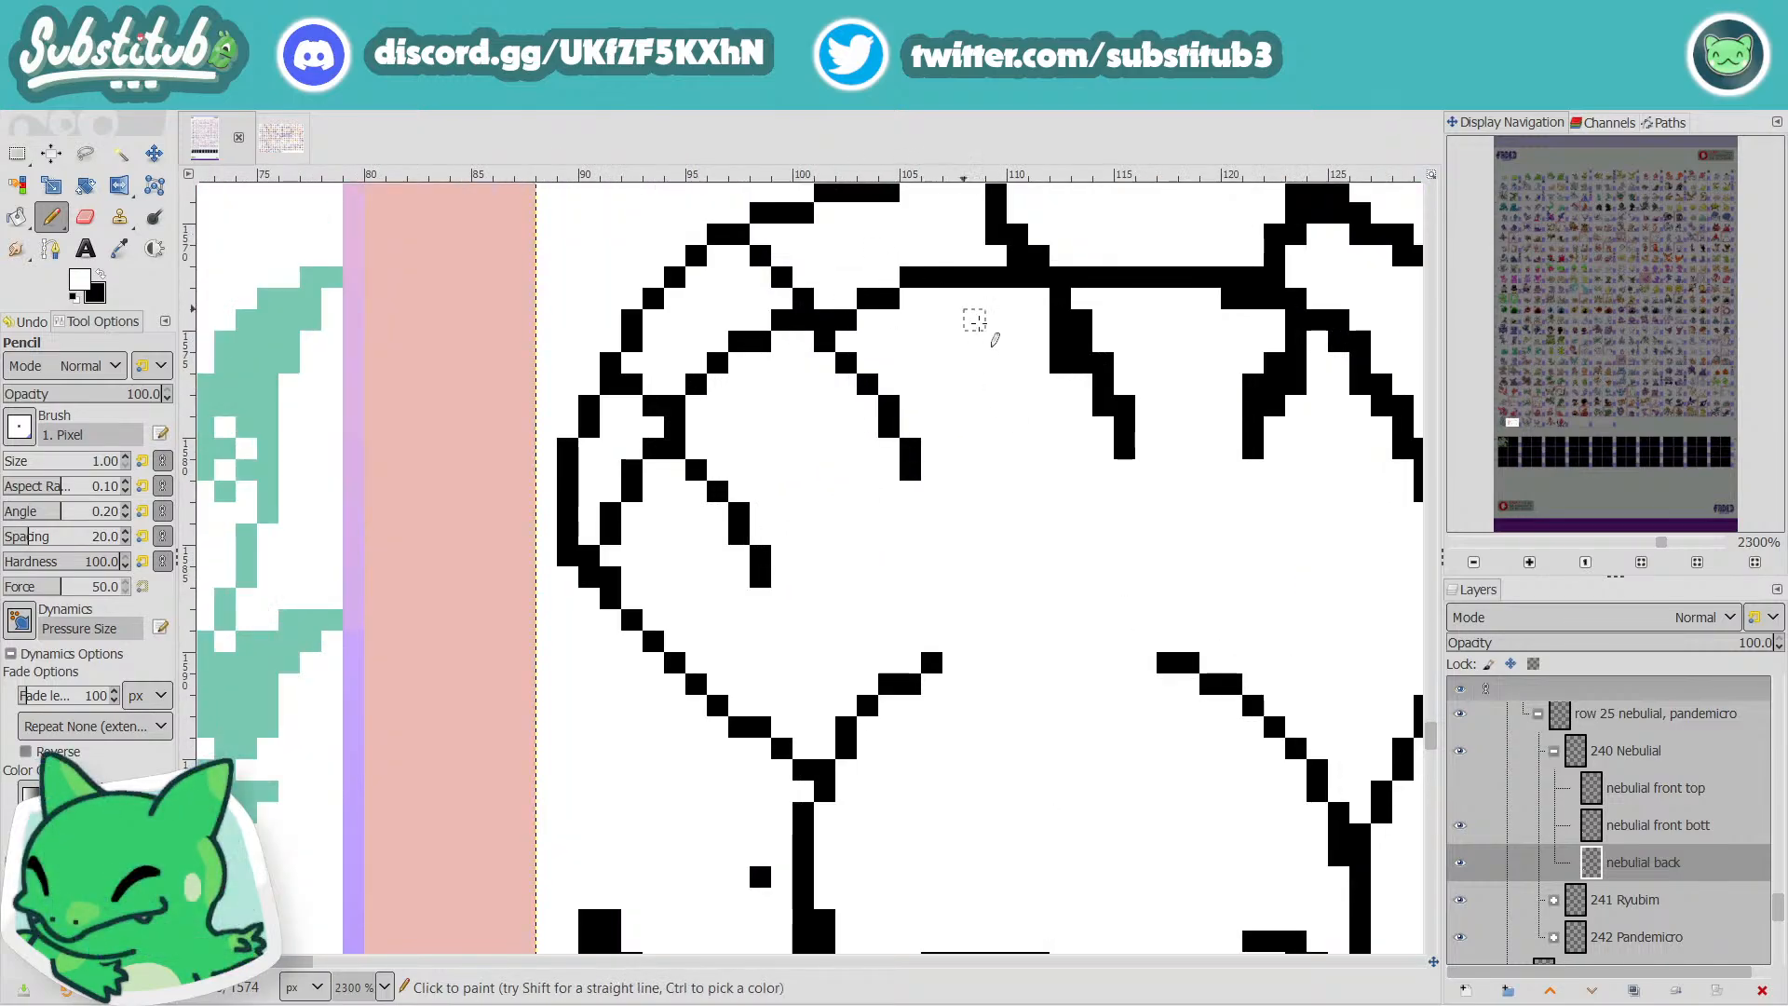
Reshape the rim's middle divider into a thin diagonal, shifting its upper end left with a black pixel and erasing the excess in white.
scroll(1015, 341, up, 3)
click(1015, 362)
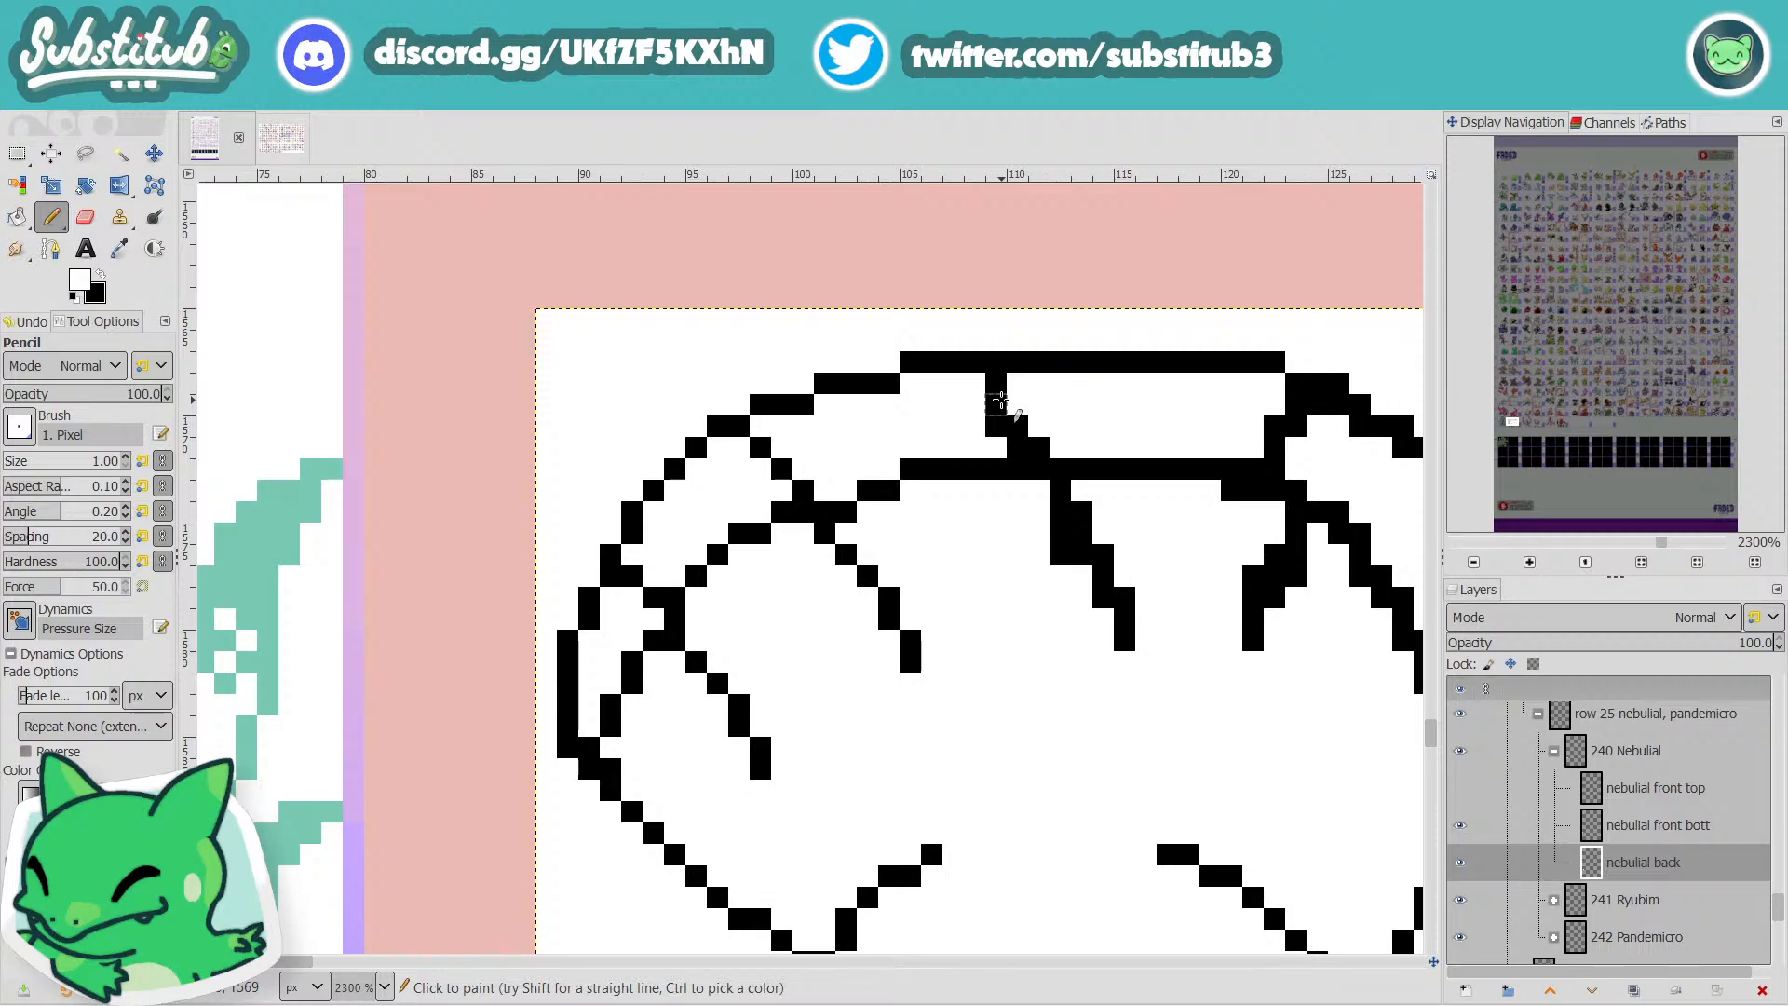
click(997, 381)
key(x)
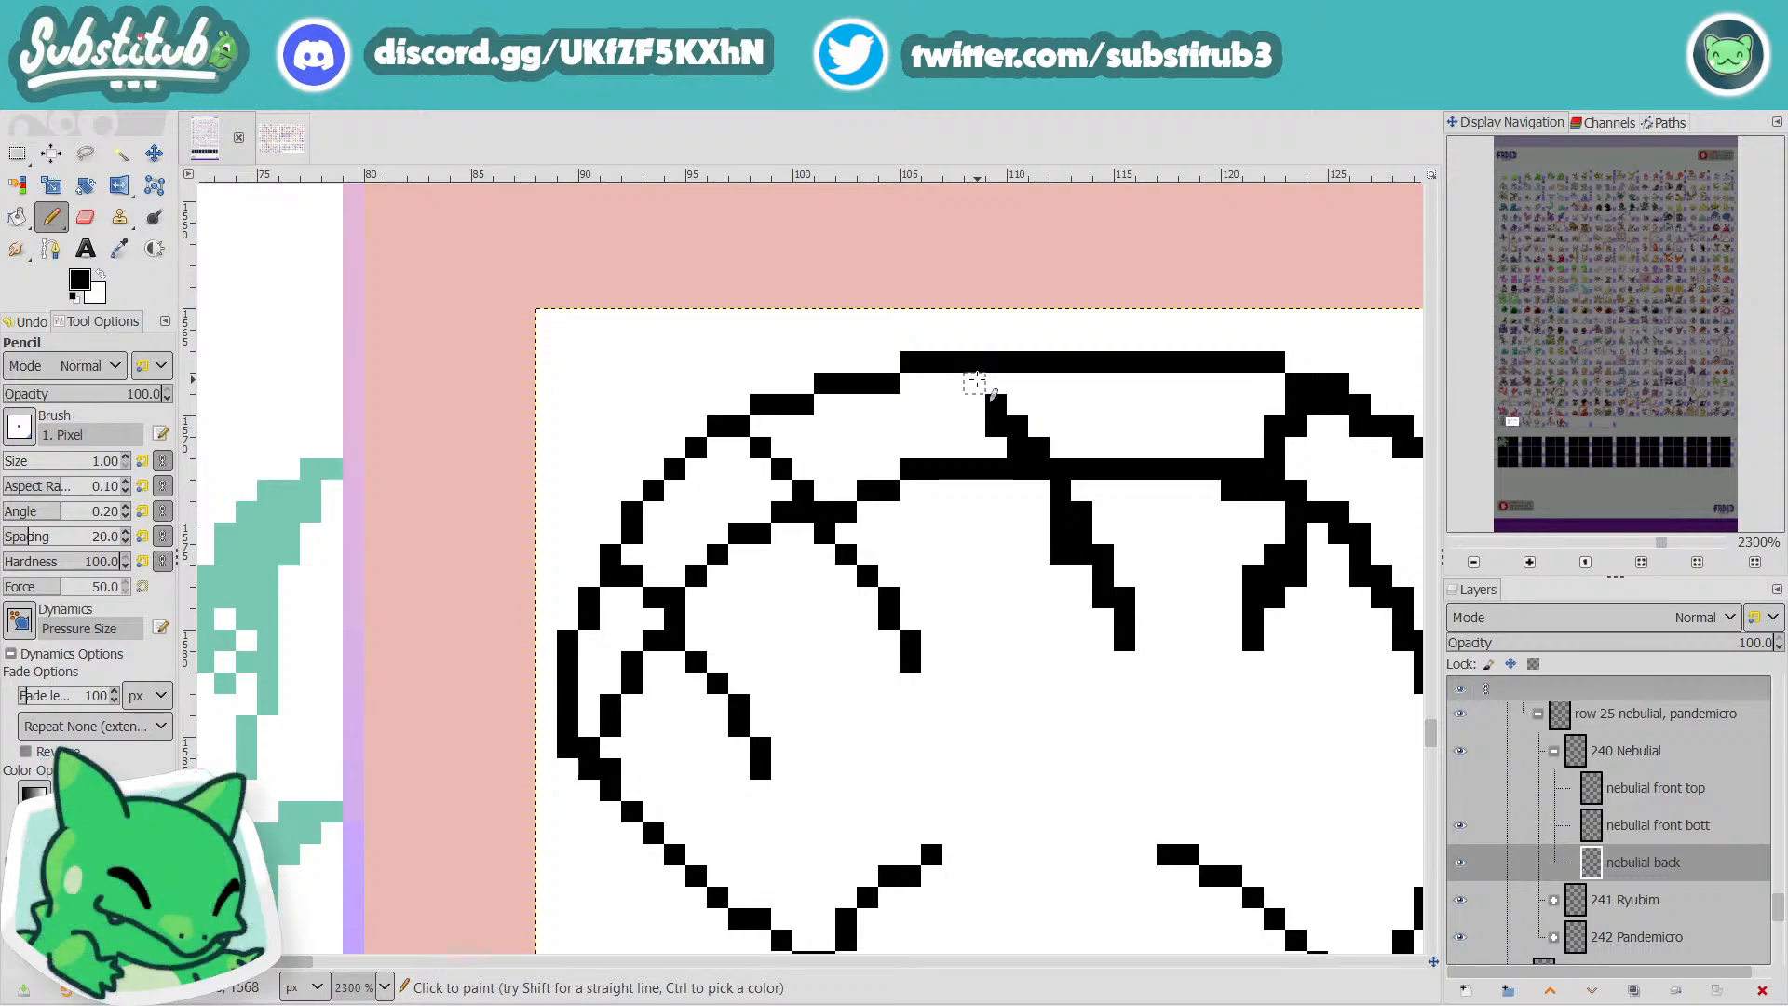
click(973, 381)
key(x)
click(995, 426)
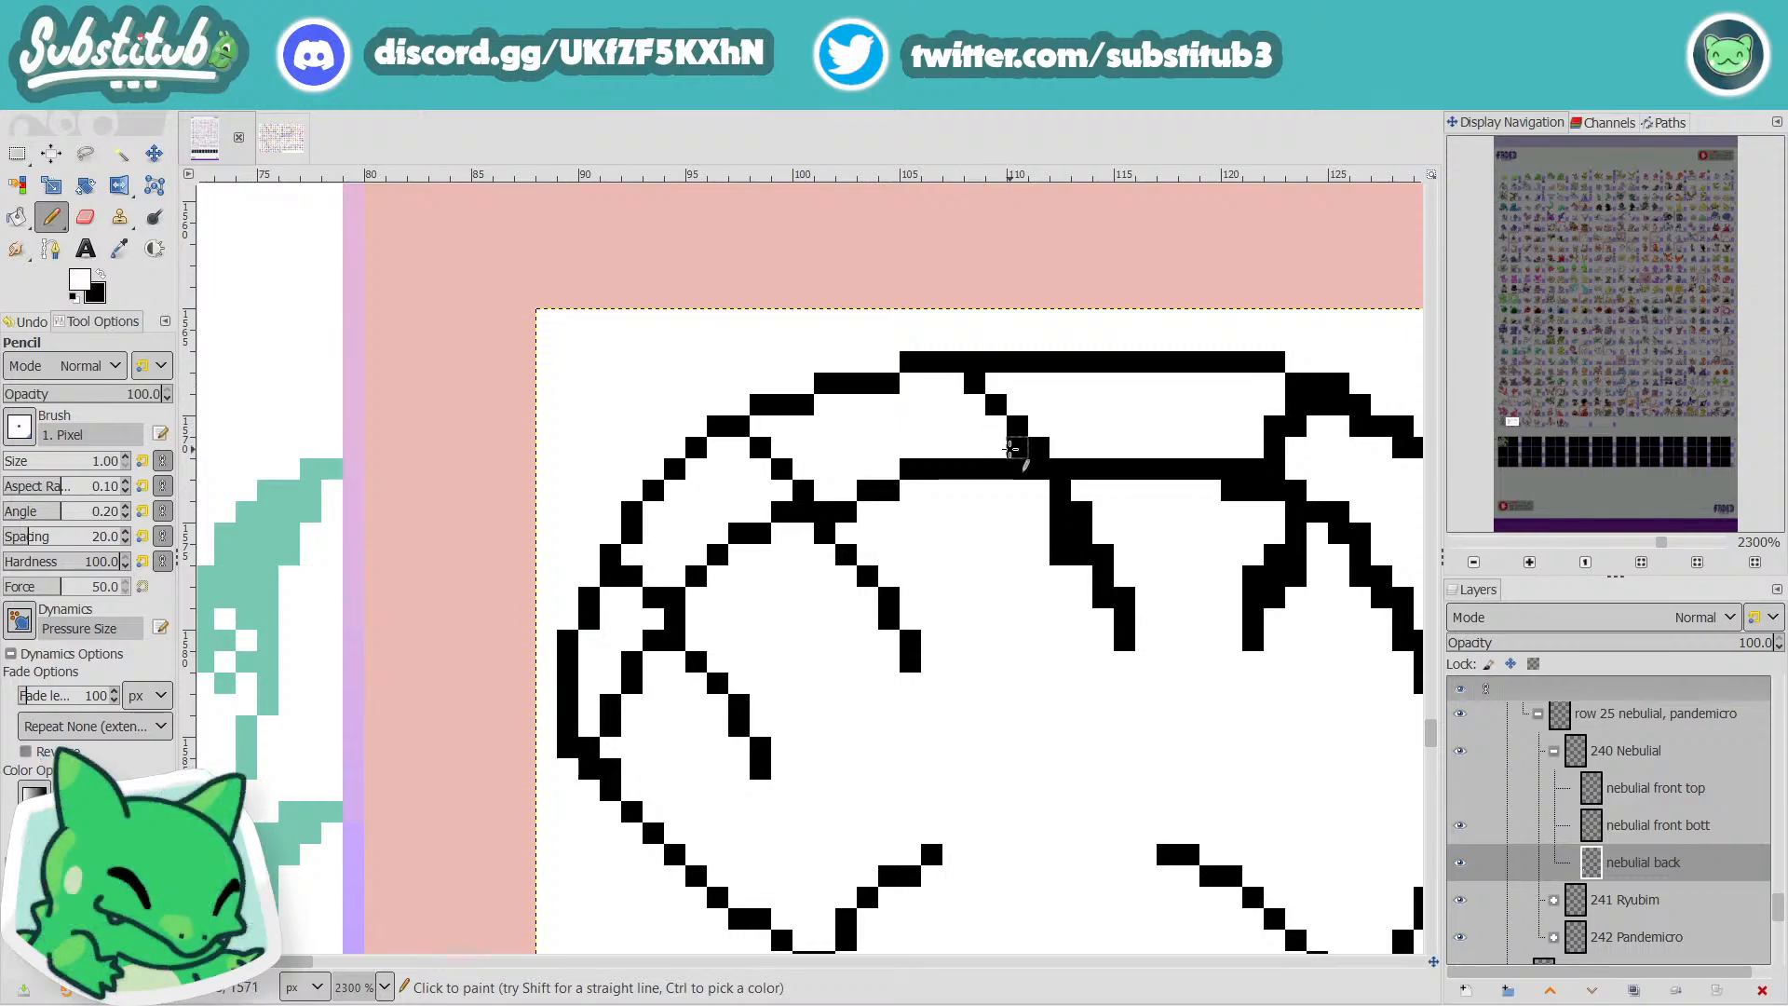
key(x)
key(x)
Thin the fold line below the middle divider with white pixels along its left side, and save the image.
click(1061, 512)
mouse_move(1062, 520)
mouse_down()
mouse_move(1082, 574)
mouse_move(1100, 574)
mouse_up()
key(x)
key(x)
click(1100, 590)
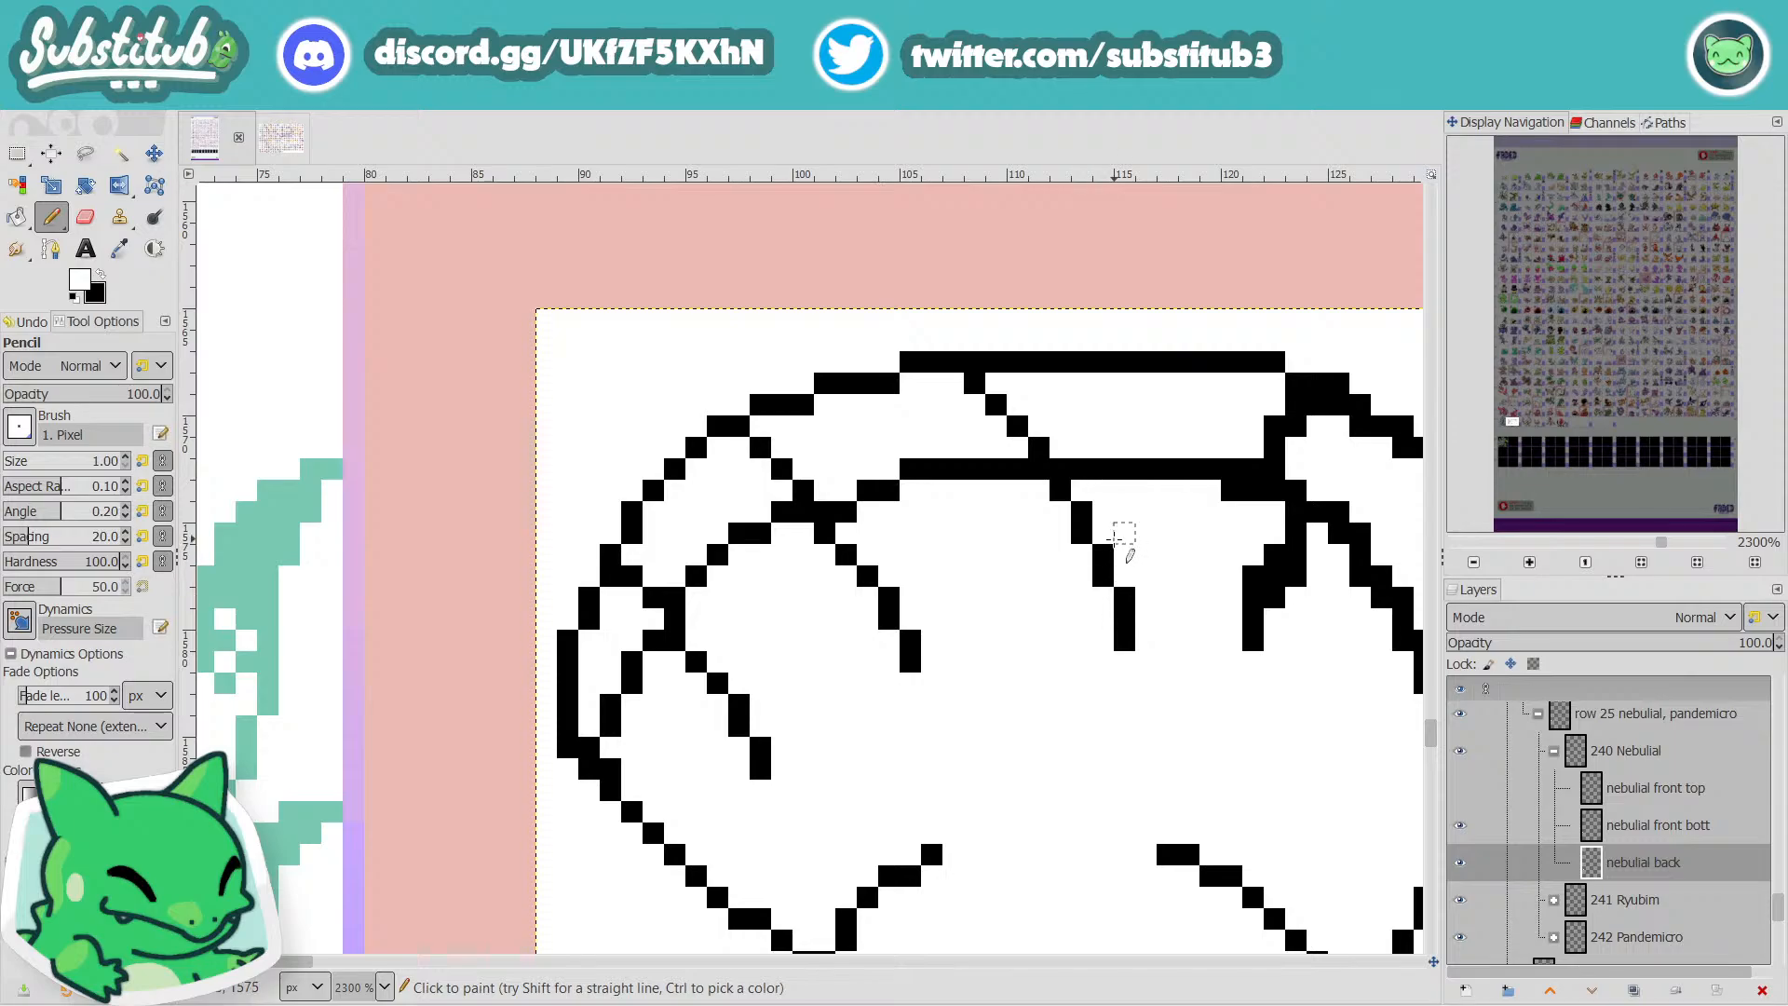
scroll(971, 876, down, 4)
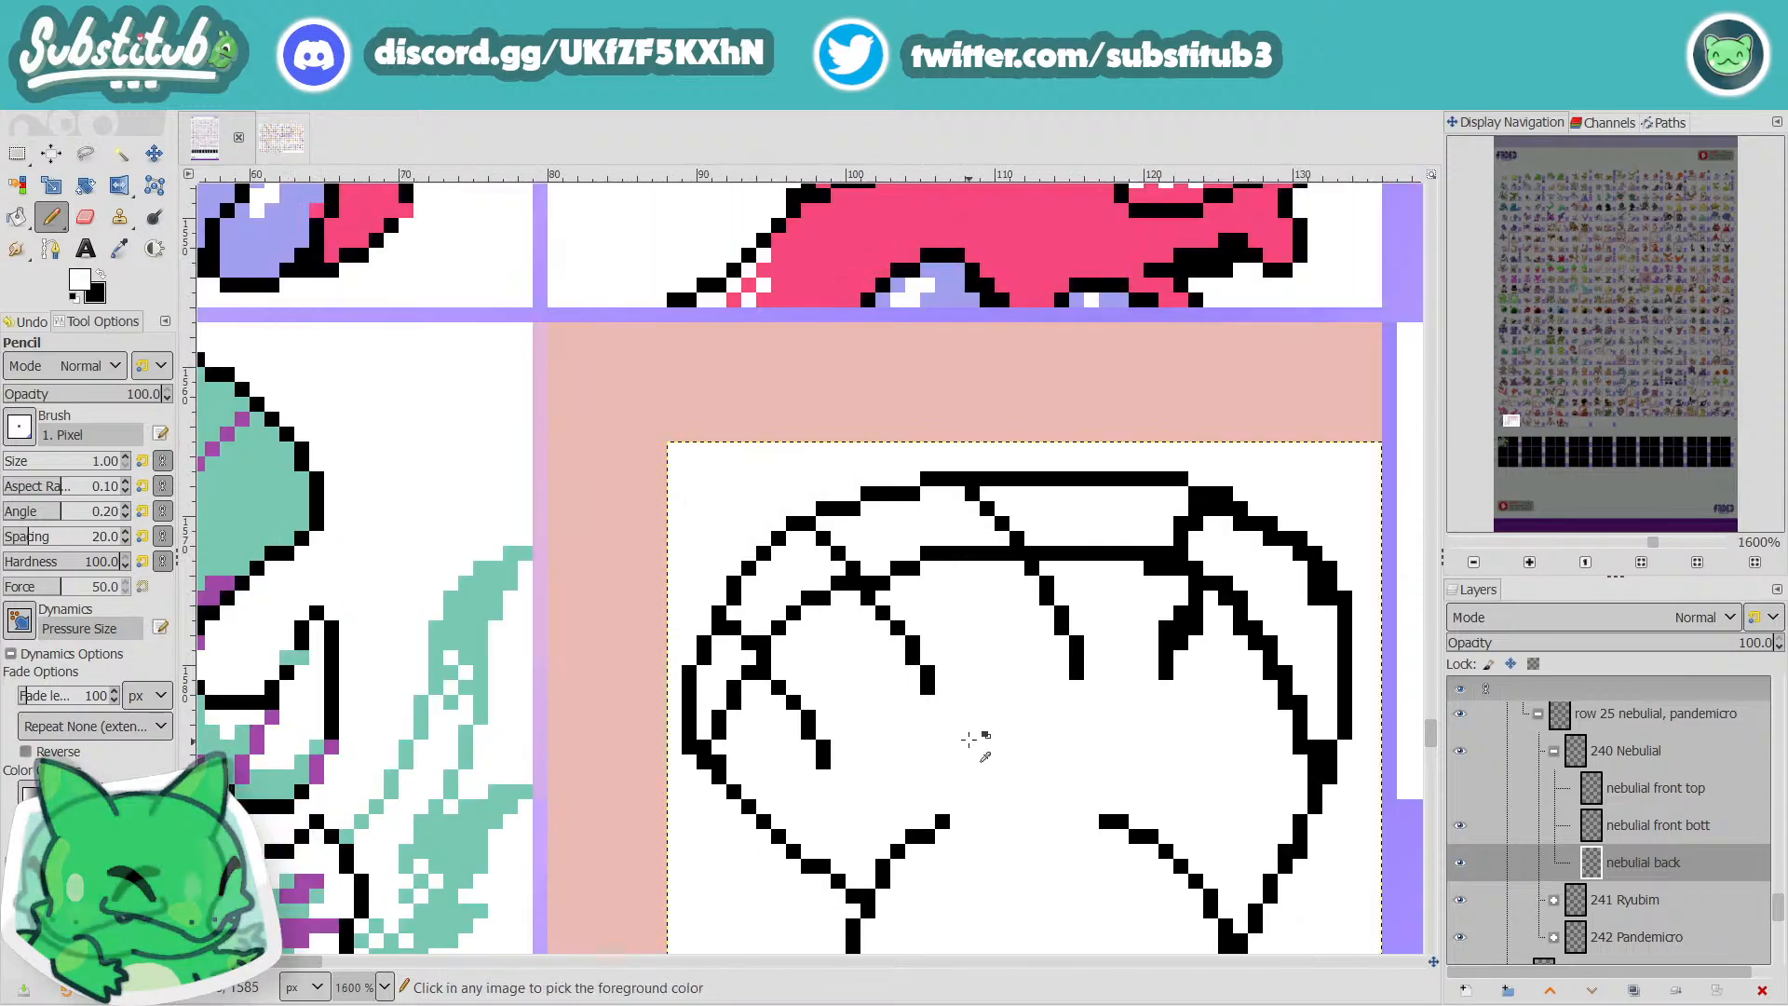
key(ctrl+s)
Draw a thin black vertical fold line beneath the right end of the rim's straight inner edge.
scroll(1117, 740, up, 3)
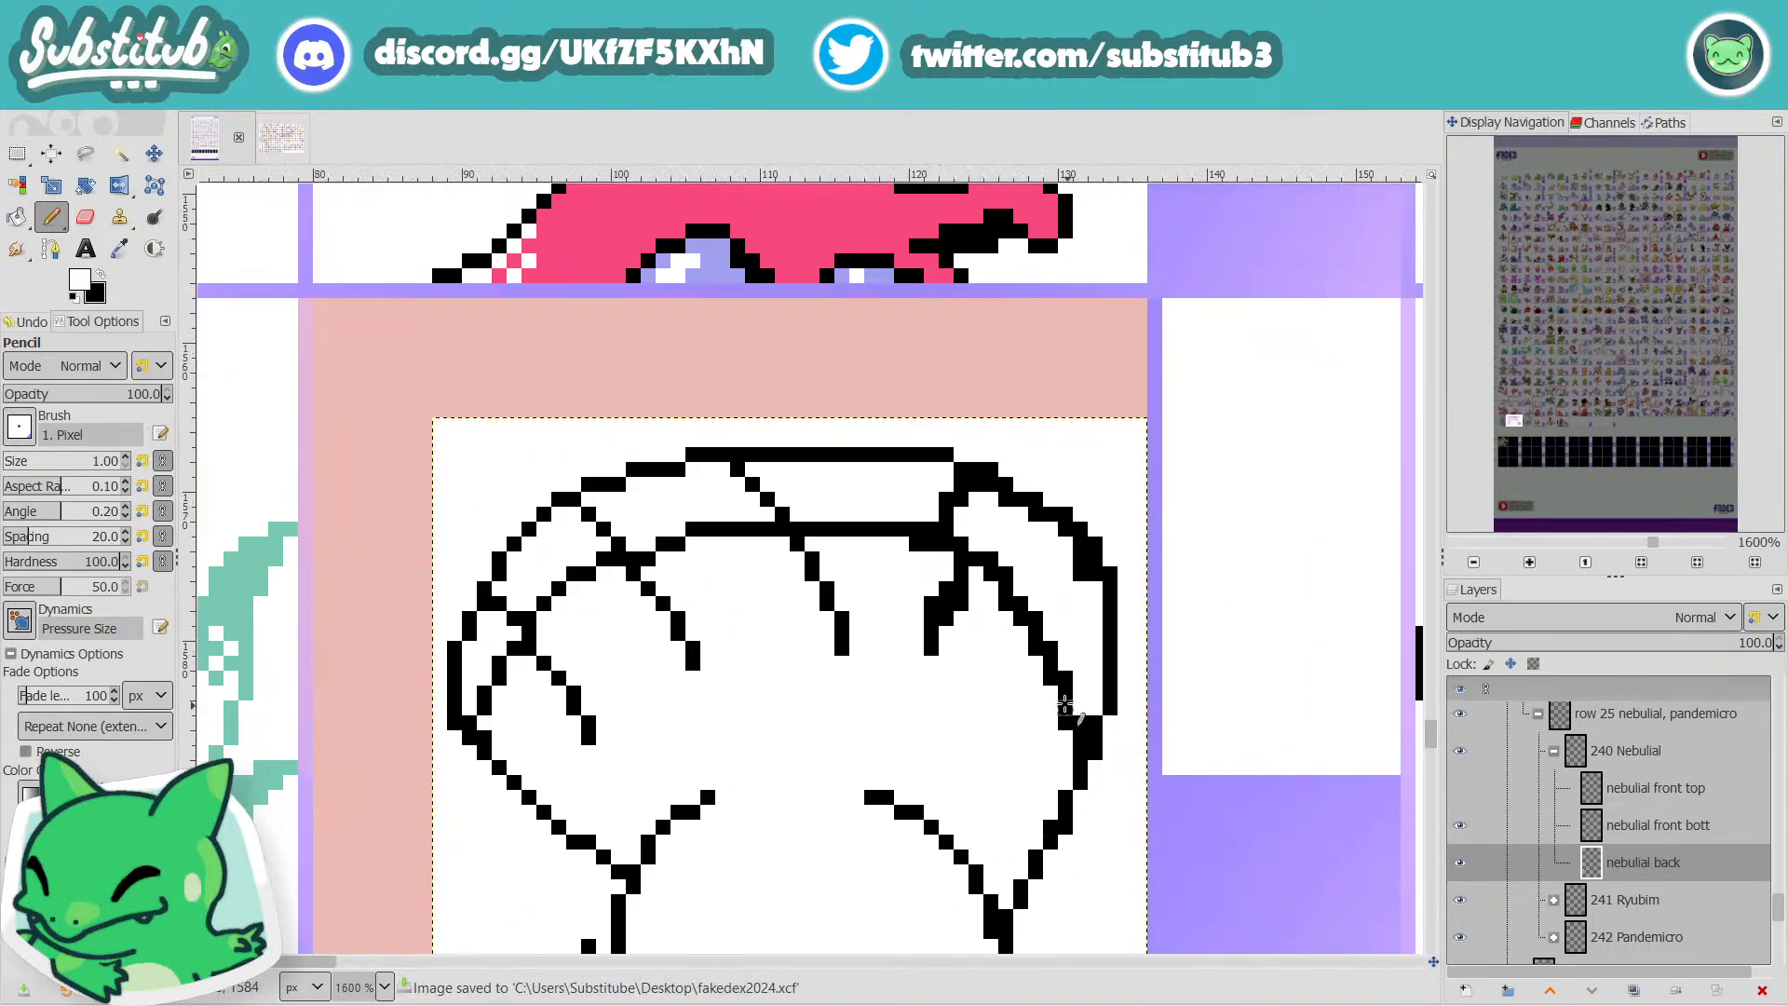
key(x)
drag(973, 708, 975, 630)
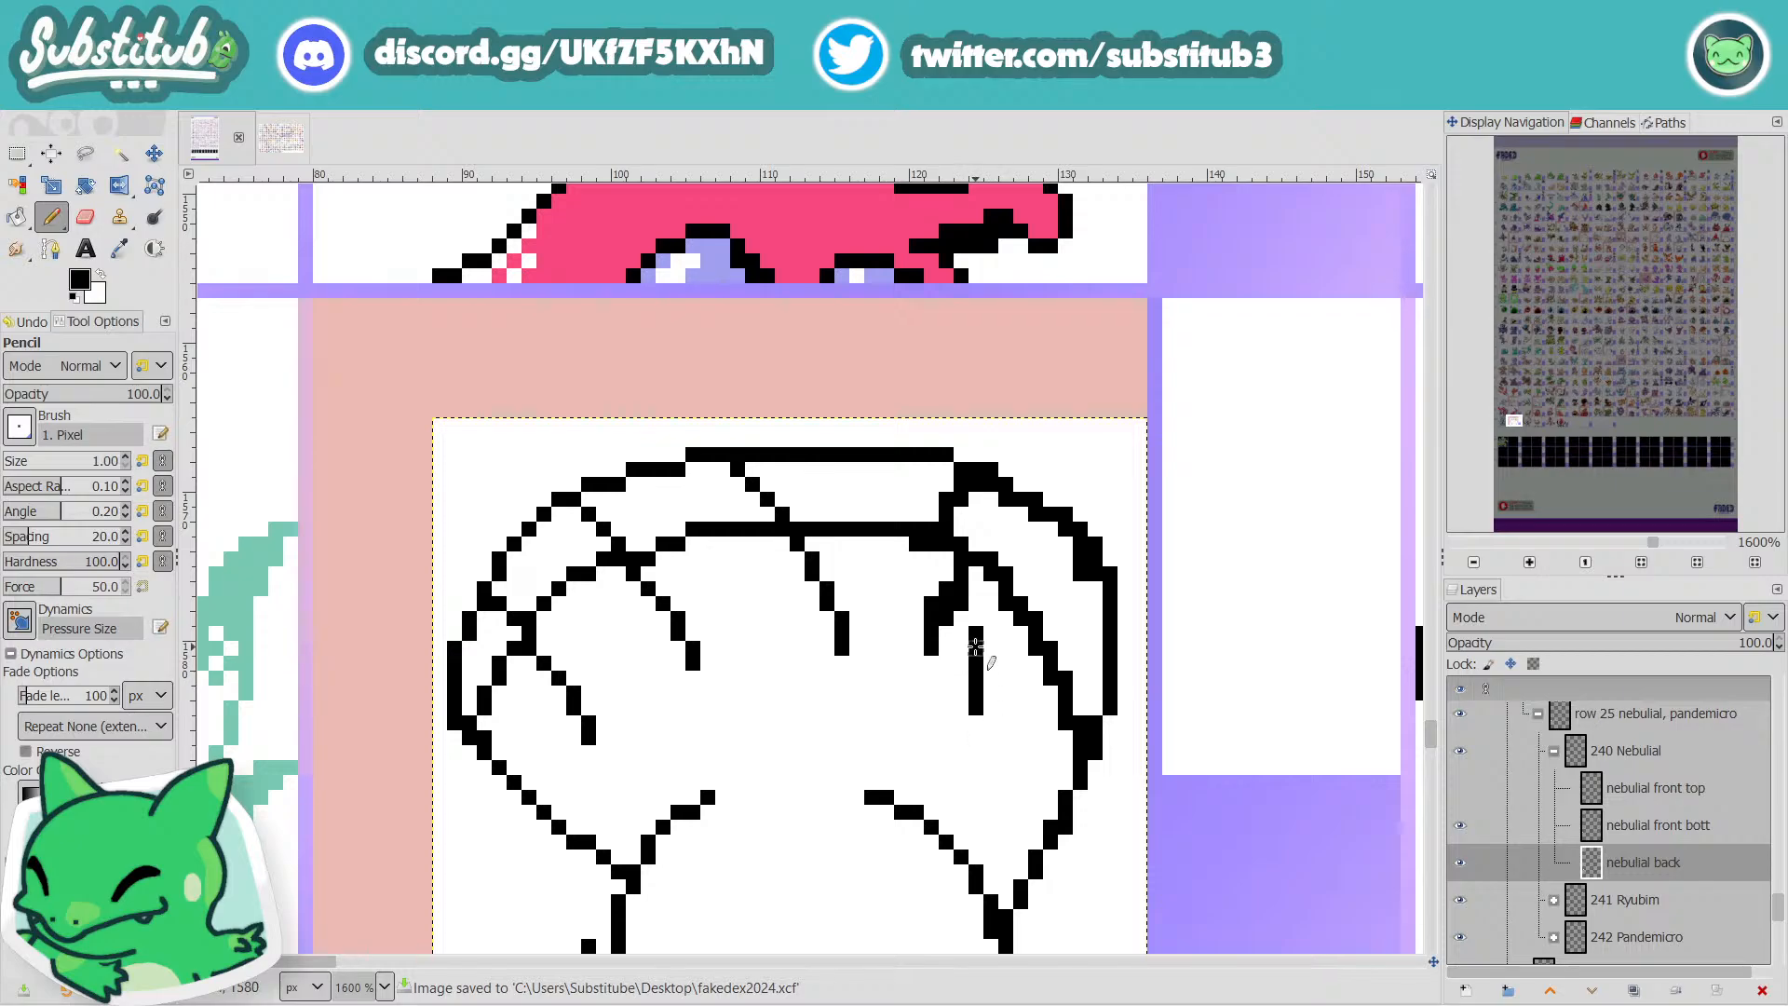
Erase the old thick right fold in white and trim the junction where the right divider meets the rim's inner edge.
key(x)
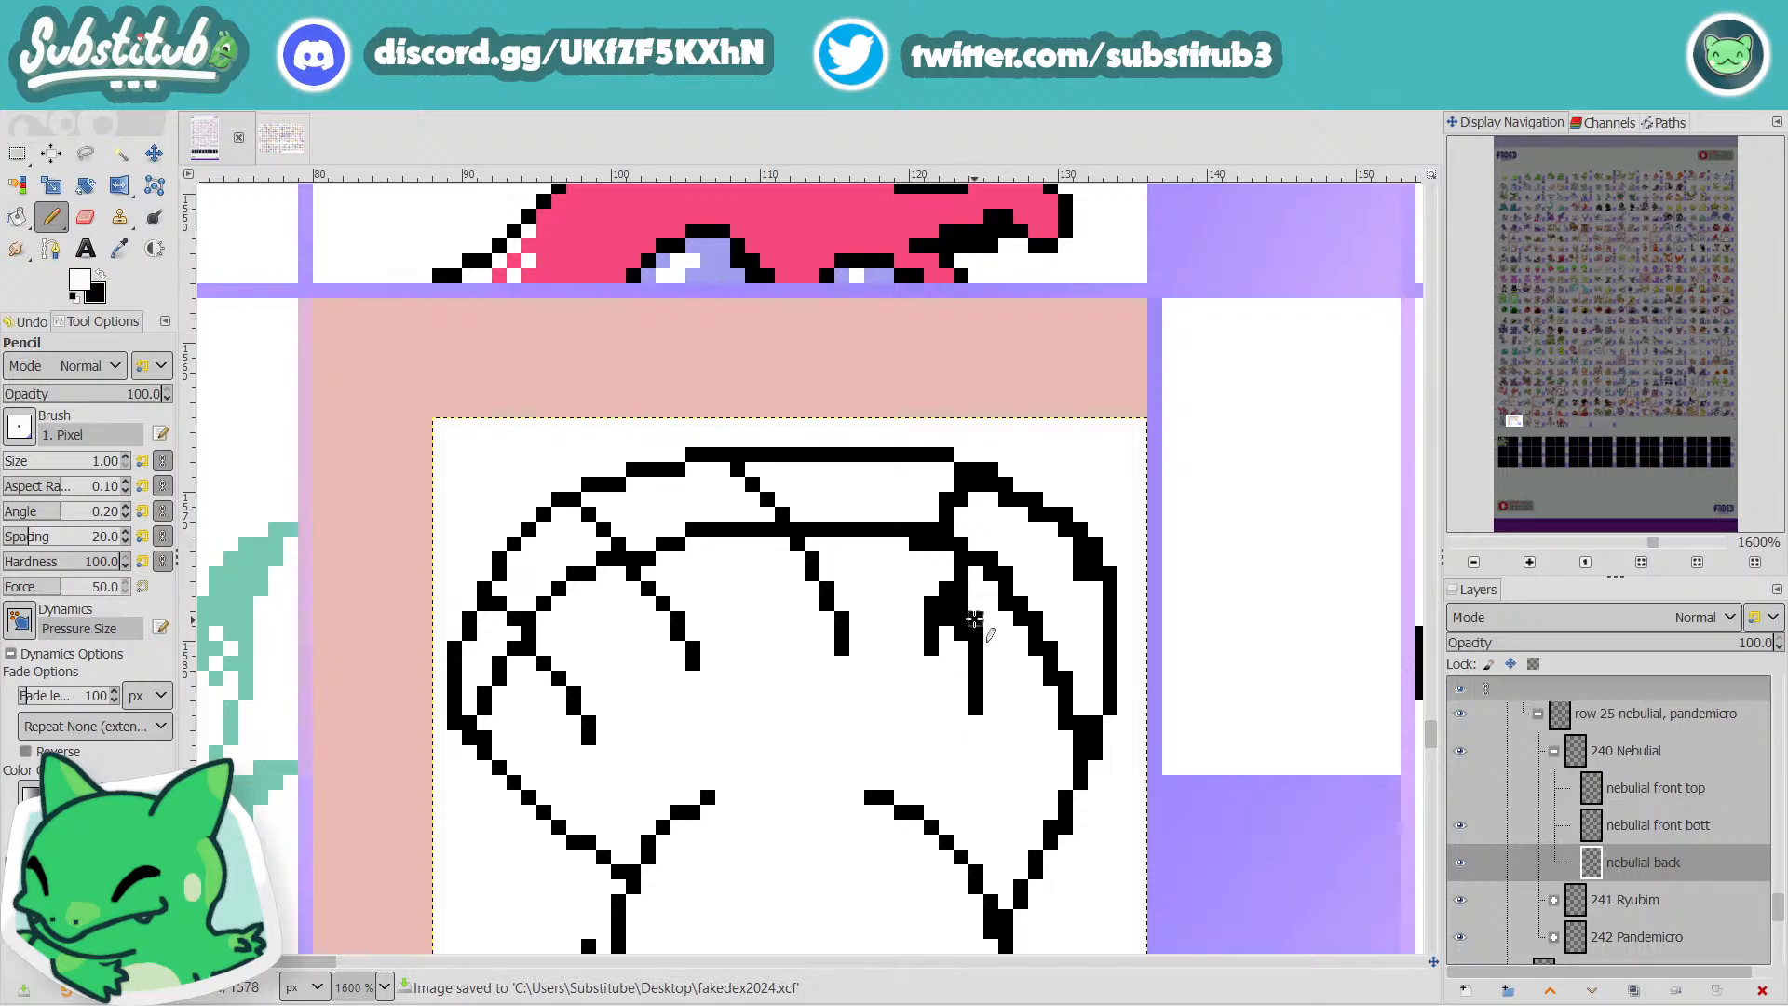
click(942, 619)
key(ctrl+z)
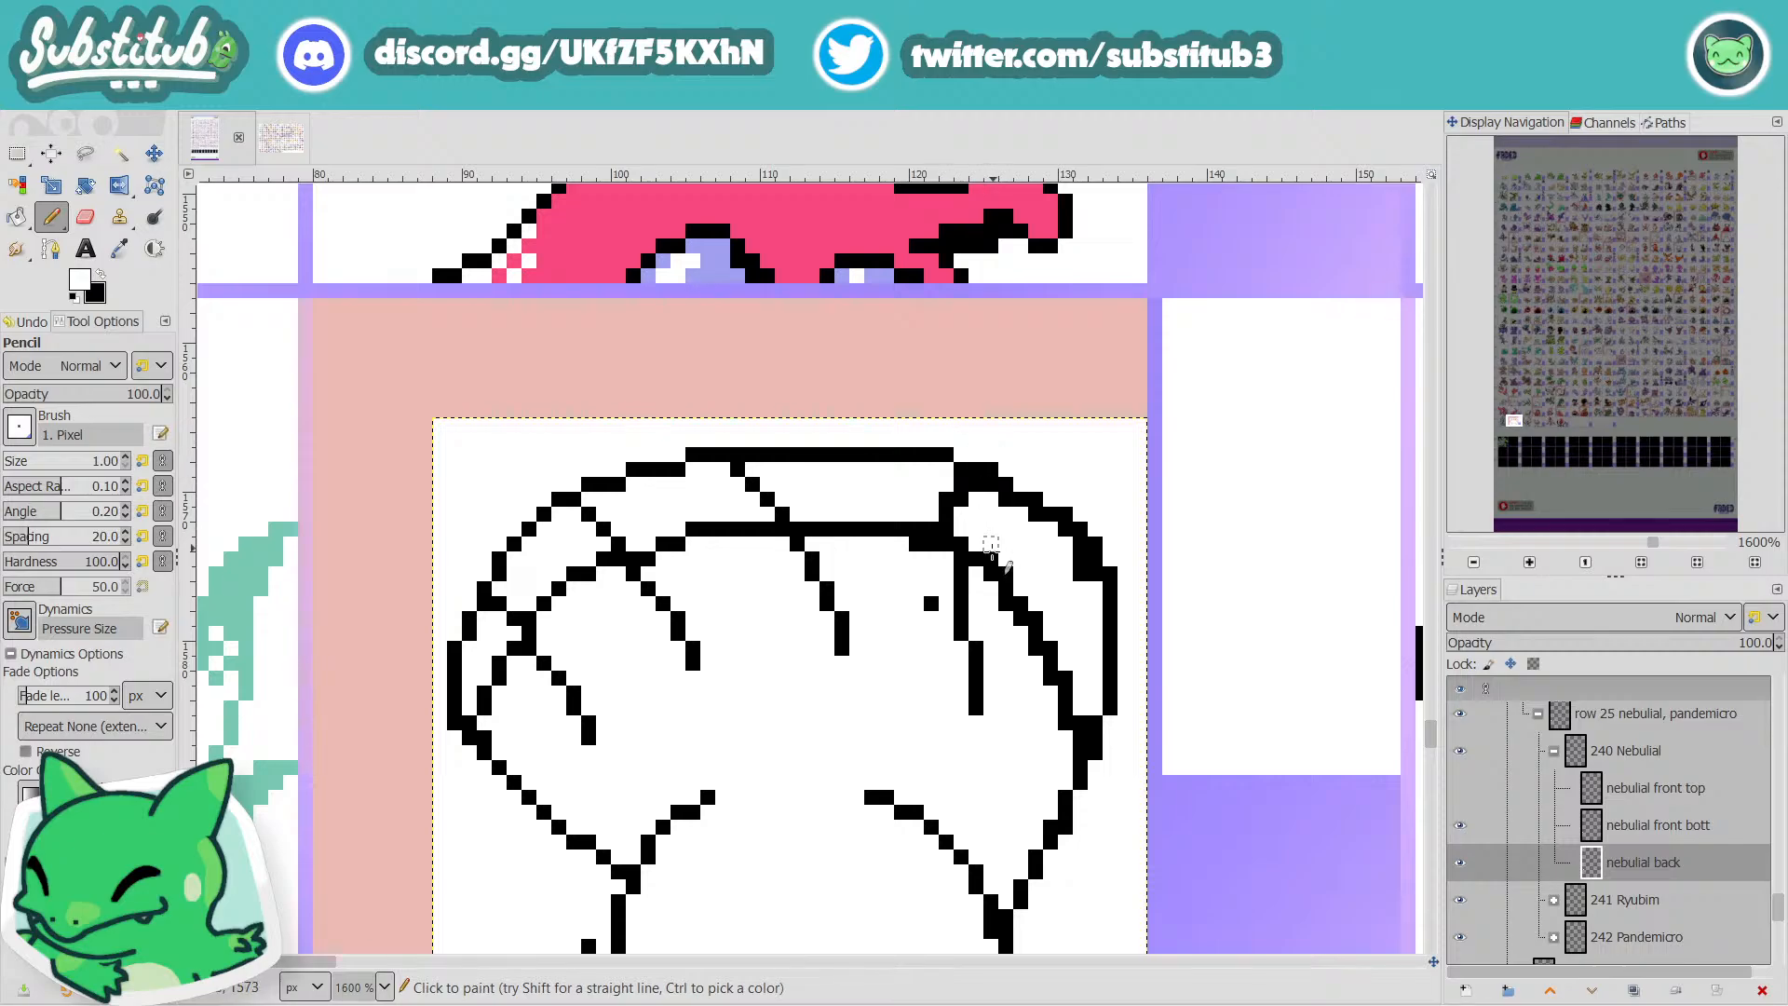
key(x)
click(918, 603)
key(x)
drag(931, 603, 917, 603)
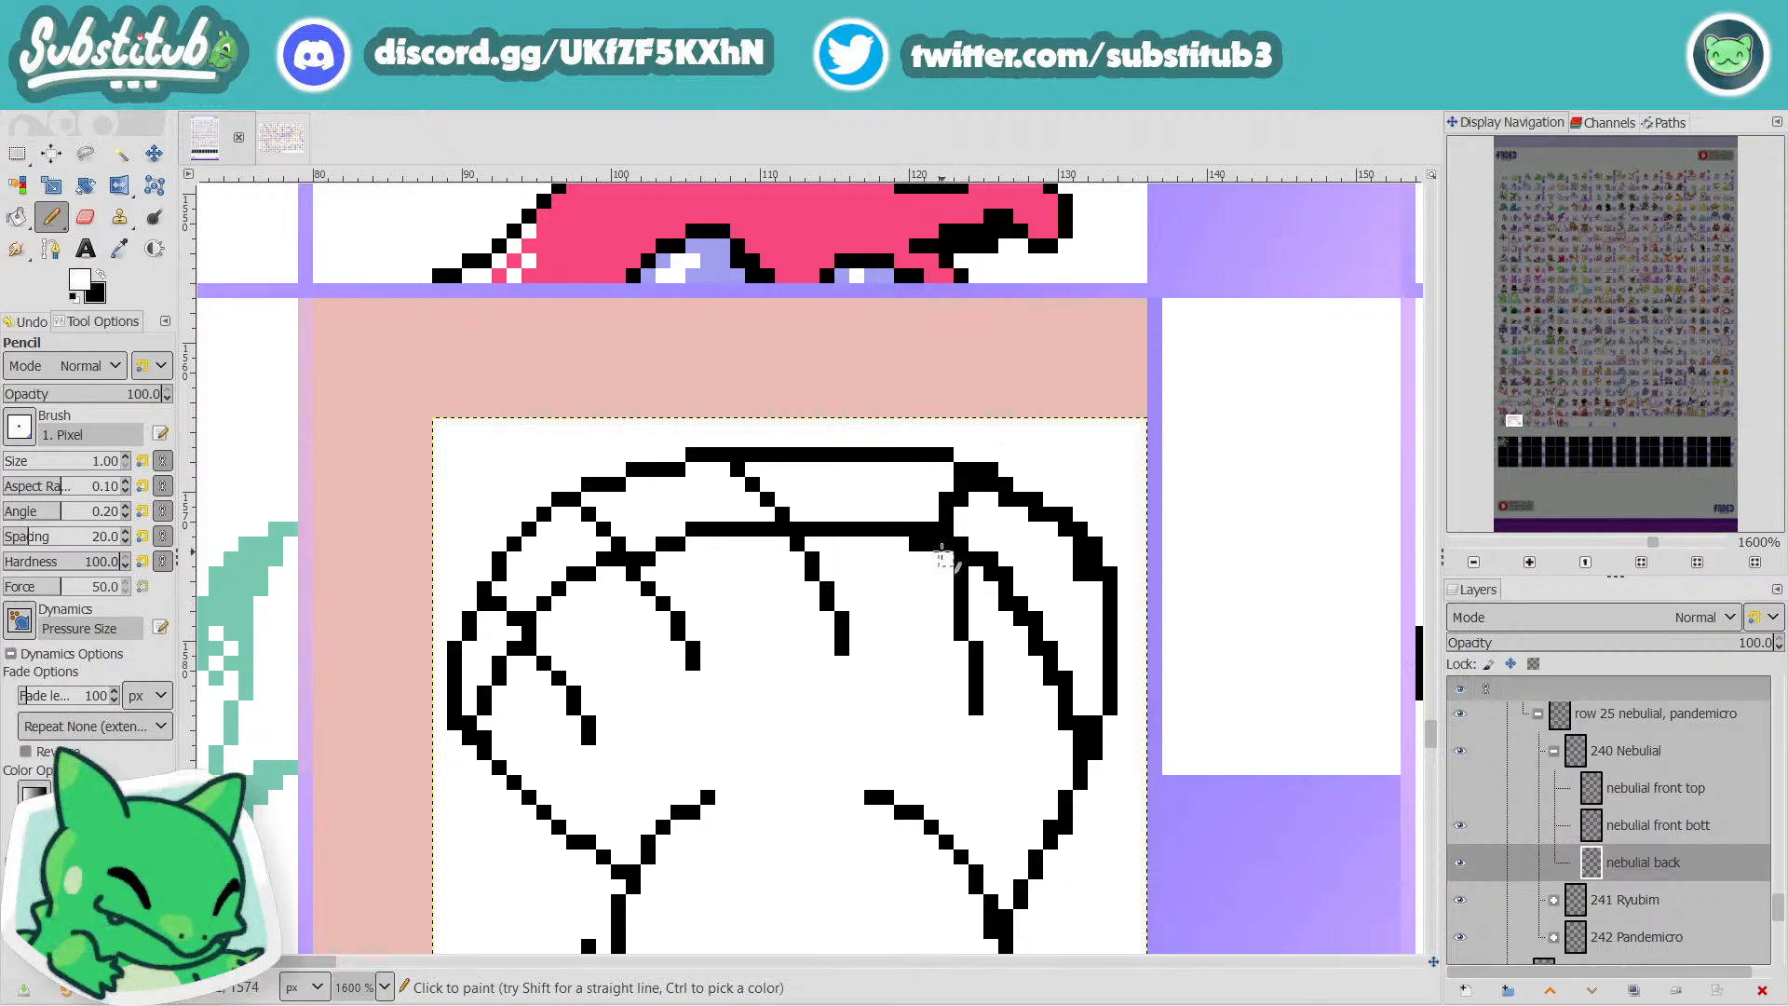
click(917, 544)
click(946, 529)
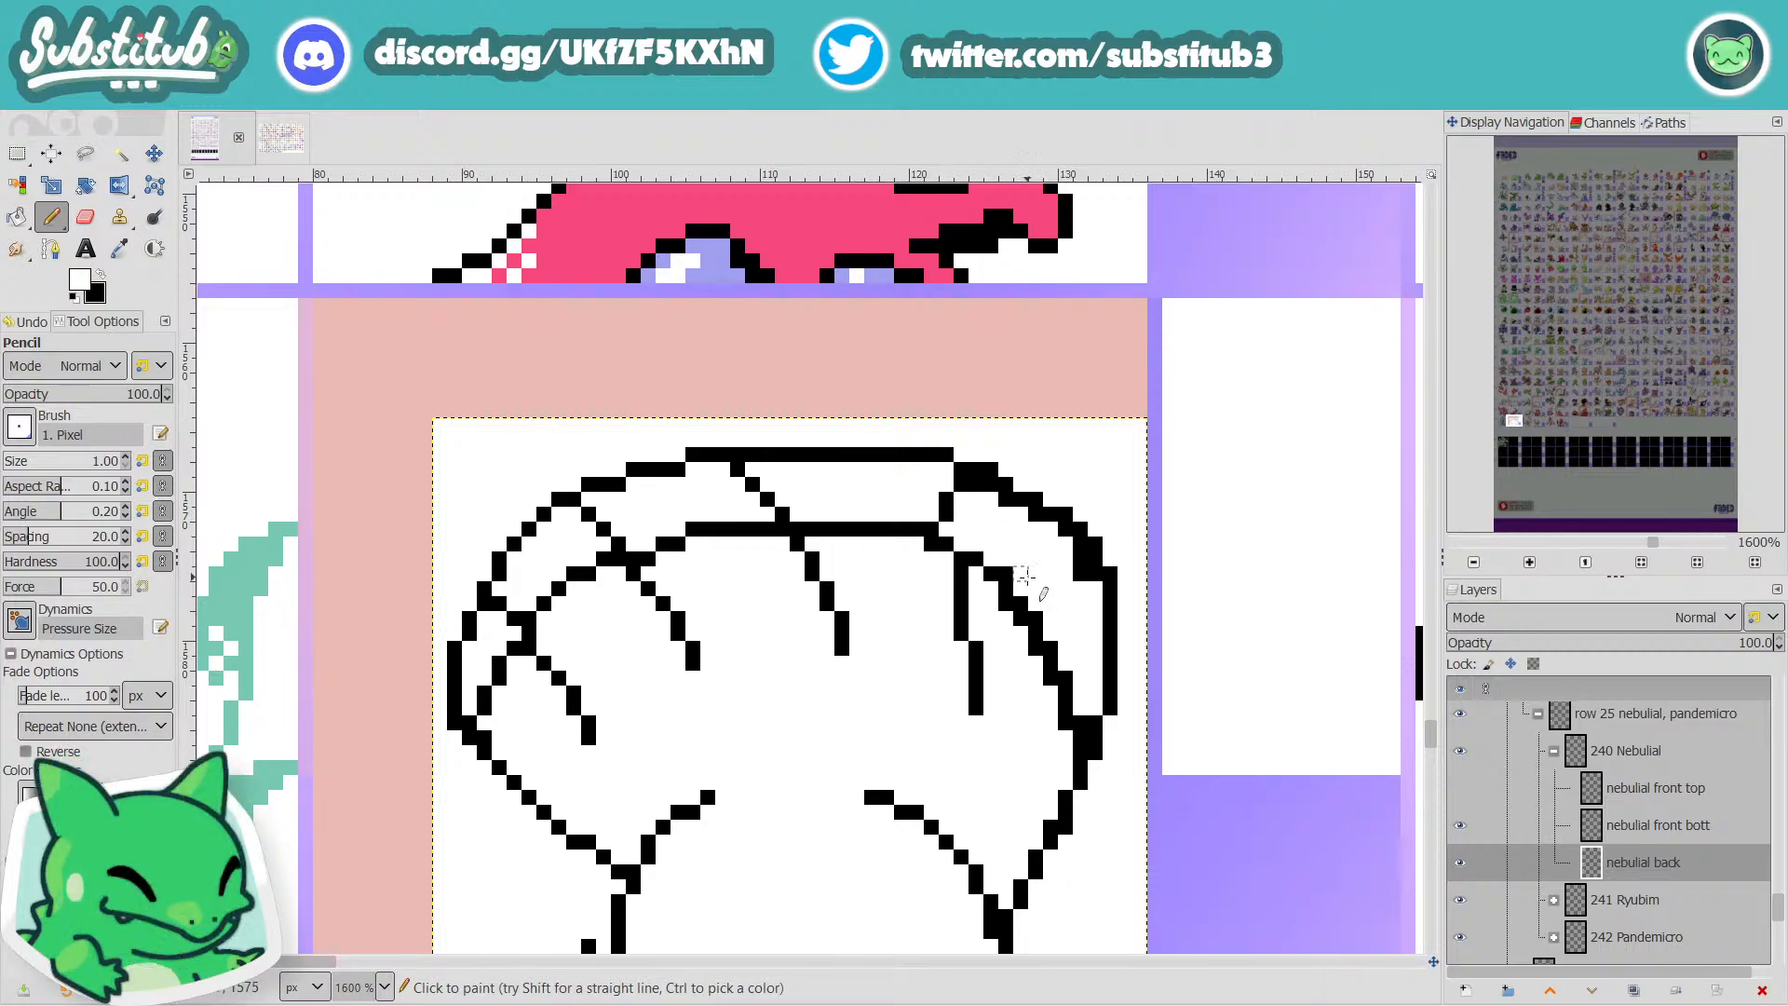
Thin the rim's inner right edge with white strokes and reconnect its gaps with black pixels.
click(1008, 570)
drag(1034, 612, 1072, 687)
key(x)
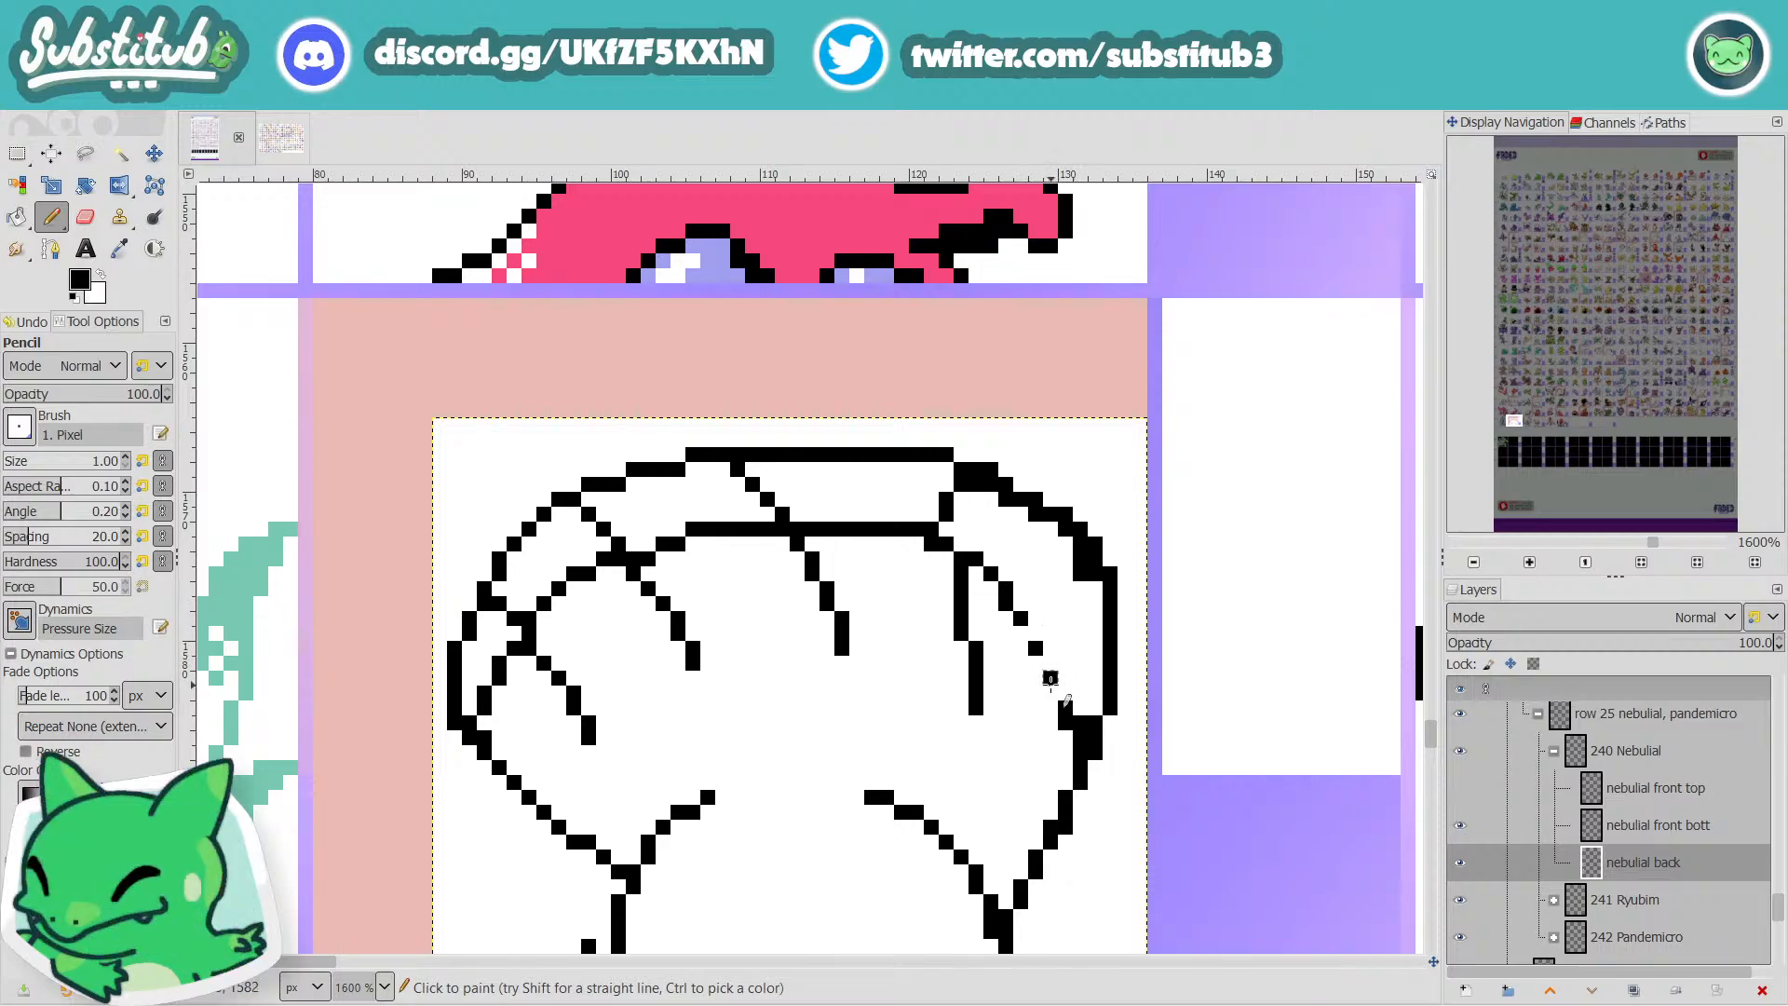
key(x)
key(x)
drag(1037, 661, 1020, 634)
key(x)
click(1007, 604)
key(x)
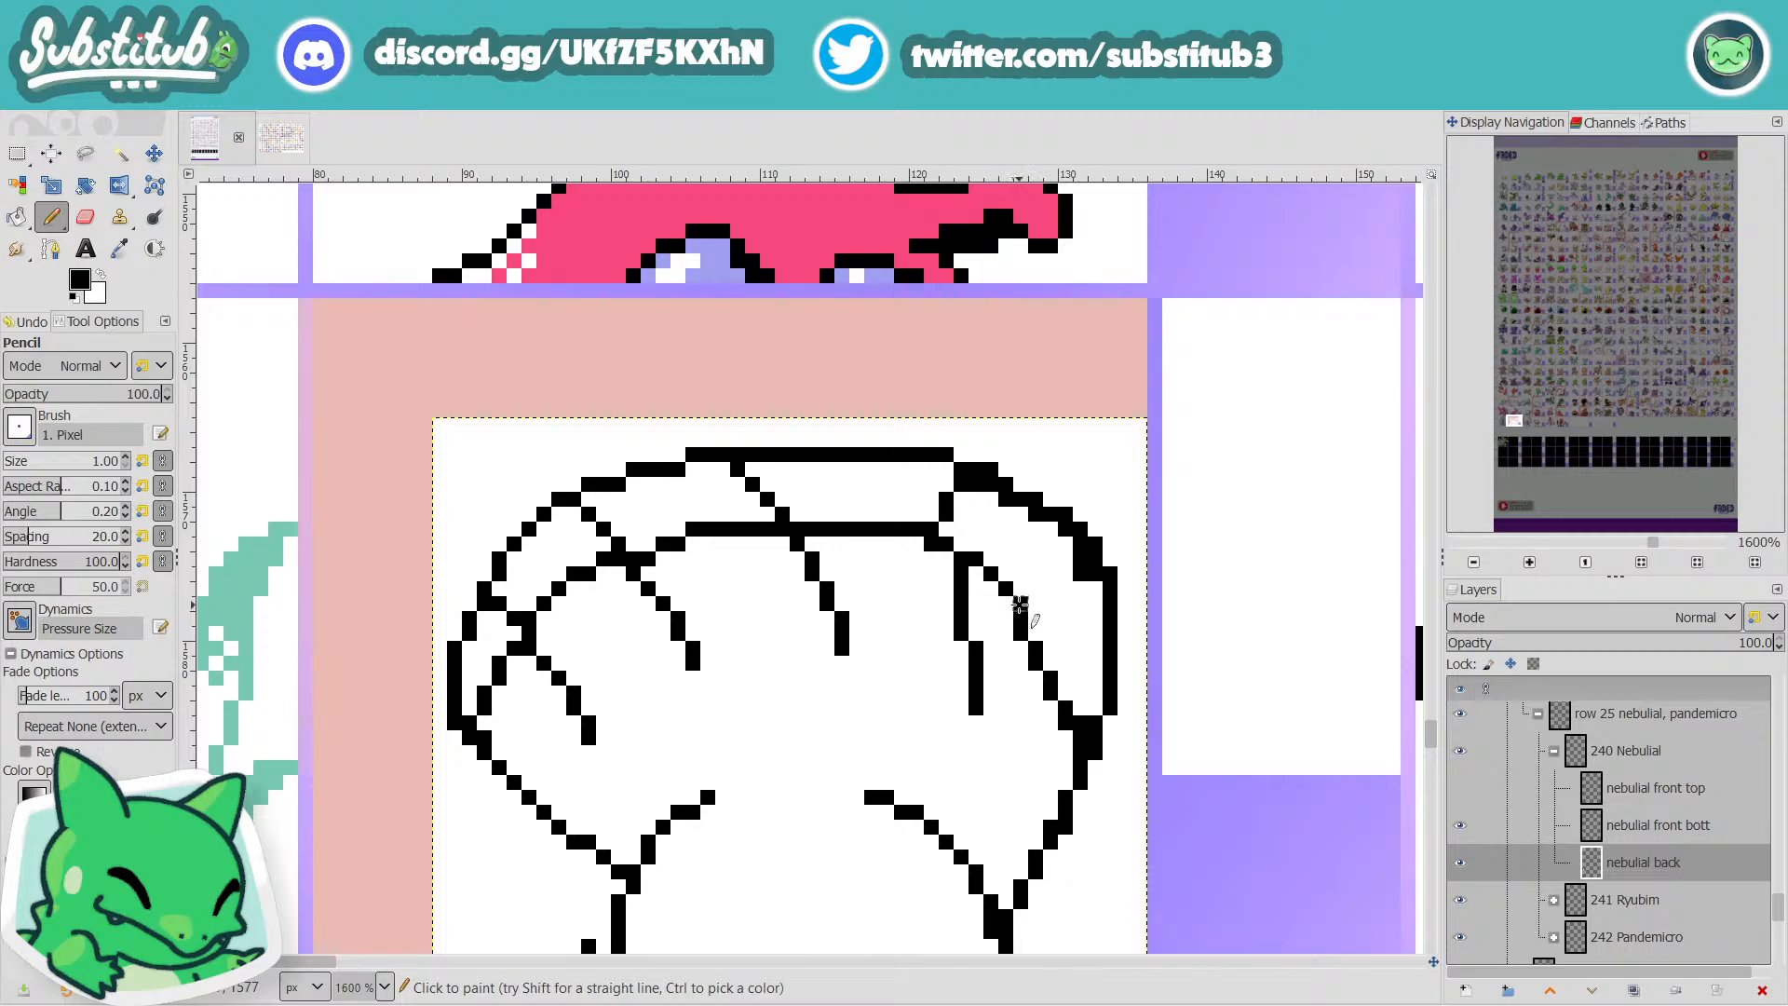
Smooth the middle of the rim's inner right edge by swapping single black and white pixels along the curve.
key(x)
click(1022, 630)
key(x)
click(1033, 619)
key(x)
key(x)
click(1035, 632)
key(x)
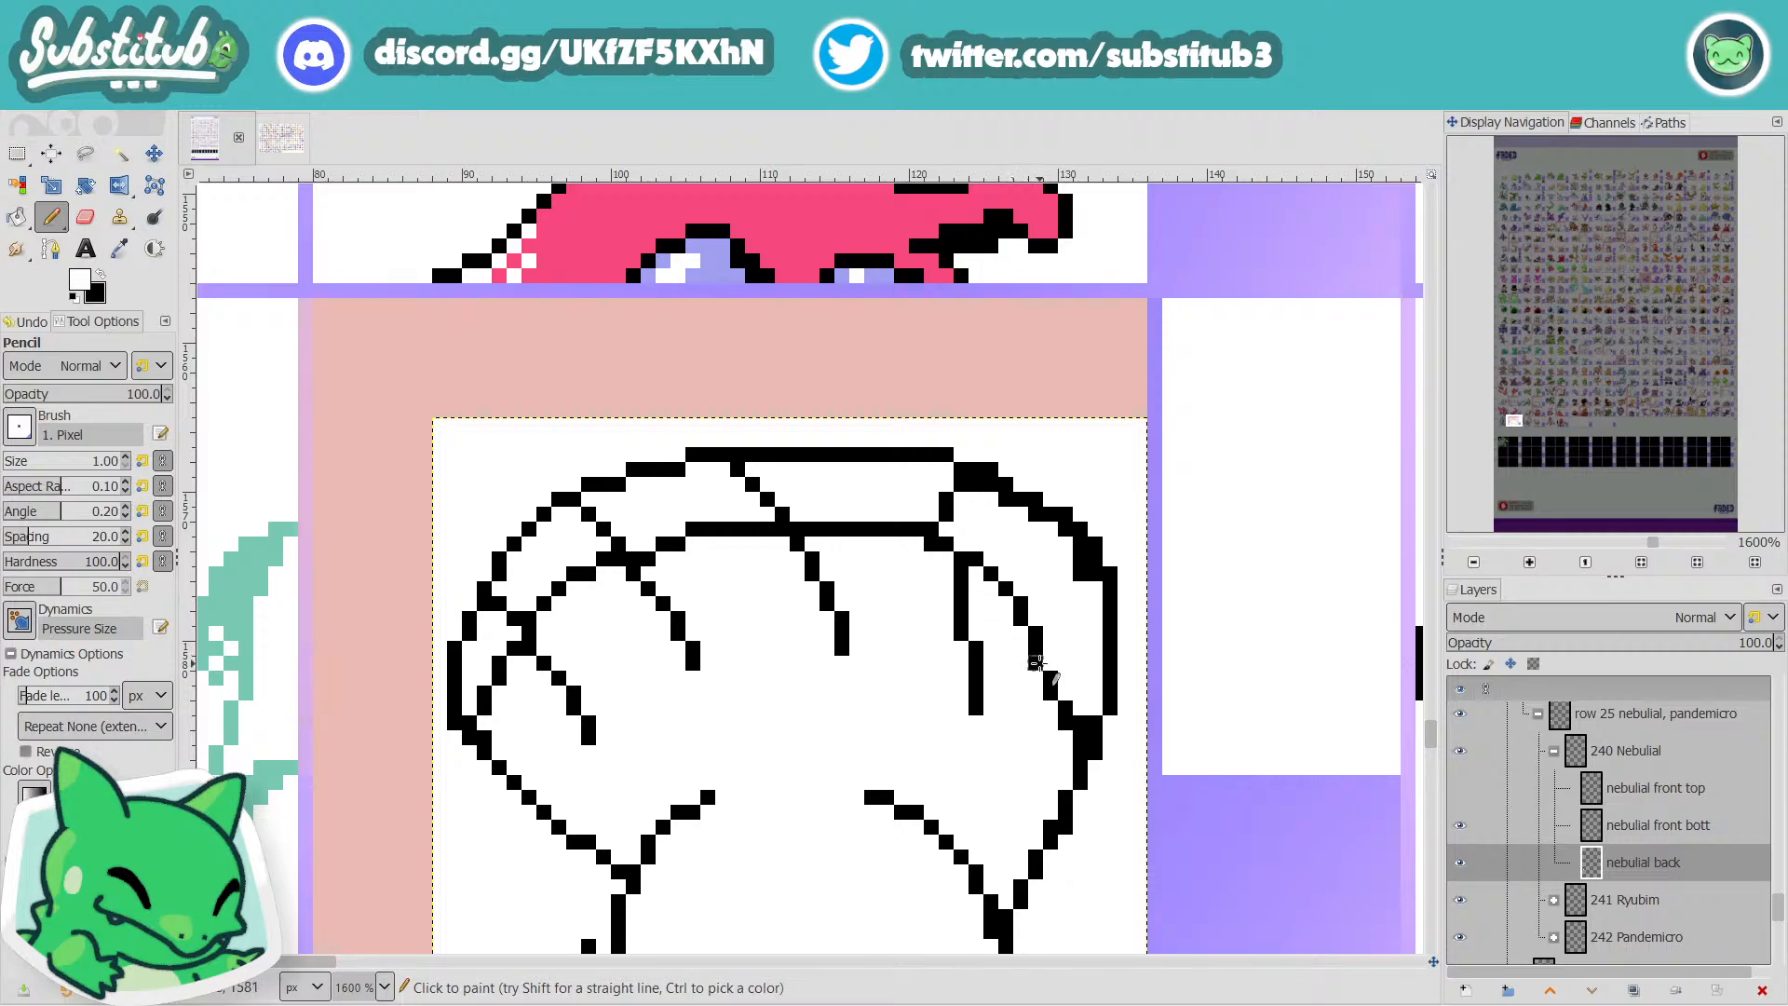
Clean up the lower end of the rim's inner right edge where it meets the outer contour, and save the image.
key(x)
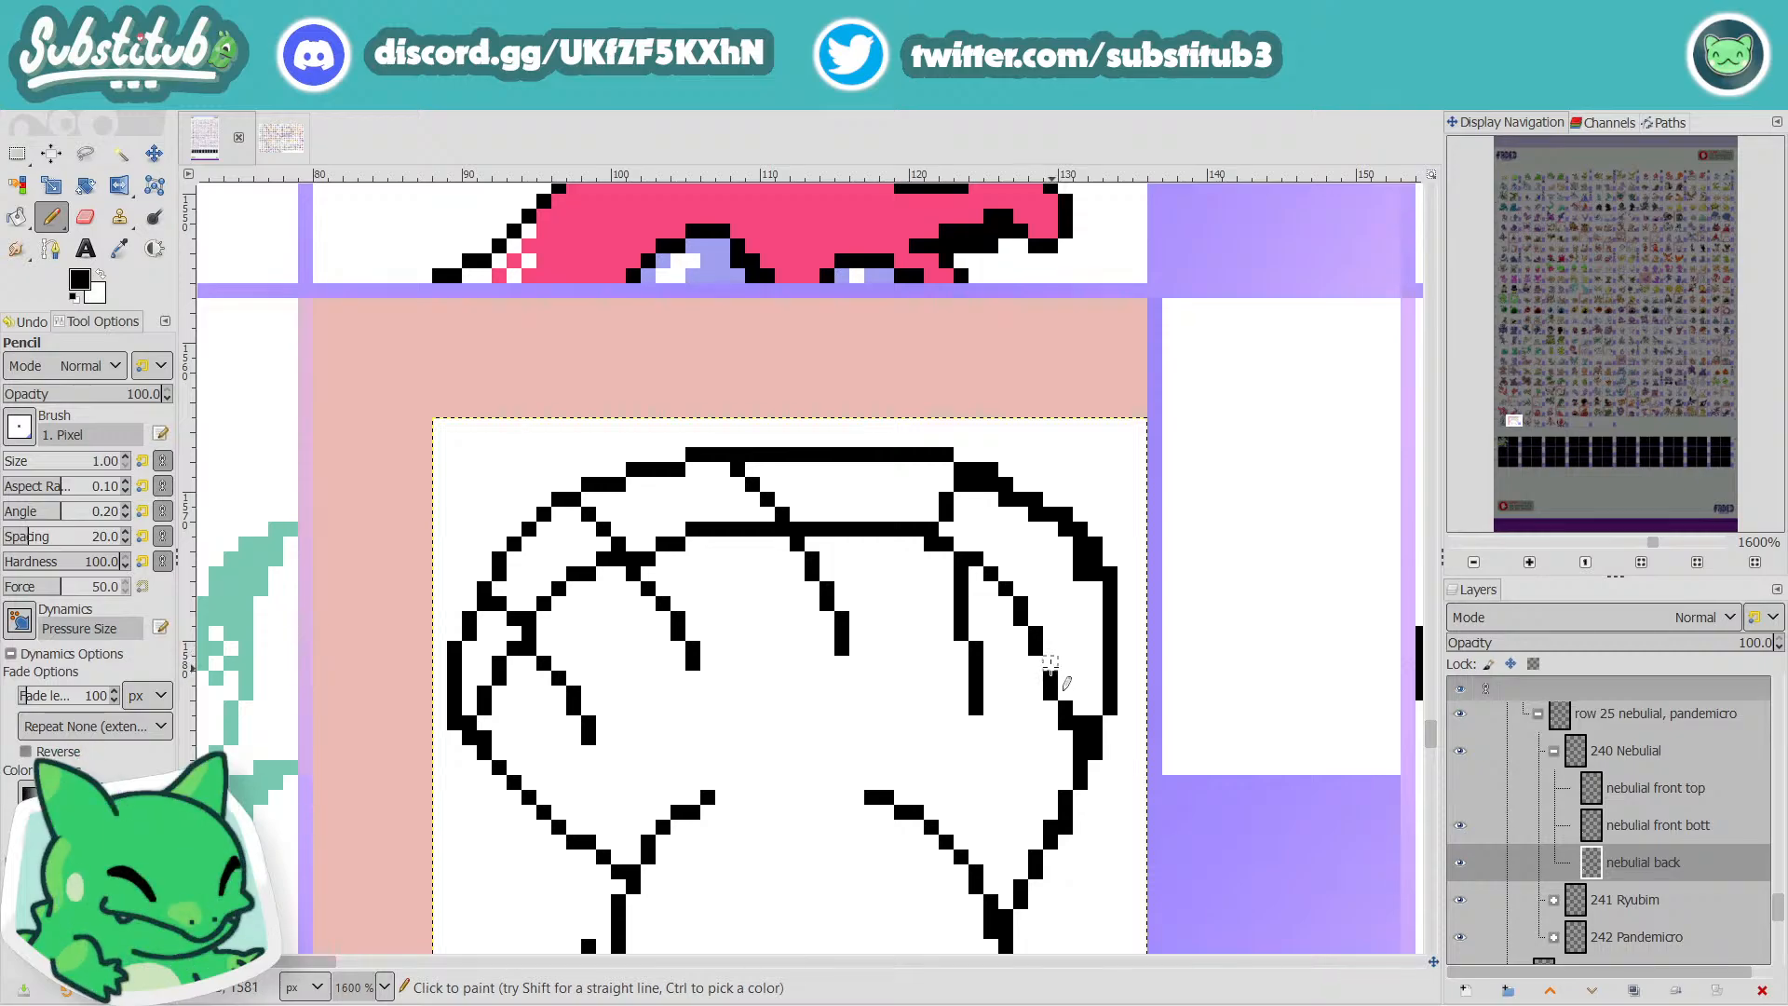
key(x)
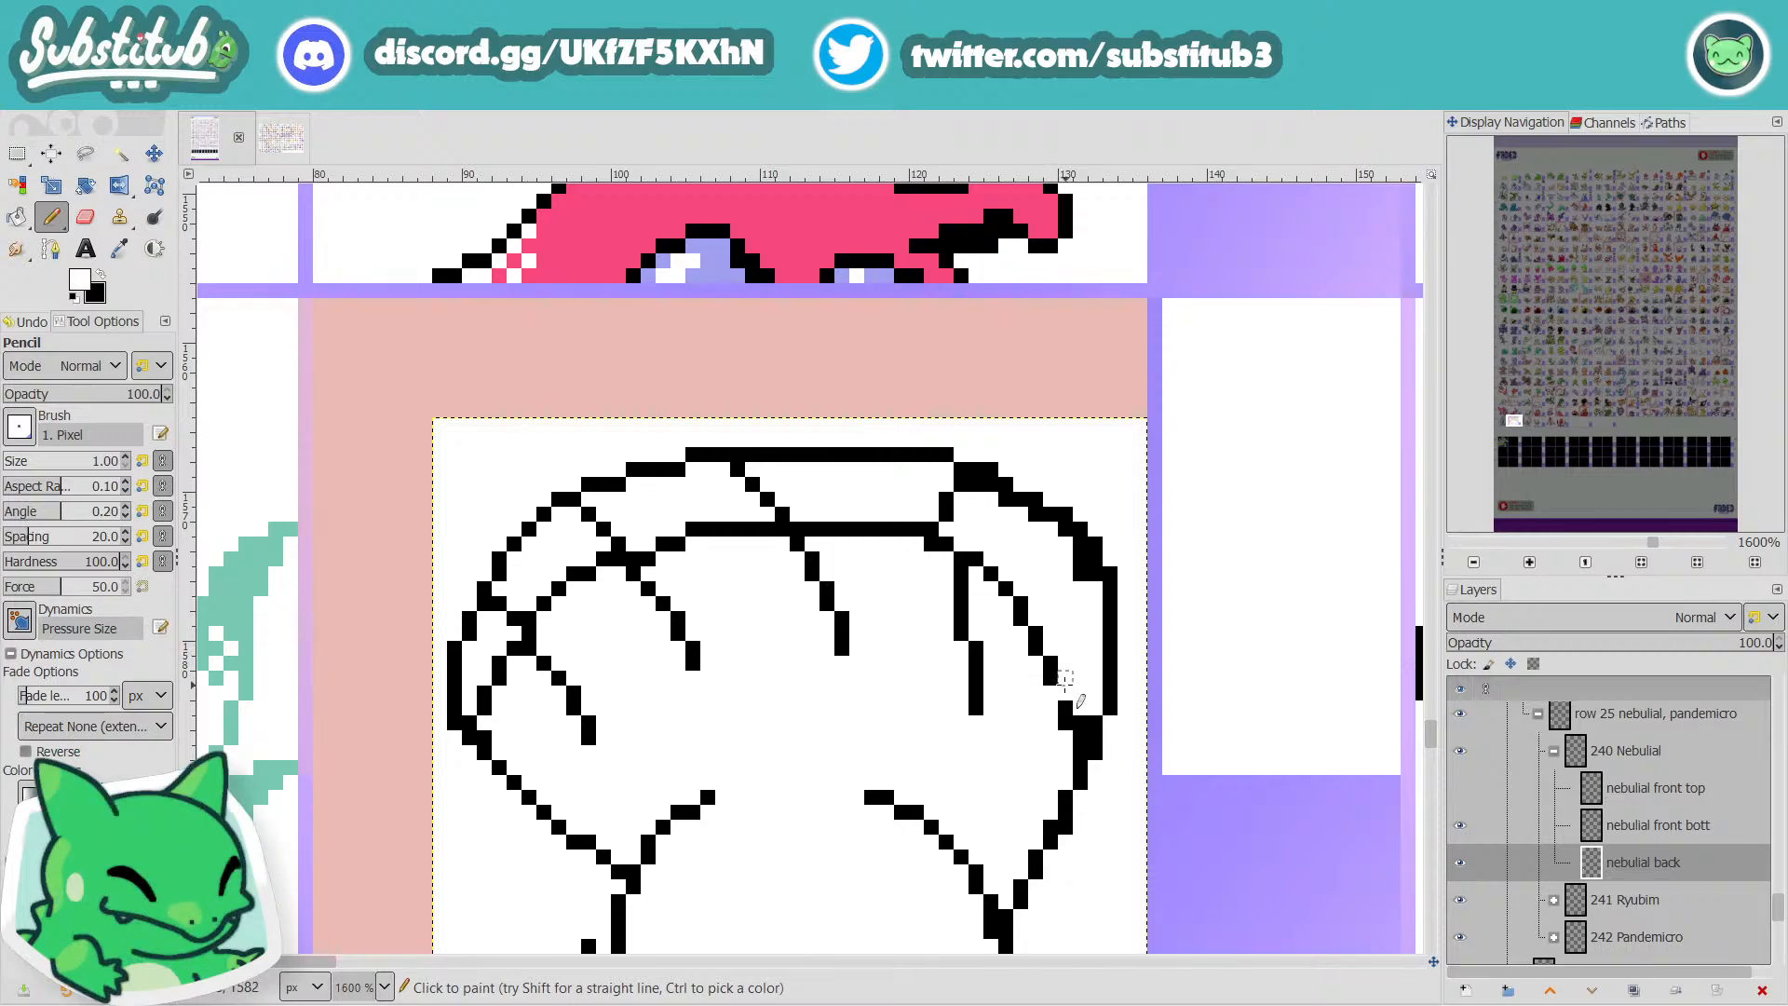
key(x)
click(1064, 693)
key(x)
key(ctrl+s)
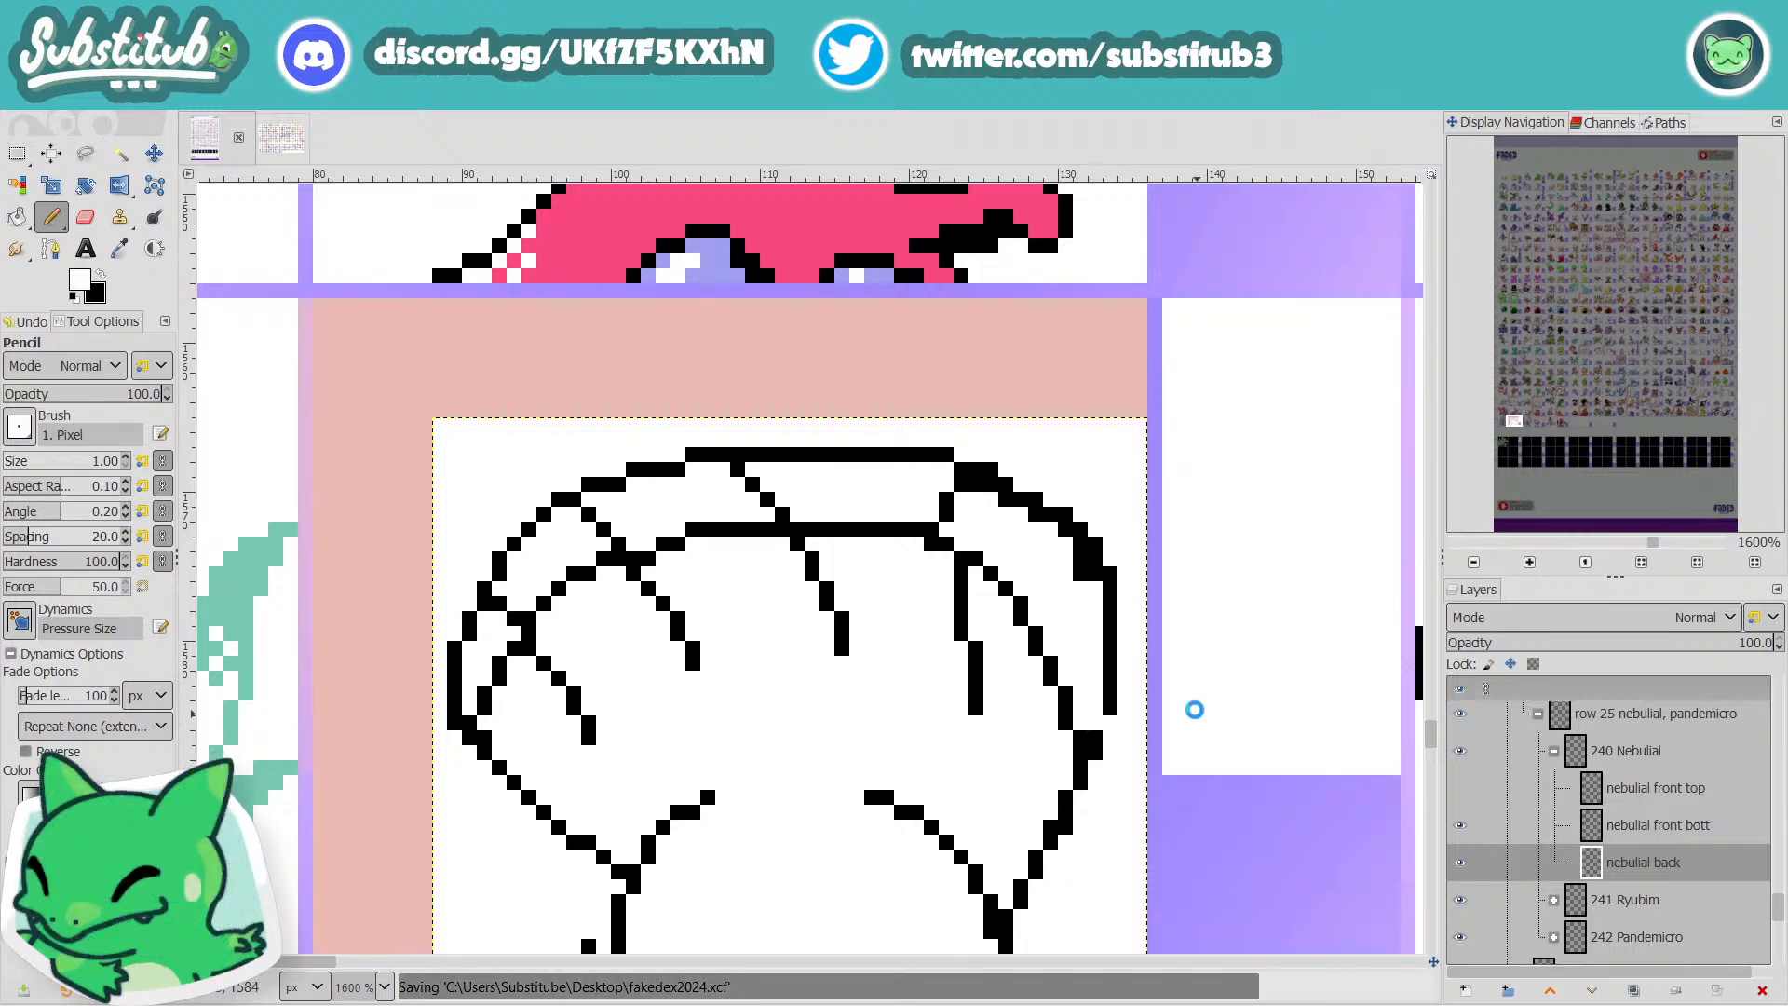
scroll(1173, 694, down, 3)
scroll(1141, 689, down, 1)
scroll(1131, 670, up, 5)
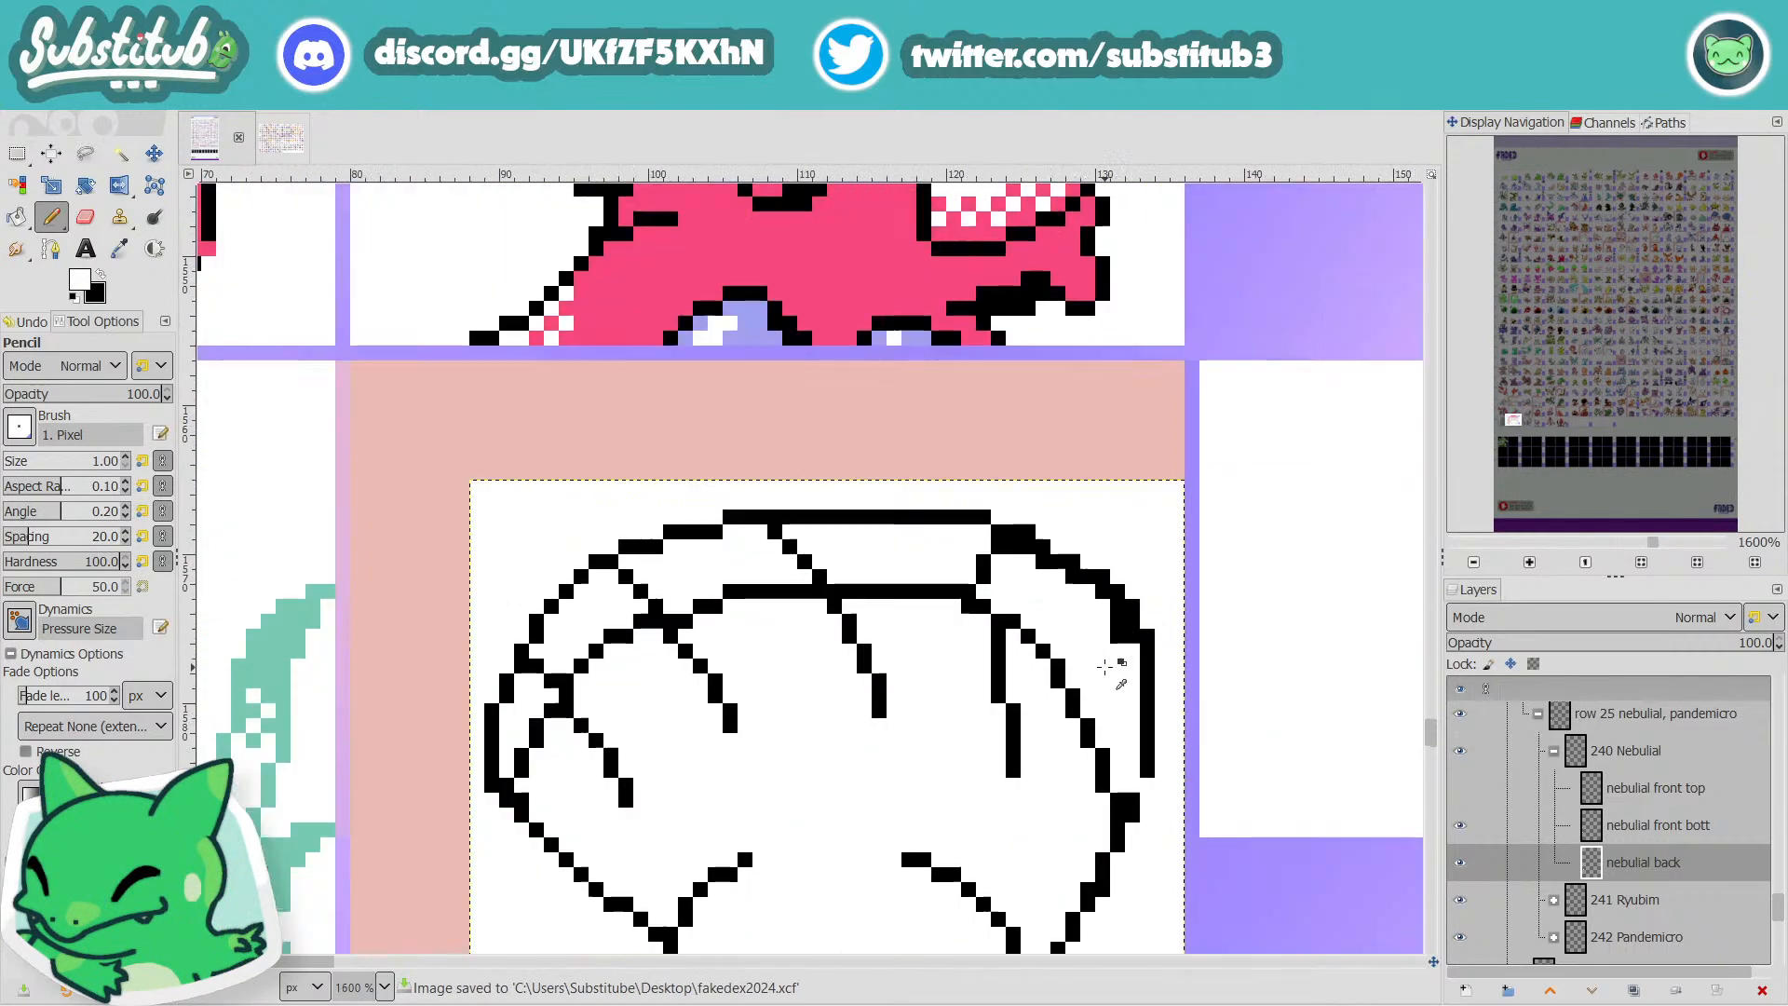
Thin the upper end of the crest's inner right curve on the nebulial back layer, where it meets the ridge, to single pixels.
key(x)
click(977, 623)
key(x)
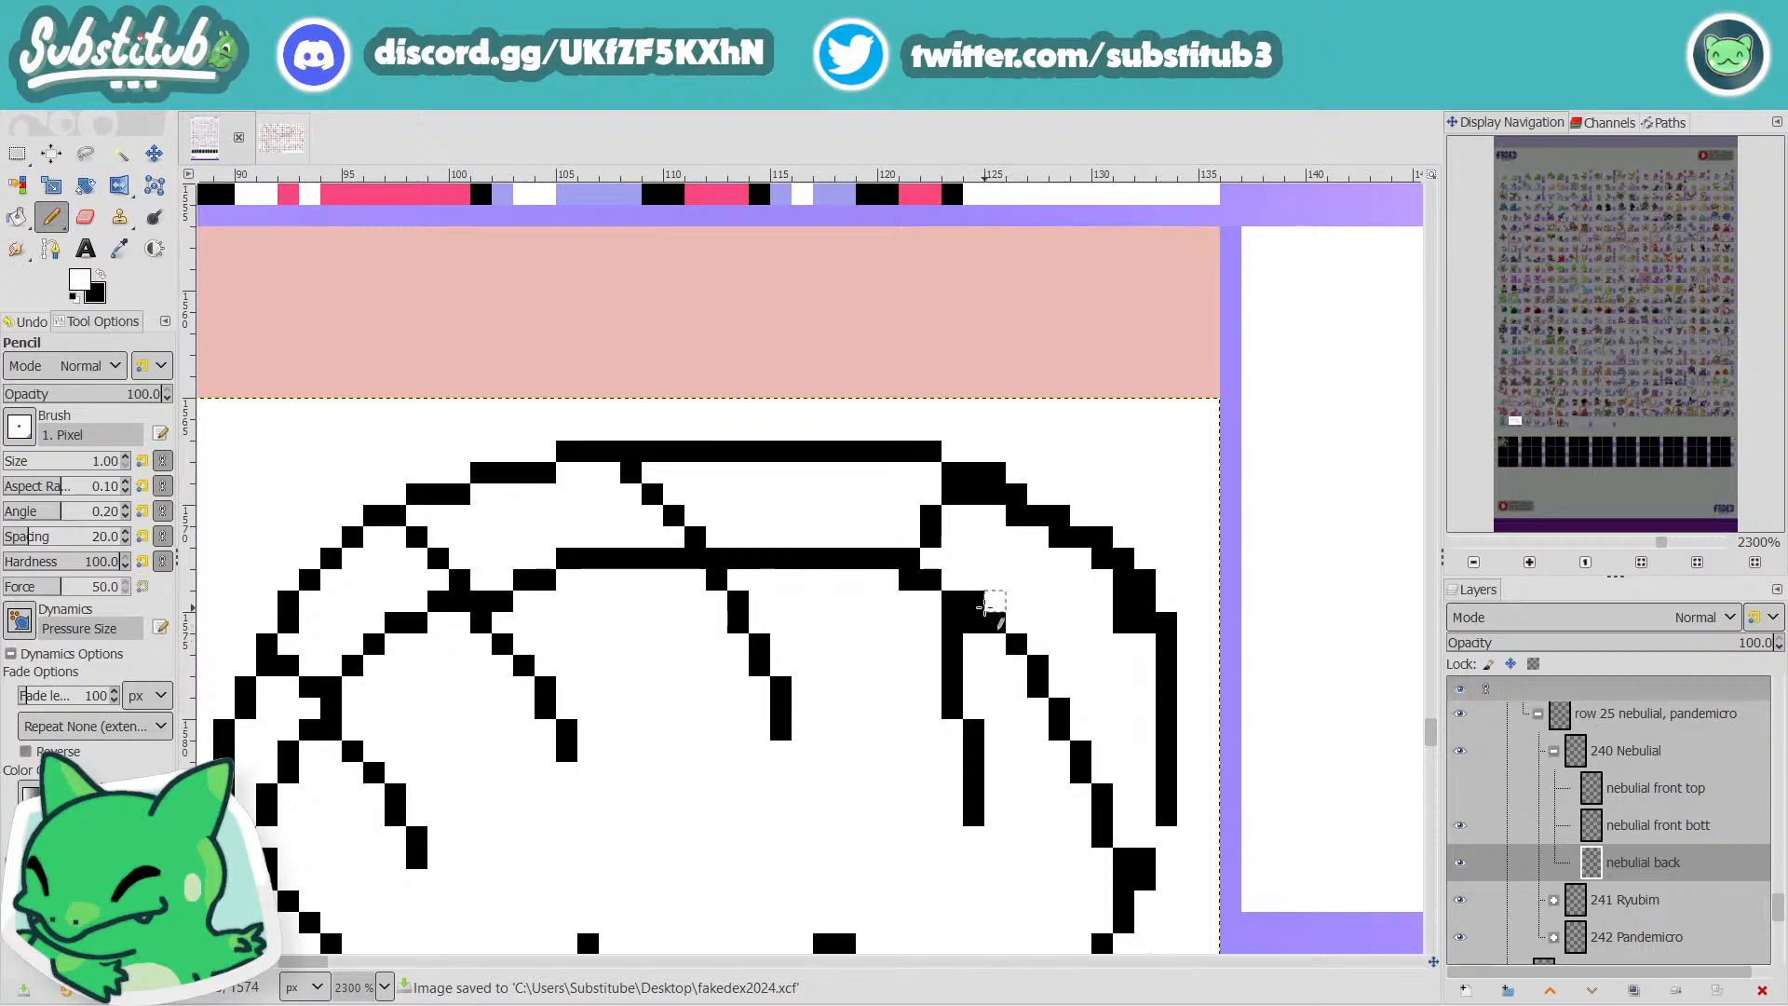
key(x)
key(x)
click(974, 600)
key(x)
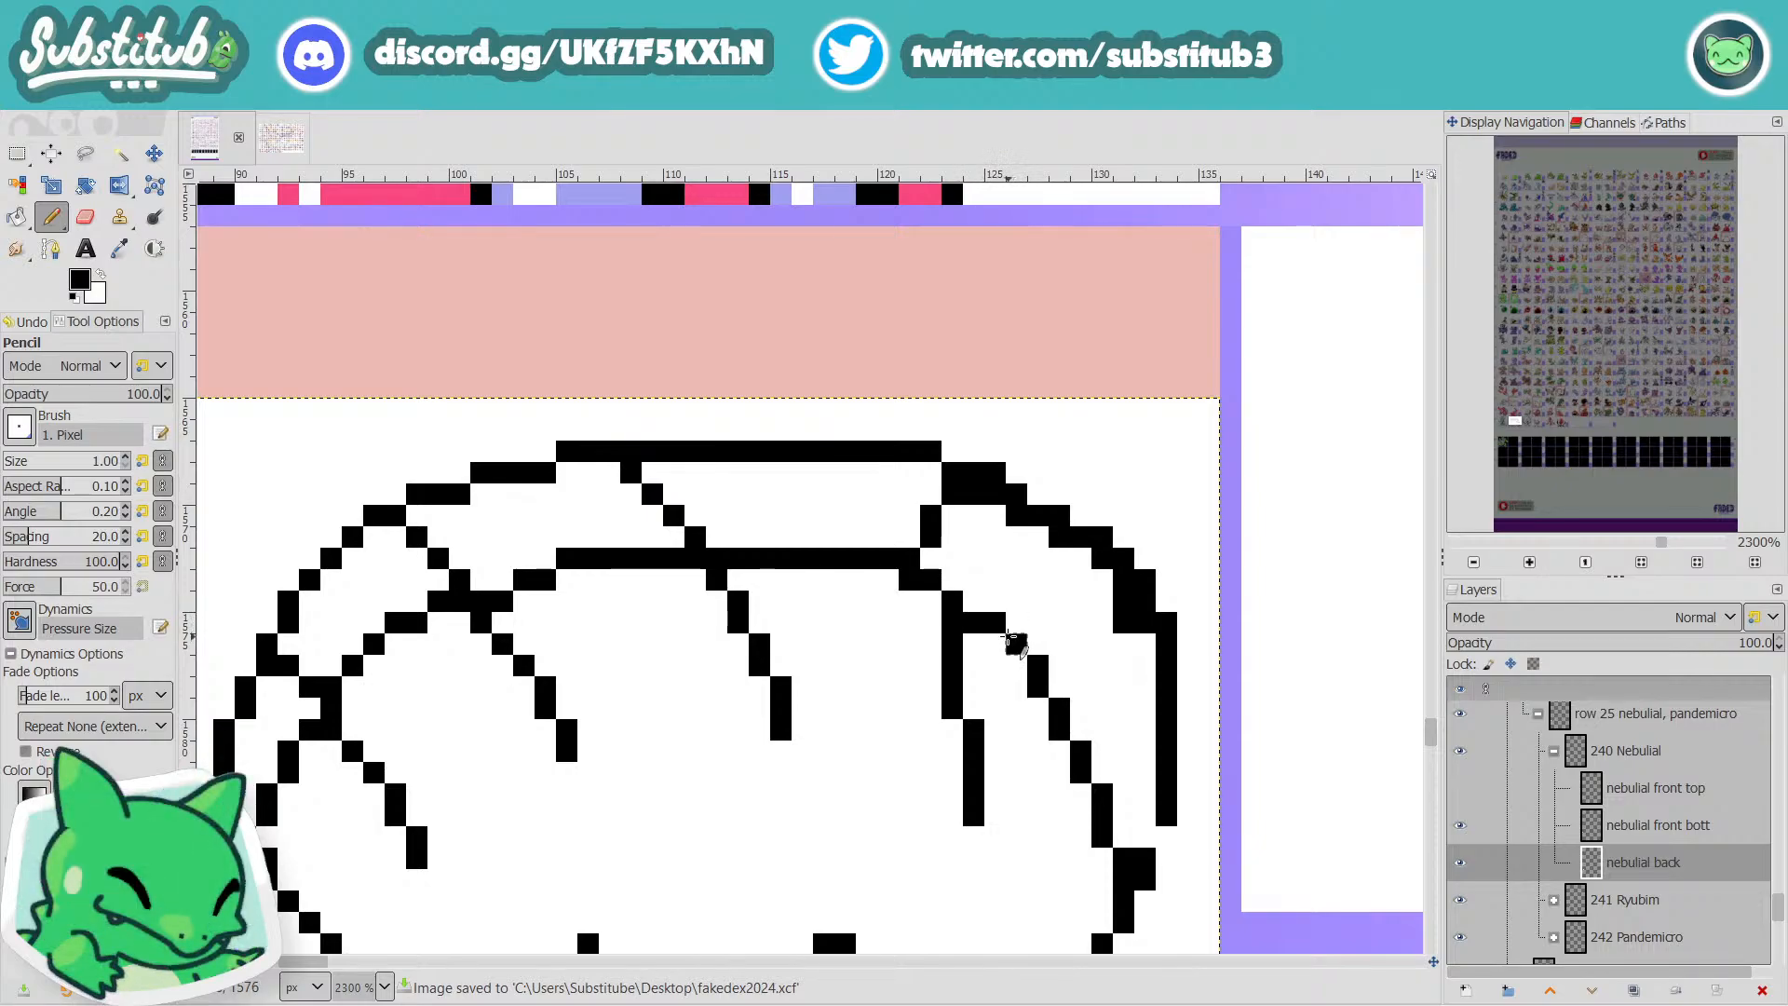
click(995, 642)
key(x)
click(994, 622)
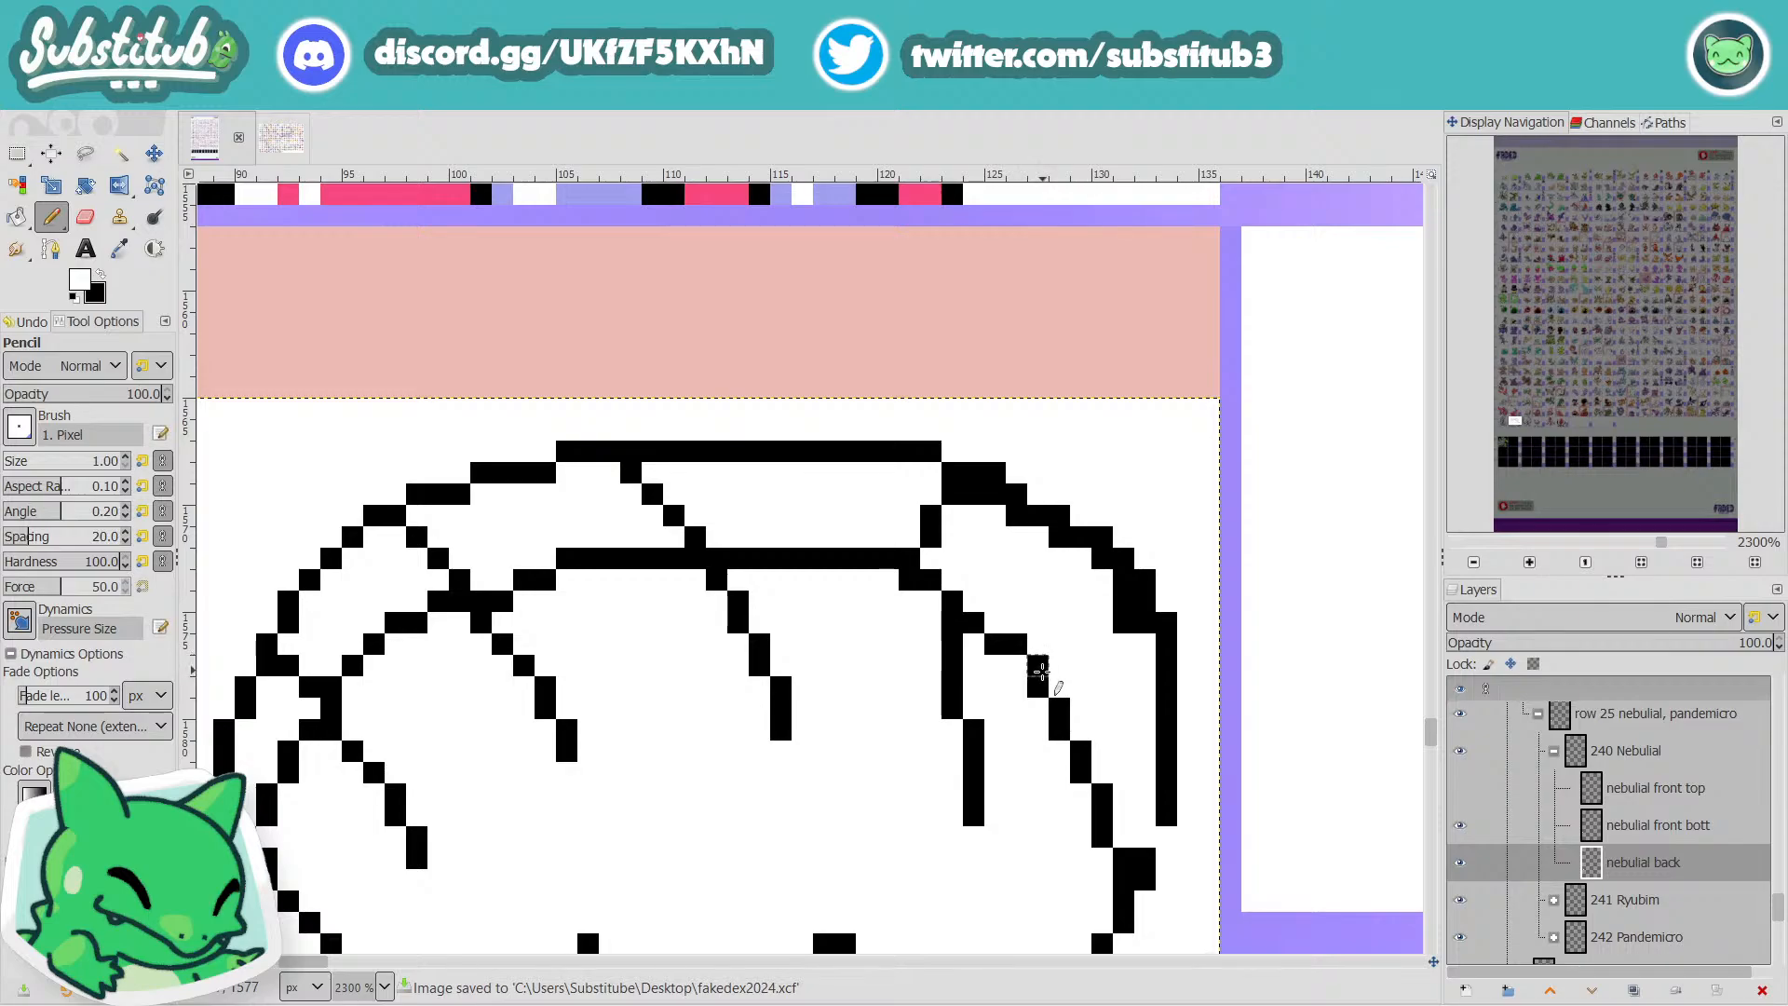
Smooth the middle of the inner right curve into an even single-pixel diagonal, erasing the surplus black pixels.
key(x)
key(x)
click(1016, 643)
key(x)
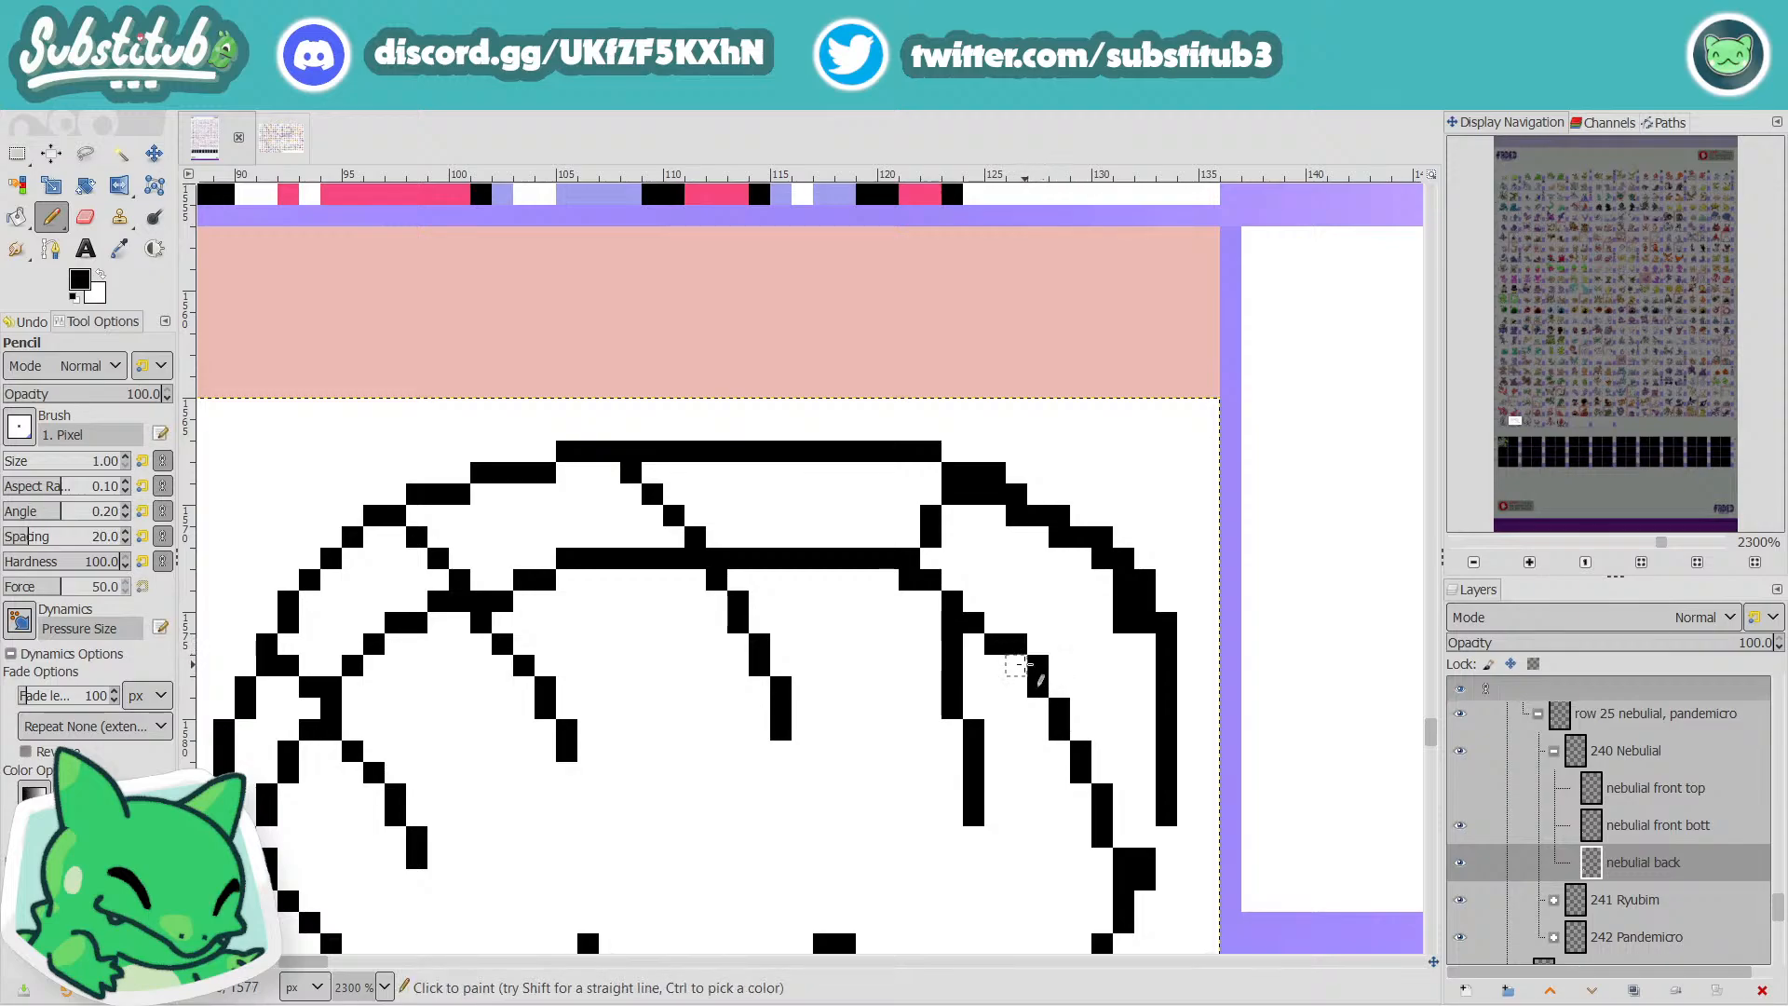
click(1016, 665)
key(x)
key(x)
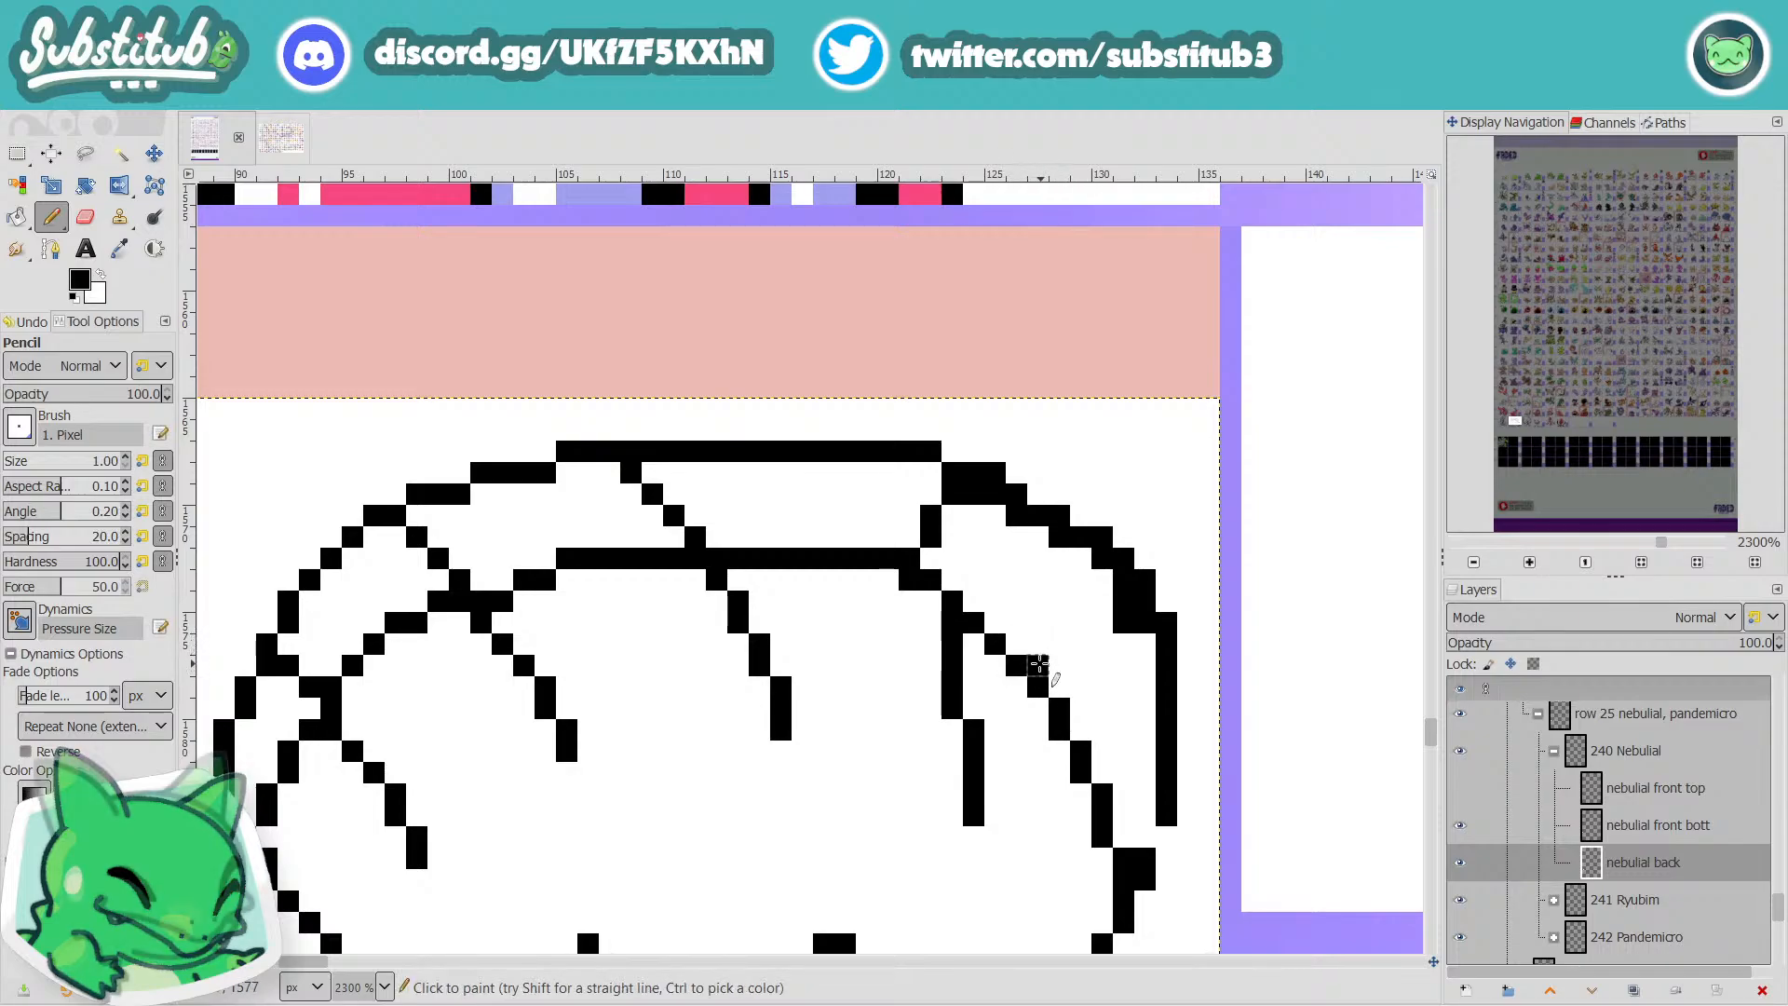
key(x)
click(1040, 665)
key(x)
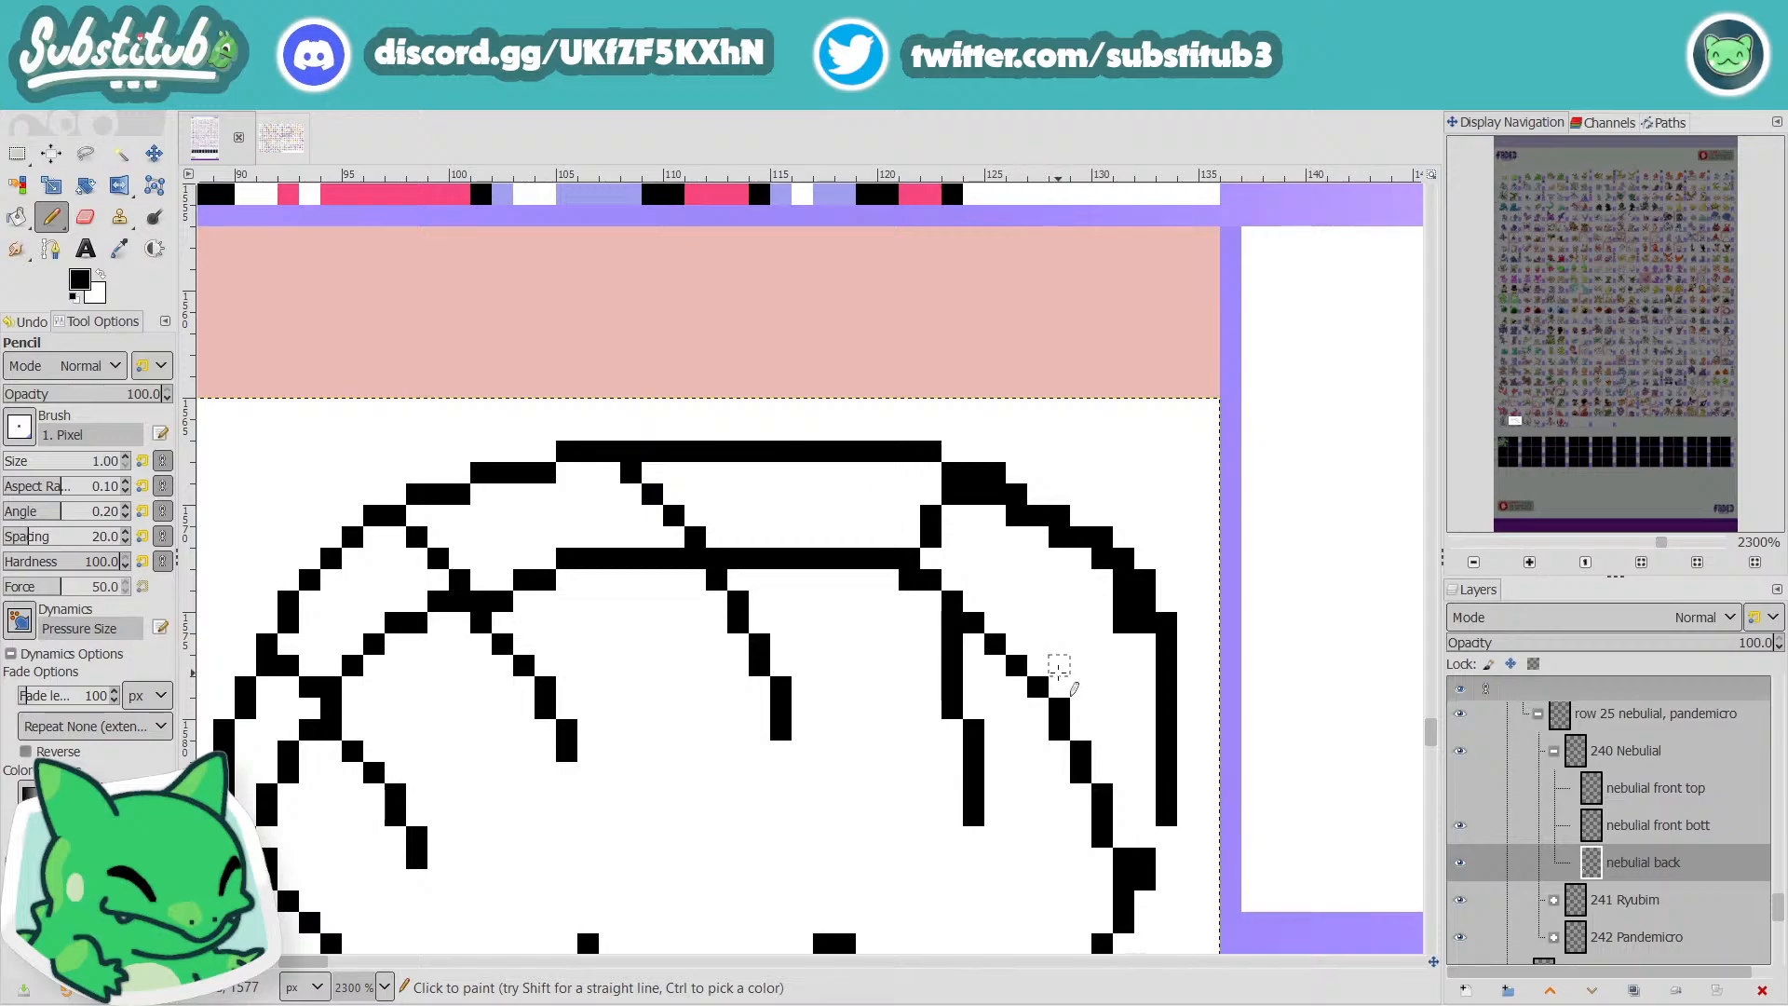
scroll(1063, 672, down, 5)
scroll(1085, 669, up, 5)
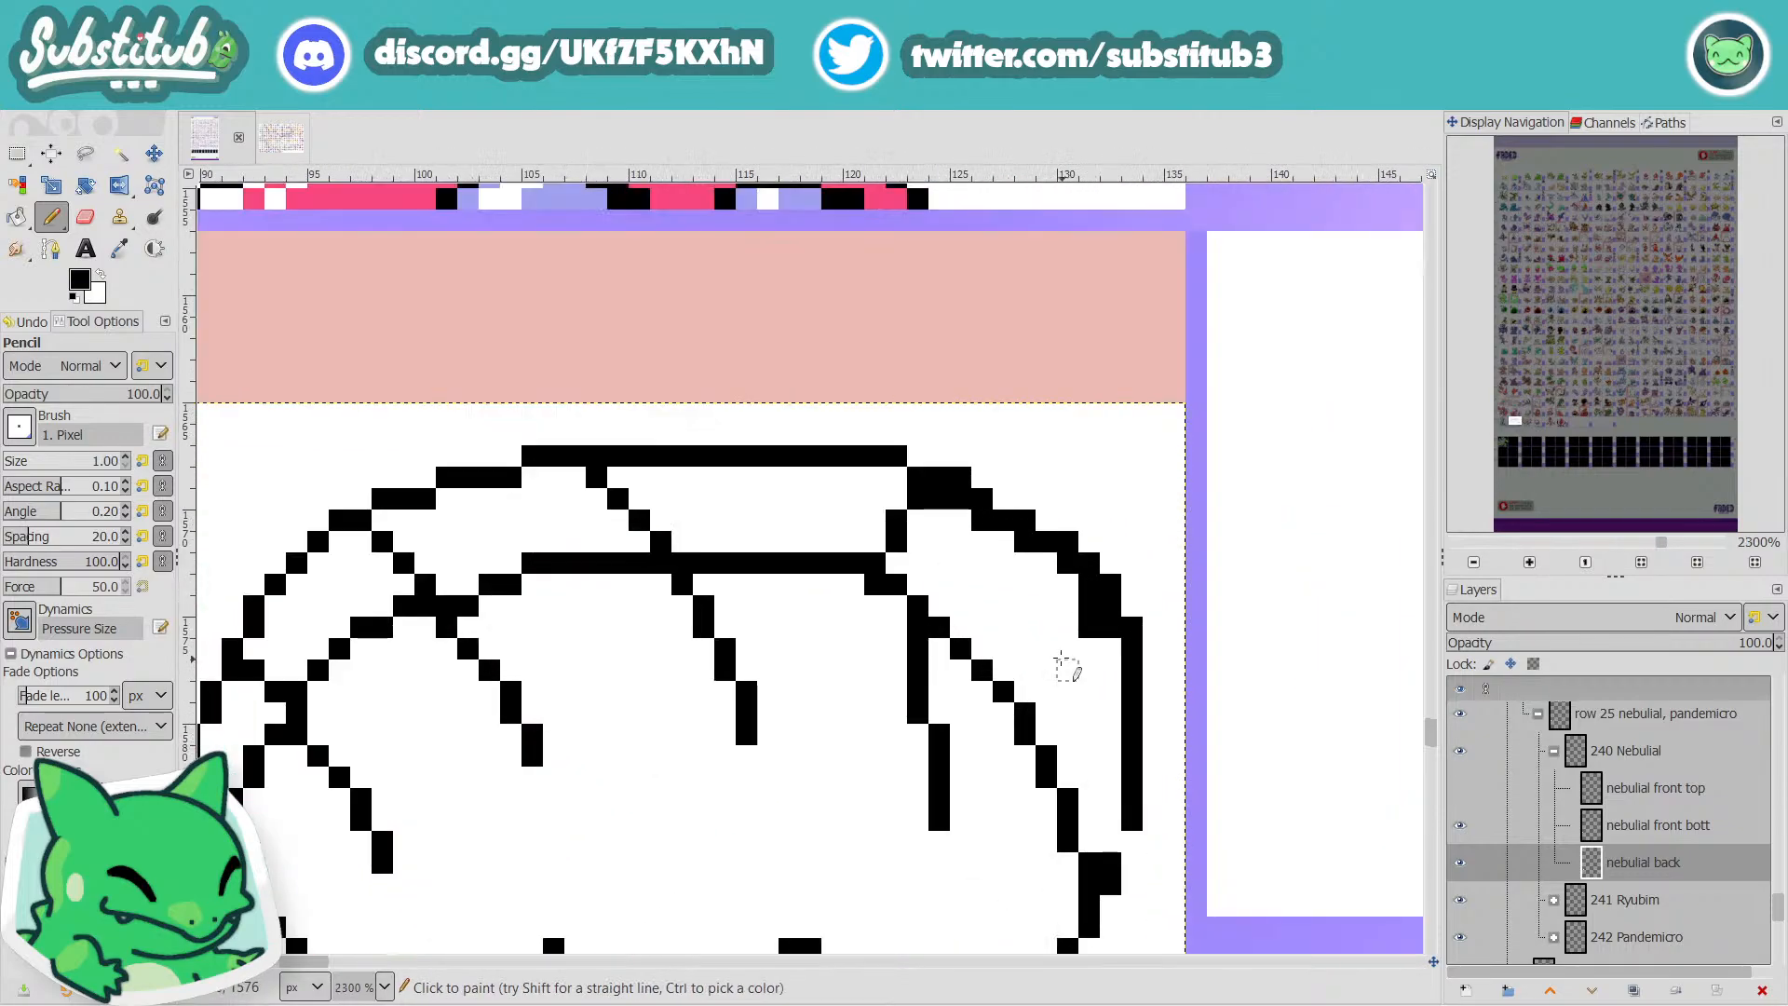
Round the right end of the crest's inner top line by lowering its last pixel one row.
key(x)
key(x)
click(852, 581)
key(x)
click(856, 563)
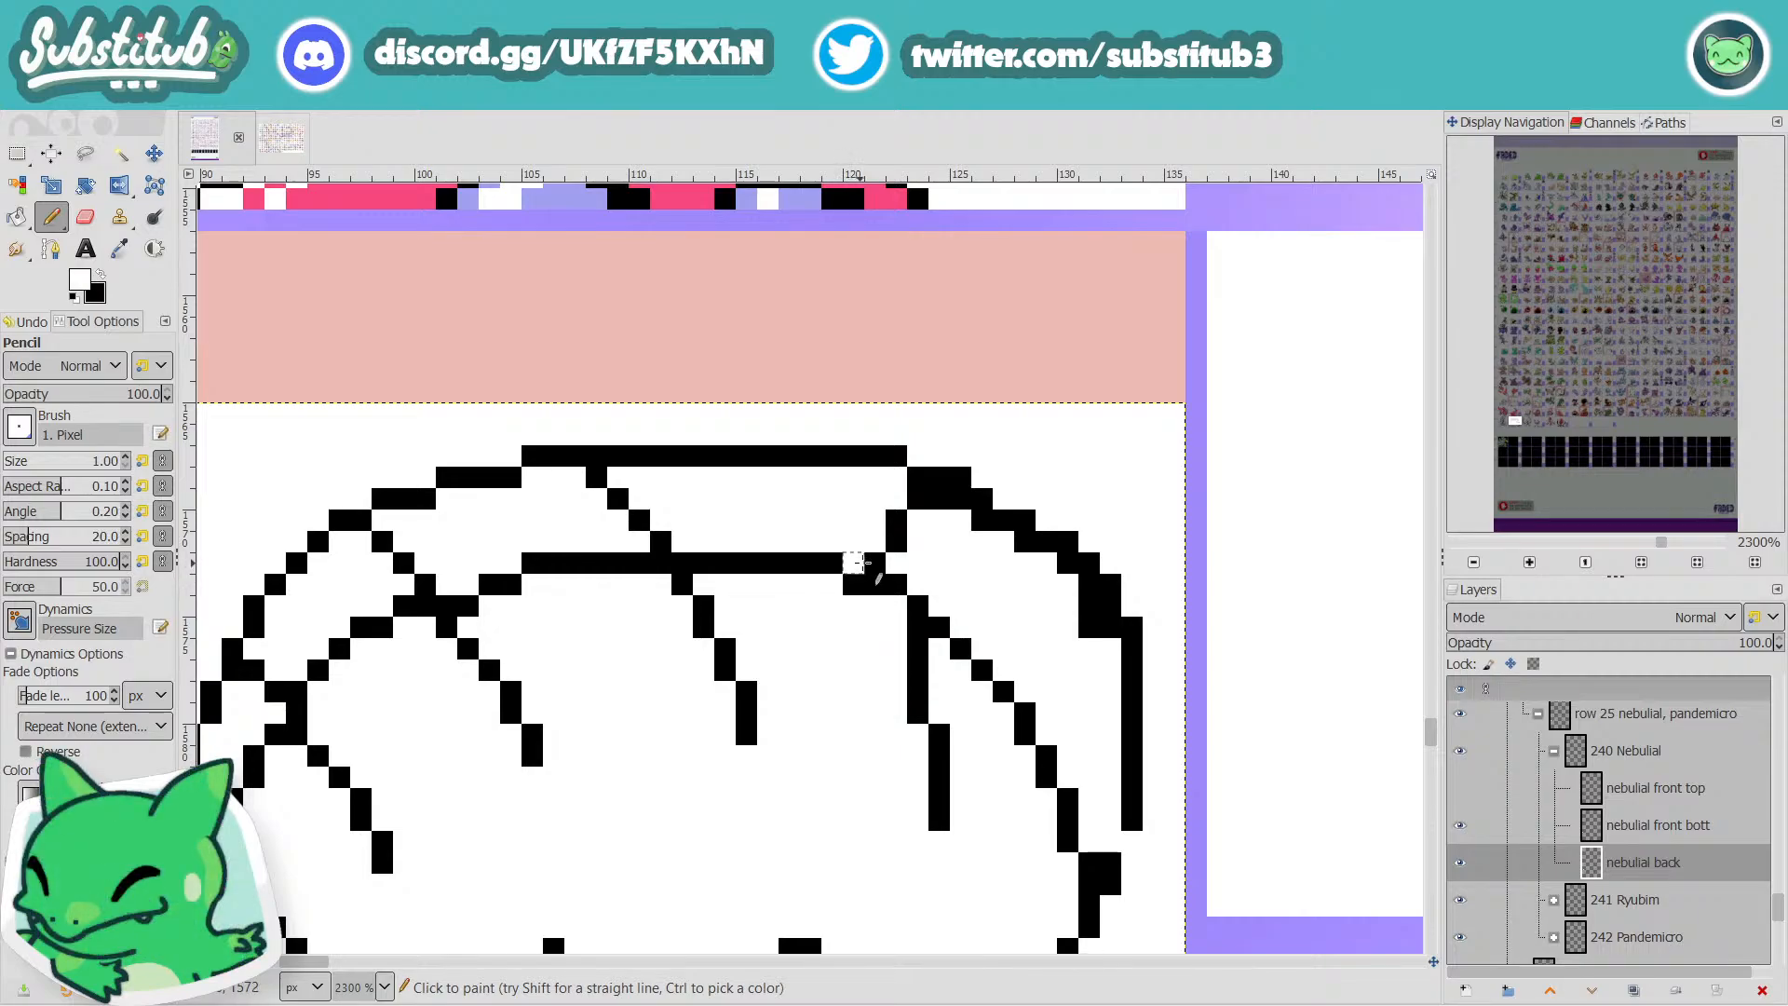
Erase the doubled pixels along the crest's outer upper-right outline so it is one pixel thick.
click(959, 499)
click(939, 499)
click(981, 520)
click(1024, 541)
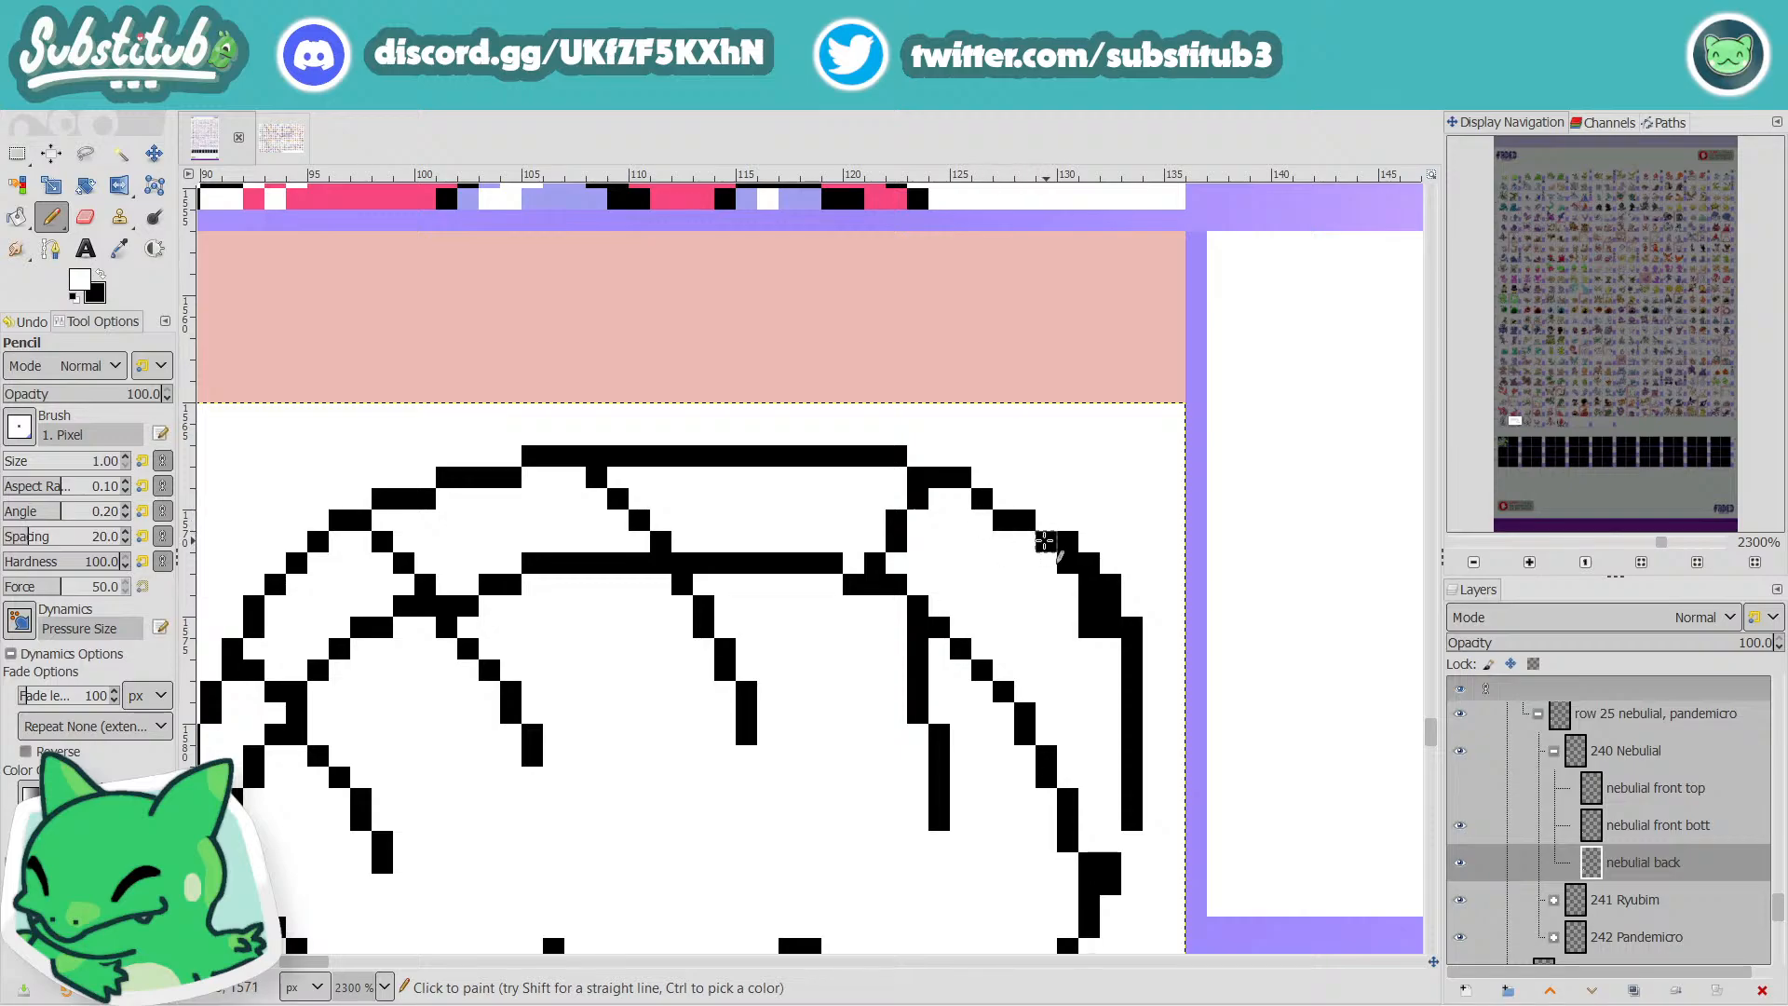
click(1067, 564)
drag(1088, 584, 1090, 629)
click(1110, 625)
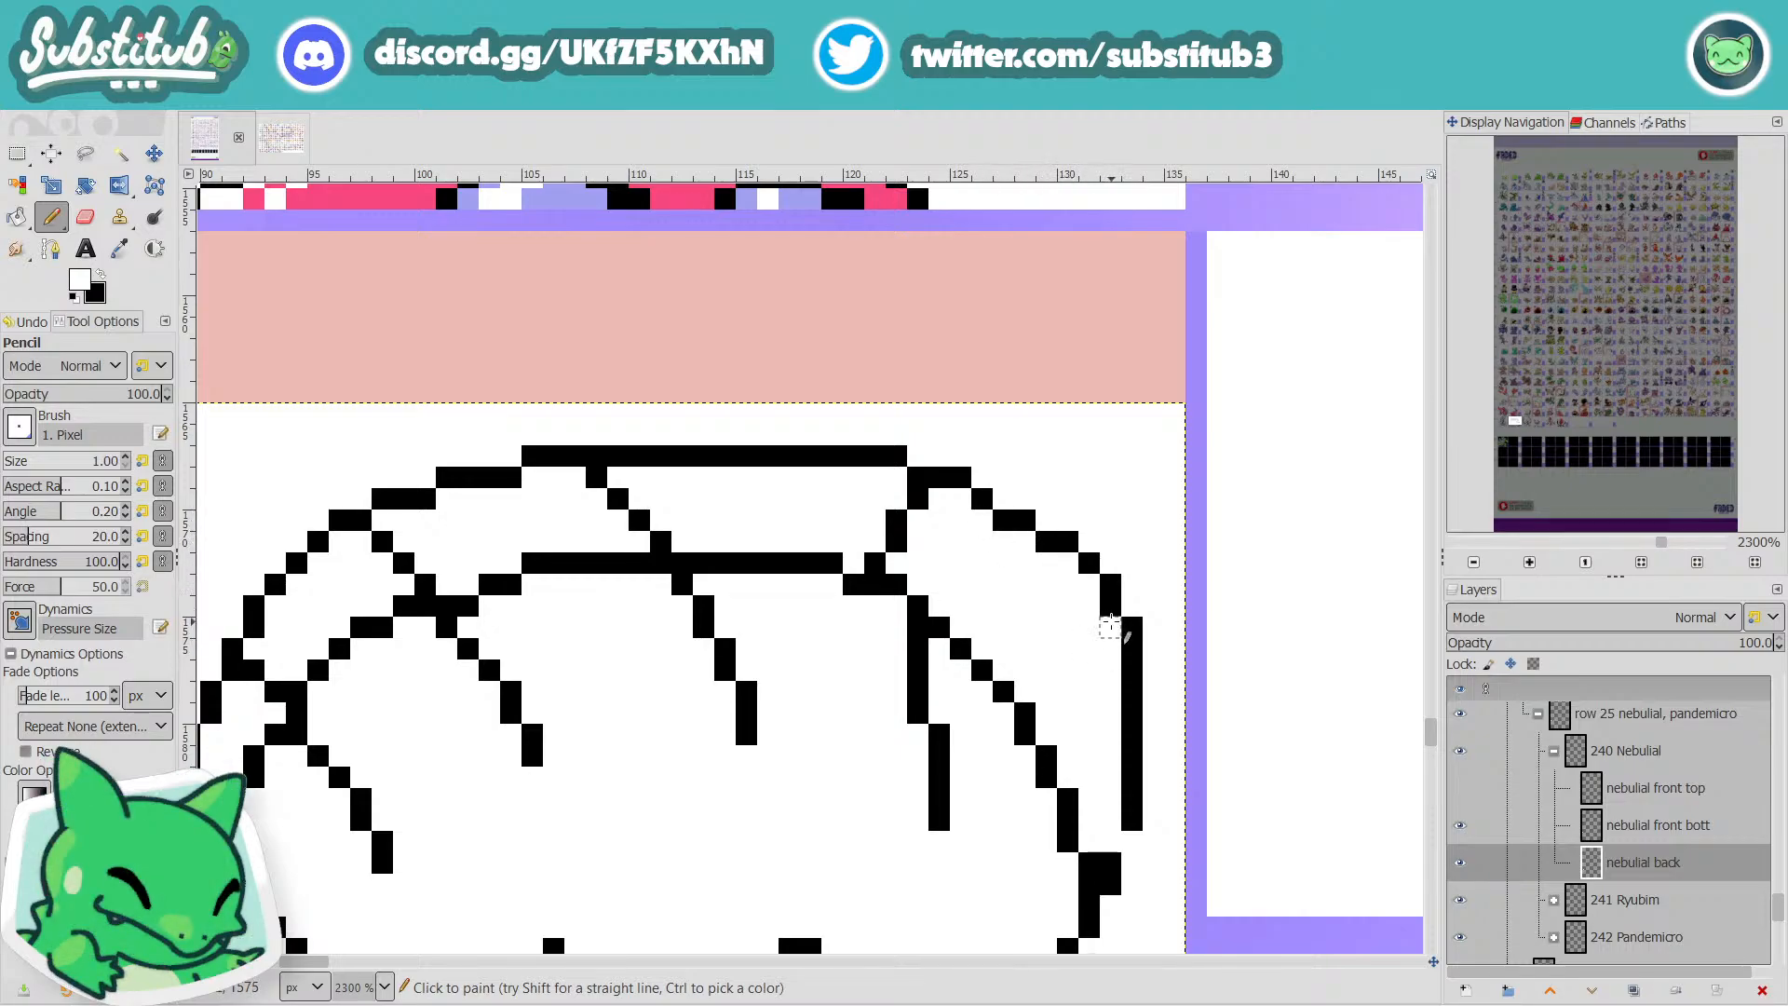
scroll(1113, 629, down, 5)
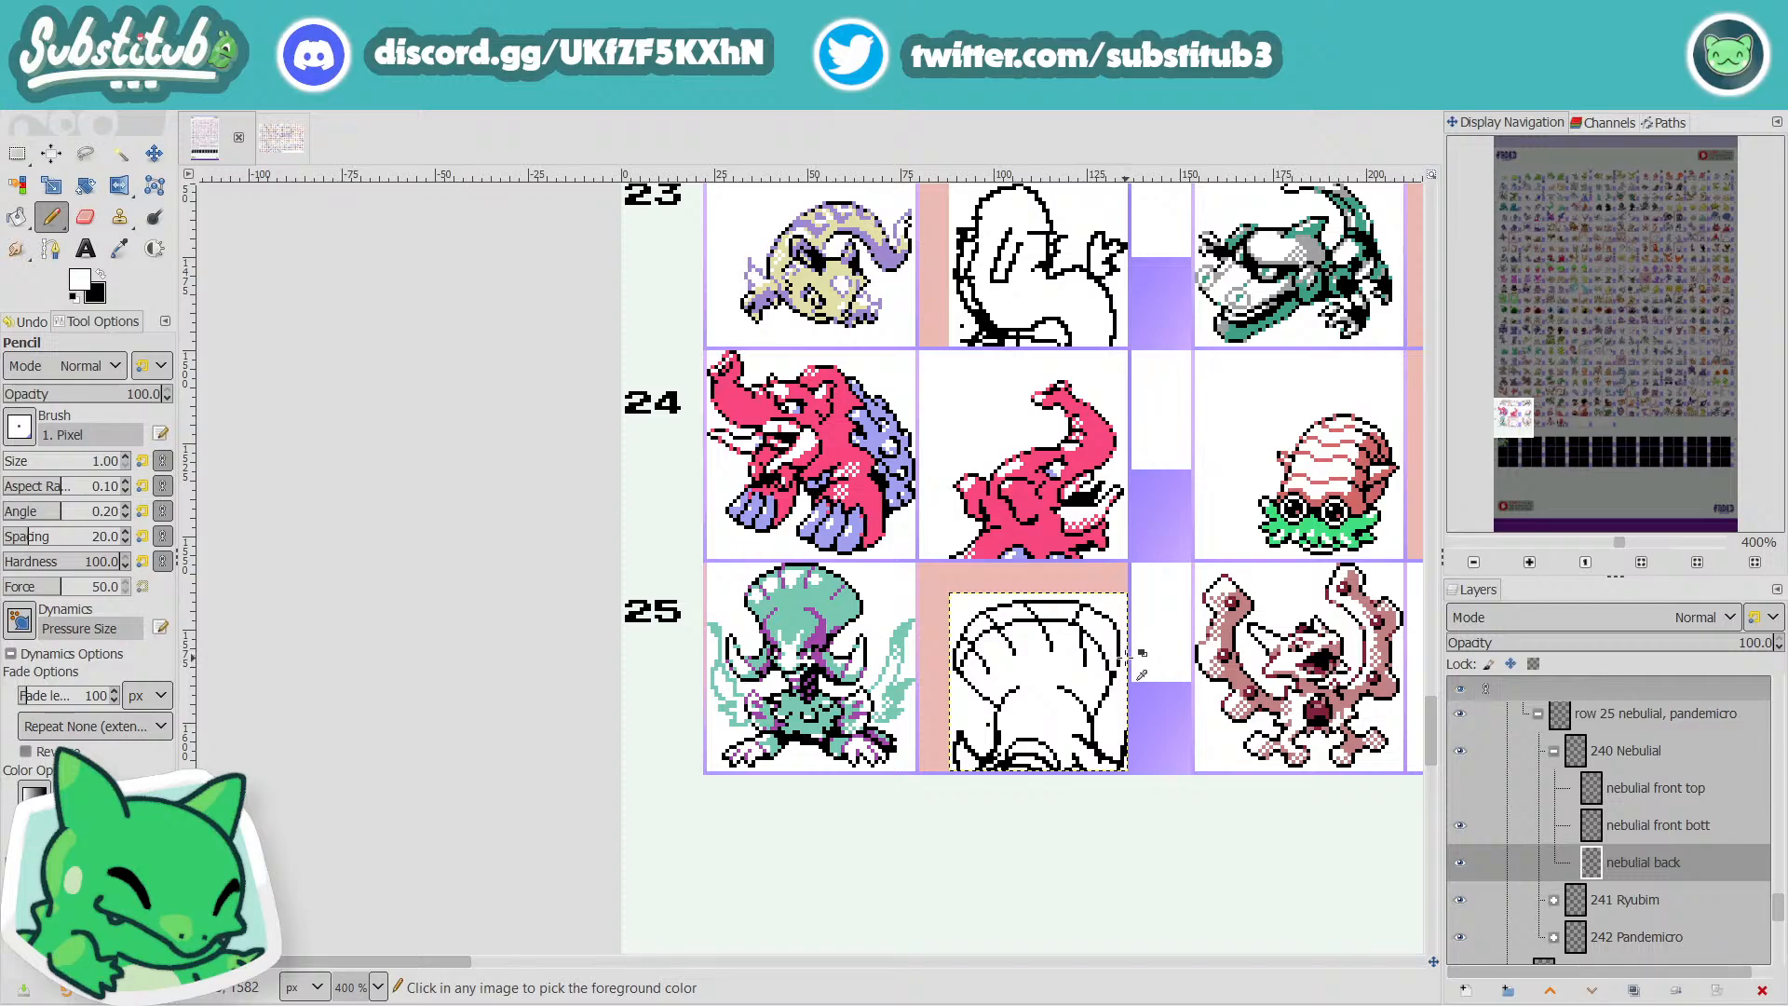
Reshape the crest's outer upper-right corner into a smoother, rounder single-pixel curve.
scroll(1116, 669, up, 4)
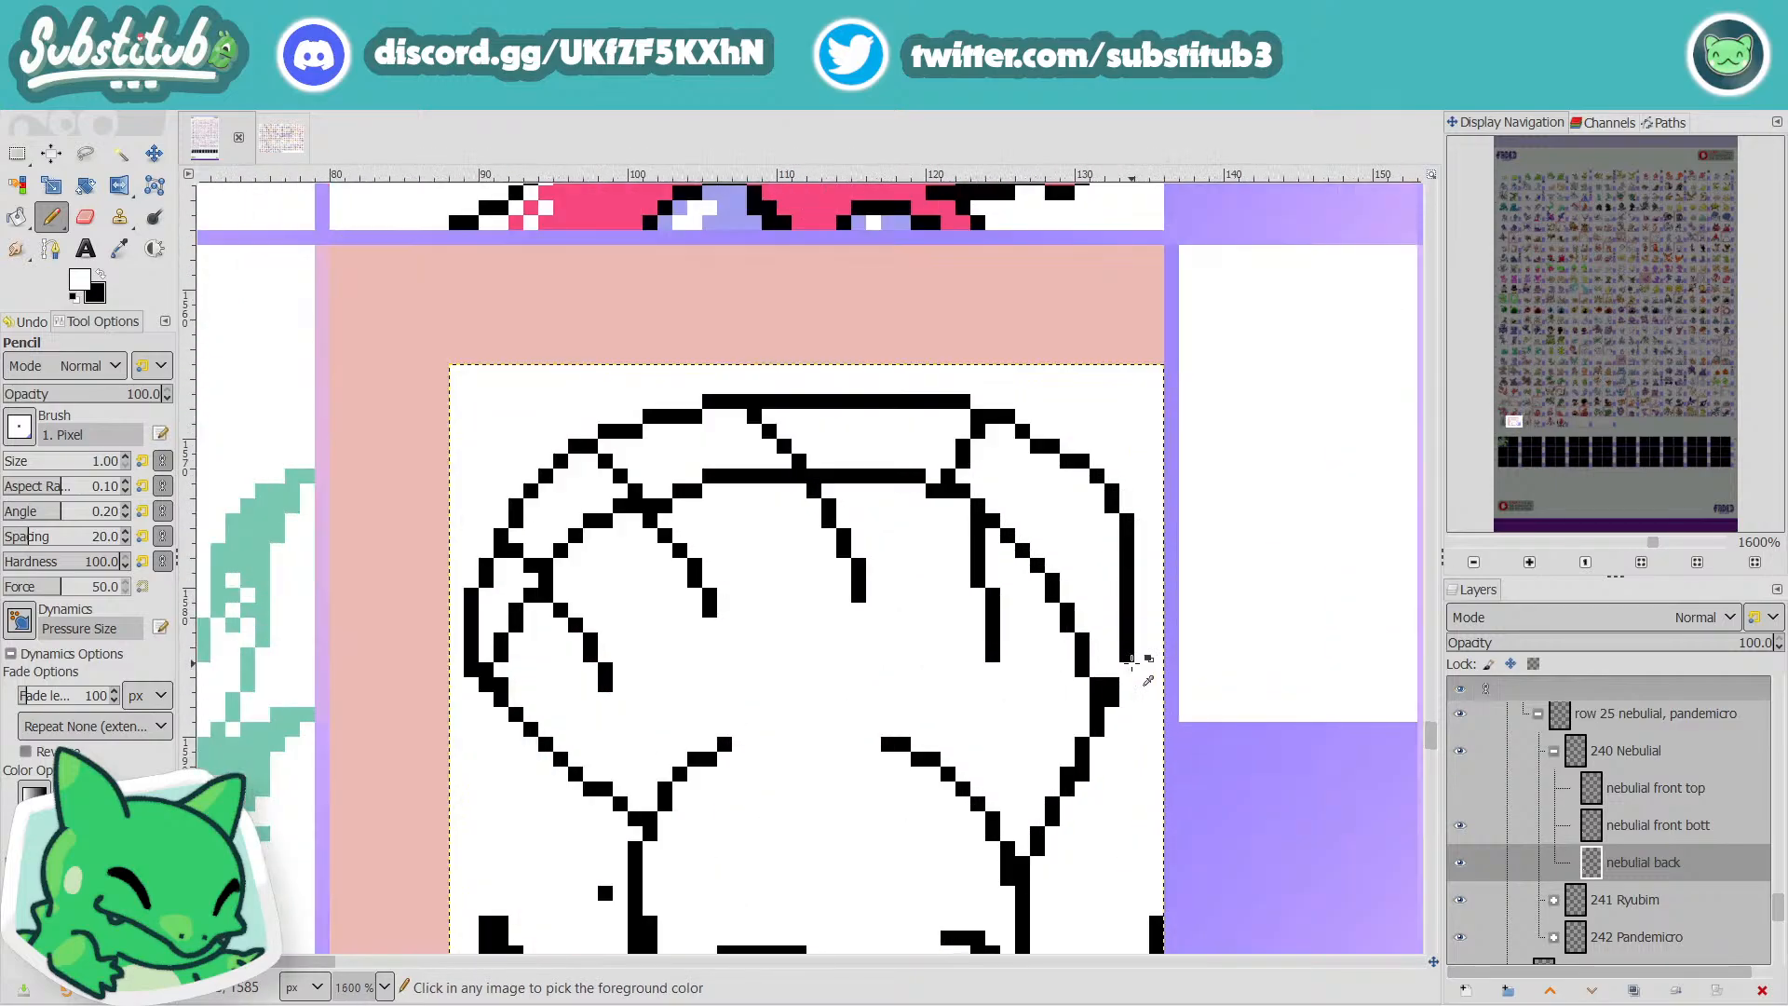
key(x)
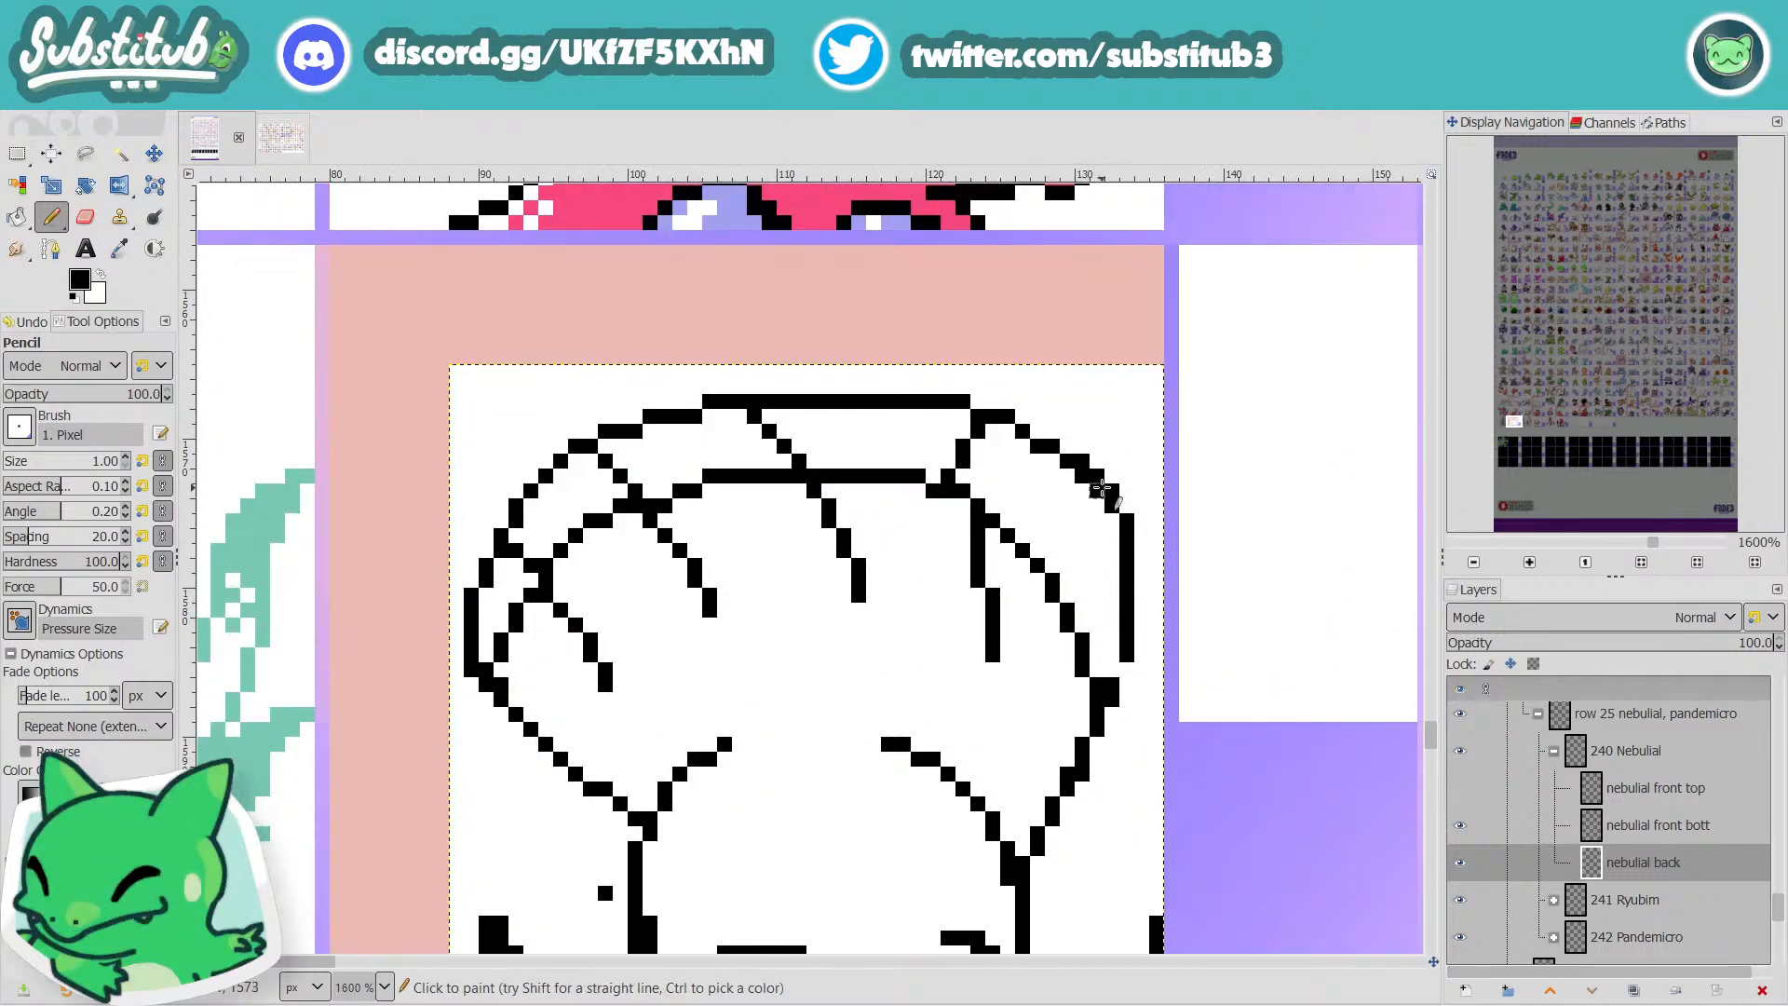
key(x)
drag(1083, 460, 1114, 490)
key(x)
key(x)
click(1126, 519)
key(x)
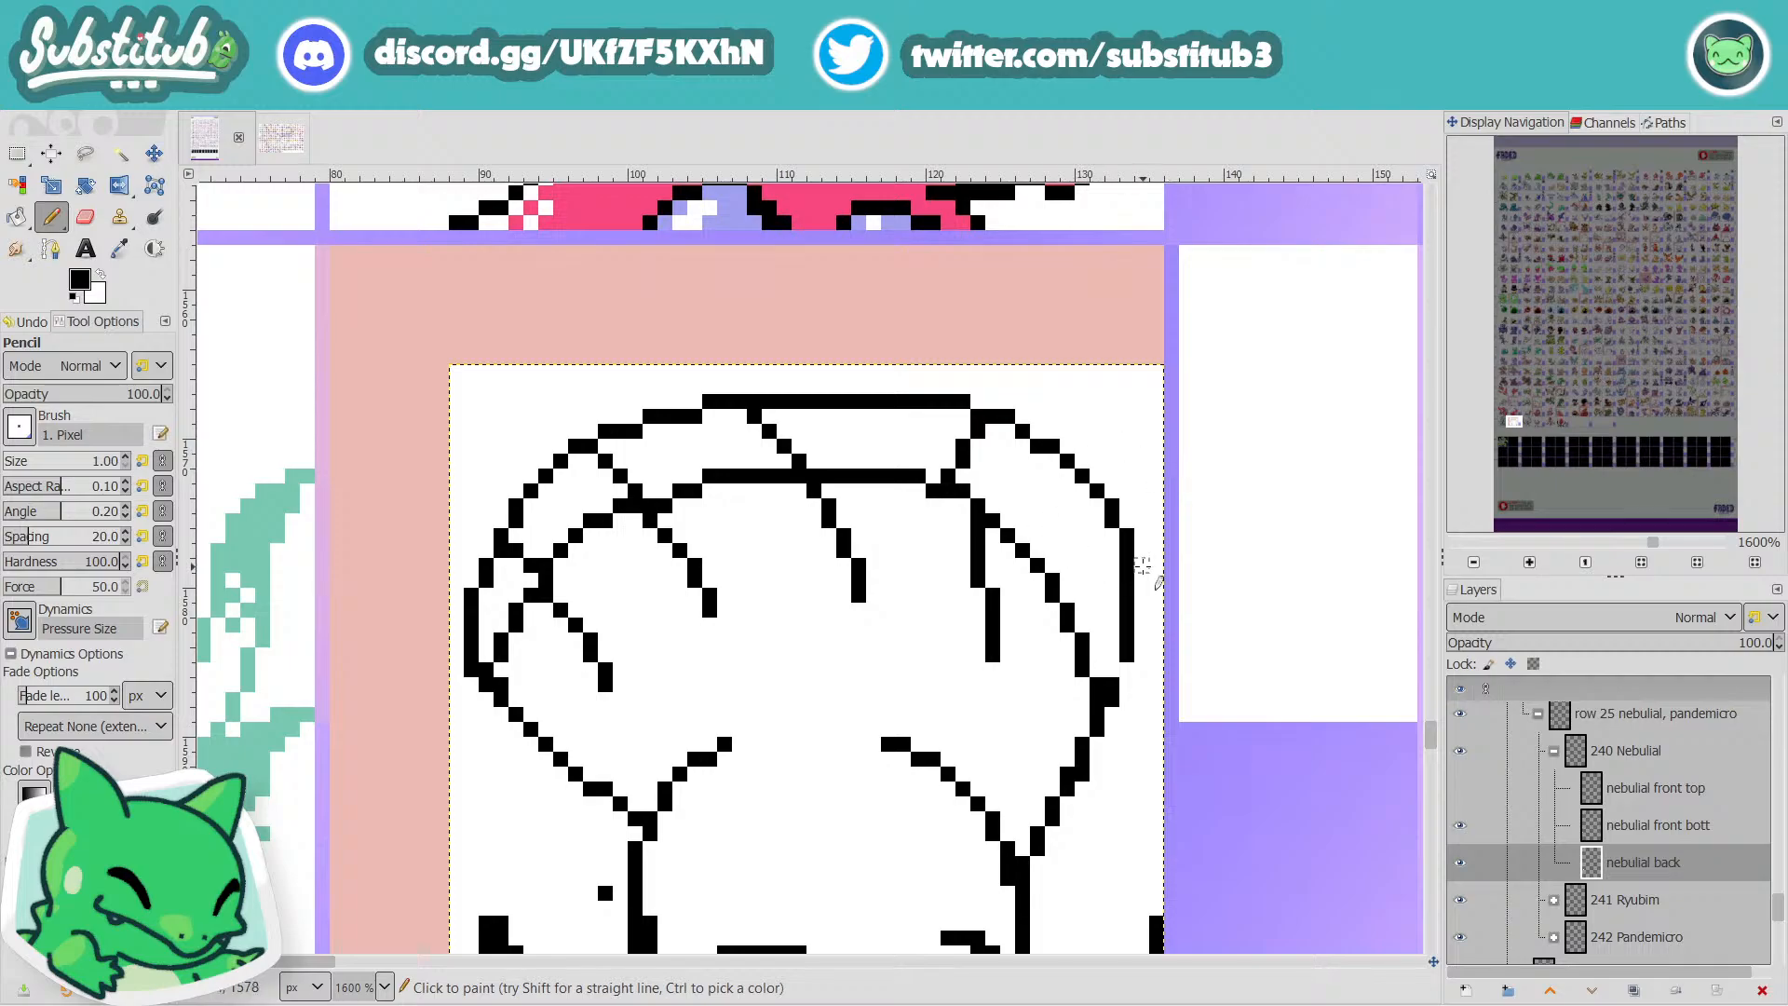
Bulge the crest's right side outward by one pixel and erase the old outline pixels inside it.
mouse_move(1142, 565)
mouse_down()
mouse_move(1128, 683)
mouse_move(1112, 582)
mouse_up()
key(x)
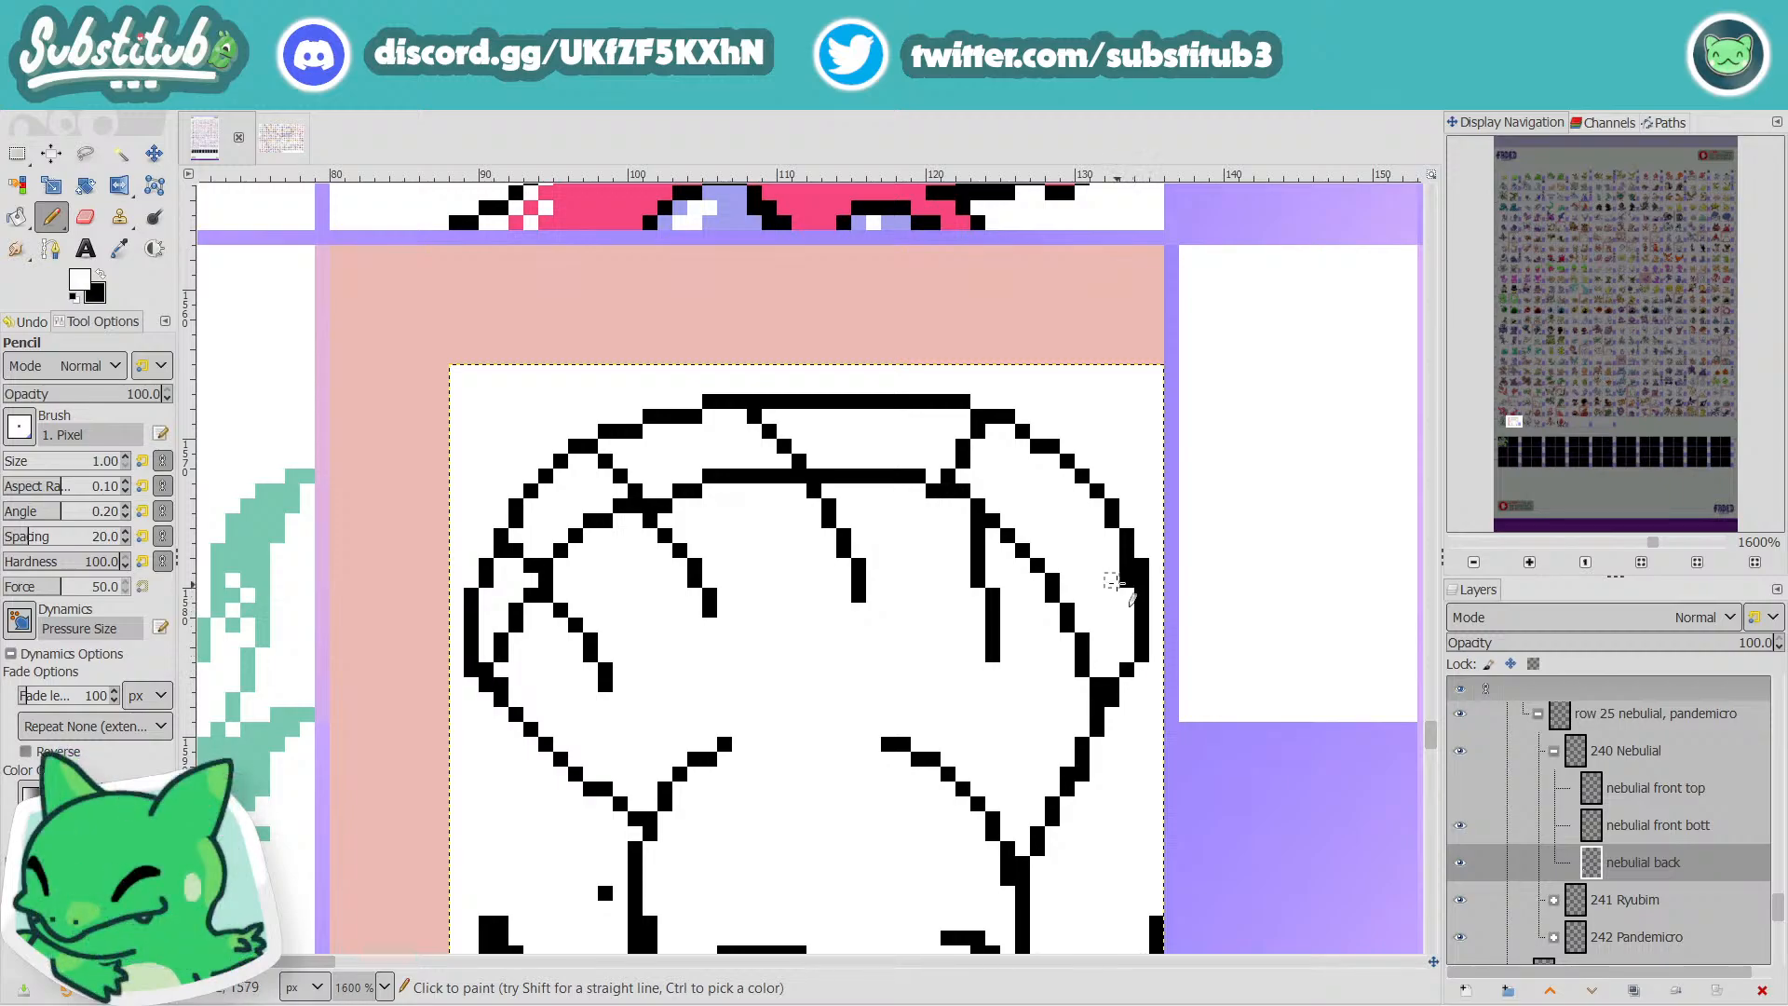
click(1125, 567)
click(1141, 656)
key(x)
ctrl+scroll(1089, 657, down, 5)
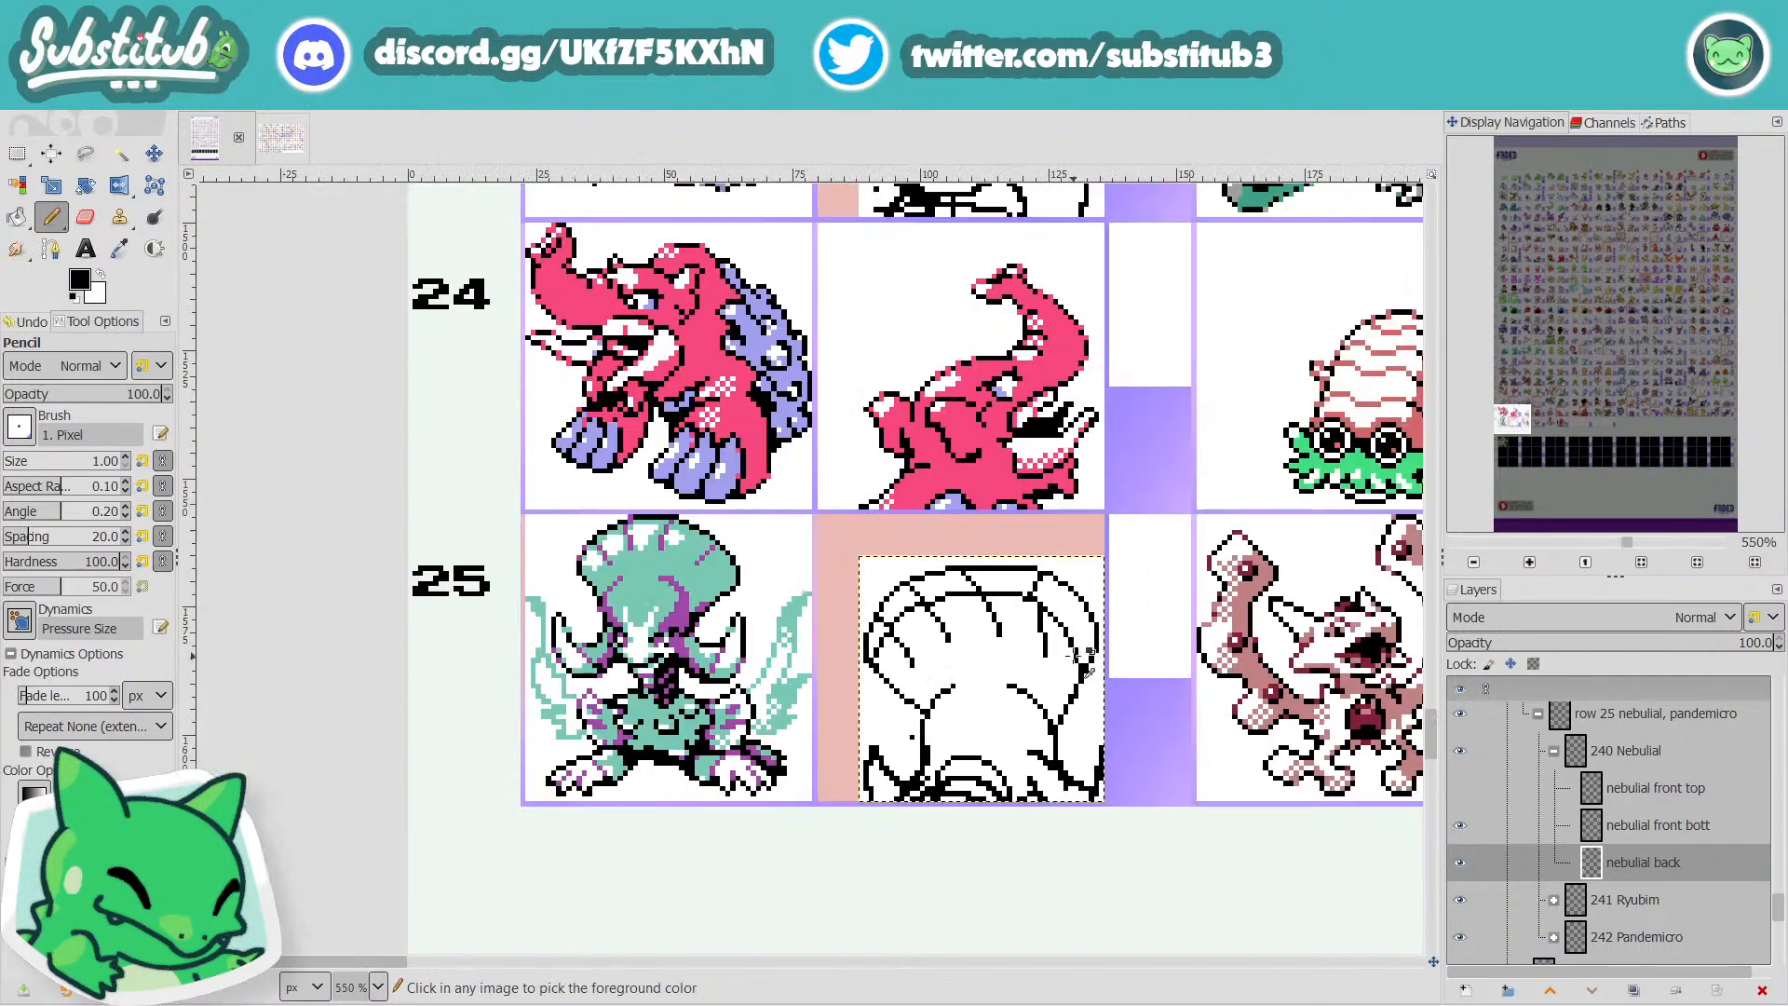
Try straightening the crest's right ridge line and adjusting the lower end of the central ridge.
ctrl+scroll(1057, 651, up, 5)
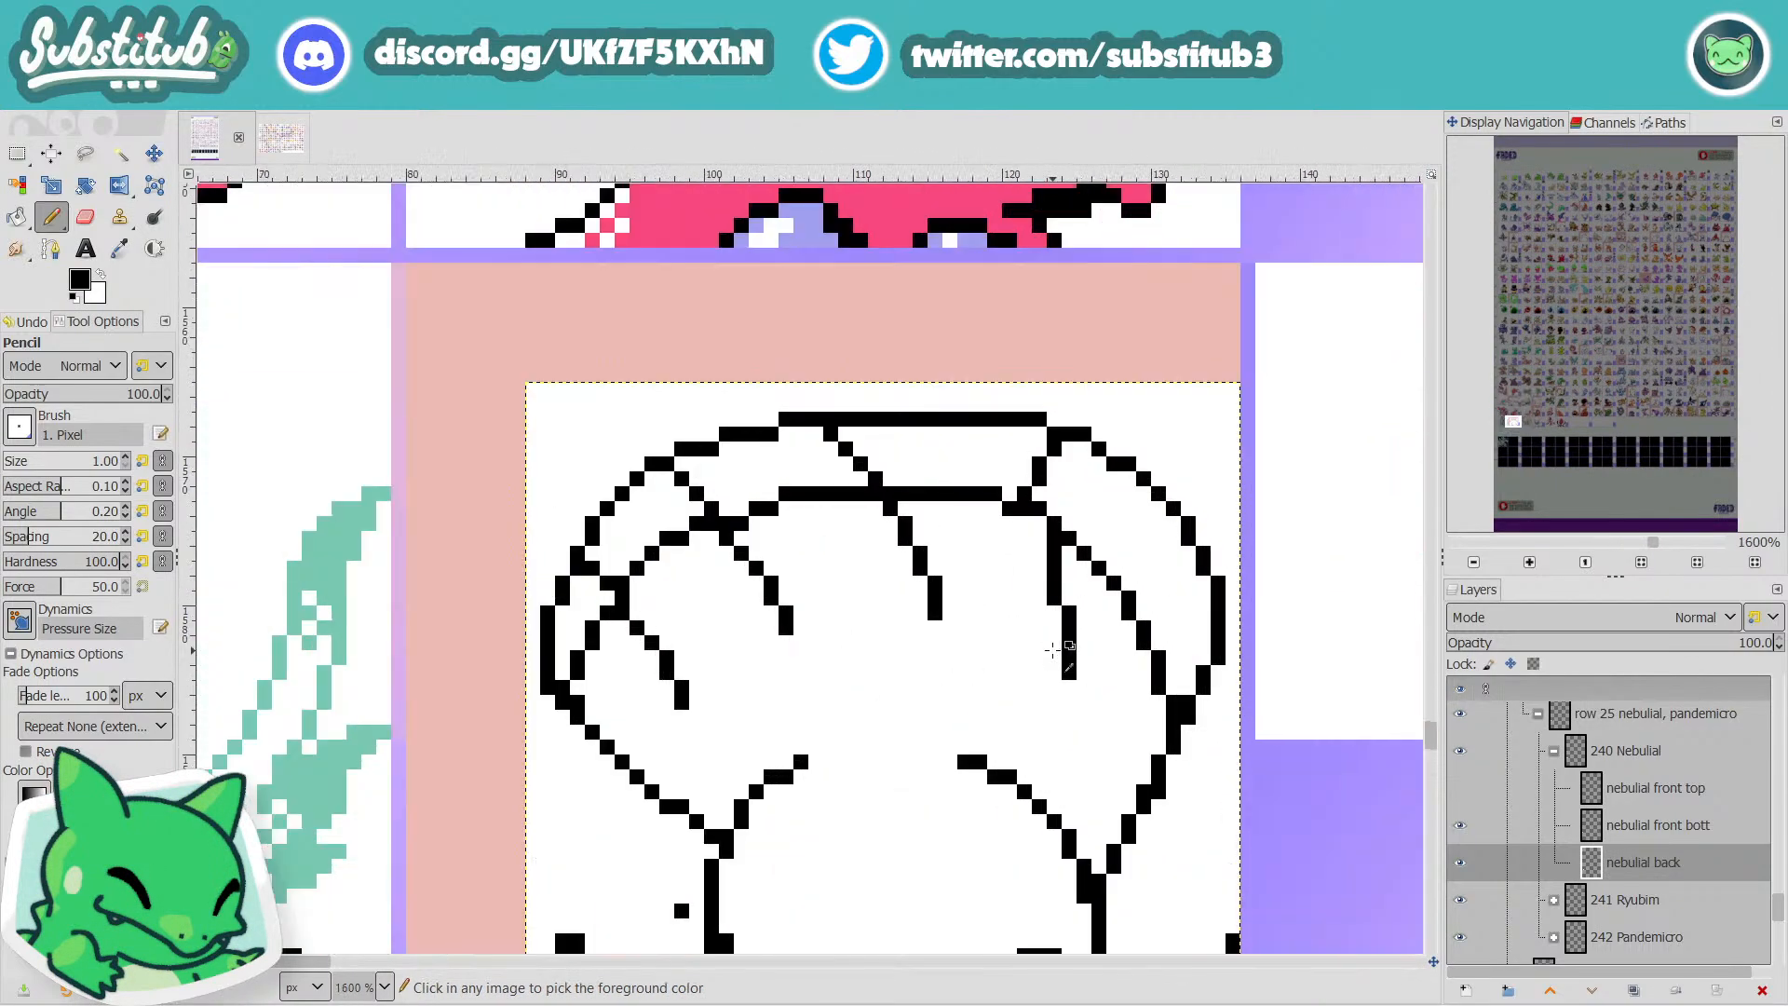
drag(1053, 612, 1069, 679)
key(x)
ctrl+scroll(1064, 665, down, 3)
ctrl+scroll(1065, 664, down, 2)
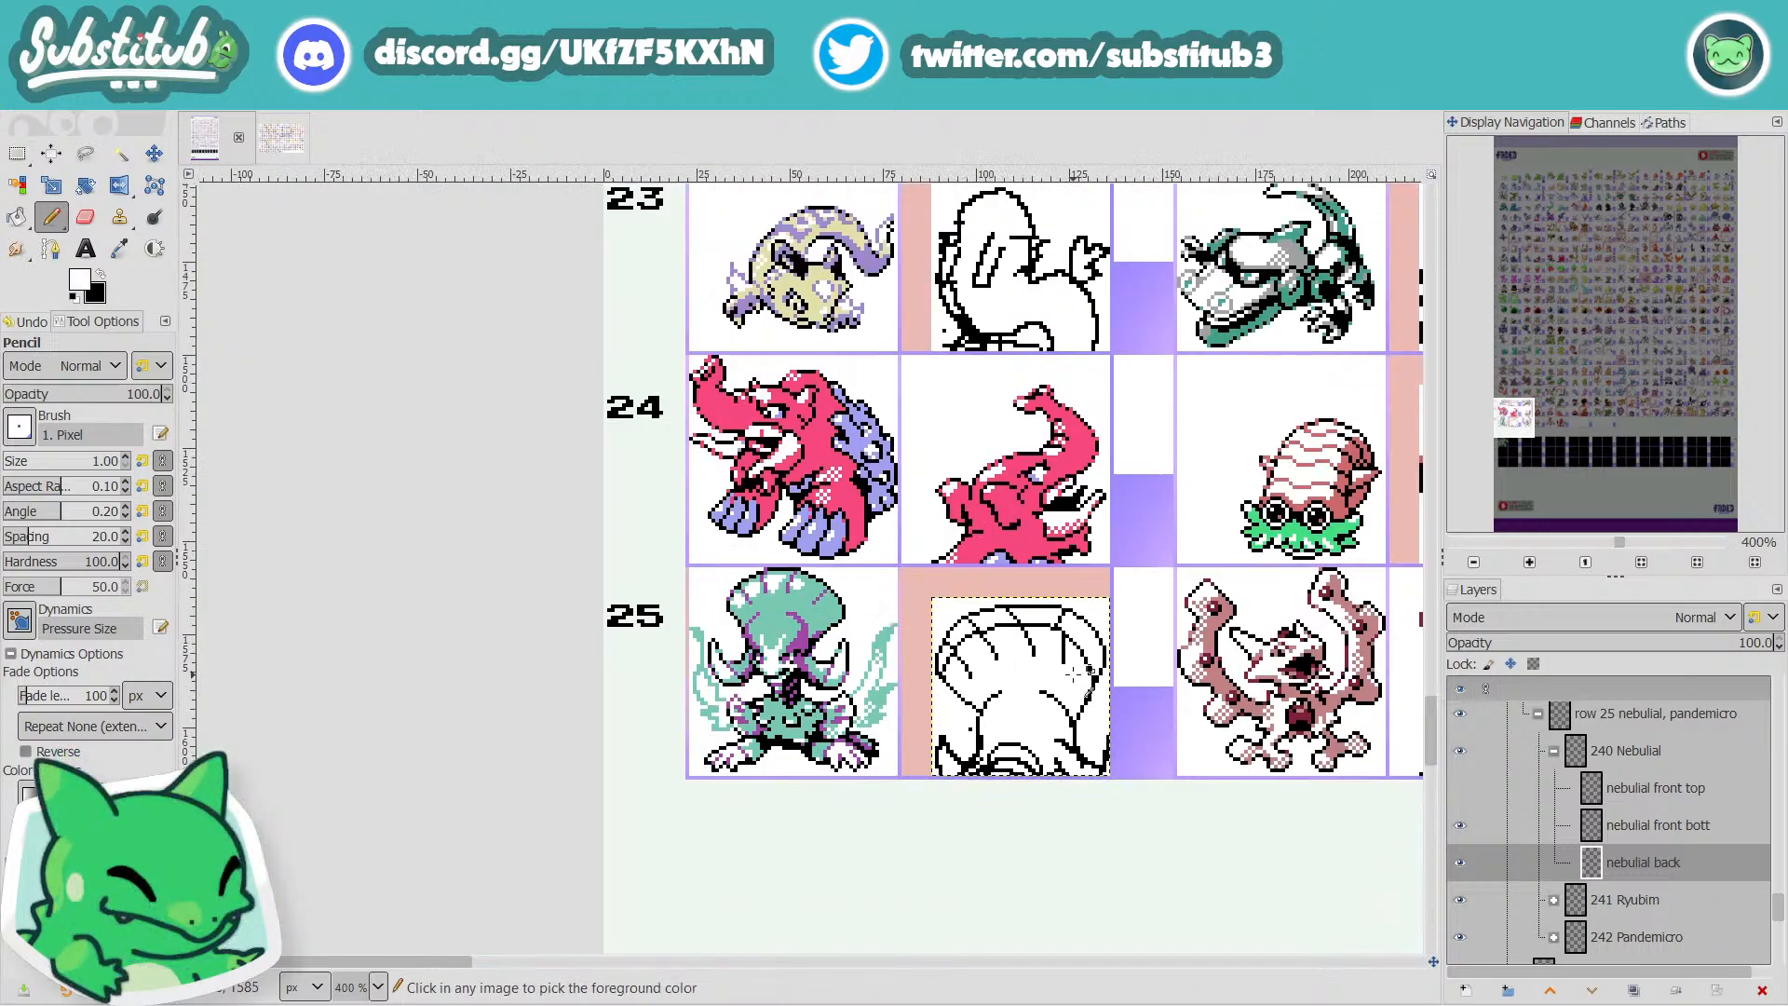
ctrl+scroll(1010, 665, up, 3)
key(x)
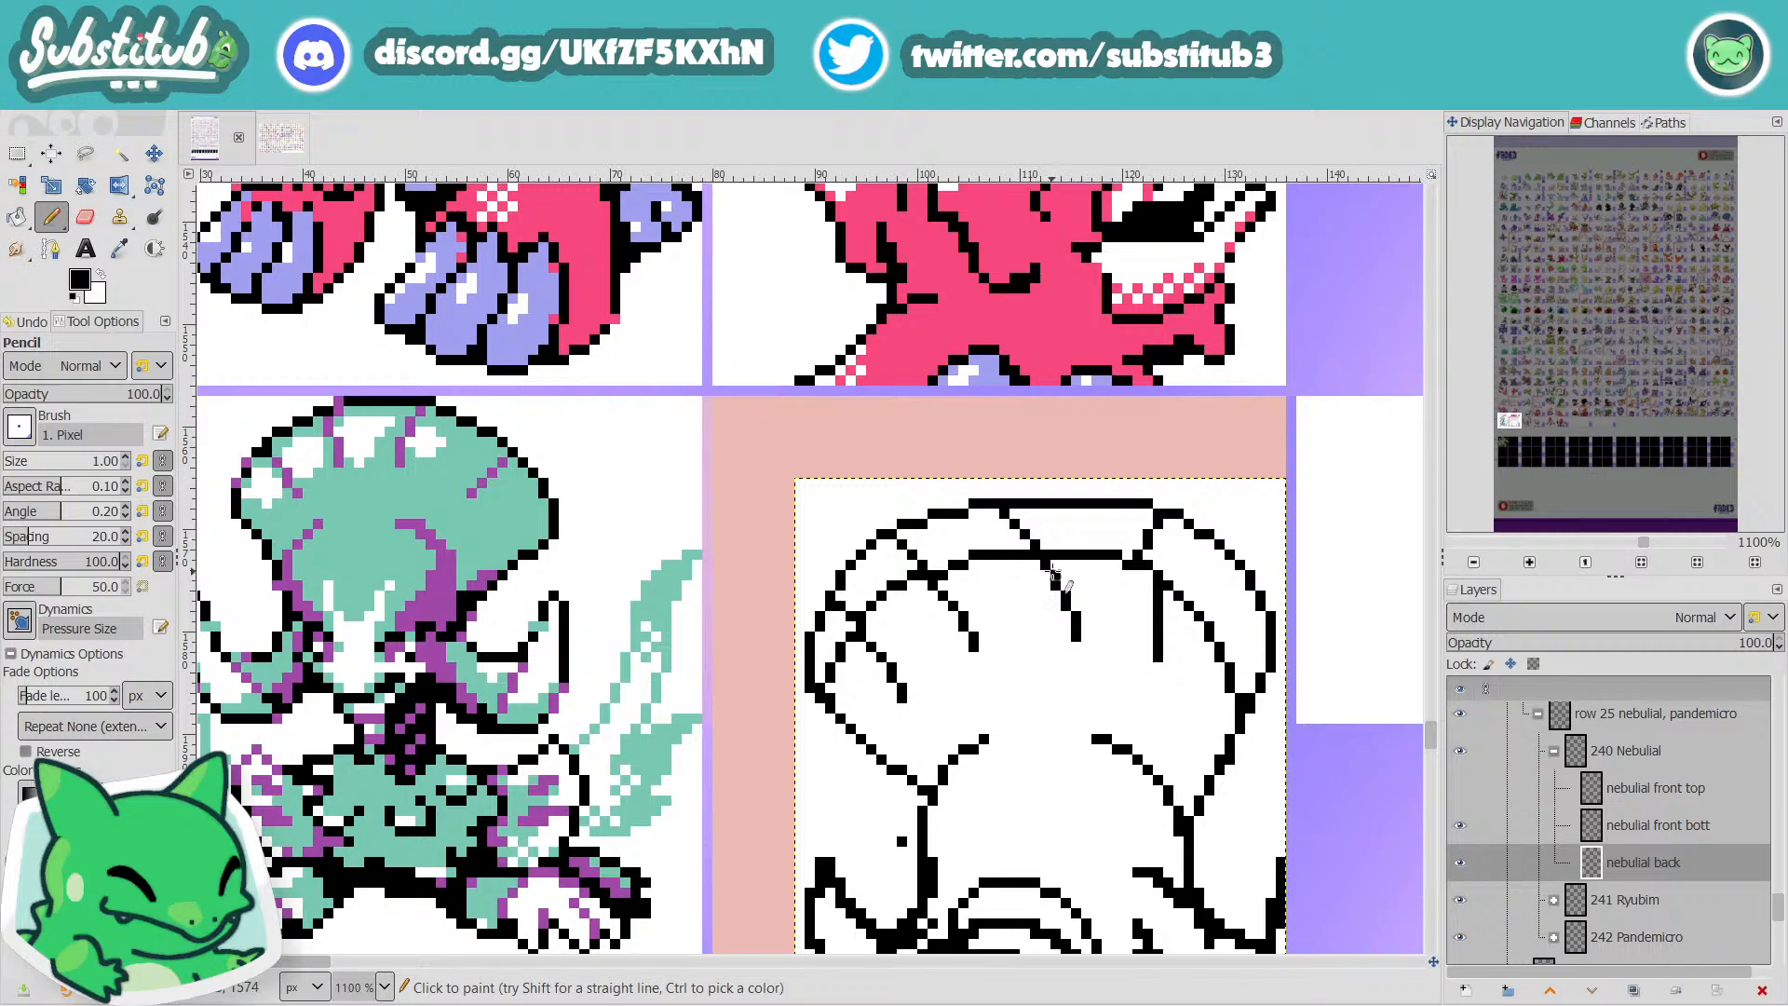
key(x)
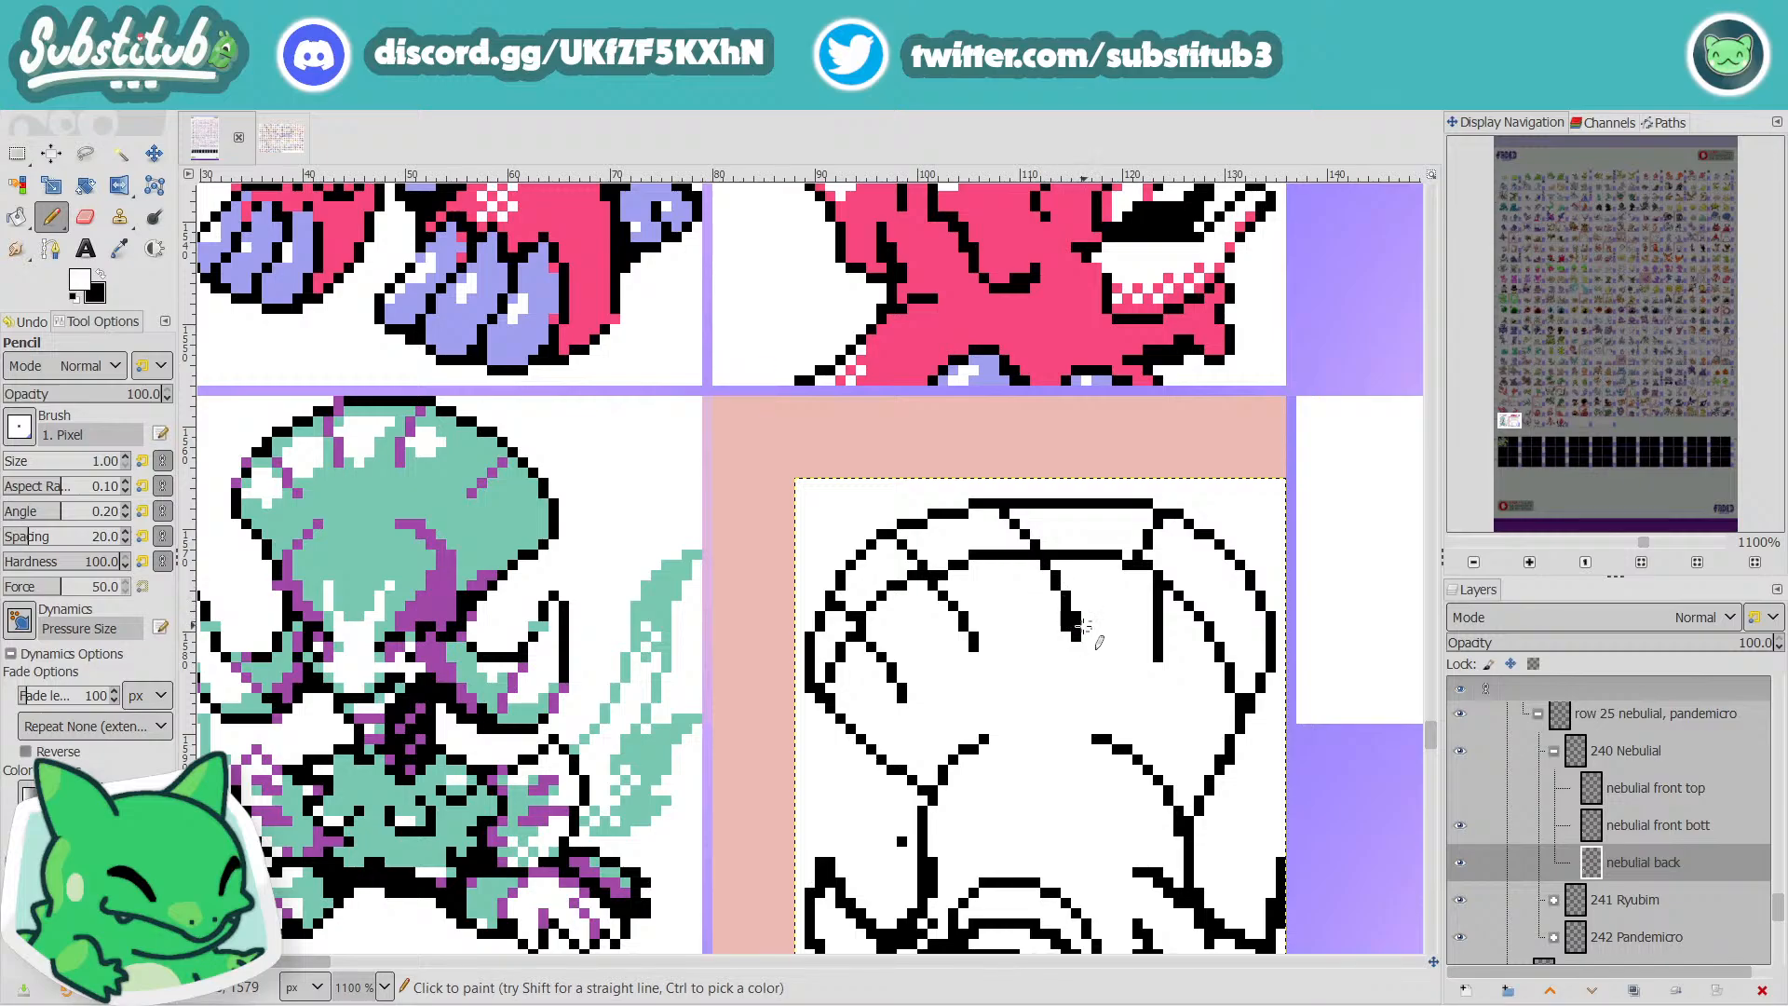
ctrl+scroll(1080, 624, down, 3)
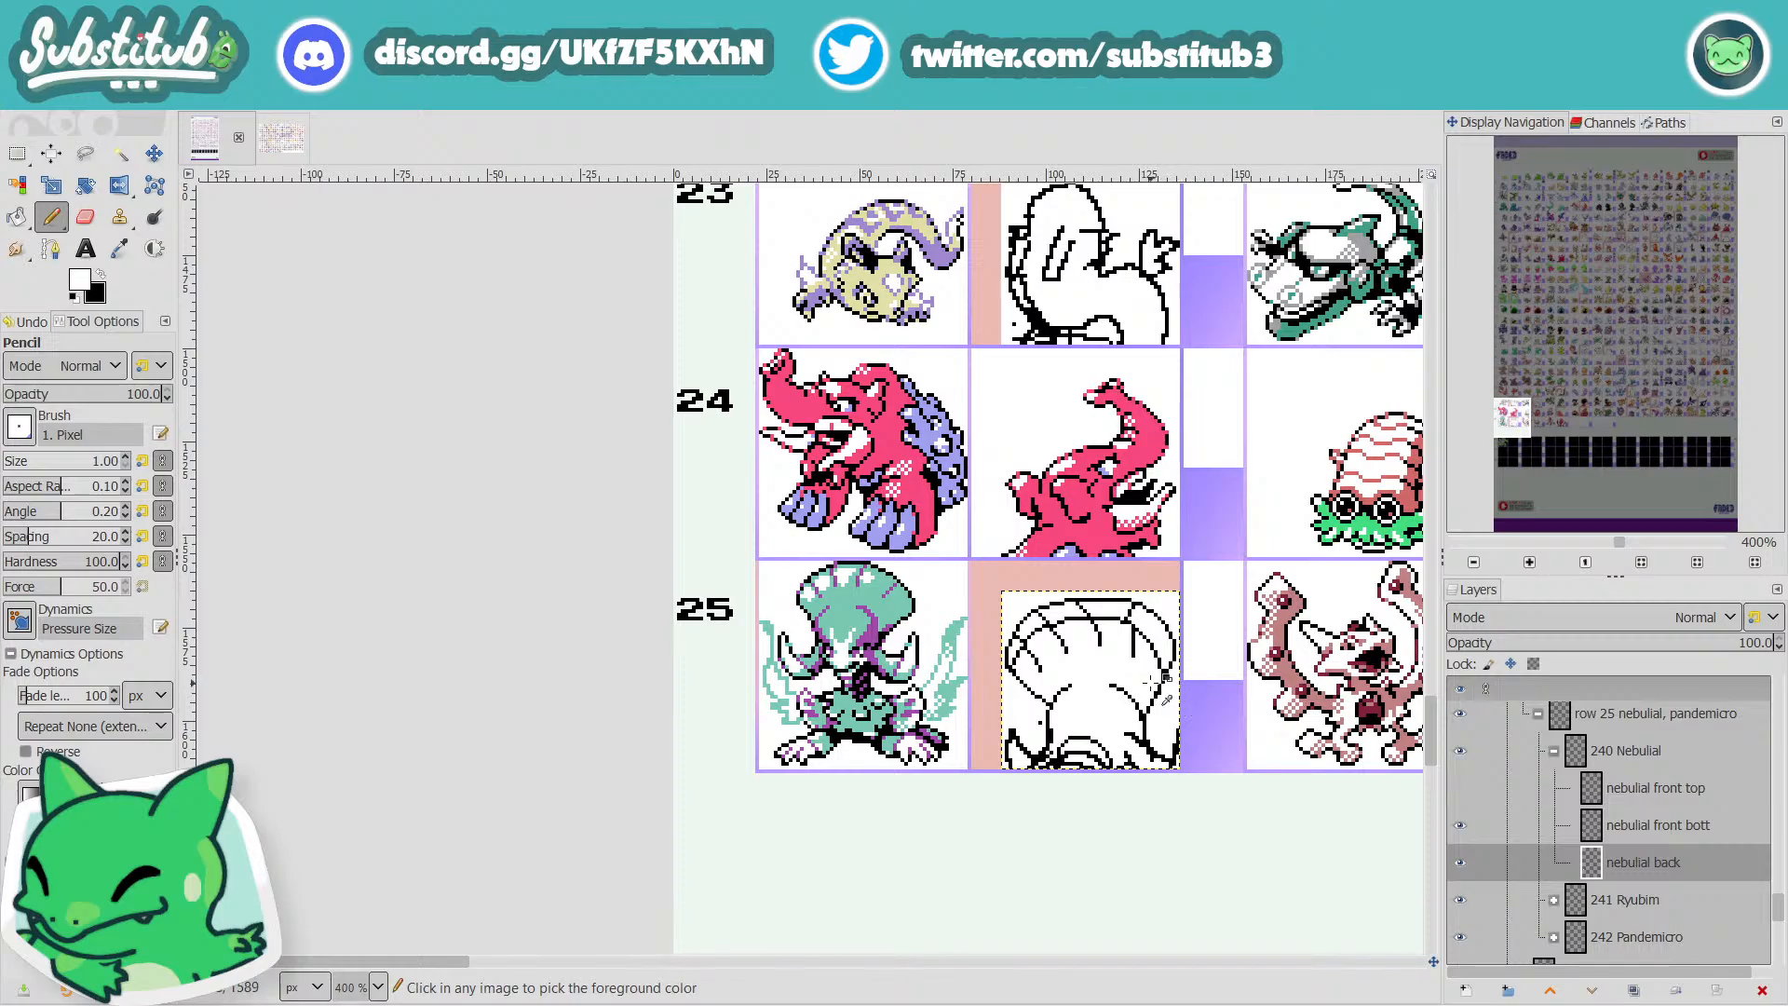
ctrl+scroll(1134, 685, up, 3)
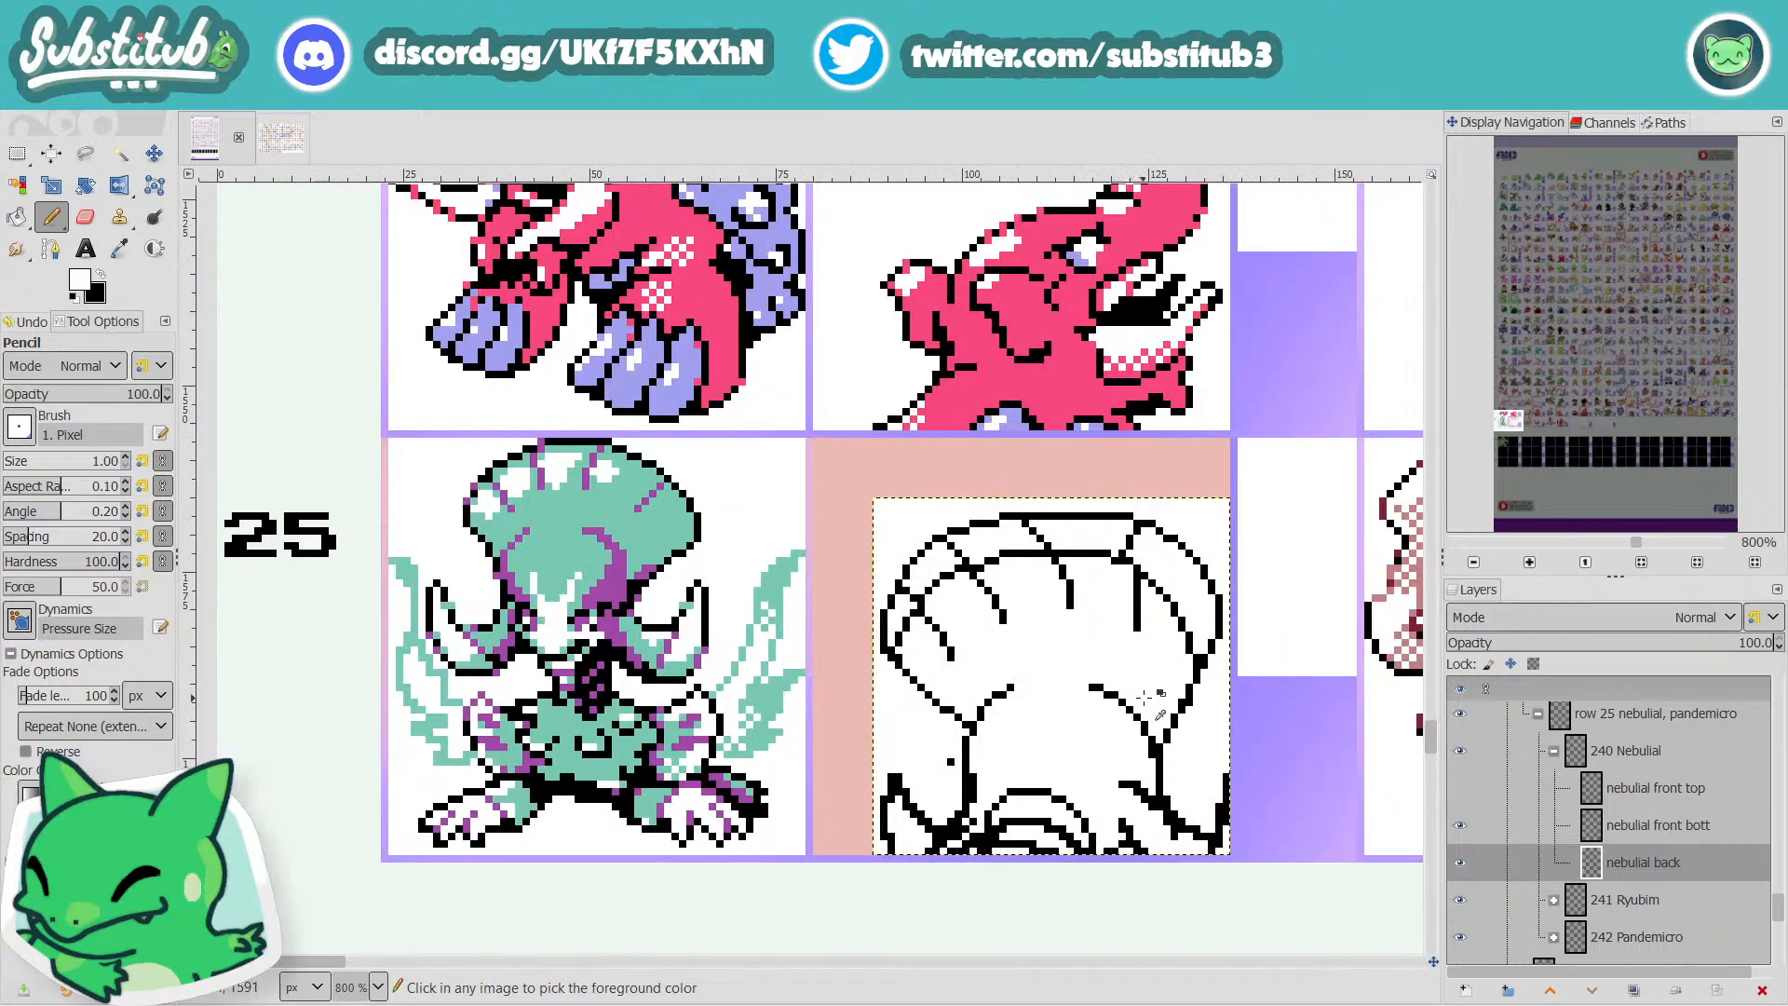
Undo the latest edits to the crest's ridge lines.
key(ctrl+z)
key(ctrl+z)
key(ctrl+z)
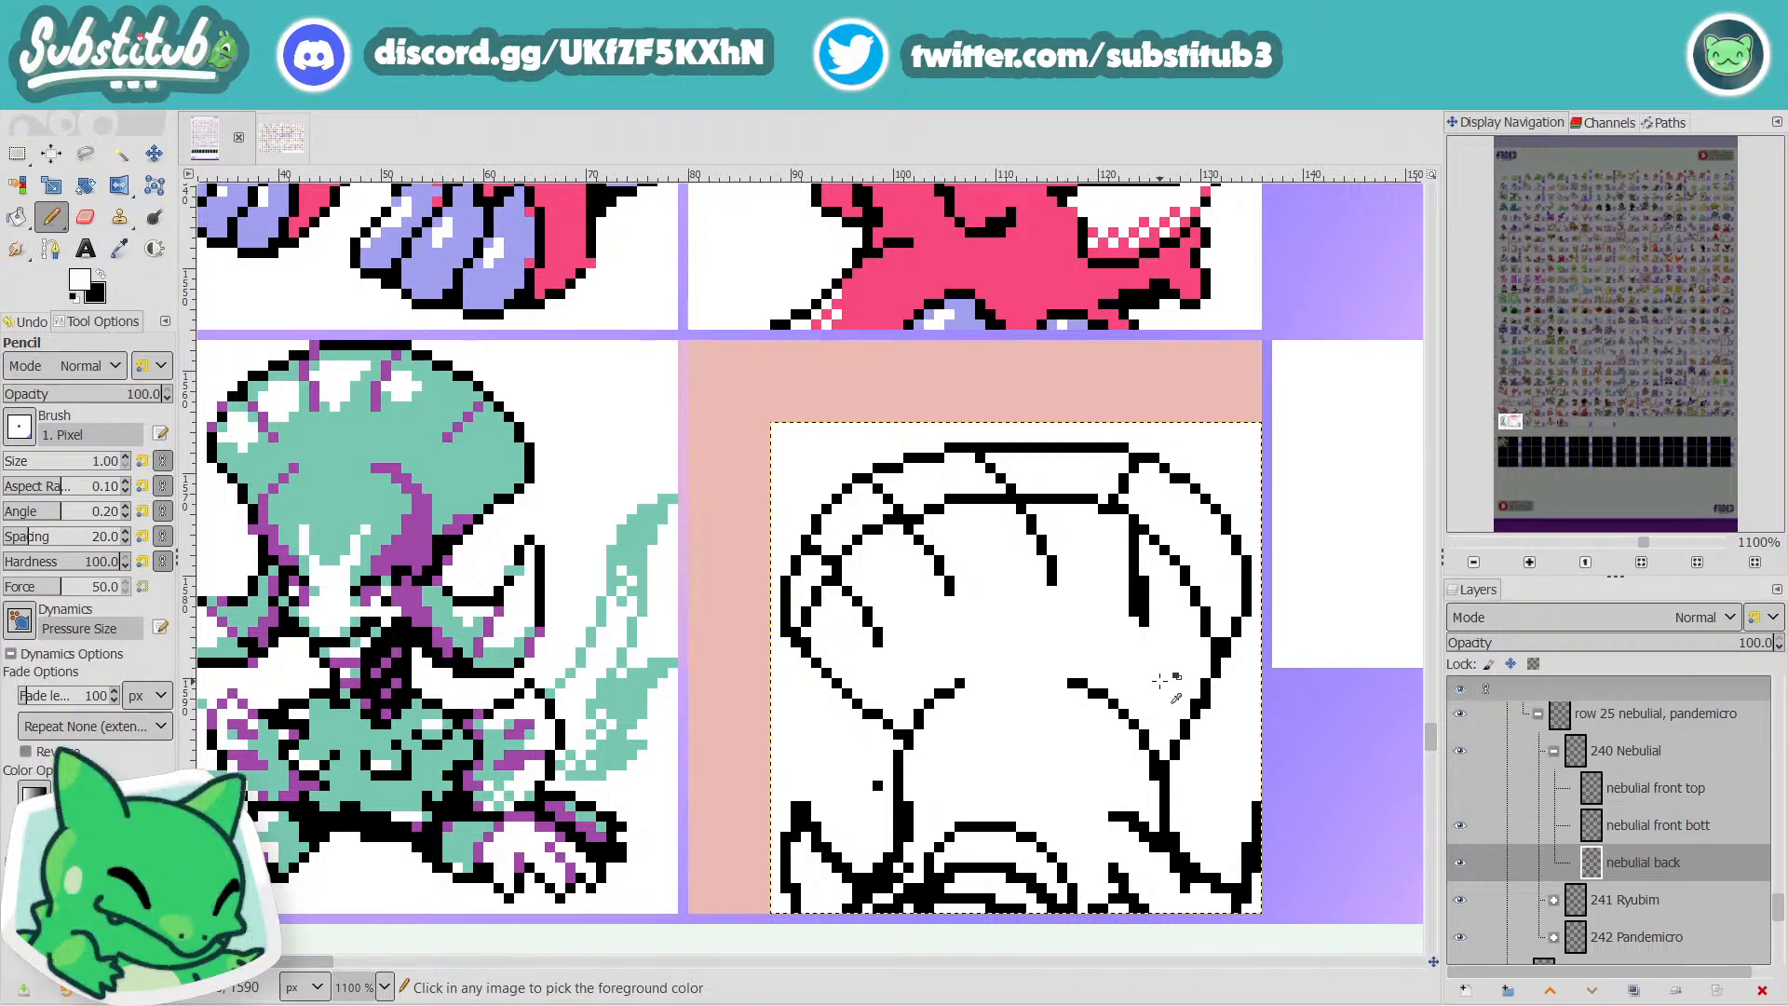
ctrl+scroll(1164, 636, down, 4)
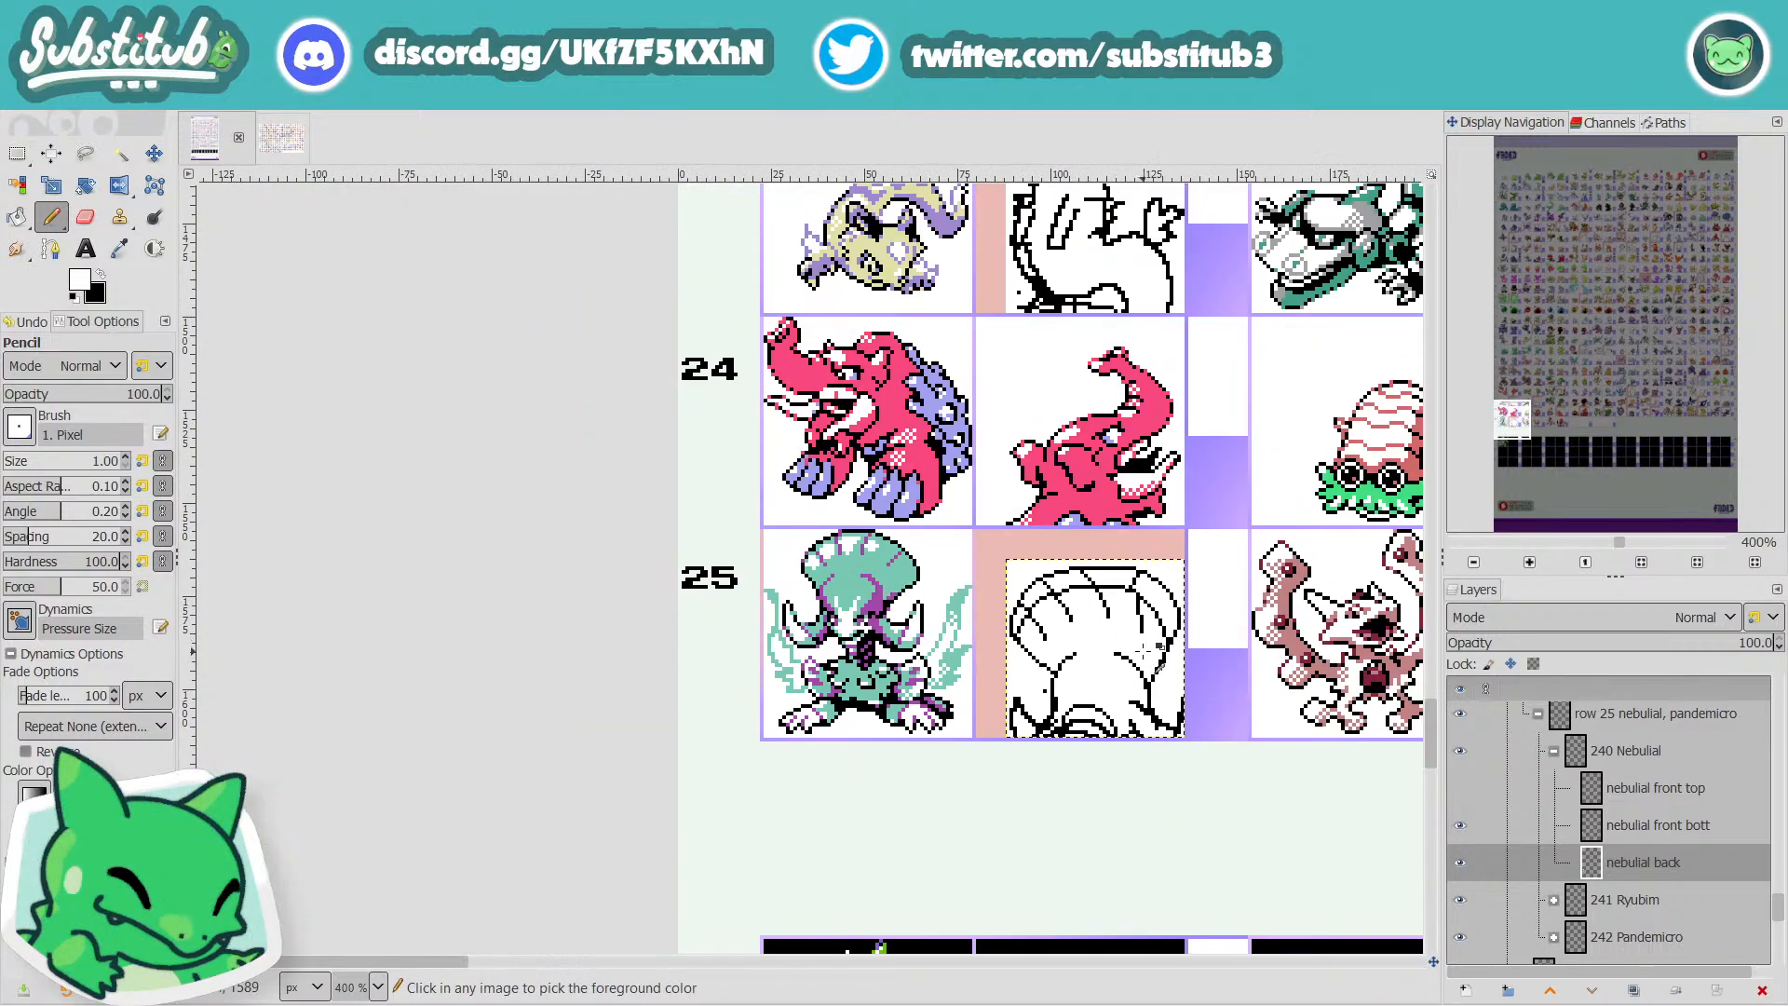
Redraw the lower half of the right ridge line so it curves toward the crest's centre, erasing its old lower end.
ctrl+scroll(1154, 605, up, 5)
key(x)
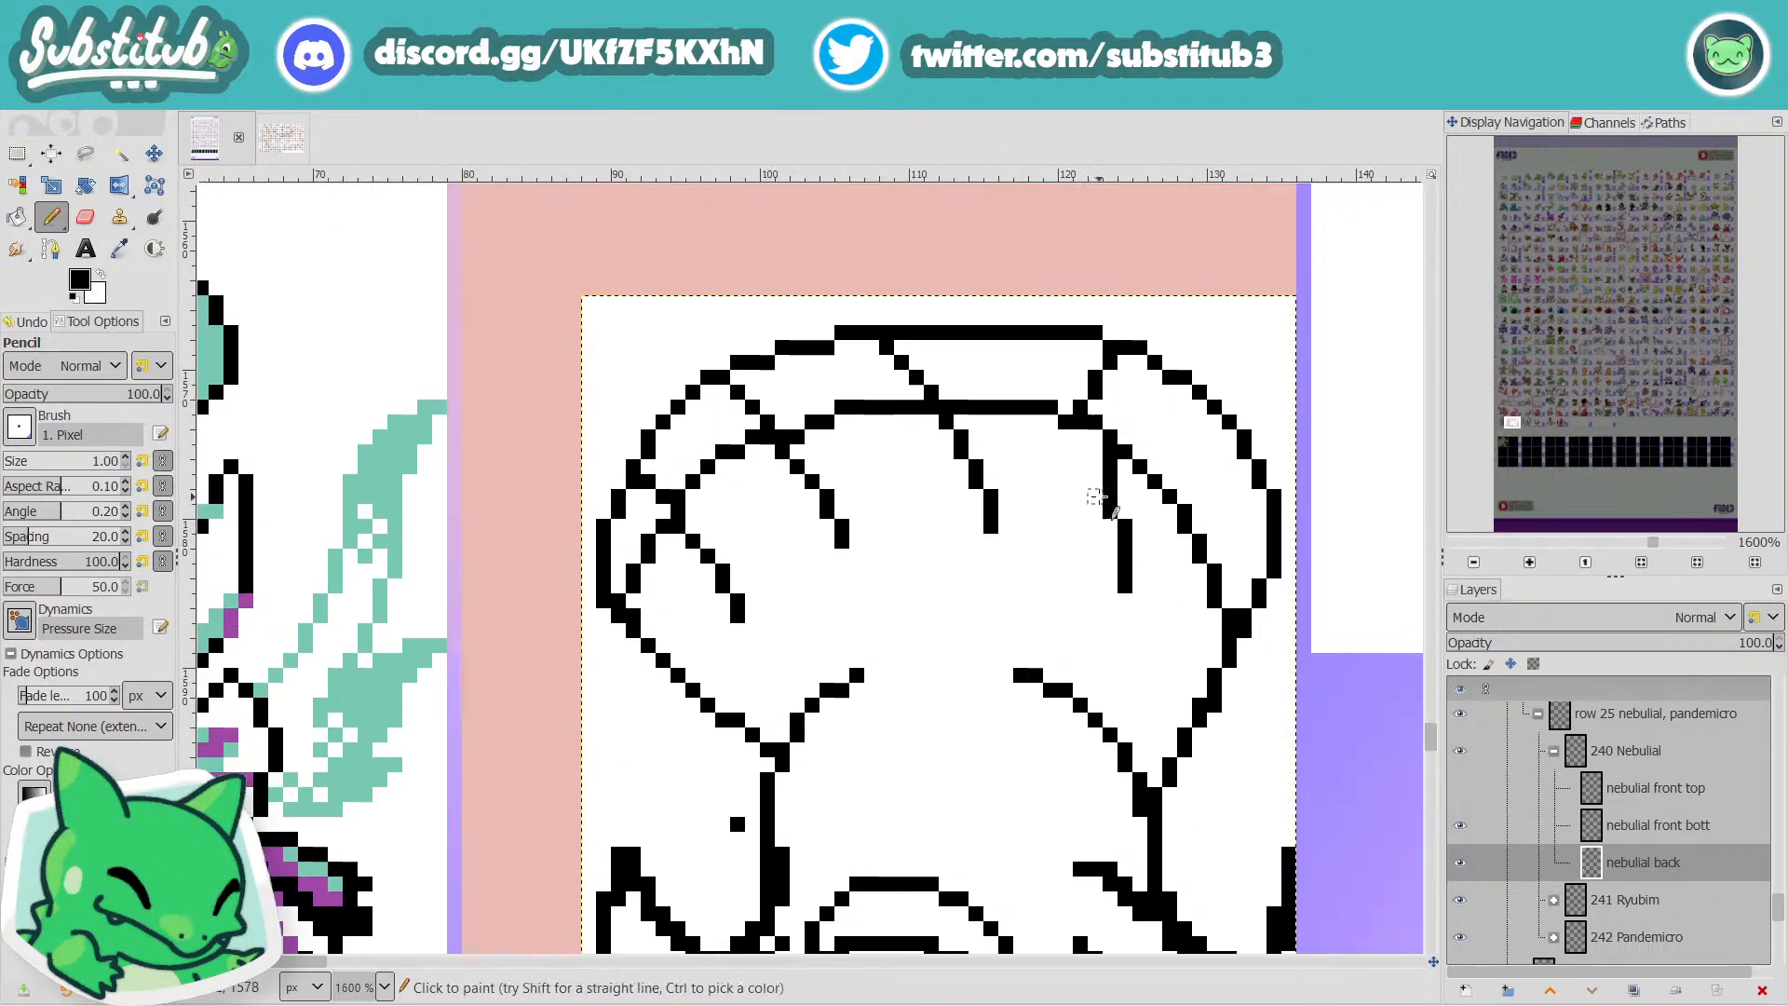
drag(1095, 494, 1082, 576)
key(x)
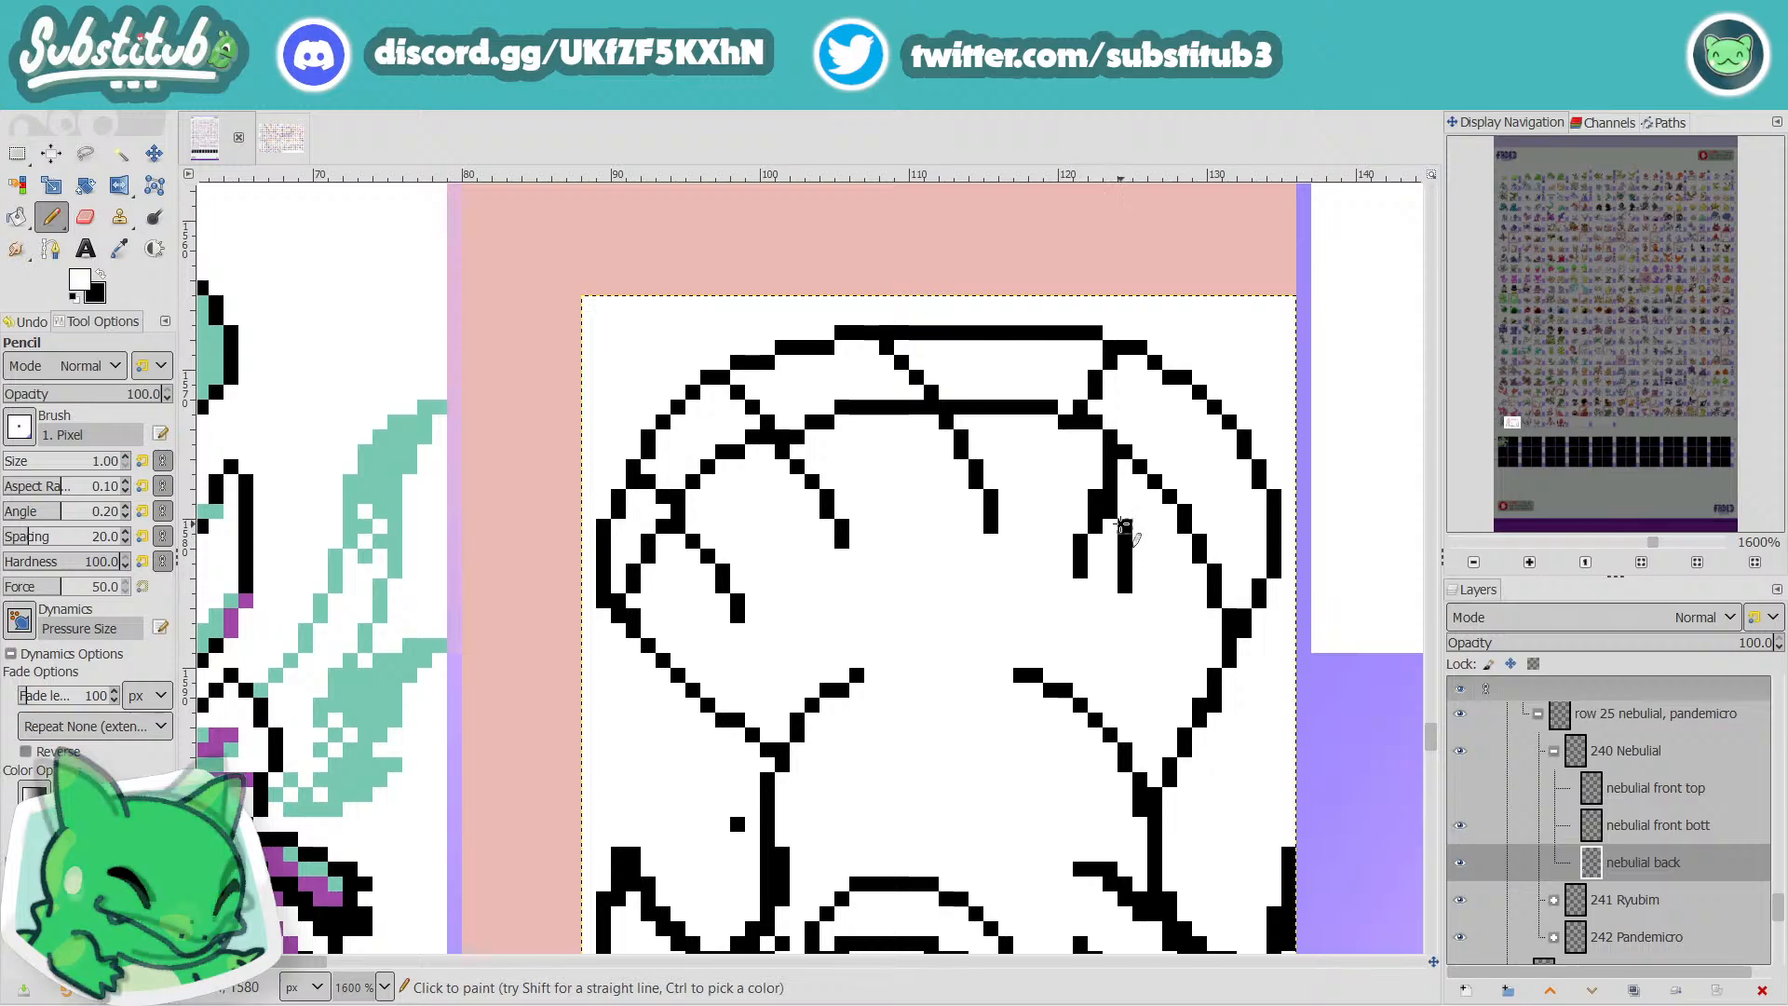
drag(1110, 496, 1124, 592)
key(x)
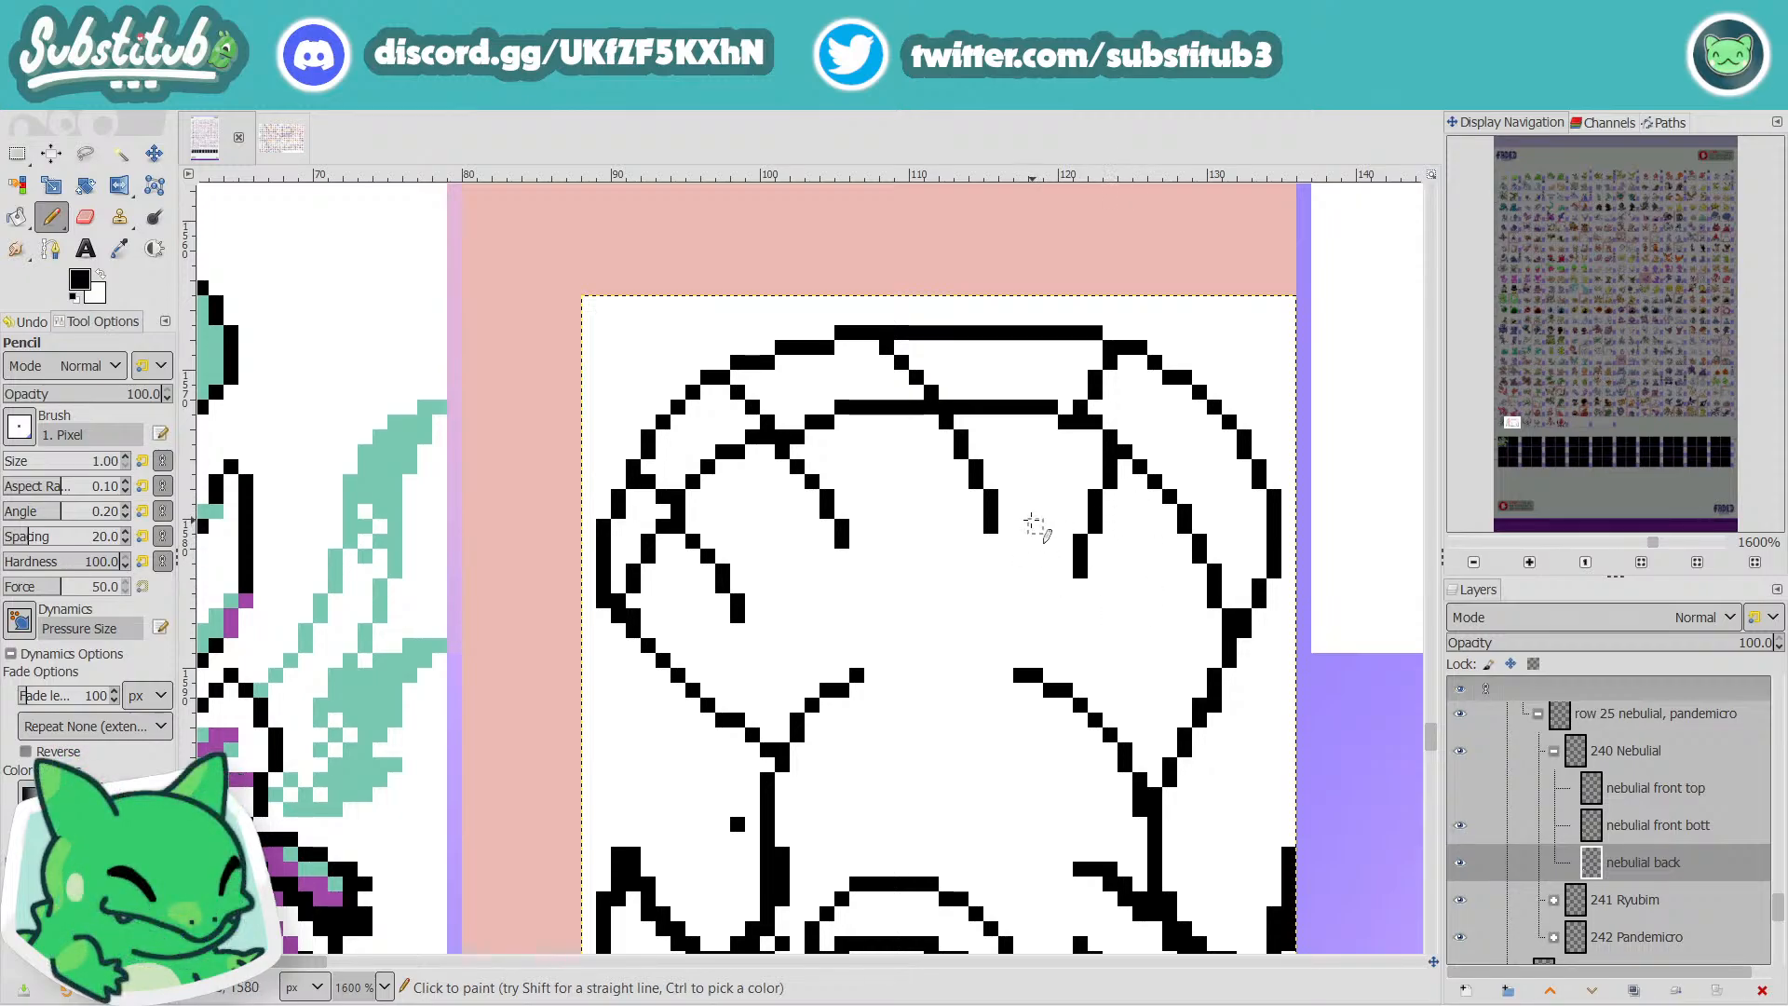
Erase the lower part of the crest's central ridge line along with the stray marker pixels beside it.
mouse_move(1006, 527)
mouse_down()
mouse_move(984, 516)
mouse_move(974, 464)
mouse_up()
key(x)
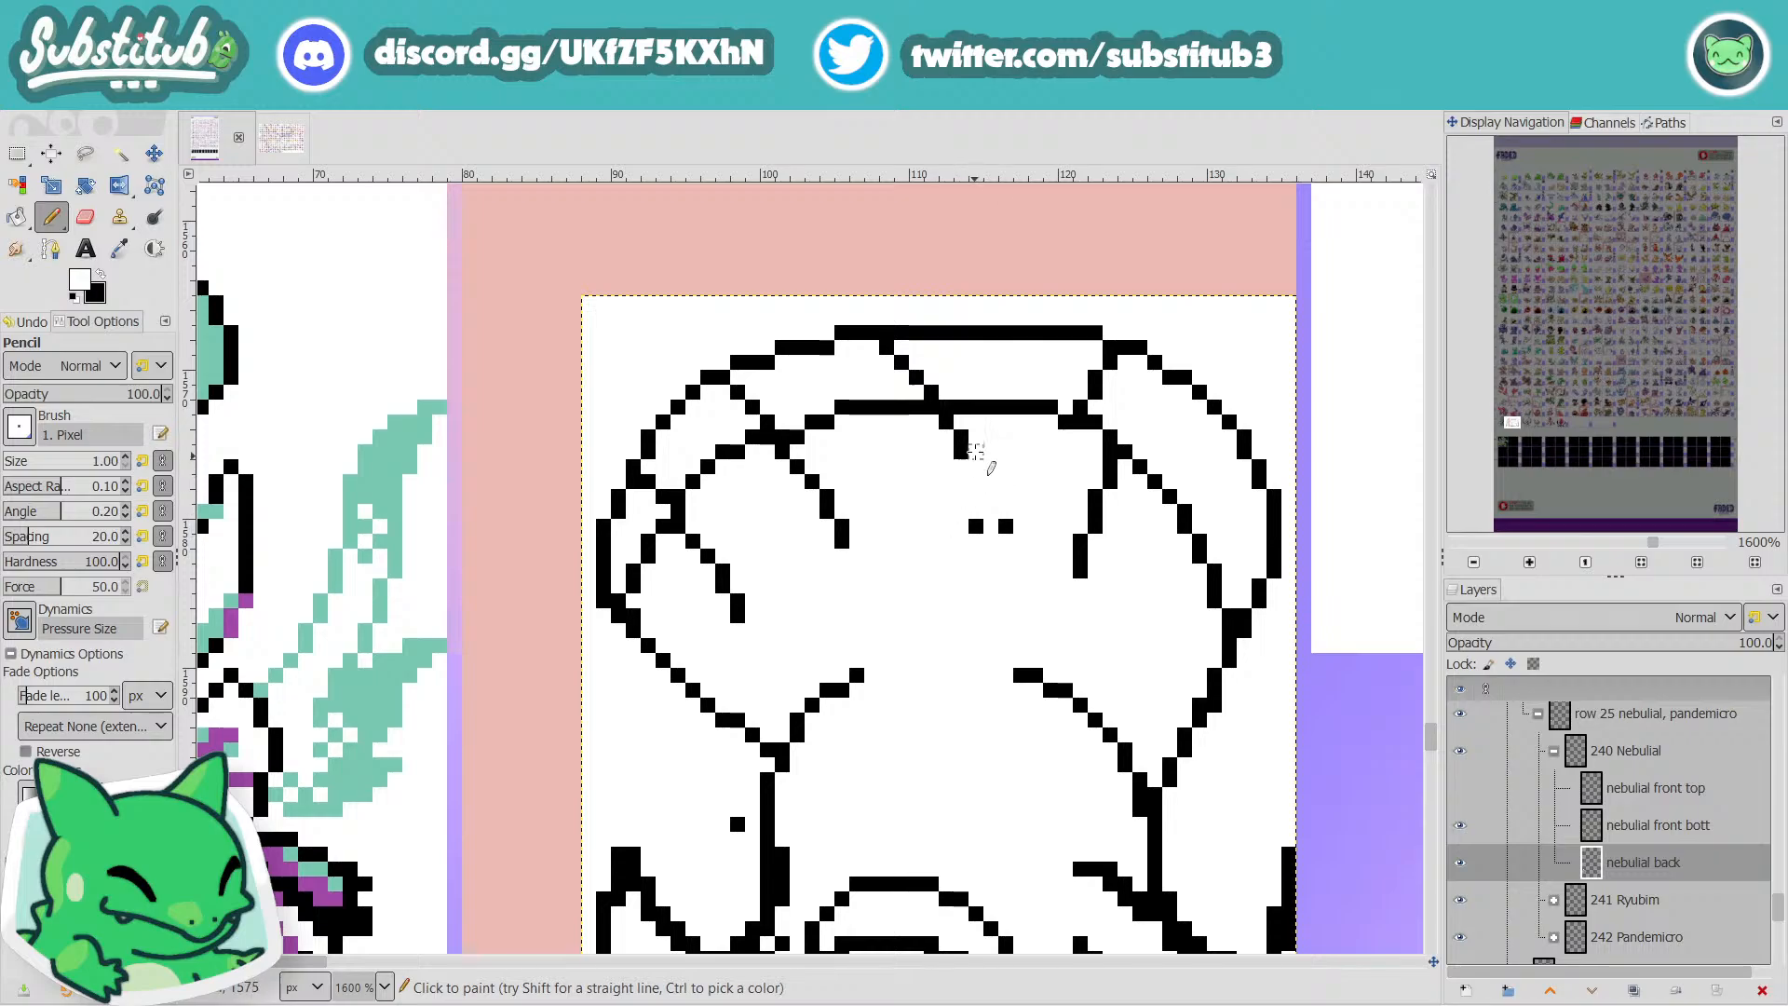
drag(974, 526, 1008, 527)
key(x)
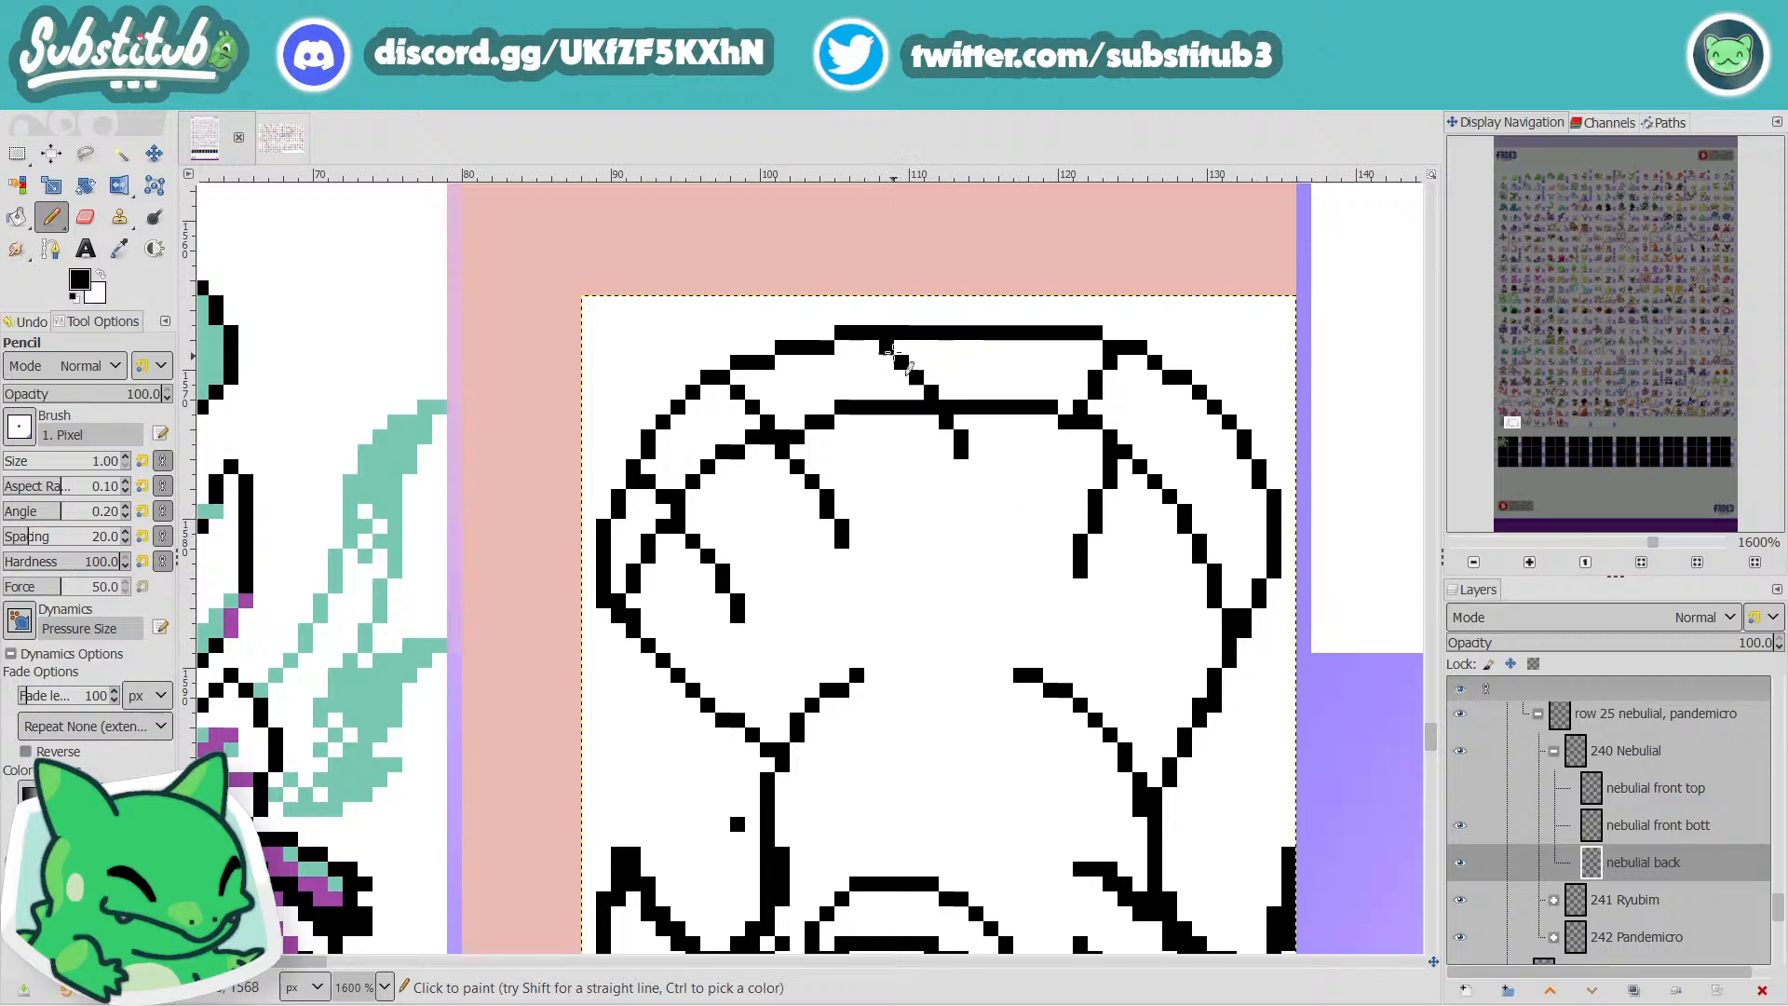
Make the central ridge segment between the crest's outer and inner top lines steeper by shifting its pixels.
key(x)
click(931, 392)
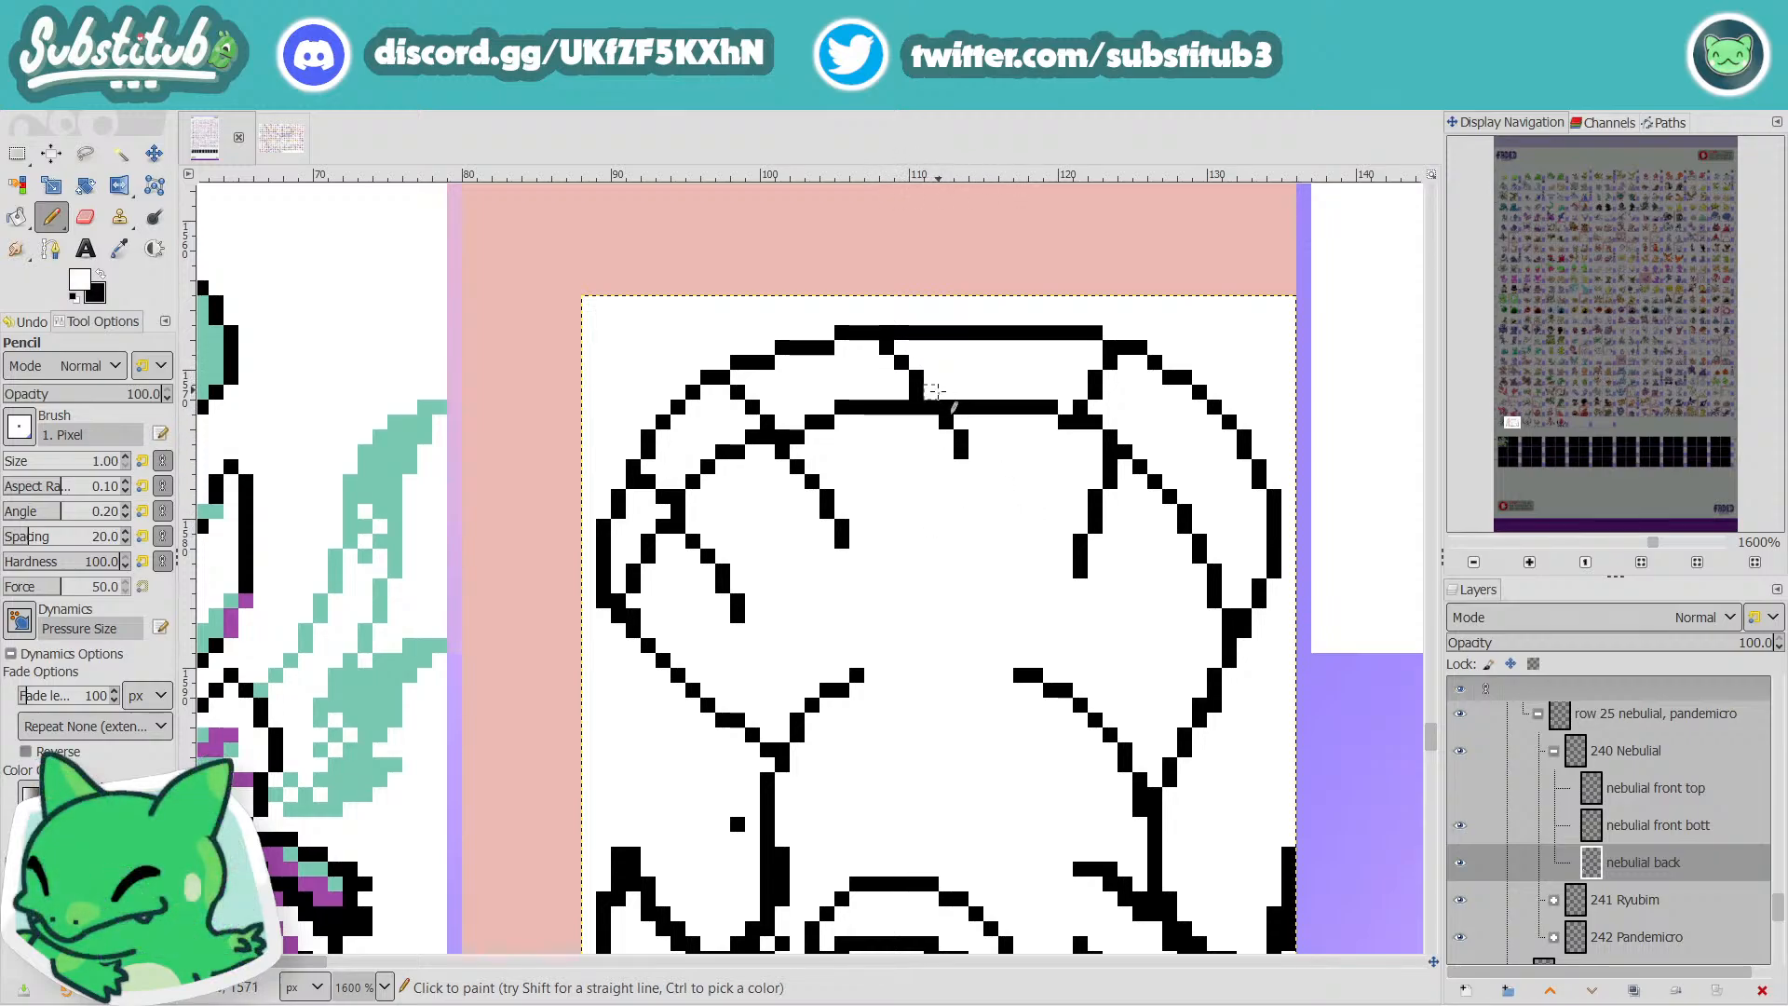
key(x)
click(896, 347)
key(x)
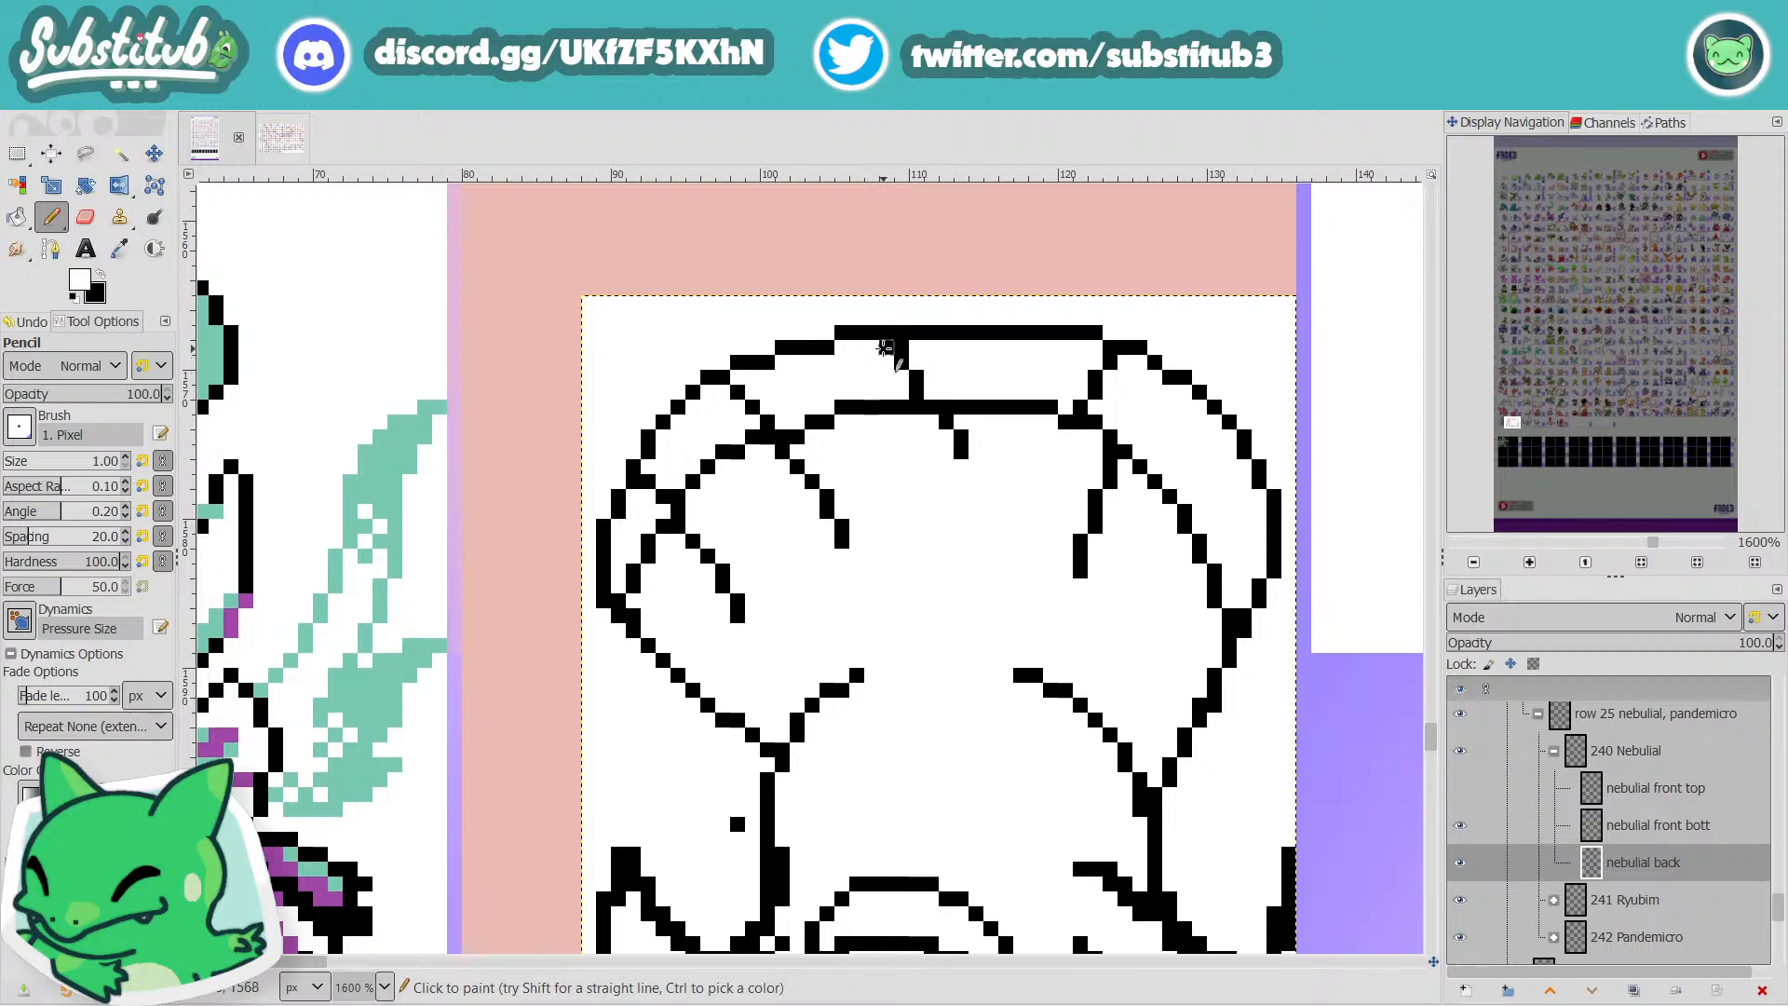
click(886, 348)
Redraw the central ridge below the inner top line as a steeper single-pixel curve continuing from the upper segment.
click(945, 422)
key(x)
key(x)
key(x)
click(934, 420)
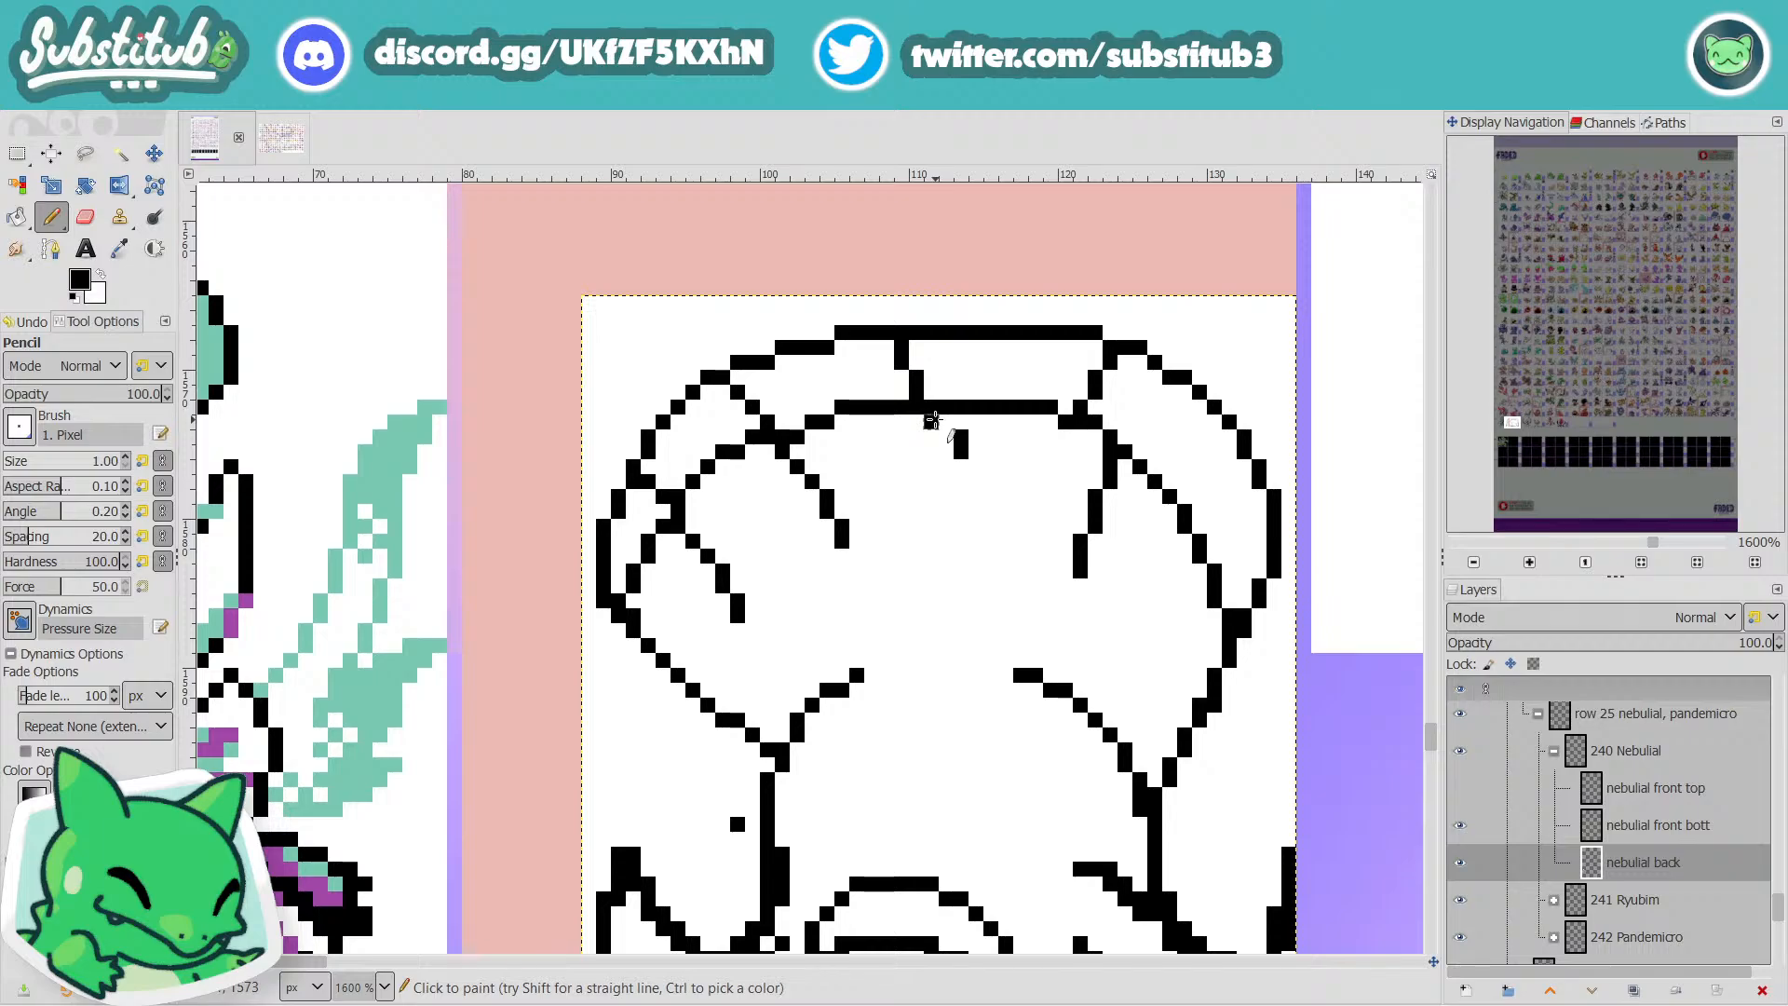
key(x)
click(961, 444)
key(x)
click(946, 444)
drag(961, 465, 975, 511)
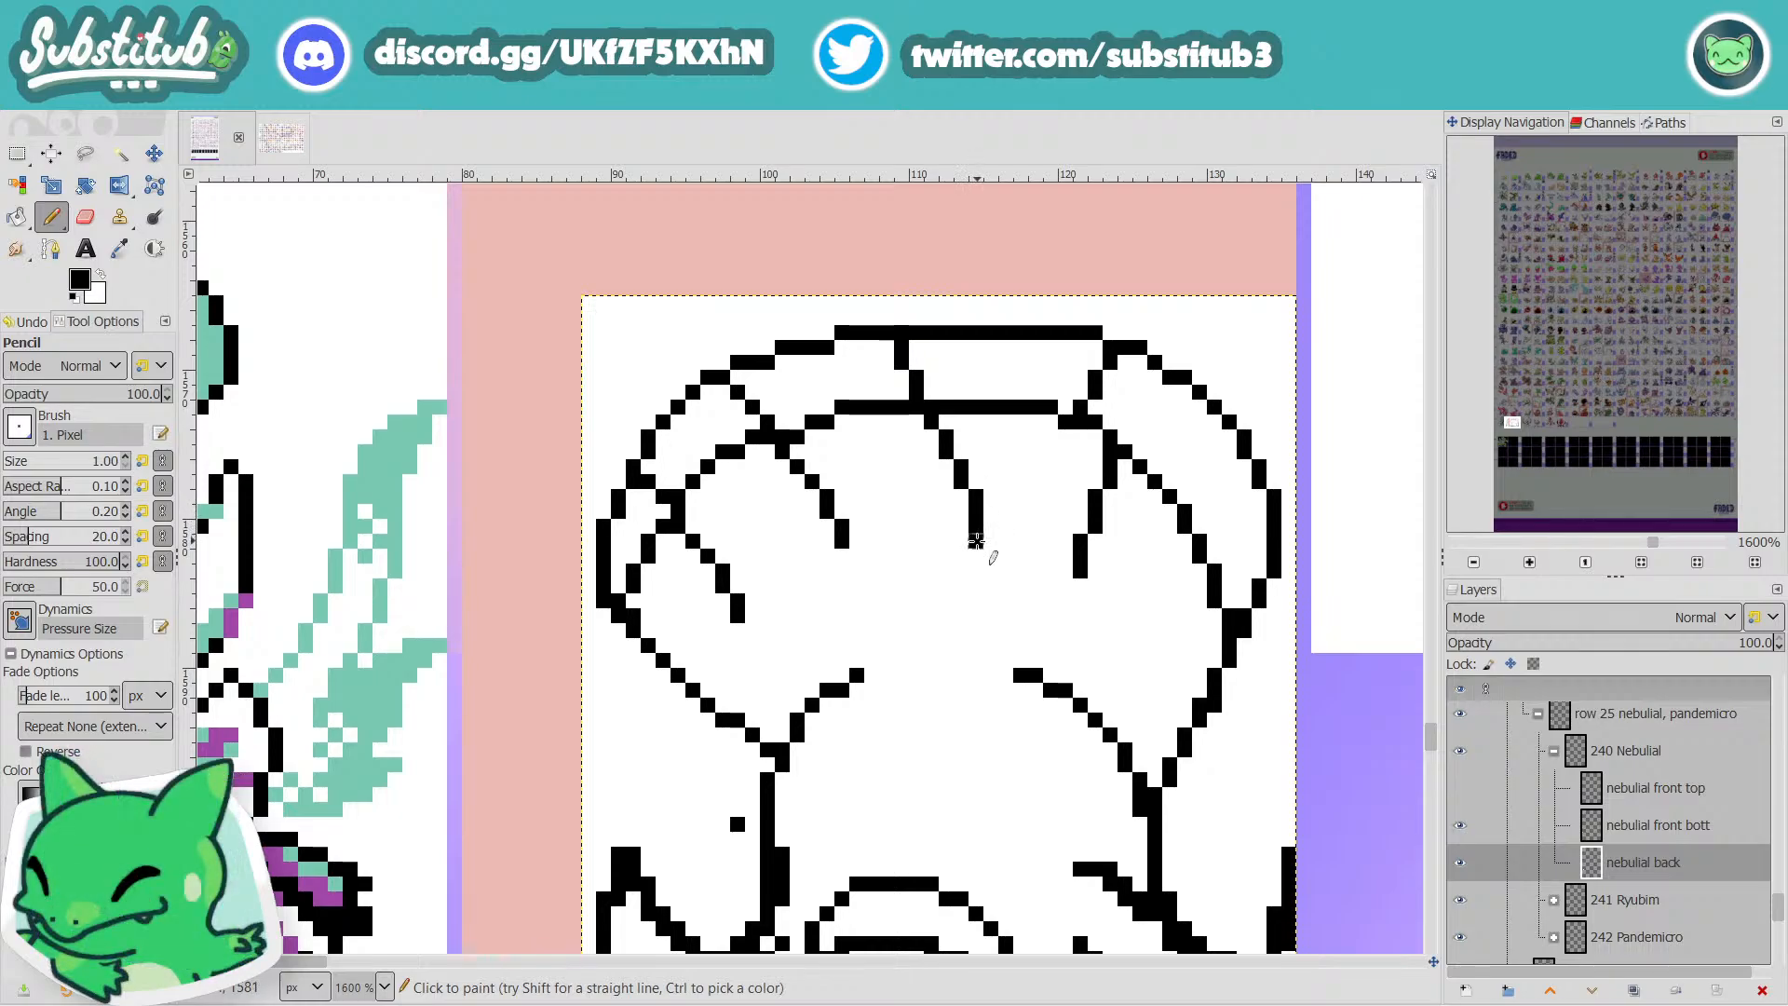
scroll(1004, 554, down, 4)
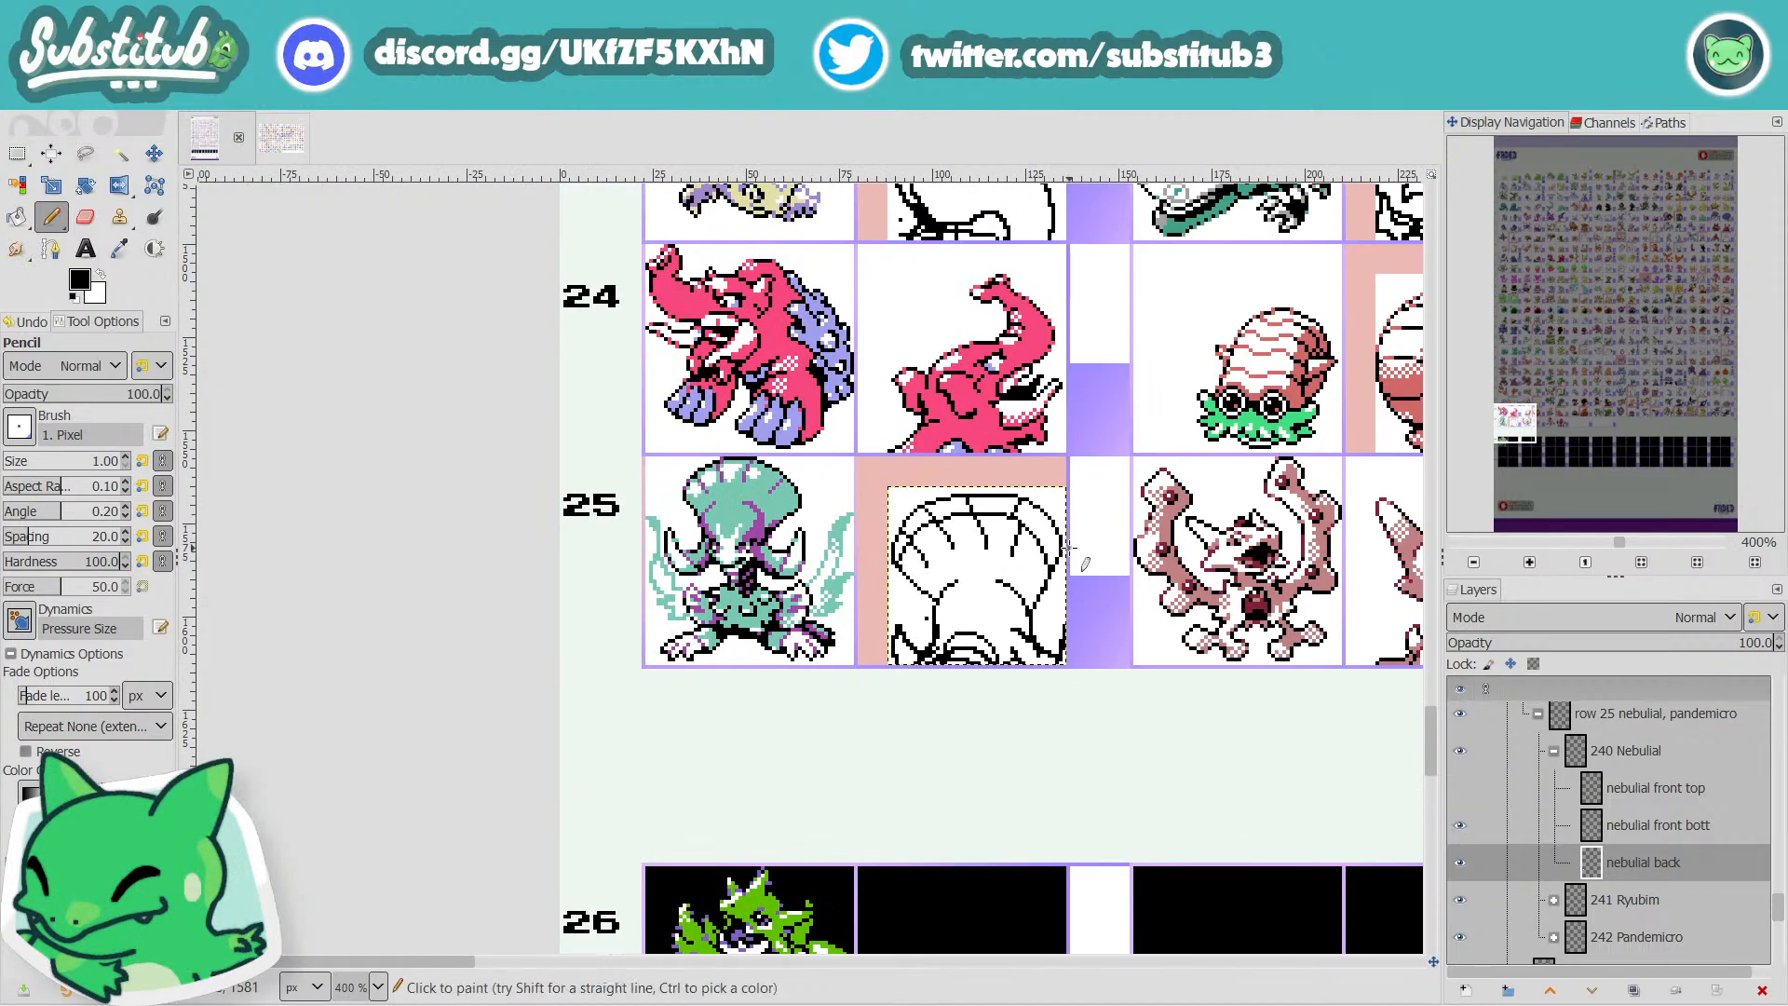
scroll(1069, 544, up, 3)
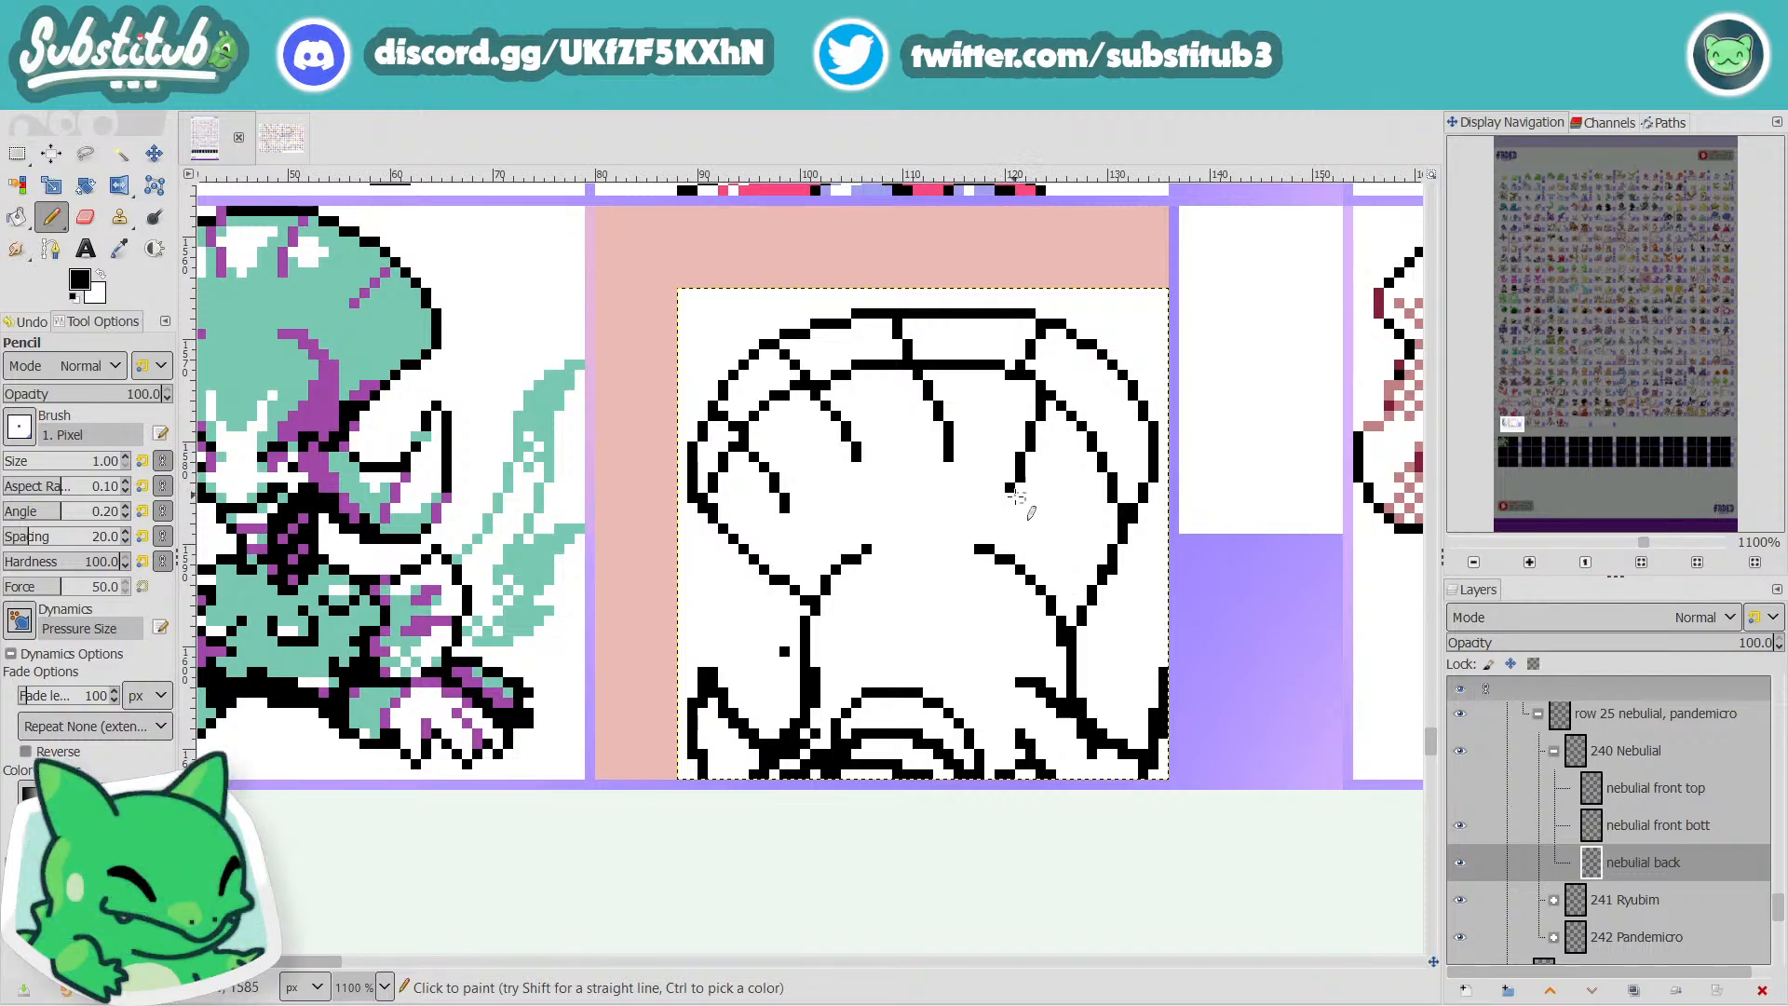
Save the sprite sheet with the redrawn central ridge line.
scroll(1016, 496, down, 2)
scroll(1087, 631, down, 1)
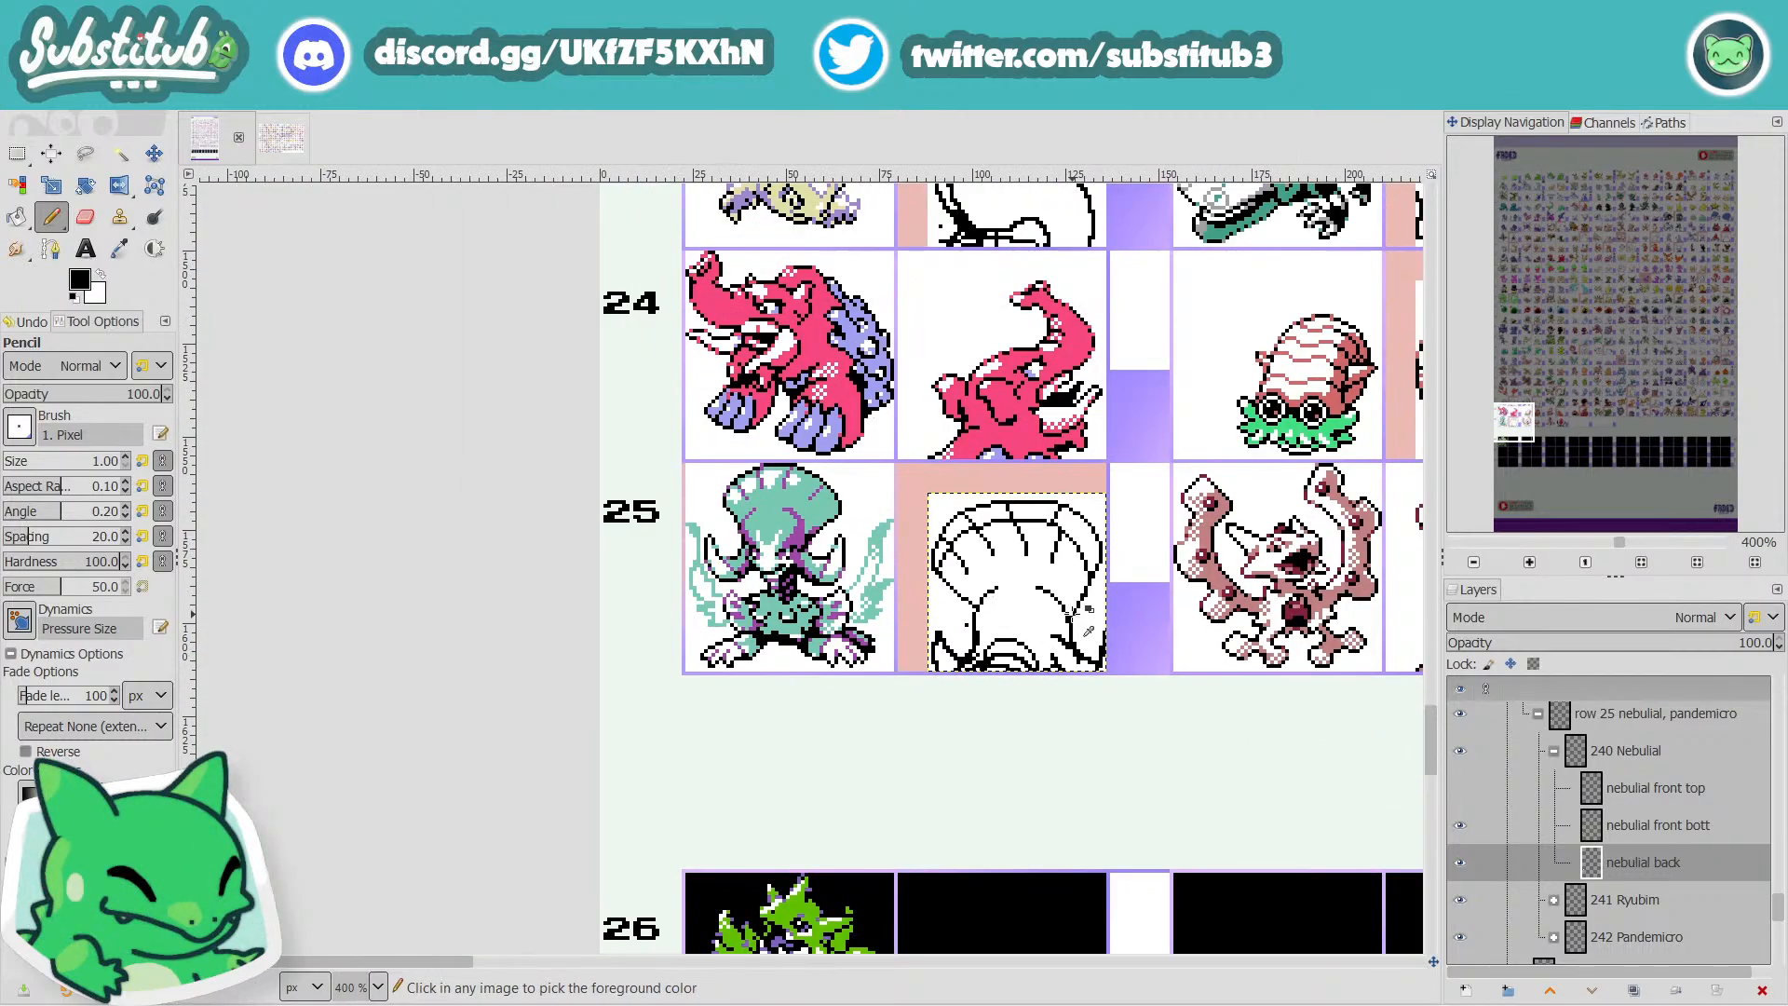
key(ctrl+s)
Shift the lower part of the crest's right ridge line one pixel outward, erase its old pixels, and save the image.
scroll(1071, 559, up, 5)
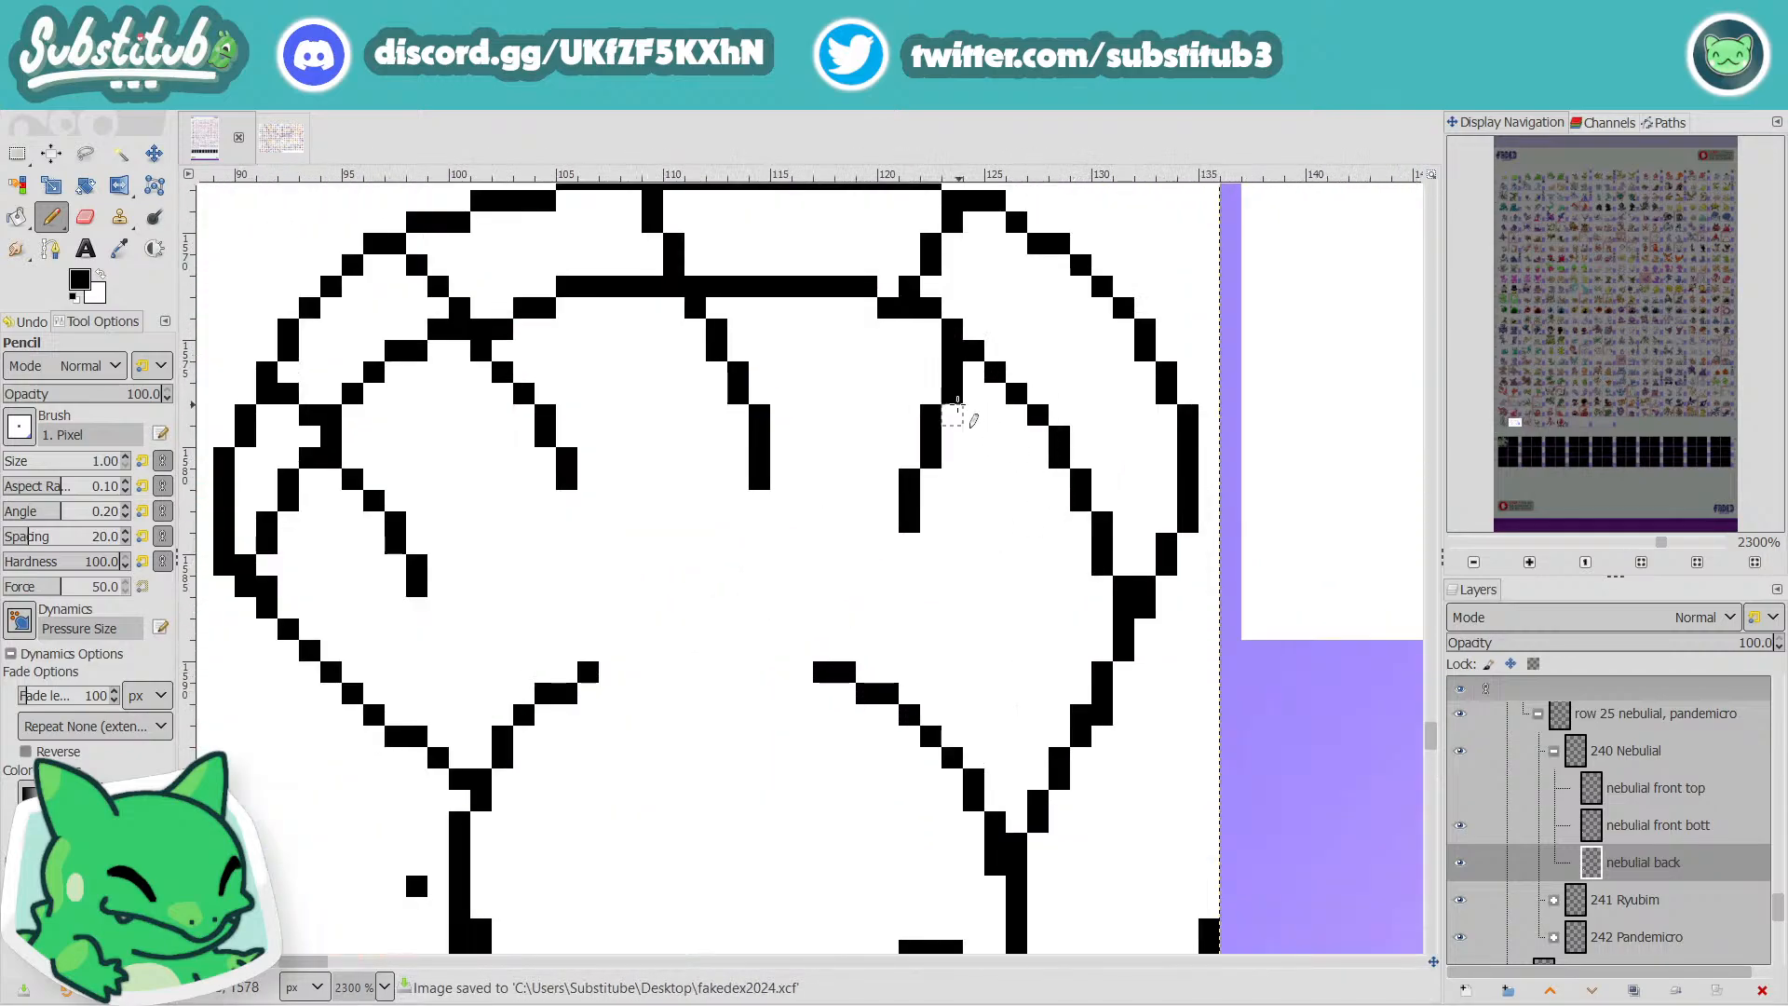
drag(952, 409, 927, 540)
key(x)
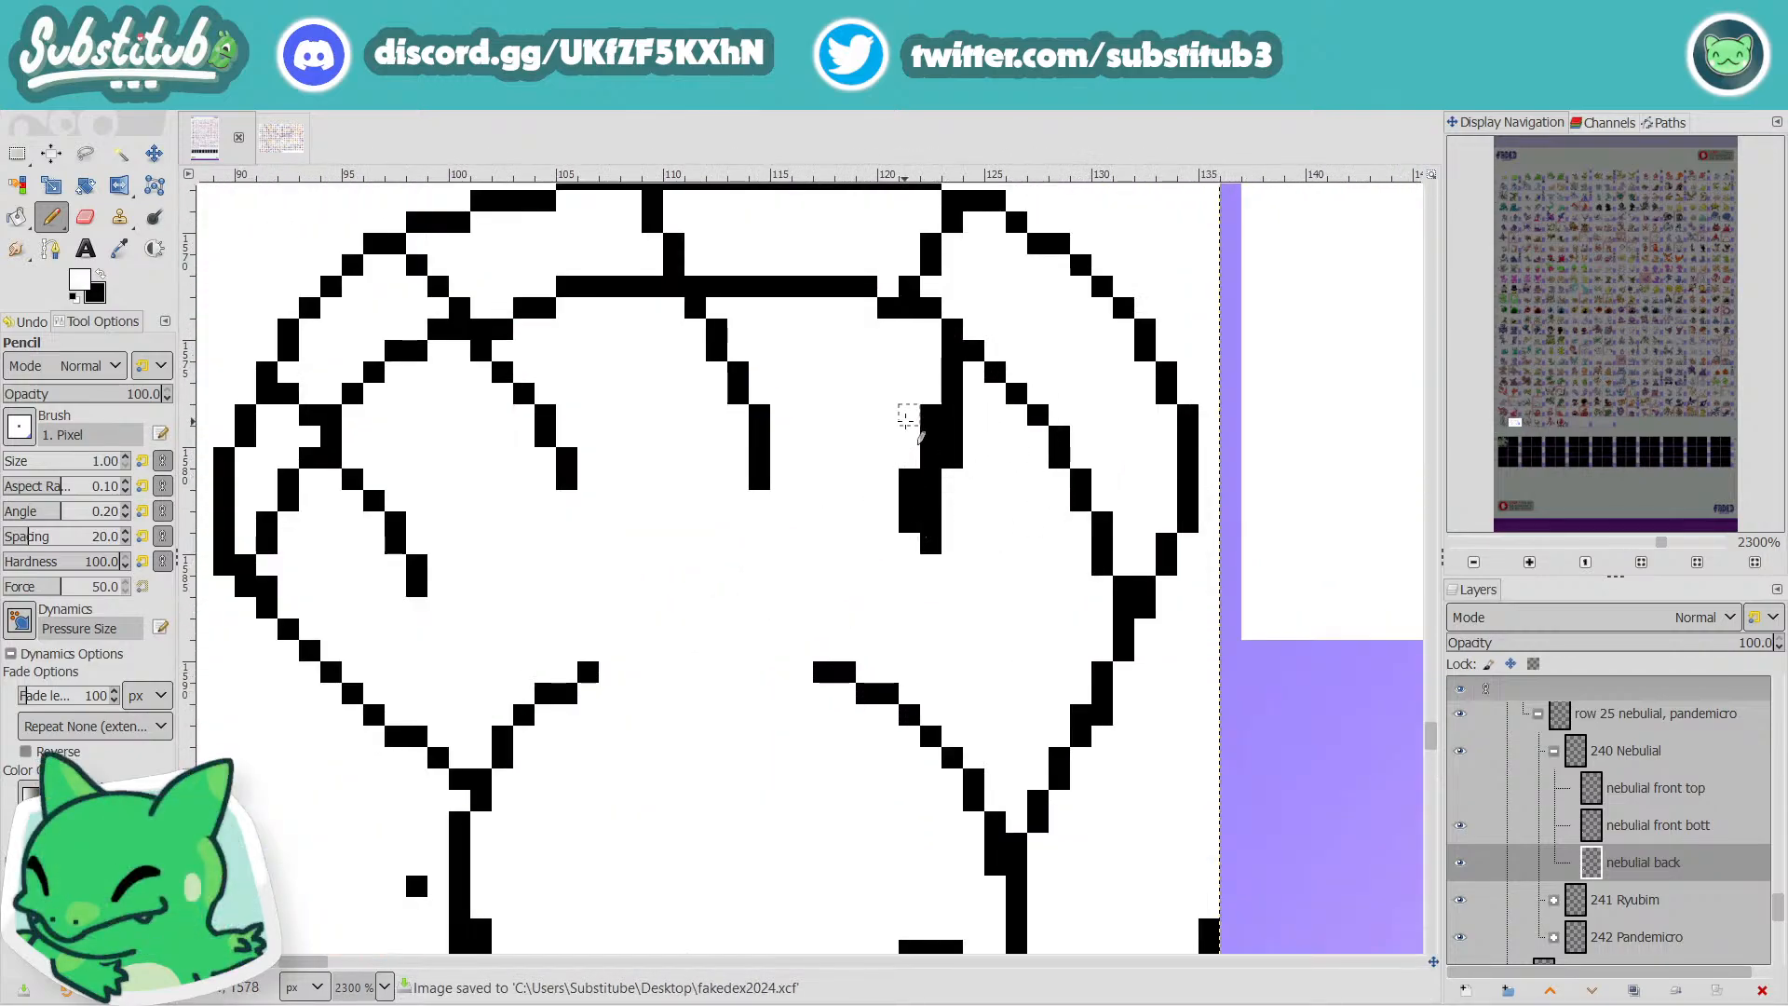
mouse_move(926, 412)
mouse_down()
mouse_move(930, 463)
mouse_move(889, 554)
mouse_up()
scroll(889, 555, down, 5)
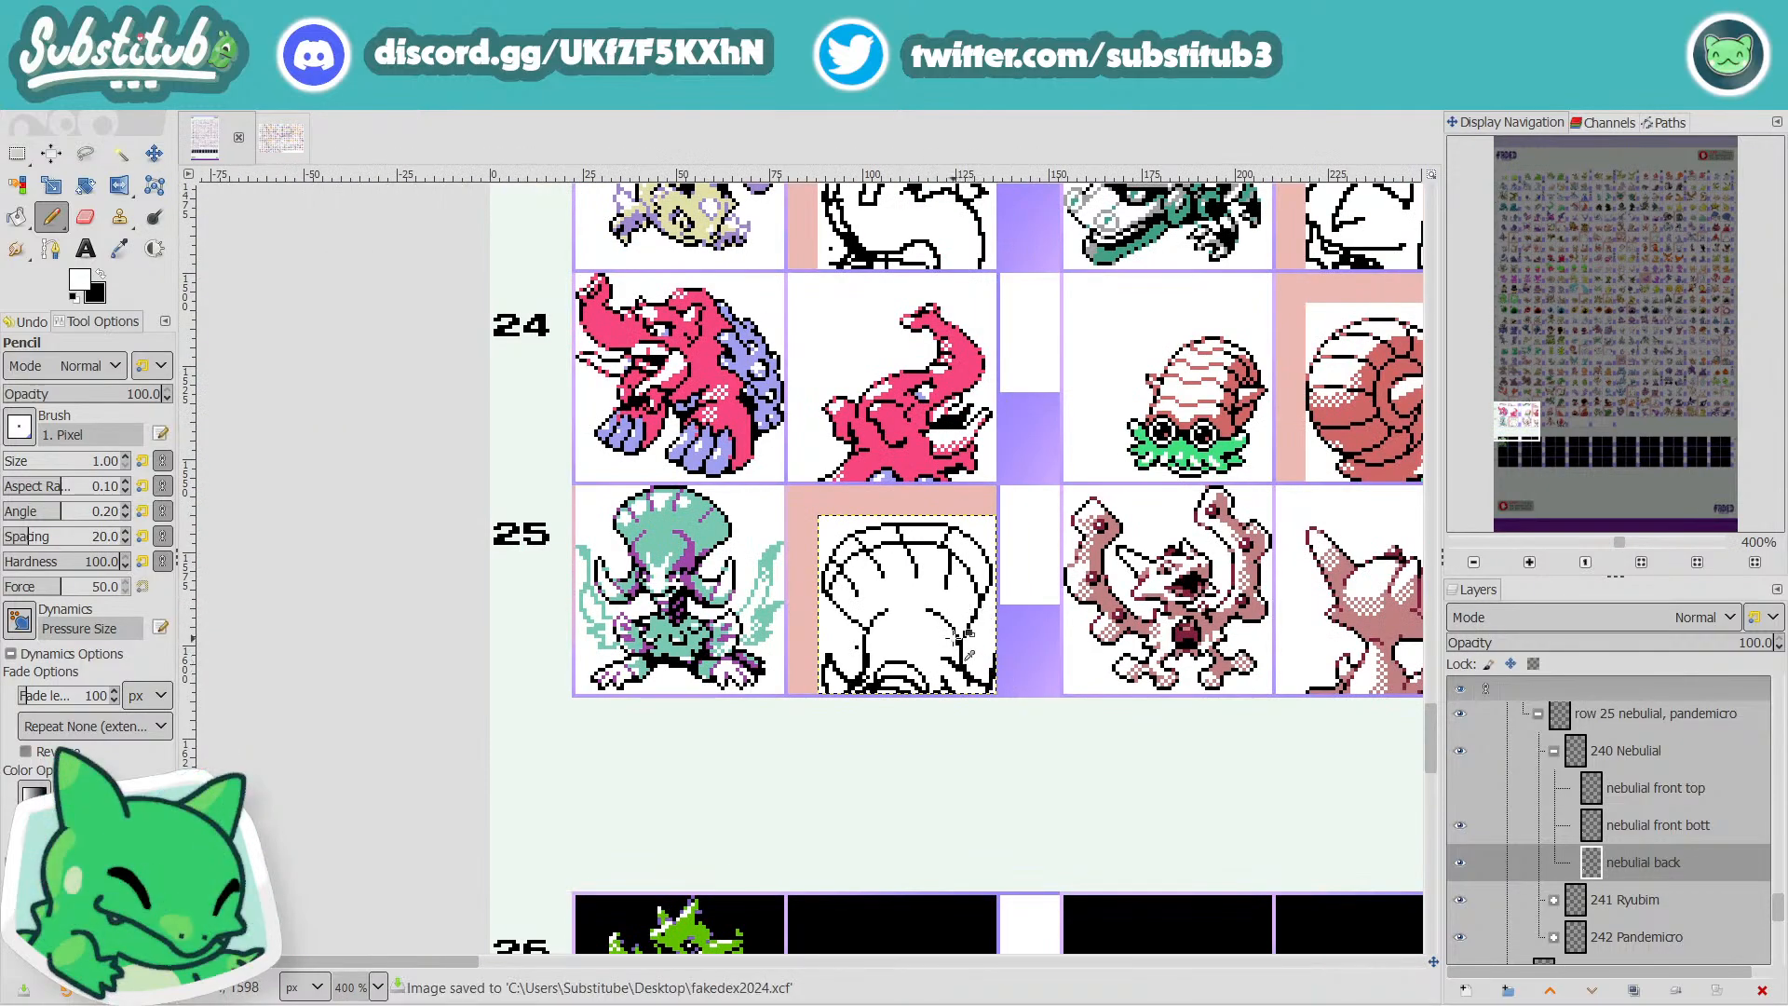
scroll(960, 638, up, 3)
key(x)
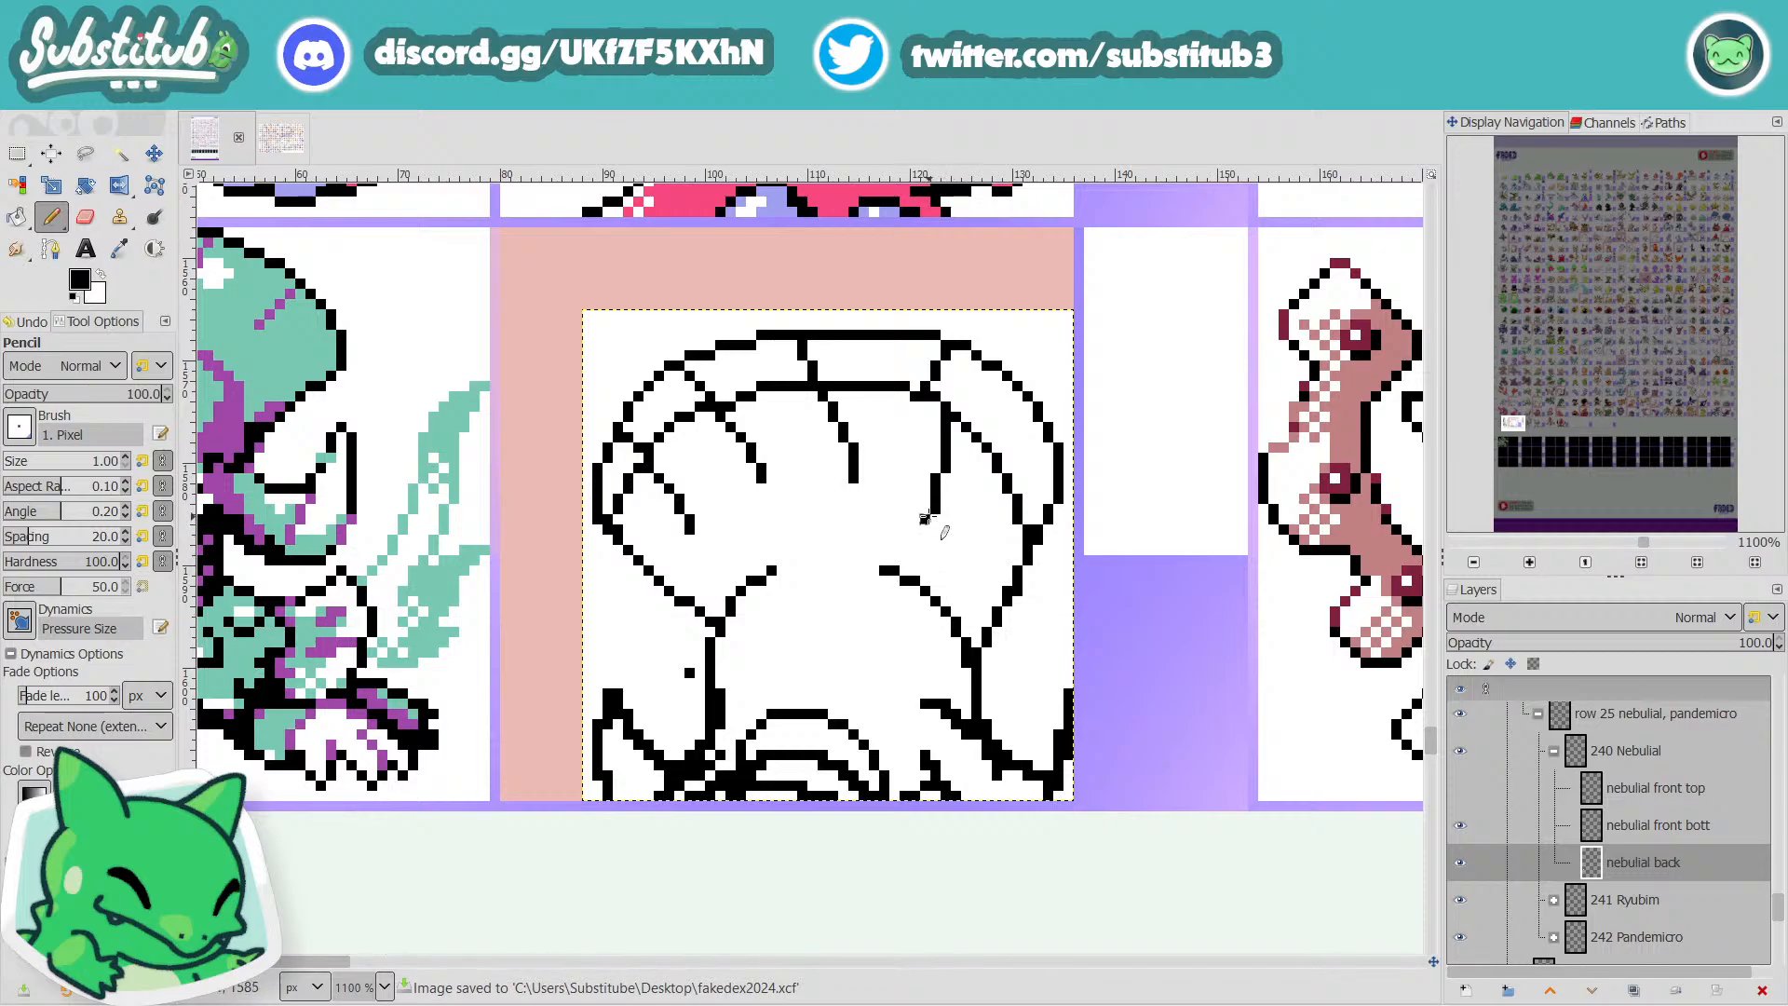
key(x)
scroll(947, 522, down, 4)
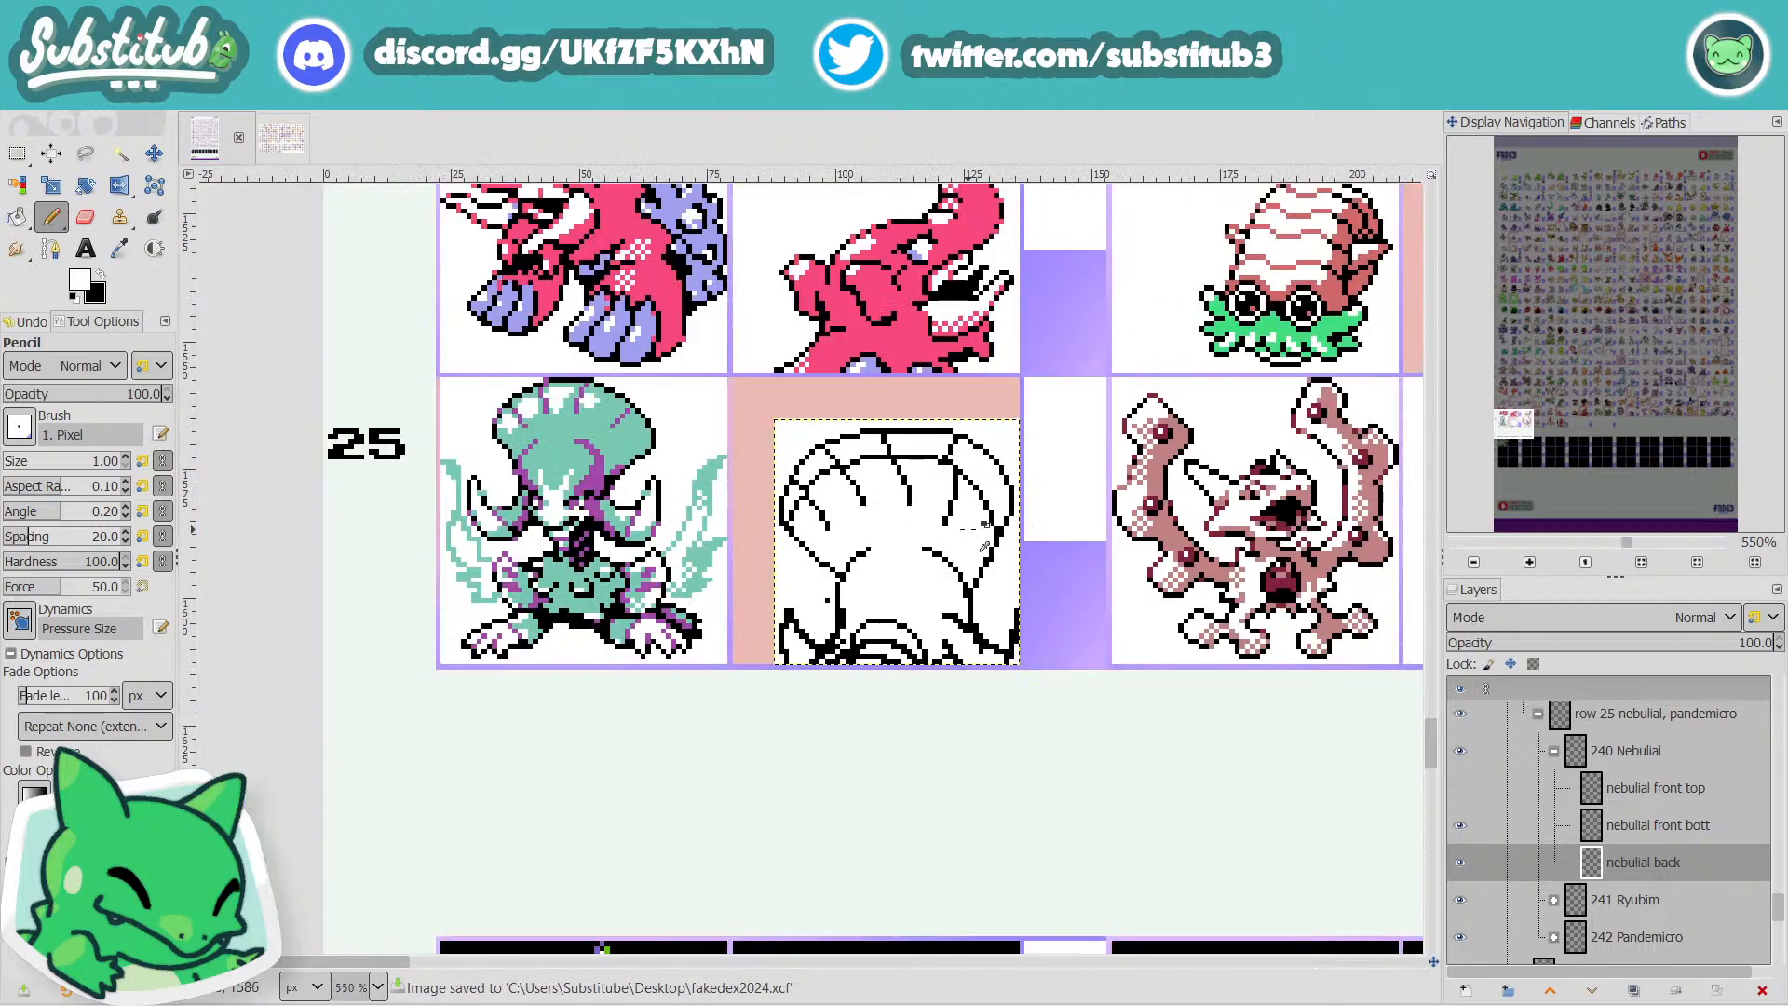
key(ctrl+s)
Bend the head's lower left line toward the left tusk, thinning the tusk outline and erasing the stray pixels around it.
scroll(928, 572, up, 4)
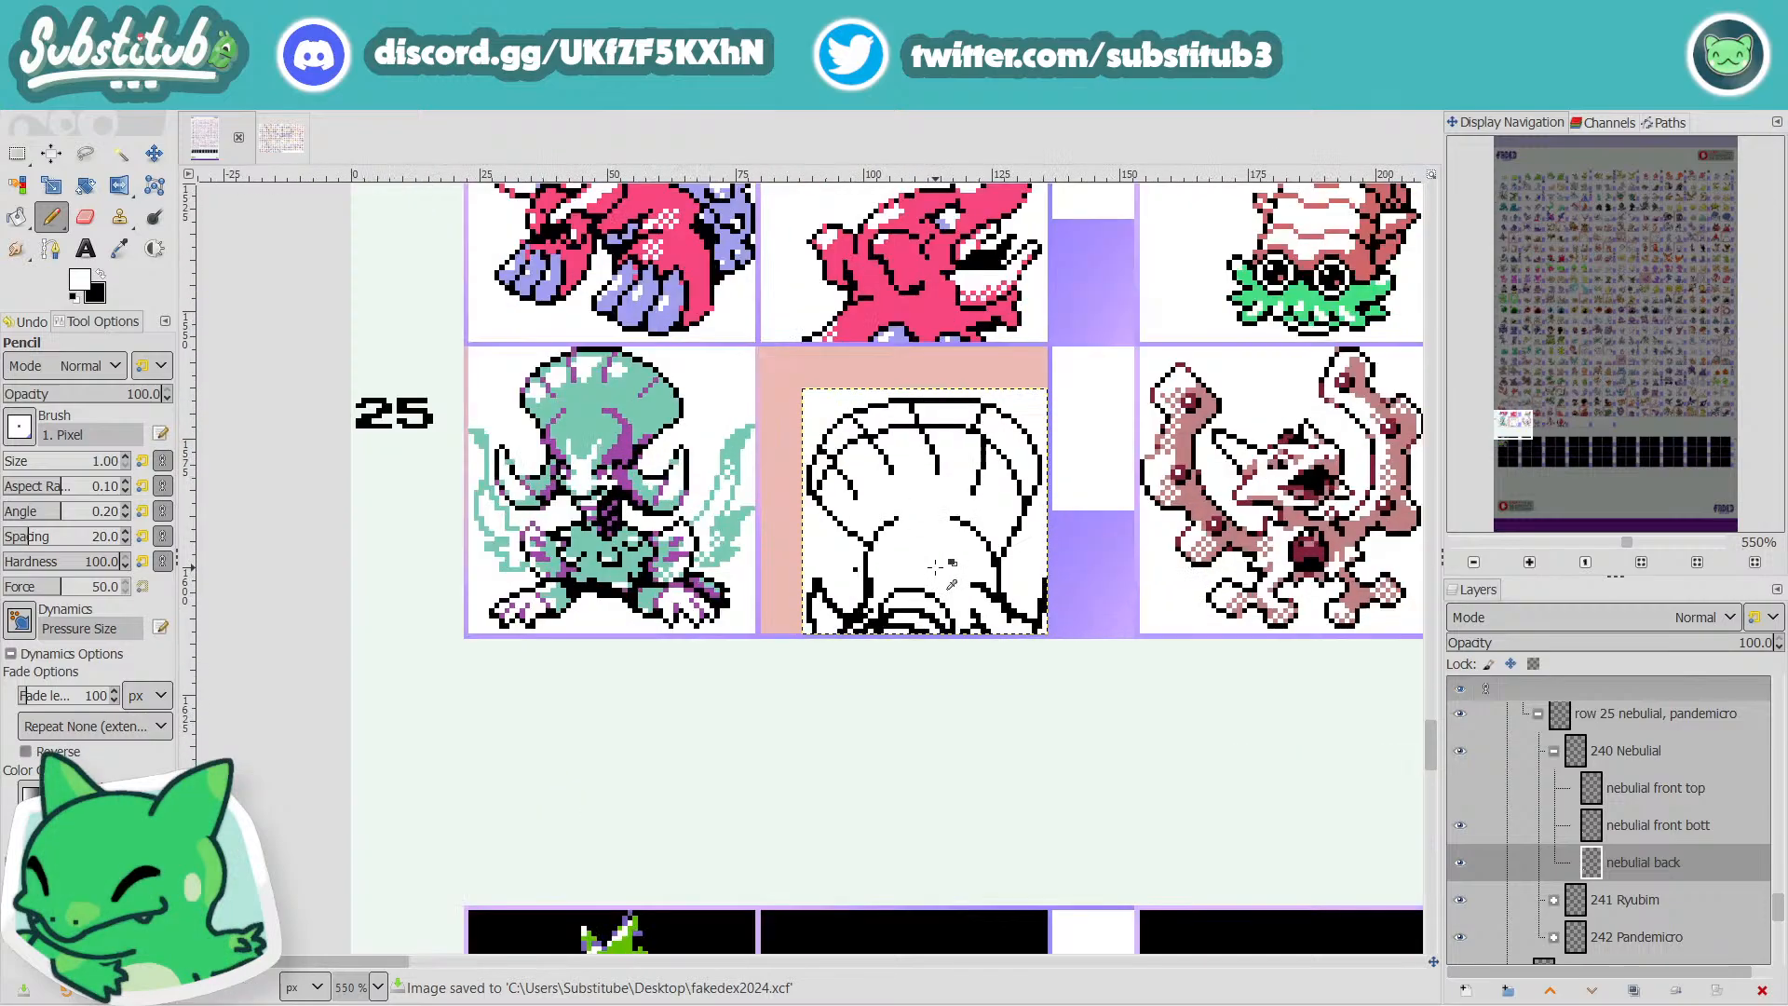
key(x)
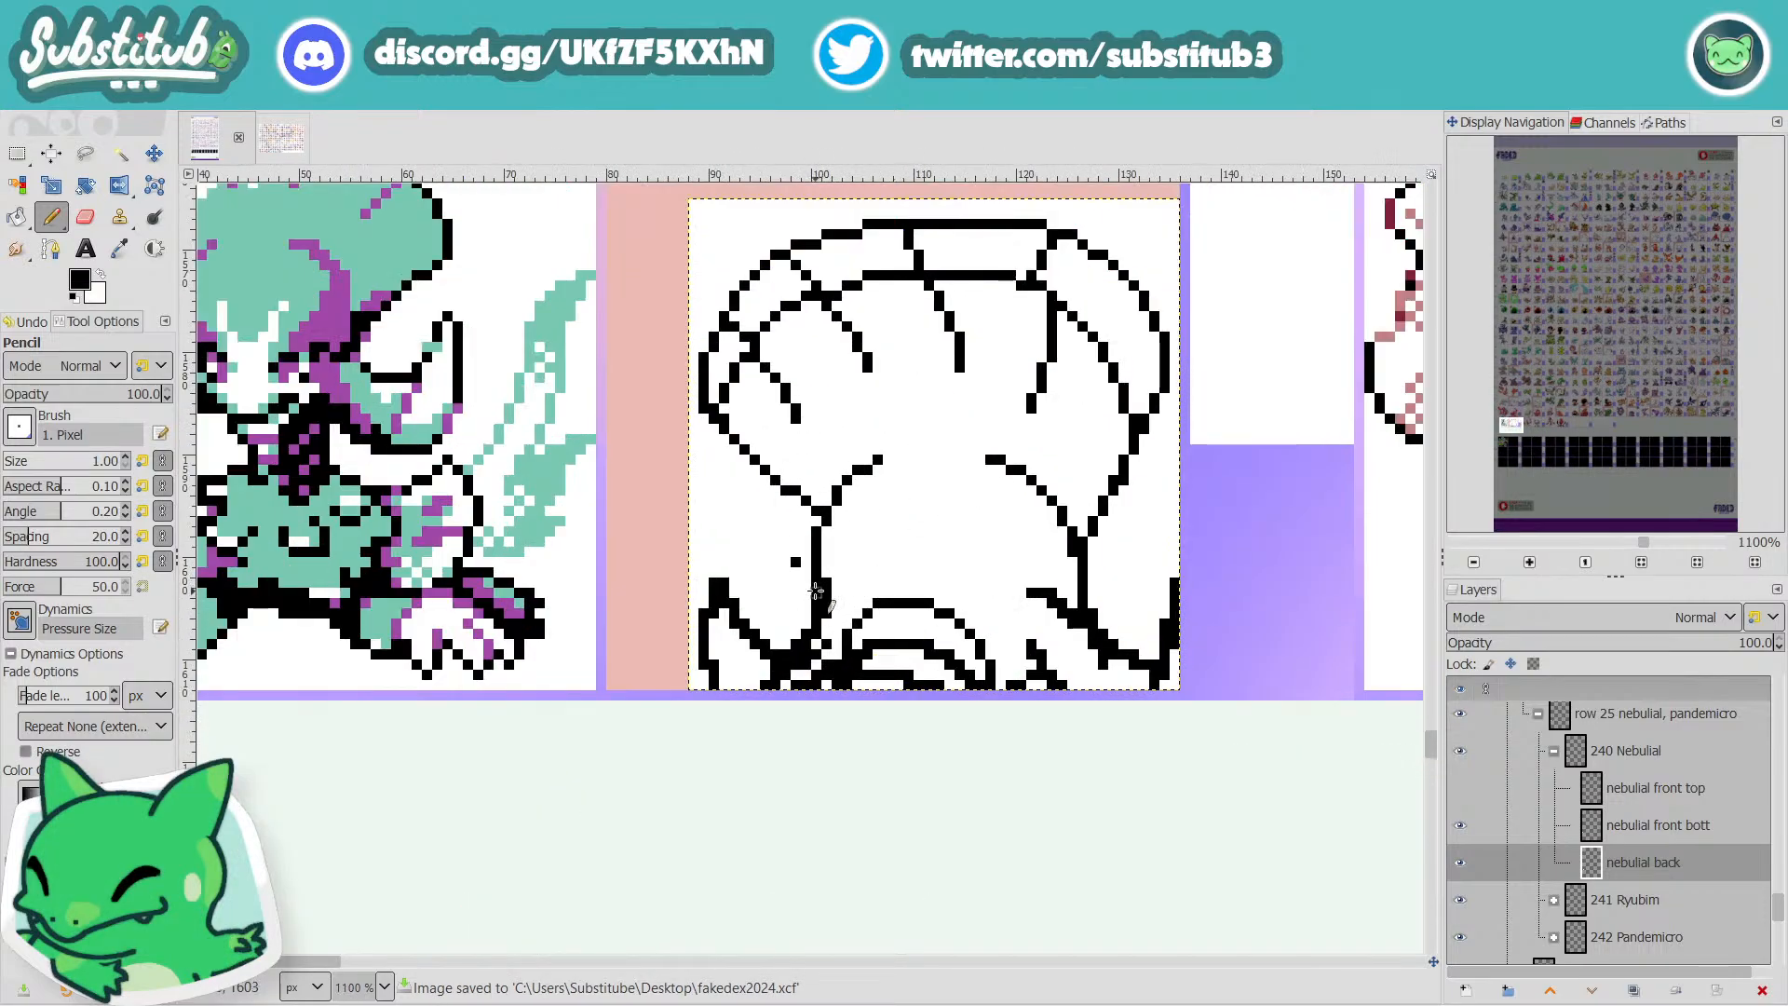
key(x)
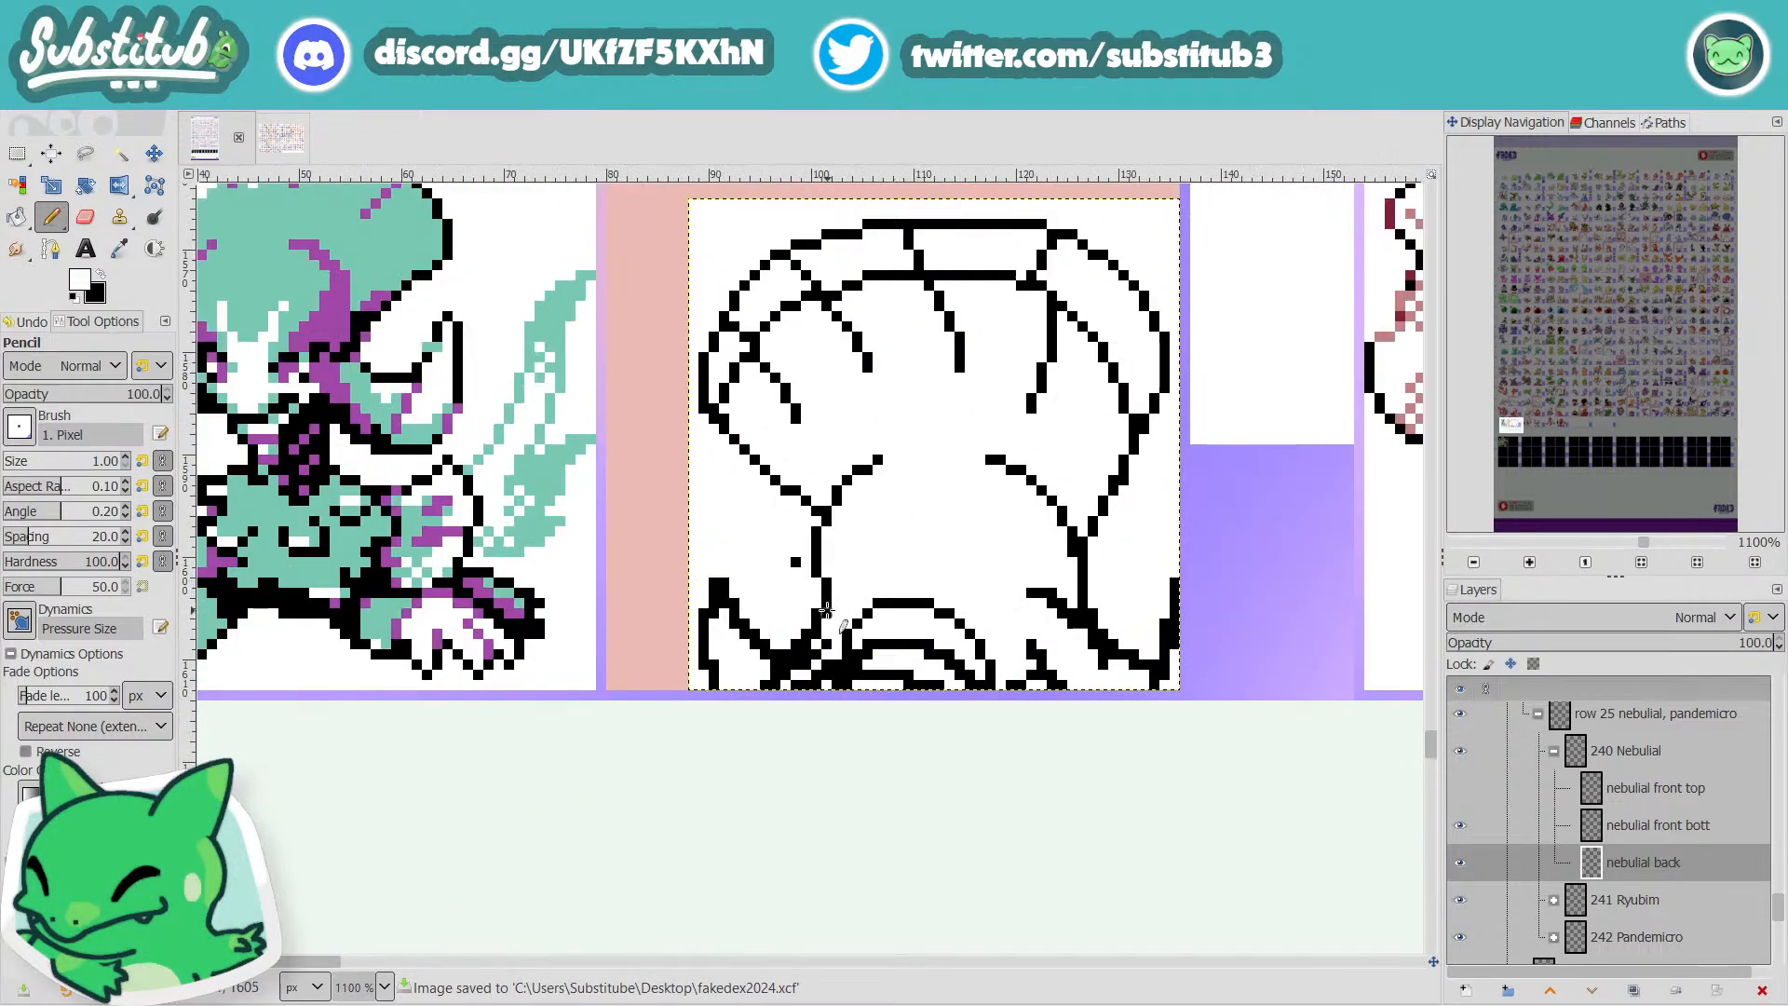
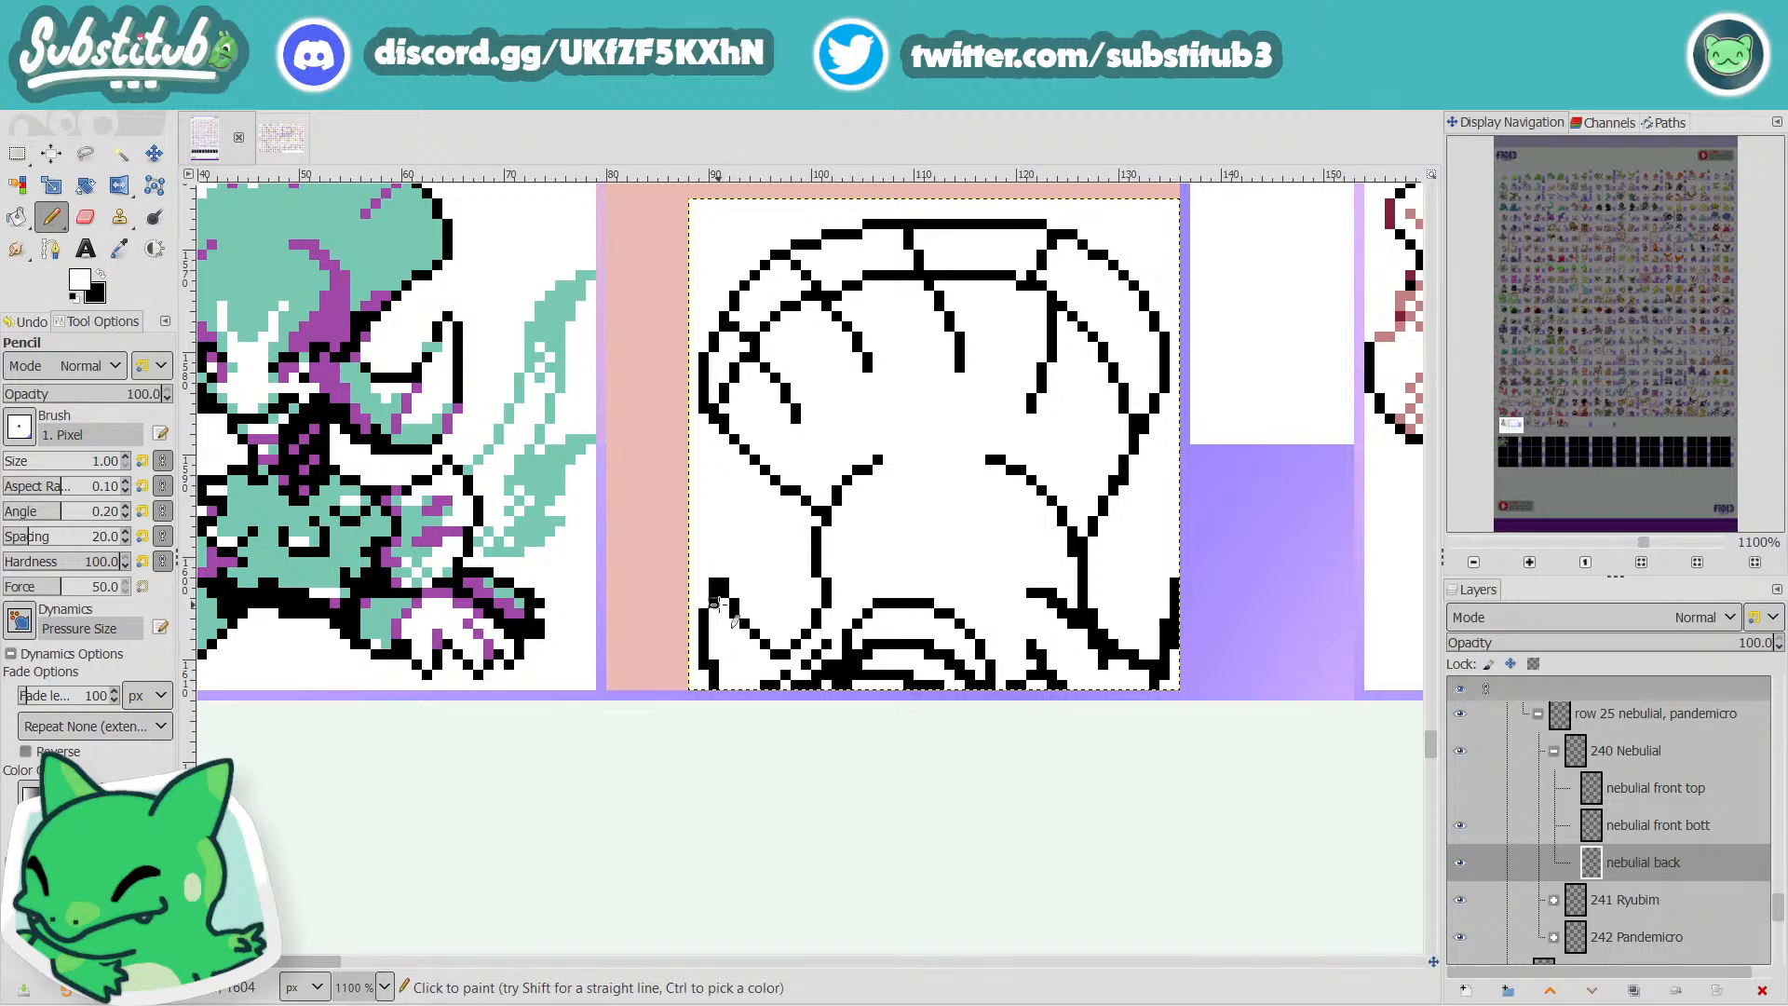
Reshape the left tusk's tip into a single-pixel peak by adding a pixel on its inner side and erasing the outer corner.
key(x)
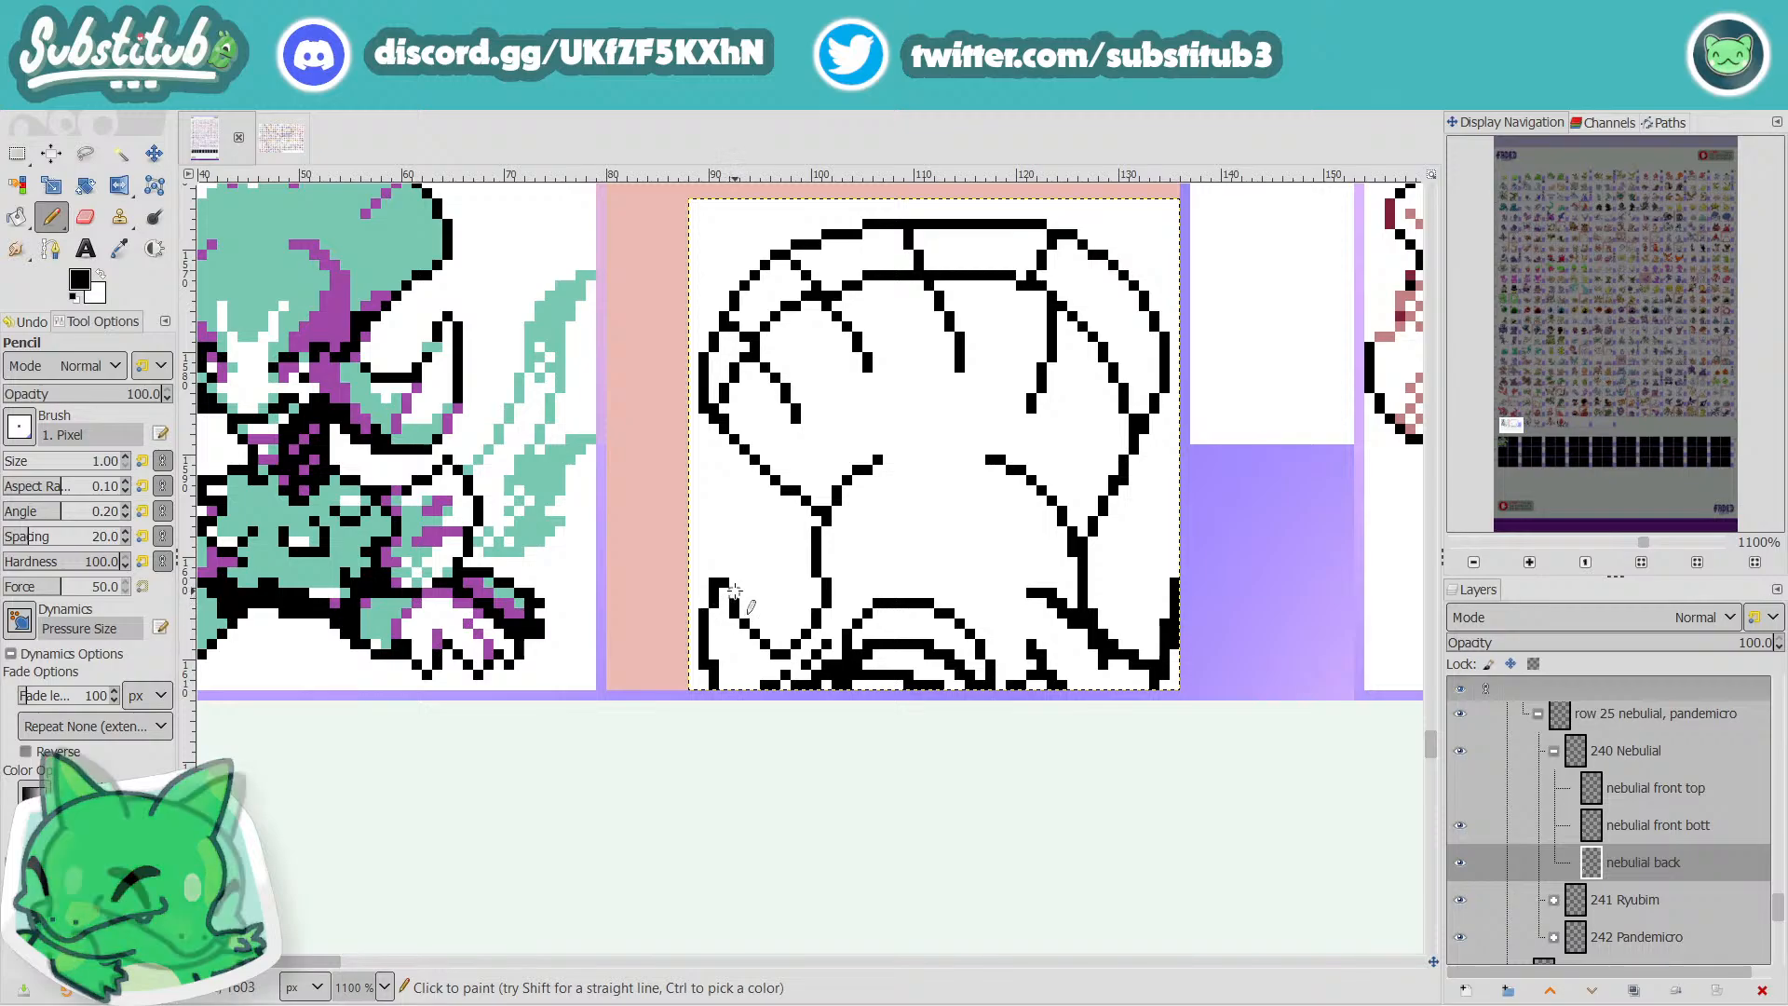
click(735, 593)
key(x)
click(714, 583)
key(x)
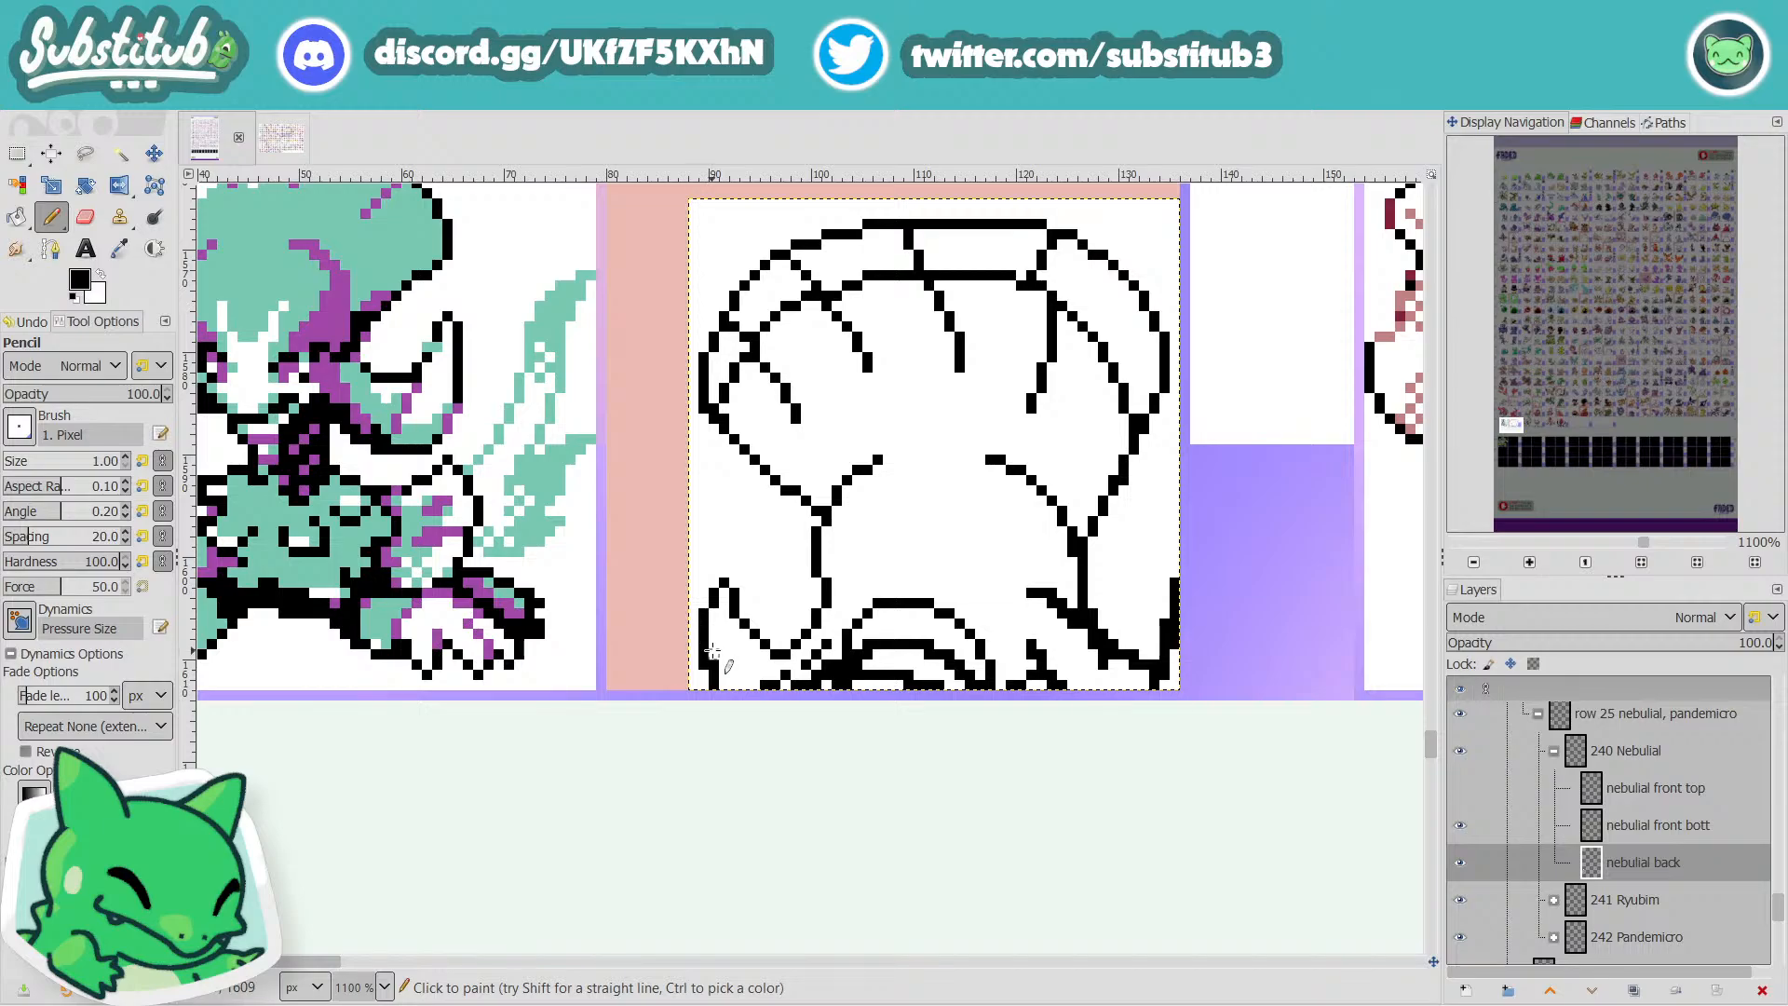
key(x)
Compare the back sprite's left tusk shape with the tusks on the coloured front sprite.
scroll(763, 665, down, 3)
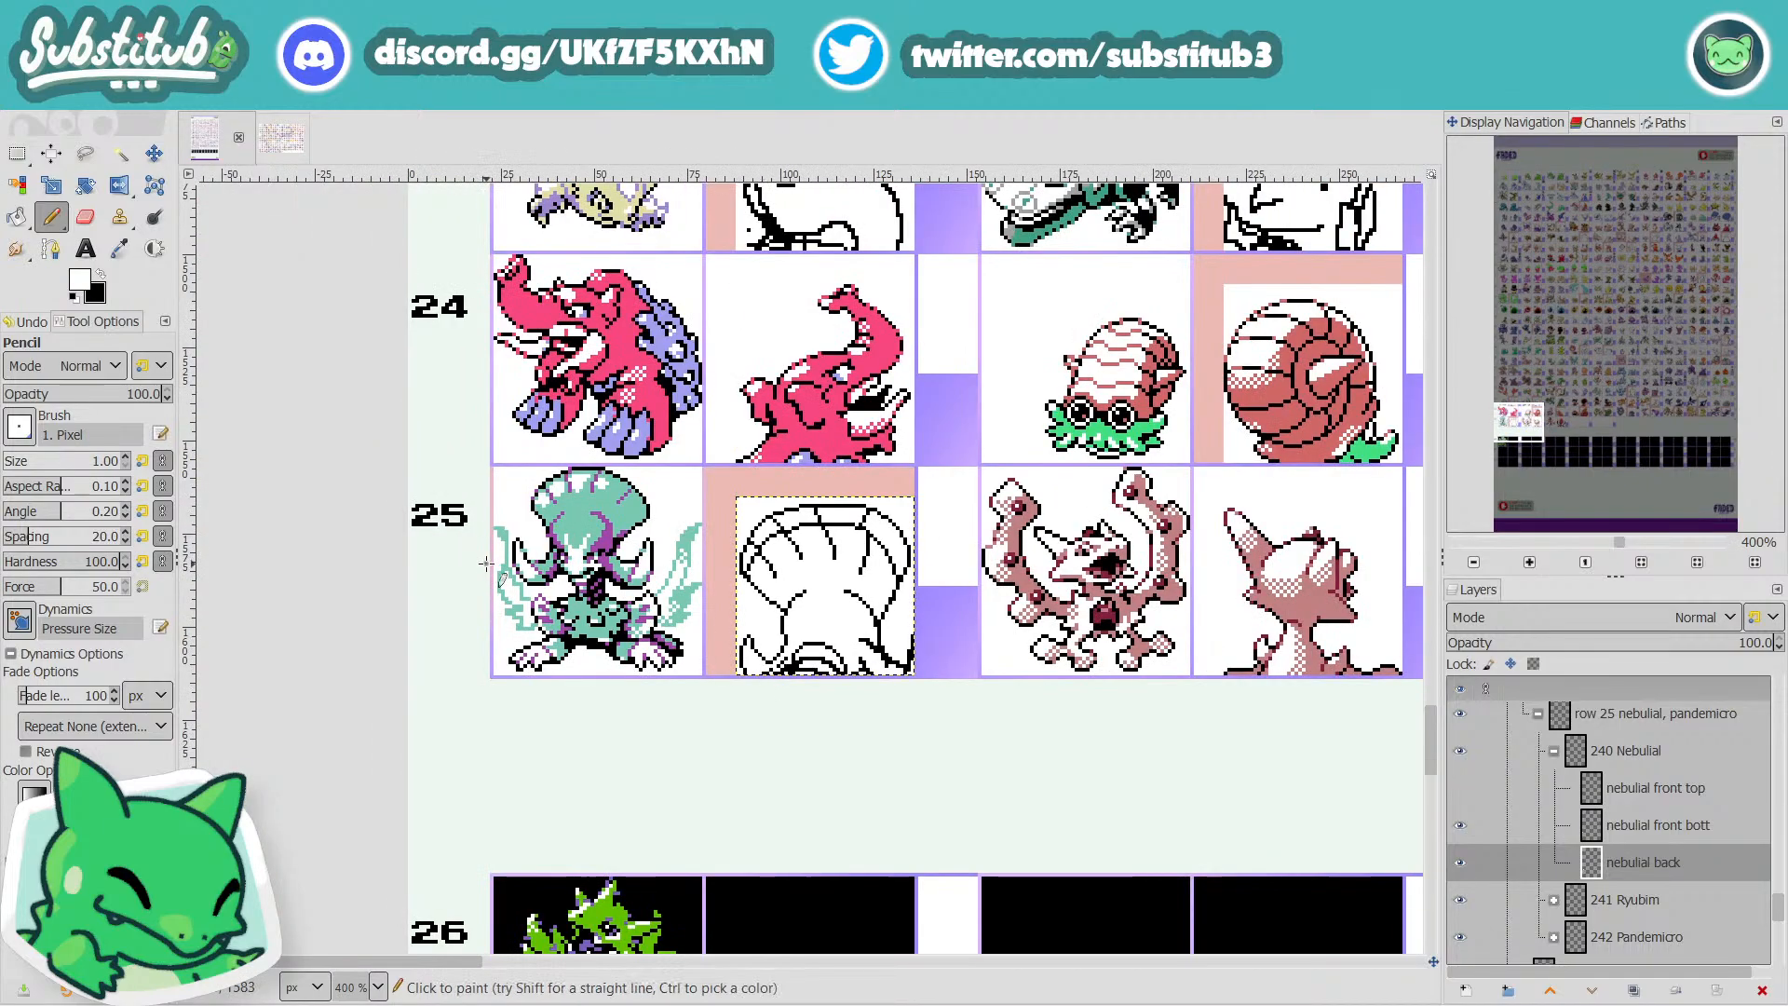
scroll(767, 661, up, 5)
key(x)
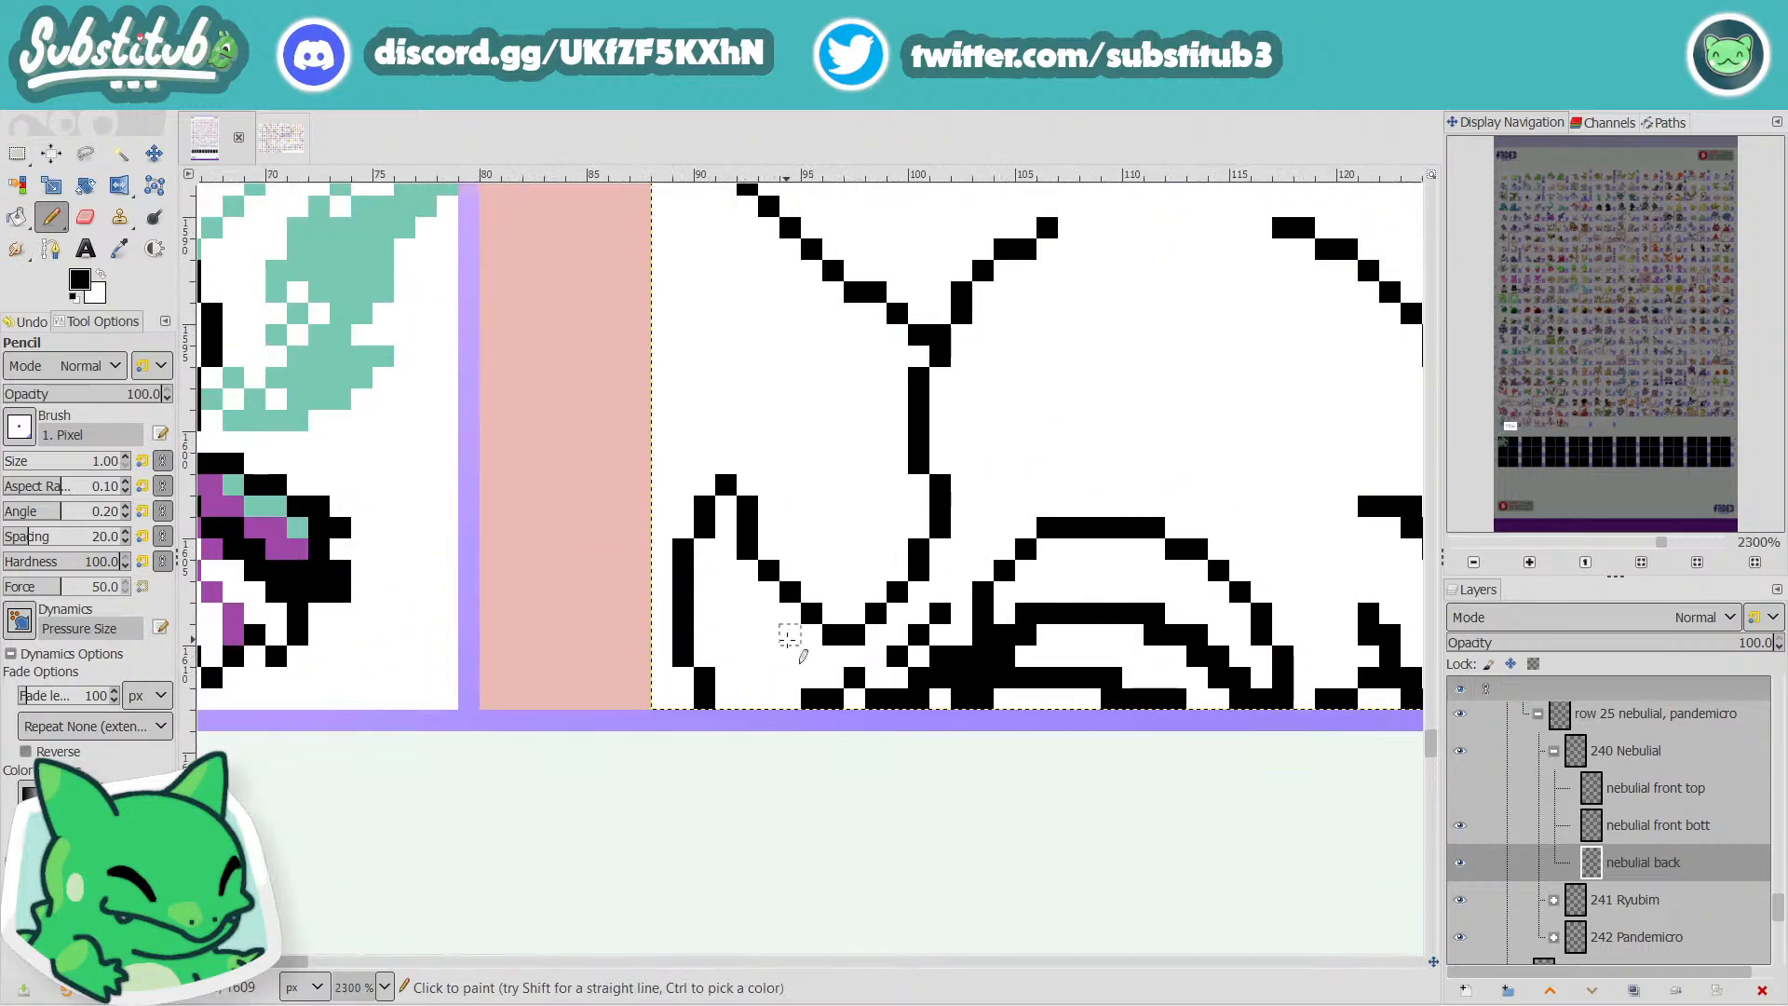
scroll(693, 605, down, 3)
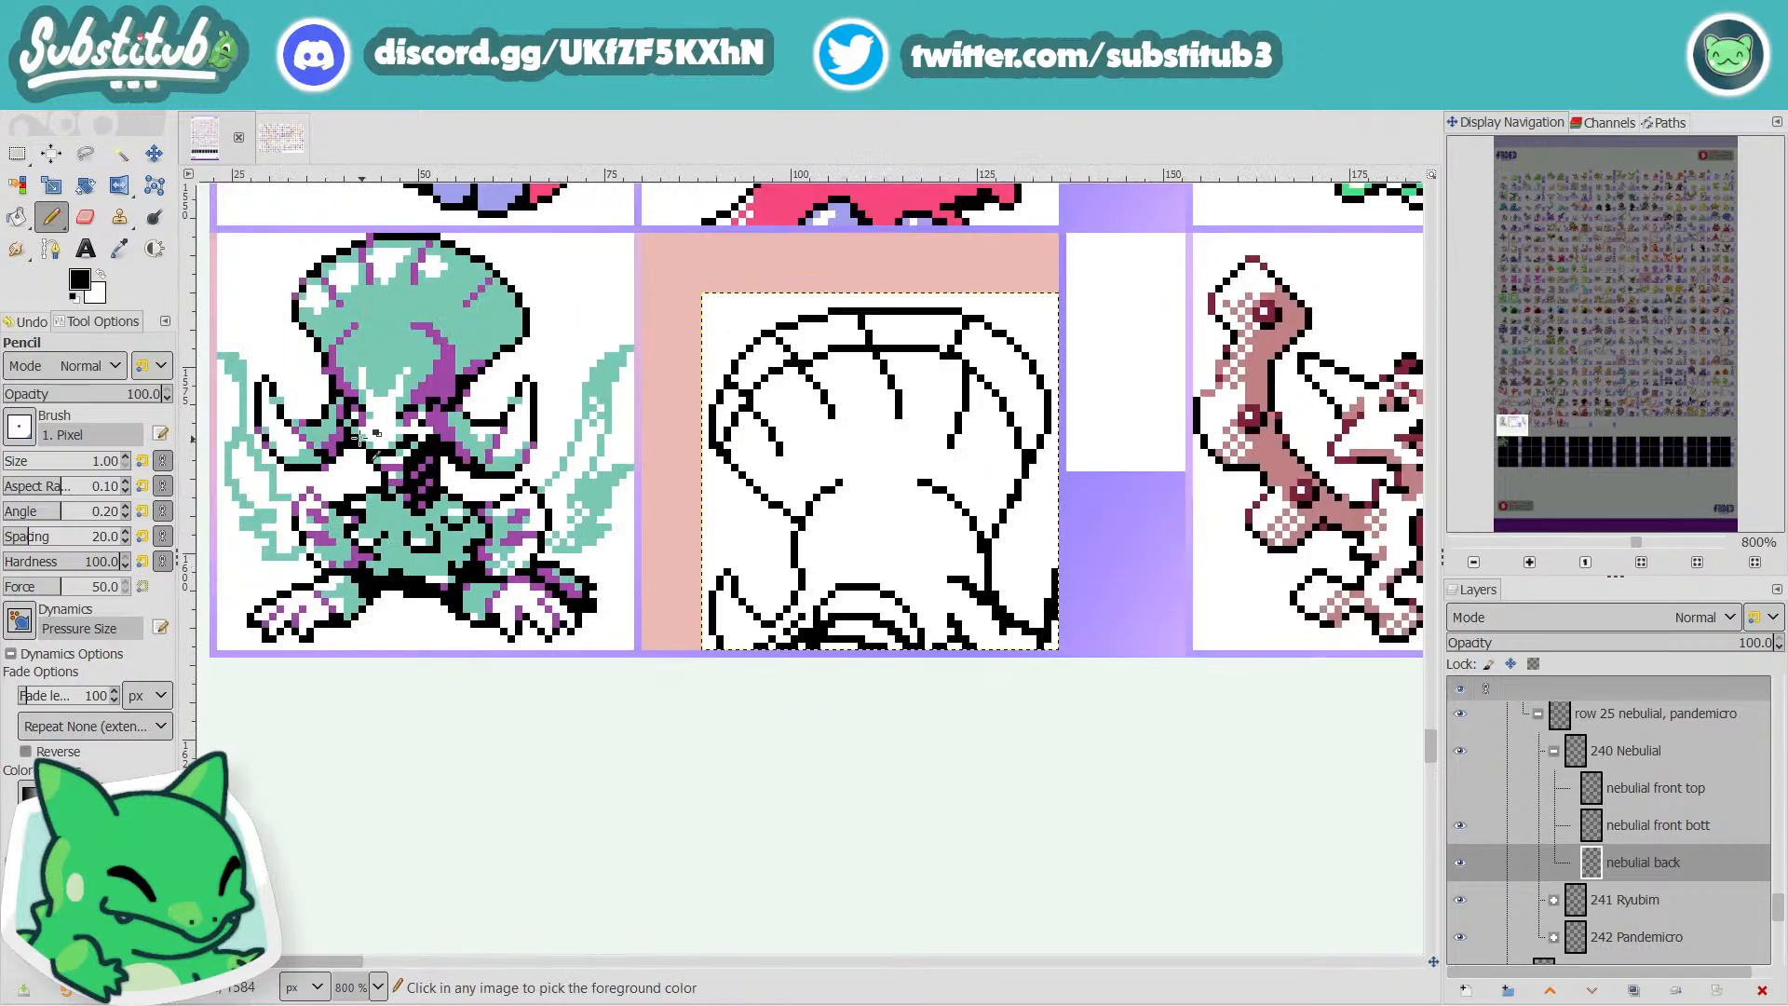
scroll(829, 654, up, 3)
key(x)
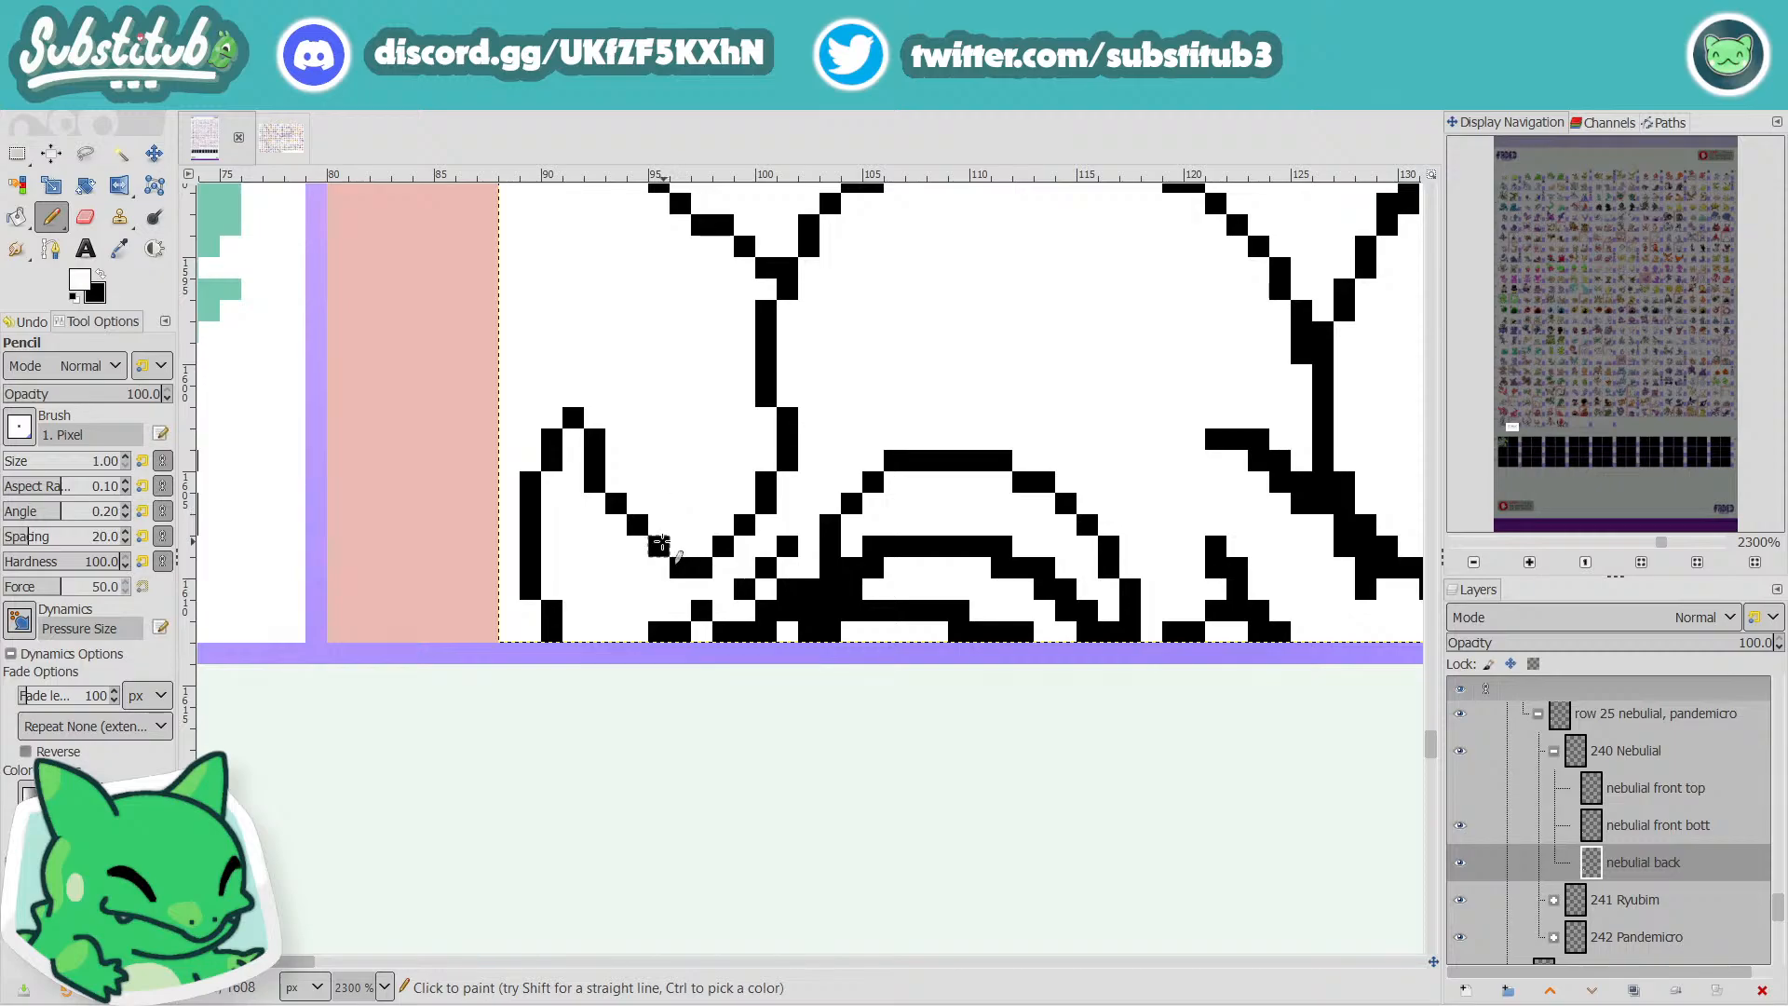
scroll(668, 513, down, 4)
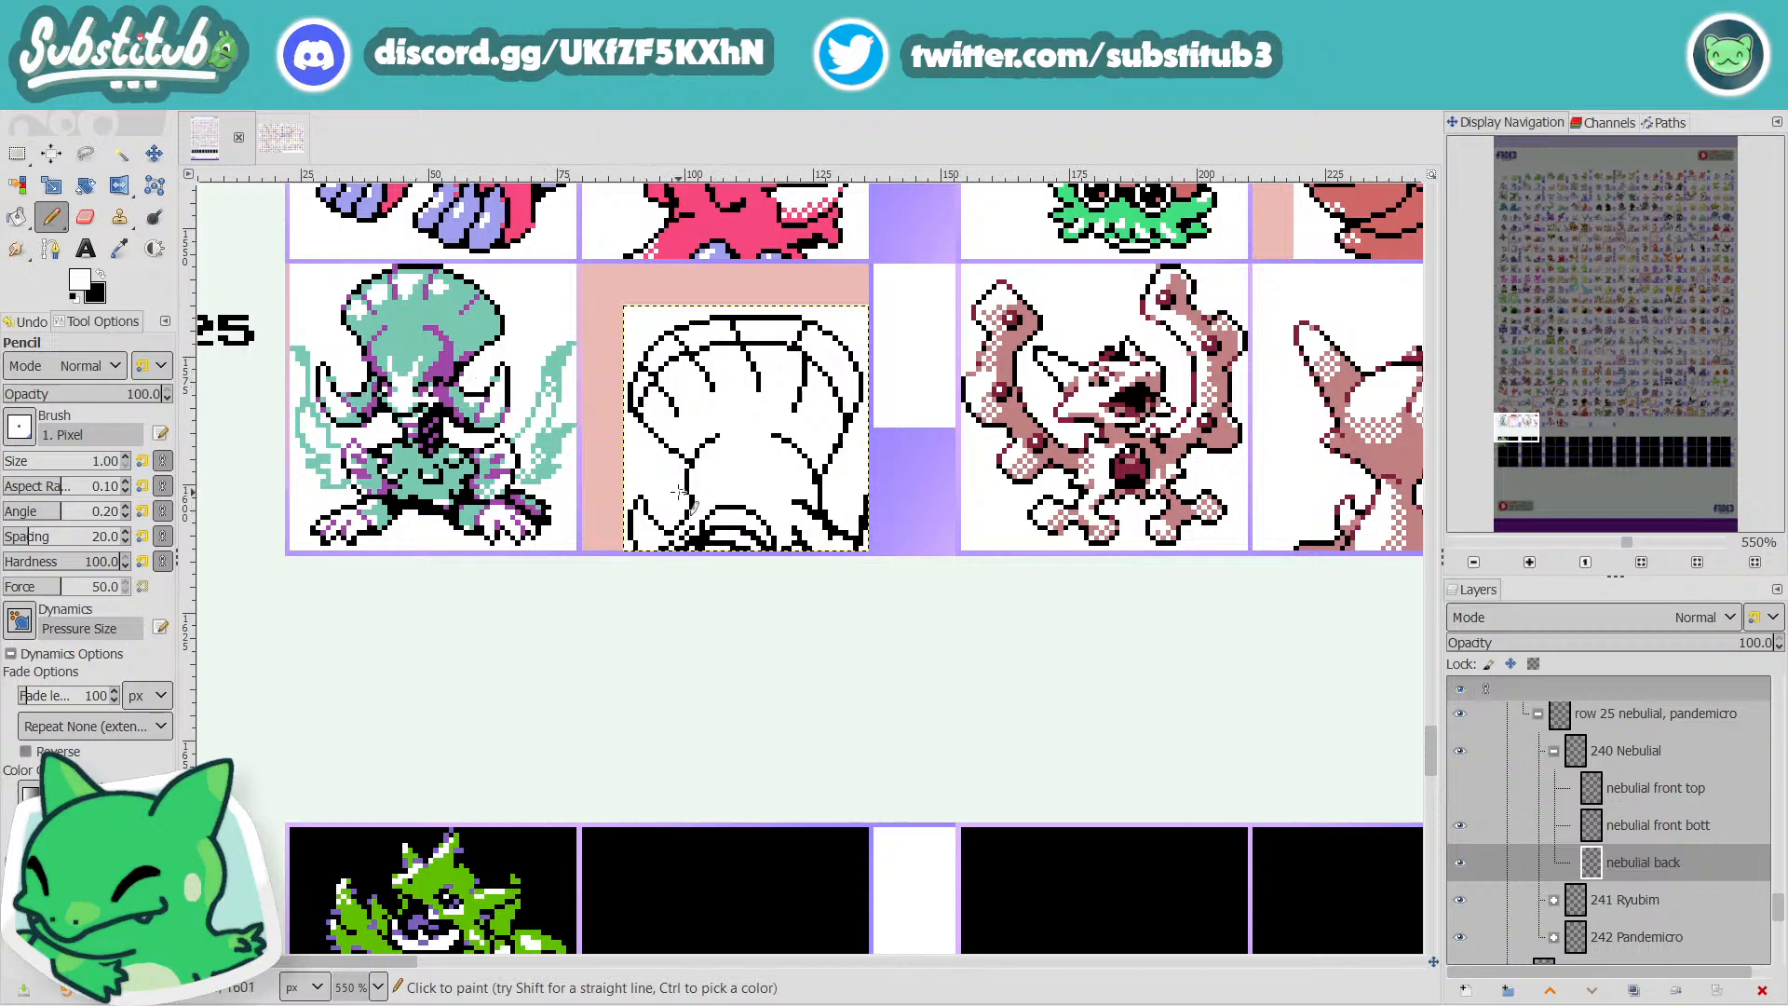
scroll(662, 468, up, 3)
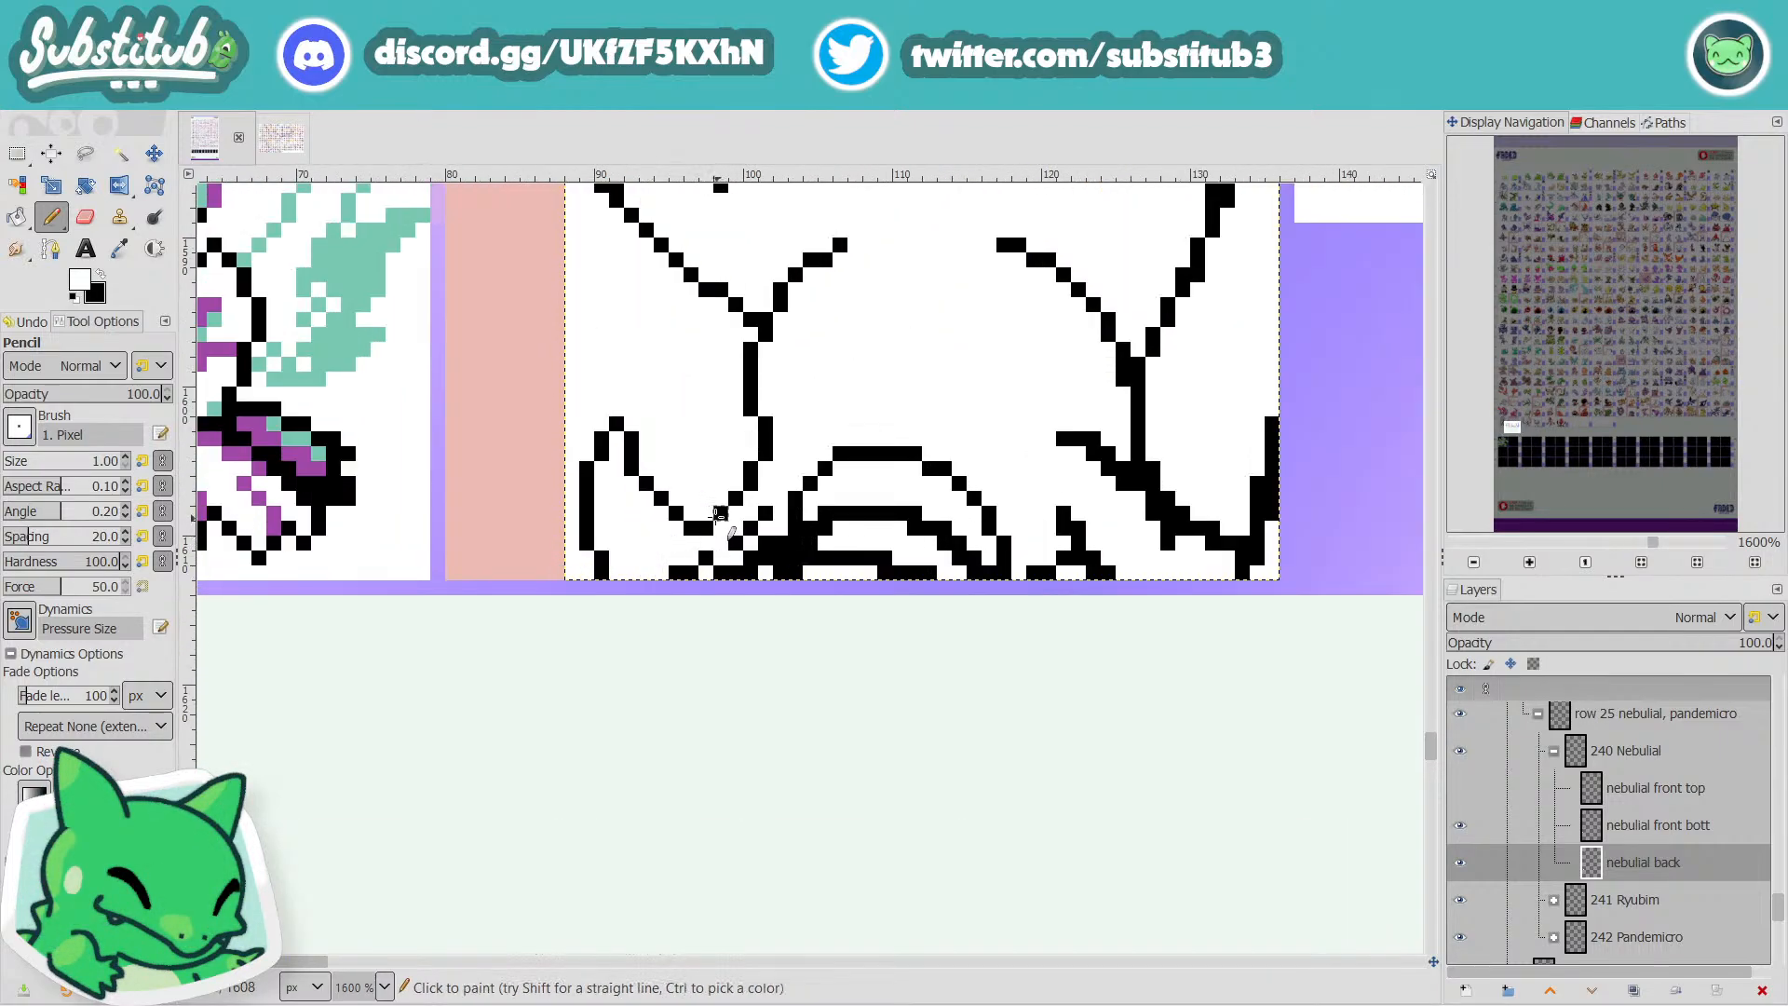
Extend the left tusk's tip one pixel up and inward, steepening its inner edge and erasing the old edge pixels.
key(x)
drag(660, 467, 645, 423)
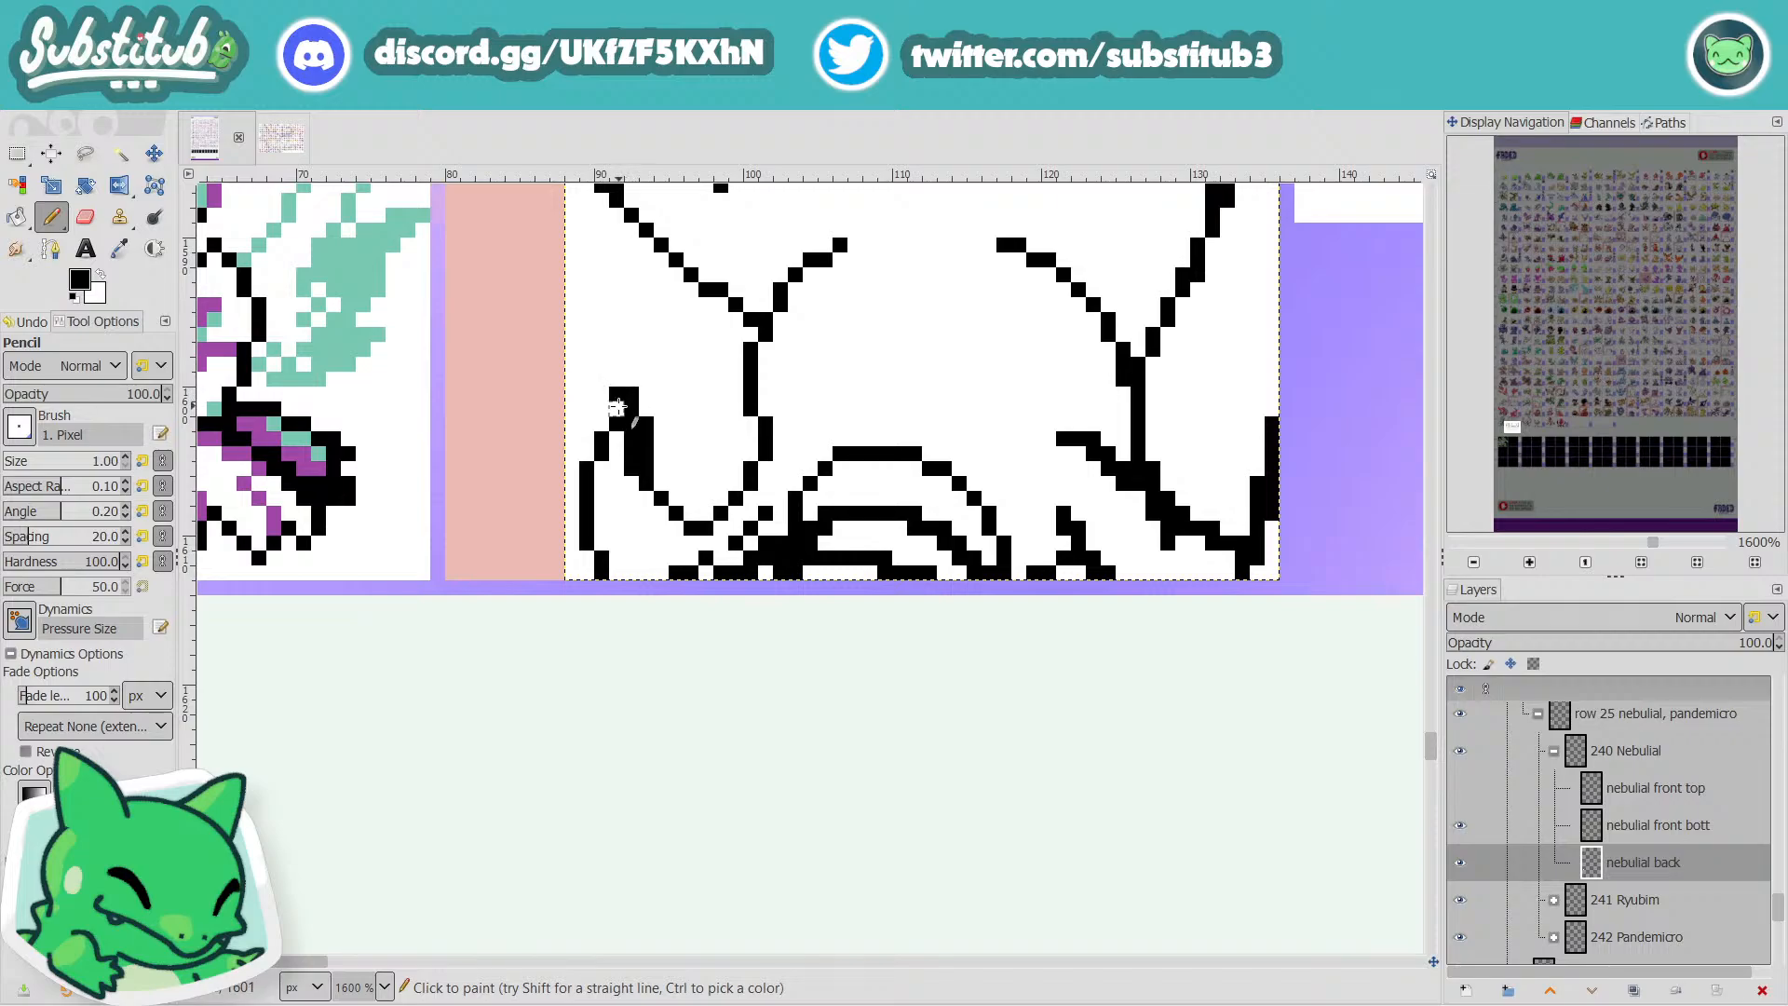
key(x)
click(628, 436)
click(629, 437)
key(x)
click(630, 436)
key(x)
drag(630, 424, 632, 470)
key(x)
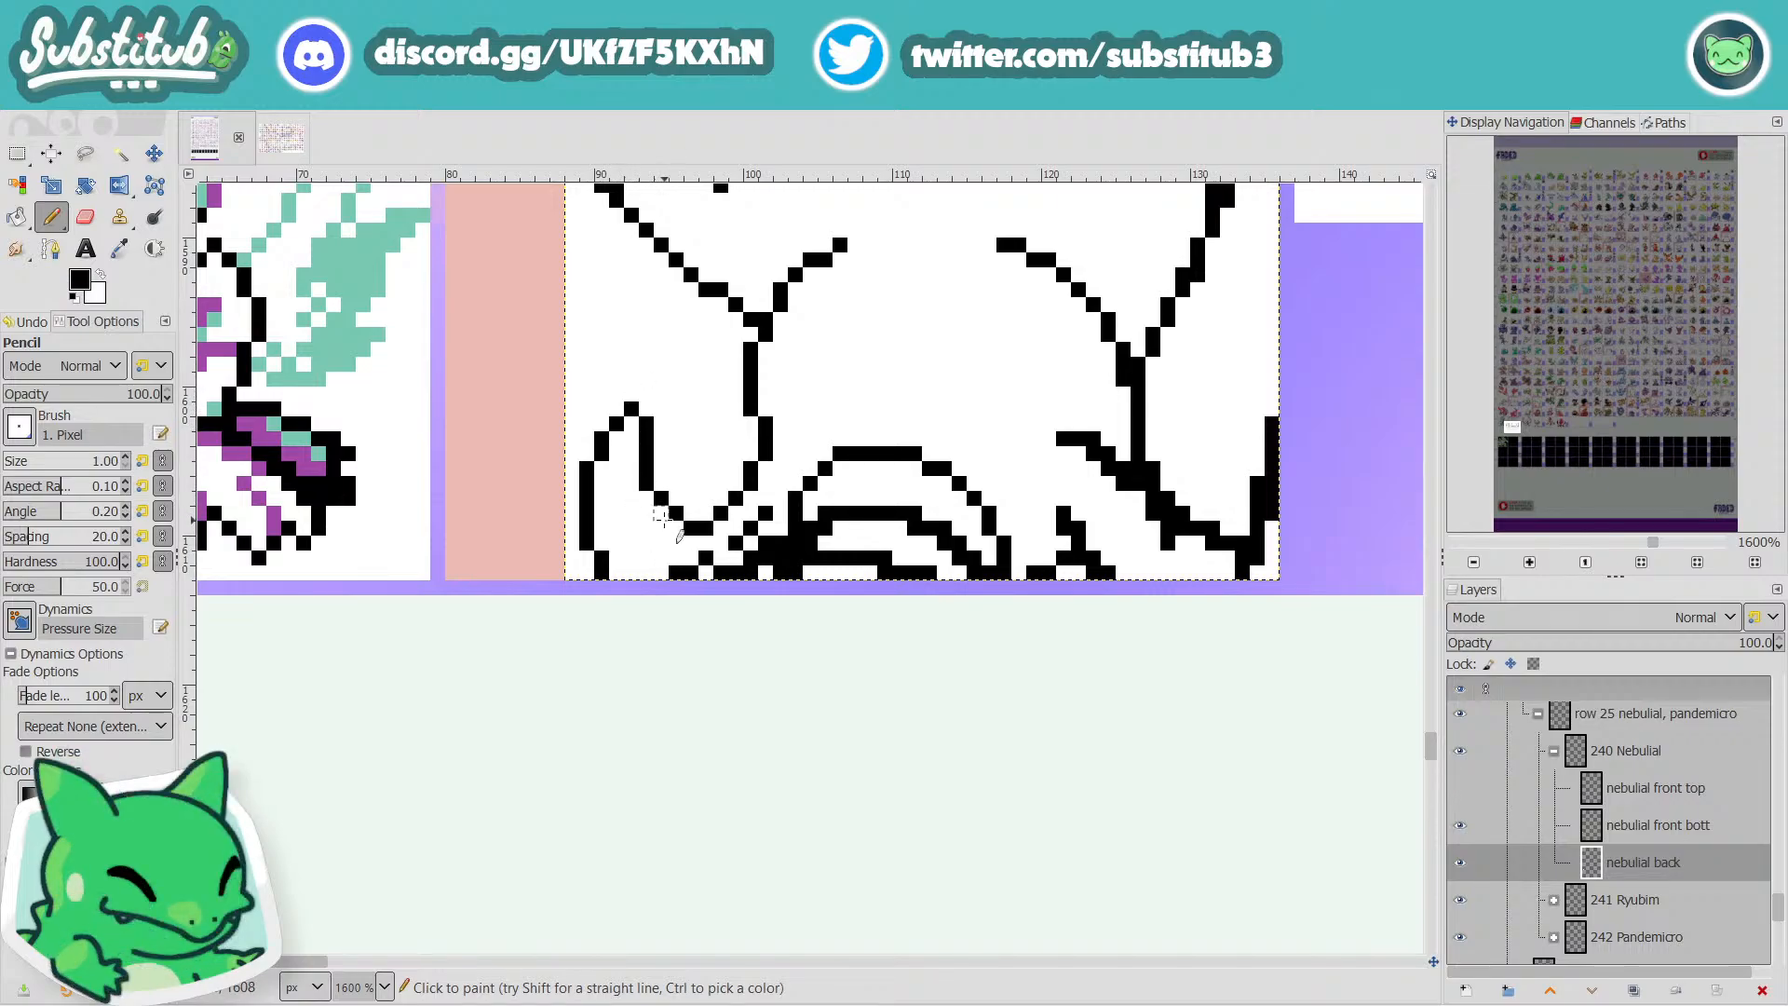
Lower the bottom bend of the left tusk by one pixel so it forms a narrower point, erasing the old bend.
key(x)
click(677, 514)
key(x)
click(677, 529)
key(x)
key(x)
click(704, 543)
key(x)
click(705, 529)
click(693, 528)
key(x)
click(723, 530)
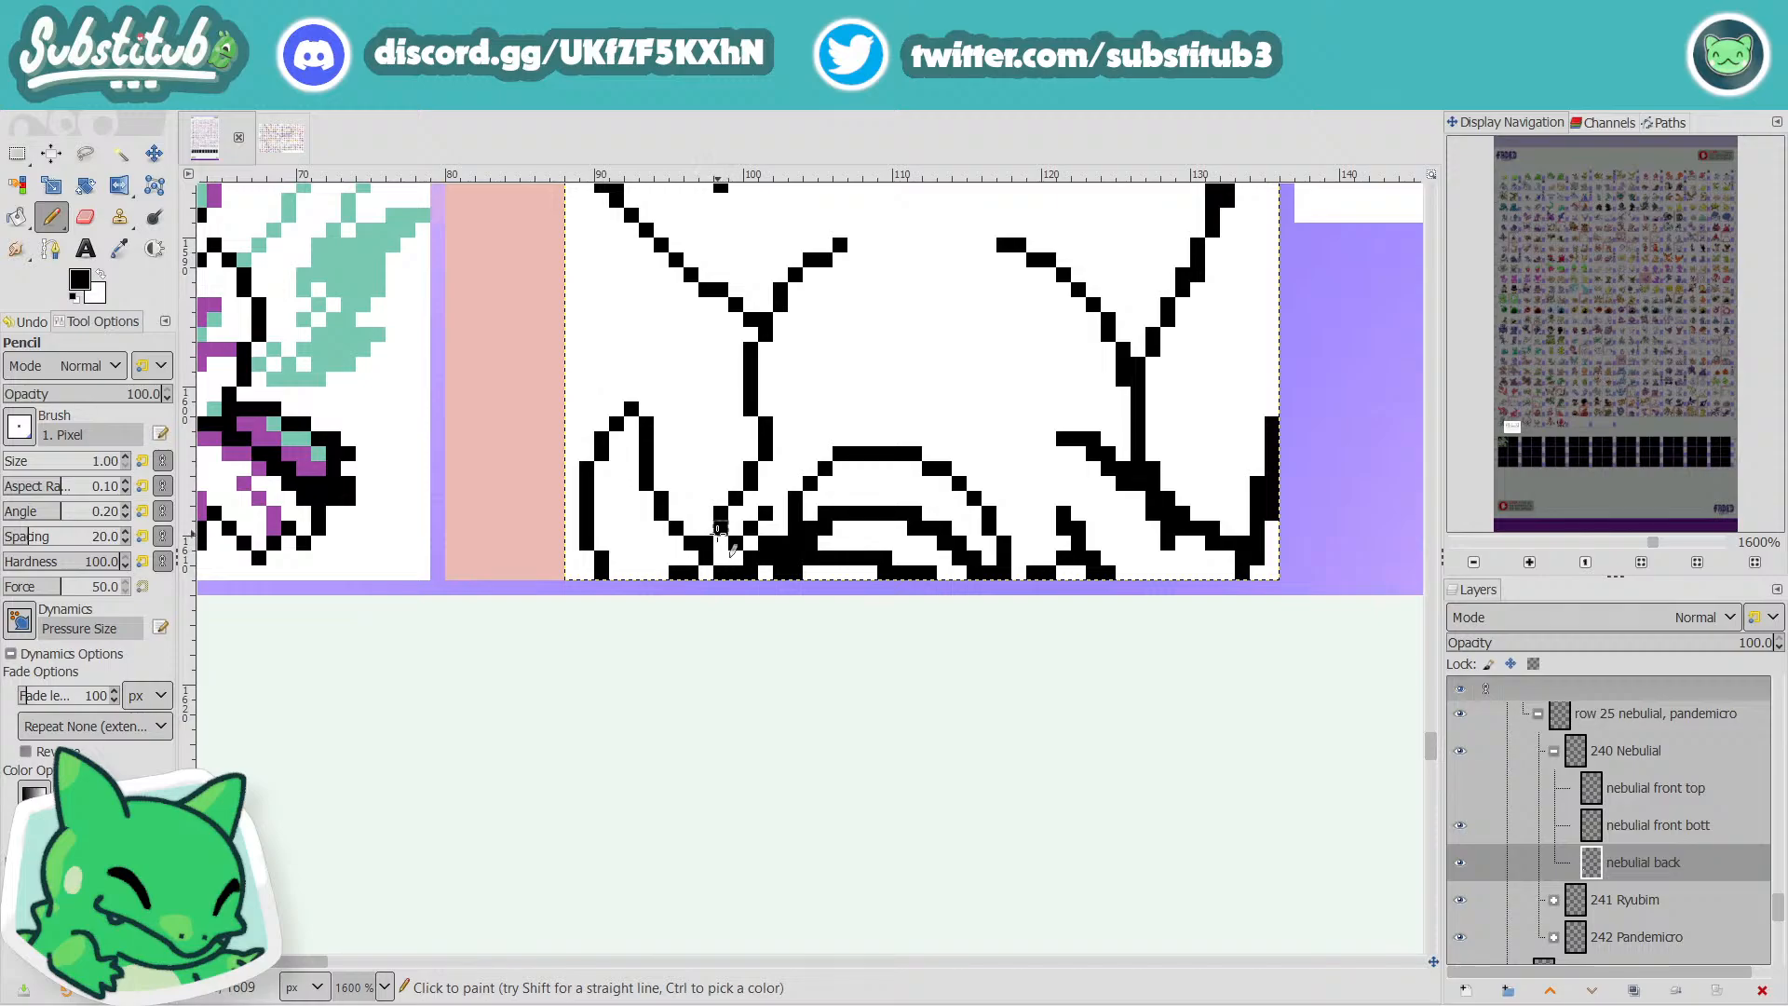
Smooth the line joining the left tusk's bend to the head and erase the stray pixels beside and below it.
key(x)
key(x)
click(734, 515)
key(x)
click(722, 514)
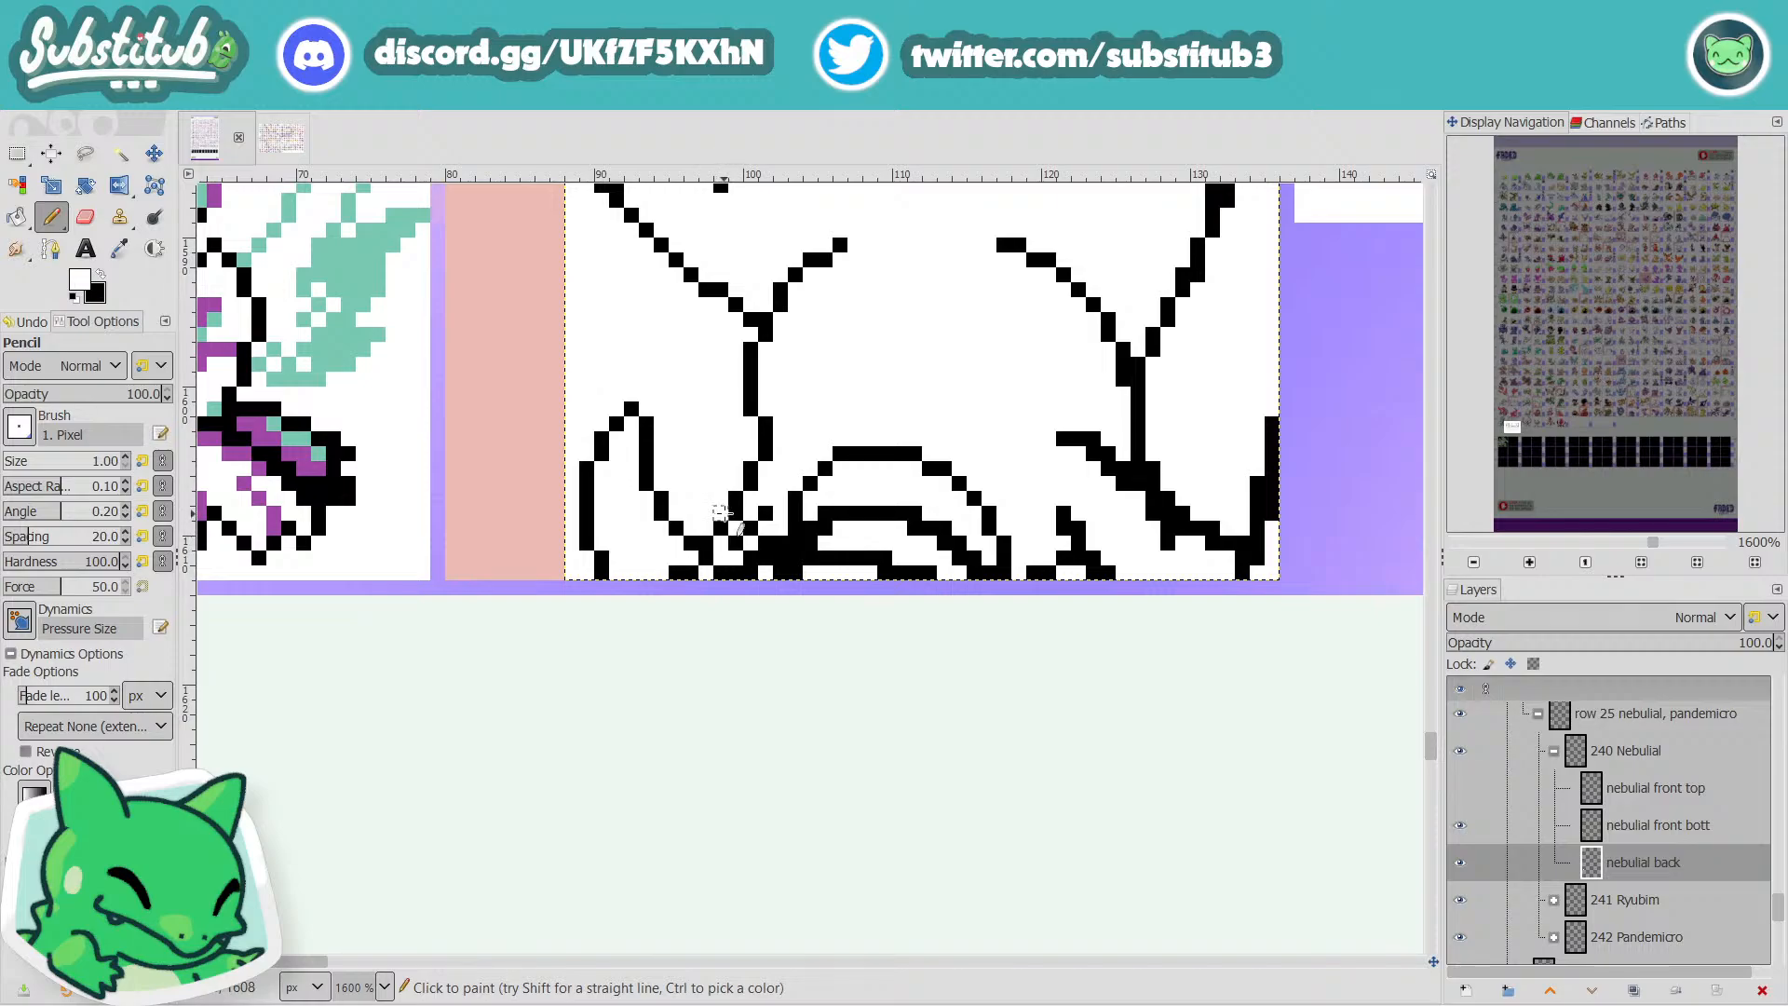
click(765, 514)
click(735, 544)
click(721, 572)
click(691, 571)
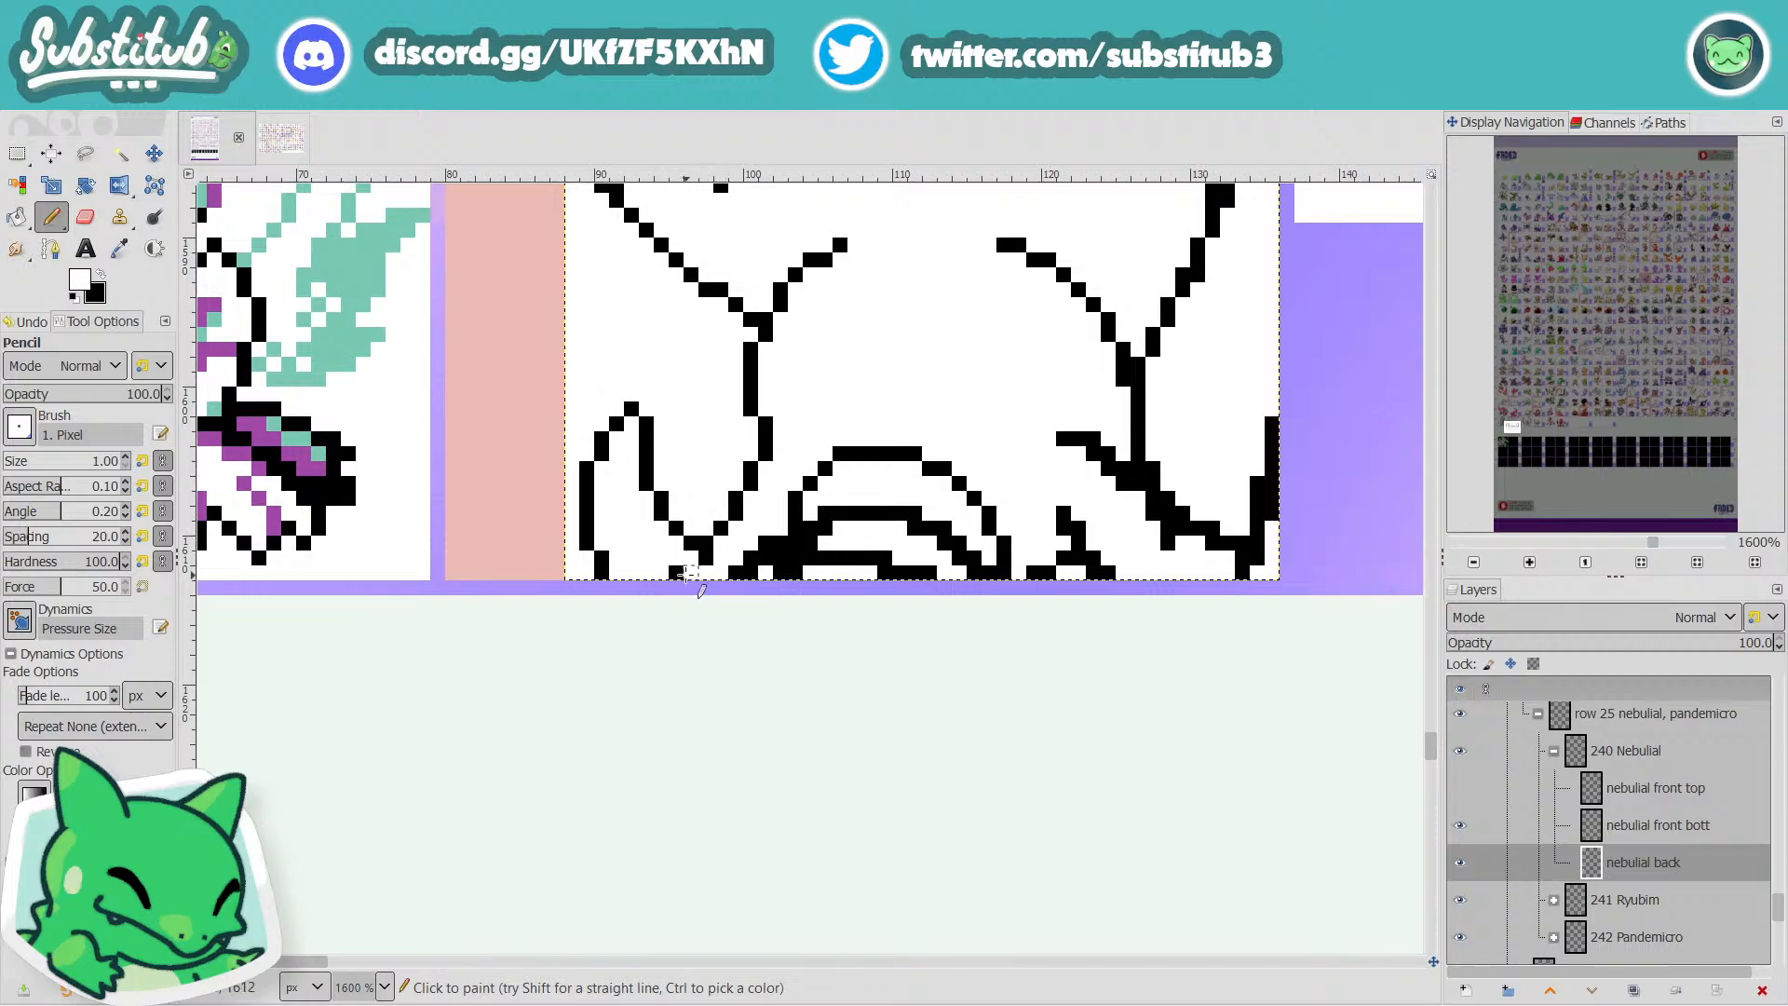
click(676, 572)
Draw a new diagonal inner edge for the right tusk, rising to the canvas's right border, and save the image.
ctrl+scroll(708, 577, down, 3)
ctrl+scroll(750, 572, down, 1)
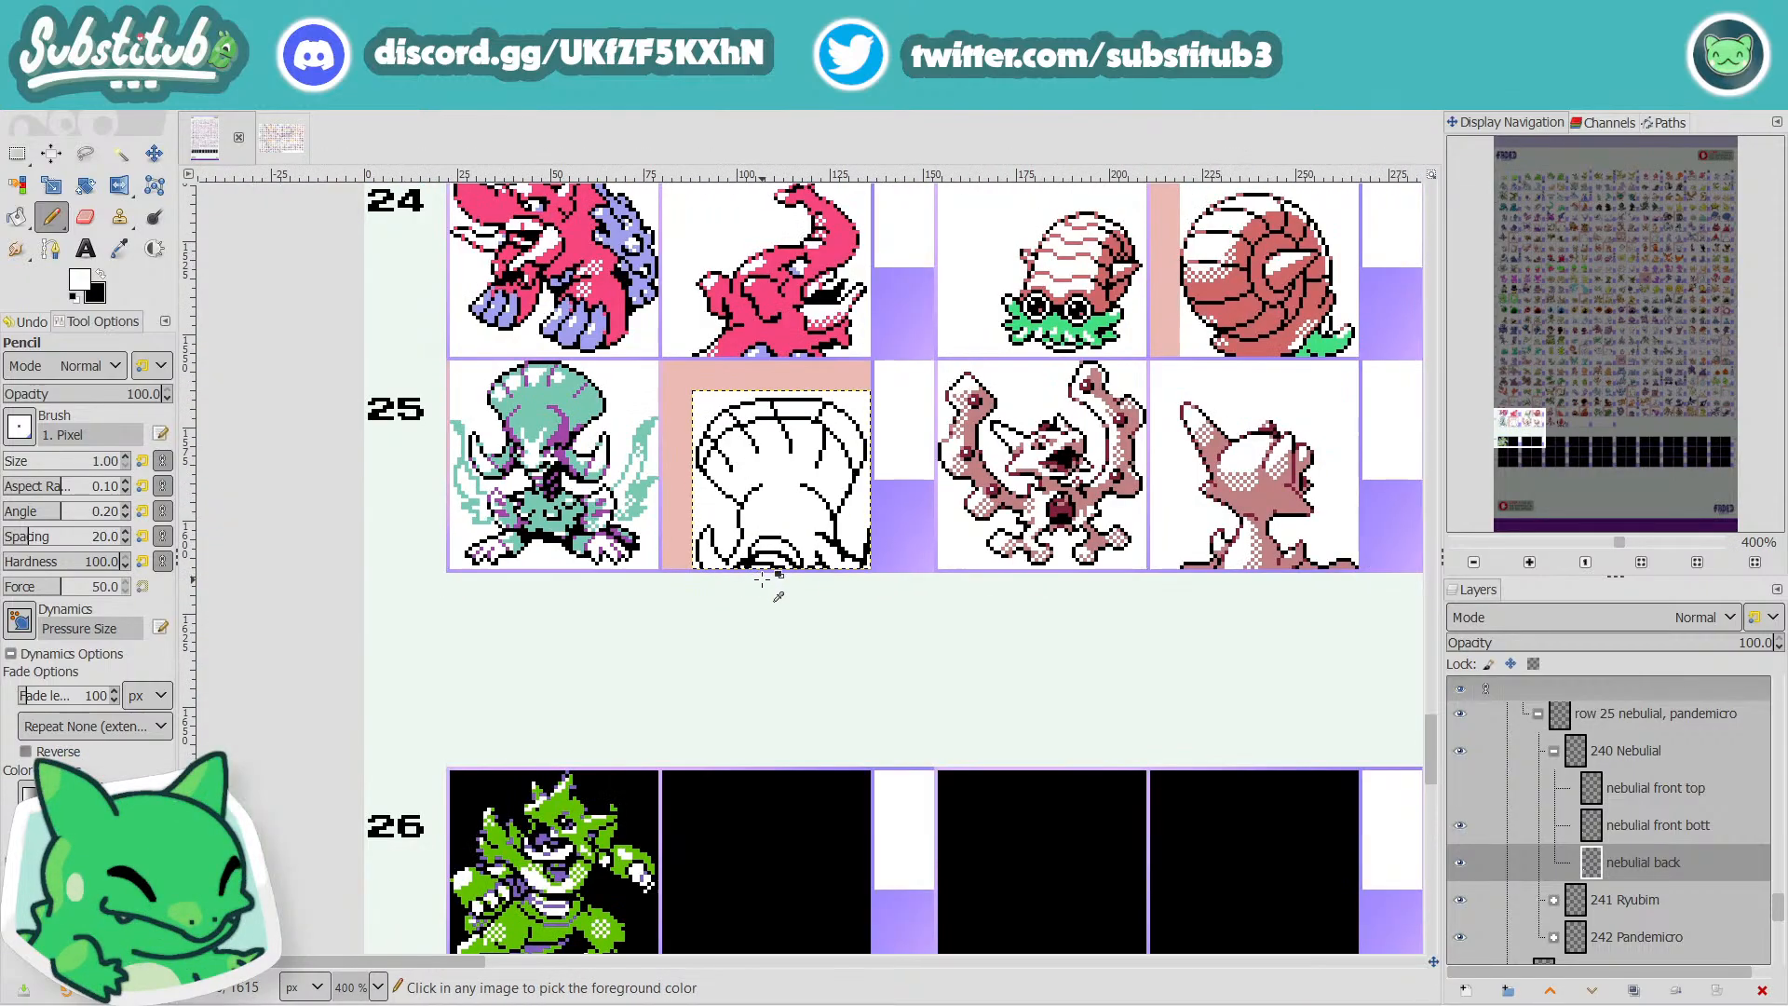
ctrl+scroll(858, 599, up, 3)
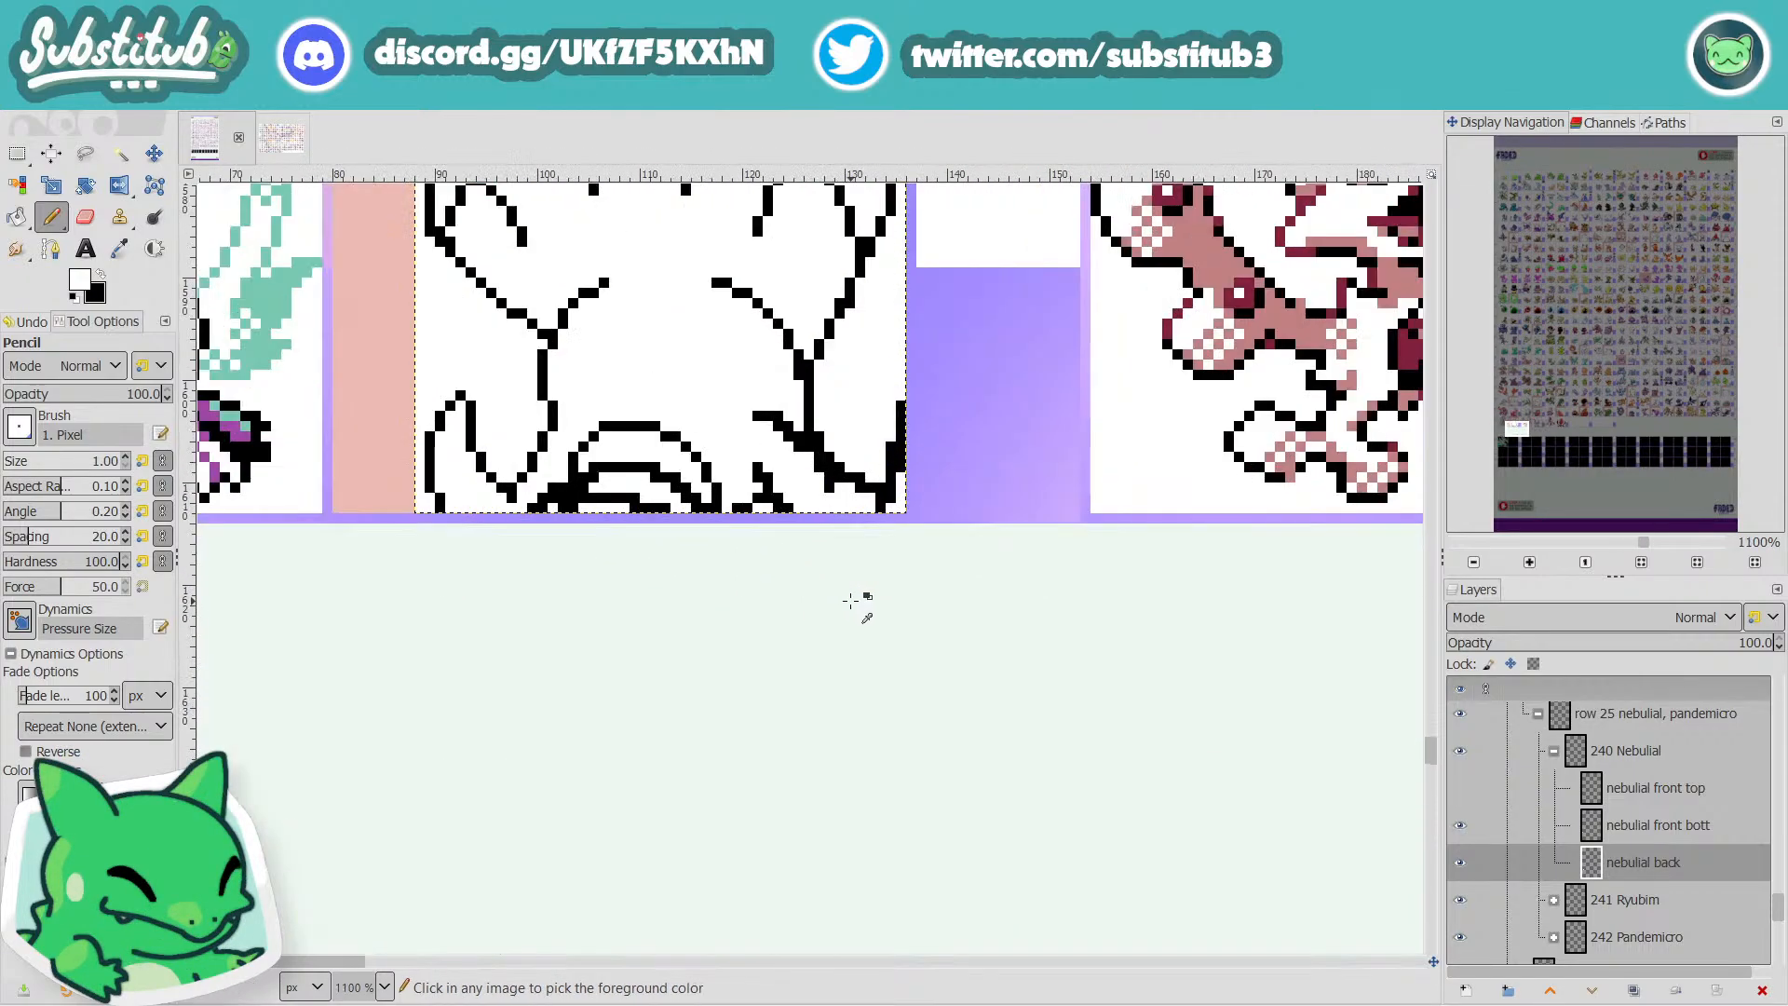
key(x)
drag(841, 500, 899, 404)
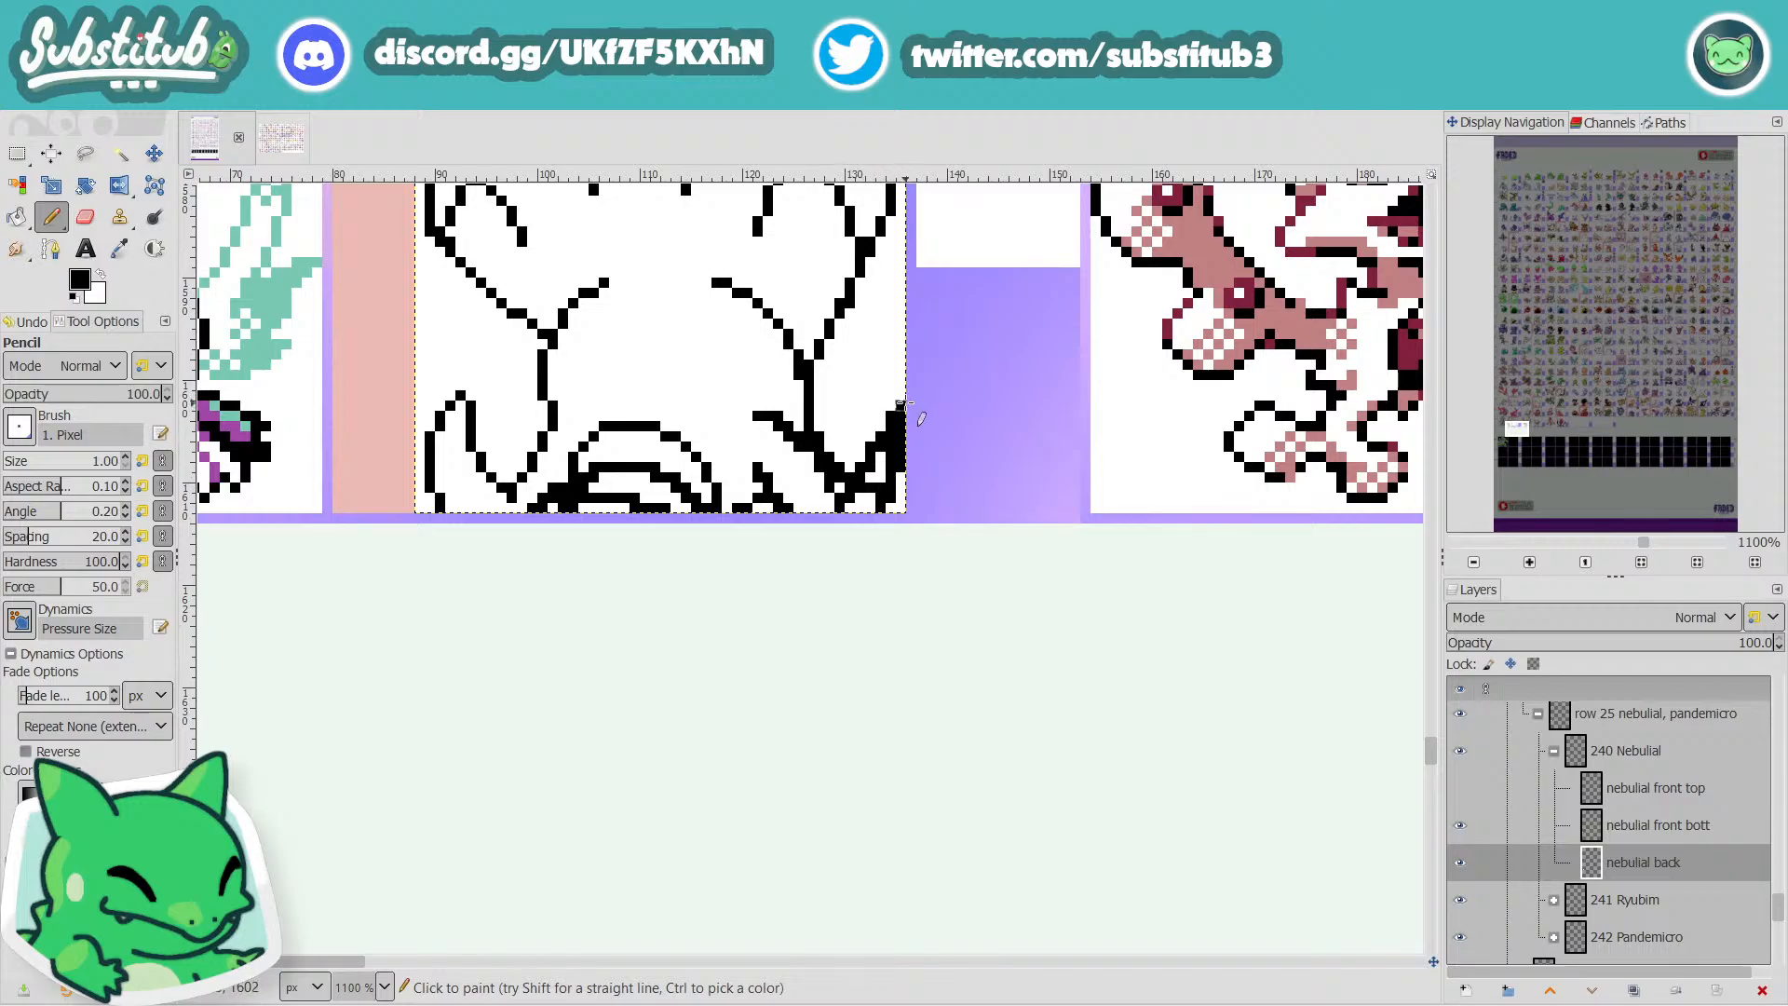
key(ctrl+s)
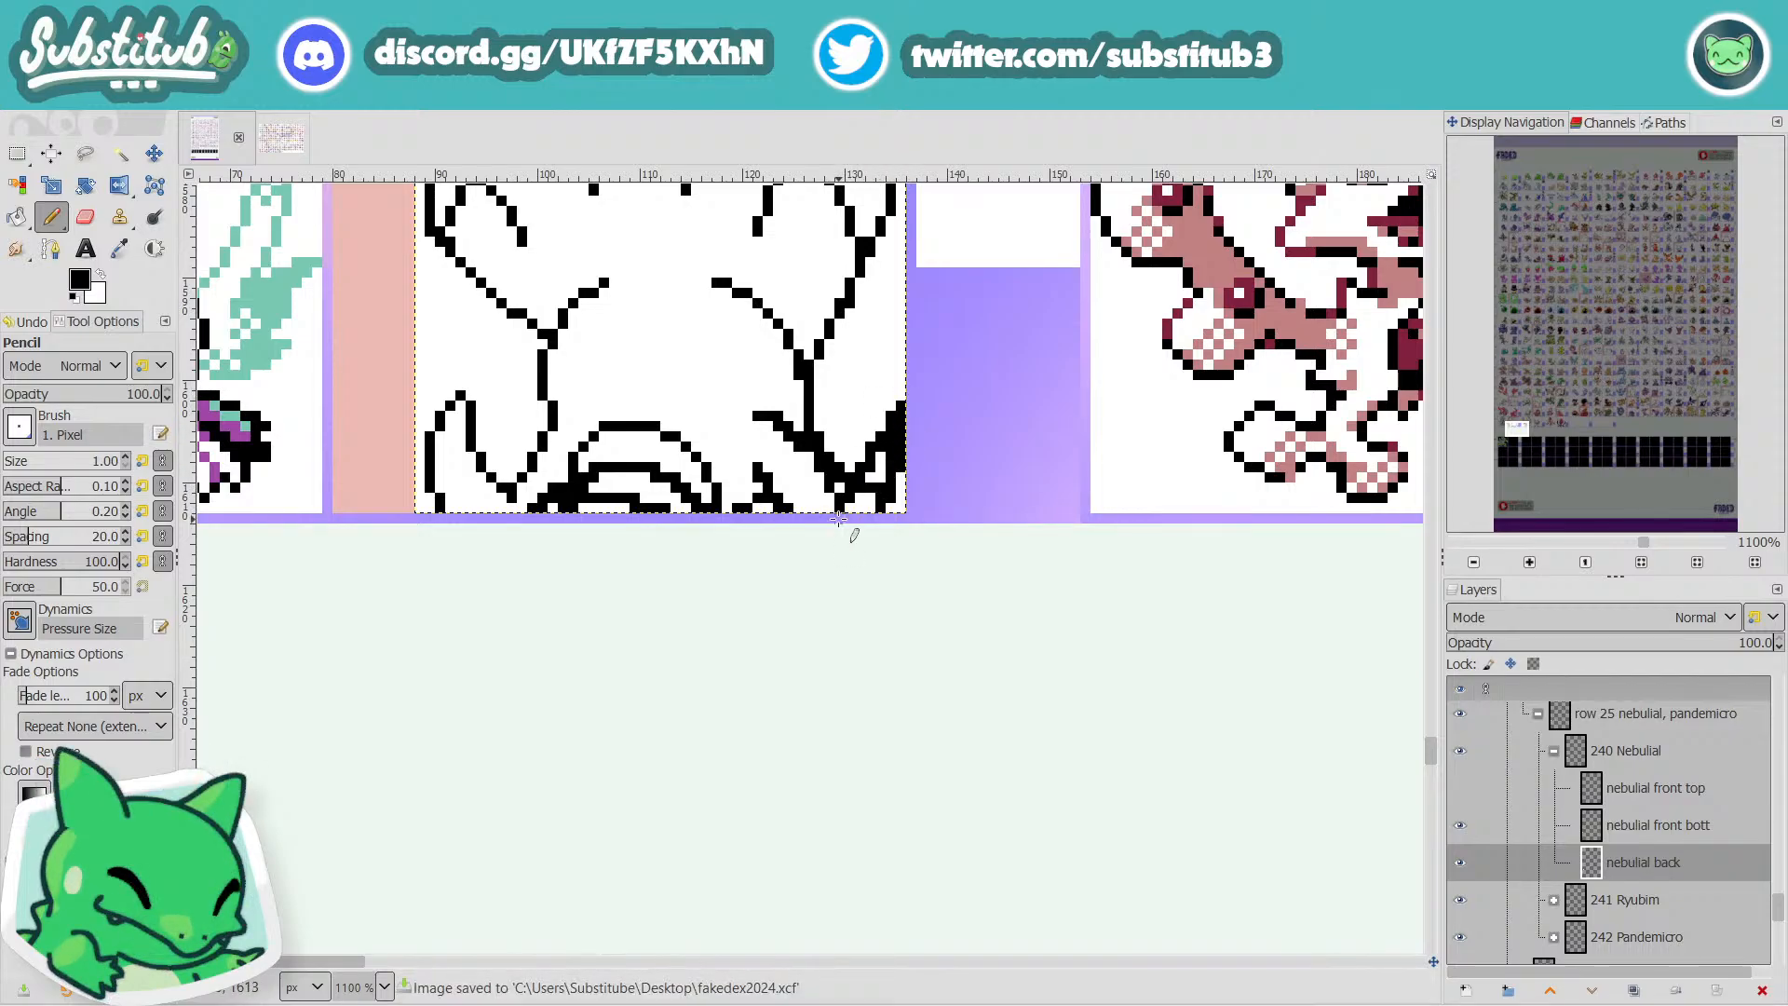
scroll(808, 568, down, 2)
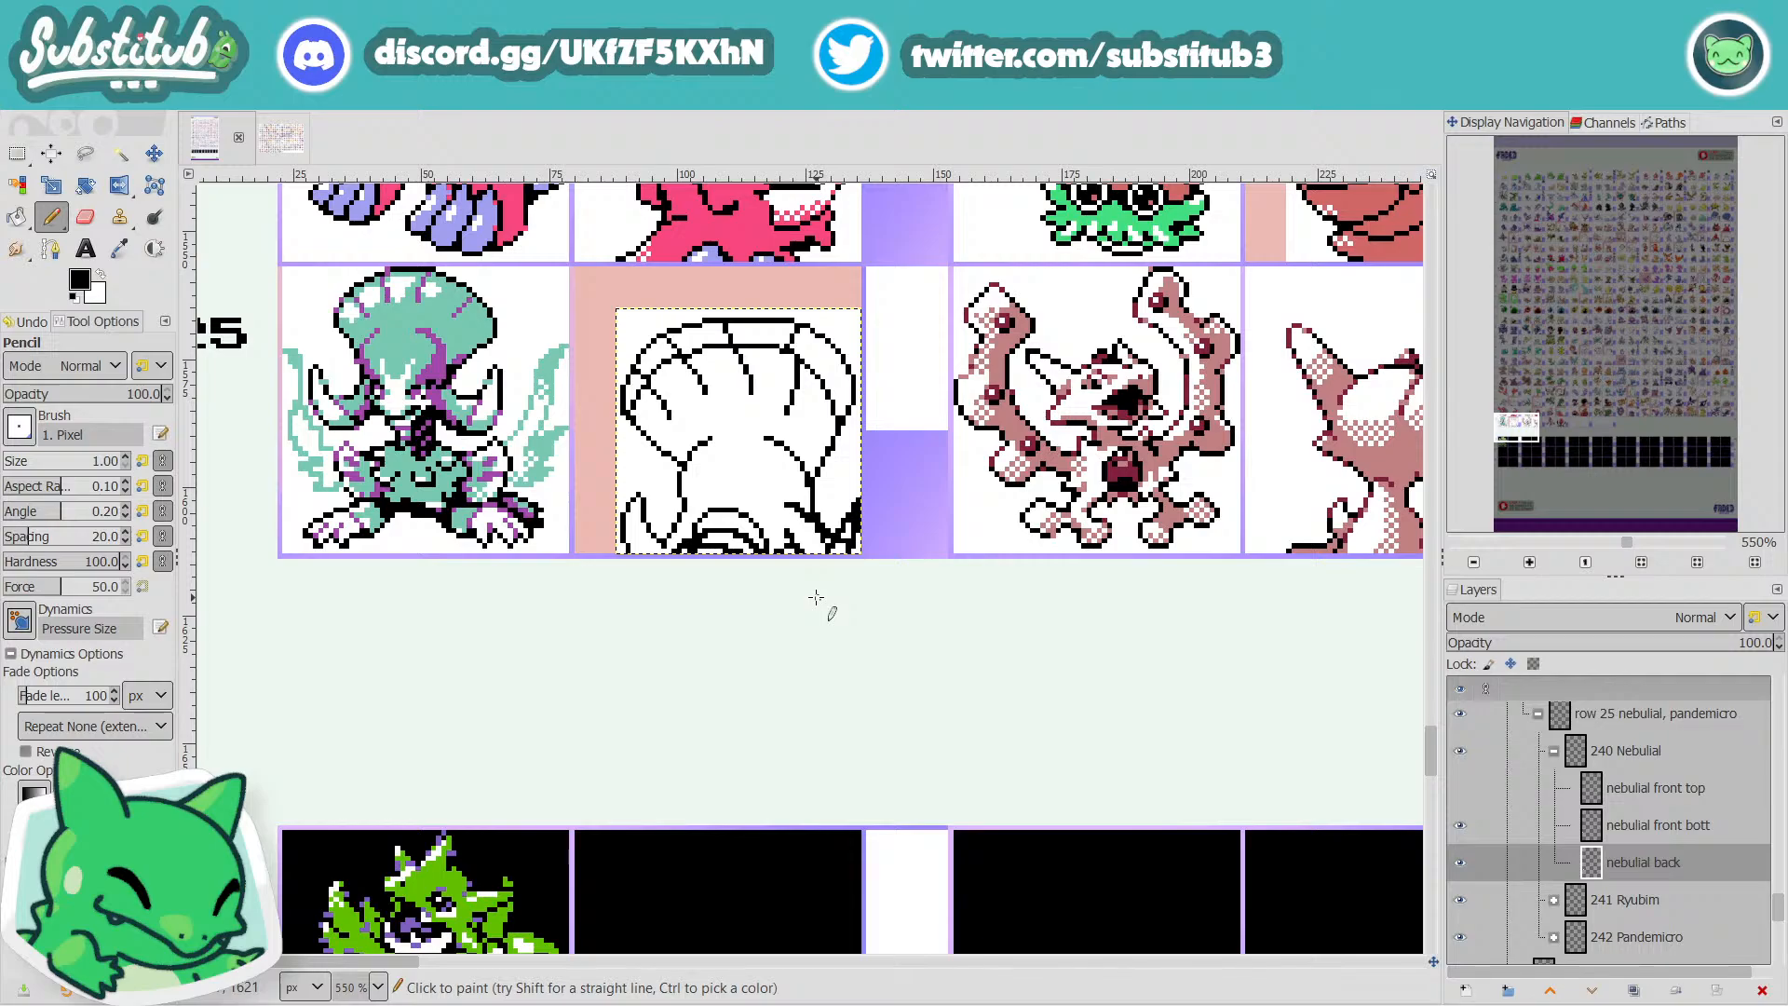
Erase the old black pixels under the right tusk's new edge and thin the line joining it to the head.
scroll(845, 528, up, 4)
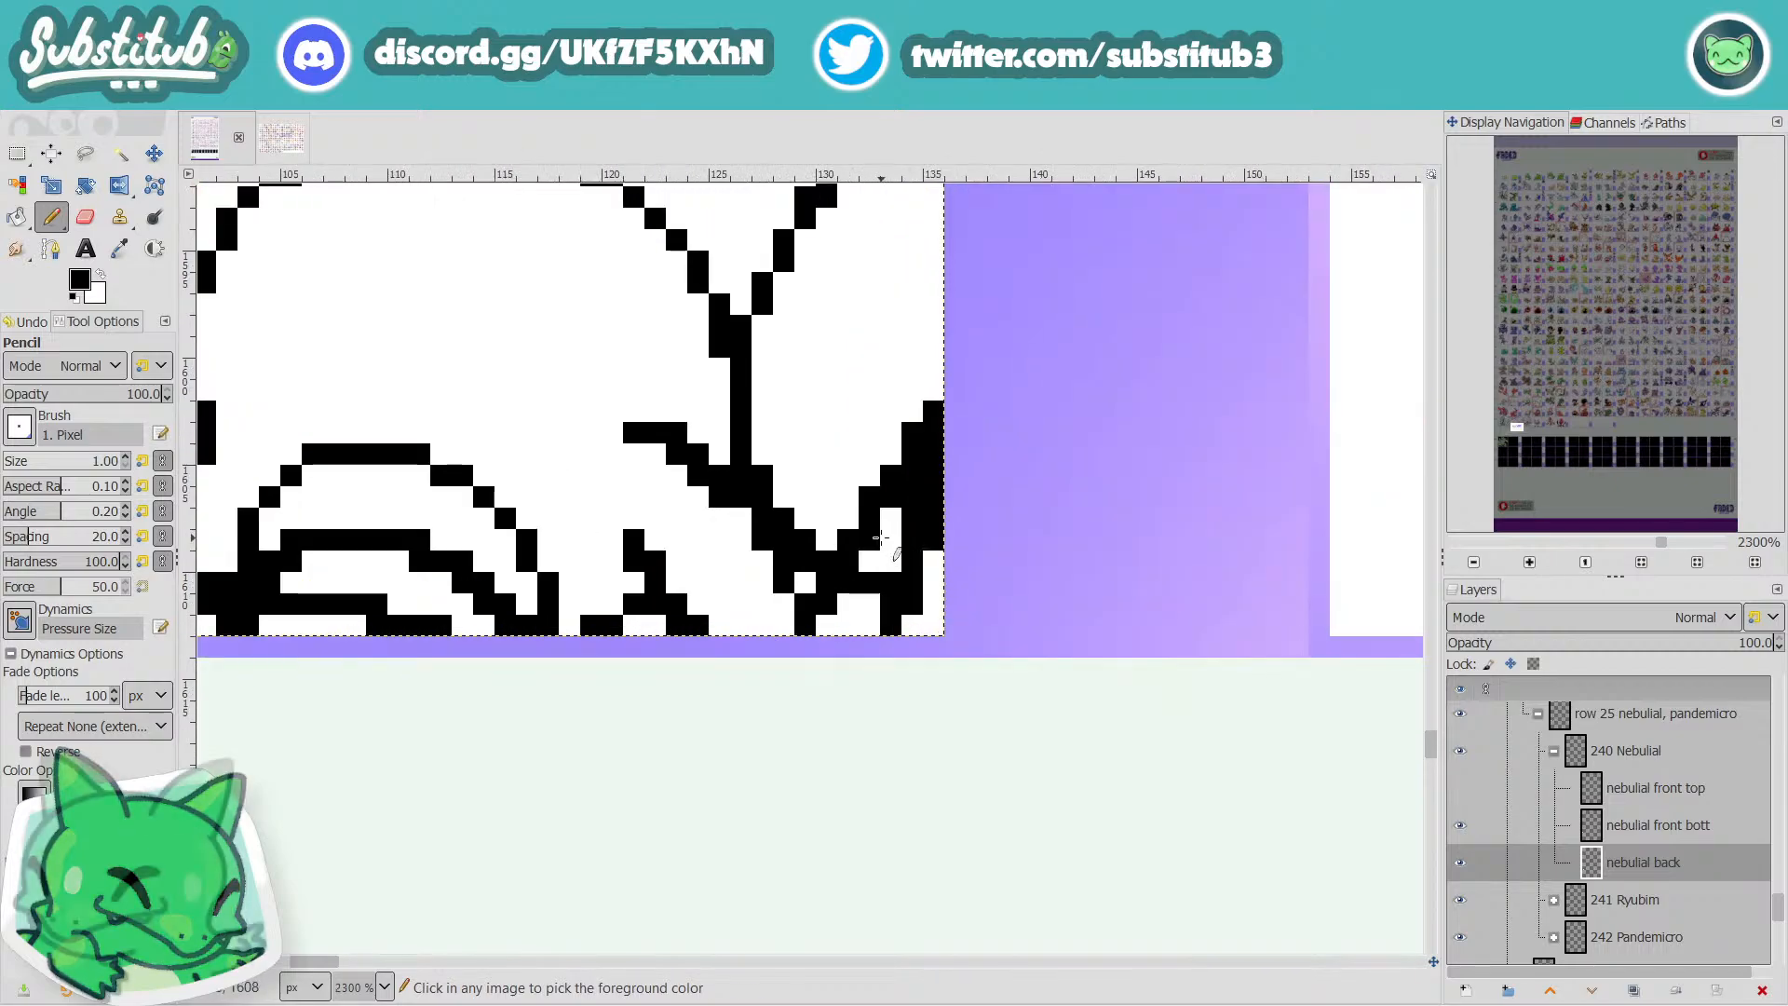
key(x)
mouse_move(917, 458)
mouse_down()
mouse_move(868, 602)
mouse_move(880, 583)
mouse_move(807, 624)
mouse_up()
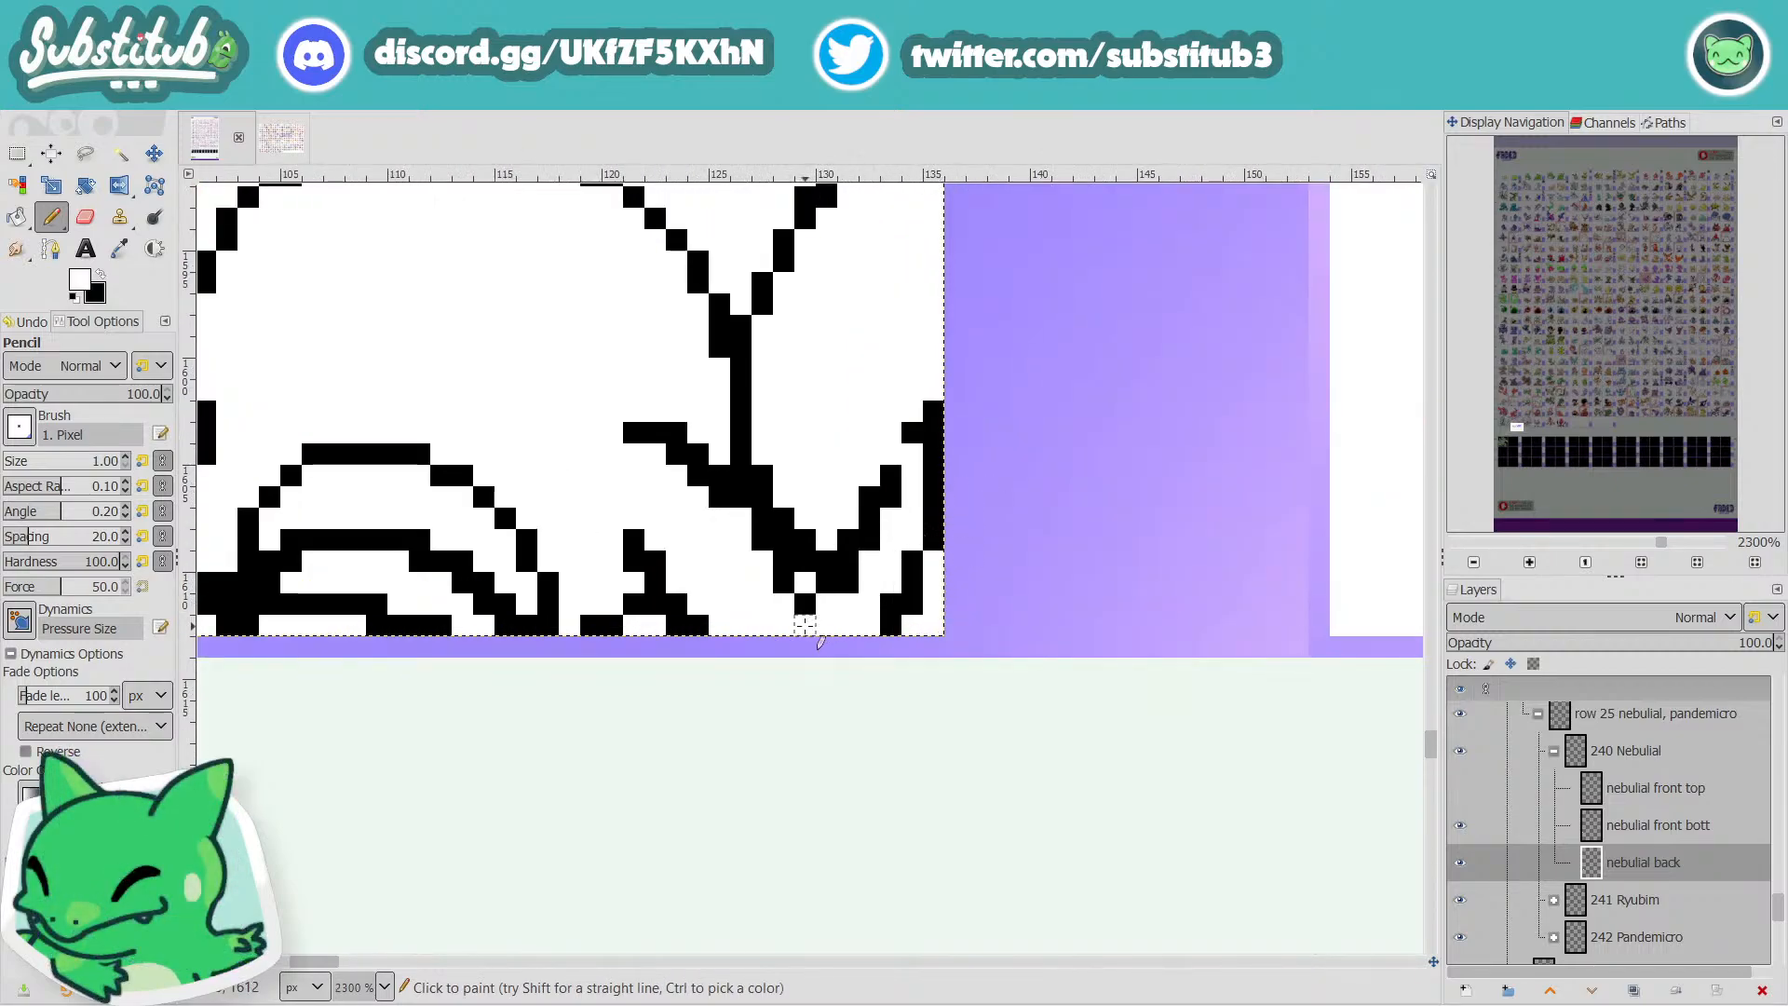
drag(756, 470, 805, 538)
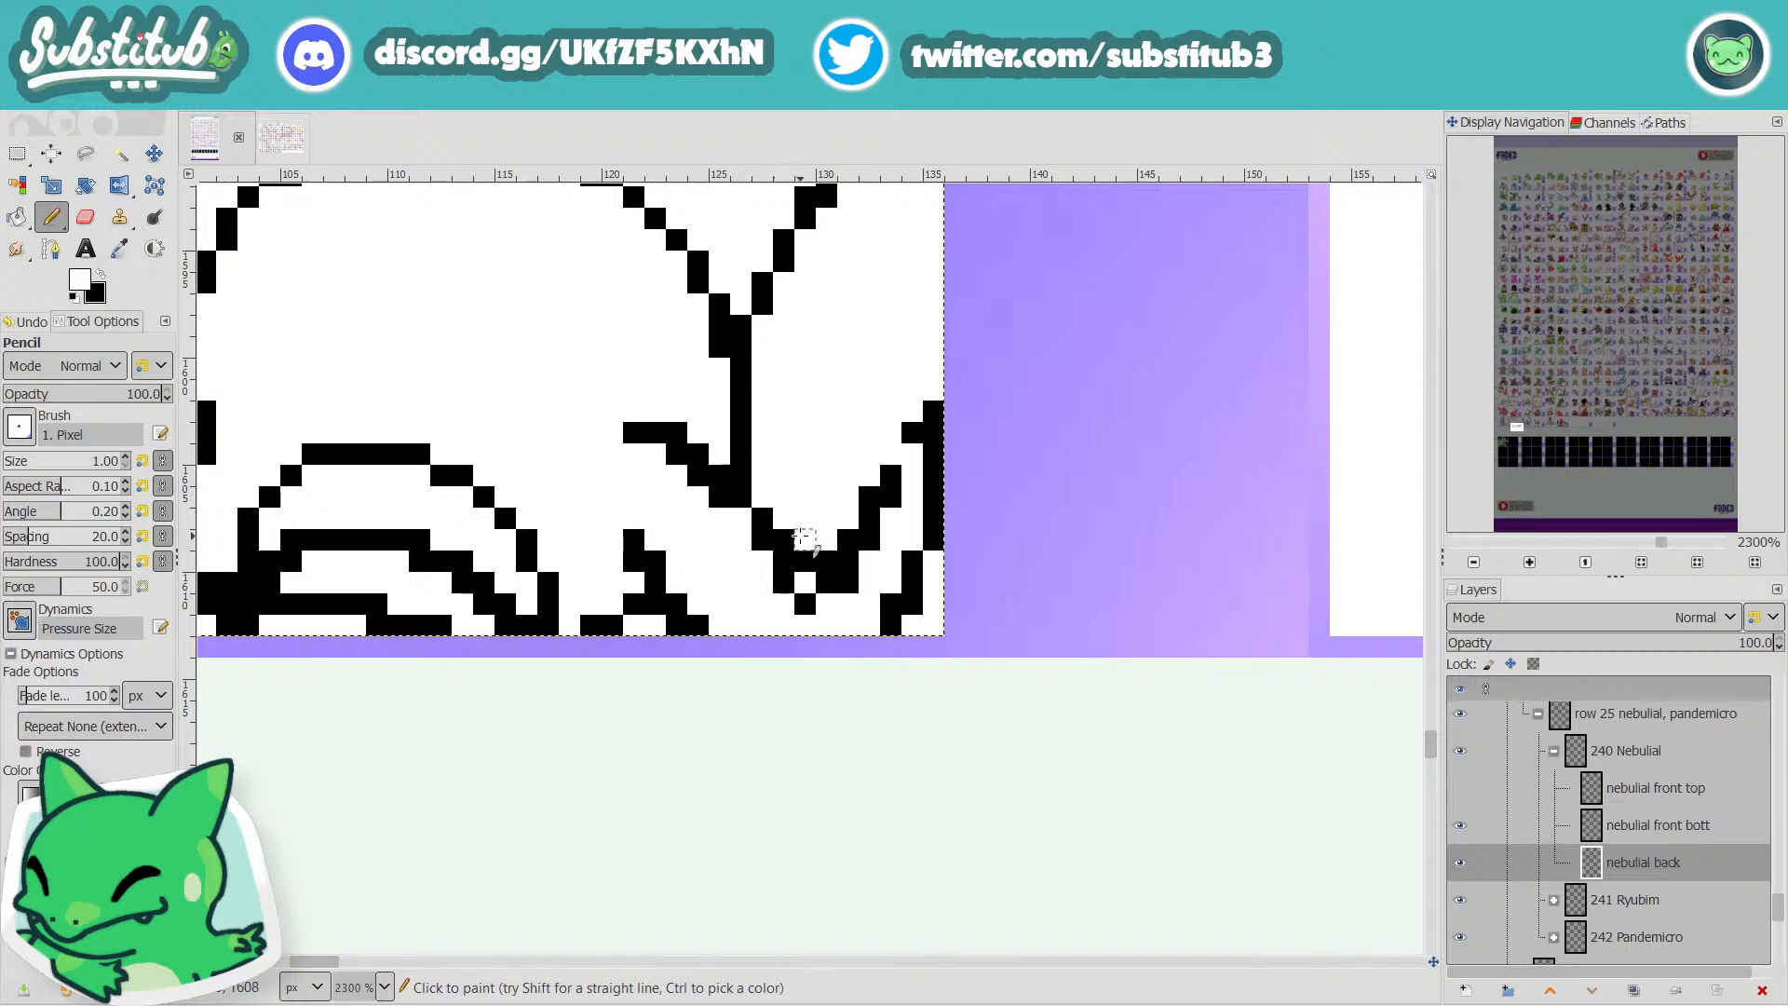
key(x)
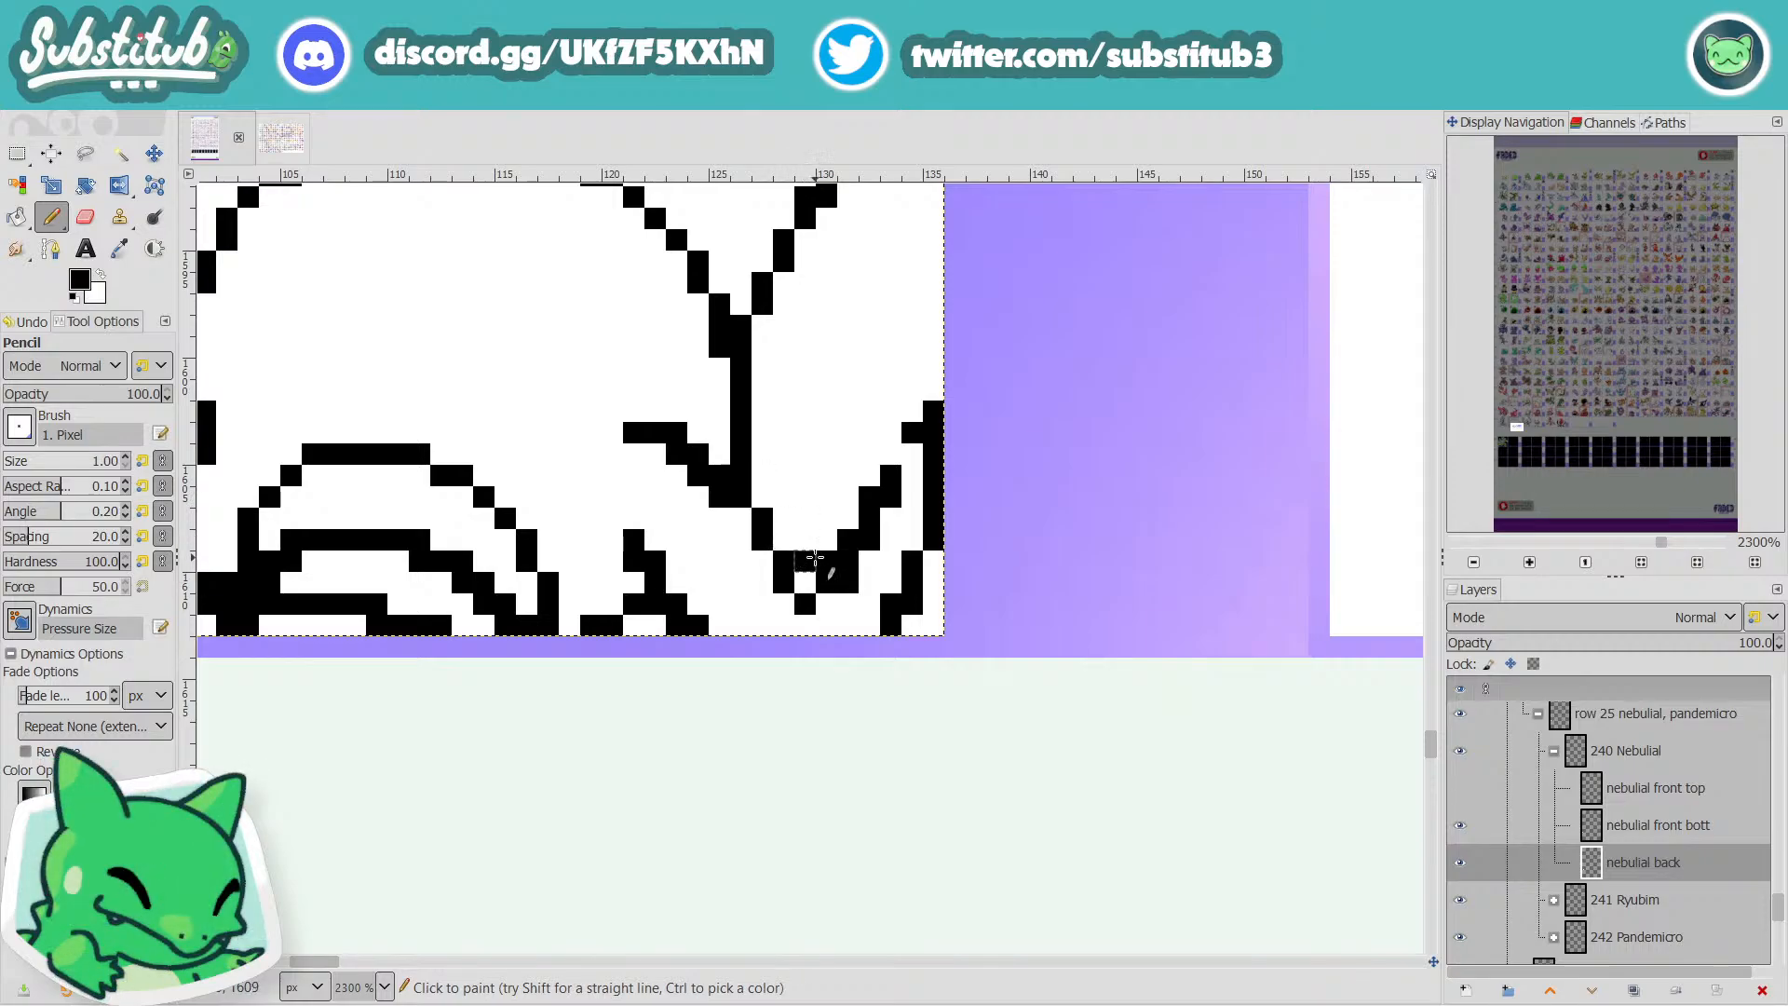
Thin the right tusk's bottom bend and inner edge to a single-pixel line and trim its tip at the canvas border.
key(x)
click(811, 559)
click(826, 559)
click(848, 583)
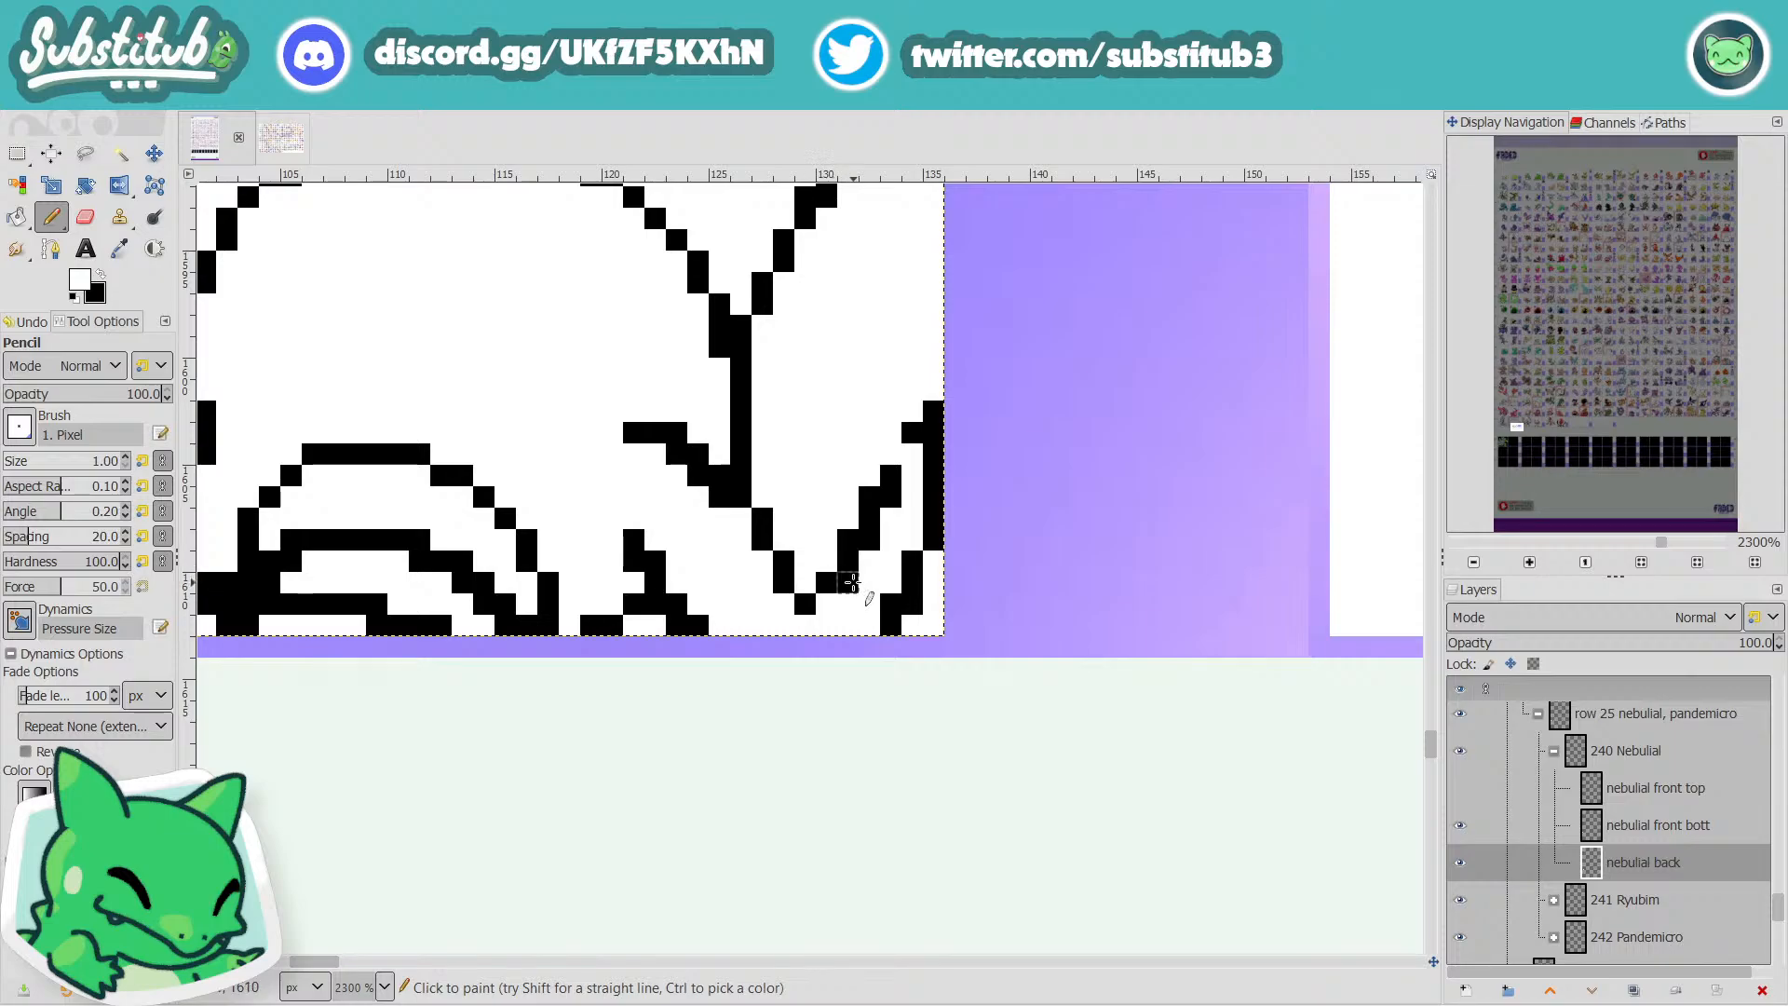
click(868, 539)
click(891, 496)
key(x)
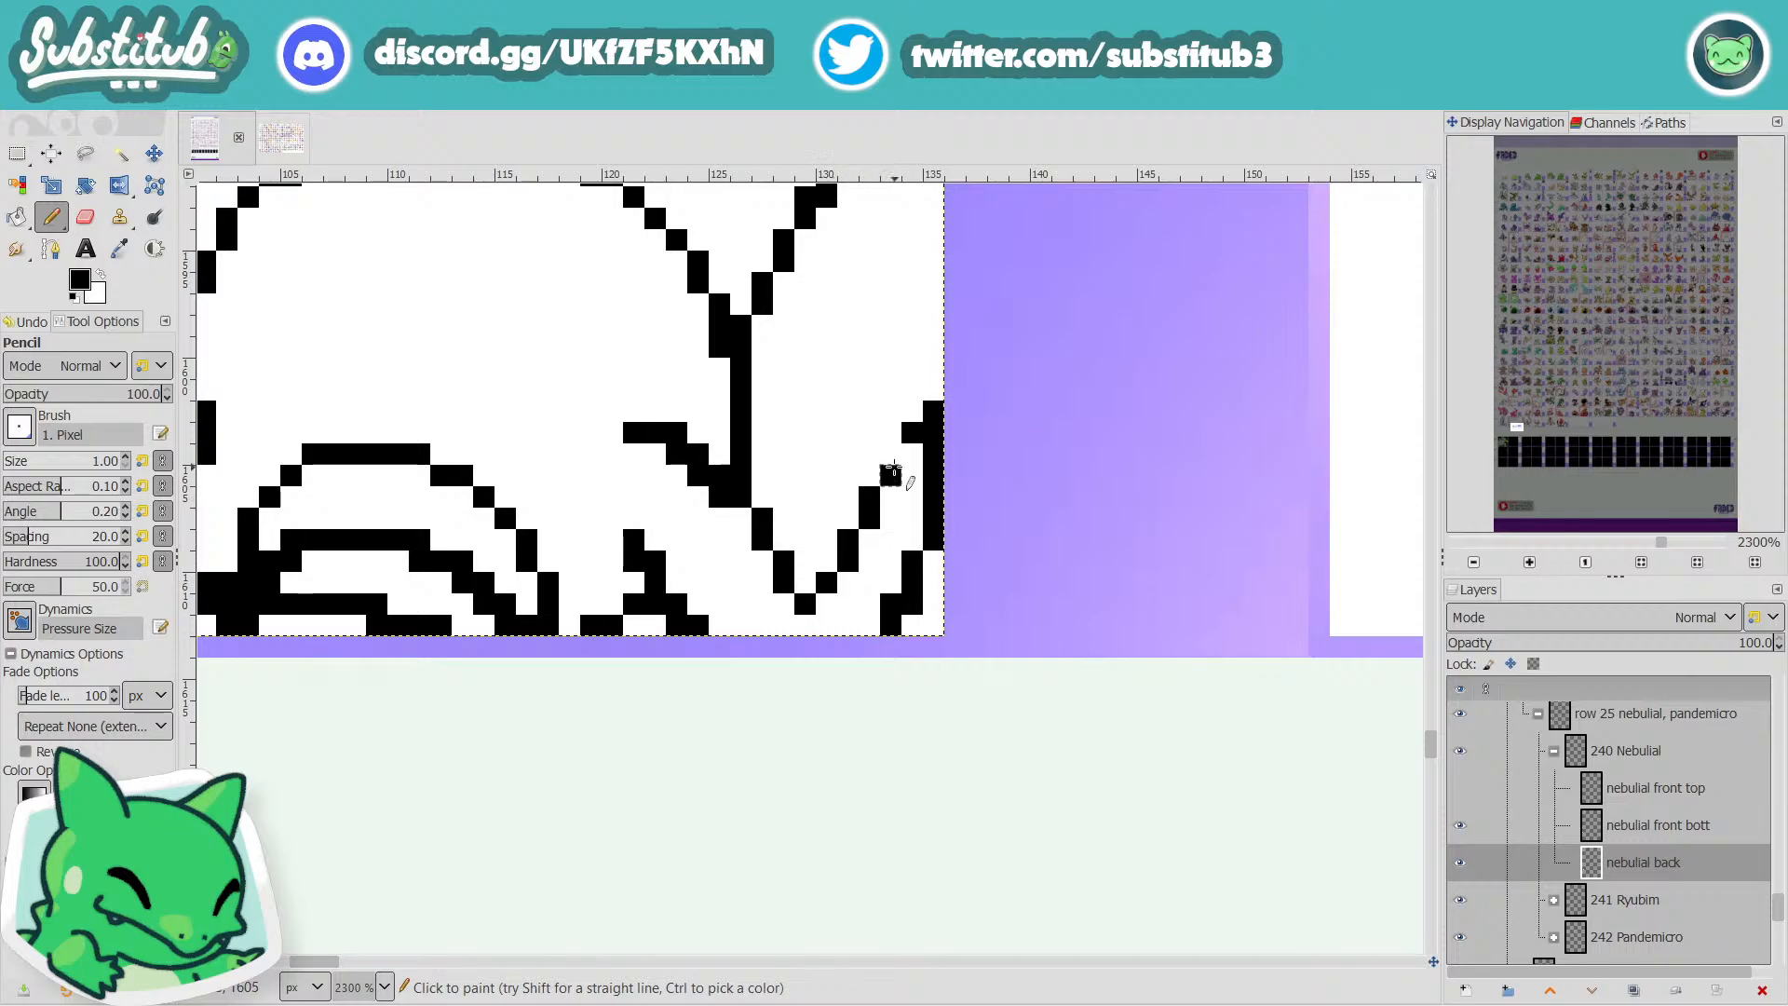
click(891, 456)
key(x)
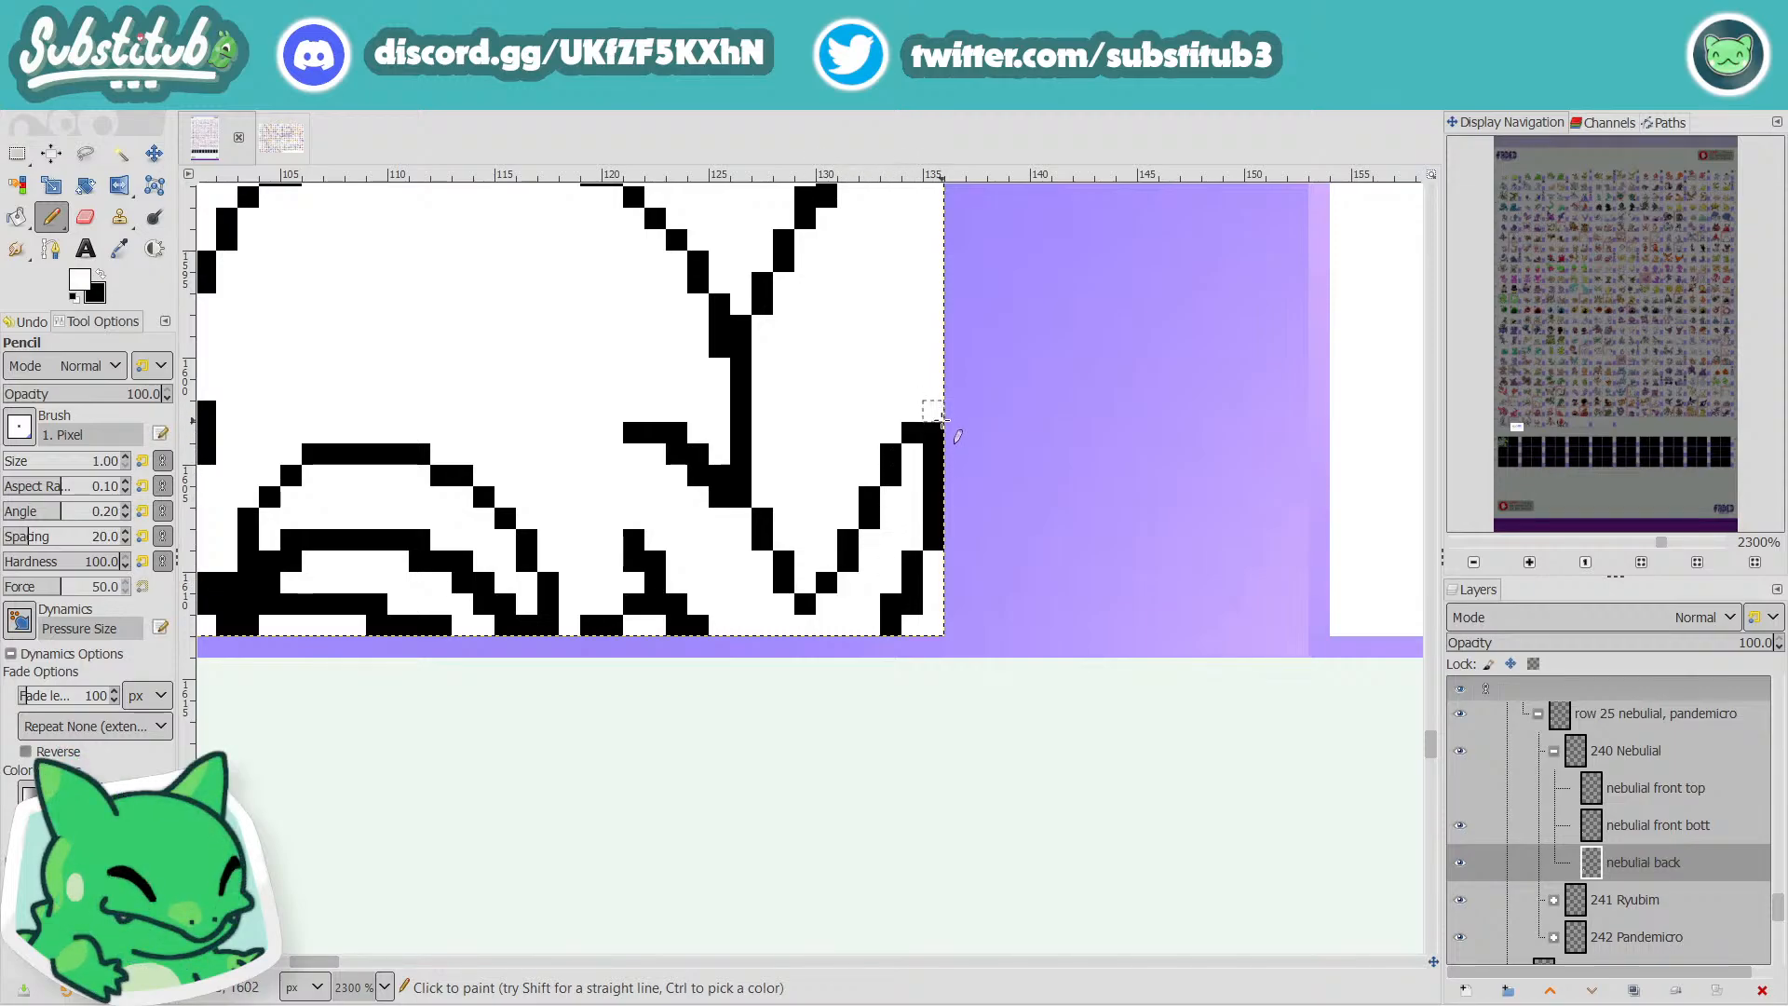
Save the image and thin the short diagonal line beside the right tusk's base to a single-pixel line.
scroll(894, 596, down, 4)
key(ctrl+s)
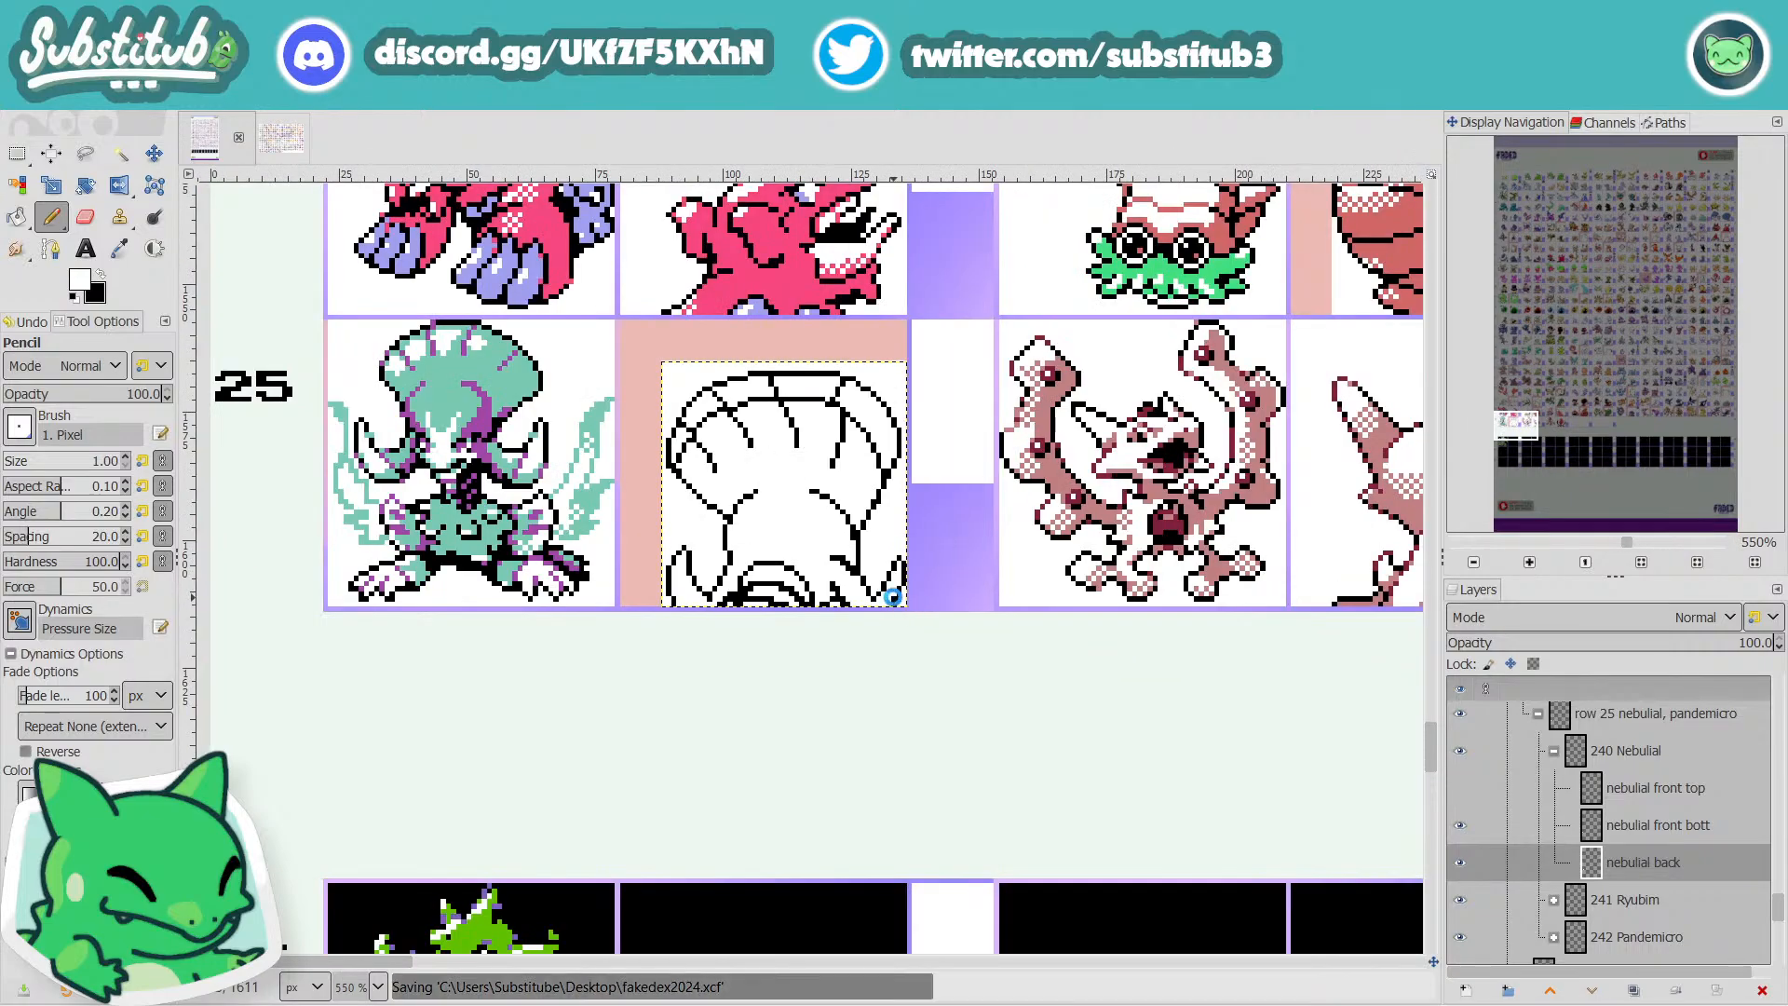
scroll(883, 629, up, 4)
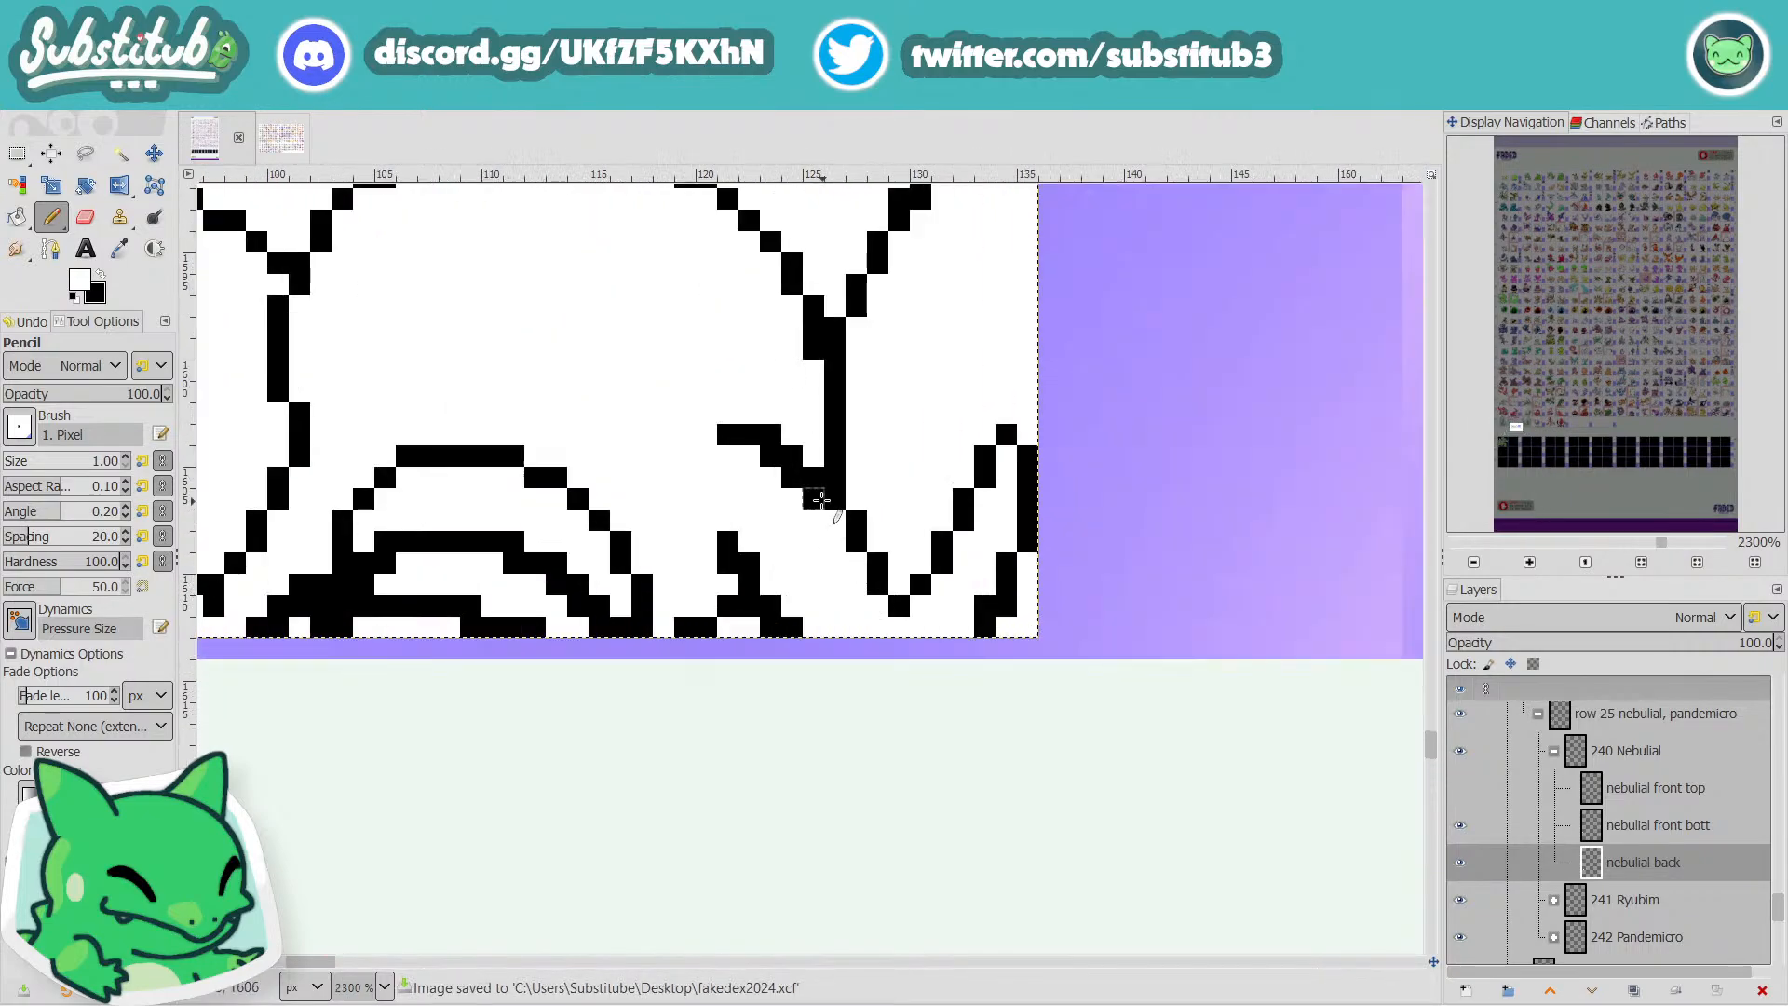
key(x)
key(x)
click(791, 456)
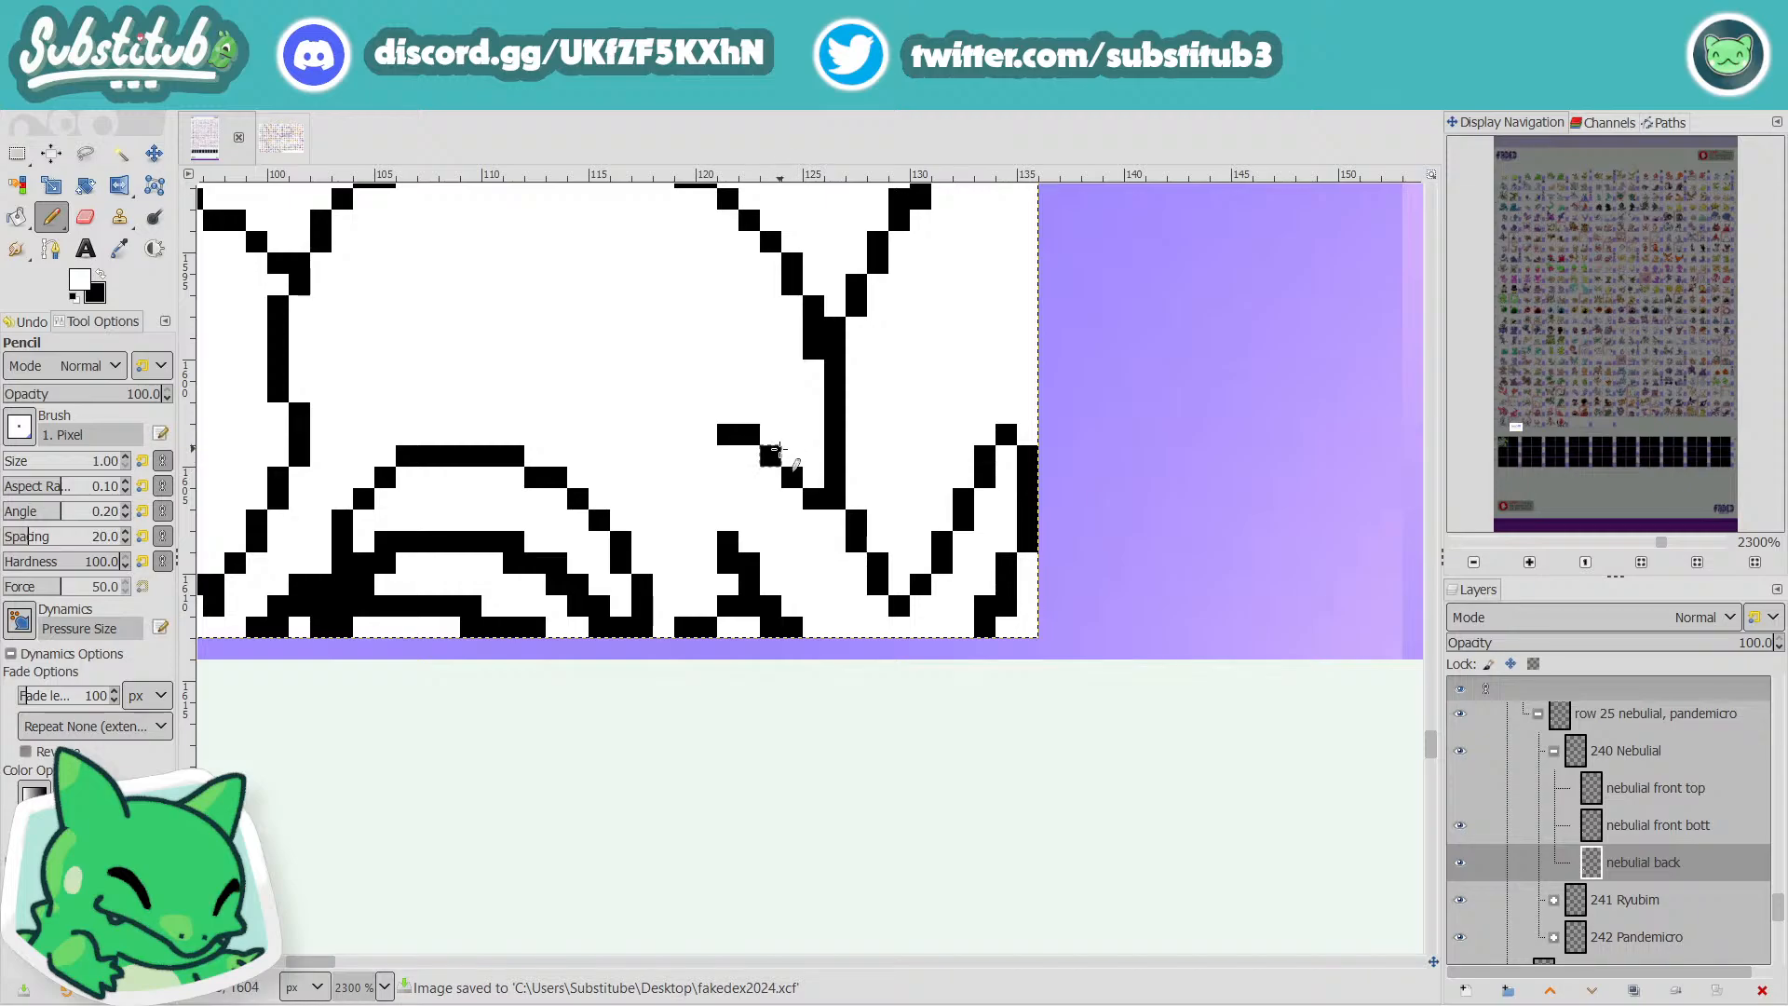
click(791, 480)
key(ctrl+z)
click(755, 607)
key(ctrl+z)
Add a black pixel joining the lower end of the right head line to the right tusk.
key(x)
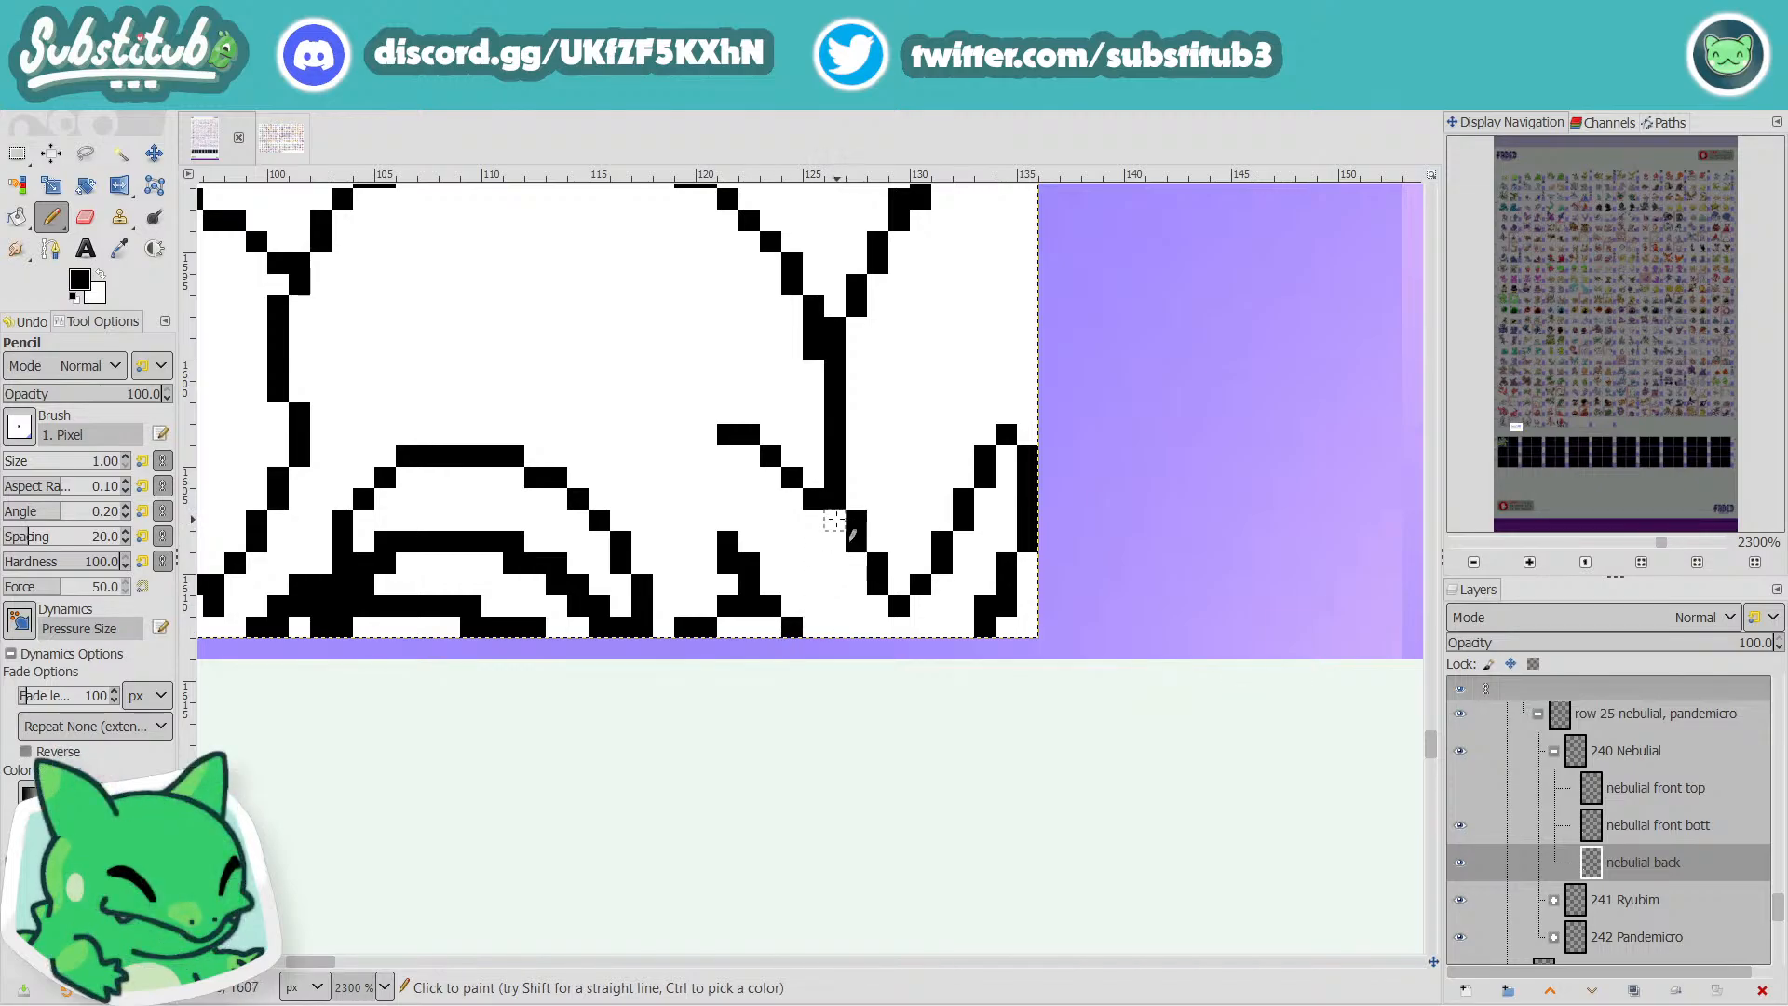
key(x)
key(x)
click(836, 520)
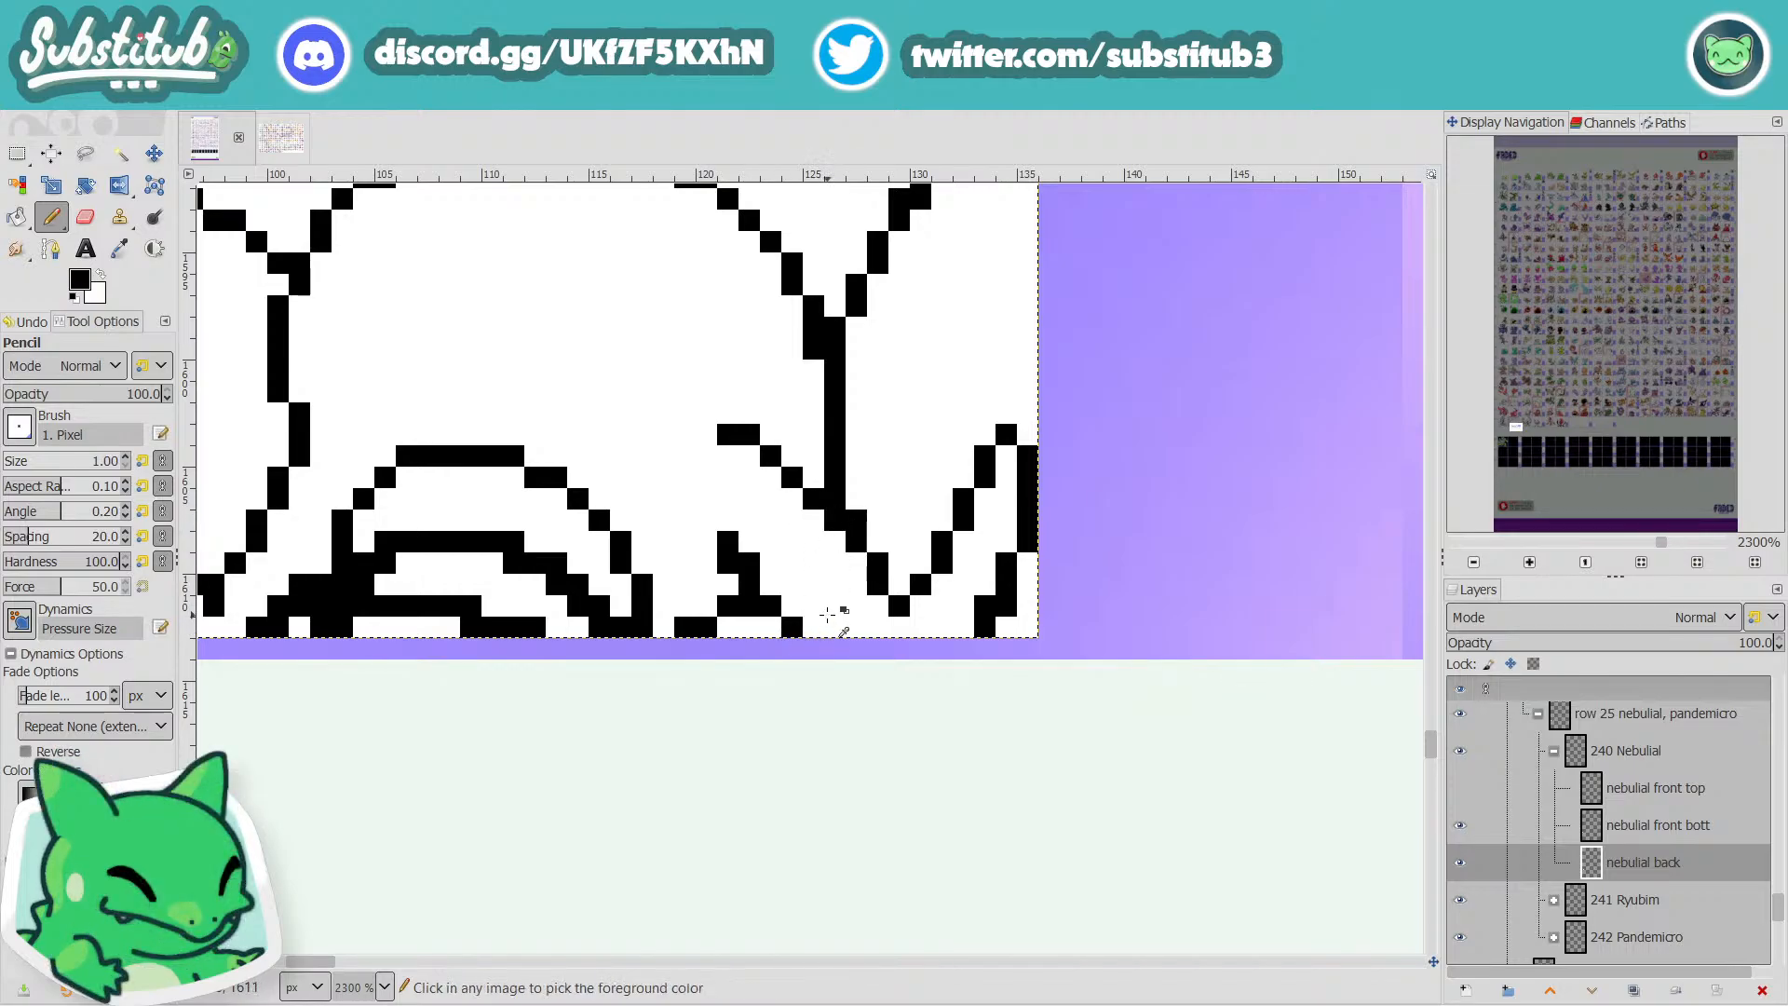
scroll(826, 615, down, 5)
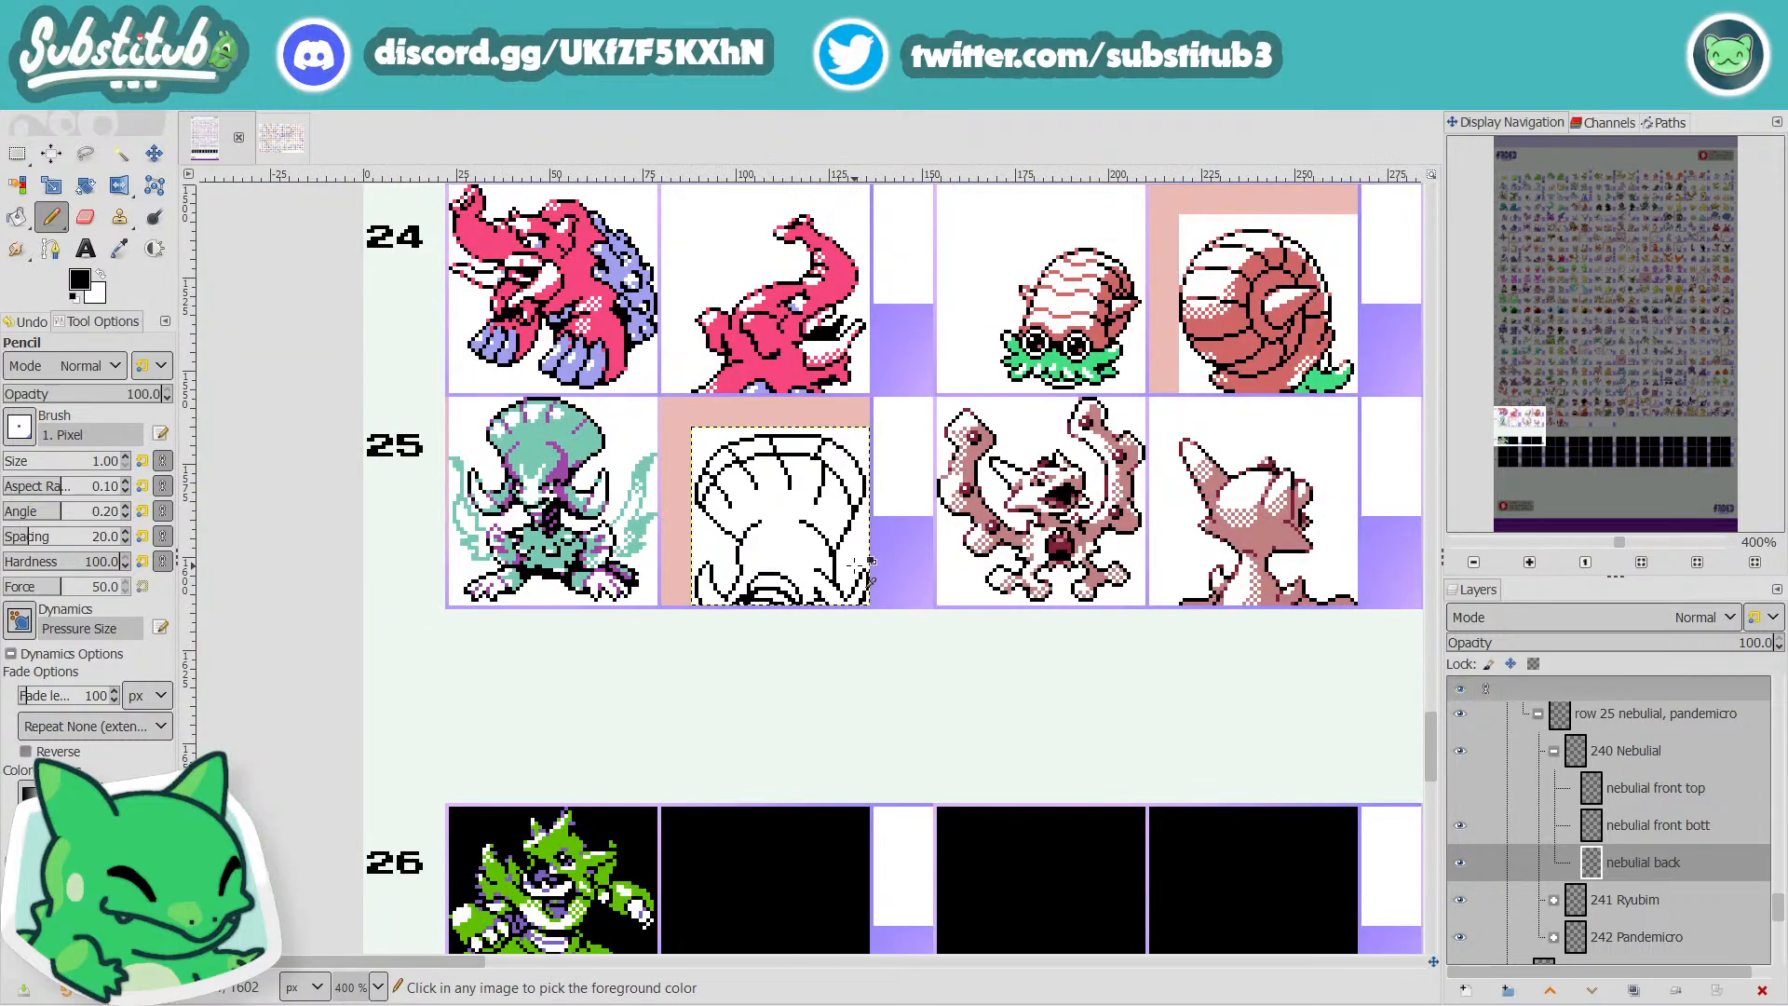
Bend the lower end of the right head line outward, erase its old inner pixels, and save the image.
scroll(855, 563, up, 3)
key(x)
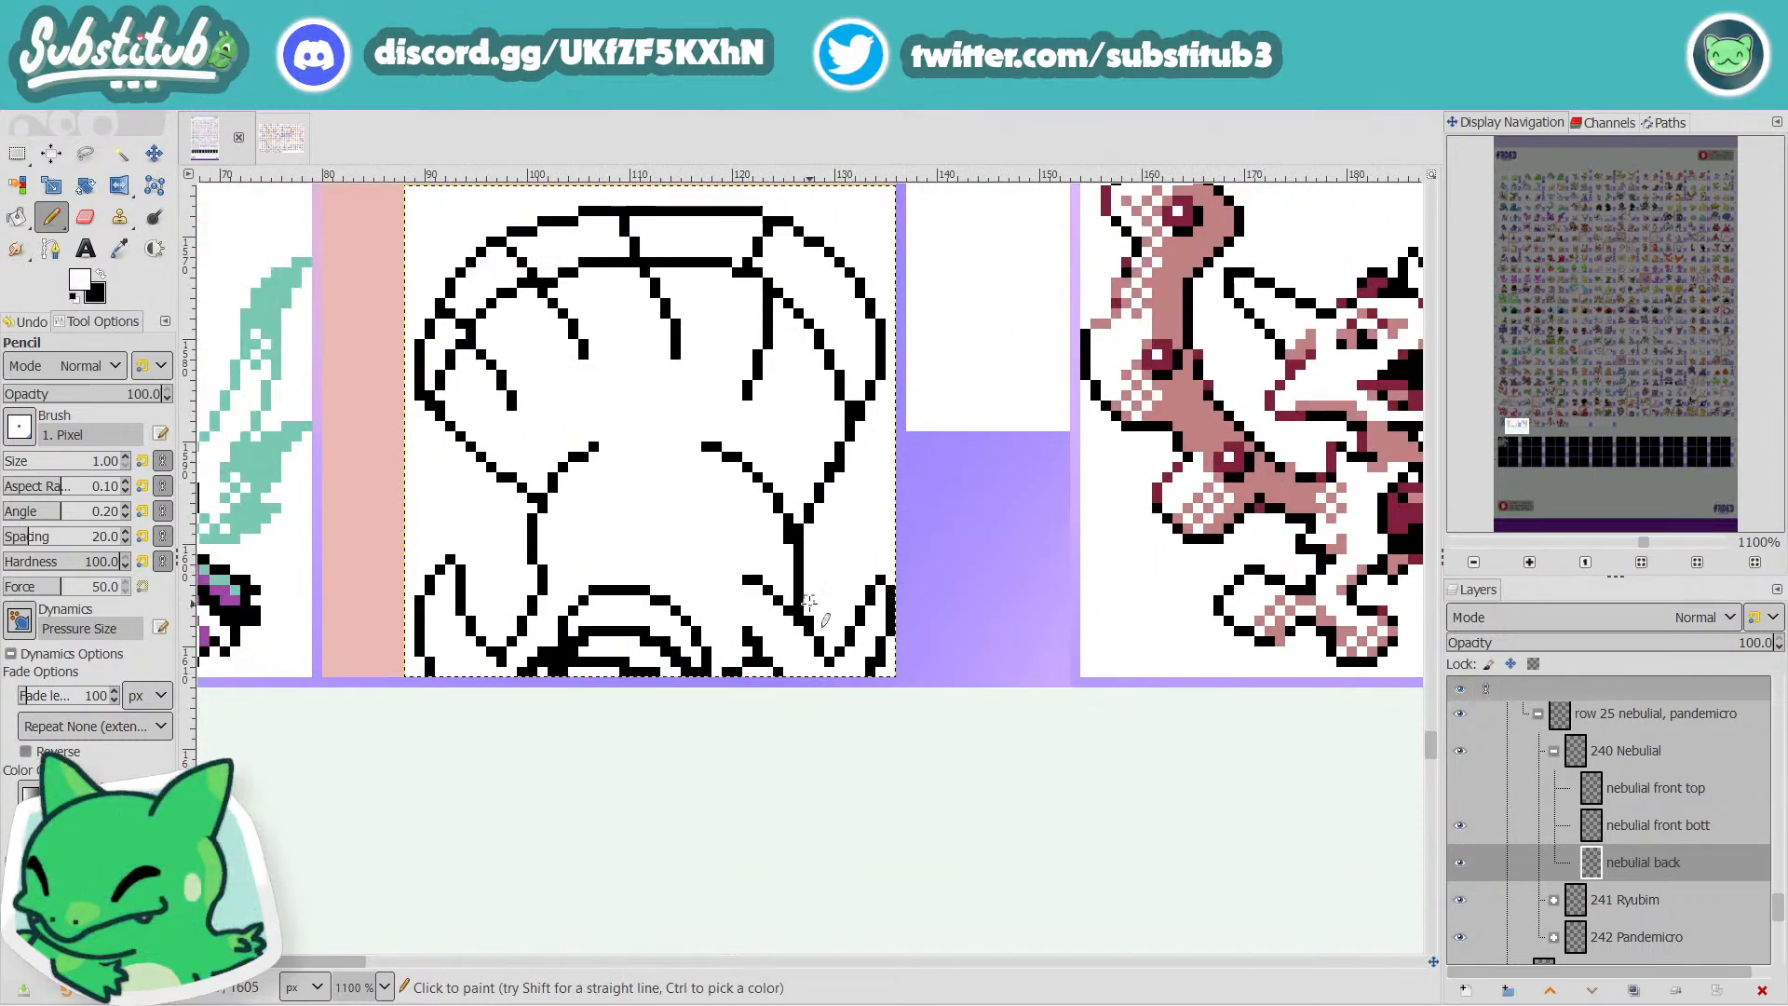
key(x)
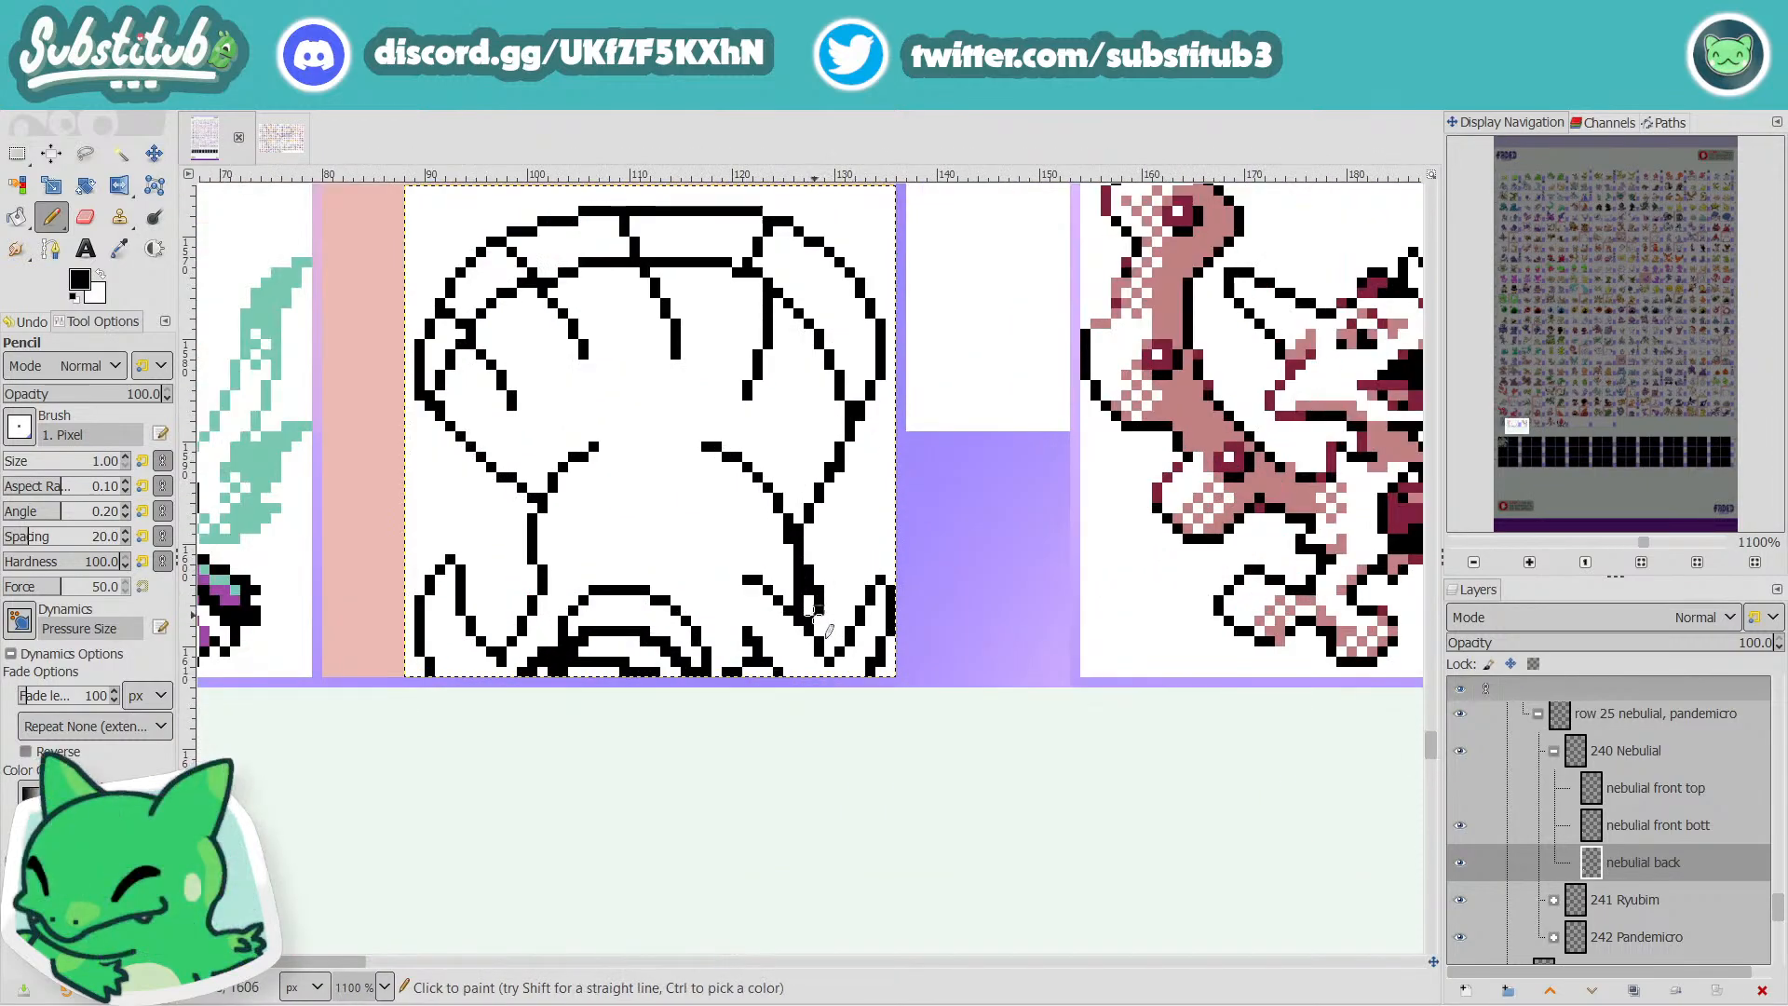
key(x)
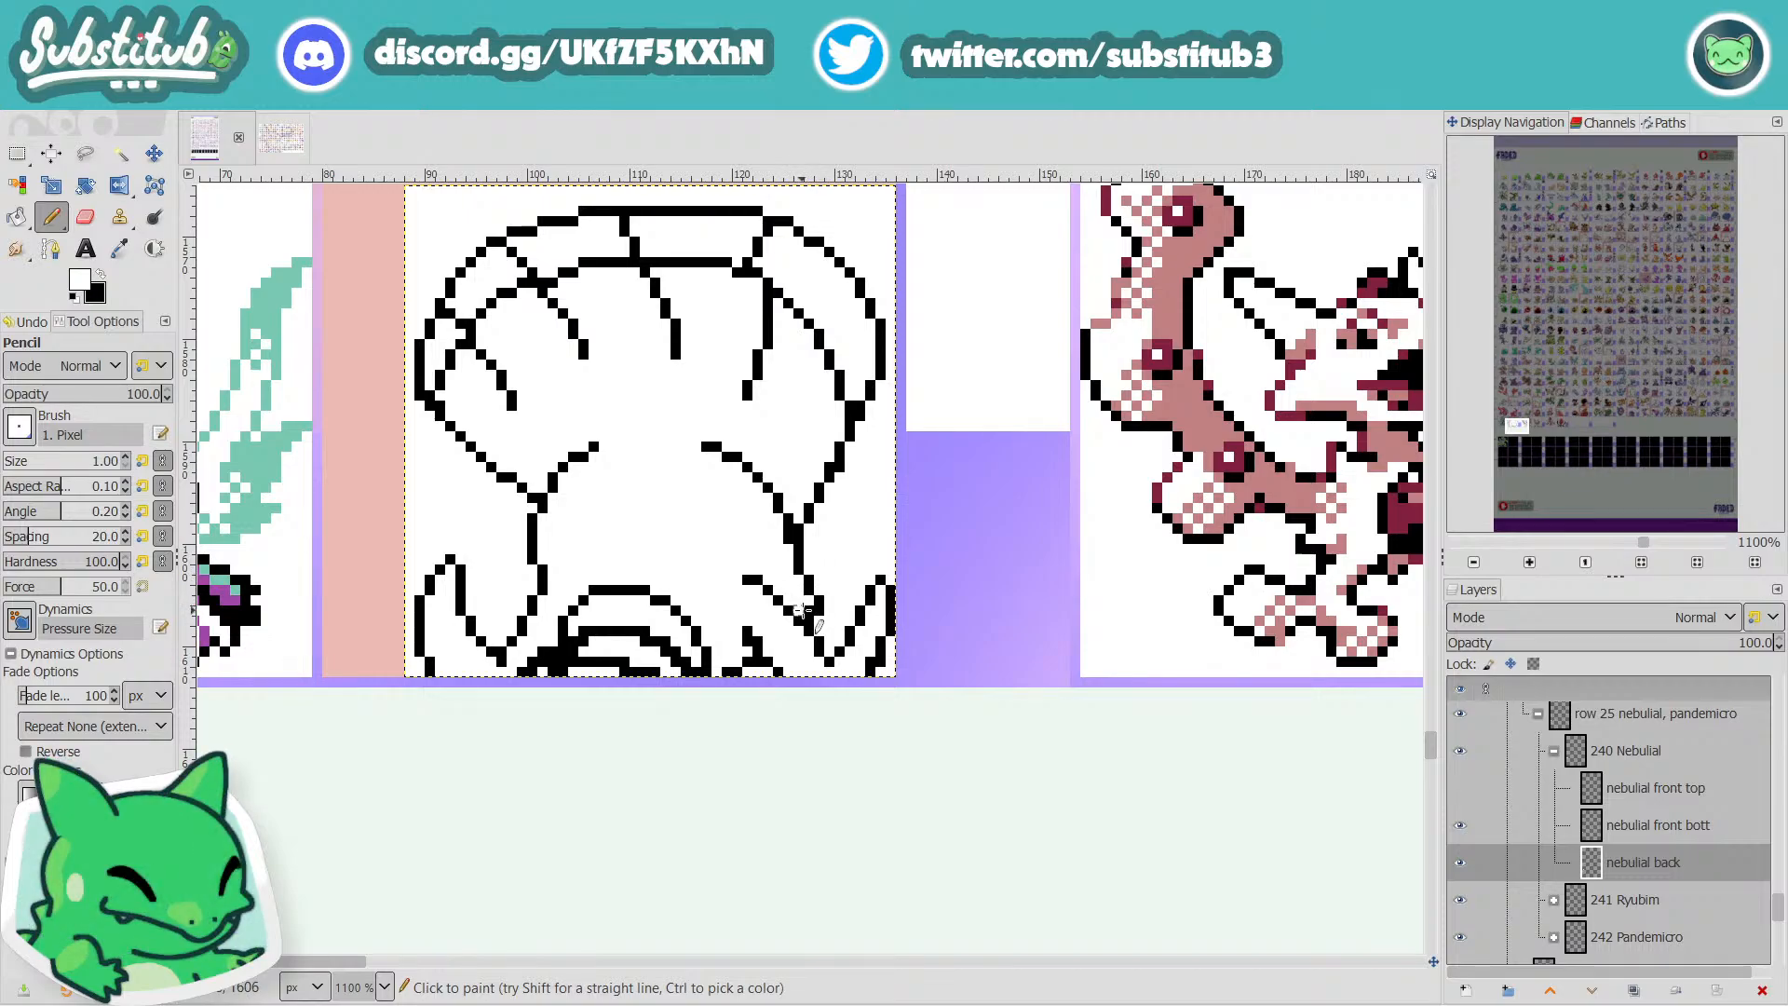
scroll(799, 610, down, 3)
scroll(794, 611, up, 4)
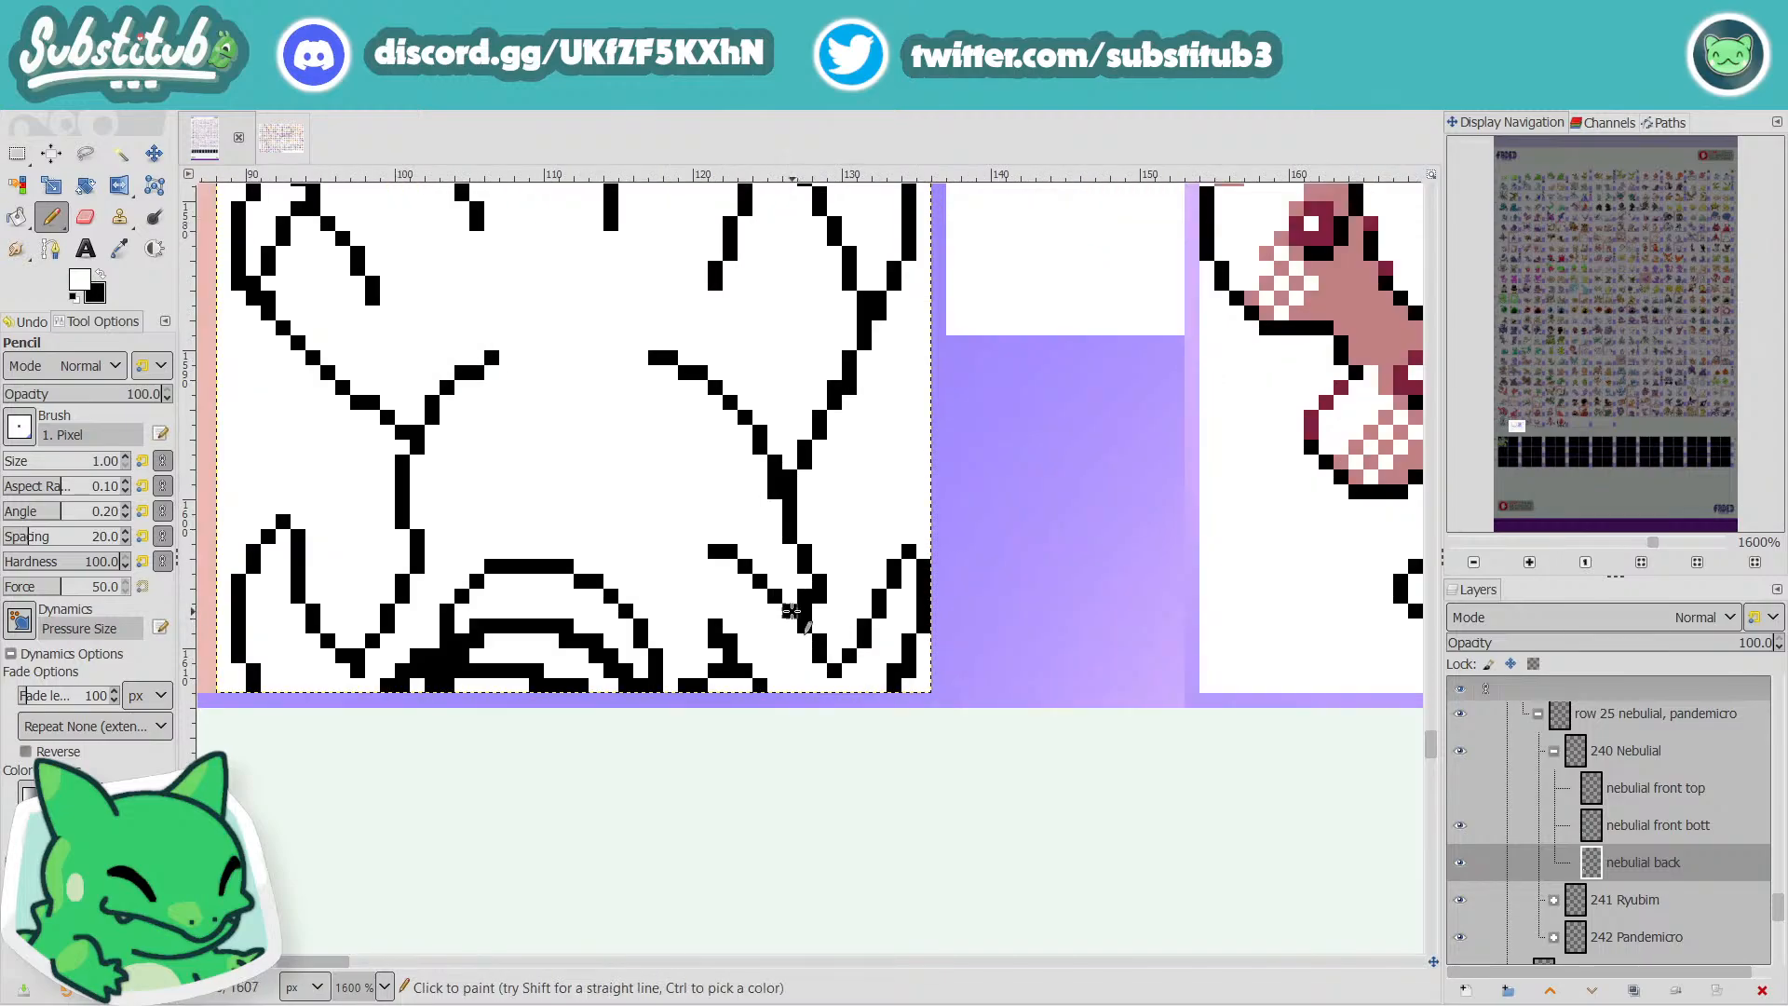
key(ctrl+s)
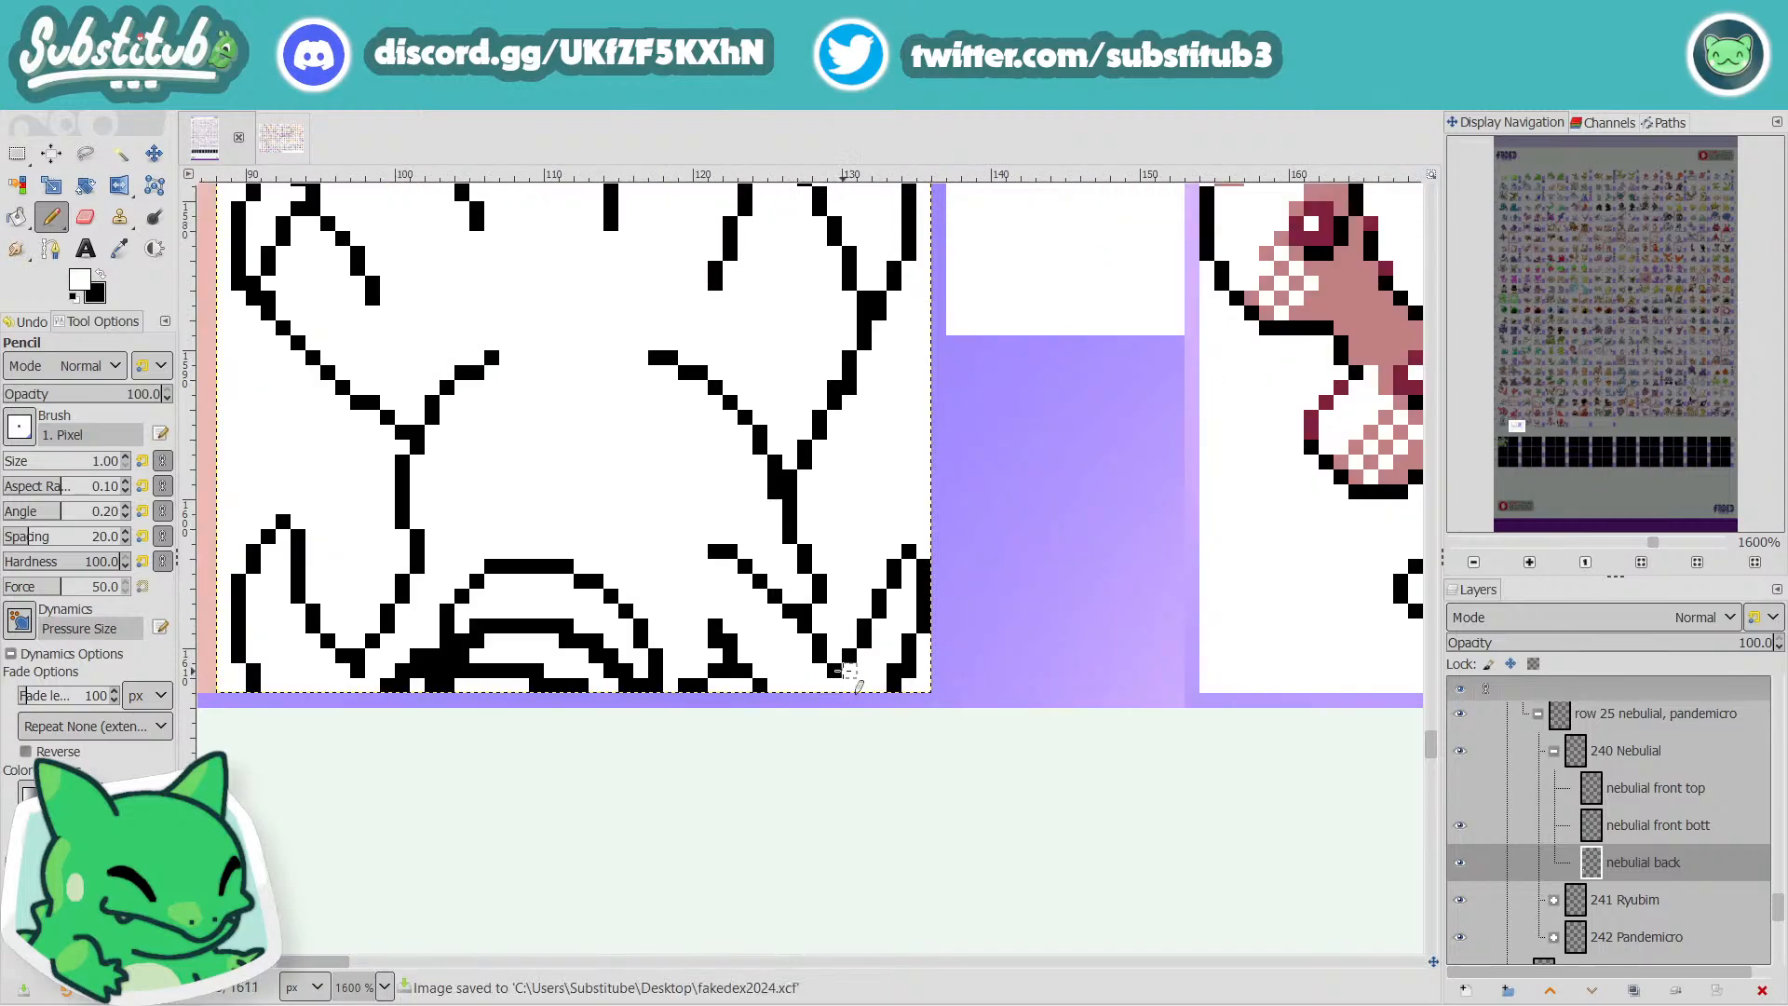
Erase the extra black pixels where the right crest outline meets the right head line.
scroll(858, 687, down, 4)
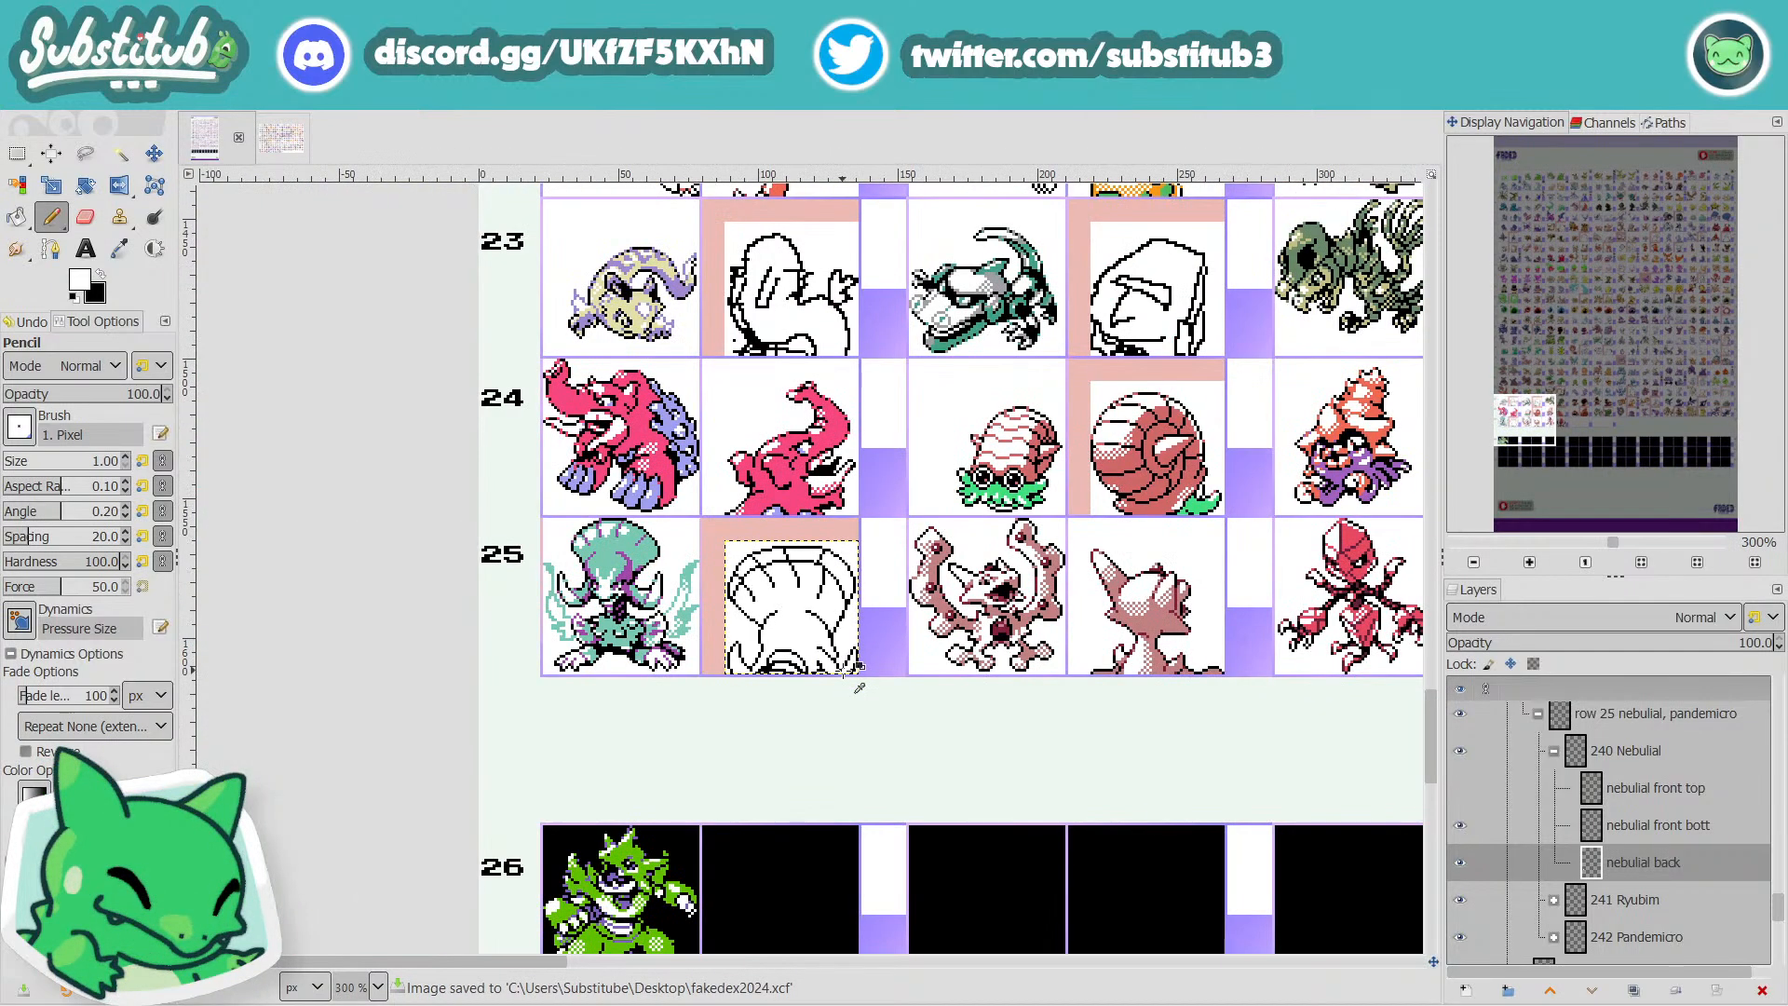
scroll(859, 687, up, 3)
key(x)
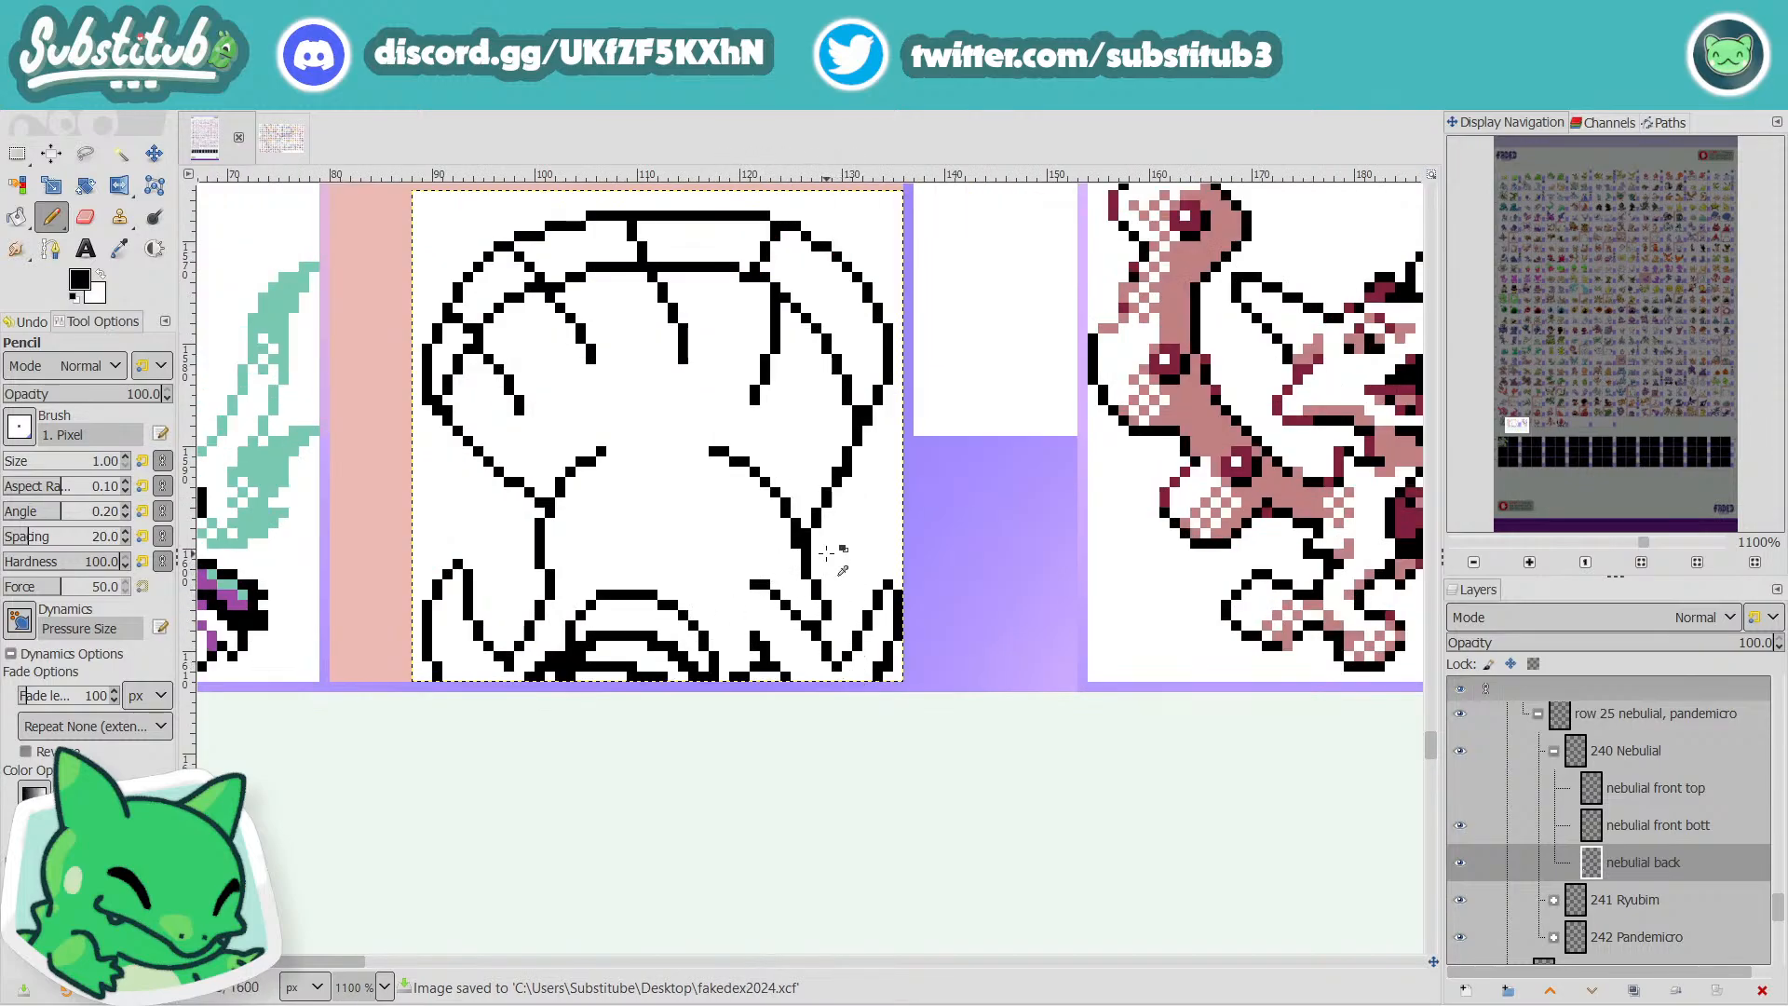
scroll(827, 553, down, 4)
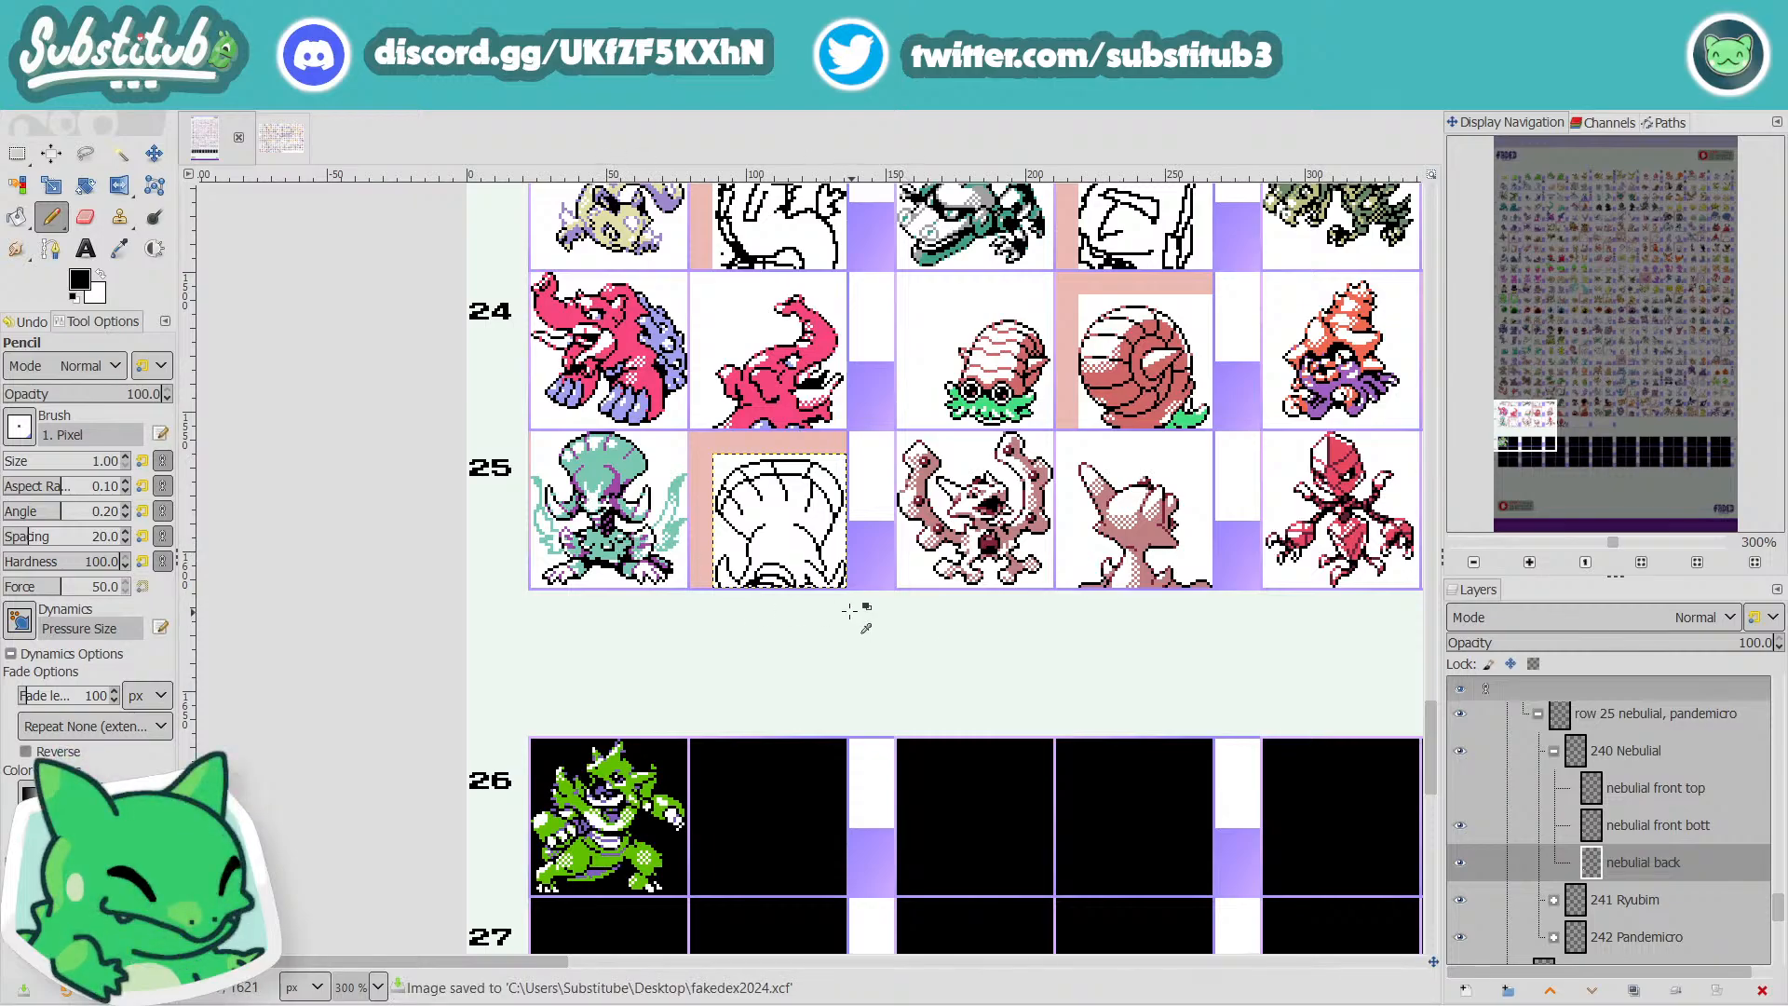
scroll(862, 606, up, 5)
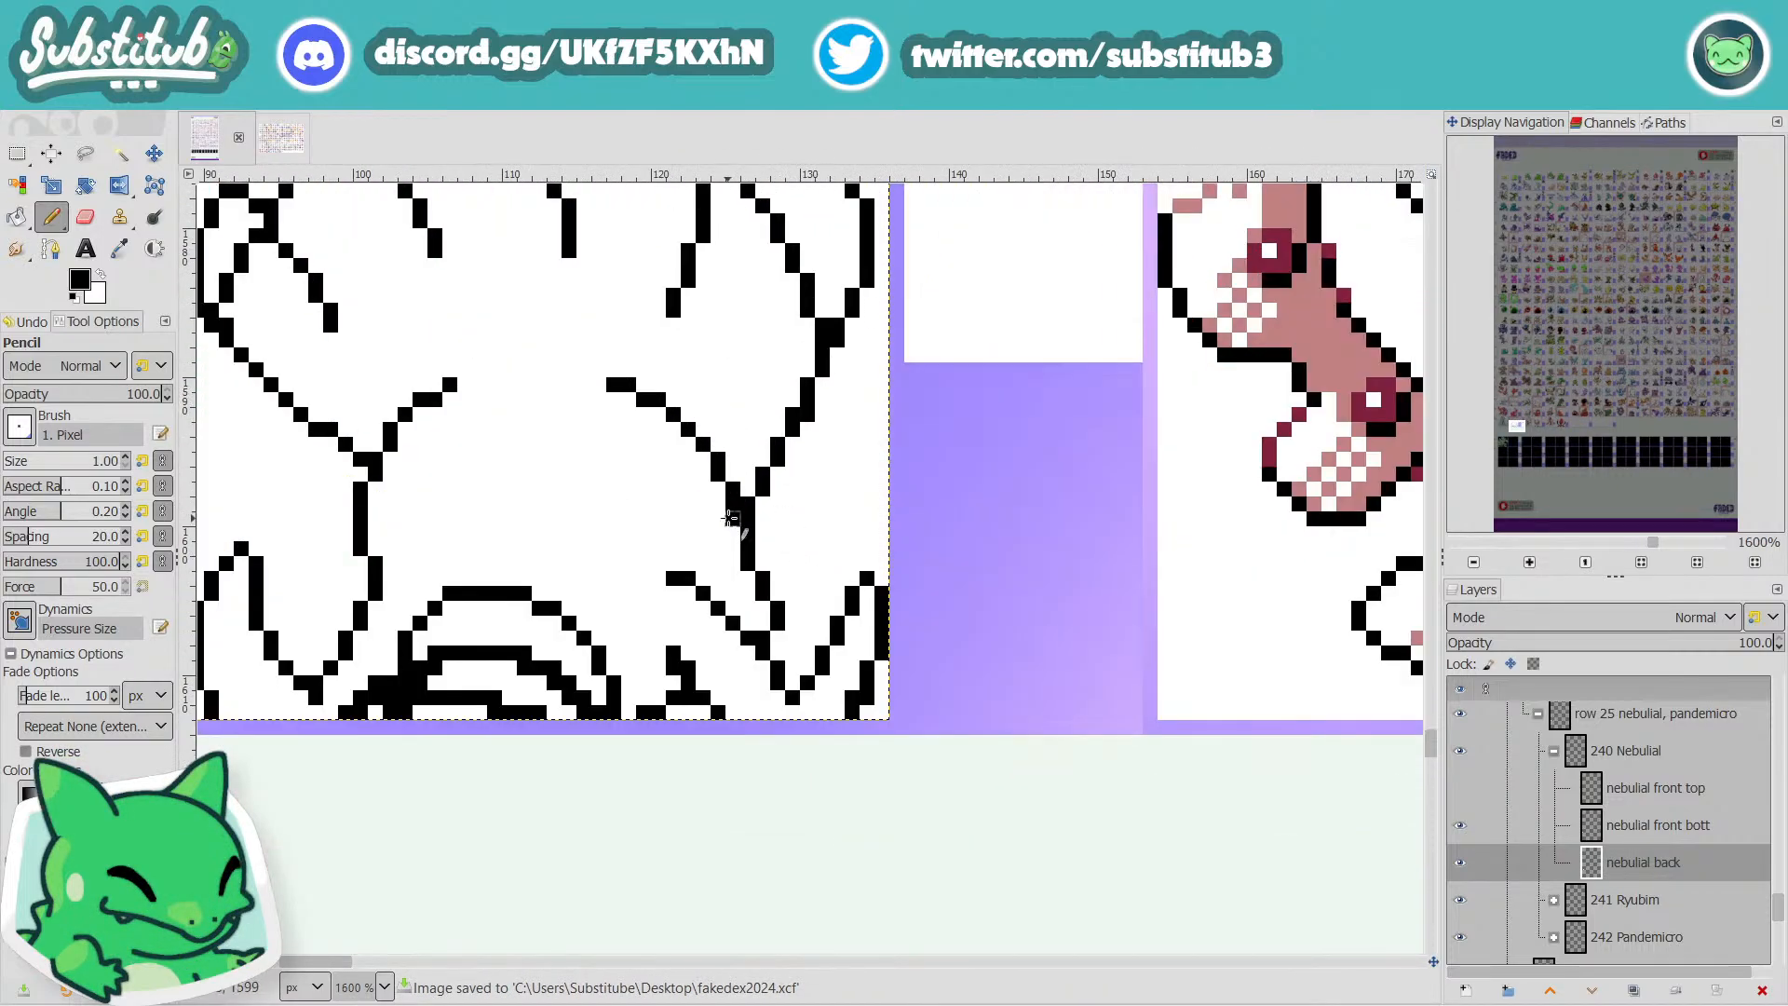
key(x)
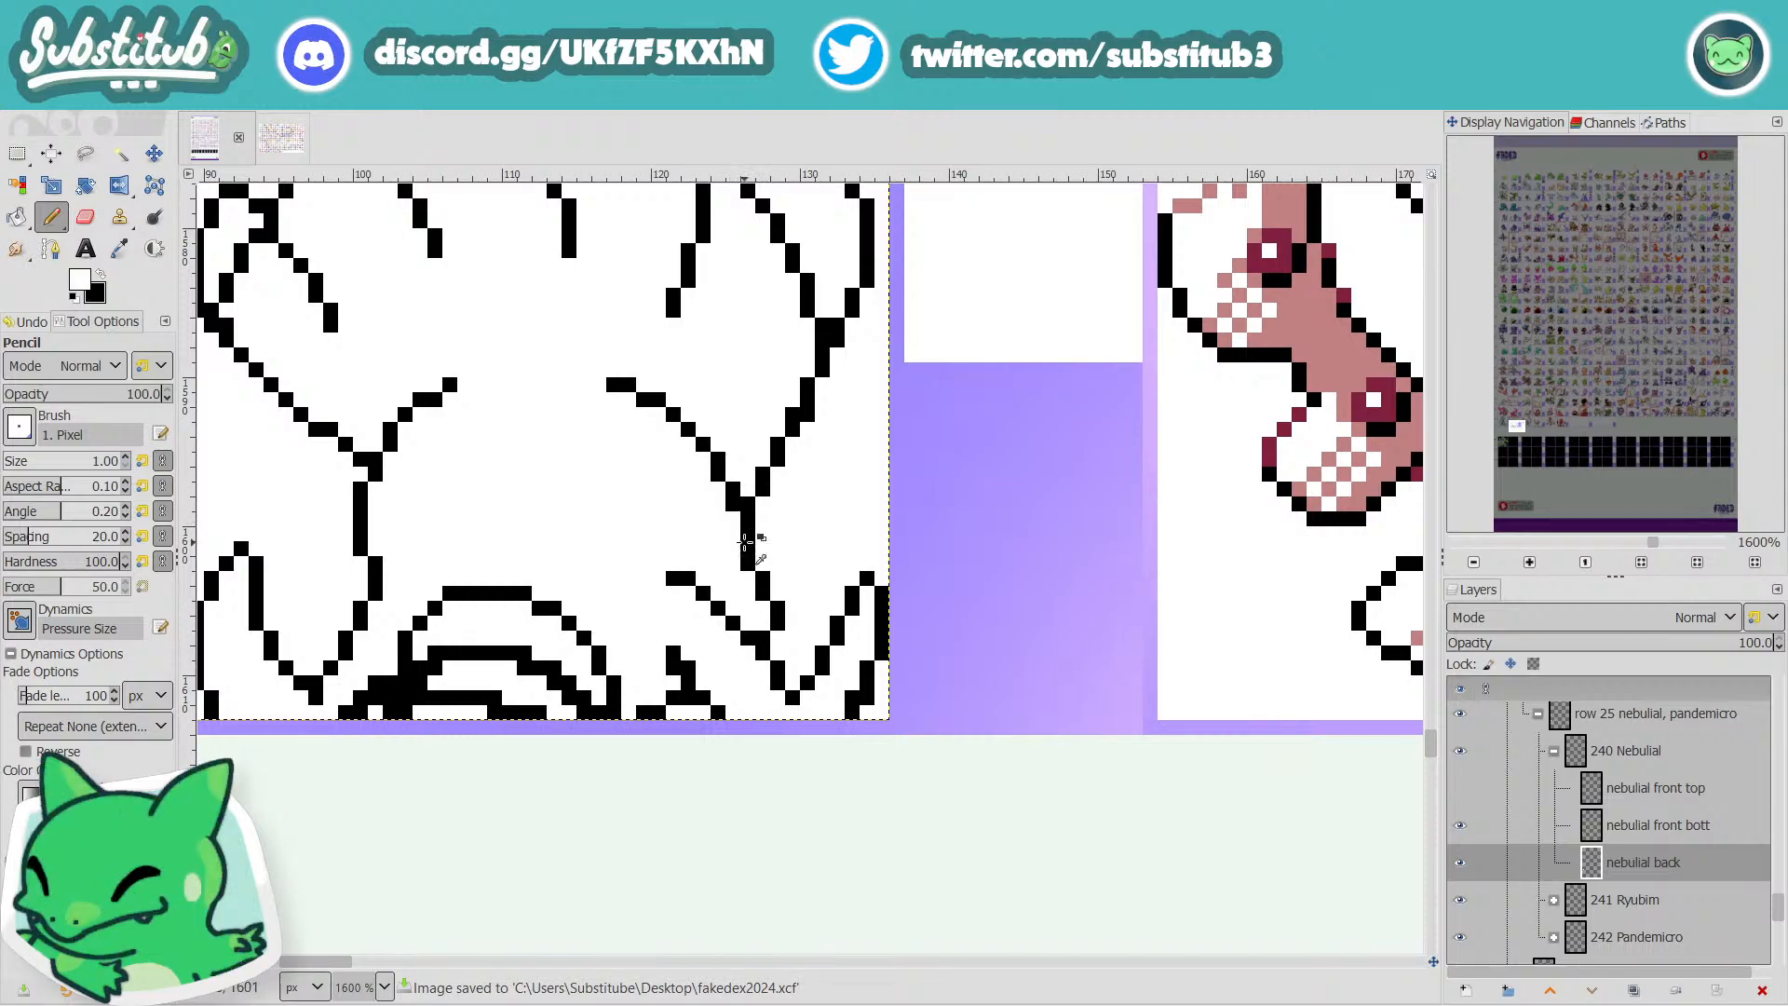
scroll(732, 549, down, 2)
scroll(732, 551, down, 4)
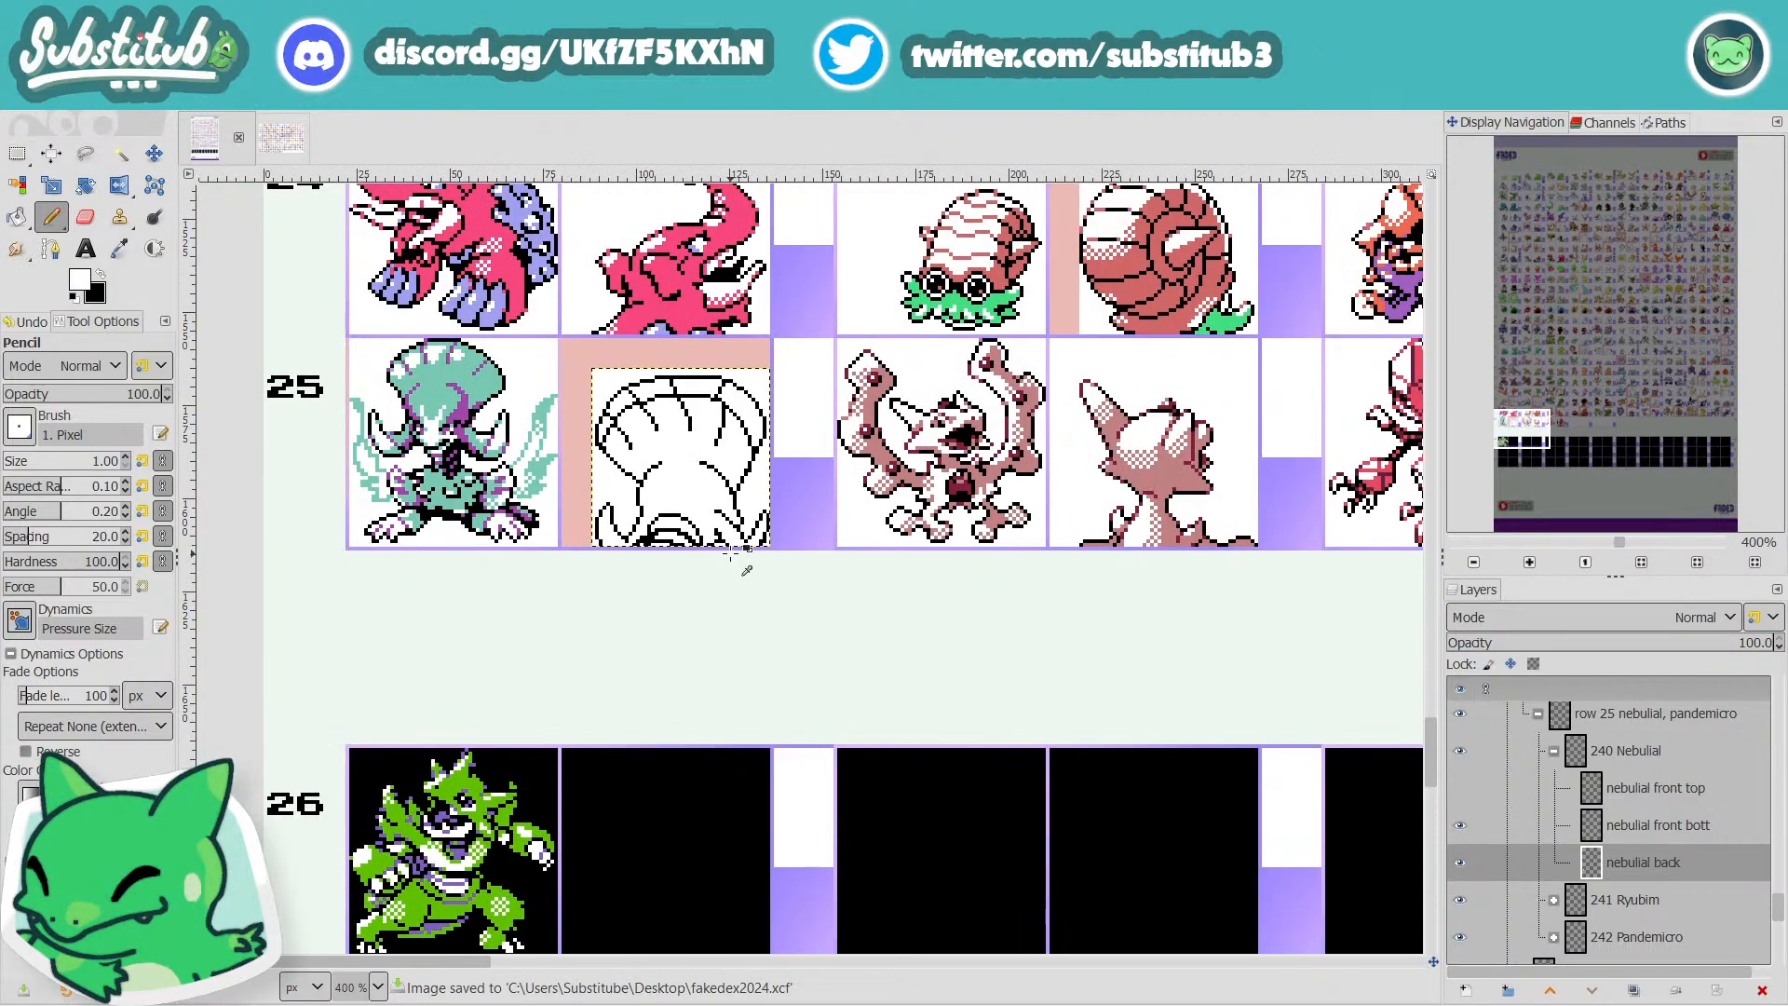
Shorten the flat end of the small diagonal beside the right tusk, turn its tip upward, and save the image.
scroll(732, 552, up, 4)
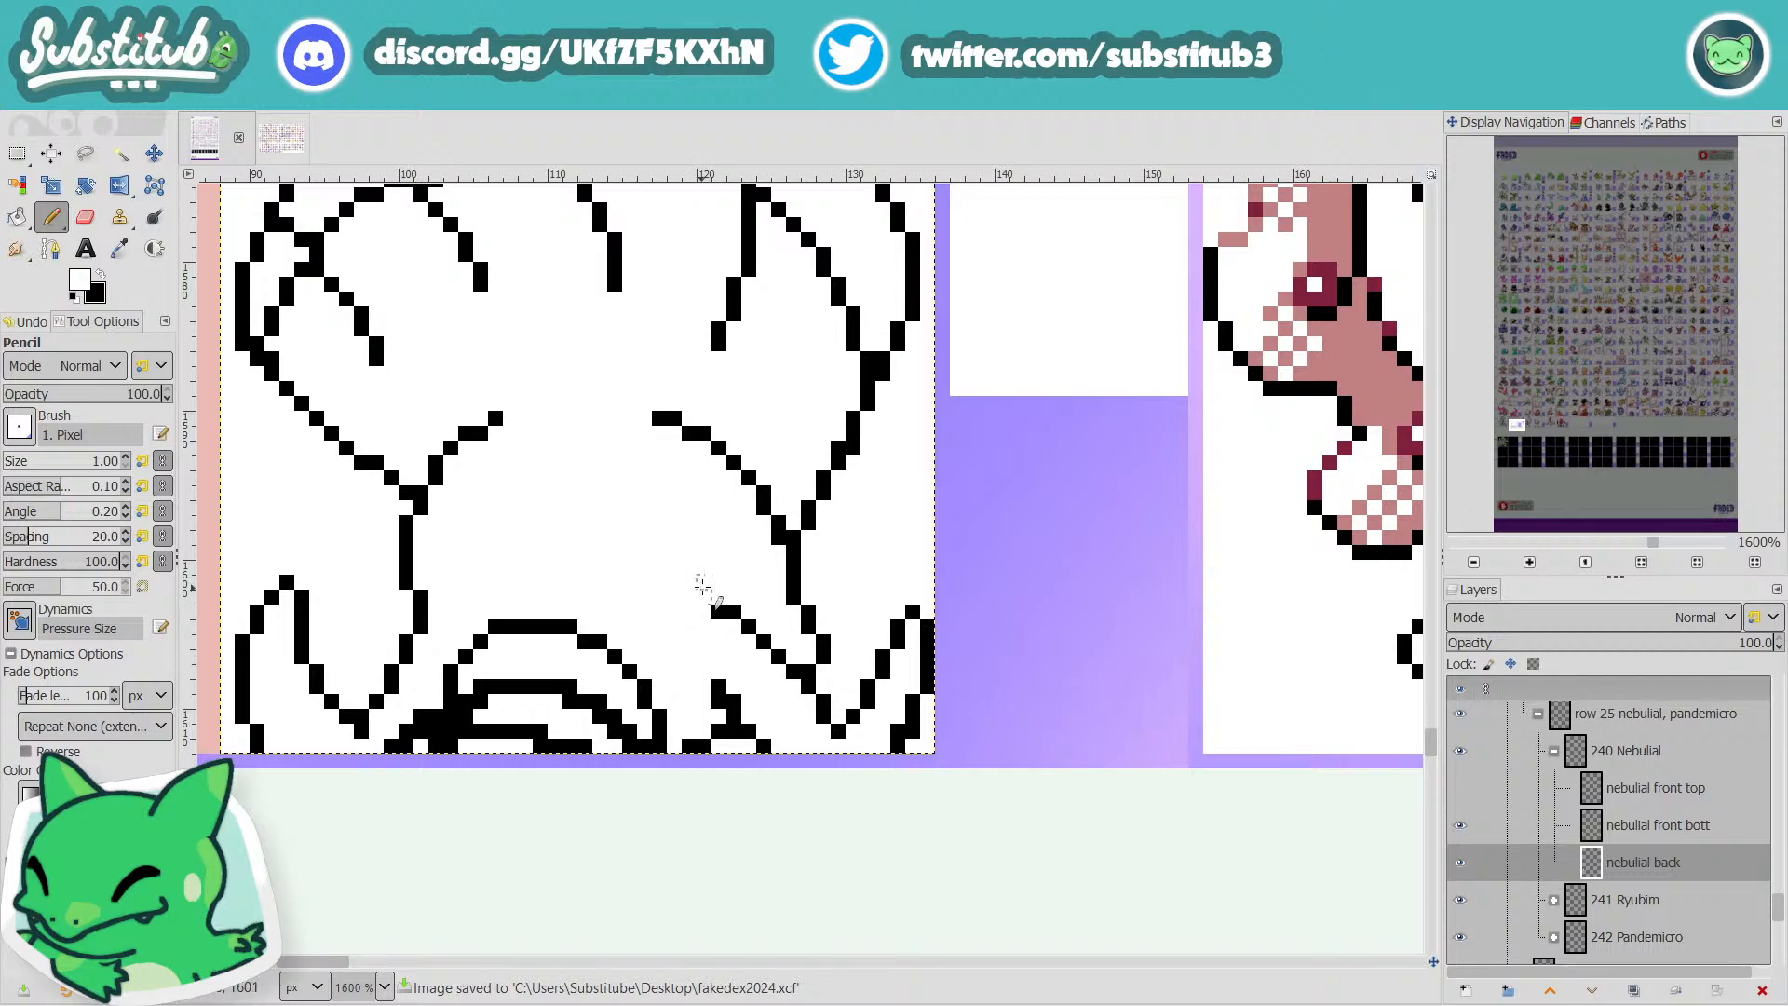
click(718, 613)
click(734, 612)
key(x)
click(749, 612)
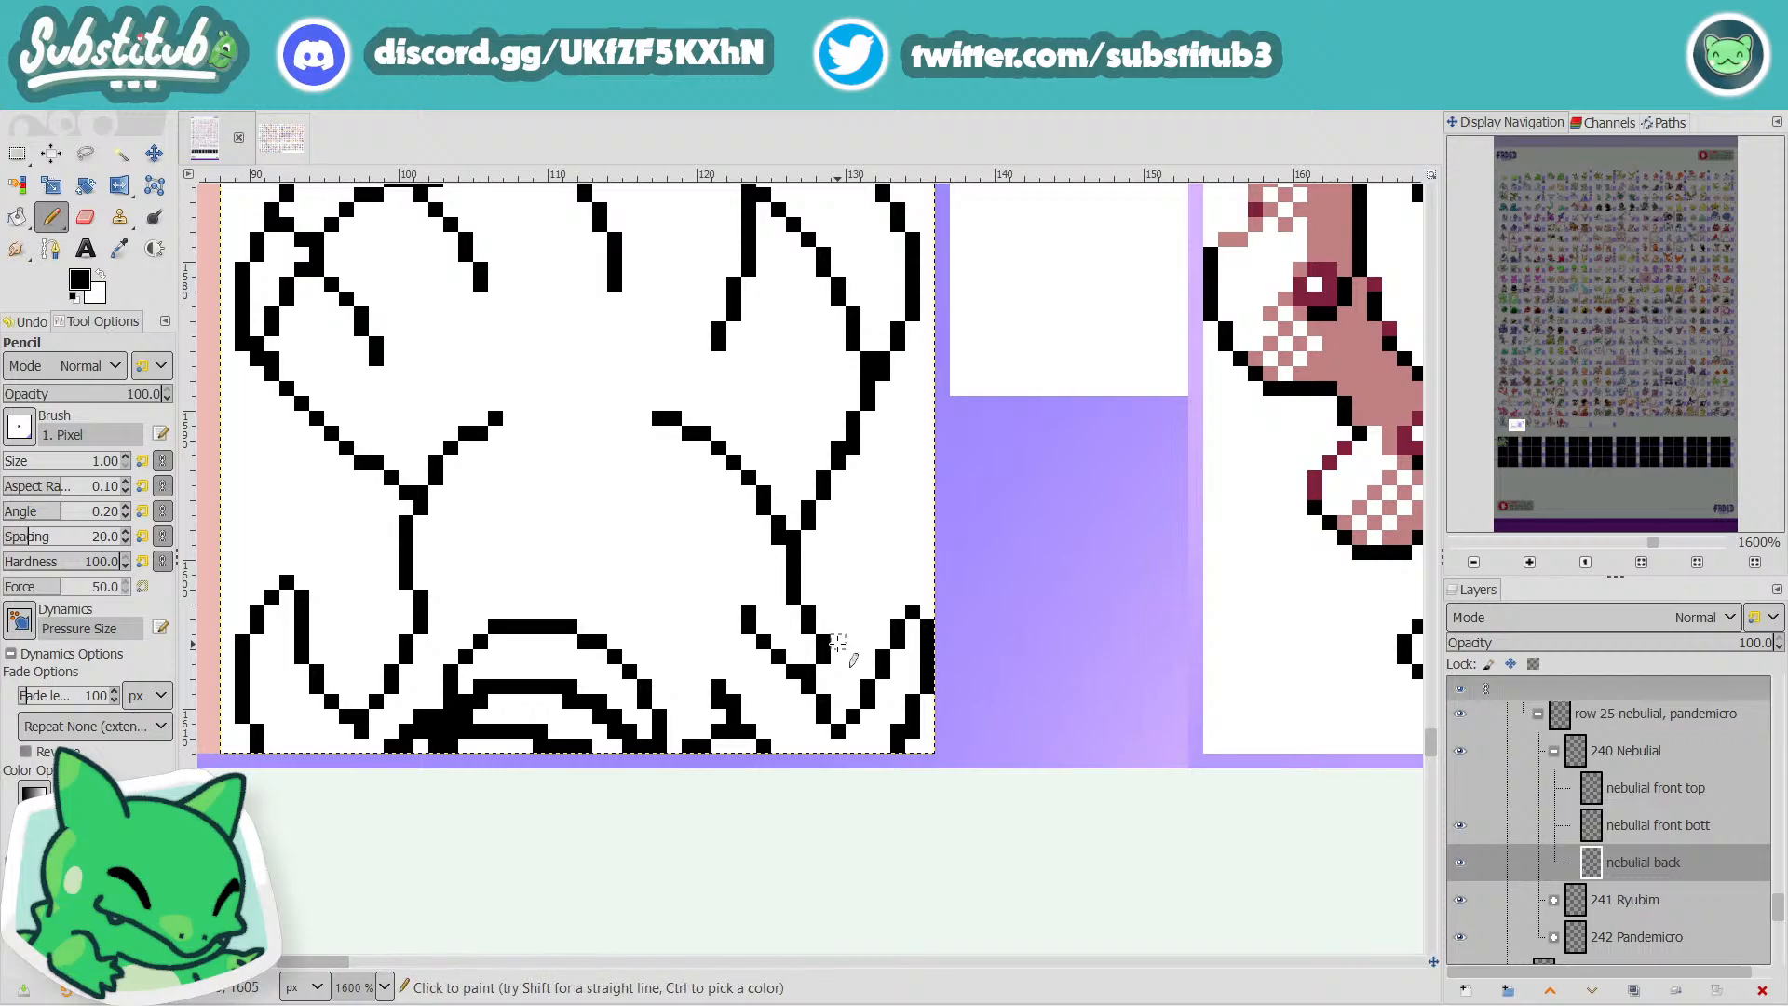
key(ctrl+s)
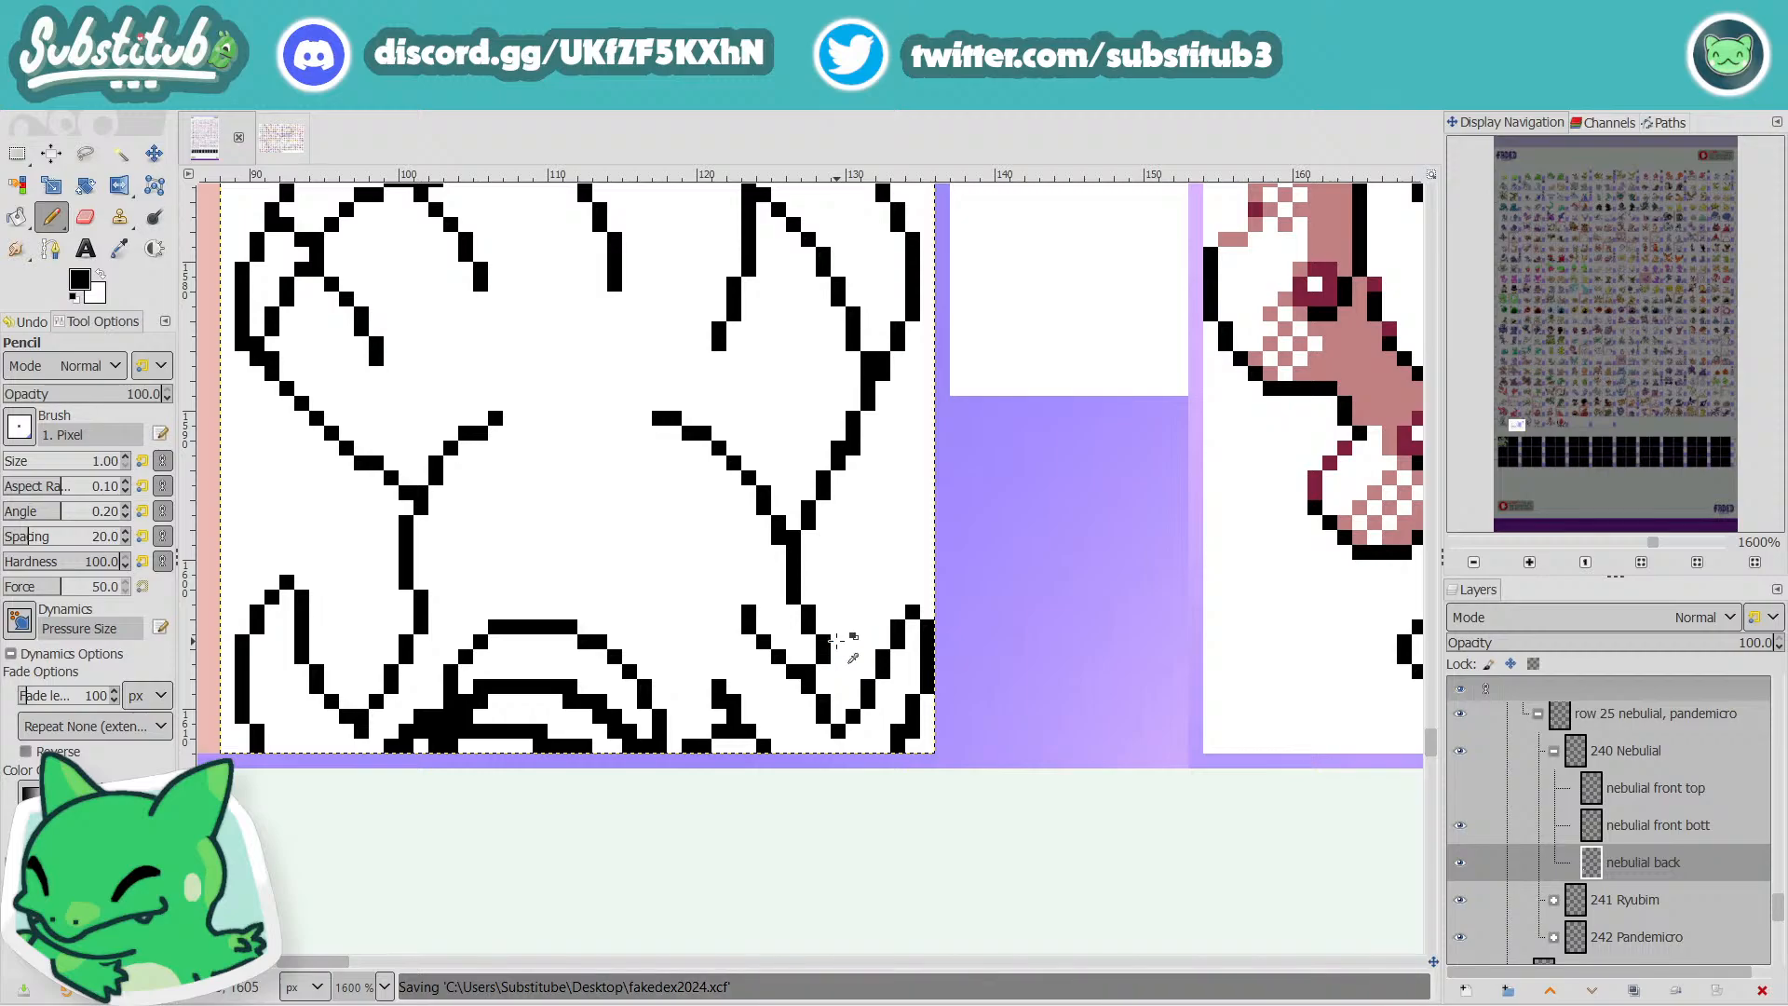
Thin the small slanted mark at the canvas's bottom edge, reshape the short base line beside it, and save the image.
scroll(838, 643, down, 4)
scroll(836, 609, up, 4)
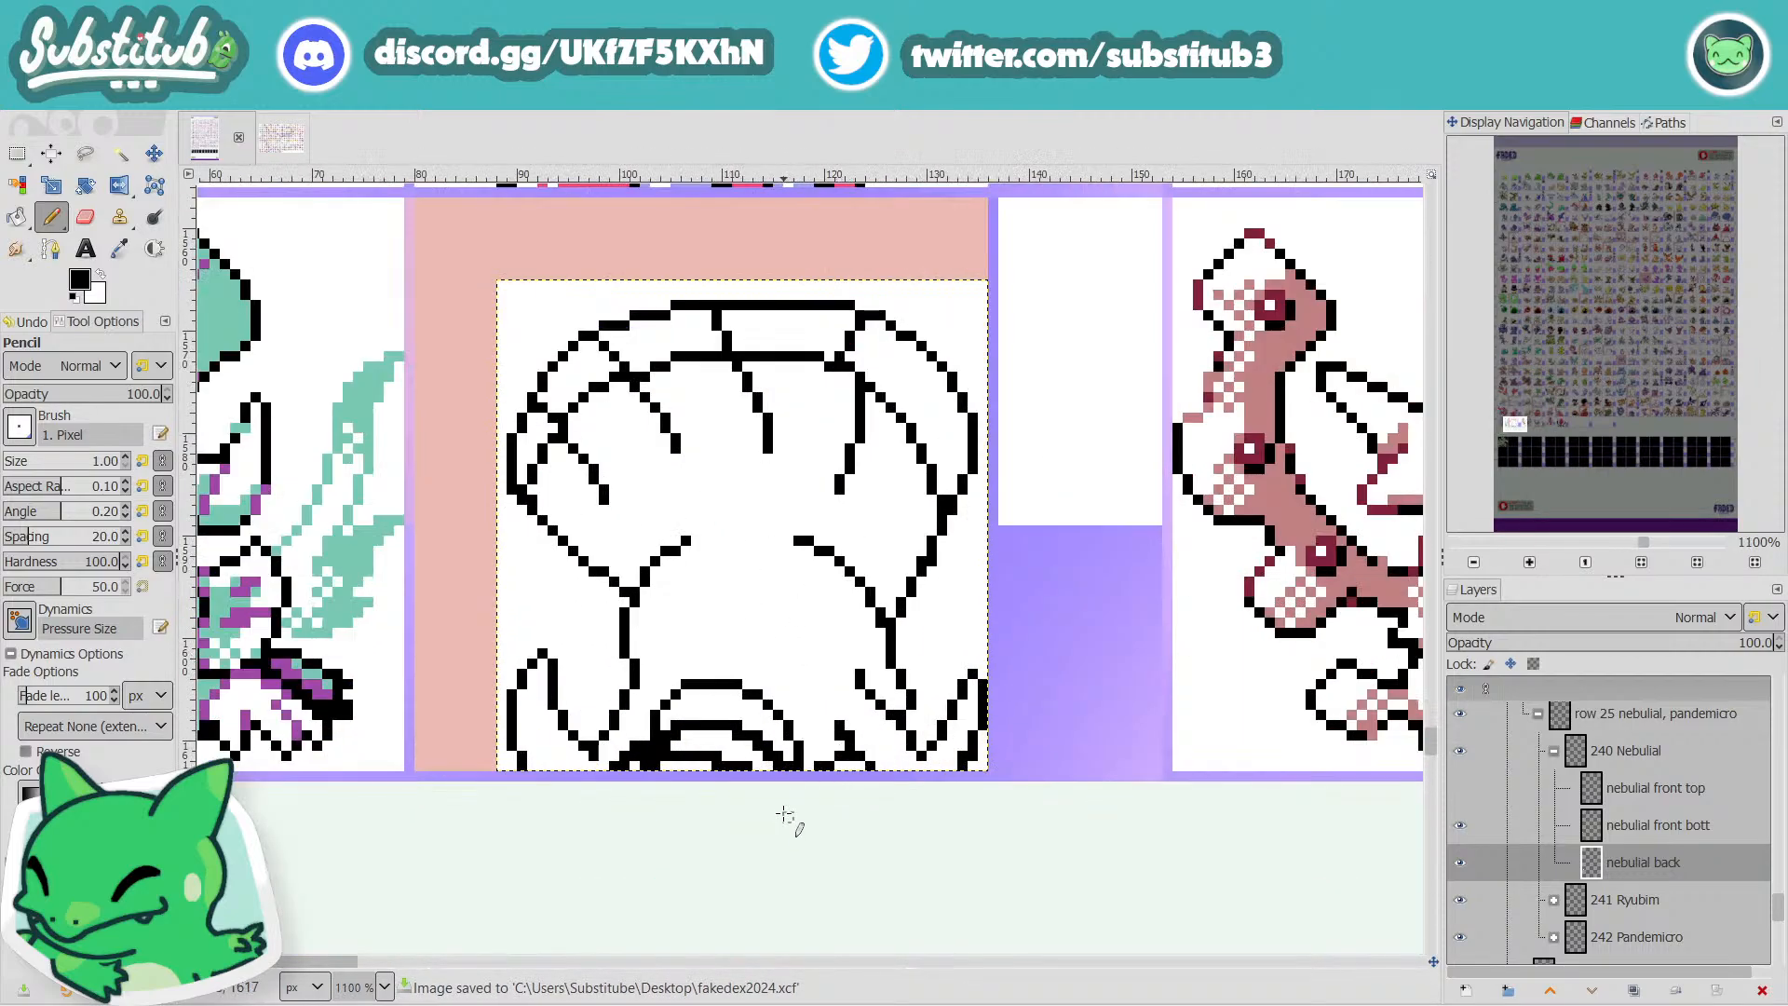
key(x)
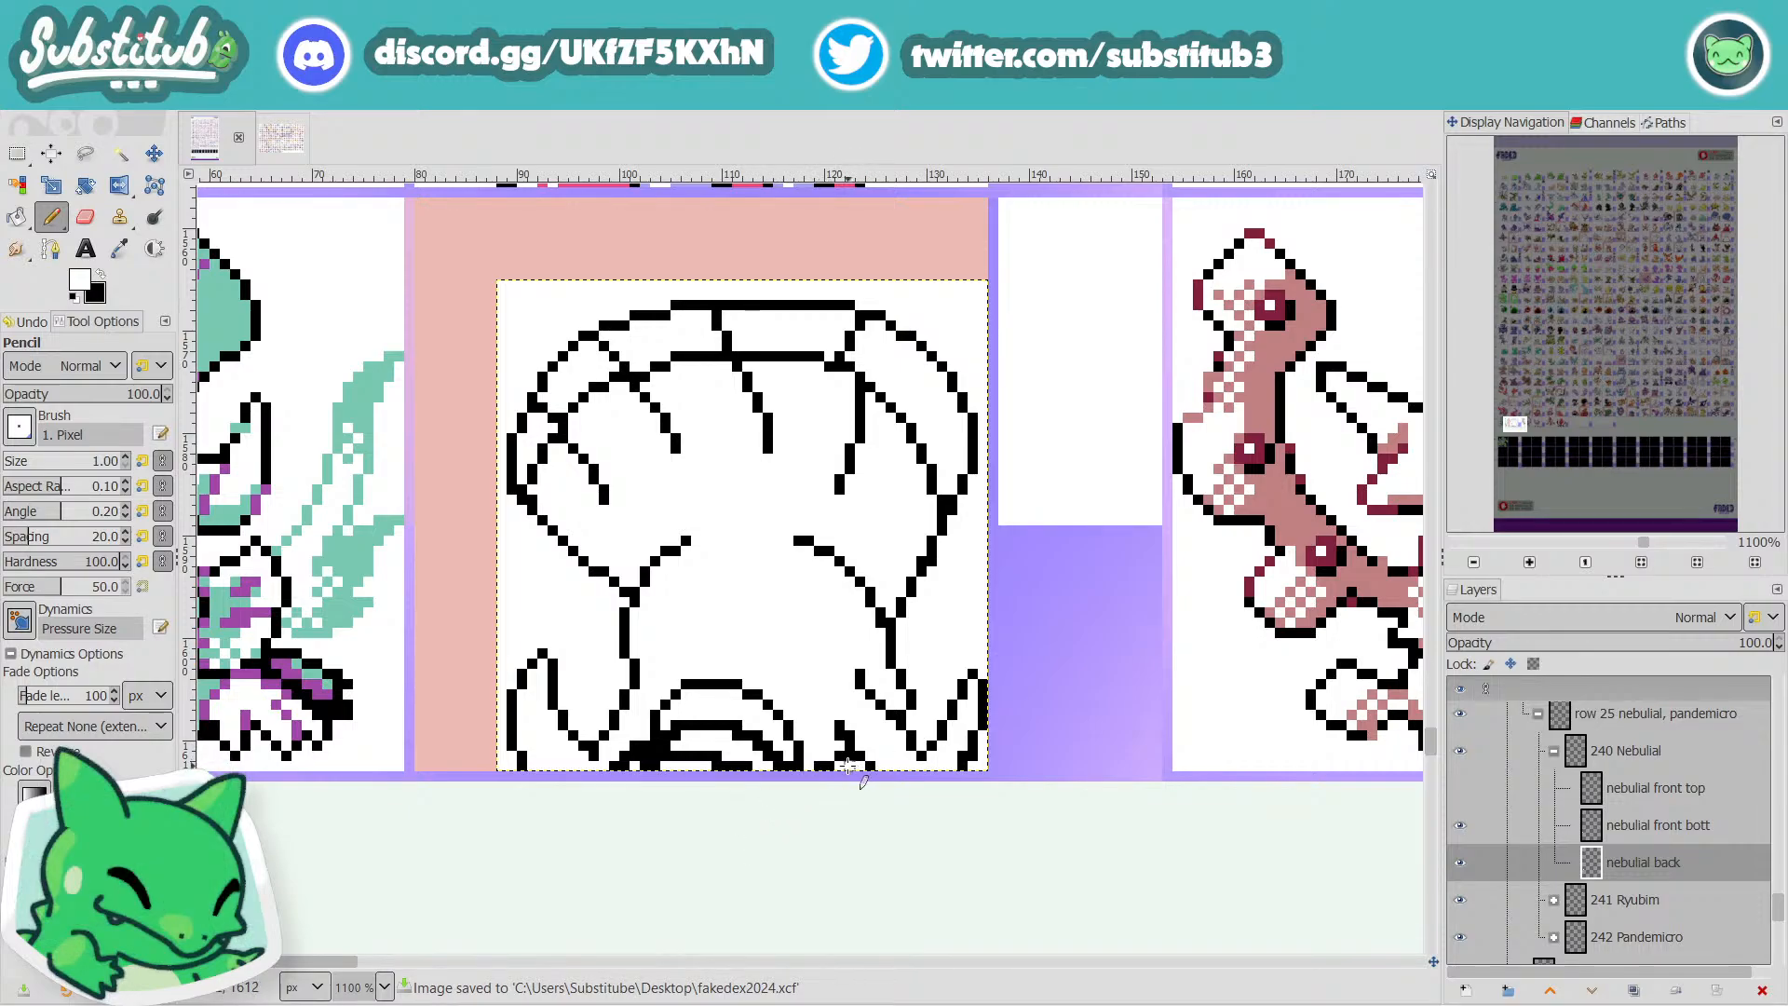
key(x)
key(x)
key(x)
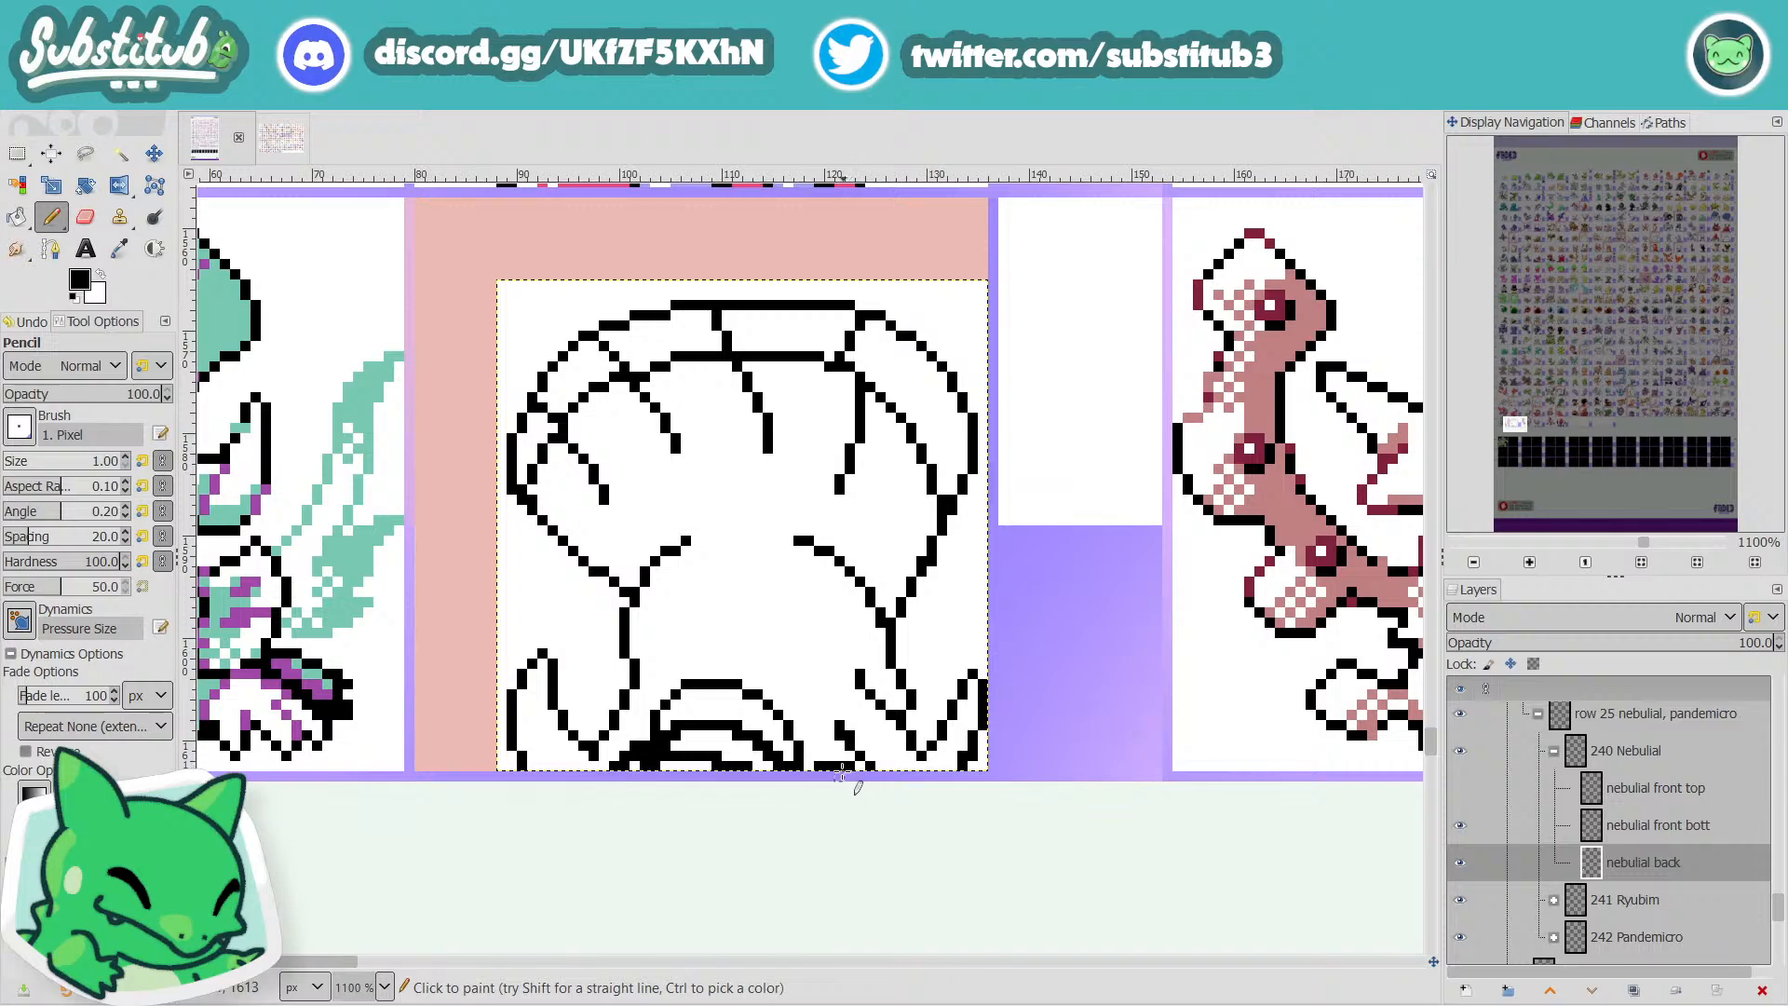
scroll(847, 765, down, 4)
scroll(843, 771, up, 4)
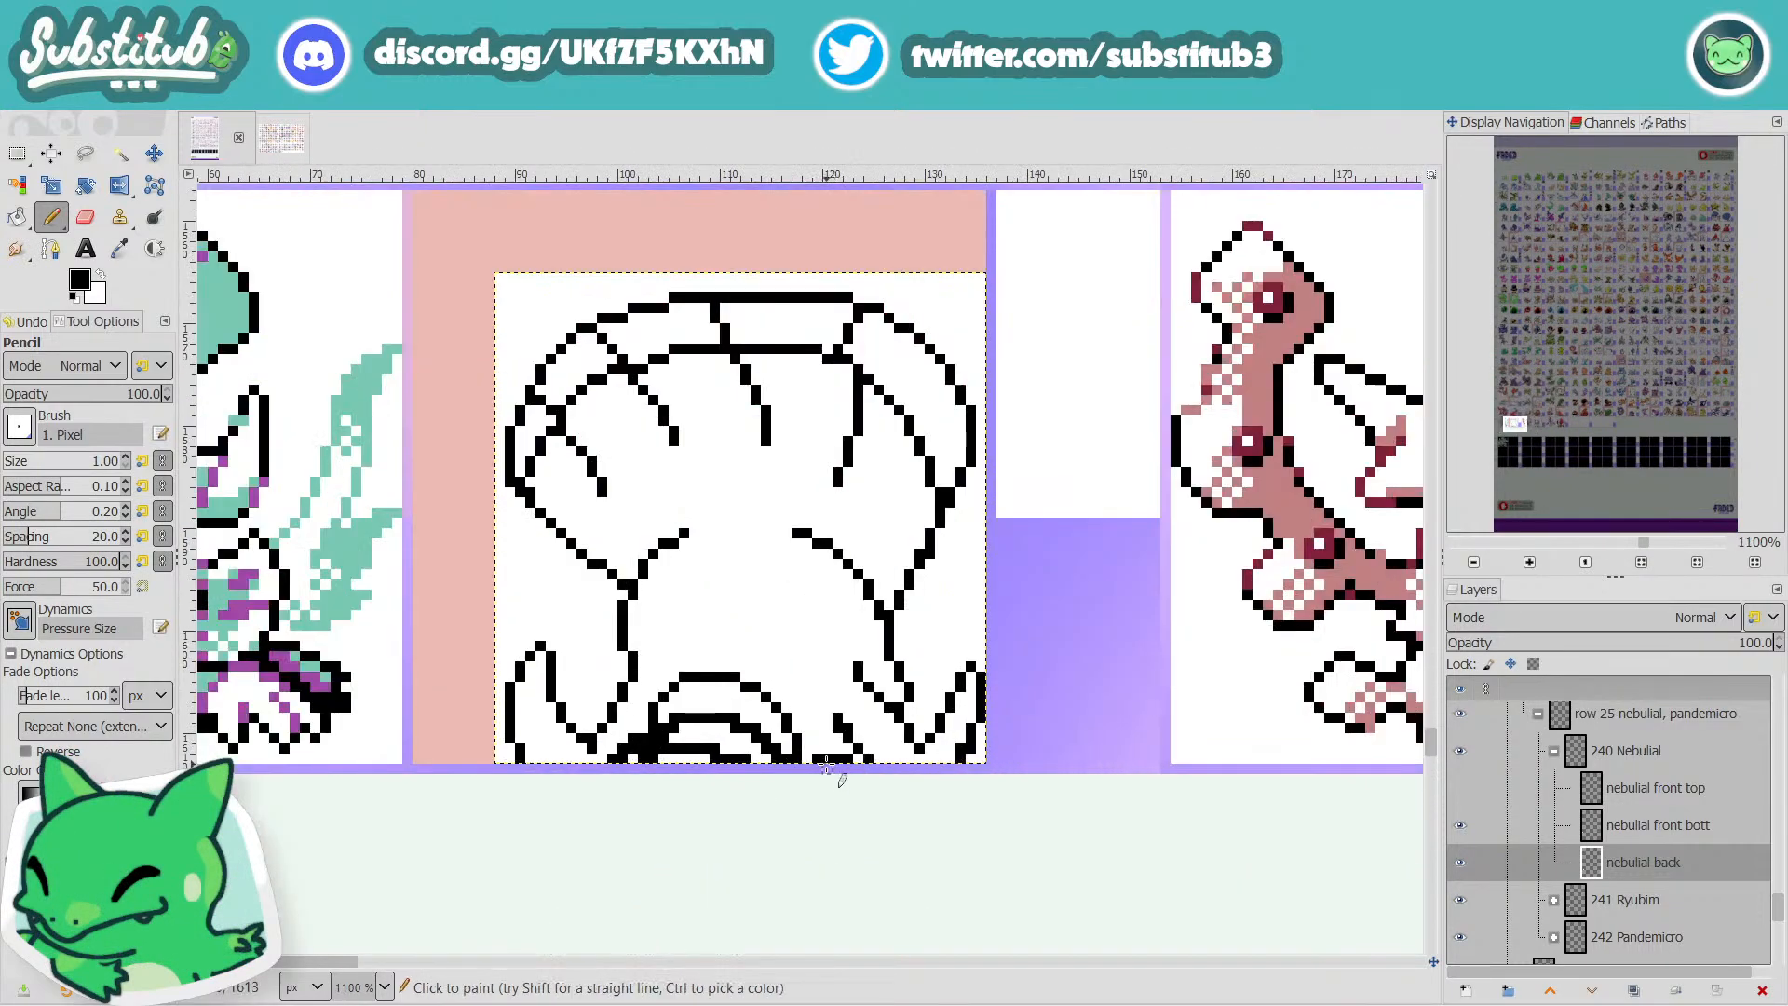
key(x)
scroll(837, 771, down, 3)
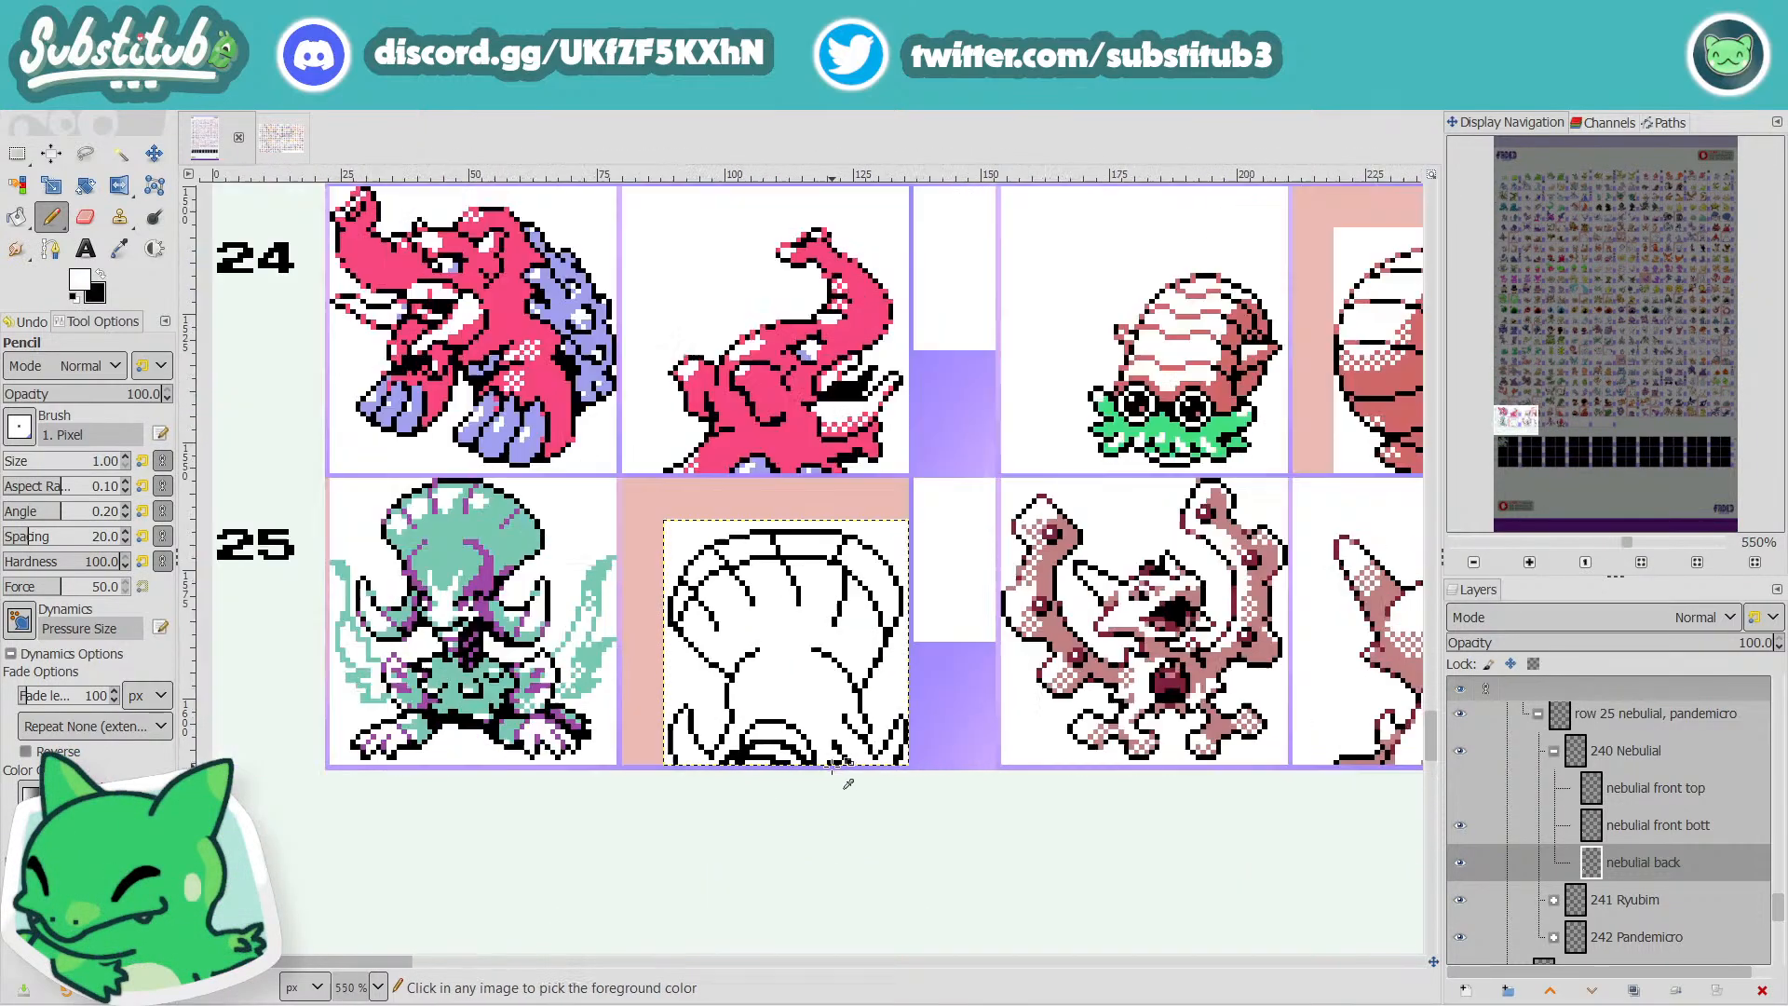
key(ctrl+s)
scroll(863, 761, up, 5)
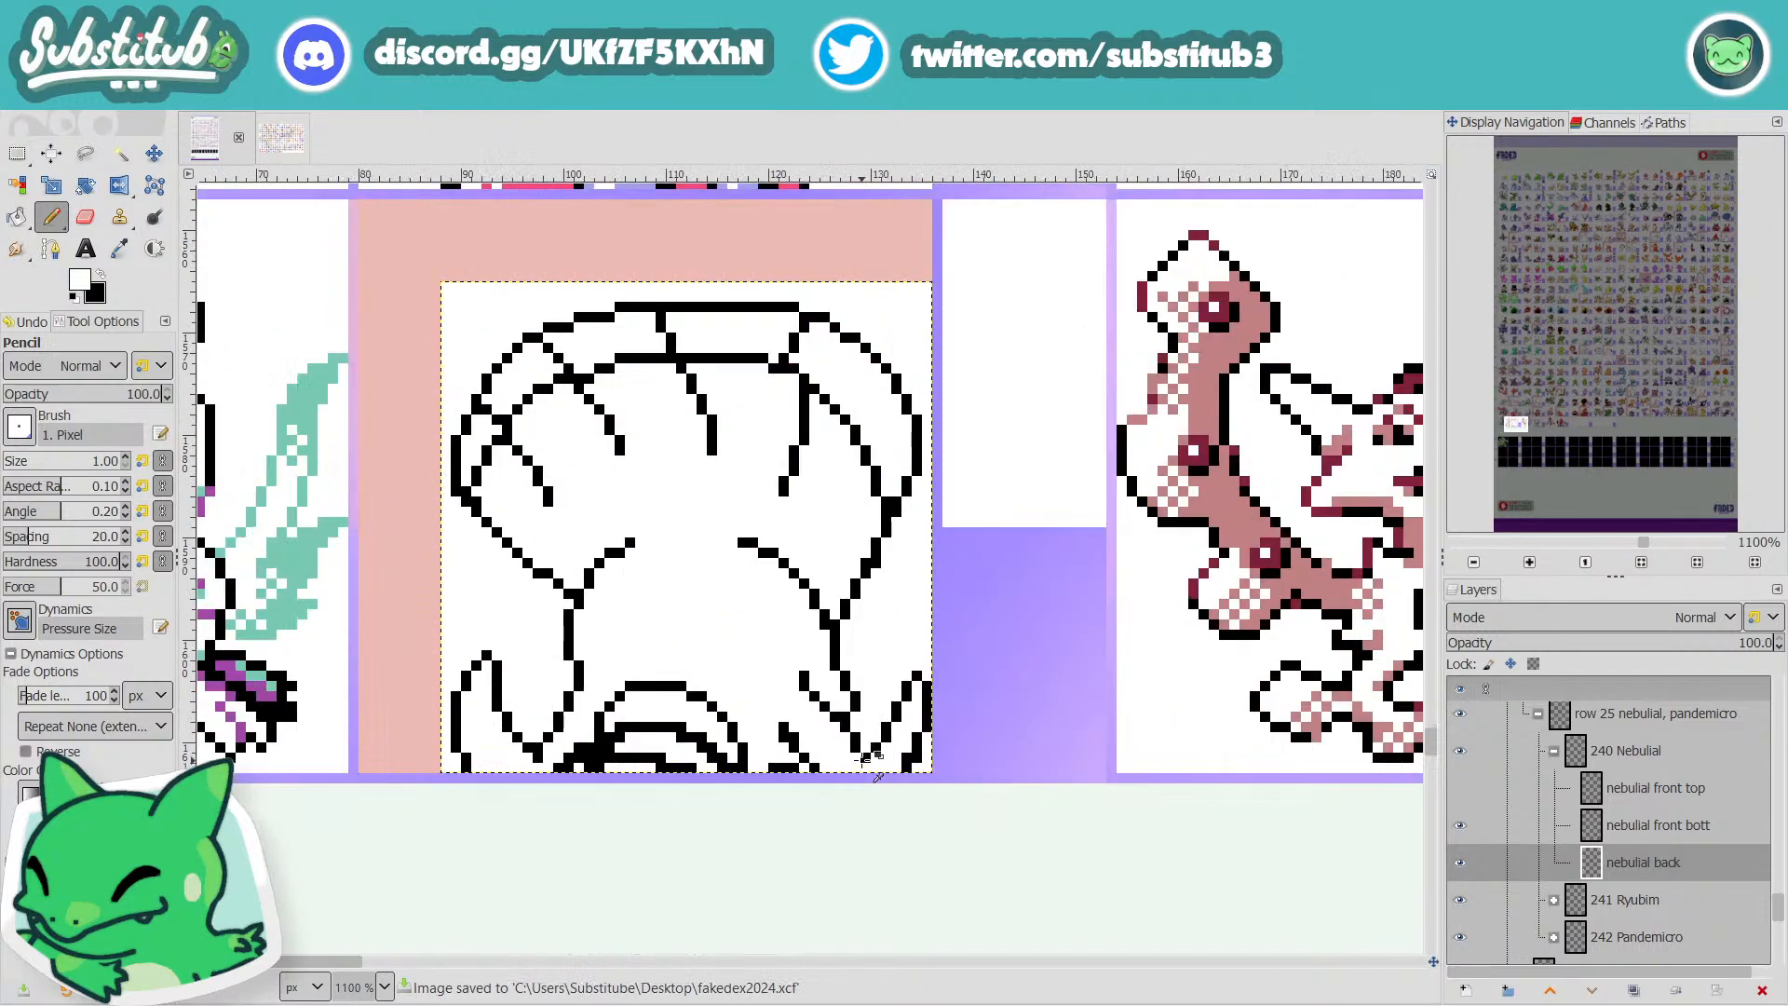
Extend the small diagonal into the right tusk's bottom bend, add pixels along the bend's inner side, and erase the doubled ones.
click(829, 712)
key(x)
click(808, 691)
drag(816, 707, 843, 726)
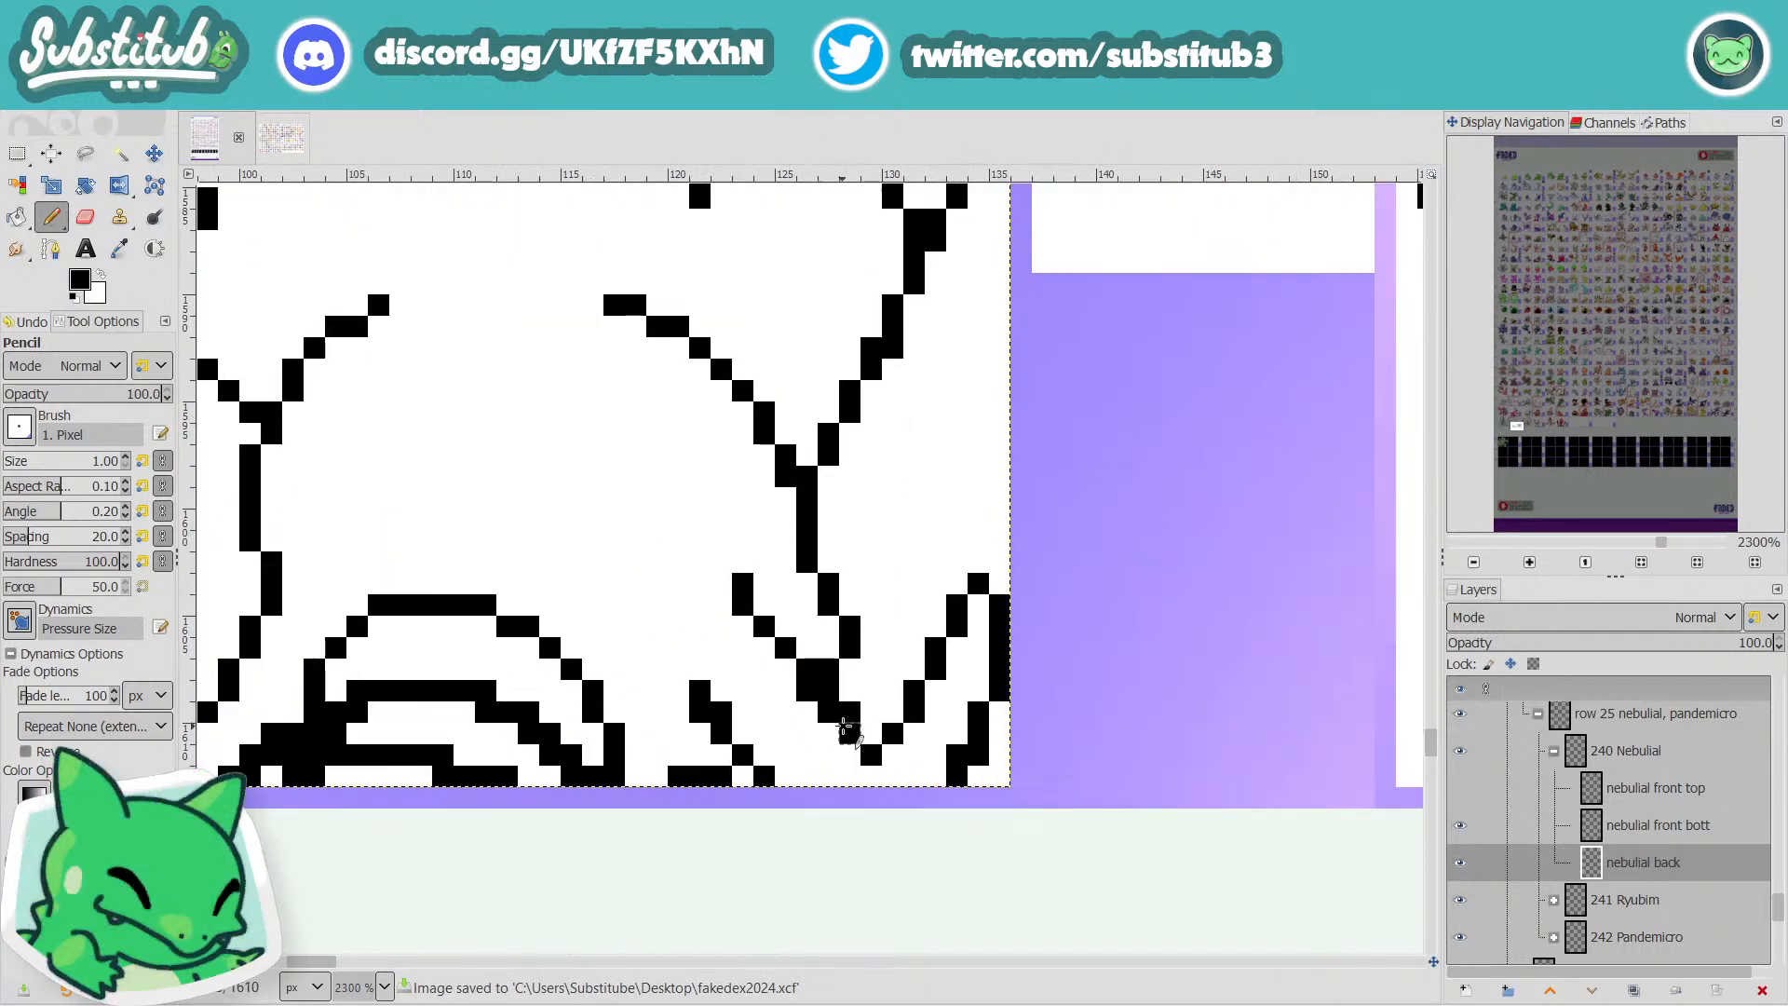
click(871, 712)
click(893, 691)
click(827, 732)
key(x)
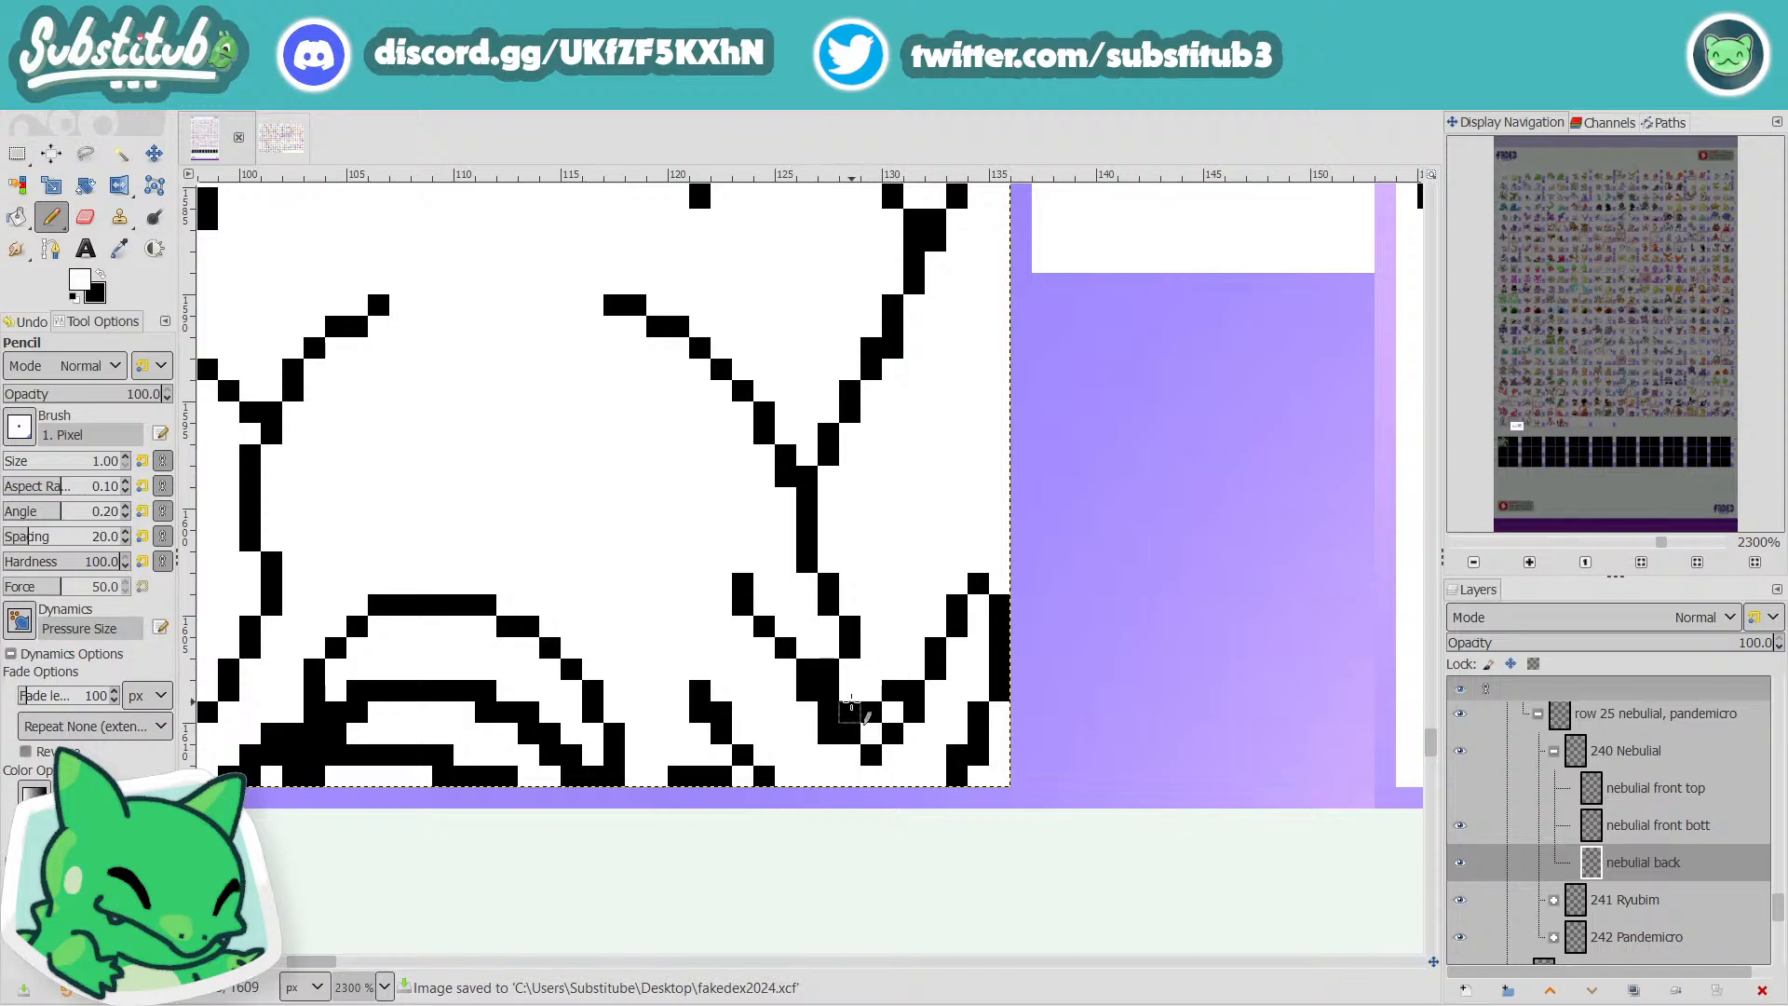
click(847, 711)
click(829, 690)
key(x)
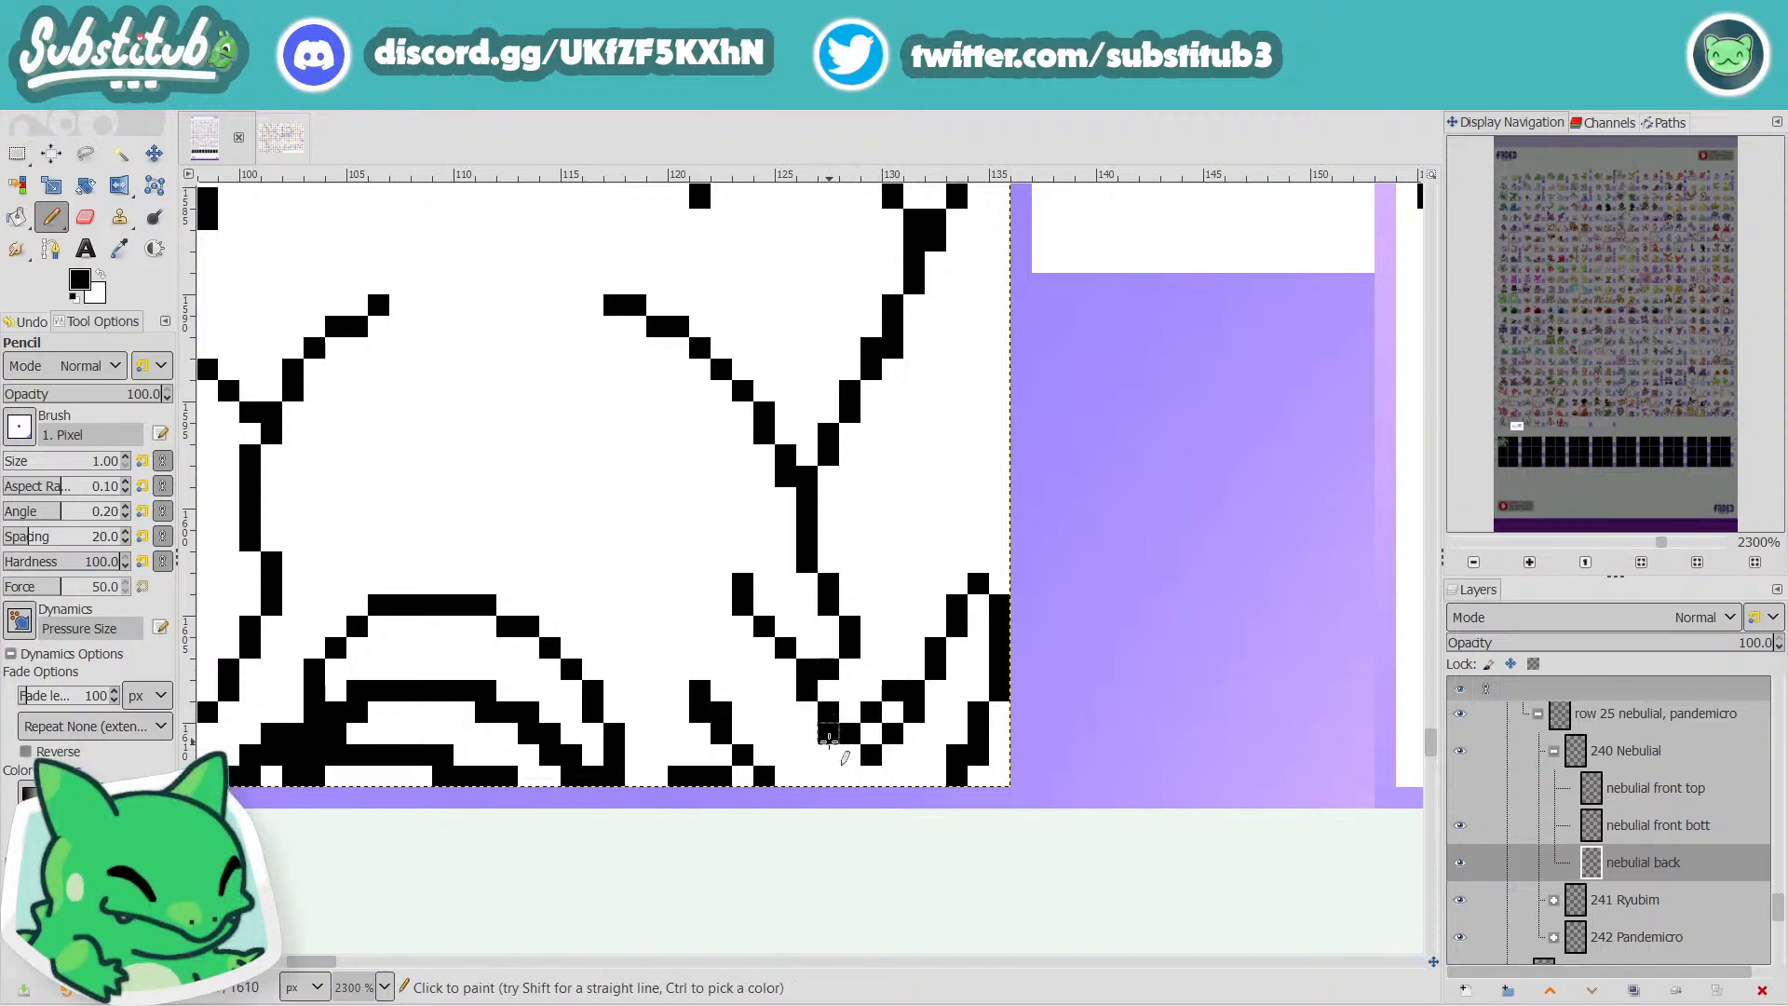
Clean up the pixels where the small diagonal meets the right head line, and save the image.
scroll(791, 729, down, 5)
scroll(838, 717, up, 5)
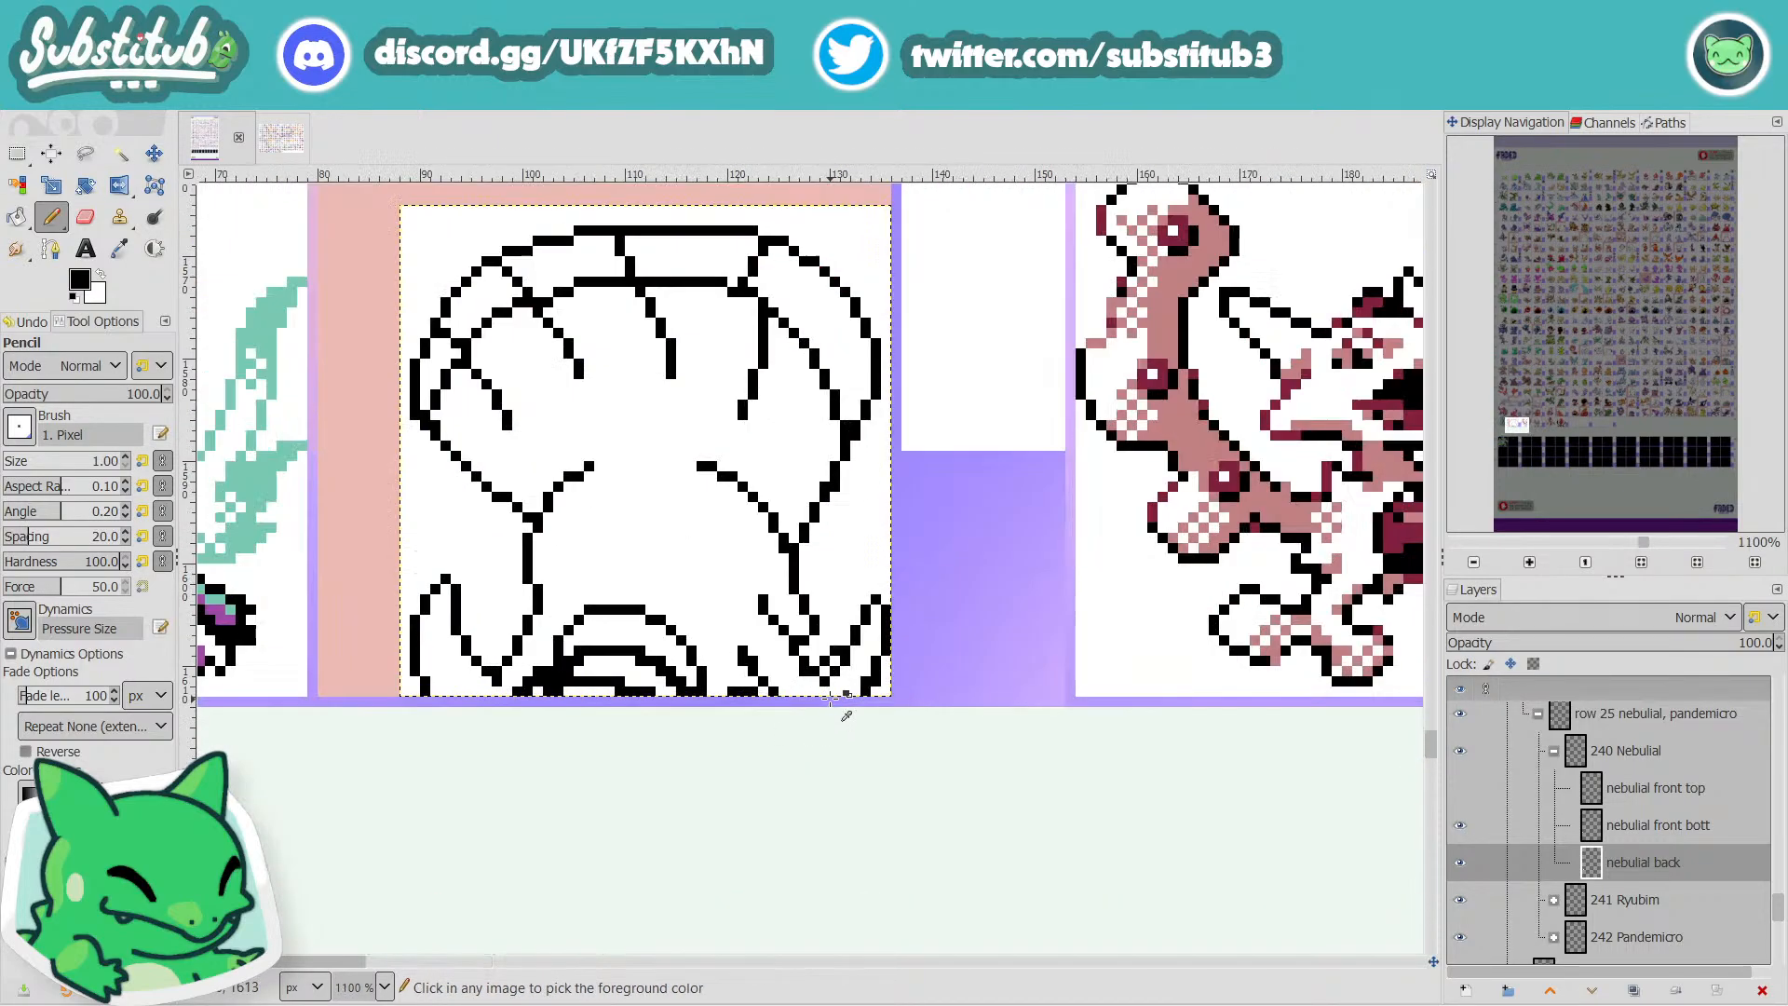
key(x)
click(756, 599)
key(x)
click(737, 580)
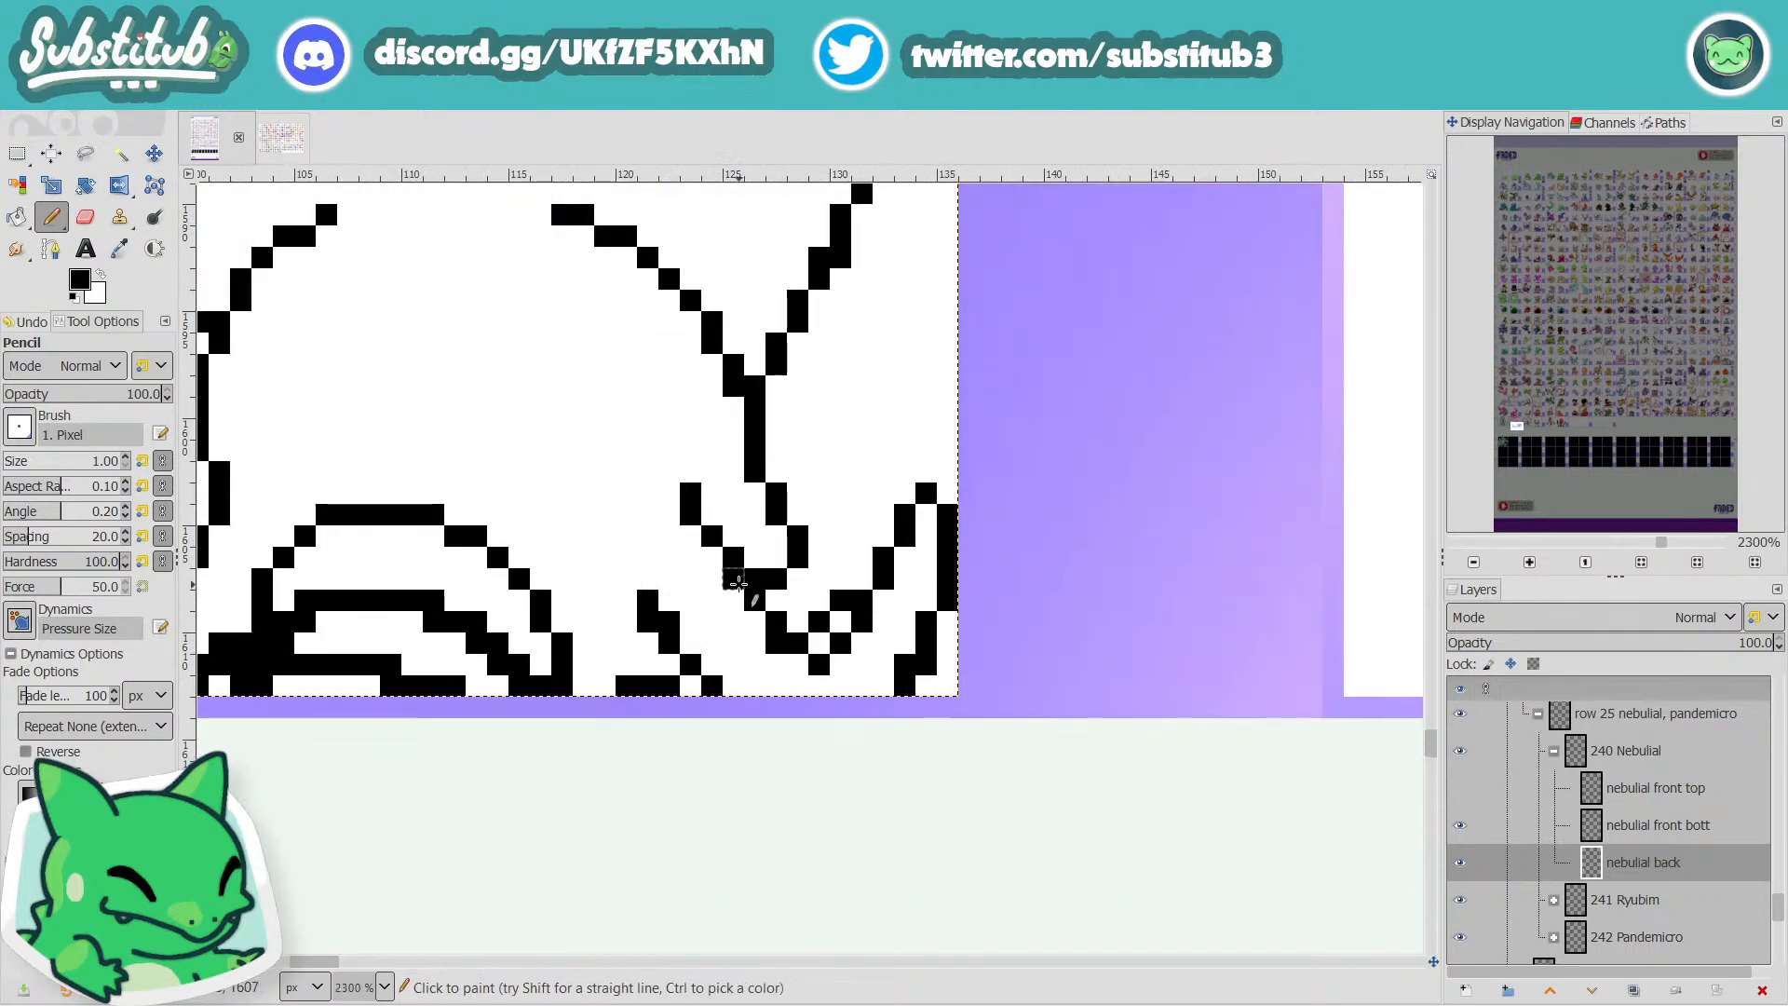
click(750, 592)
key(x)
click(750, 592)
scroll(824, 664, down, 5)
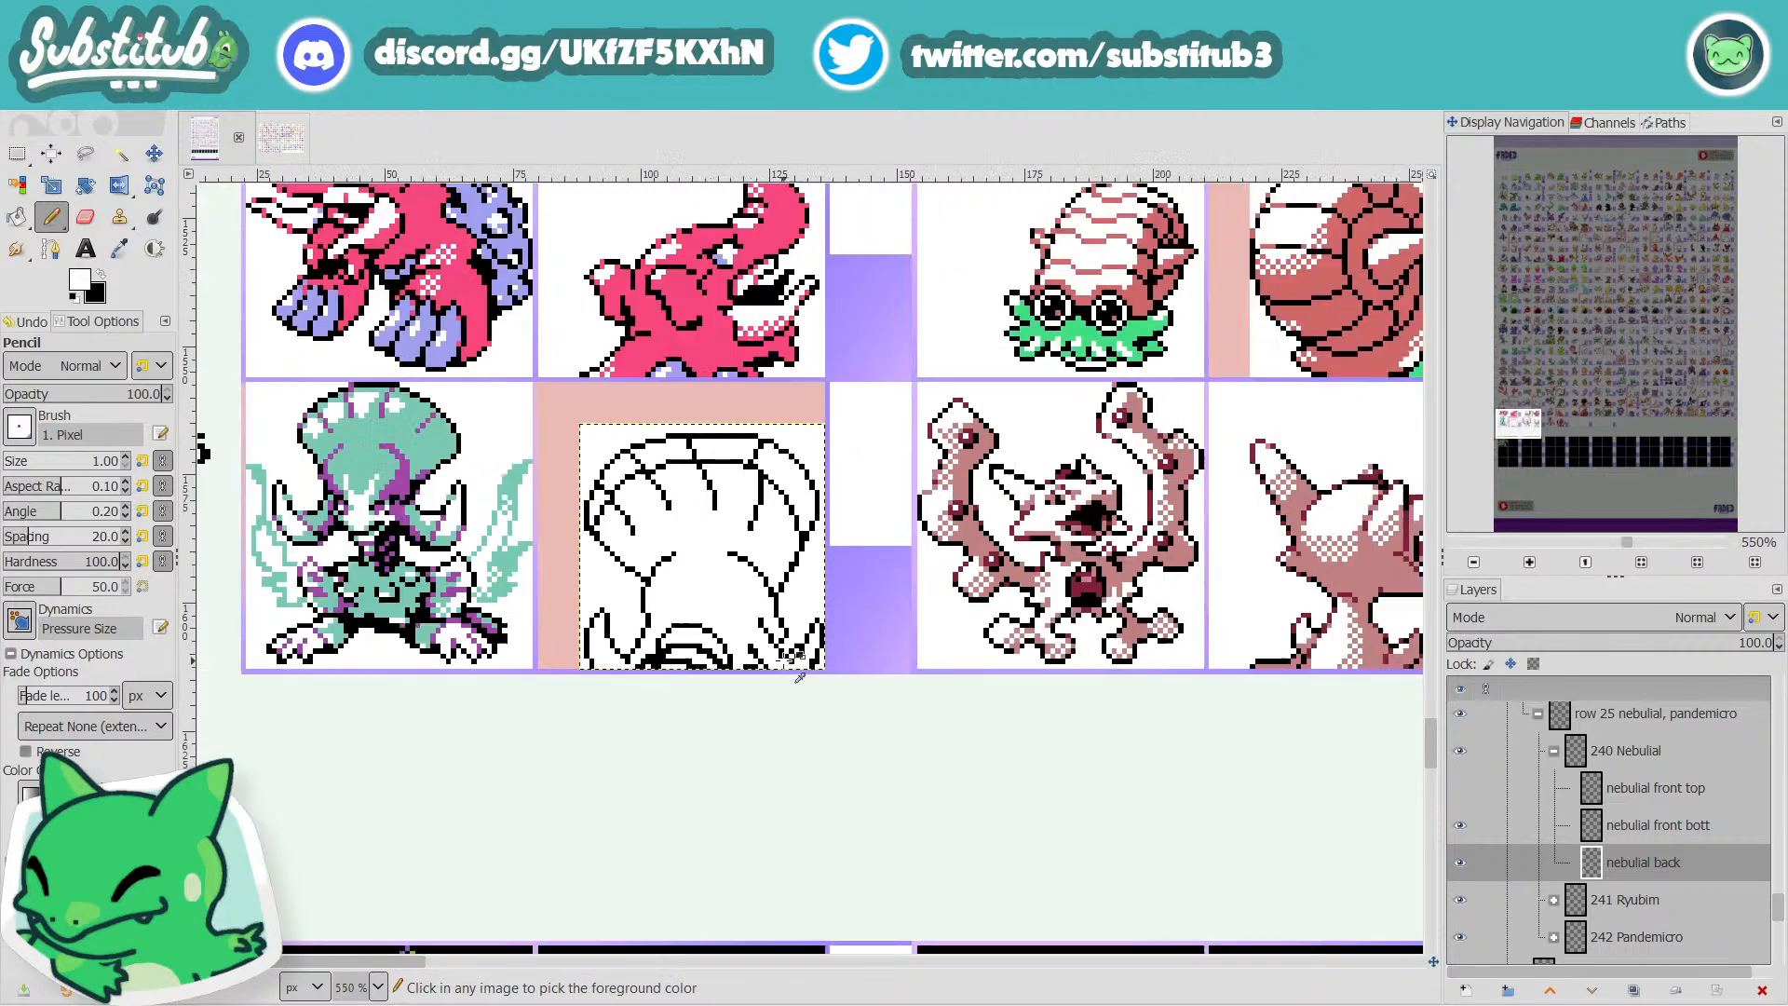
key(ctrl+s)
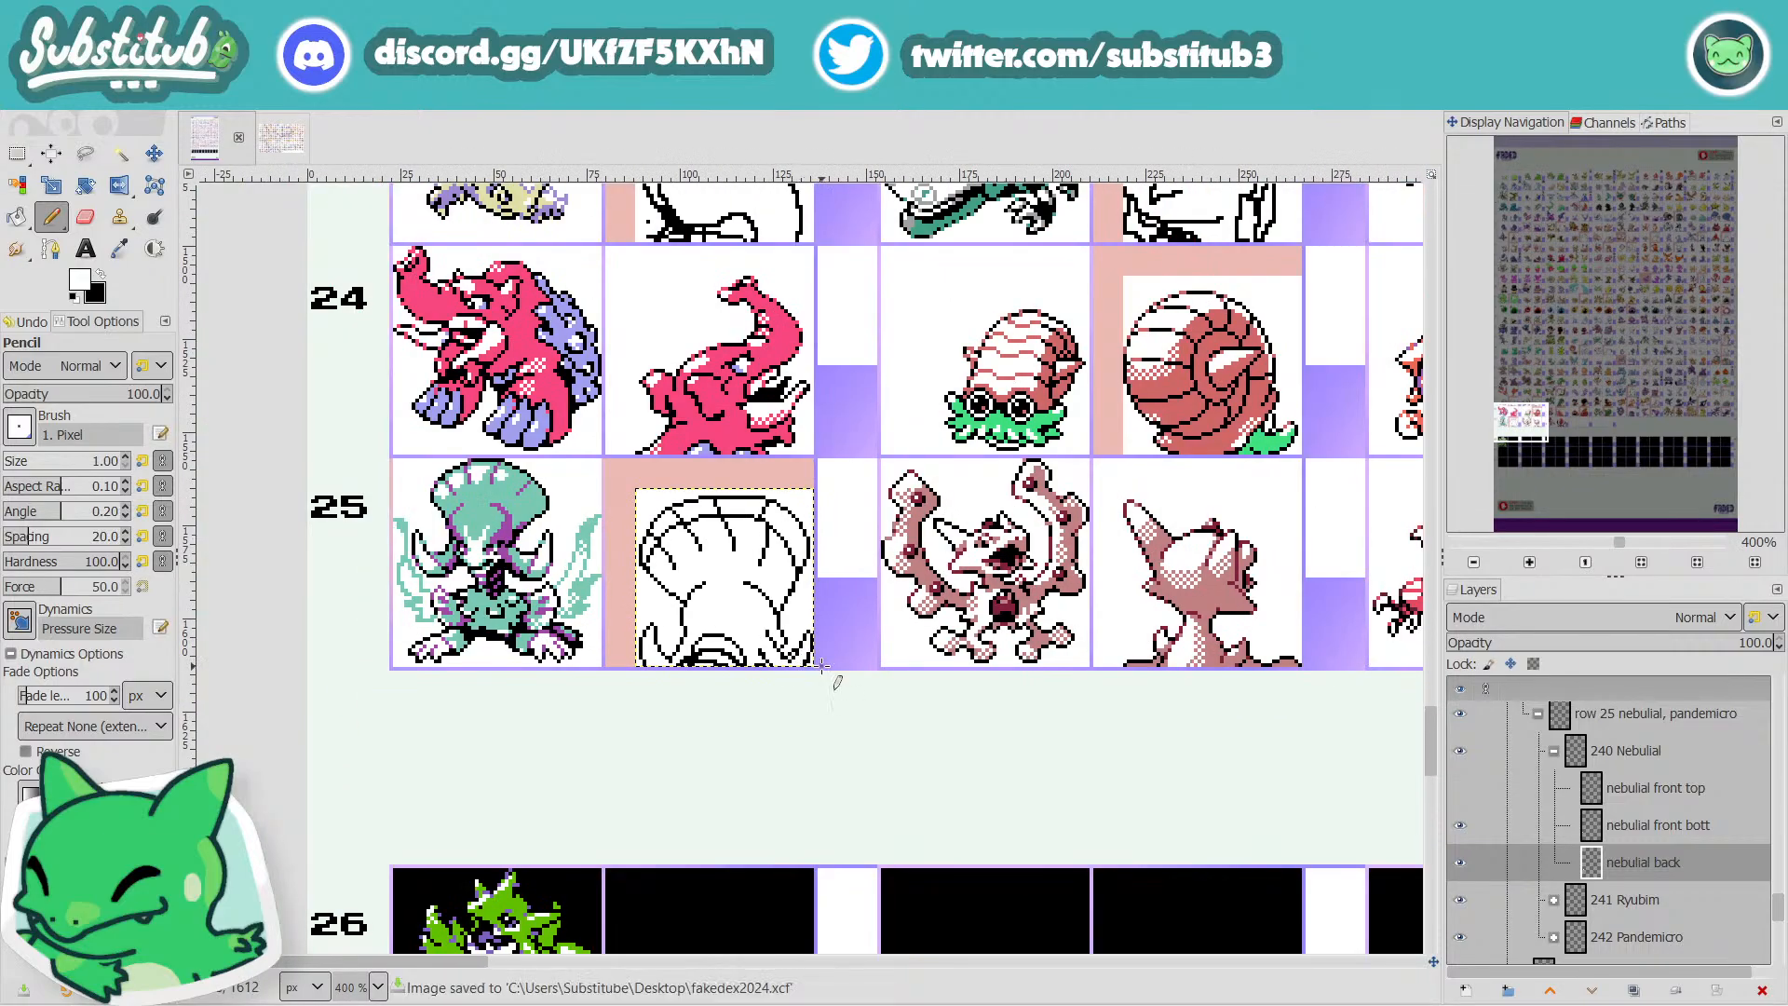
Draw a new black edge for the right tusk from its bottom bend diagonally up to the canvas's right border.
scroll(797, 669, up, 4)
key(x)
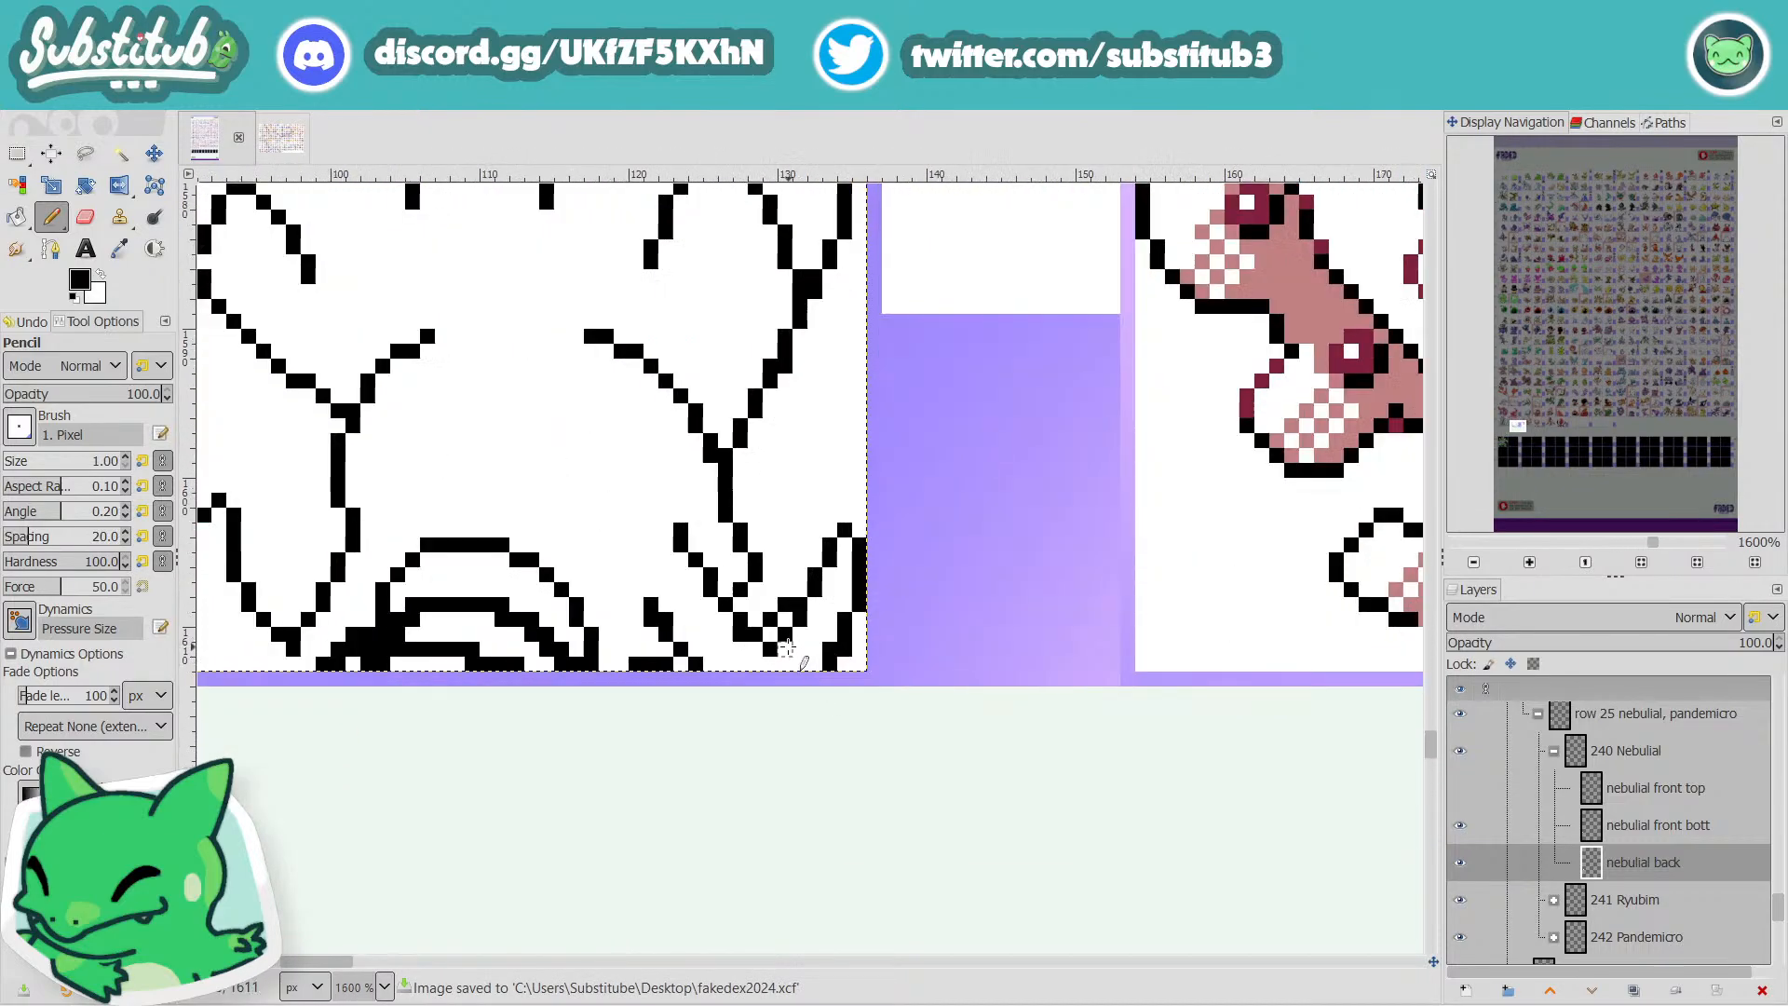
mouse_move(772, 649)
mouse_down()
mouse_move(819, 585)
mouse_move(771, 664)
mouse_move(813, 603)
mouse_move(744, 648)
mouse_move(828, 490)
mouse_move(819, 502)
mouse_move(805, 399)
mouse_up()
key(x)
key(x)
scroll(830, 527, down, 3)
scroll(851, 549, up, 3)
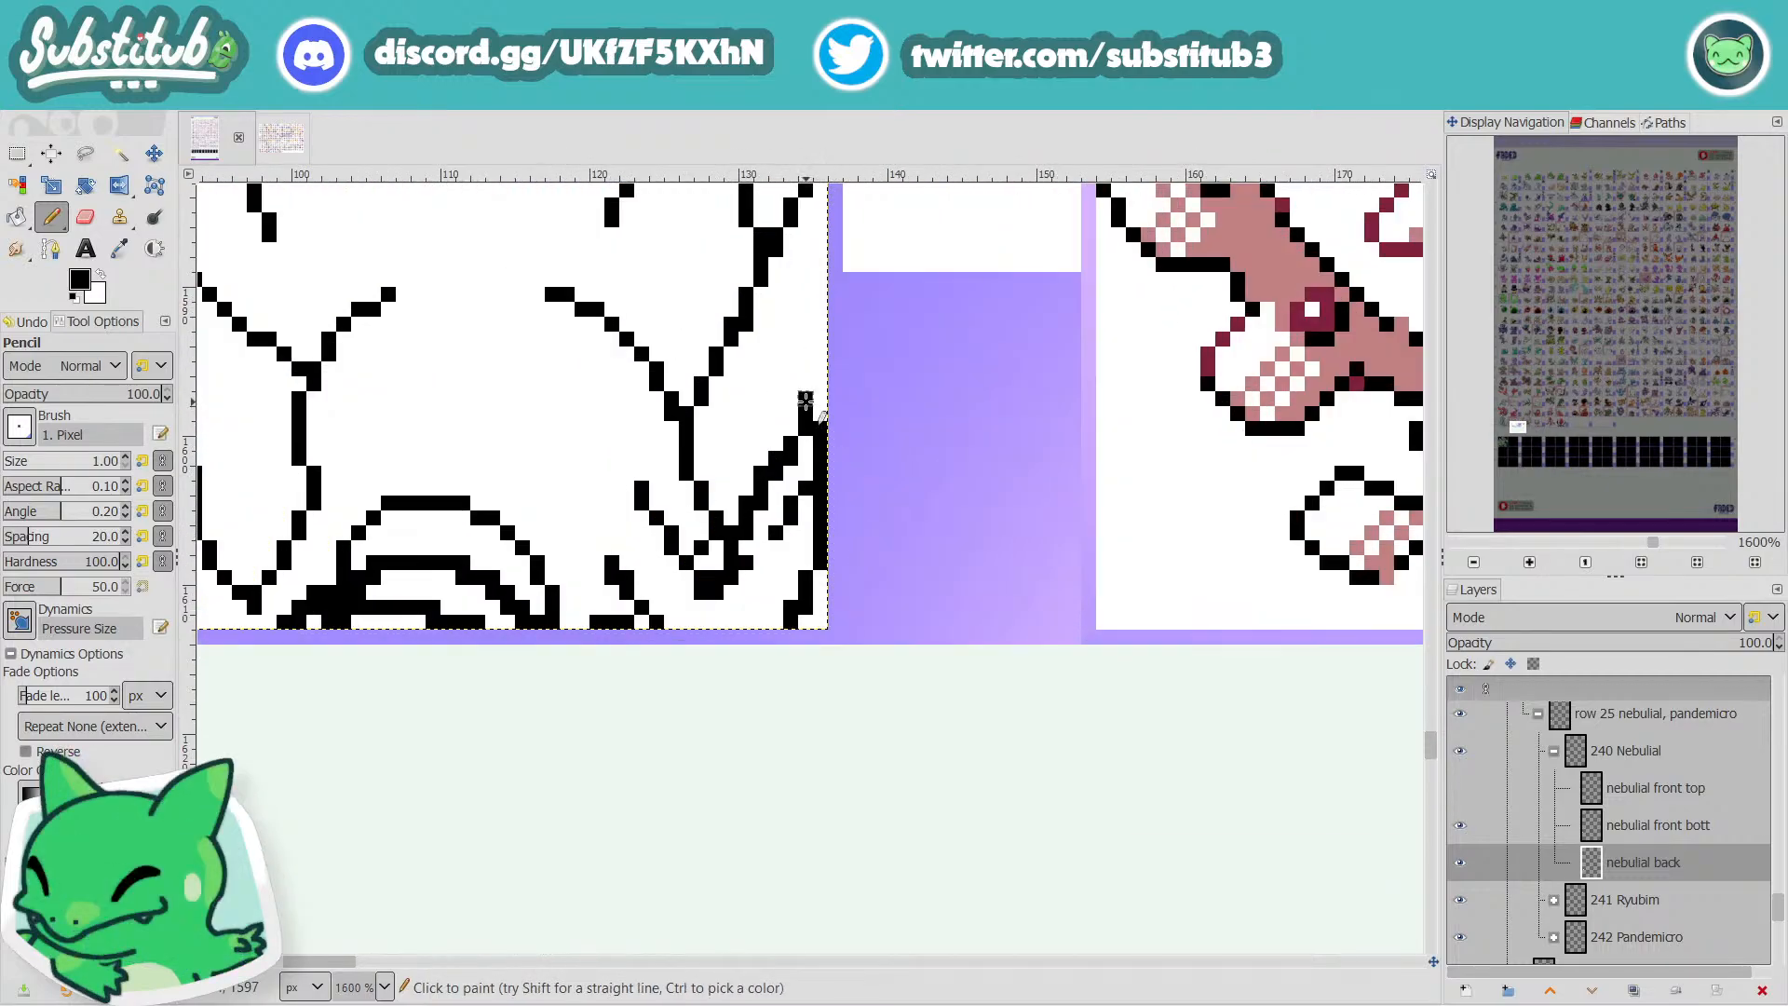
Thin the right tusk's new diagonal edge to an even single-pixel stair-step between its bottom bend and the canvas's right border.
scroll(786, 464, down, 1)
scroll(786, 464, down, 1)
scroll(790, 468, up, 4)
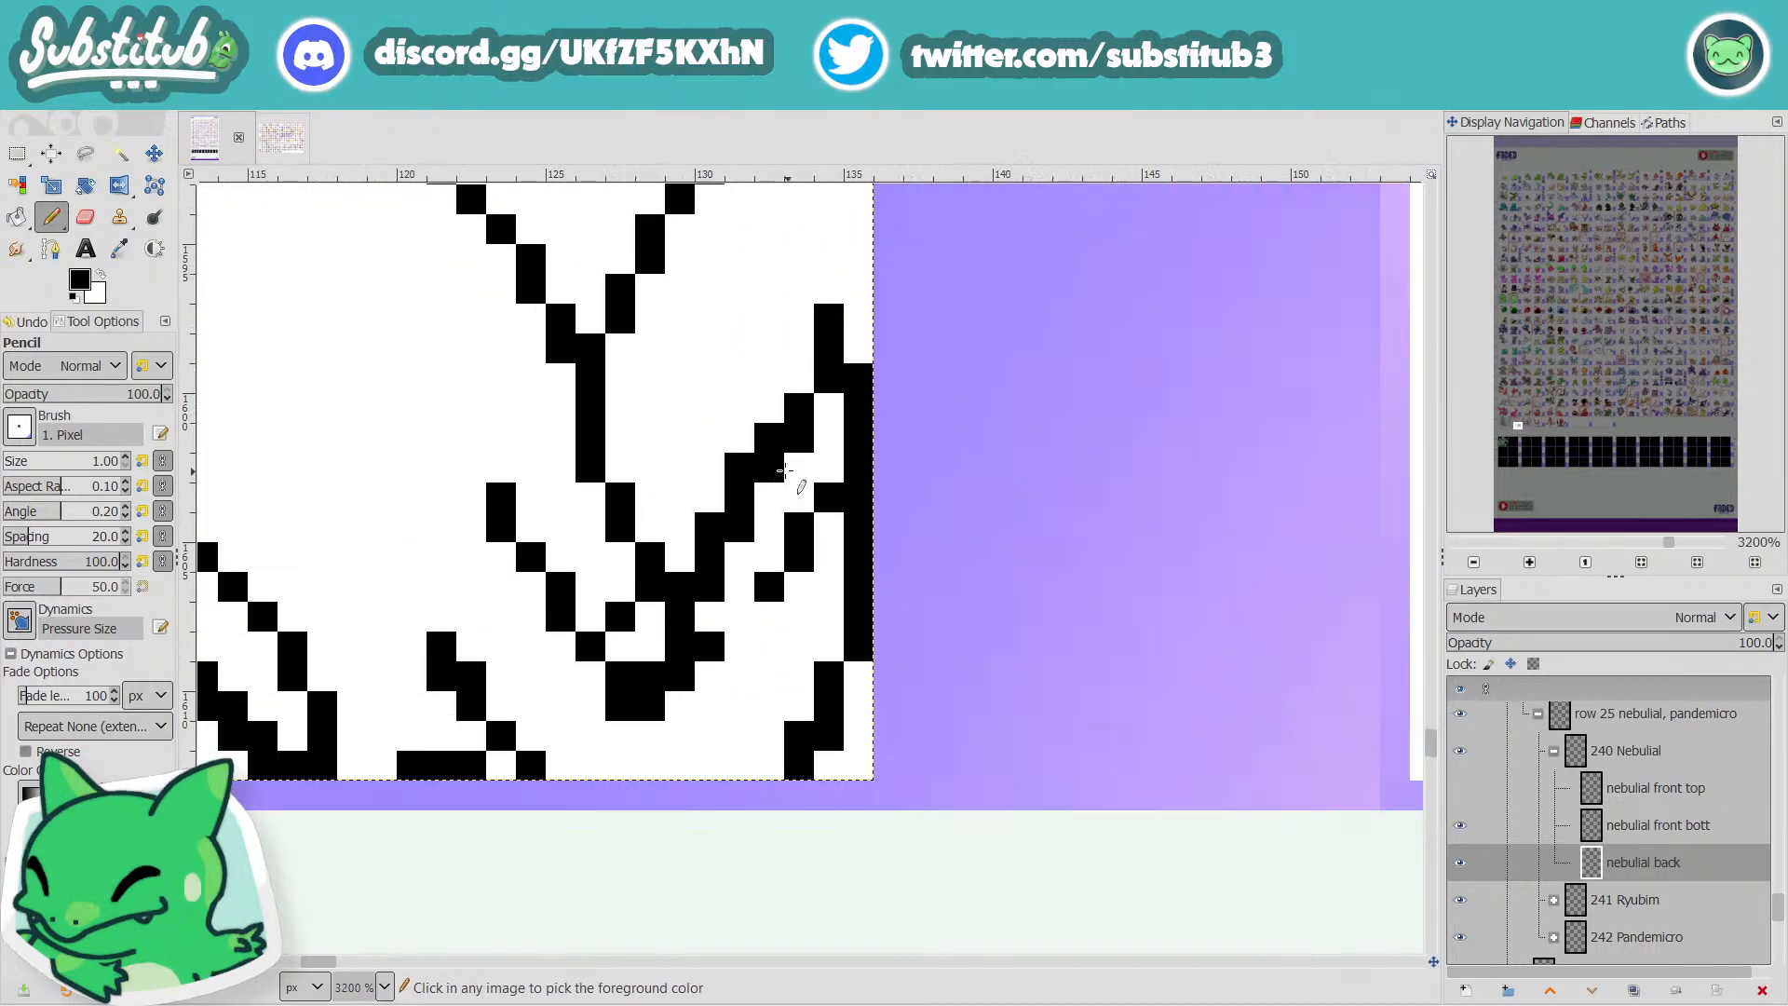
key(x)
click(802, 440)
click(828, 378)
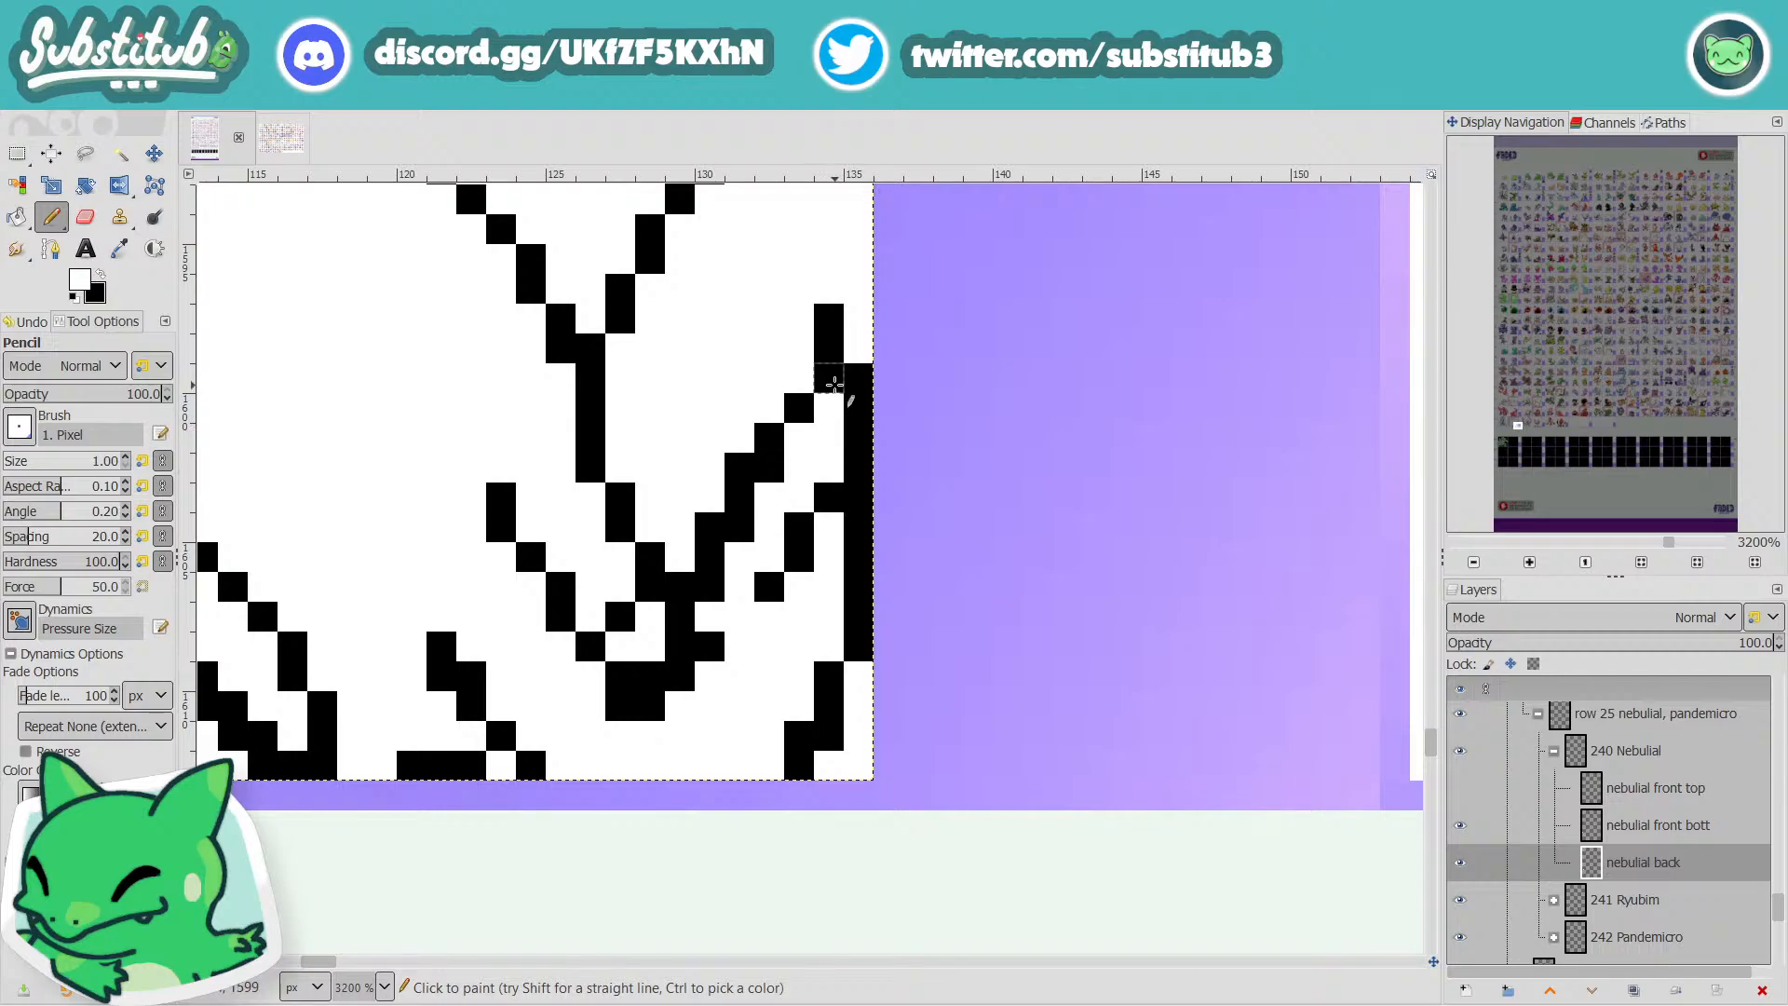
key(x)
click(802, 389)
key(x)
click(740, 466)
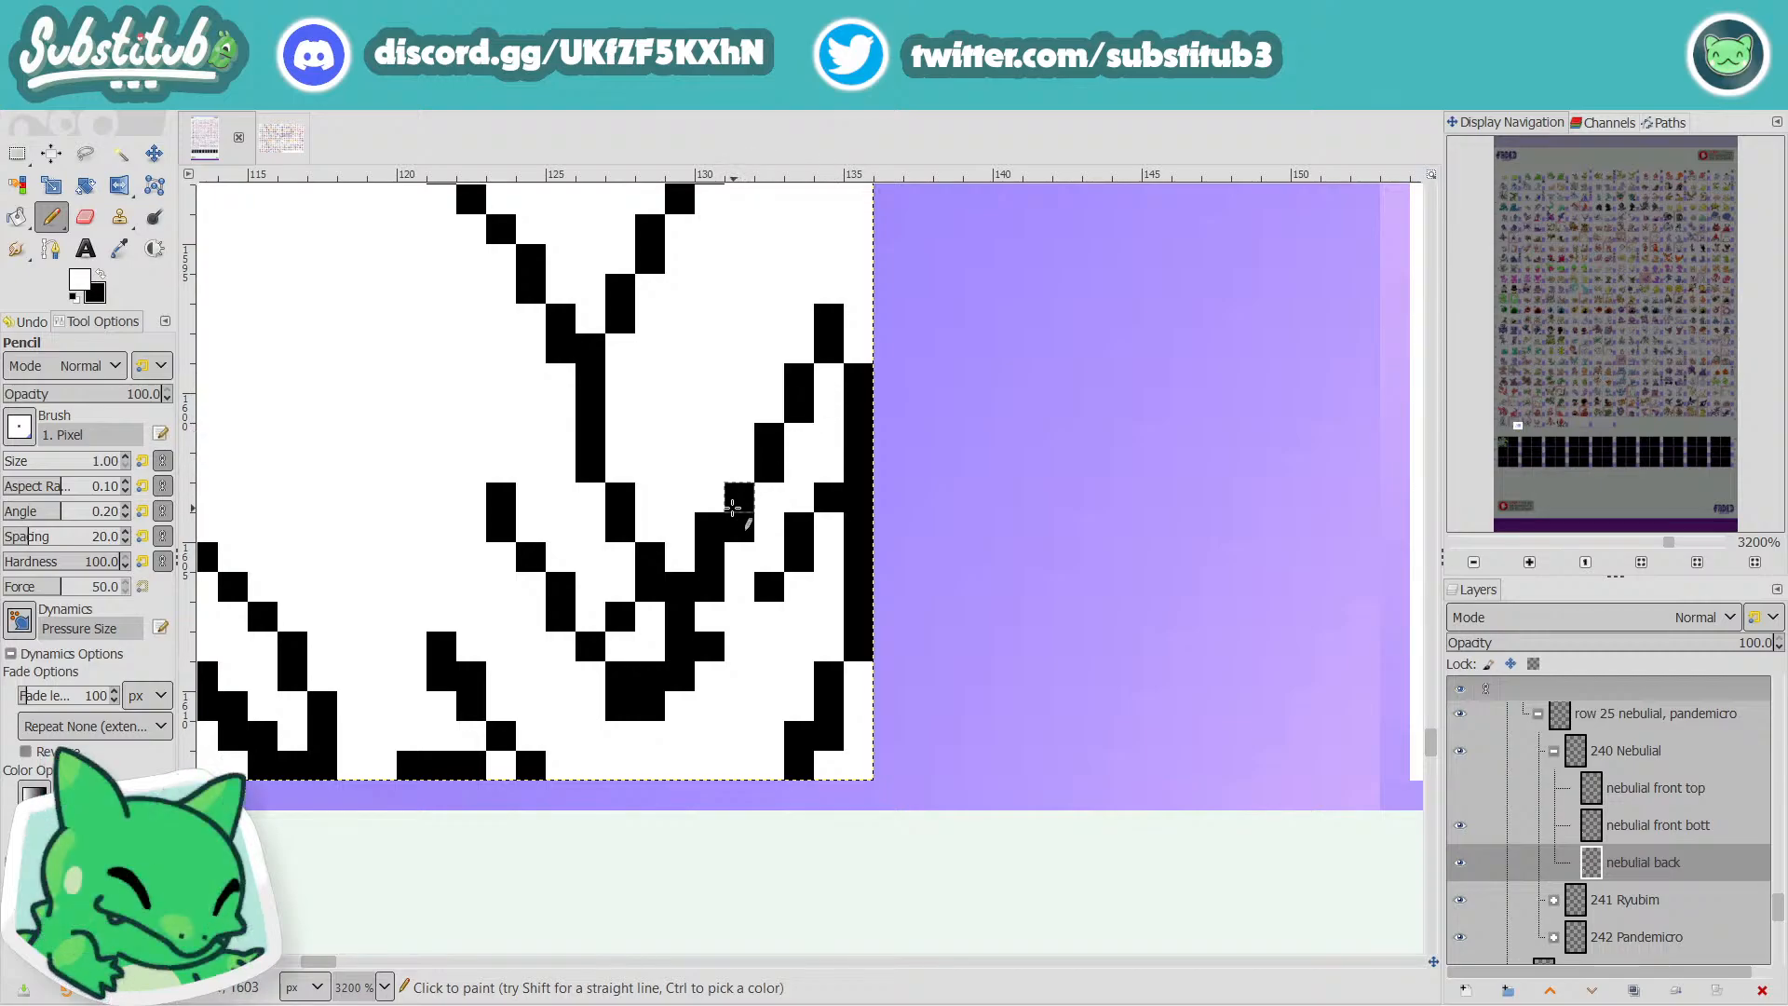
click(708, 523)
Erase the leftover inner diagonal beside the right border and the doubled pixels at the right tusk's bottom bend, and save the image.
drag(807, 485, 754, 596)
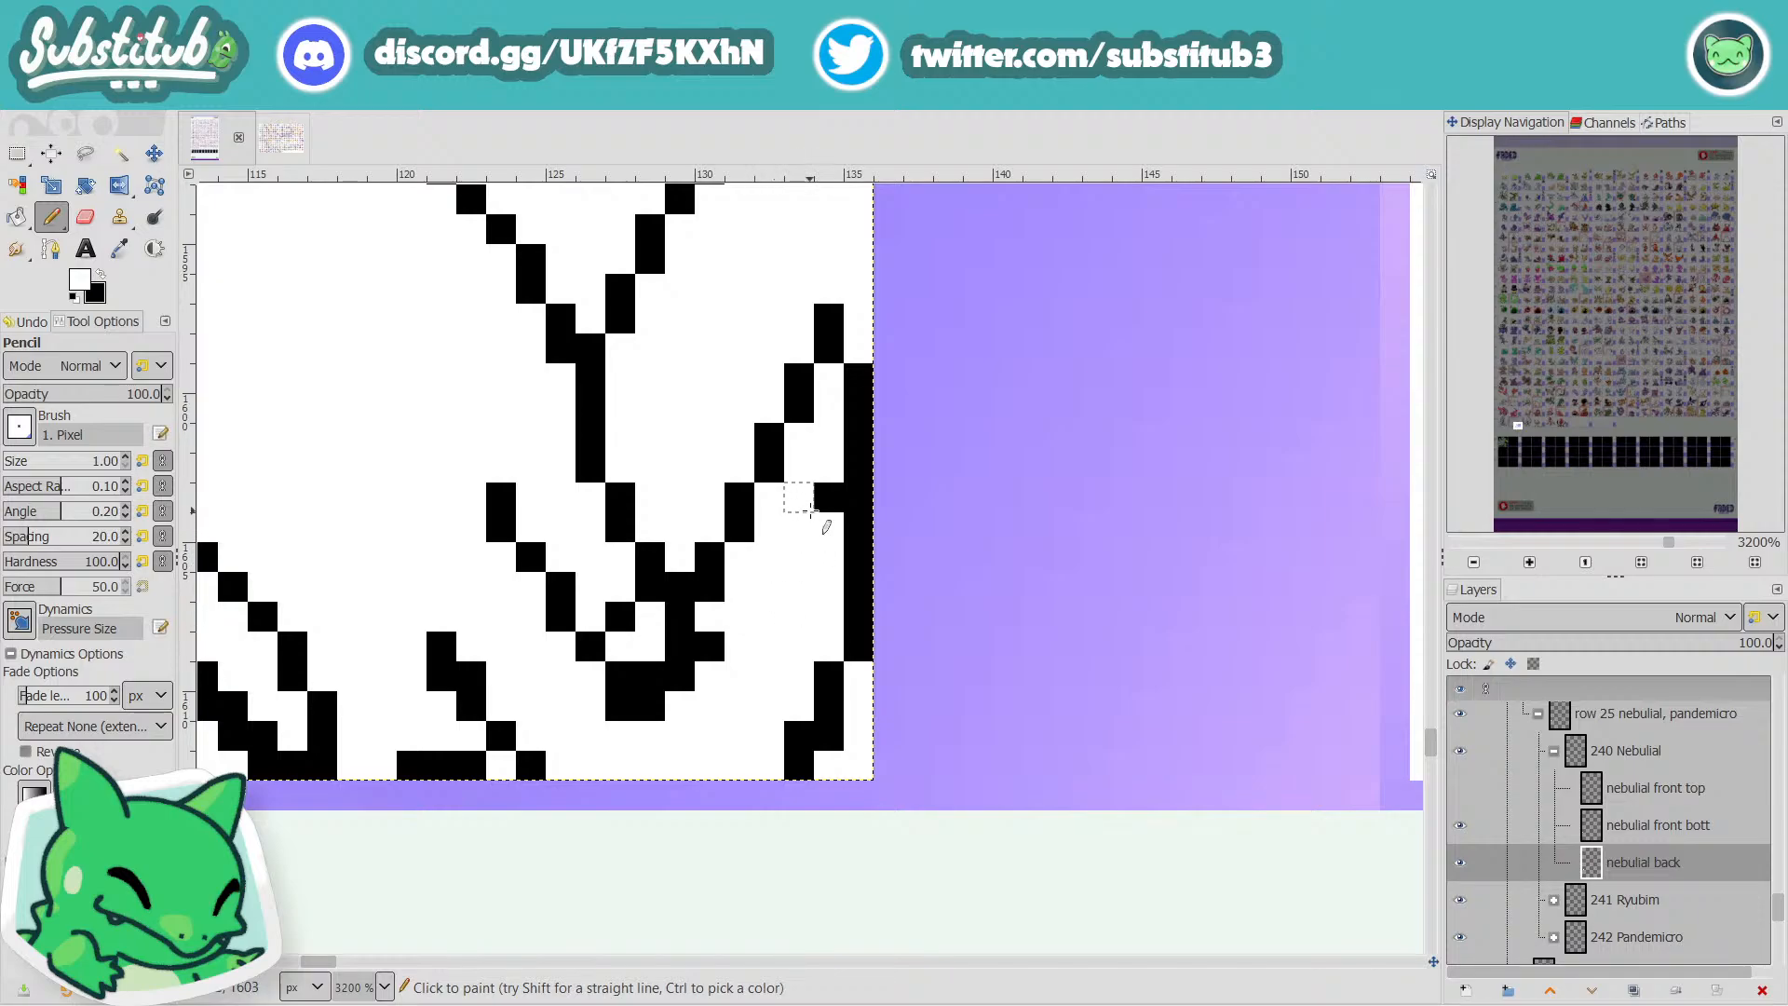
click(827, 497)
click(679, 586)
click(717, 654)
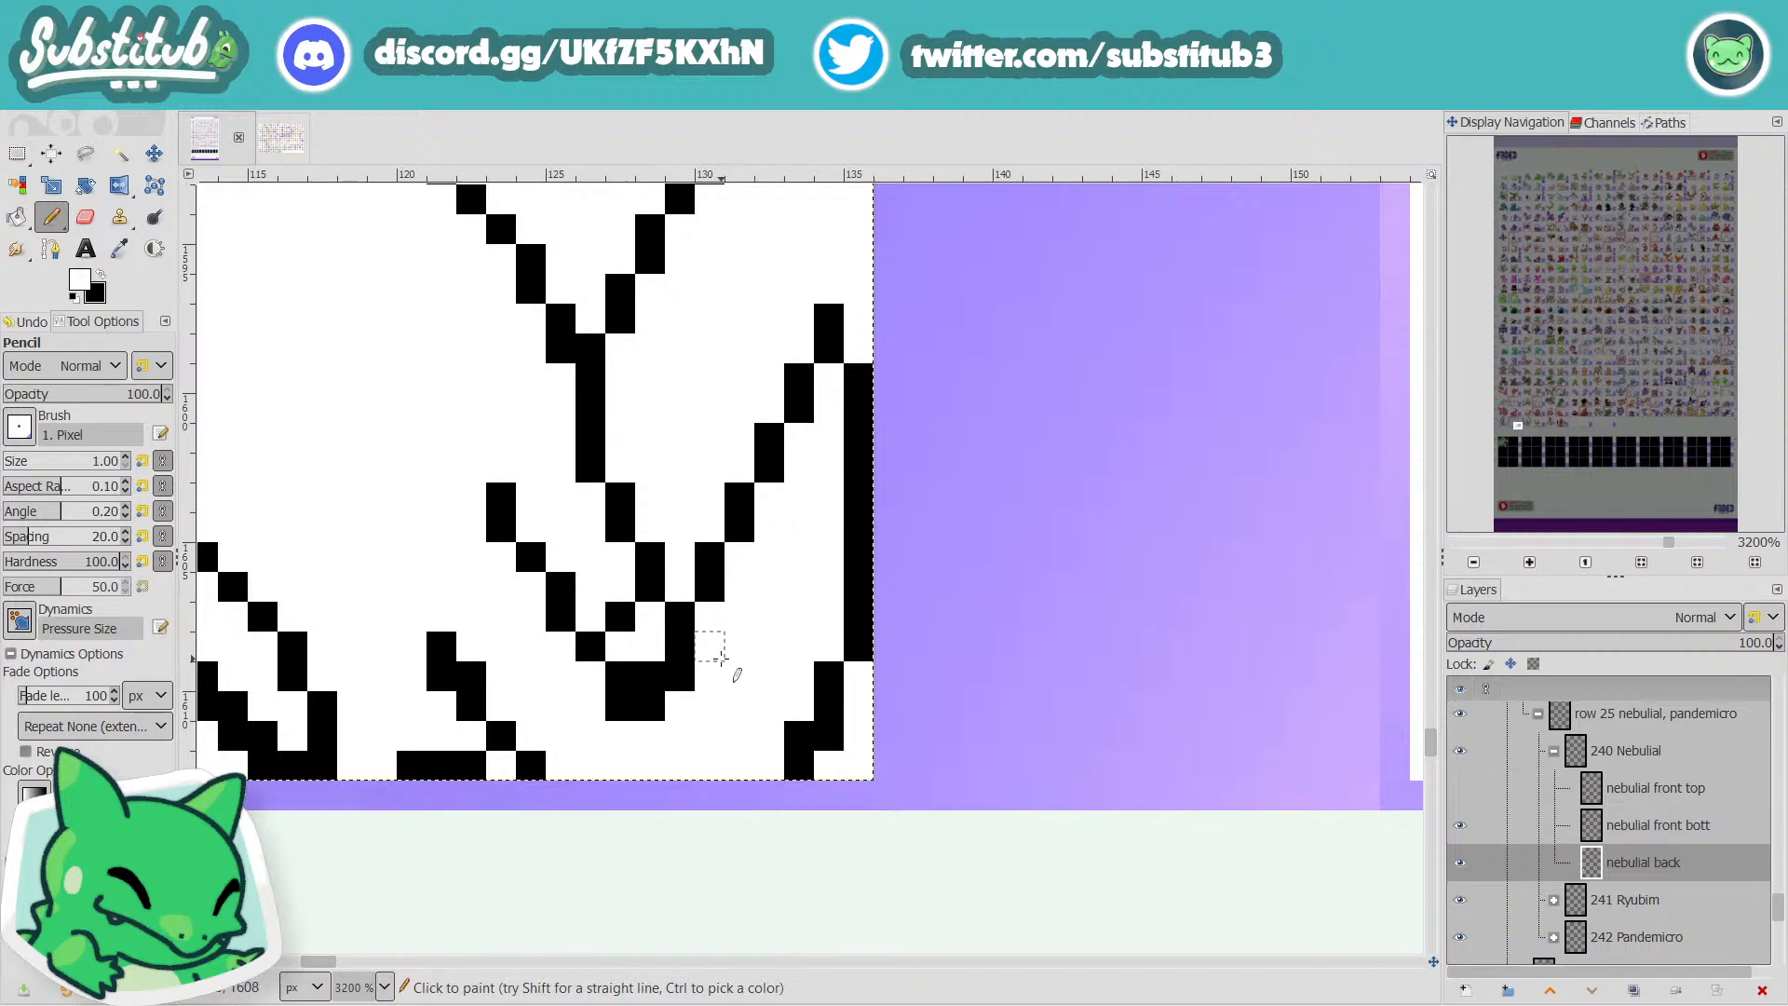
click(679, 675)
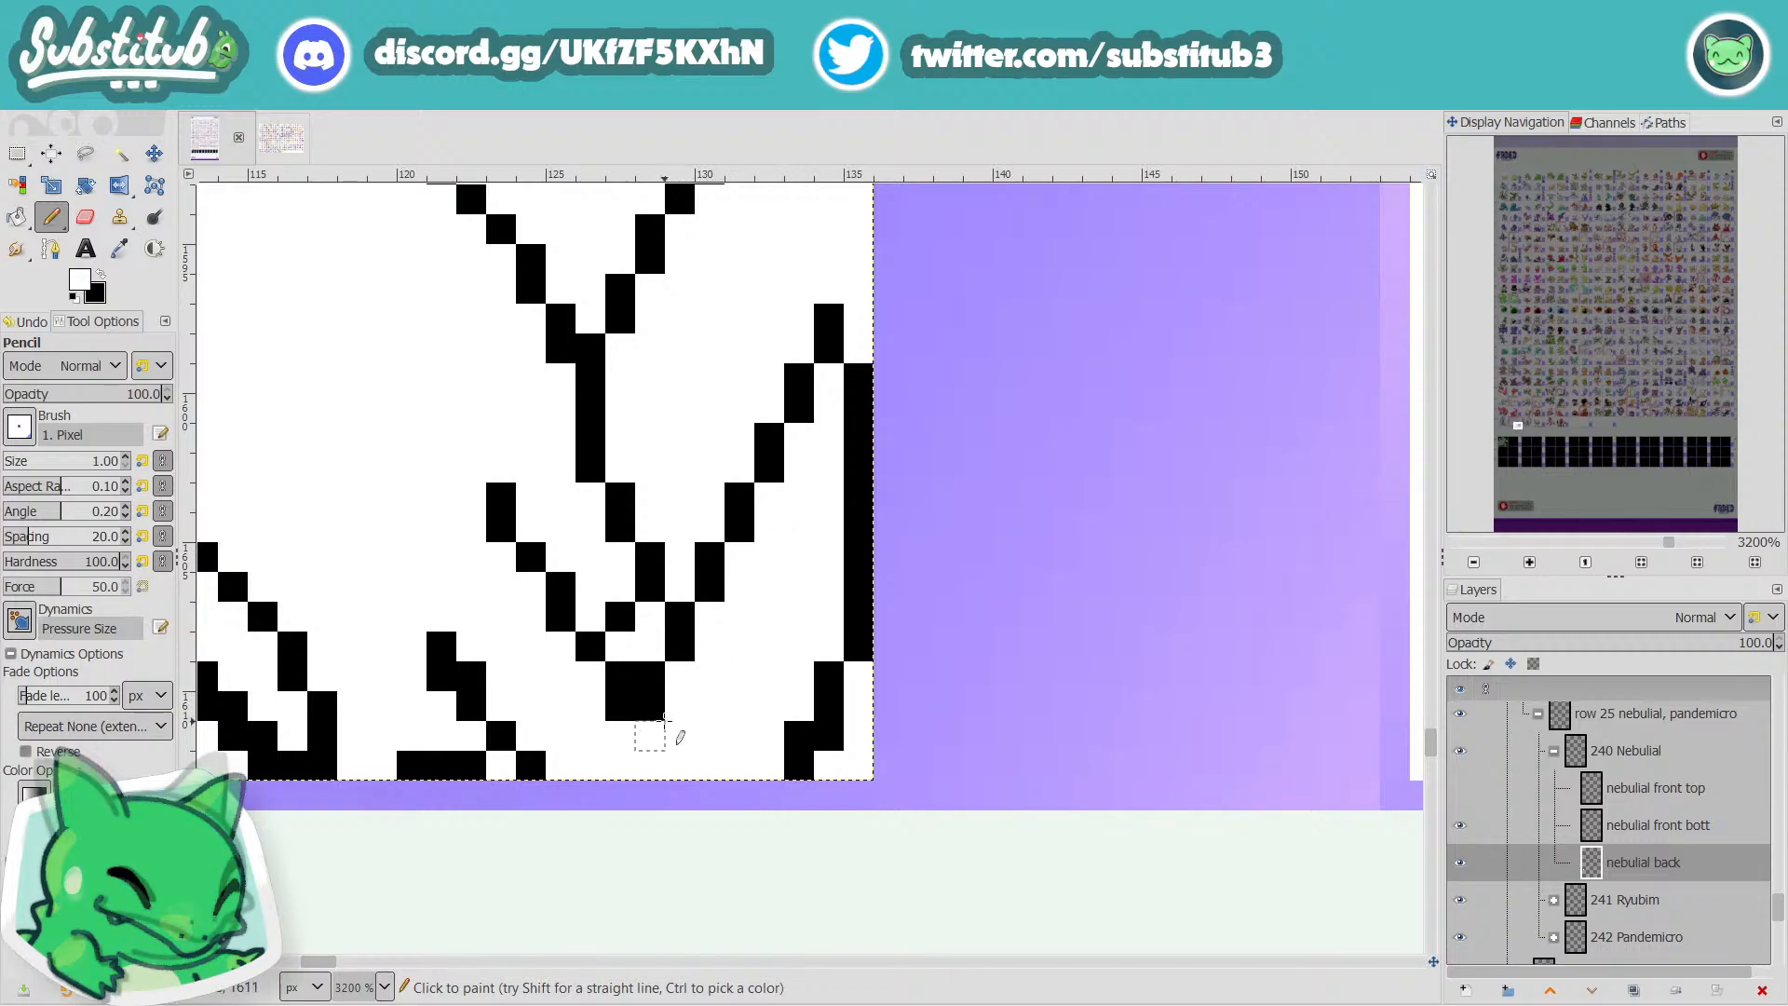
click(649, 705)
scroll(655, 716, down, 3)
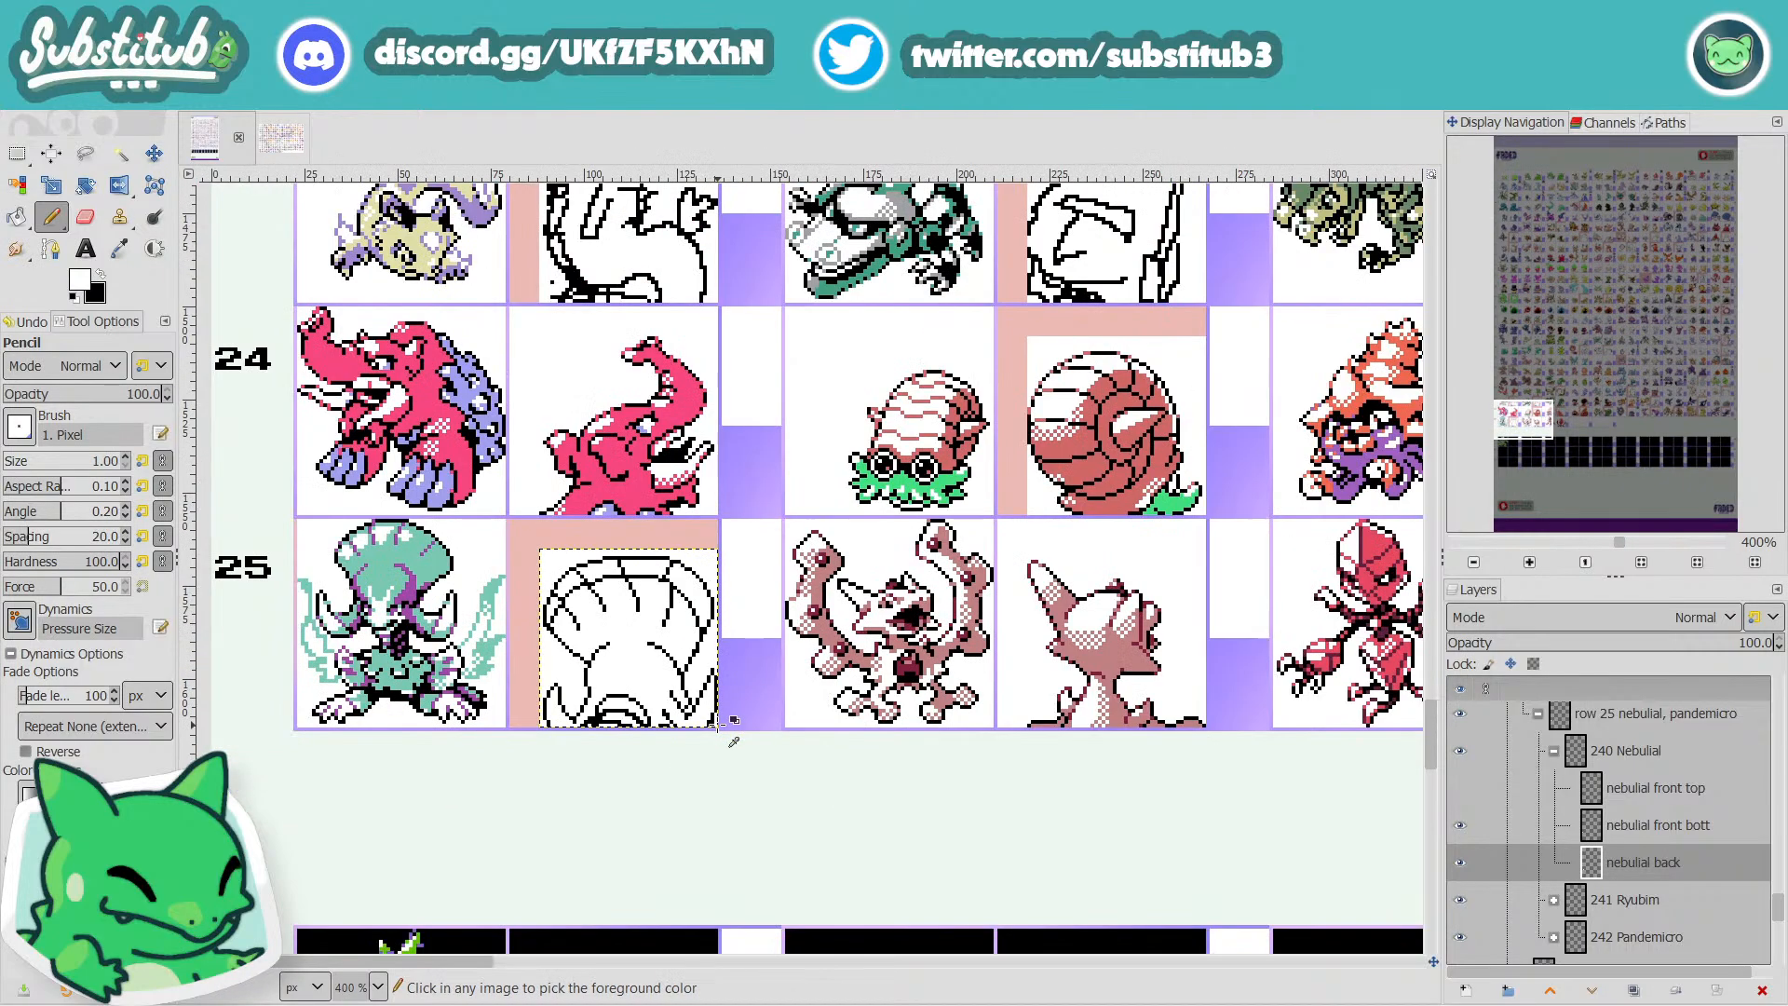
key(ctrl+s)
Trim the left end of the short base line, save the image, and erase the doubled pixel in the bottom-right corner's slanted mark.
scroll(742, 730, up, 4)
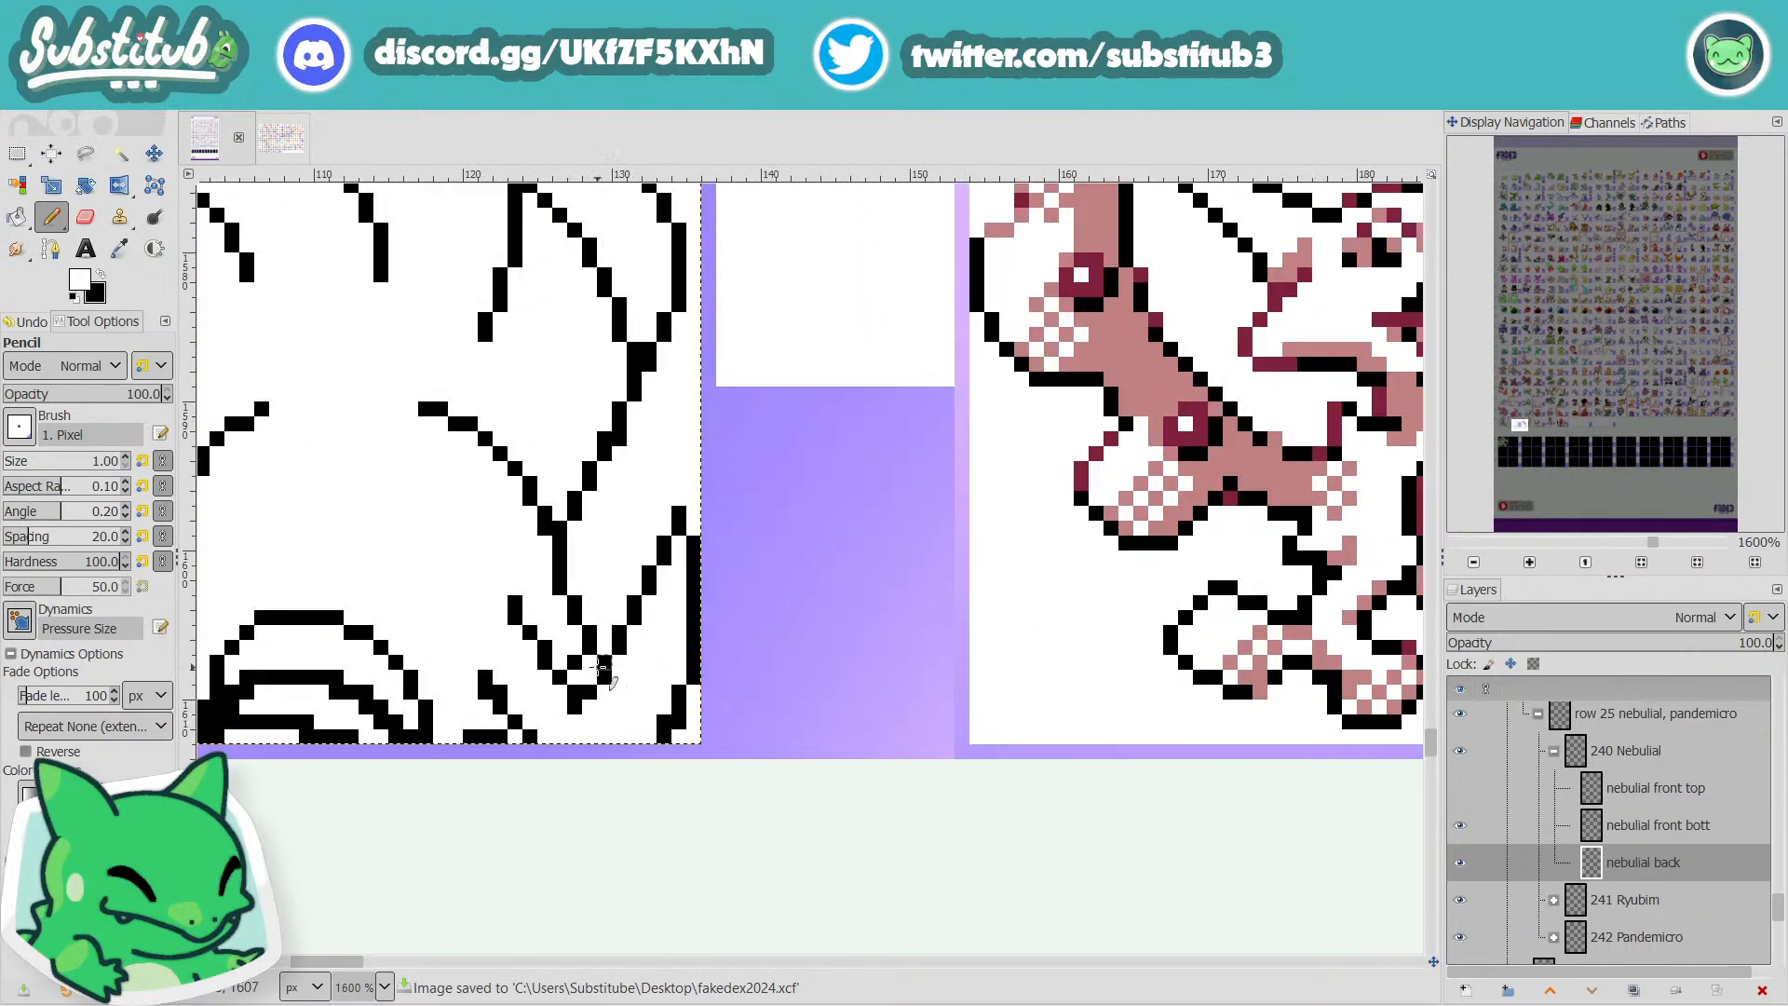
key(x)
key(x)
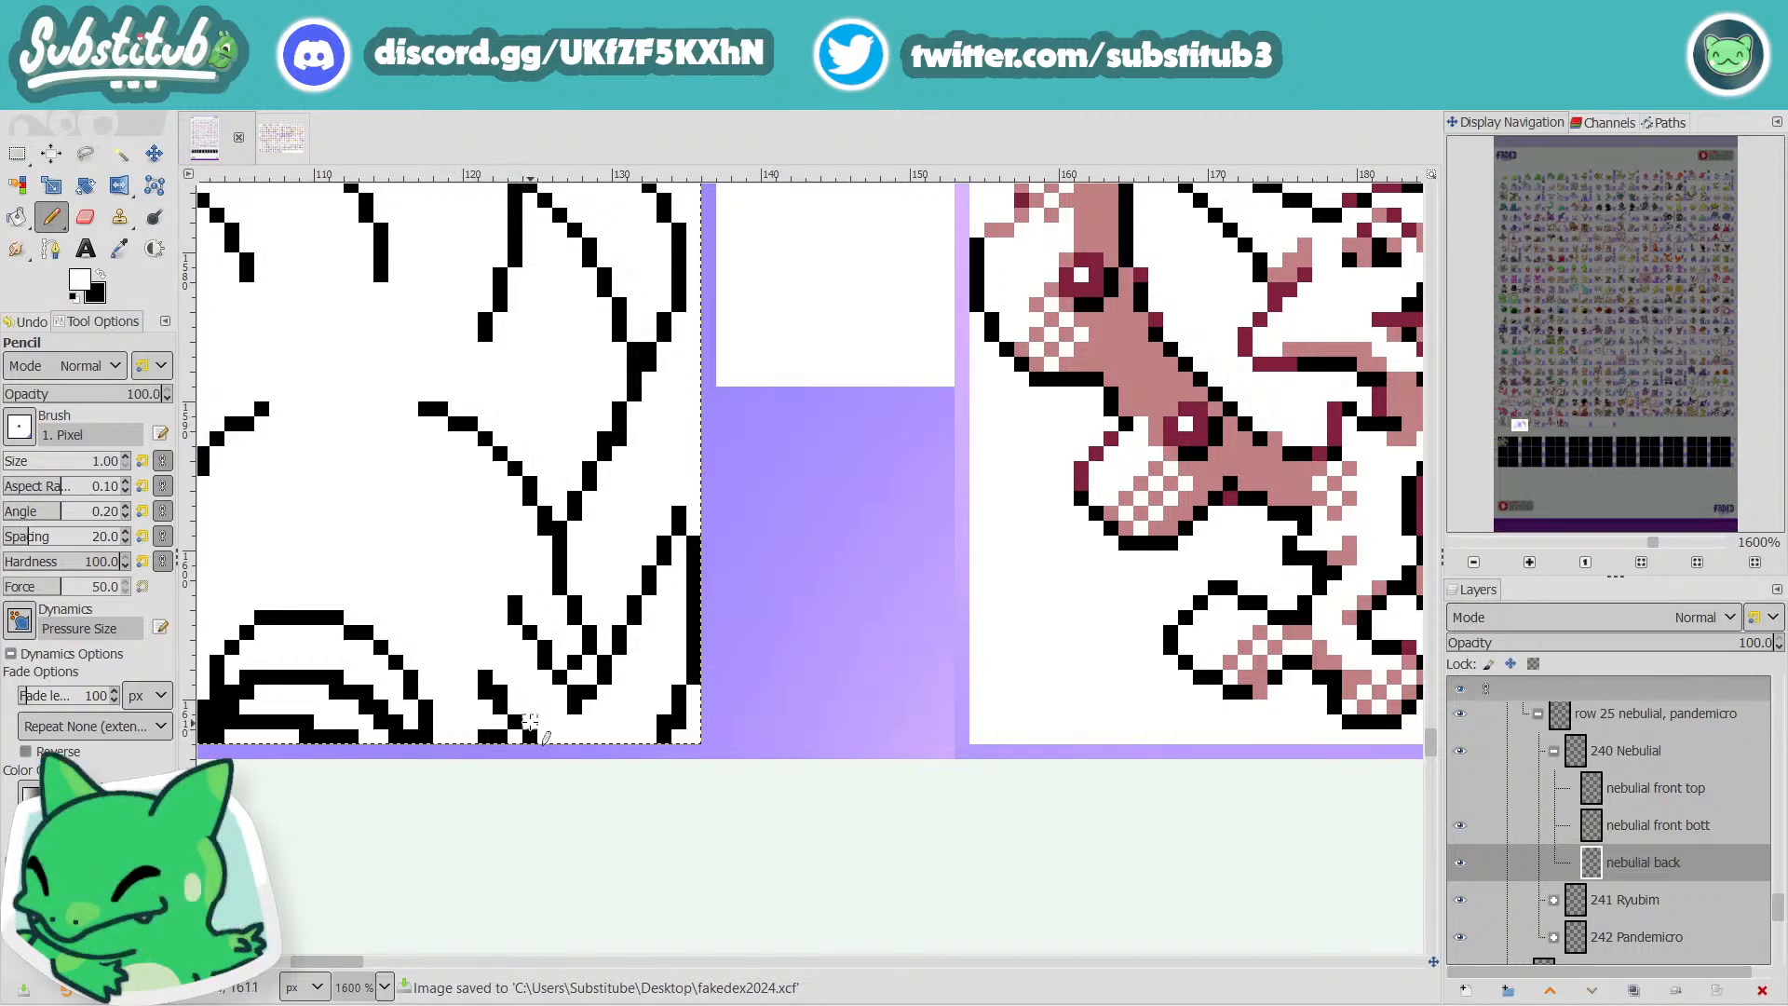
key(ctrl+s)
scroll(598, 667, down, 1)
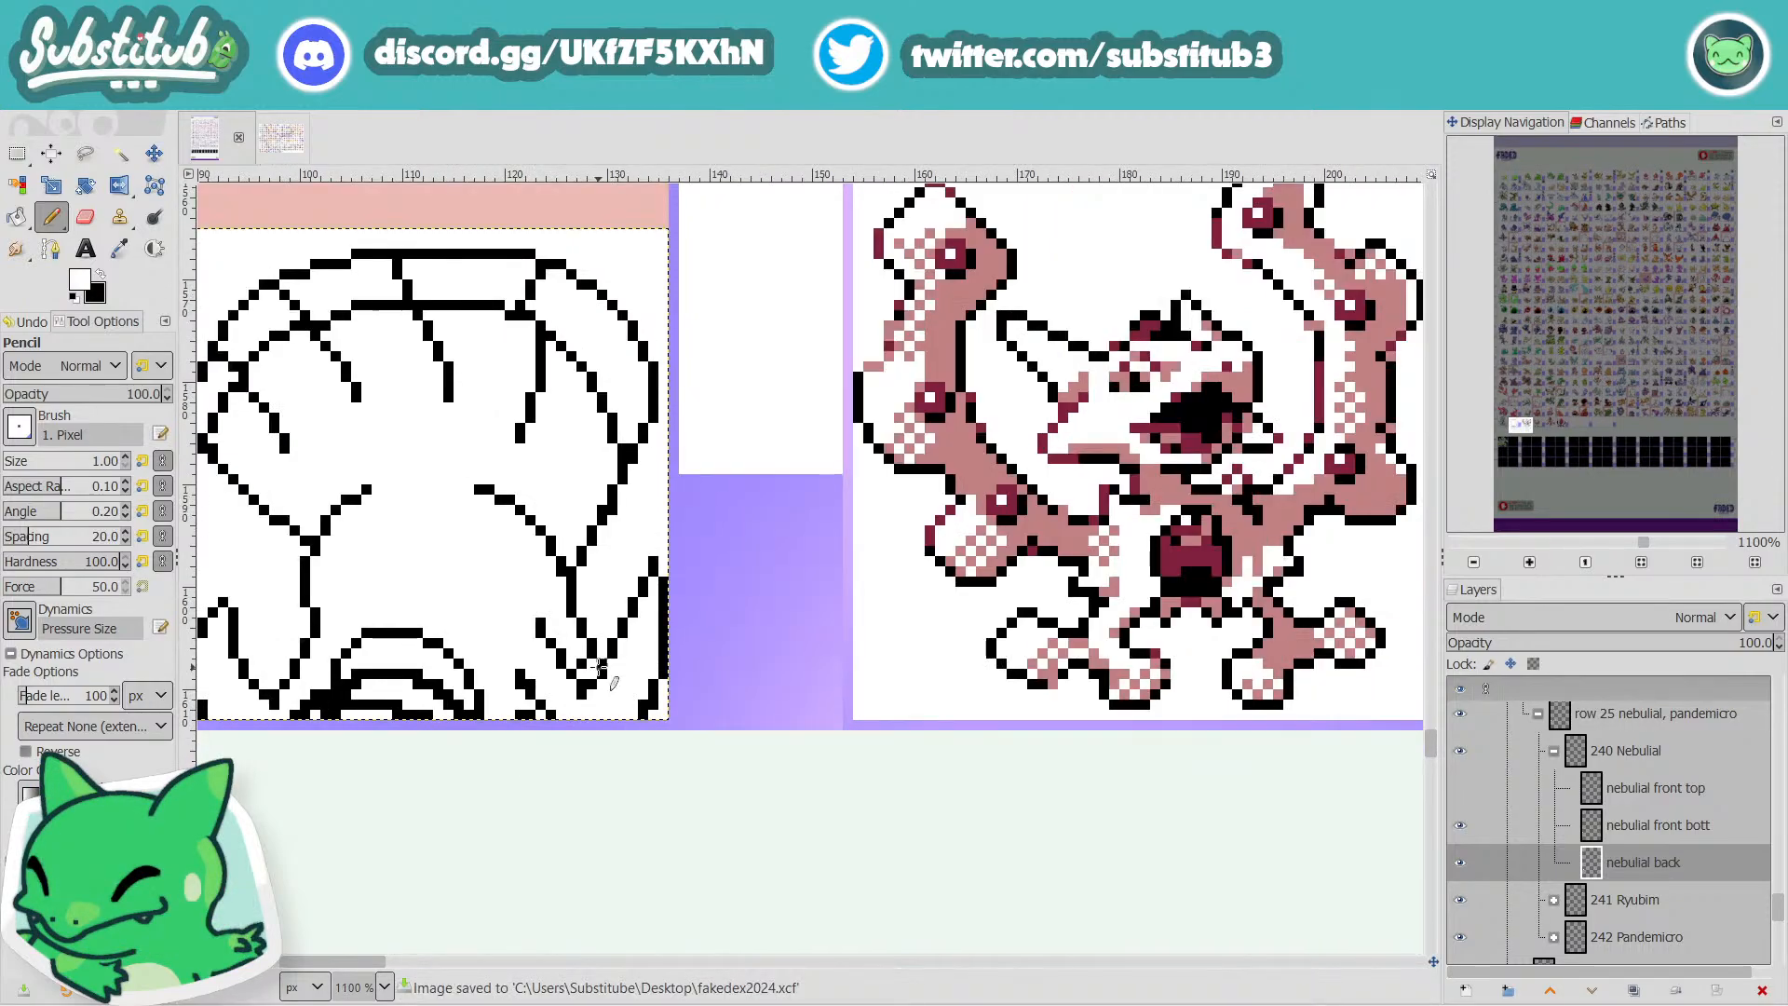
scroll(591, 648, up, 3)
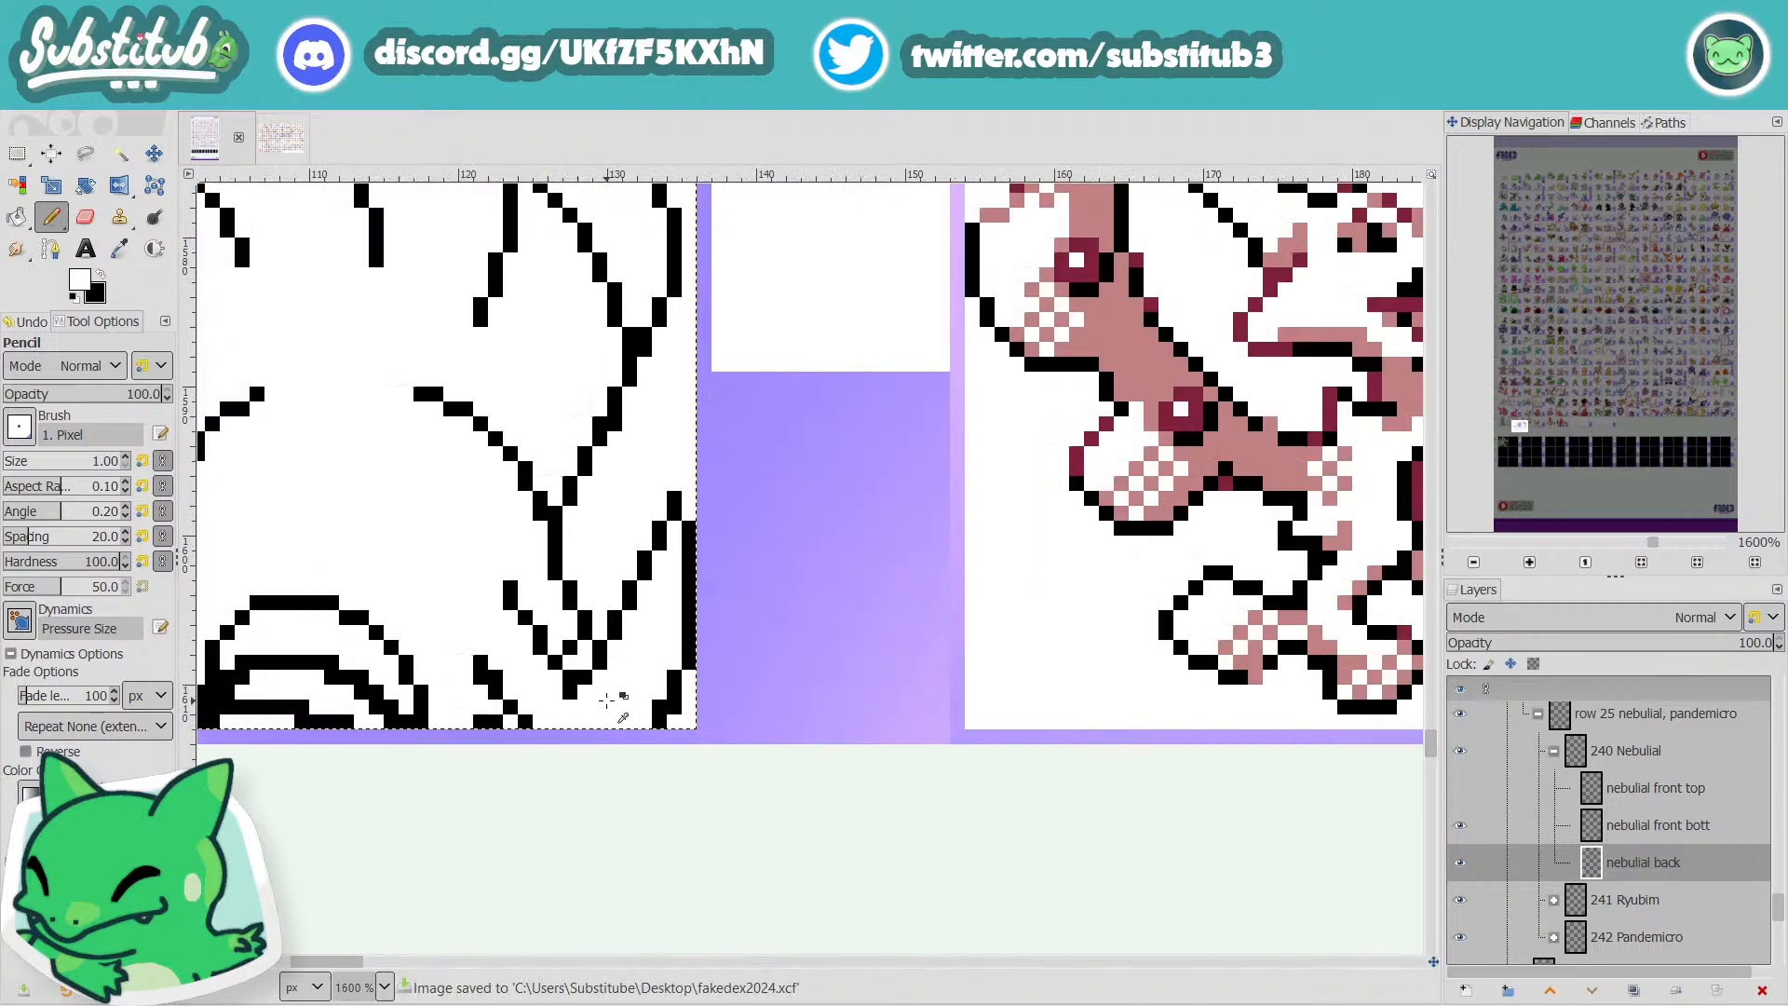
click(693, 713)
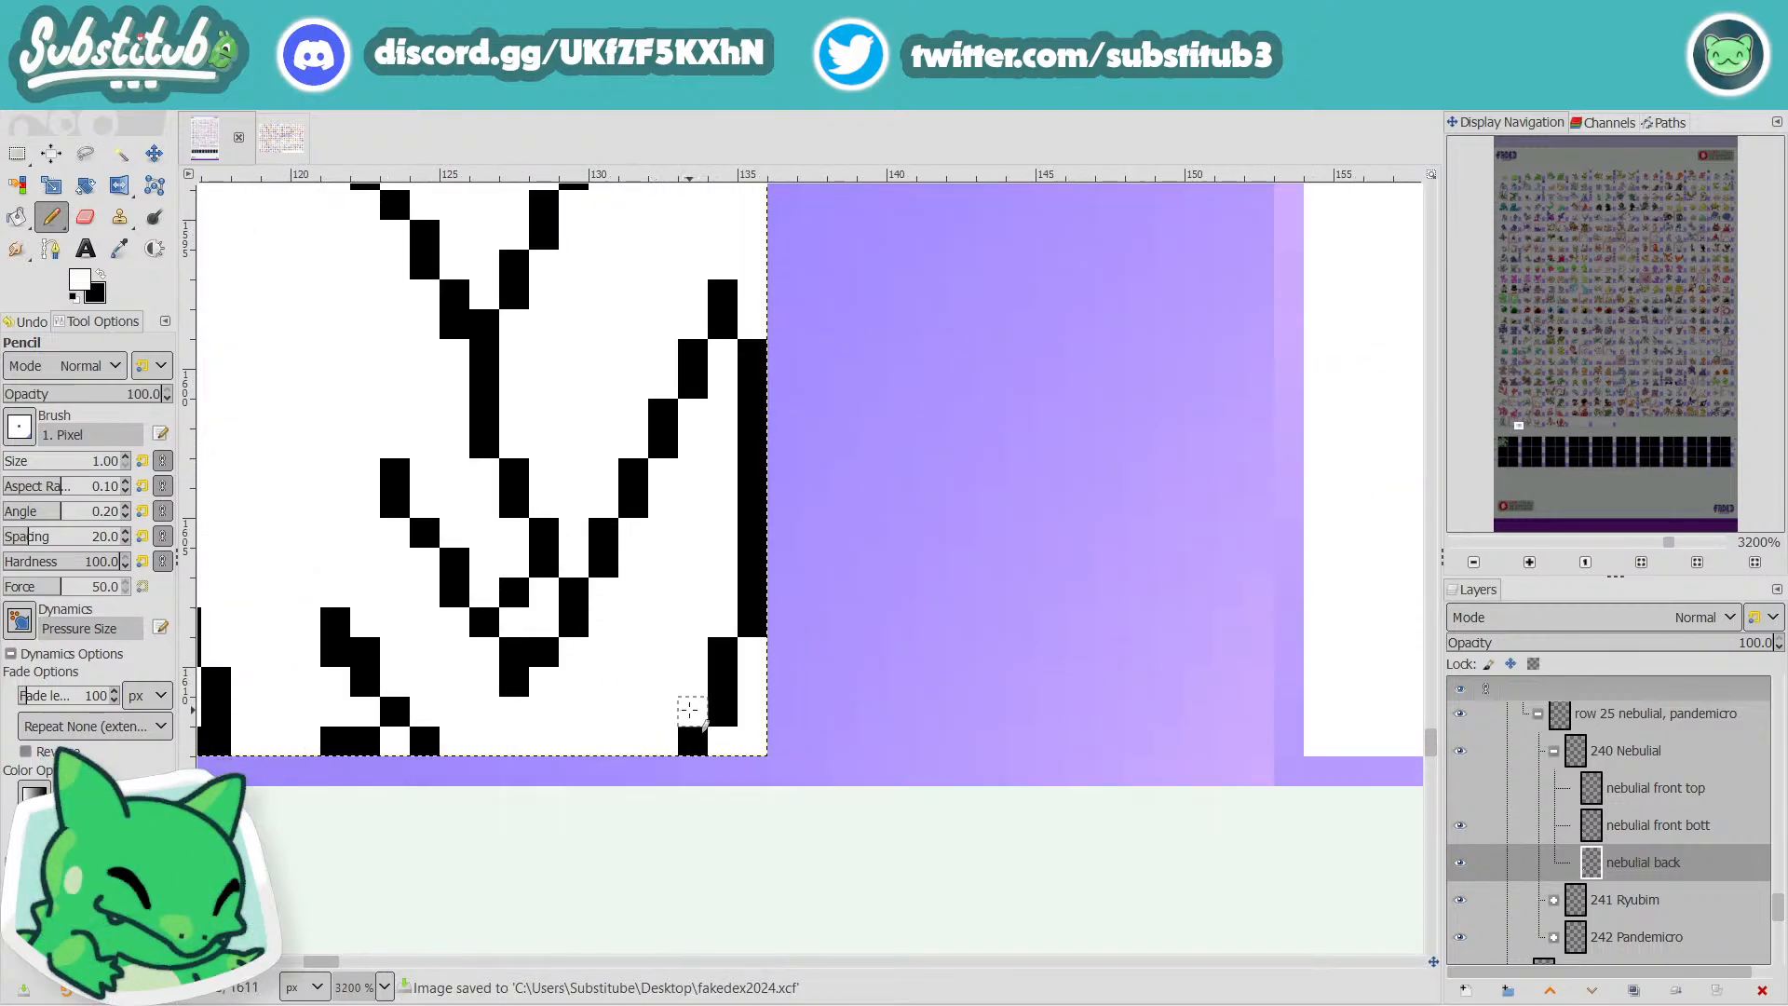
scroll(705, 713, down, 6)
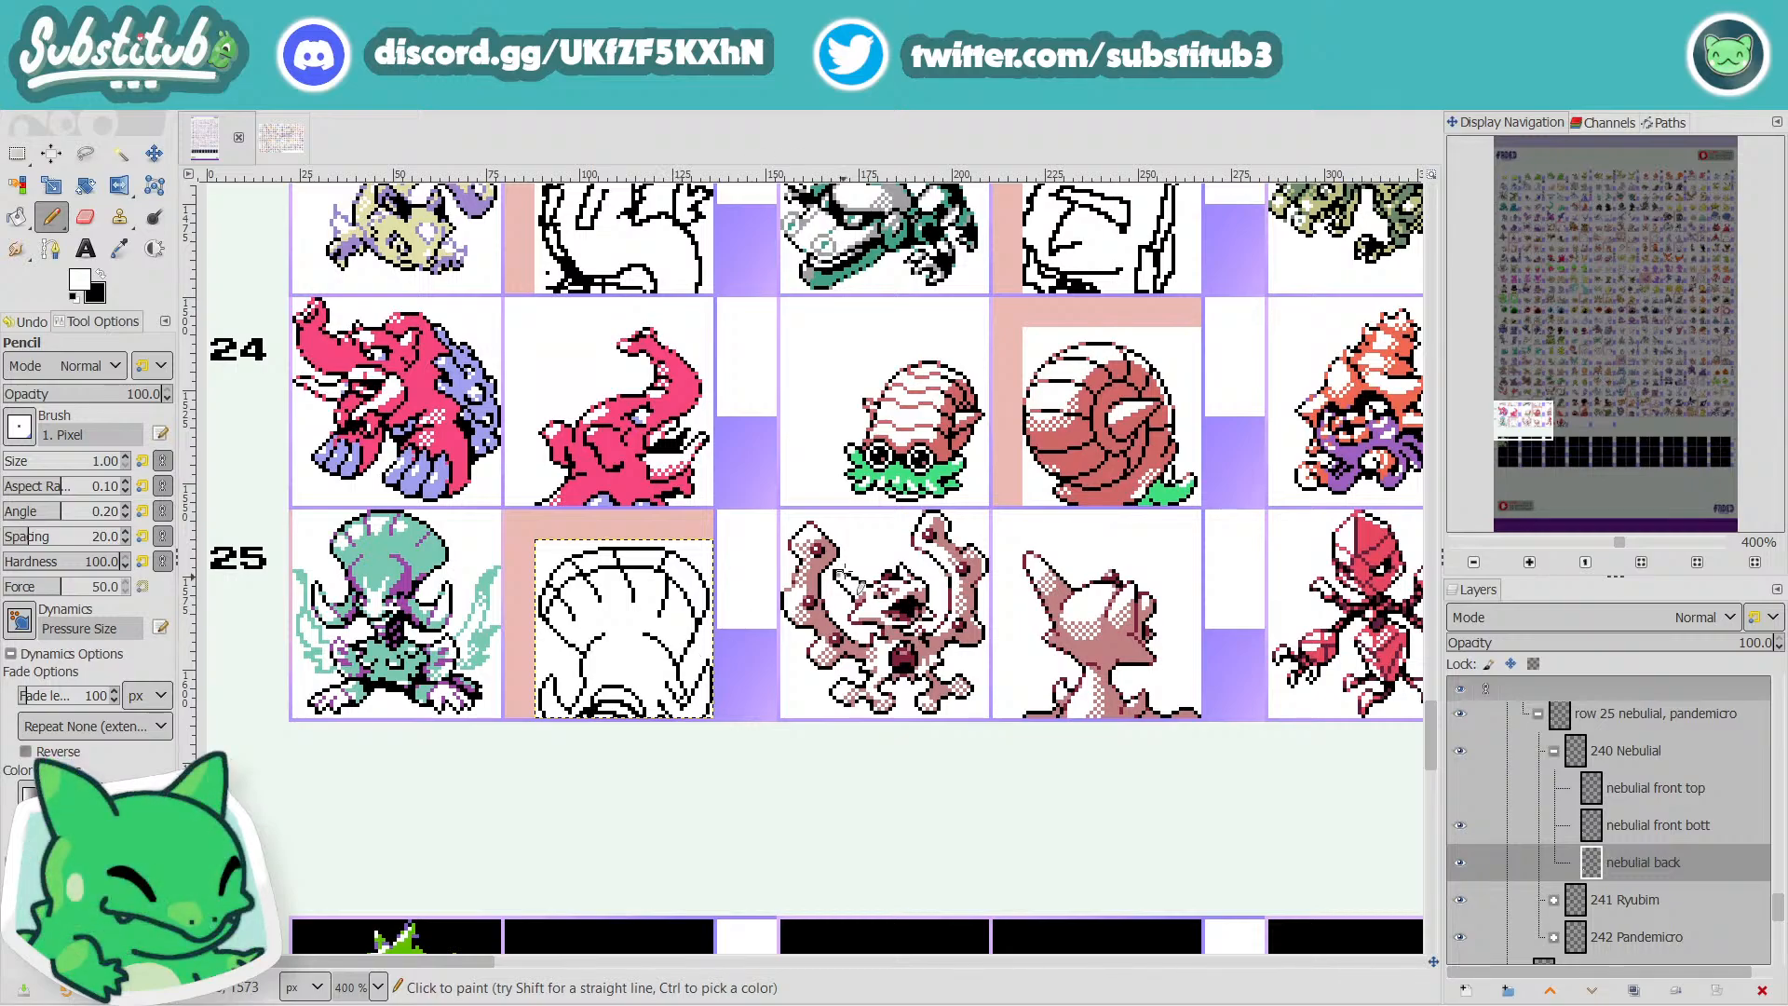
Erase the extra black pixels at the left foot of the concentric arches on the sprite's bottom edge.
scroll(689, 736, up, 3)
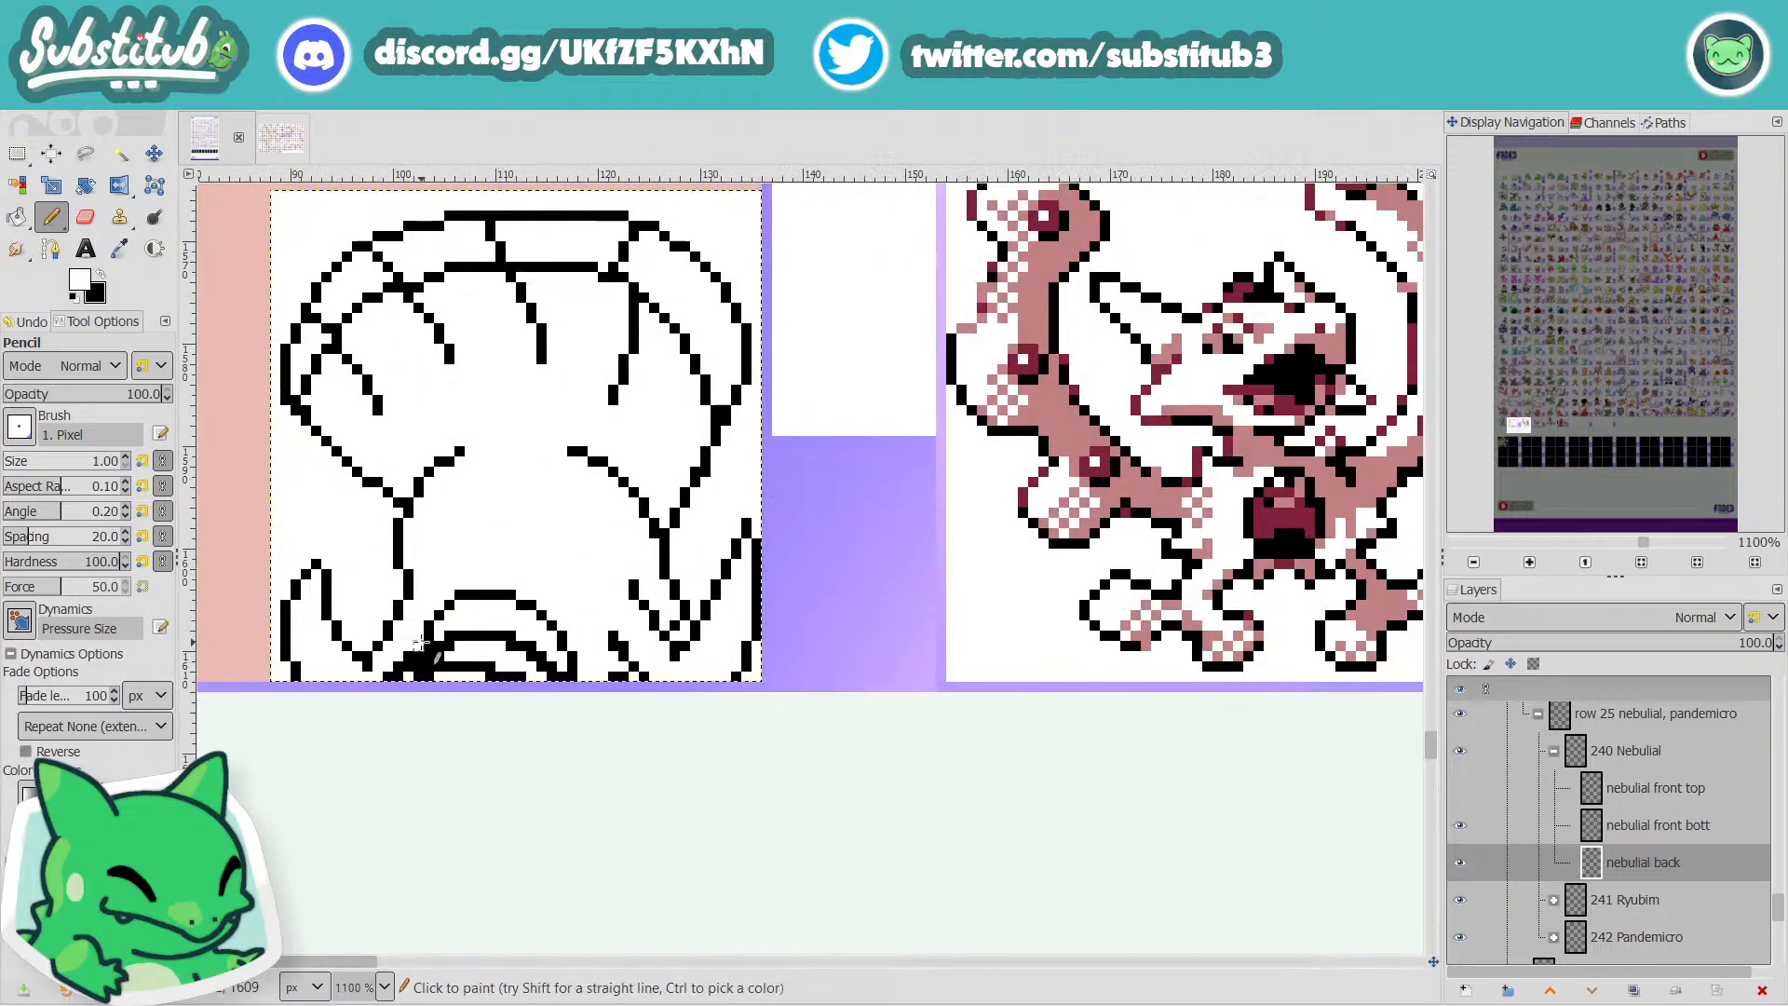
key(x)
key(x)
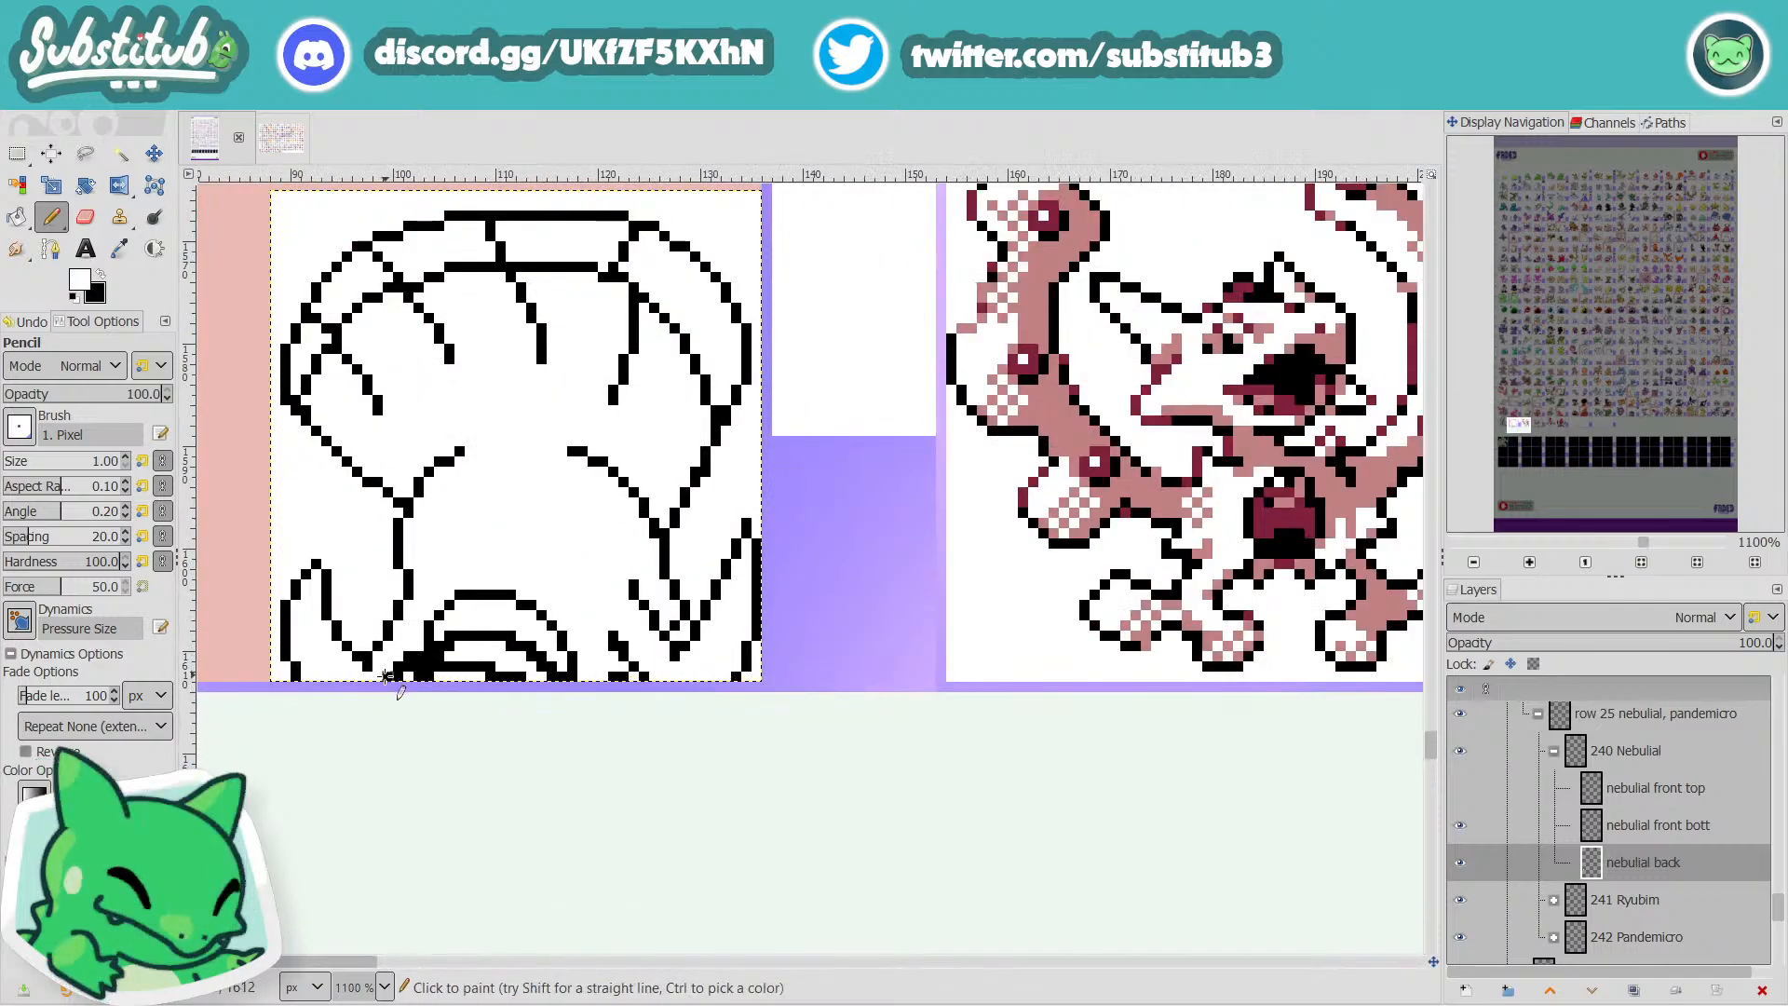
drag(399, 667, 416, 646)
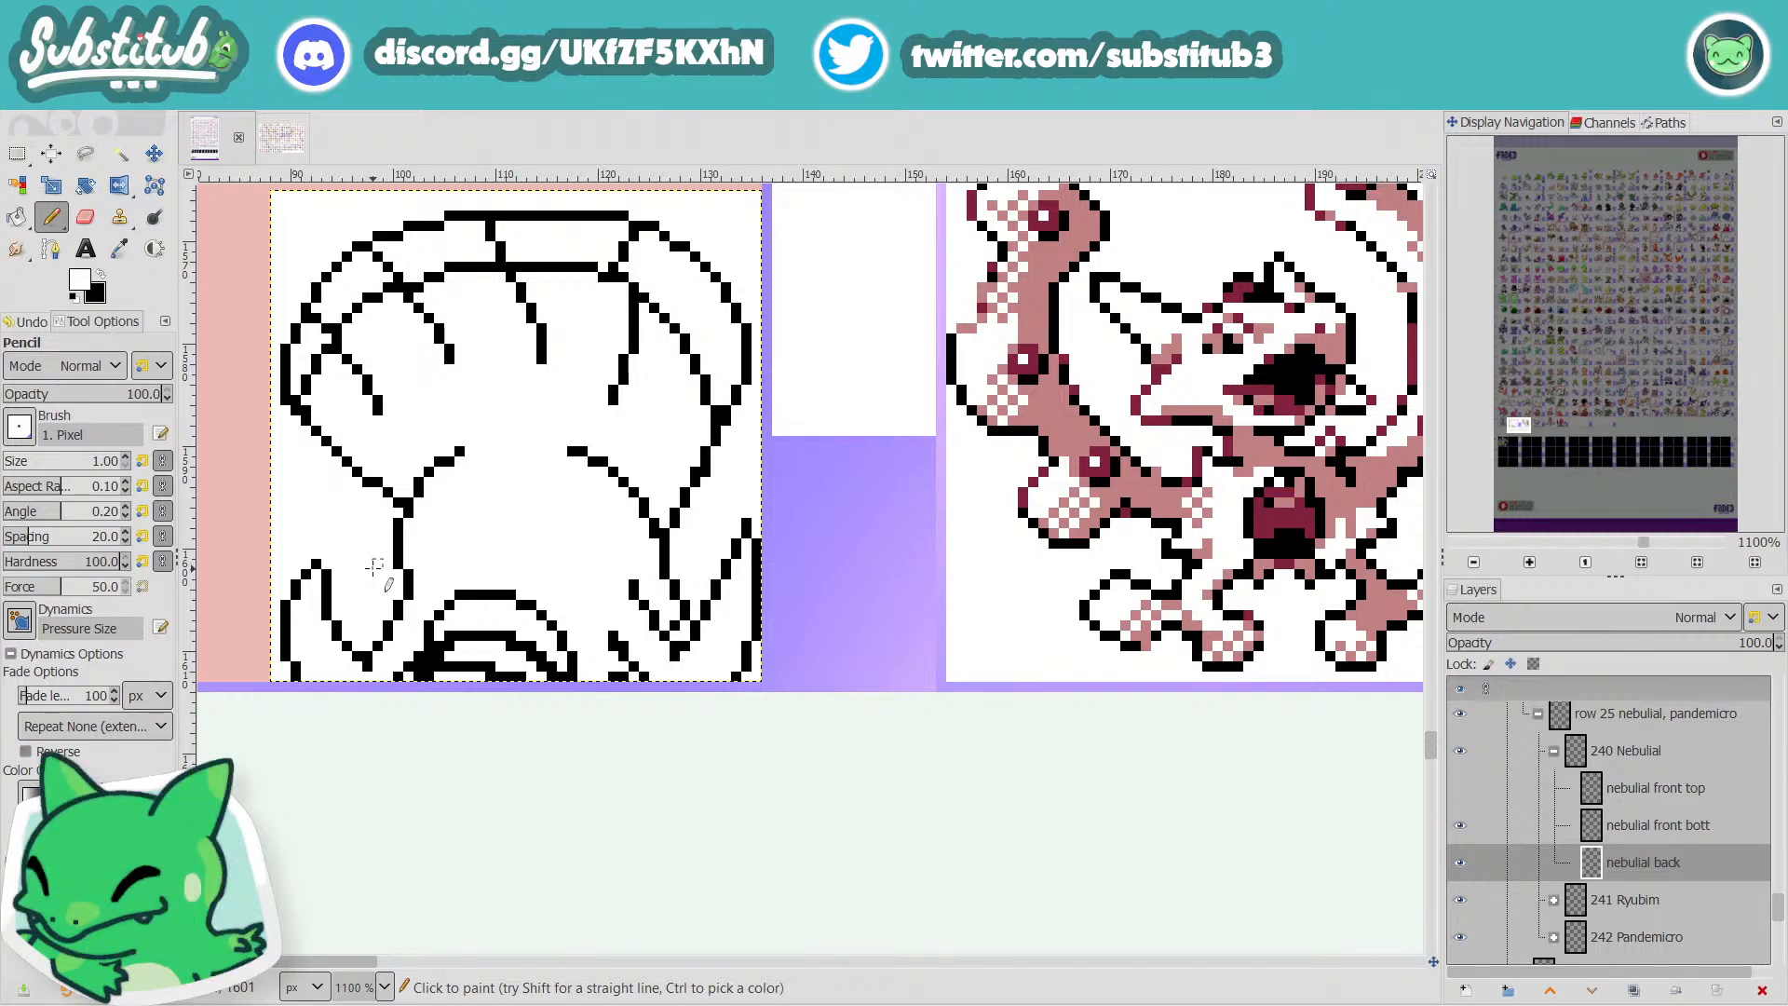
scroll(429, 652, down, 4)
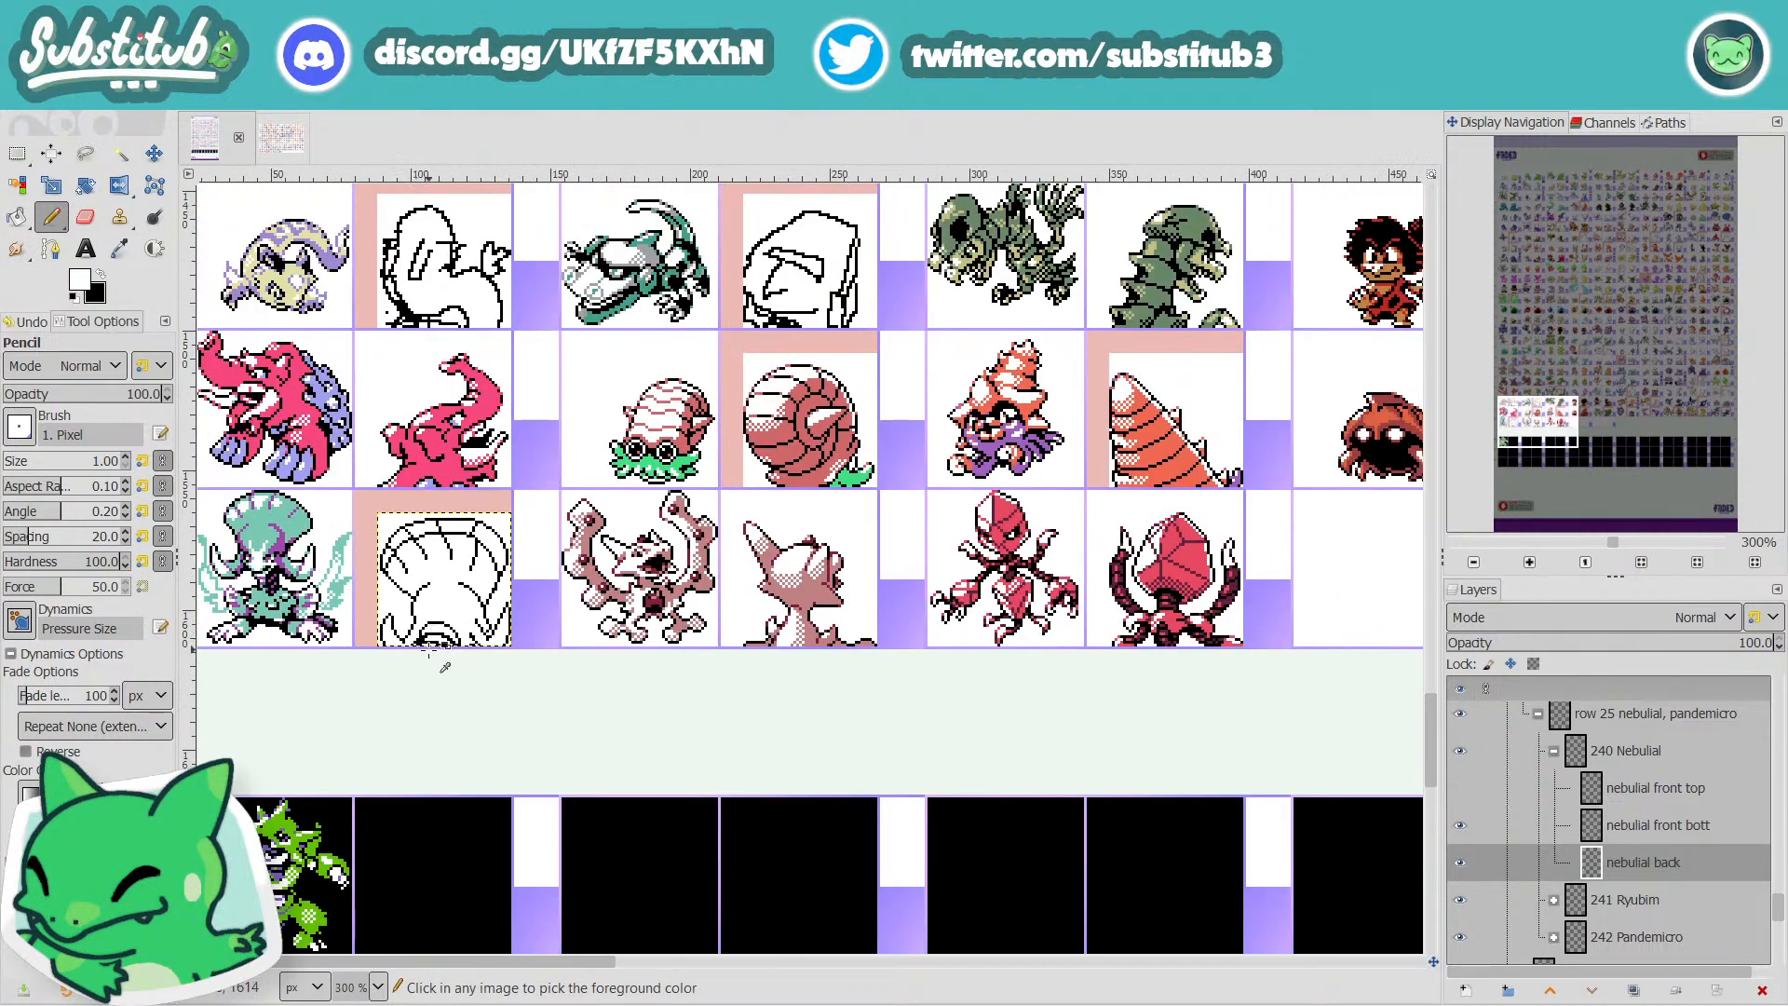
scroll(461, 669, up, 4)
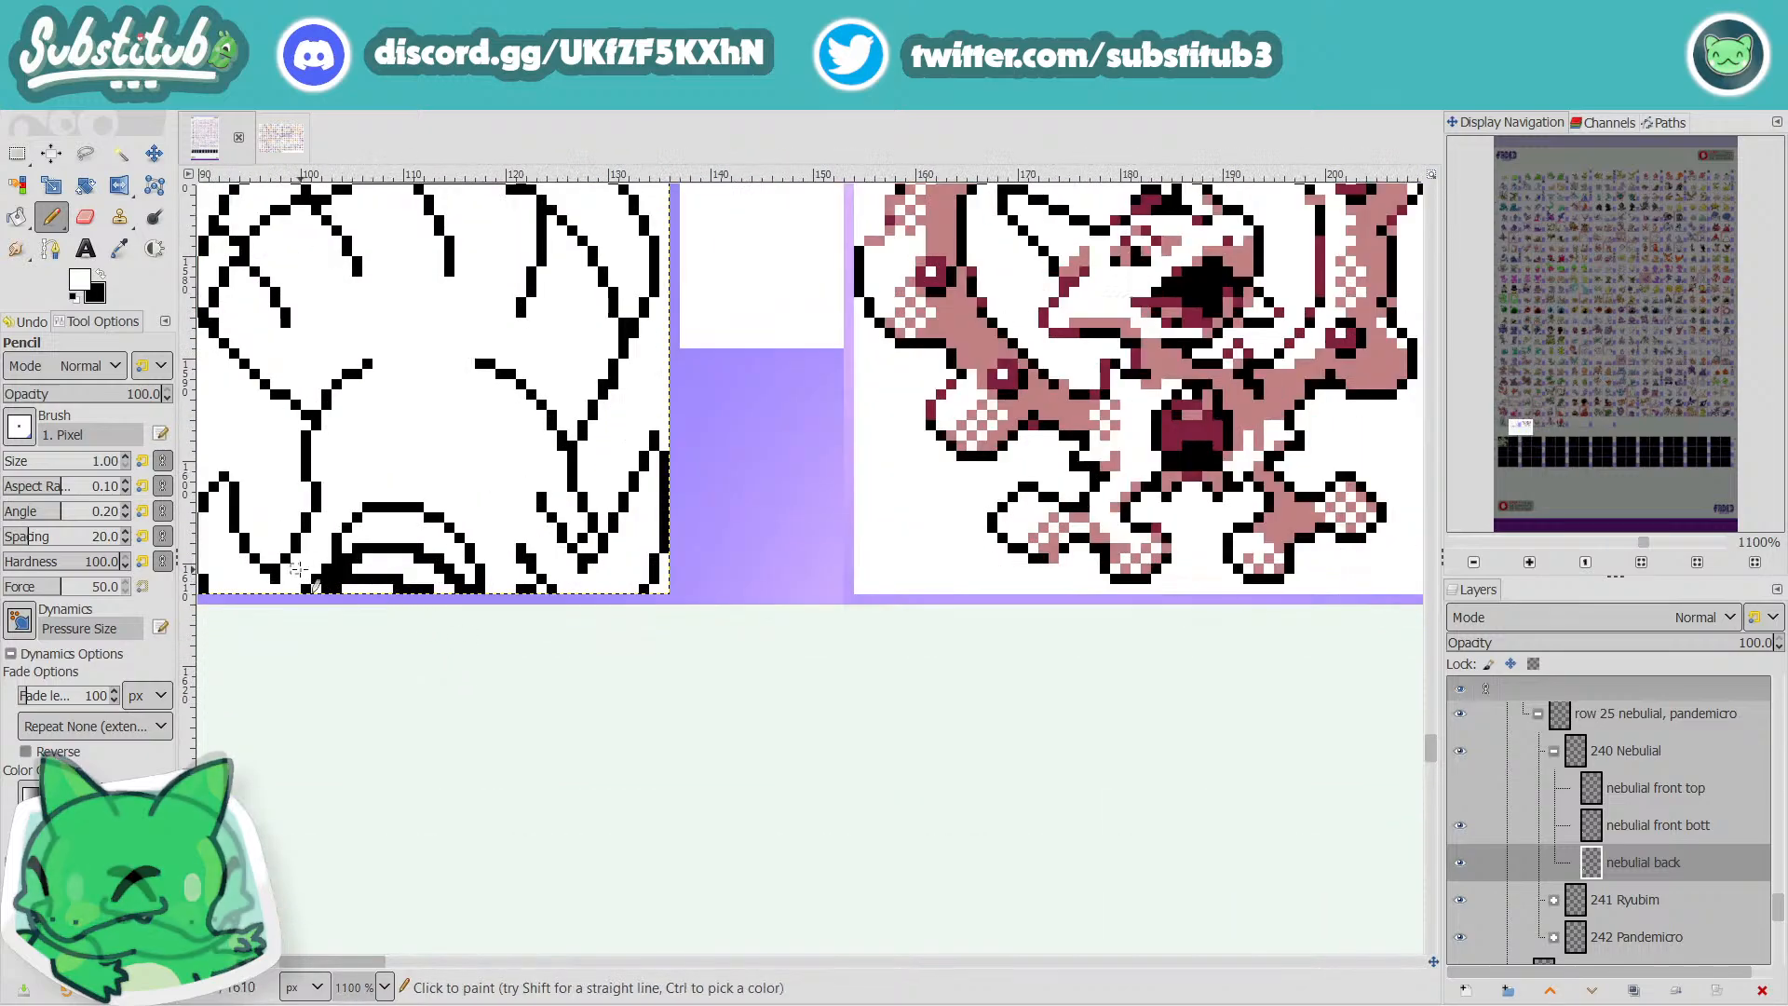
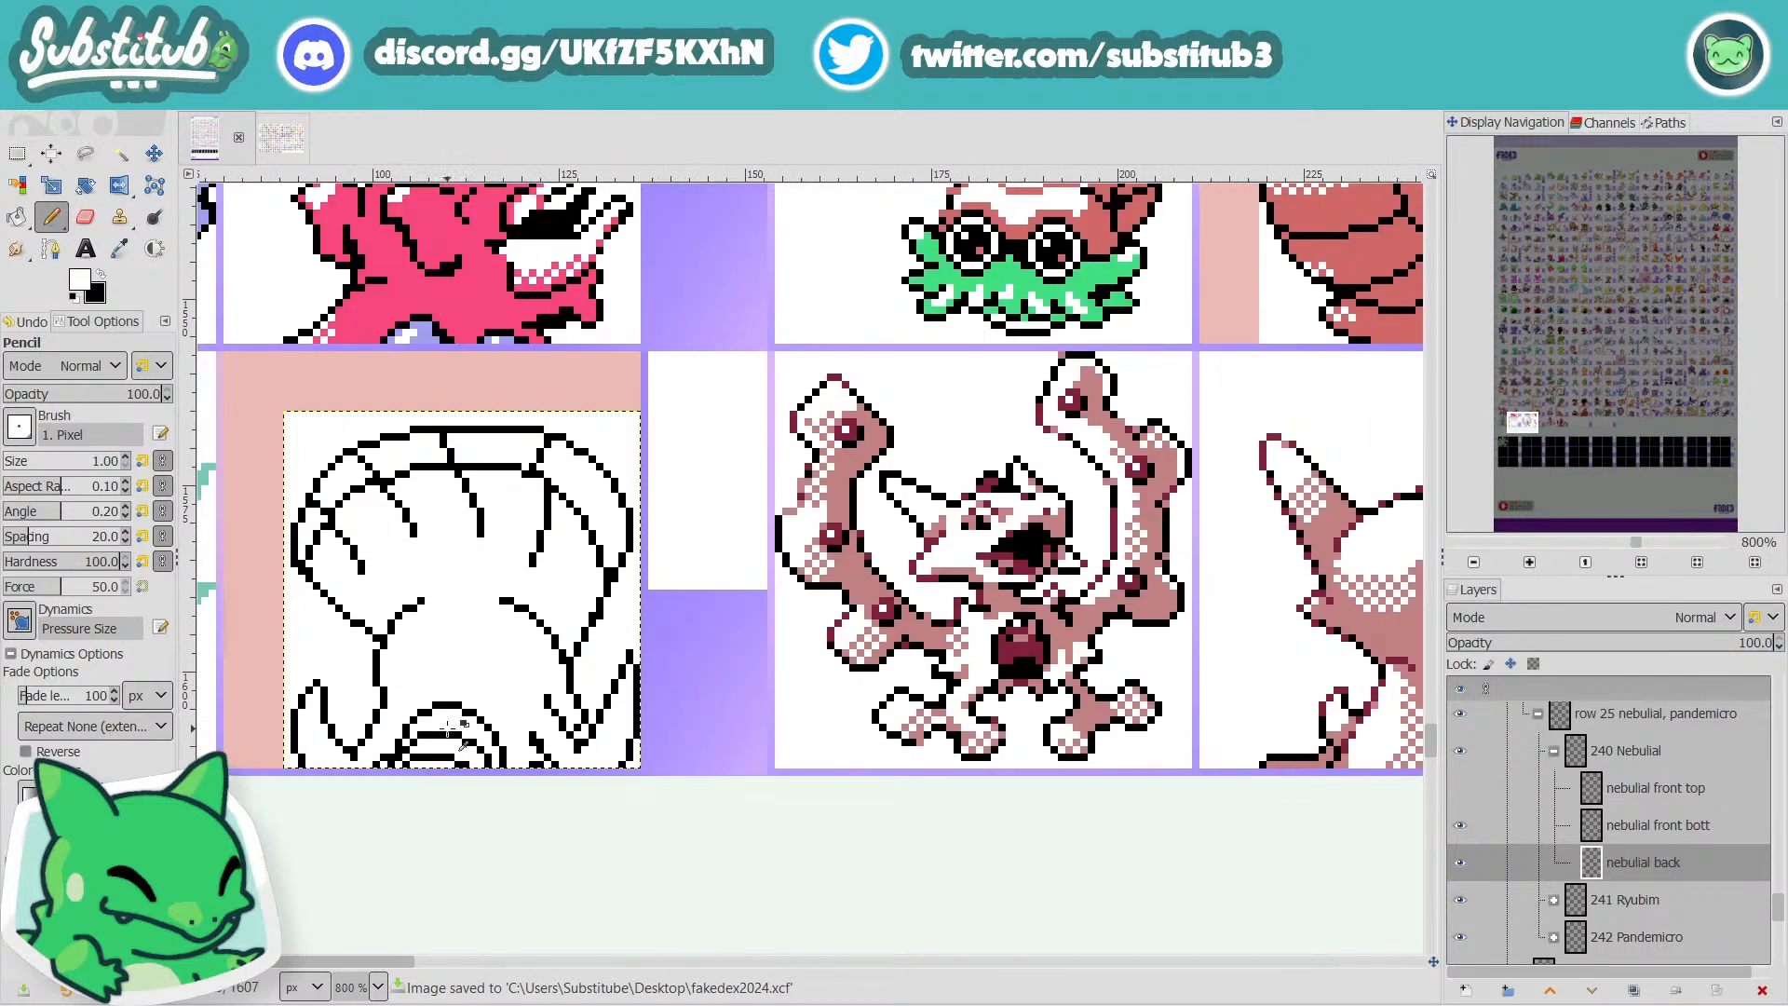
Shorten the right end of the crest's top line and step it down one pixel into the right curve.
scroll(448, 730, down, 3)
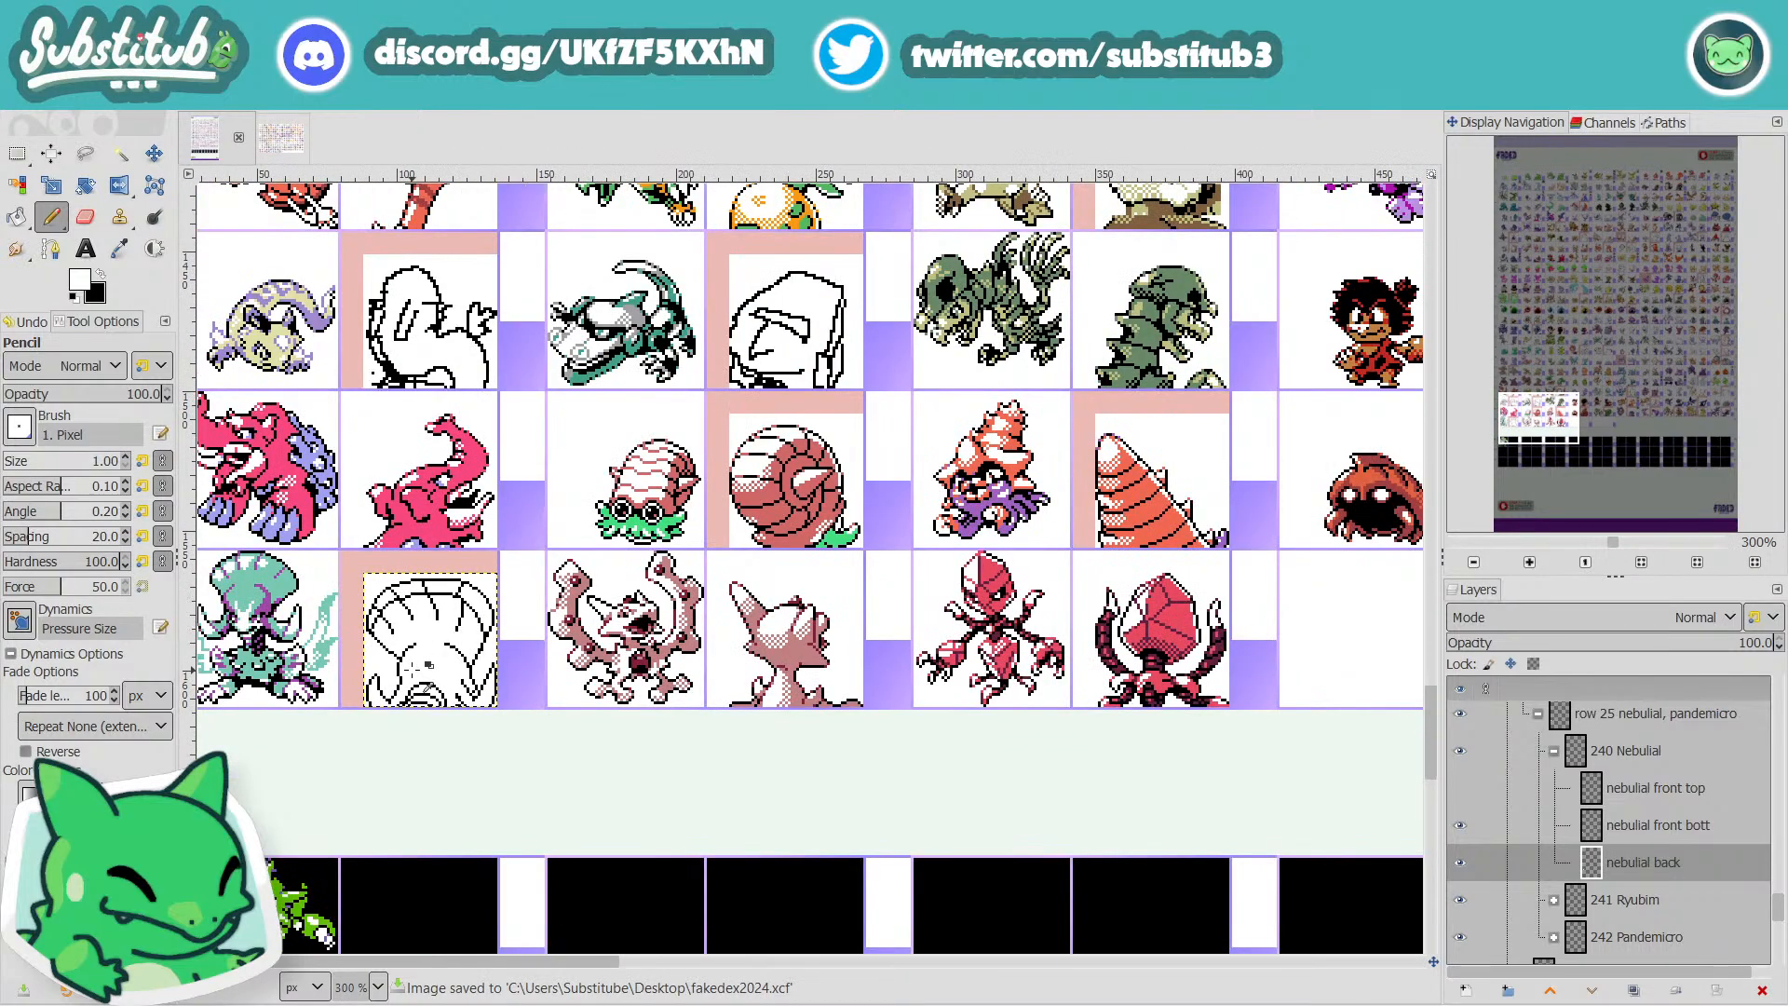
scroll(434, 656, up, 4)
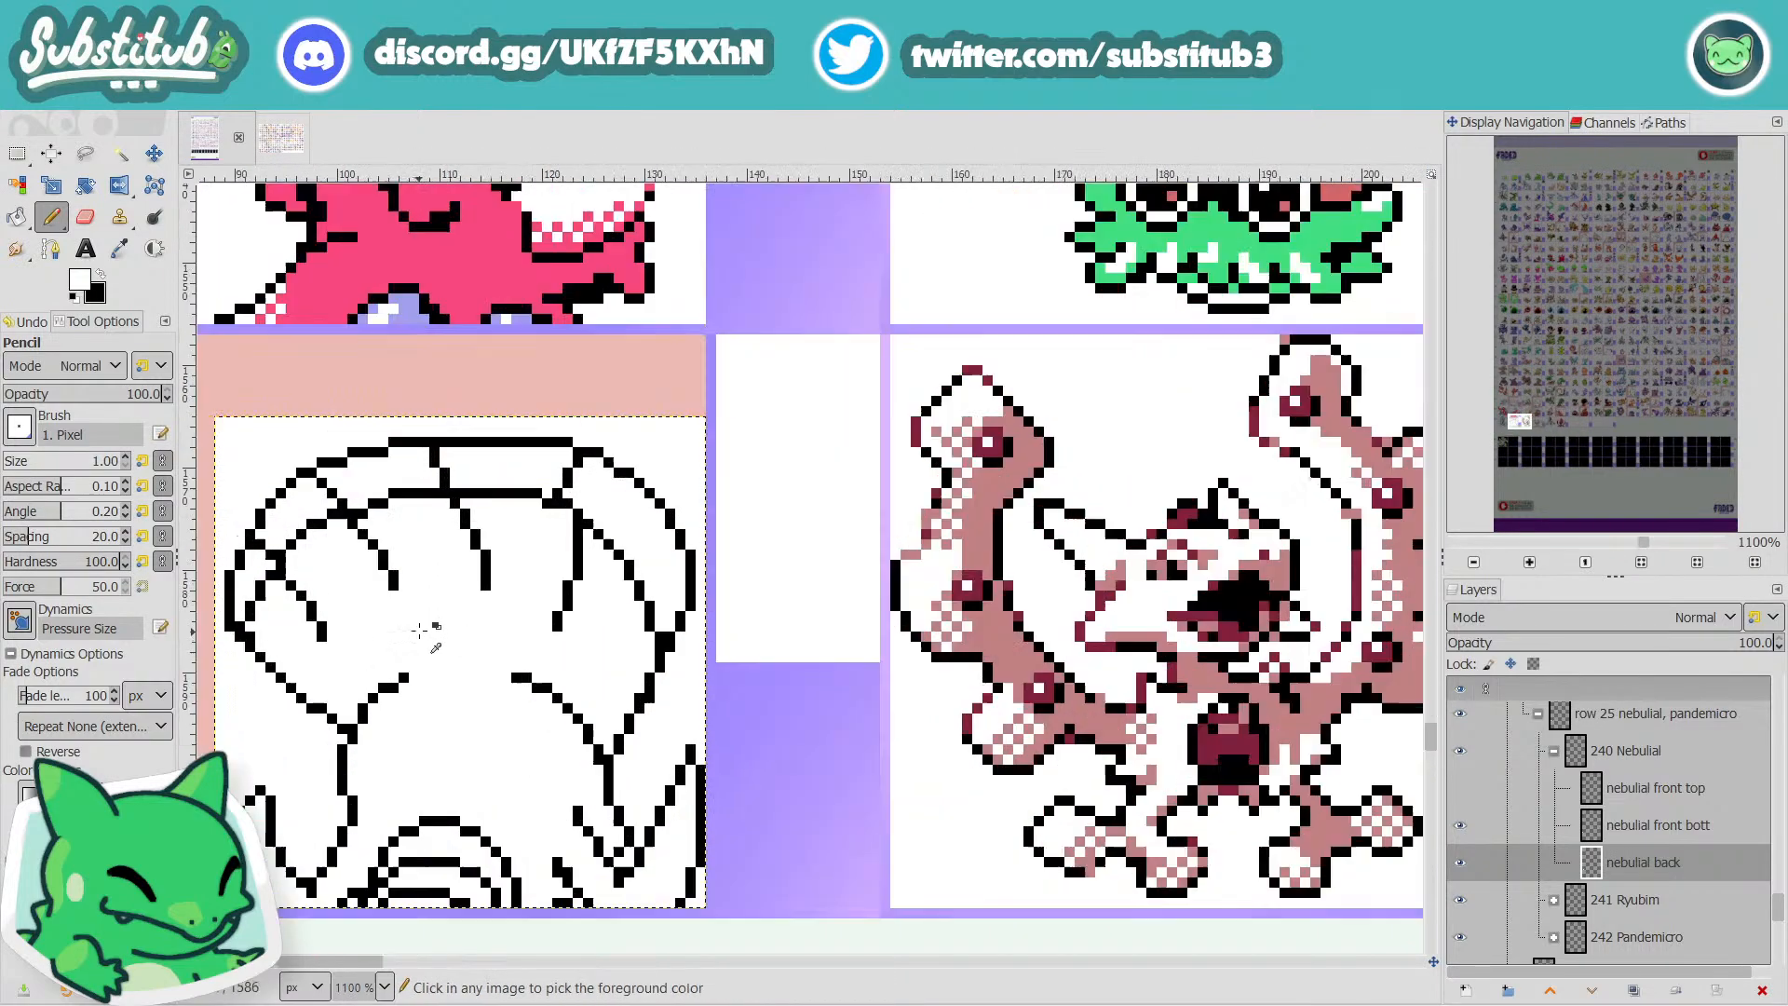
key(x)
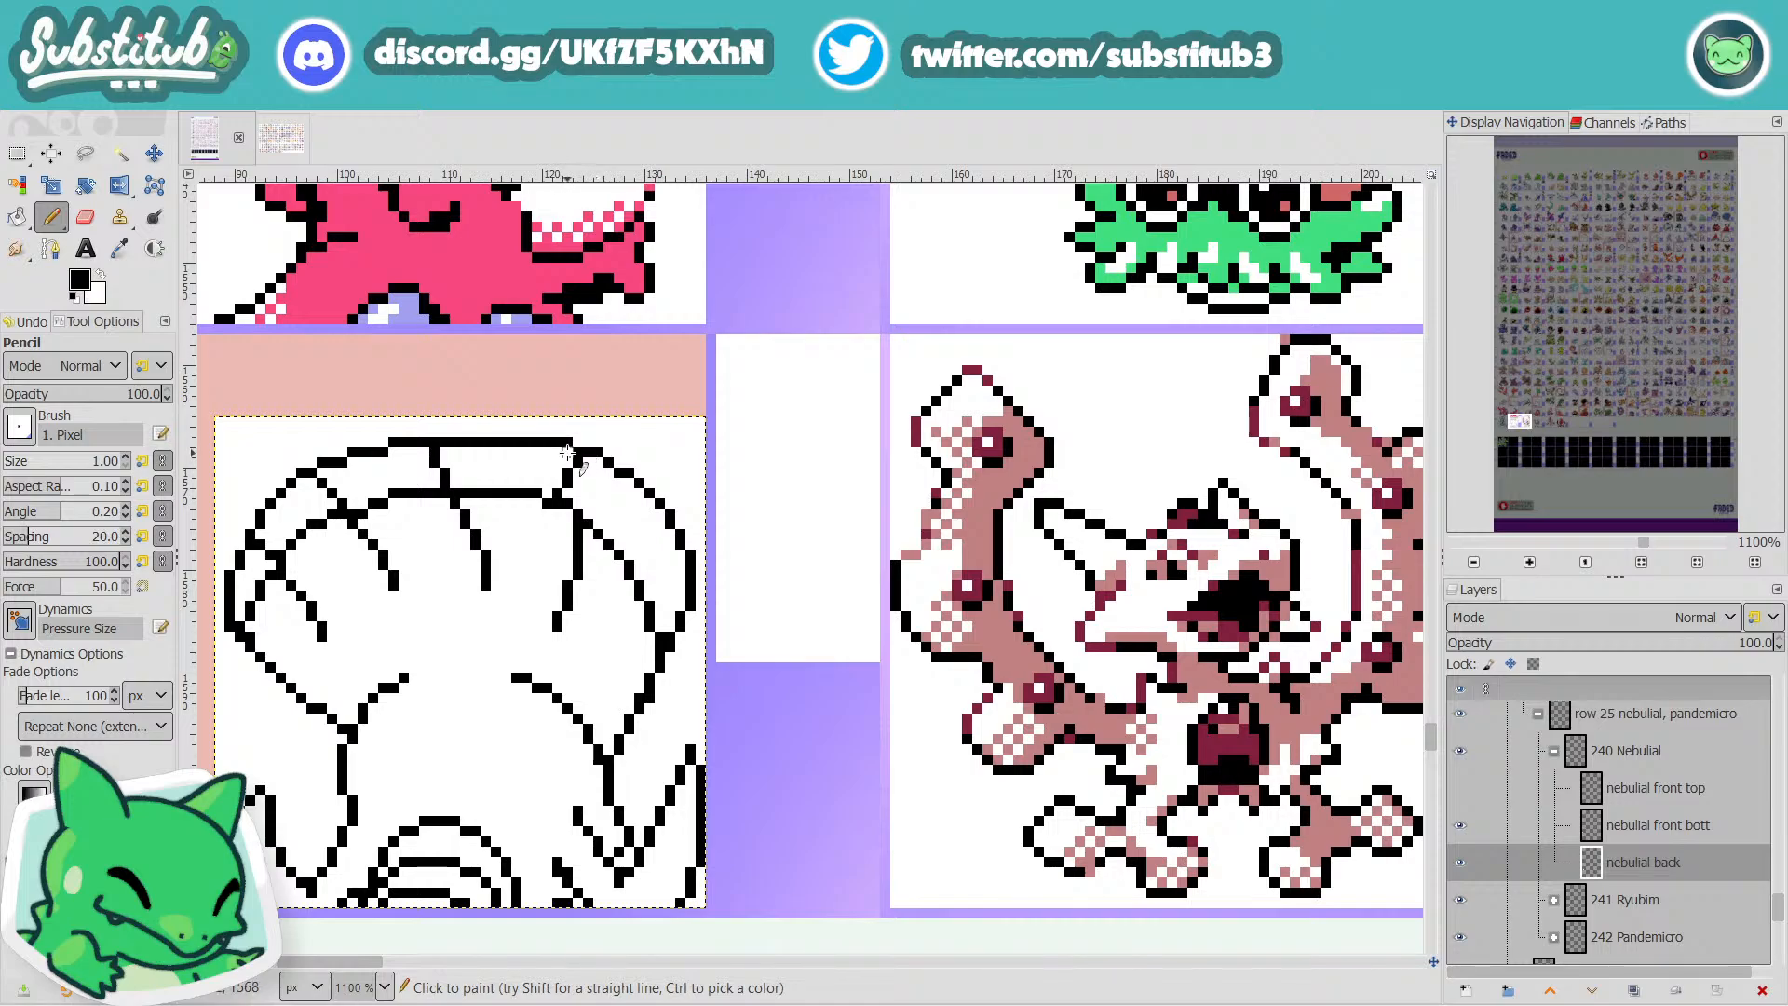
key(x)
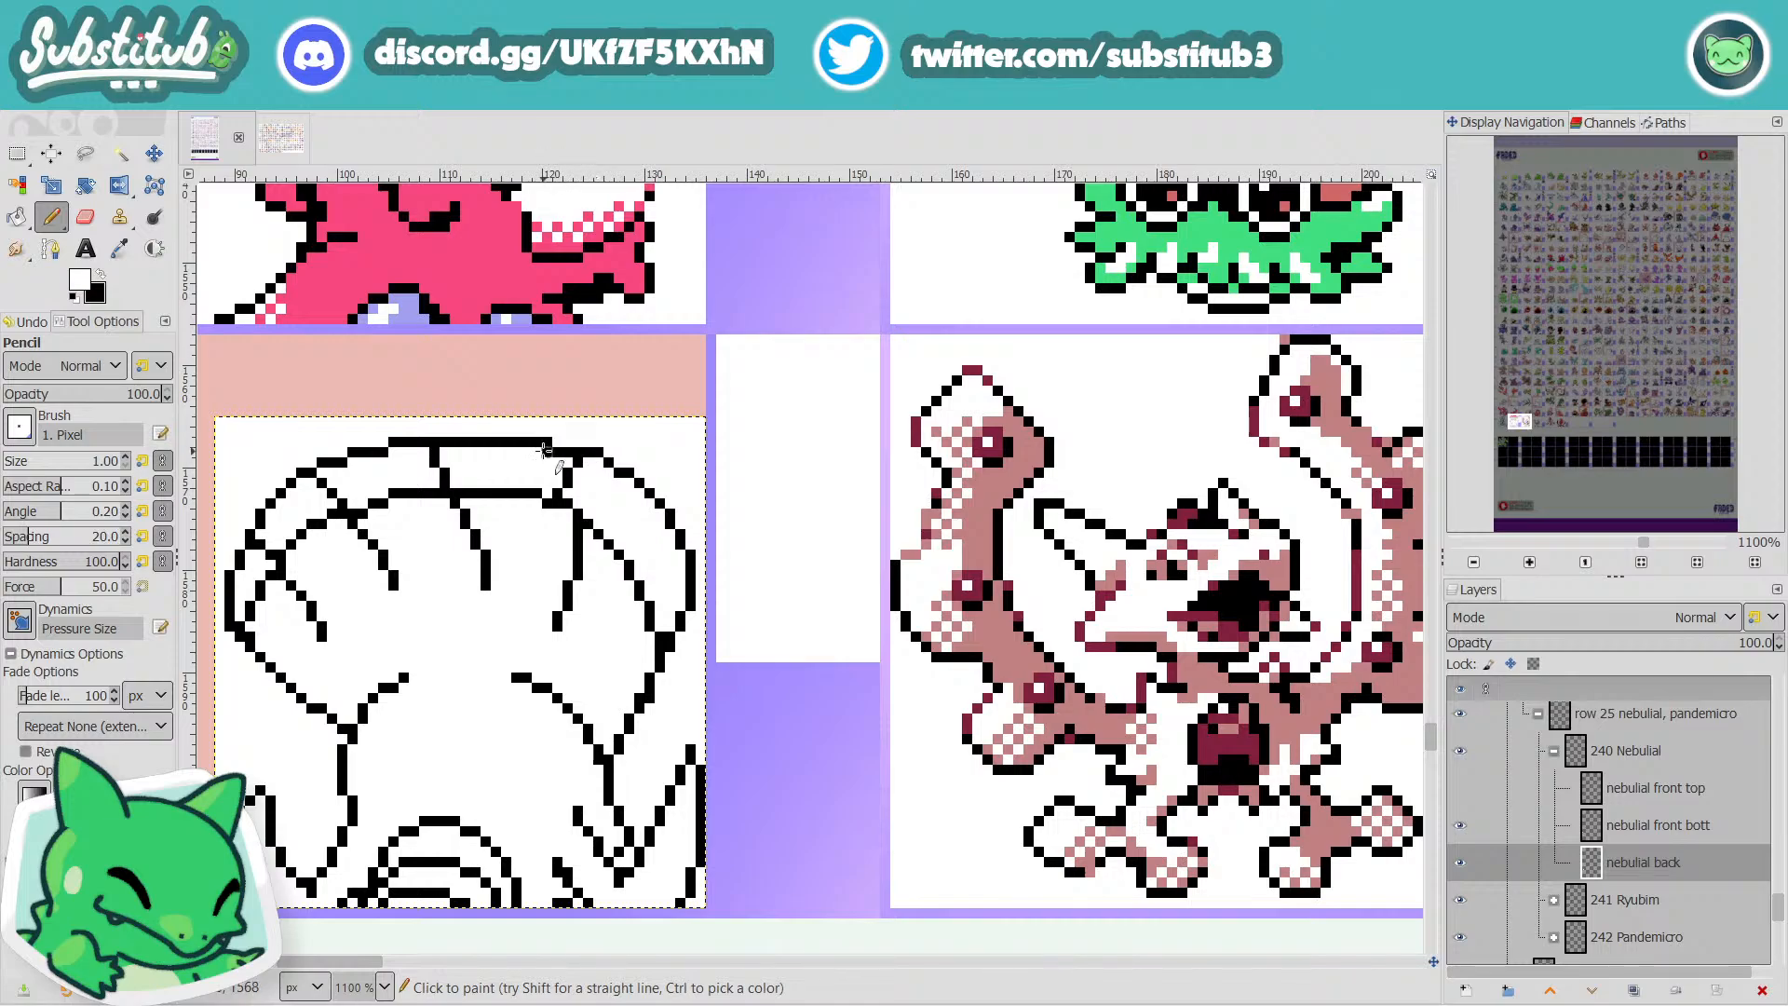
scroll(626, 593, down, 4)
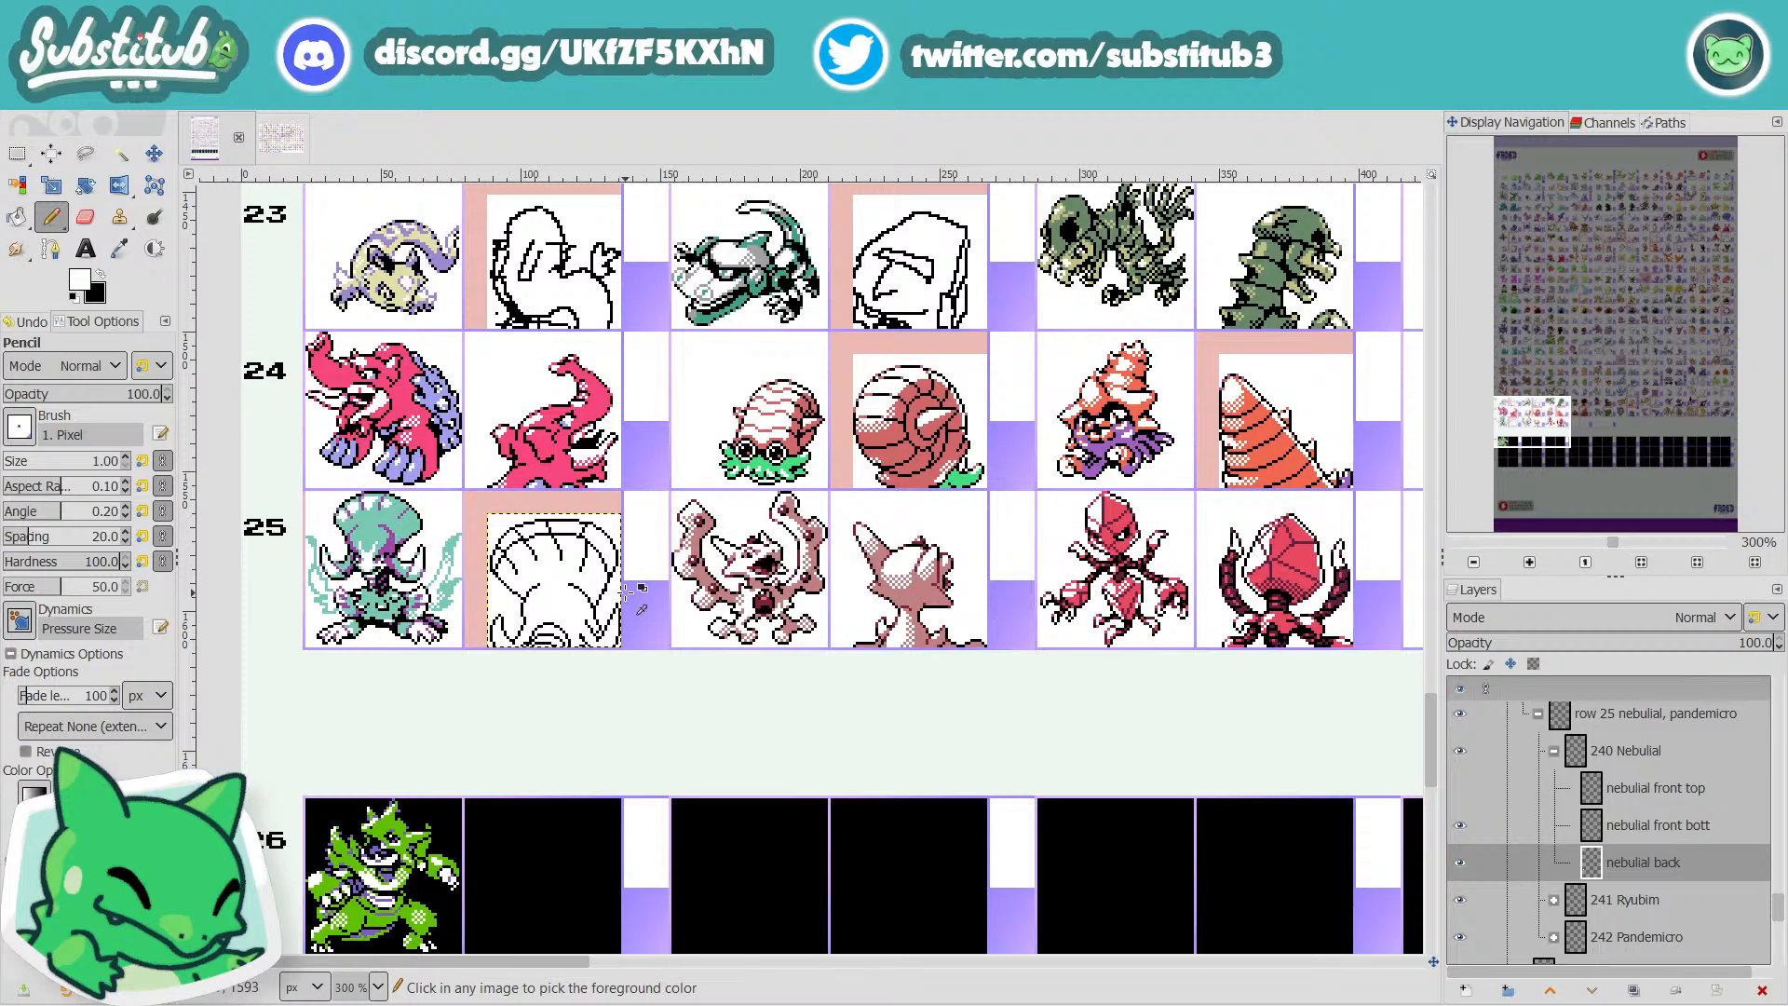
Raise the middle of the crest's top line by one pixel row, erase the old row beneath it, and save the image.
scroll(626, 592, up, 4)
key(x)
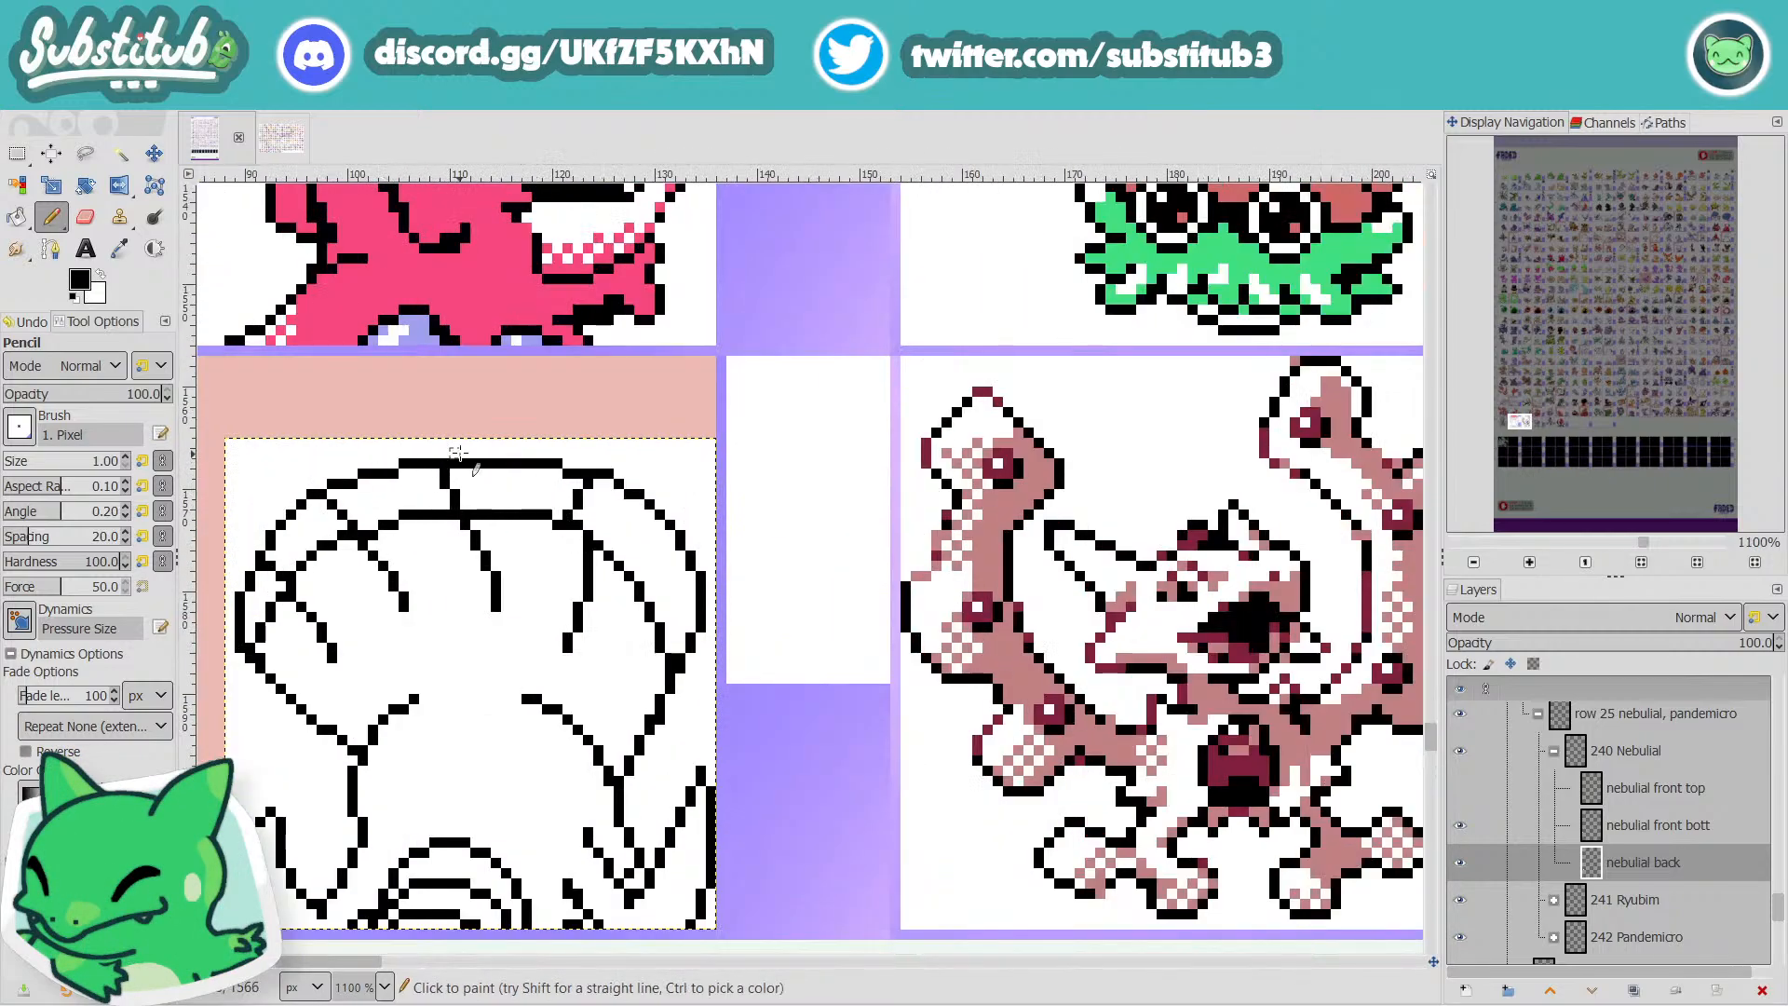
drag(434, 454, 566, 463)
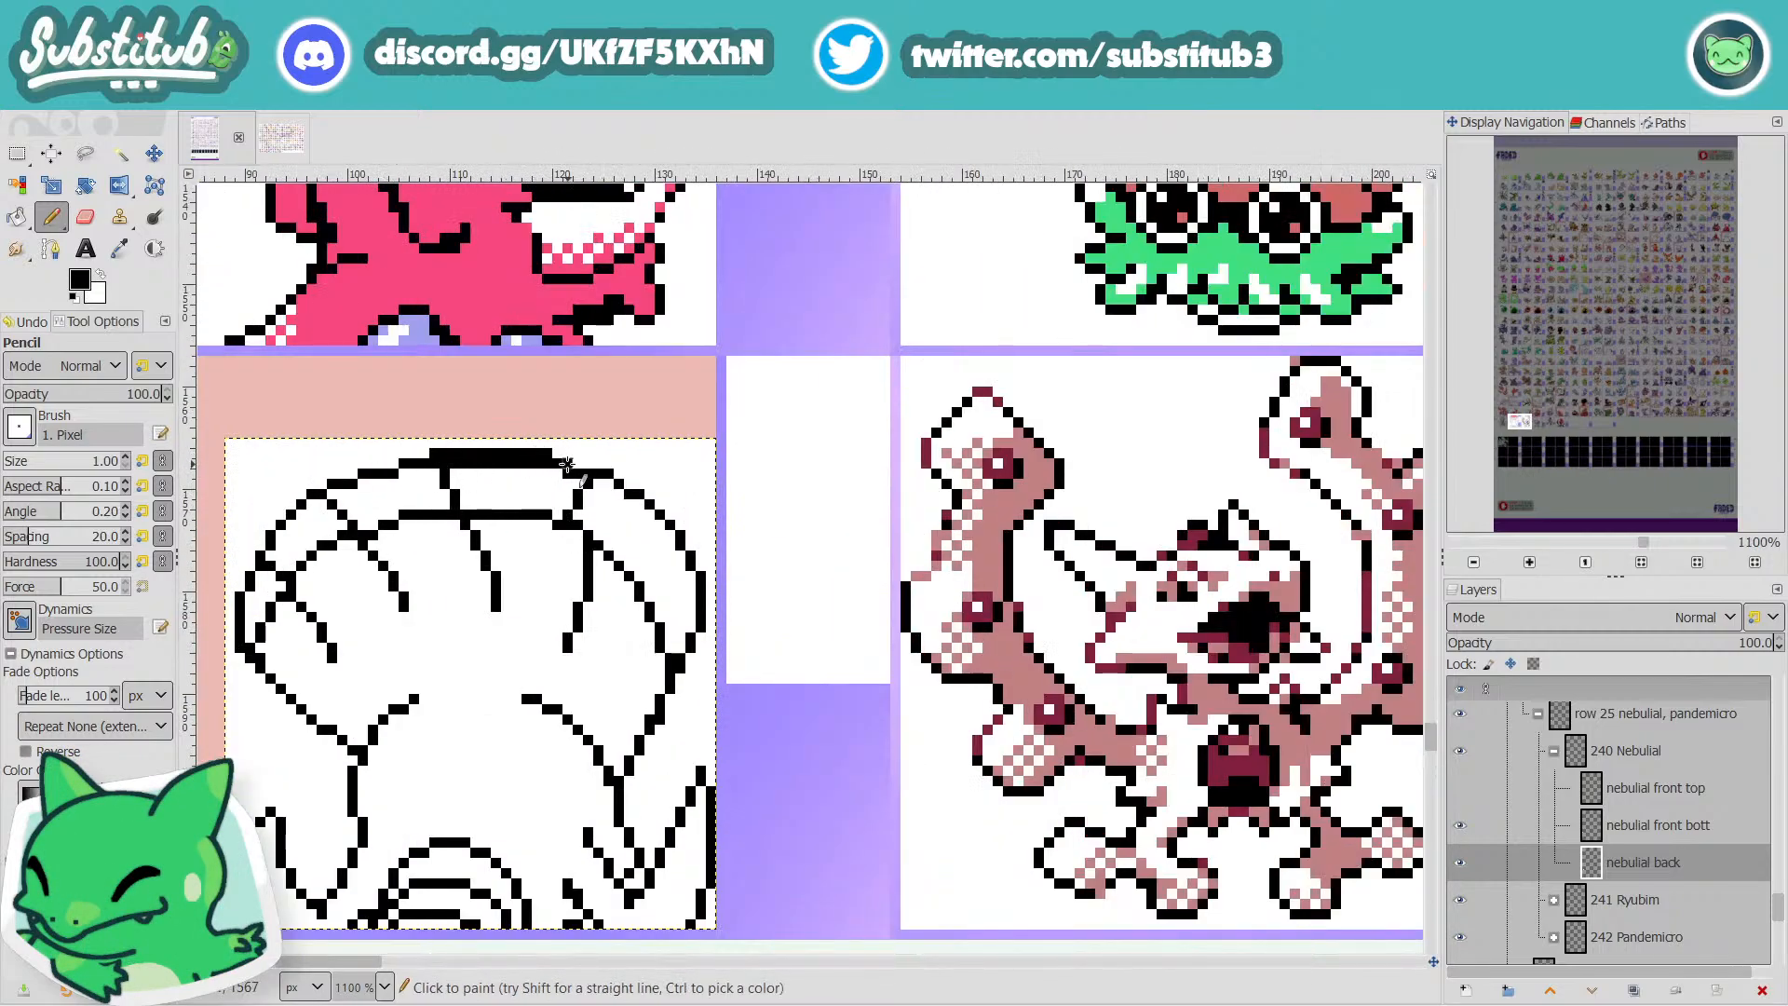
key(x)
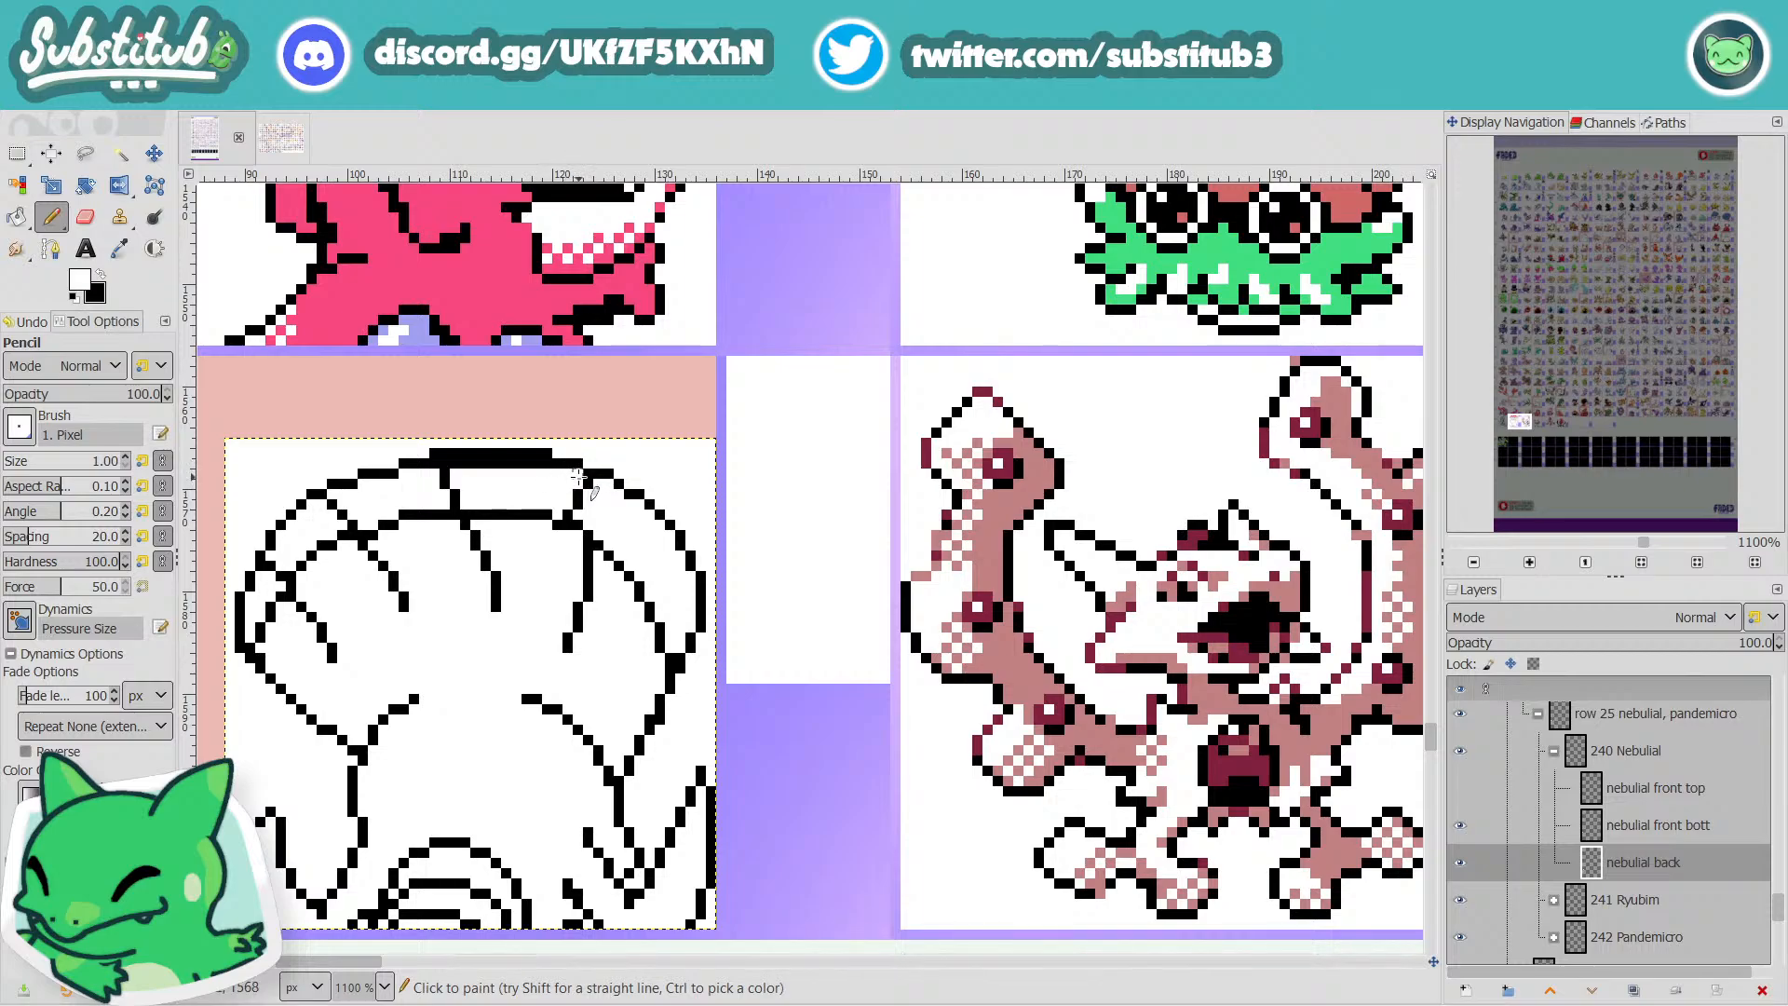
drag(559, 466, 444, 461)
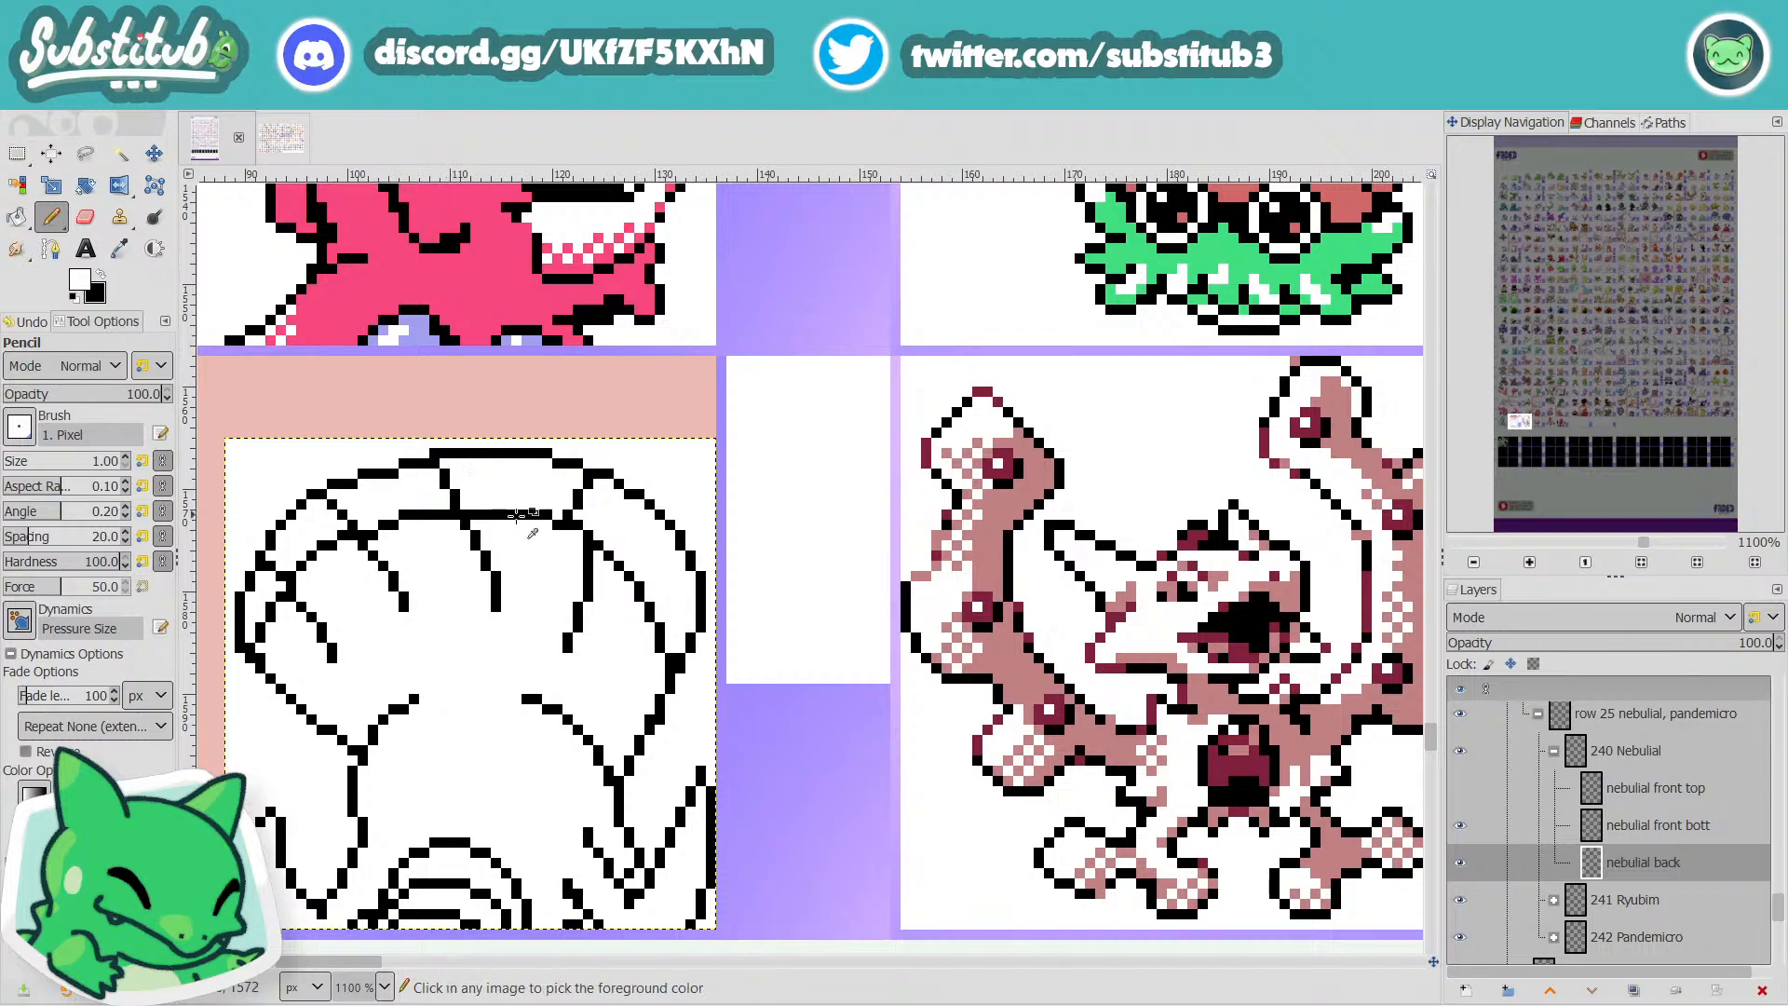
scroll(623, 578, down, 3)
scroll(623, 578, down, 1)
key(ctrl+s)
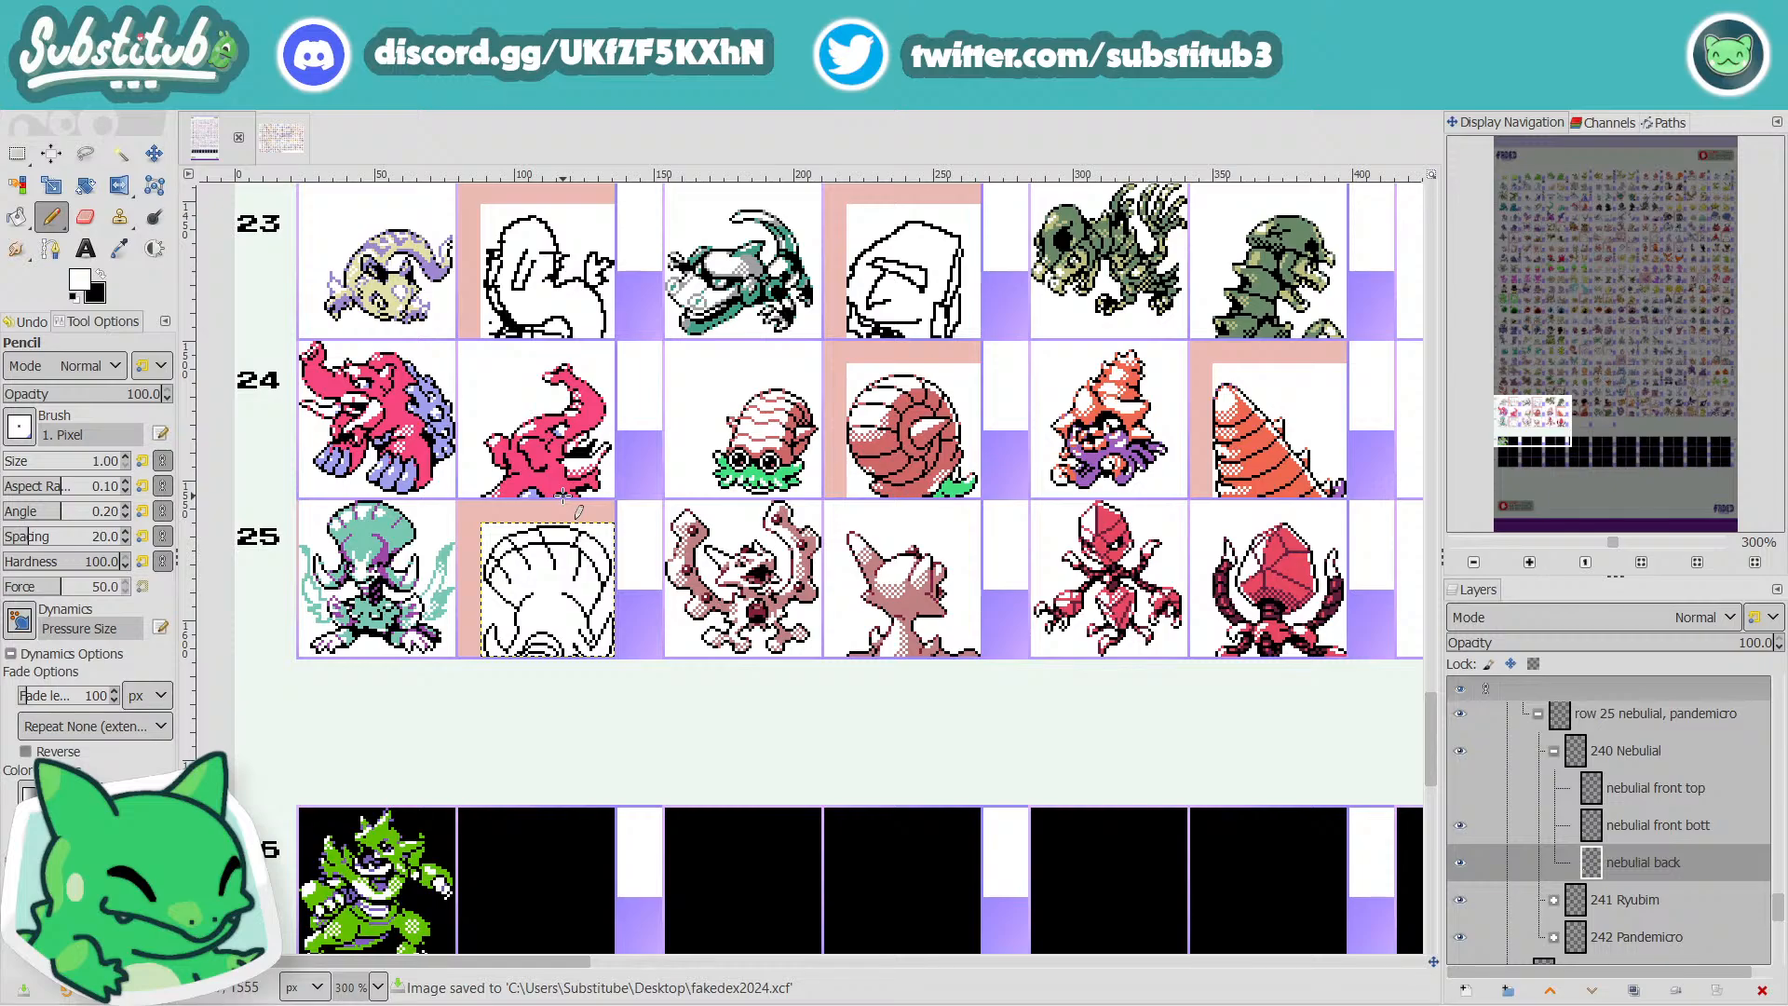
Raise the middle of the crest's inner rim line by one pixel row and erase the old row beneath it.
scroll(561, 534, up, 4)
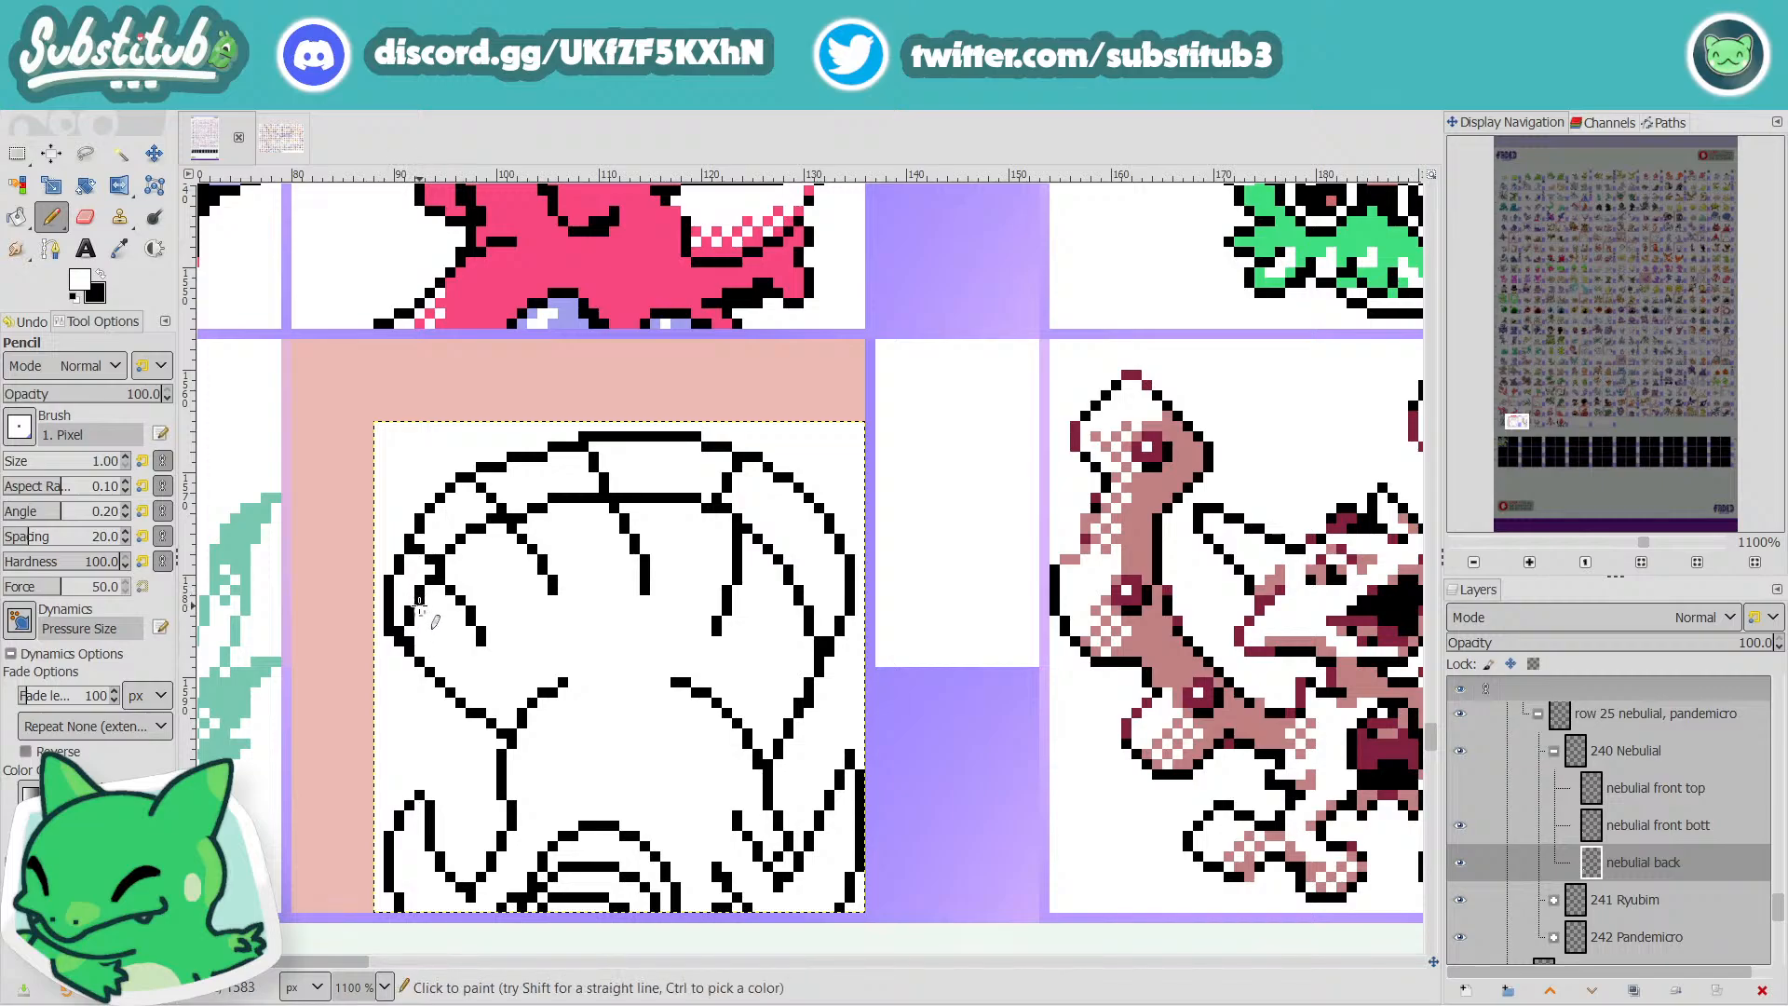
key(x)
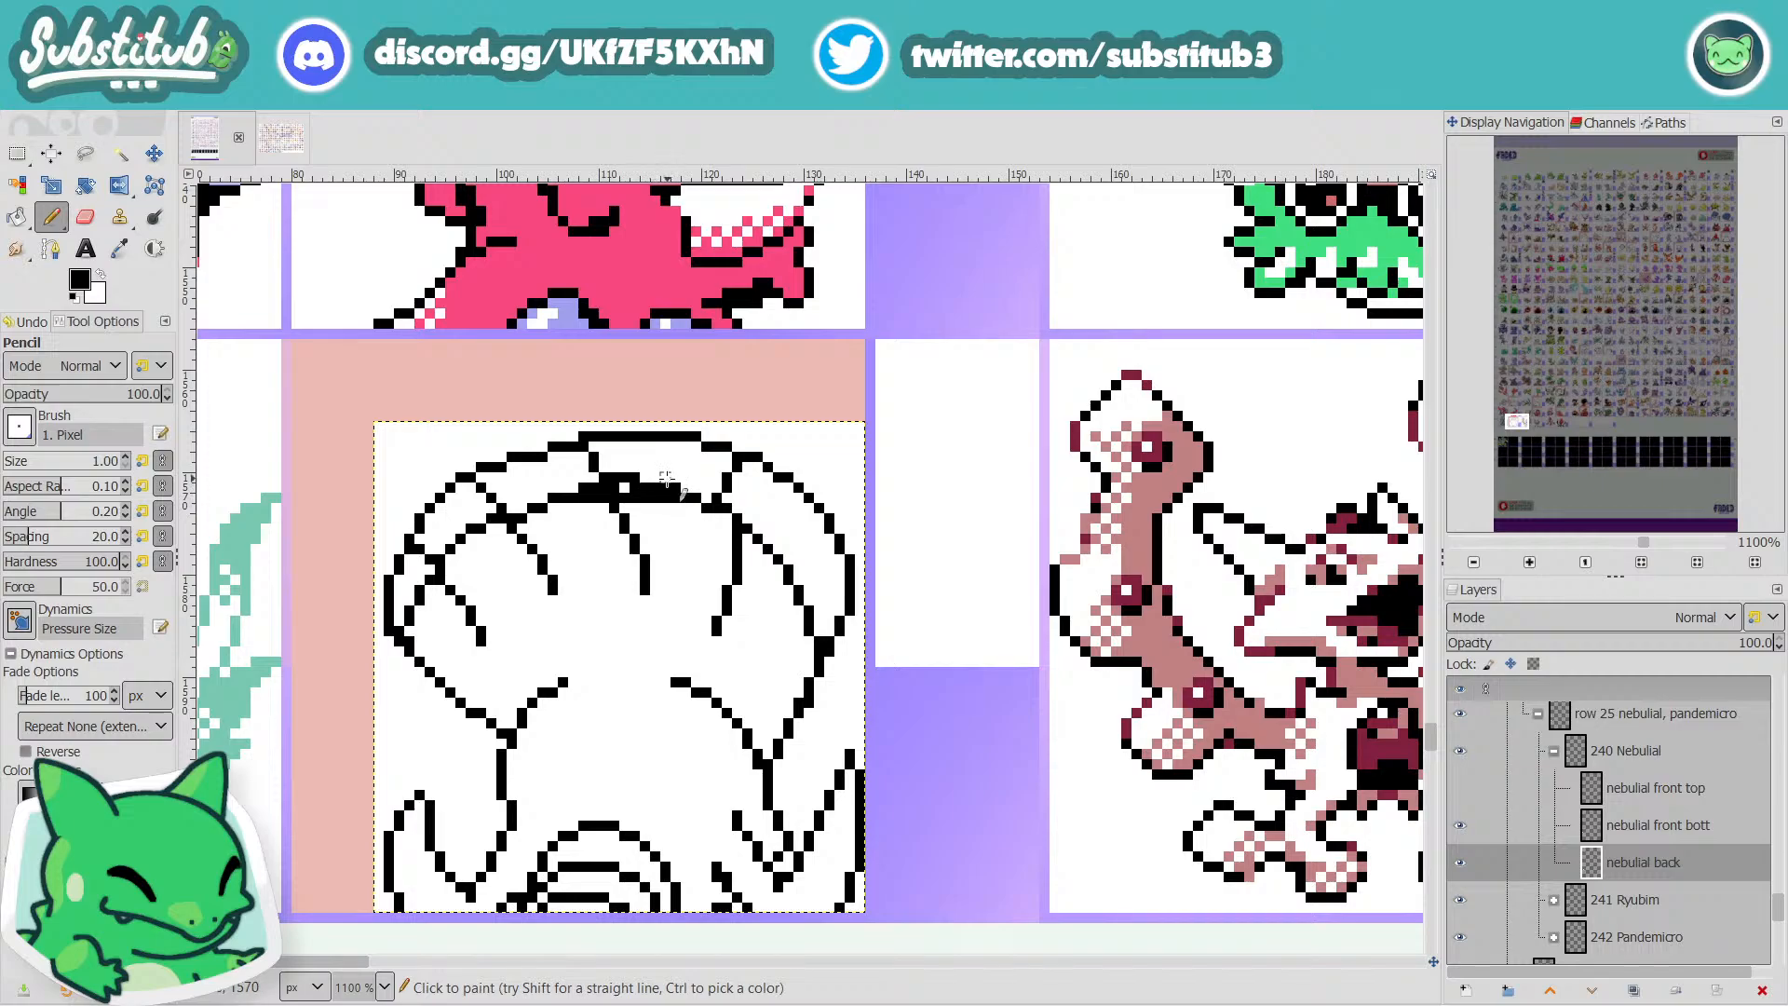
drag(666, 485, 522, 504)
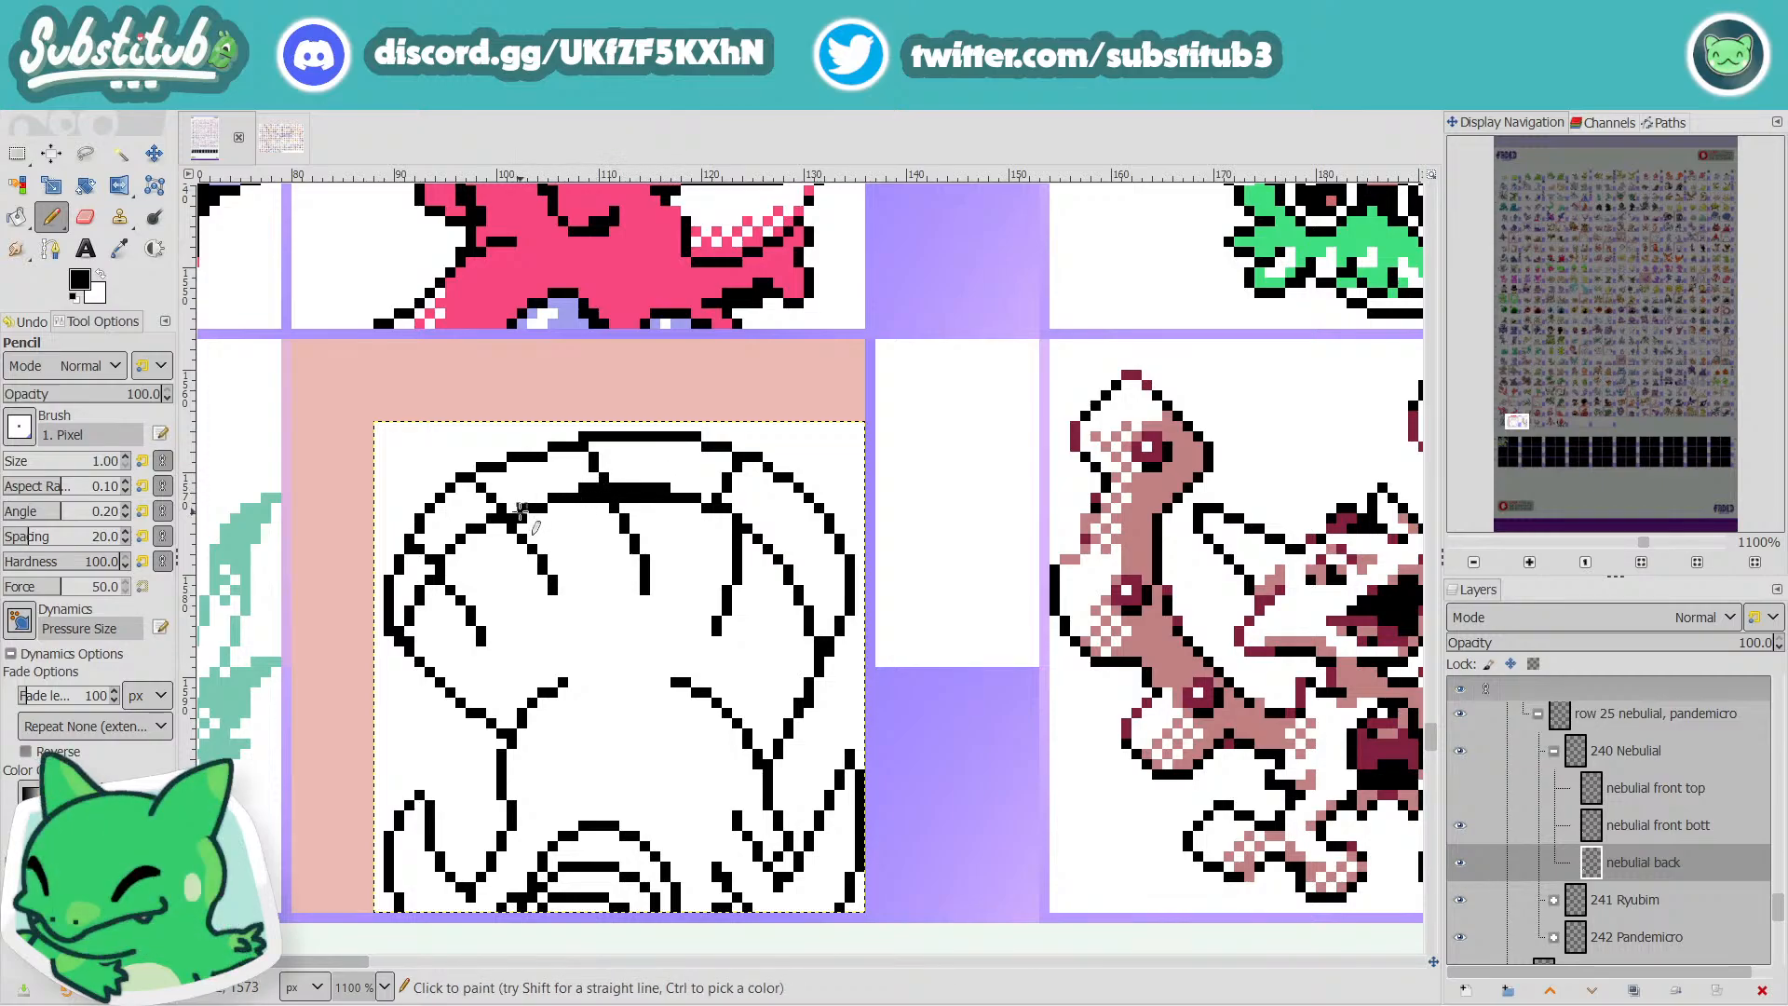
key(x)
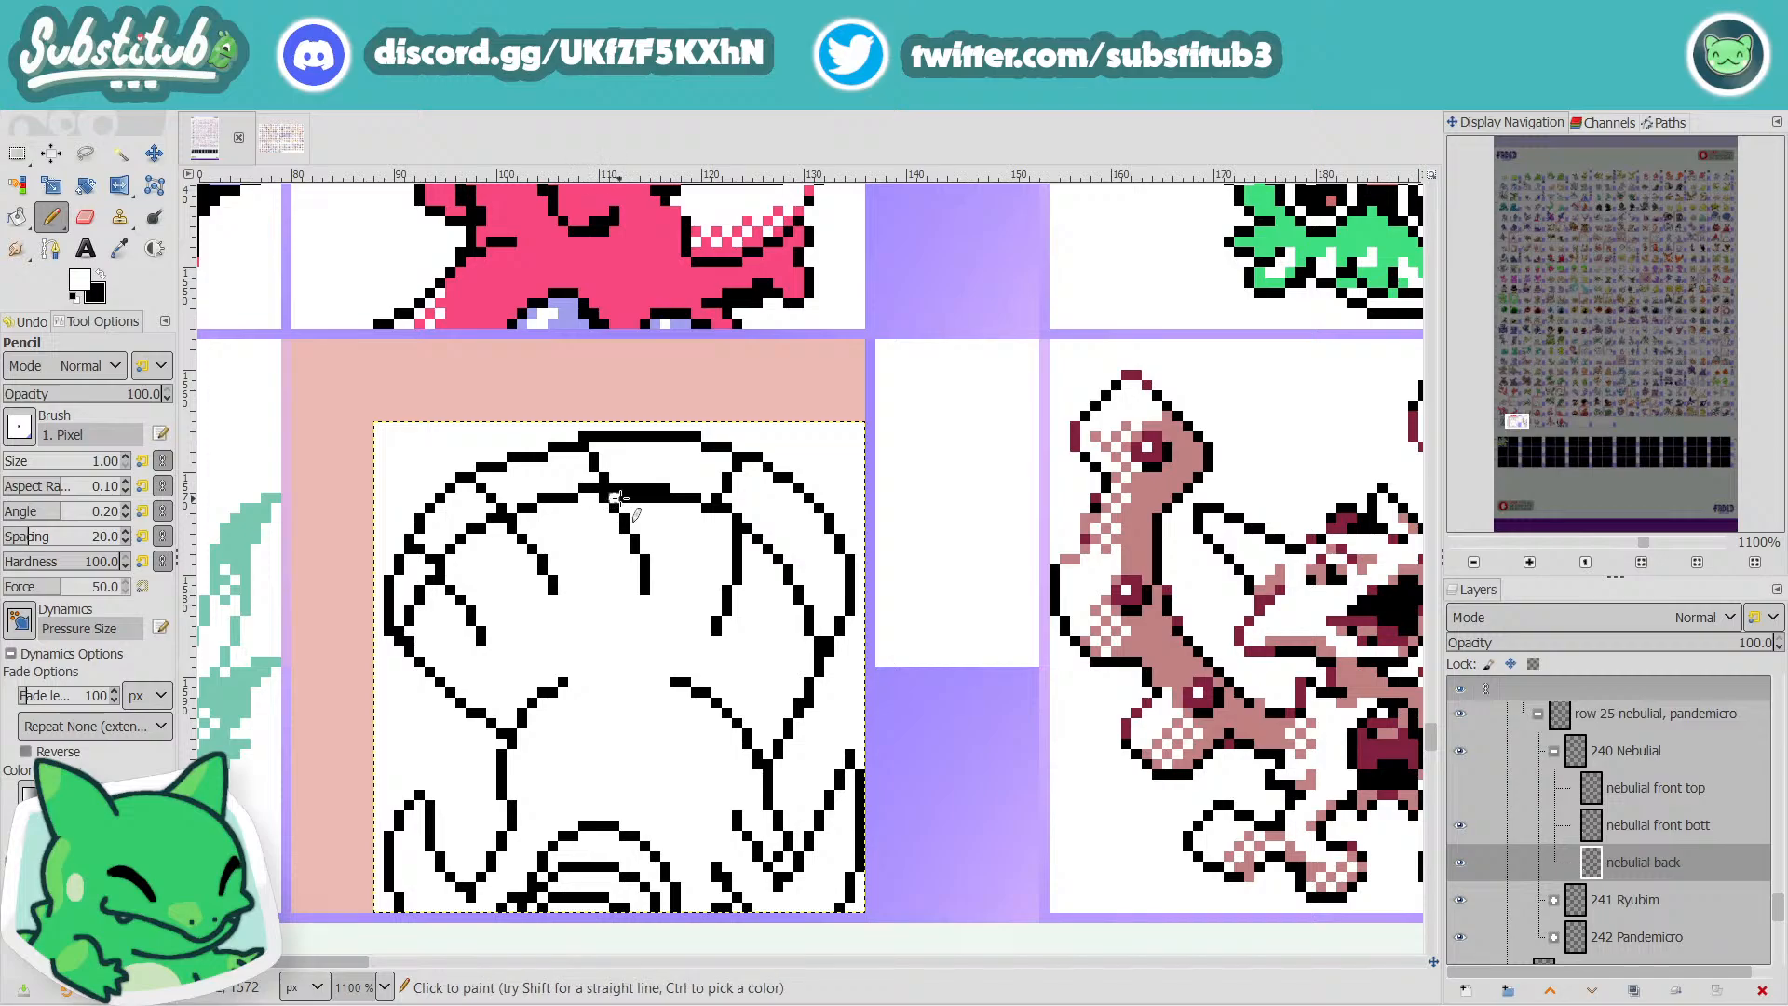
drag(620, 498, 657, 501)
scroll(675, 503, down, 4)
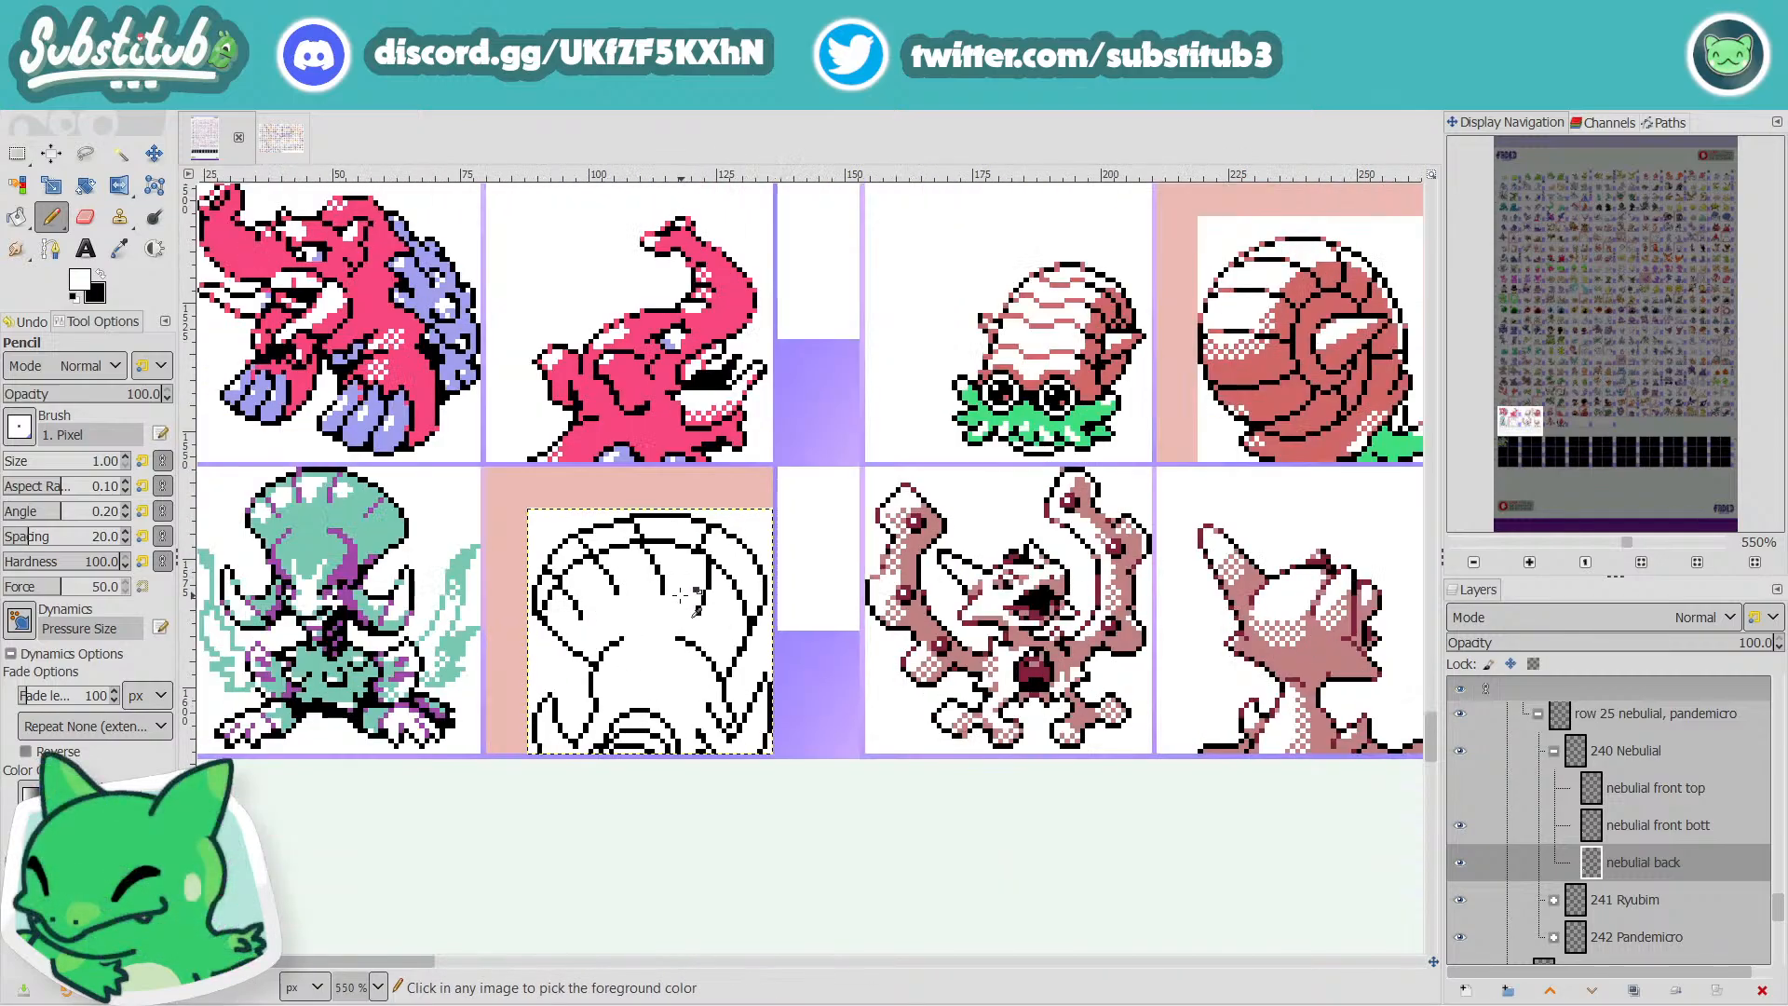
scroll(683, 603, up, 4)
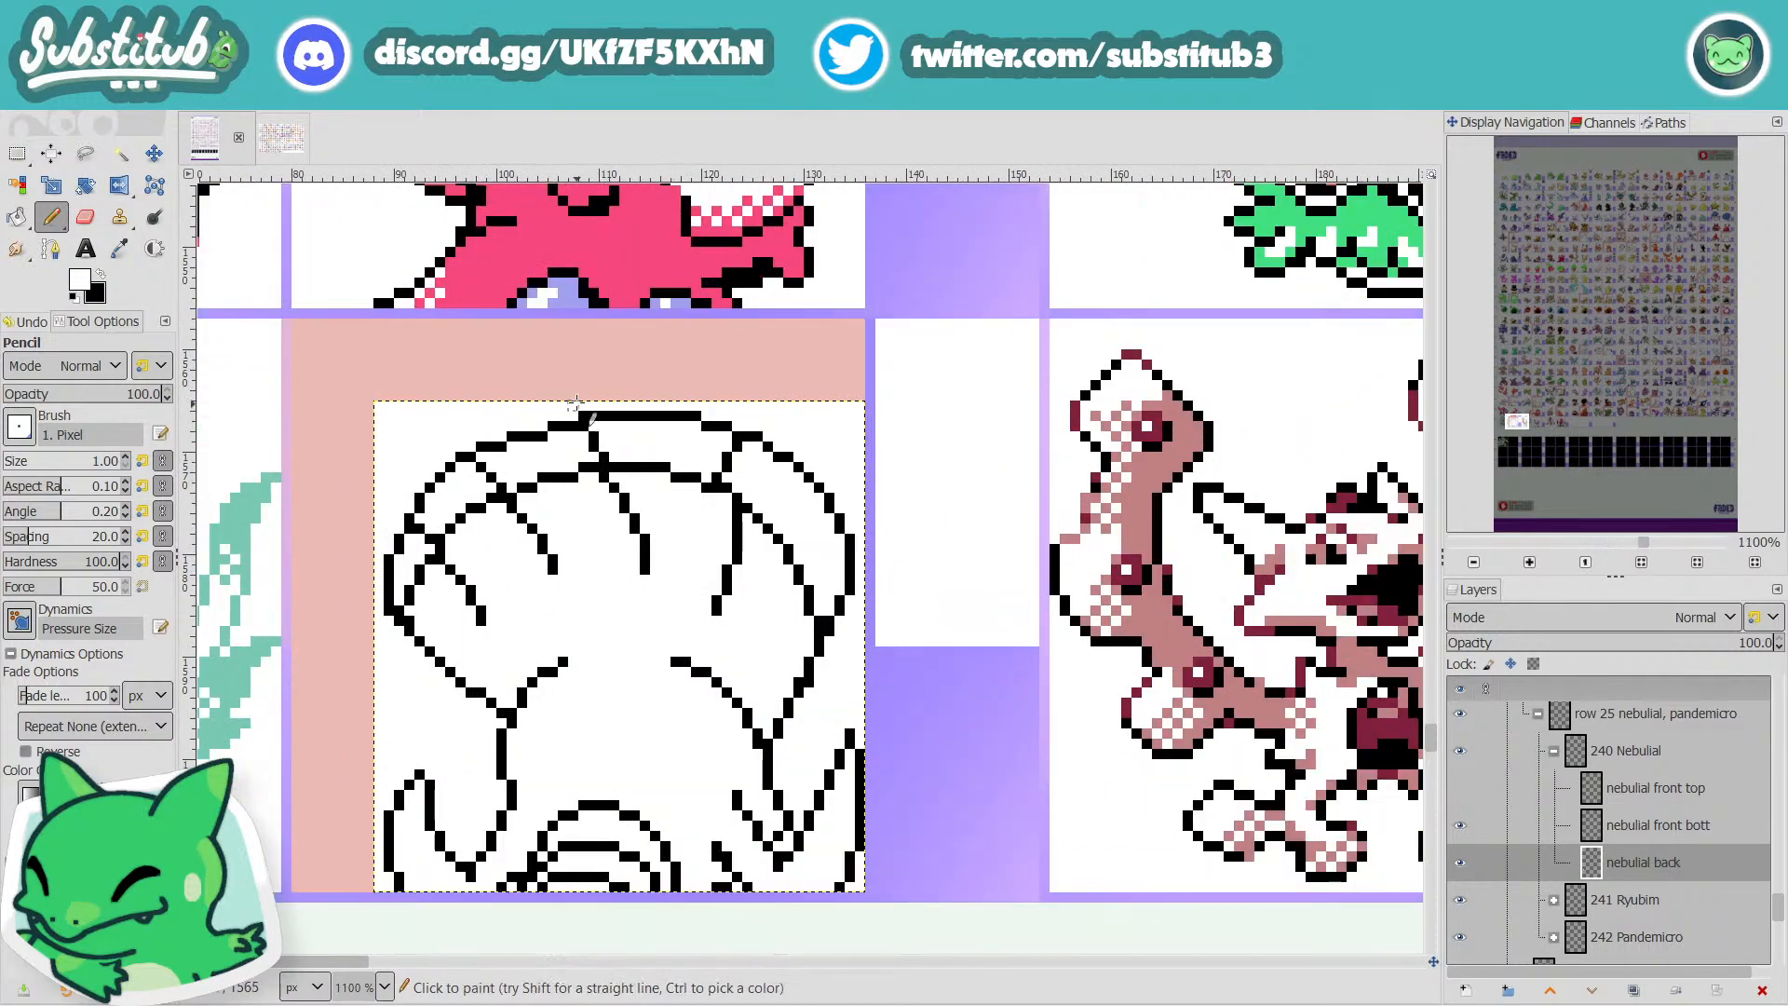
Extend the left end of the crest's top line, step it down into the left curve with black pixels, and save the image.
key(x)
click(573, 419)
key(x)
key(x)
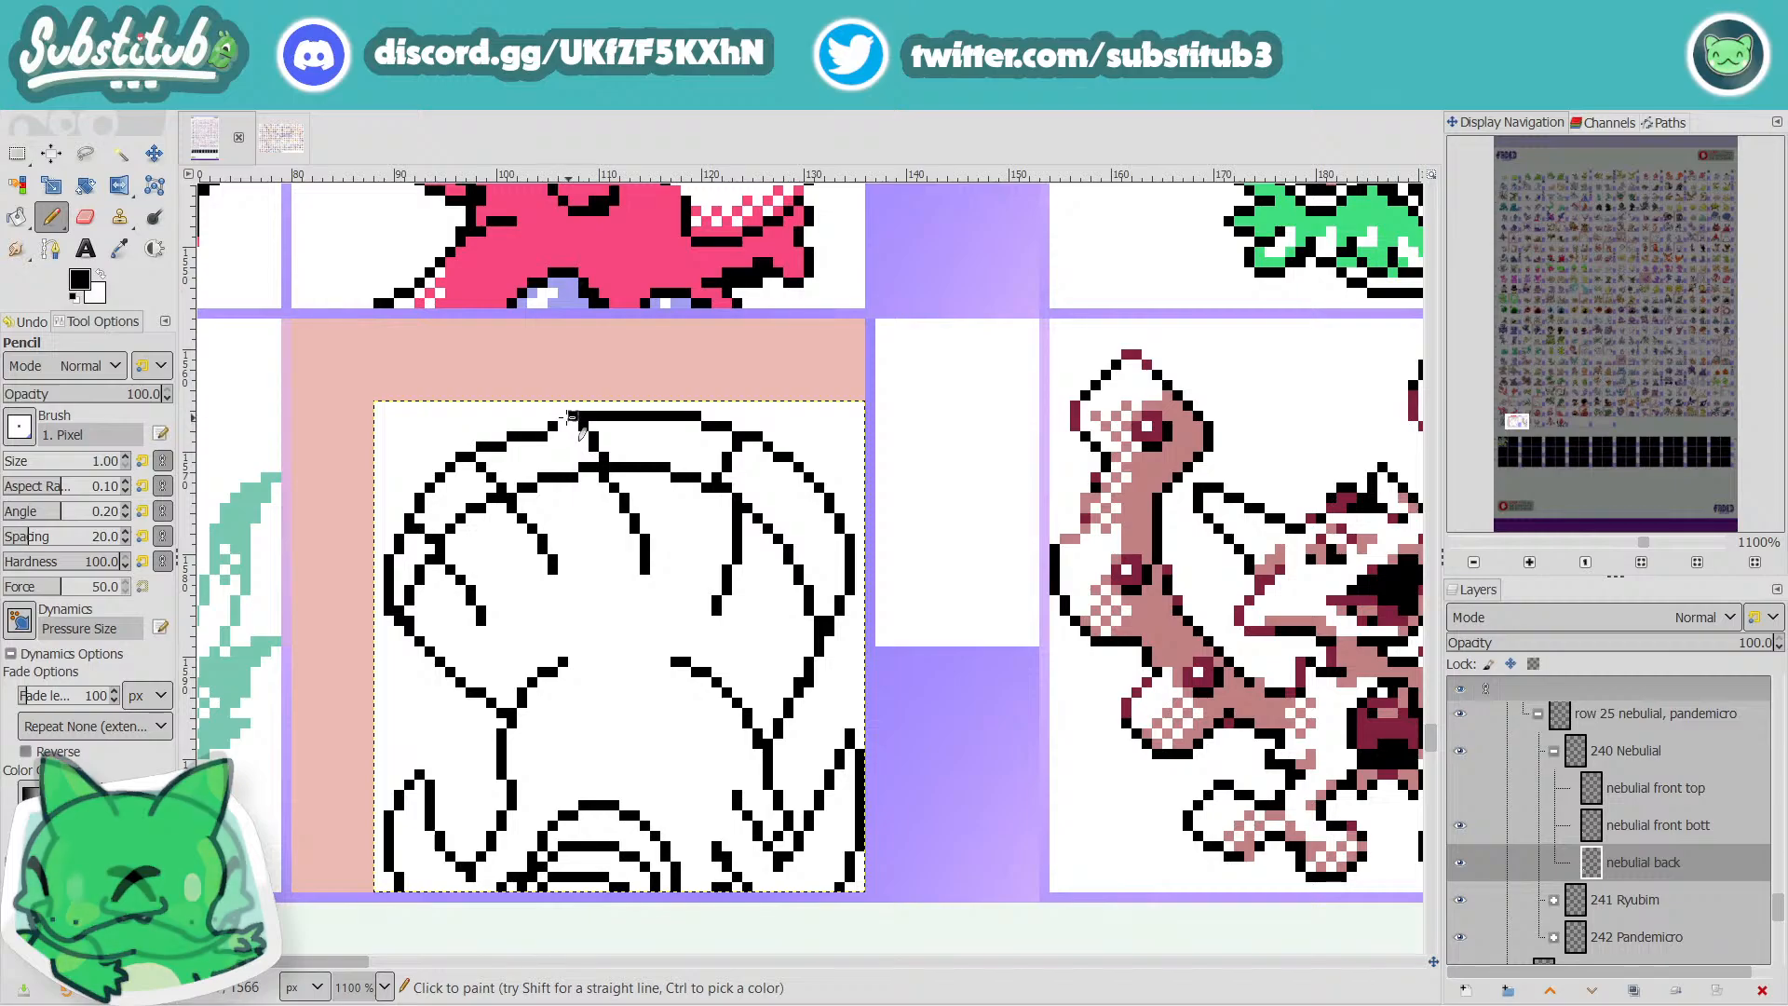
click(553, 418)
key(x)
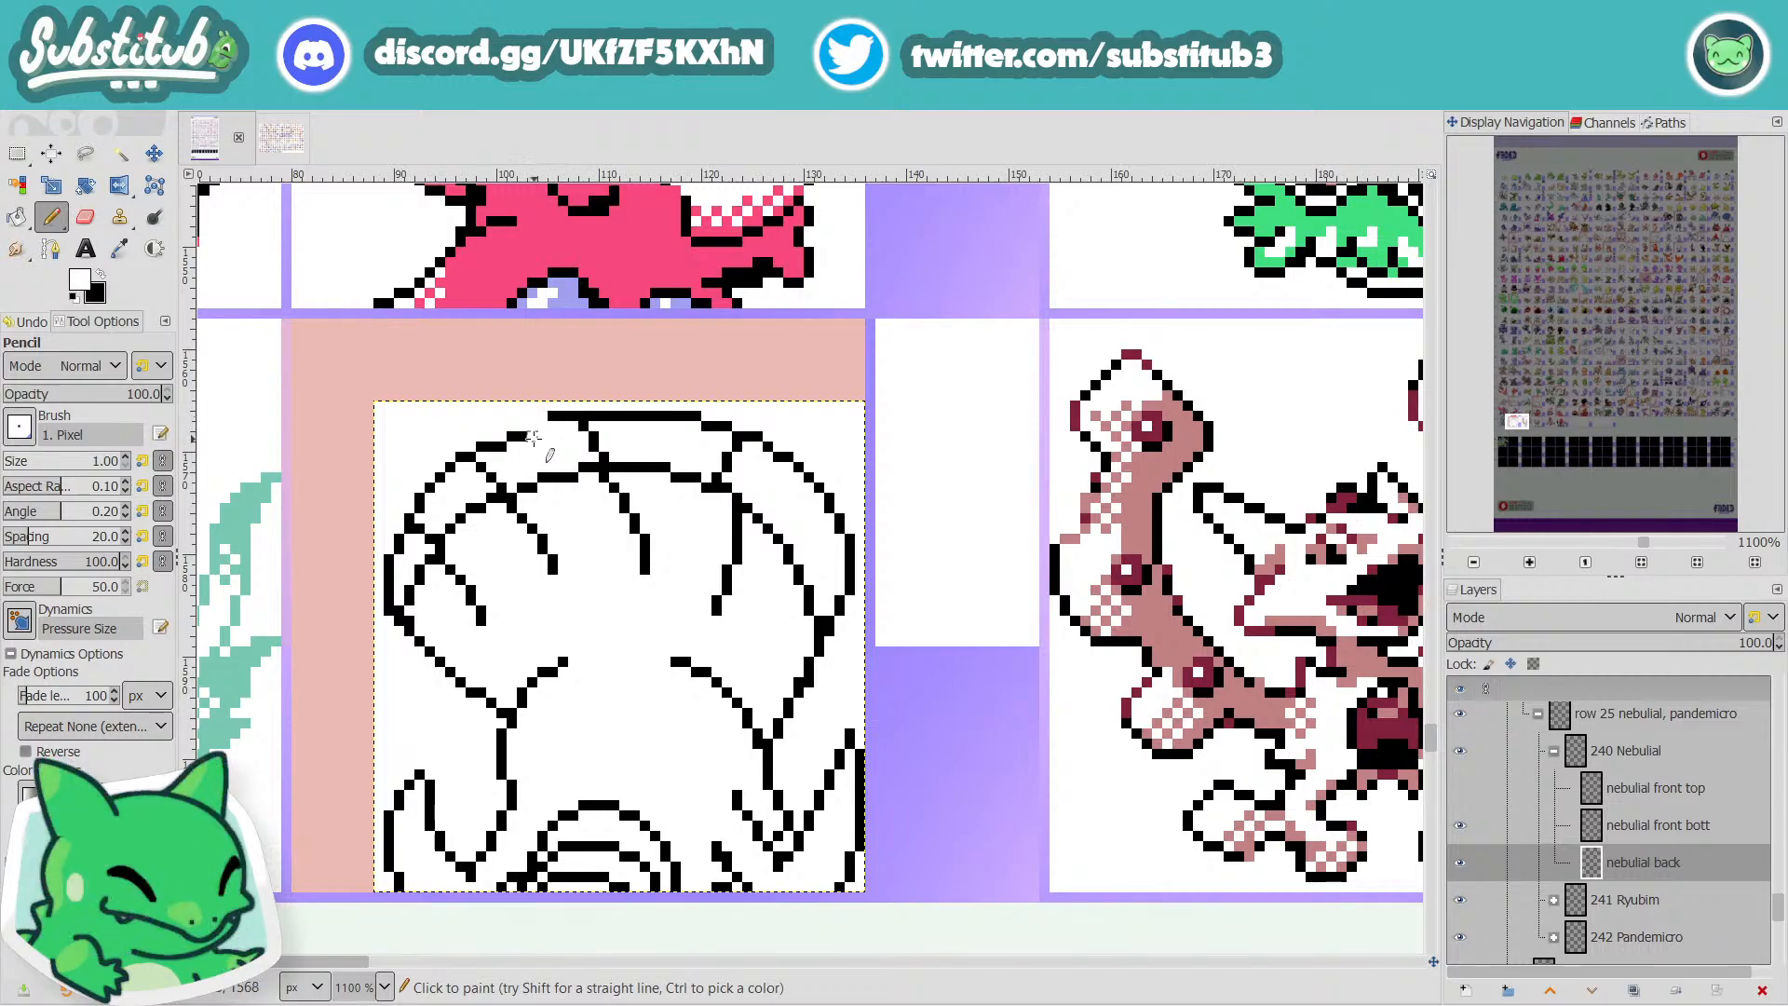
key(x)
drag(532, 428, 542, 426)
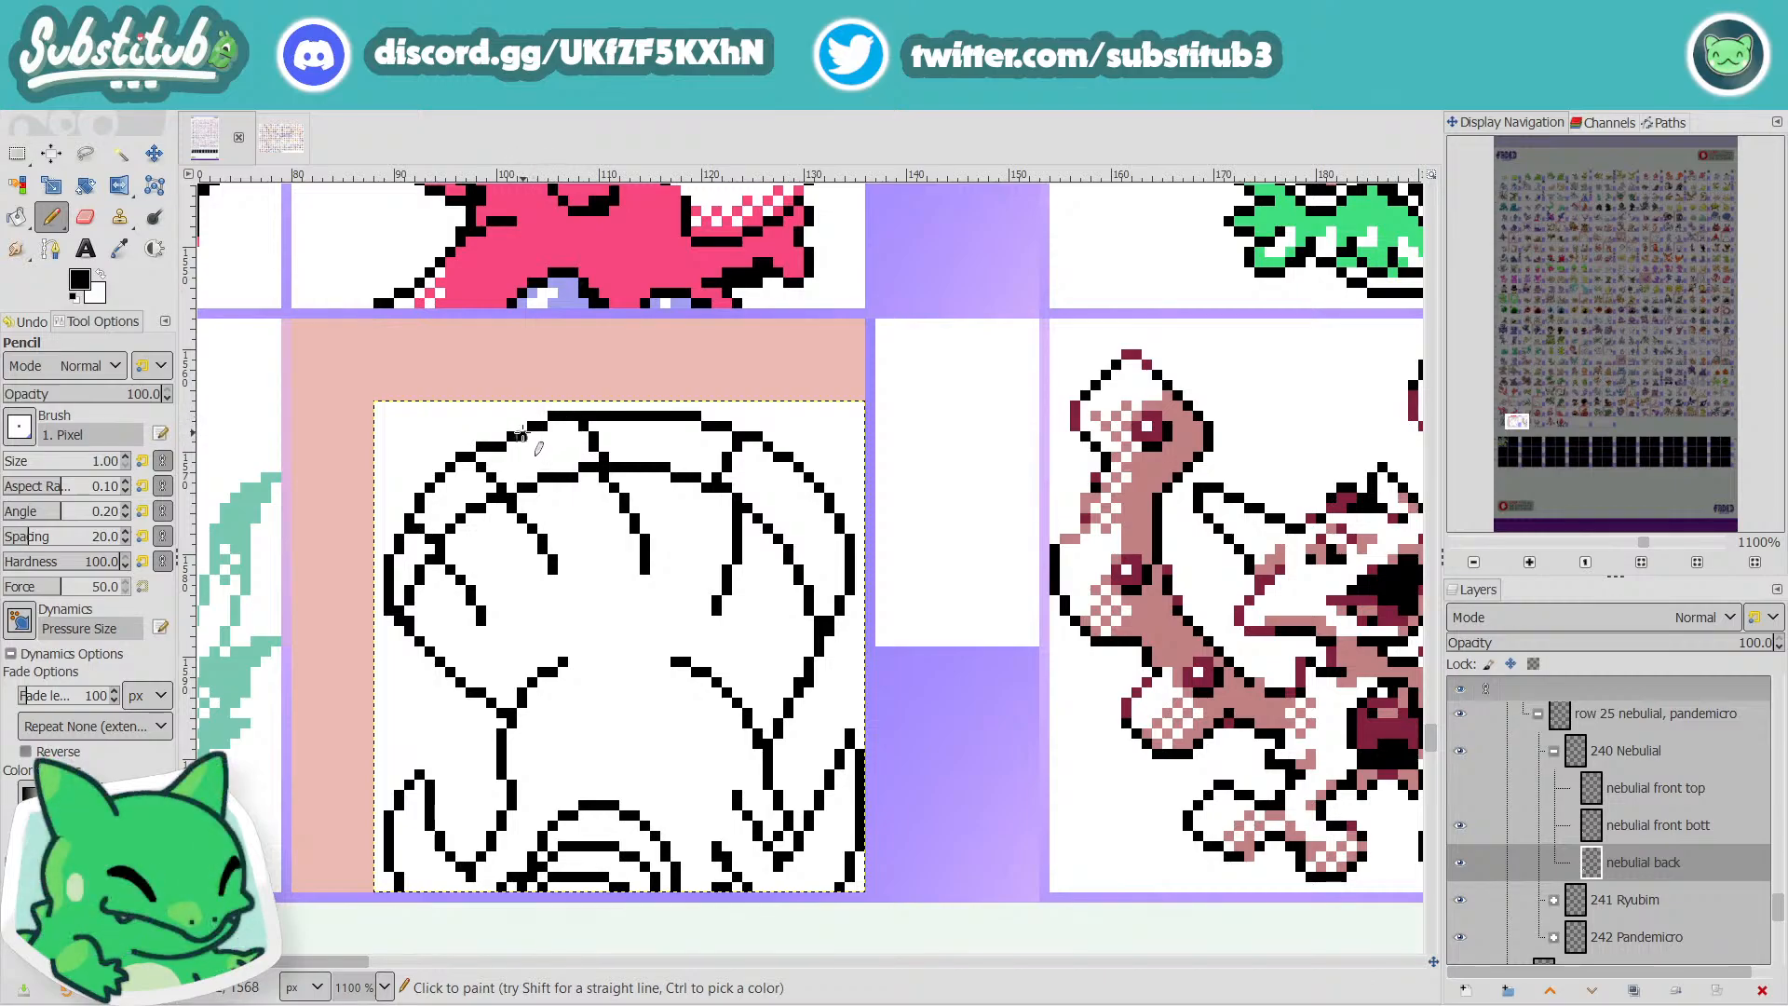
click(519, 431)
key(x)
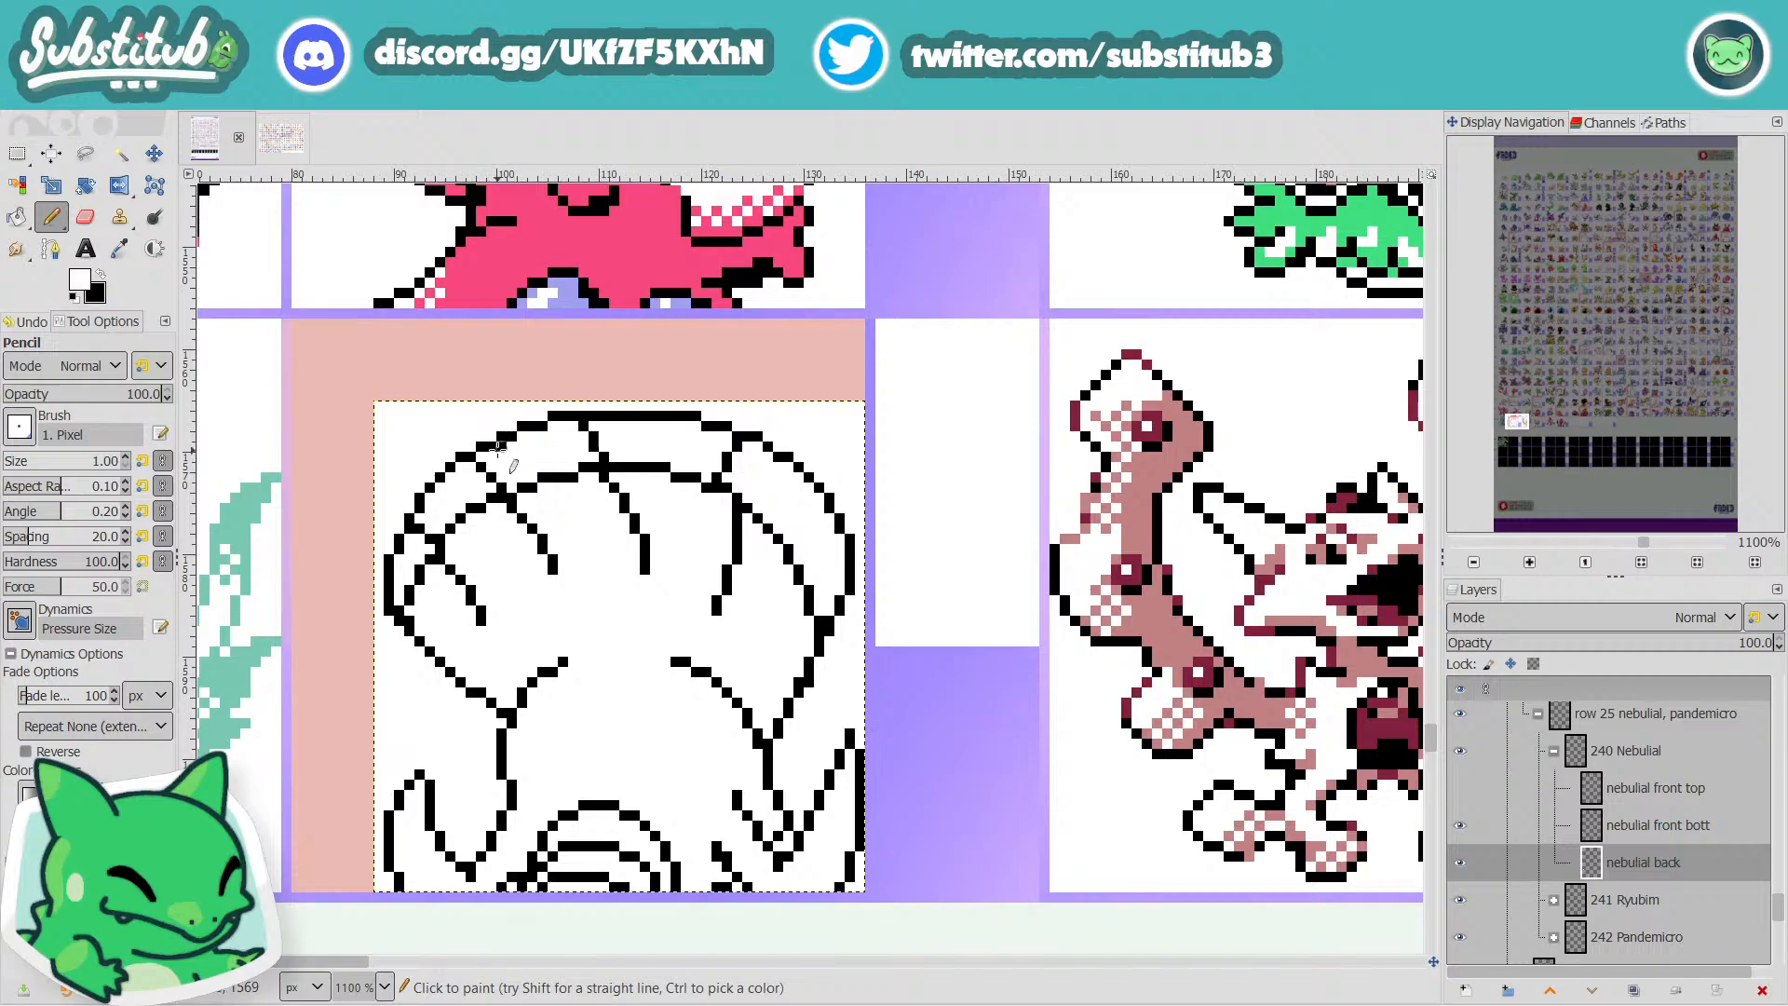
scroll(642, 491, down, 4)
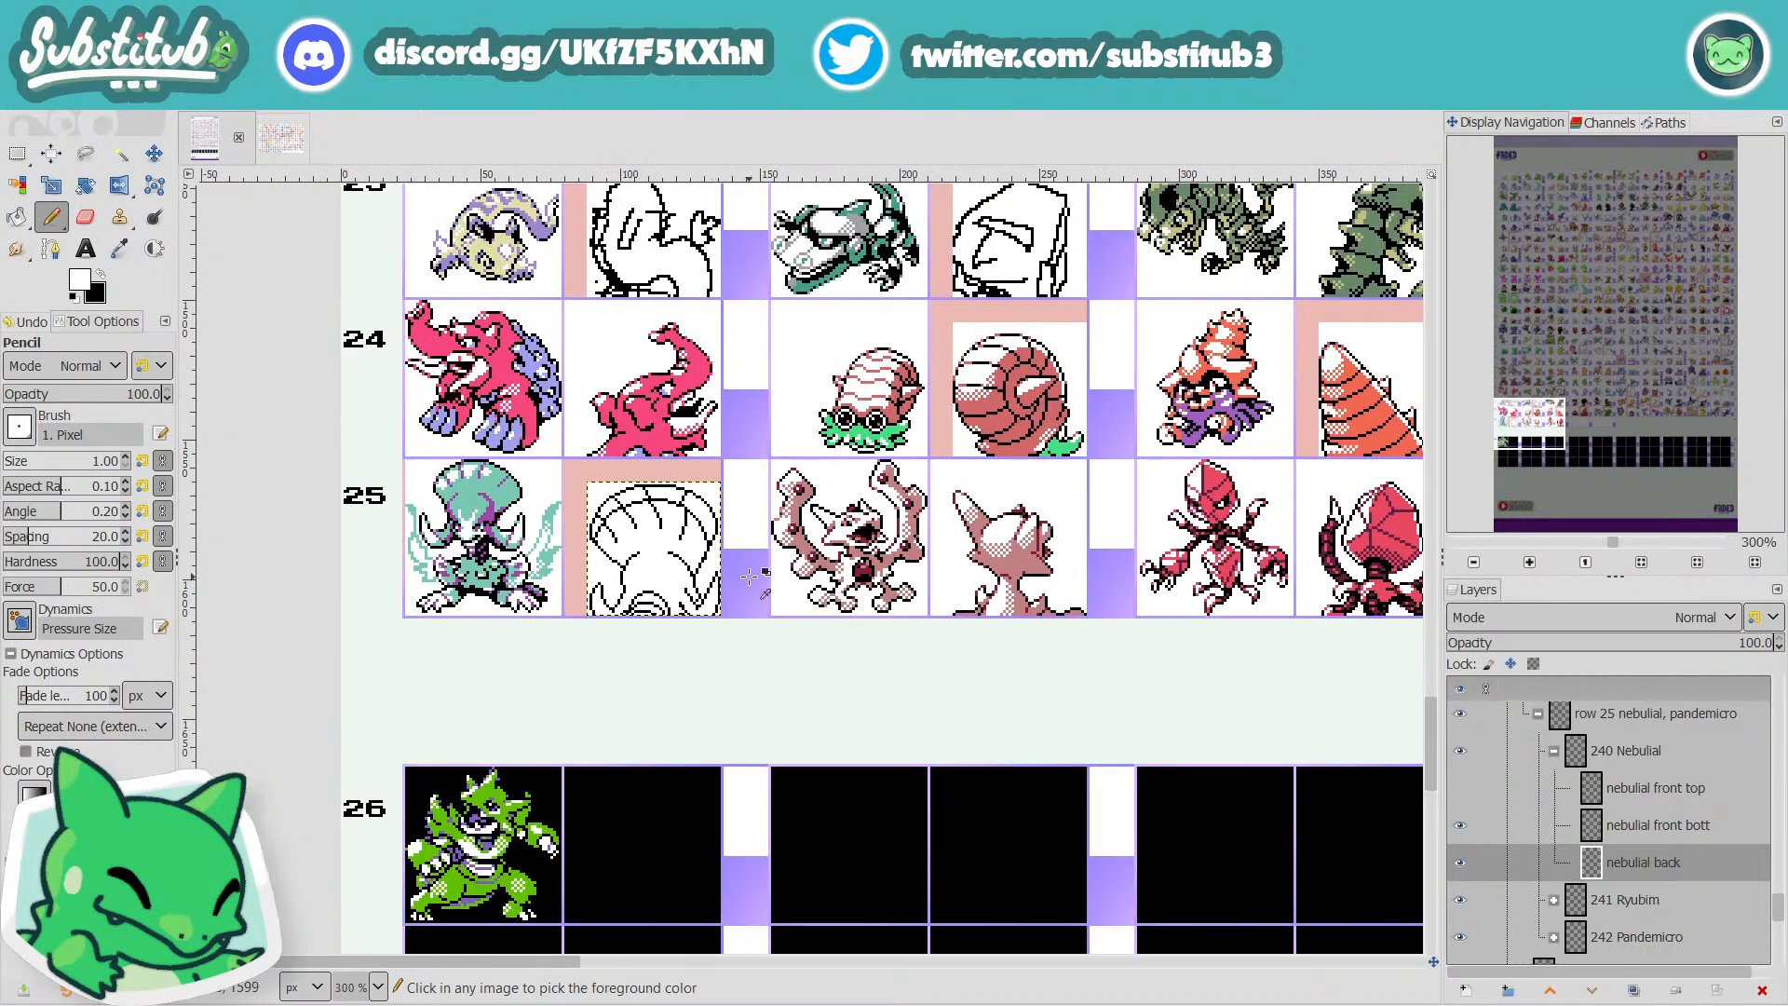
key(ctrl+s)
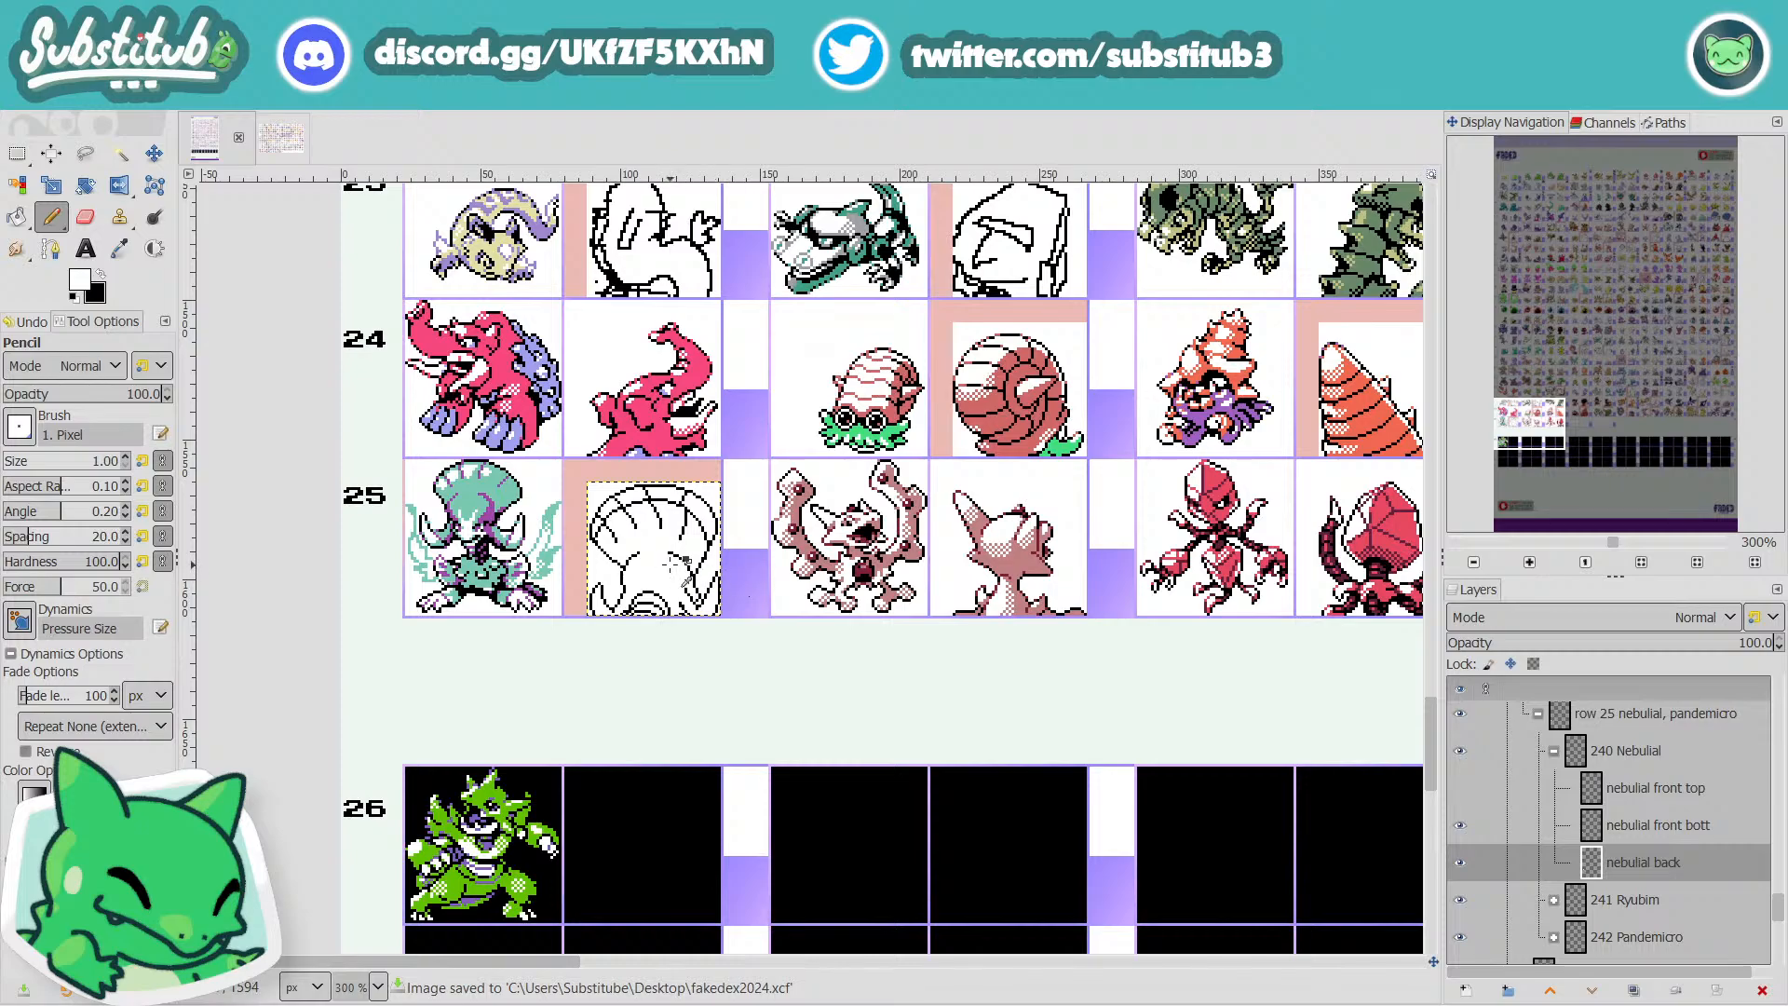
scroll(663, 512, up, 4)
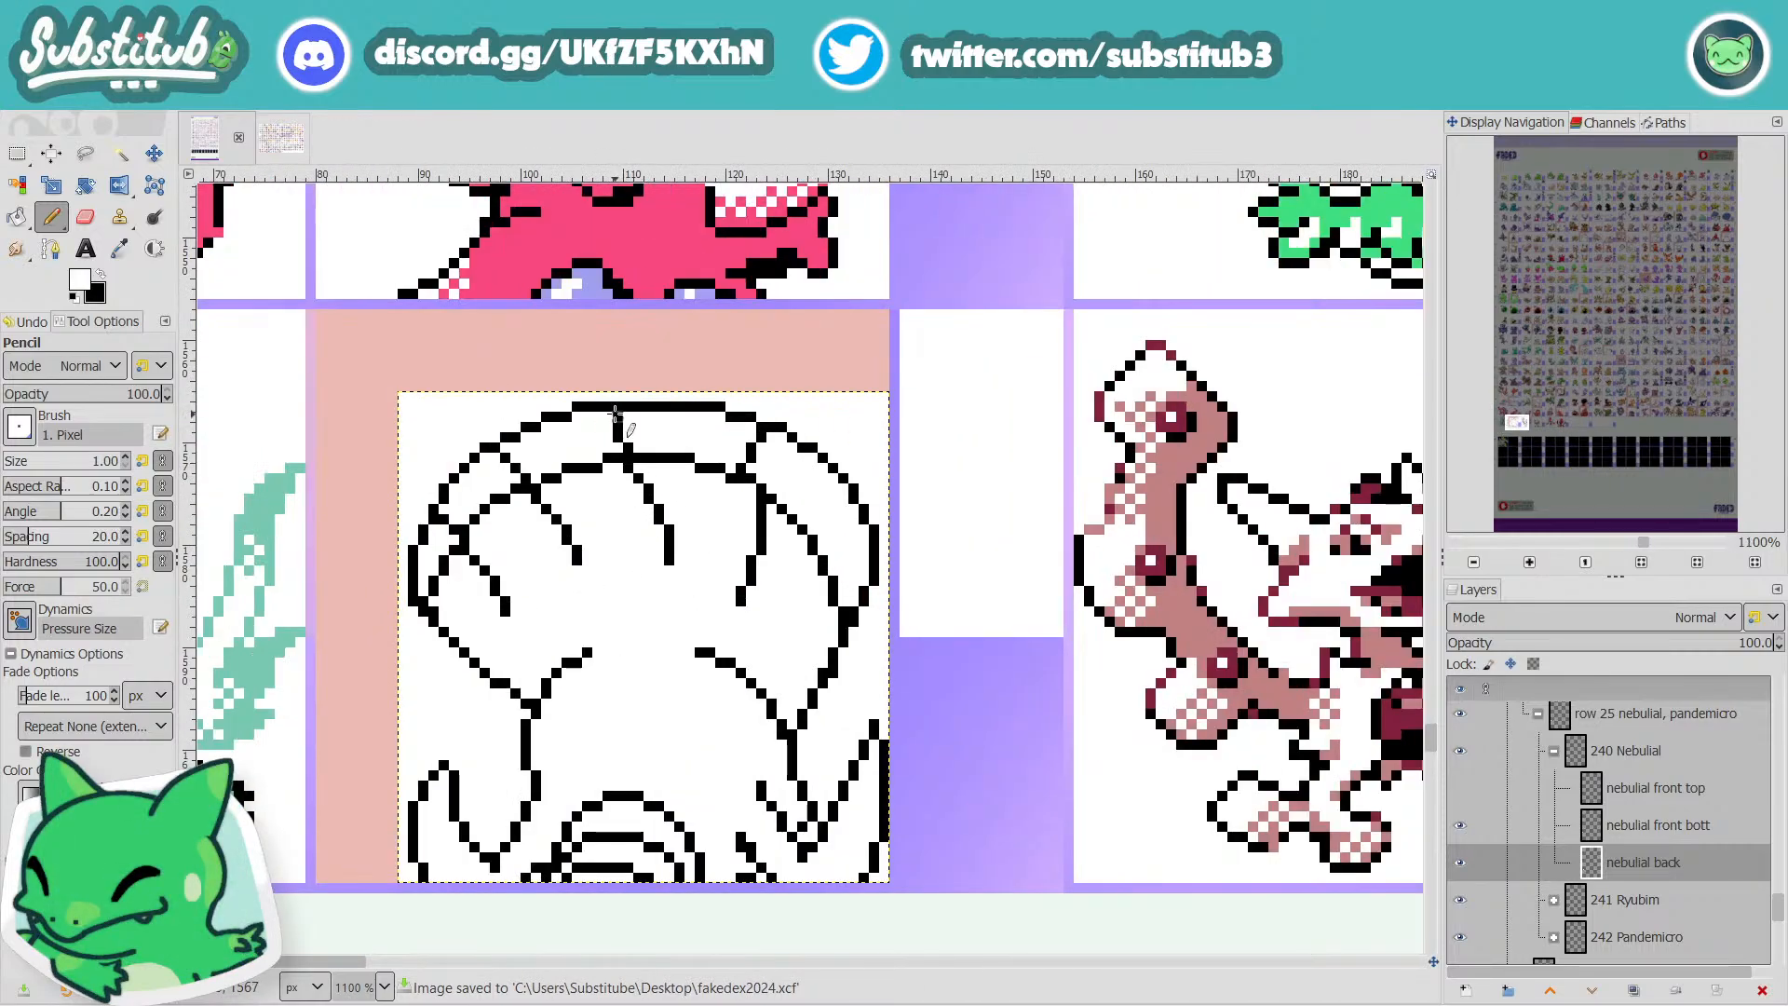
scroll(657, 426, down, 4)
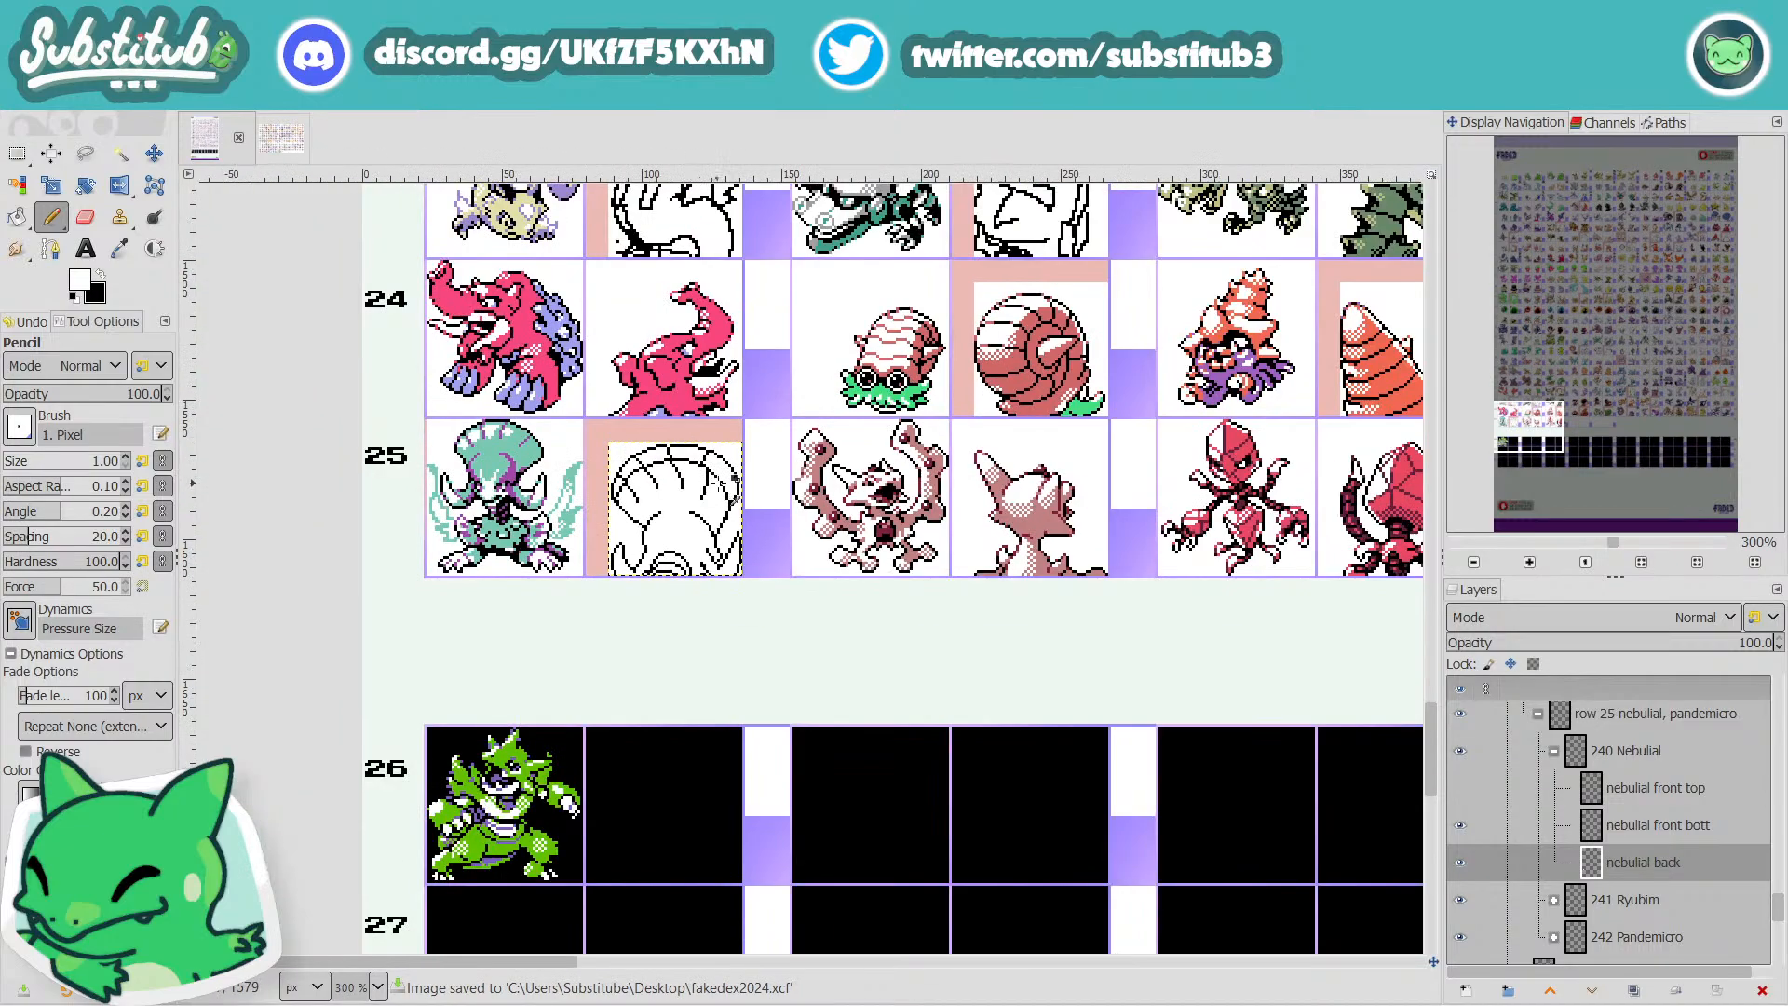
key(ctrl+s)
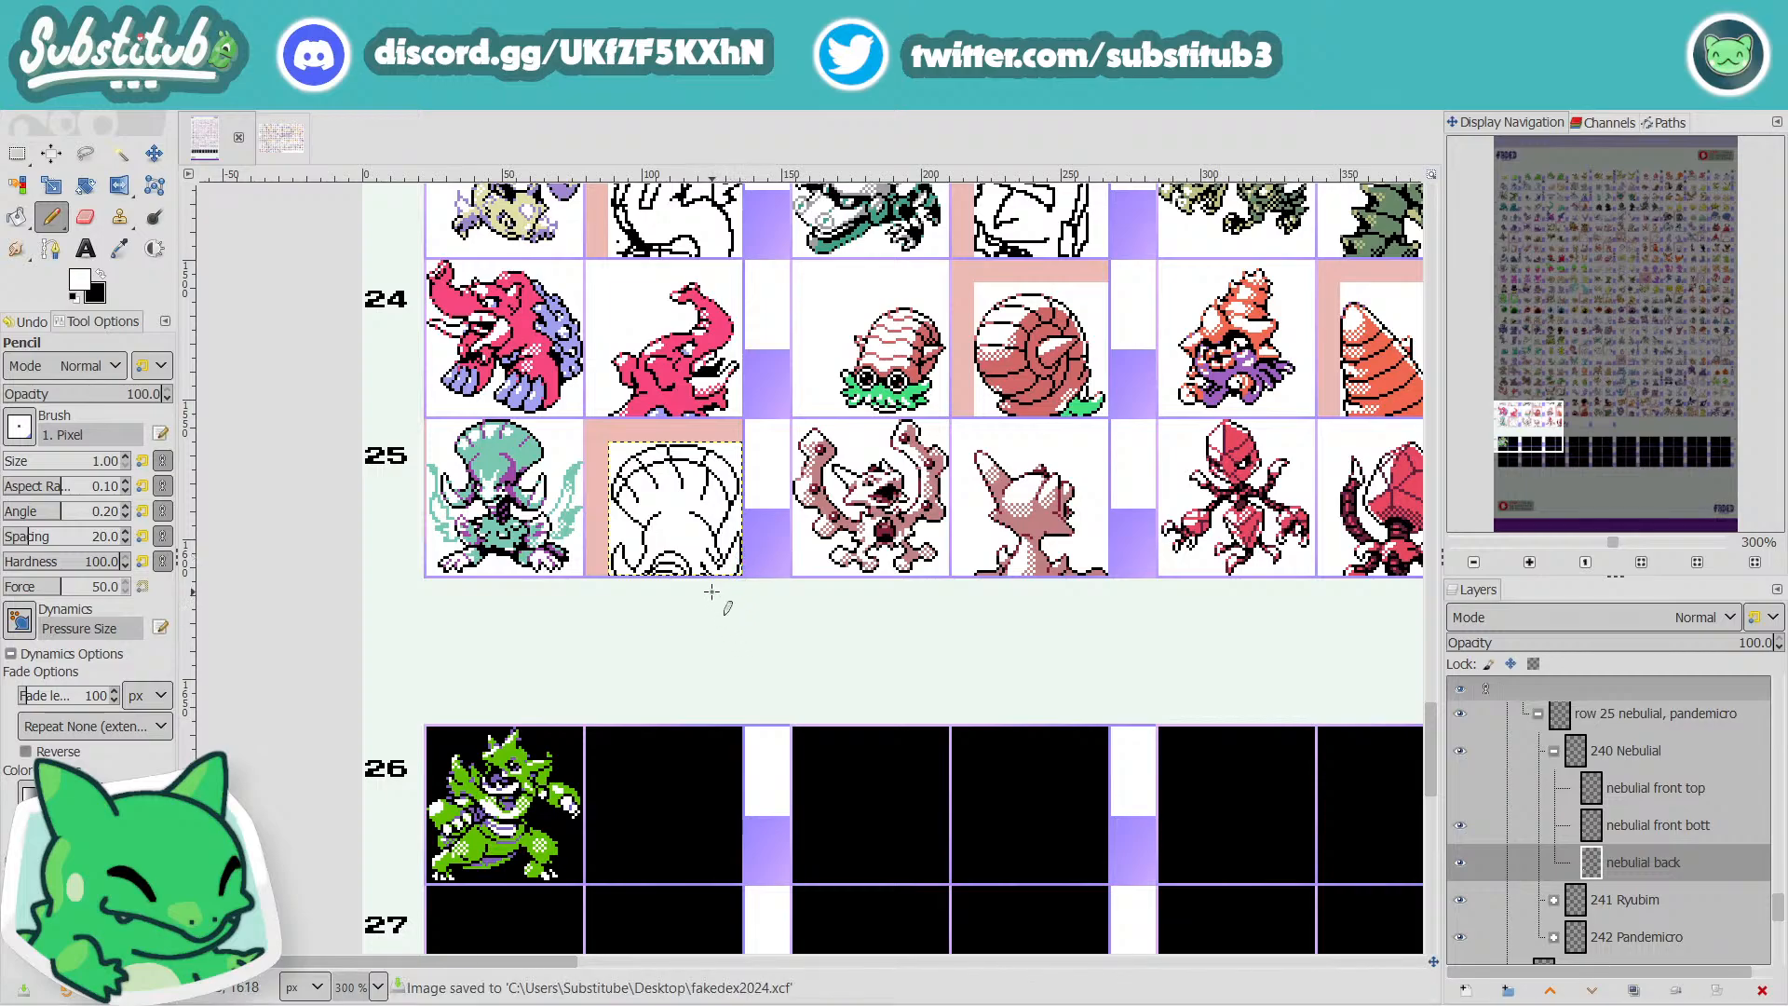
Pick the teal from the front sprite's crest and fill the back sprite's inner crest, body and tusks with it.
scroll(695, 588, up, 2)
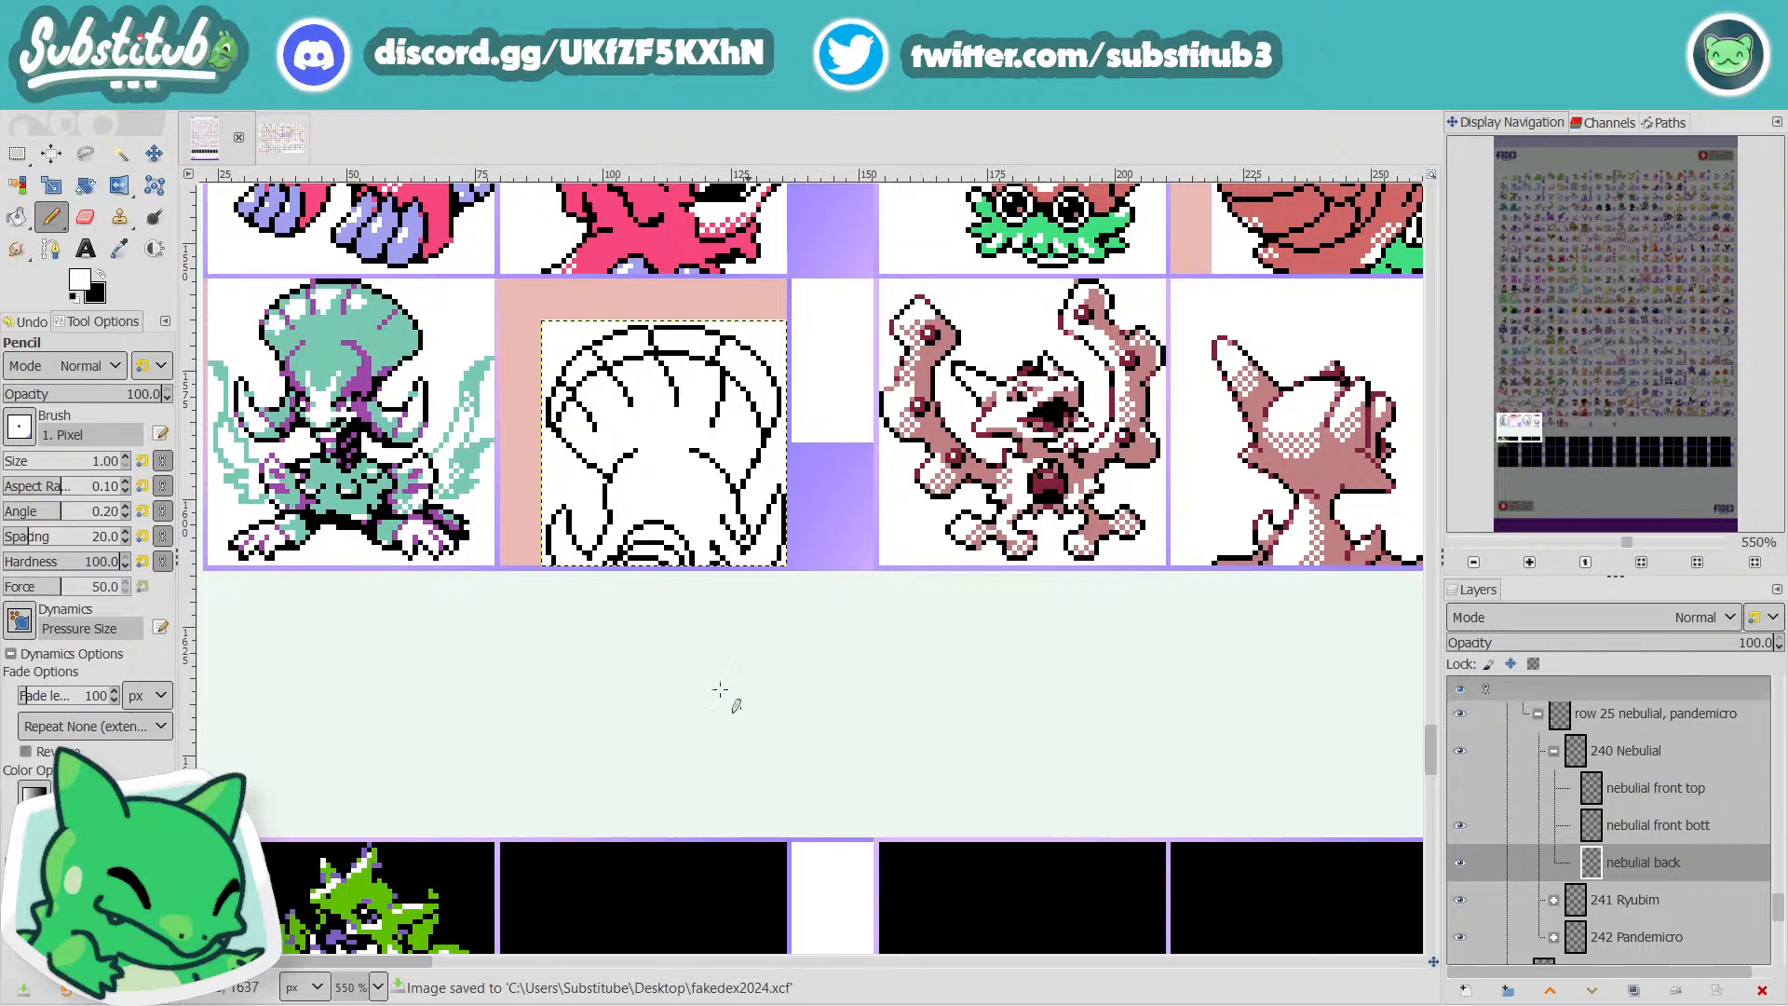
click(119, 153)
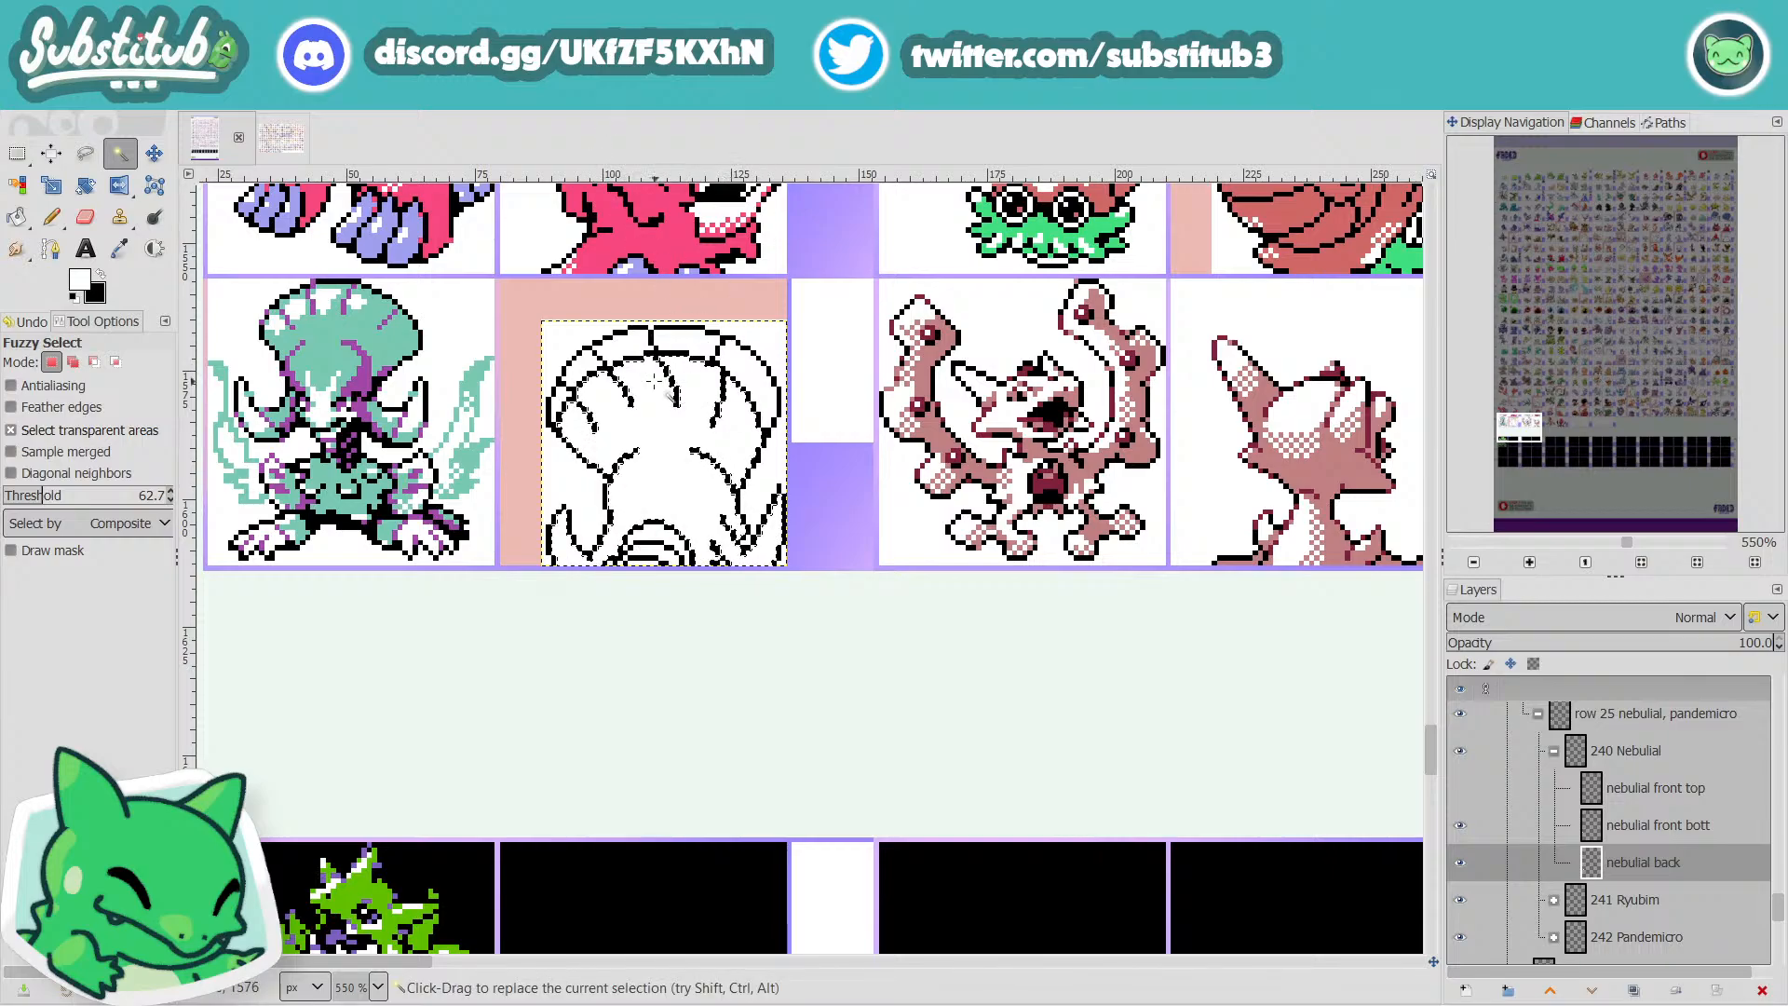
scroll(696, 464, up, 1)
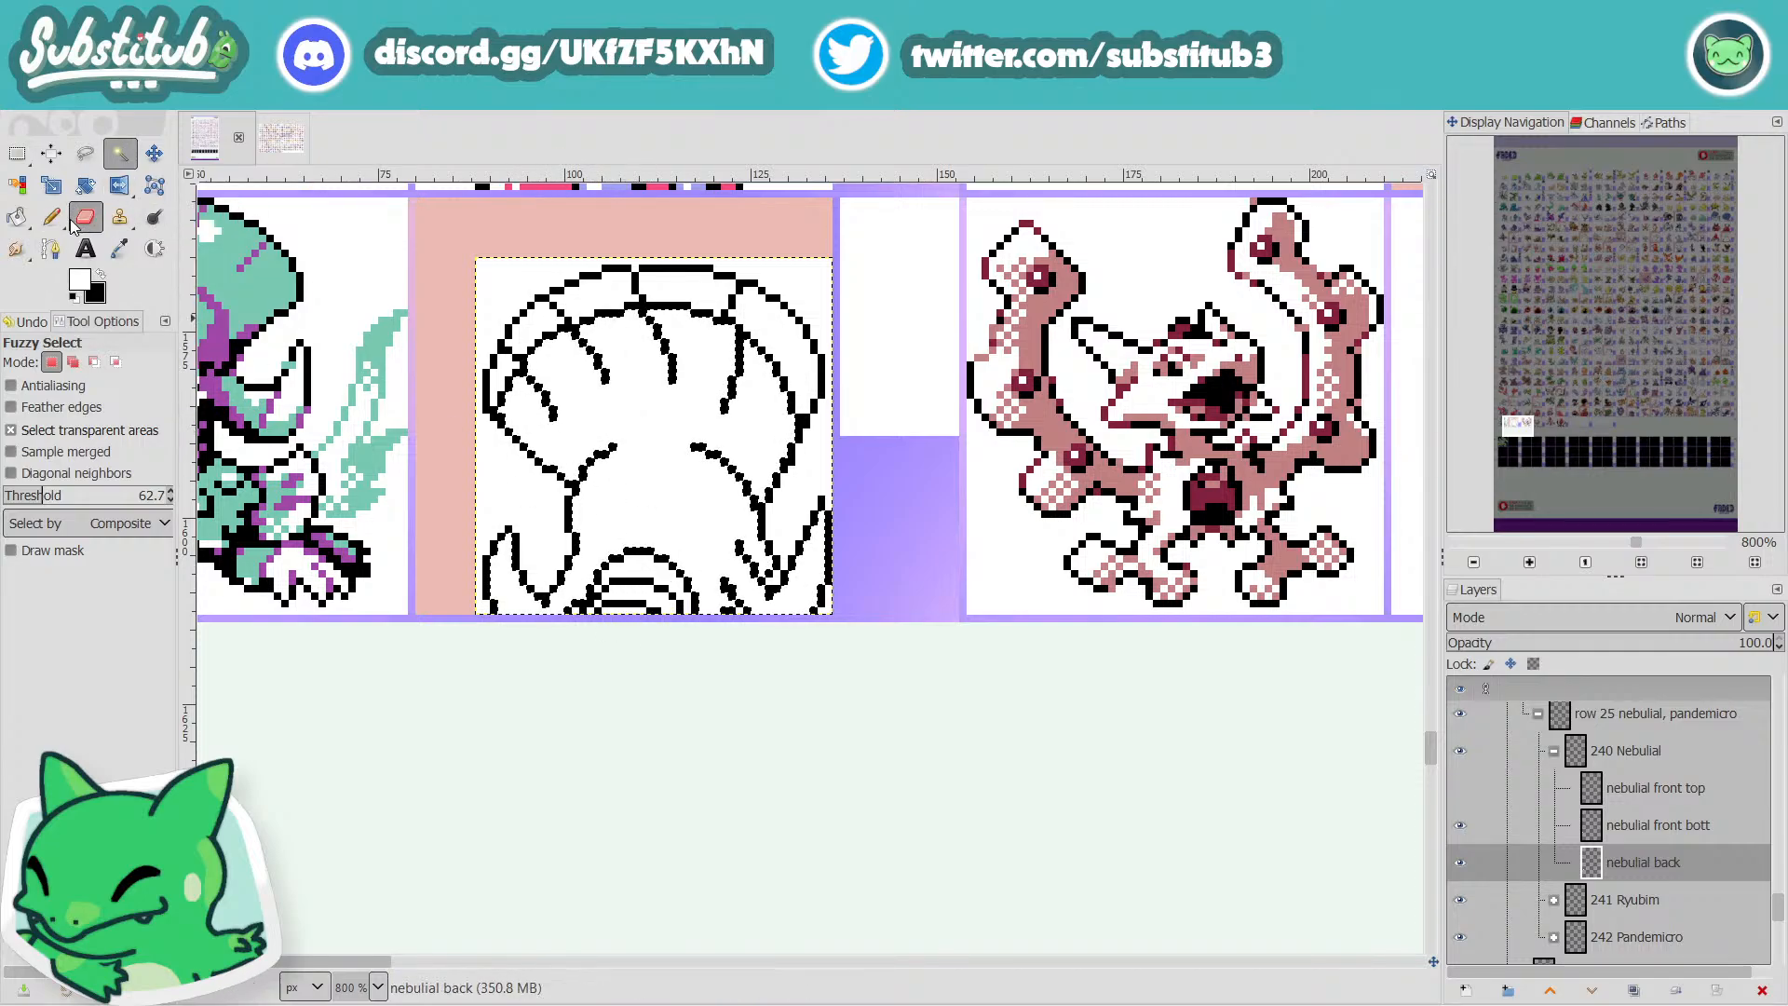
click(120, 252)
click(270, 265)
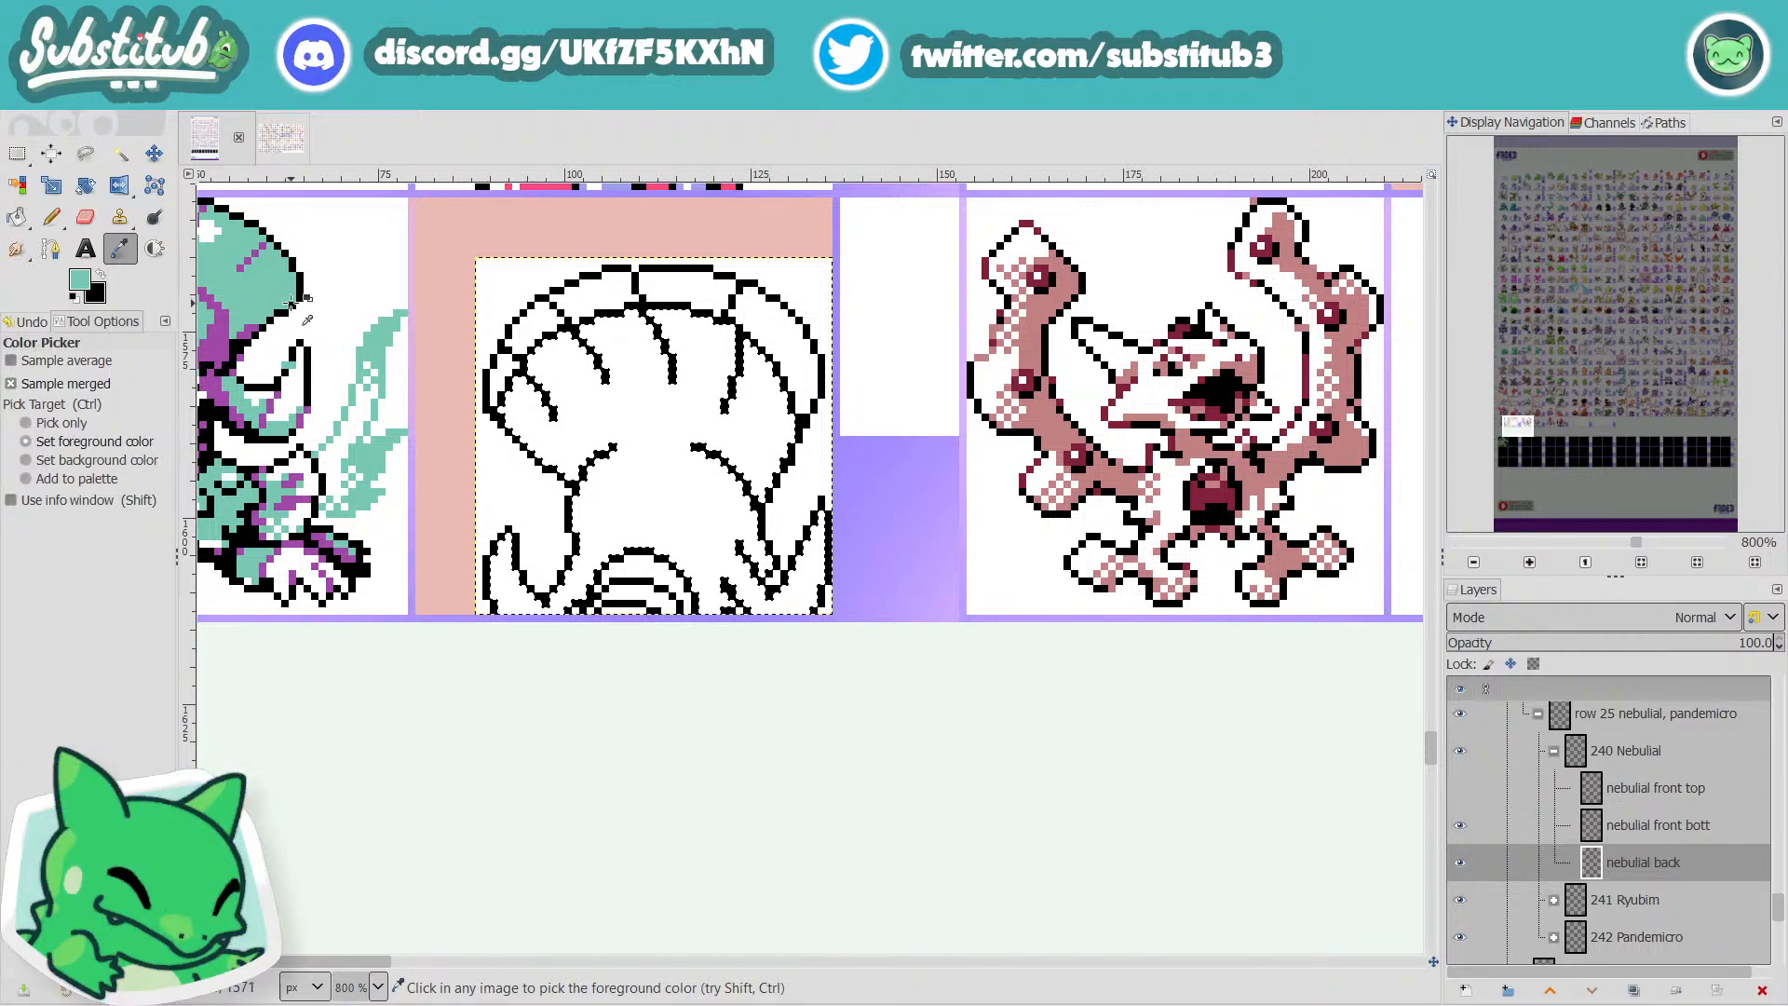
key(shift+b)
key(r)
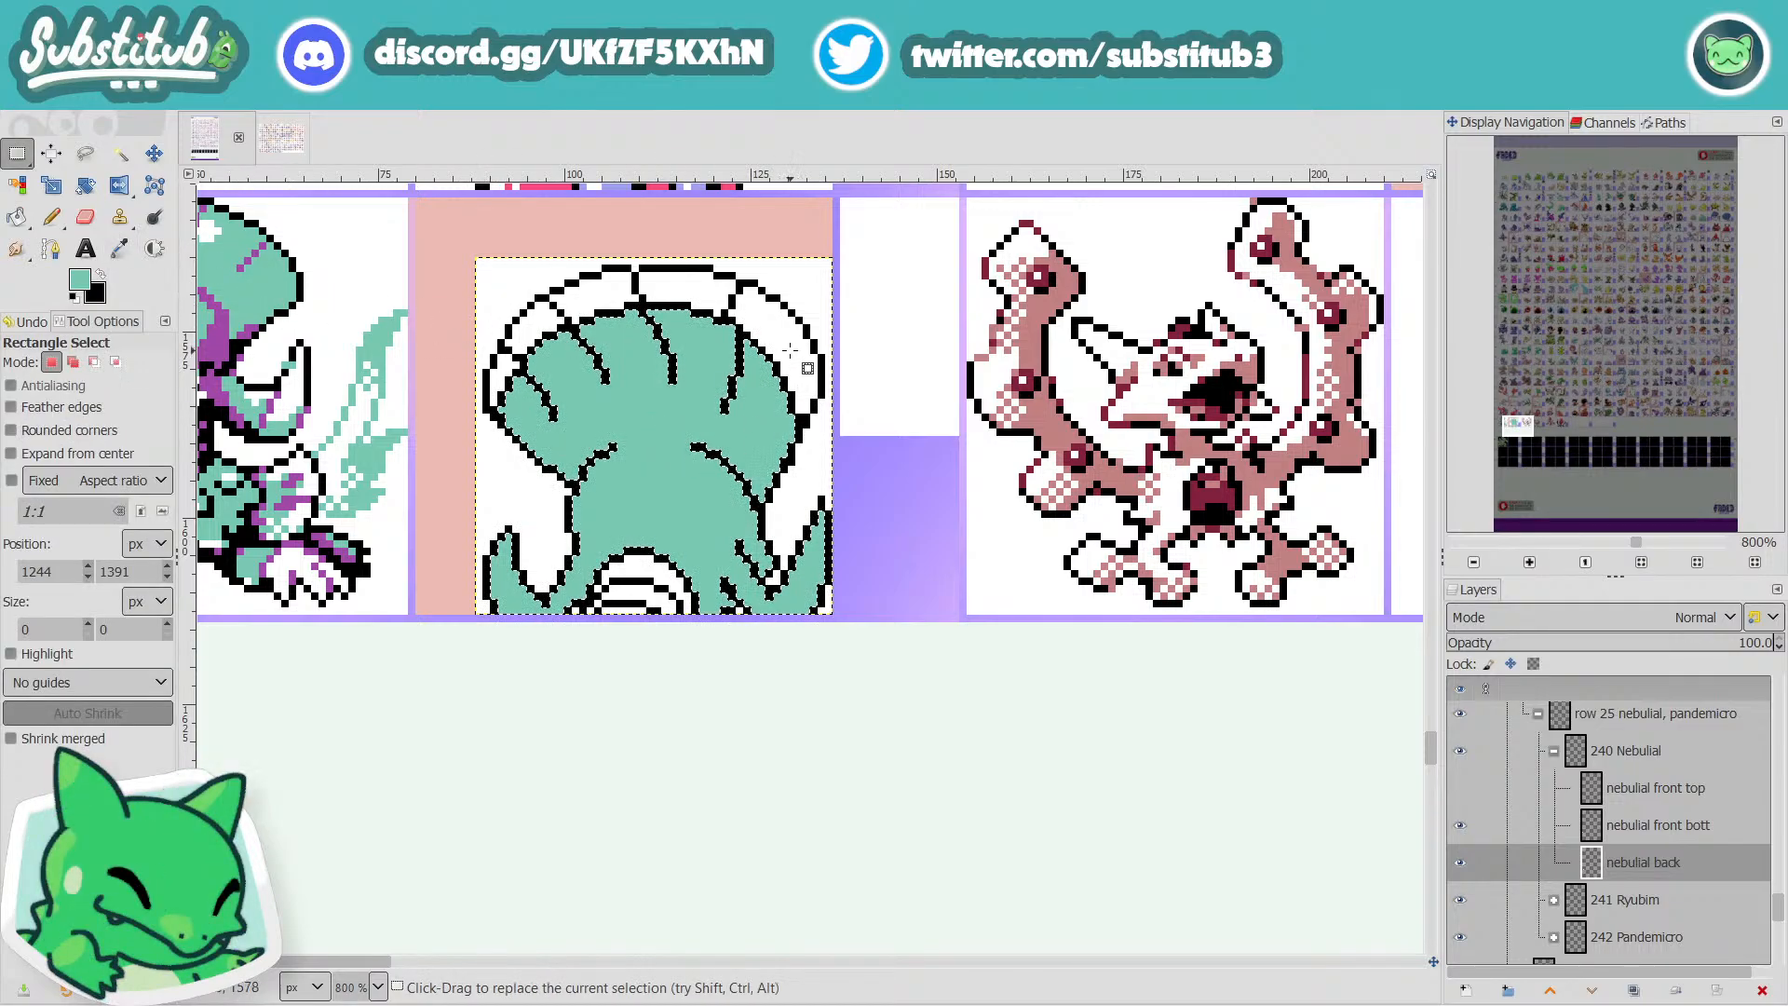
click(832, 289)
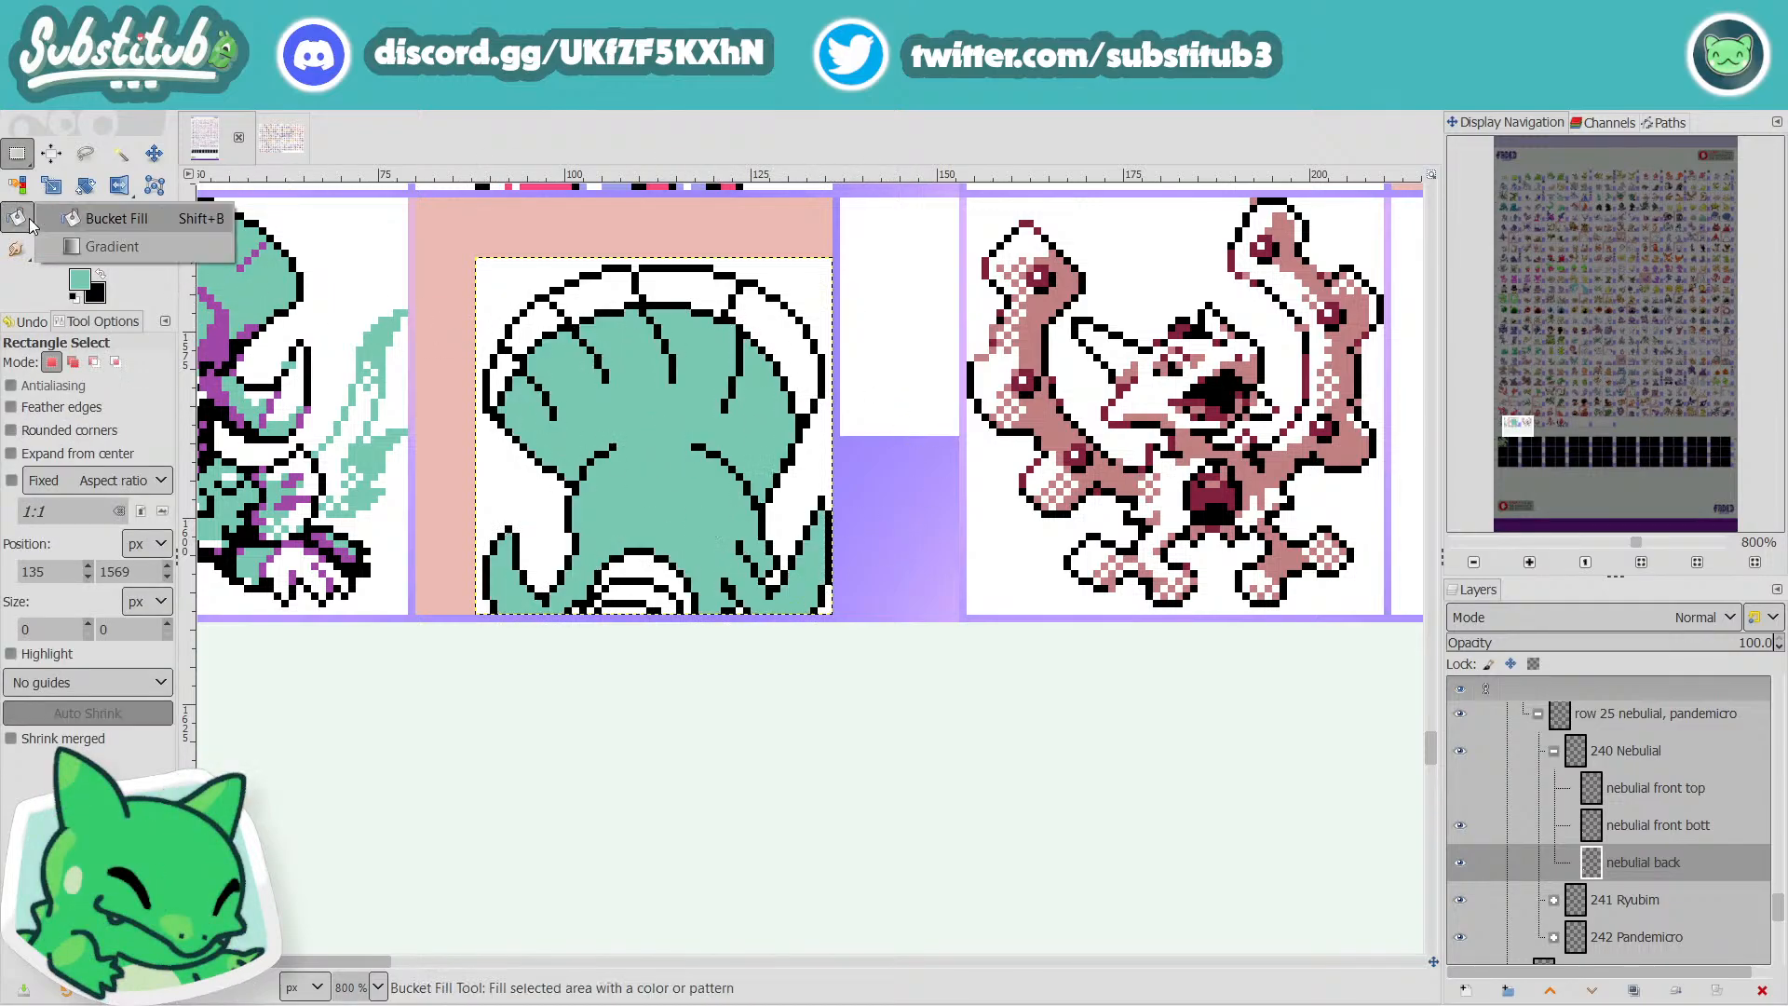
Pick the purple from the front sprite, fill the bands between the concentric arches at the base, and save the image.
click(119, 248)
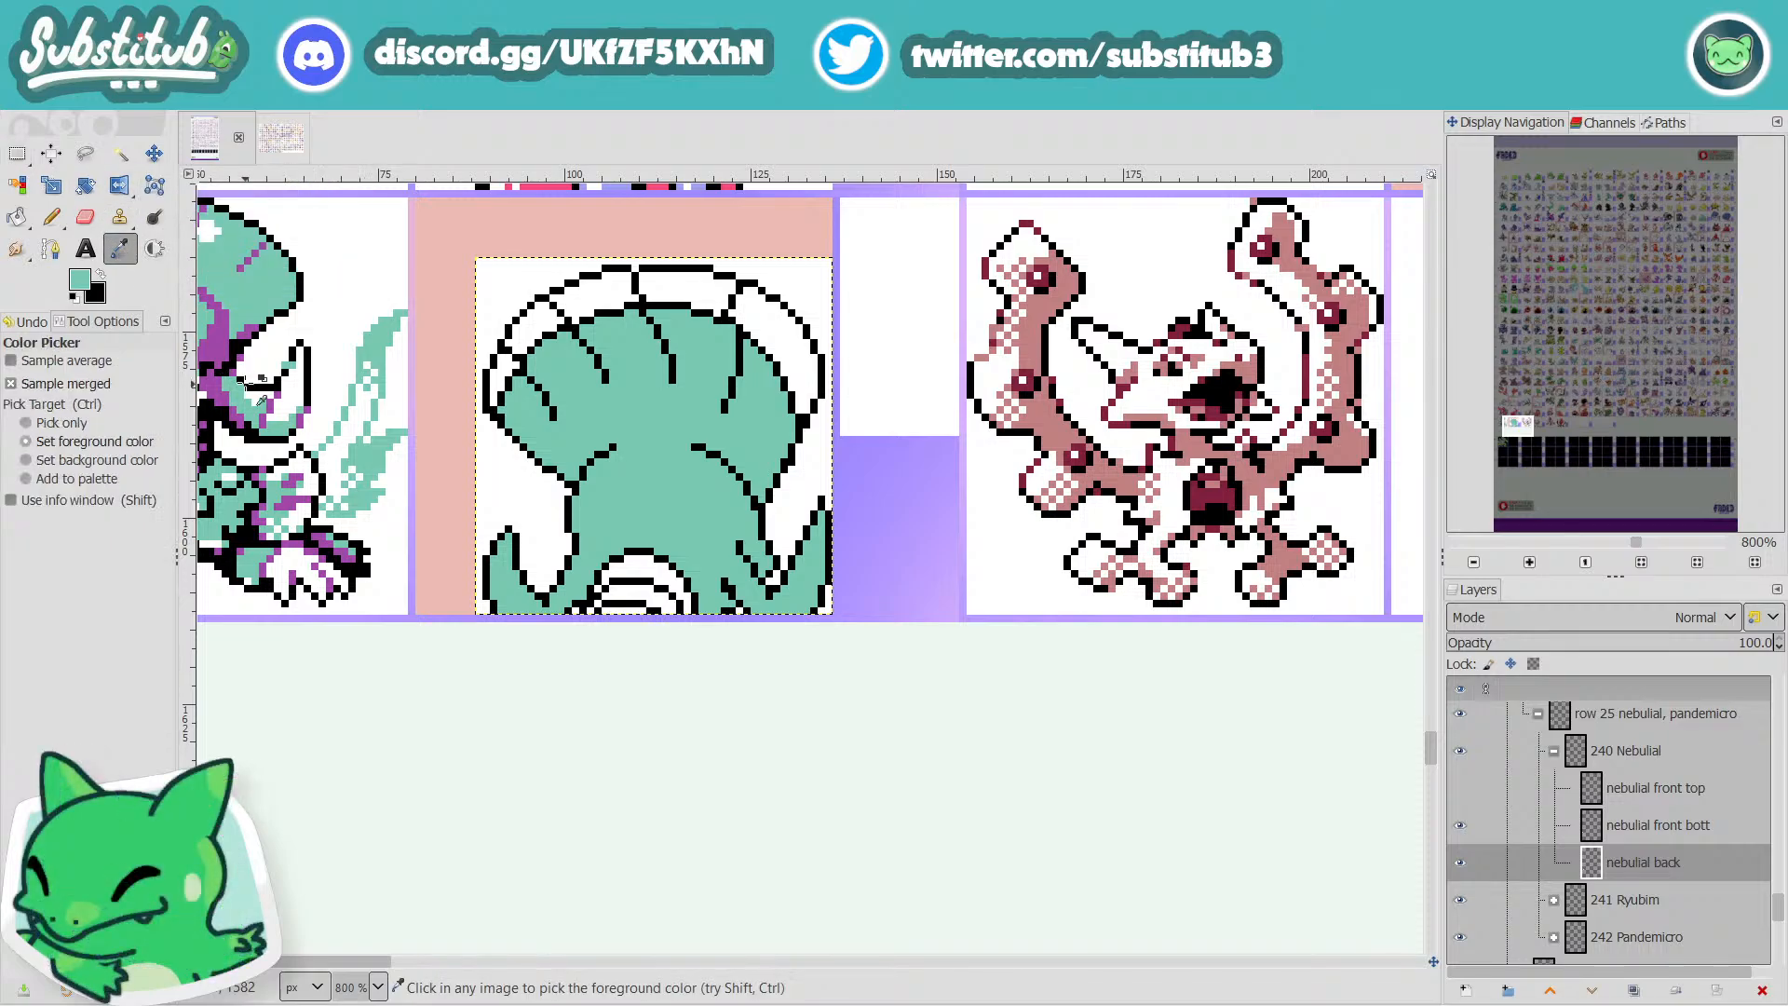
click(226, 354)
click(120, 153)
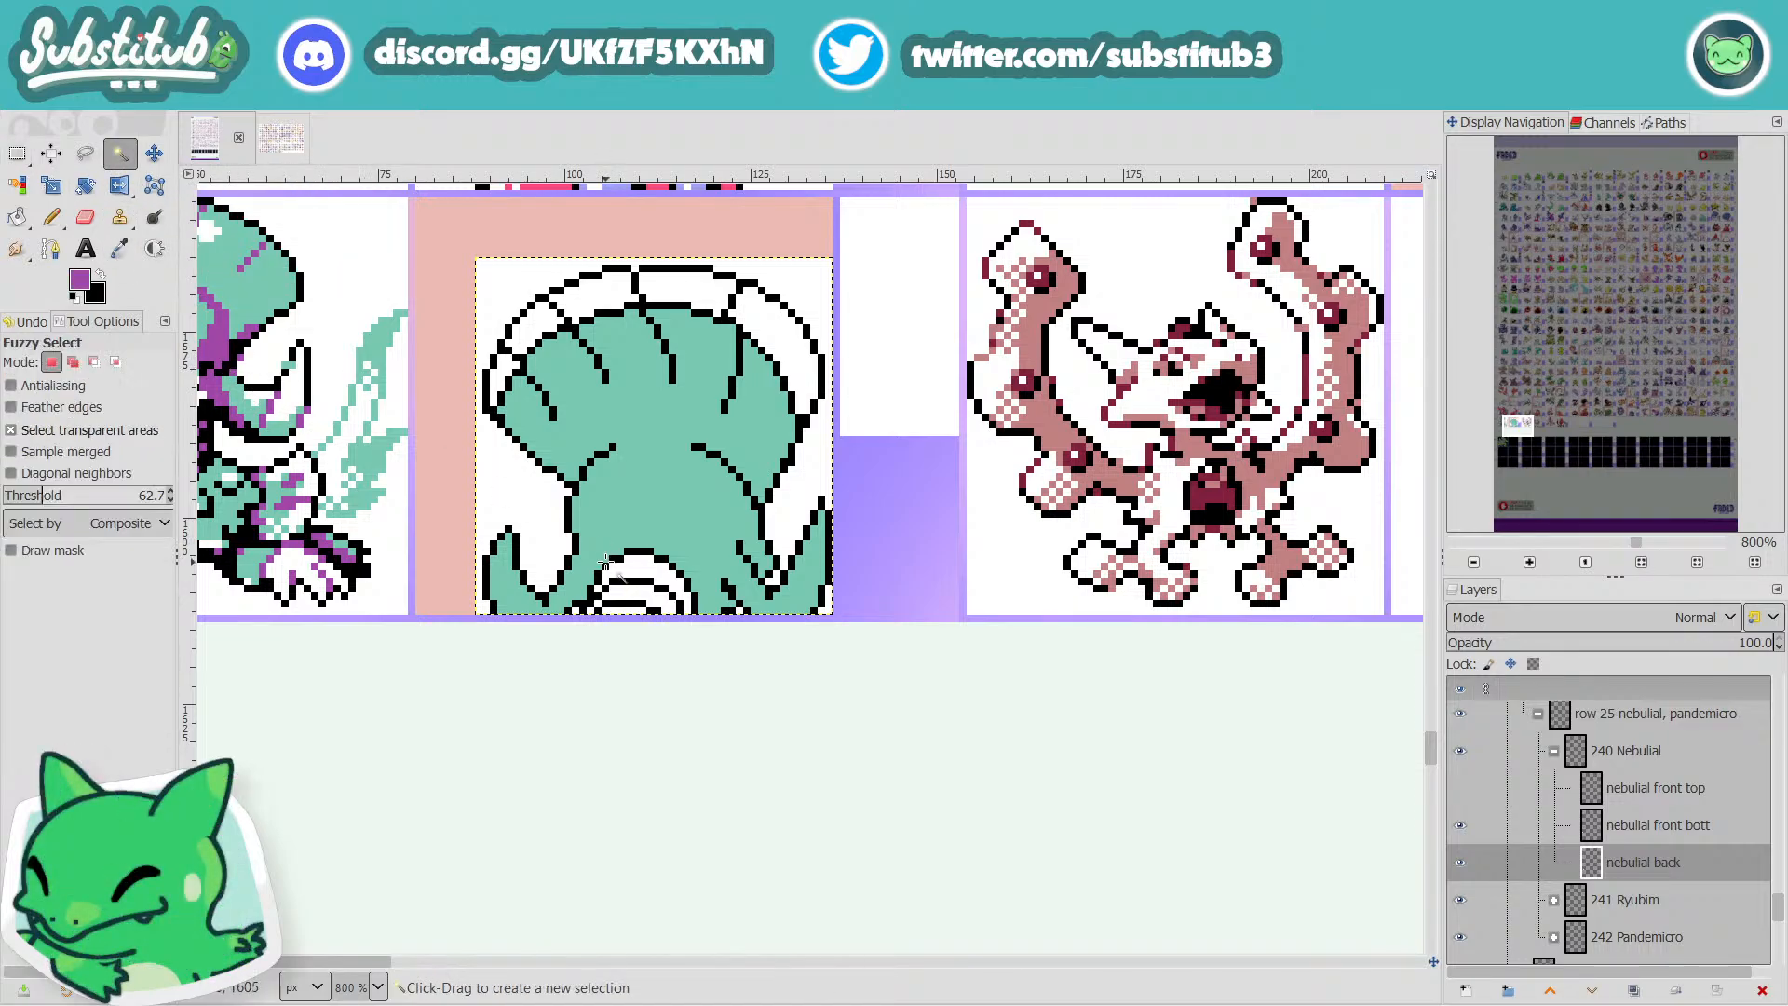
click(619, 612)
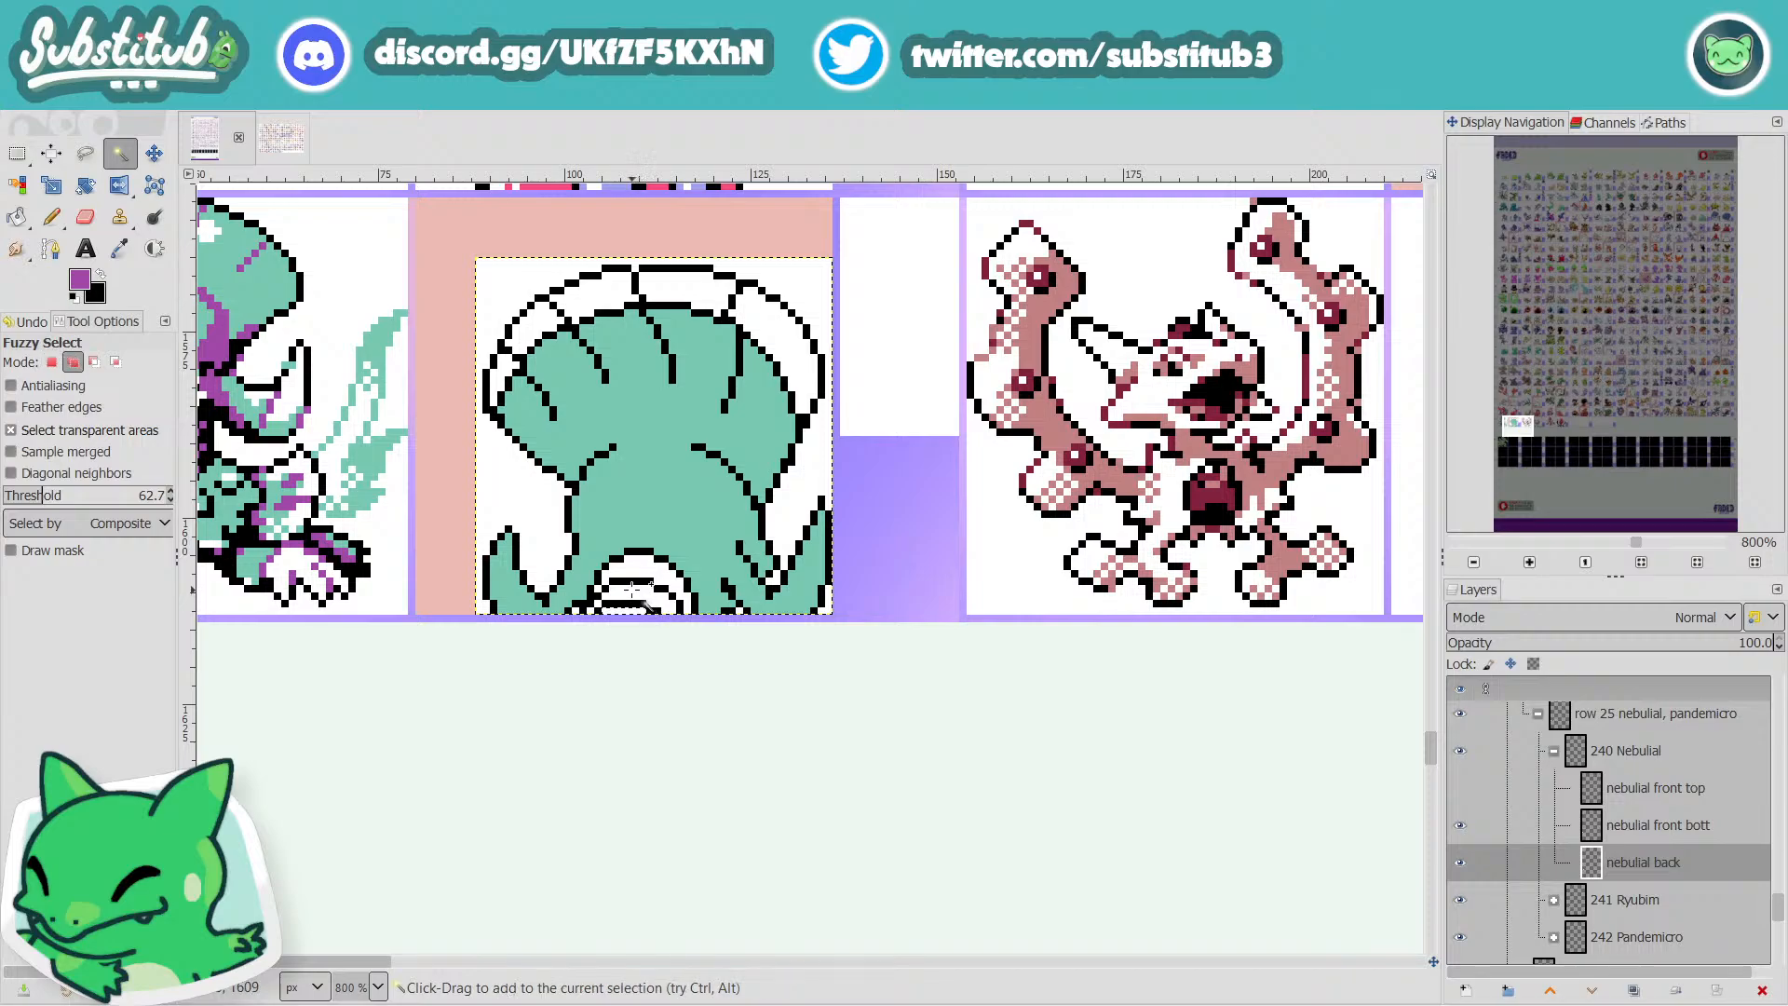
key(shift+b)
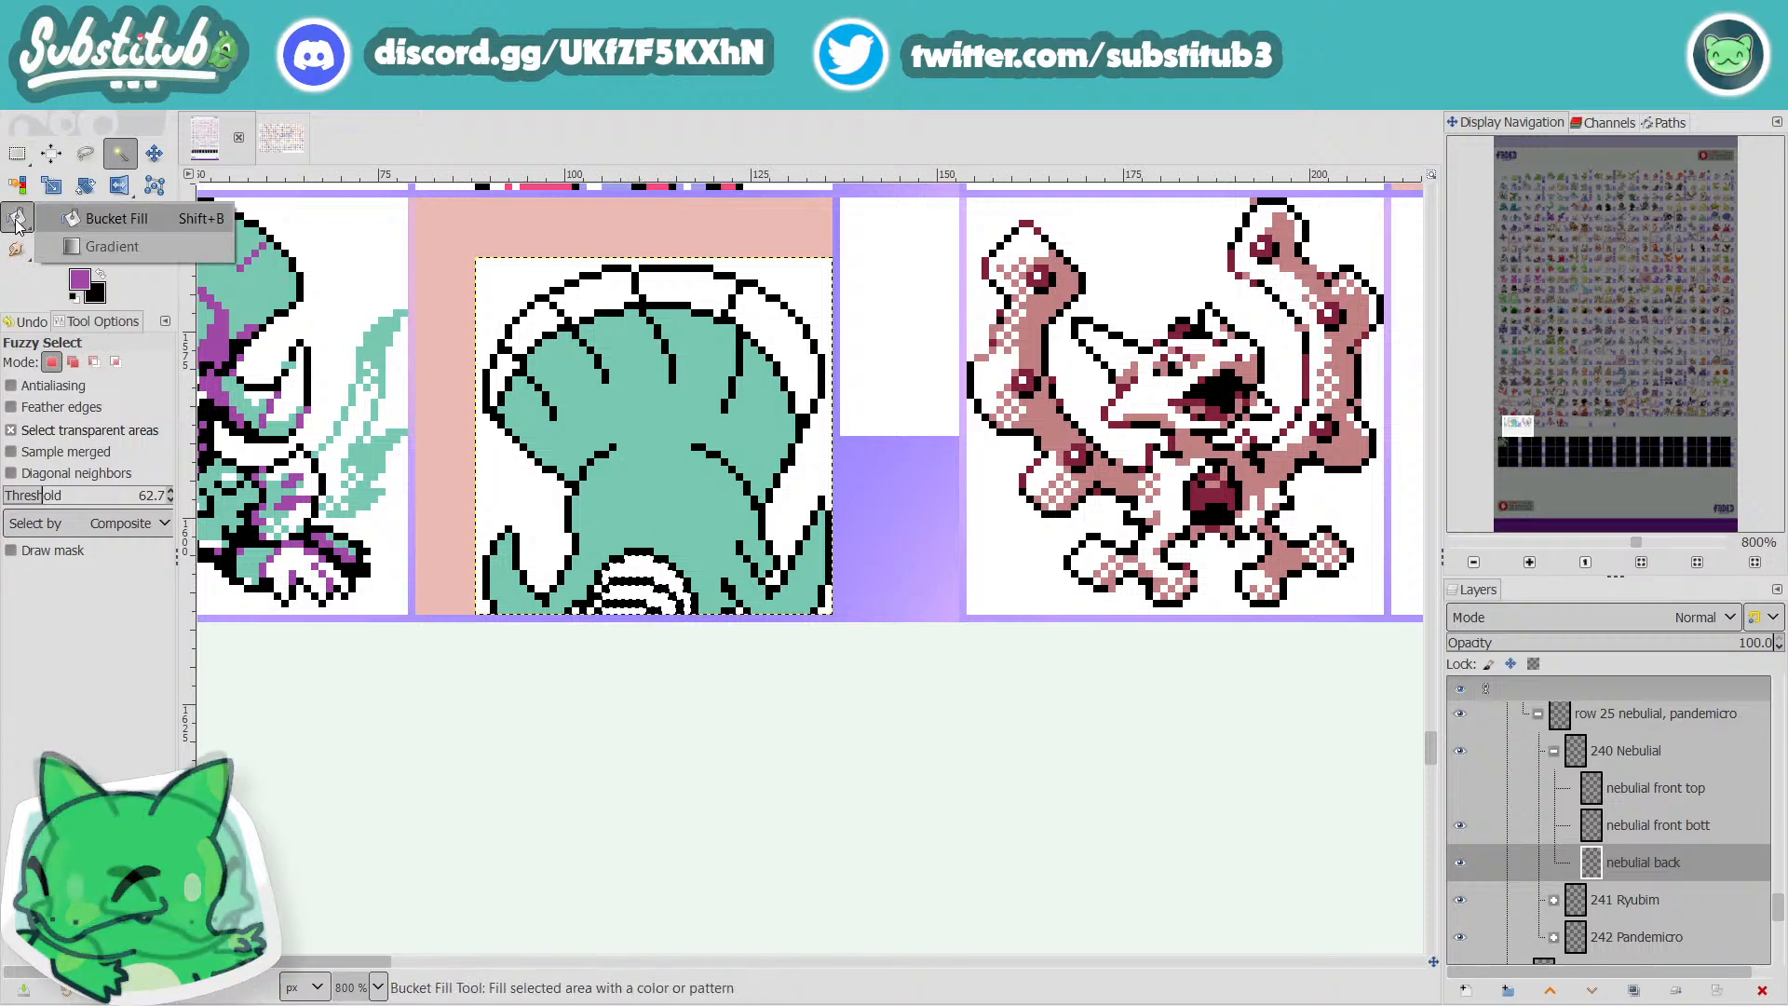
click(596, 551)
key(r)
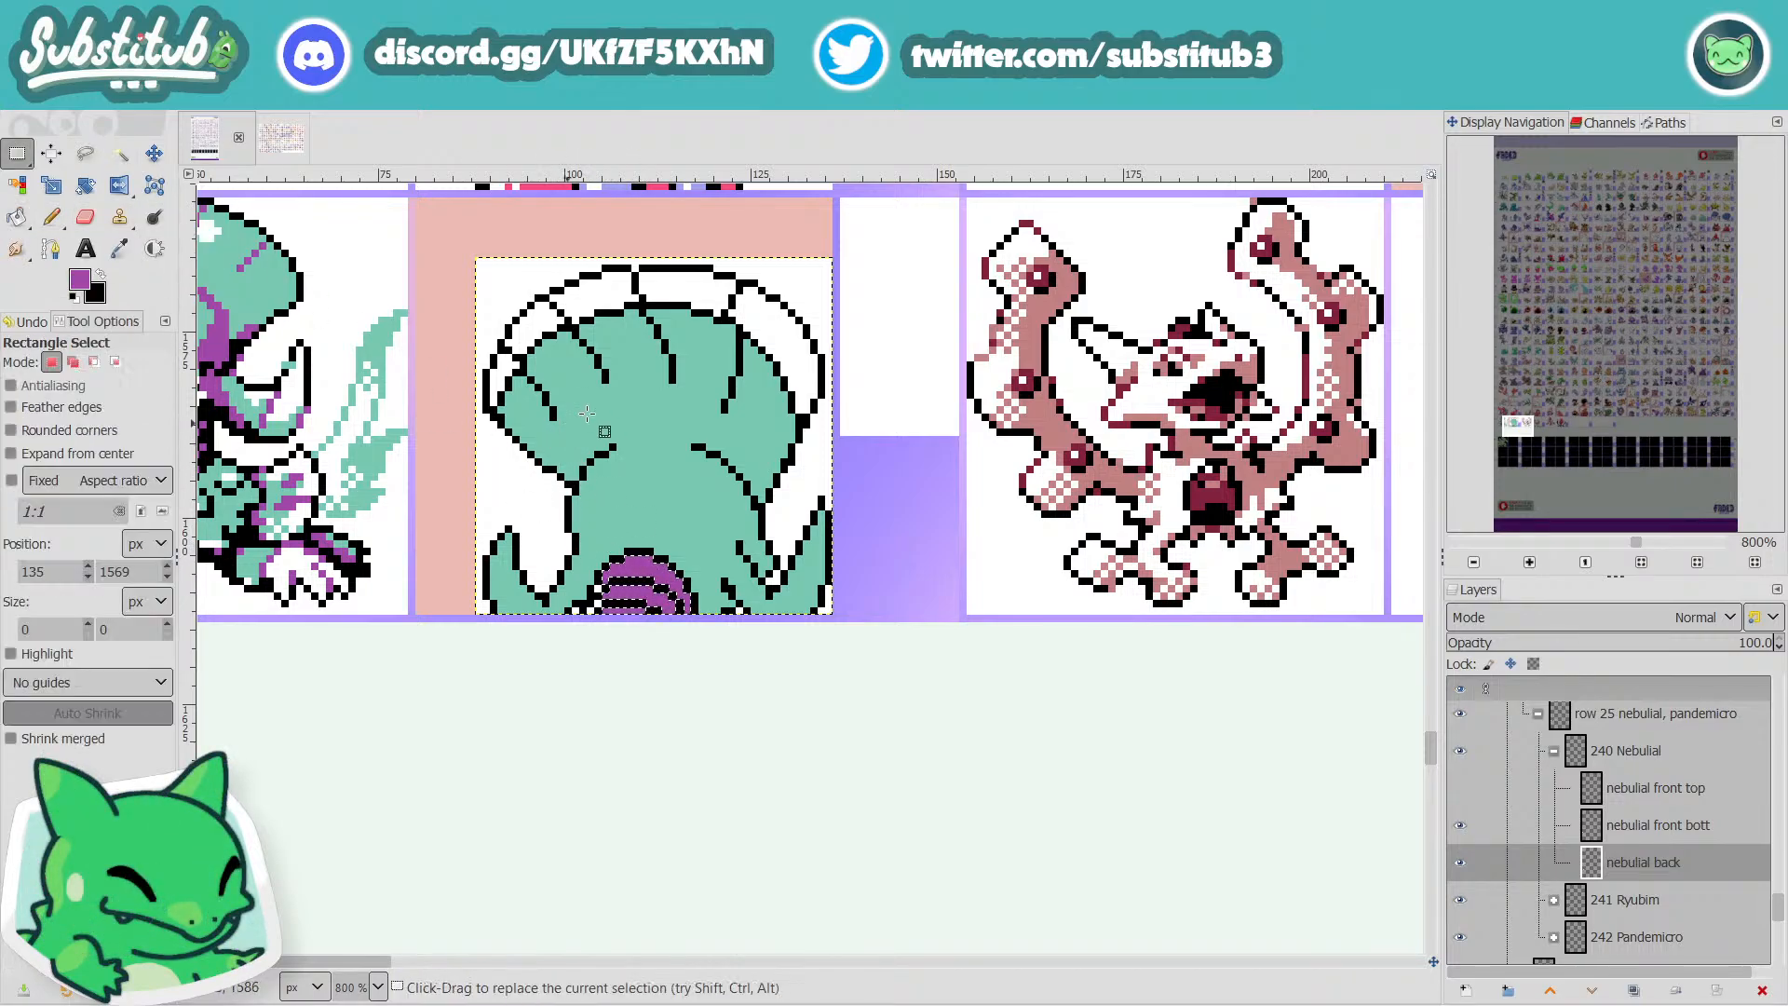
key(ctrl+s)
scroll(717, 481, down, 3)
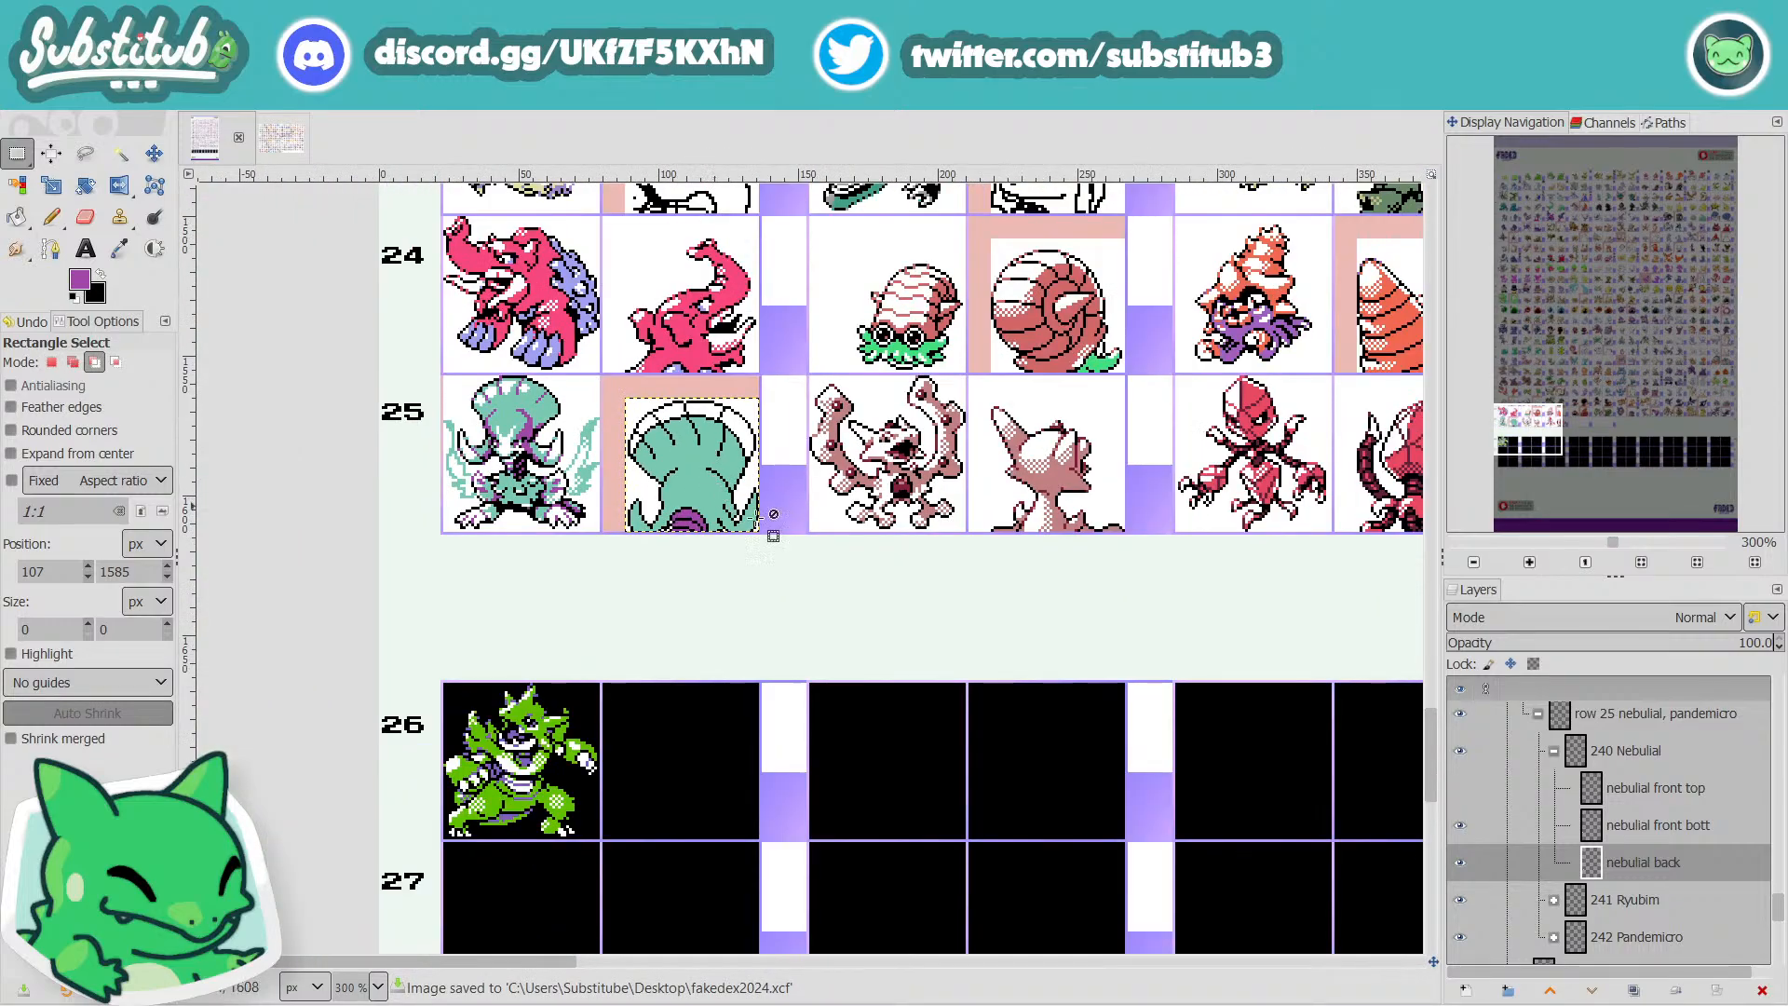
Pencil white pixels into the narrow teal gap beside the lower right edge of the body, and save the image.
scroll(745, 481, up, 2)
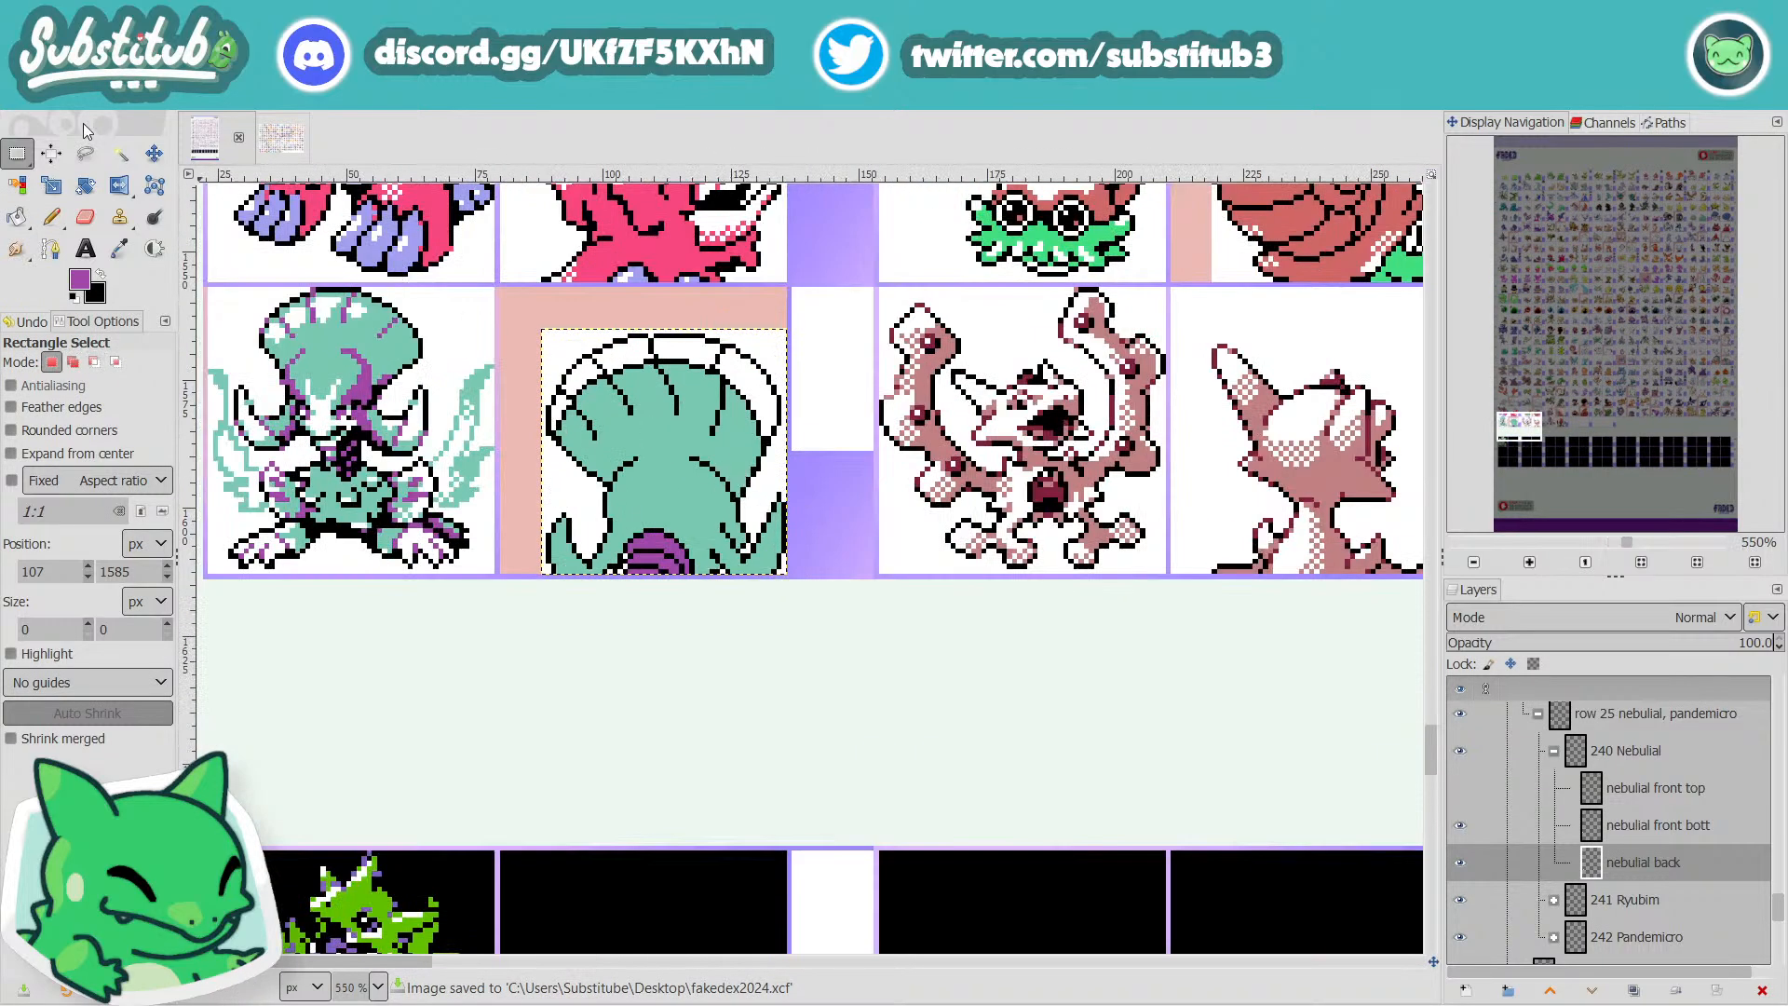
click(52, 216)
key(d)
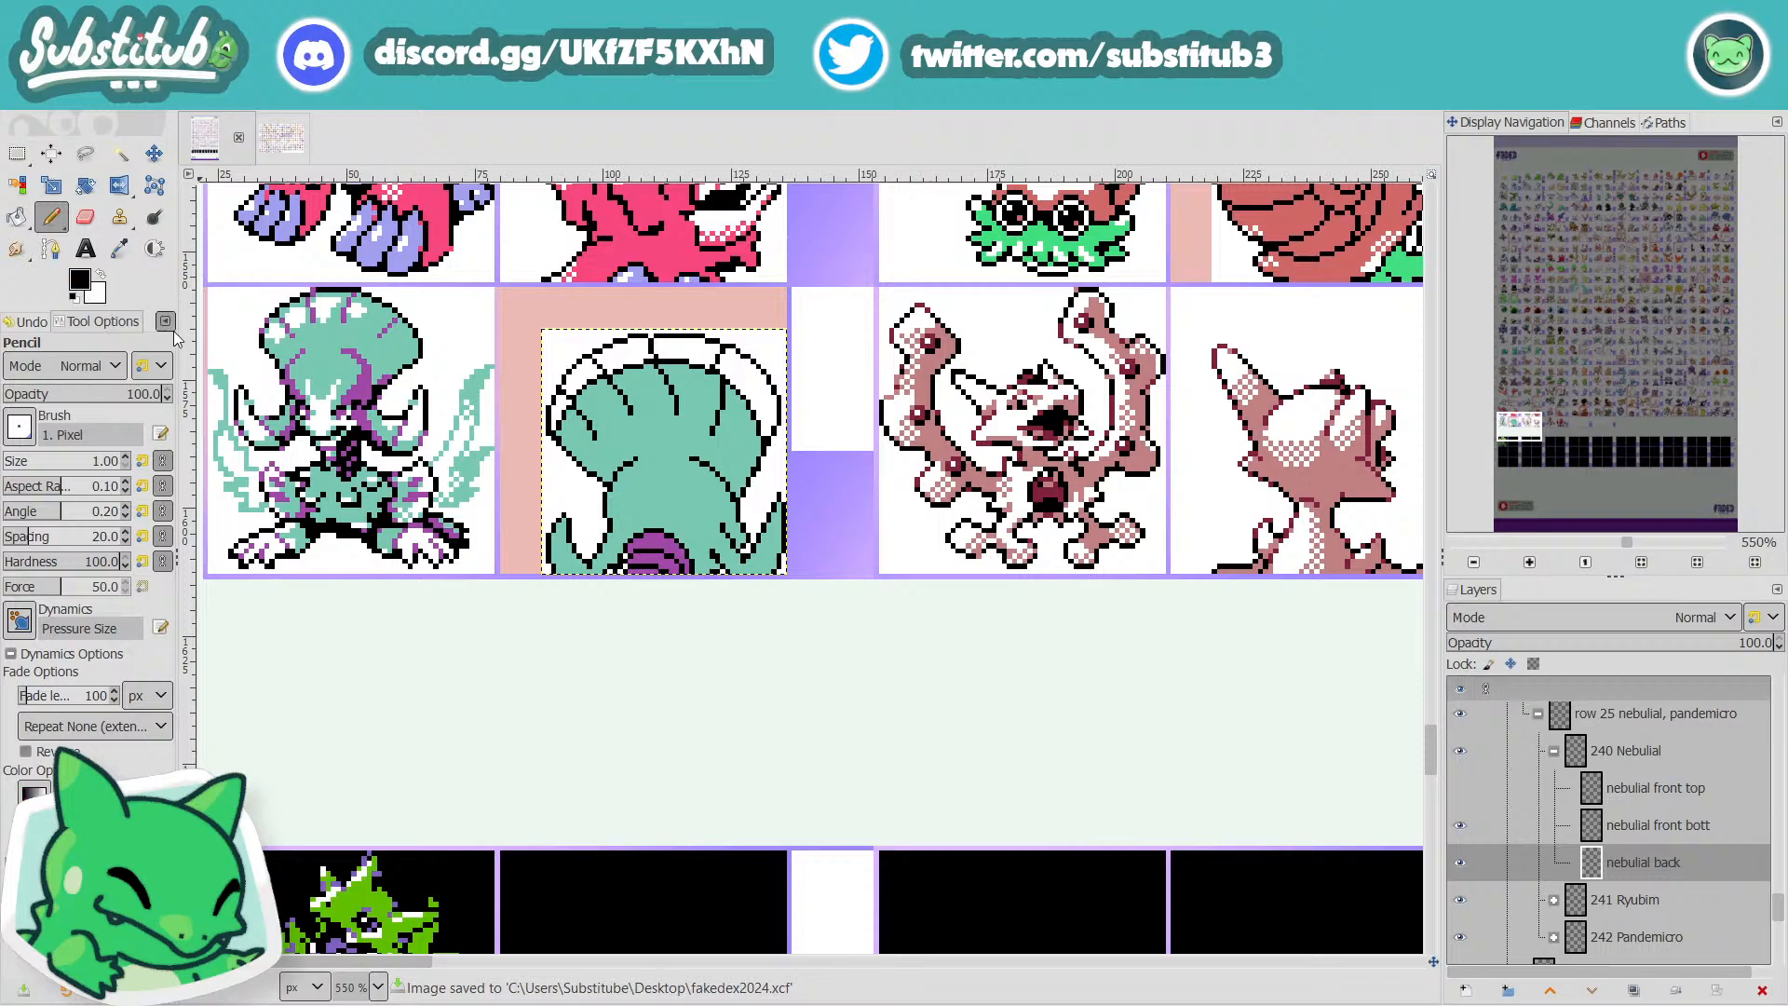
key(x)
scroll(710, 470, up, 4)
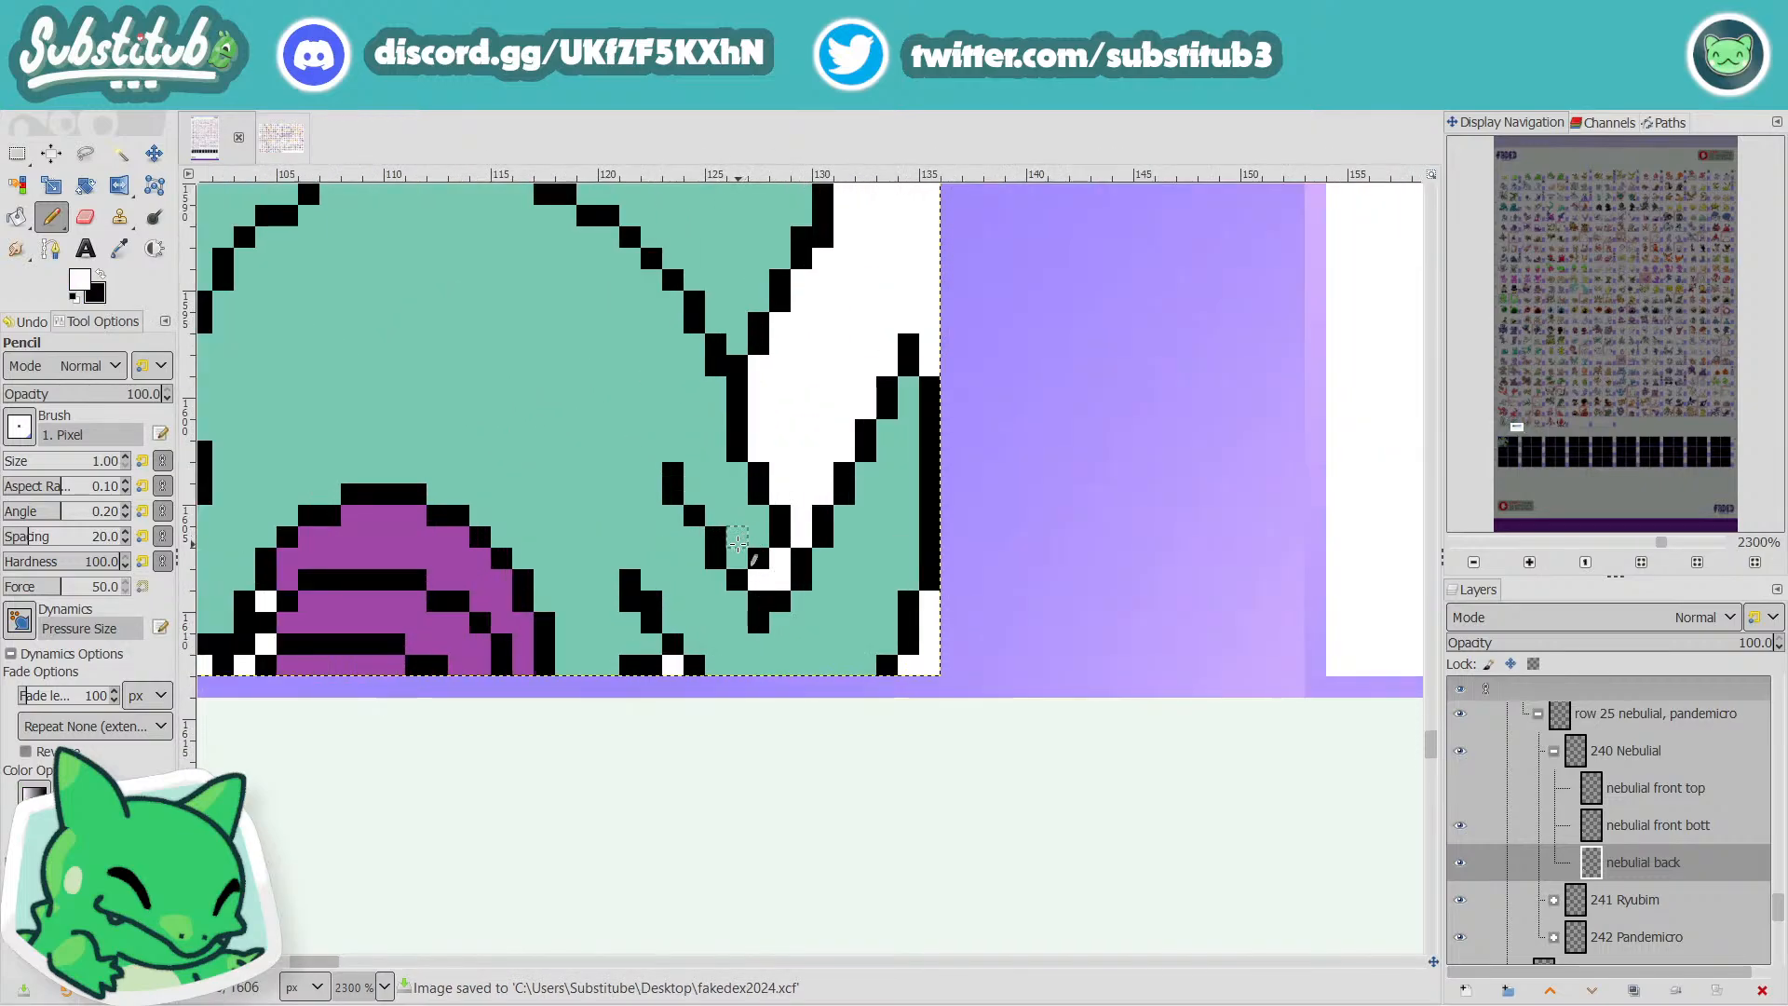
mouse_move(736, 543)
mouse_down()
mouse_move(735, 559)
mouse_move(759, 535)
mouse_move(745, 516)
mouse_up()
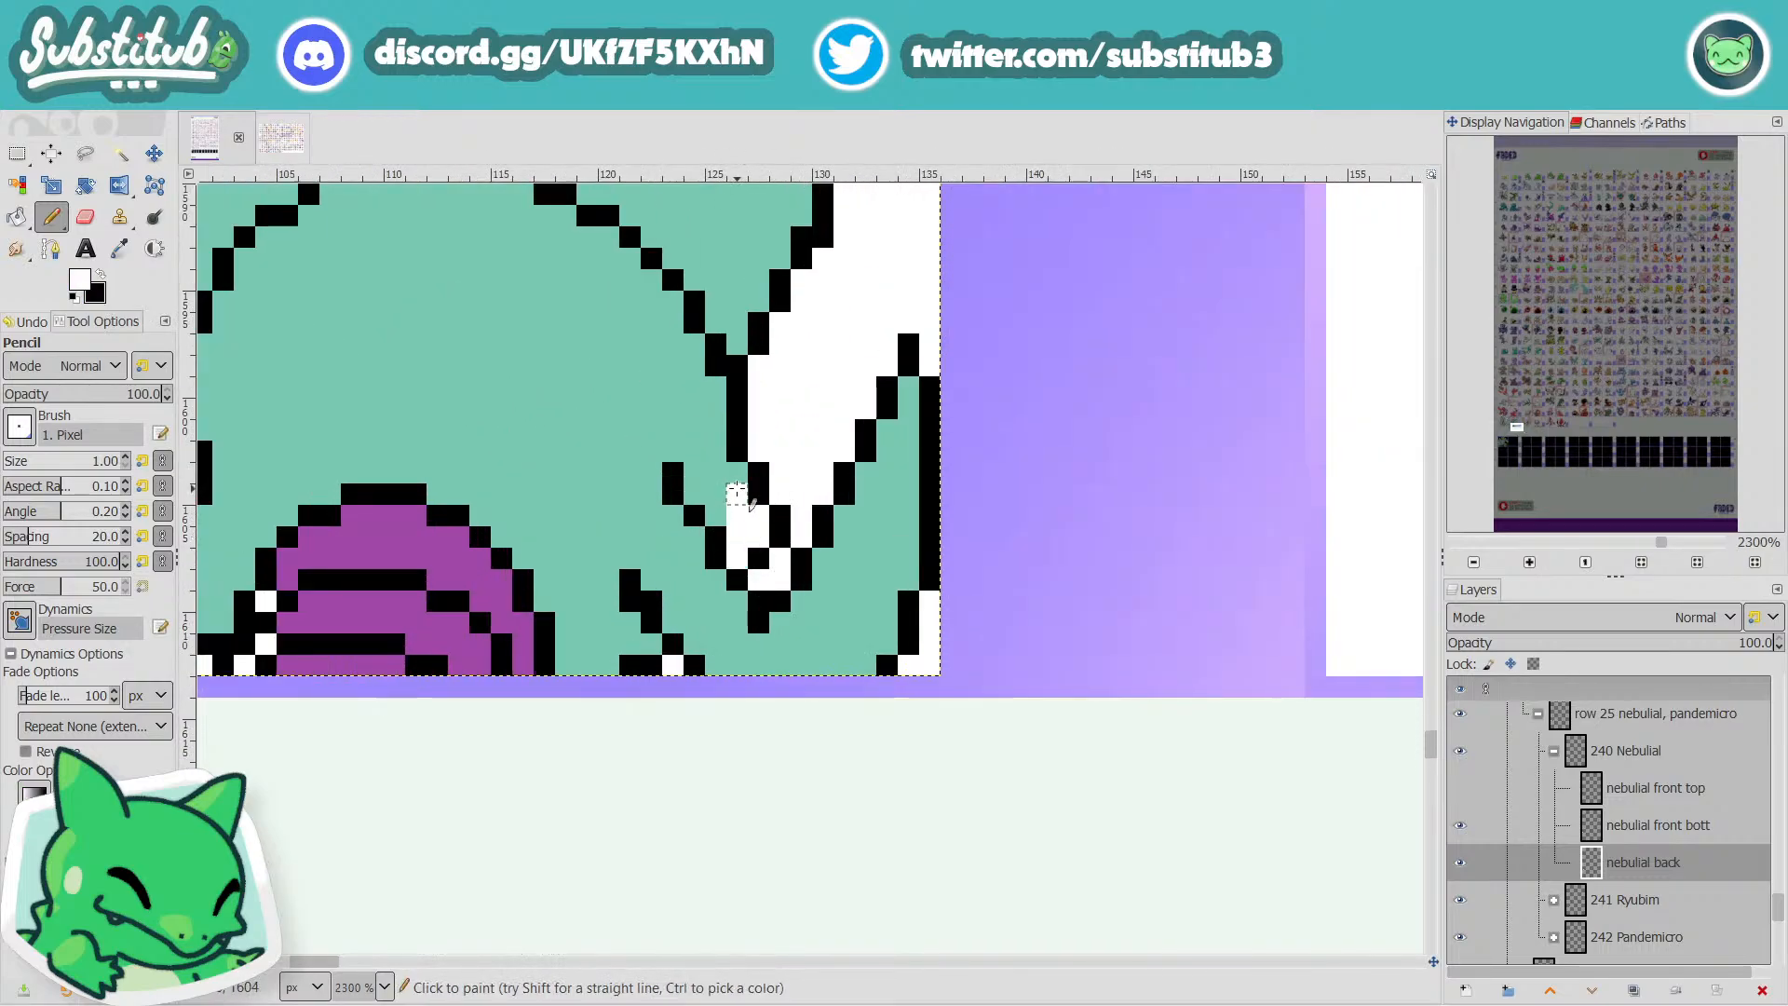
click(736, 492)
scroll(736, 492, down, 4)
key(ctrl+s)
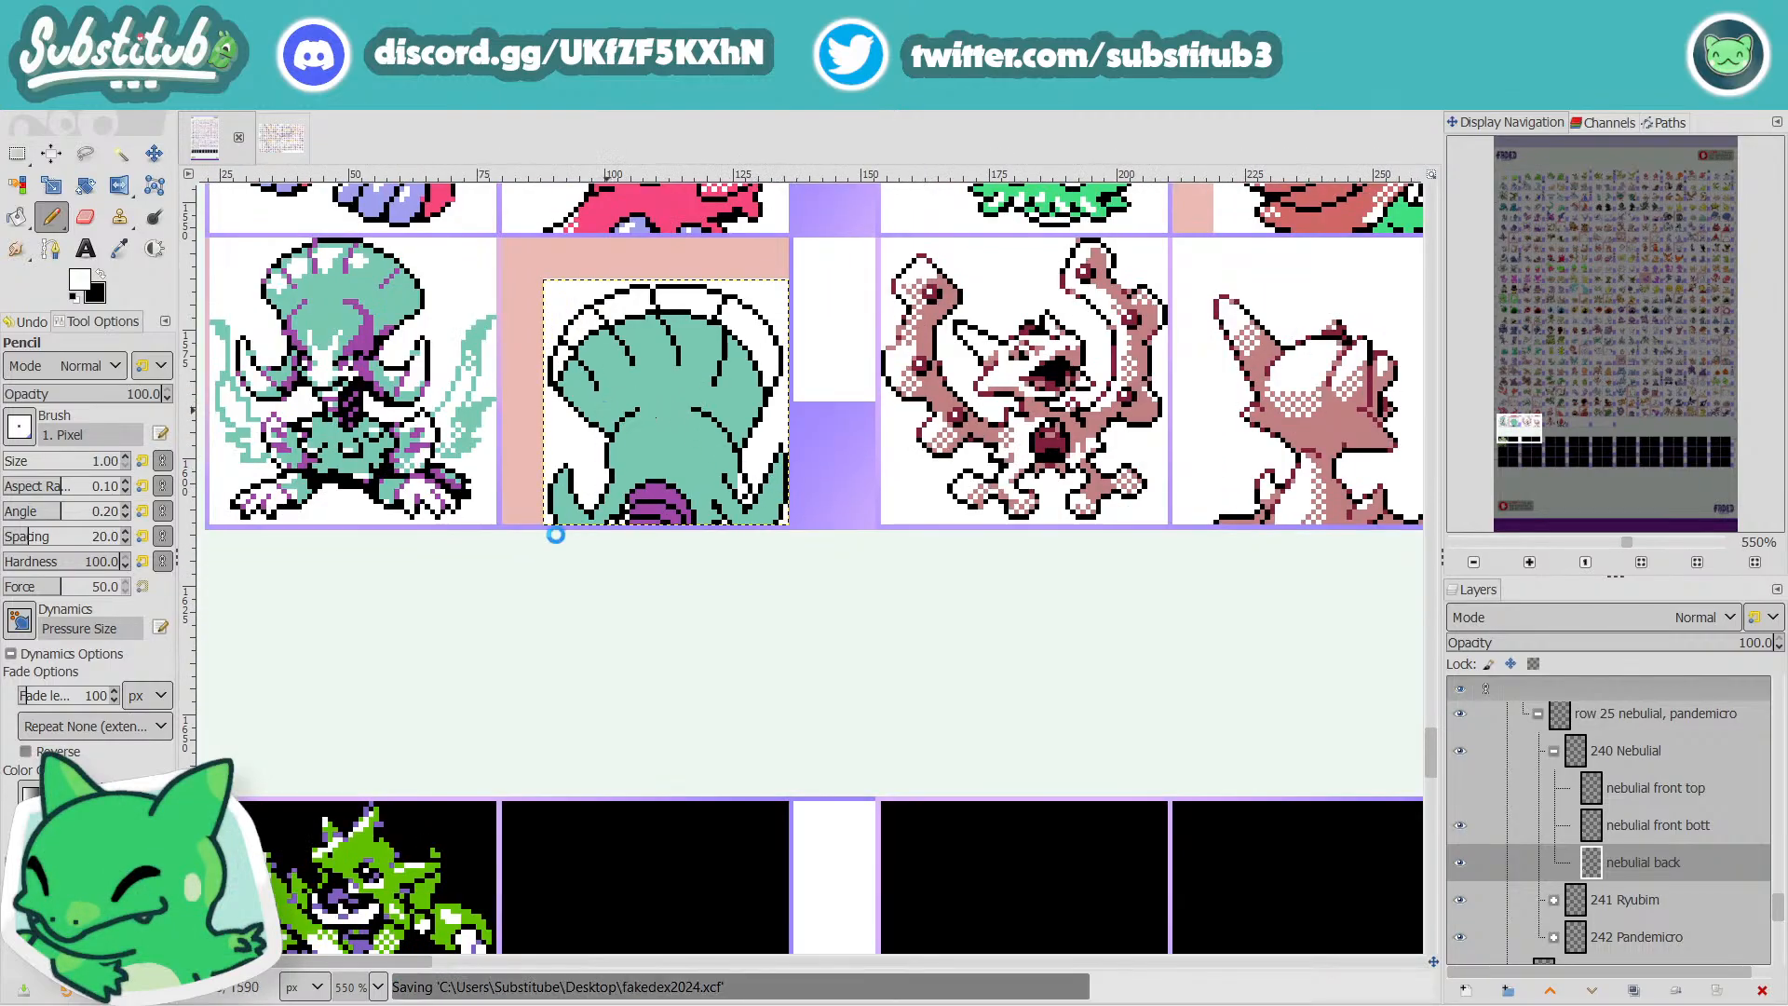
Paint the teal interior of the left tusk white with the Pencil.
scroll(575, 536, up, 3)
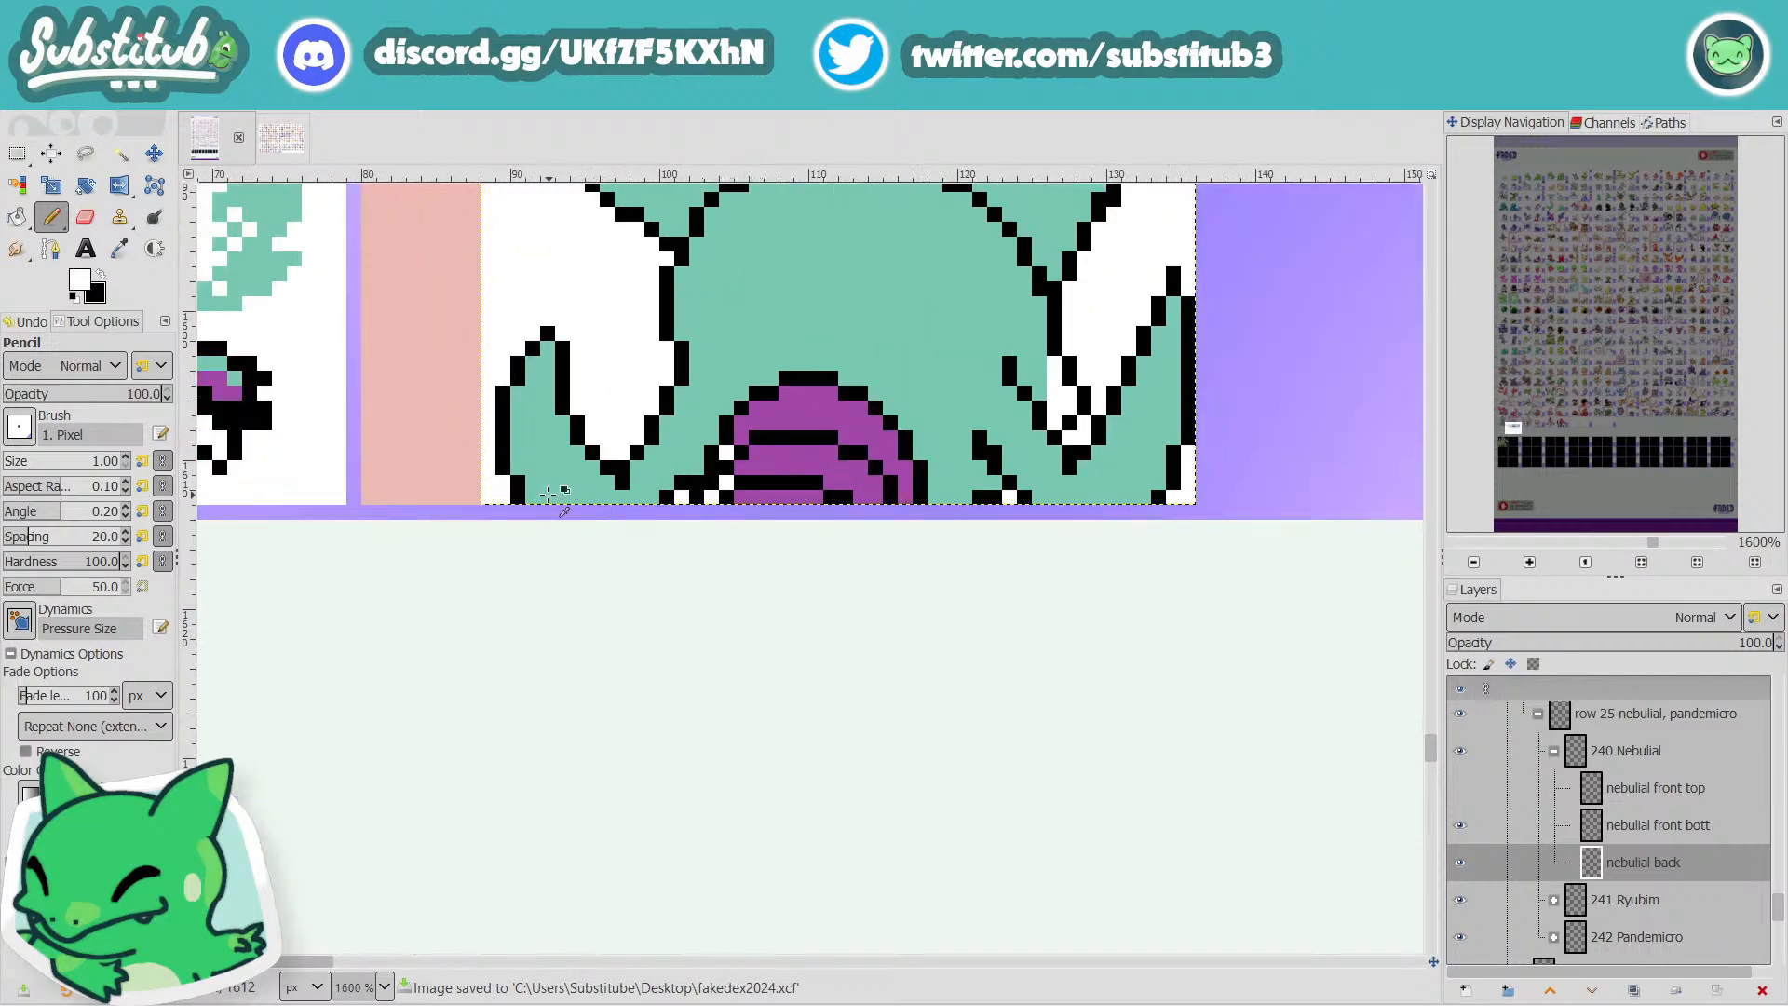
scroll(547, 495, down, 3)
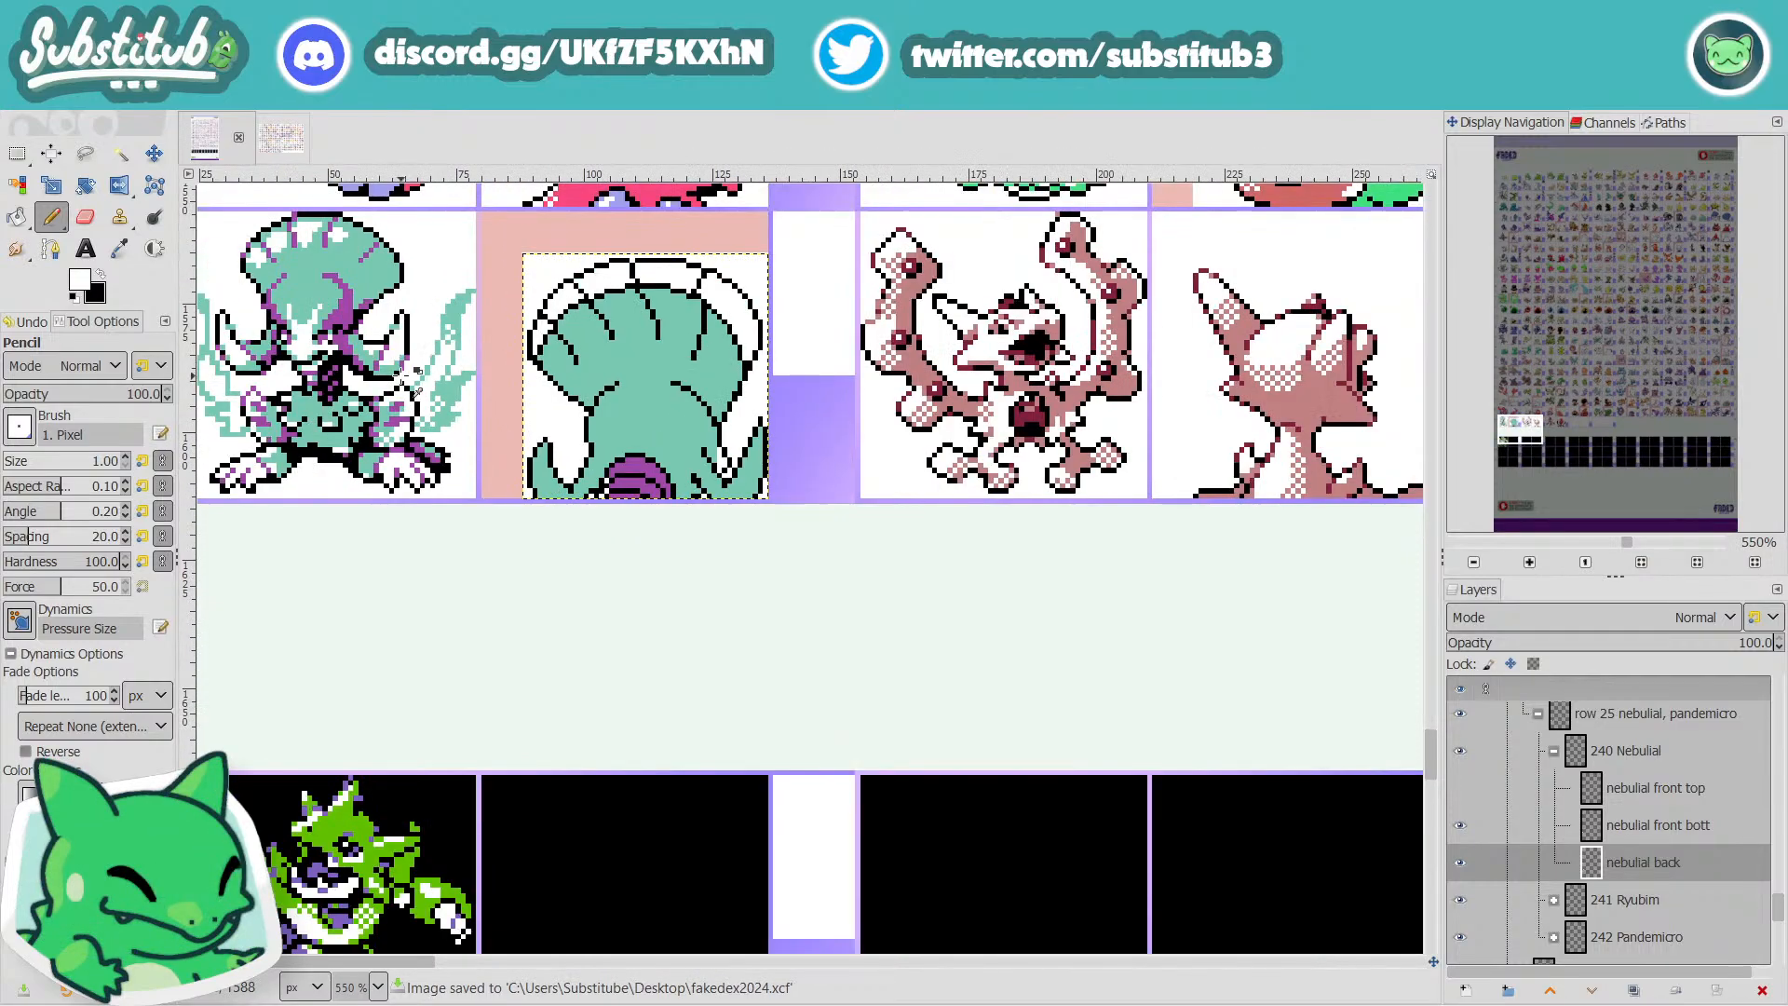
scroll(410, 378, up, 3)
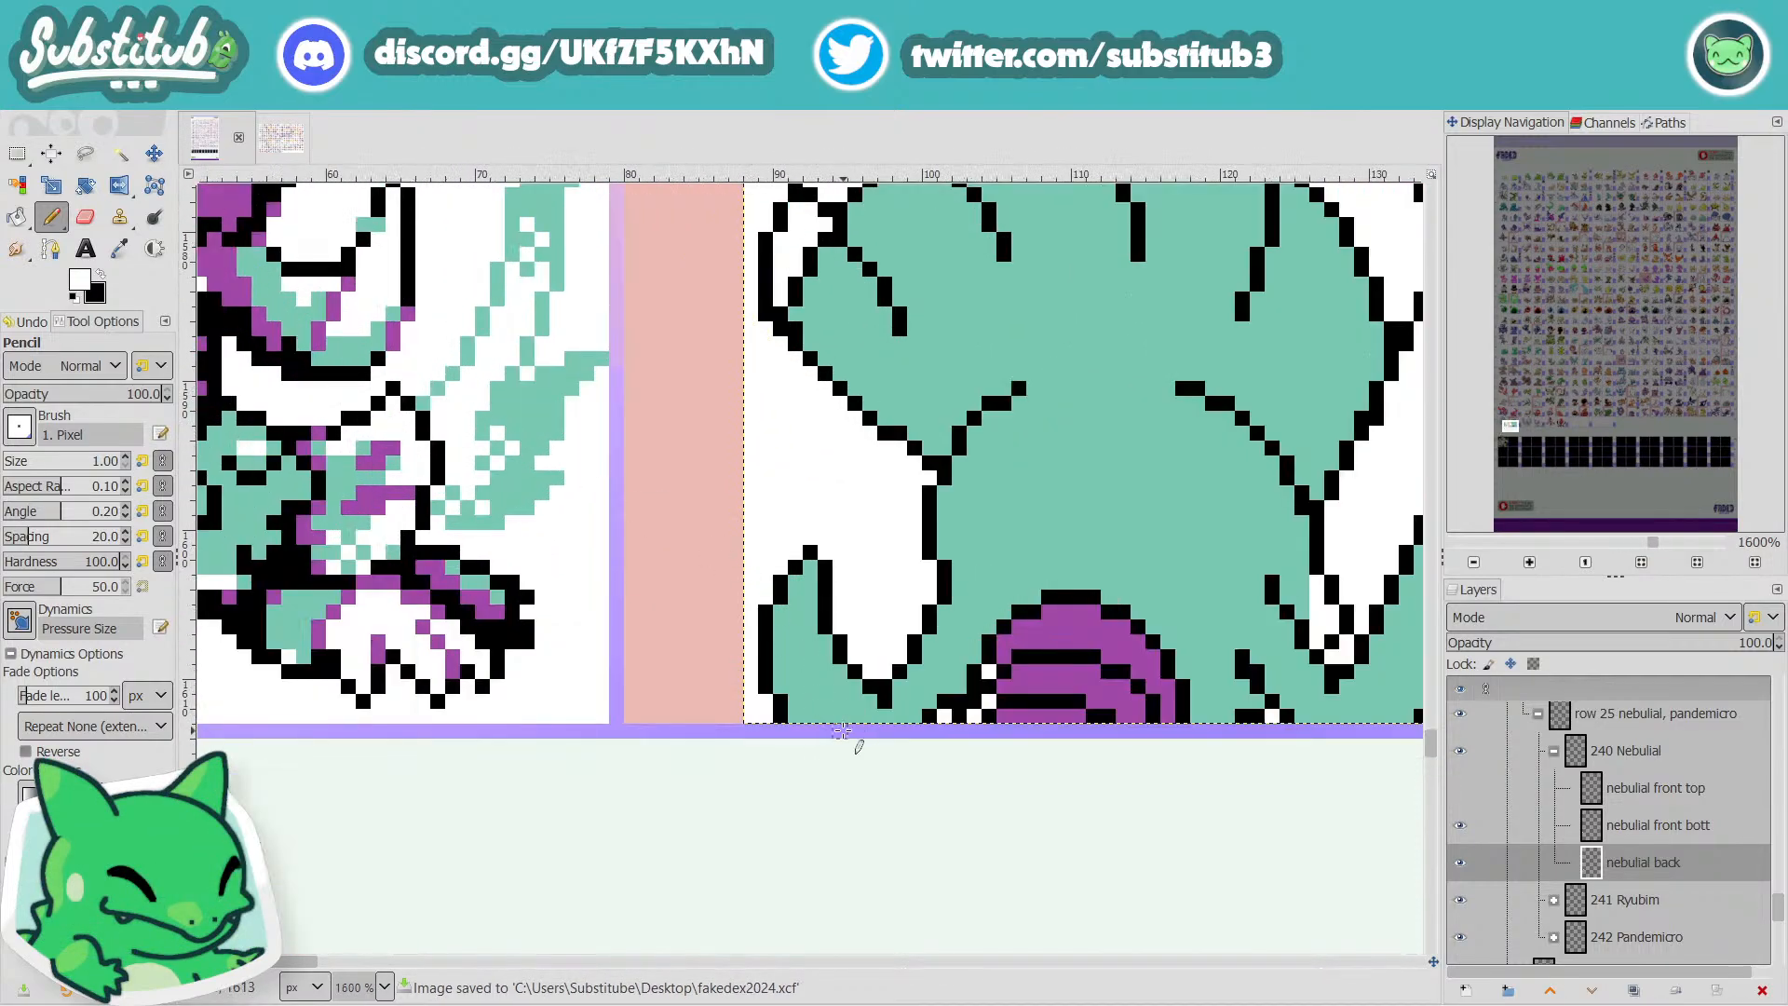
mouse_move(849, 690)
mouse_down()
mouse_move(815, 724)
mouse_move(799, 717)
mouse_move(782, 615)
mouse_move(803, 619)
mouse_move(808, 570)
mouse_move(805, 684)
mouse_move(808, 612)
mouse_move(797, 660)
mouse_up()
click(548, 1002)
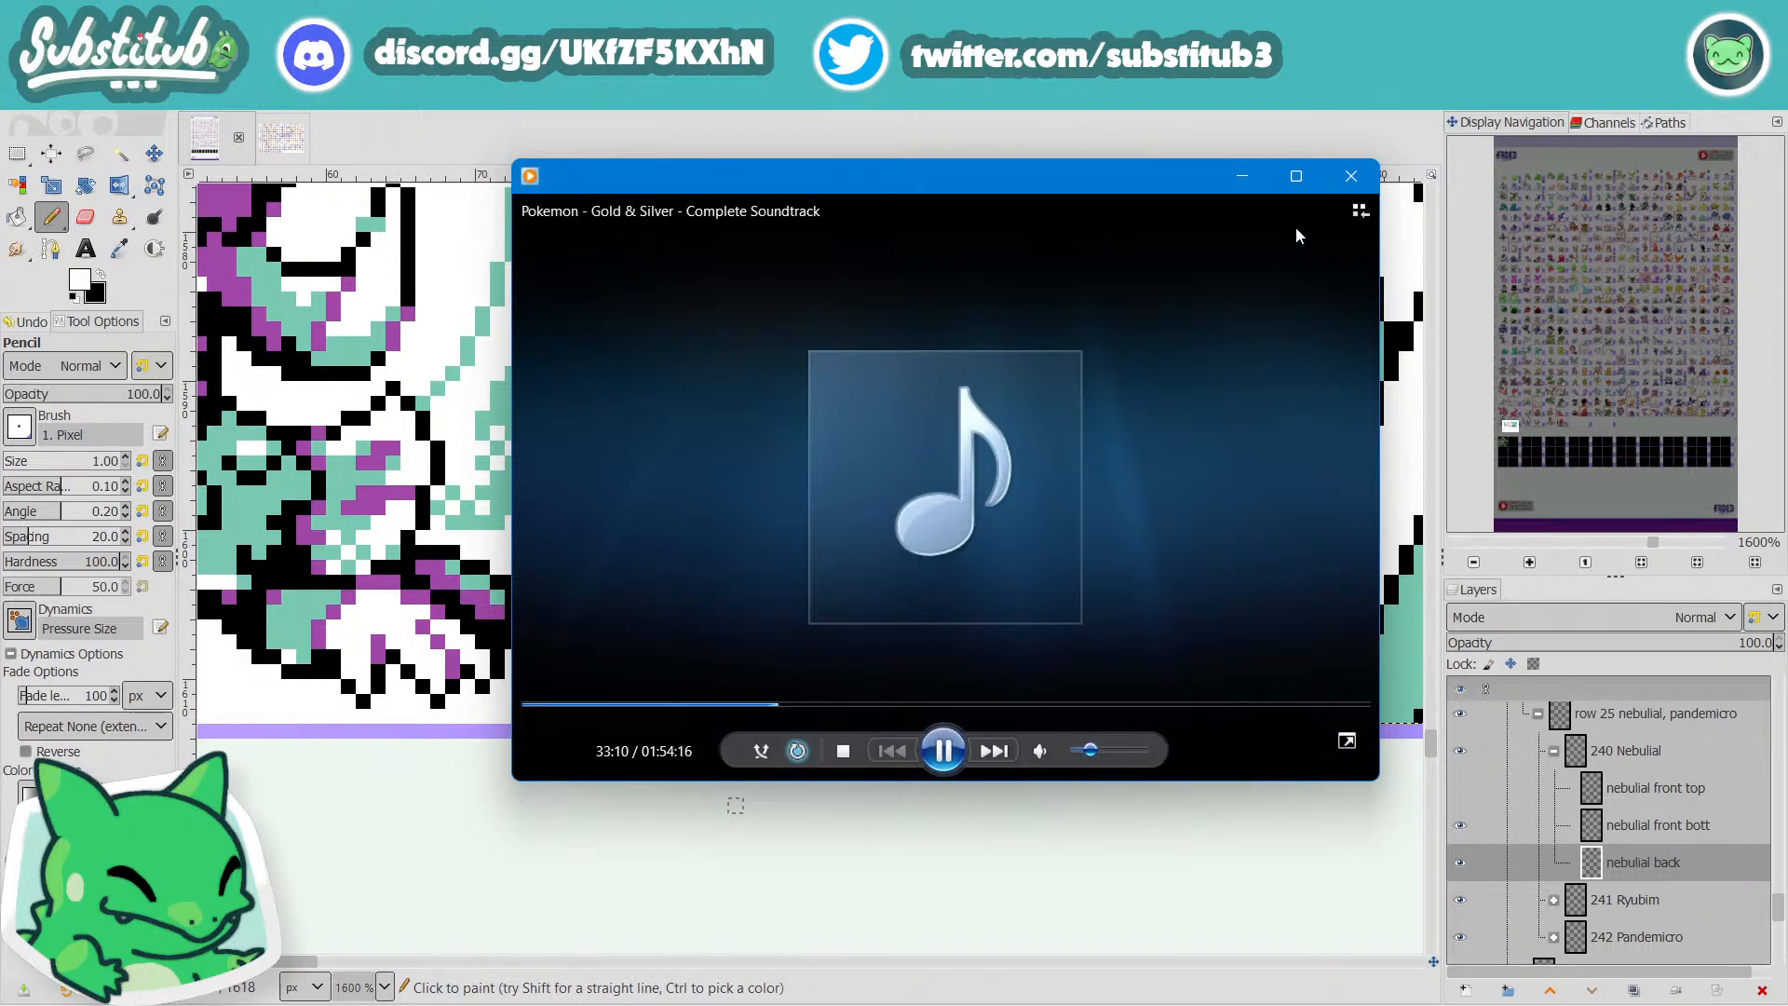
click(1241, 177)
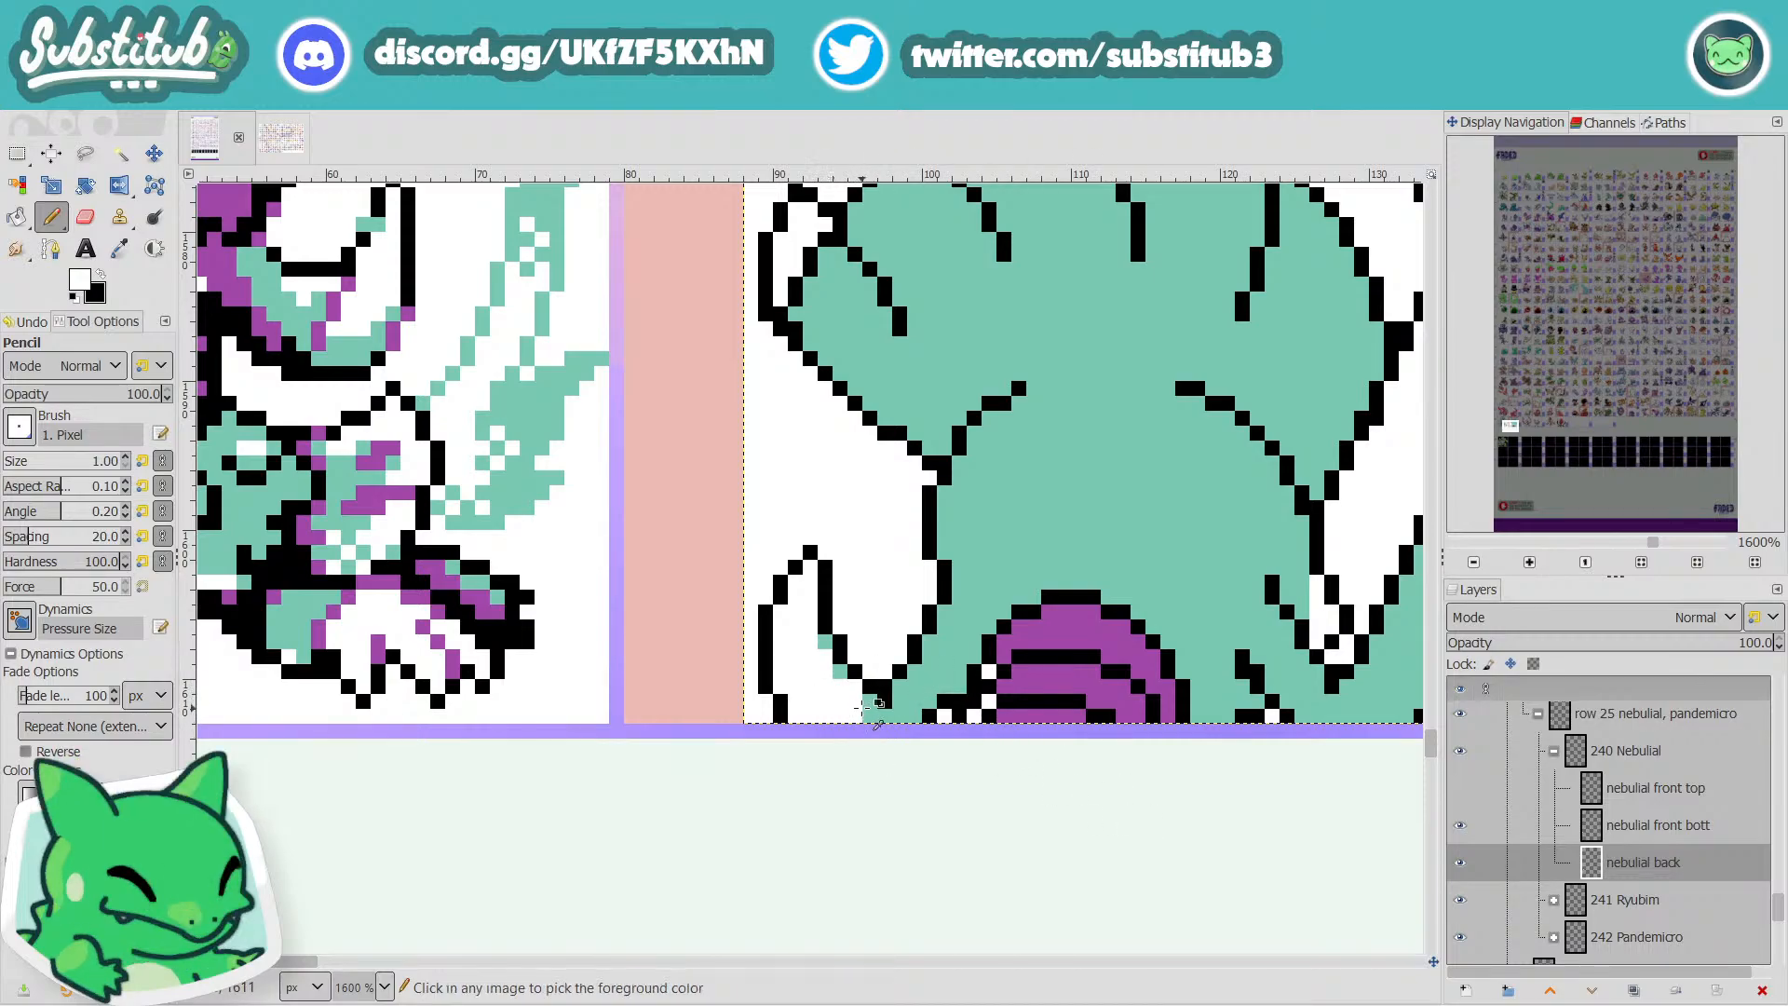
Paint the teal at the base of the back sprite's right tusk white with the Pencil.
ctrl+scroll(866, 721, down, 3)
ctrl+scroll(978, 708, up, 4)
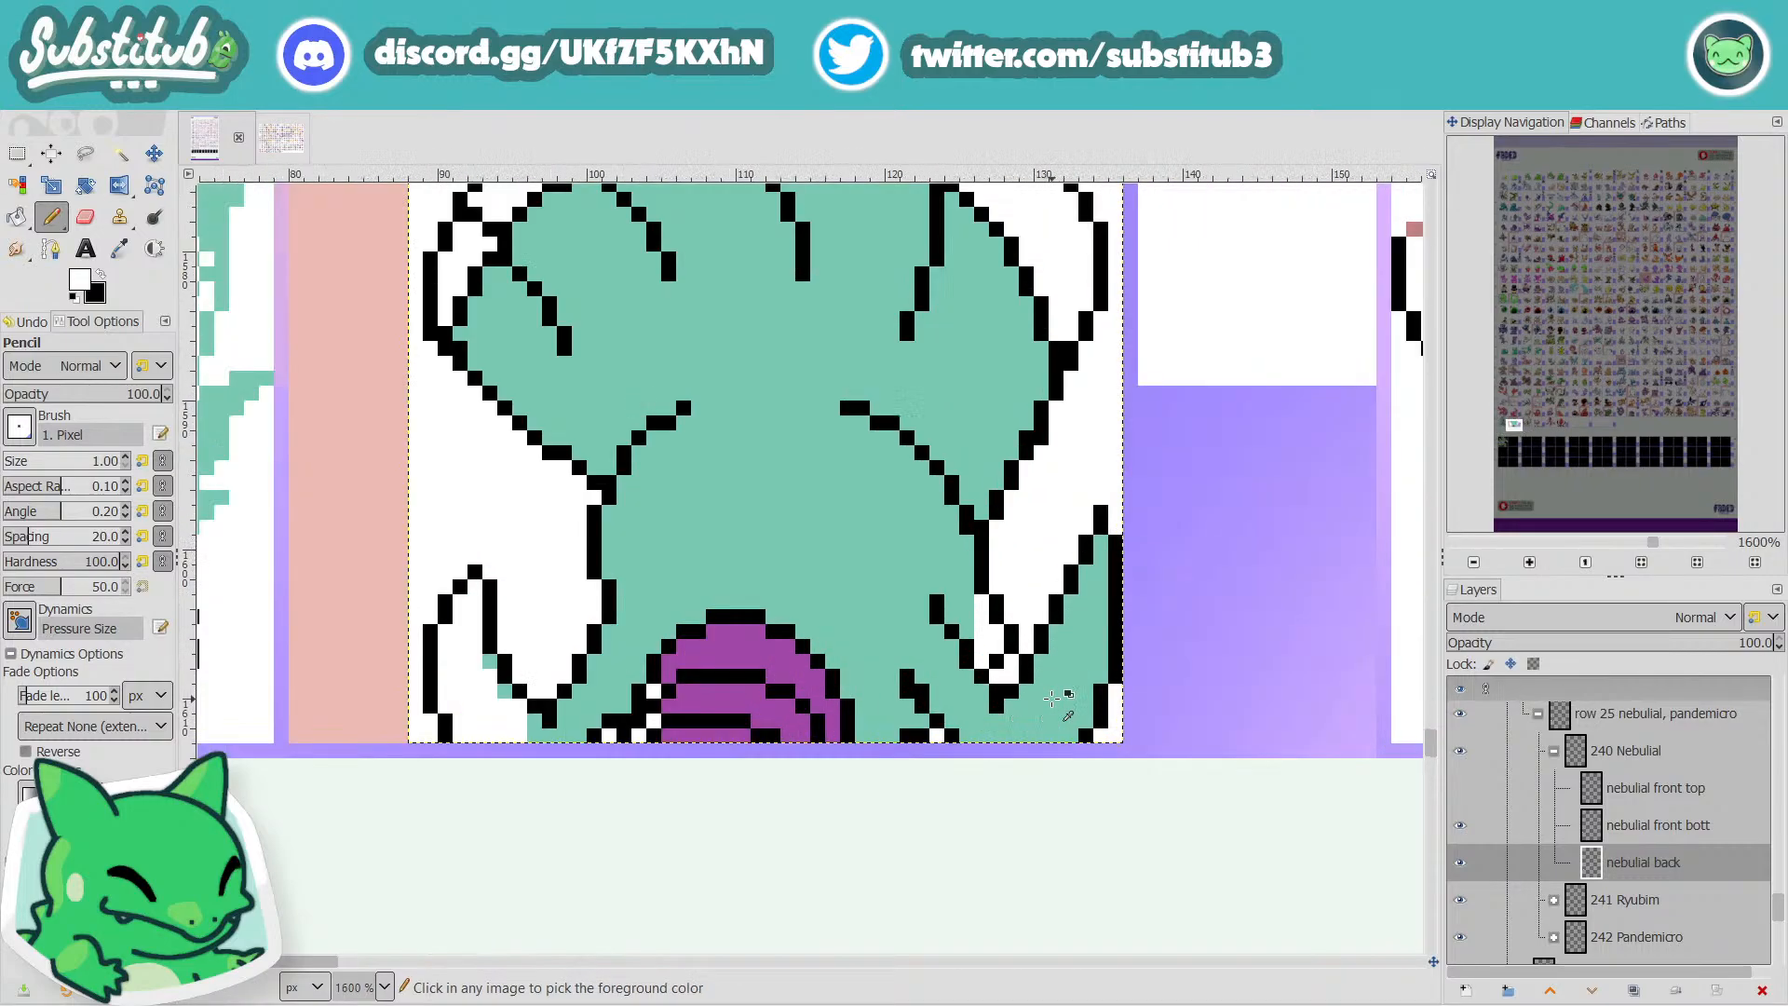
mouse_move(980, 750)
mouse_down()
mouse_move(1017, 719)
mouse_move(983, 752)
mouse_move(974, 735)
mouse_up()
click(994, 712)
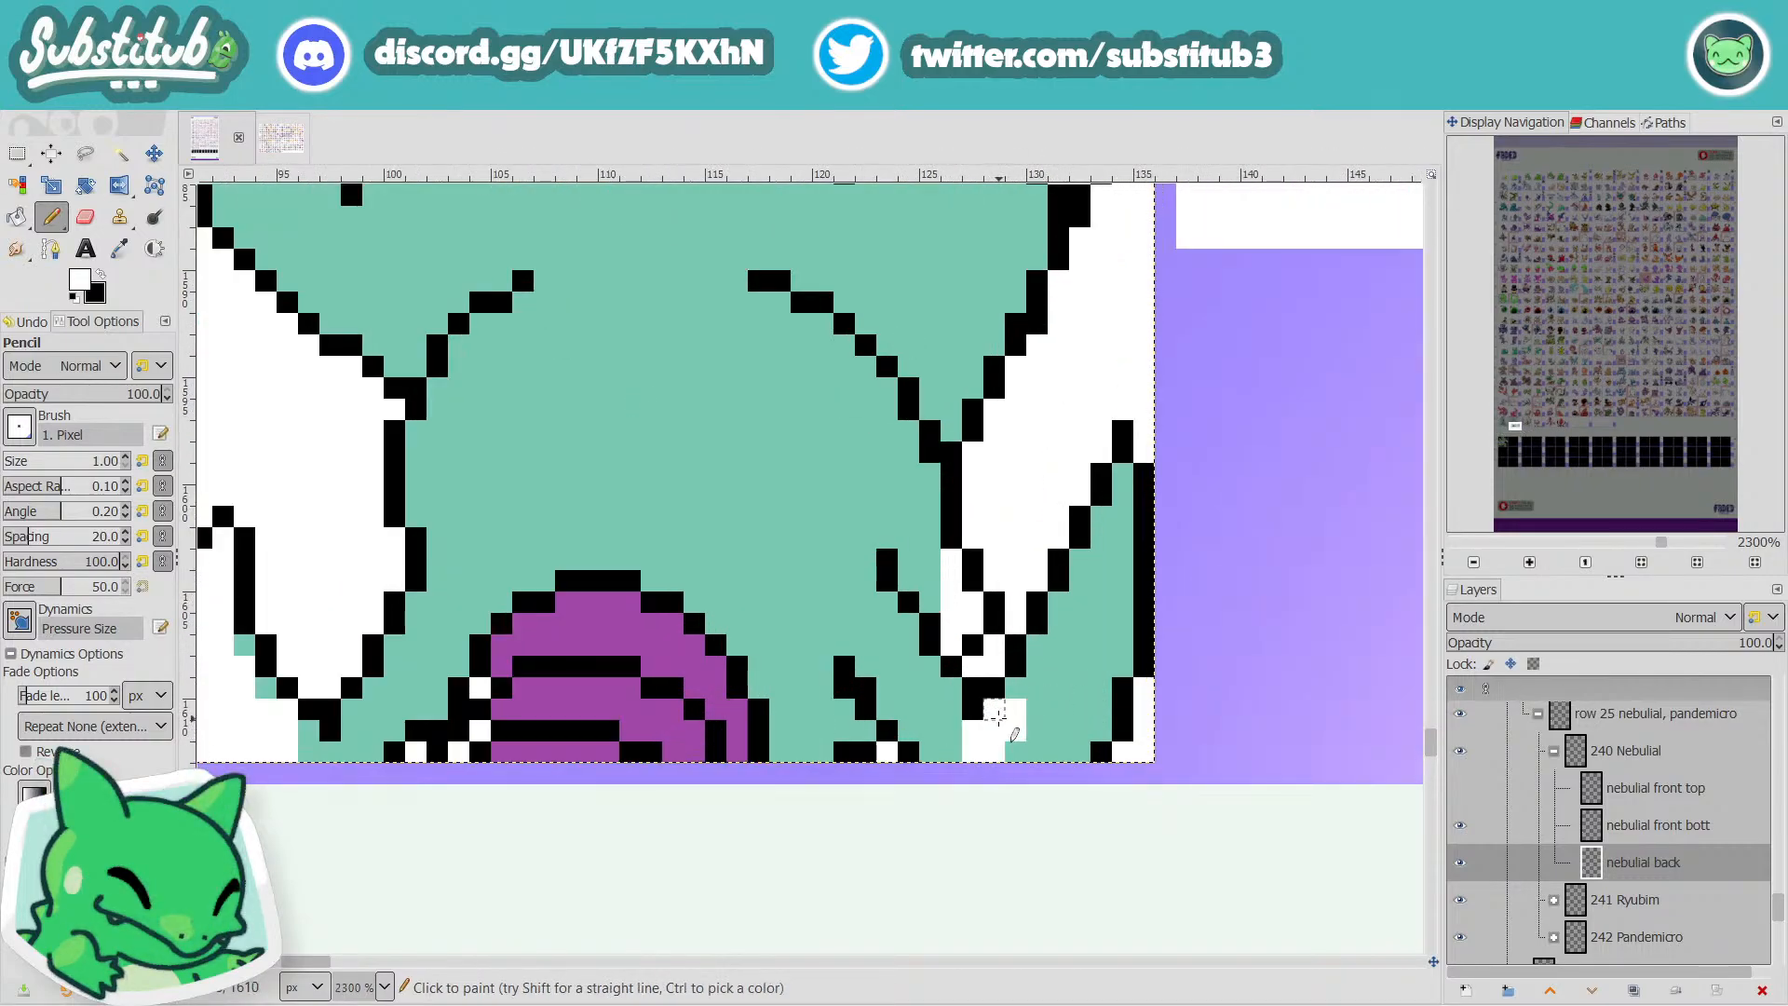
click(1036, 711)
click(1036, 691)
click(1017, 692)
click(1057, 689)
click(1037, 667)
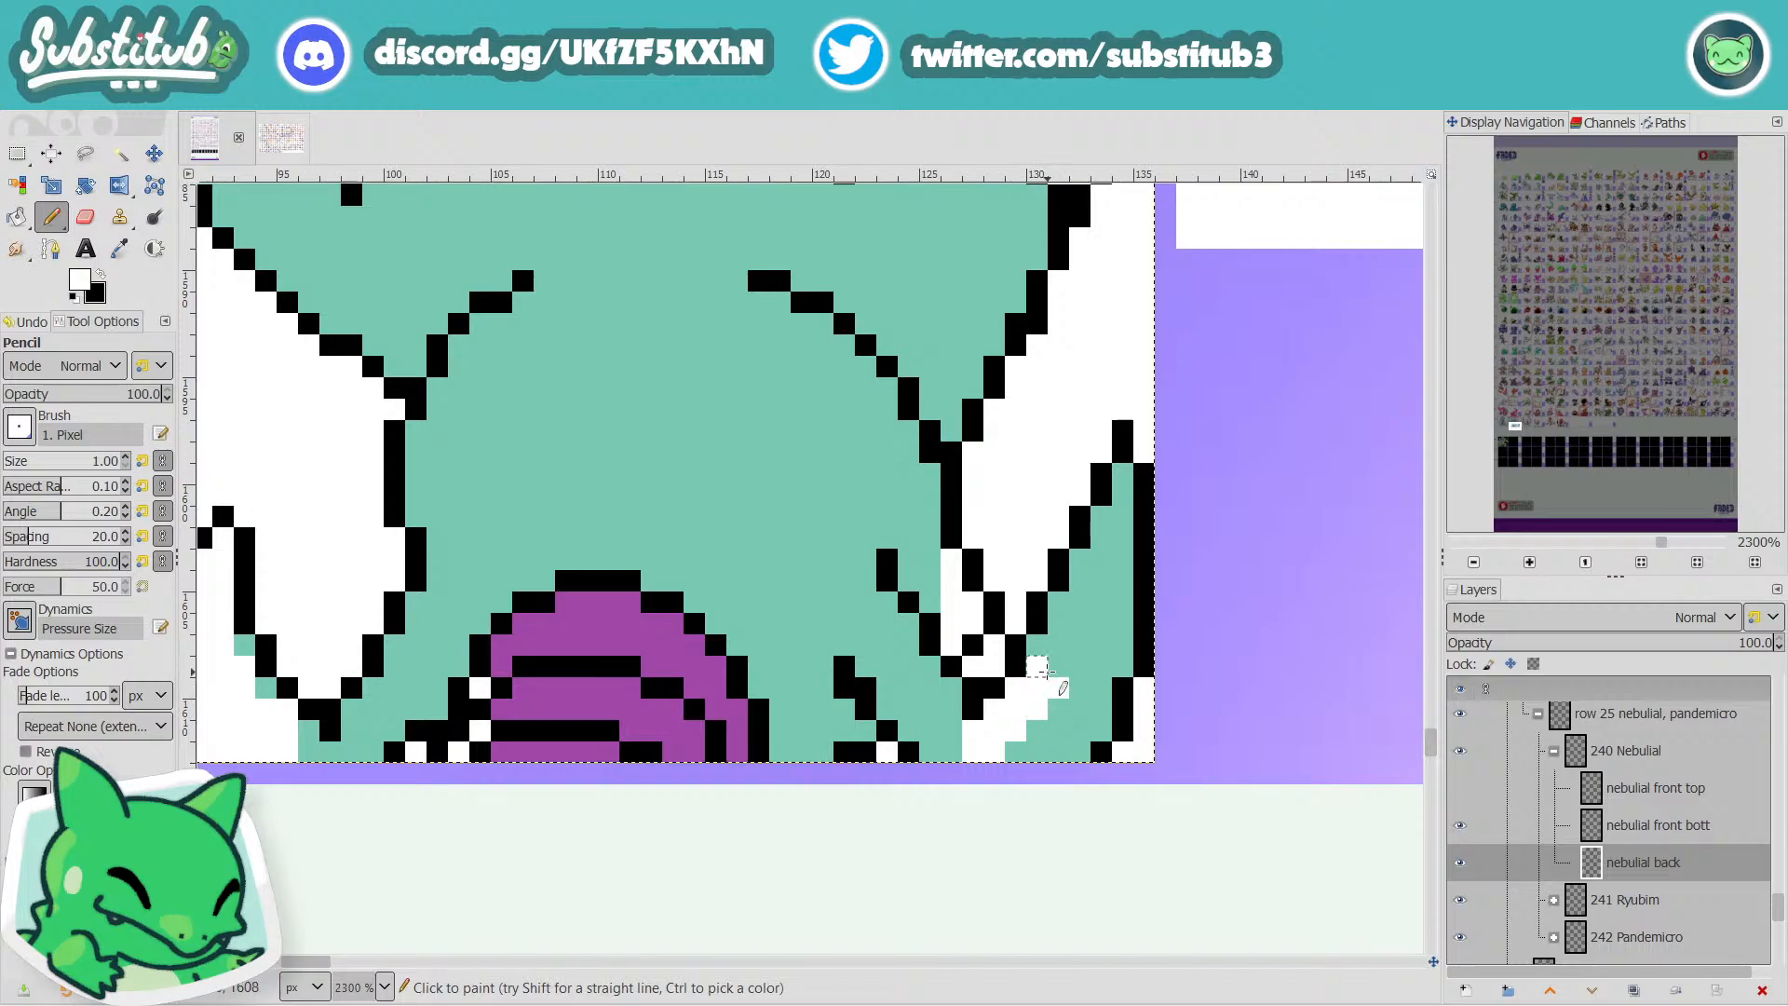
click(1037, 647)
click(1056, 646)
click(1057, 666)
click(1036, 730)
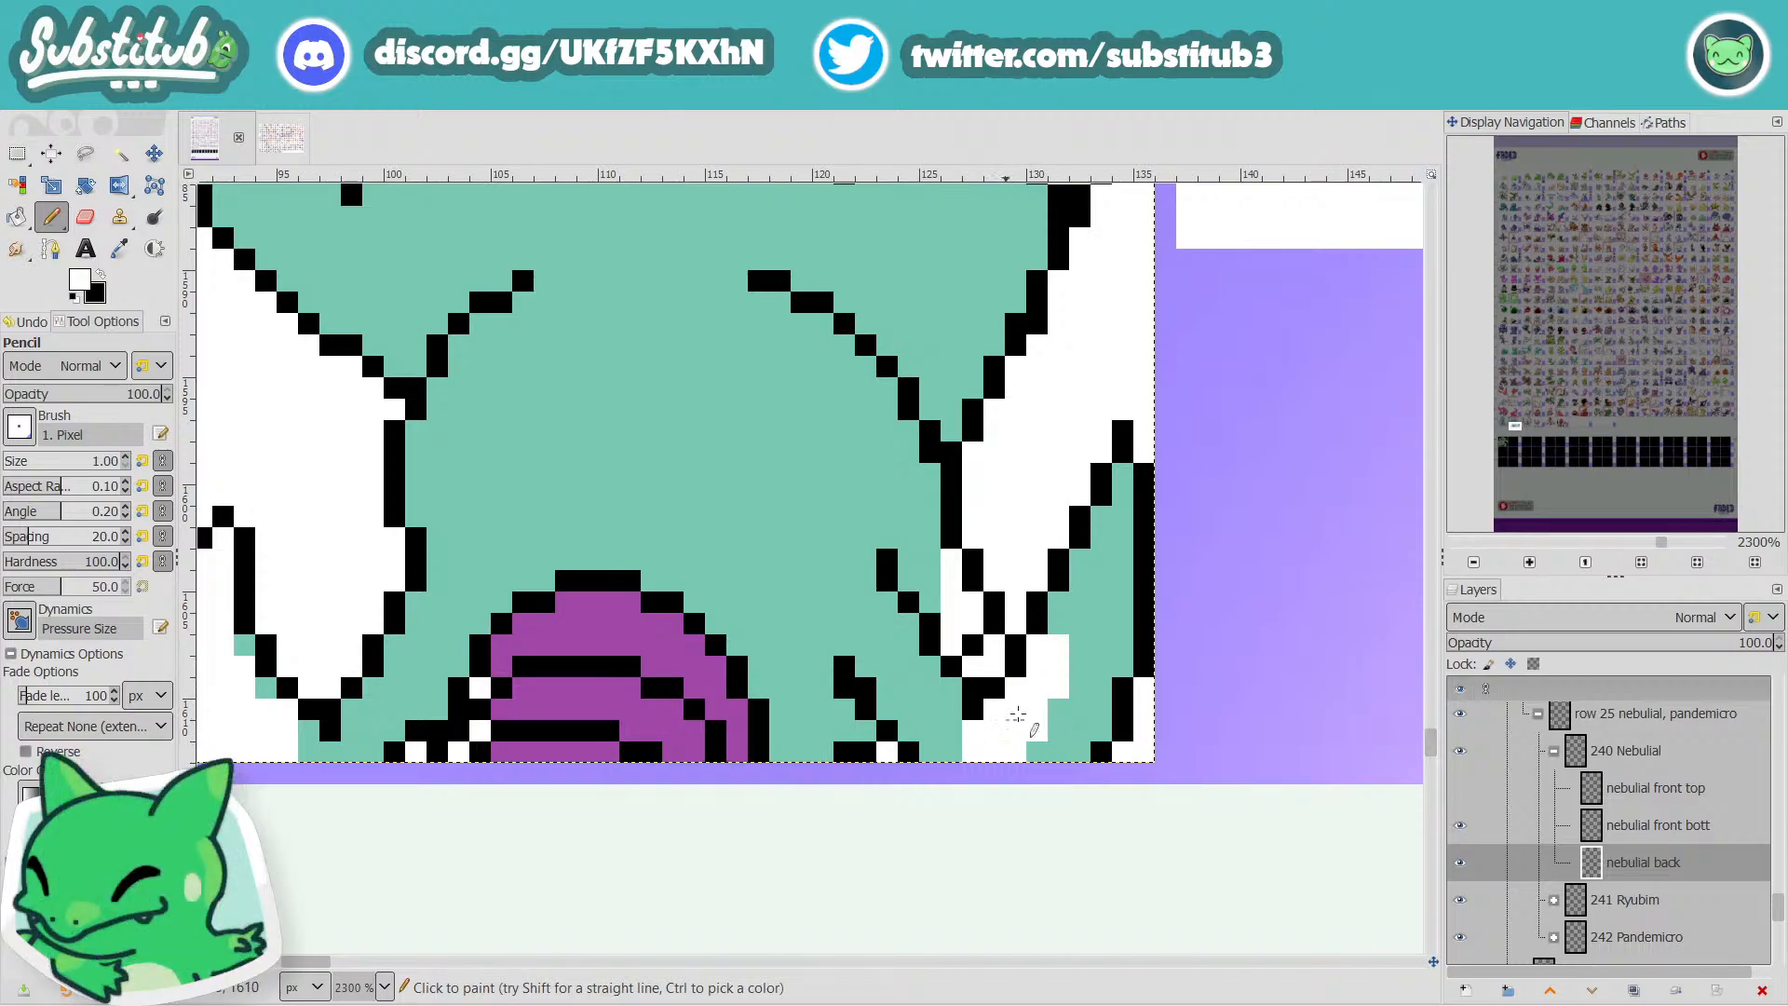
Continue the white up the inside of the right tusk to its tip, keeping a teal strip along the lower outer edge.
click(1079, 644)
click(1080, 623)
click(1057, 623)
click(1058, 602)
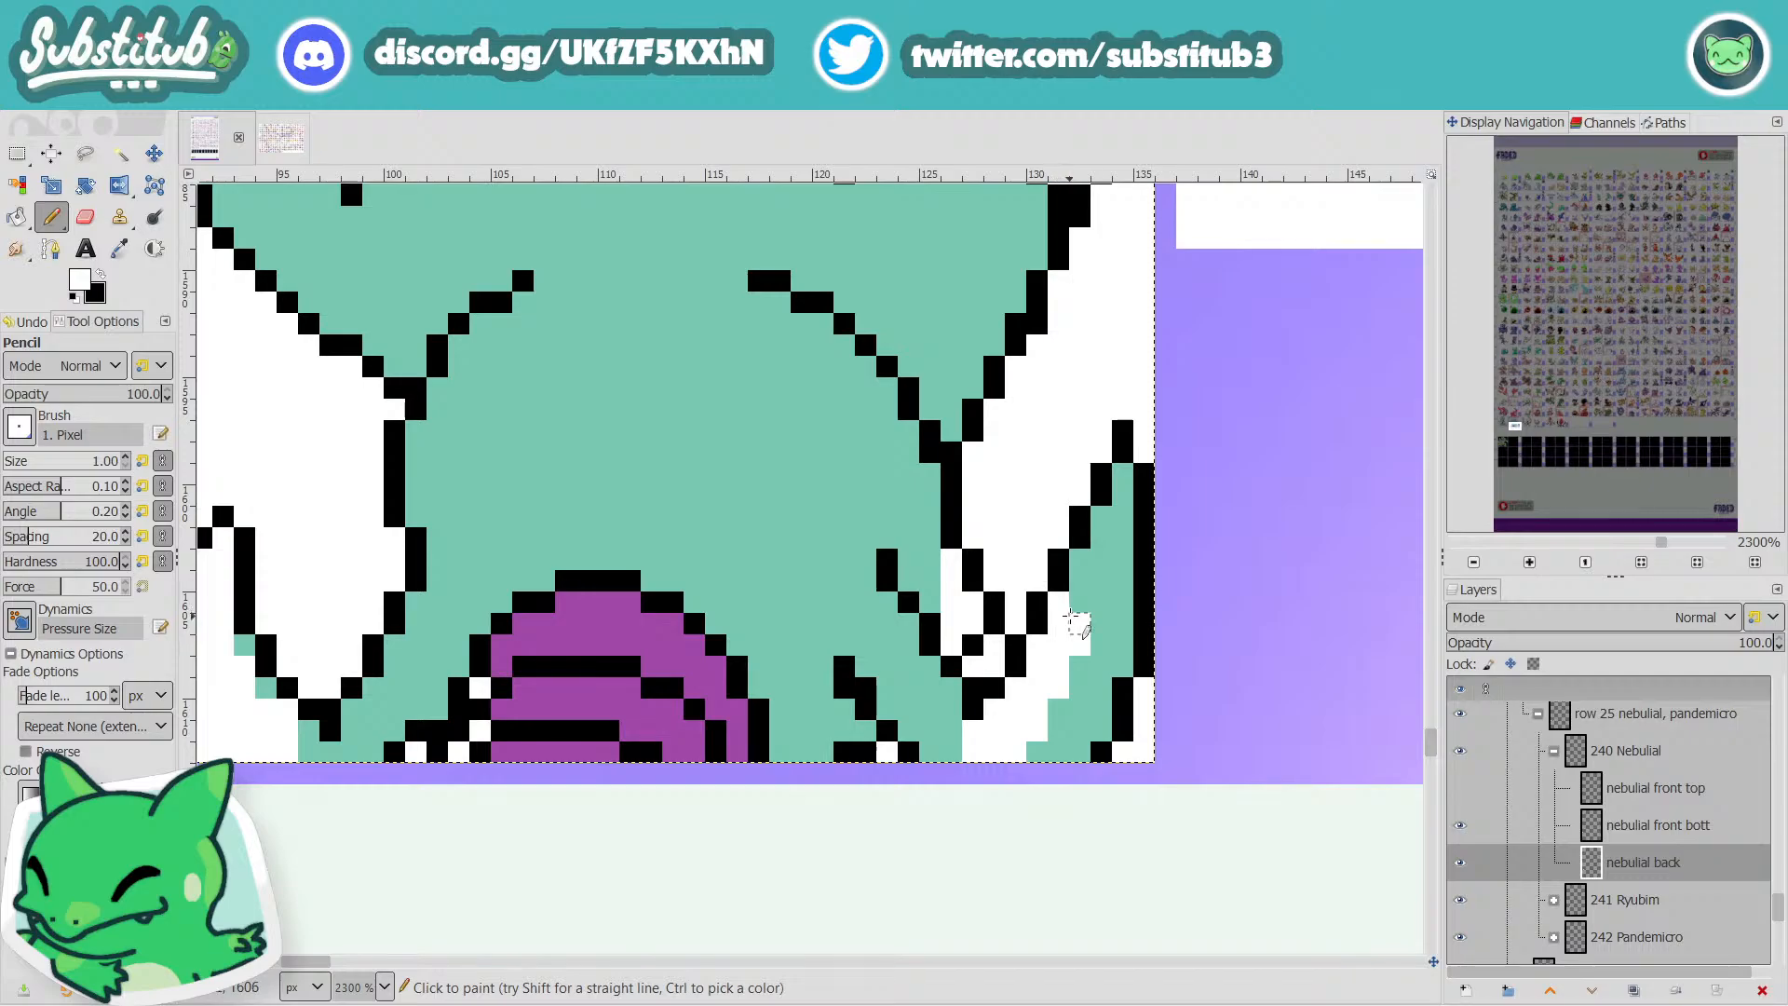
click(1080, 600)
click(1081, 581)
click(1099, 605)
drag(1100, 585, 1103, 555)
click(1101, 559)
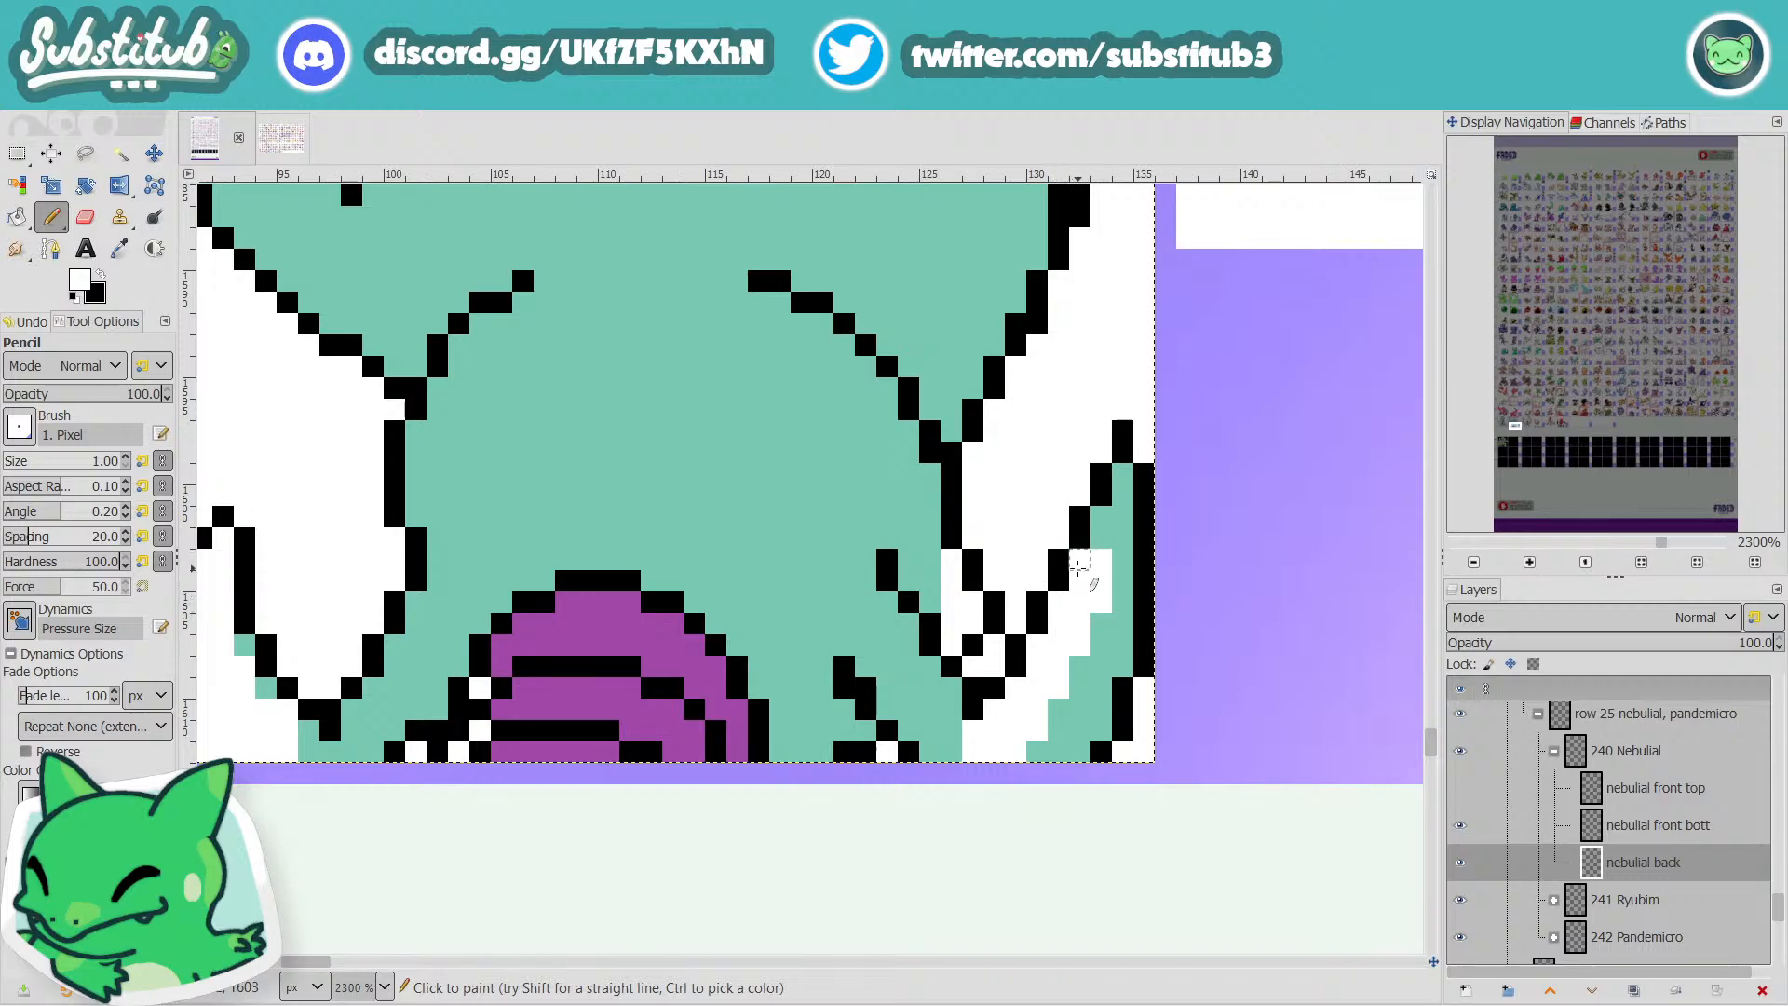
click(1080, 559)
click(1101, 538)
click(1102, 516)
click(1122, 537)
click(1122, 516)
click(1122, 480)
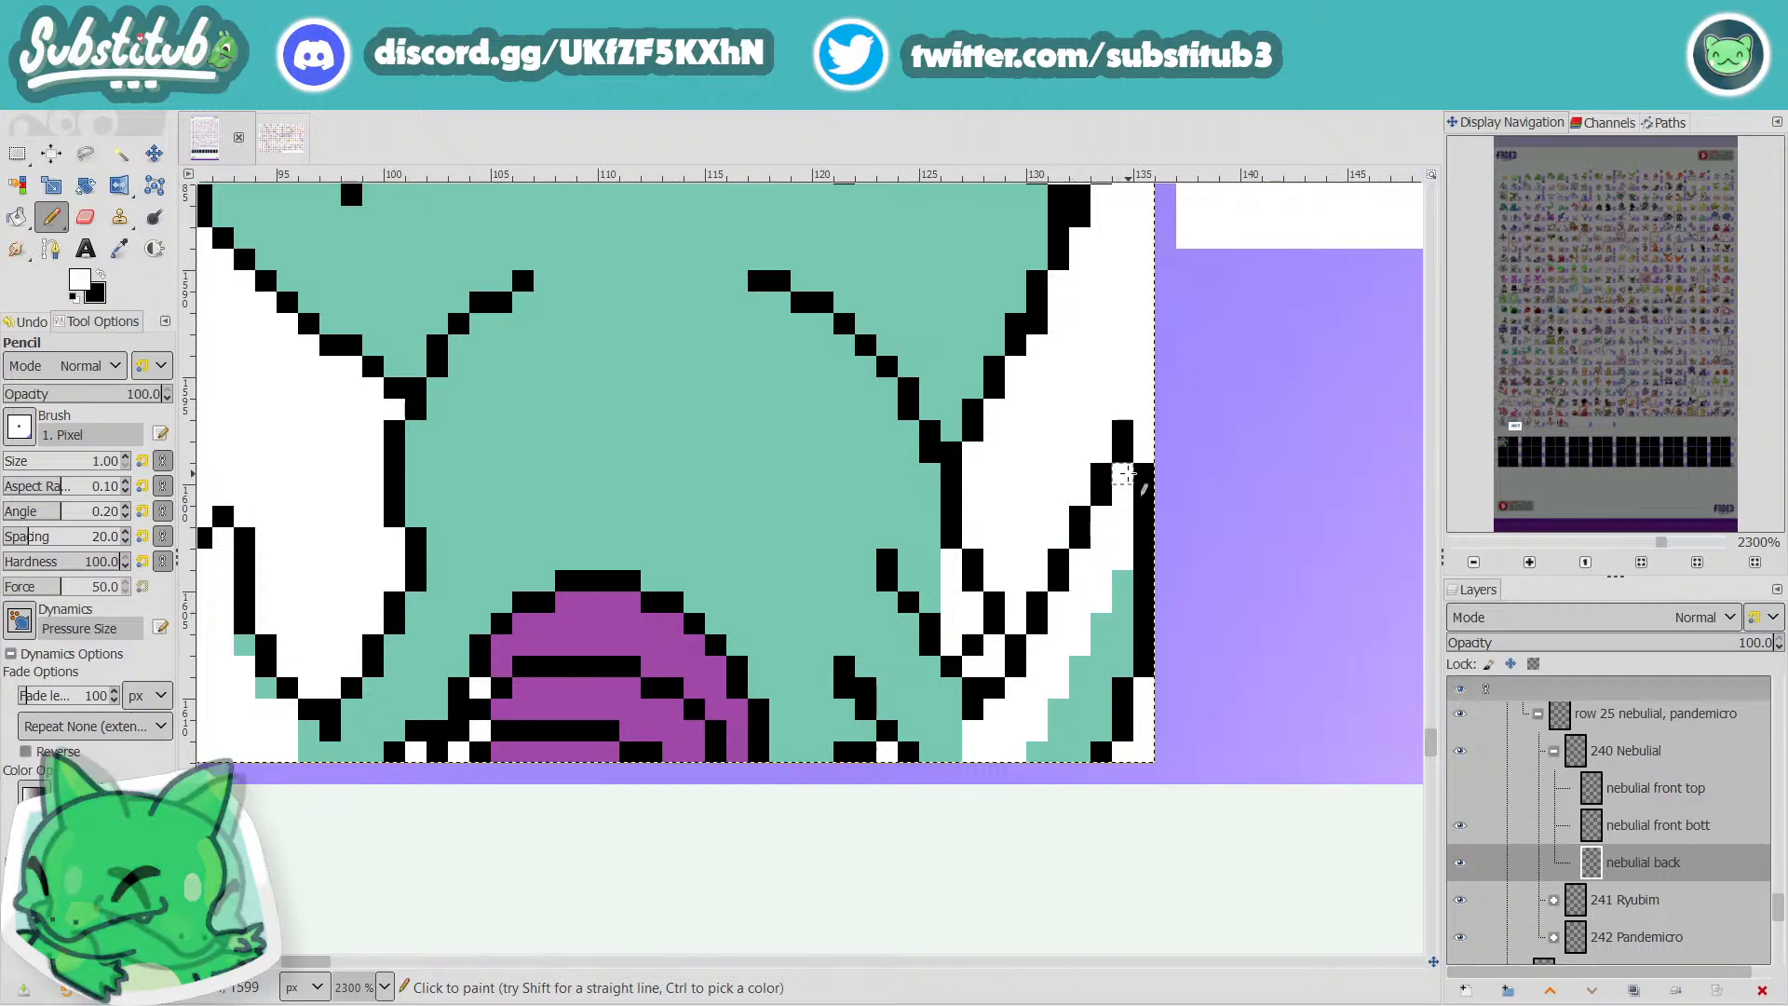
Narrow the teal strip along the right tusk's outer edge with more white pixels.
ctrl+scroll(1118, 521, down, 4)
ctrl+scroll(1108, 547, up, 4)
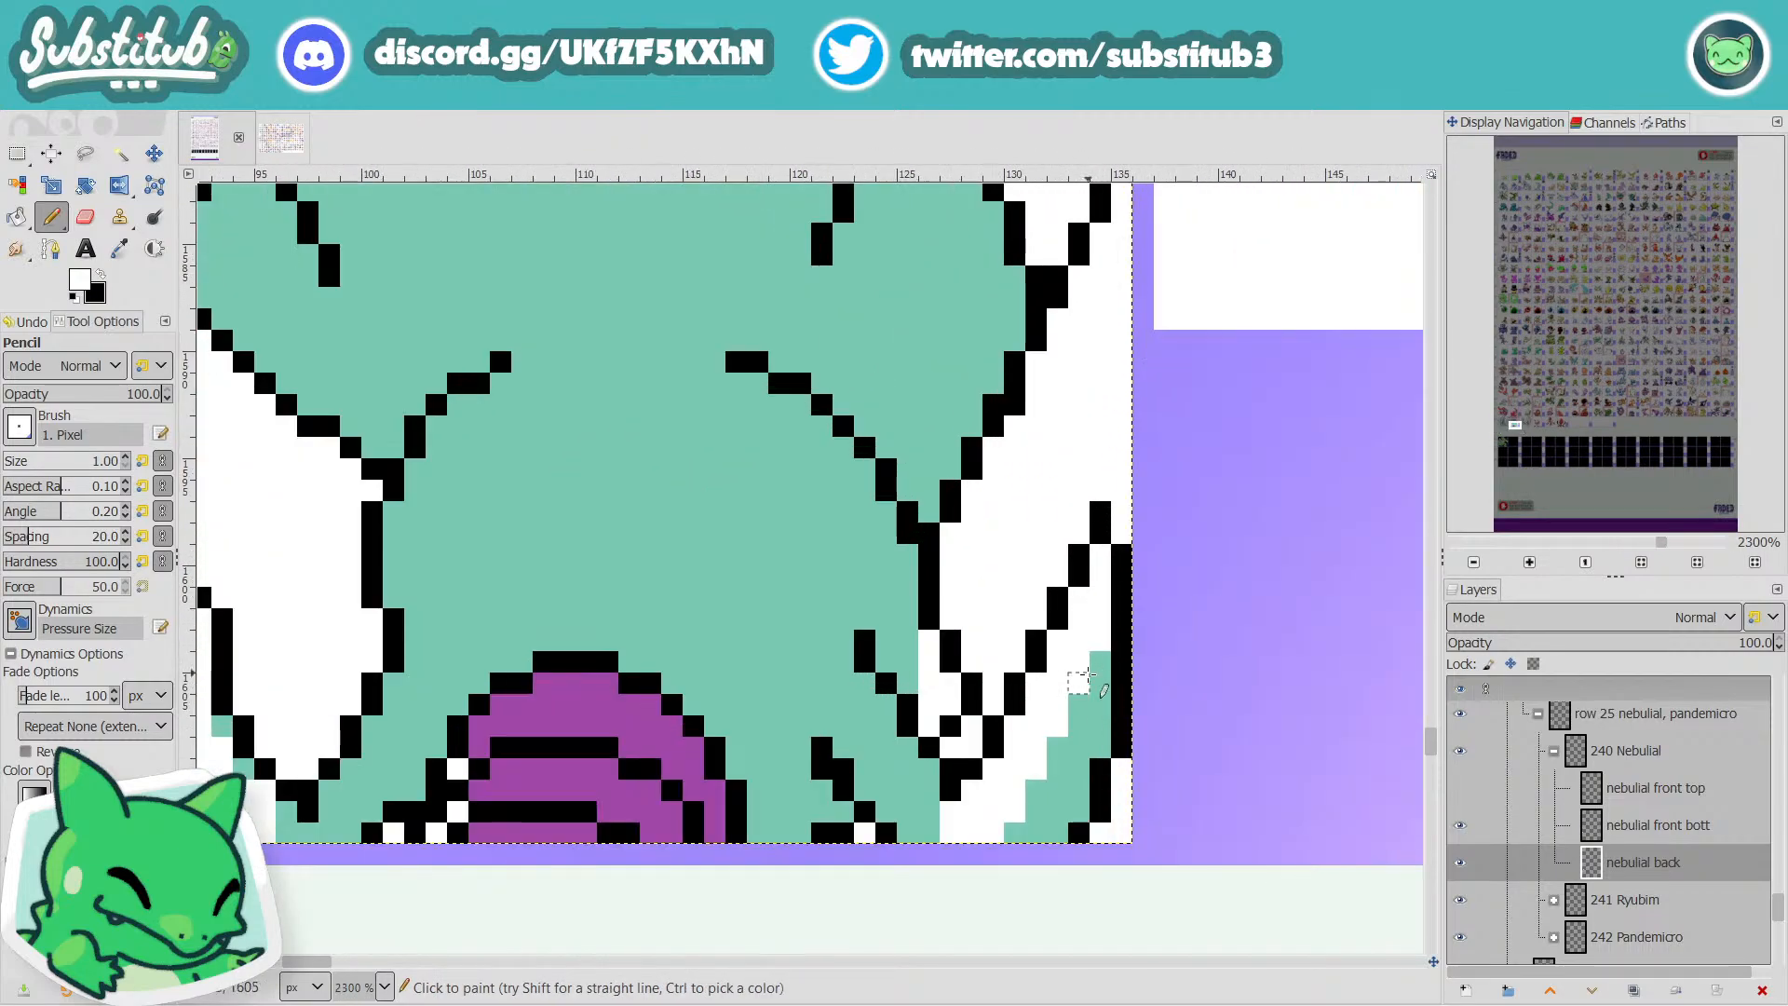
mouse_move(1079, 703)
mouse_down()
mouse_move(1100, 661)
mouse_move(1052, 761)
mouse_up()
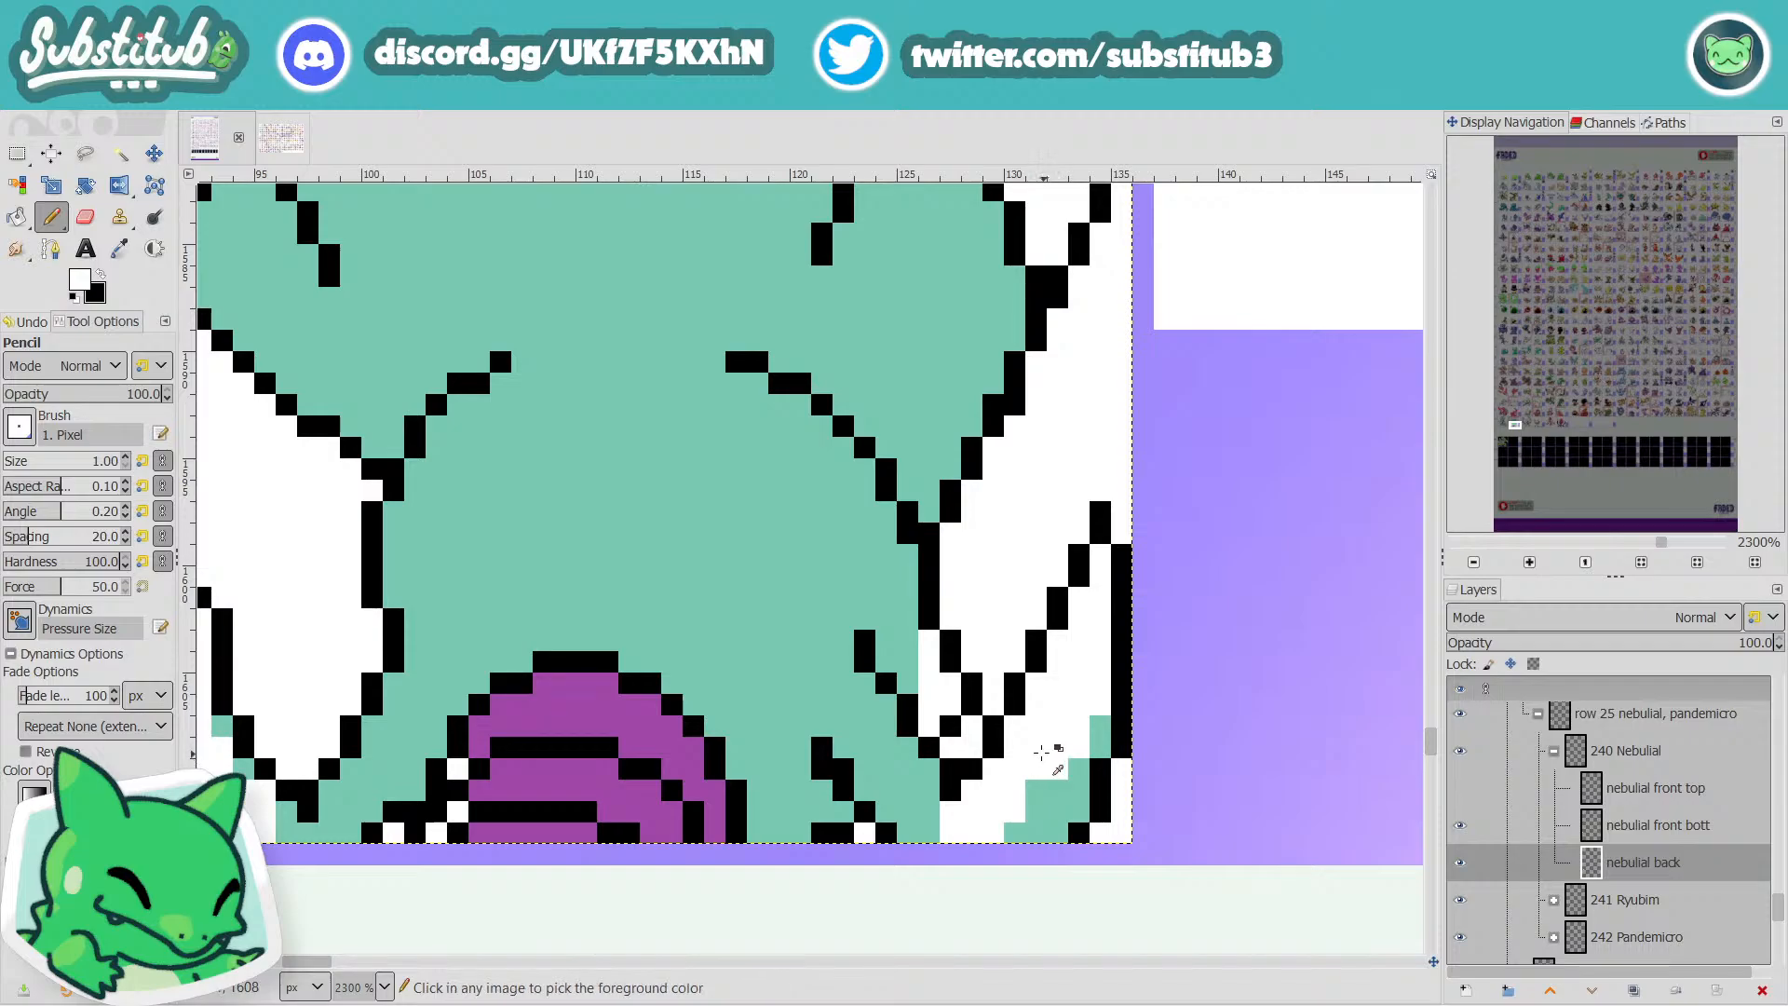
ctrl+scroll(1027, 788, down, 5)
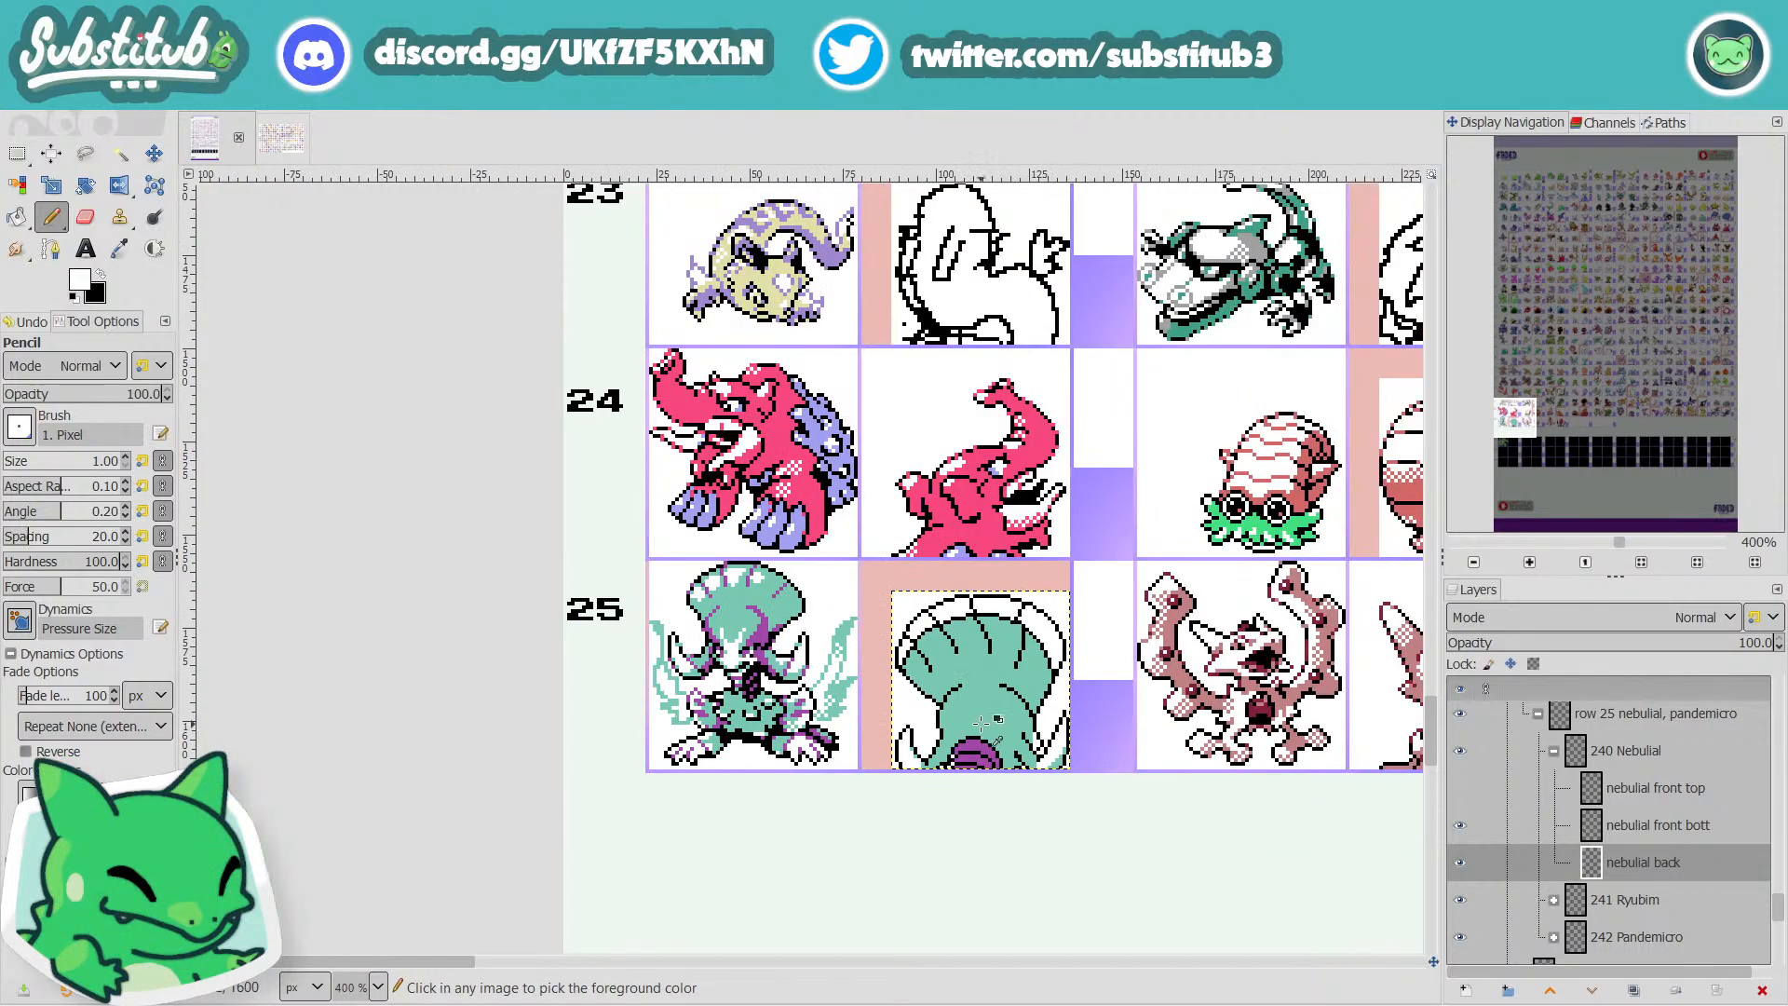
Paint white over the black inner arc on the far left of the crest, up to the second rib line.
ctrl+scroll(982, 722, up, 3)
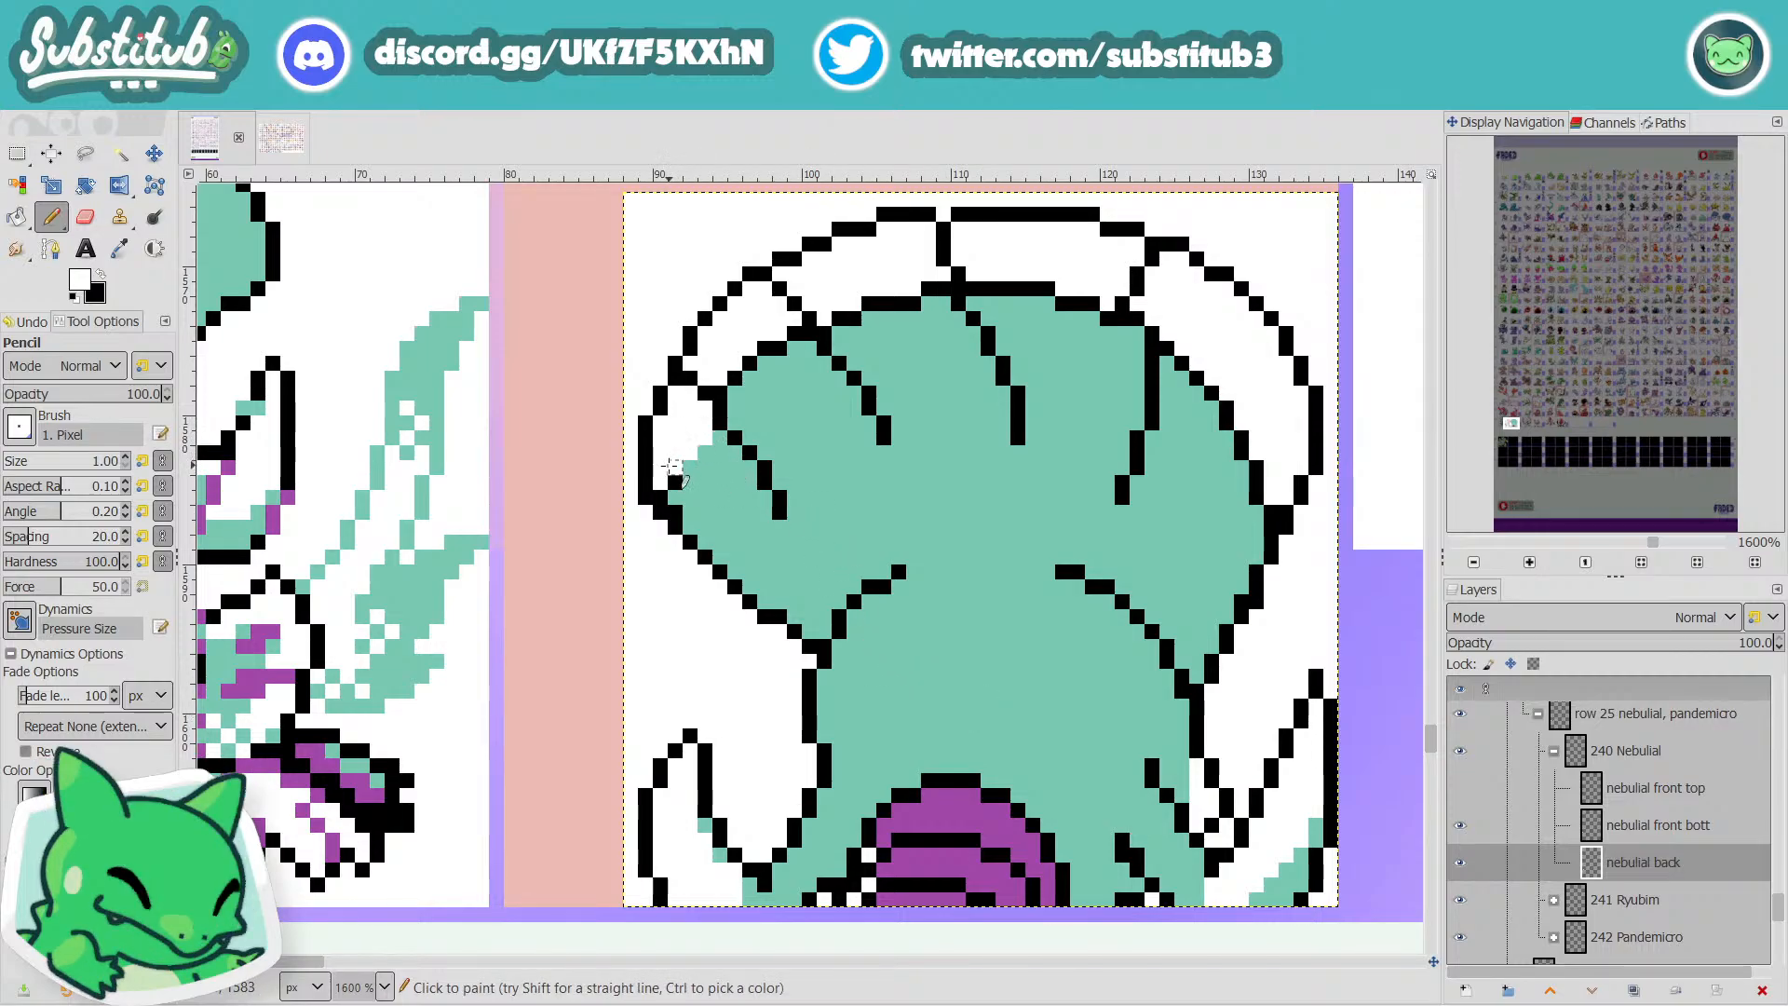
key(ctrl)
scroll(765, 500, down, 2)
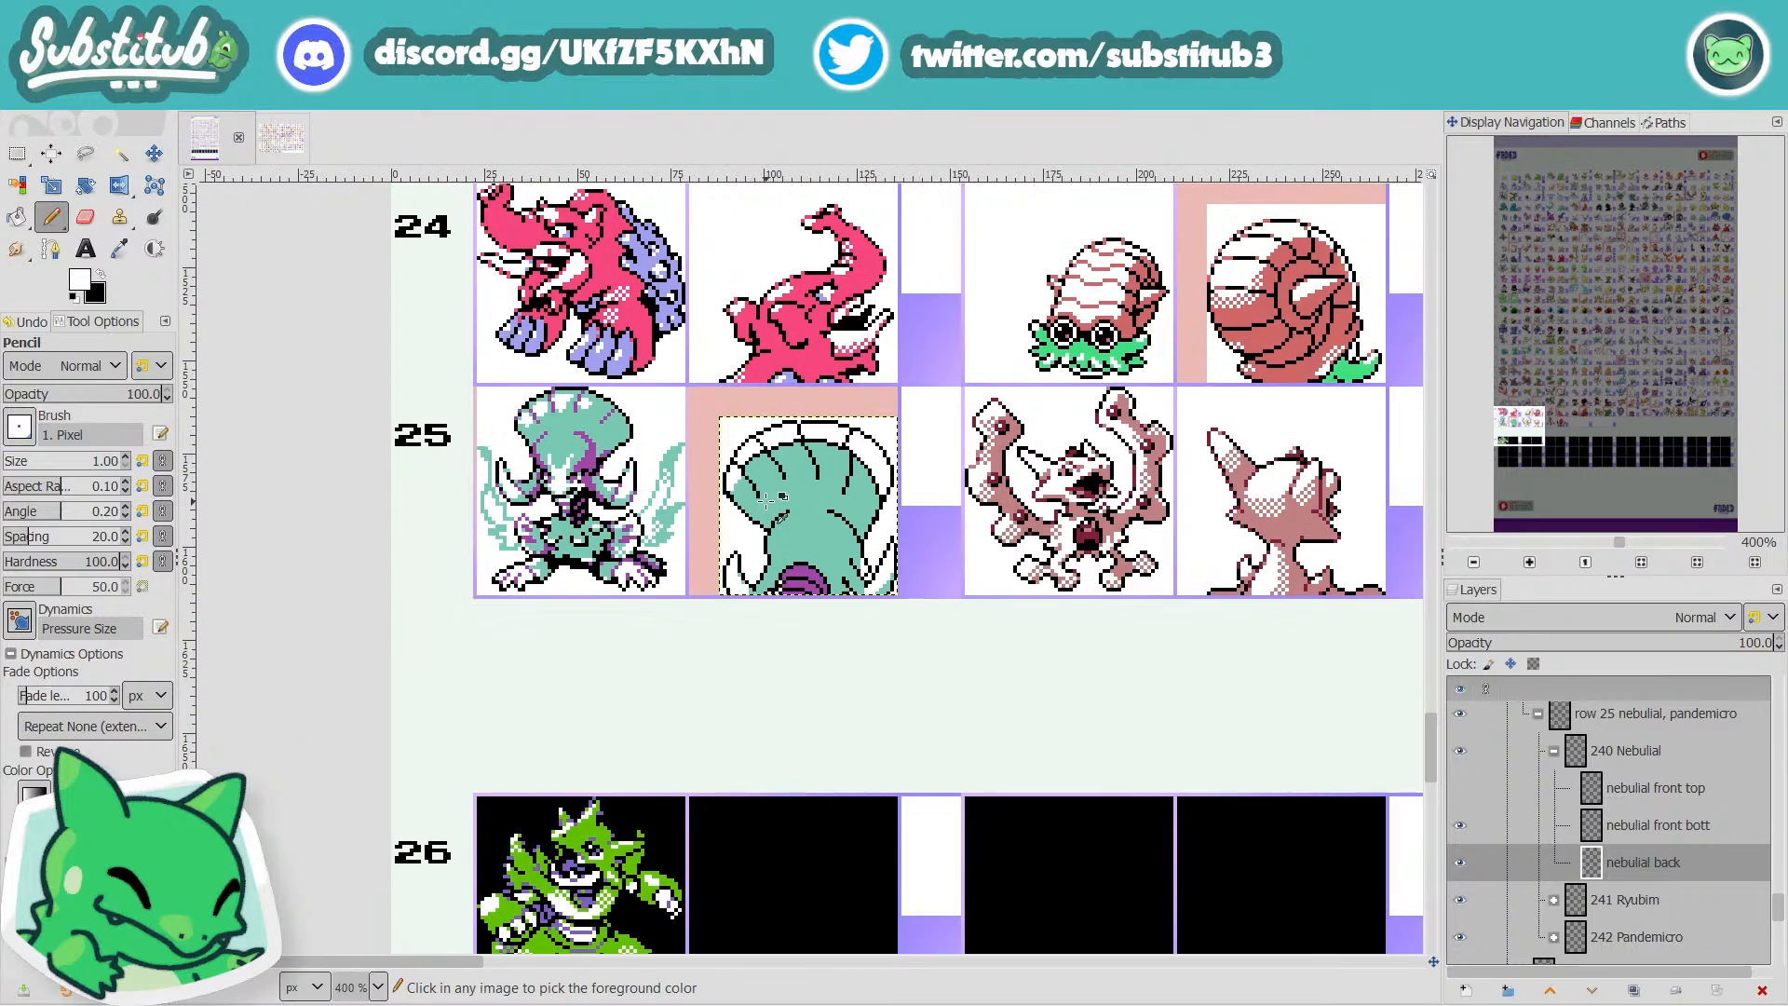
scroll(750, 456, up, 3)
scroll(748, 456, down, 2)
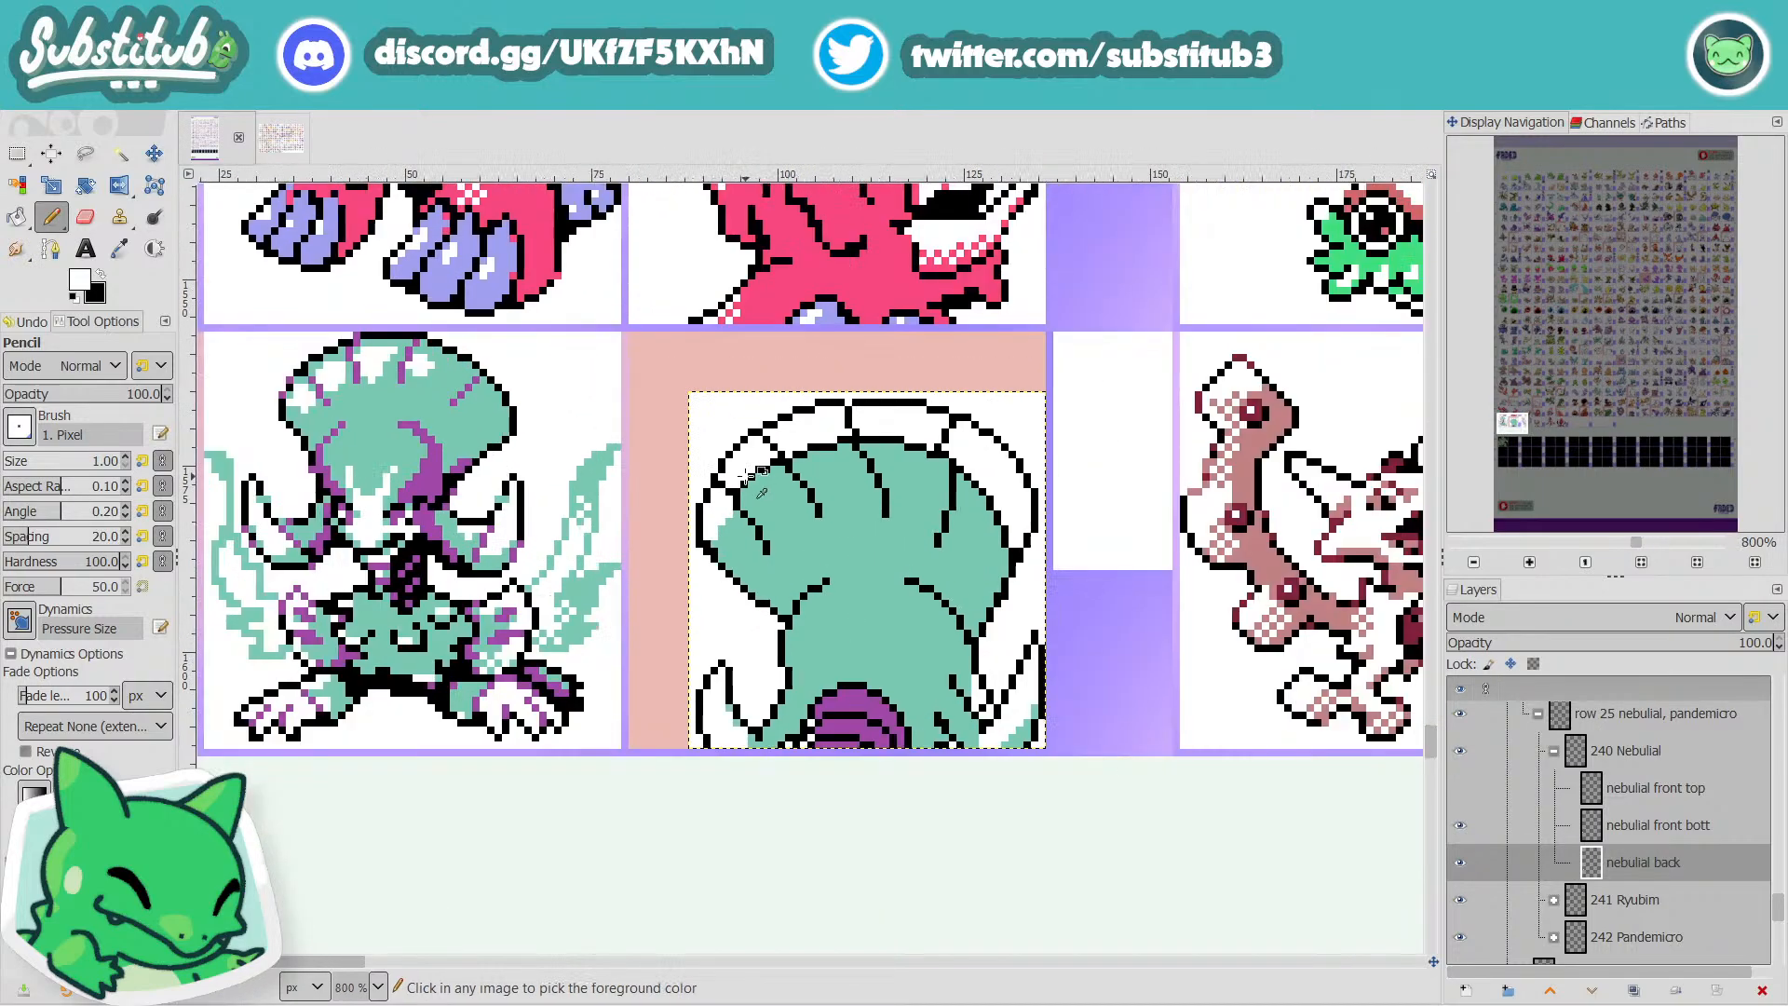
scroll(735, 485, up, 5)
mouse_move(701, 543)
mouse_down()
mouse_move(723, 507)
mouse_move(847, 430)
mouse_up()
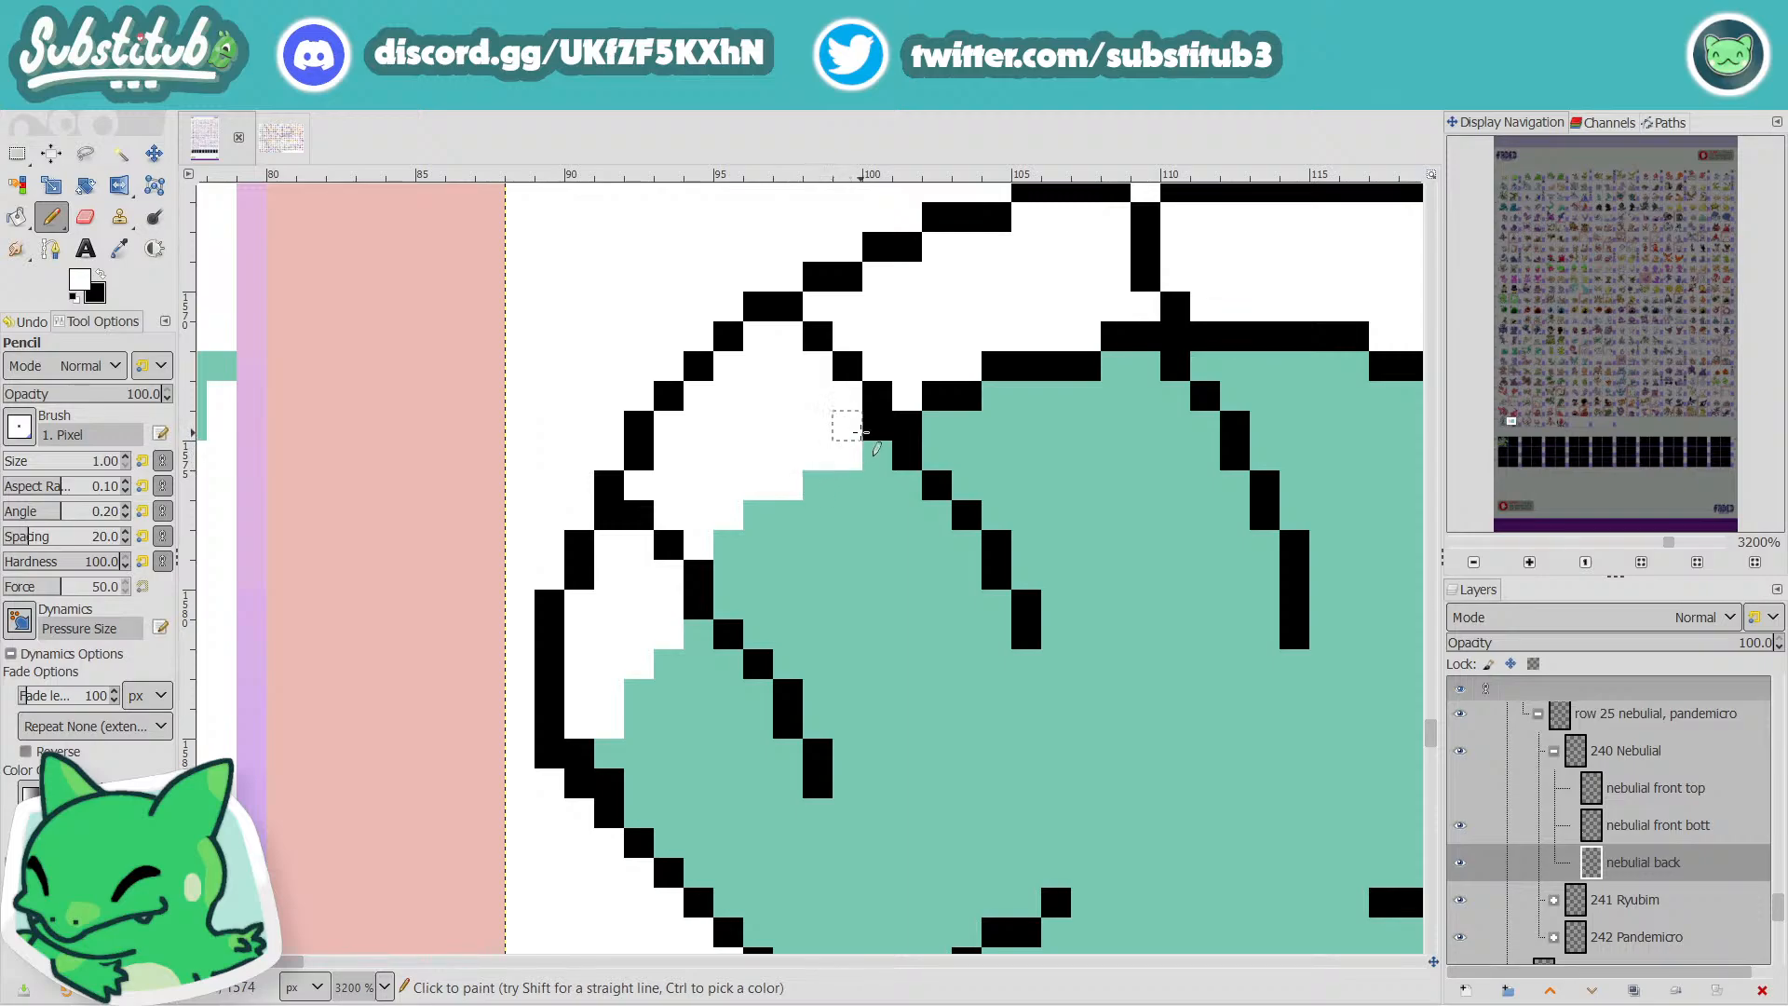
scroll(931, 485, down, 6)
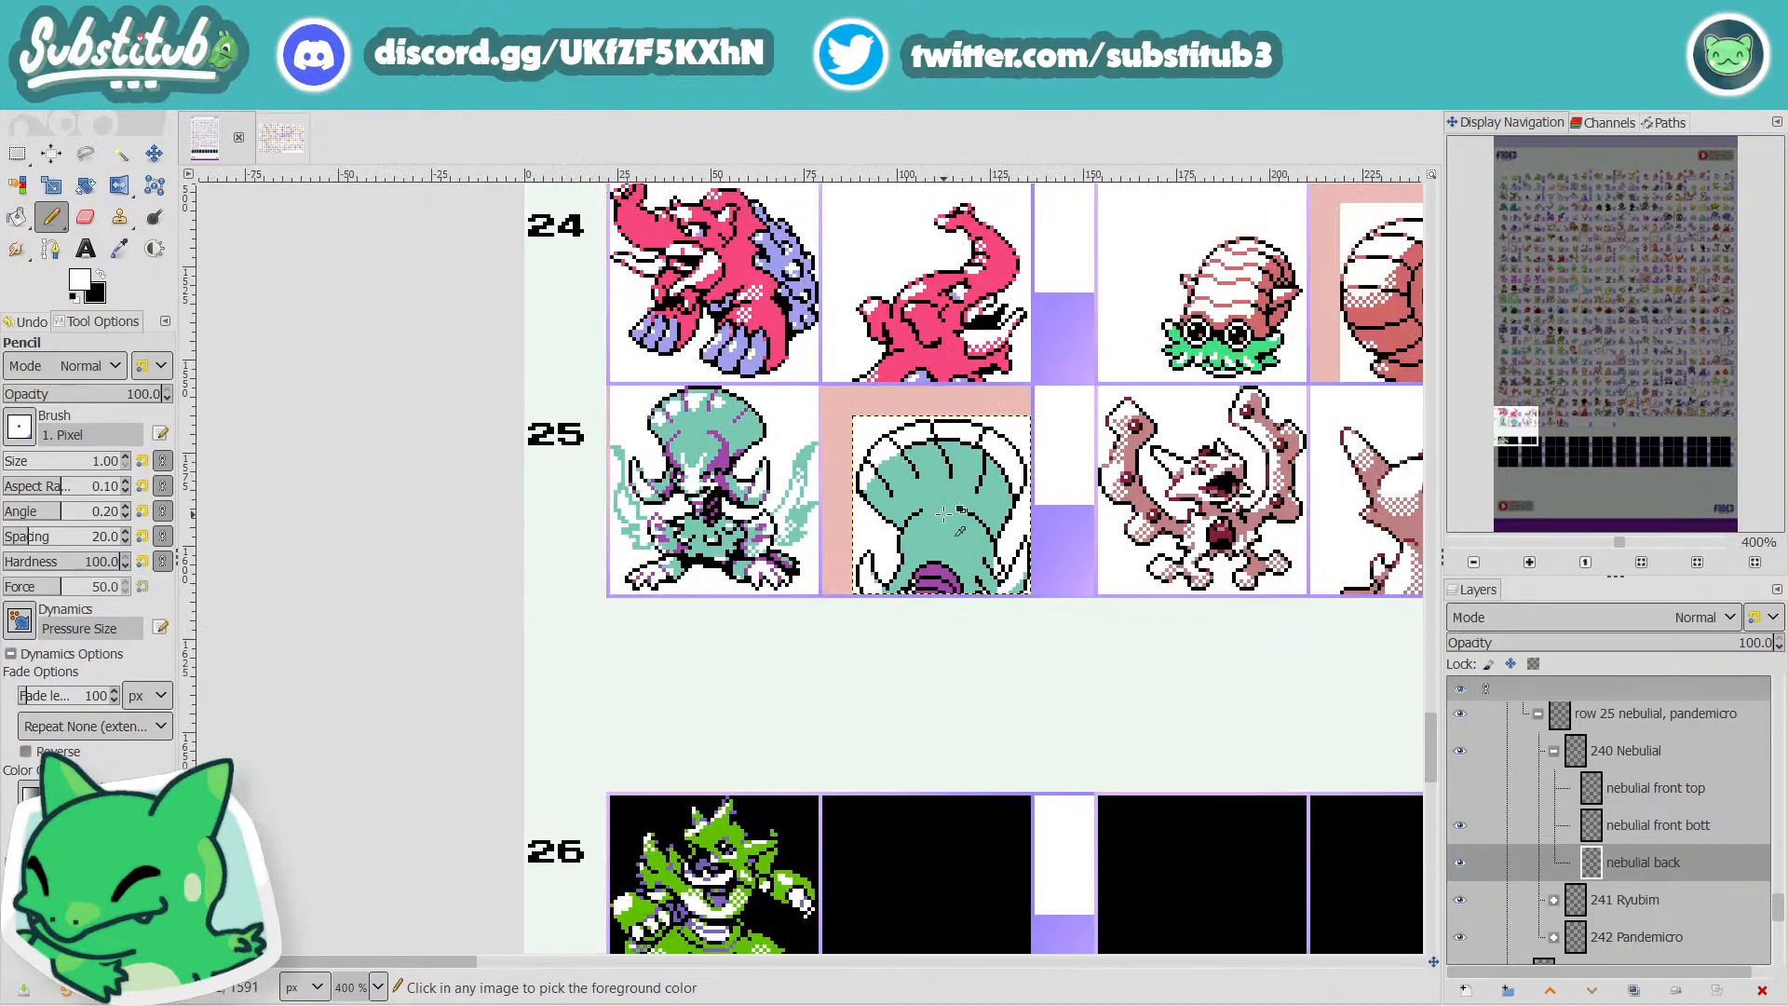
Pick the crest's teal, save the image, and pencil teal over the black inner arc between the second and central rib lines.
scroll(943, 513, down, 1)
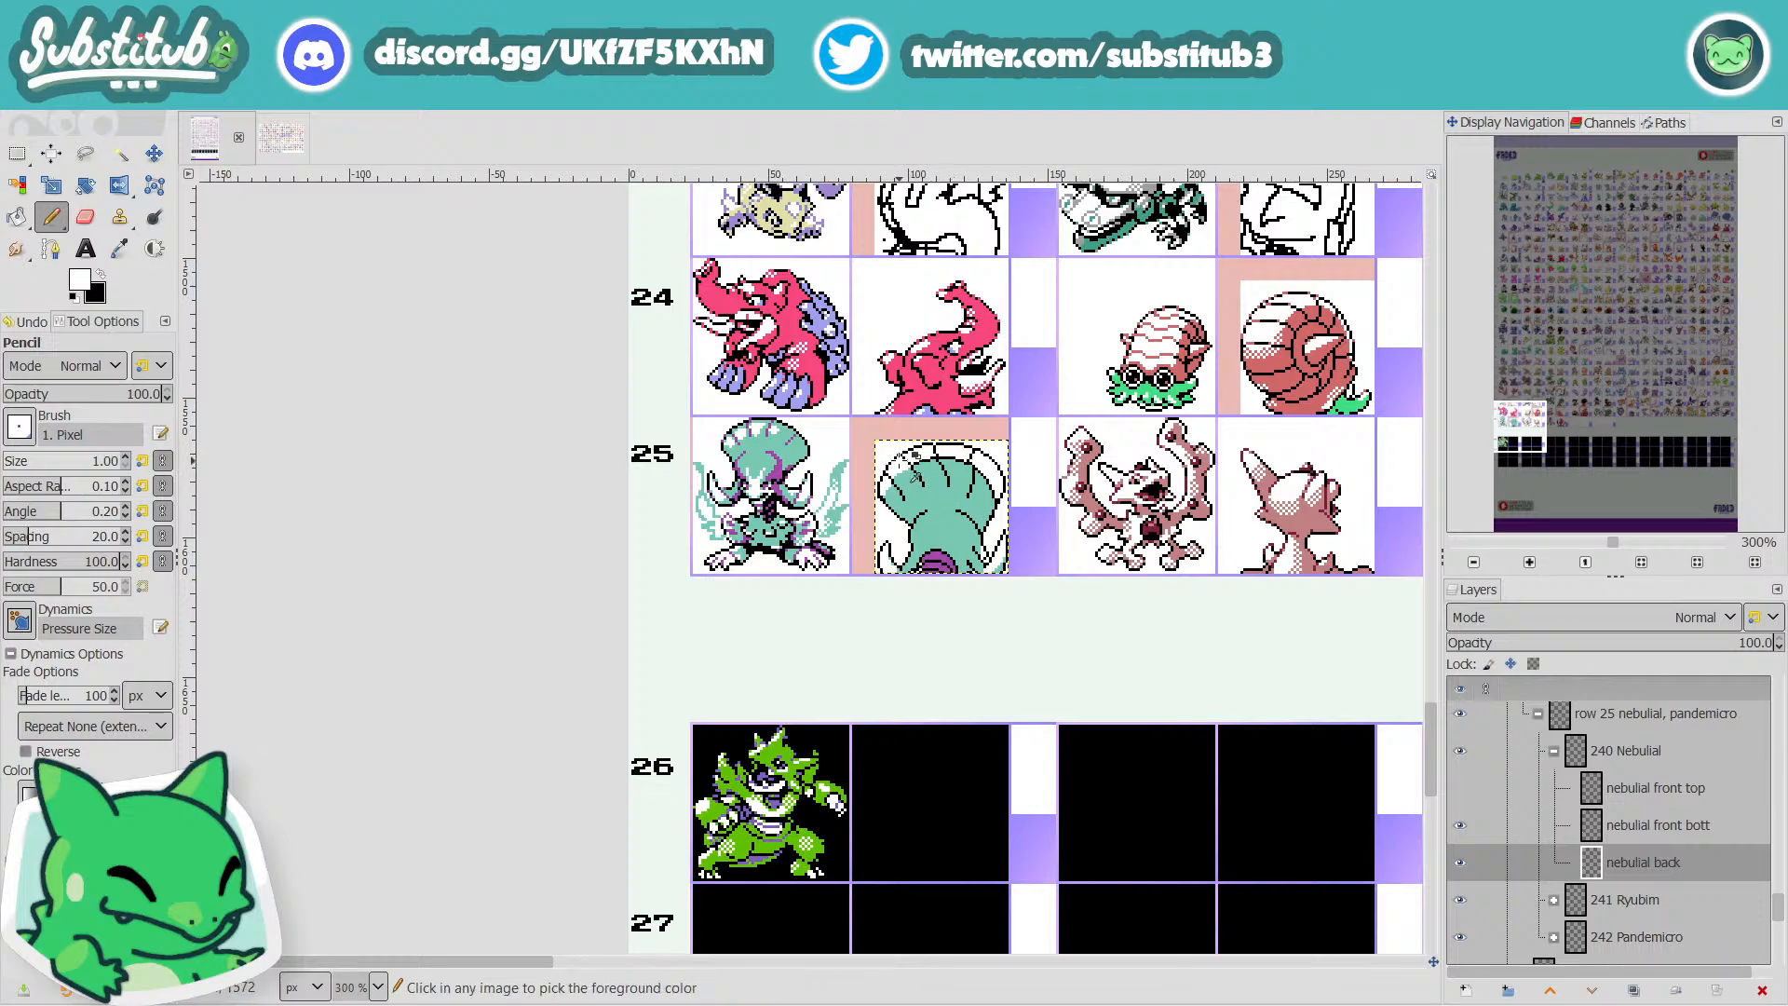
ctrl+scroll(774, 421, up, 4)
click(121, 249)
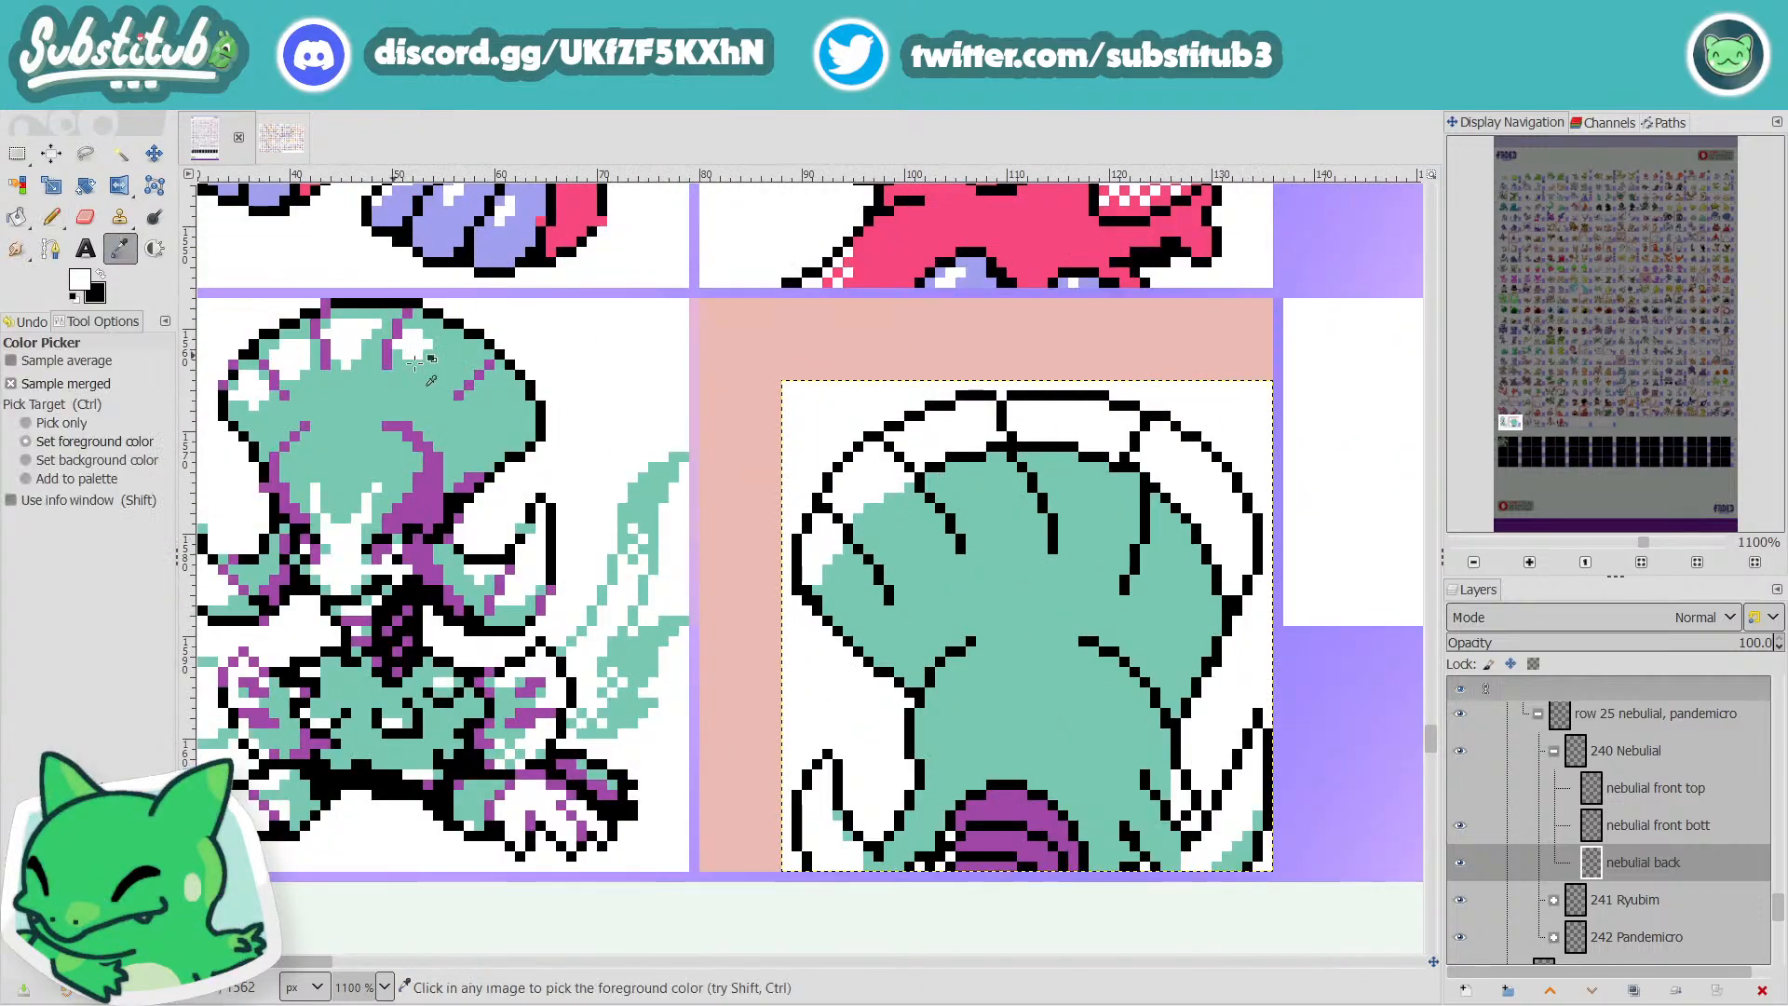
click(949, 552)
click(51, 217)
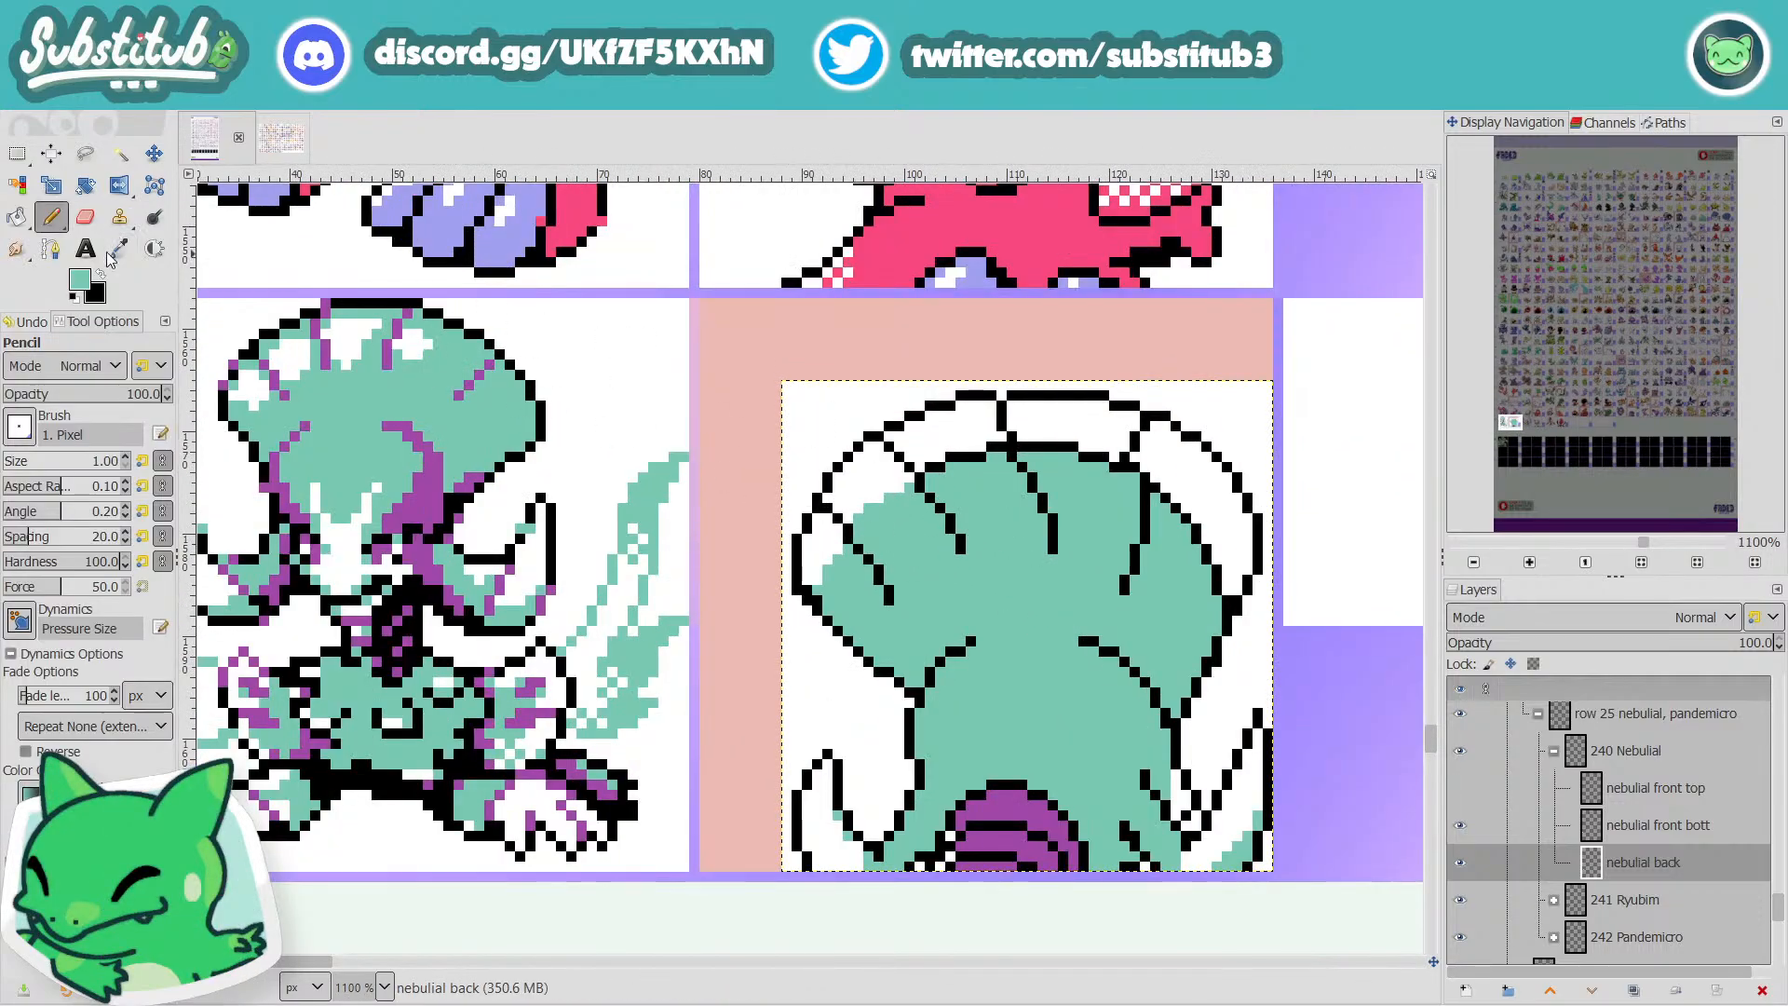
click(907, 491)
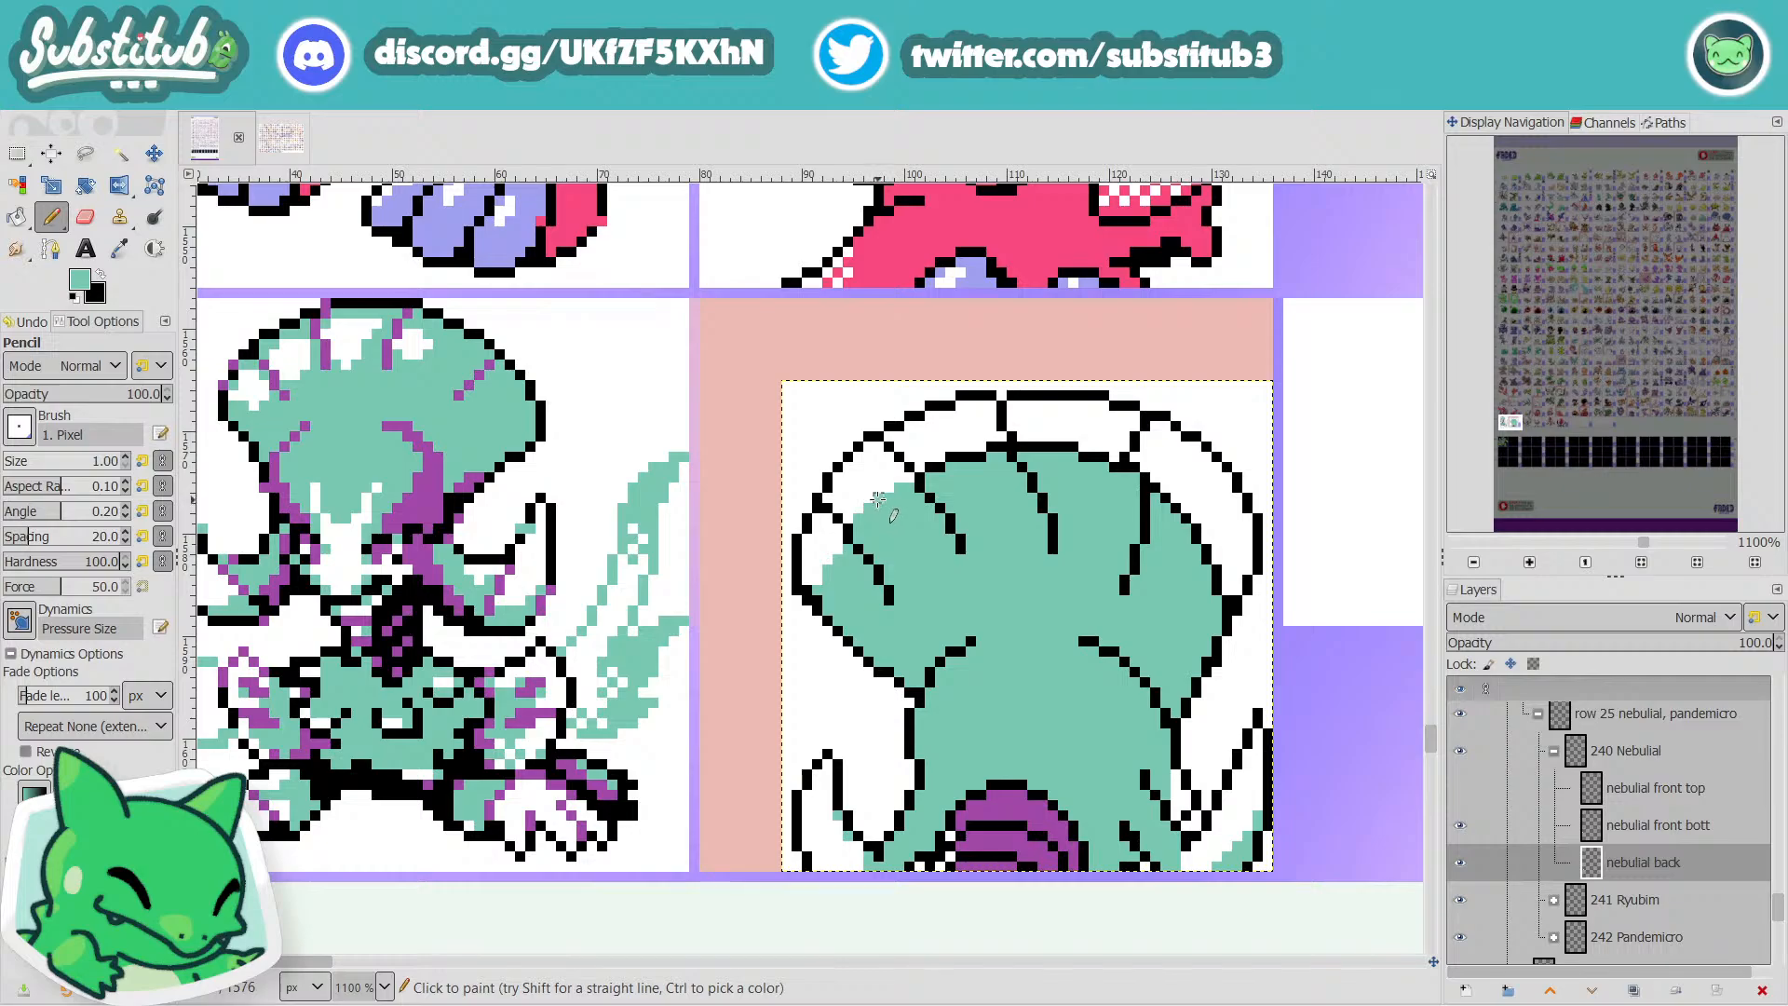
key(ctrl+s)
scroll(947, 522, up, 2)
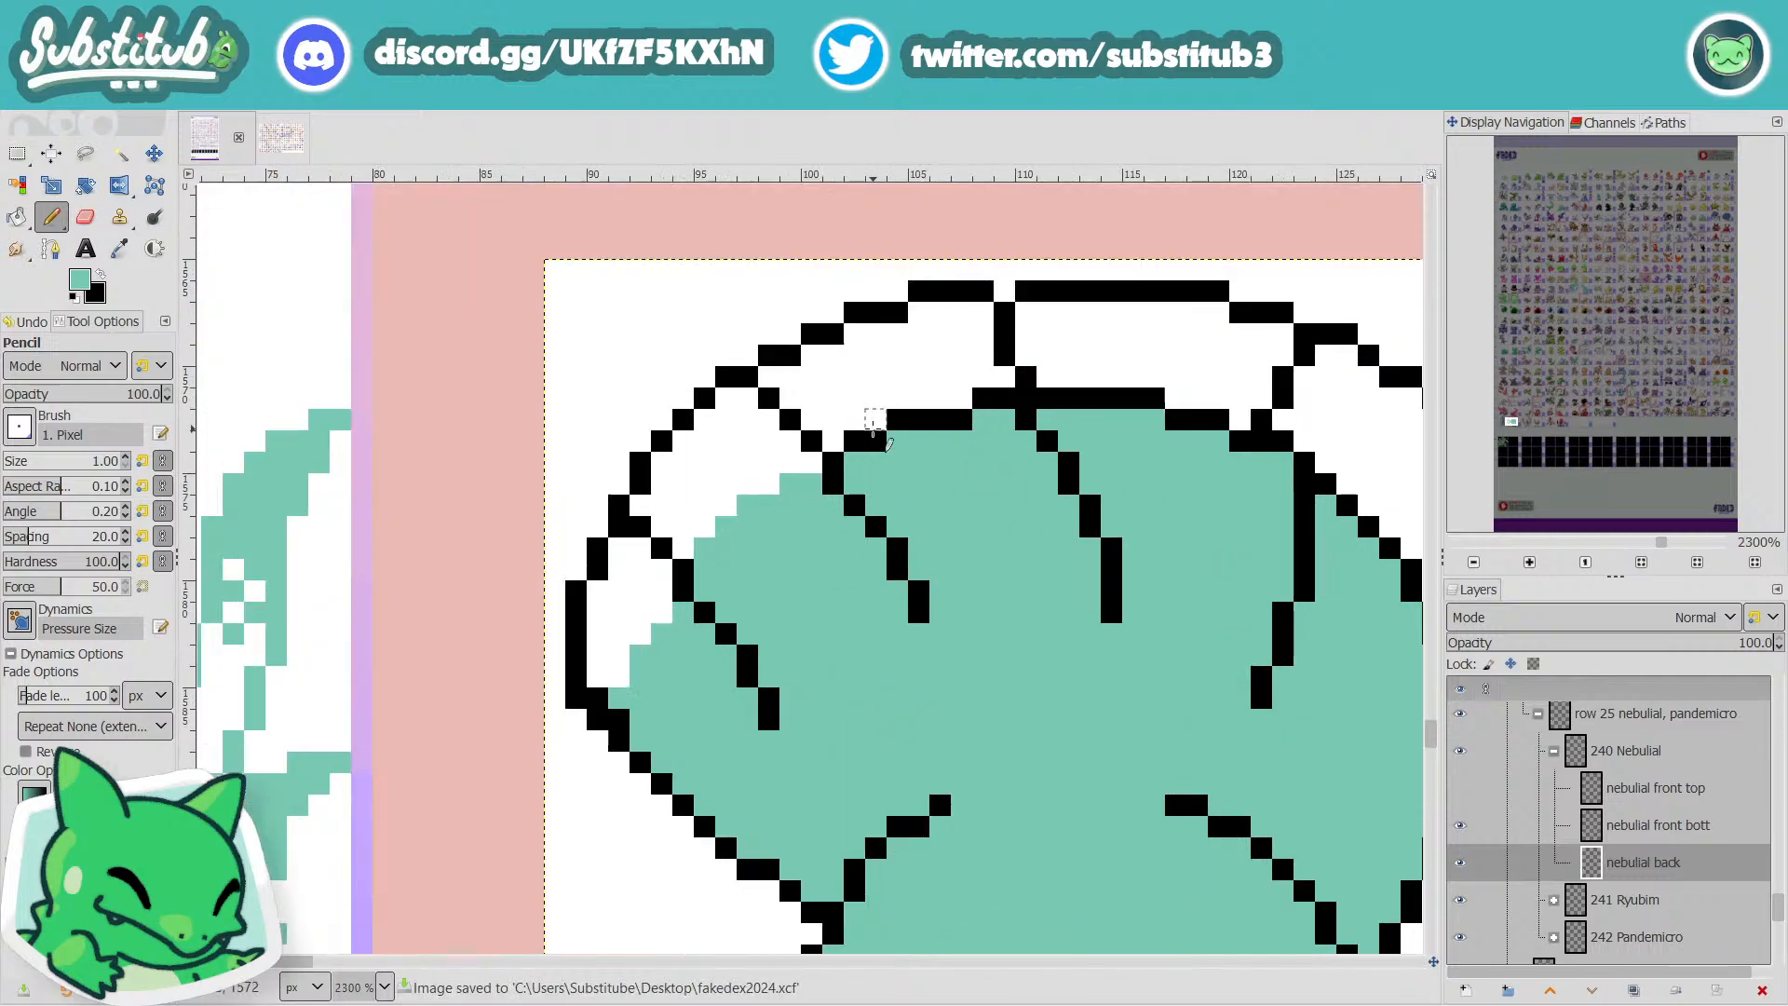
drag(852, 439, 964, 419)
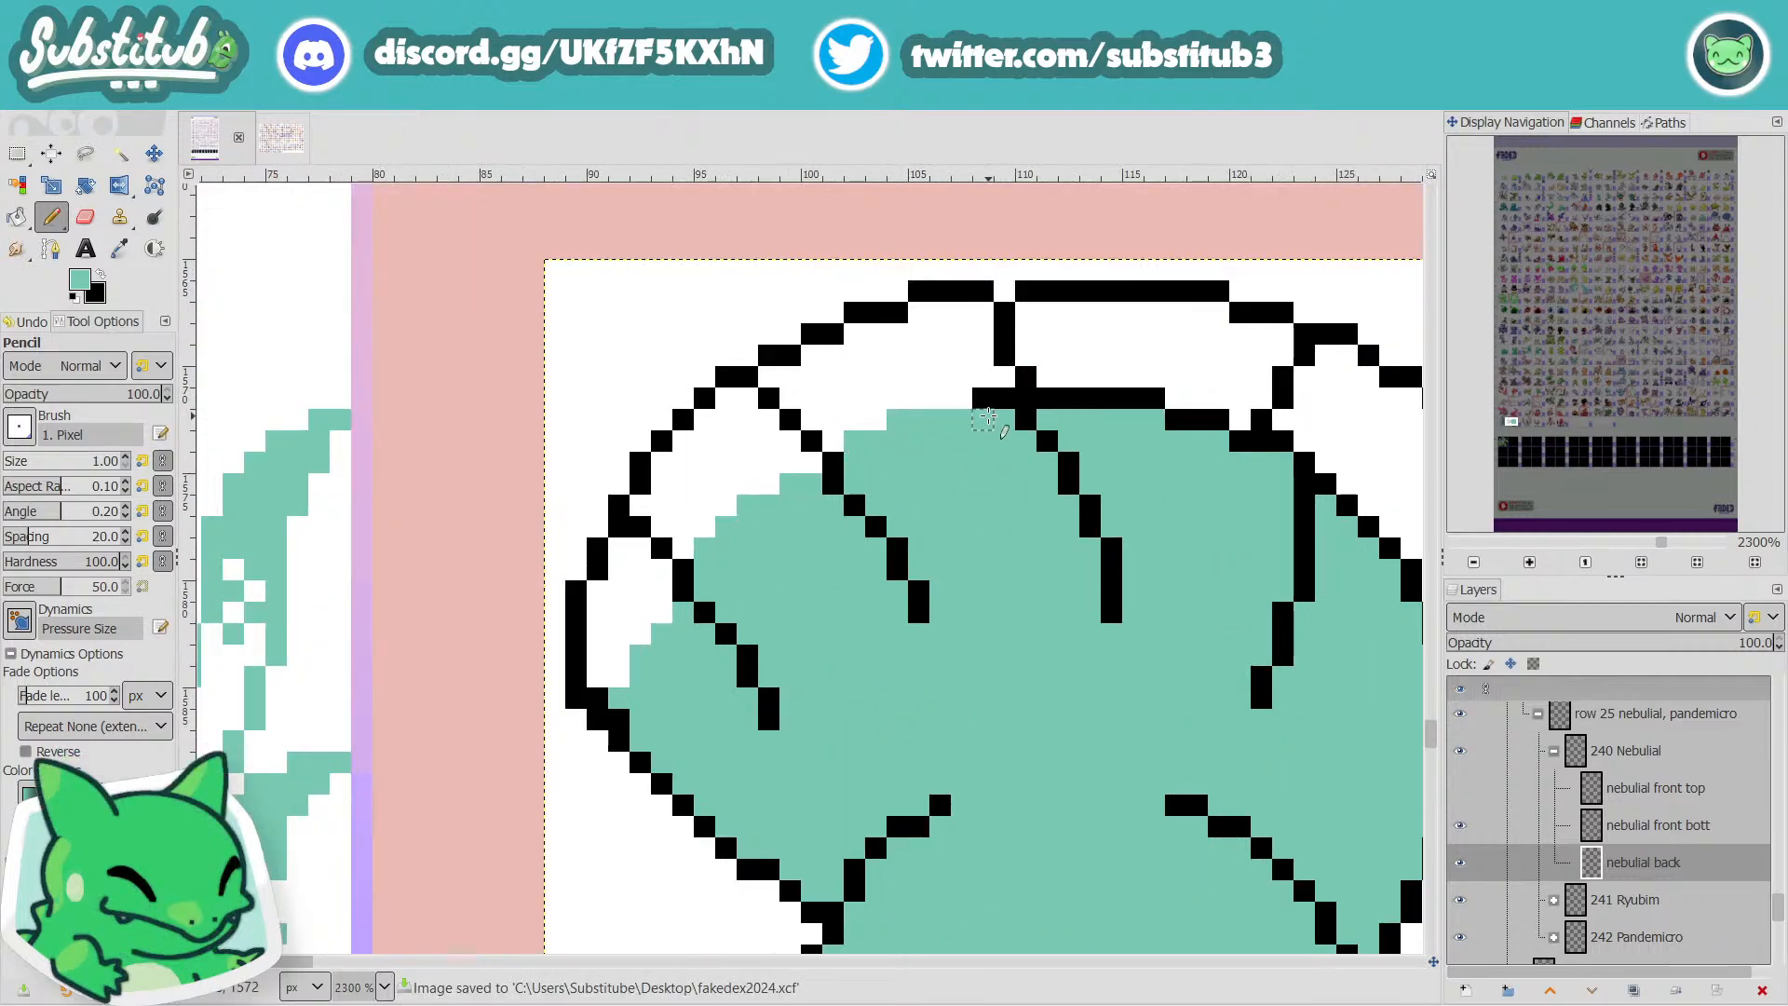
scroll(987, 419, down, 5)
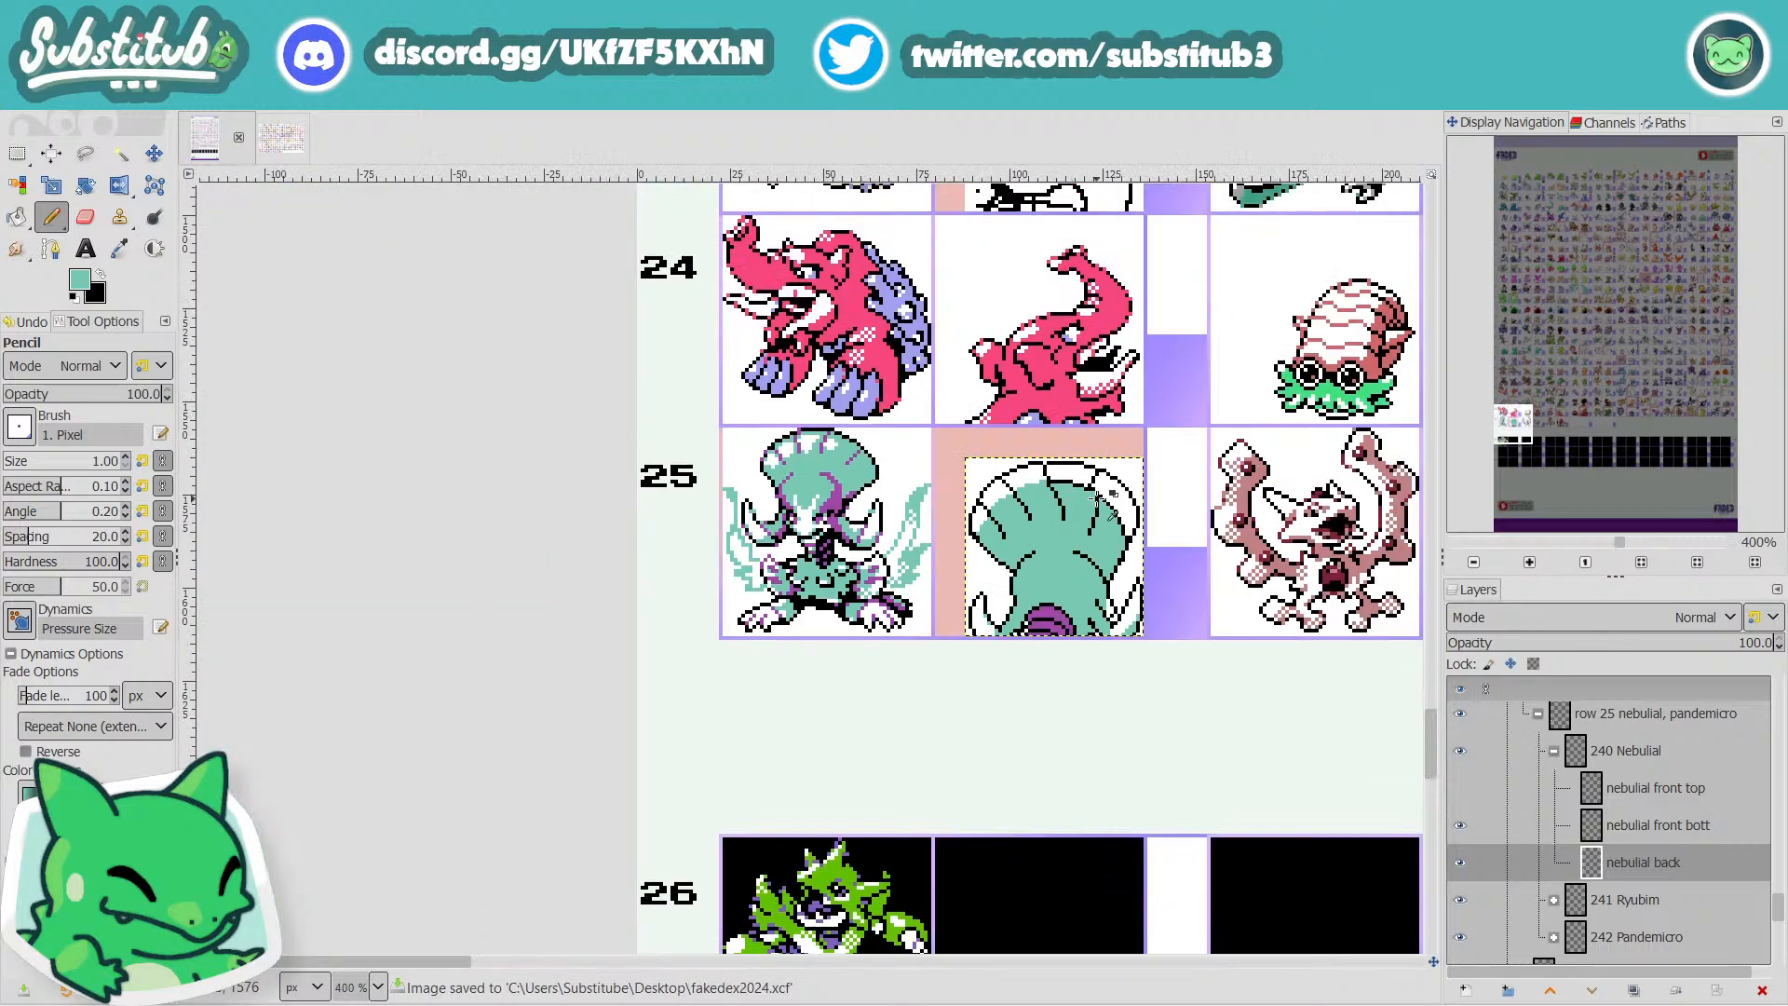
Pencil teal over the black inner arc from the crest's central rib line to just past the right rib line.
scroll(1104, 498, up, 5)
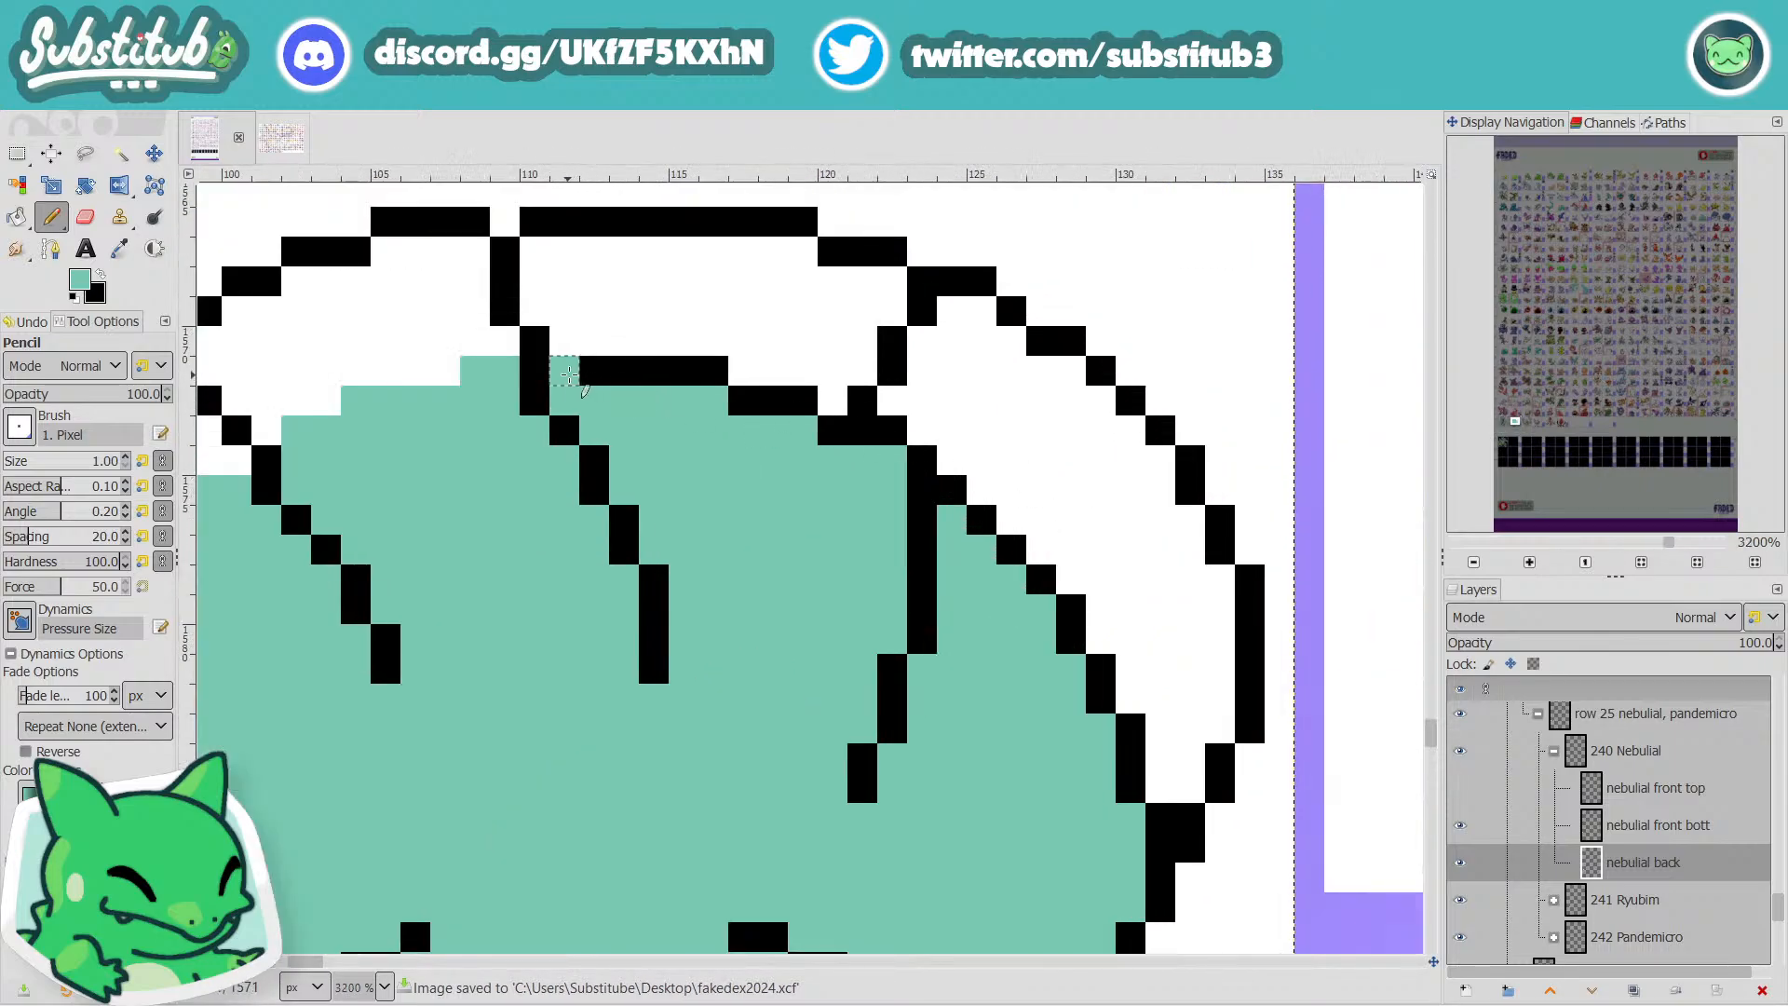
mouse_move(569, 375)
mouse_down()
mouse_move(724, 375)
mouse_move(741, 398)
mouse_move(807, 406)
mouse_move(828, 440)
mouse_move(895, 443)
mouse_up()
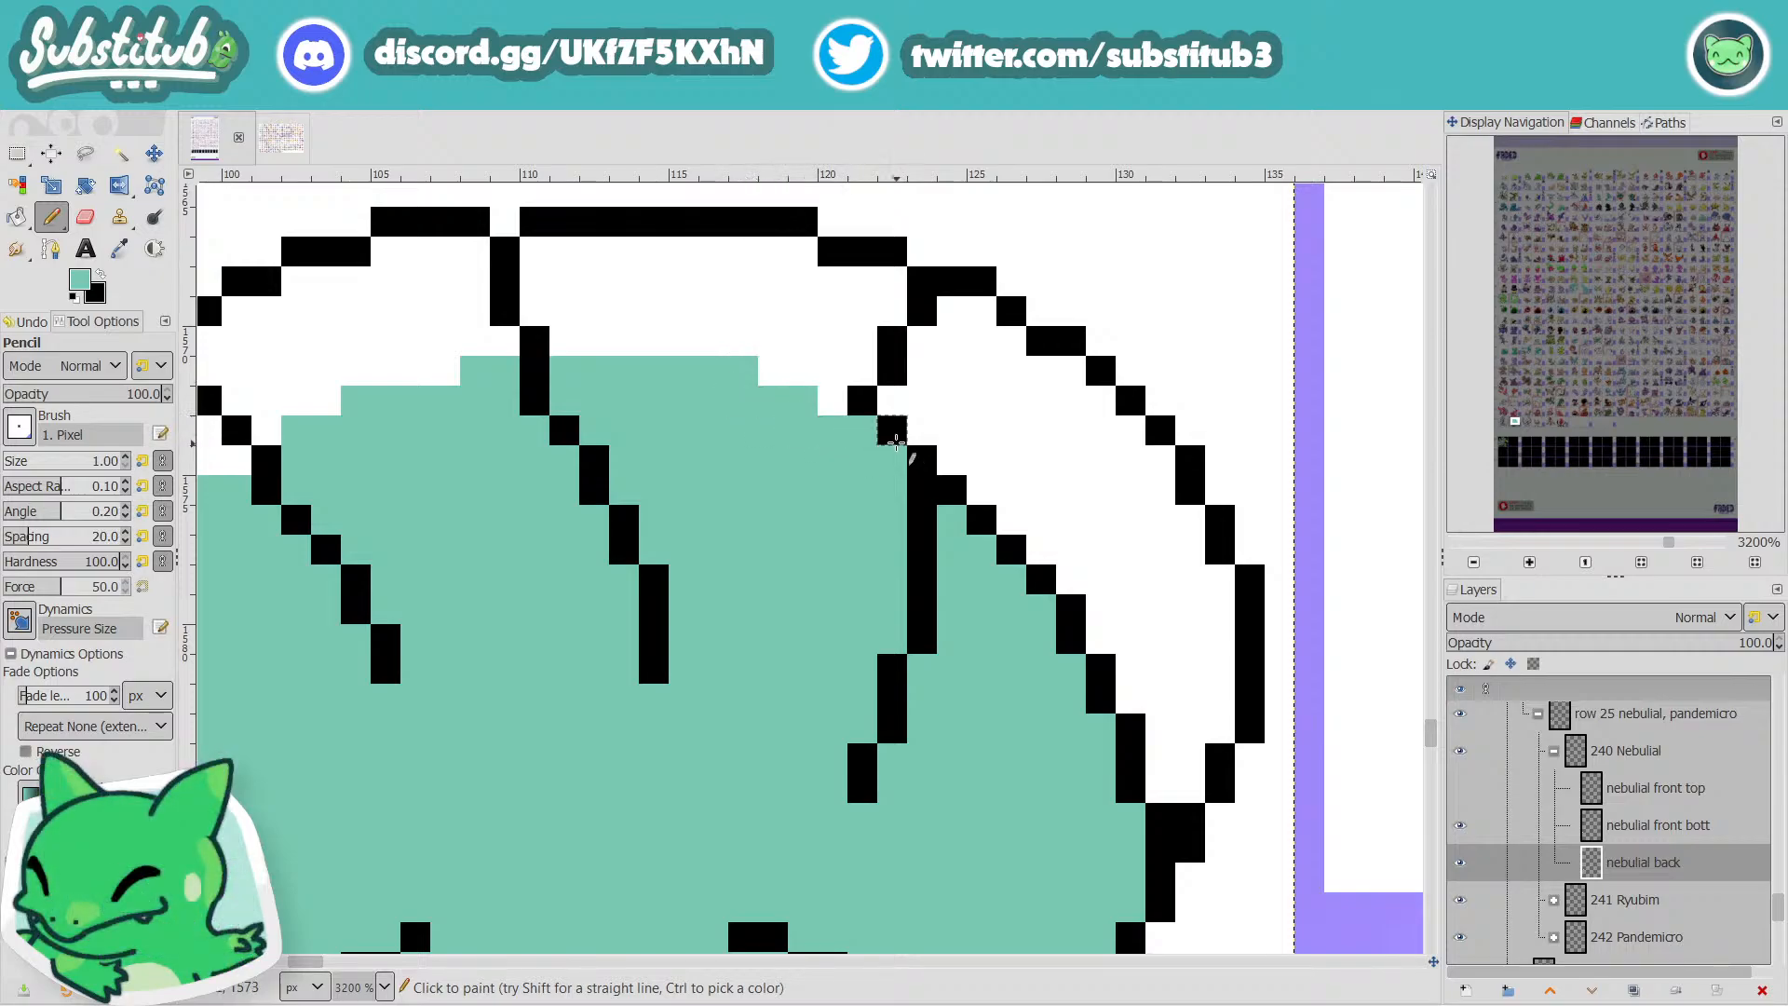
click(896, 442)
click(954, 493)
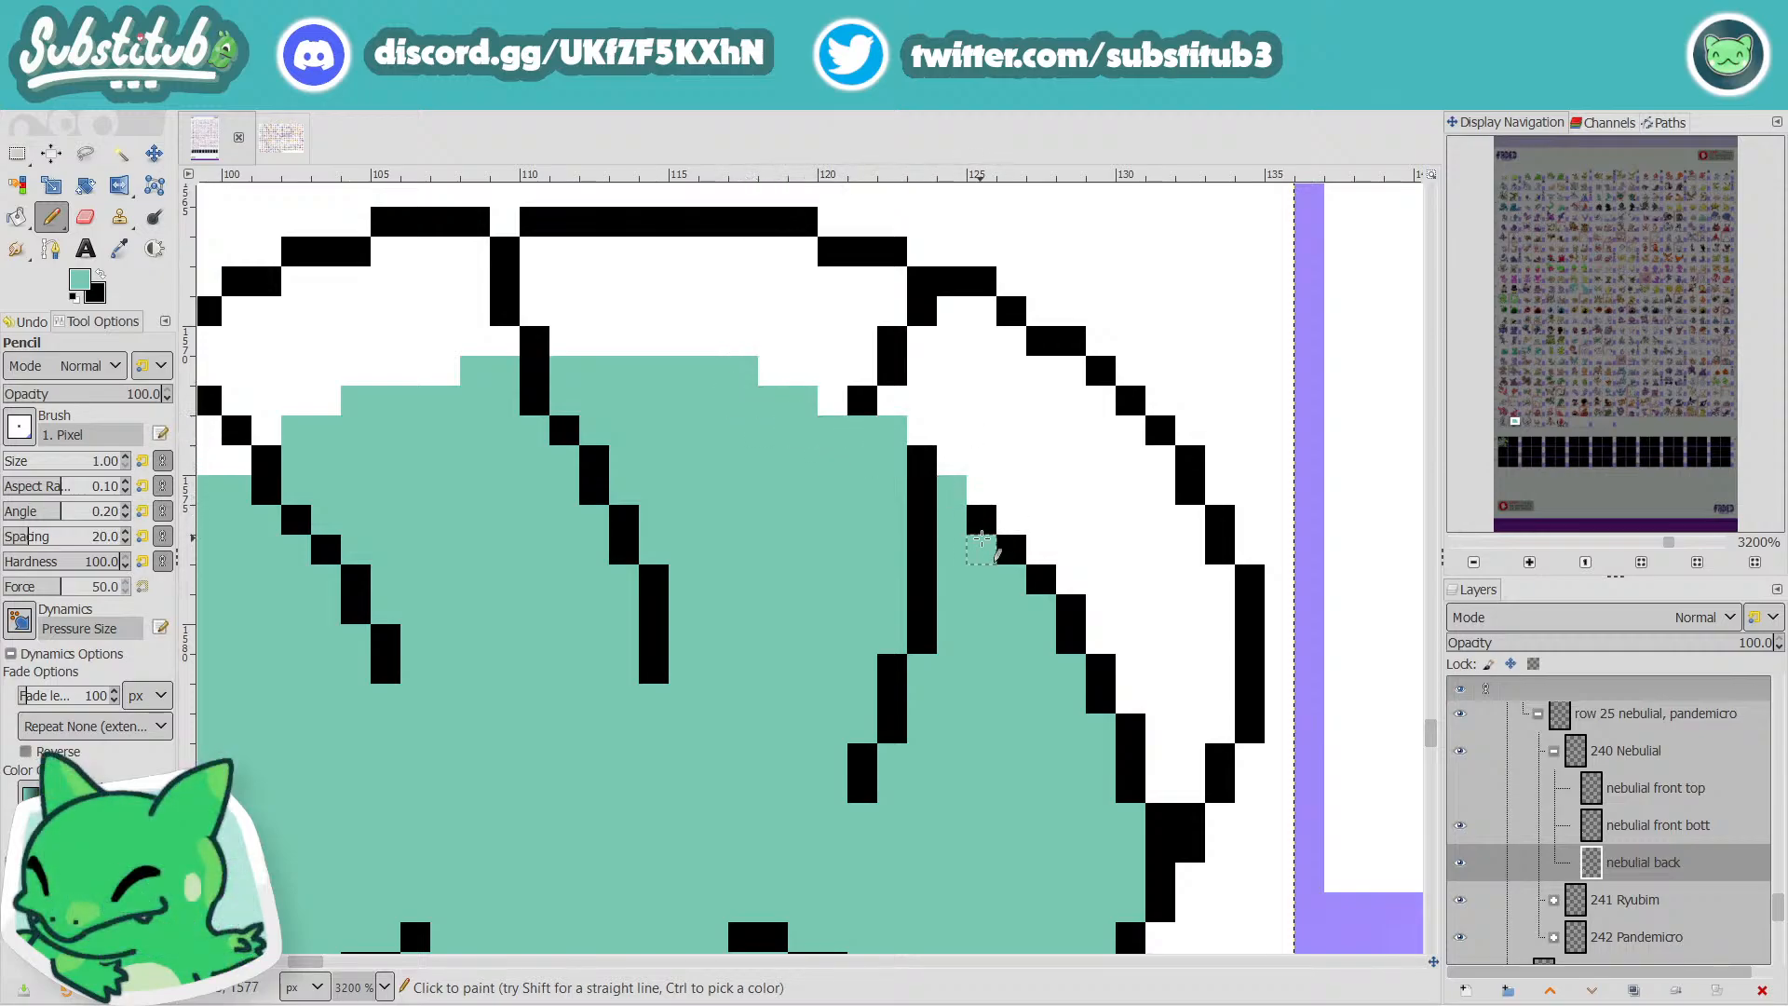
click(978, 520)
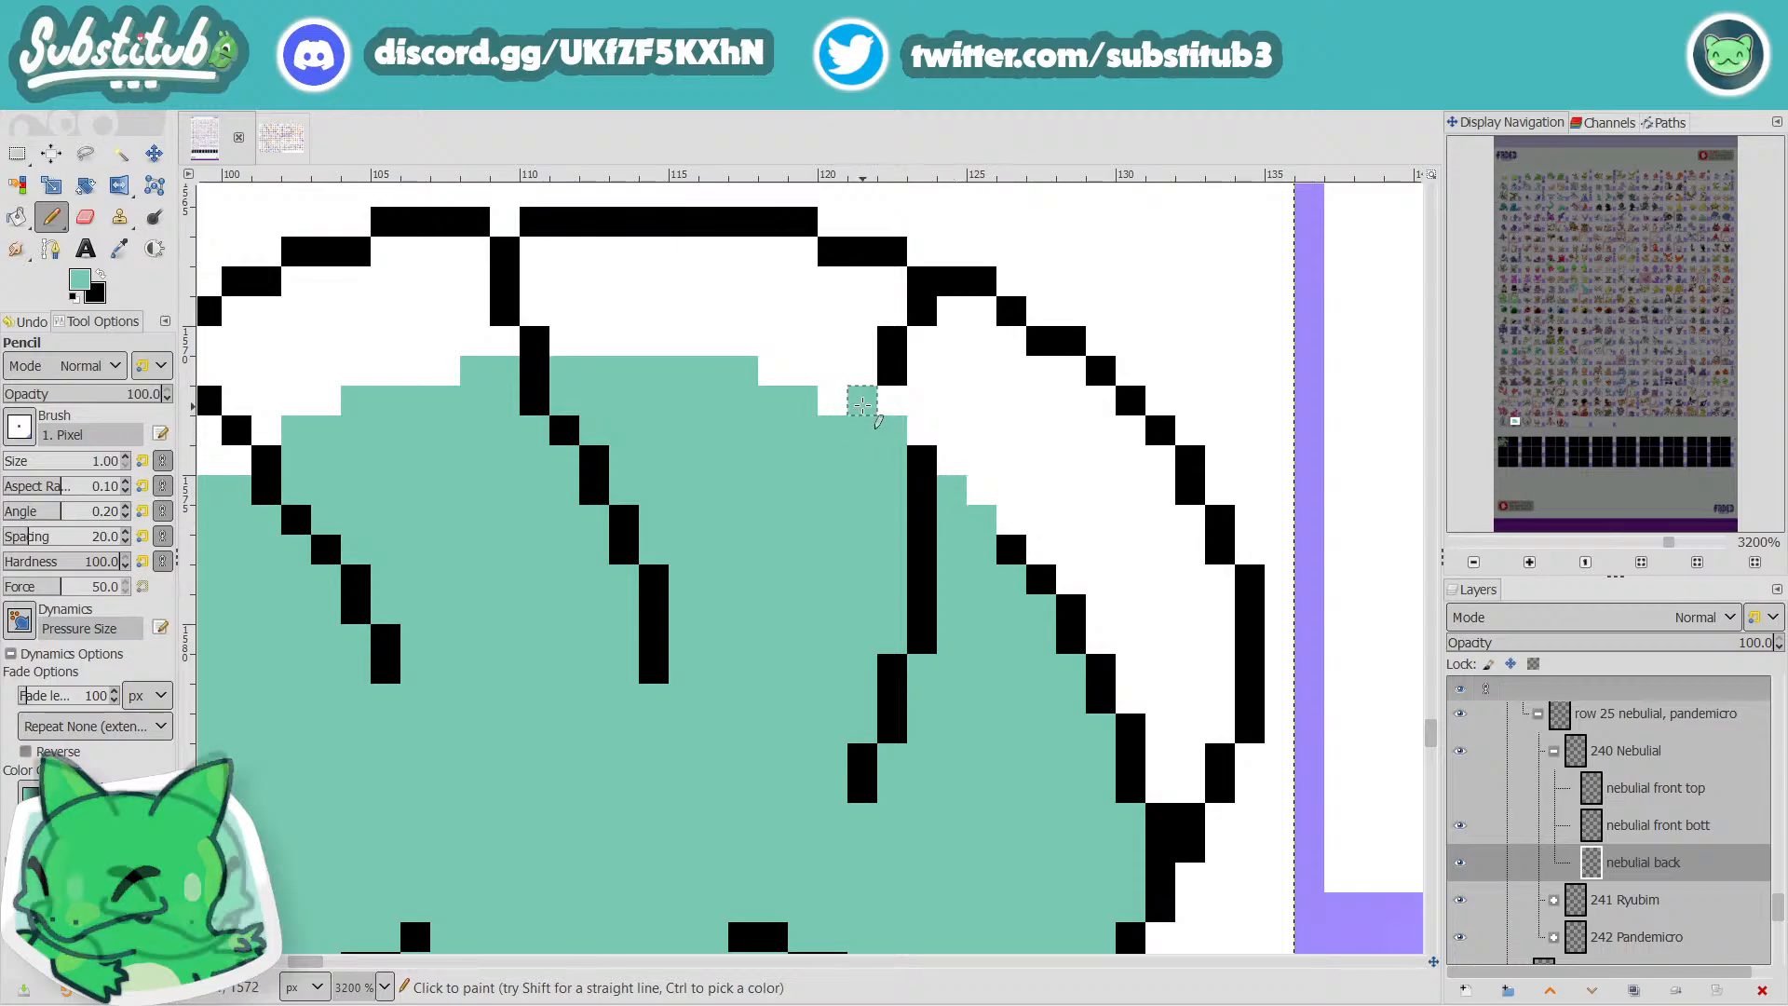
click(863, 400)
Recolour the rest of the black inner arc down the crest's right side in teal, and save the image.
click(1012, 549)
click(1041, 579)
click(1073, 637)
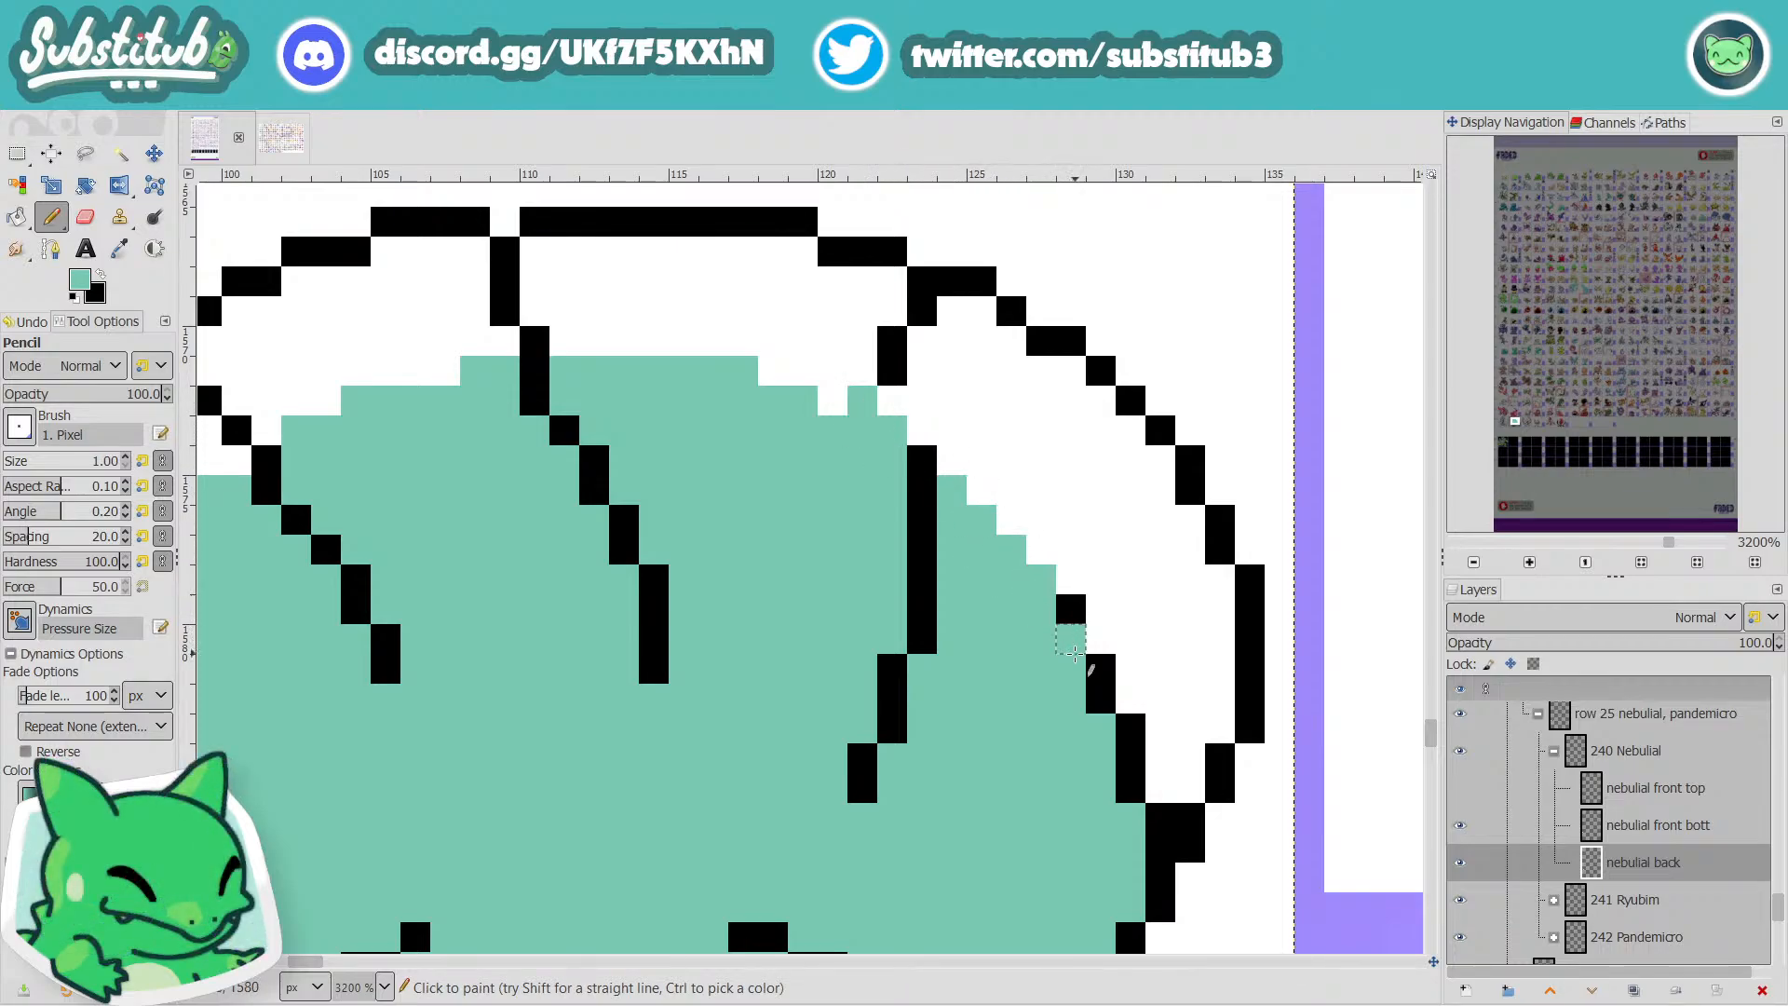
click(1071, 609)
click(1099, 671)
click(1101, 700)
click(1130, 728)
click(1131, 758)
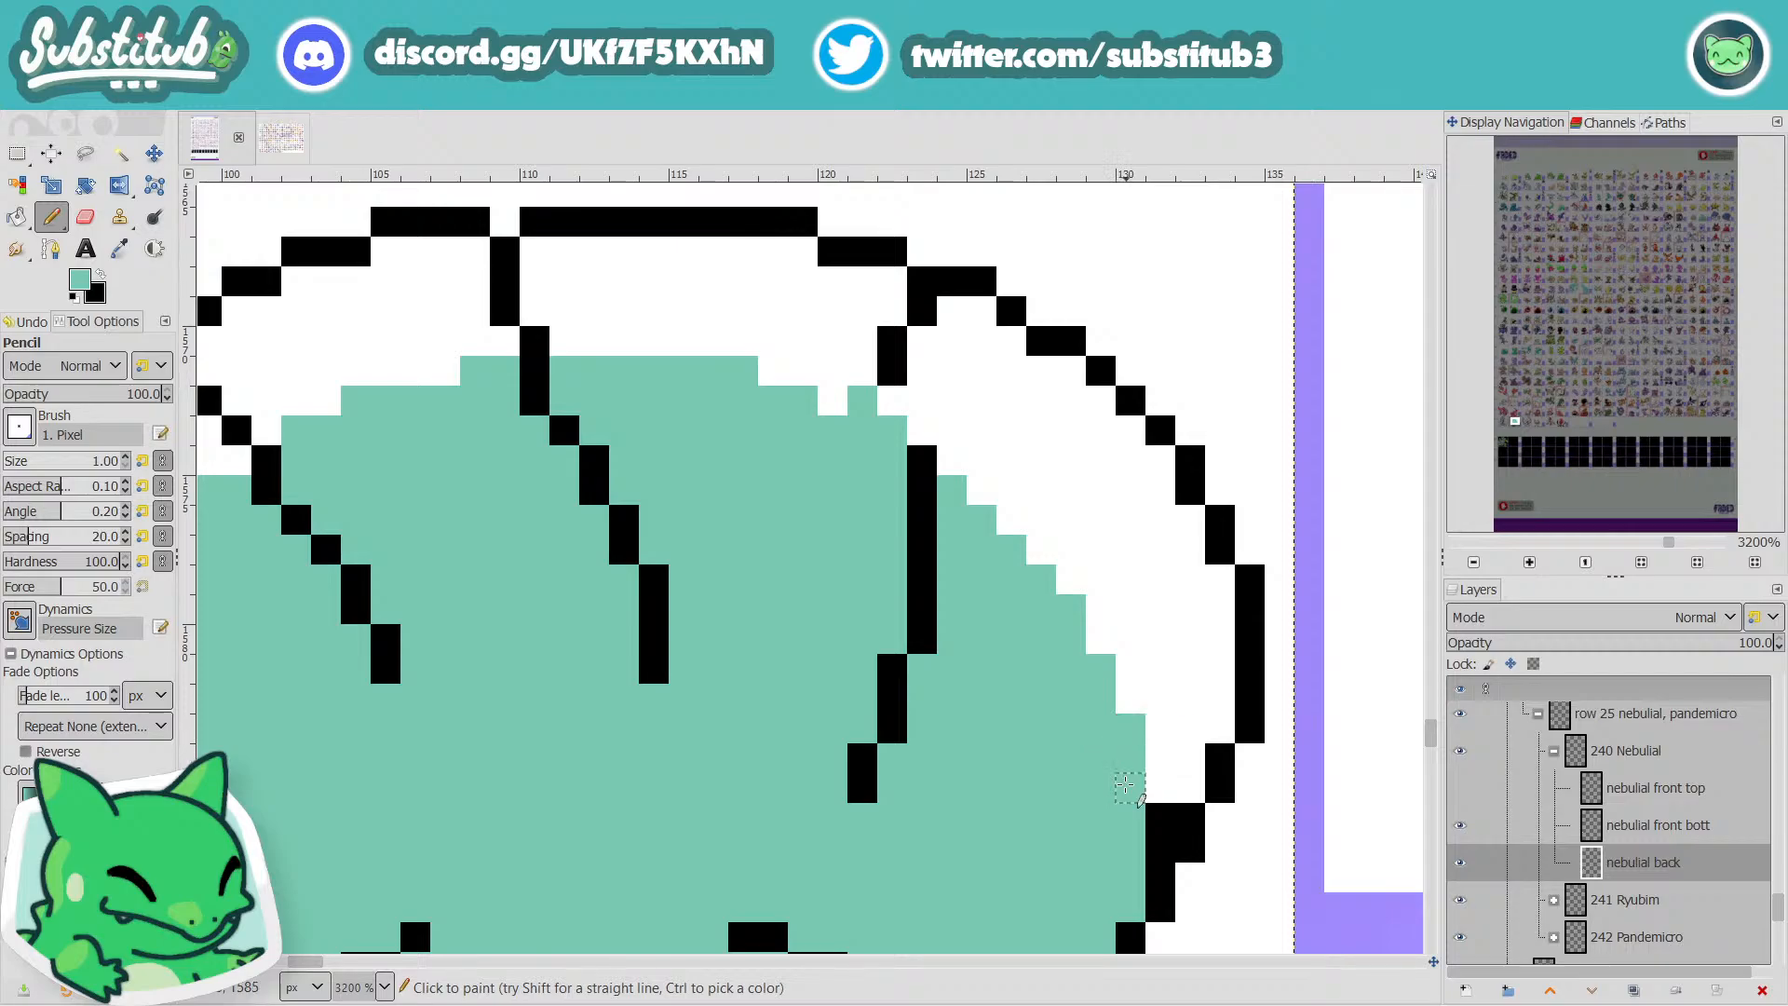
click(1130, 788)
click(1160, 818)
click(1161, 847)
scroll(1138, 849, down, 1)
scroll(1138, 849, down, 2)
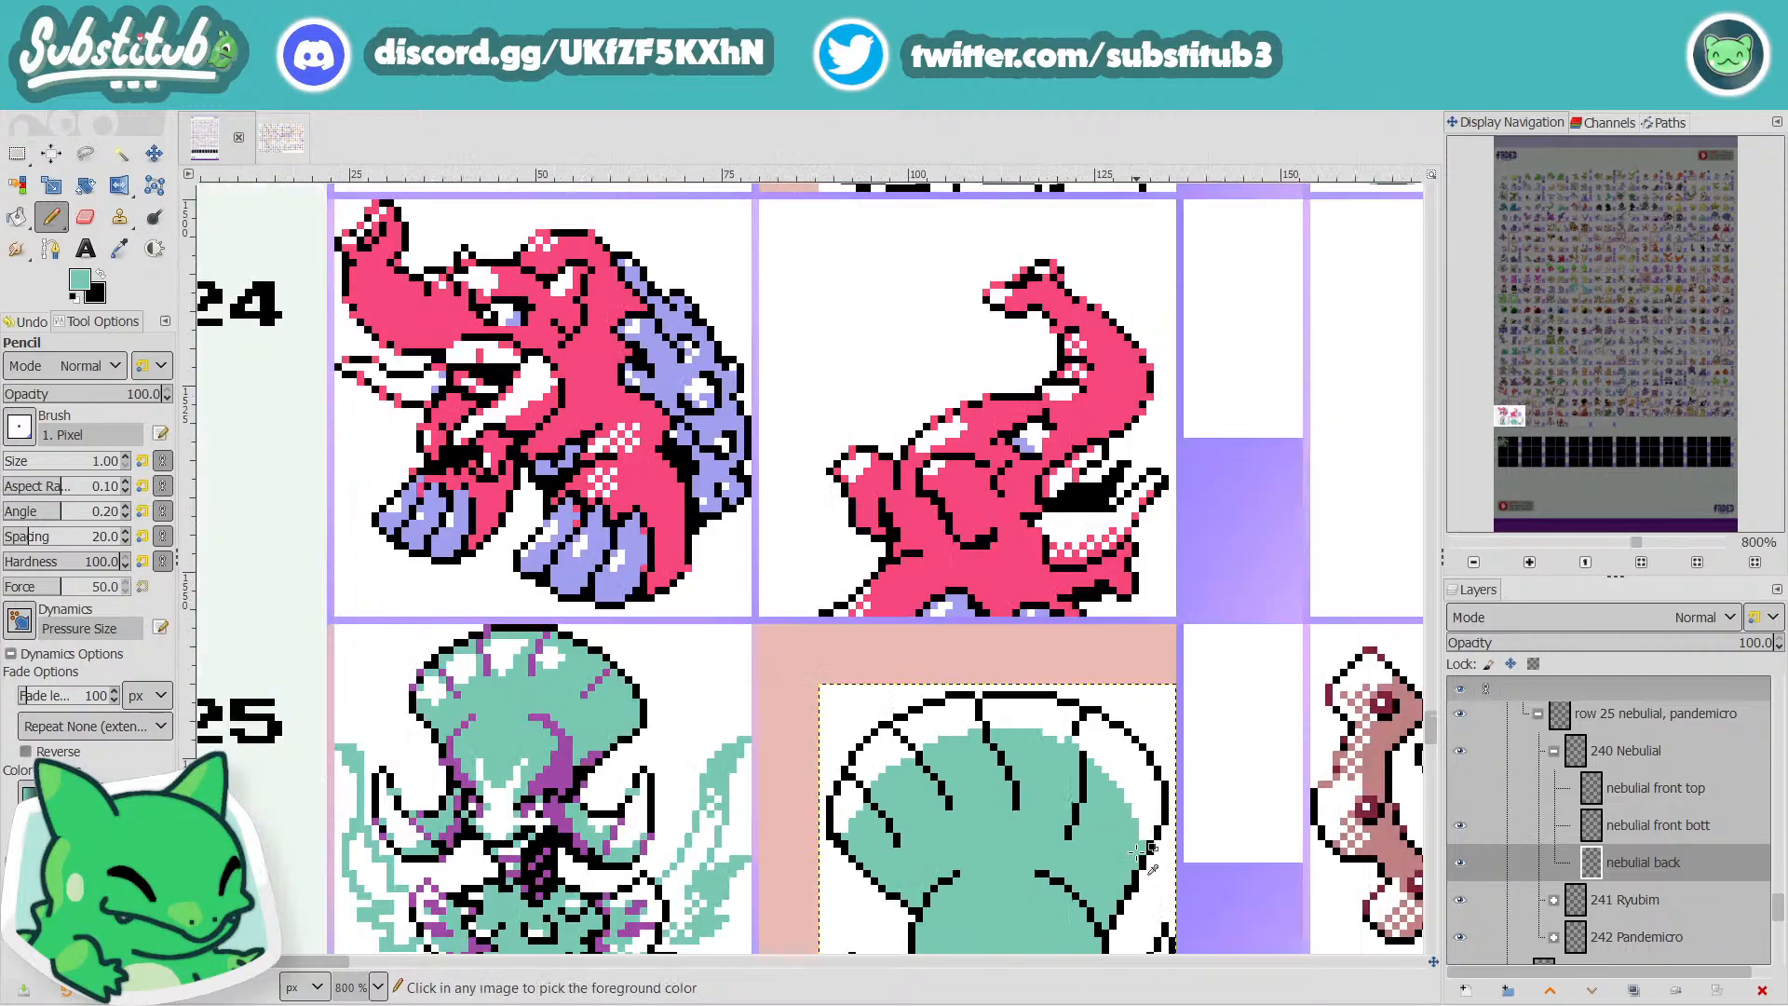
key(ctrl+s)
scroll(1101, 807, down, 3)
scroll(1096, 797, down, 1)
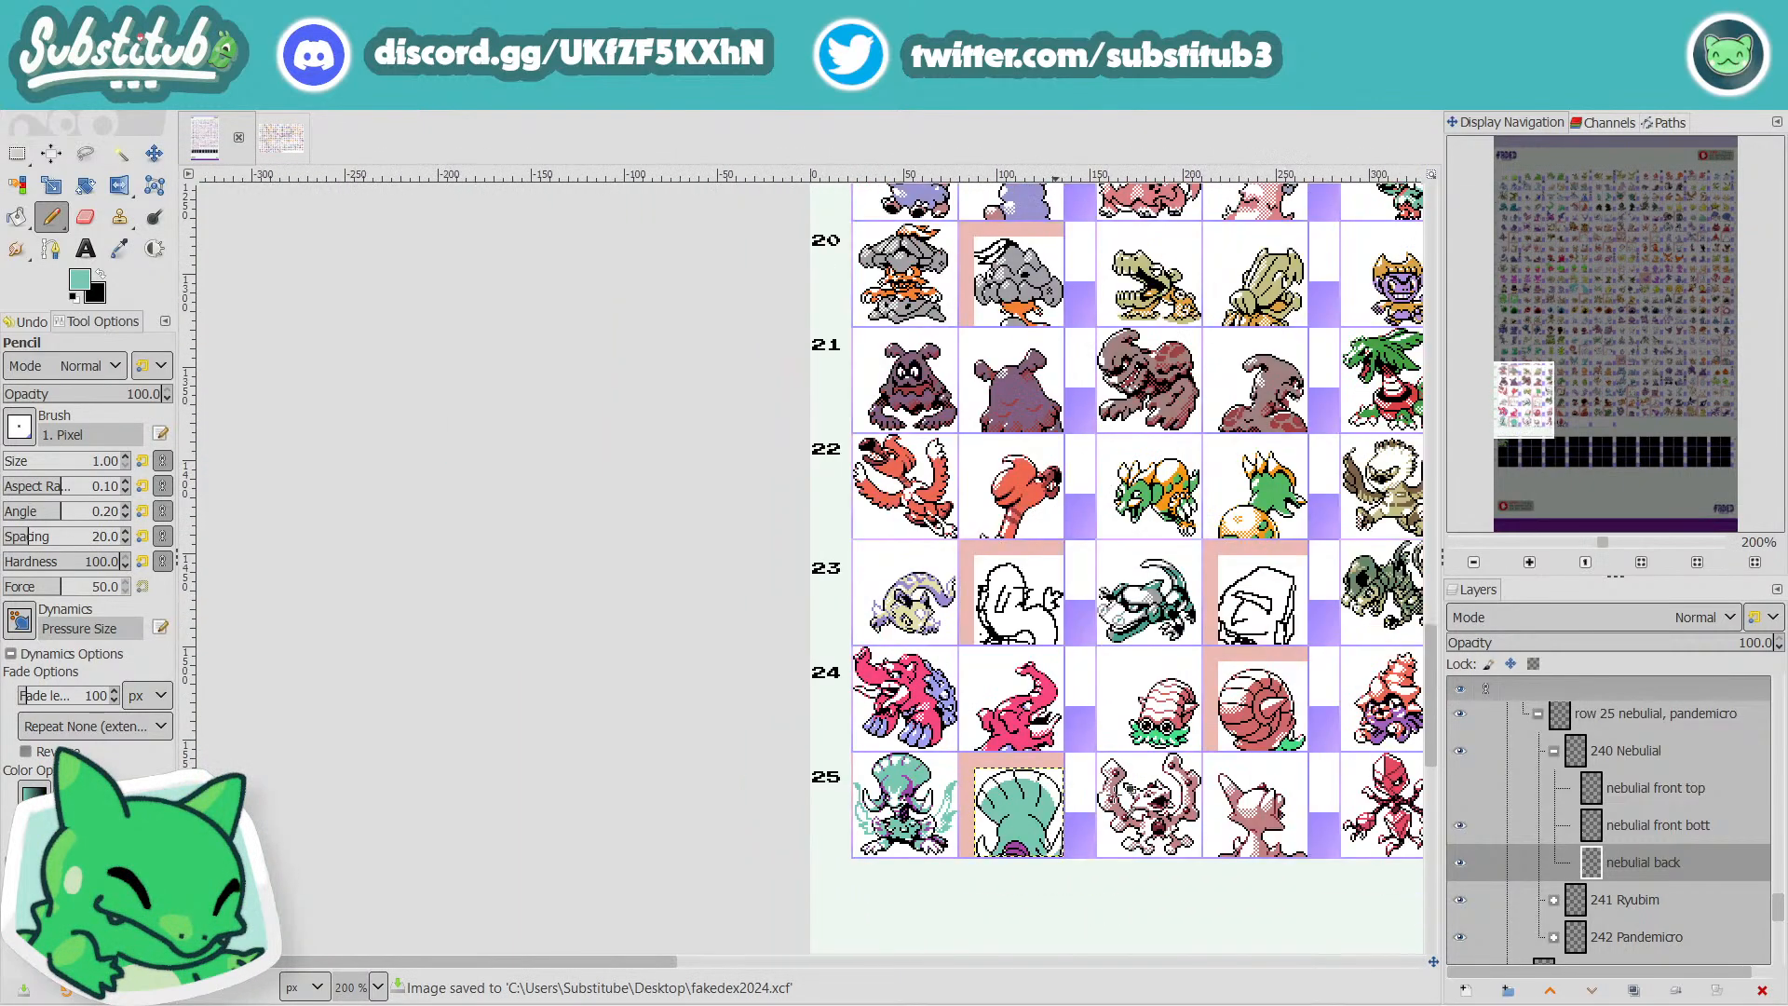
Pick the purple from the front sprite and recolour the back sprite's leftmost crest rib line with it using the Pencil.
scroll(1024, 797, up, 4)
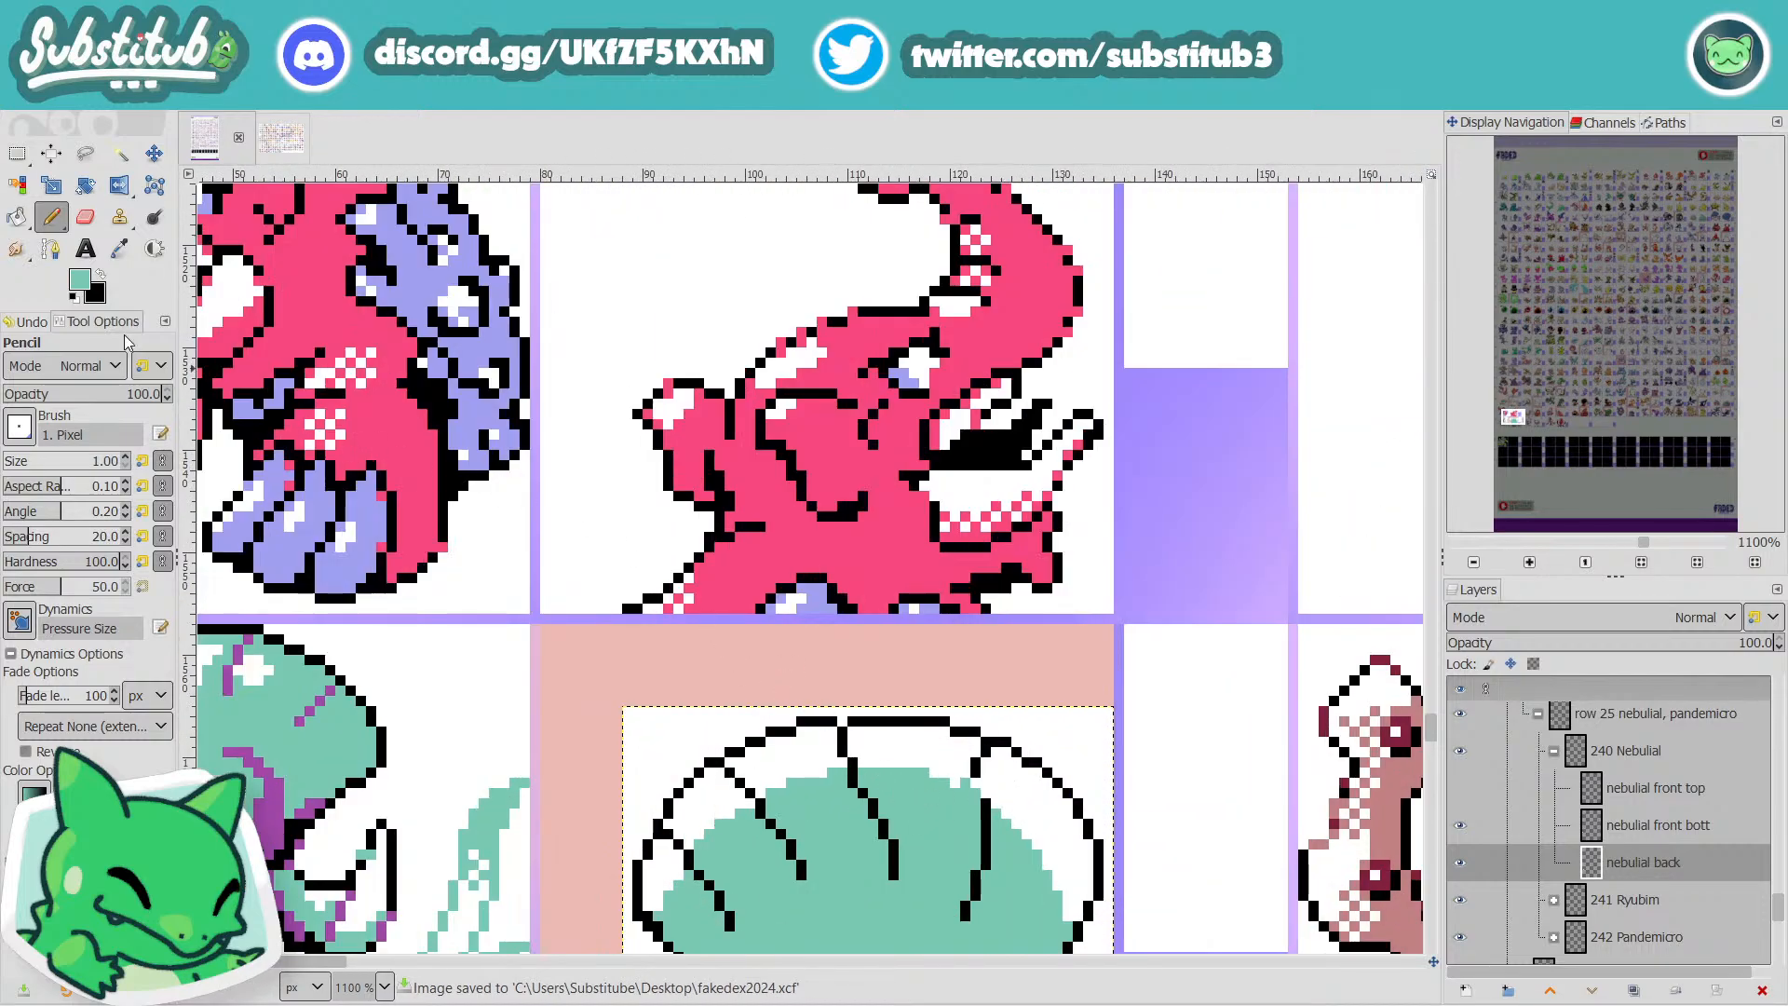
click(120, 247)
click(275, 832)
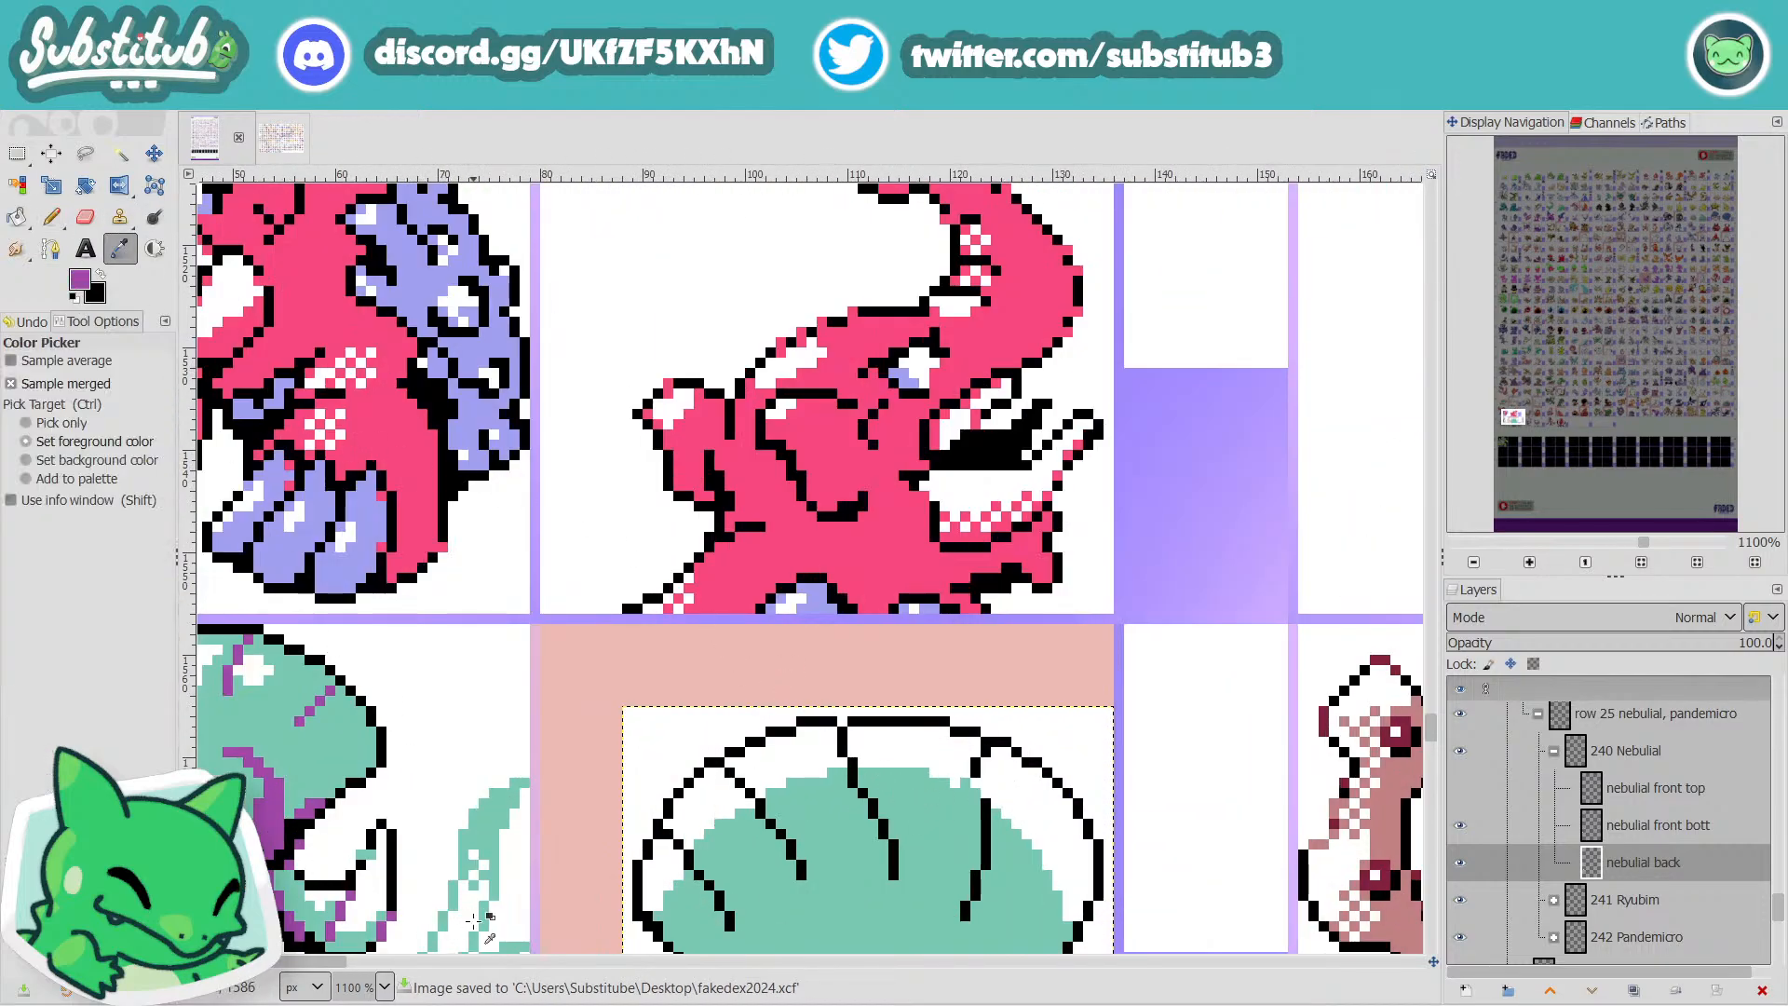
click(51, 217)
scroll(558, 359, down, 5)
scroll(579, 646, up, 2)
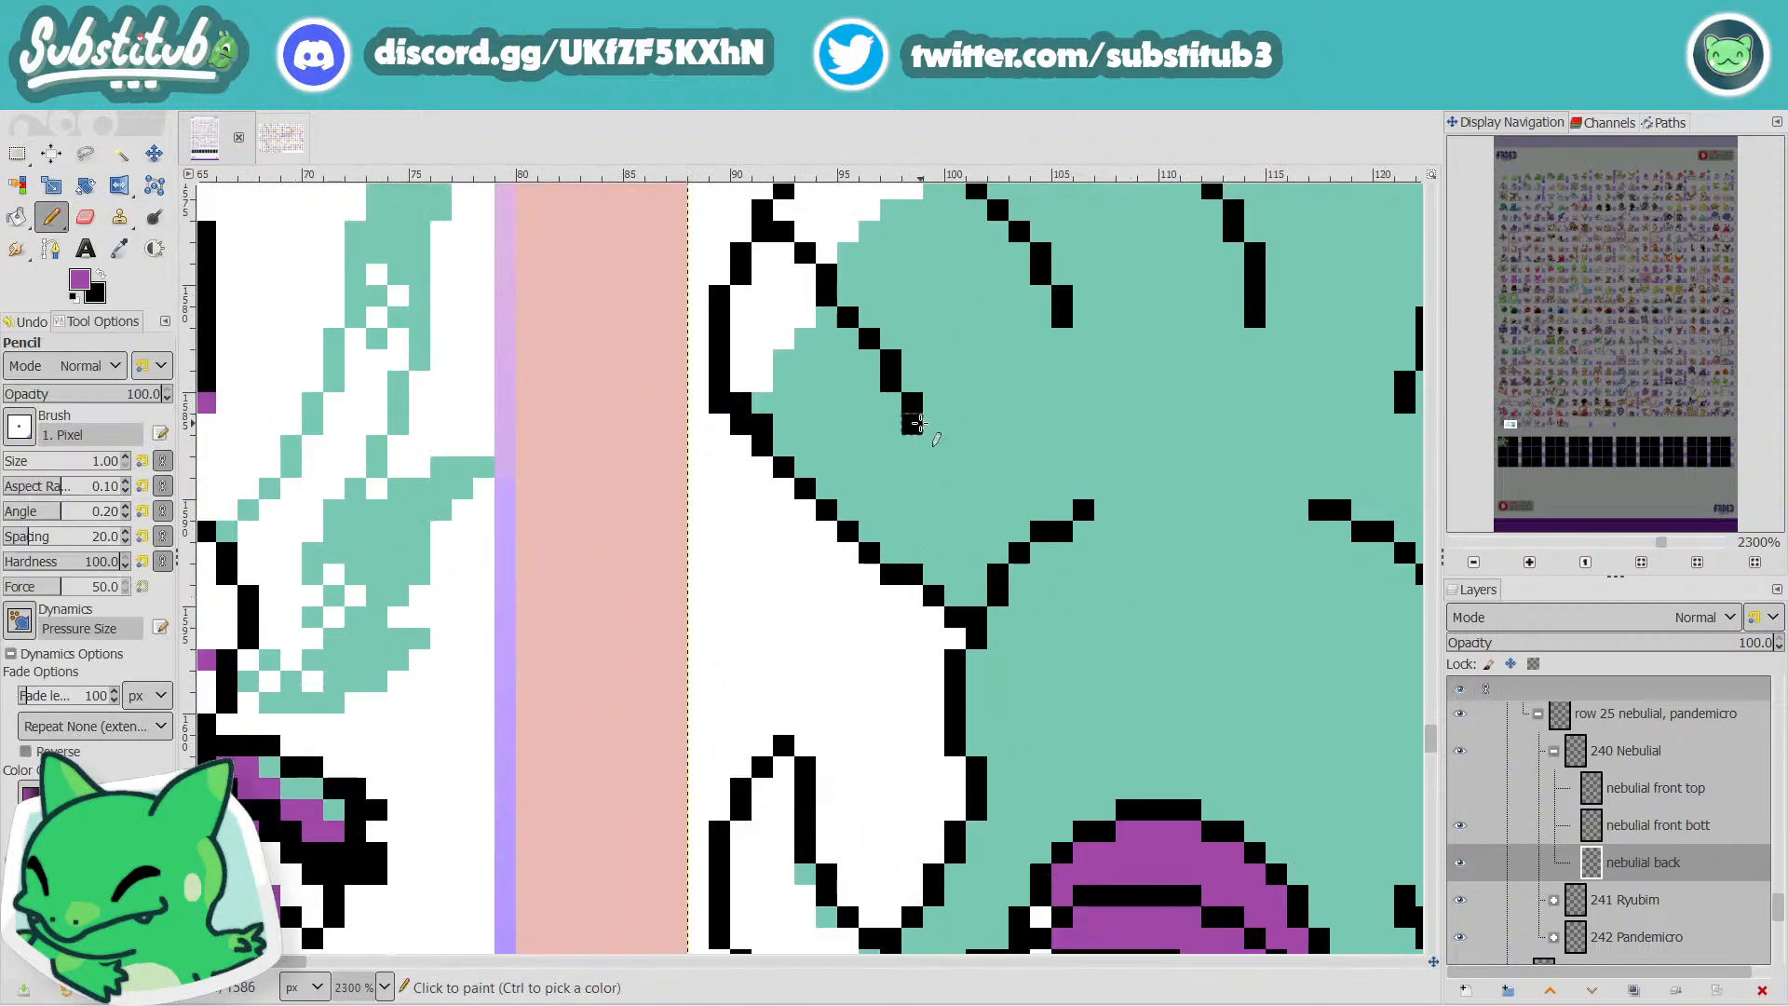
drag(917, 424, 804, 254)
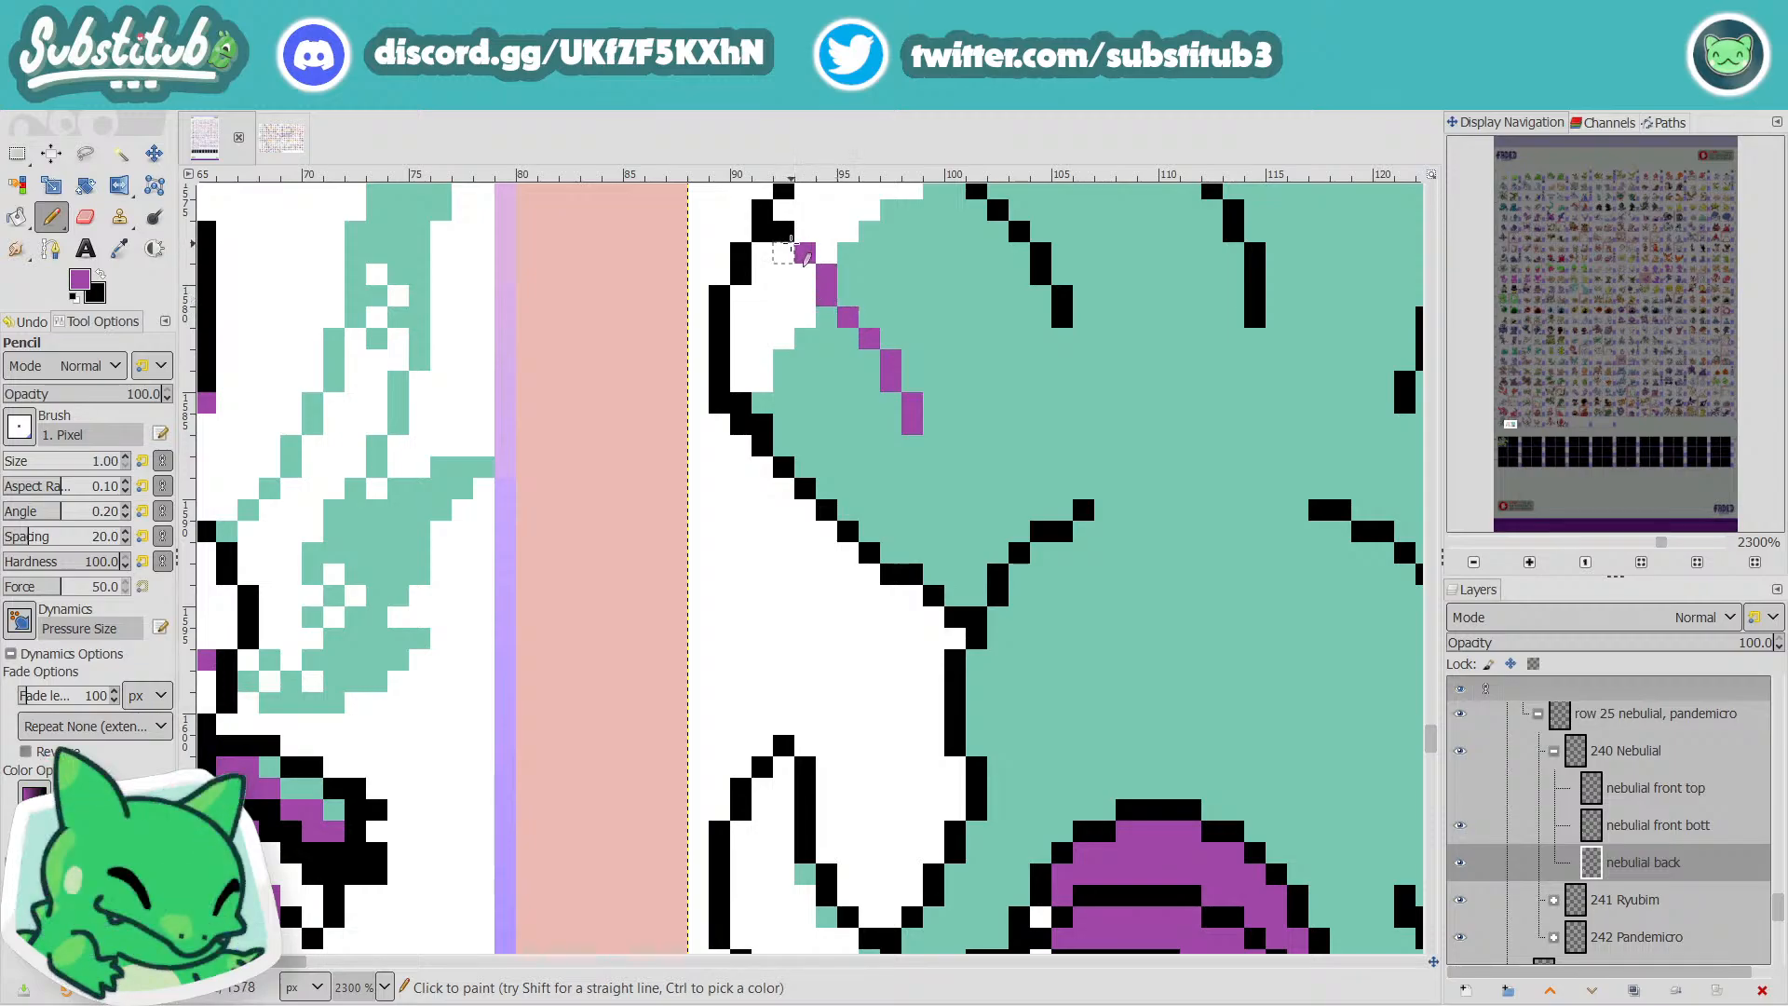
scroll(880, 271, down, 4)
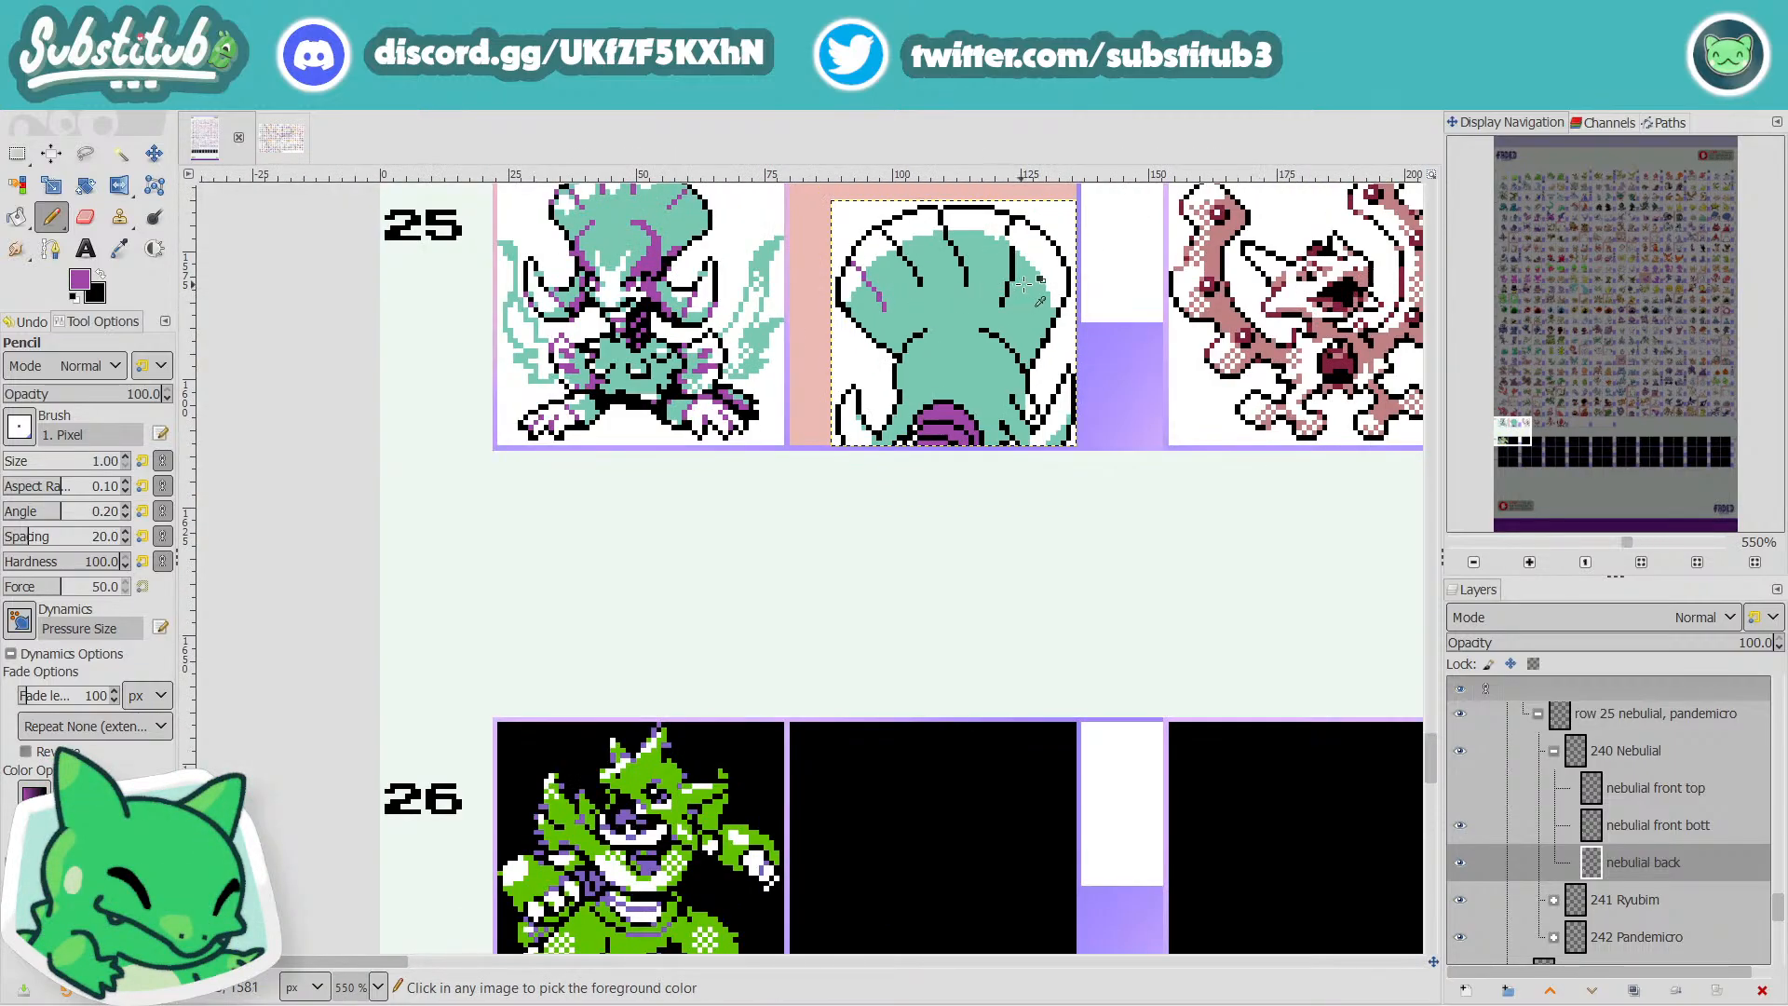
Pencil purple over the back sprite's second crest rib line from its lower tip upward, and save the image.
scroll(1025, 284, up, 3)
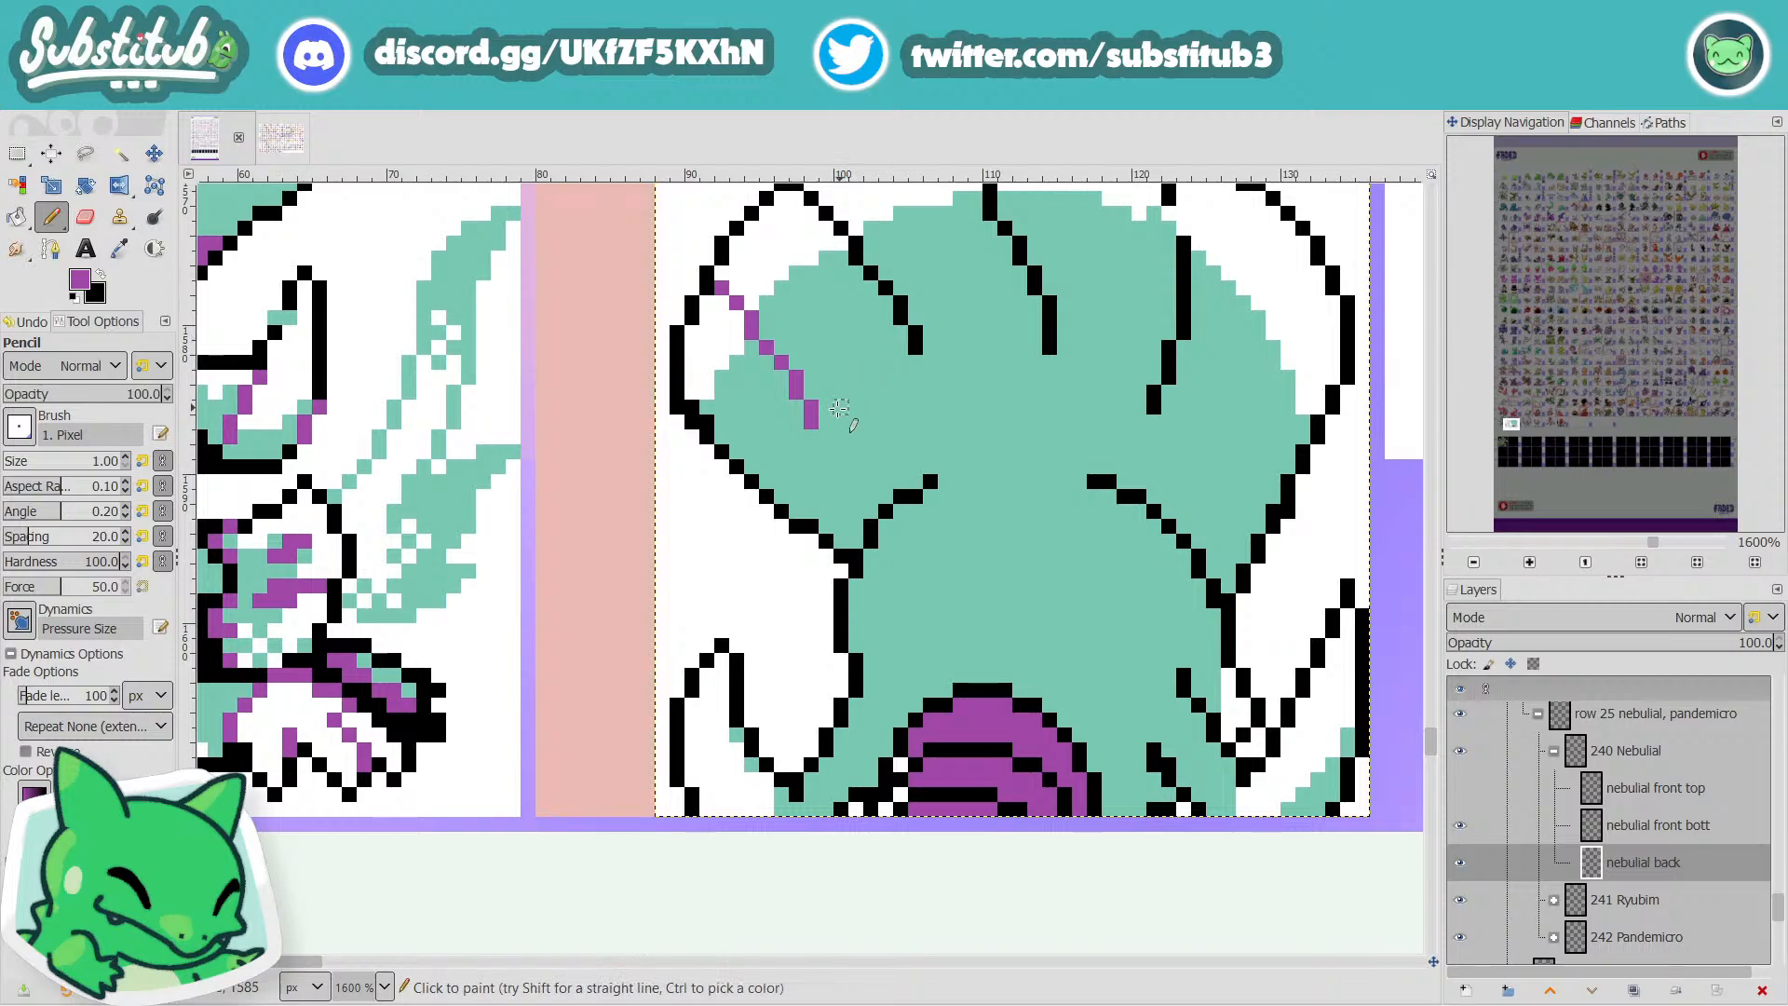
drag(915, 330, 916, 347)
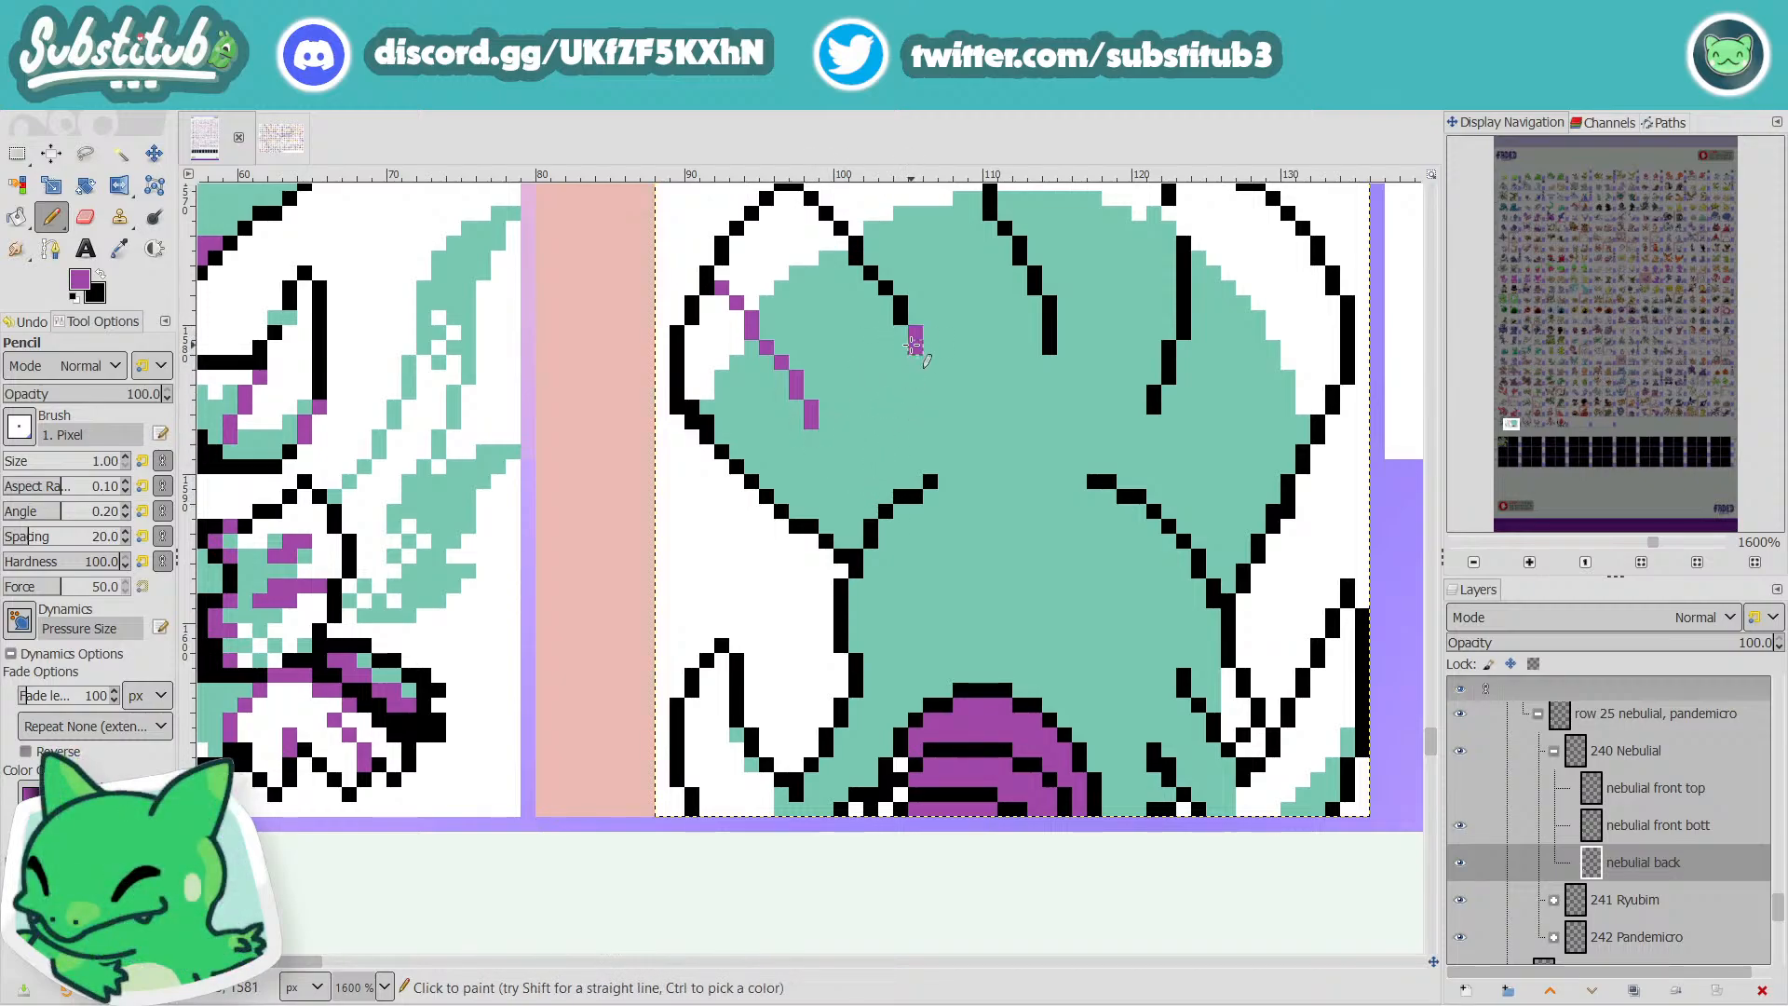
drag(885, 288, 856, 256)
scroll(869, 376, up, 3)
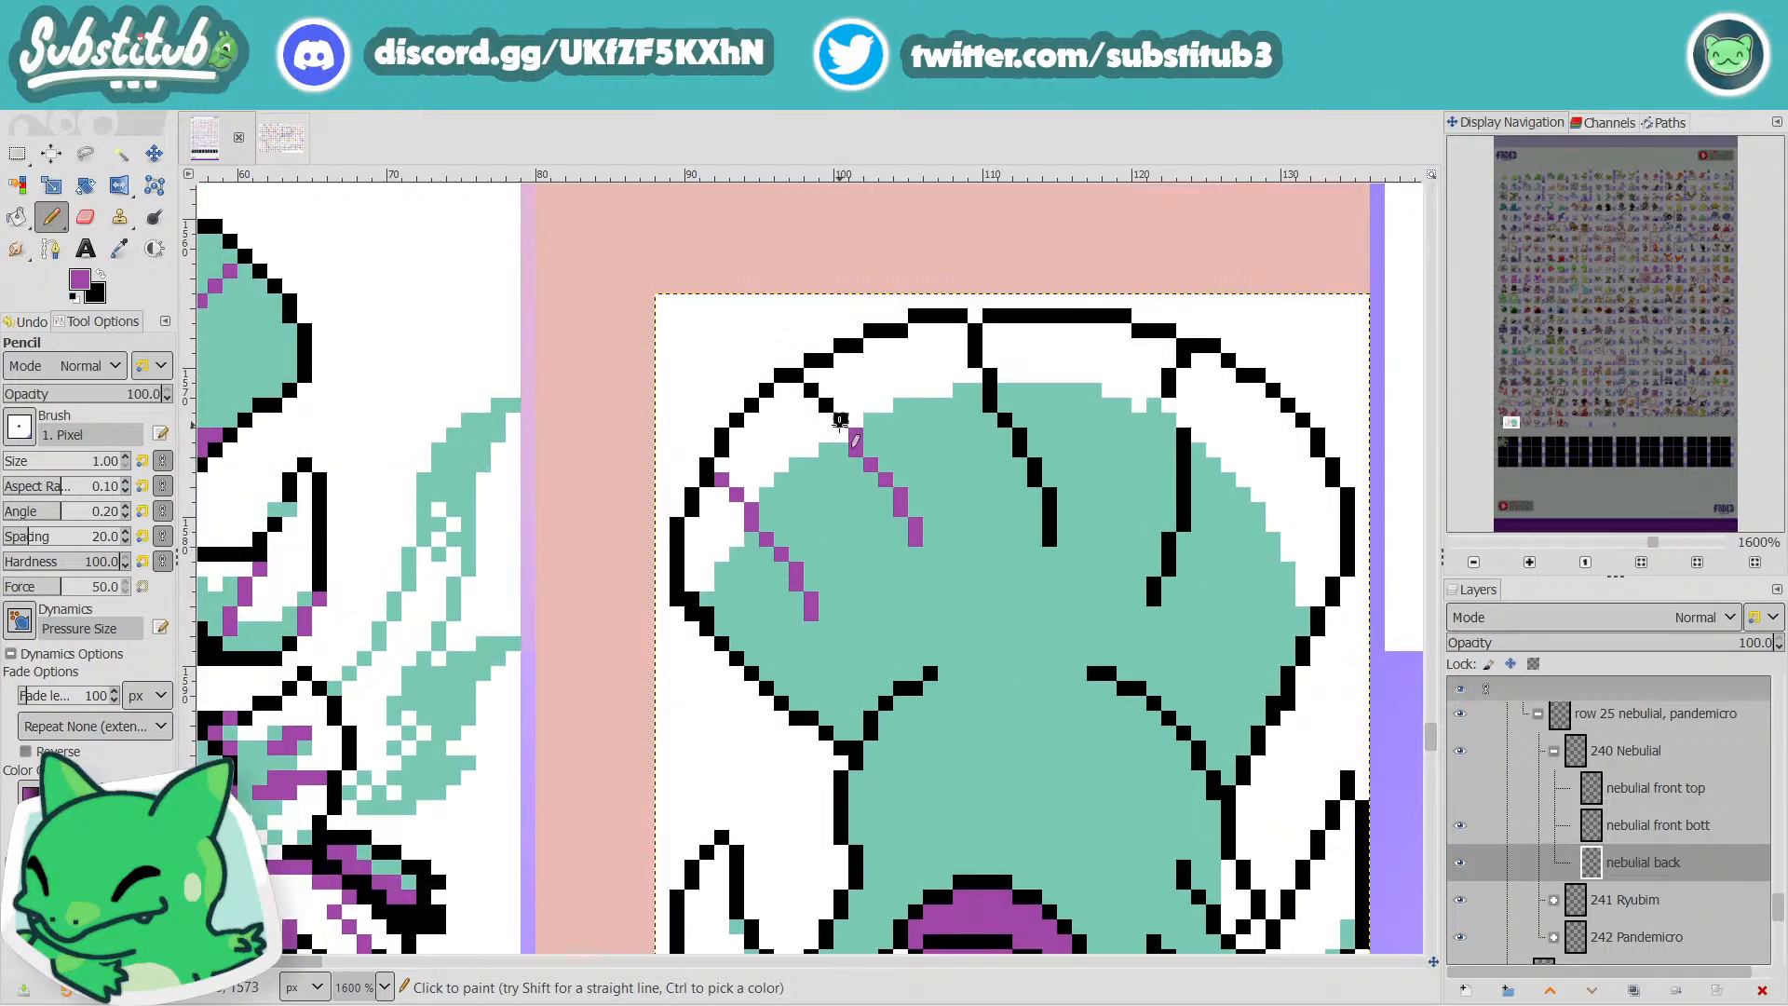
scroll(846, 433, down, 5)
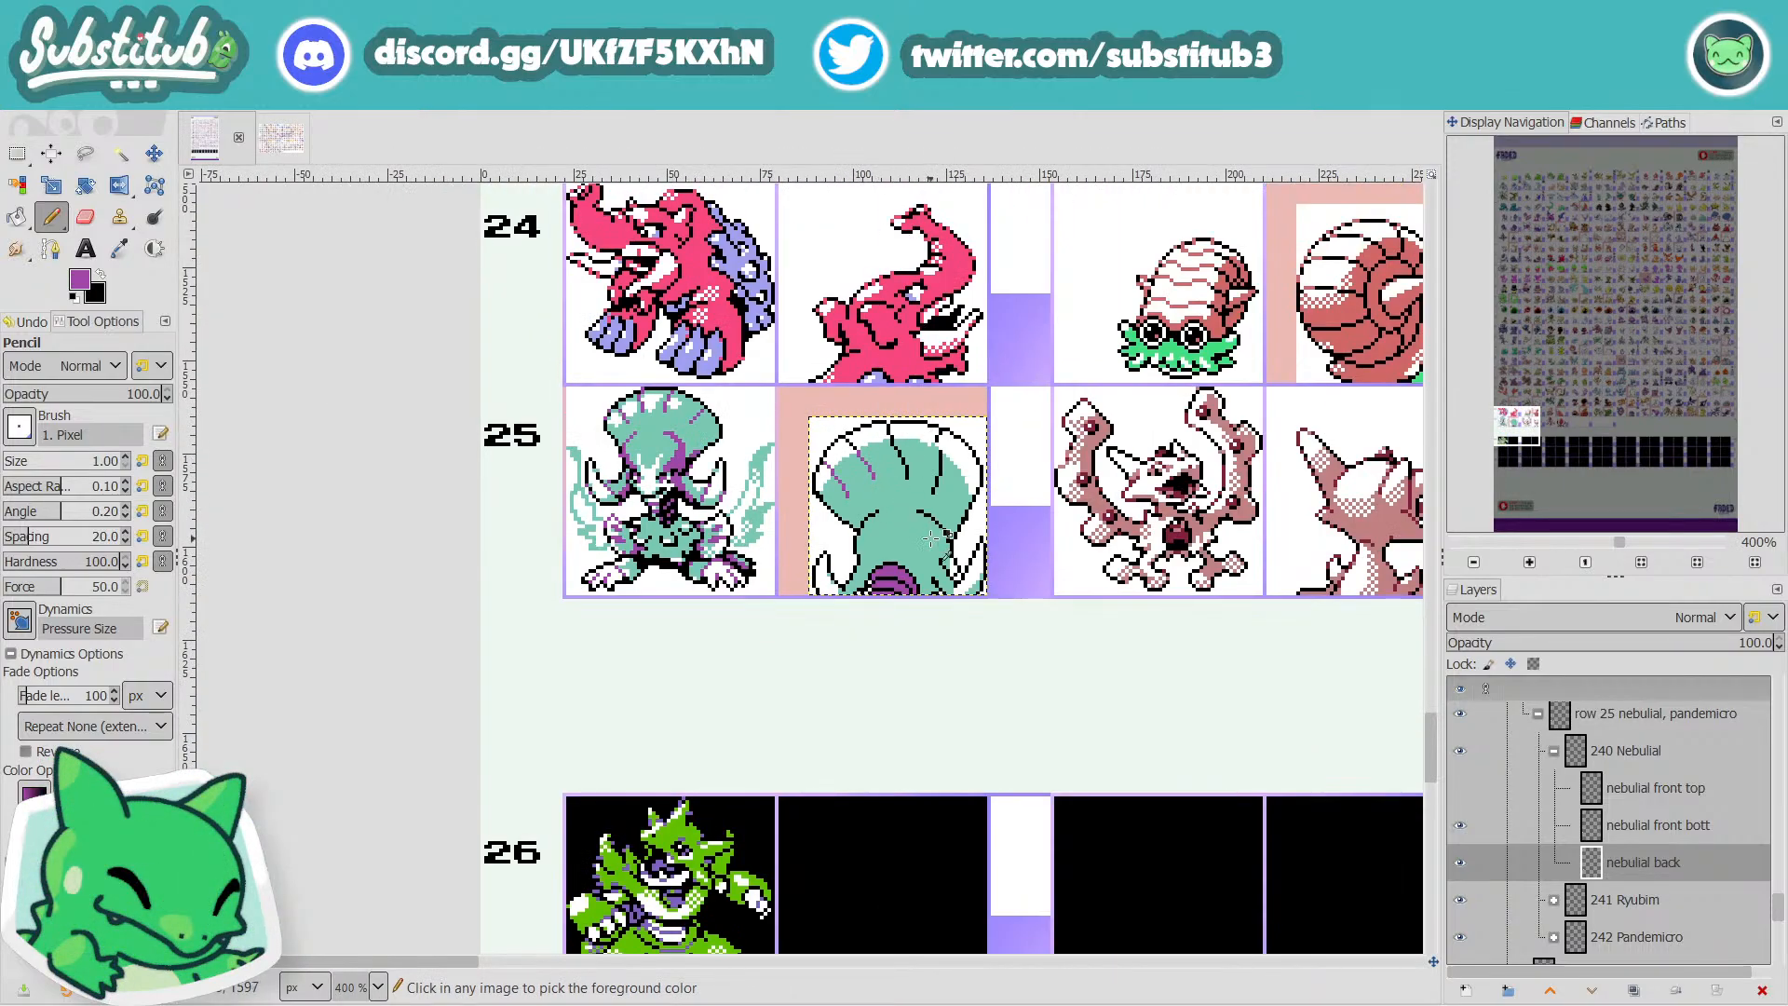
key(ctrl+s)
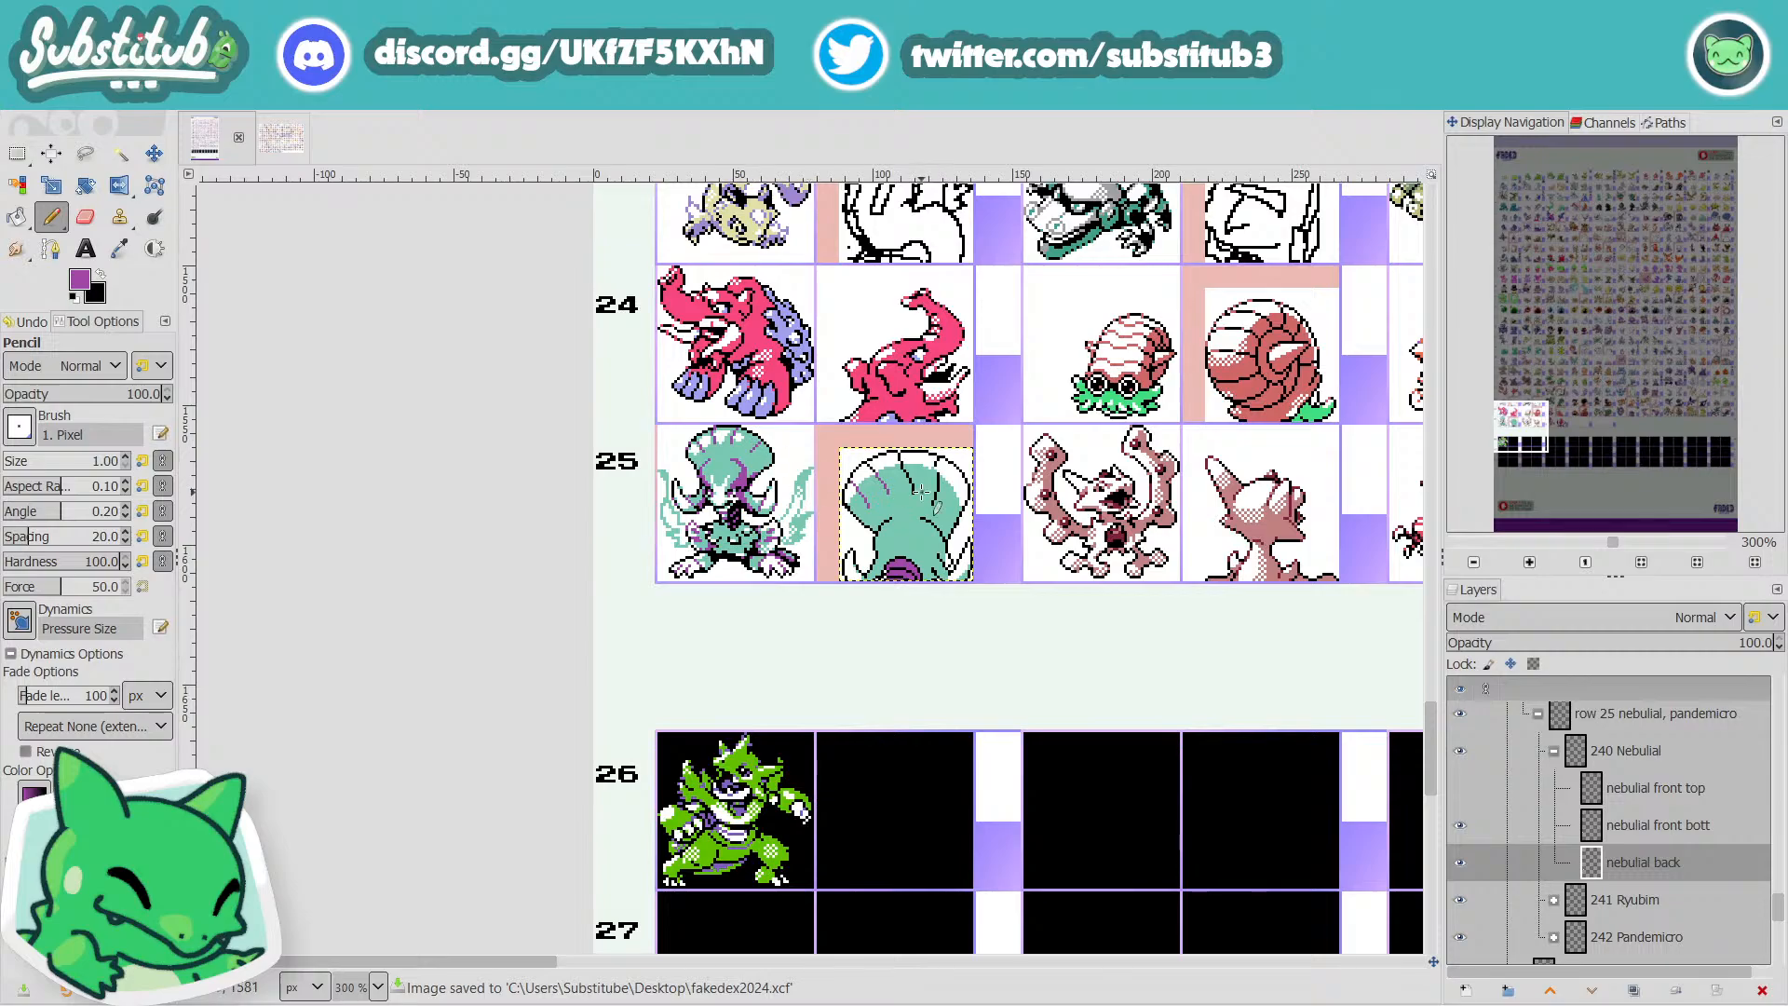
Rework the top of the second crest rib line in purple and white where it meets the outline, and save the image.
scroll(902, 491, up, 4)
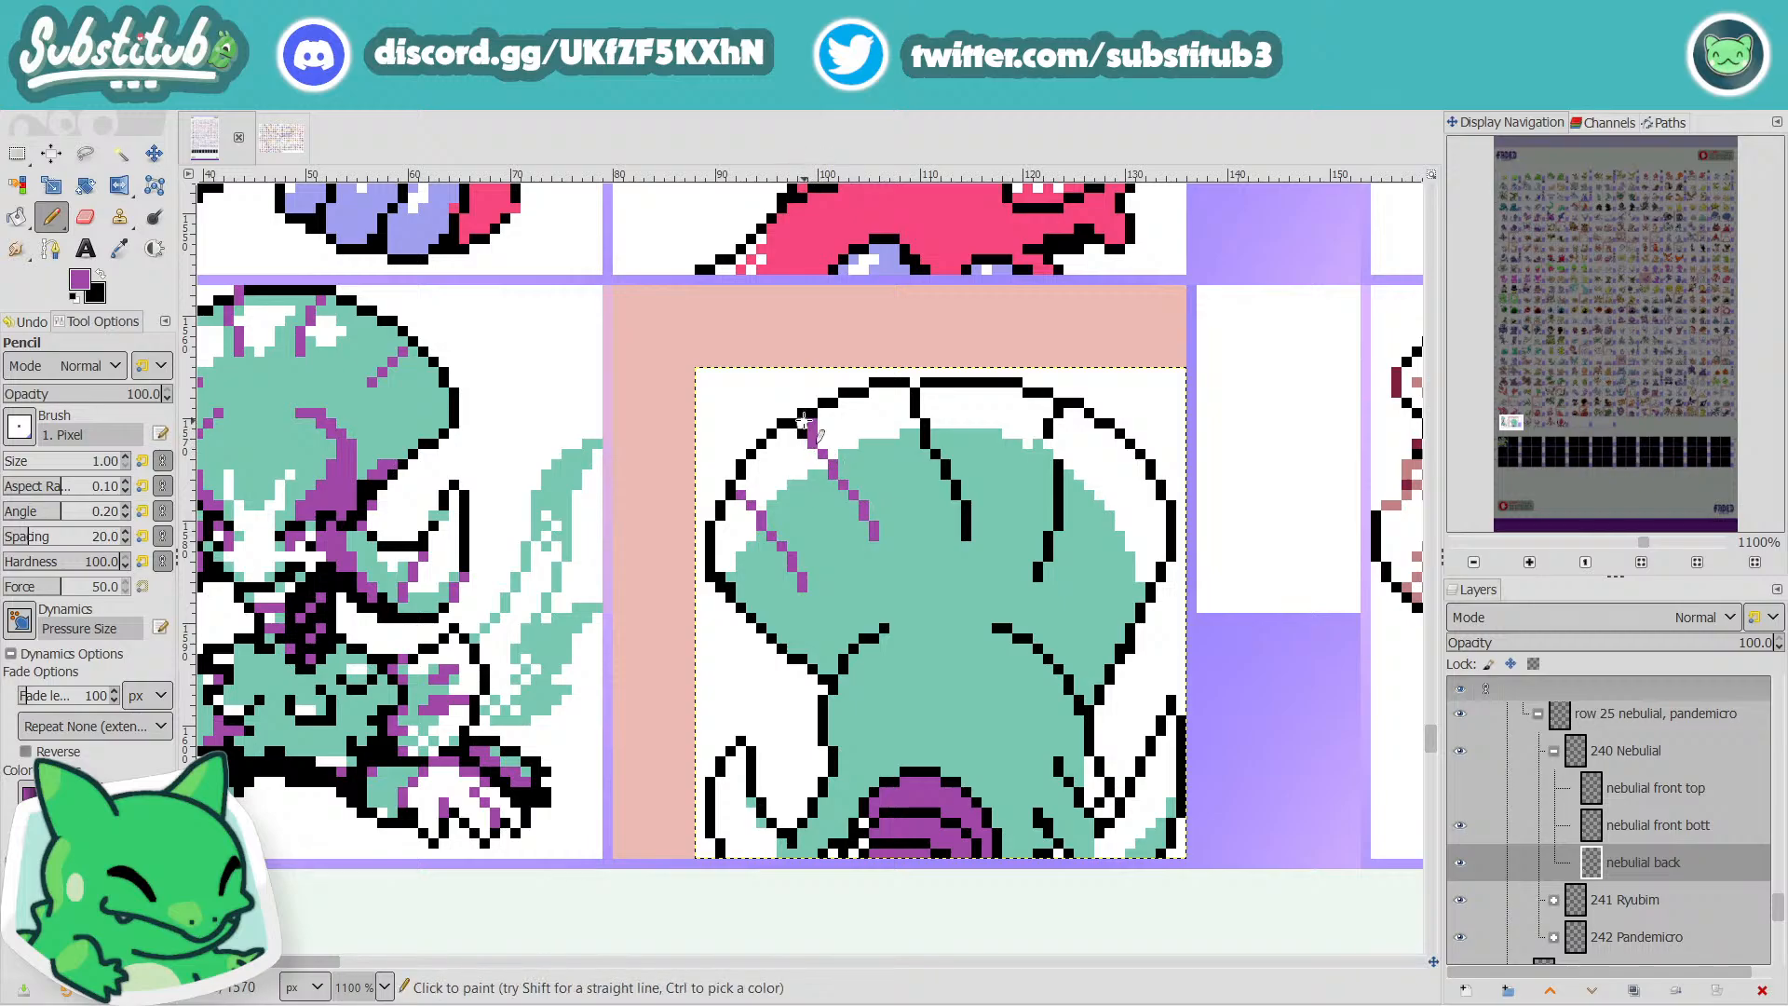
key(x)
key(x)
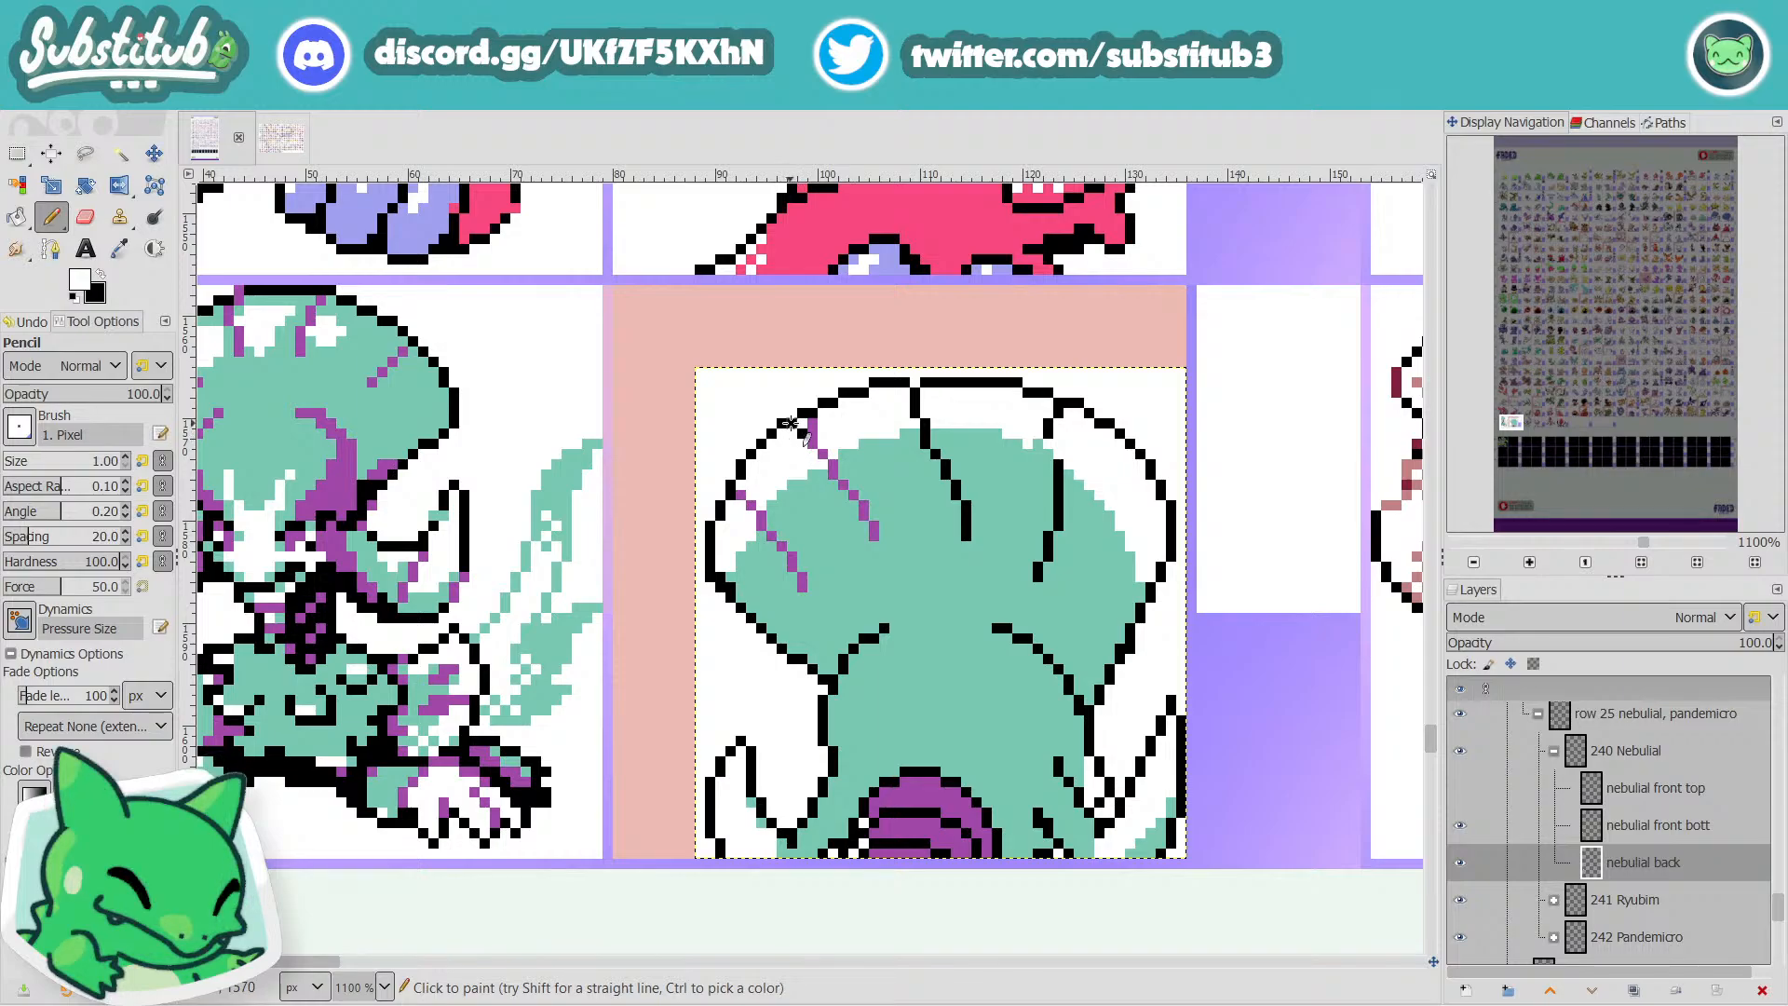
scroll(799, 433, down, 4)
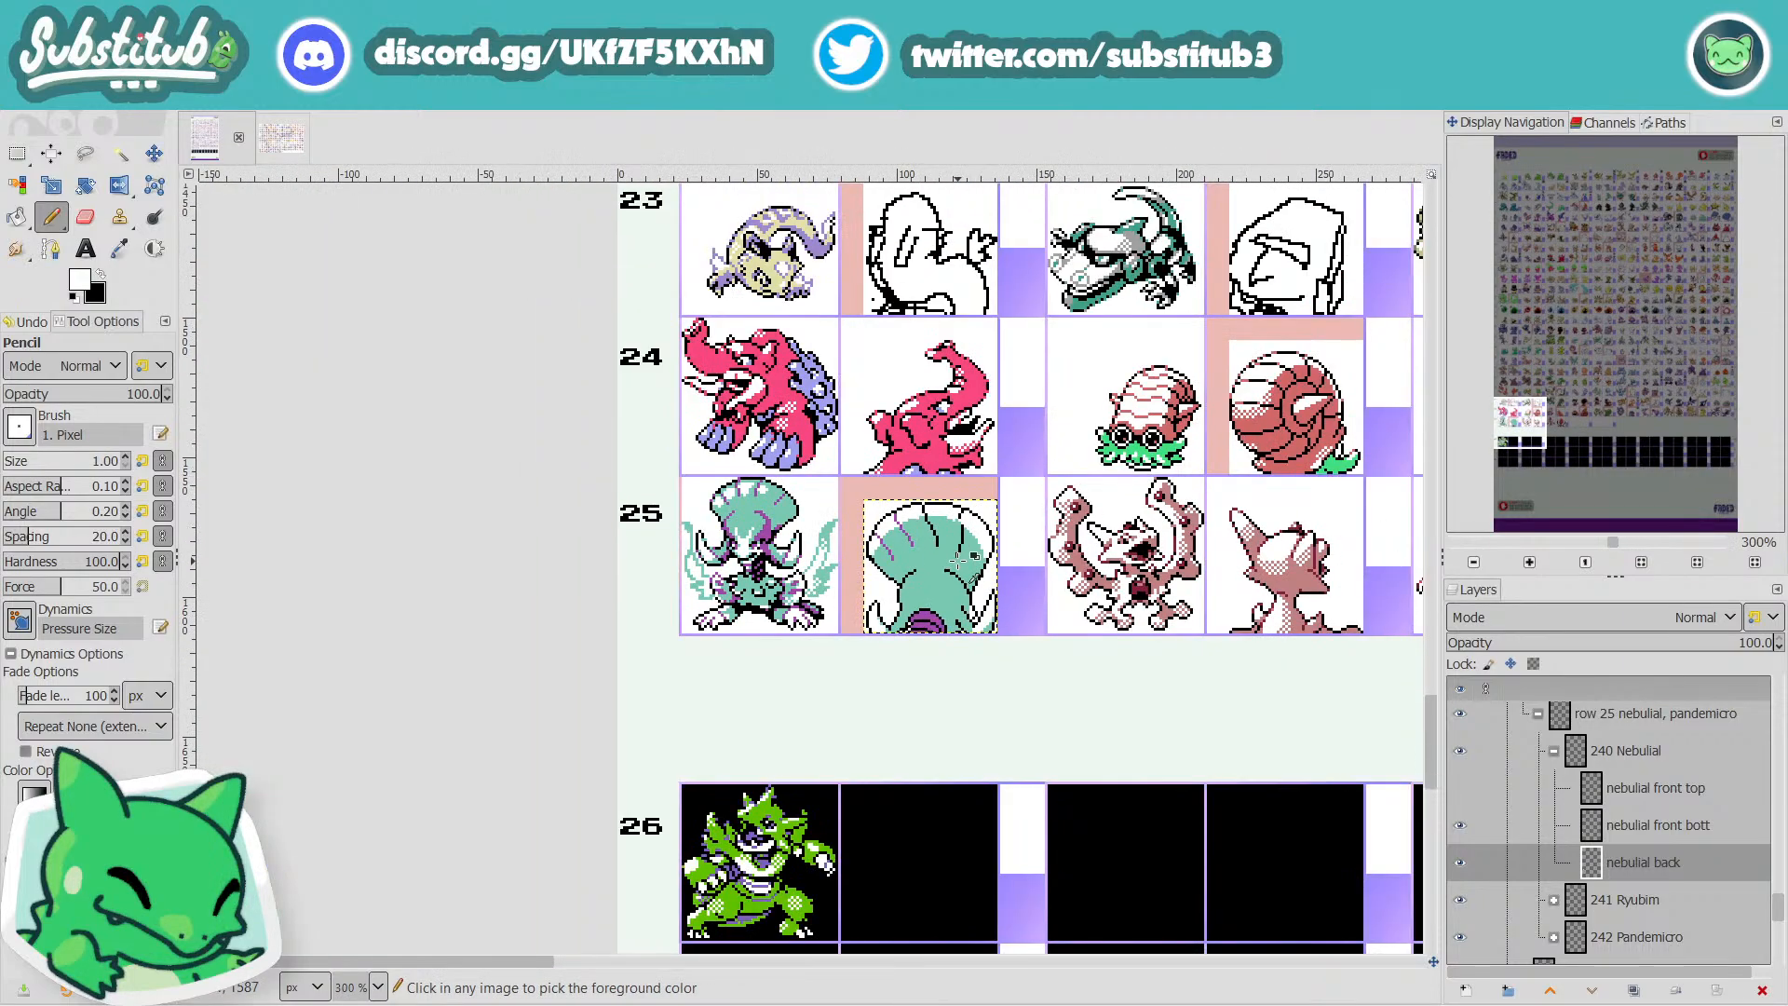
key(ctrl+s)
scroll(906, 547, up, 4)
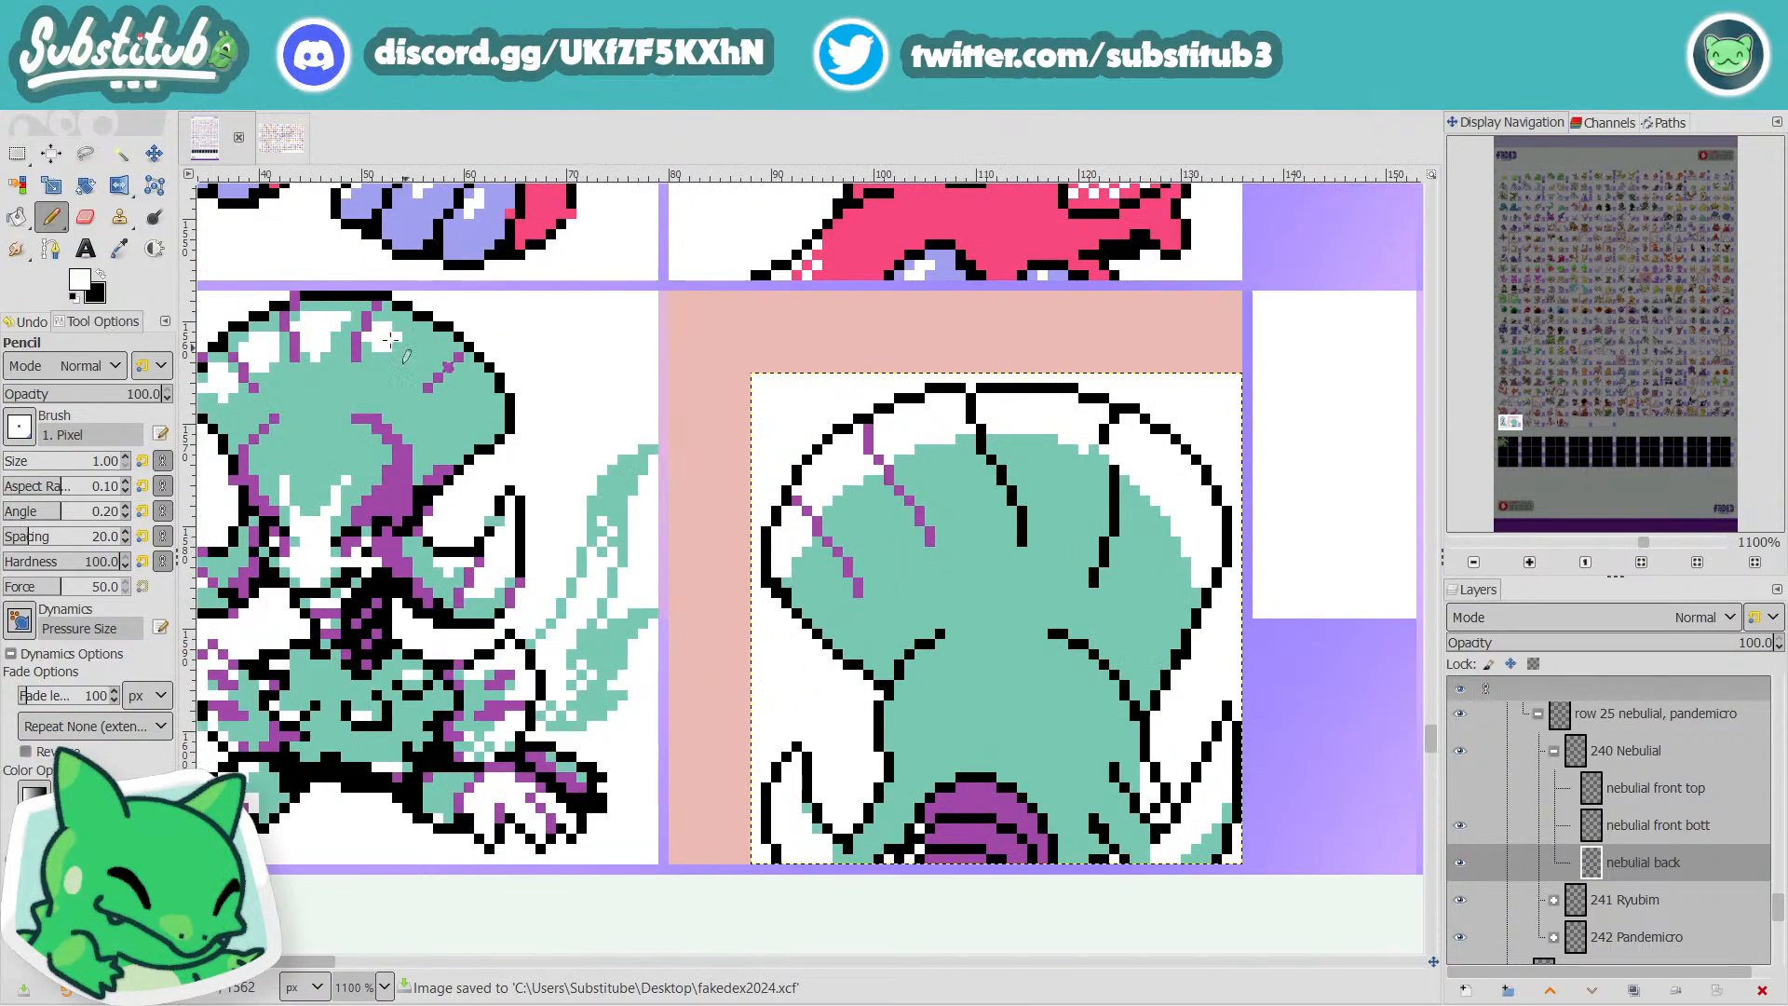
Pick the back sprite's crest teal as the Pencil colour and save the image.
click(120, 248)
click(816, 598)
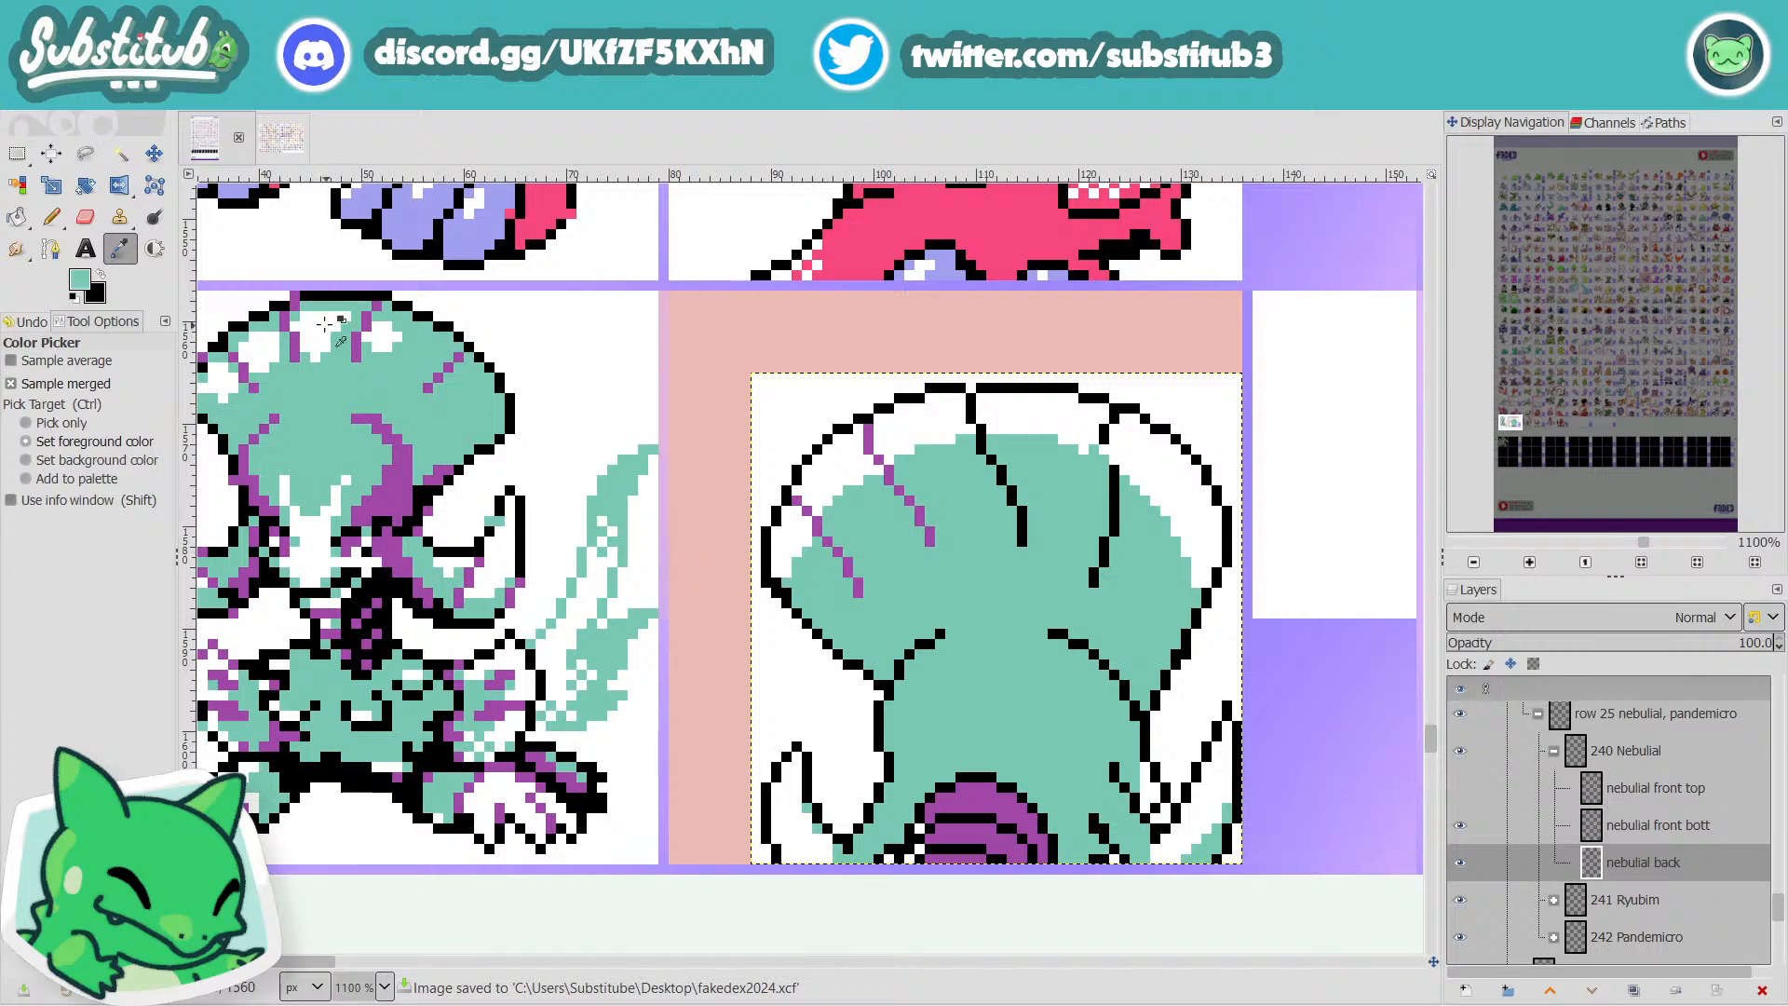
click(51, 216)
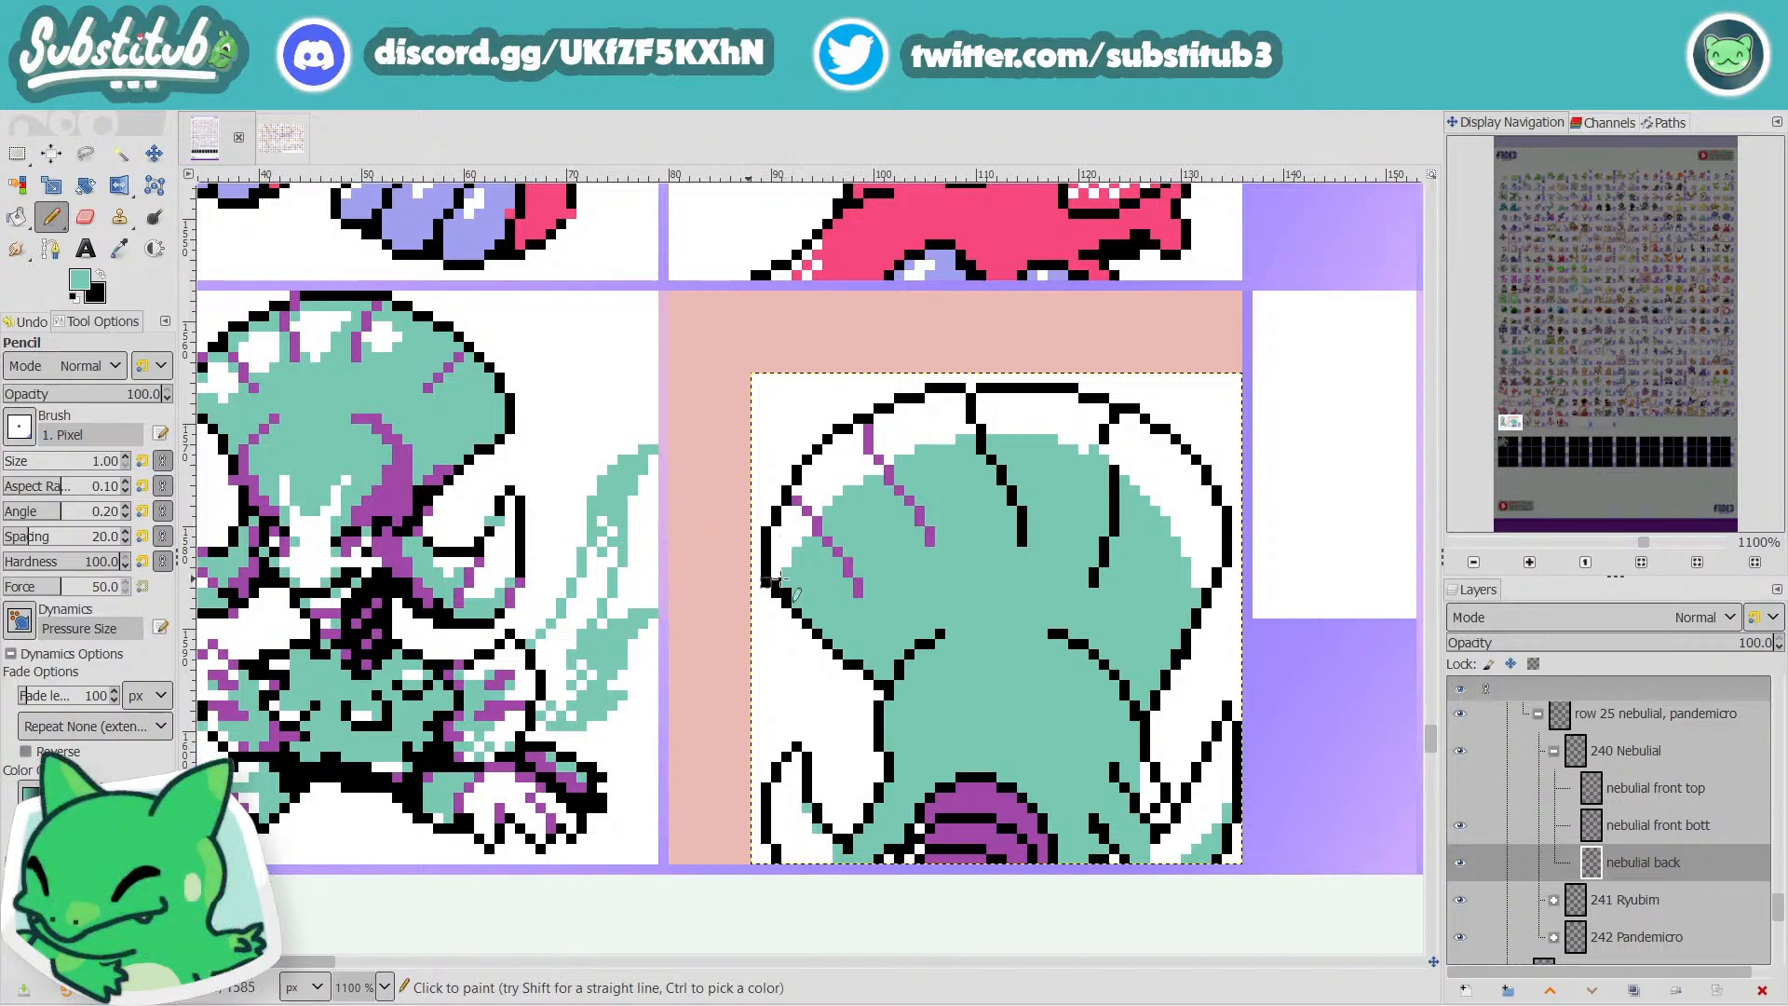
key(ctrl+s)
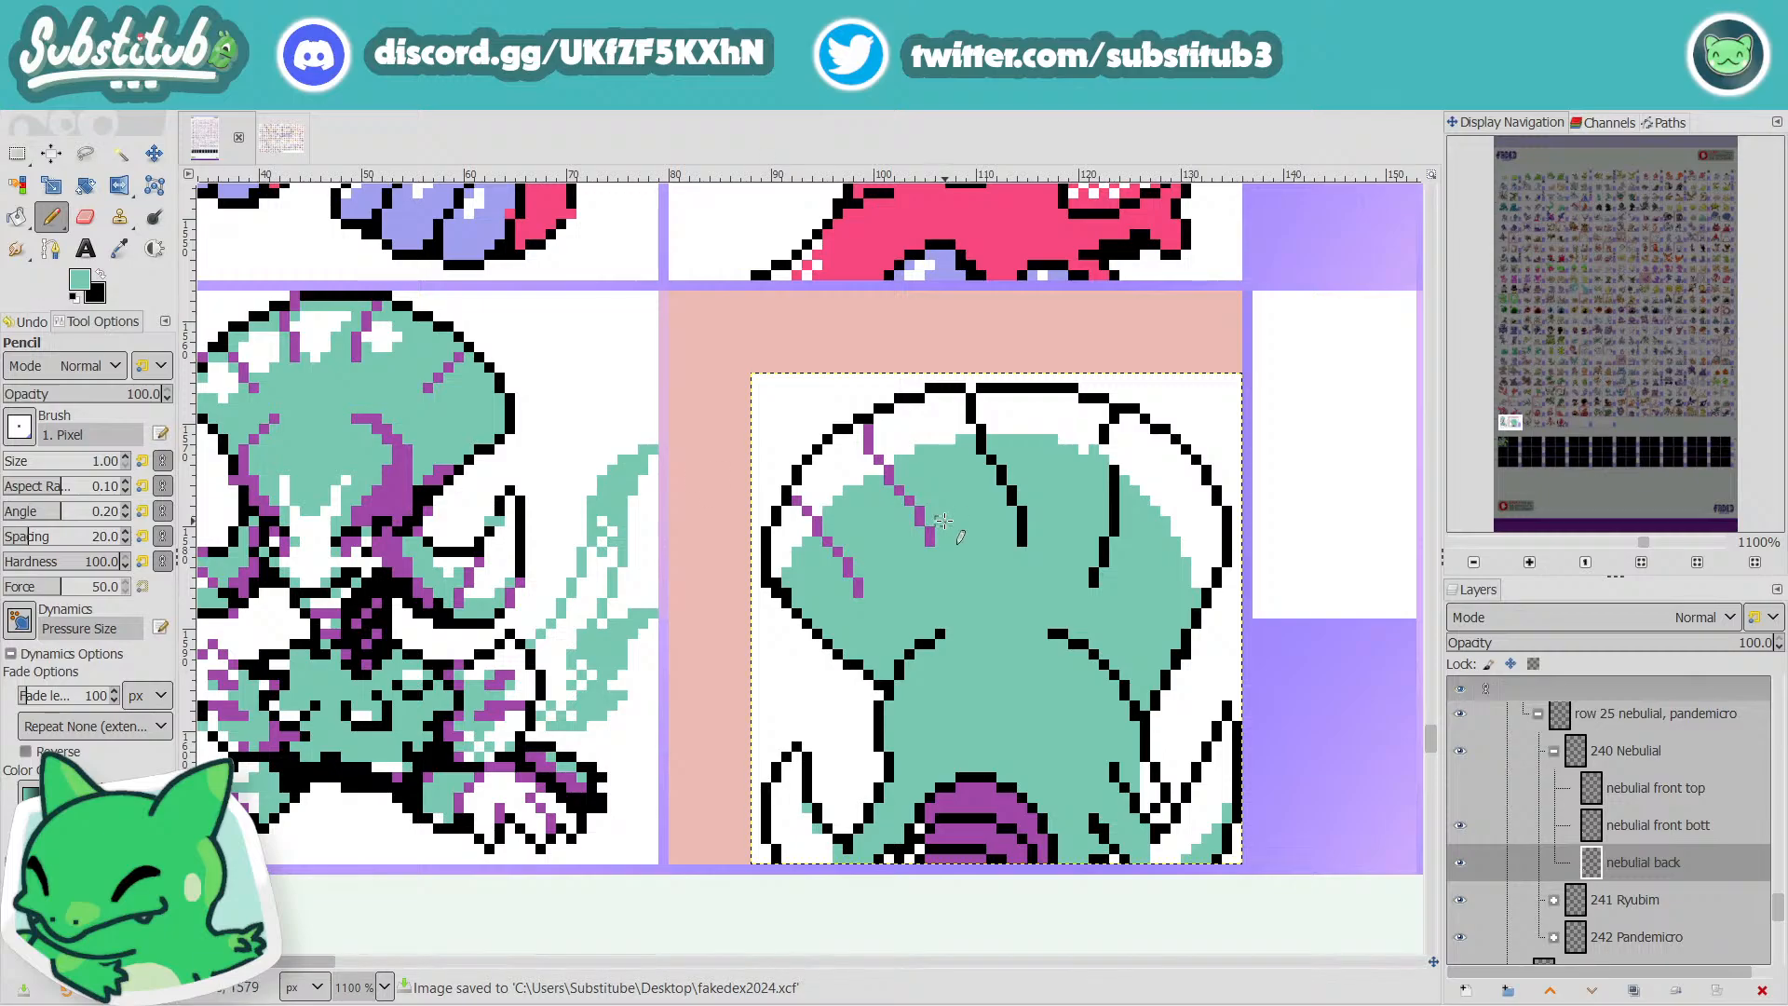
Pick the purple from the second rib line and recolour the crest's central rib line with it using the Pencil.
scroll(975, 504, up, 2)
mouse_move(3, 214)
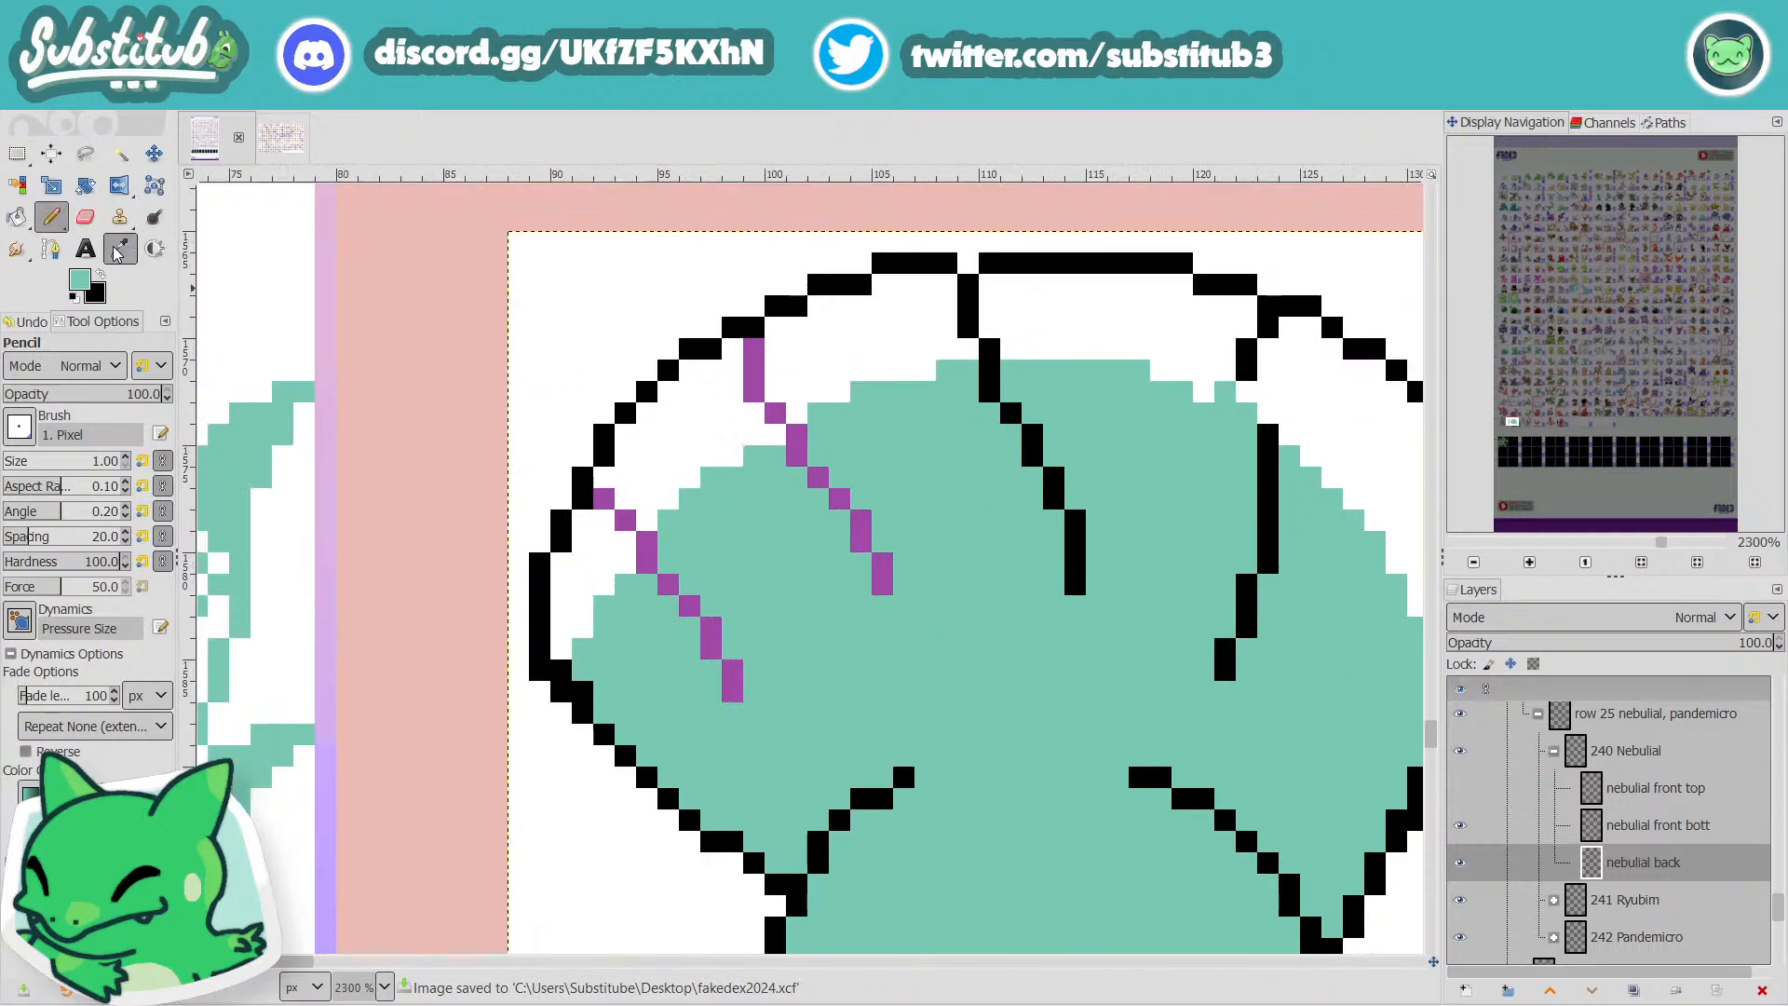
key(o)
click(757, 357)
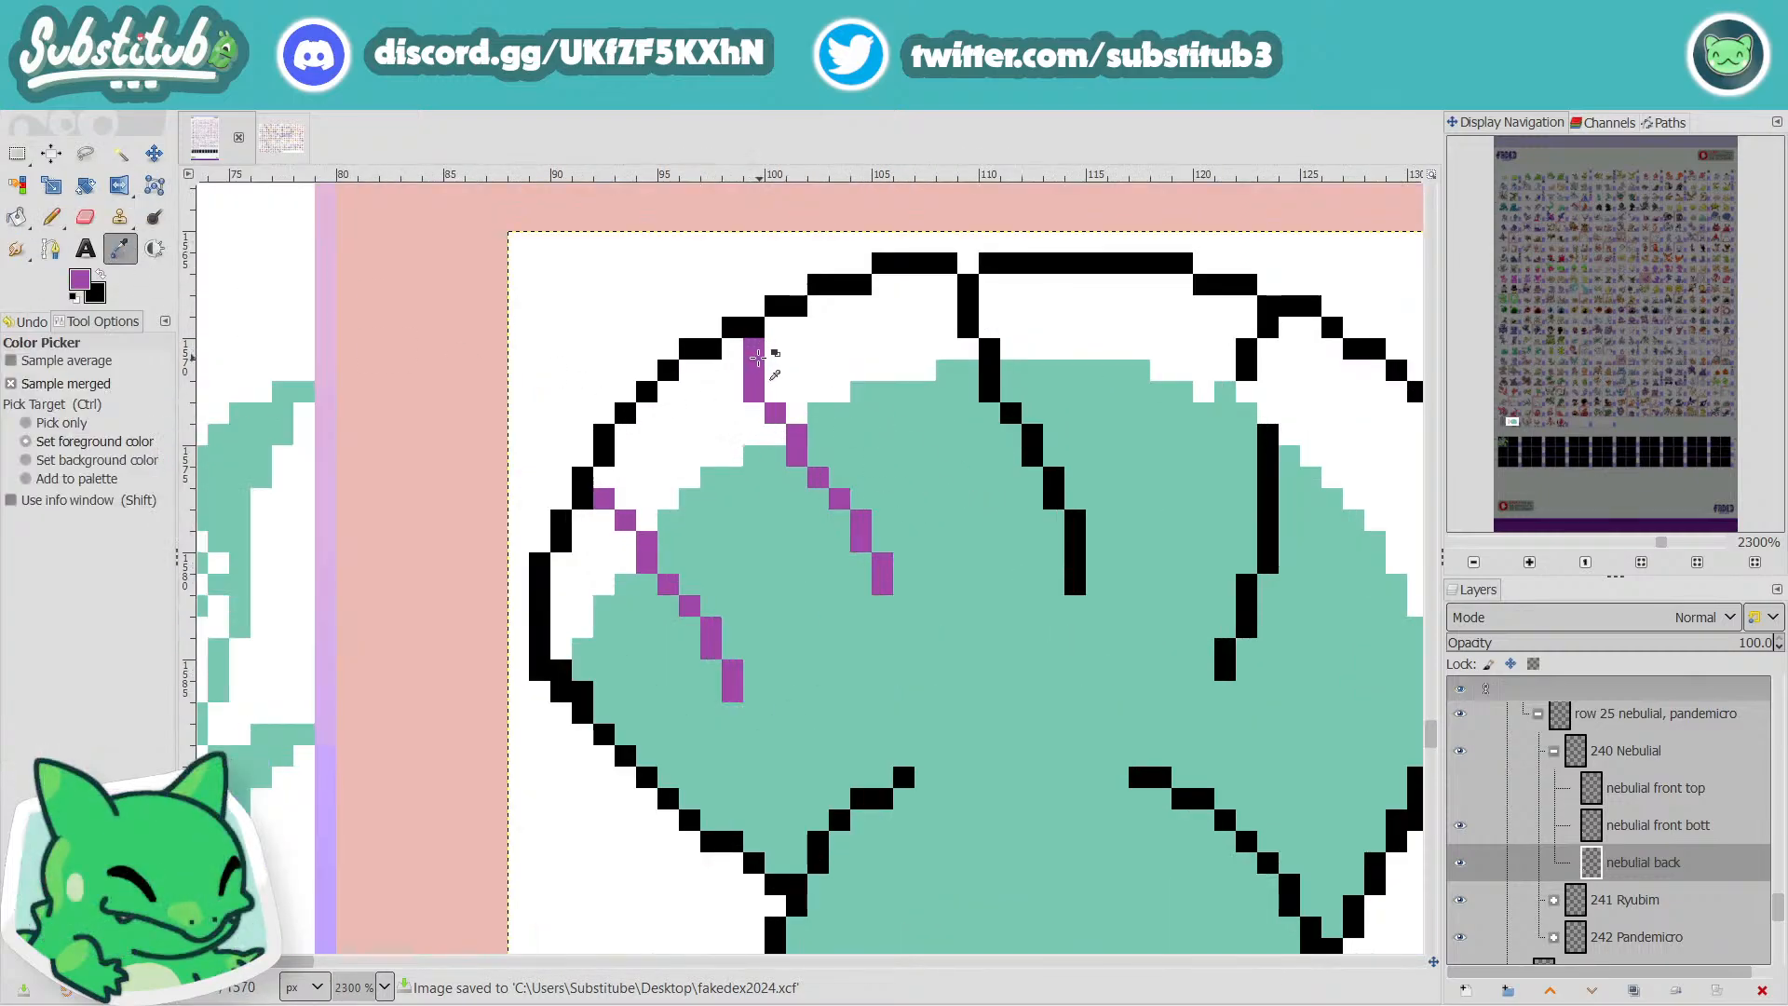
click(51, 216)
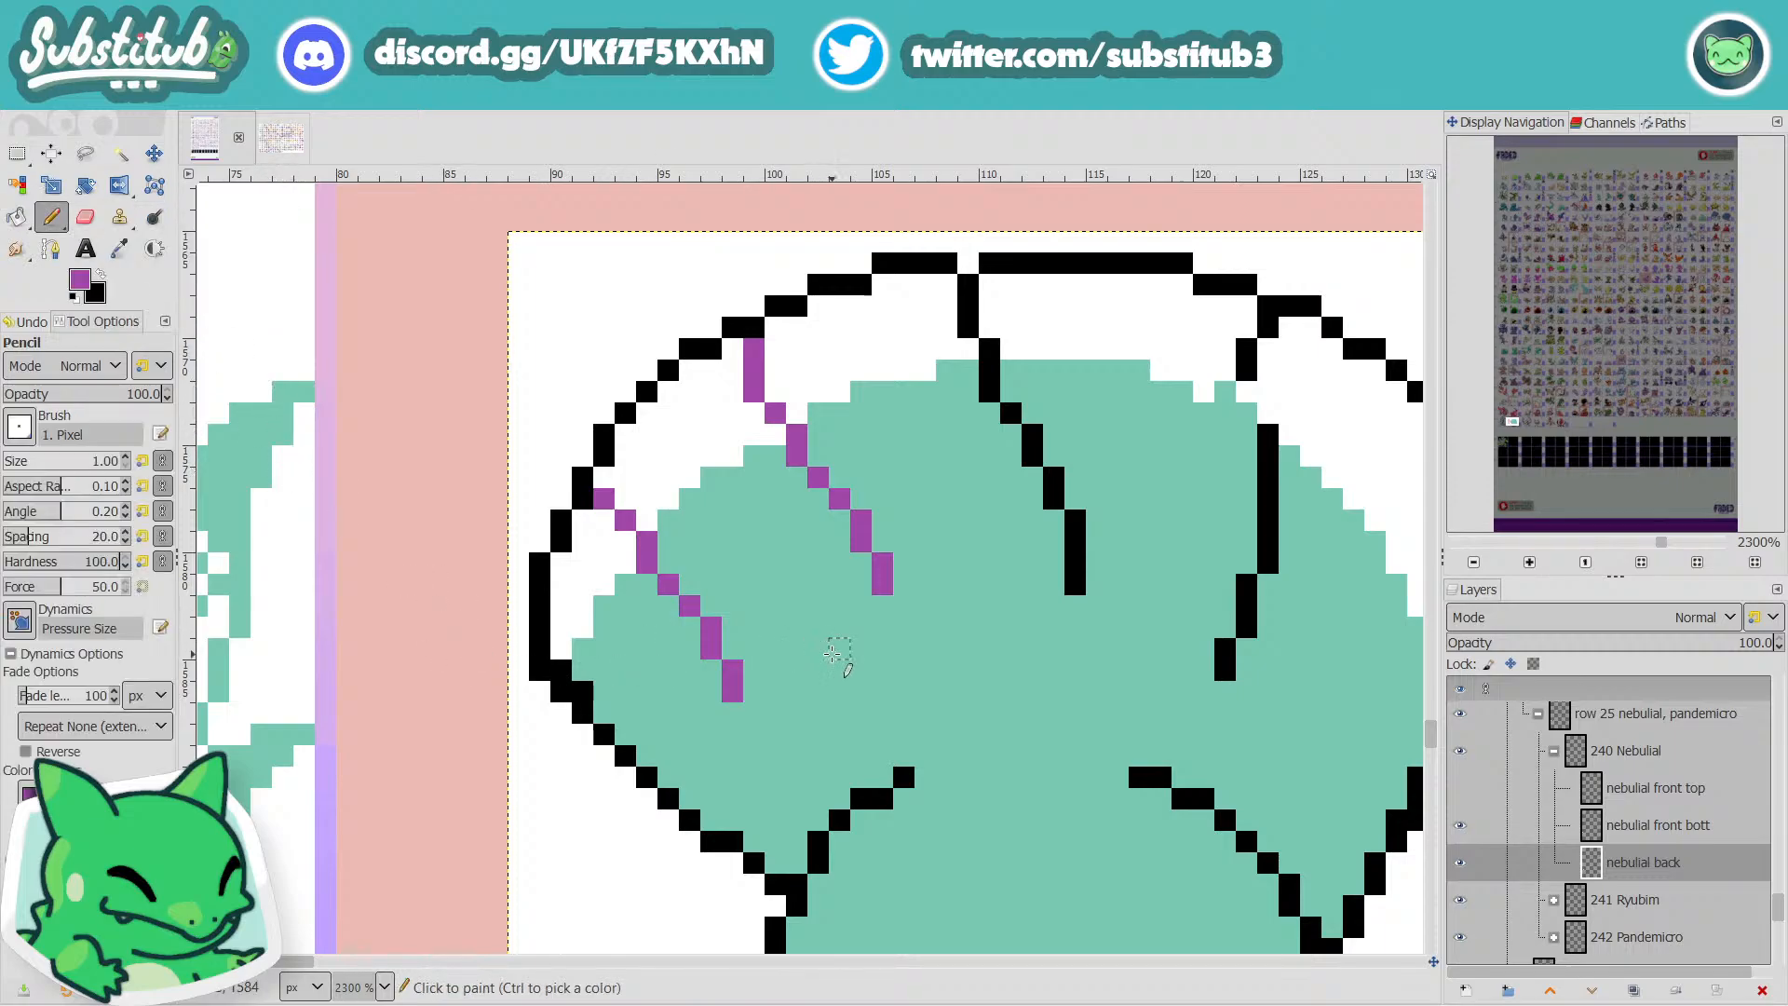
drag(967, 306, 1033, 450)
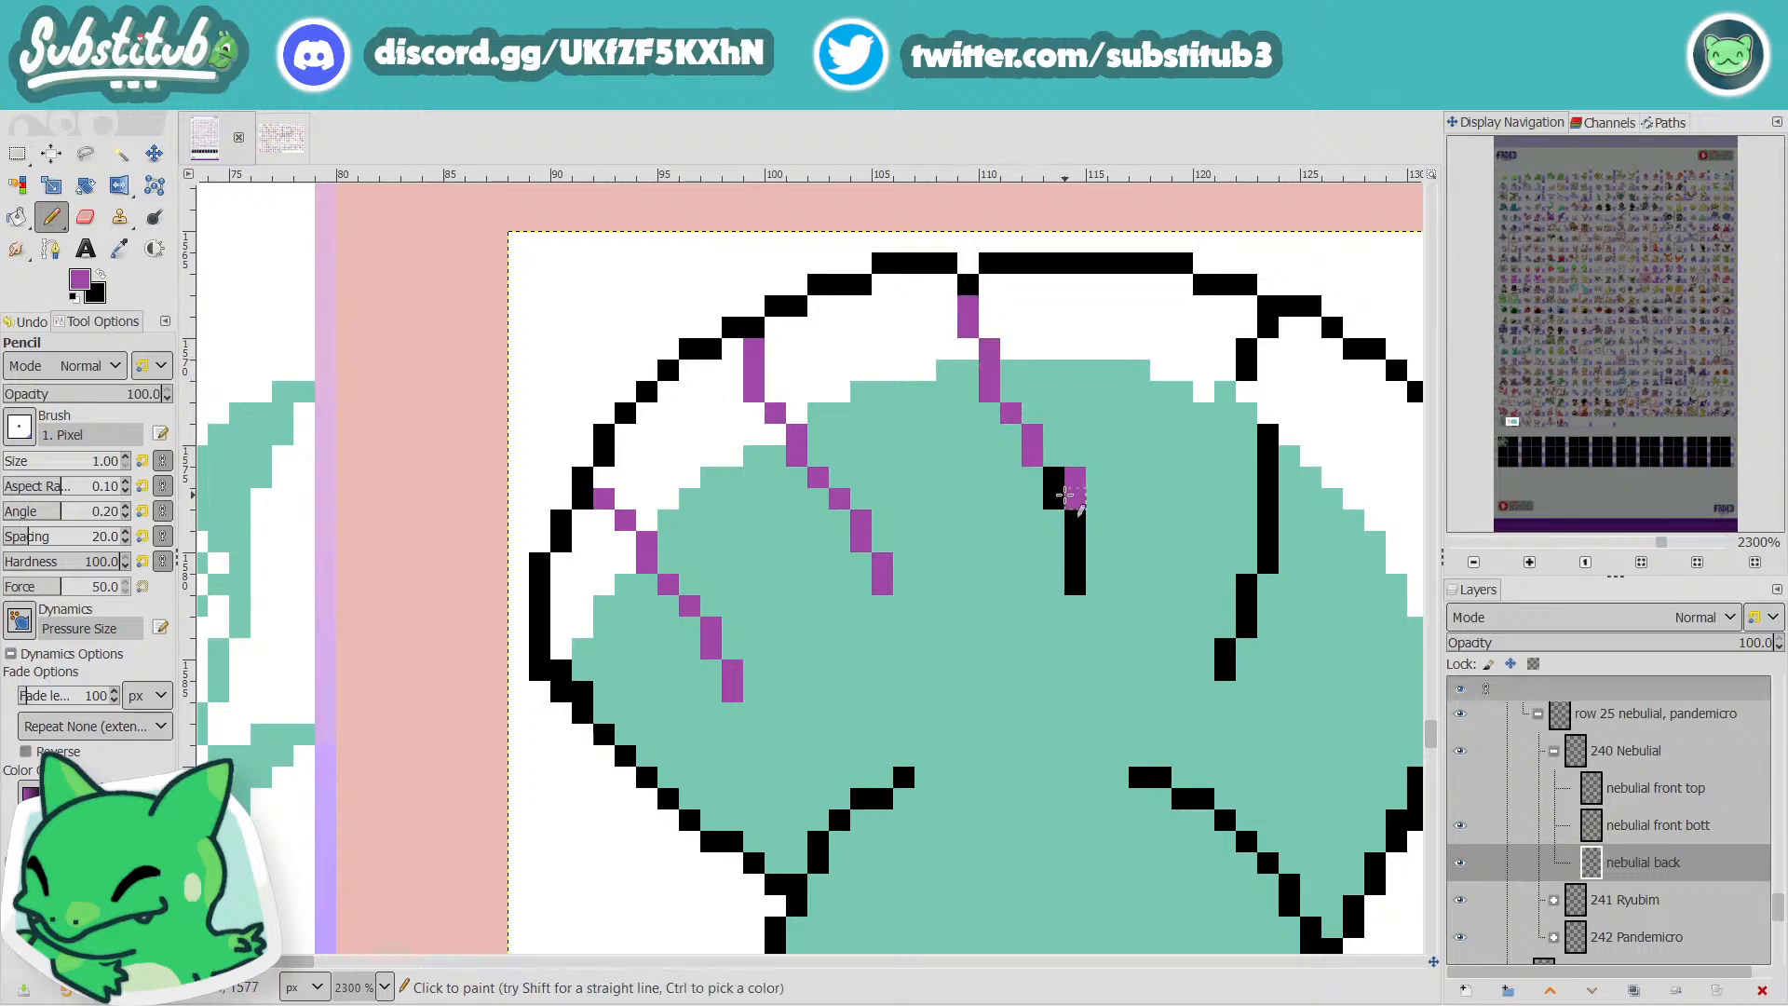
click(1054, 486)
drag(1074, 526, 1078, 596)
Recolour the crest's right rib line in purple up to the outline, and save the image.
scroll(1129, 591, down, 4)
scroll(1181, 612, up, 4)
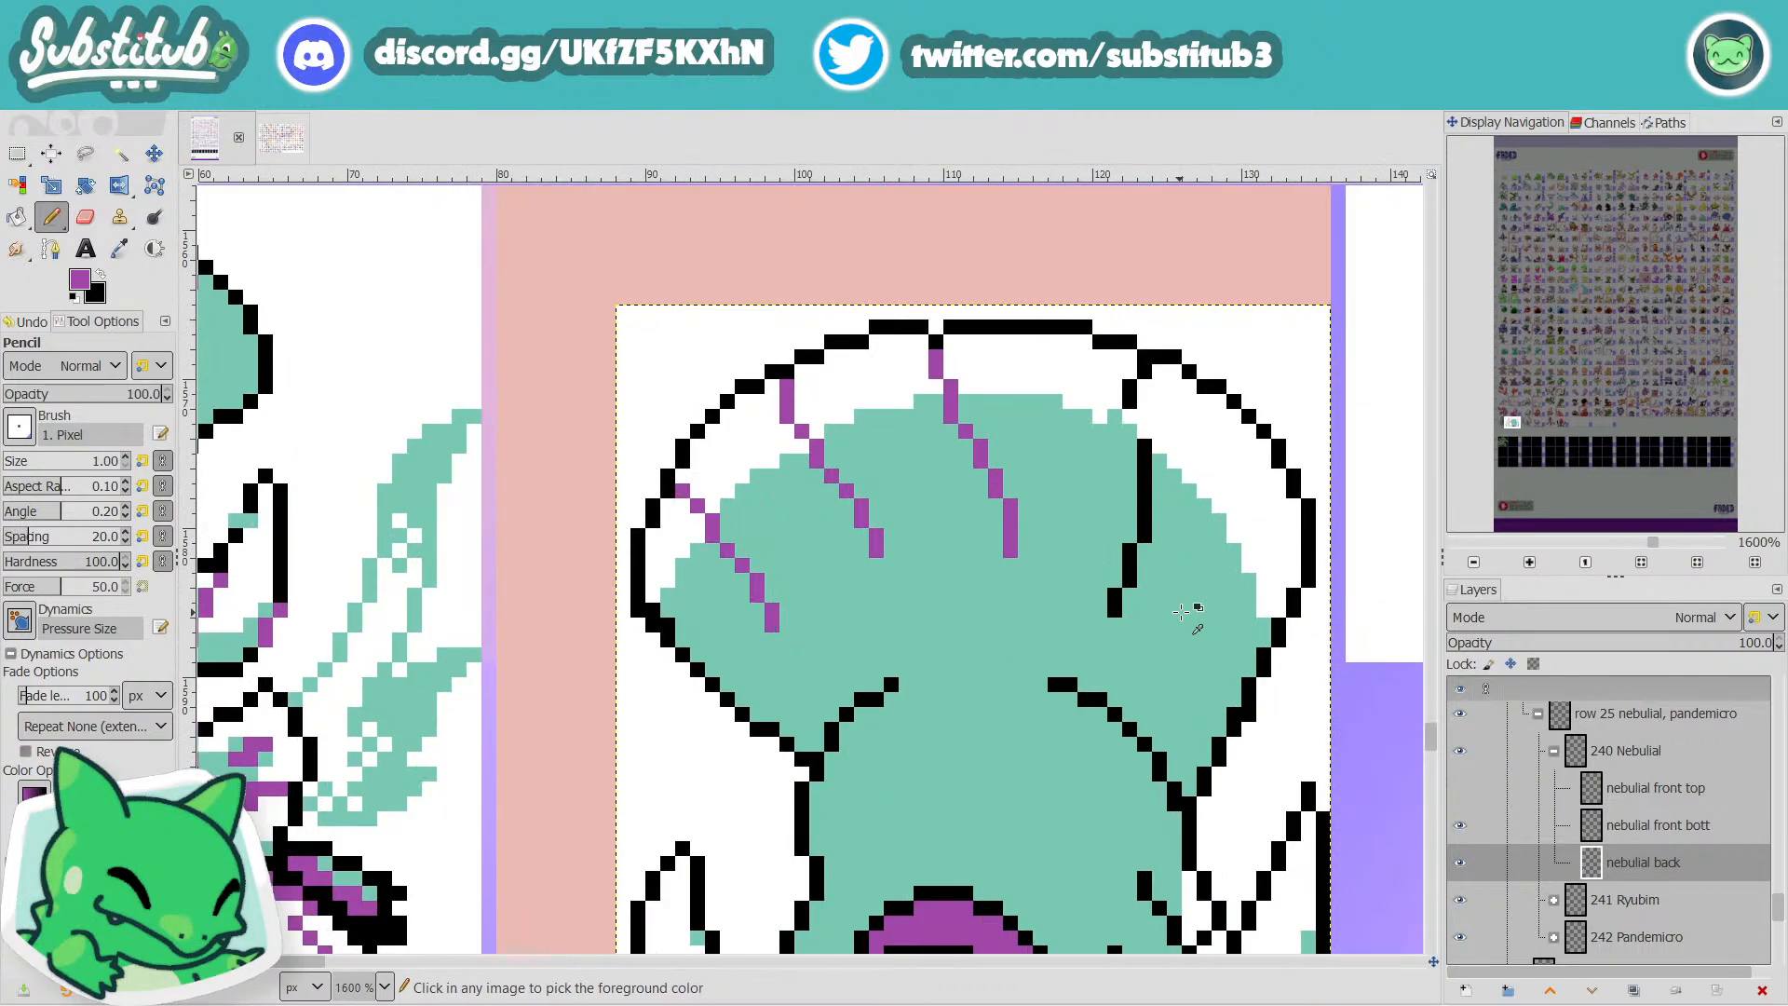
mouse_move(1108, 568)
mouse_down()
mouse_move(1140, 434)
mouse_move(1127, 502)
mouse_move(1127, 350)
mouse_move(1106, 285)
mouse_move(1128, 245)
mouse_up()
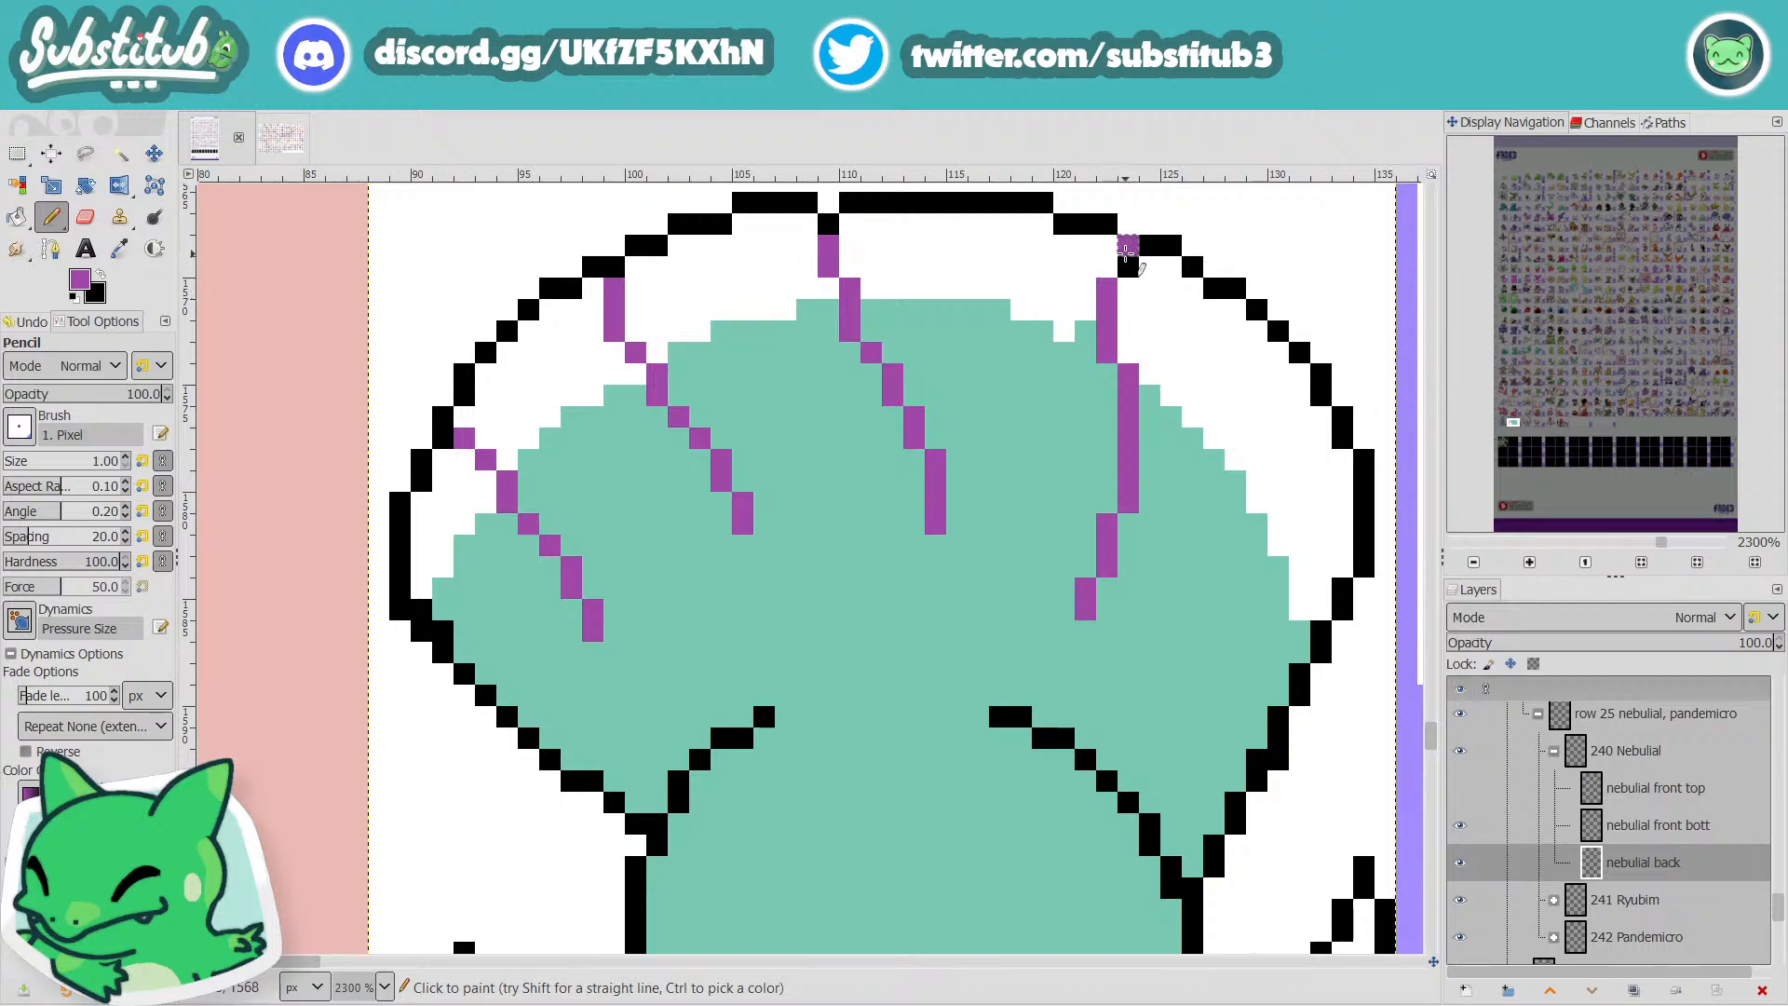
key(ctrl+s)
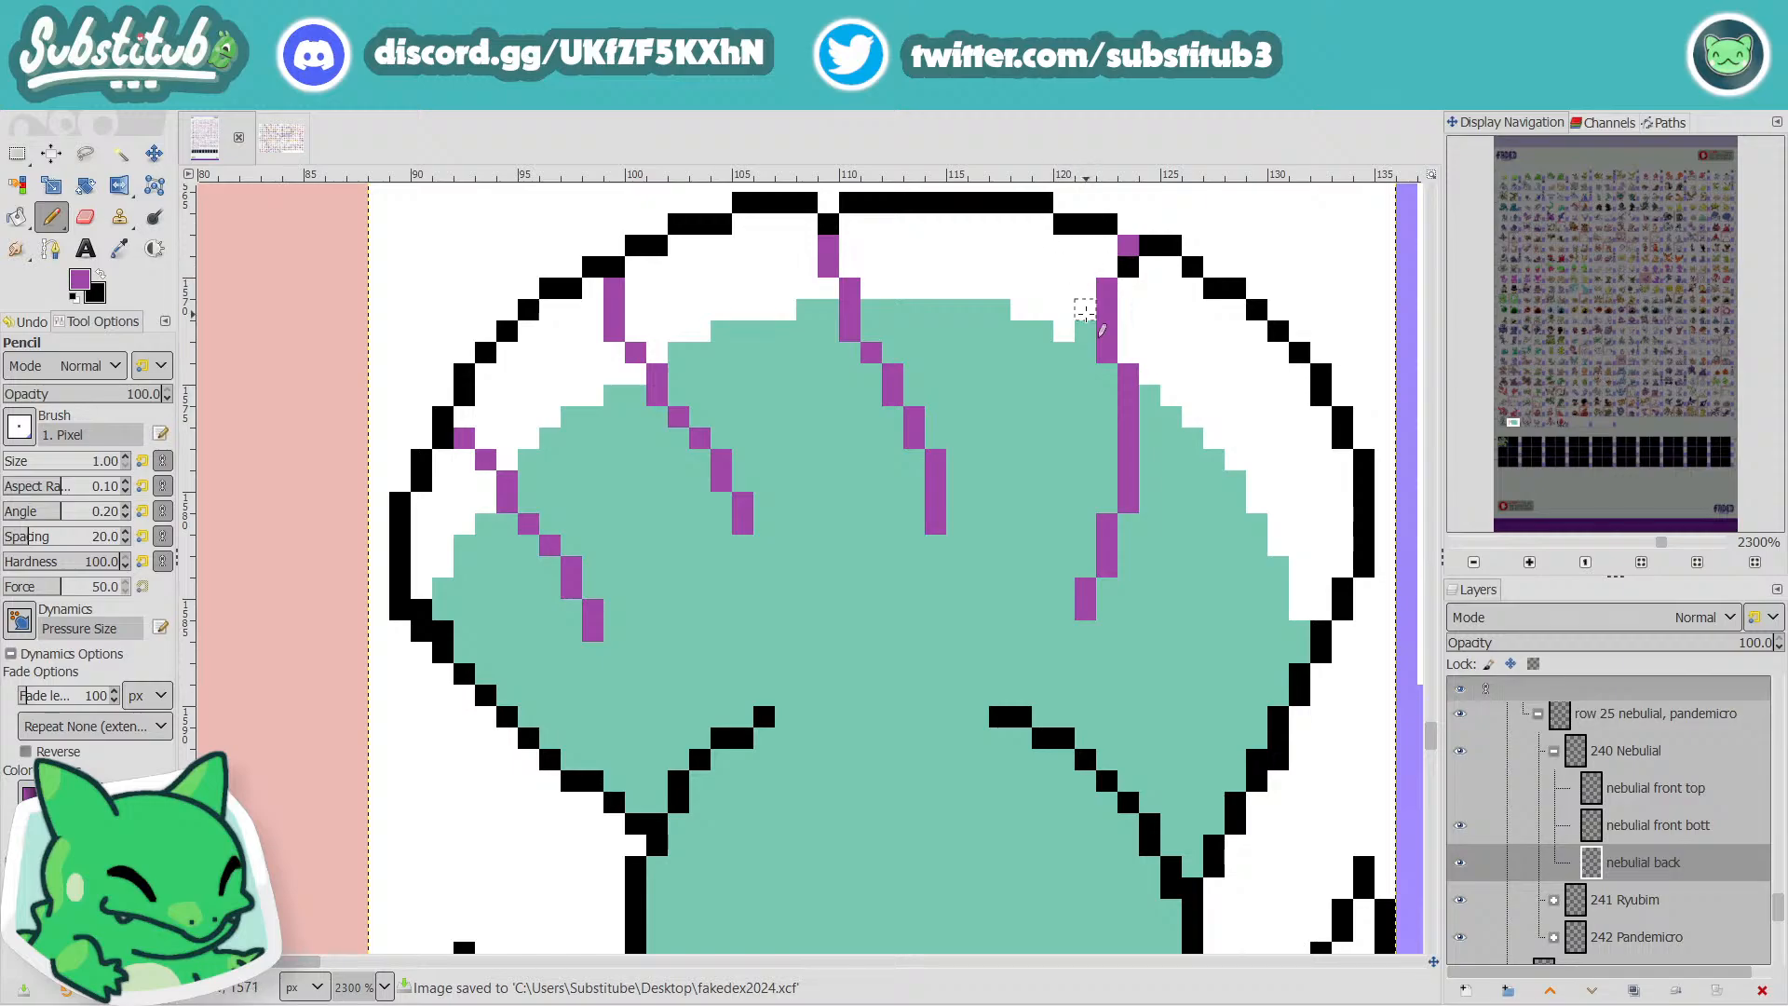
scroll(1159, 368, down, 5)
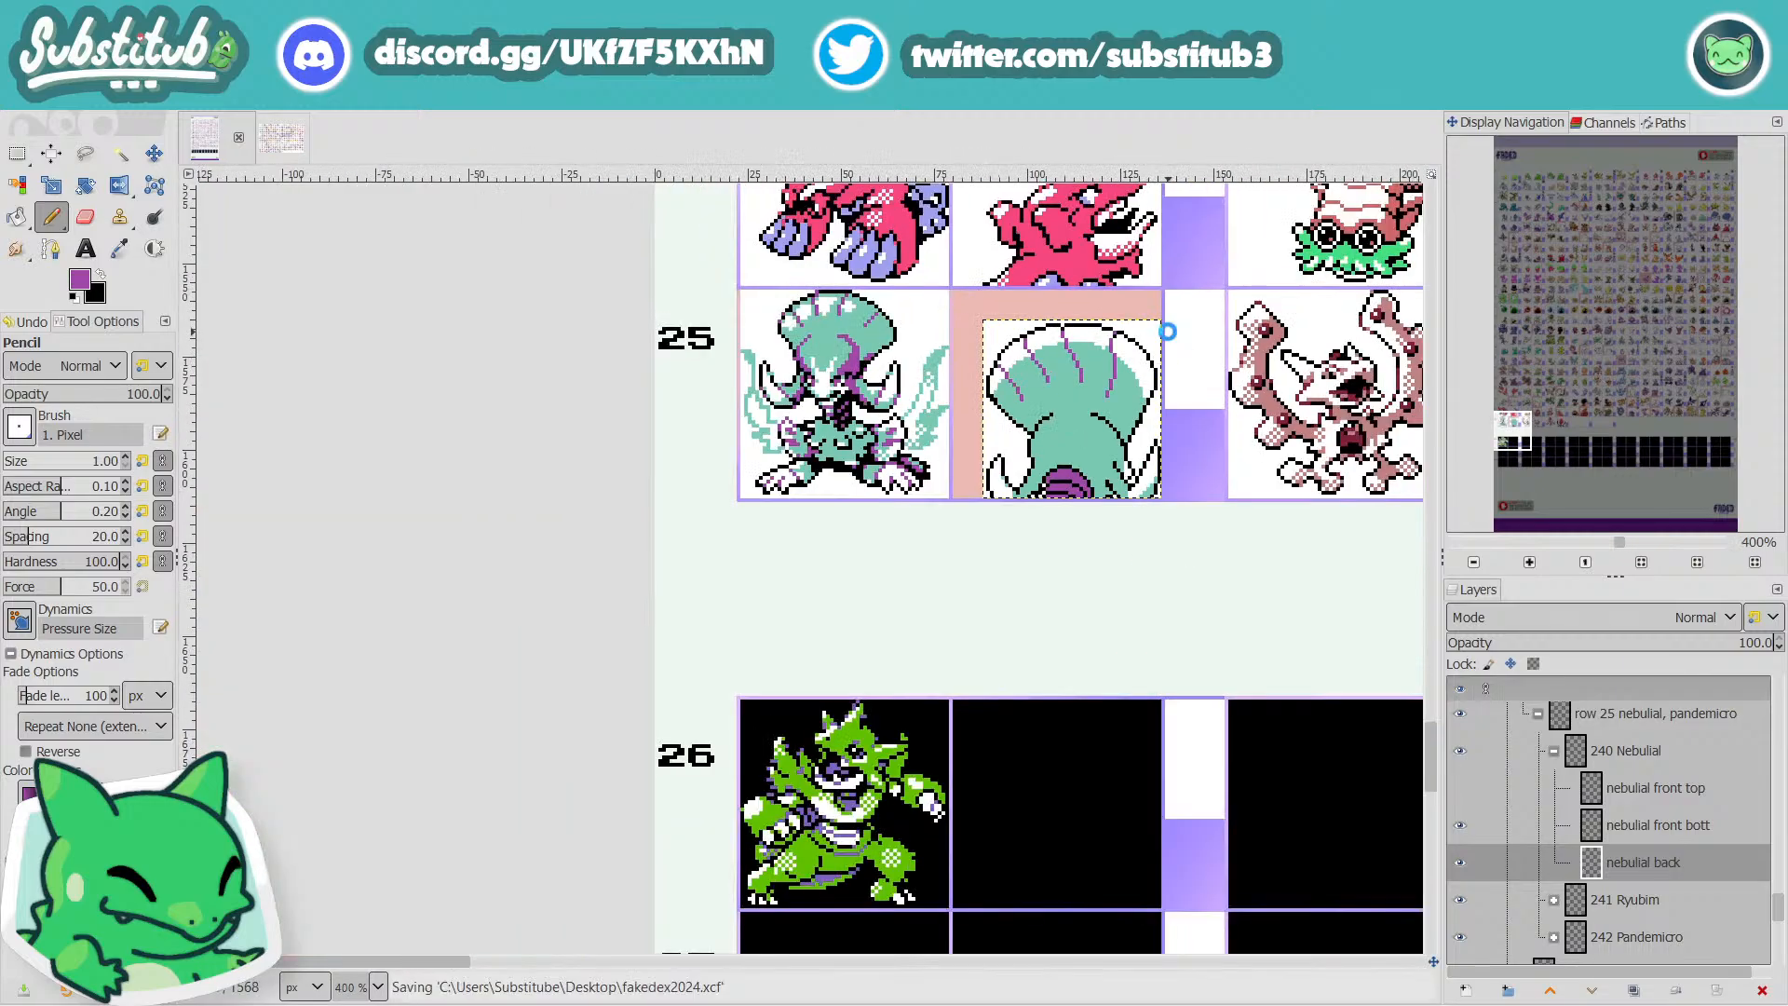
Pencil a purple shading band arching across the base of the crest above the black neck lines, and save the image.
scroll(1160, 368, up, 4)
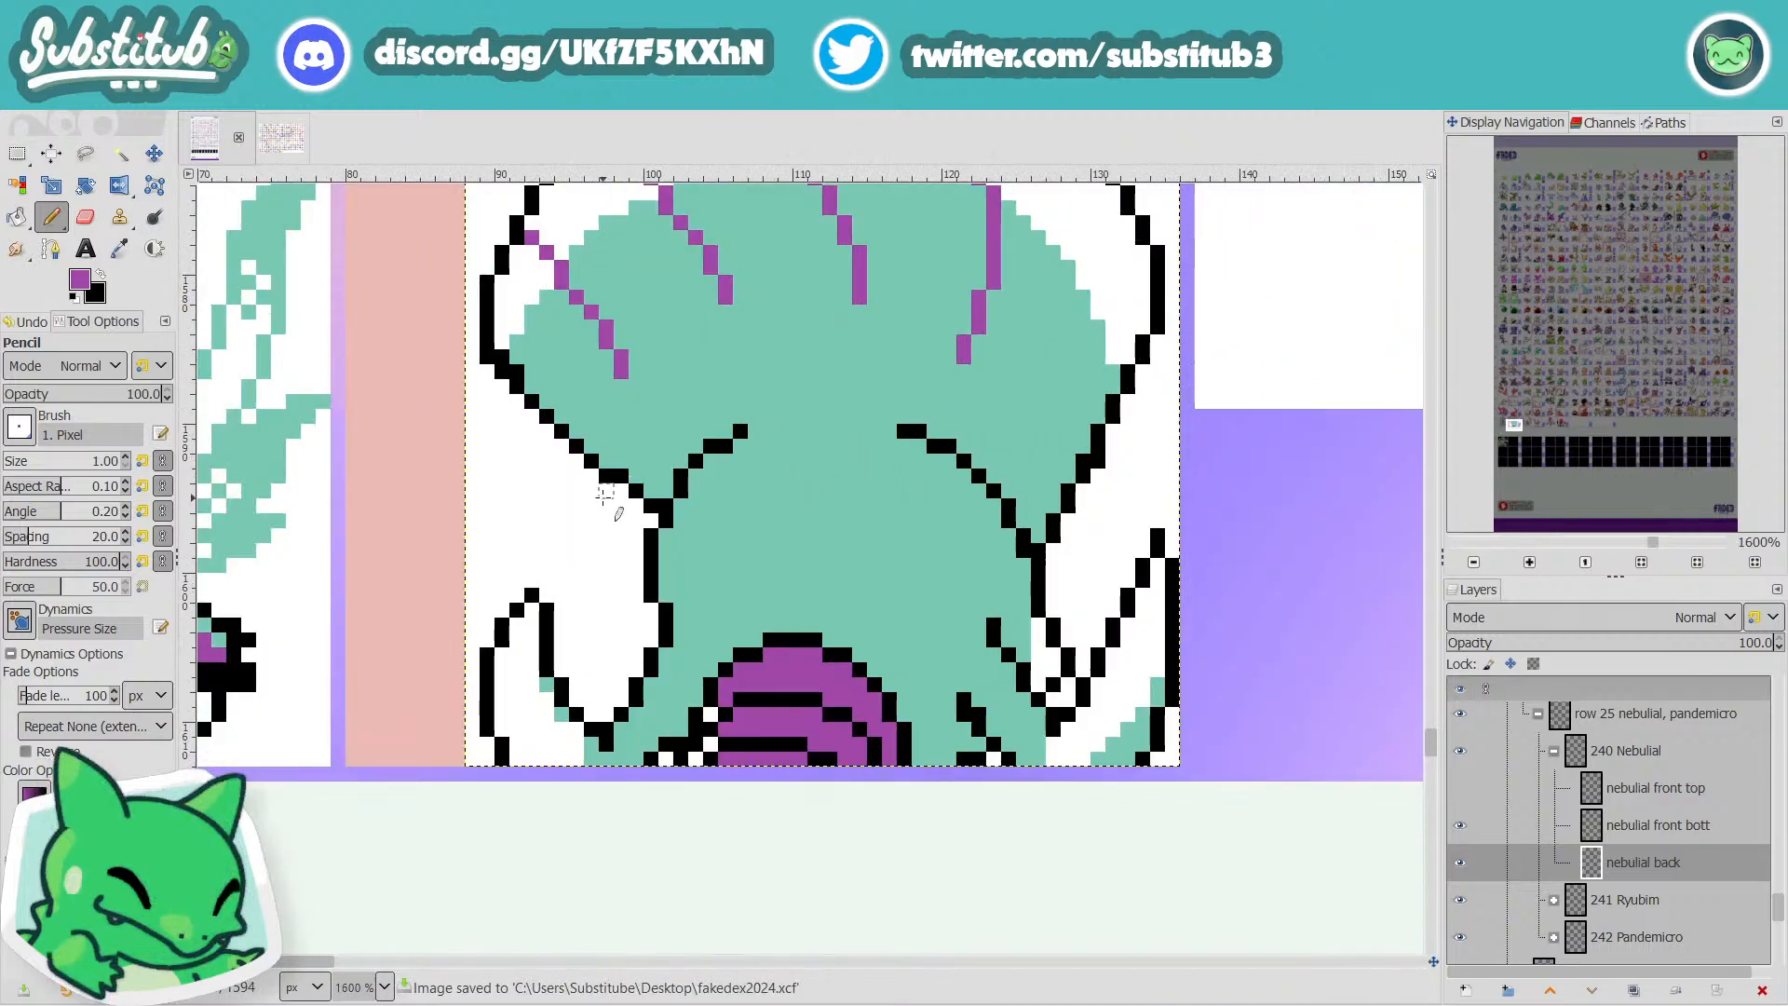
mouse_move(665, 496)
mouse_down()
mouse_move(708, 409)
mouse_move(820, 381)
mouse_move(916, 392)
mouse_move(1003, 461)
mouse_move(1032, 548)
mouse_move(979, 453)
mouse_move(950, 427)
mouse_move(901, 428)
mouse_move(950, 412)
mouse_move(831, 406)
mouse_move(912, 415)
mouse_move(845, 372)
mouse_move(884, 376)
mouse_move(754, 372)
mouse_move(817, 400)
mouse_move(736, 411)
mouse_move(838, 417)
mouse_move(725, 416)
mouse_move(677, 453)
mouse_up()
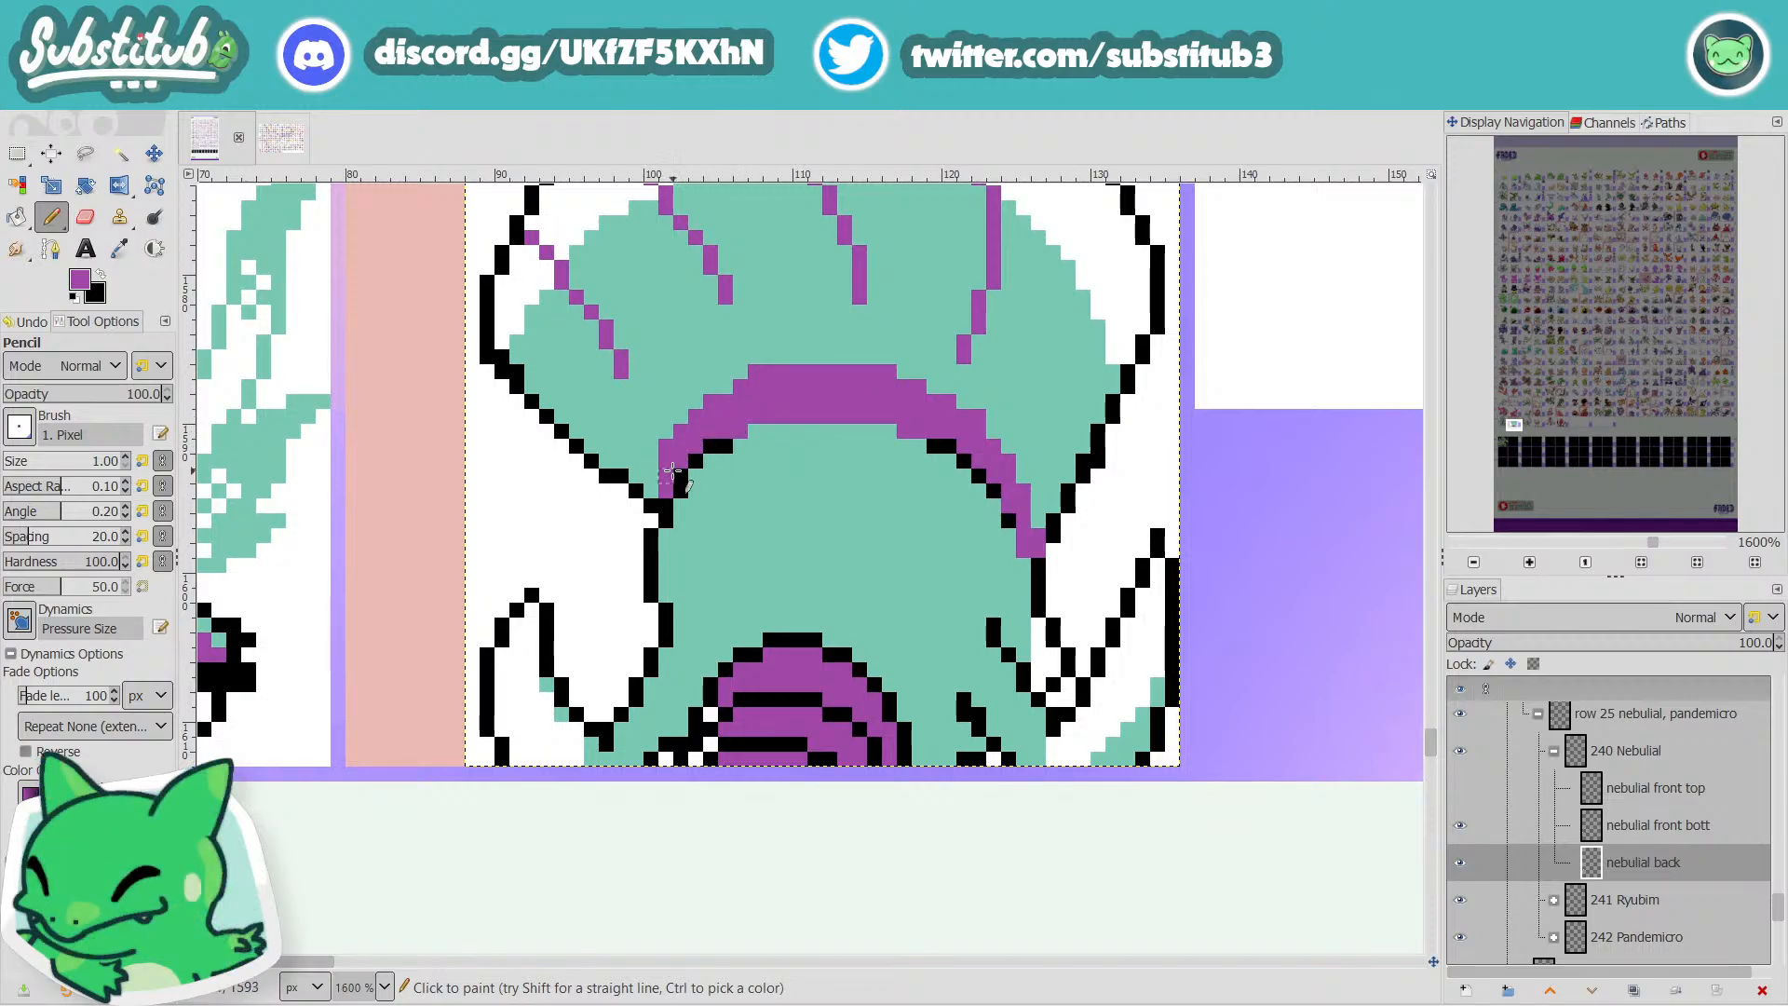
click(654, 492)
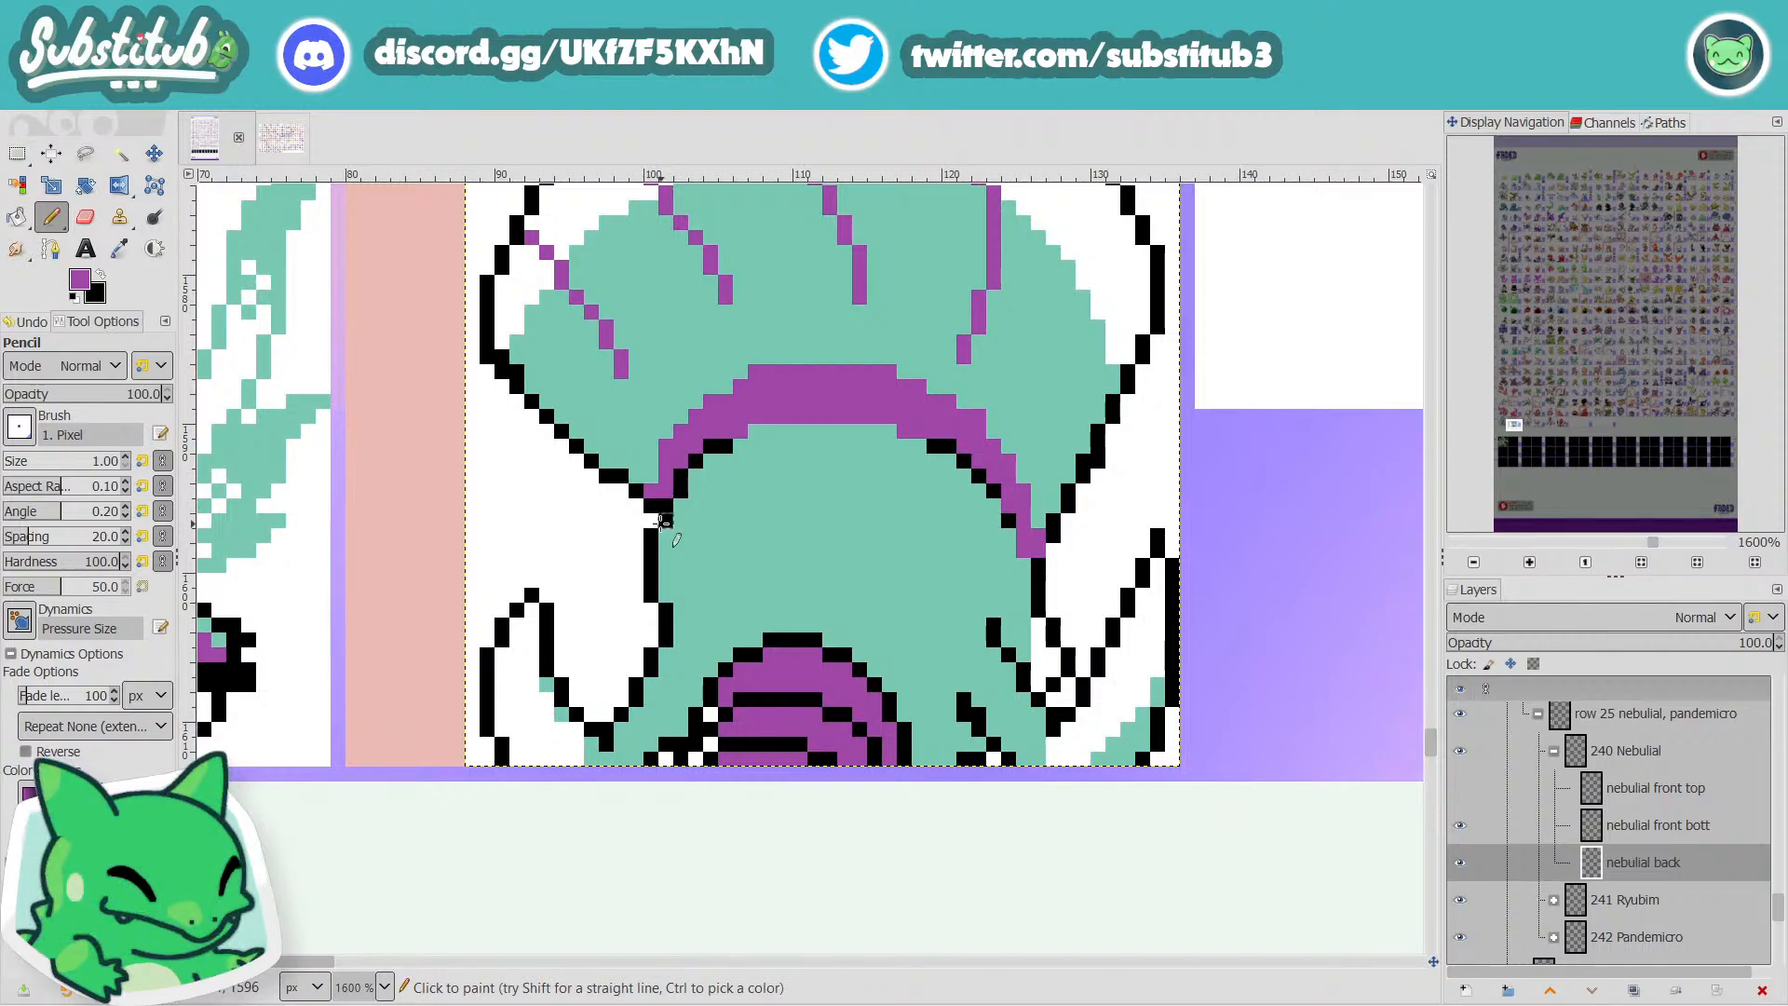
key(ctrl+s)
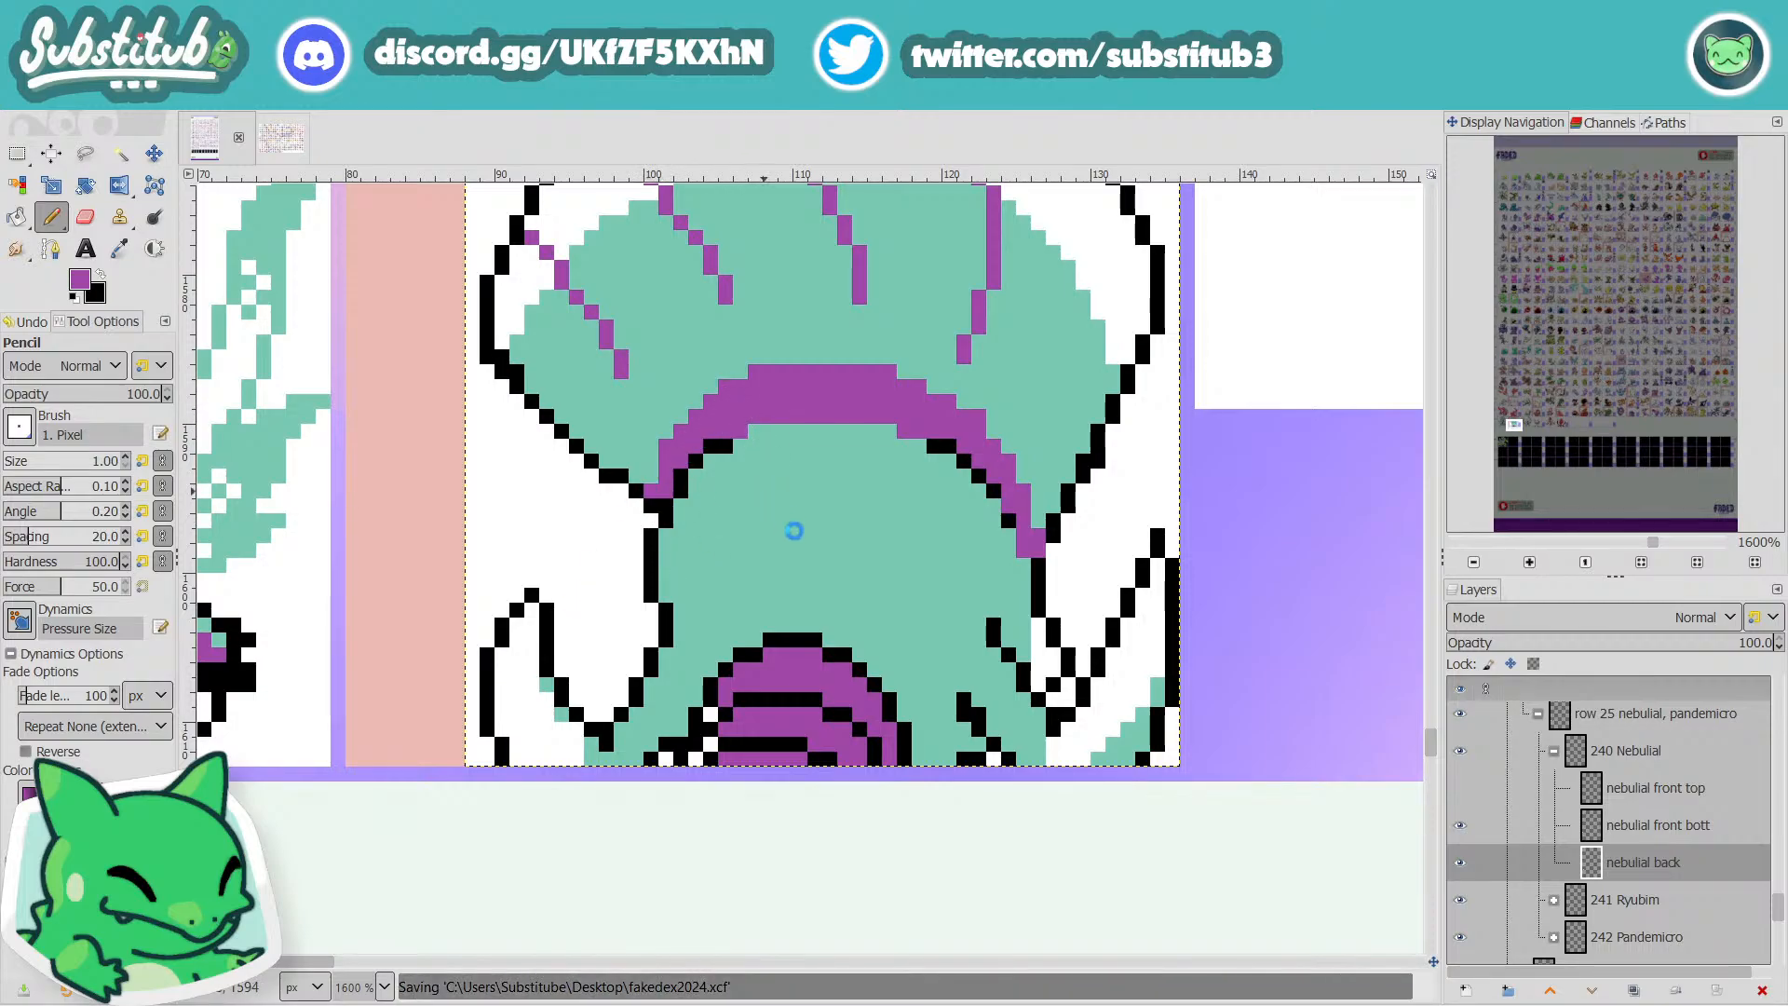
scroll(806, 535, down, 4)
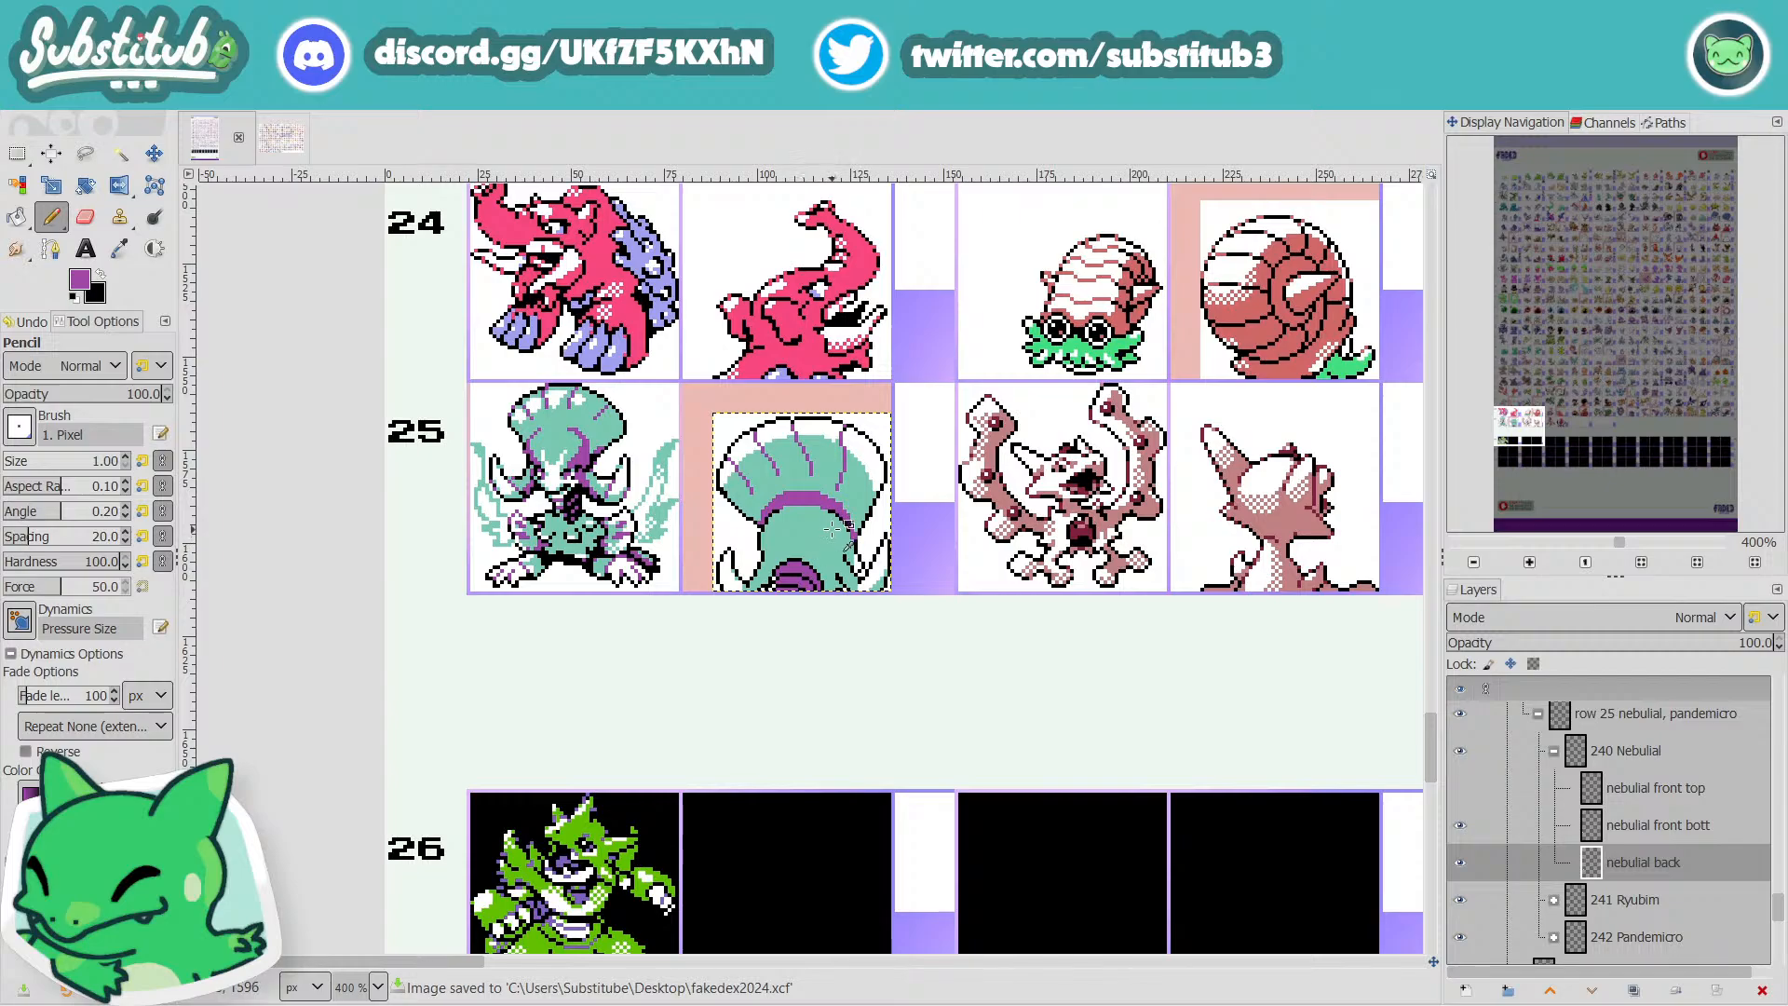
Add a checkered row of purple dither pixels along the crown of the shading band, and save the image.
scroll(832, 532, up, 4)
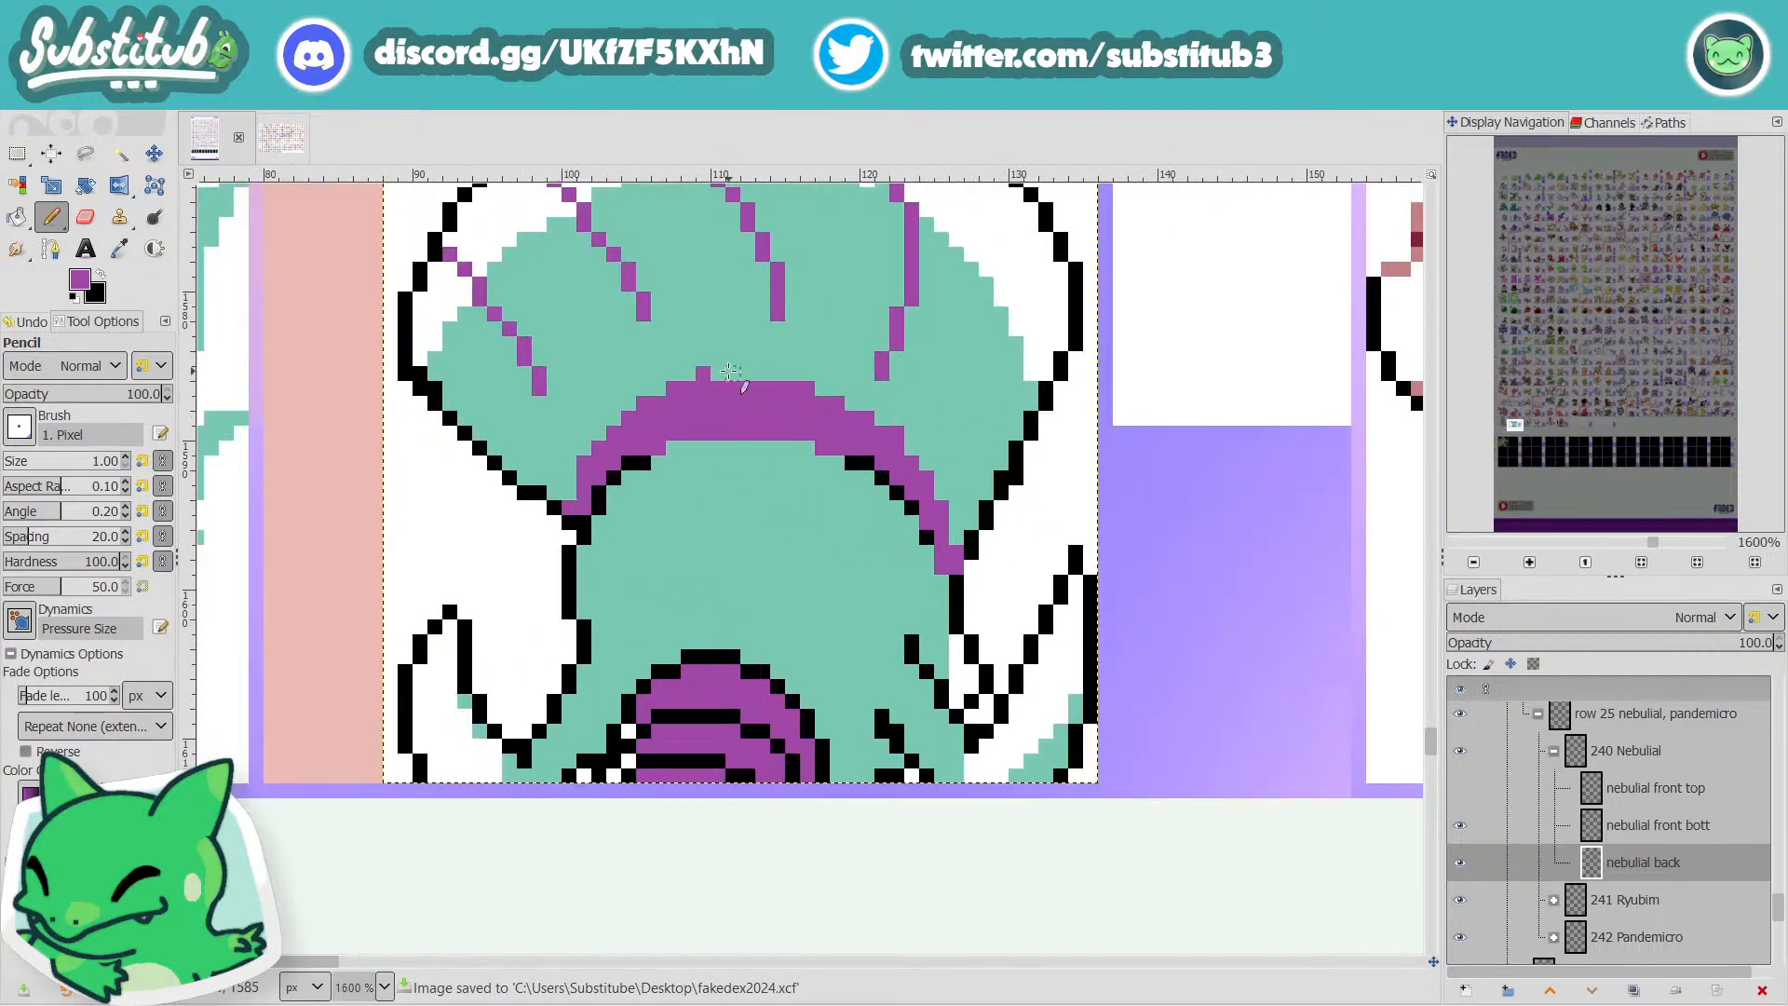
click(731, 372)
click(748, 358)
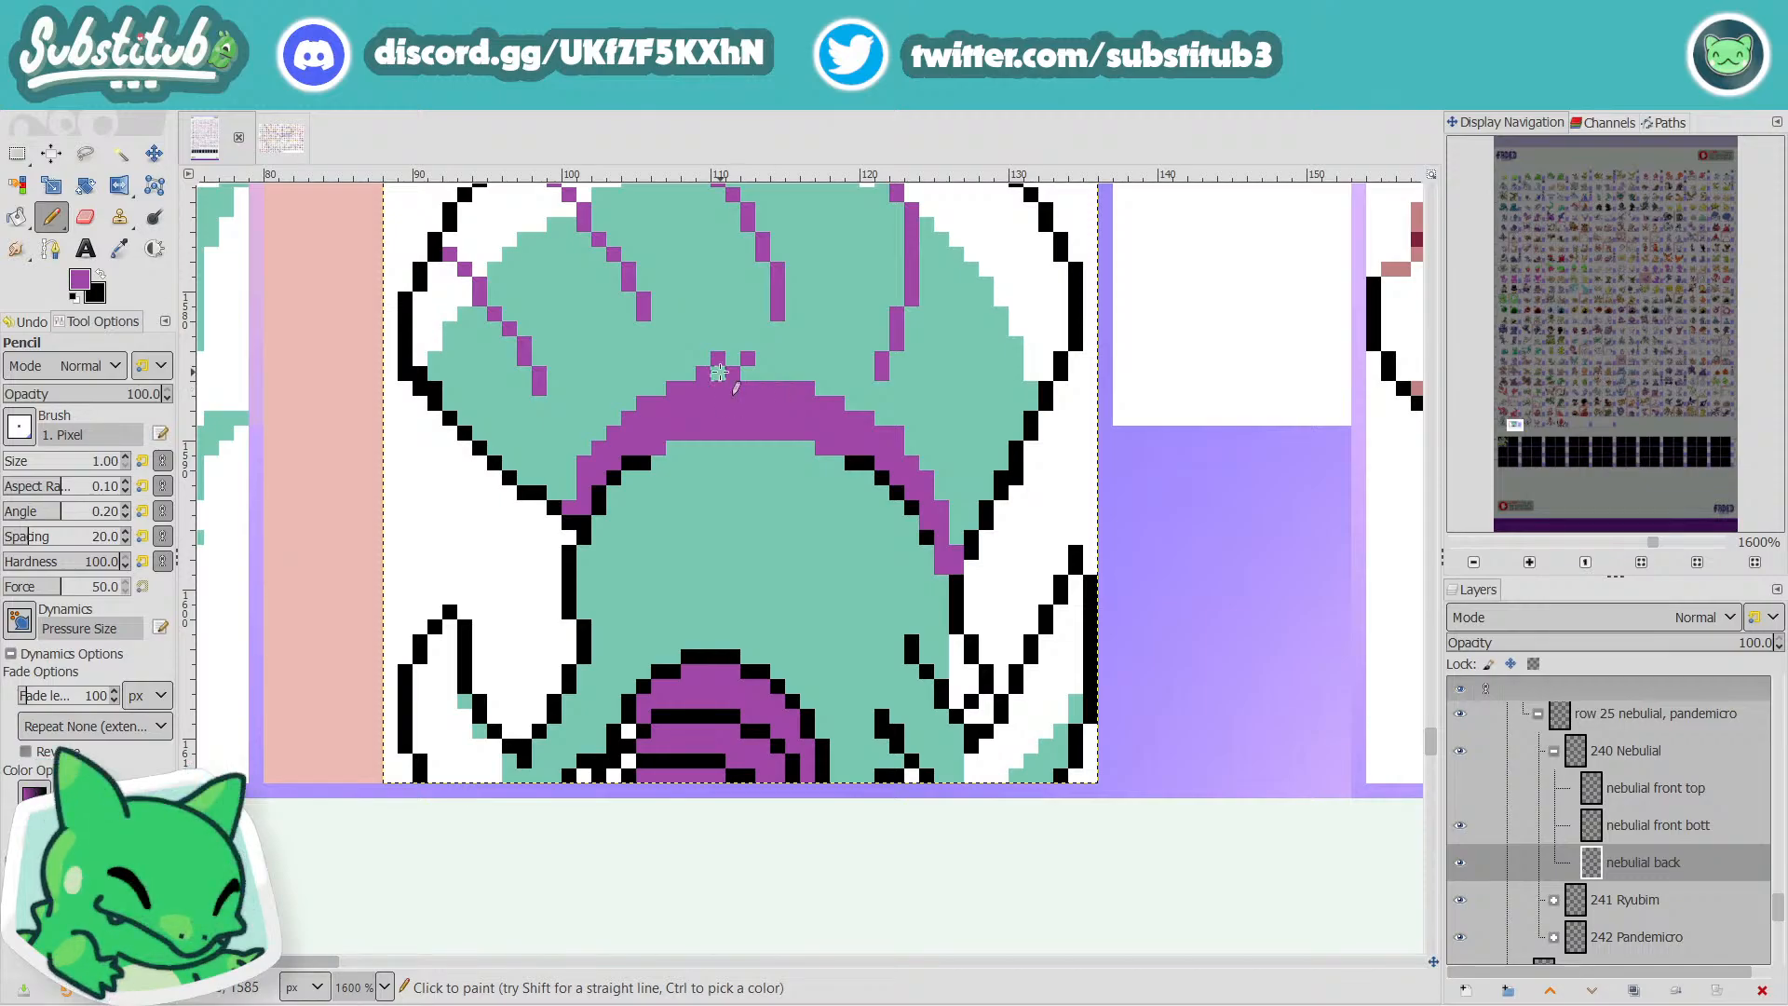
click(763, 373)
click(688, 358)
click(673, 372)
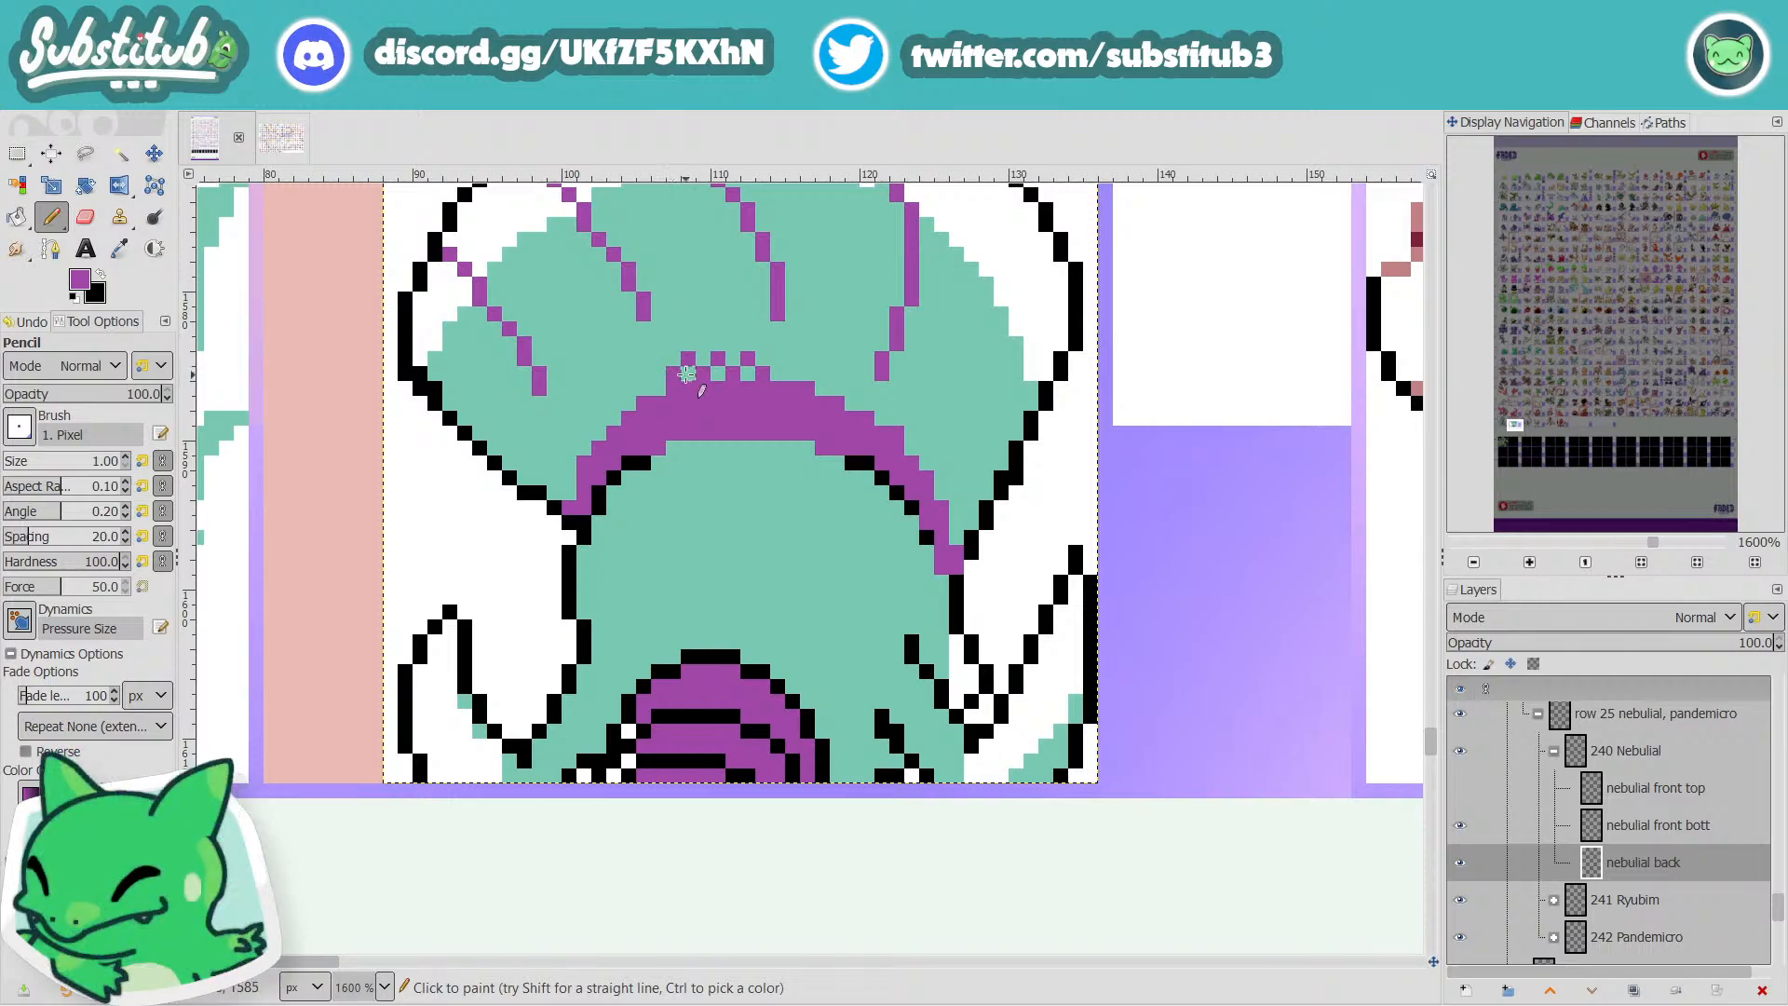
key(ctrl+s)
scroll(672, 372, down, 5)
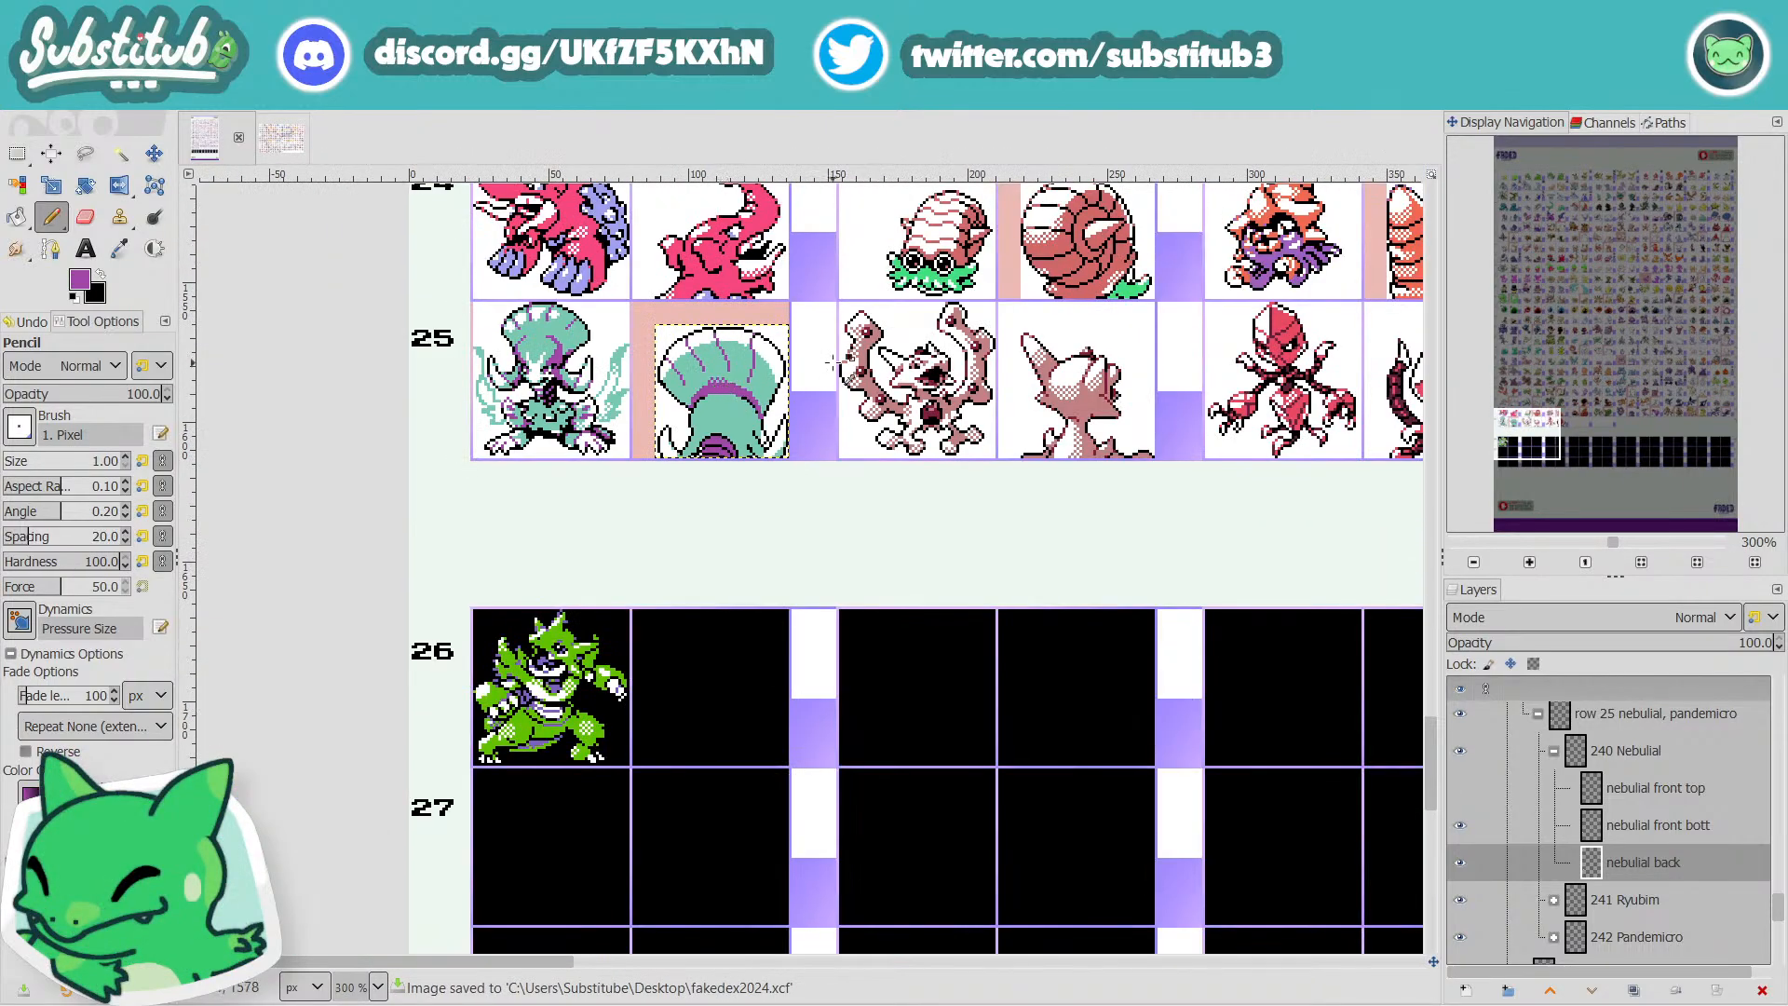
Recolour the short black line beside the right tusk in purple and shade the small shape beneath it purple.
scroll(720, 385, up, 5)
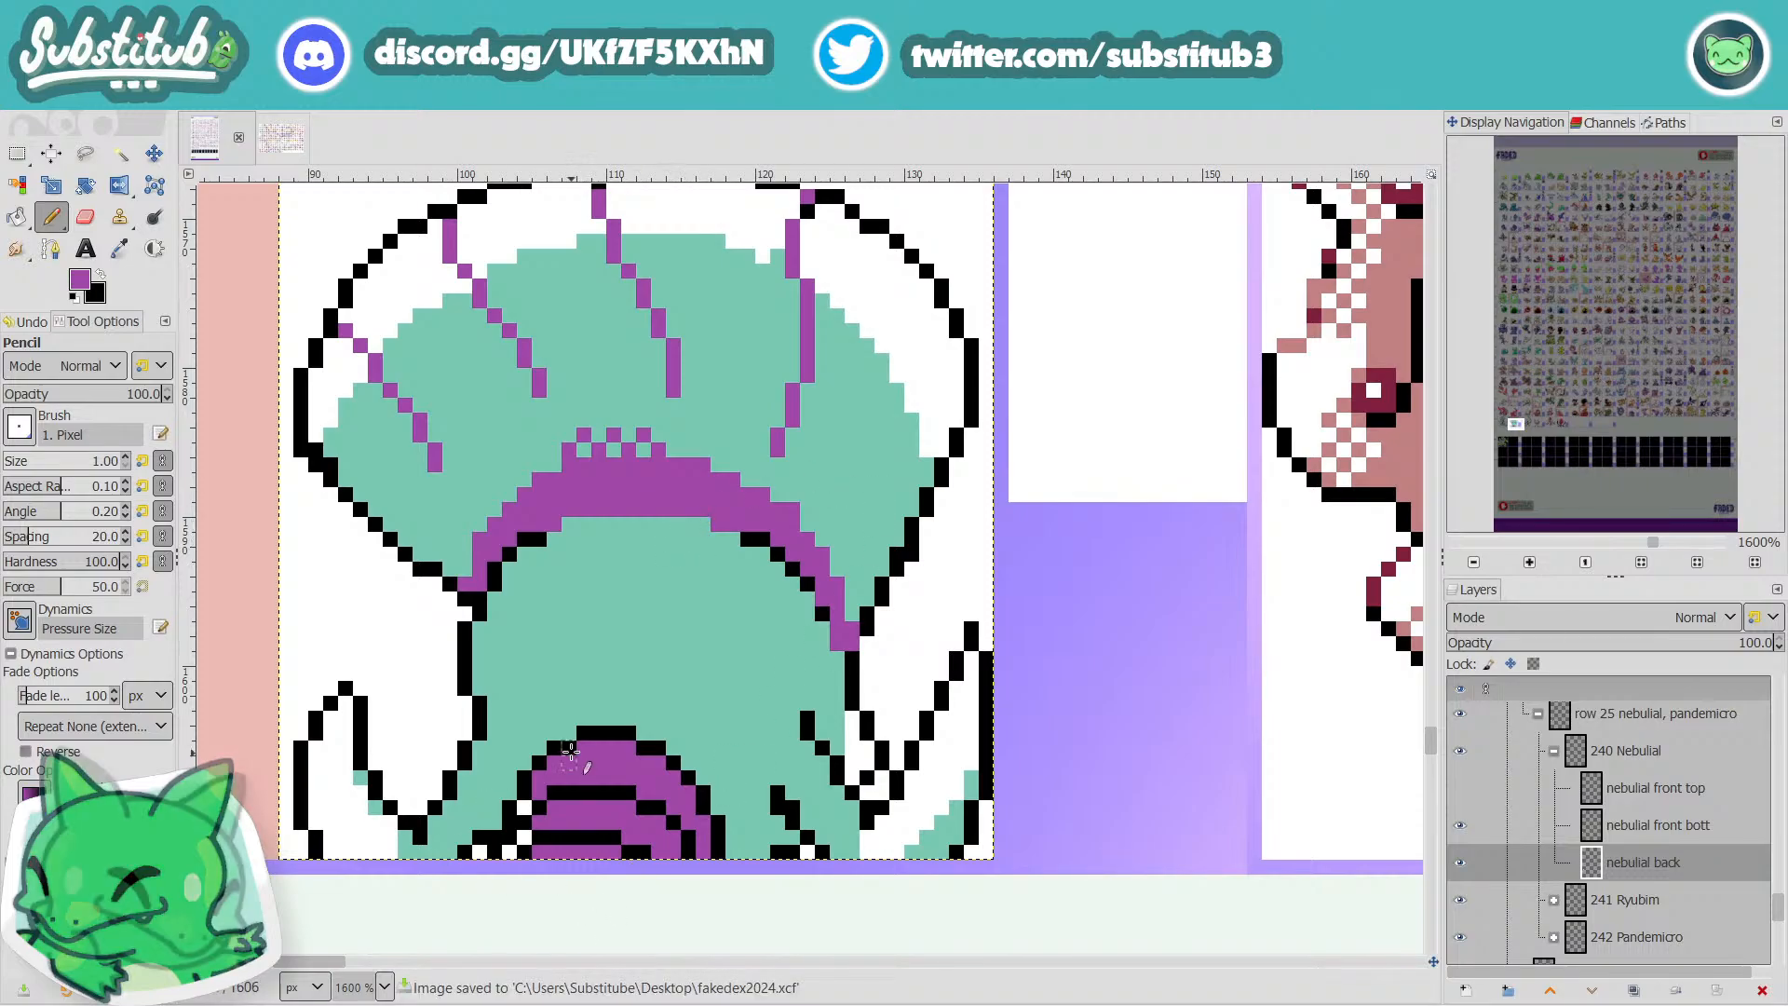
drag(798, 715, 835, 775)
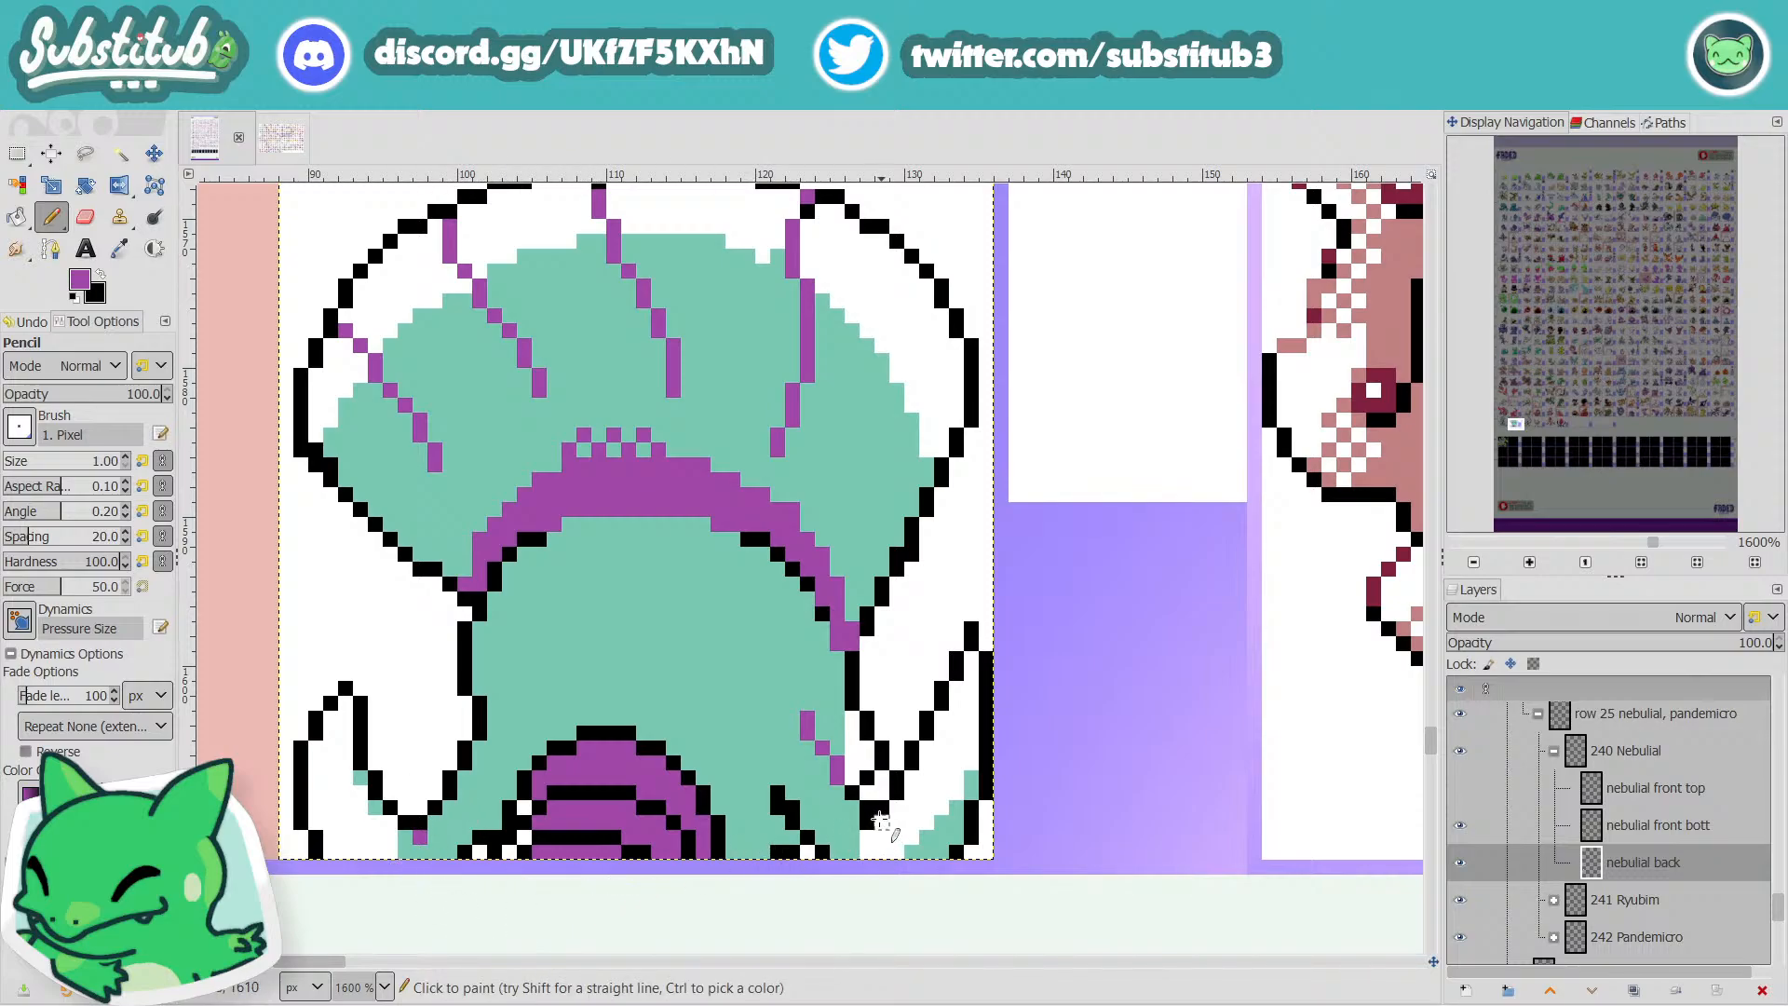
drag(778, 809, 763, 850)
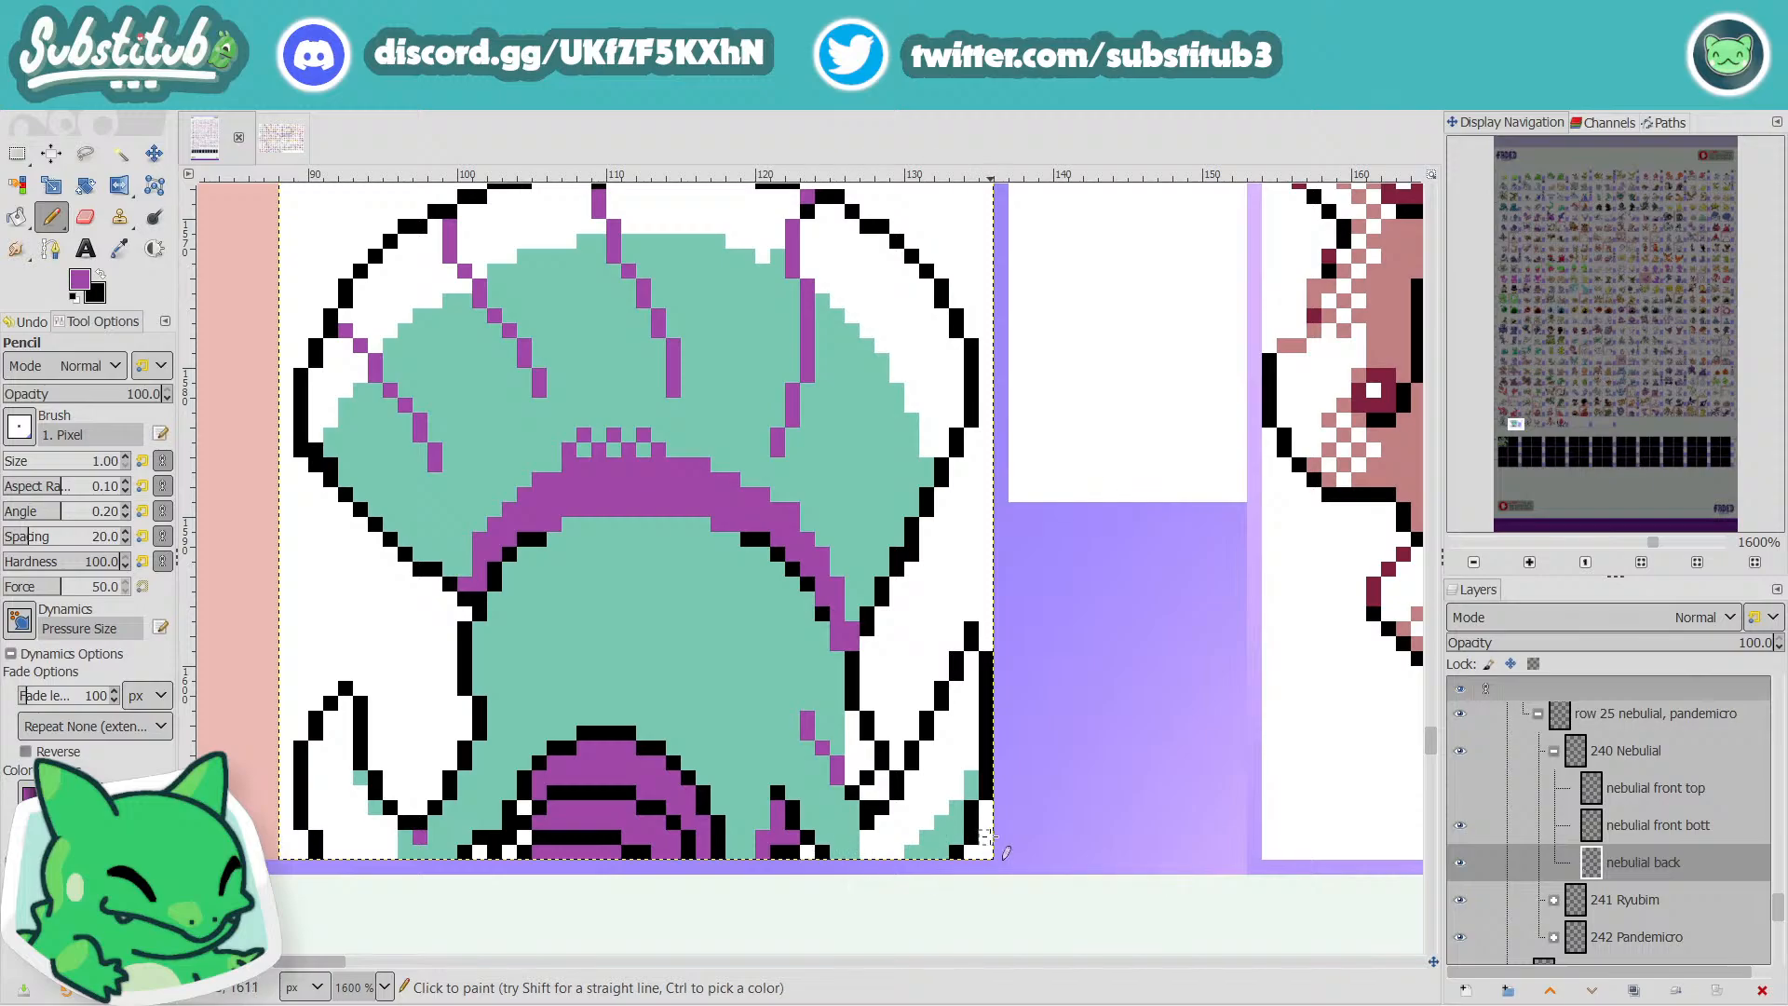
Recolour most of the right tusk's inner black line in purple sampled from the shading band, and save the image.
key(x)
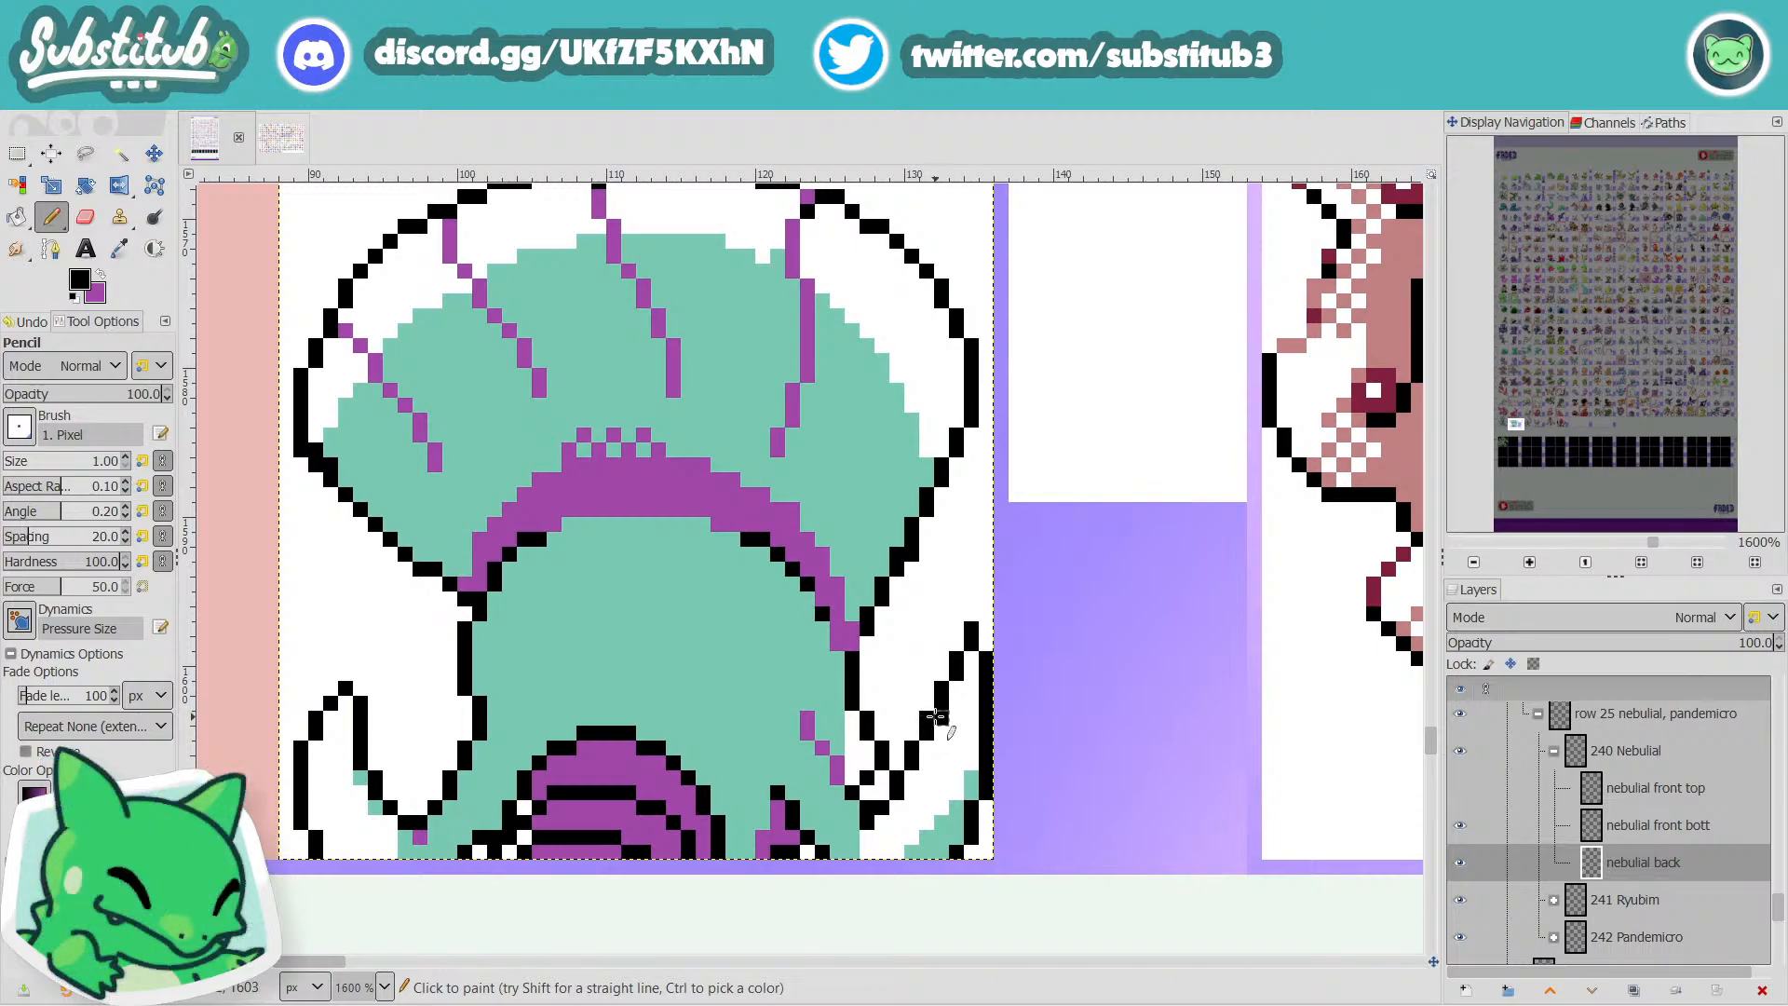
key(o)
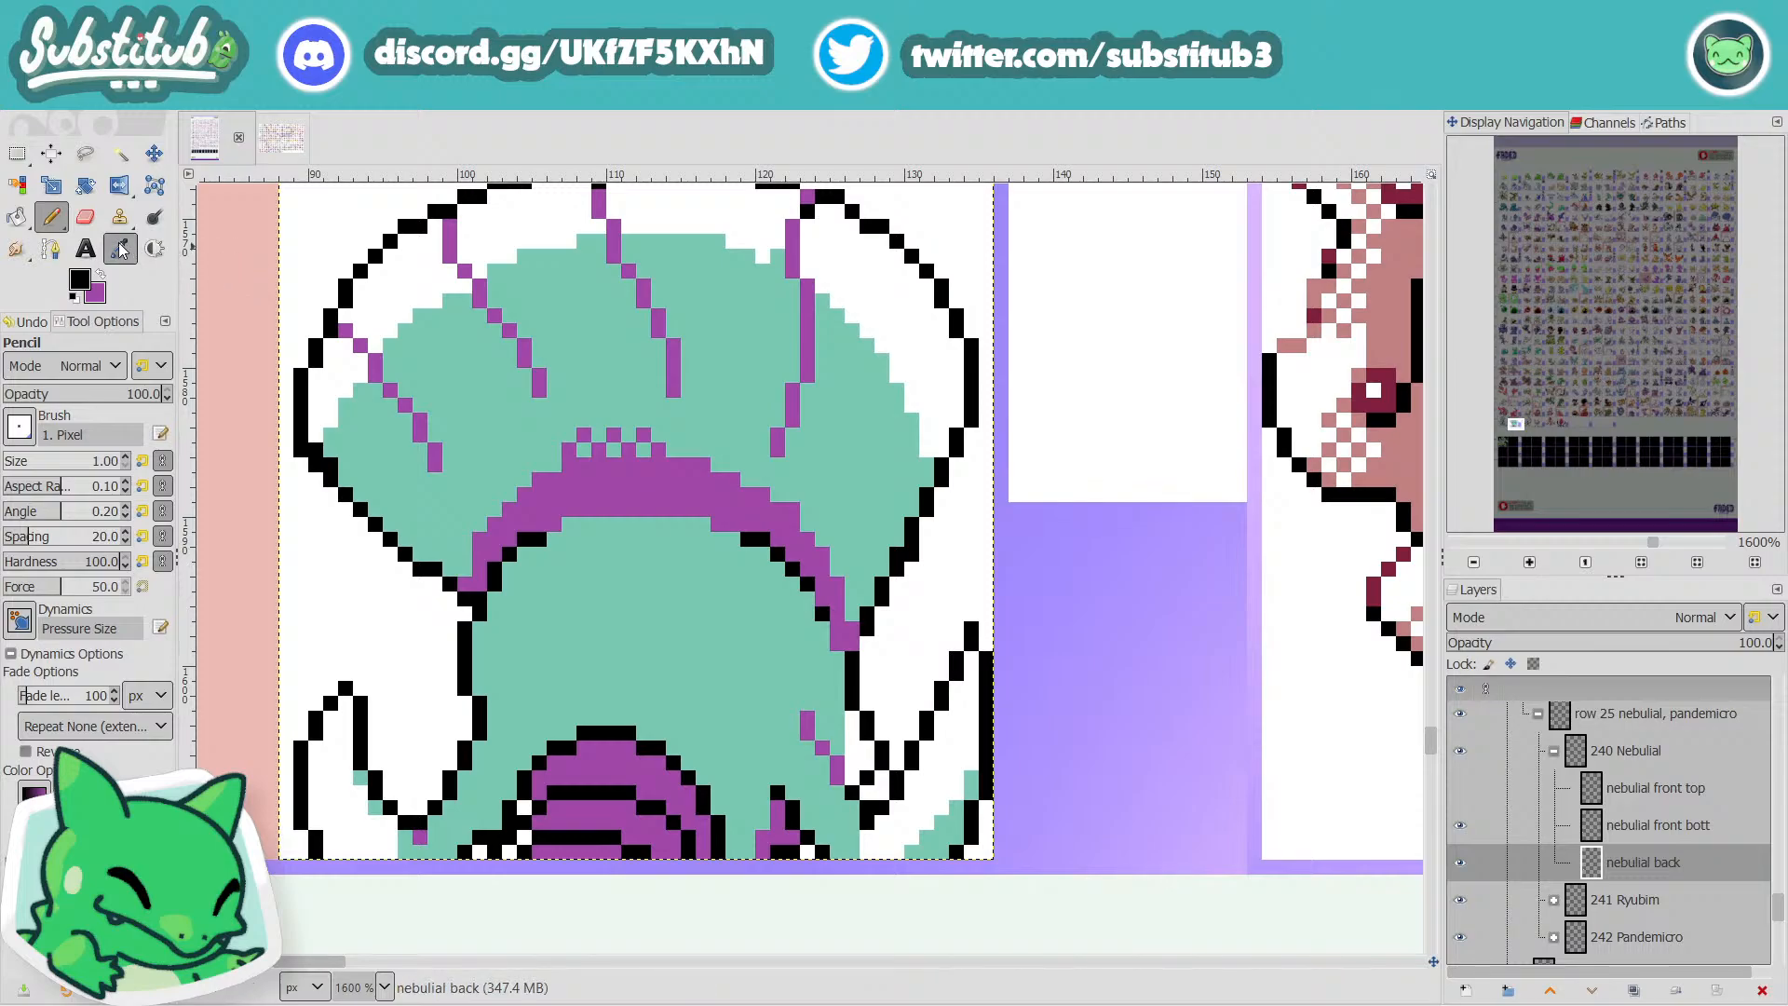
click(578, 467)
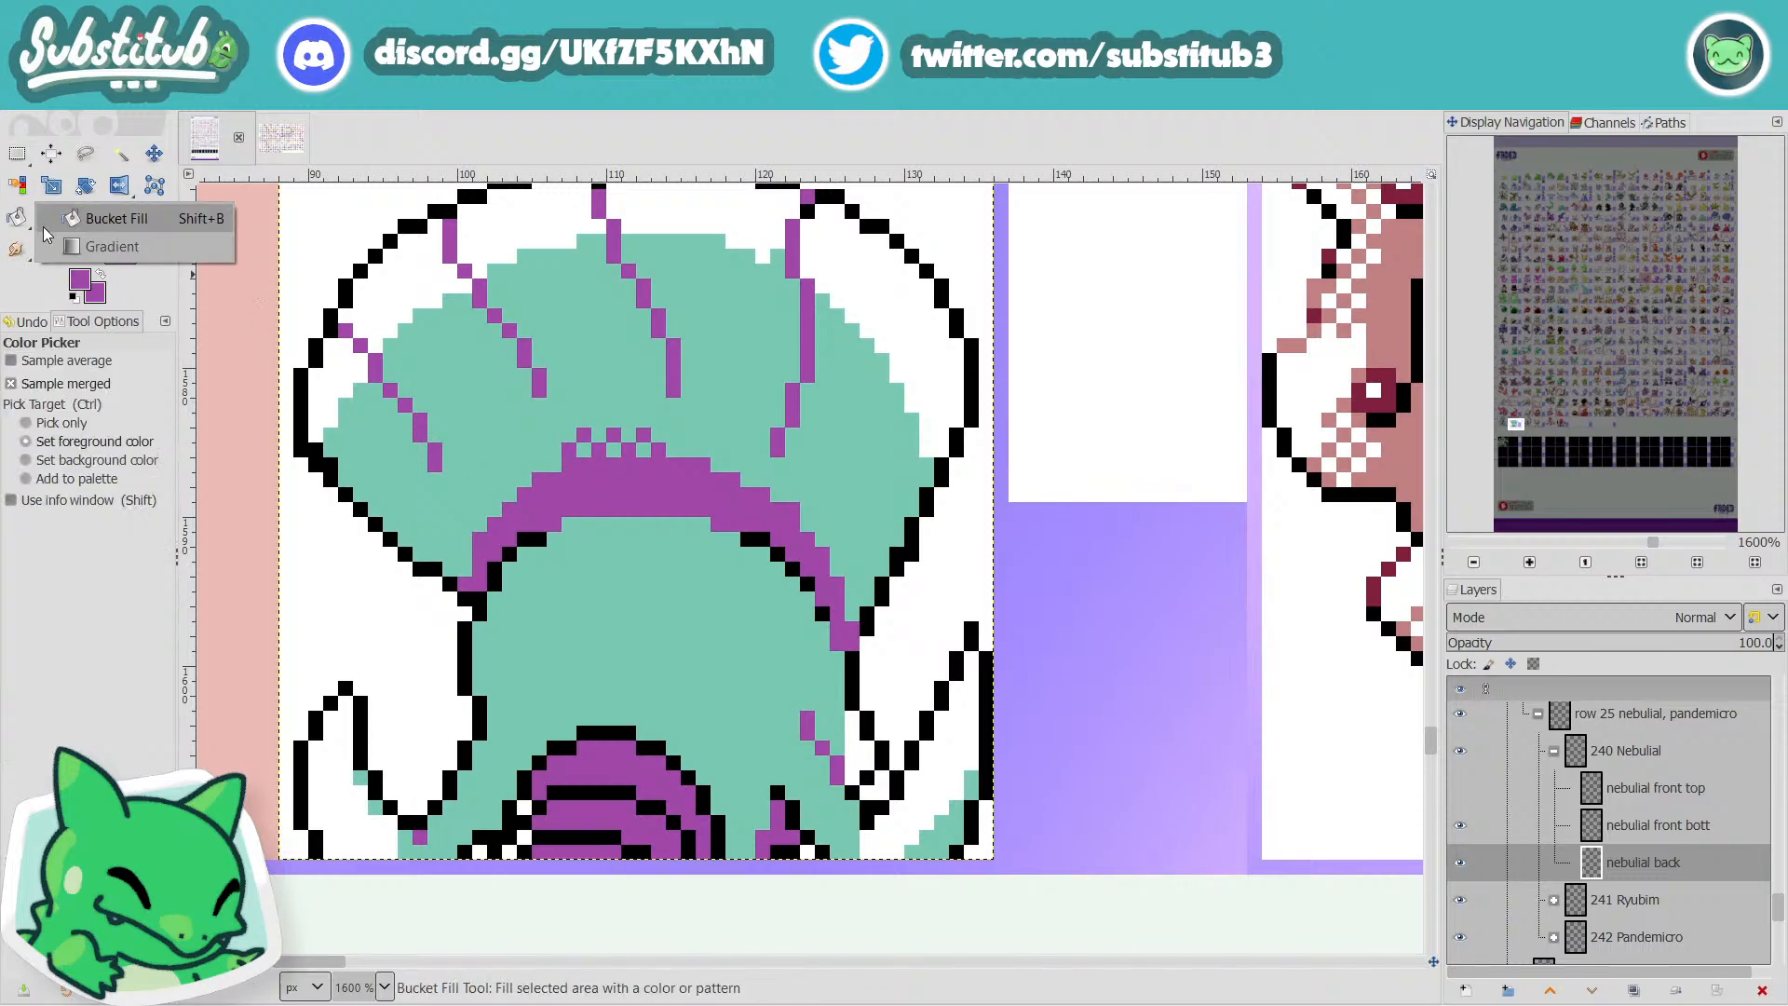
click(51, 217)
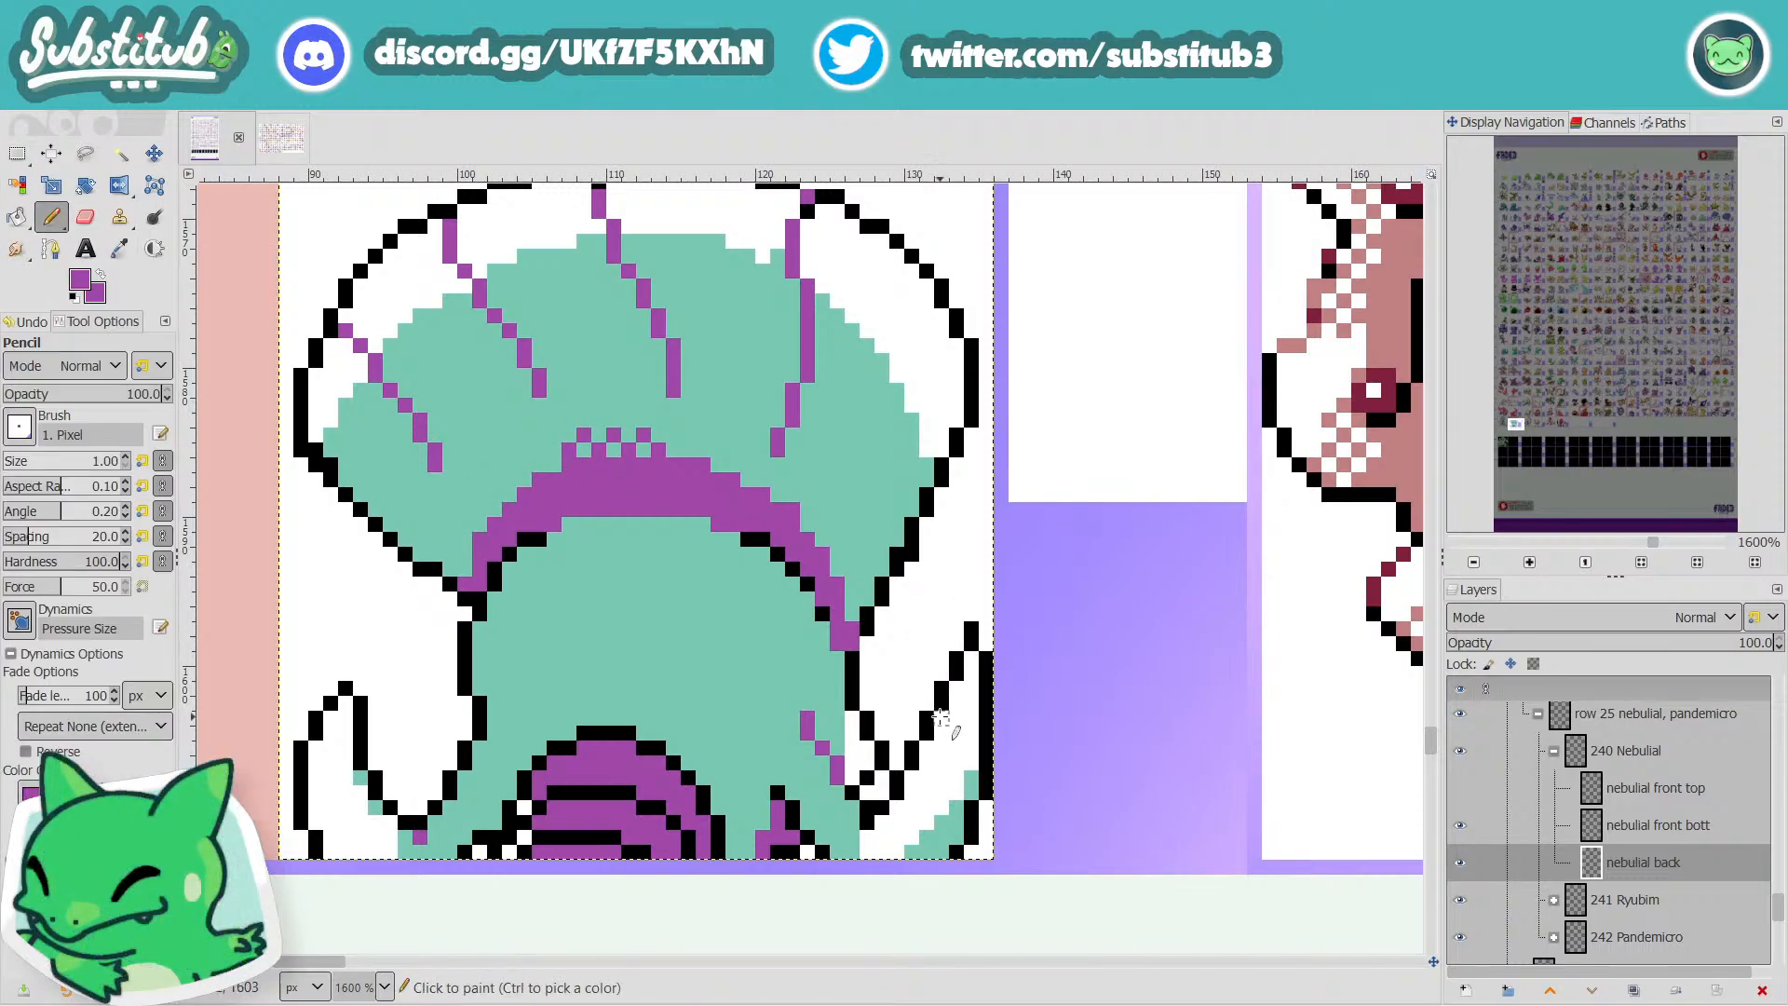
click(948, 687)
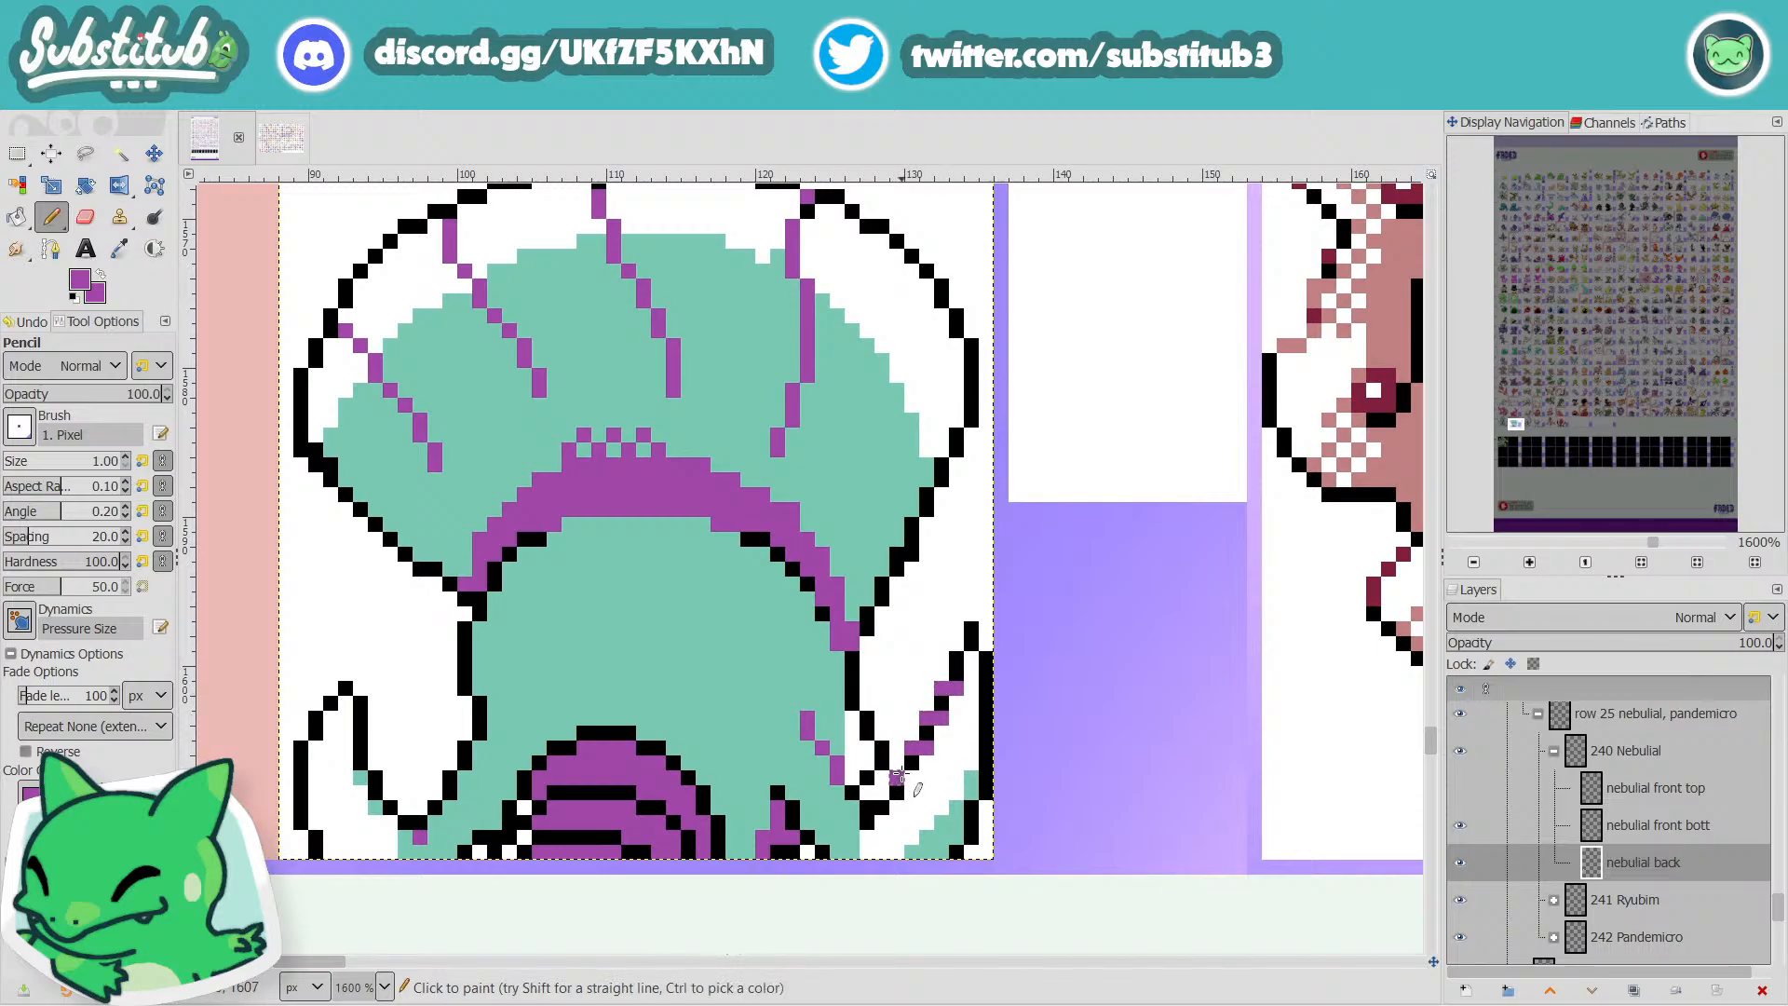
click(904, 776)
key(ctrl+s)
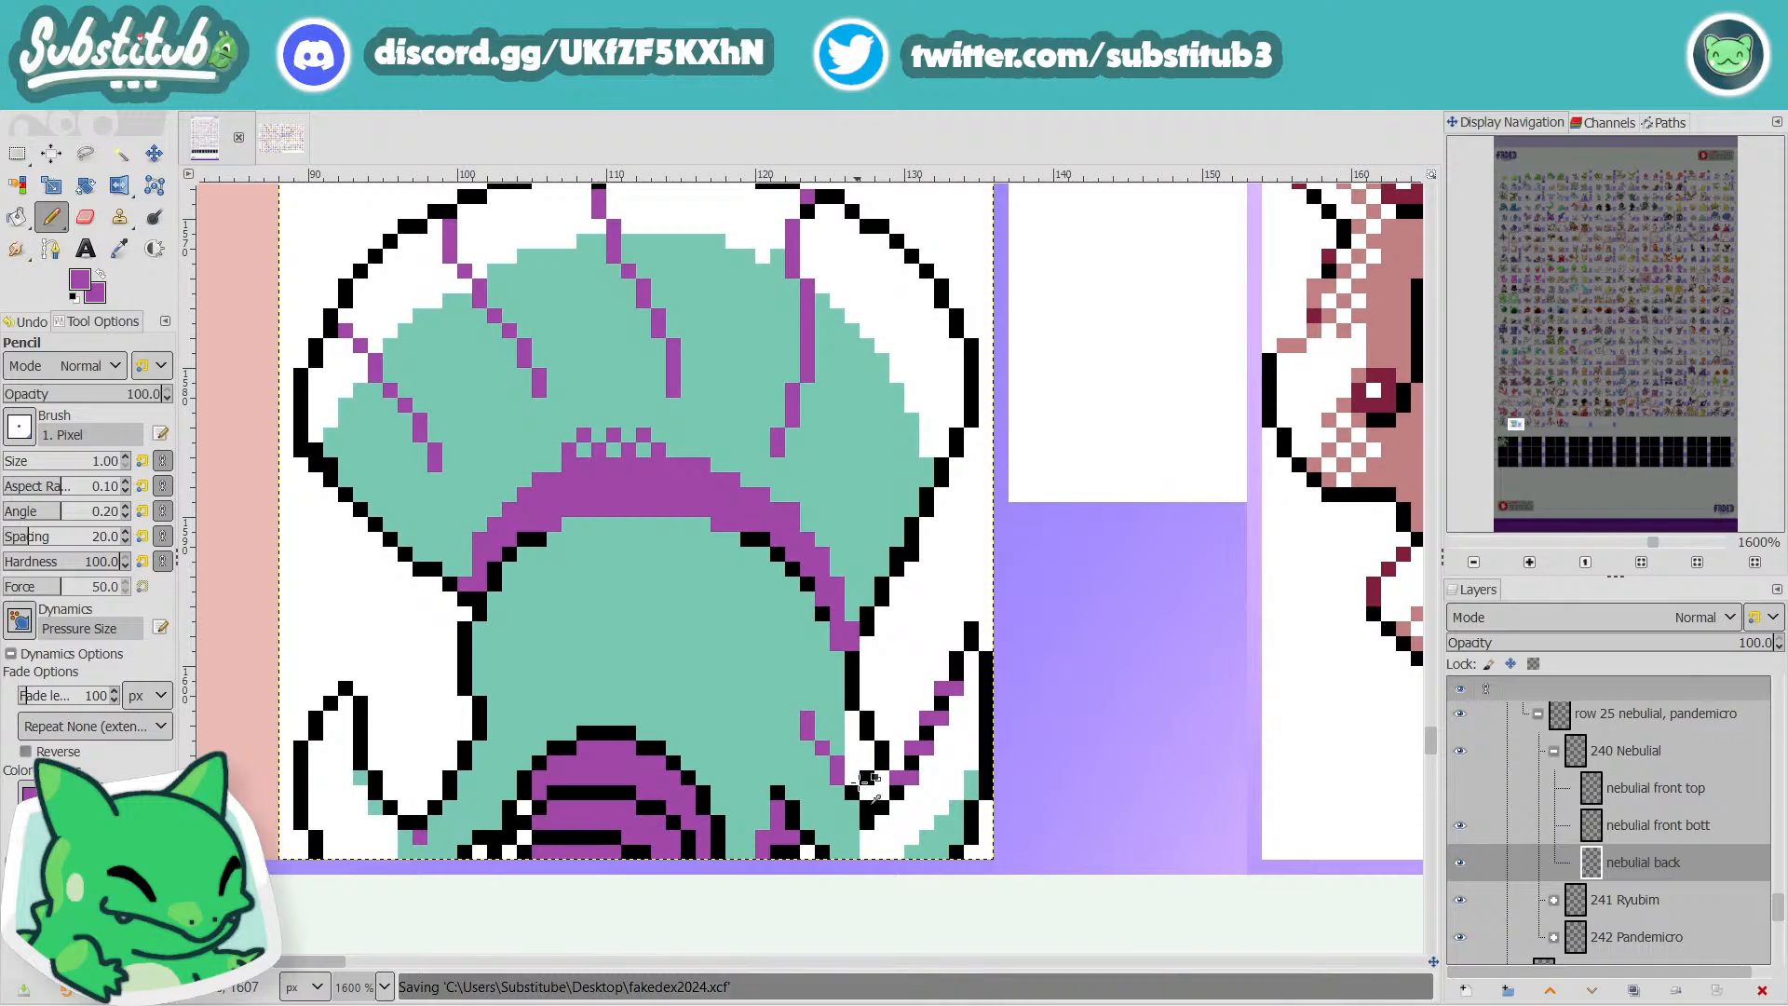
key(3)
key(4)
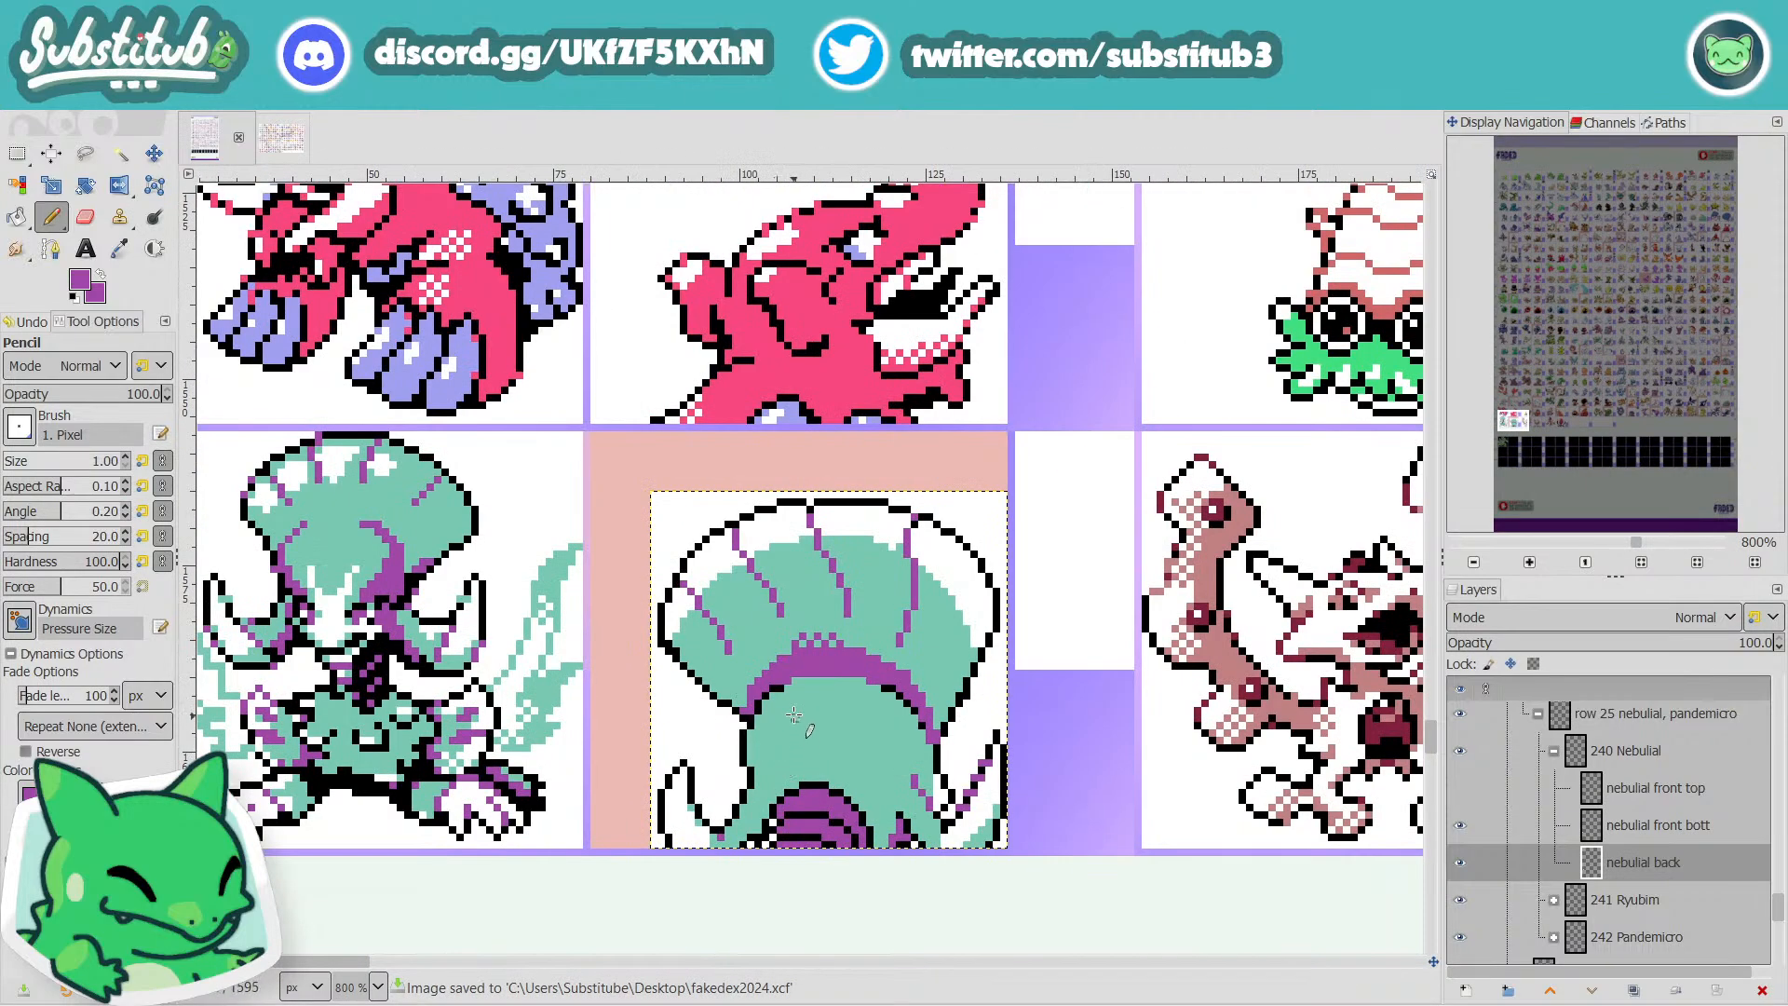
Draw a new black right neck edge just outside the old one, and erase the old edge with white.
key(d)
key(x)
key(x)
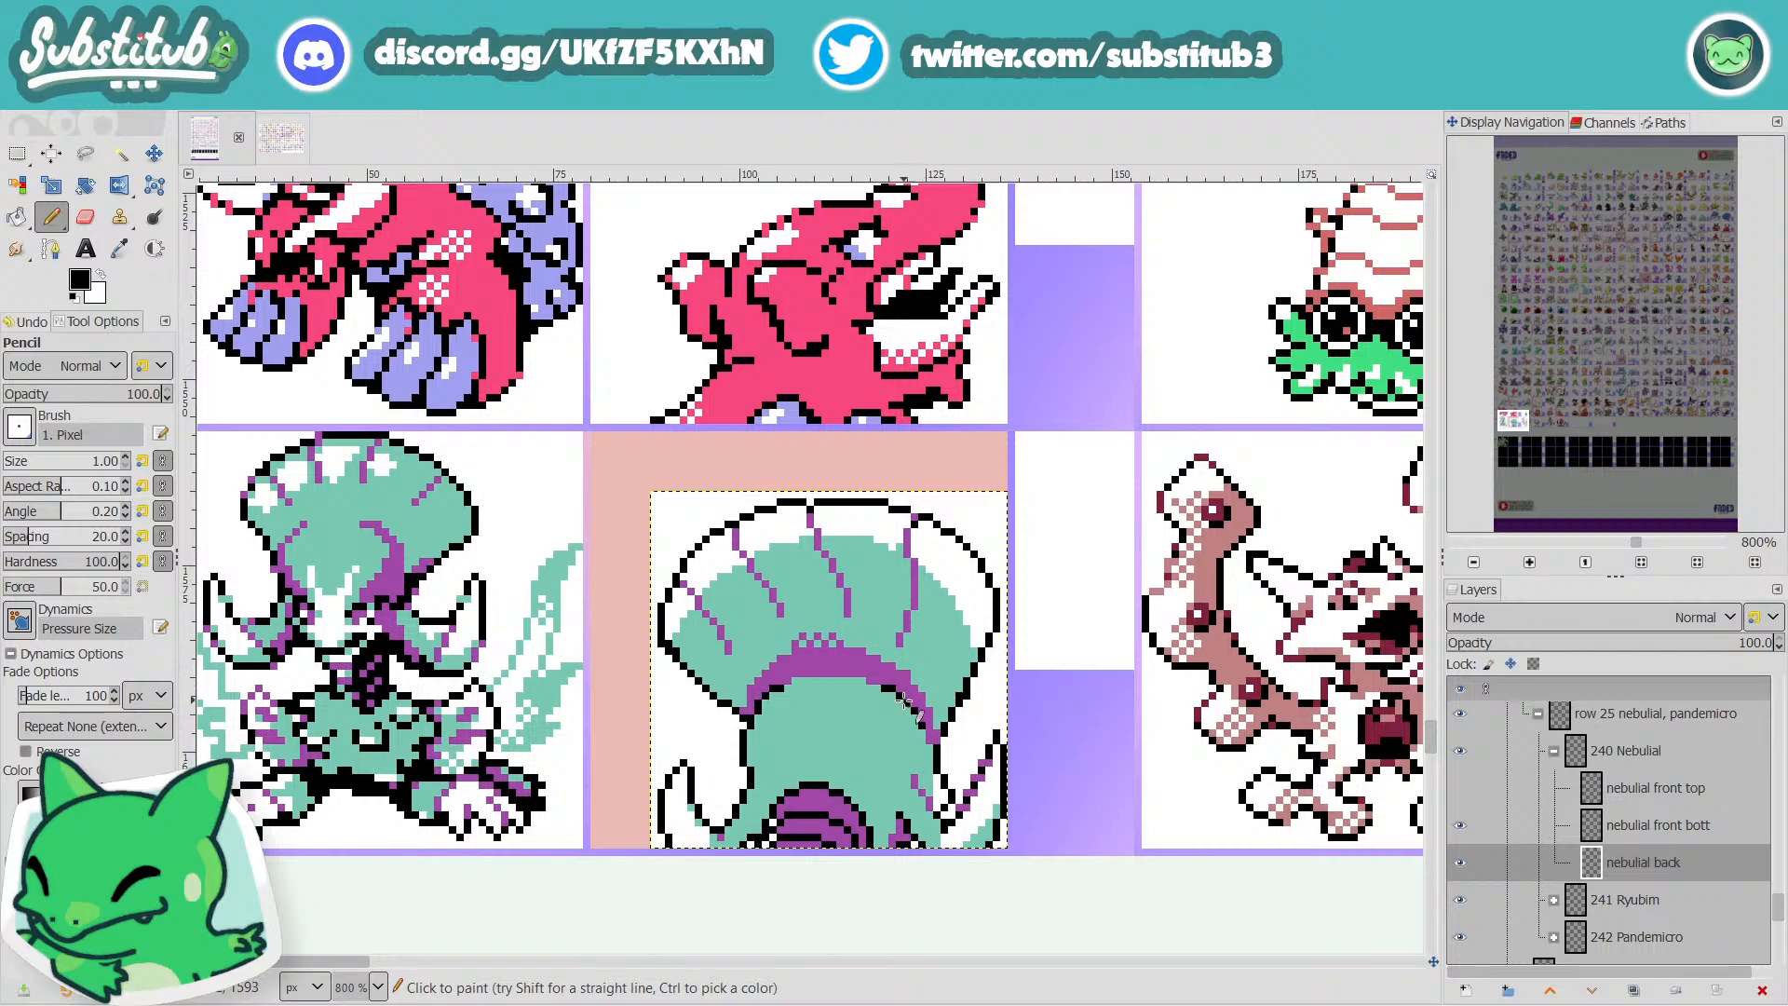
drag(945, 727, 950, 770)
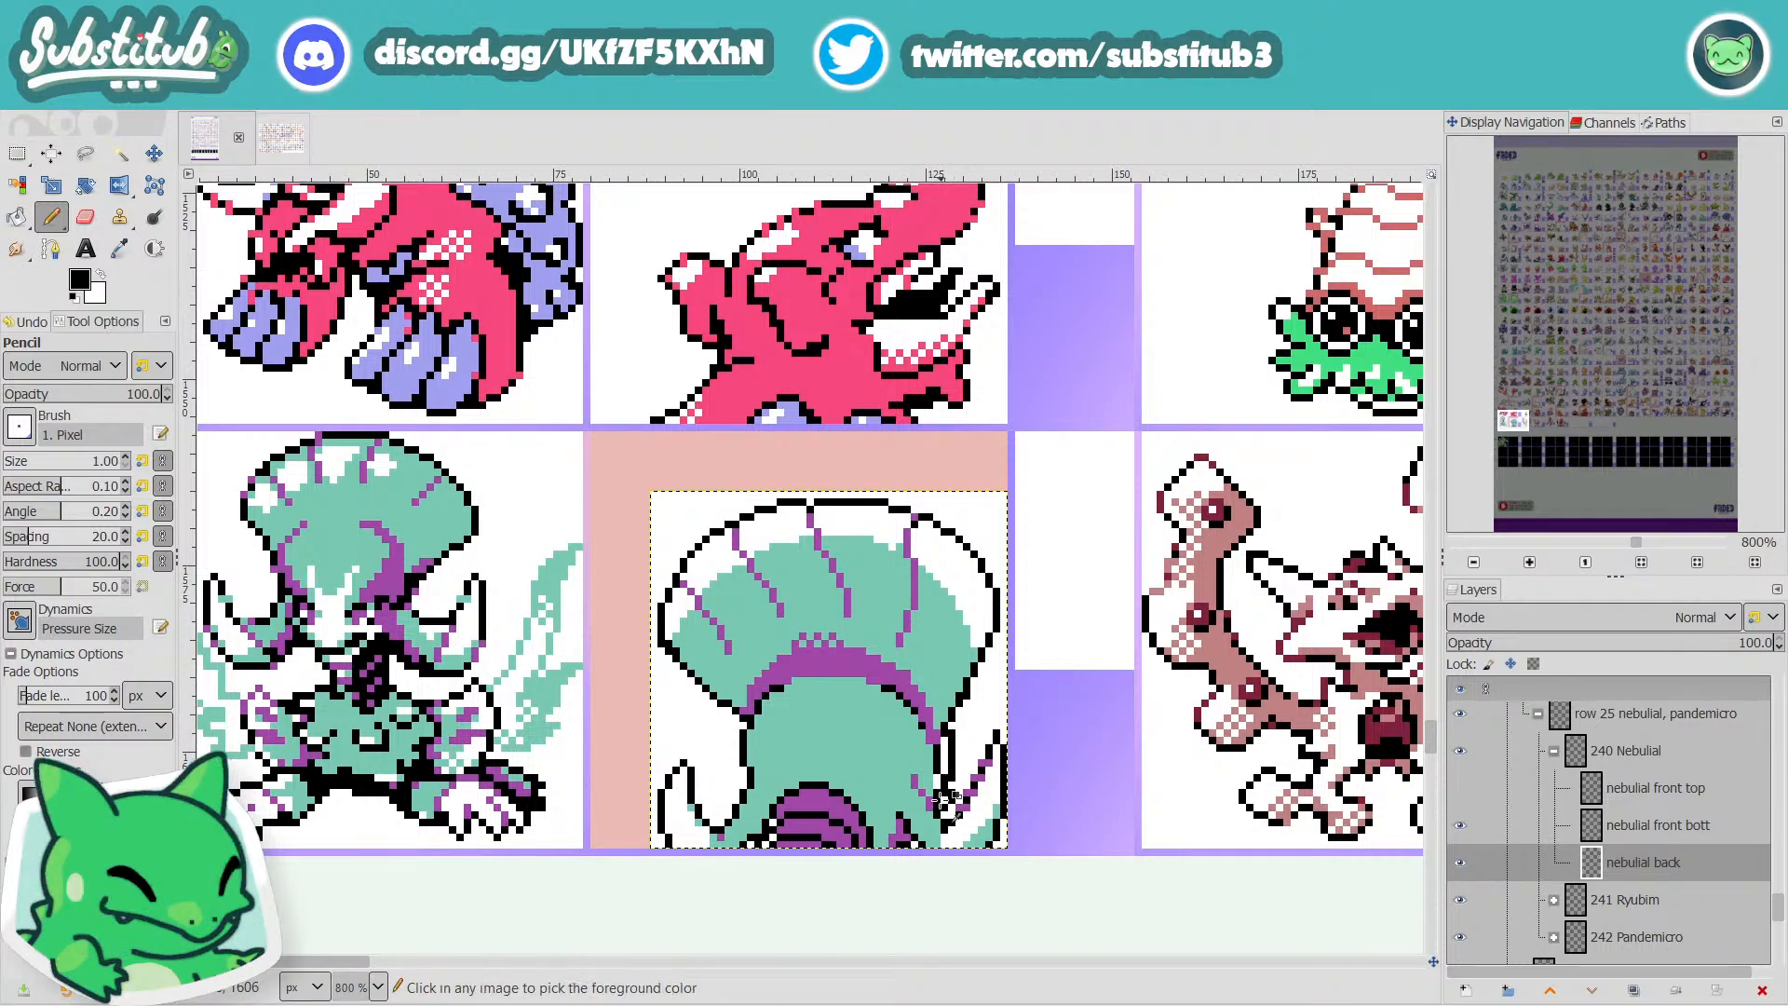
scroll(942, 816, up, 3)
key(x)
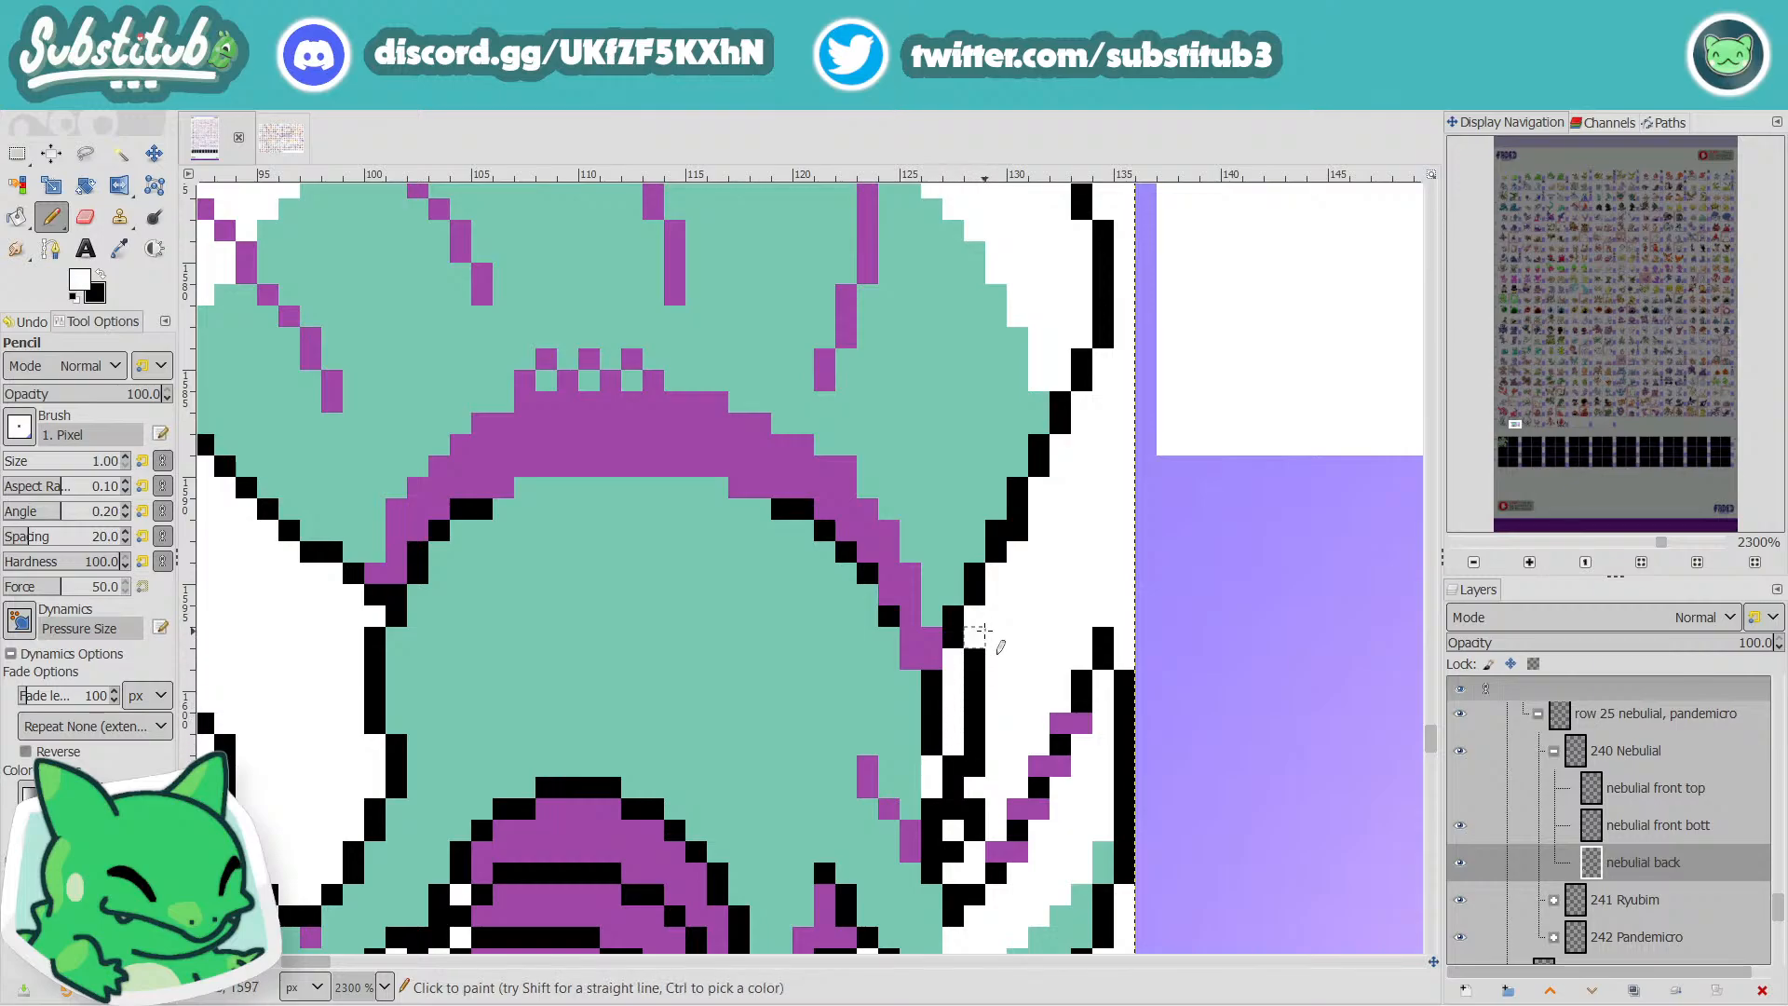
mouse_move(931, 723)
mouse_down()
mouse_move(910, 639)
mouse_move(869, 594)
mouse_move(938, 694)
mouse_up()
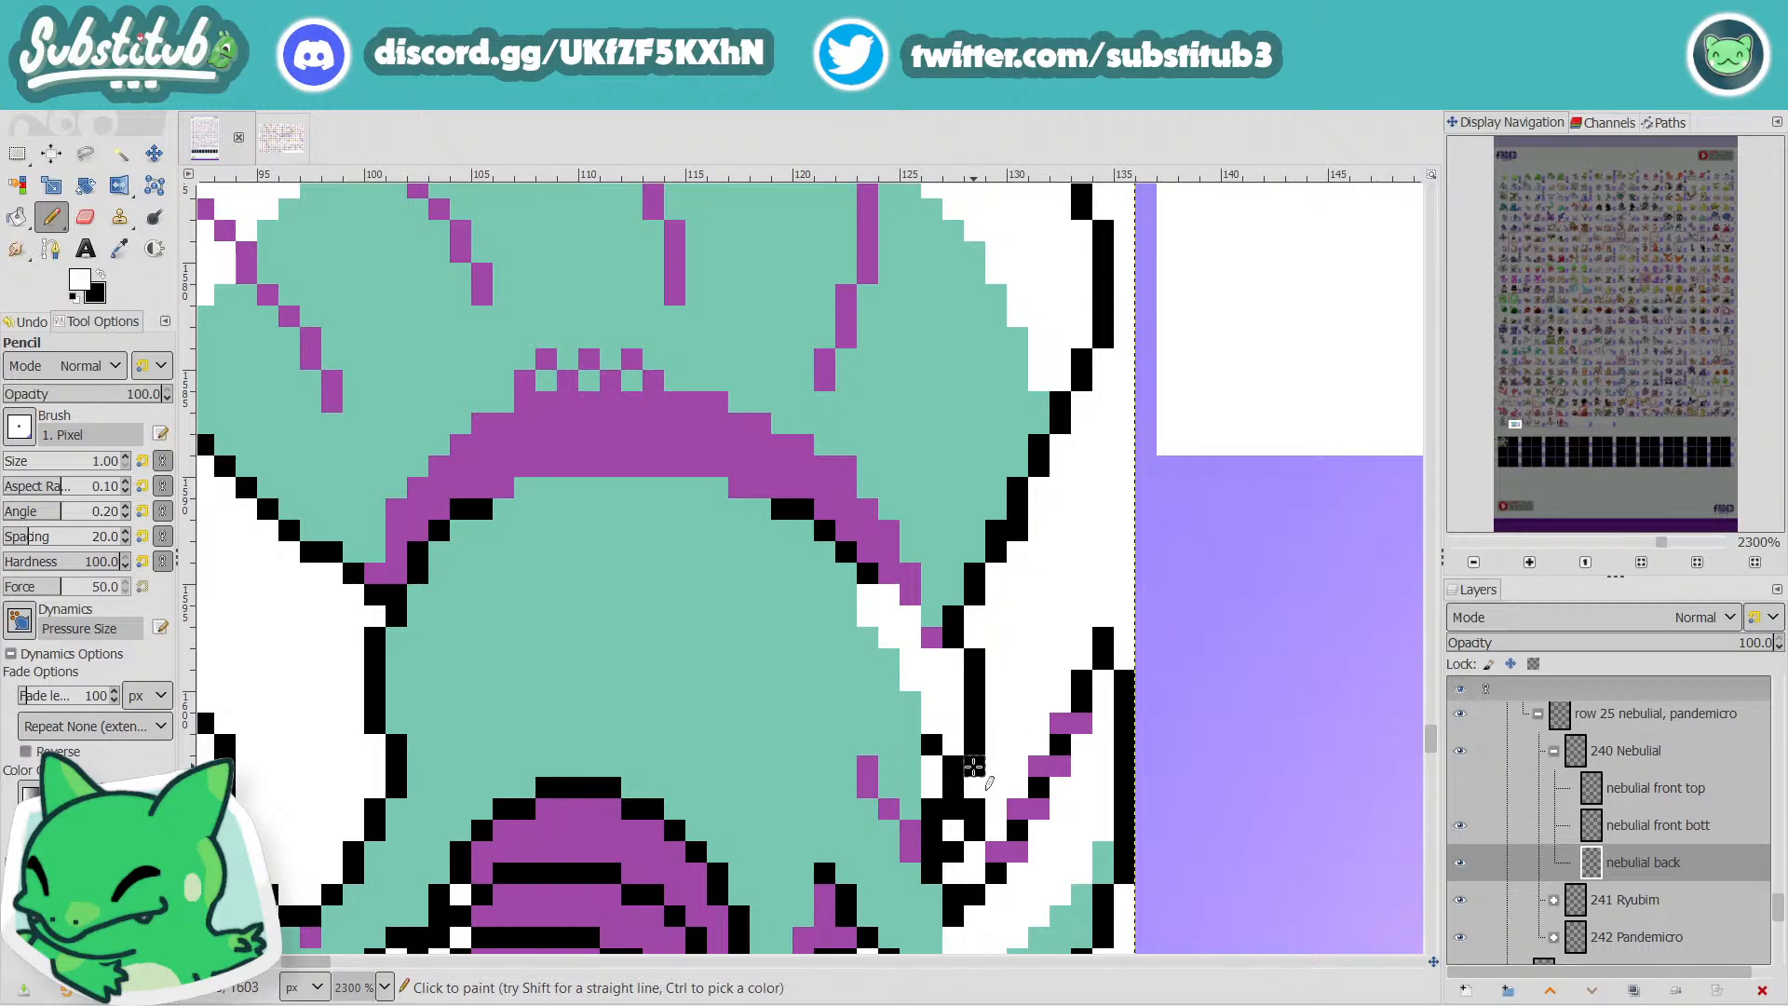
mouse_move(954, 766)
mouse_down()
mouse_move(930, 778)
mouse_move(929, 822)
mouse_move(979, 809)
mouse_move(974, 829)
mouse_up()
Clean up the junction of the right neck edge and tusk with black and white pixels, and save the image.
key(x)
click(953, 829)
key(x)
click(955, 854)
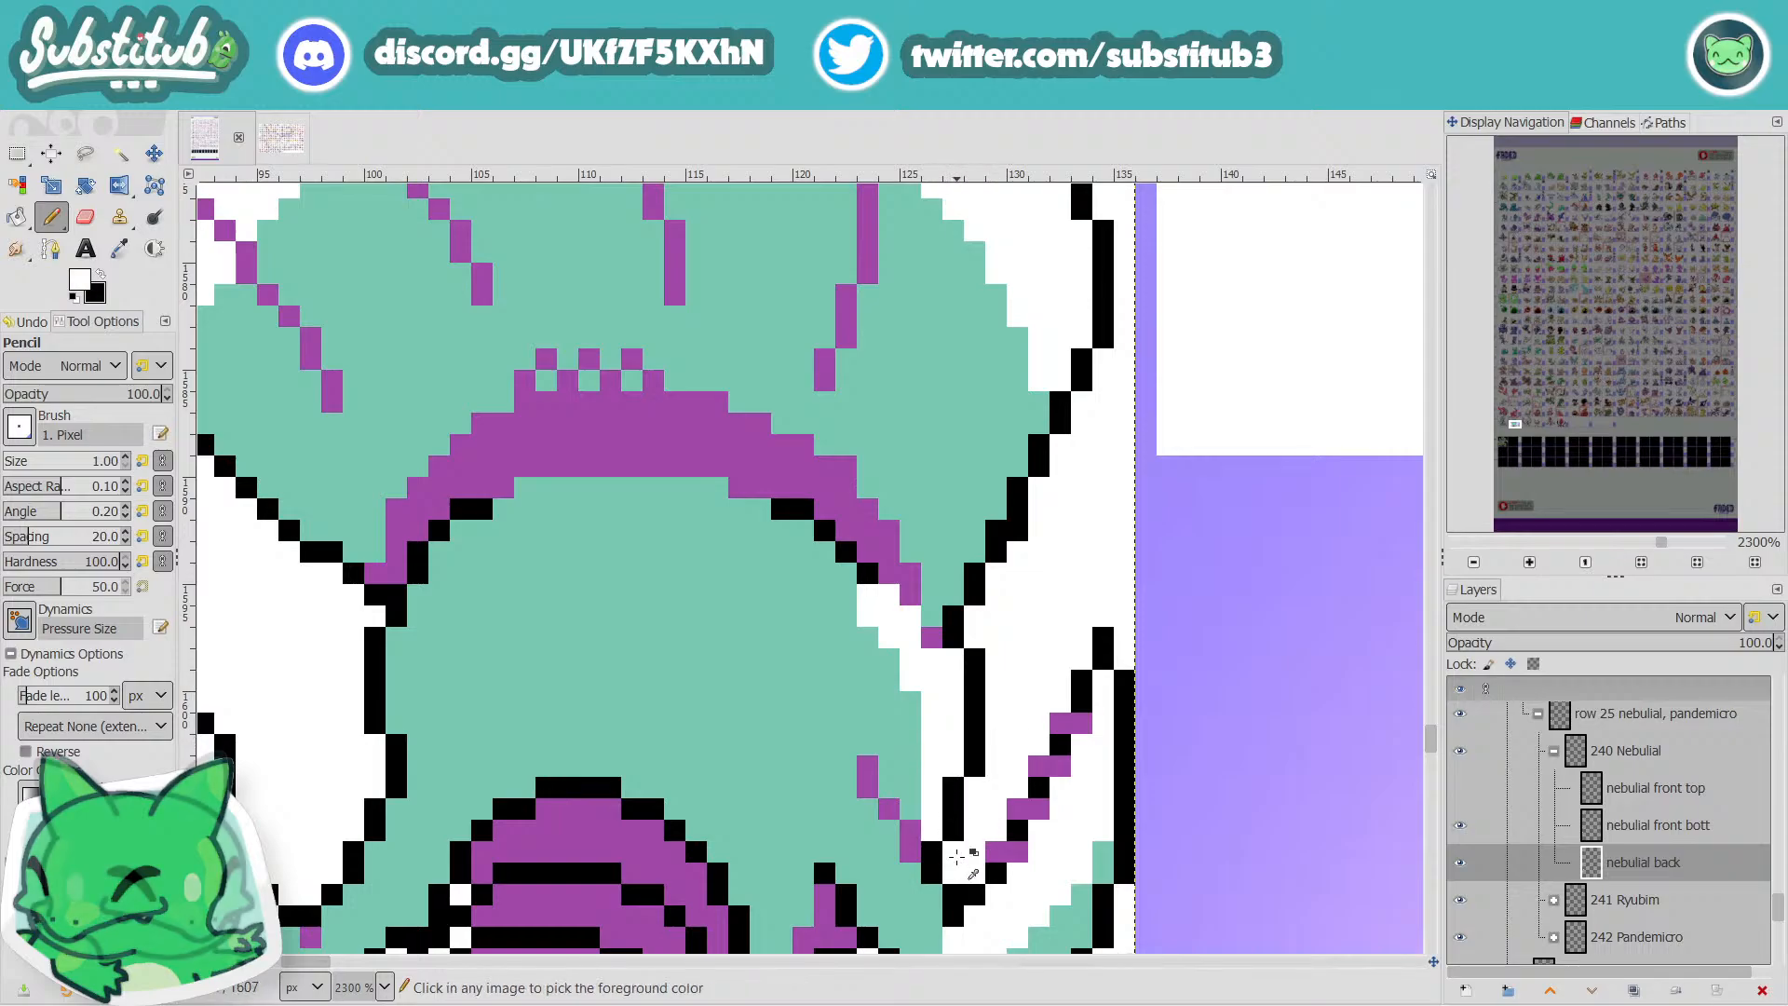
scroll(956, 852, down, 6)
scroll(974, 866, up, 5)
key(ctrl+z)
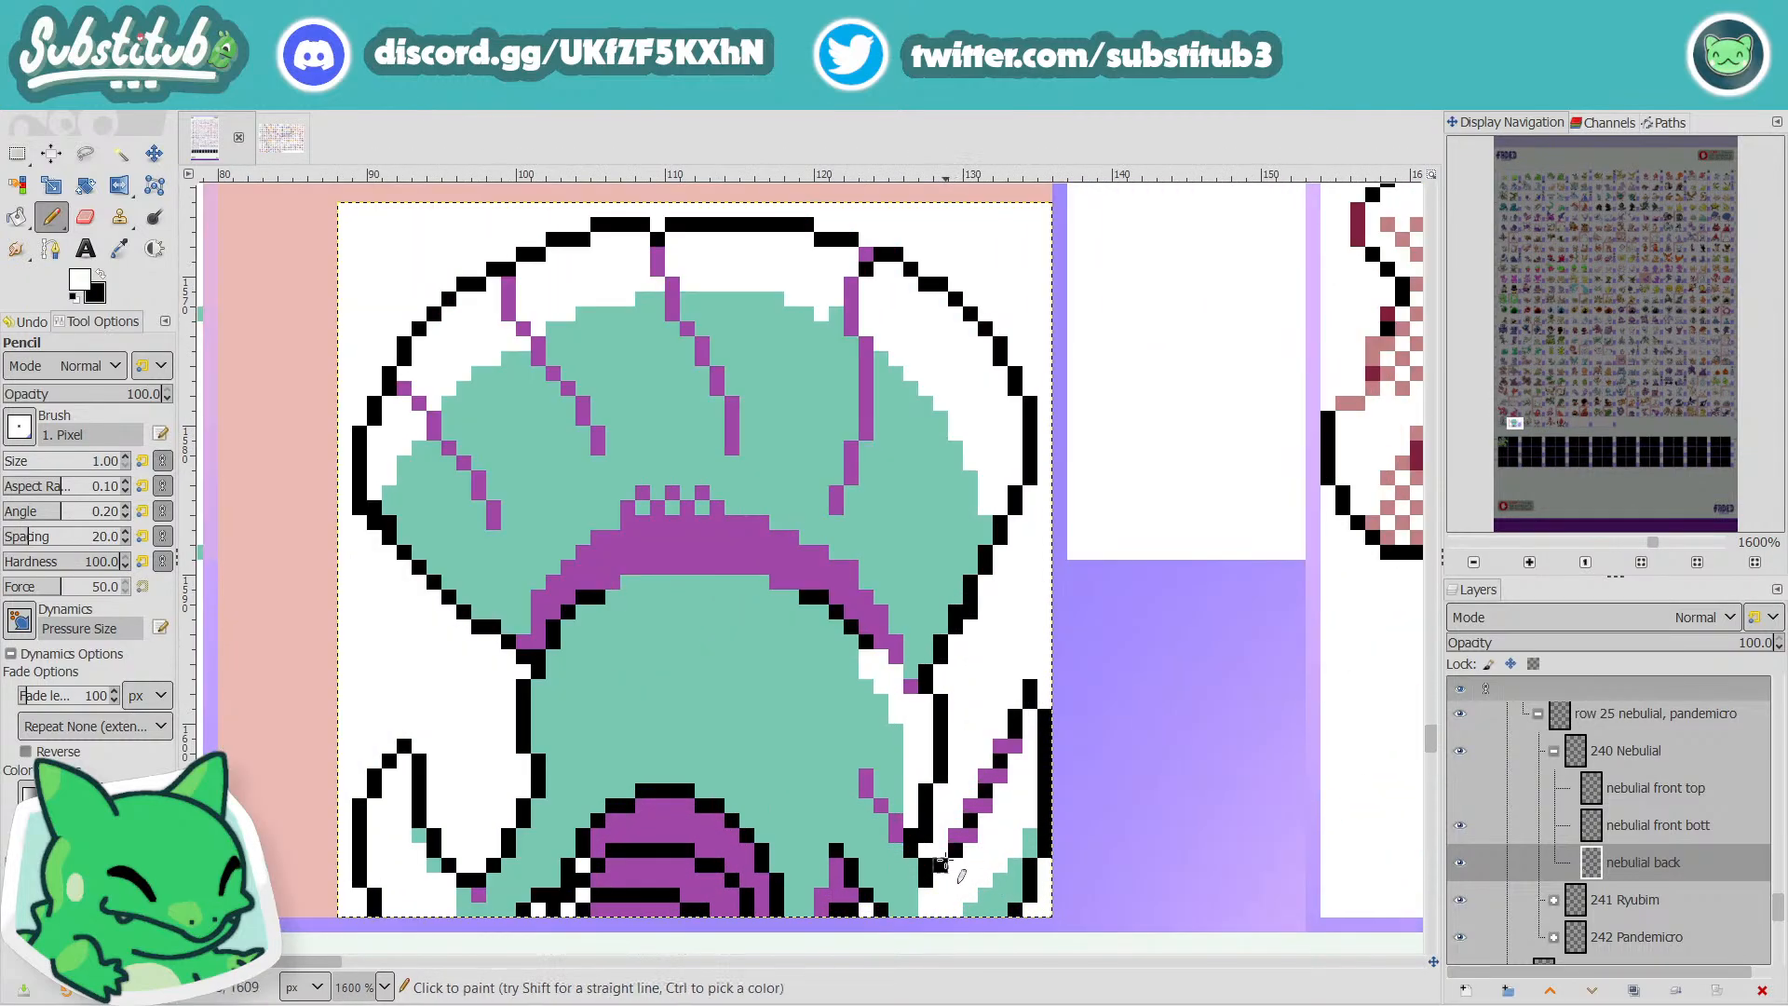
key(x)
drag(939, 823, 940, 835)
key(x)
click(927, 836)
click(923, 820)
key(ctrl+s)
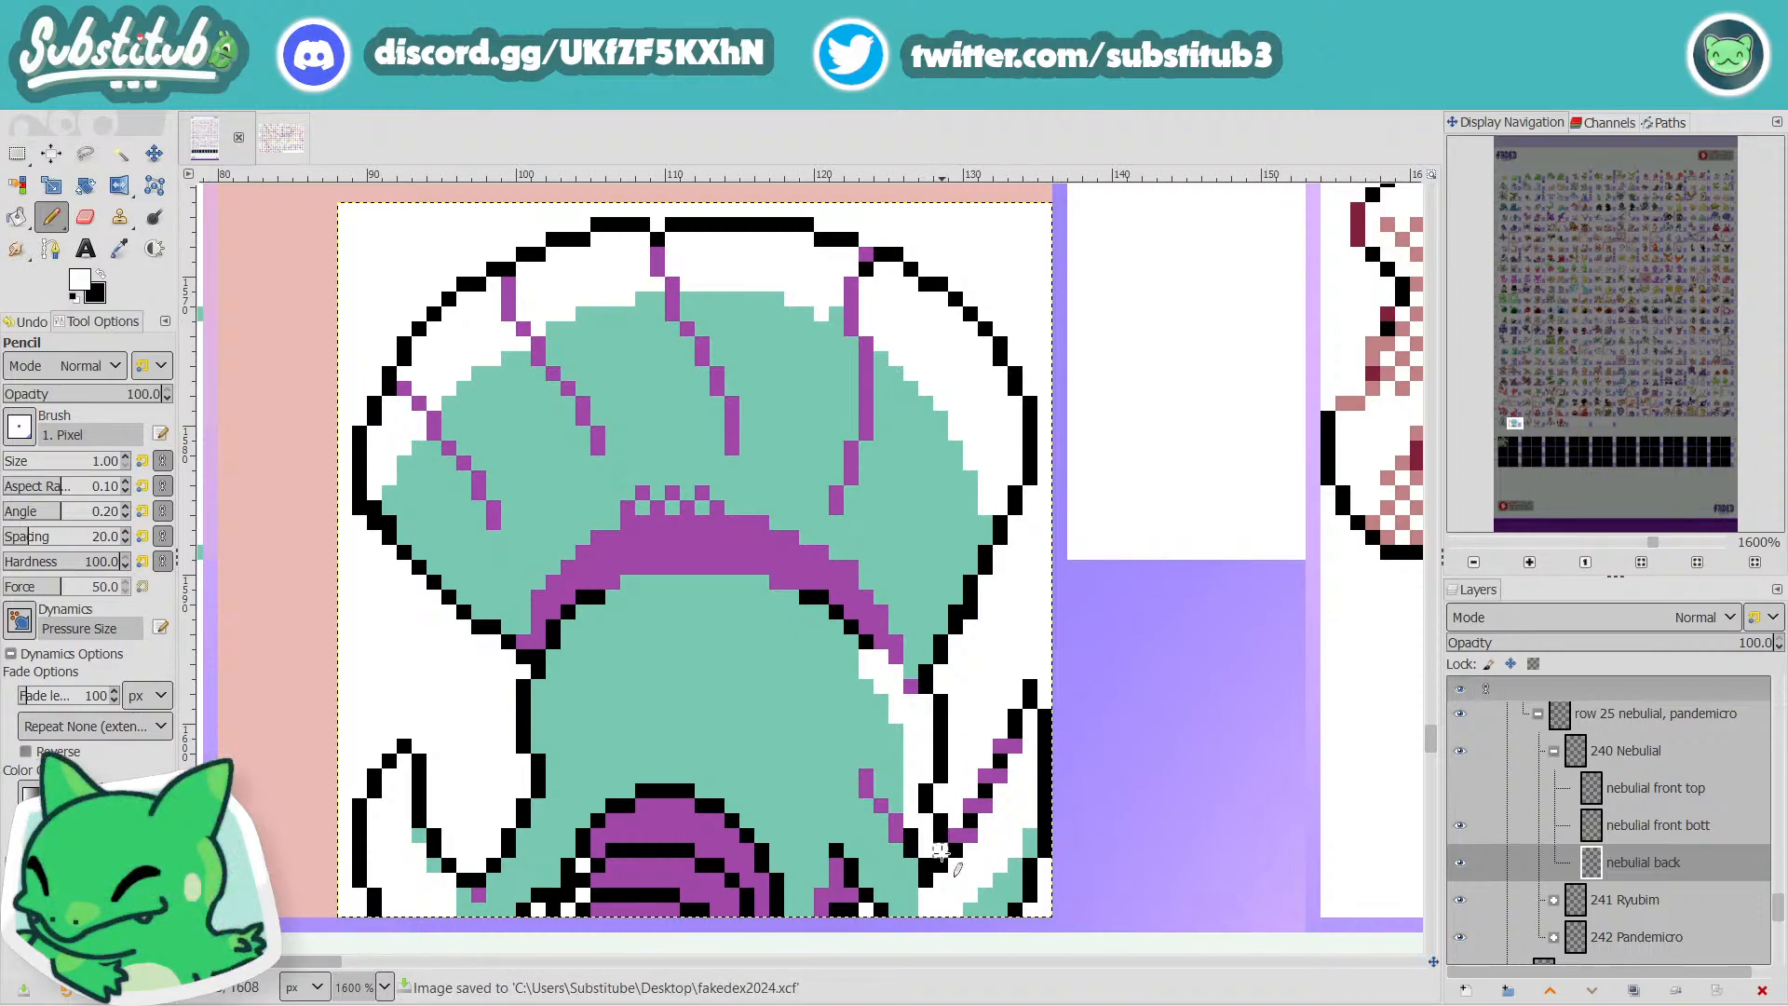
Erase the remaining diagonal black line under the right end of the purple shading band with white, and save the image.
key(x)
key(3)
key(5)
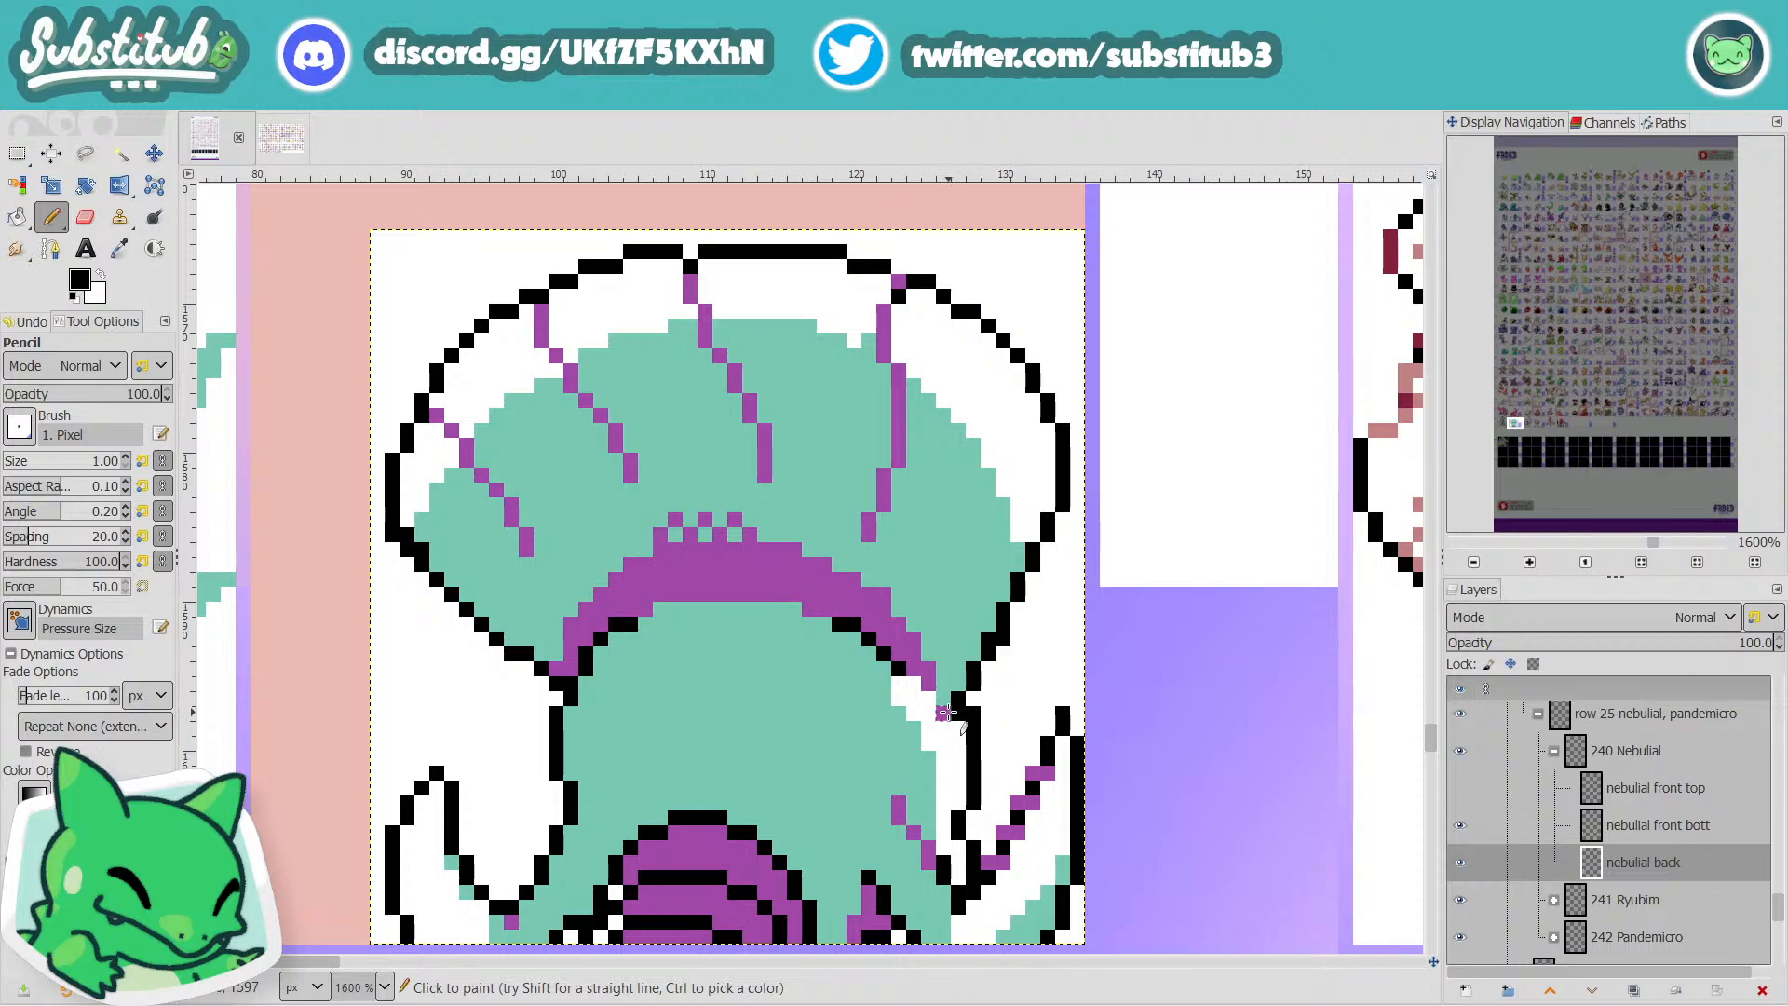
key(x)
mouse_move(932, 702)
mouse_down()
mouse_move(855, 626)
mouse_move(928, 713)
mouse_up()
ctrl+scroll(929, 713, down, 4)
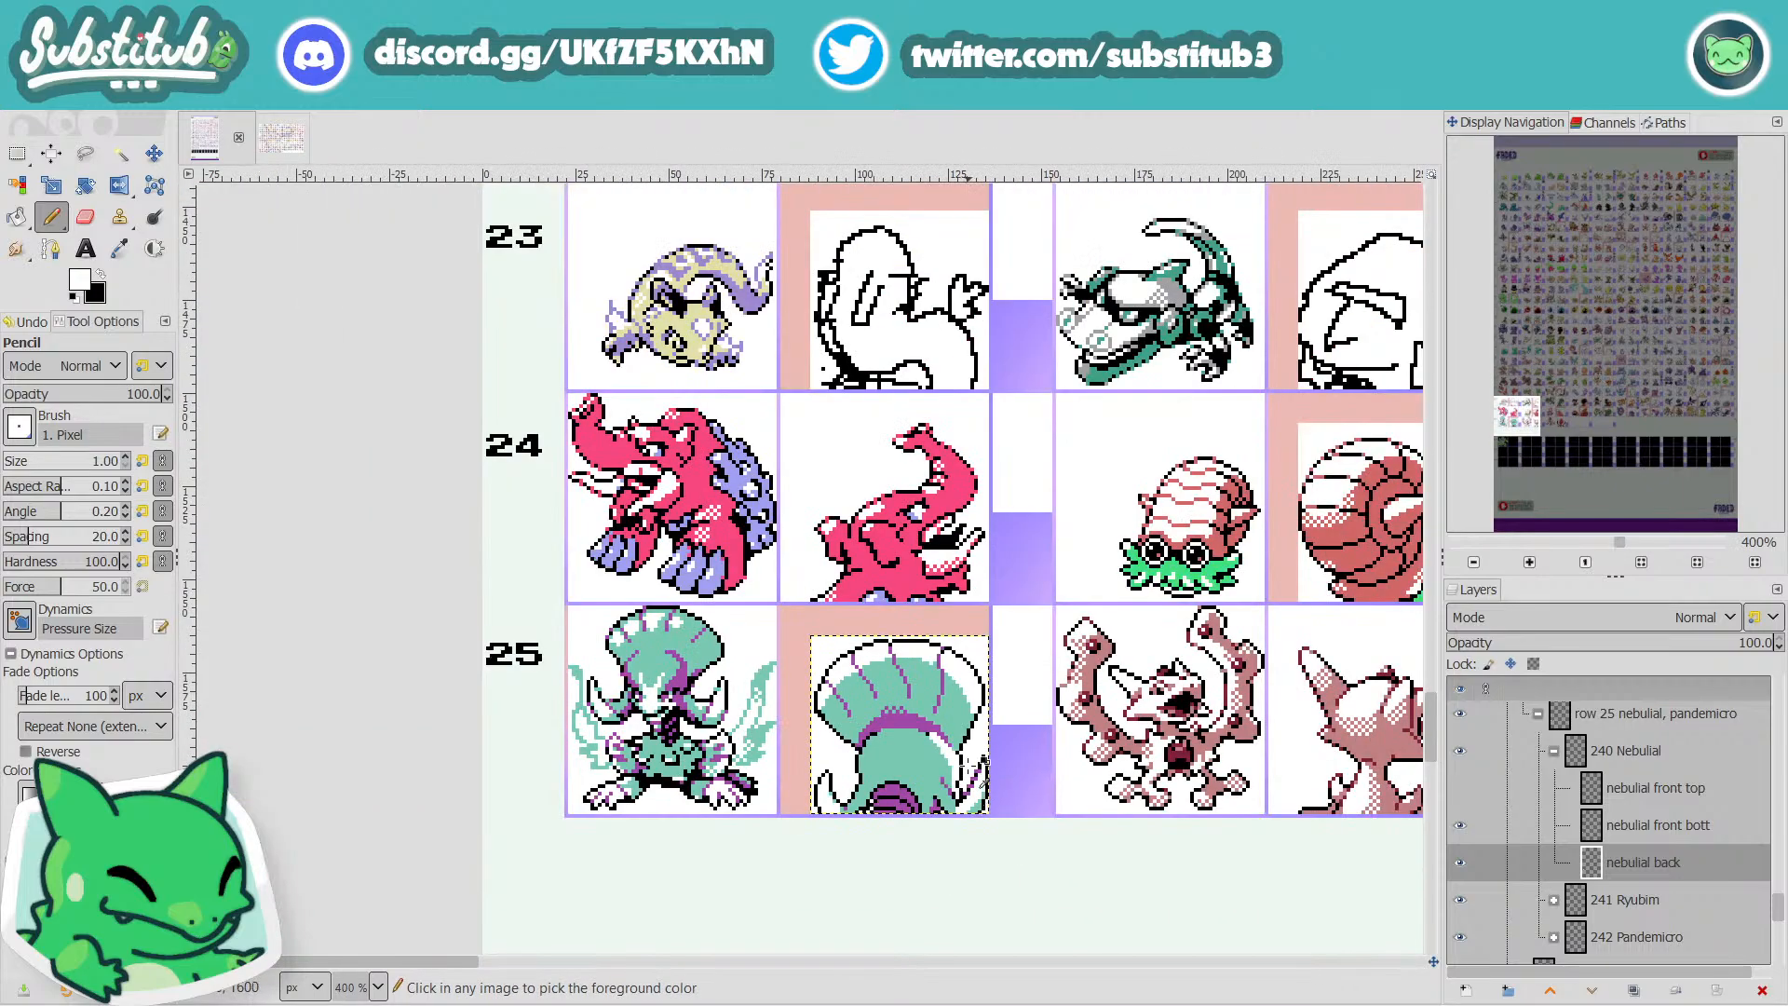
ctrl+scroll(973, 766, up, 4)
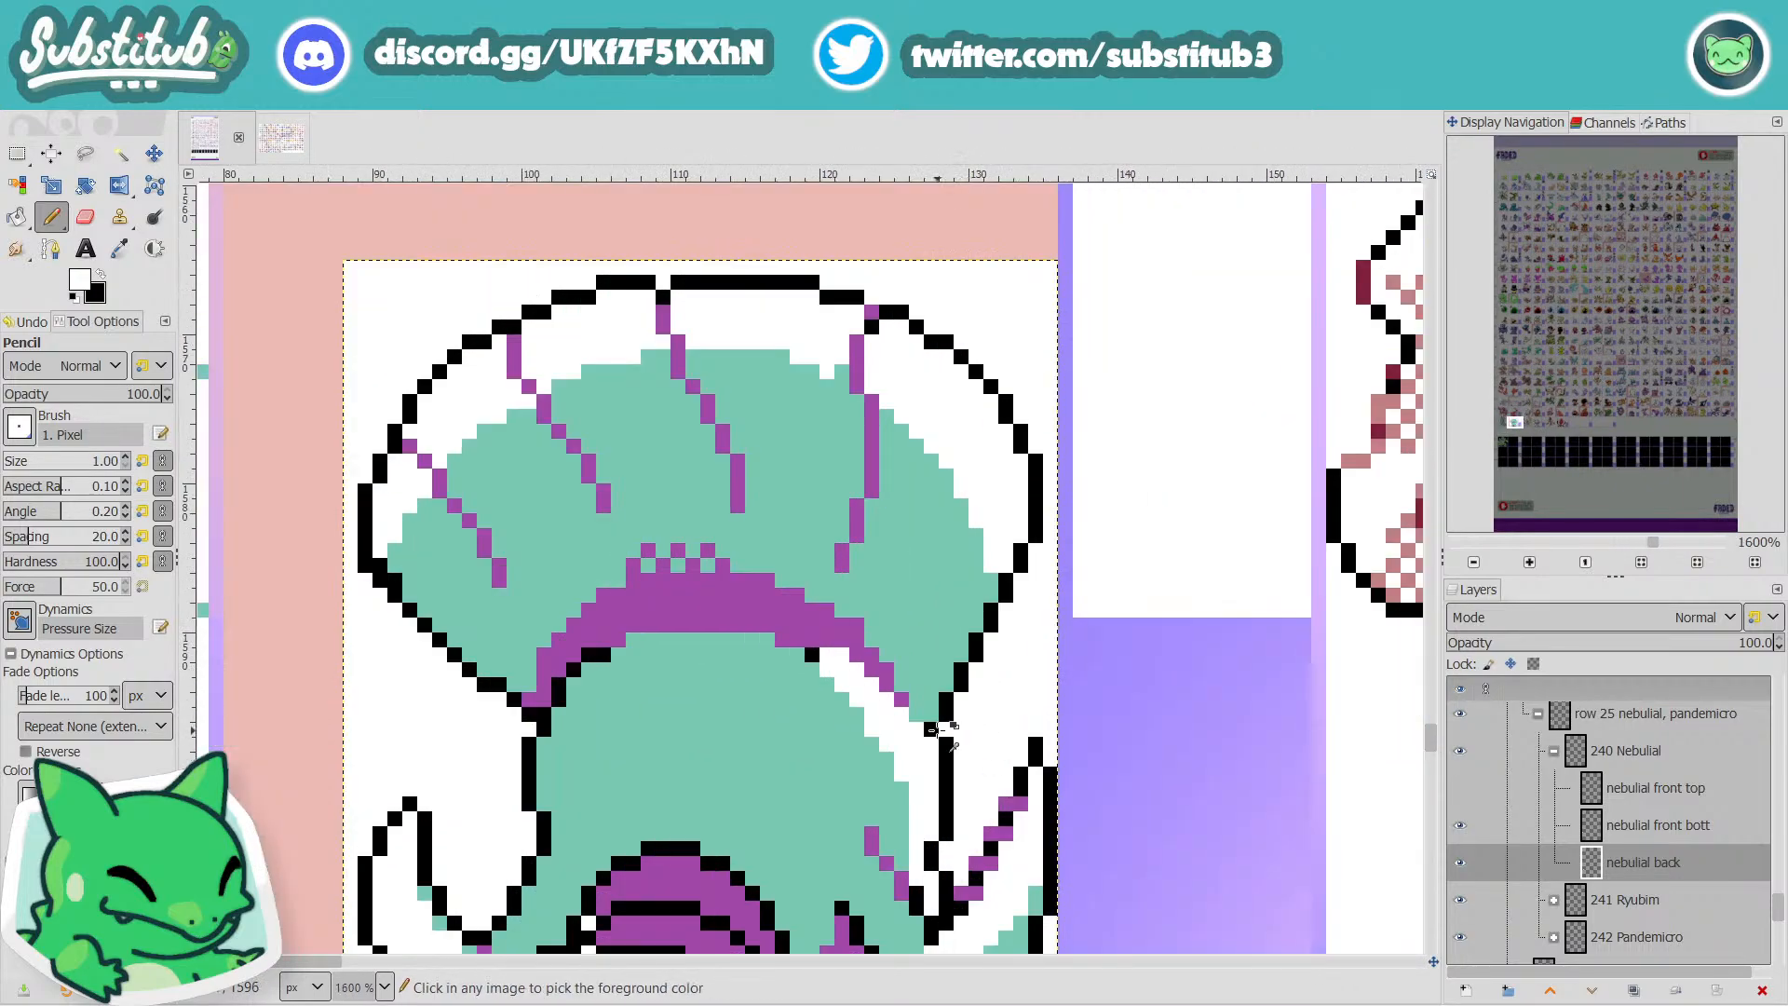
ctrl+scroll(932, 729, down, 5)
key(ctrl+s)
ctrl+scroll(944, 753, up, 5)
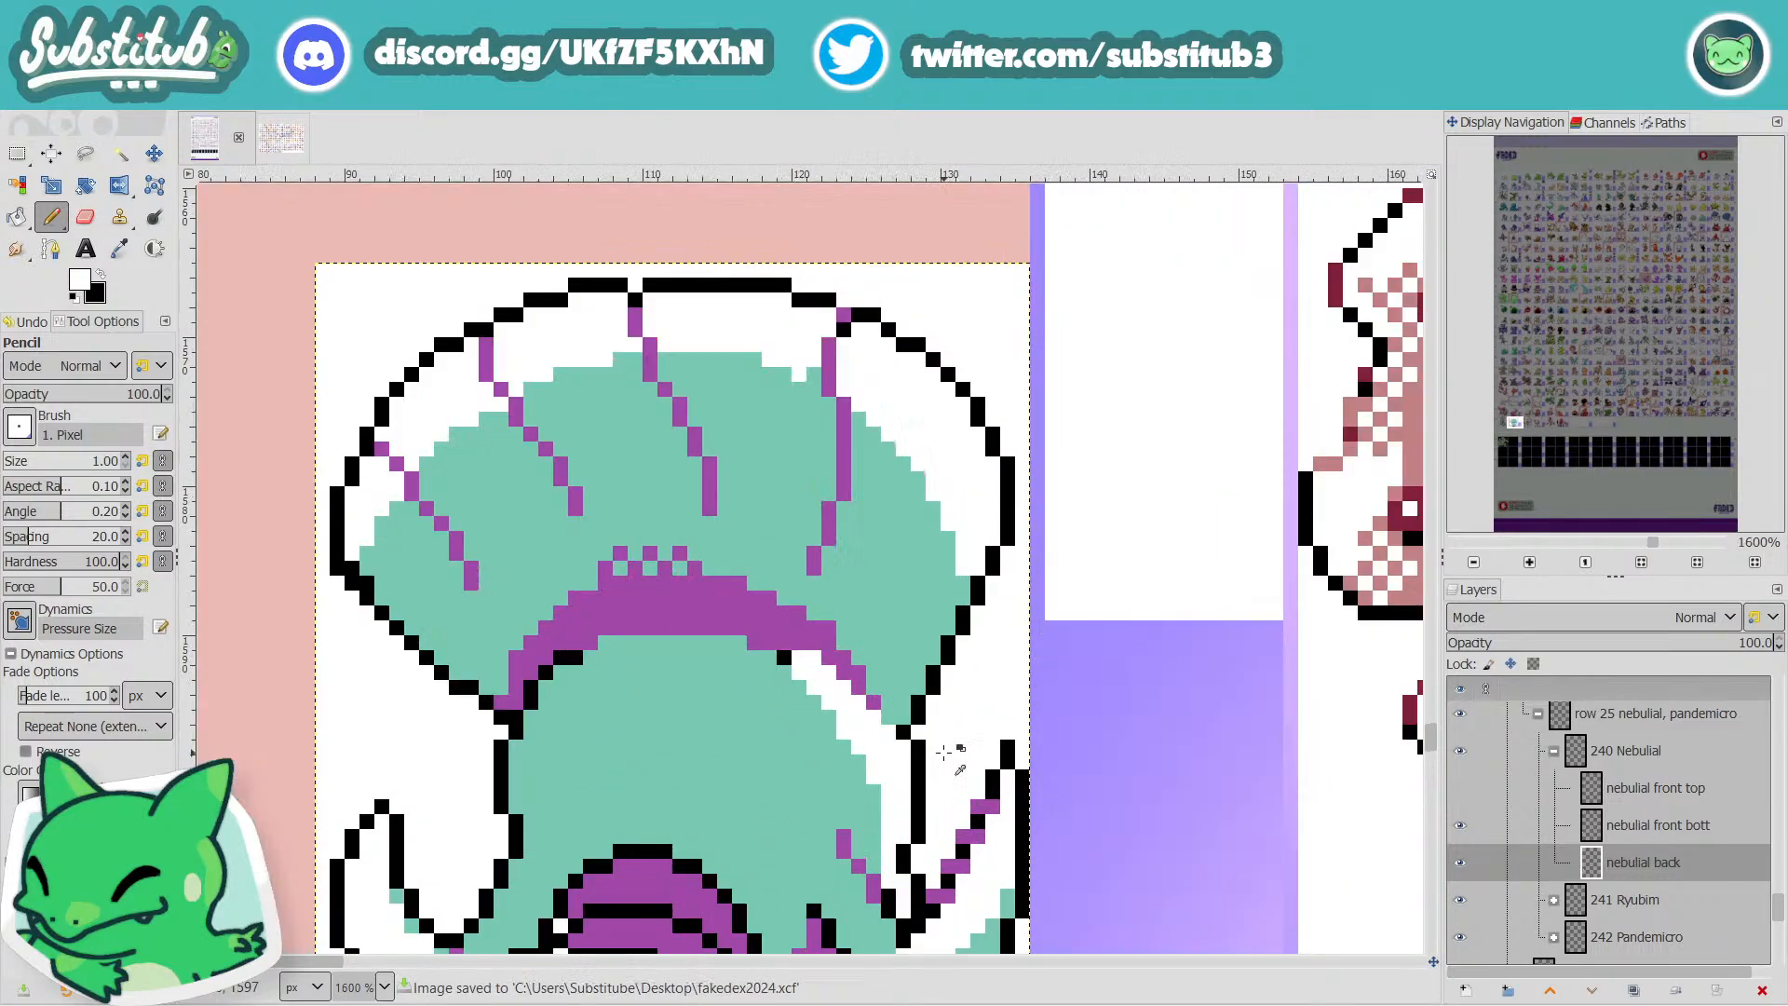
key(ctrl+s)
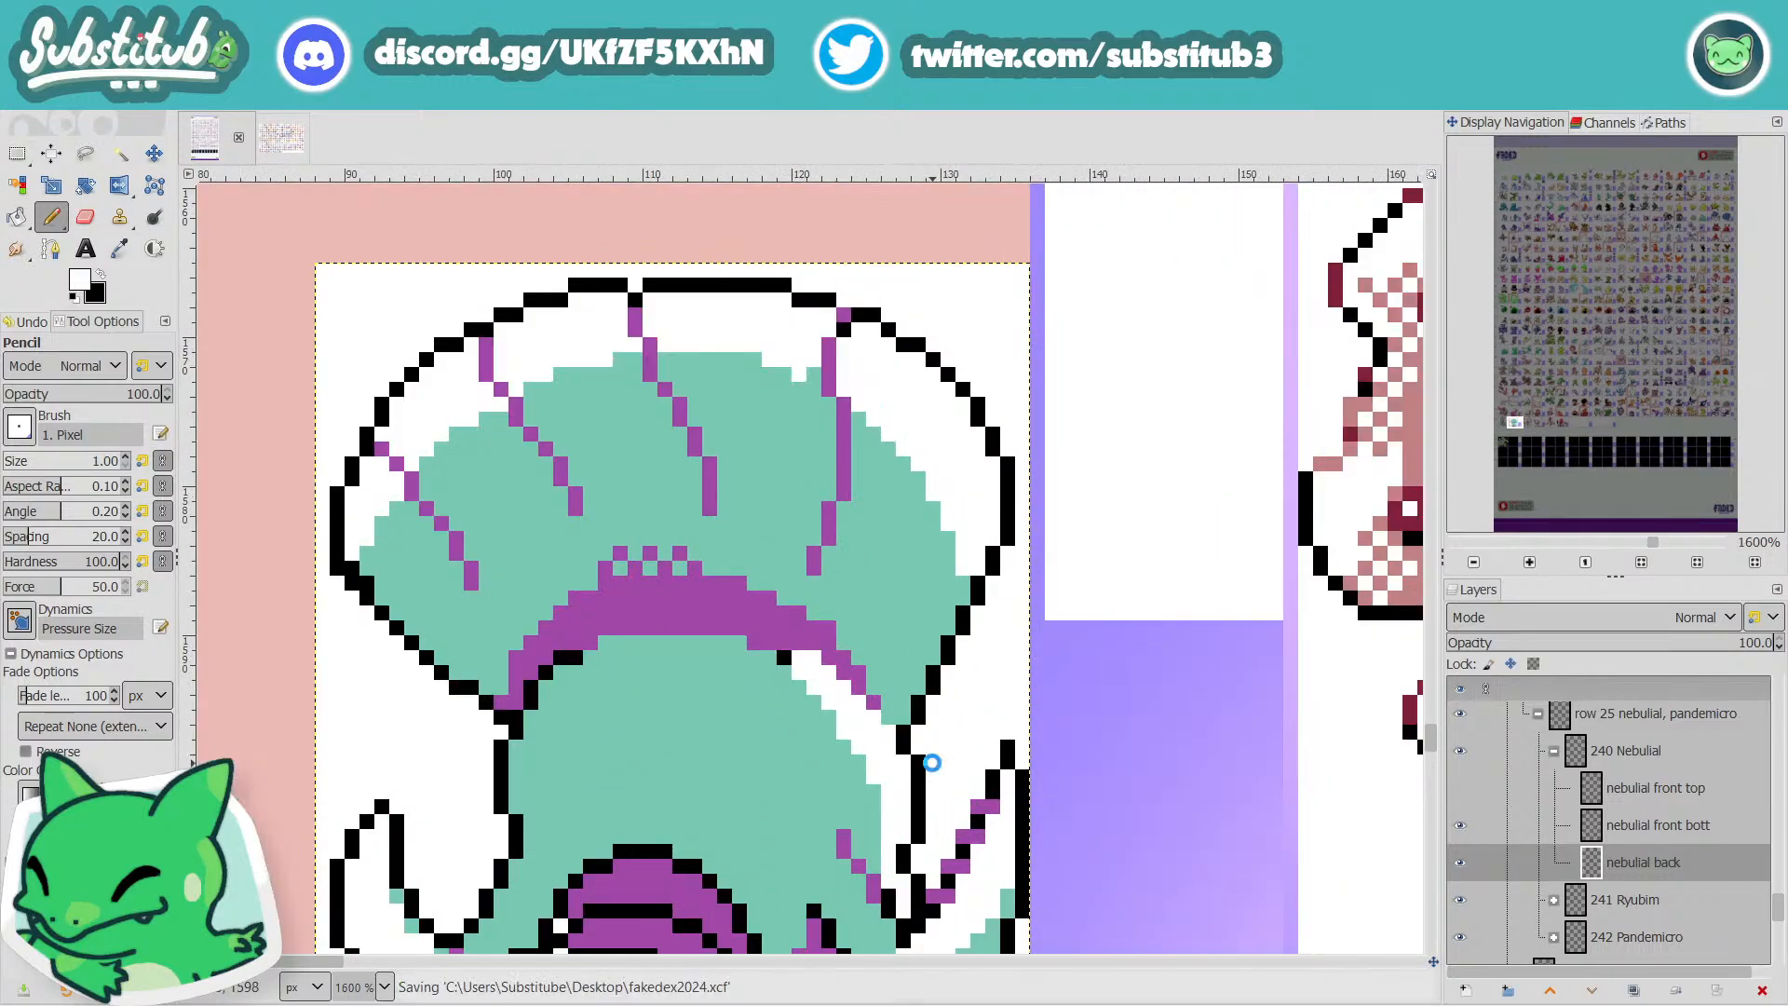
Fill the white gap along the neck's right side with the crest's teal, and paint over the right tail of the purple band.
ctrl+scroll(932, 763, down, 3)
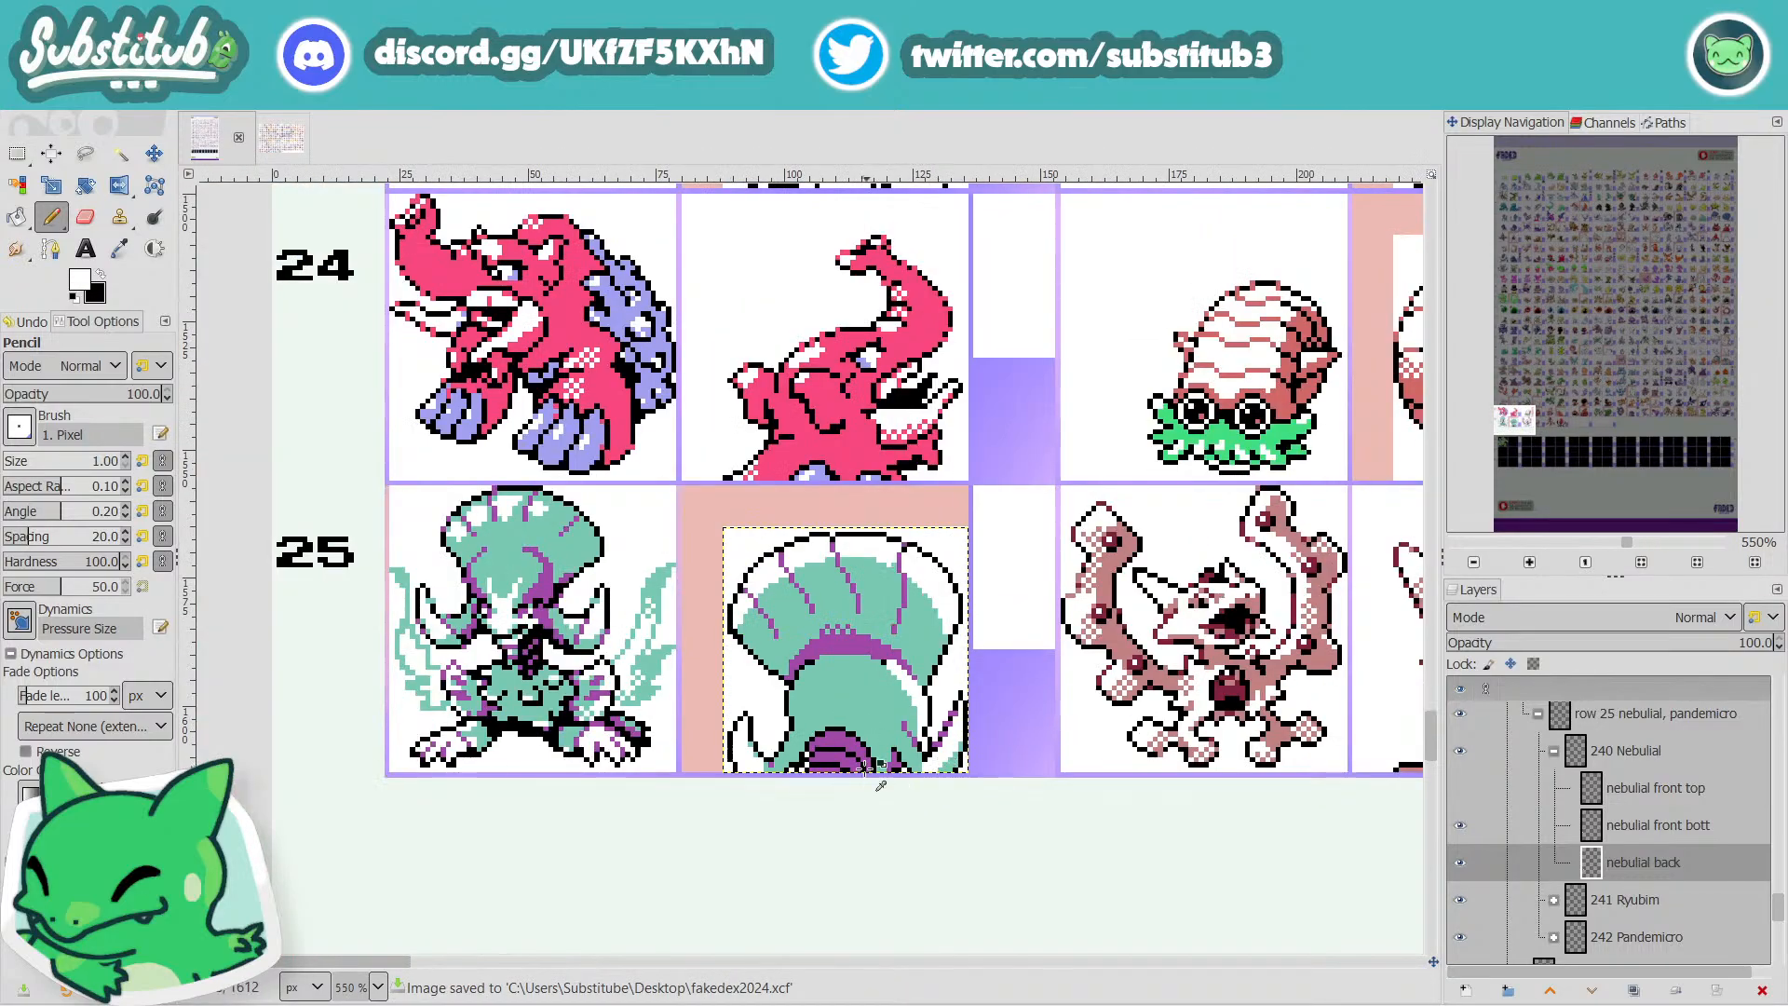
ctrl+scroll(864, 765, up, 3)
ctrl+scroll(852, 708, down, 1)
ctrl+scroll(848, 687, up, 1)
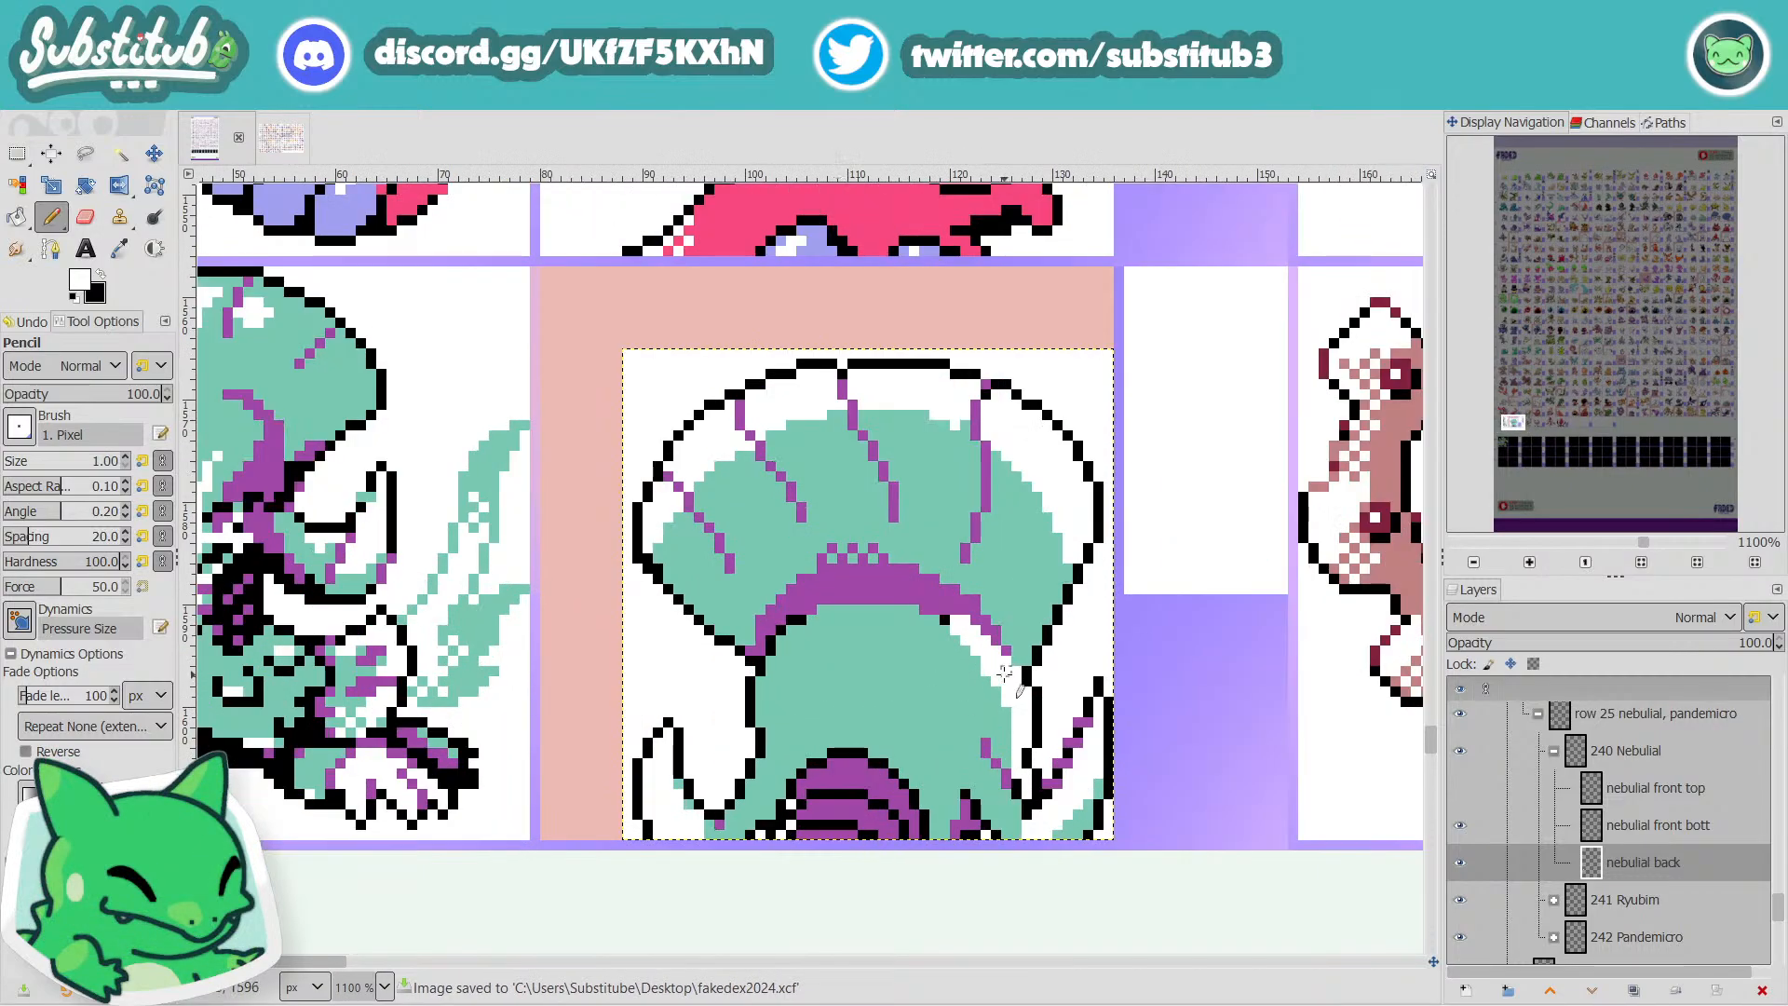
click(120, 247)
click(984, 584)
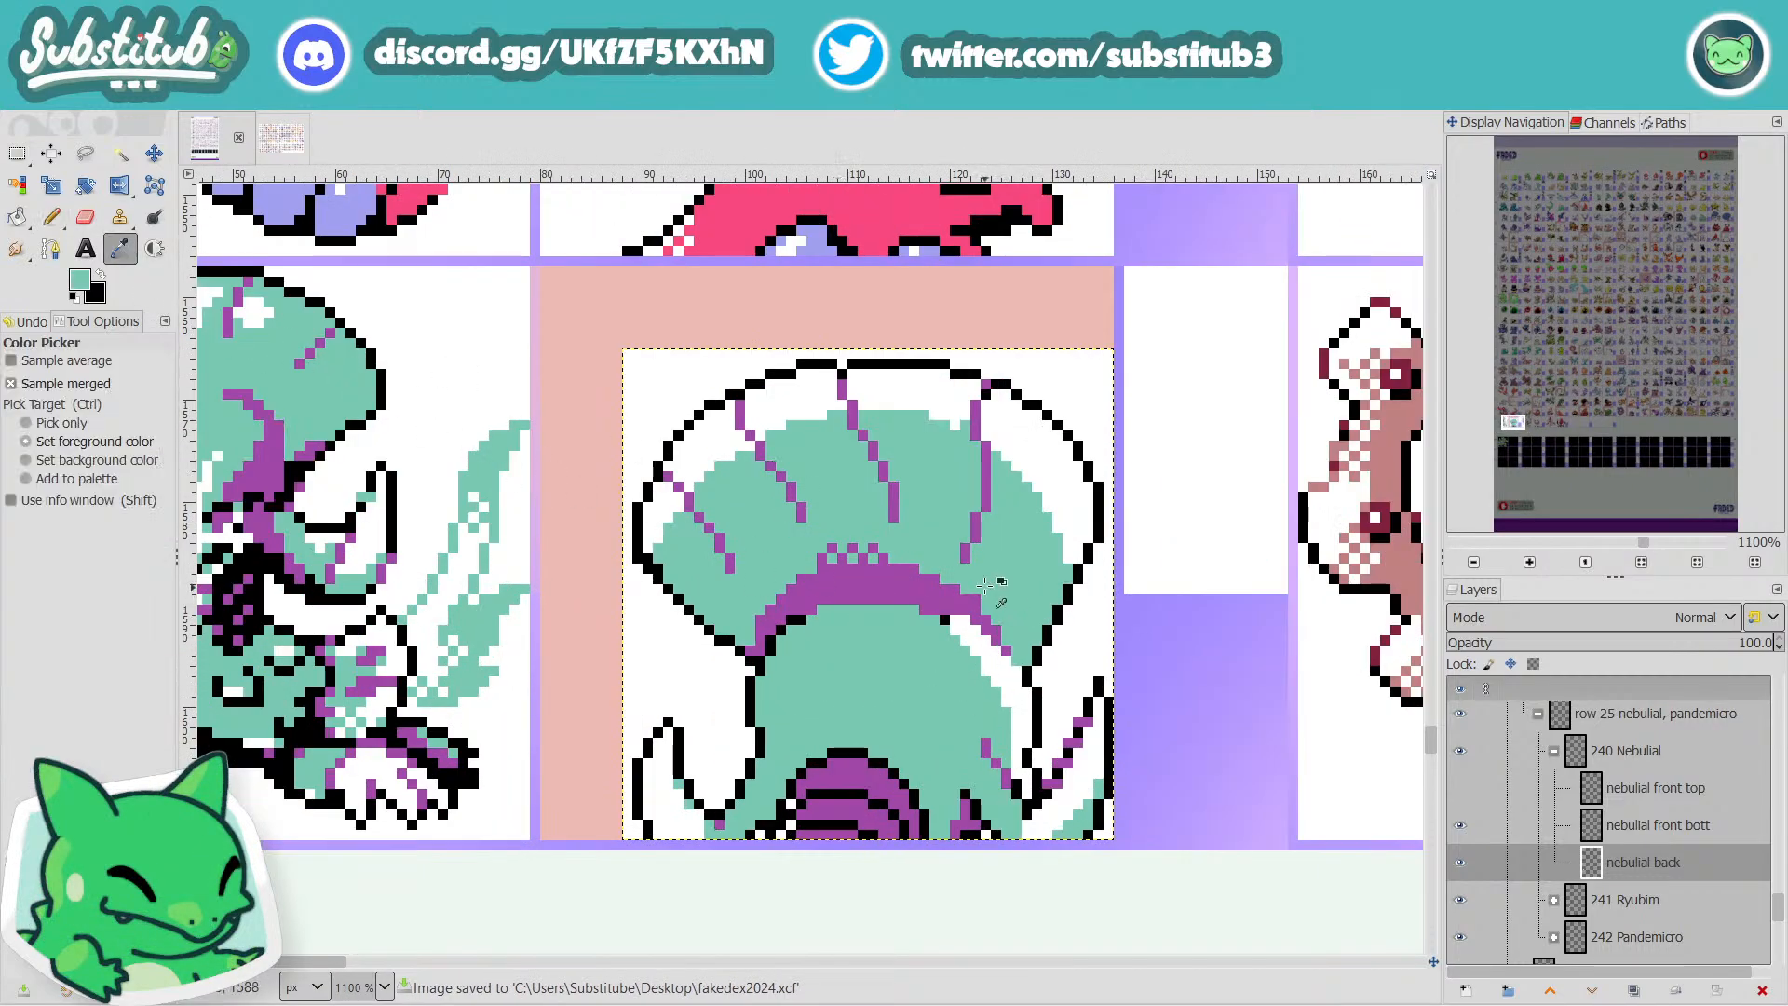
key(n)
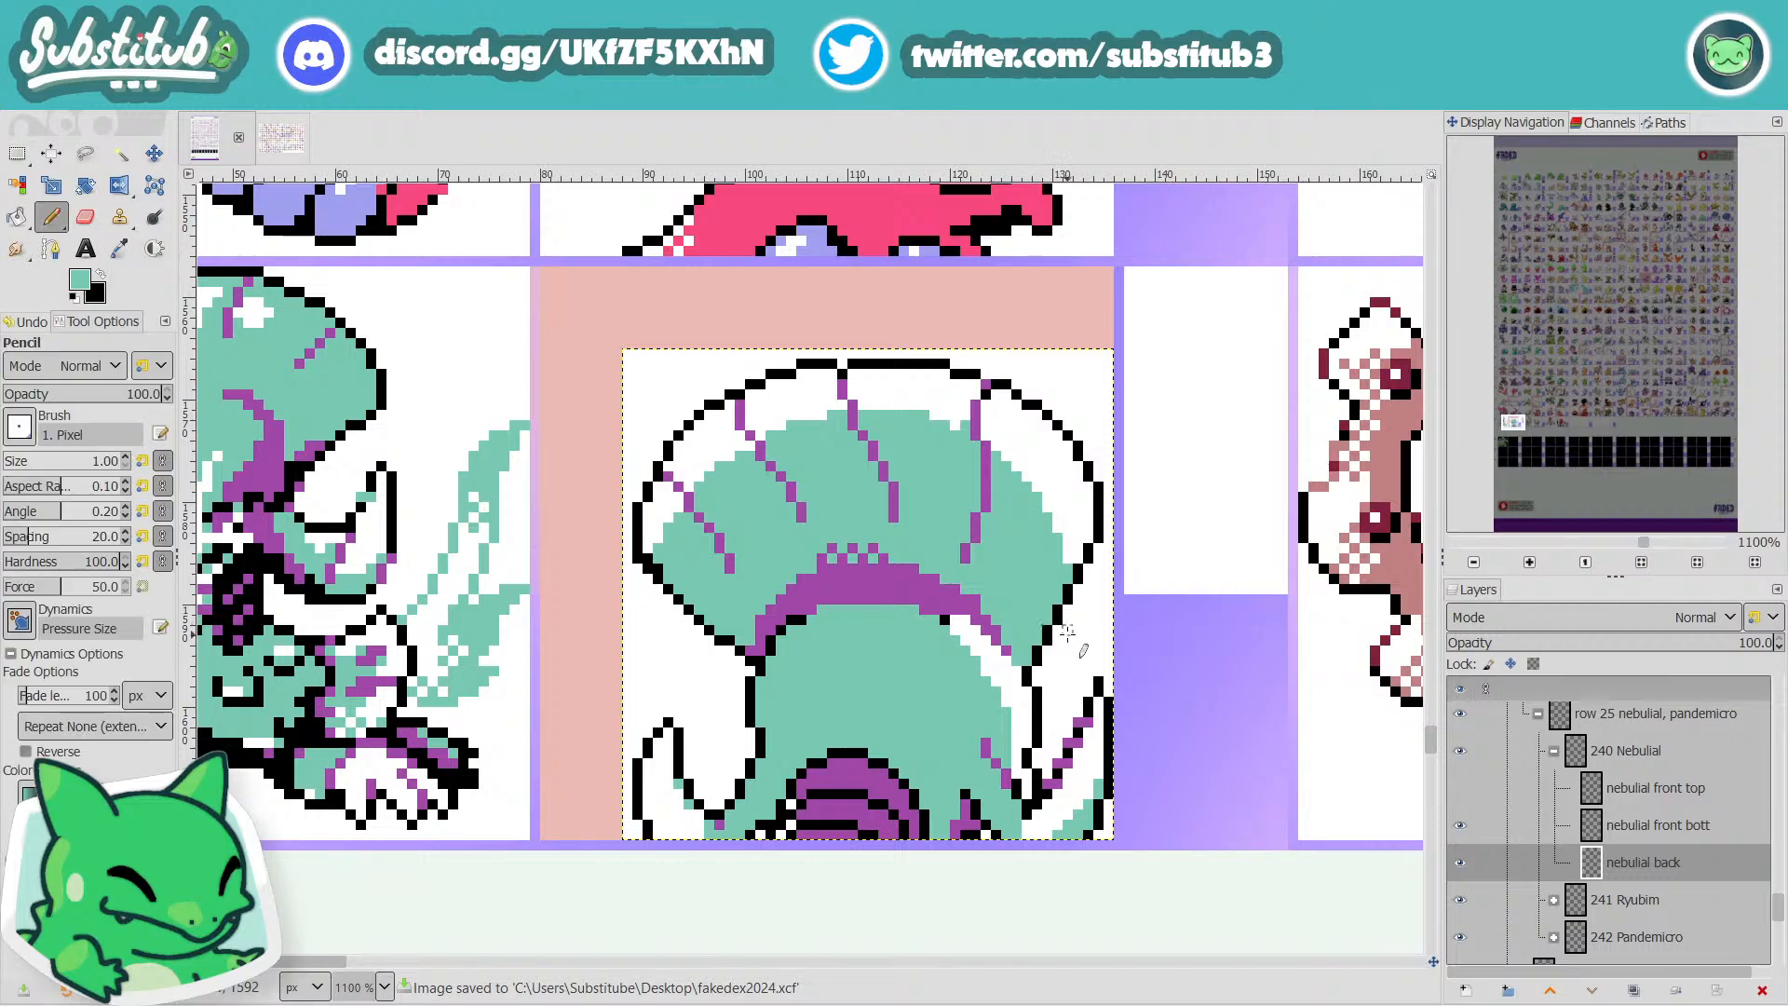
click(993, 717)
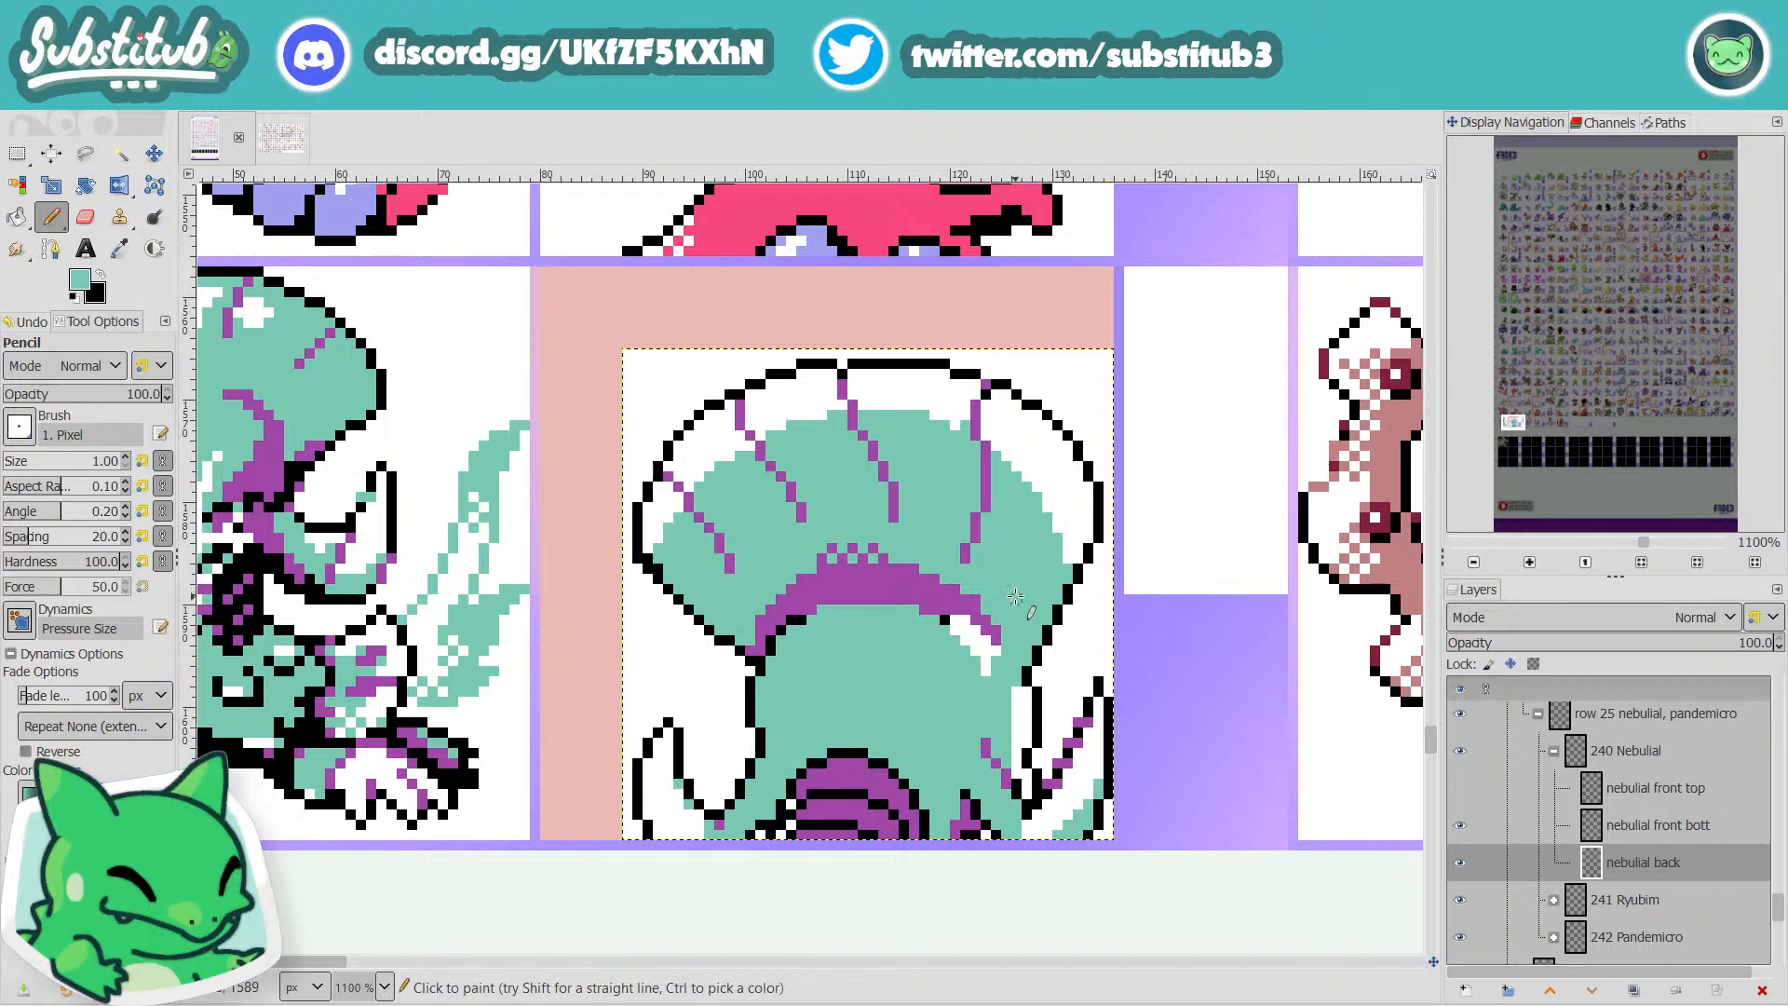
drag(1027, 680, 1018, 725)
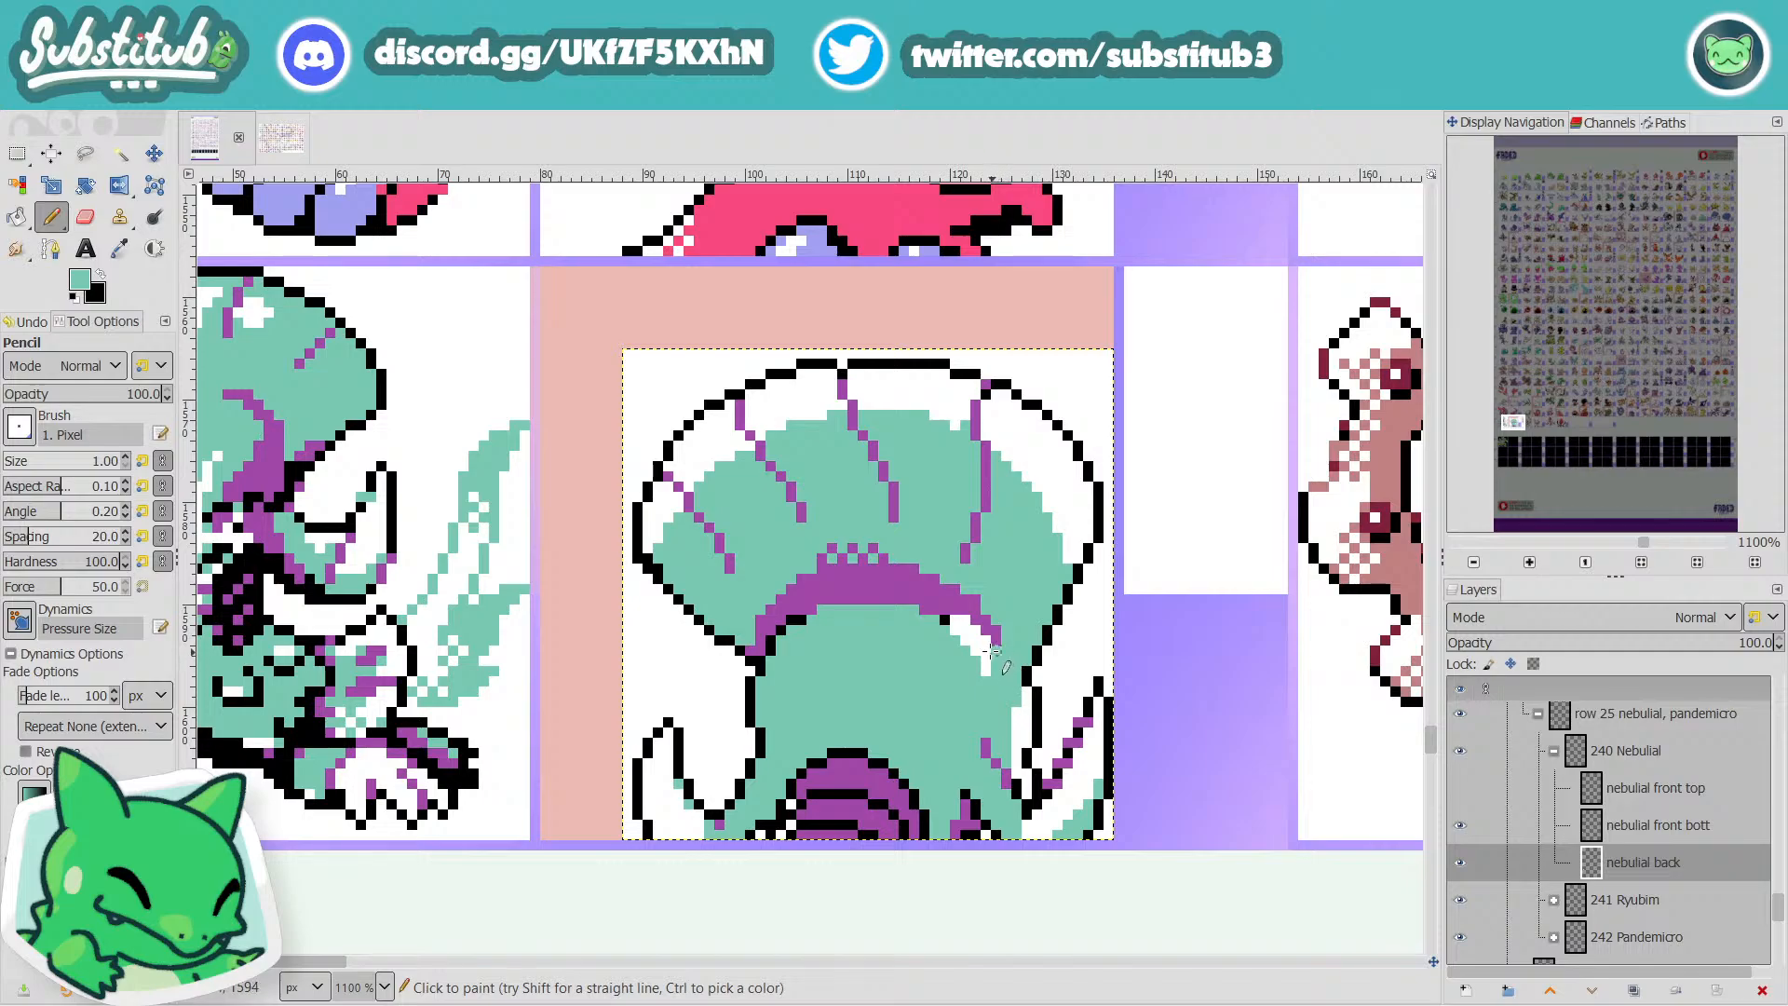
mouse_move(992, 650)
mouse_down()
mouse_move(954, 619)
mouse_move(977, 665)
mouse_move(971, 652)
mouse_up()
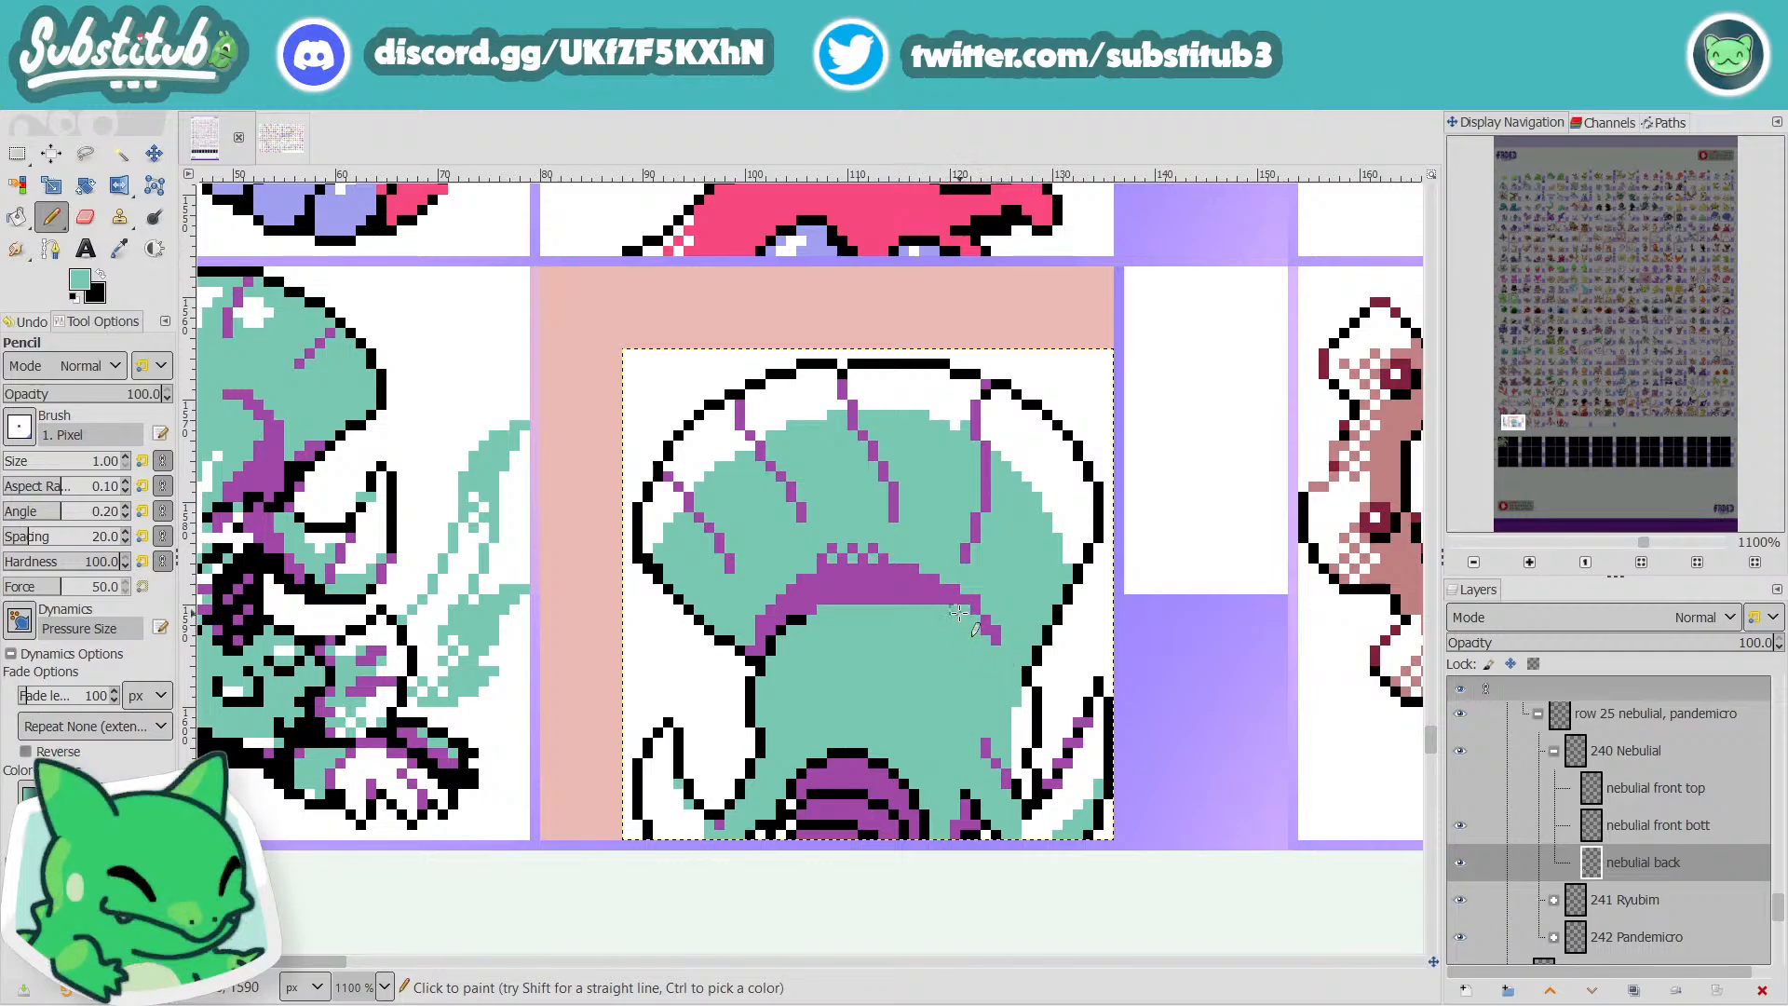
drag(974, 598, 996, 643)
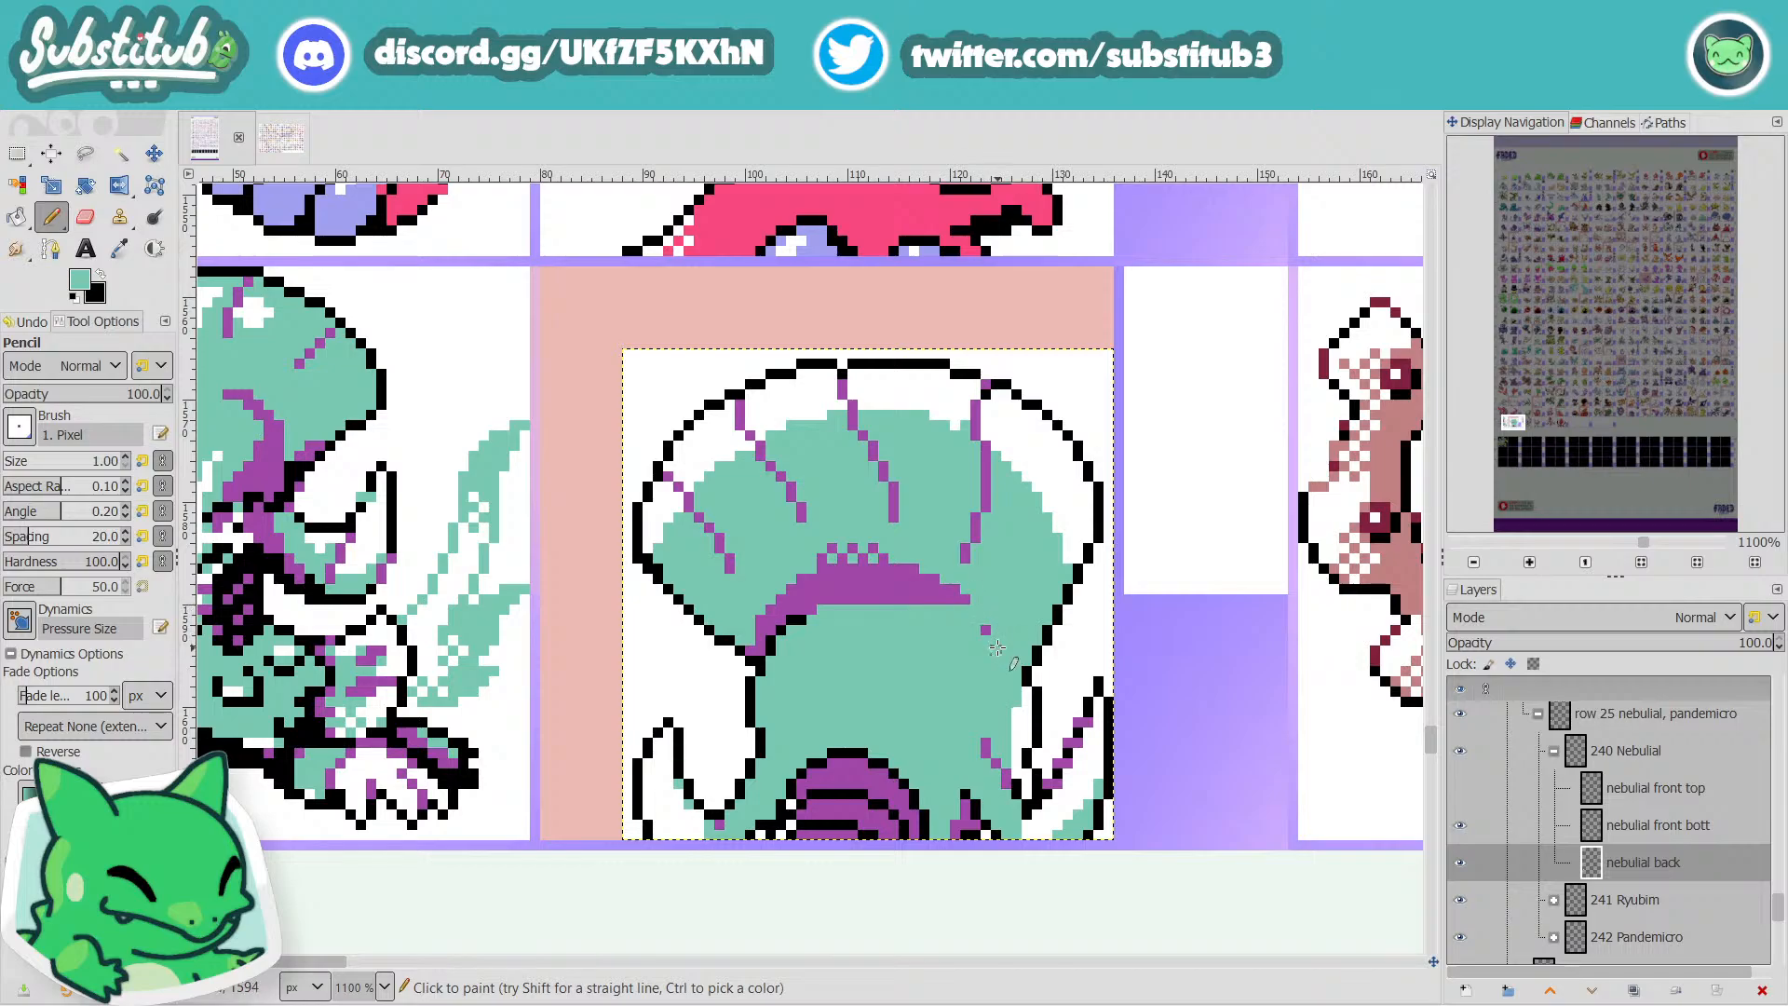
Redraw the shading band's right tail in purple, recolour the black line under its left end purple, and save the image.
click(118, 247)
click(899, 596)
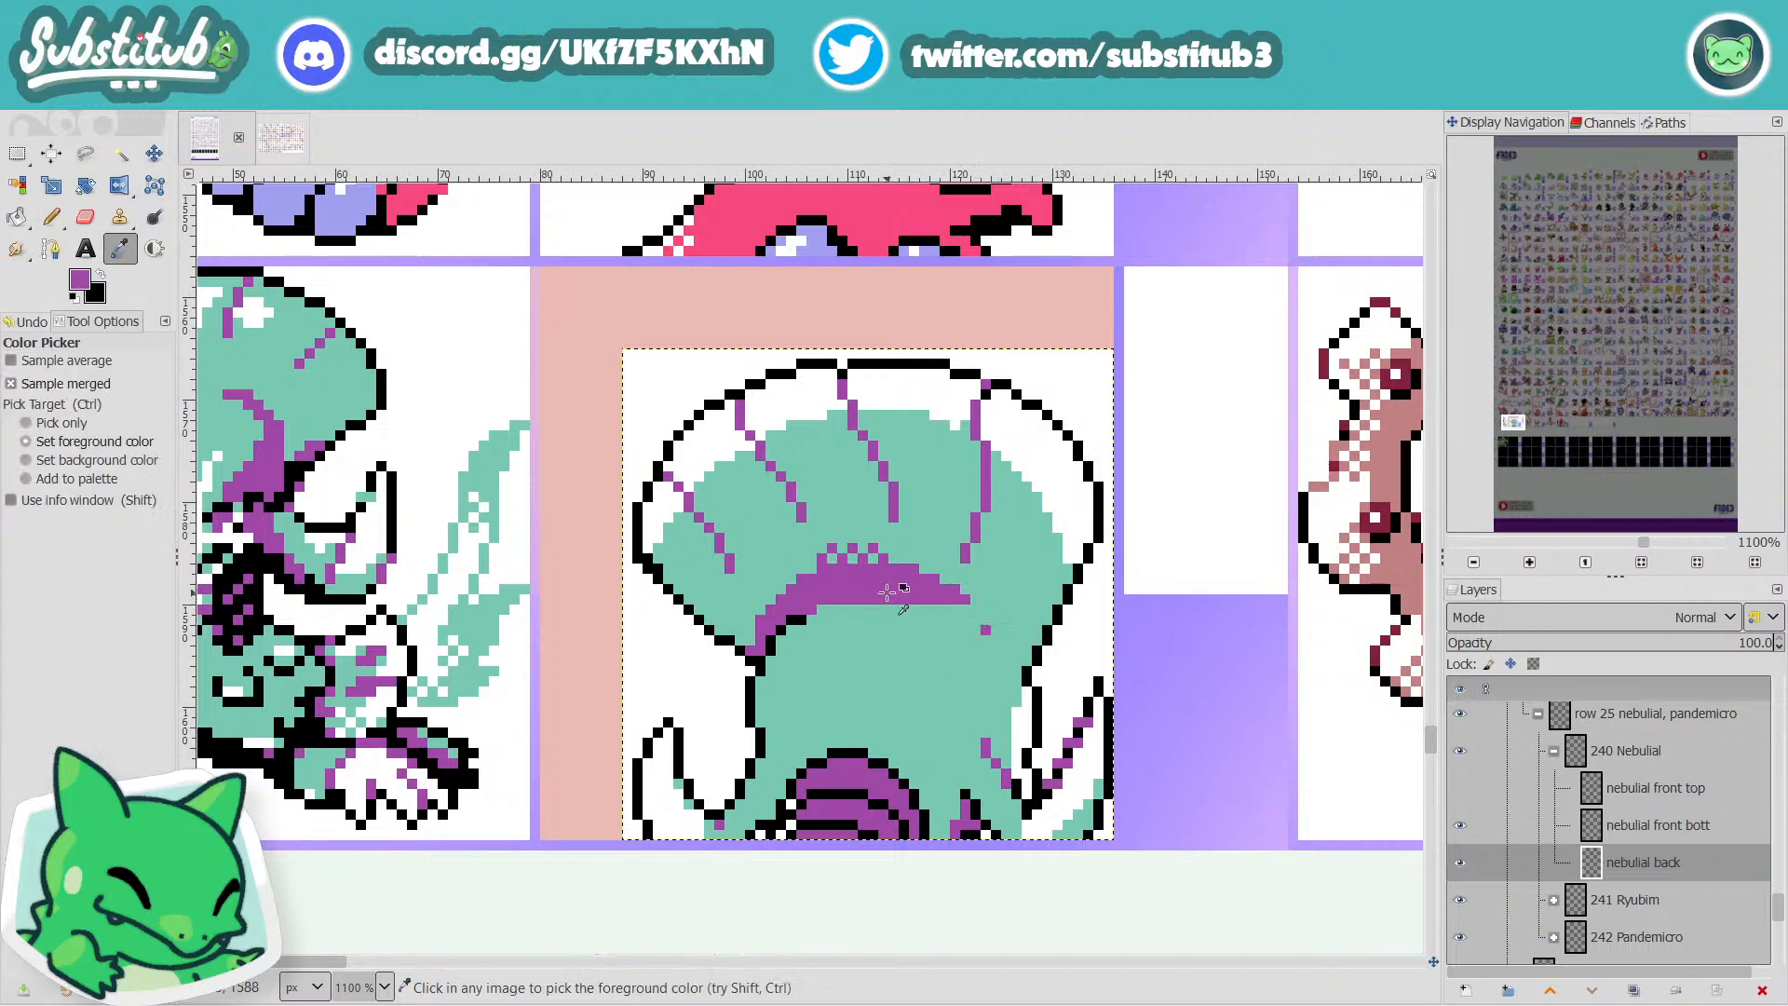
click(51, 216)
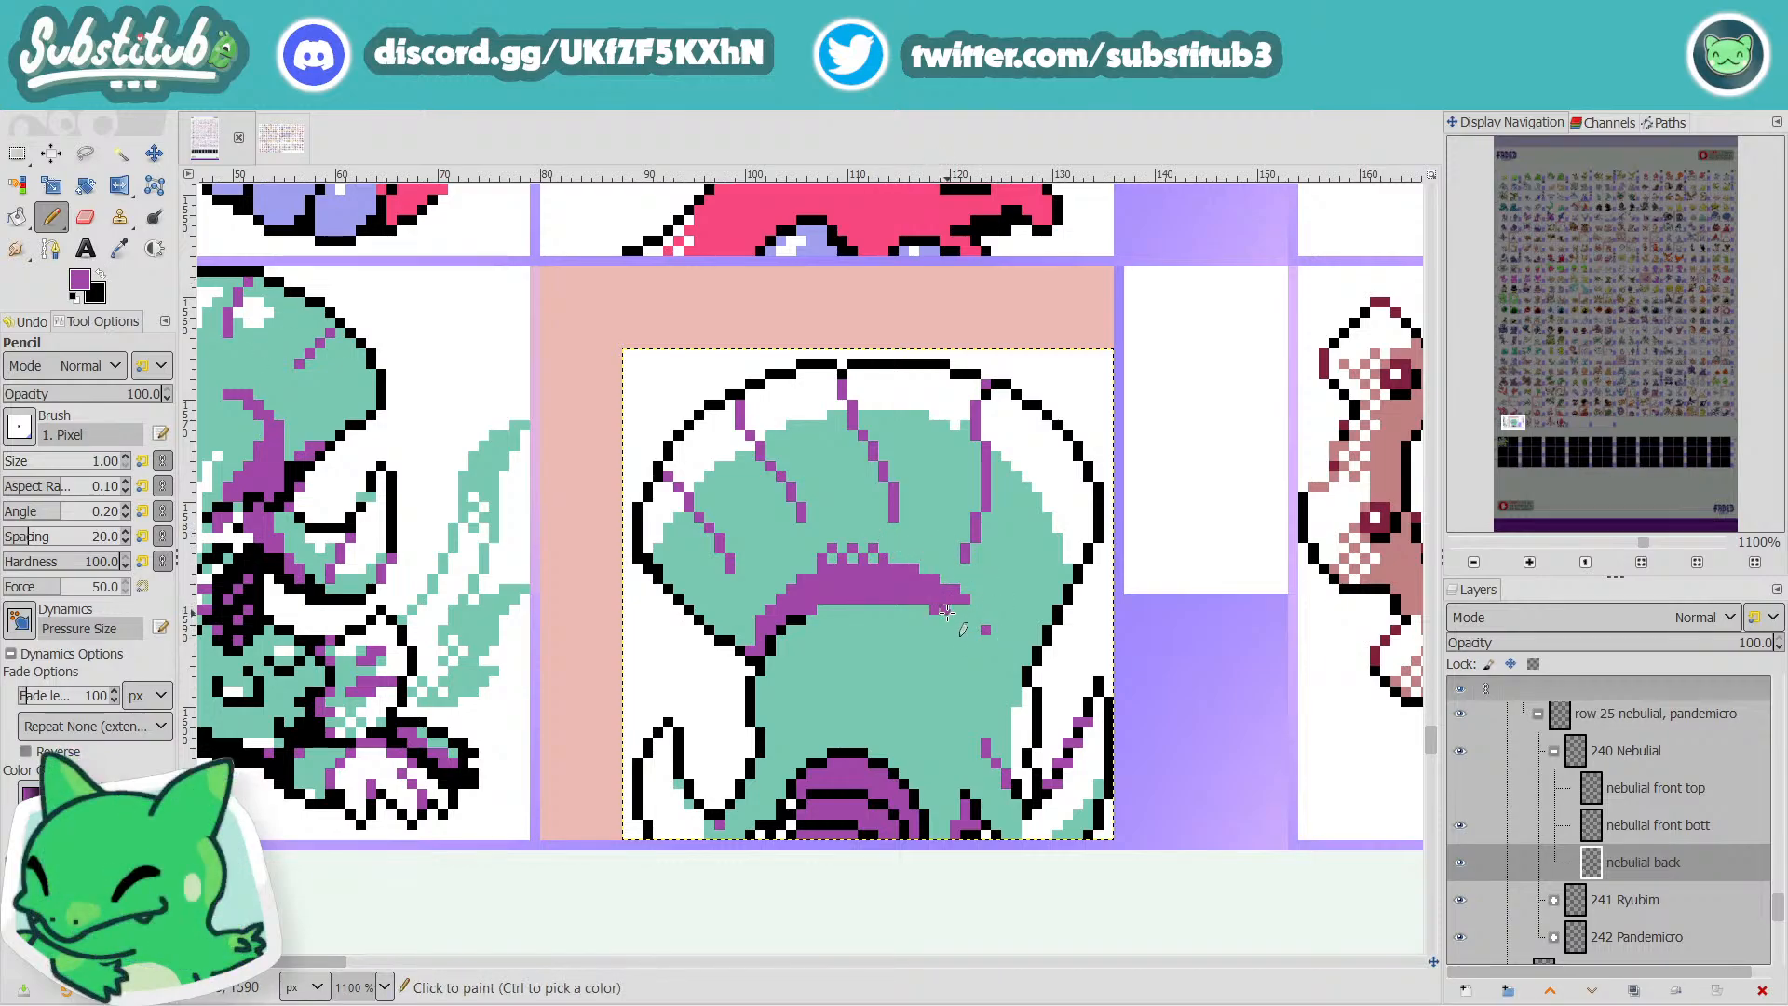
drag(947, 612, 996, 682)
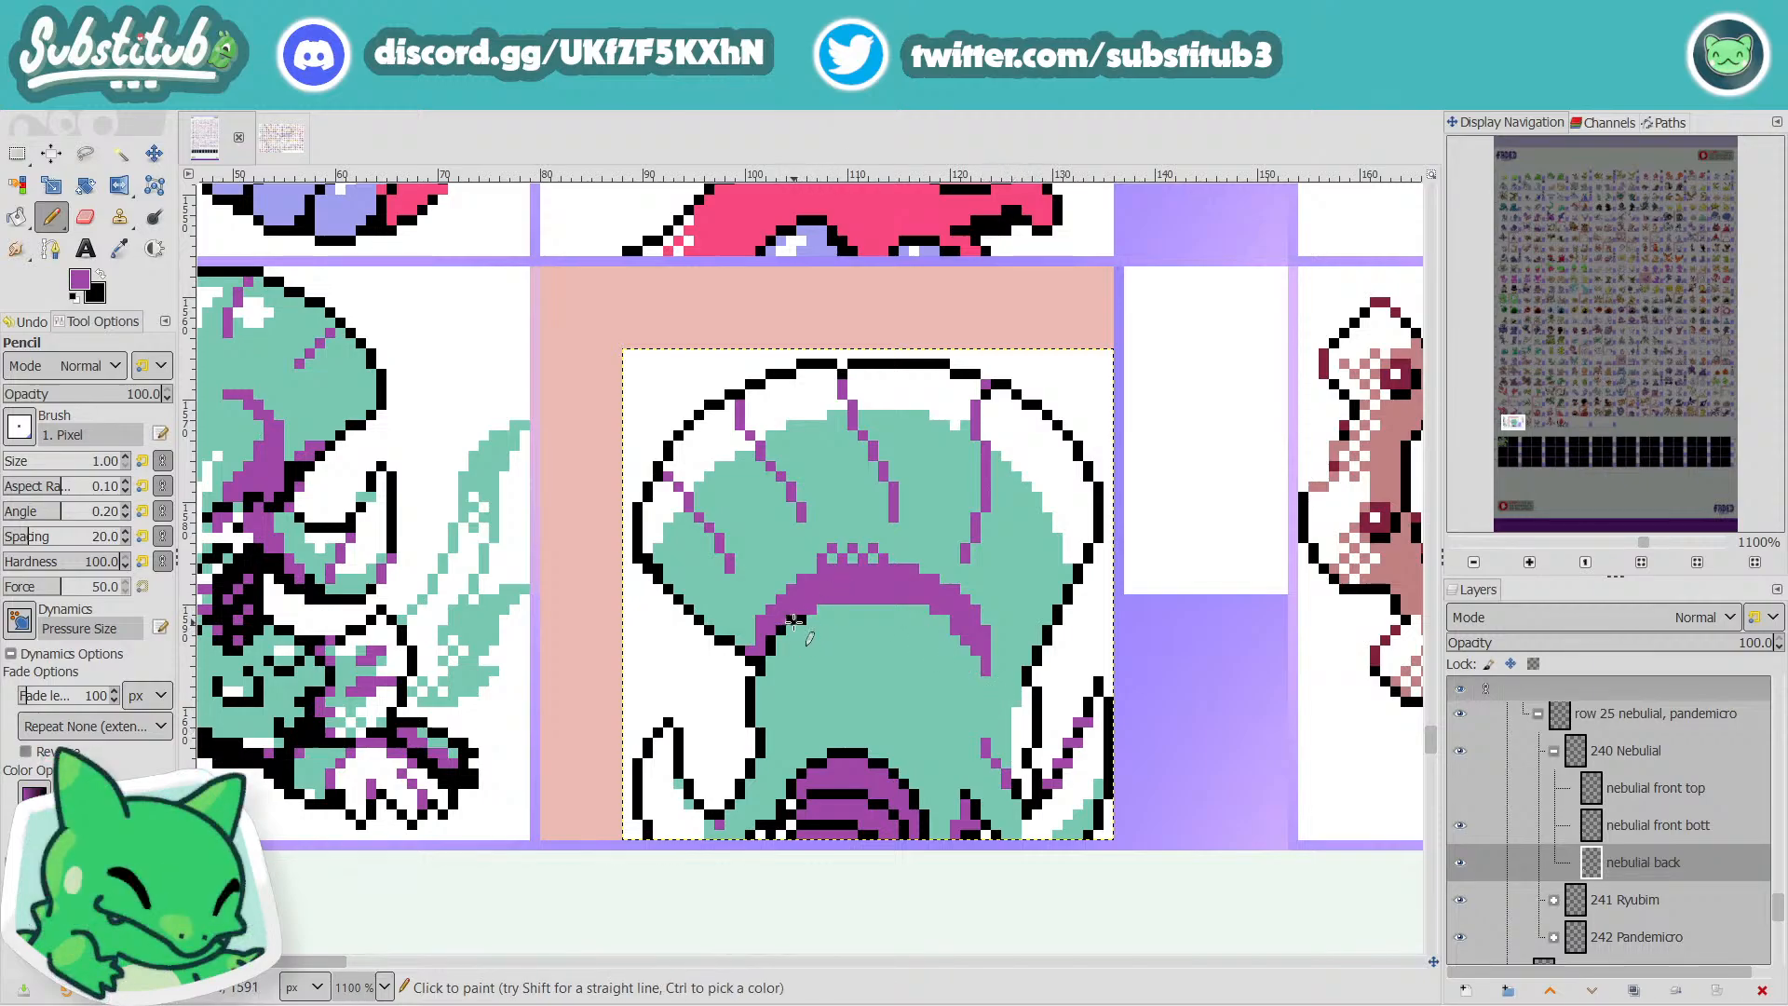
drag(798, 620, 784, 631)
key(ctrl+s)
Add teal dither pixels to the left end of the shading band's crown, and save the image.
scroll(860, 570, down, 3)
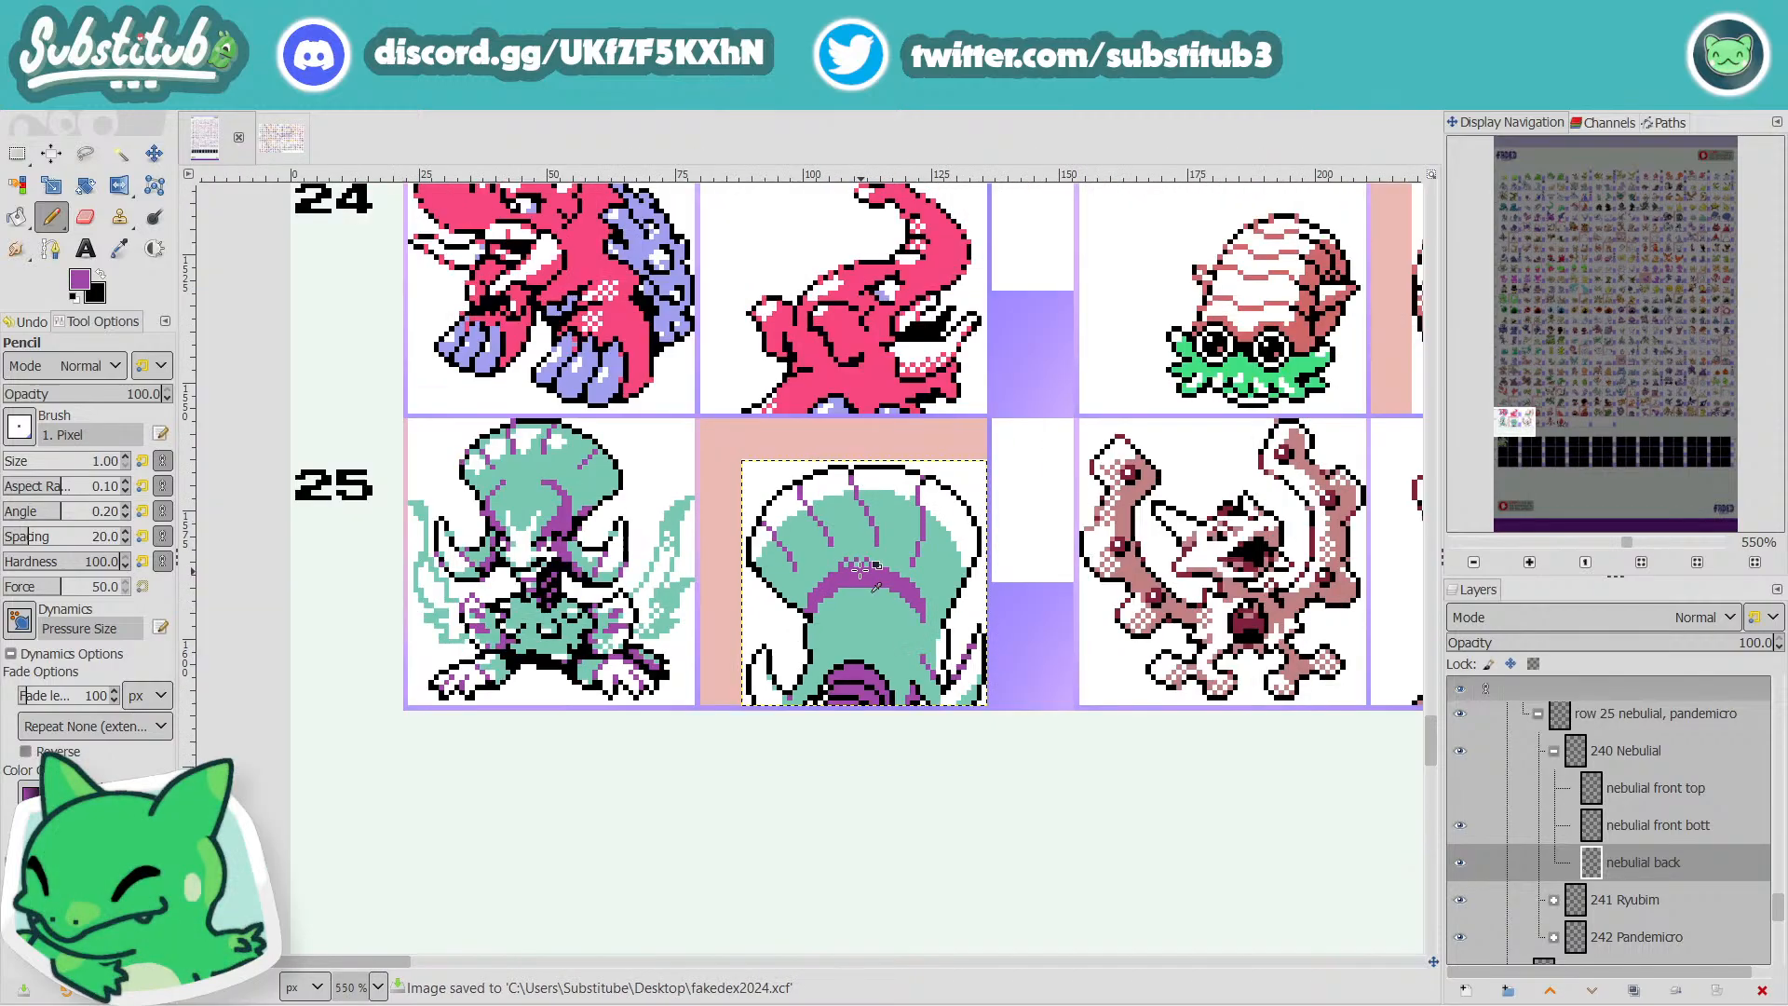
scroll(859, 569, up, 5)
click(119, 249)
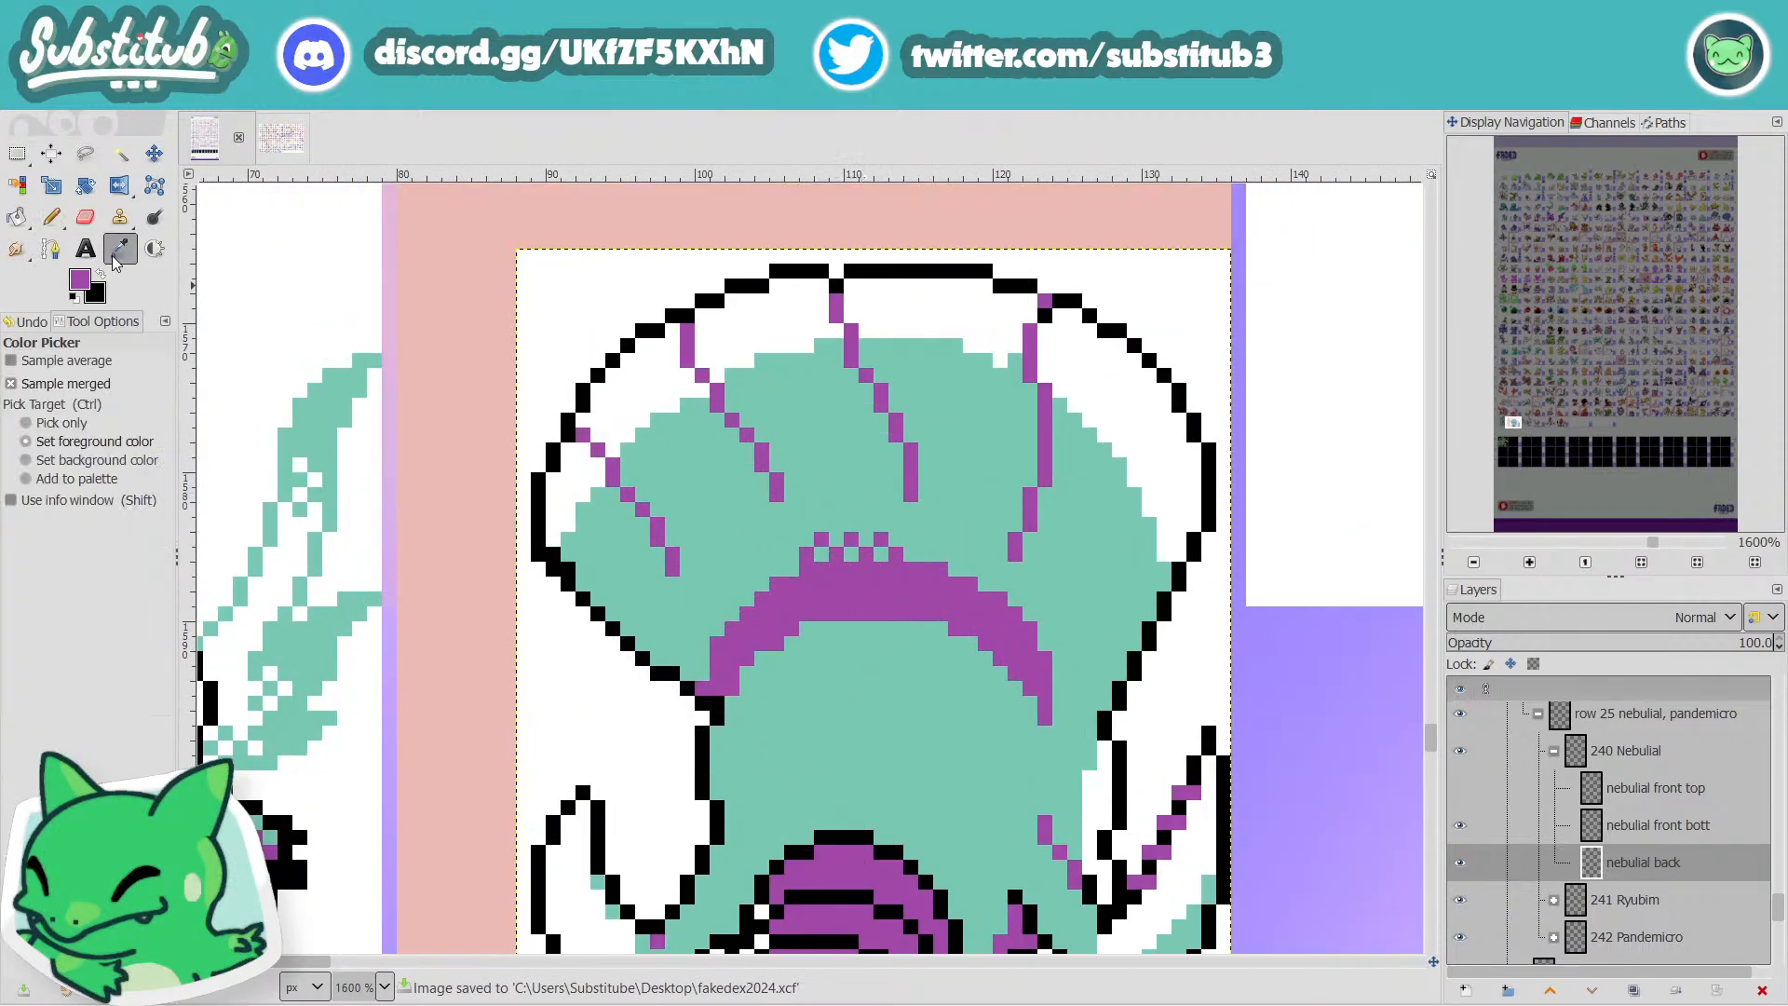
click(810, 516)
click(51, 217)
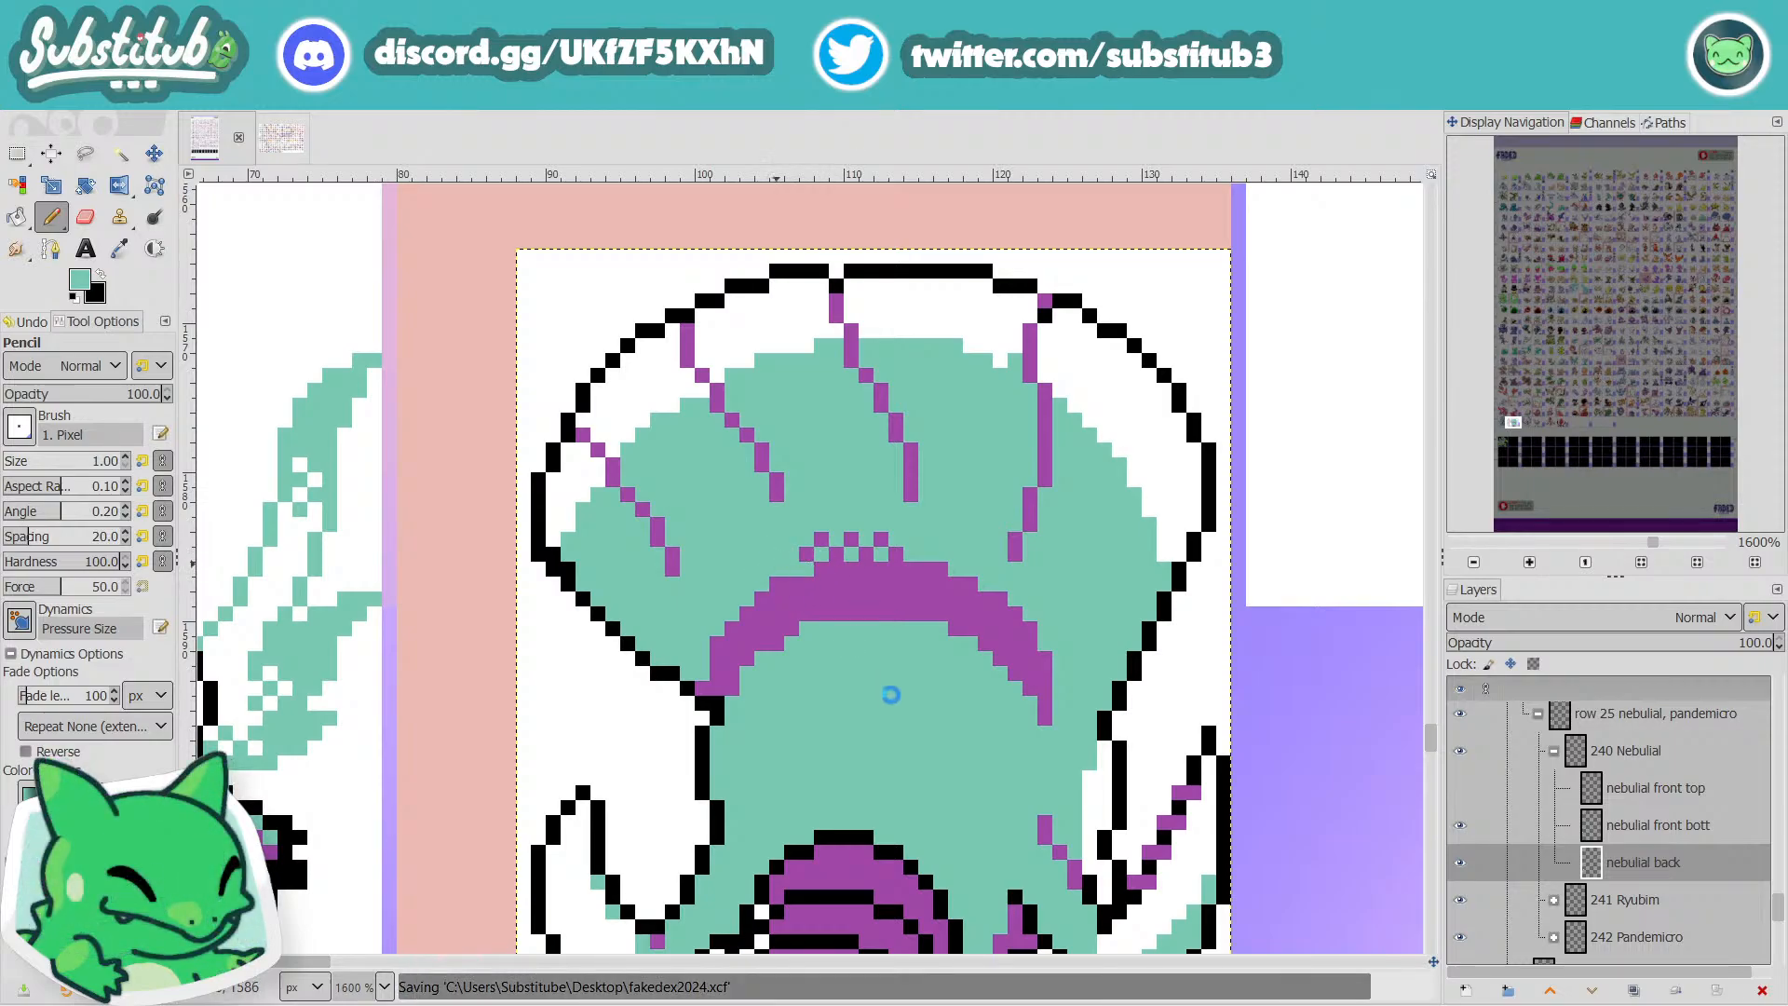
scroll(868, 656, down, 3)
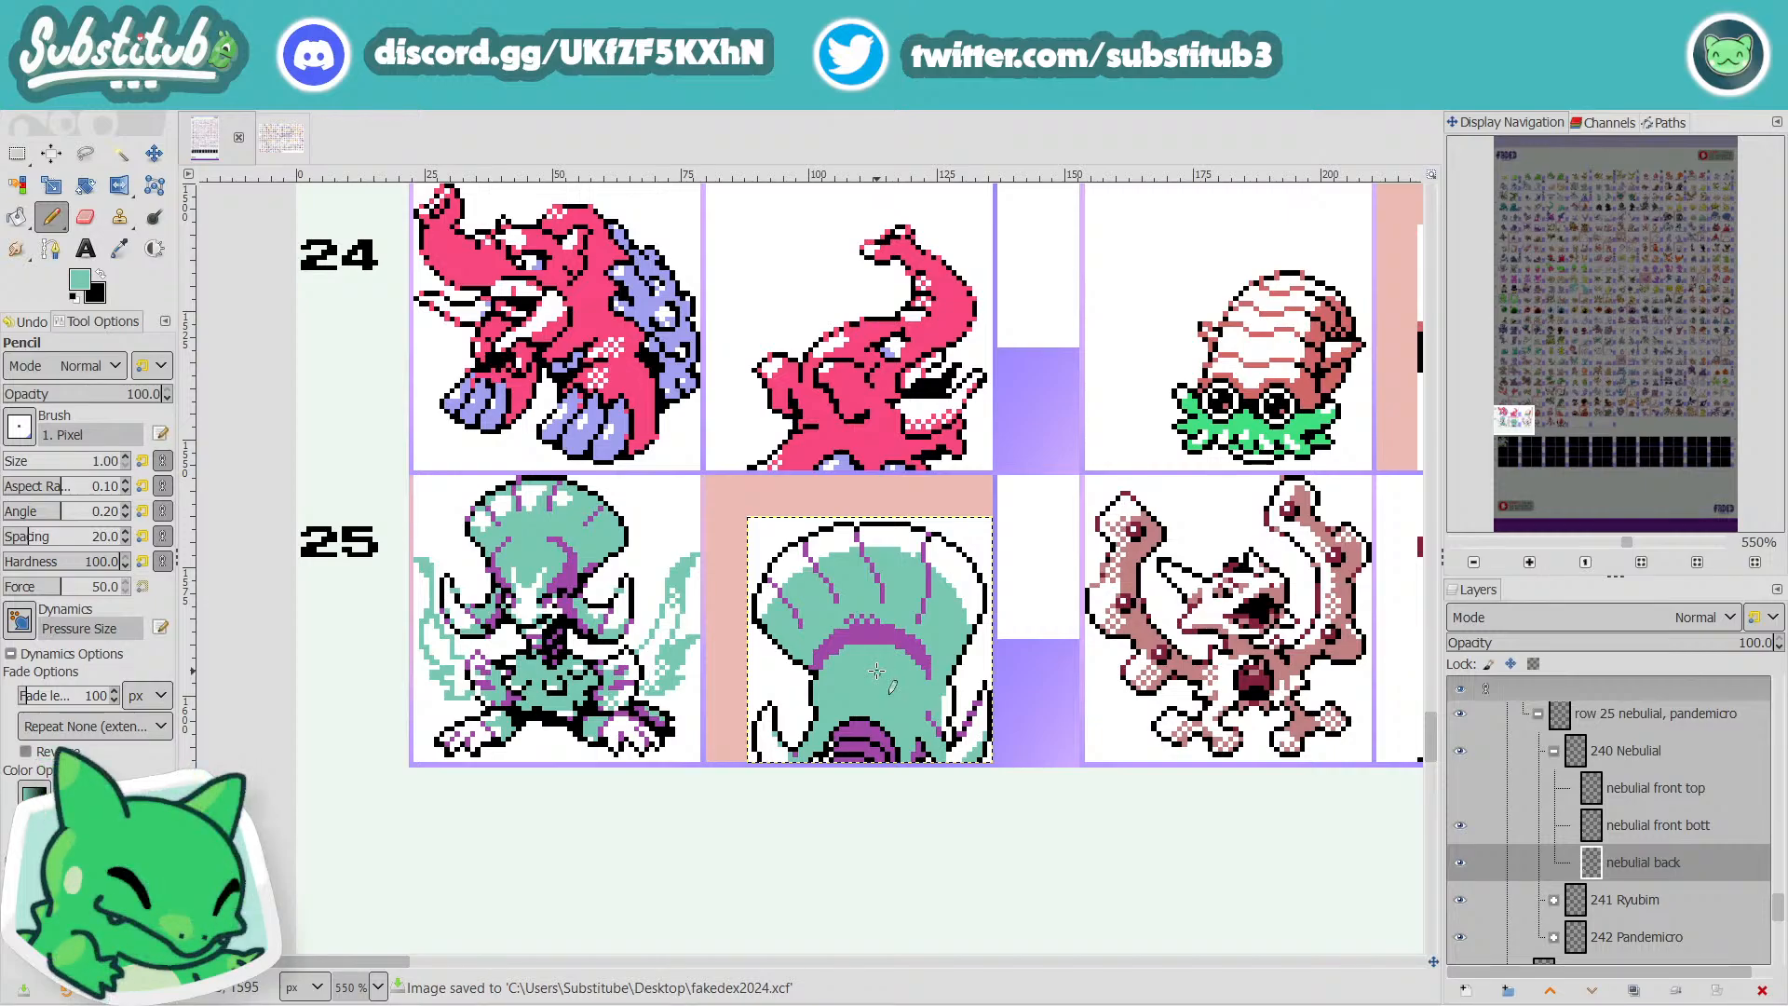
scroll(875, 670, up, 2)
key(d)
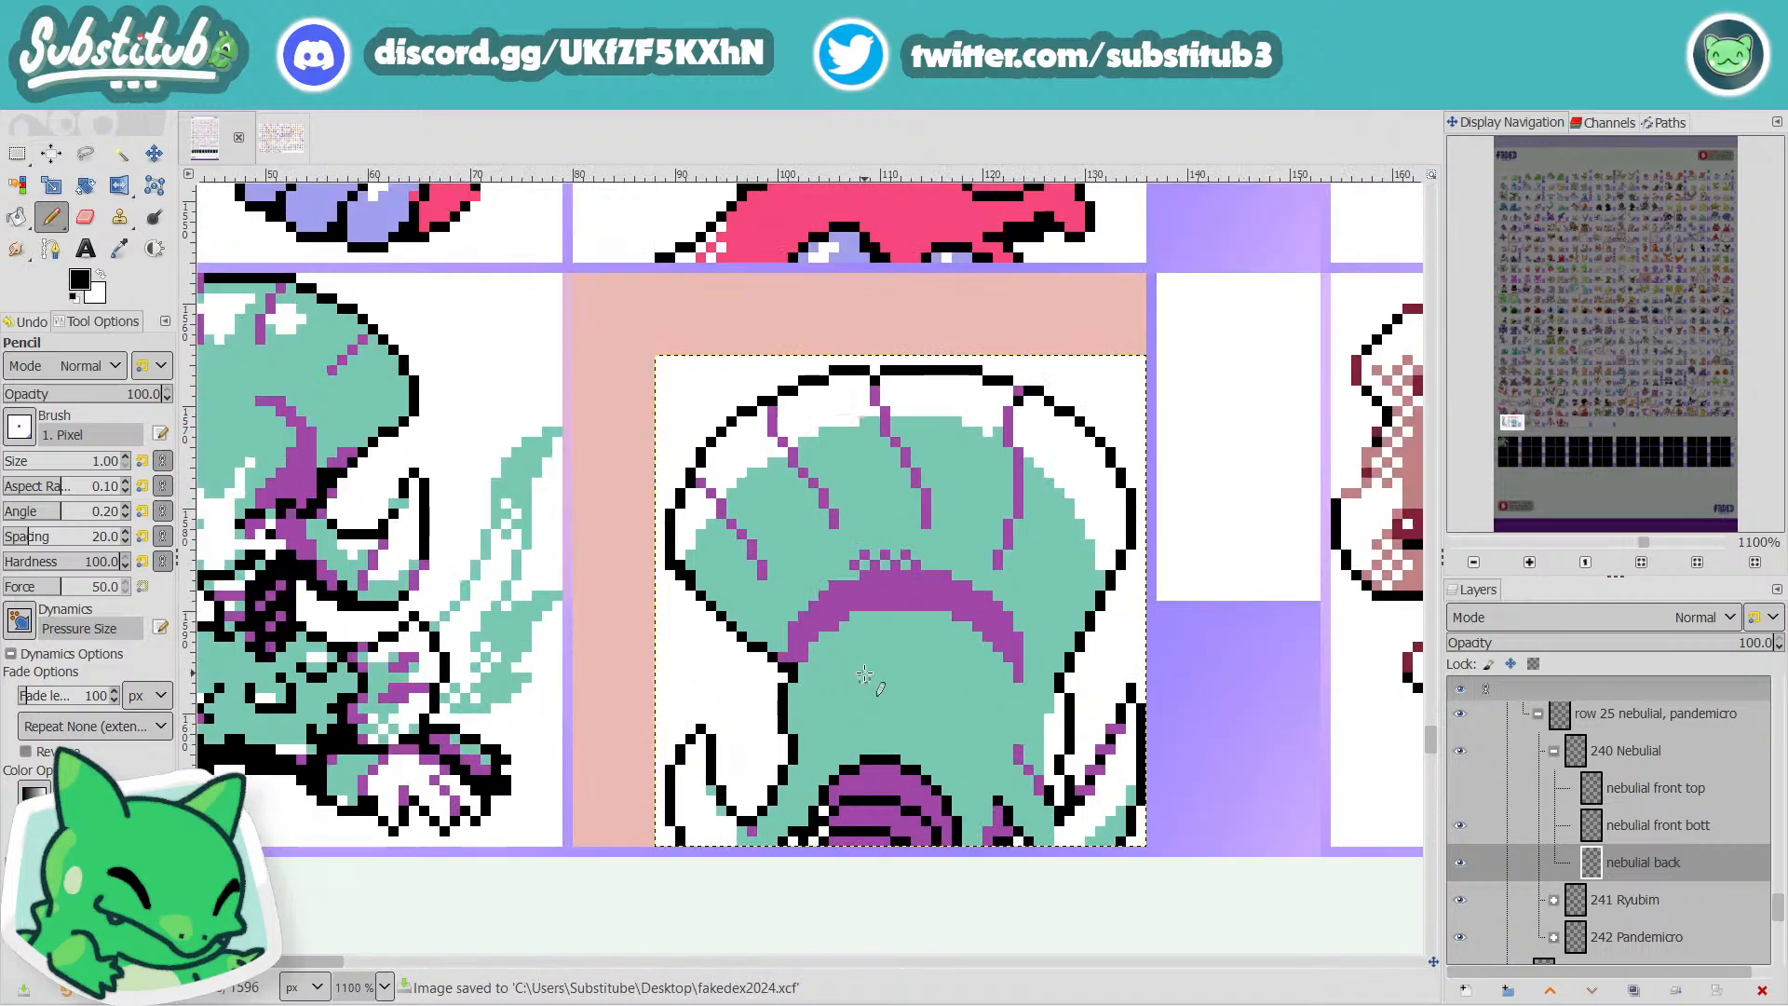
Paint a white highlight patch on the neck's left side, just under the purple shading band, and save the image.
key(x)
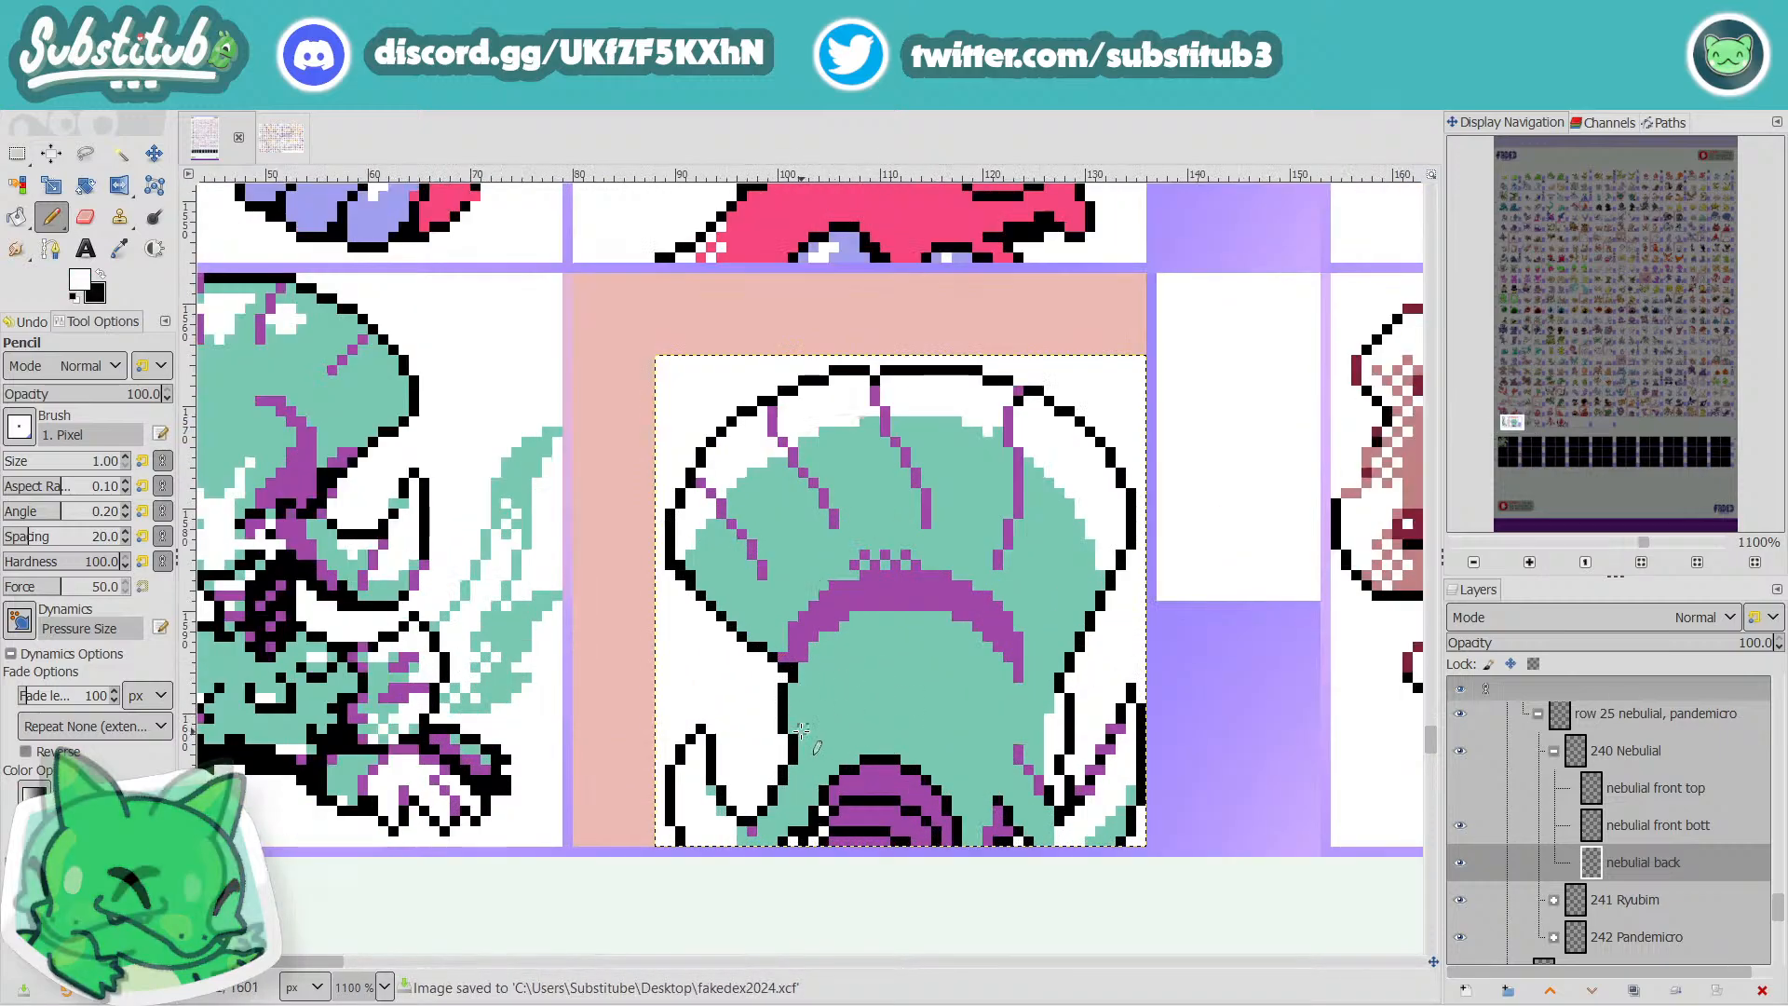
mouse_move(802, 729)
mouse_down()
mouse_move(871, 689)
mouse_move(841, 656)
mouse_move(797, 698)
mouse_move(834, 700)
mouse_move(840, 679)
mouse_up()
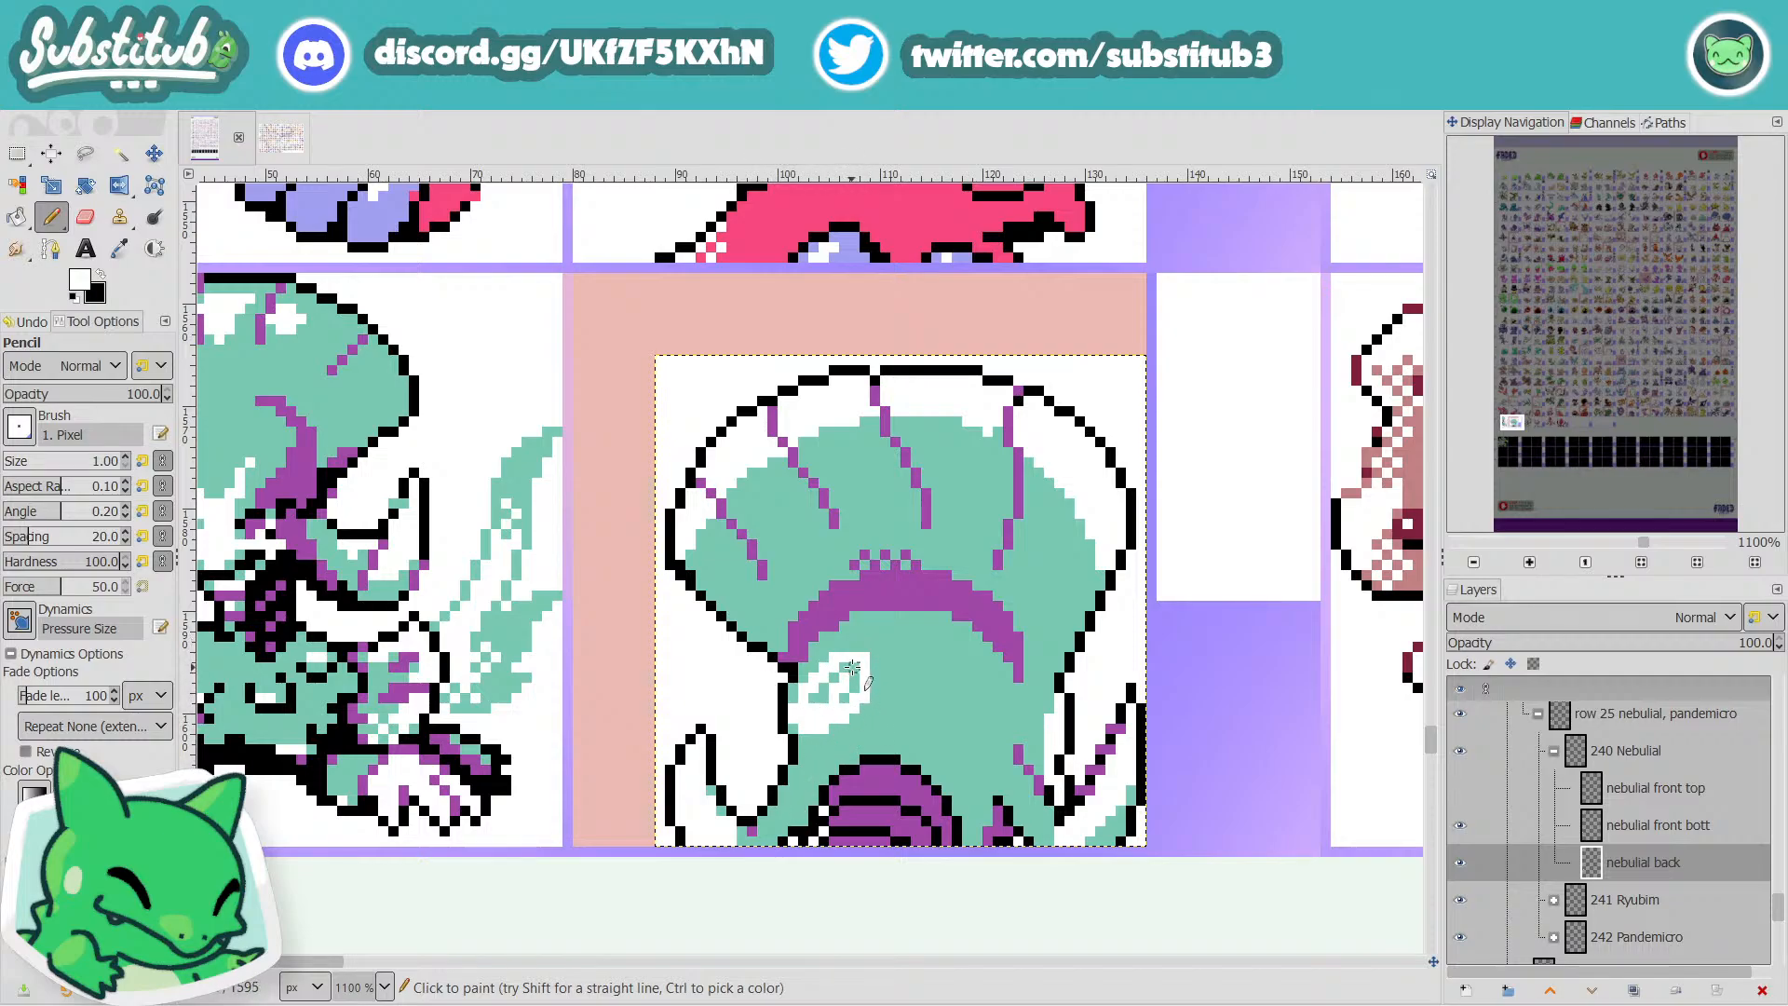
click(872, 666)
drag(836, 690, 806, 708)
scroll(846, 668, down, 4)
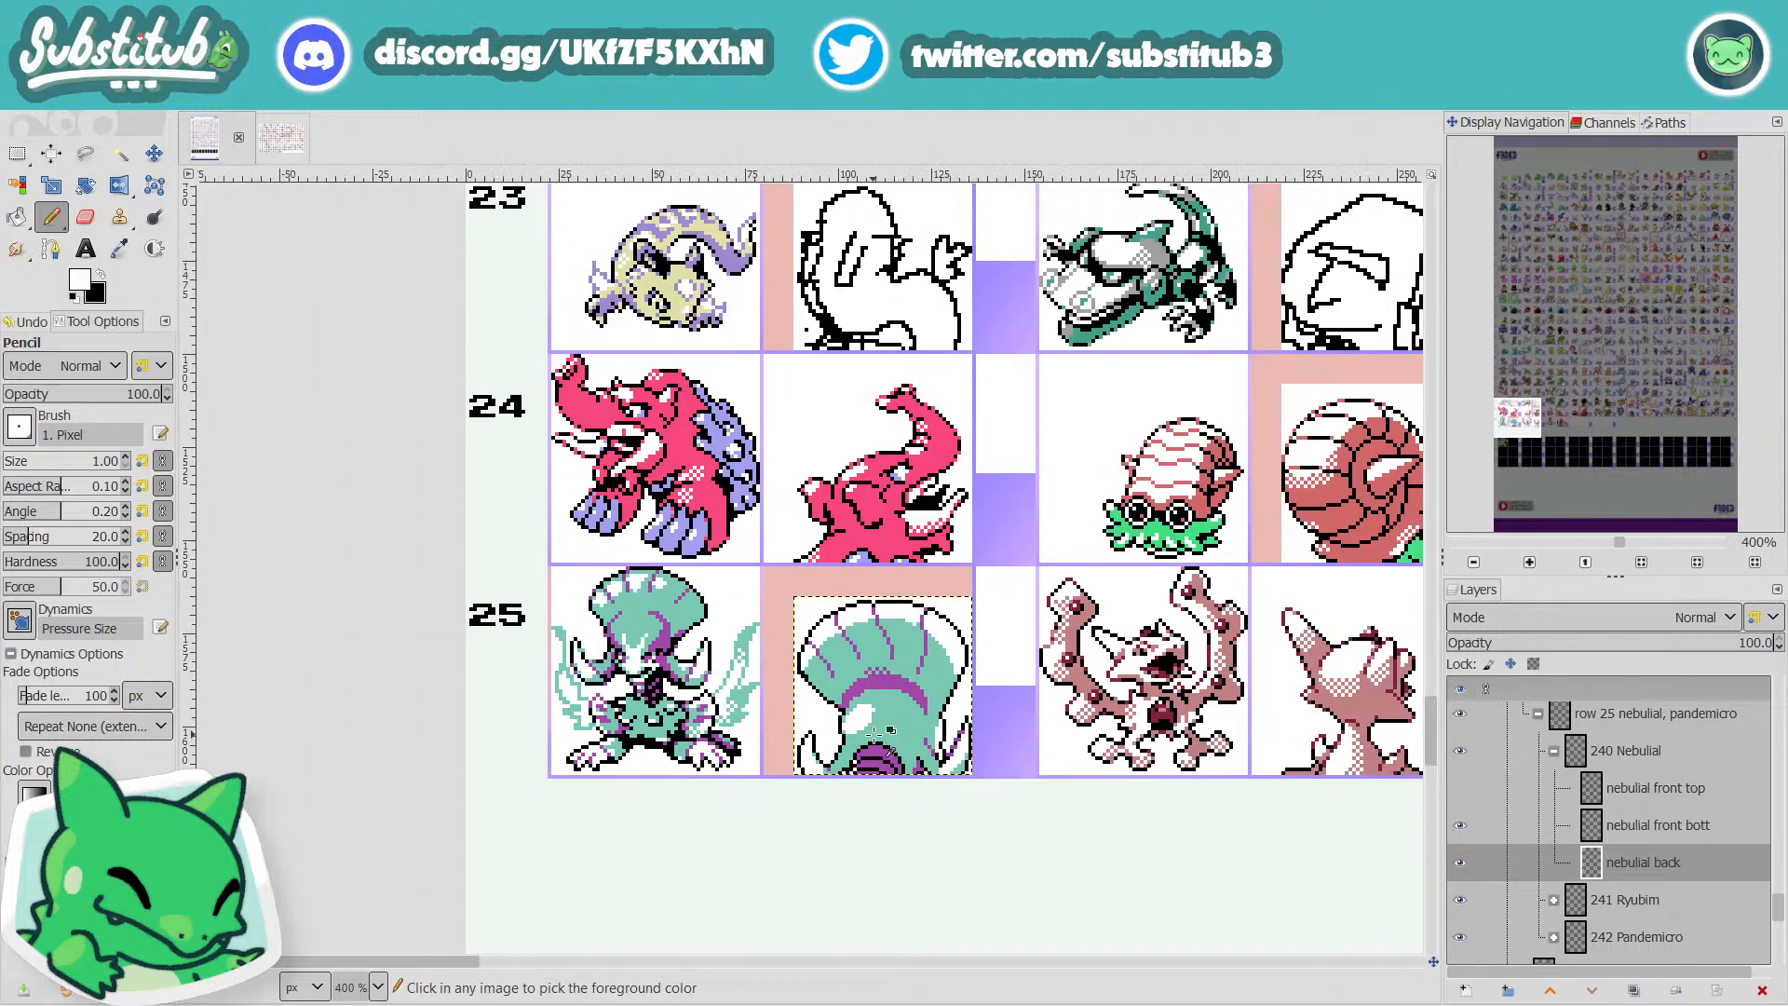
key(ctrl+s)
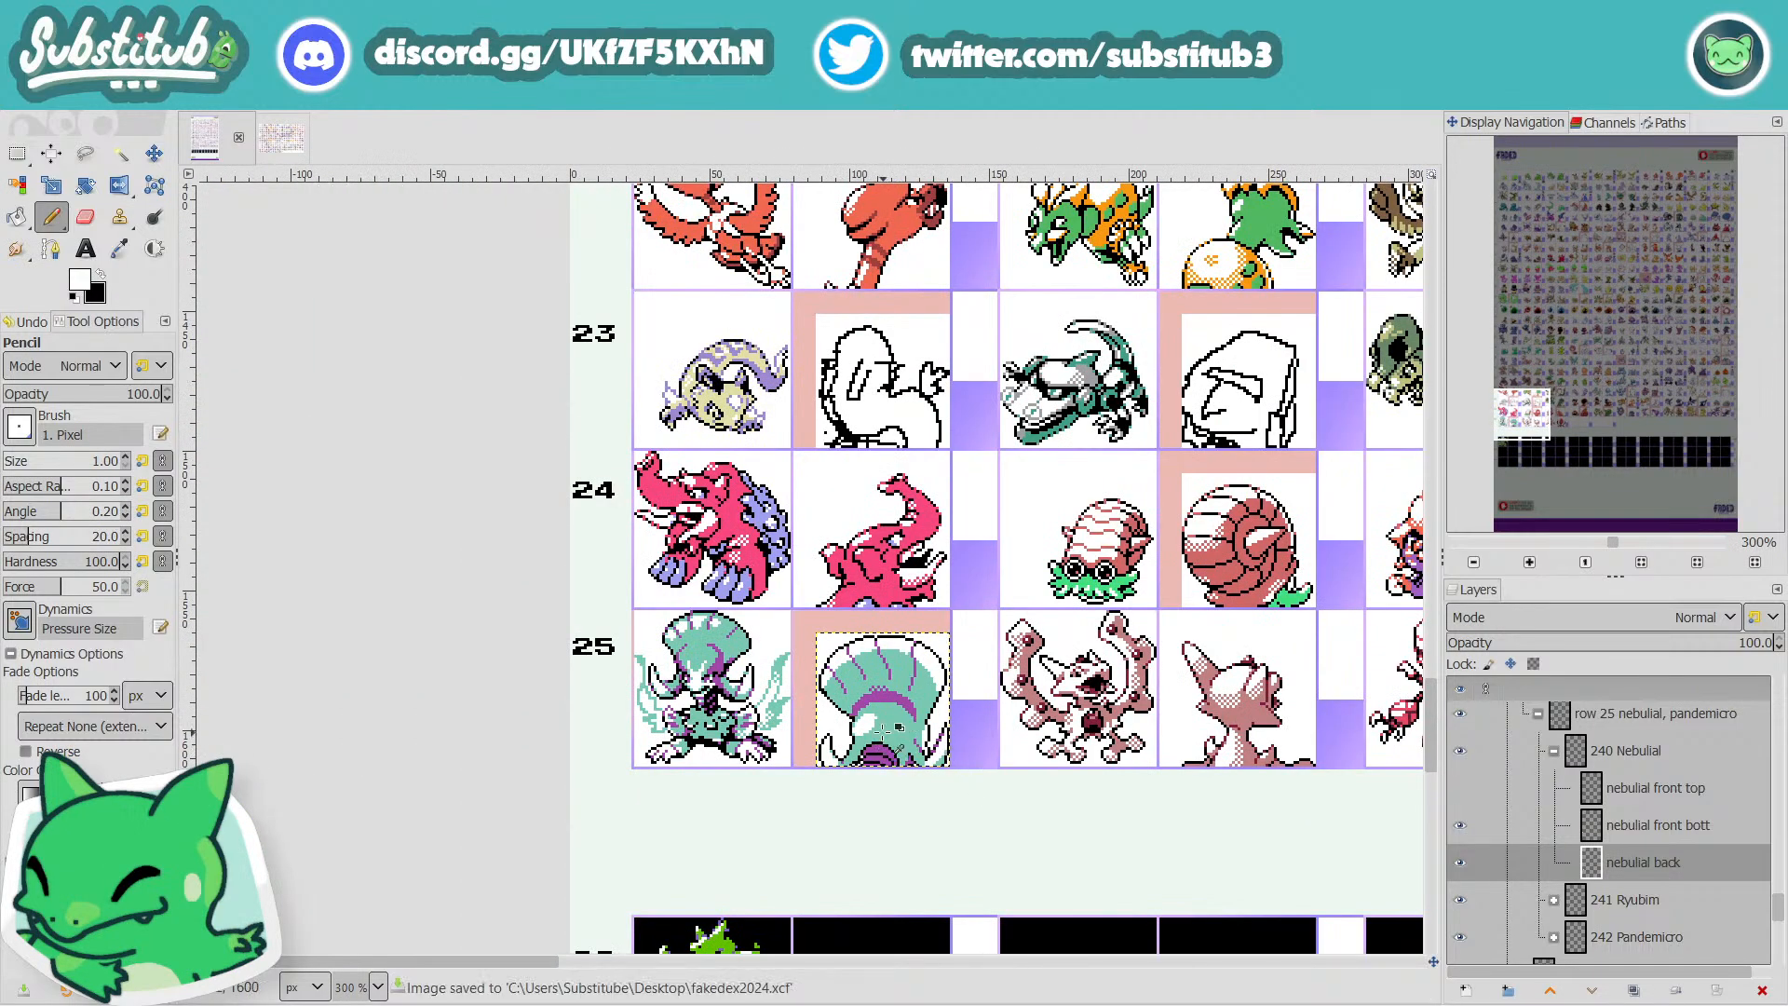
Shade the neck's right edge with a vertical strip of the band's purple, down to the existing purple lines.
scroll(883, 739, up, 2)
scroll(881, 735, up, 2)
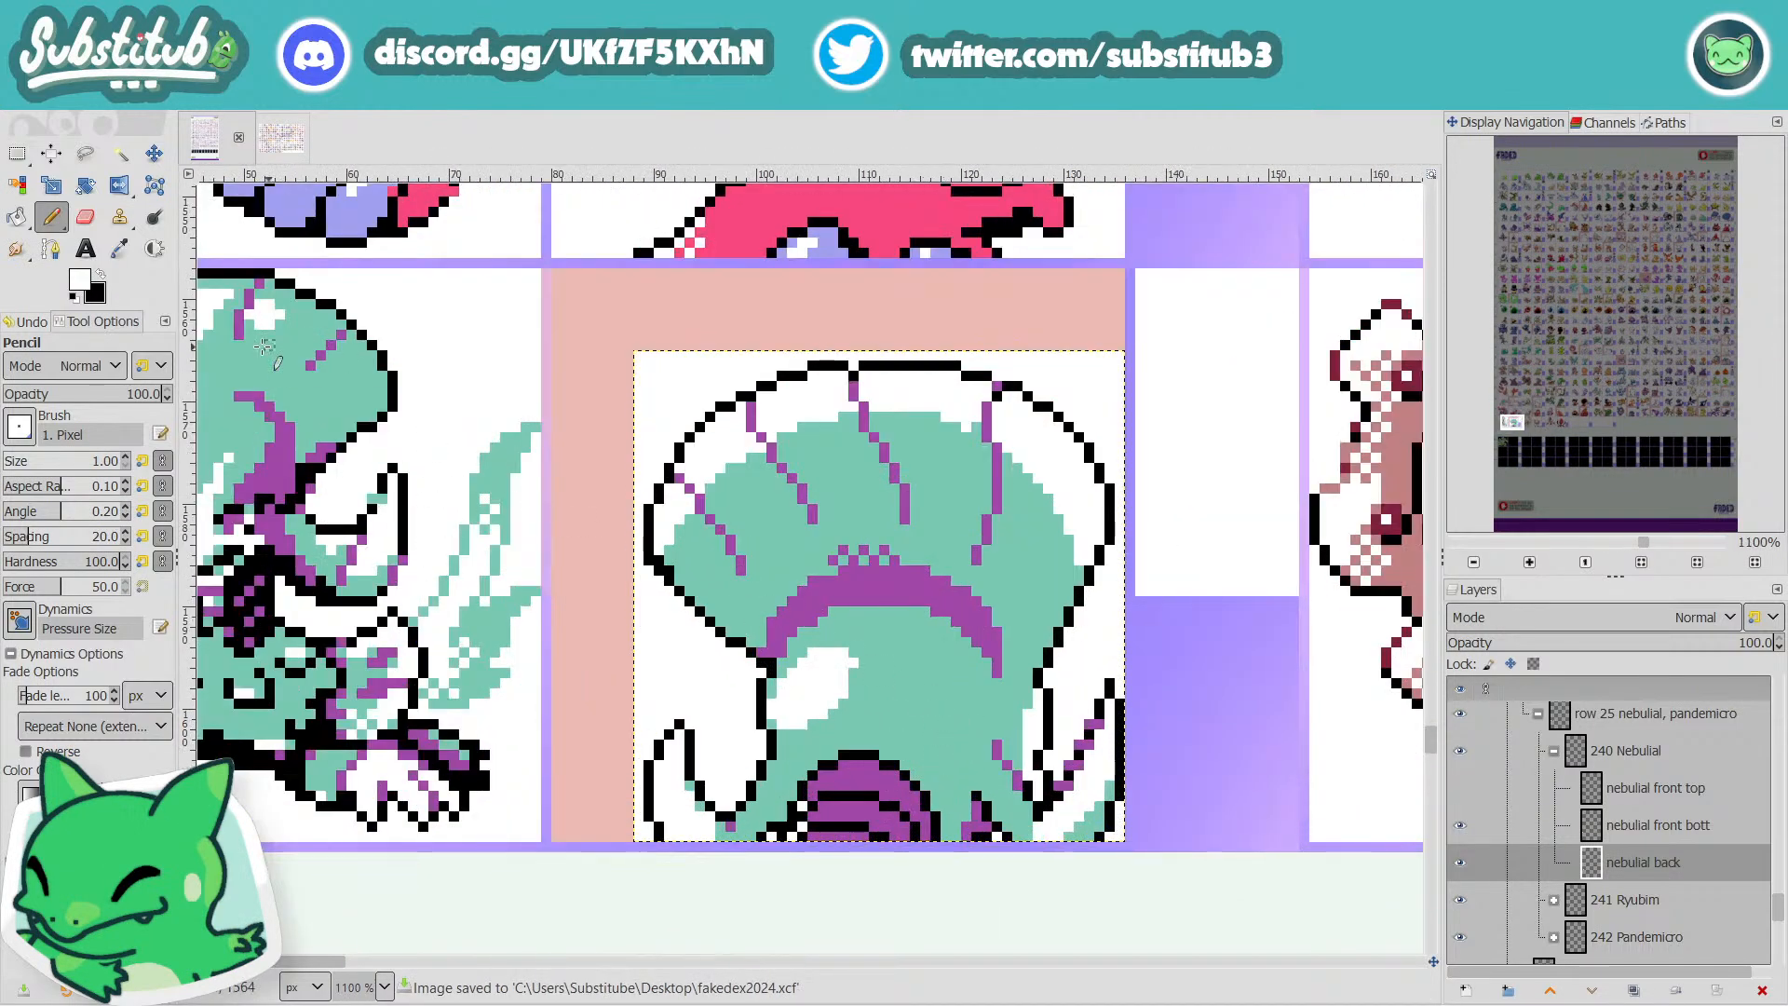
click(119, 248)
click(852, 581)
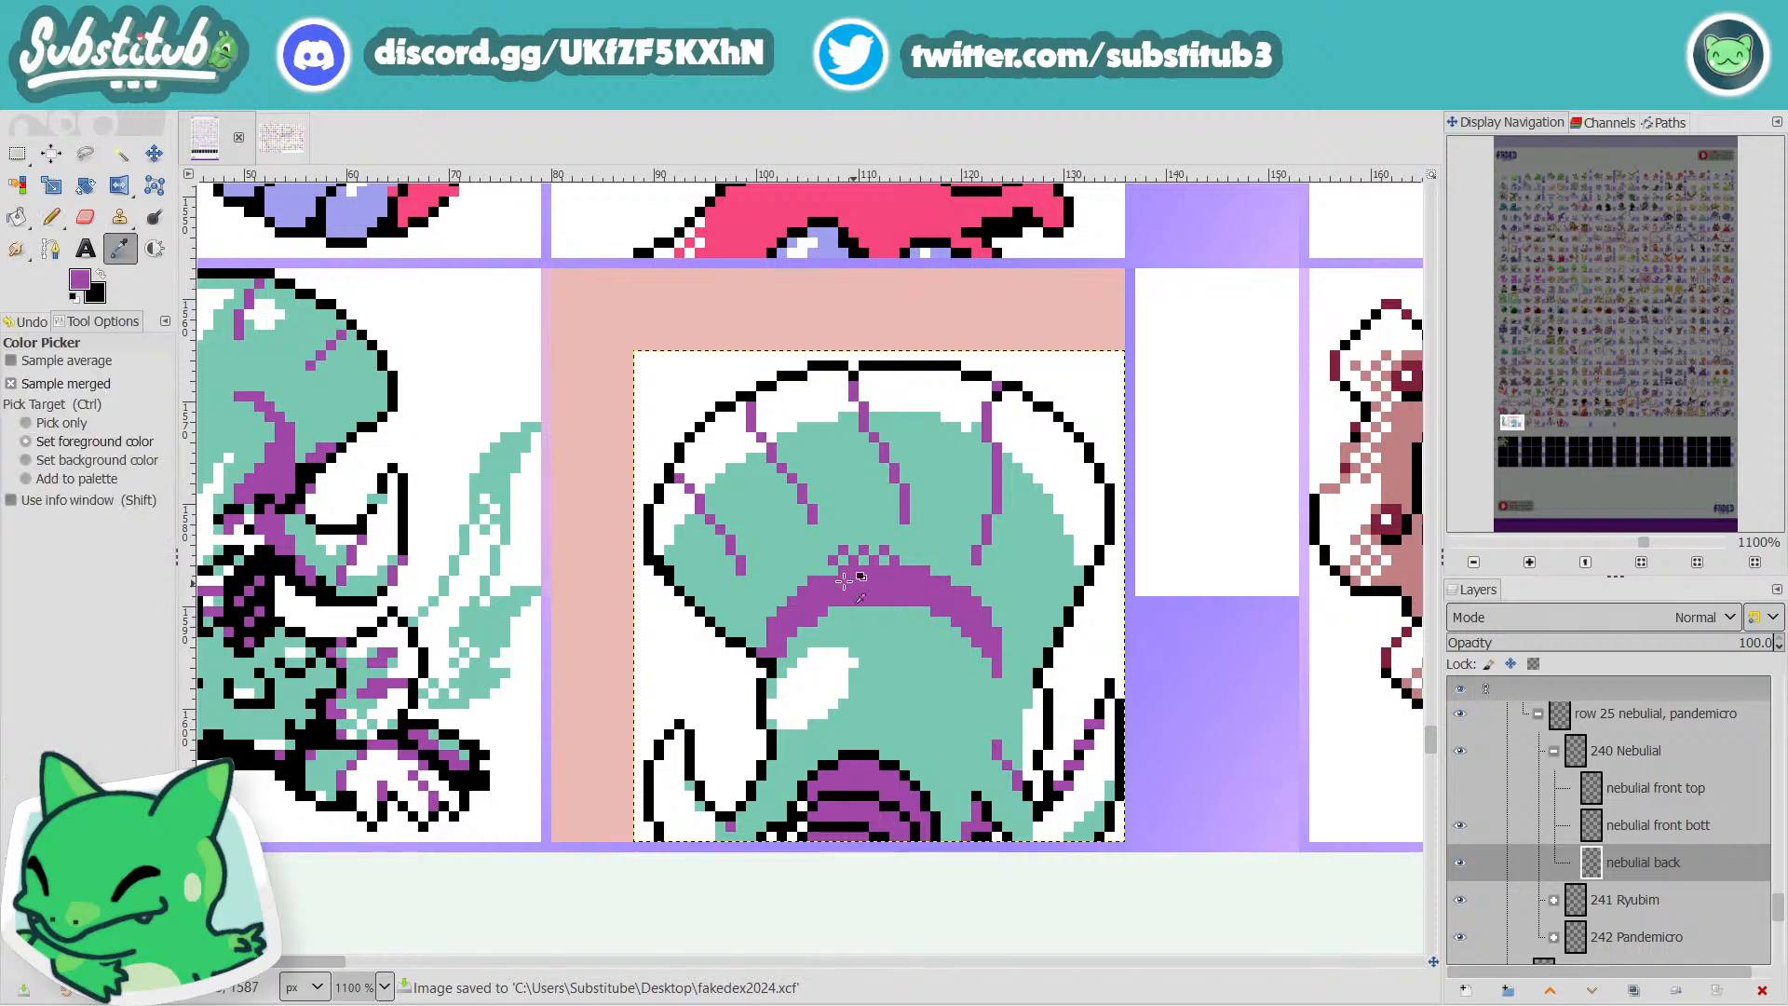
click(51, 216)
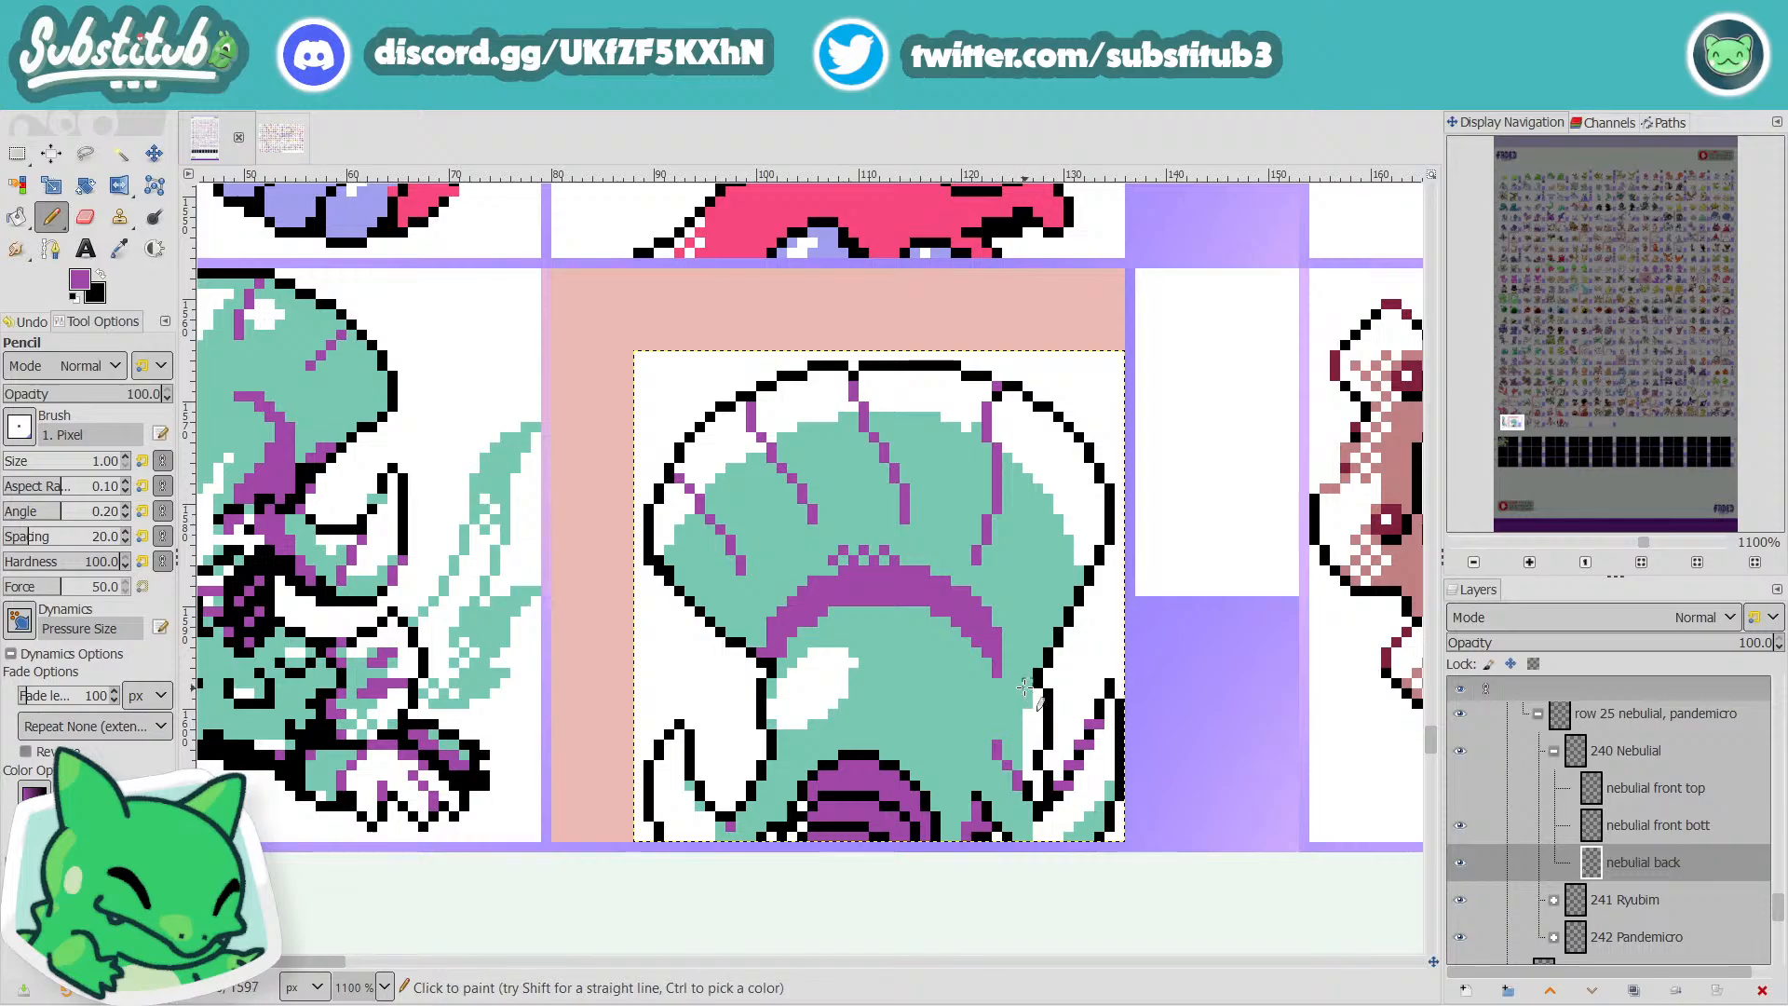
drag(1025, 696, 1024, 733)
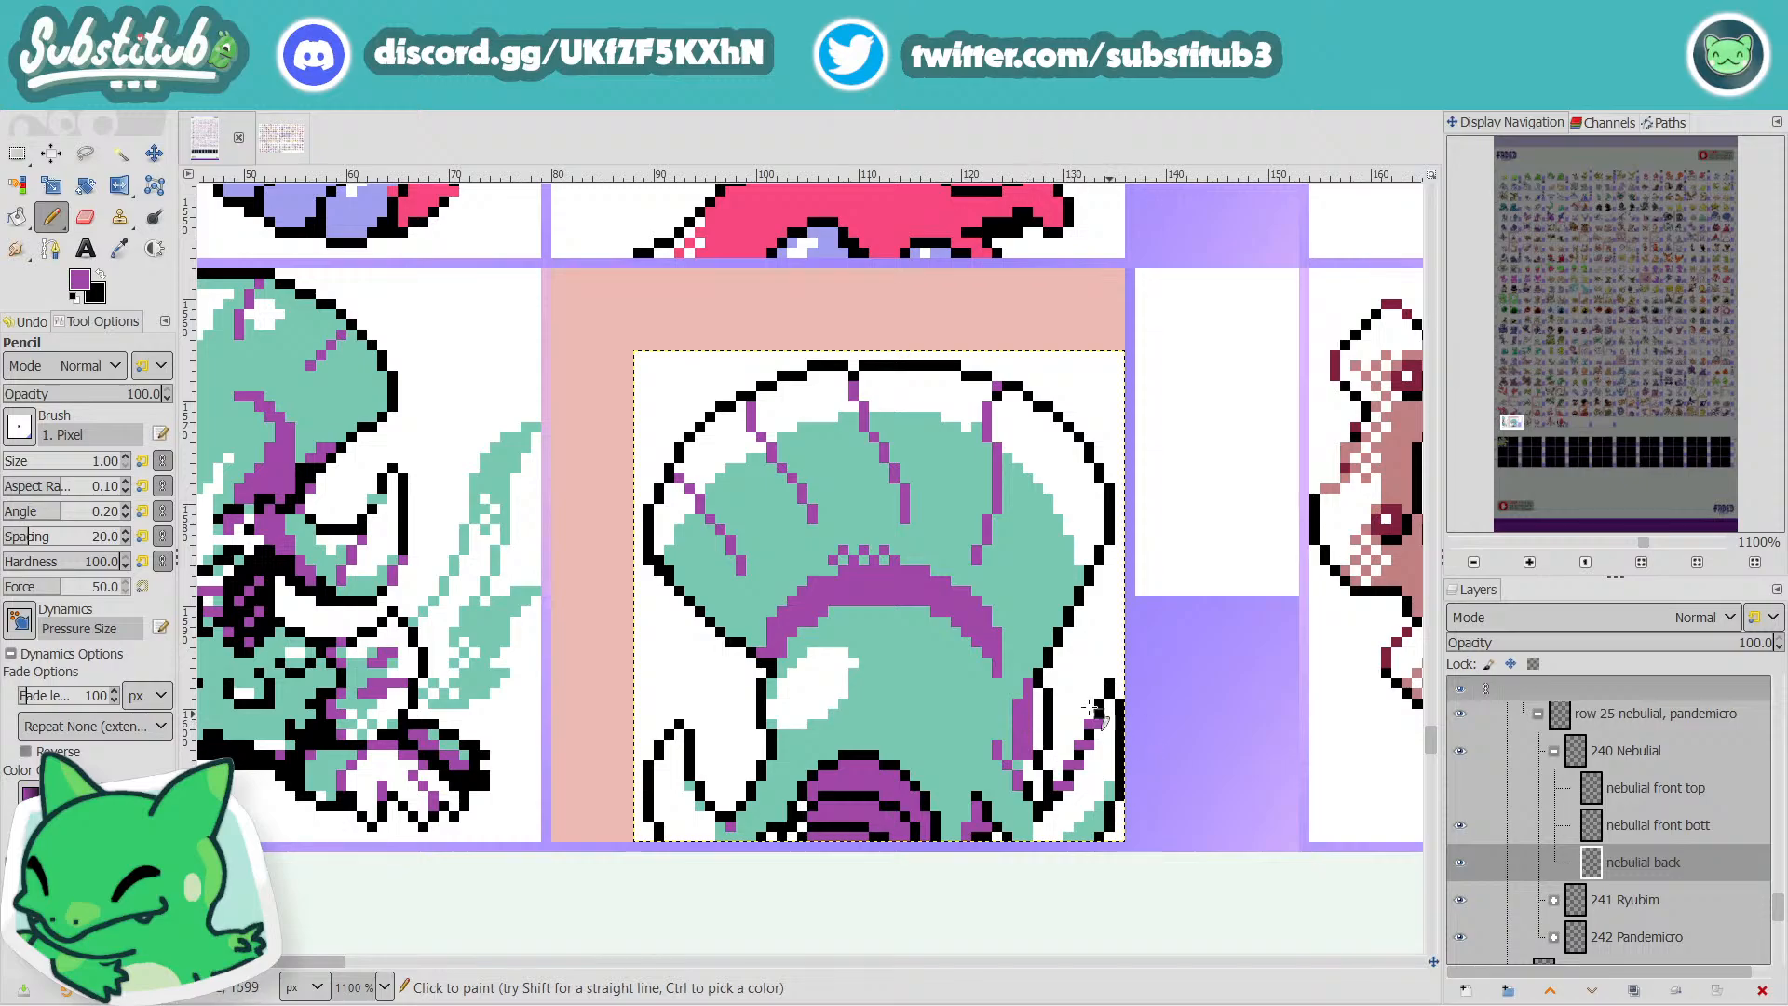
scroll(1028, 726, down, 3)
scroll(1071, 708, up, 1)
scroll(1052, 719, up, 2)
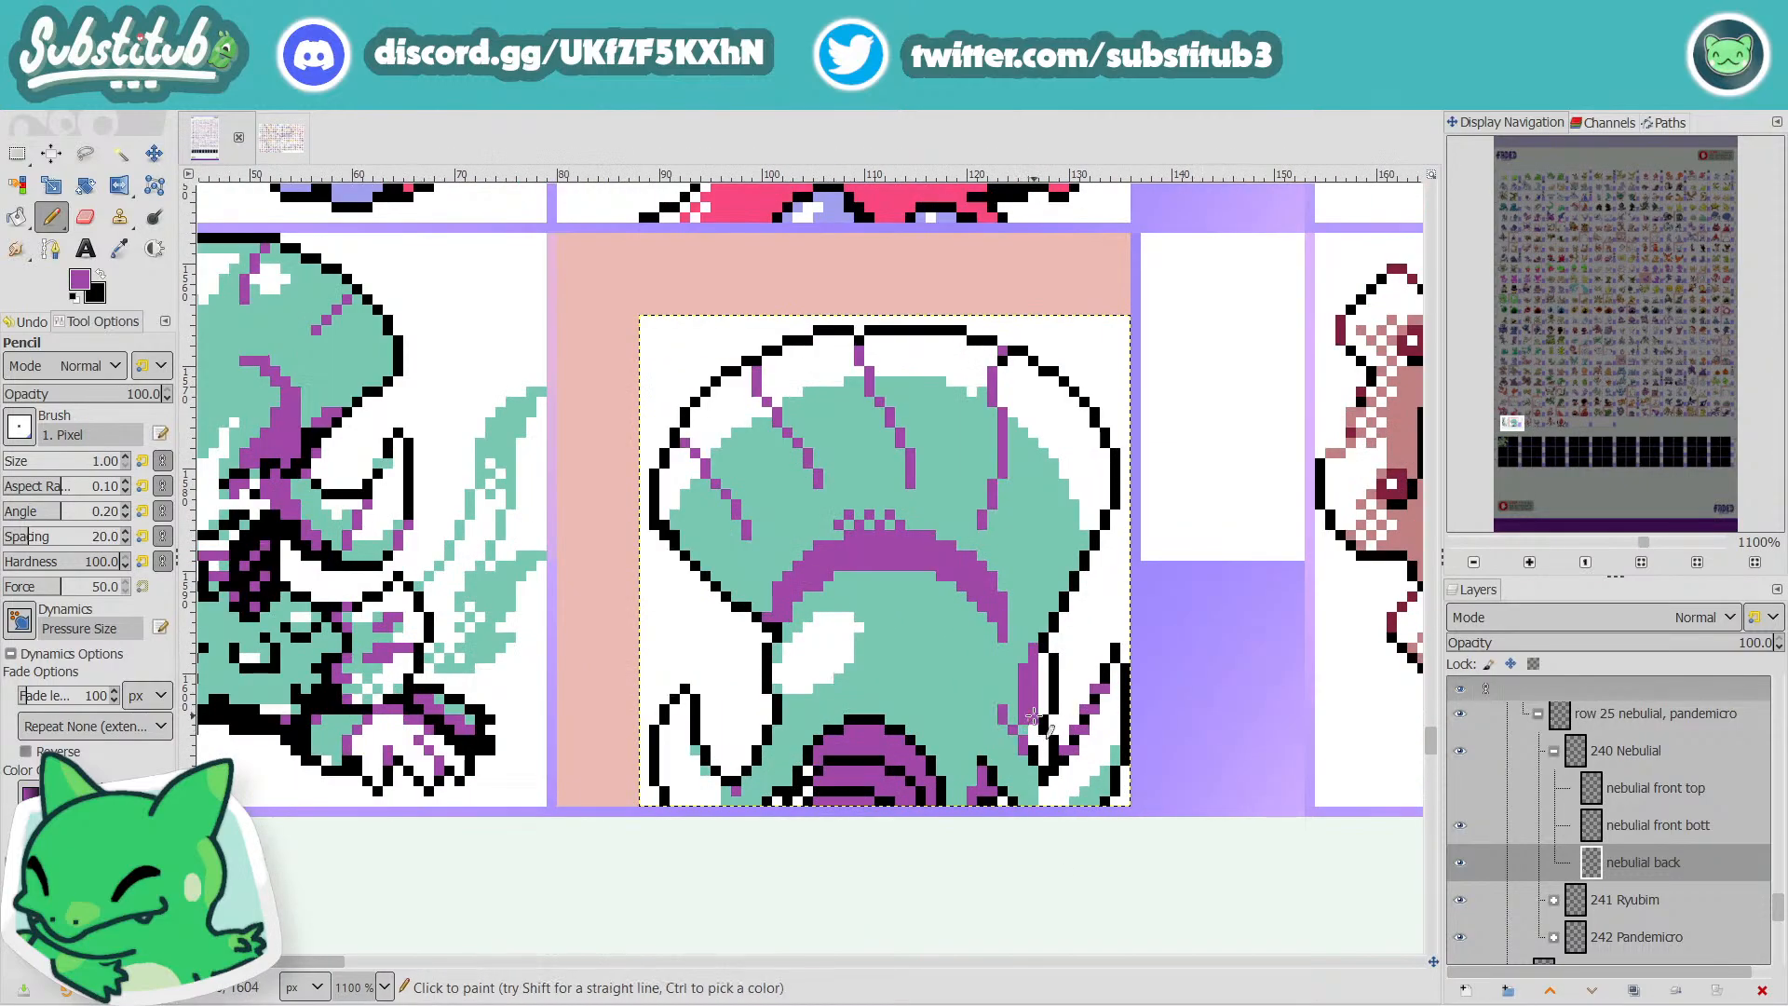
Extend the purple shading against the outline at the neck's lower right edge, and save the image.
mouse_move(1040, 689)
mouse_down()
mouse_move(1042, 664)
mouse_move(1045, 698)
mouse_up()
scroll(1043, 709, down, 1)
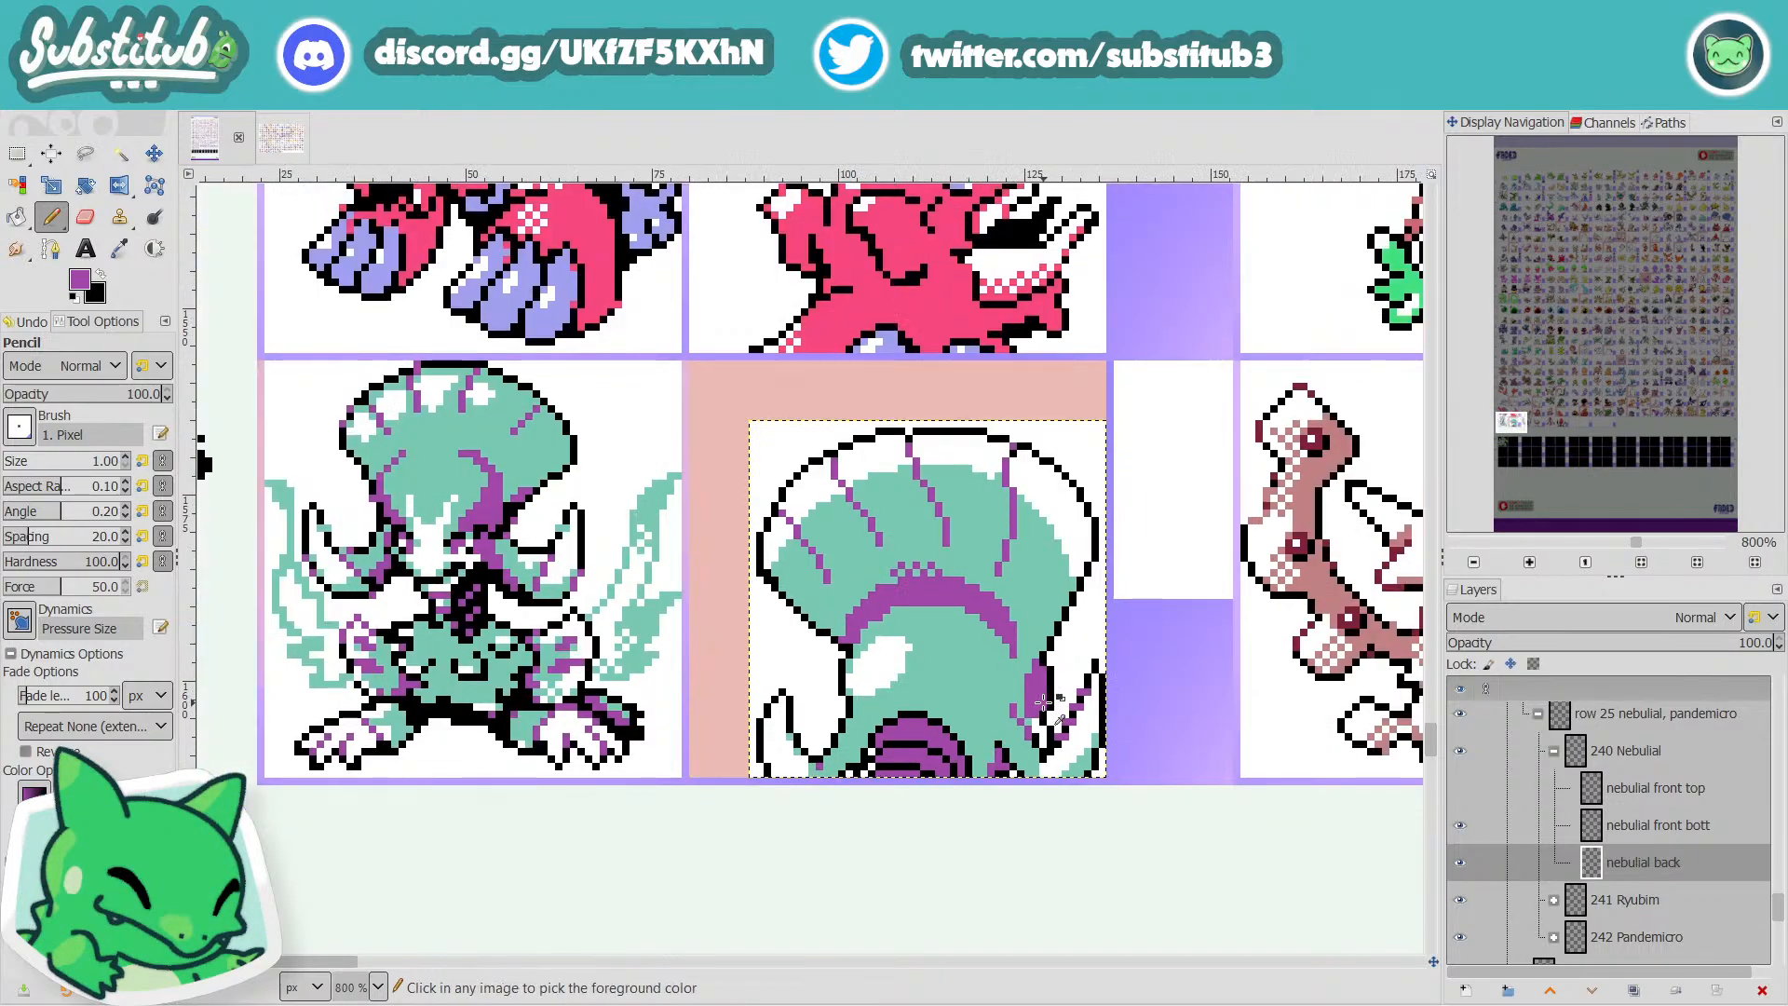
scroll(1043, 701, down, 2)
scroll(1043, 700, up, 4)
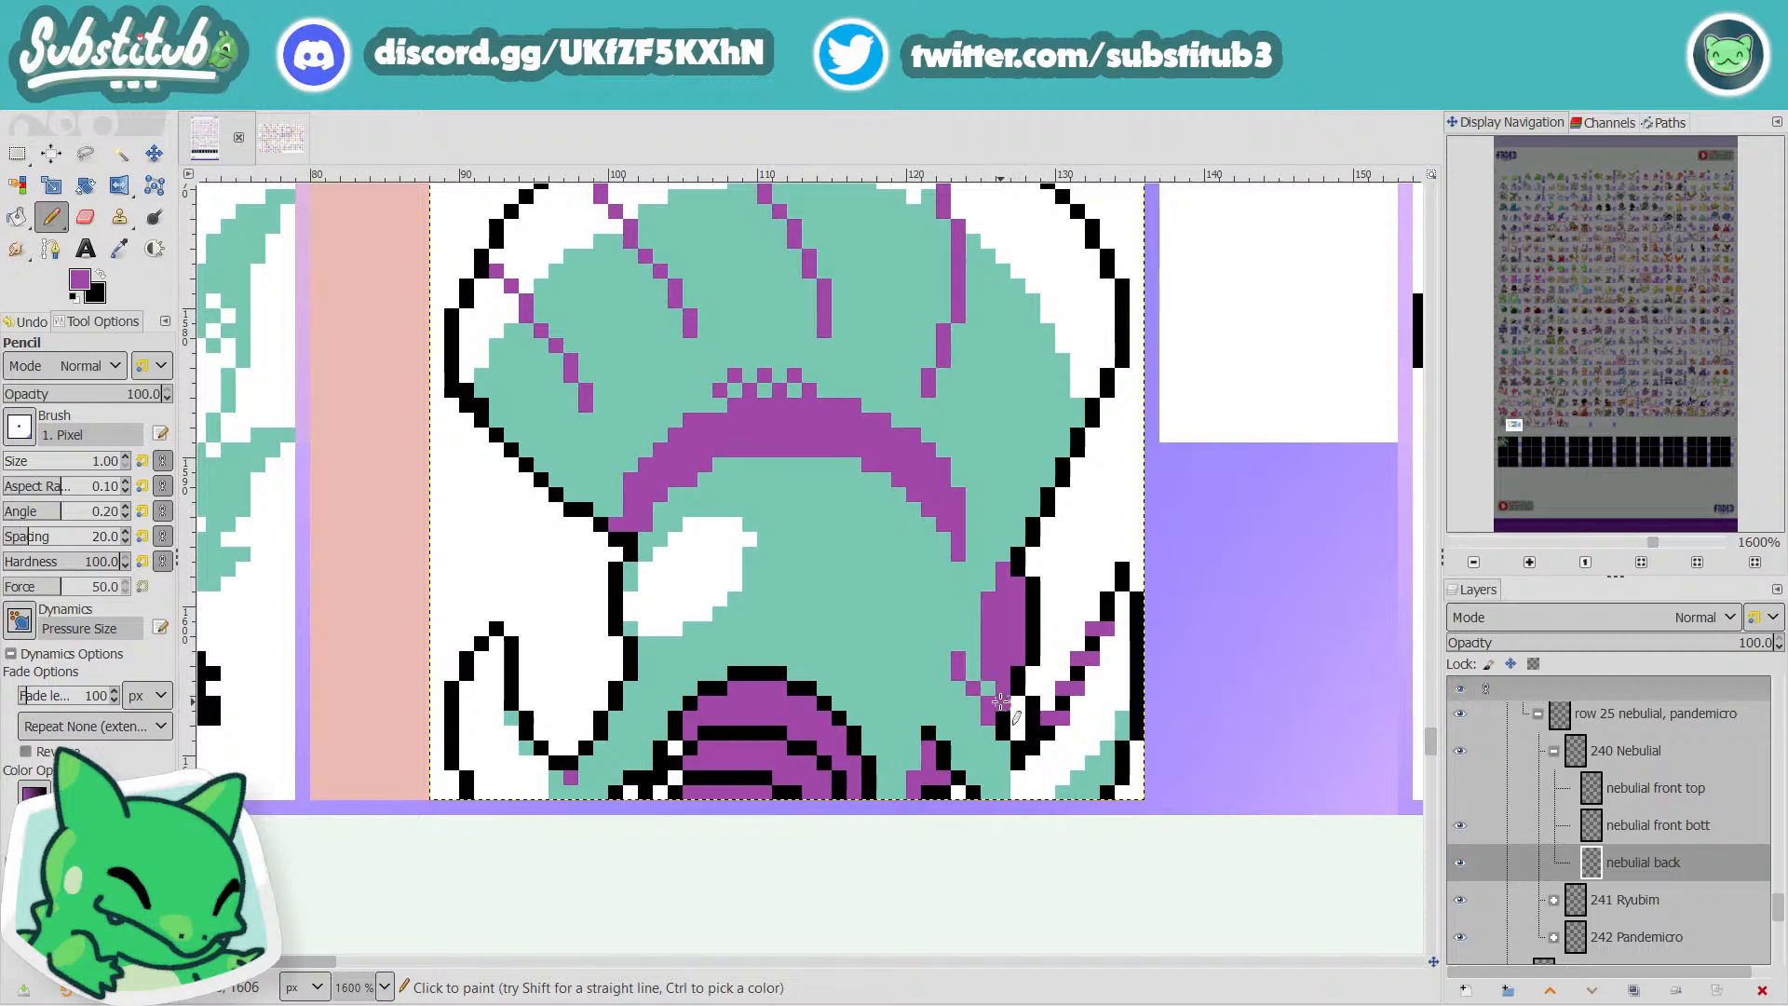
scroll(1024, 707, down, 3)
scroll(1043, 712, down, 1)
key(ctrl+s)
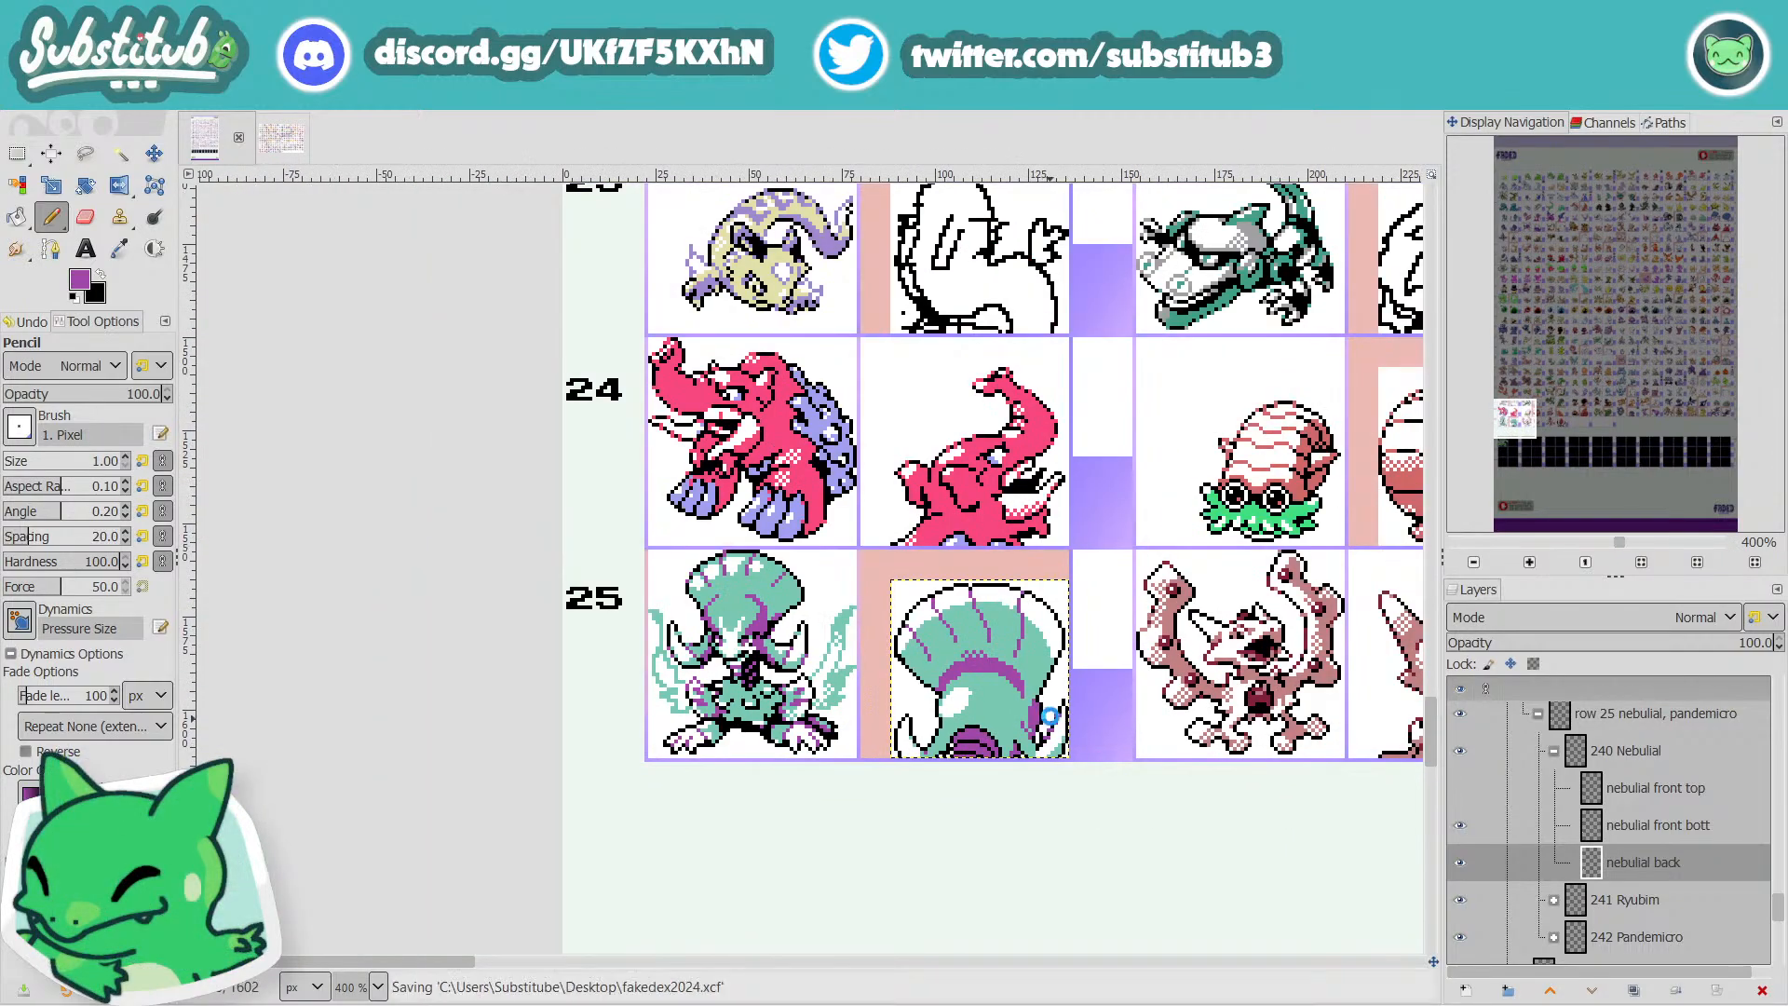
Fill the right part of the striped purple dome at the sprite's bottom edge with black, and save the image.
scroll(989, 745, up, 3)
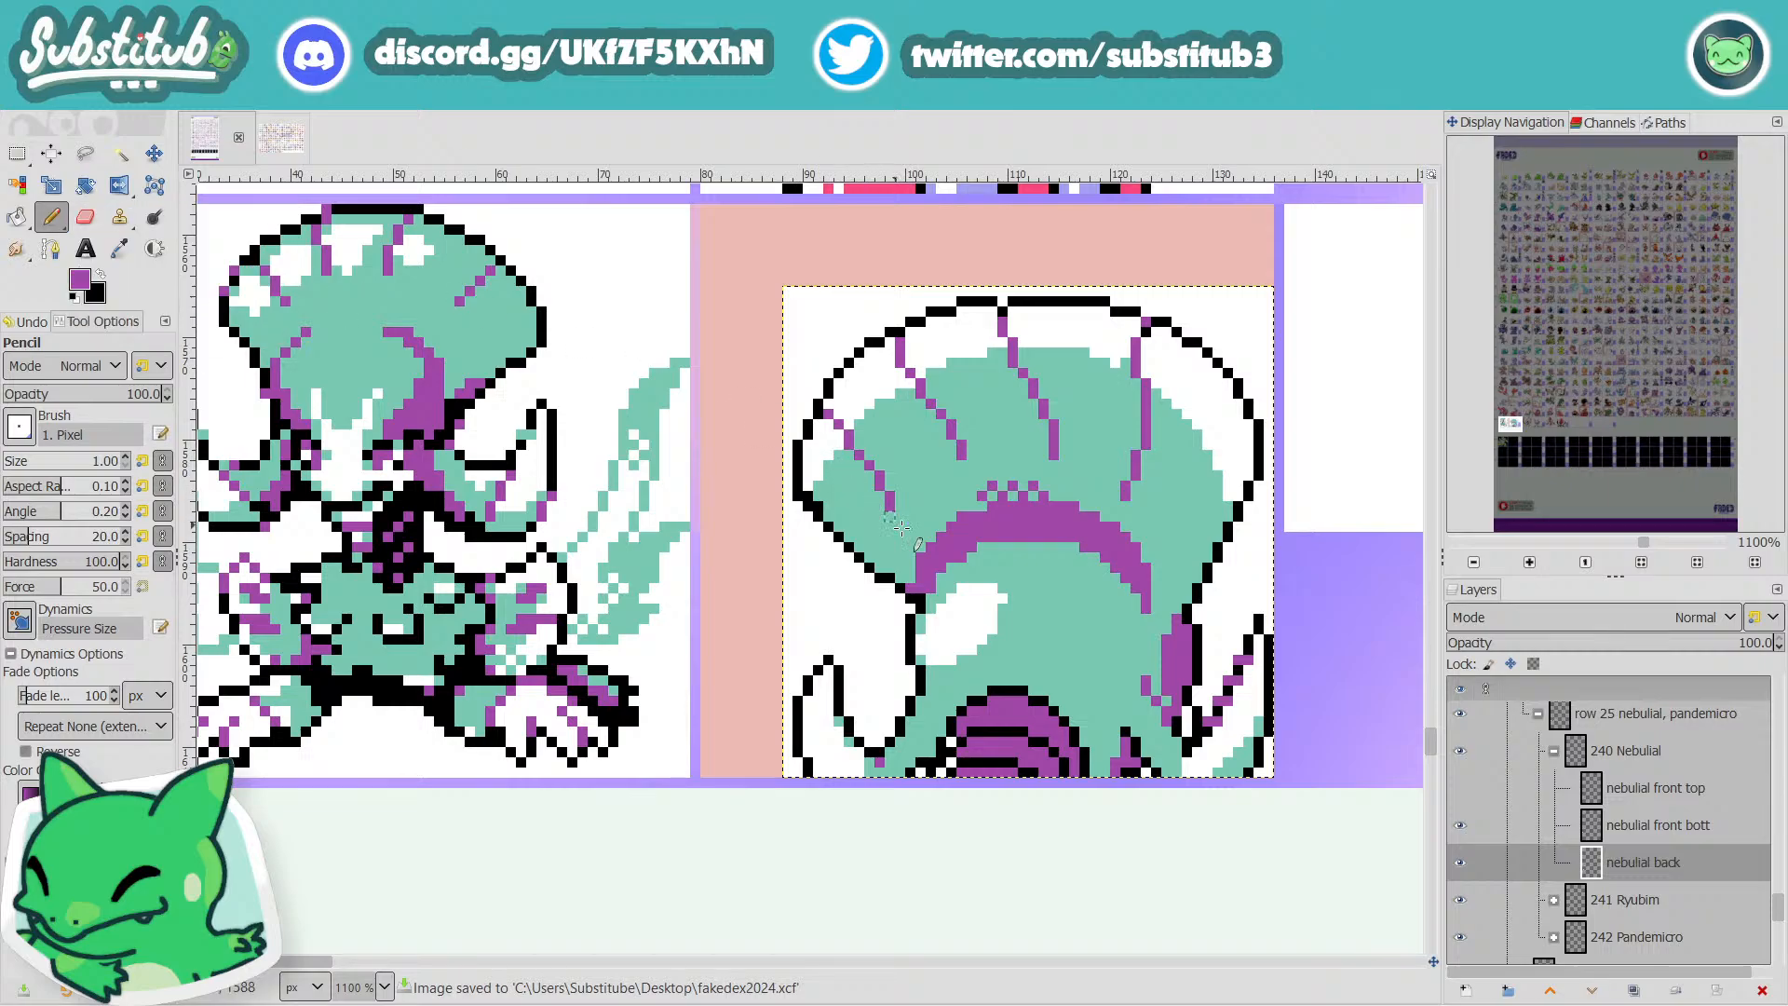
key(d)
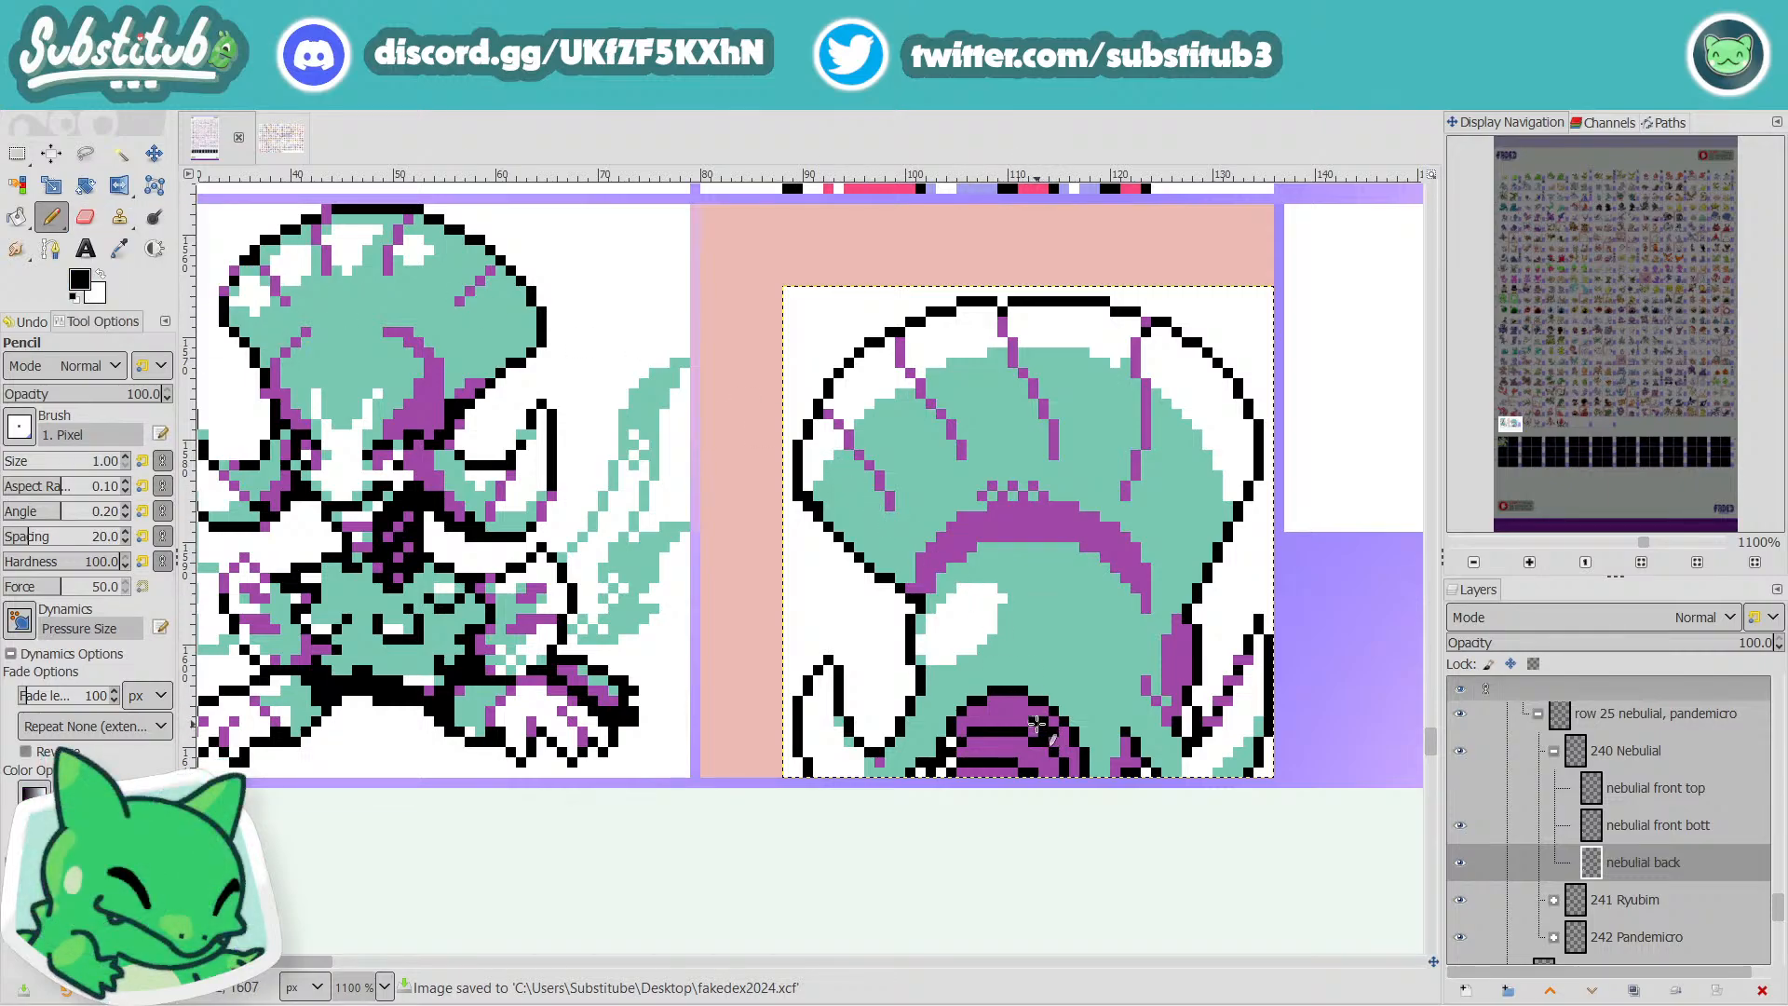
mouse_move(1048, 731)
mouse_down()
mouse_move(1084, 772)
mouse_move(1061, 745)
mouse_move(1078, 772)
mouse_move(1017, 754)
mouse_up()
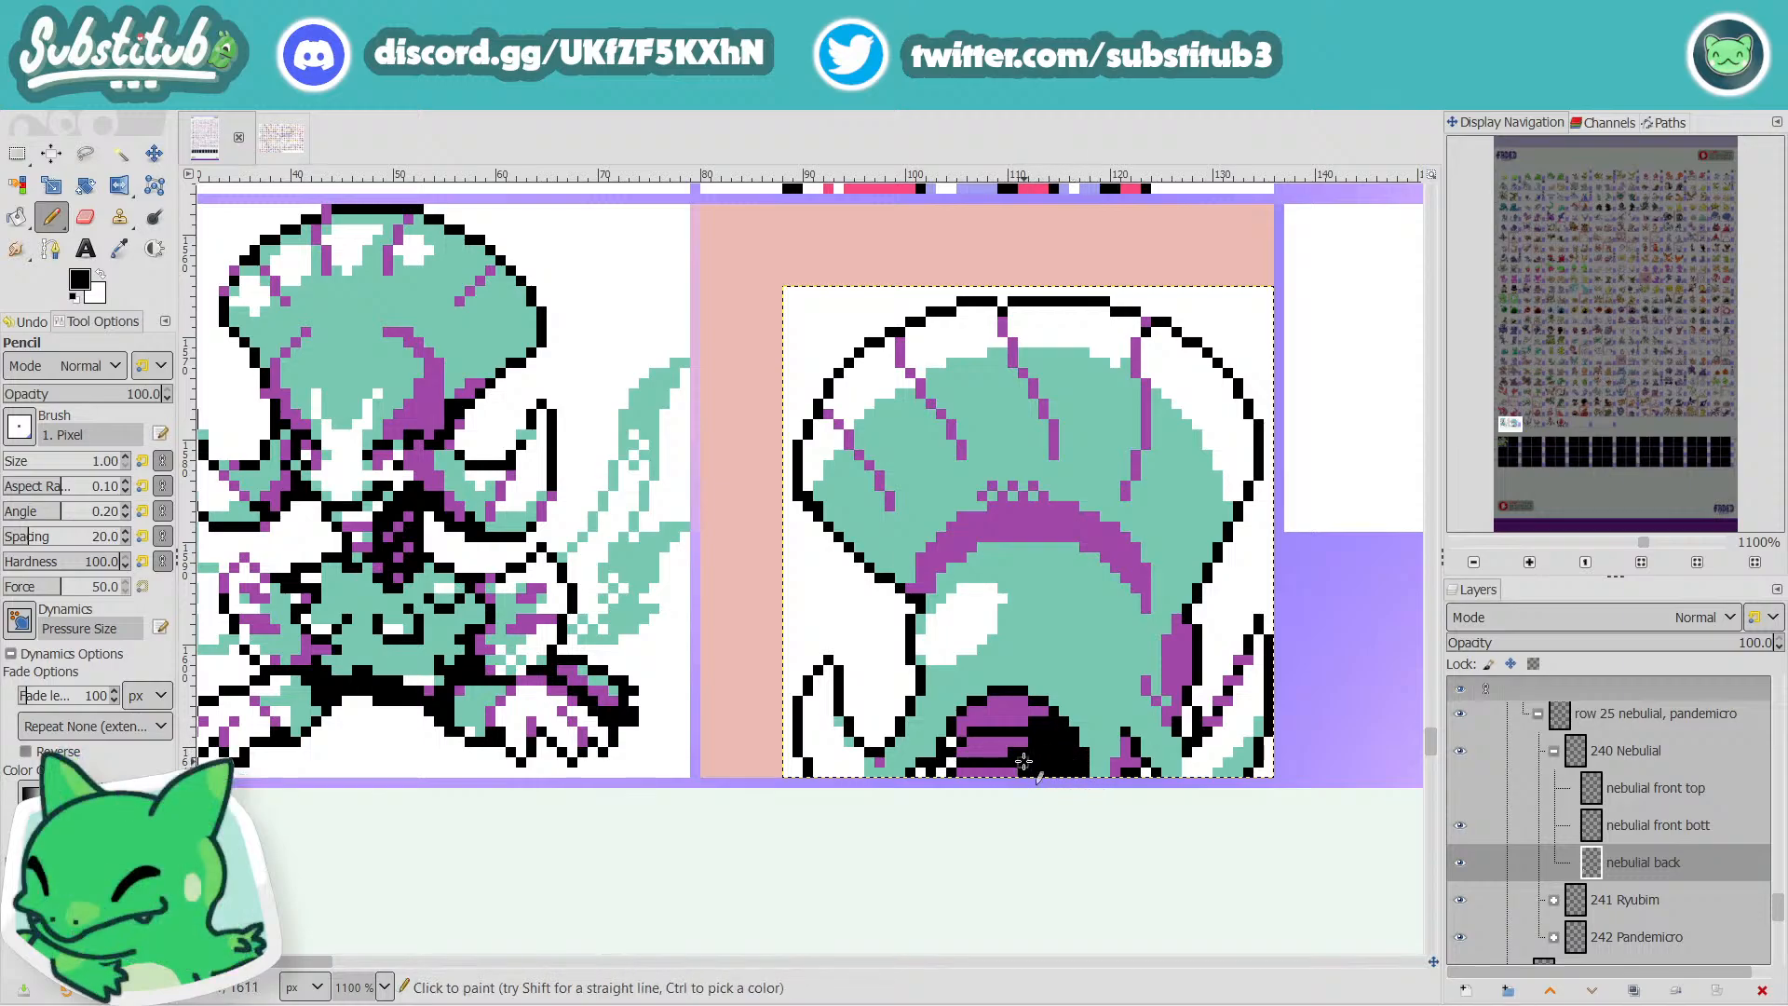
key(ctrl+s)
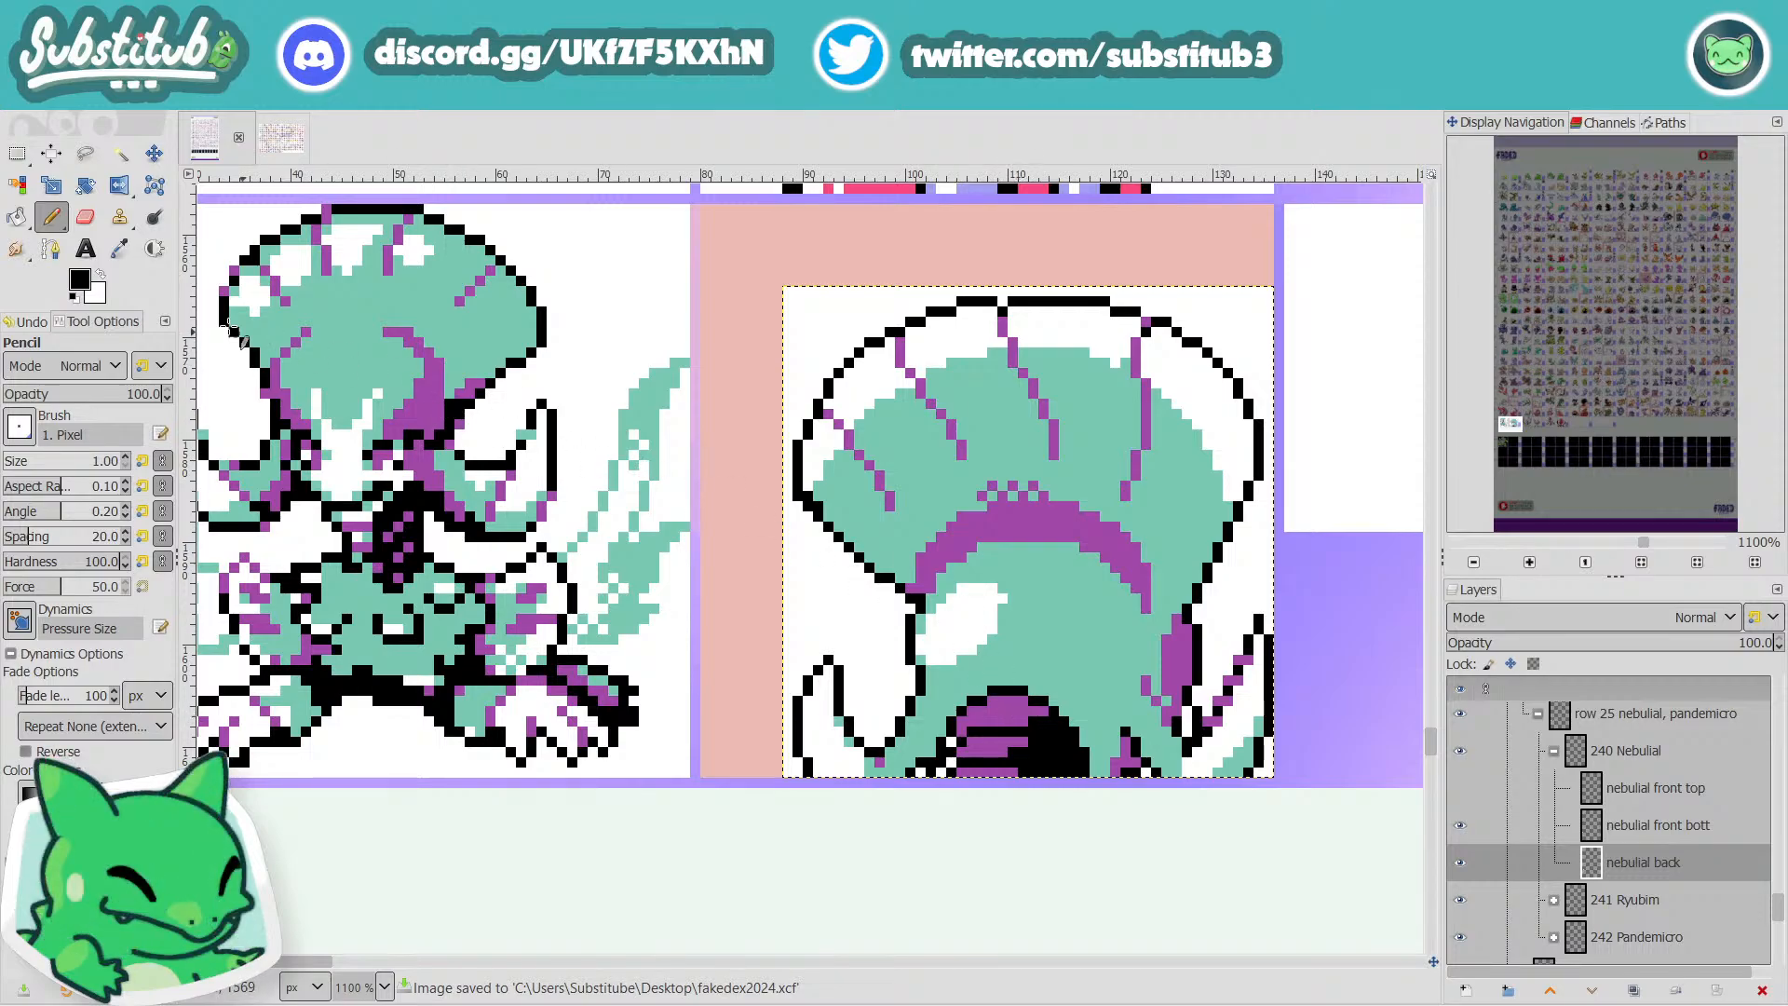
Examine the finished back sprites across the sheet for shading reference, including the white creature with purple rings.
click(127, 260)
key(minus)
key(minus)
key(minus)
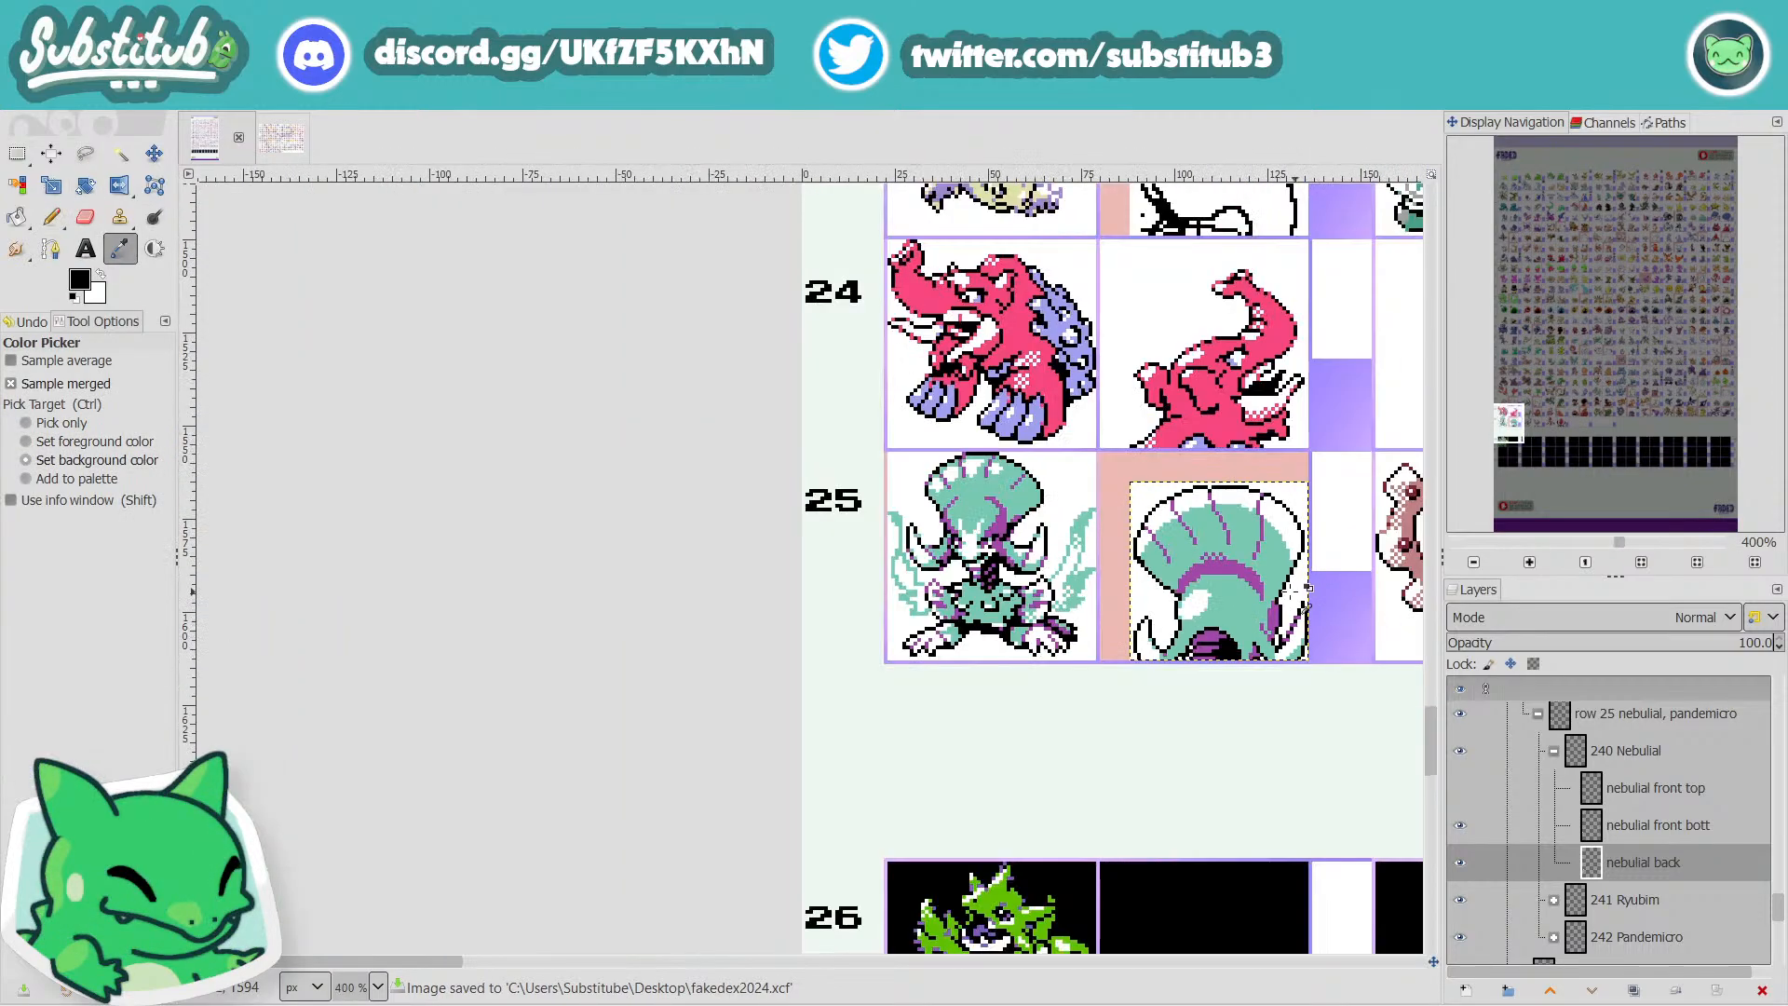
drag(410, 963, 753, 954)
scroll(706, 733, up, 5)
scroll(780, 791, up, 5)
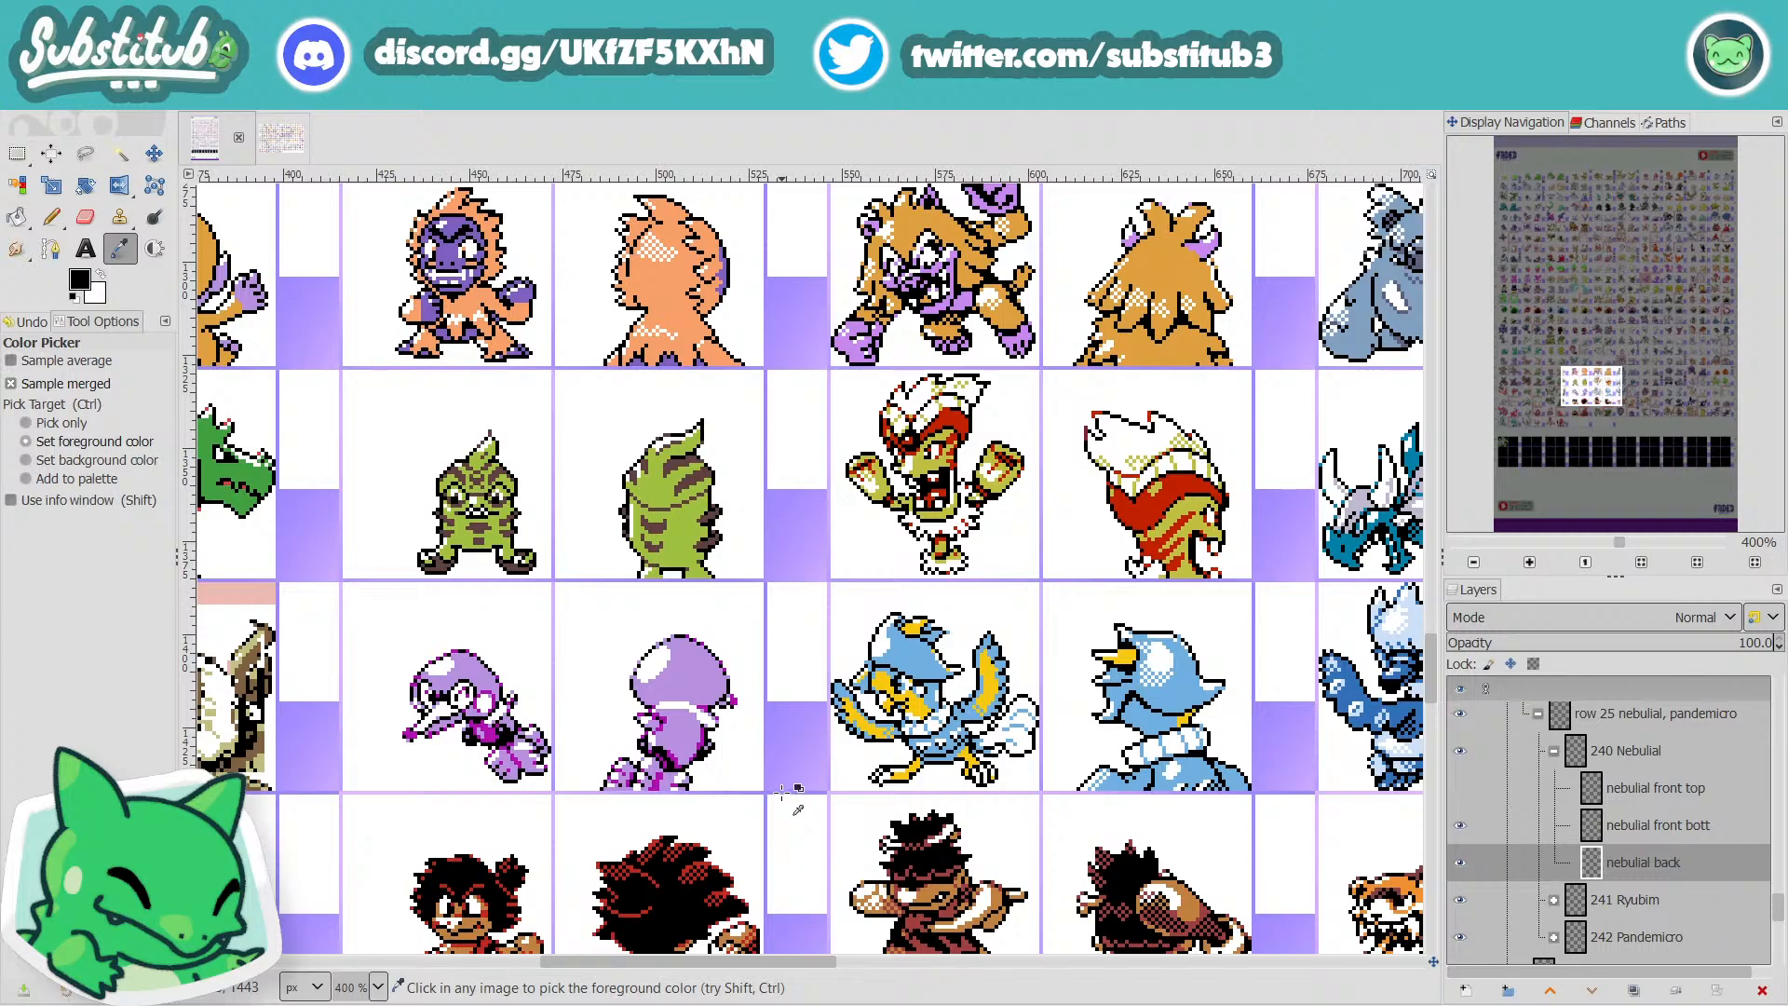
key(ctrl+s)
drag(816, 964, 1108, 952)
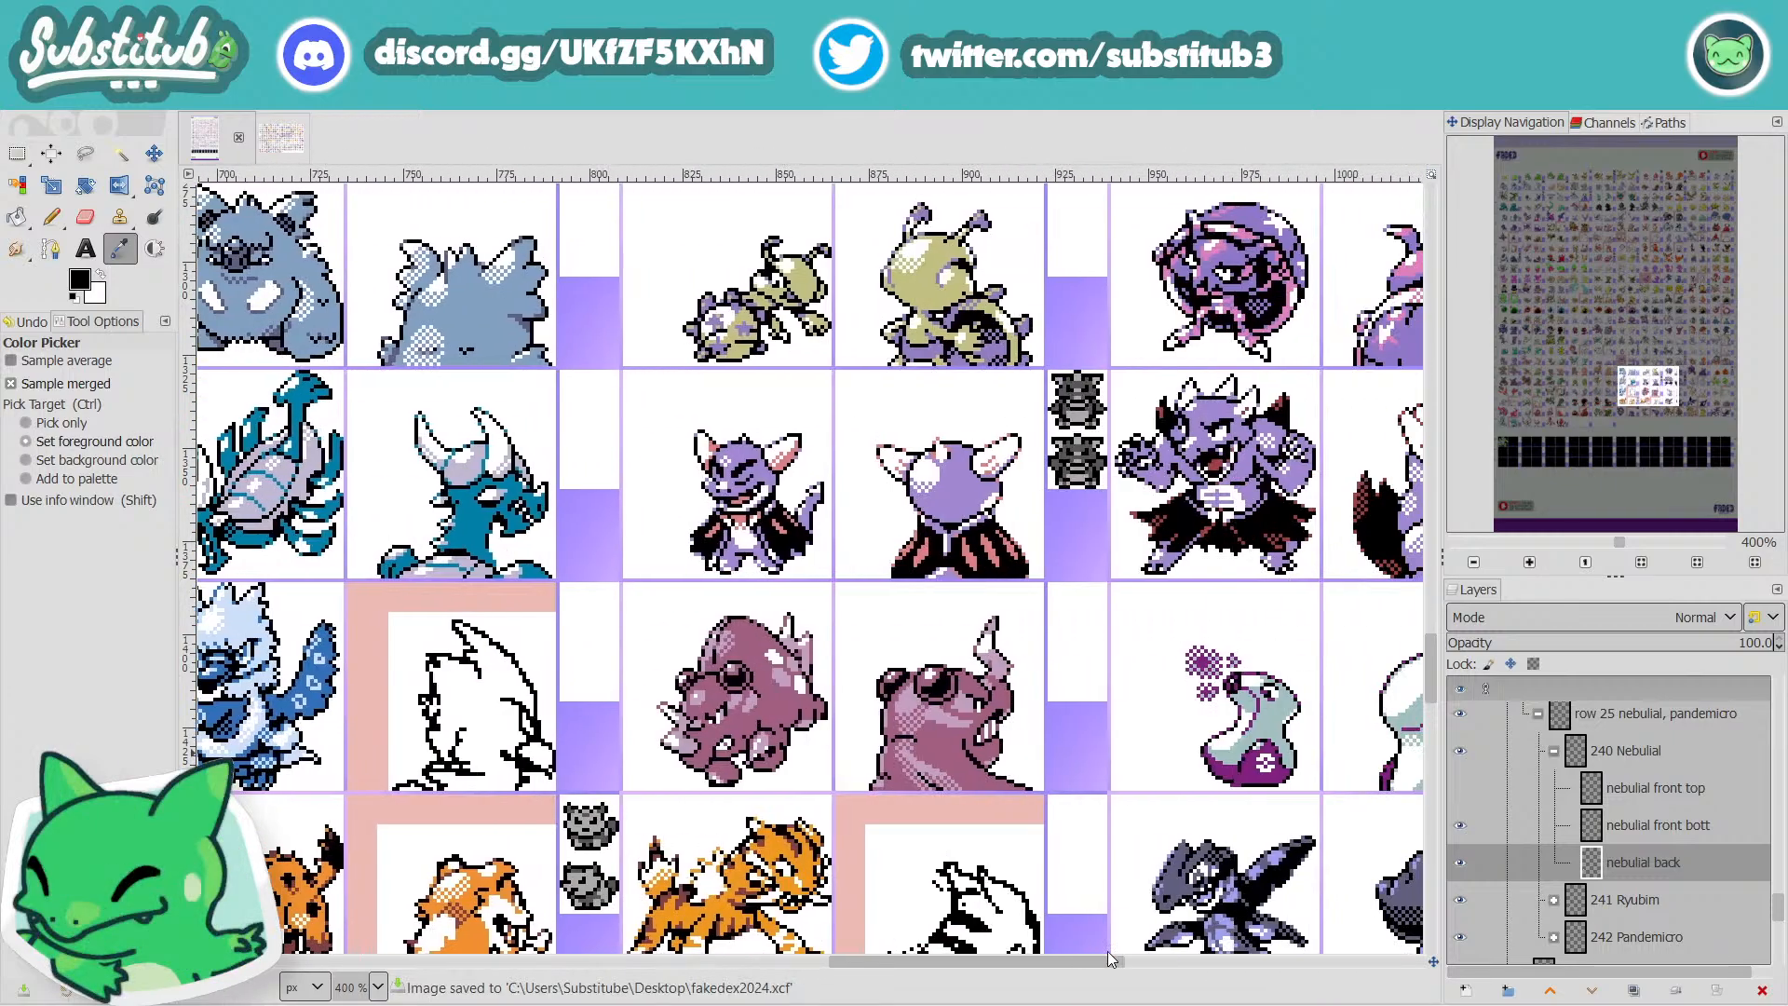
drag(1108, 952, 1480, 892)
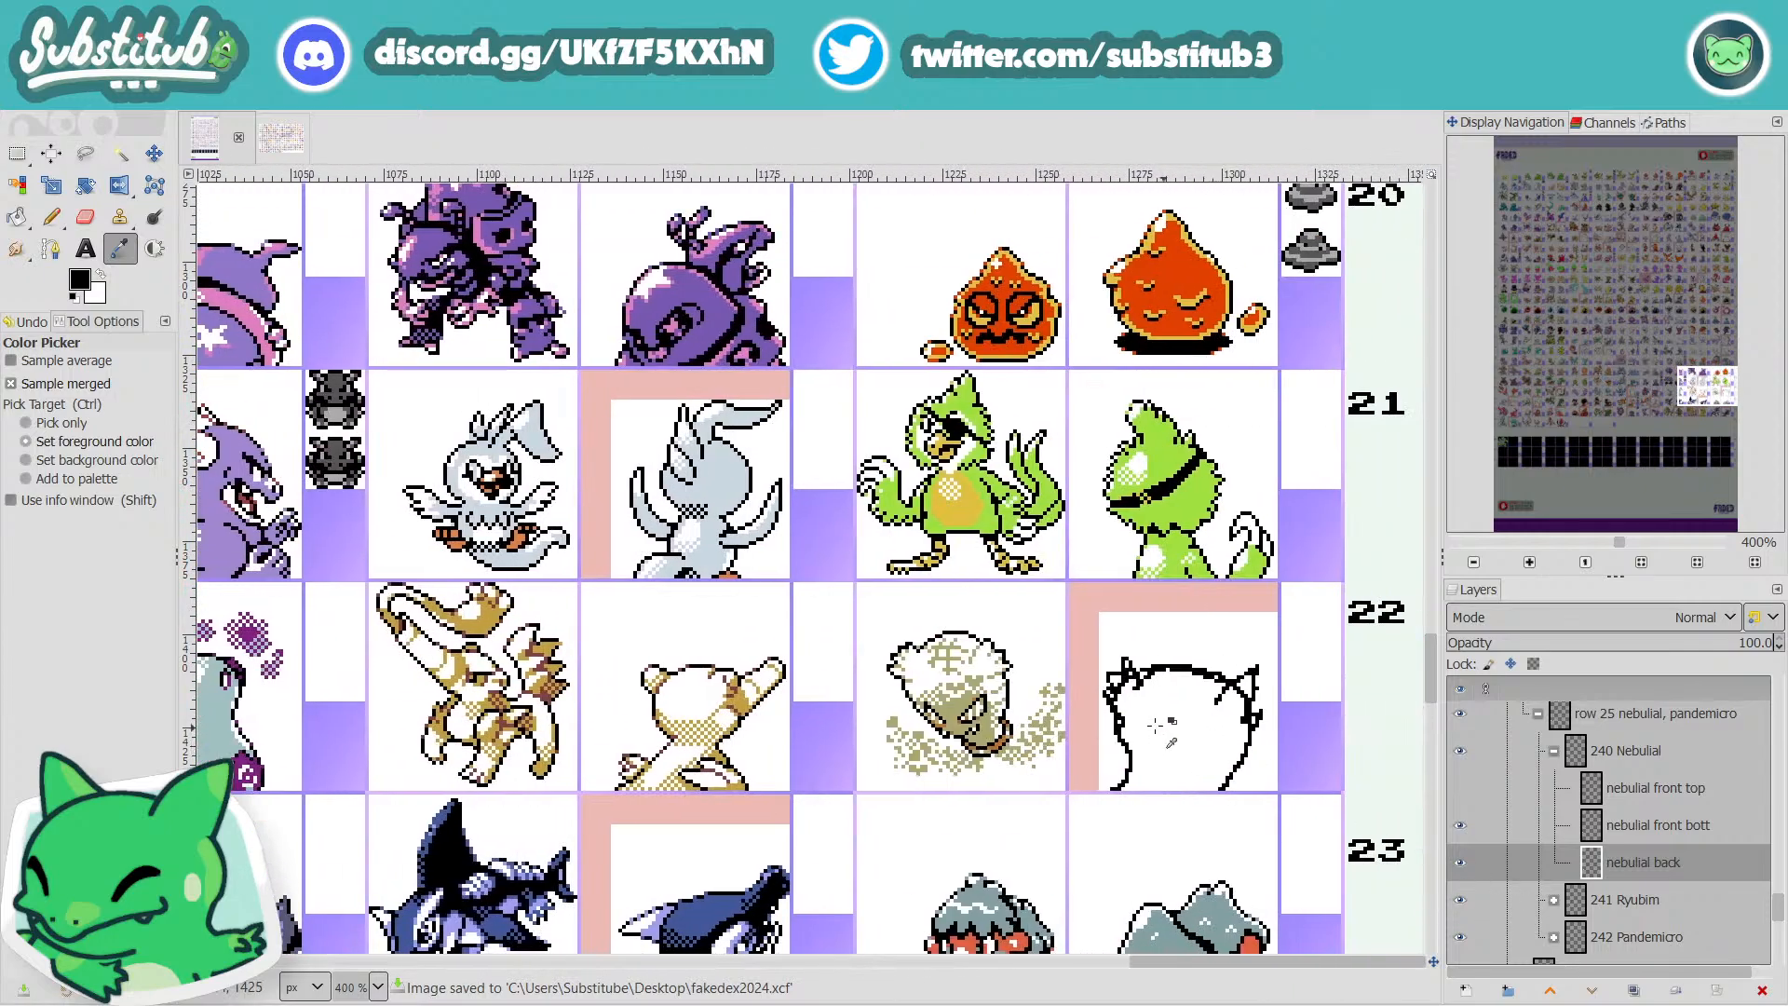
scroll(1155, 725, up, 10)
ctrl+scroll(590, 671, up, 1)
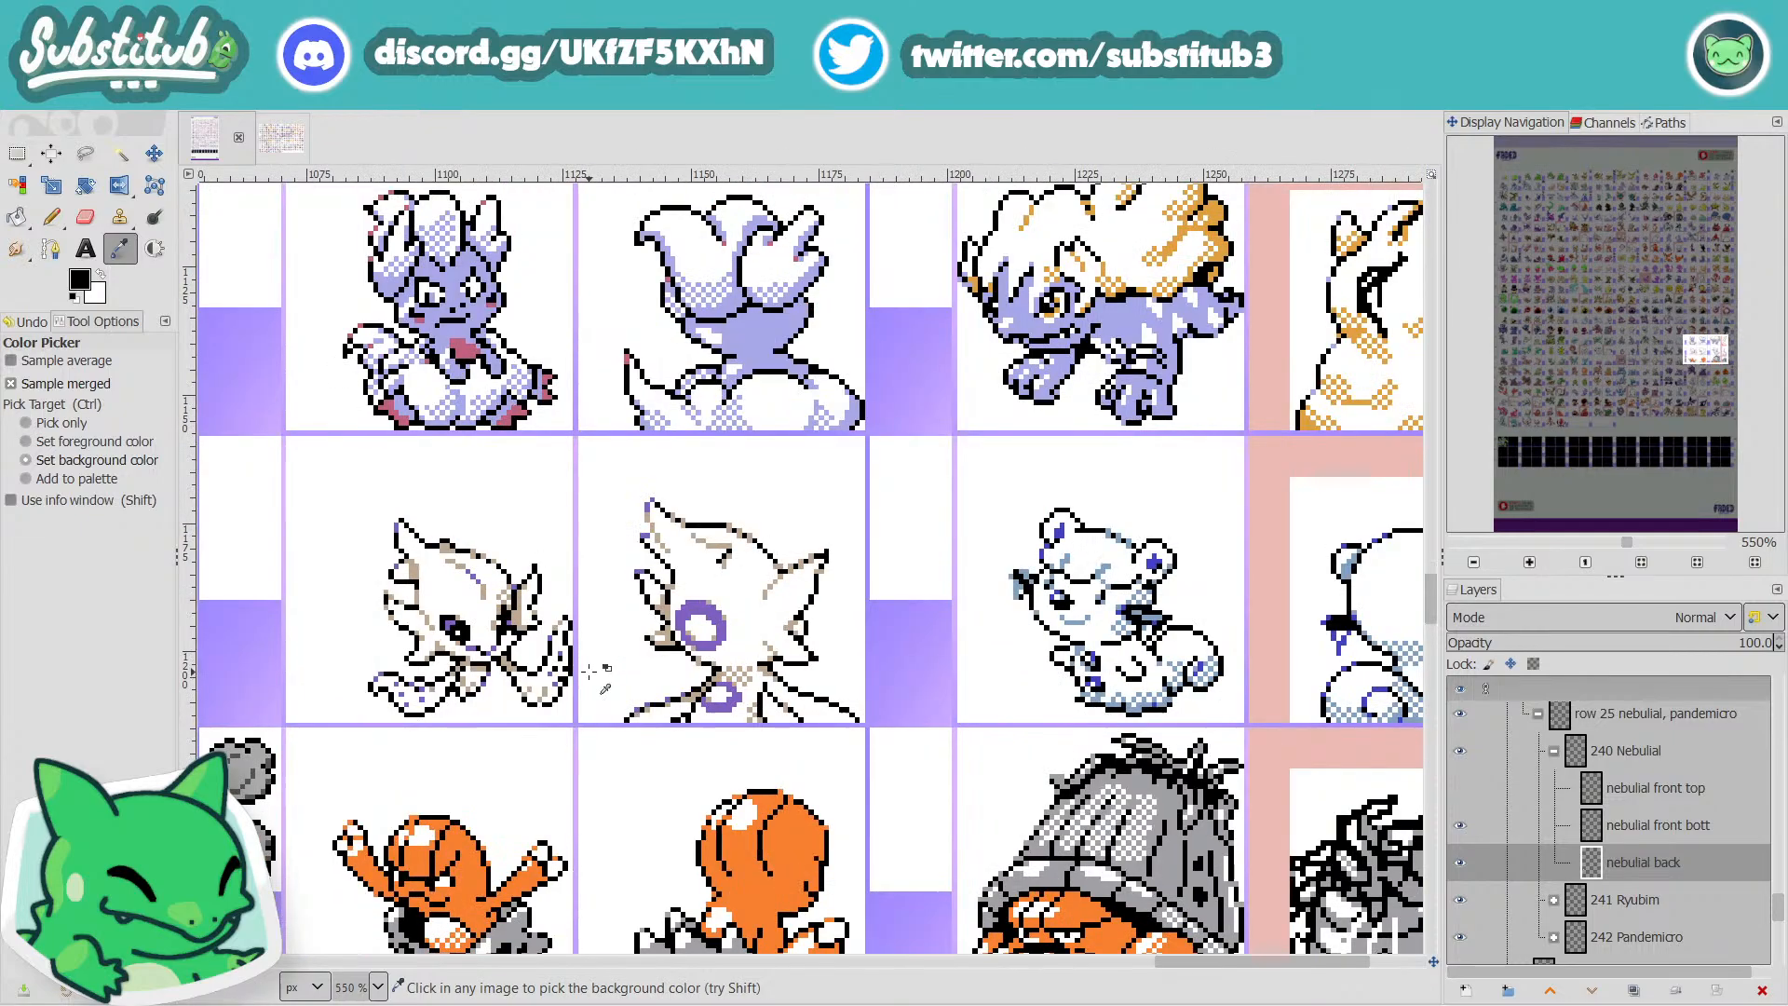
ctrl+scroll(590, 670, up, 1)
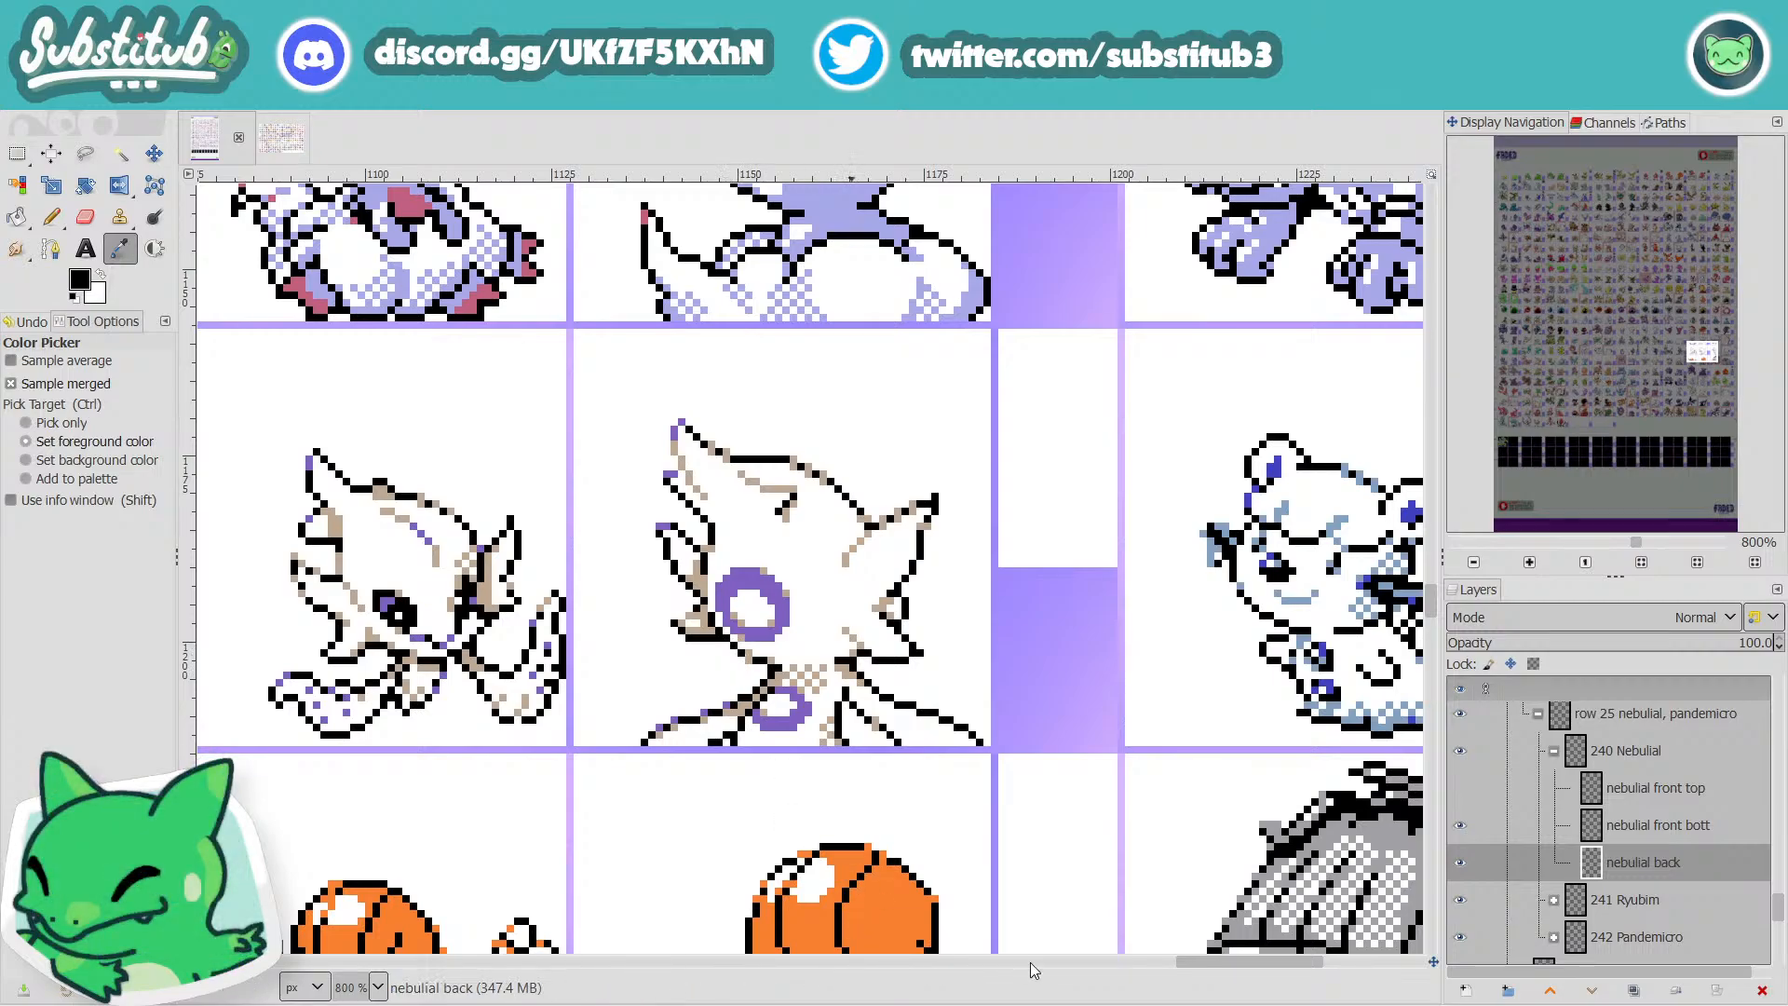
drag(1205, 962, 210, 1003)
scroll(796, 735, down, 11)
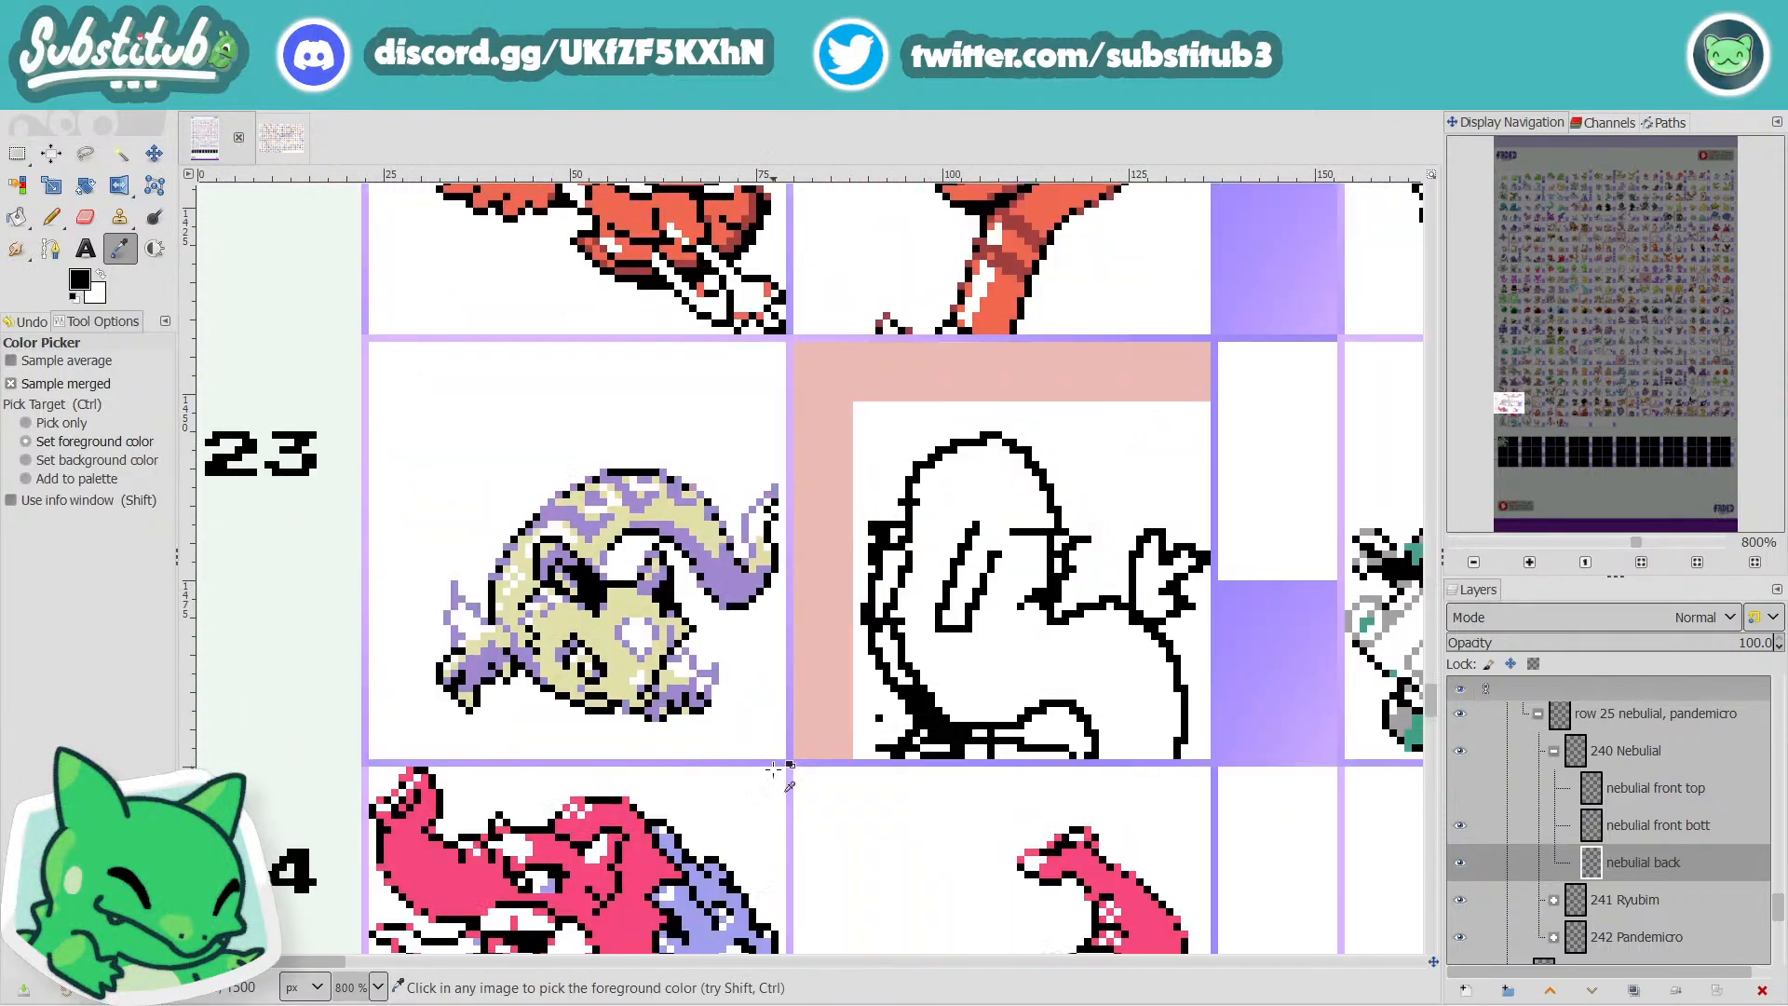
scroll(782, 770, down, 5)
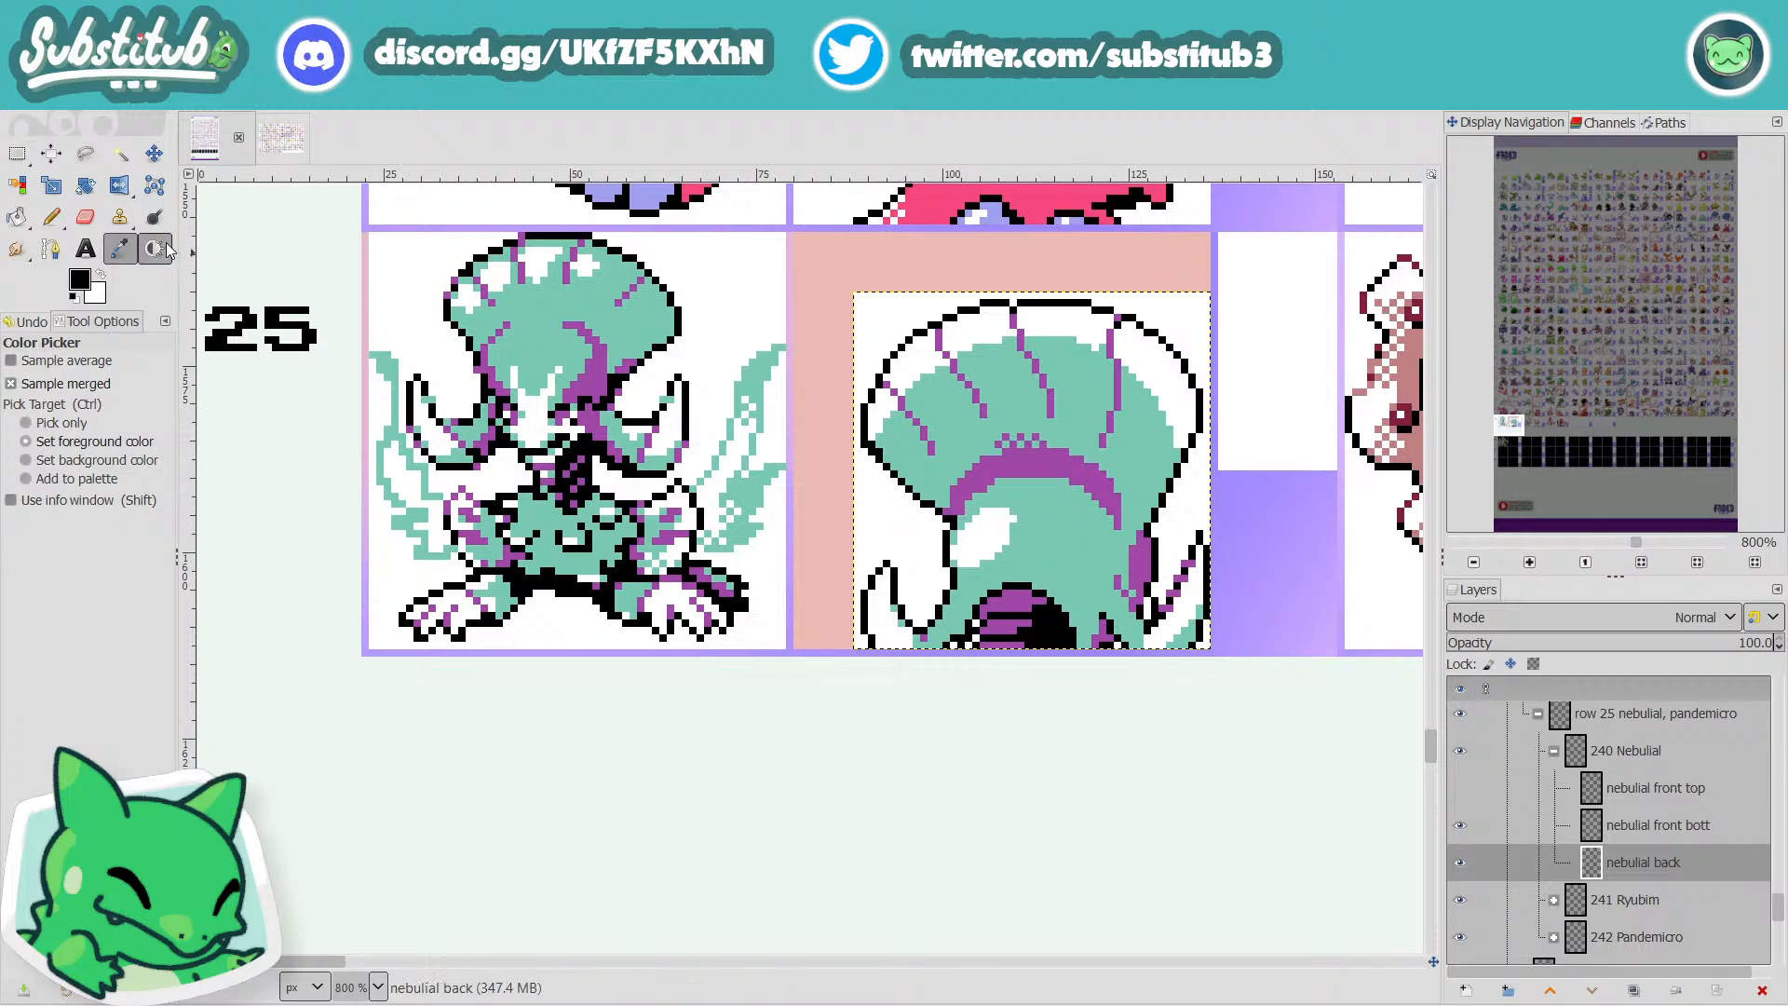
Draw a purple arched line, a small spot and a lower crease across the neck's white highlight.
click(51, 216)
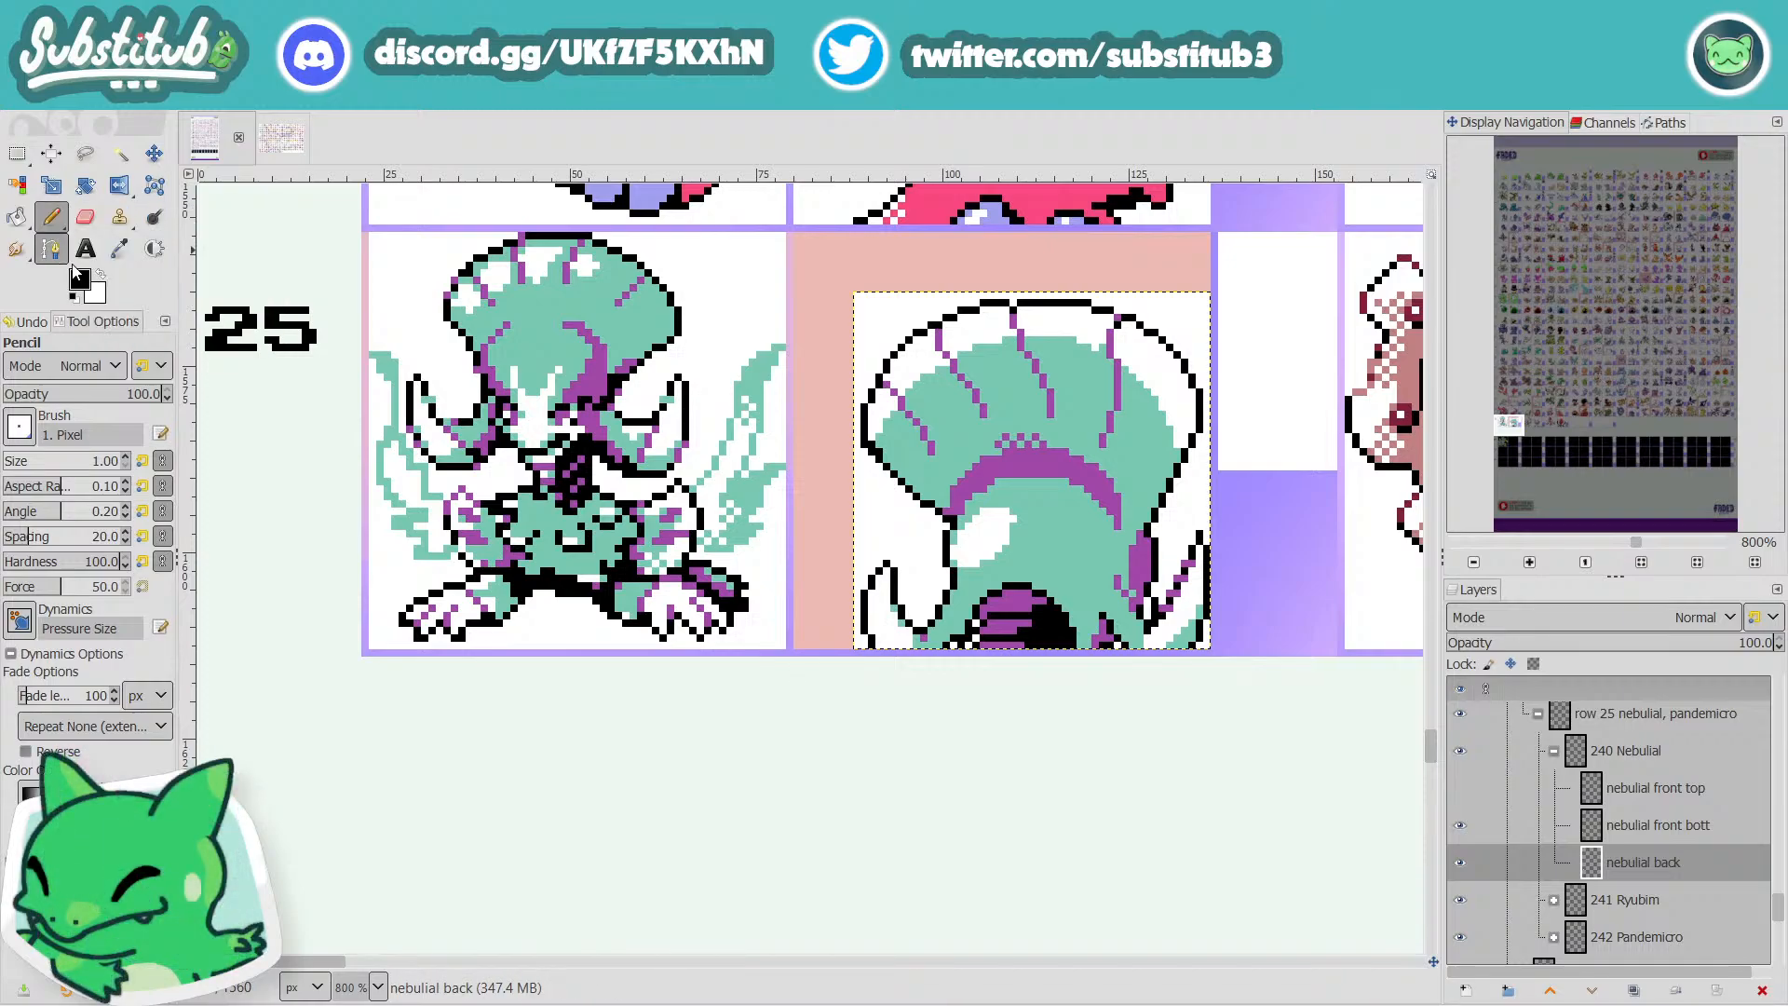
click(119, 249)
click(584, 374)
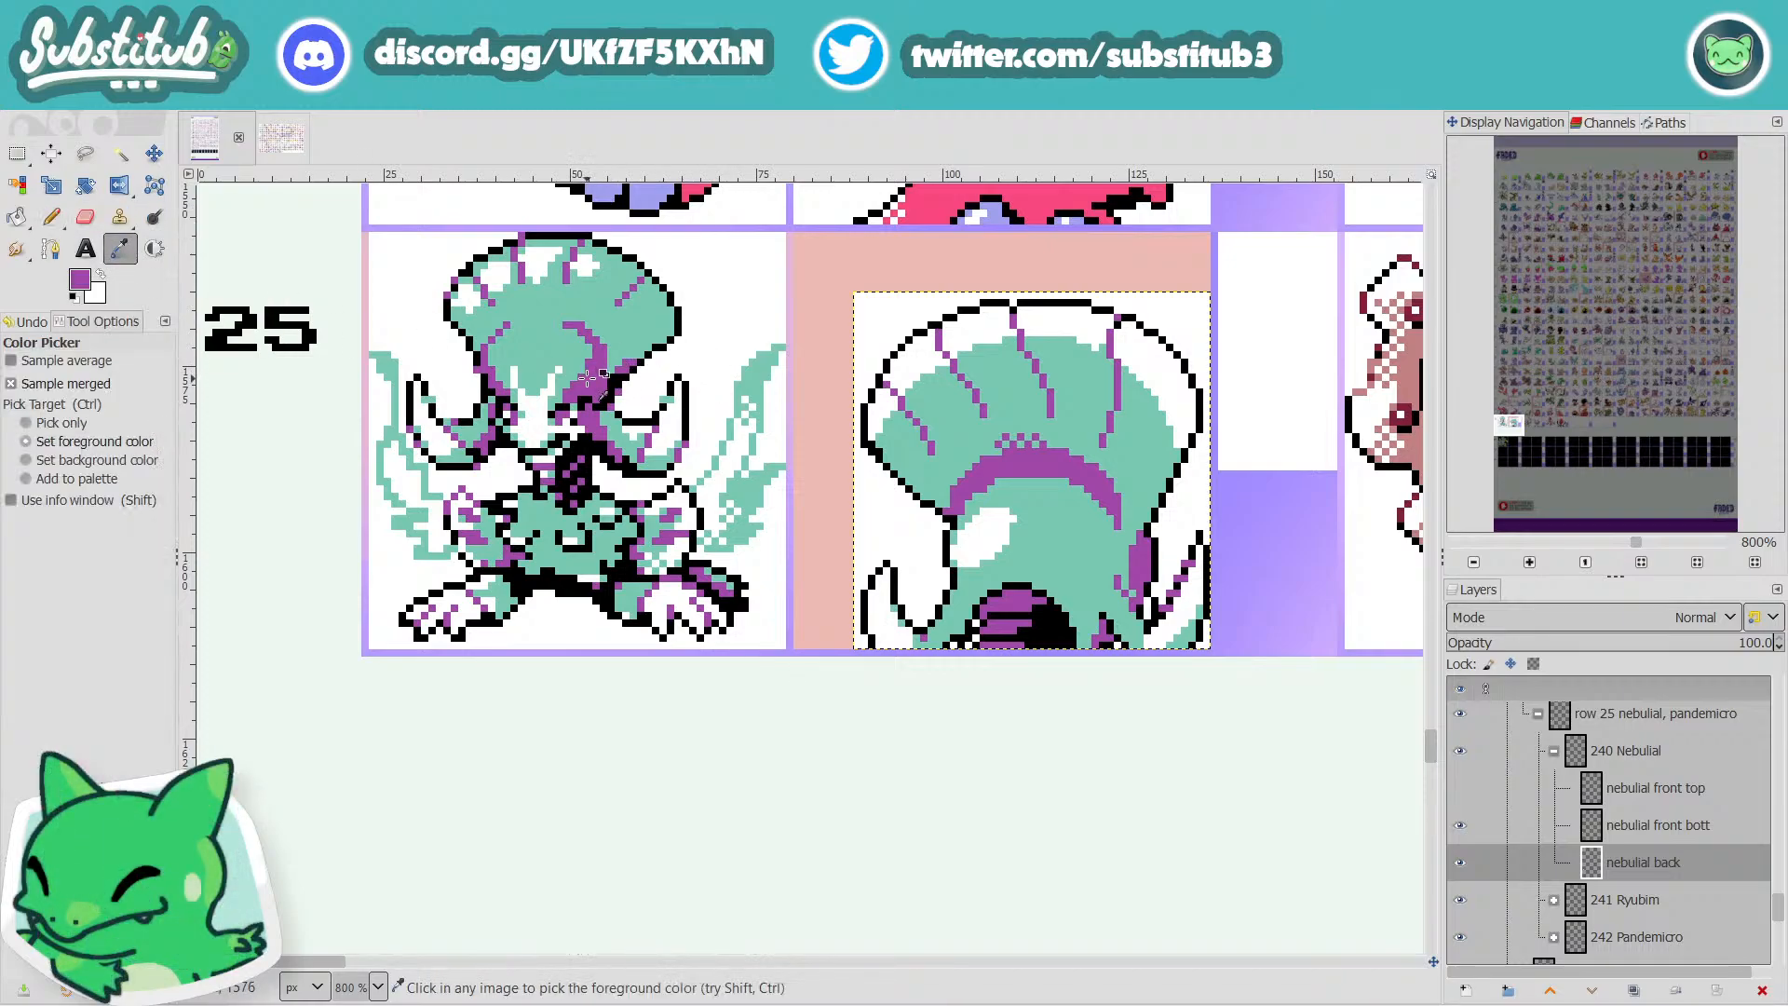
click(51, 216)
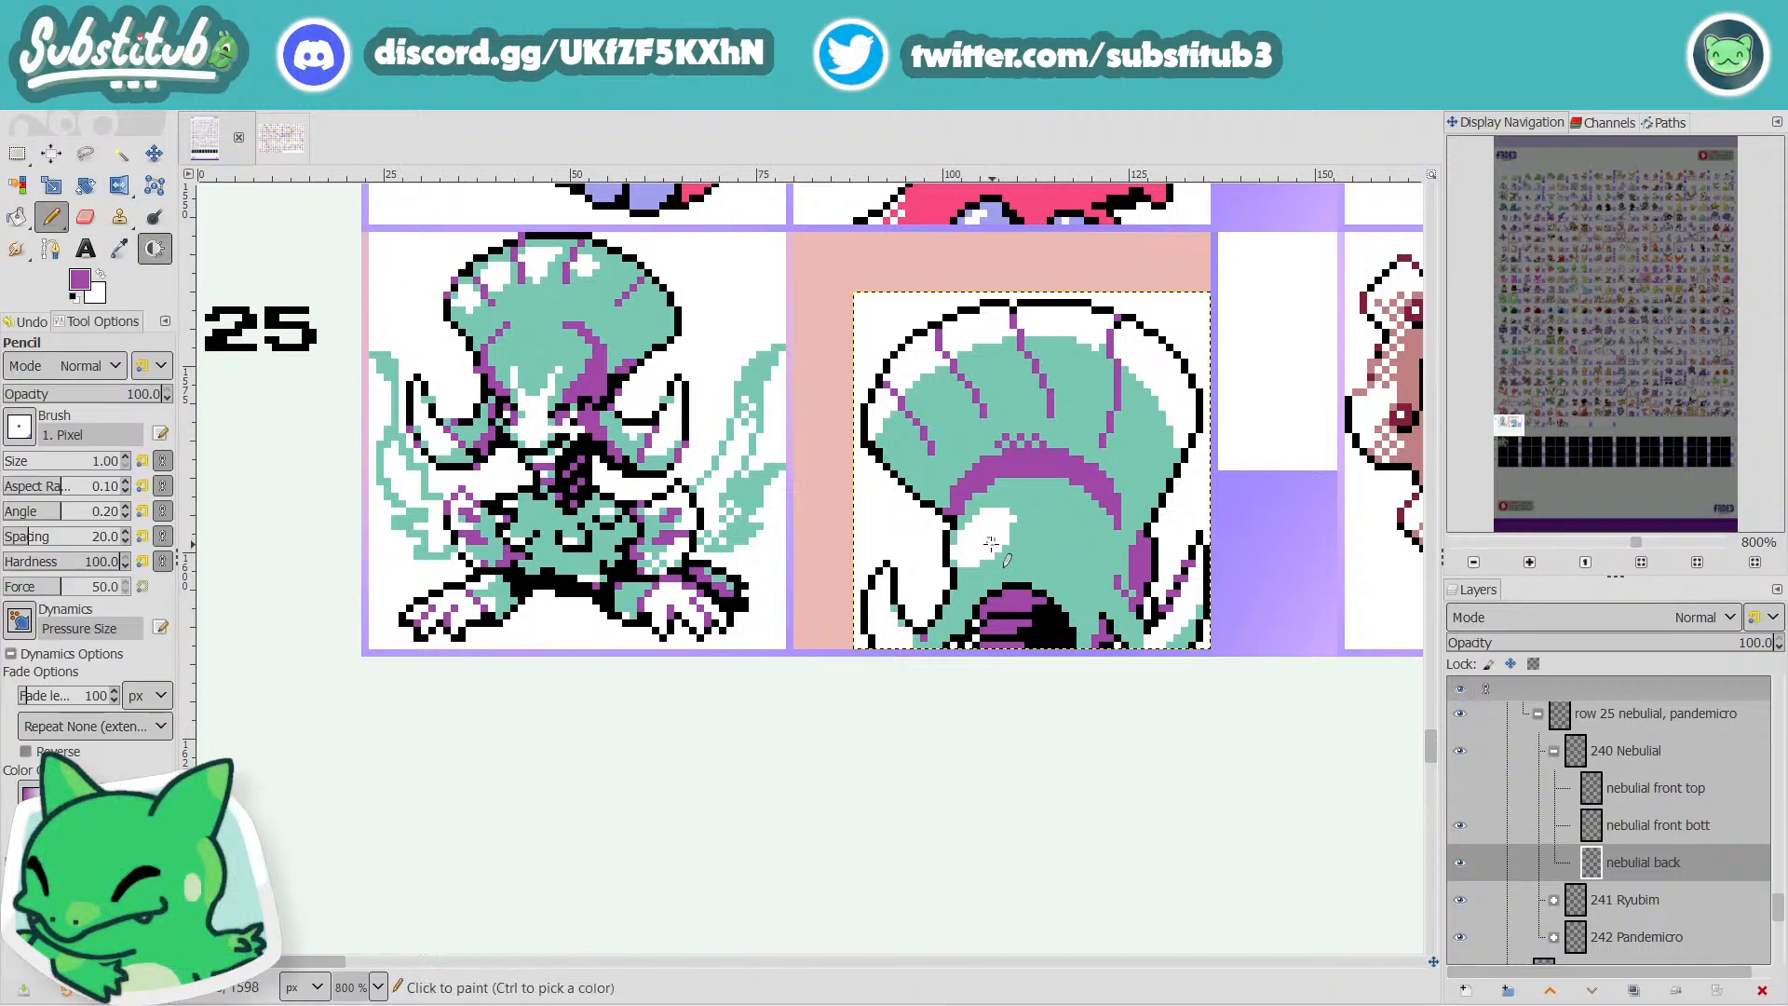
mouse_move(982, 541)
mouse_down()
mouse_move(1019, 526)
mouse_move(1076, 542)
mouse_up()
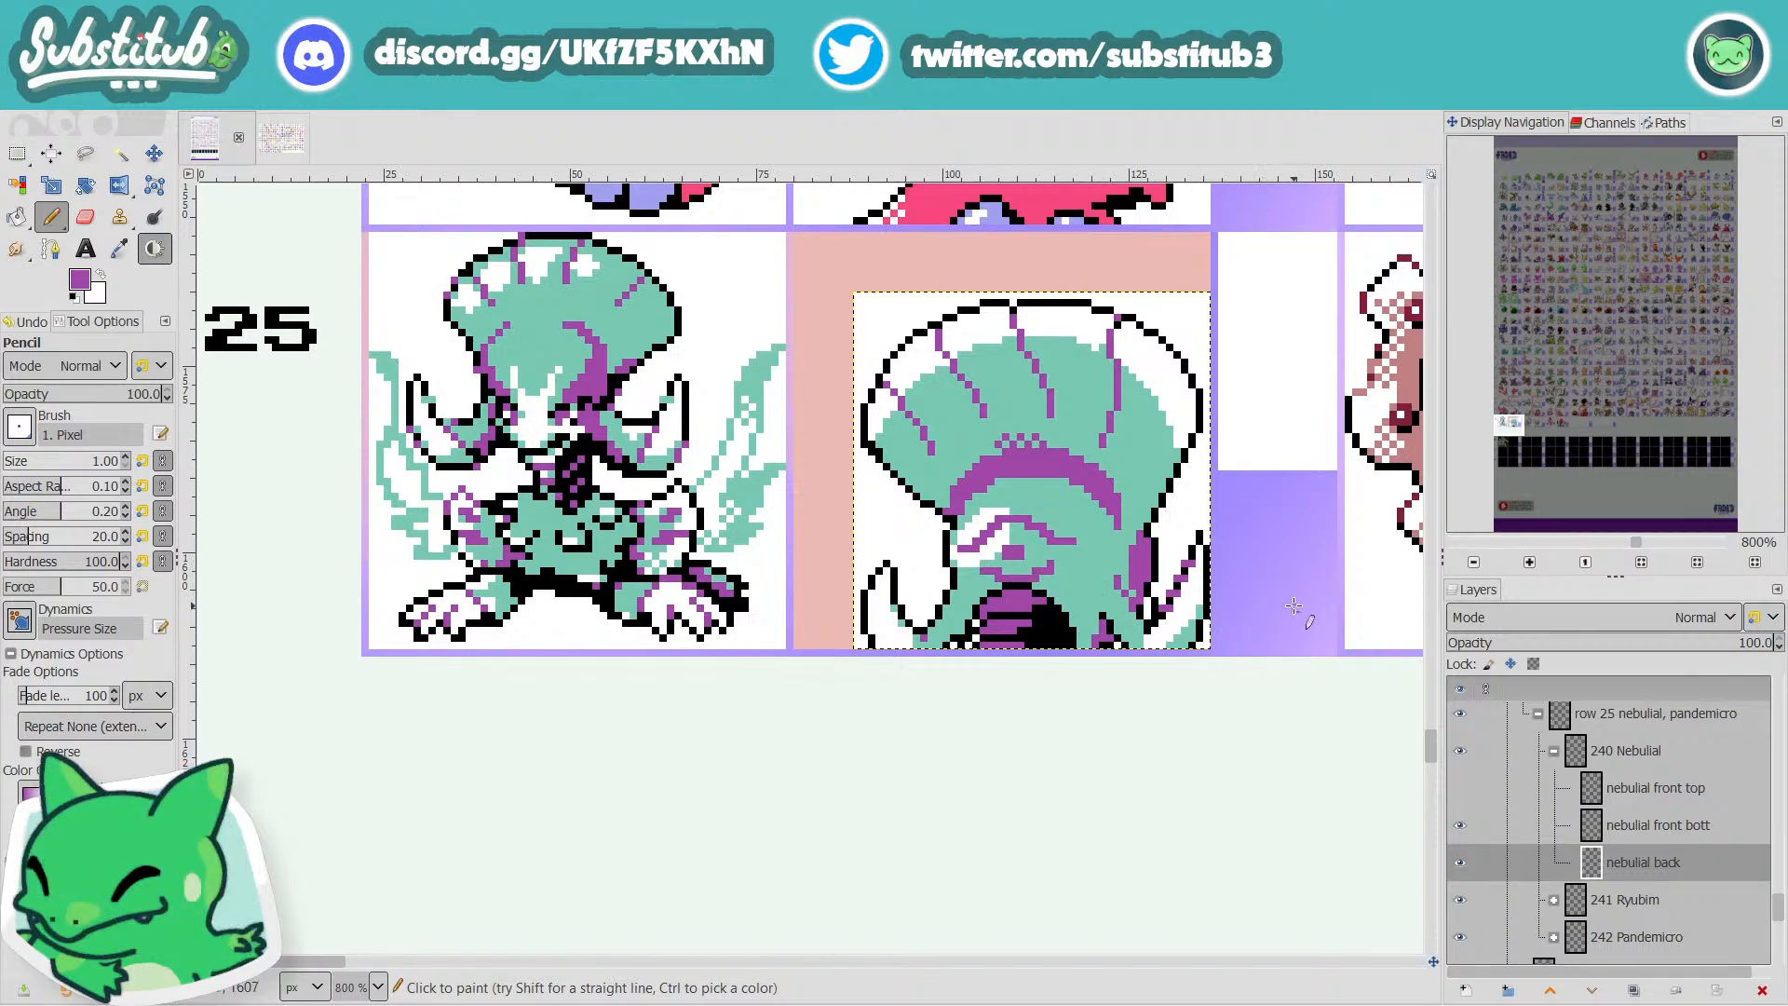
scroll(1294, 606, down, 3)
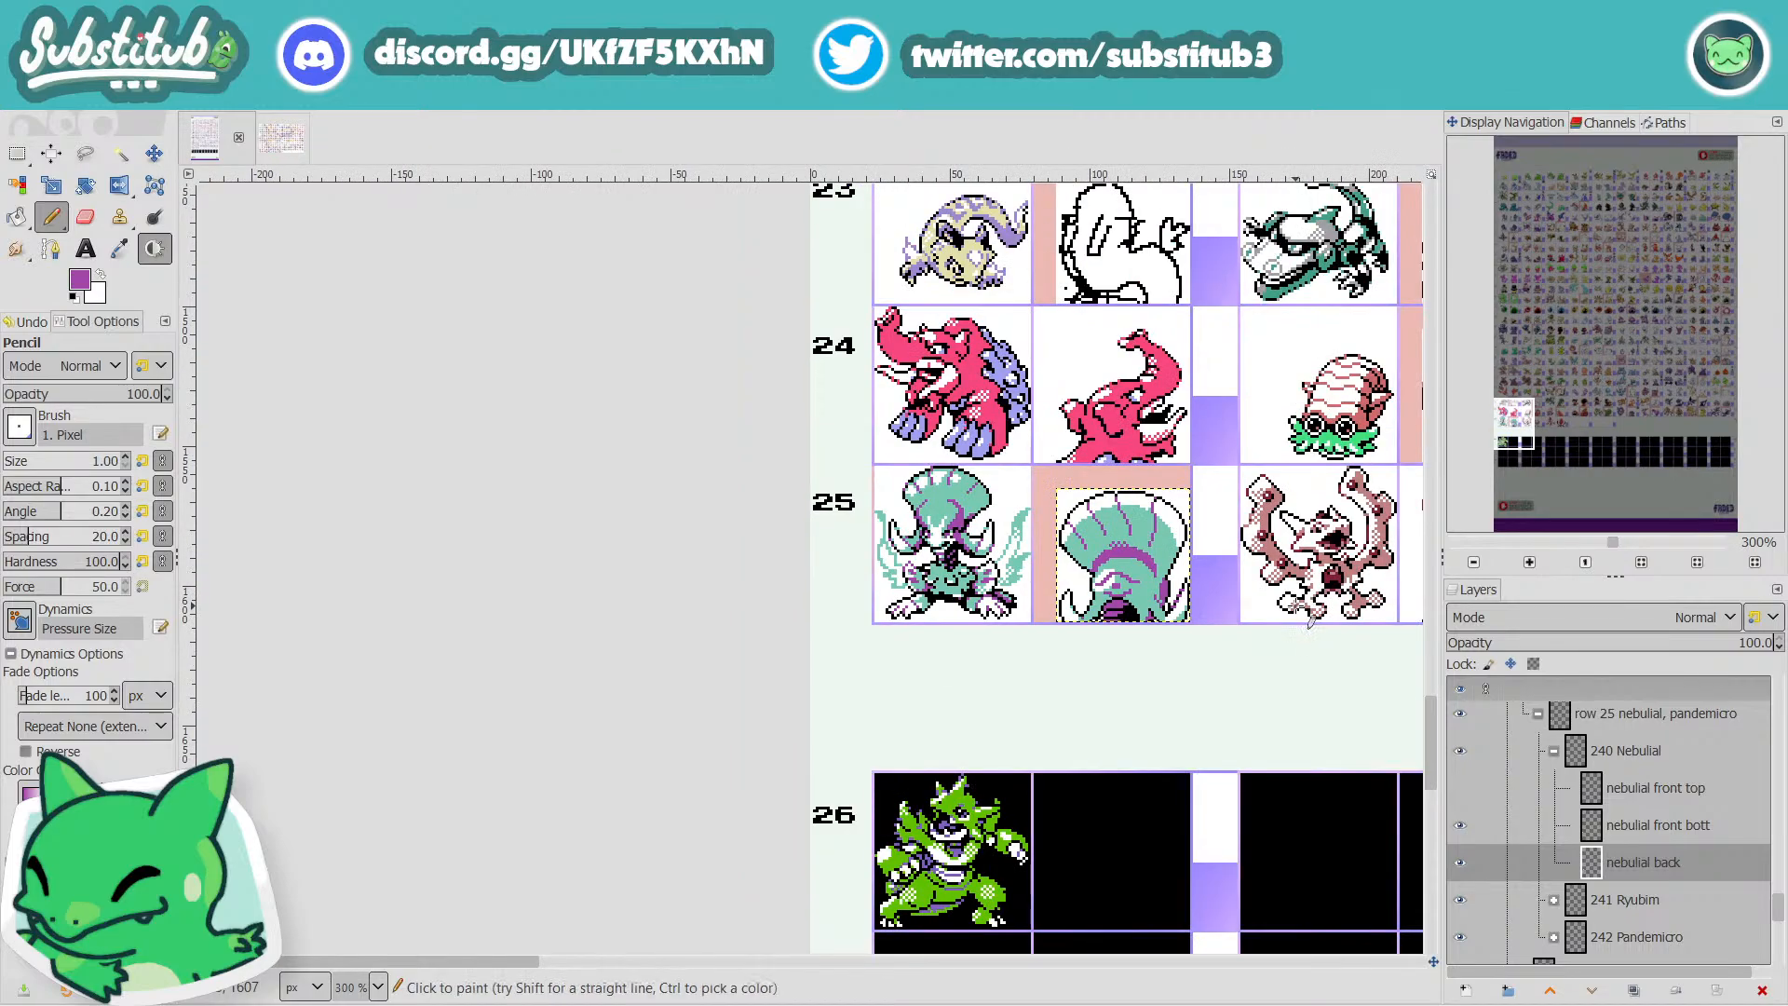
scroll(1232, 602, up, 4)
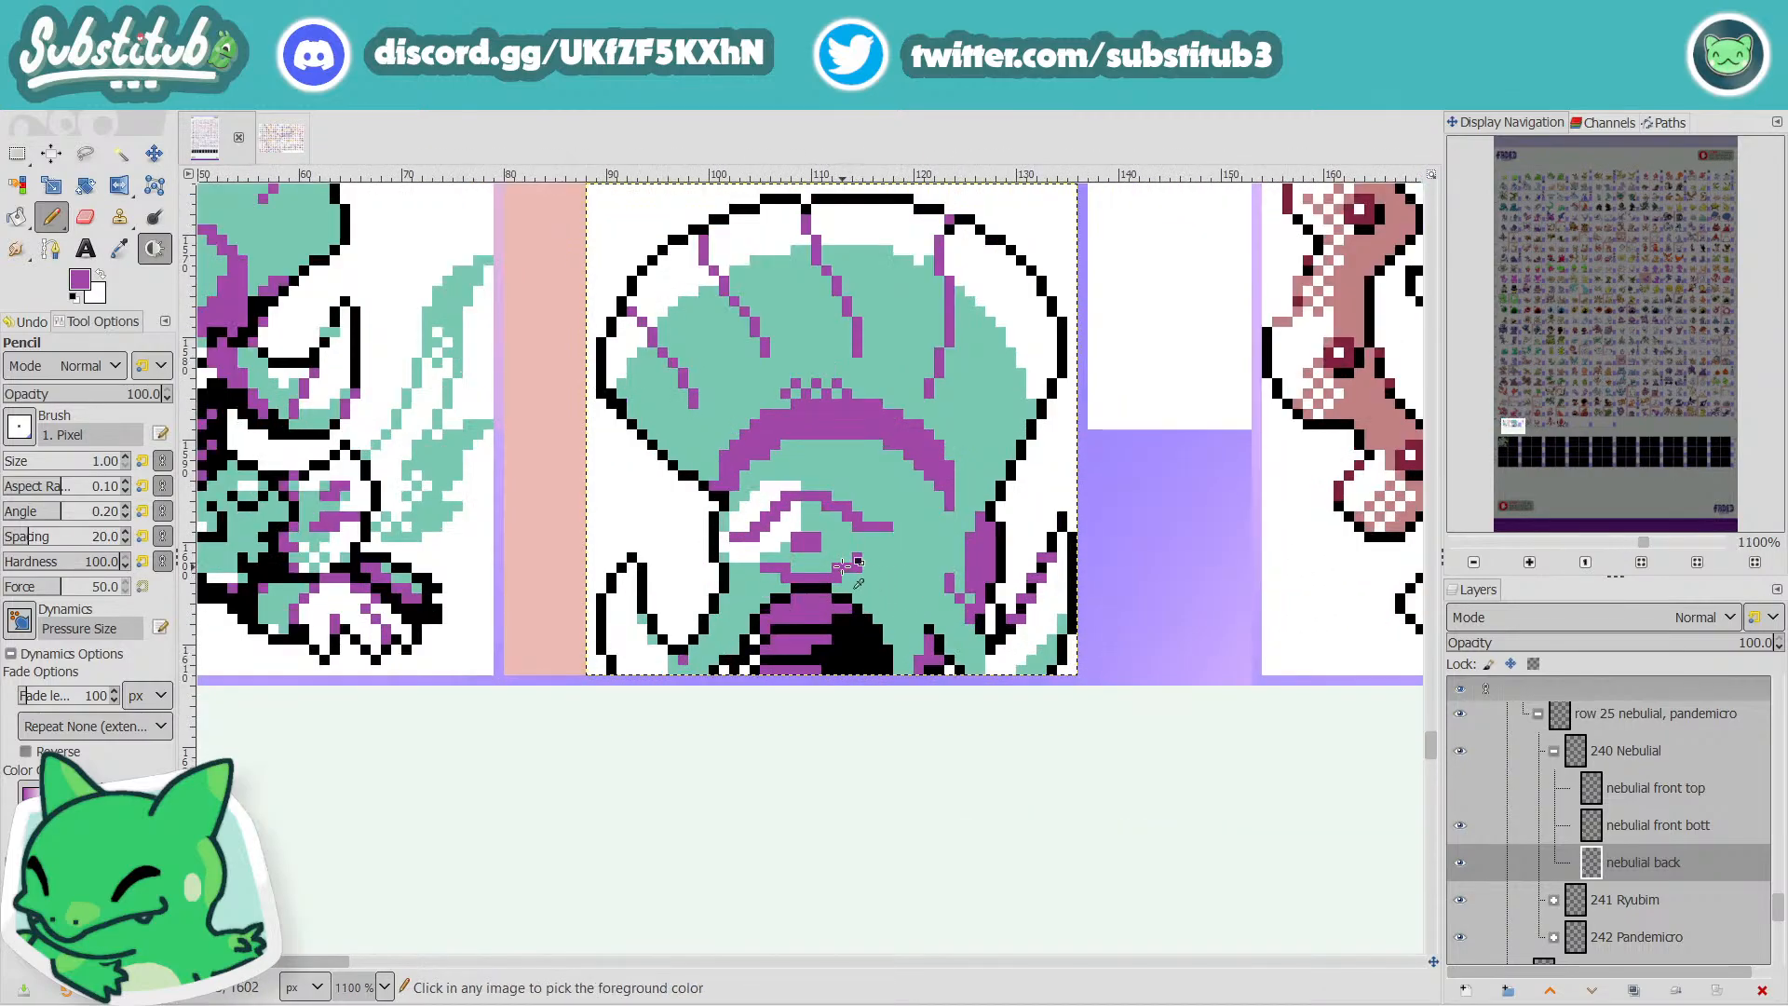
scroll(886, 504, down, 3)
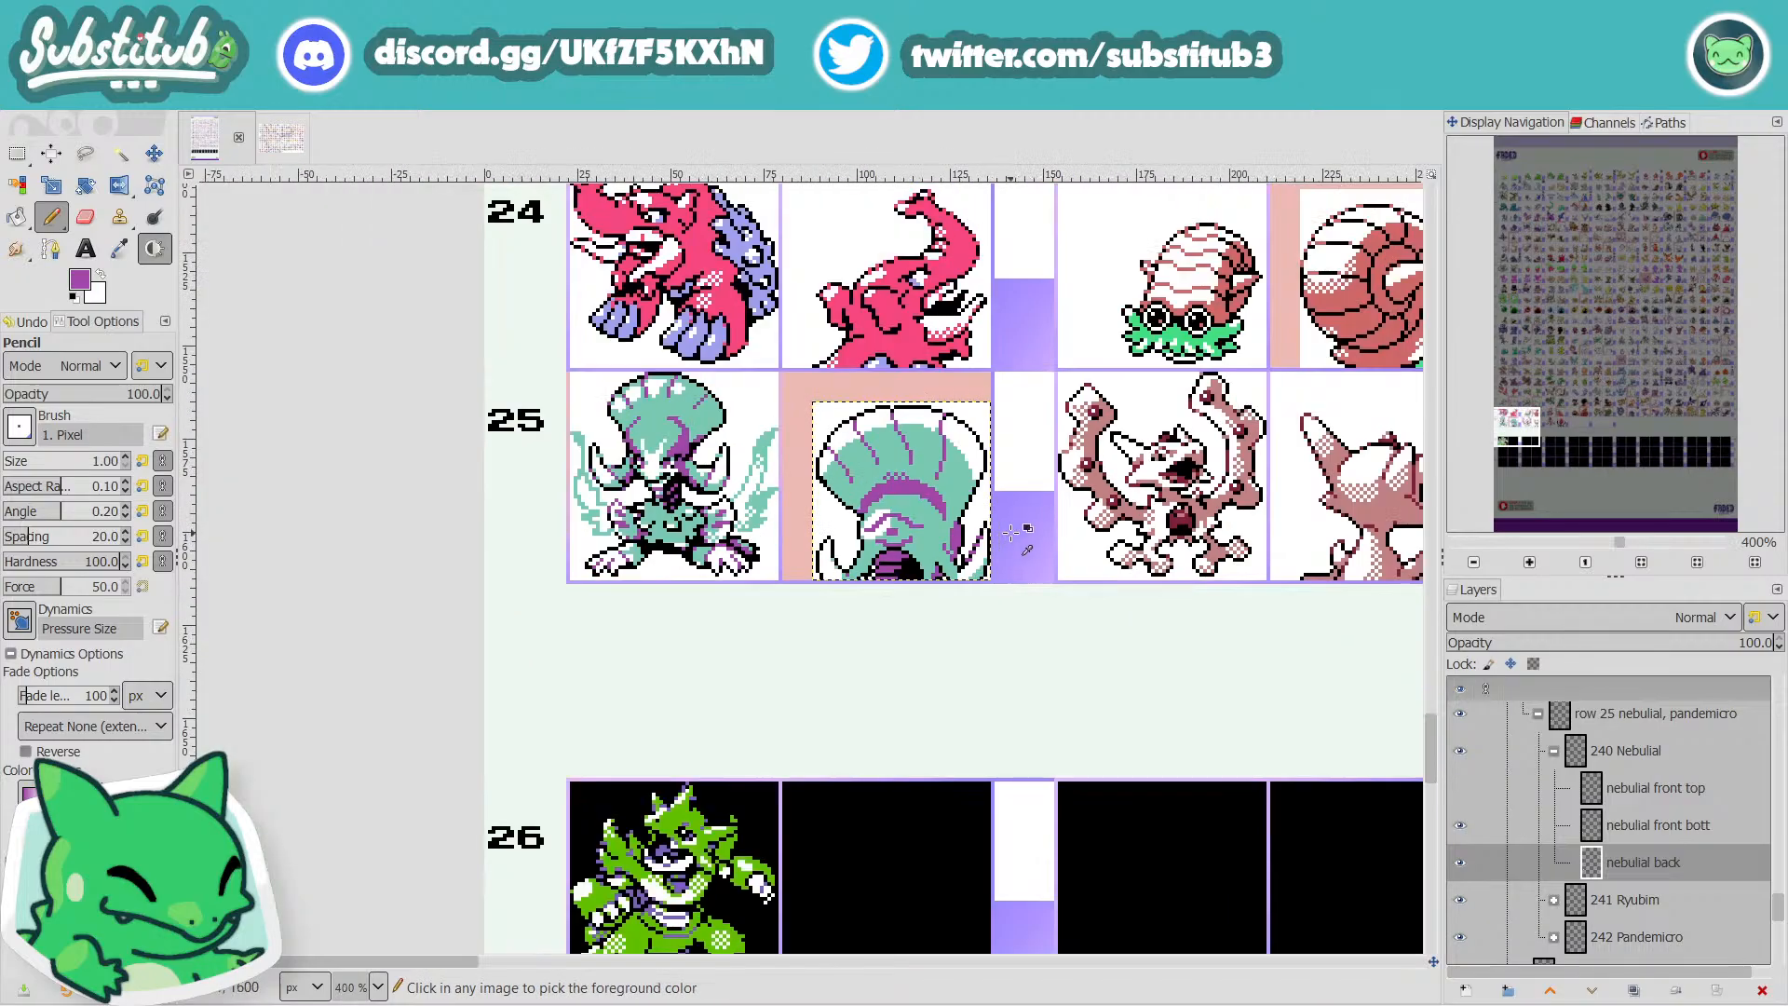
Examine the purple single-eyed creature's front and back sprites for reference.
scroll(886, 504, up, 8)
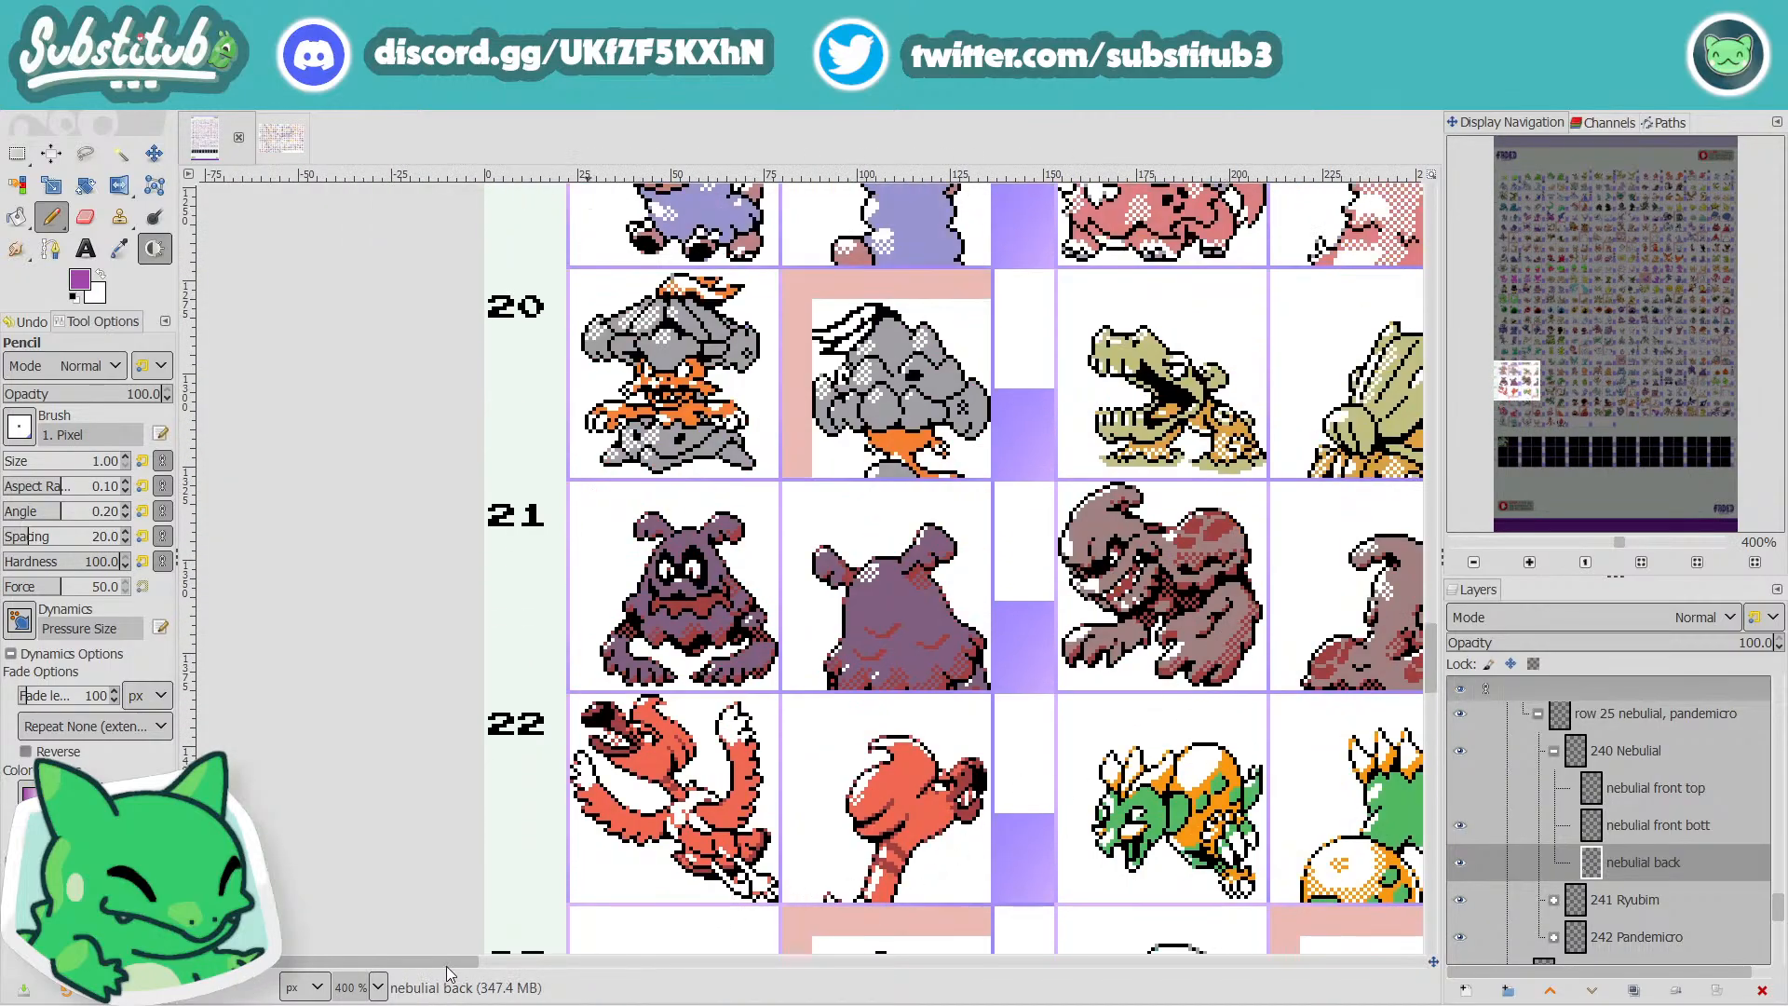
drag(447, 963, 745, 940)
scroll(735, 838, up, 5)
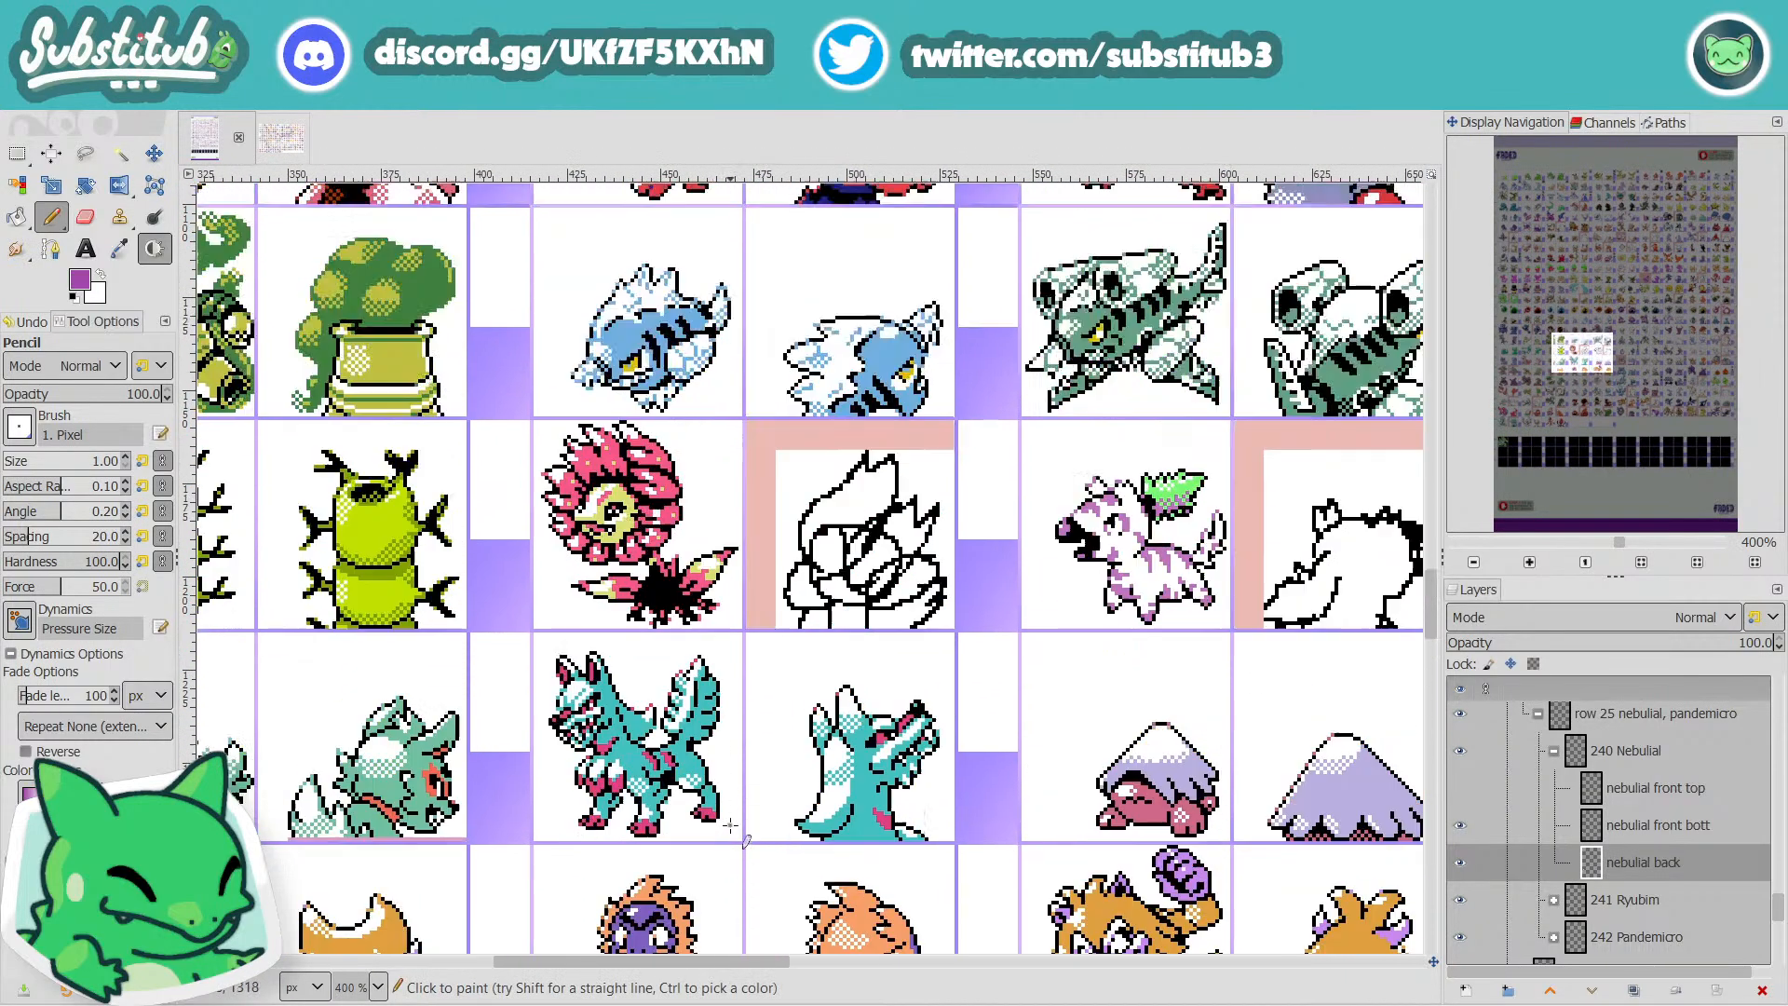
ctrl+scroll(729, 825, down, 4)
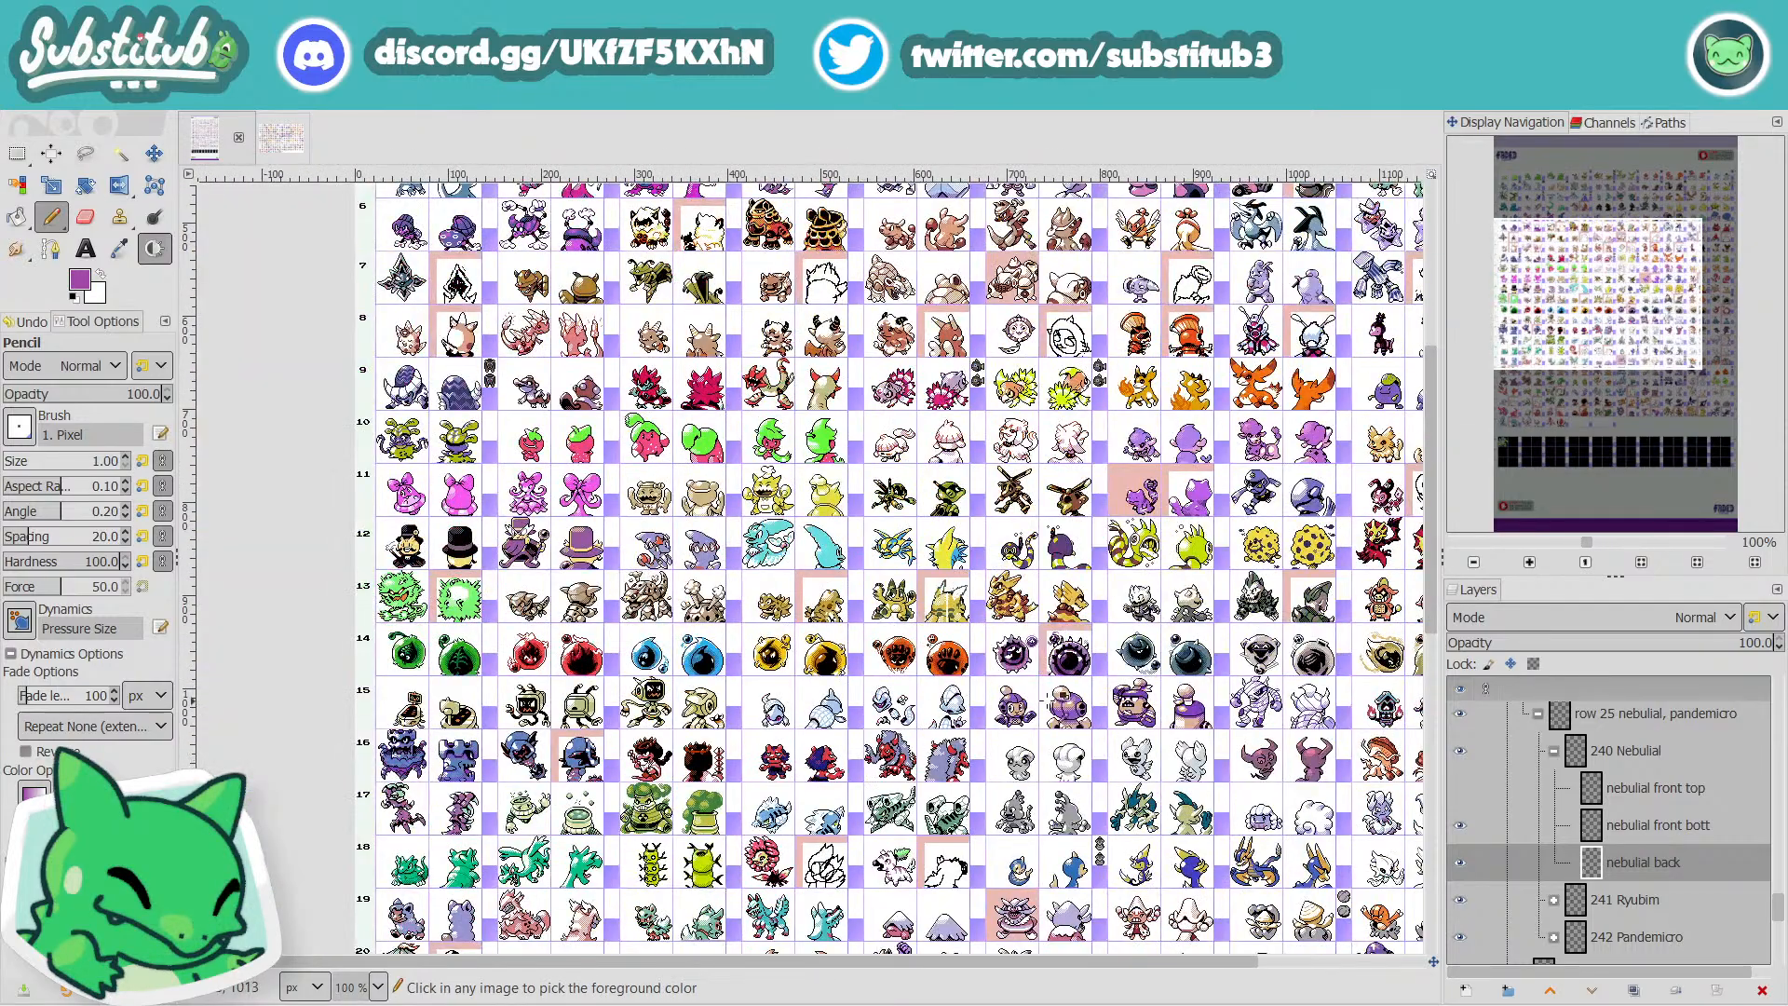
ctrl+scroll(1084, 667, up, 6)
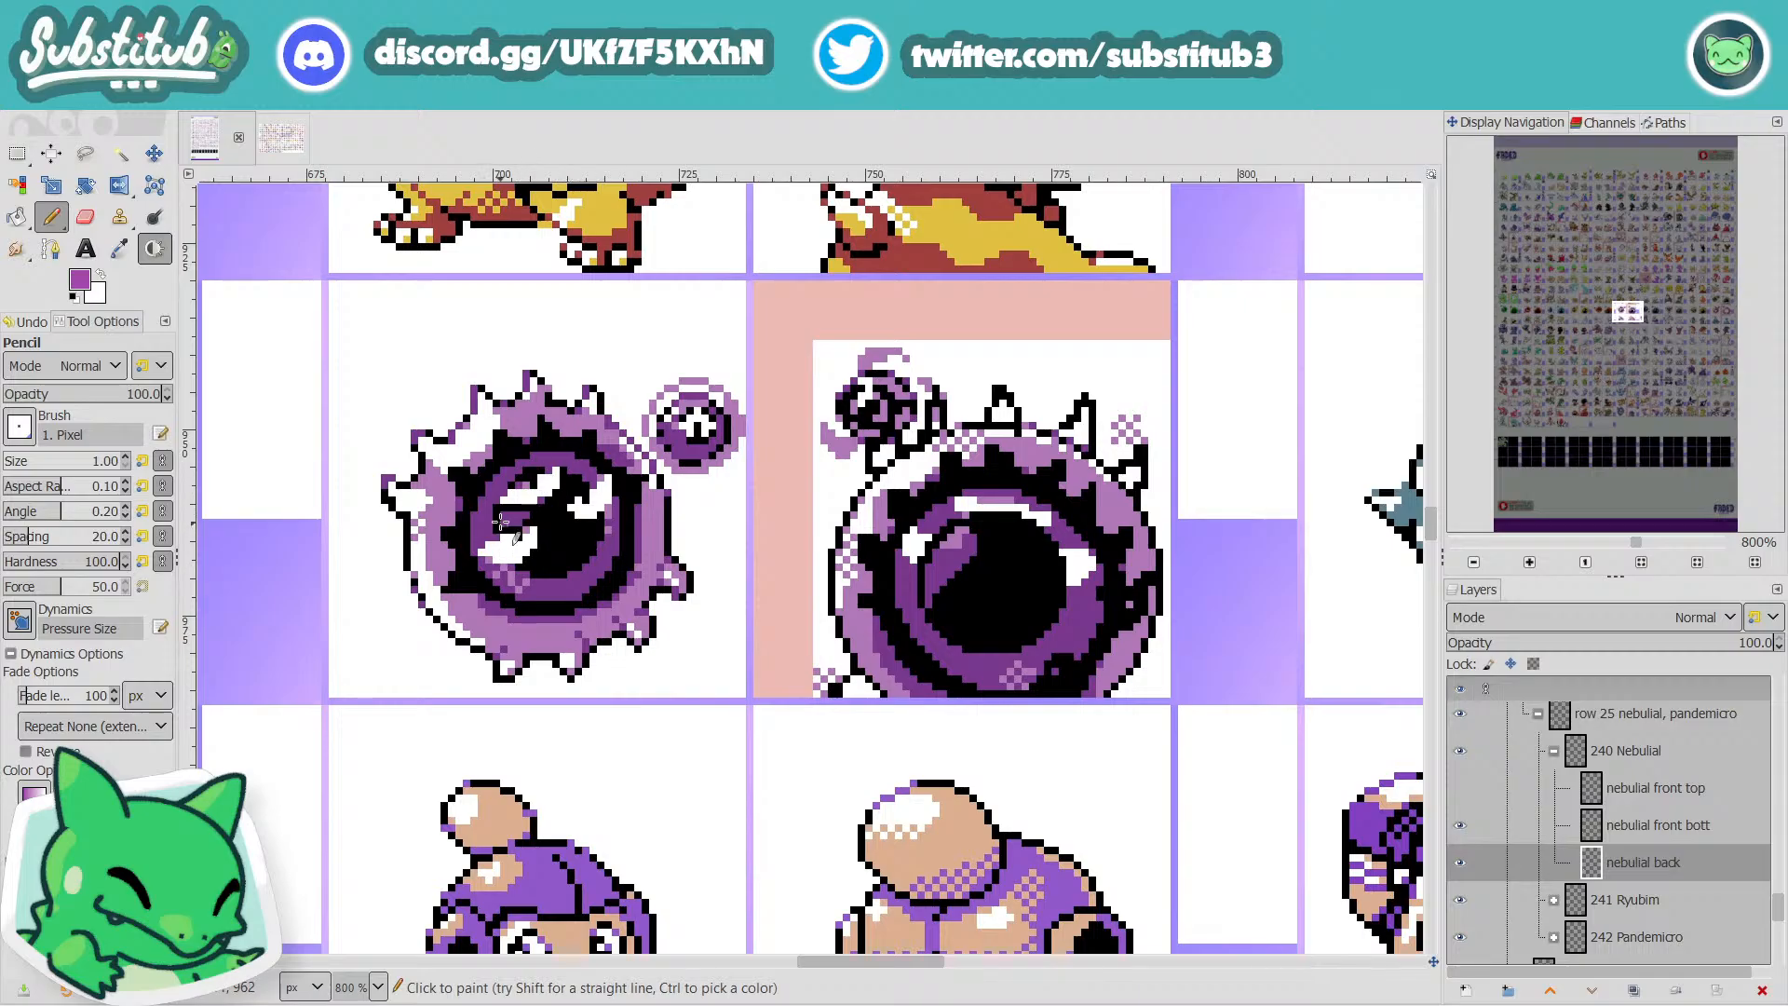
Examine the finished creature sprites across the sheet for shading reference, ending at the Nebulial sprites in row 25.
scroll(590, 683, down, 8)
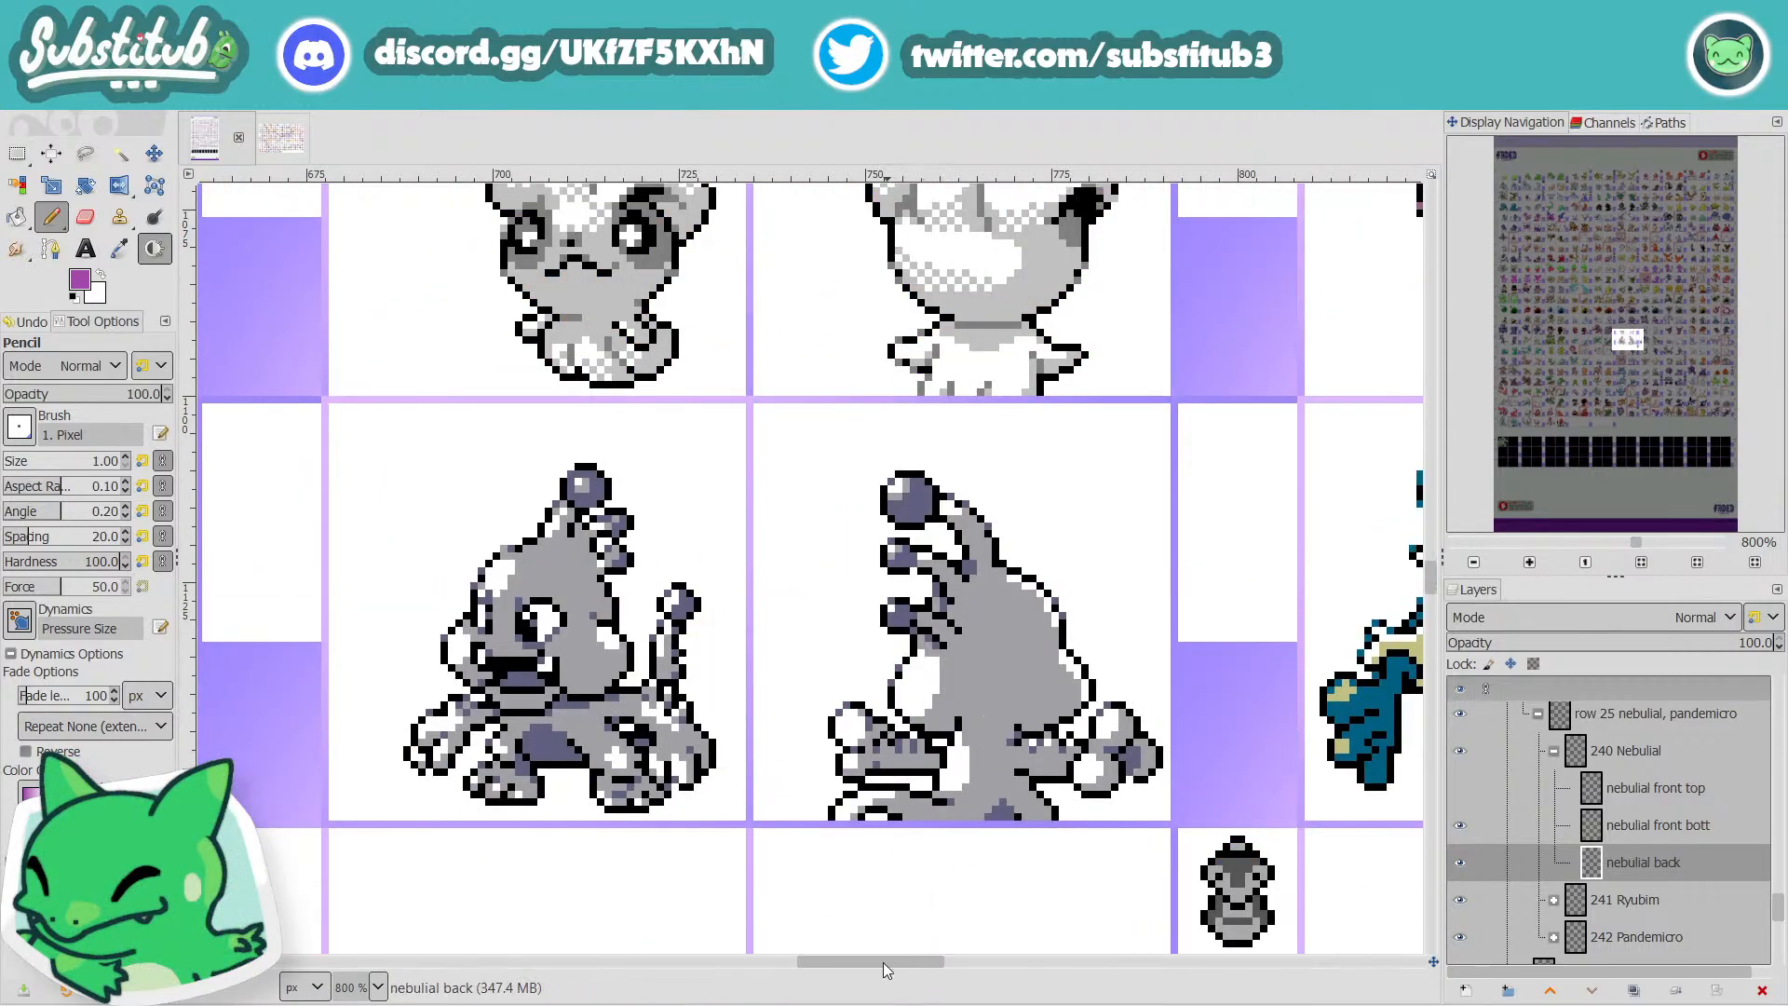
drag(885, 962, 252, 991)
scroll(843, 778, down, 10)
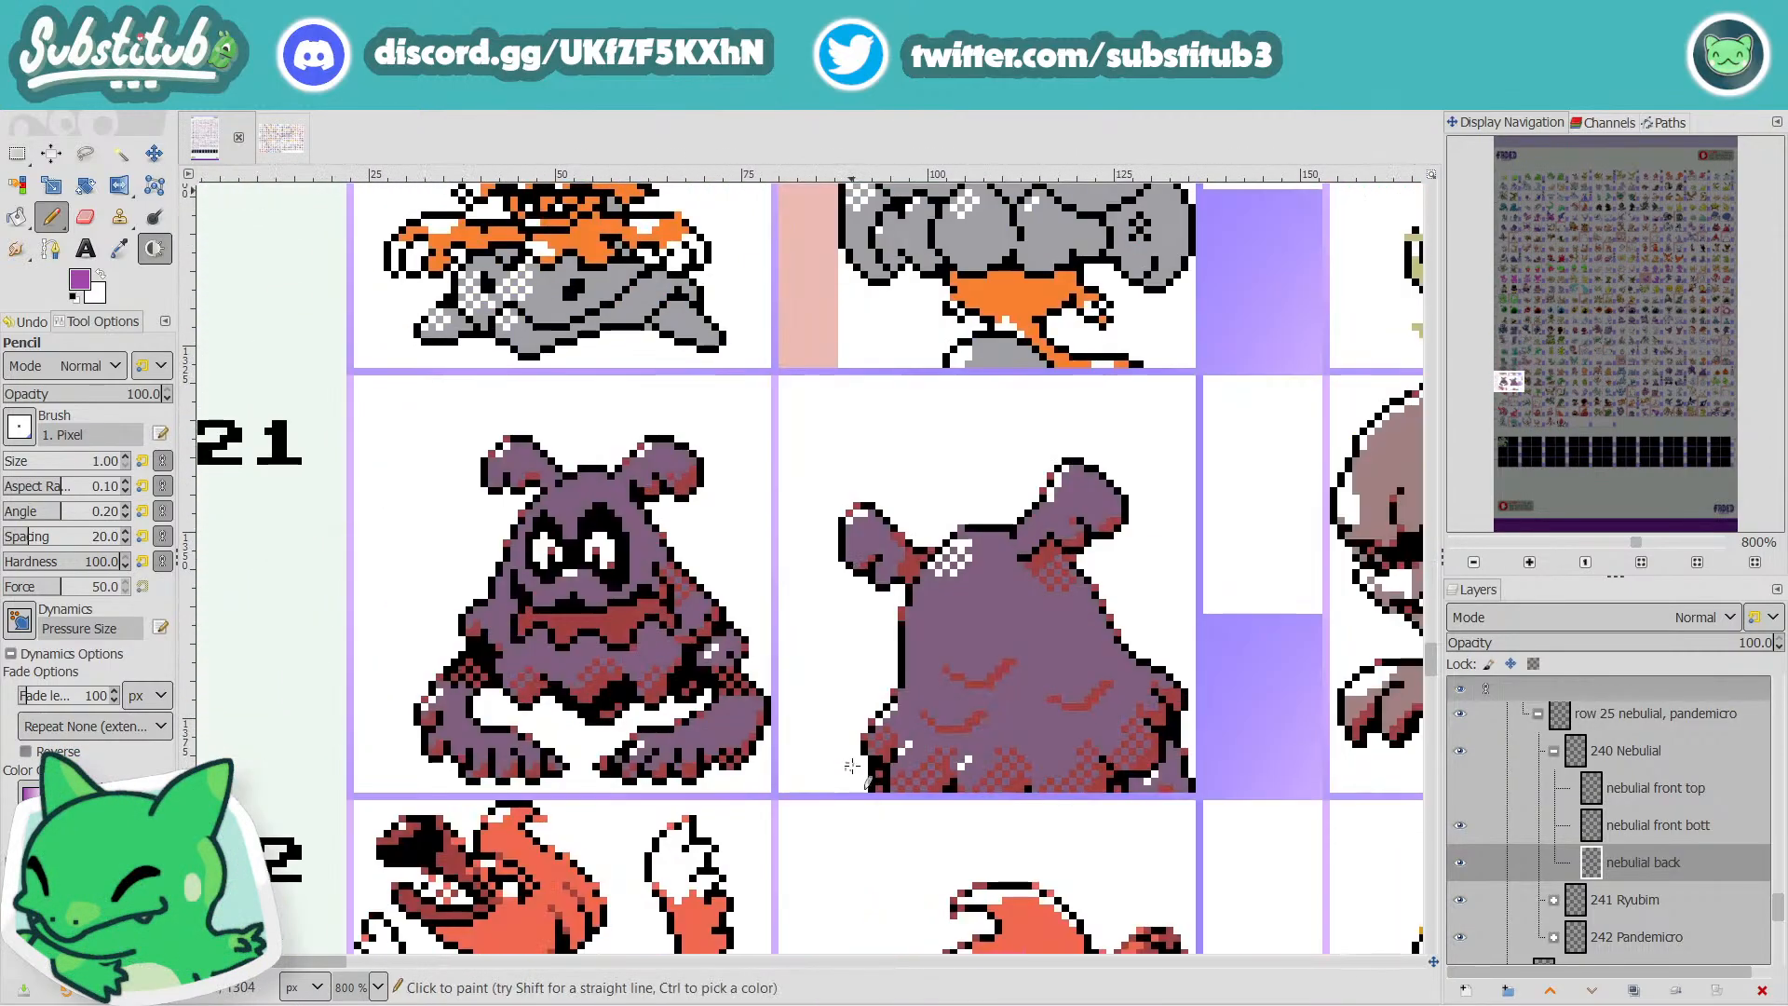
scroll(878, 764, down, 7)
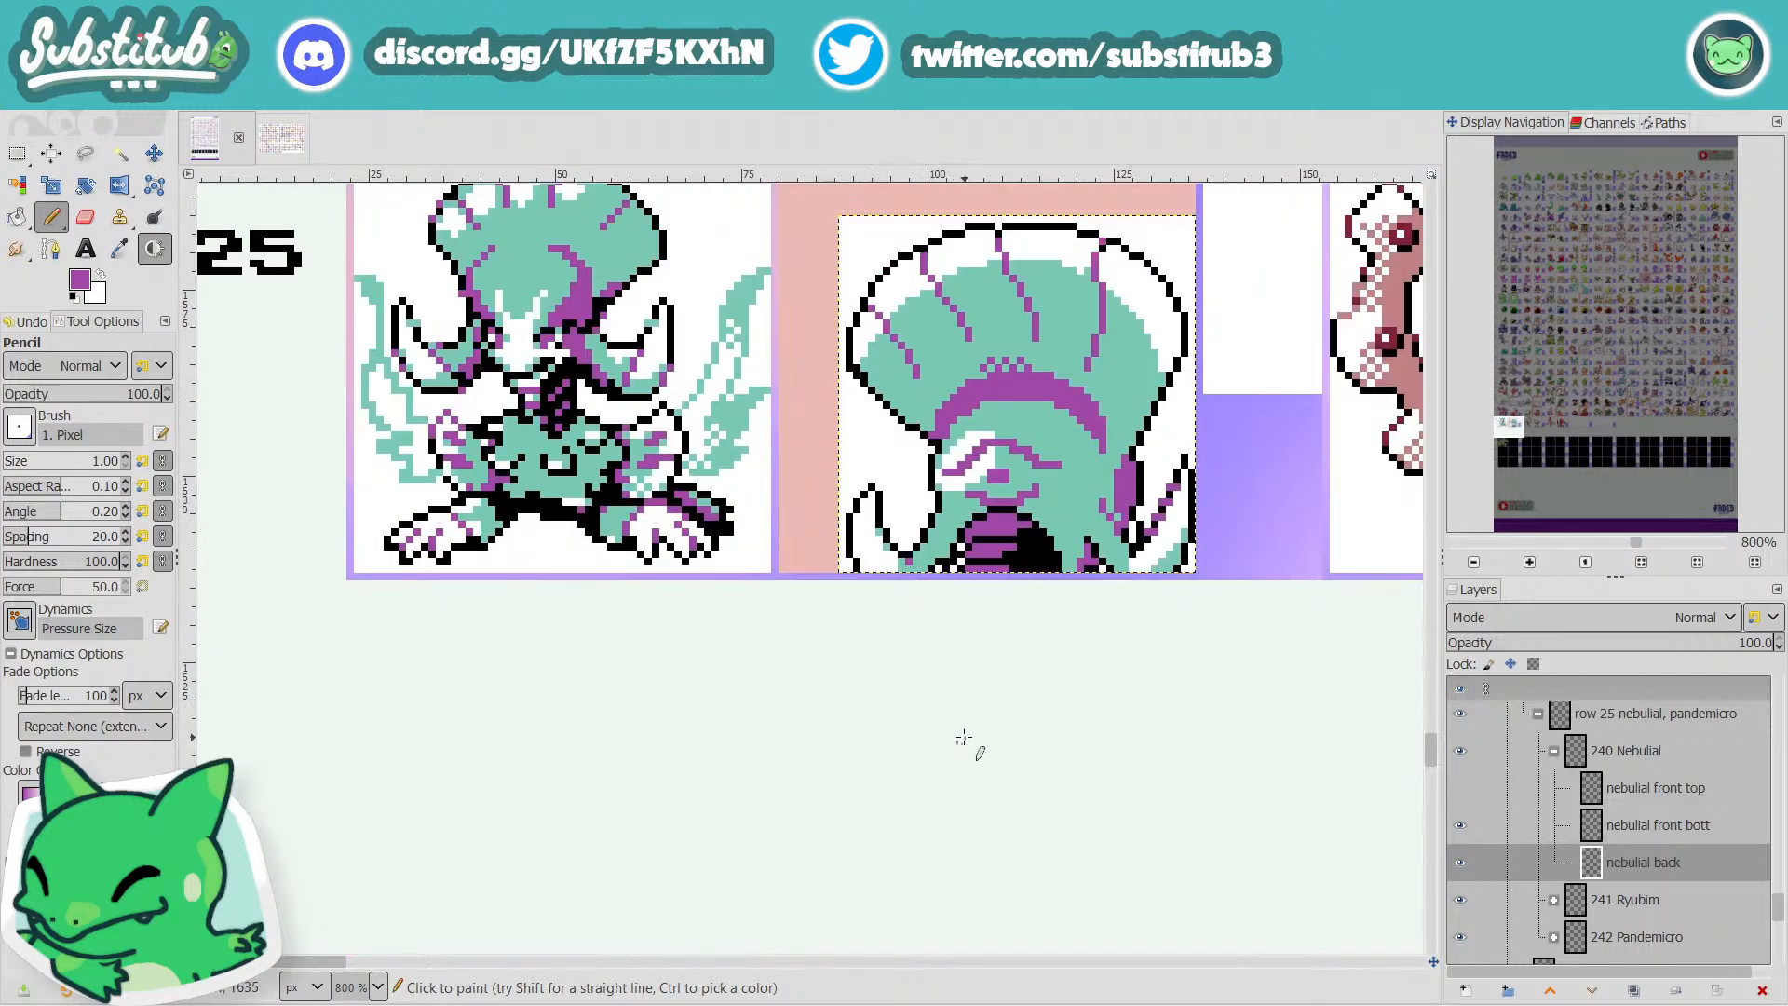
scroll(1024, 717, up, 1)
scroll(1082, 700, down, 4)
scroll(1077, 699, up, 4)
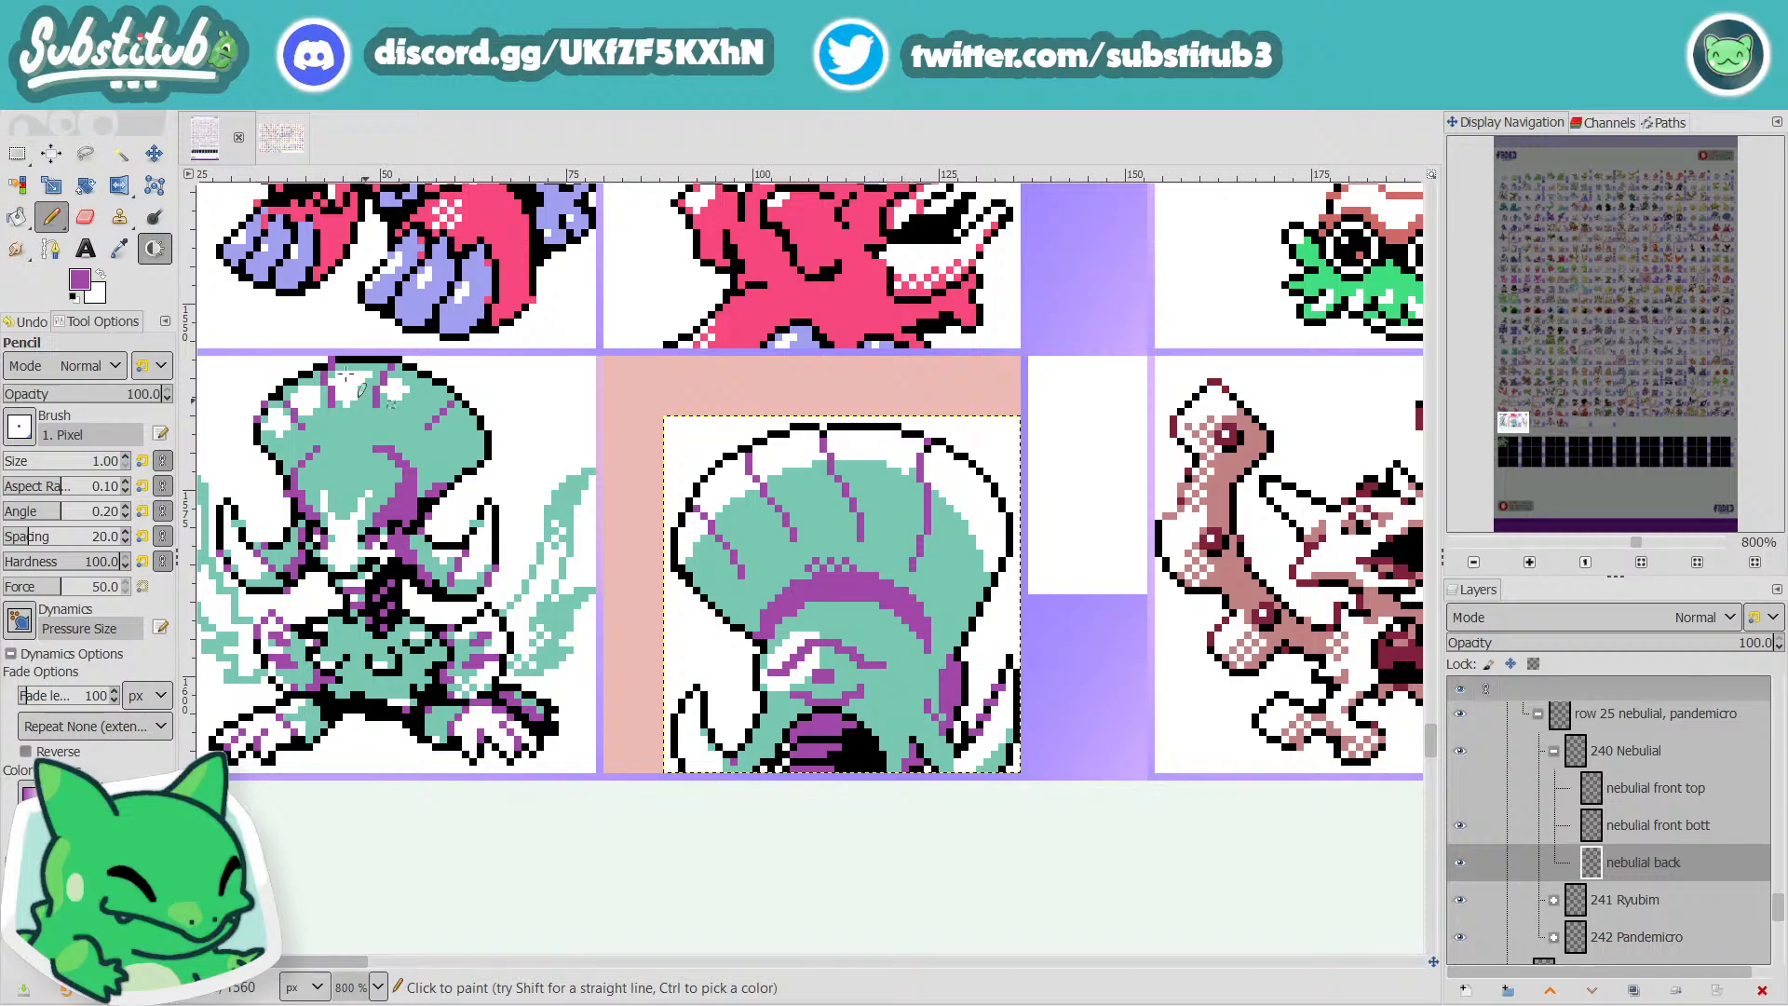
Retouch the purple shading at the right edge of the back sprite's neck with the sprite's teal, and save the image.
key(o)
click(917, 526)
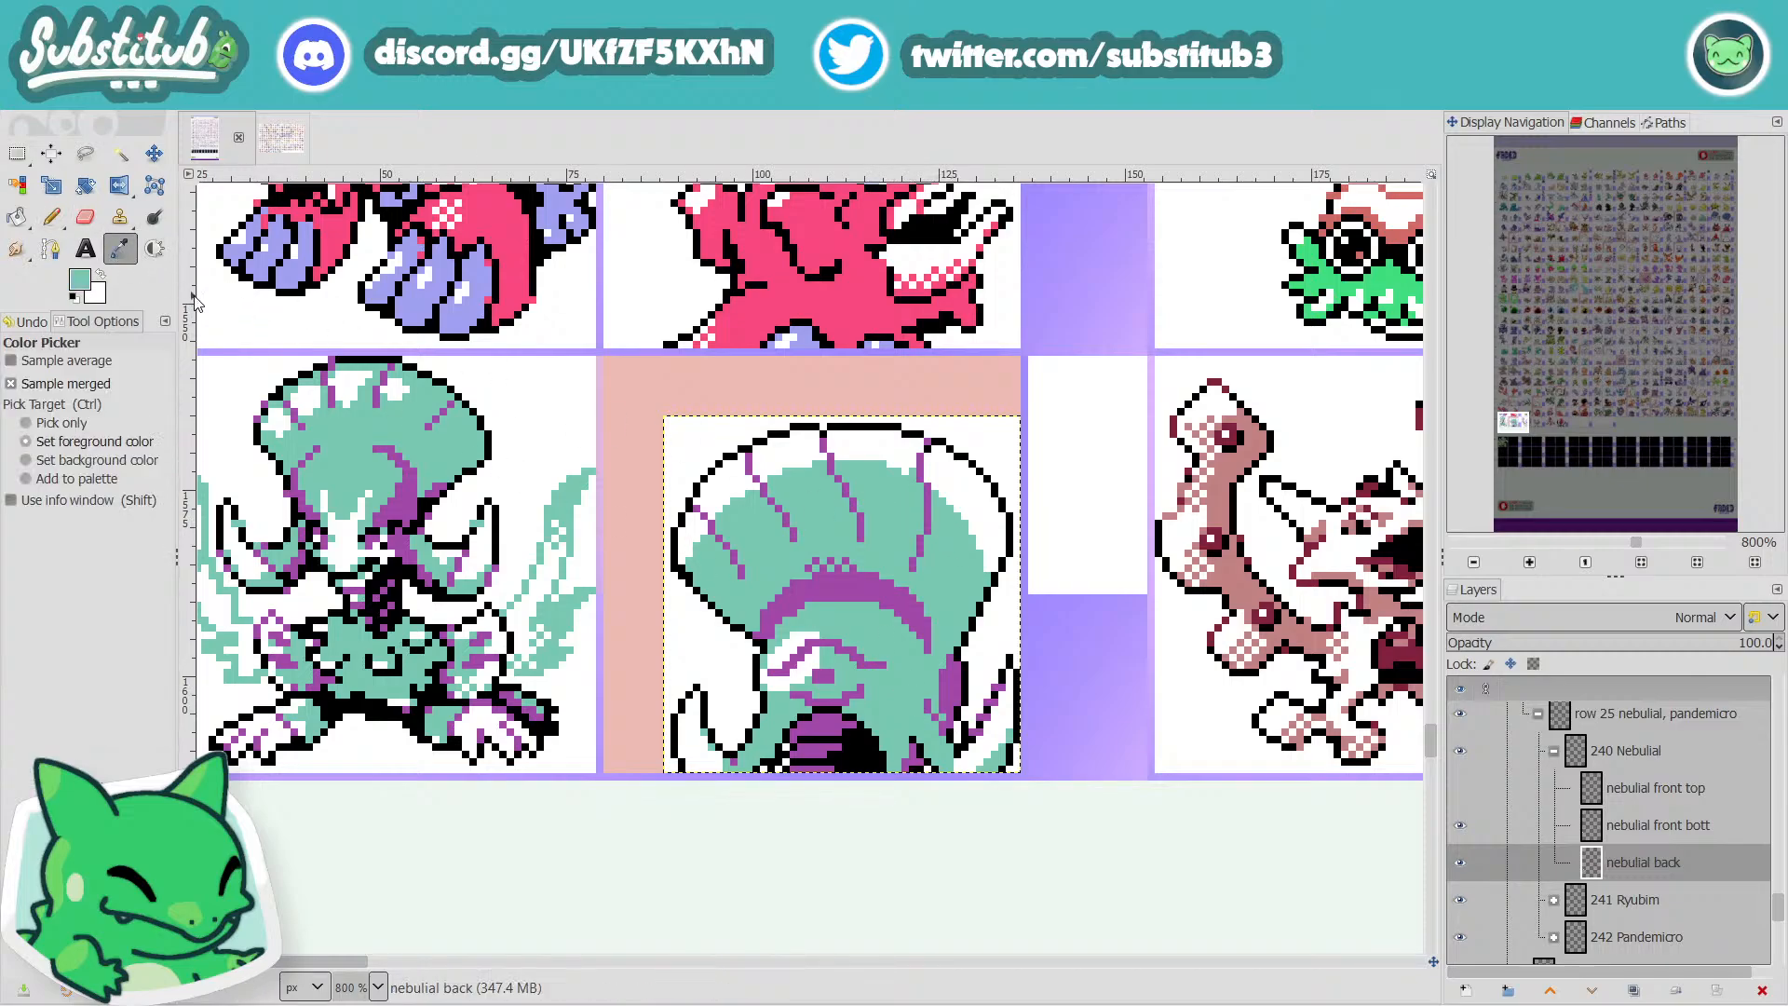
click(51, 216)
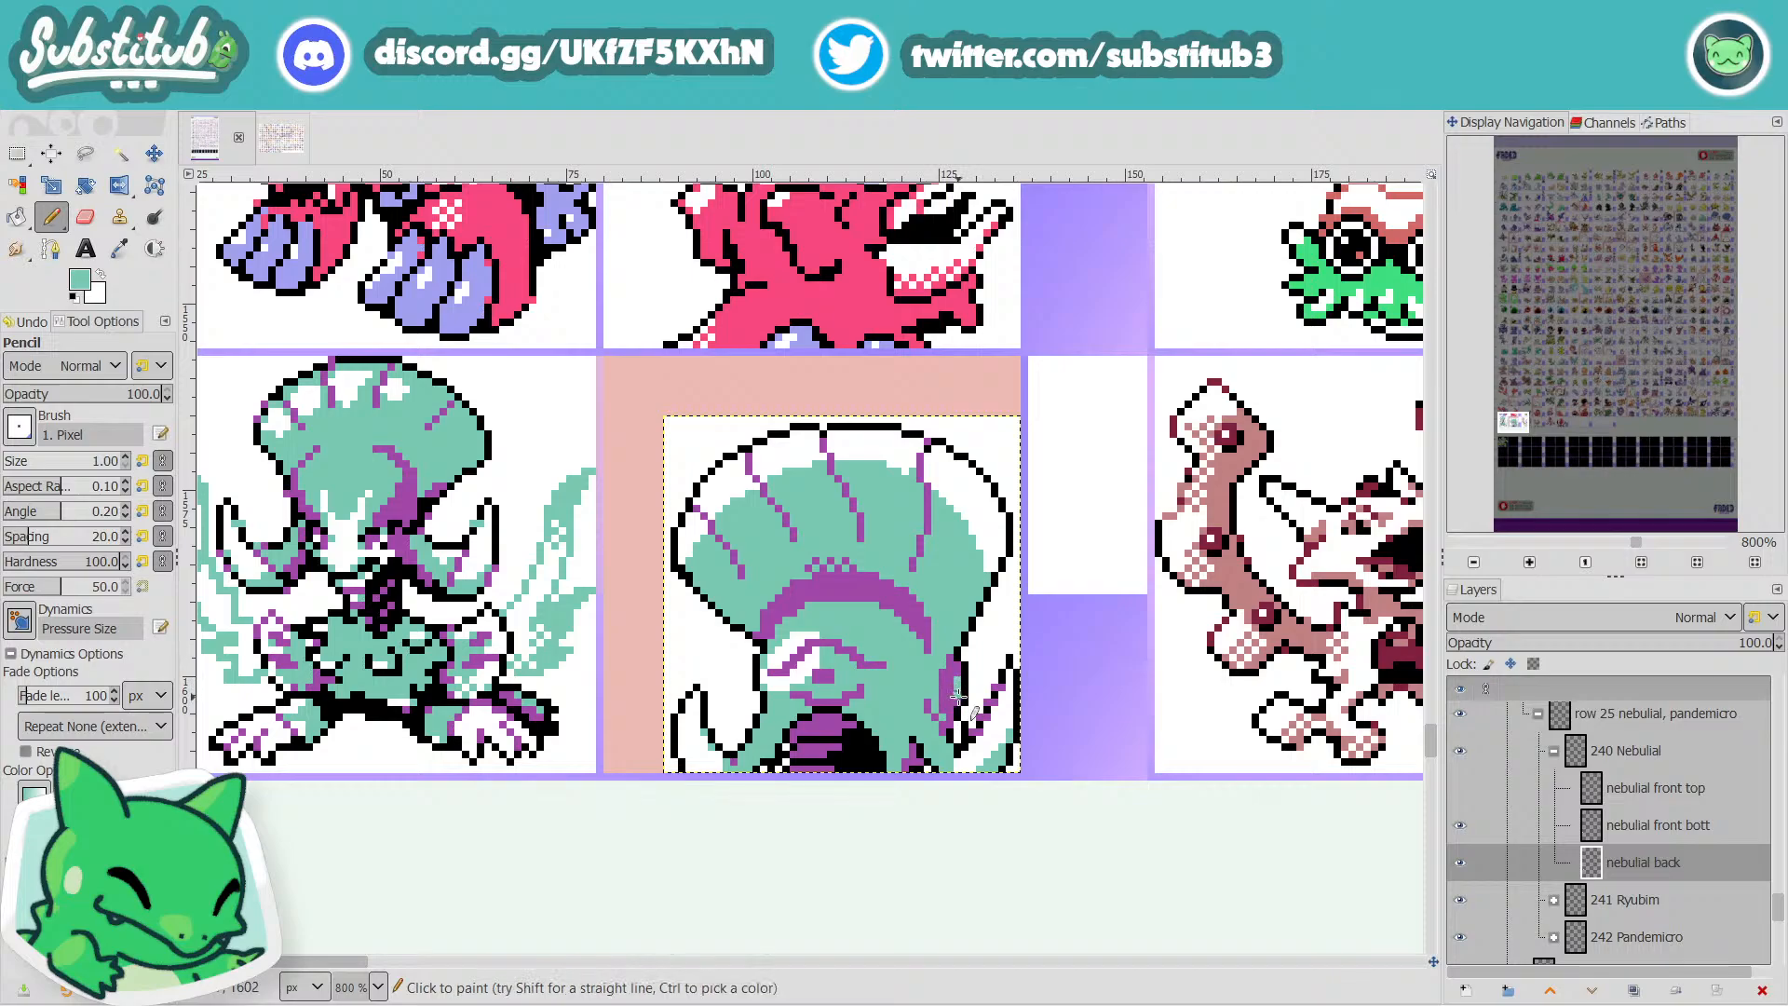
key(ctrl+z)
scroll(958, 679, down, 4)
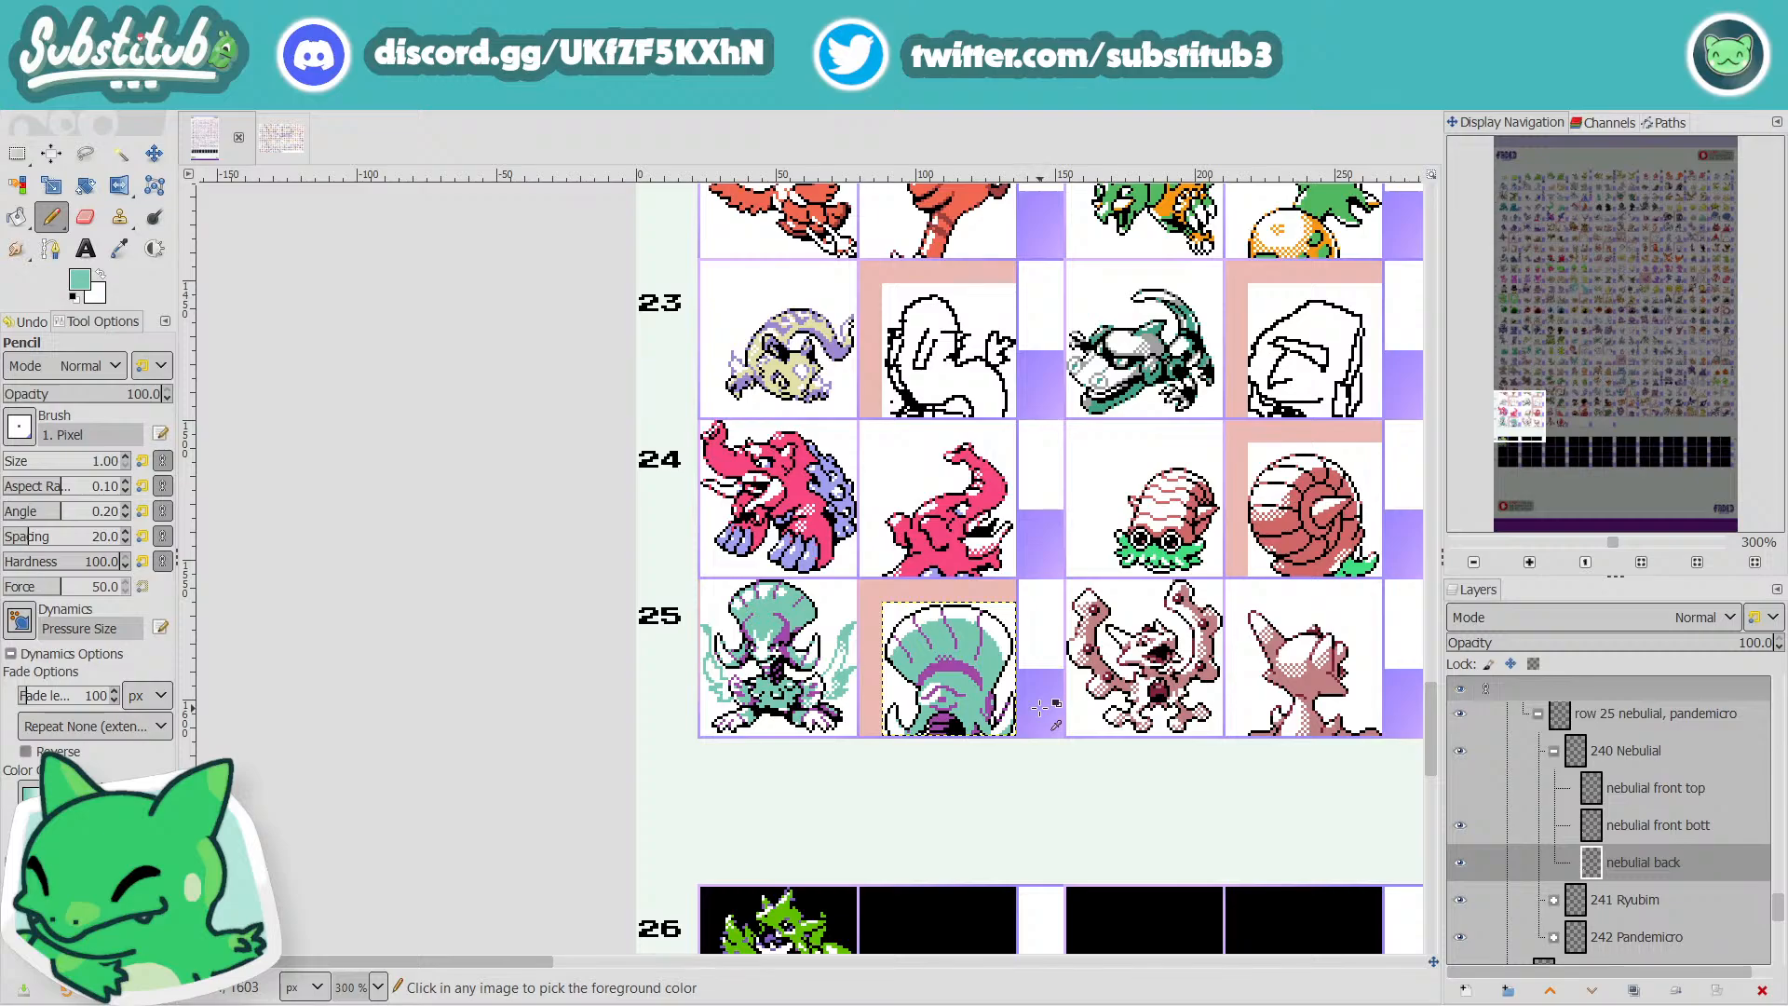
key(ctrl+s)
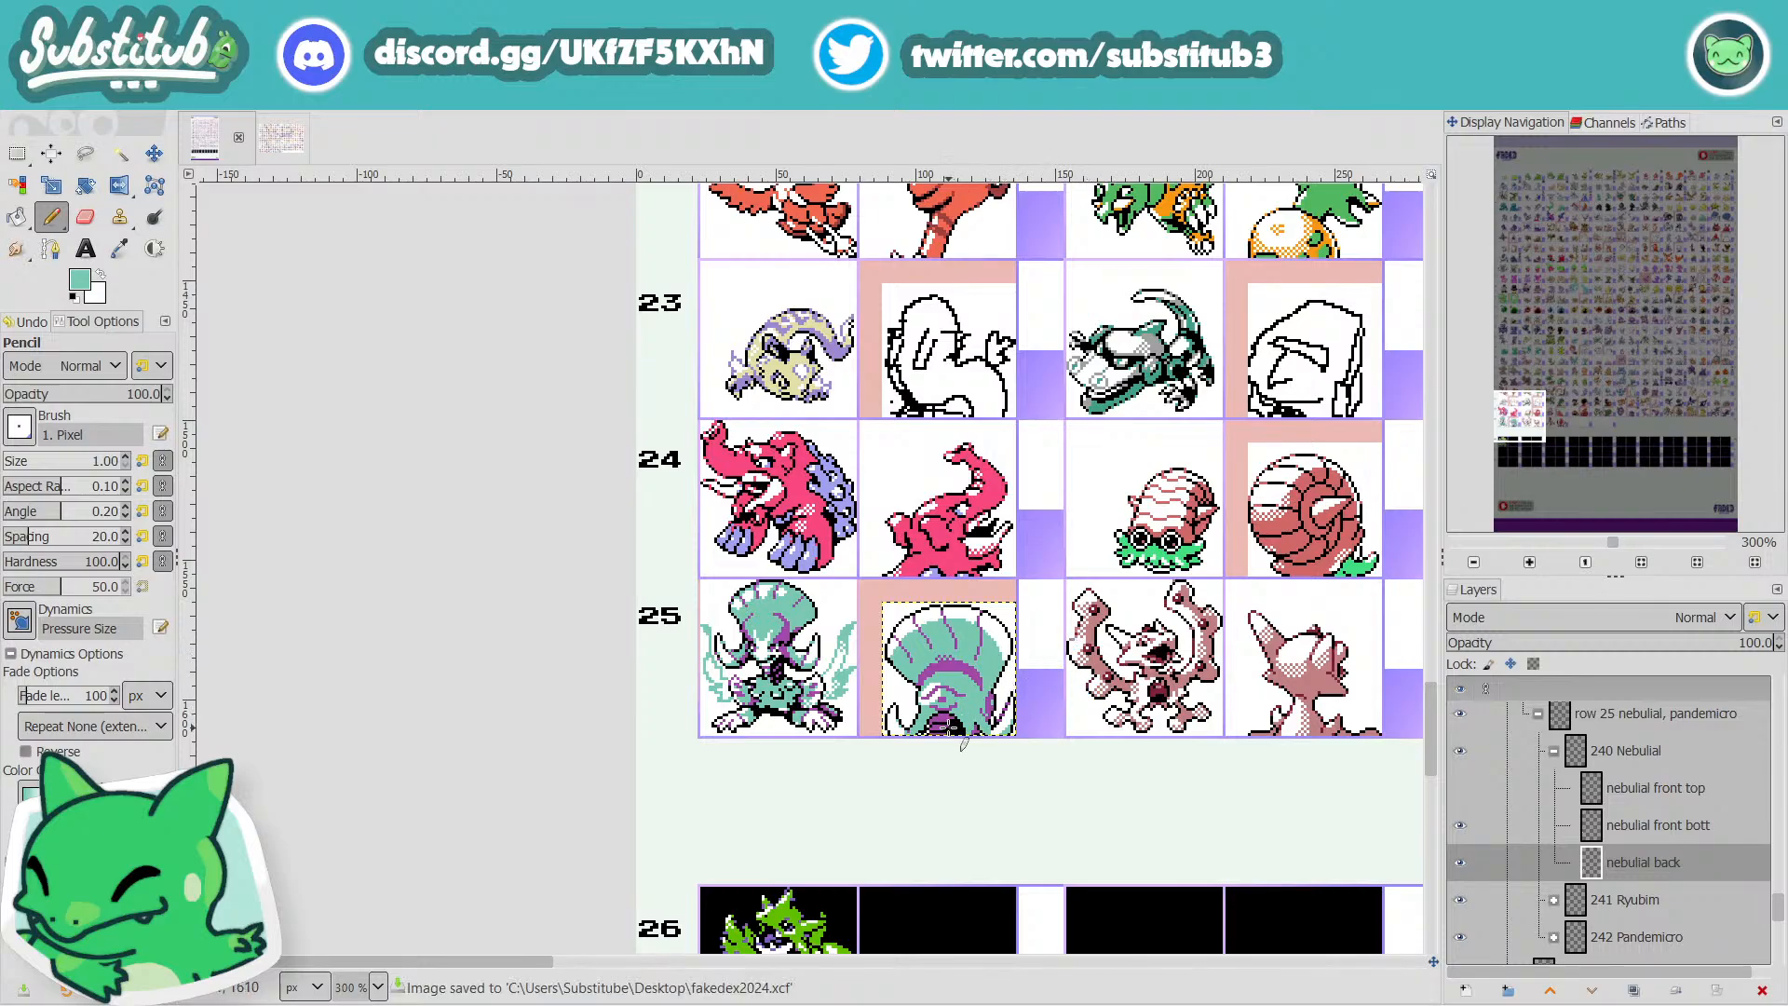
Thicken the arched line on the neck and extend the lower crease in the sprite's purple, and save the image.
scroll(917, 736, up, 4)
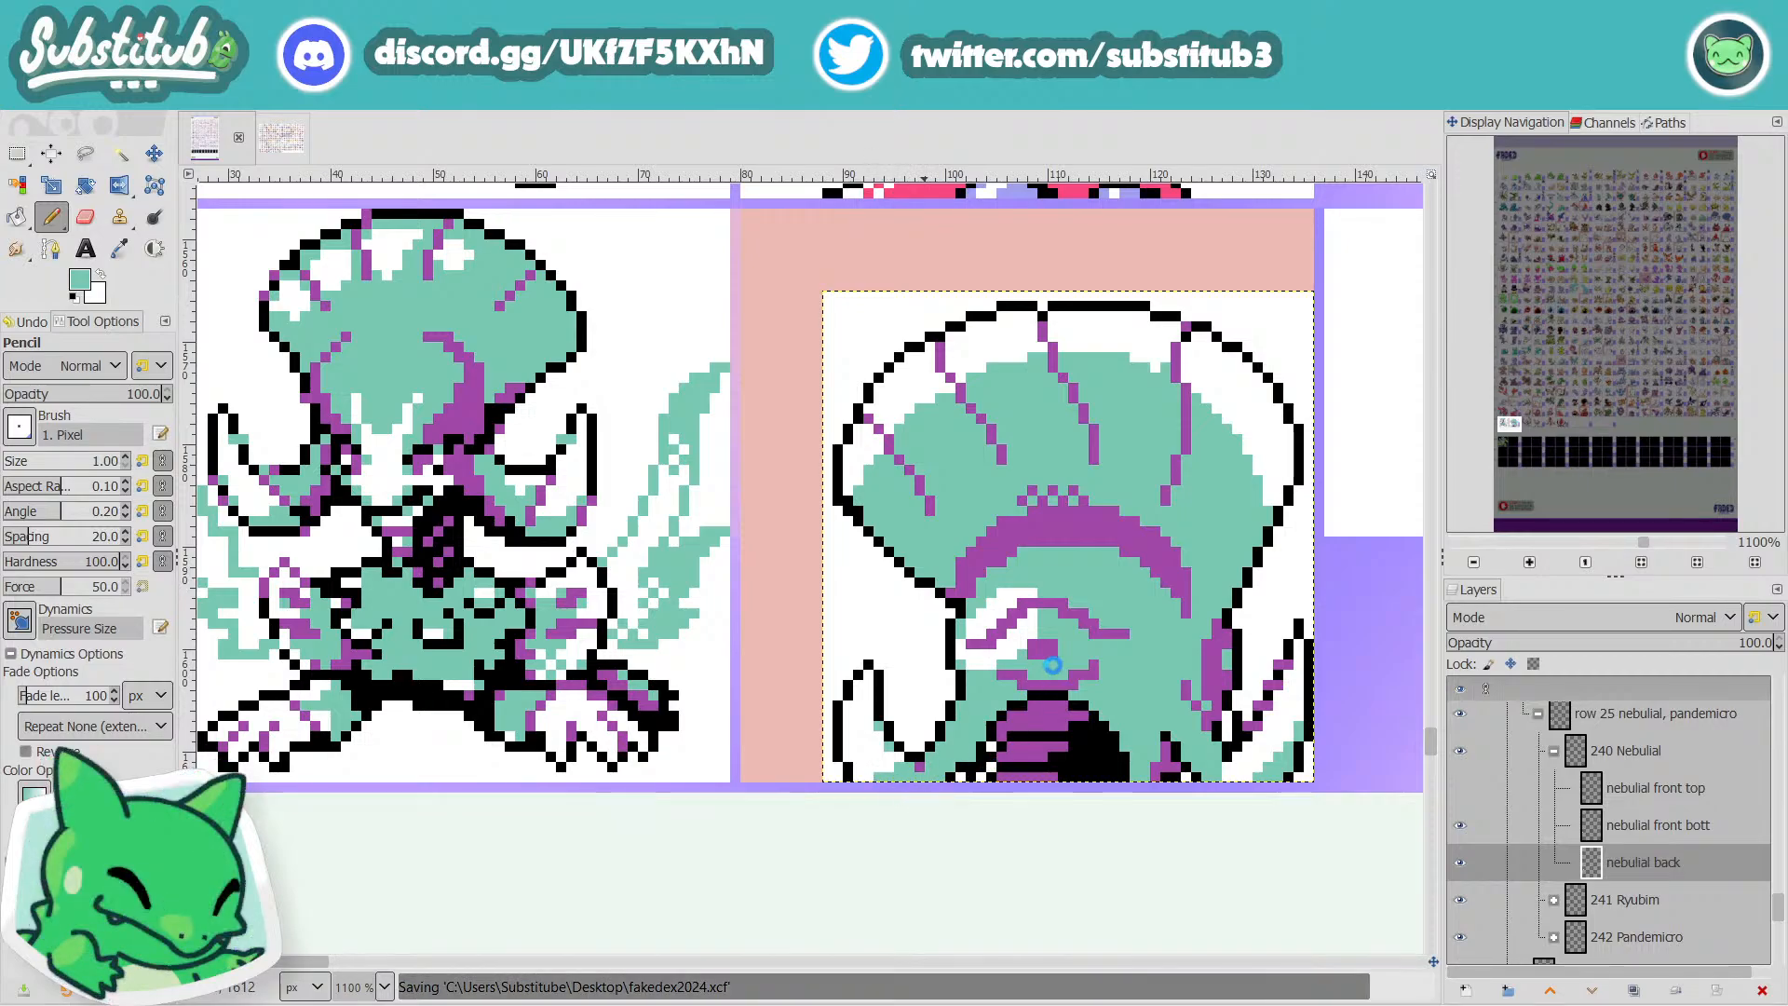
scroll(1081, 515, down, 4)
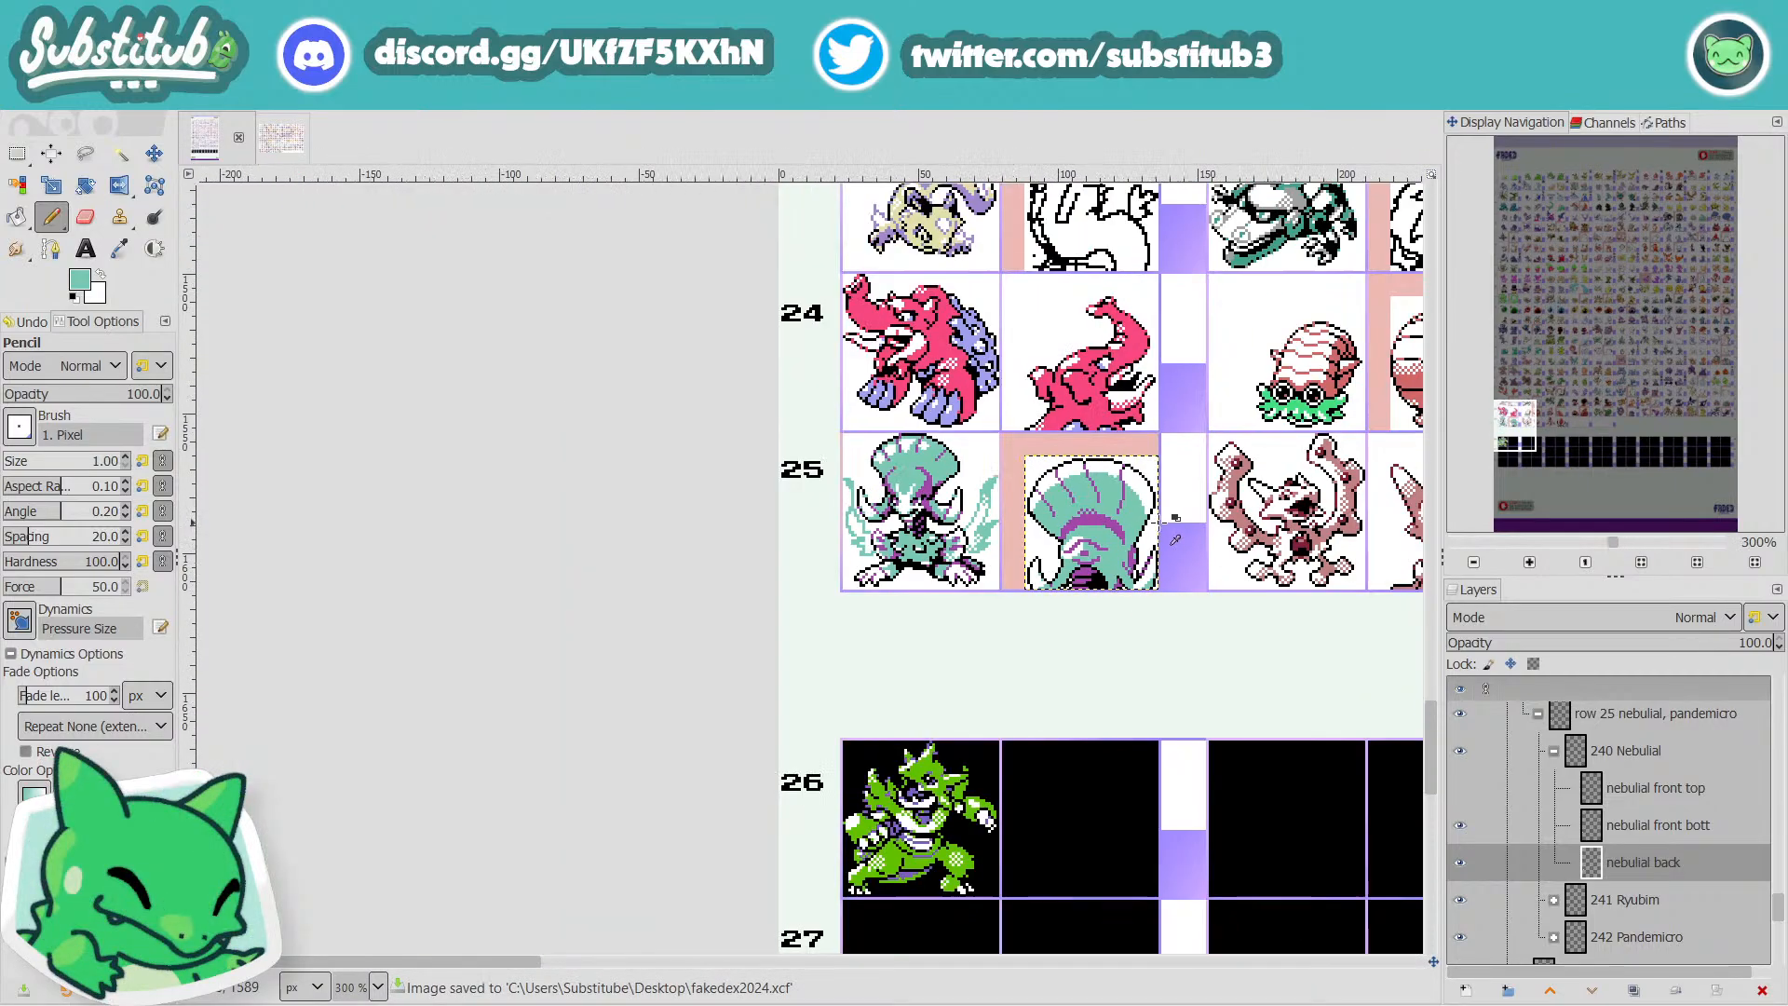
scroll(1119, 537, up, 5)
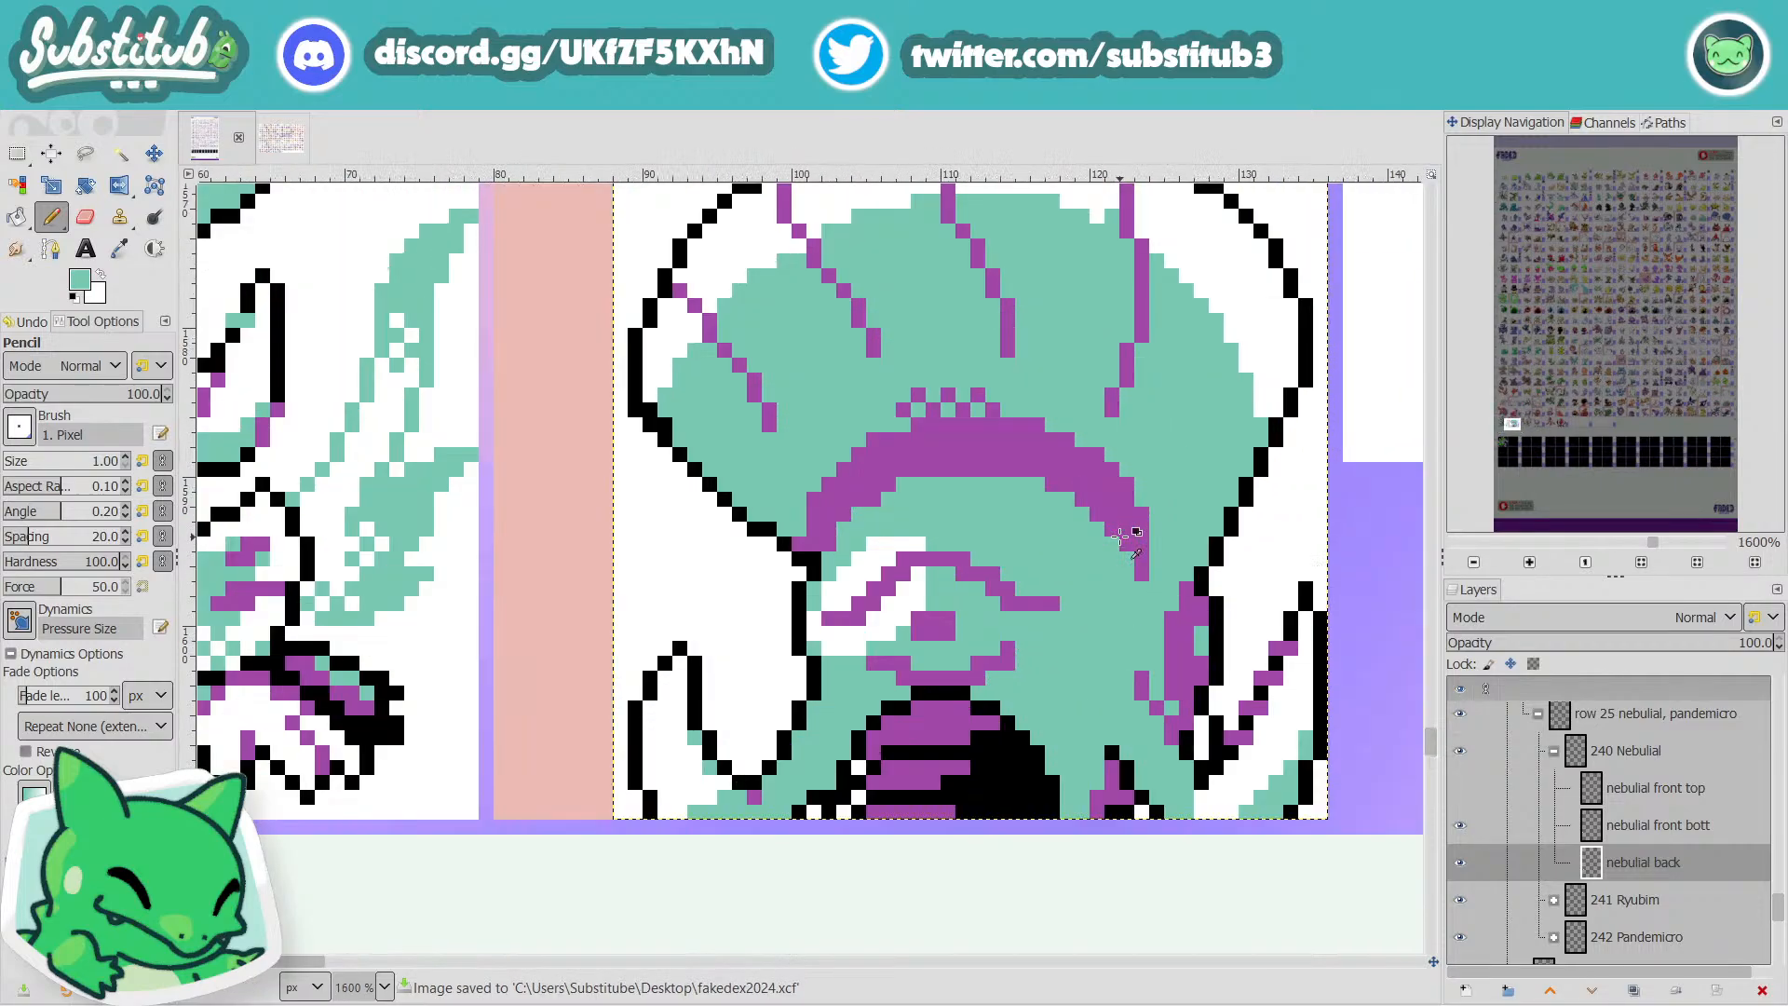
click(119, 248)
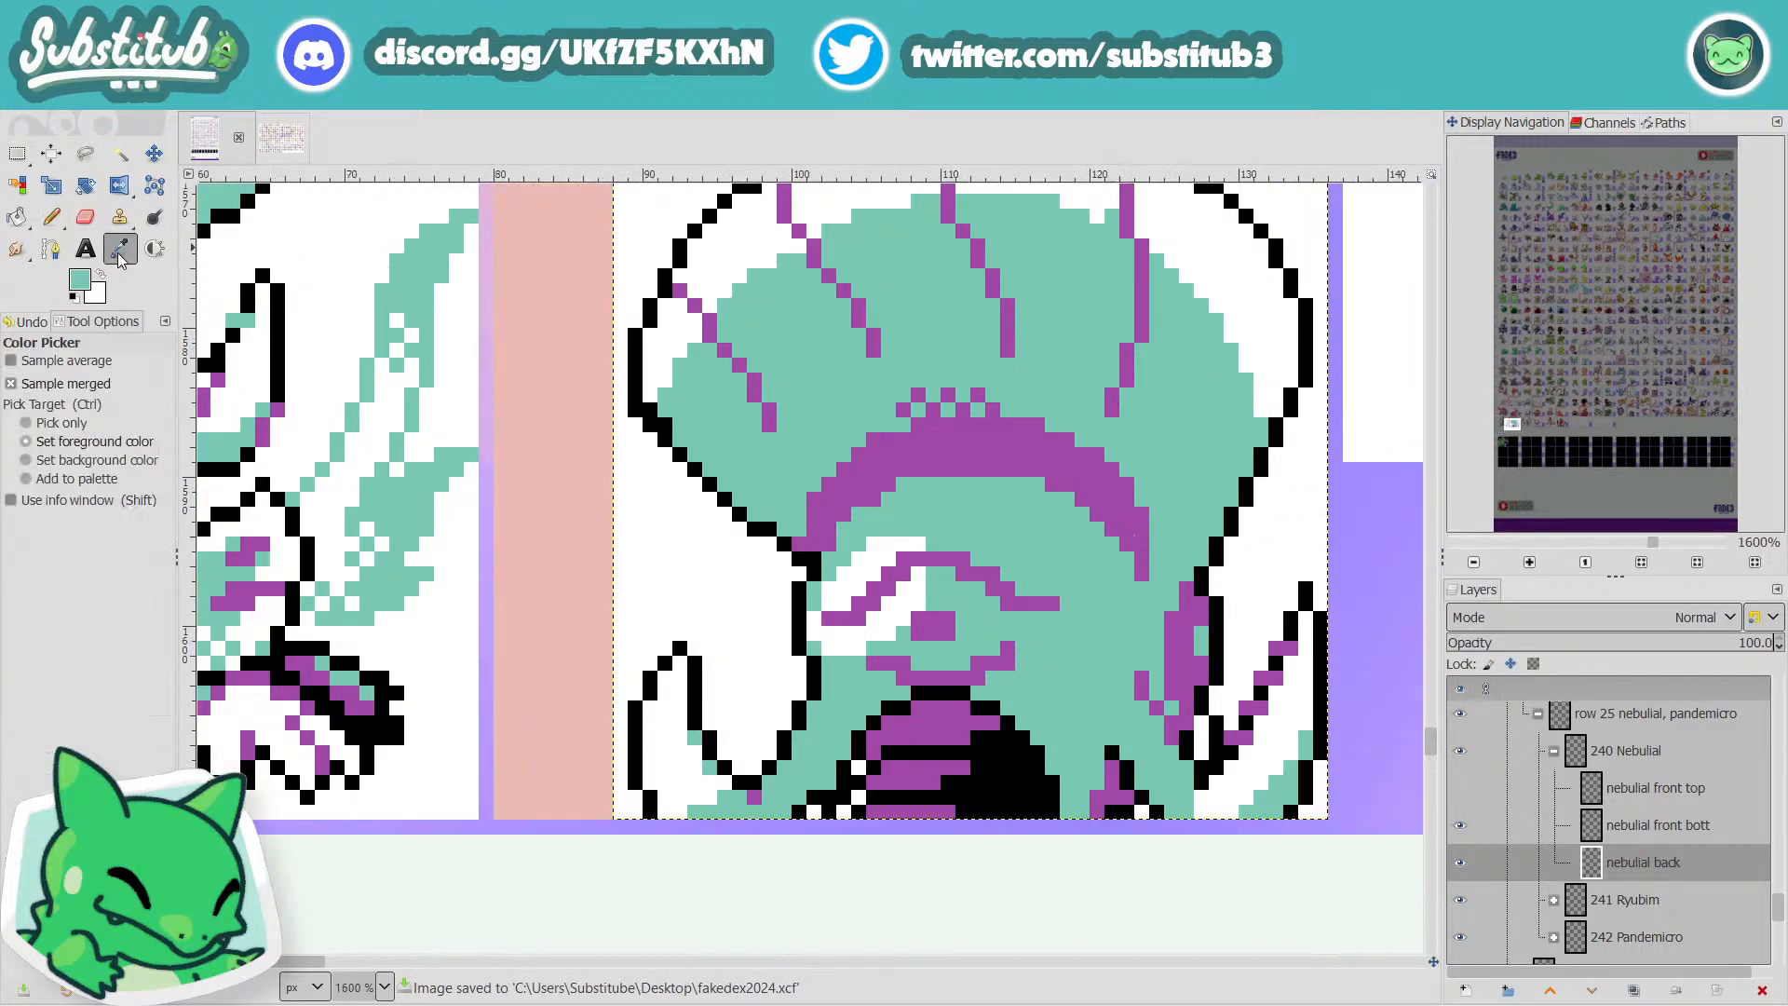
click(917, 463)
click(51, 217)
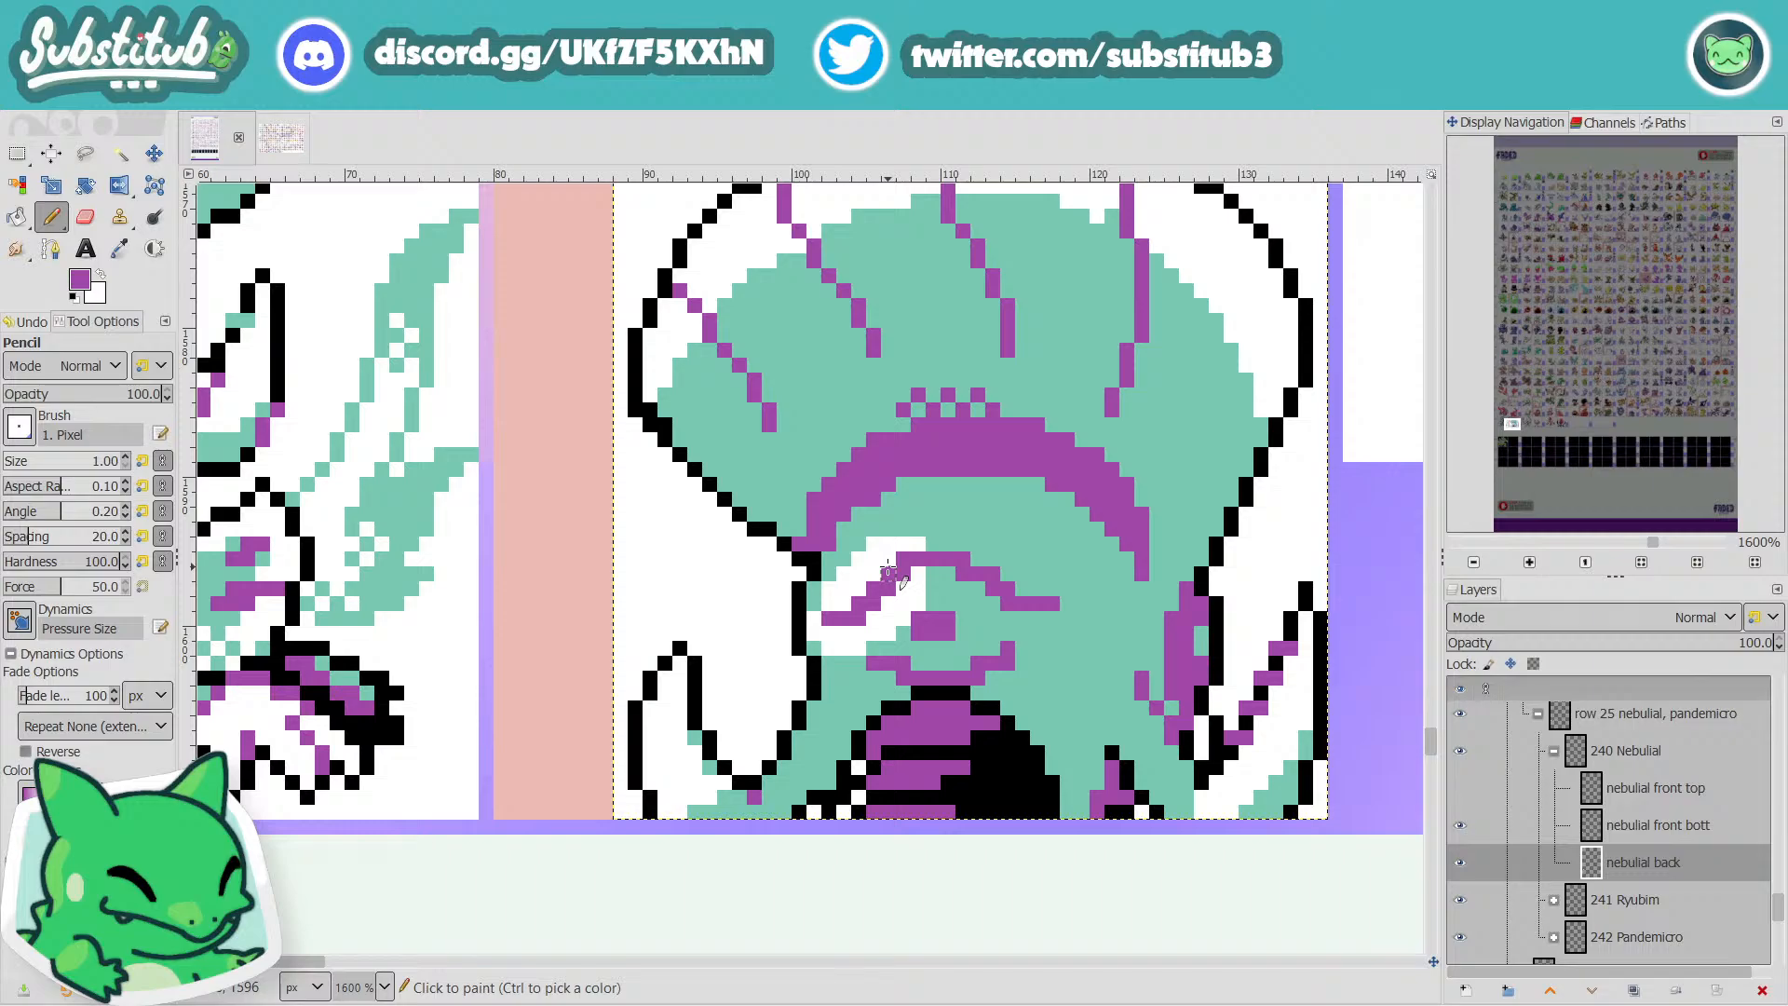
mouse_move(890, 572)
mouse_down()
mouse_move(972, 549)
mouse_move(1023, 596)
mouse_up()
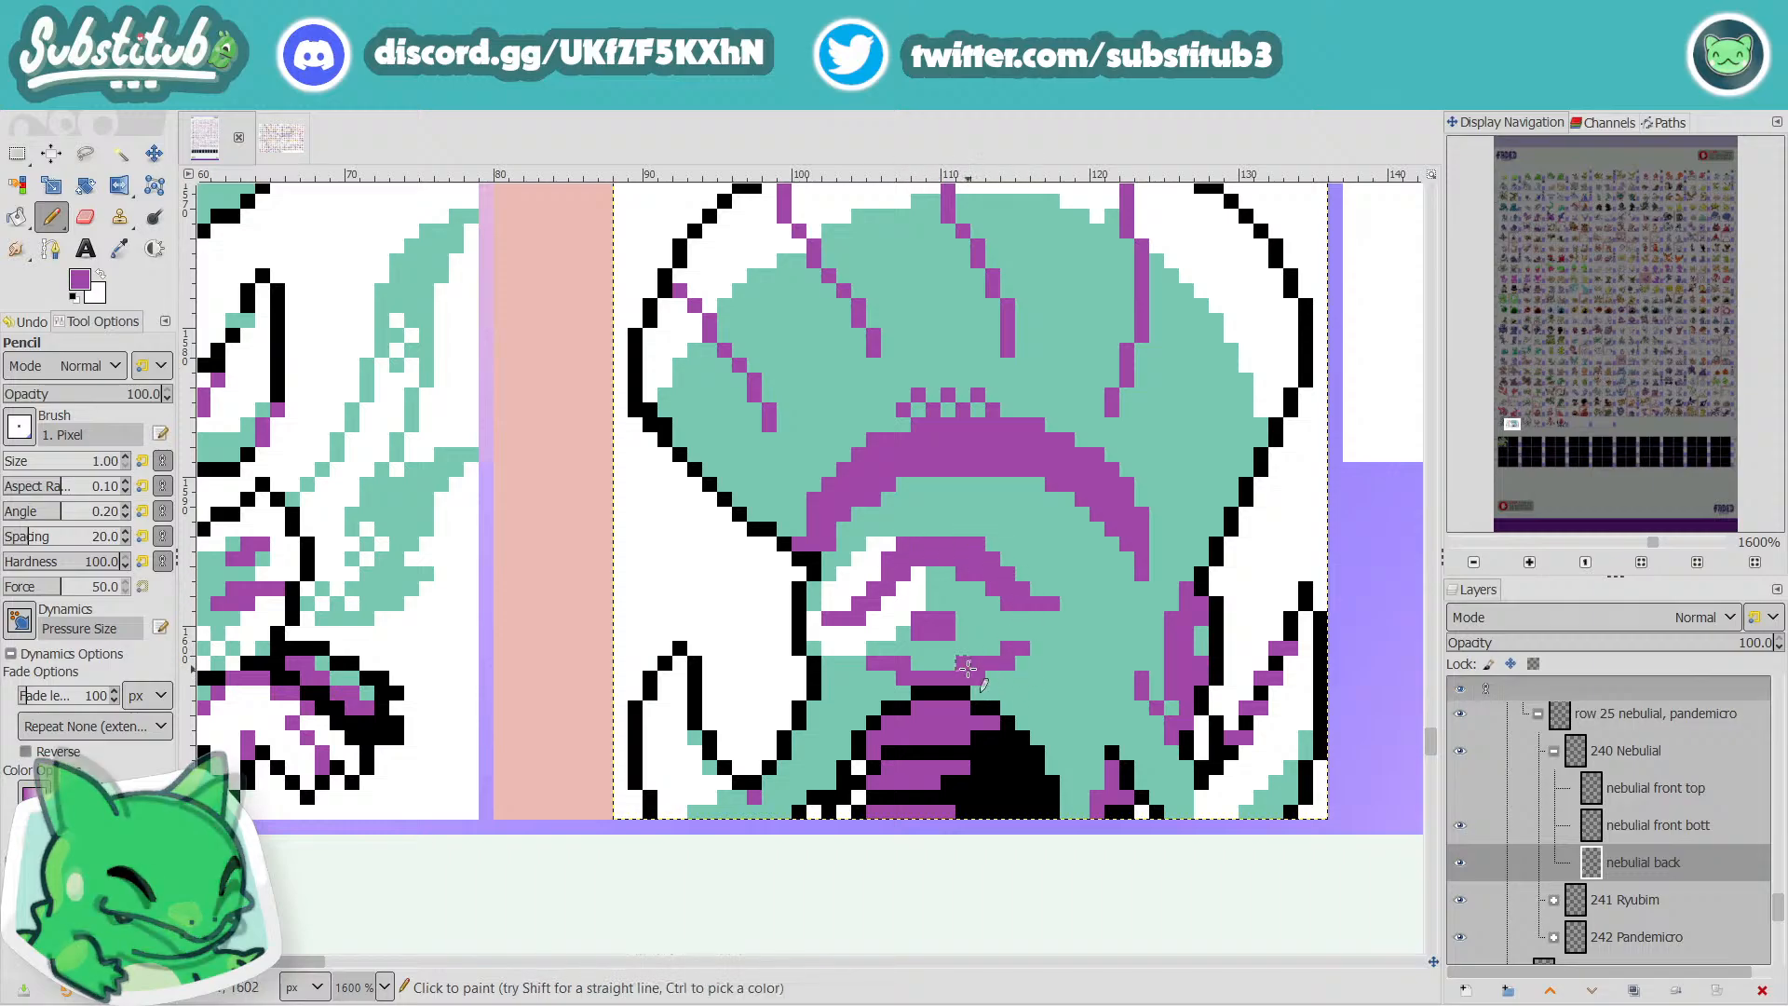
scroll(975, 674, down, 4)
key(ctrl+s)
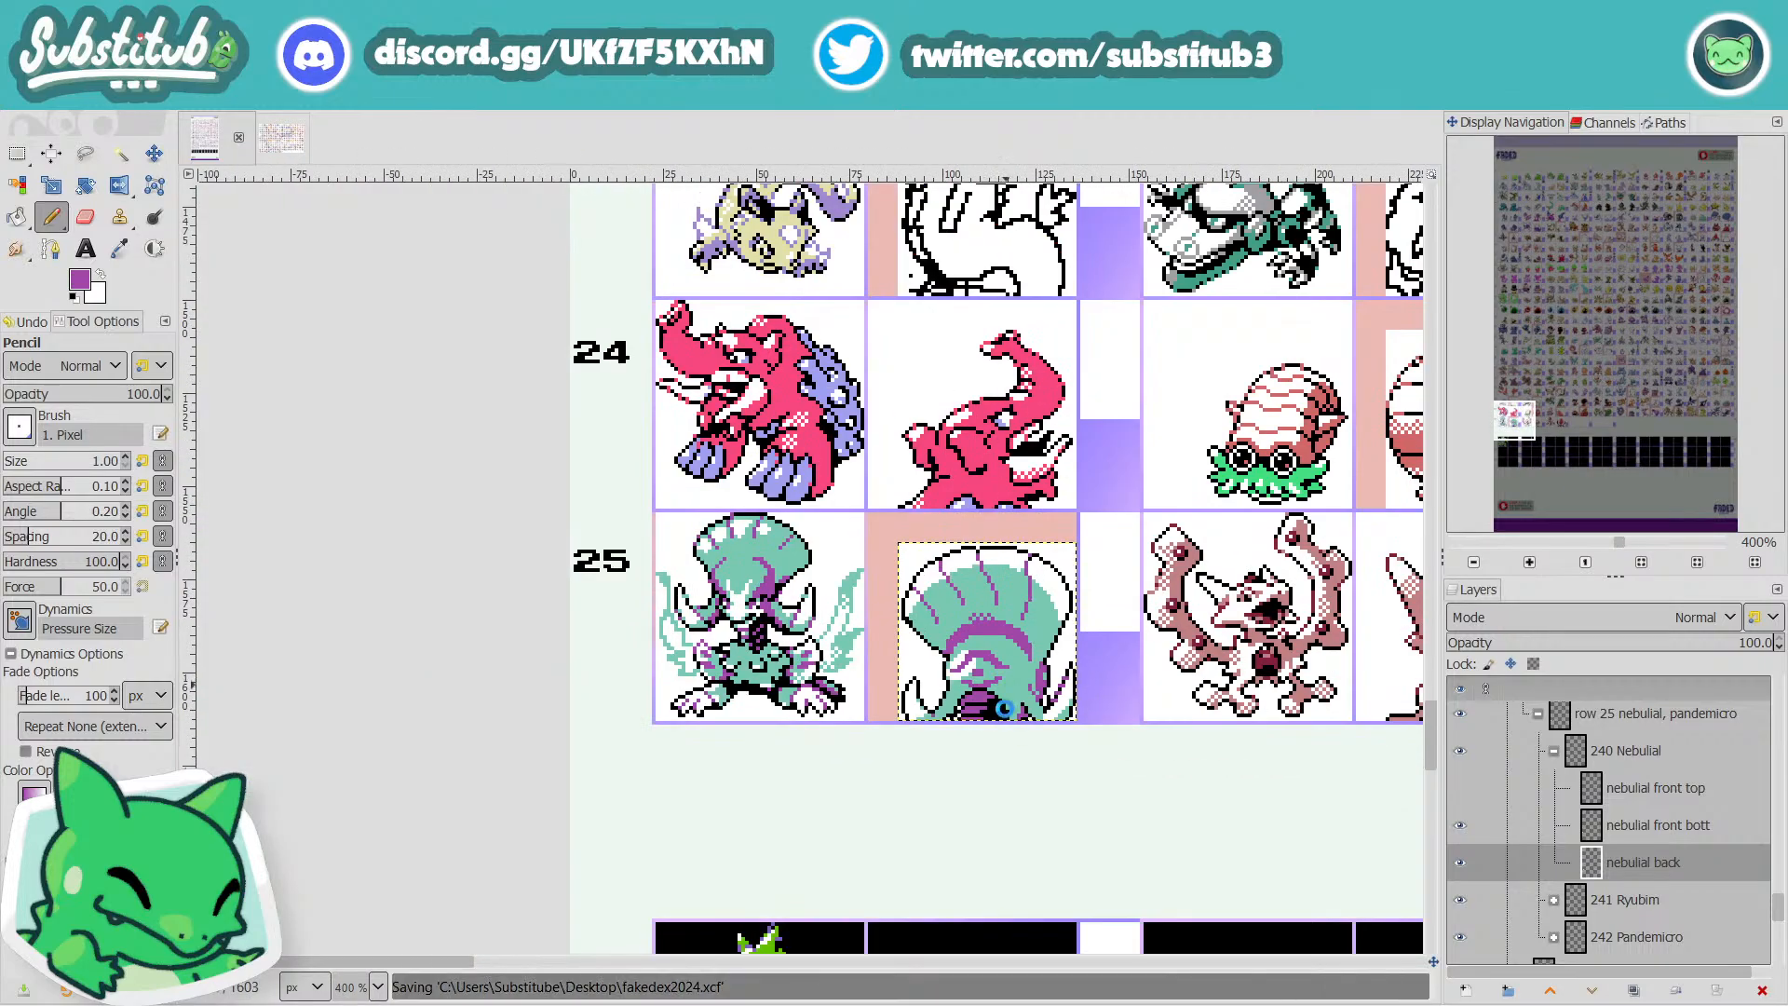
Add small white highlights to the stripes of the purple dome at the sprite's bottom edge.
scroll(970, 689, up, 4)
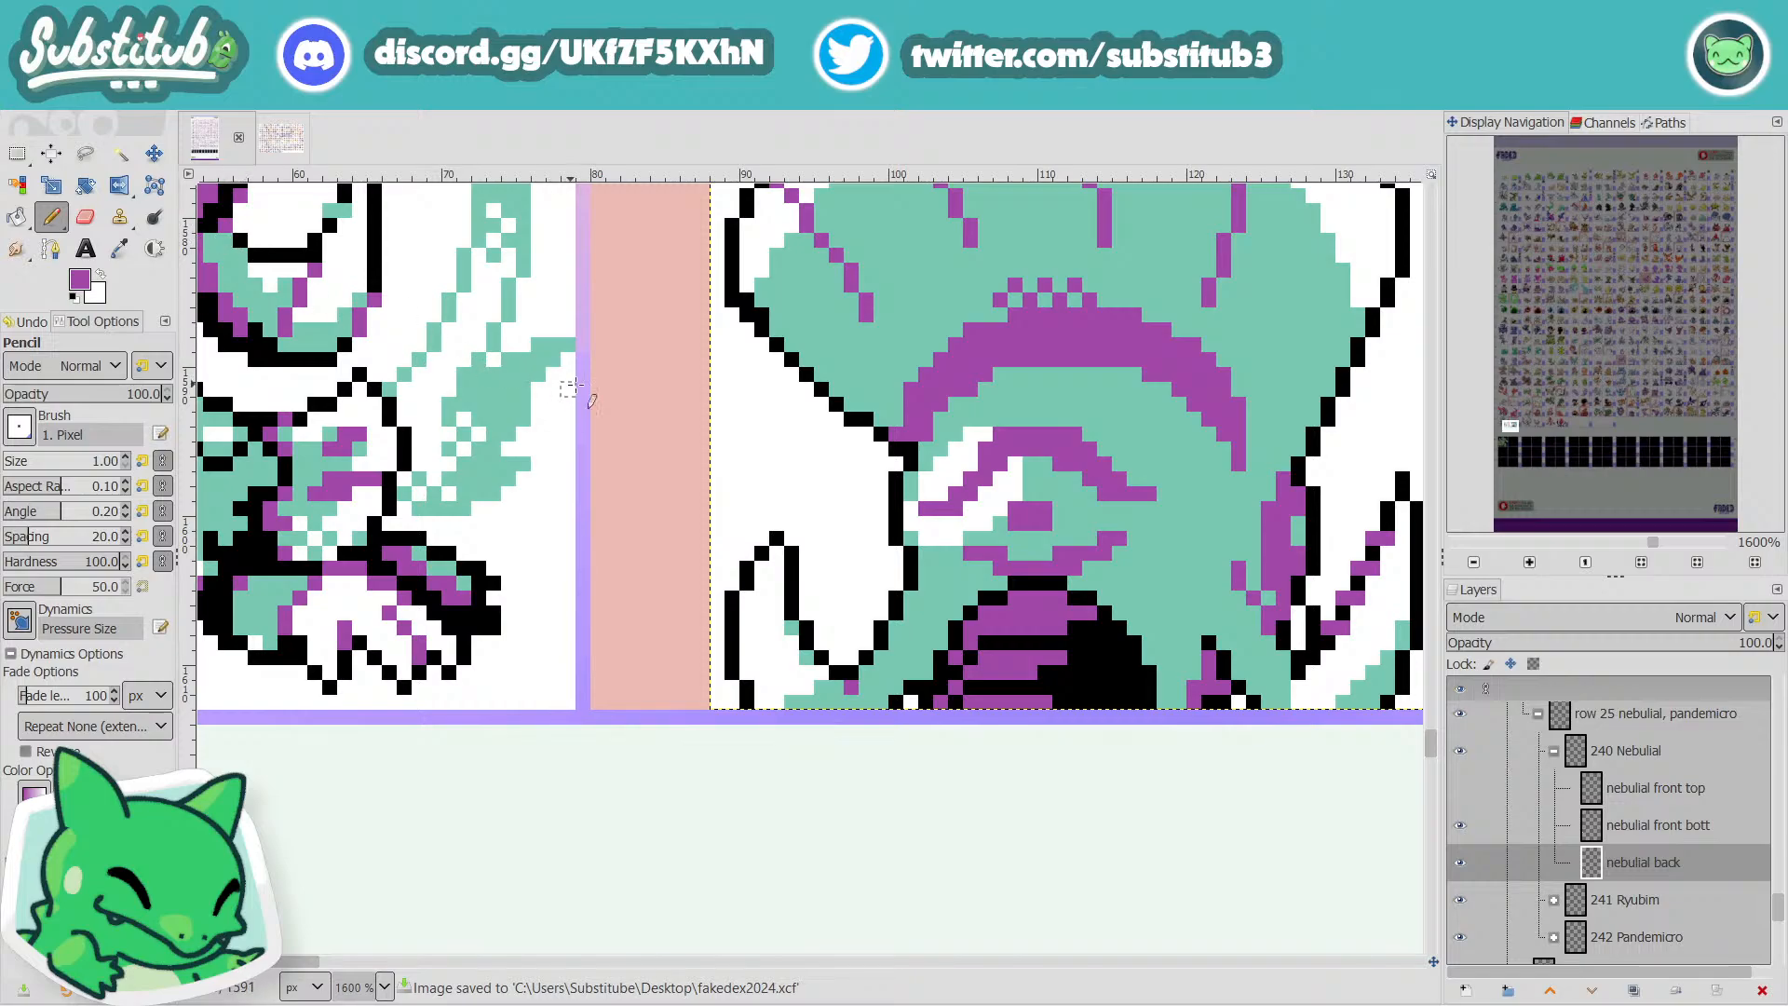
key(d)
key(x)
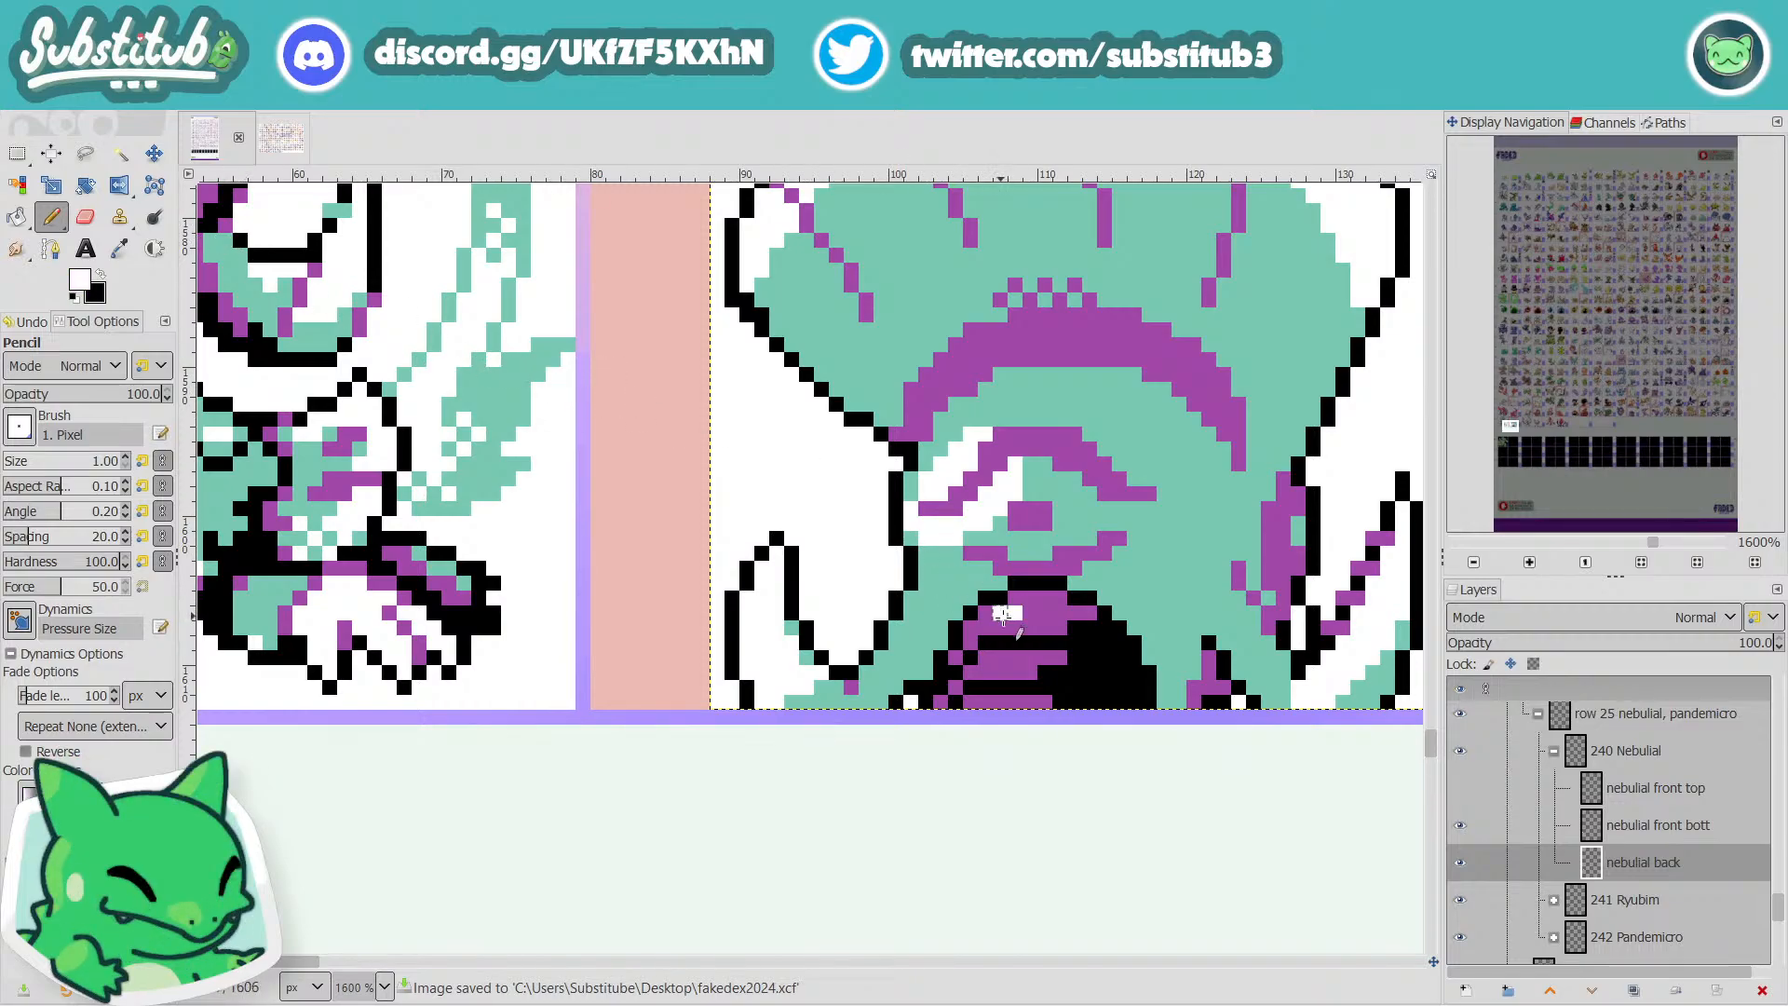
scroll(1012, 699, down, 4)
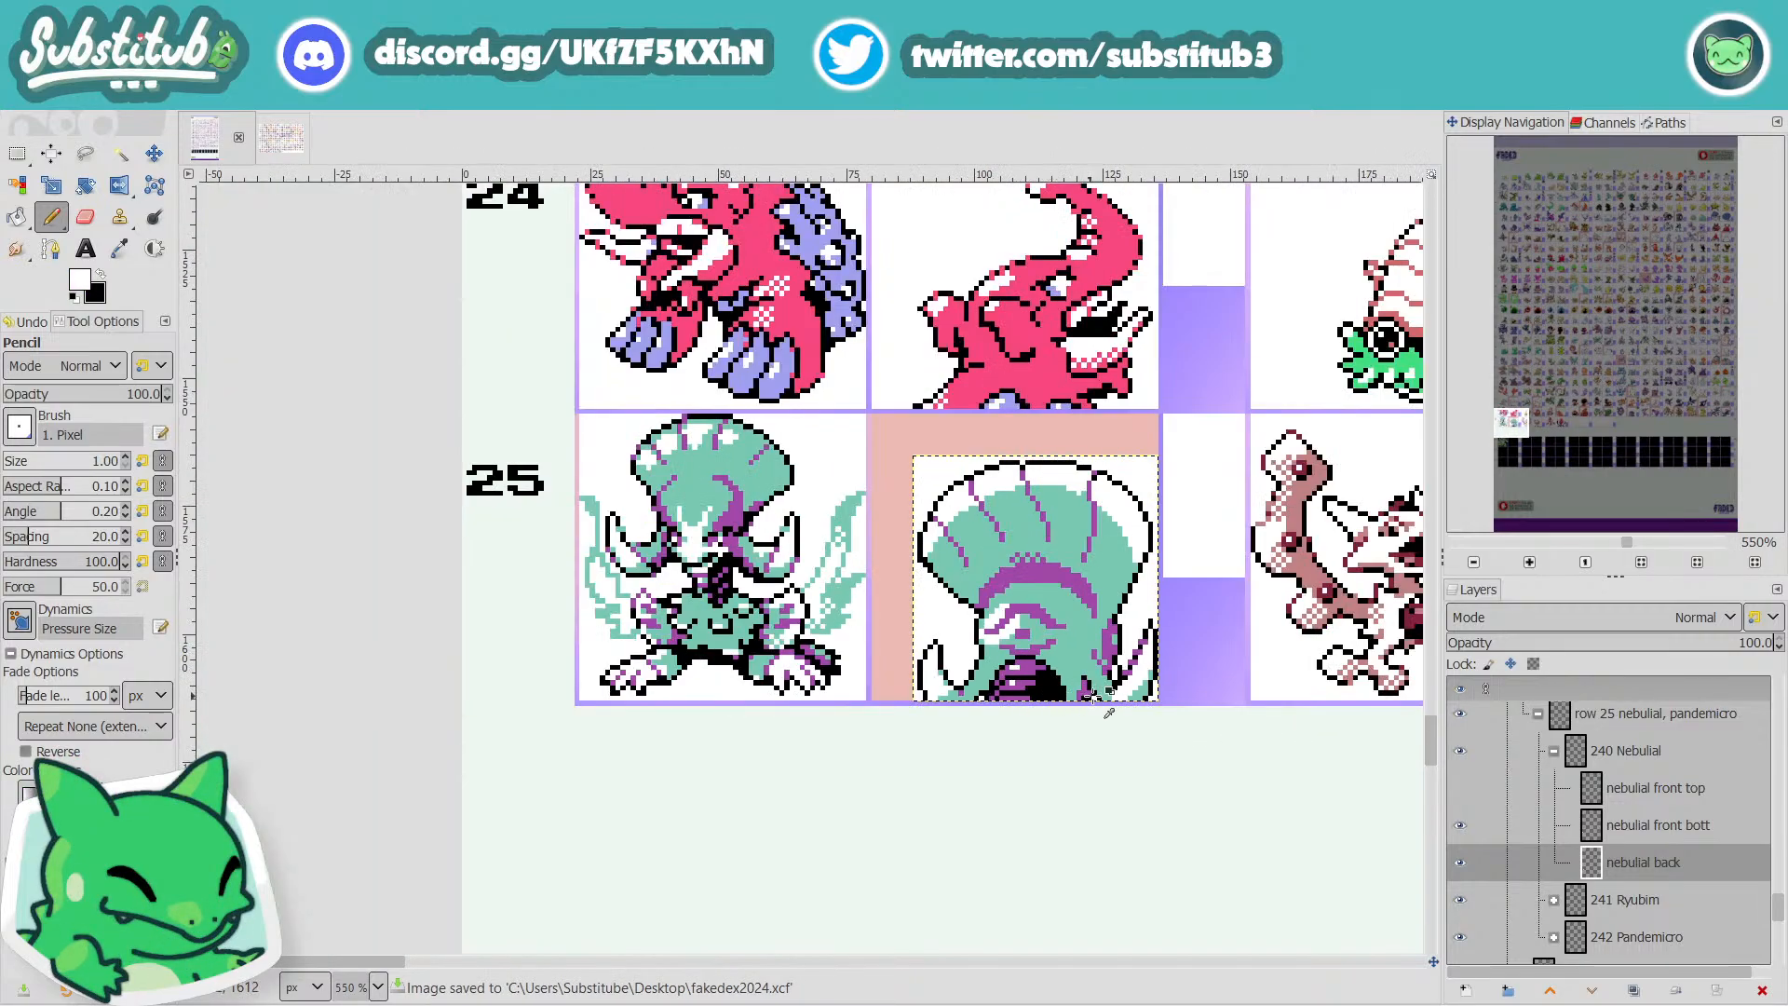
scroll(1133, 711, up, 4)
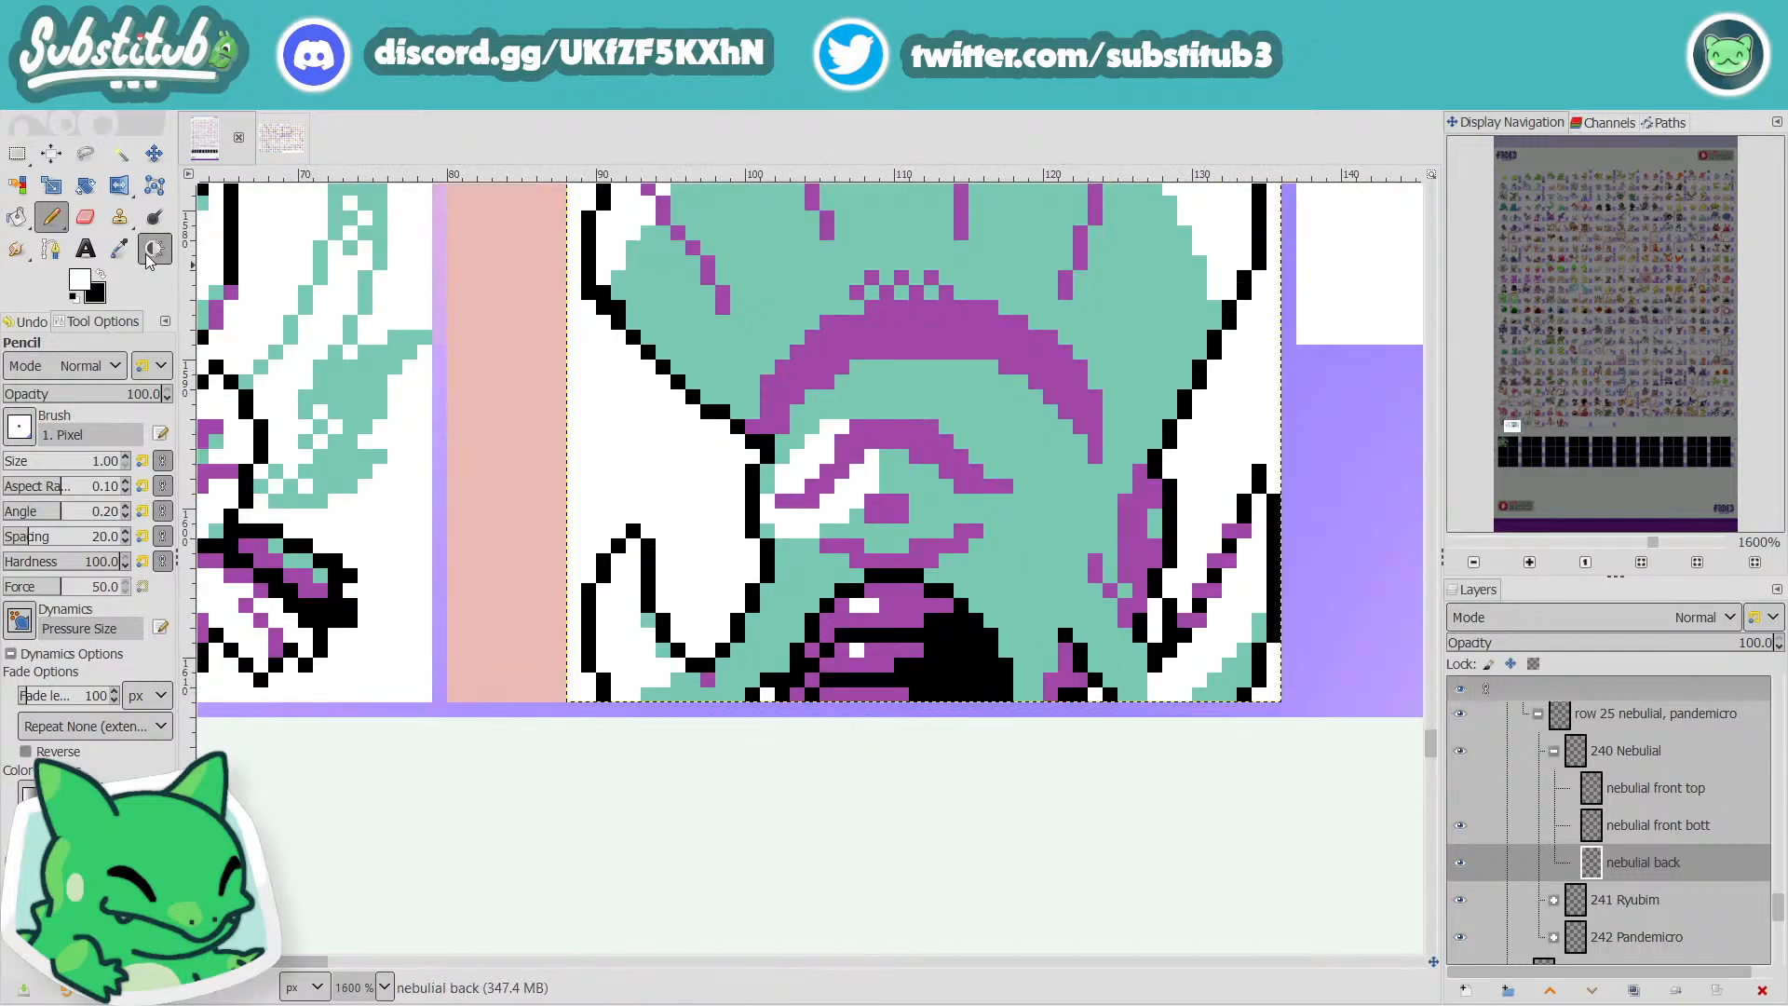
Touch up the black shading around the striped purple dome at the sprite's bottom edge, and save the image.
click(119, 249)
click(97, 295)
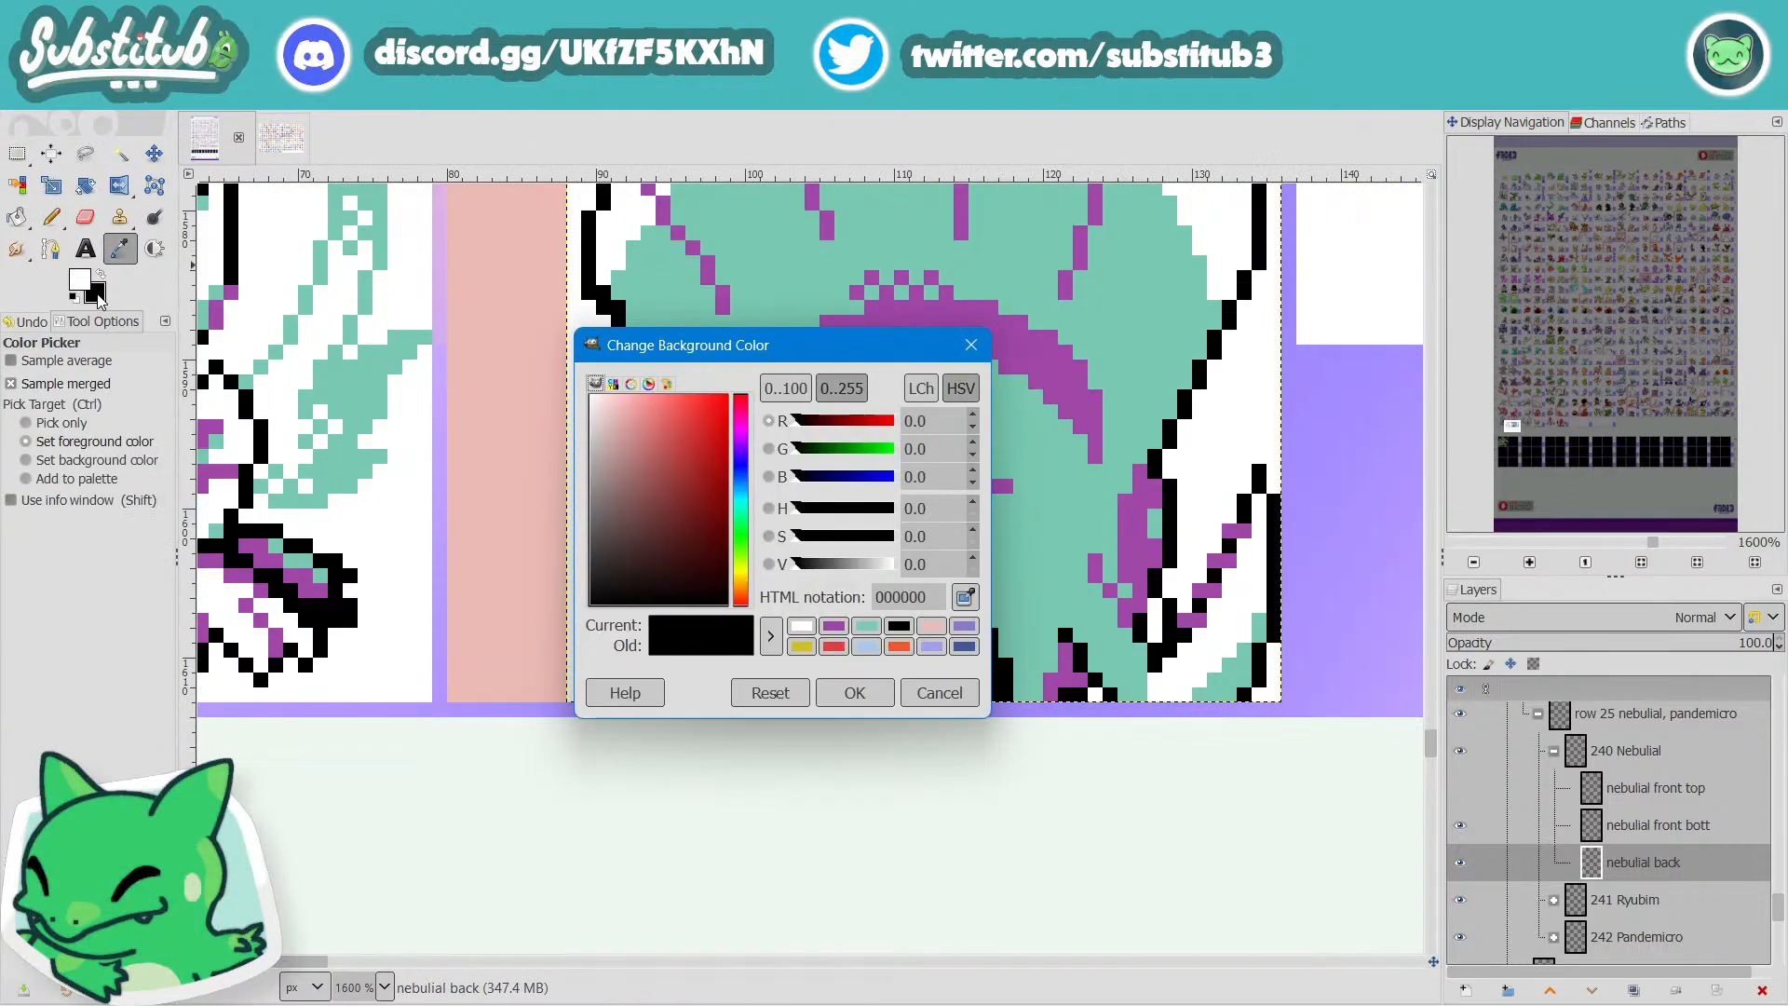
click(938, 692)
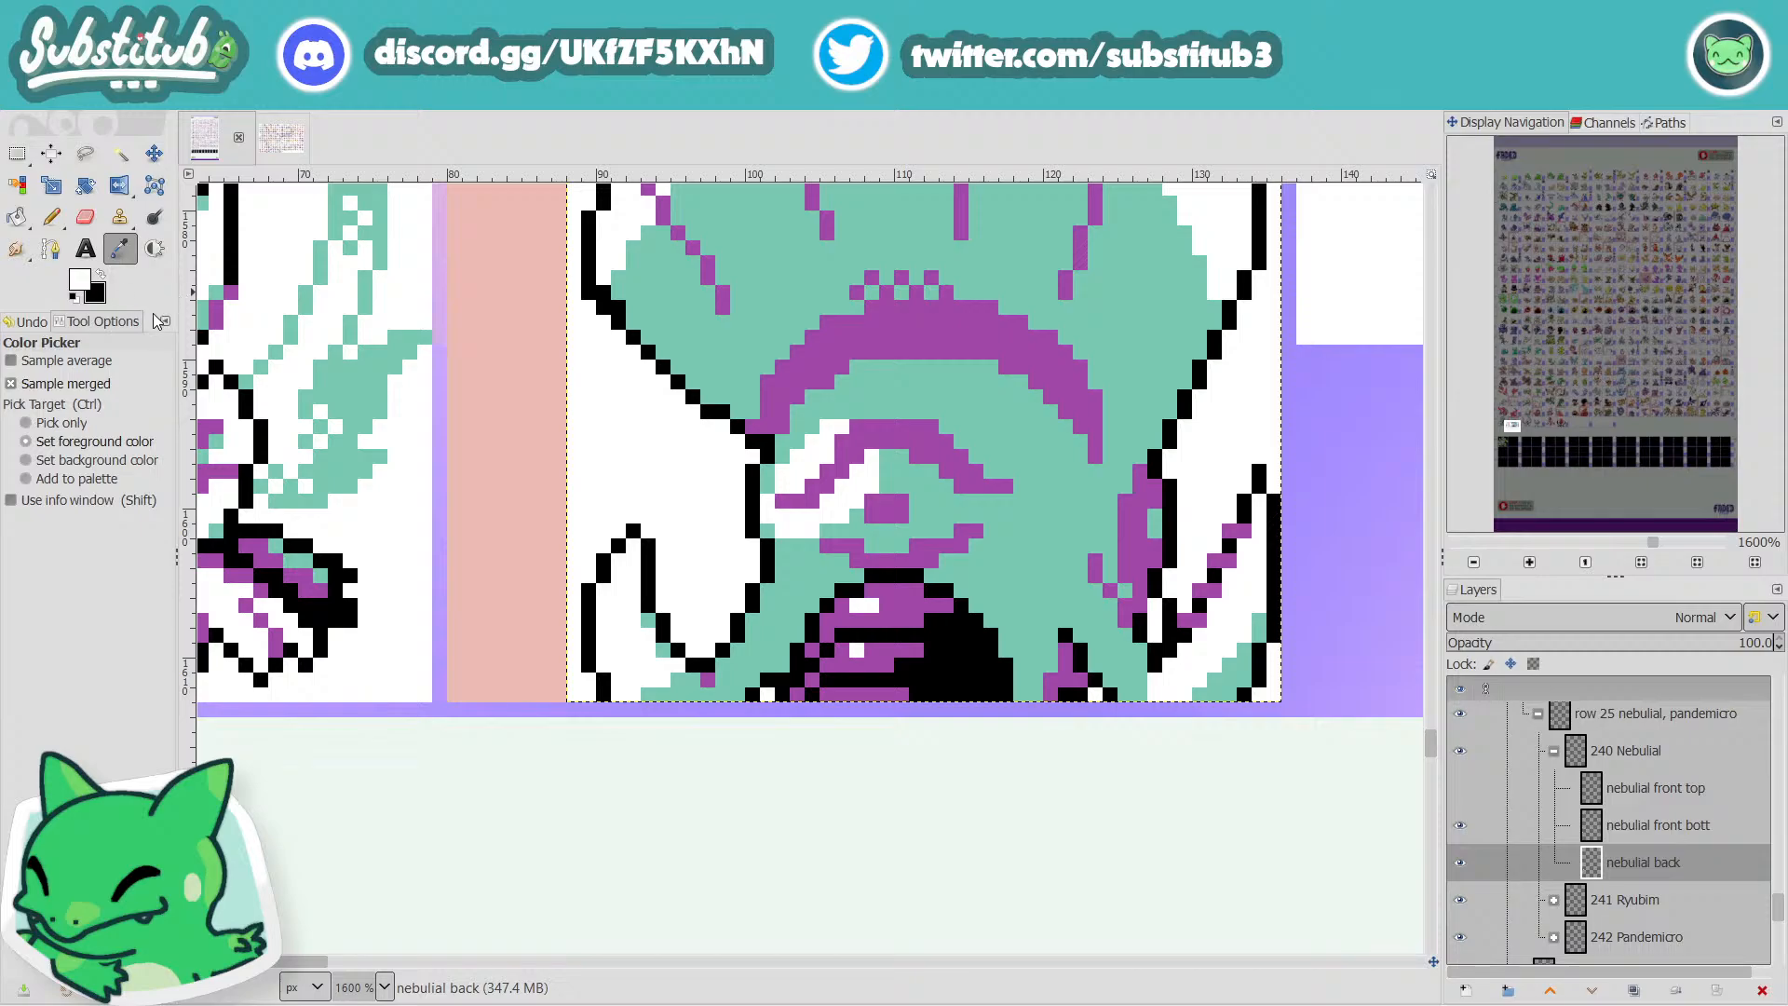
key(x)
key(n)
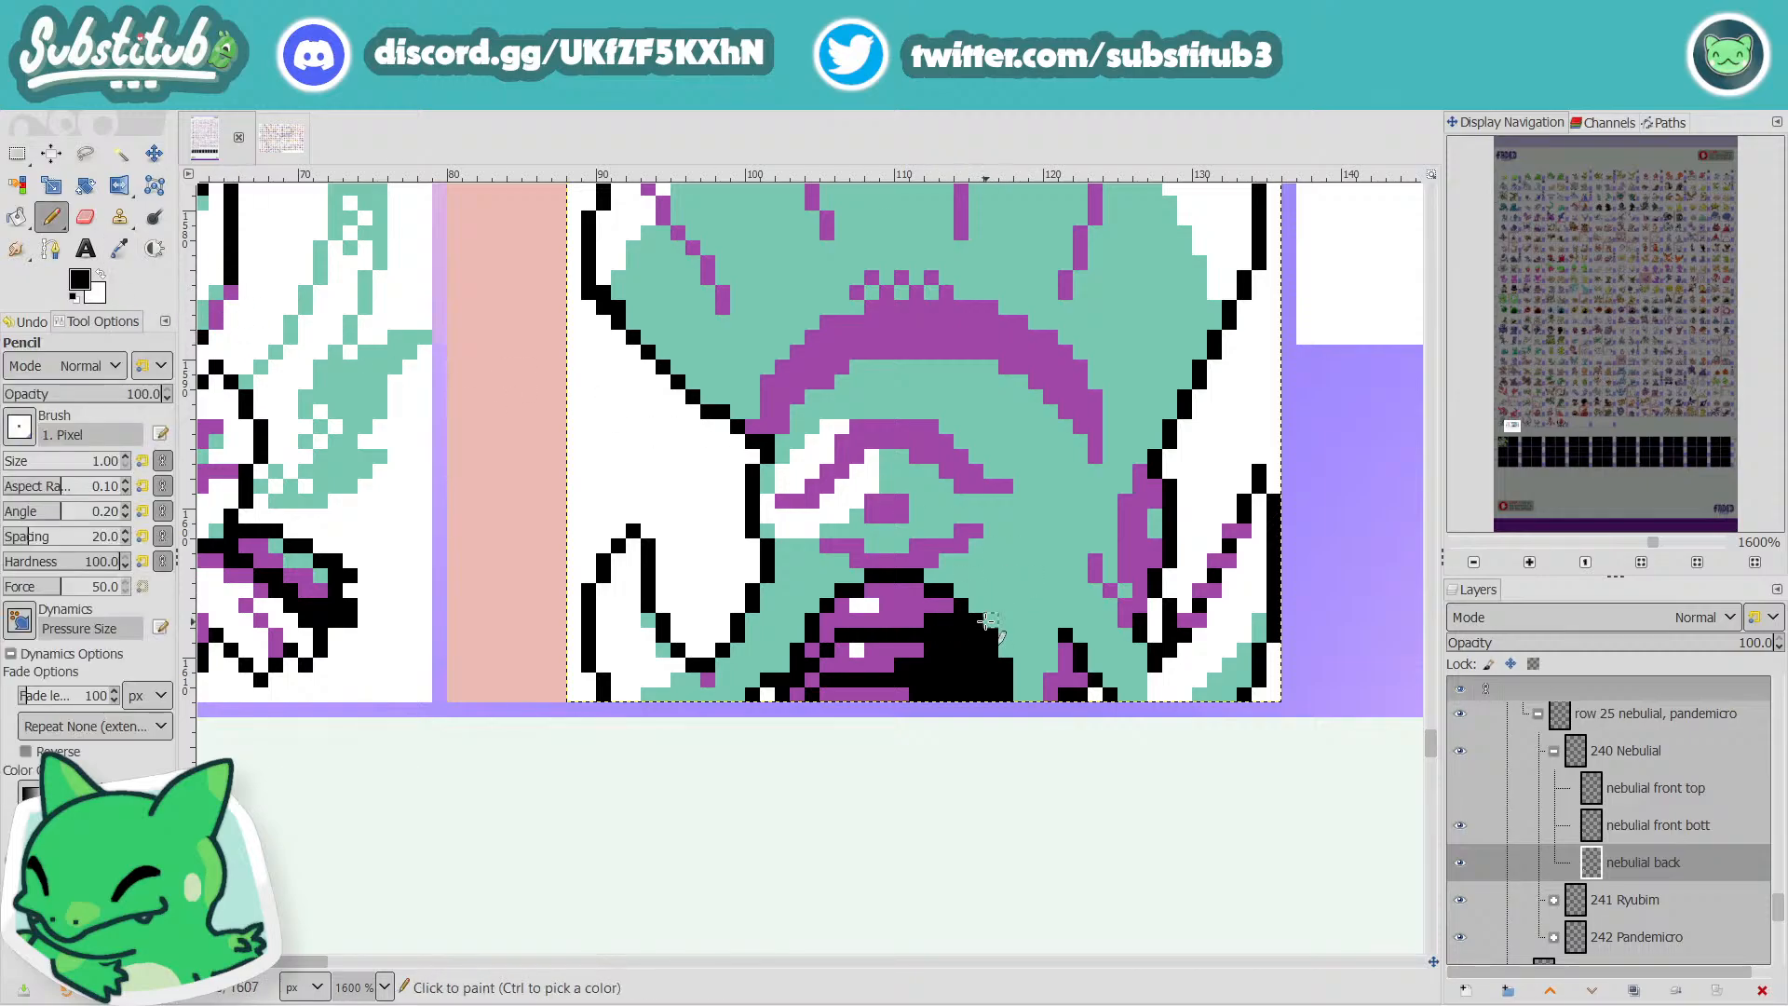
scroll(1004, 611, down, 2)
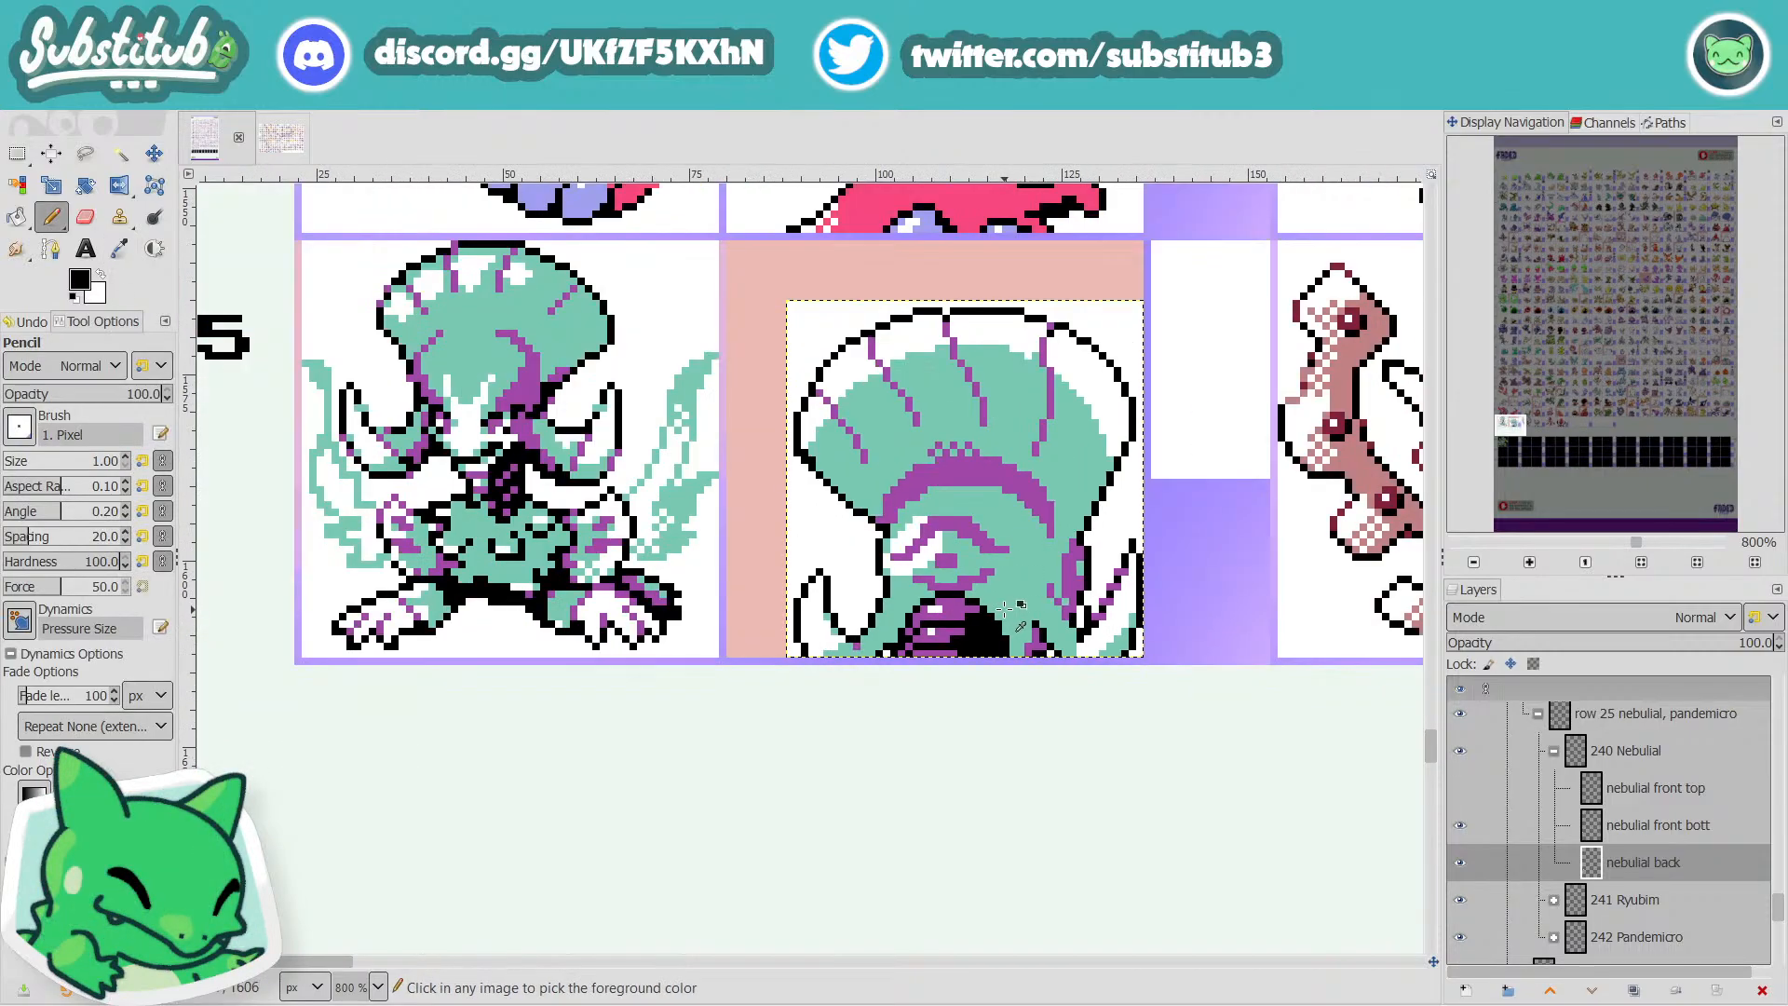
scroll(1077, 663, up, 2)
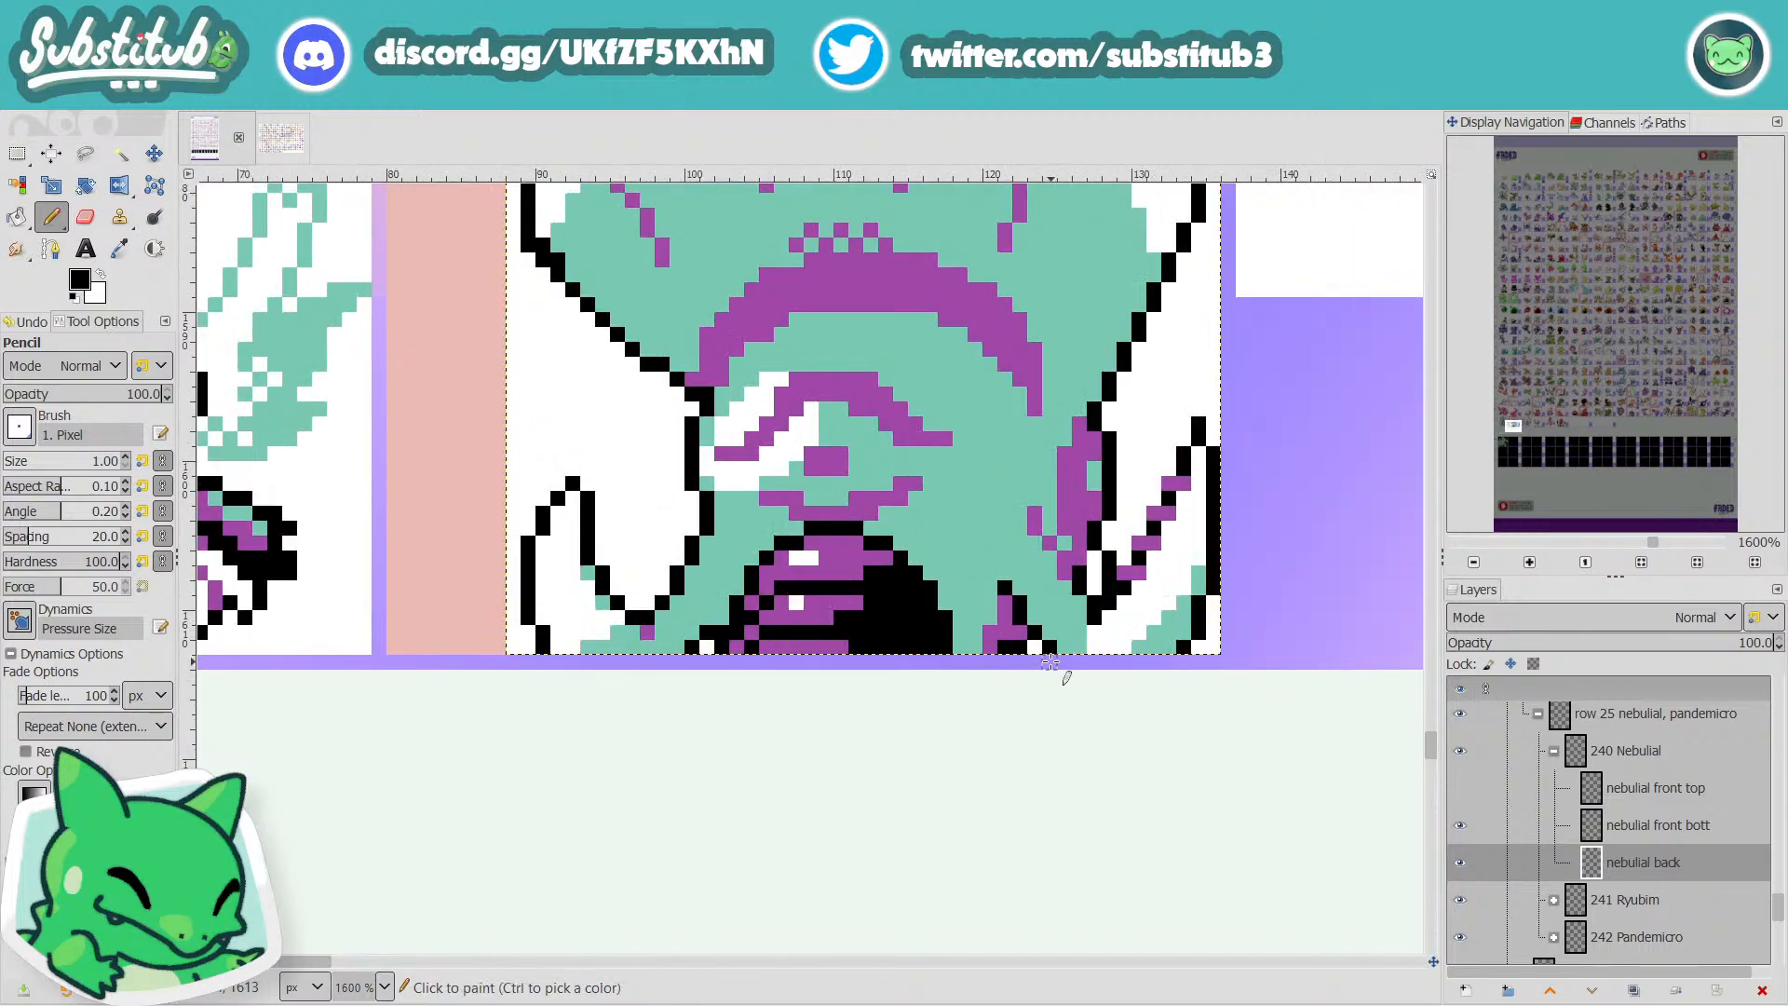
scroll(1059, 699, down, 4)
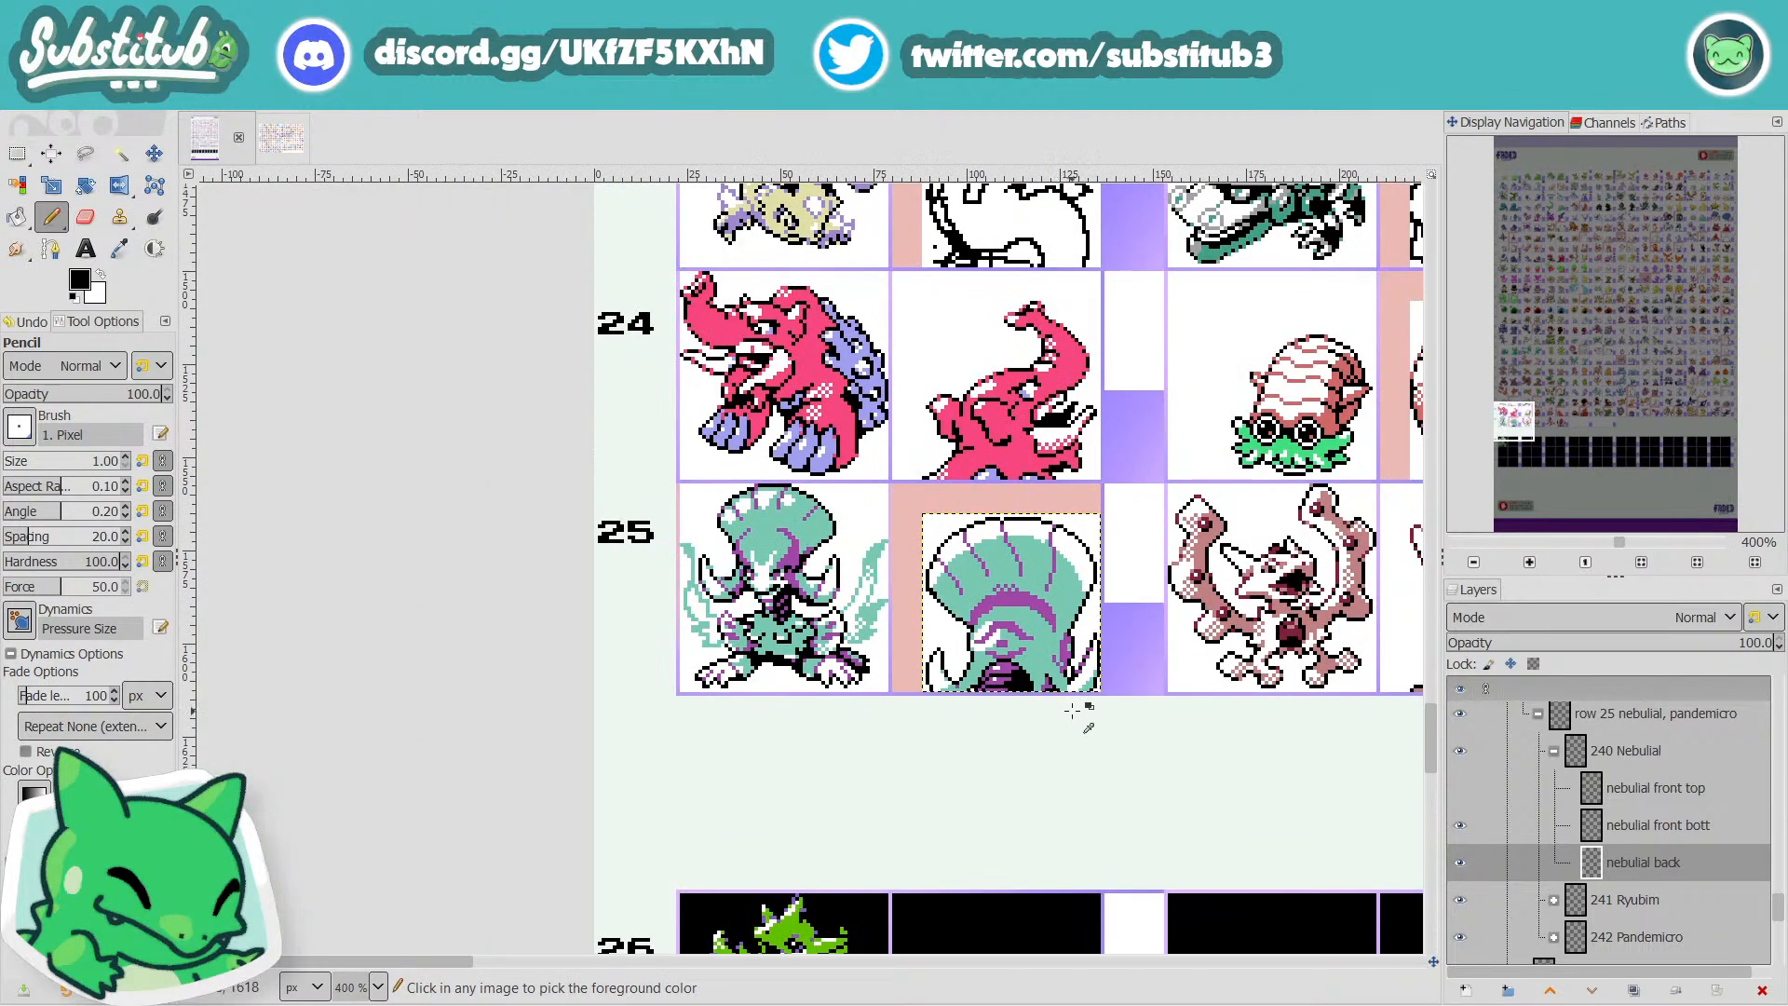
key(ctrl+s)
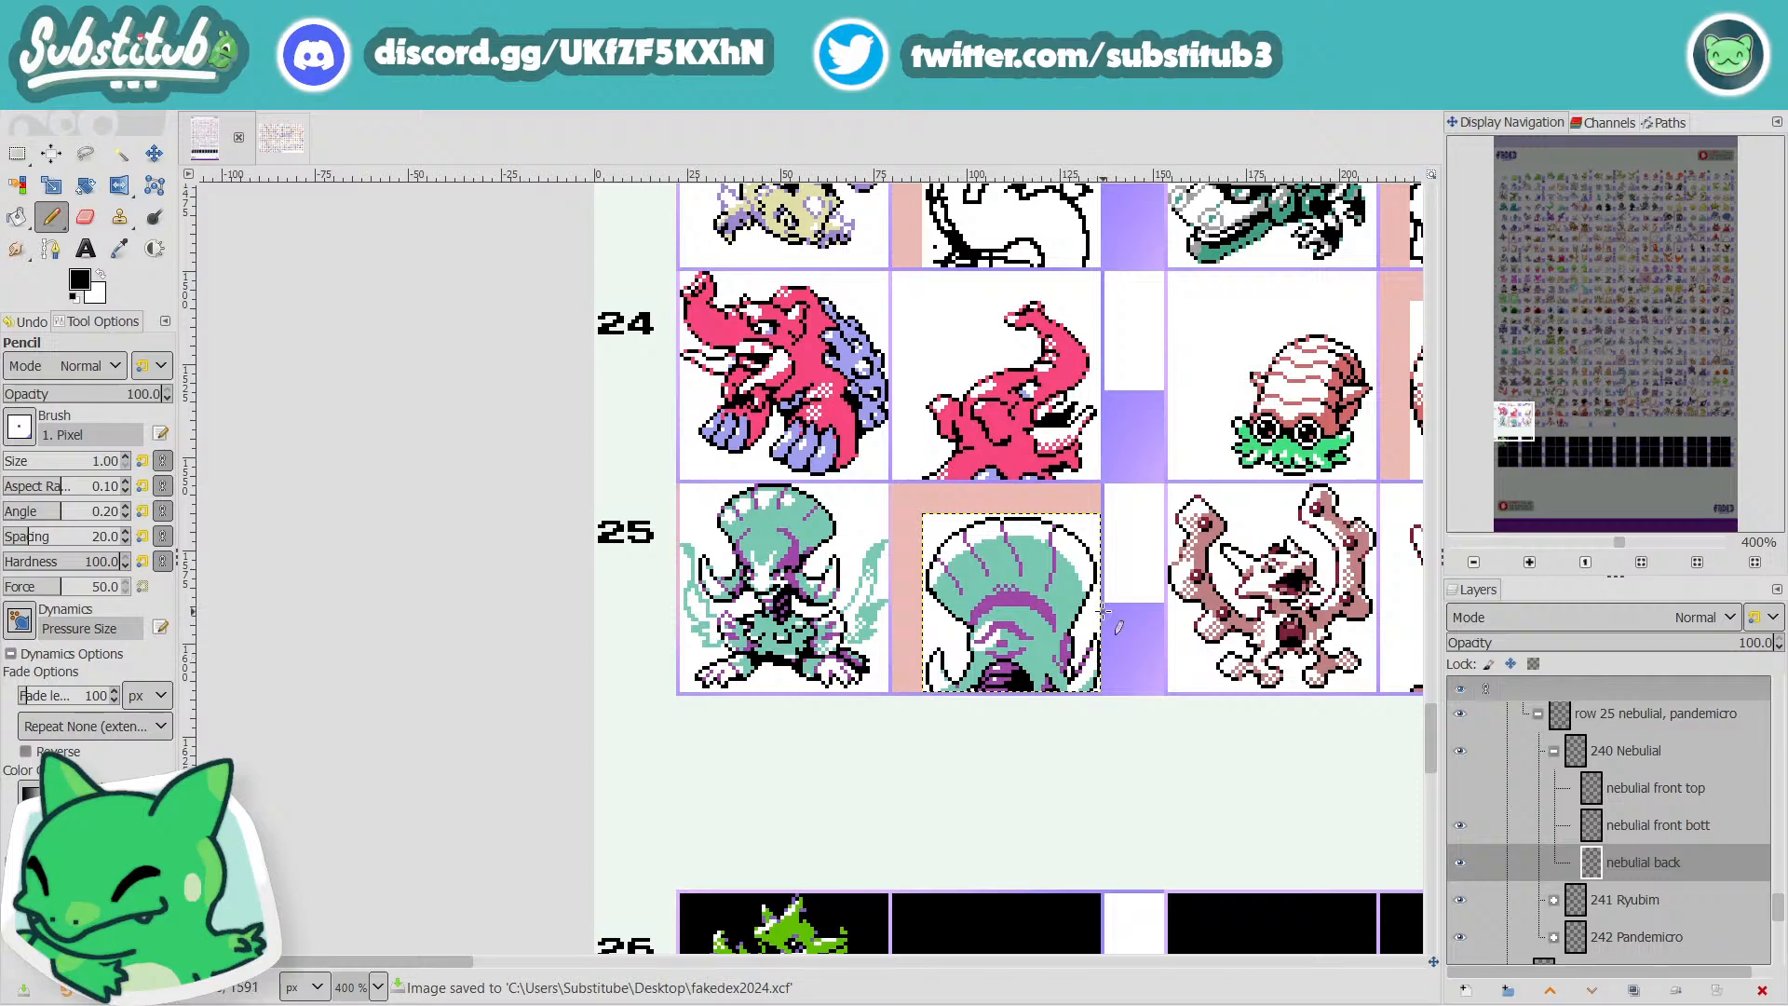
Fill the right side of the head crest's white rim with teal, leaving a smaller pointed white highlight, and save the image.
scroll(1109, 624, up, 2)
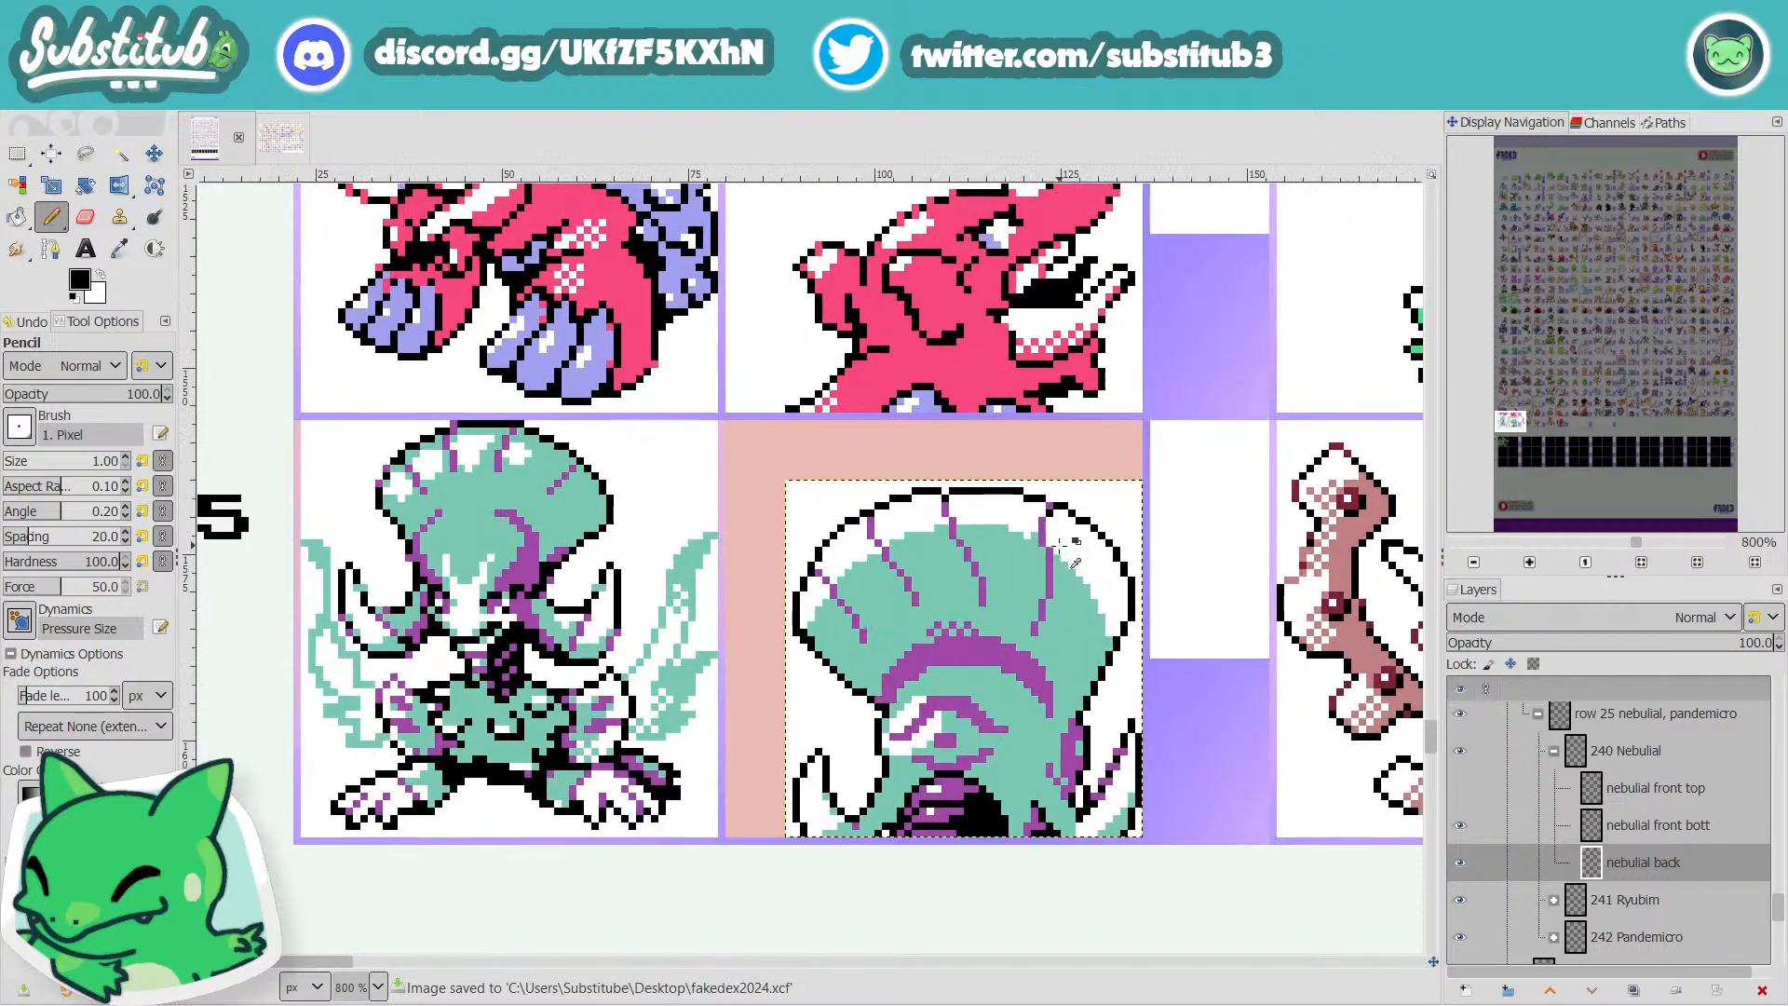
click(139, 257)
click(120, 259)
click(1059, 634)
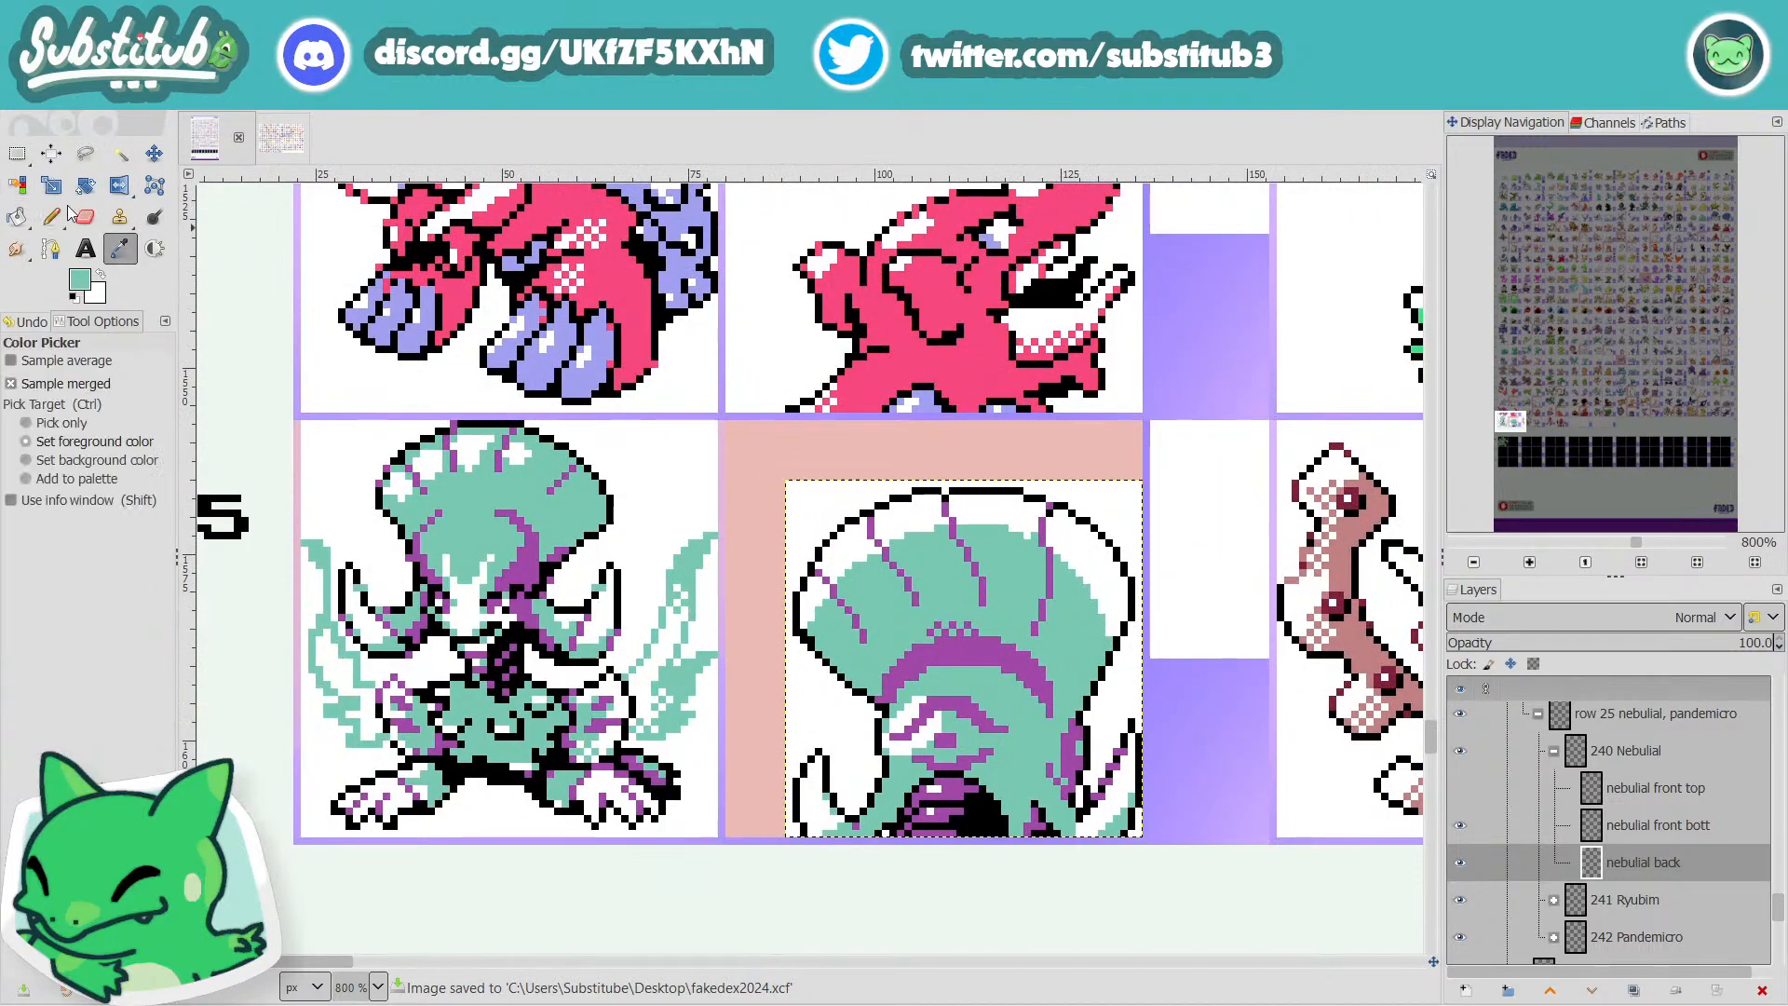
click(52, 216)
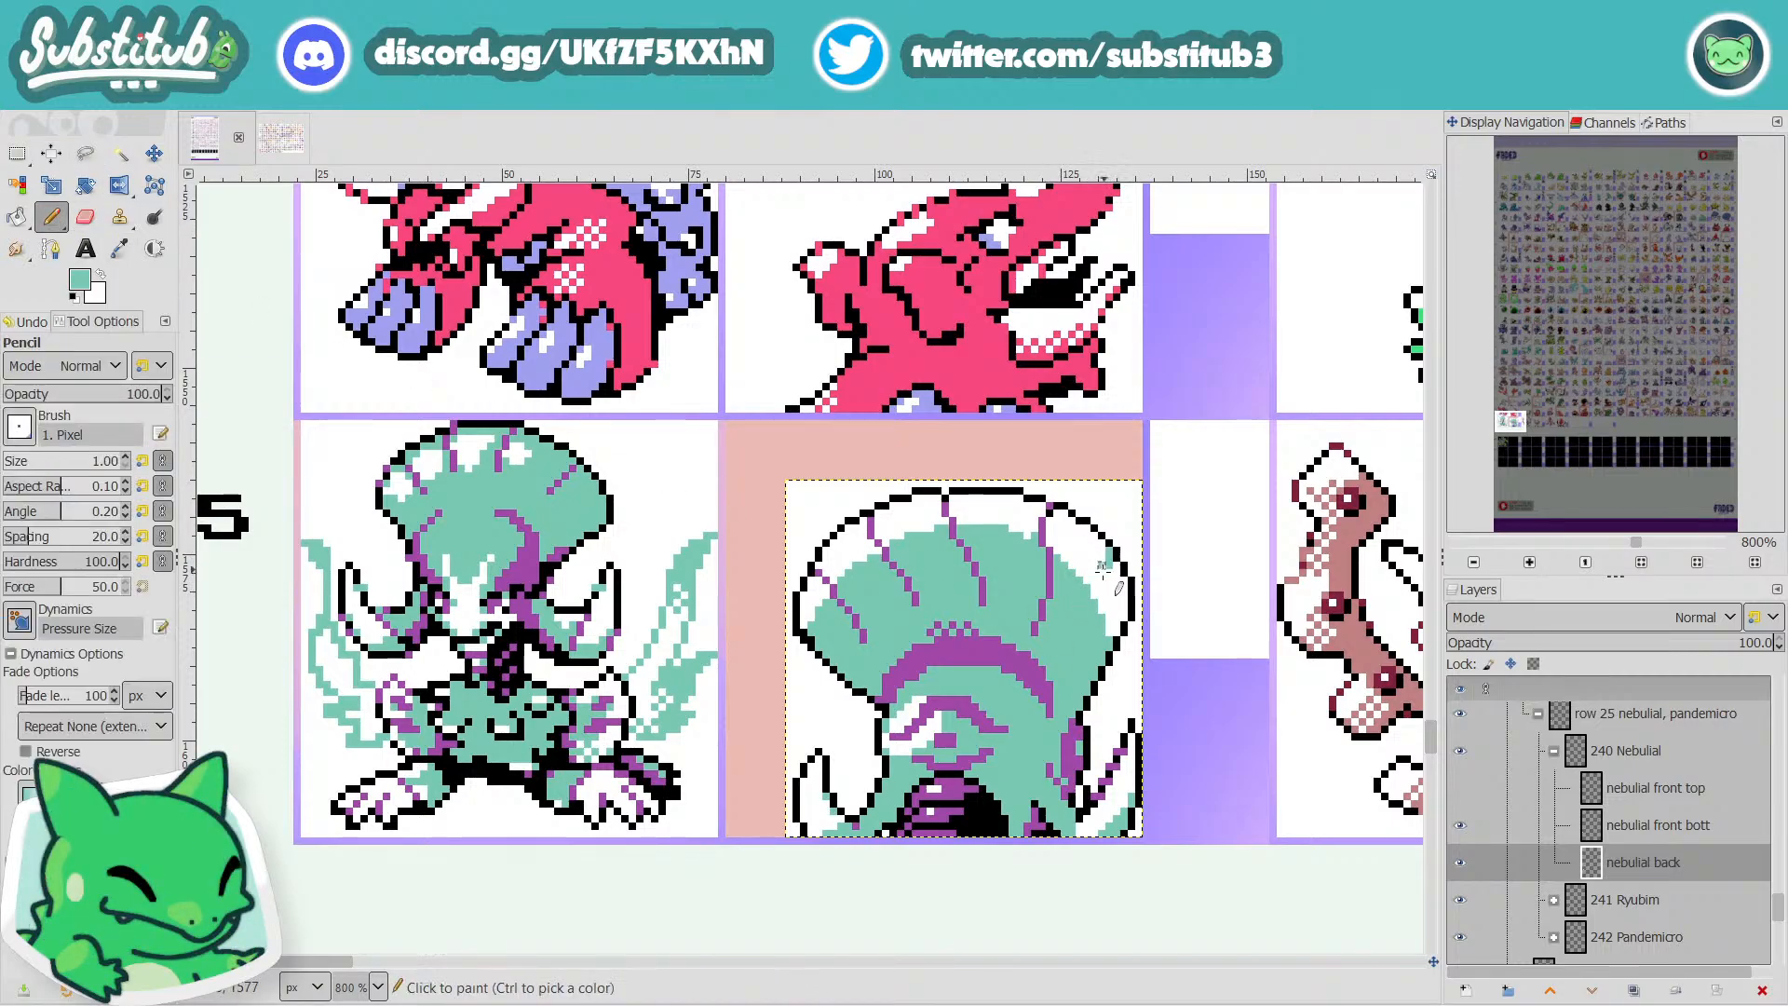
mouse_move(1103, 571)
mouse_down()
mouse_move(1080, 593)
mouse_move(1117, 573)
mouse_up()
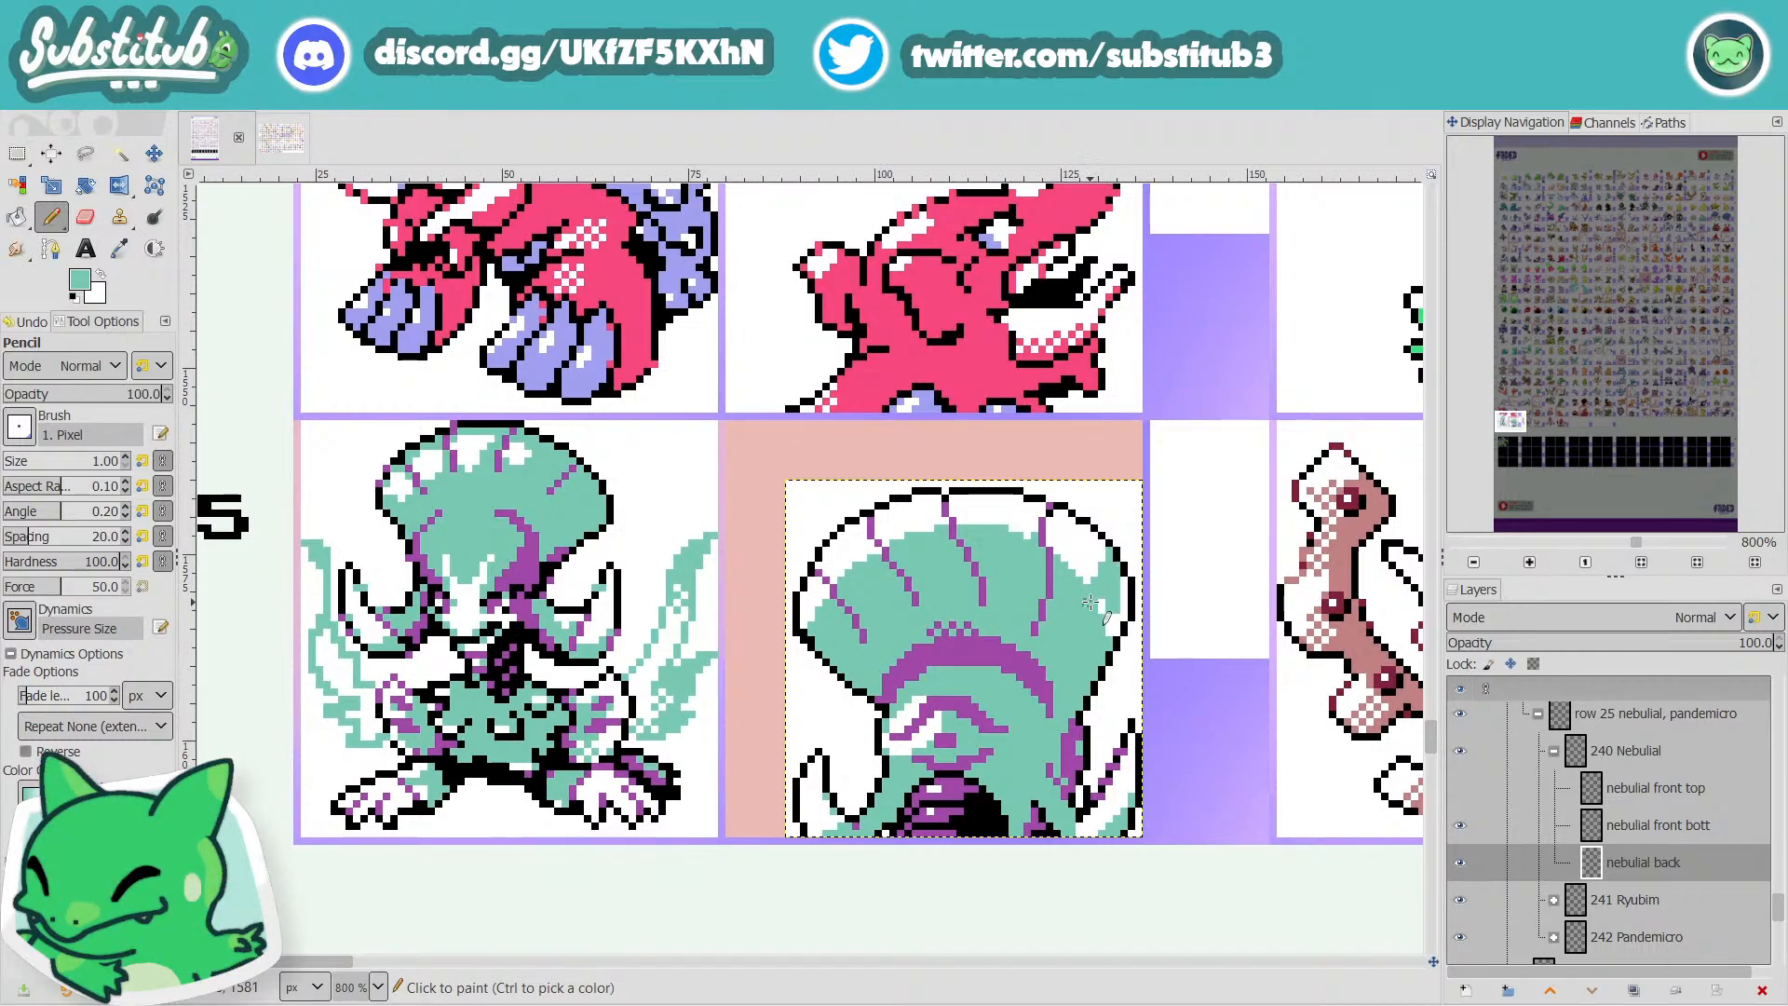
drag(1090, 602, 1104, 629)
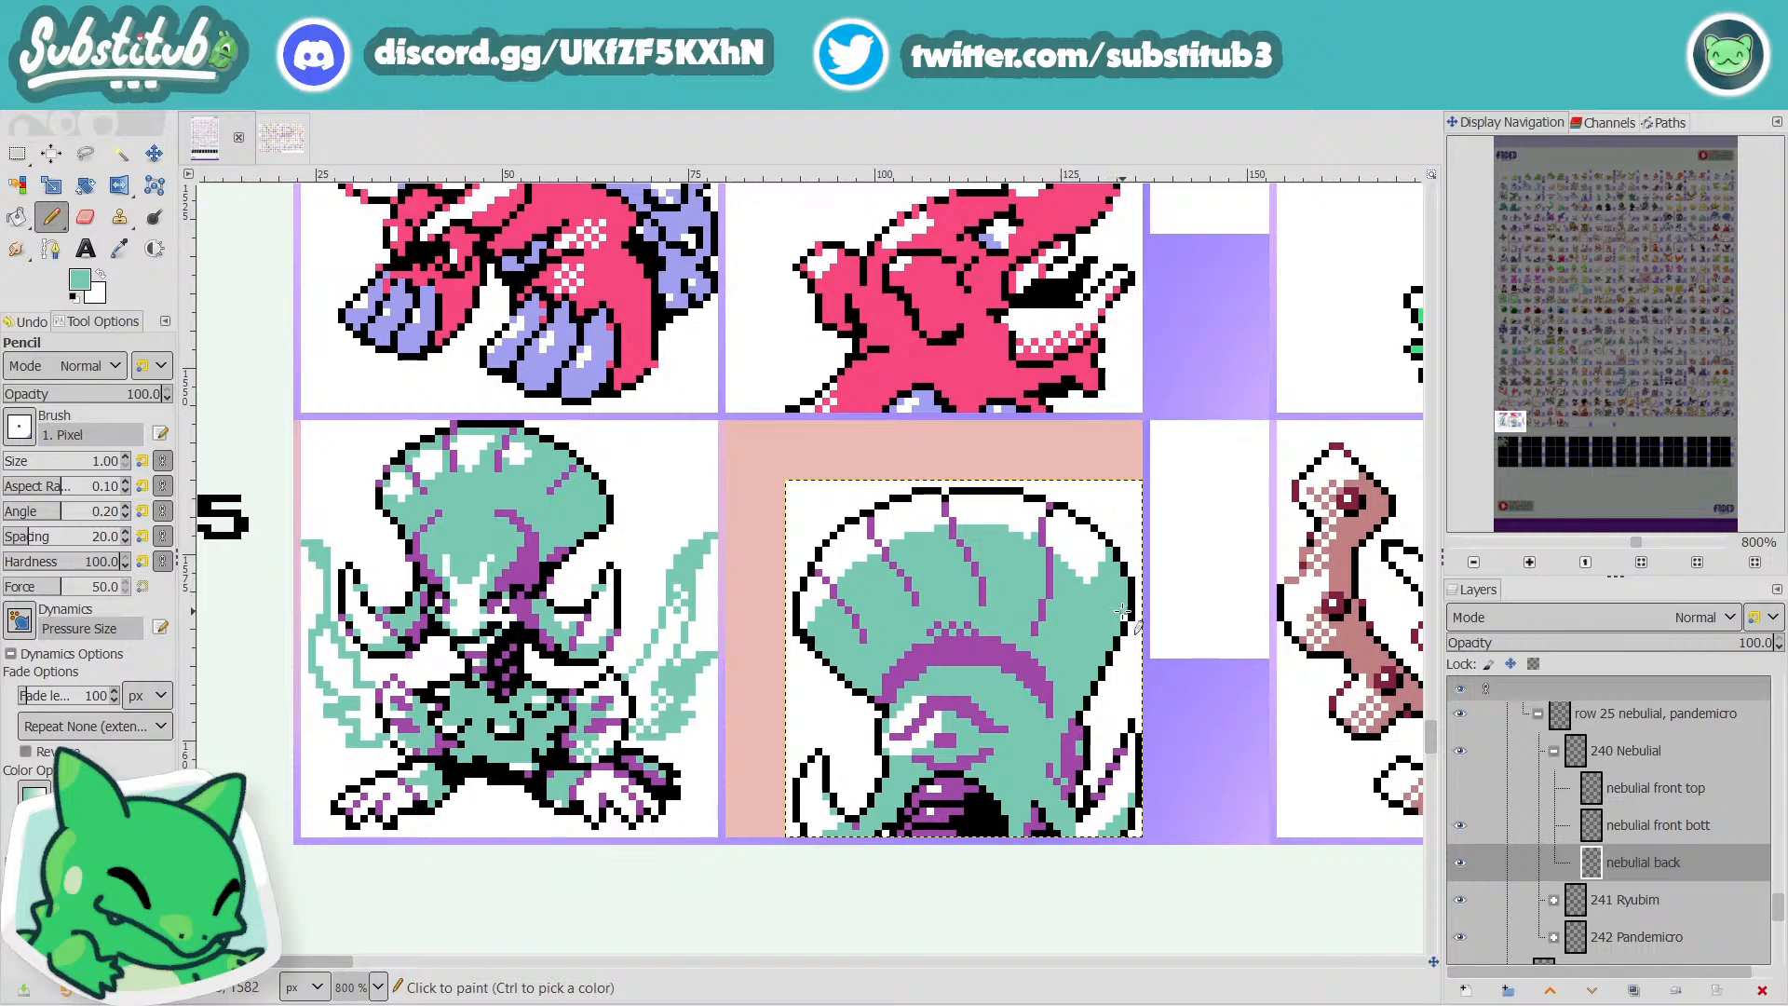
key(ctrl+s)
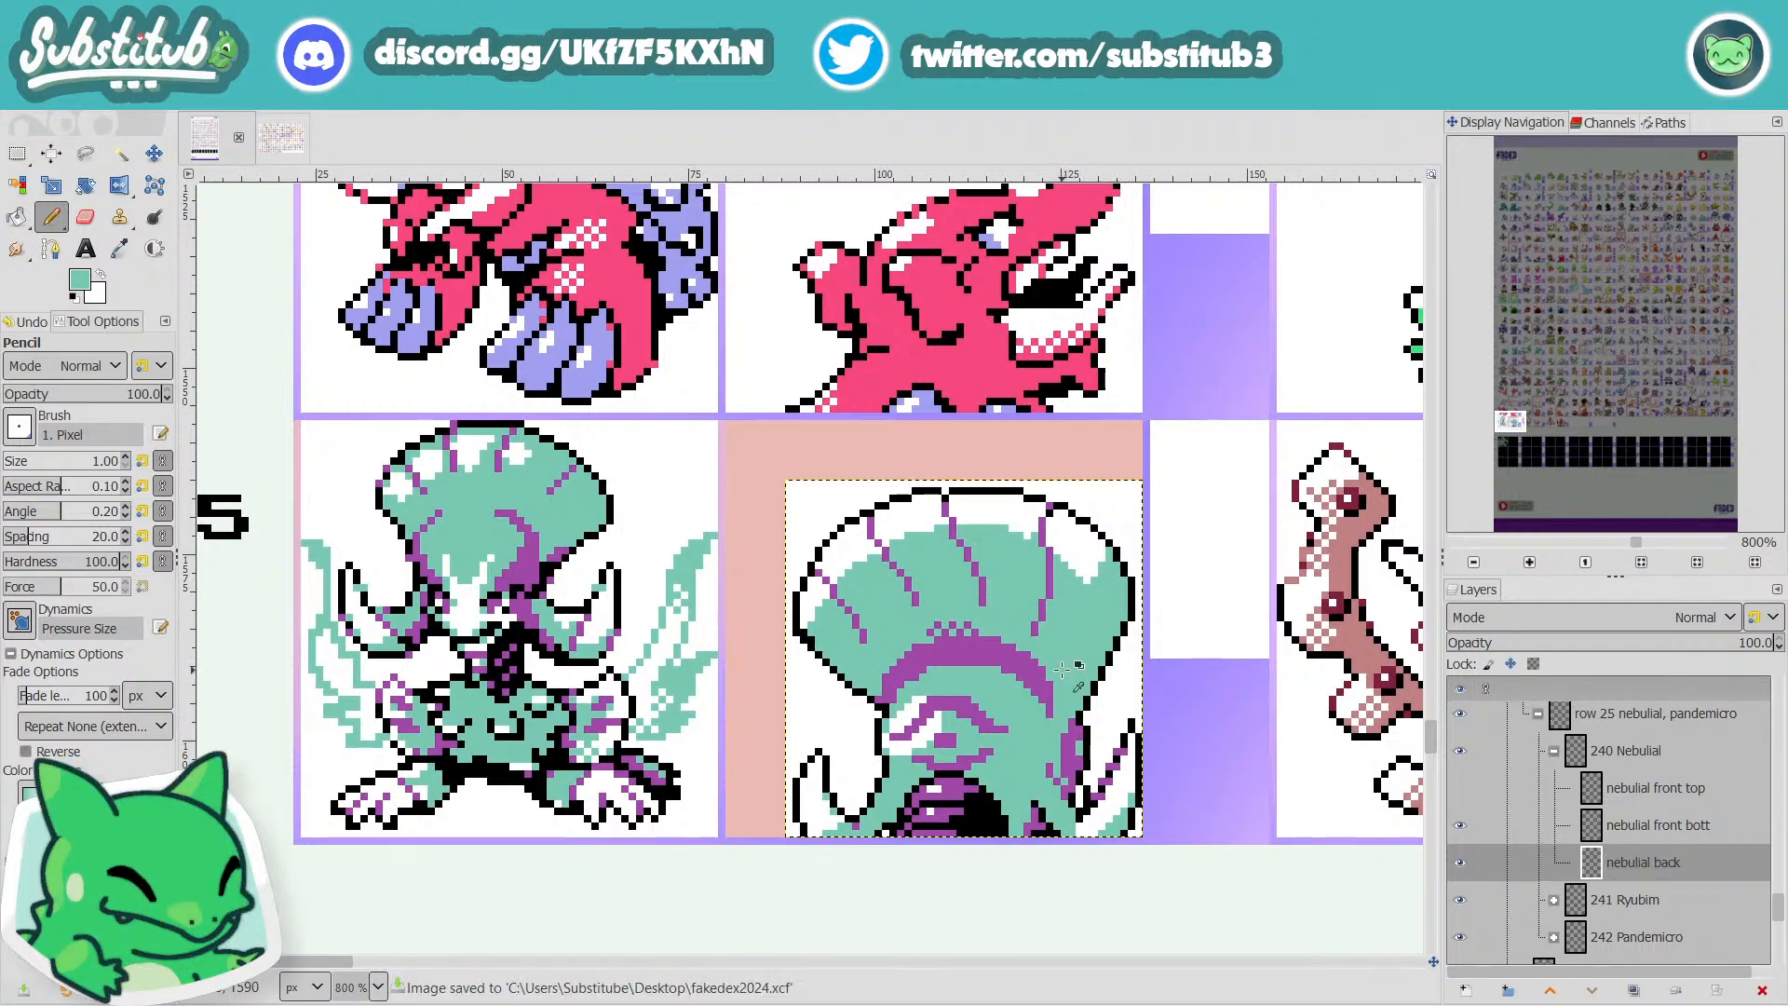
Fill the leftover white pixels just left of the head crest's rightmost purple stripe with teal.
scroll(1052, 709, down, 3)
scroll(1052, 709, up, 4)
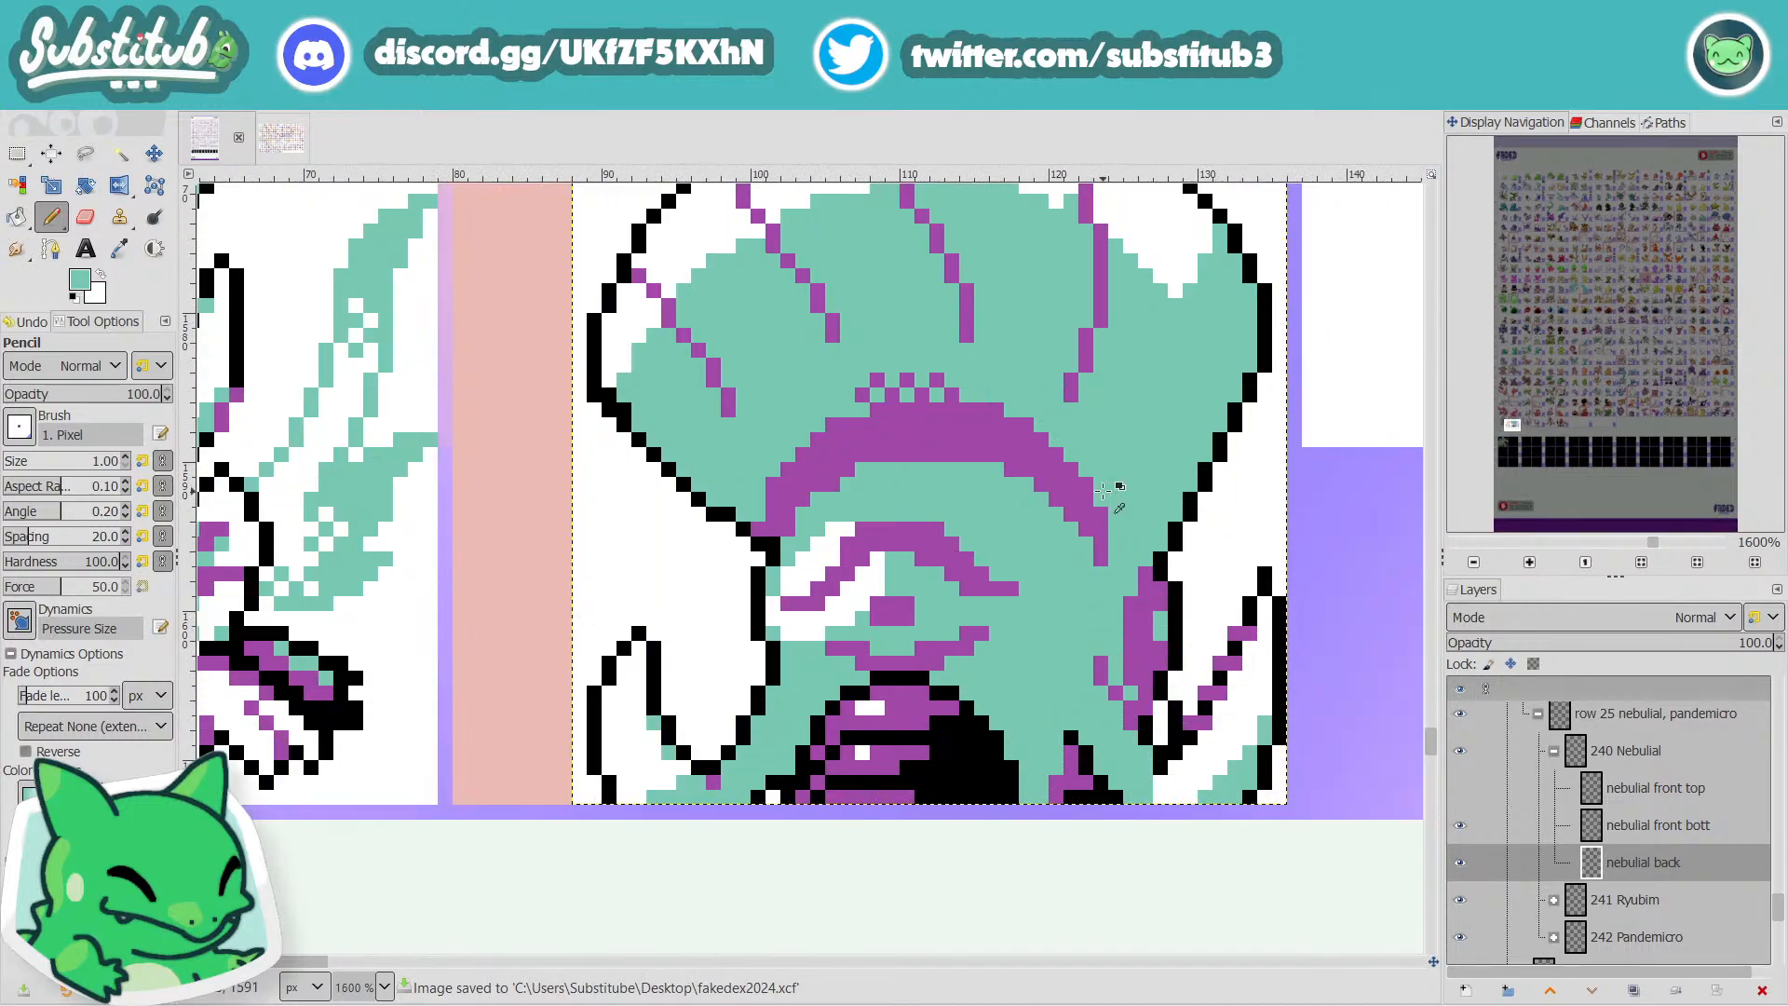
scroll(1103, 491, down, 4)
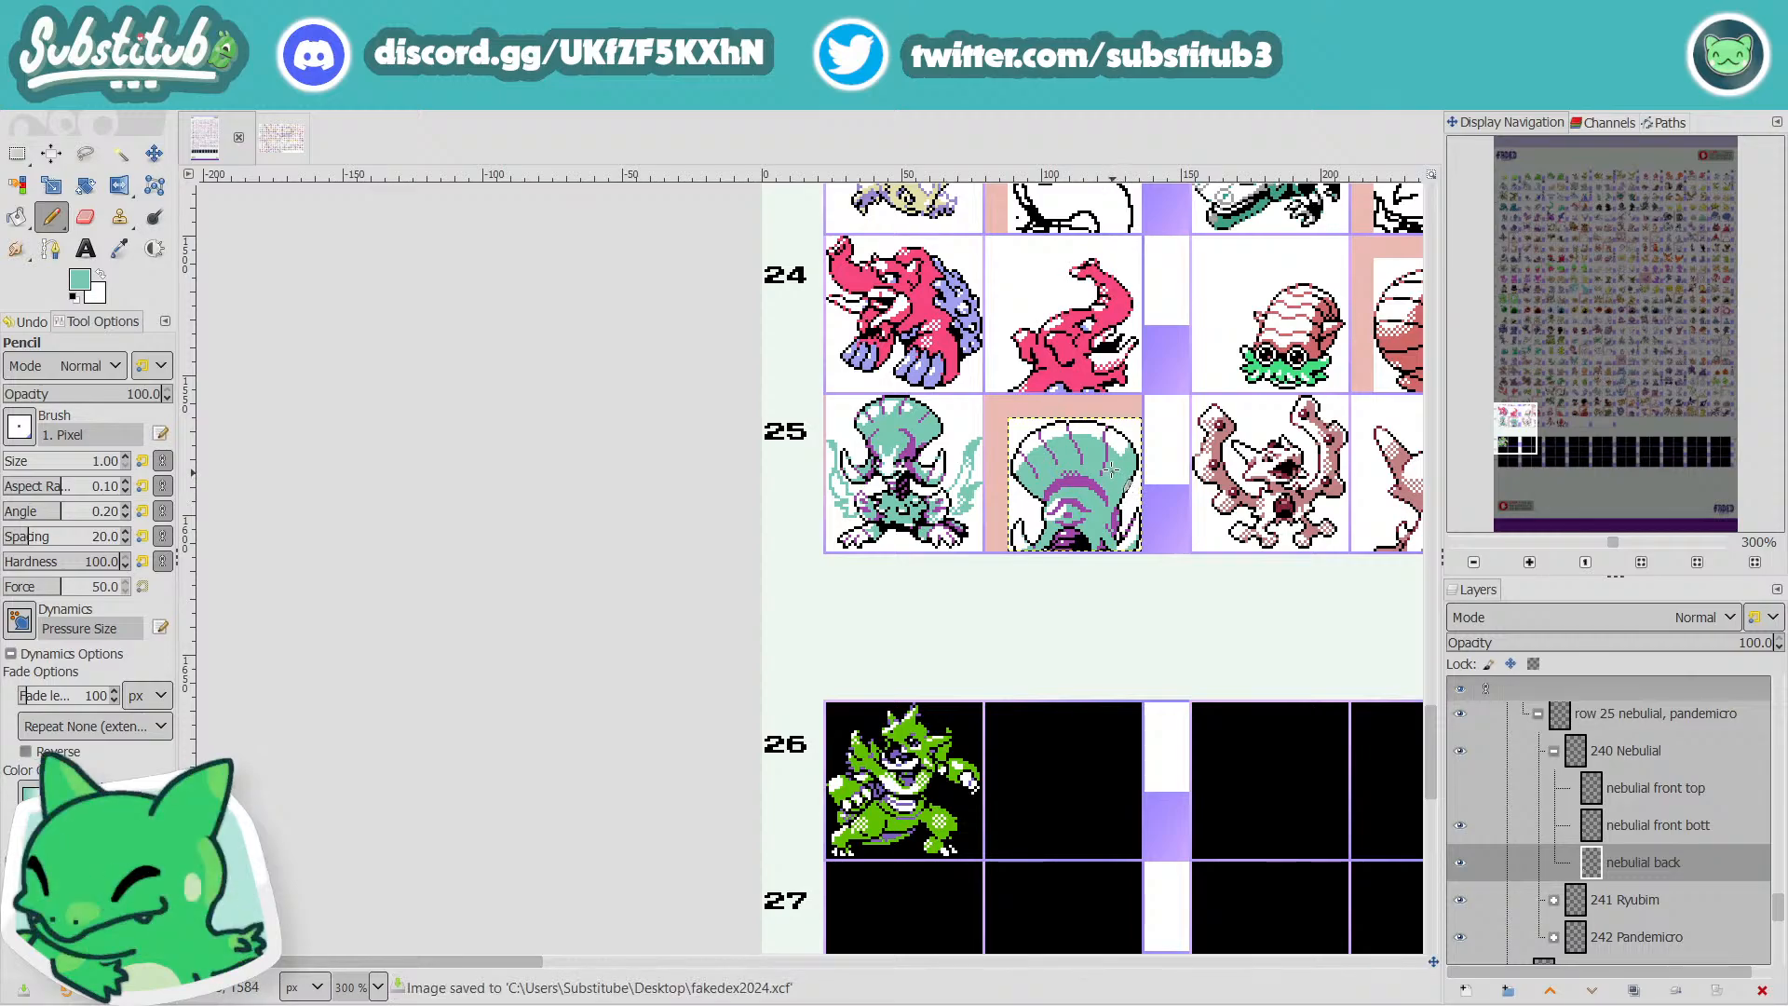
scroll(1111, 471, up, 6)
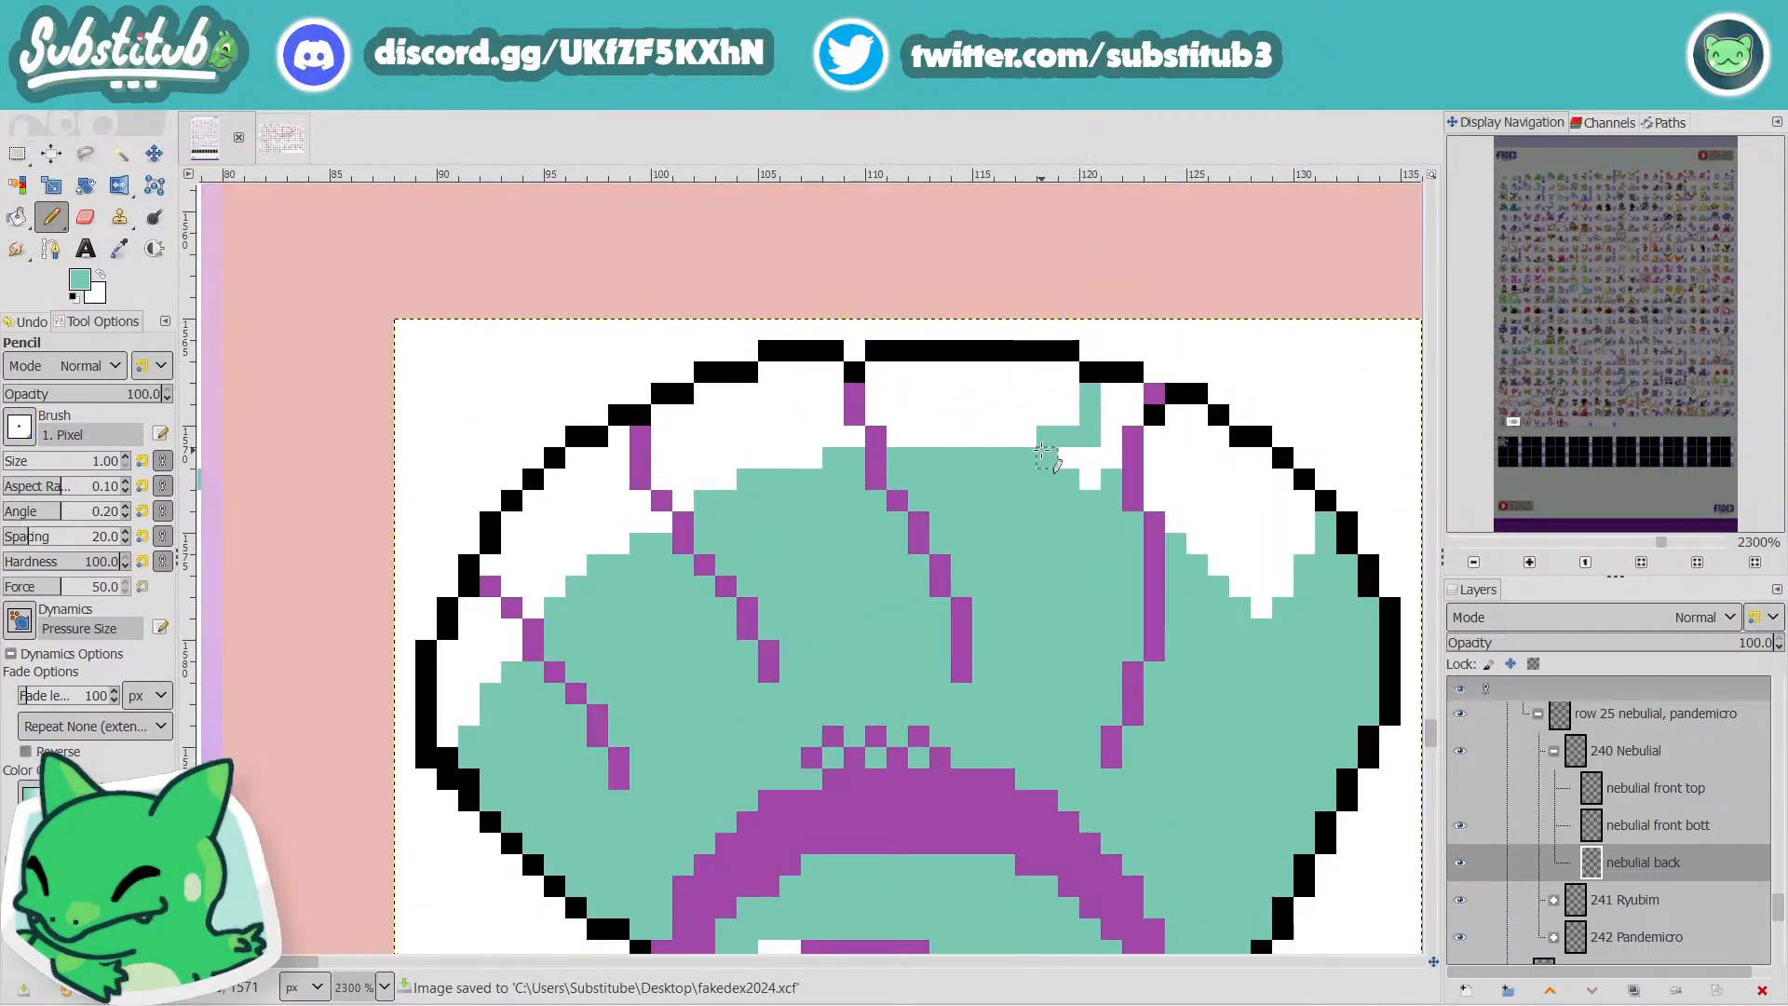
click(1089, 480)
drag(1111, 438, 1112, 395)
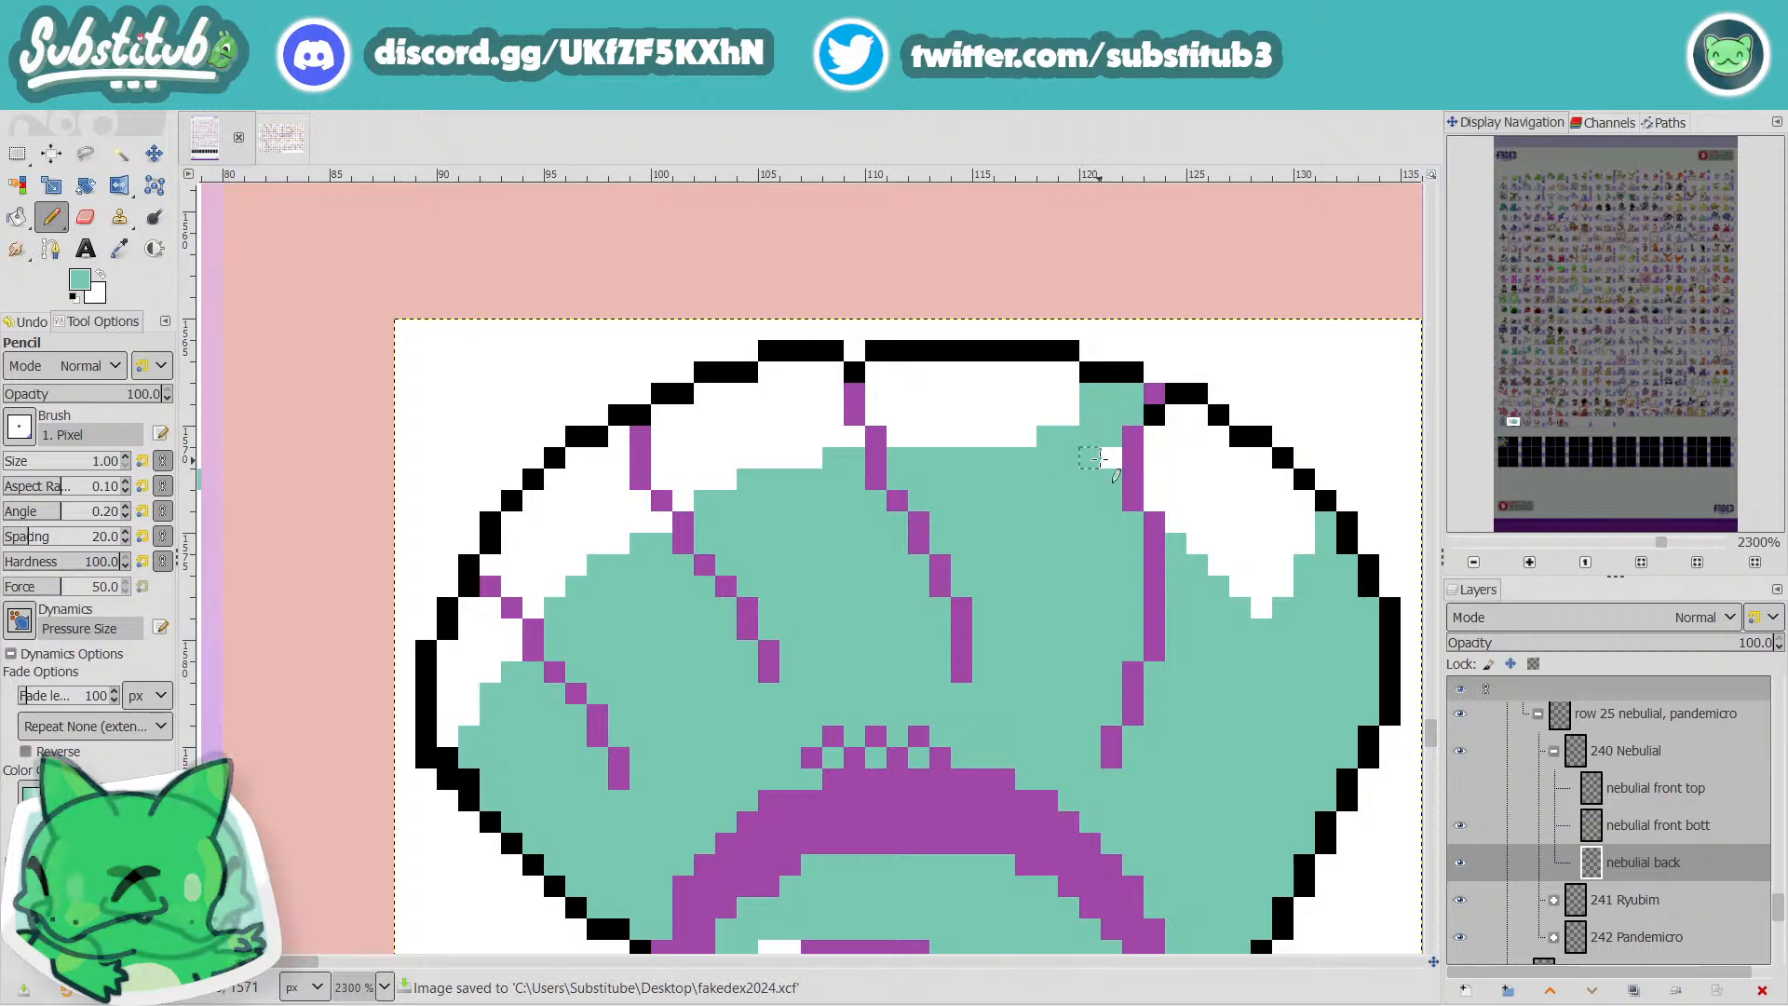
scroll(1080, 495, down, 4)
Extend the teal up the left side of the crest's middle purple stripe to the black outline, and save the image.
scroll(1036, 486, up, 4)
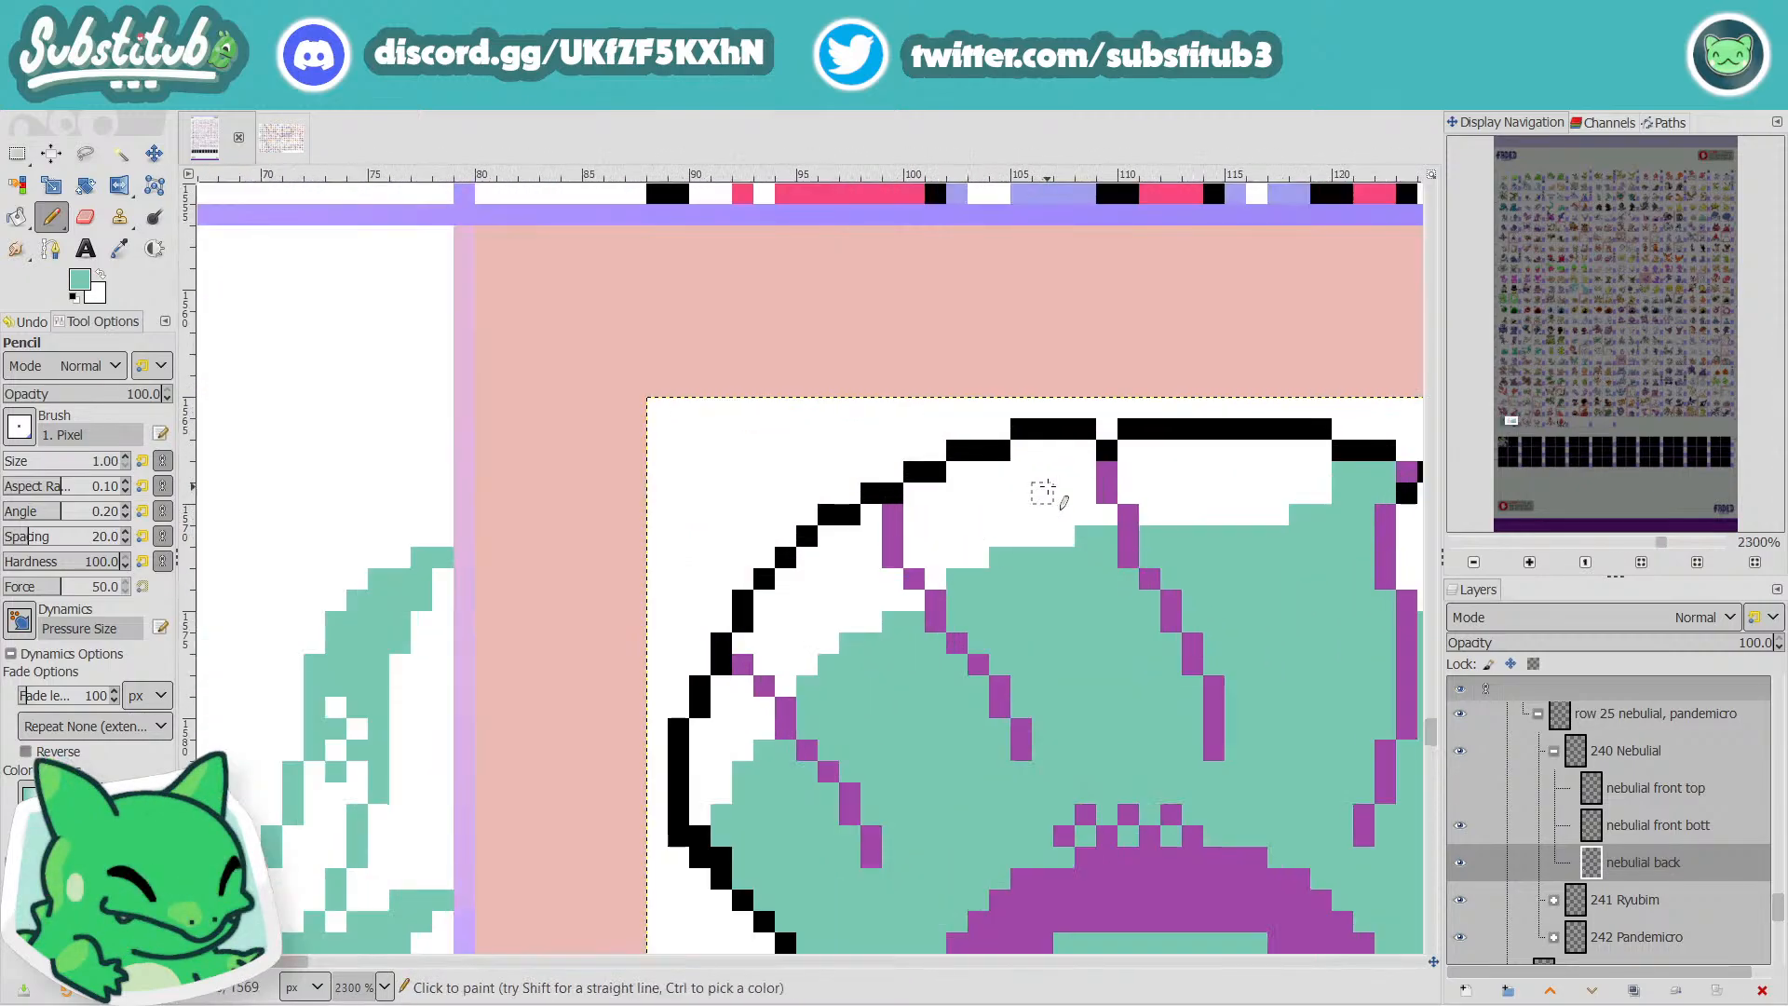
mouse_move(1085, 493)
mouse_down()
mouse_move(1043, 557)
mouse_move(1071, 536)
mouse_up()
scroll(1103, 531, down, 4)
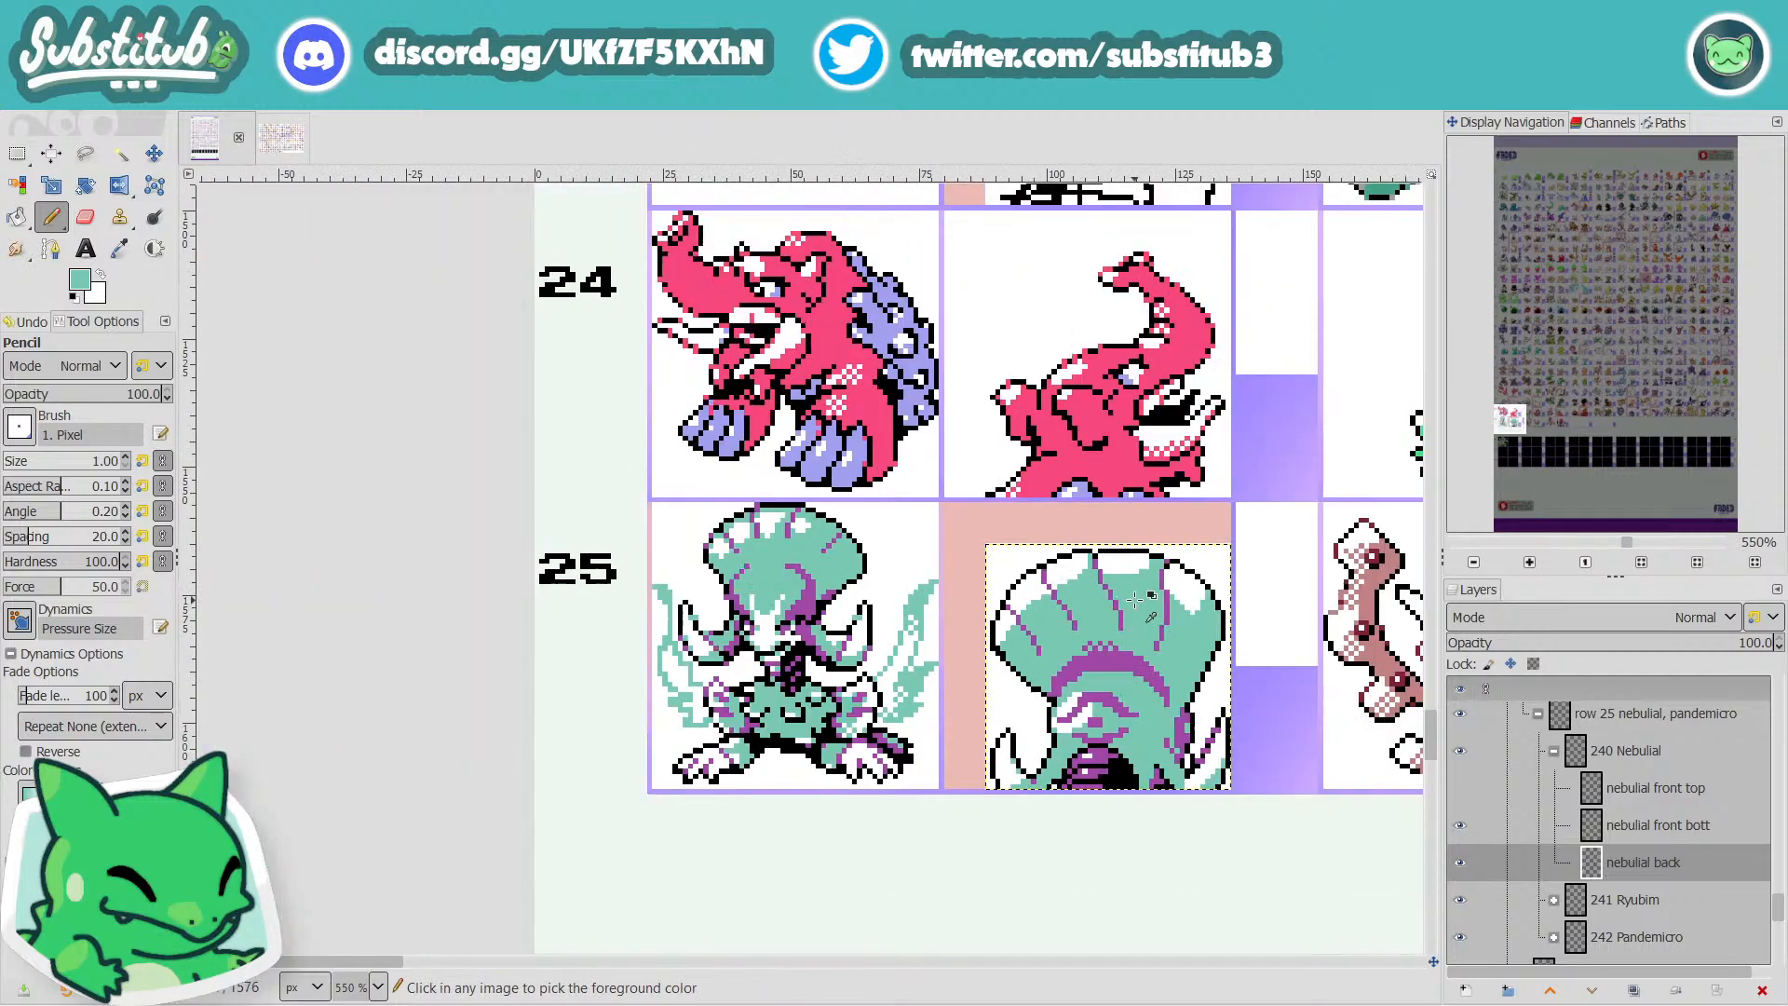
scroll(1127, 588, up, 2)
scroll(1127, 588, up, 1)
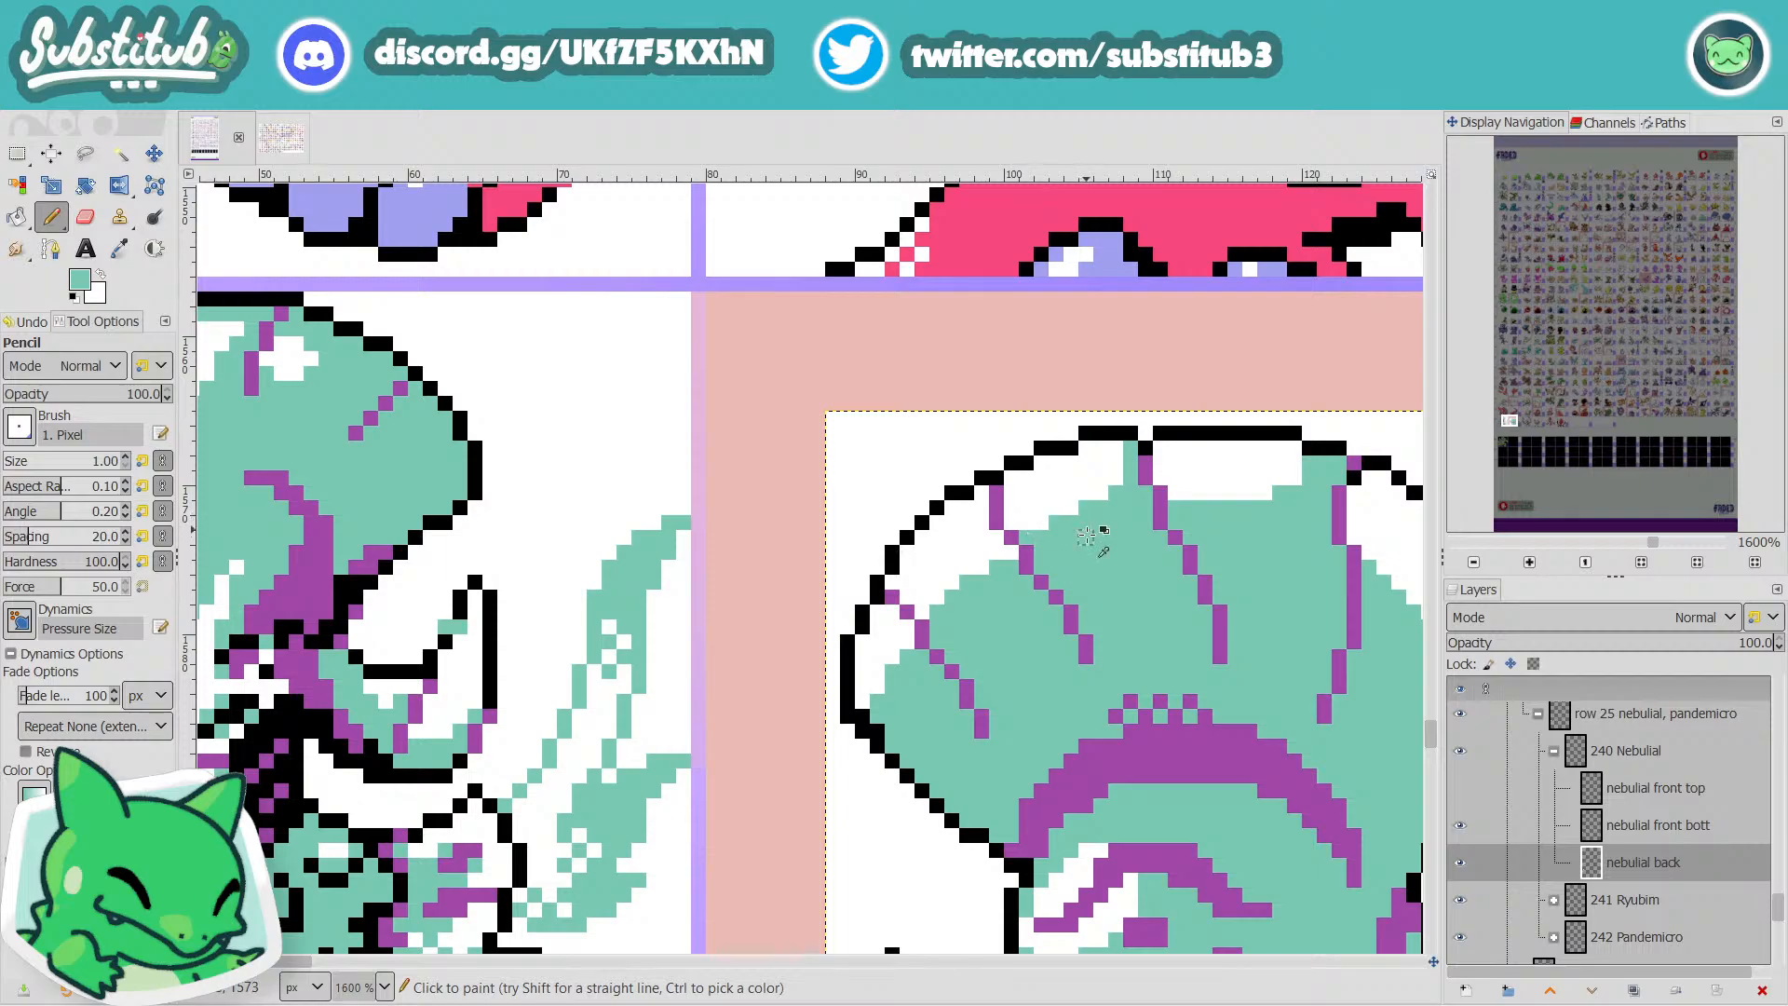
scroll(1099, 526, down, 4)
key(ctrl+s)
scroll(1150, 594, up, 5)
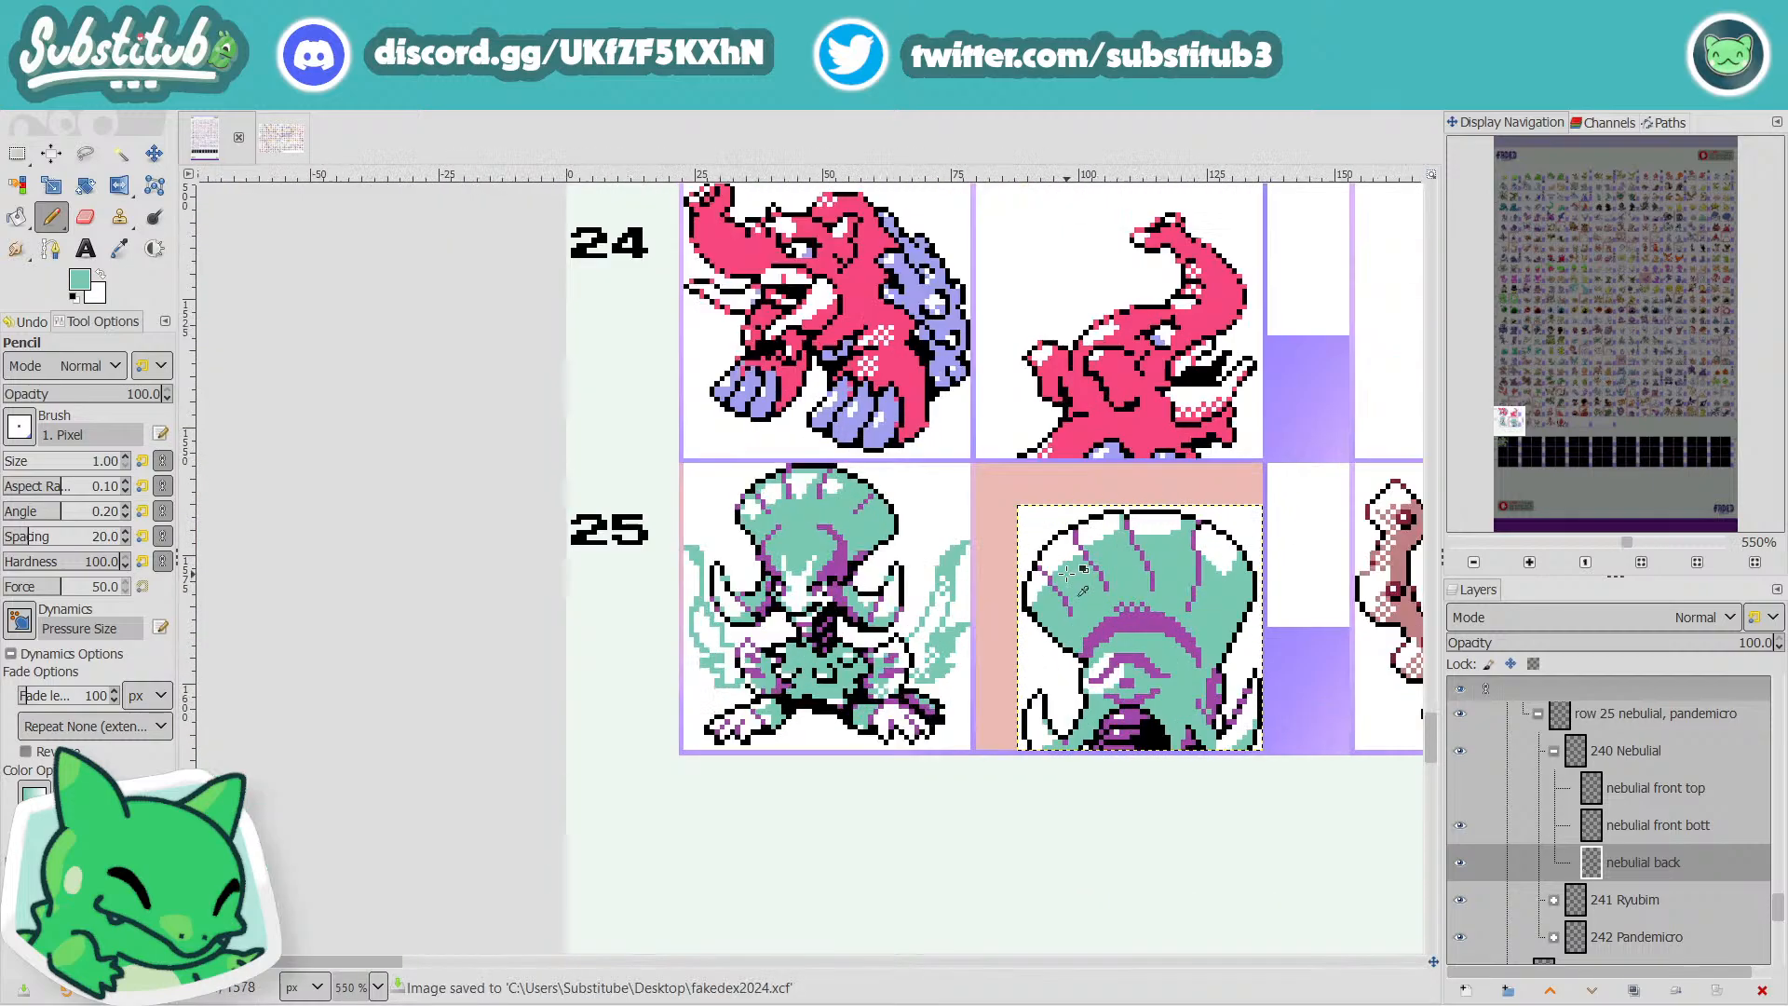
Trim the white highlights around the crest's leftmost purple stripe with teal pixels, and save the image.
drag(1077, 500, 1098, 503)
scroll(1044, 538, down, 5)
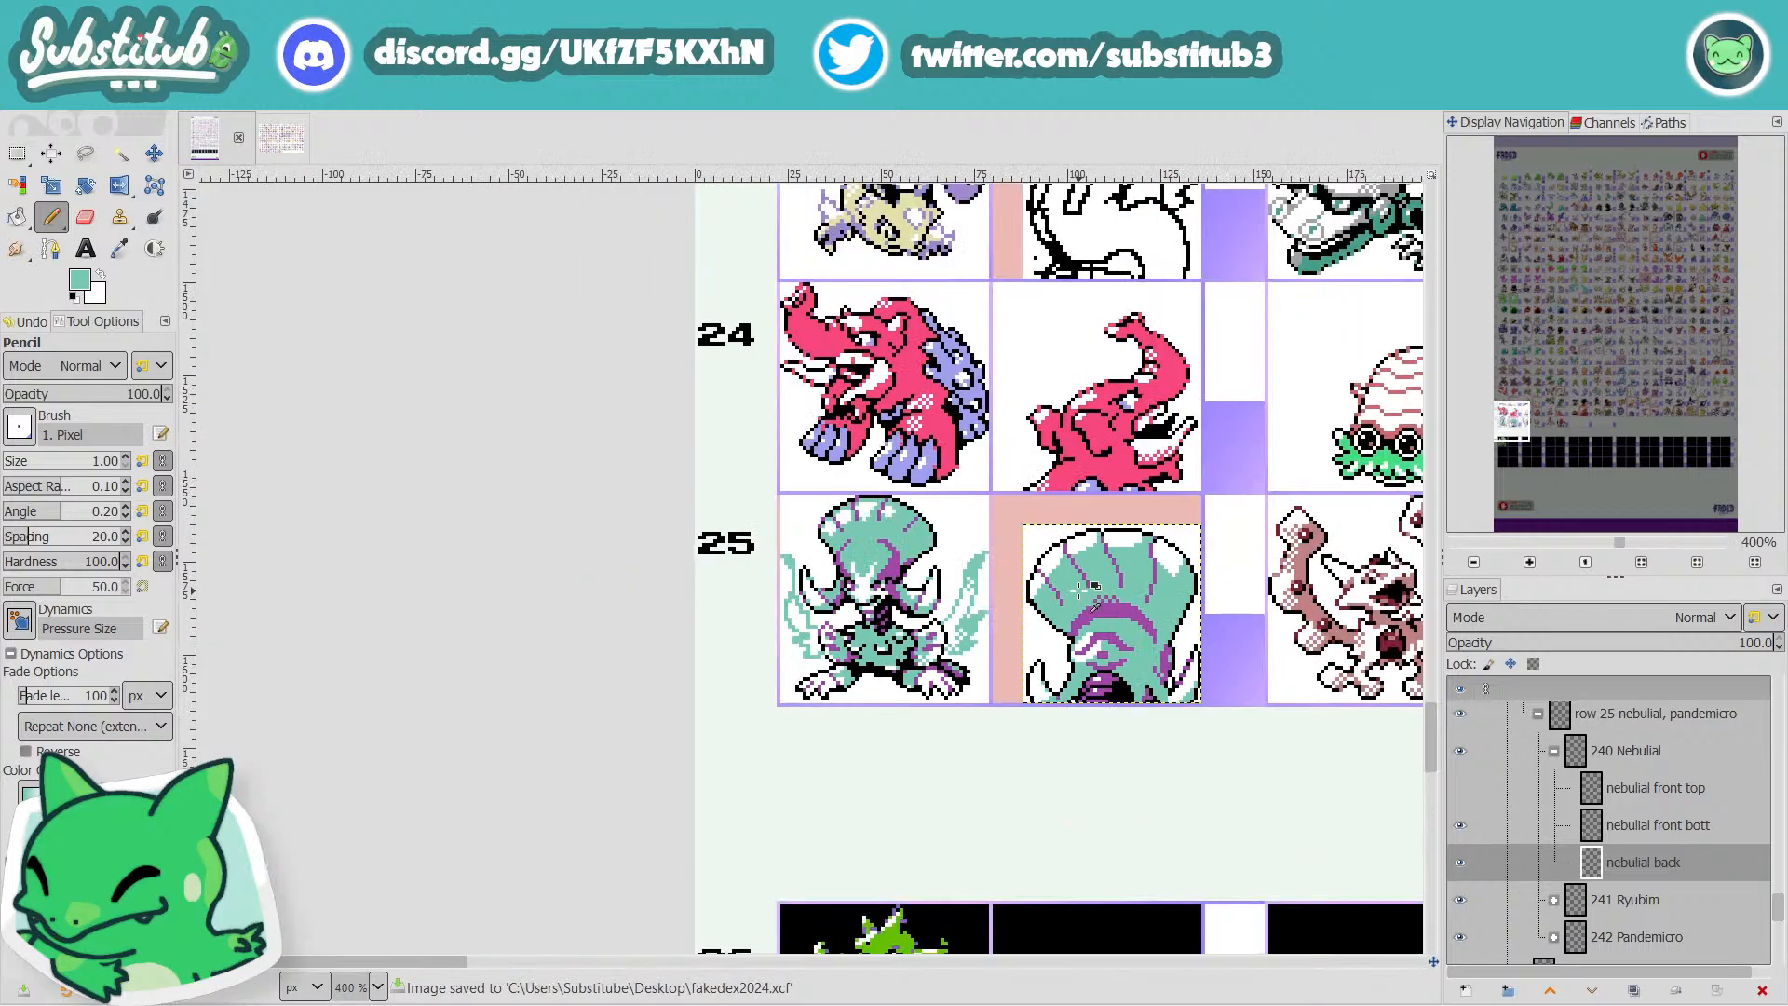
scroll(990, 538, up, 5)
click(964, 483)
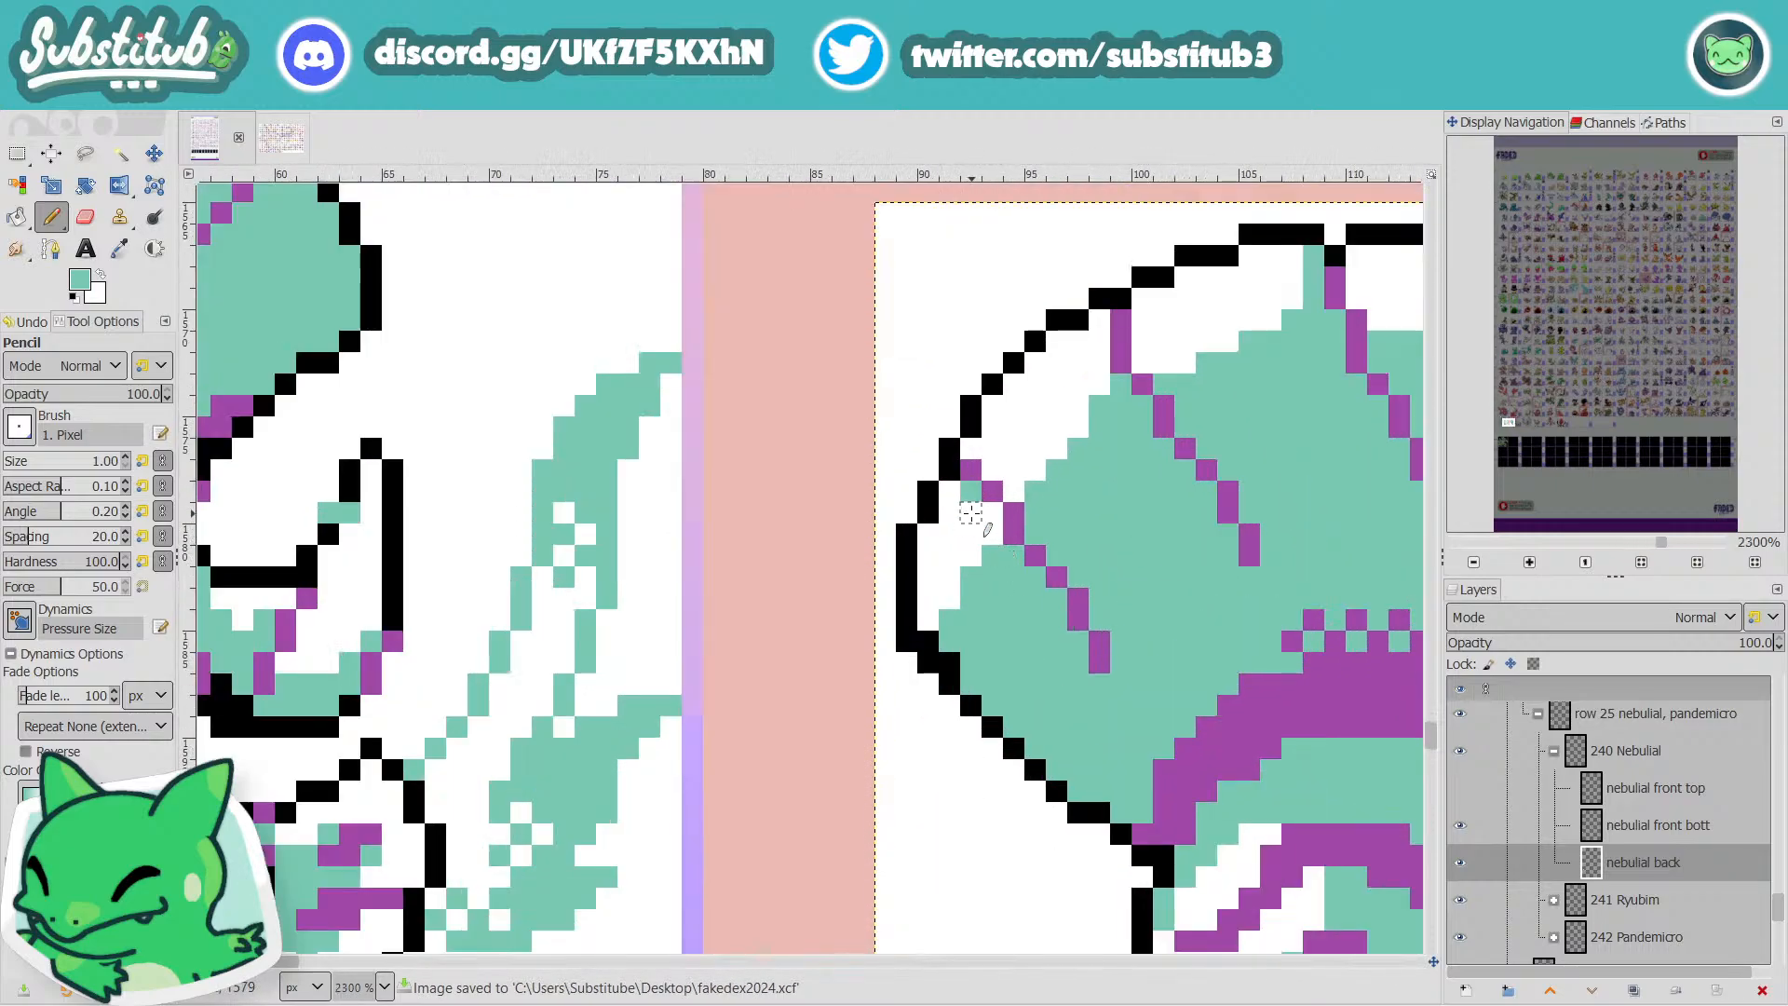
scroll(991, 515, down, 5)
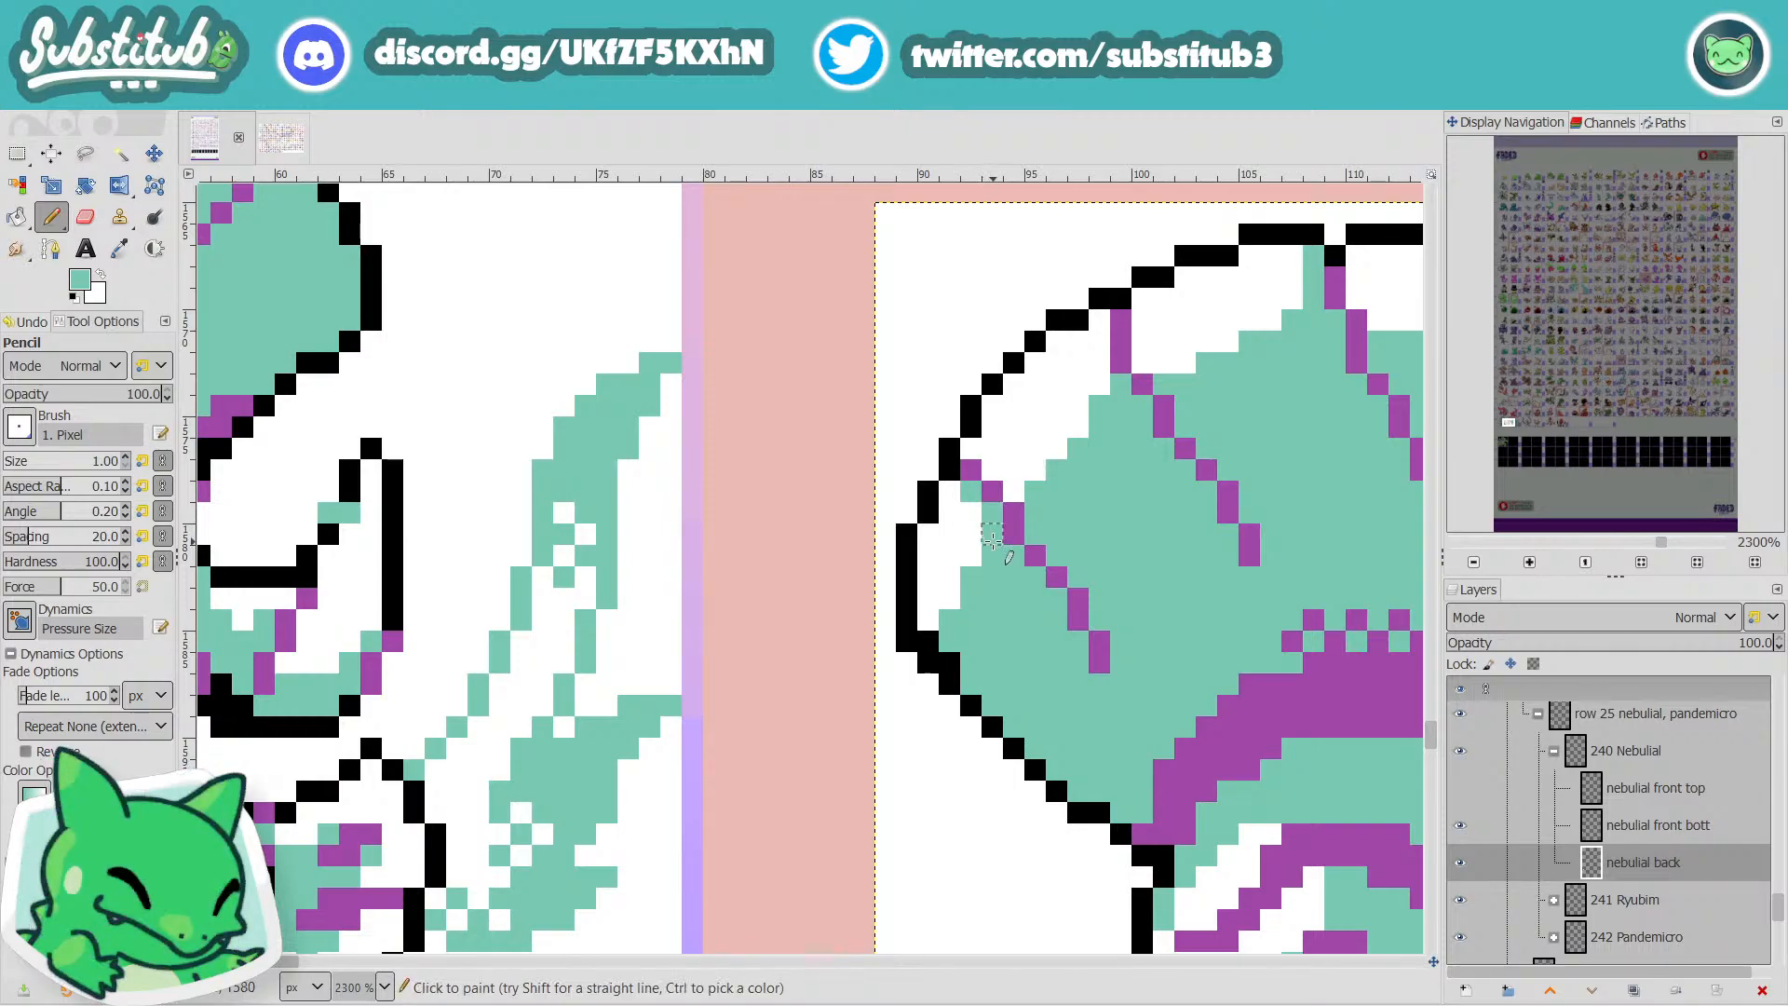
key(ctrl+s)
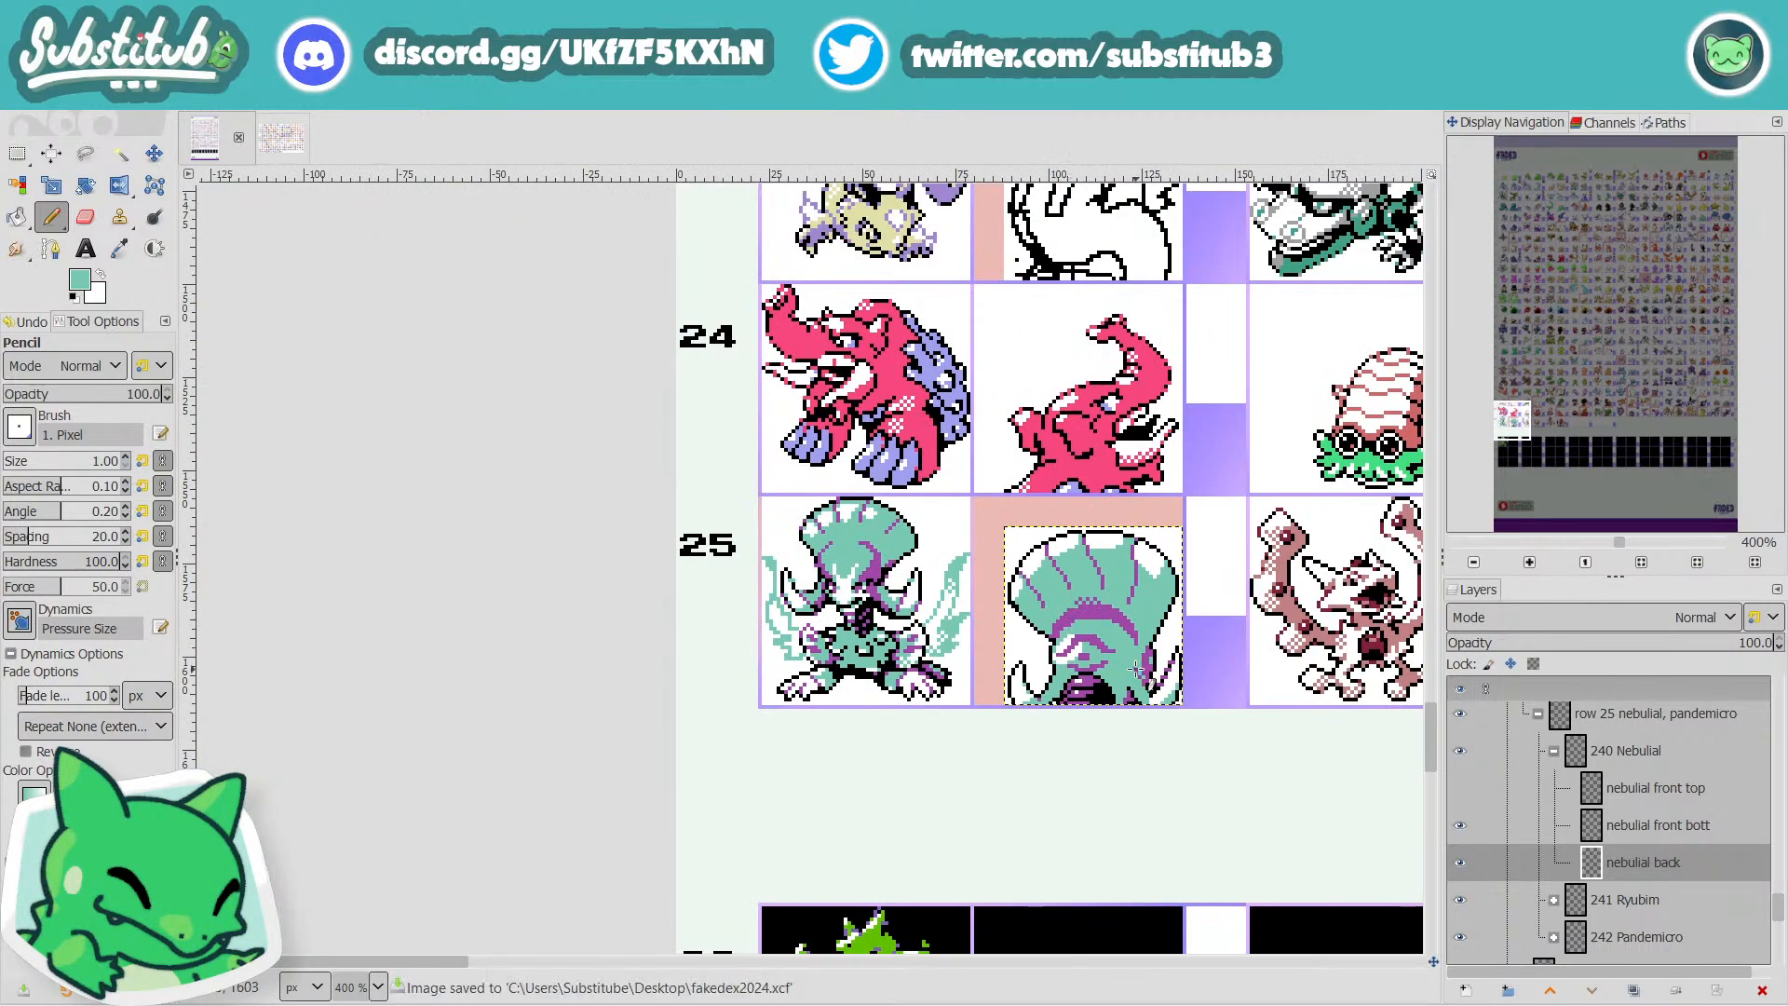
Touch up the white highlights between the two left stripes and right of the middle stripe with teal, and save the image.
scroll(1120, 582, up, 5)
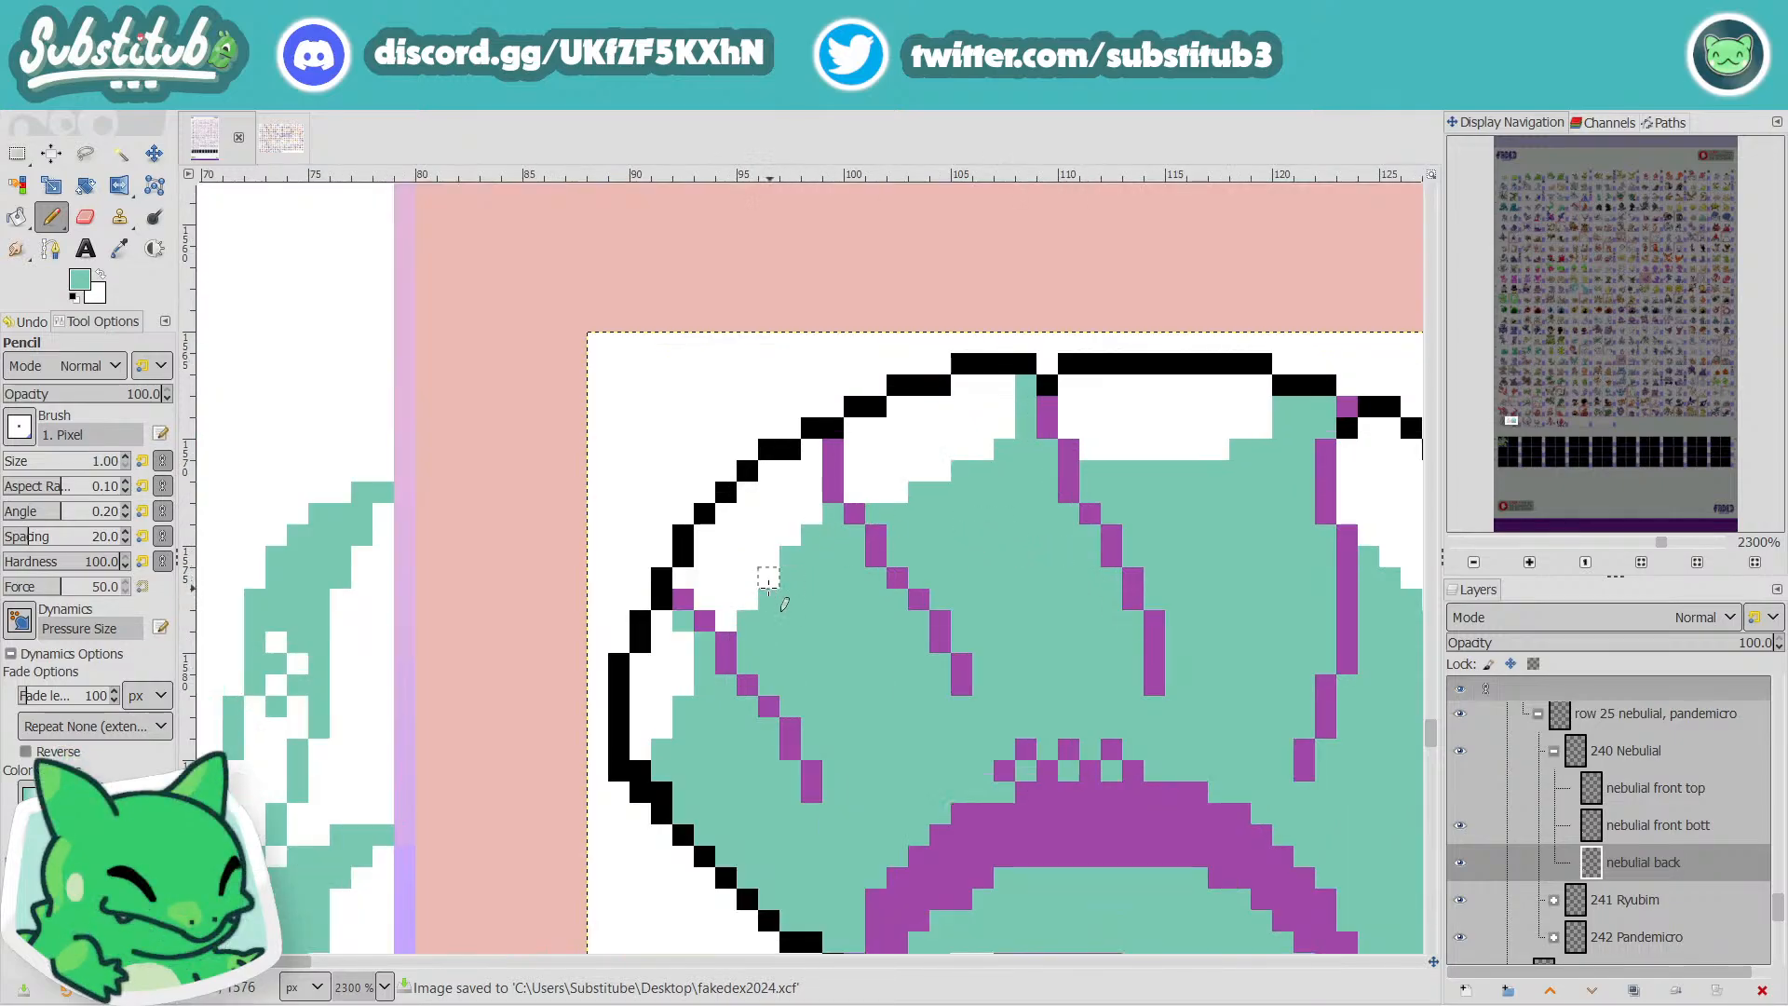
click(768, 578)
scroll(886, 635, down, 5)
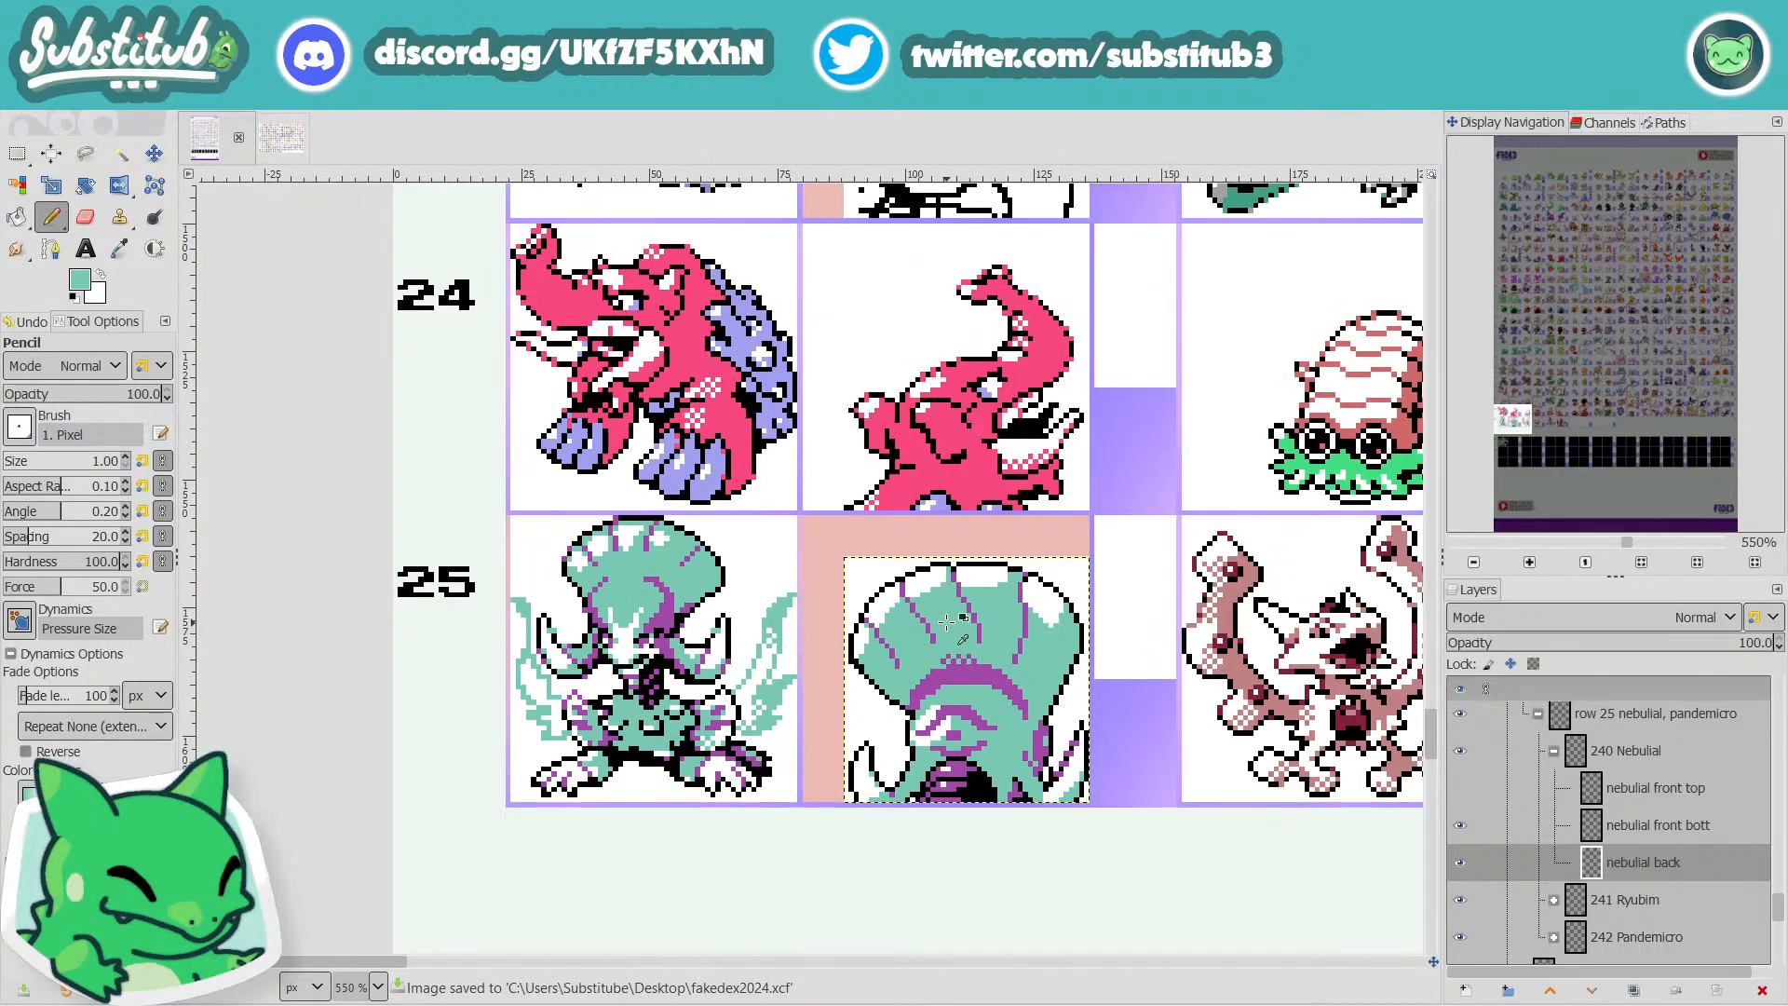
scroll(843, 603, up, 5)
scroll(832, 633, down, 4)
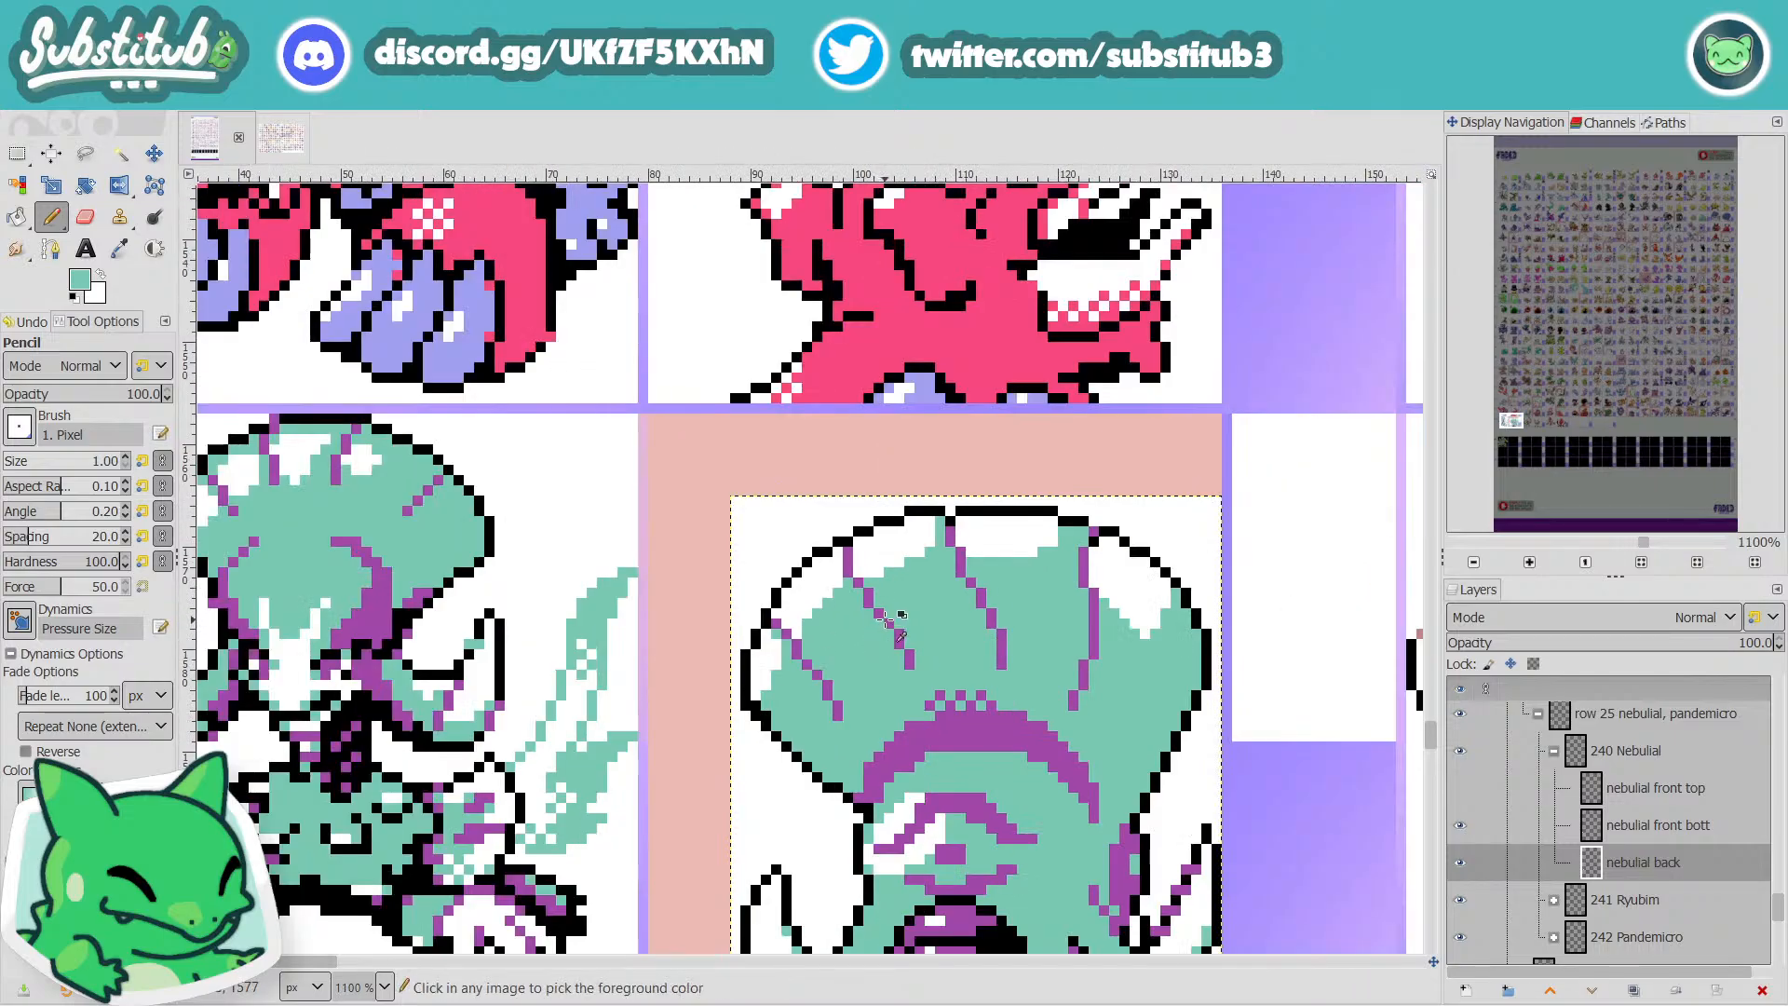
scroll(962, 593, up, 4)
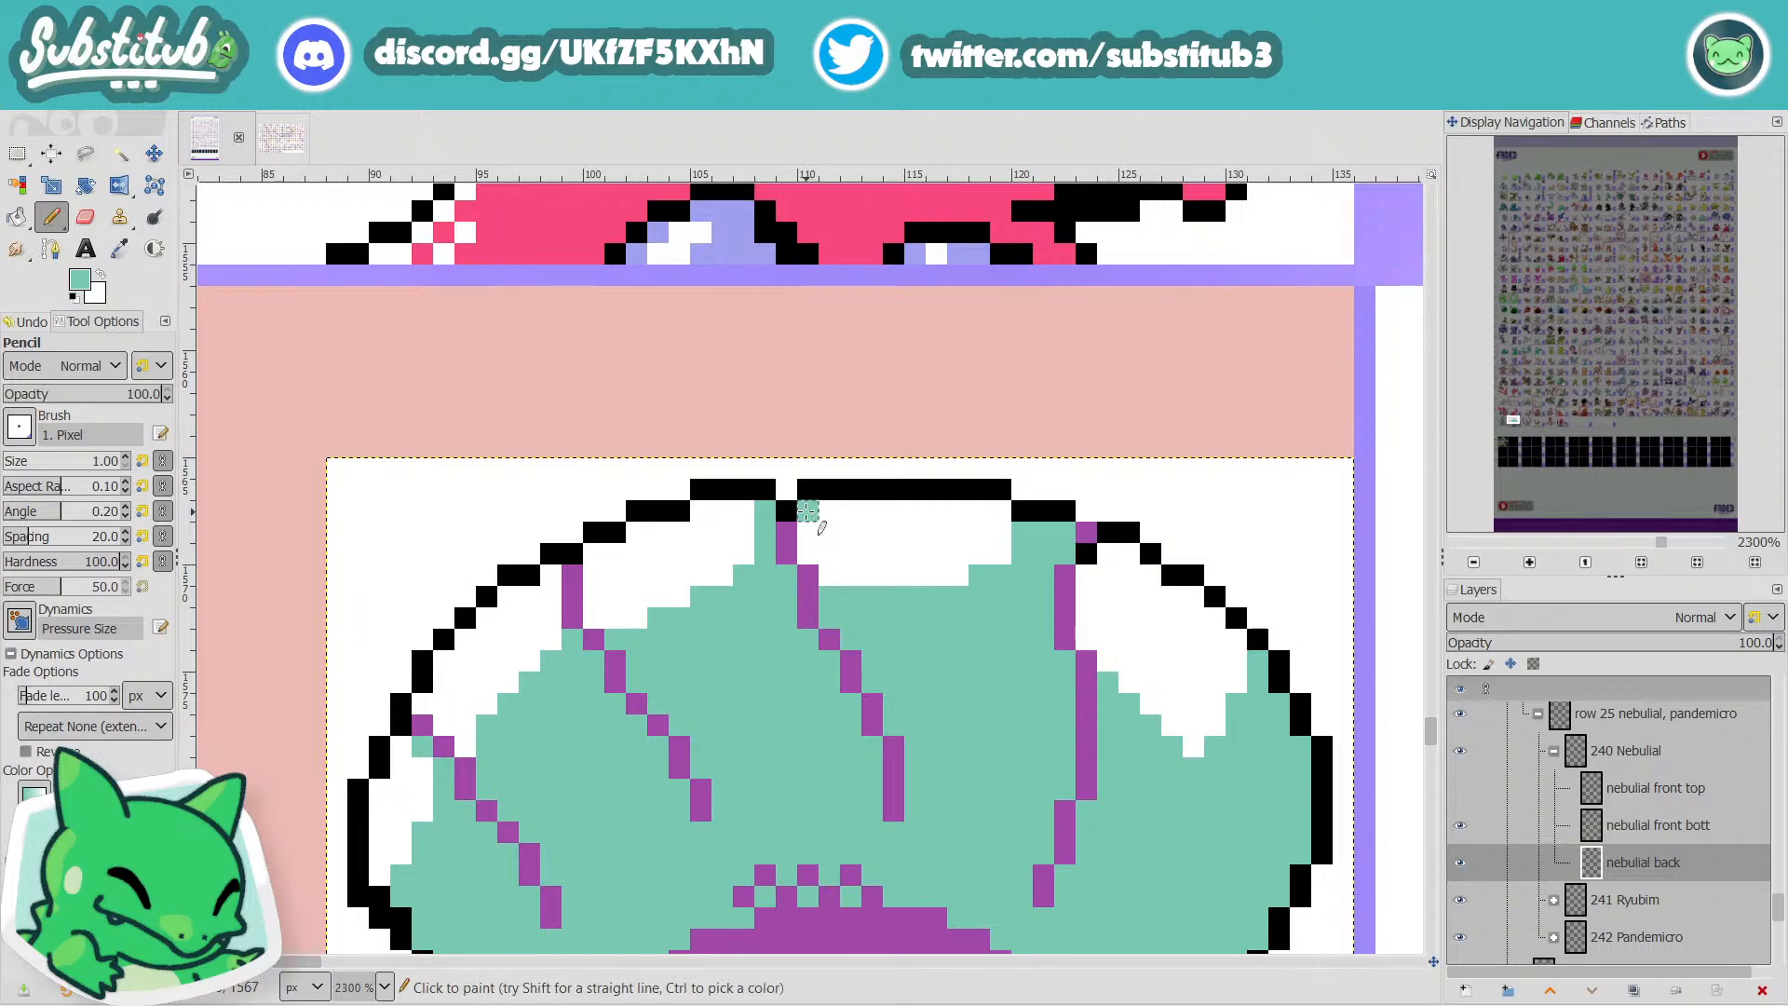
scroll(820, 522, down, 4)
key(ctrl+s)
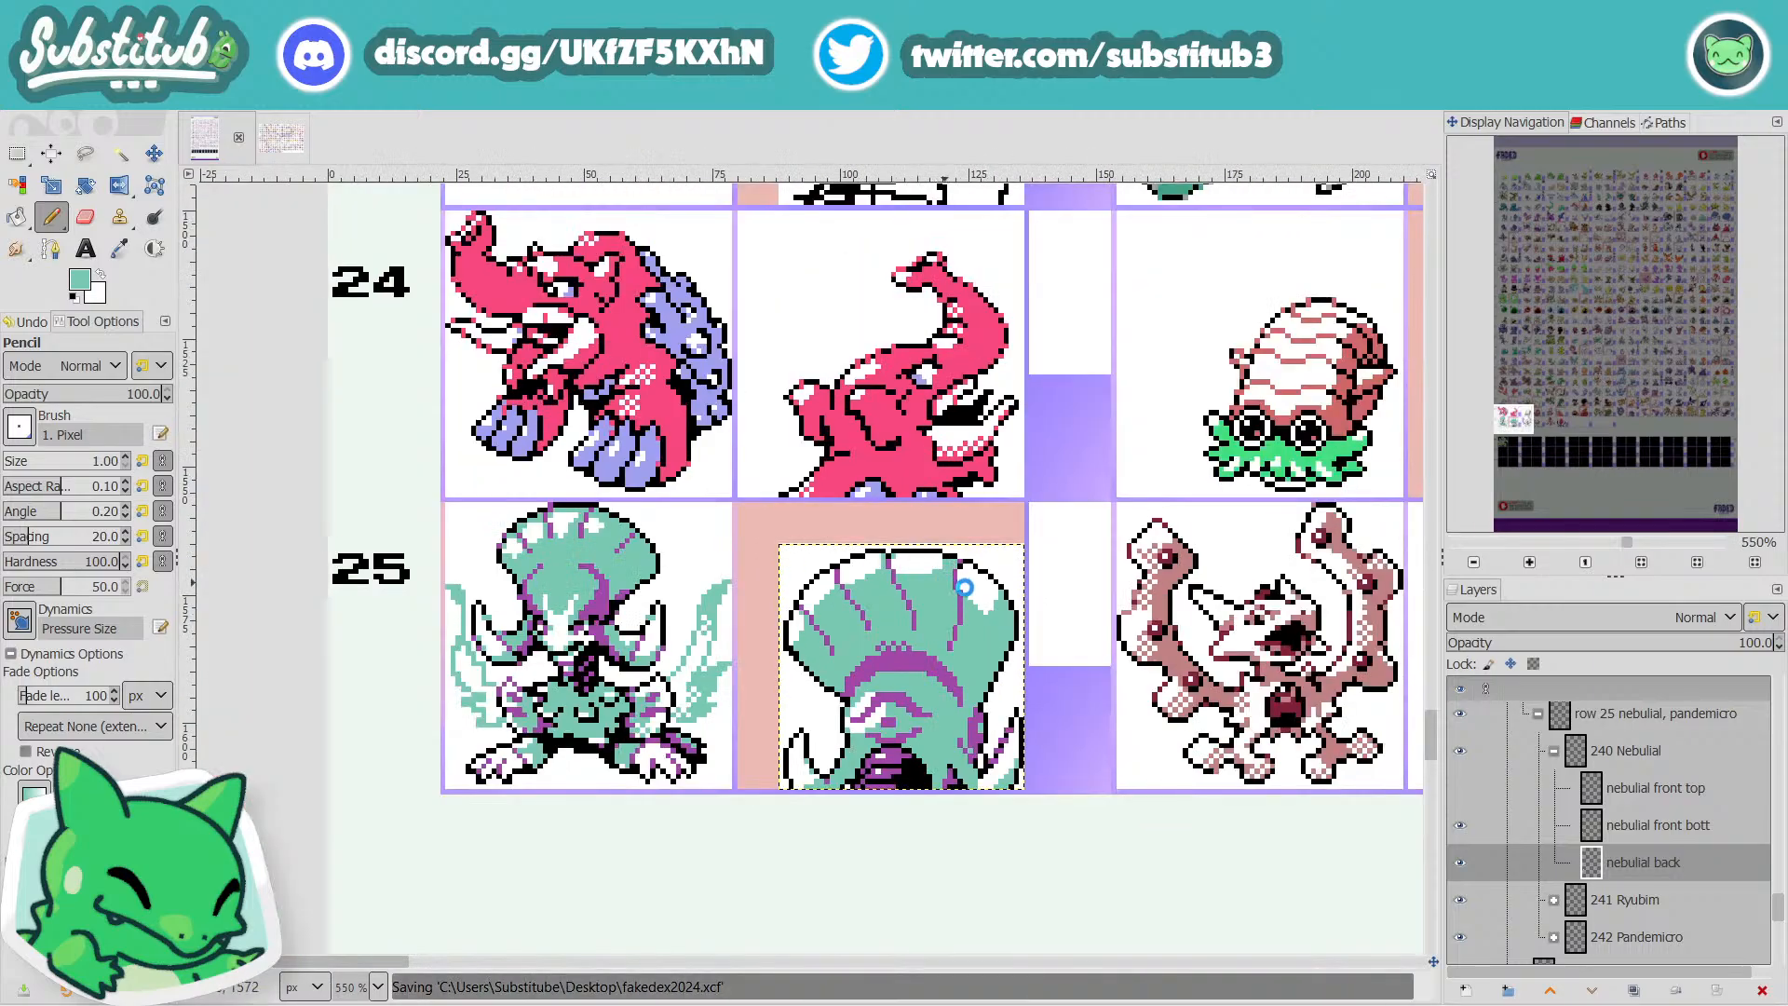
Examine the finished sprites across the other rows of the sheet, including the orange fan-crested creature's back sprite, for comparison.
scroll(959, 584, up, 3)
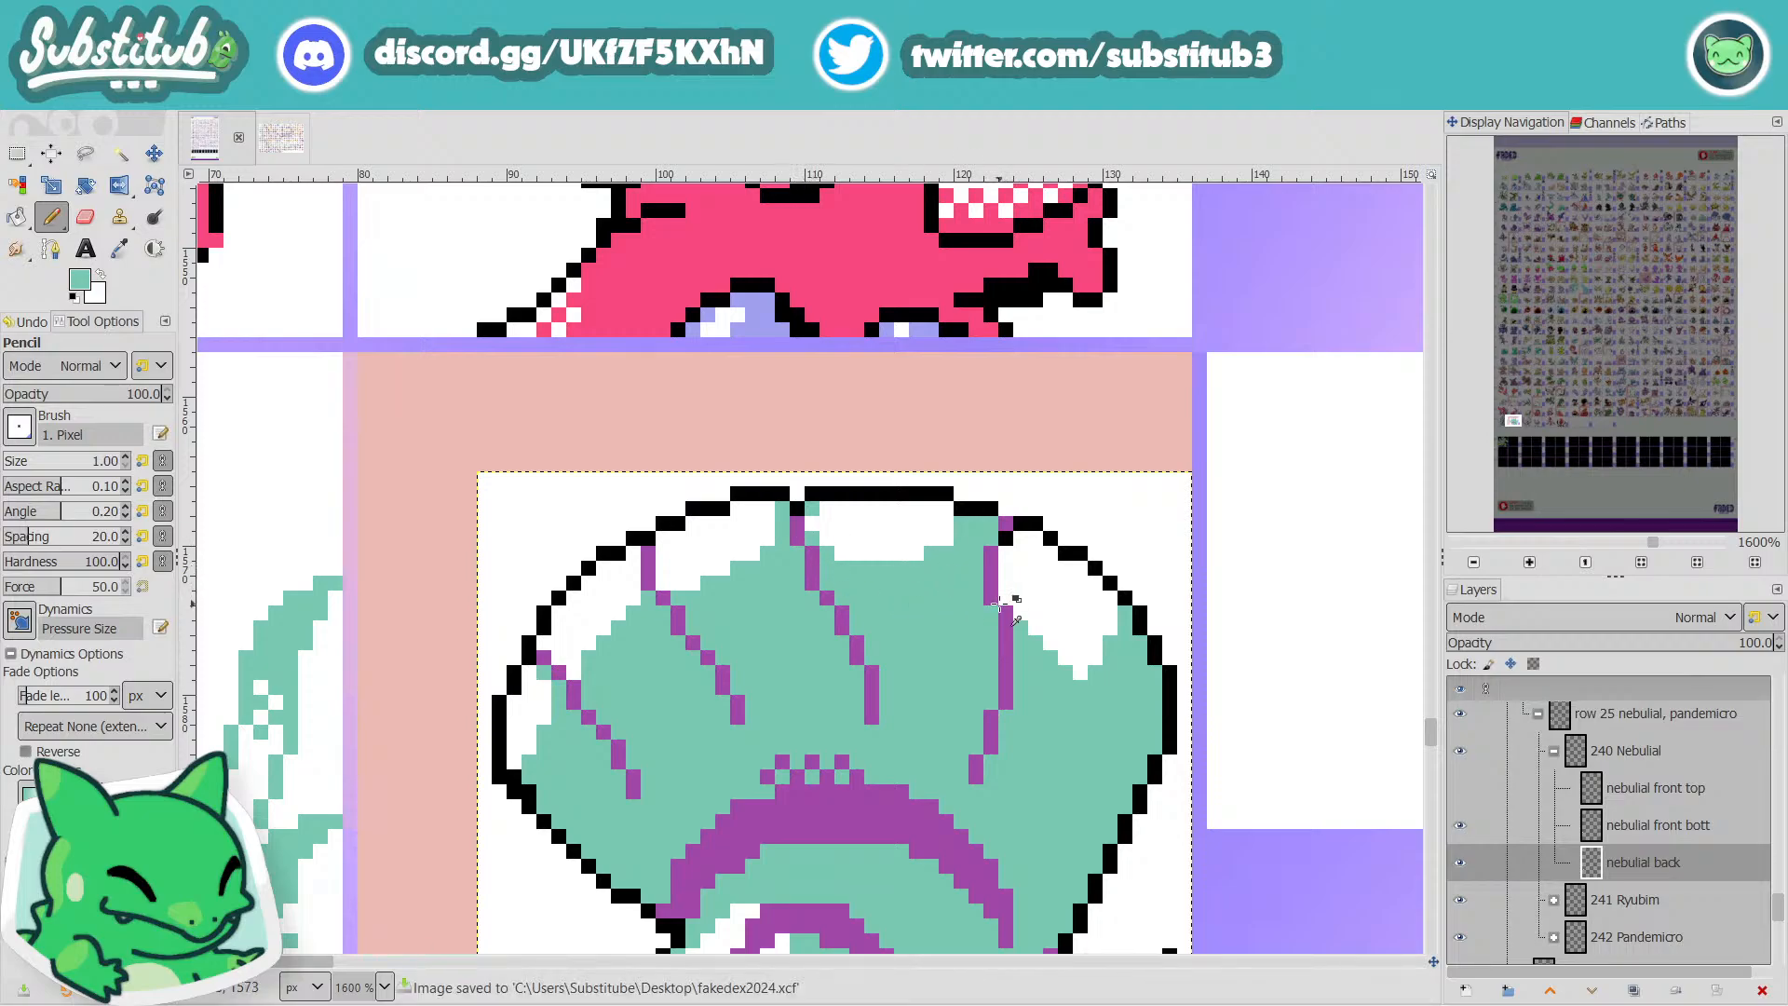
scroll(1068, 615, down, 3)
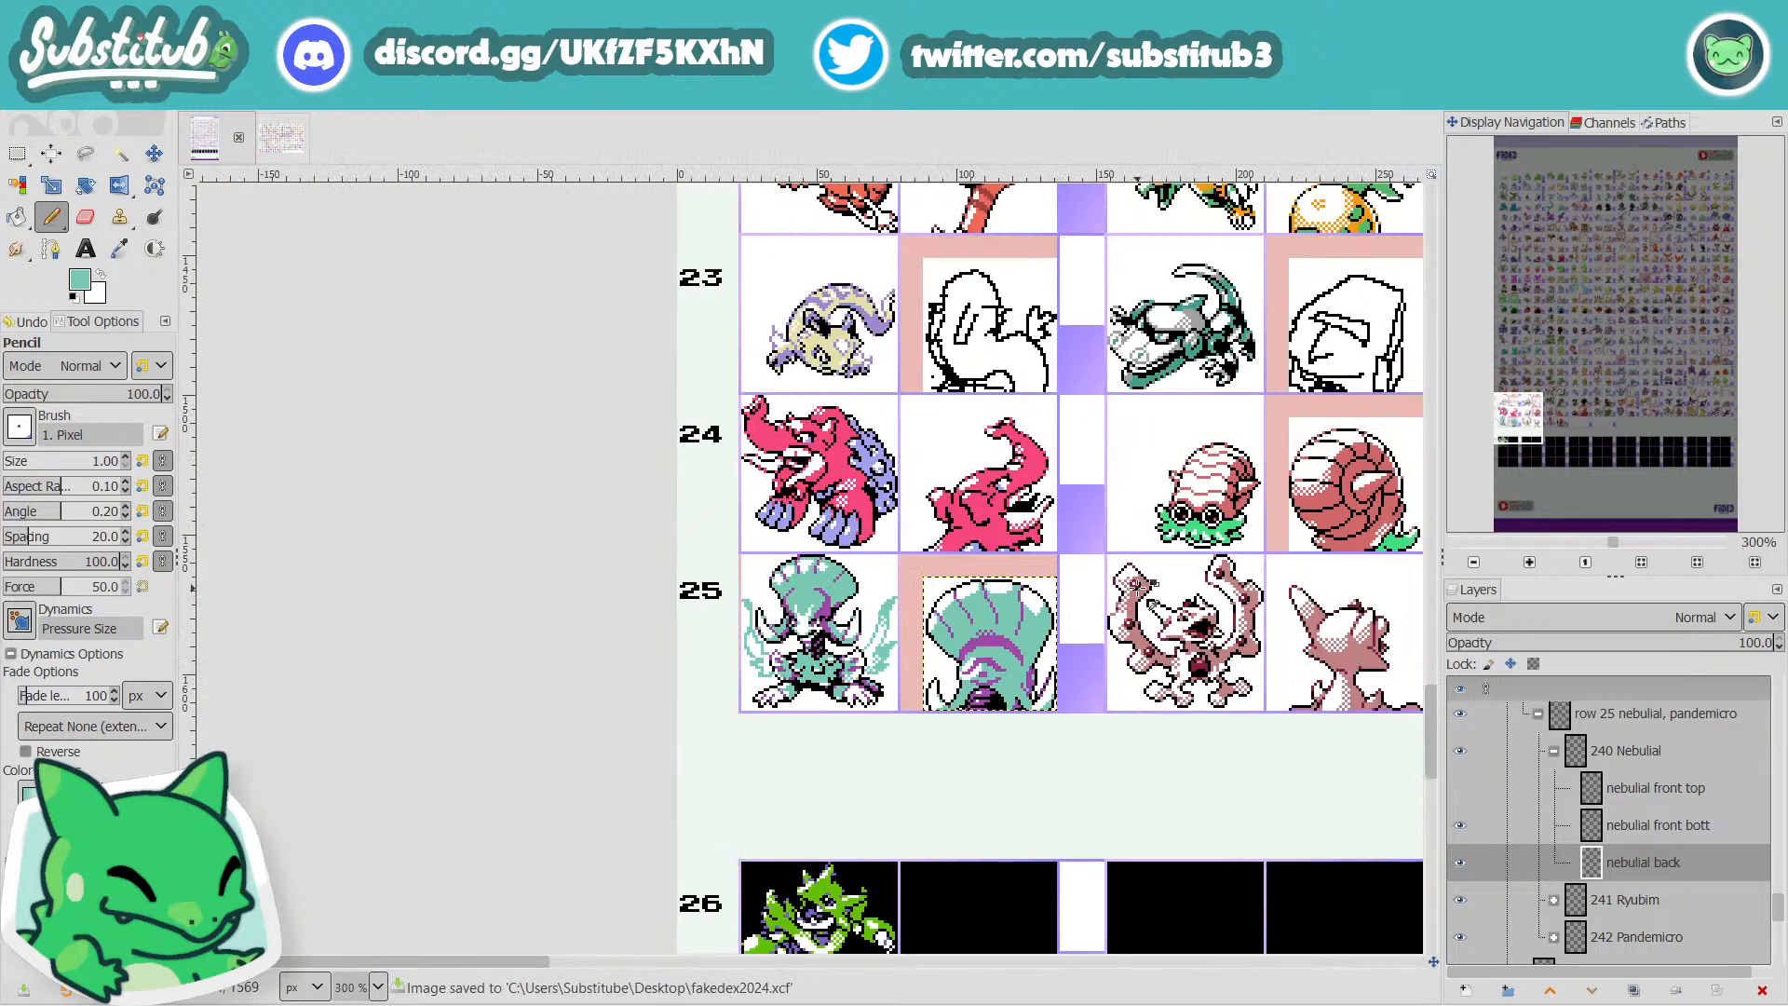
scroll(1081, 675, up, 2)
scroll(1118, 652, down, 1)
scroll(1200, 613, up, 8)
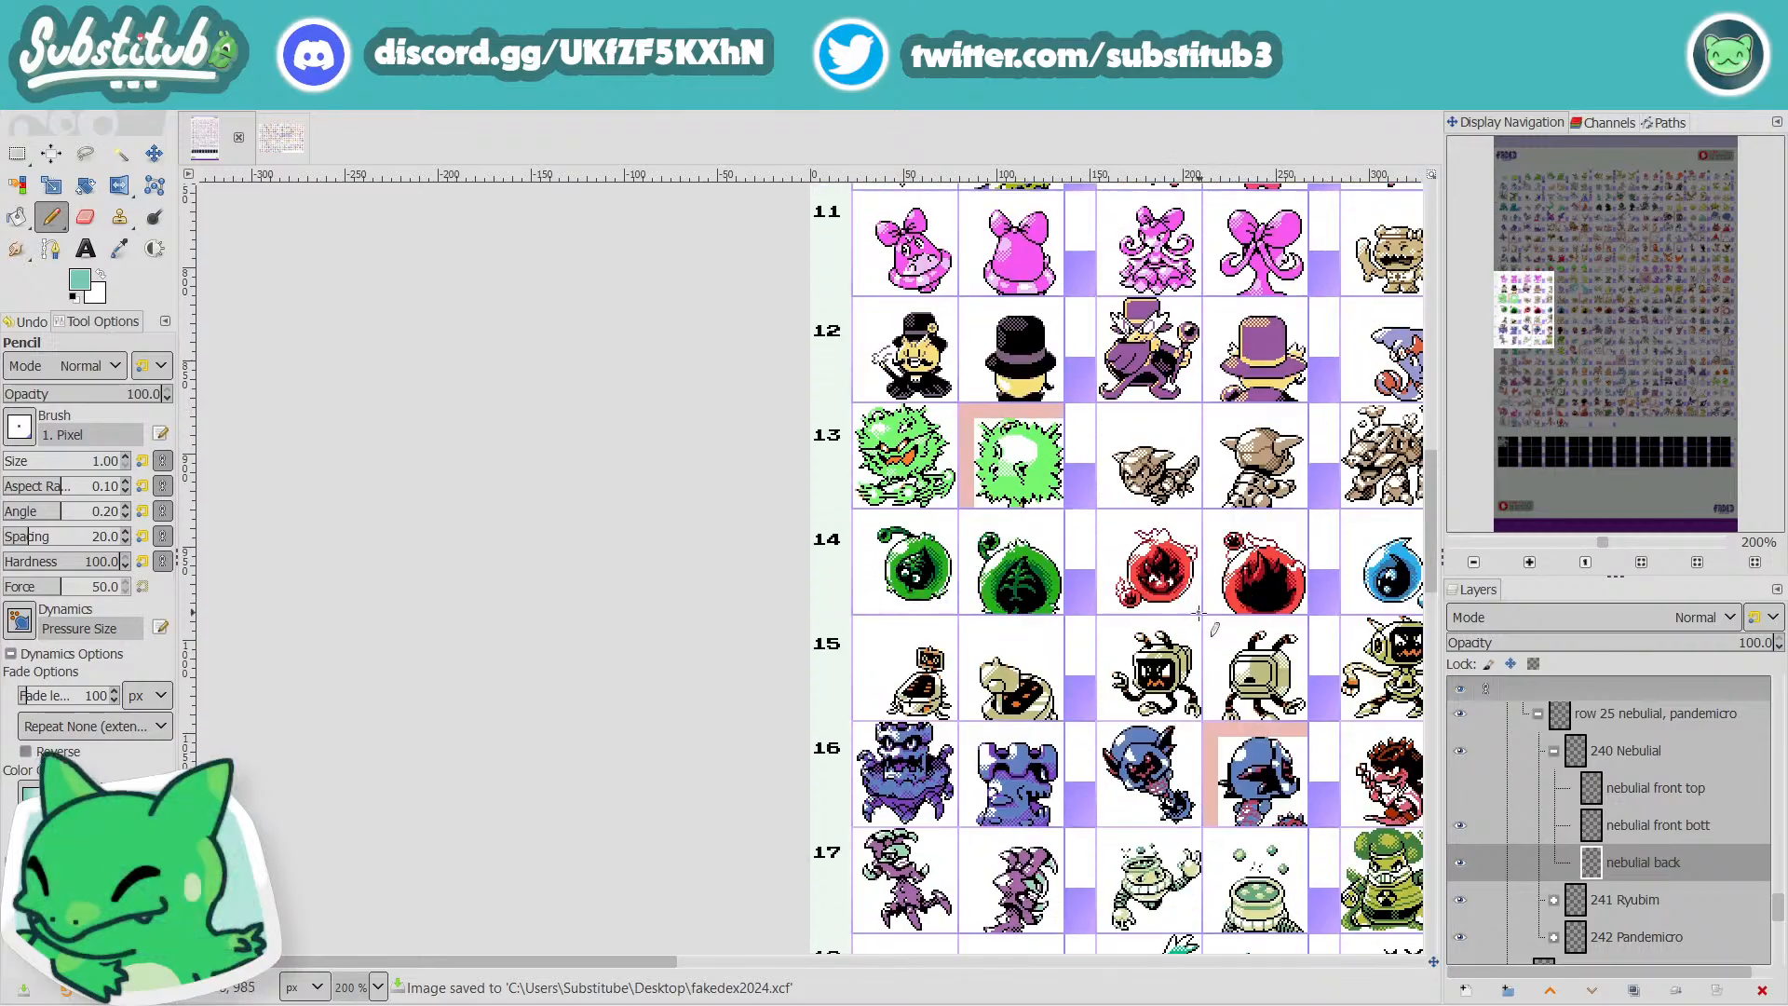
drag(643, 966, 845, 965)
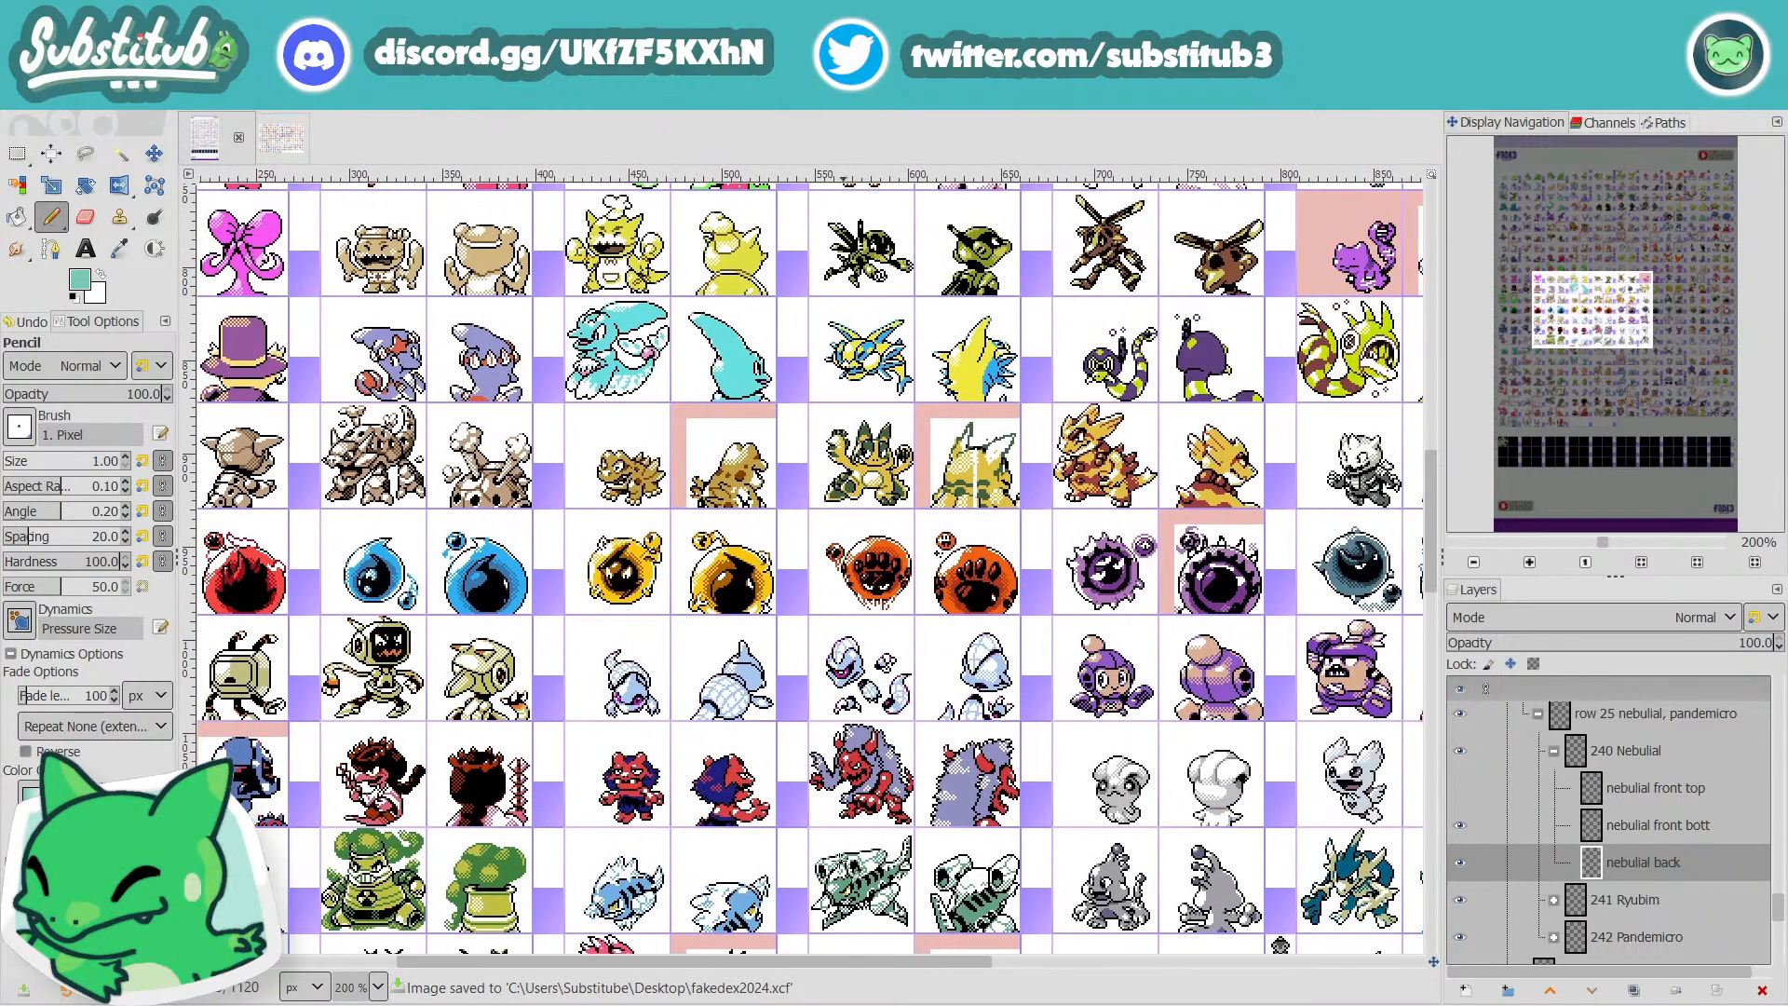
scroll(708, 770, up, 9)
scroll(689, 725, up, 4)
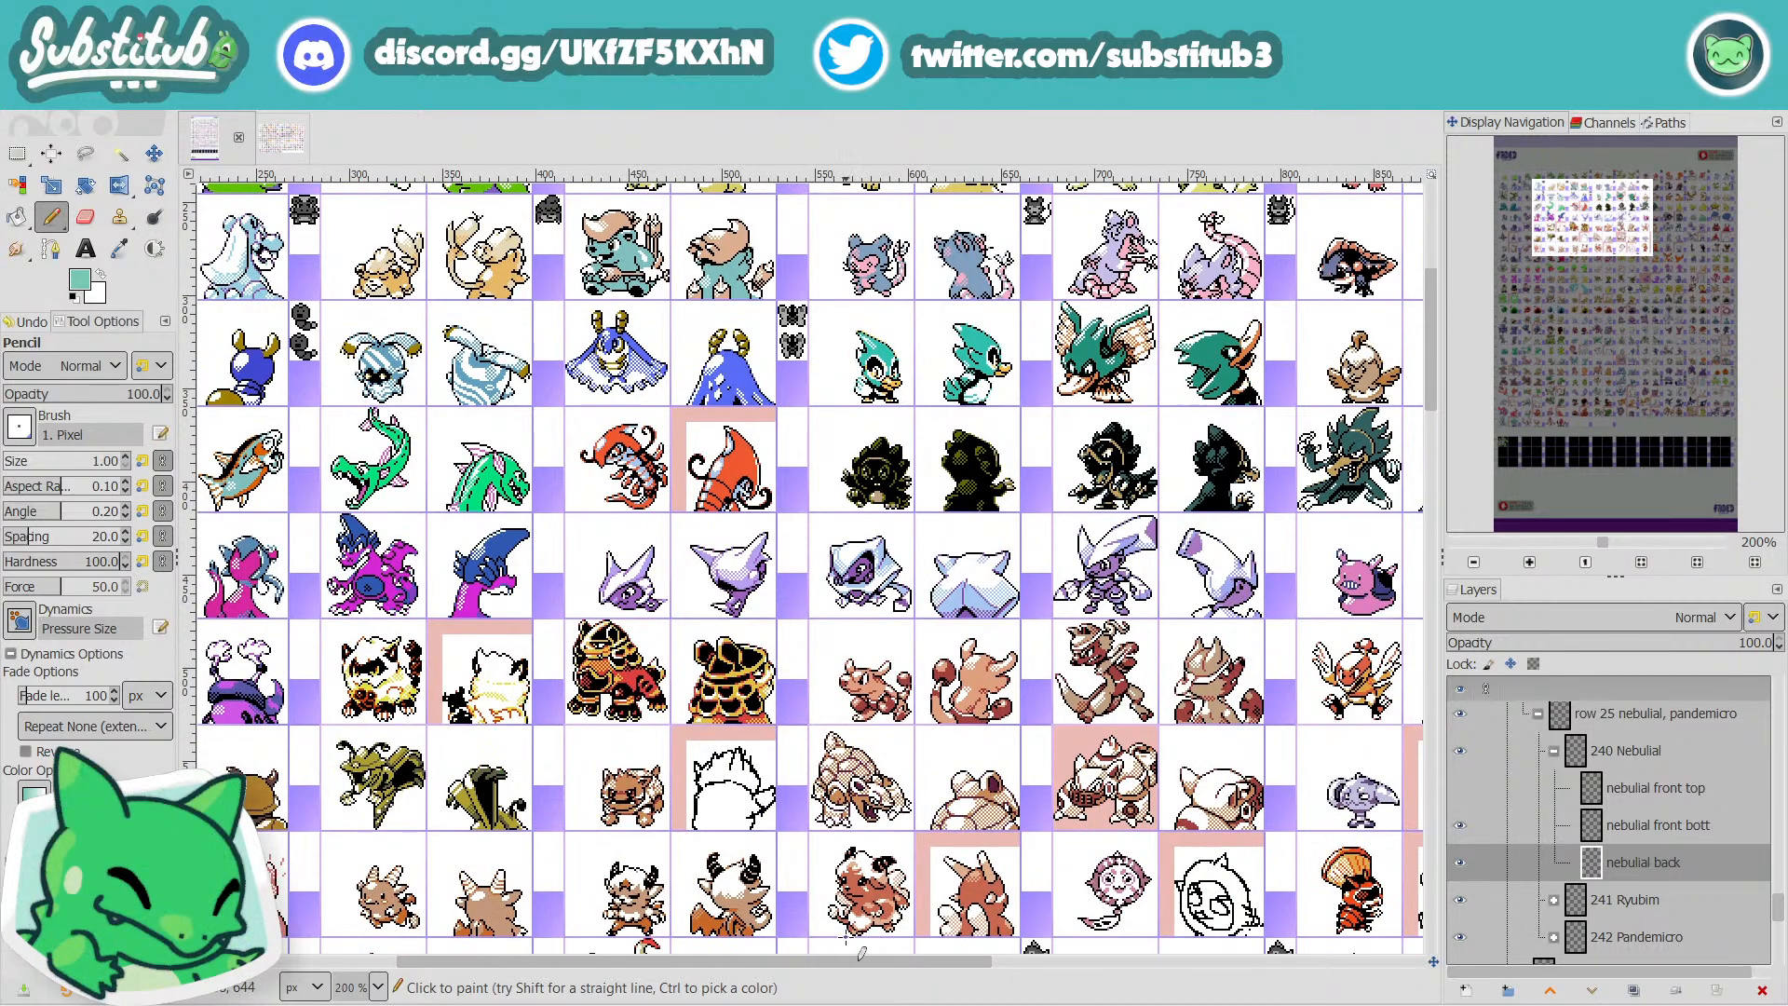
drag(841, 963, 1133, 1004)
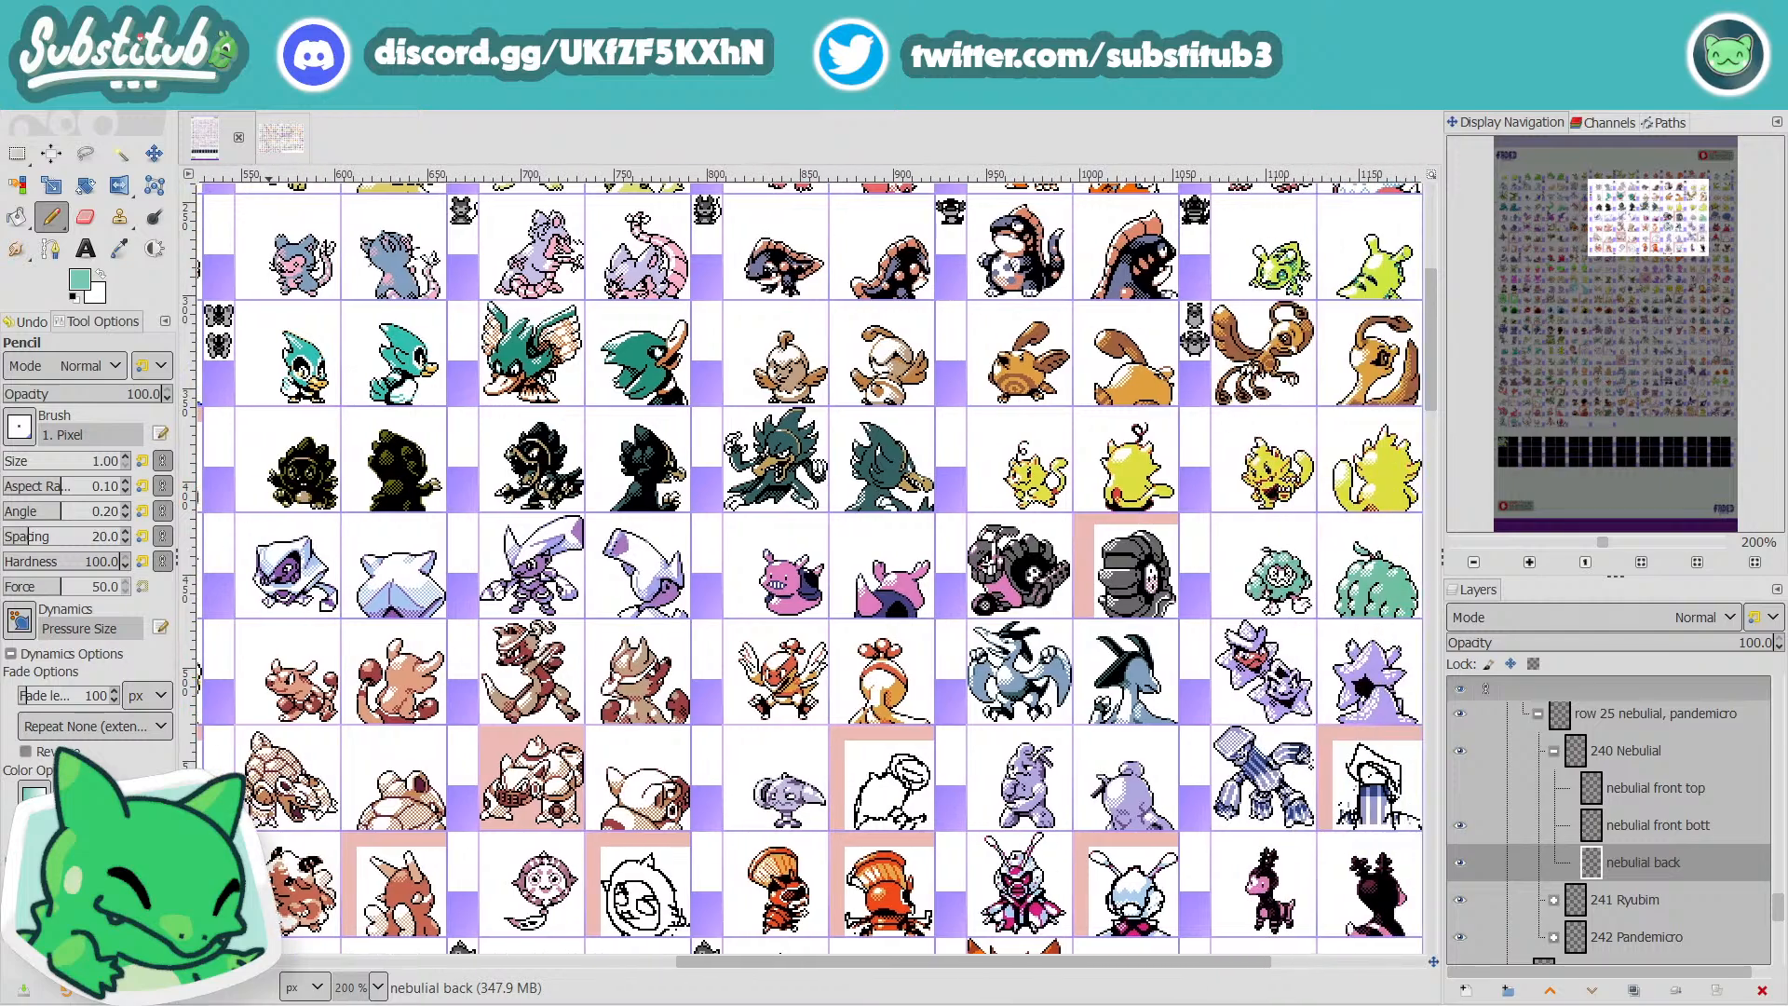
scroll(893, 745, down, 1)
scroll(879, 727, up, 4)
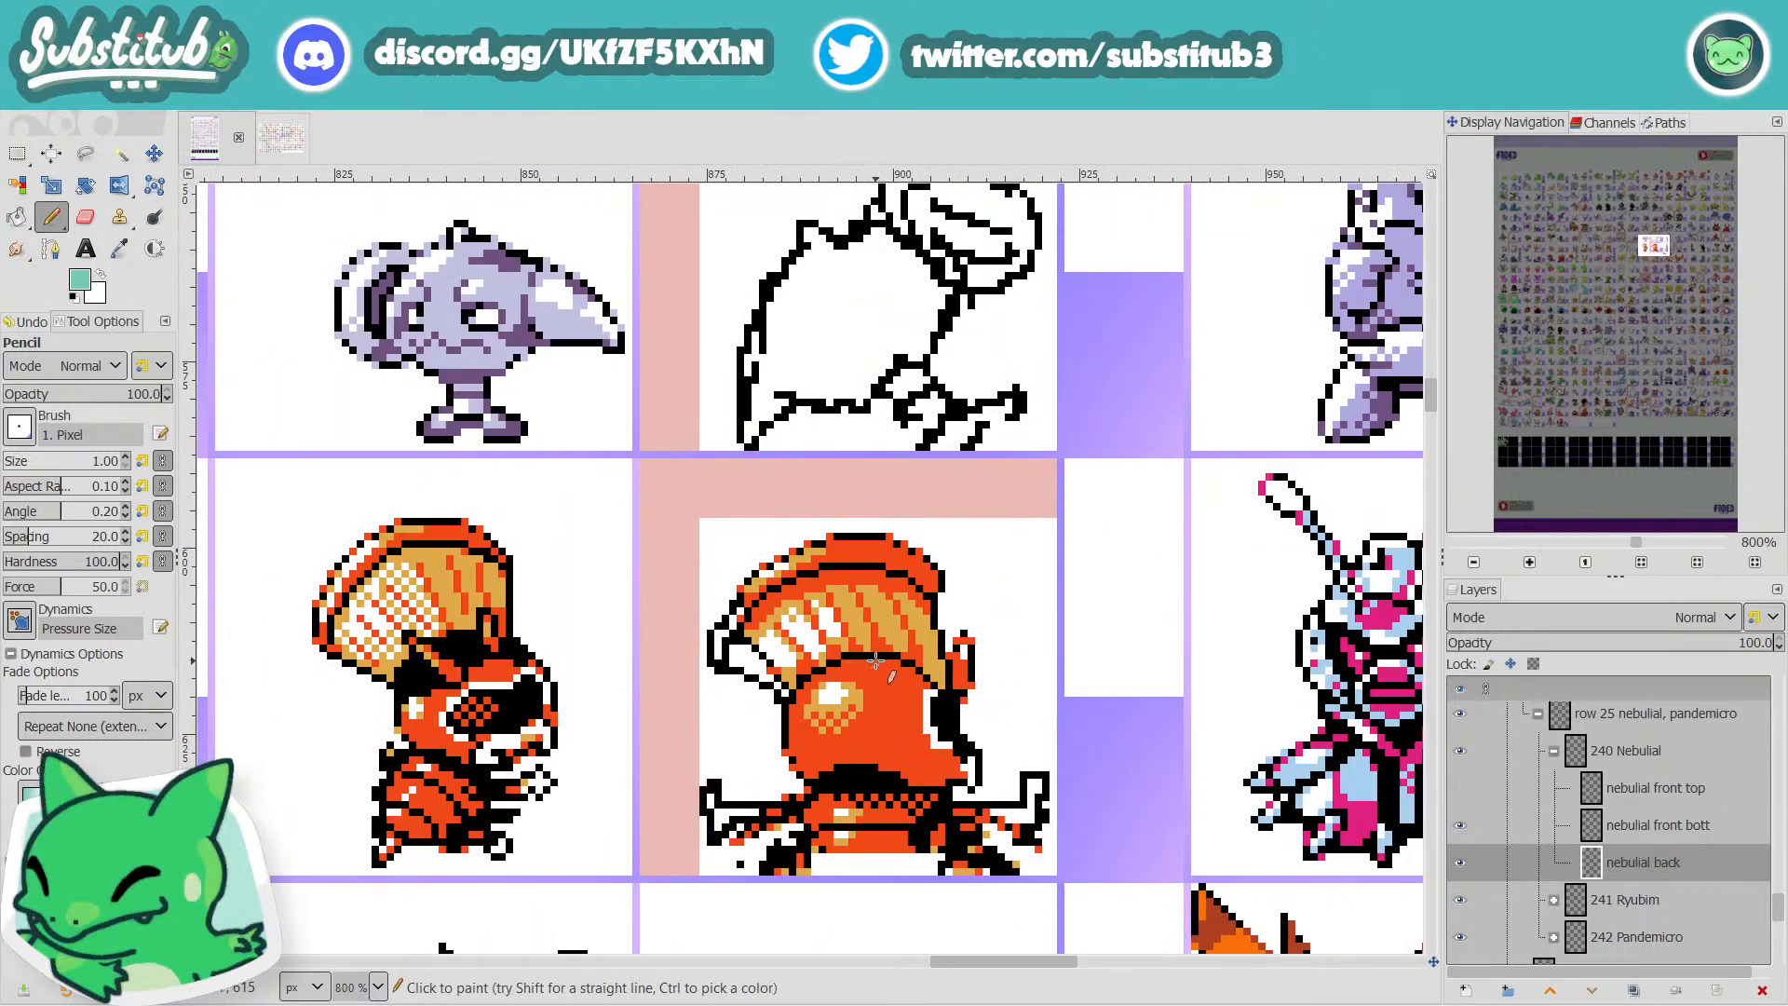
key(ctrl+s)
scroll(930, 806, down, 5)
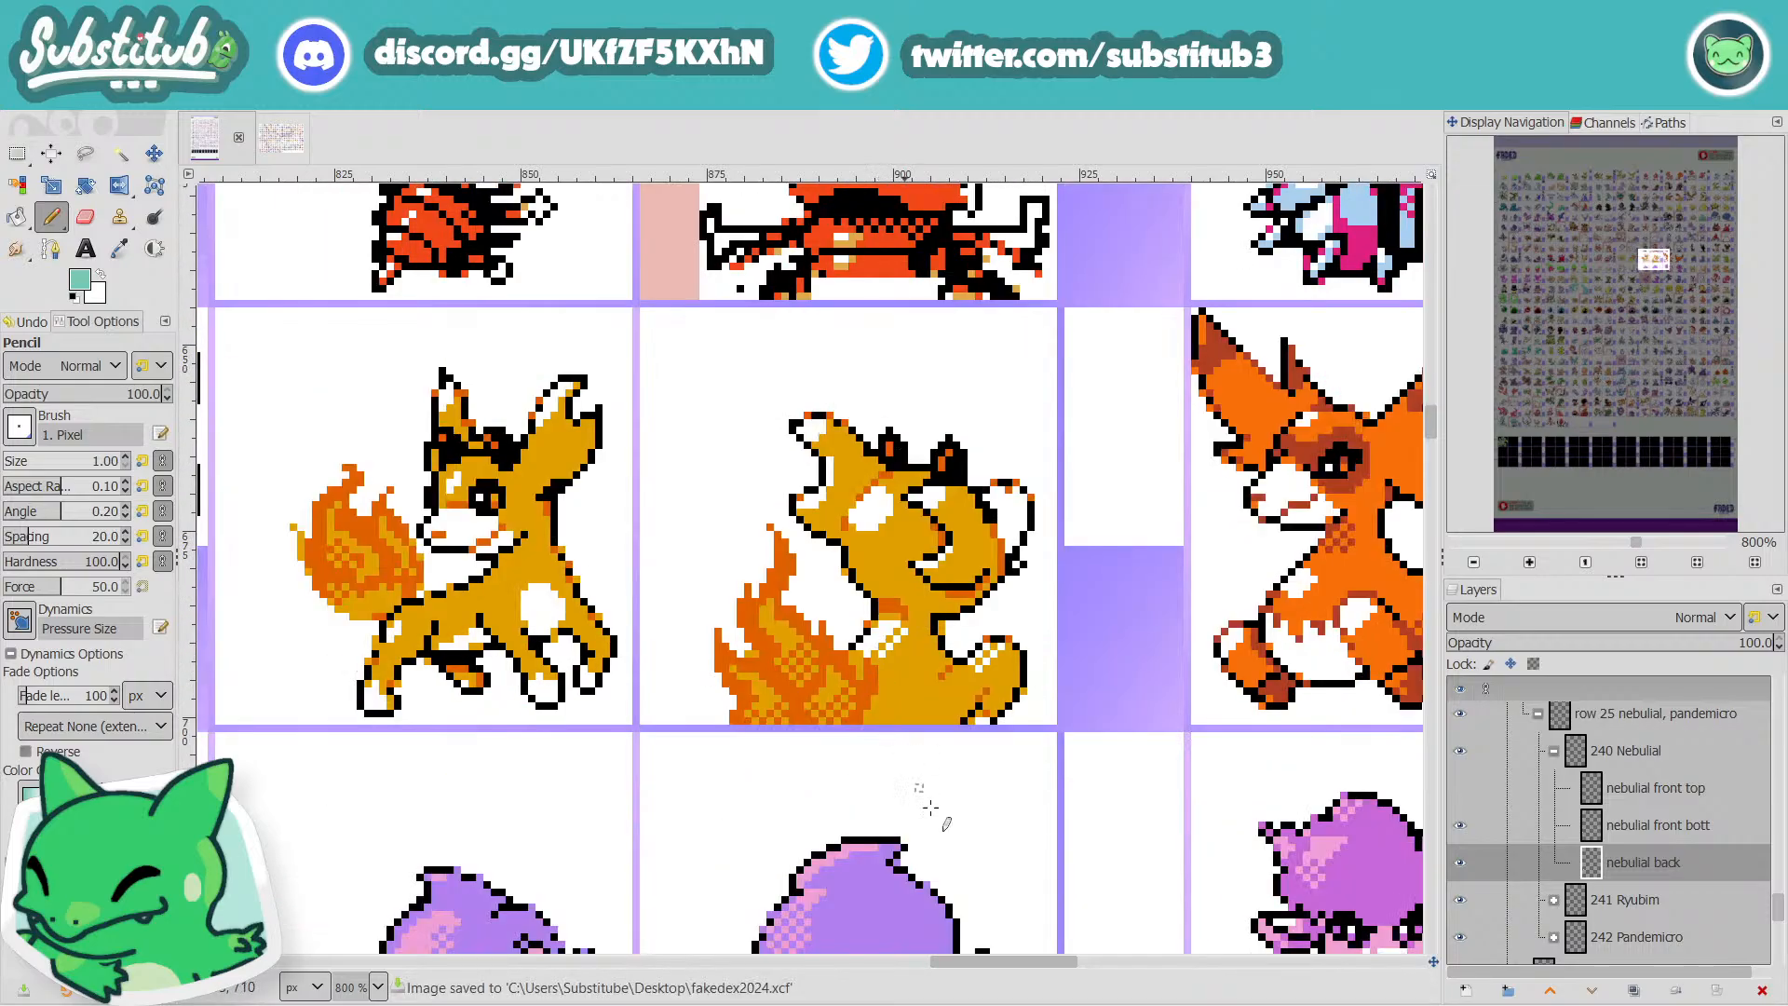
drag(998, 964, 445, 973)
scroll(773, 797, down, 20)
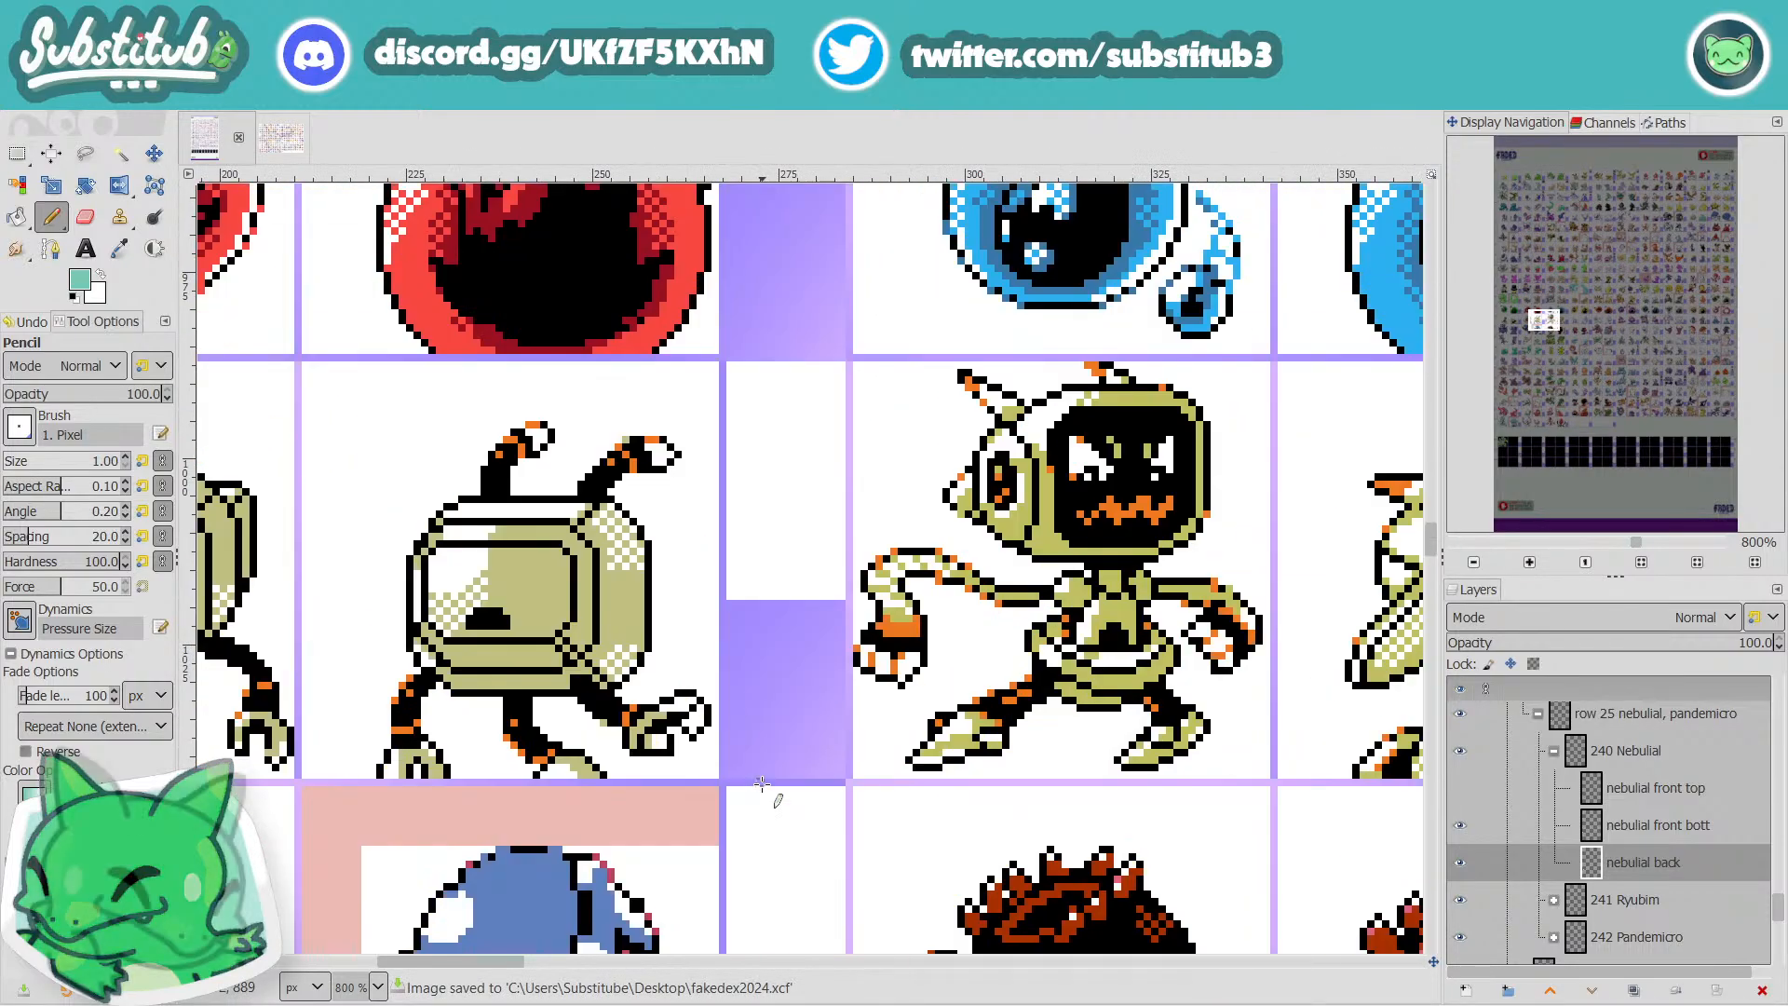